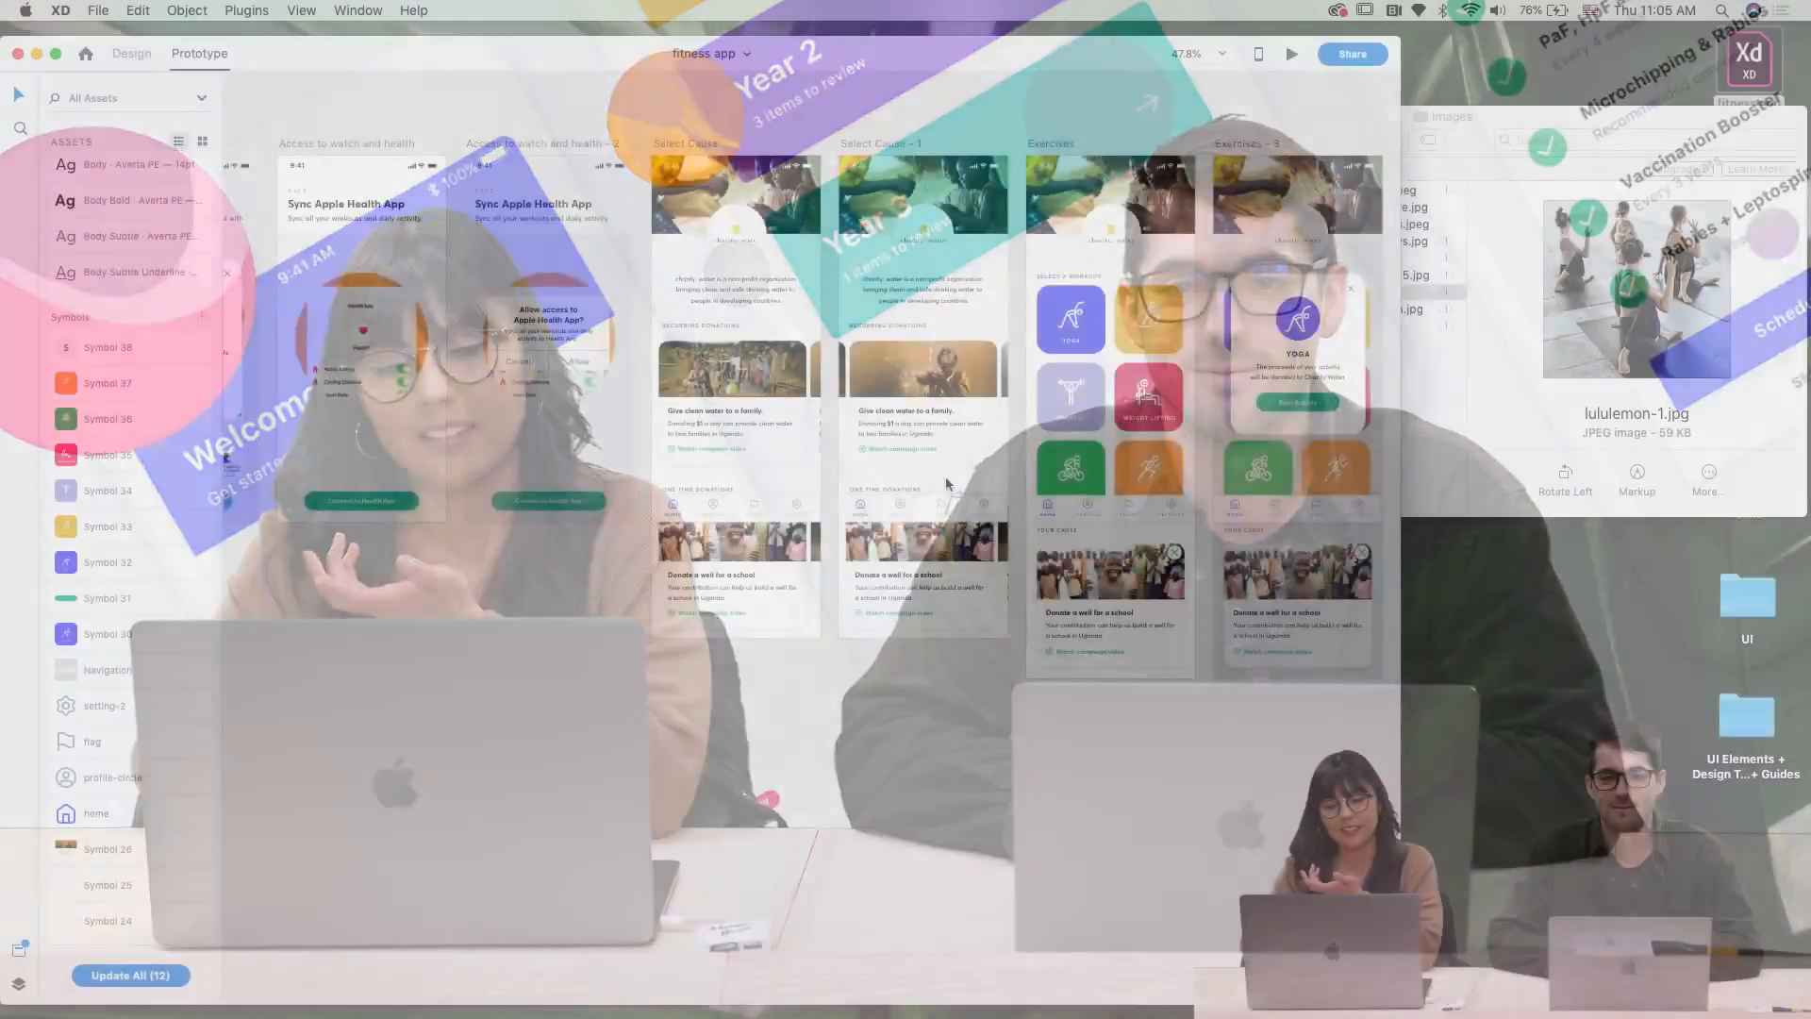
Leave Prototype mode and put the fitness app file into the Design workspace
scroll(947, 484, right, 8)
scroll(947, 484, up, 3)
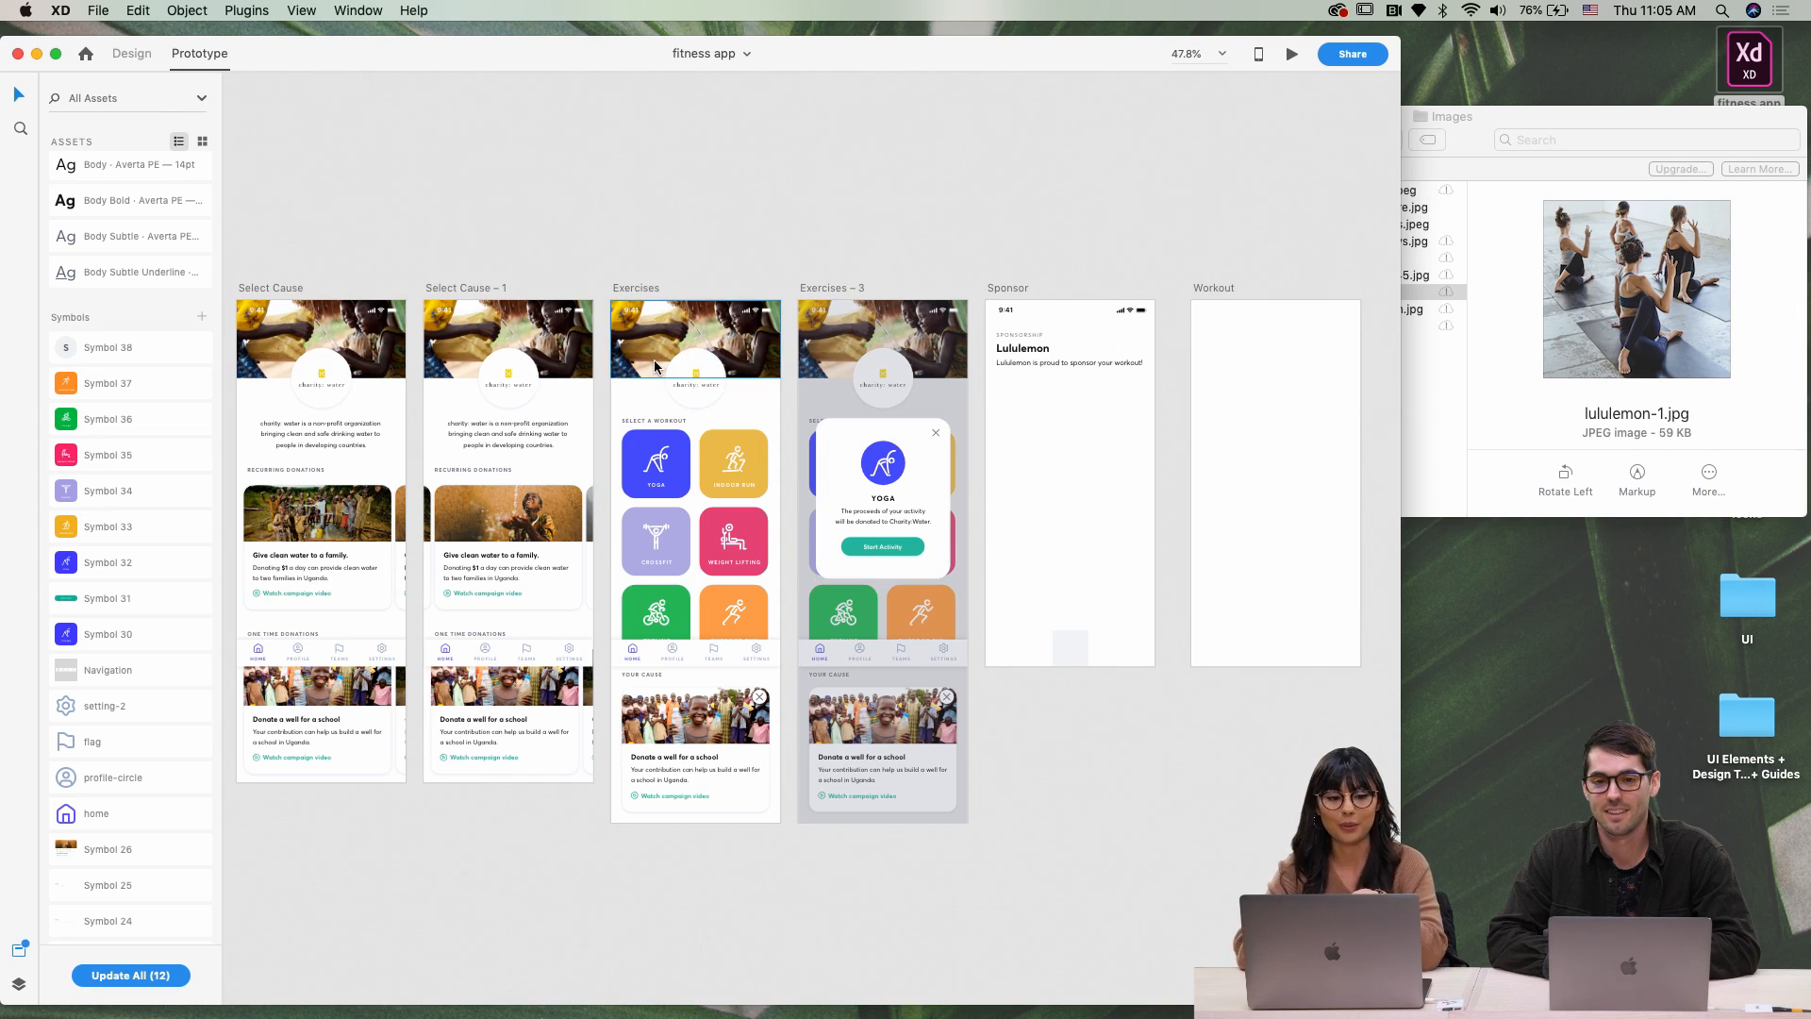
click(133, 53)
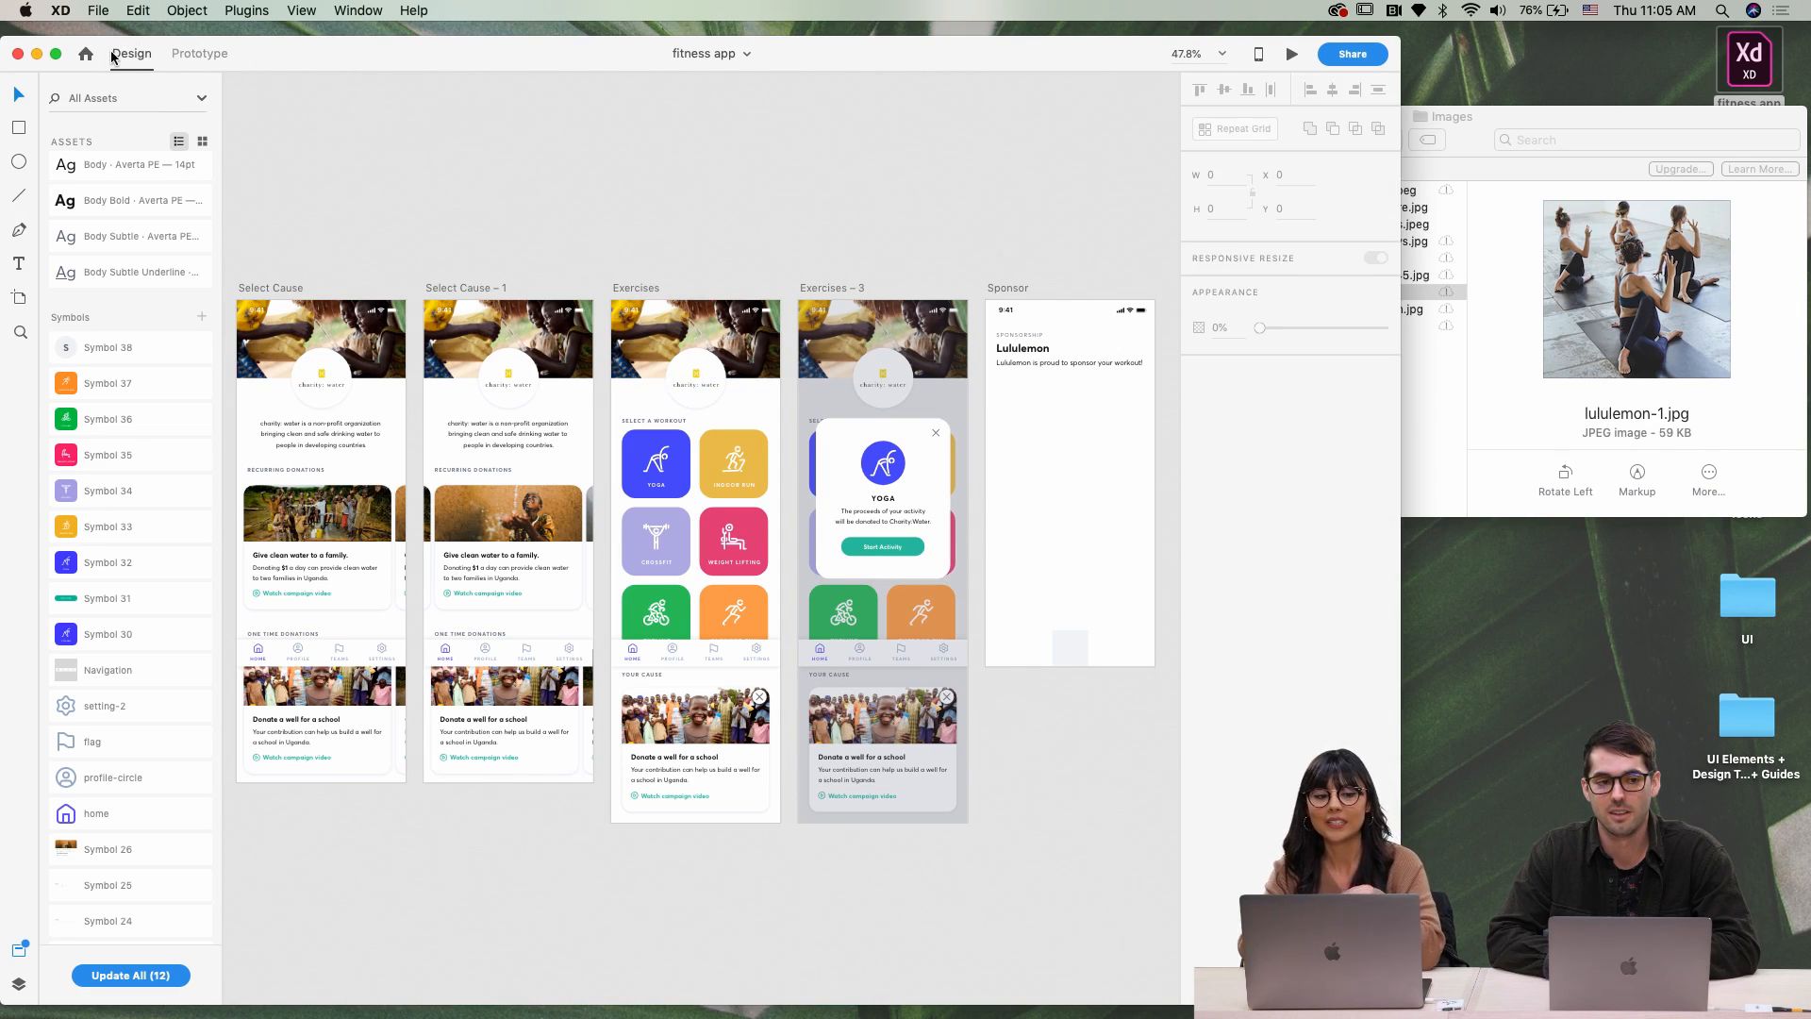
drag(269, 60, 271, 36)
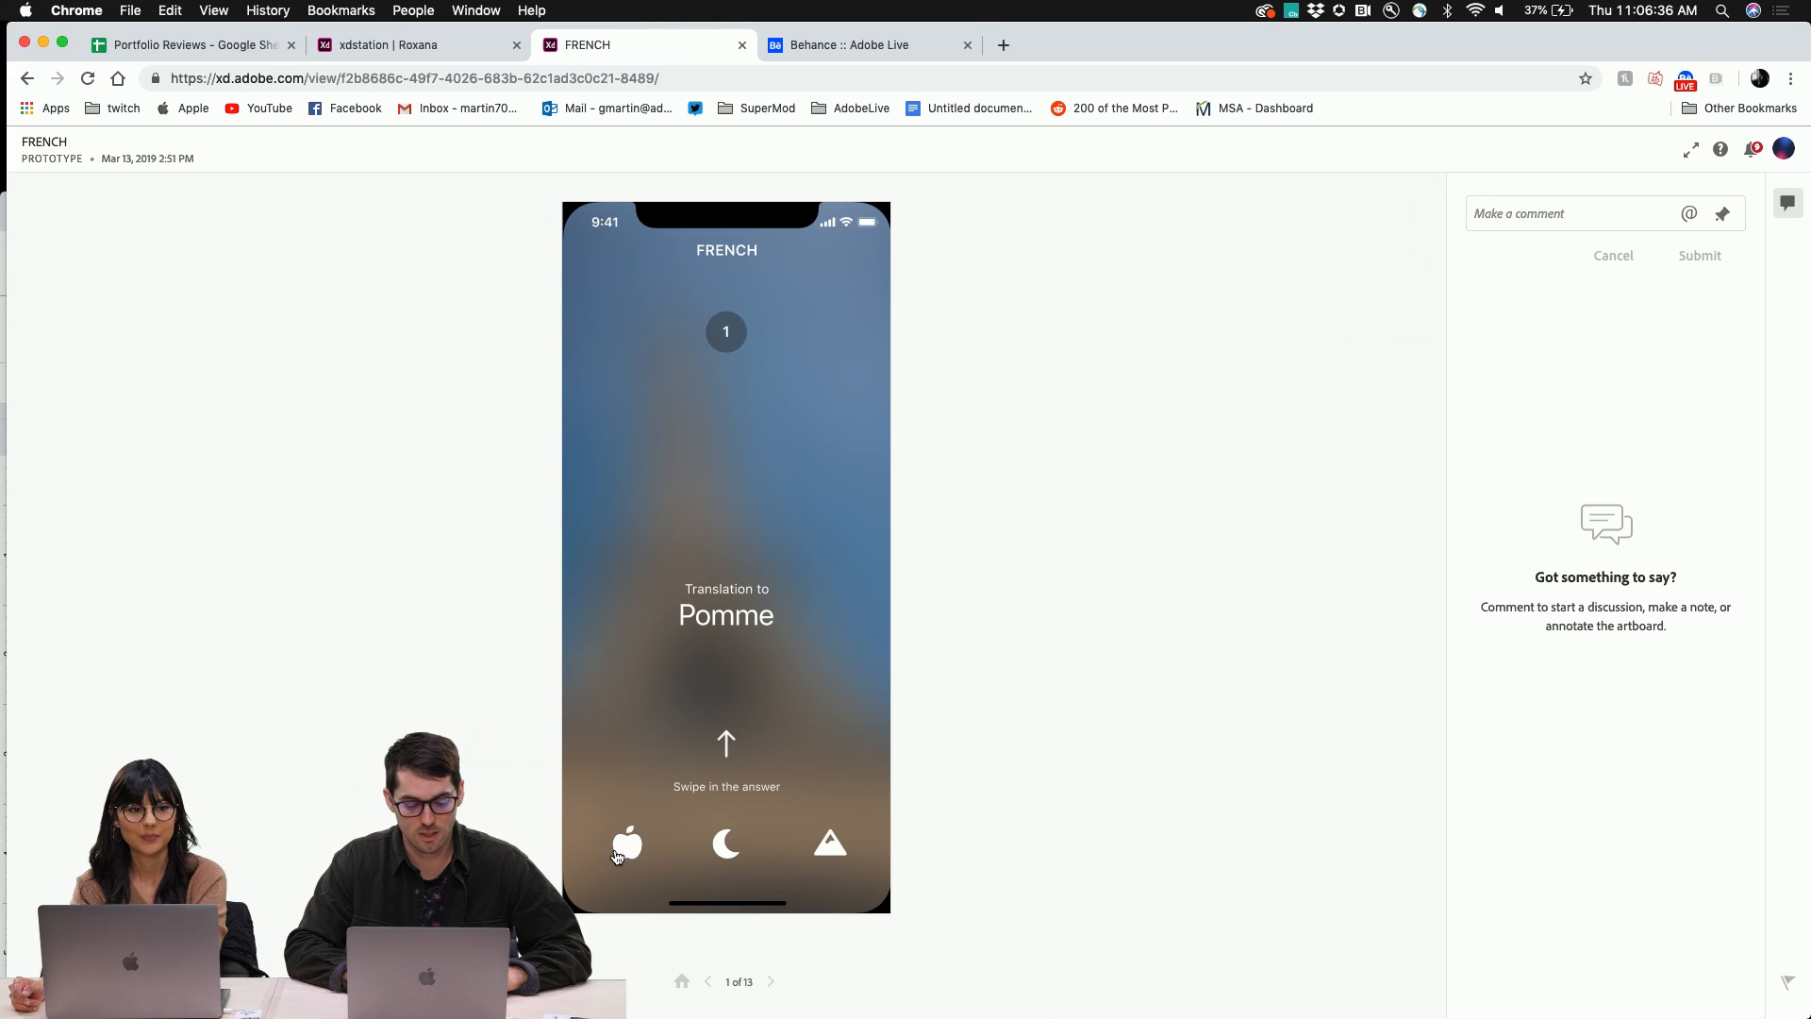
Match the apple to 'Pomme' and the moon to 'Lune', then go to the xdstation prototype
drag(621, 855, 712, 603)
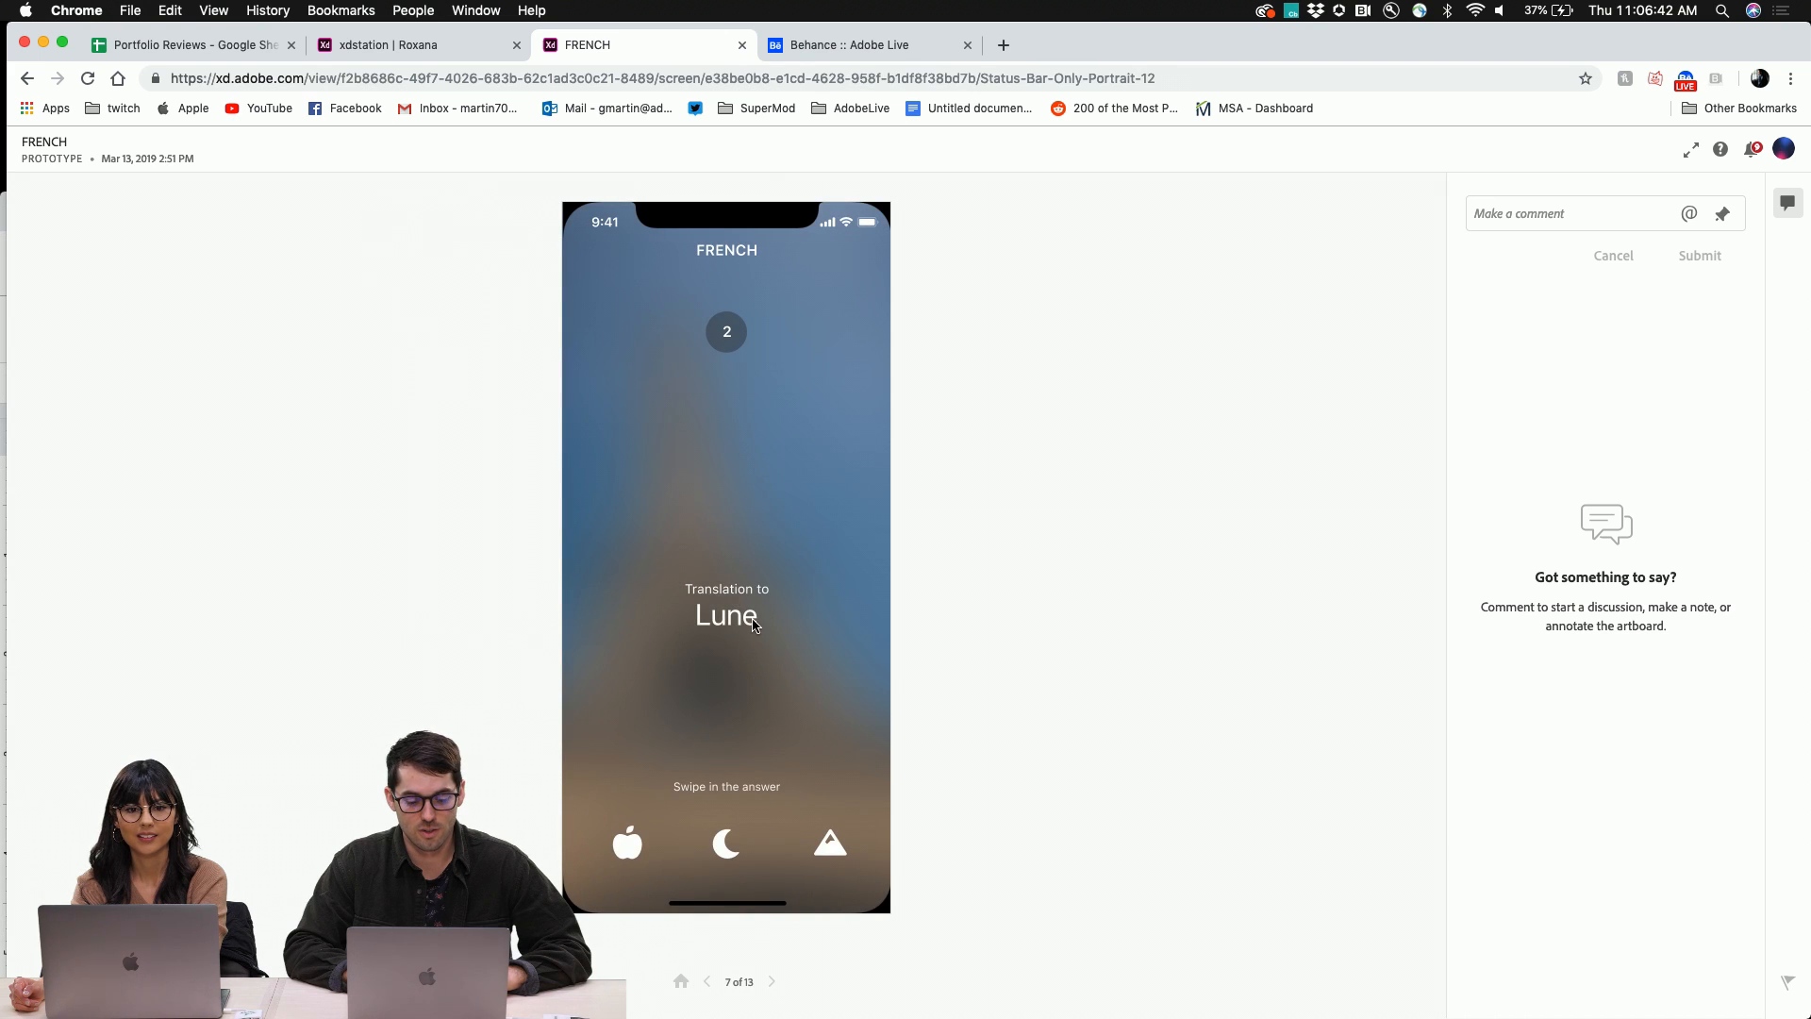
drag(726, 842, 725, 623)
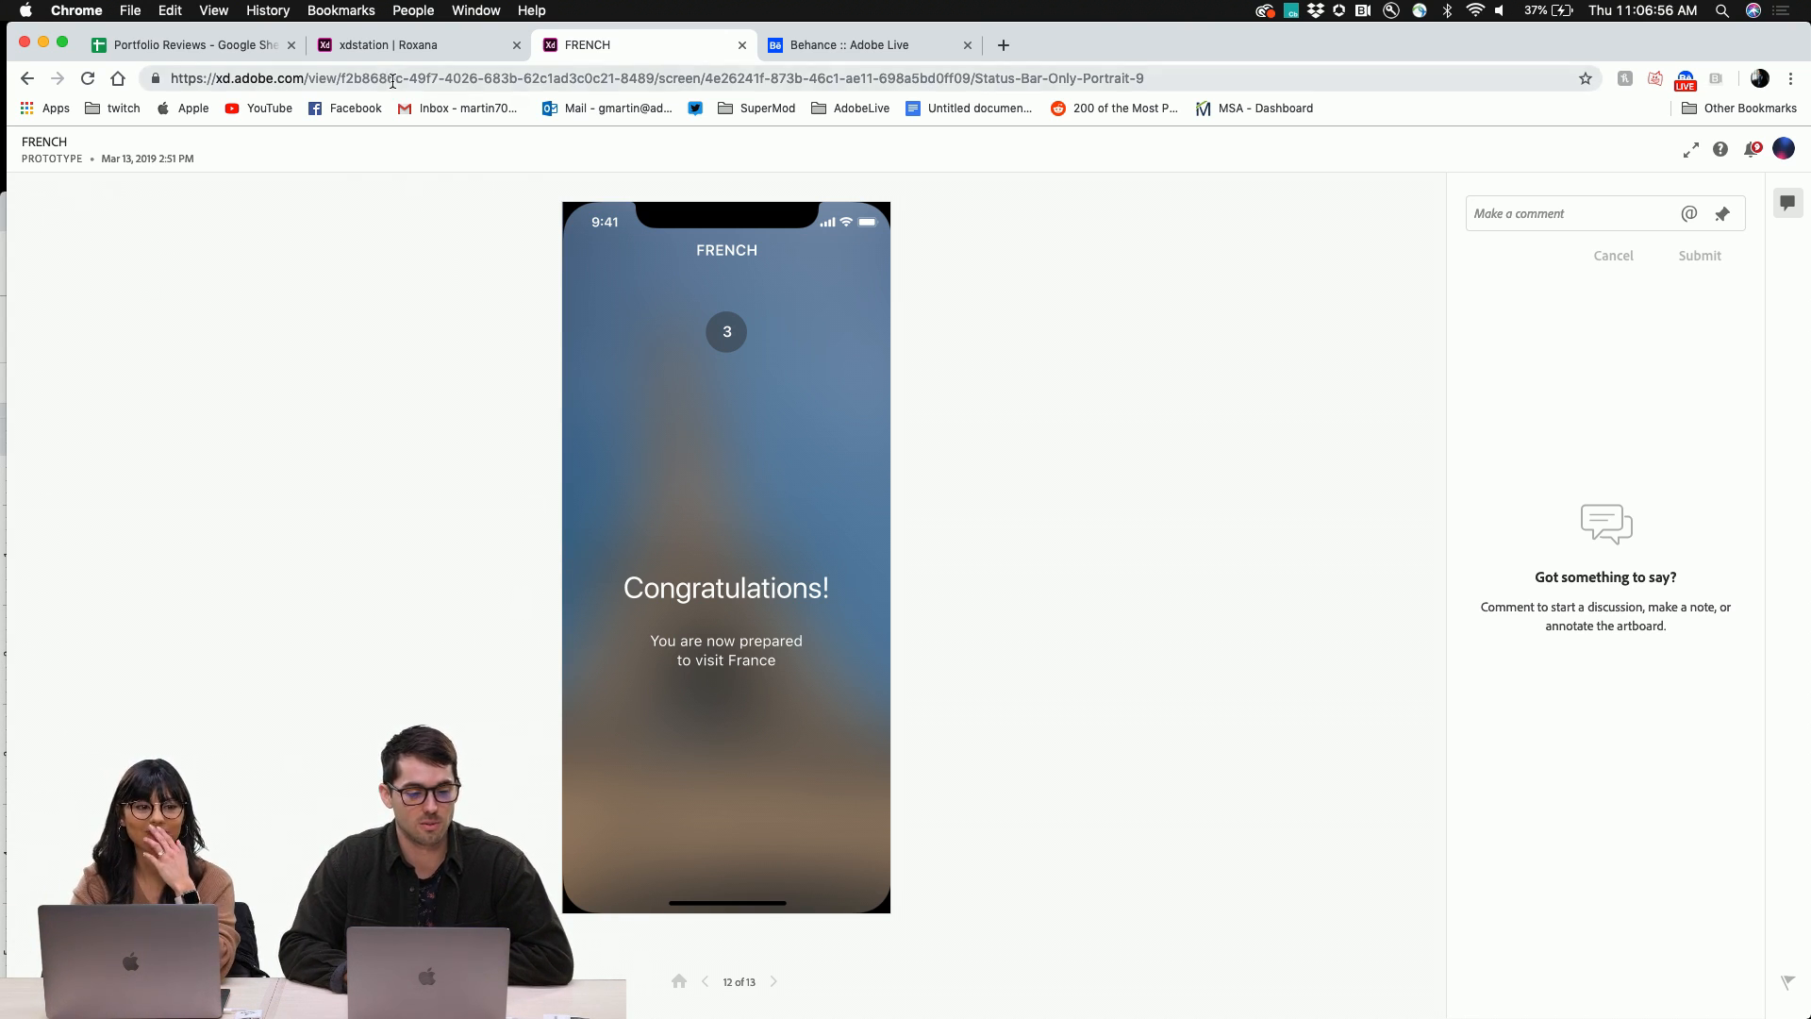
click(426, 57)
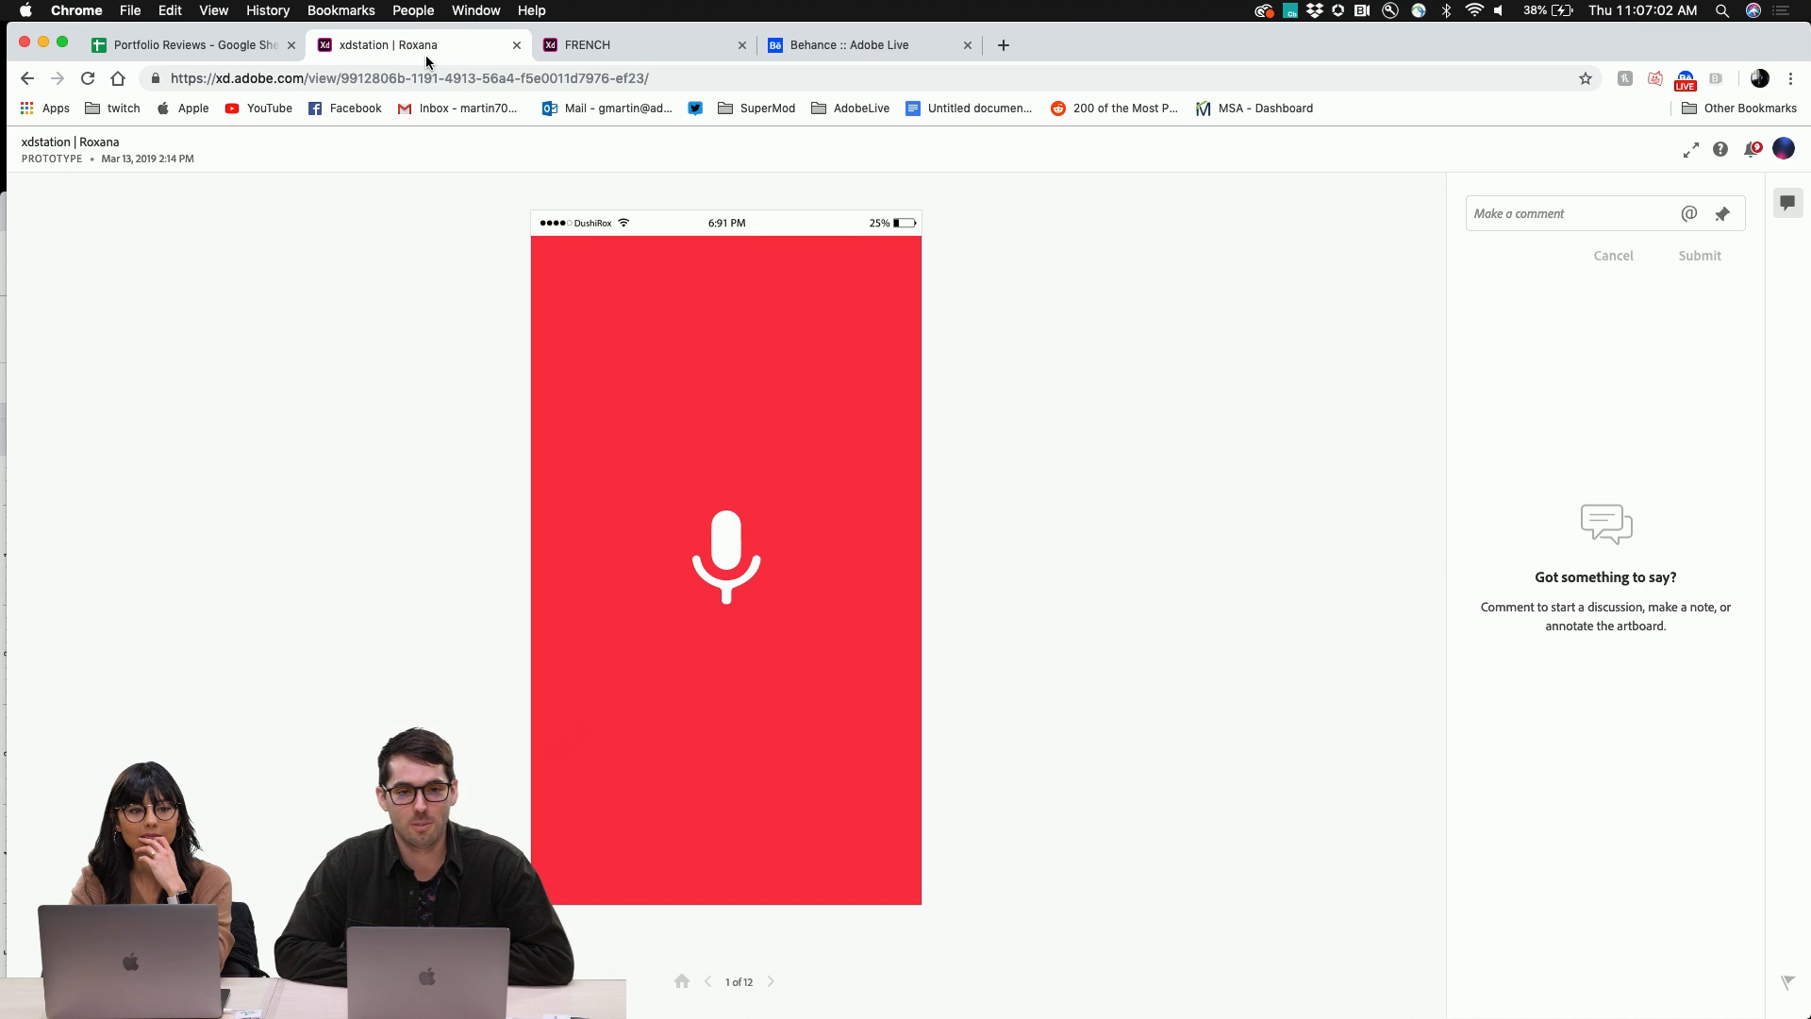
Start xdStation from its mic, play Behance 106.9 FM, and turn the tuning dial
click(734, 570)
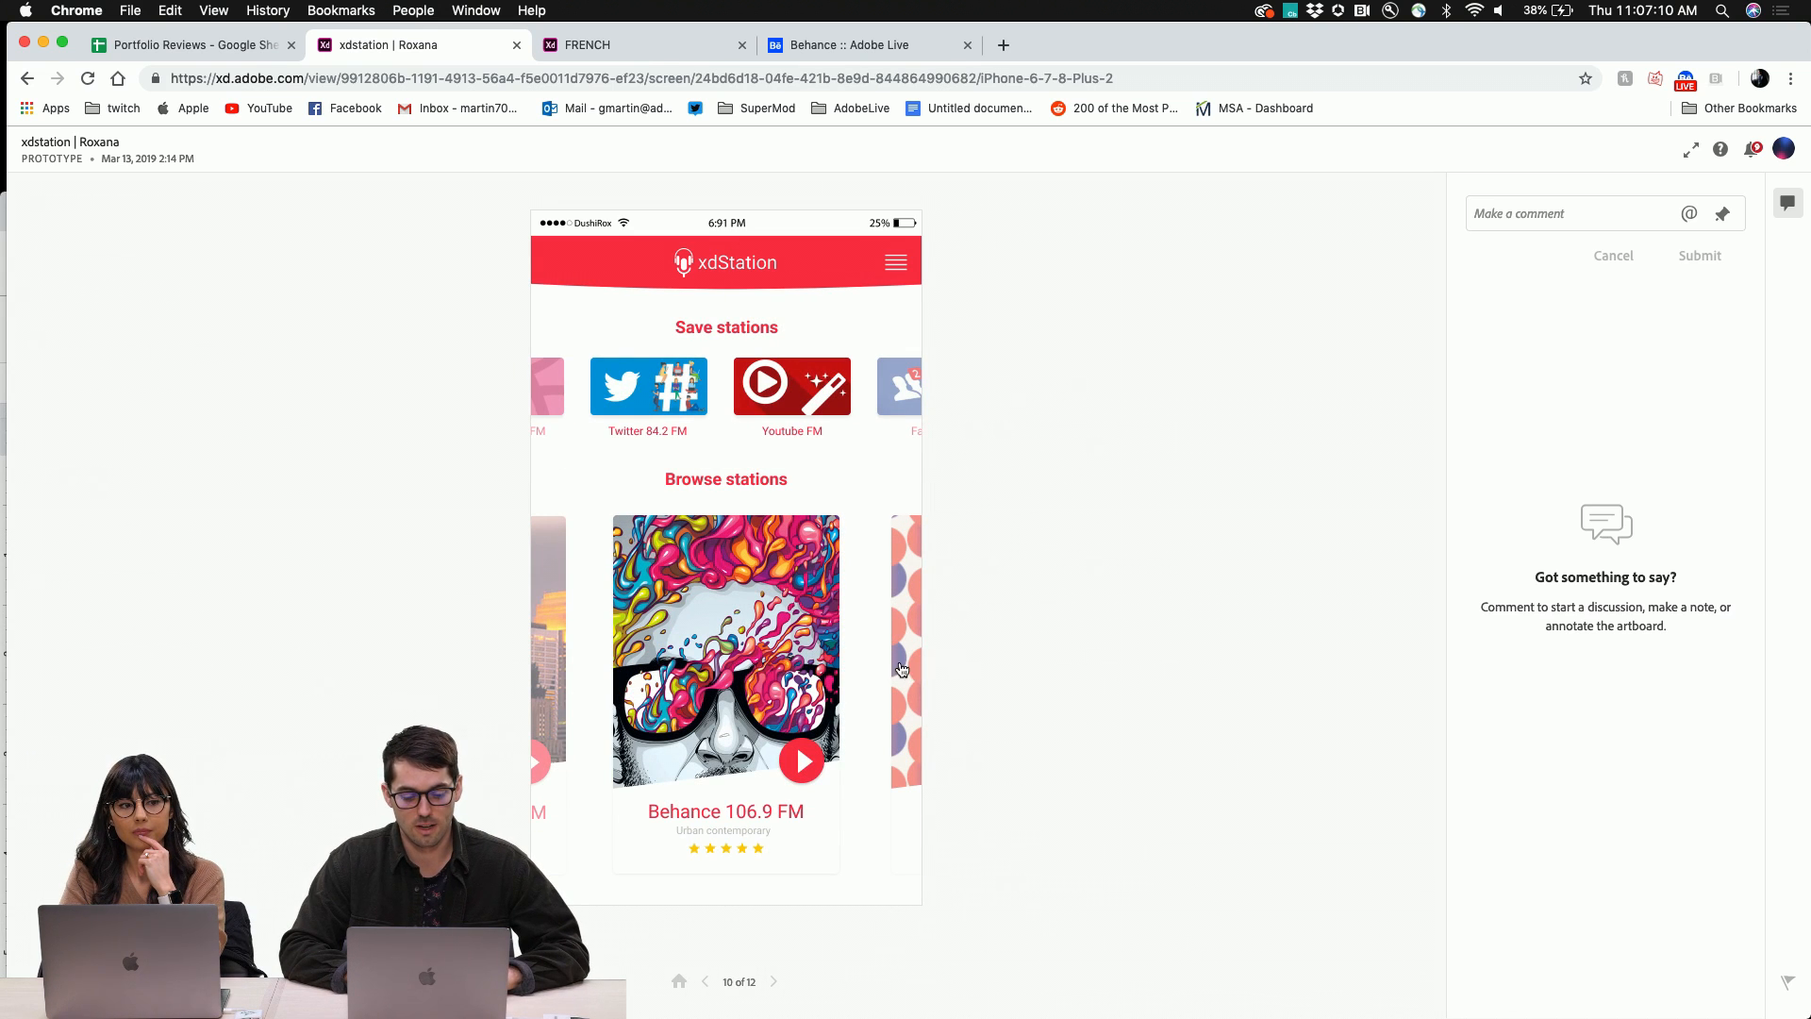
drag(897, 671, 696, 667)
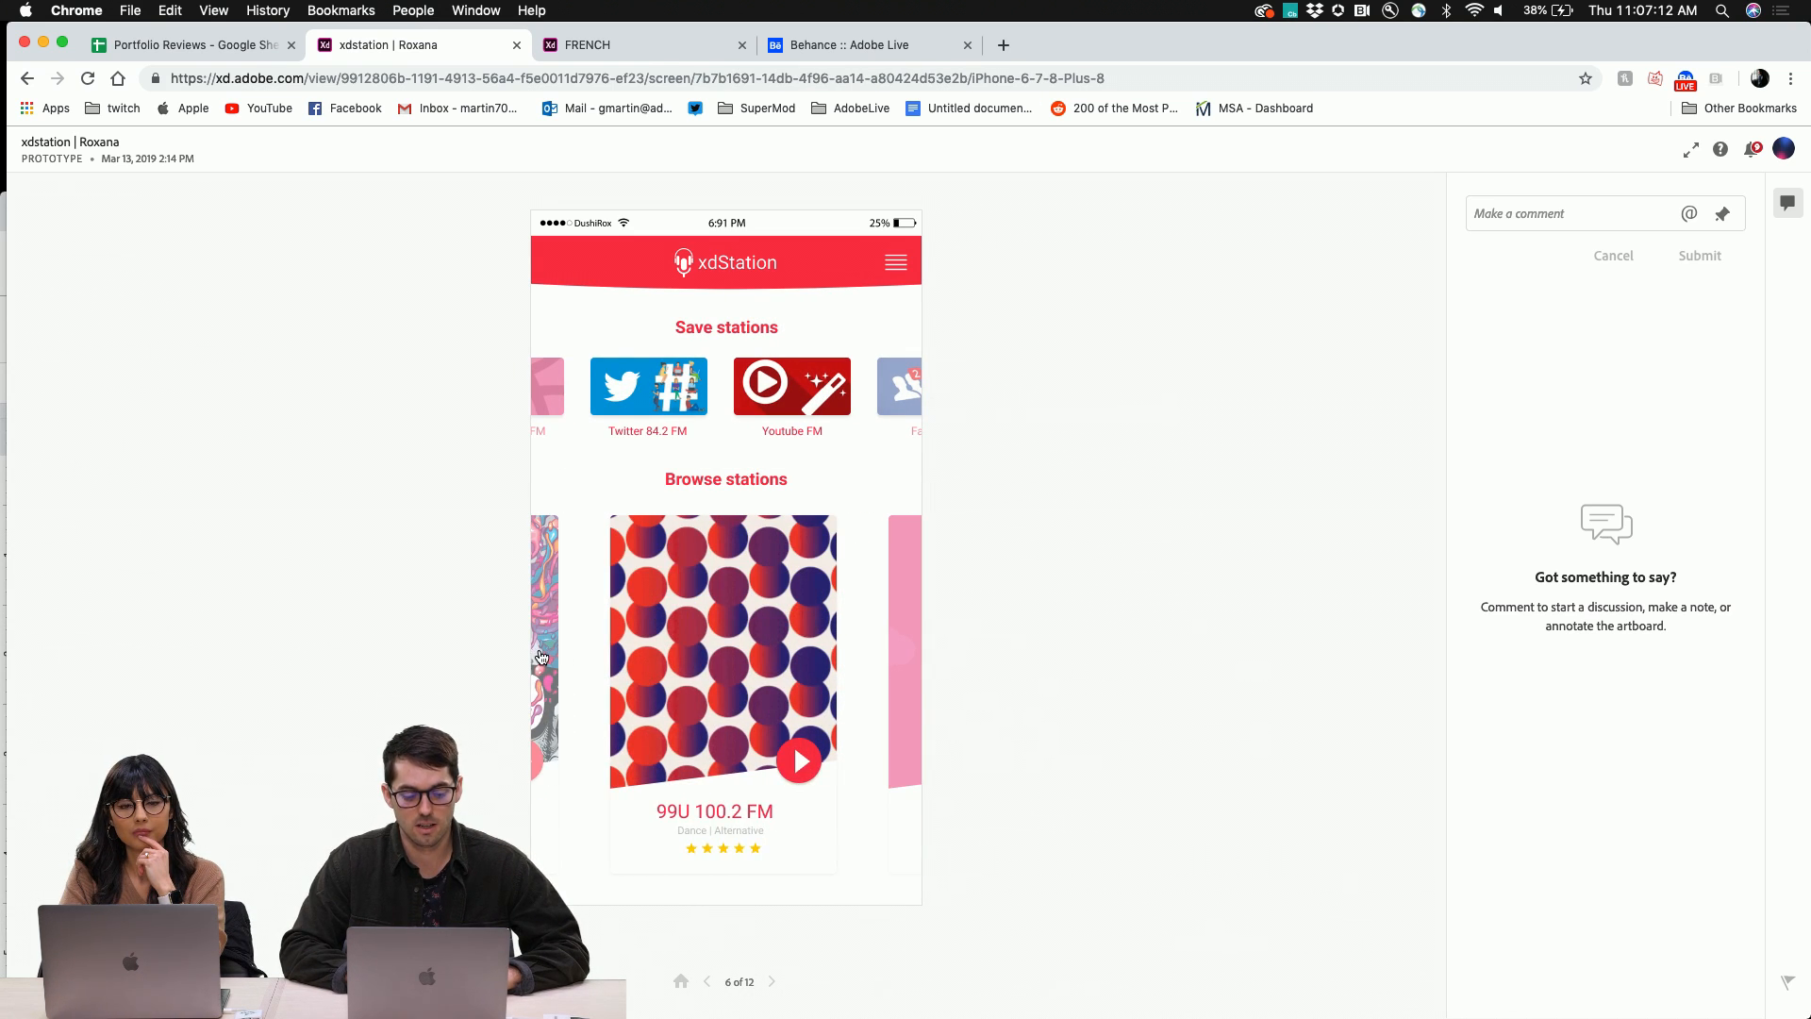
drag(540, 658, 796, 744)
click(796, 750)
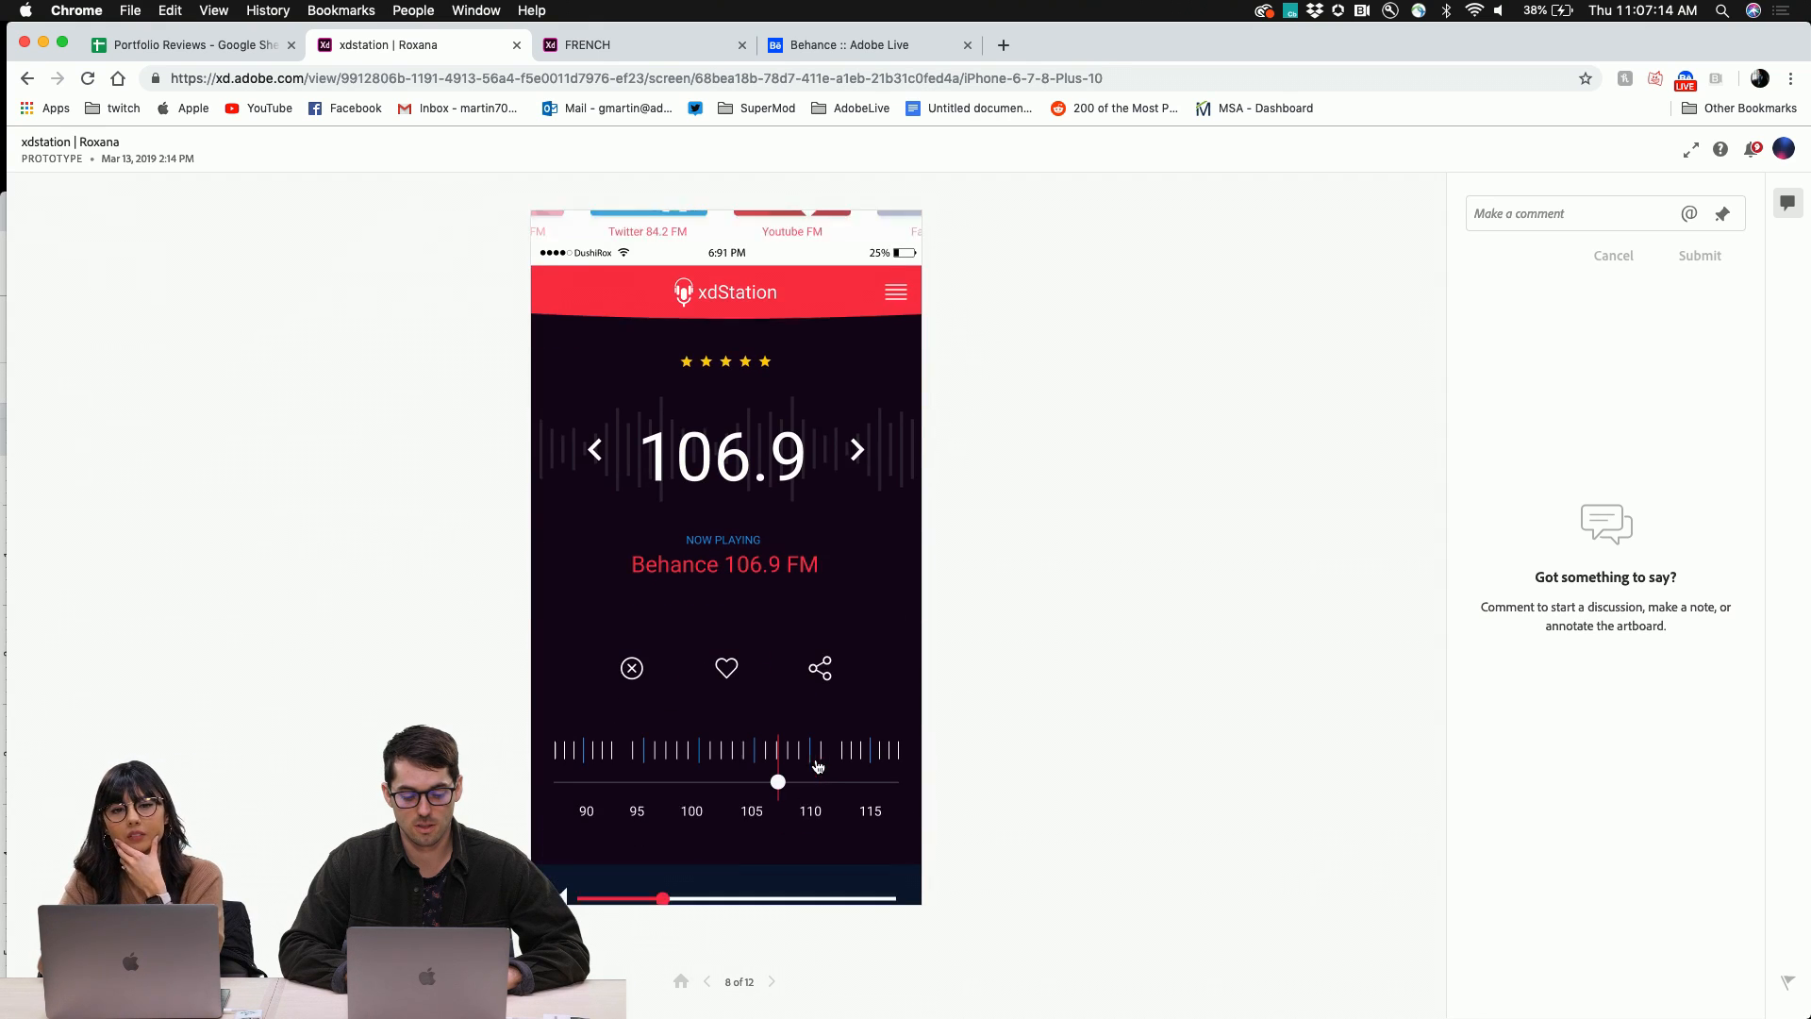
click(780, 771)
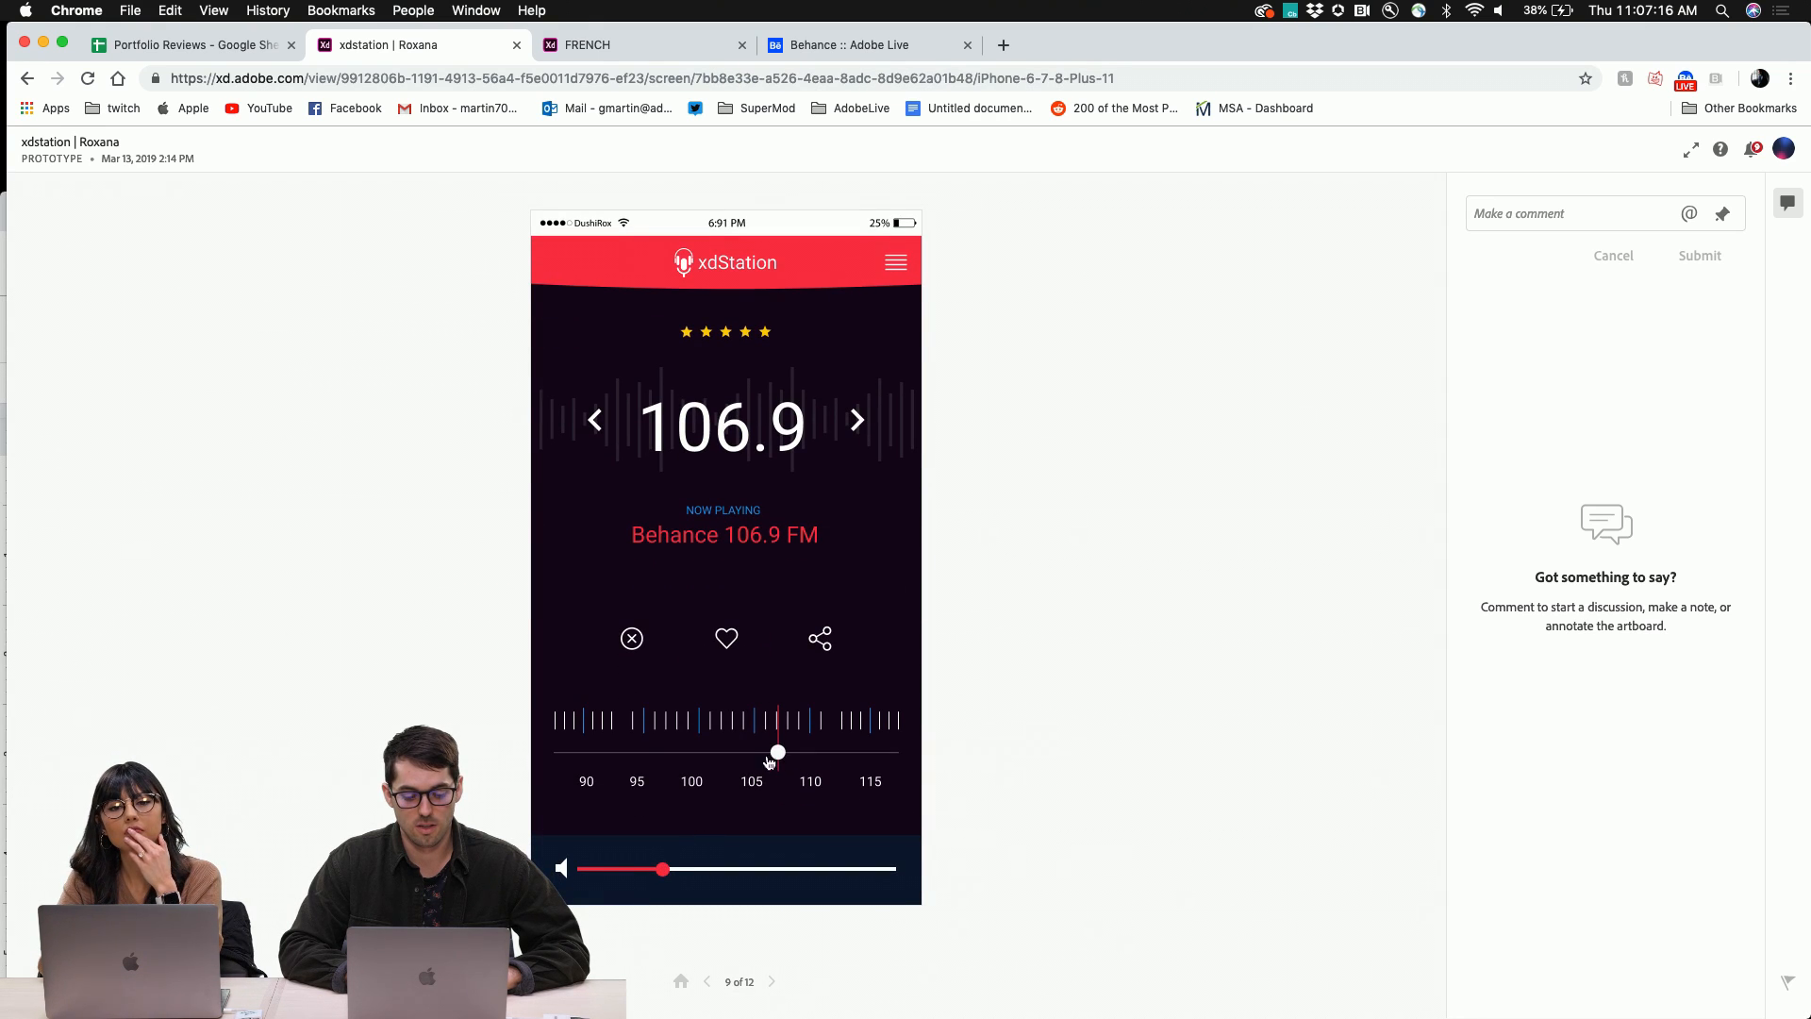
mouse_move(774, 755)
mouse_down()
mouse_move(696, 753)
mouse_move(779, 755)
mouse_up()
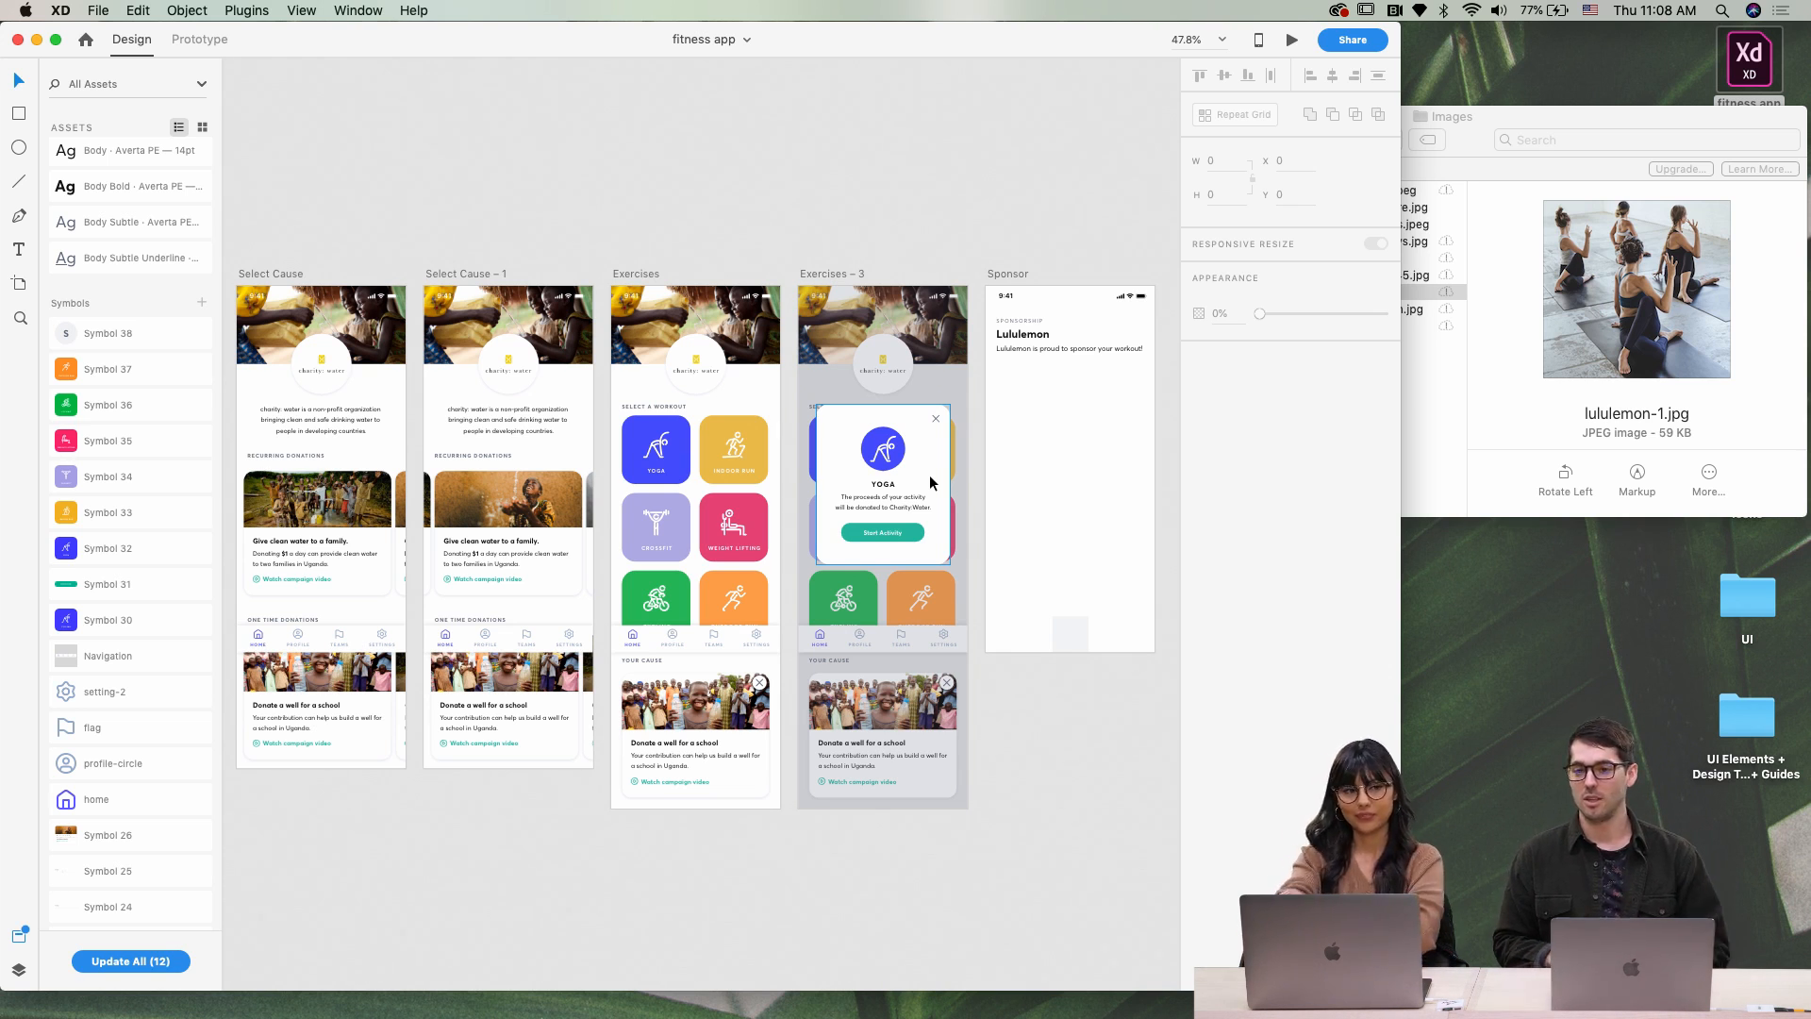
Toggle the fitness app window to full screen, back to normal, then full screen again
click(56, 40)
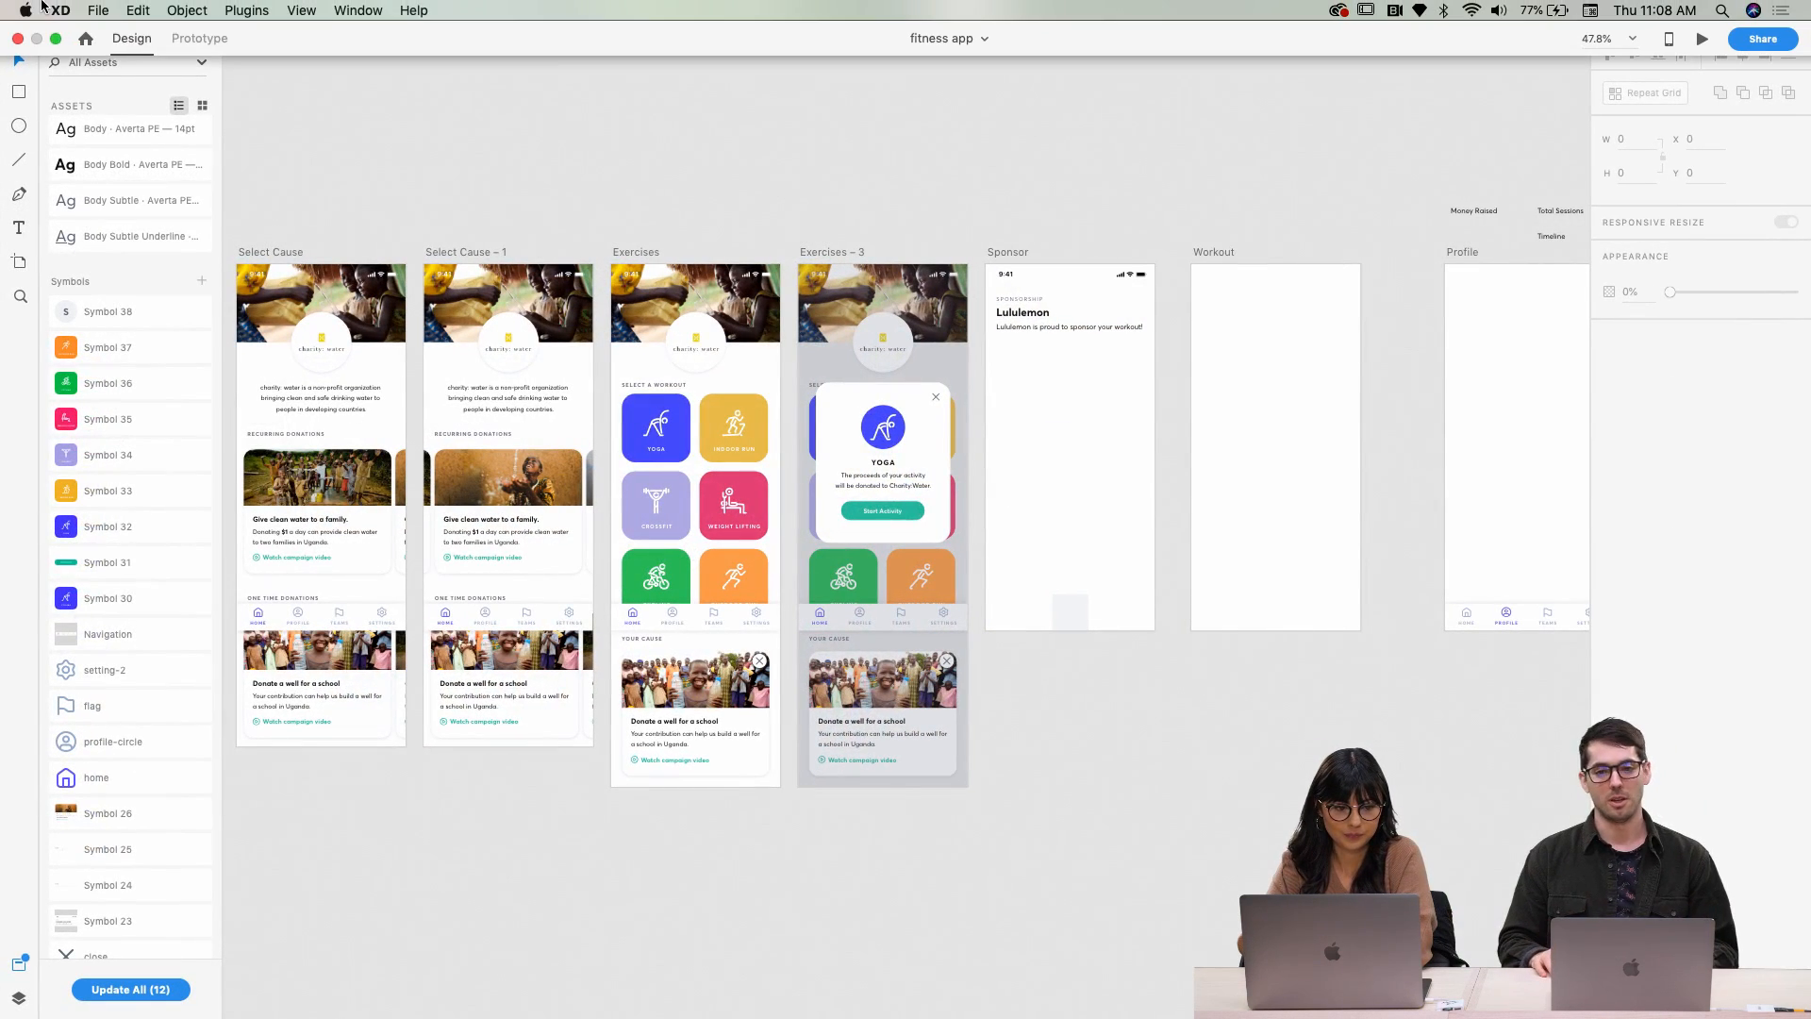
click(56, 39)
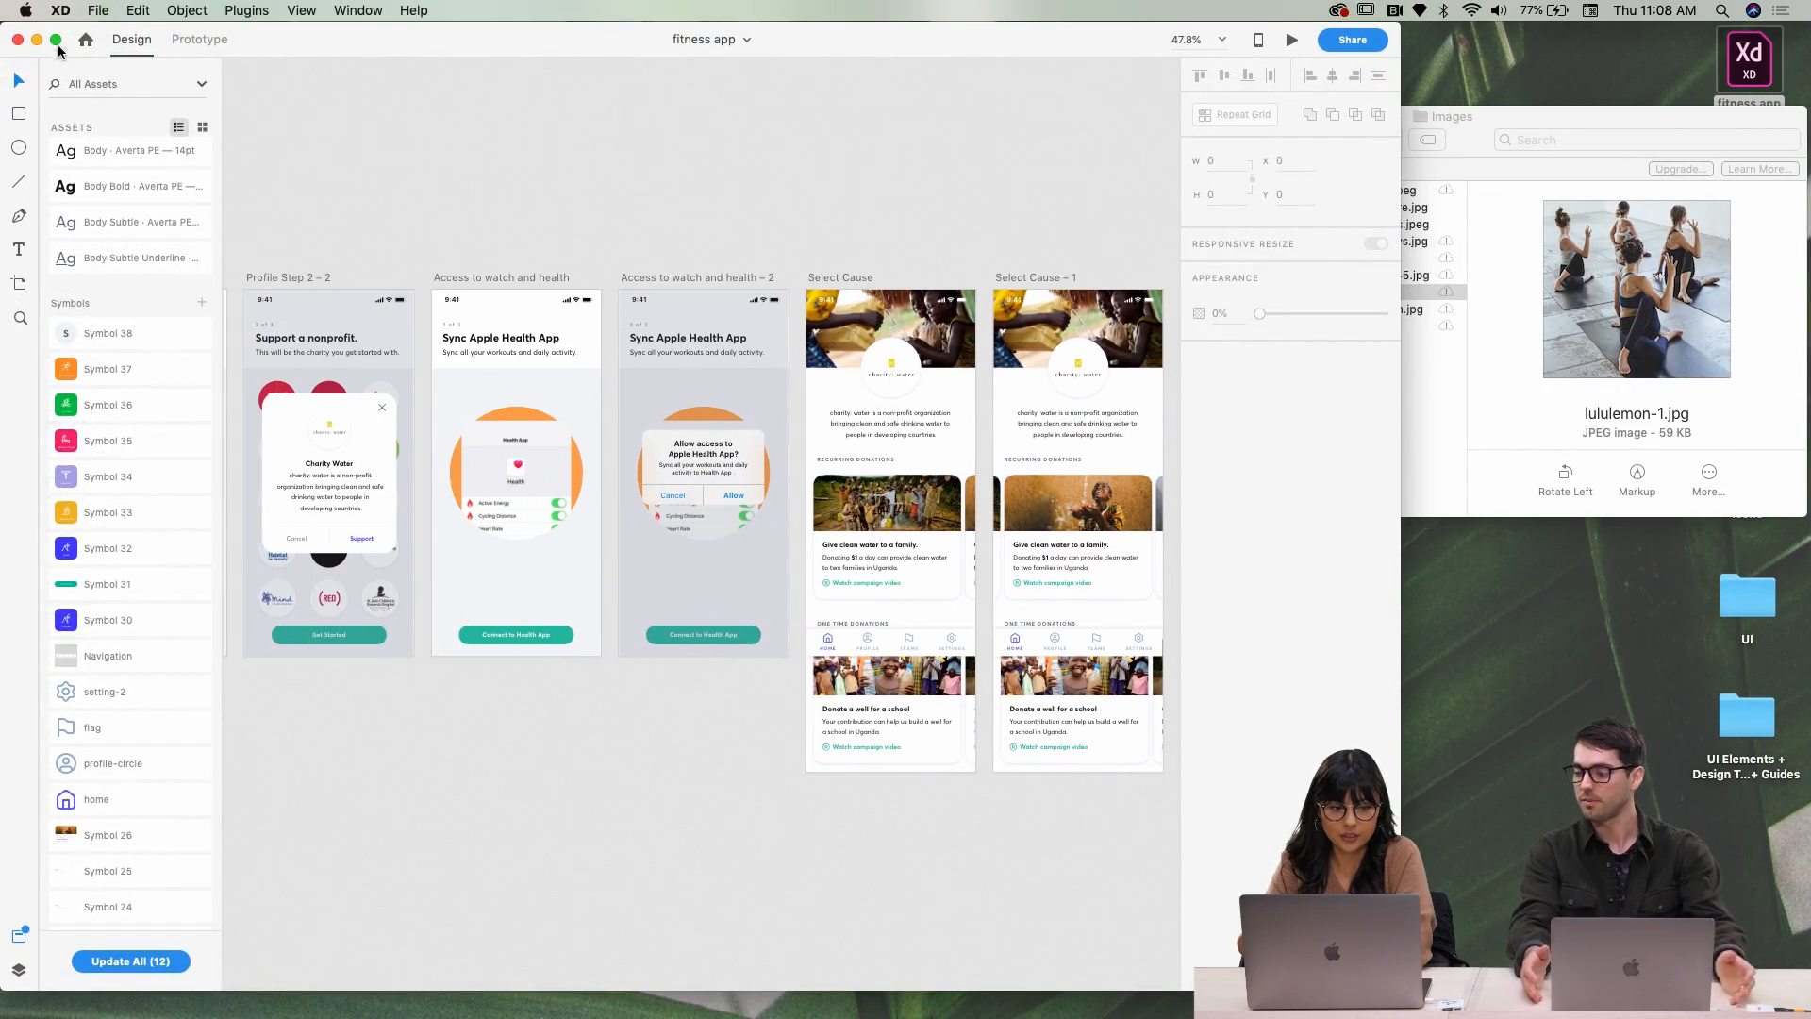
click(56, 40)
scroll(324, 179, left, 15)
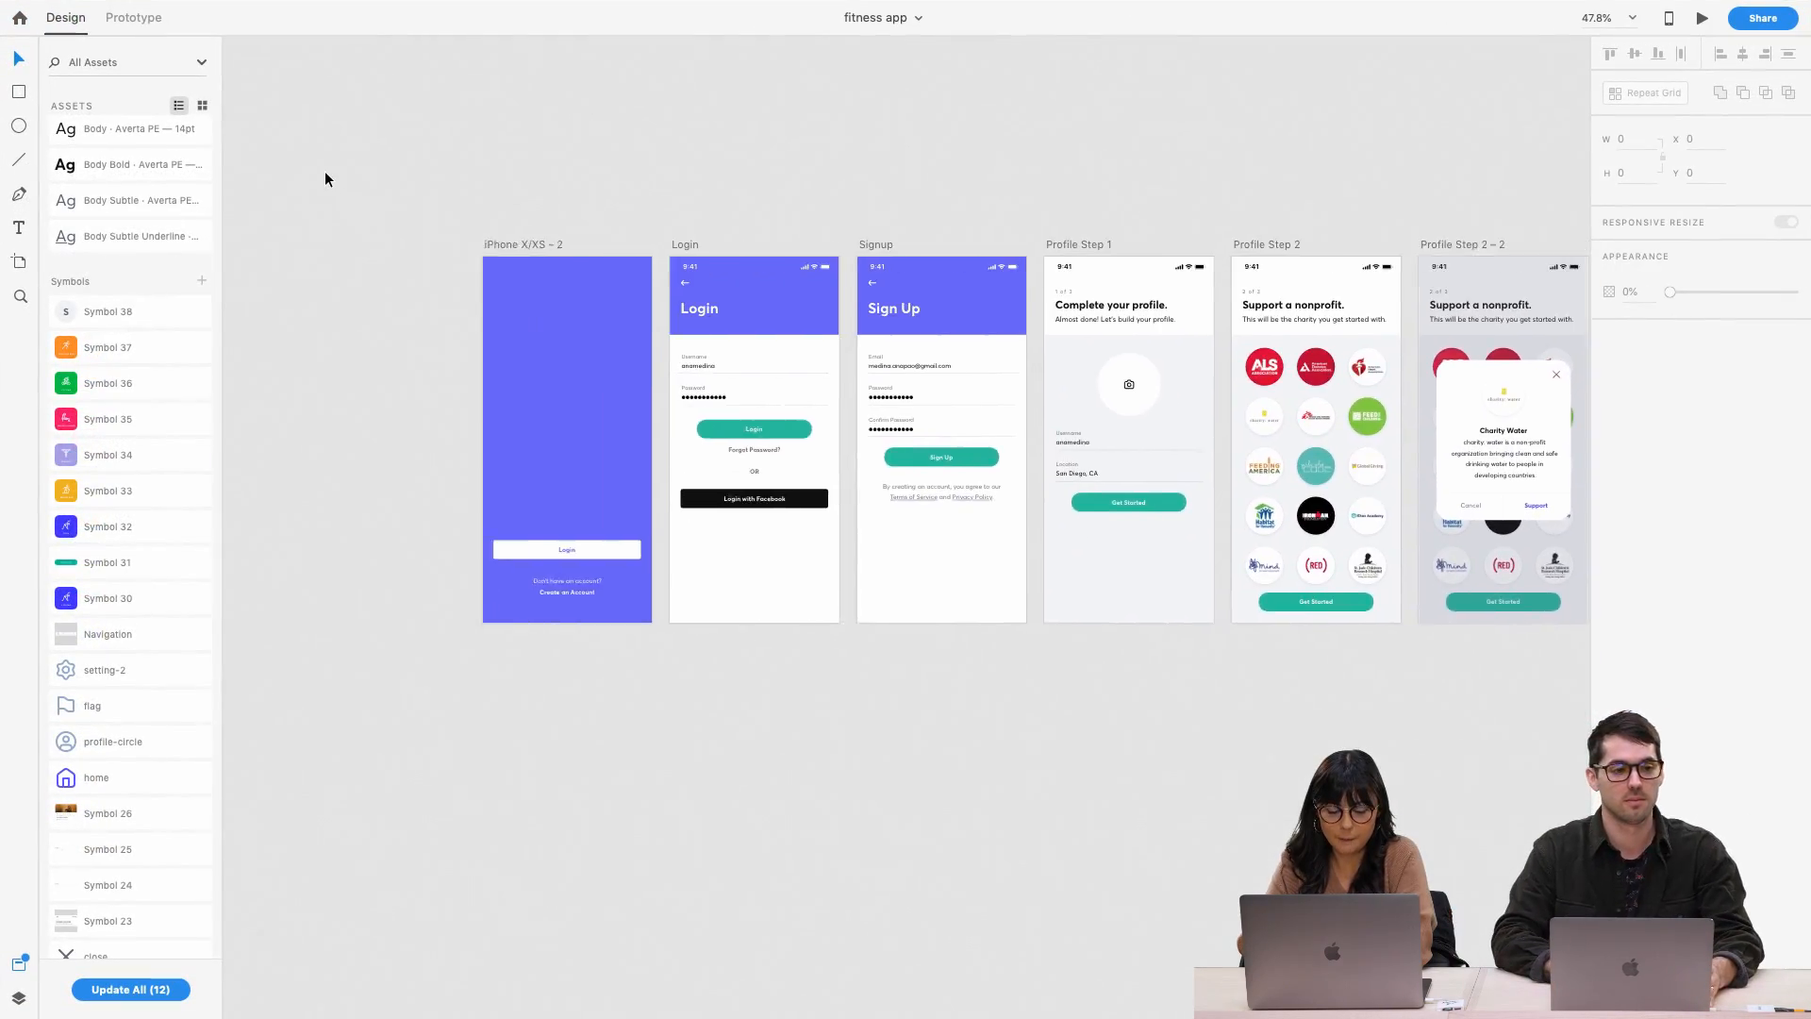
Pan to the Select Cause artboard and select its 375×60 bottom navigation bar
scroll(325, 180, right, 2)
scroll(324, 179, right, 5)
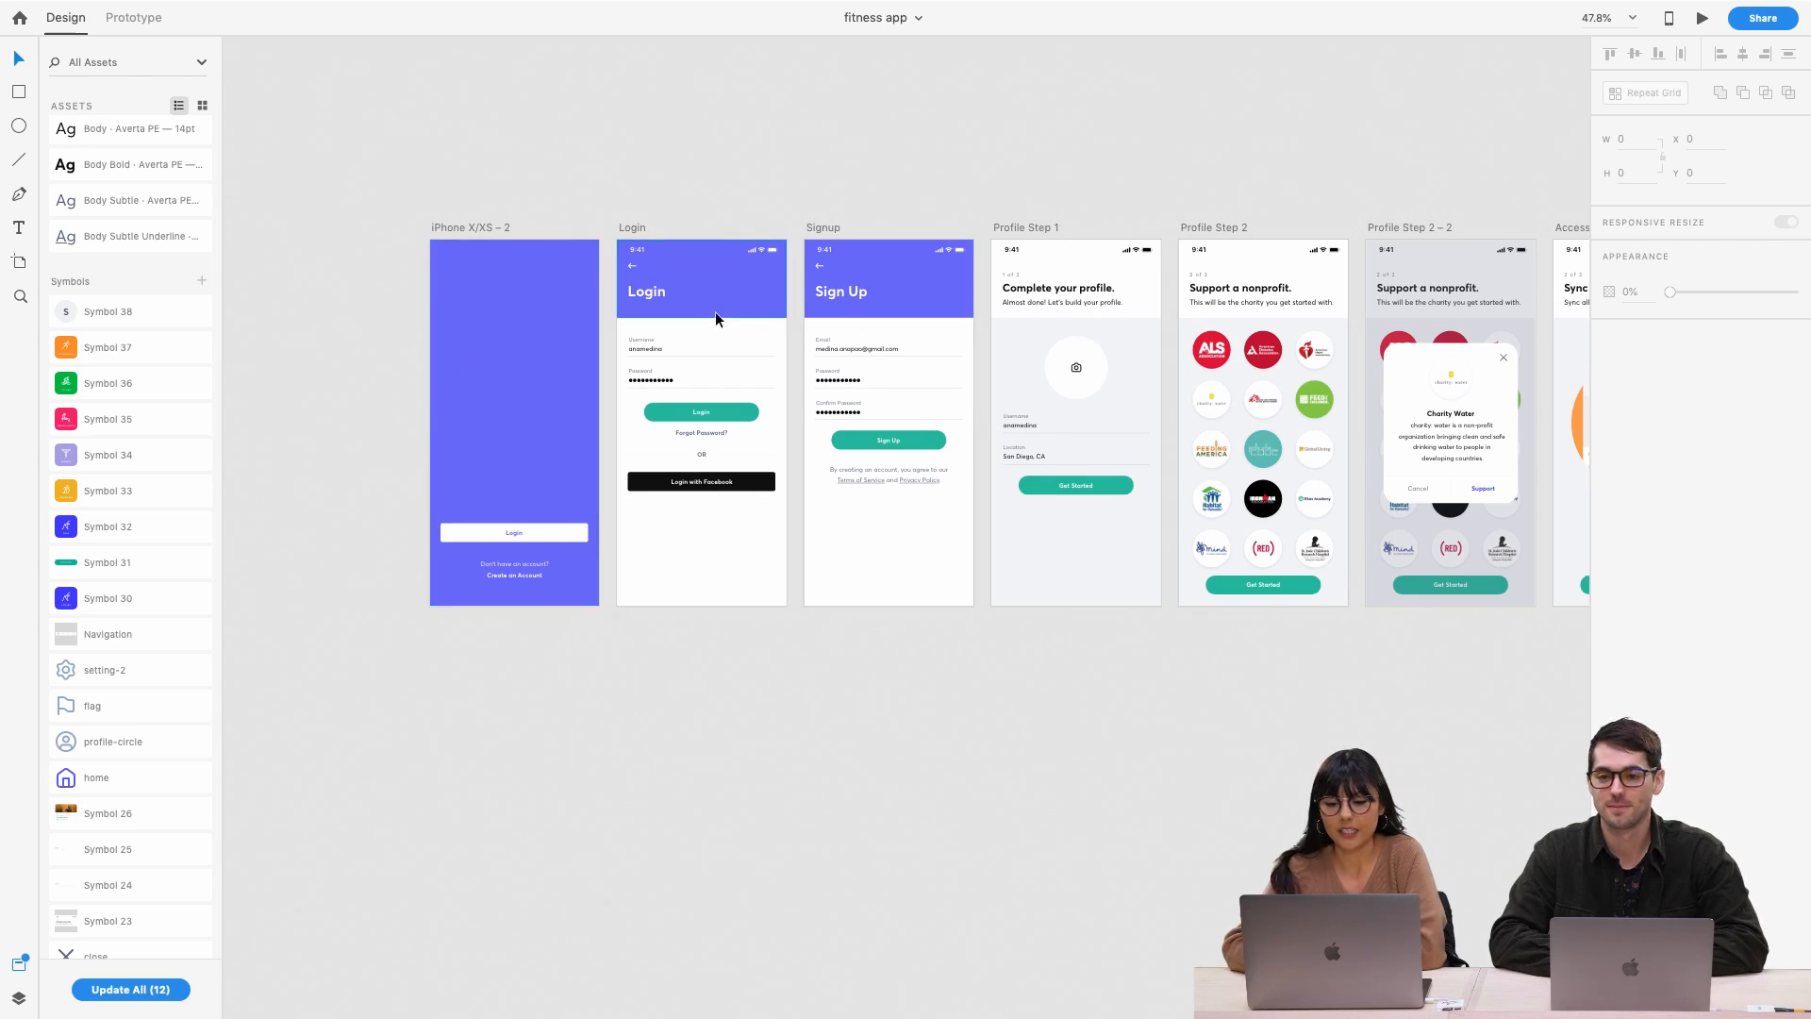
scroll(721, 314, right, 5)
scroll(723, 301, right, 5)
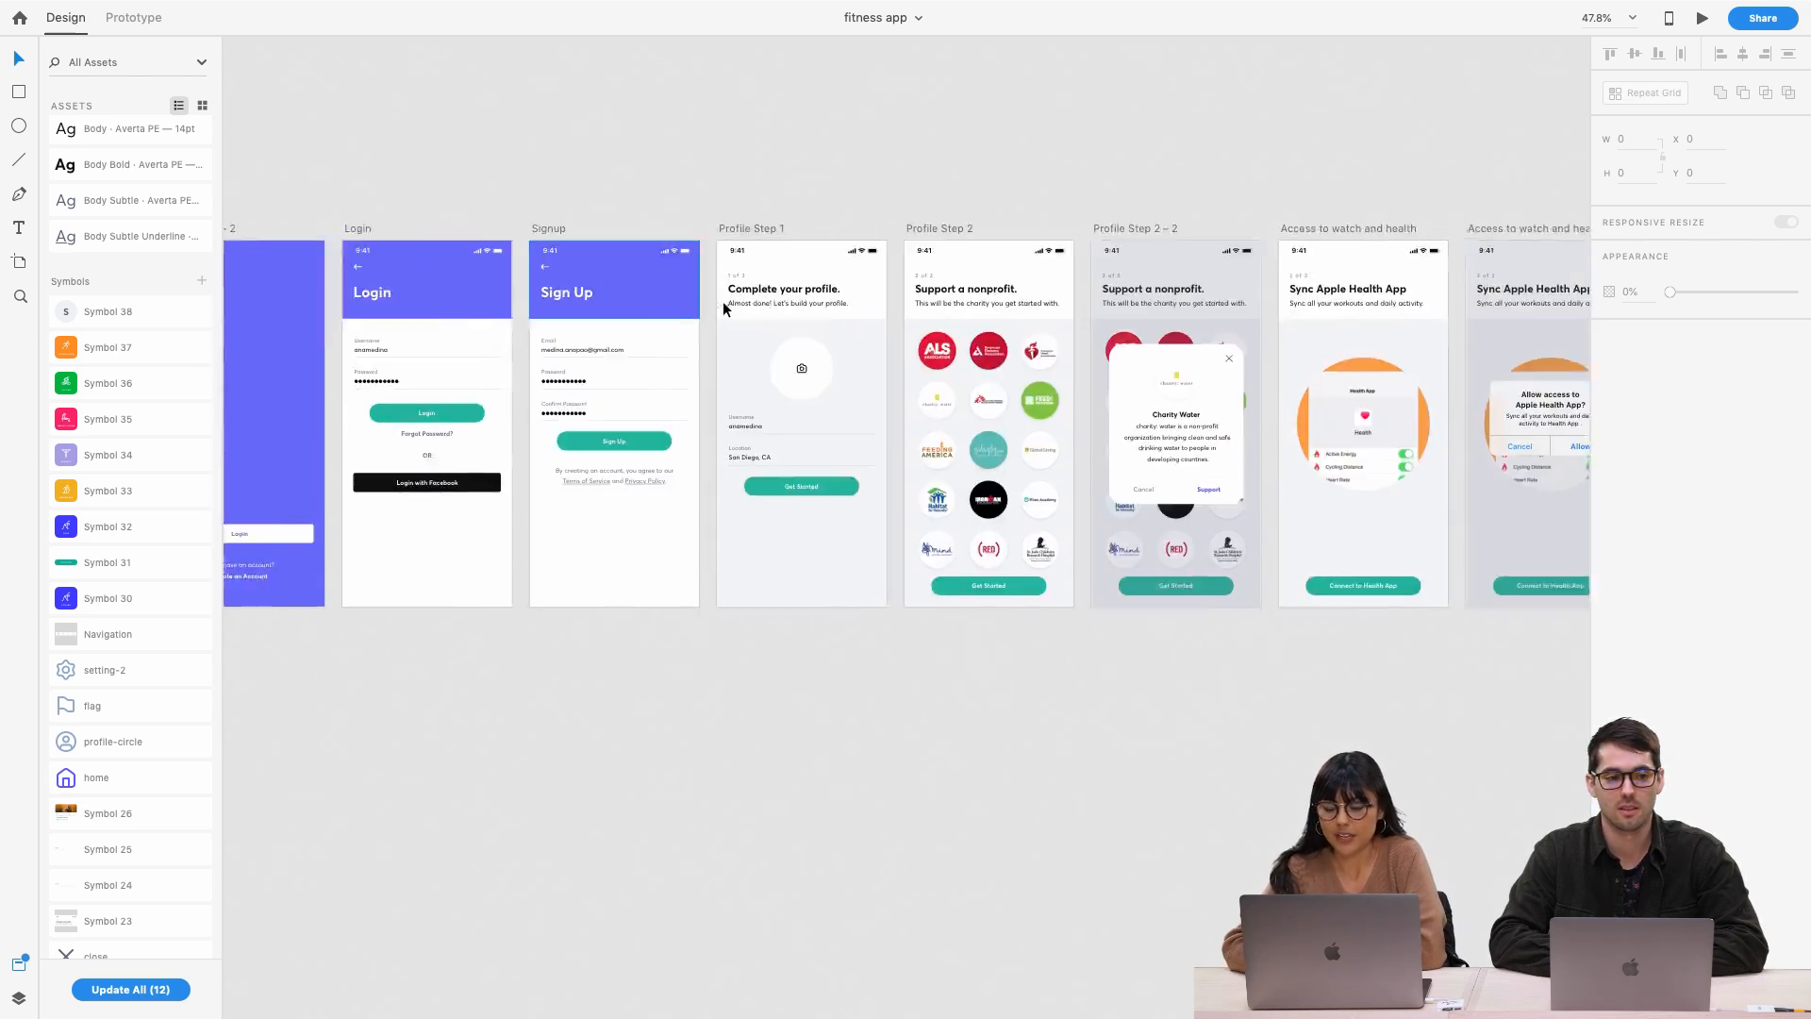
scroll(724, 312, up, 5)
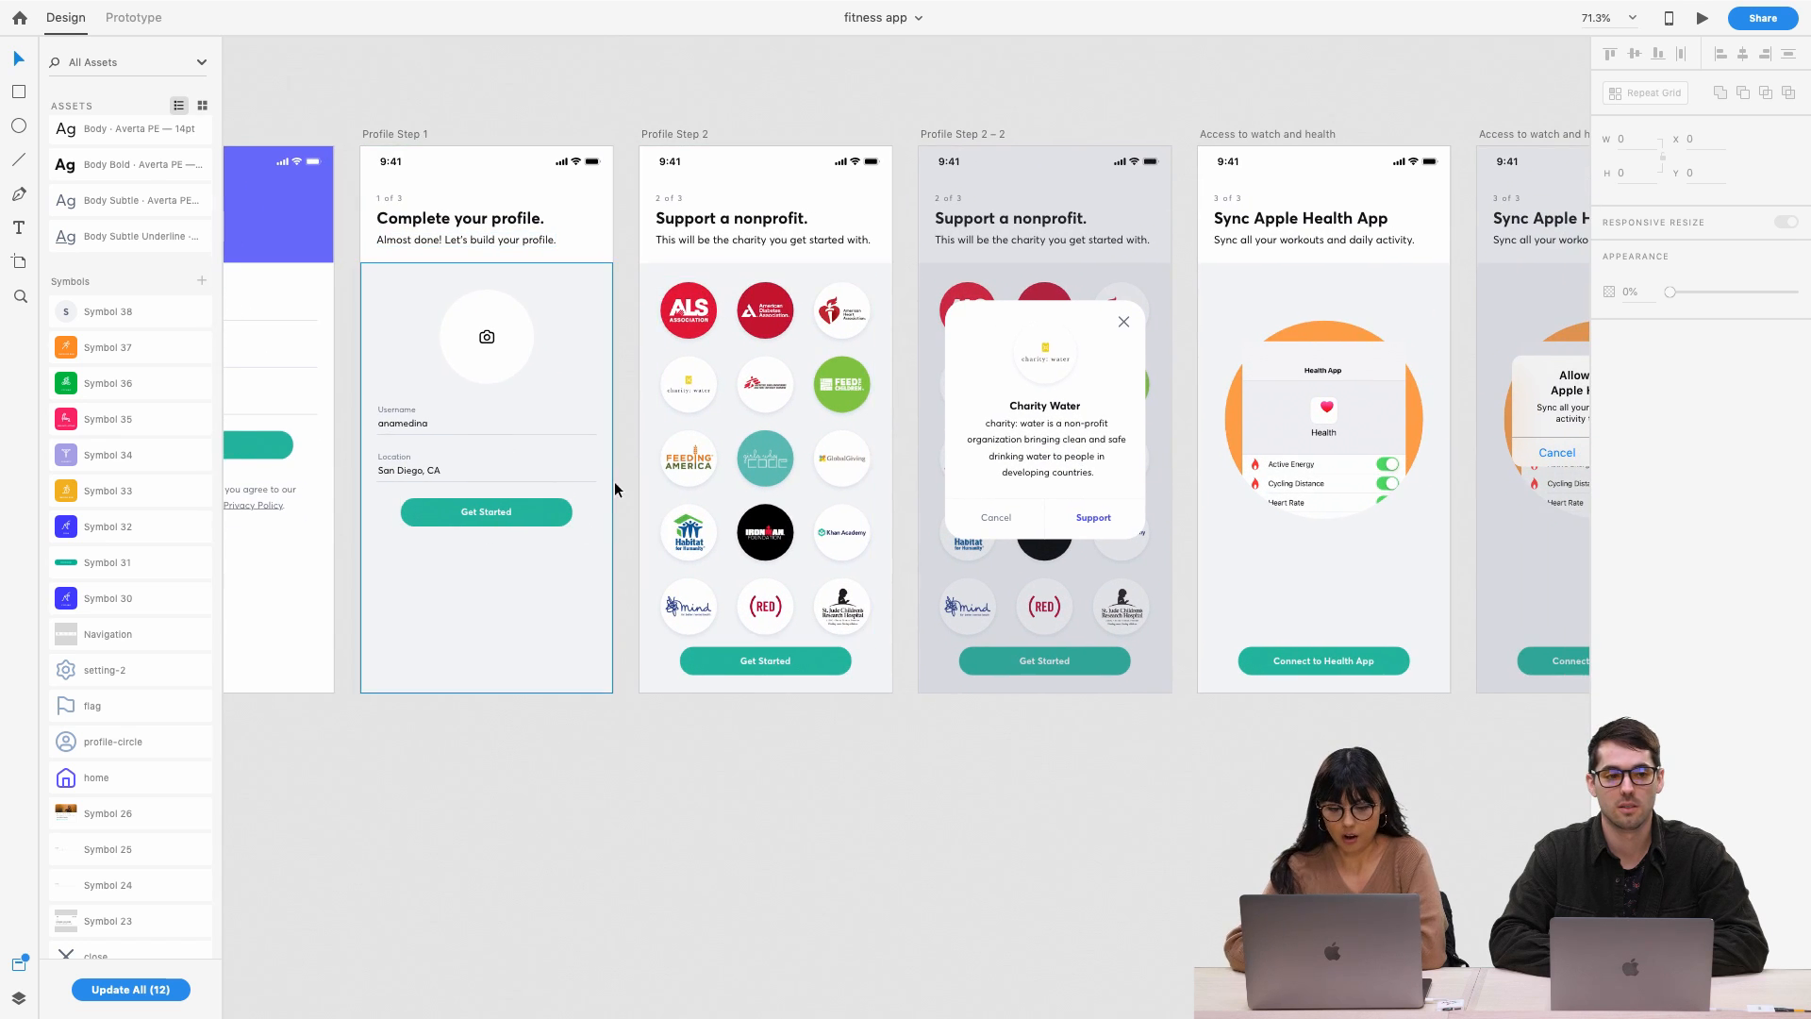
scroll(825, 383, right, 10)
scroll(824, 383, right, 13)
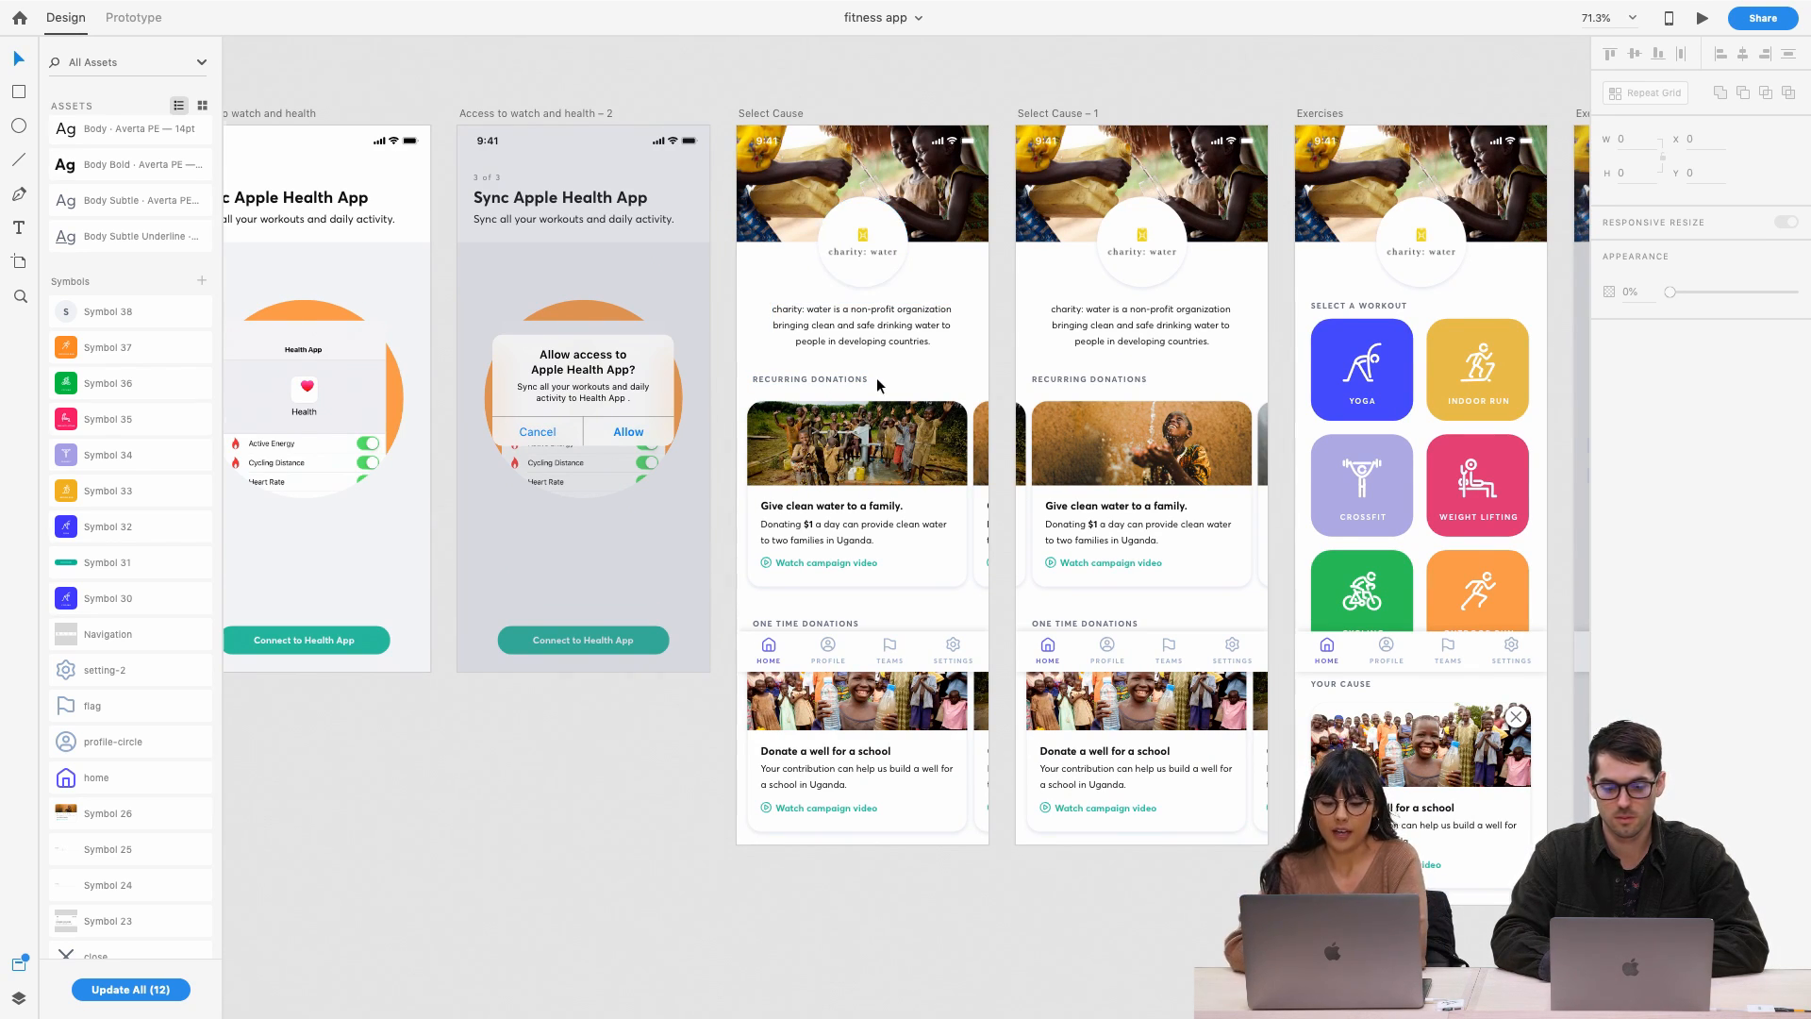
scroll(874, 401, down, 2)
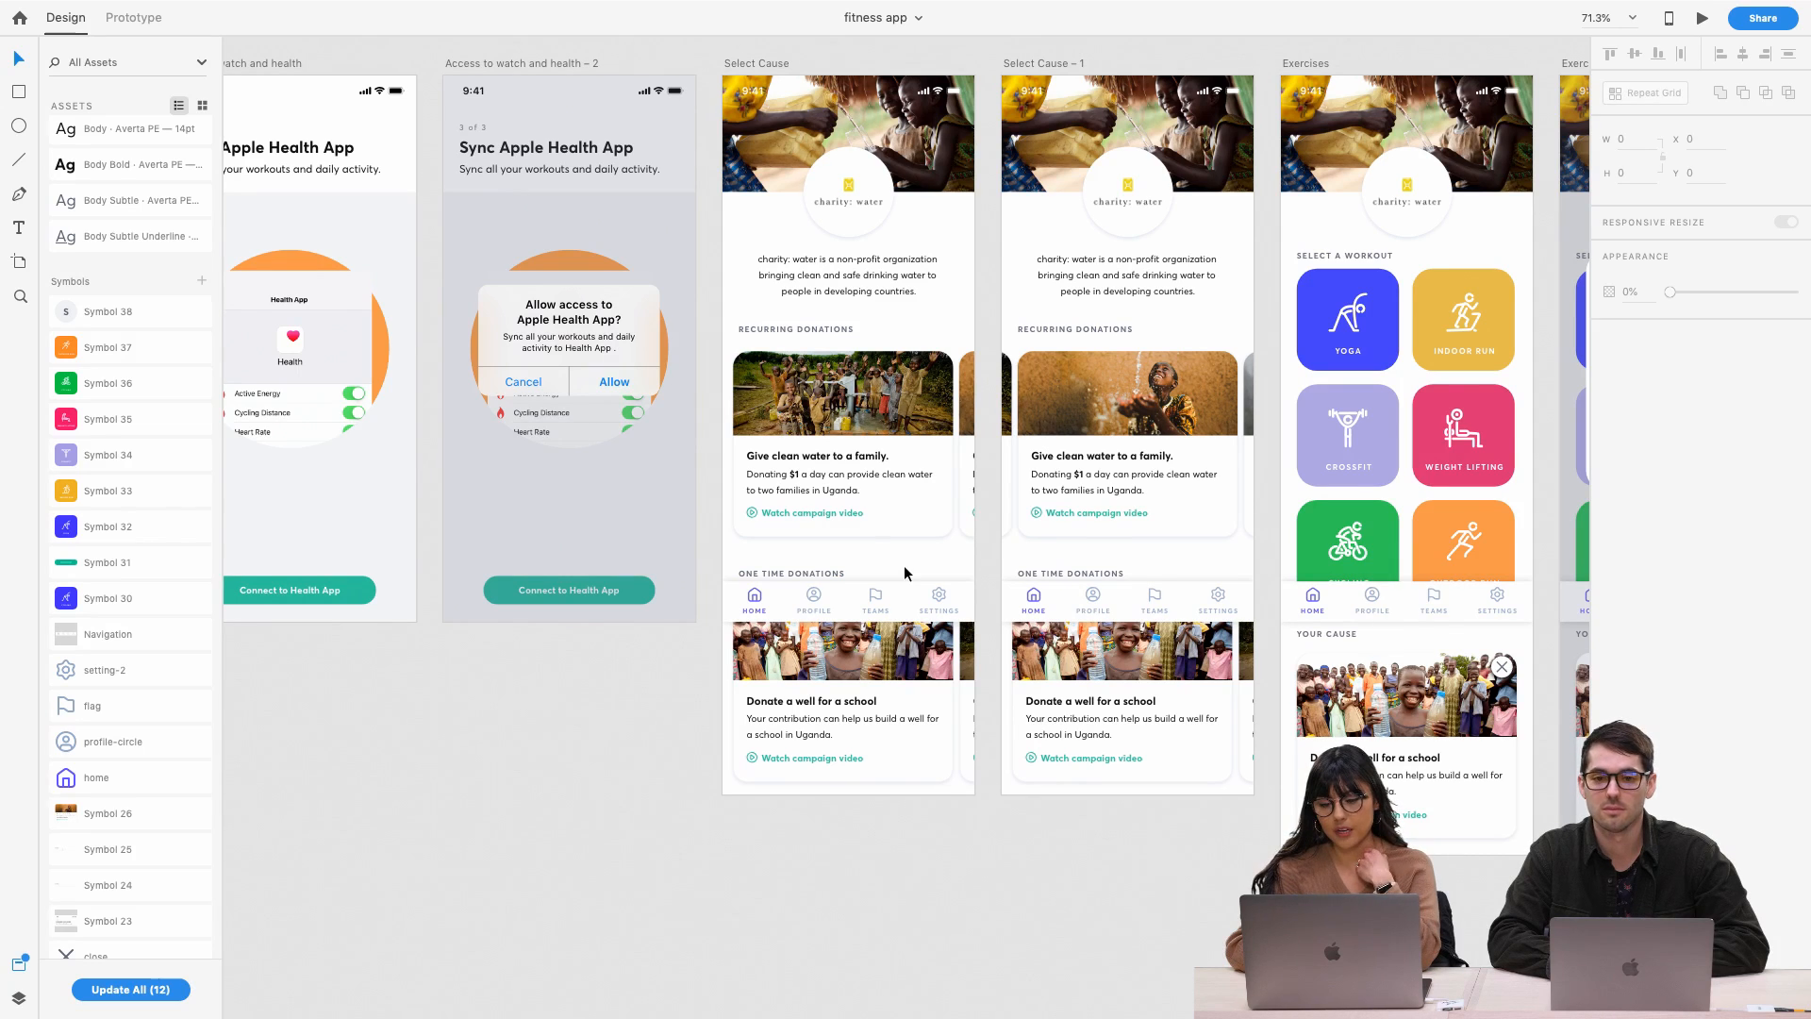
click(894, 597)
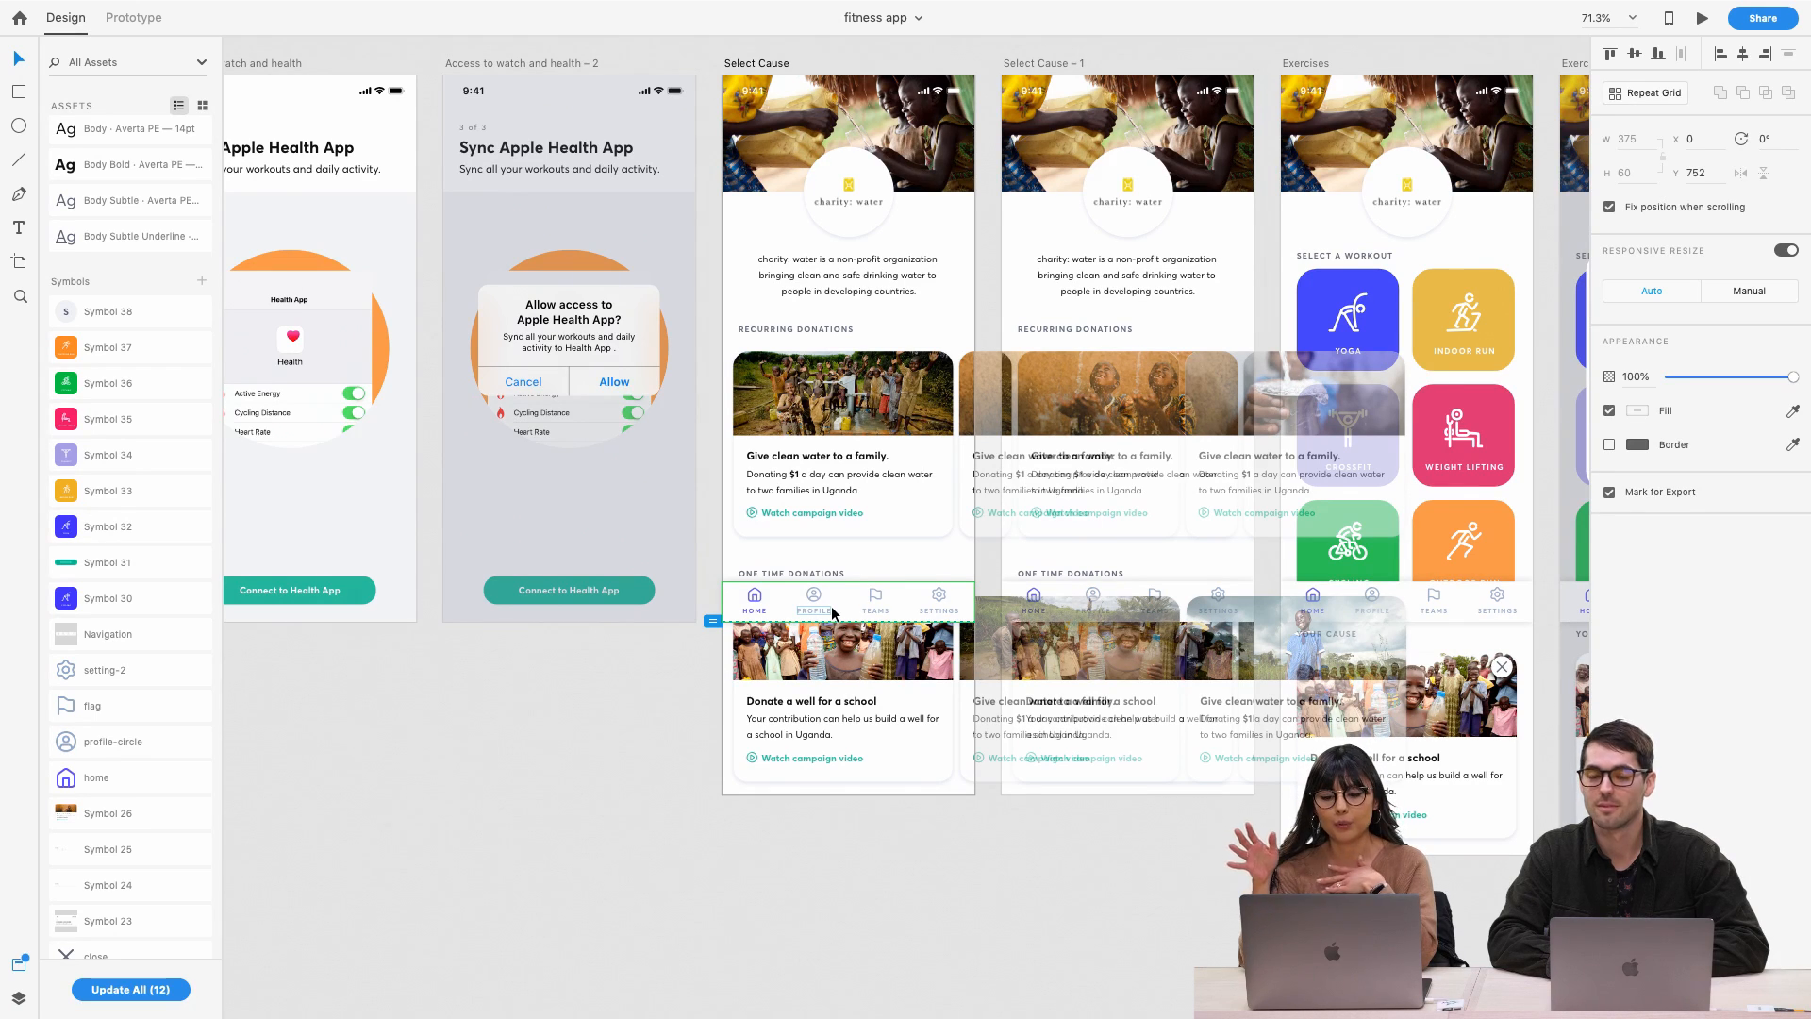
Deselect the nav bar and scroll the canvas over to the Exercises artboard's workout tiles
click(598, 822)
scroll(933, 770, right, 3)
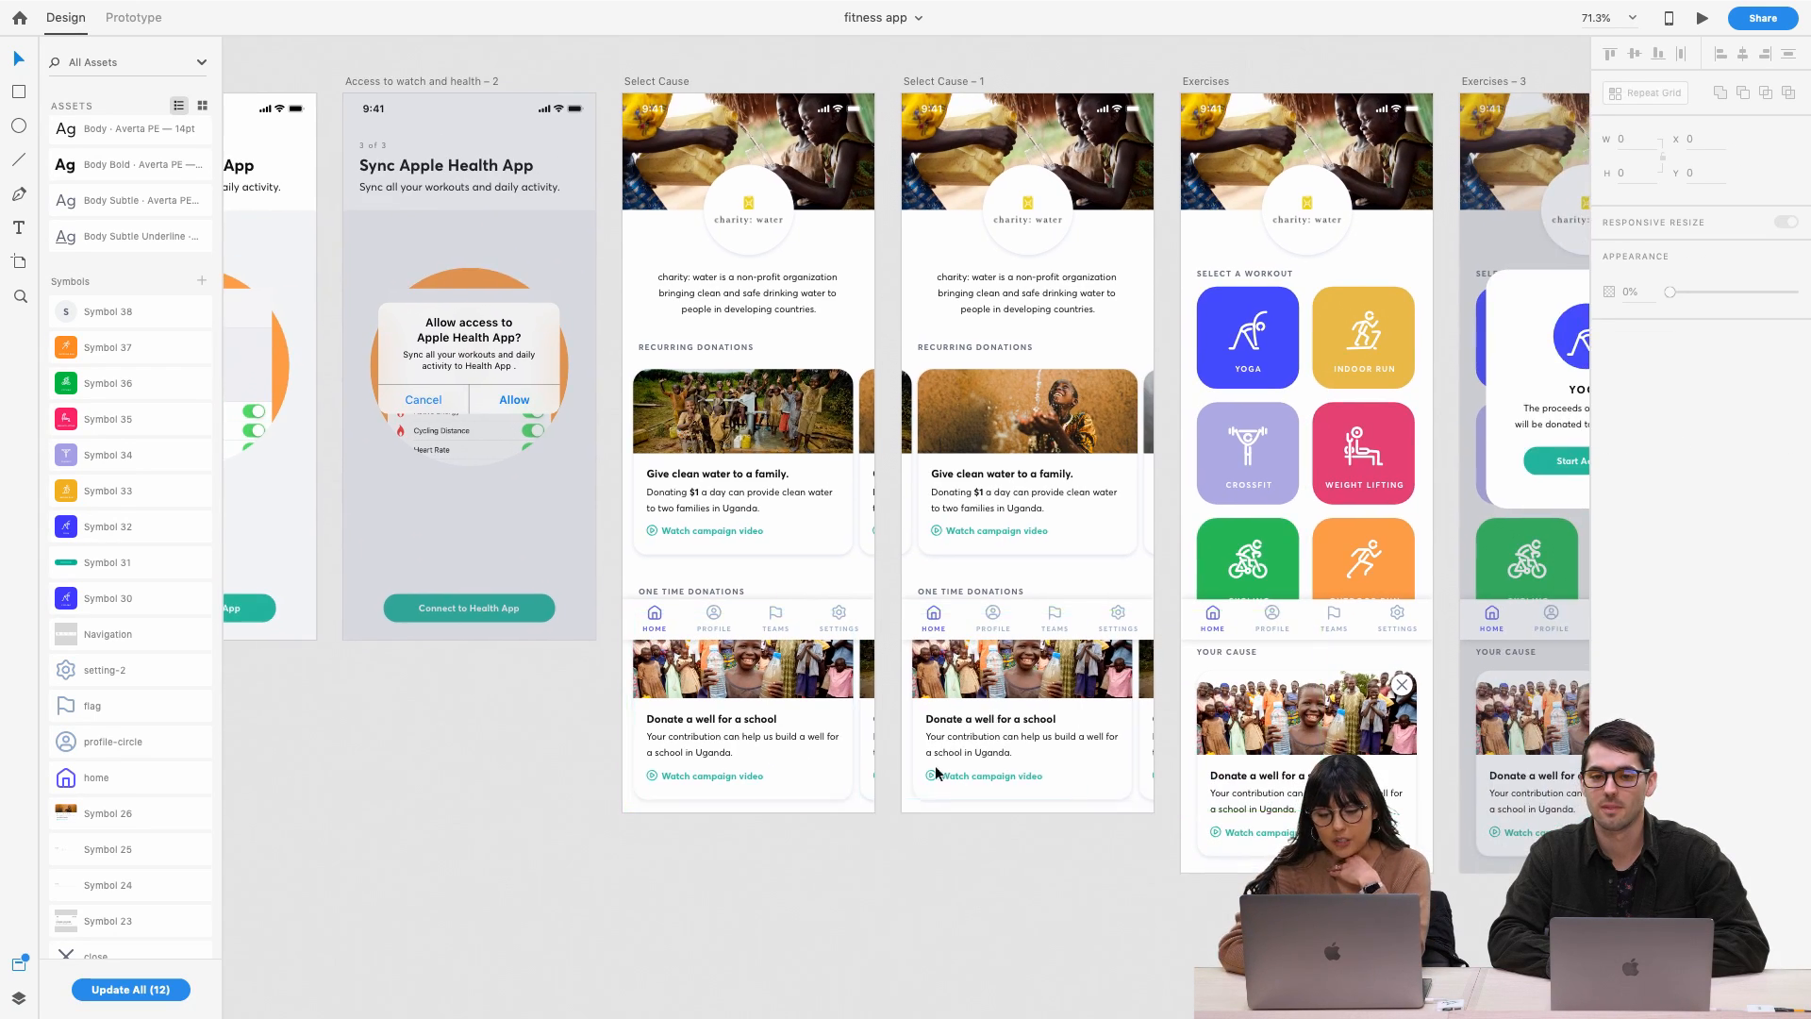
scroll(908, 795, right, 2)
scroll(907, 795, up, 1)
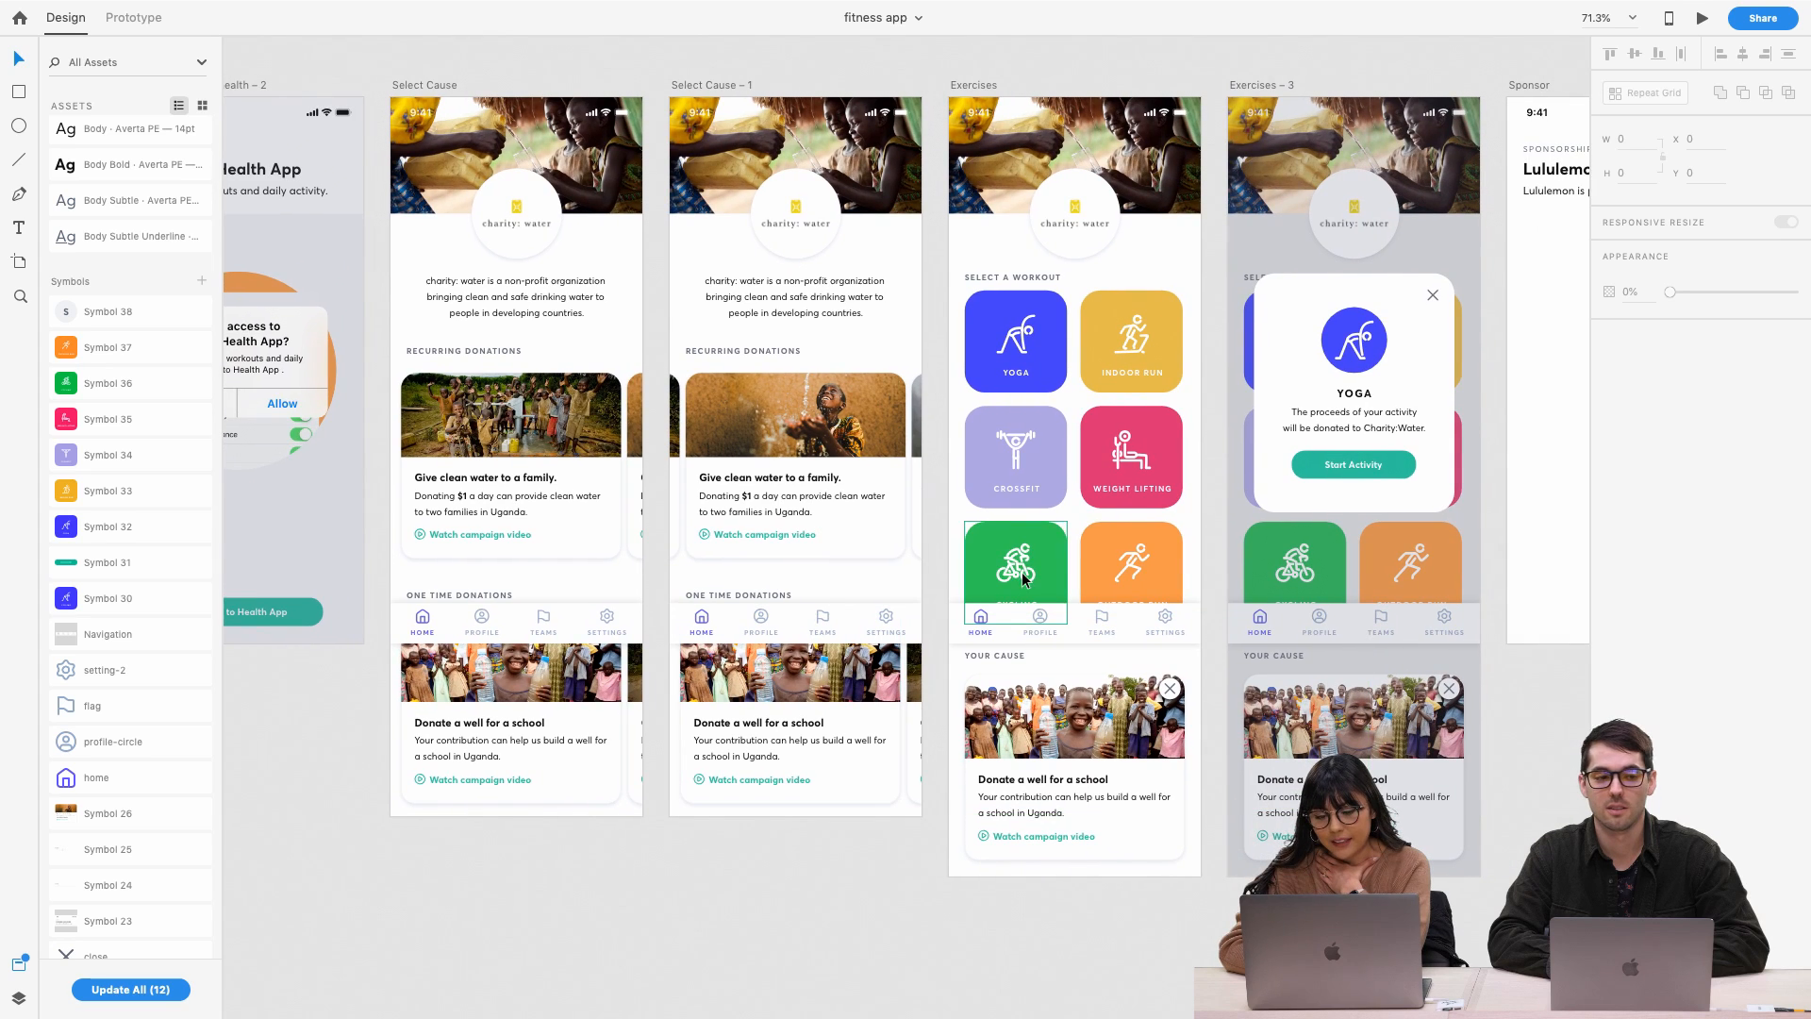
scroll(1011, 343, right, 2)
scroll(1010, 343, up, 1)
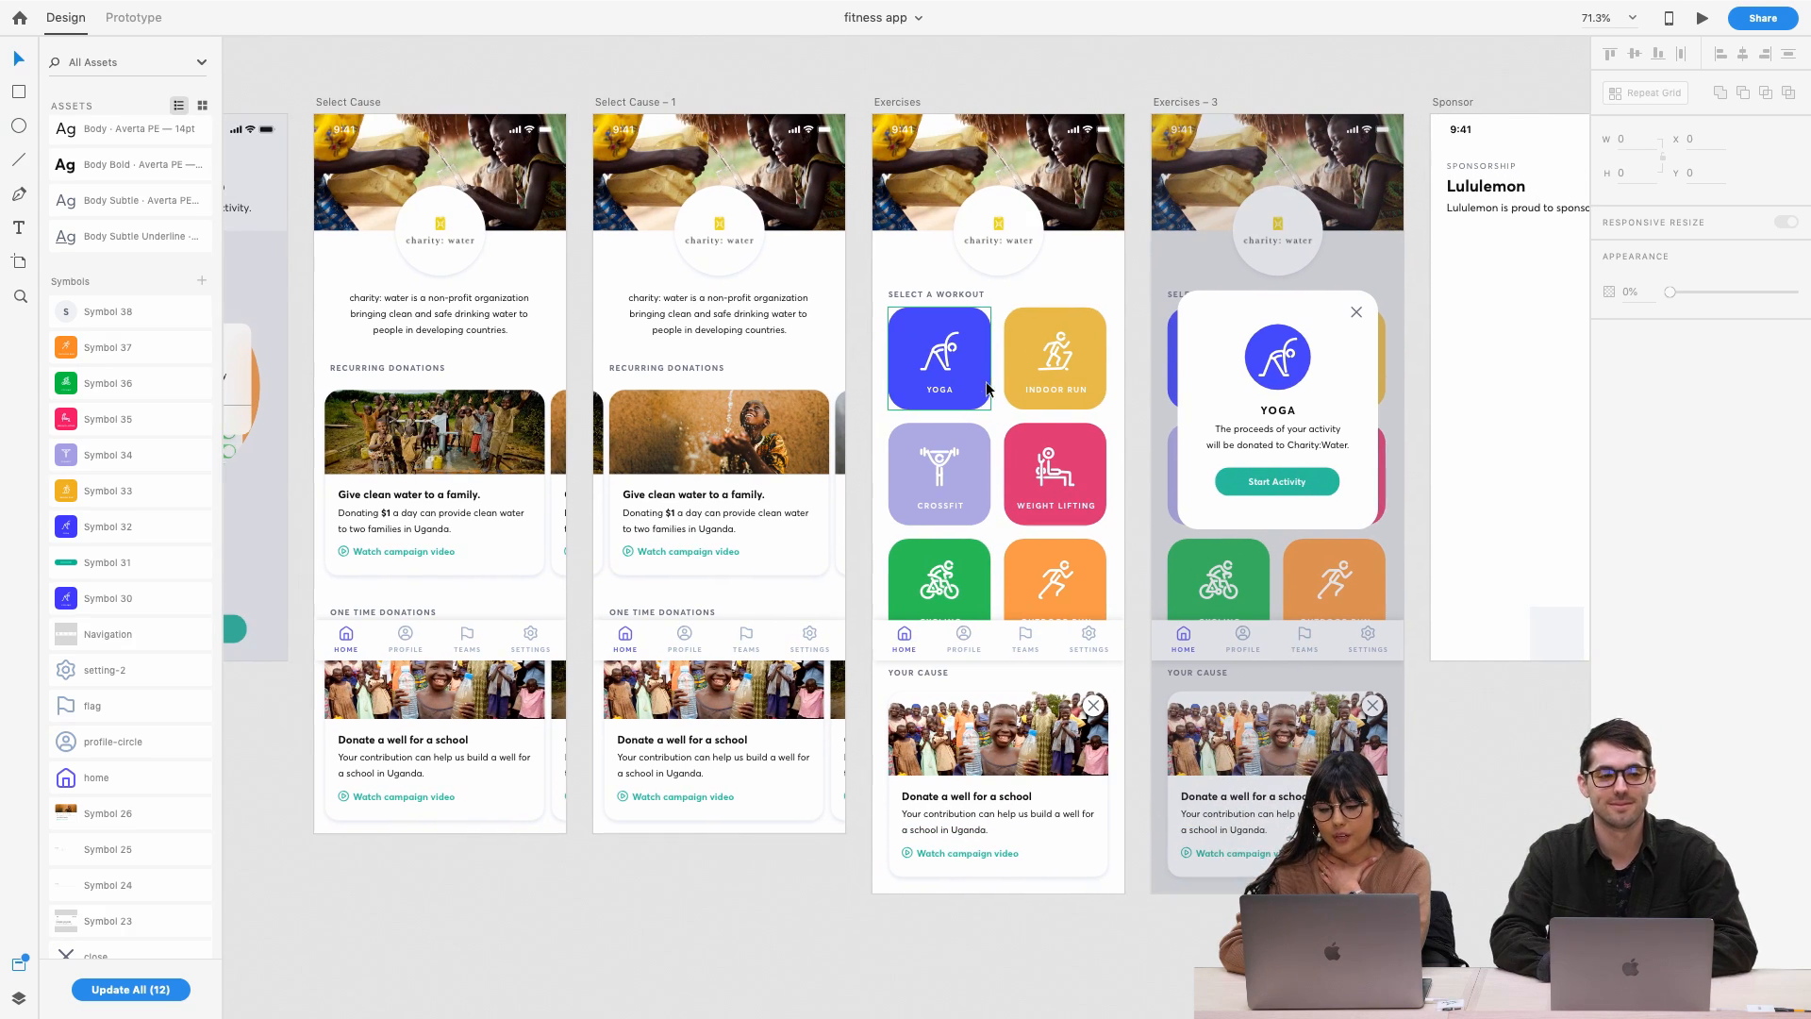
scroll(1011, 343, up, 5)
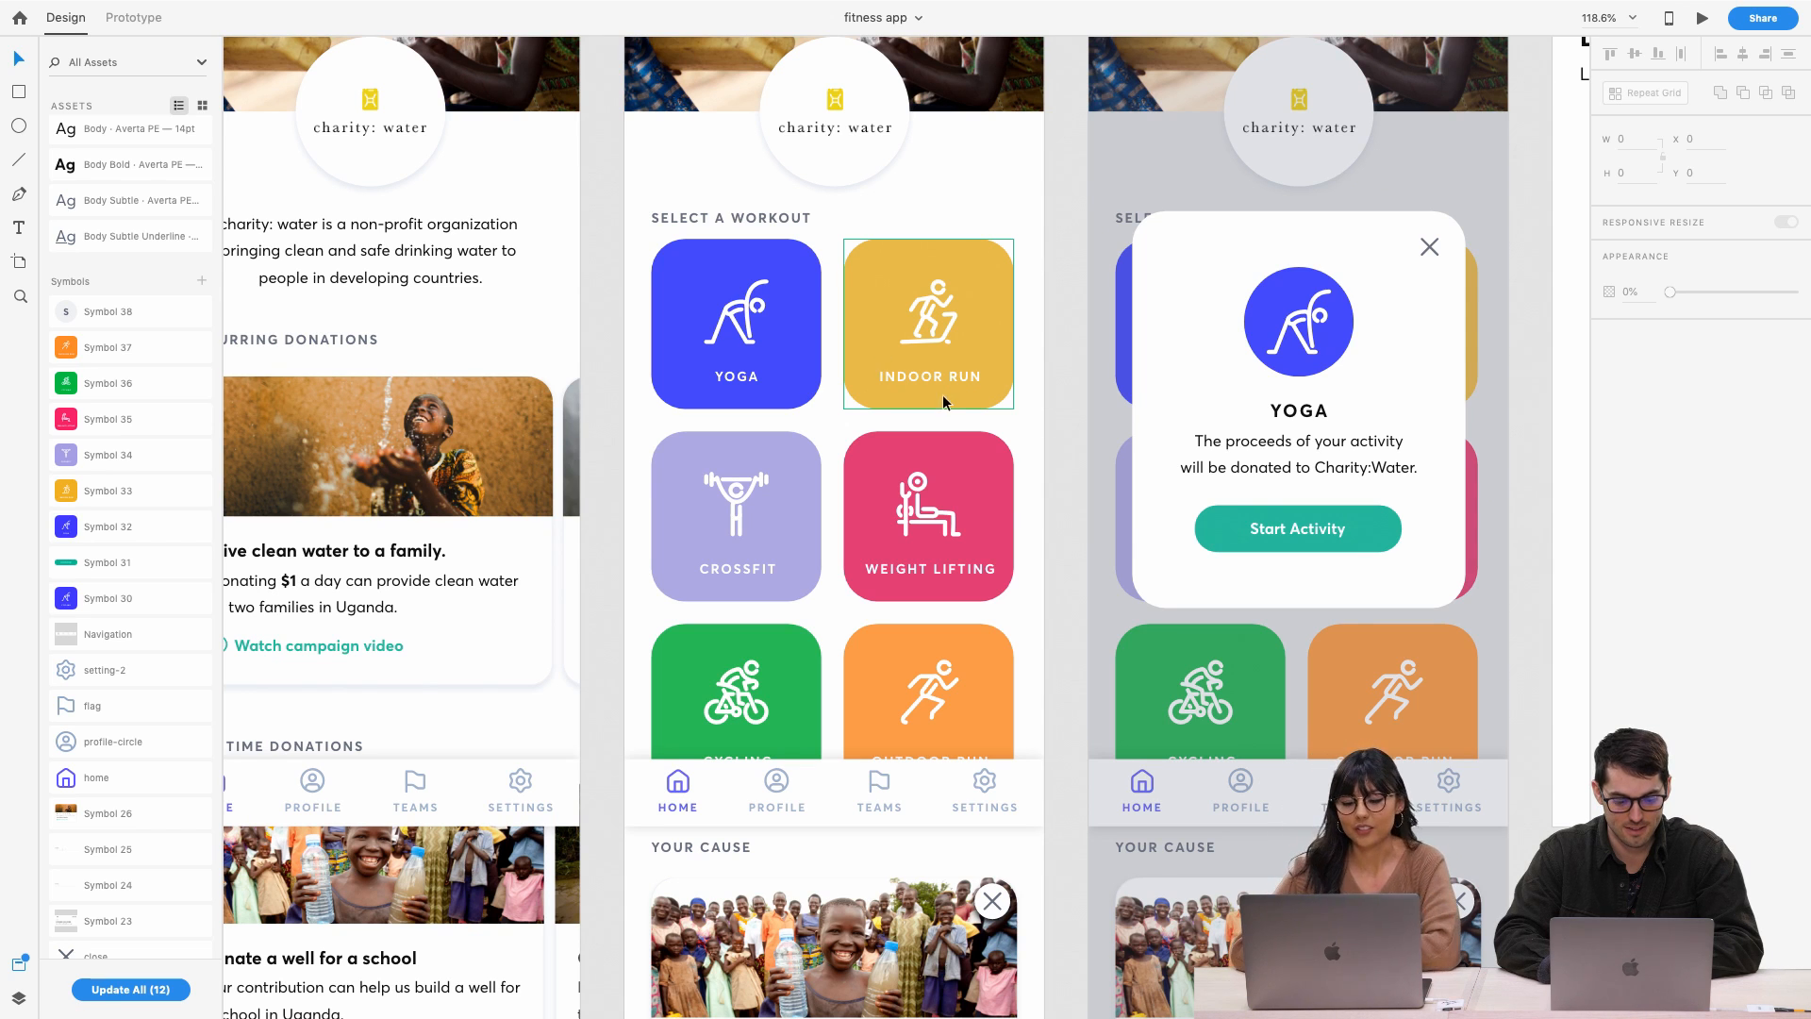
scroll(851, 457, right, 5)
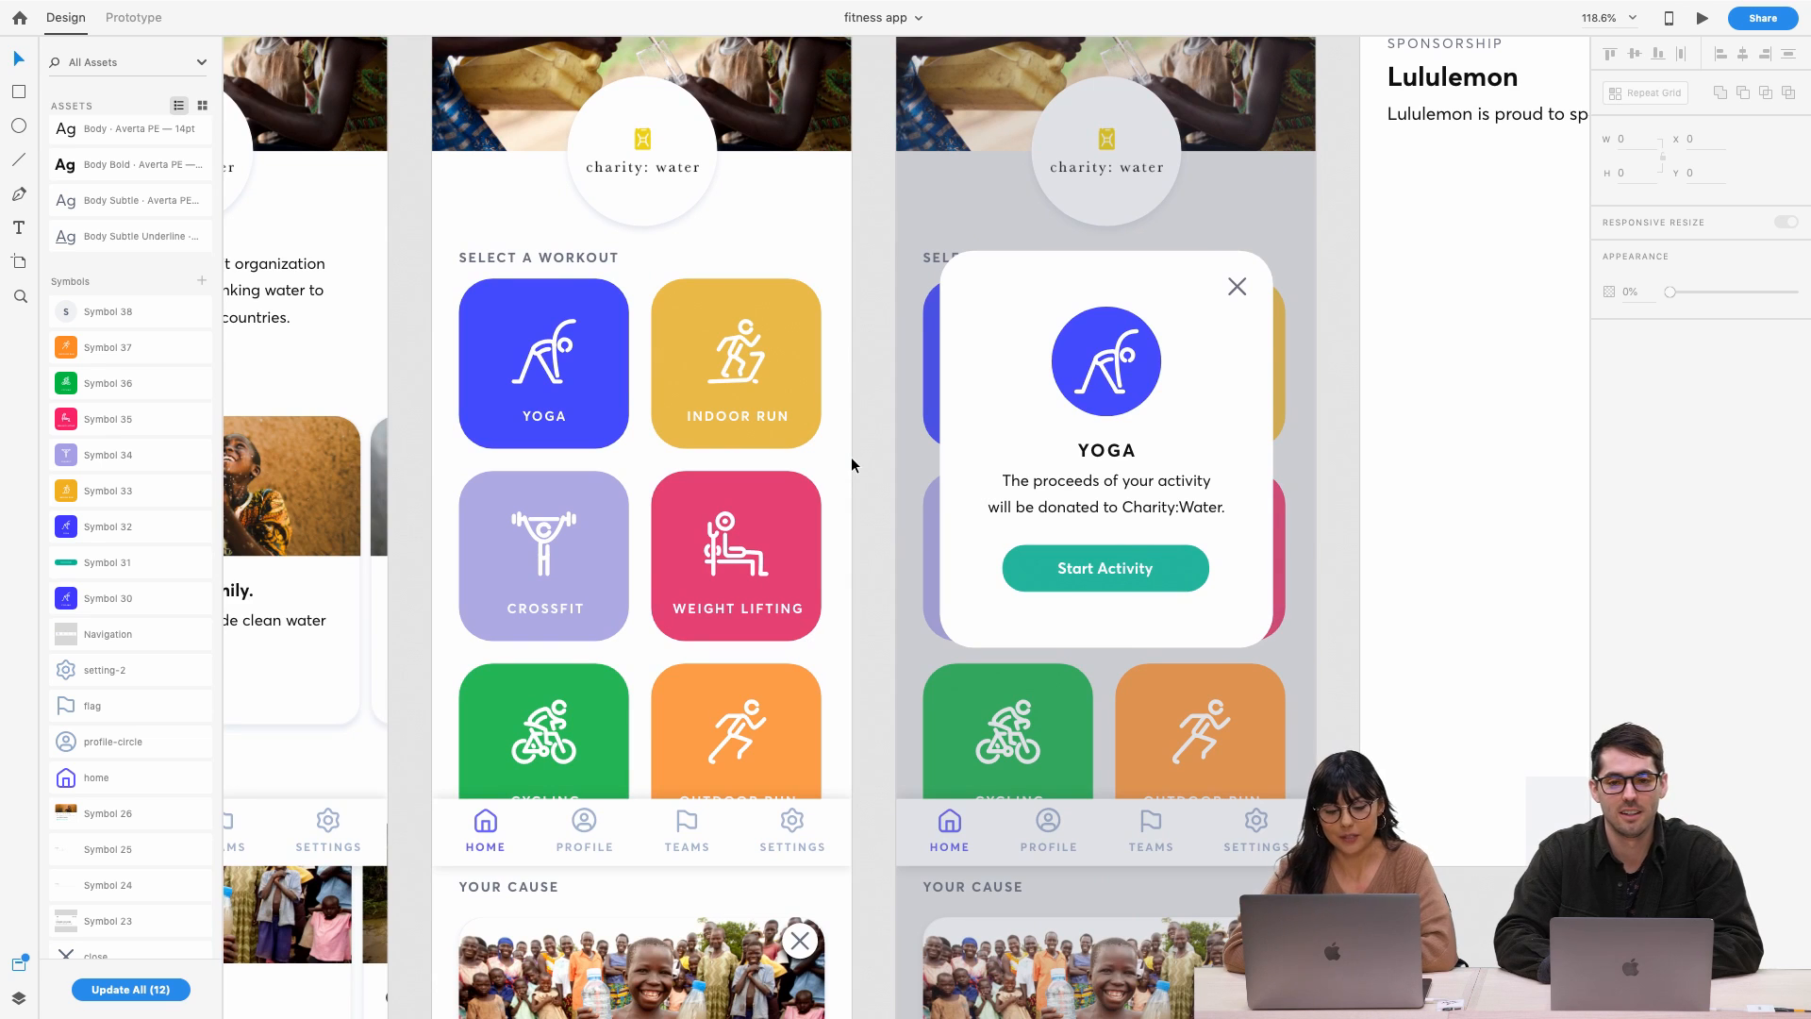
scroll(852, 464, right, 2)
scroll(852, 464, up, 1)
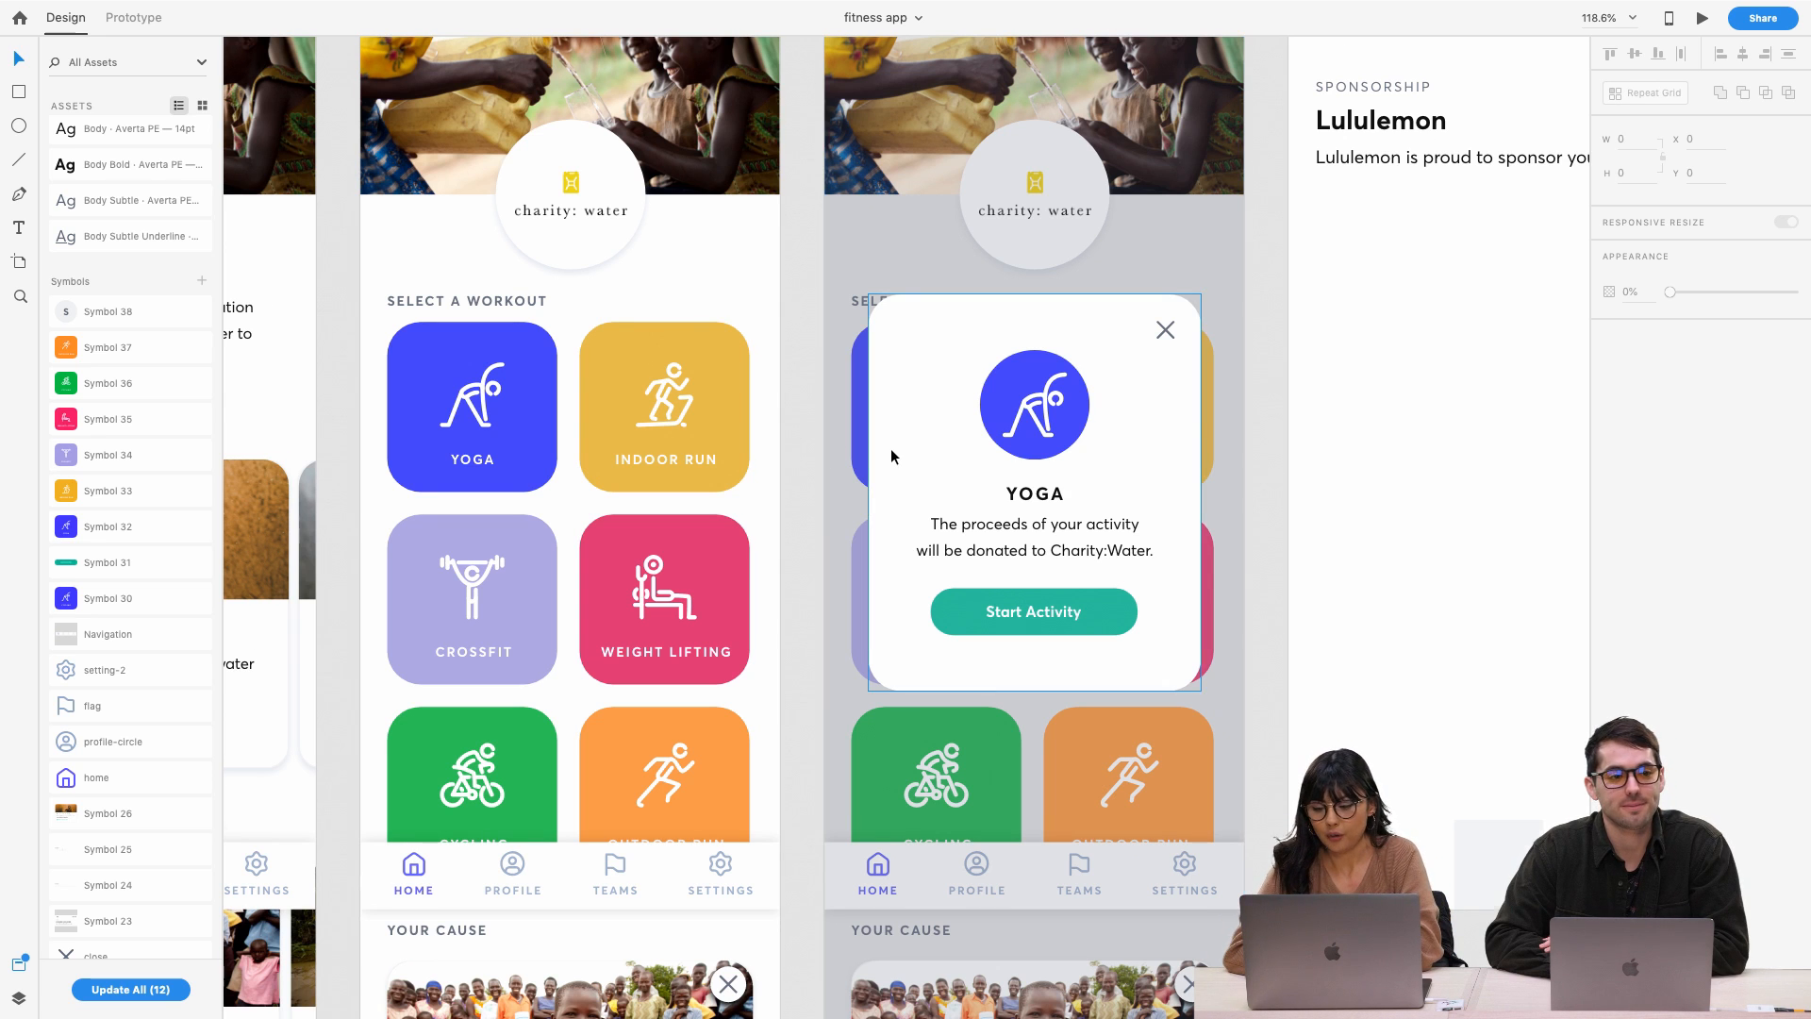
scroll(890, 449, down, 3)
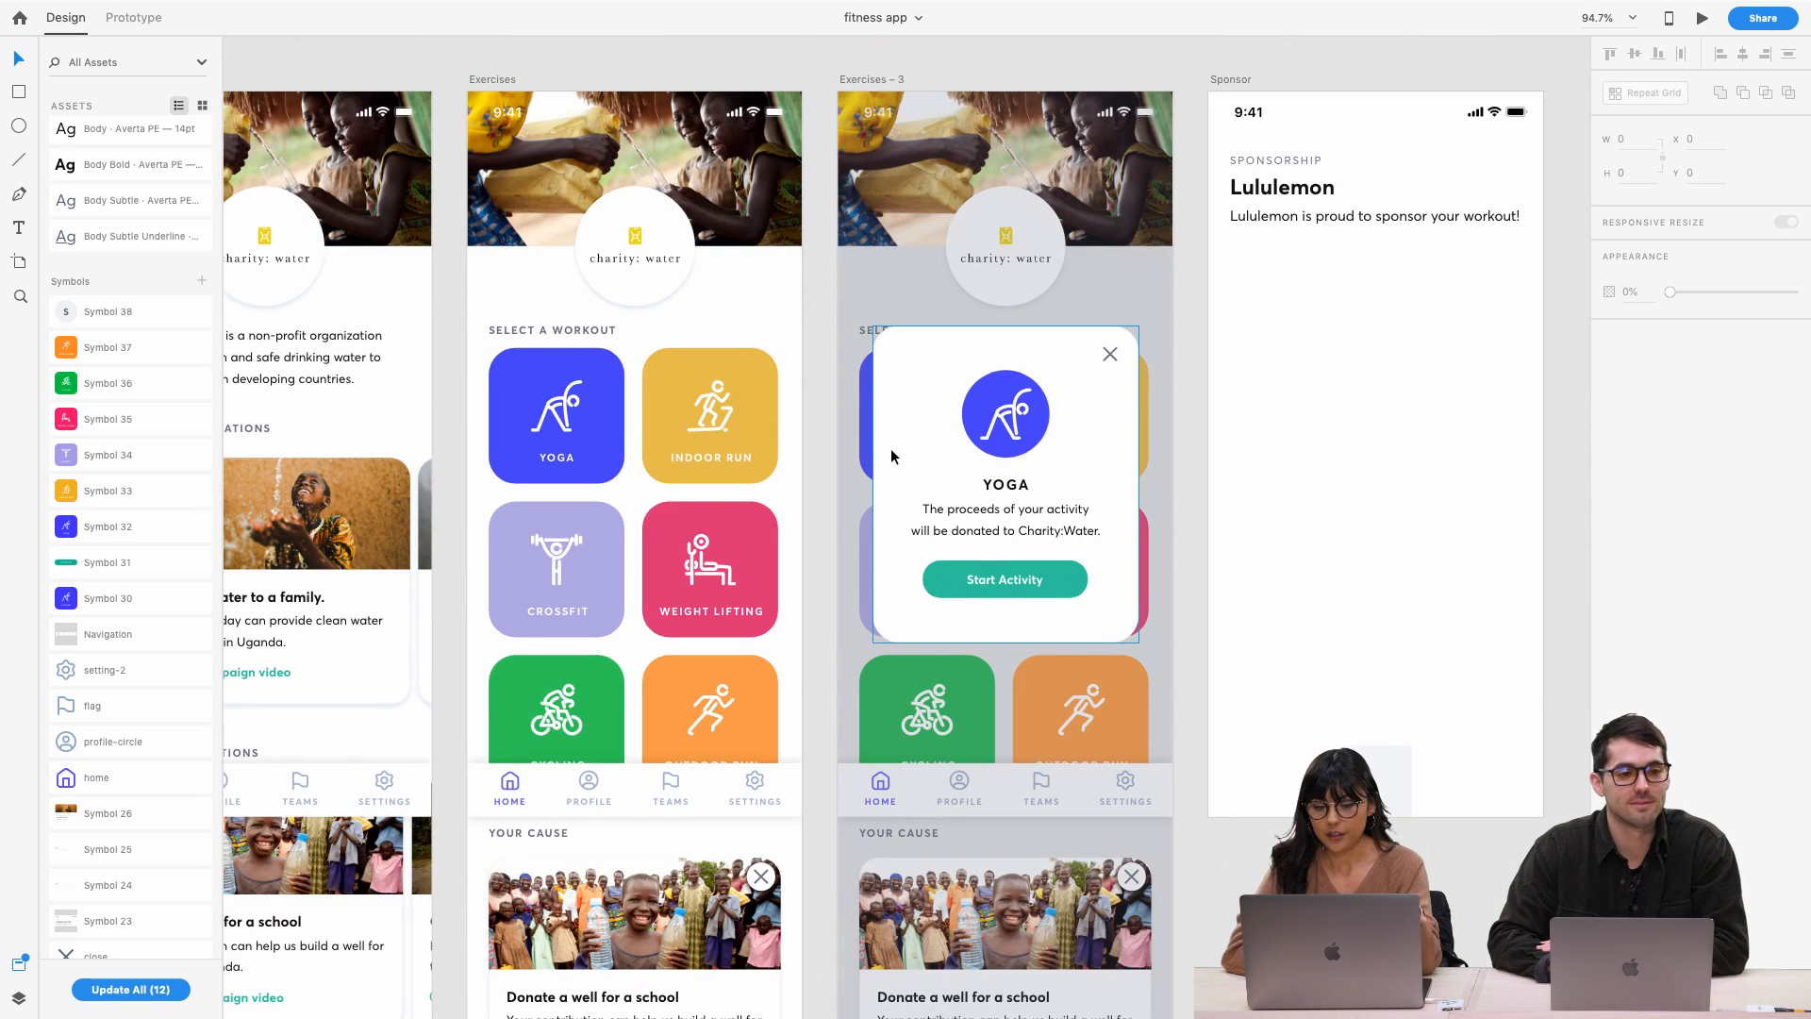
scroll(891, 456, left, 3)
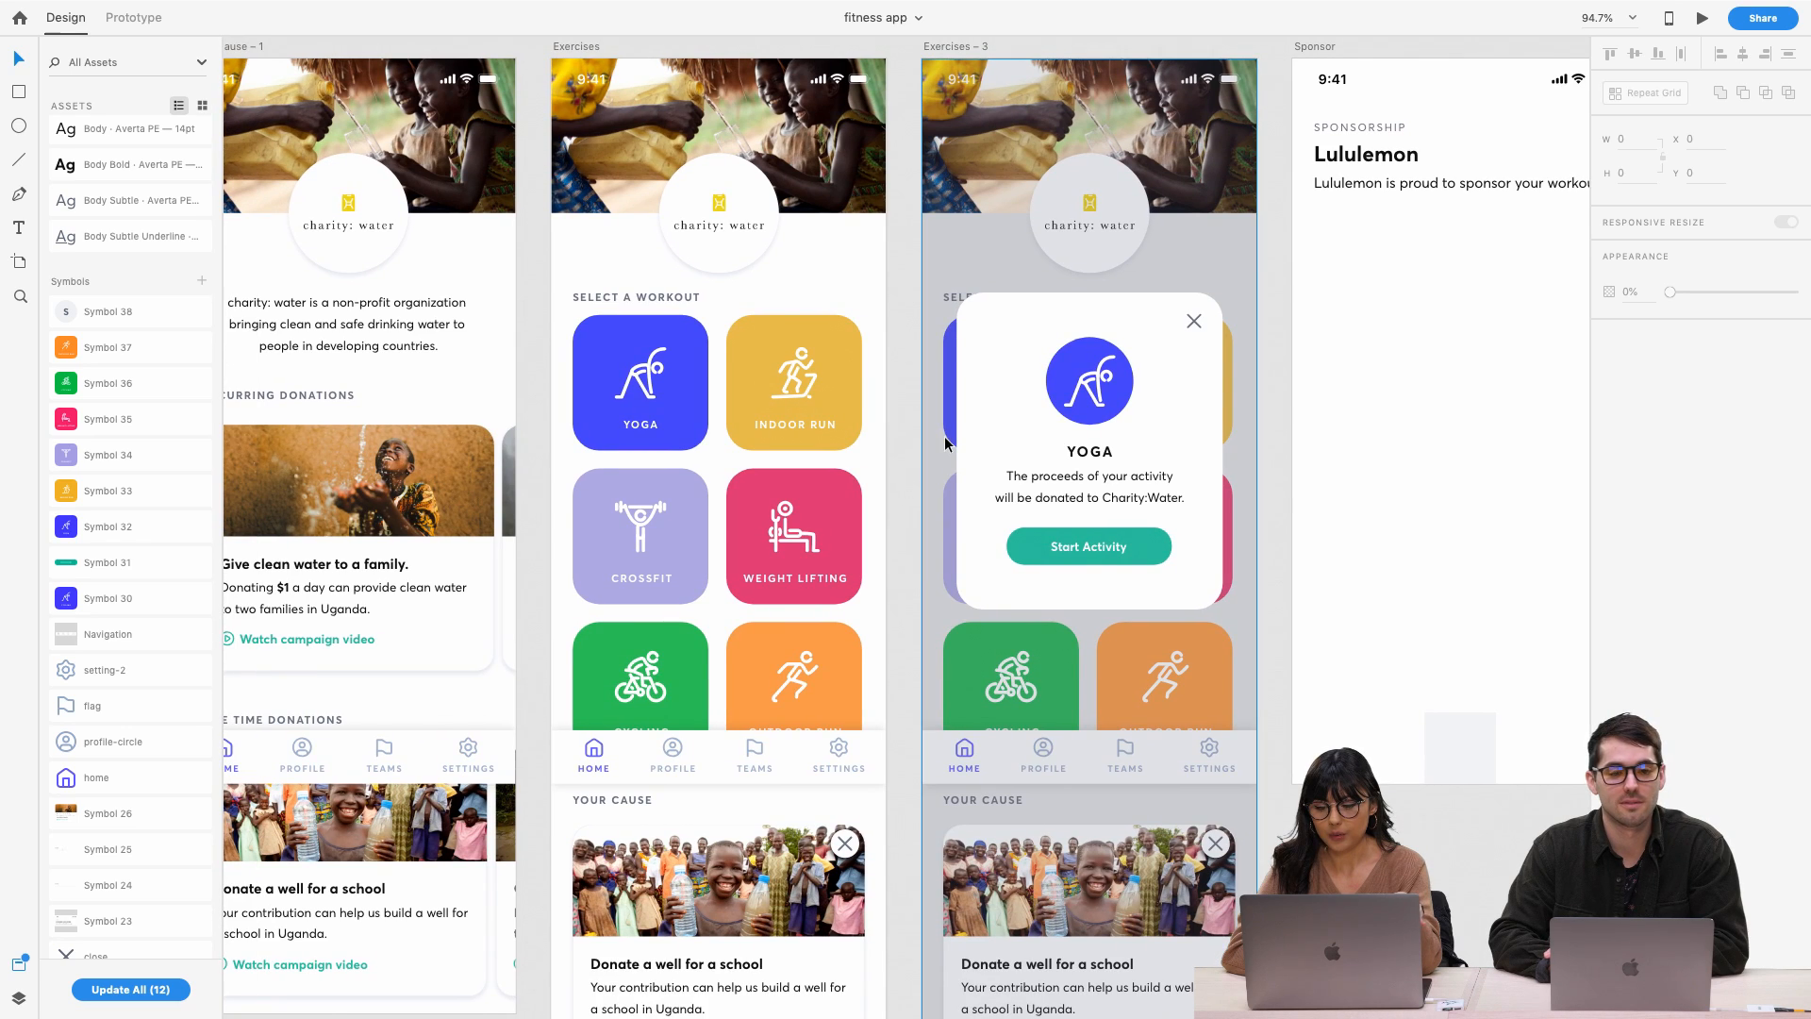
scroll(943, 438, down, 4)
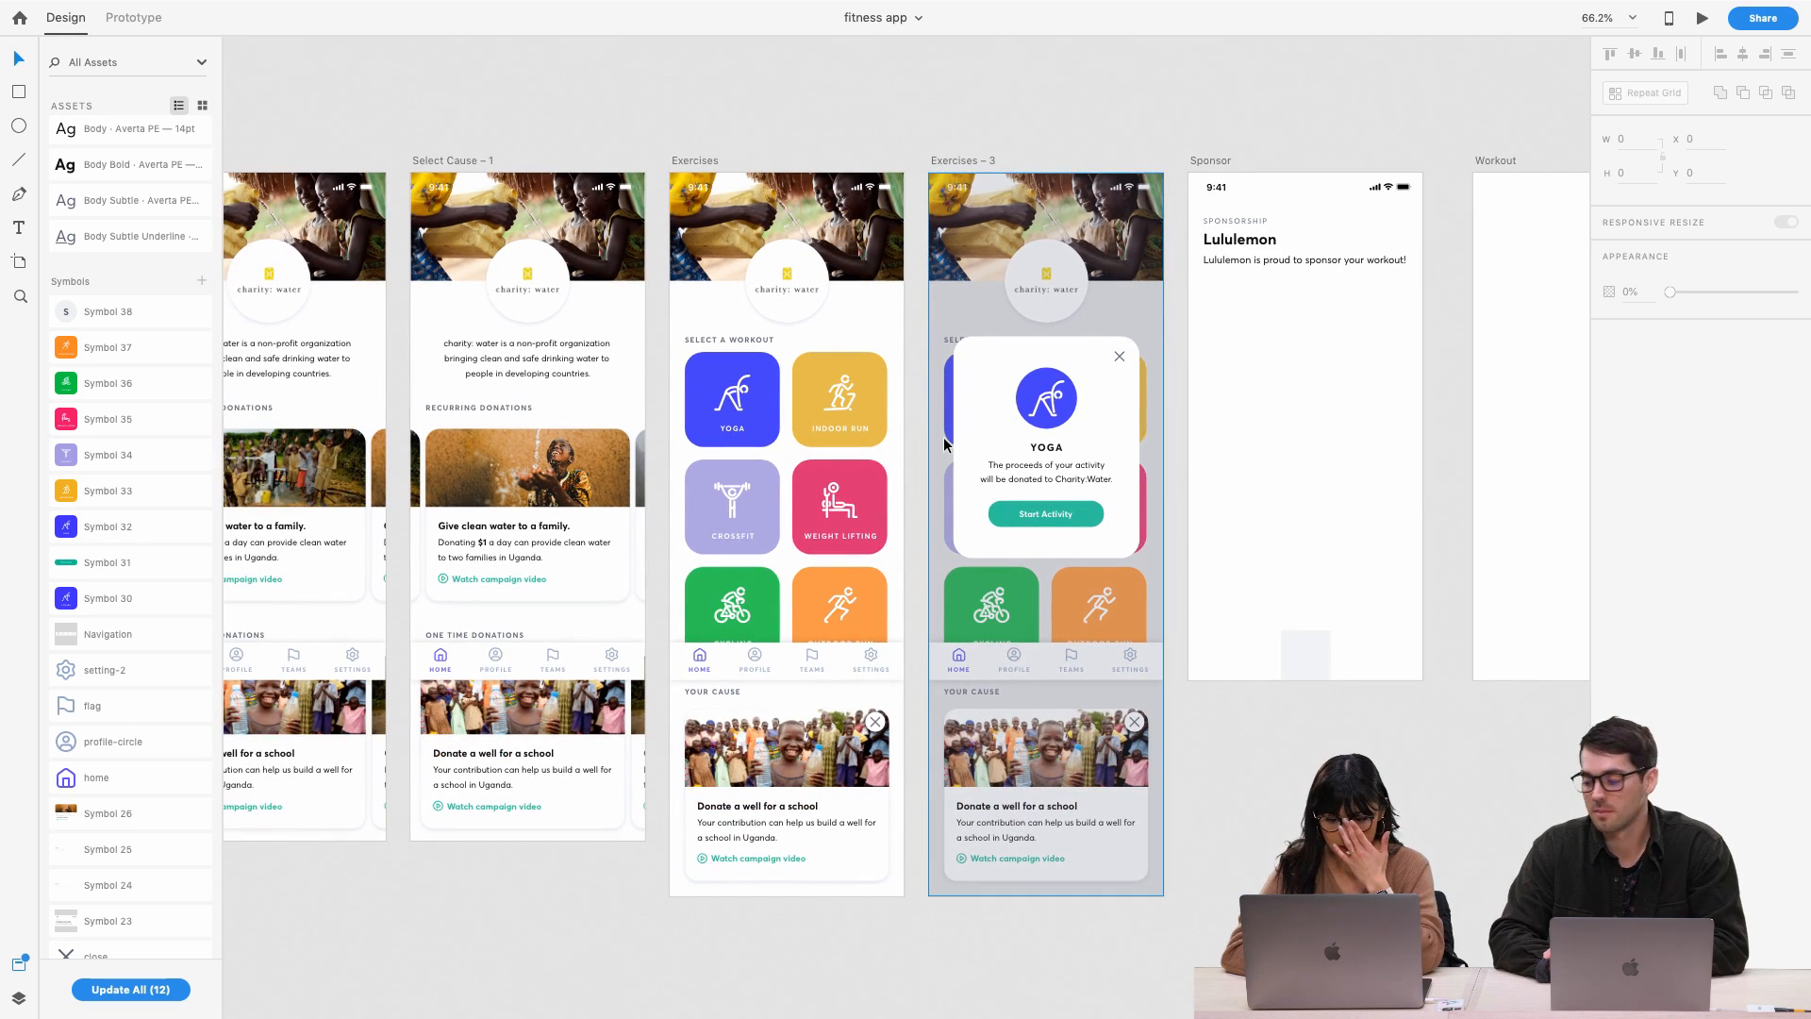
scroll(1002, 433, up, 4)
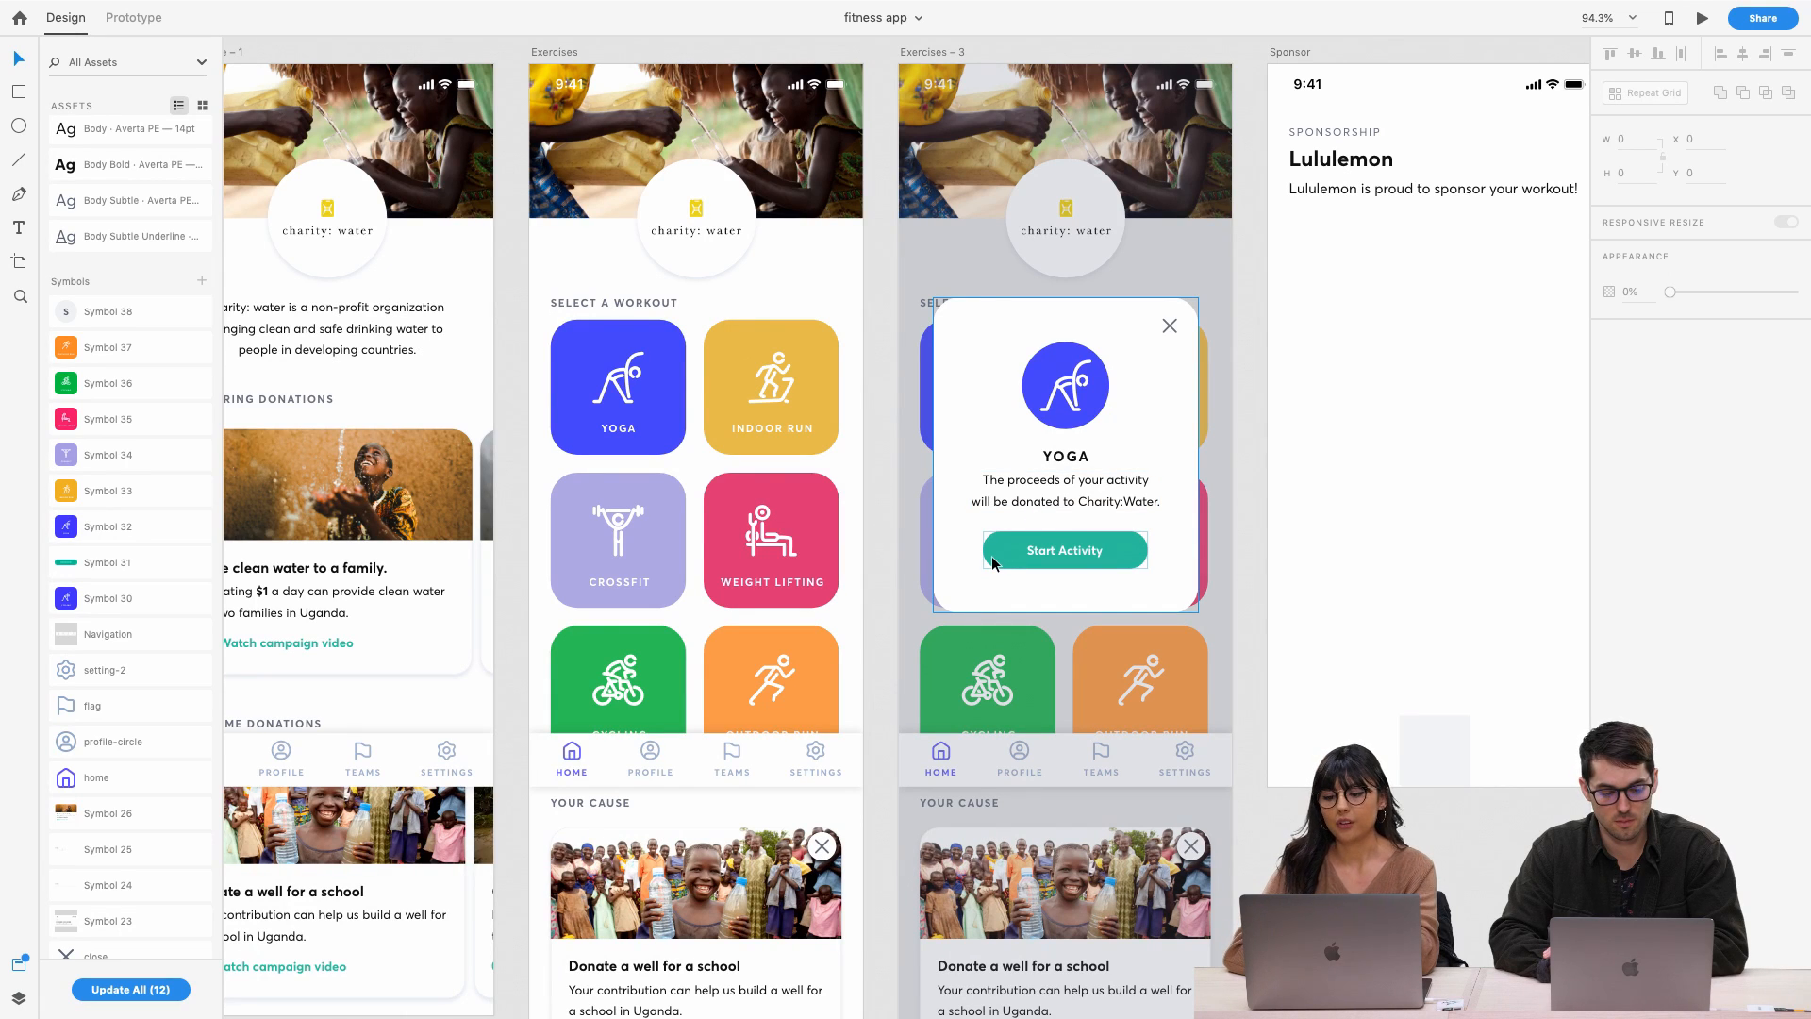
scroll(992, 556, right, 5)
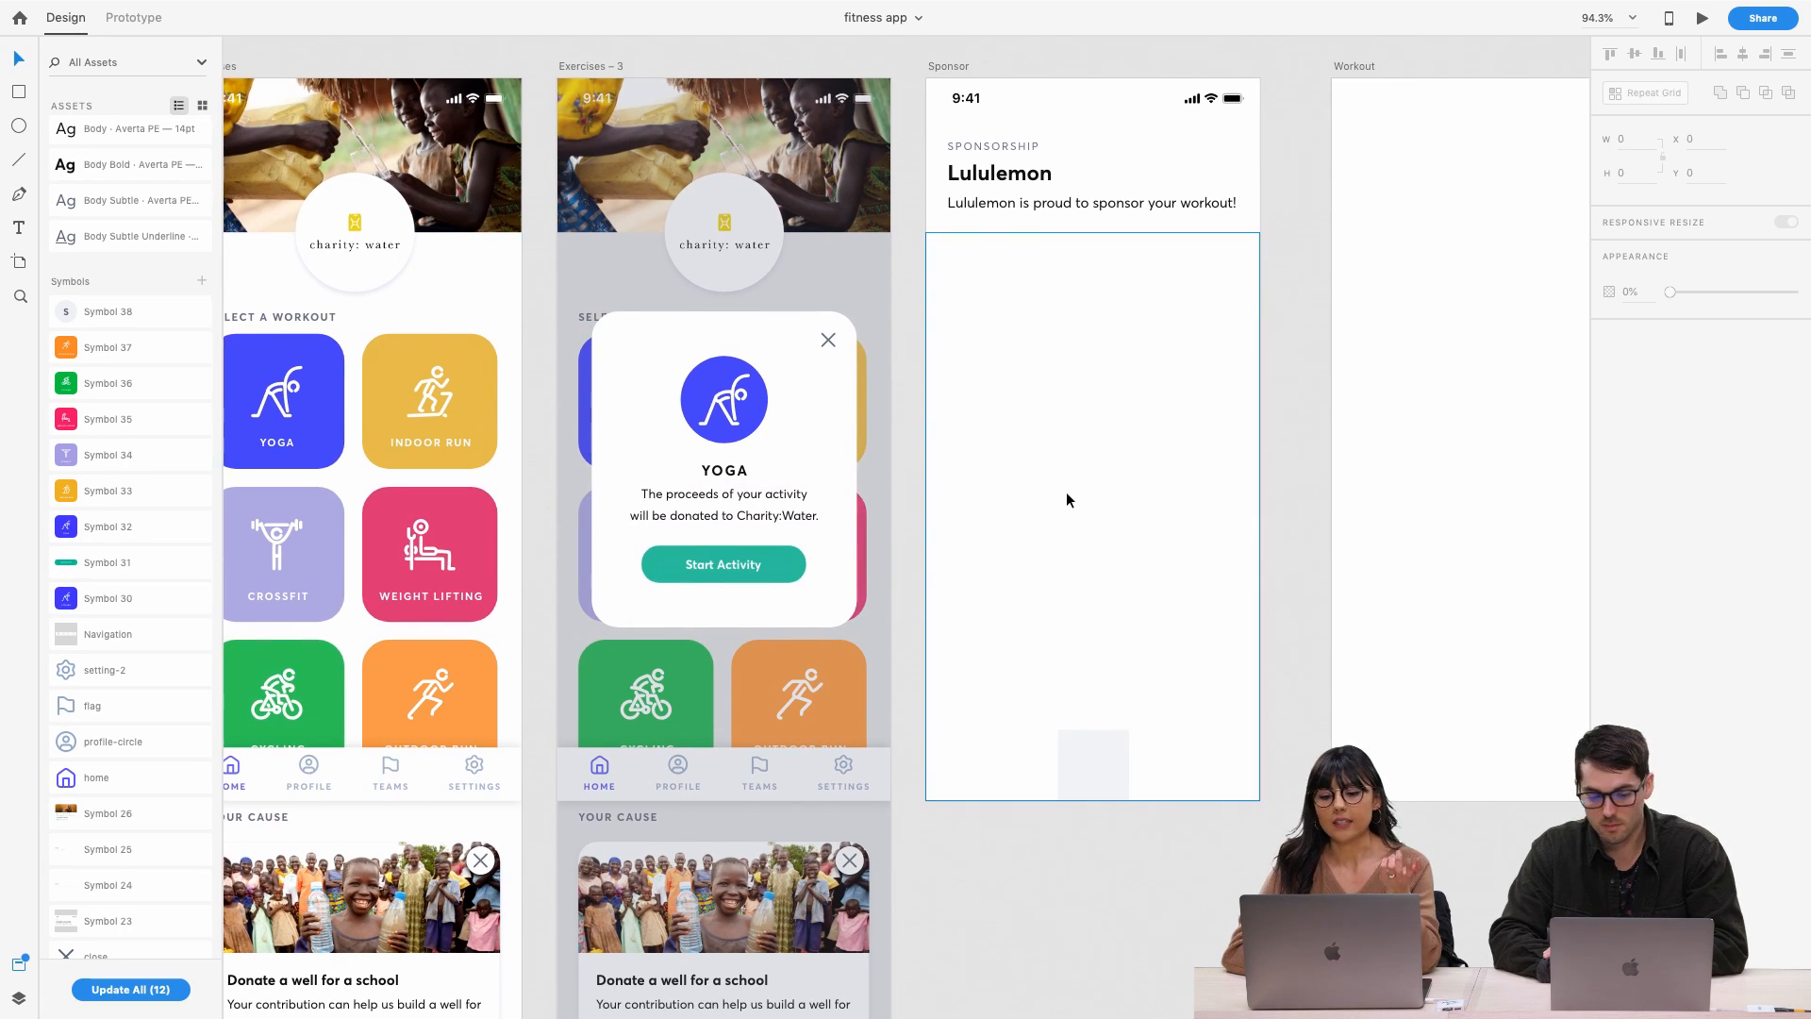
scroll(1067, 500, right, 2)
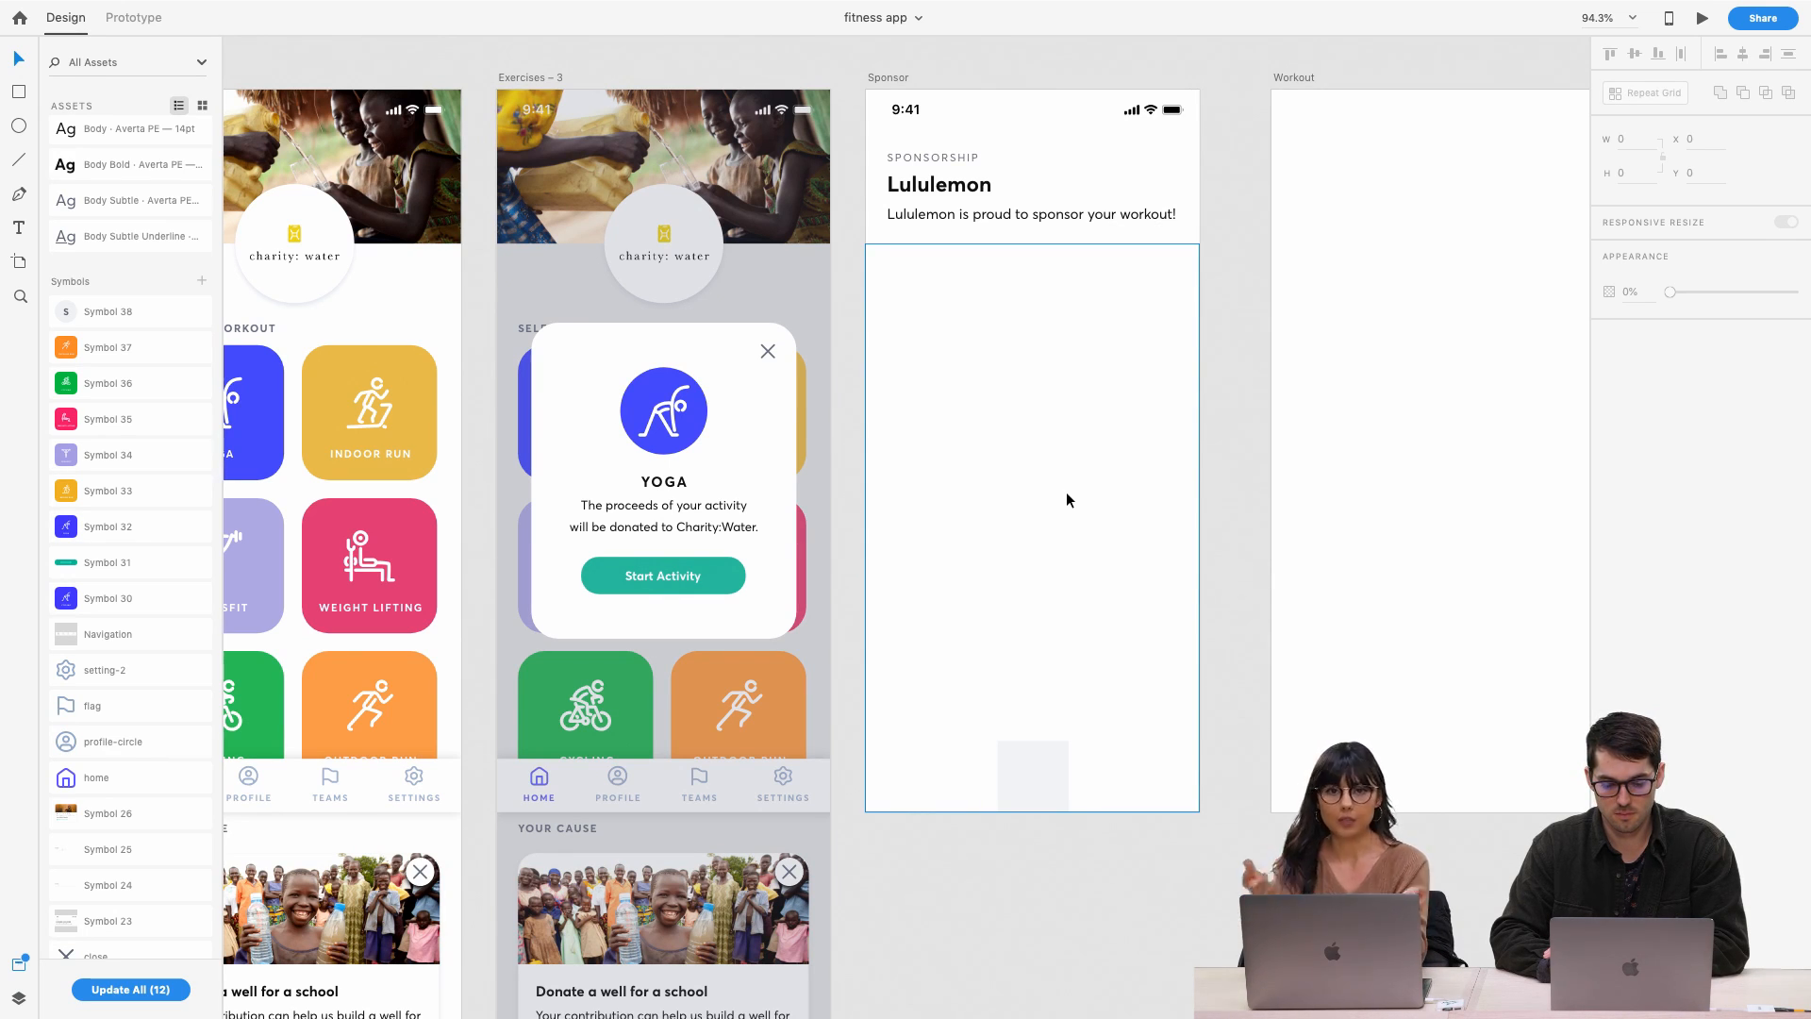
scroll(1065, 499, right, 4)
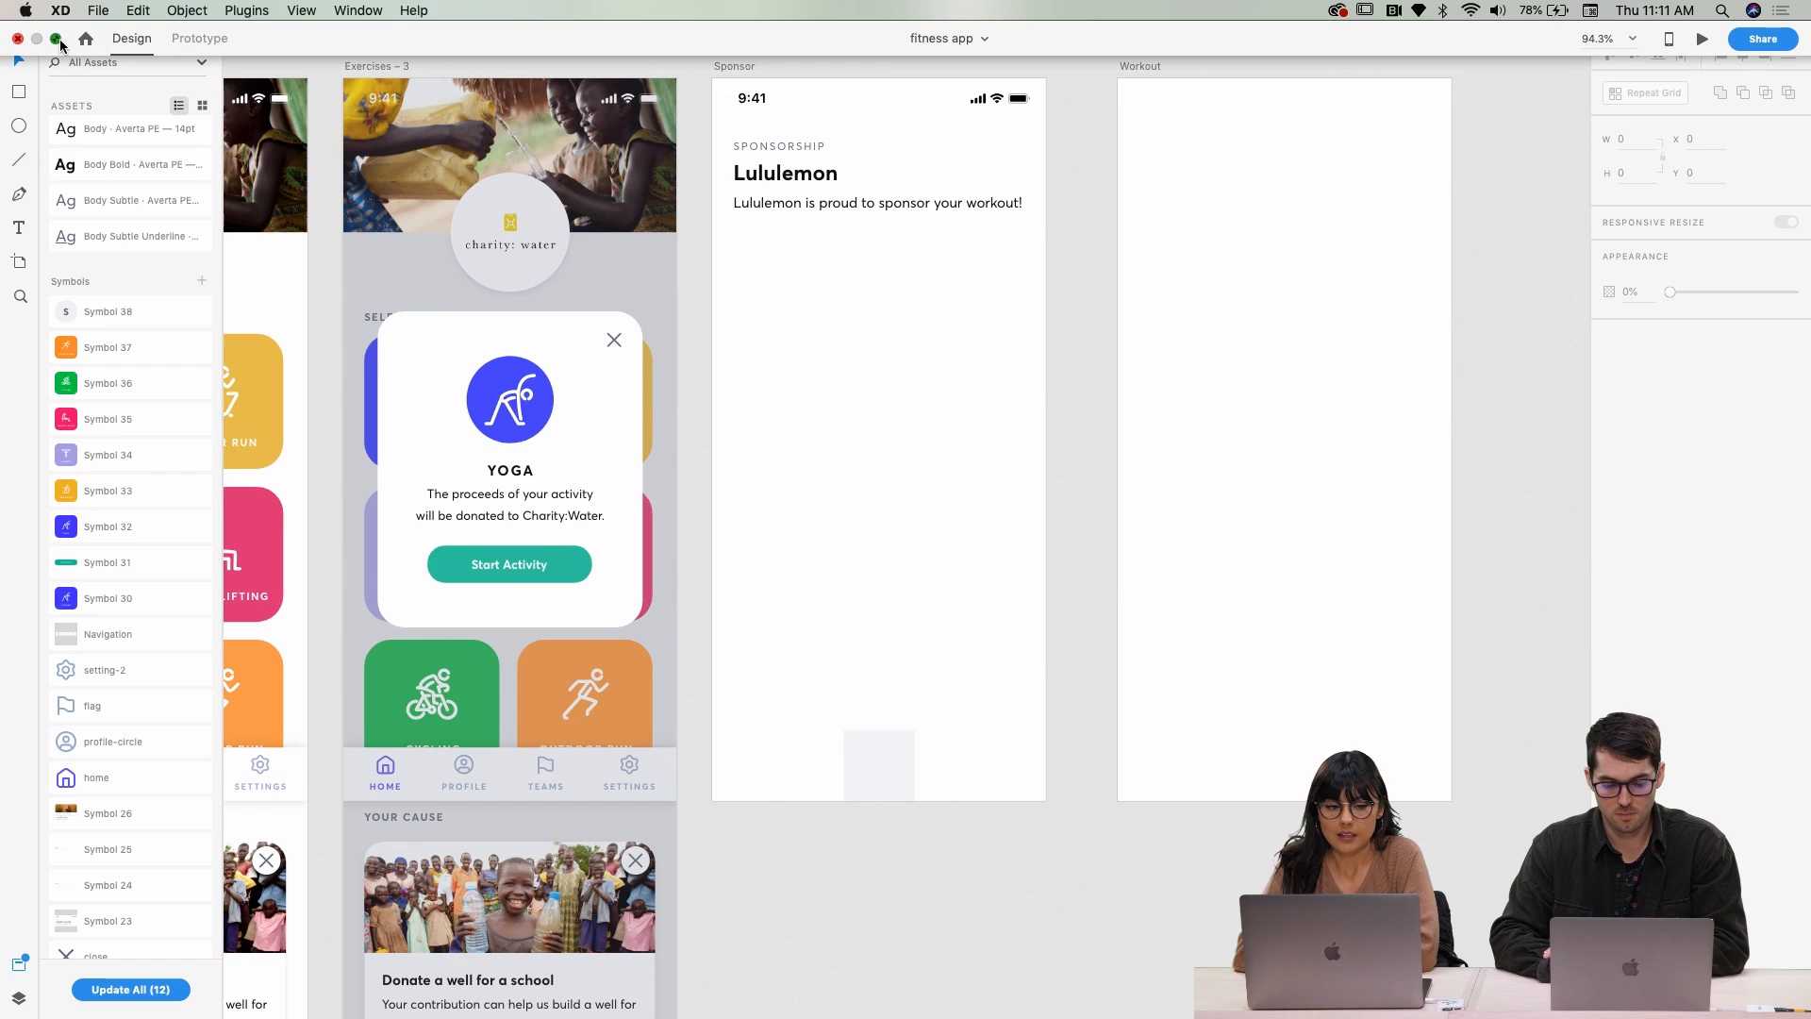
Exit XD full screen and save the AirDropped goatyoga.png to Downloads
click(56, 39)
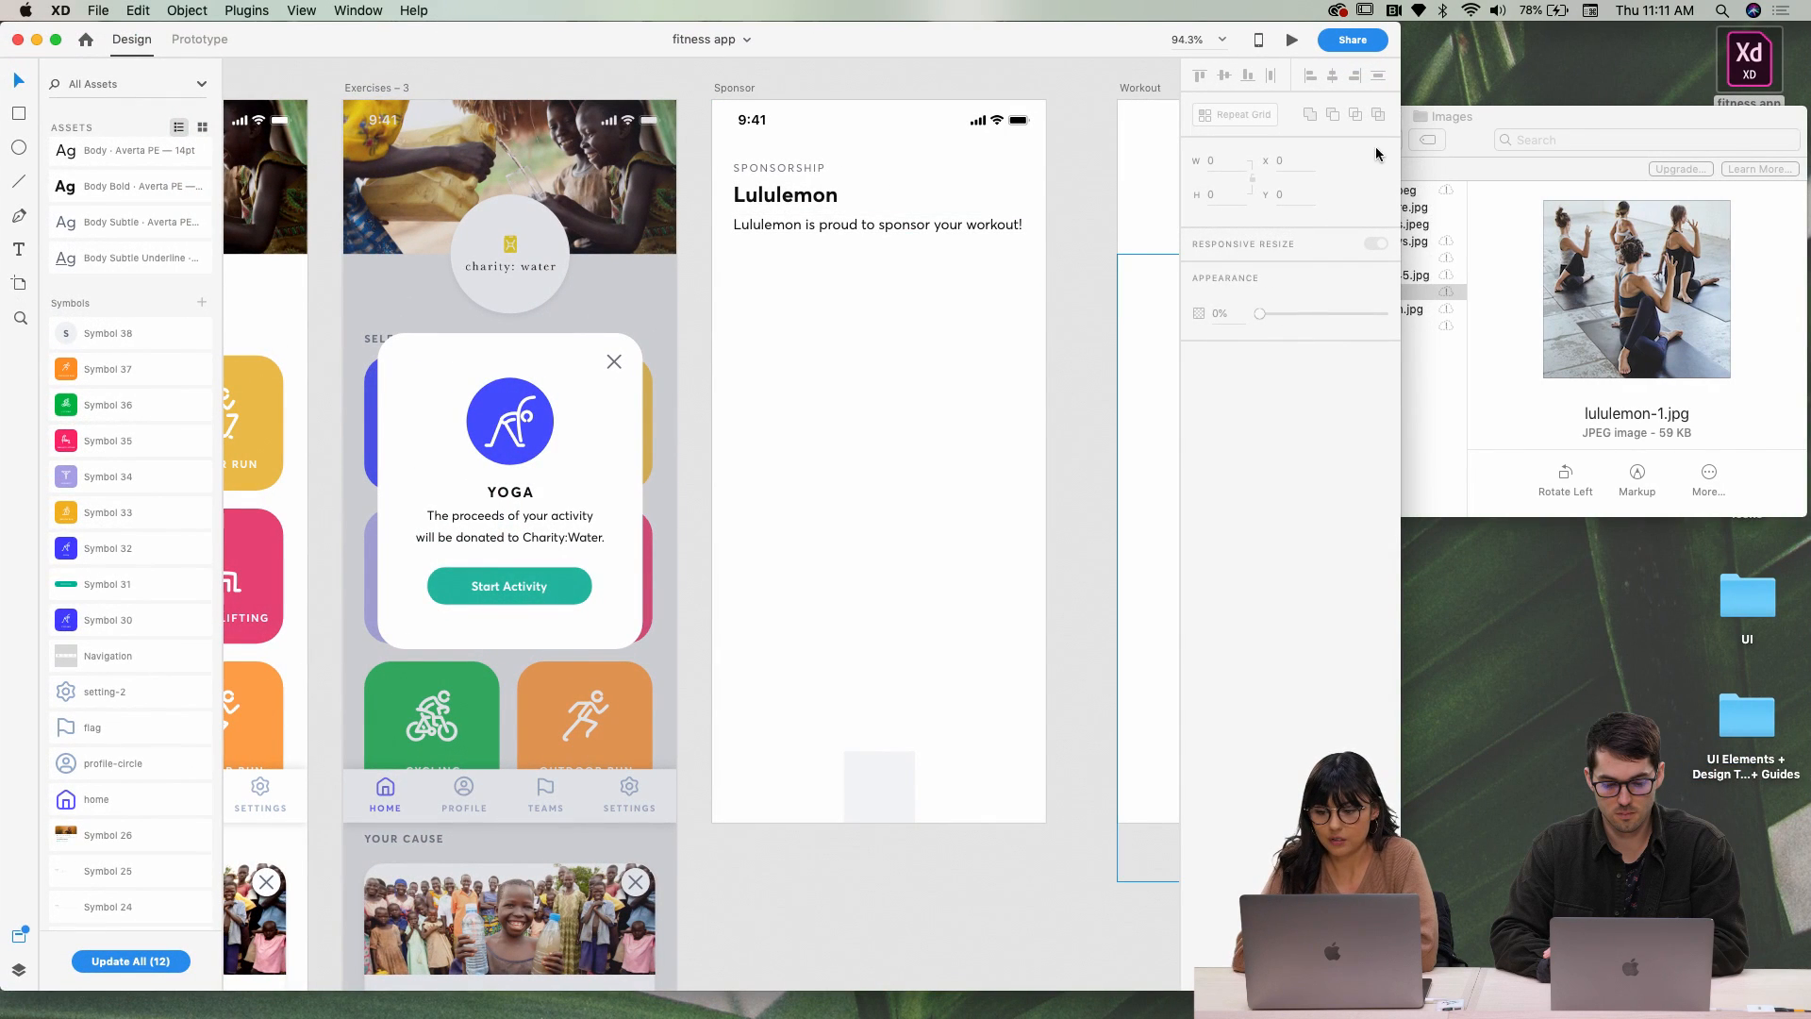
click(1475, 130)
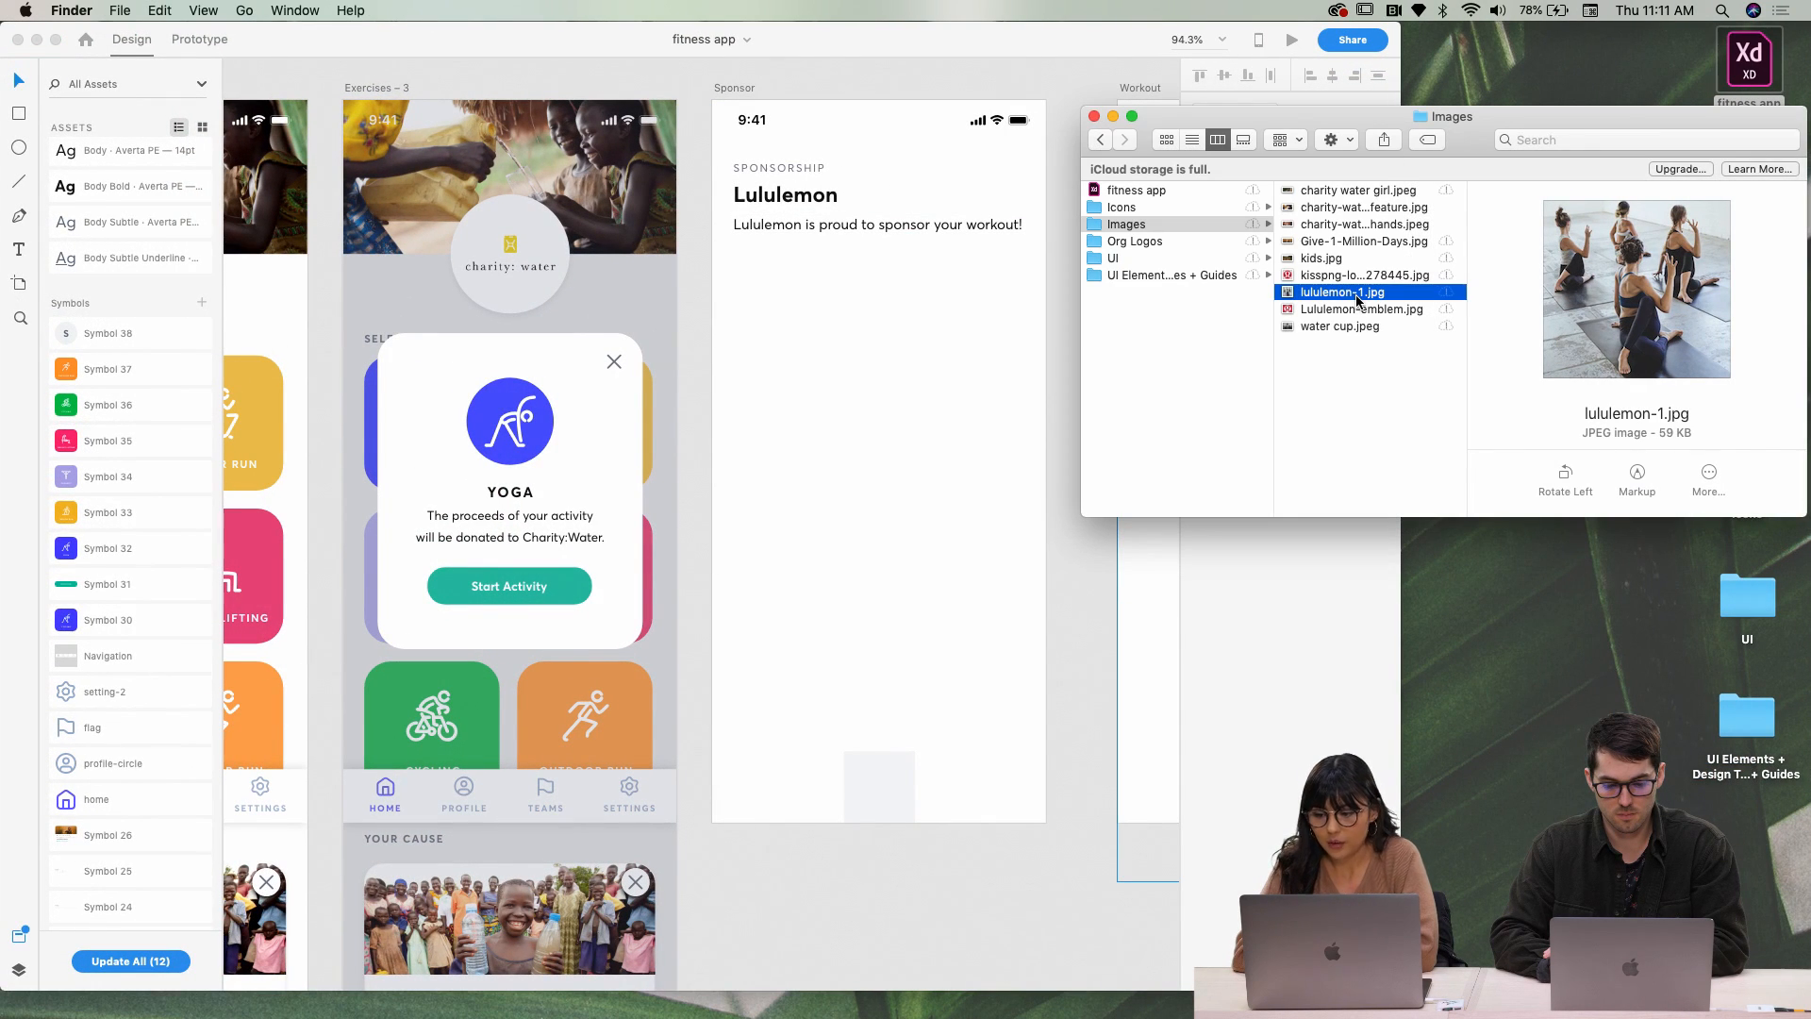
click(1021, 331)
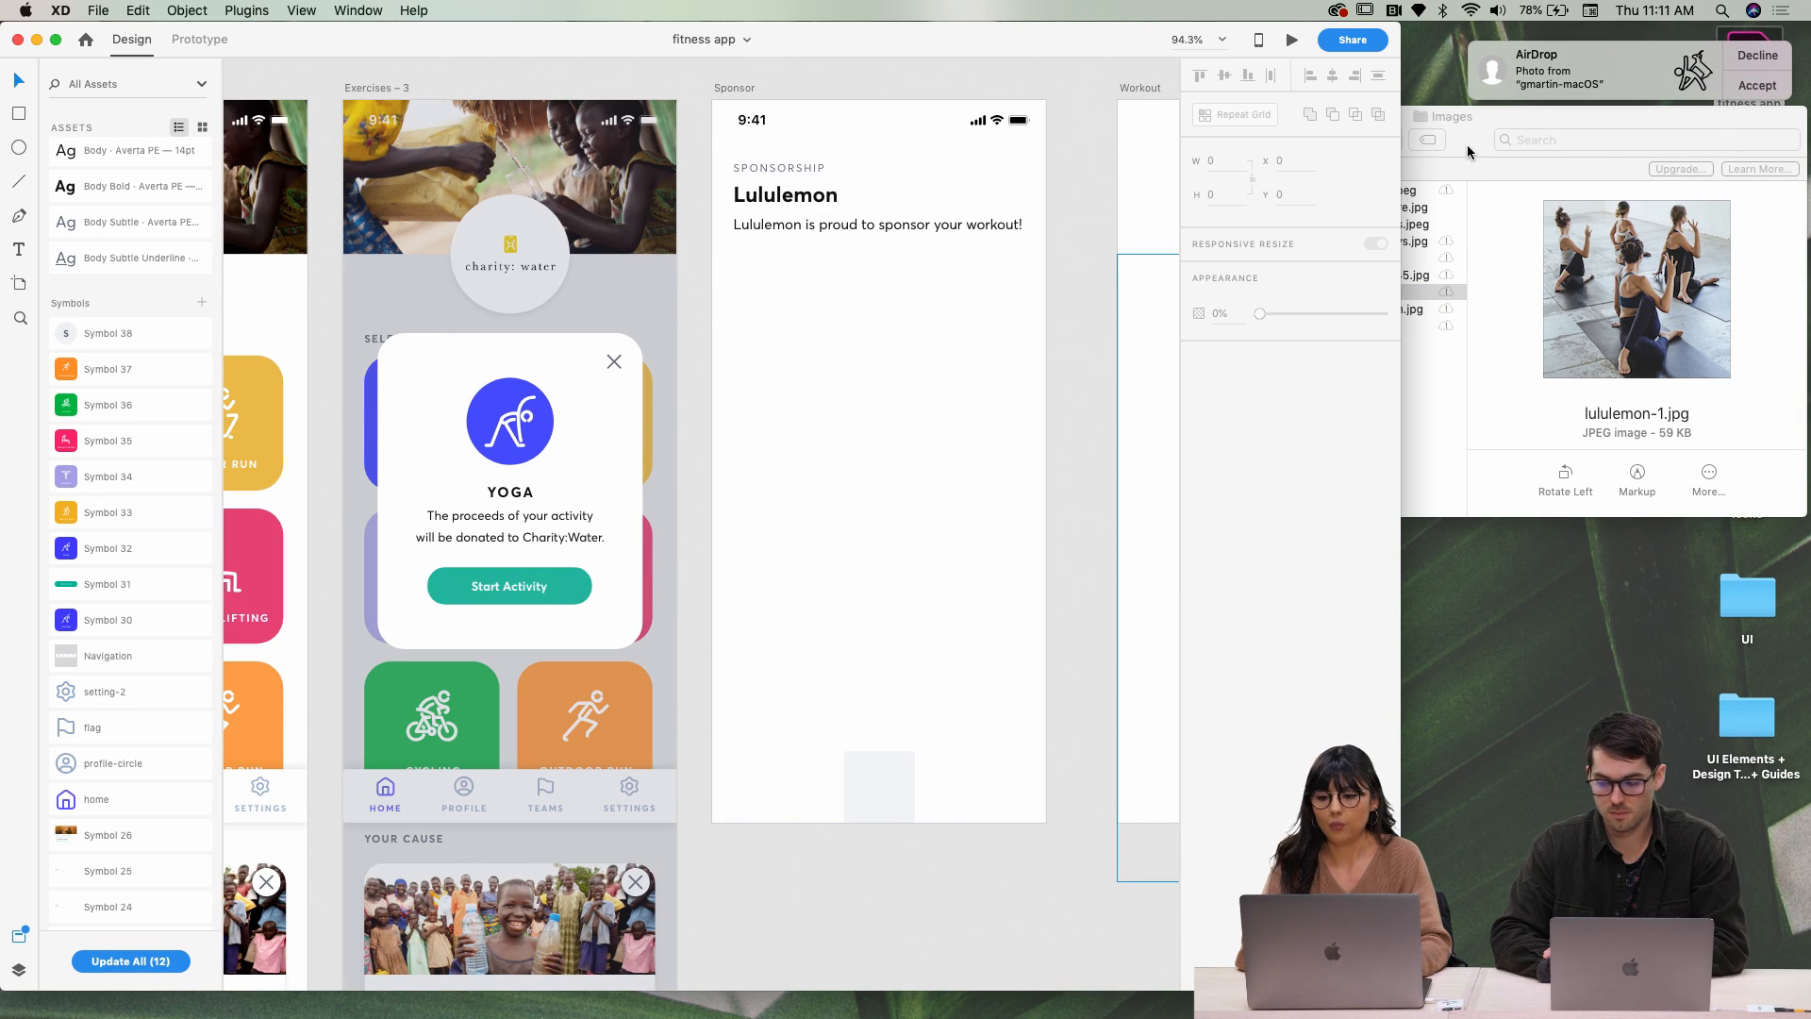
click(1782, 86)
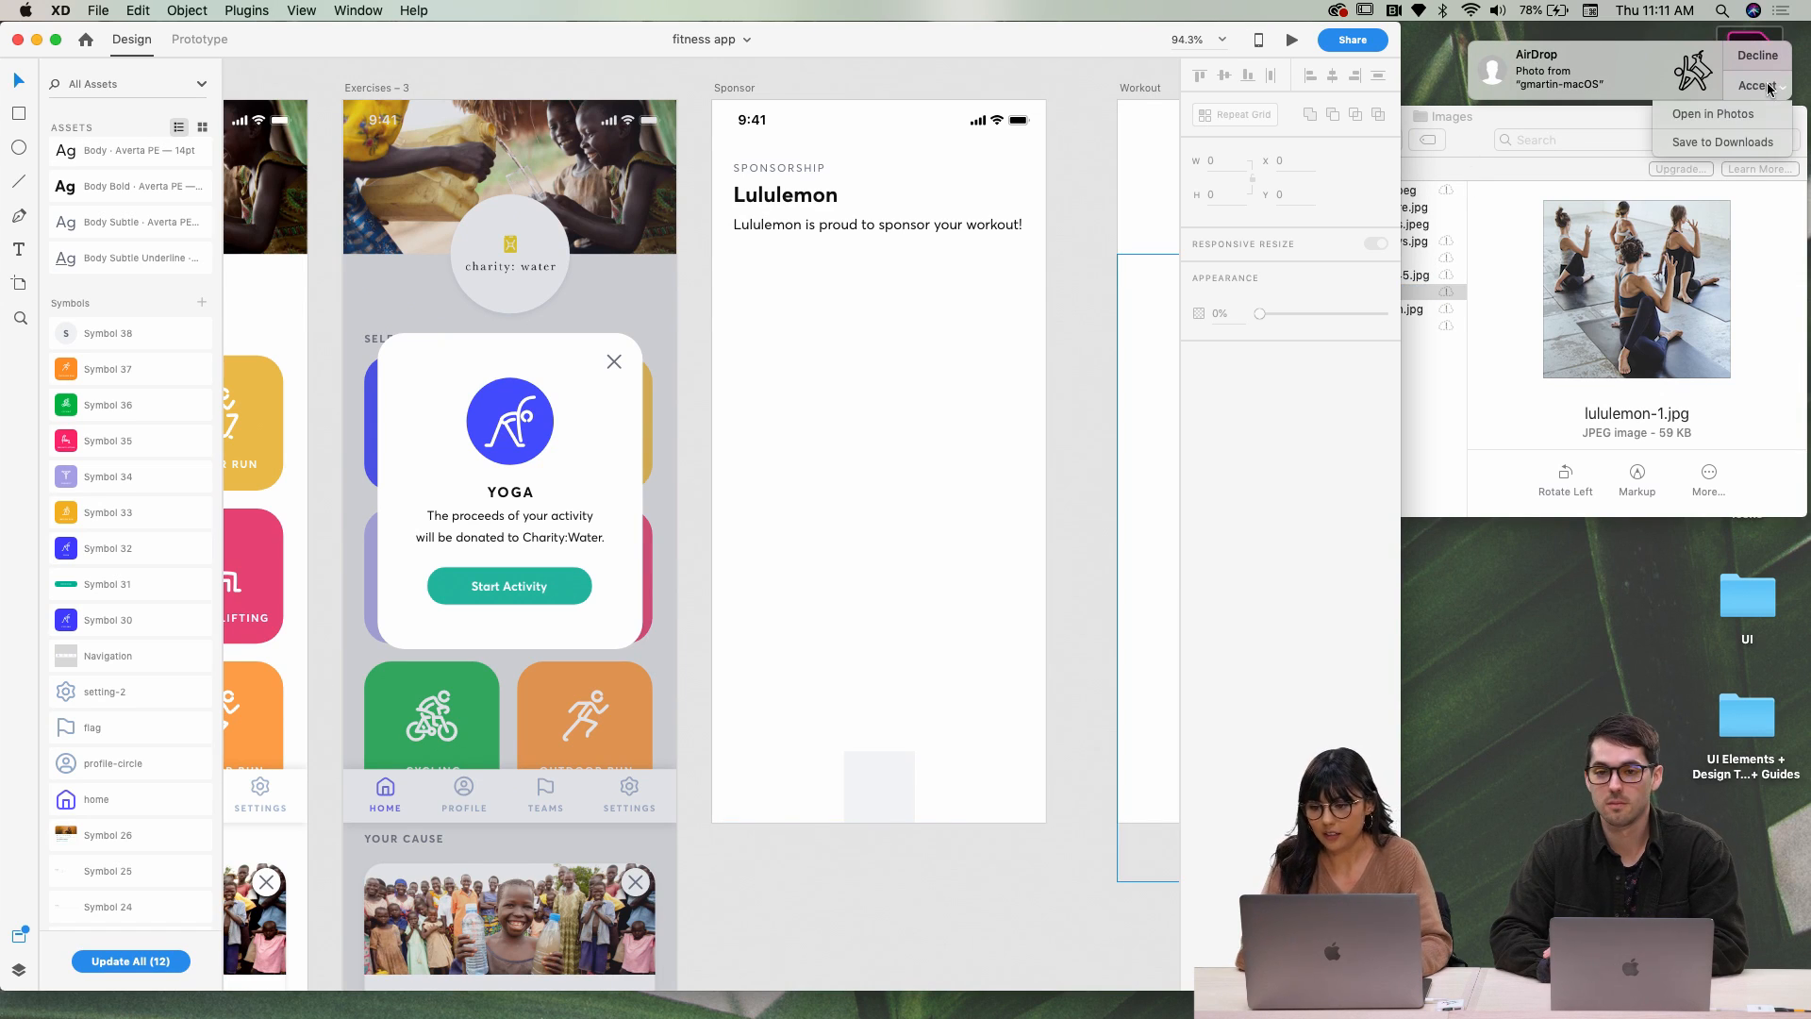
click(1734, 143)
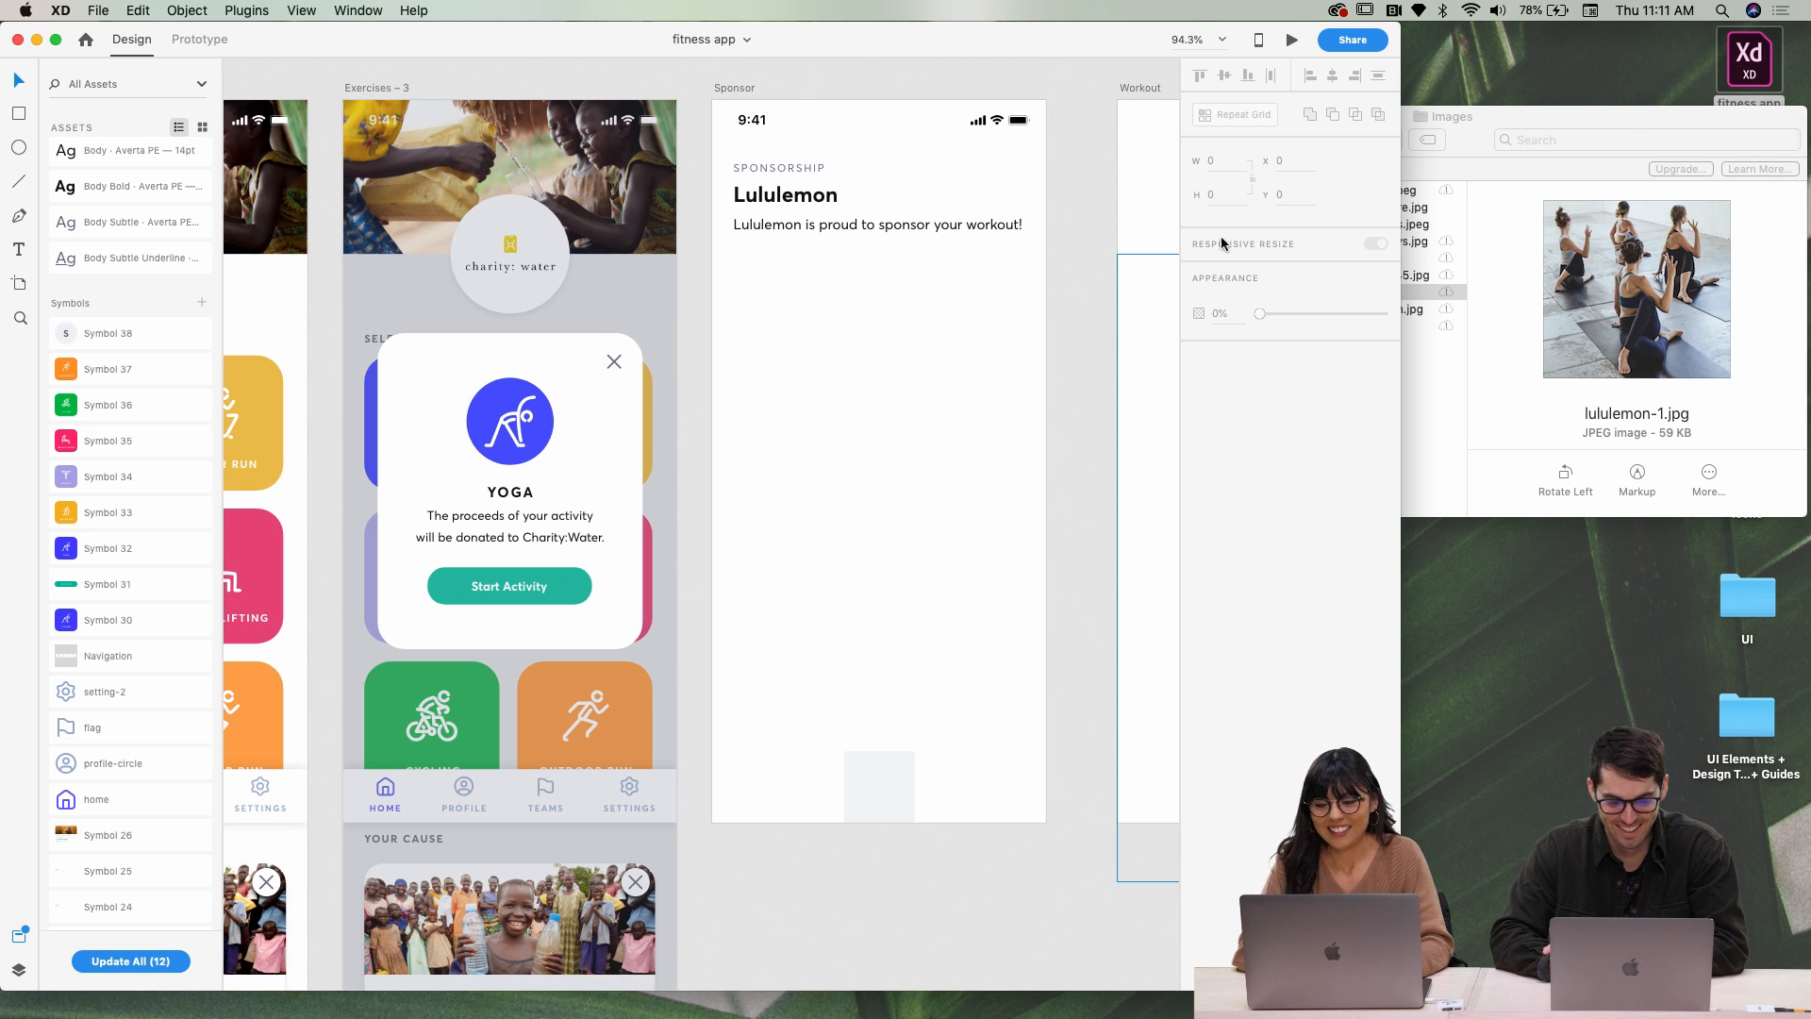
click(1395, 171)
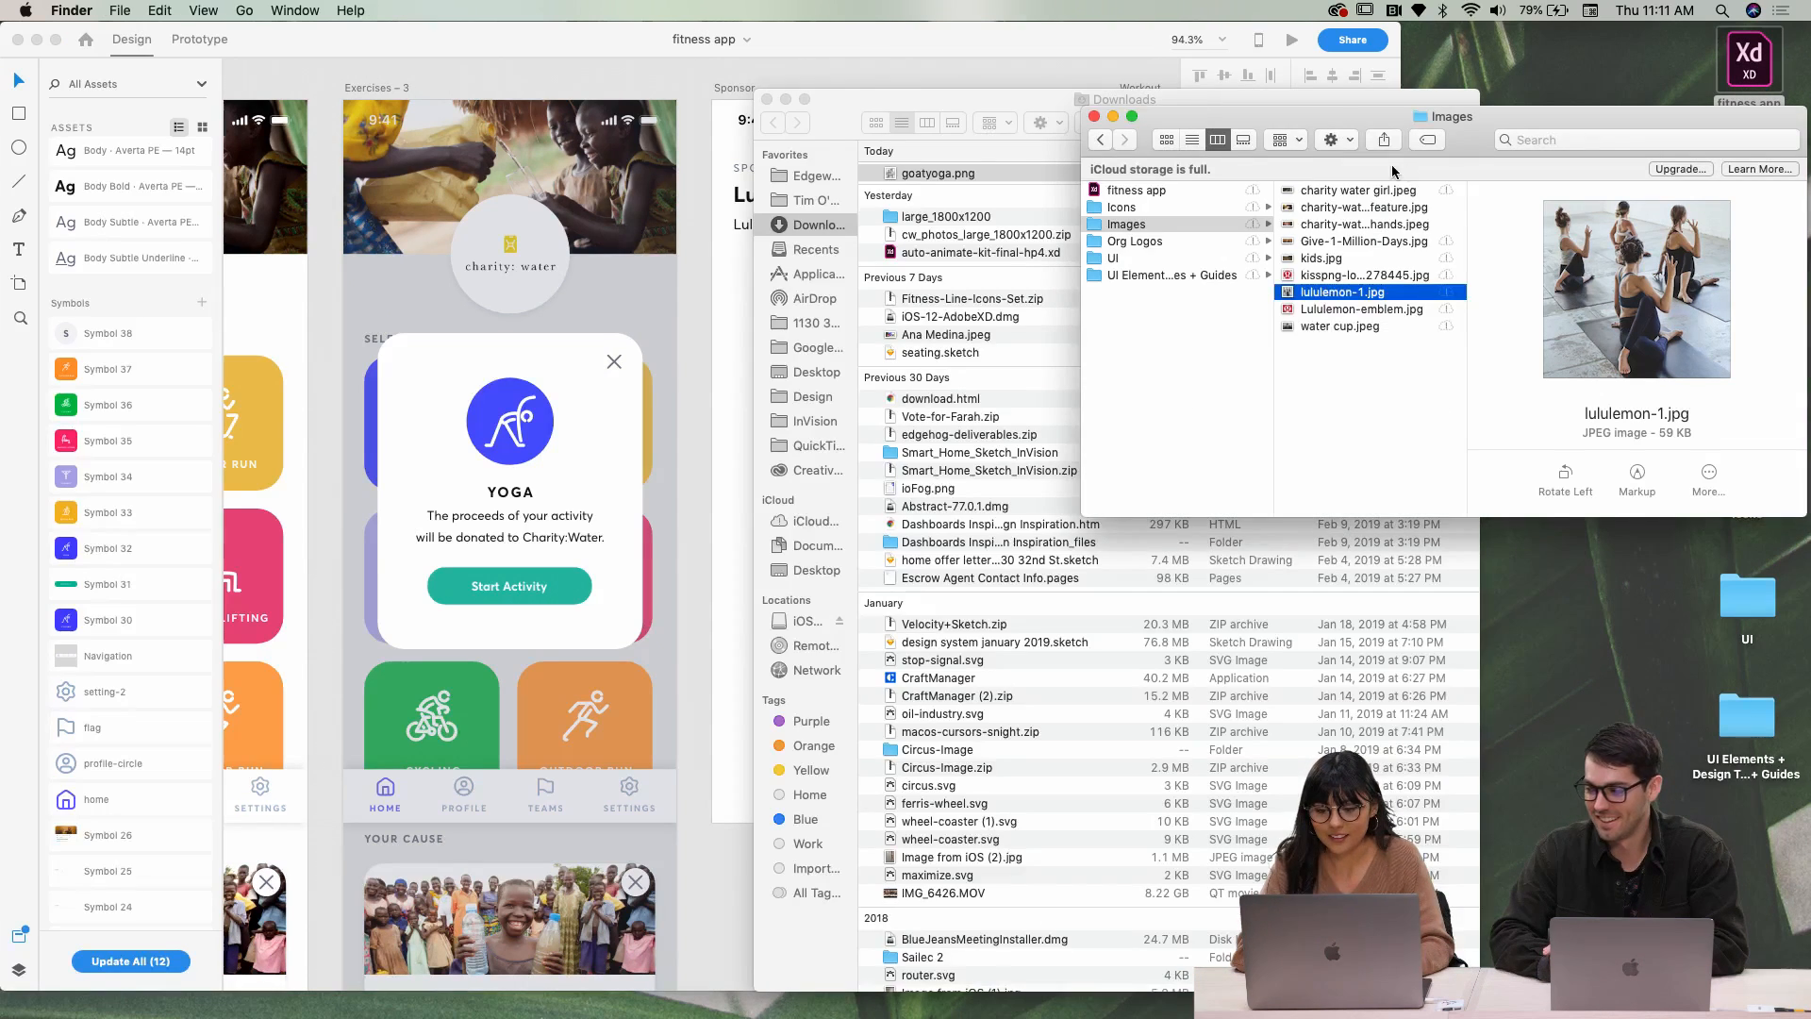
Open goatyoga.png from Downloads in Preview to view the goat yoga drawing
click(1028, 95)
double_click(977, 173)
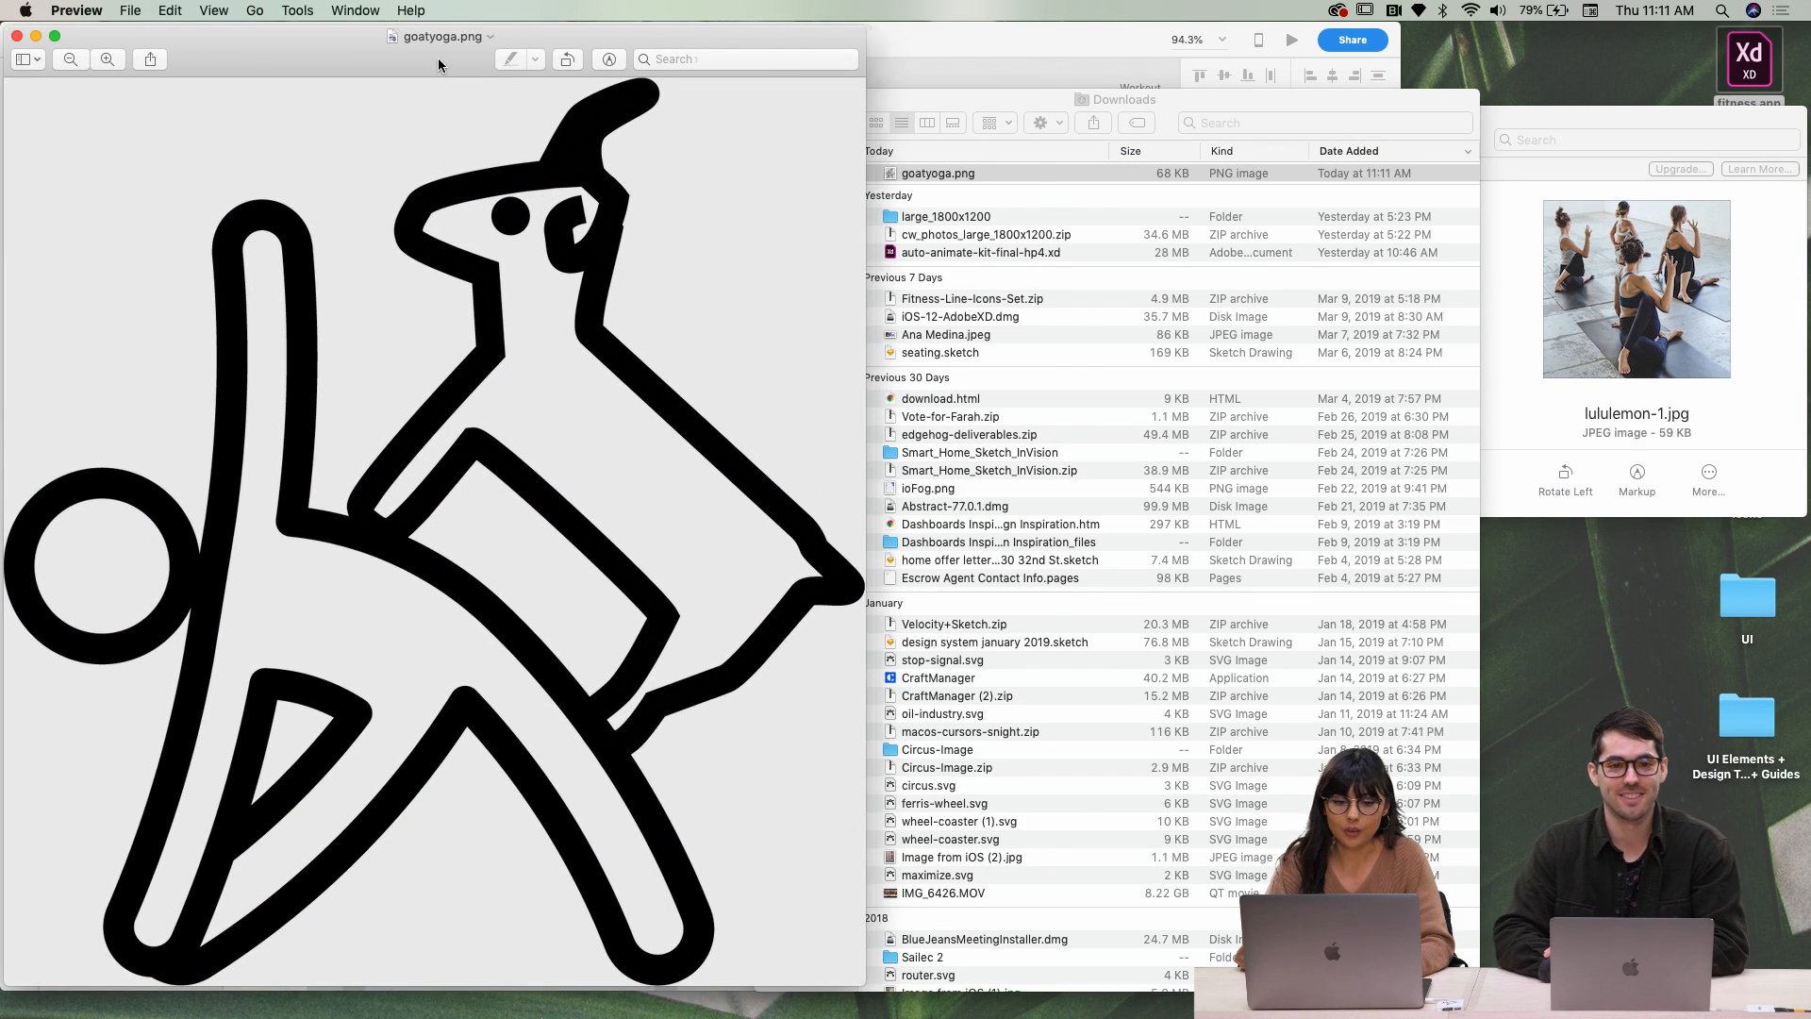
drag(438, 58, 618, 91)
Move goatyoga.png onto the desktop, then close the Downloads and Preview windows
drag(1103, 173, 1522, 33)
click(1207, 119)
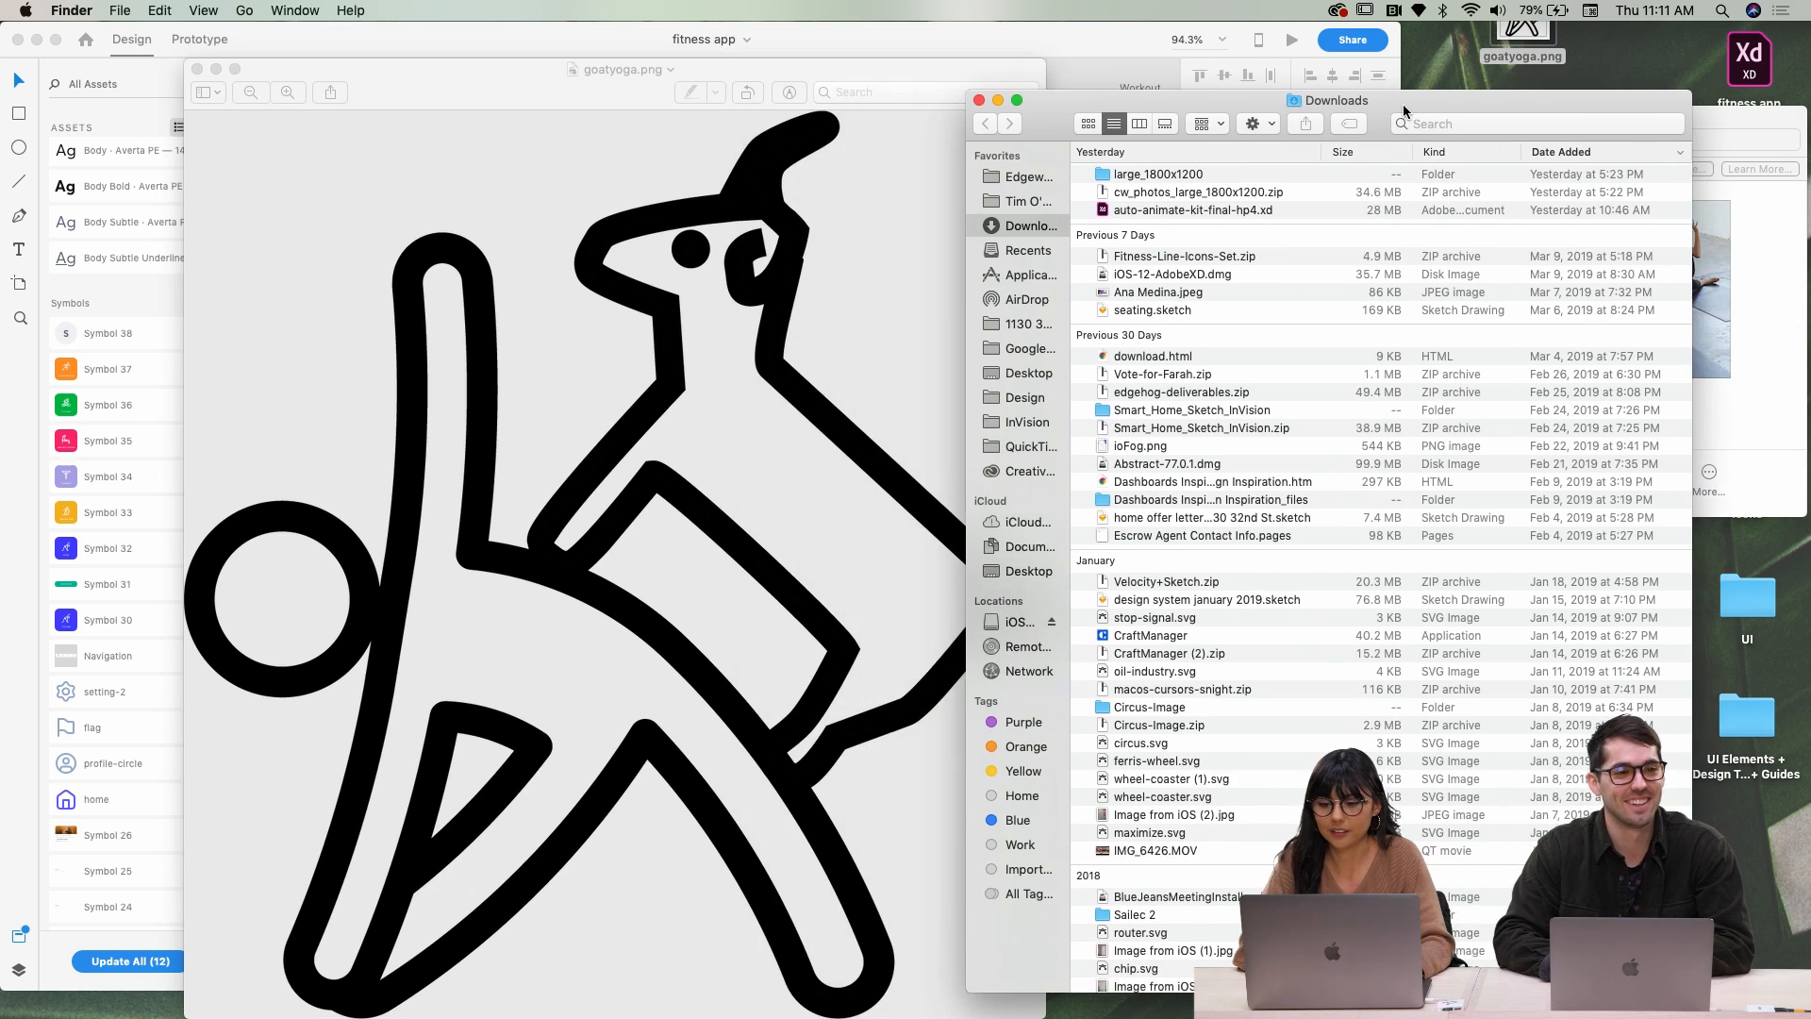
click(981, 102)
click(333, 80)
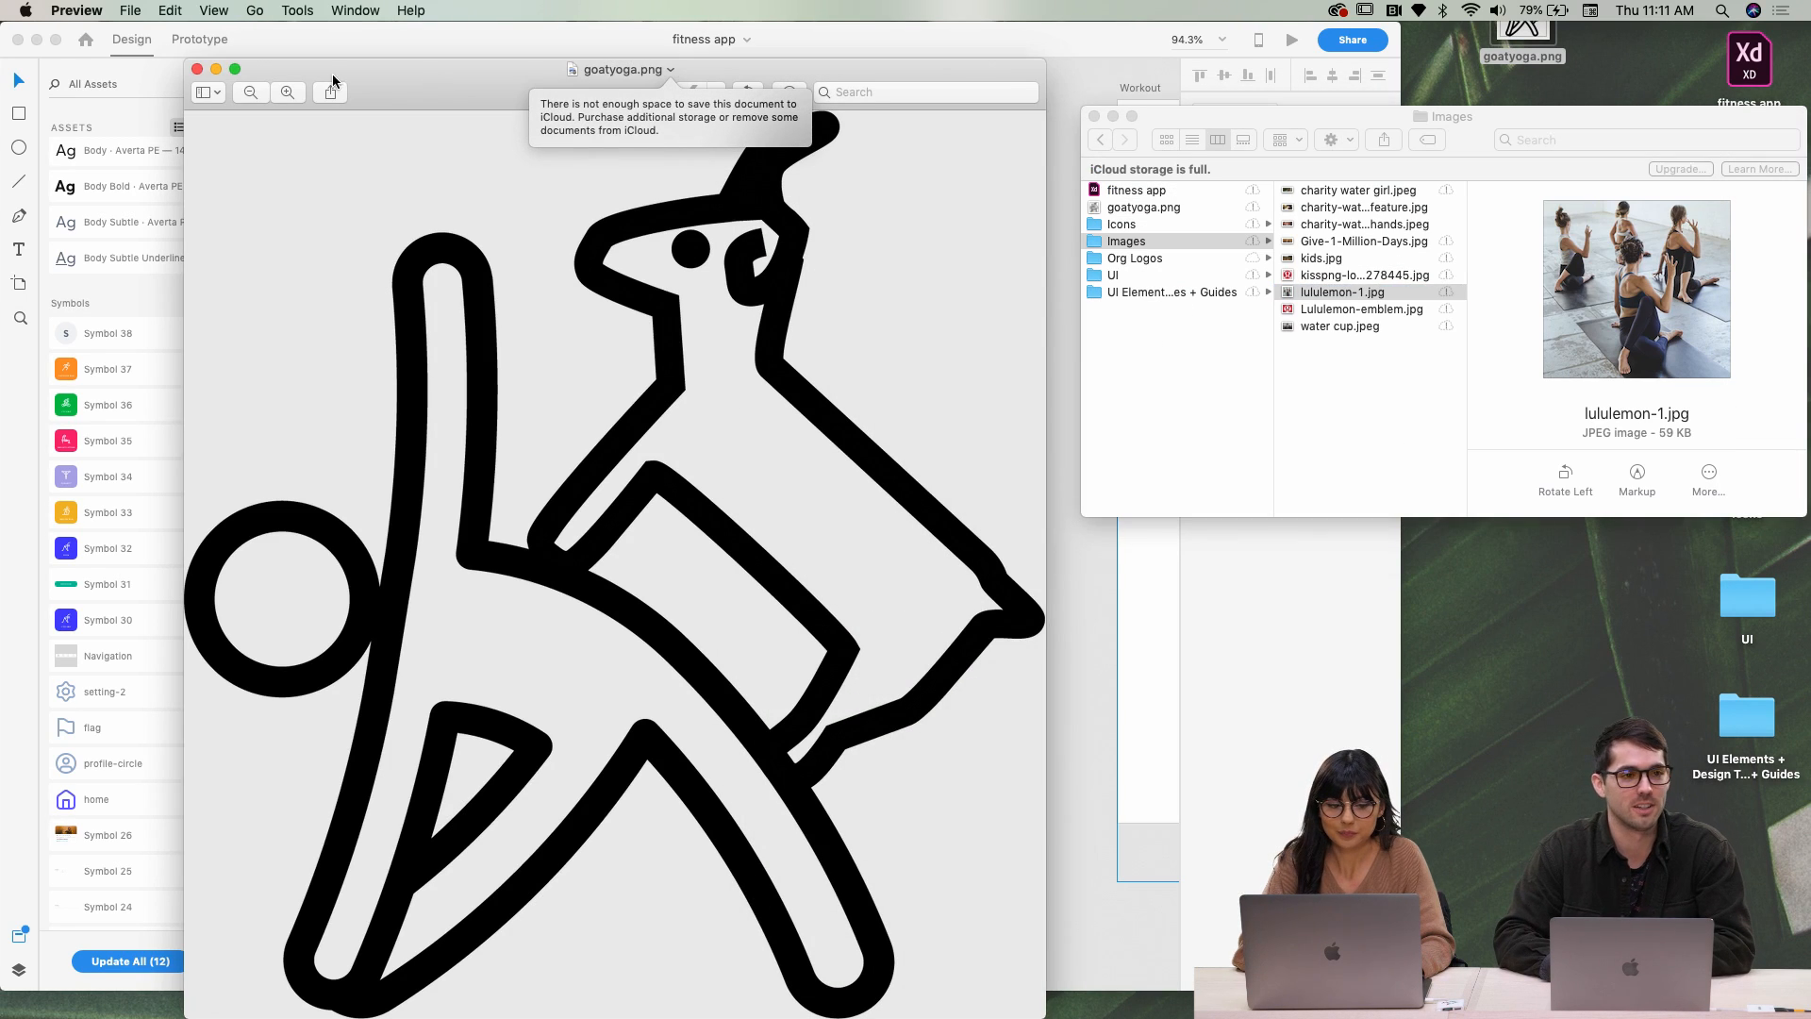
click(197, 70)
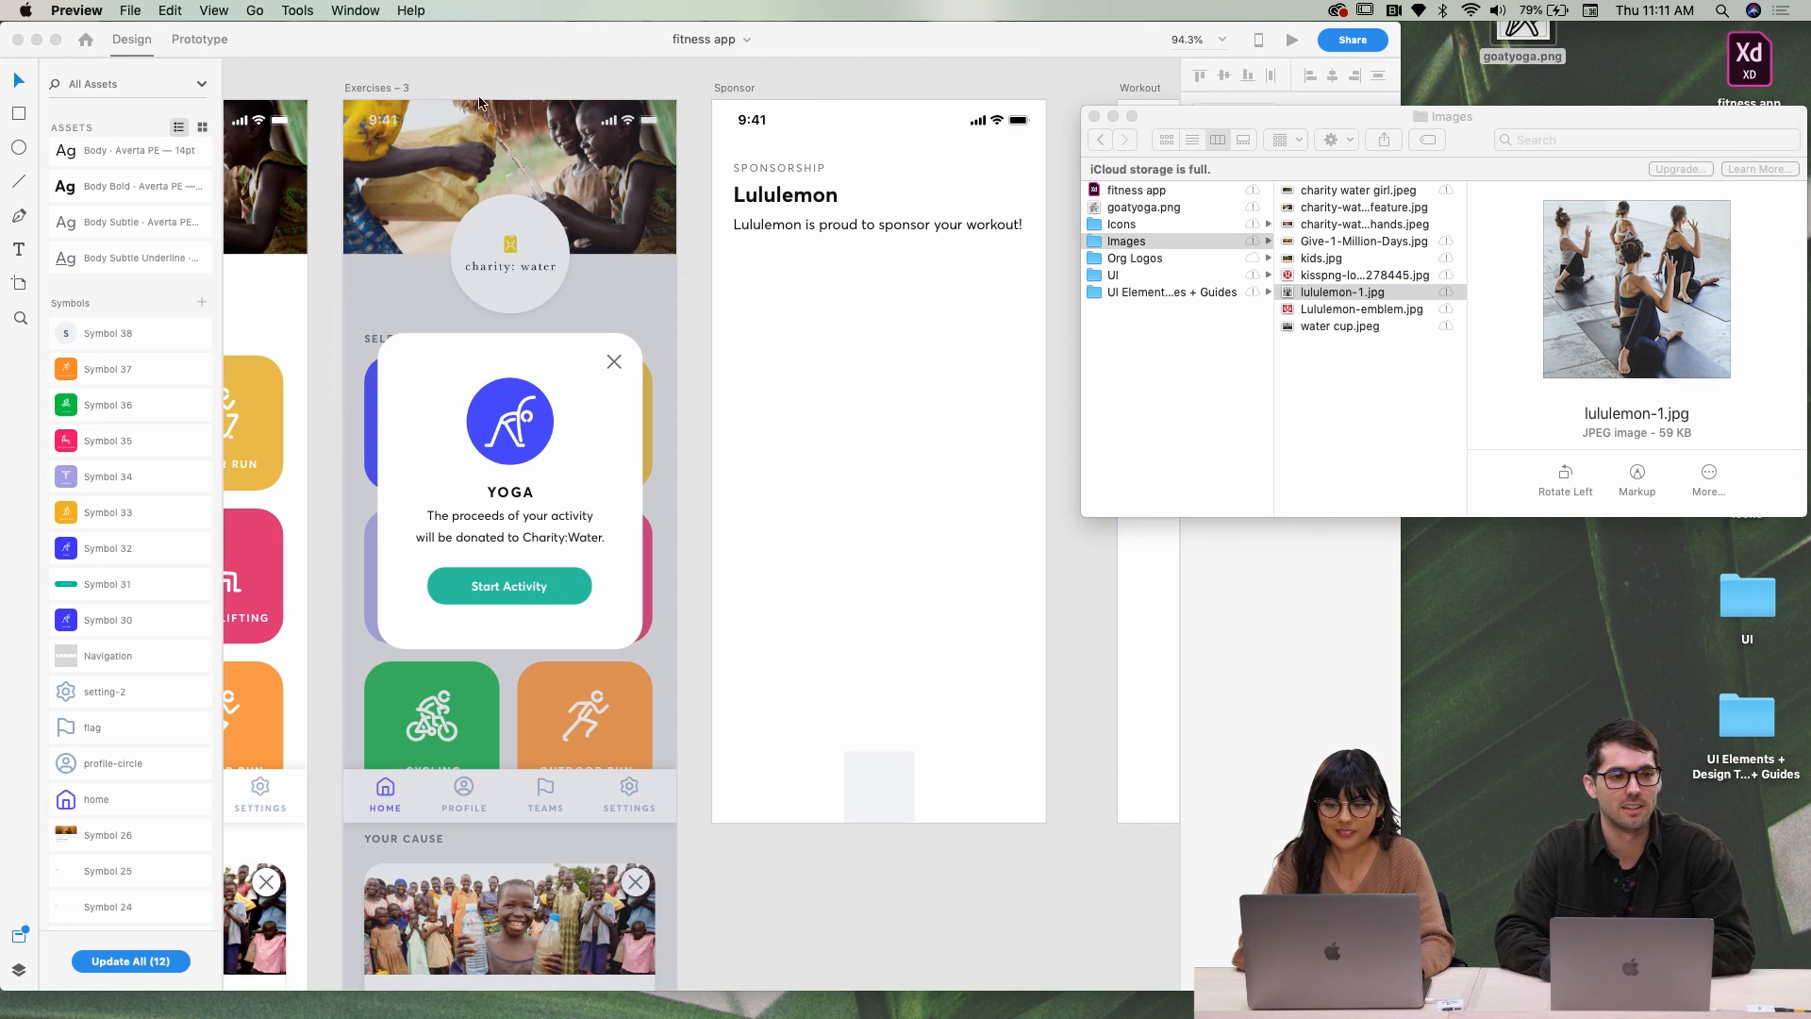
Move the goatyoga.png desktop icon lower and open it with Adobe Illustrator CC 2019
click(795, 376)
scroll(794, 376, left, 6)
scroll(794, 377, down, 2)
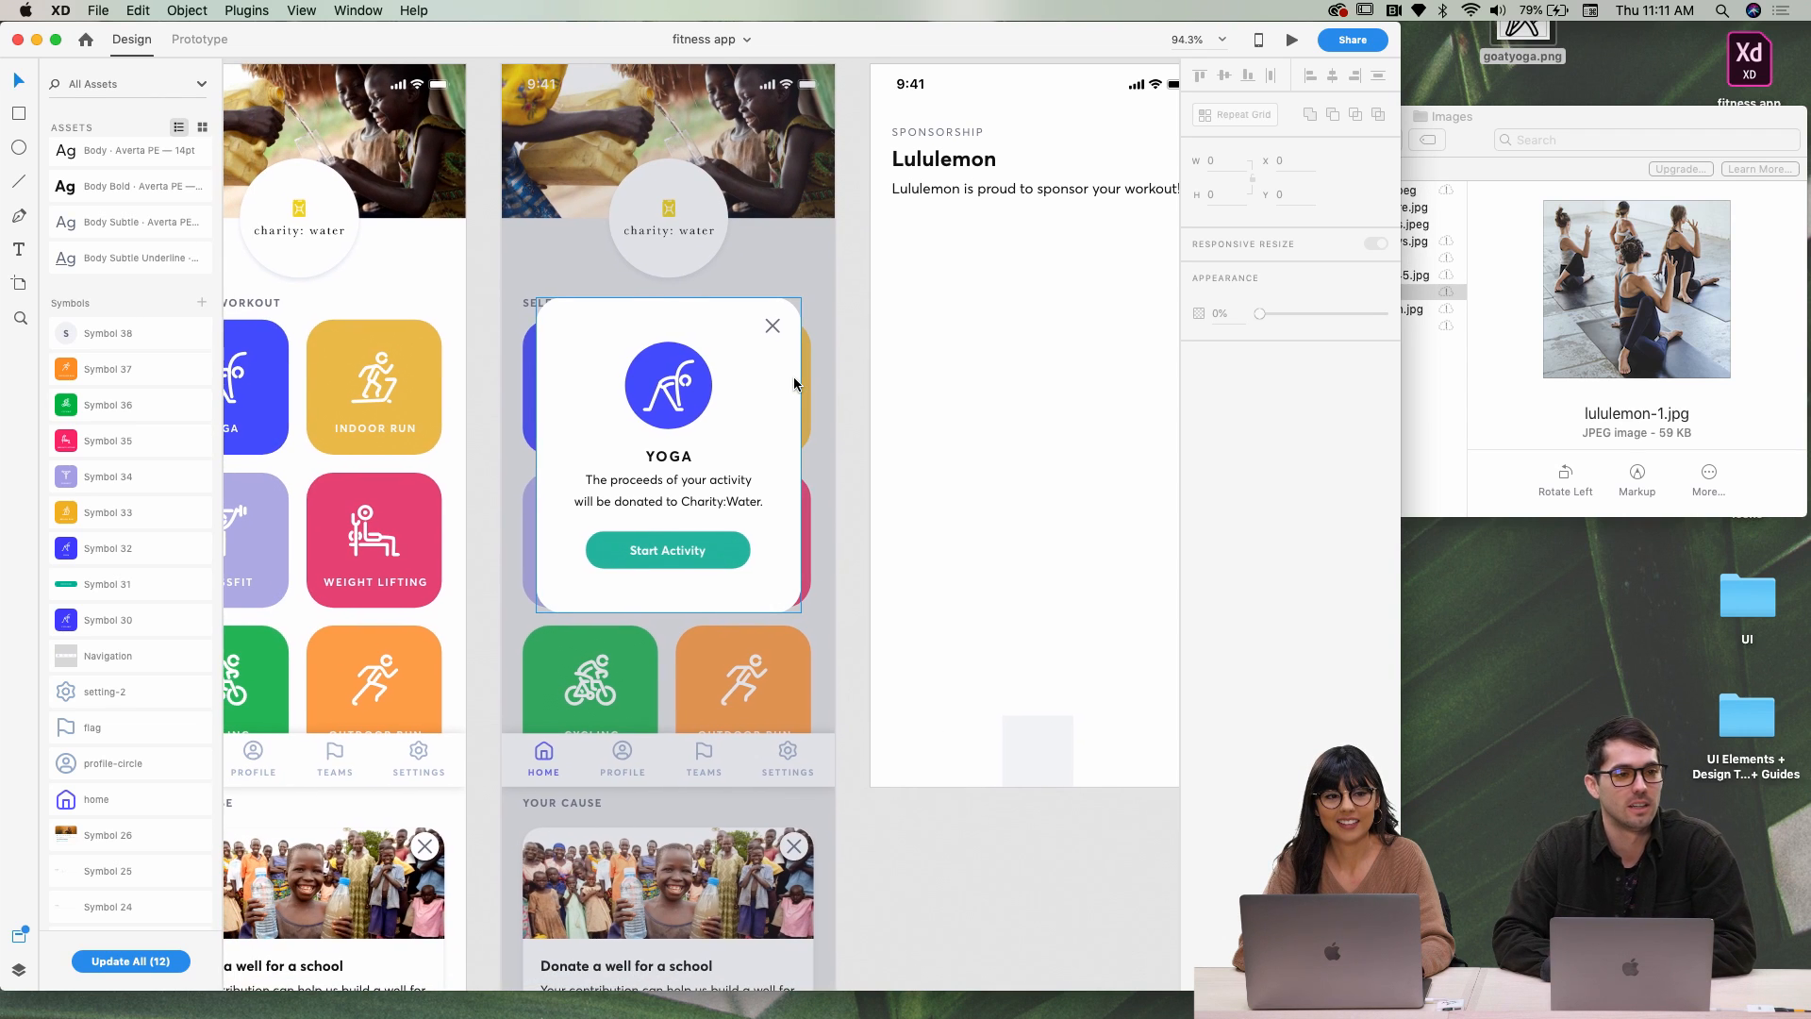
scroll(794, 382, left, 3)
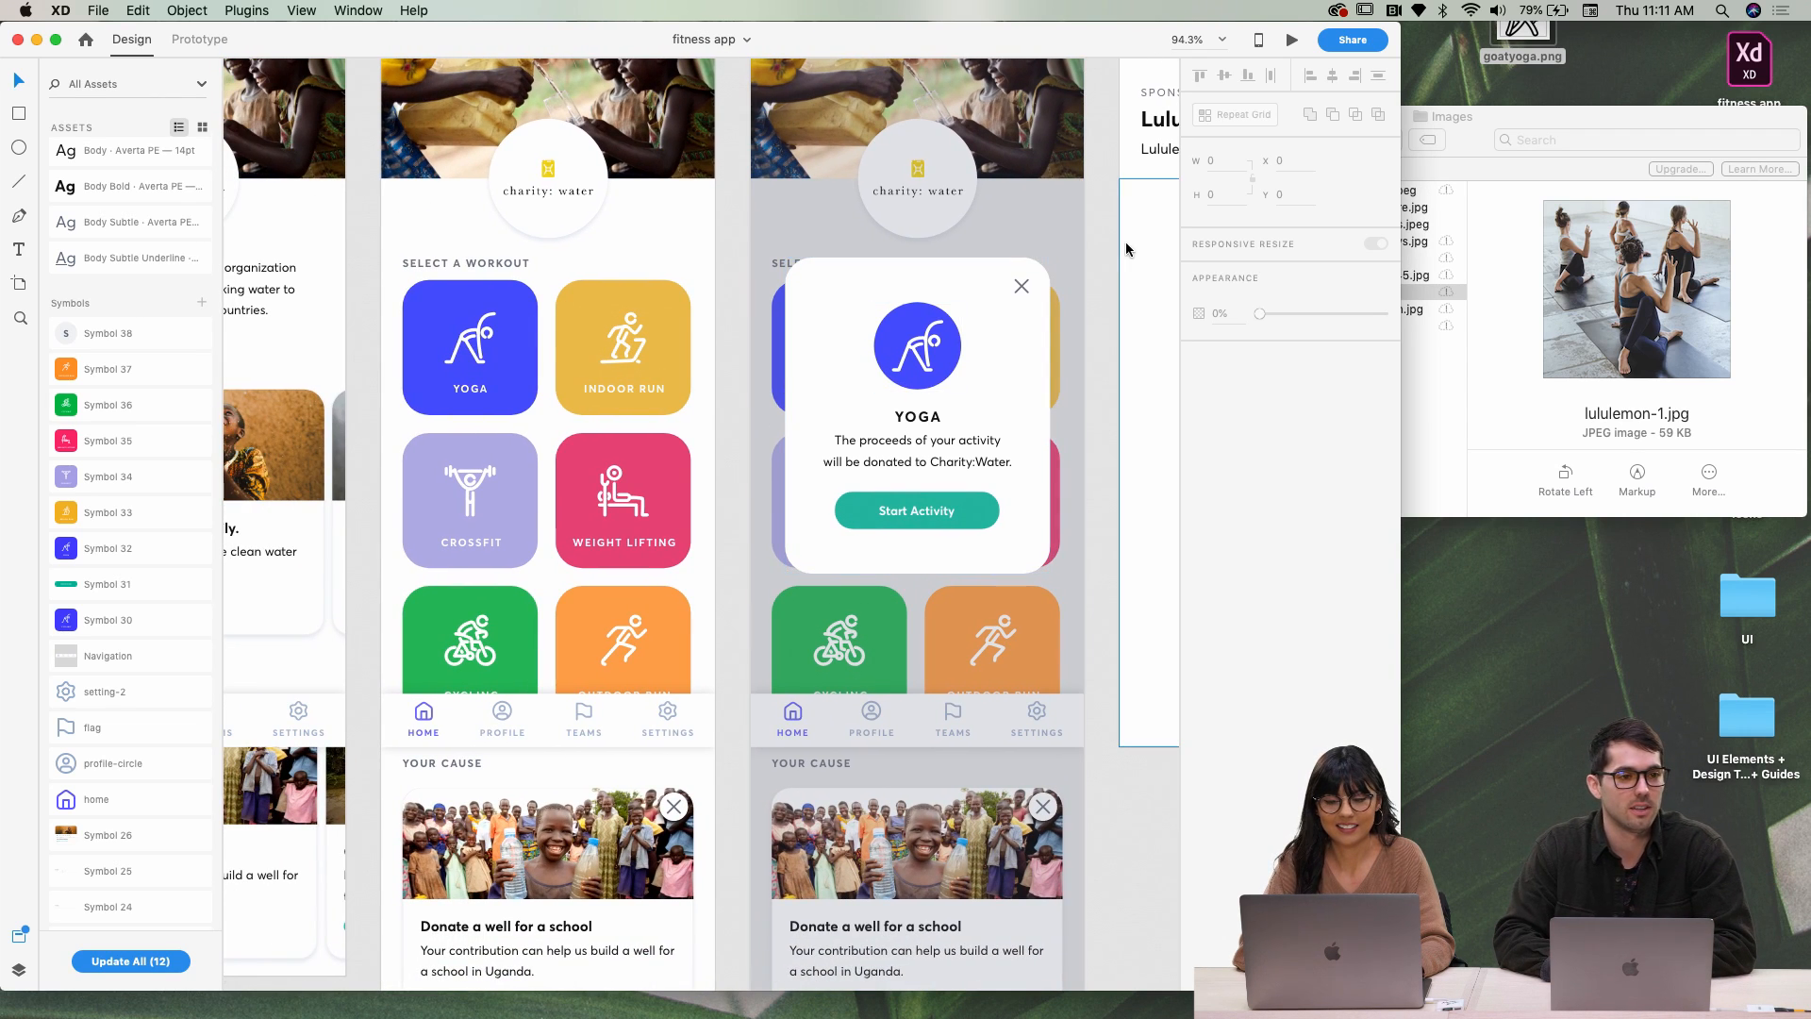
drag(1521, 49, 1535, 647)
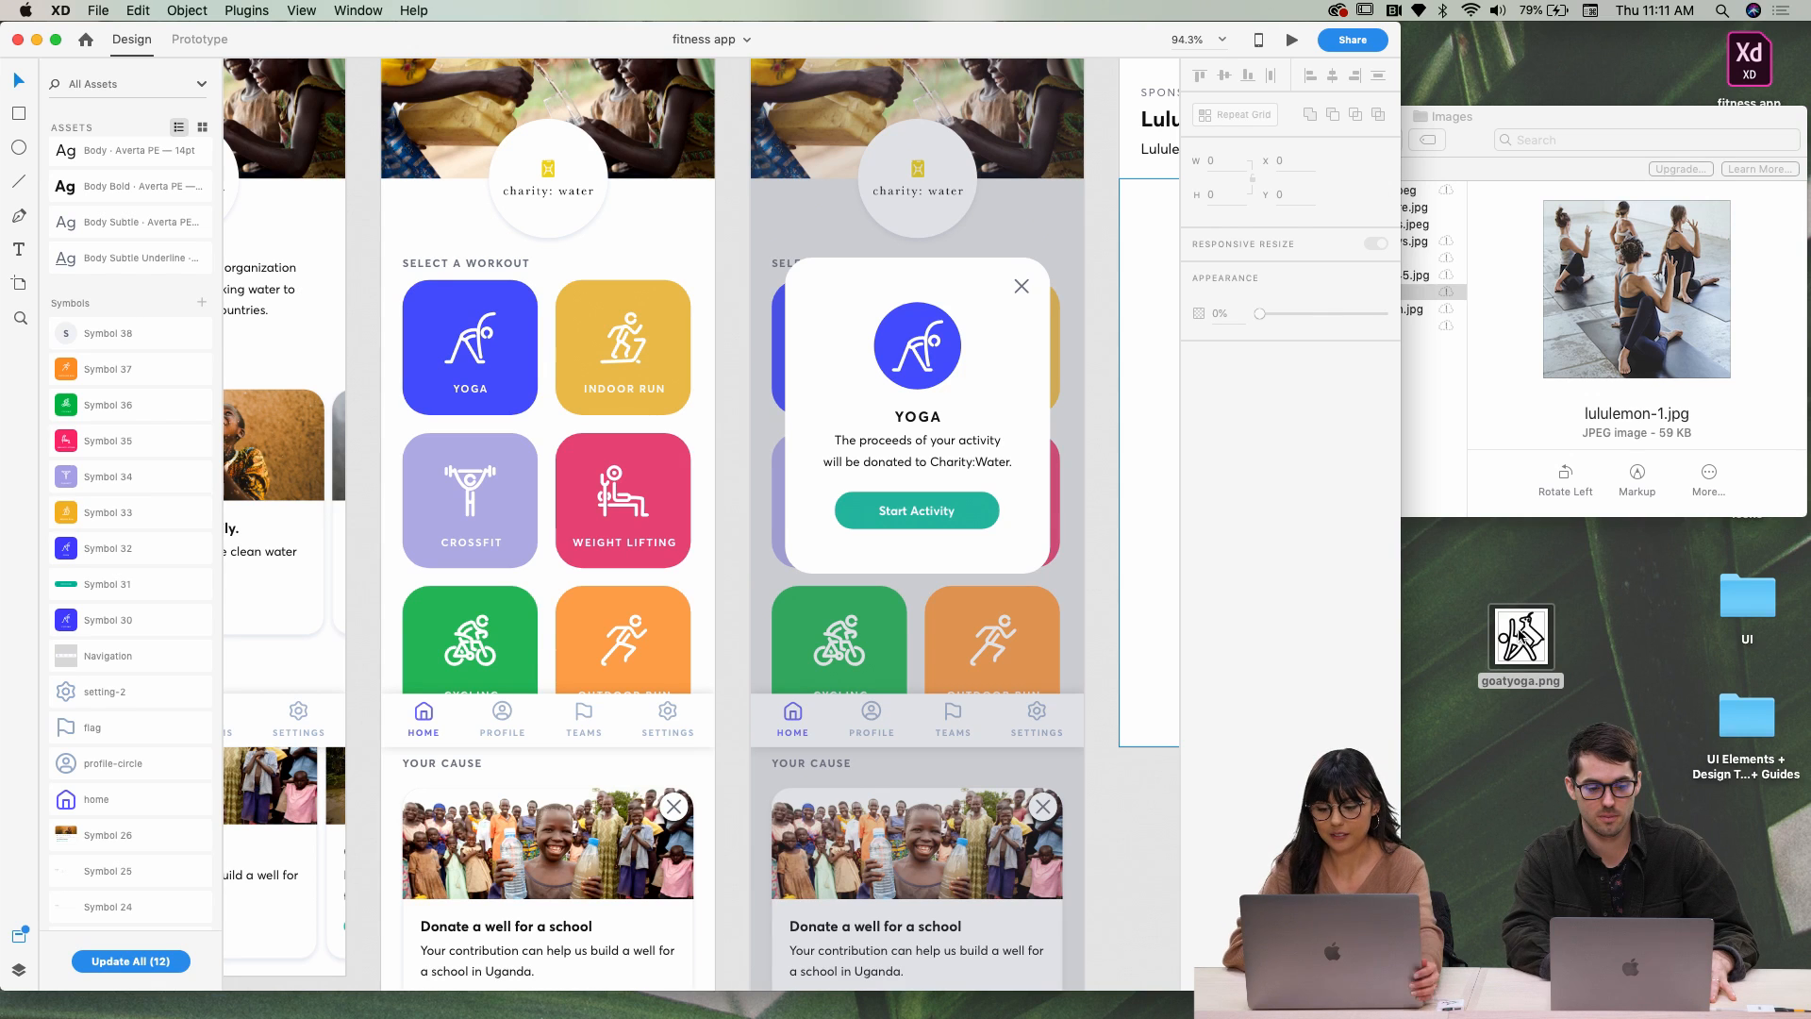
right_click(1519, 633)
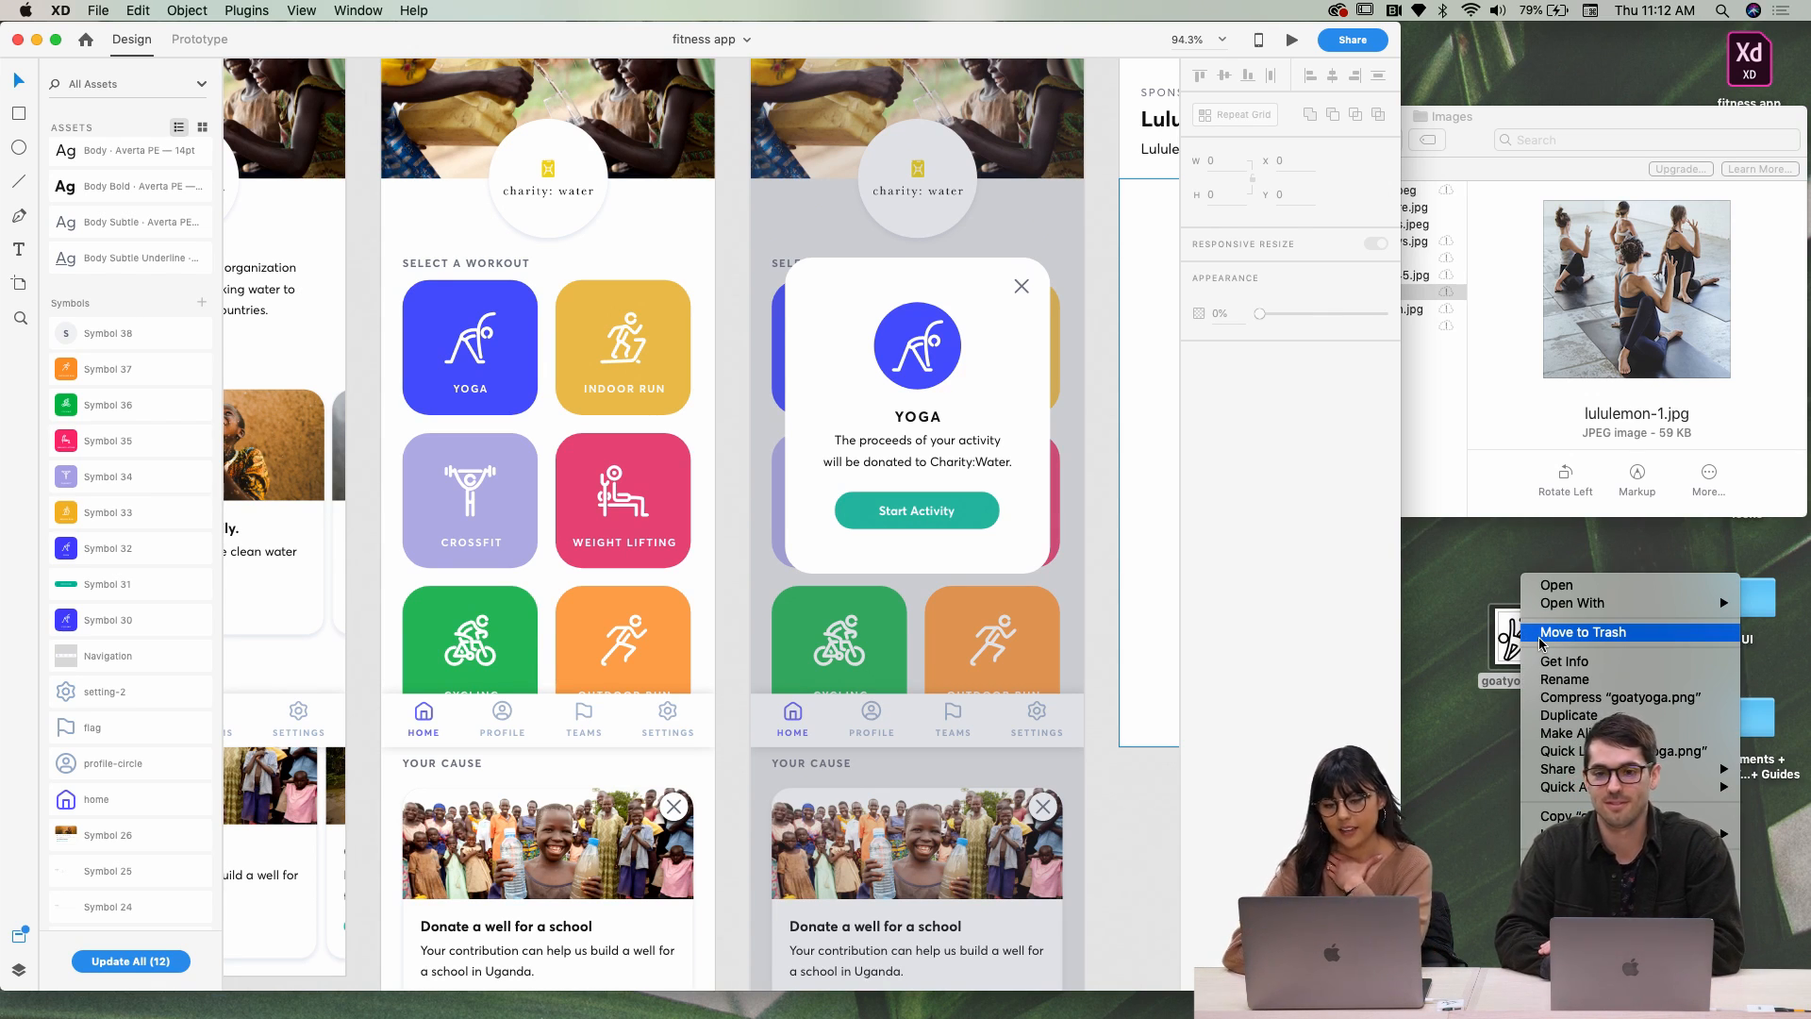
mouse_move(1567, 606)
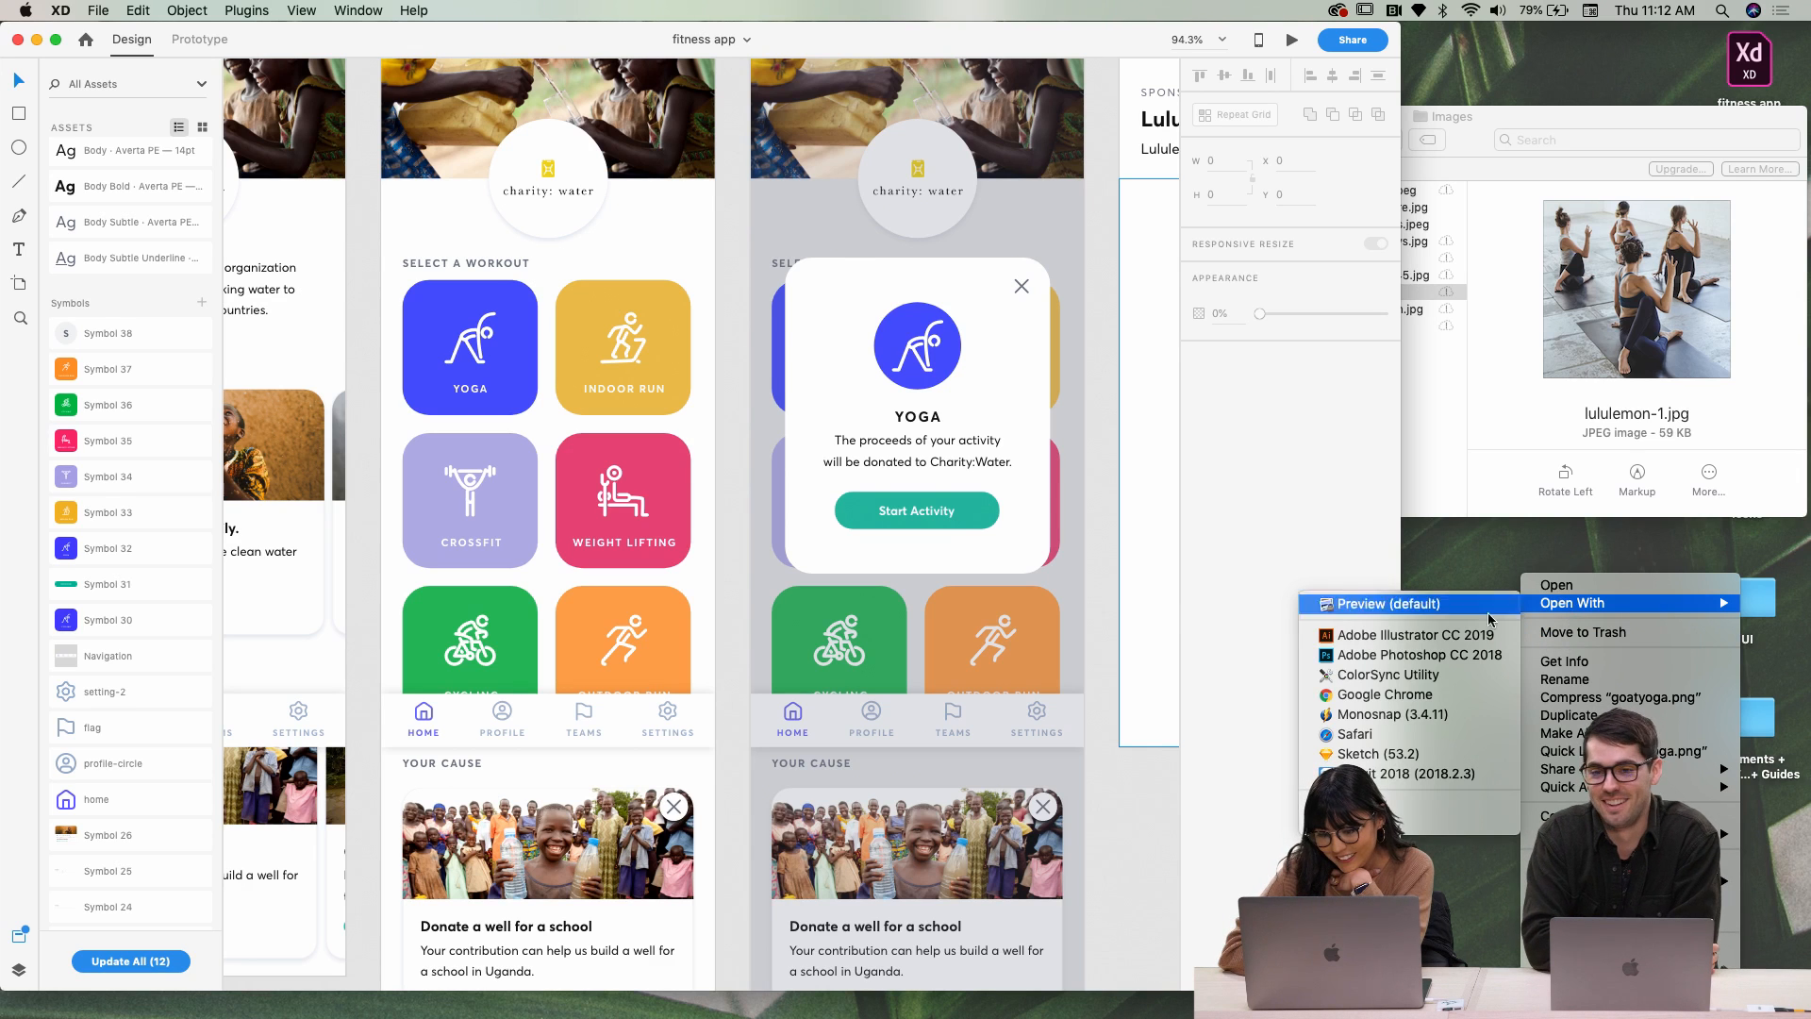
click(1386, 635)
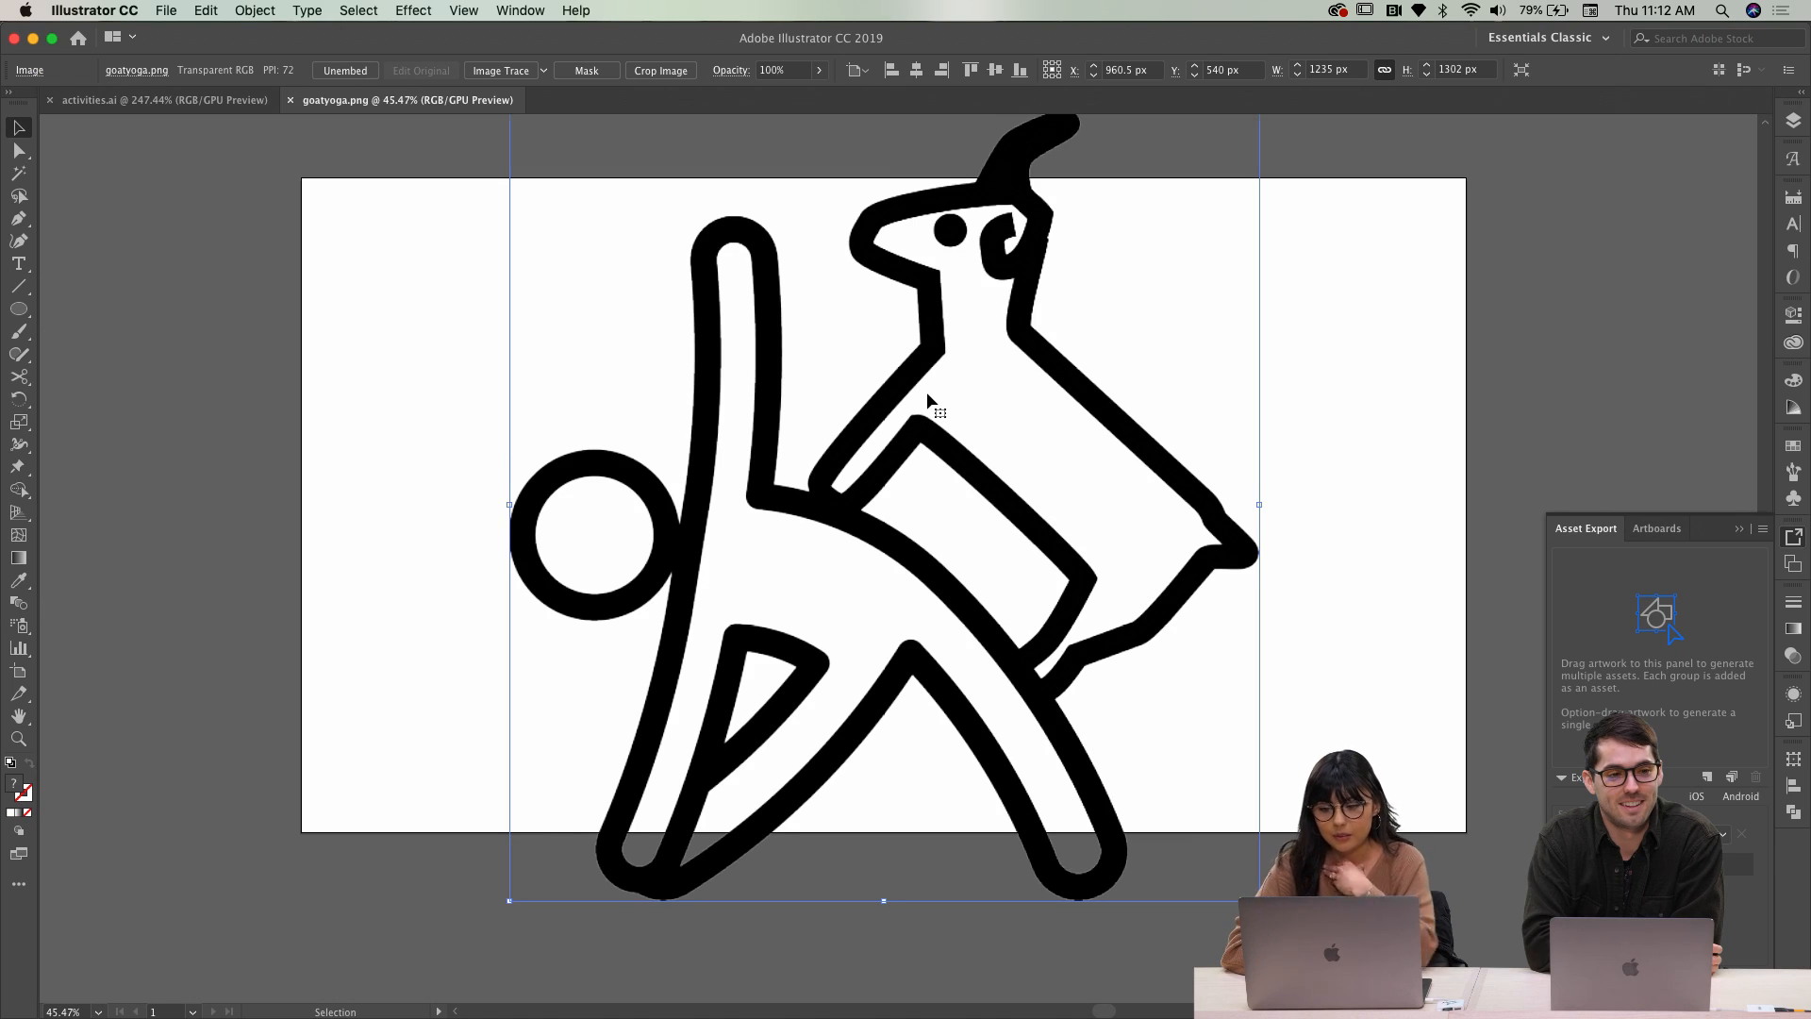
Image Trace the goat picture, expand it into paths, and ungroup them
scroll(926, 392, down, 1)
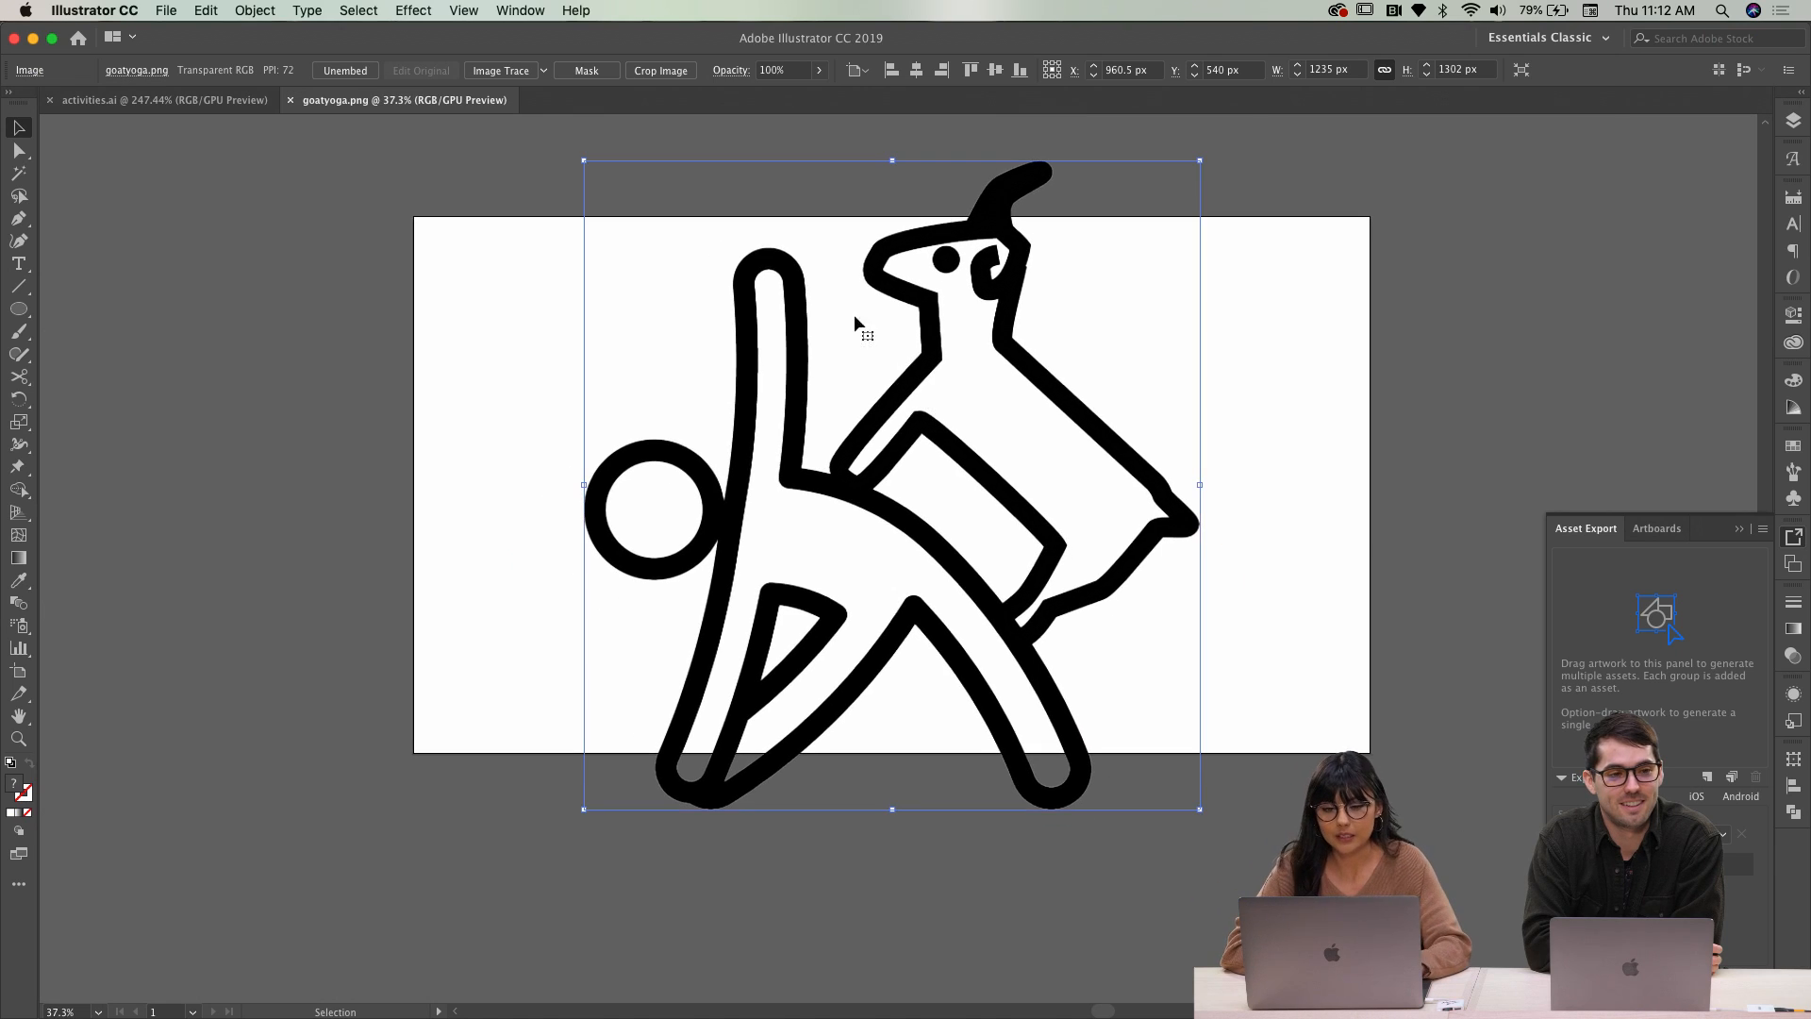
click(500, 71)
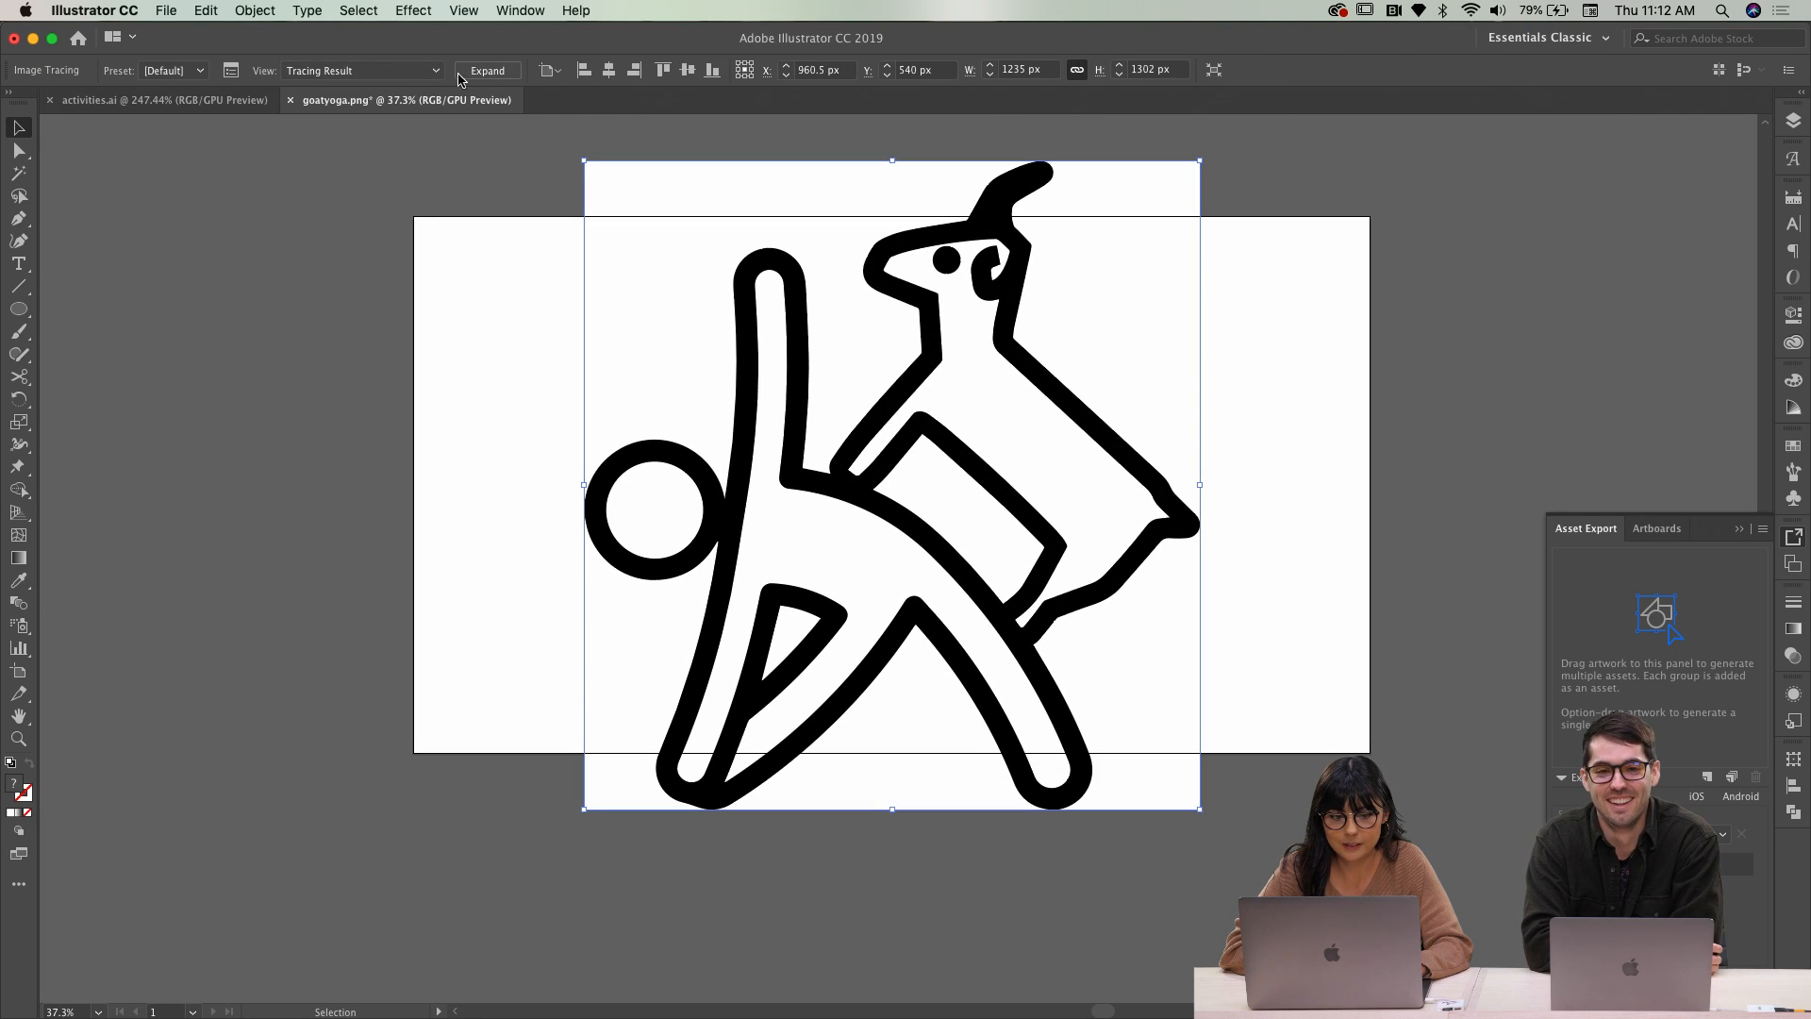
click(481, 71)
right_click(742, 308)
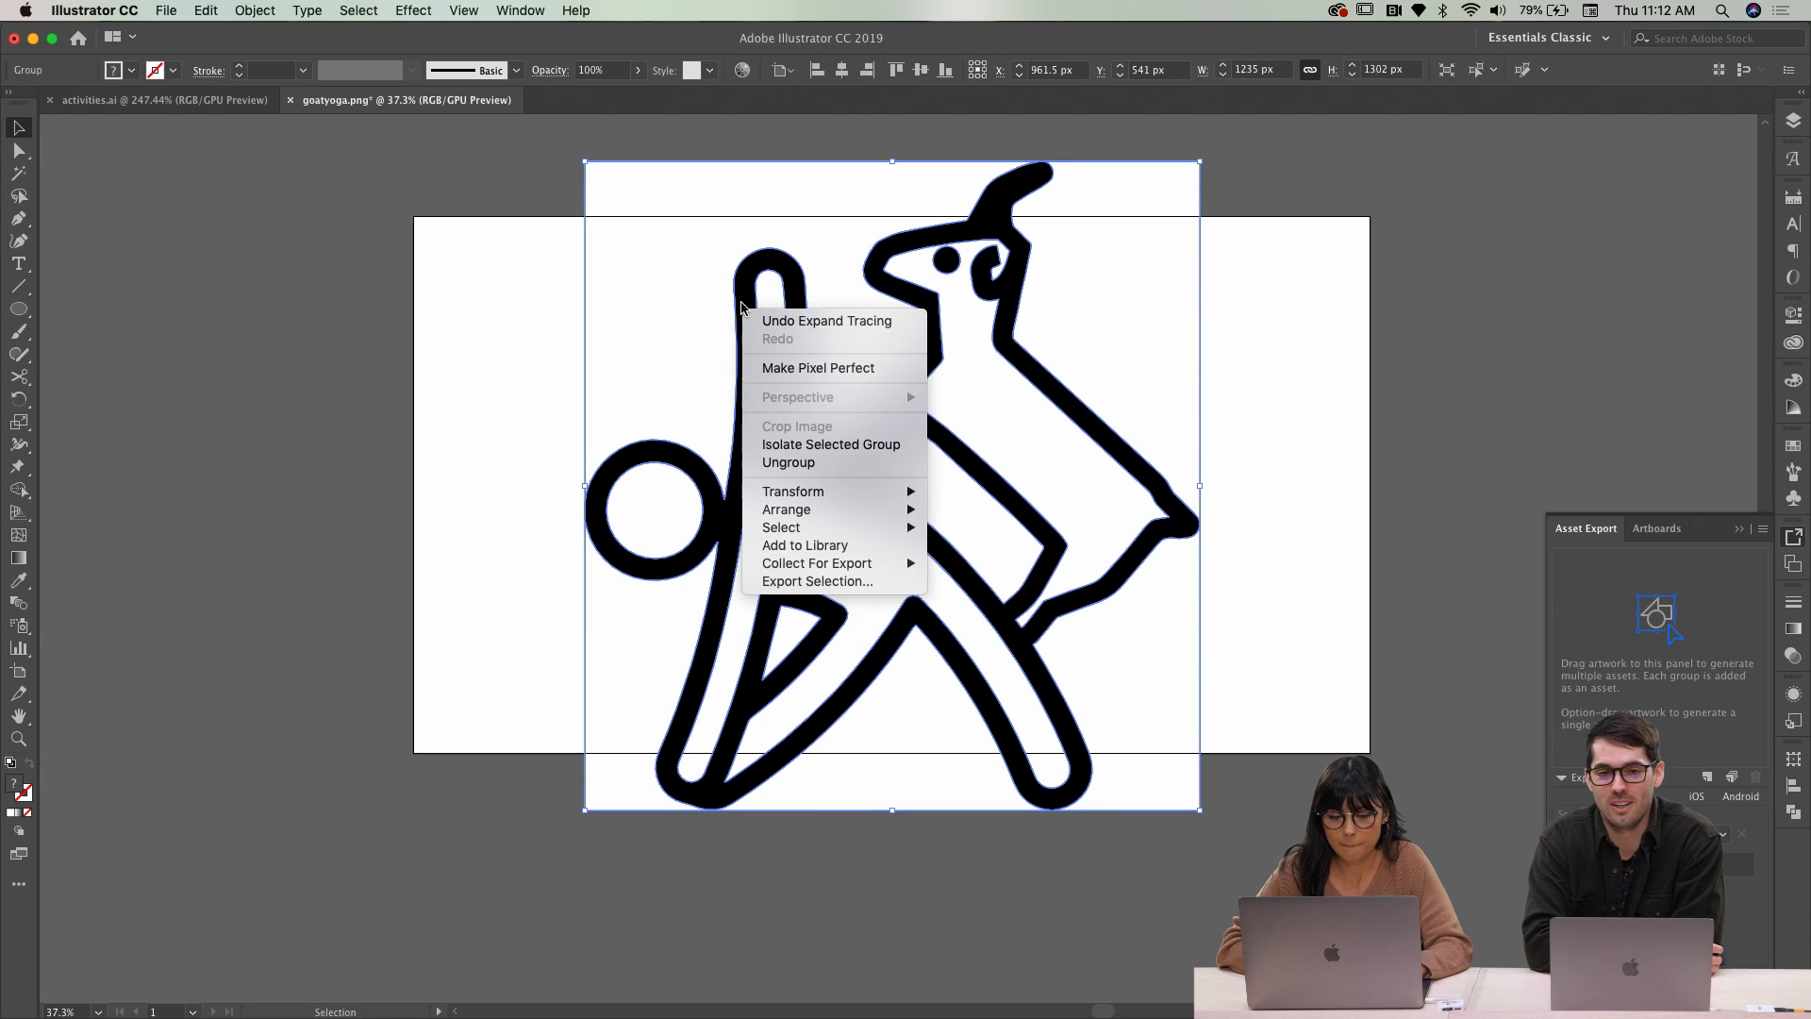
click(819, 462)
Delete the white filler shapes: background piece, inner body, head circle, and back shape
click(606, 397)
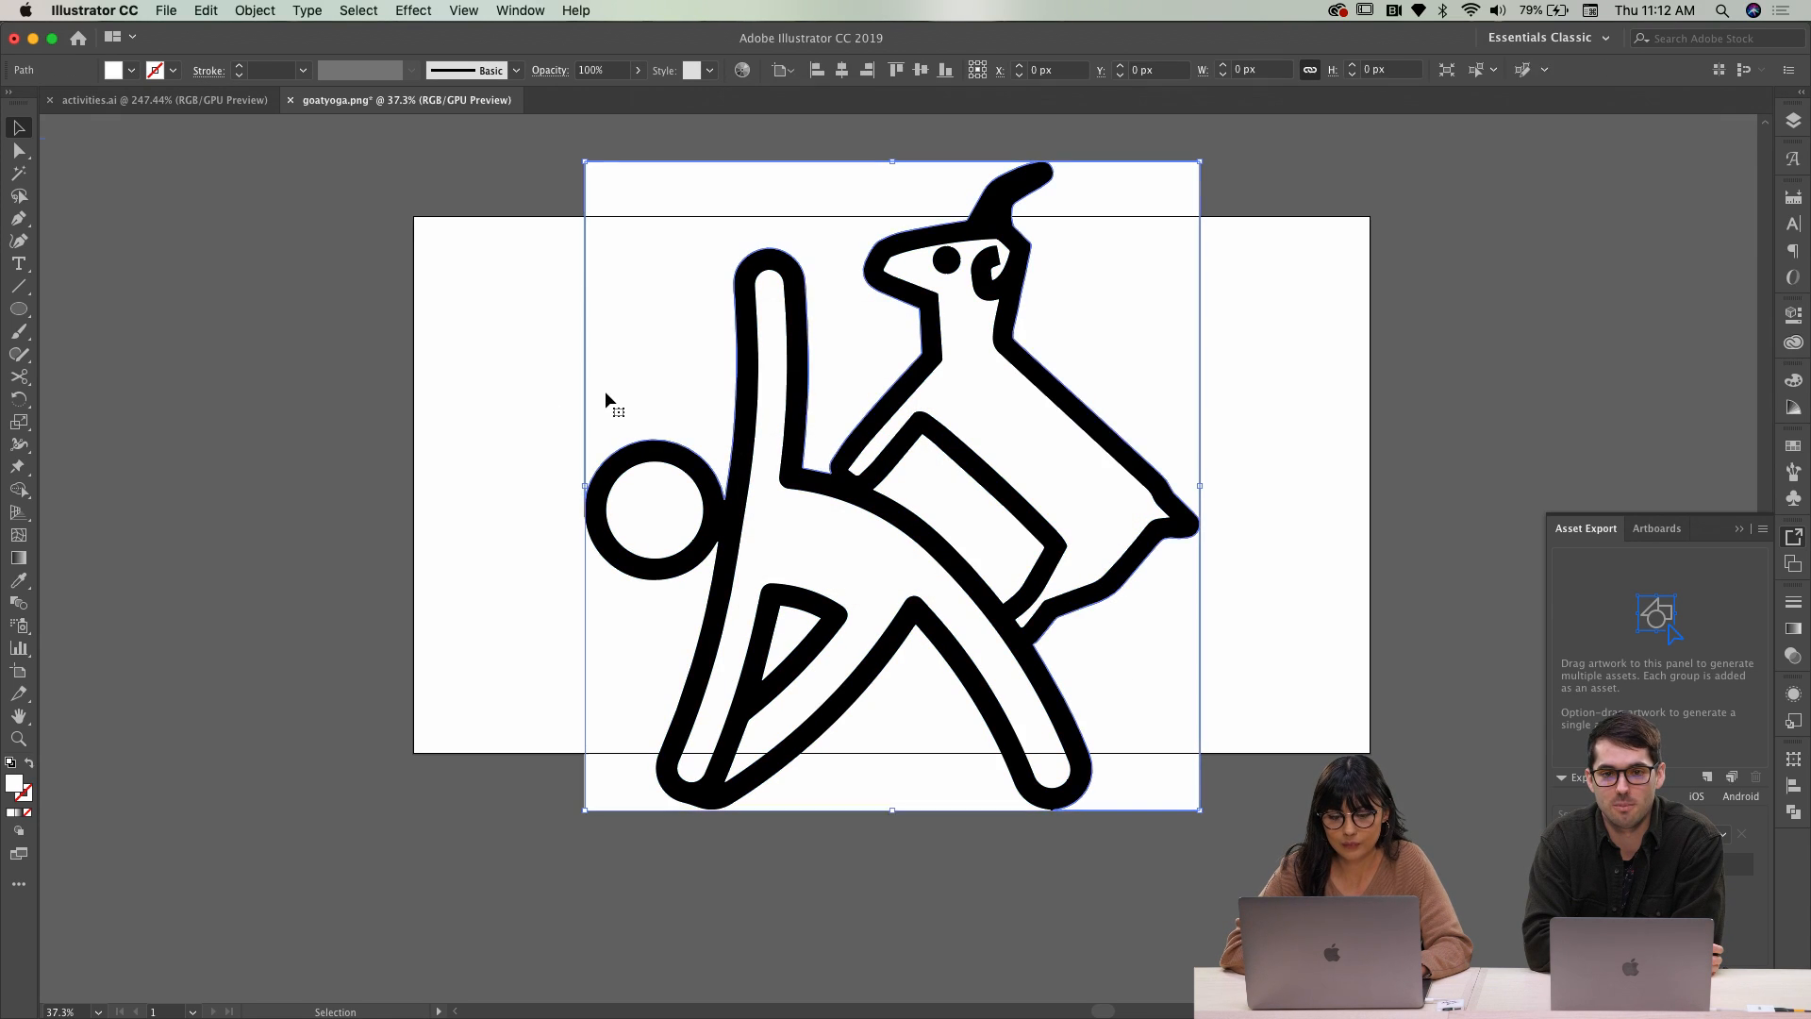
double_click(606, 396)
click(604, 390)
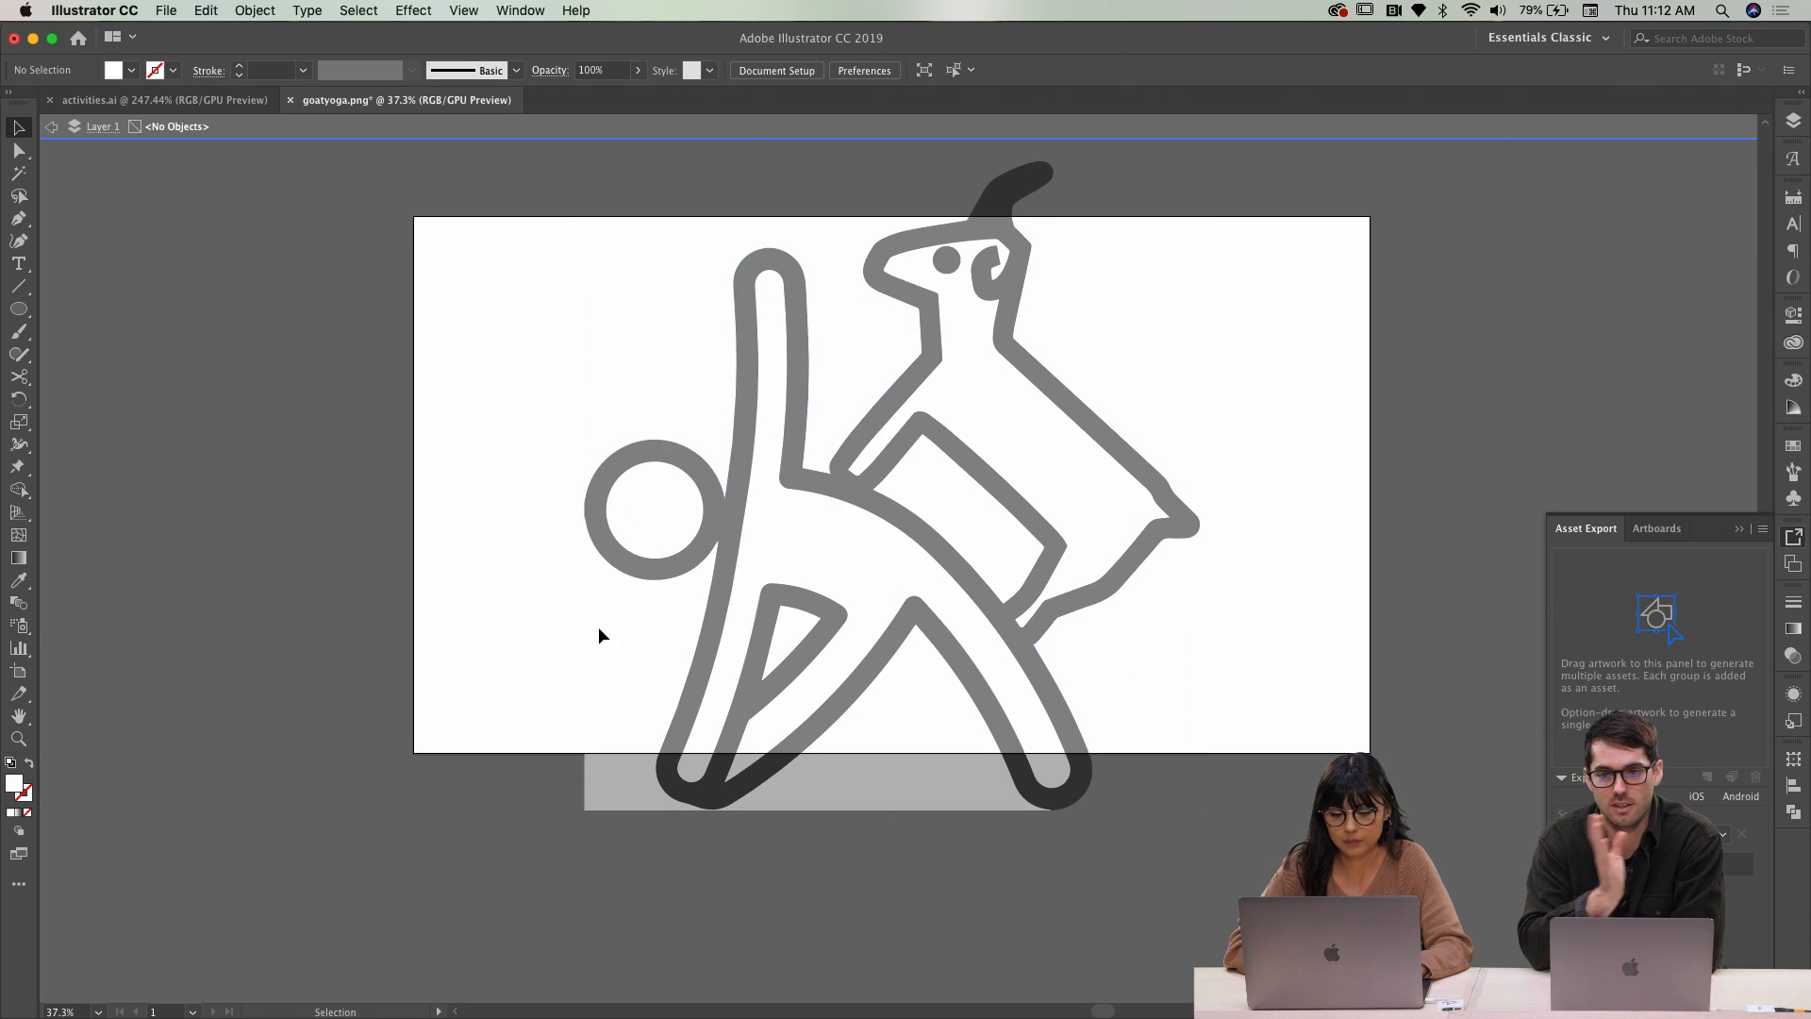
double_click(607, 864)
click(608, 782)
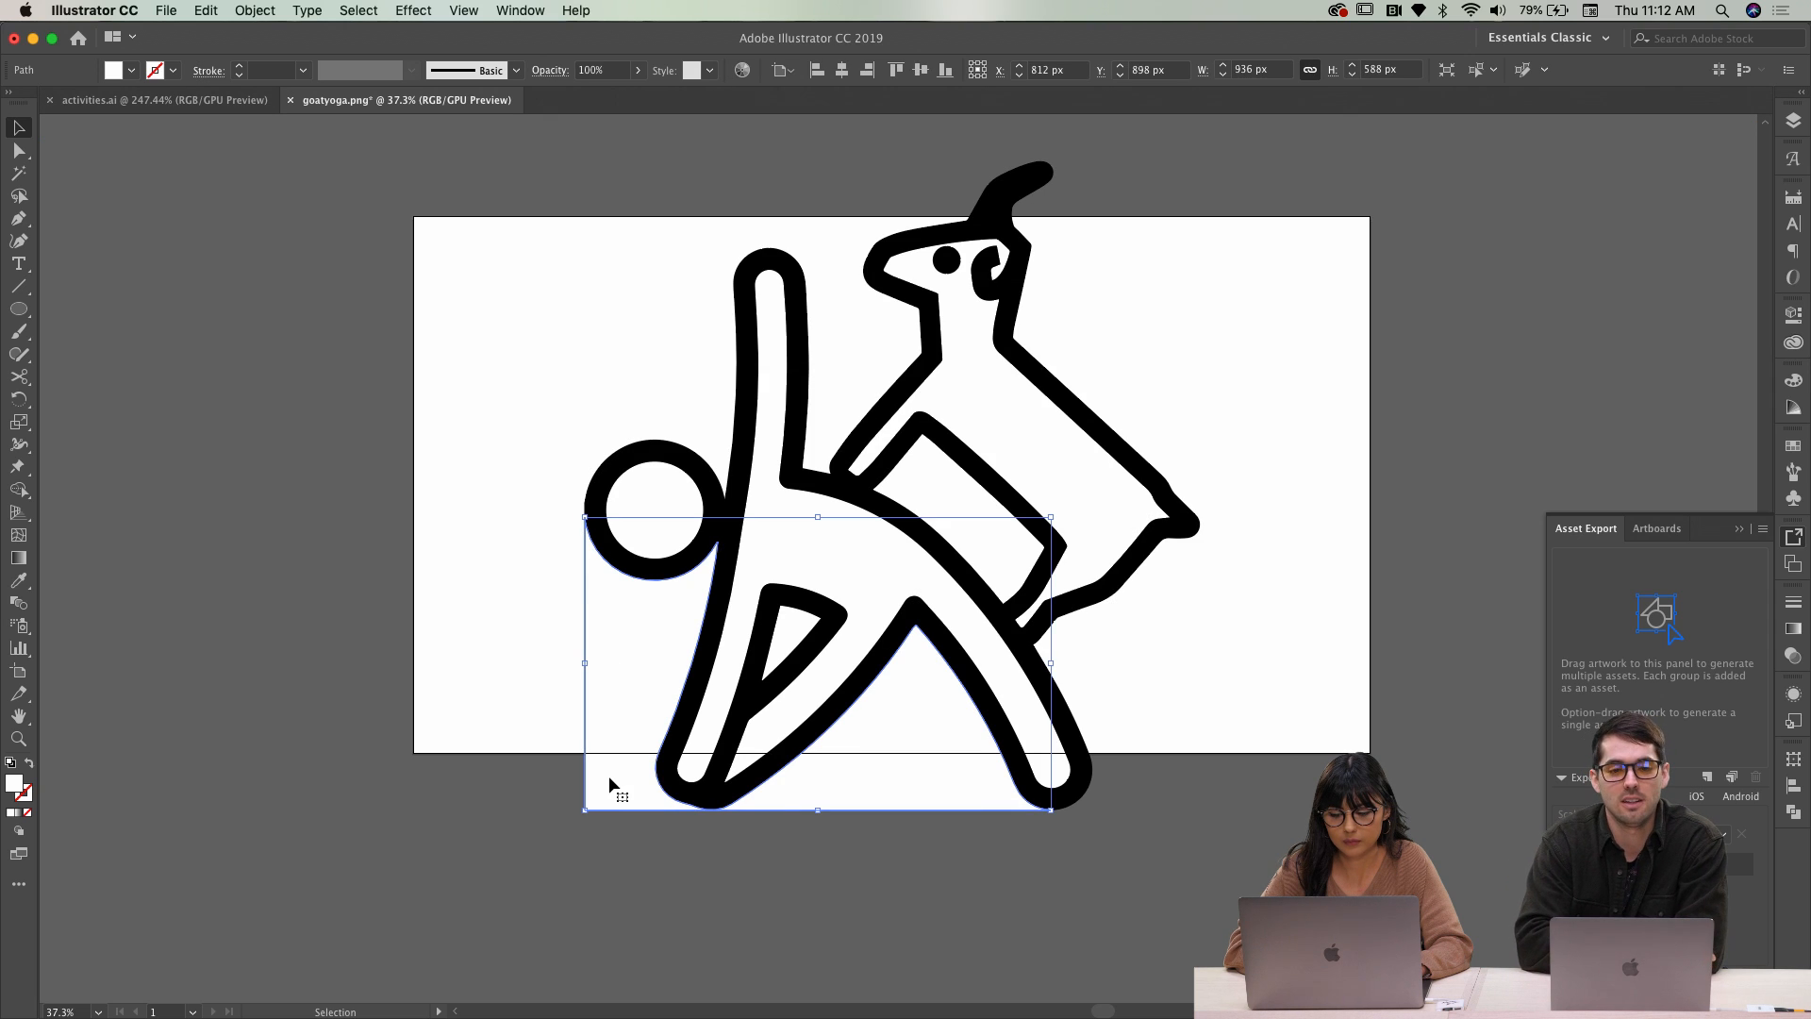
key(Delete)
click(841, 584)
key(Delete)
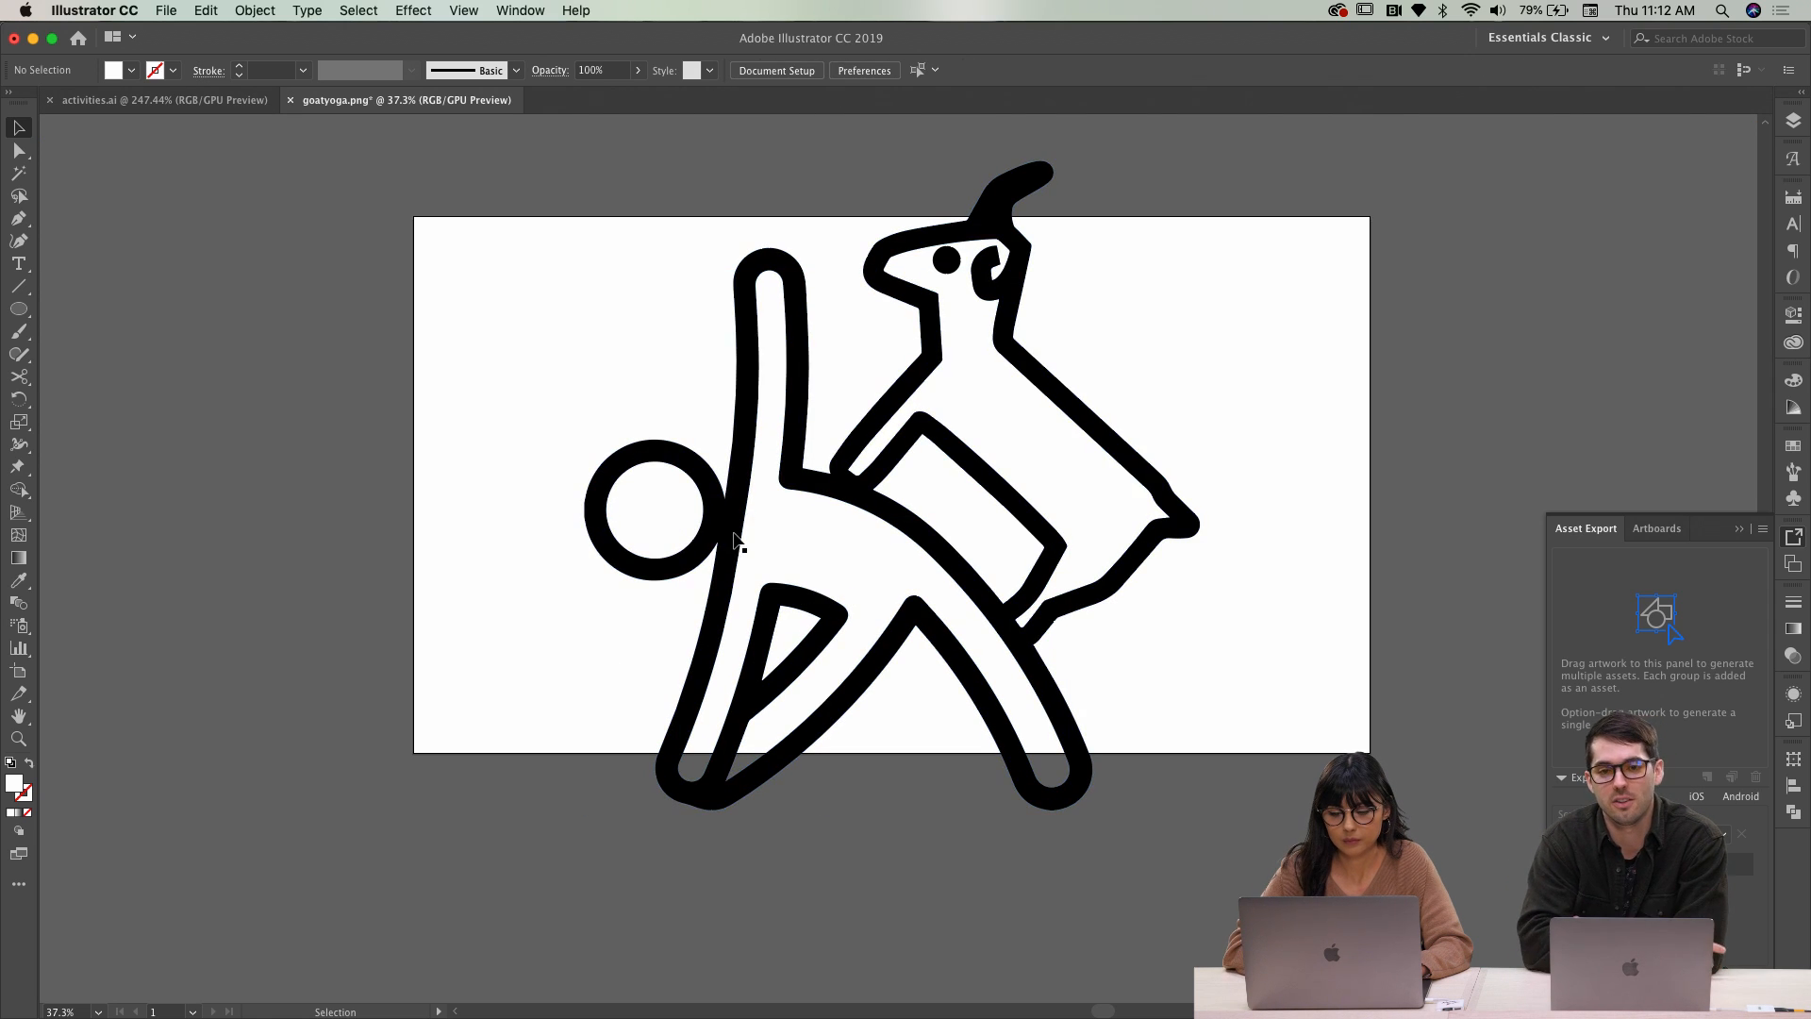
click(684, 512)
key(Delete)
click(1000, 394)
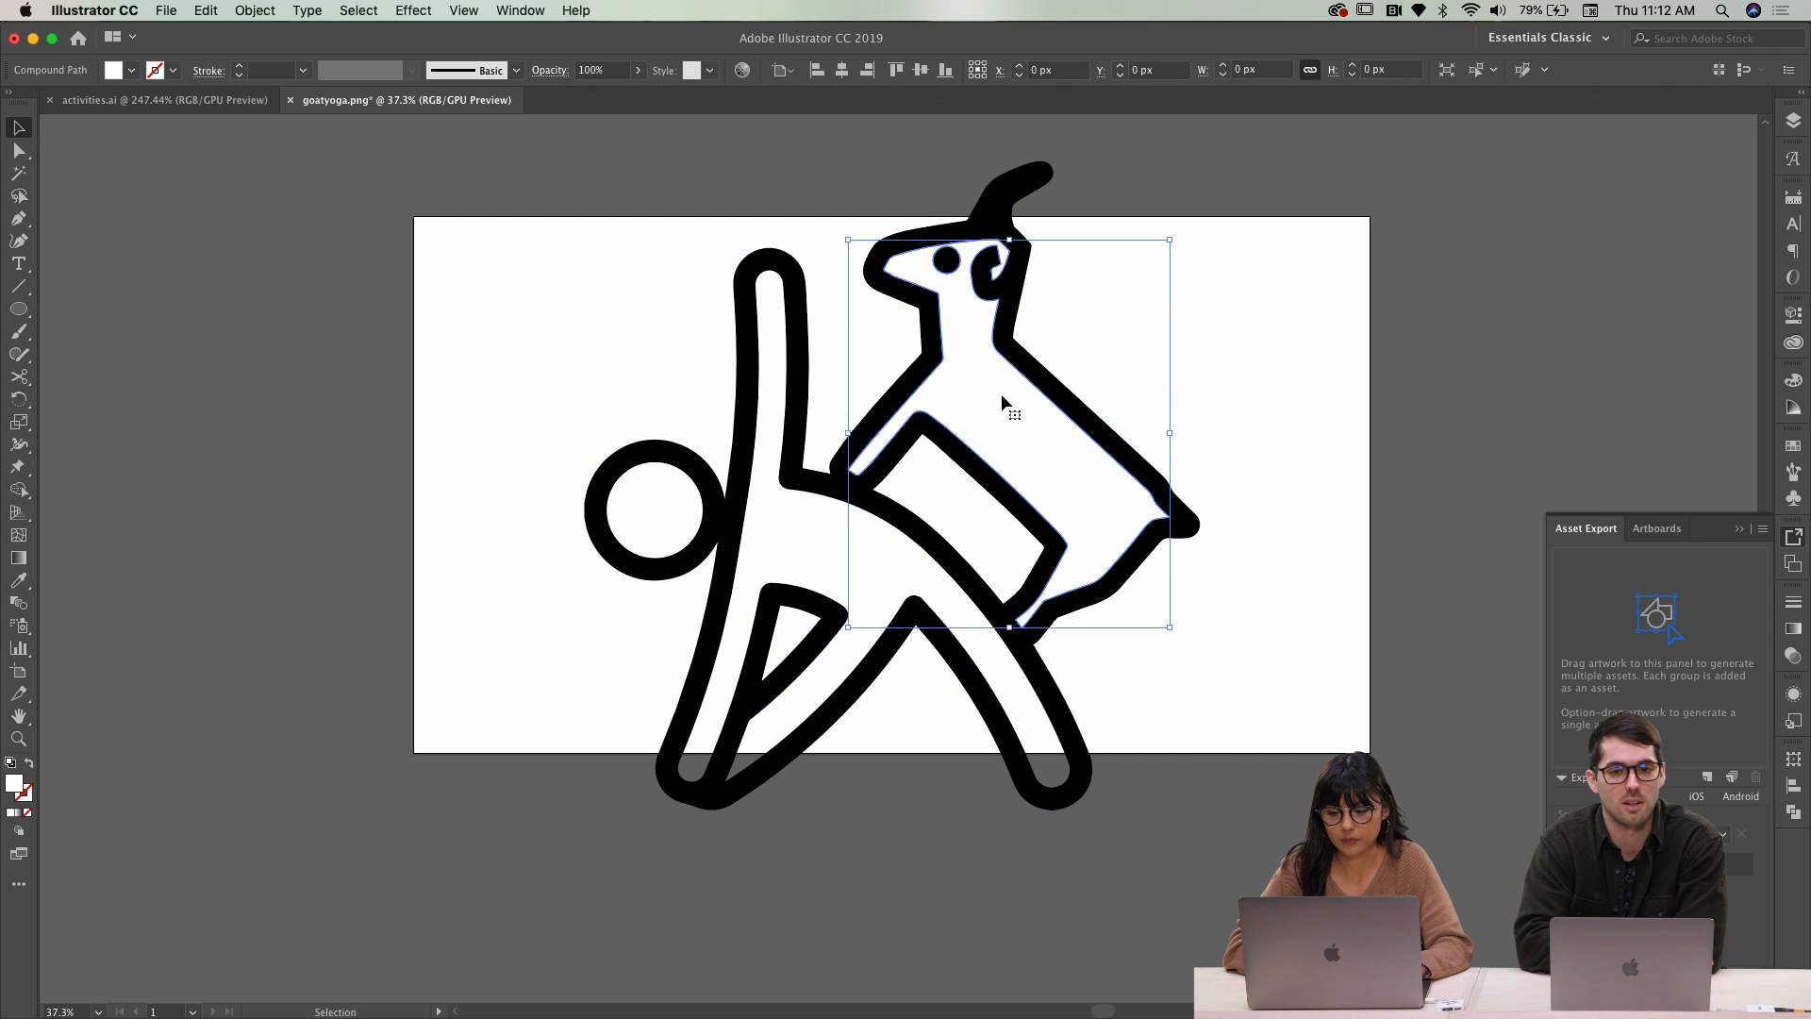
key(Delete)
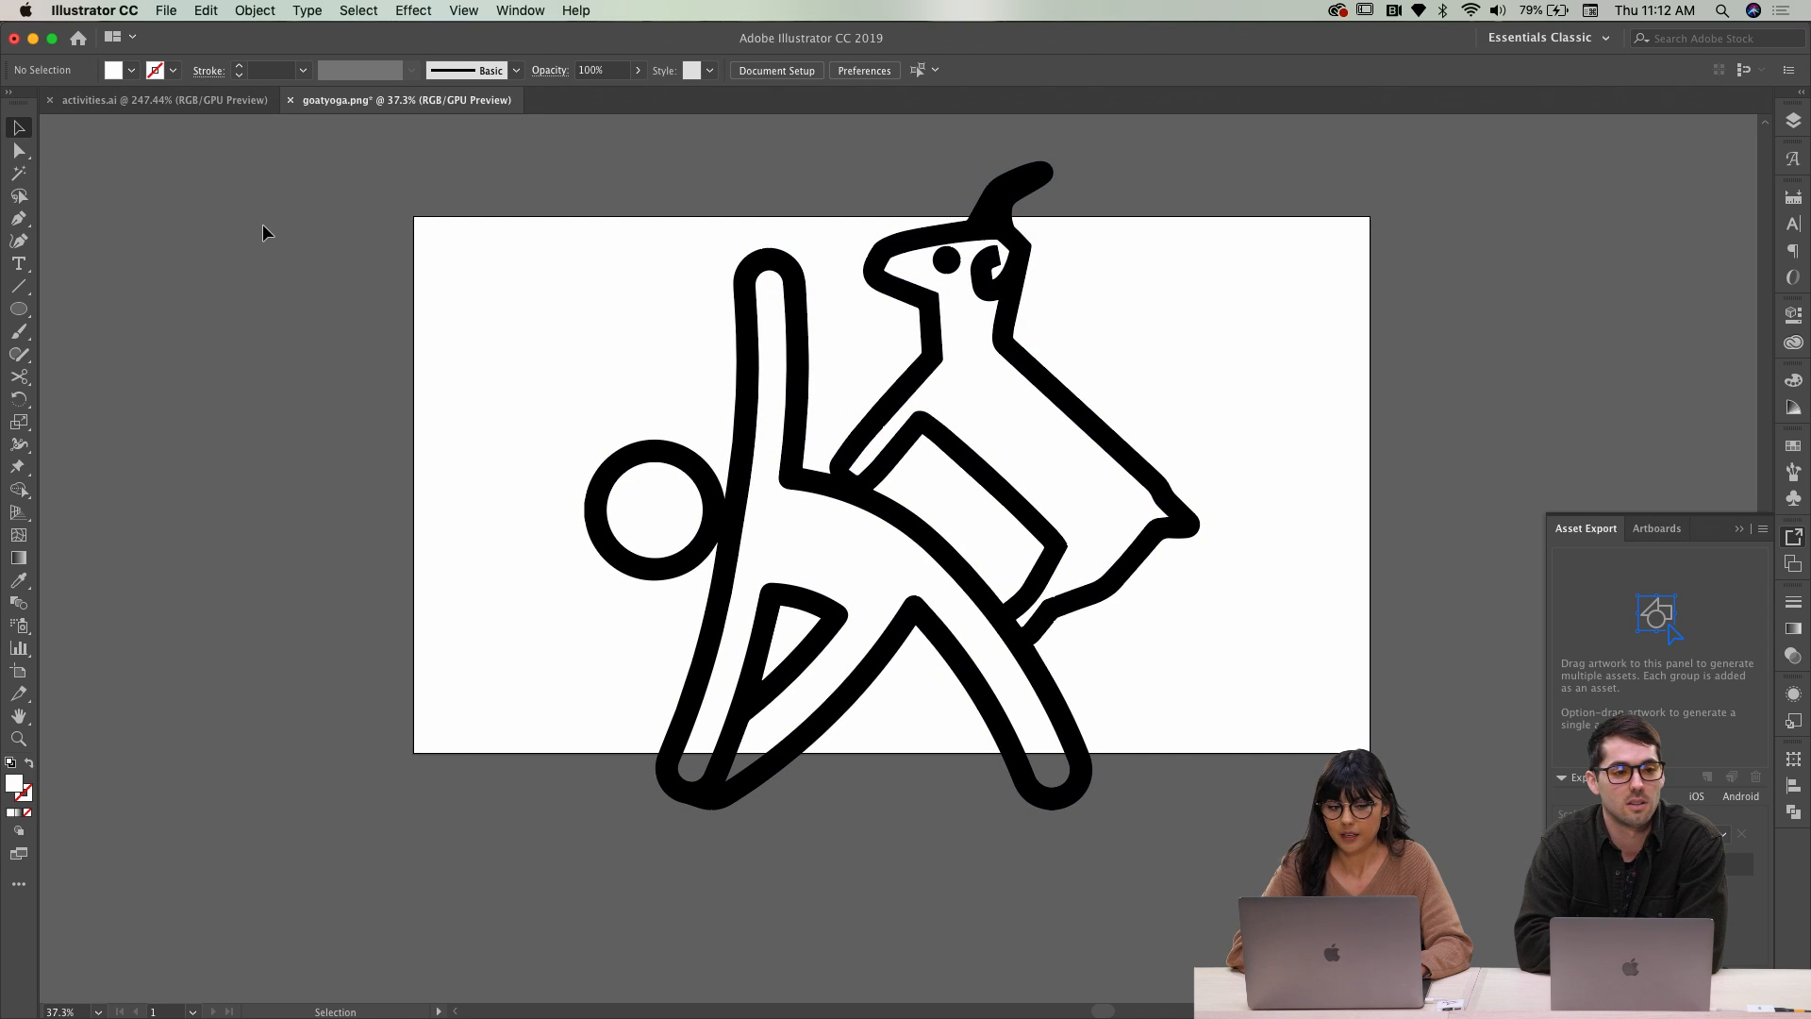
Select the goat's compound path and open the Color Picker for its black fill
click(898, 415)
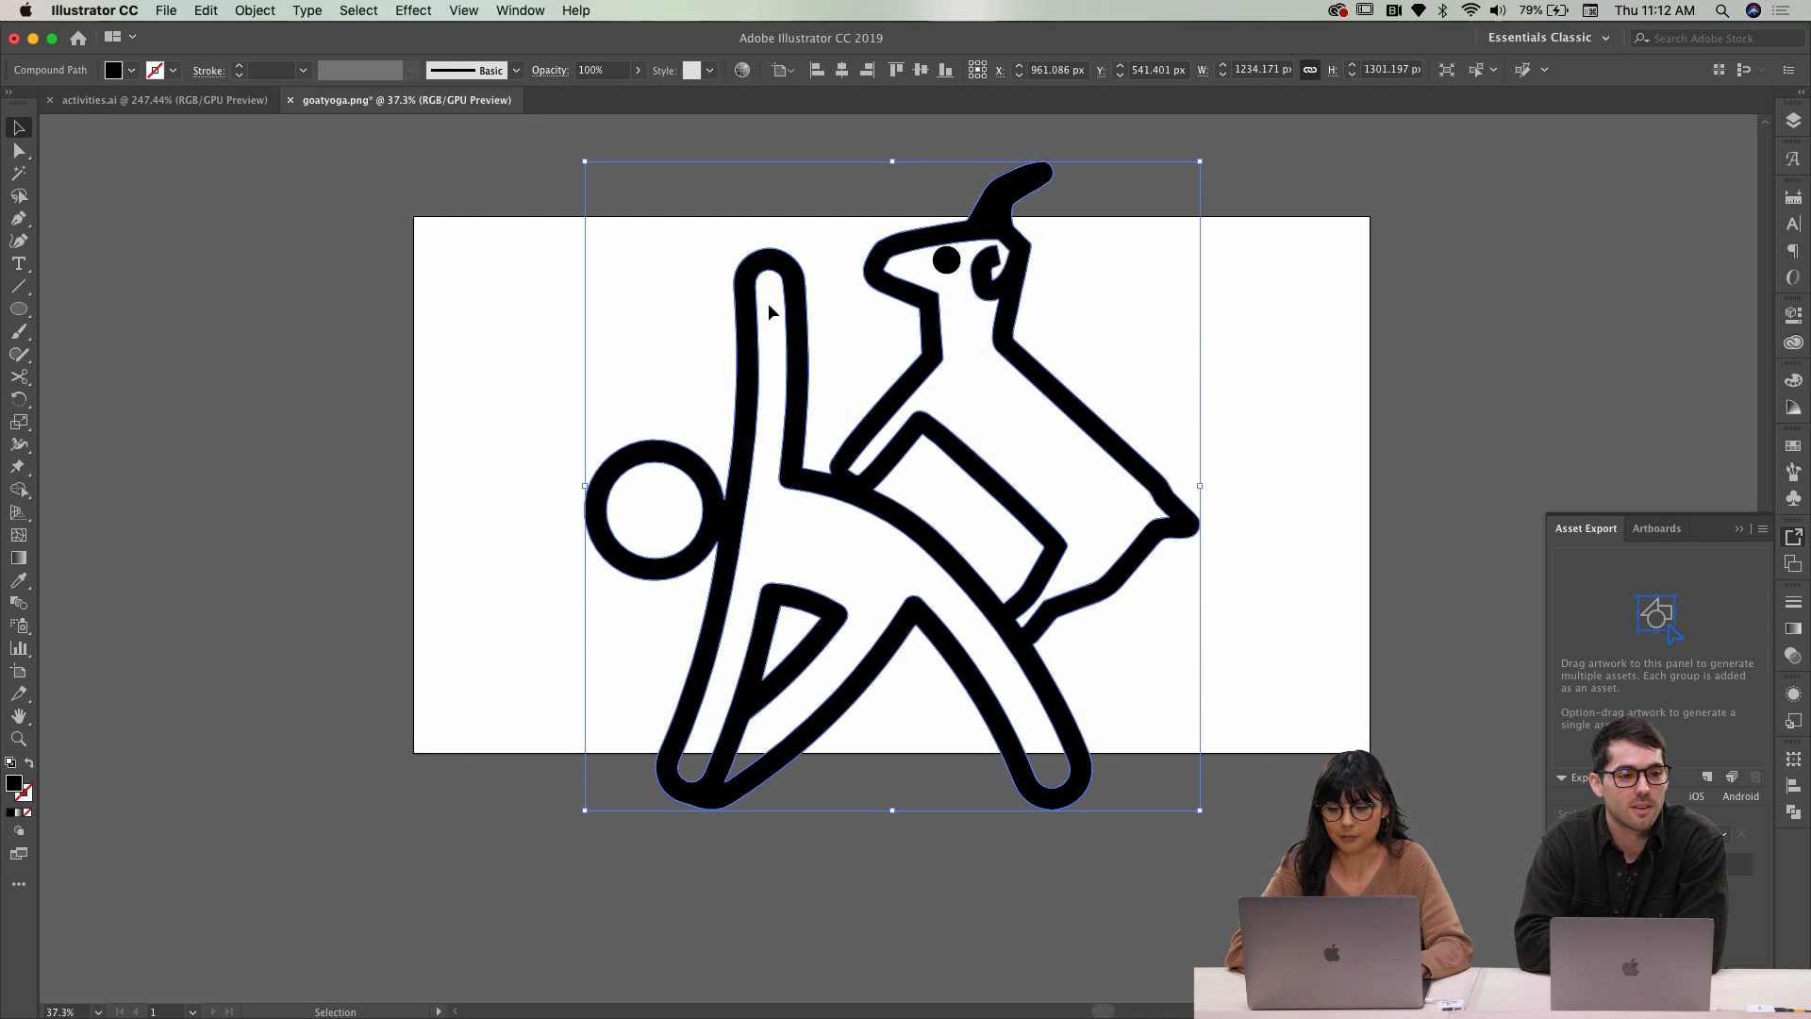
click(131, 70)
click(190, 203)
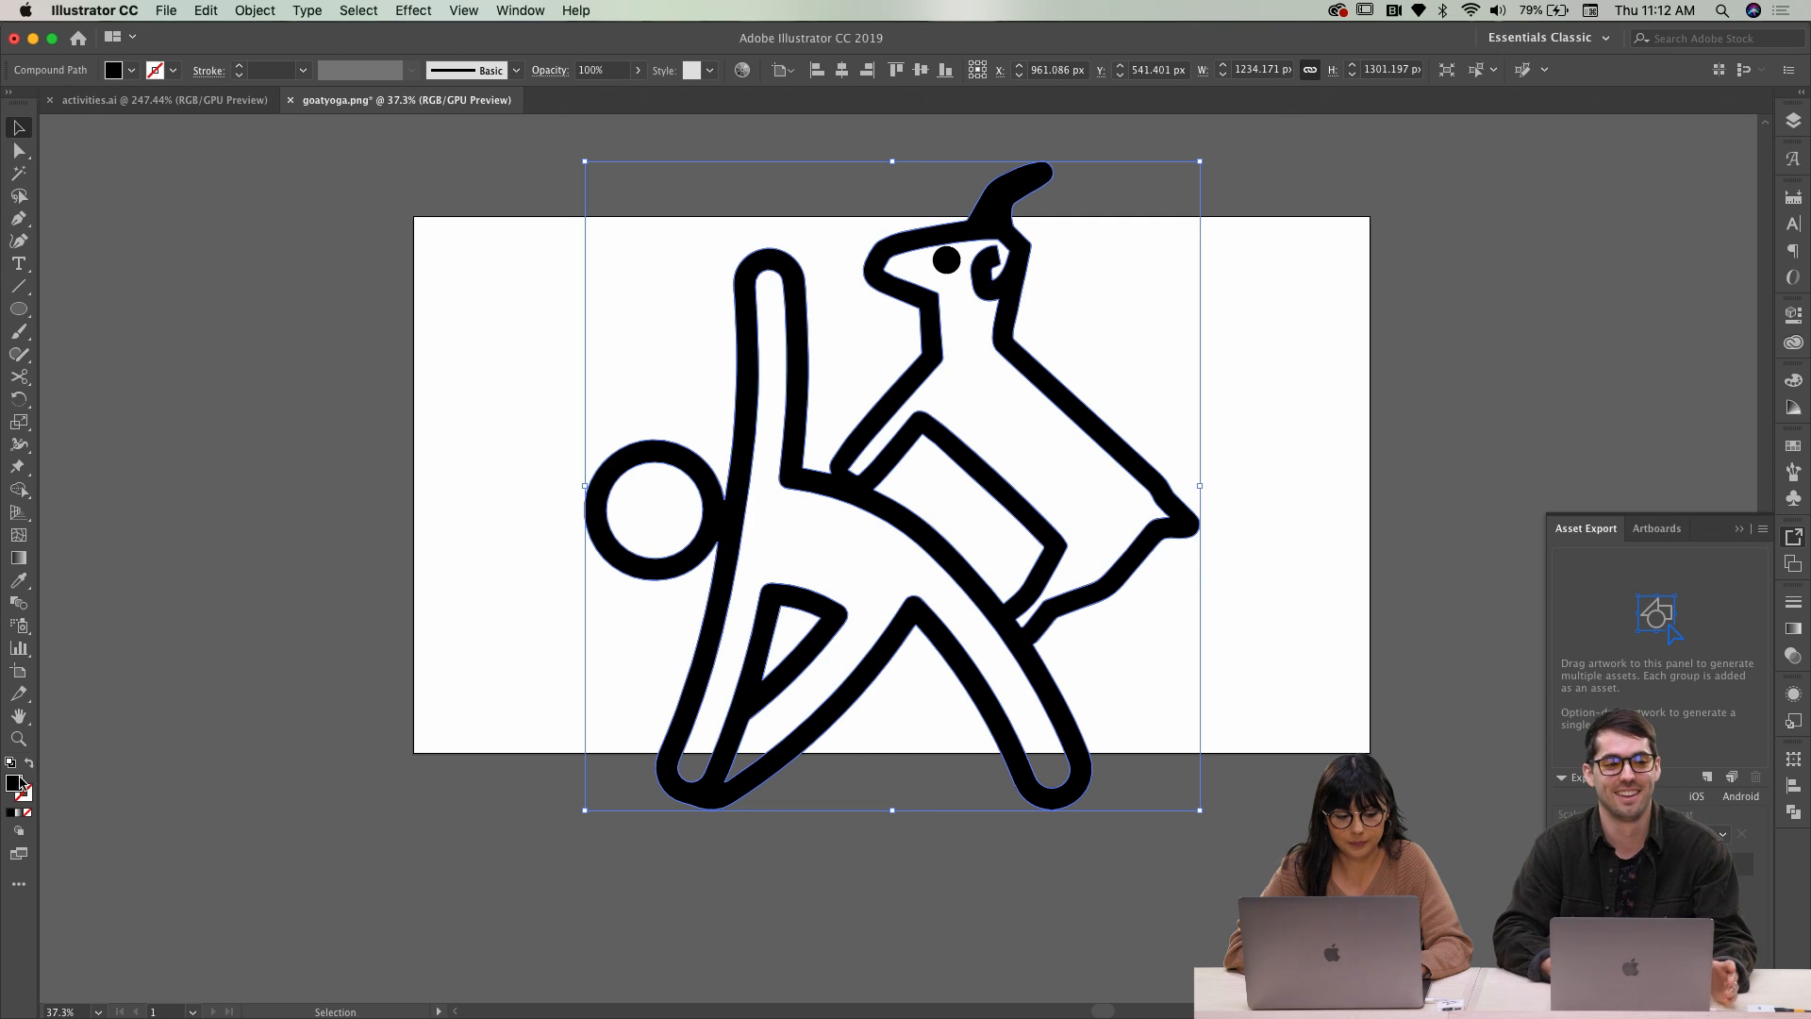
double_click(15, 784)
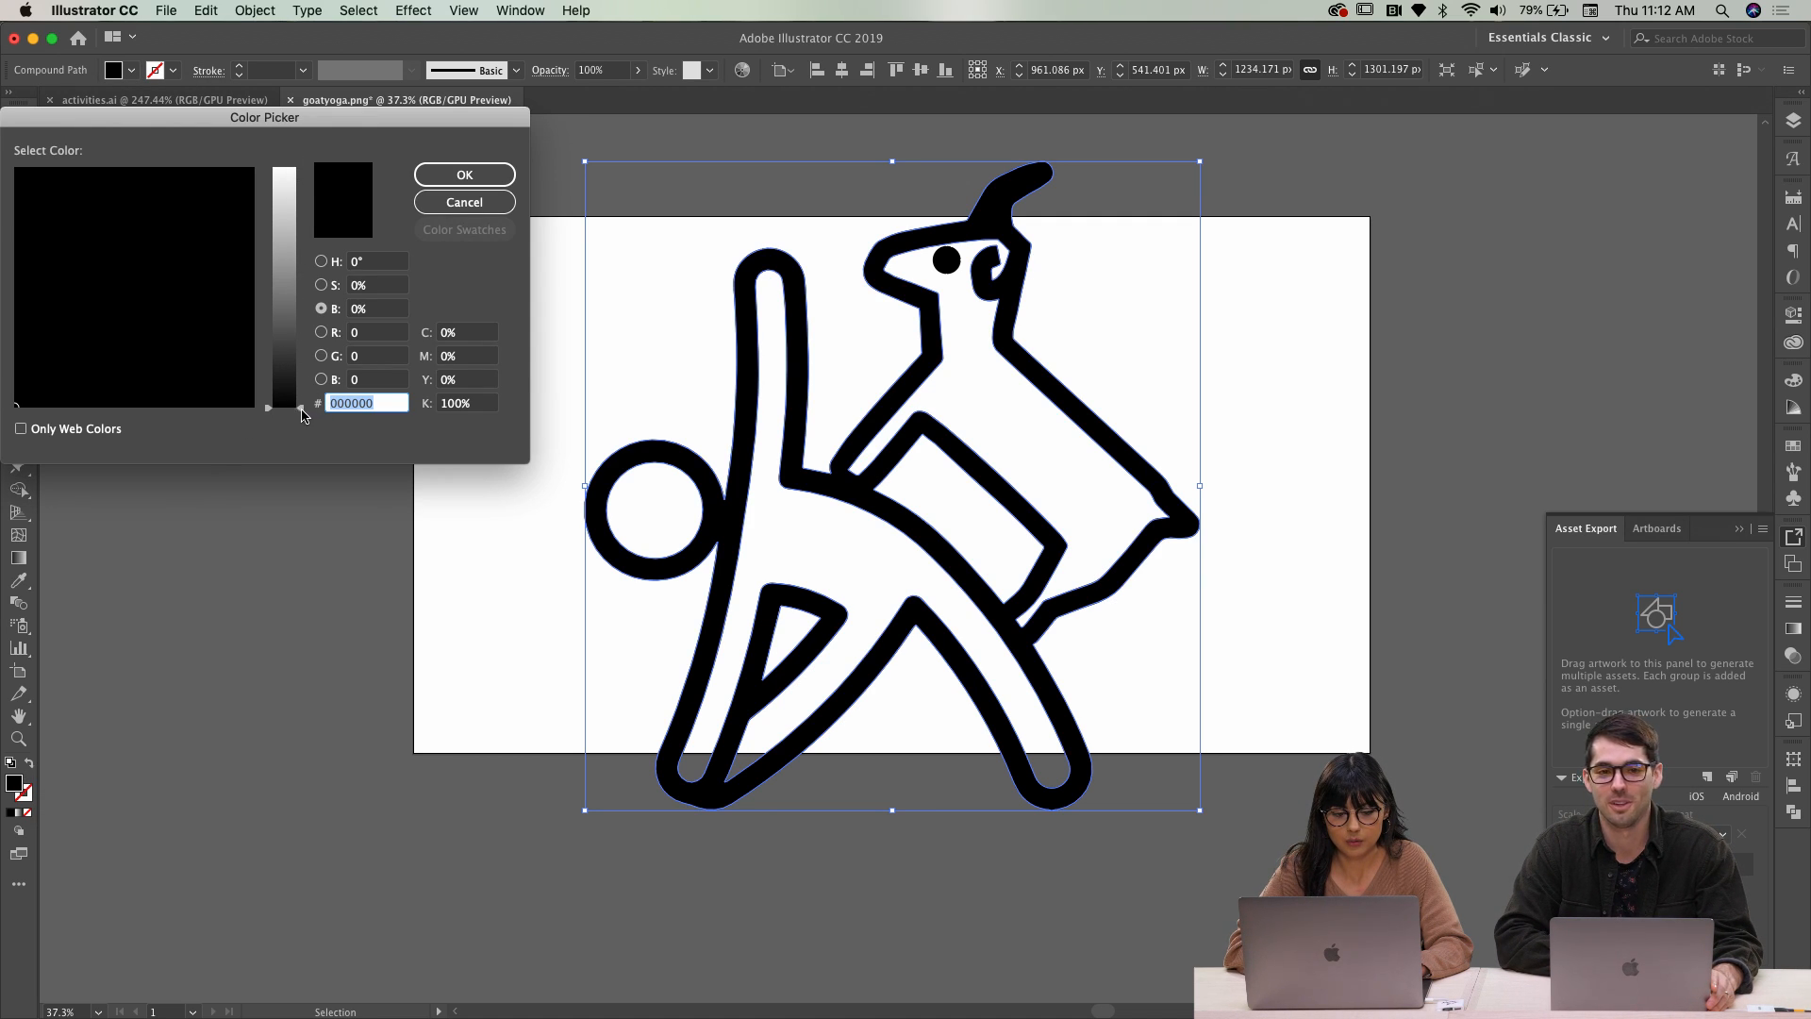
Set both the goat figure's fill and its eye's fill to white in the Color Picker
drag(302, 415, 301, 168)
click(464, 174)
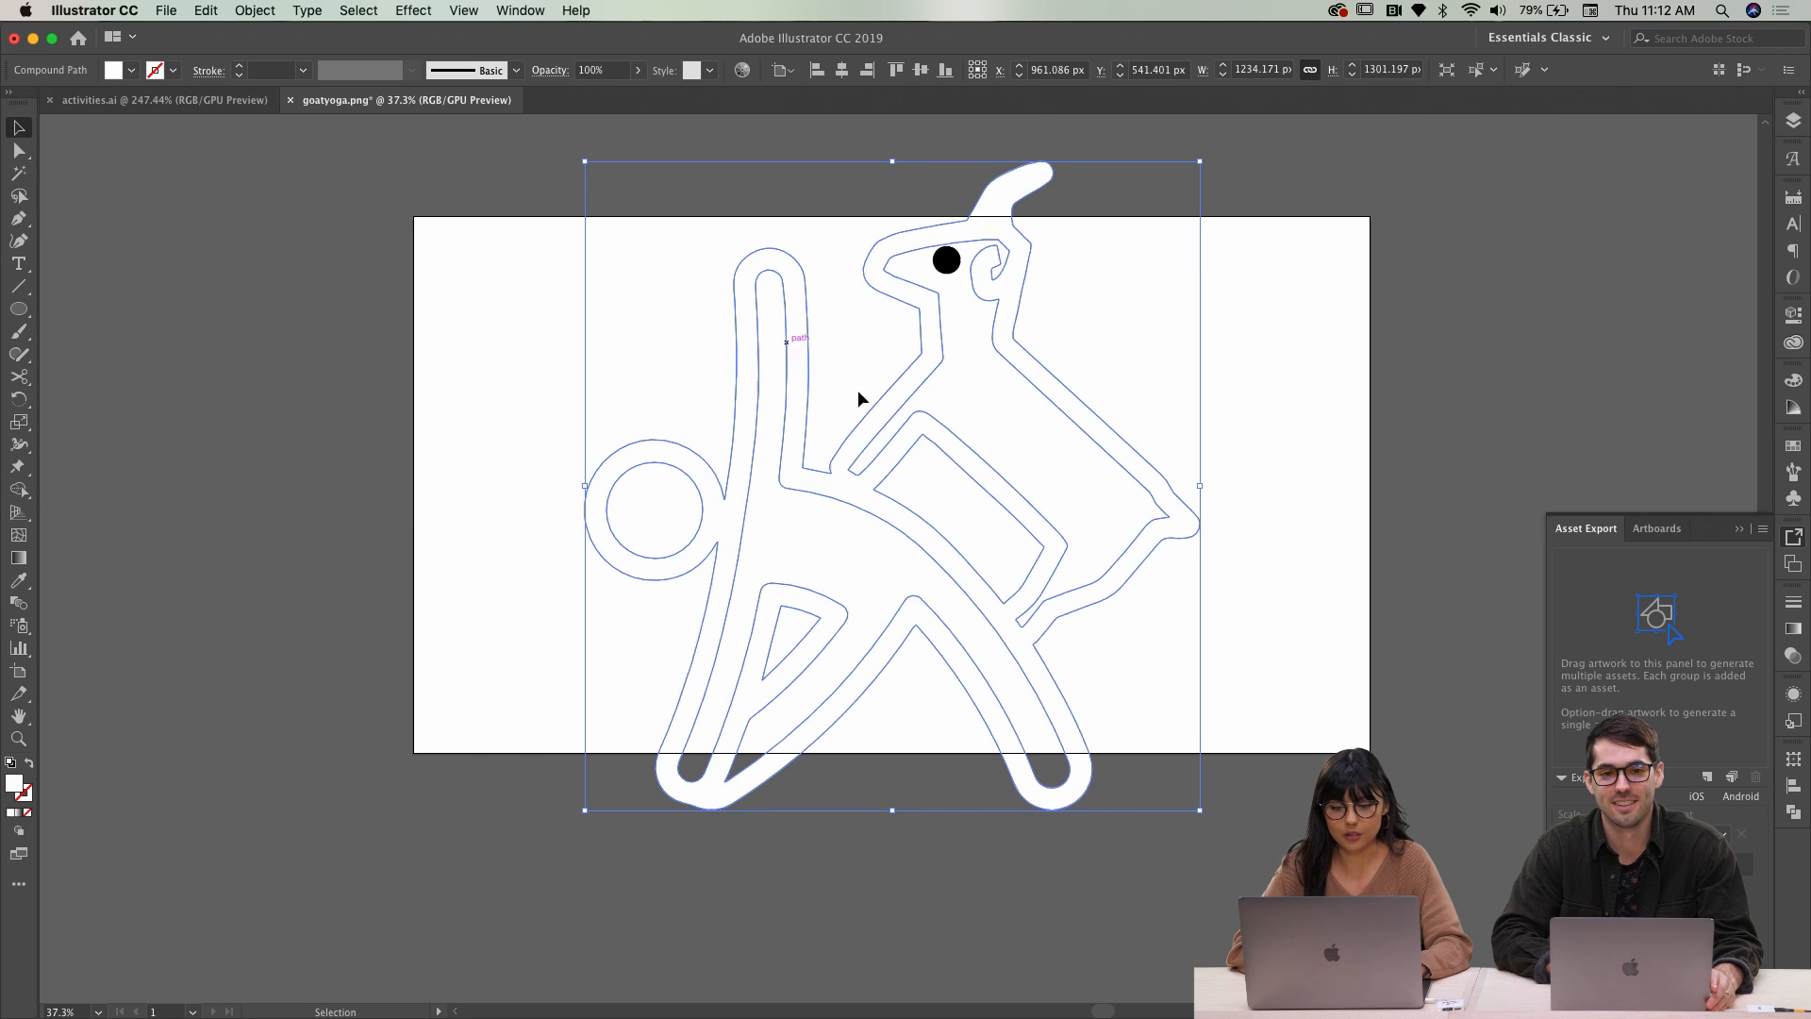
click(951, 262)
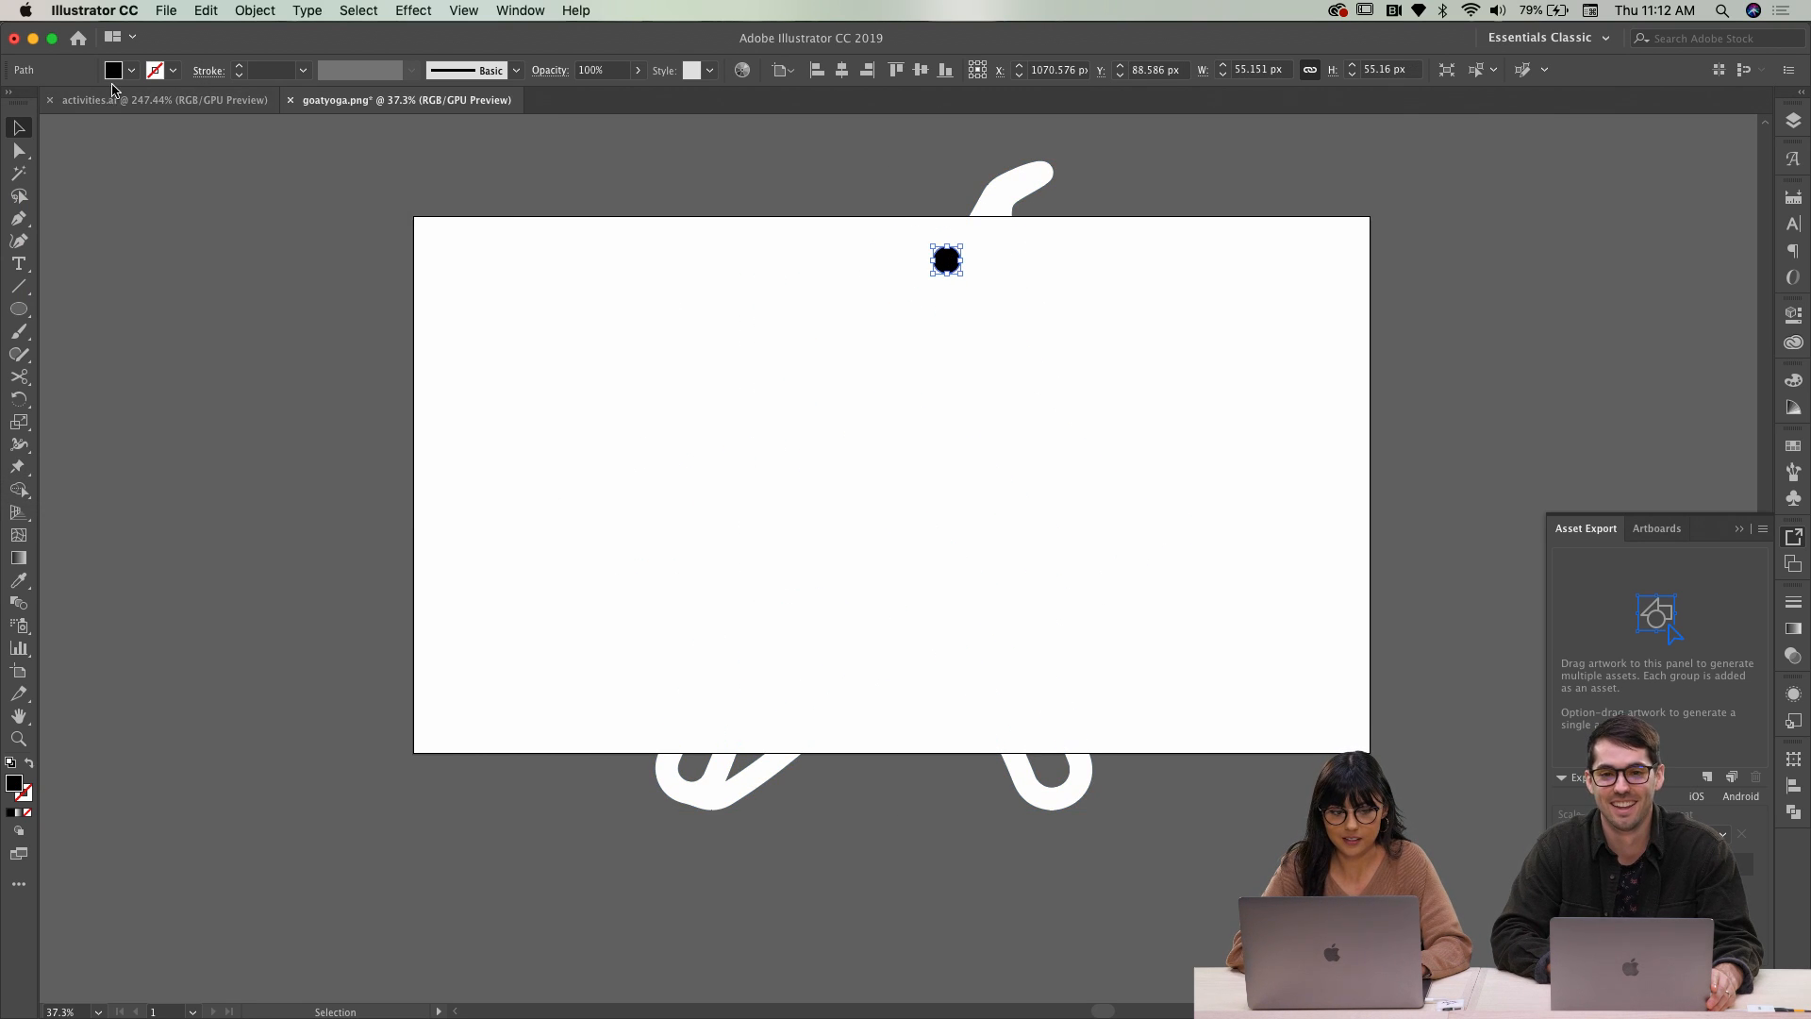
double_click(13, 783)
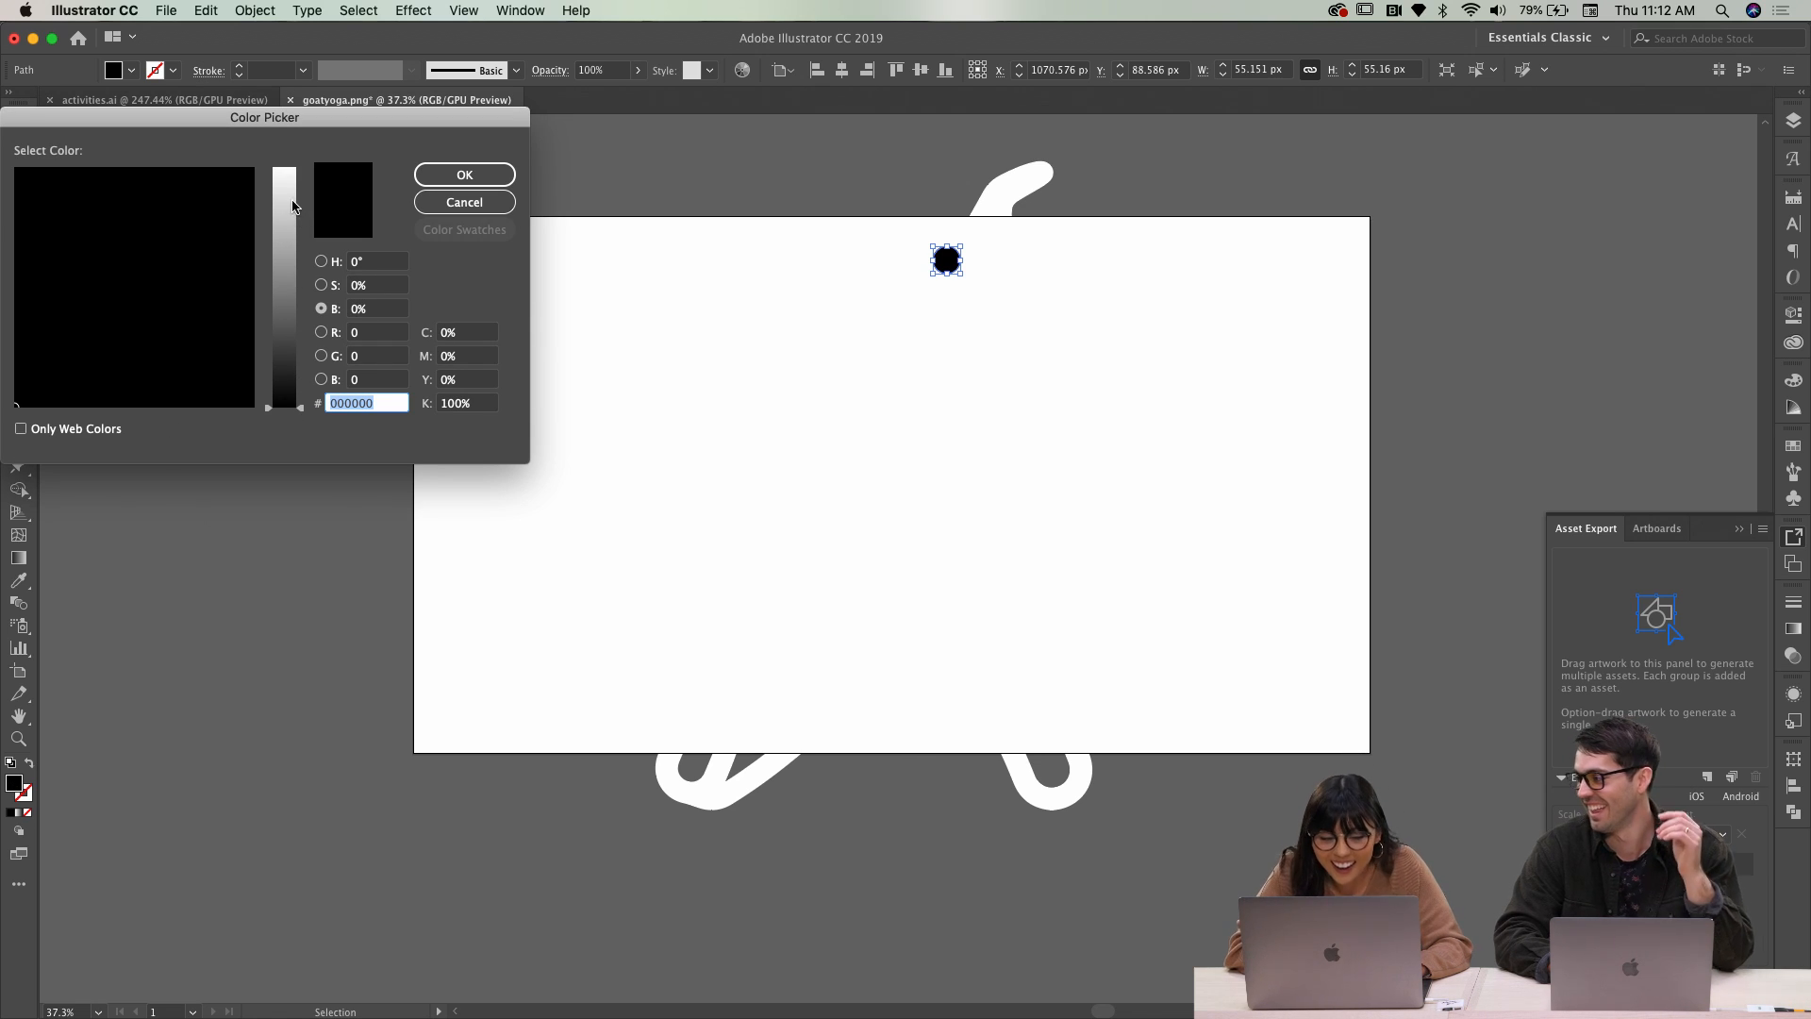
drag(302, 408, 300, 168)
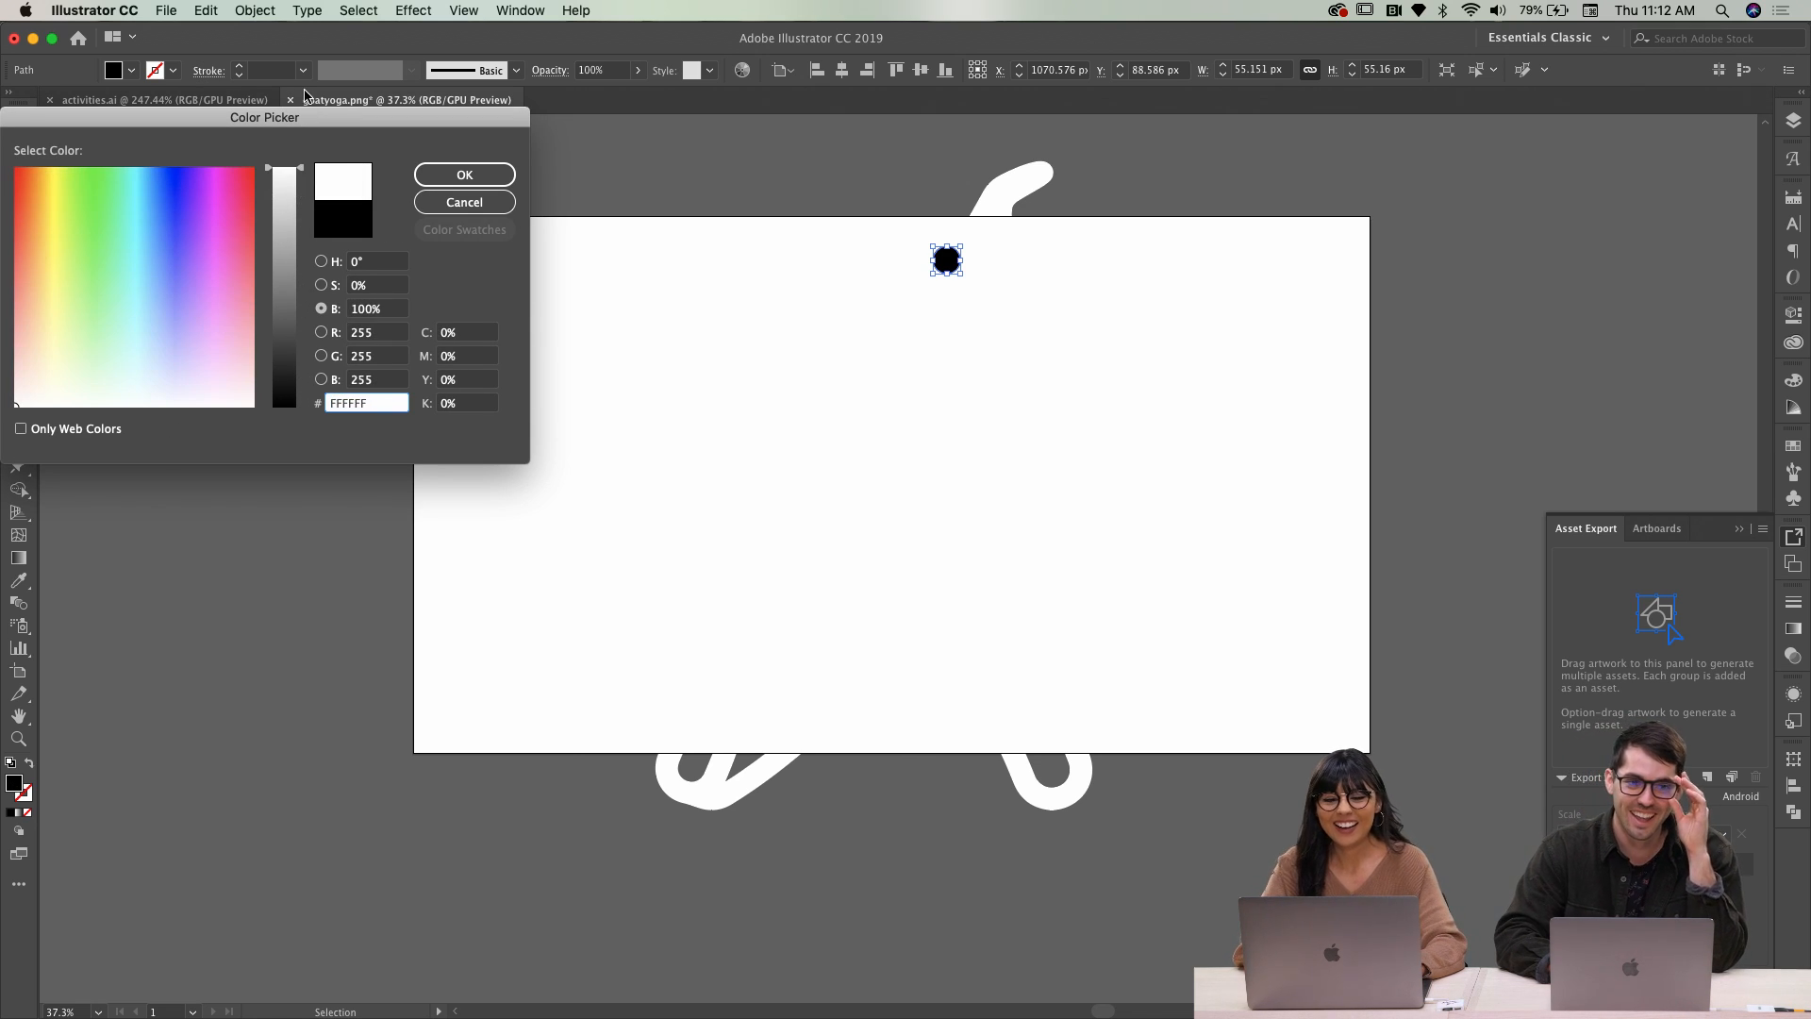
click(464, 174)
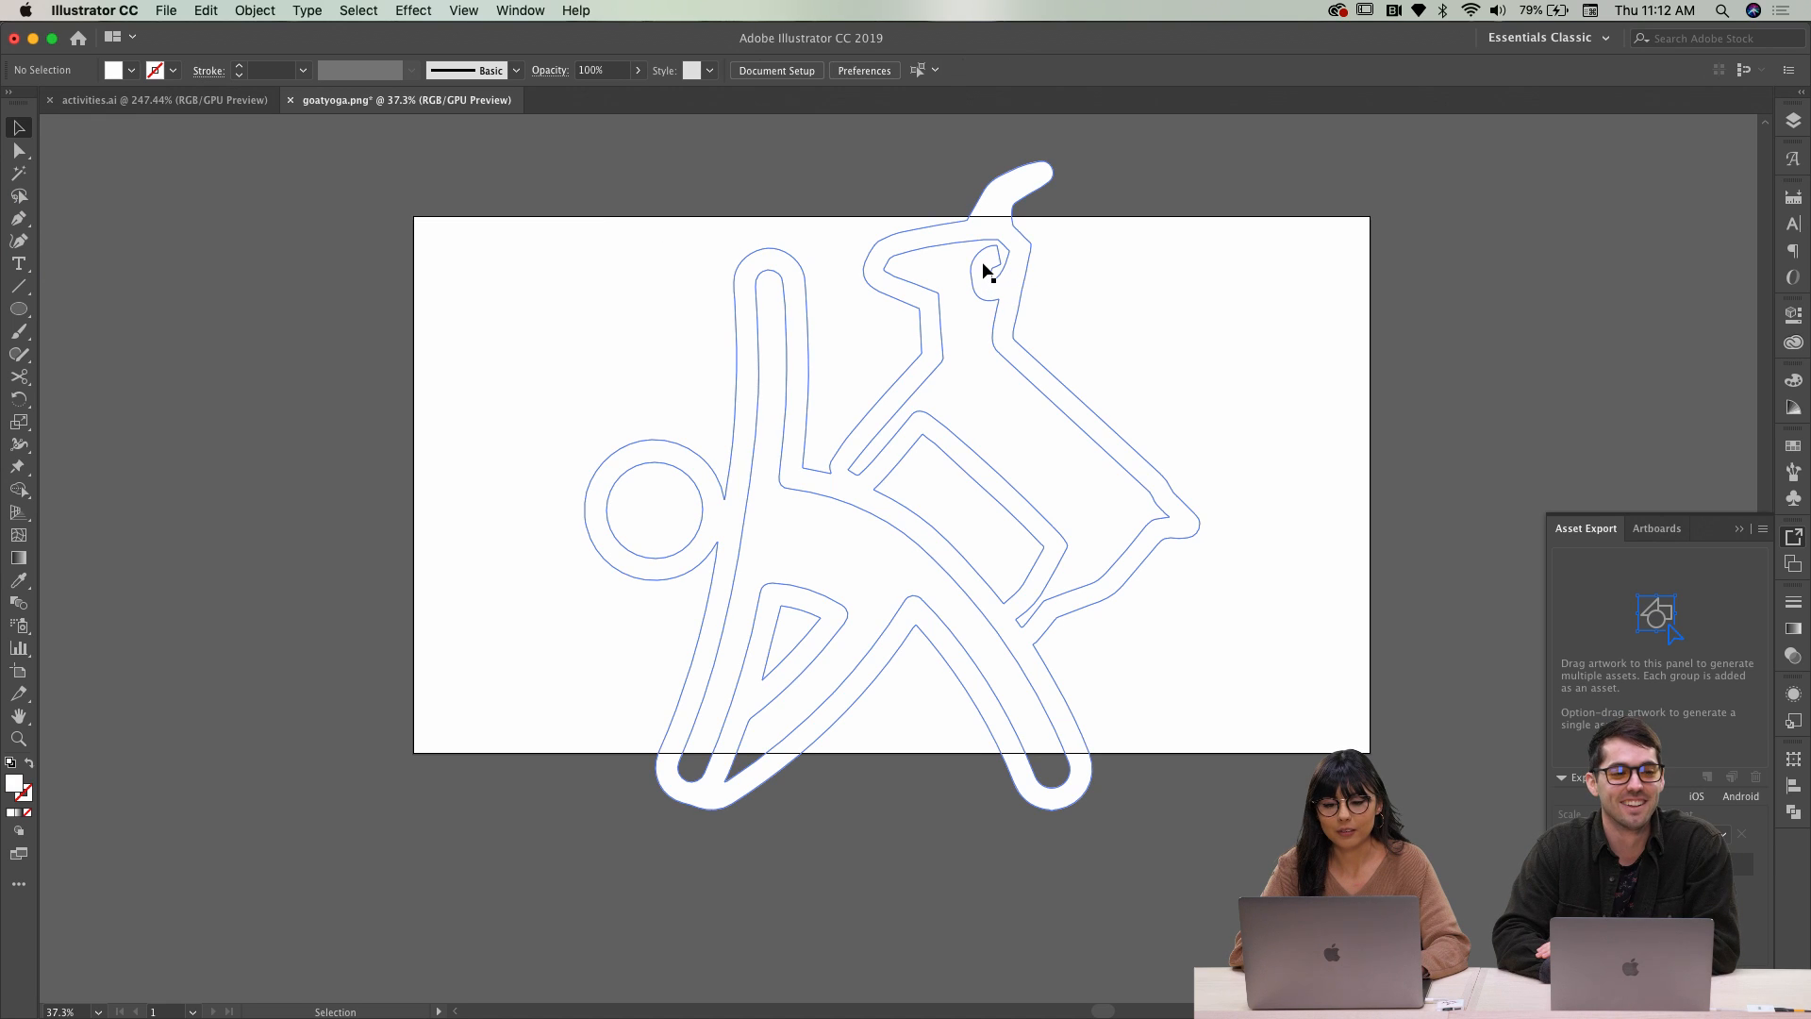
Select the goat figure together with its eye and group them with Cmd+G
click(946, 267)
click(944, 261)
shift+click(998, 286)
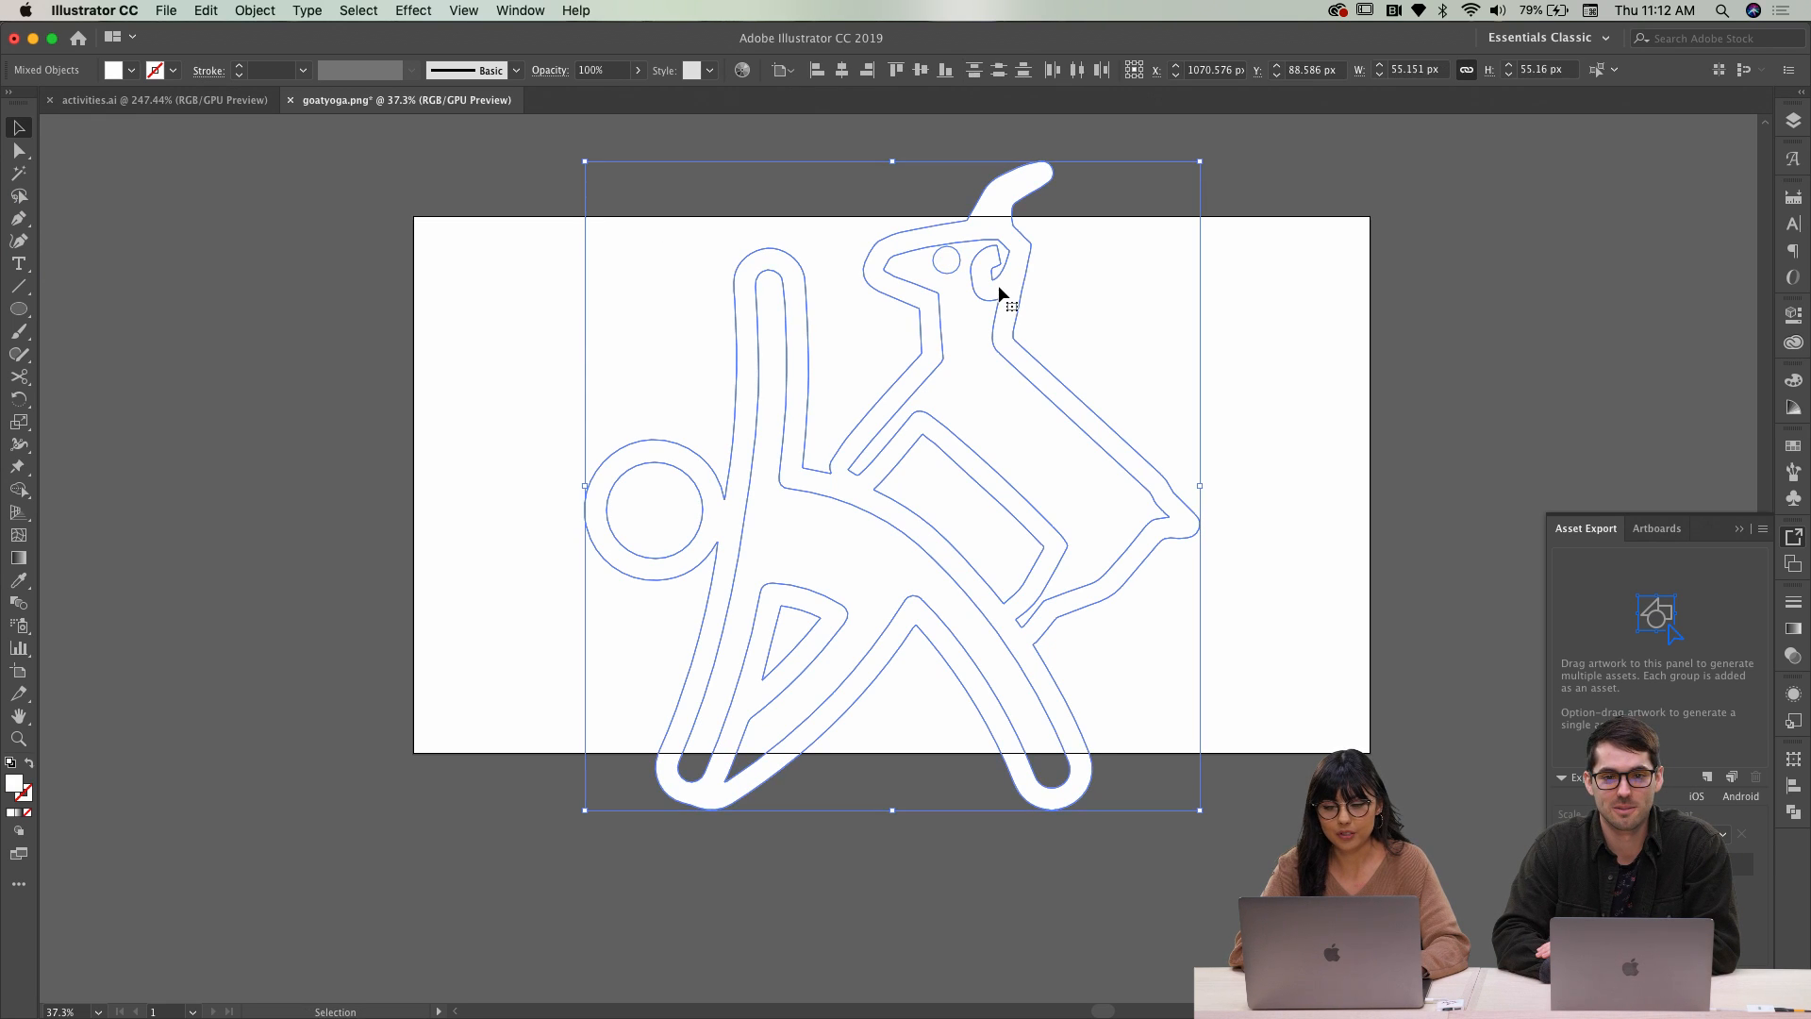
key(super+g)
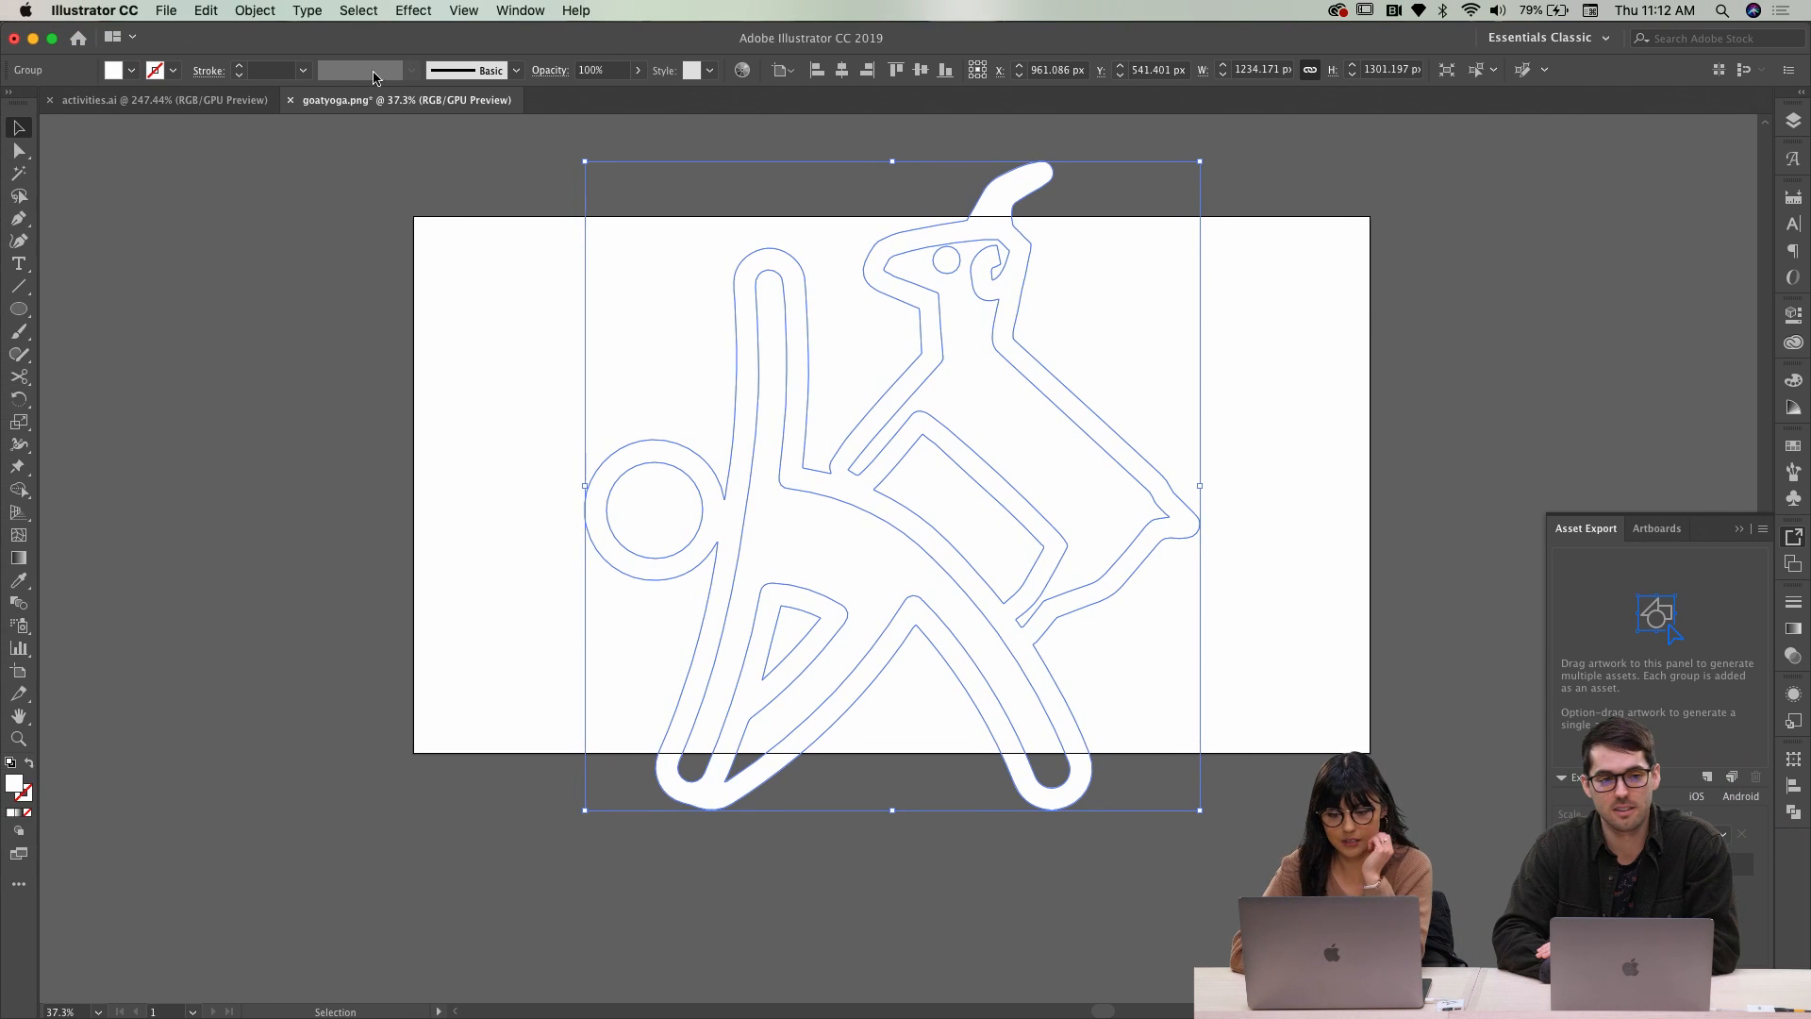
Back in XD, paste the white goat artwork into the Yoga tile's icon
click(34, 39)
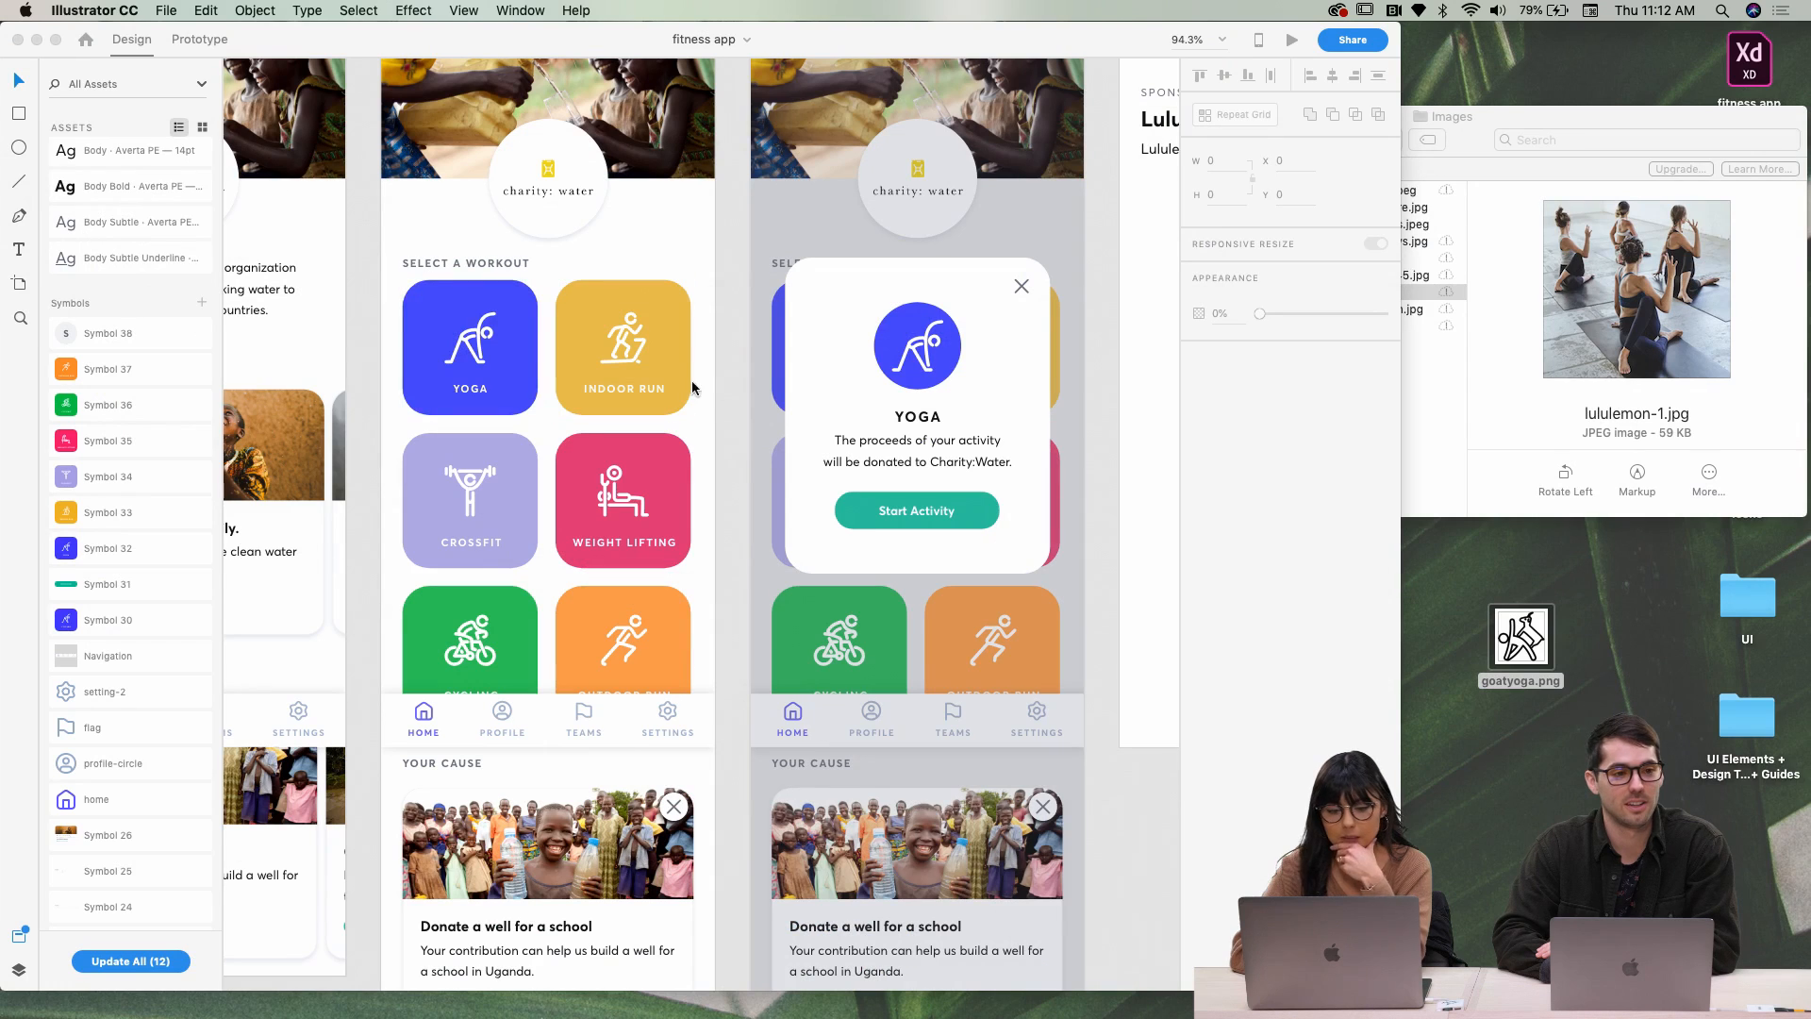
click(469, 354)
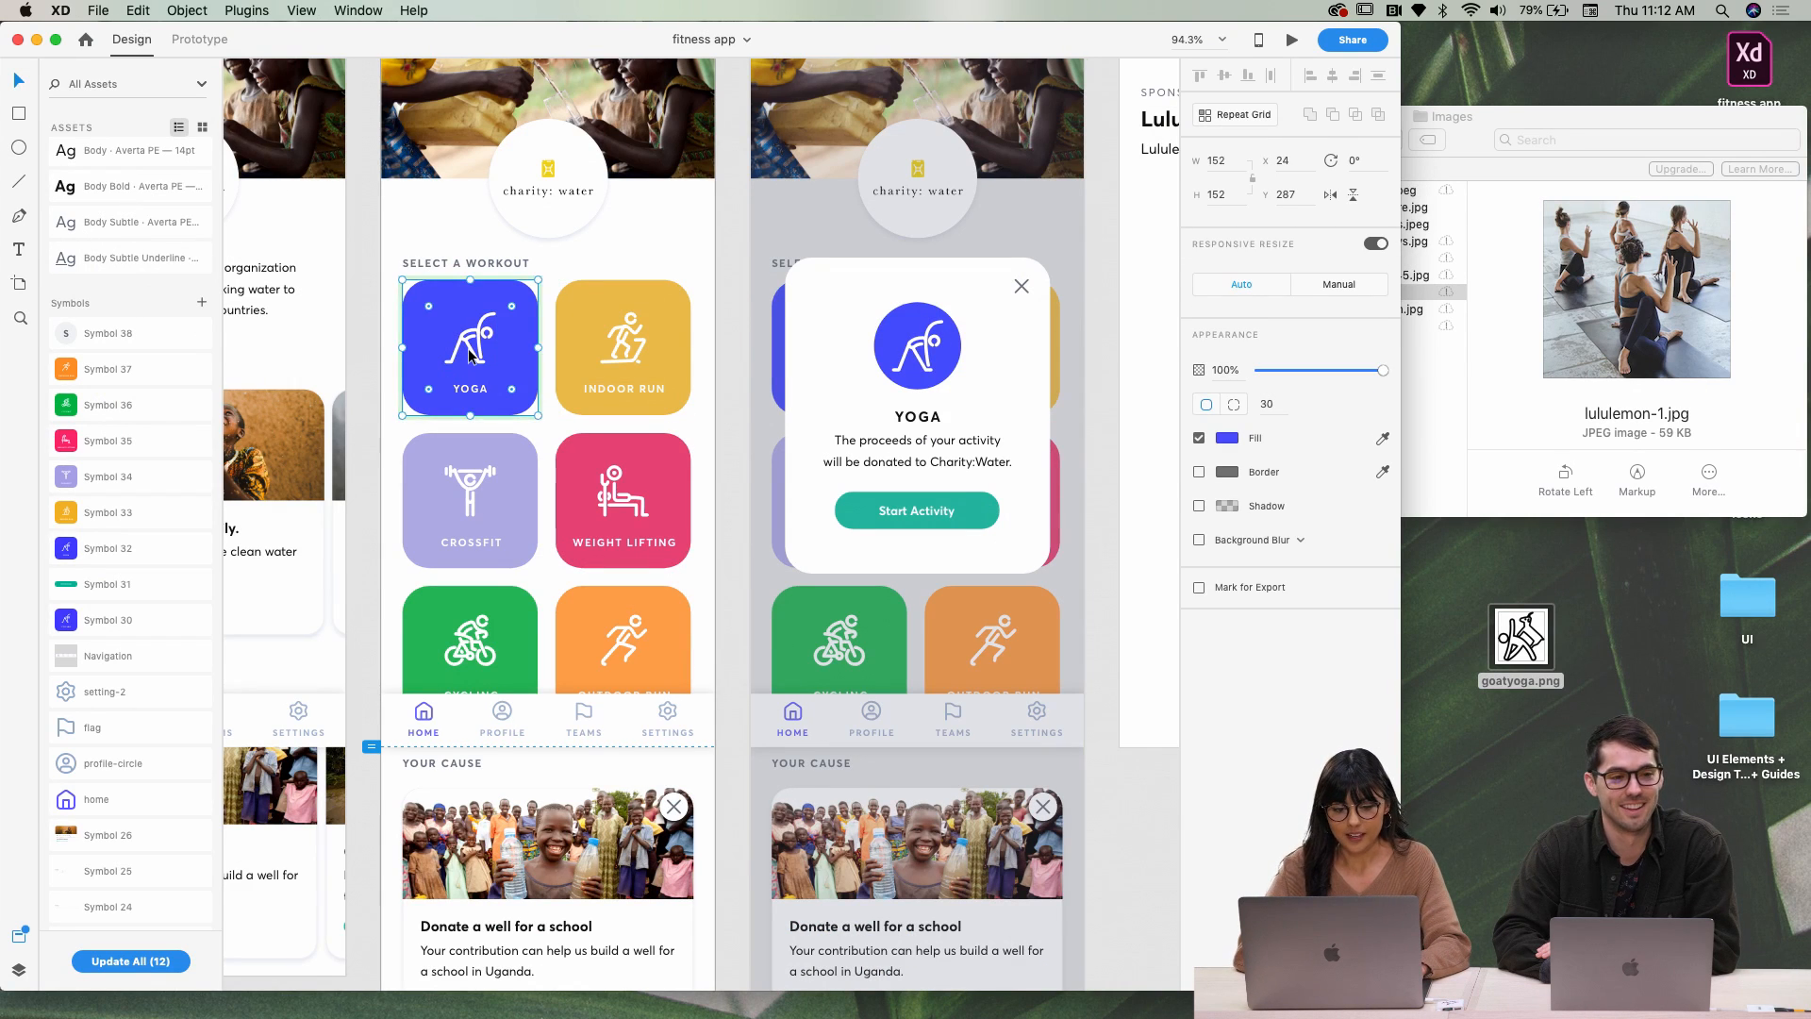
scroll(469, 355, up, 5)
double_click(561, 355)
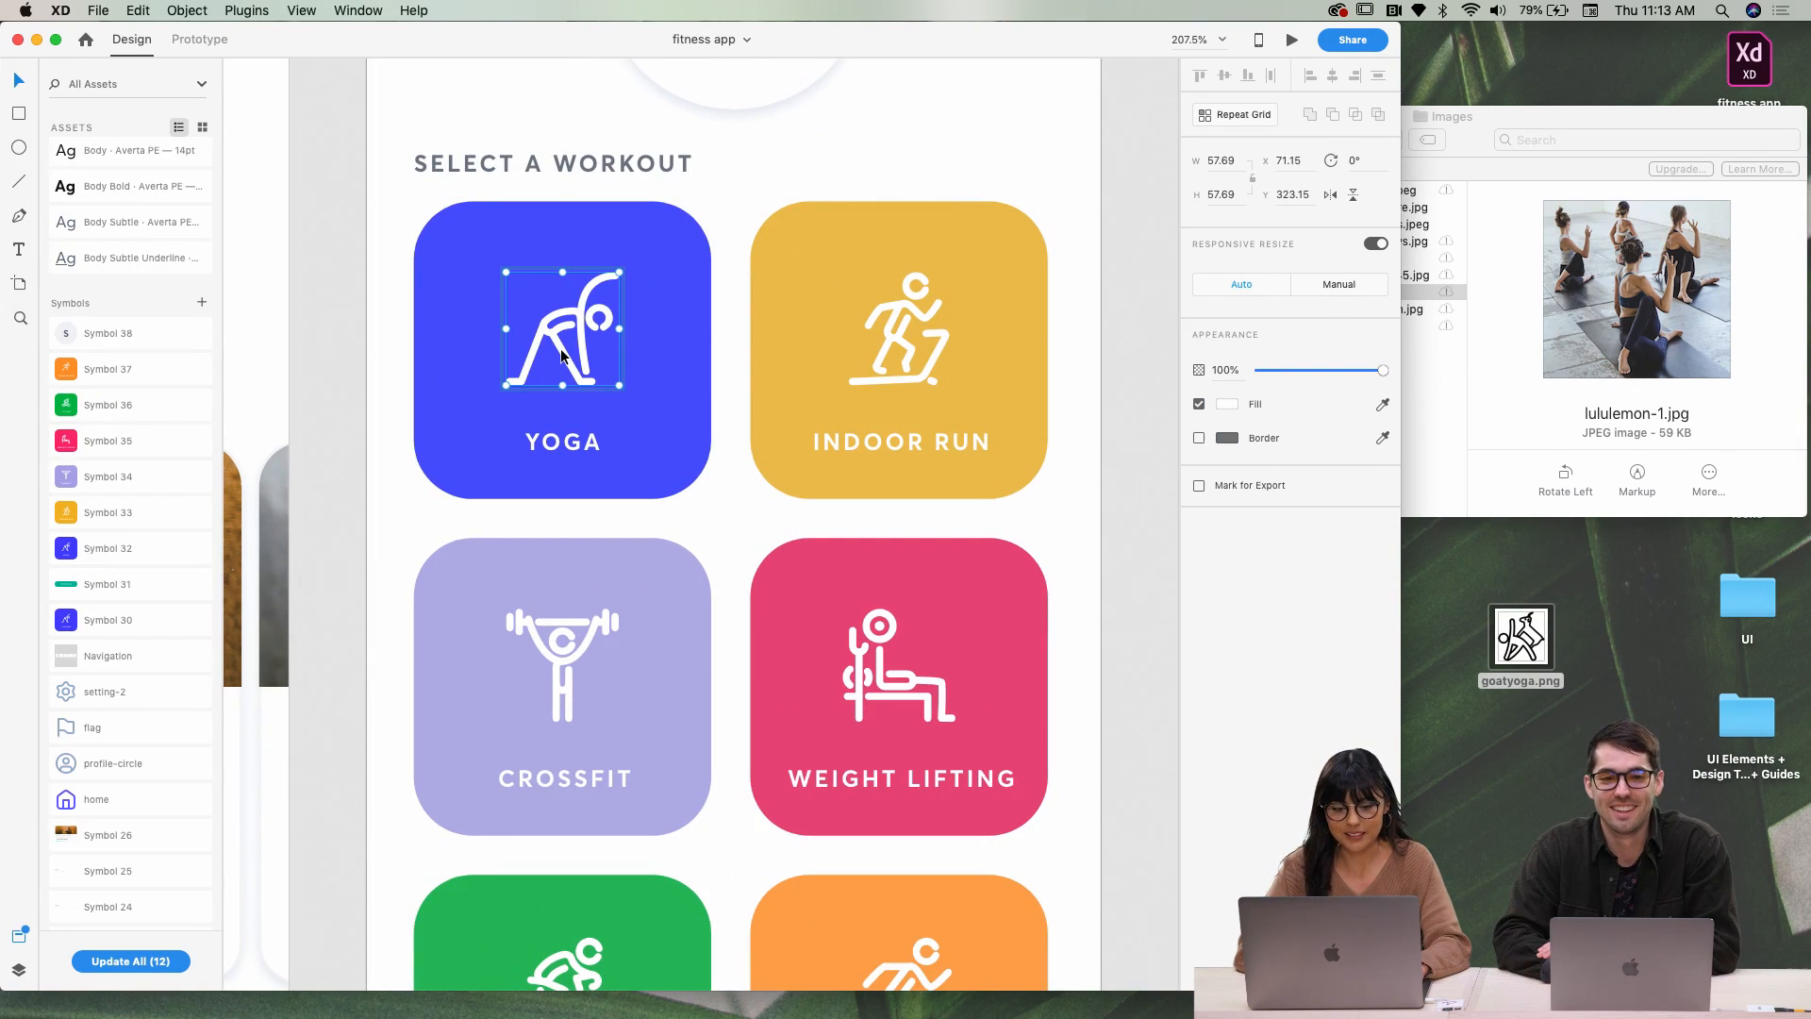
key(super+c)
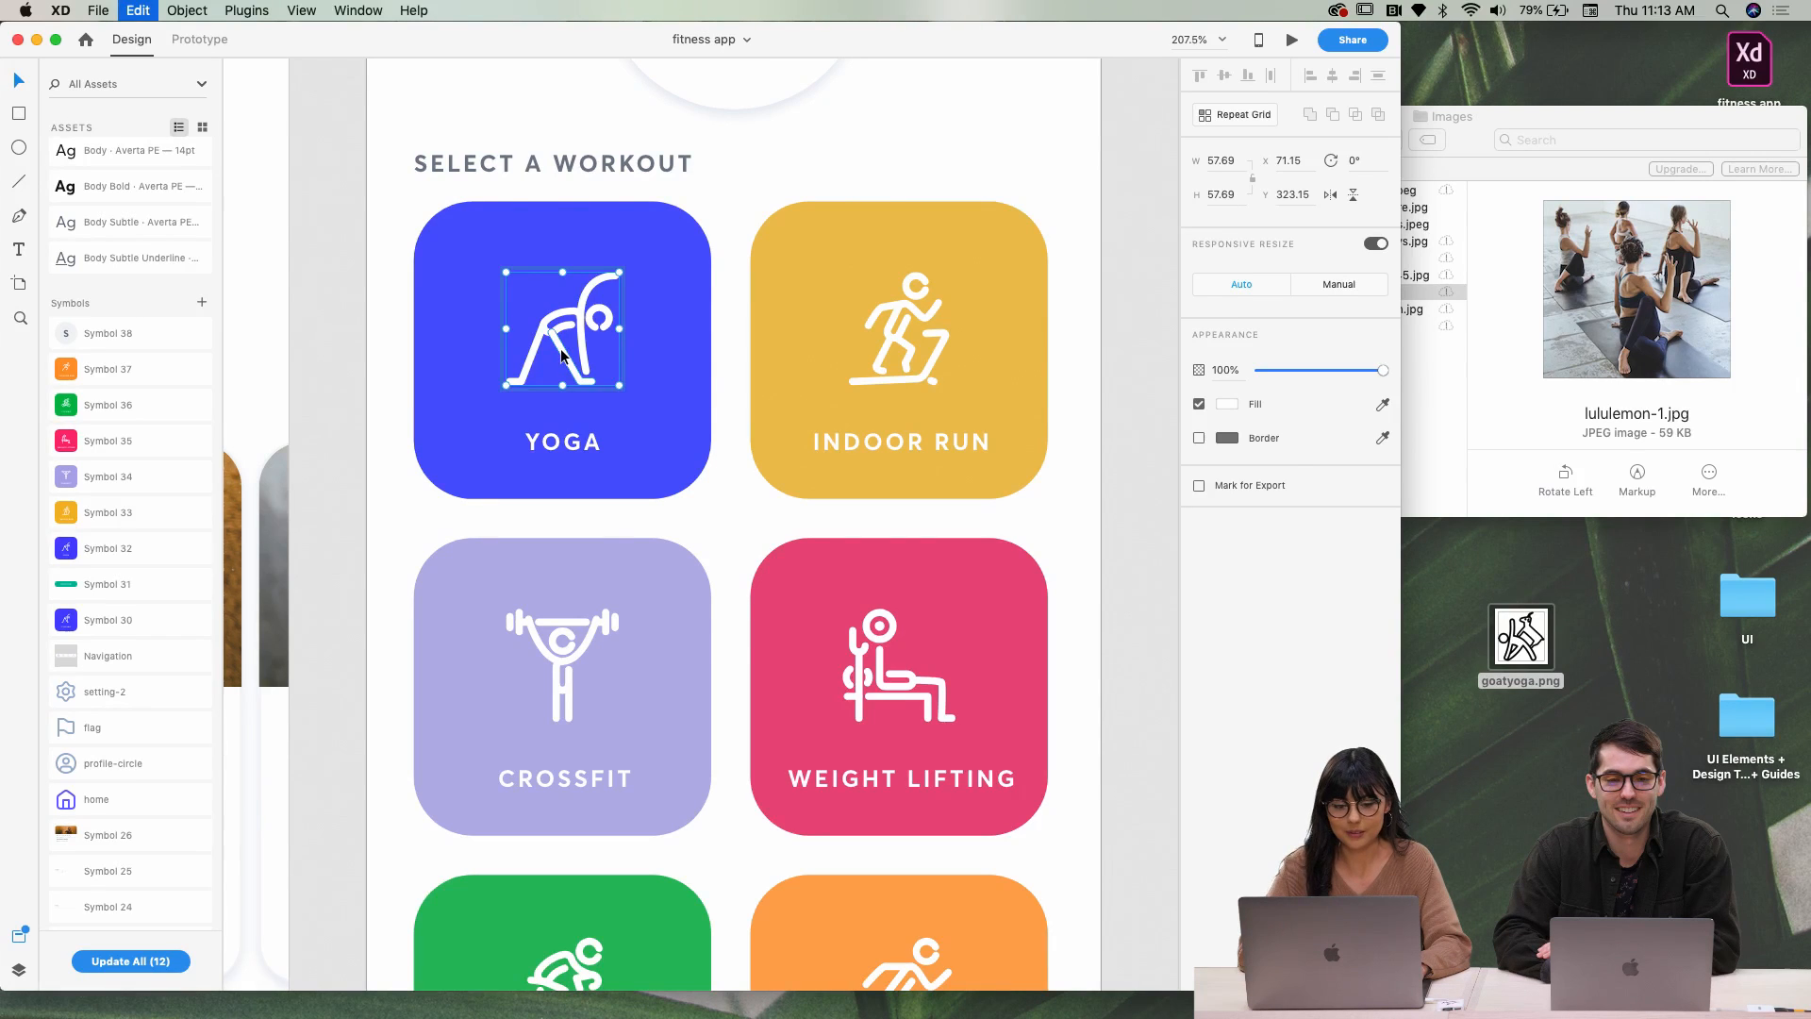
key(super+v)
scroll(561, 355, down, 8)
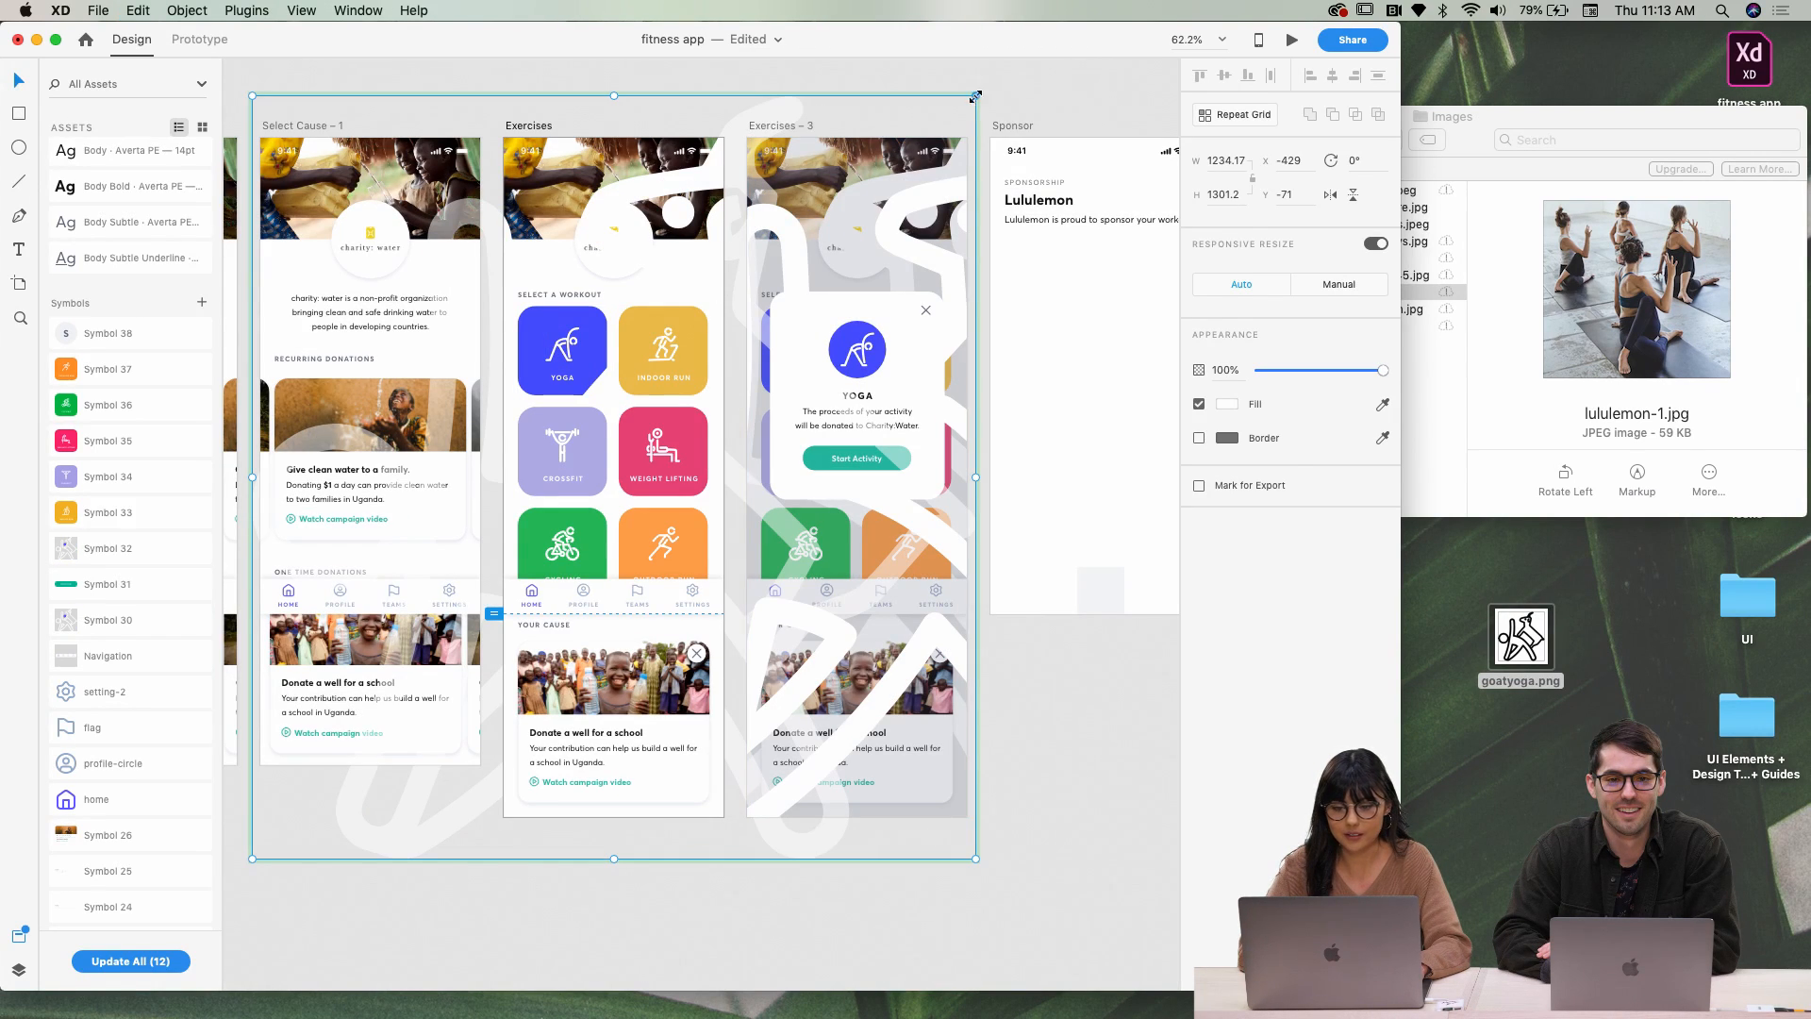
Shrink the pasted goat to about 325×342 and nudge it left
drag(976, 95, 708, 296)
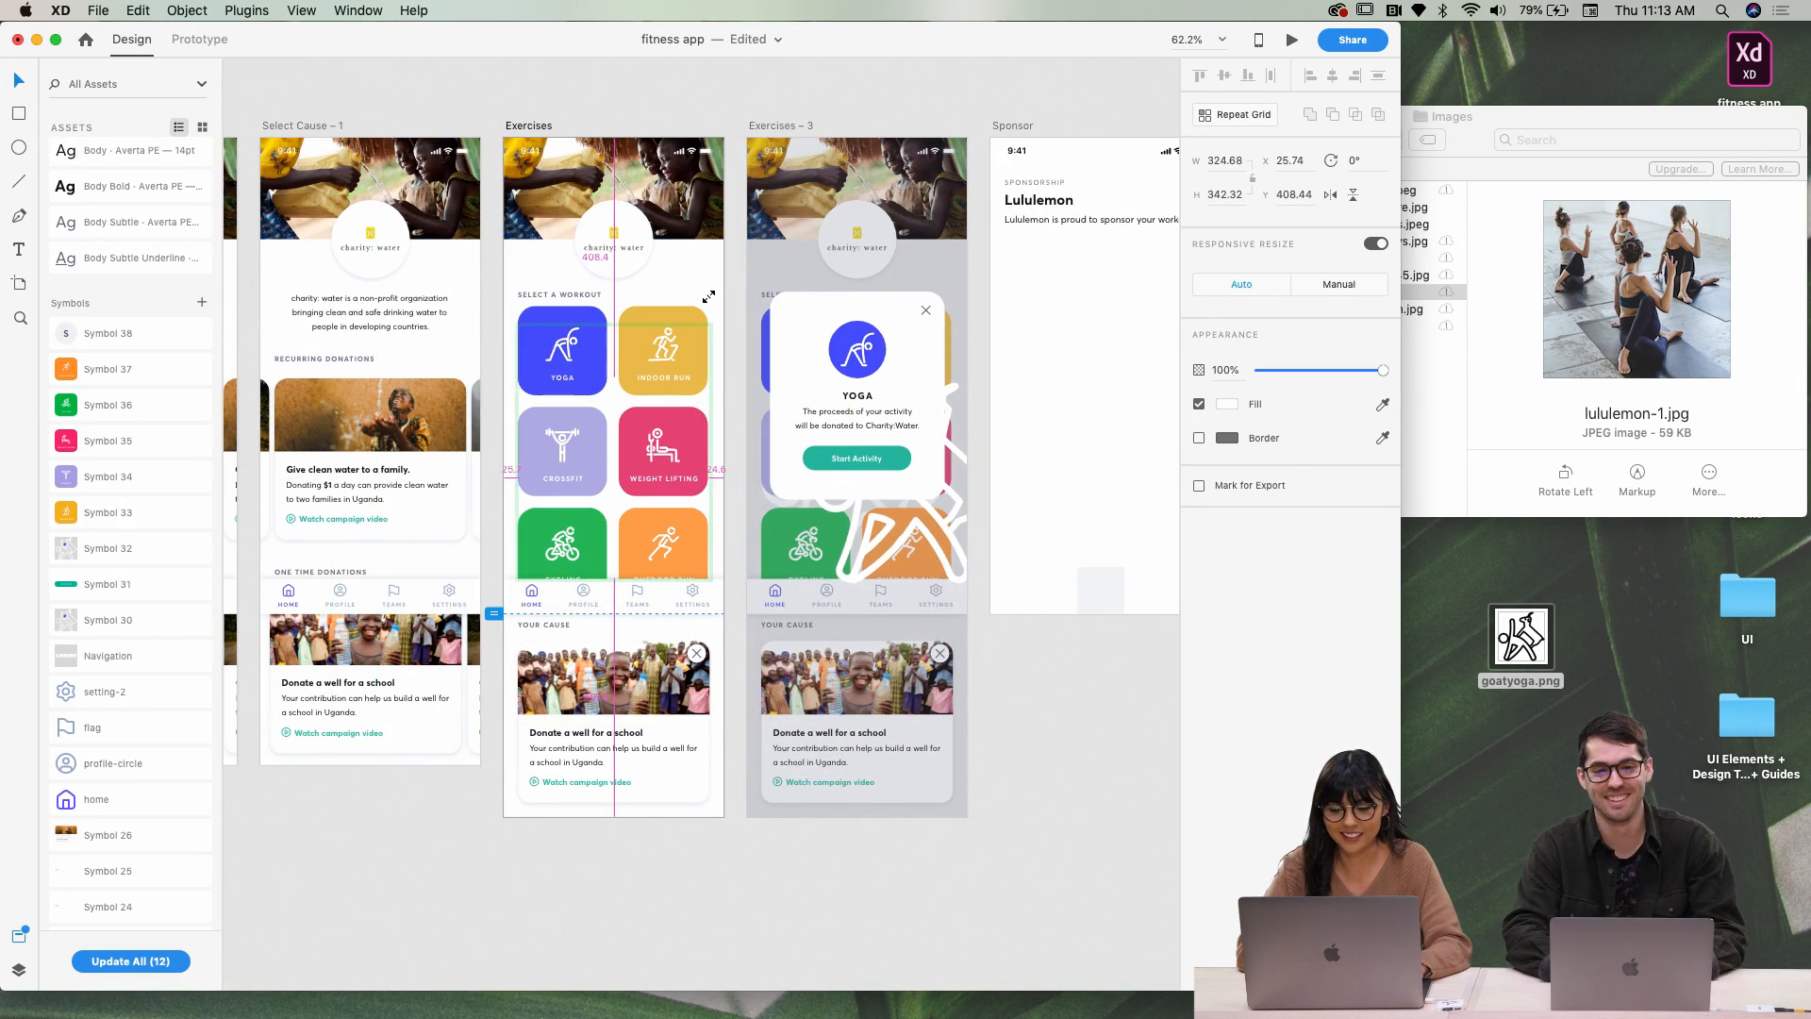
key(shift+Left)
key(shift+Left)
key(shift+Left)
key(shift+Left)
key(shift+Left)
key(shift+Left)
key(shift+Left)
key(shift+Left)
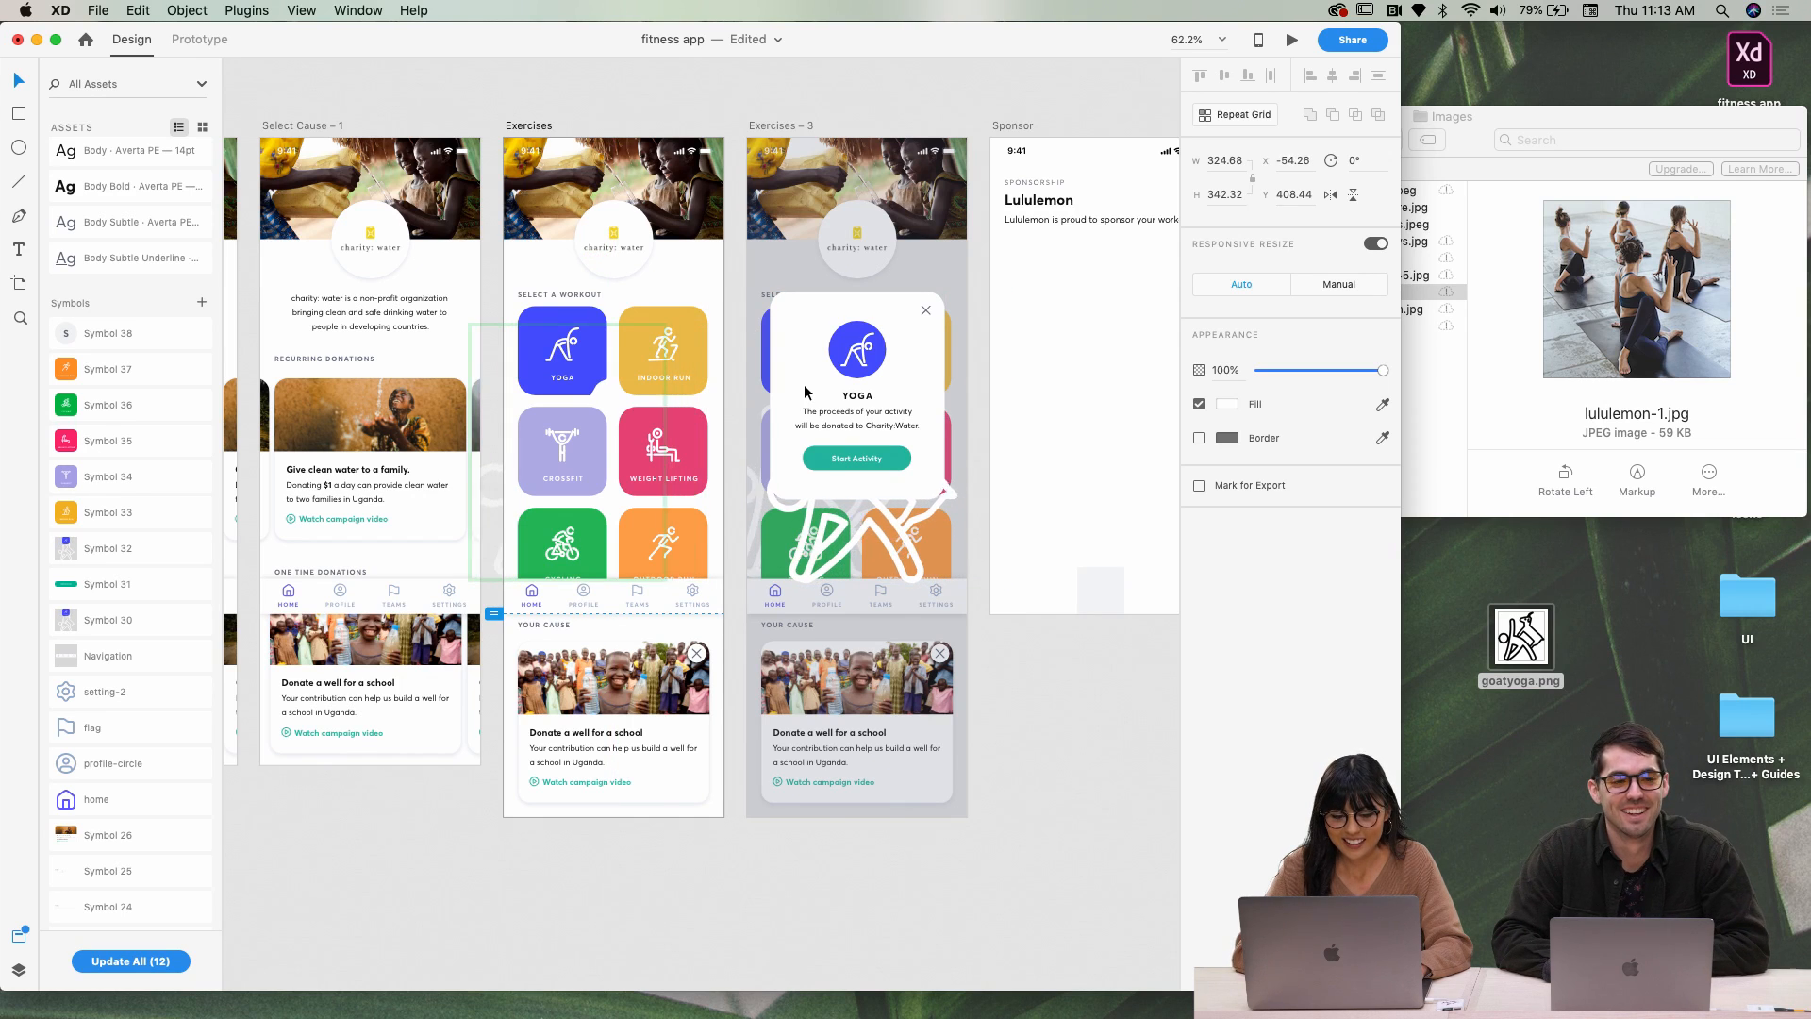
key(shift+Left)
scroll(805, 393, left, 6)
scroll(732, 485, down, 3)
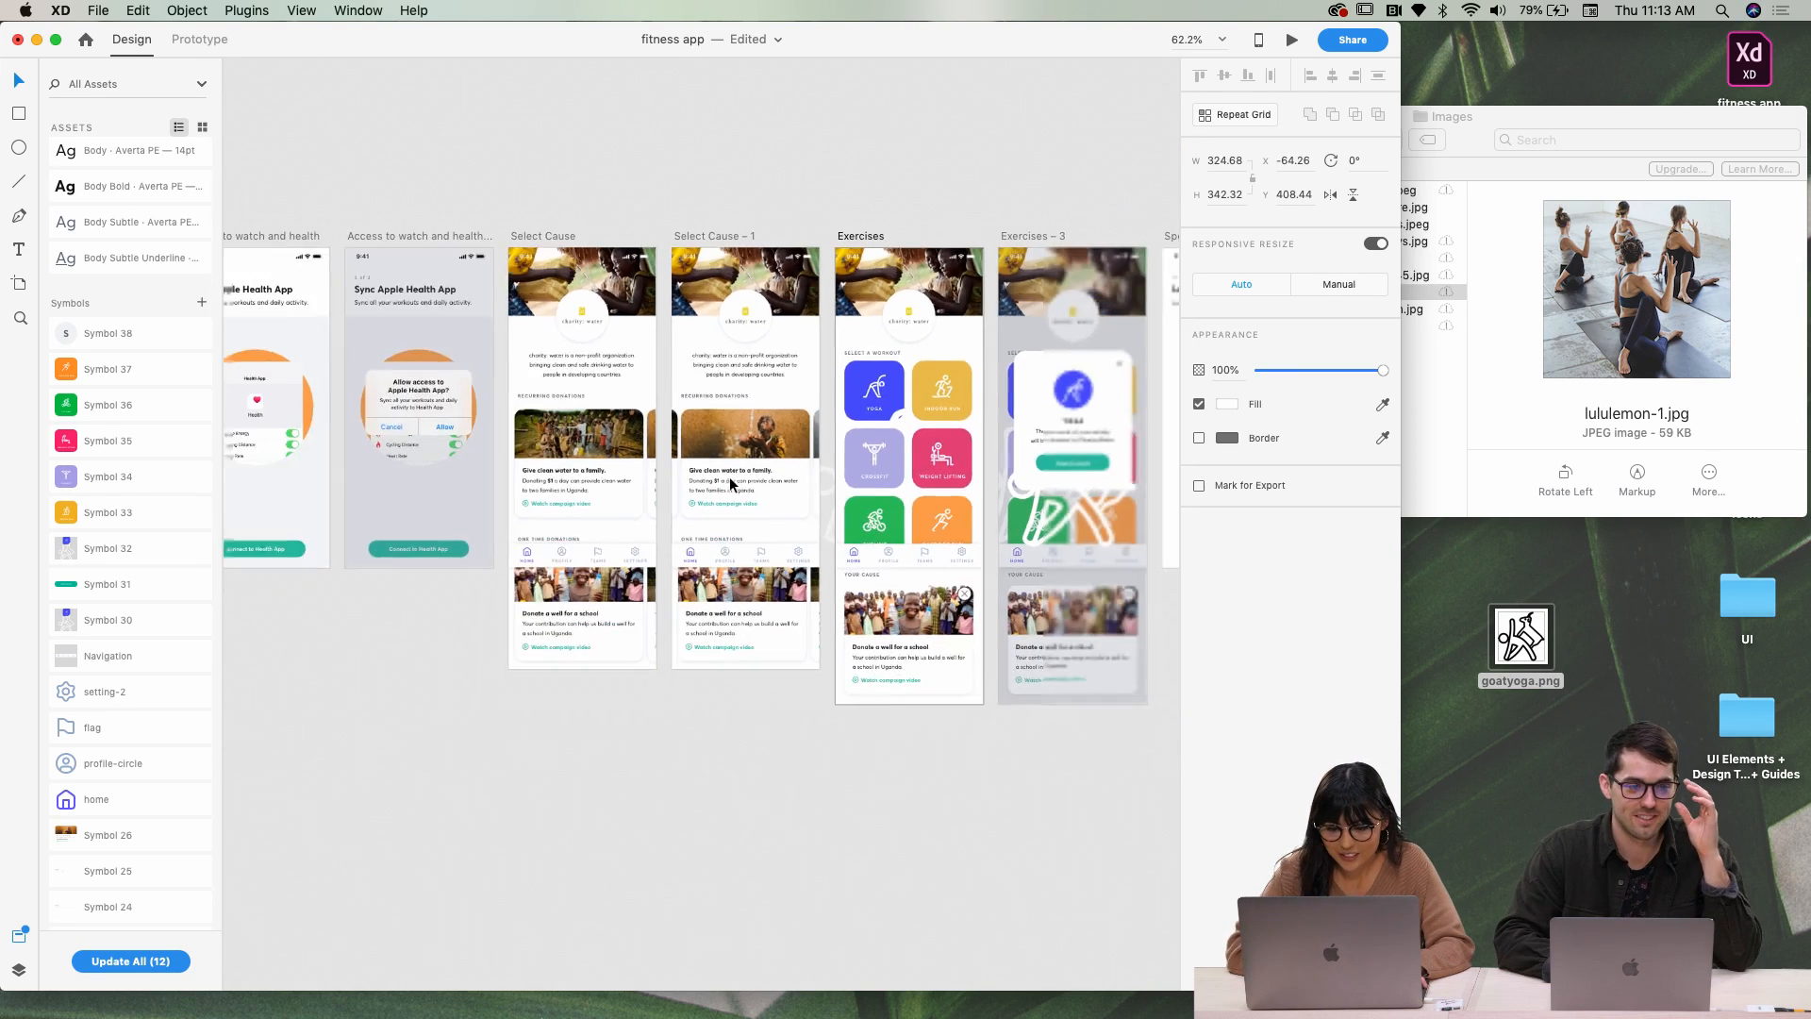
scroll(660, 443, right, 5)
scroll(664, 351, up, 5)
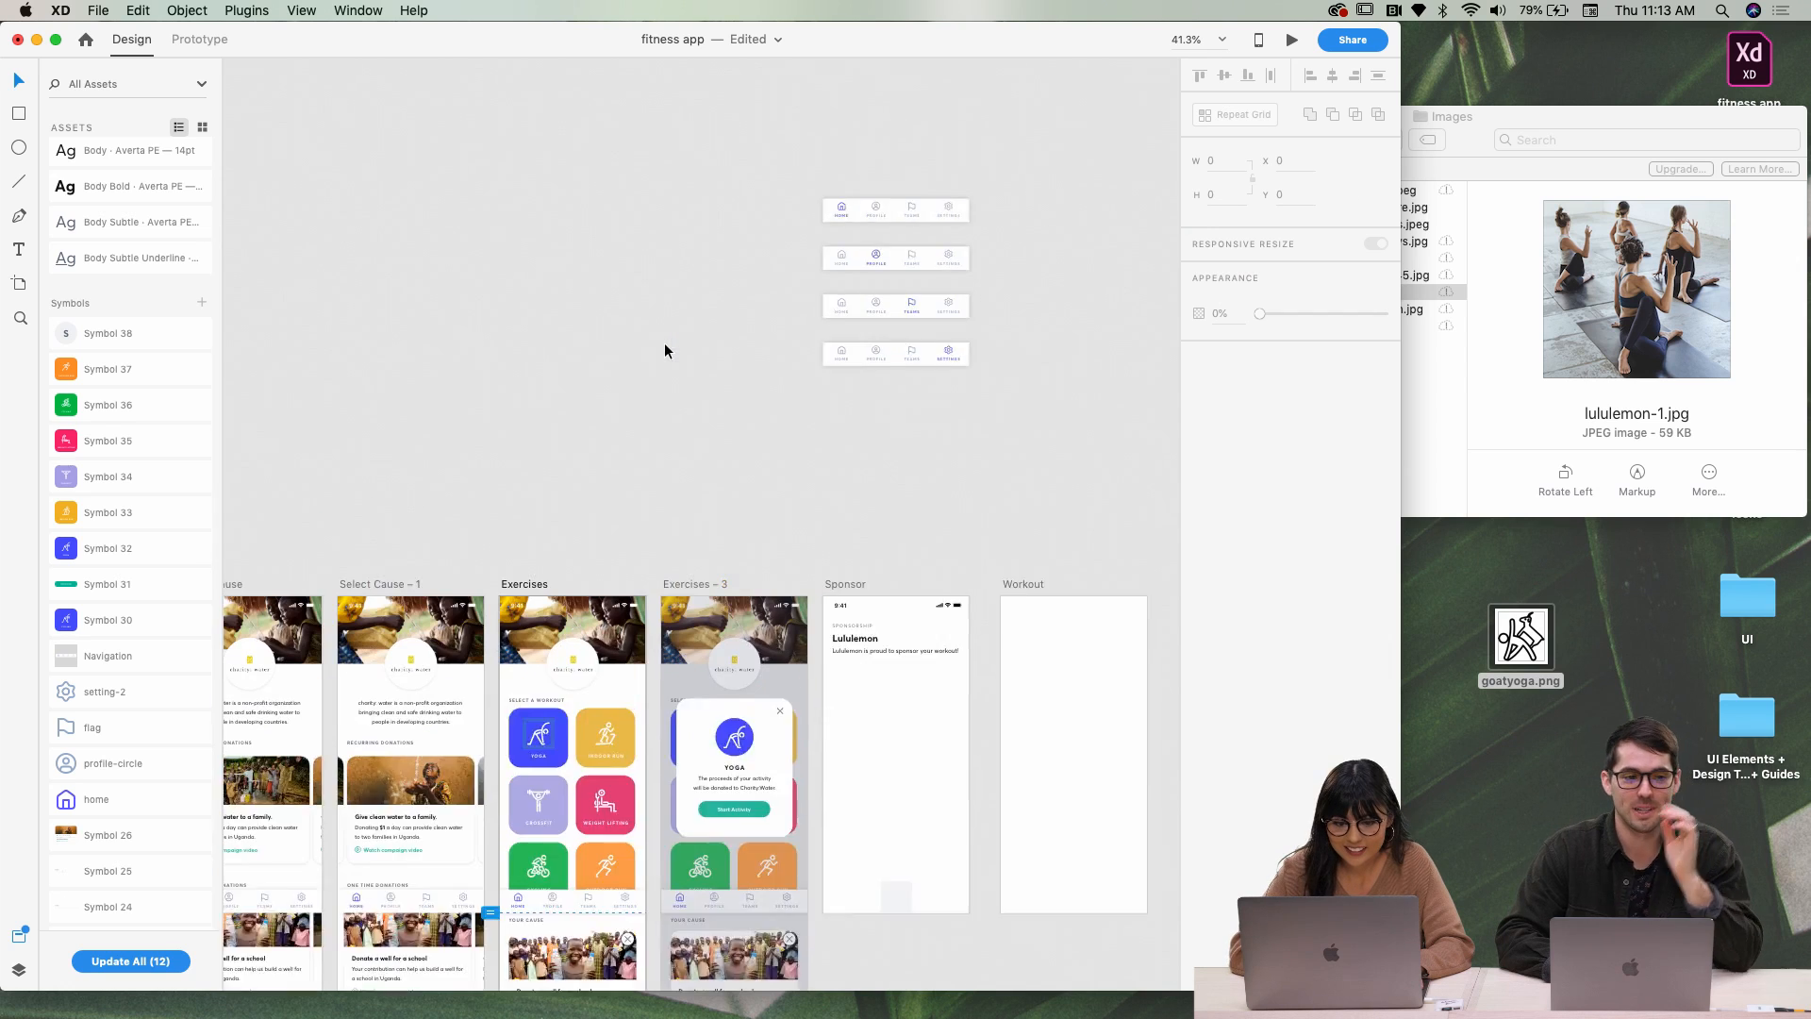
Paste the goat artwork on the canvas, move it above the artboards, and shrink it to about 40×42
right_click(632, 313)
click(654, 327)
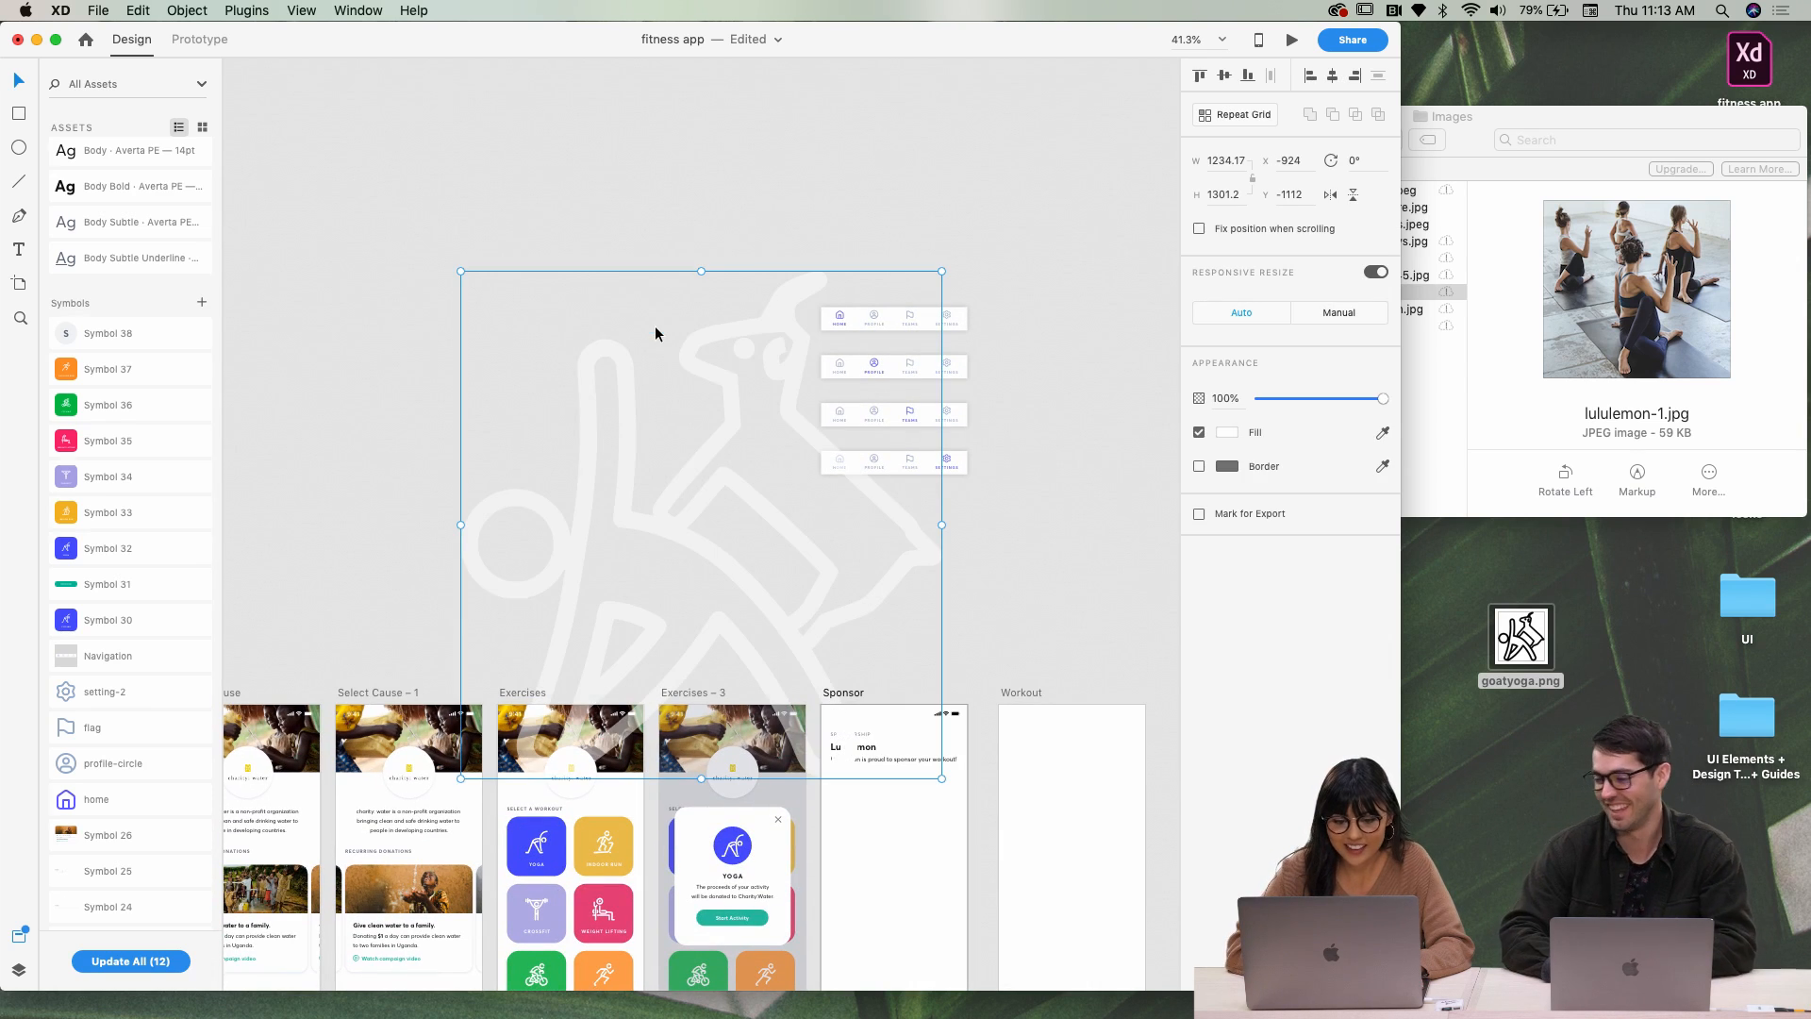
drag(727, 400, 626, 178)
scroll(660, 184, up, 2)
scroll(661, 184, left, 1)
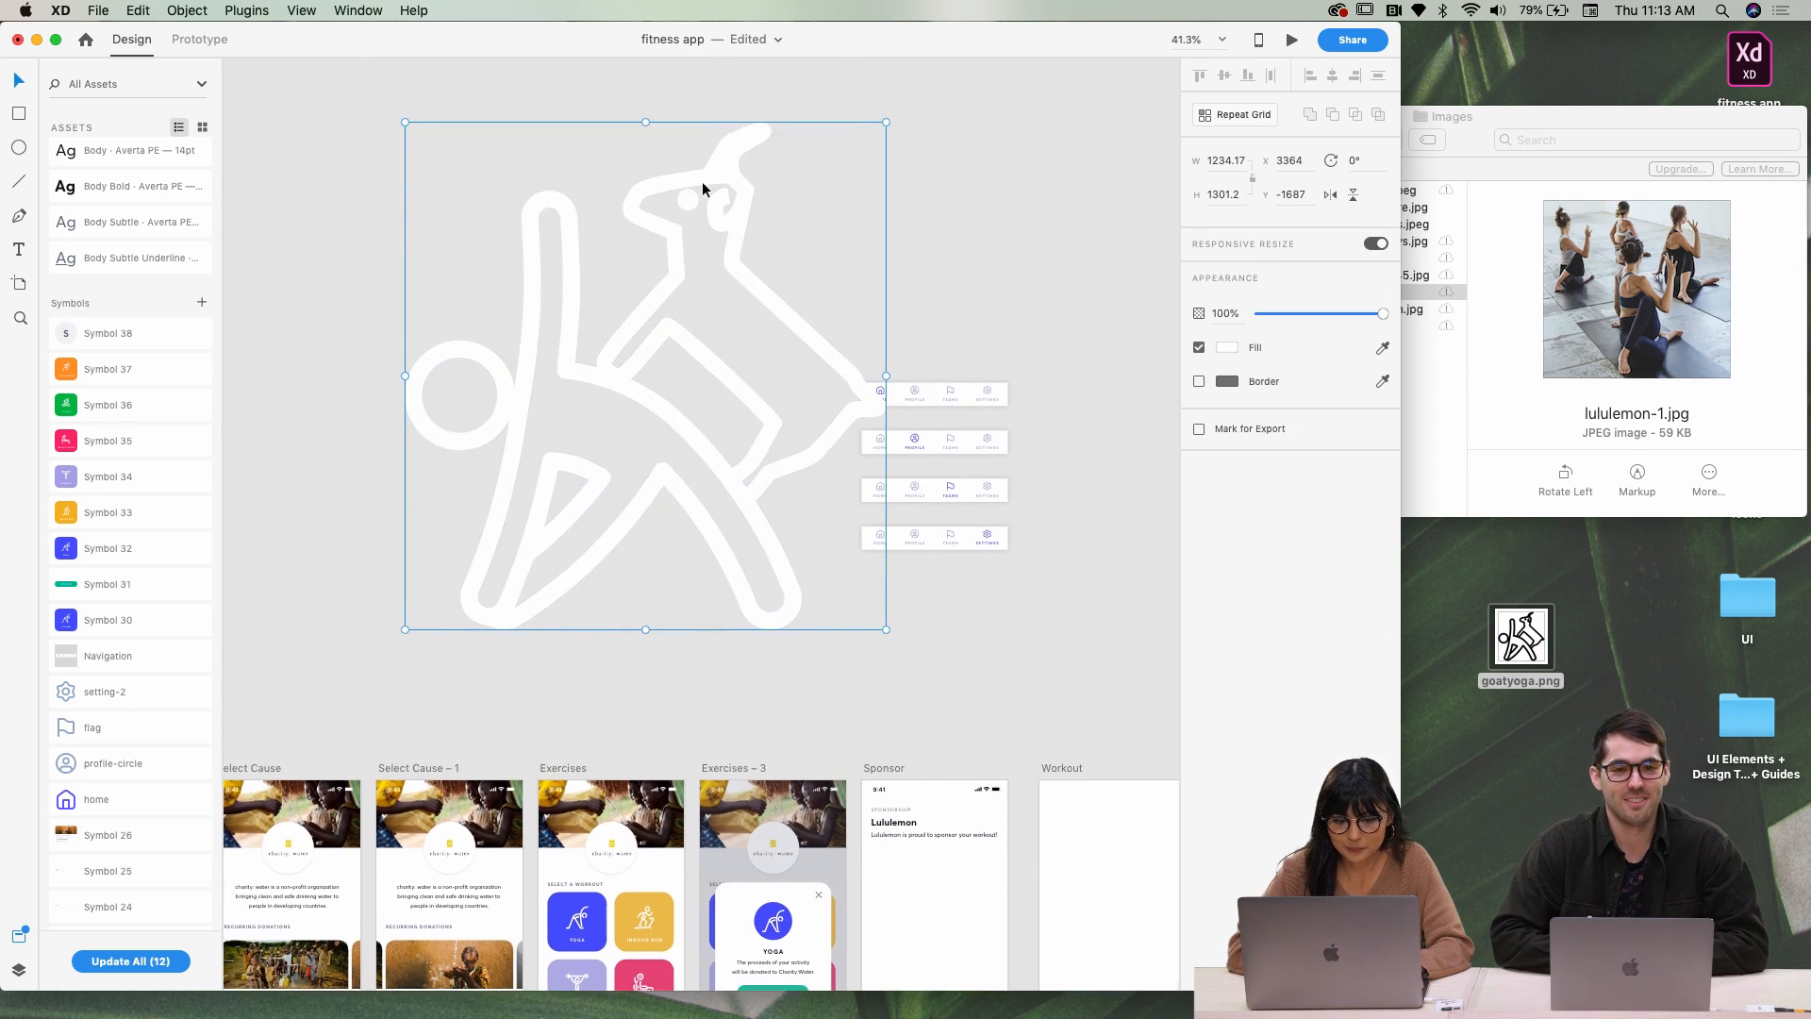
drag(887, 123, 511, 484)
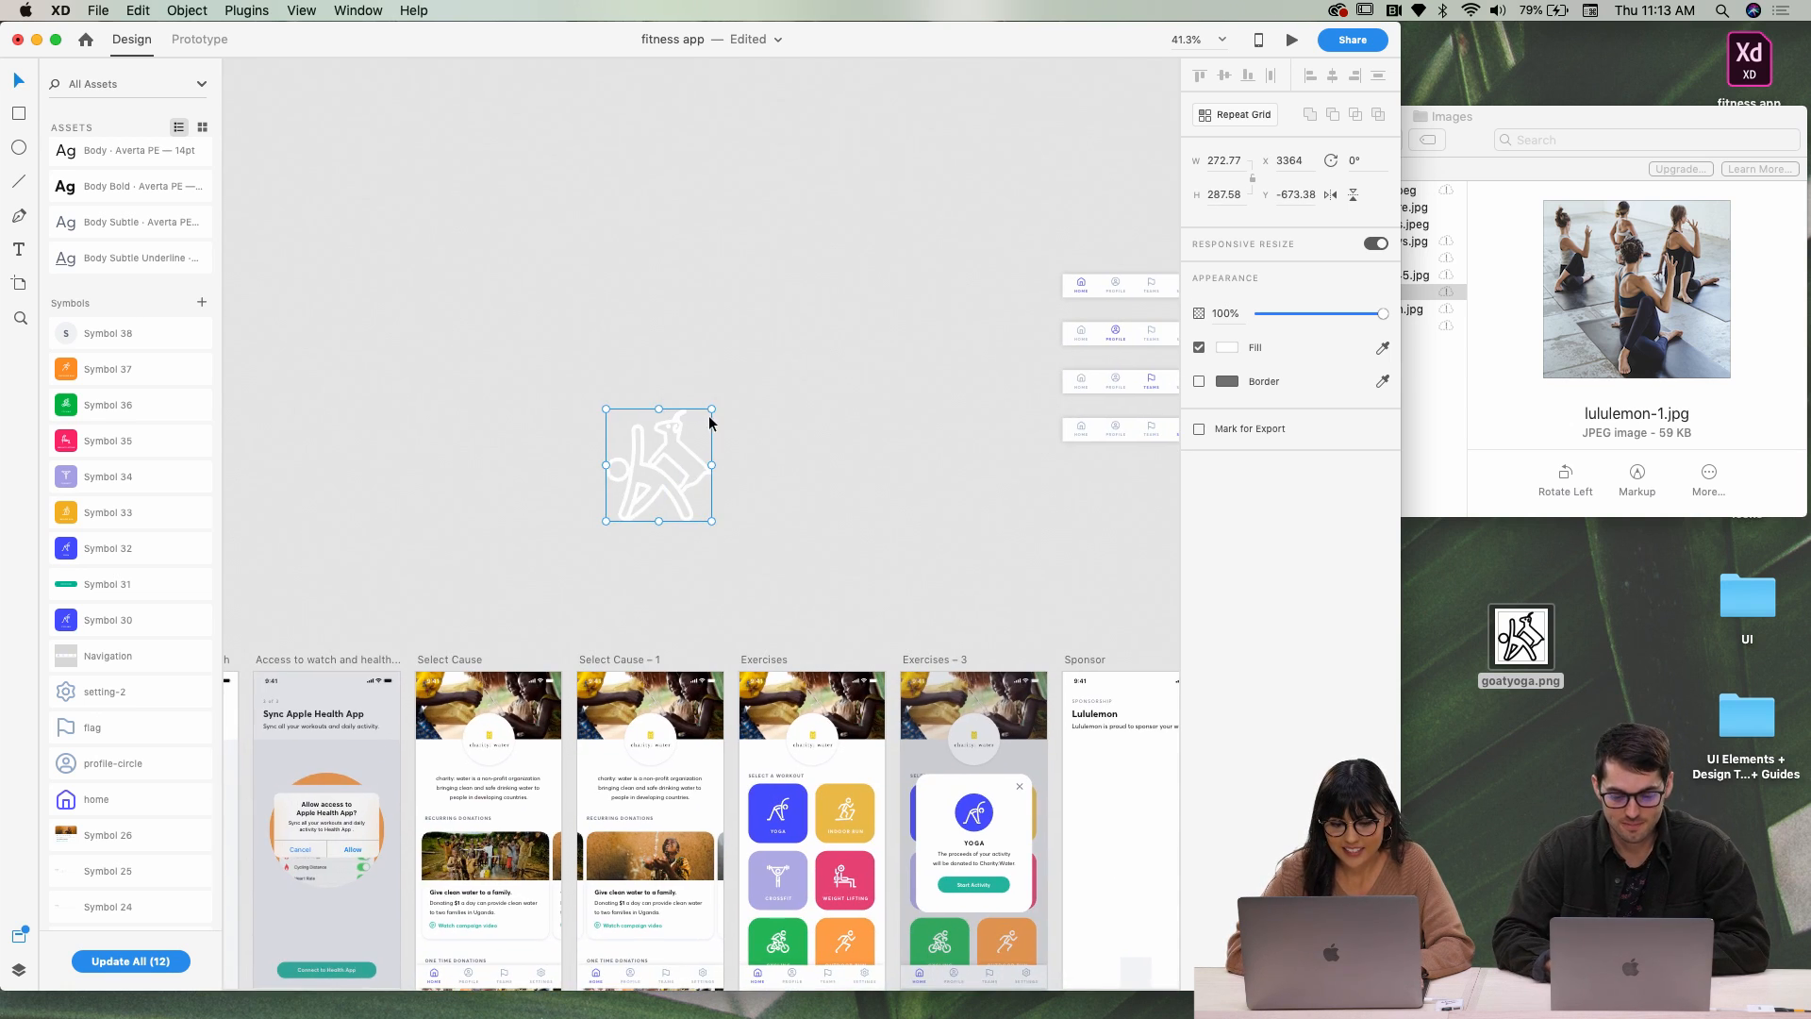
drag(712, 409, 637, 525)
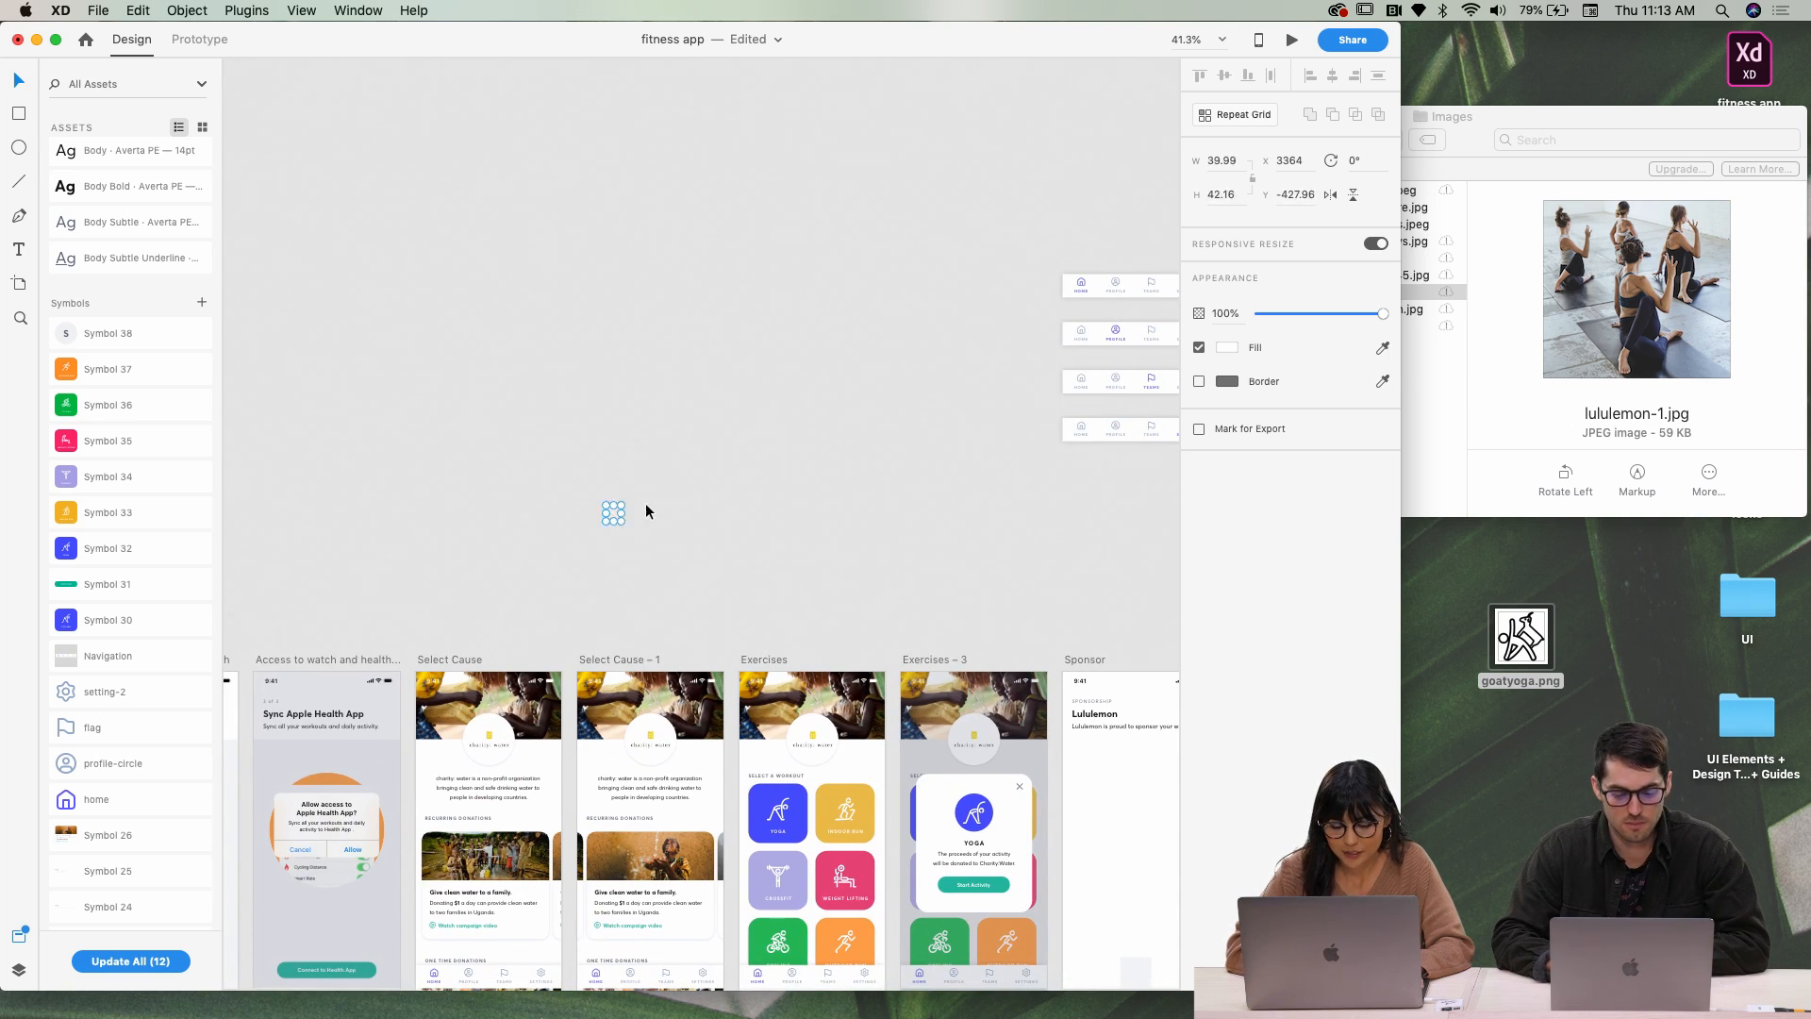
scroll(619, 505, up, 6)
scroll(615, 496, down, 3)
Position the small goat icon over the Exercises Yoga card, then park it above the artboard
click(518, 325)
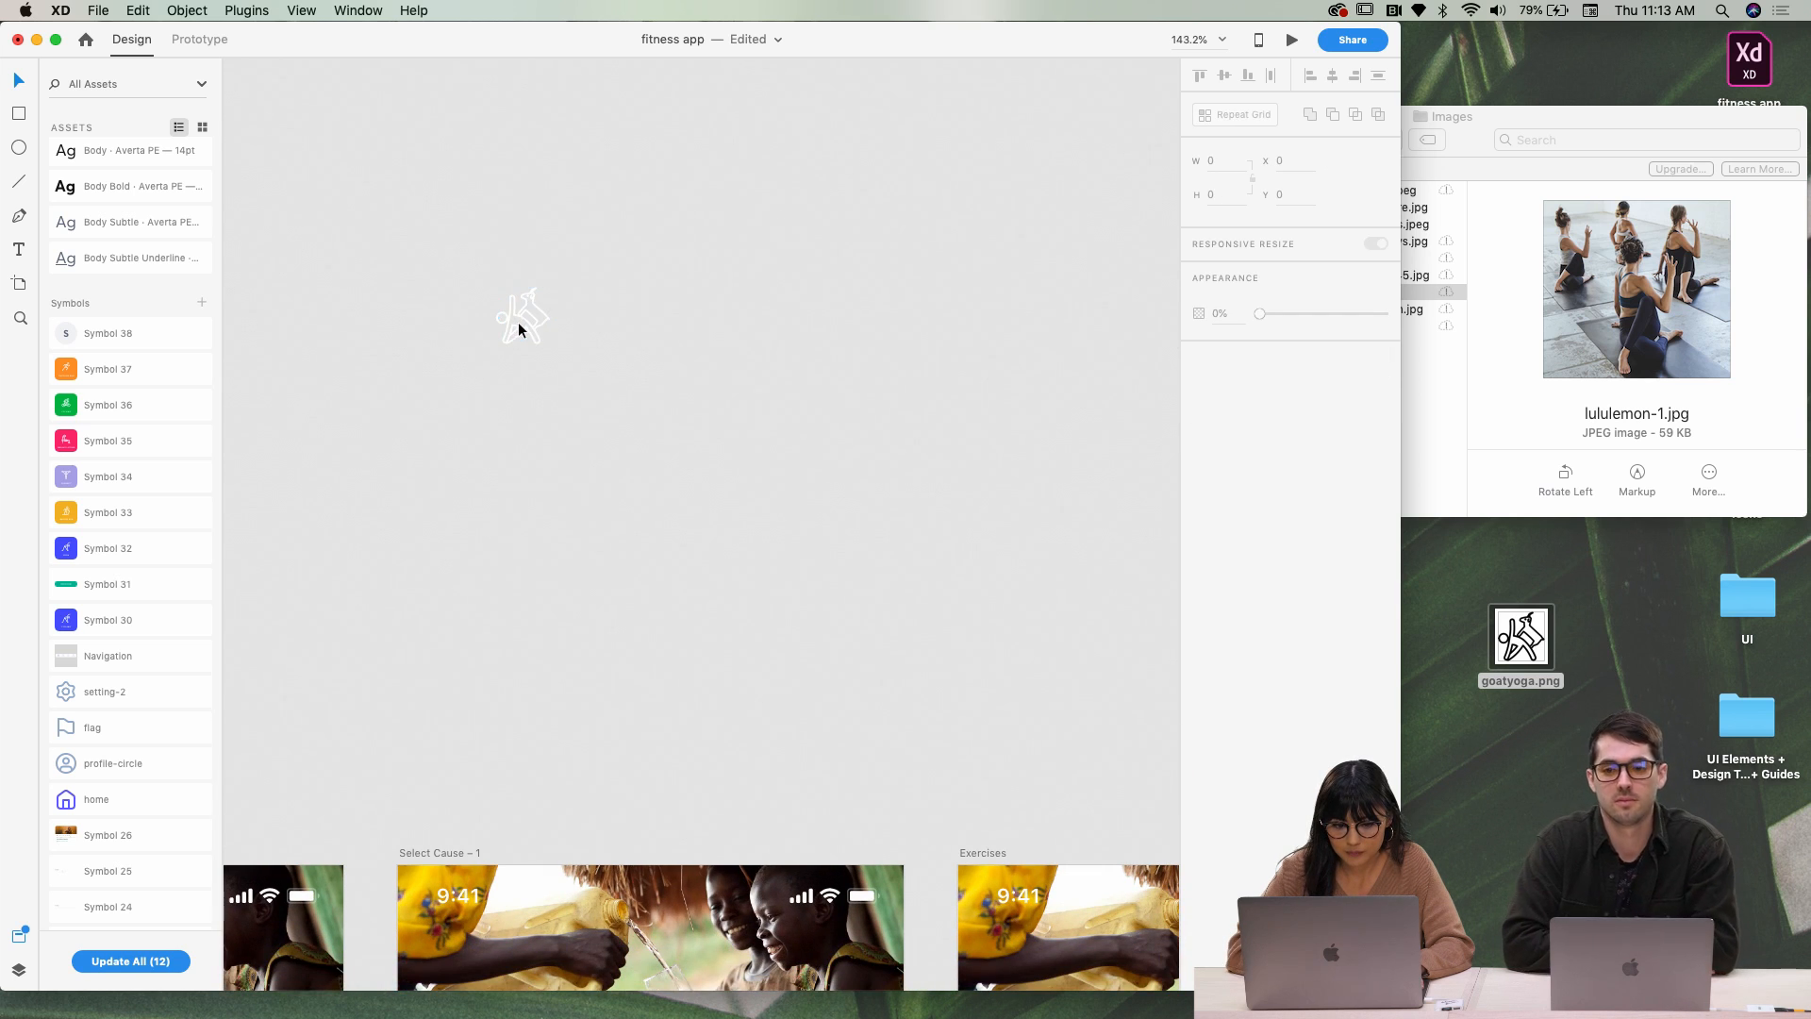
drag(518, 327, 858, 585)
scroll(877, 599, down, 5)
scroll(877, 599, right, 4)
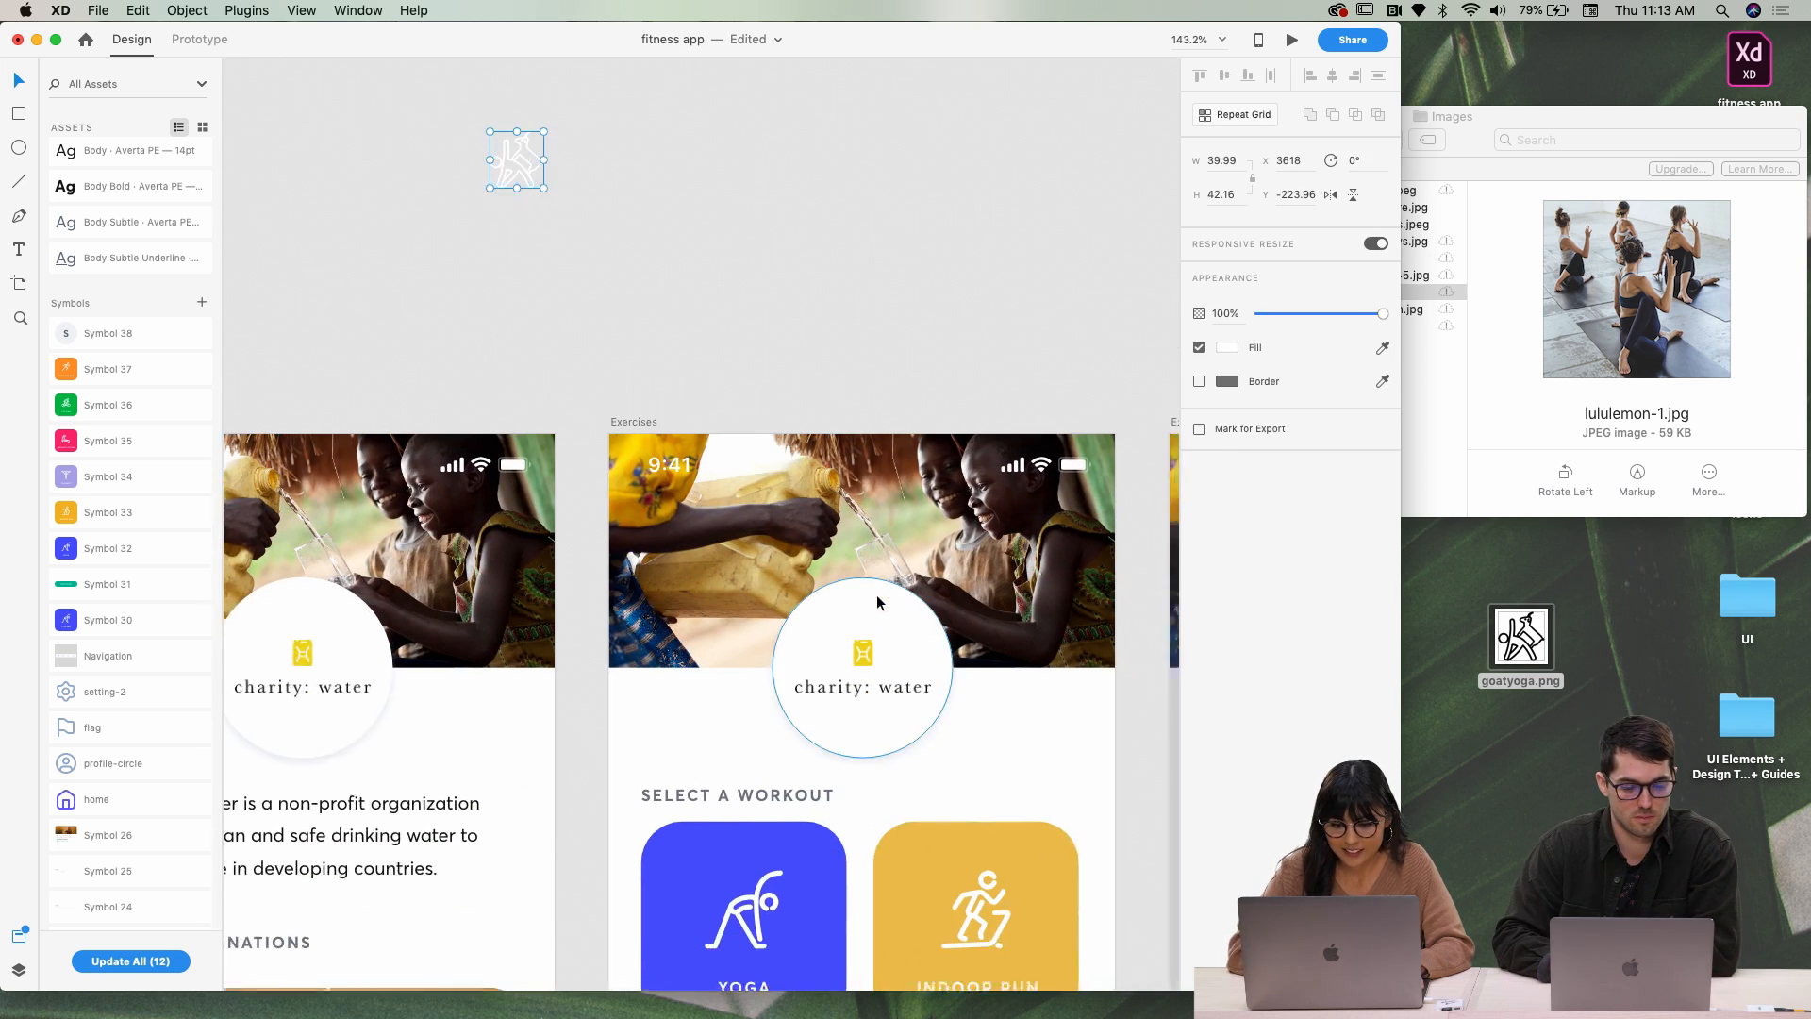
key(Escape)
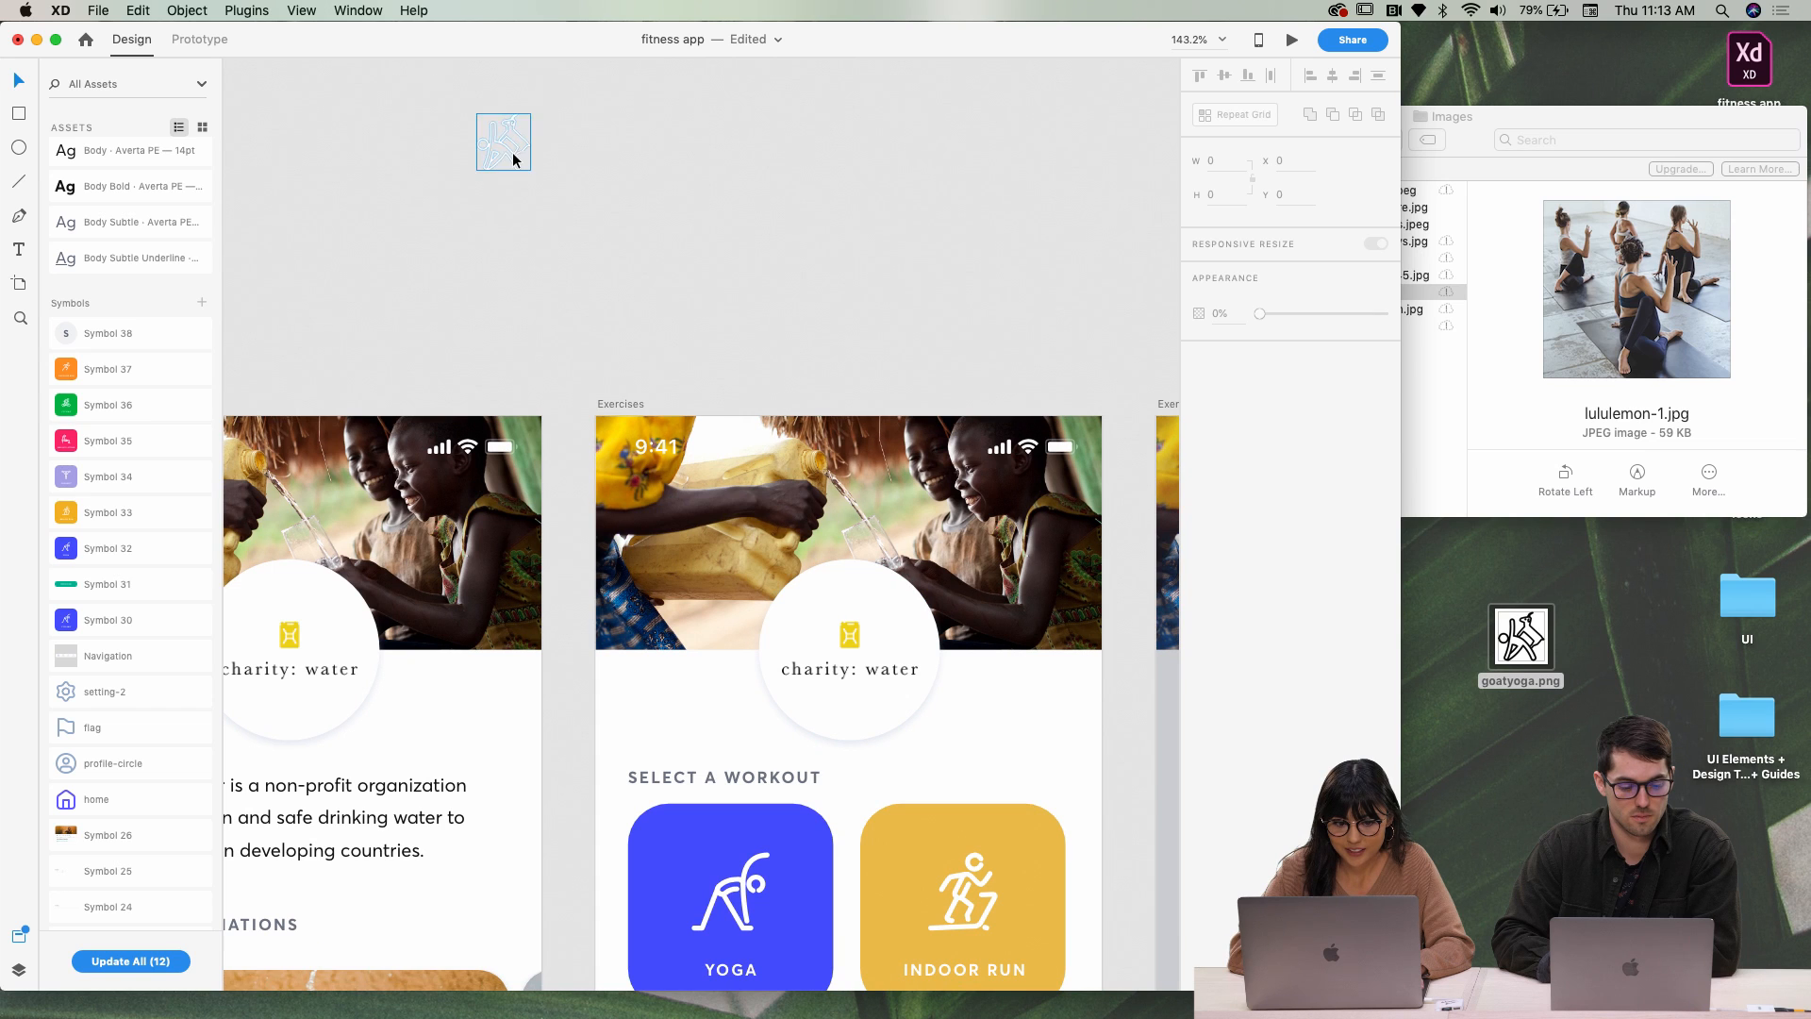
drag(512, 158, 750, 479)
drag(720, 725, 693, 852)
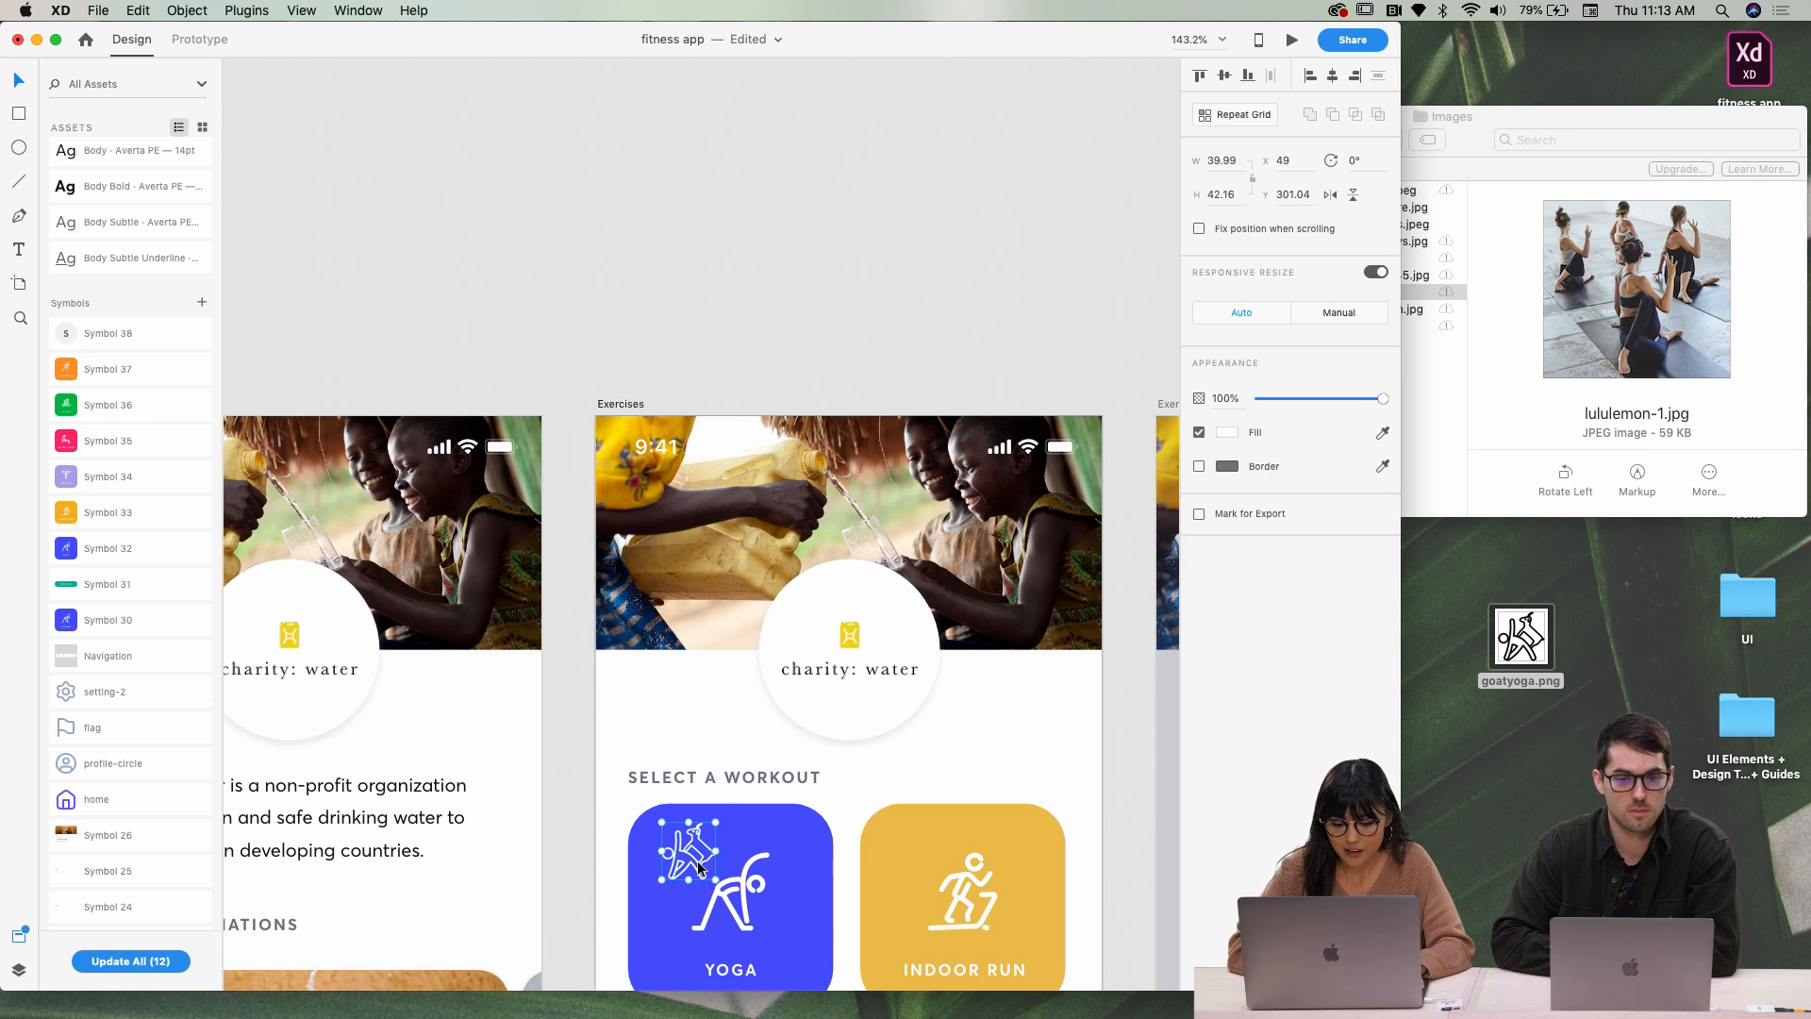
click(728, 892)
scroll(724, 738, down, 5)
click(755, 700)
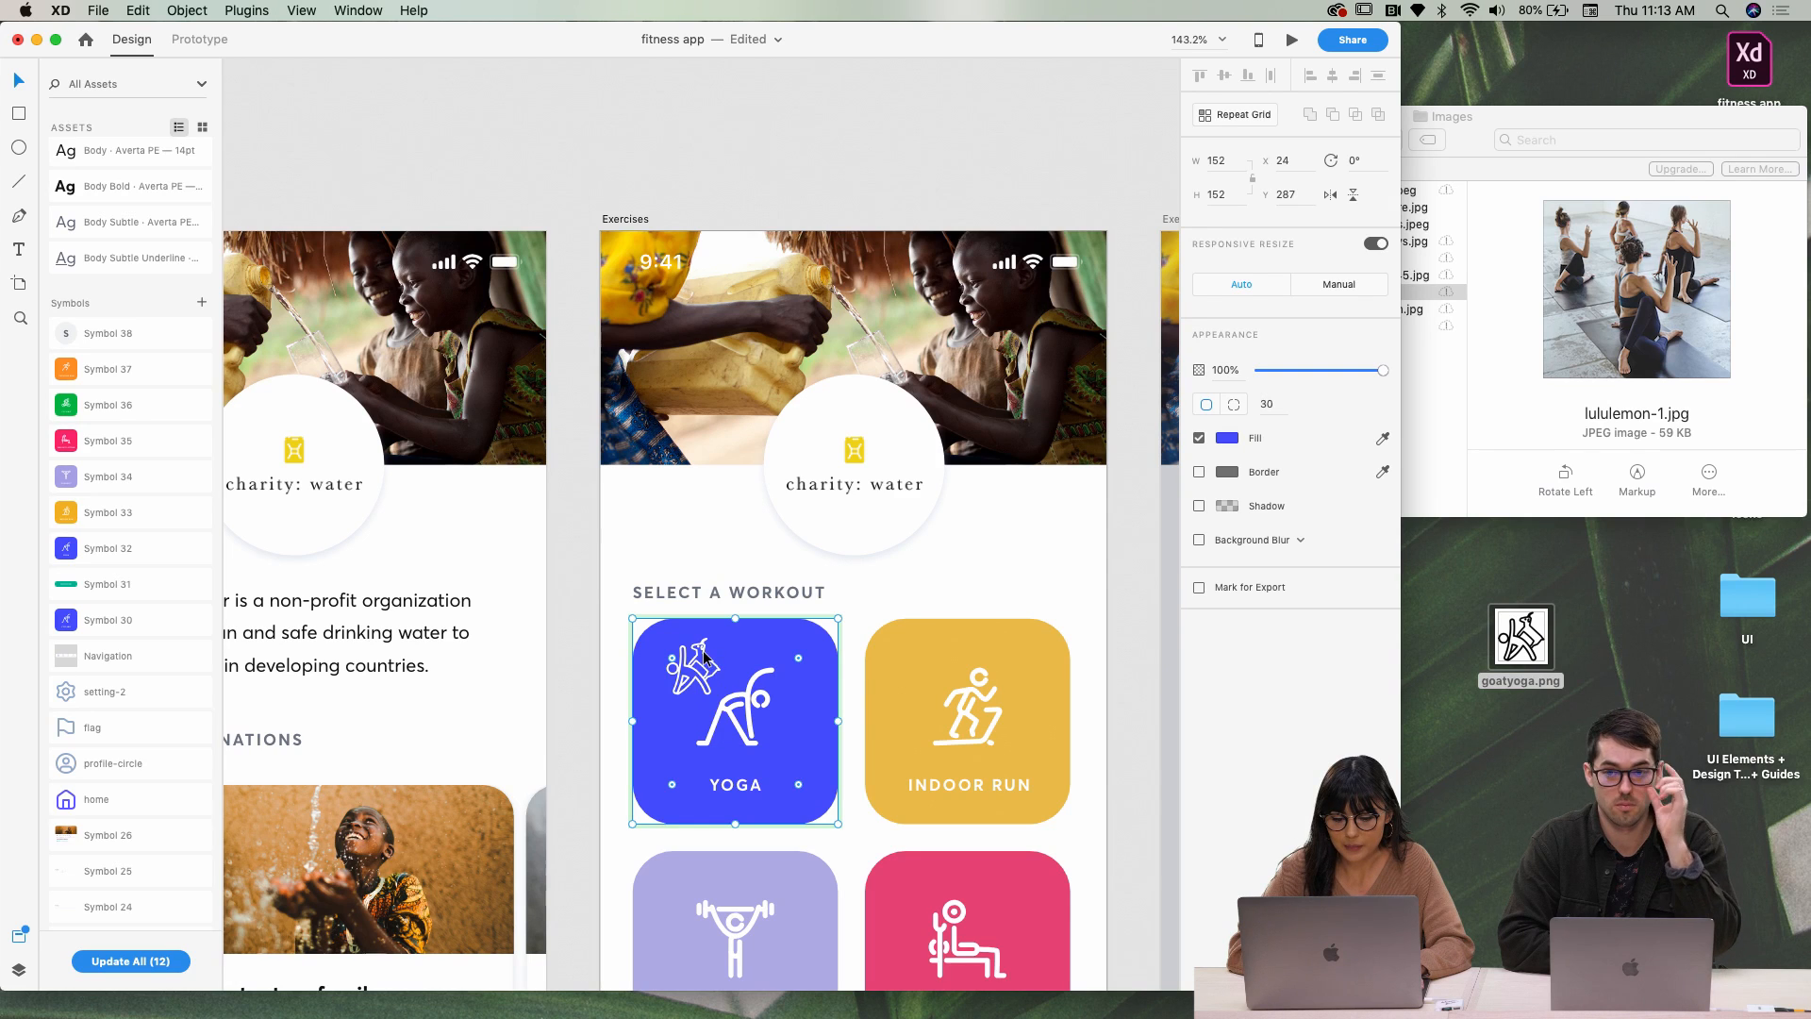
drag(705, 658, 745, 72)
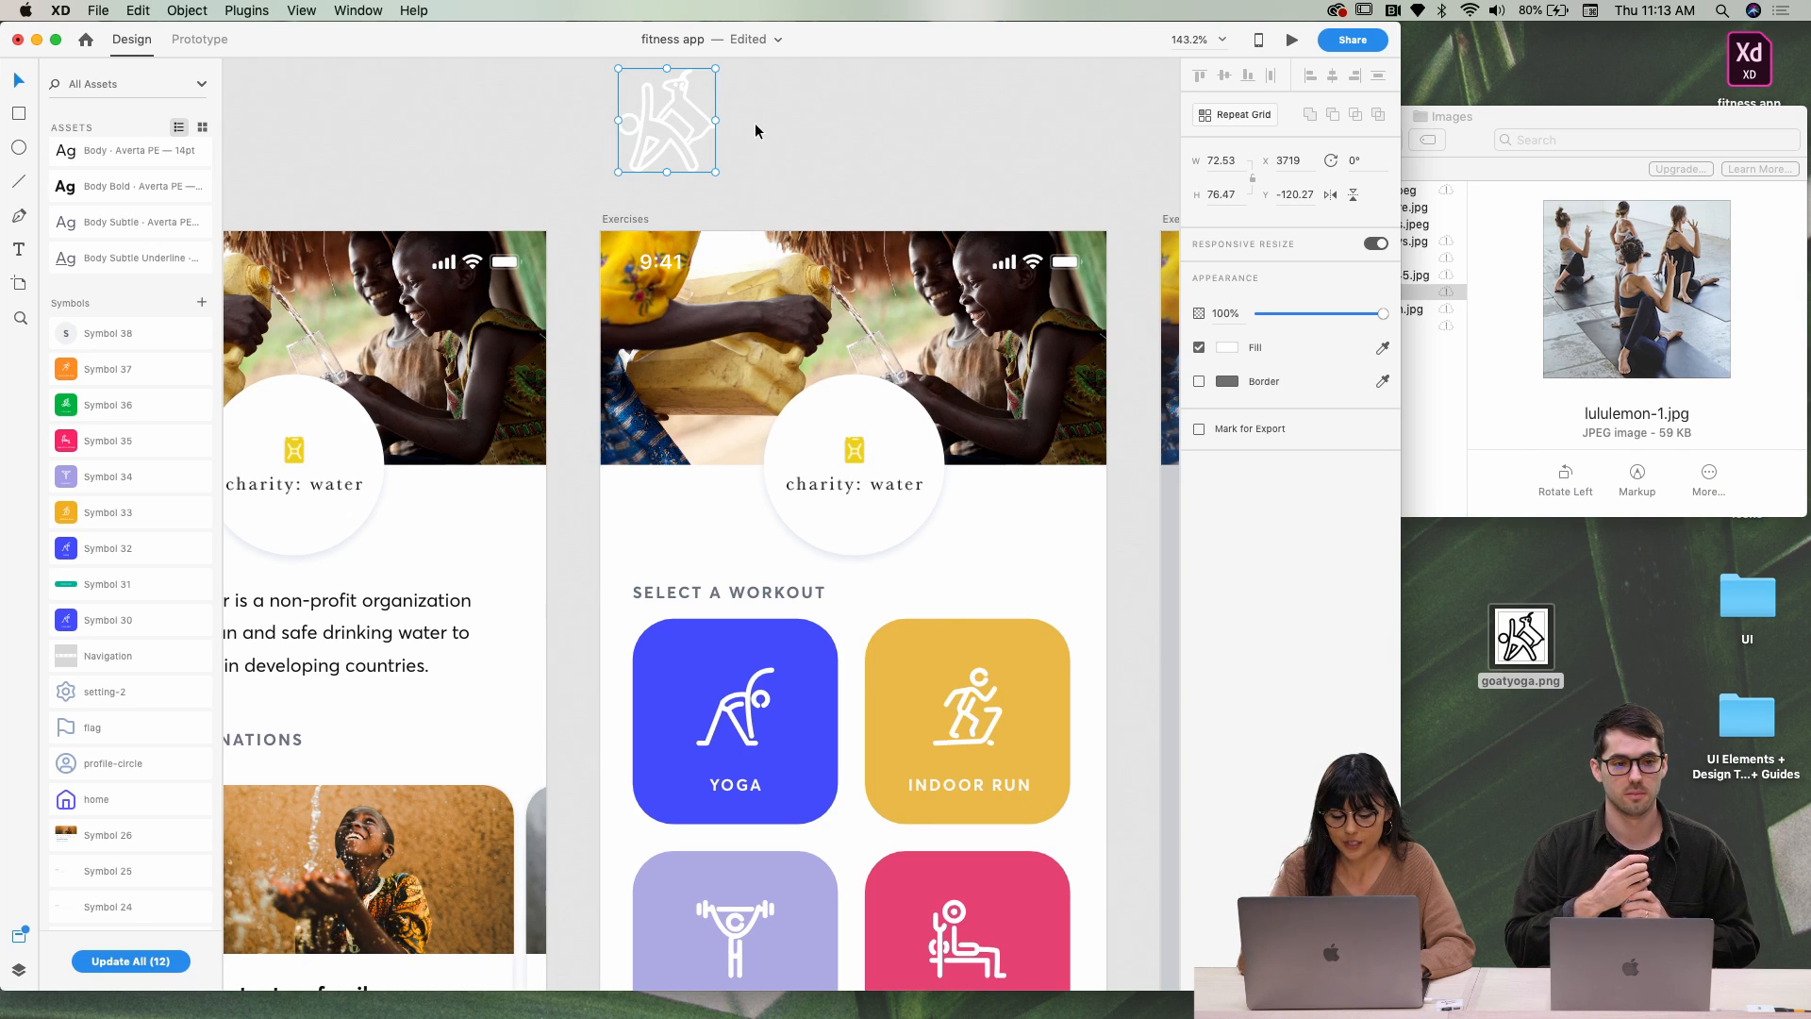
Make the goat icon a component and drop it onto the Yoga card's icon
key(super+k)
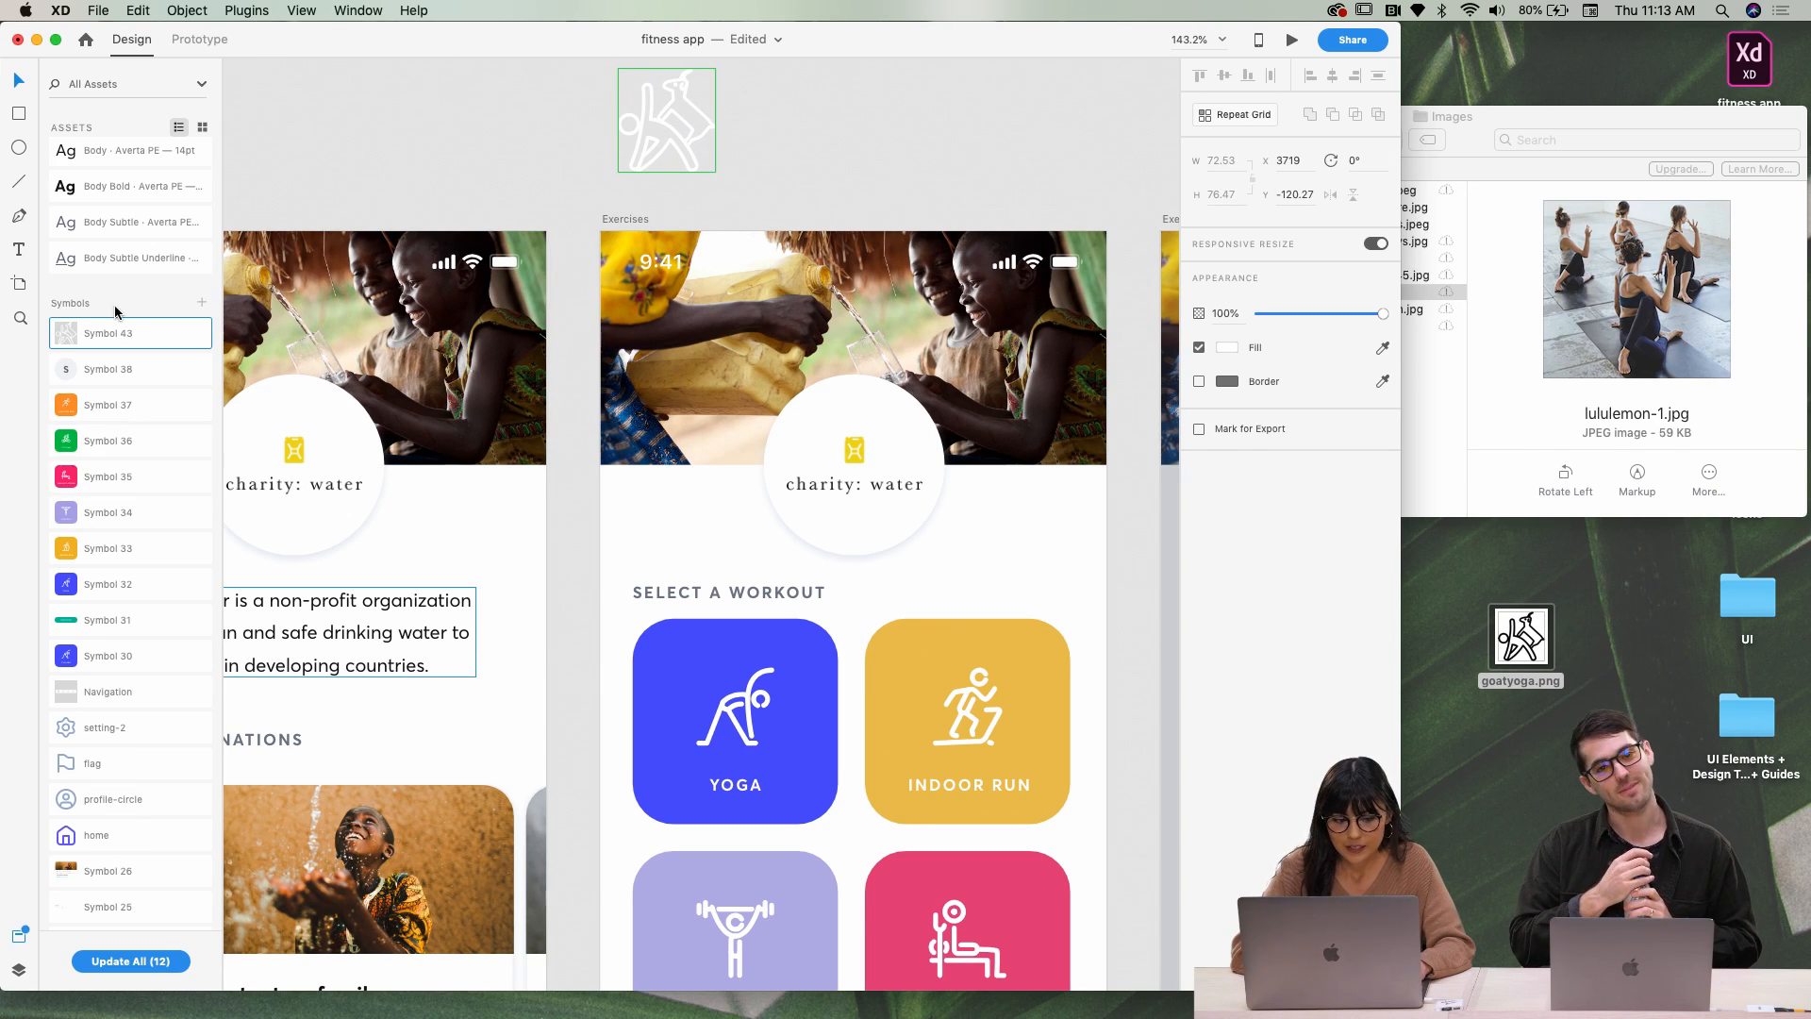
drag(117, 335, 771, 703)
key(super+z)
double_click(733, 708)
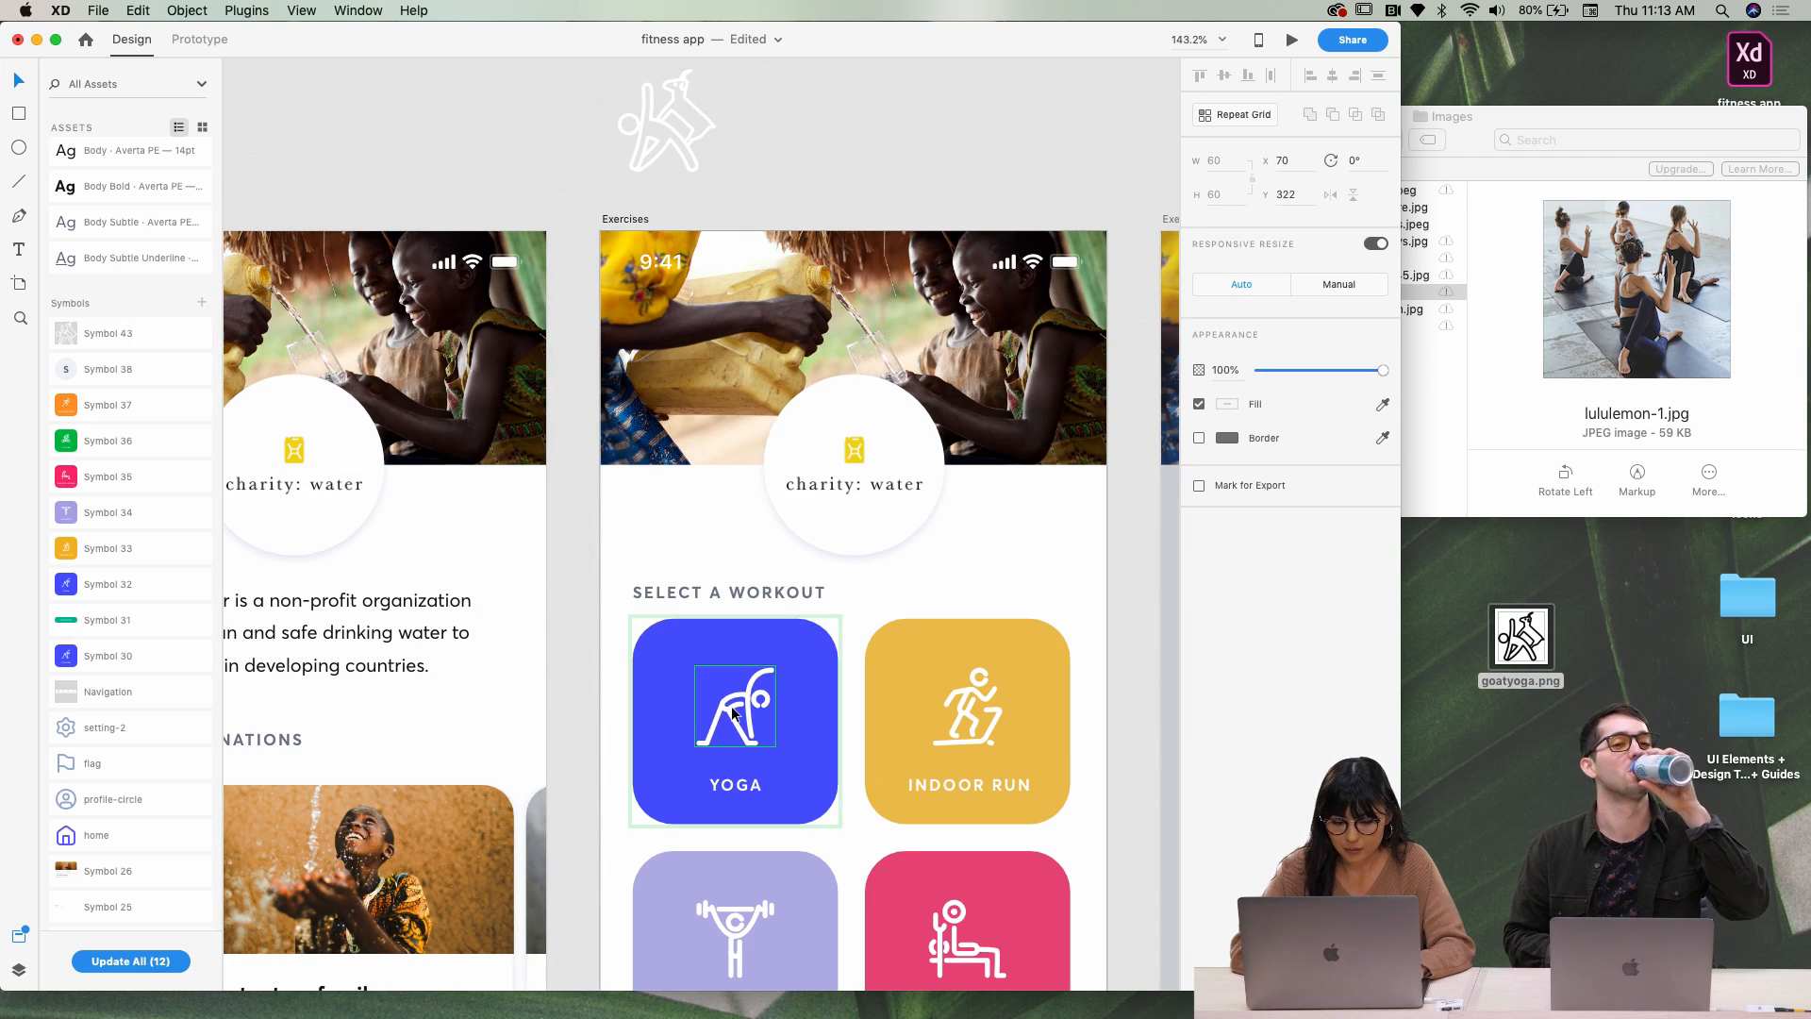
click(758, 742)
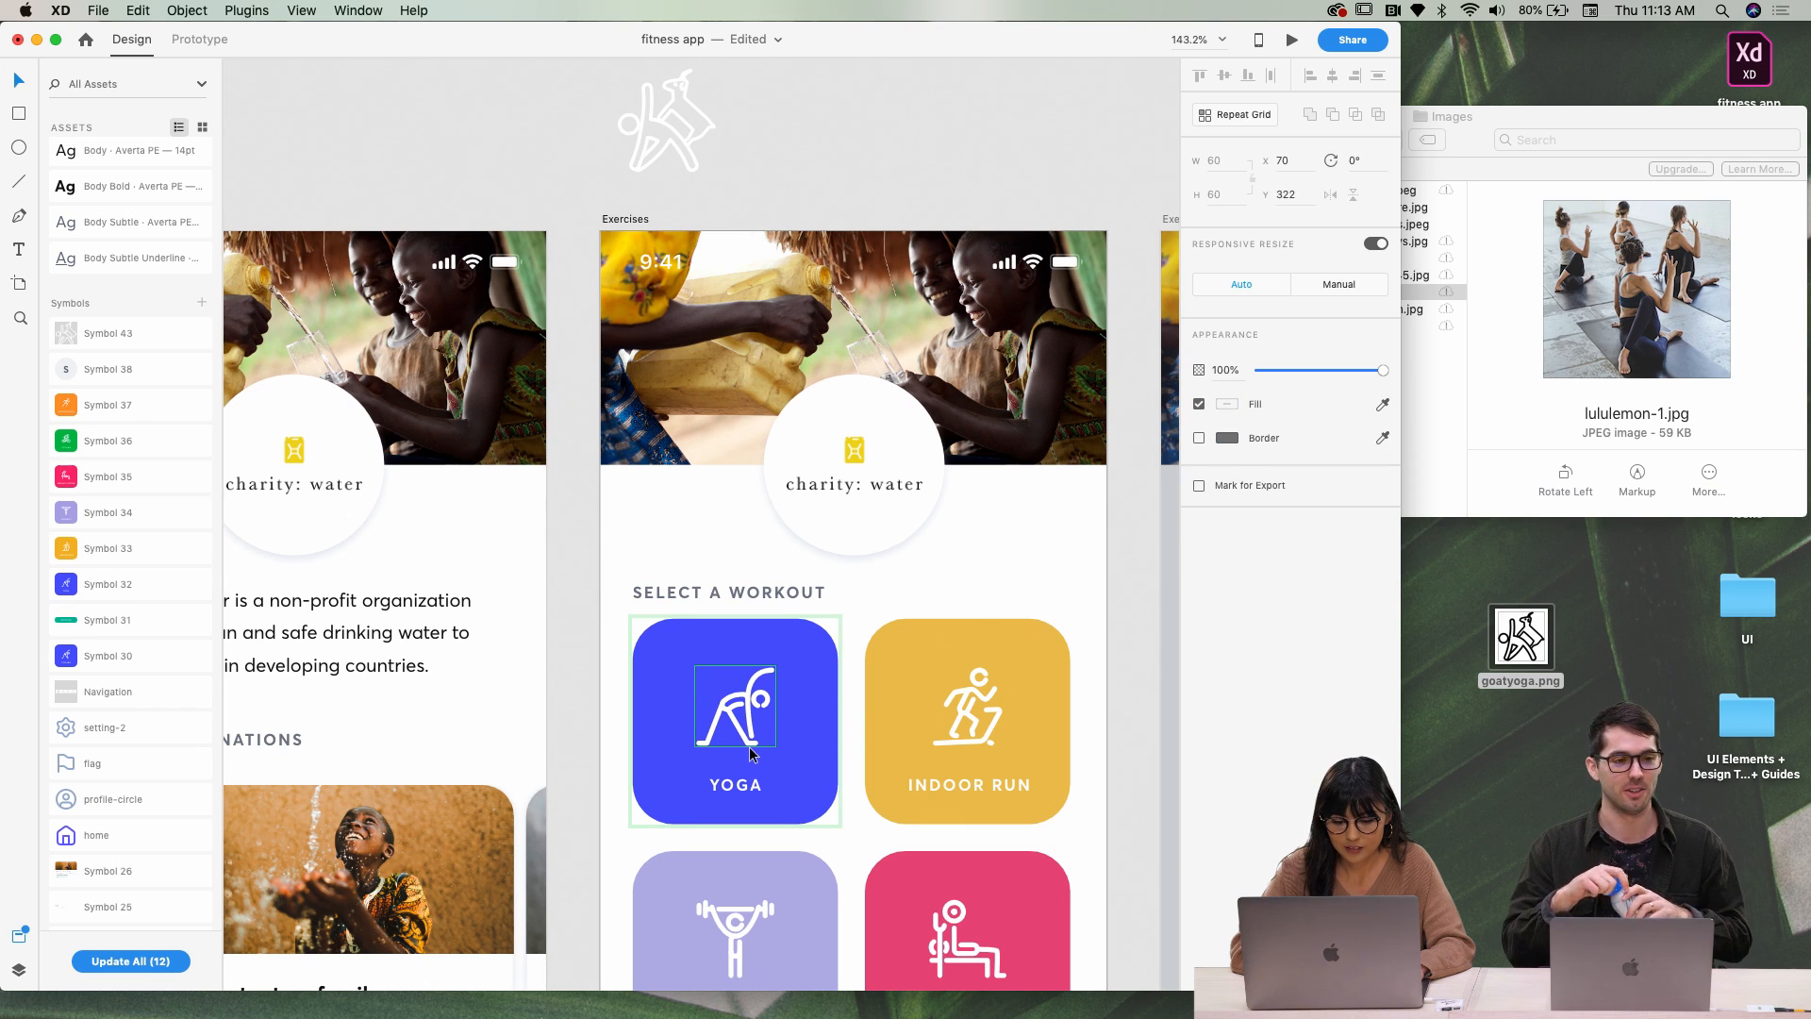
click(752, 749)
drag(109, 335, 817, 645)
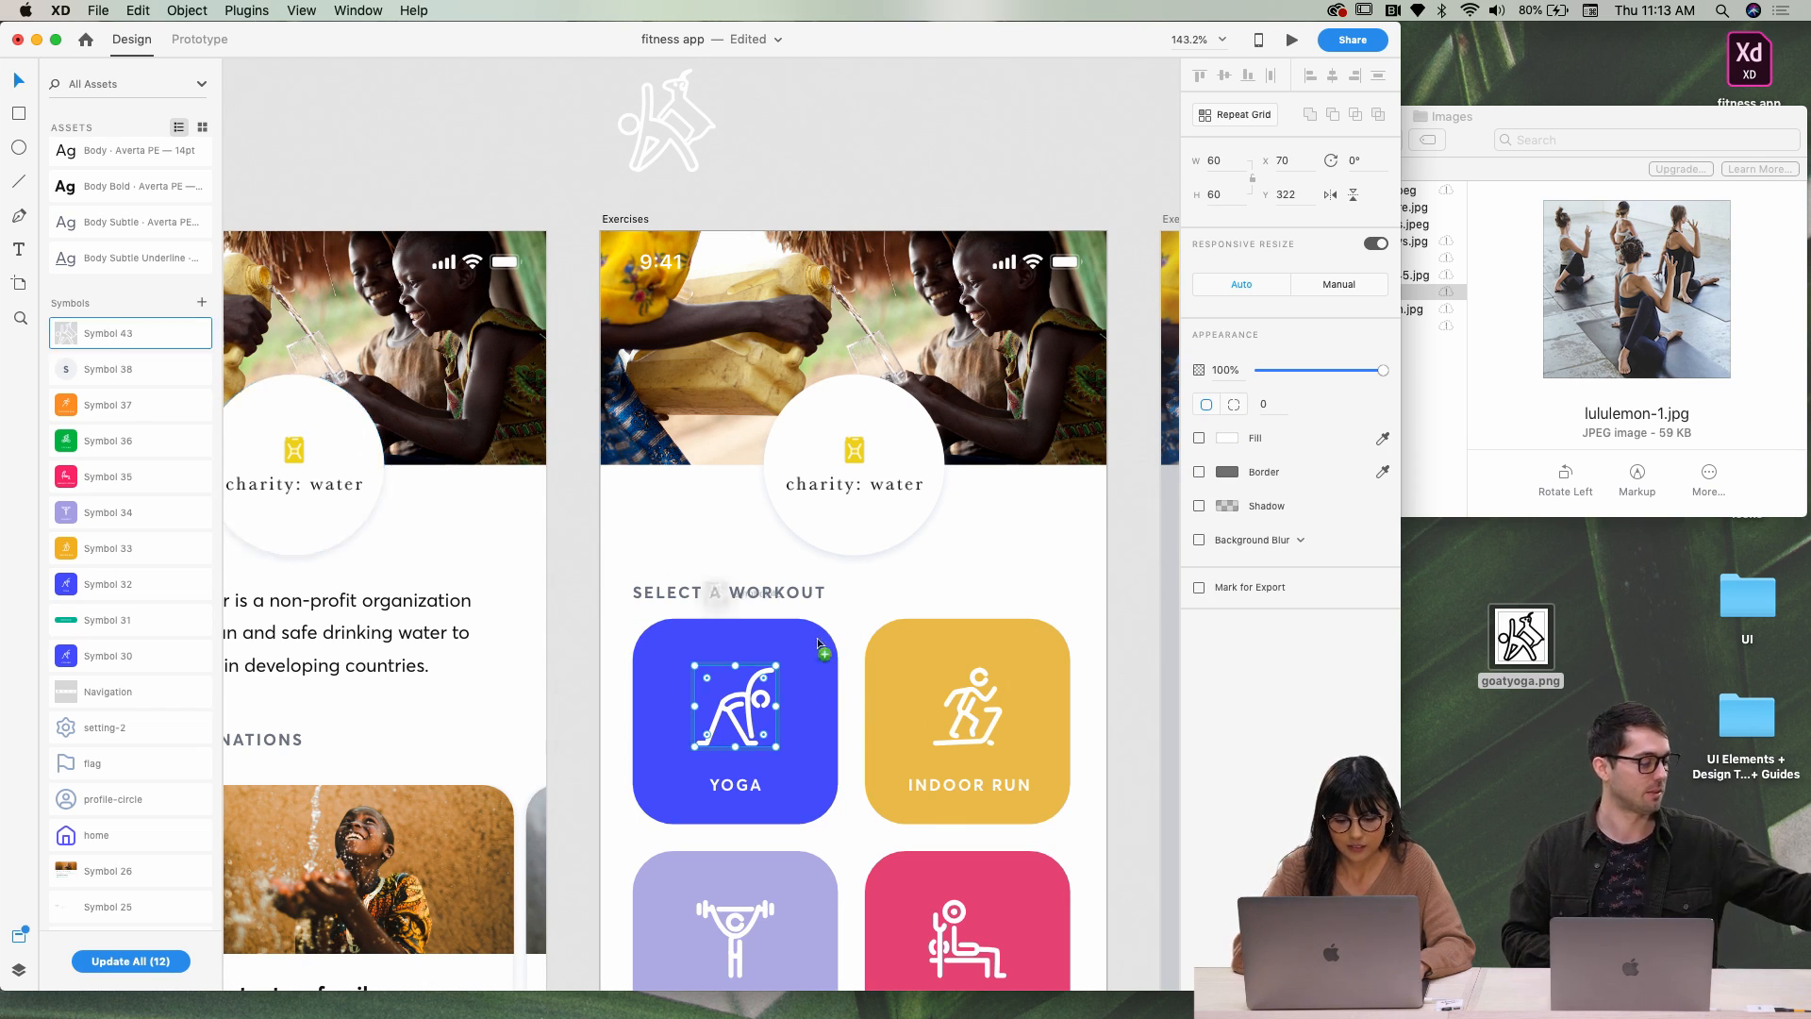
drag(766, 715, 766, 715)
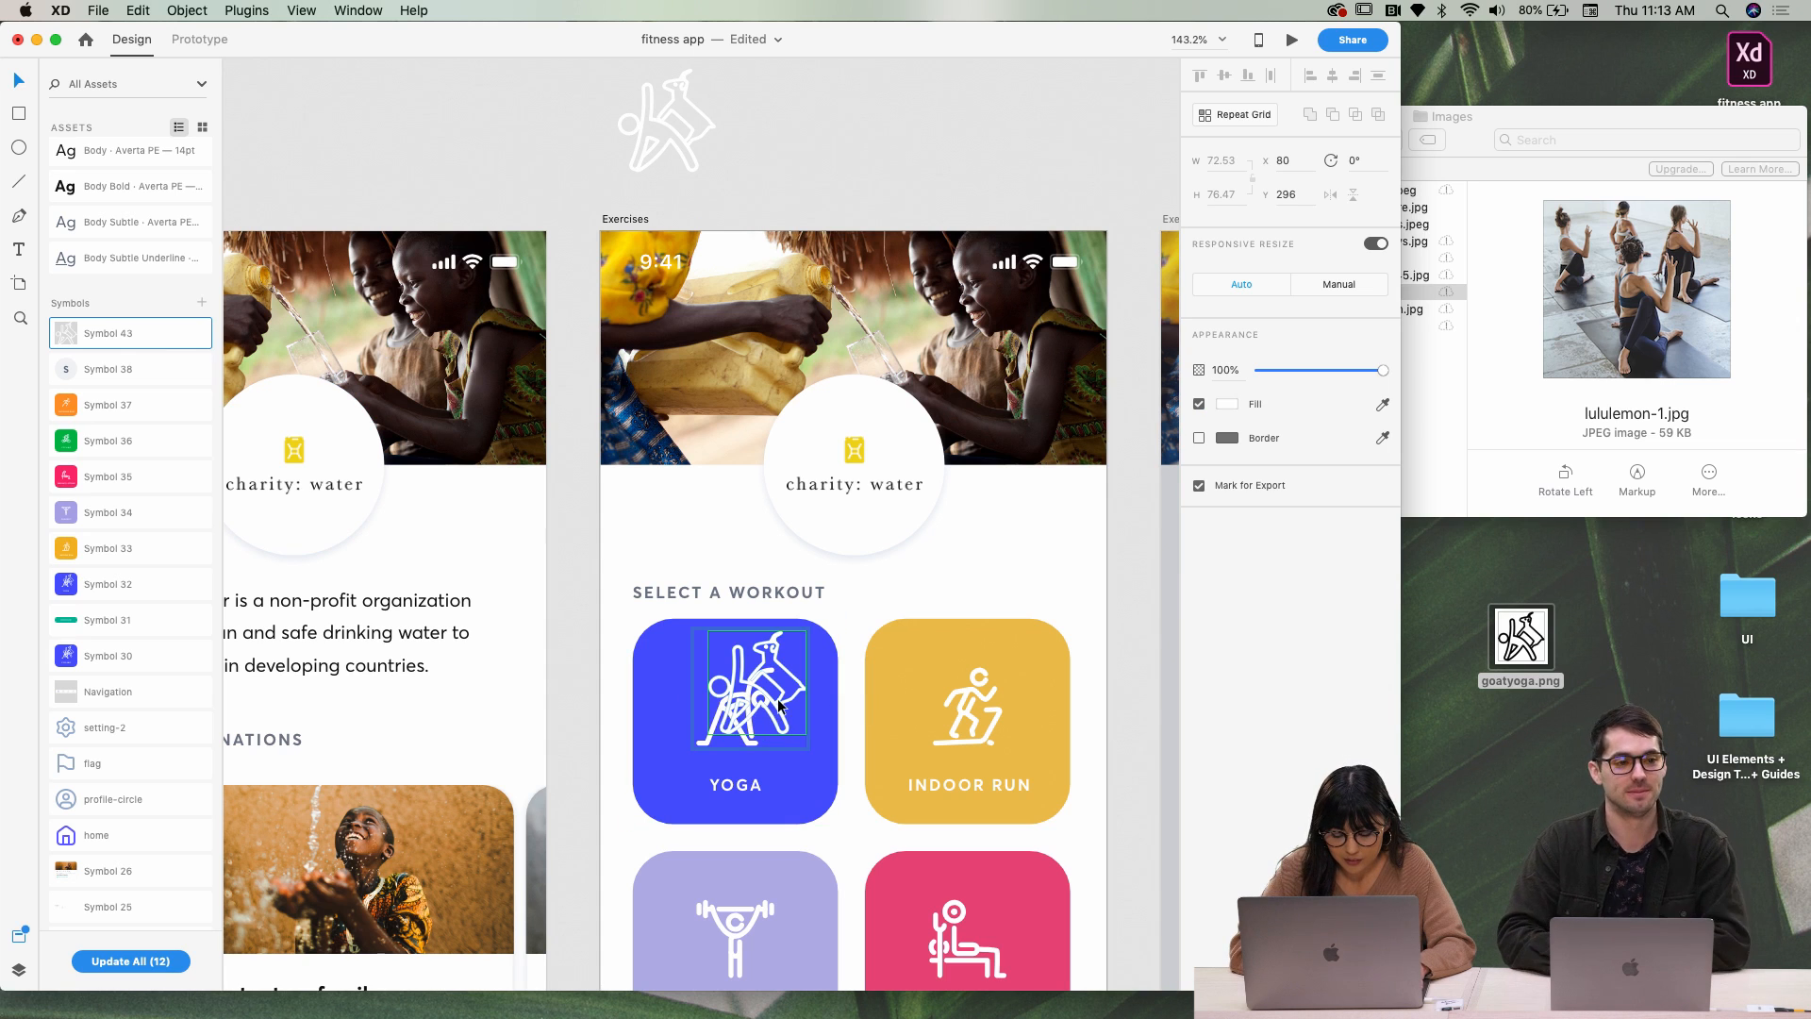
Delete the old yoga figure and center the goat-yoga icon in the blue card
scroll(778, 692, up, 3)
click(770, 688)
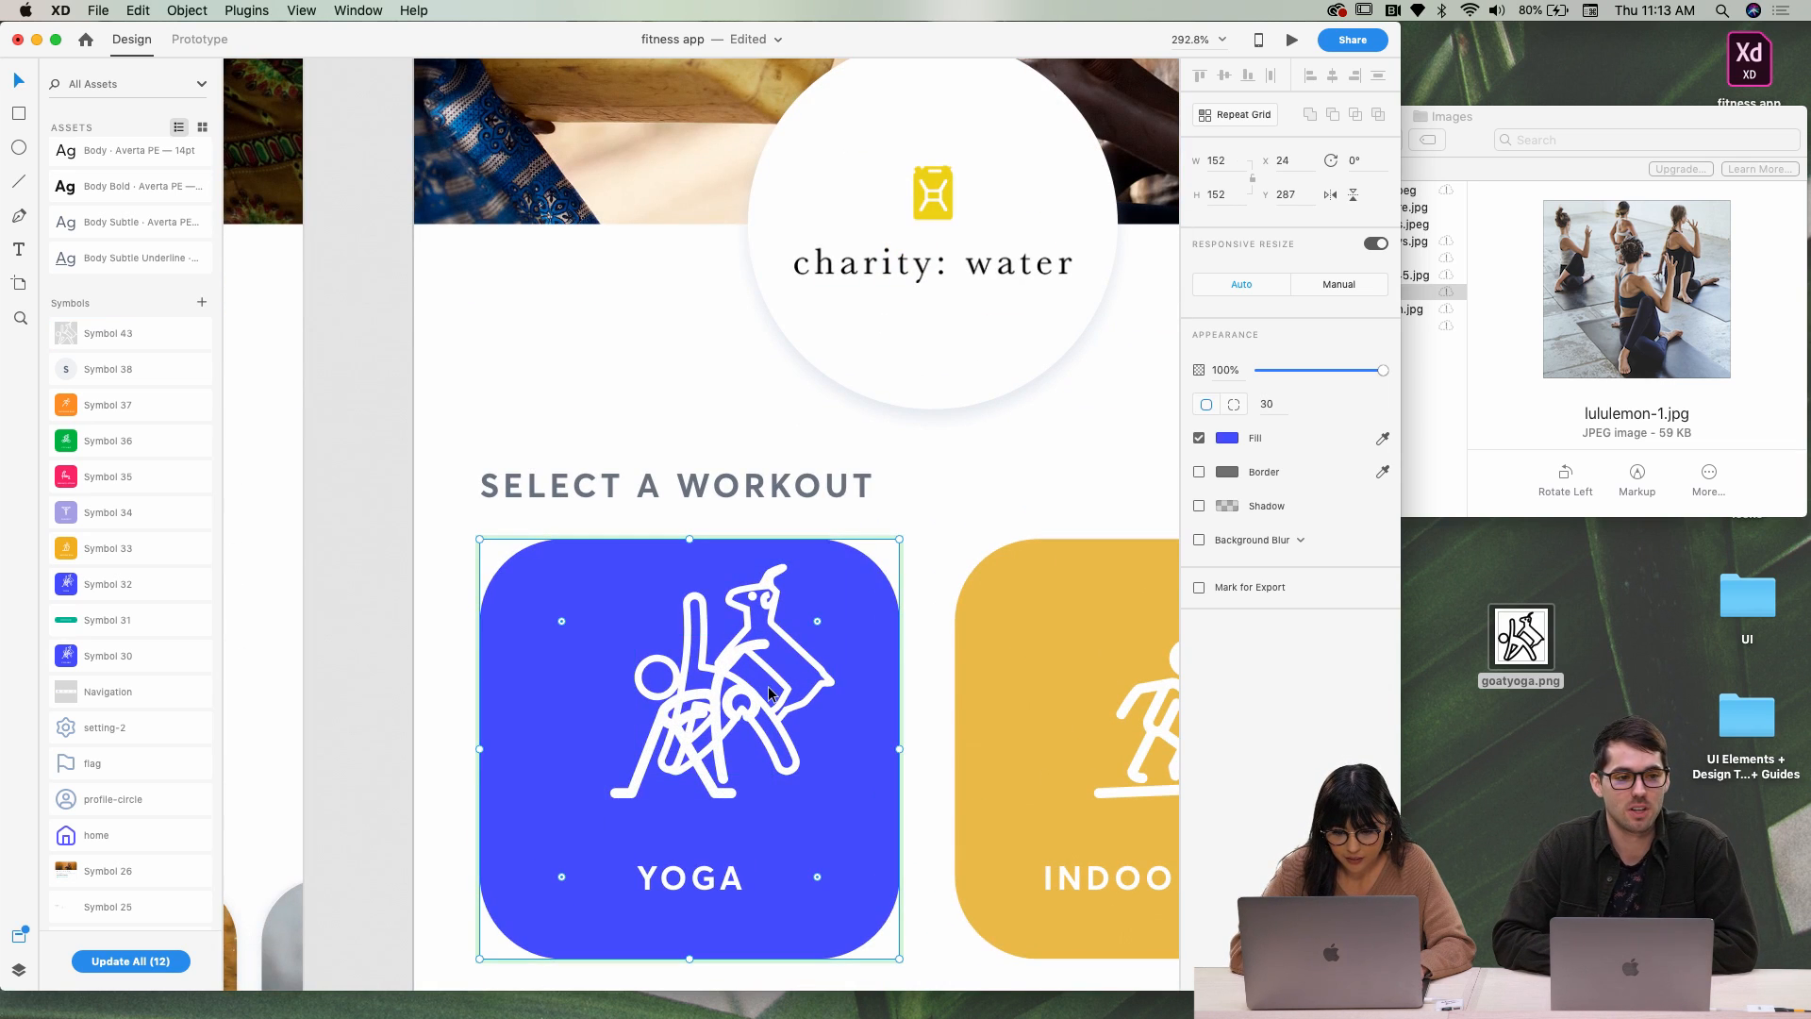
click(641, 786)
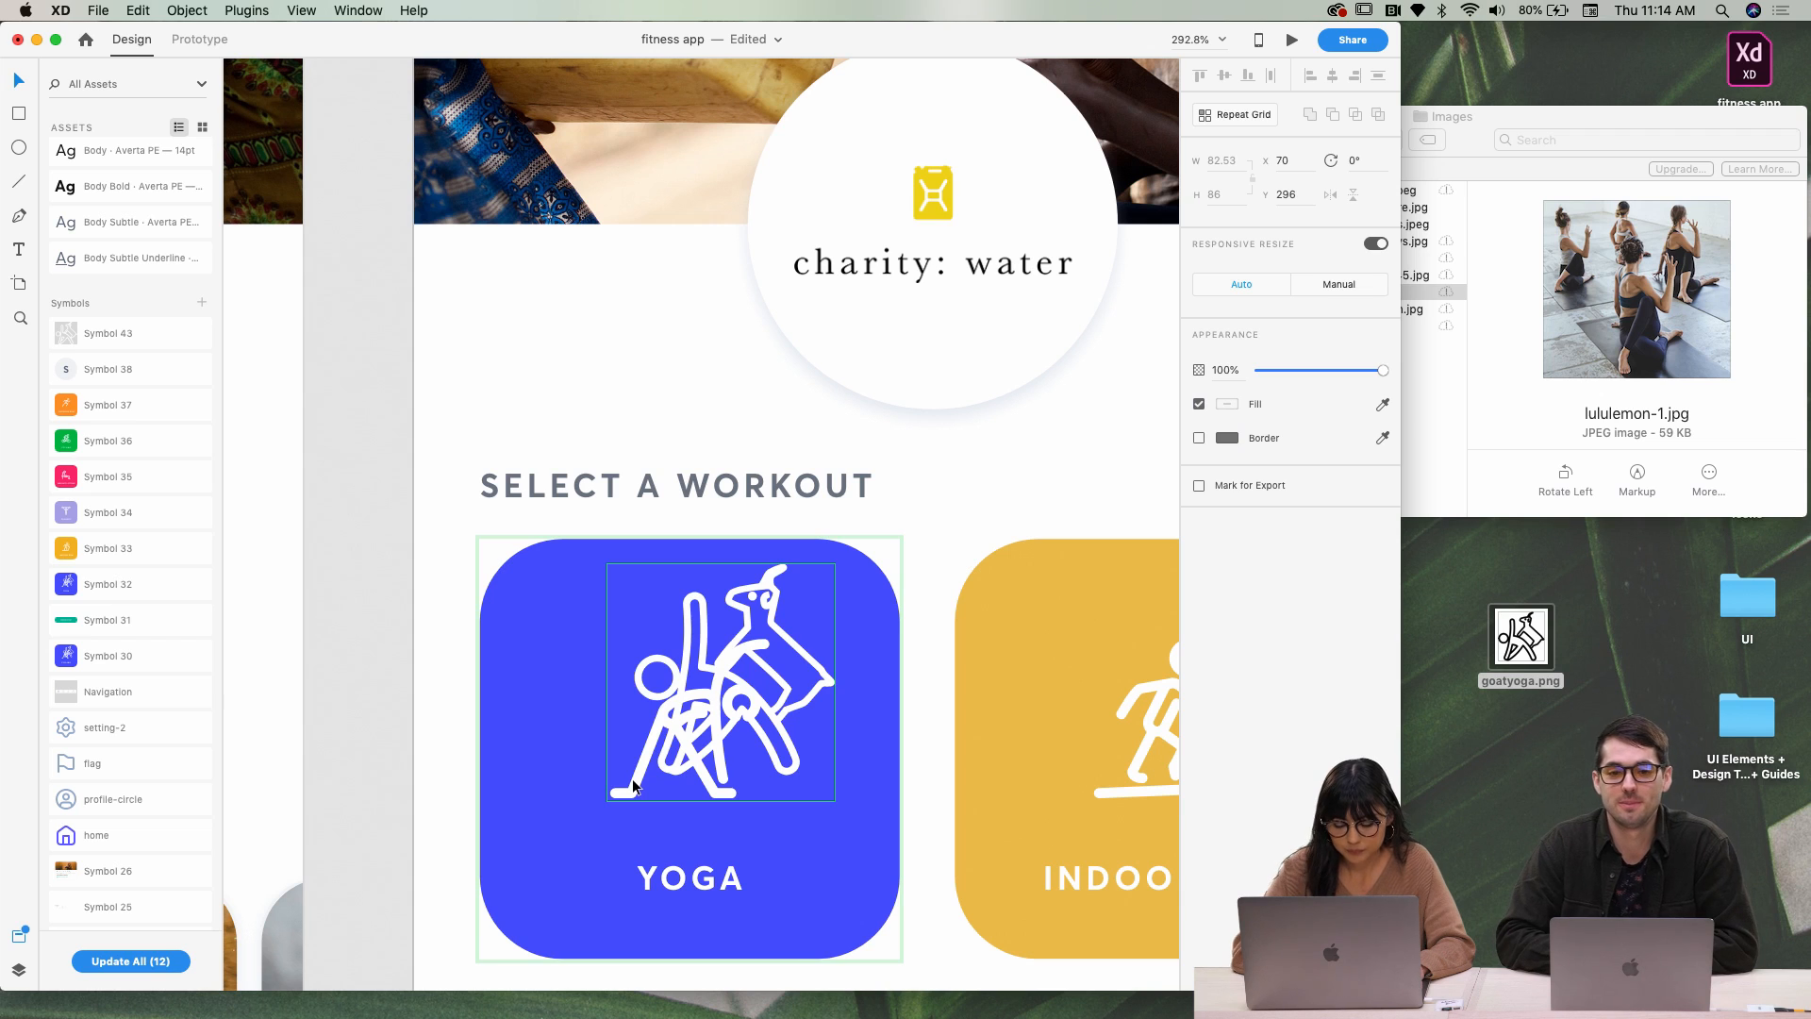
double_click(633, 784)
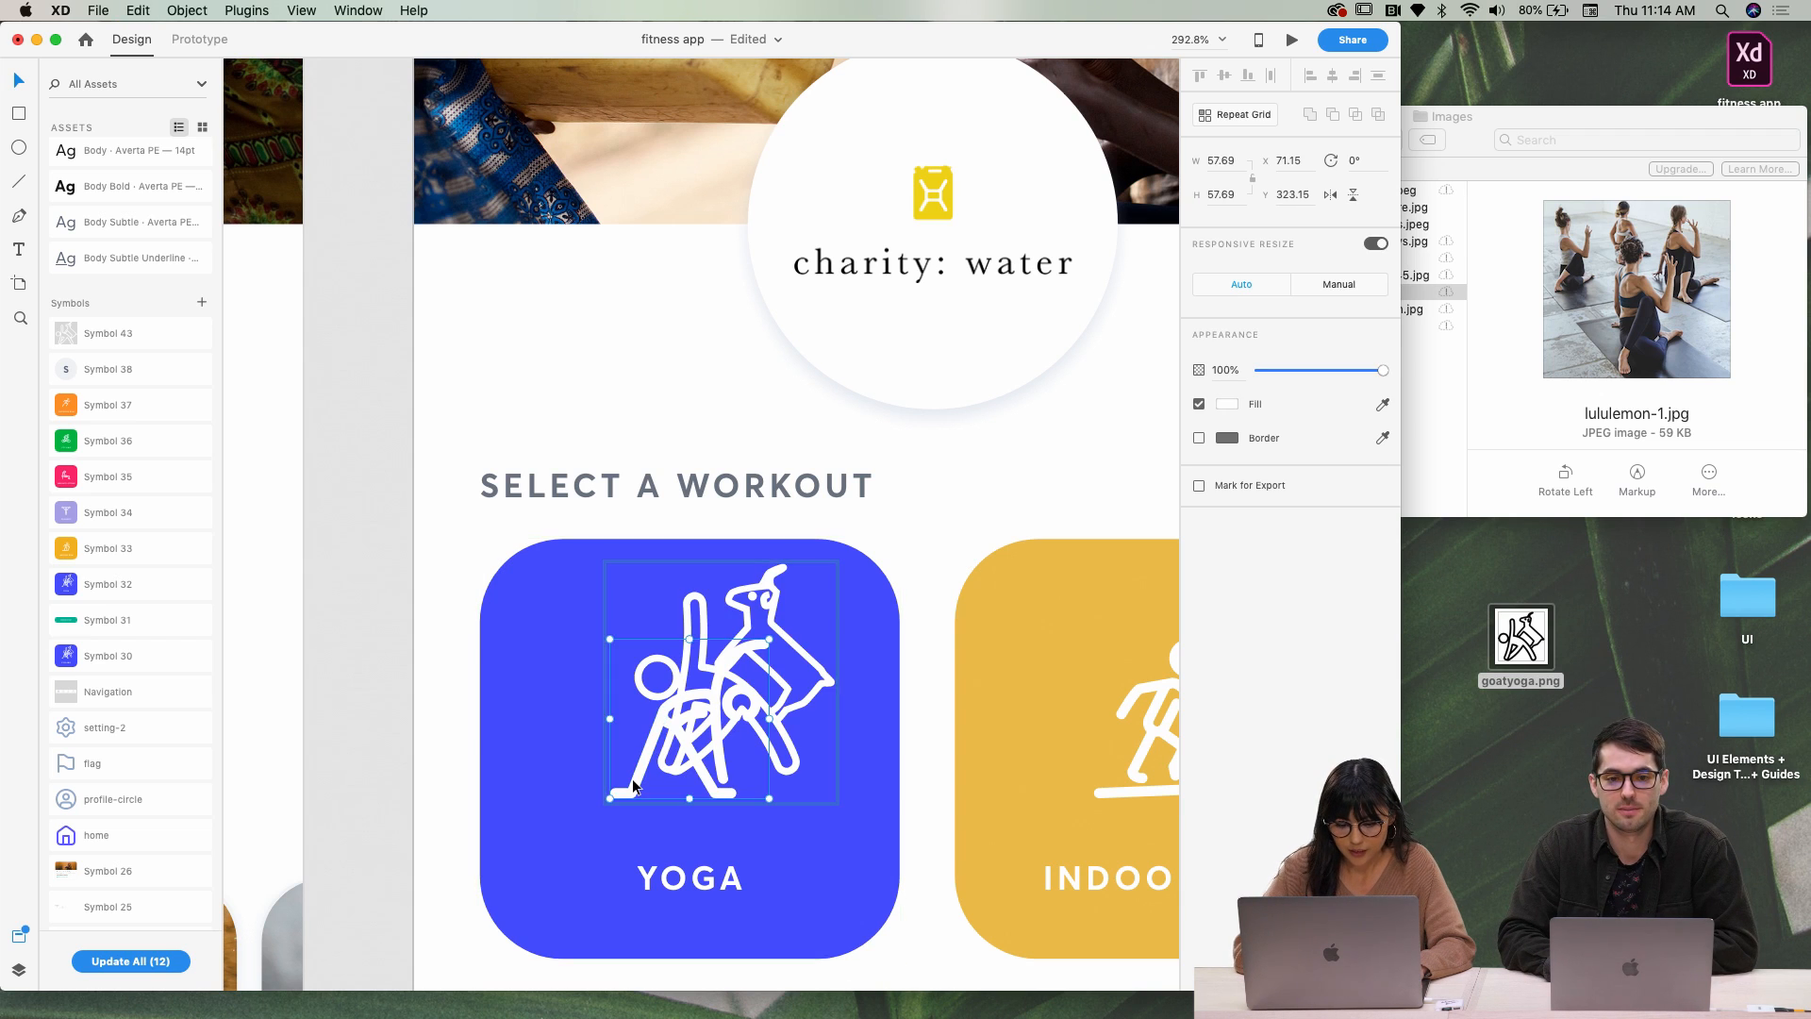
key(Delete)
drag(707, 746, 664, 783)
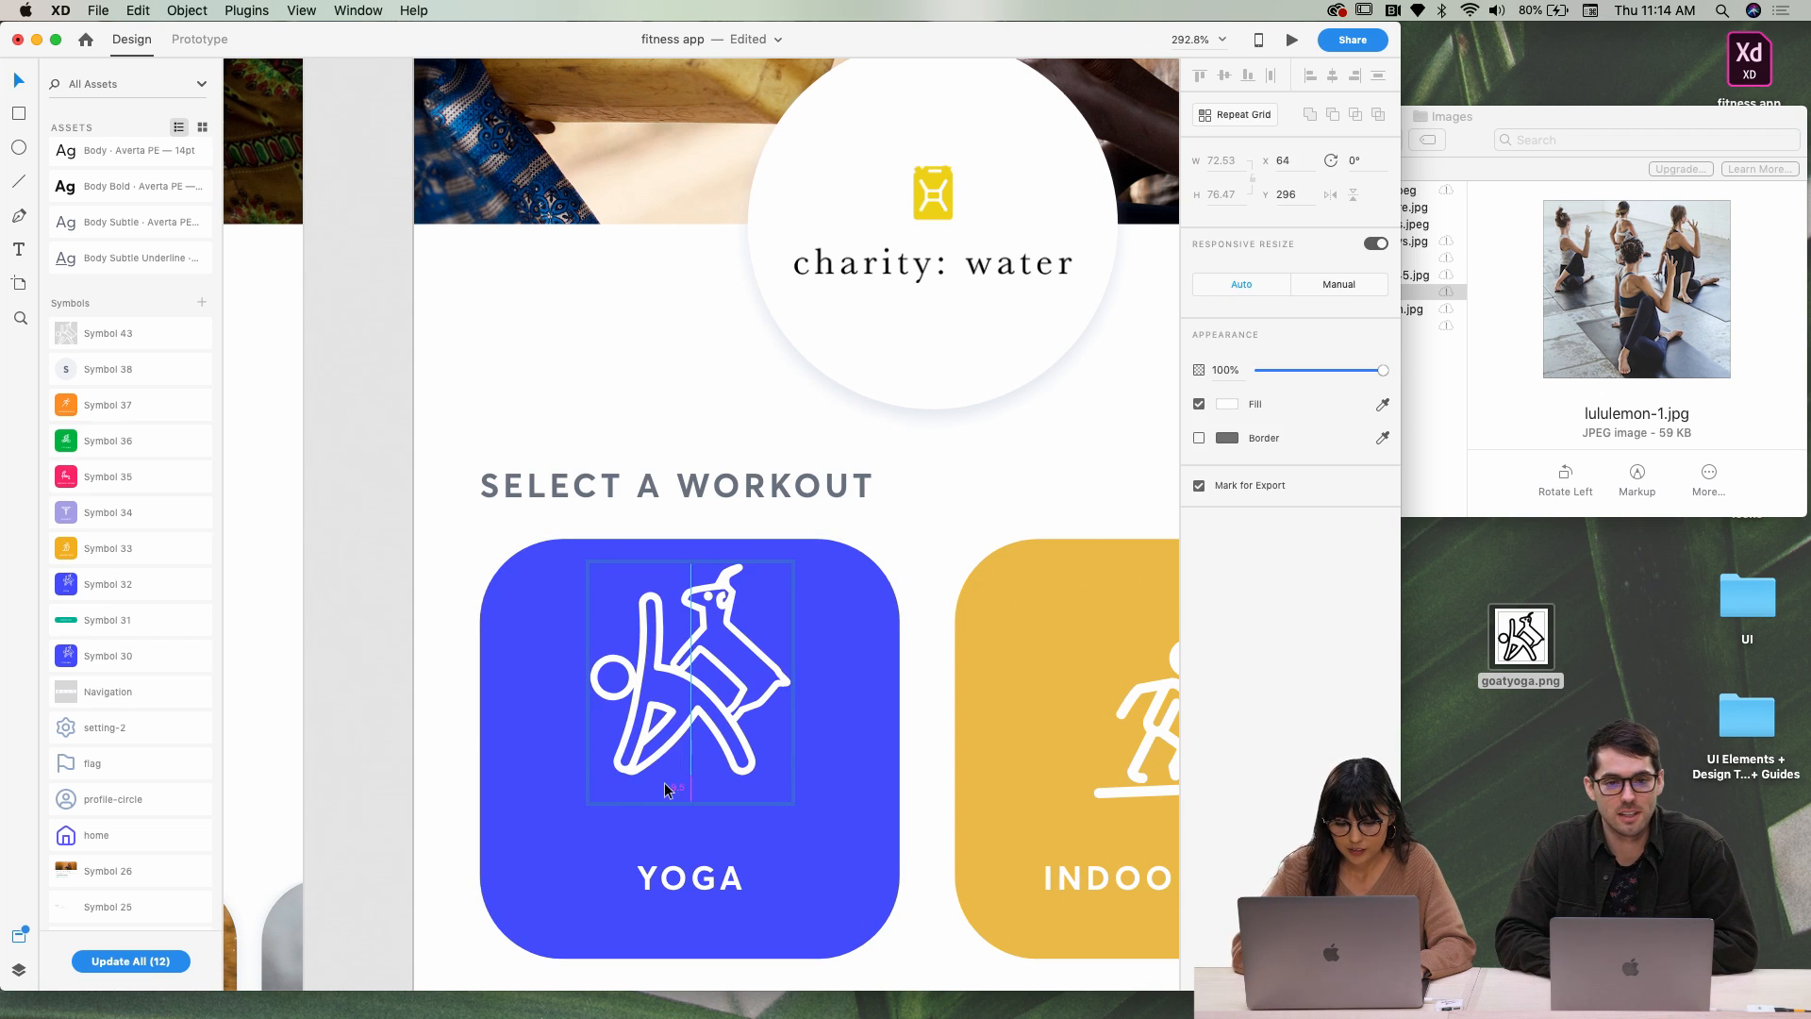
key(Down)
key(Down)
key(Down)
key(Down)
key(Down)
key(Down)
key(Down)
key(Down)
key(Down)
key(Down)
key(Down)
key(Down)
key(Down)
key(Down)
key(Down)
key(Down)
key(Down)
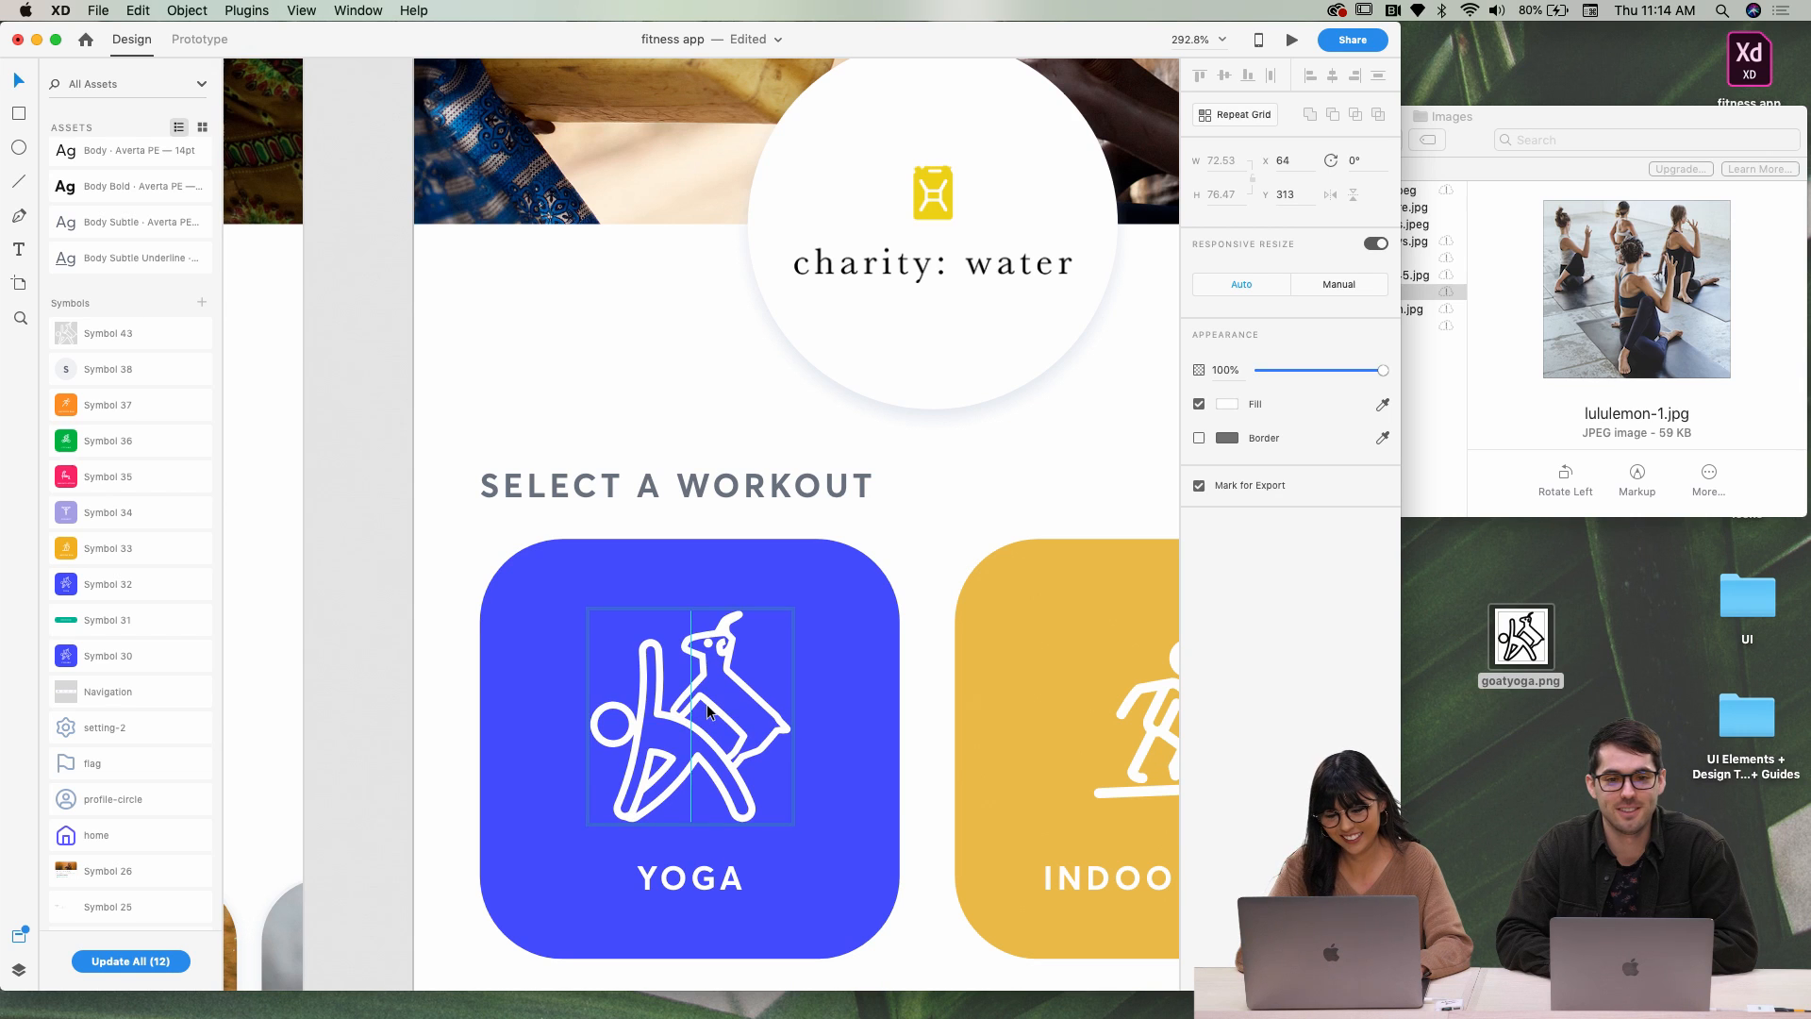
key(Up)
key(Up)
Delete the spare goat-yoga copy sitting above the artboard
scroll(705, 704, down, 6)
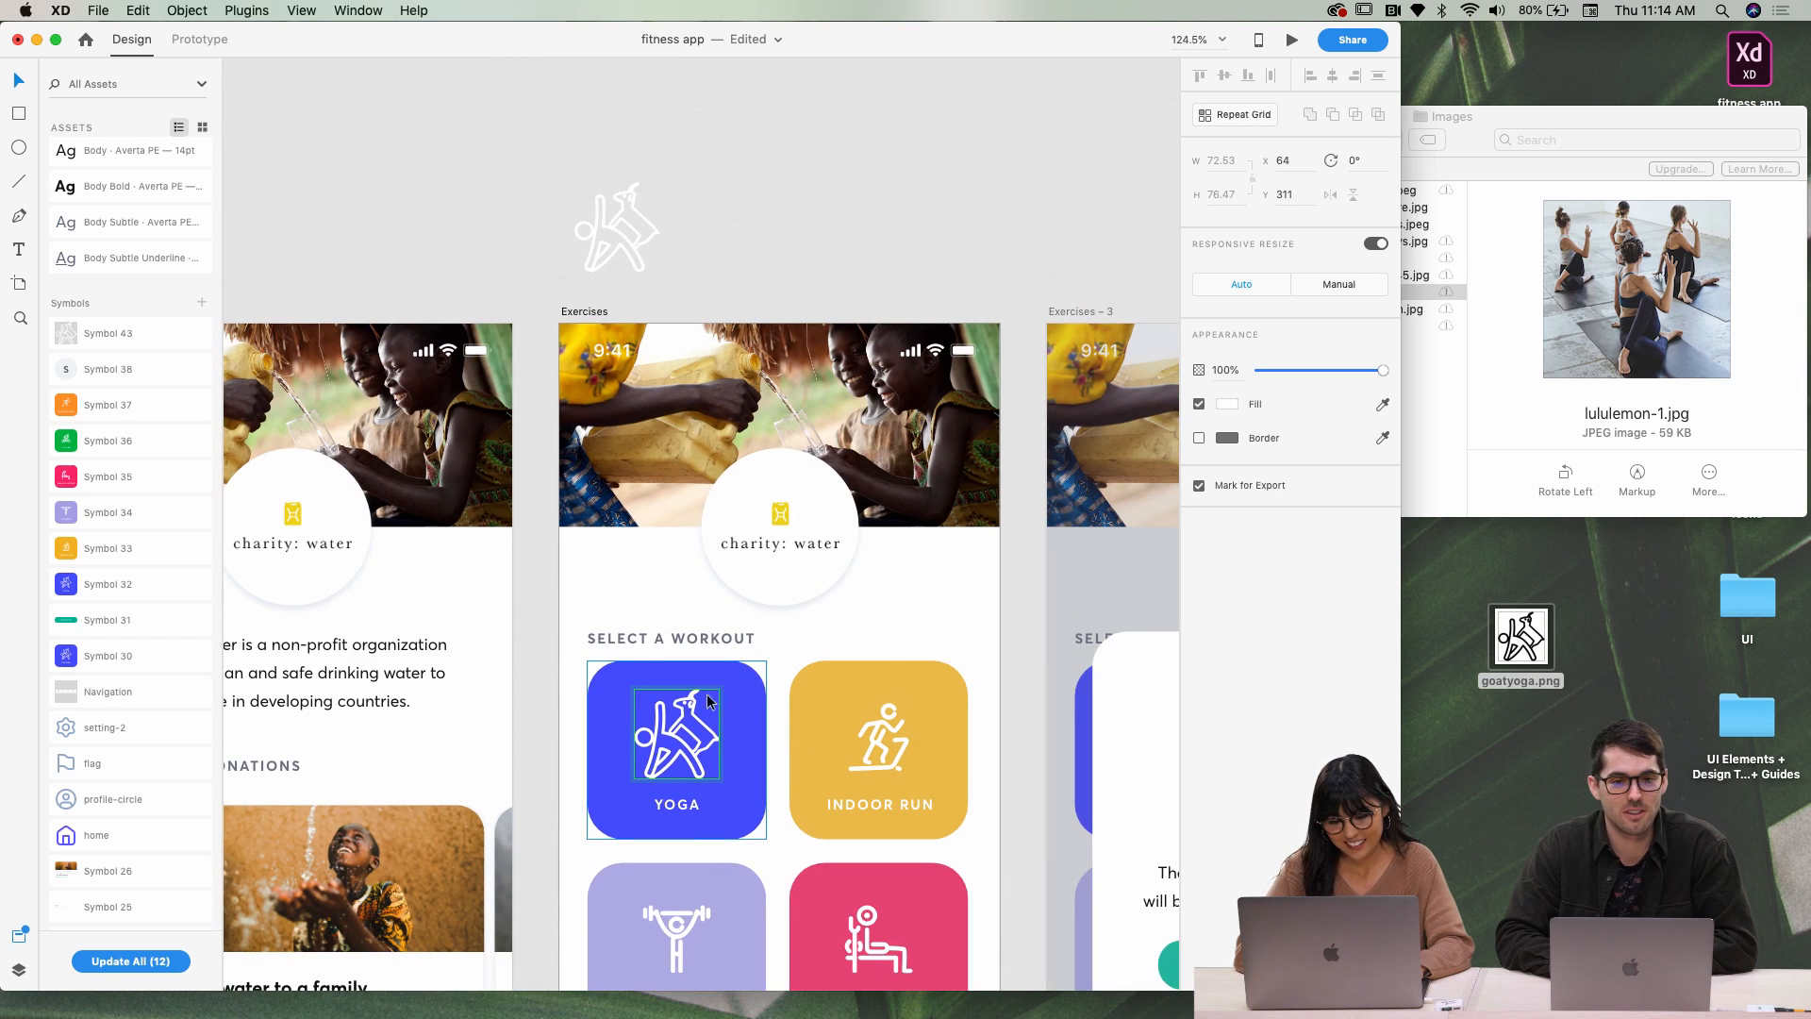
click(632, 258)
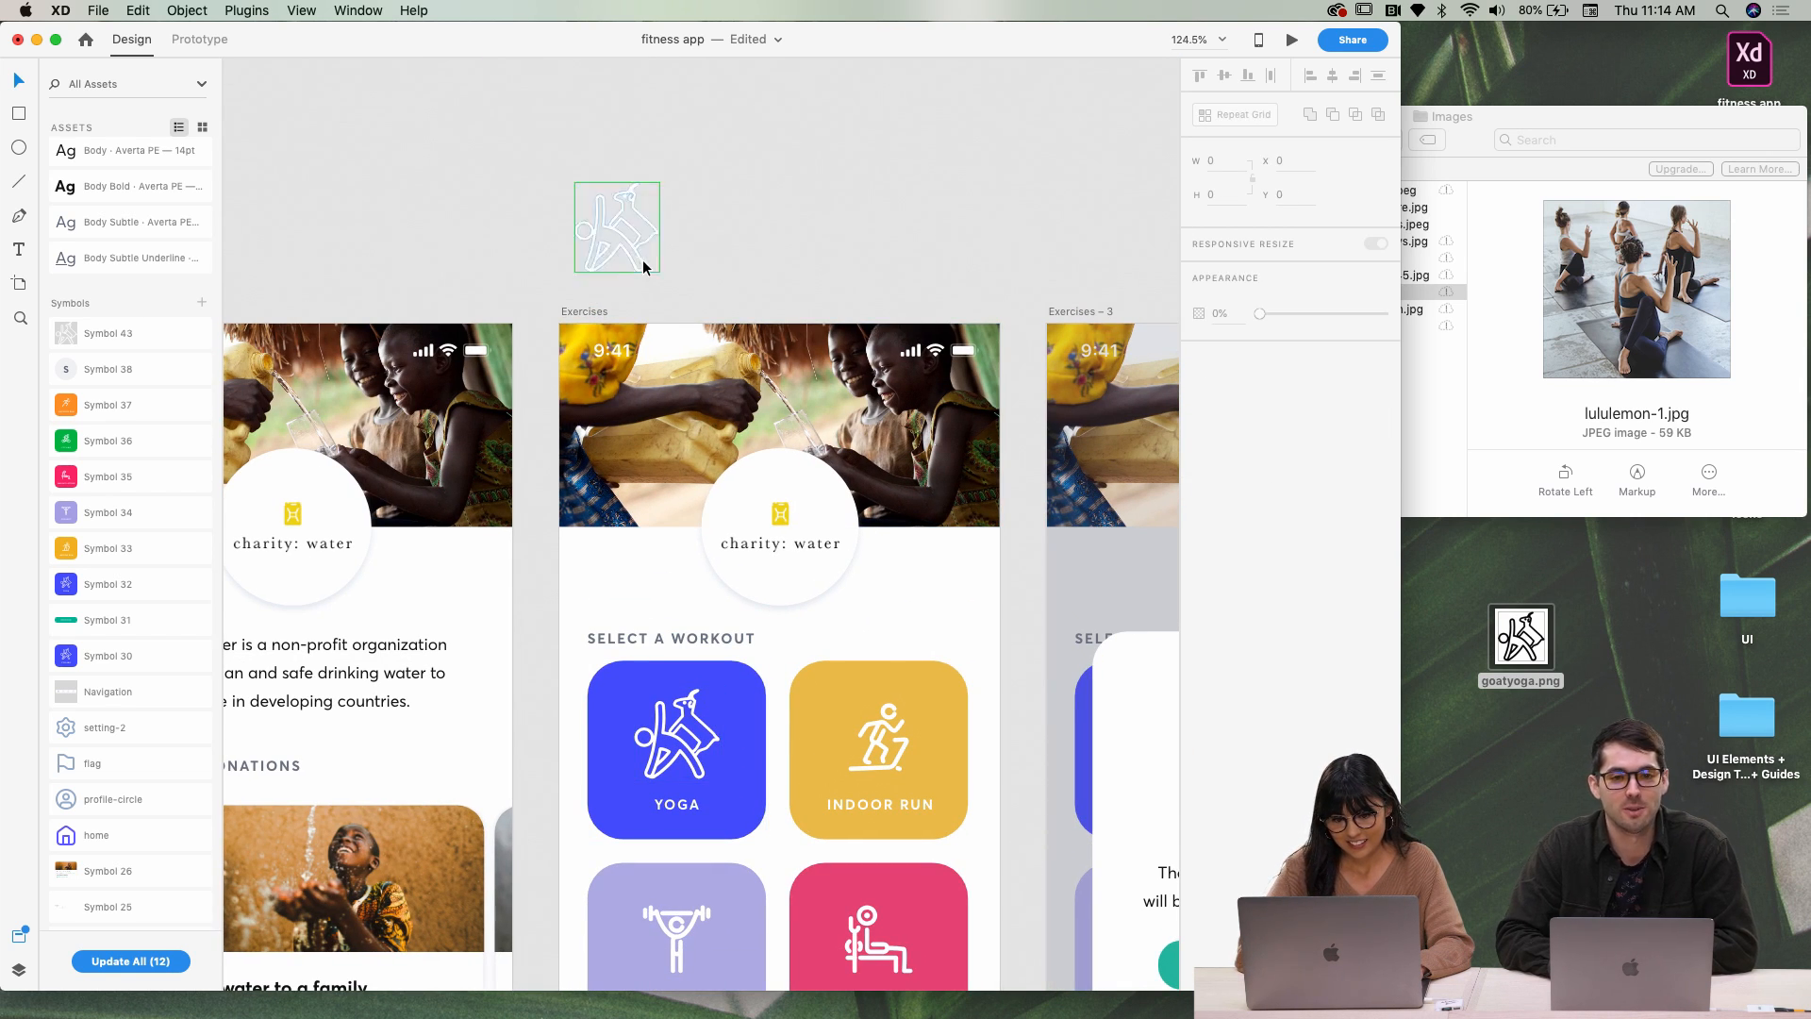
click(639, 259)
key(Delete)
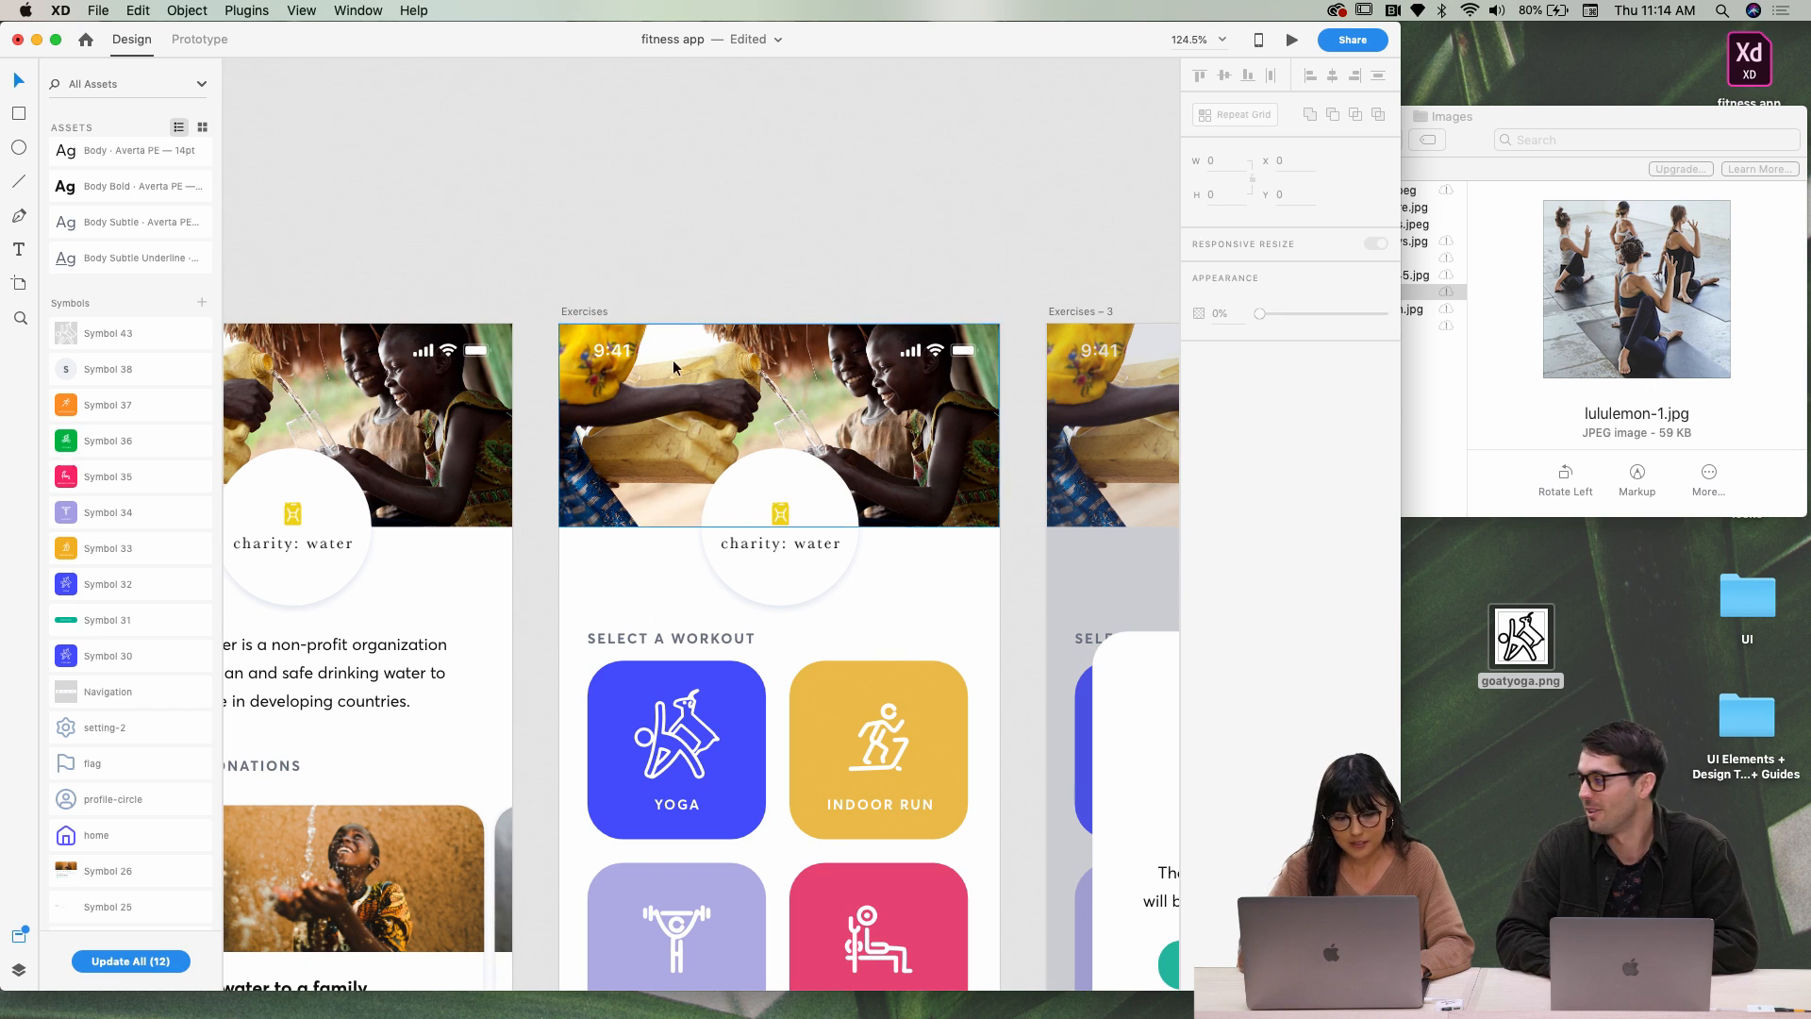
scroll(672, 359, down, 5)
Change the card's label from YOGA to GOAT YOGA
click(677, 590)
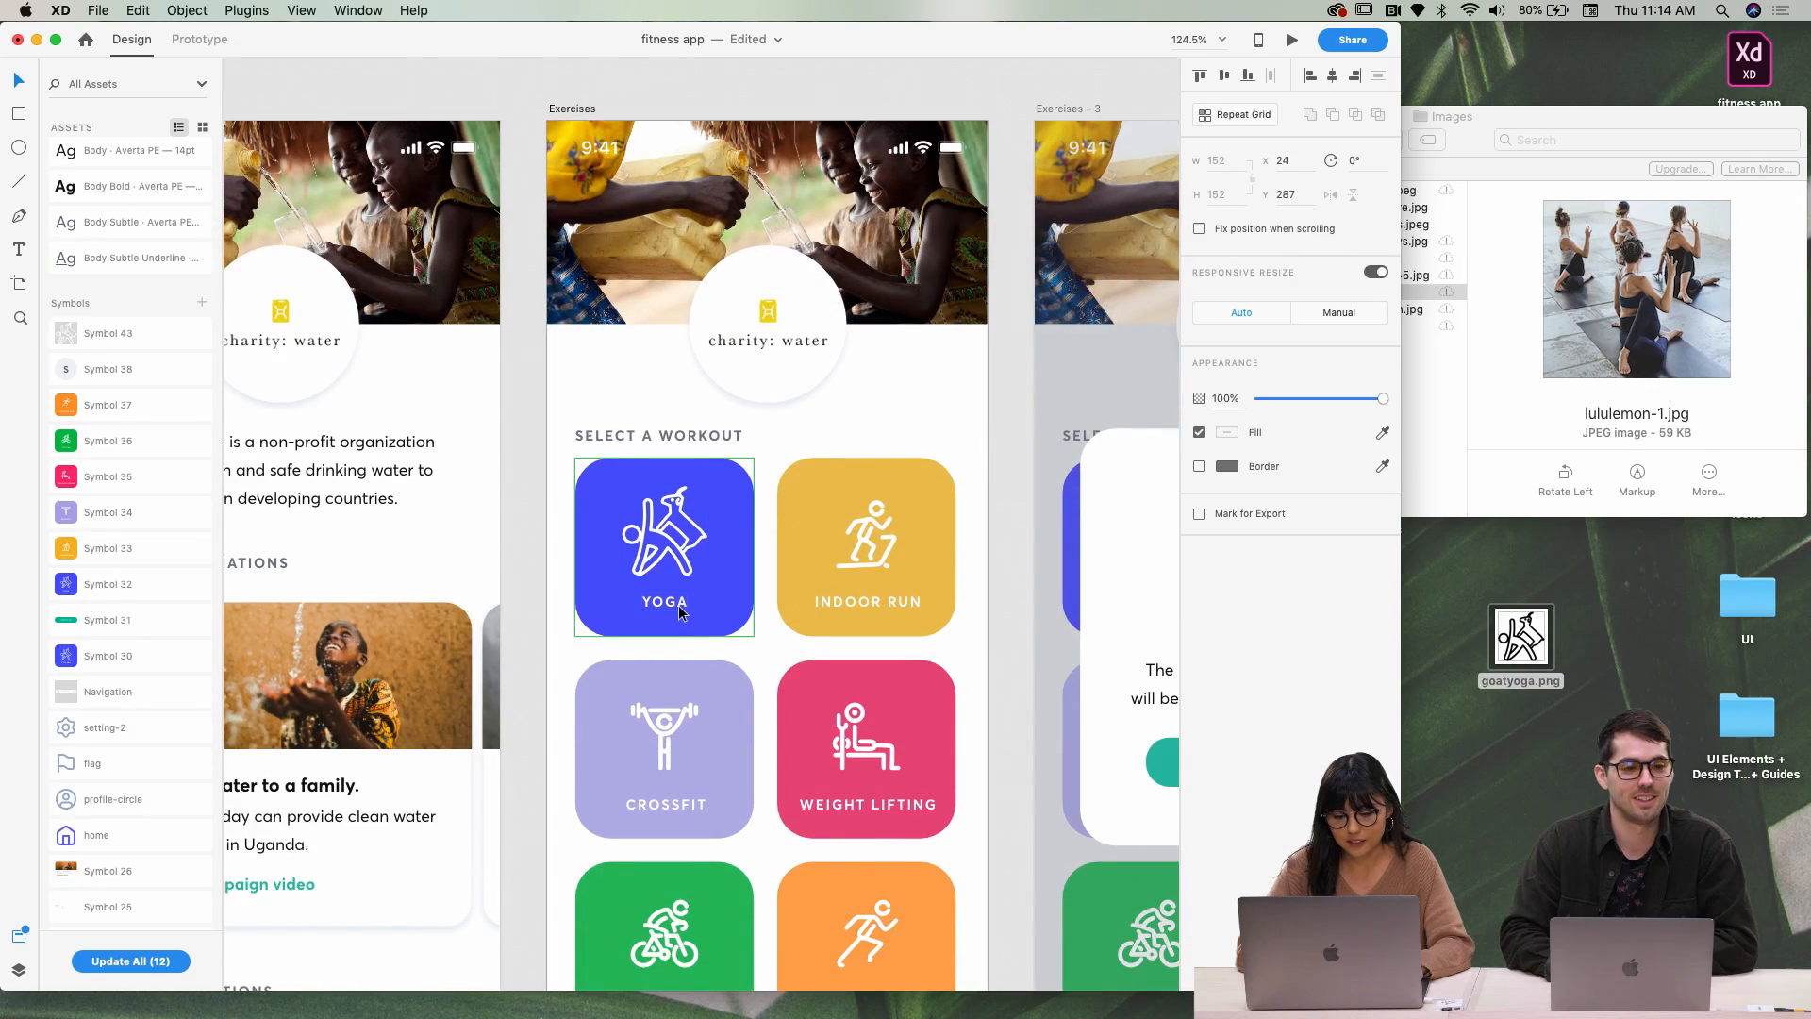
double_click(669, 604)
double_click(668, 605)
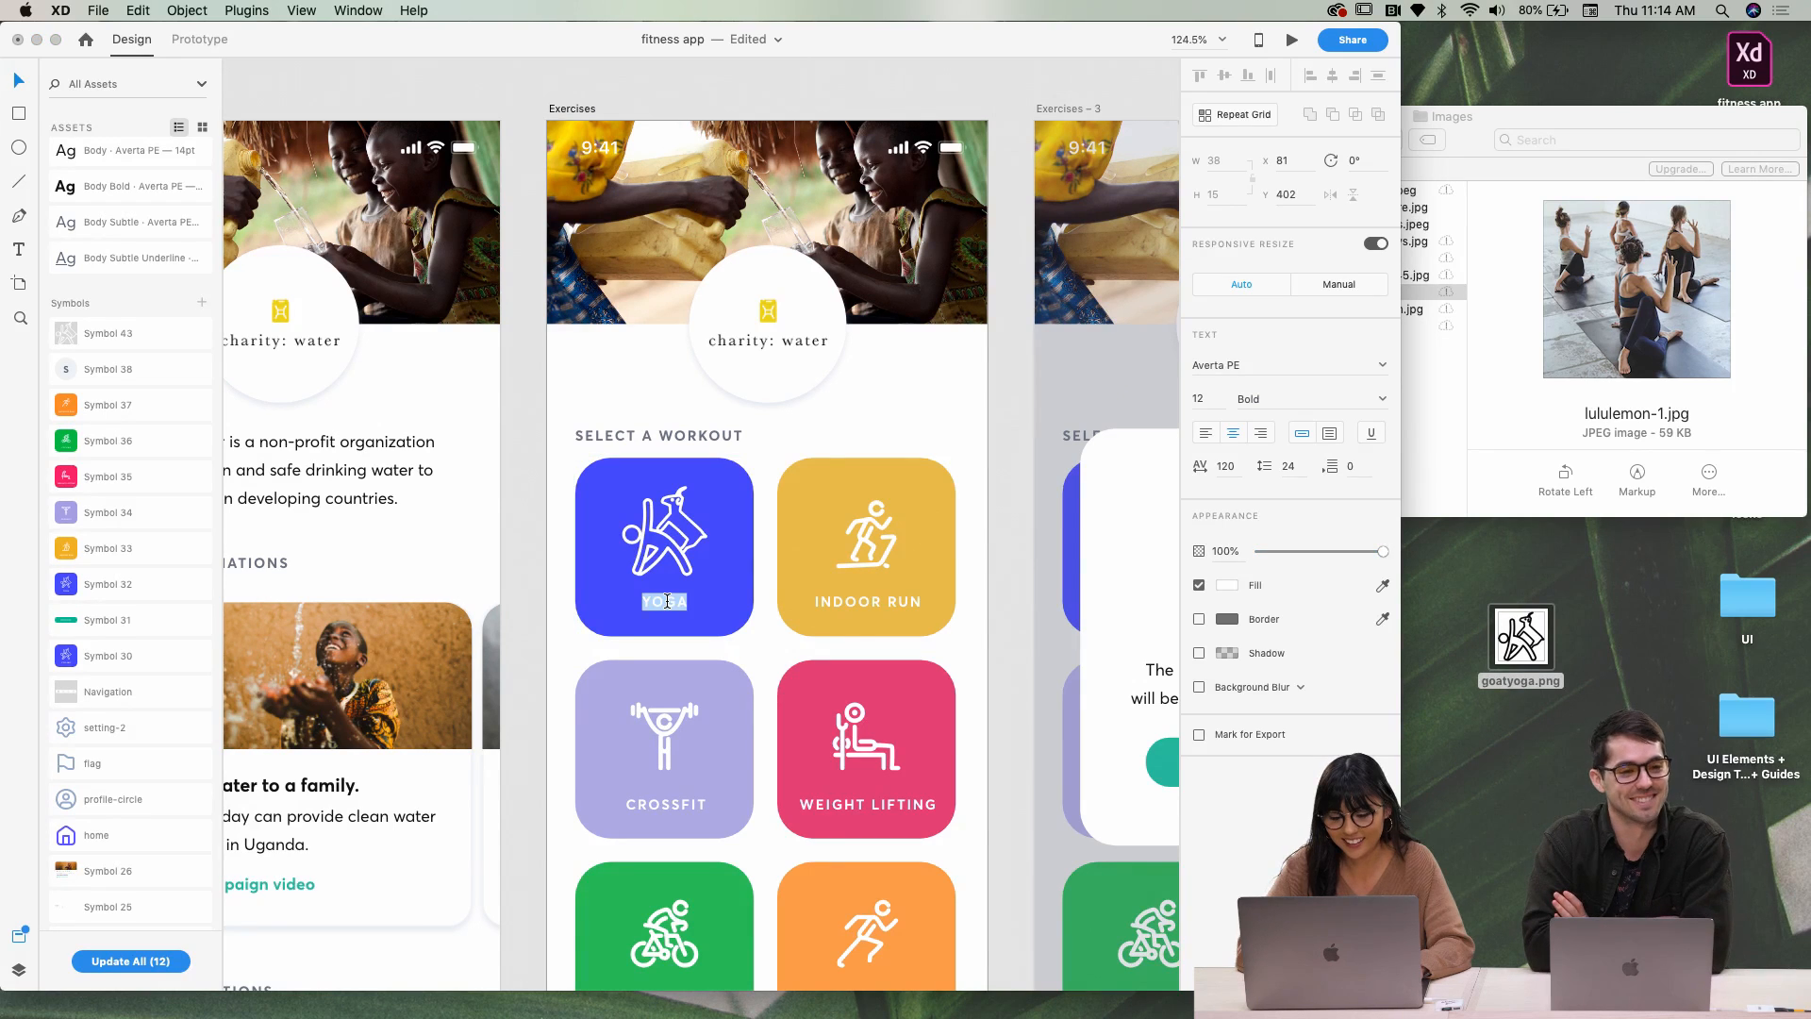
key(Left)
text(GO)
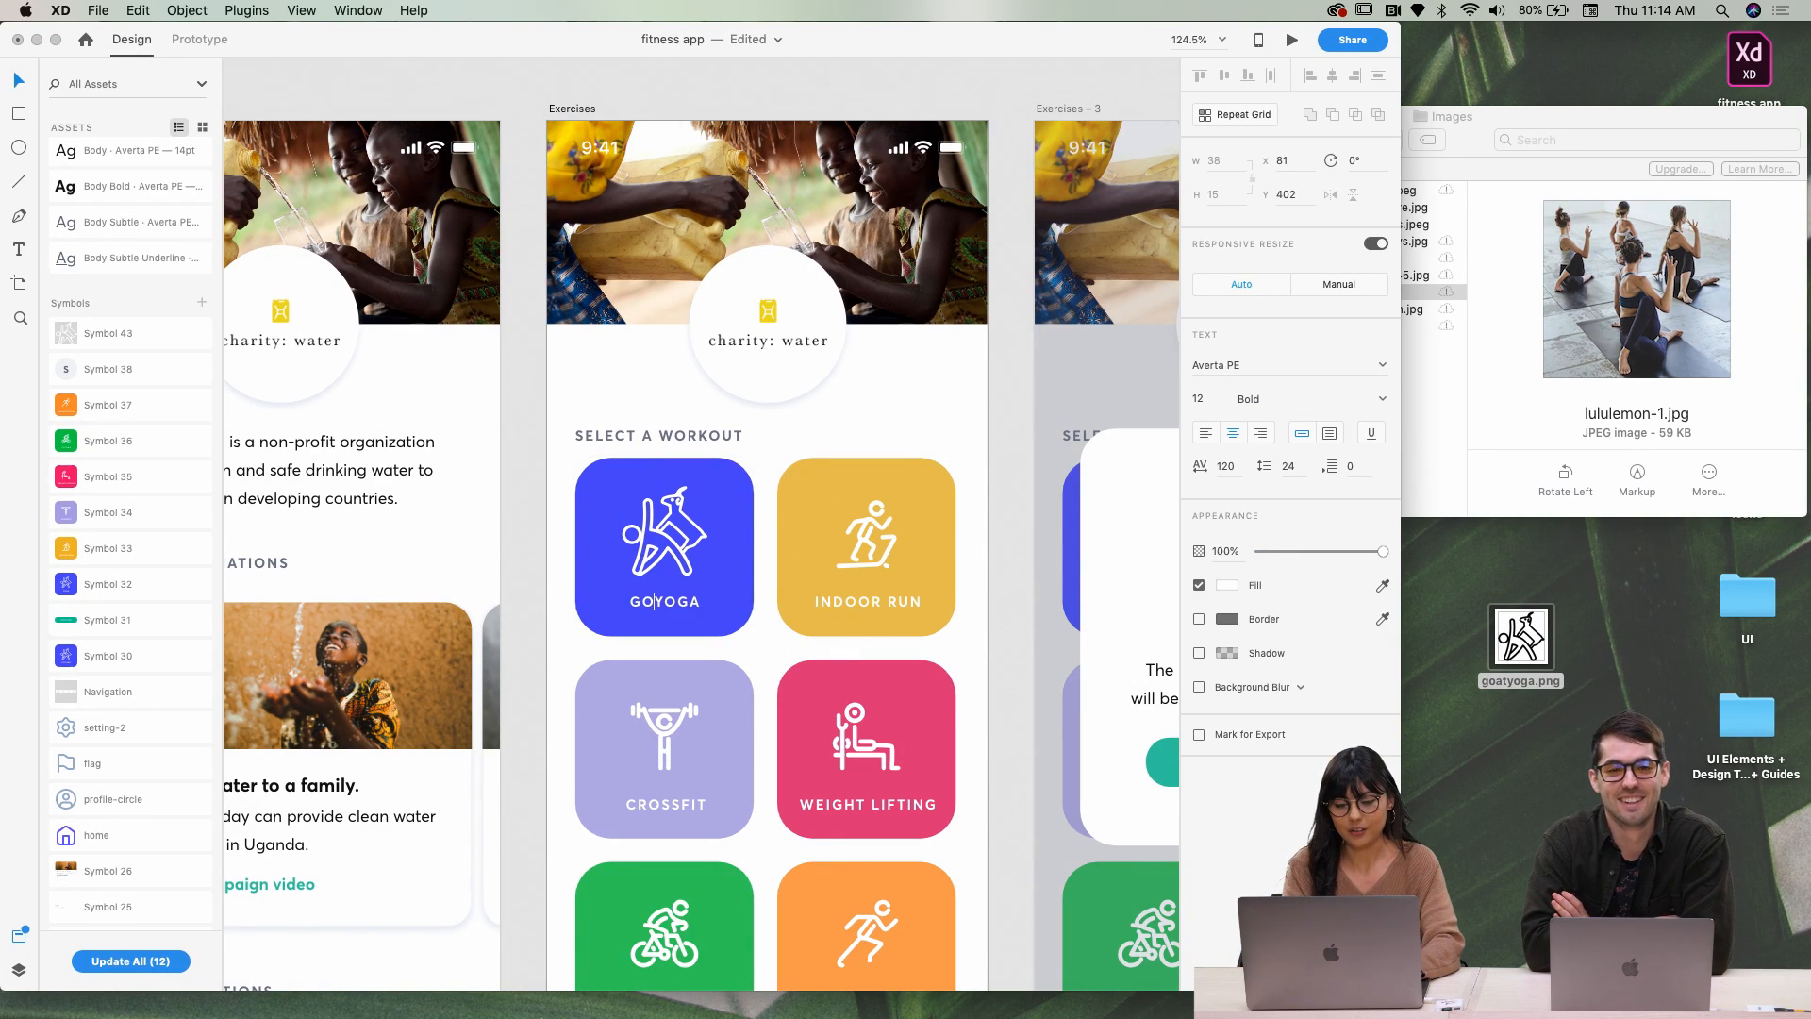
text(AT)
key(Escape)
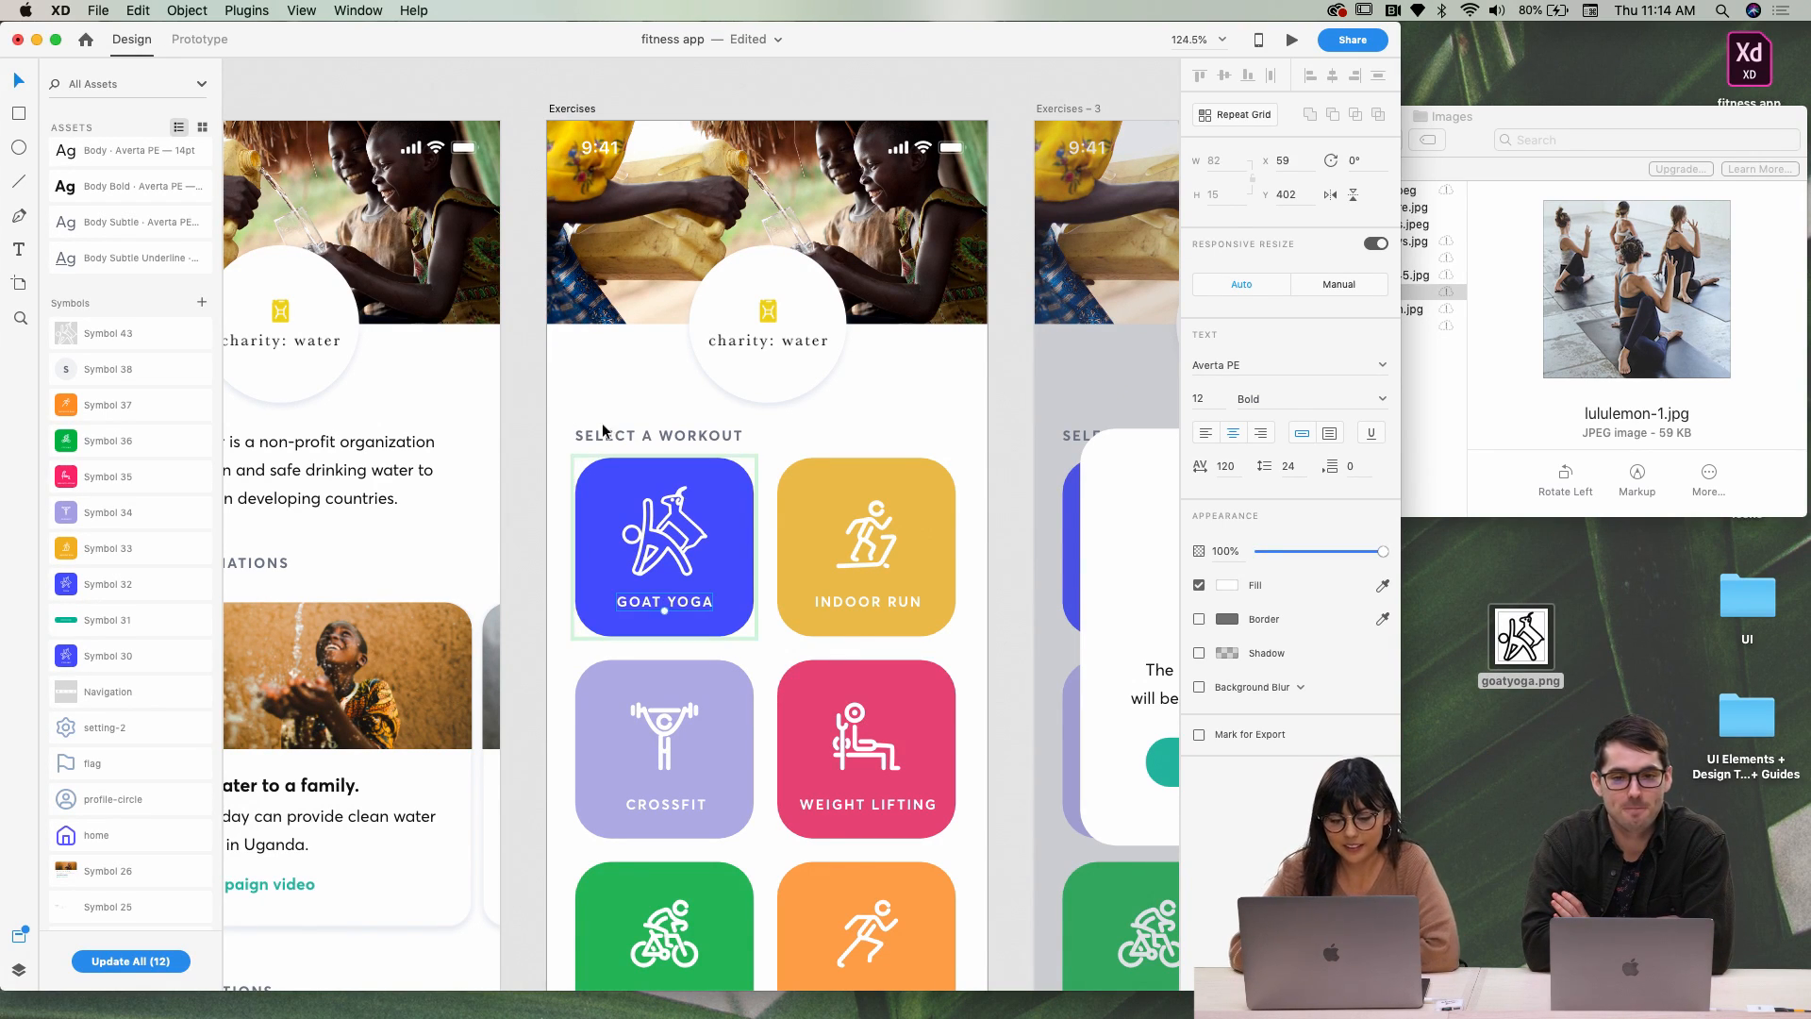
scroll(604, 431, down, 5)
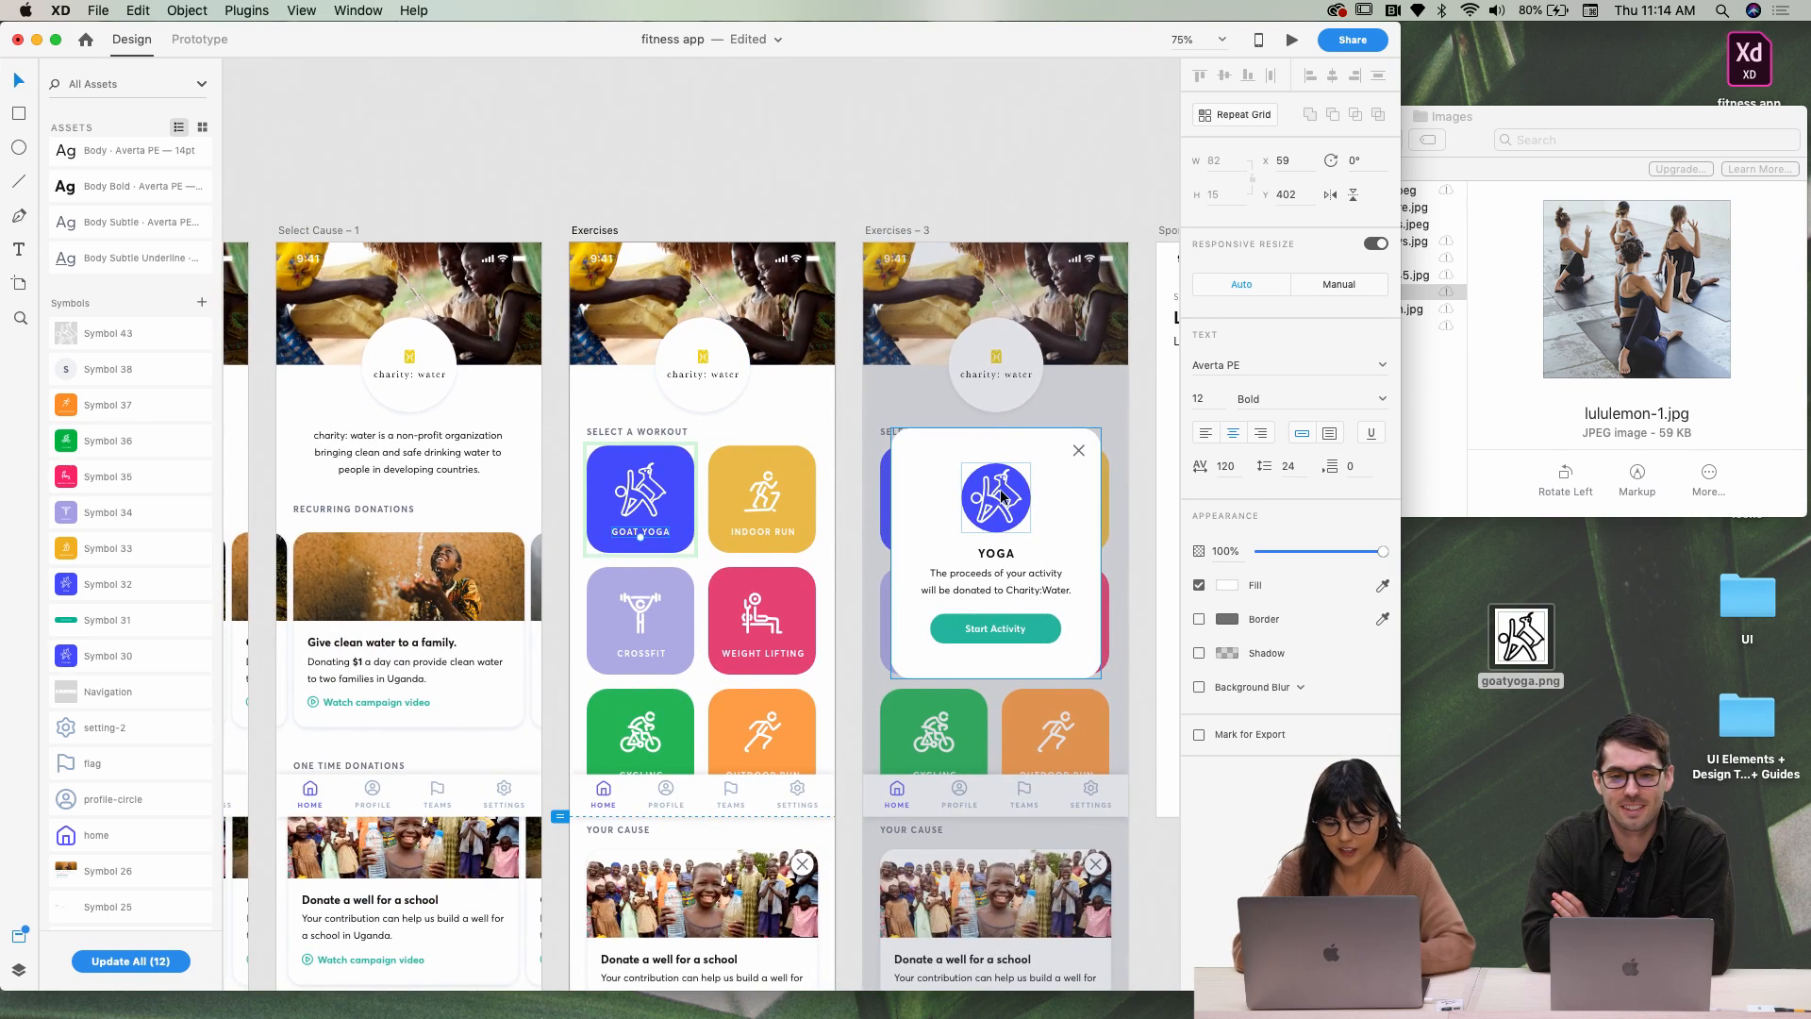
Enter the popup's yoga icon and shrink its inner figure path
scroll(1002, 497, up, 5)
double_click(1011, 502)
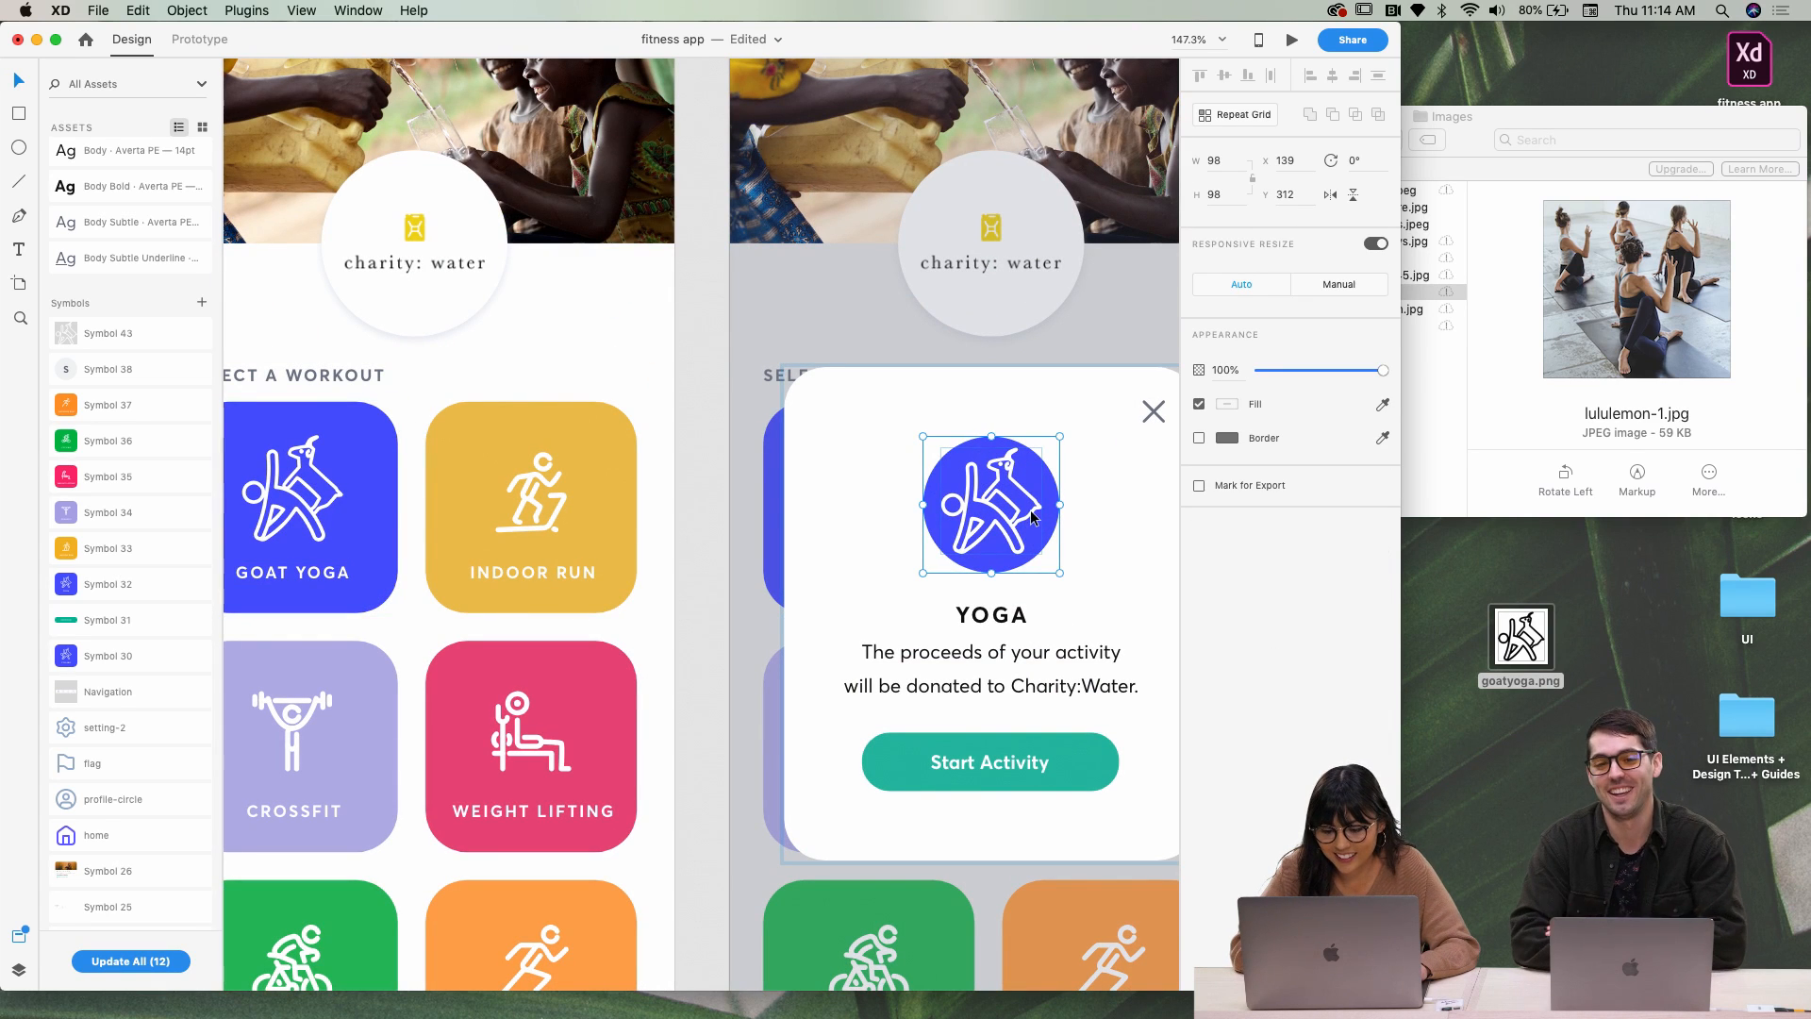
double_click(1031, 516)
key(super+shift+e)
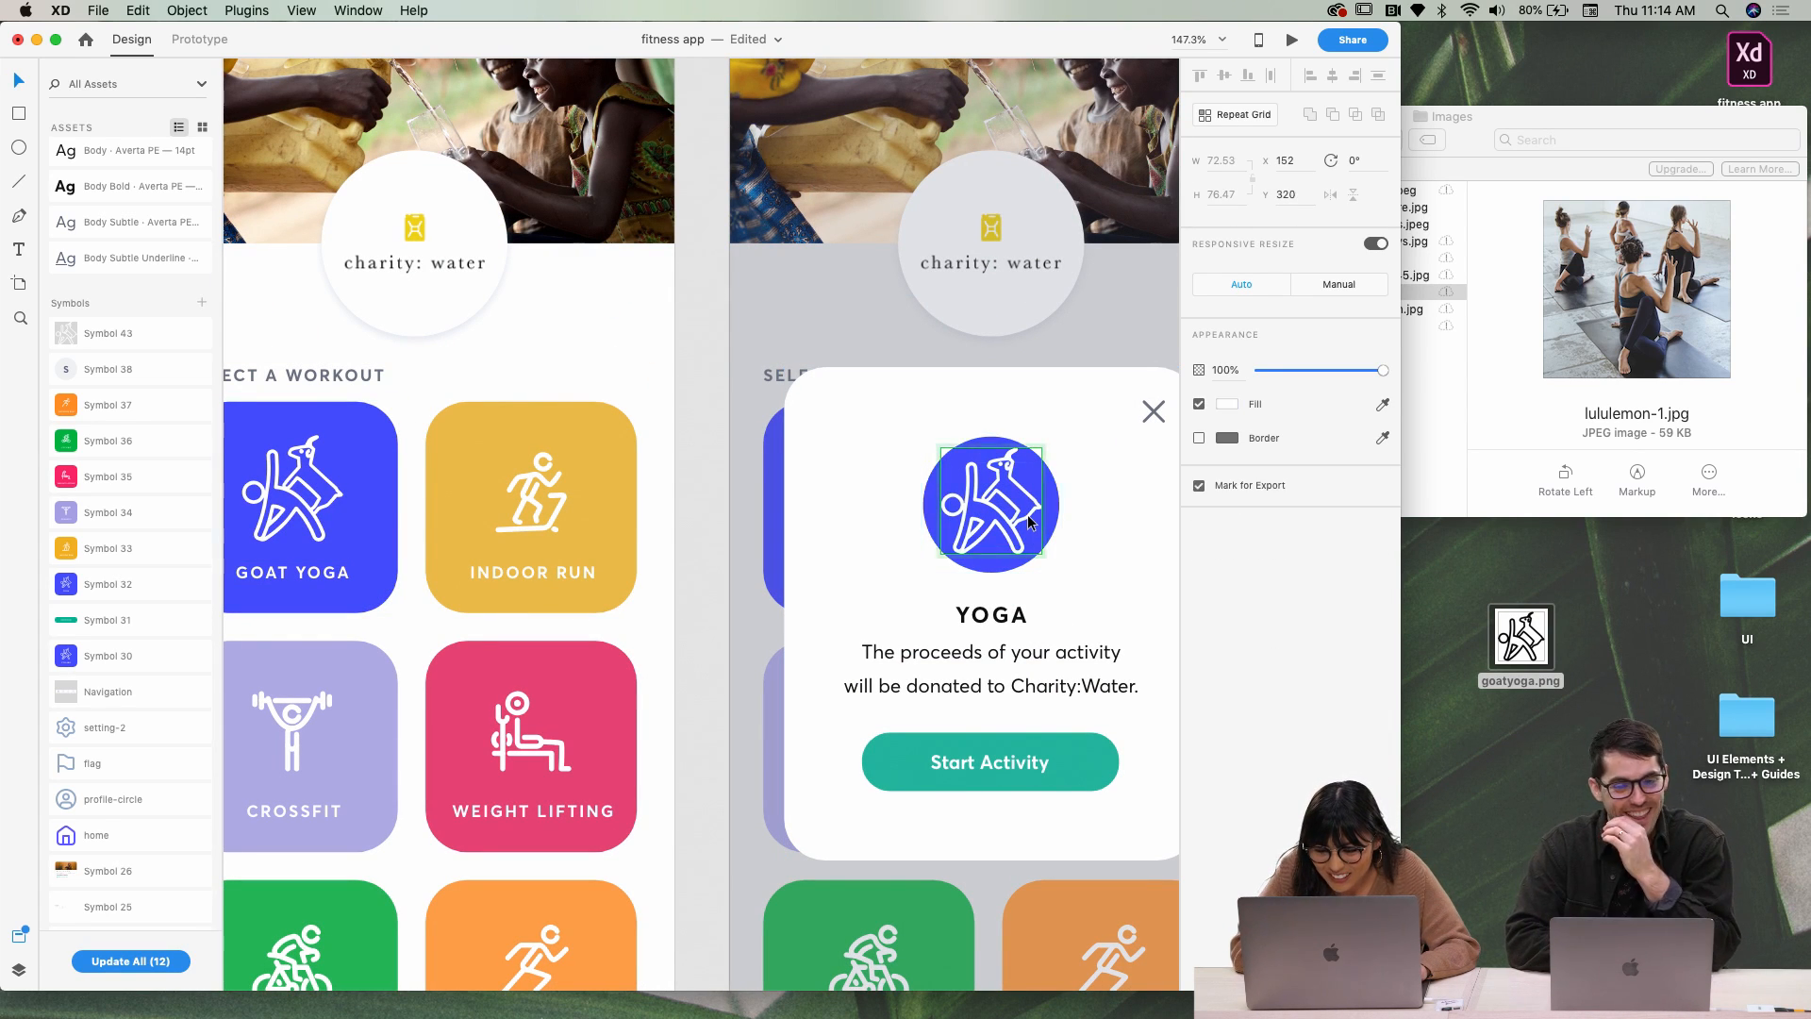
double_click(1032, 510)
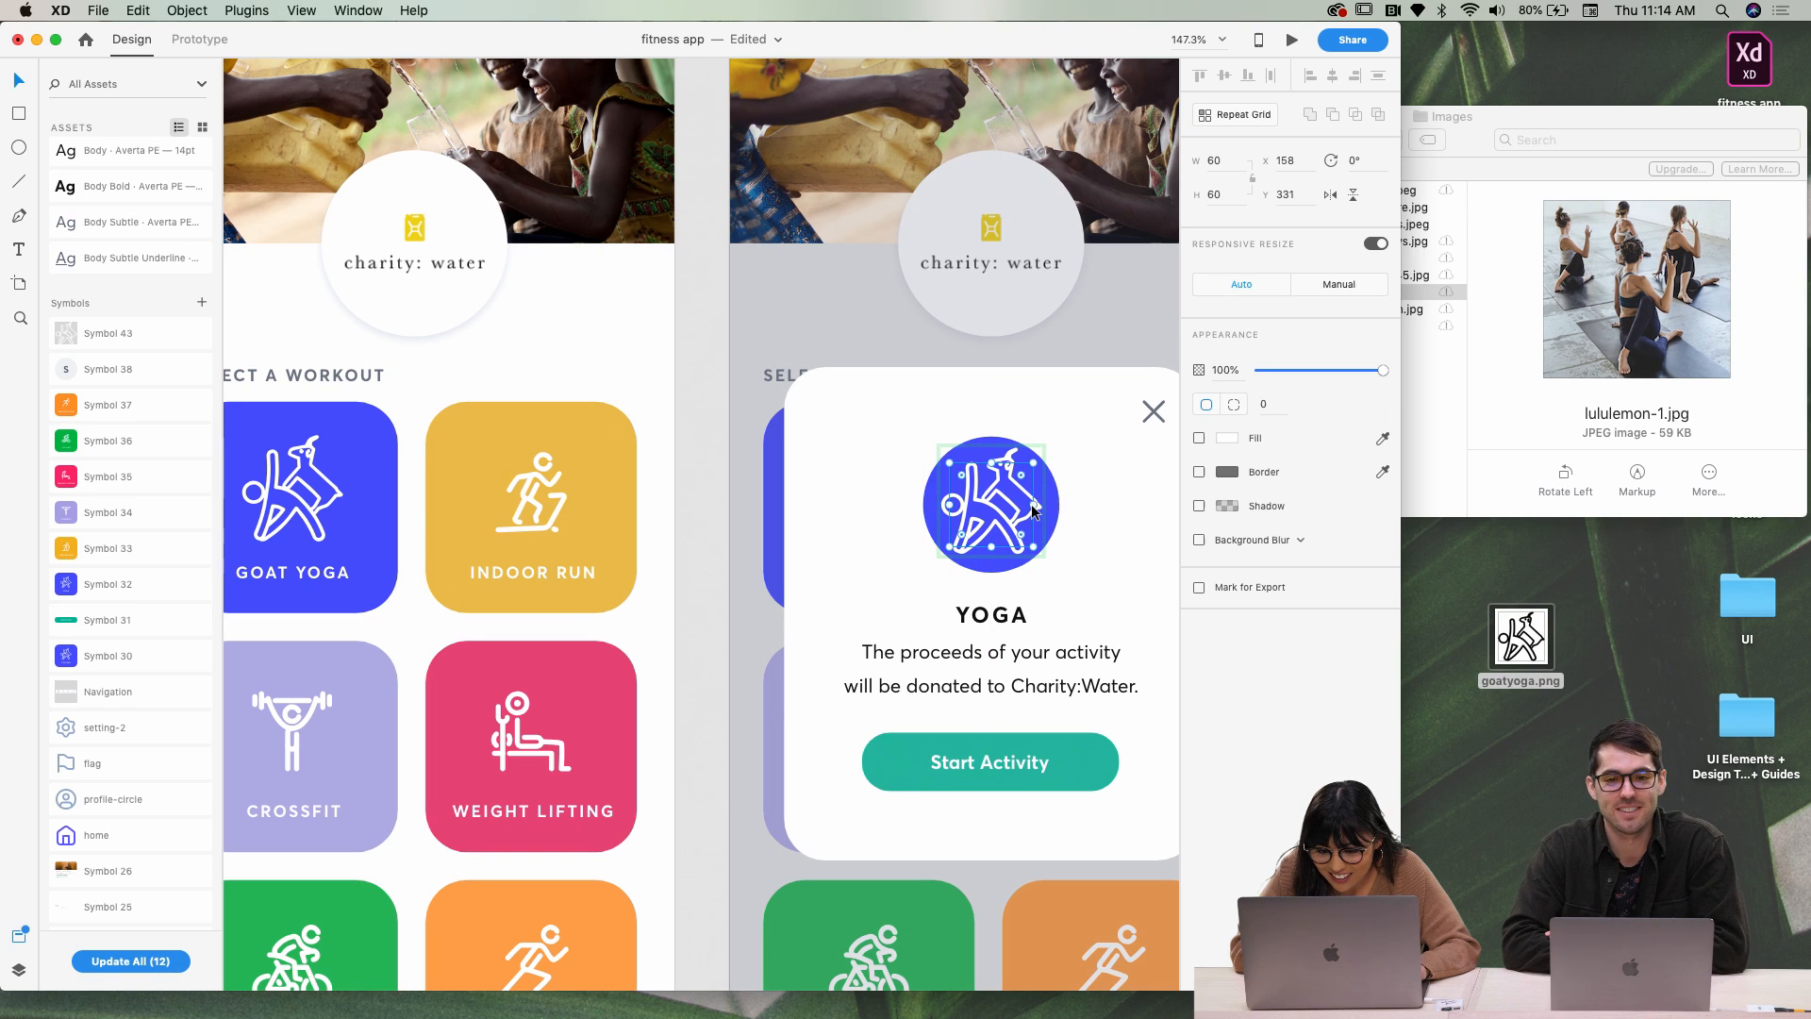
key(alt)
drag(1032, 463, 1025, 479)
Shrink the goat figure further so it fits within the popup's blue circle
scroll(1021, 502, up, 3)
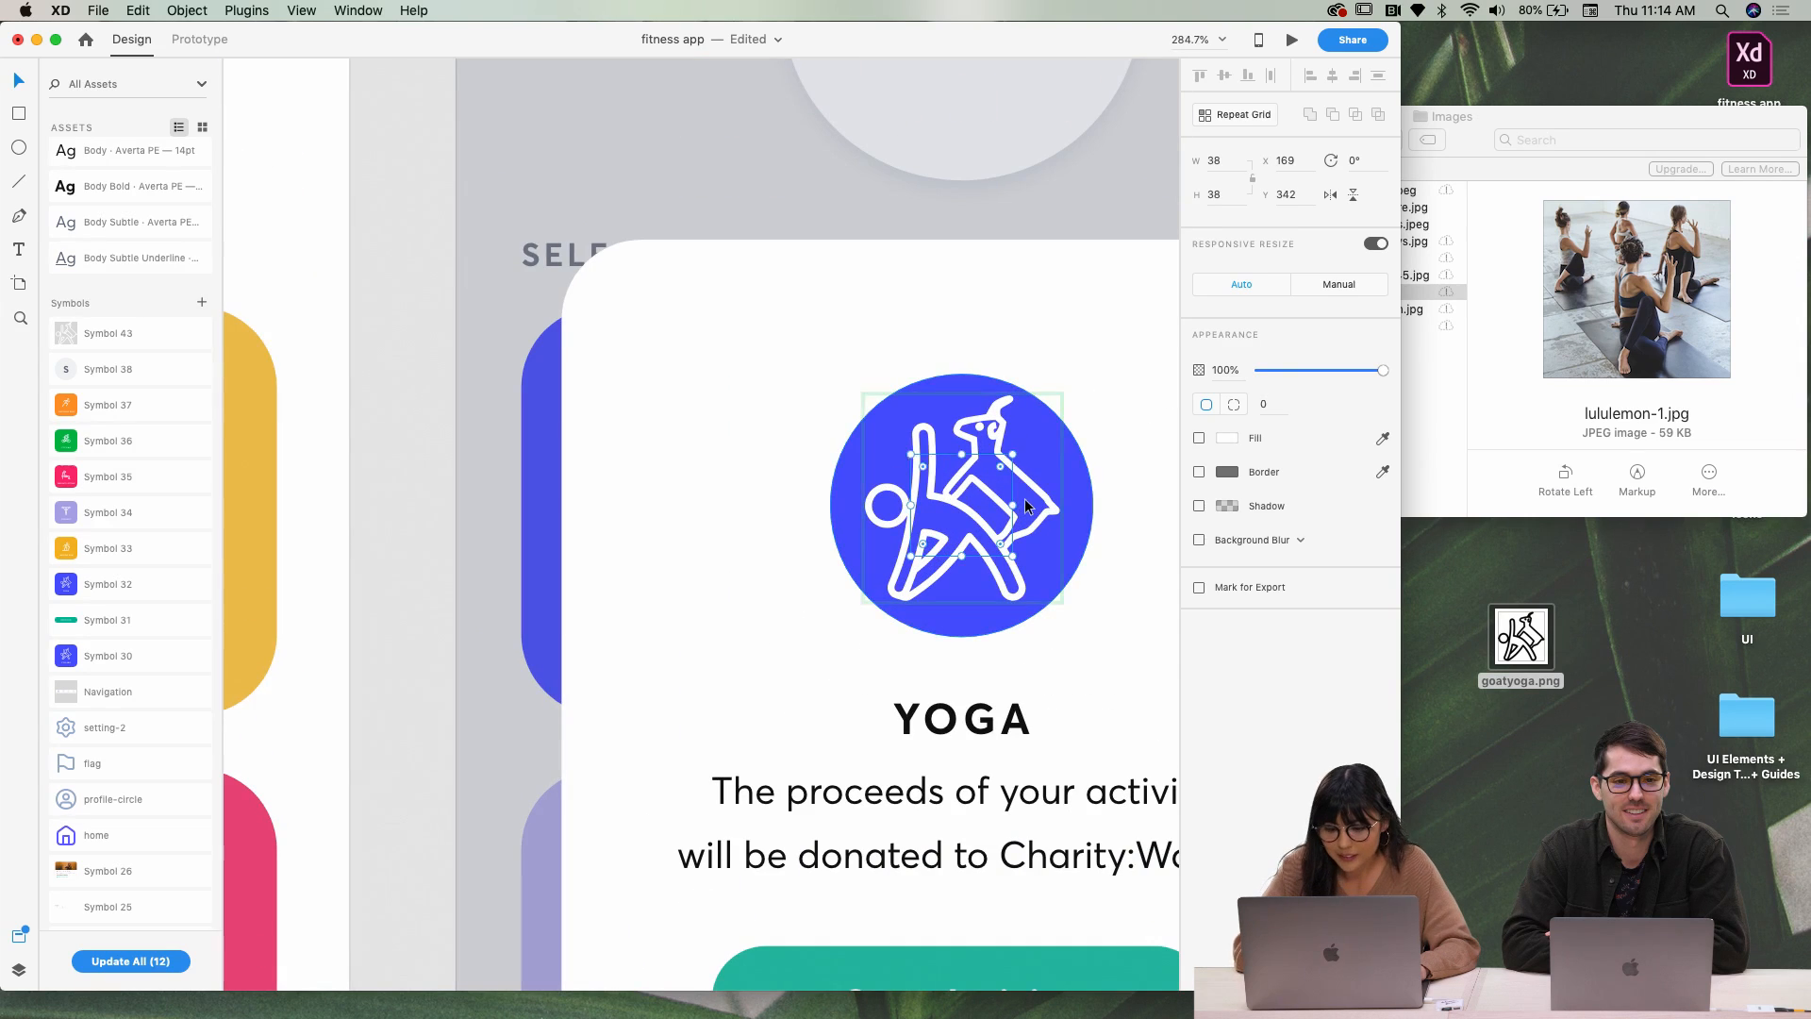
click(1022, 500)
click(1049, 513)
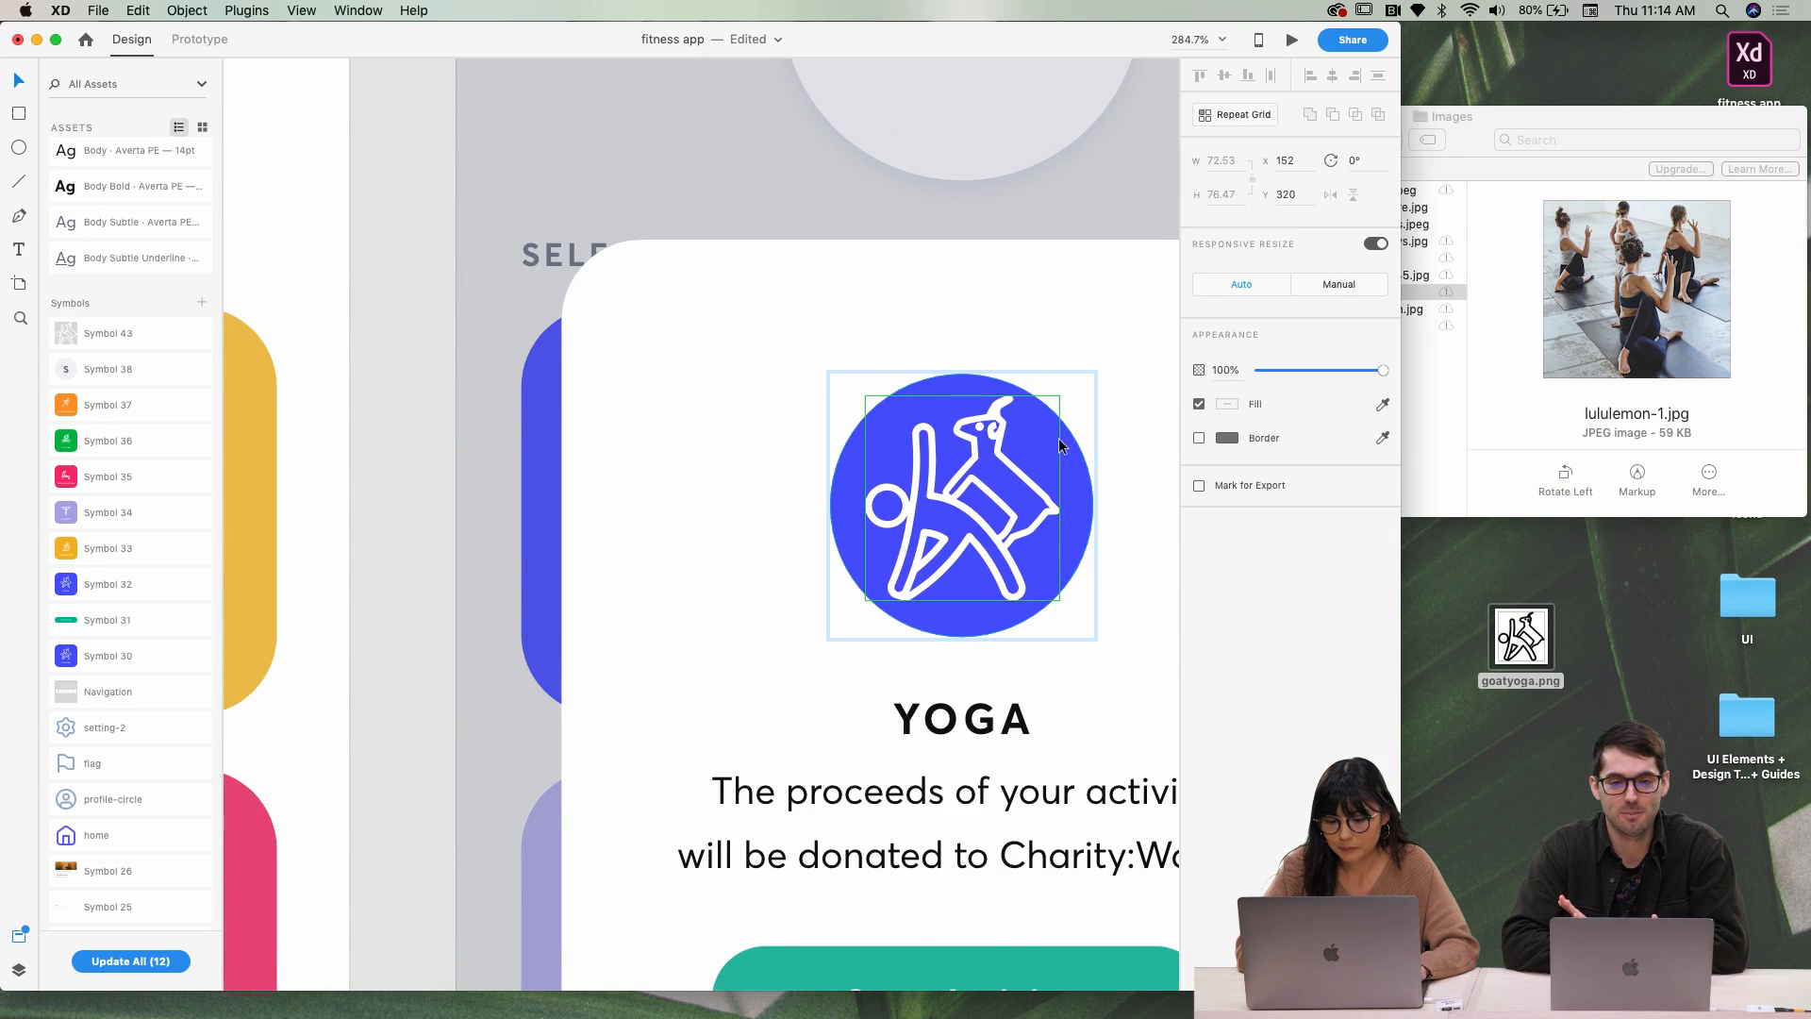
double_click(1055, 506)
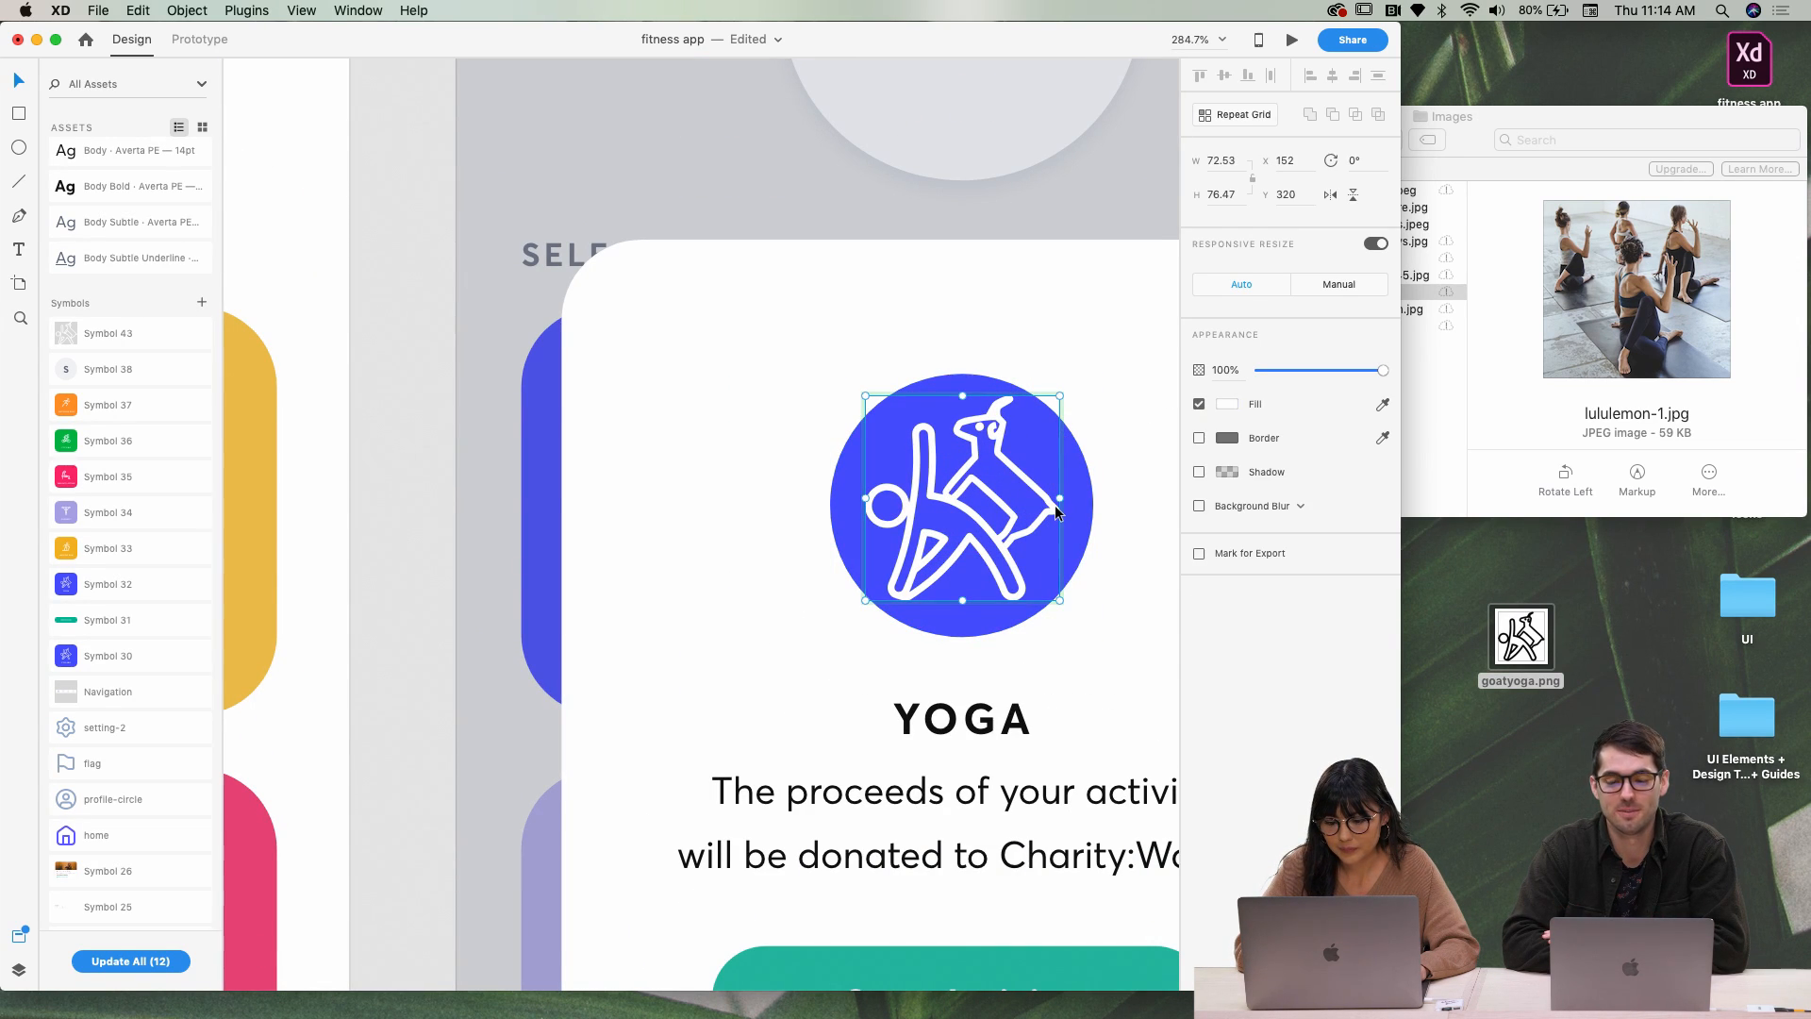
drag(1058, 395, 1025, 431)
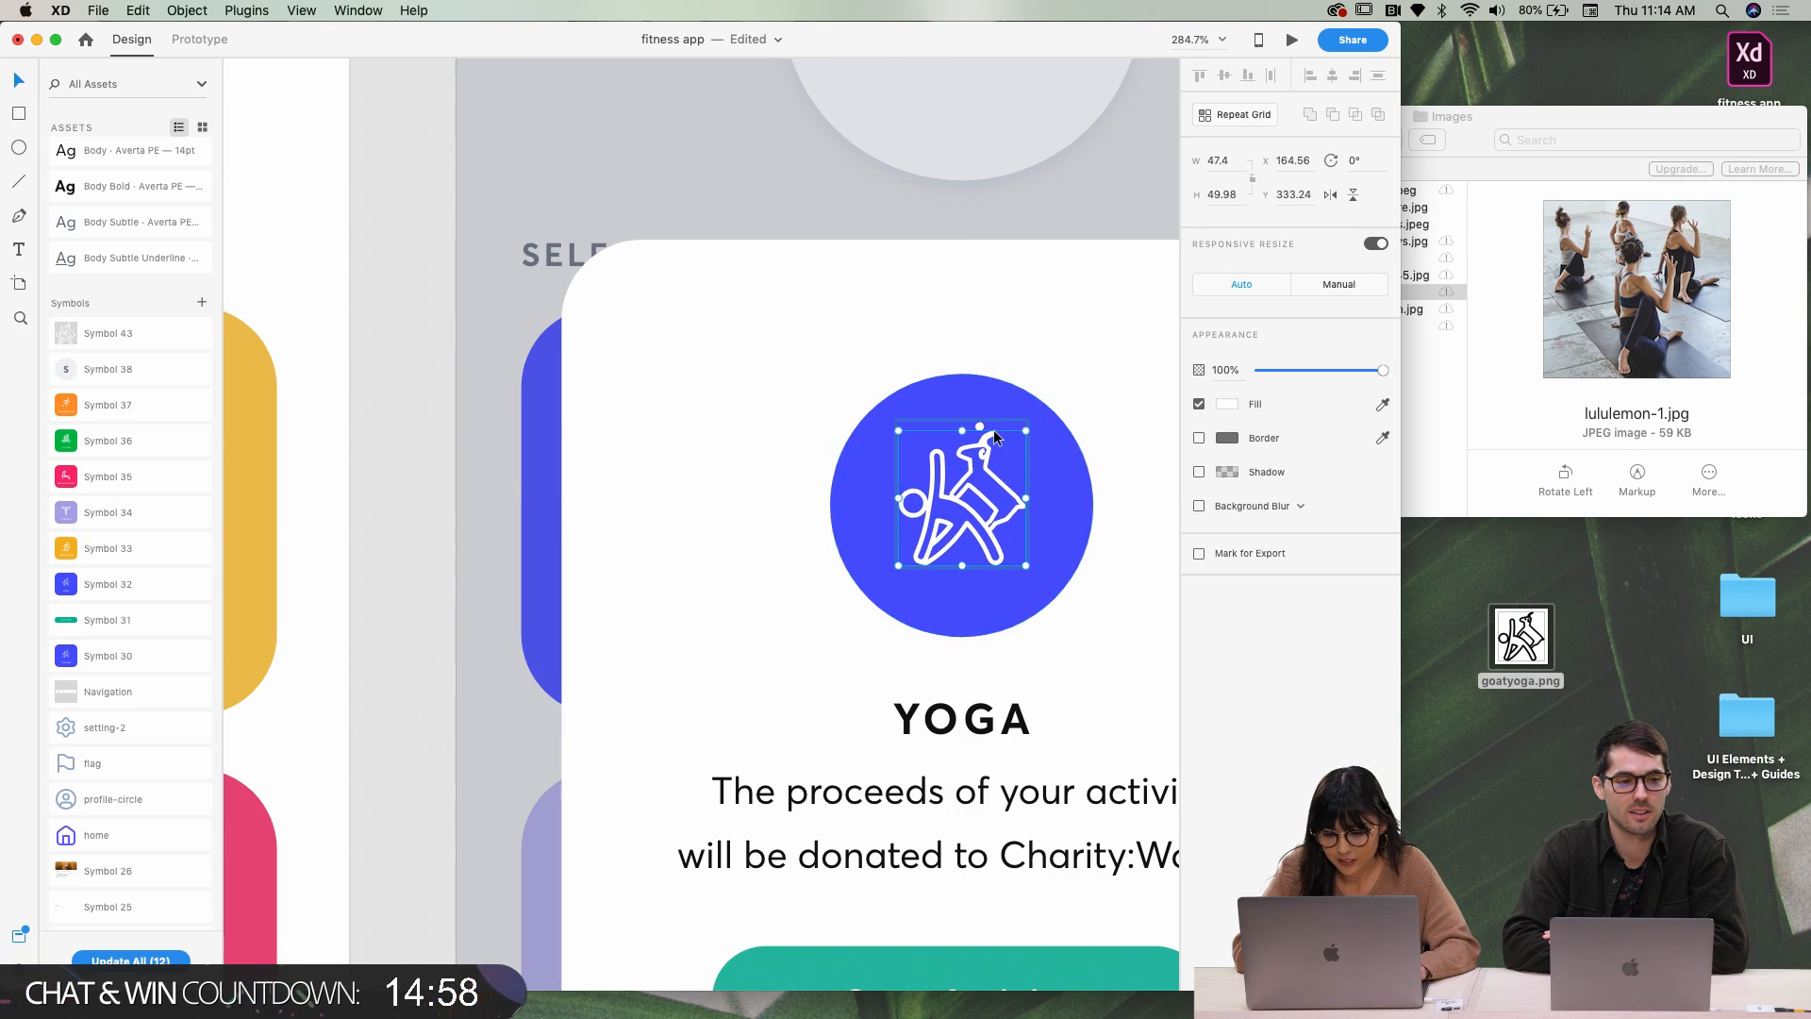
scroll(993, 429, up, 5)
scroll(959, 422, down, 5)
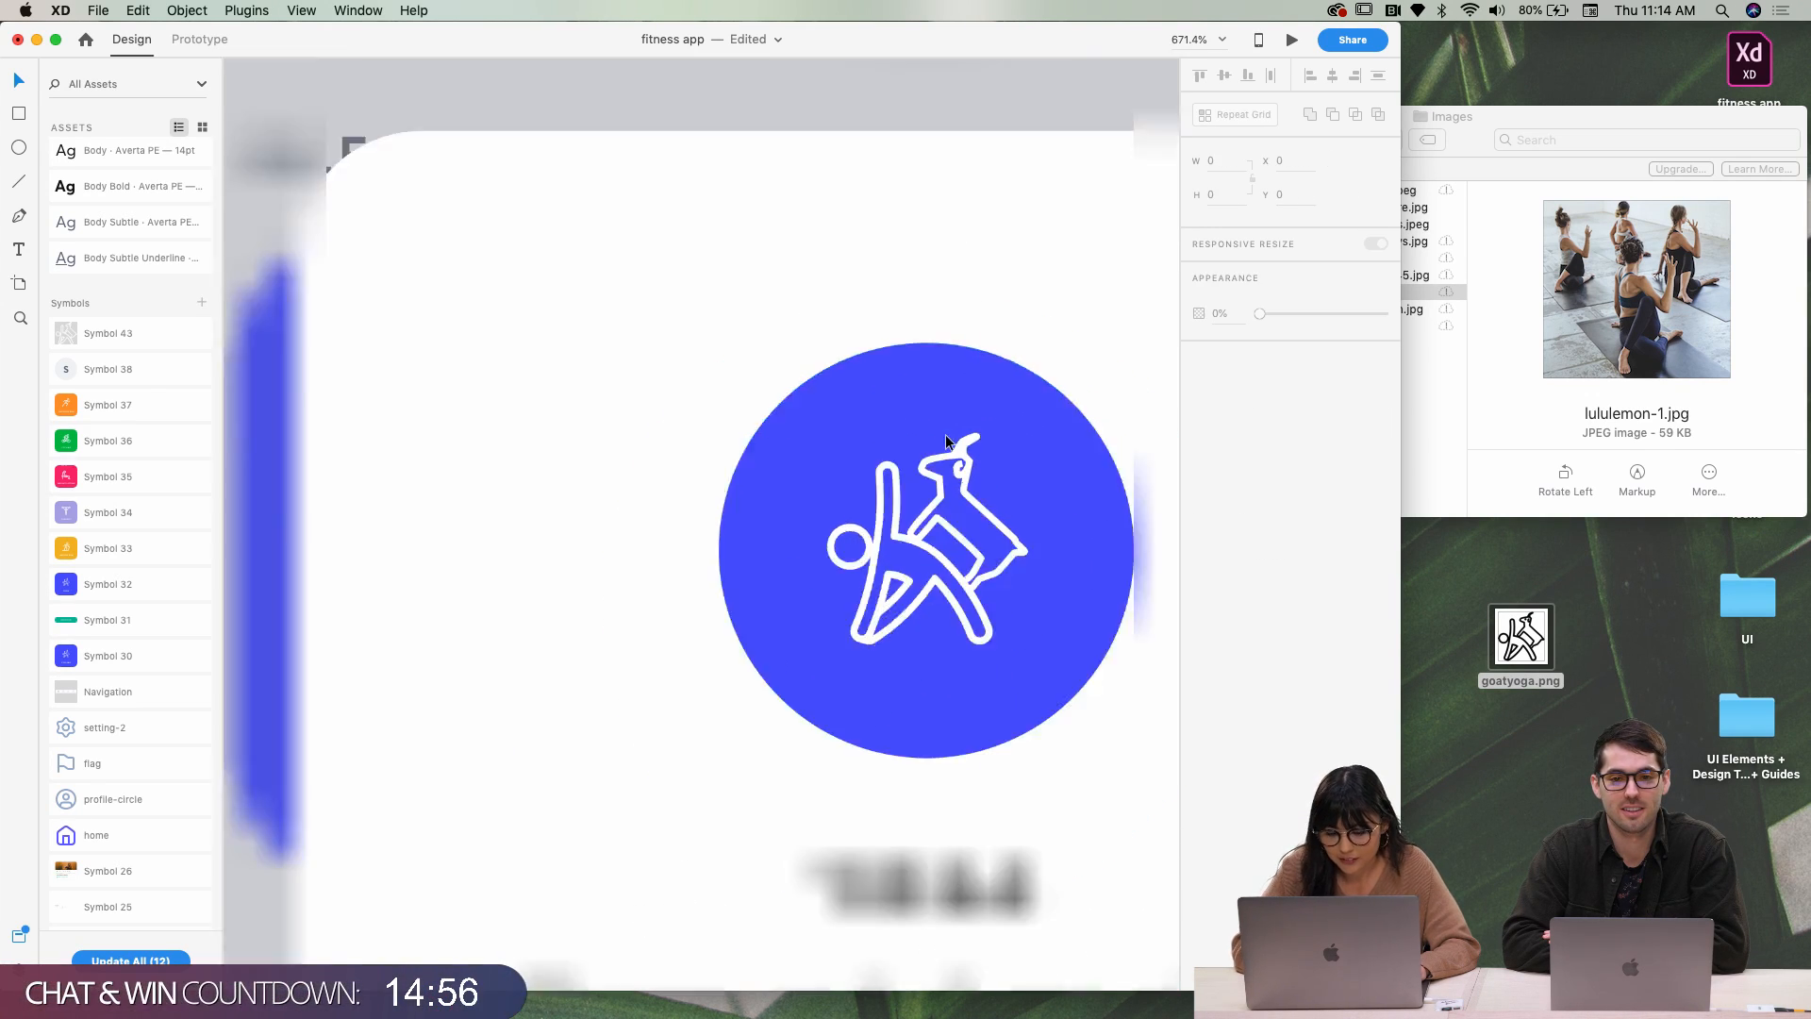
scroll(948, 440, down, 5)
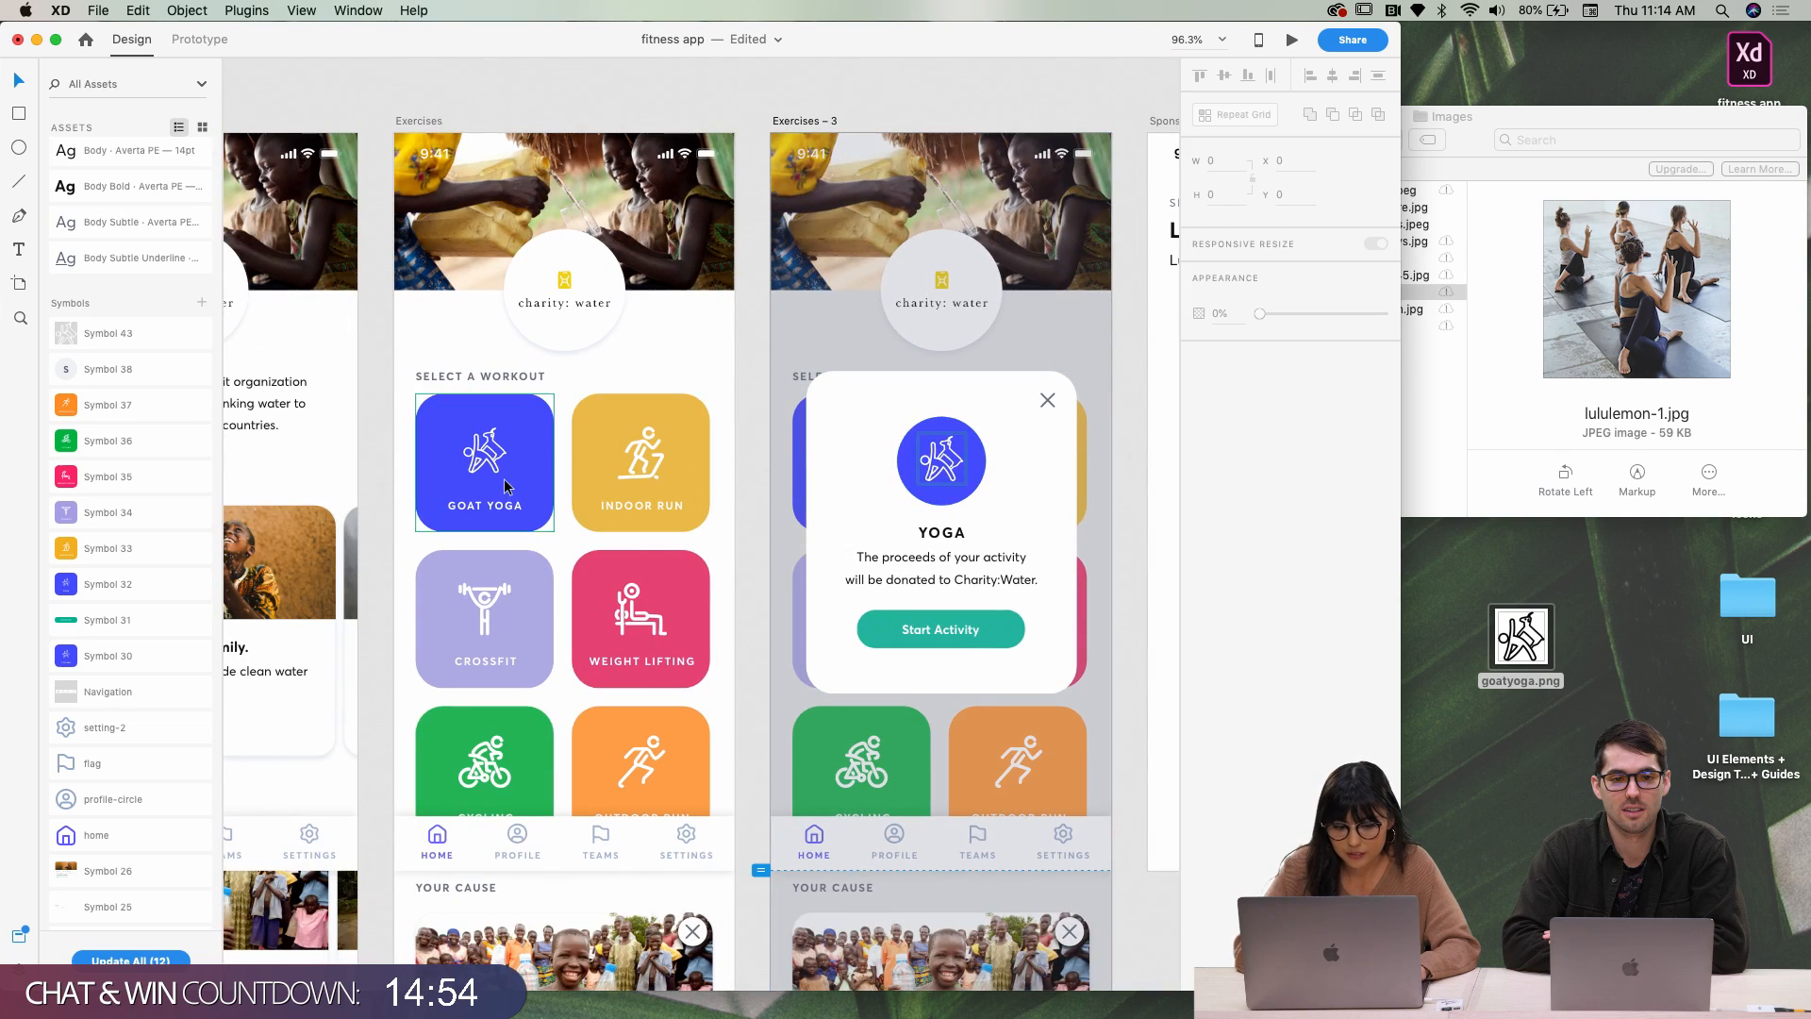
scroll(485, 453, up, 10)
scroll(468, 464, down, 10)
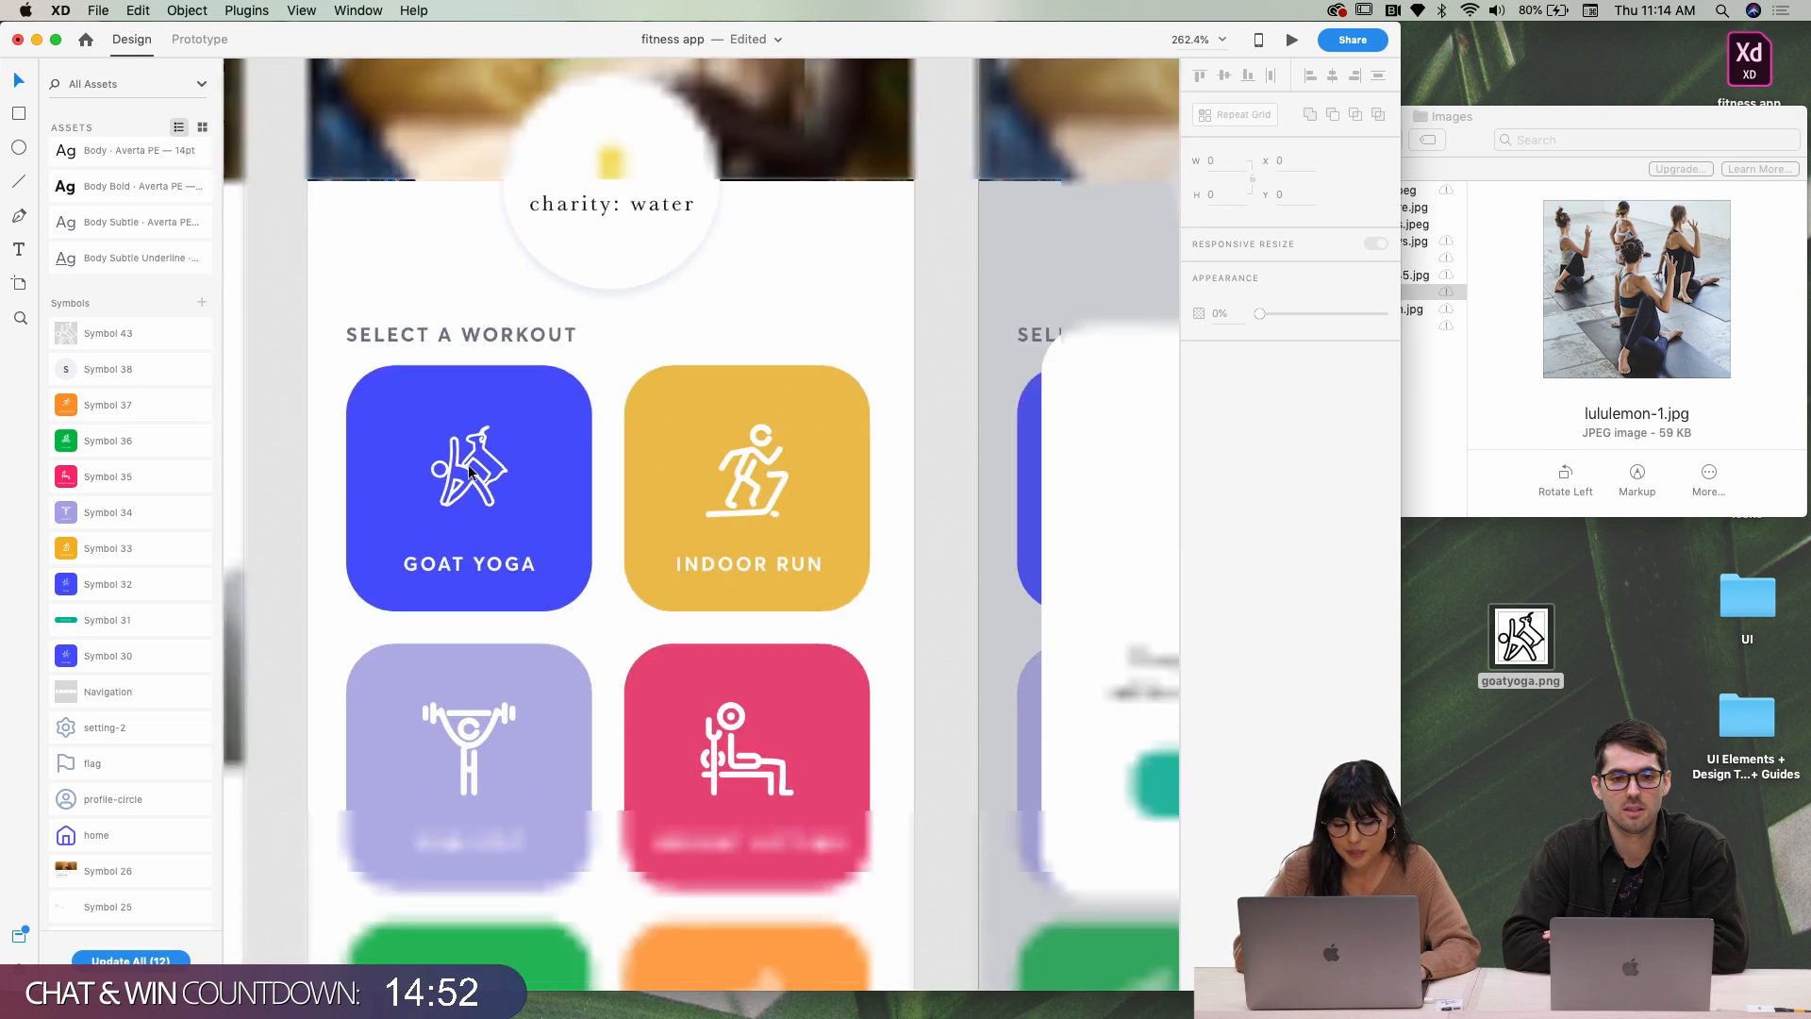
scroll(796, 458, right, 3)
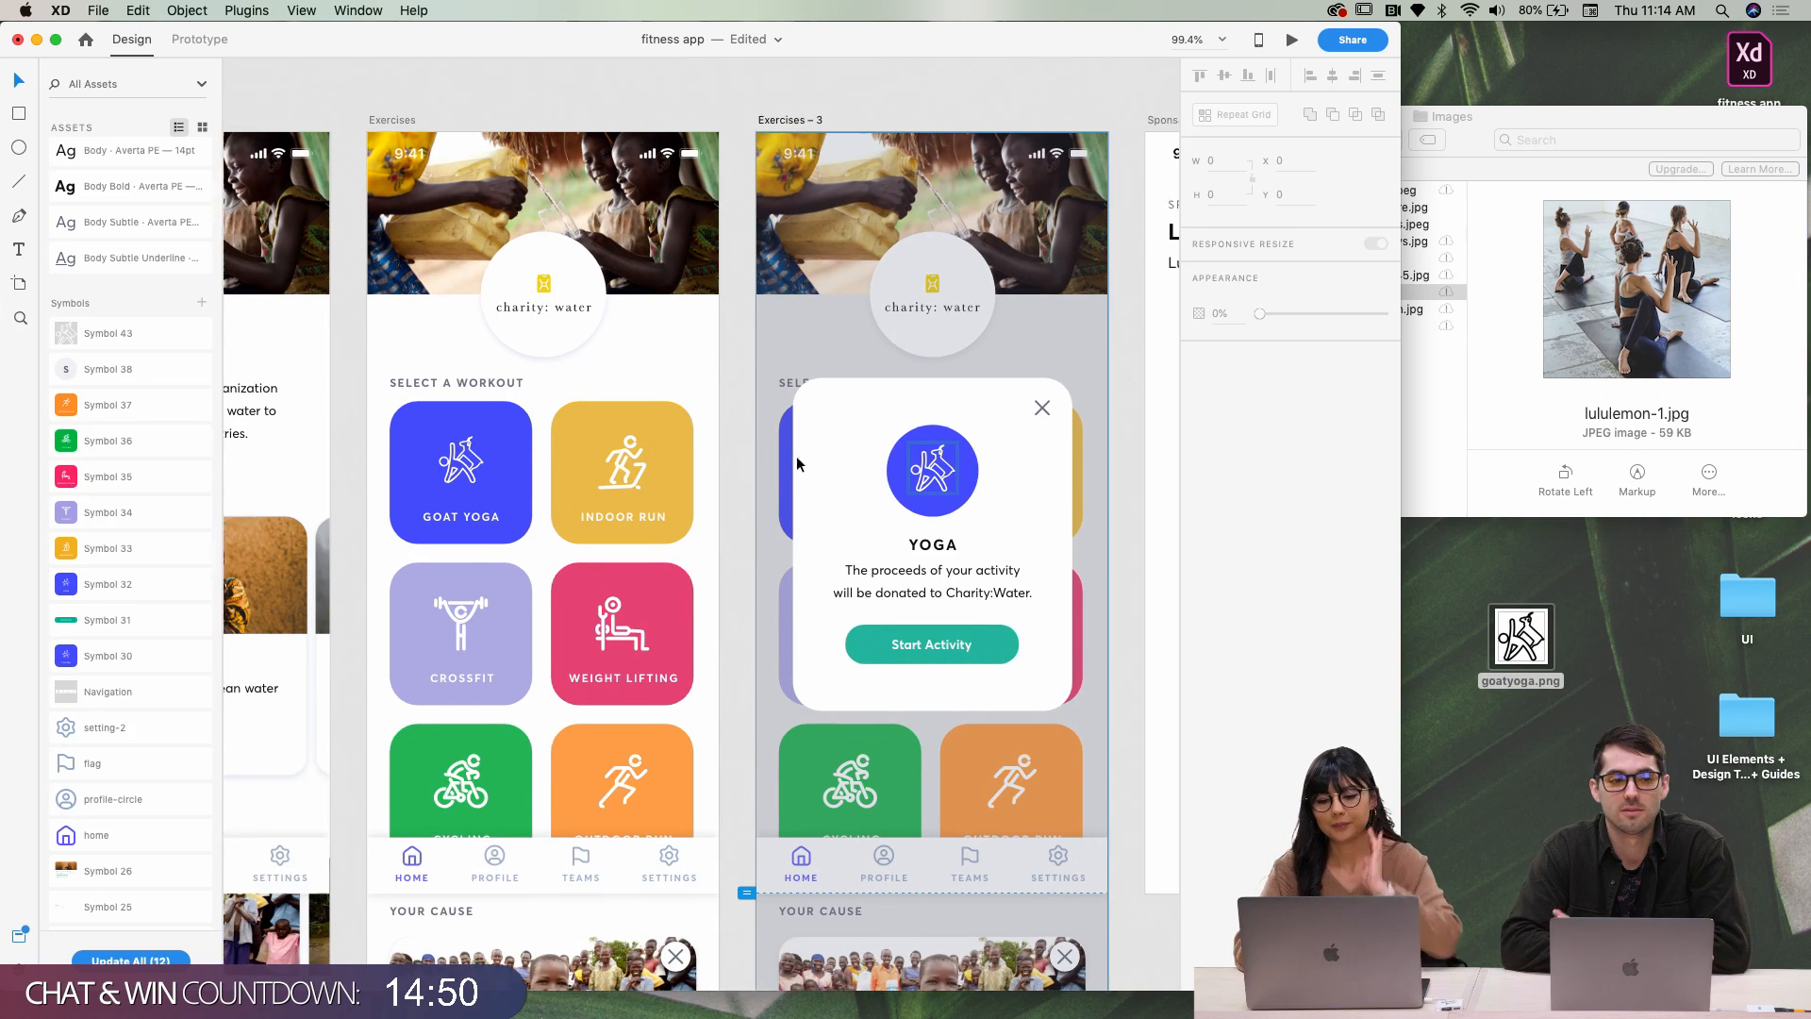
Retitle the popup heading from YOGA to GOAT YOGA
click(836, 534)
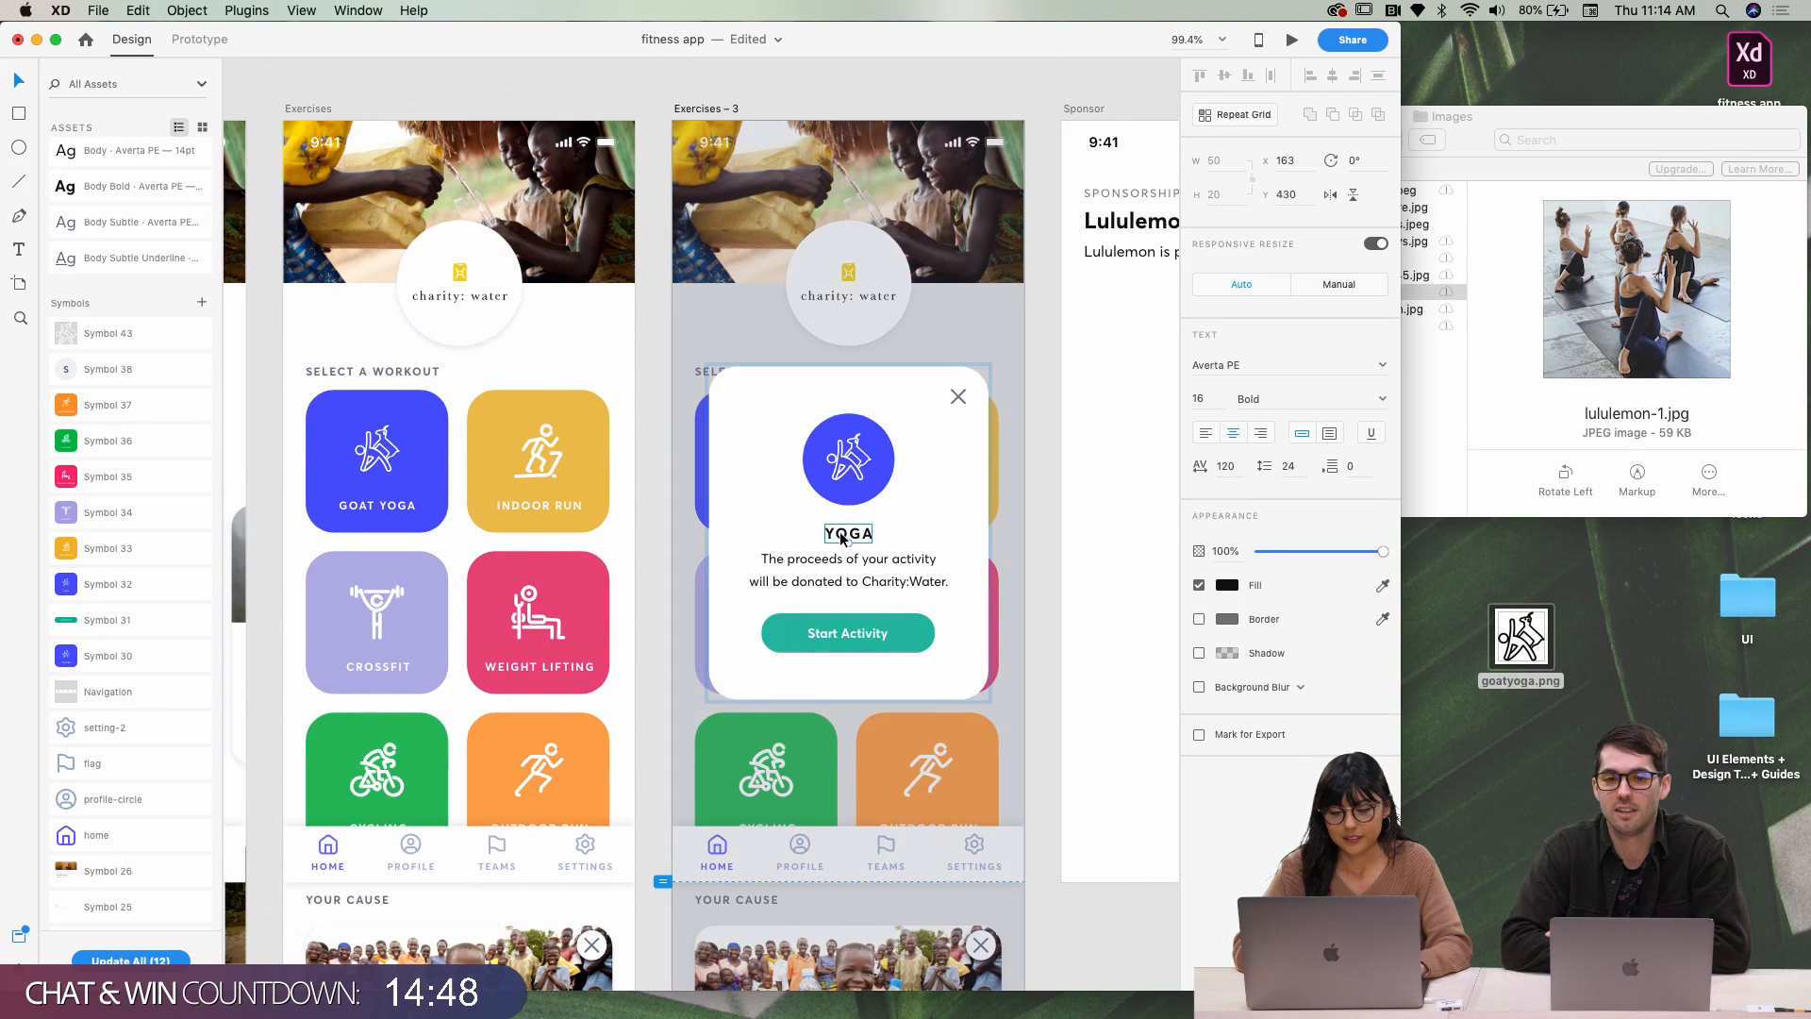
double_click(835, 533)
text(go)
key(BackSpace)
key(BackSpace)
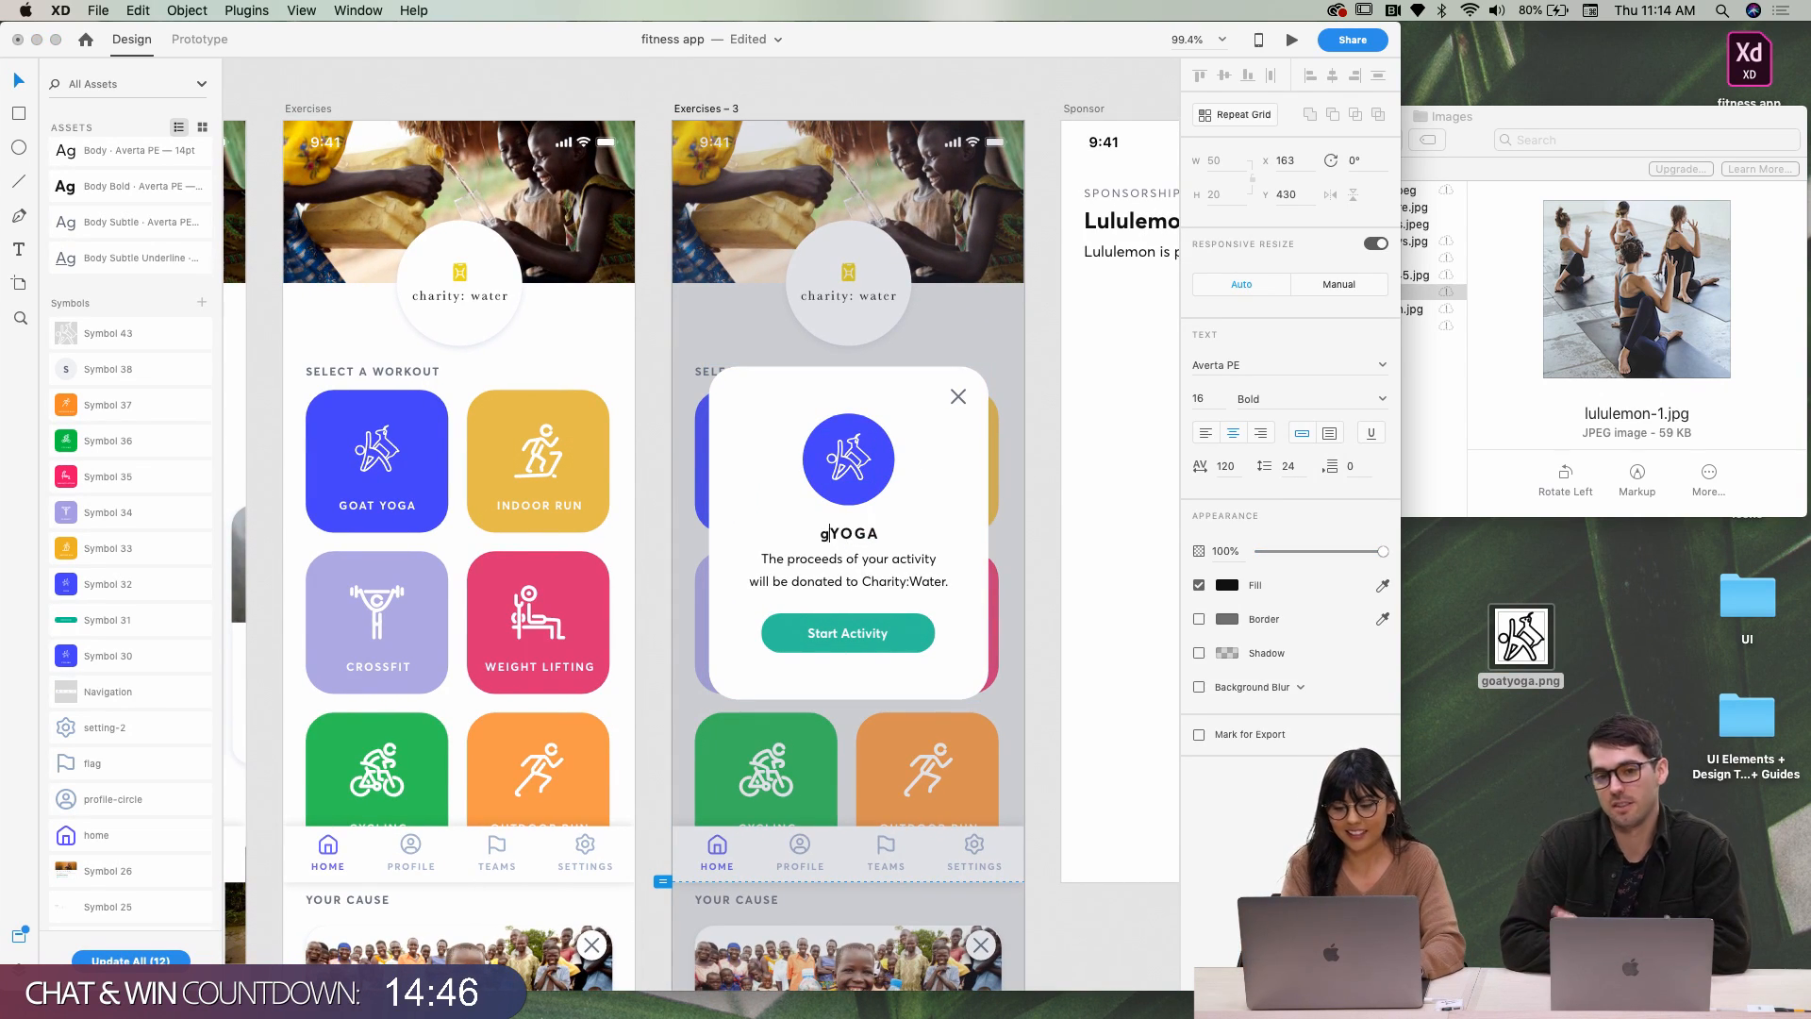
text(goa)
key(BackSpace)
key(BackSpace)
key(BackSpace)
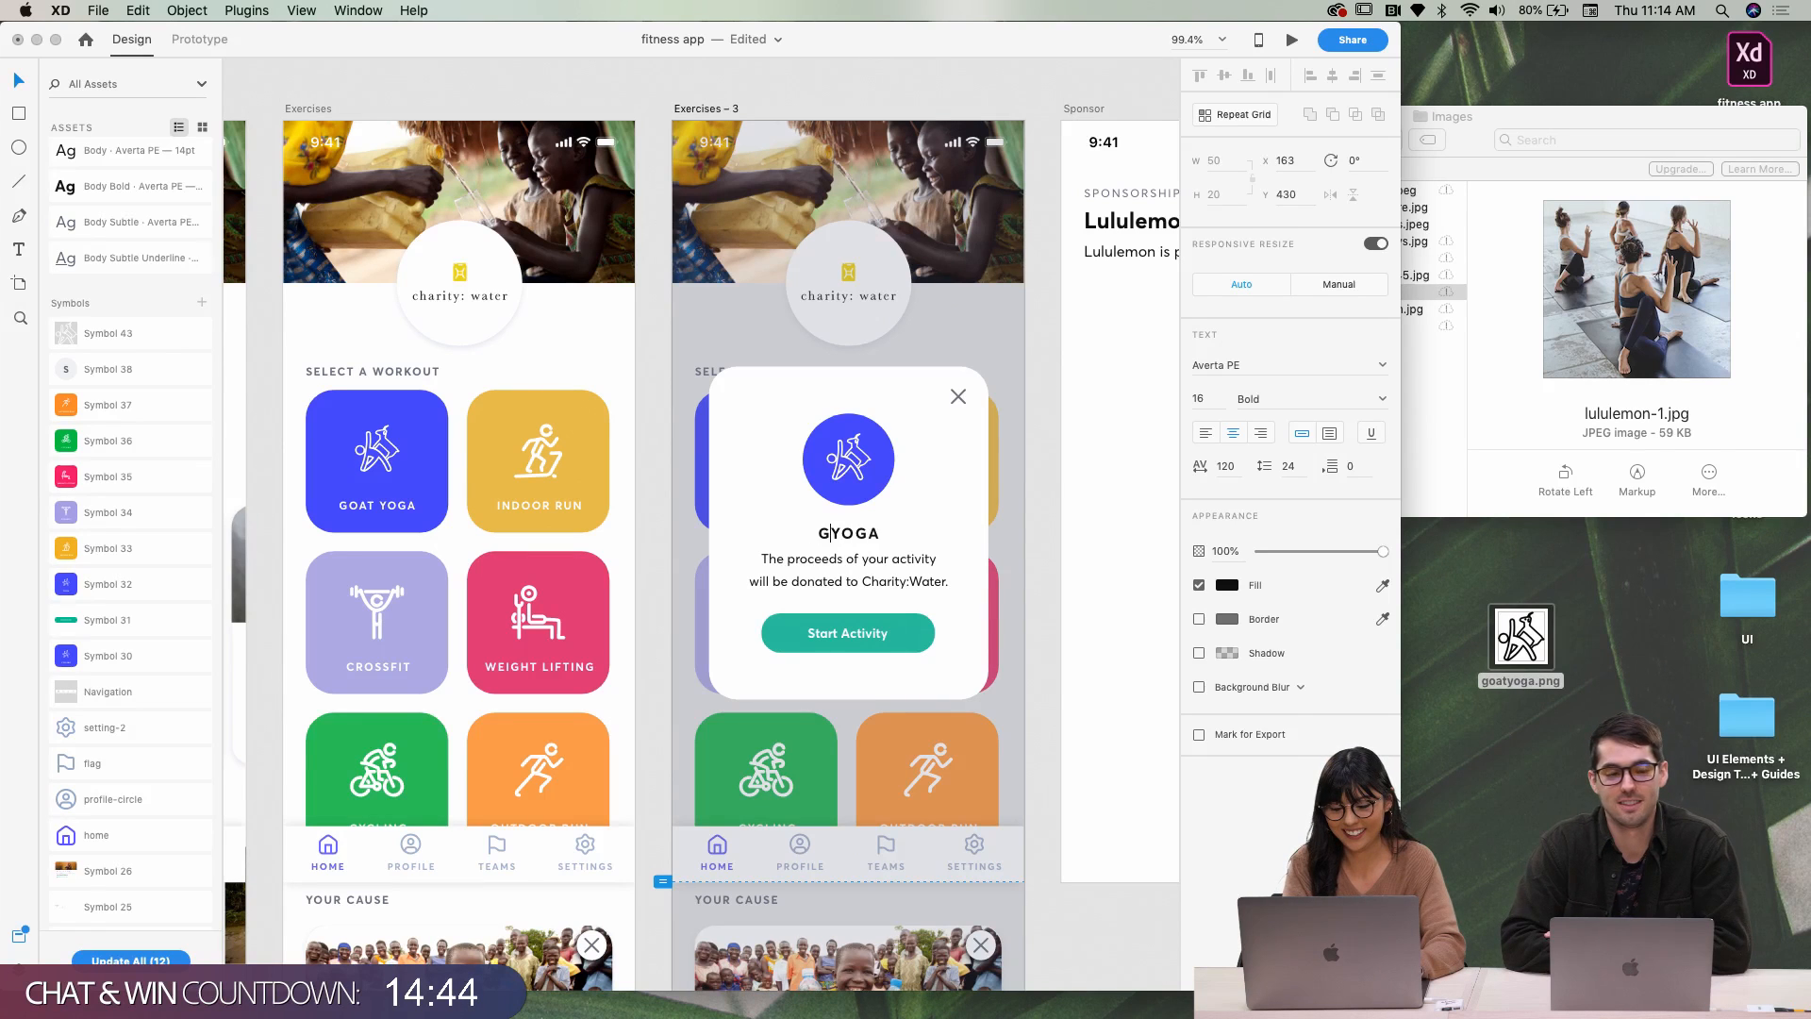
text(goat)
click(1025, 534)
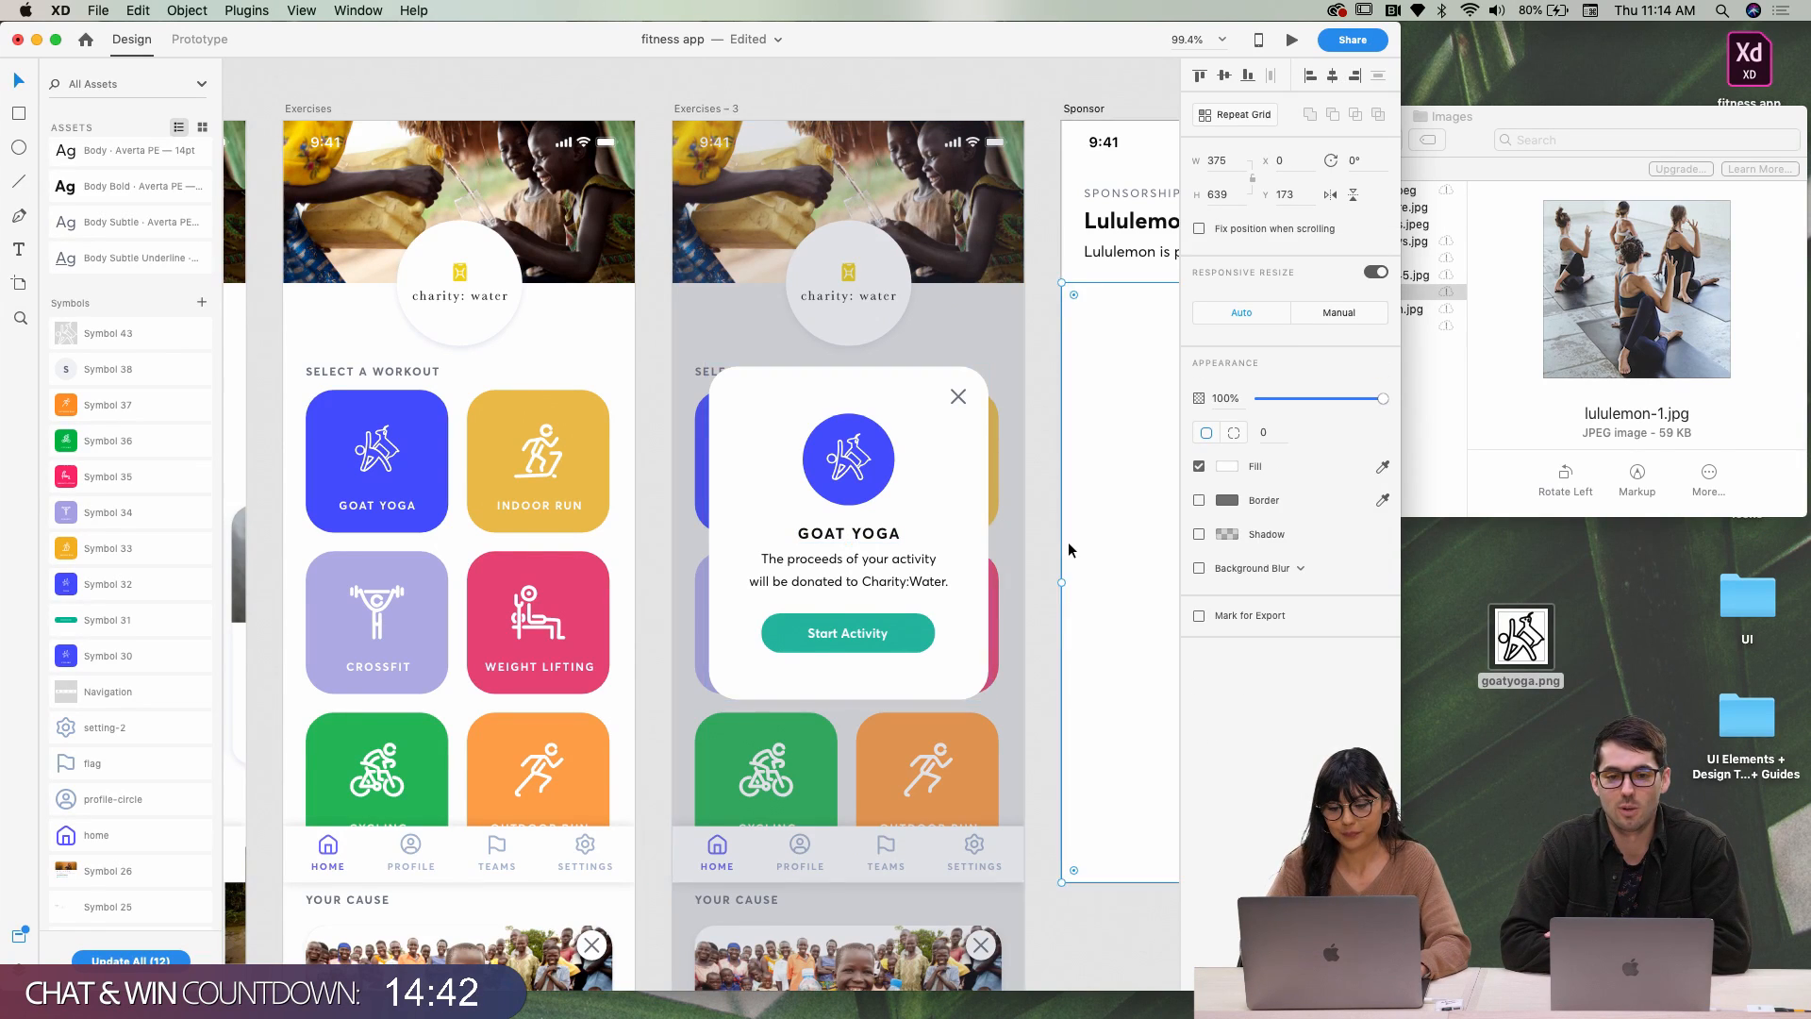
scroll(1068, 541, down, 2)
scroll(1067, 541, right, 2)
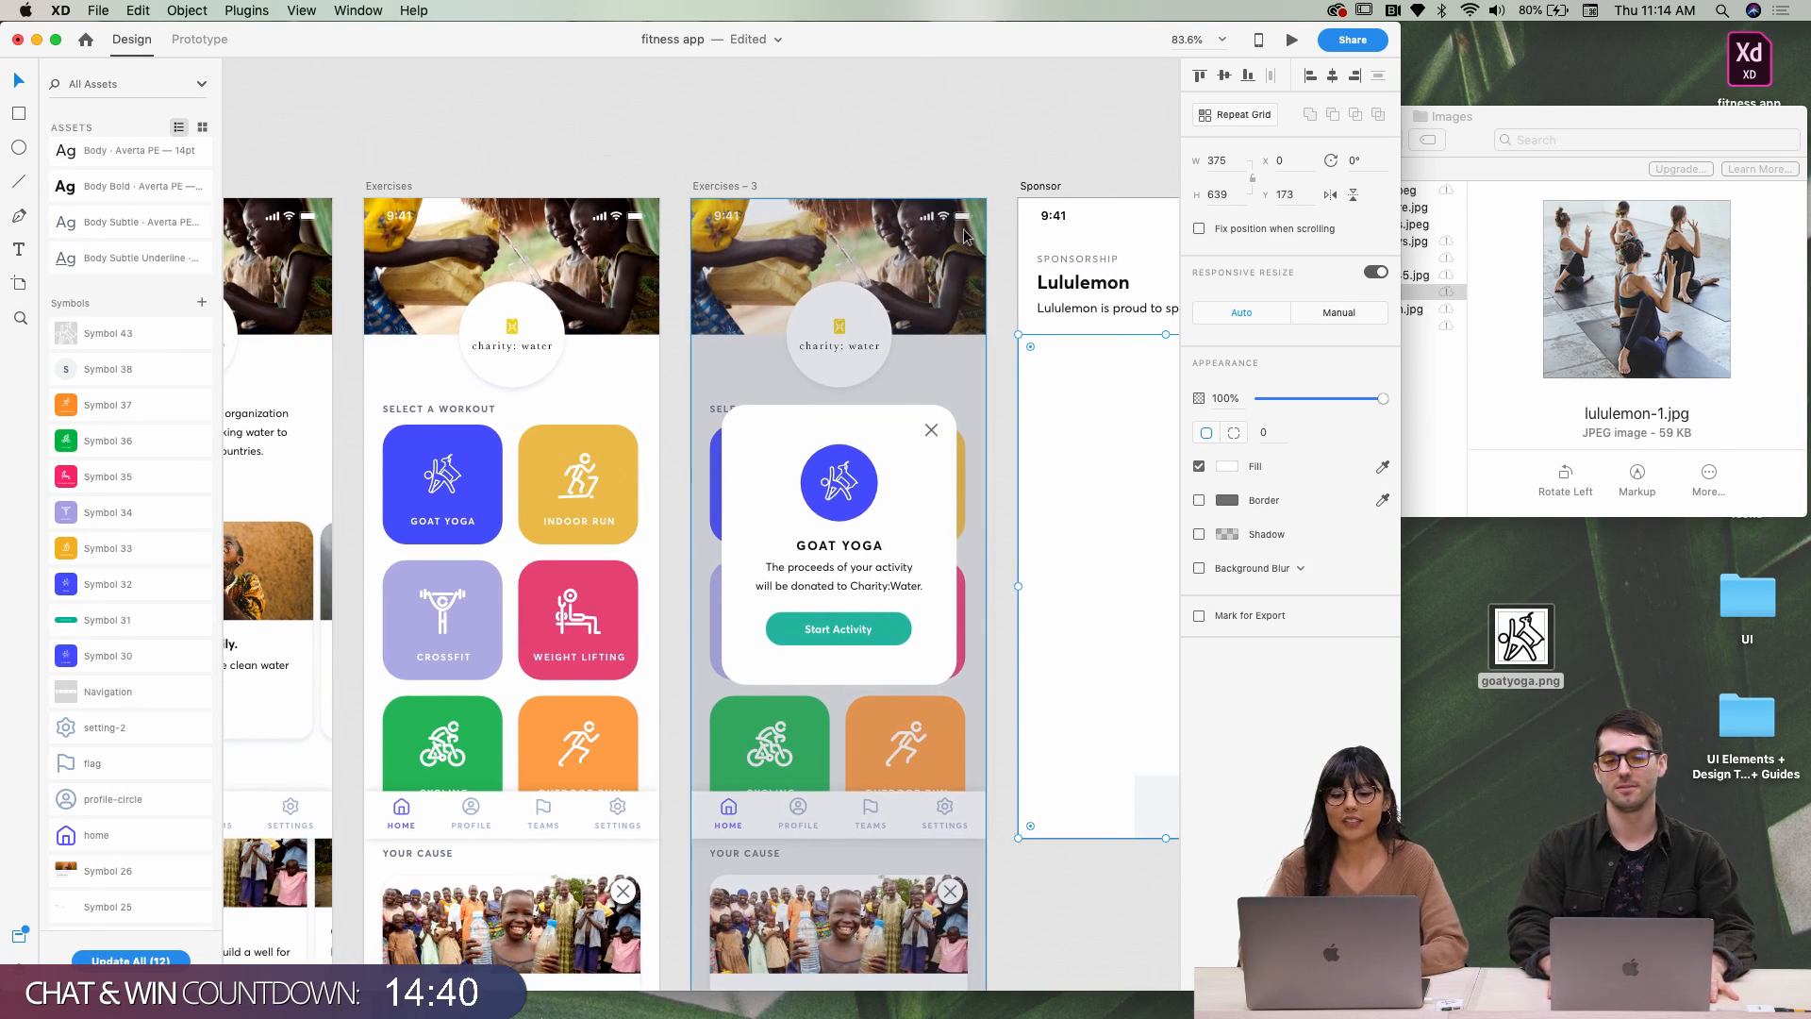
Place the lululemon-1.jpg photo into the Sponsor artboard's rectangle
click(972, 151)
scroll(973, 153, right, 2)
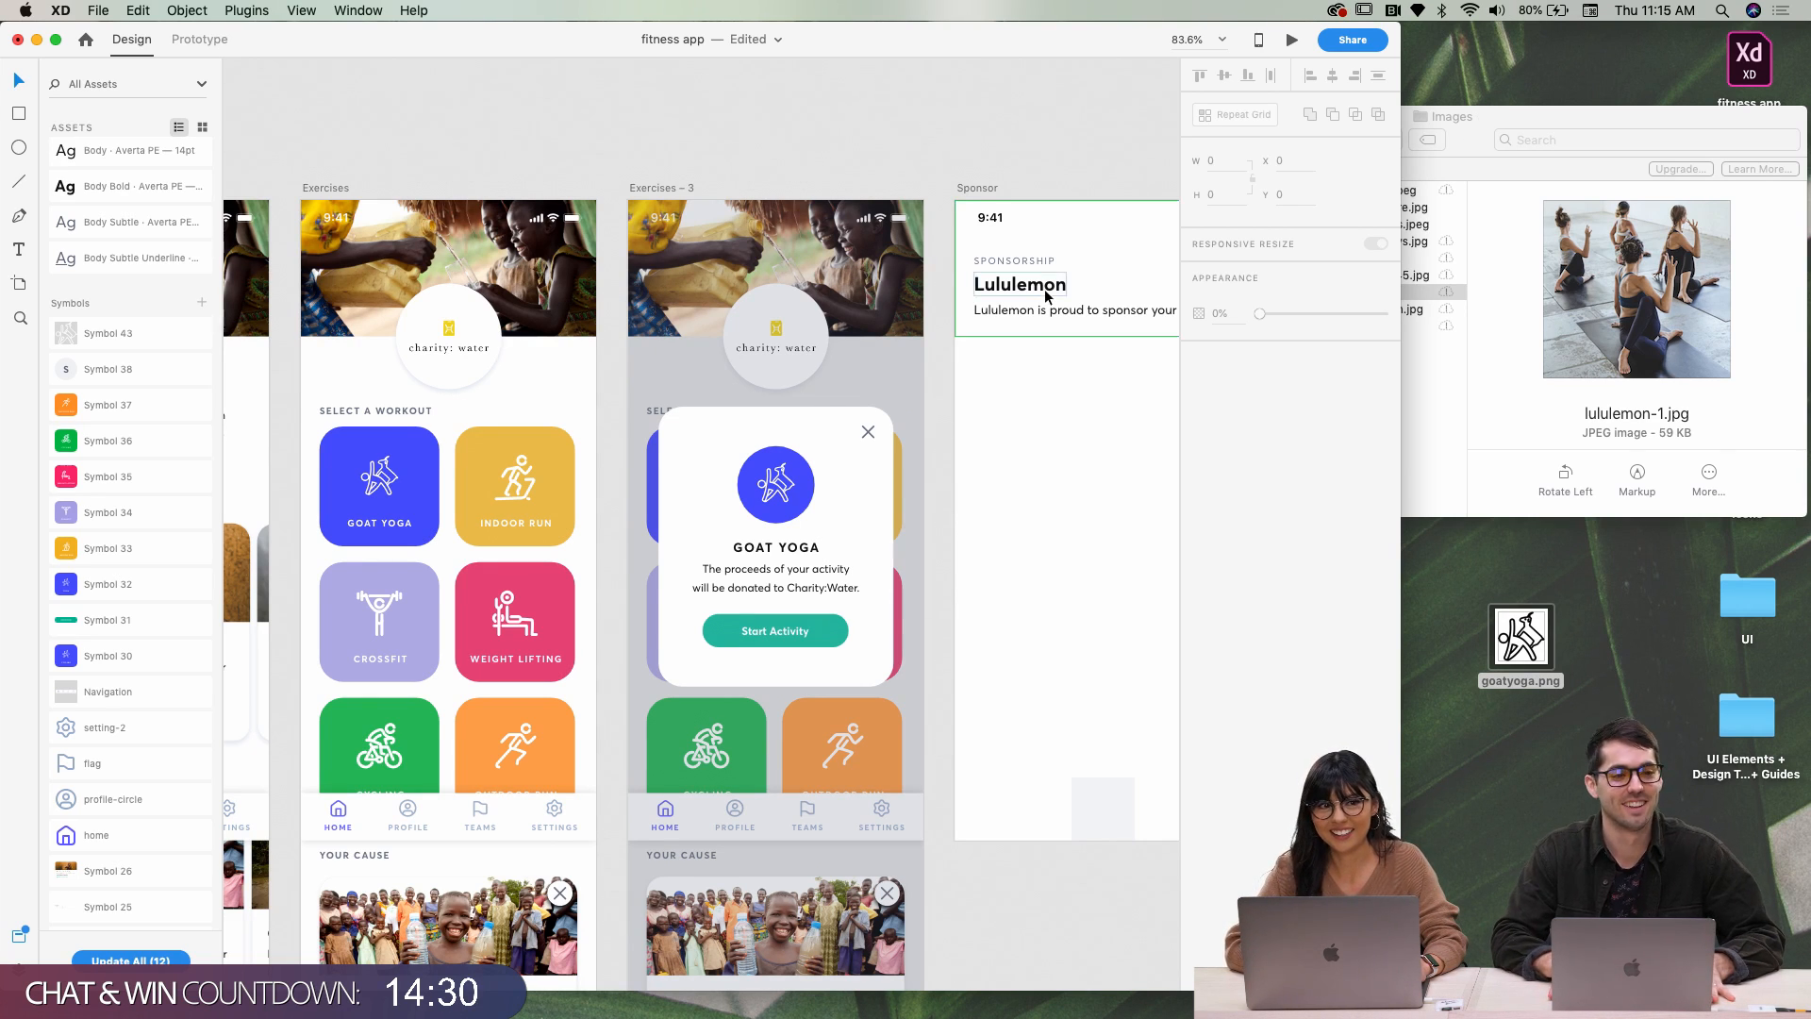
scroll(1043, 295, right, 2)
scroll(817, 371, right, 3)
click(1482, 135)
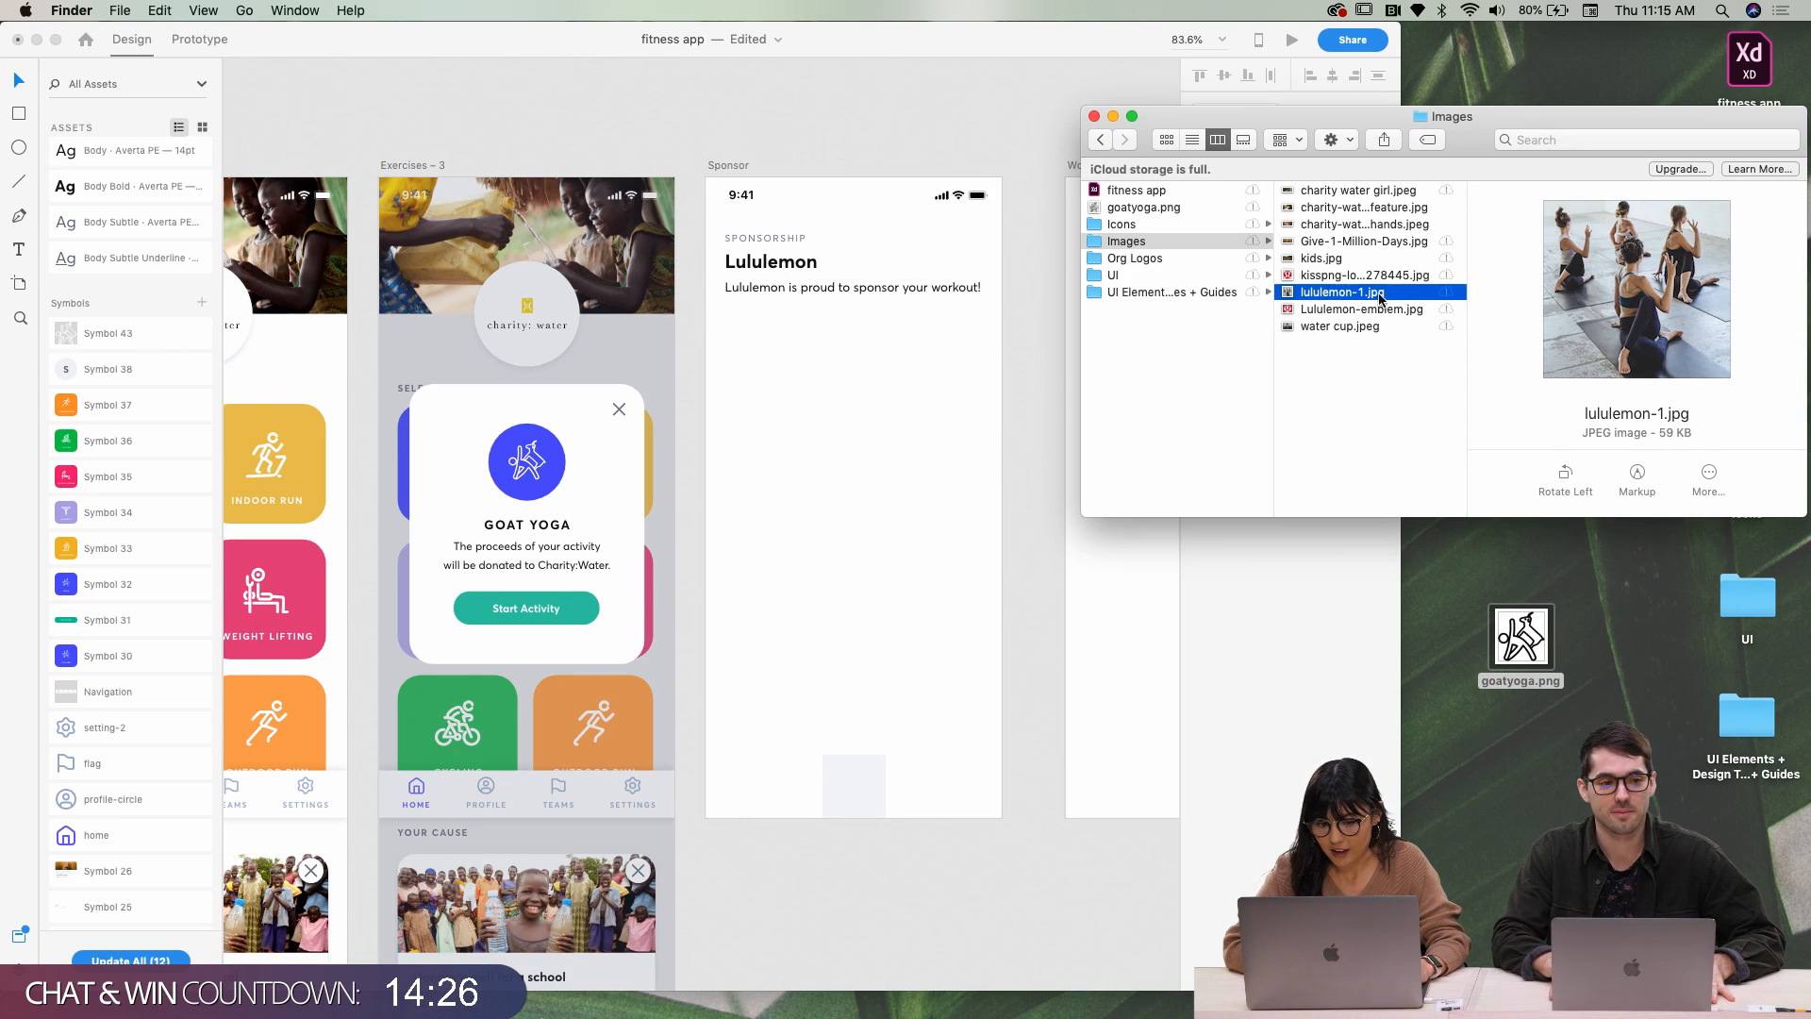
drag(1379, 298, 966, 459)
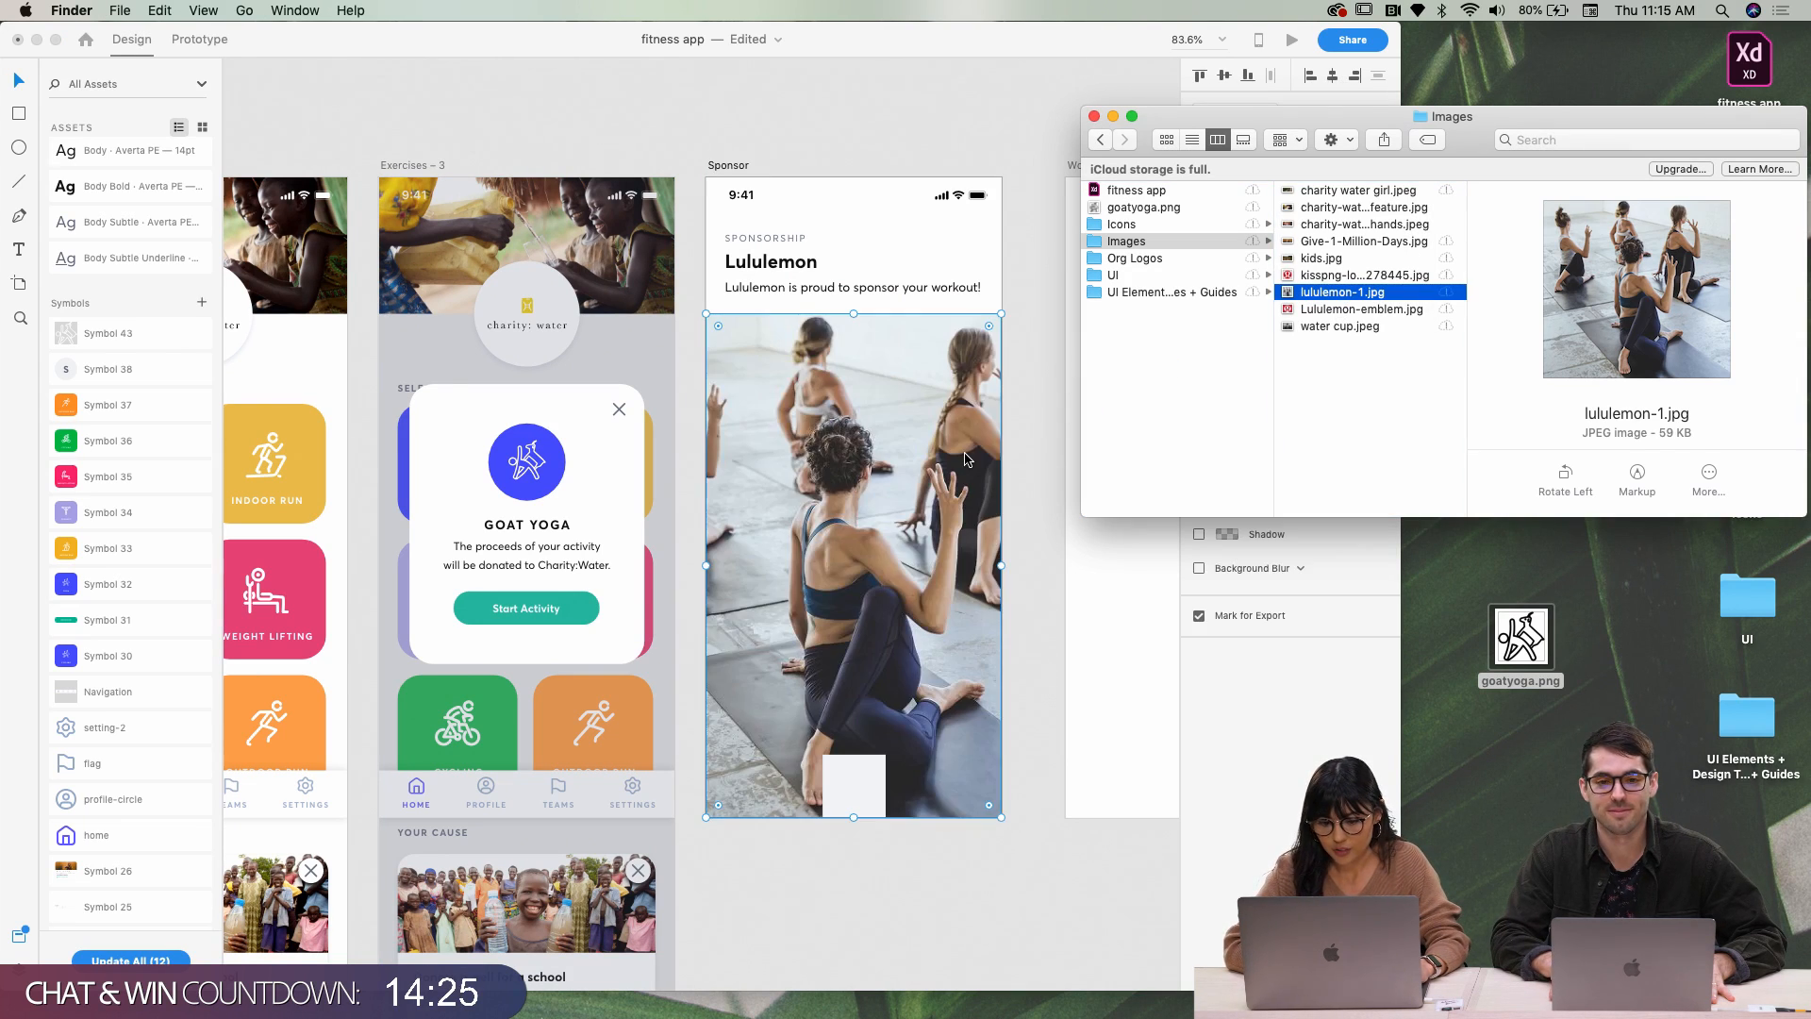
Drop the Lululemon emblem into the small placeholder and move it to the photo's bottom-right corner
click(865, 811)
click(865, 810)
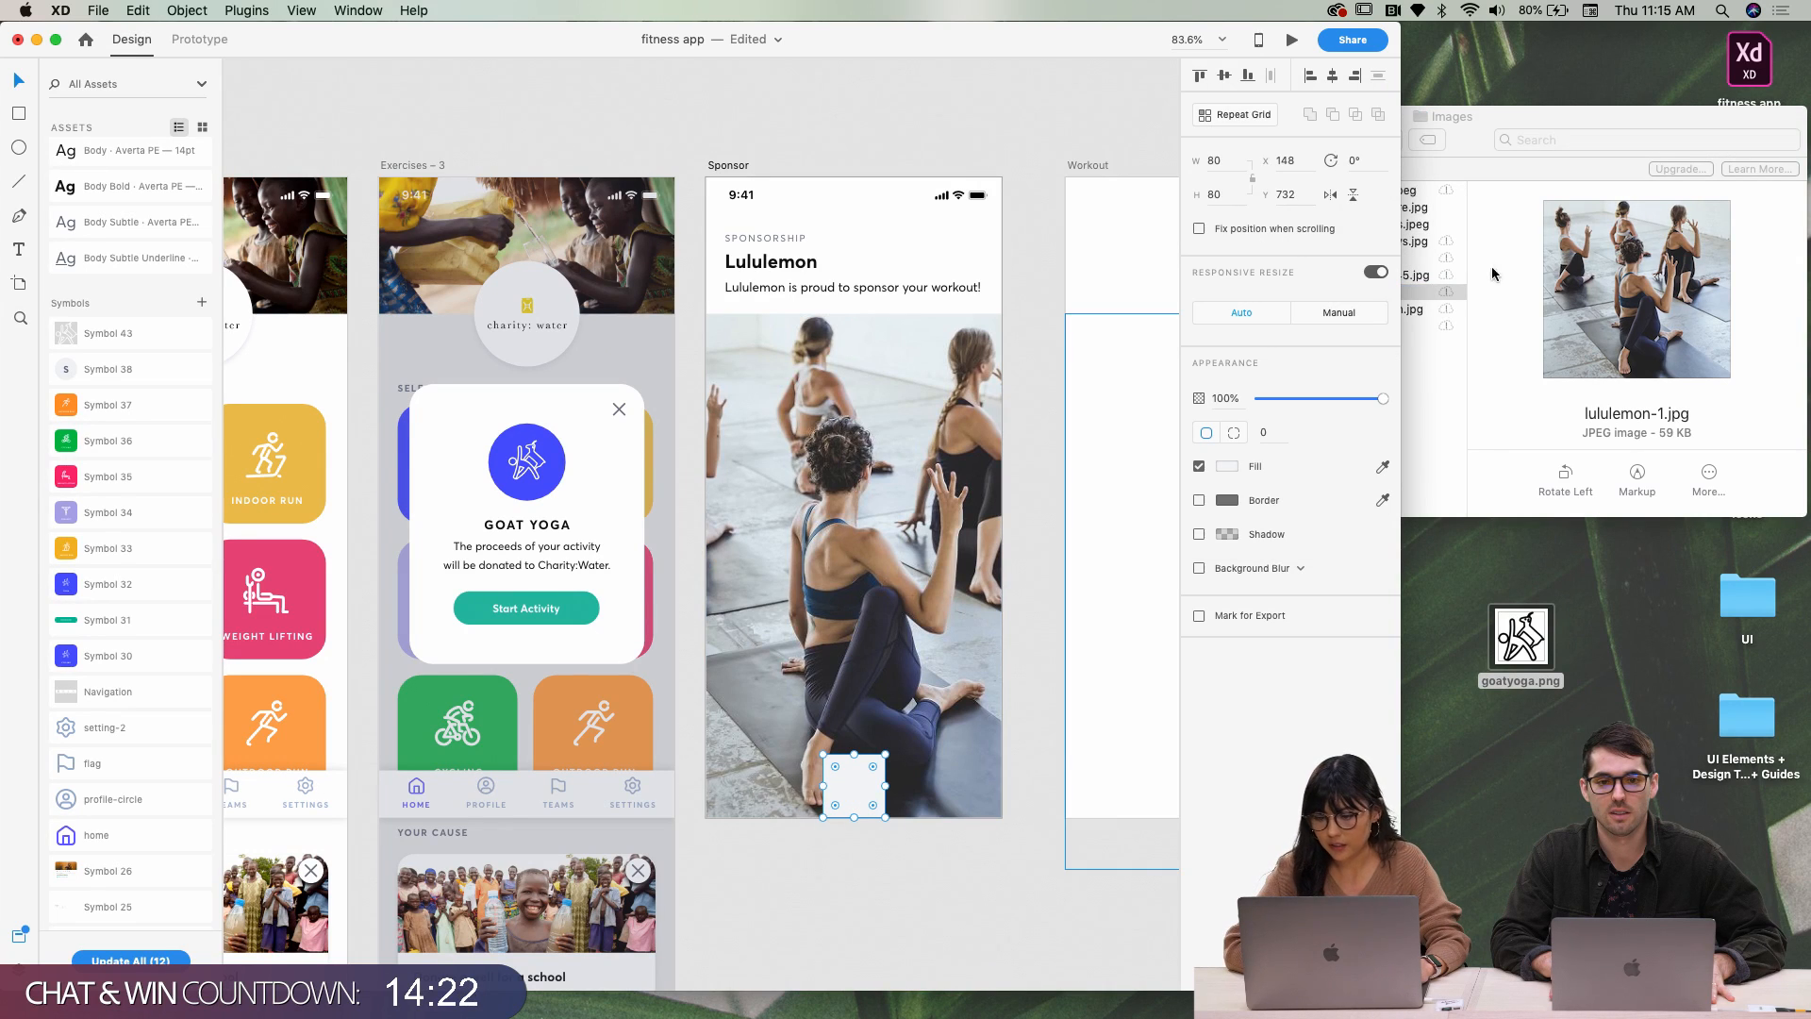
click(1455, 360)
click(1389, 291)
drag(1394, 311, 881, 762)
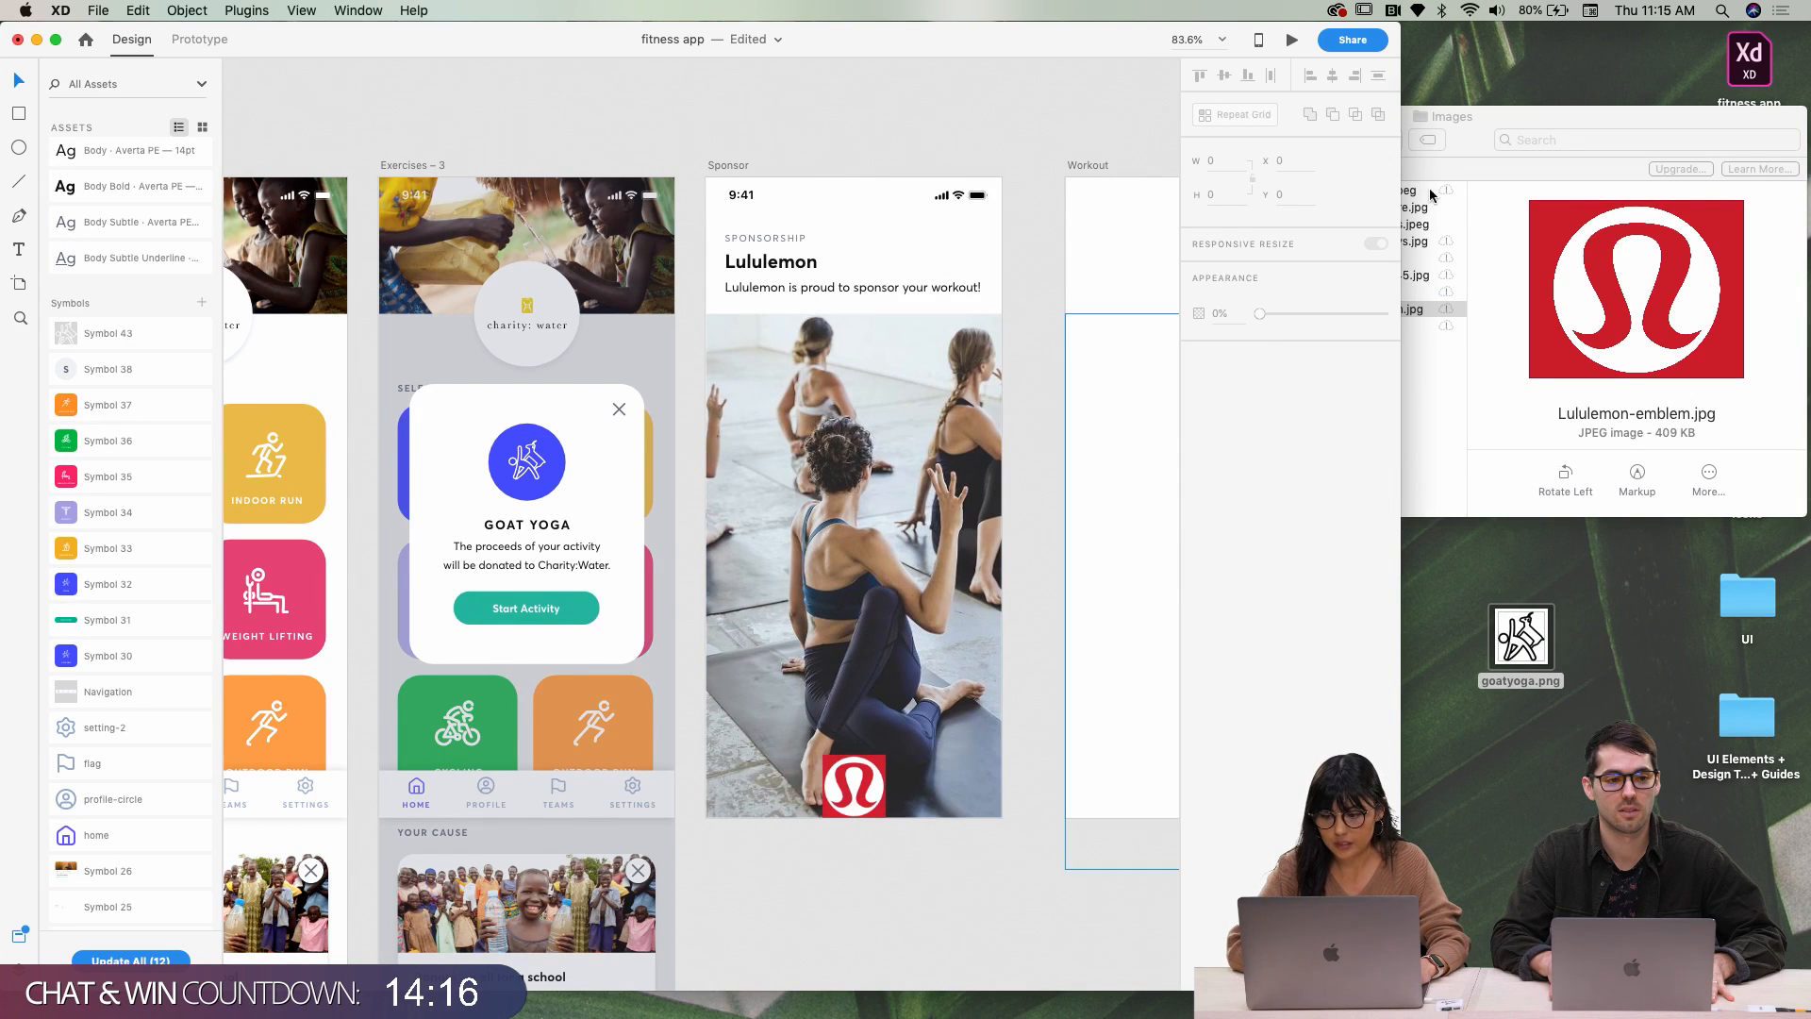
click(860, 789)
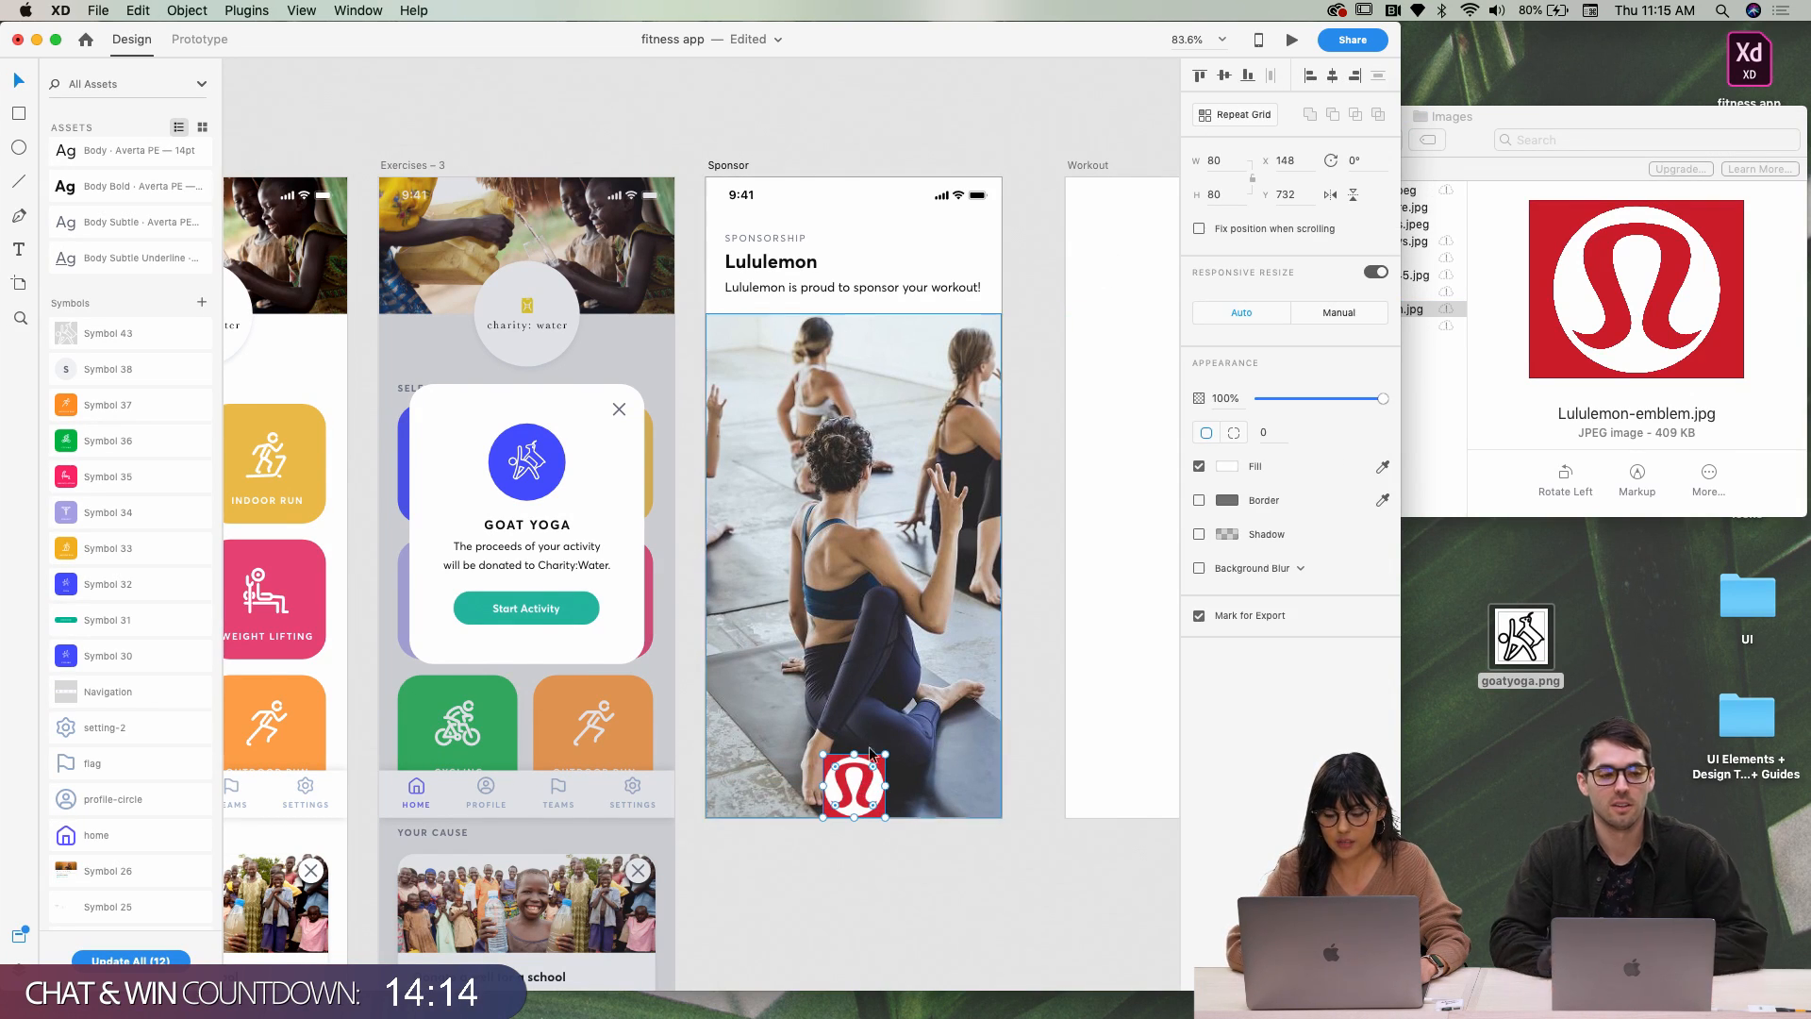
drag(860, 789, 967, 788)
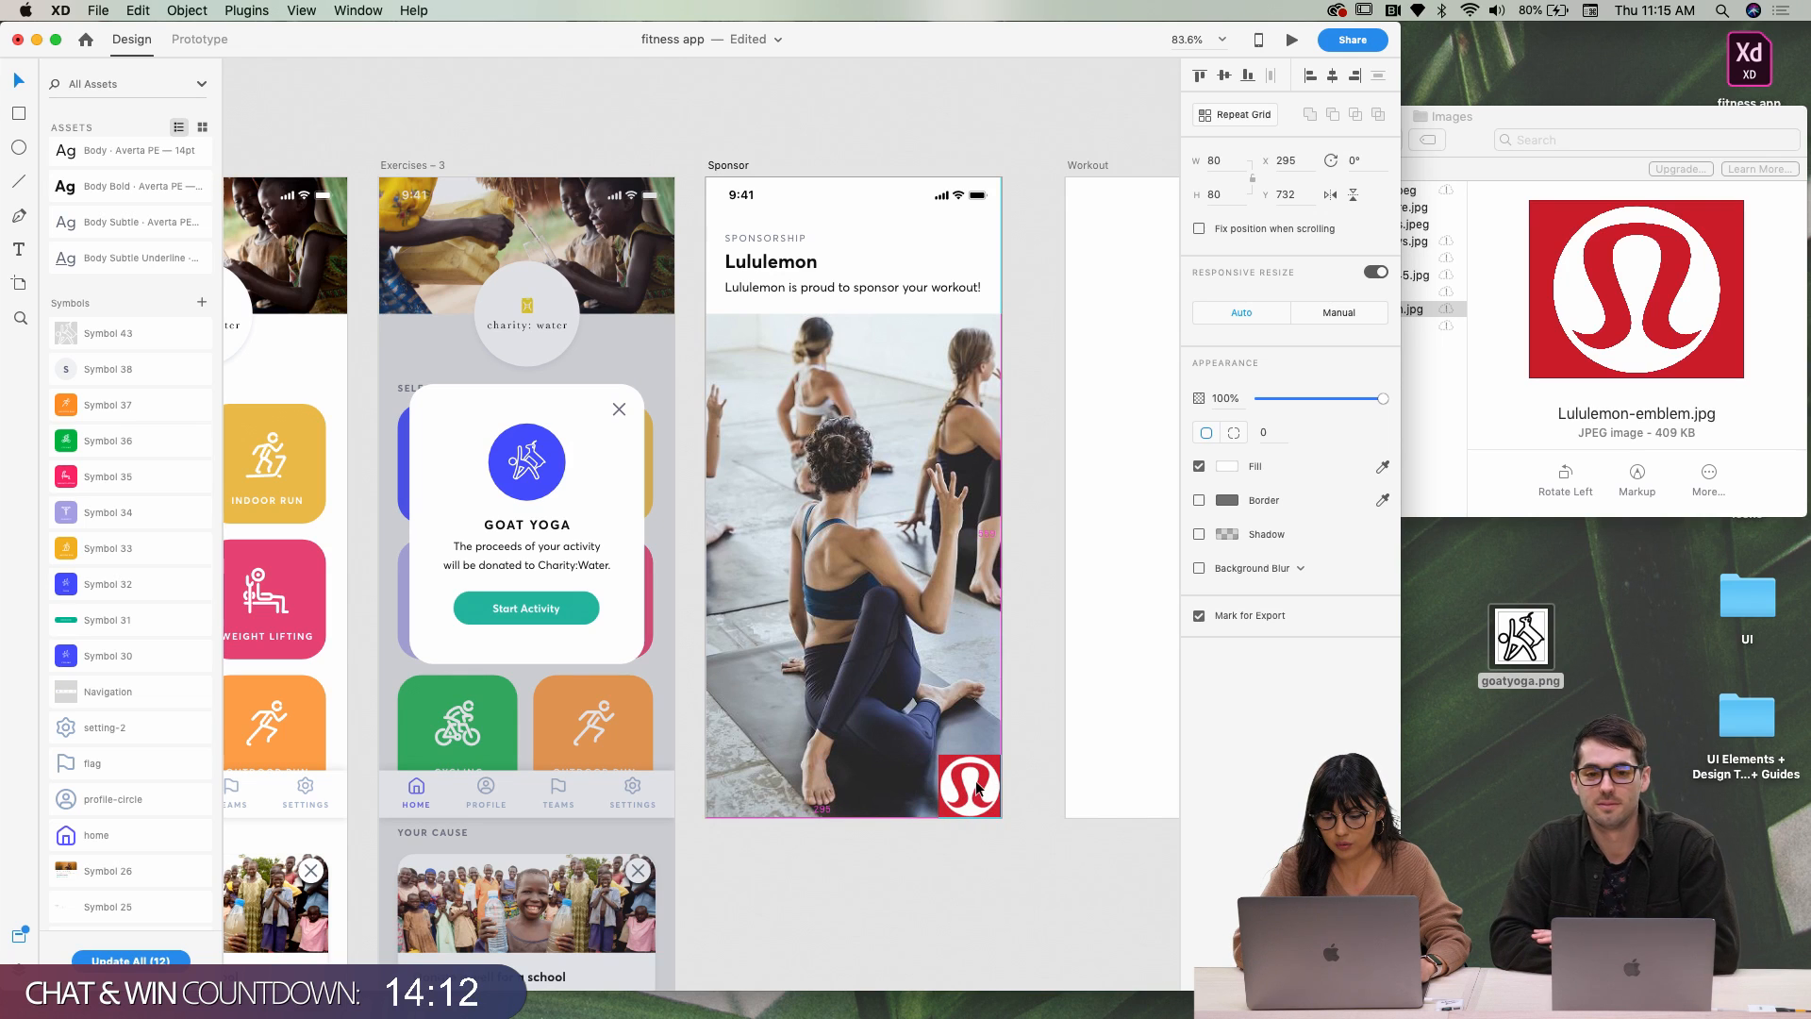
click(1000, 841)
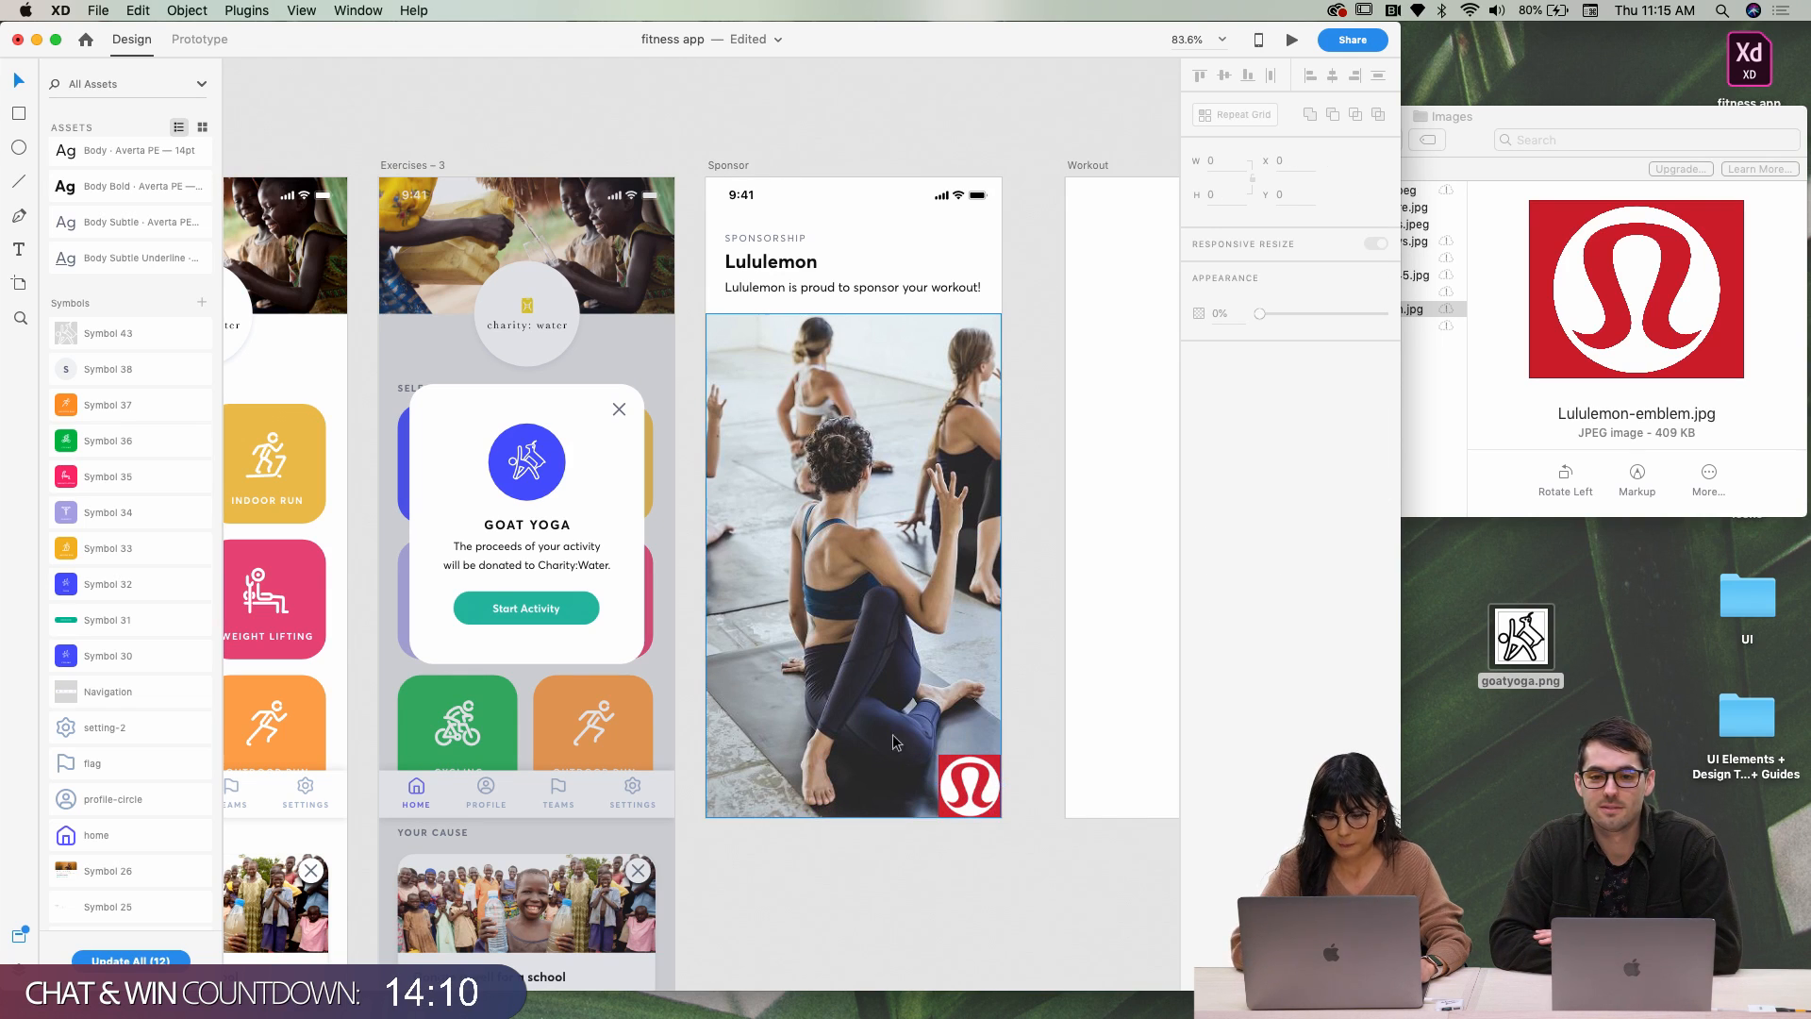
scroll(902, 514, right, 3)
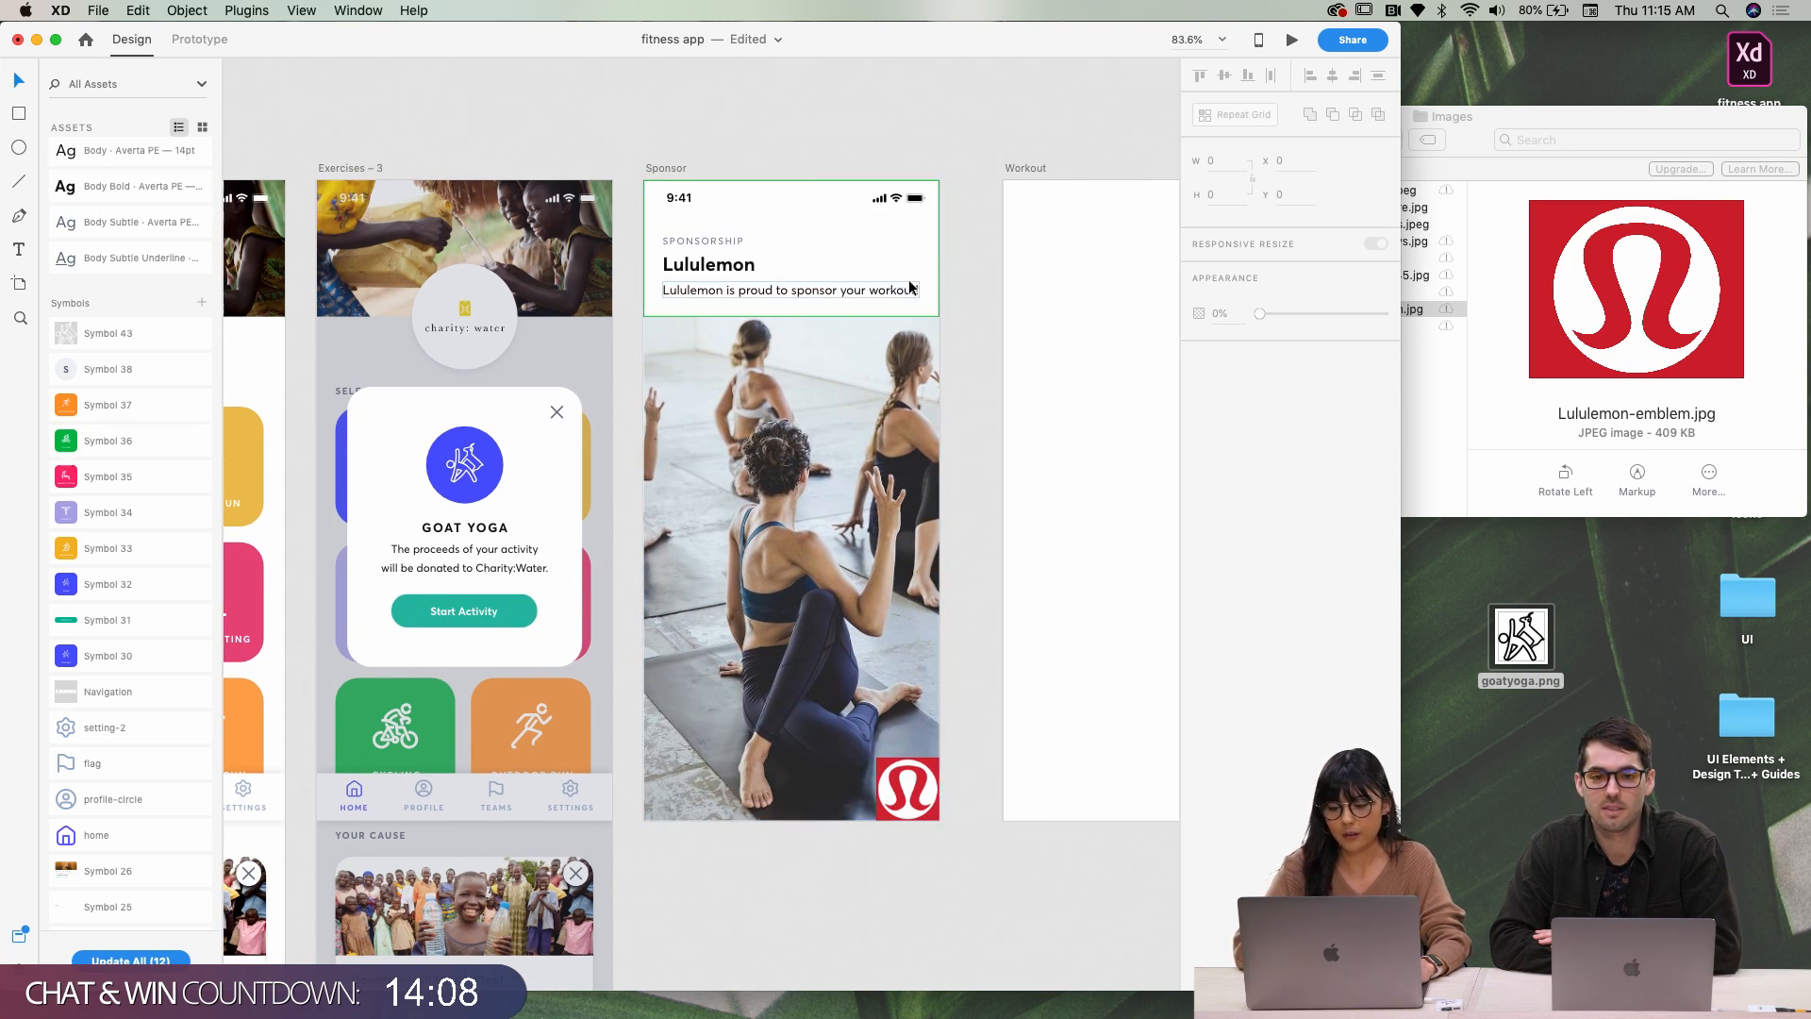
Switch the XD window to full screen and scroll to the Sponsor artboard
scroll(982, 240, down, 2)
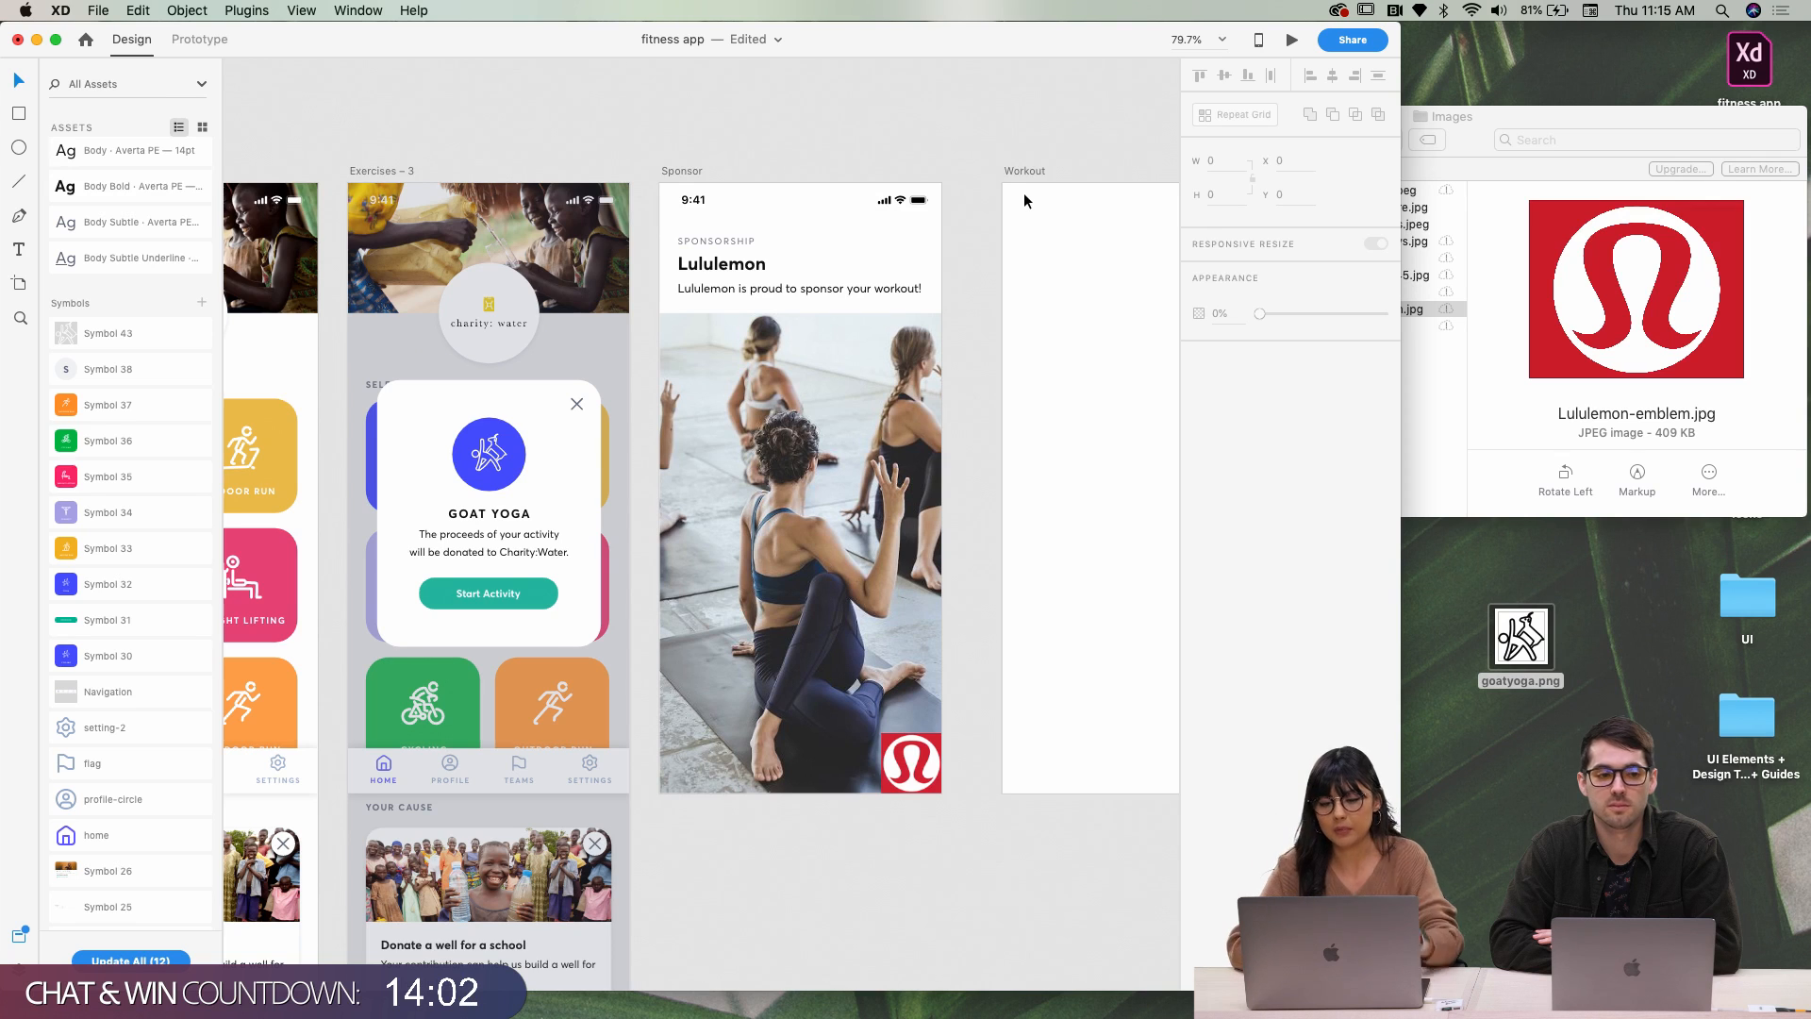
scroll(1025, 196, right, 5)
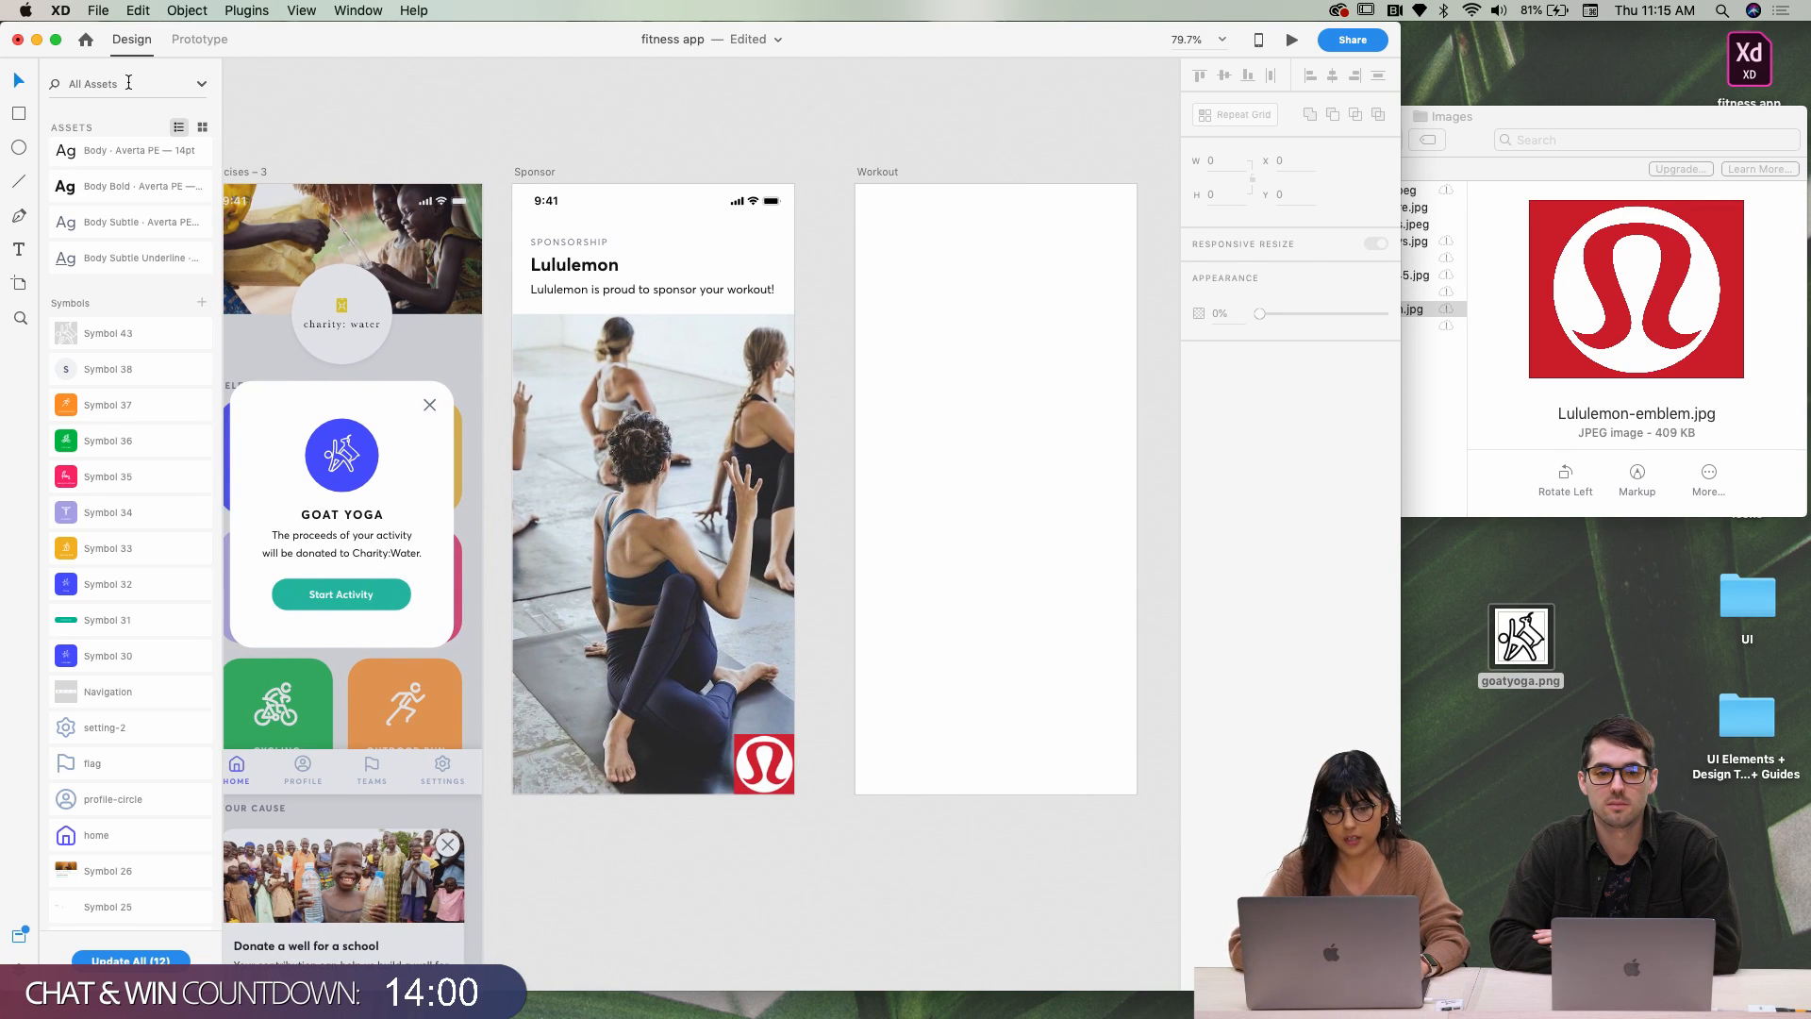
click(56, 39)
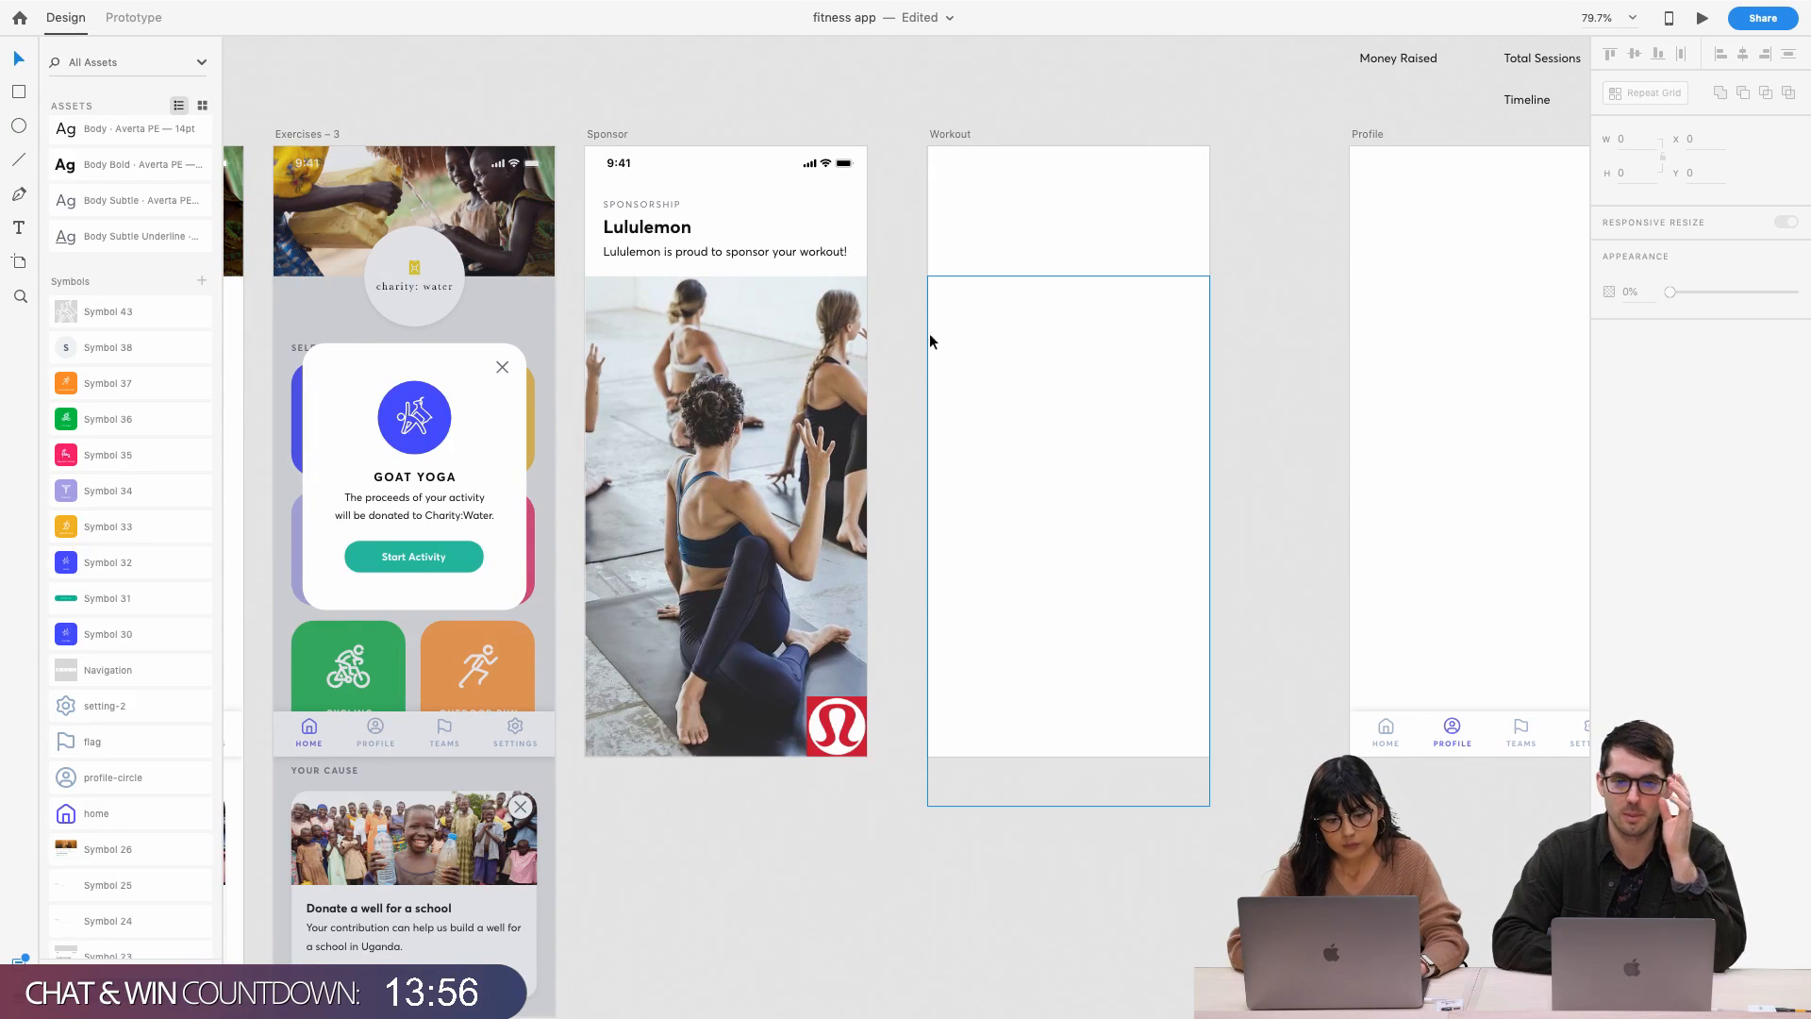
scroll(784, 336, up, 1)
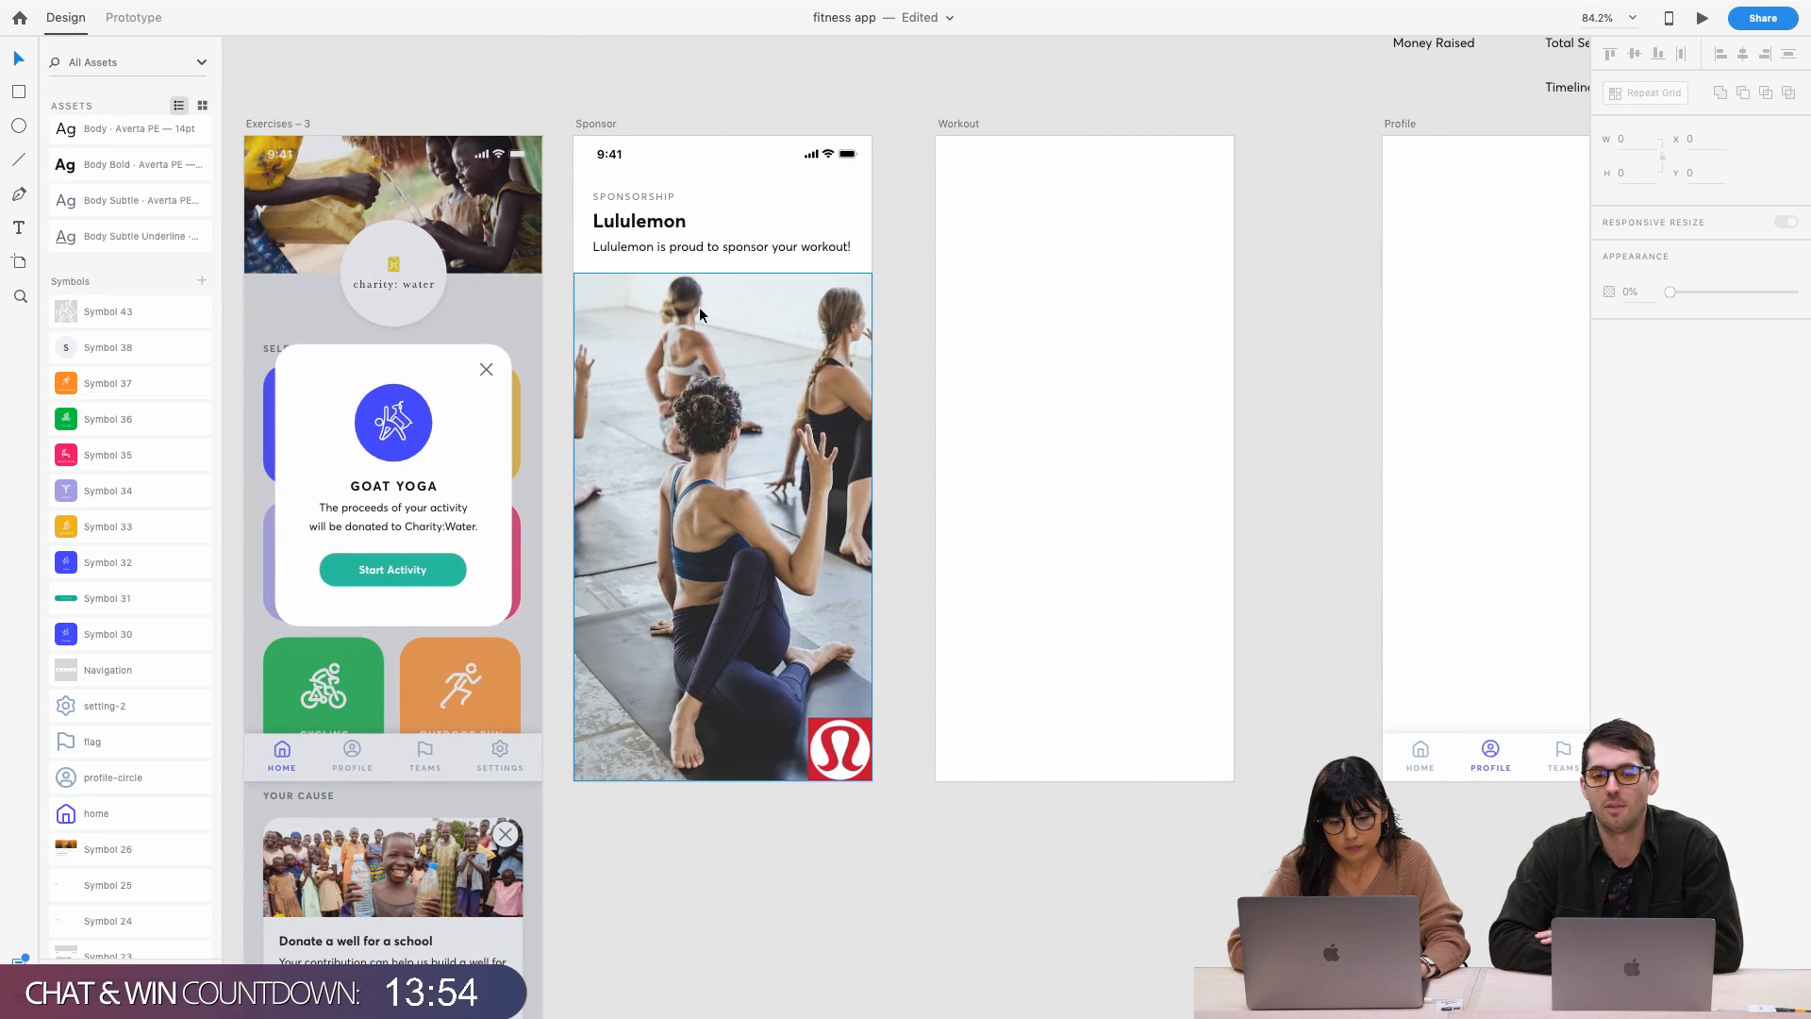
scroll(771, 402, down, 3)
scroll(769, 417, up, 4)
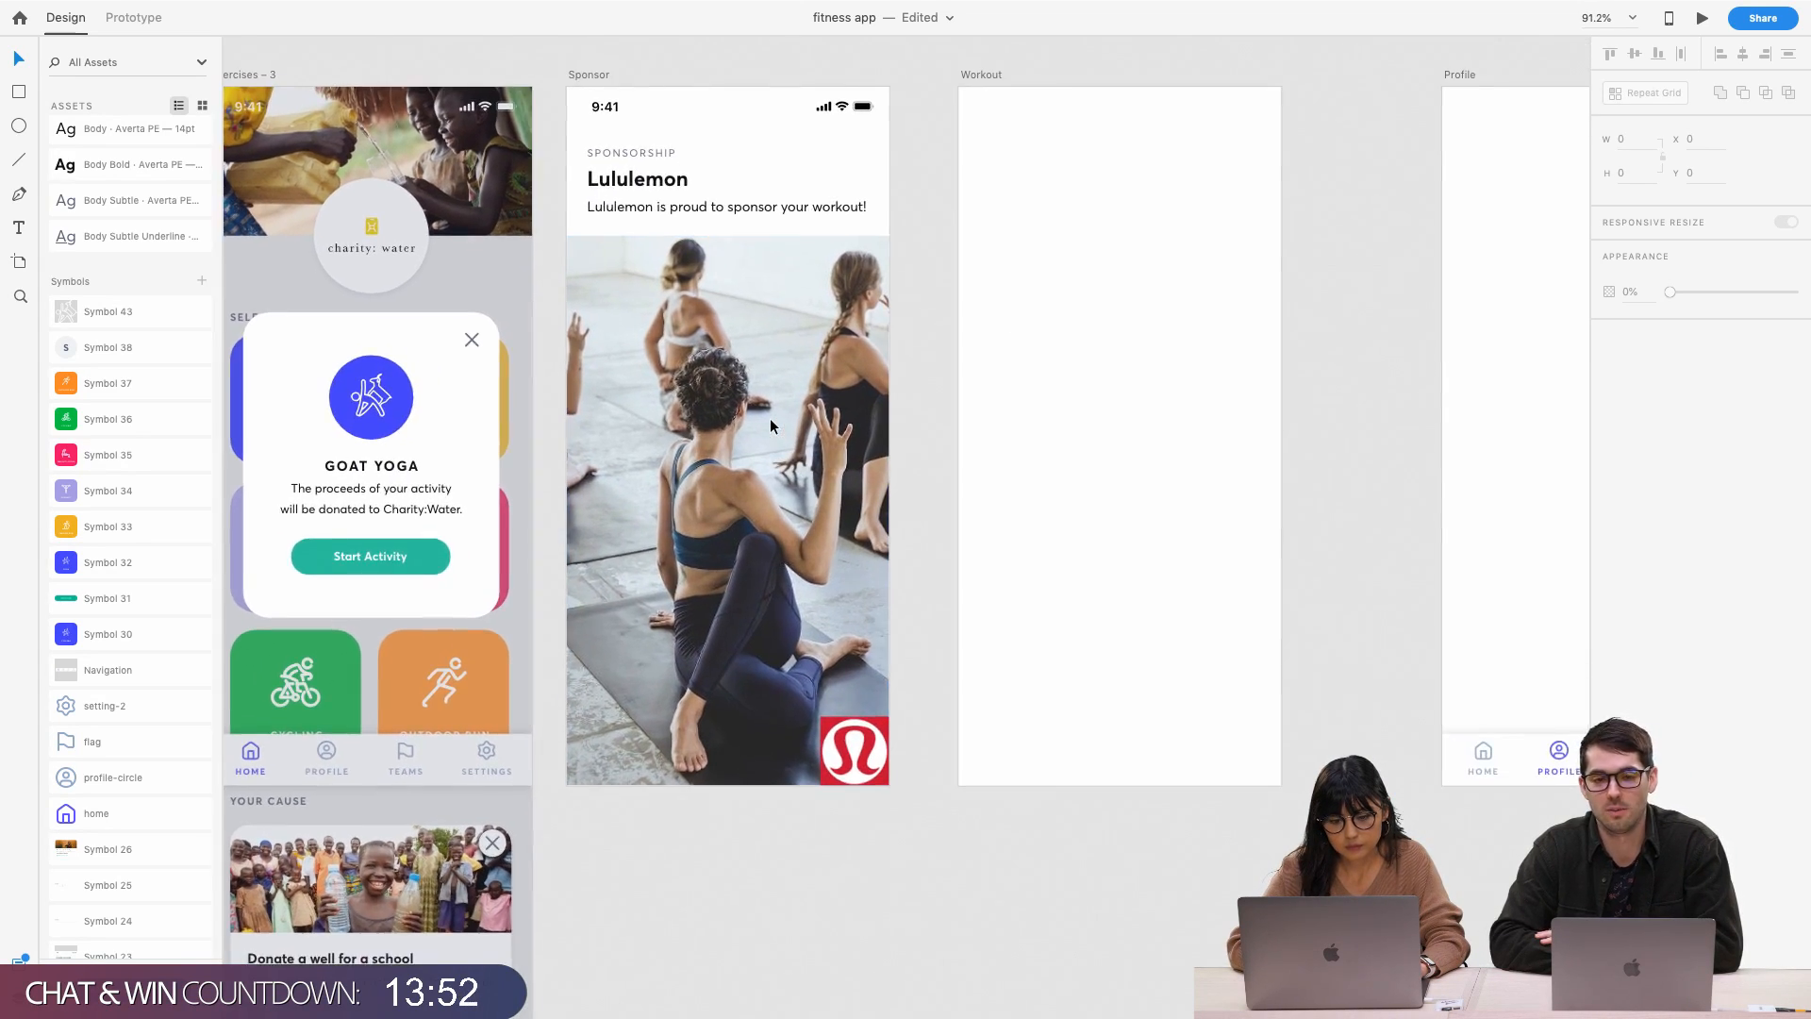
scroll(774, 427, up, 1)
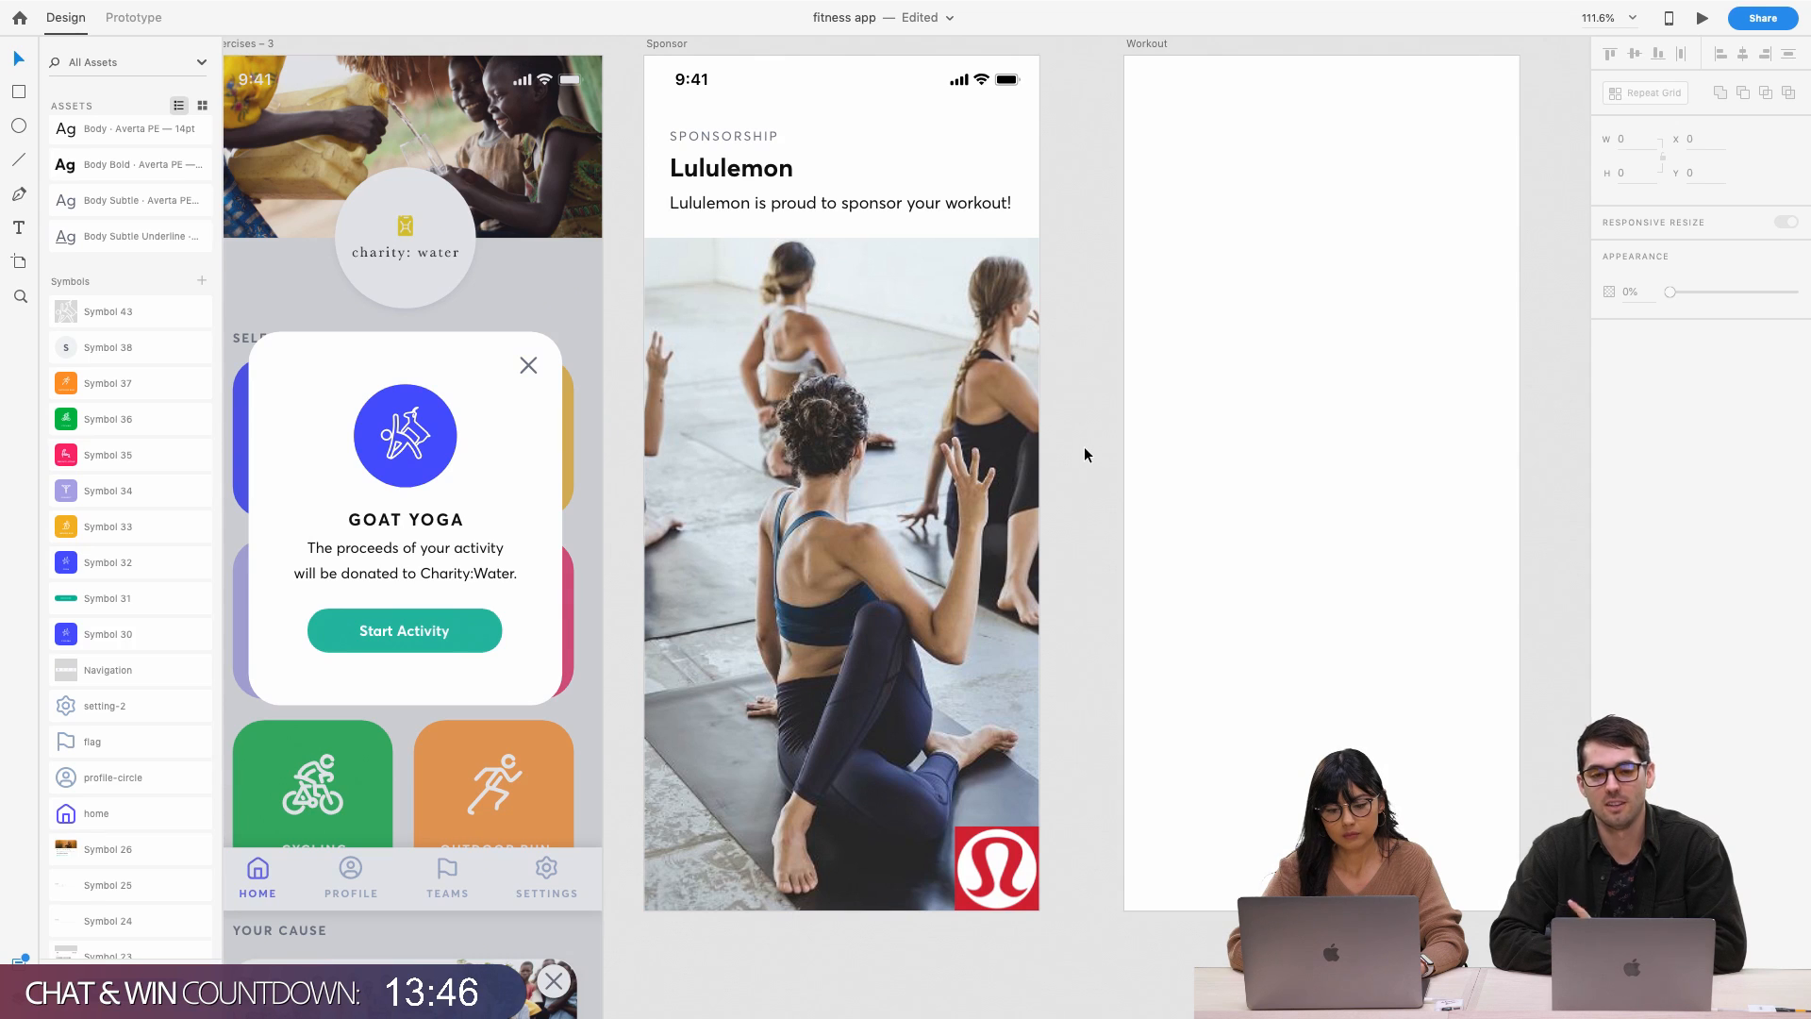
scroll(1083, 455, up, 1)
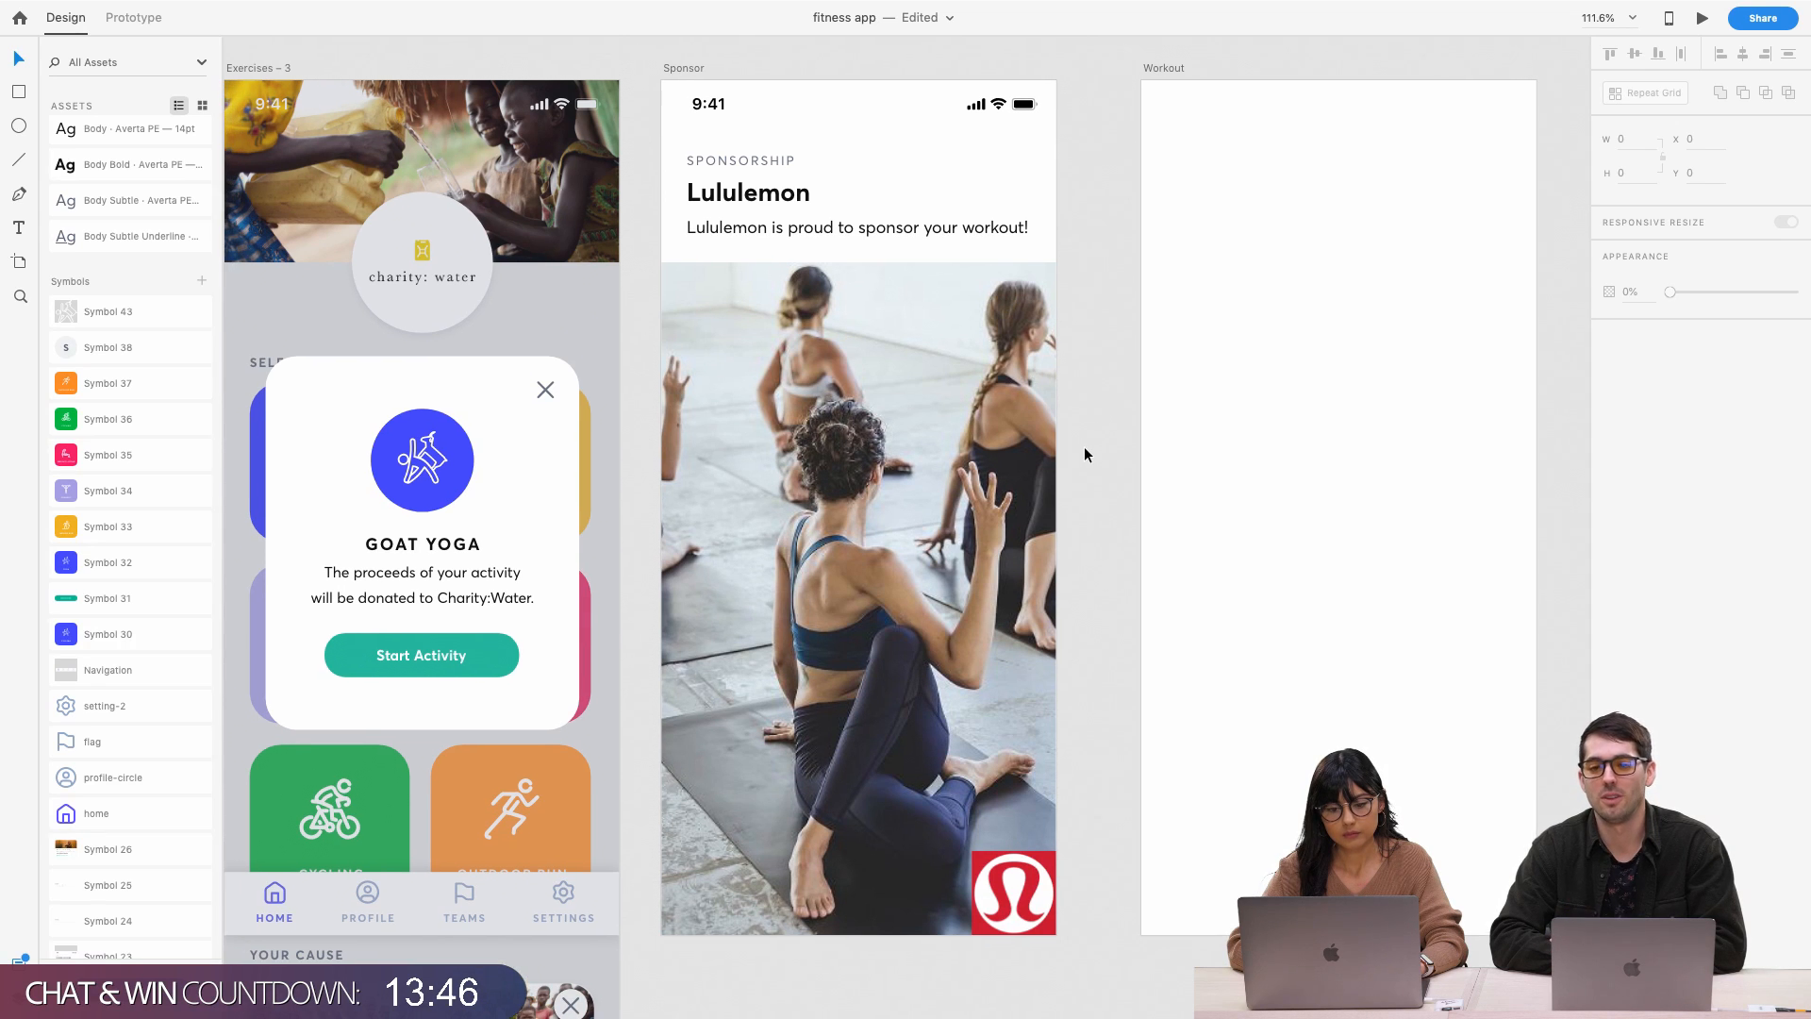
Select the sponsor photo to inspect it, then clear the selection
click(989, 445)
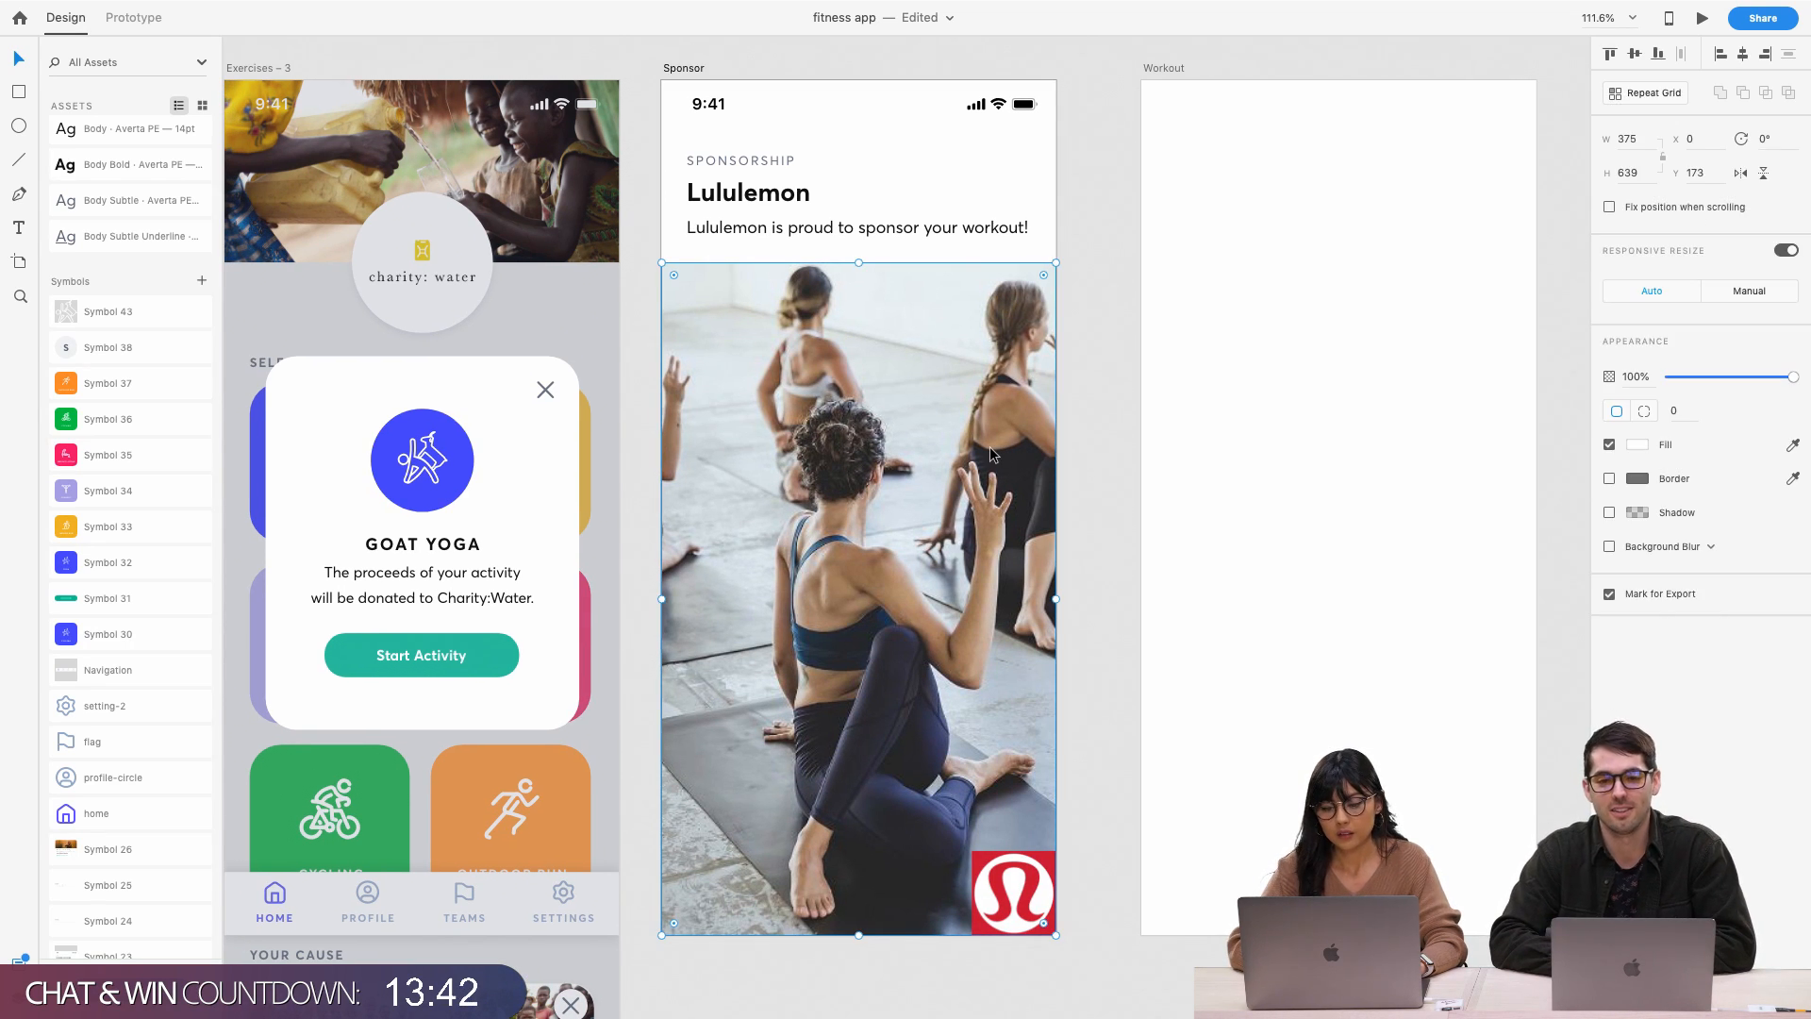
click(1065, 291)
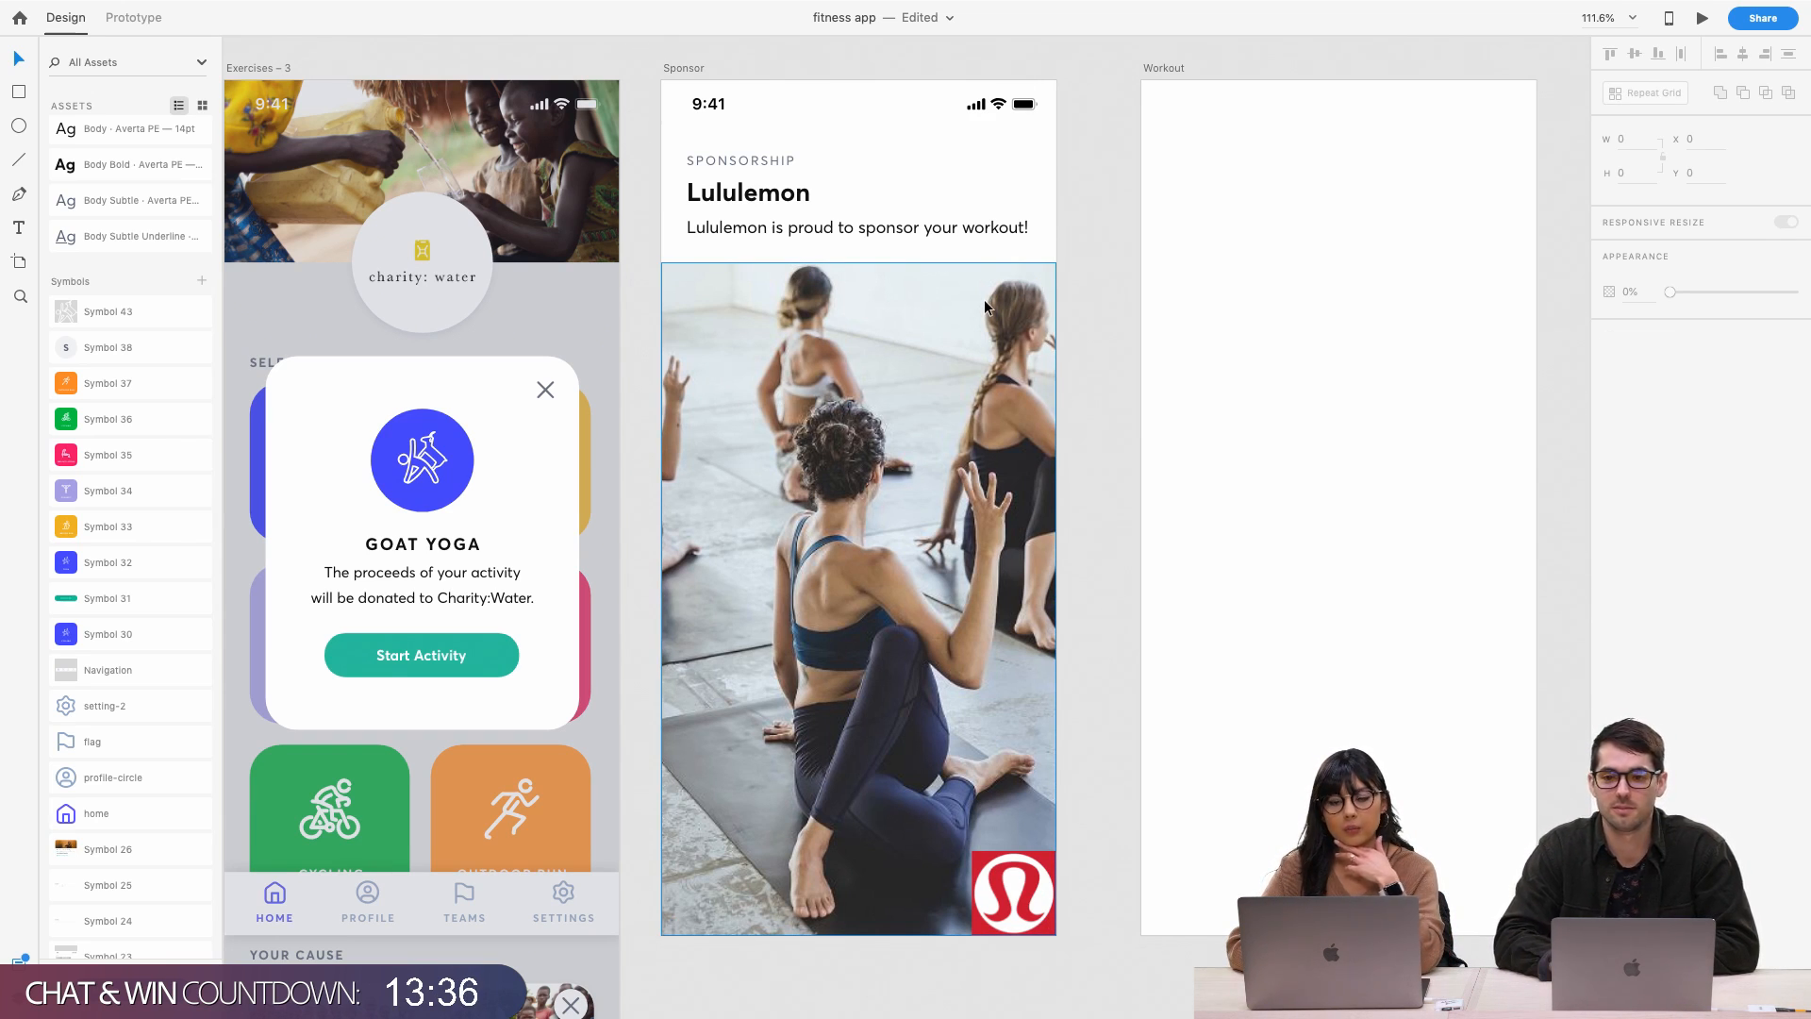
click(913, 447)
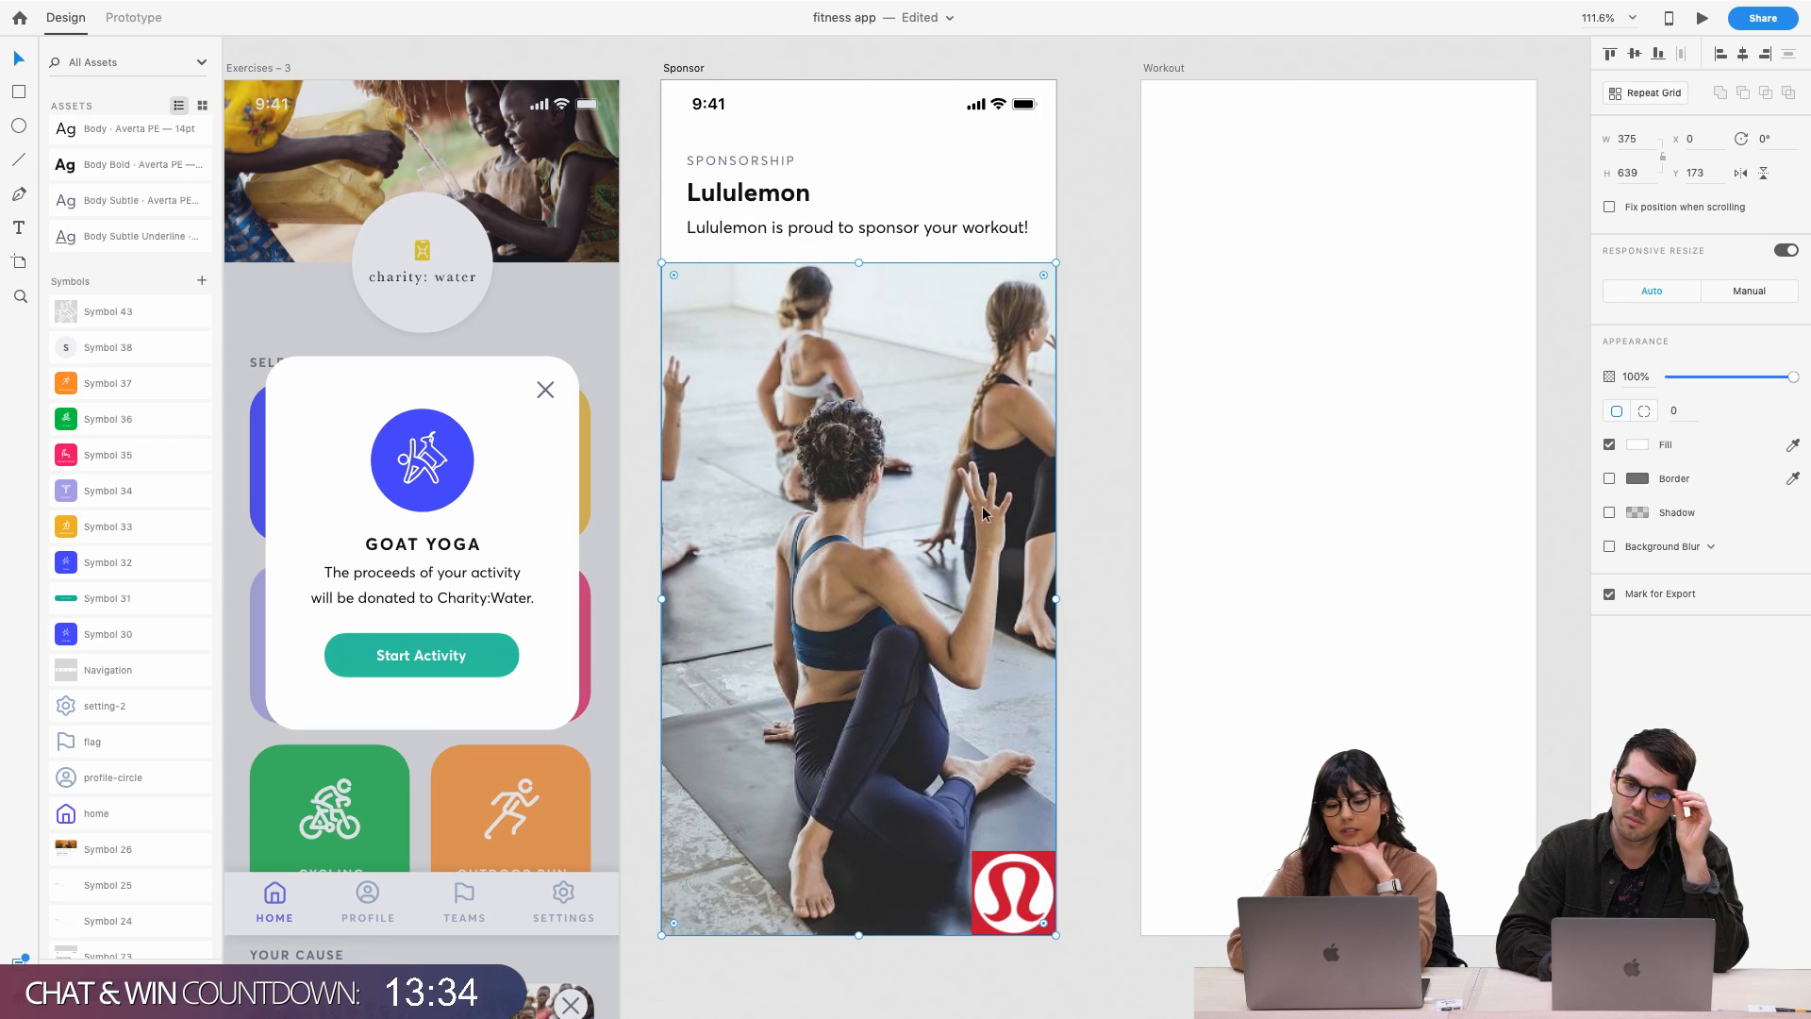
click(1068, 394)
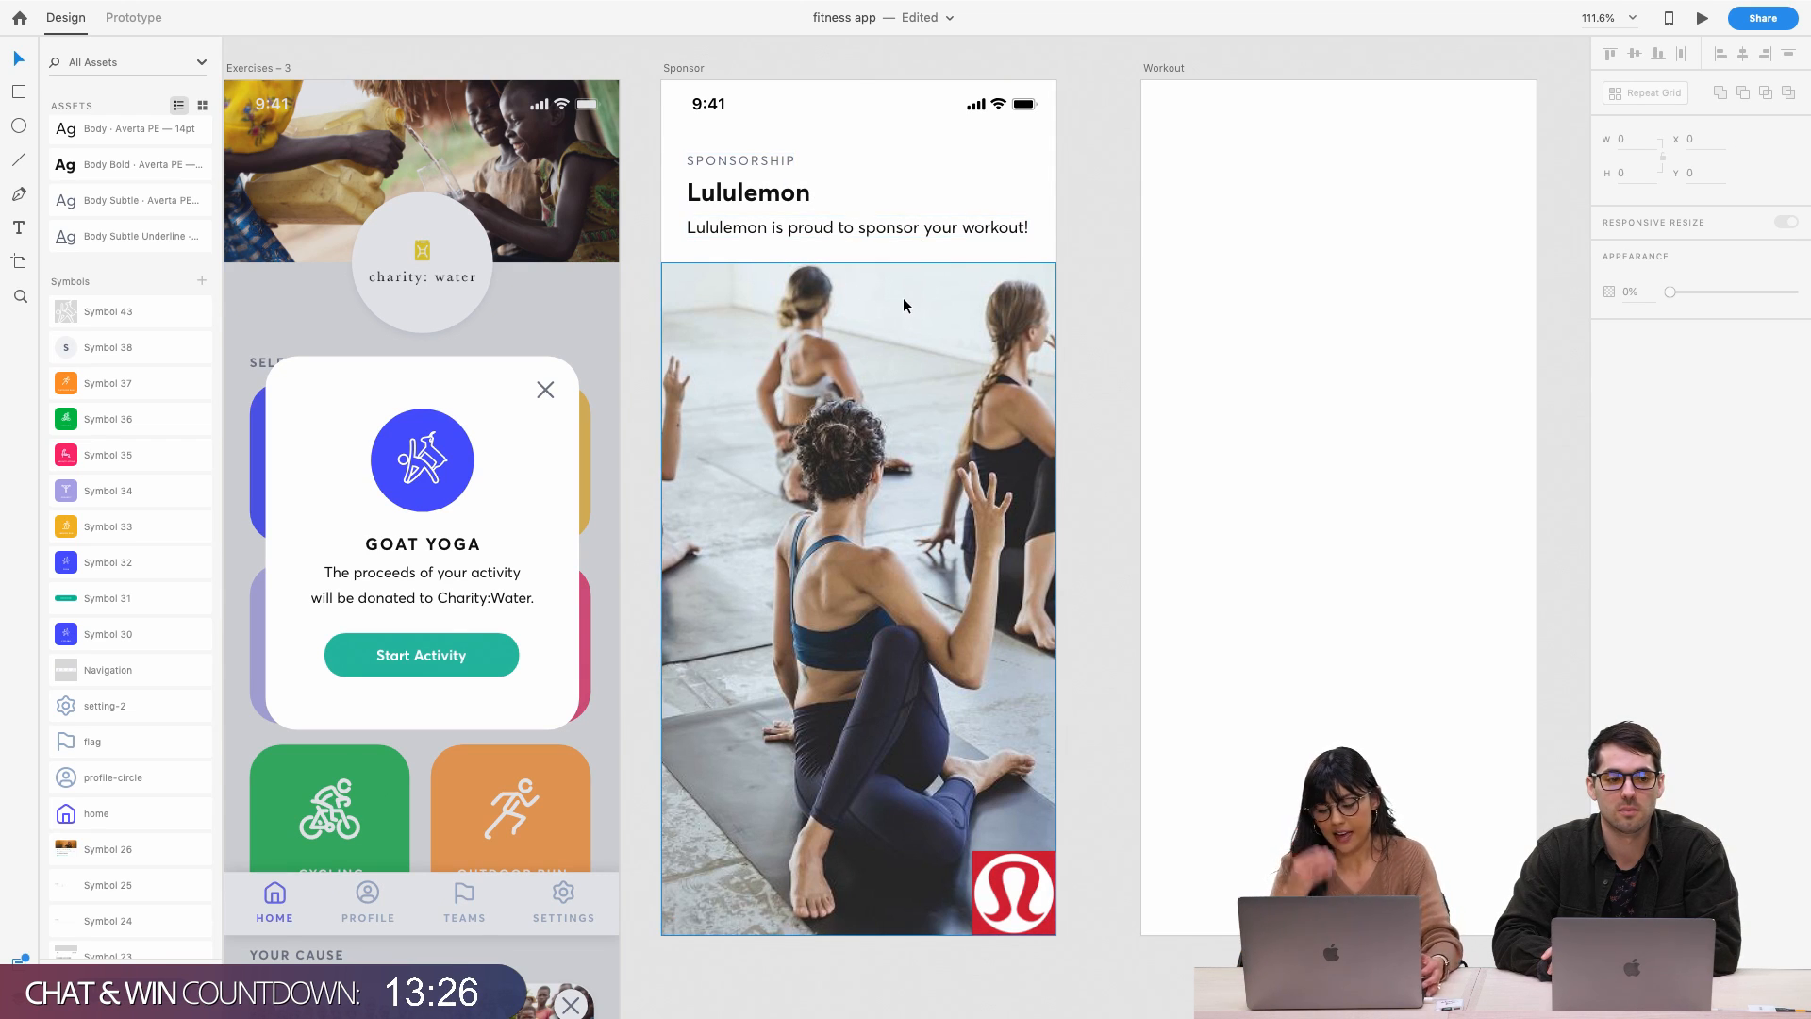
Draw a small borderless white box near the photo's top-right corner
key(r)
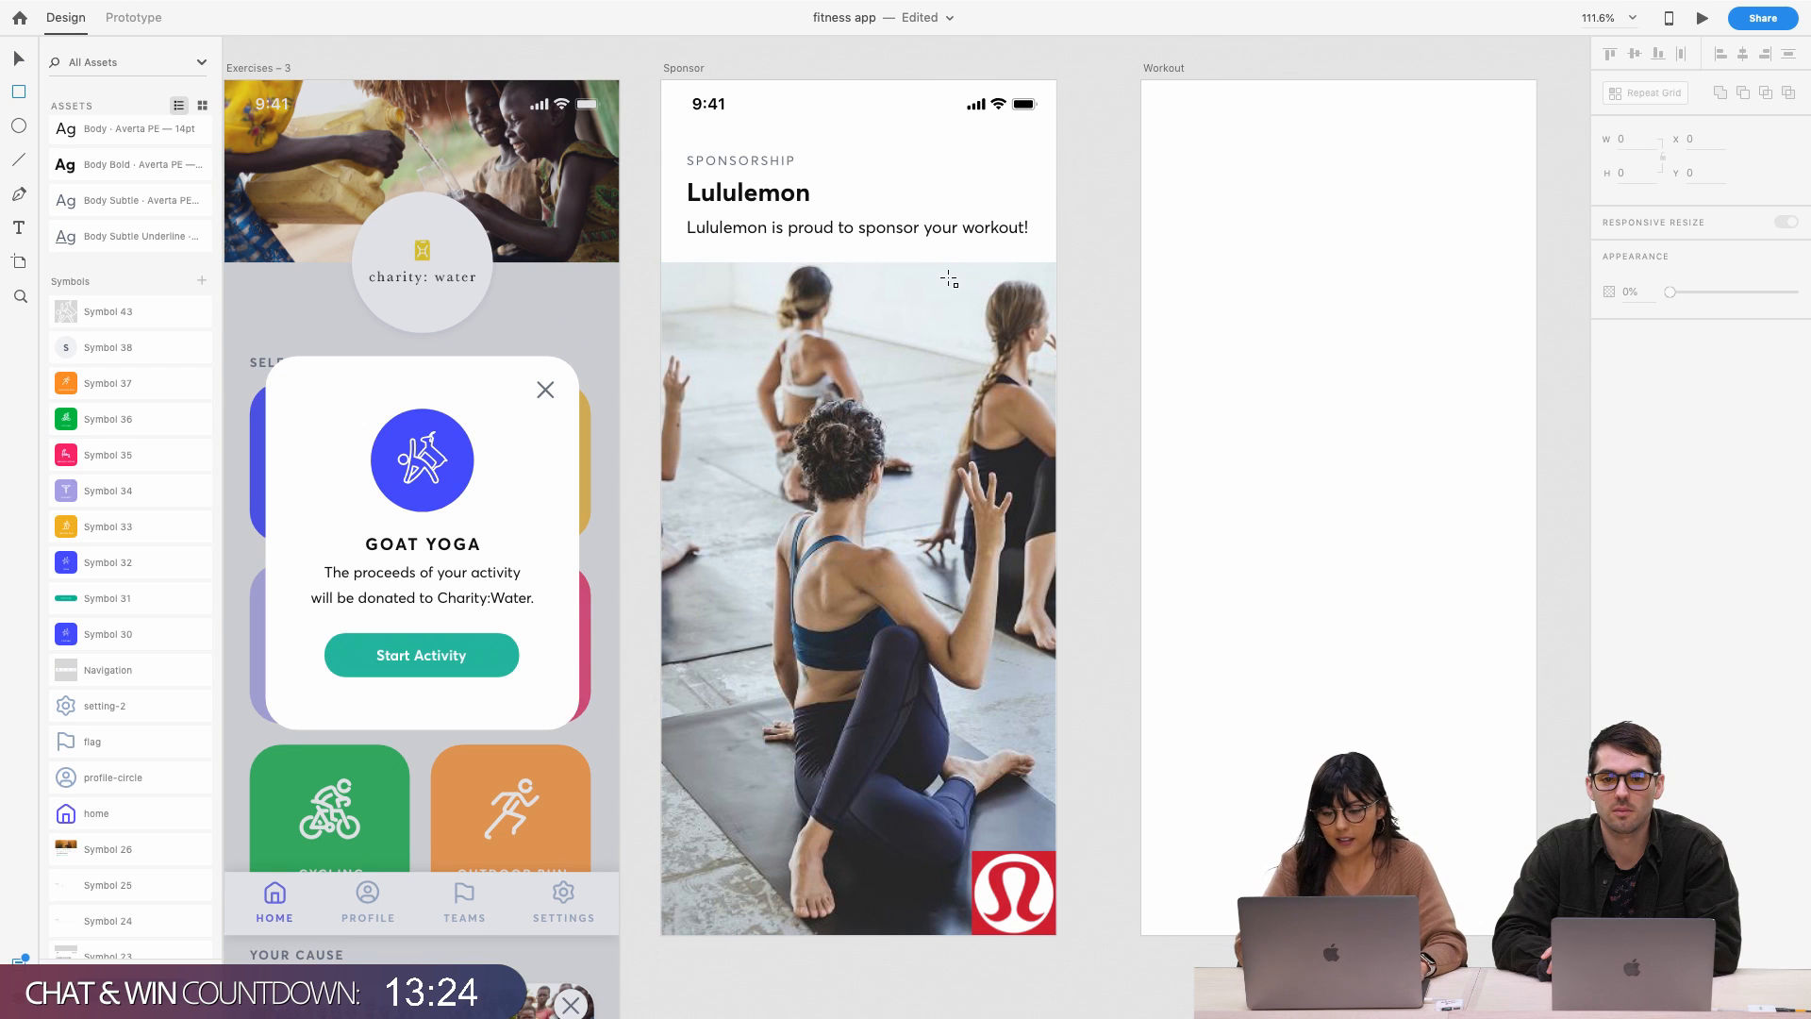
drag(948, 279, 1027, 309)
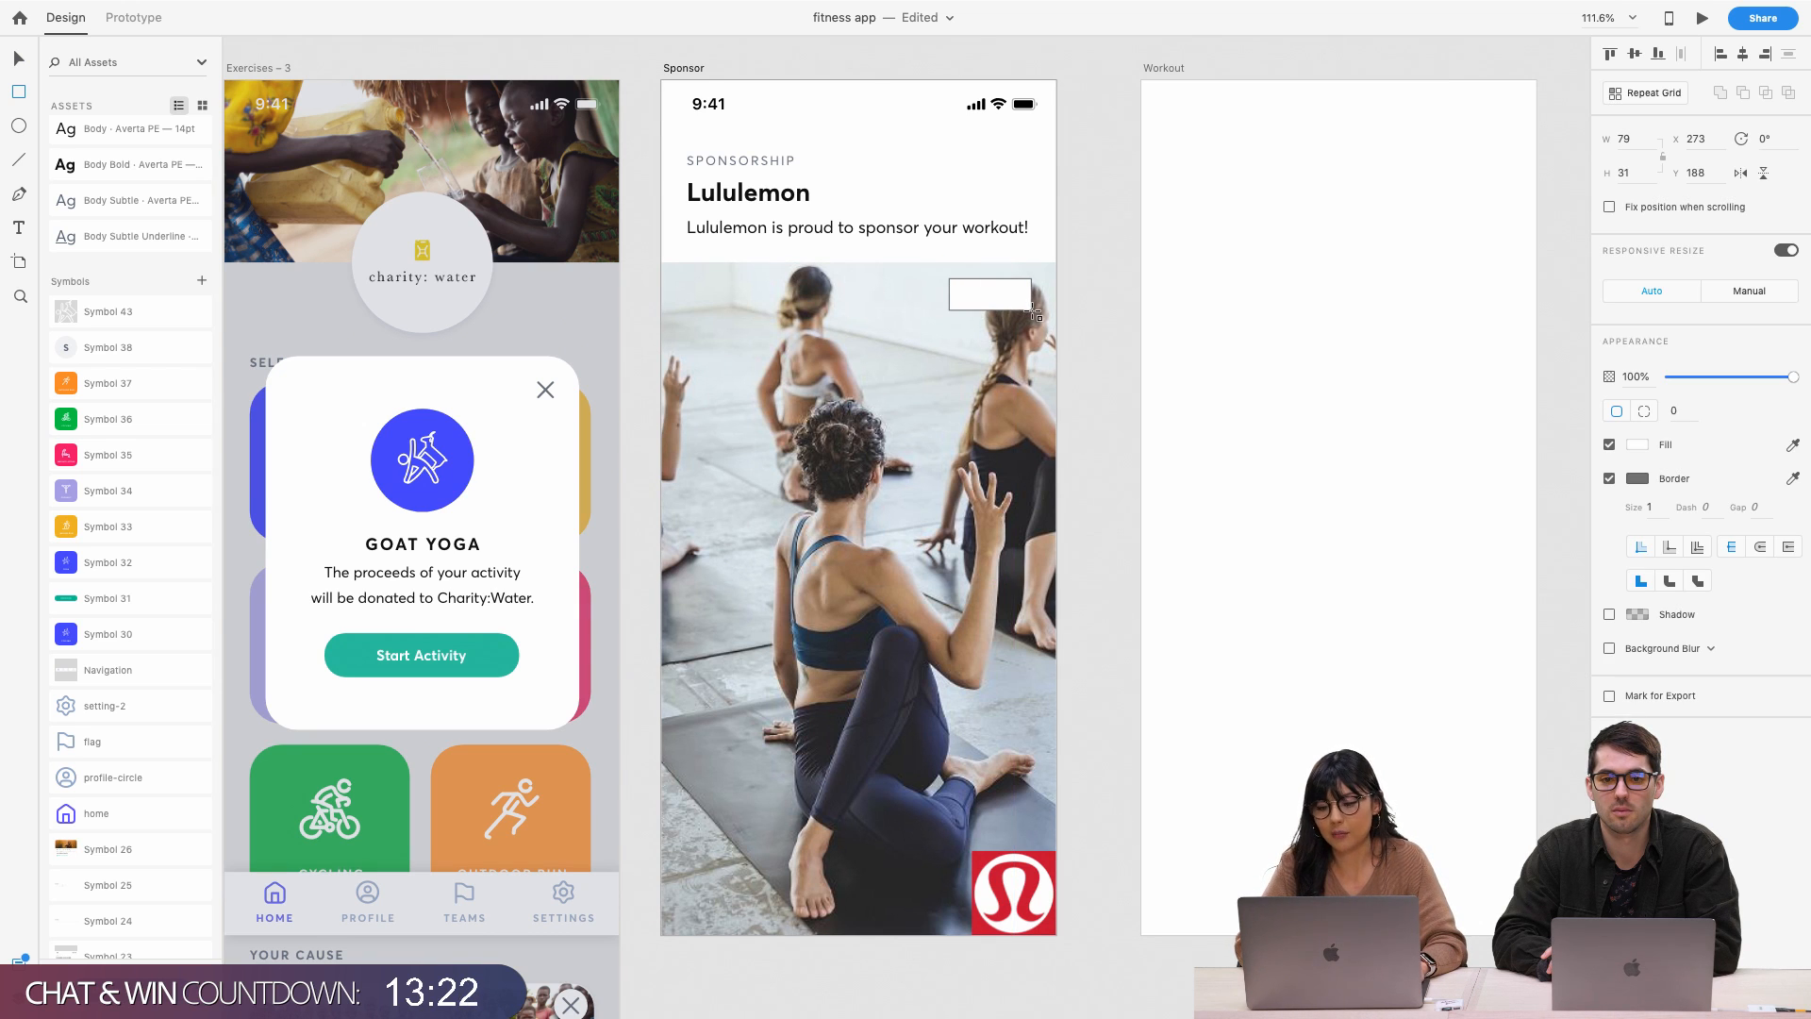
scroll(1035, 313, up, 5)
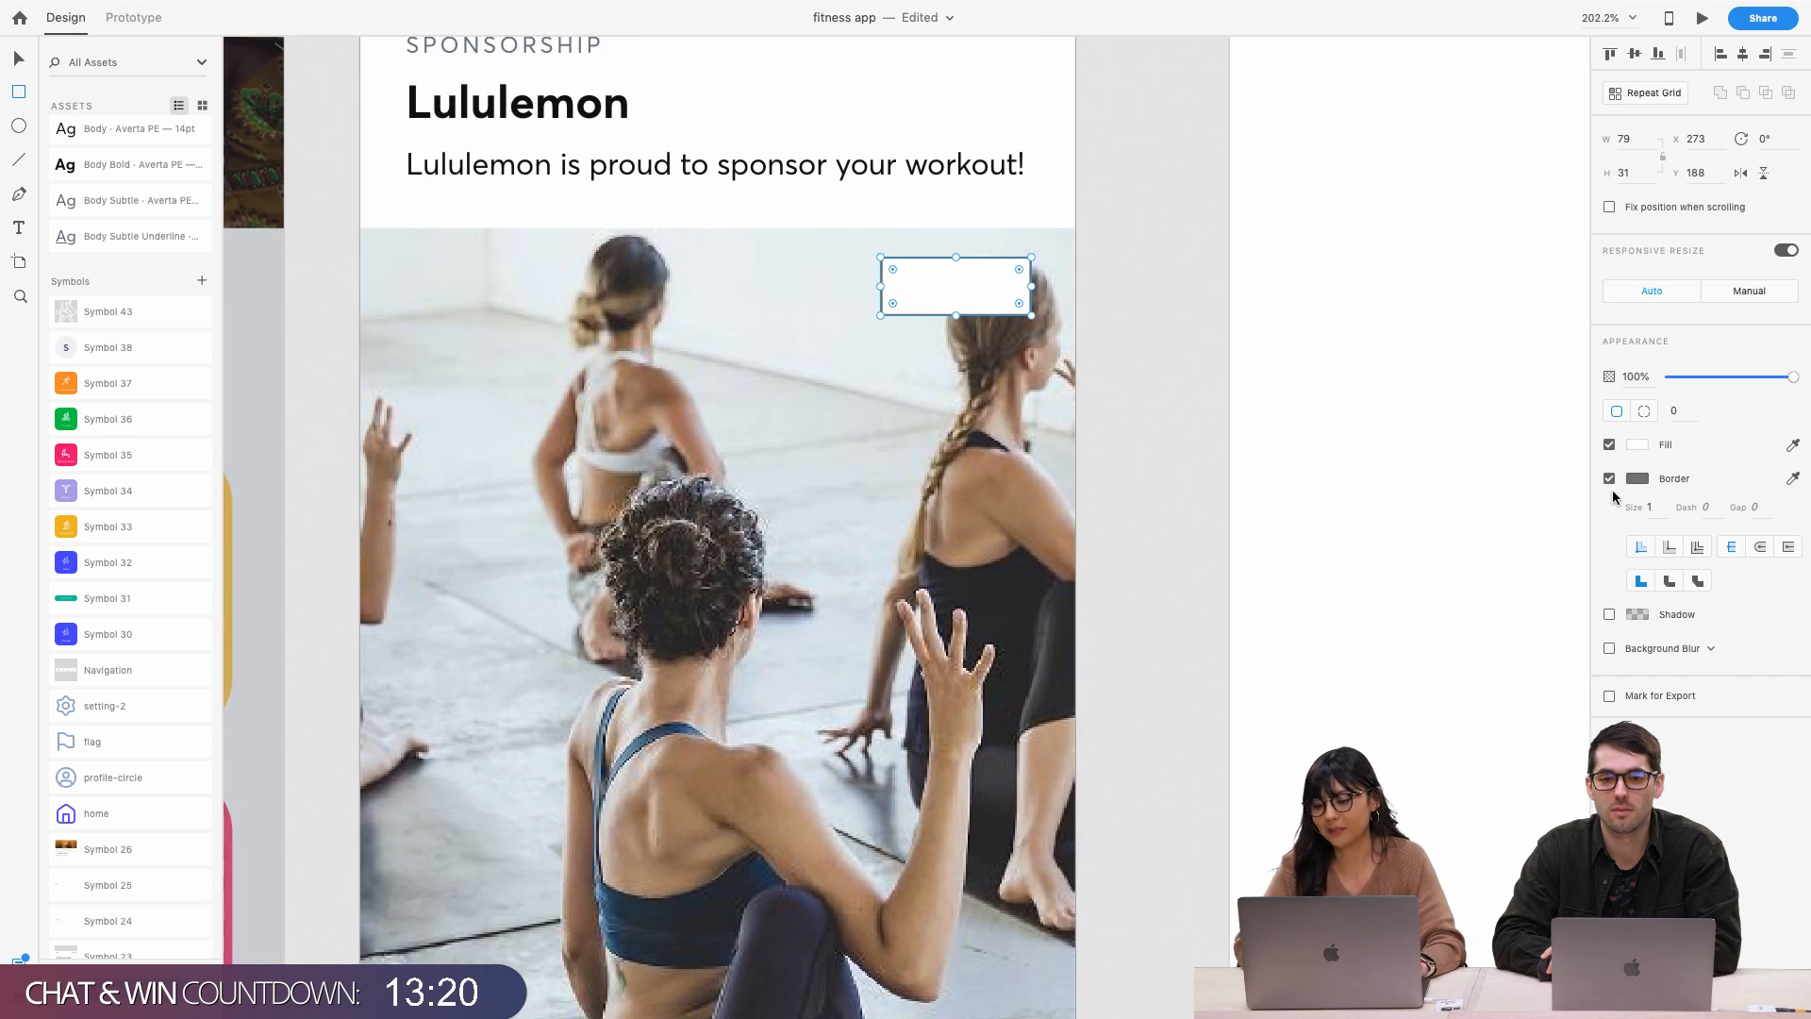
click(1609, 479)
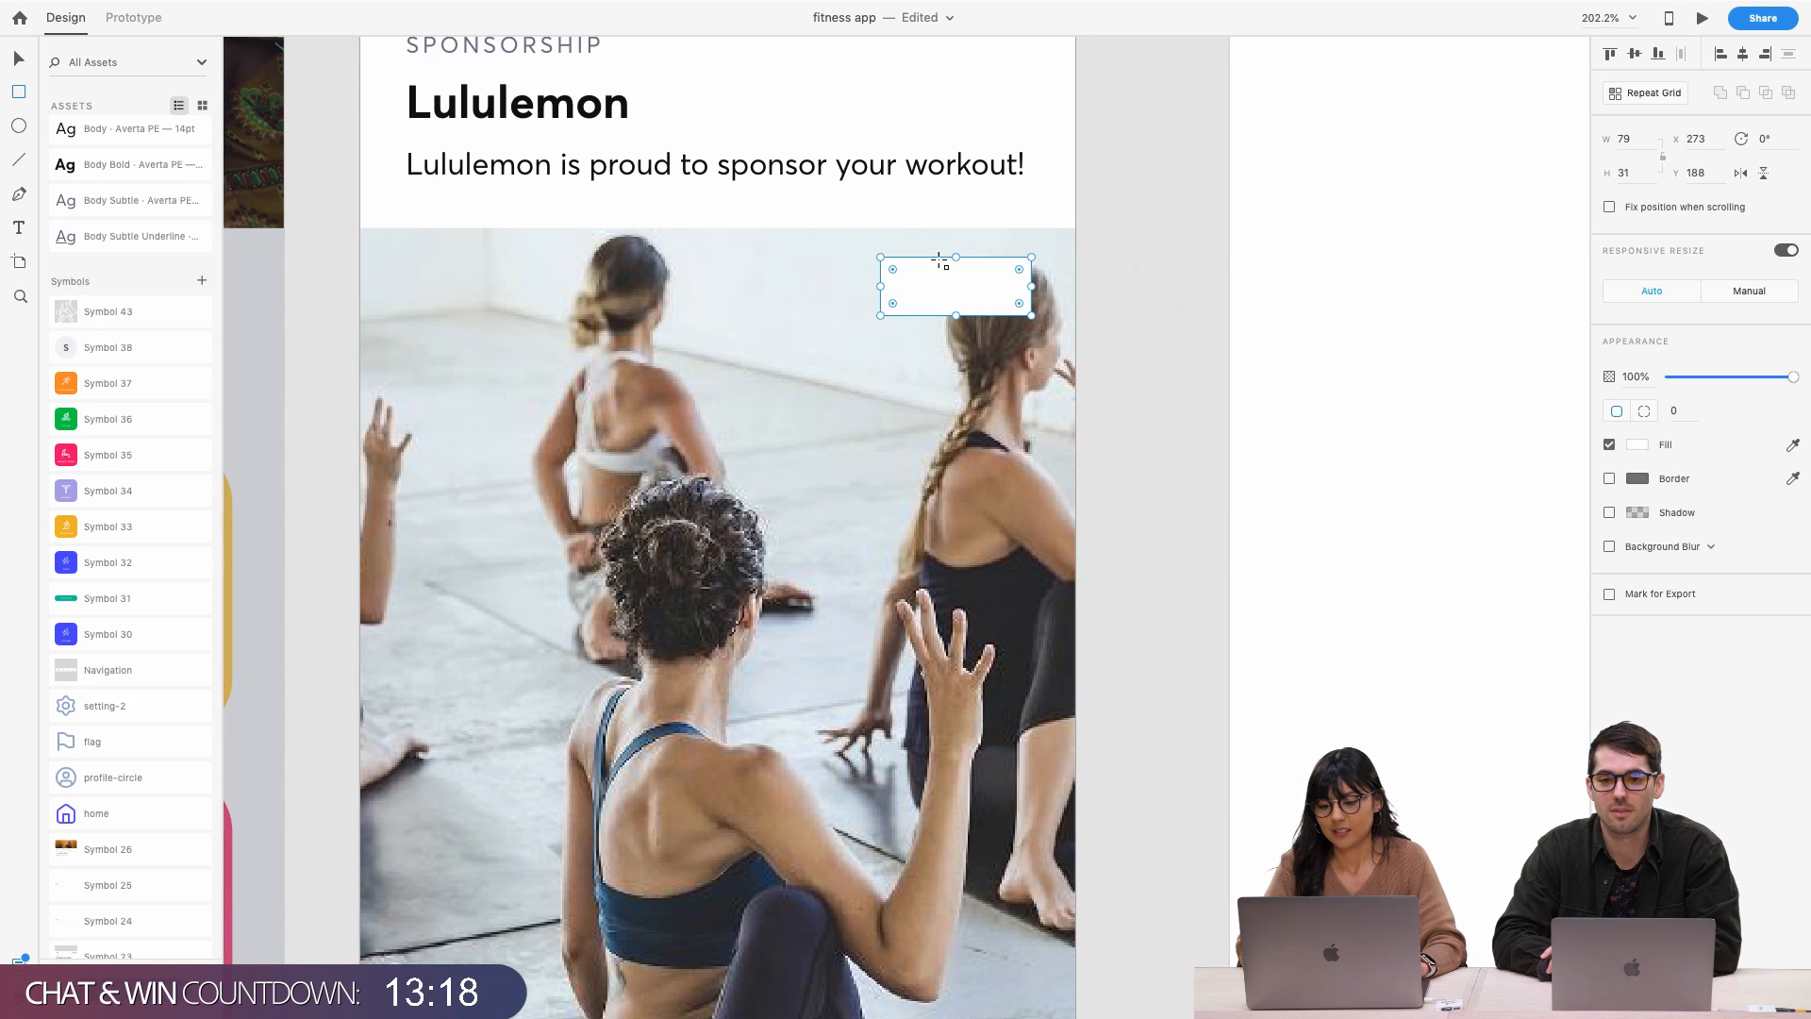
drag(960, 298, 981, 292)
scroll(981, 293, up, 5)
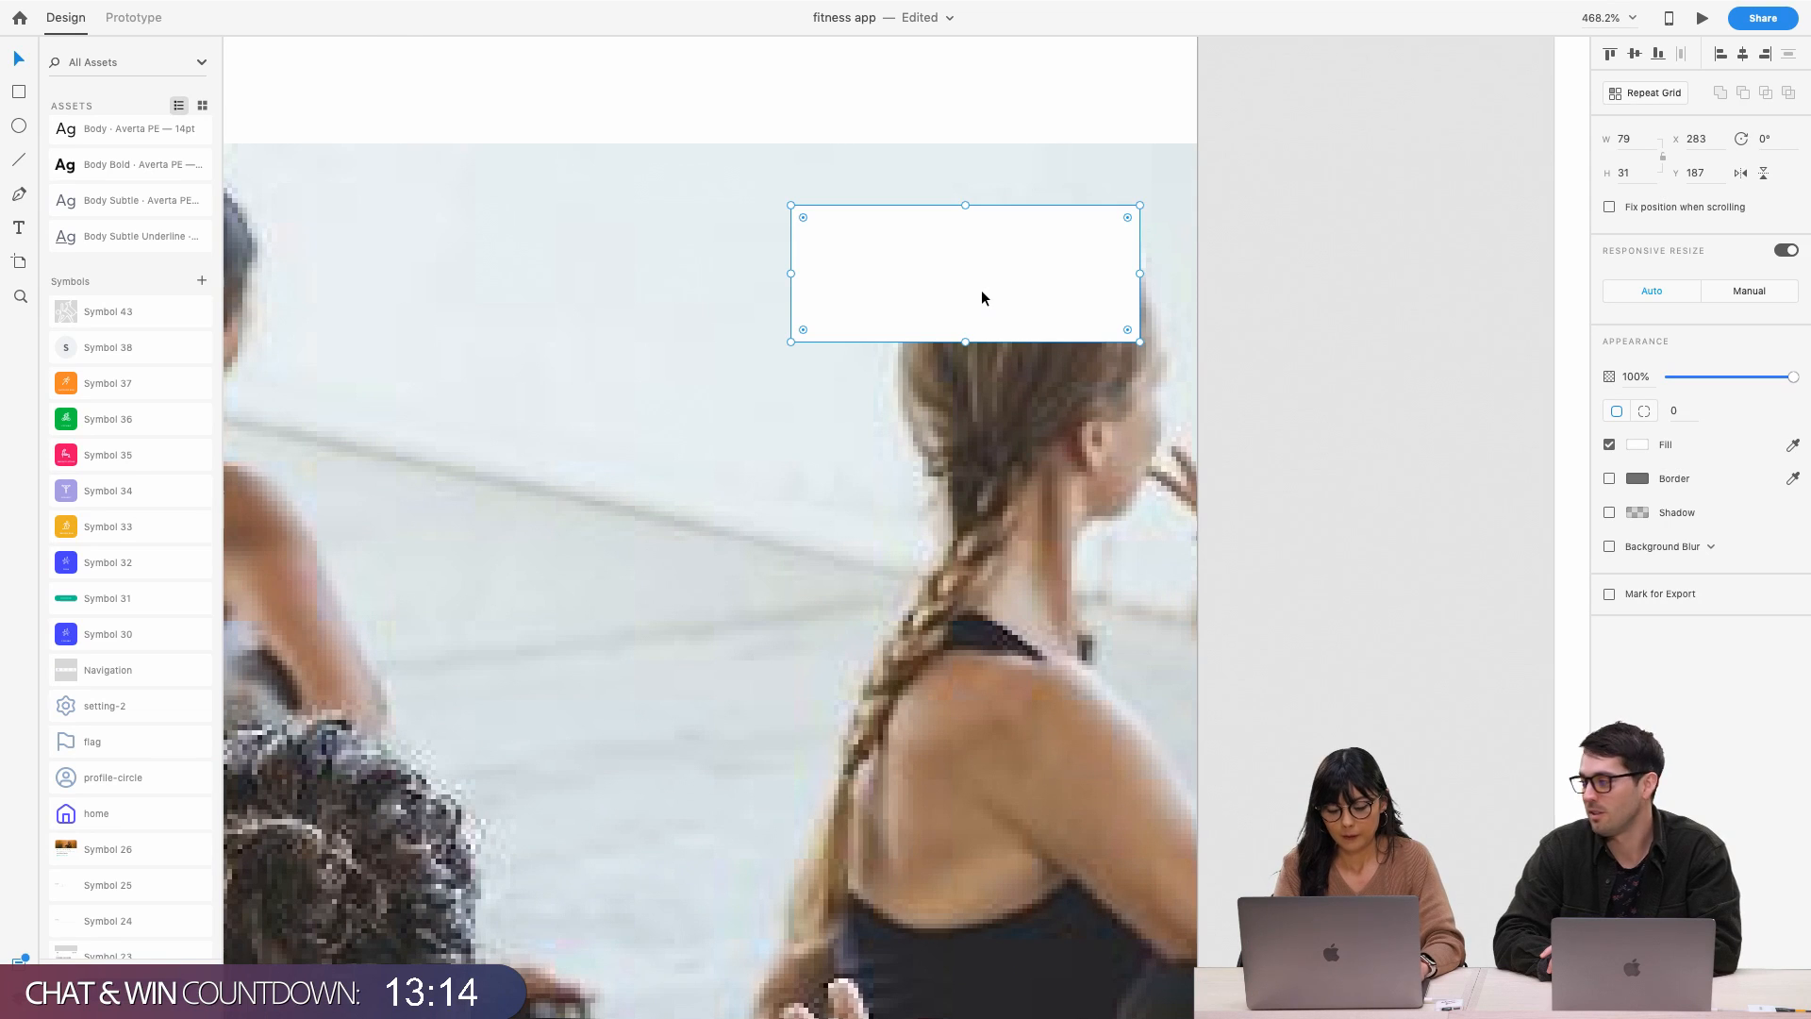
Add a '0:03' text label and move it inside the white box
key(t)
click(839, 488)
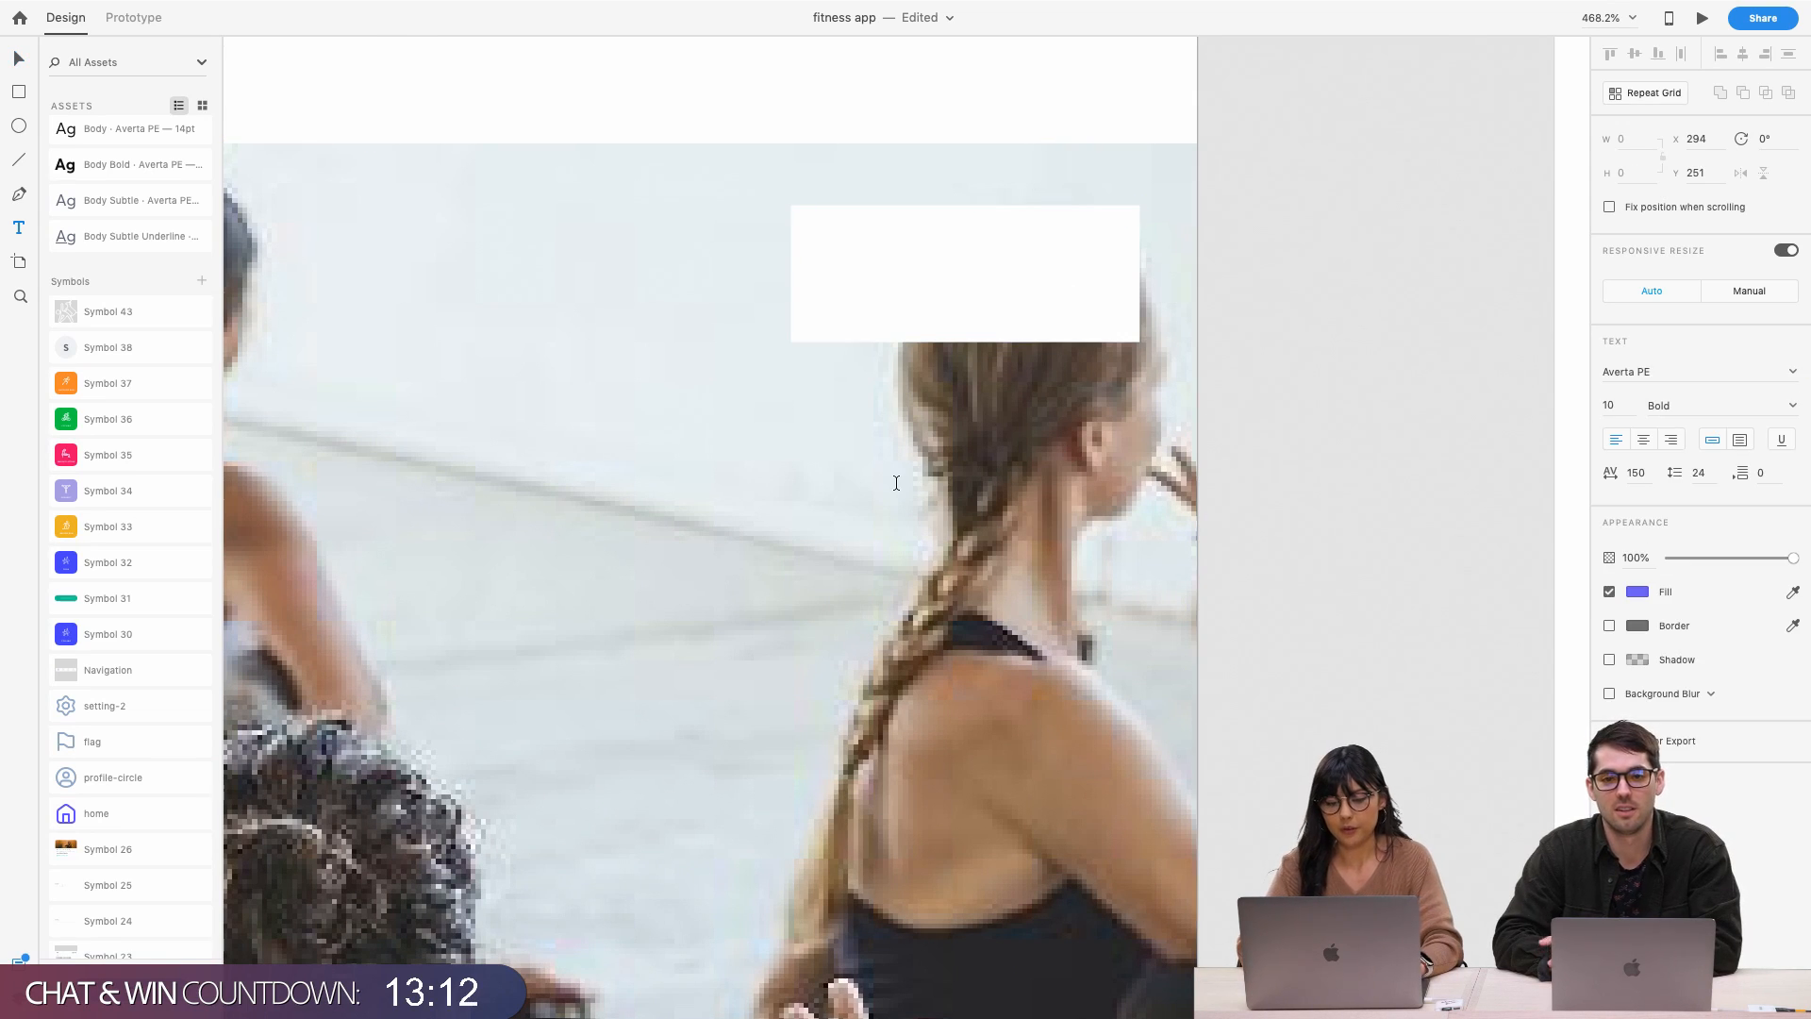
click(896, 483)
scroll(897, 484, down, 4)
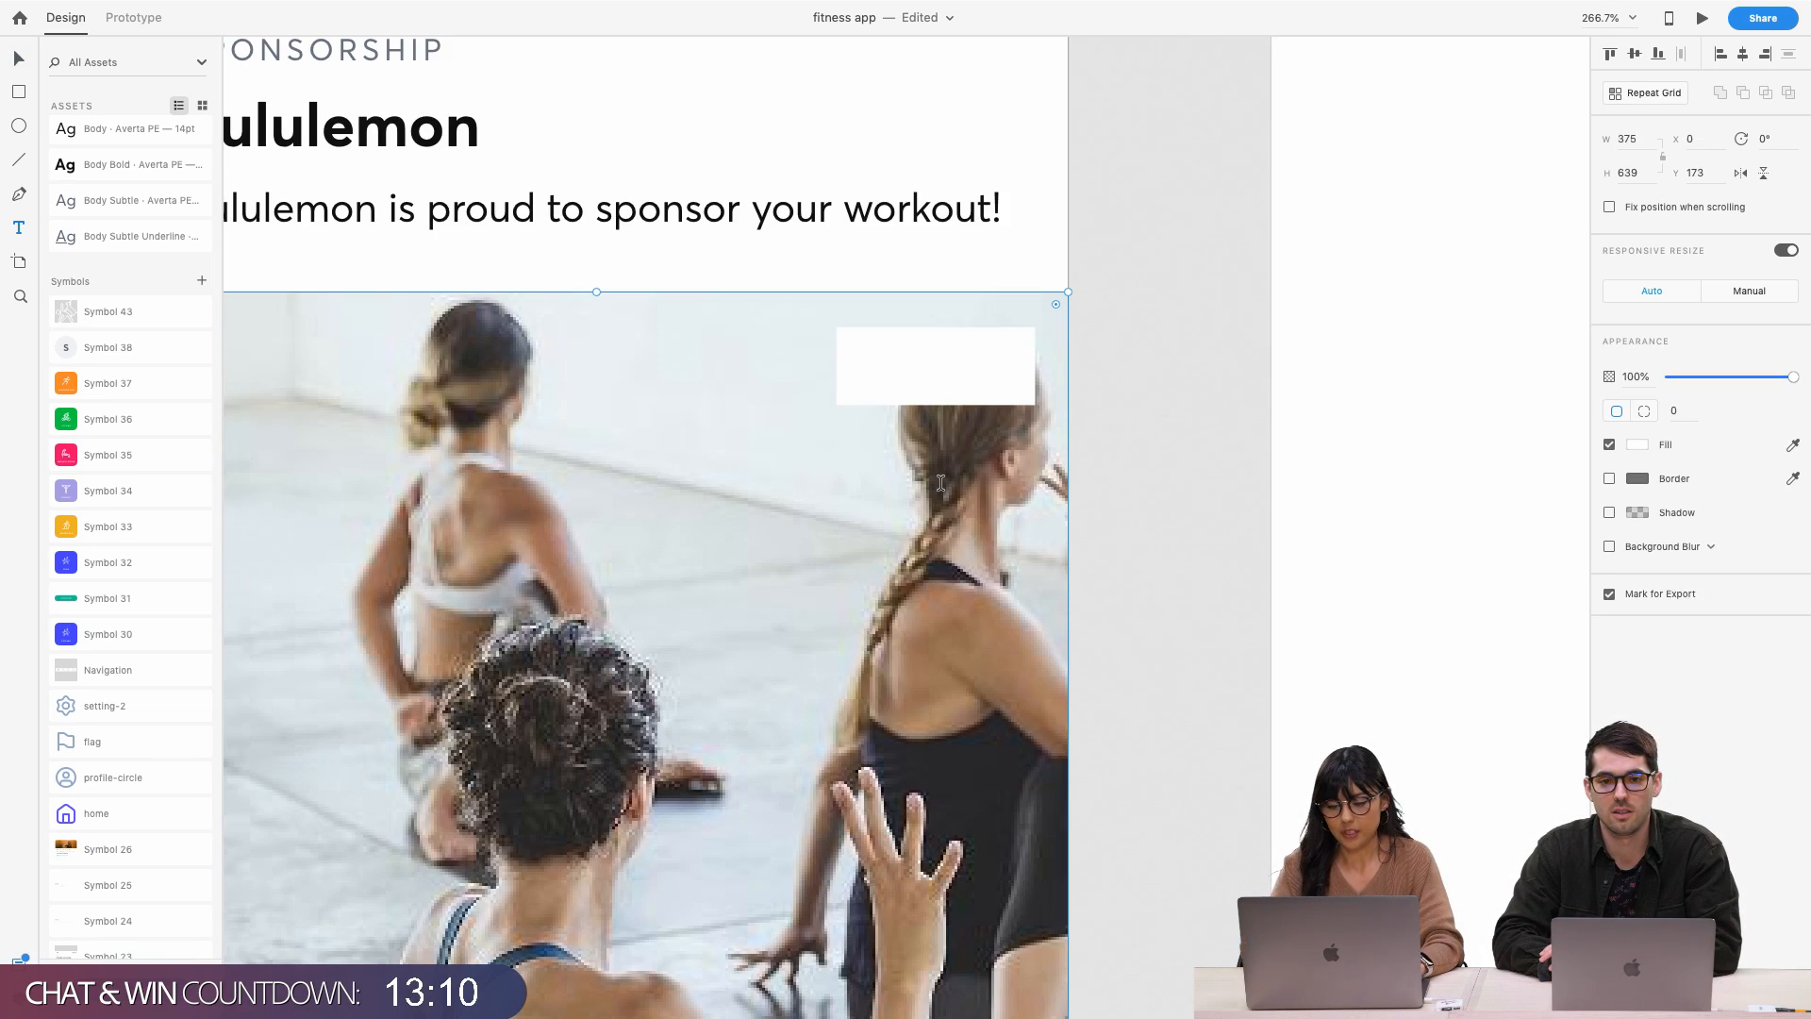
click(940, 483)
click(943, 399)
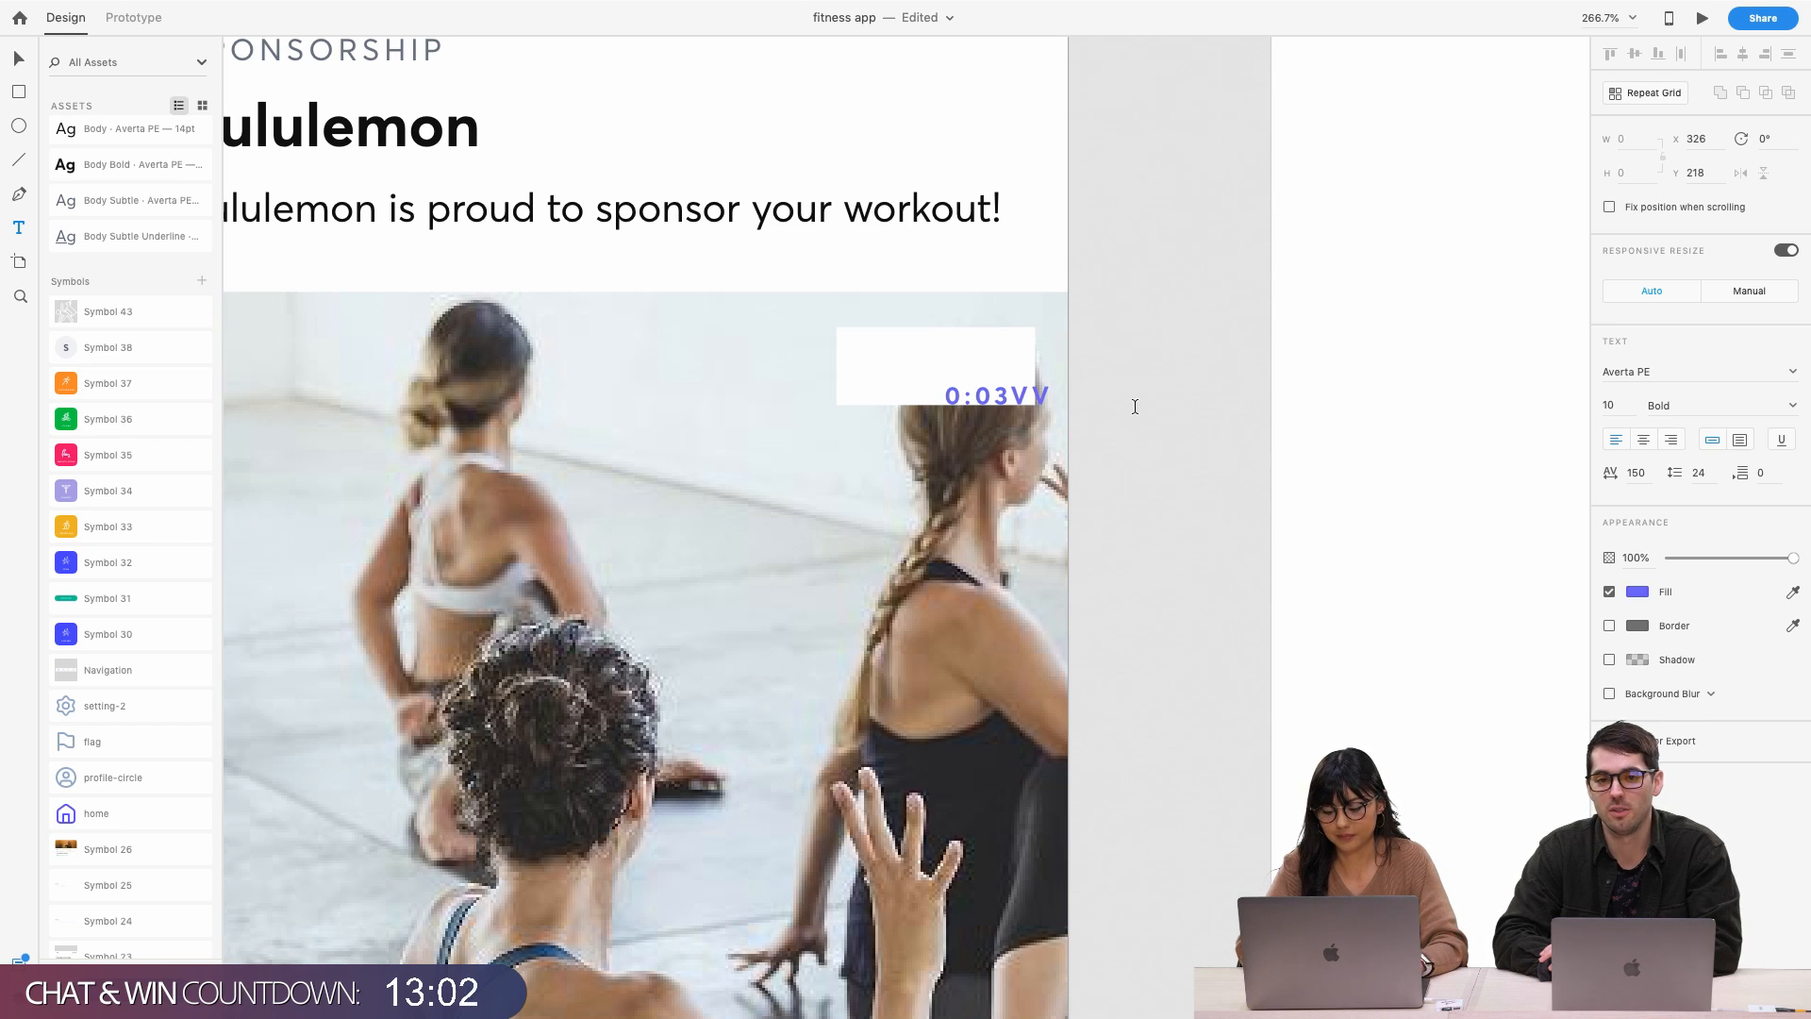
key(Escape)
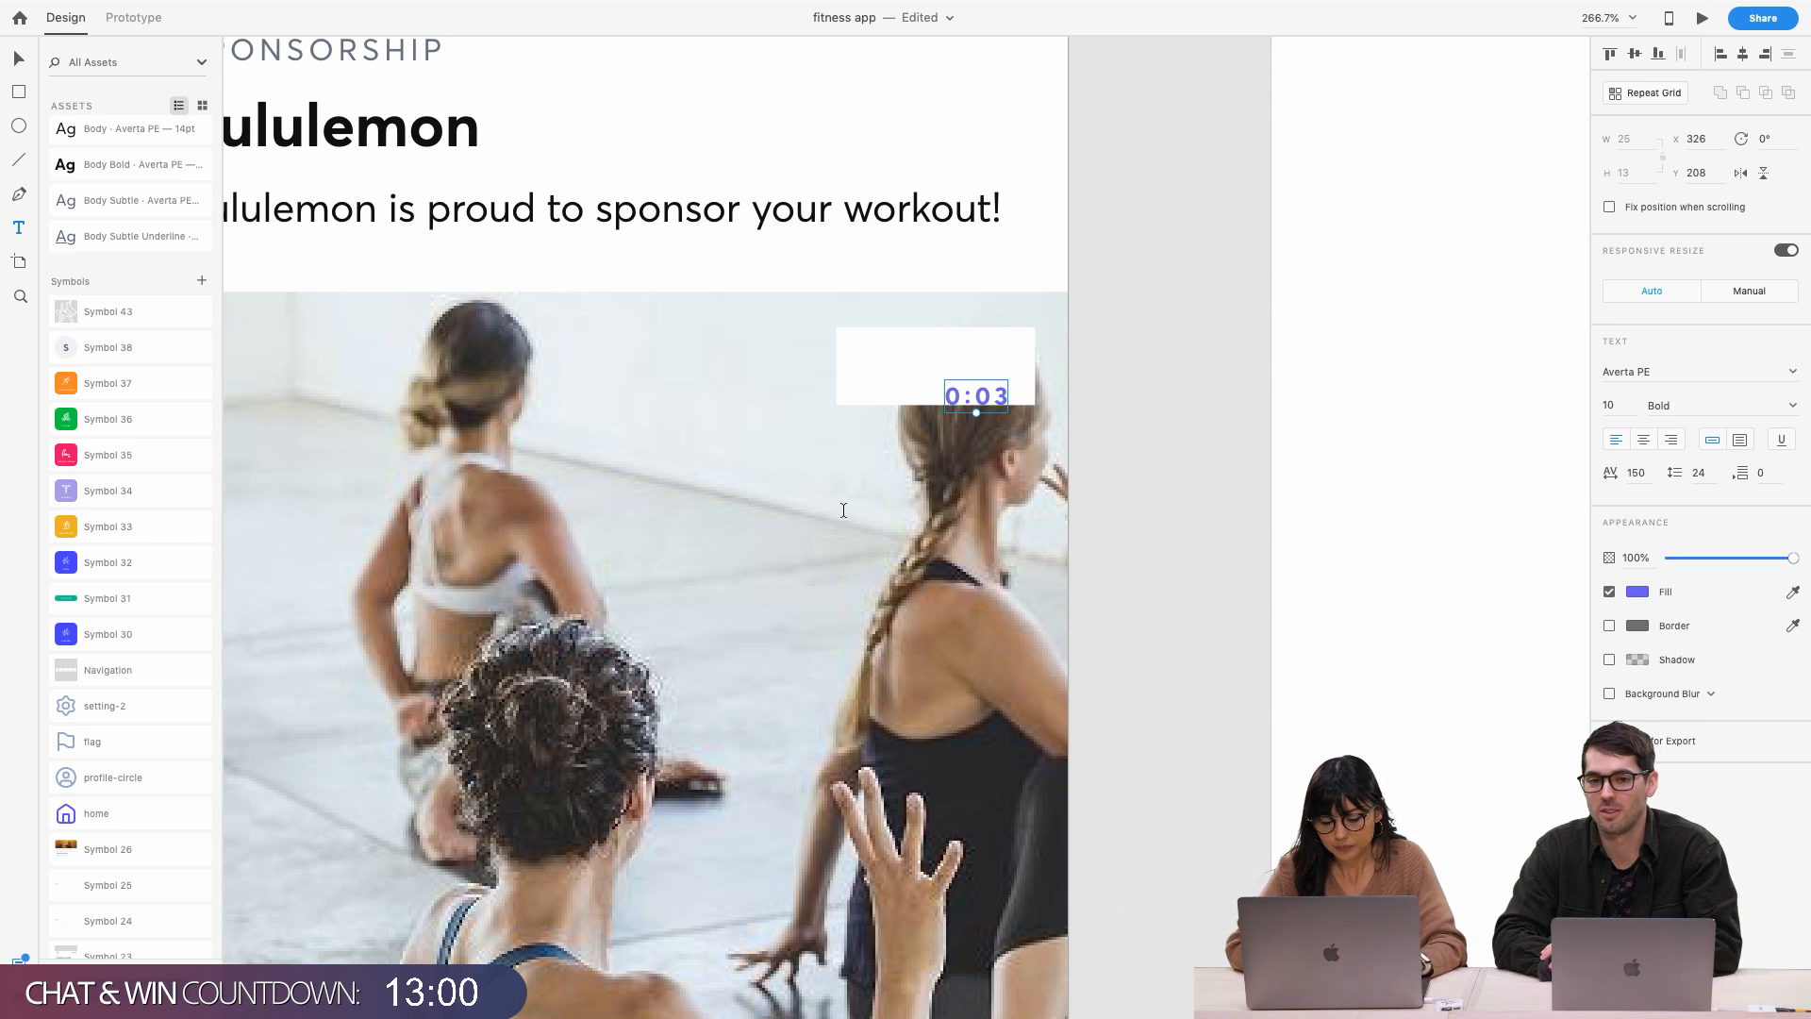
key(v)
drag(983, 405, 981, 366)
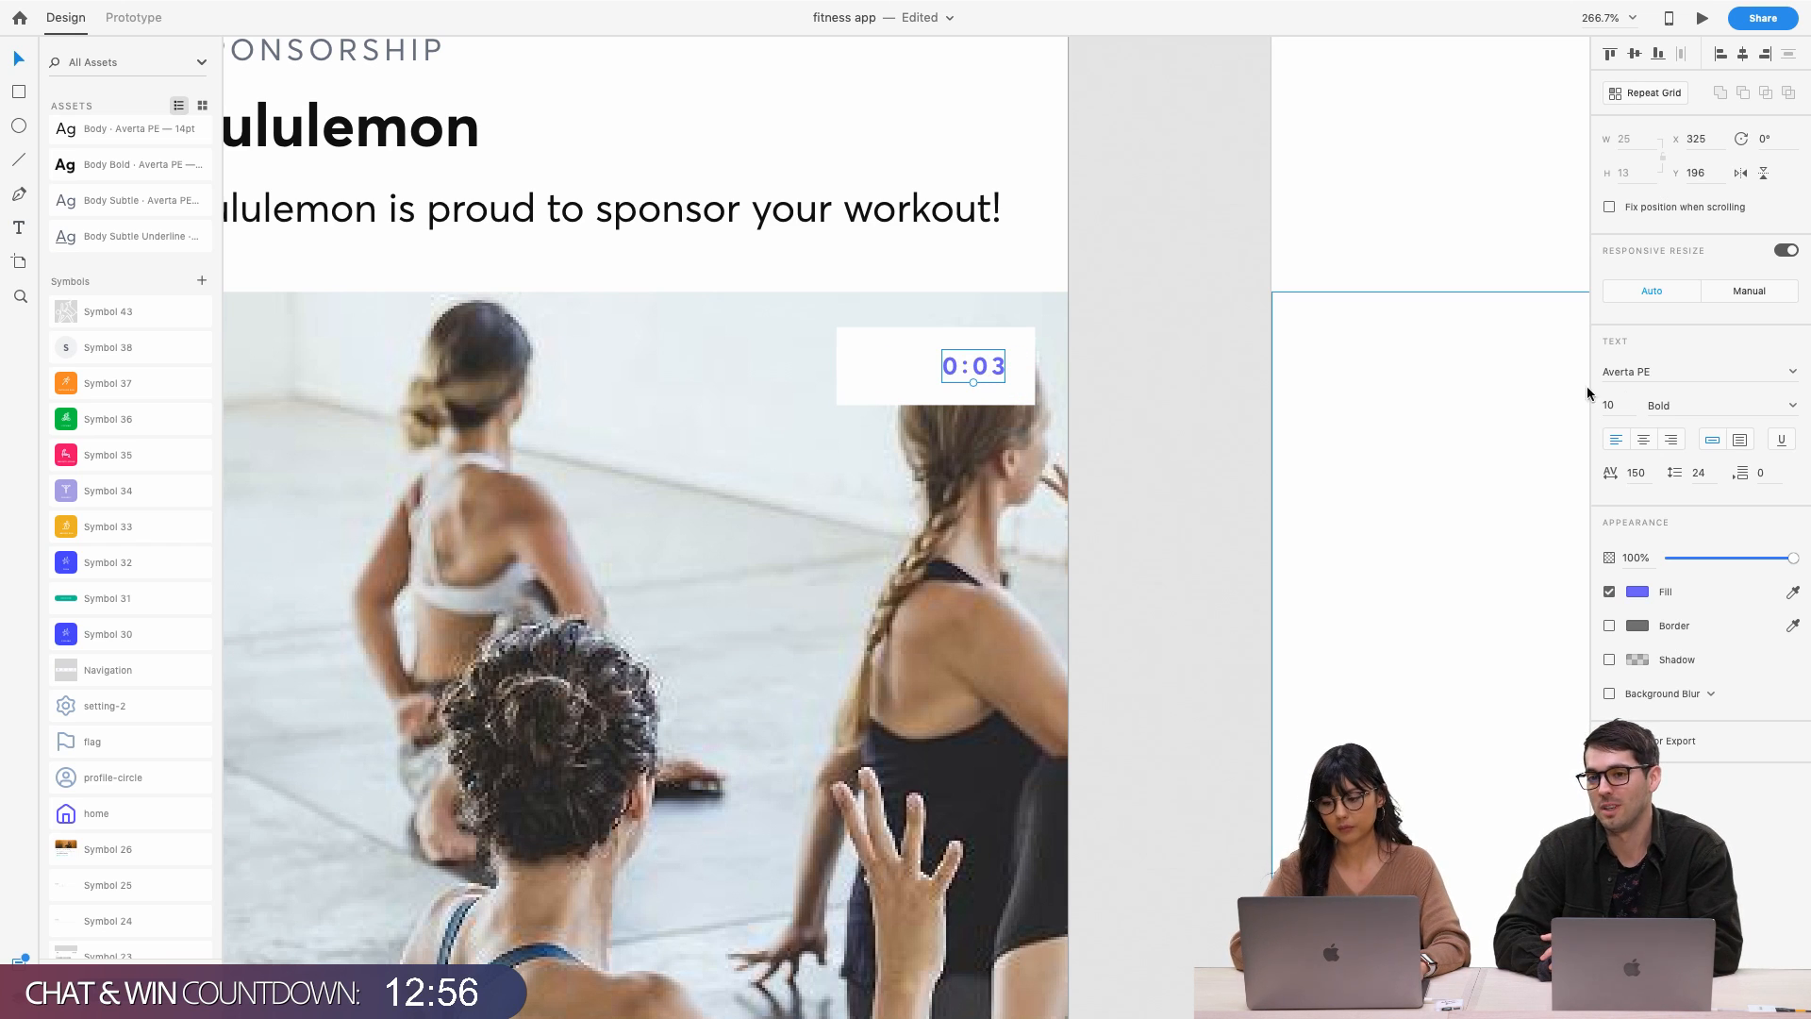
scroll(71, 601, up, 5)
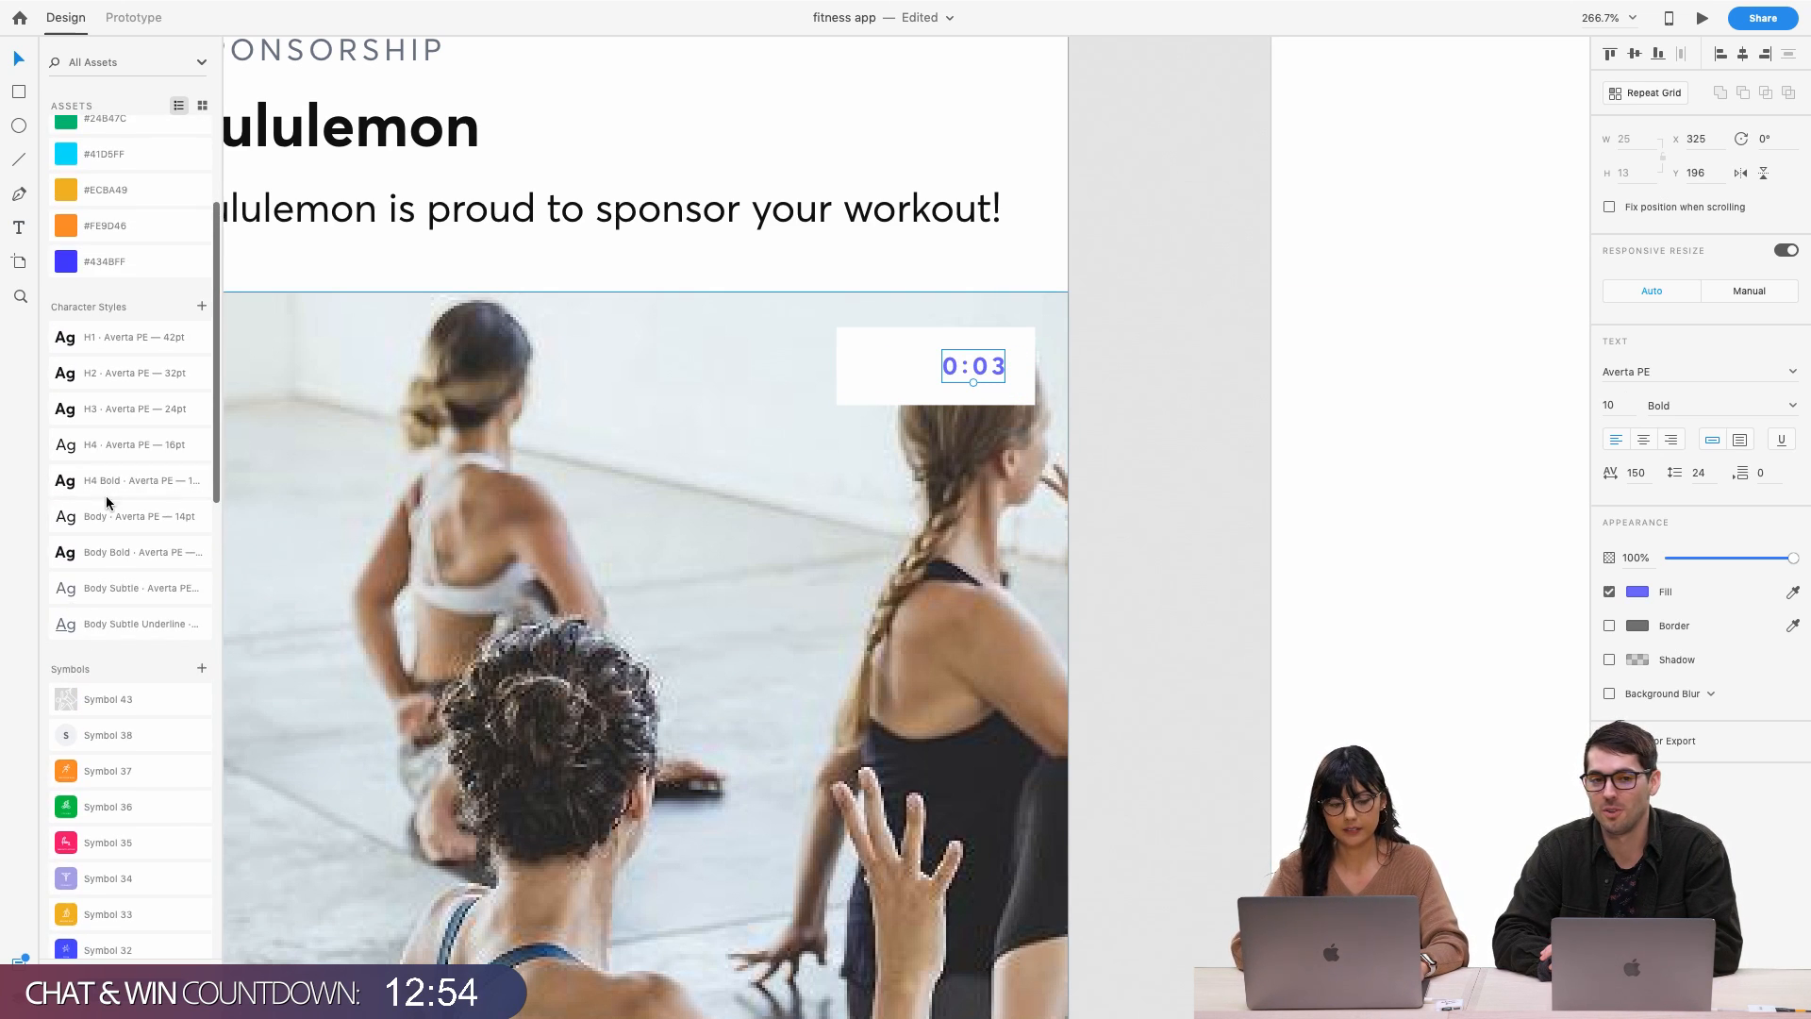
Apply the Body text style to 0:03 and narrow the white box around it
click(125, 592)
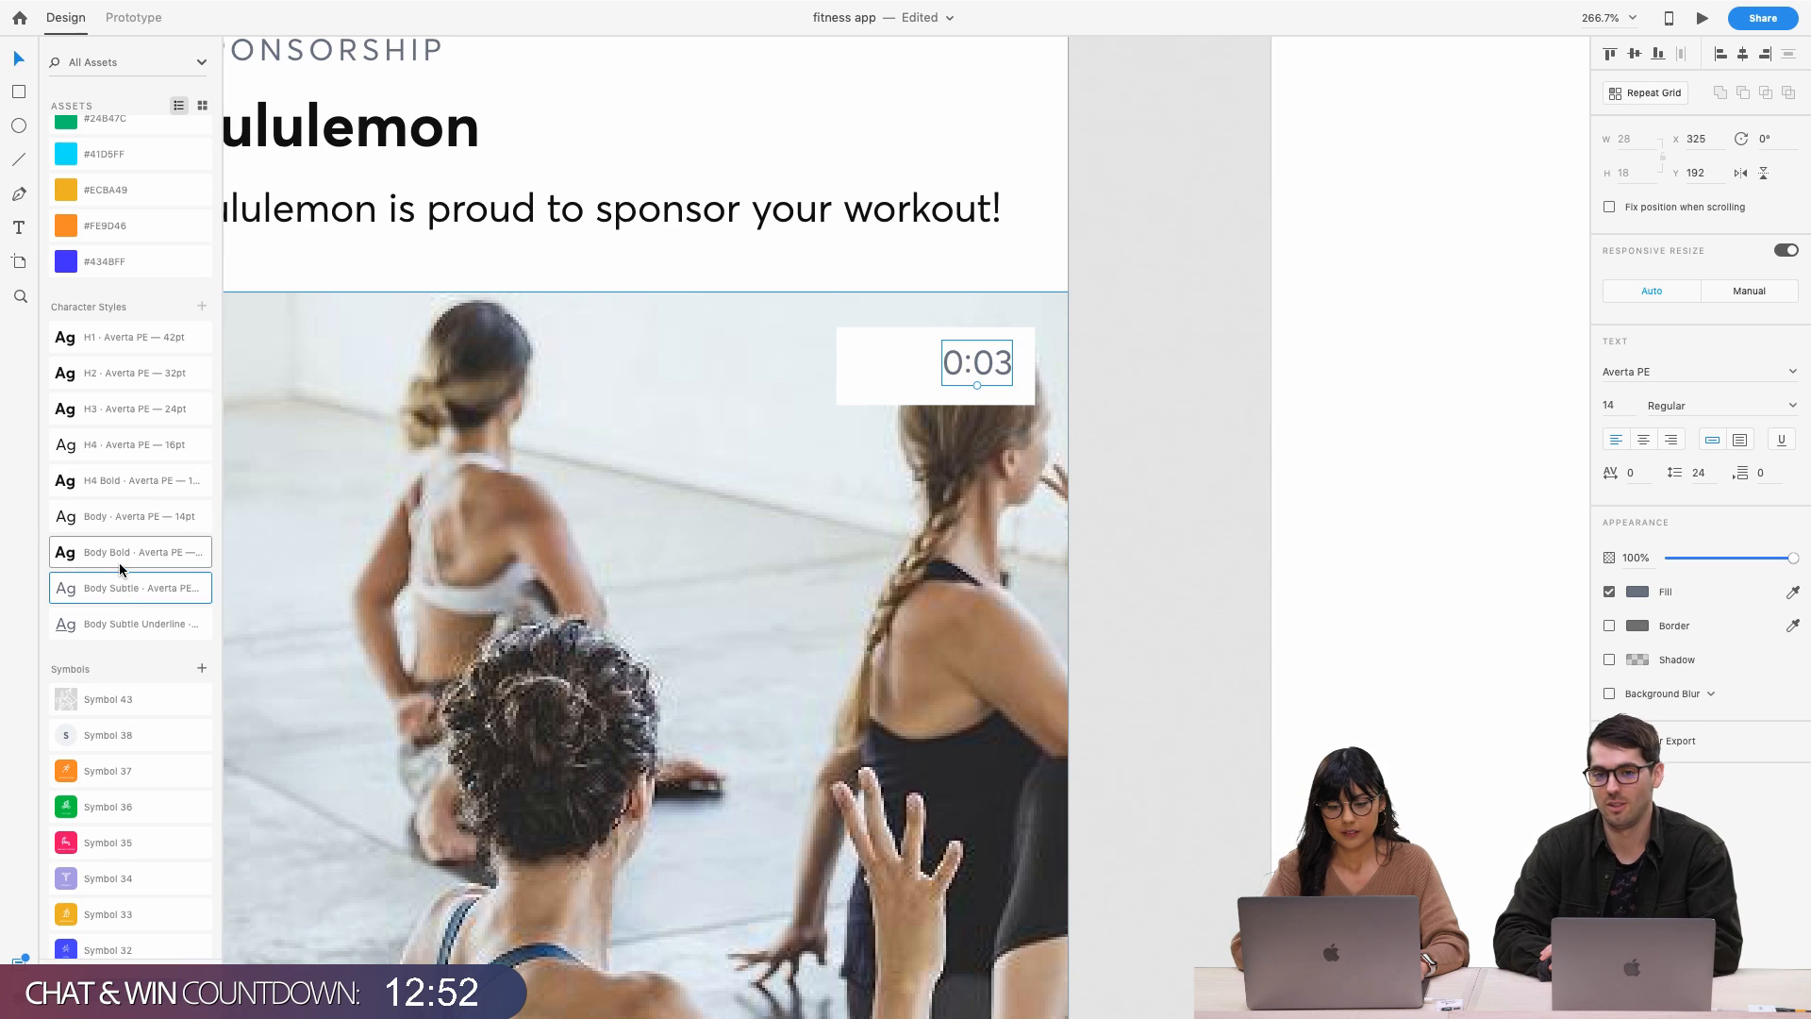
click(132, 526)
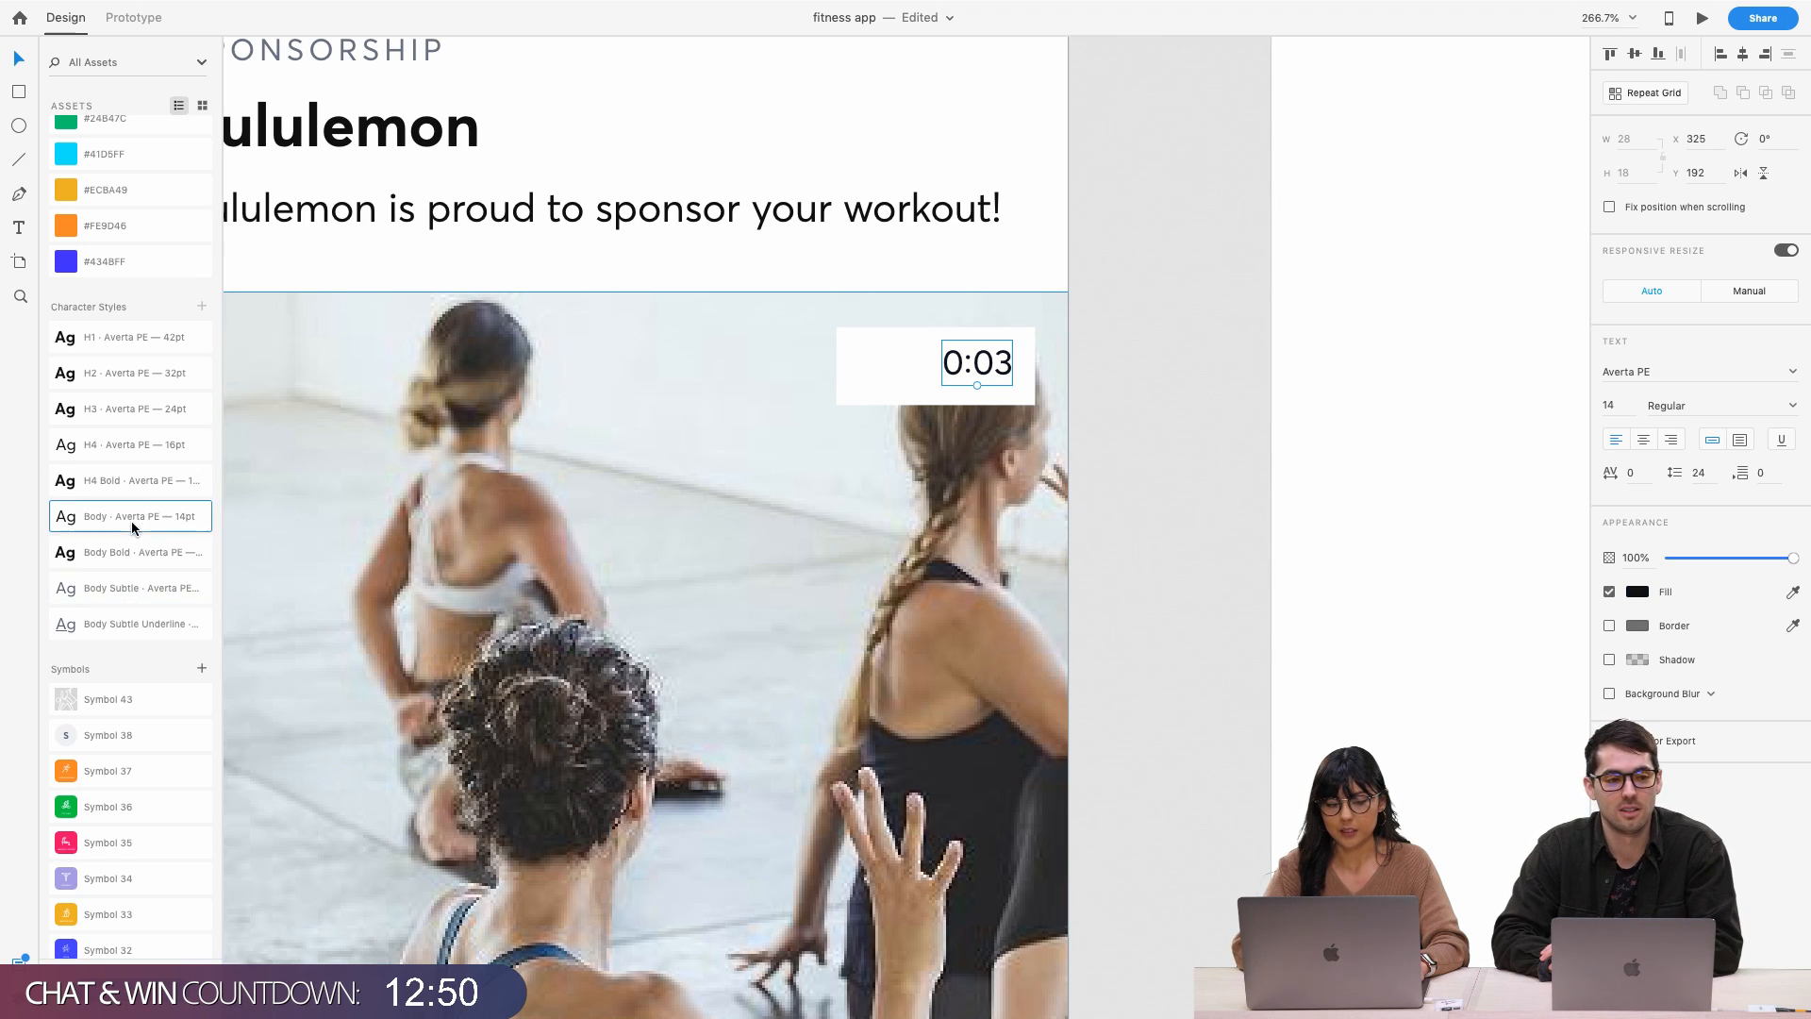
drag(983, 363, 982, 369)
click(858, 381)
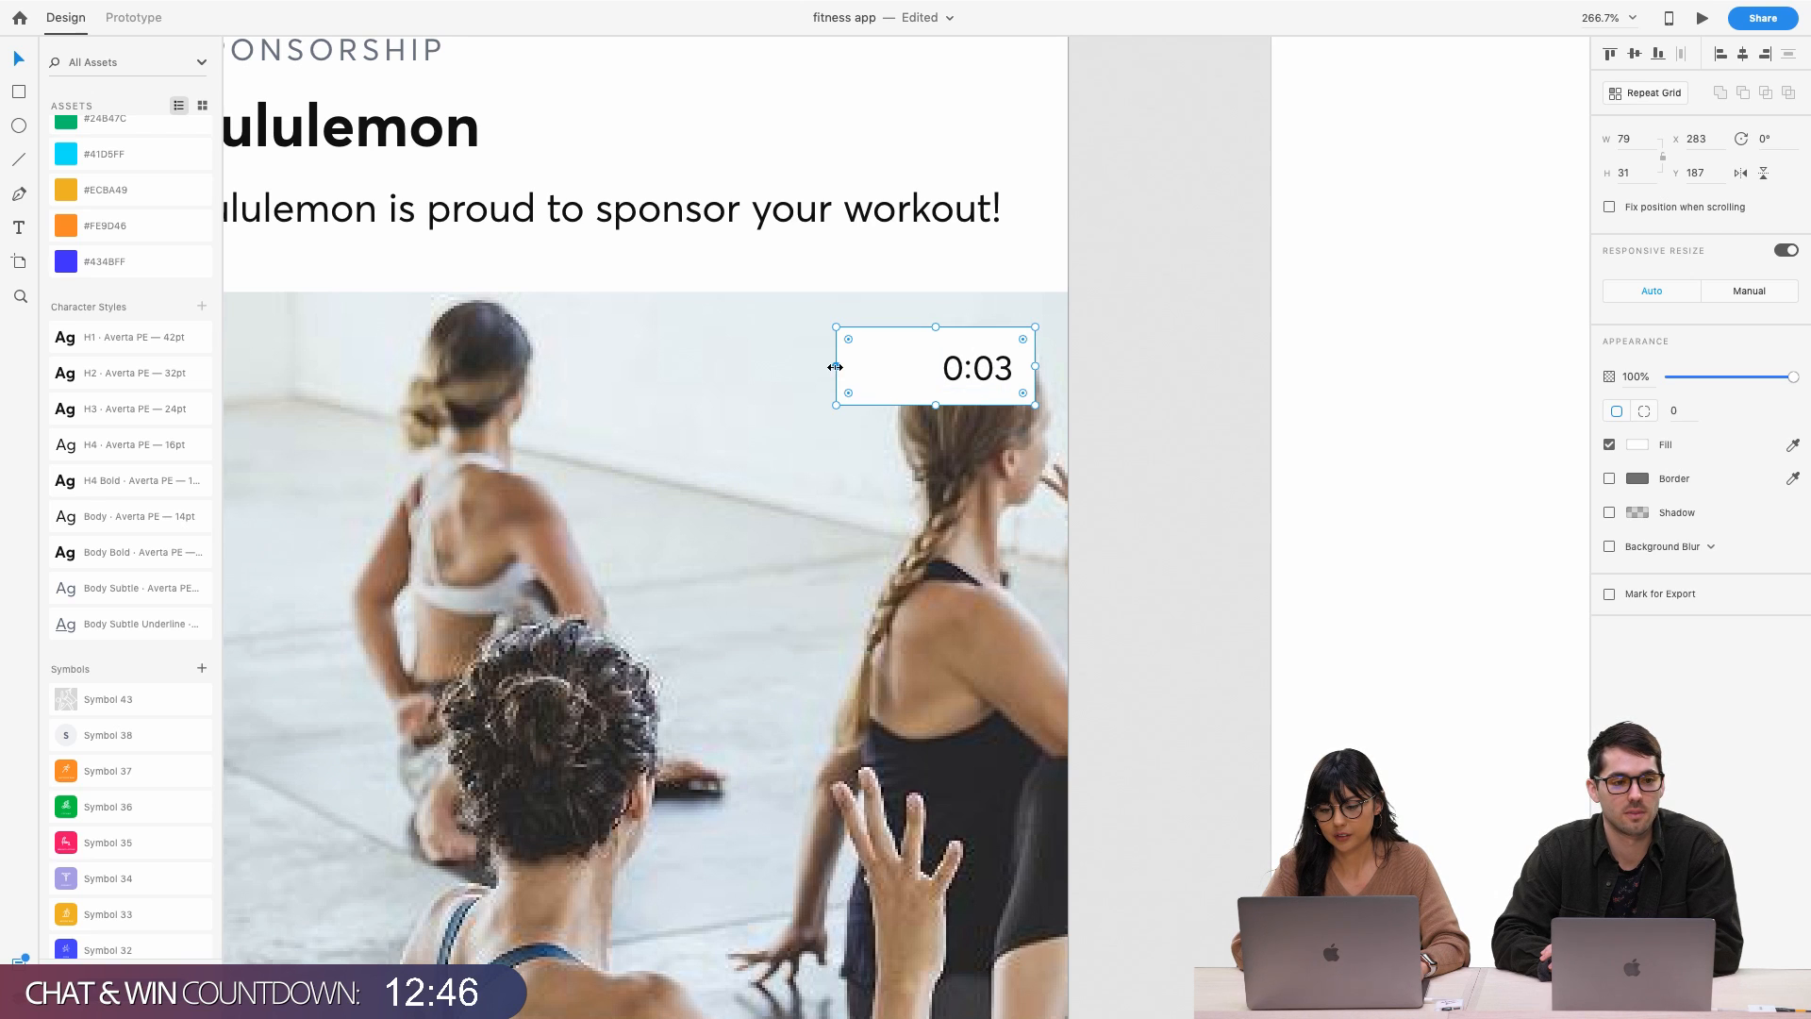
drag(836, 367, 917, 373)
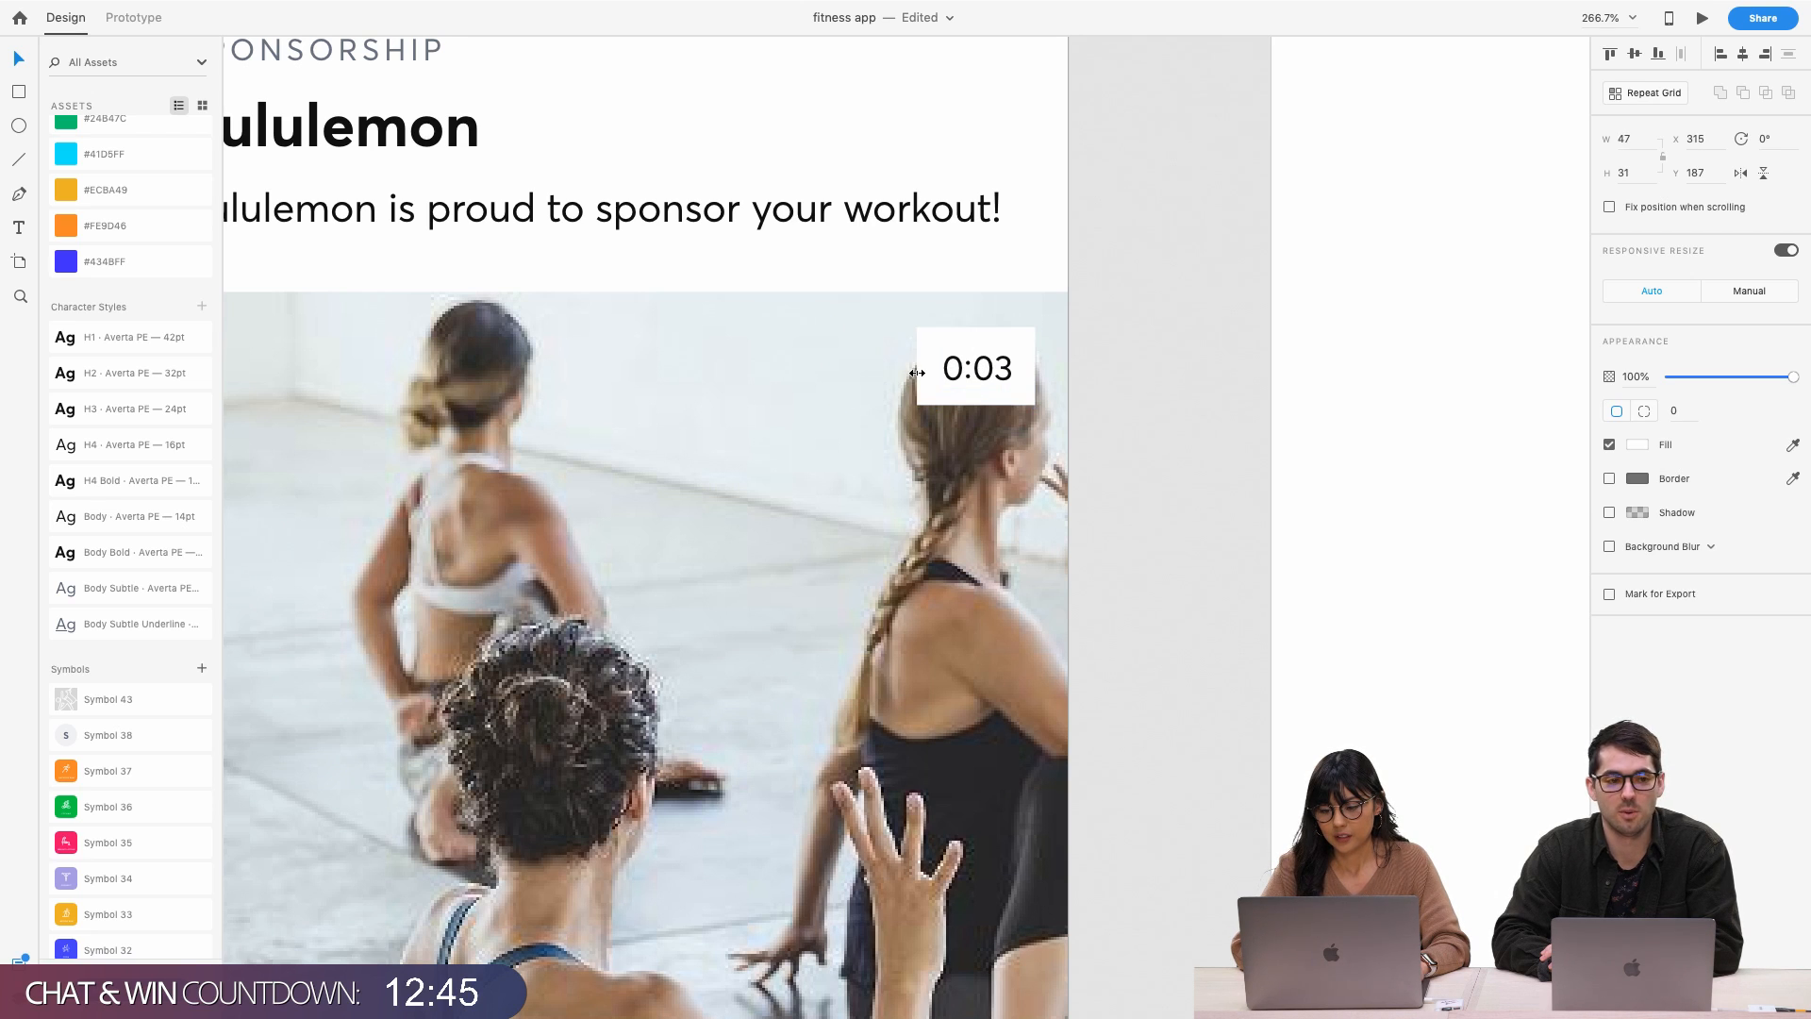
click(981, 369)
drag(982, 375, 983, 375)
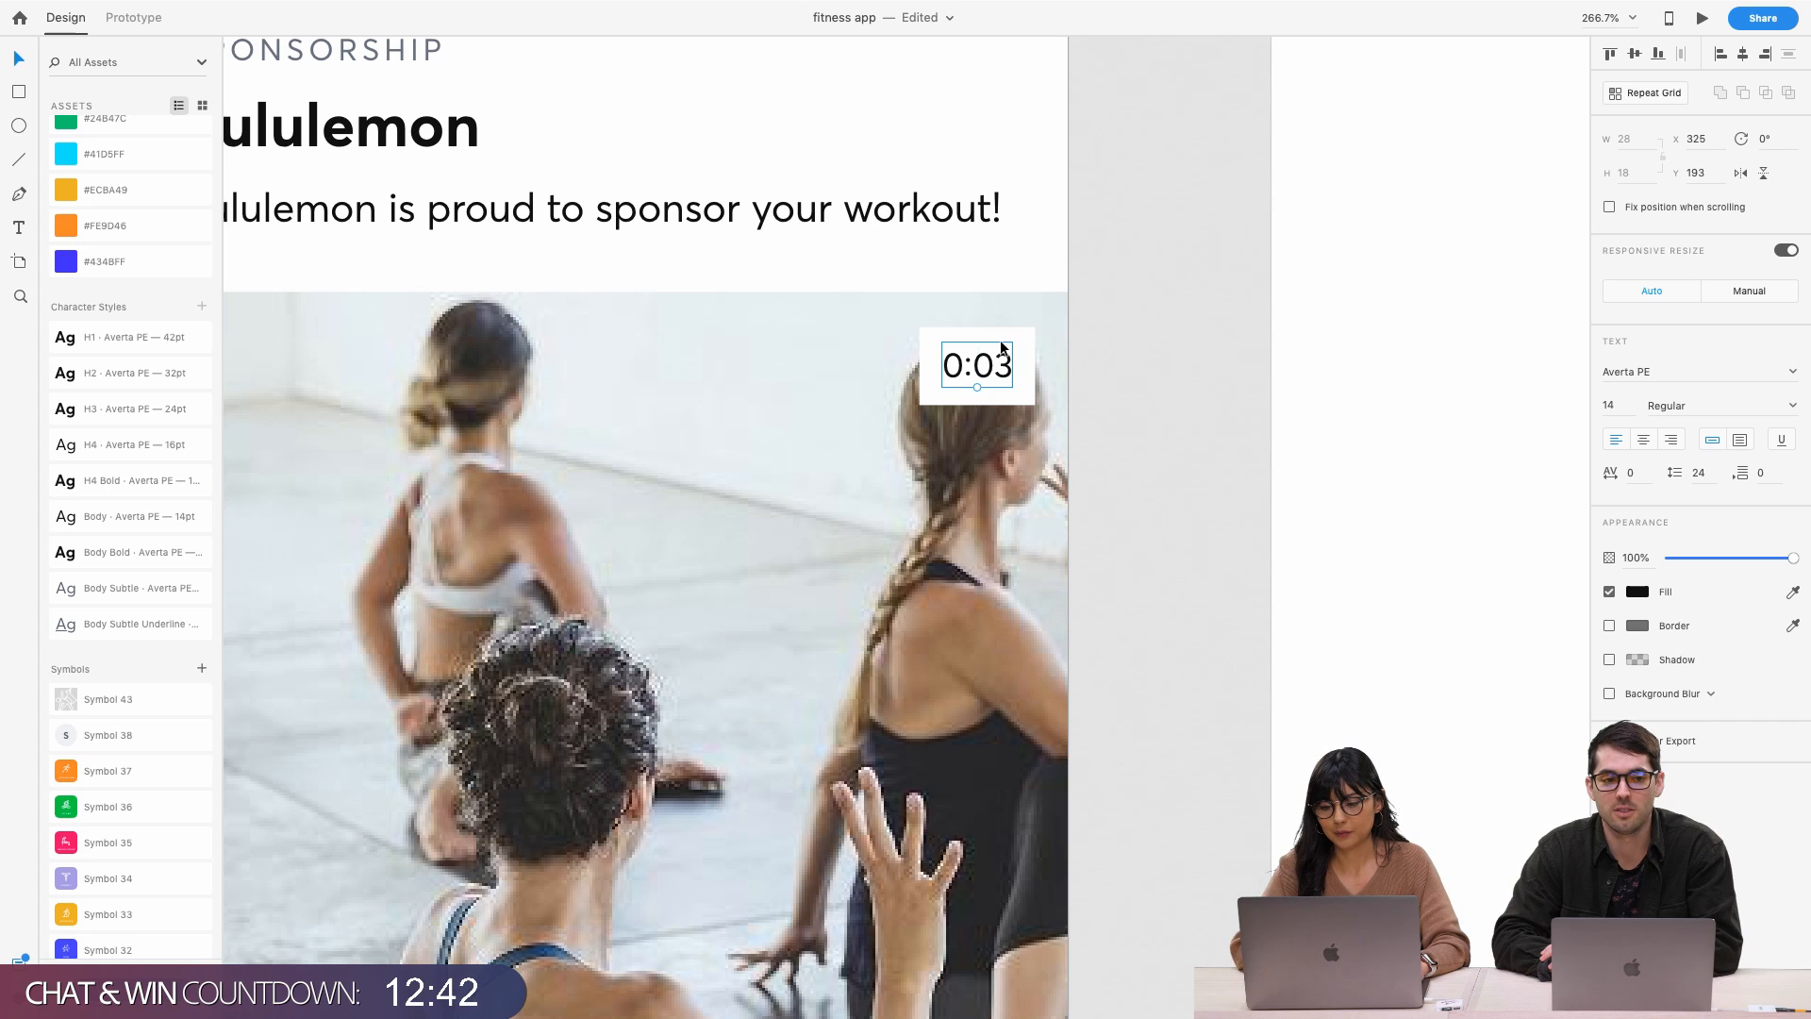
Set the white box's height to 30, keeping it behind the 0:03 label
click(1000, 338)
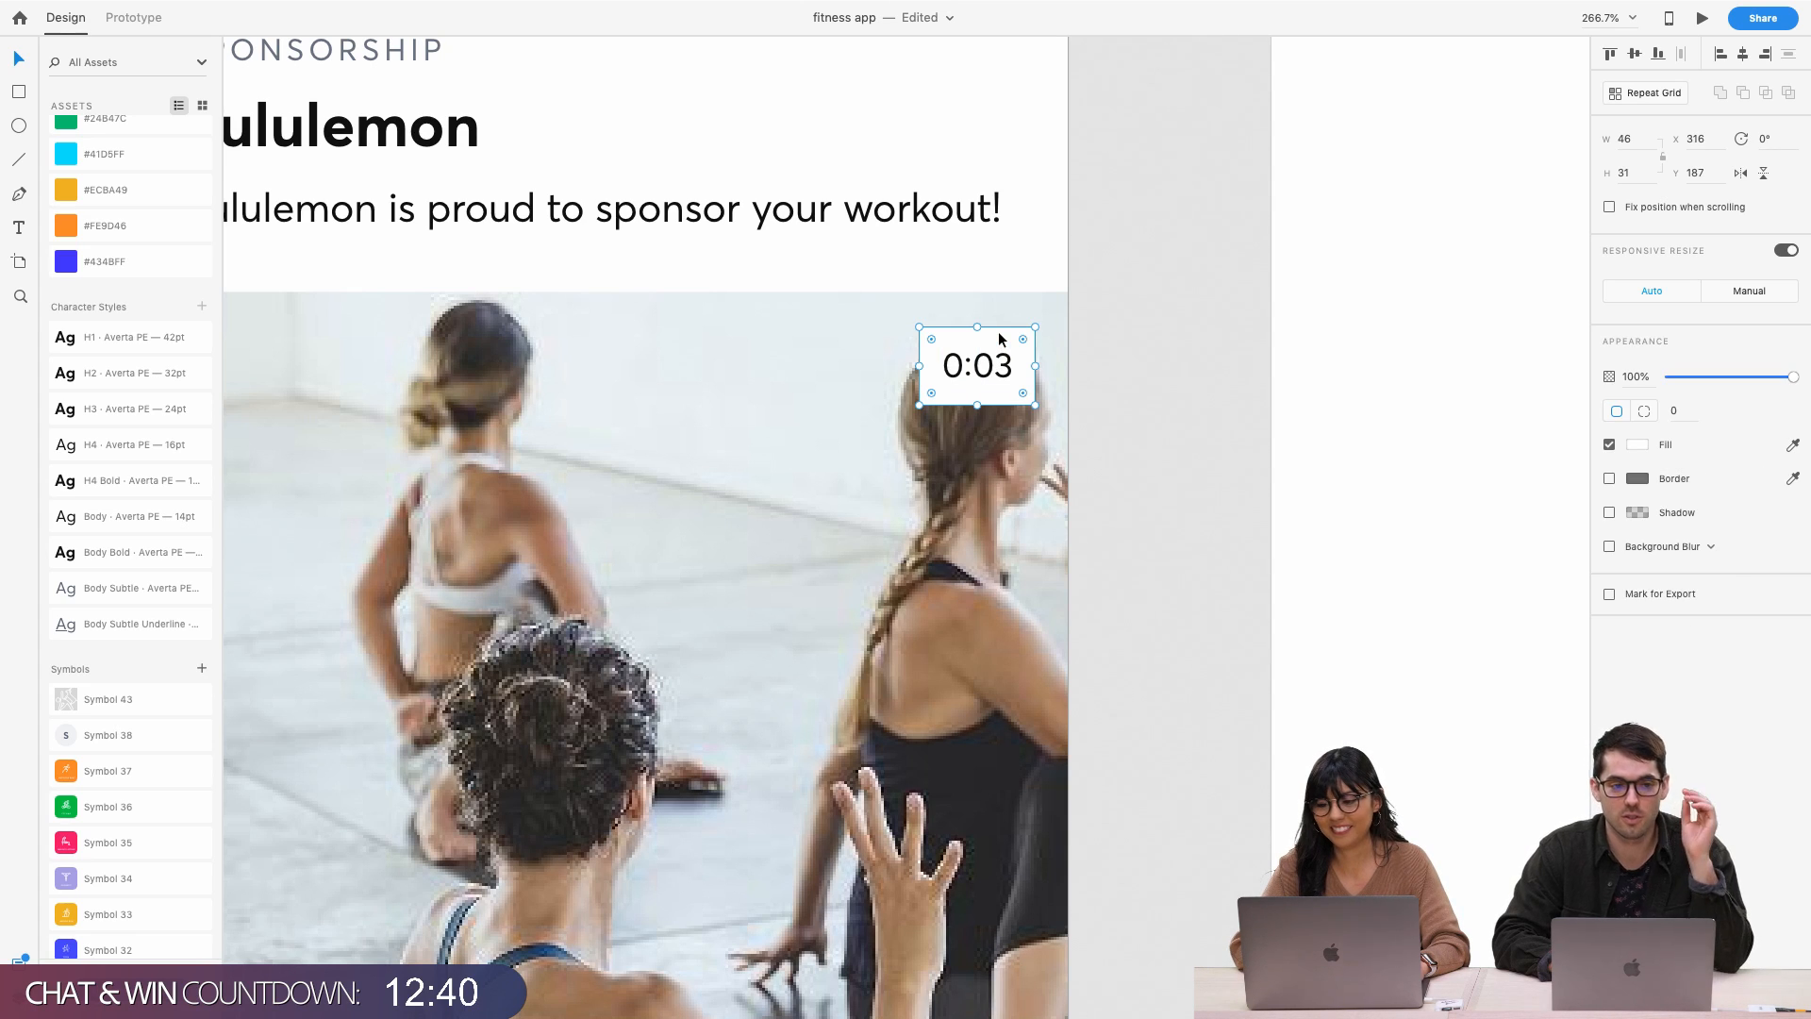
click(1636, 173)
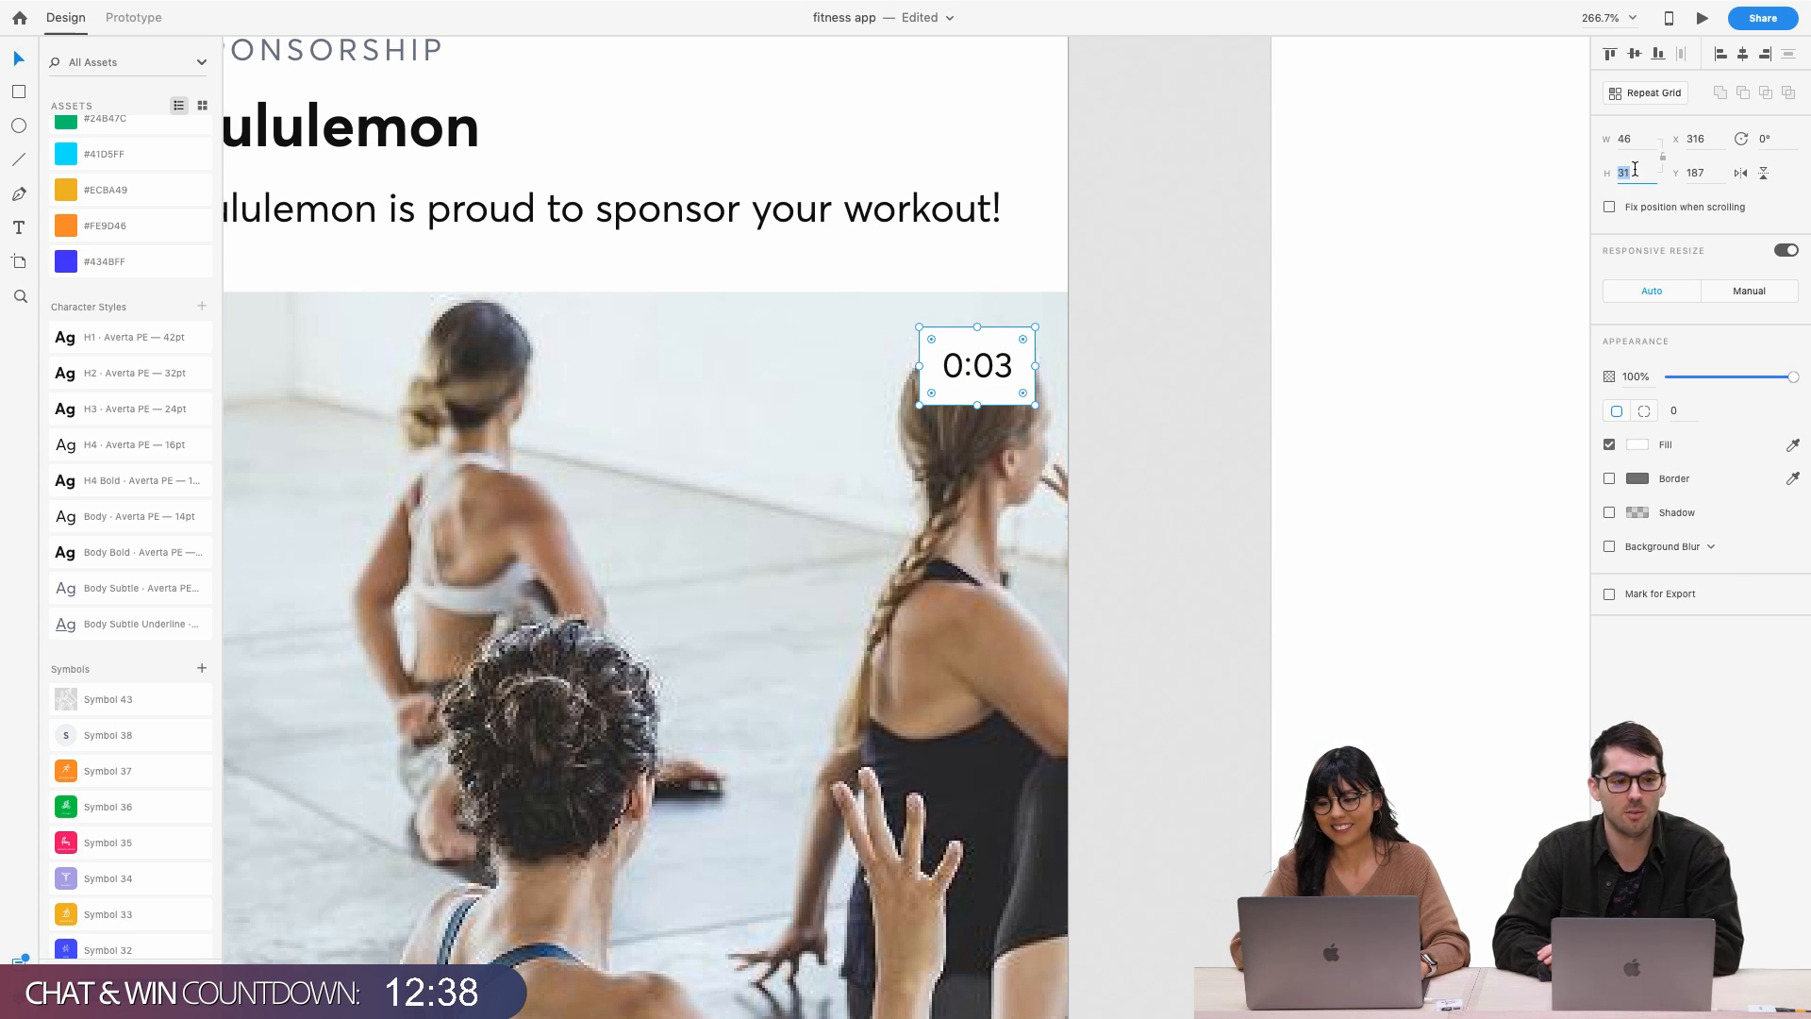
text(30)
key(Return)
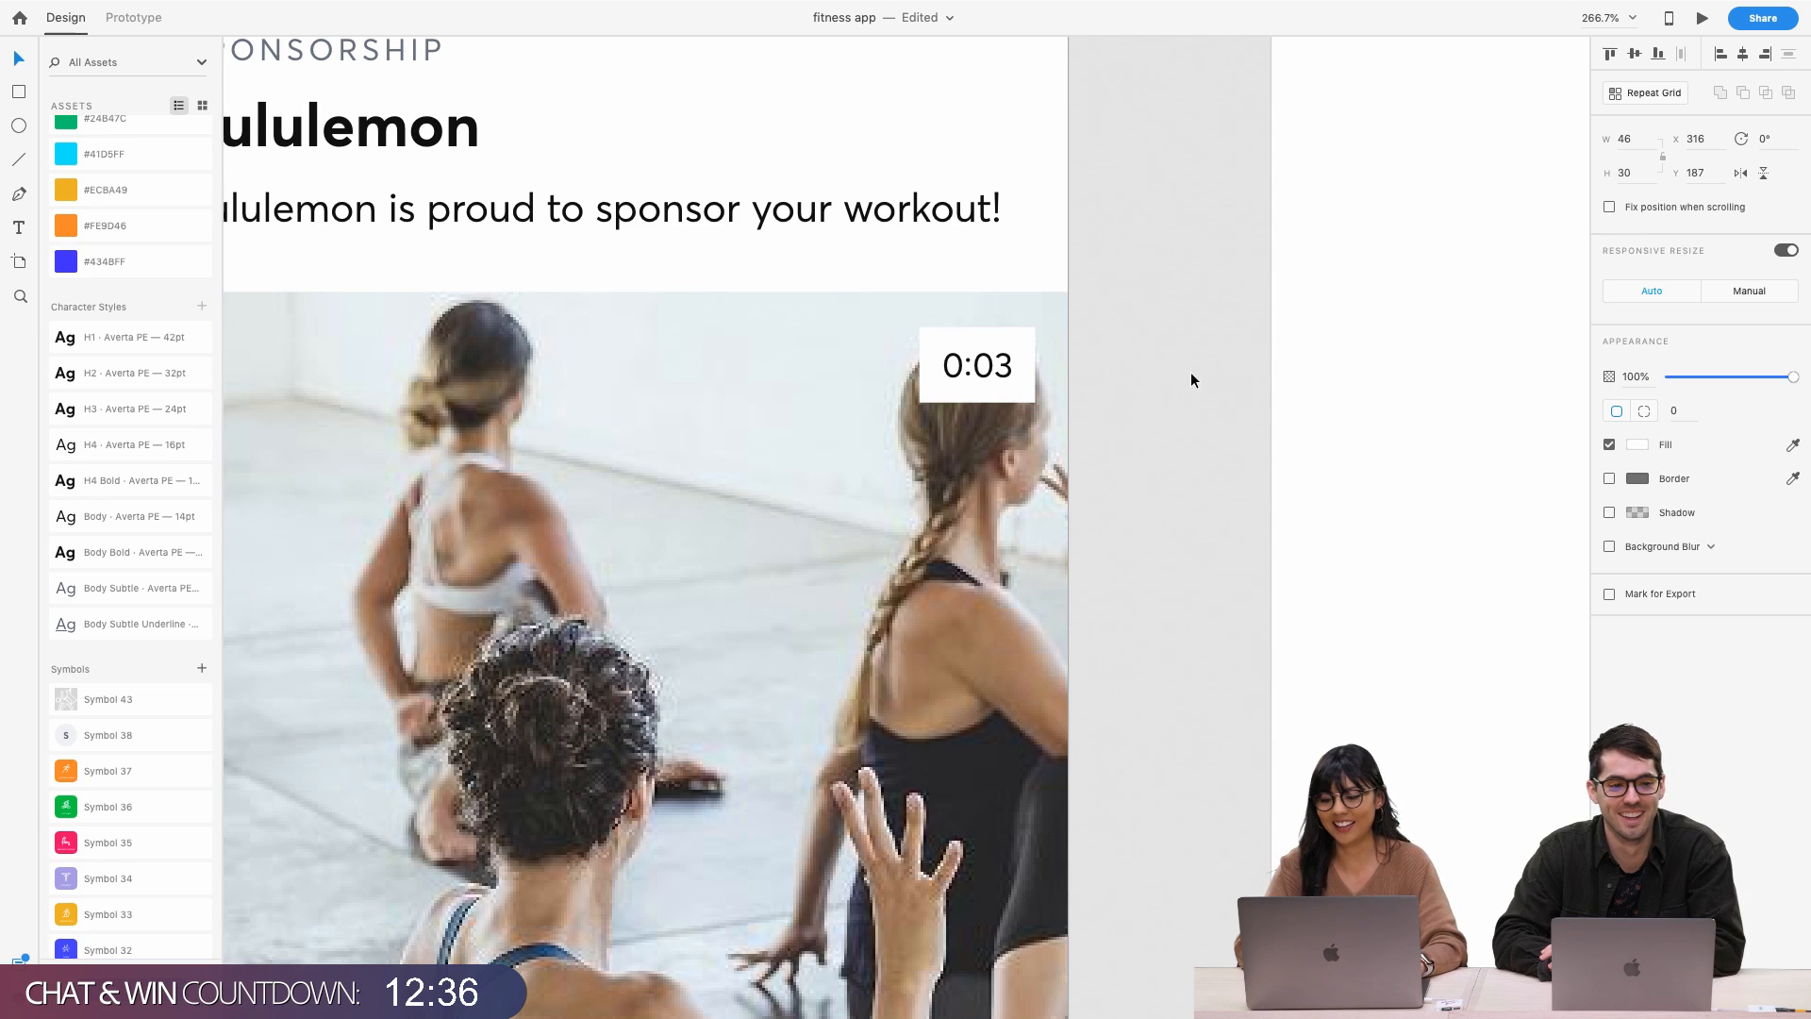
click(1189, 373)
click(981, 366)
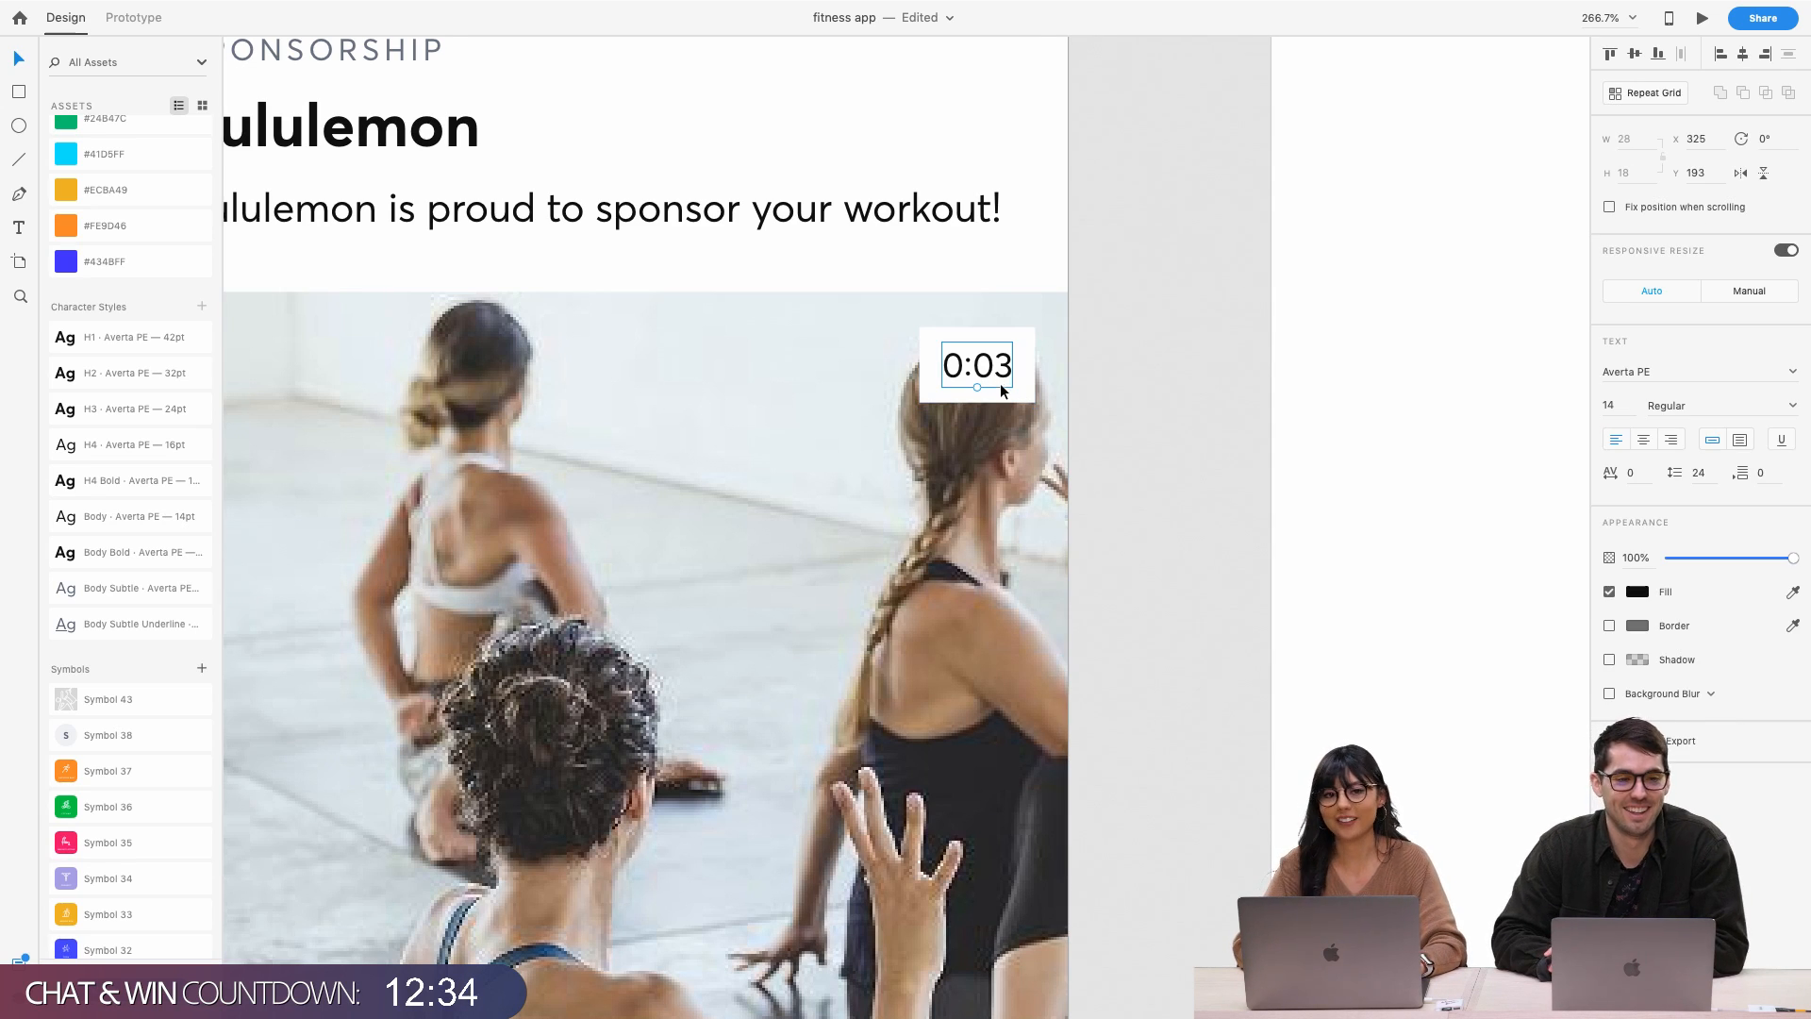
click(1003, 391)
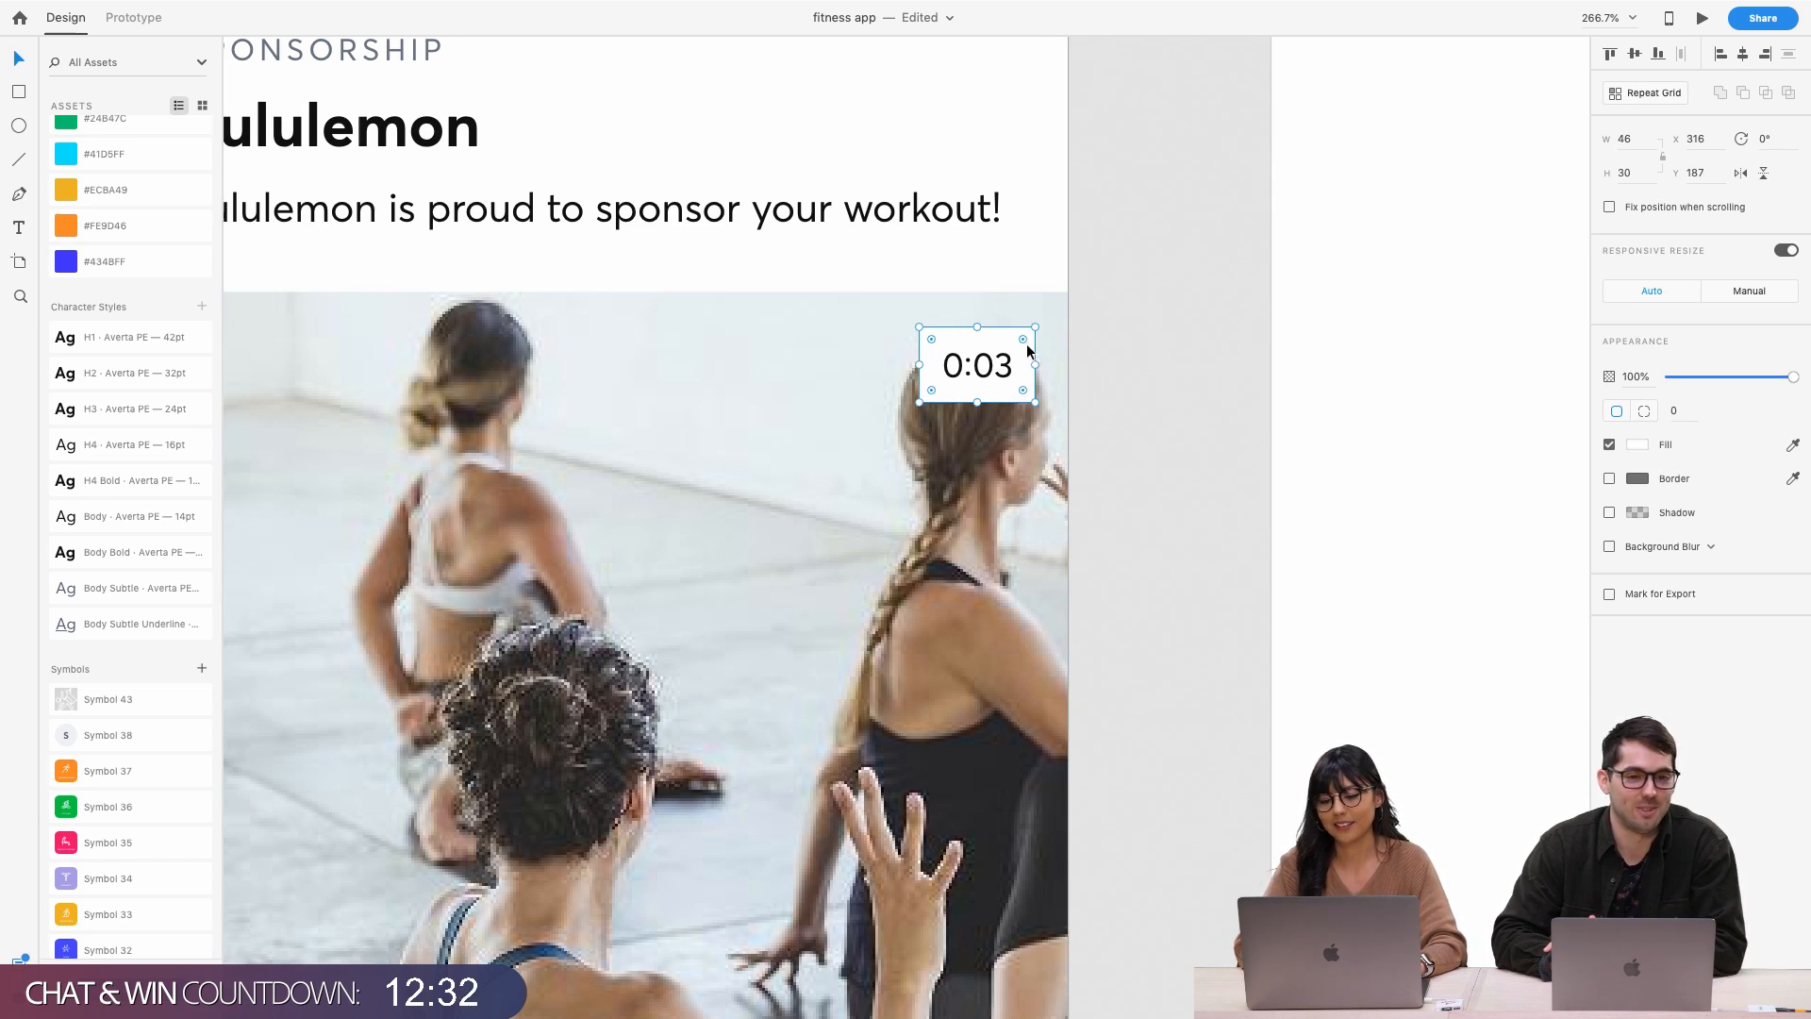
drag(1027, 345, 922, 416)
key(super+z)
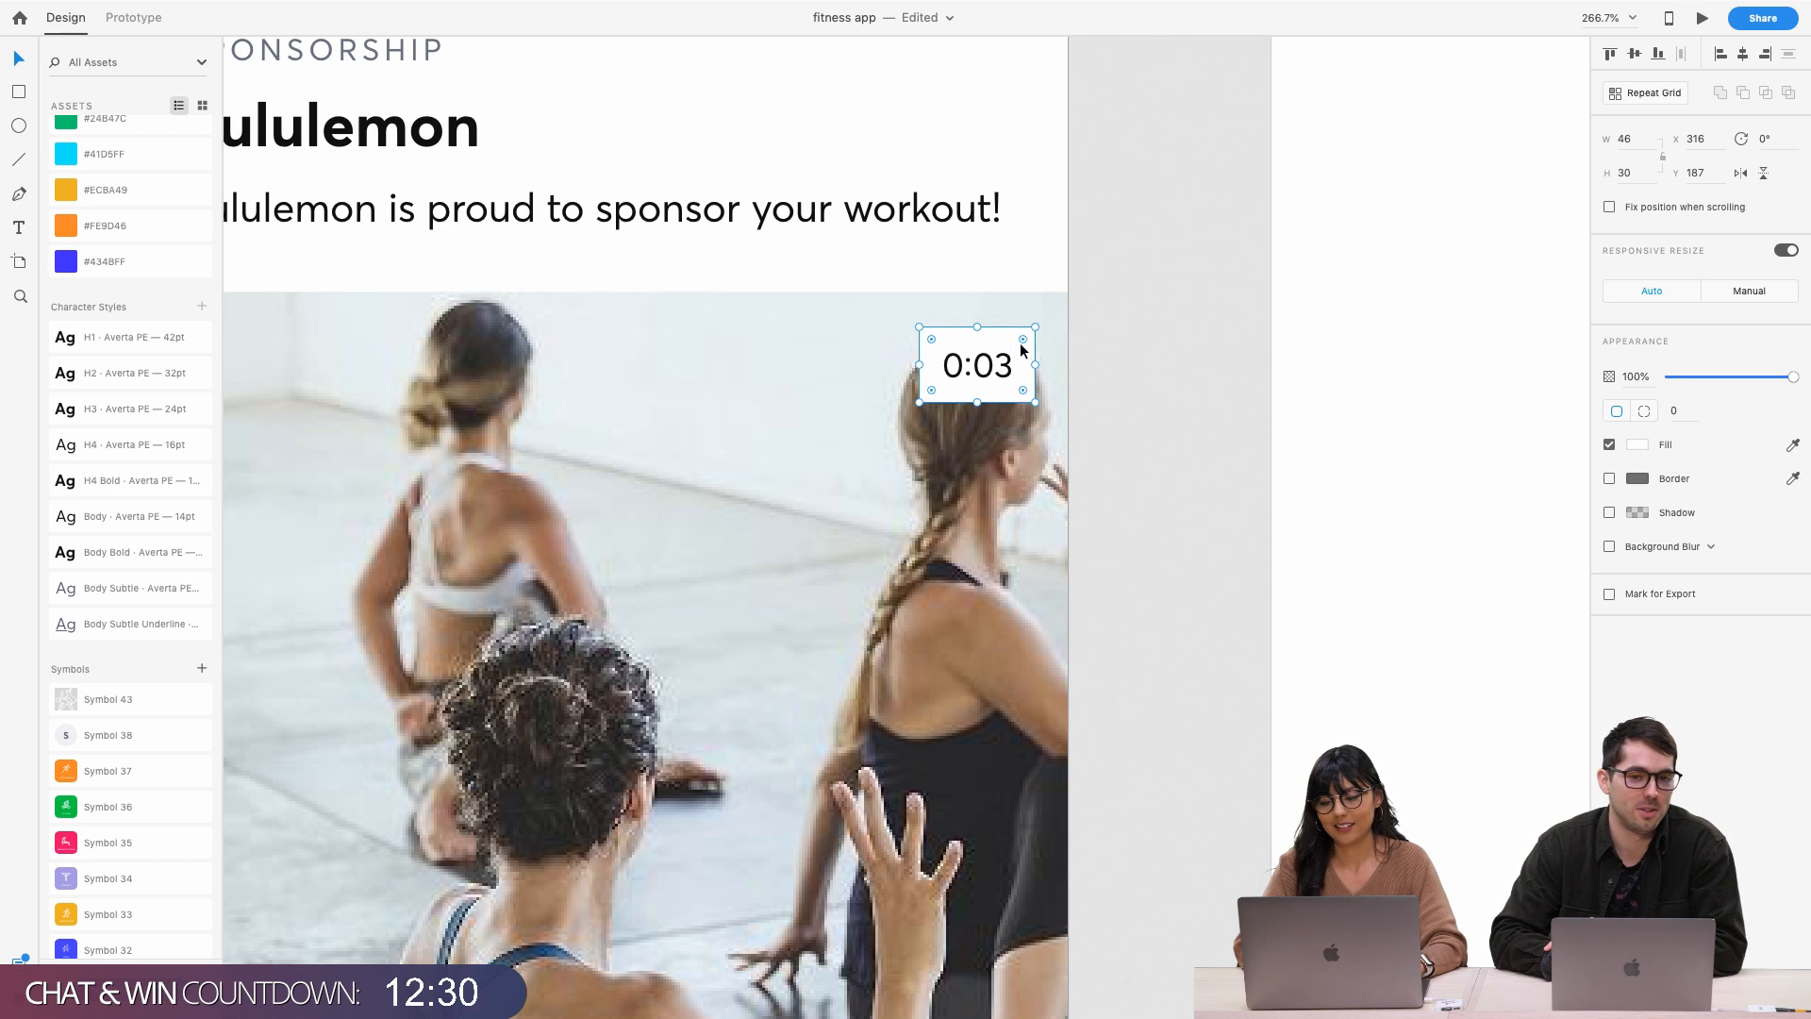
Round the box's corners to 15 into a pill and set its opacity to 70%
drag(1017, 348, 991, 373)
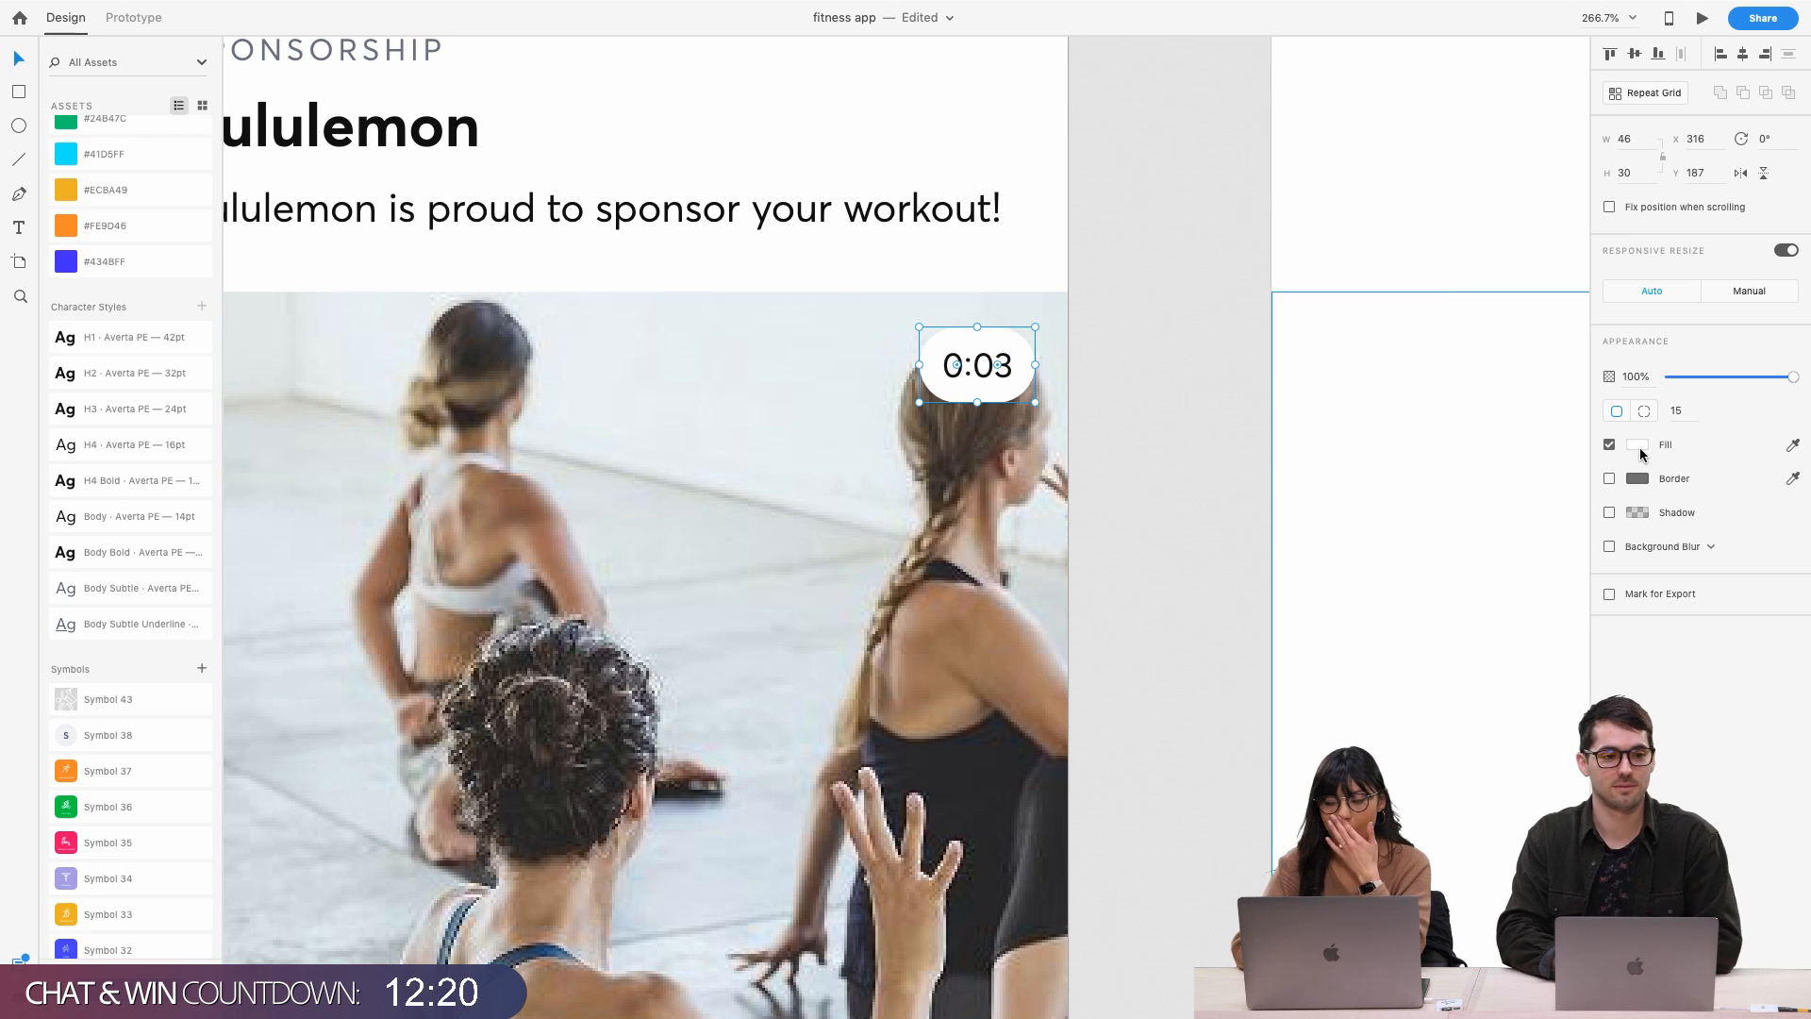
click(1739, 378)
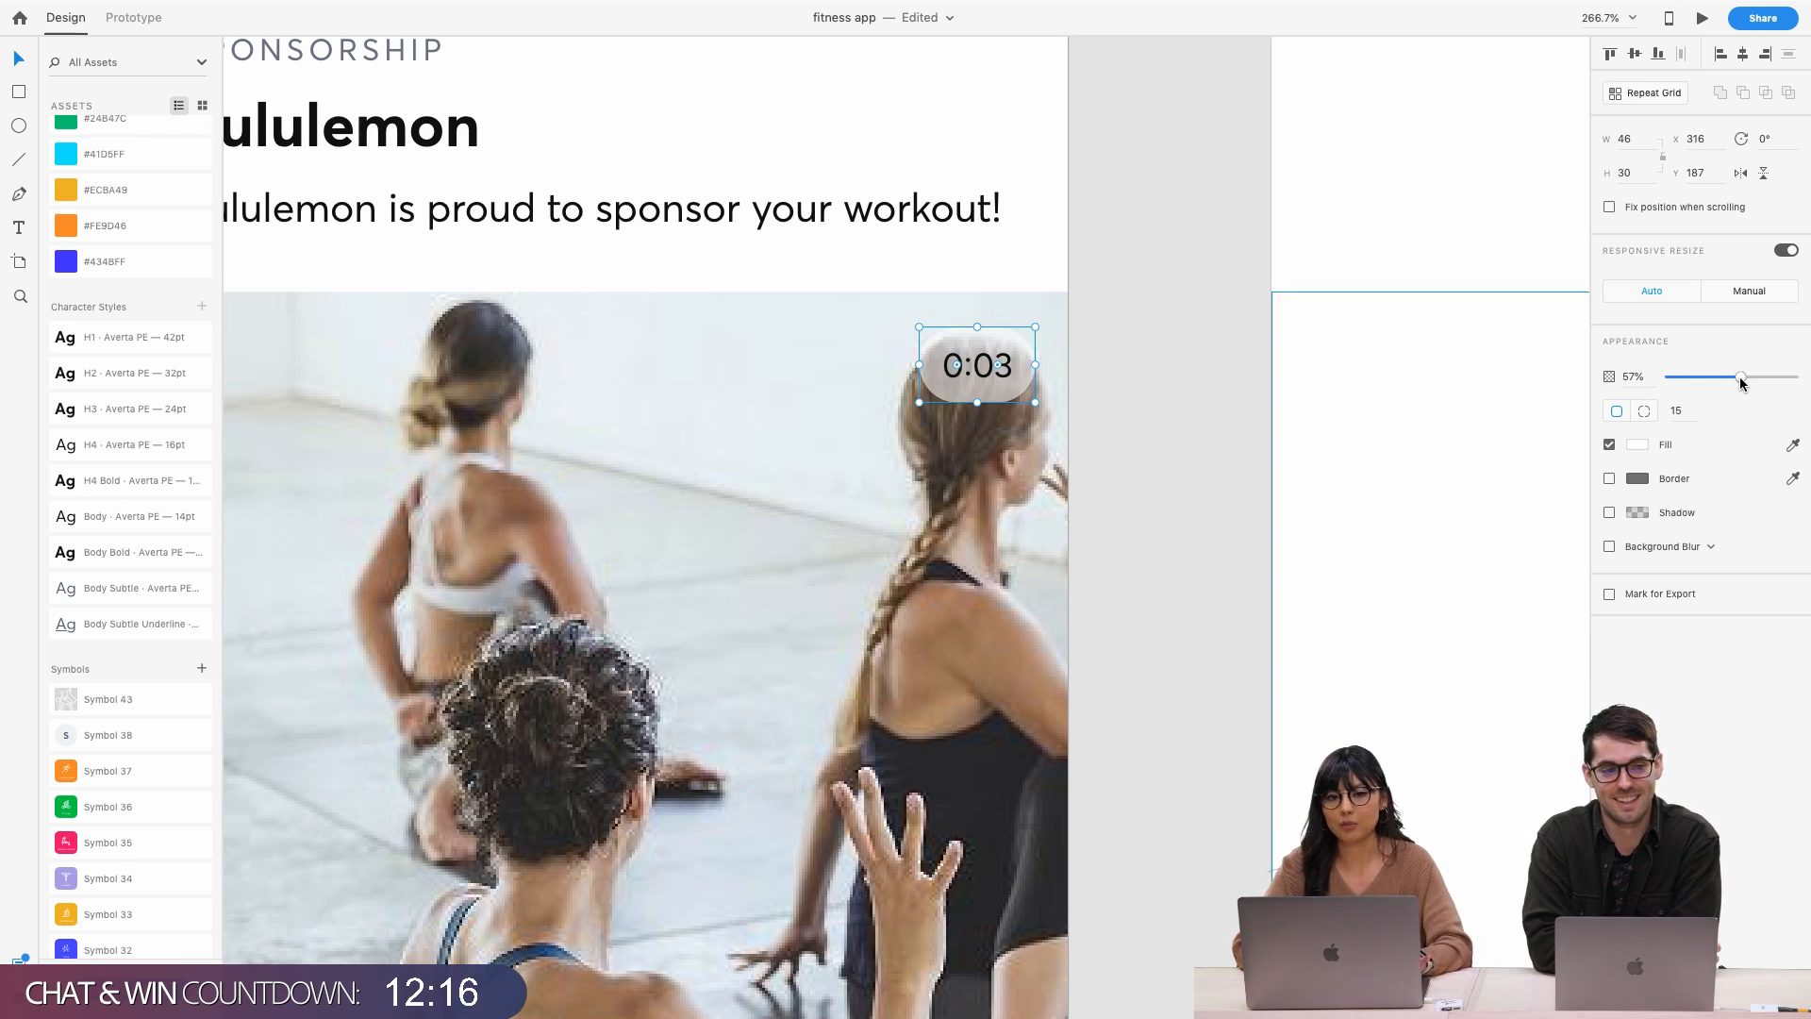
click(1756, 378)
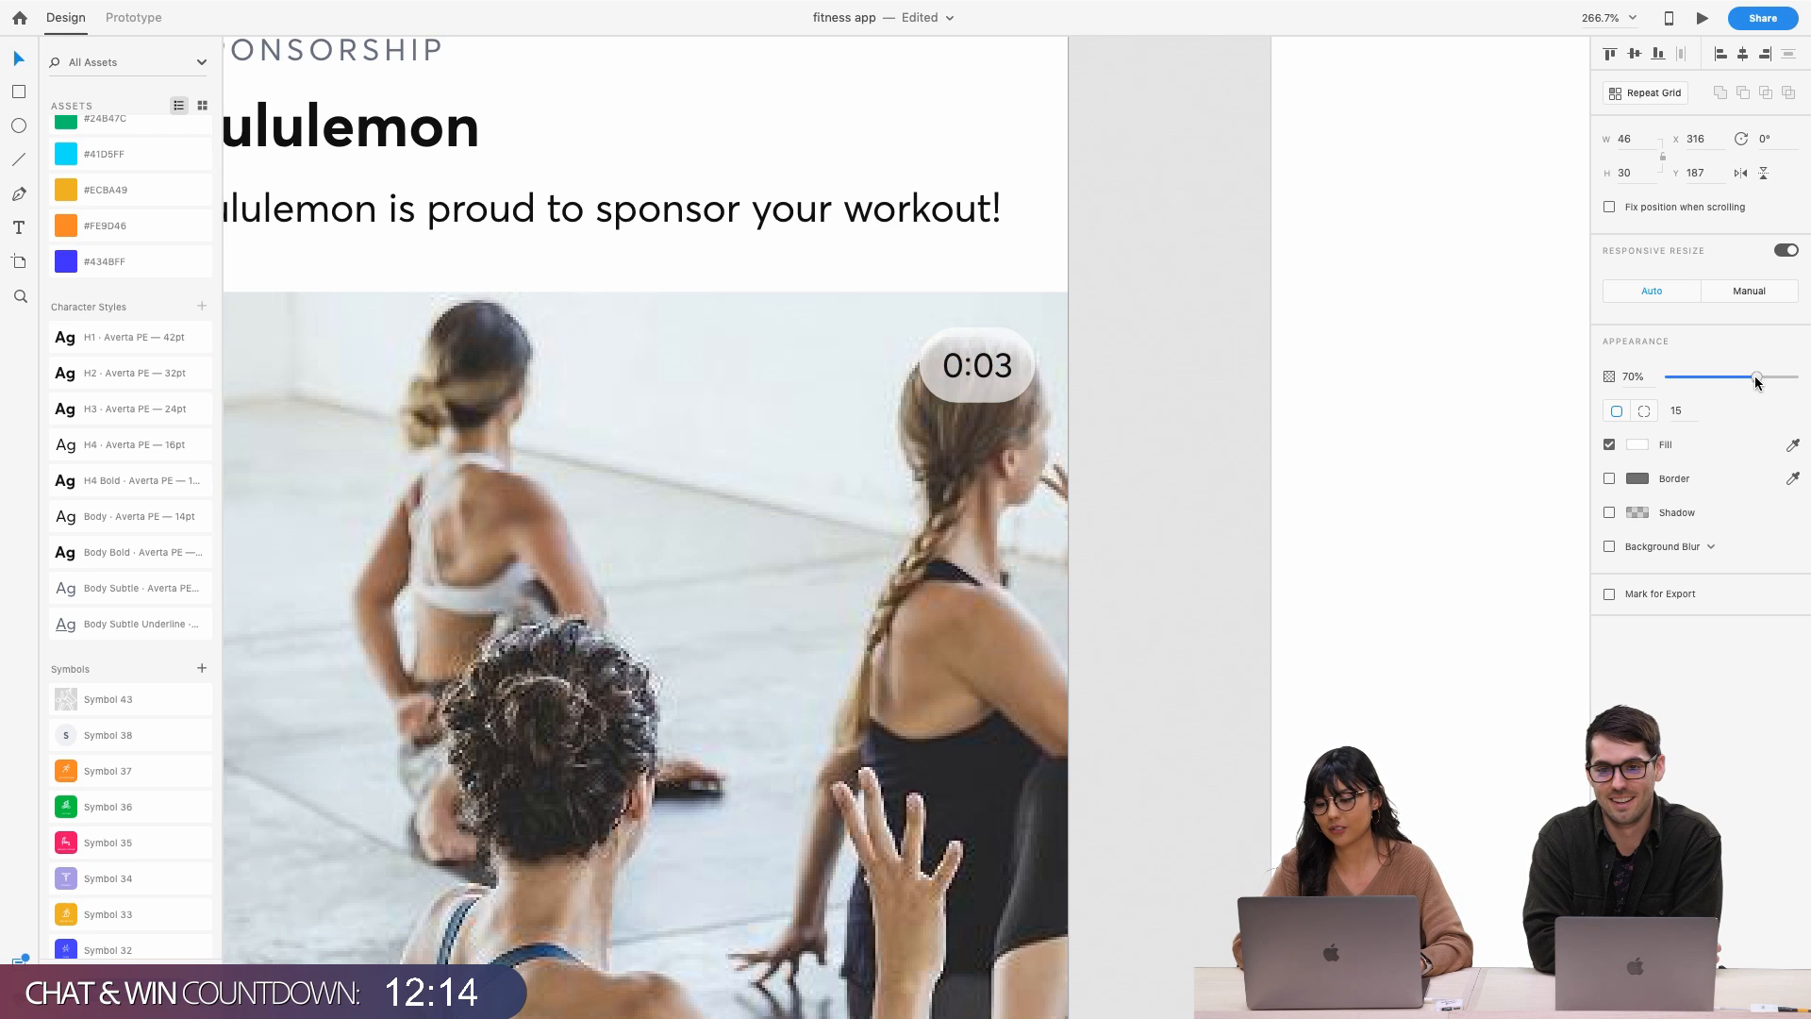
click(1231, 460)
scroll(1146, 498, down, 5)
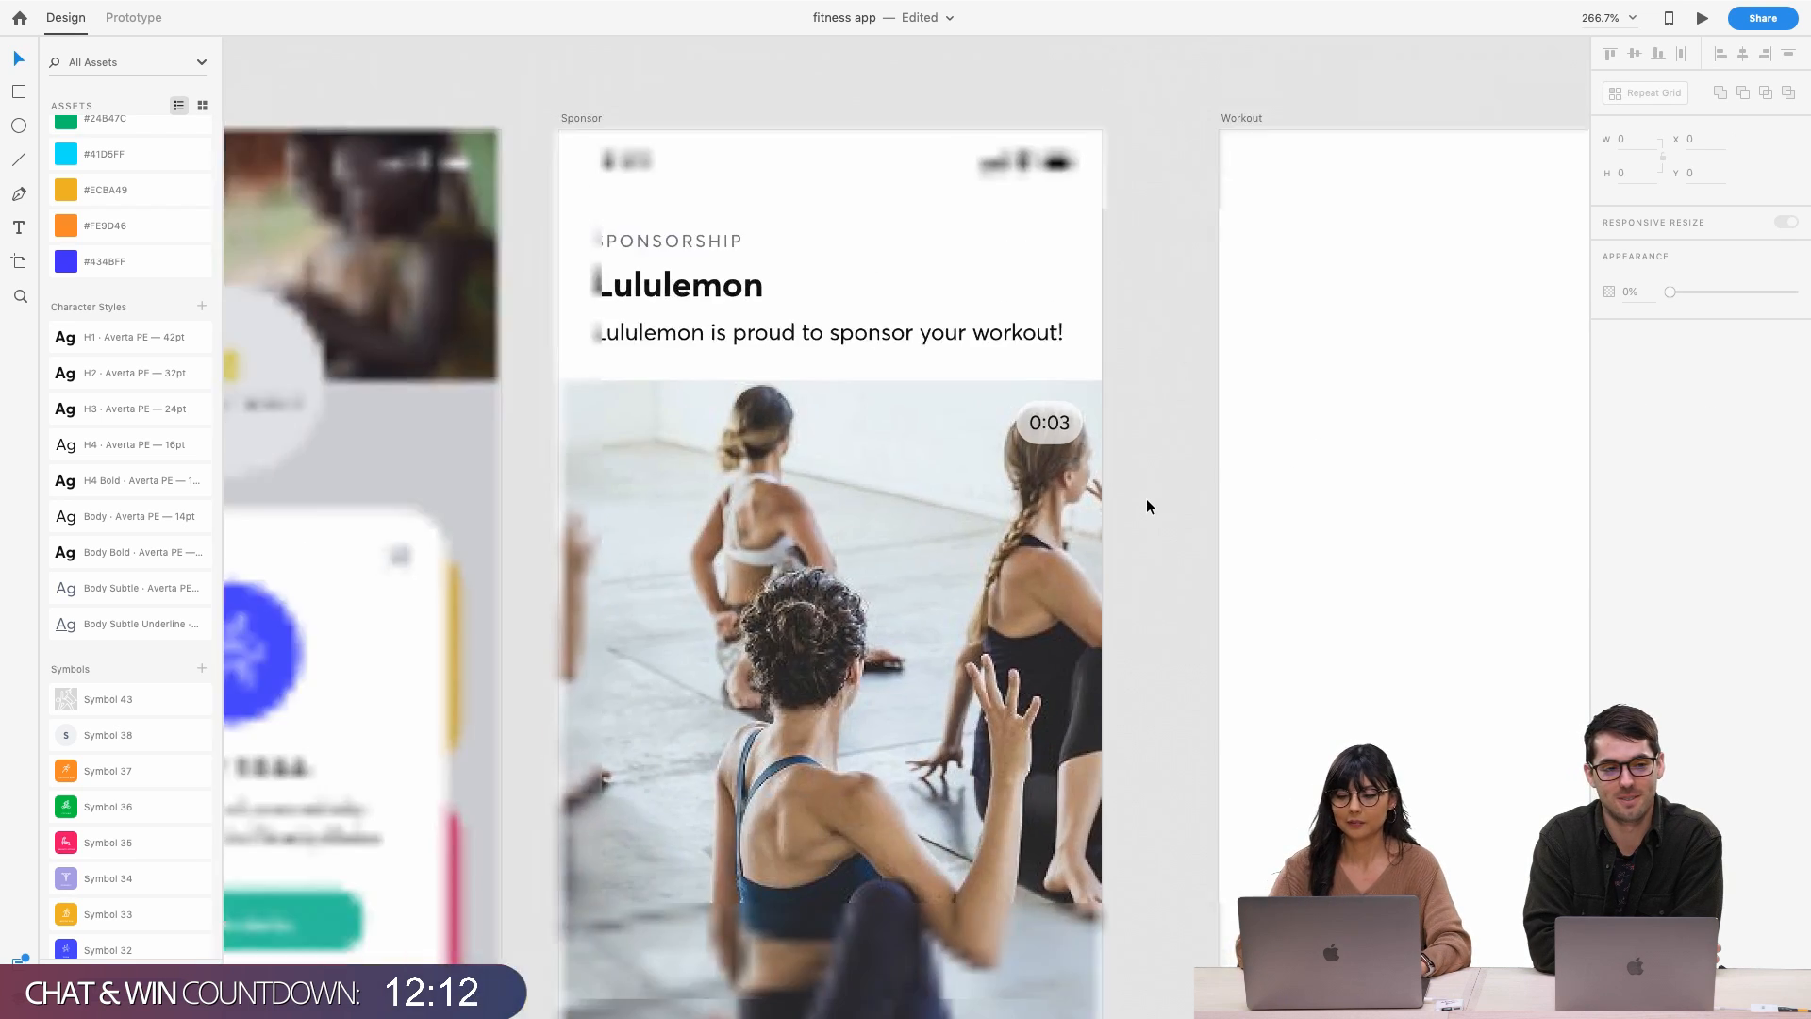
Move the 0:03 pill to the Sponsor photo's bottom-left corner, nudge it into place, and save
click(1088, 449)
scroll(1088, 449, up, 5)
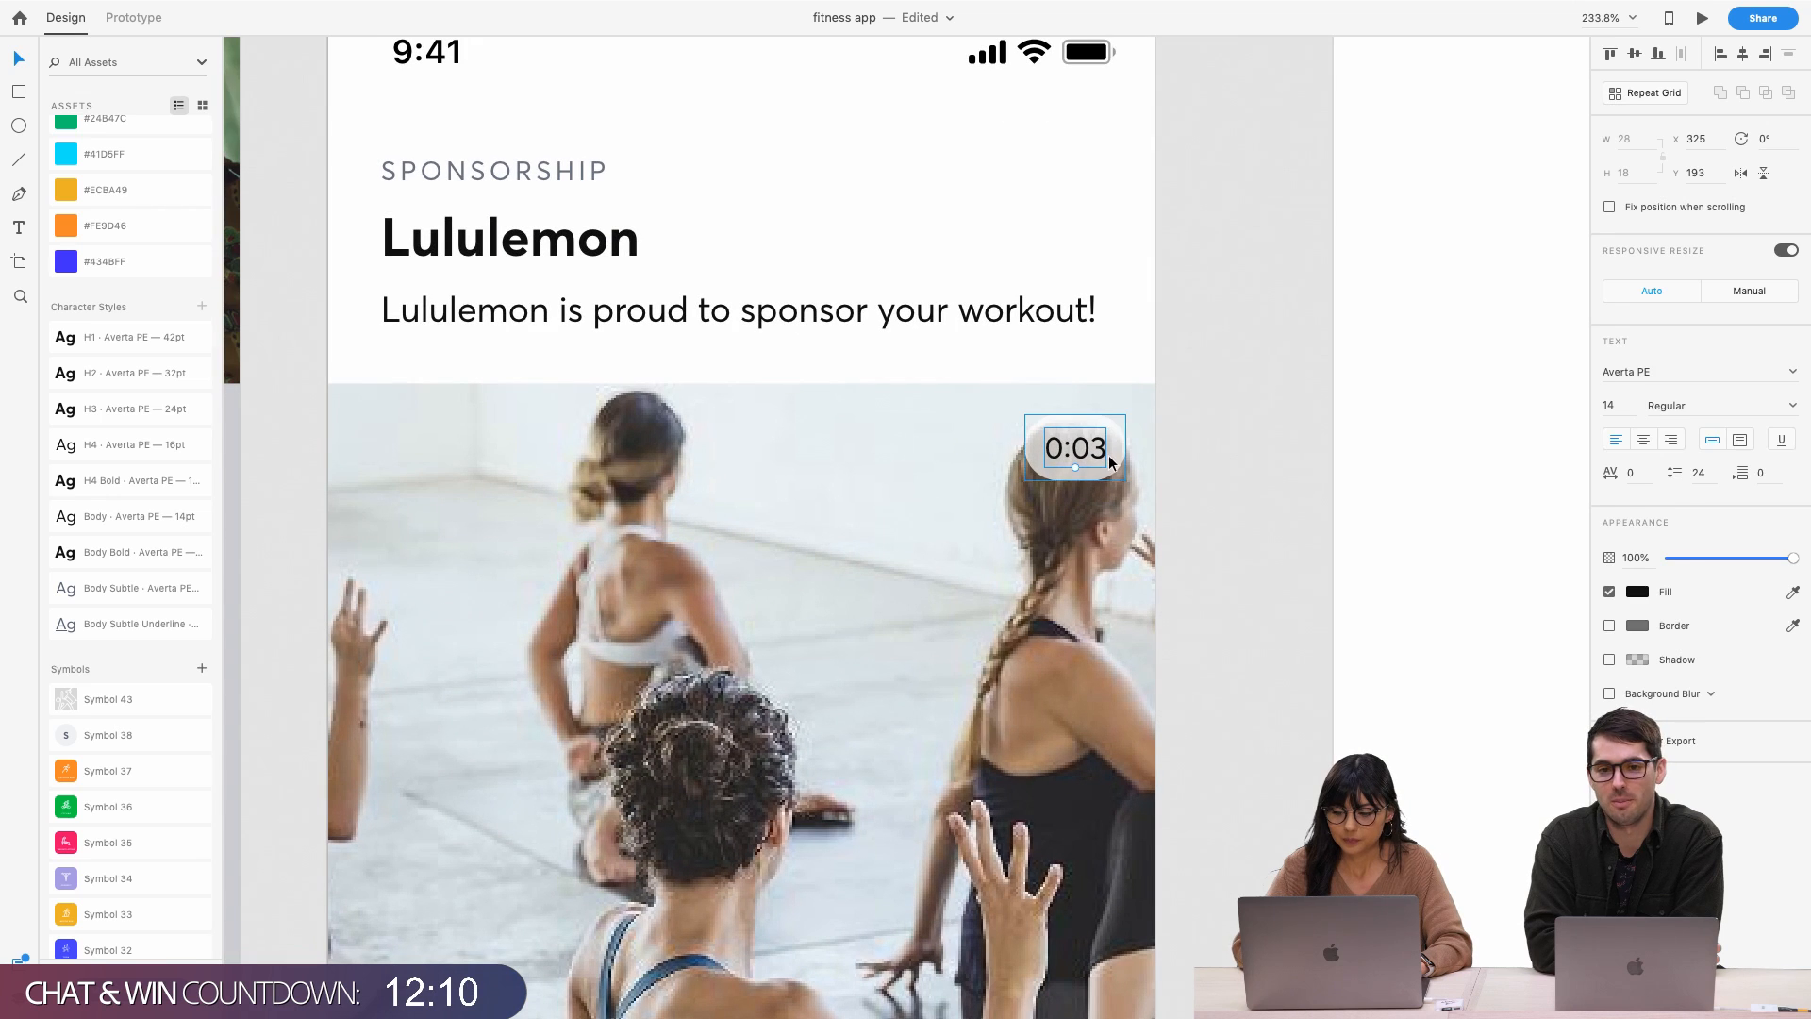
scroll(1113, 463, down, 5)
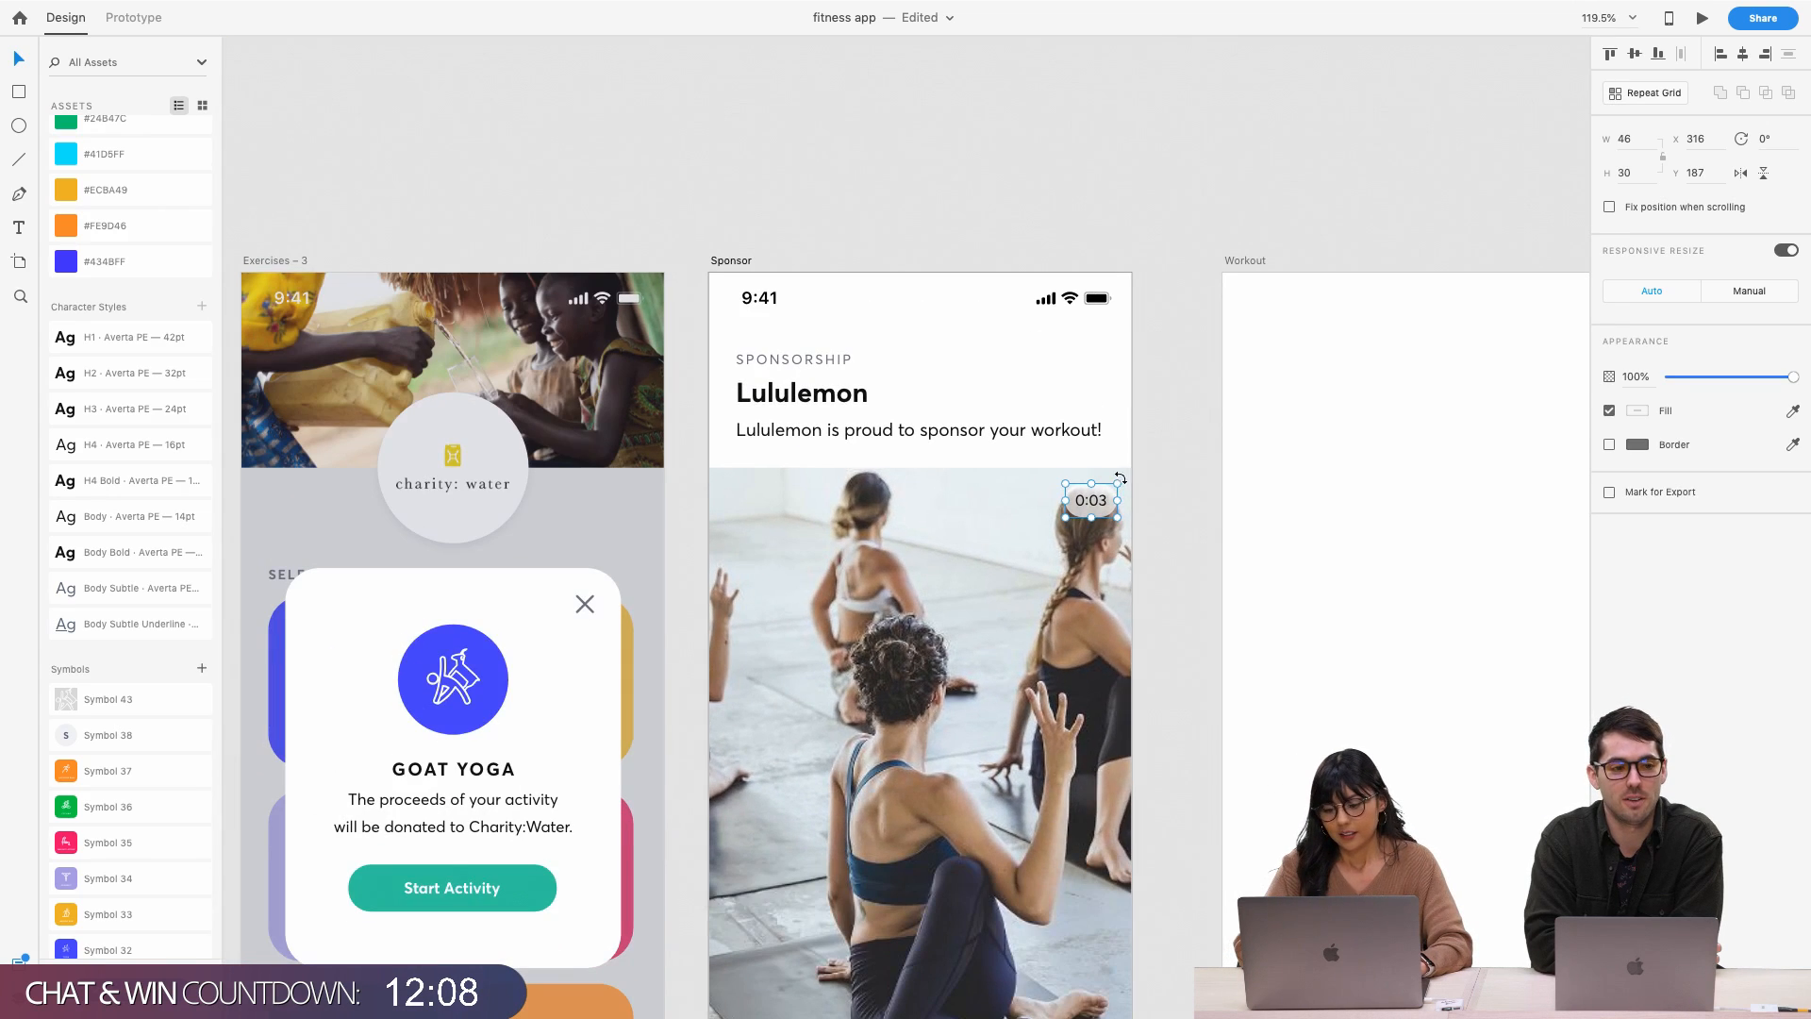
click(1152, 483)
scroll(1156, 483, down, 3)
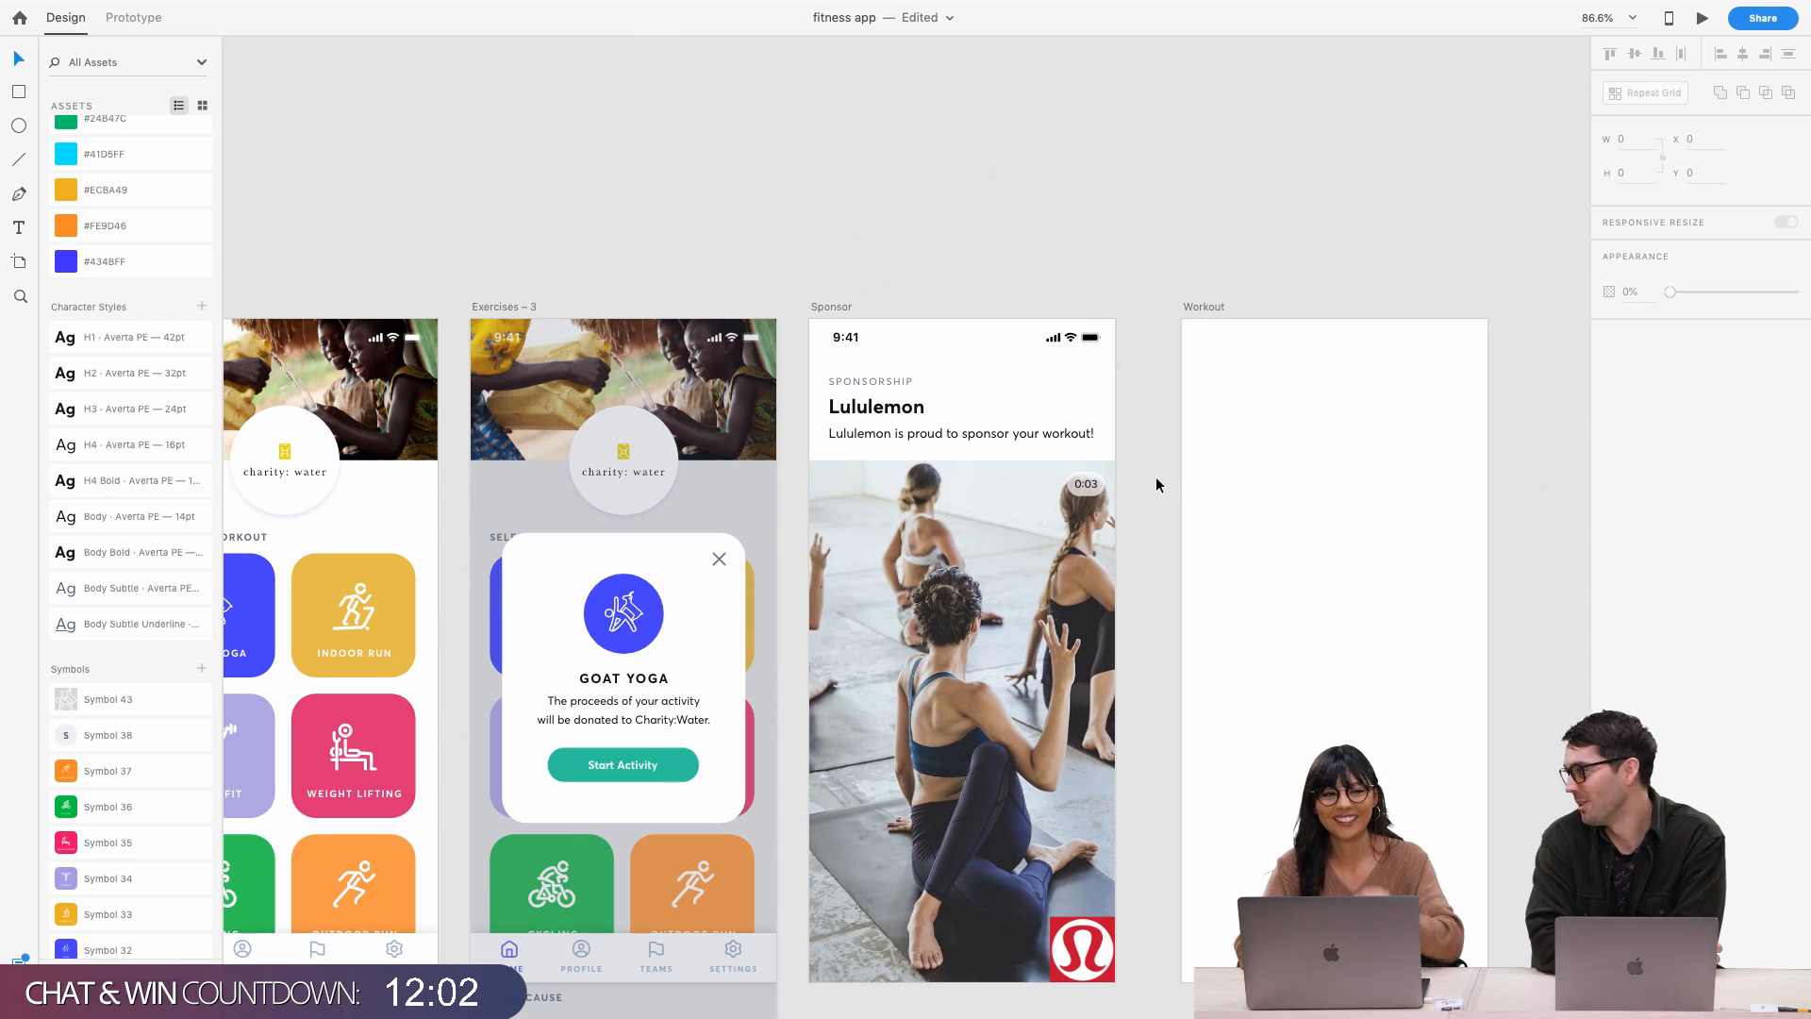
scroll(1103, 426, right, 4)
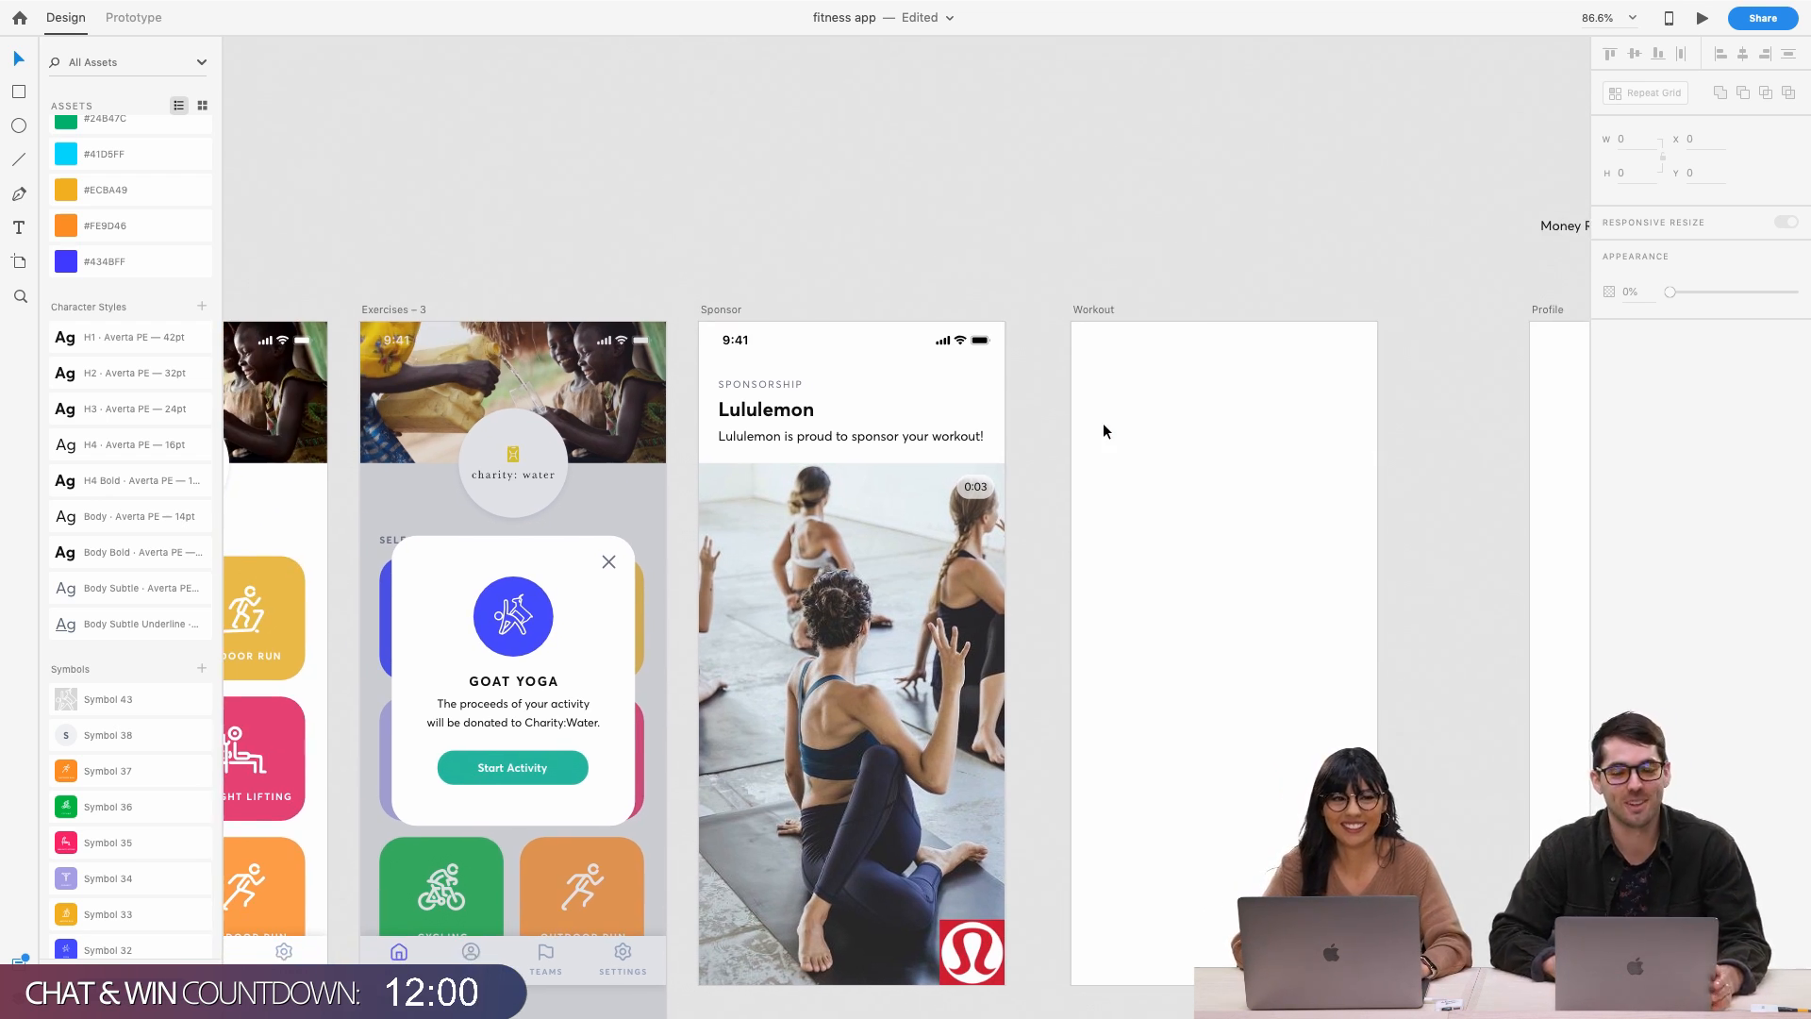
scroll(1104, 427, right, 3)
scroll(1104, 427, down, 1)
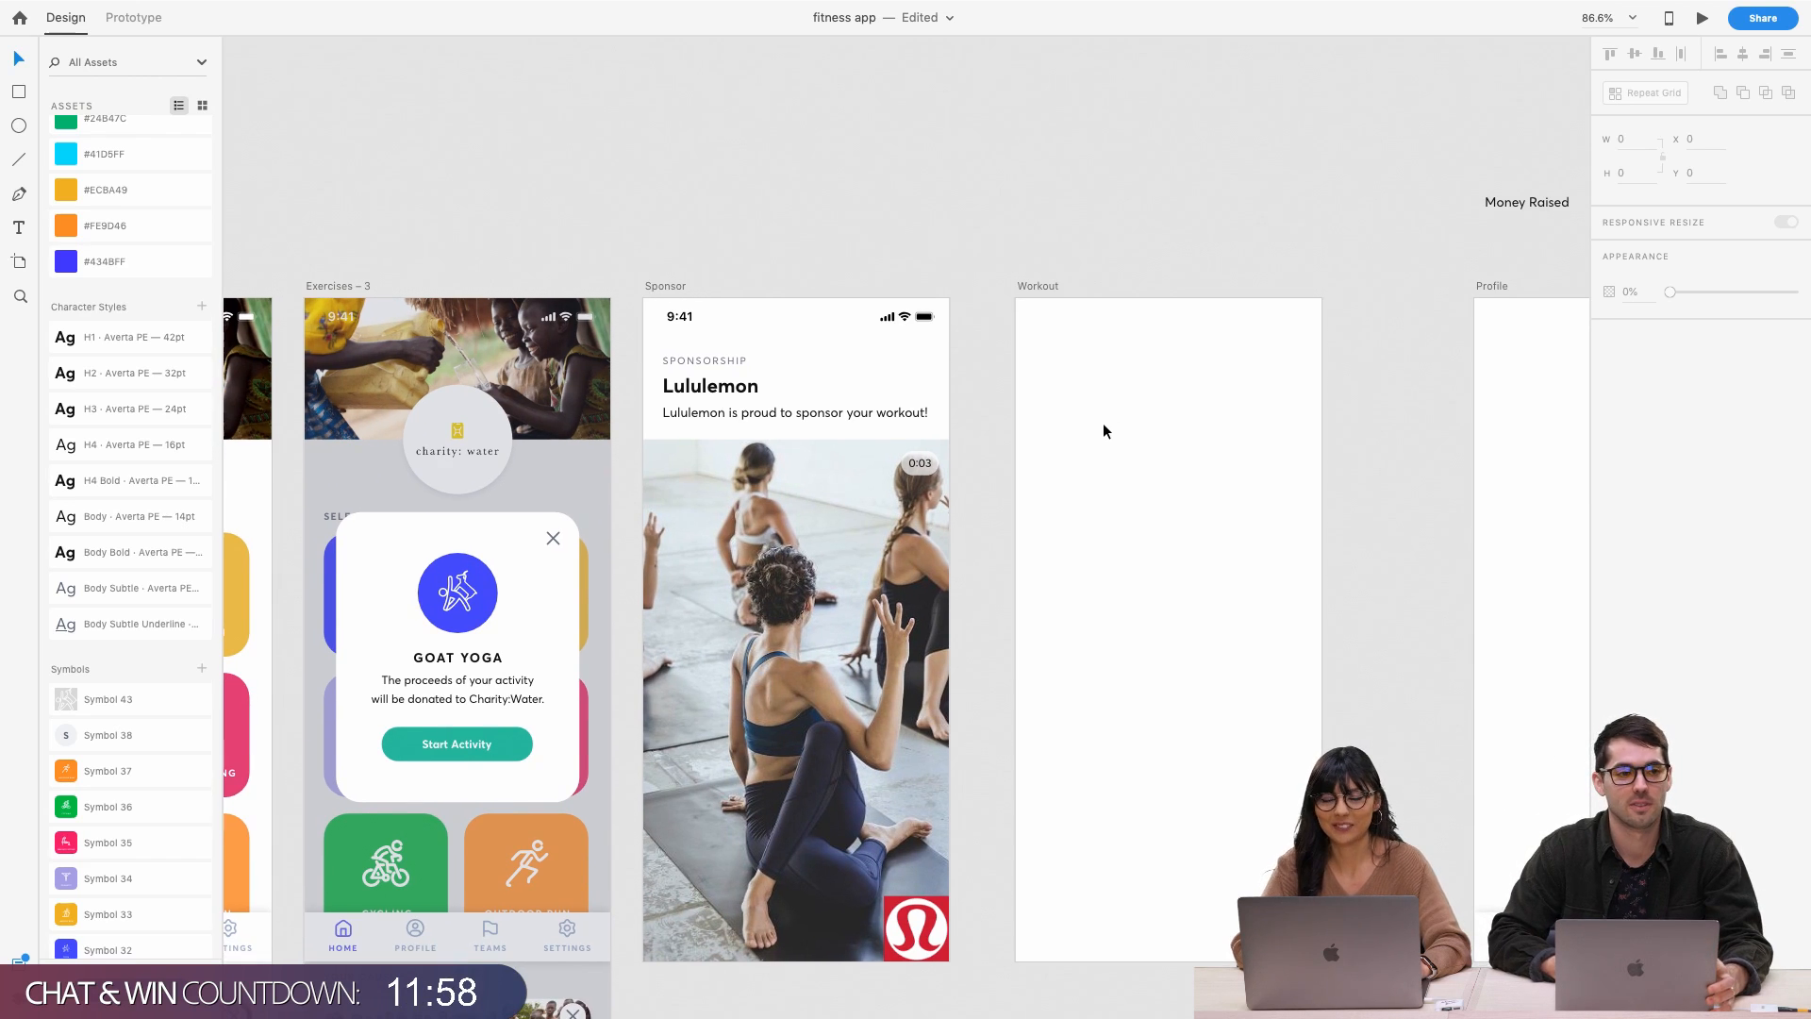
scroll(1102, 422, right, 4)
scroll(1102, 422, down, 3)
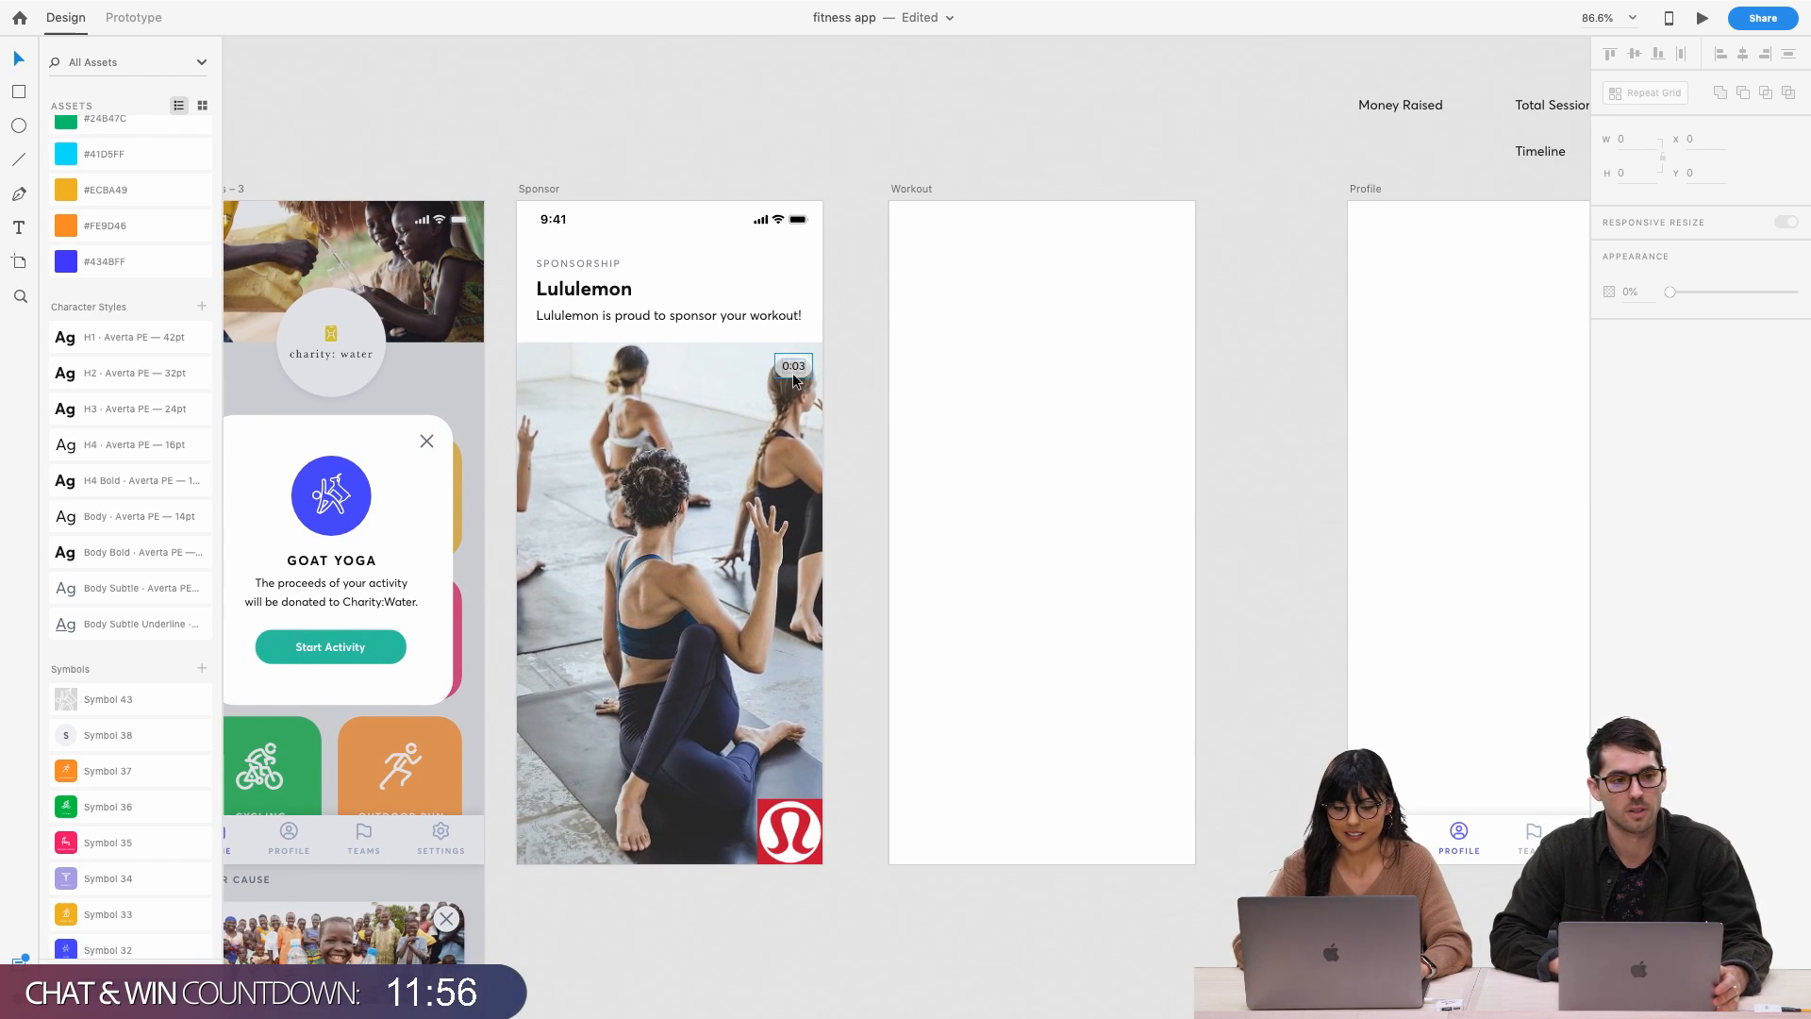
drag(792, 372, 550, 839)
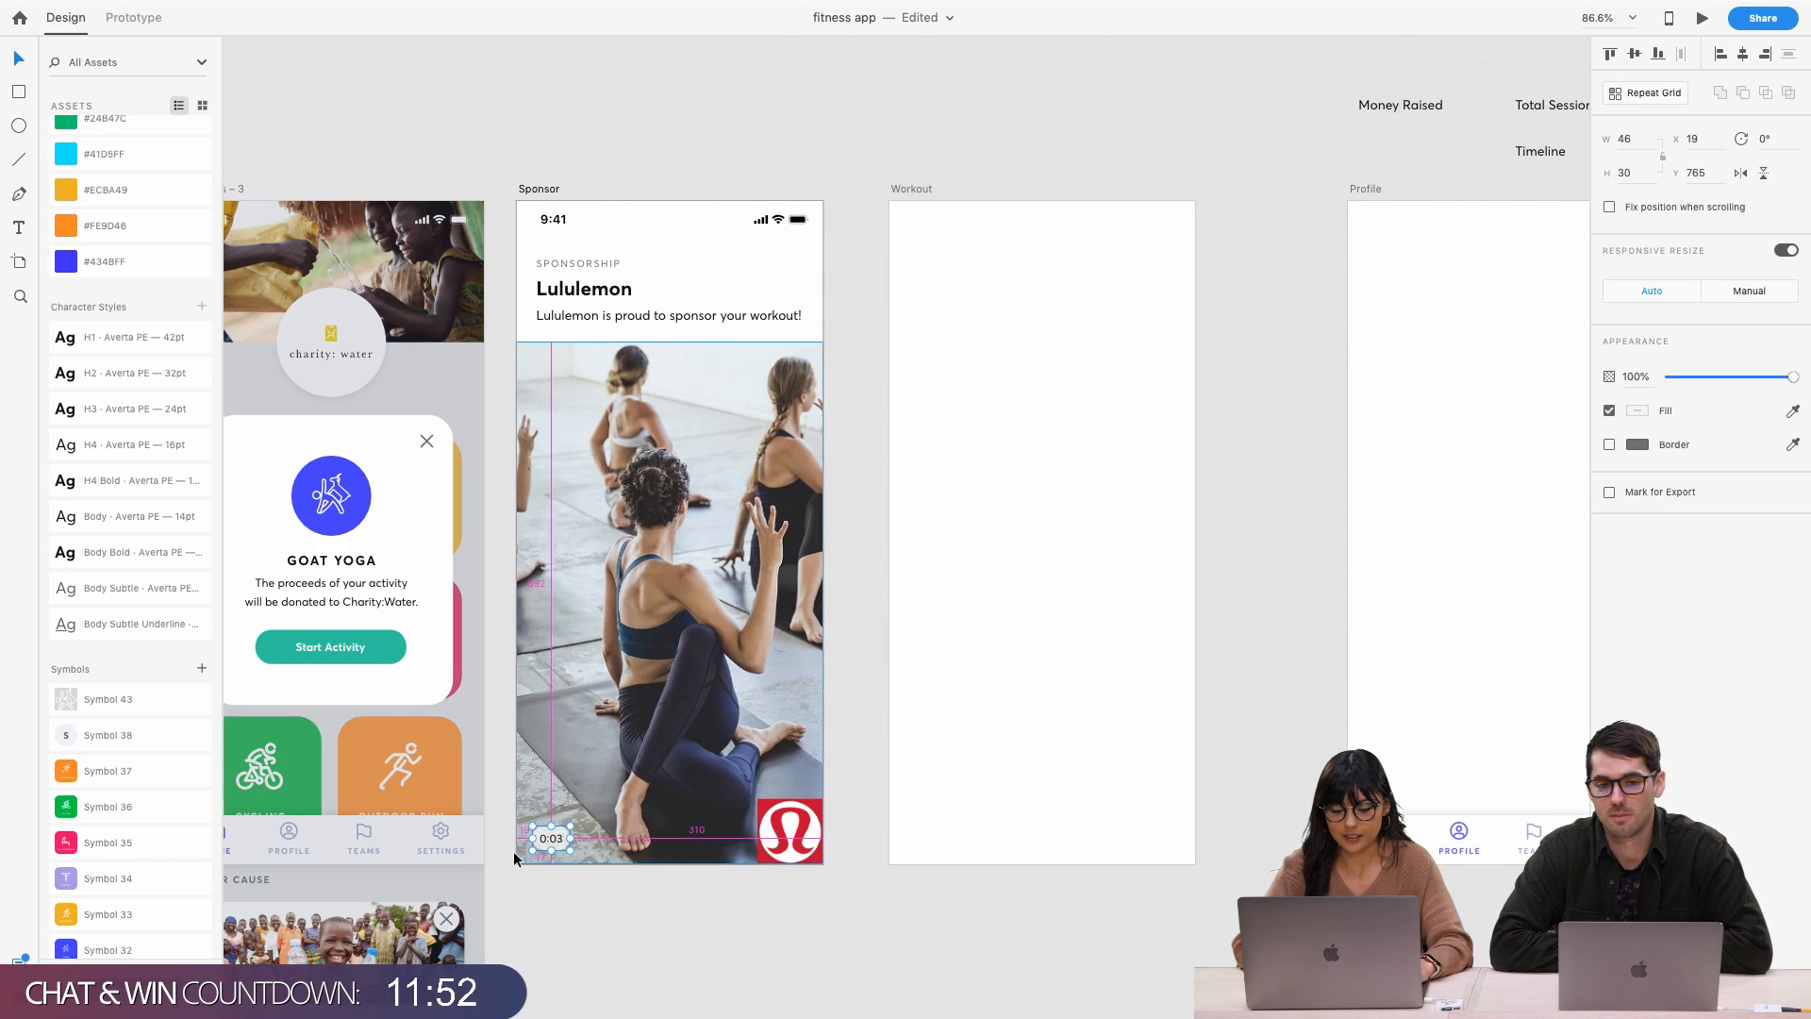
key(Right)
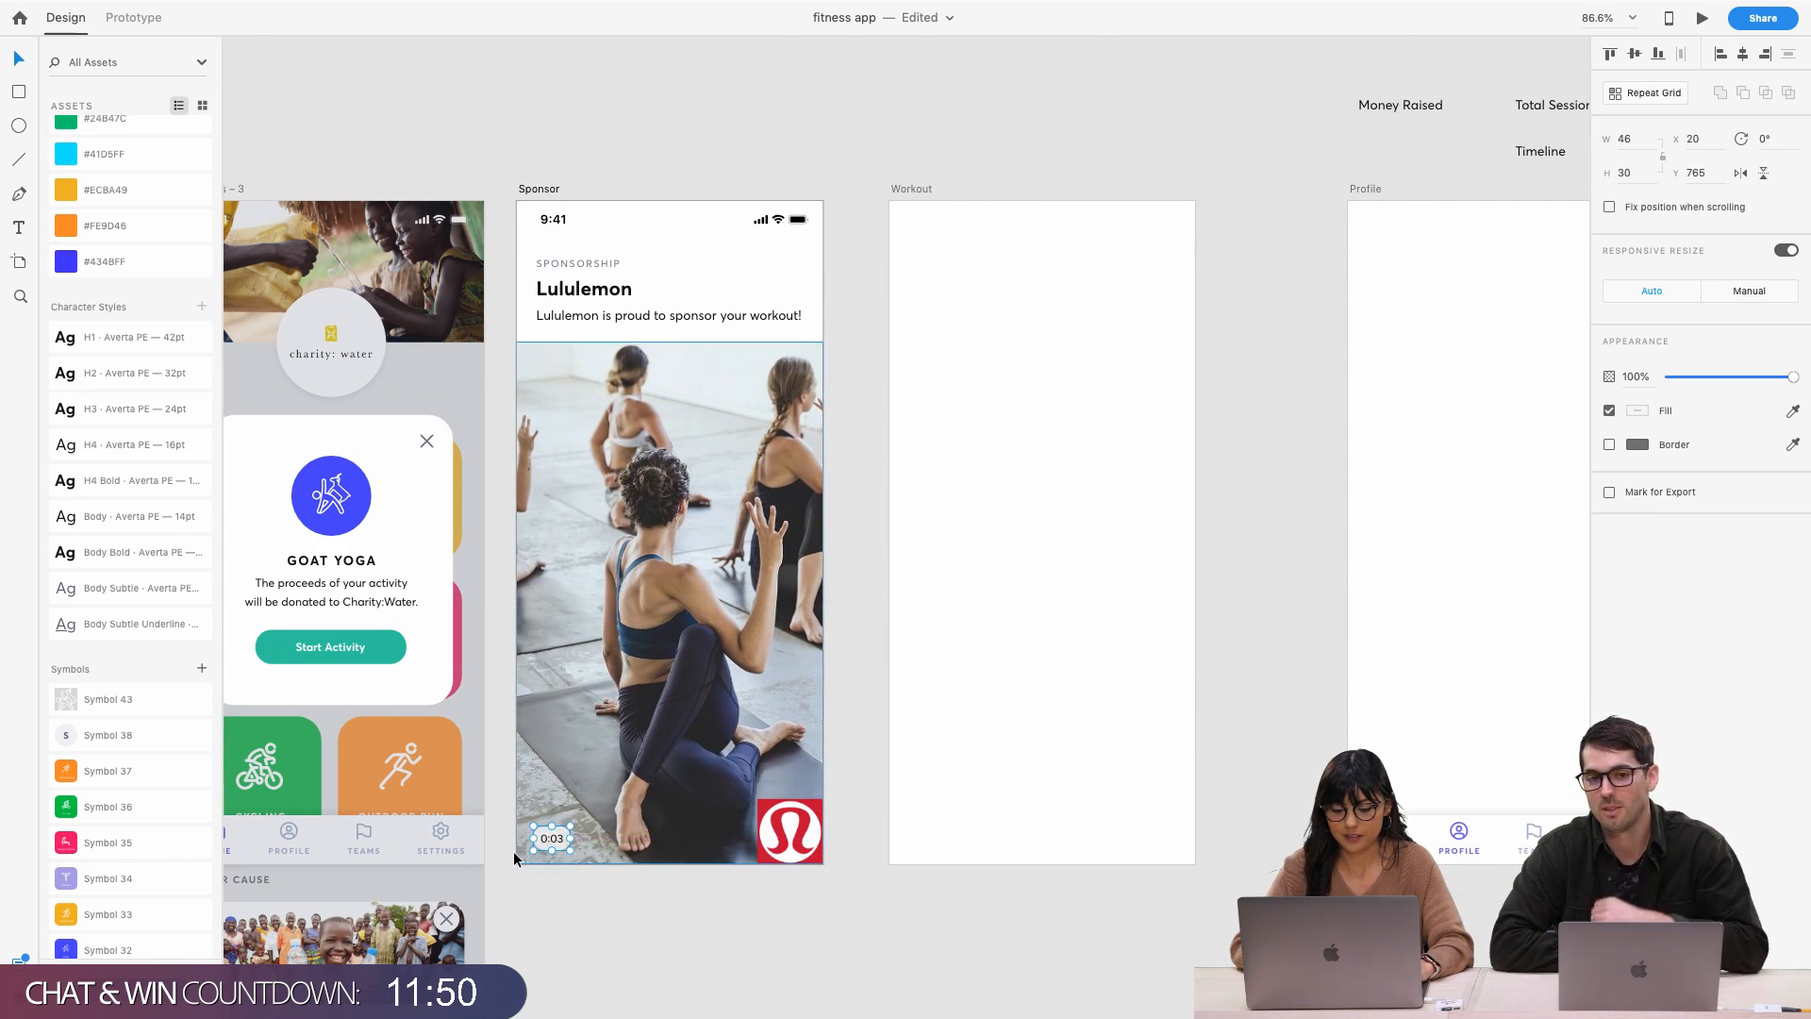
key(Up)
key(Up)
key(Up)
click(623, 938)
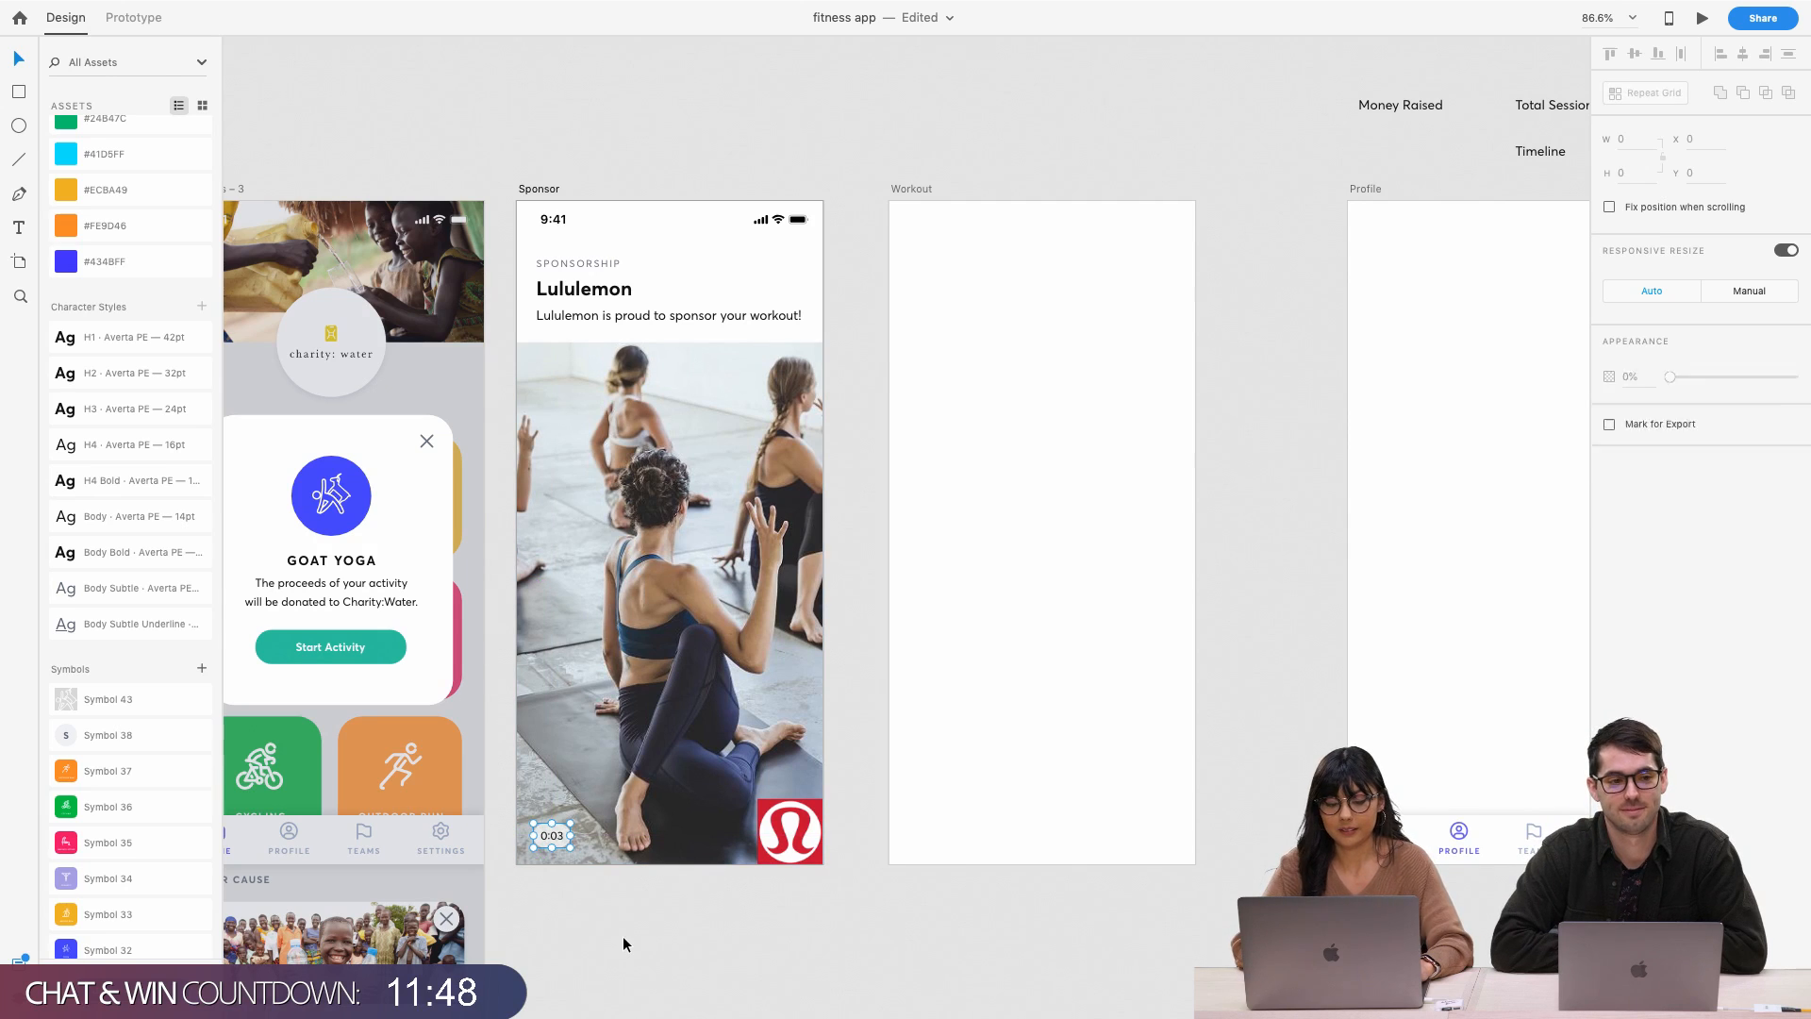
key(super+s)
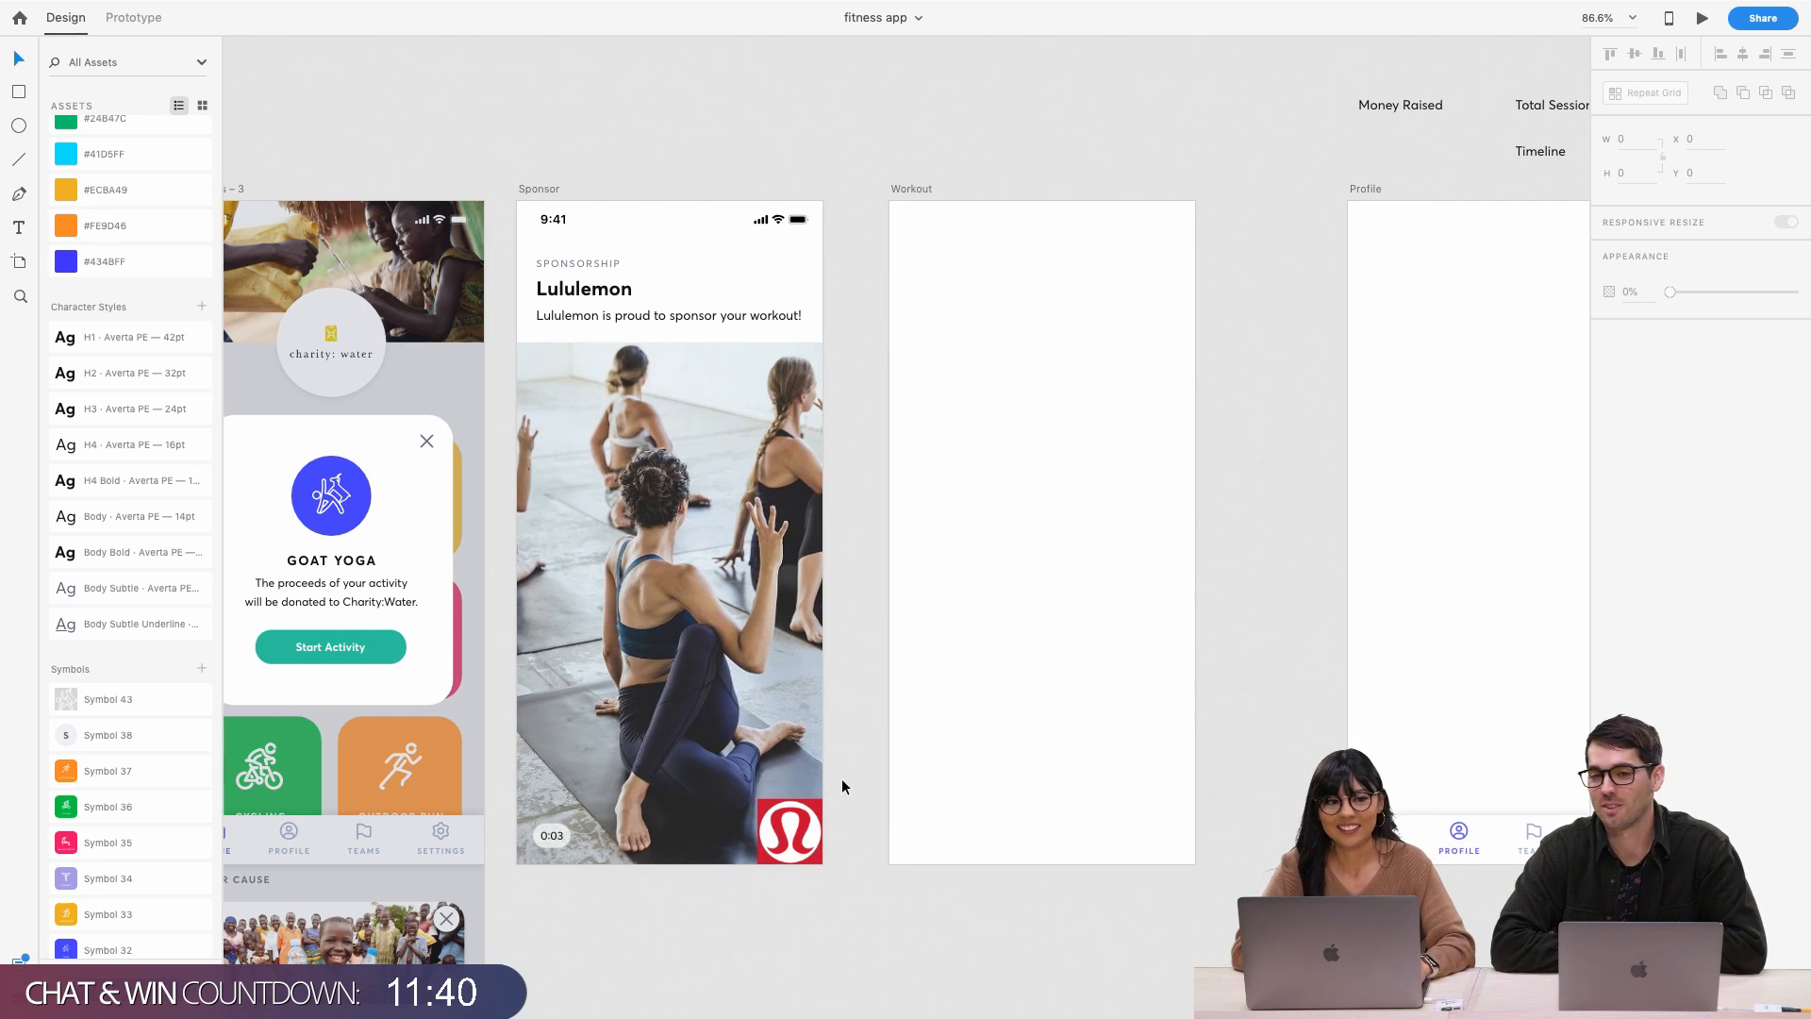
Change the CROSSFIT tile's fill colour to purple #7459D8
scroll(841, 787, left, 6)
scroll(842, 786, down, 2)
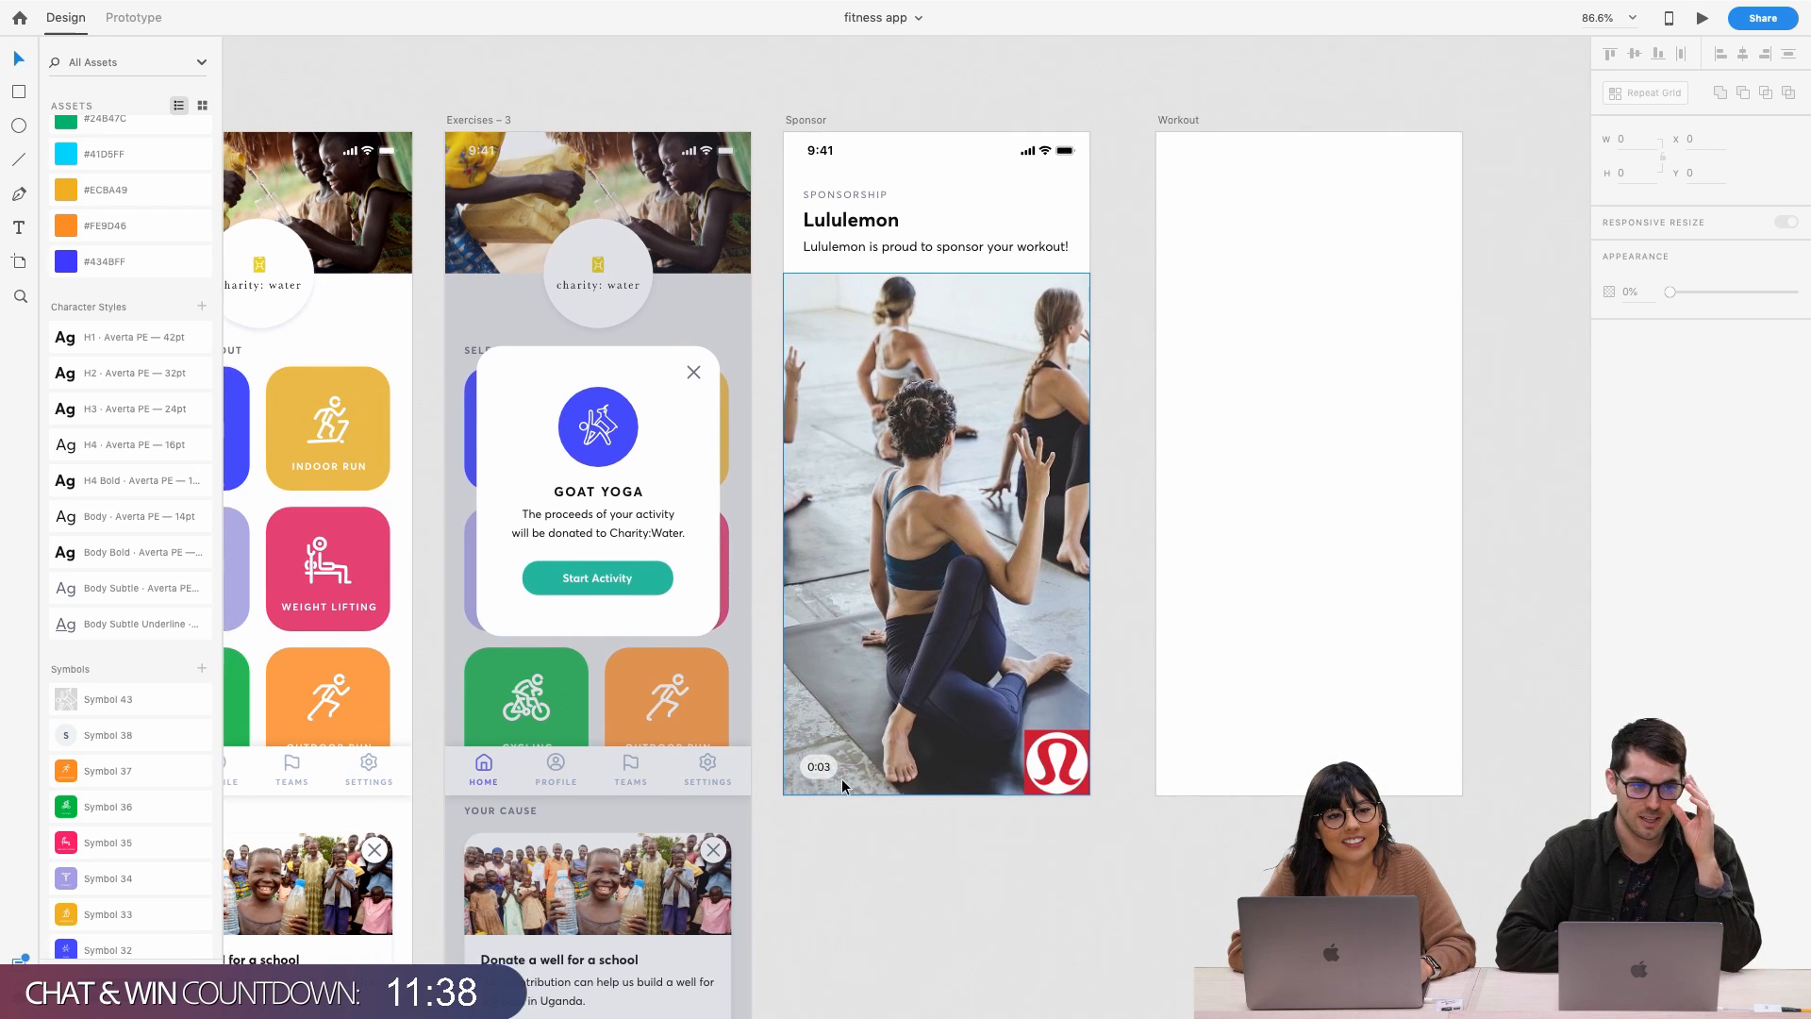
scroll(841, 785, left, 5)
scroll(841, 785, down, 1)
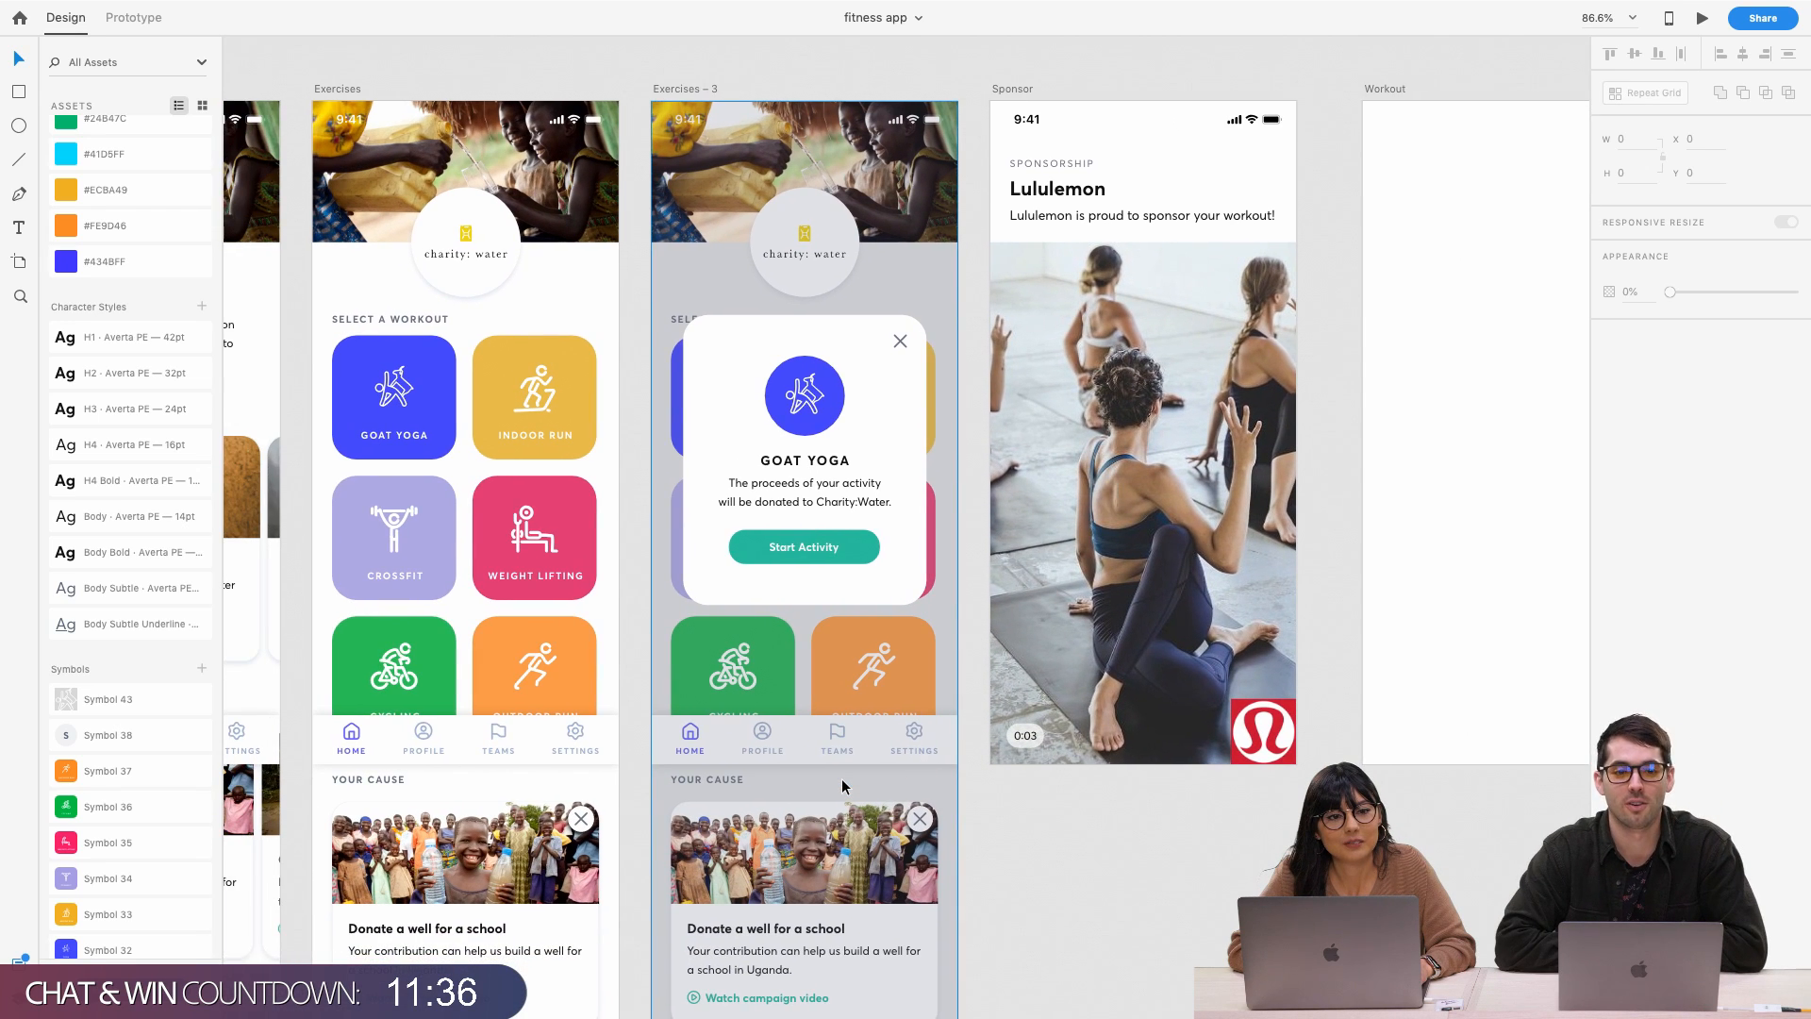
scroll(841, 786, left, 5)
scroll(841, 787, down, 1)
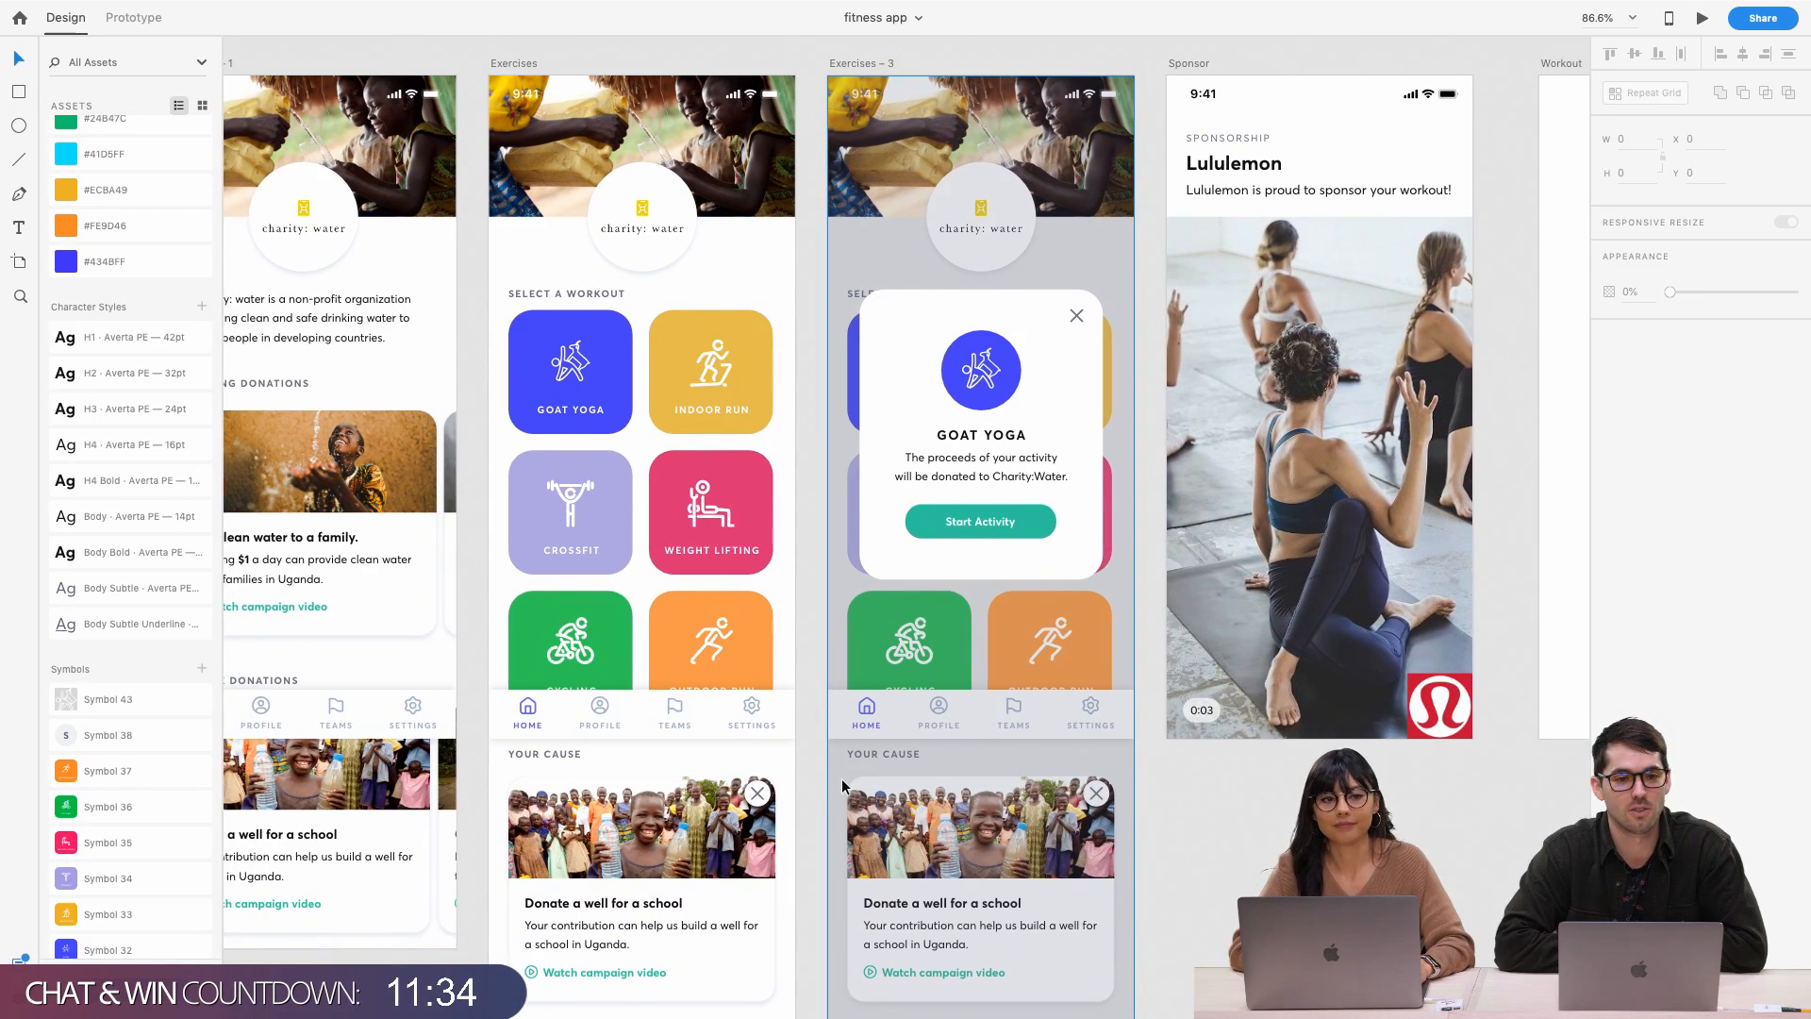
scroll(841, 787, left, 3)
scroll(842, 786, down, 1)
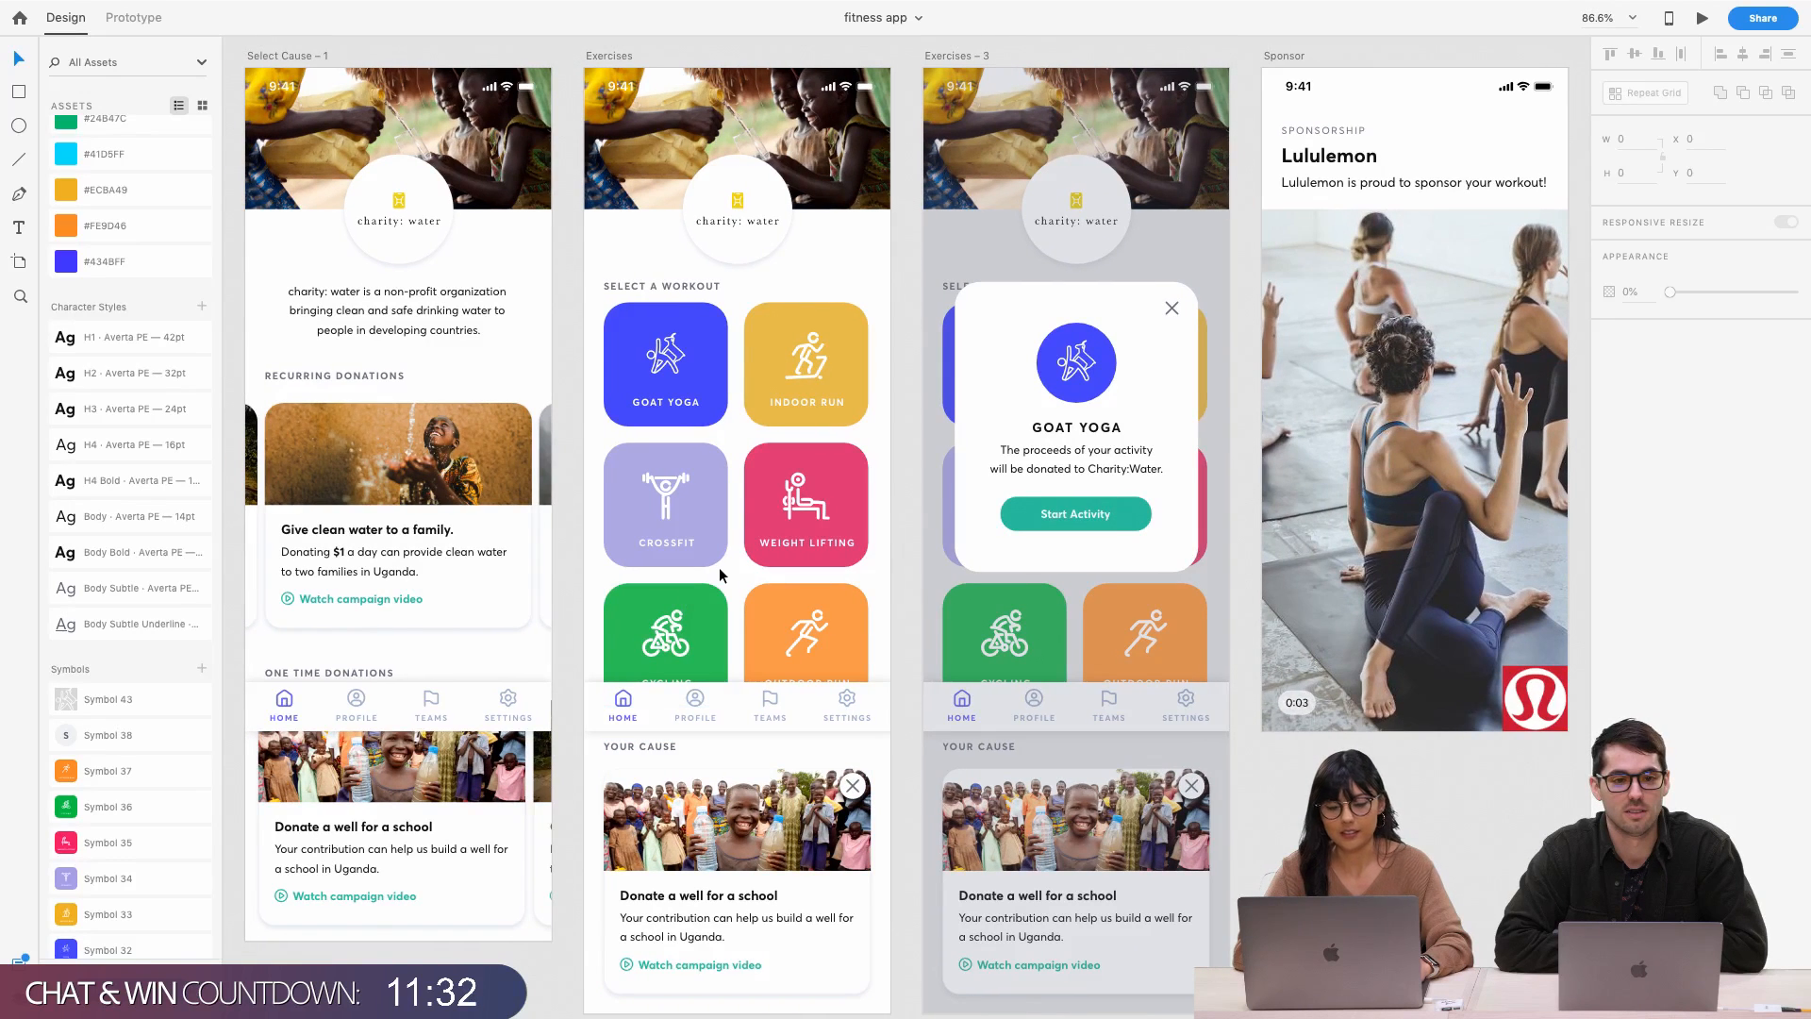
click(710, 556)
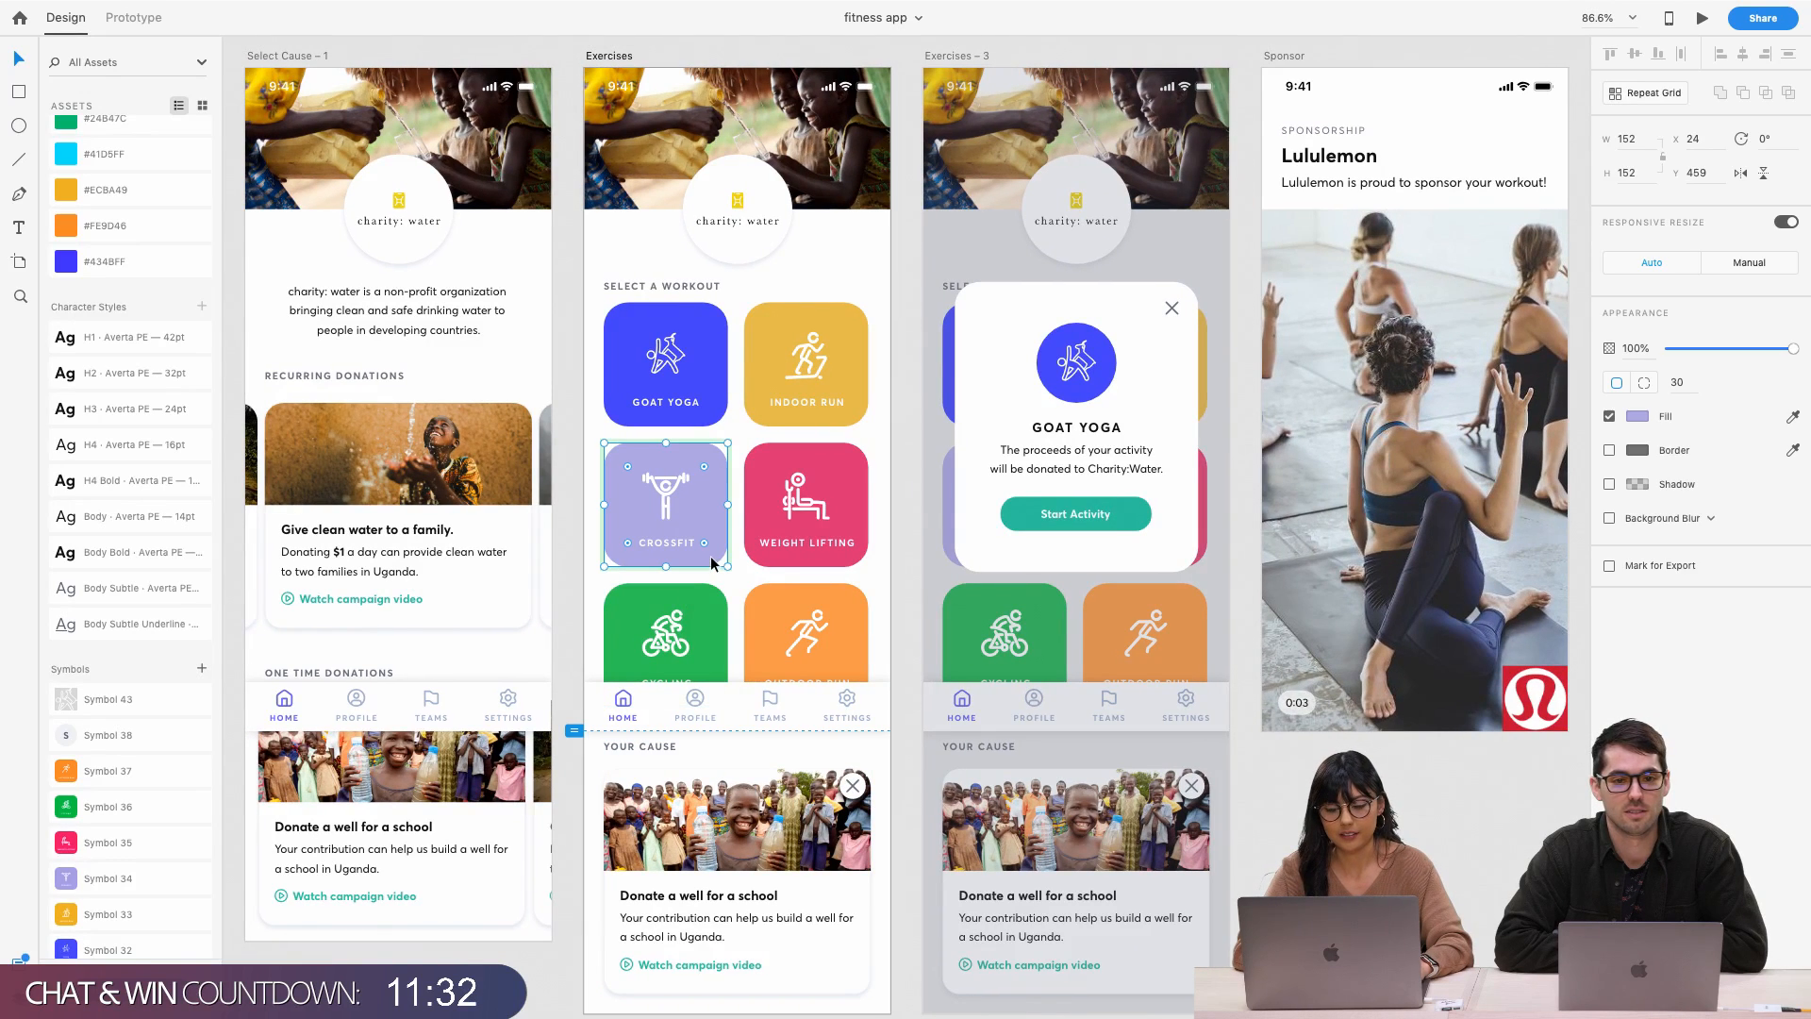
click(1637, 417)
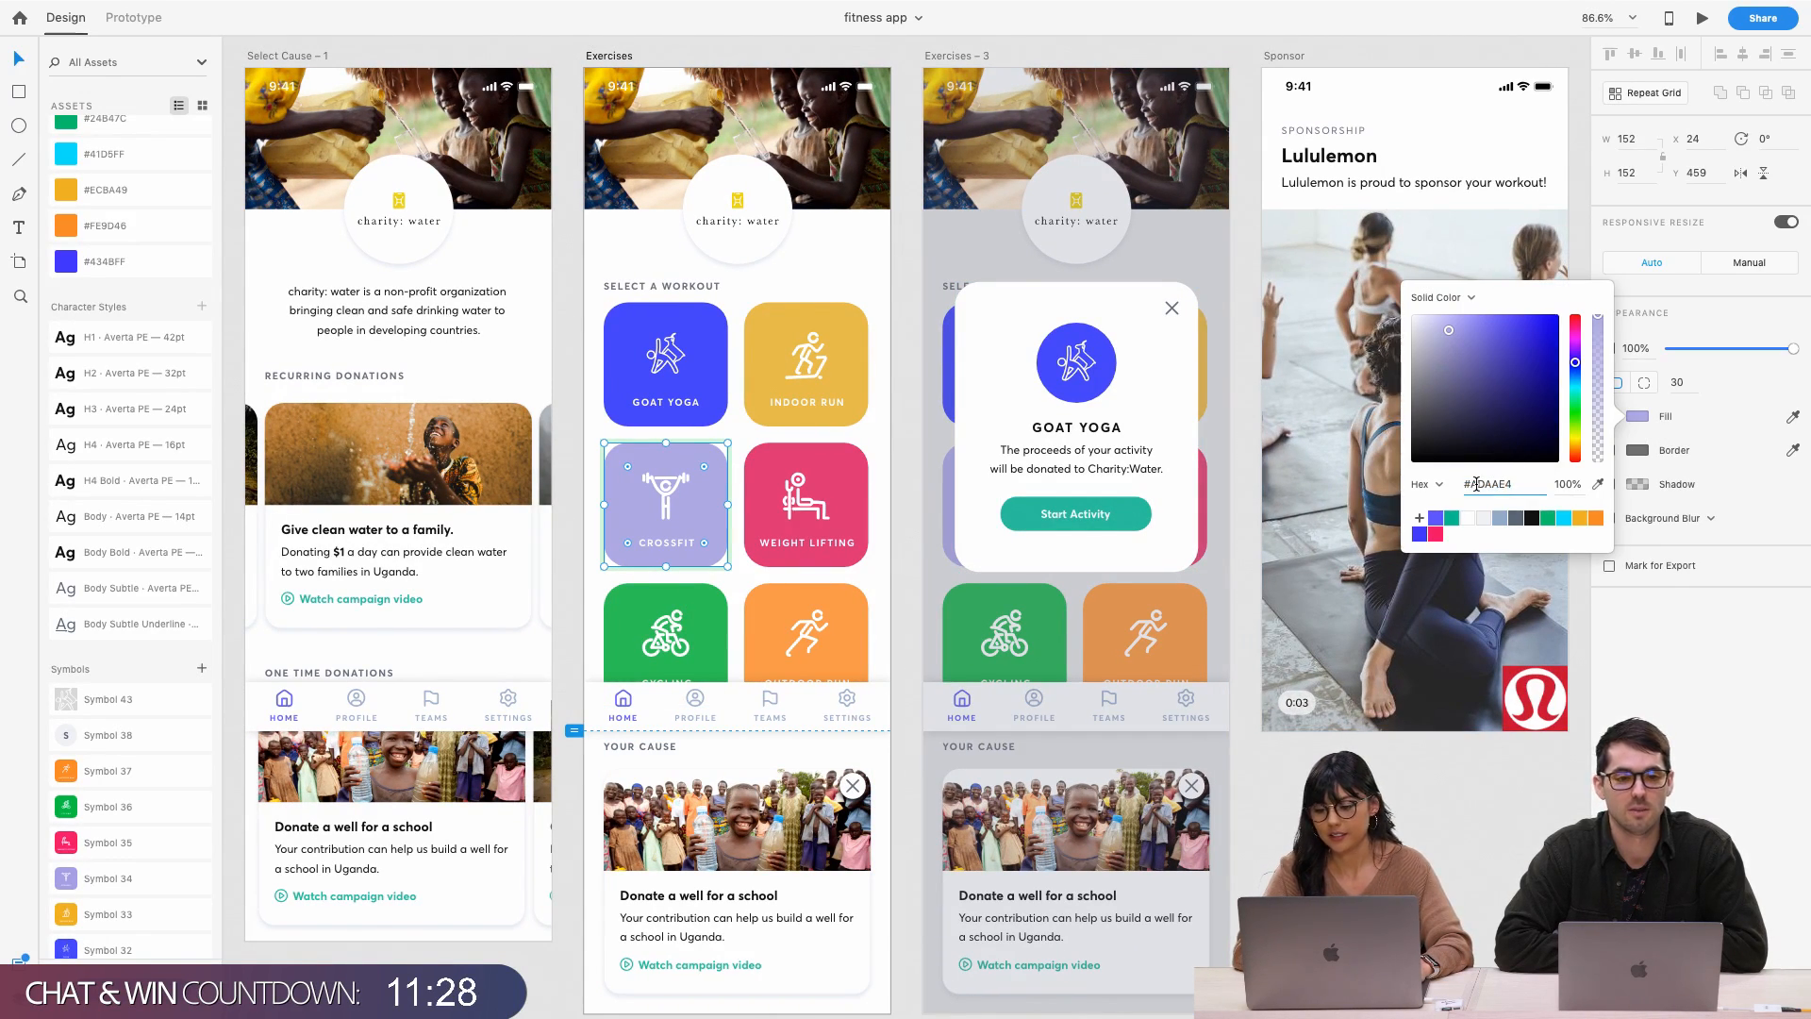
drag(1521, 484, 1614, 464)
text(74)
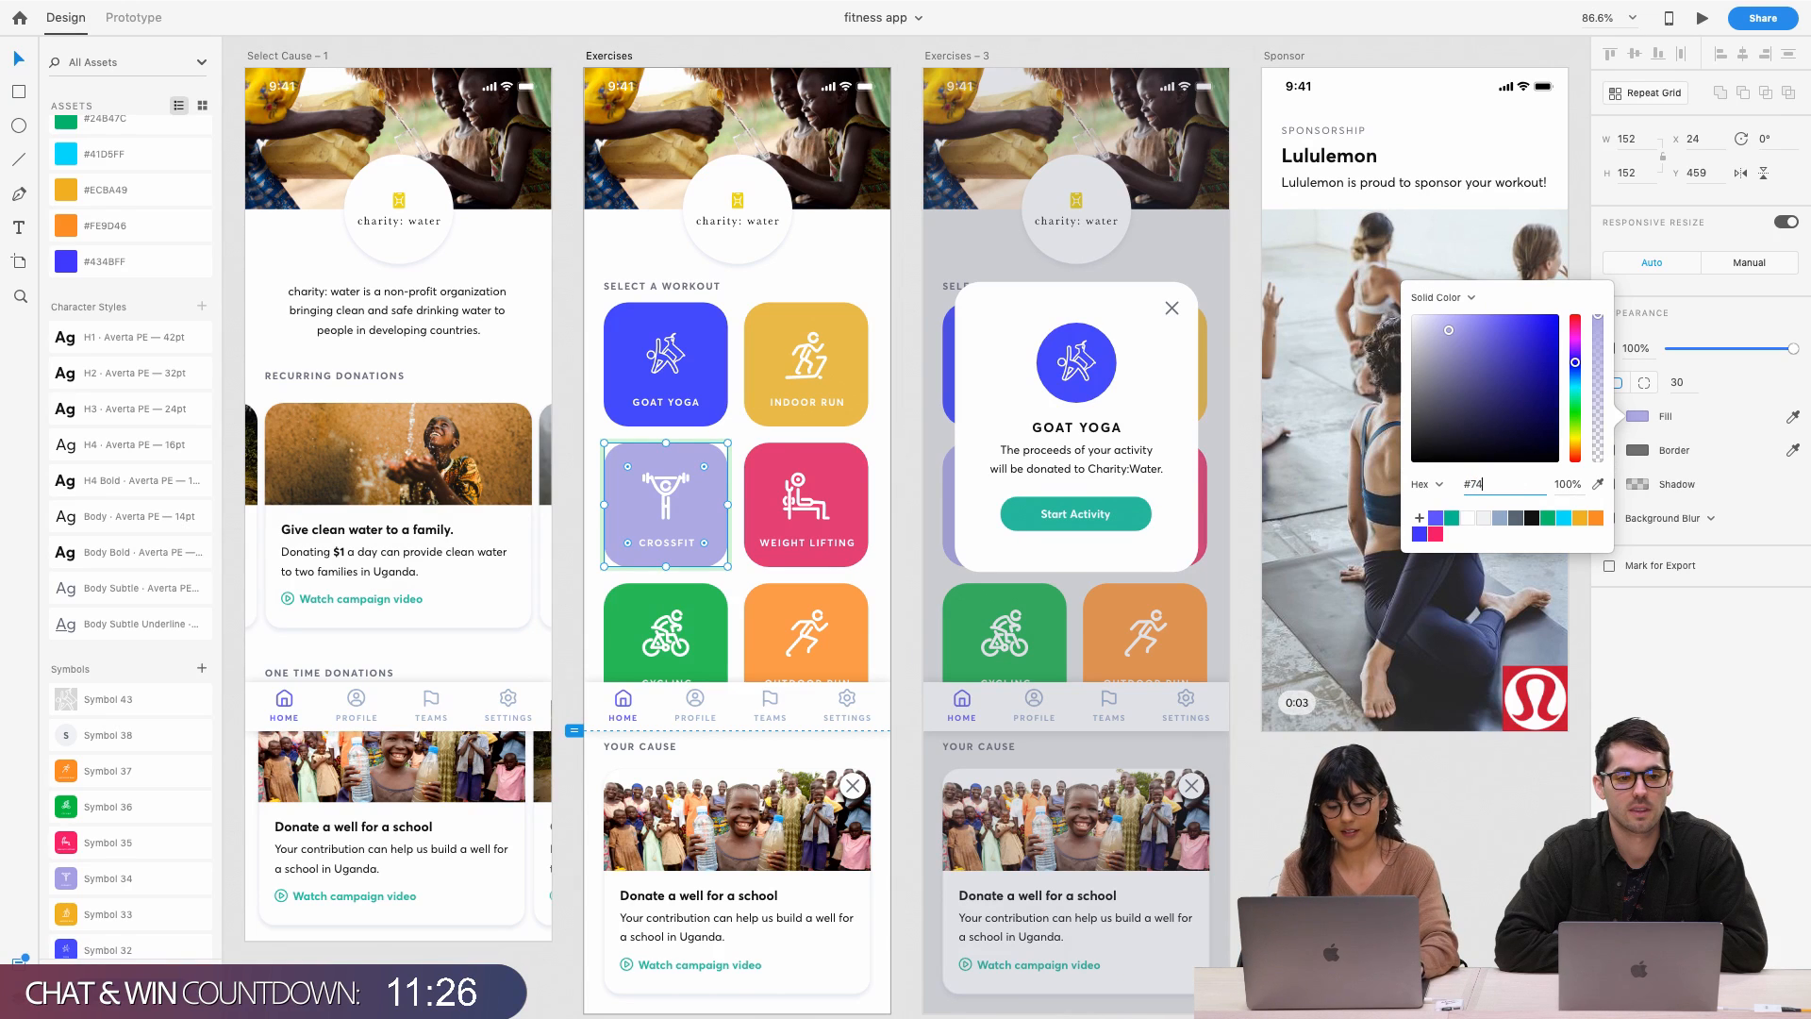
text(59)
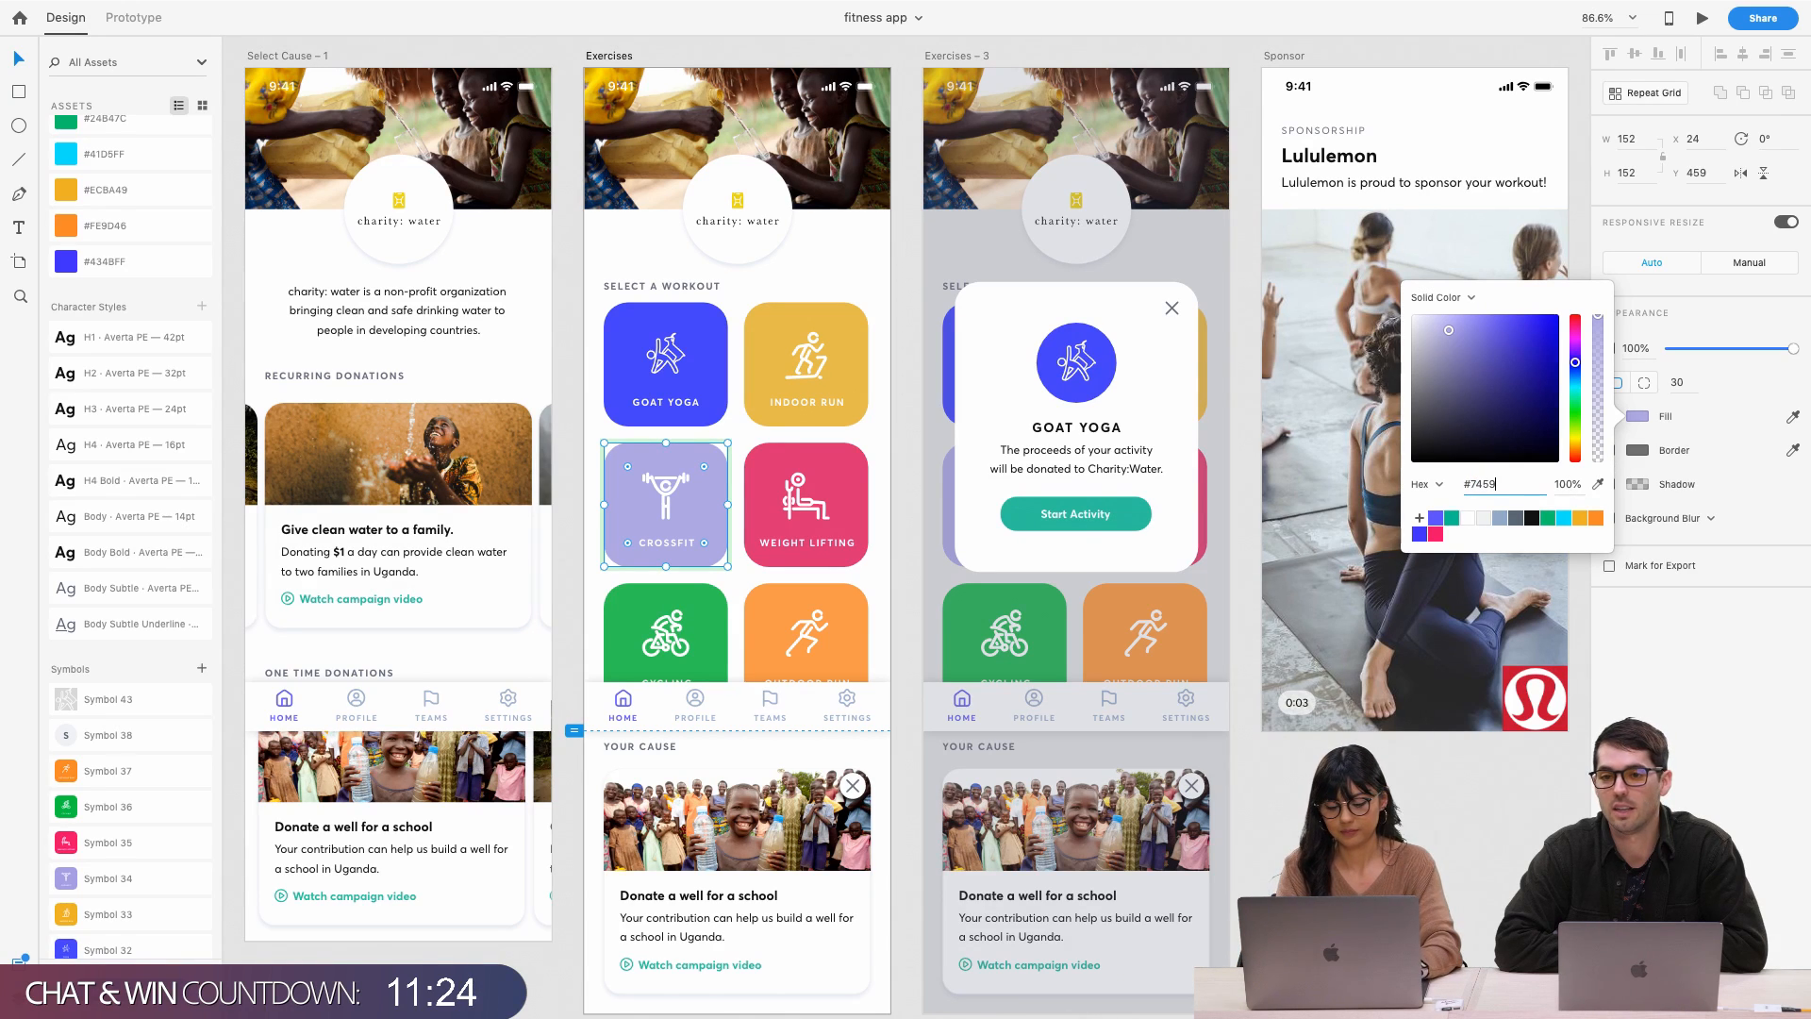
text(D8)
key(Return)
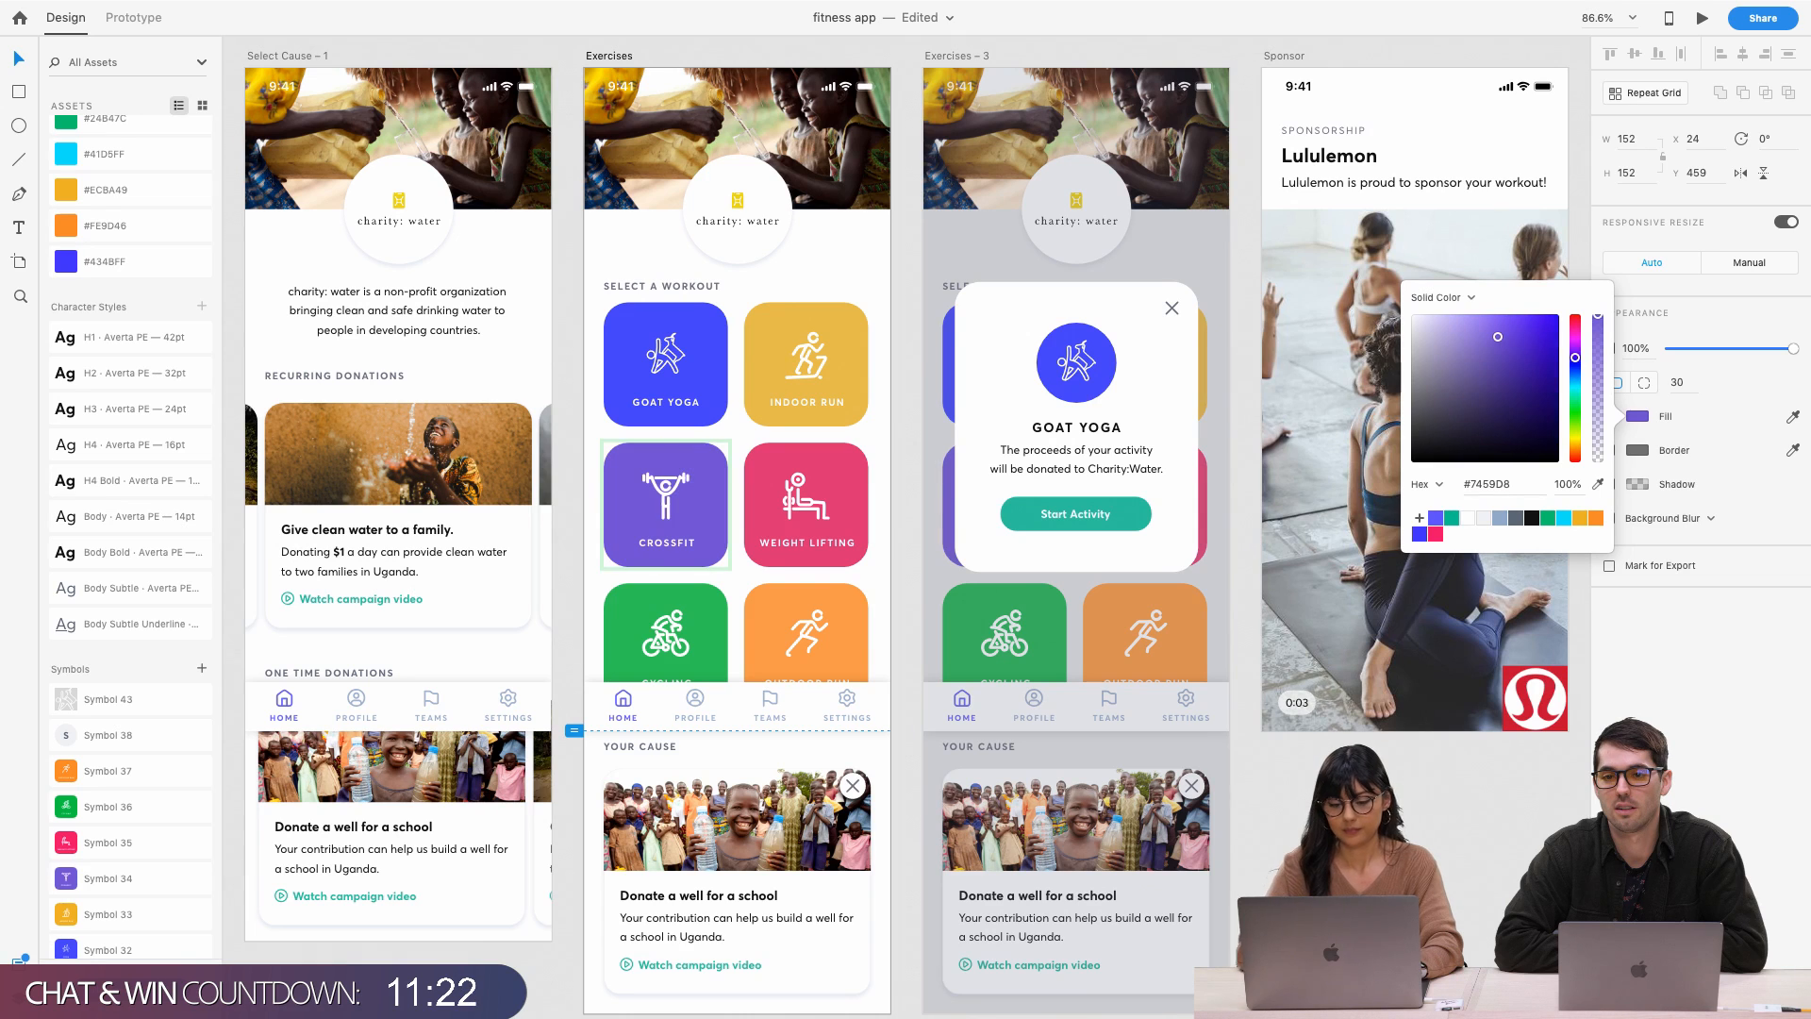
Clear the selection and scroll right toward the blank Workout artboard
click(570, 964)
scroll(897, 699, right, 5)
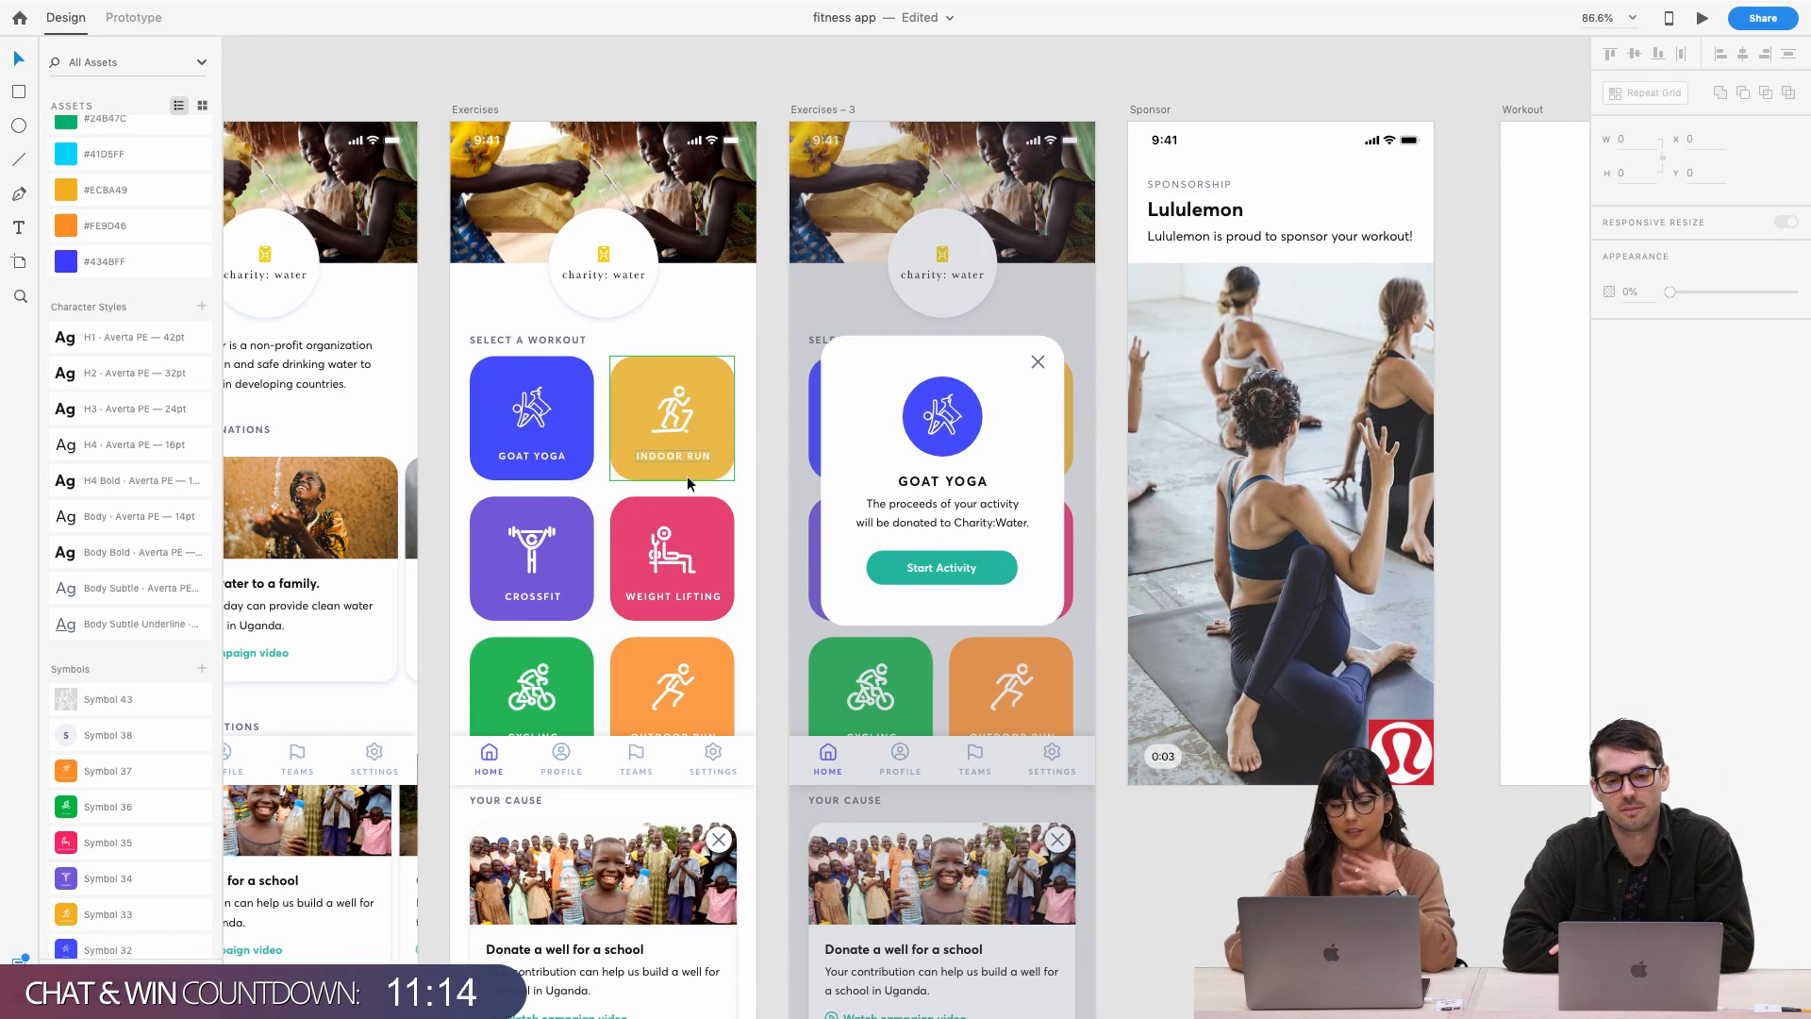
scroll(800, 549, right, 15)
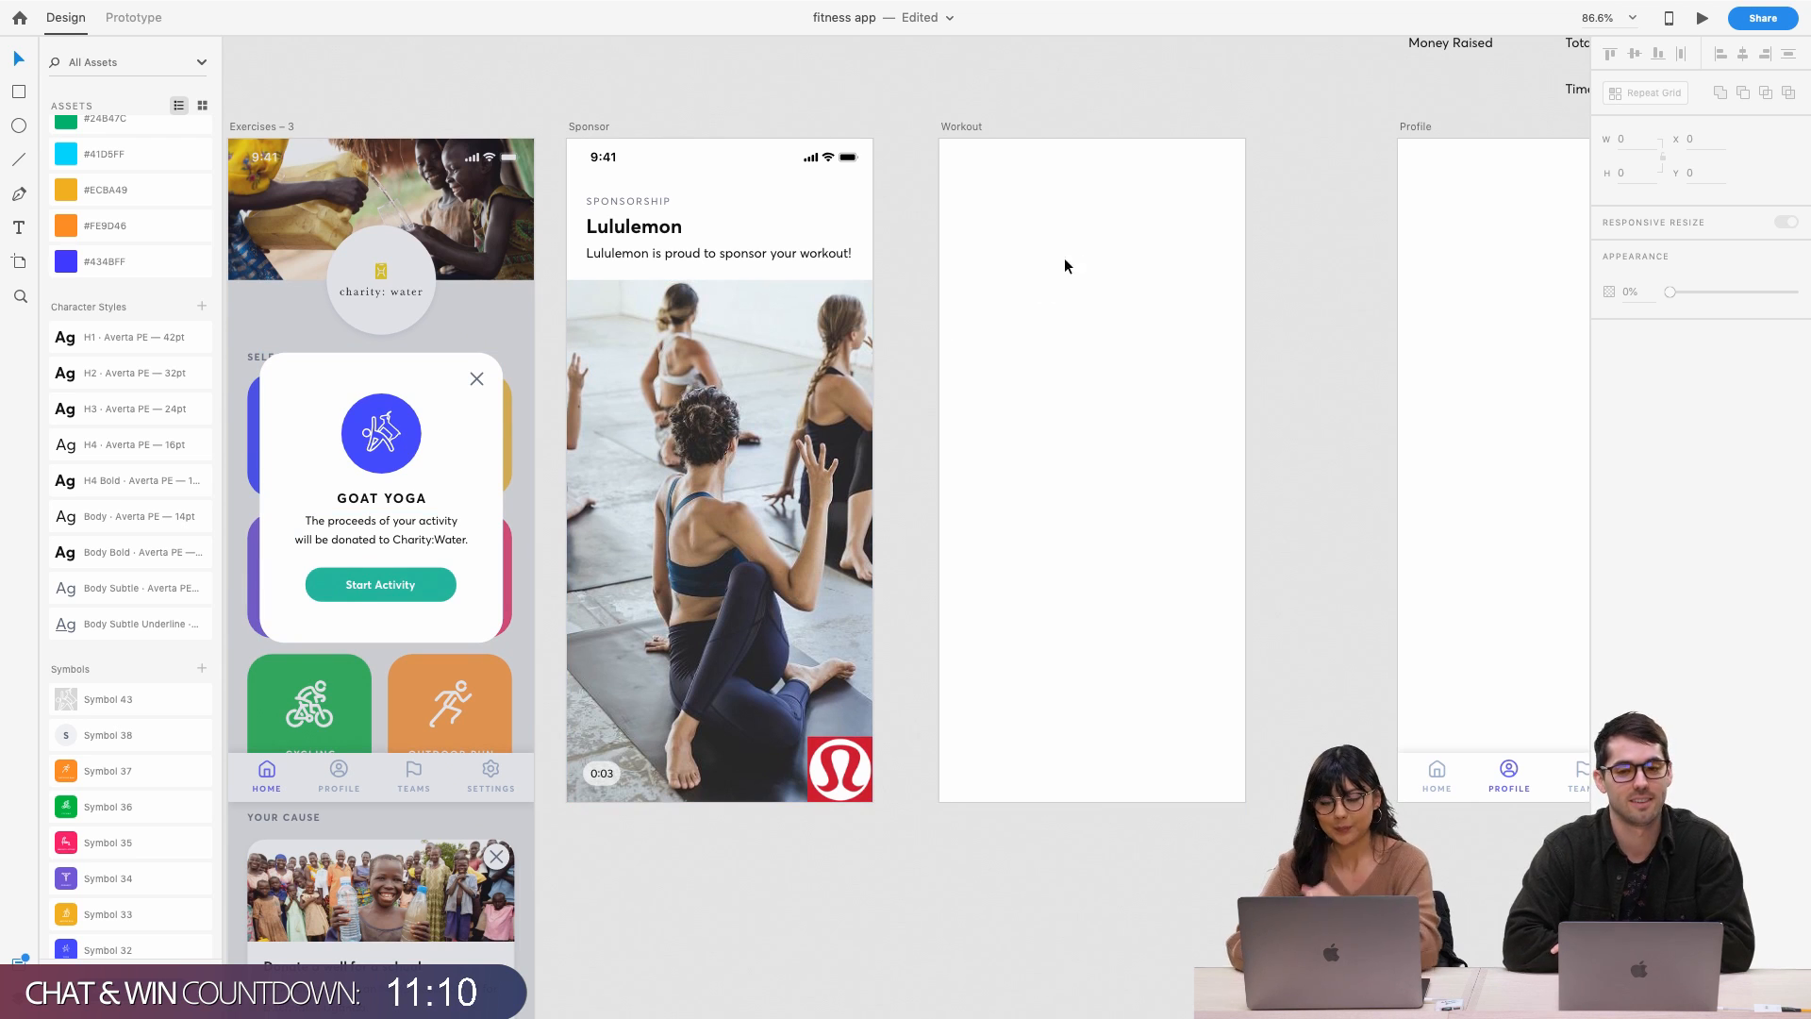
Shrink the Lululemon logo on the Sponsor screen slightly
scroll(1056, 254, right, 1)
click(937, 120)
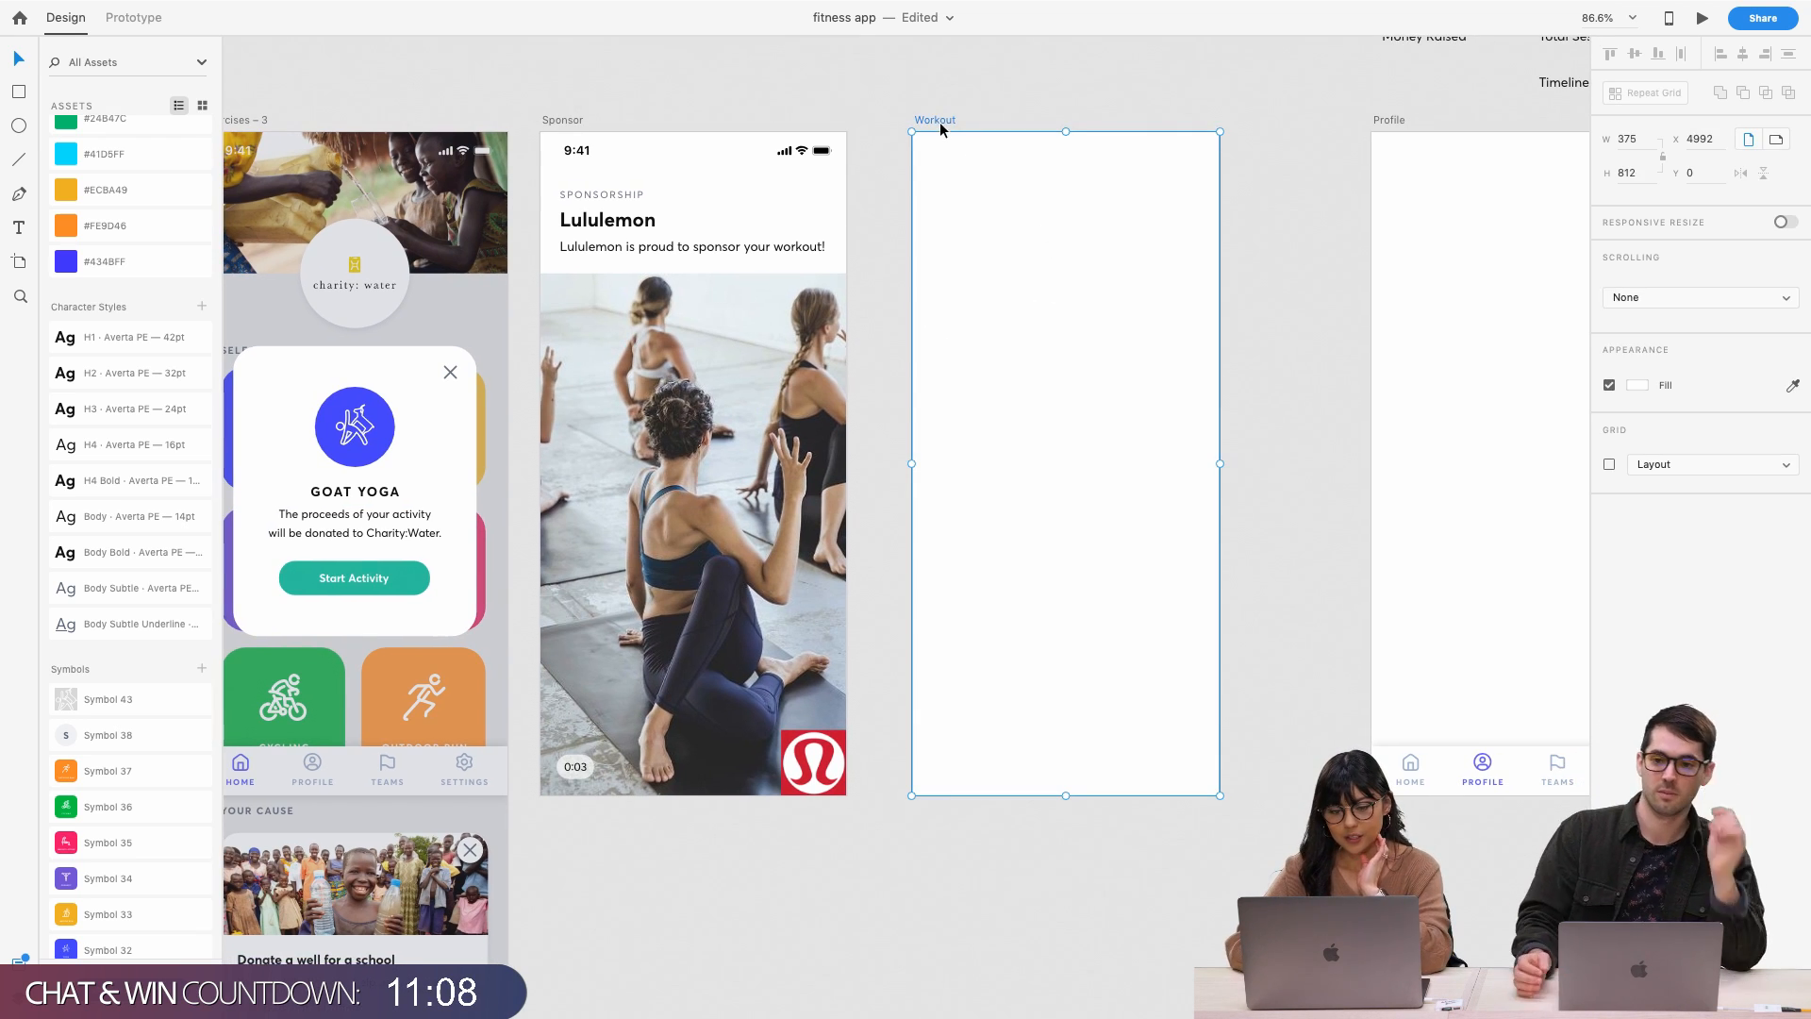
click(552, 936)
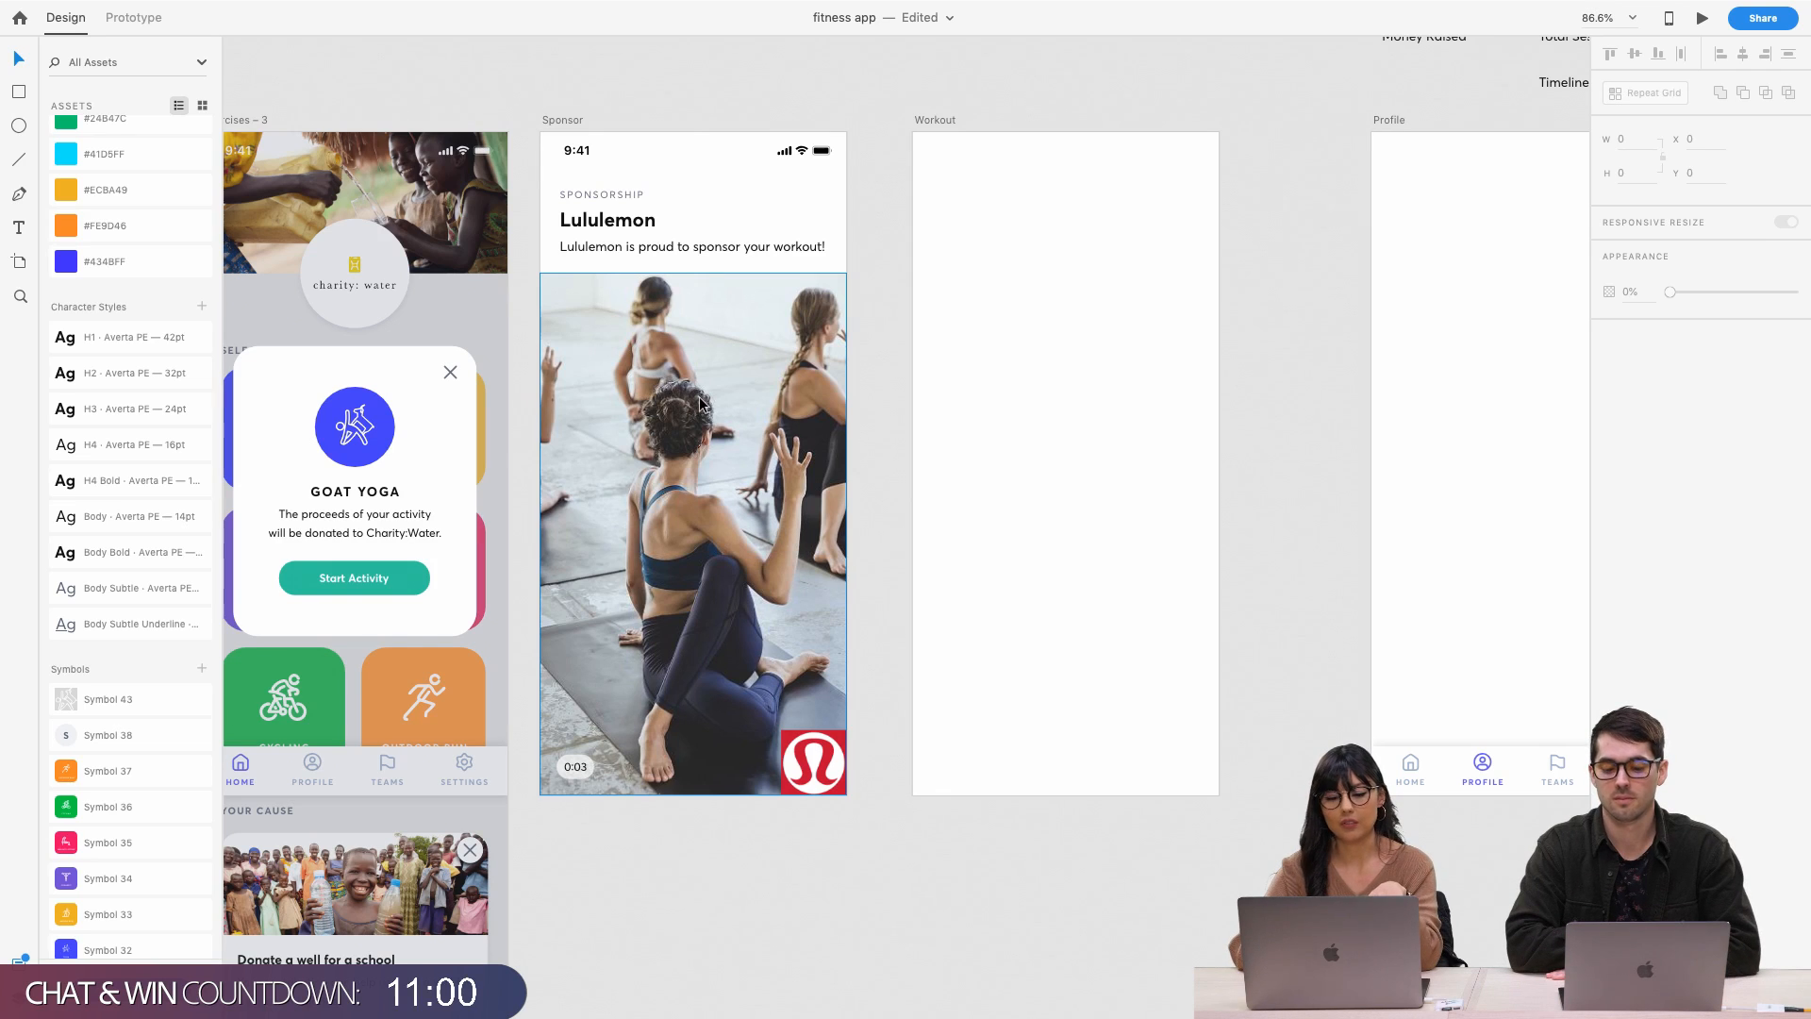
click(791, 744)
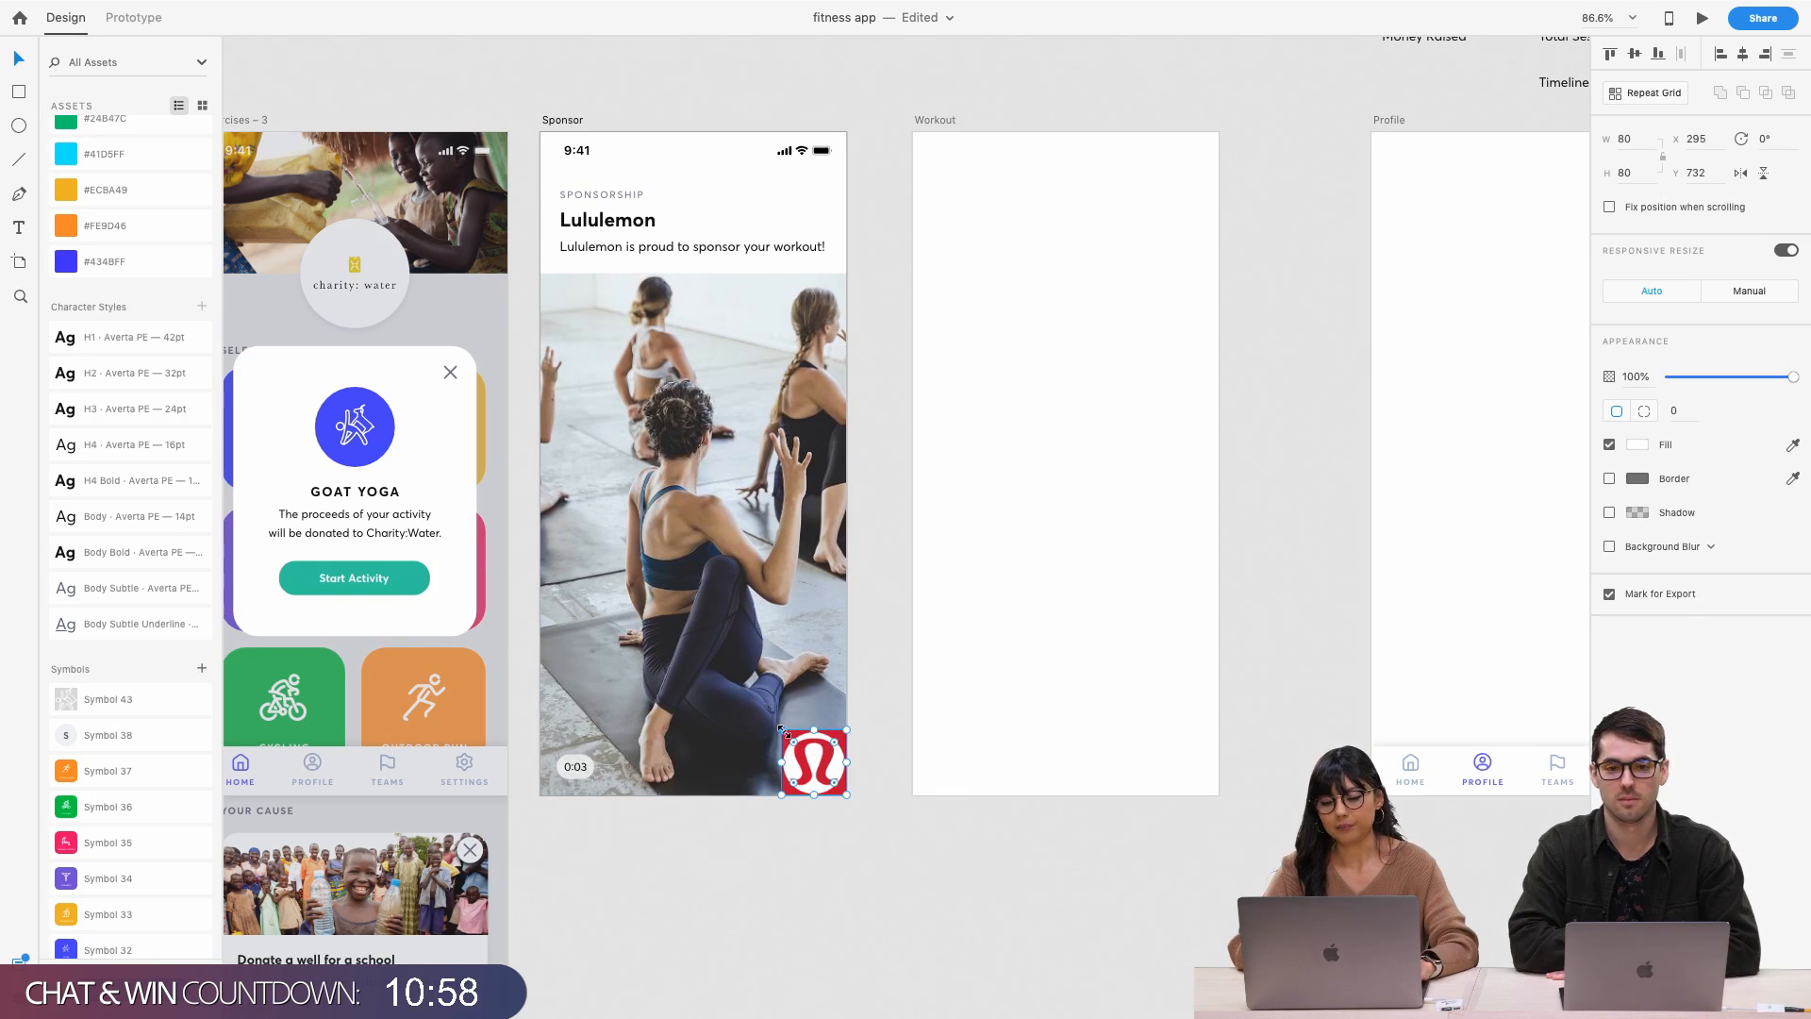
drag(782, 727, 798, 747)
click(706, 835)
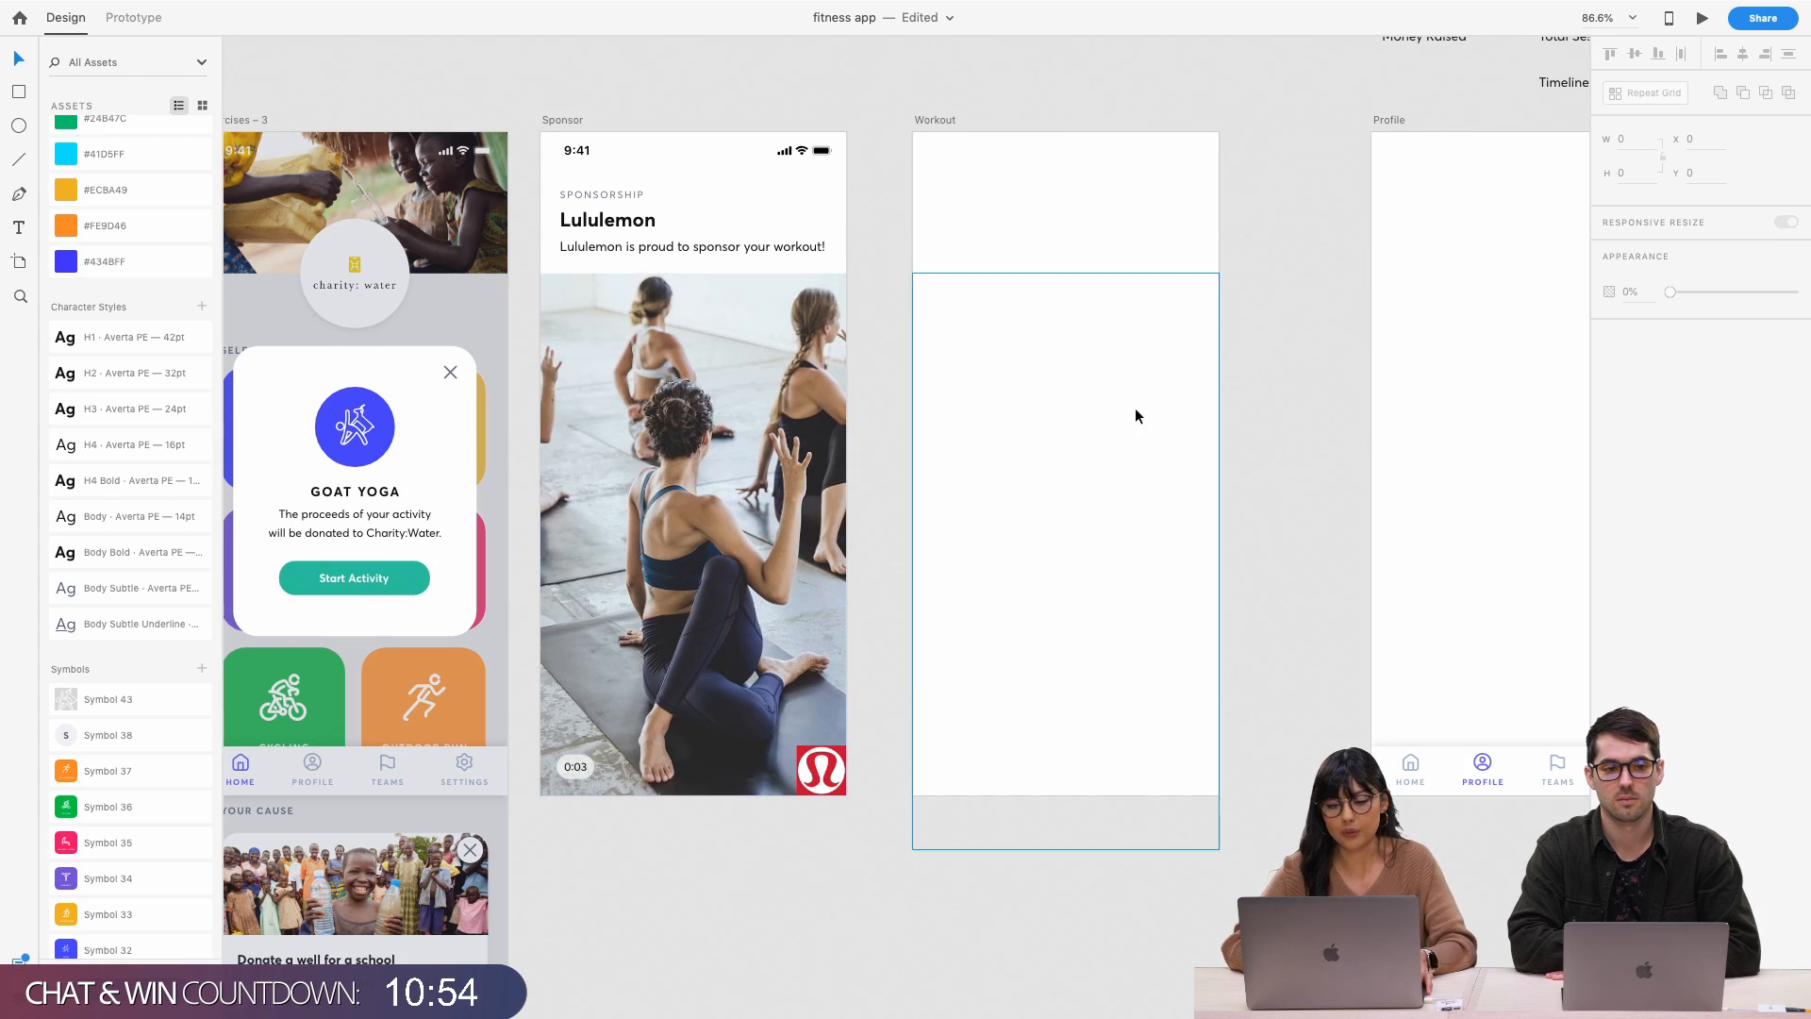
Trim the Workout rectangle's bottom from 705 to 662 tall, ending at the artboard edge
click(999, 289)
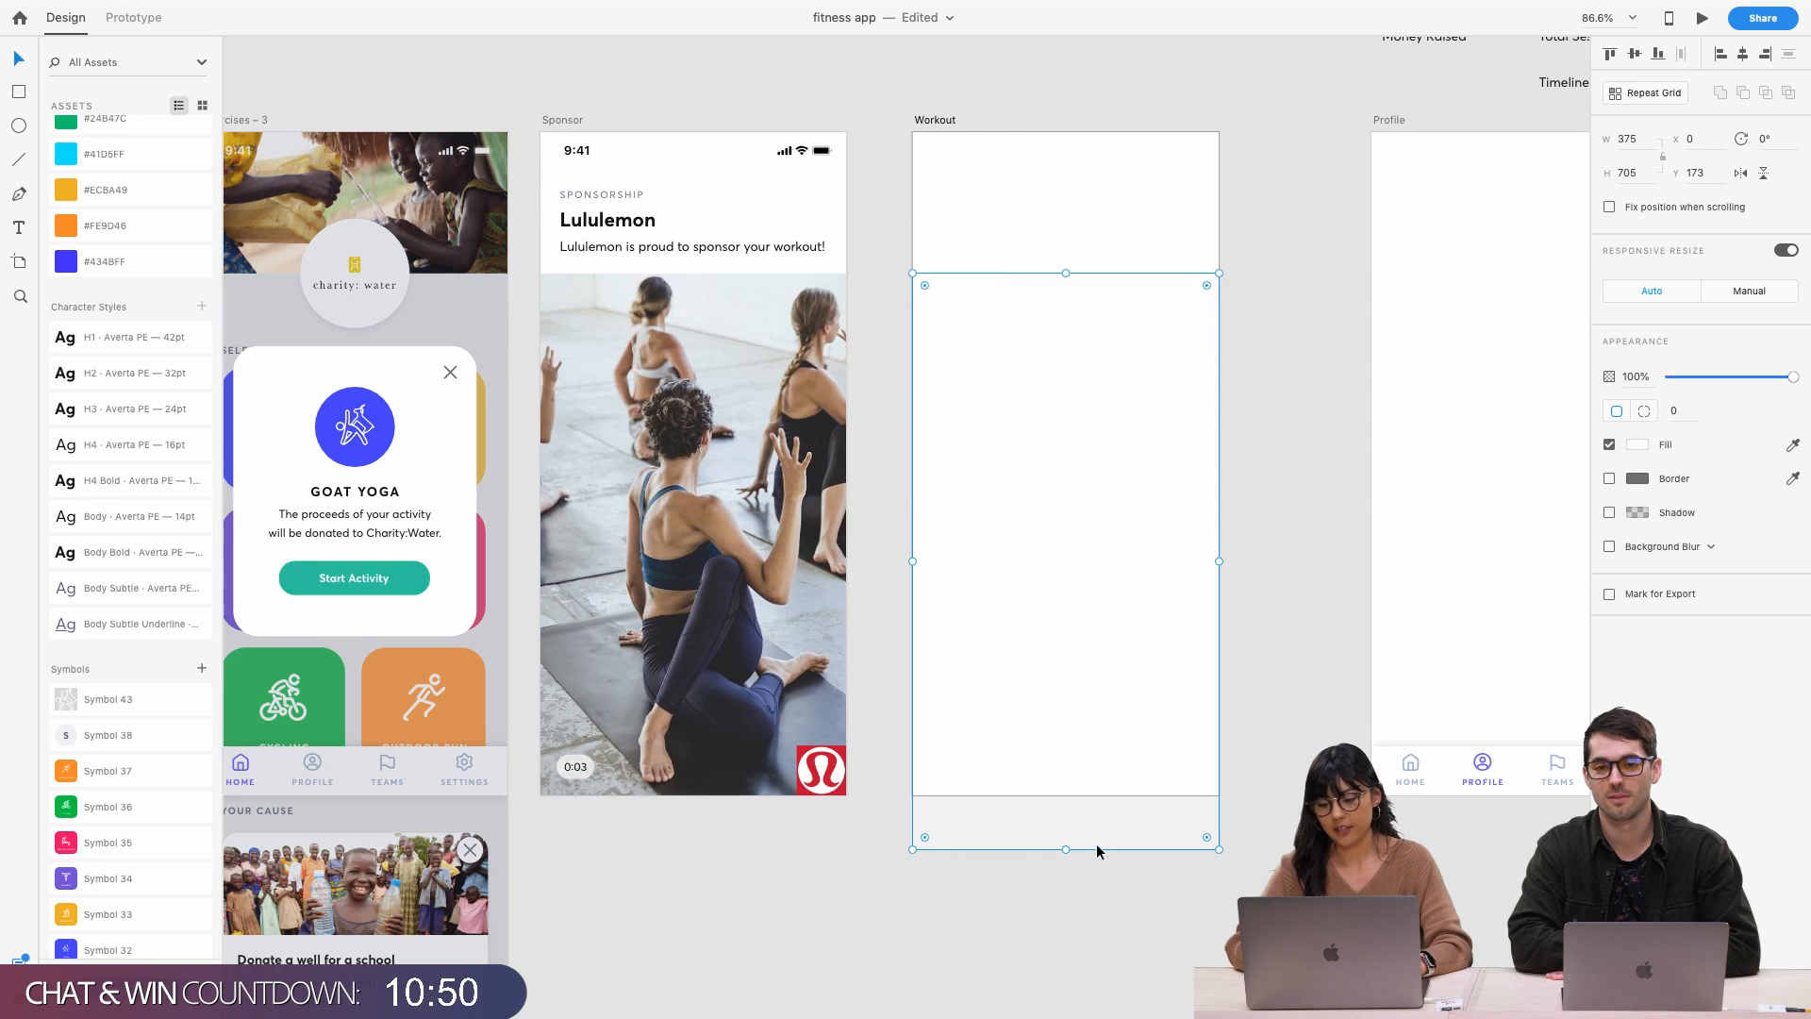
drag(1066, 852, 1059, 796)
click(1055, 801)
scroll(1026, 462, up, 2)
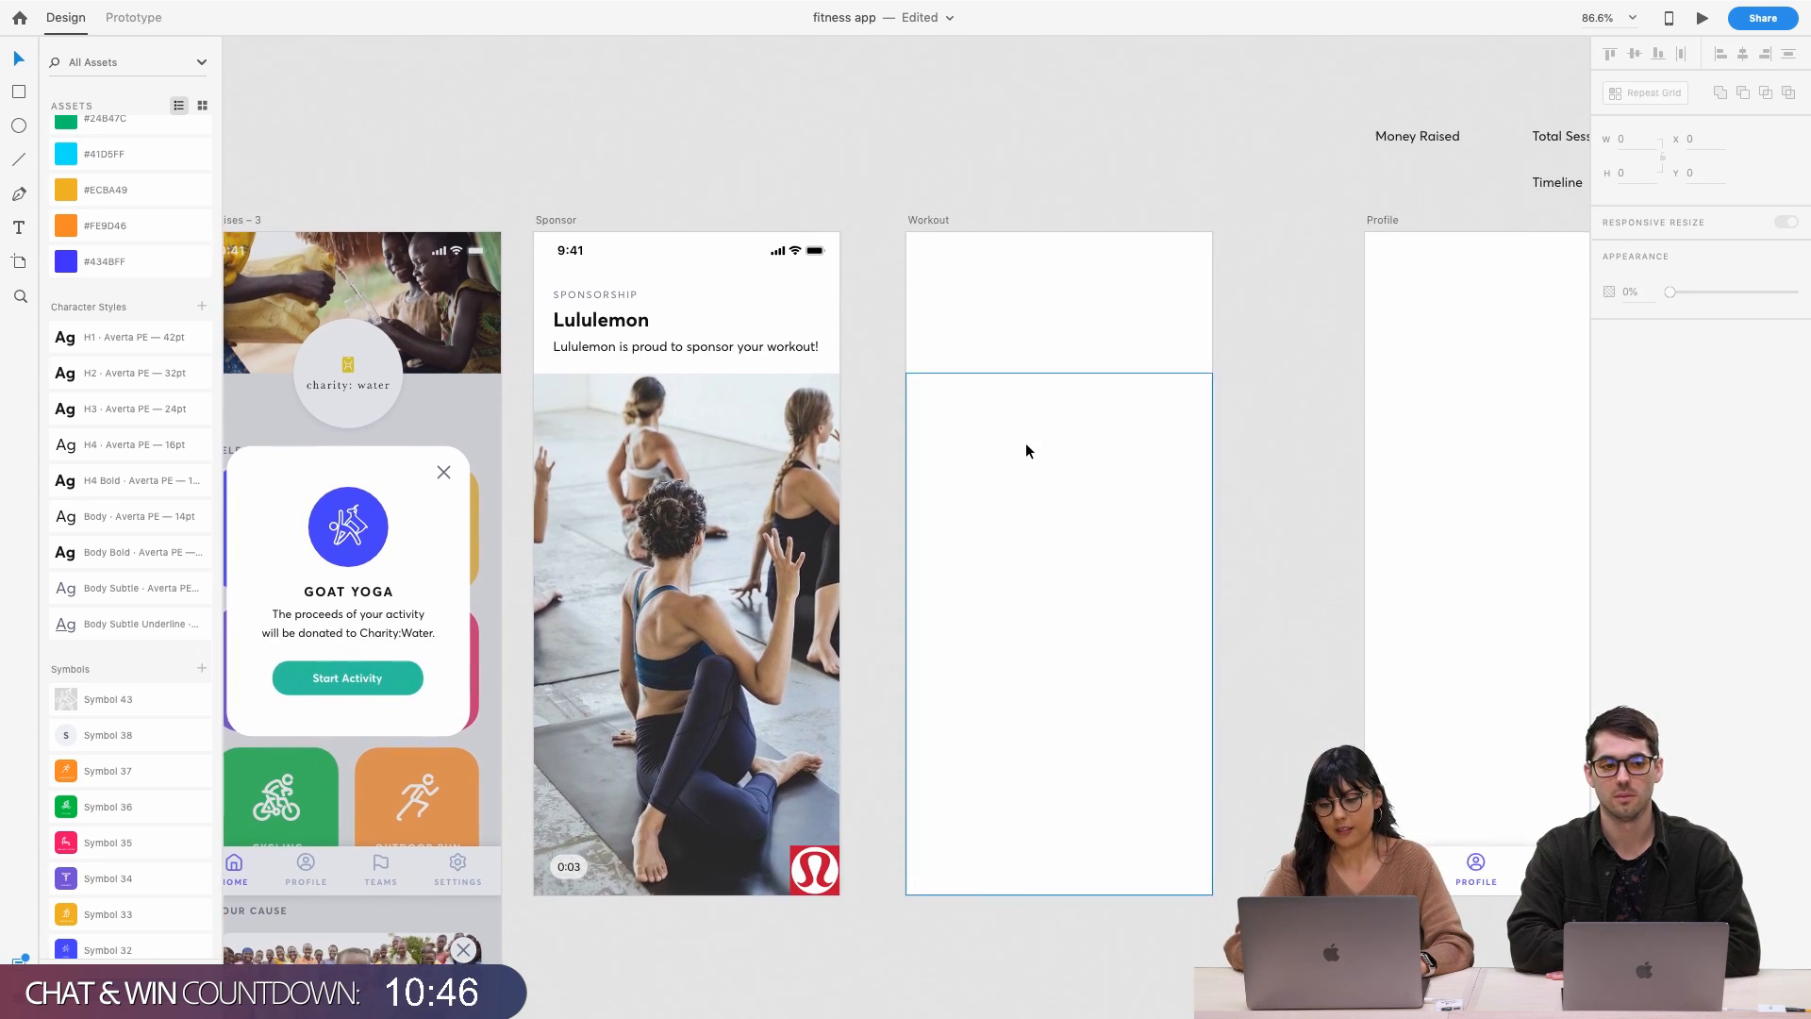
Paste the charity: water logo from Exercises onto the top of the Workout artboard
ctrl+scroll(1027, 434, up, 3)
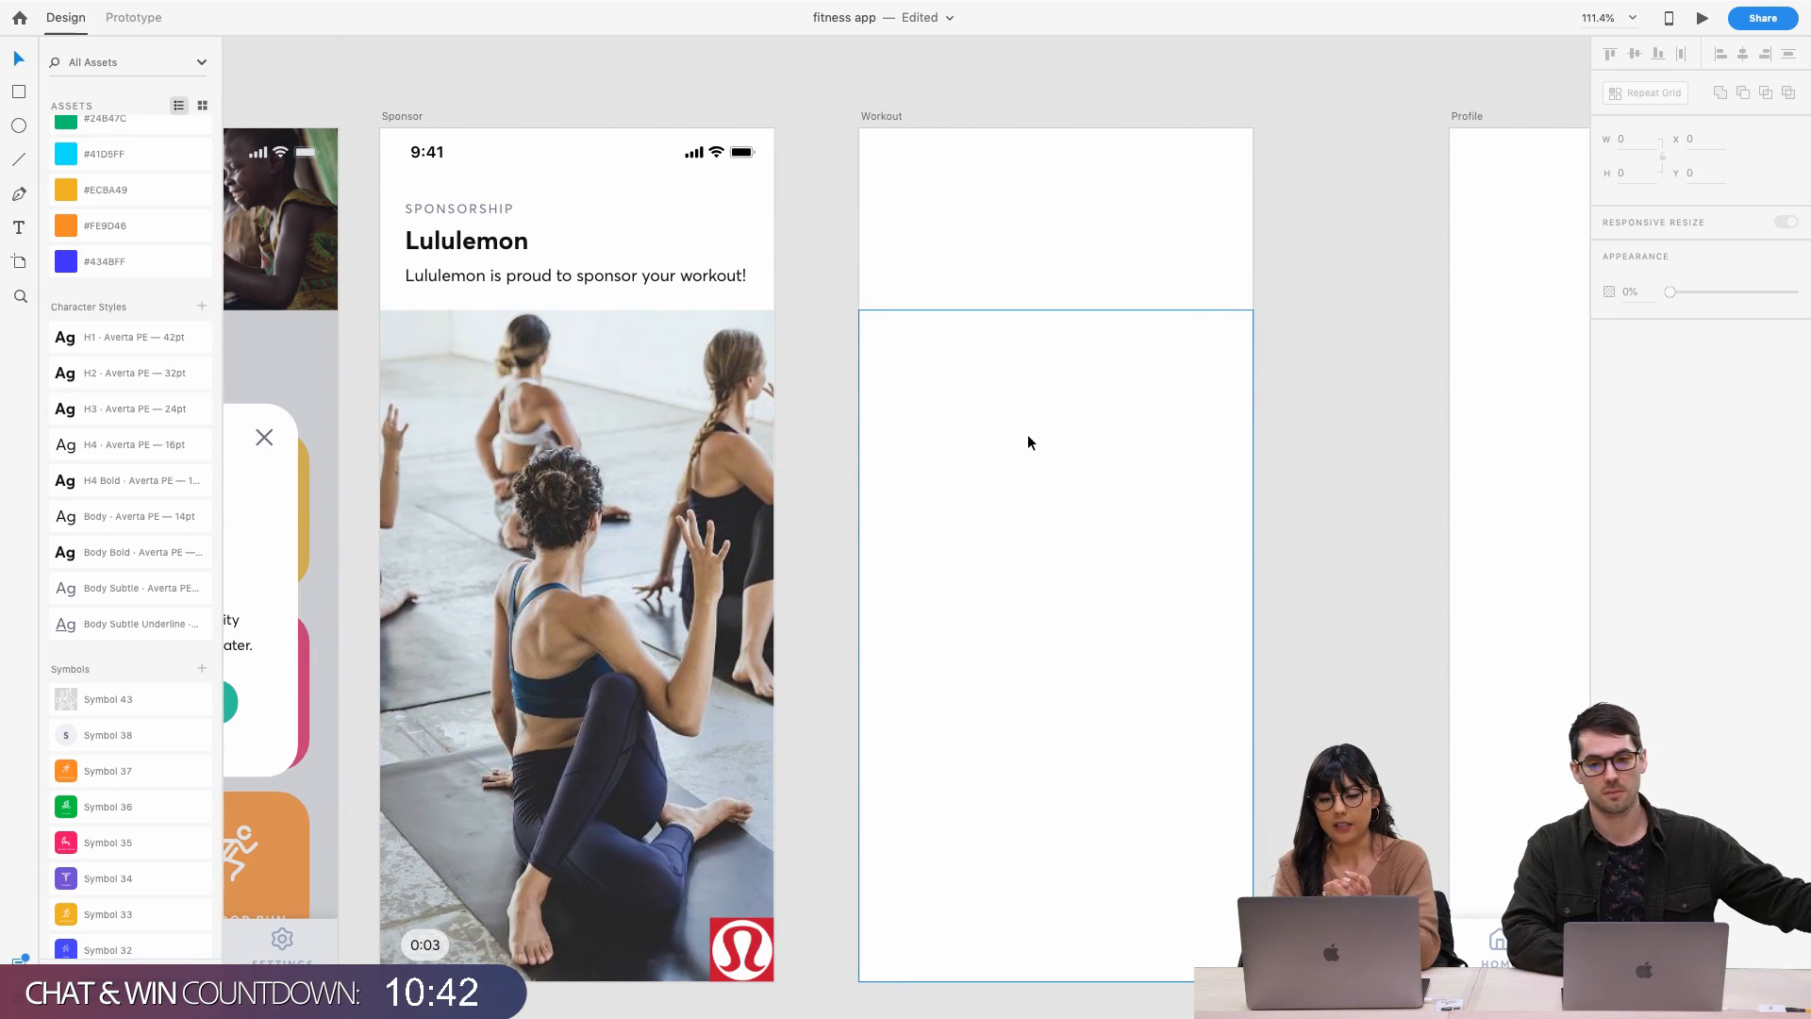
ctrl+scroll(1027, 433, down, 3)
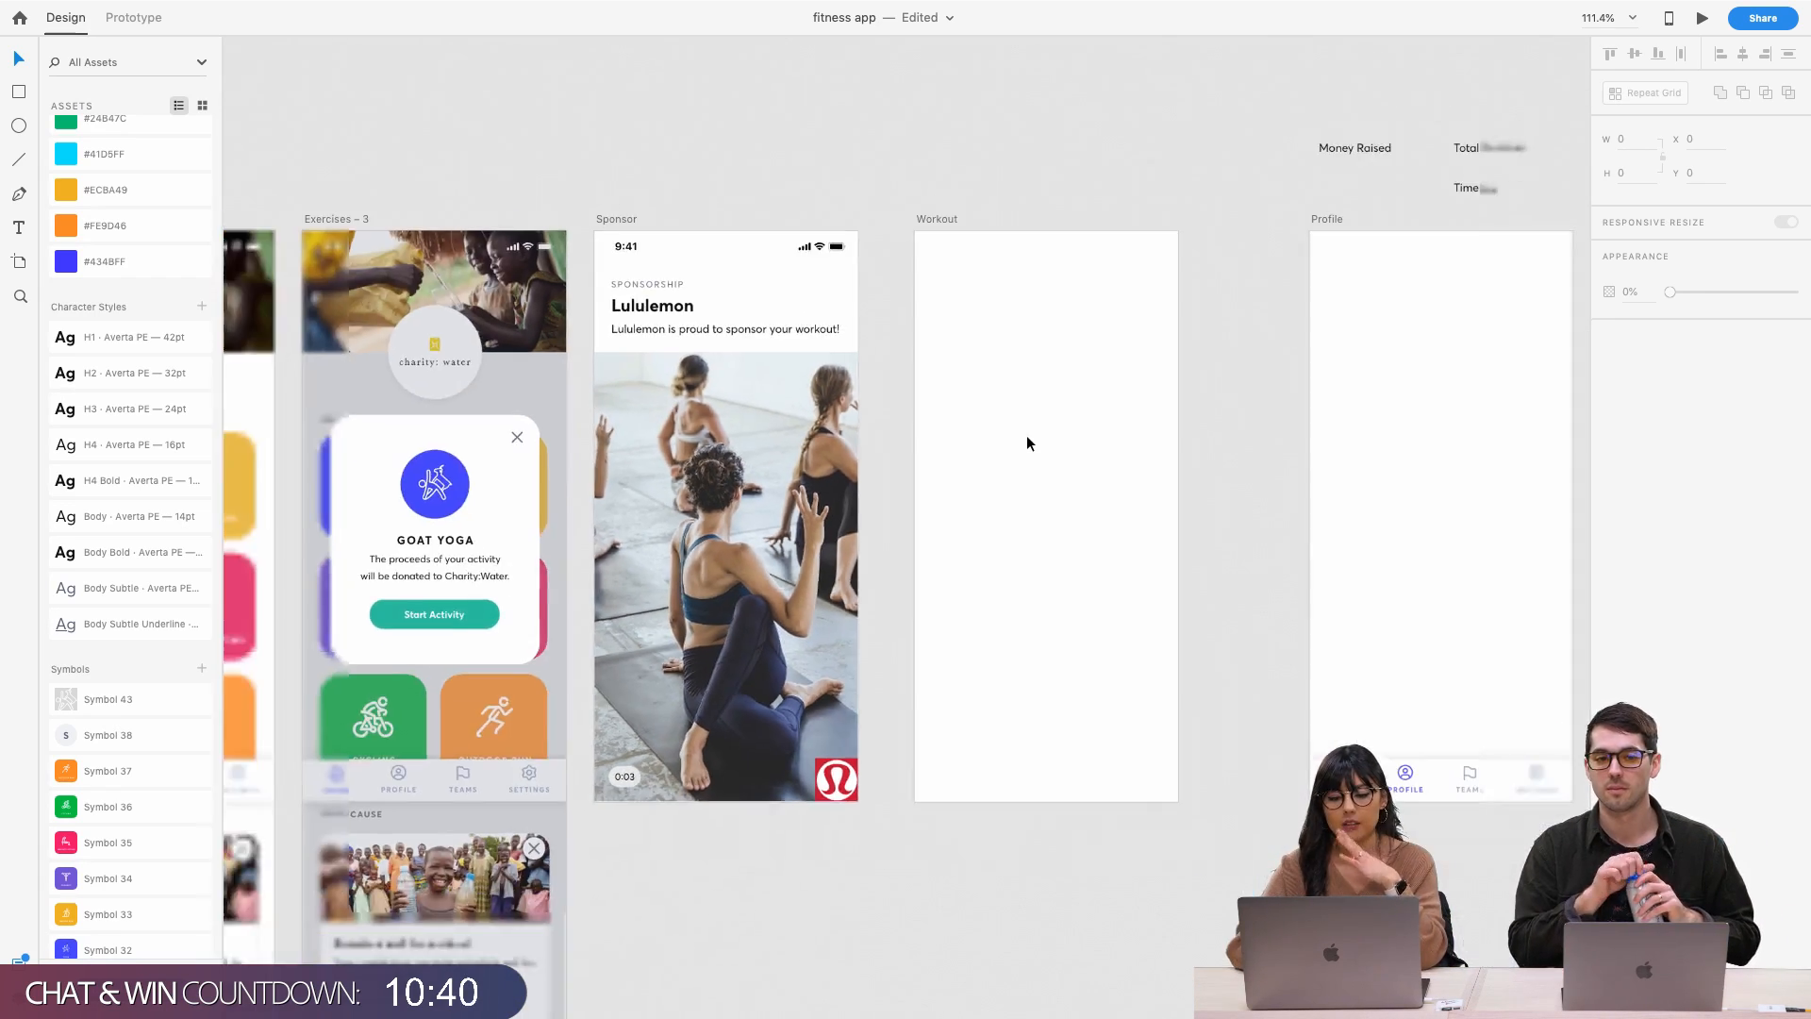
scroll(849, 472, left, 5)
ctrl+scroll(681, 340, up, 1)
click(681, 339)
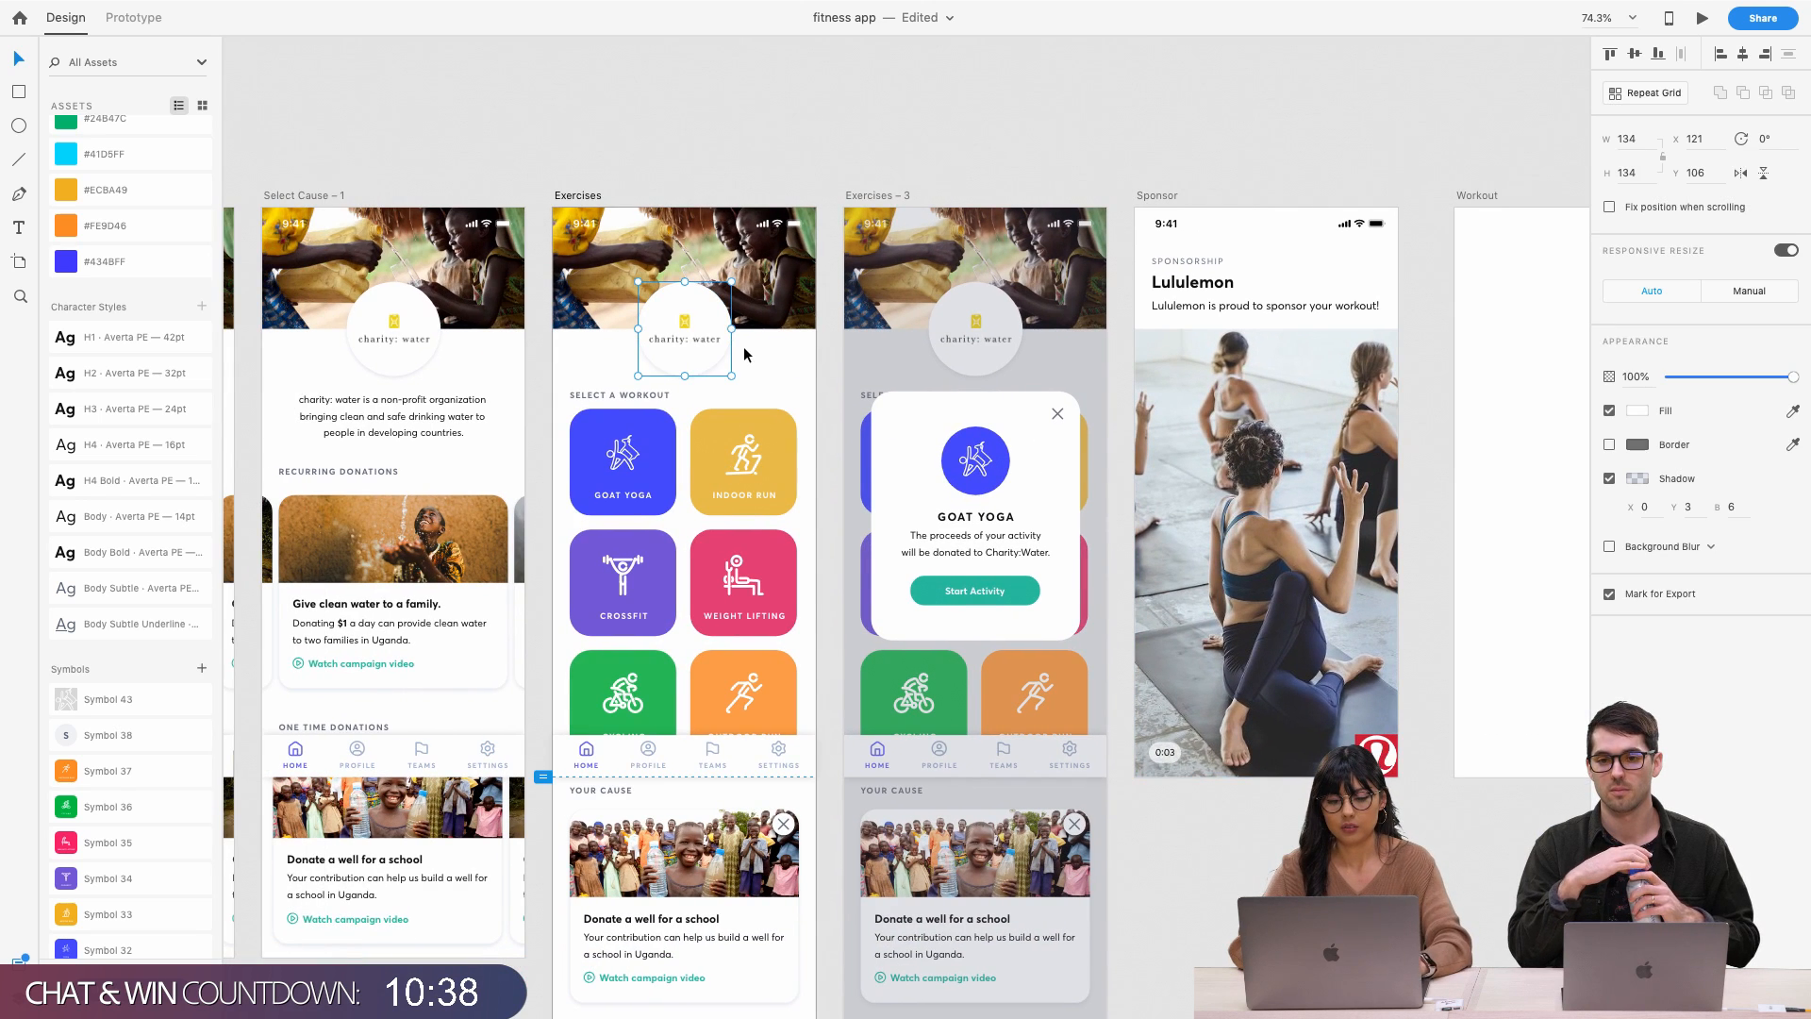
scroll(744, 353, right, 8)
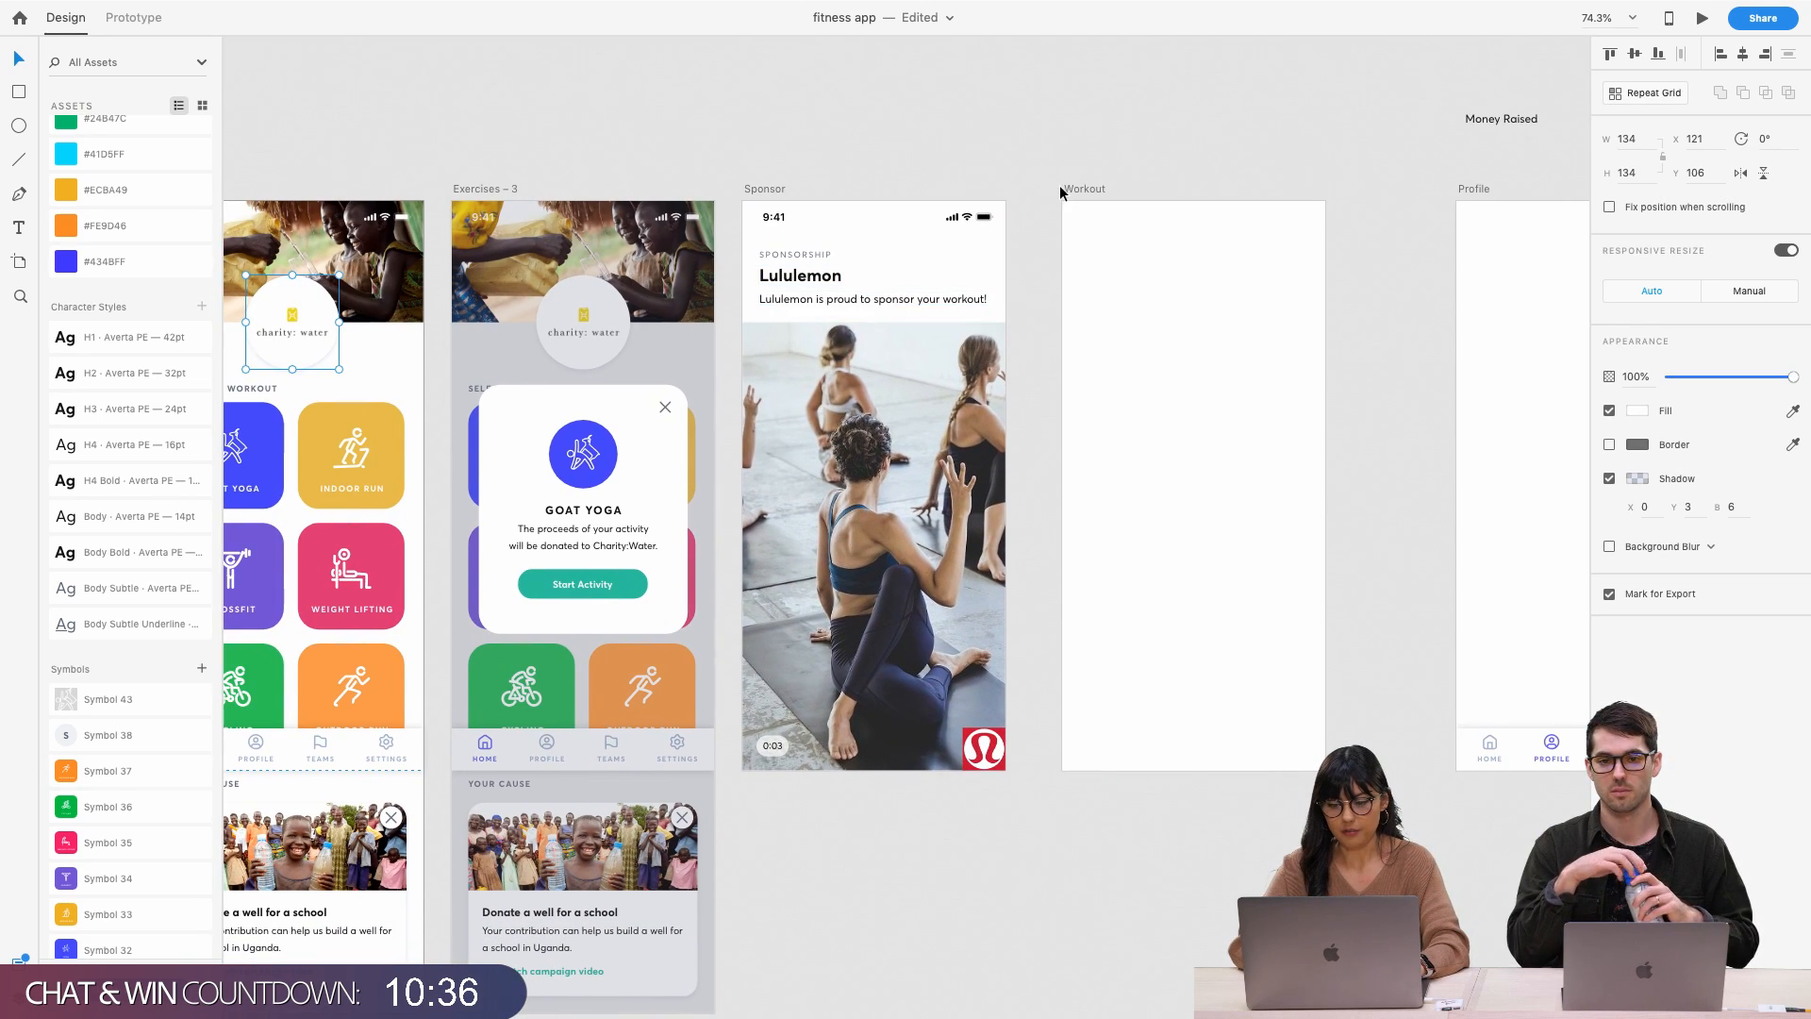
click(1073, 194)
key(super+v)
click(1190, 247)
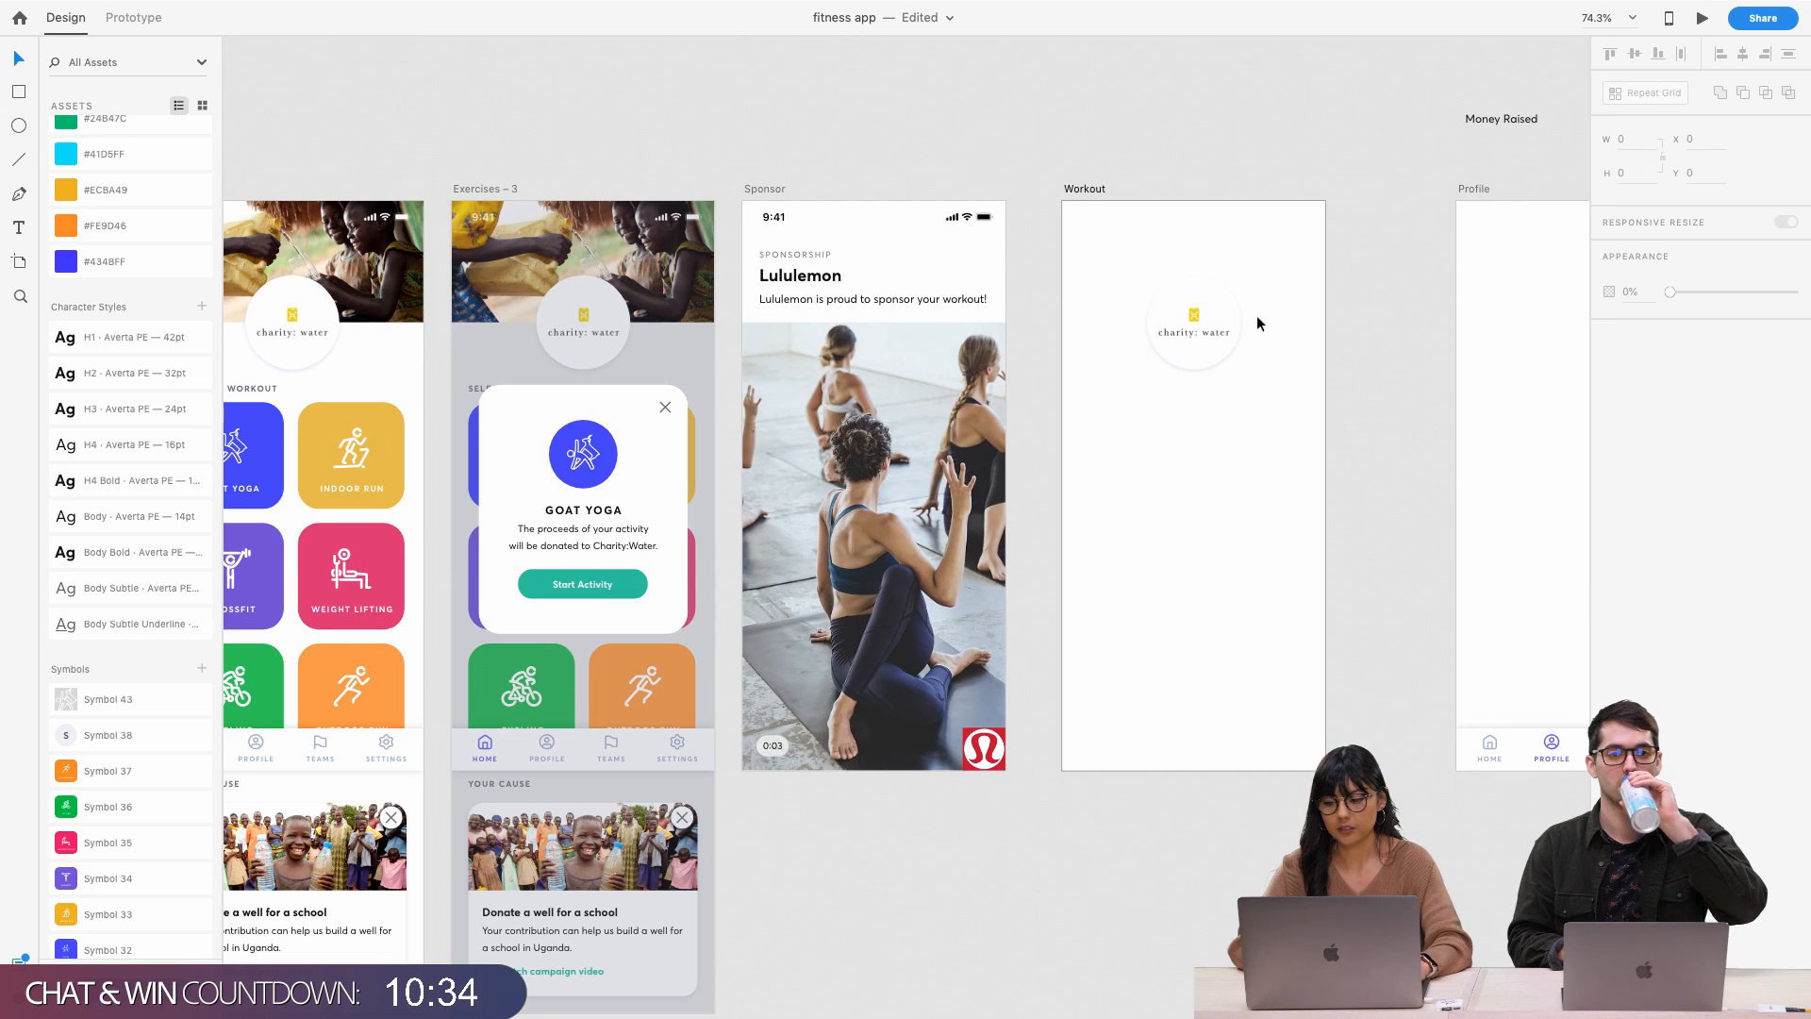
click(1257, 327)
click(1216, 336)
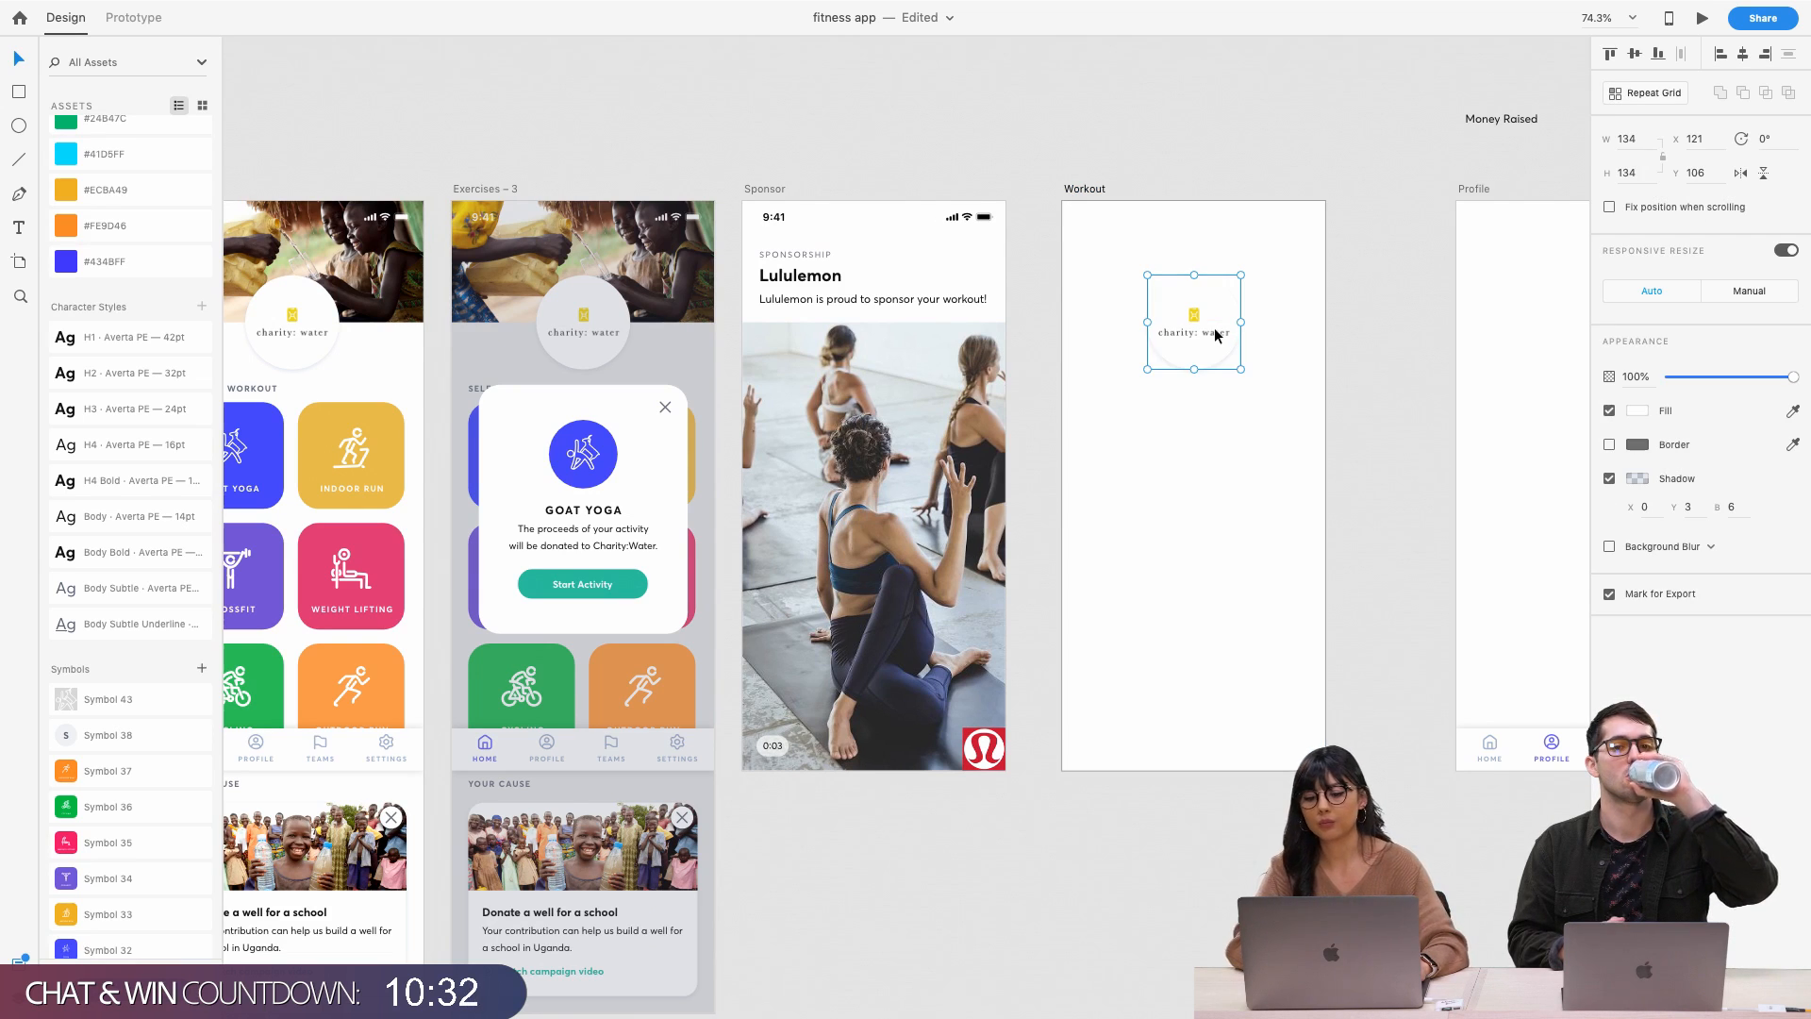
scroll(1039, 377, left, 5)
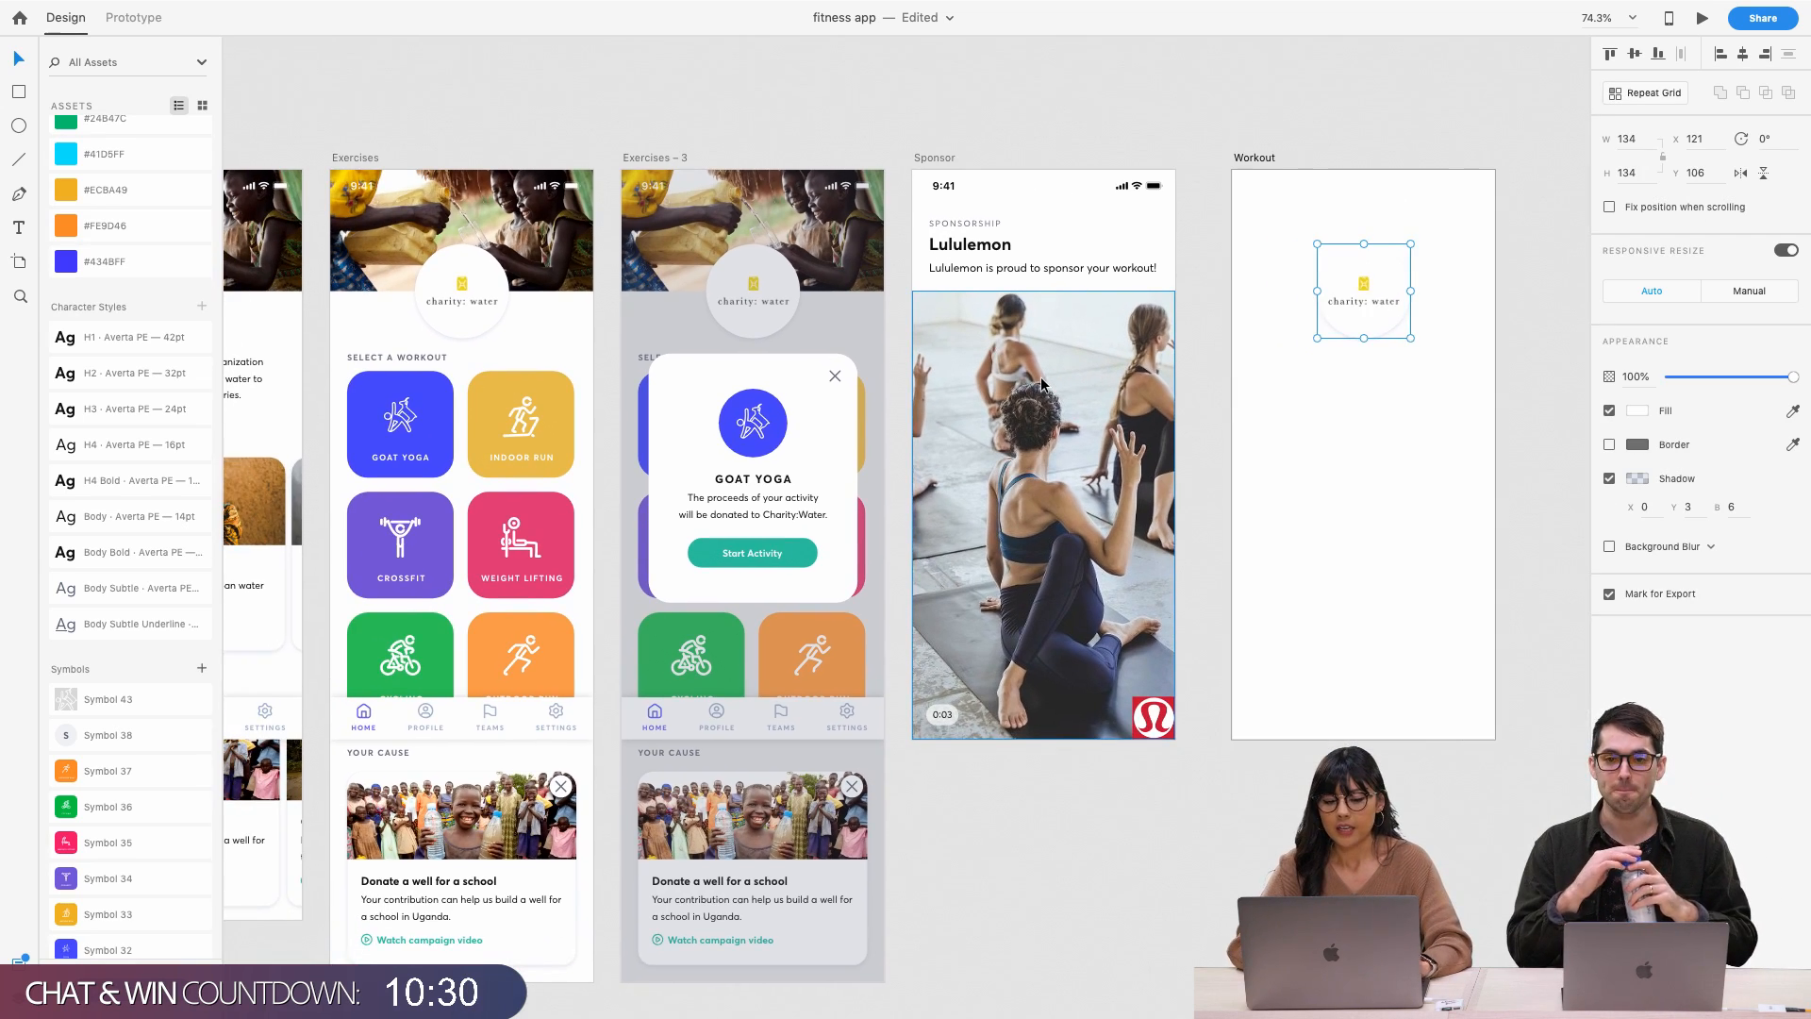
scroll(1039, 377, left, 3)
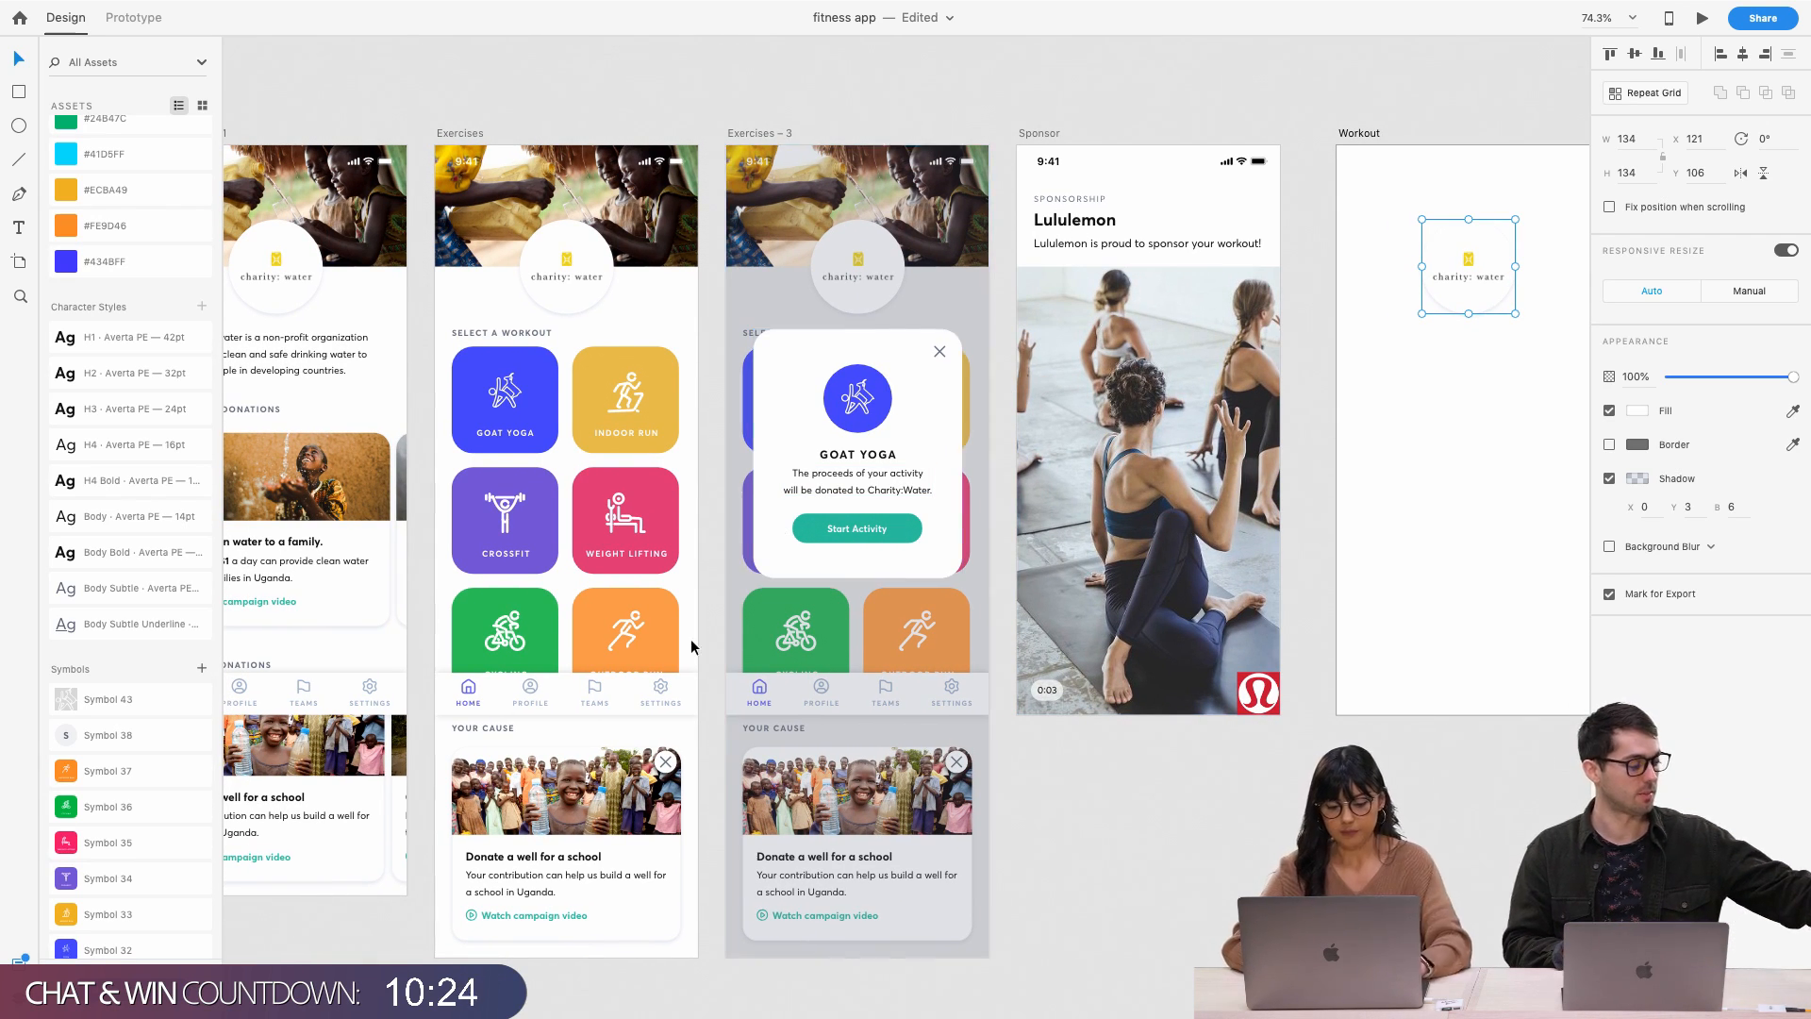
scroll(695, 635, left, 8)
scroll(695, 635, down, 3)
scroll(798, 620, left, 5)
scroll(798, 621, up, 2)
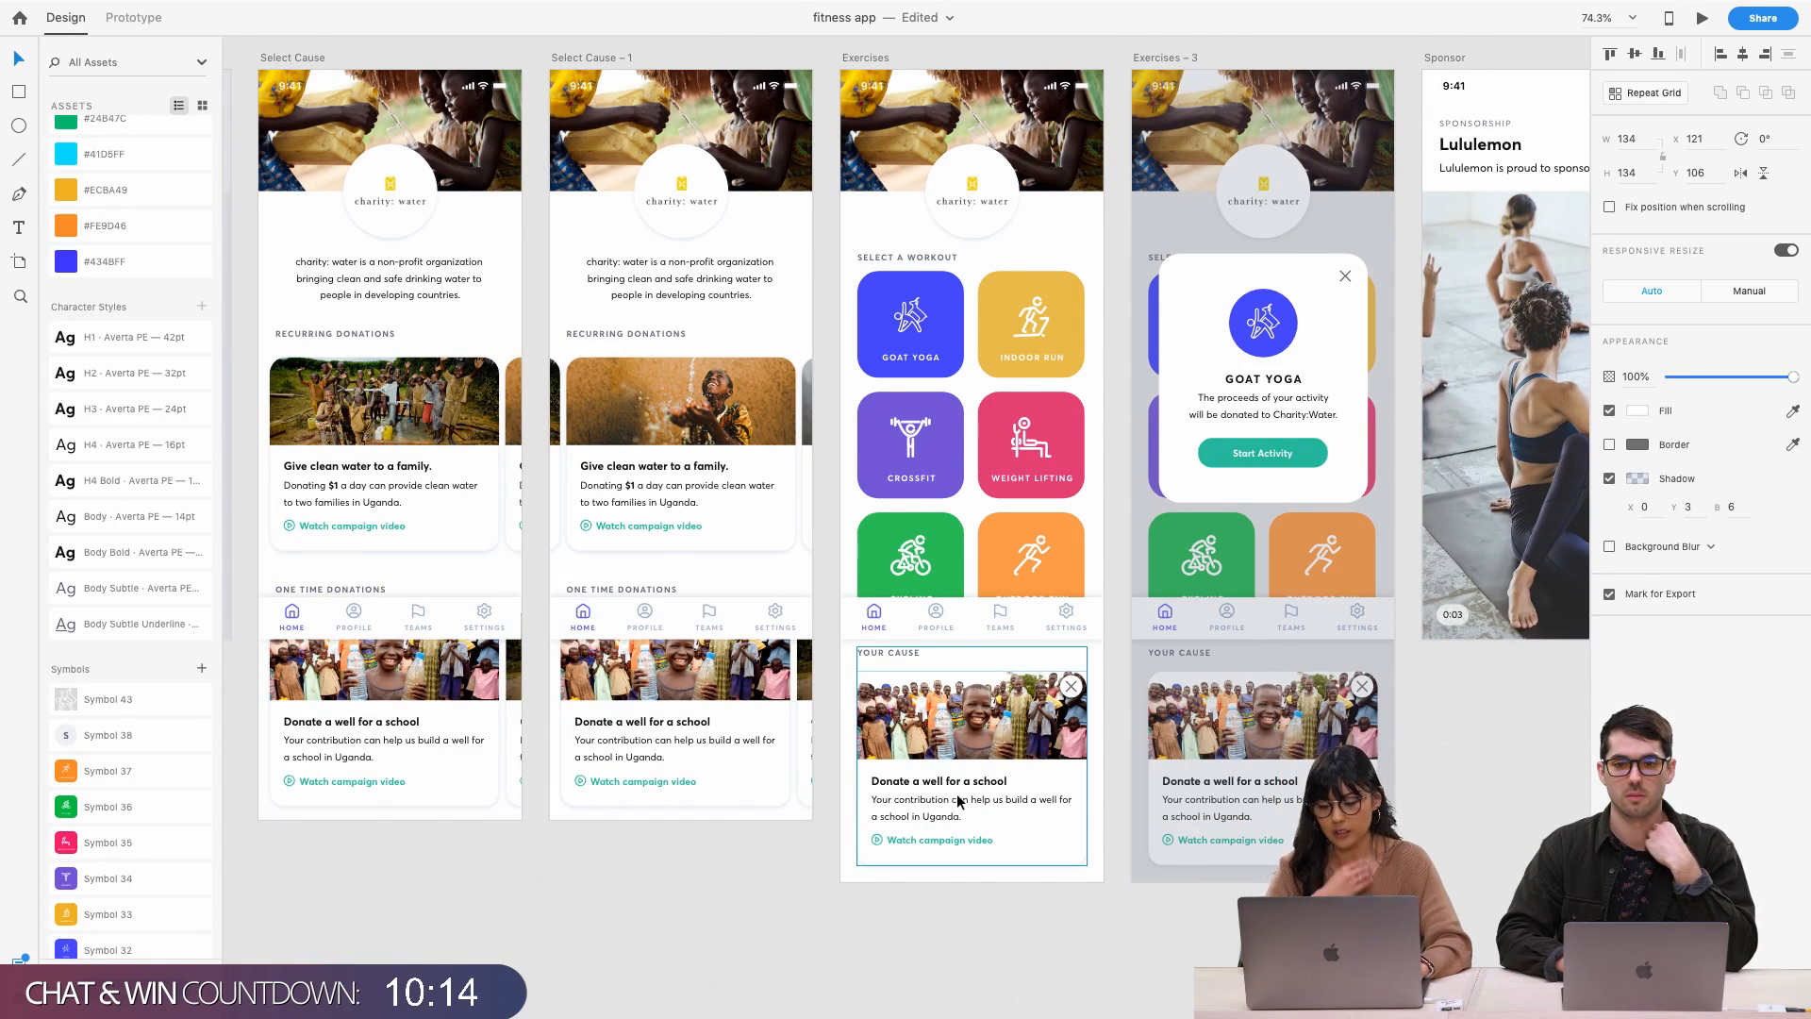
scroll(966, 787, right, 3)
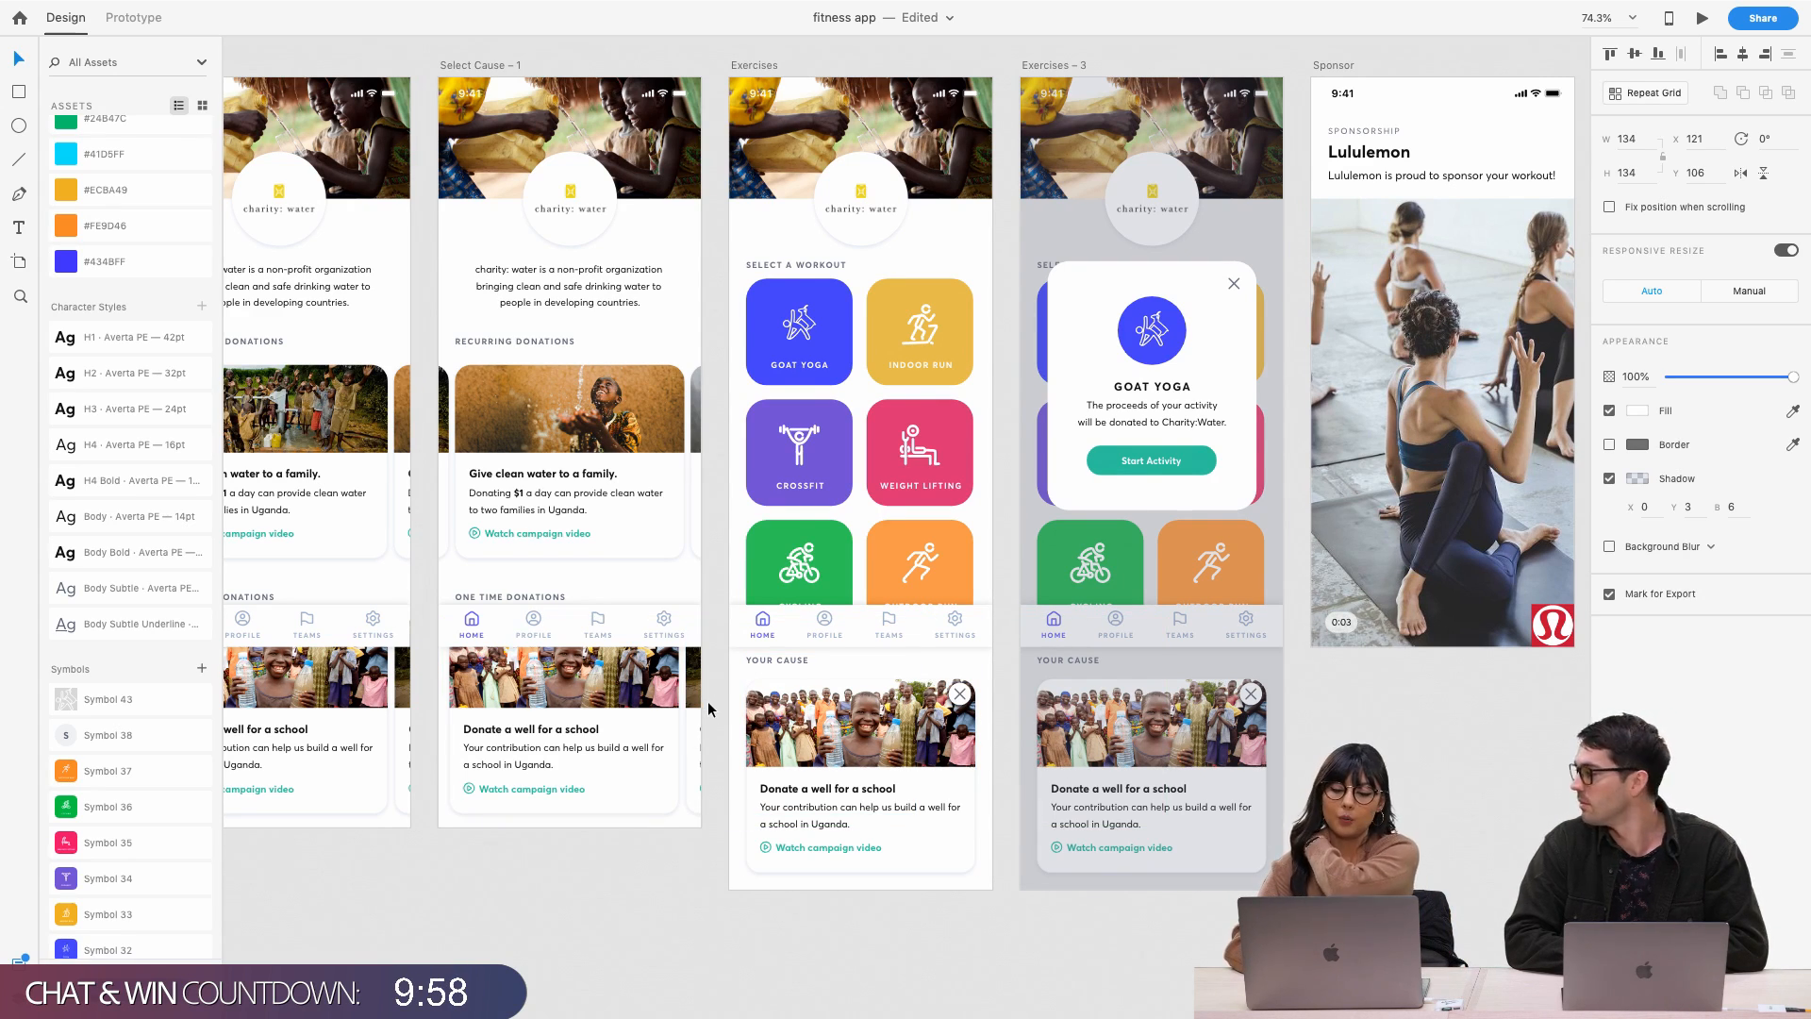
Copy the 'Donate a well for a school' title and body, then delete Workout's white rectangle
scroll(889, 768, right, 3)
scroll(888, 767, right, 3)
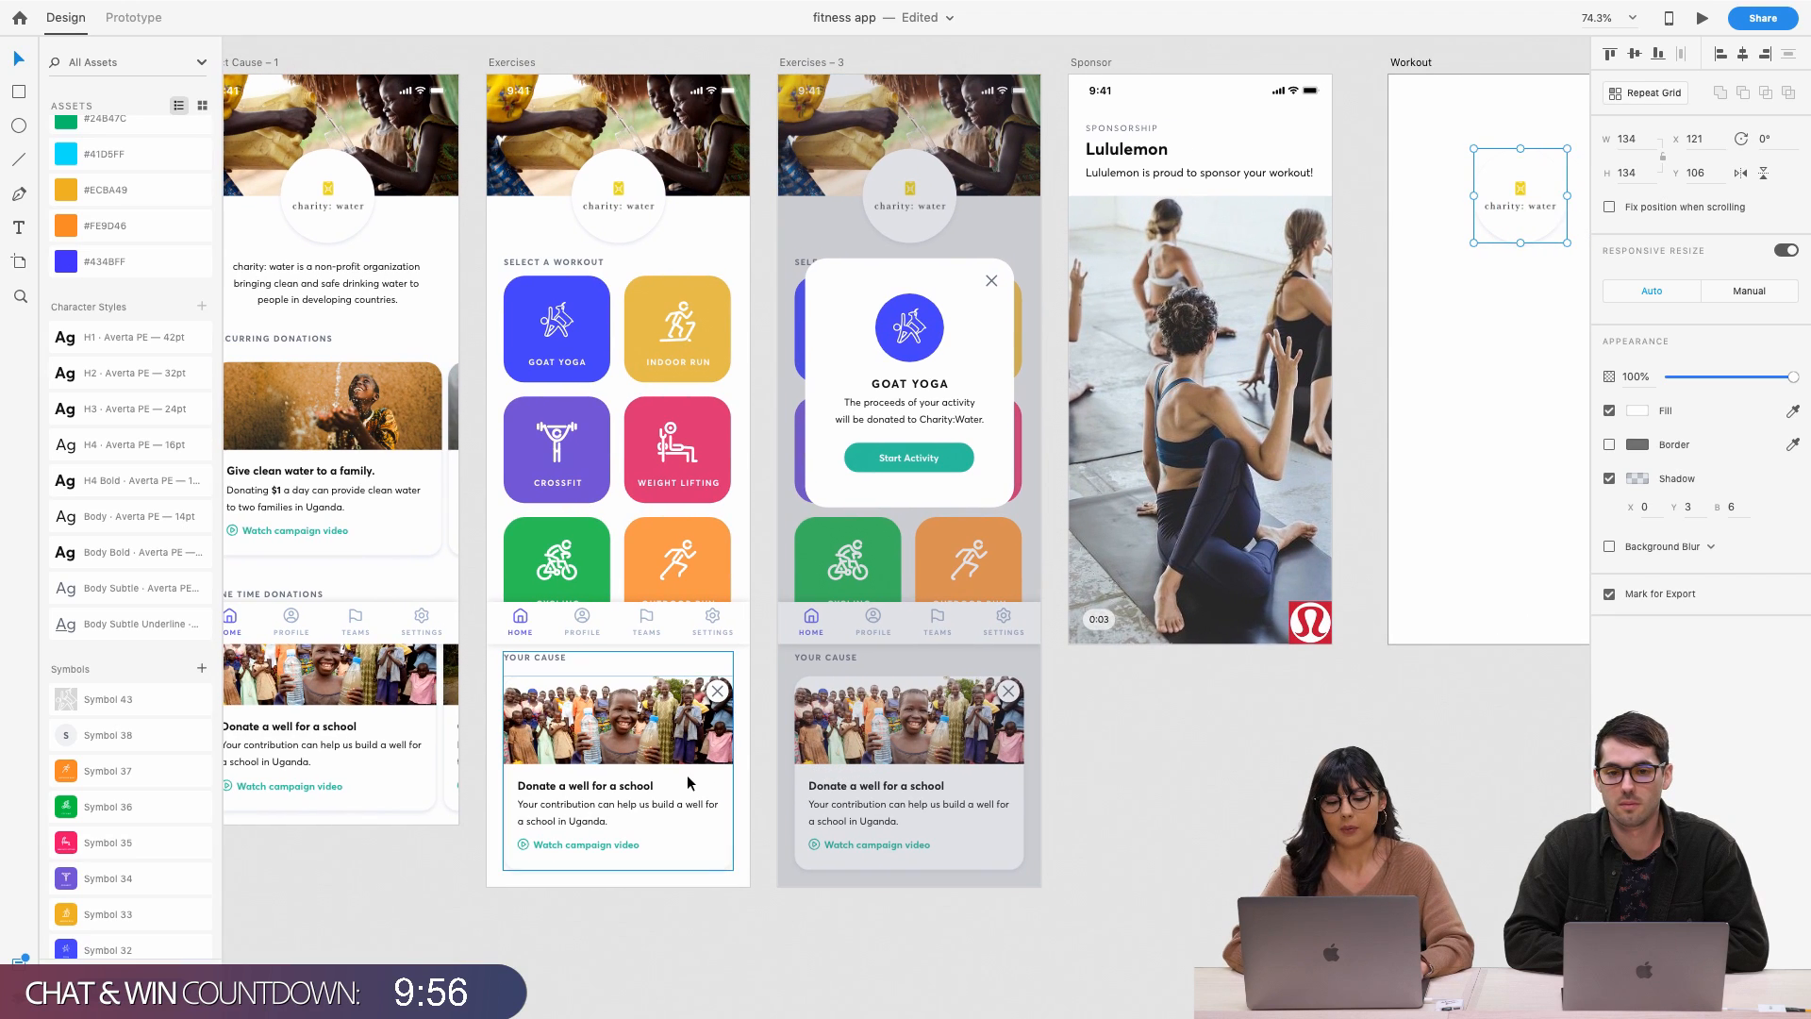
double_click(622, 789)
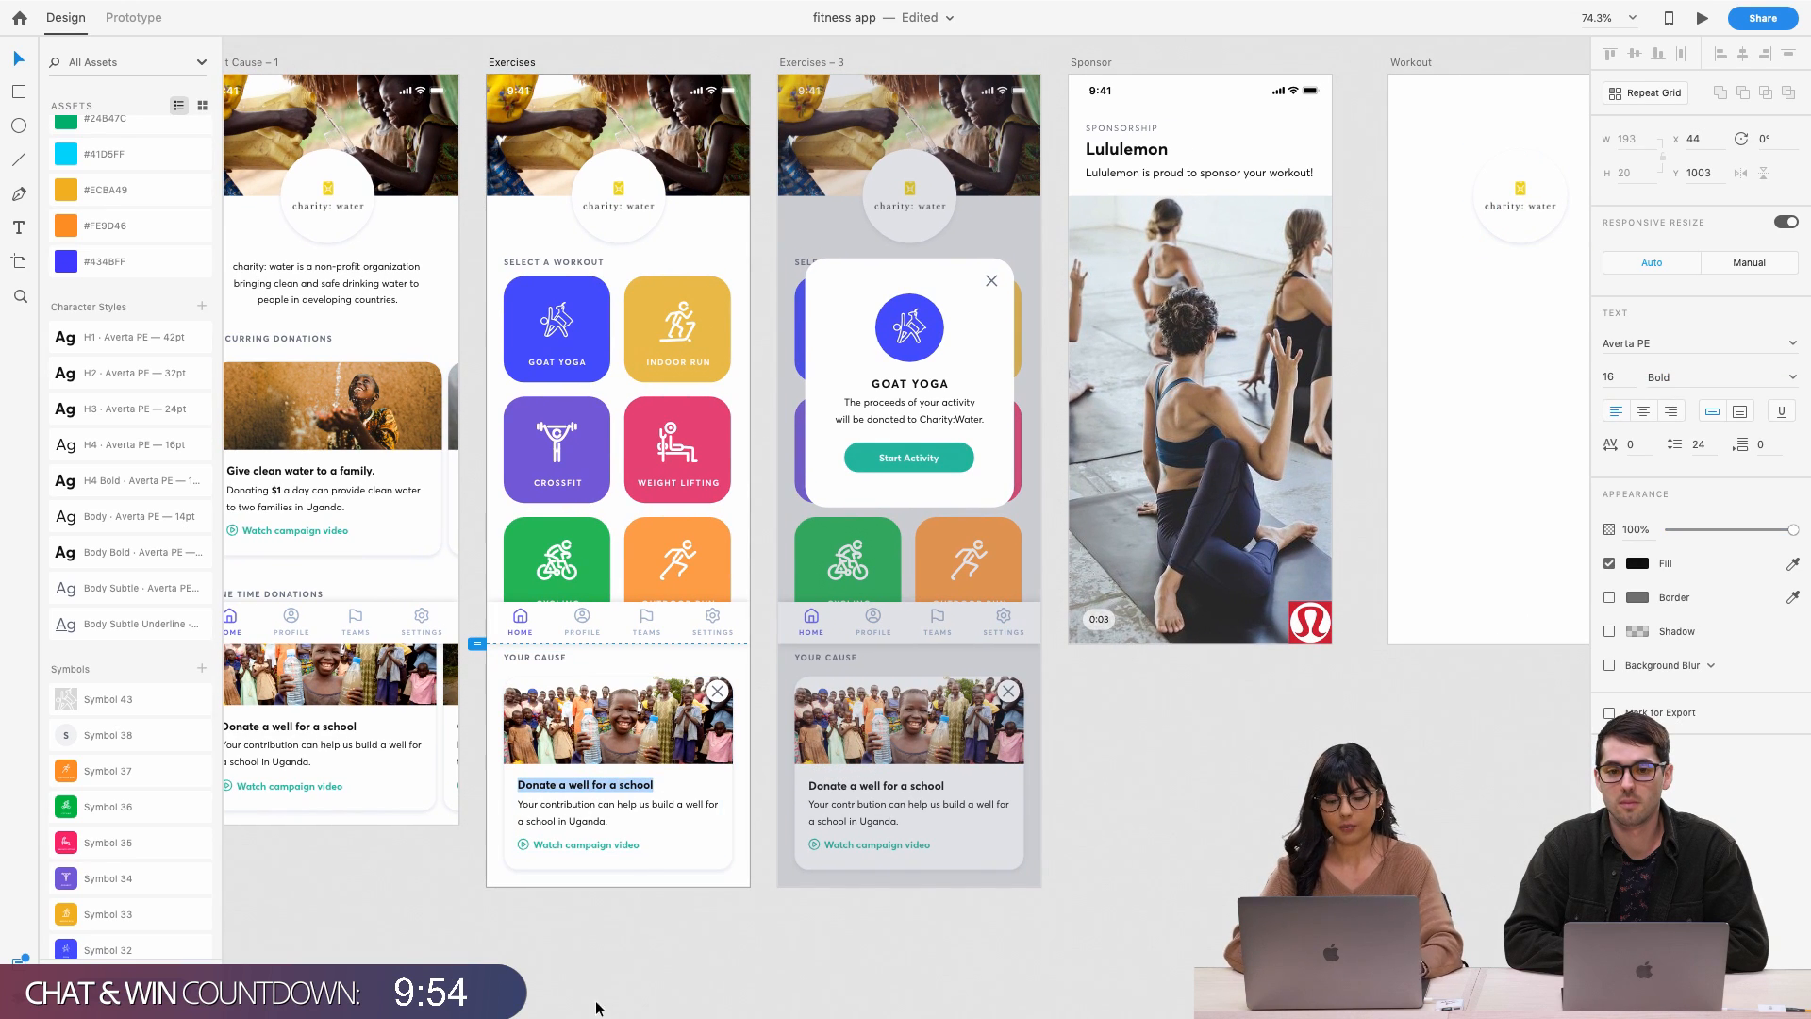
key(Escape)
shift+click(600, 819)
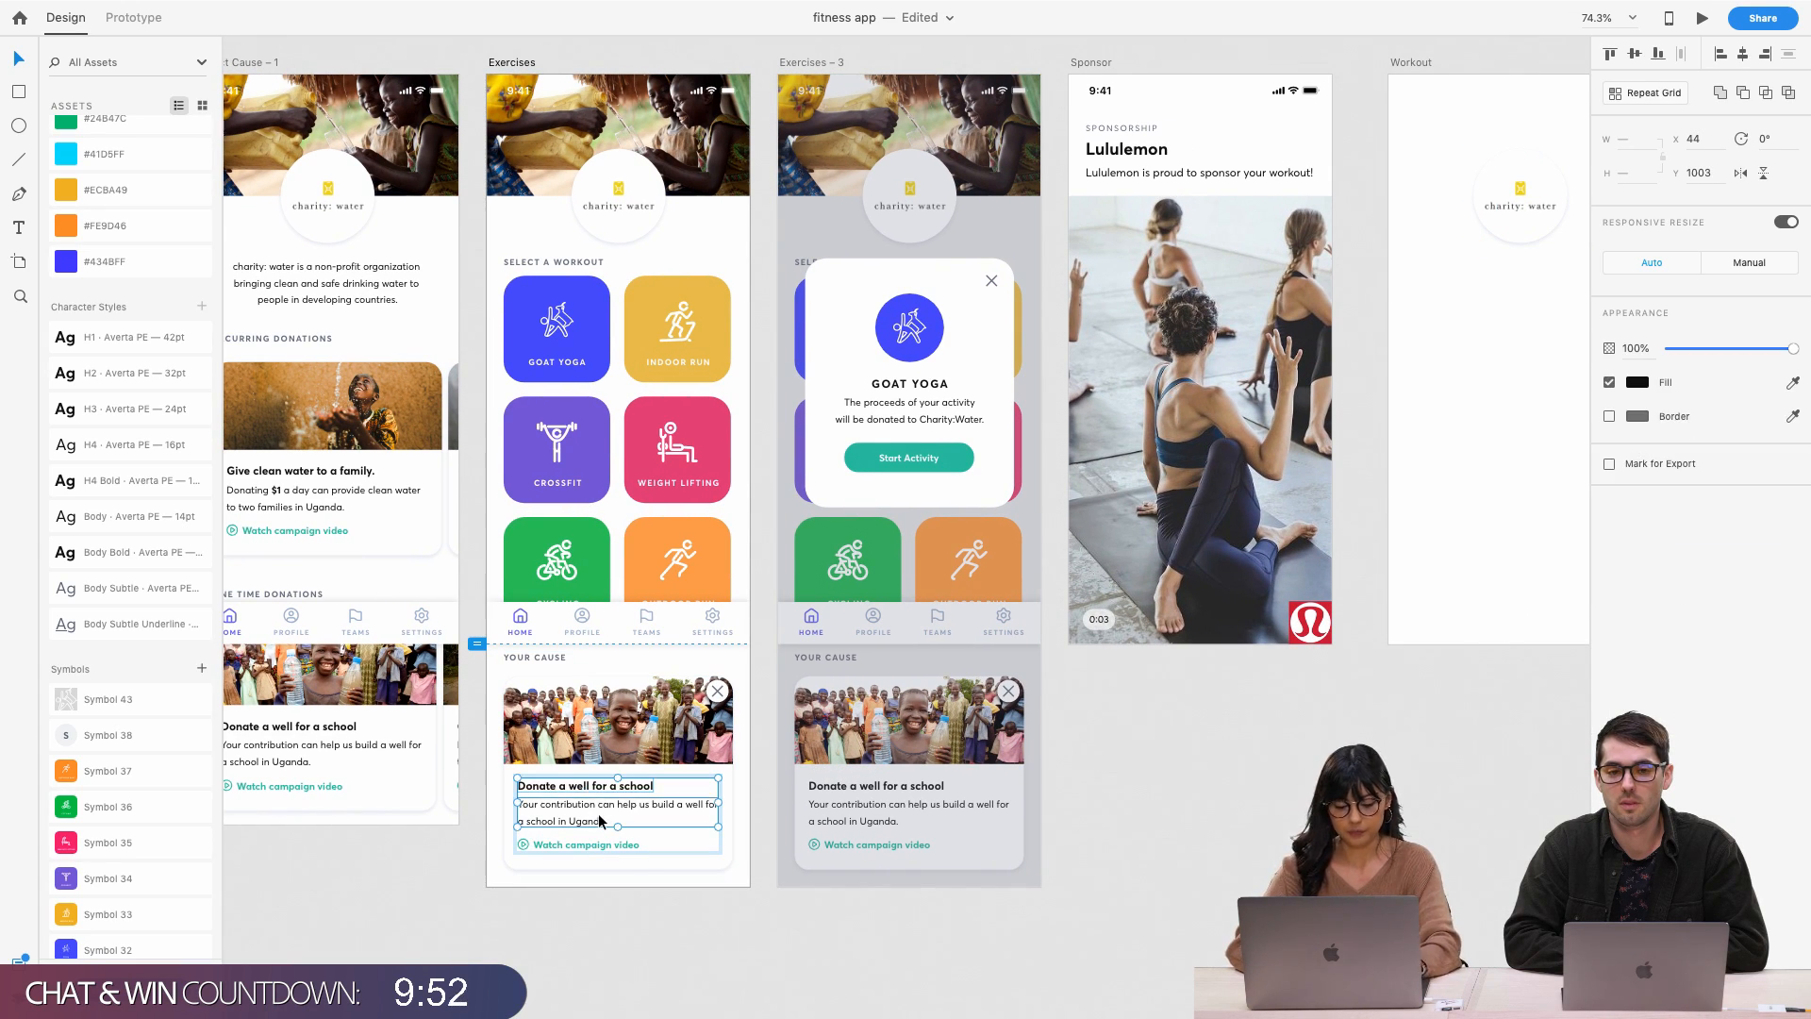
click(755, 935)
scroll(1002, 887, right, 10)
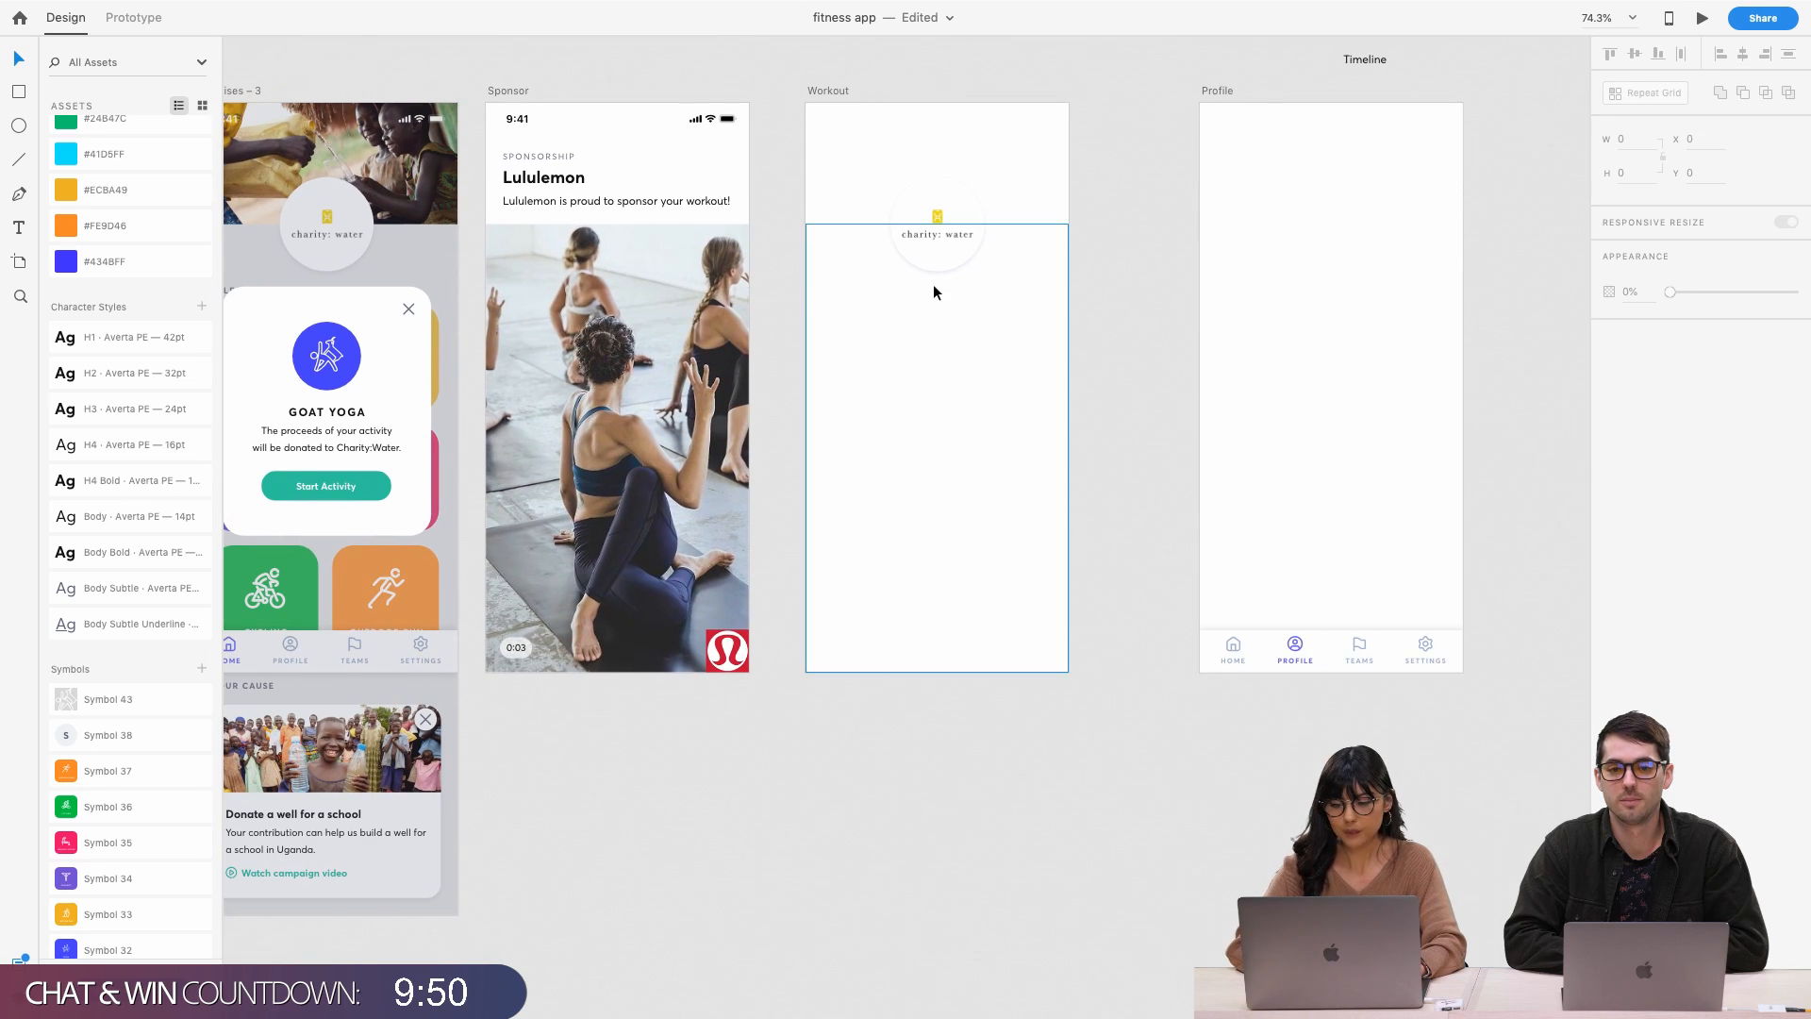
click(934, 263)
click(945, 332)
key(Delete)
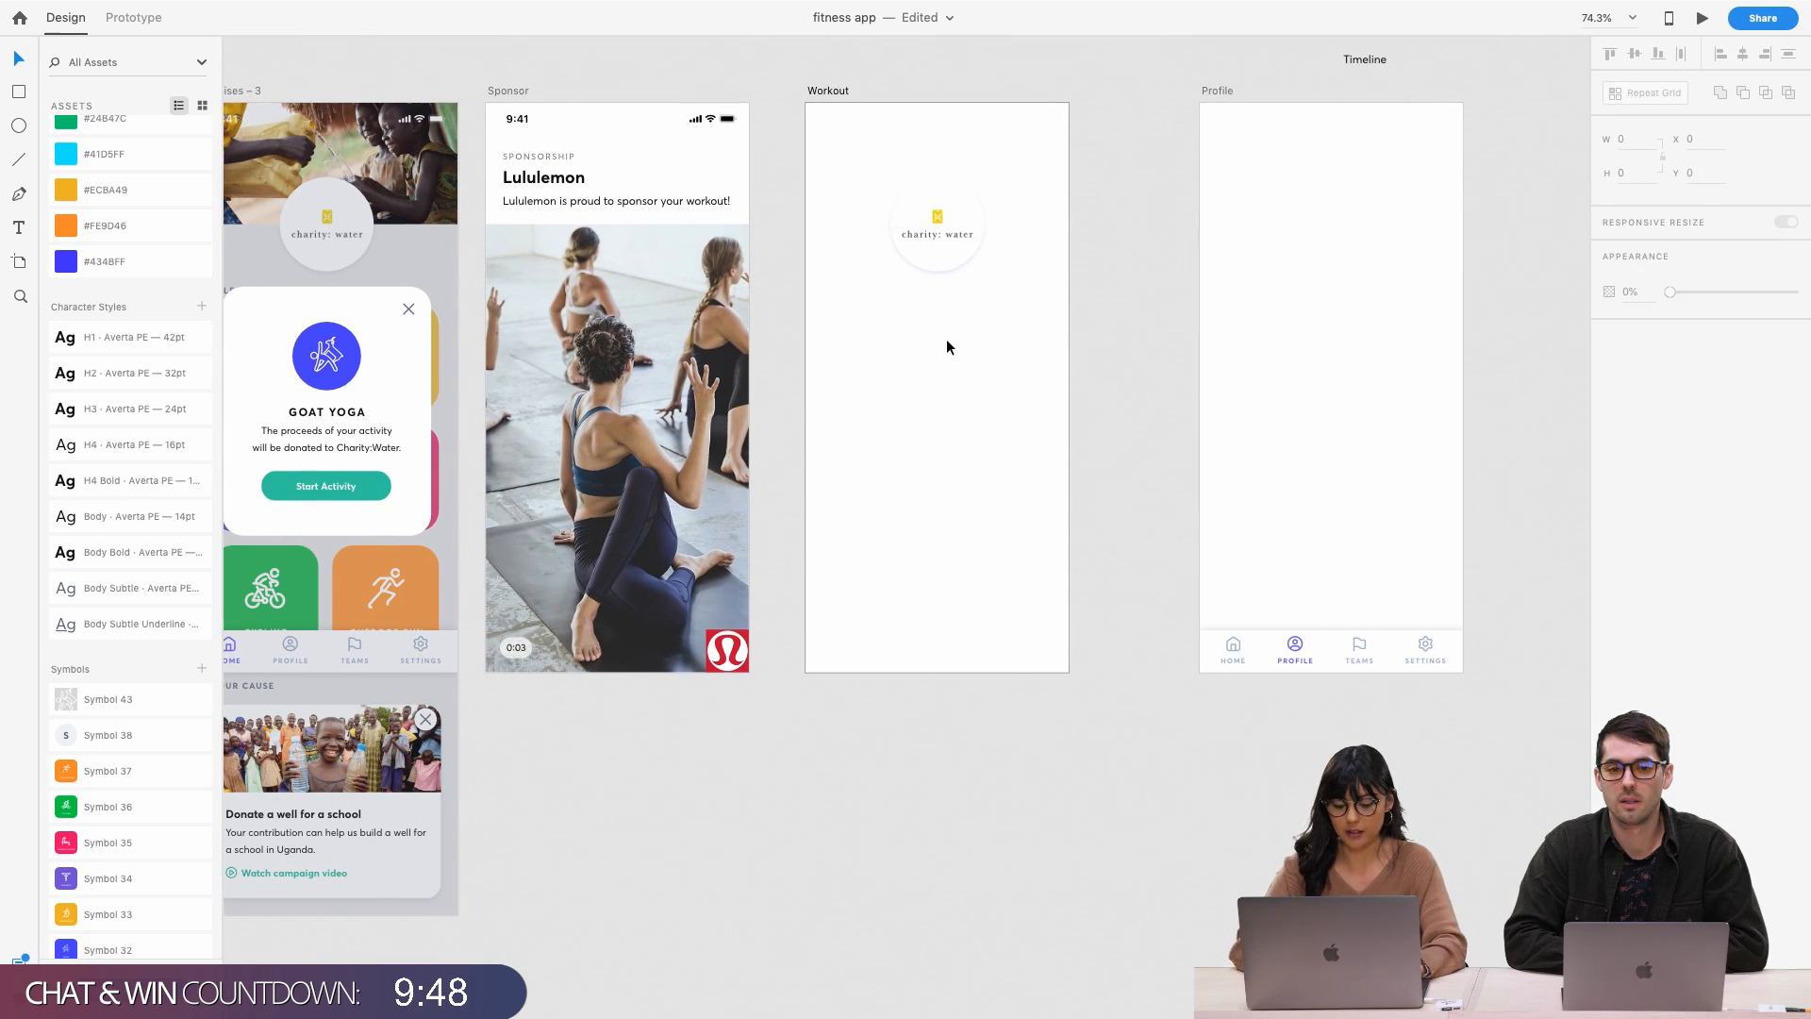
Paste the donation title and body into Workout and move them to its lower half
key(ctrl+v)
click(909, 466)
click(894, 401)
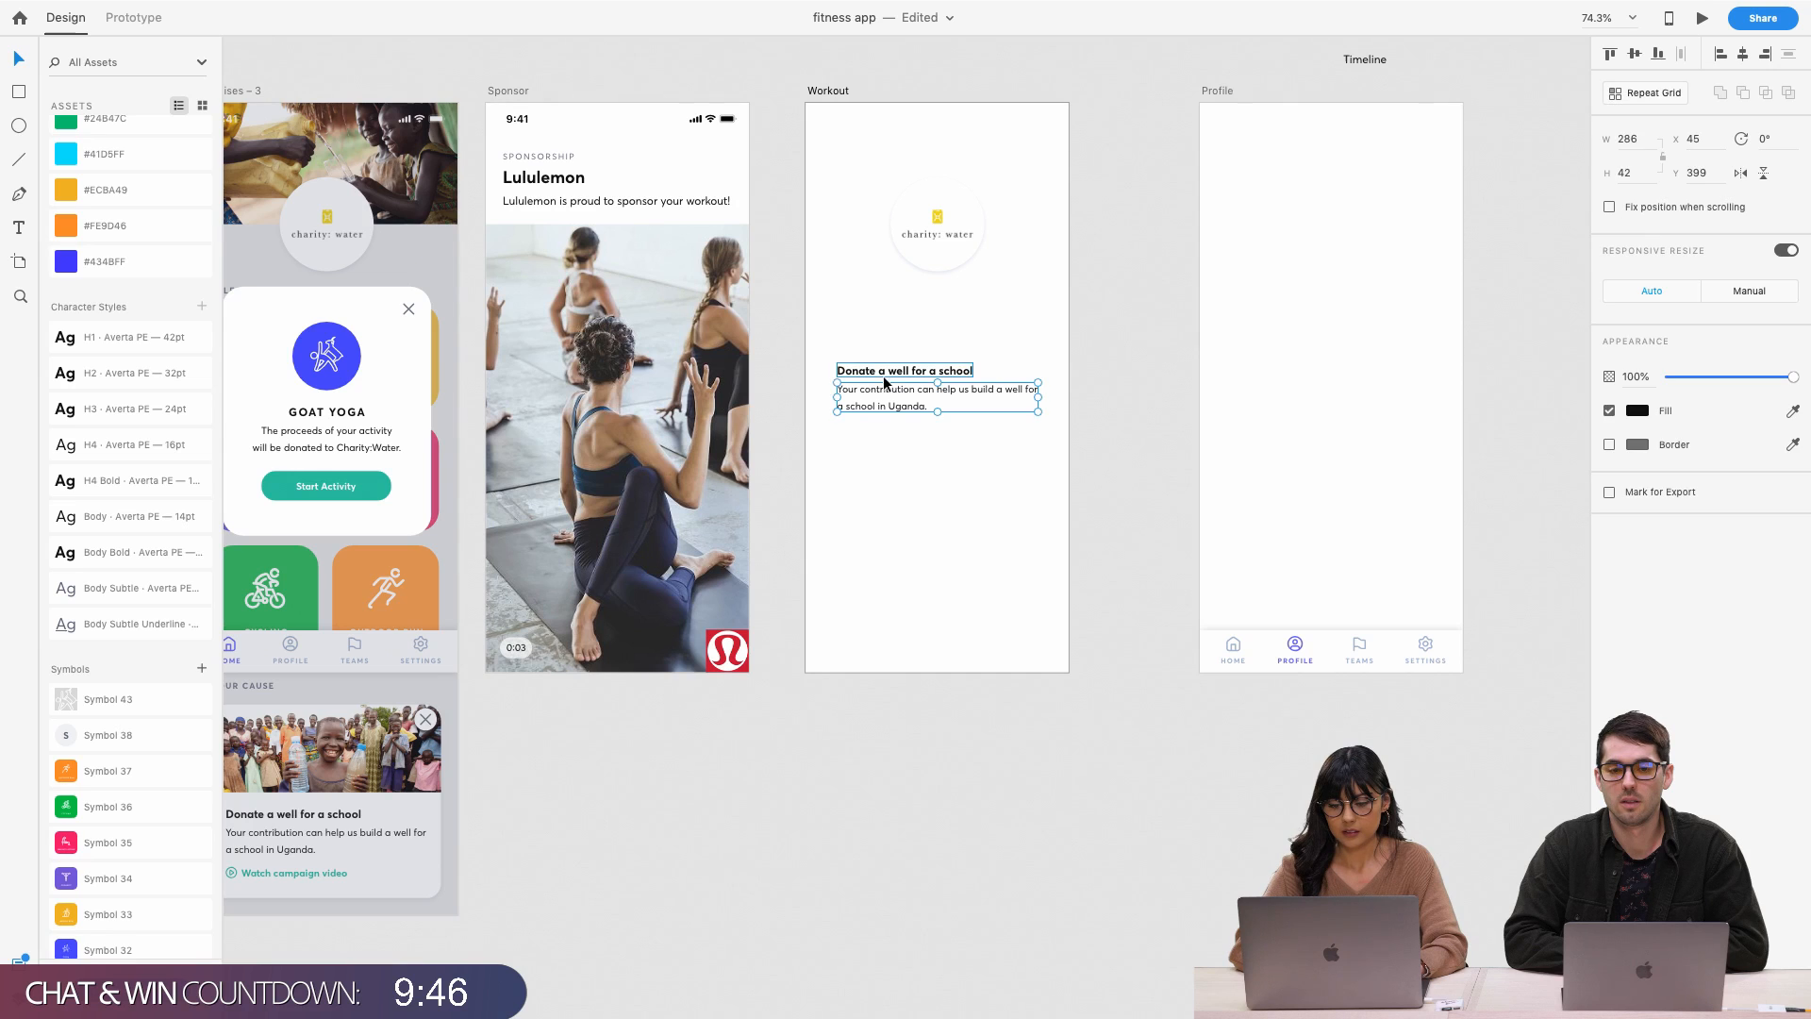
shift+click(885, 375)
drag(884, 376, 879, 313)
click(898, 419)
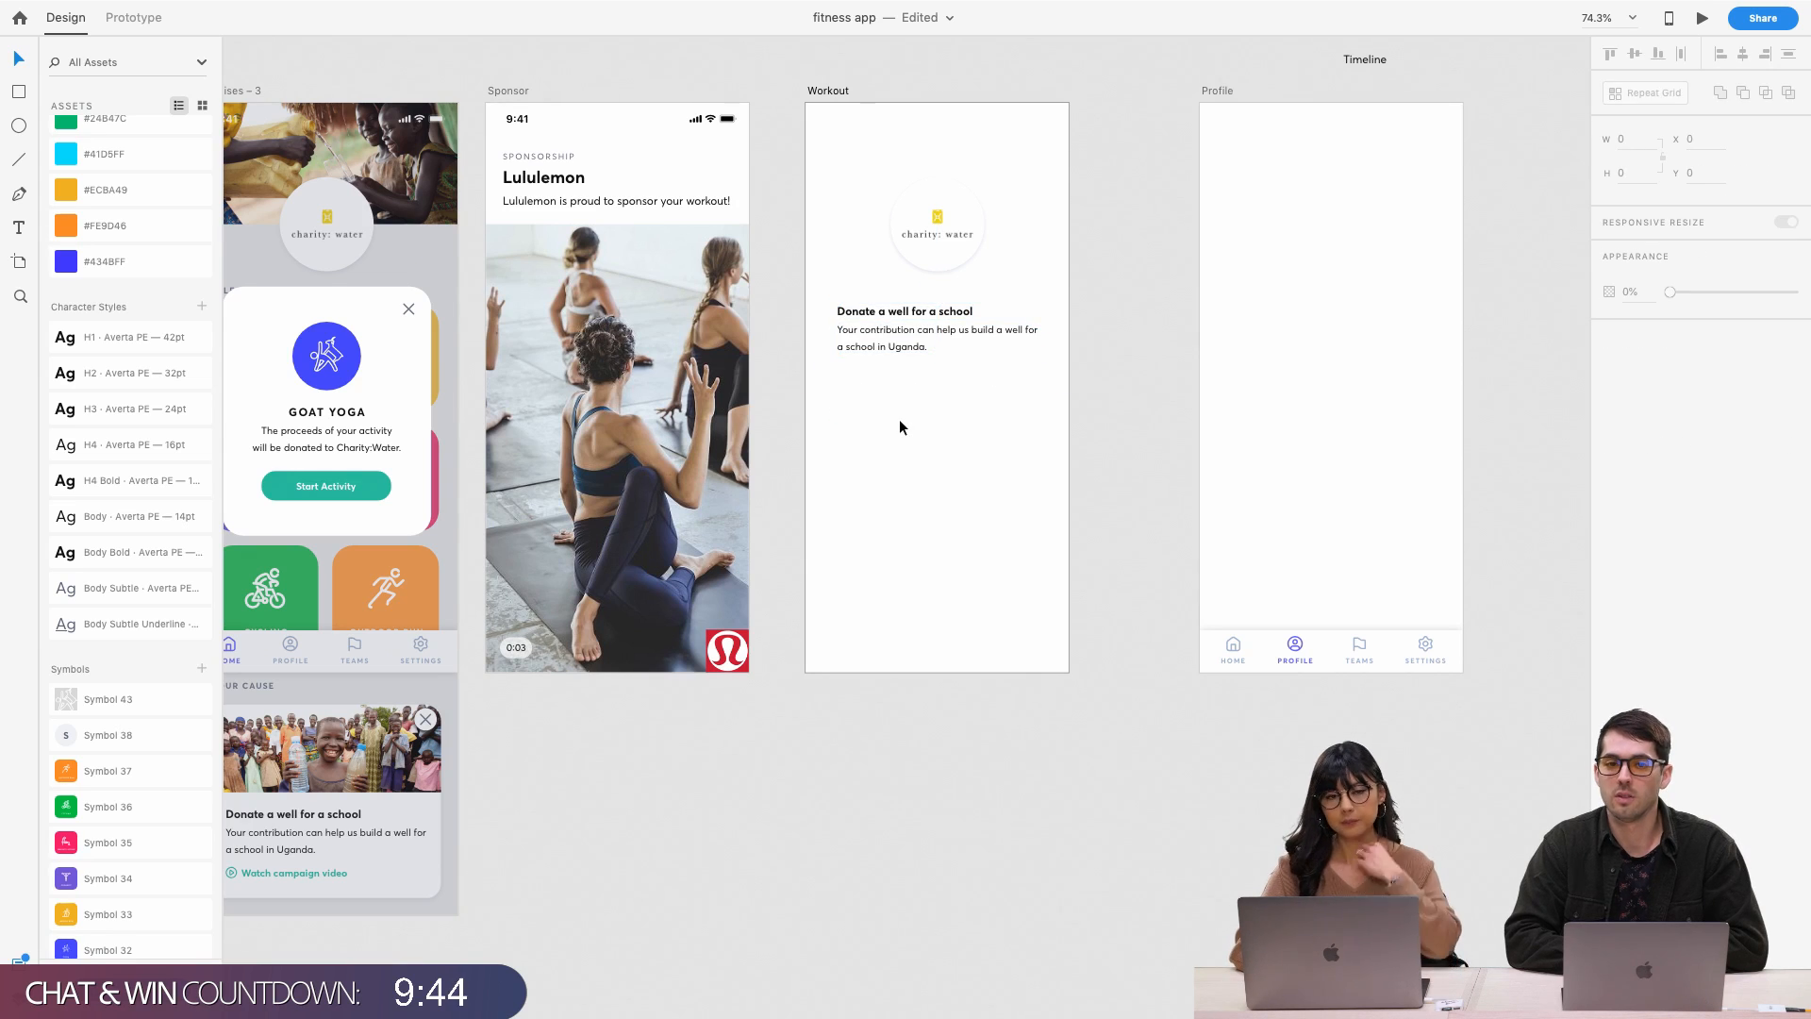
click(911, 317)
shift+click(896, 351)
drag(896, 351, 898, 547)
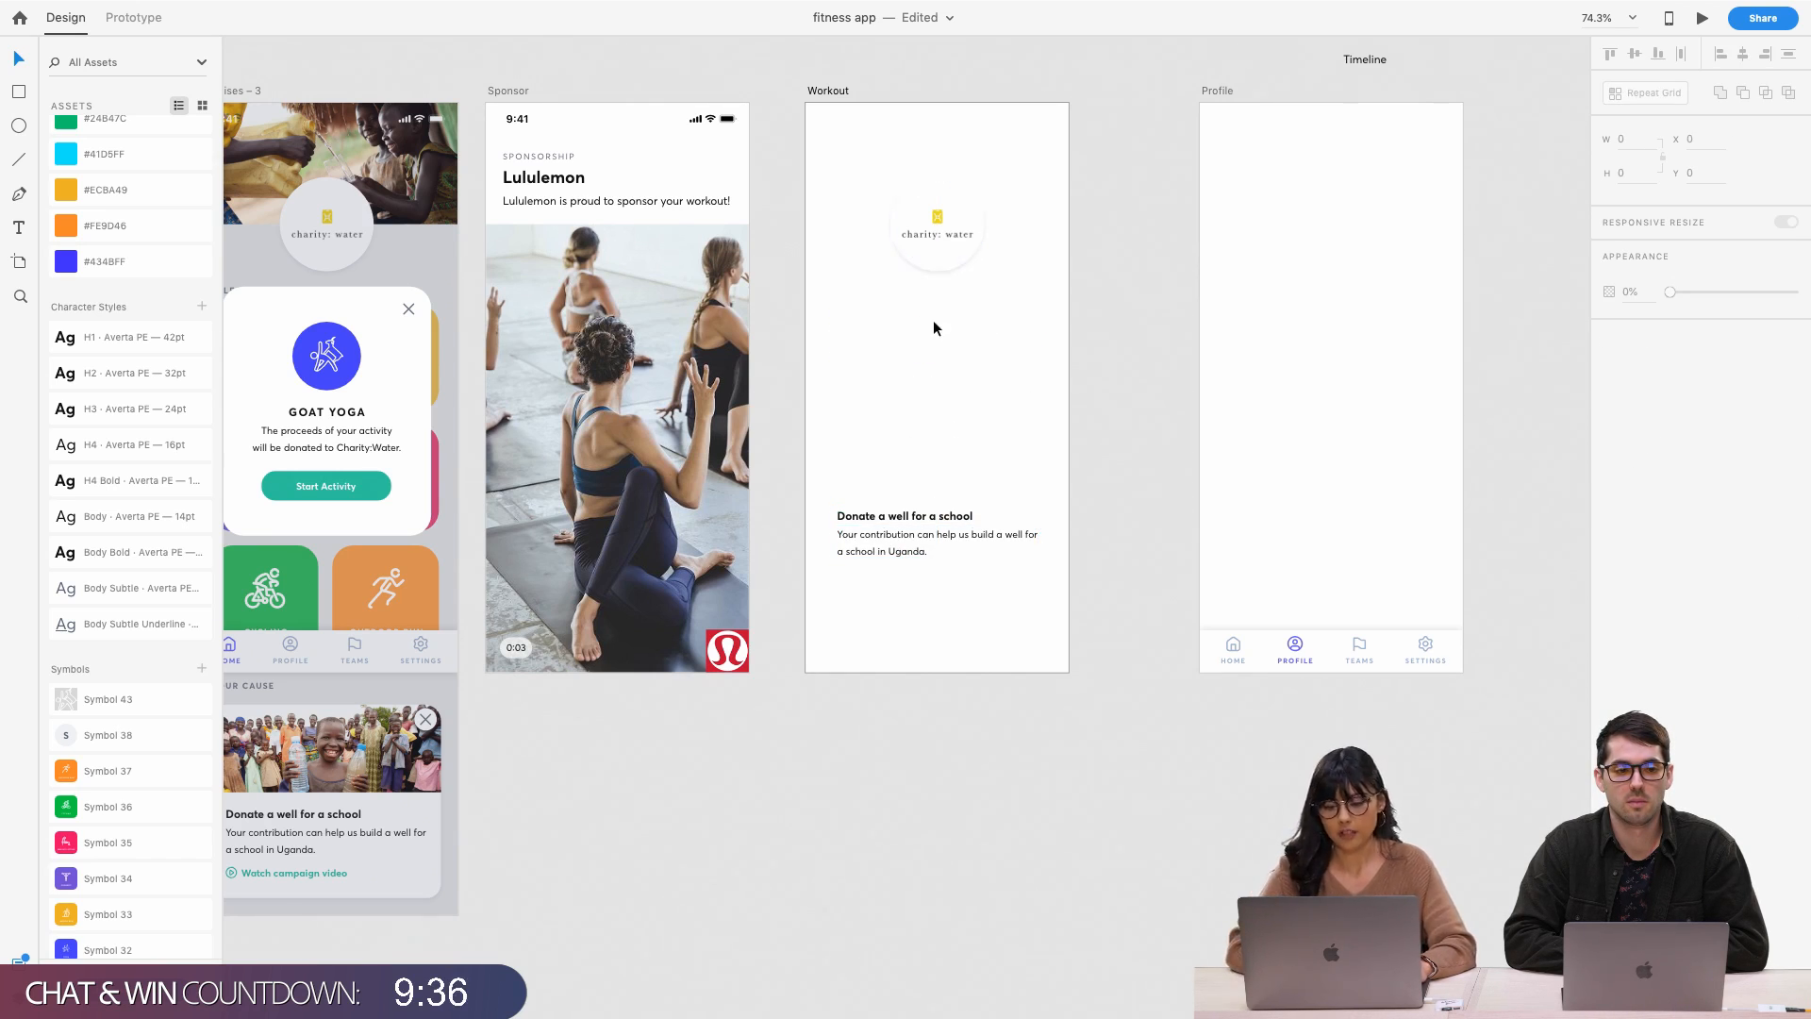
Place the charity: water logo above the donation title and left-align the two
scroll(938, 324, up, 3)
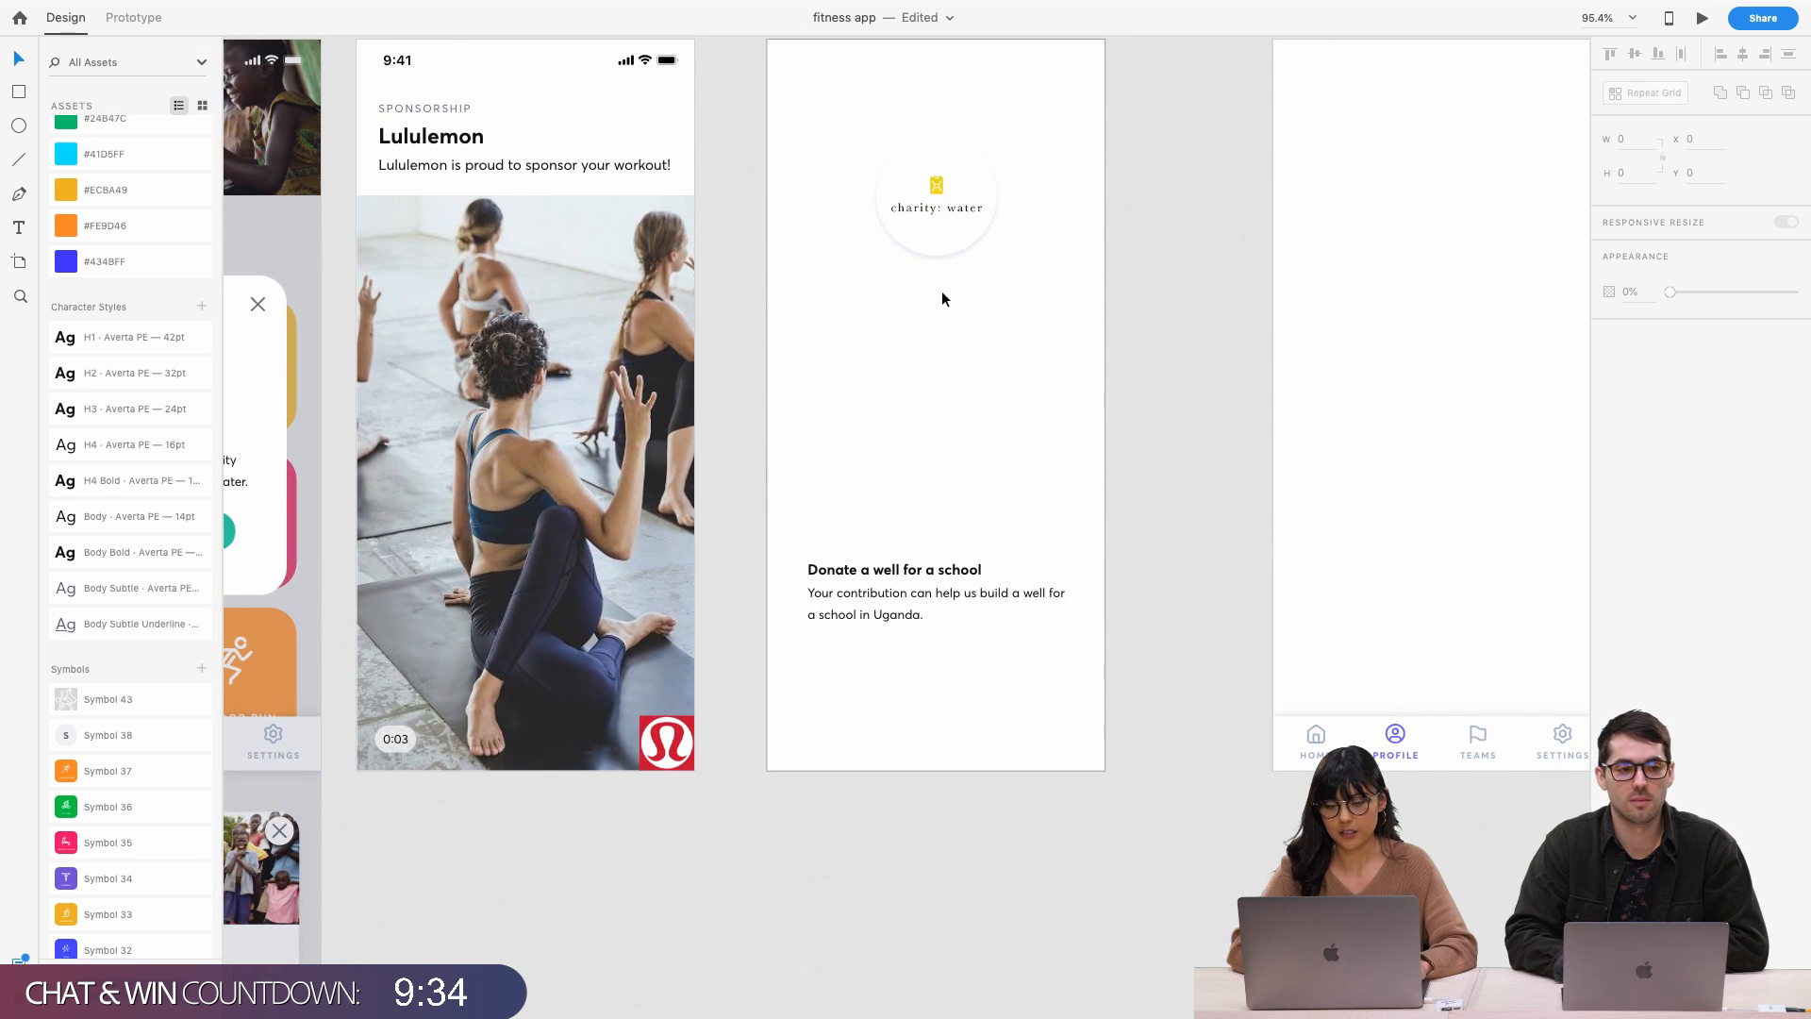
drag(932, 215, 987, 473)
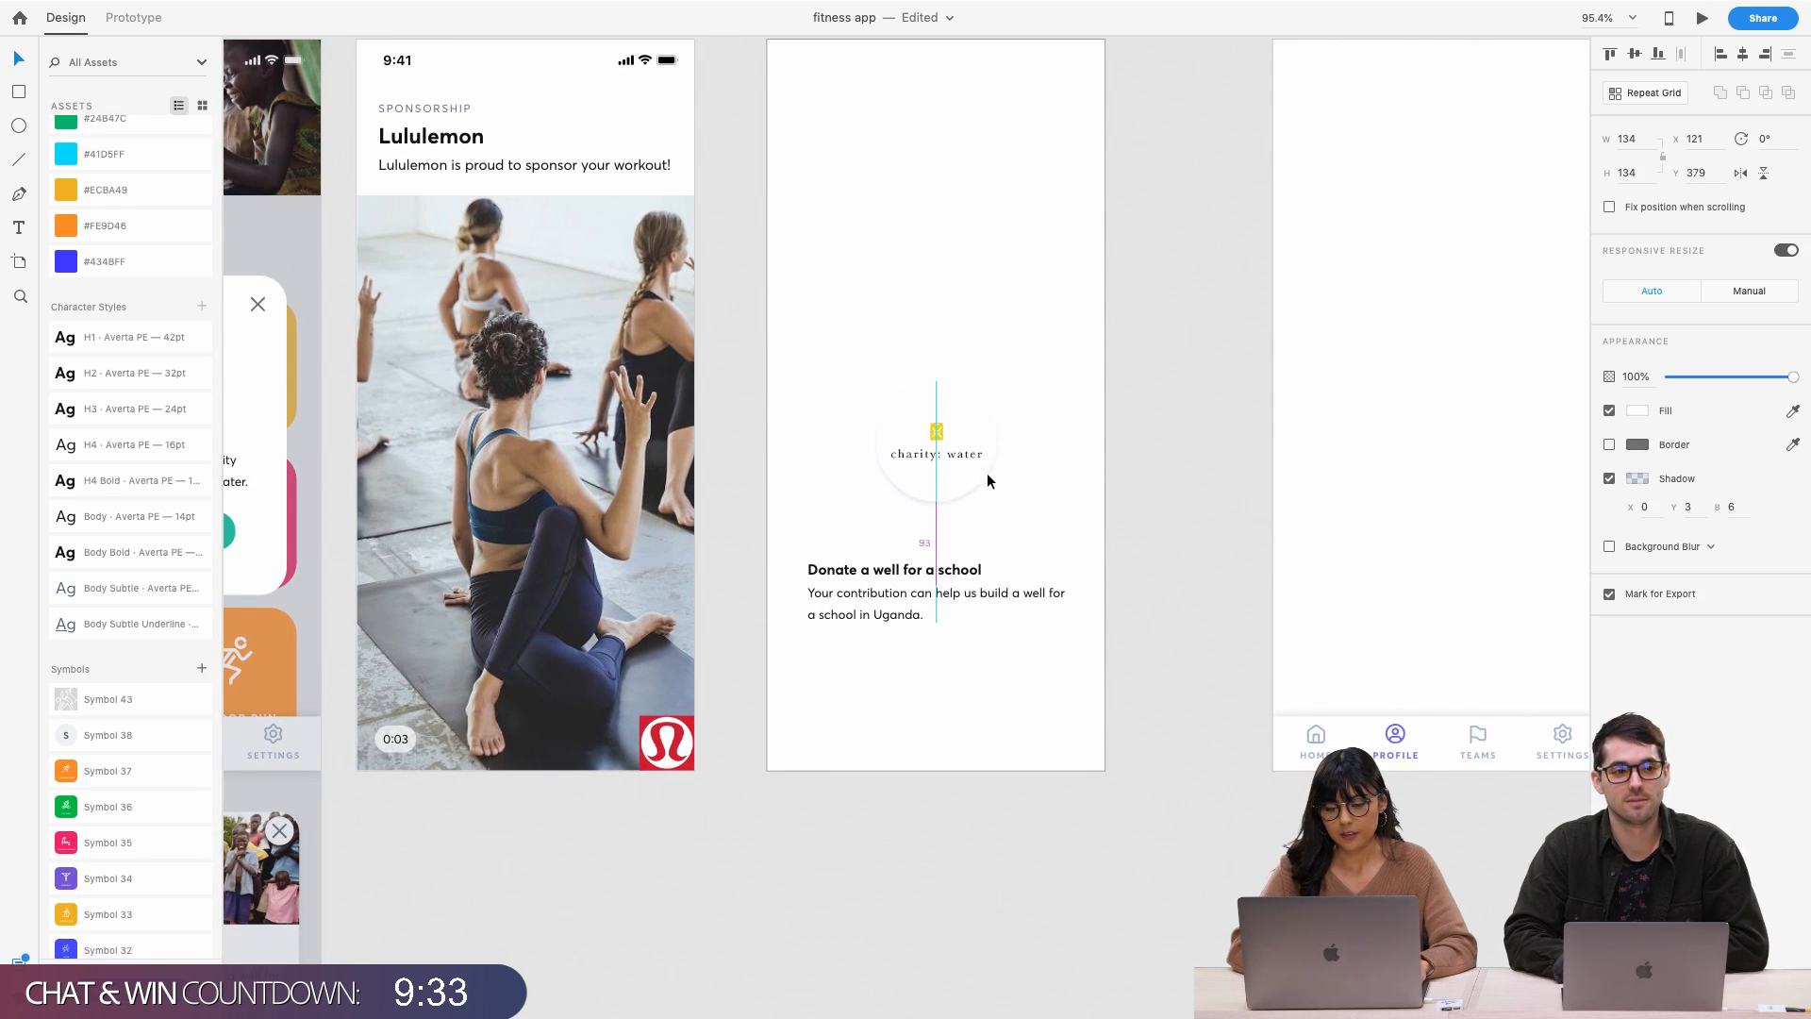
shift+click(964, 571)
click(1717, 54)
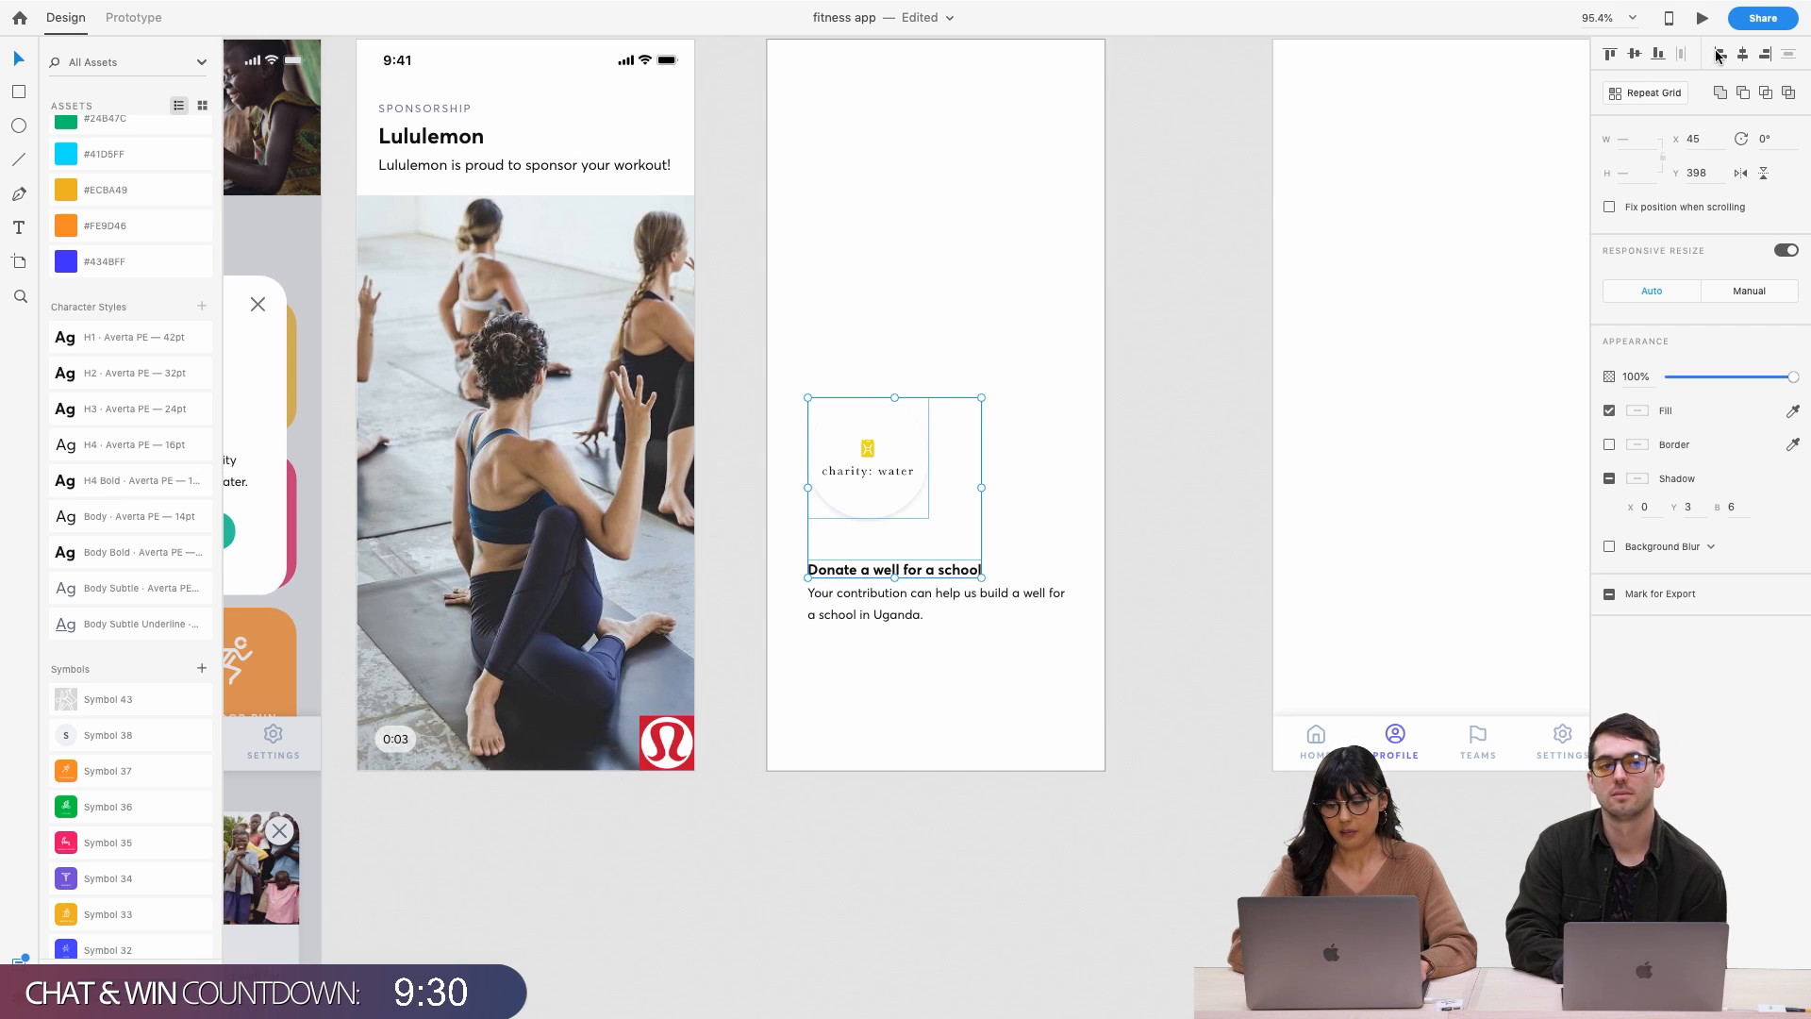
click(907, 280)
scroll(907, 280, up, 2)
scroll(907, 282, left, 1)
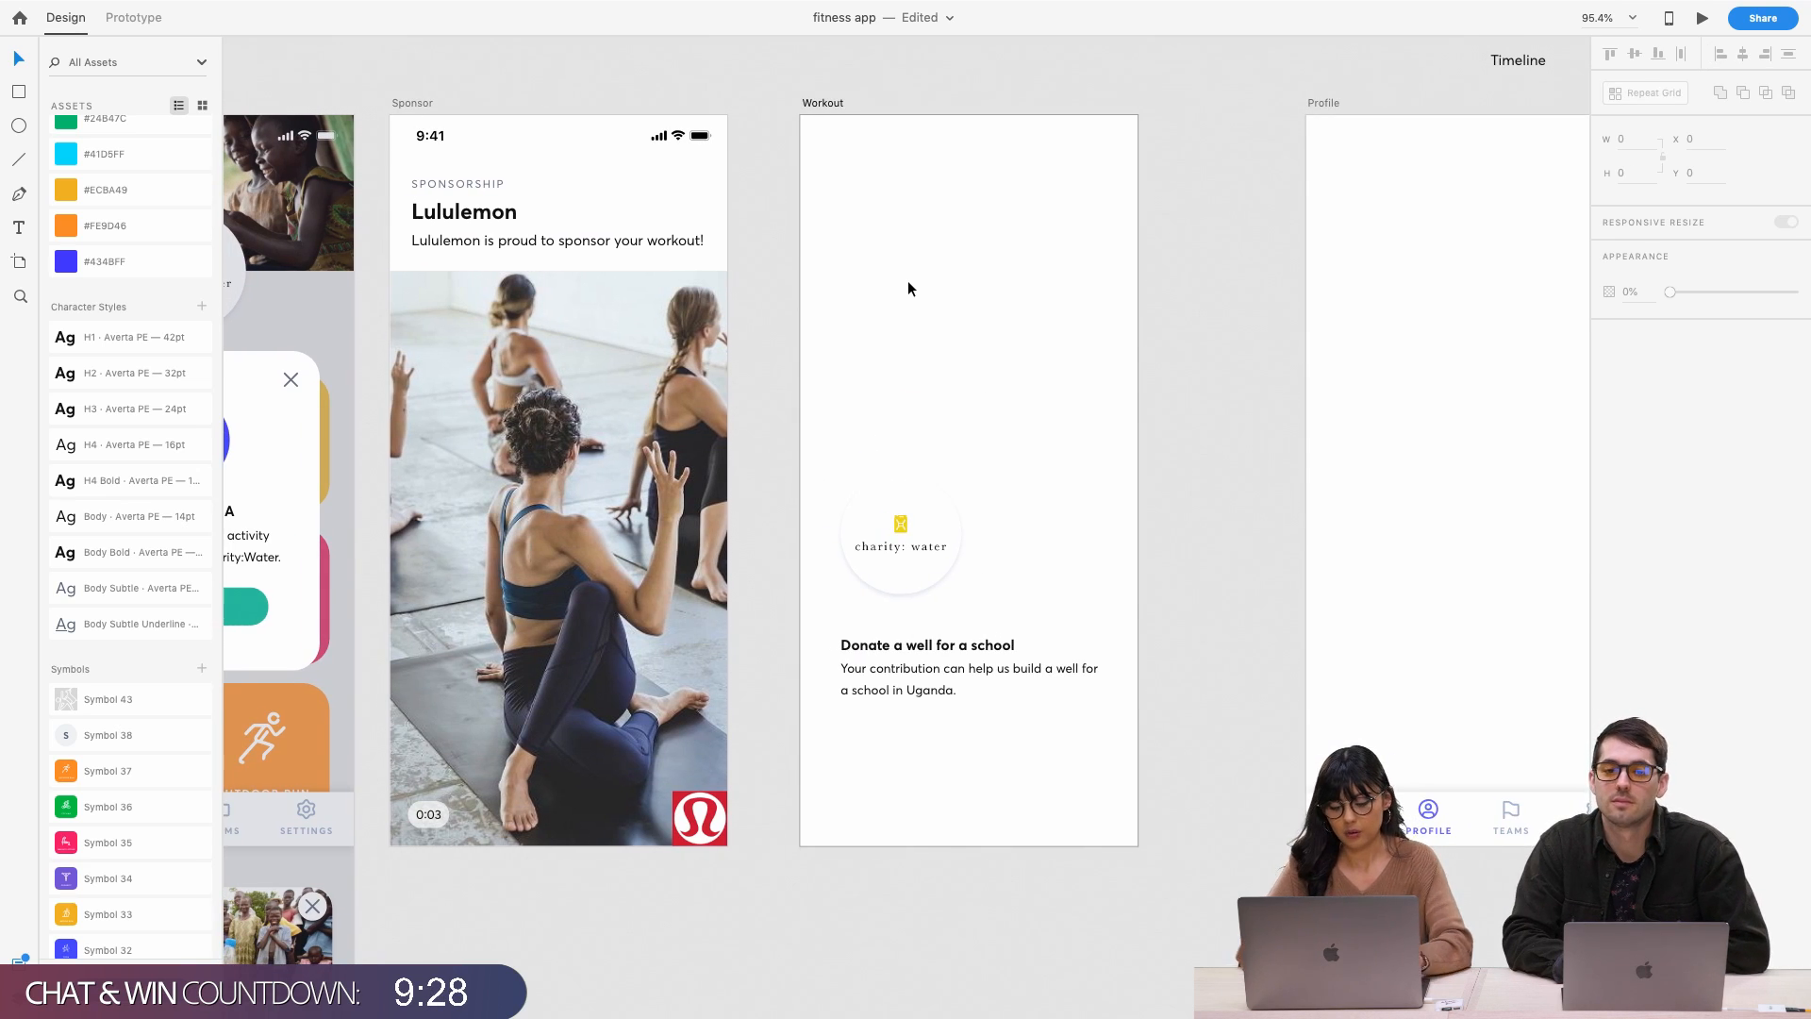
Type the timer text 00:00:00 and apply the H1 character style
click(866, 289)
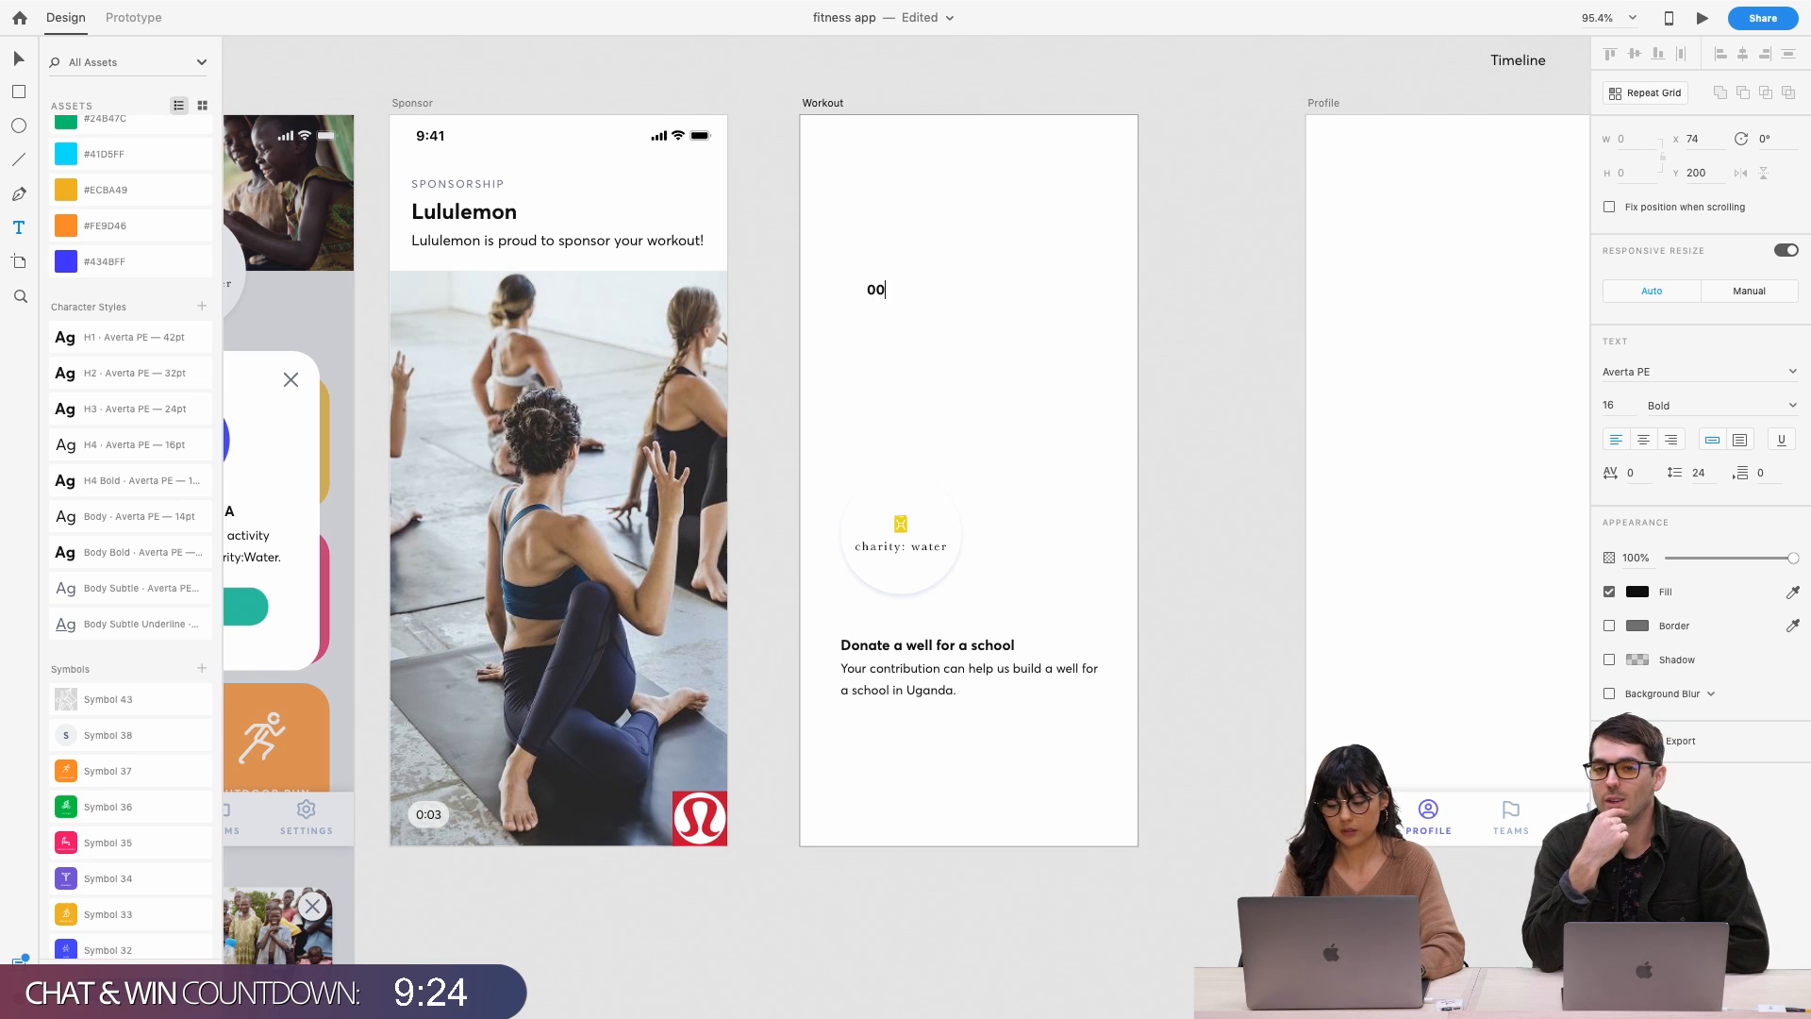
text(:00:00)
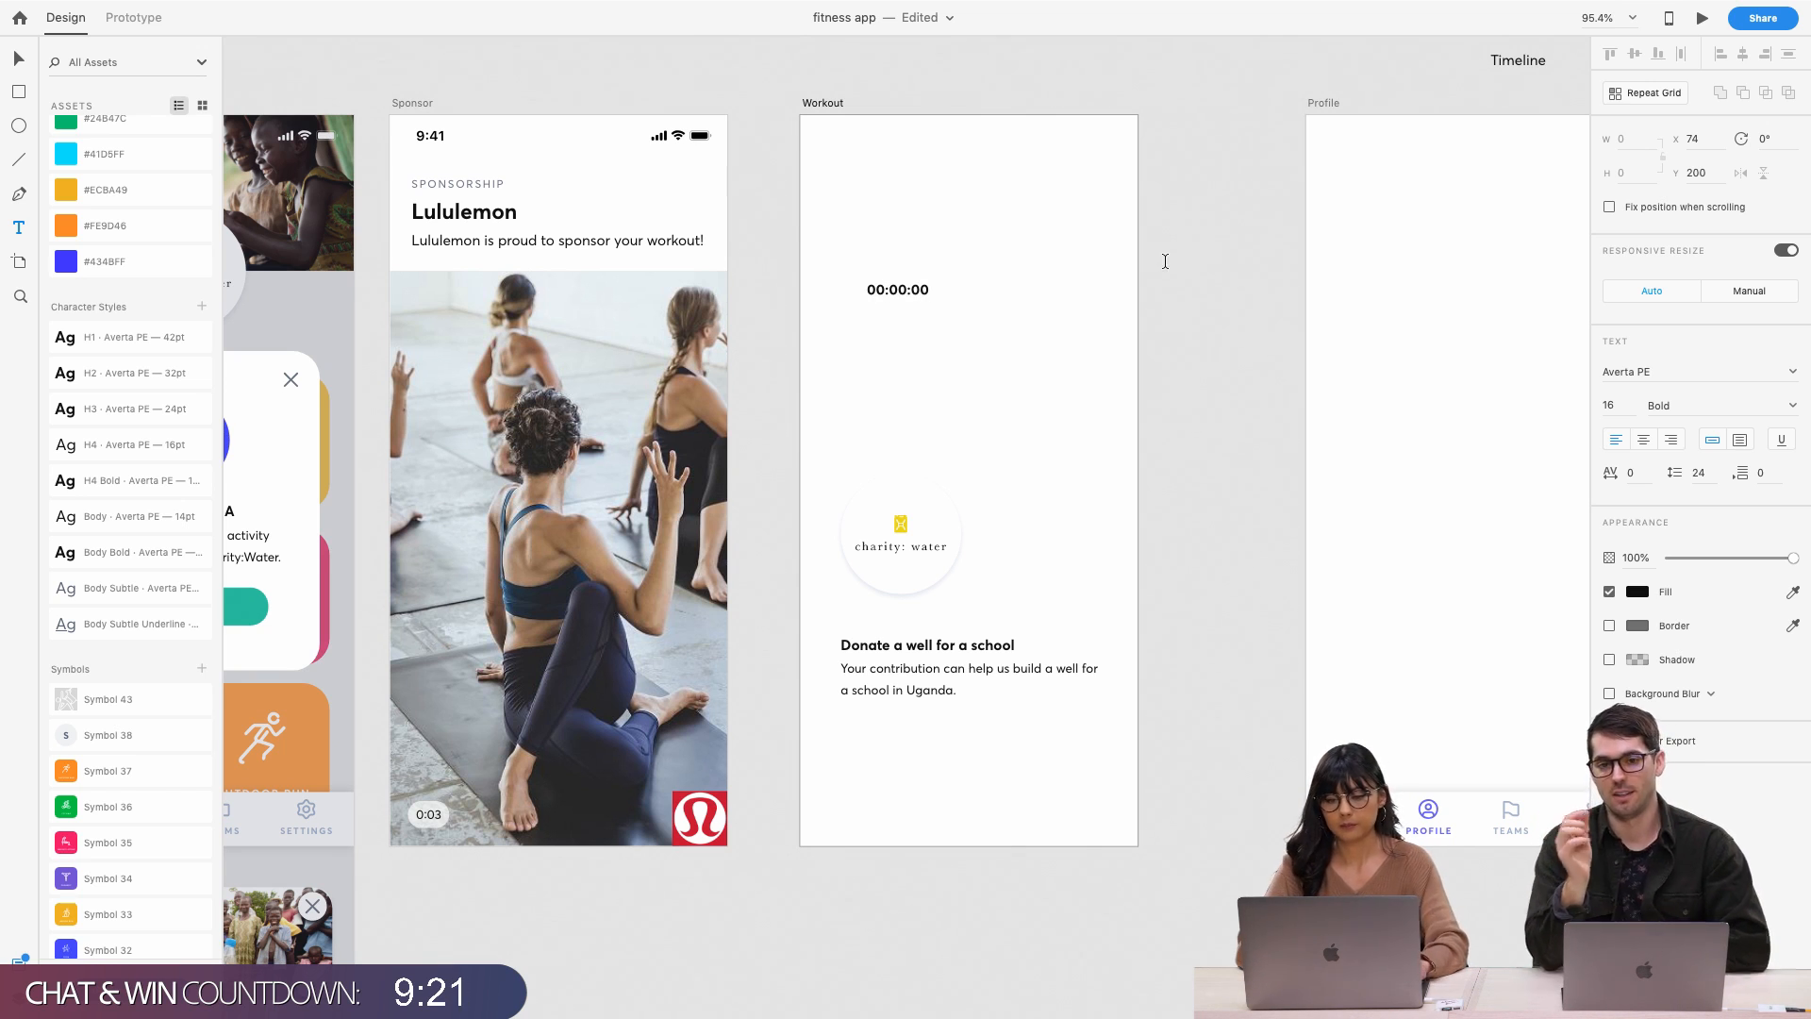
key(Escape)
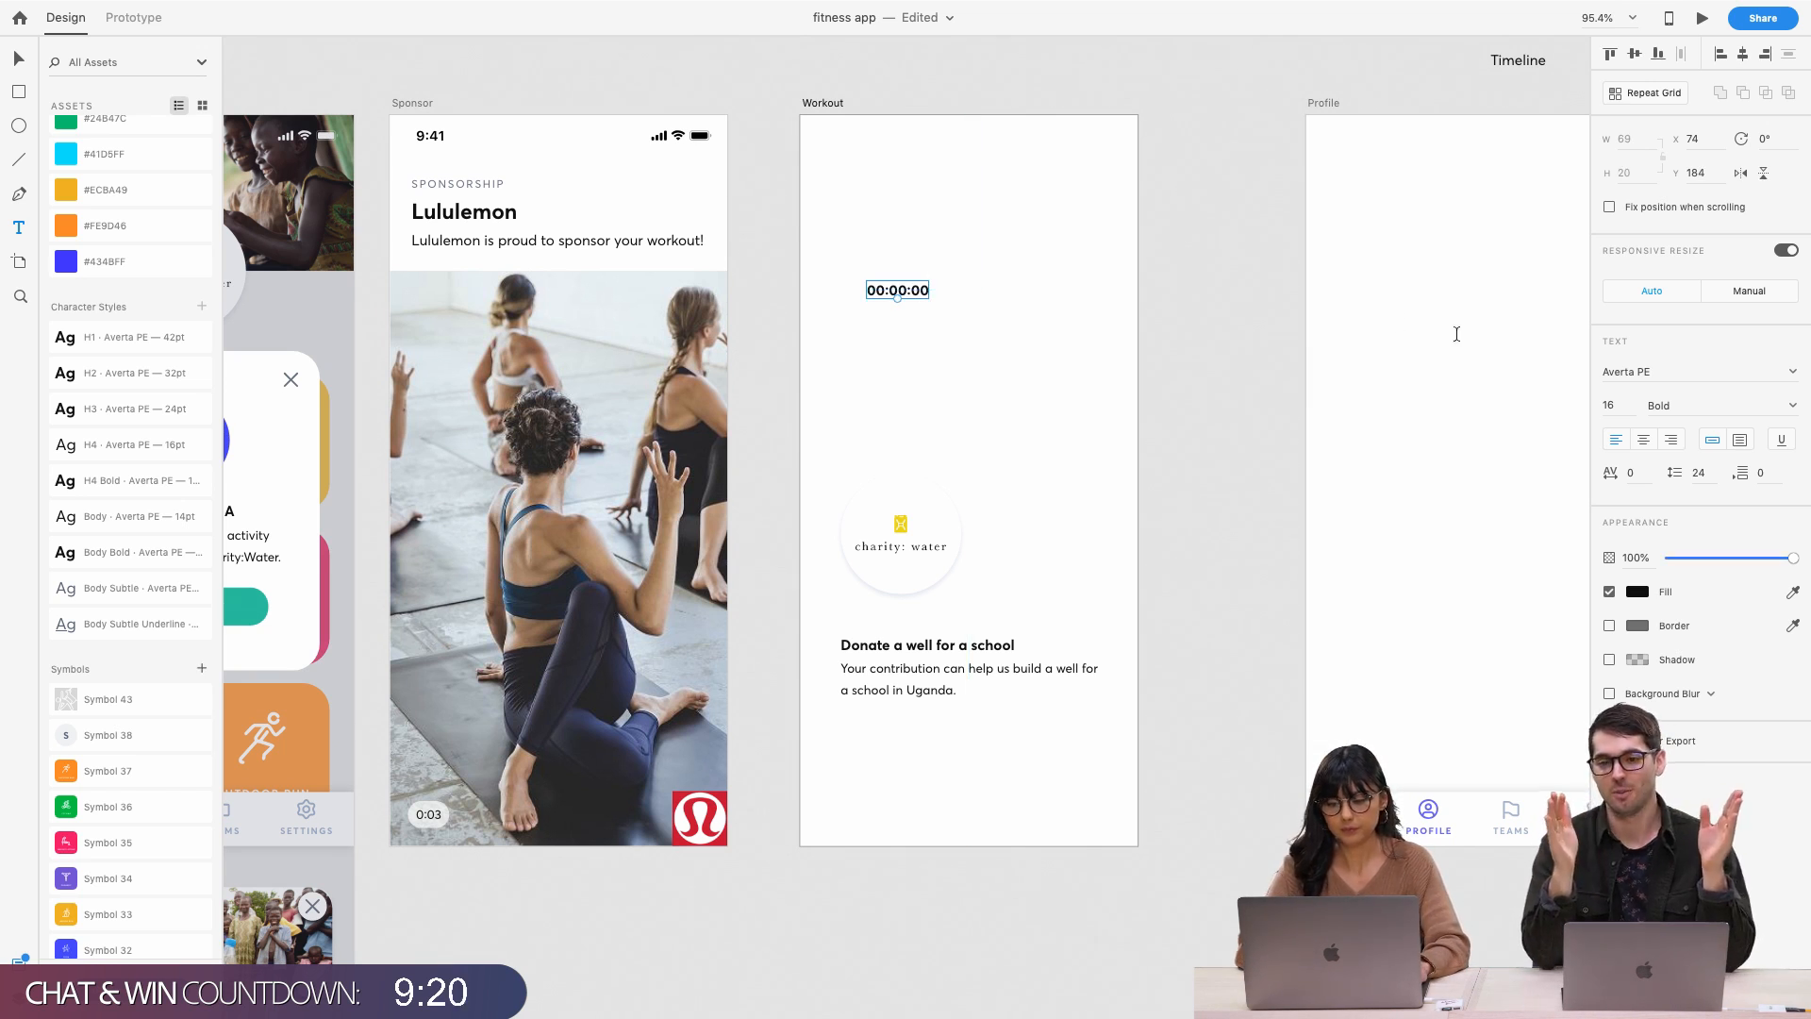
click(150, 336)
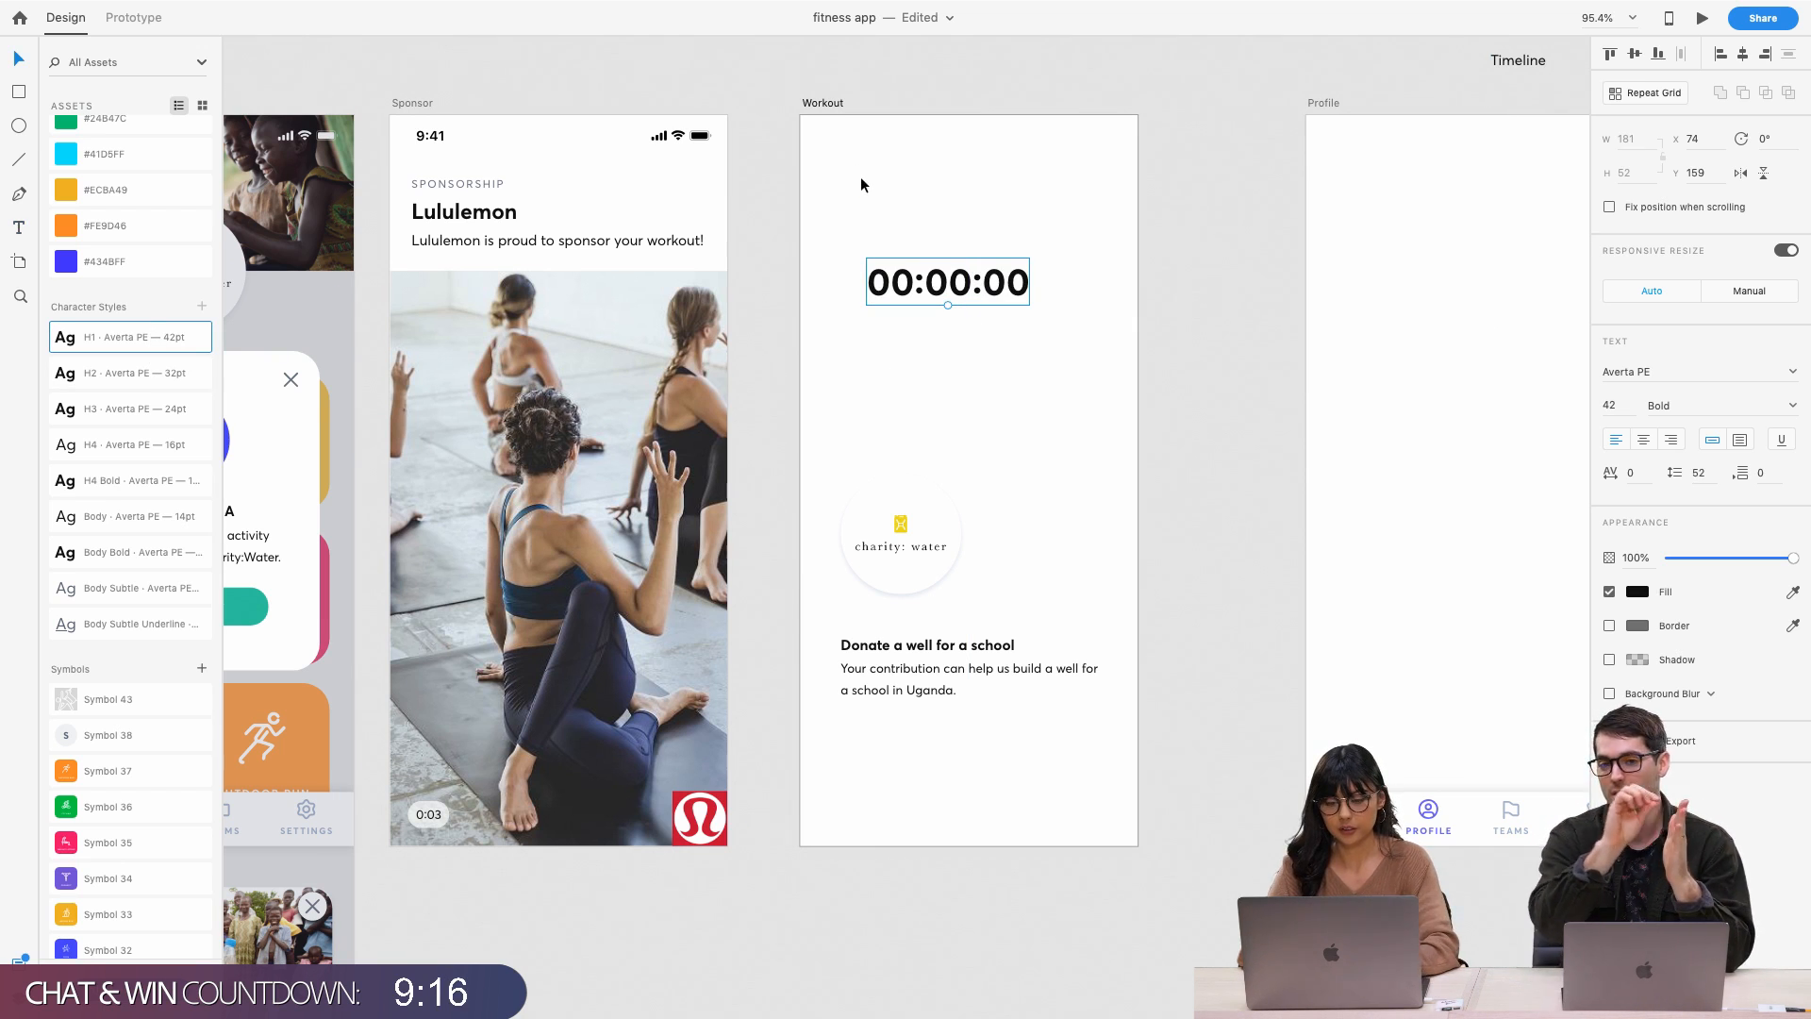
key(Escape)
Duplicate the timer below, retype it as '30 min', and apply the H3 style
drag(950, 303, 982, 396)
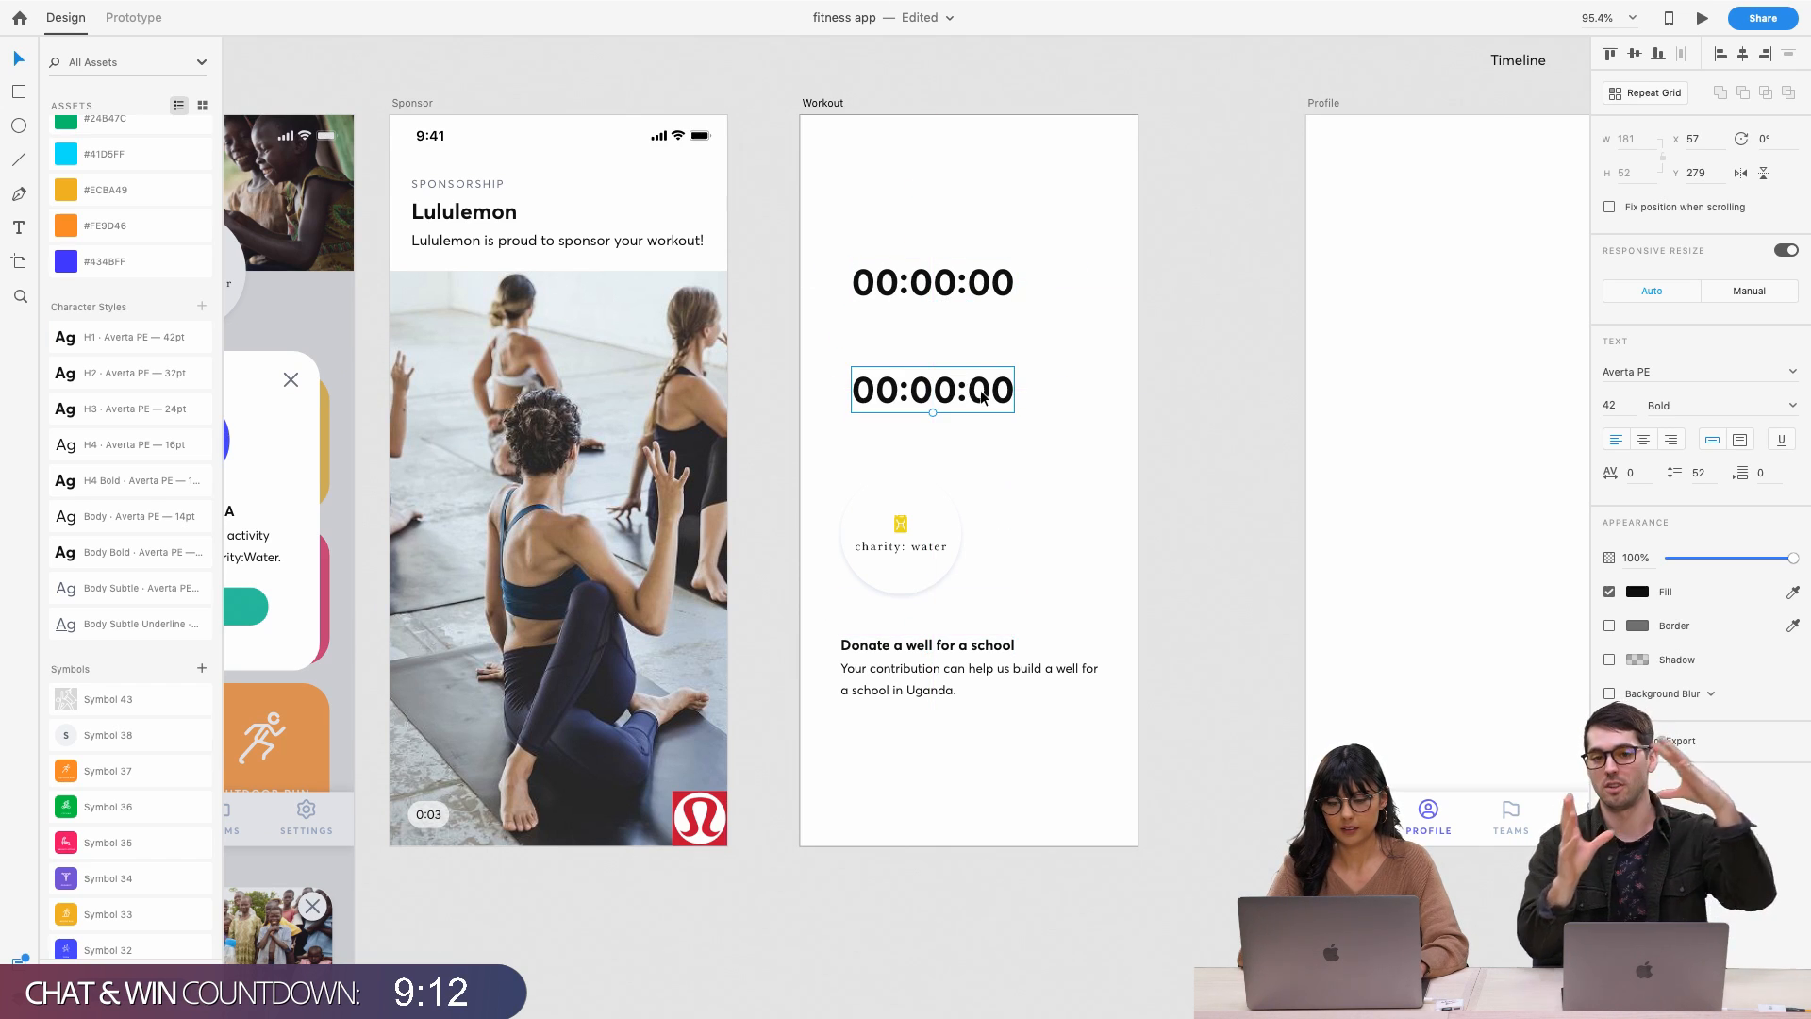
double_click(982, 398)
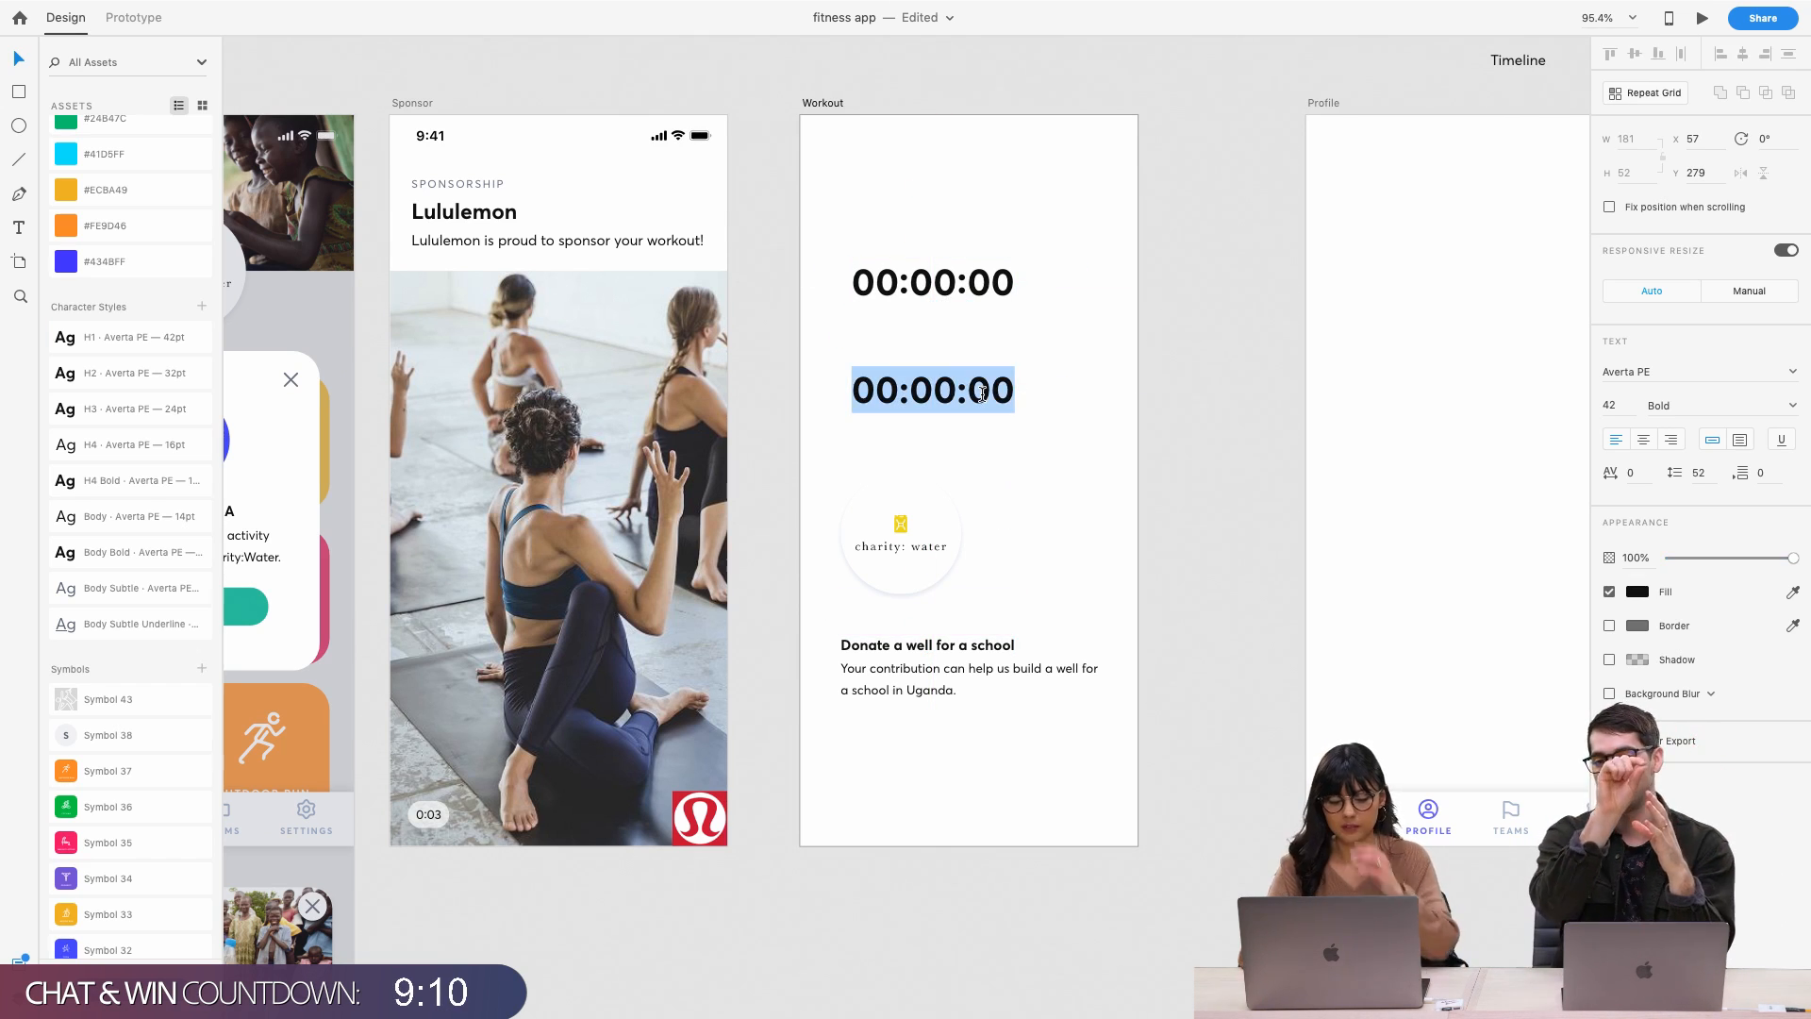
text(30MIN)
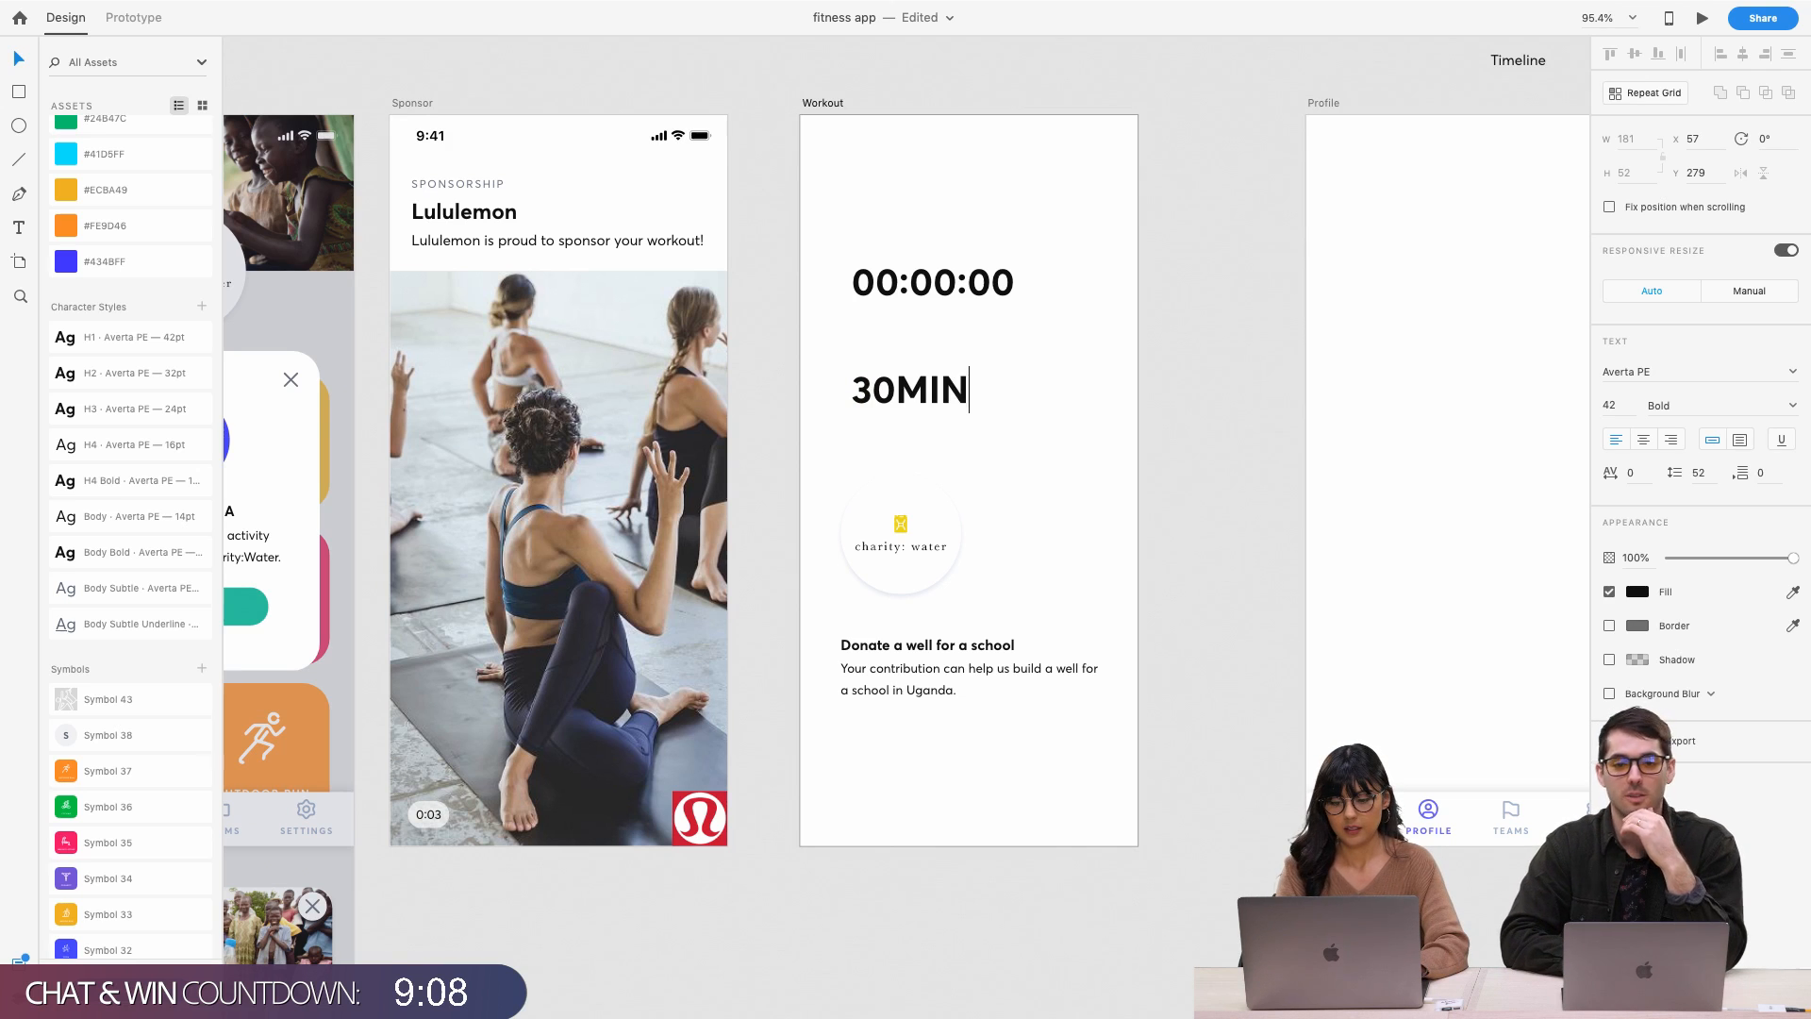
key(BackSpace)
key(BackSpace)
key(BackSpace)
text(min)
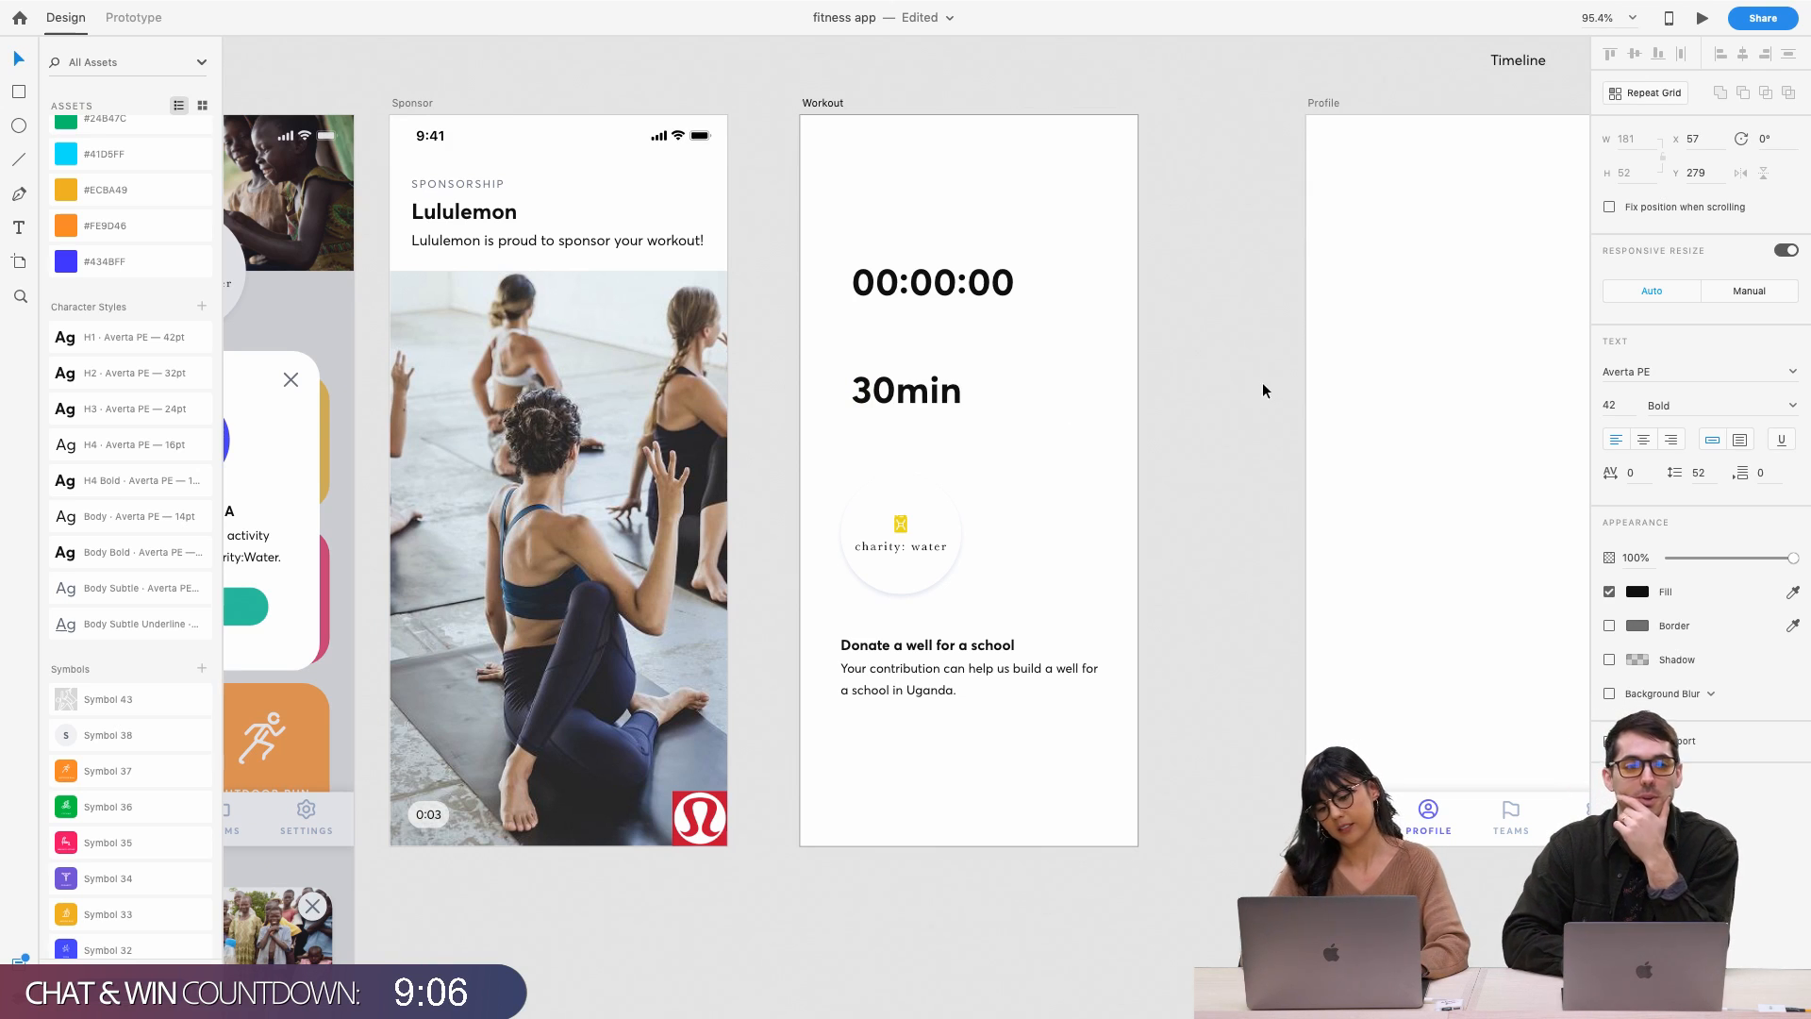
click(892, 392)
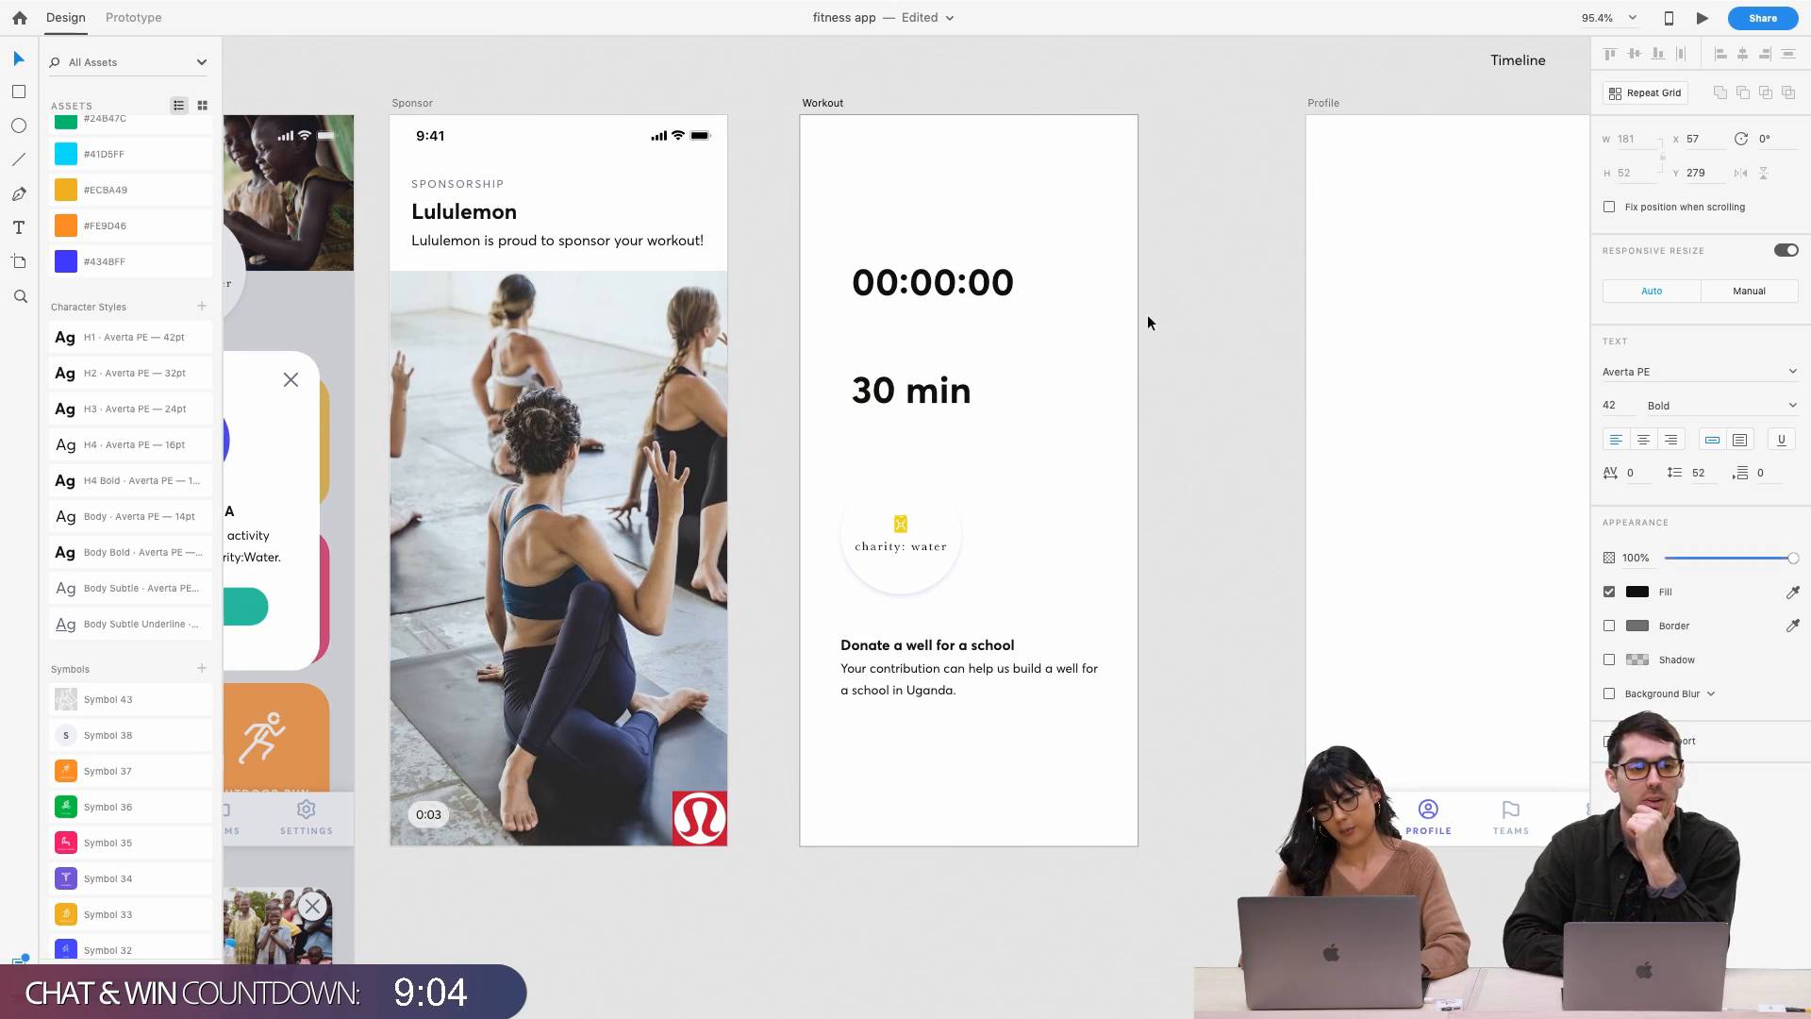
key(Escape)
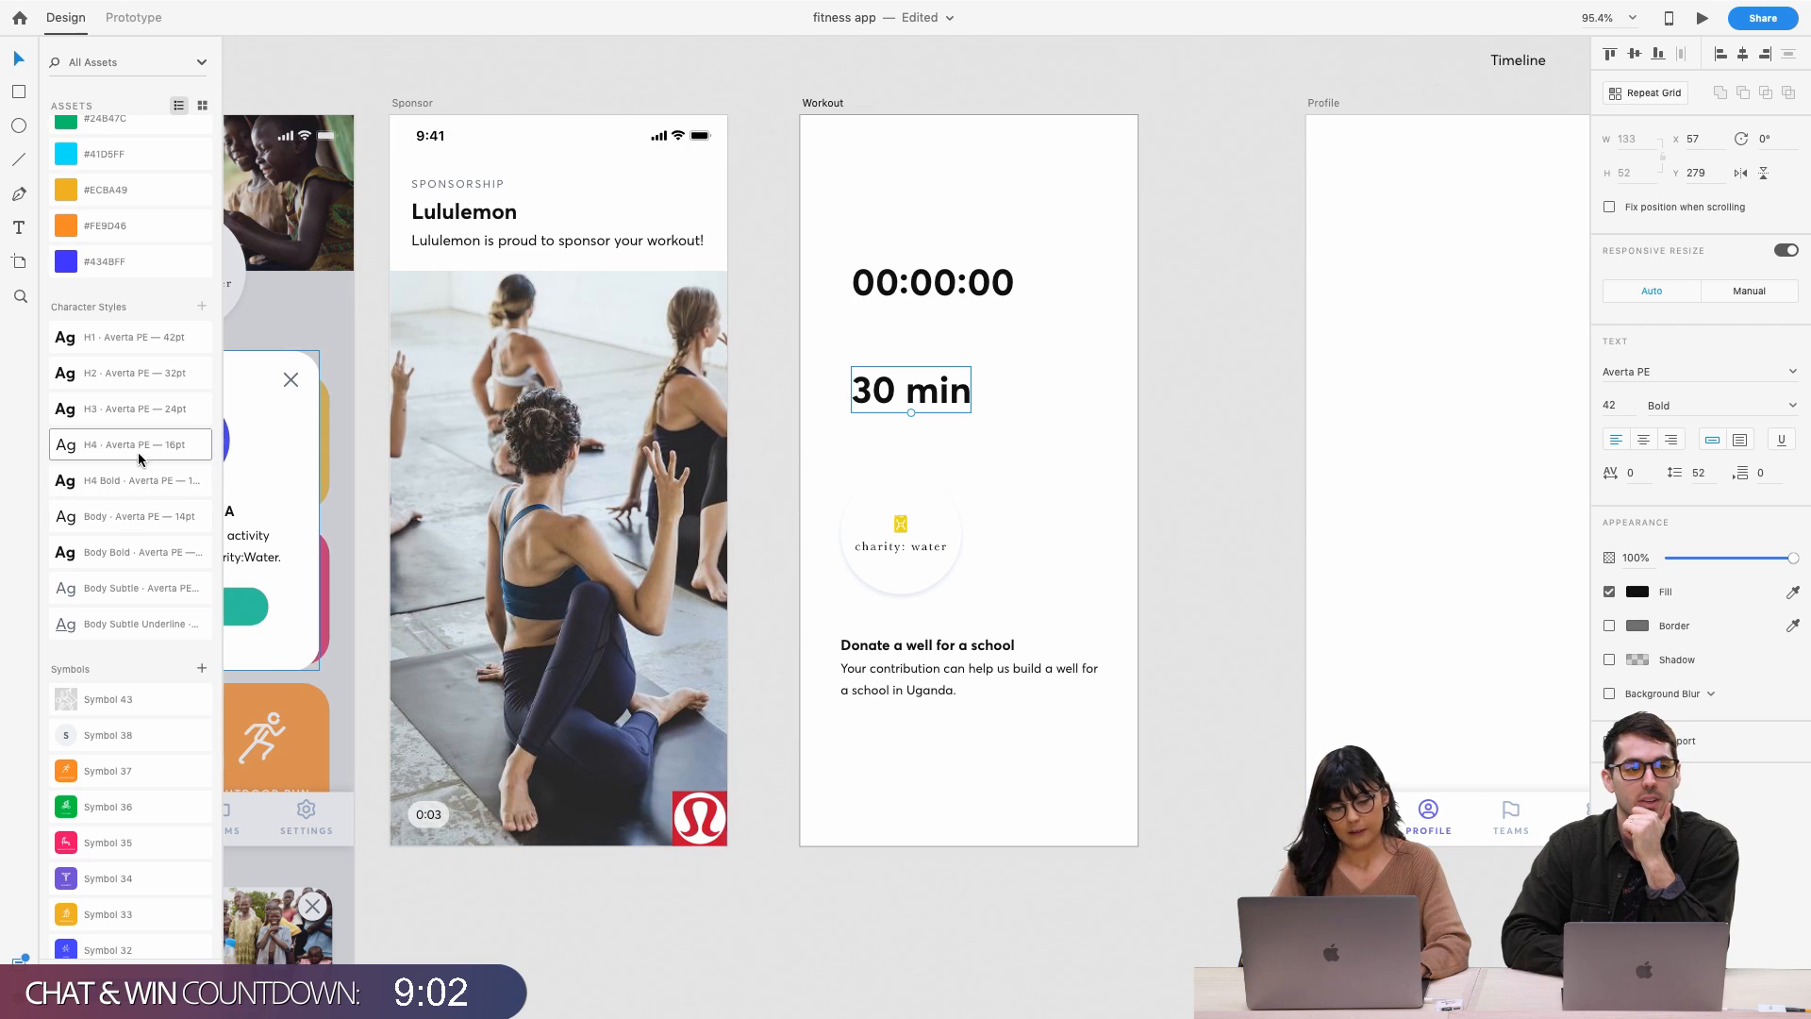
click(135, 412)
click(954, 385)
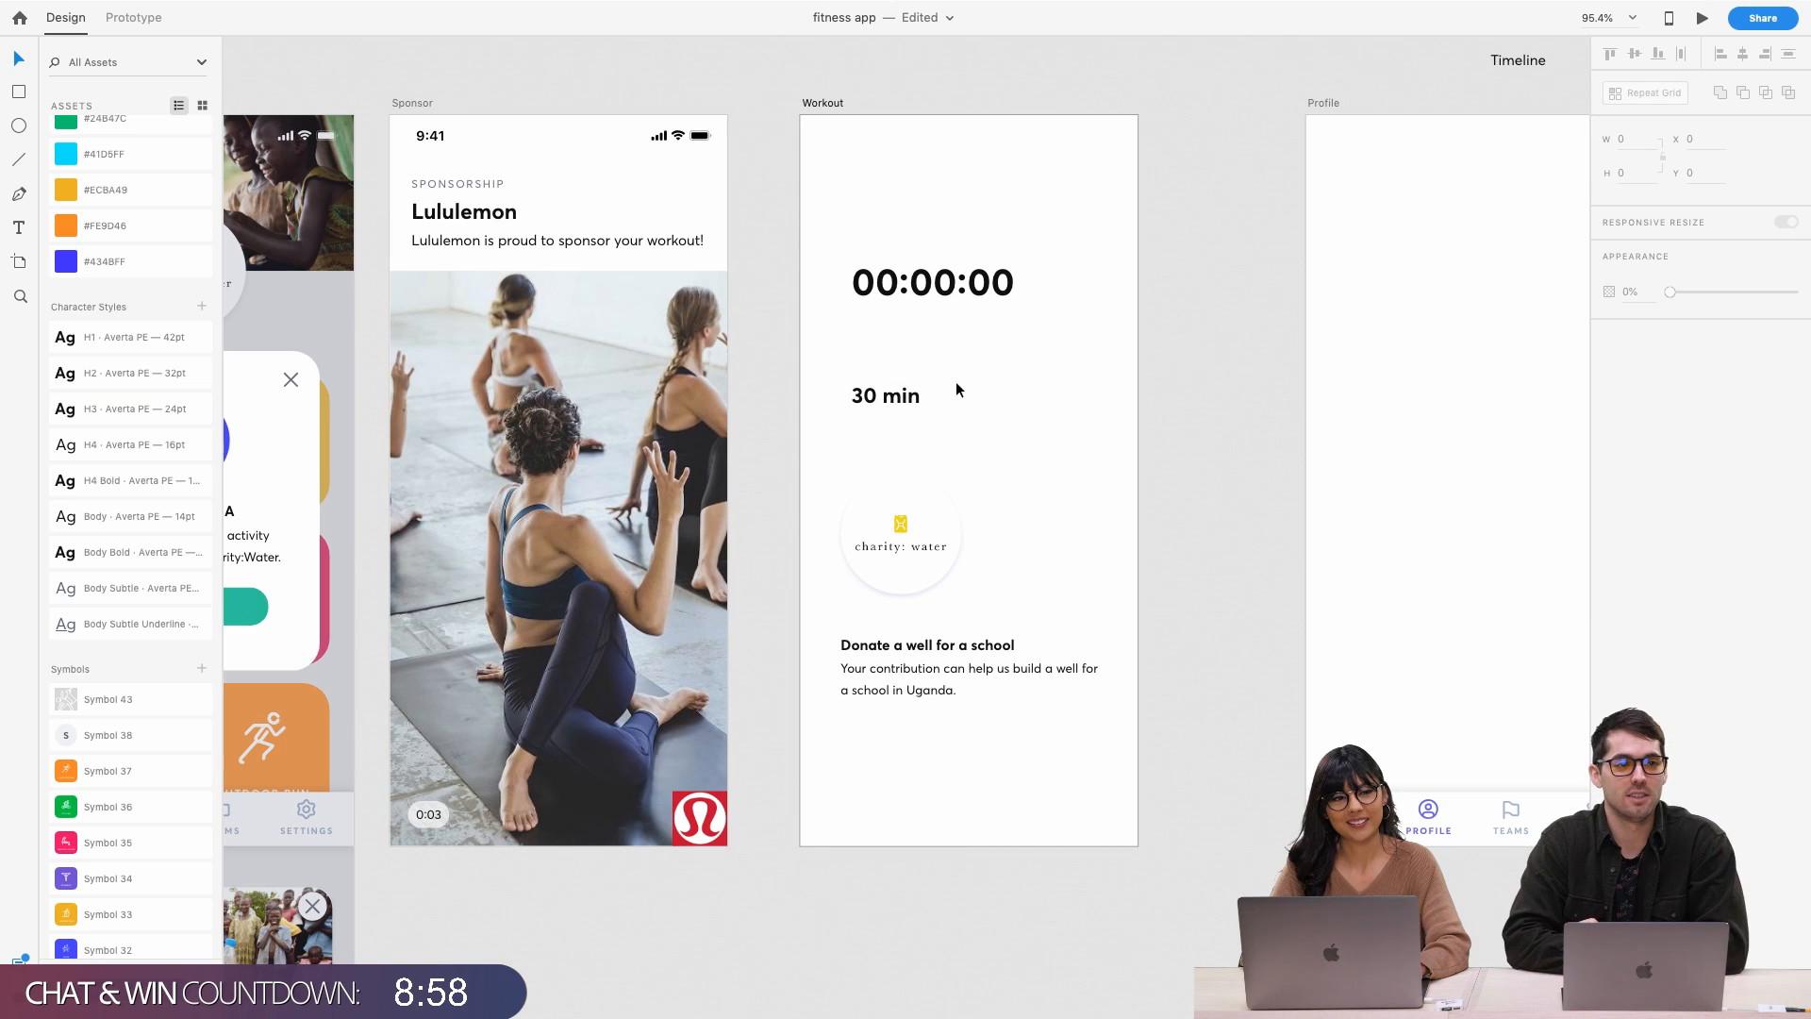
Scroll the canvas right to view the Exercises – 3 artboard's Goat Yoga modal
scroll(956, 384, right, 5)
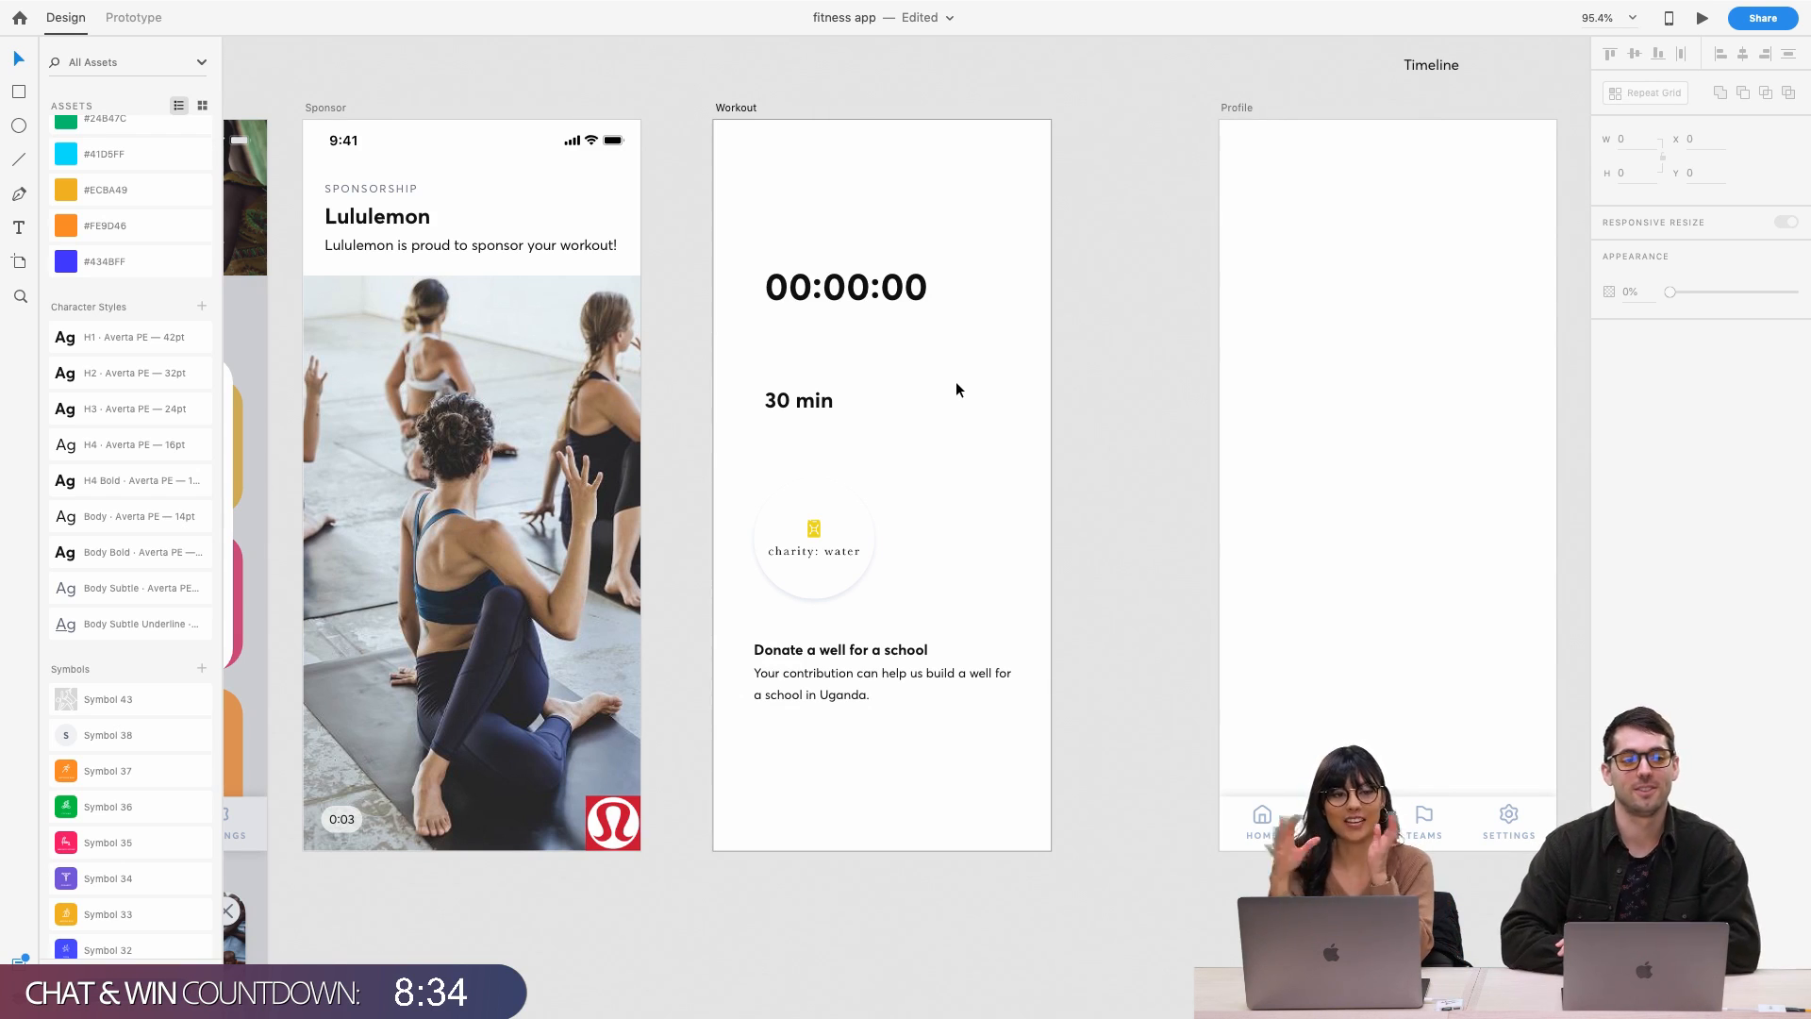
scroll(955, 389, left, 10)
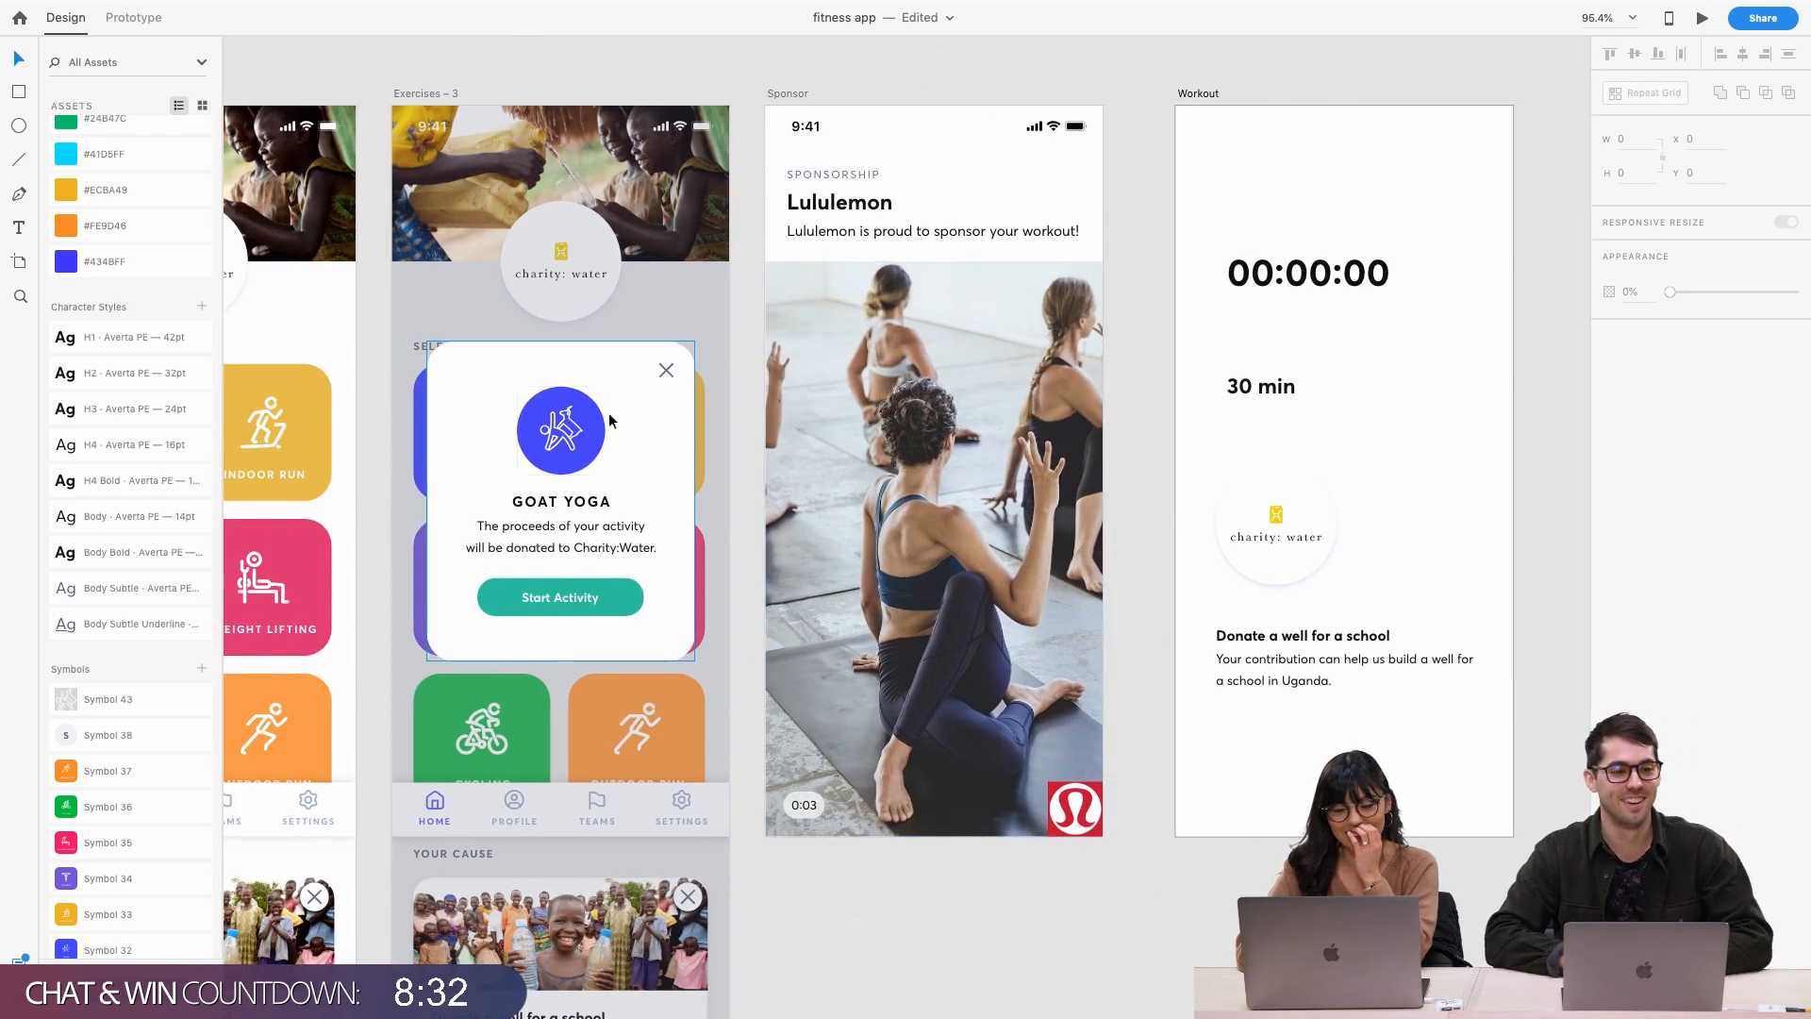
Move the charity: water logo to the Workout screen's top-left and nudge it into place
scroll(575, 433, up, 5)
scroll(640, 422, right, 10)
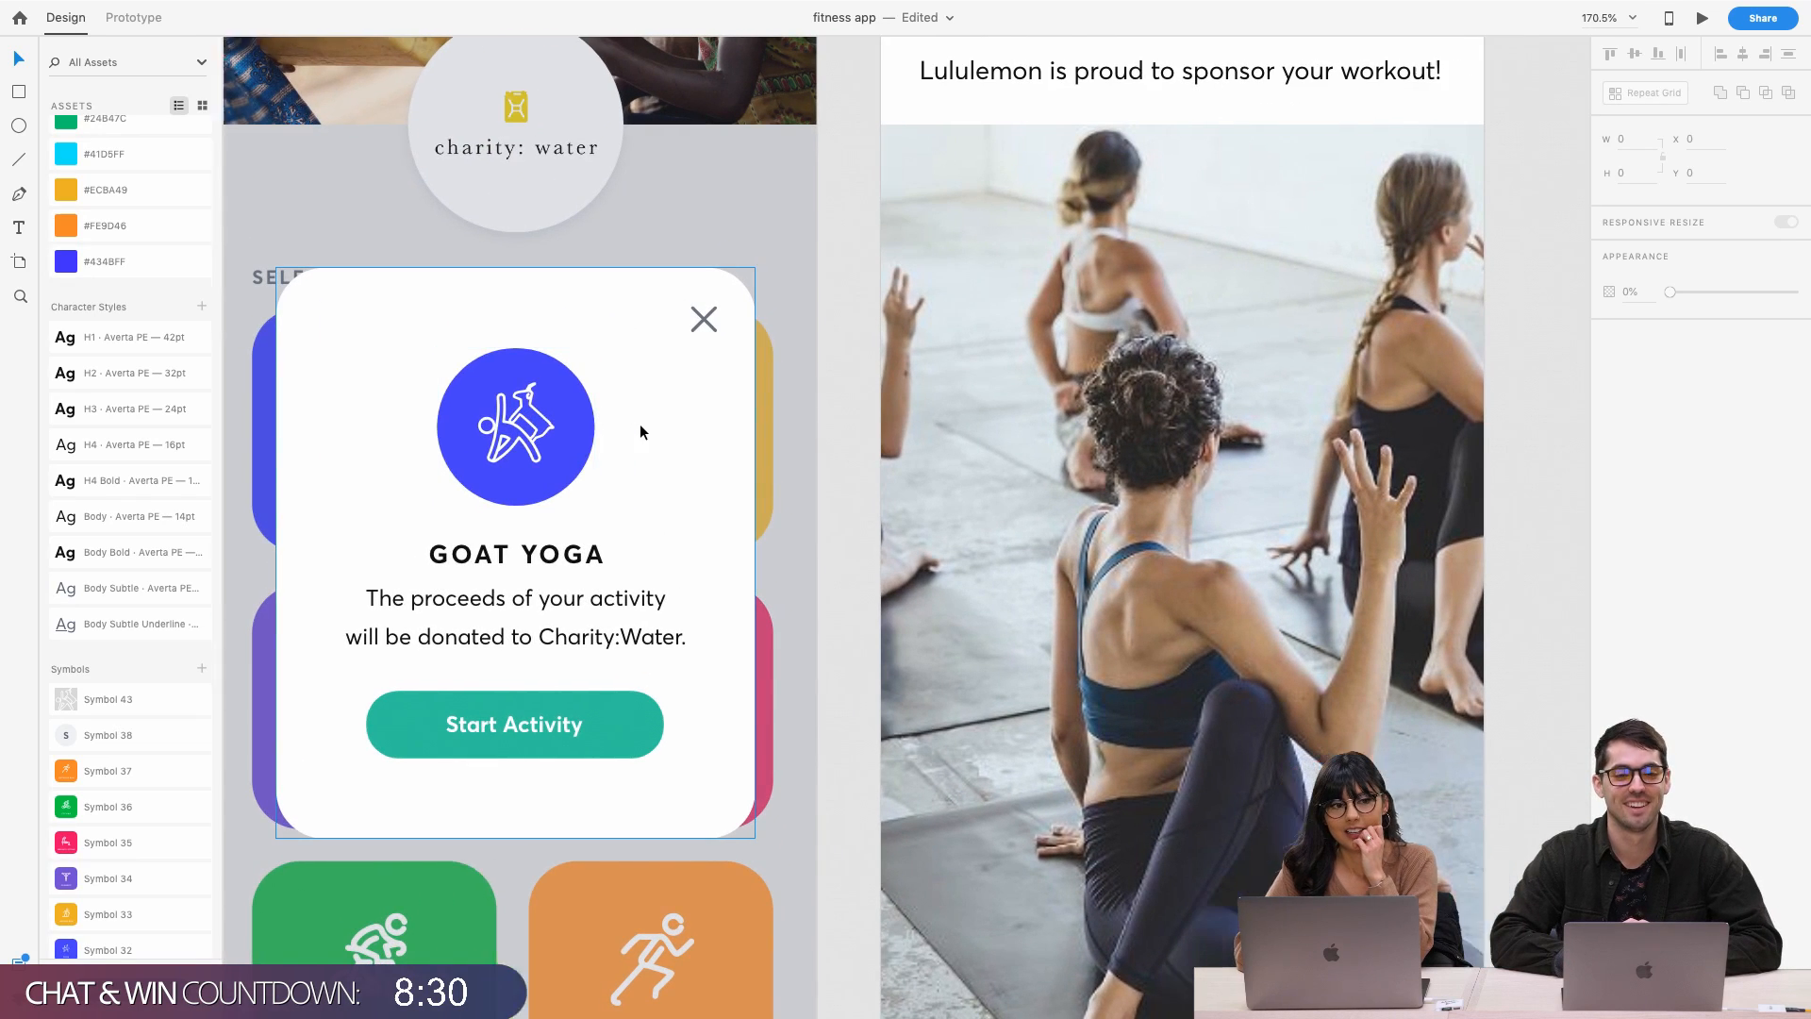
scroll(639, 423, right, 10)
scroll(698, 389, down, 3)
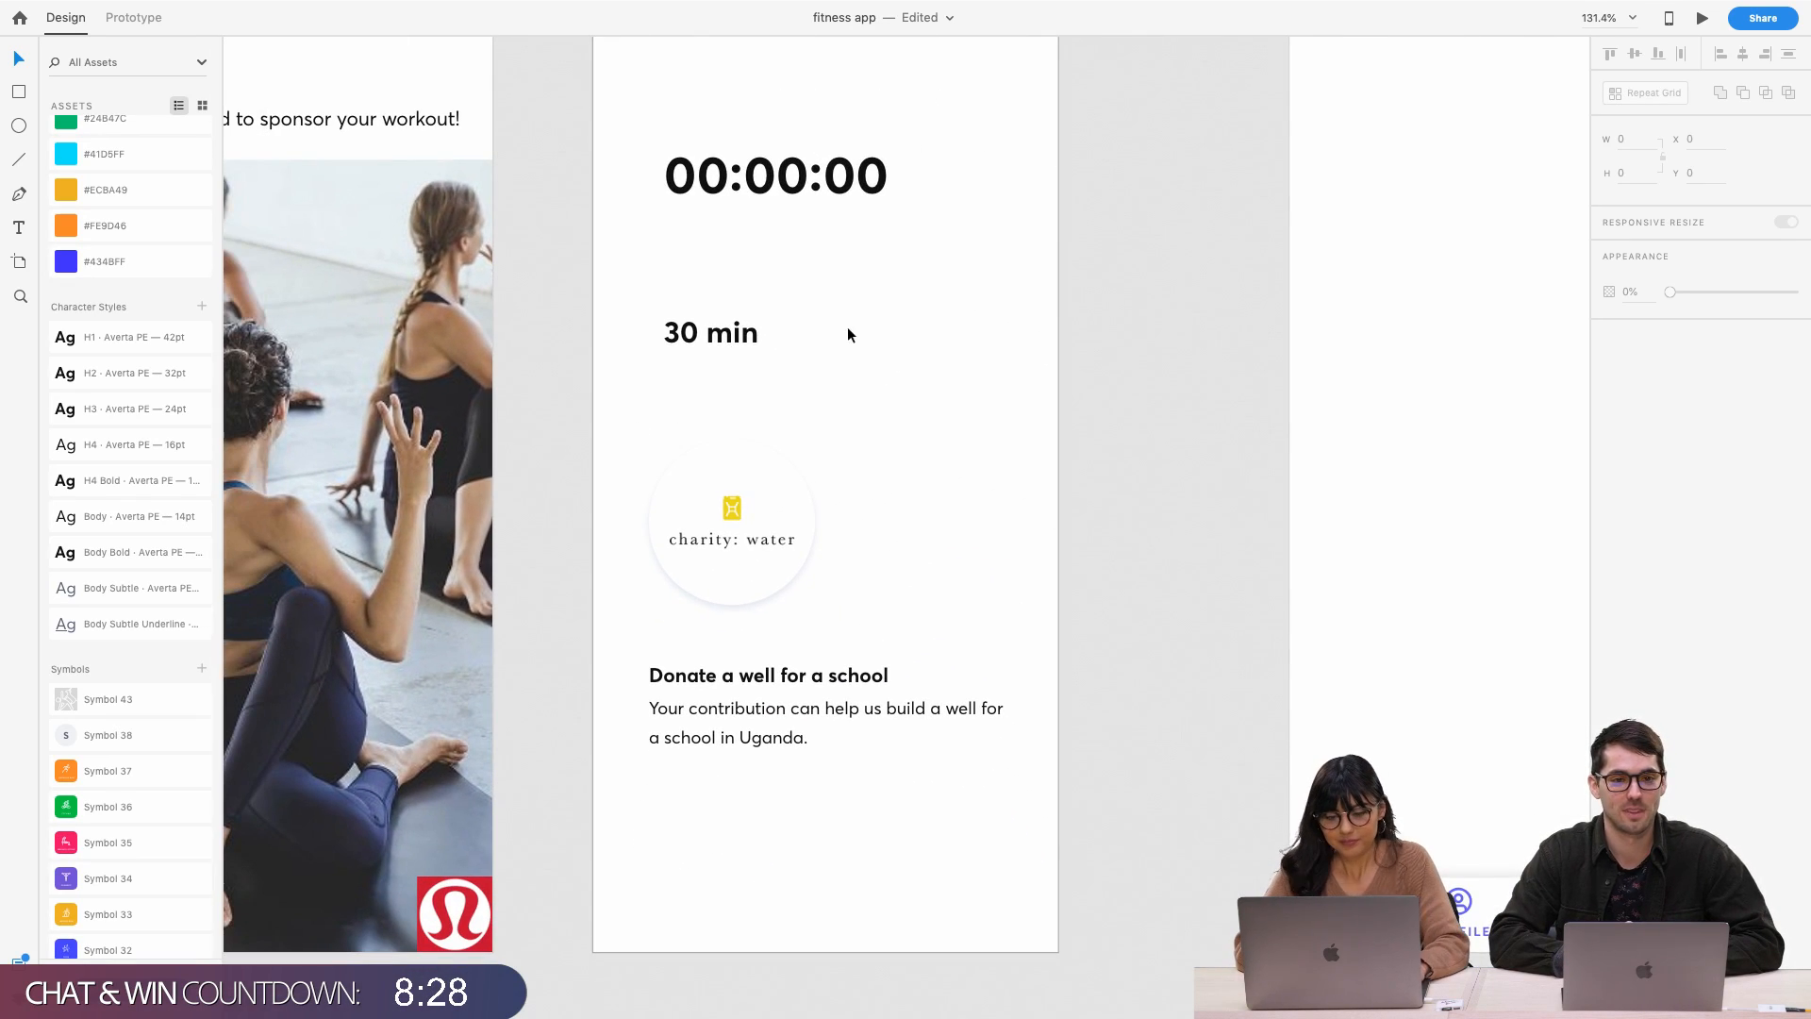
click(693, 330)
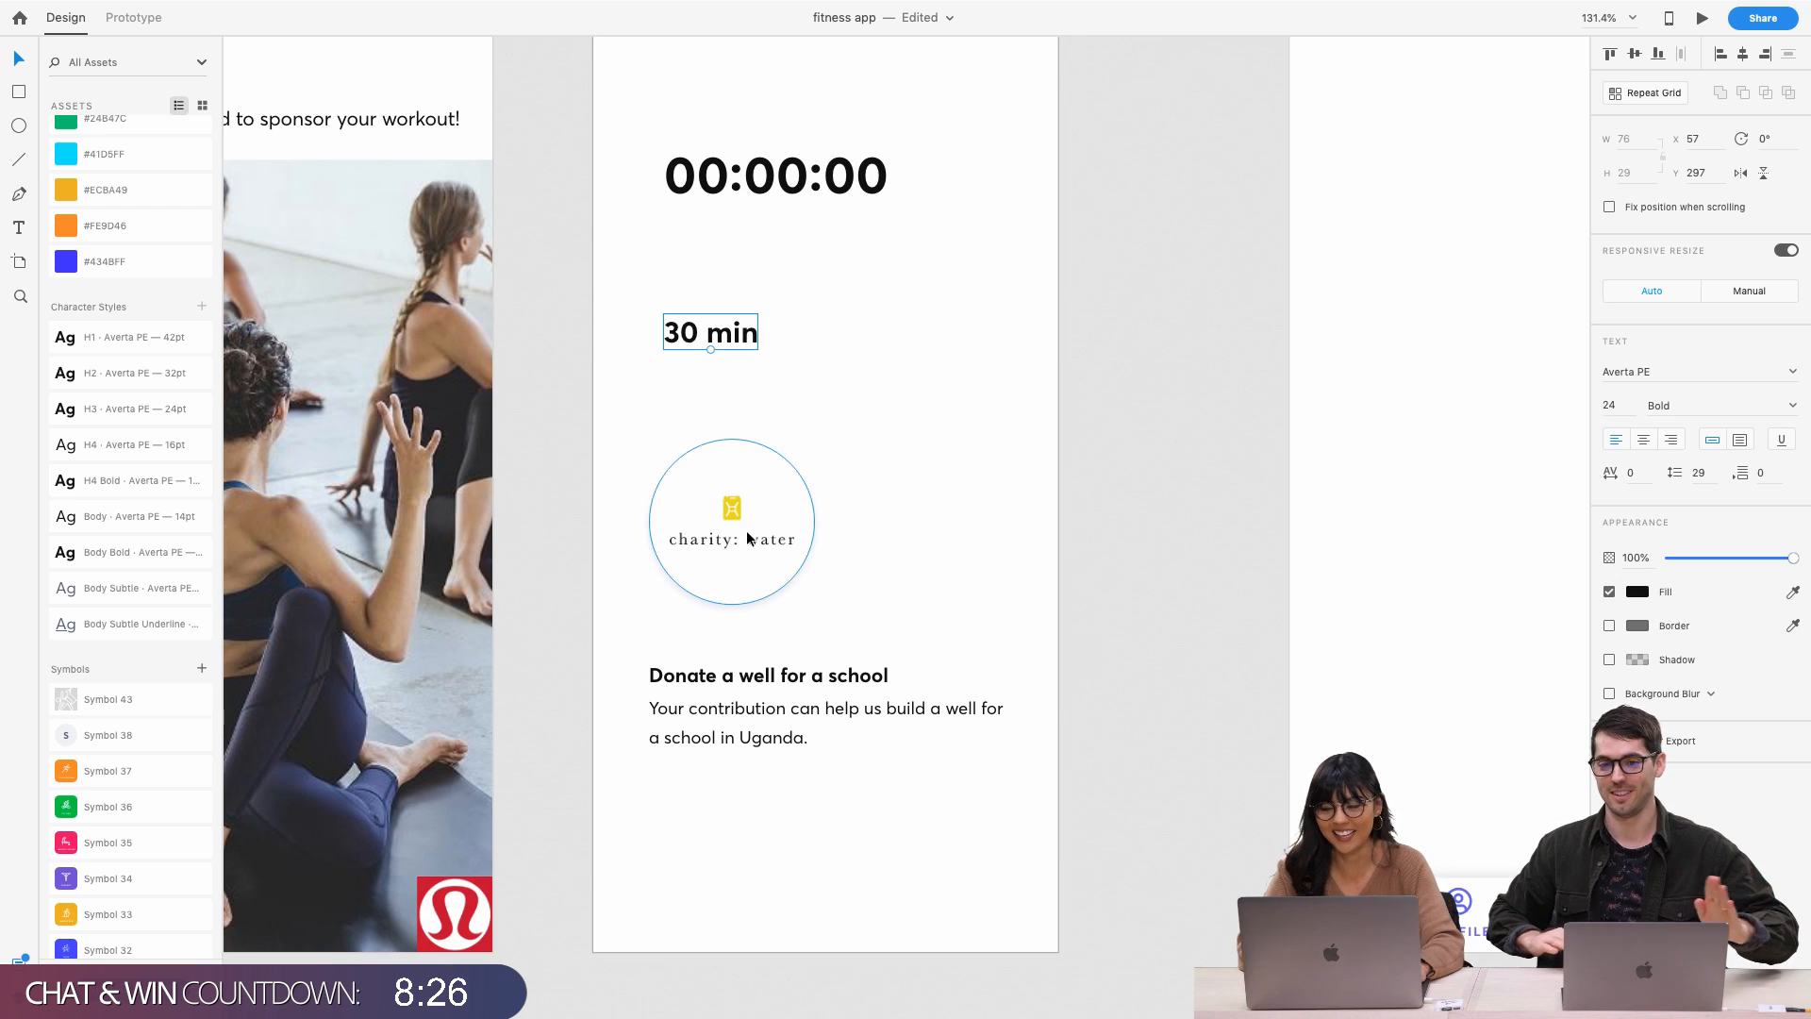
scroll(747, 536, up, 3)
drag(732, 639, 742, 184)
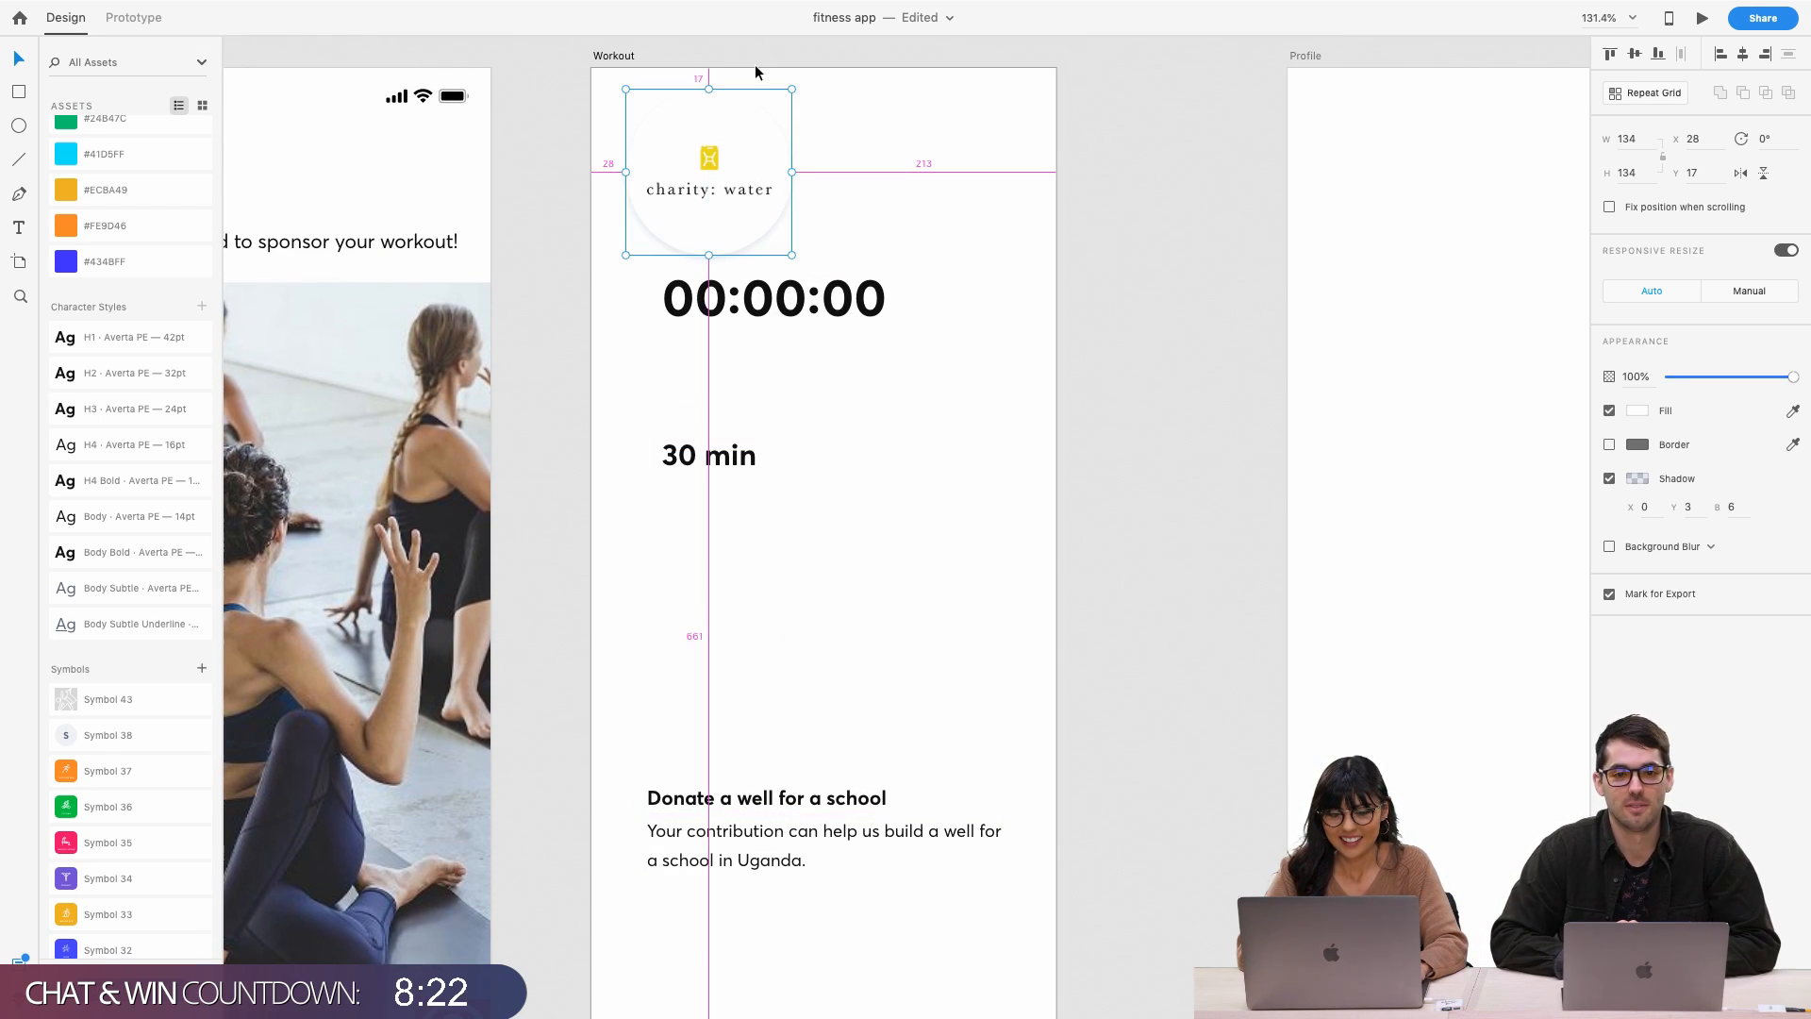
key(Down)
key(Down)
key(Down)
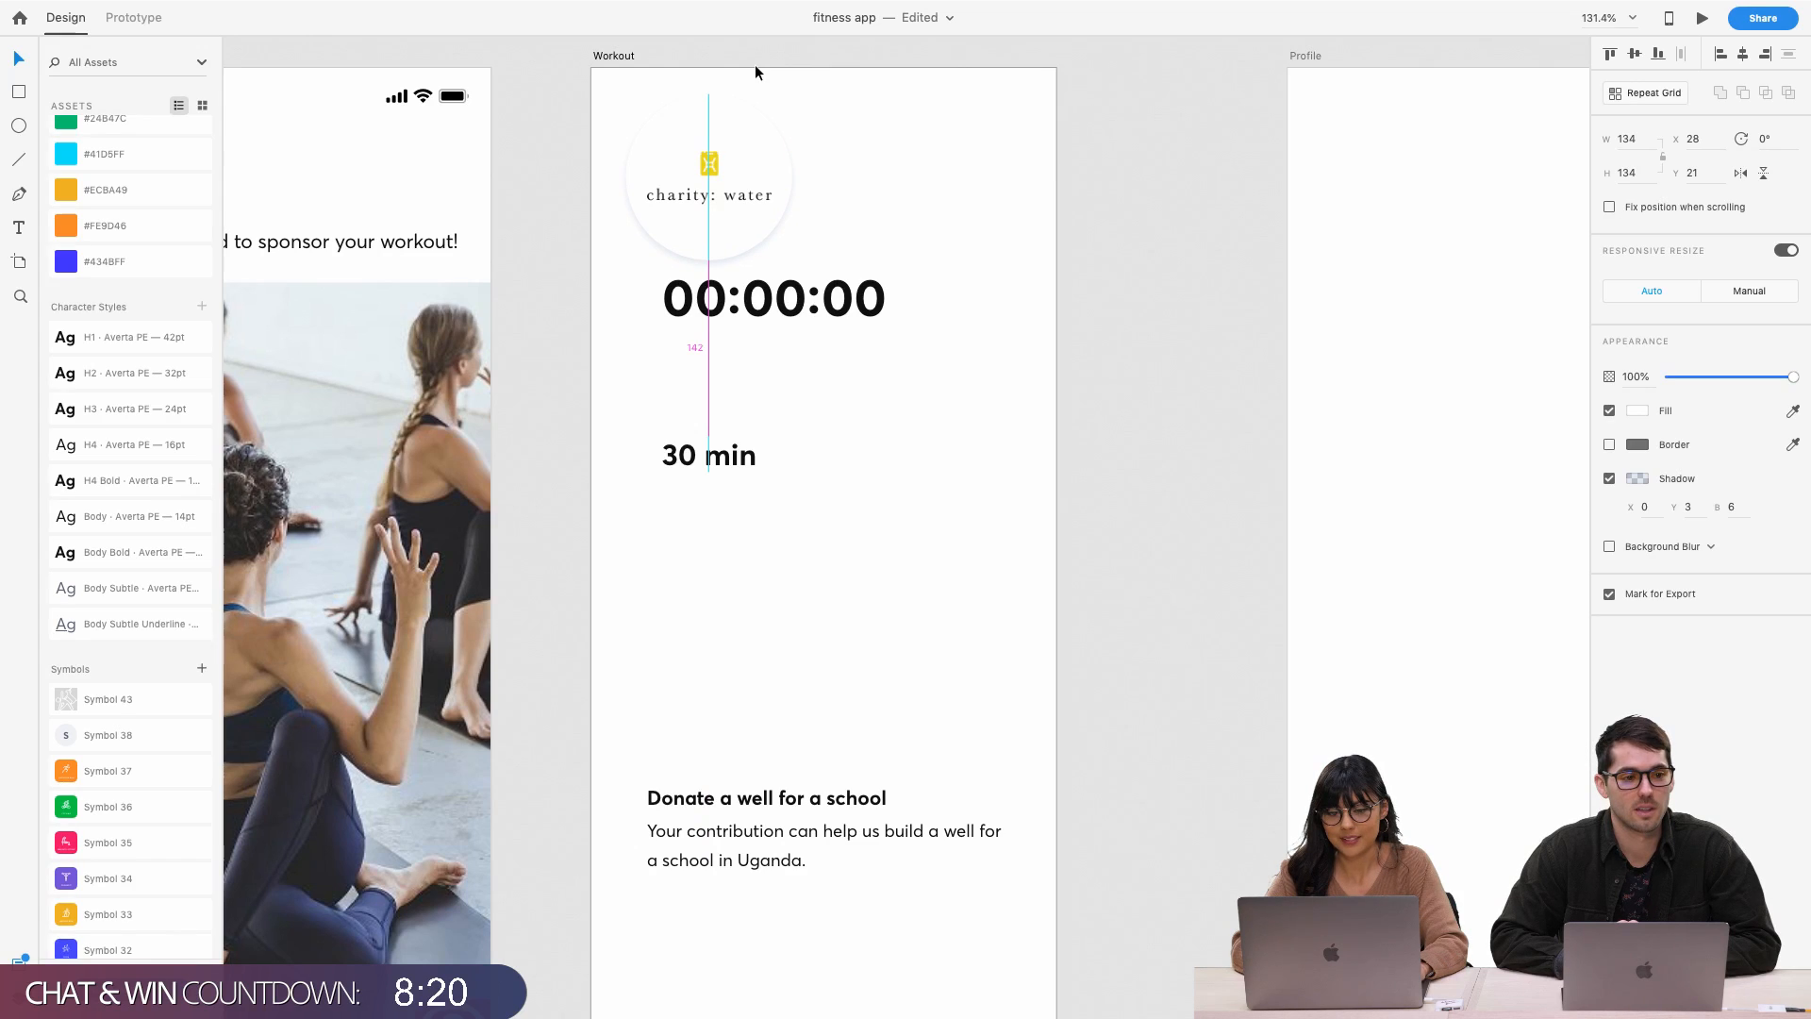
key(Up)
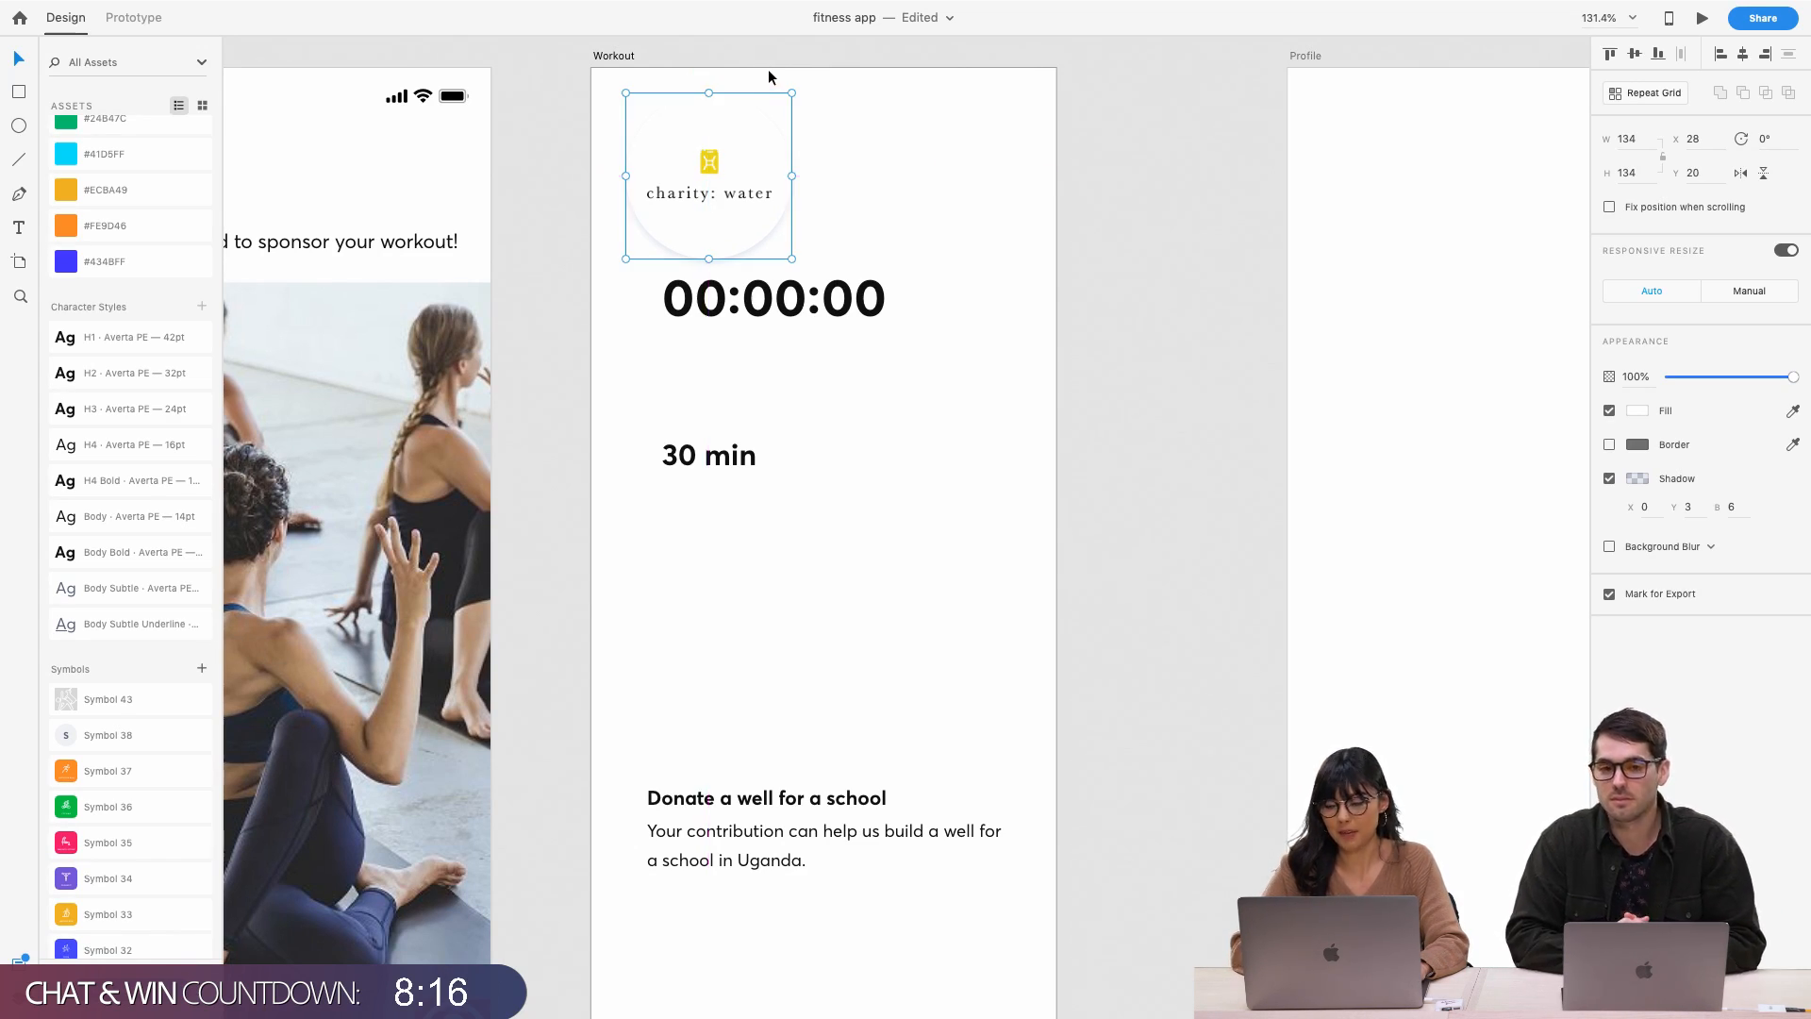
key(Left)
key(Left)
key(Left)
key(Left)
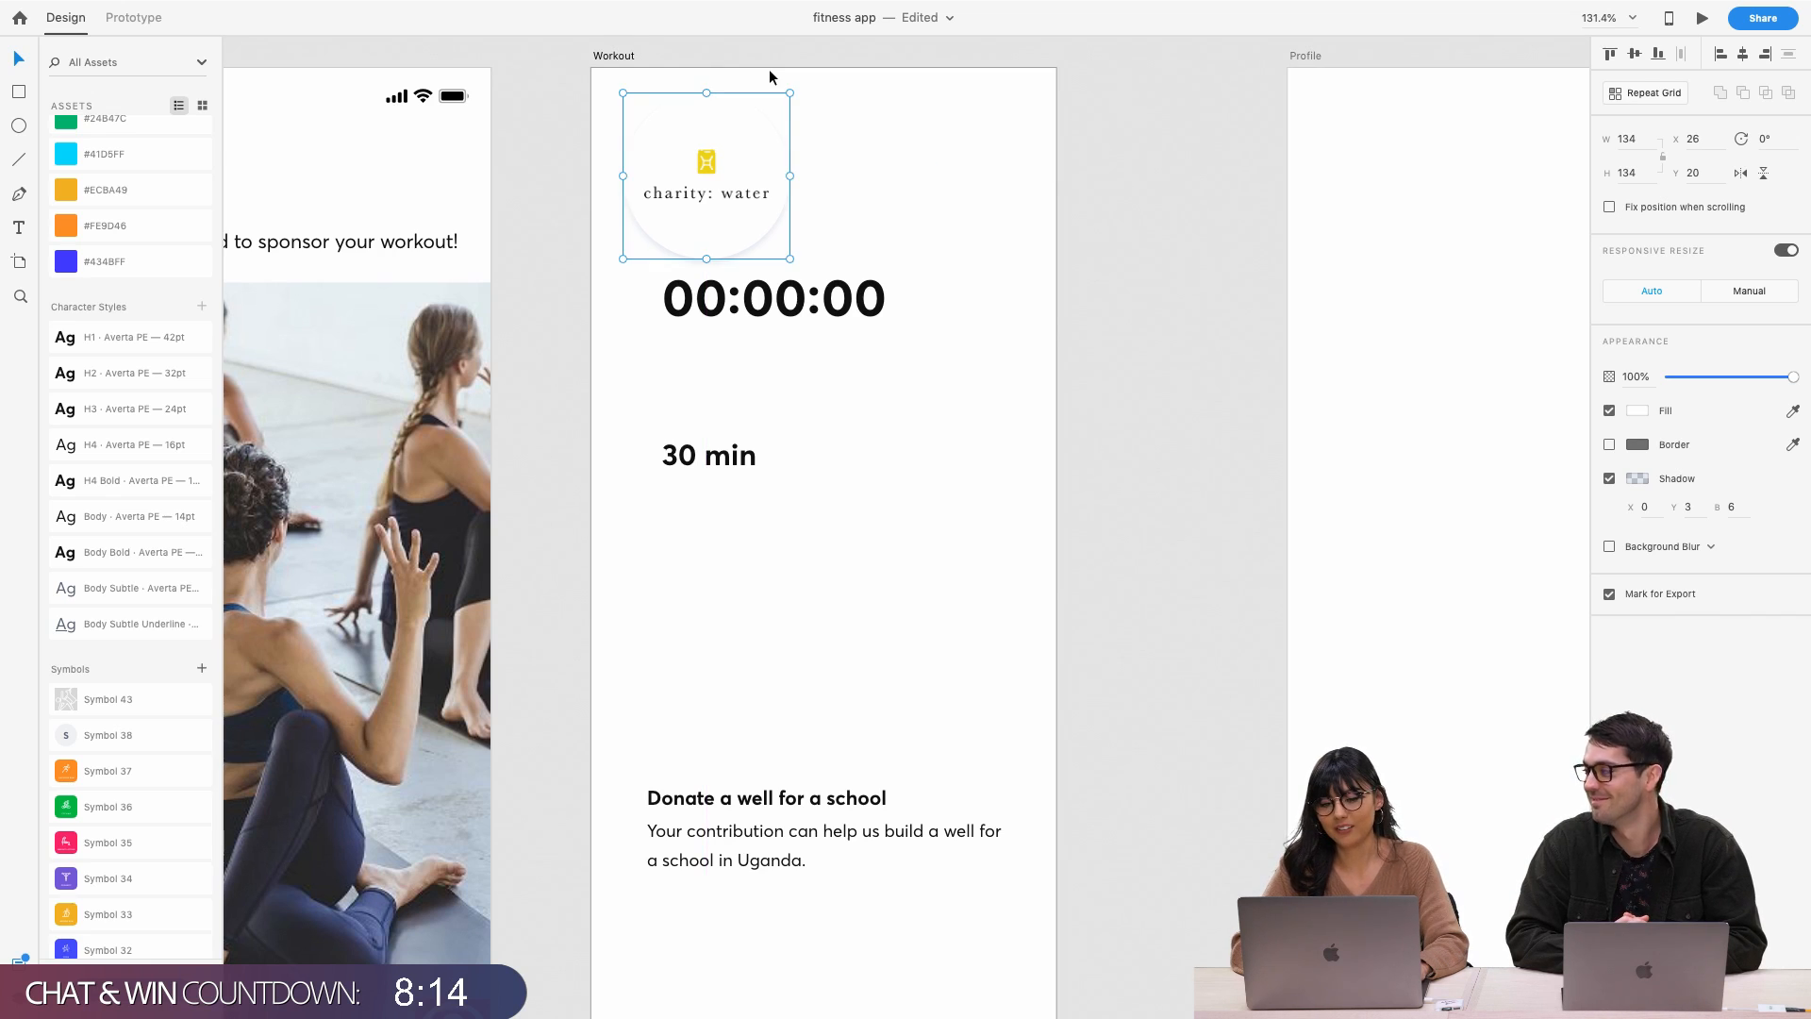
key(Left)
key(Left)
key(Left)
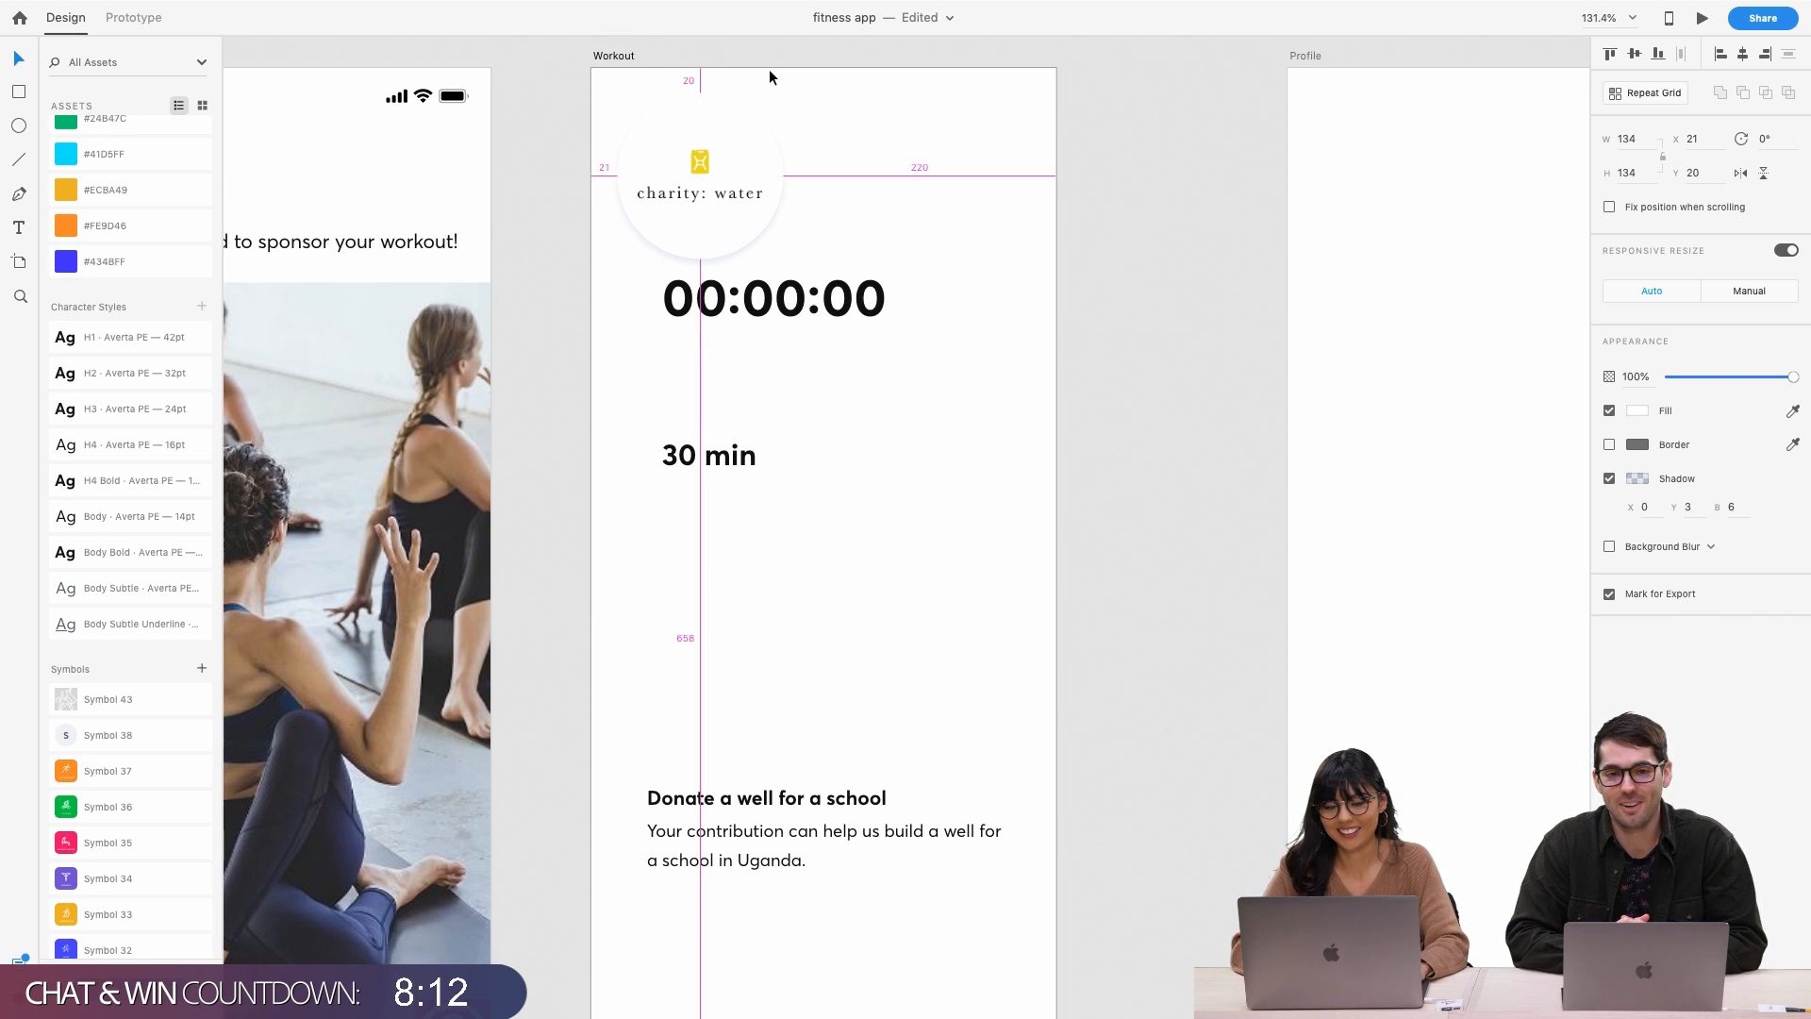
Move the timer and 30 min label down together
click(797, 298)
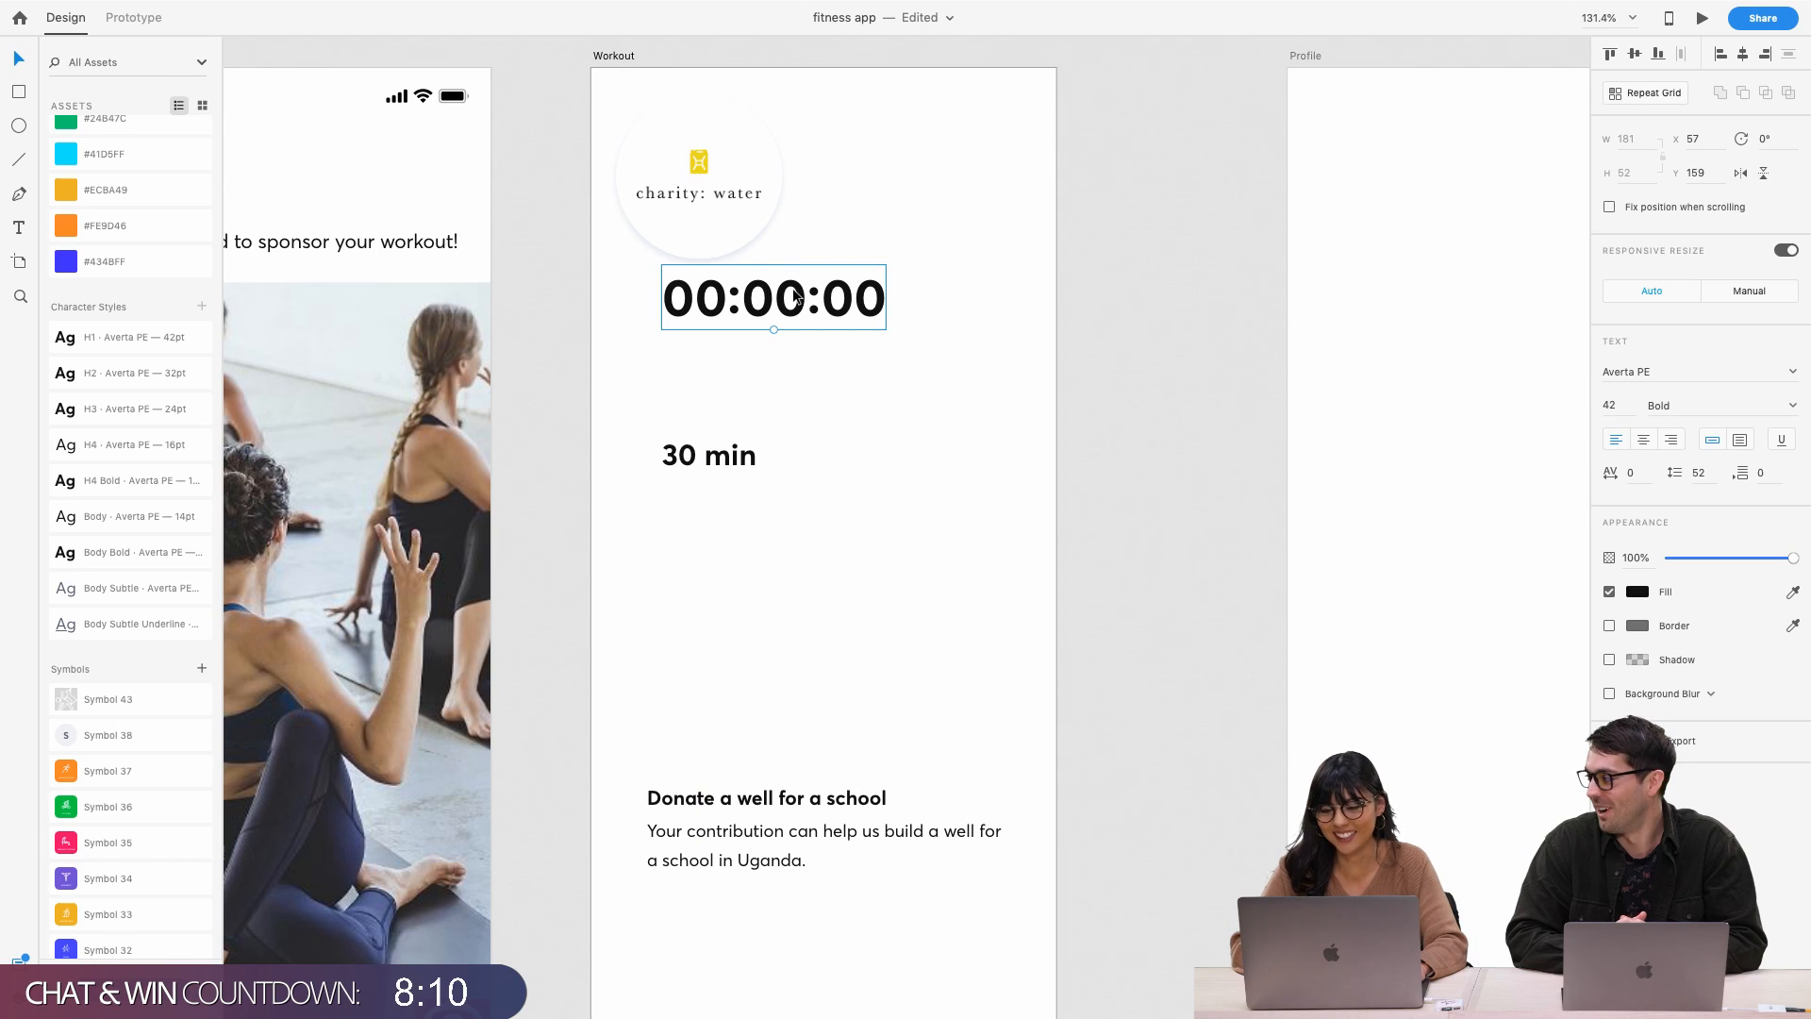
shift+click(710, 468)
drag(741, 332, 739, 495)
click(792, 380)
Shrink the charity: water logo circle to 101×101
click(781, 254)
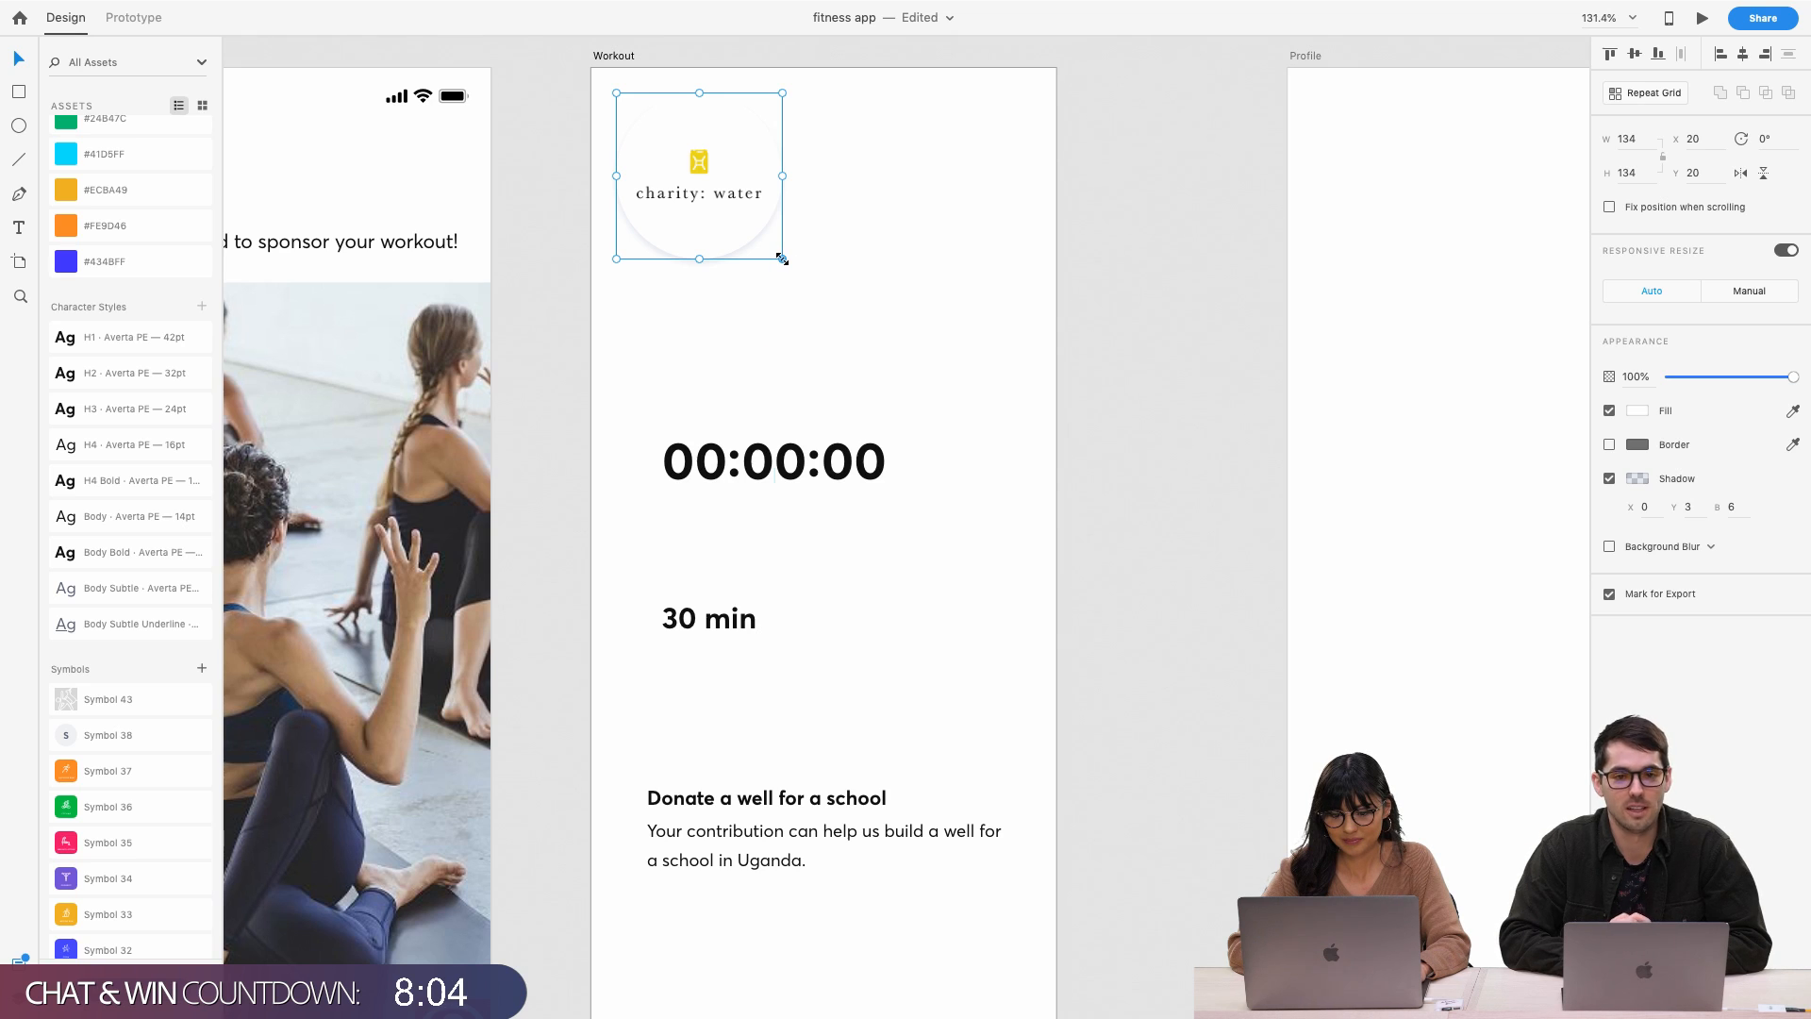
drag(782, 258, 742, 223)
click(813, 262)
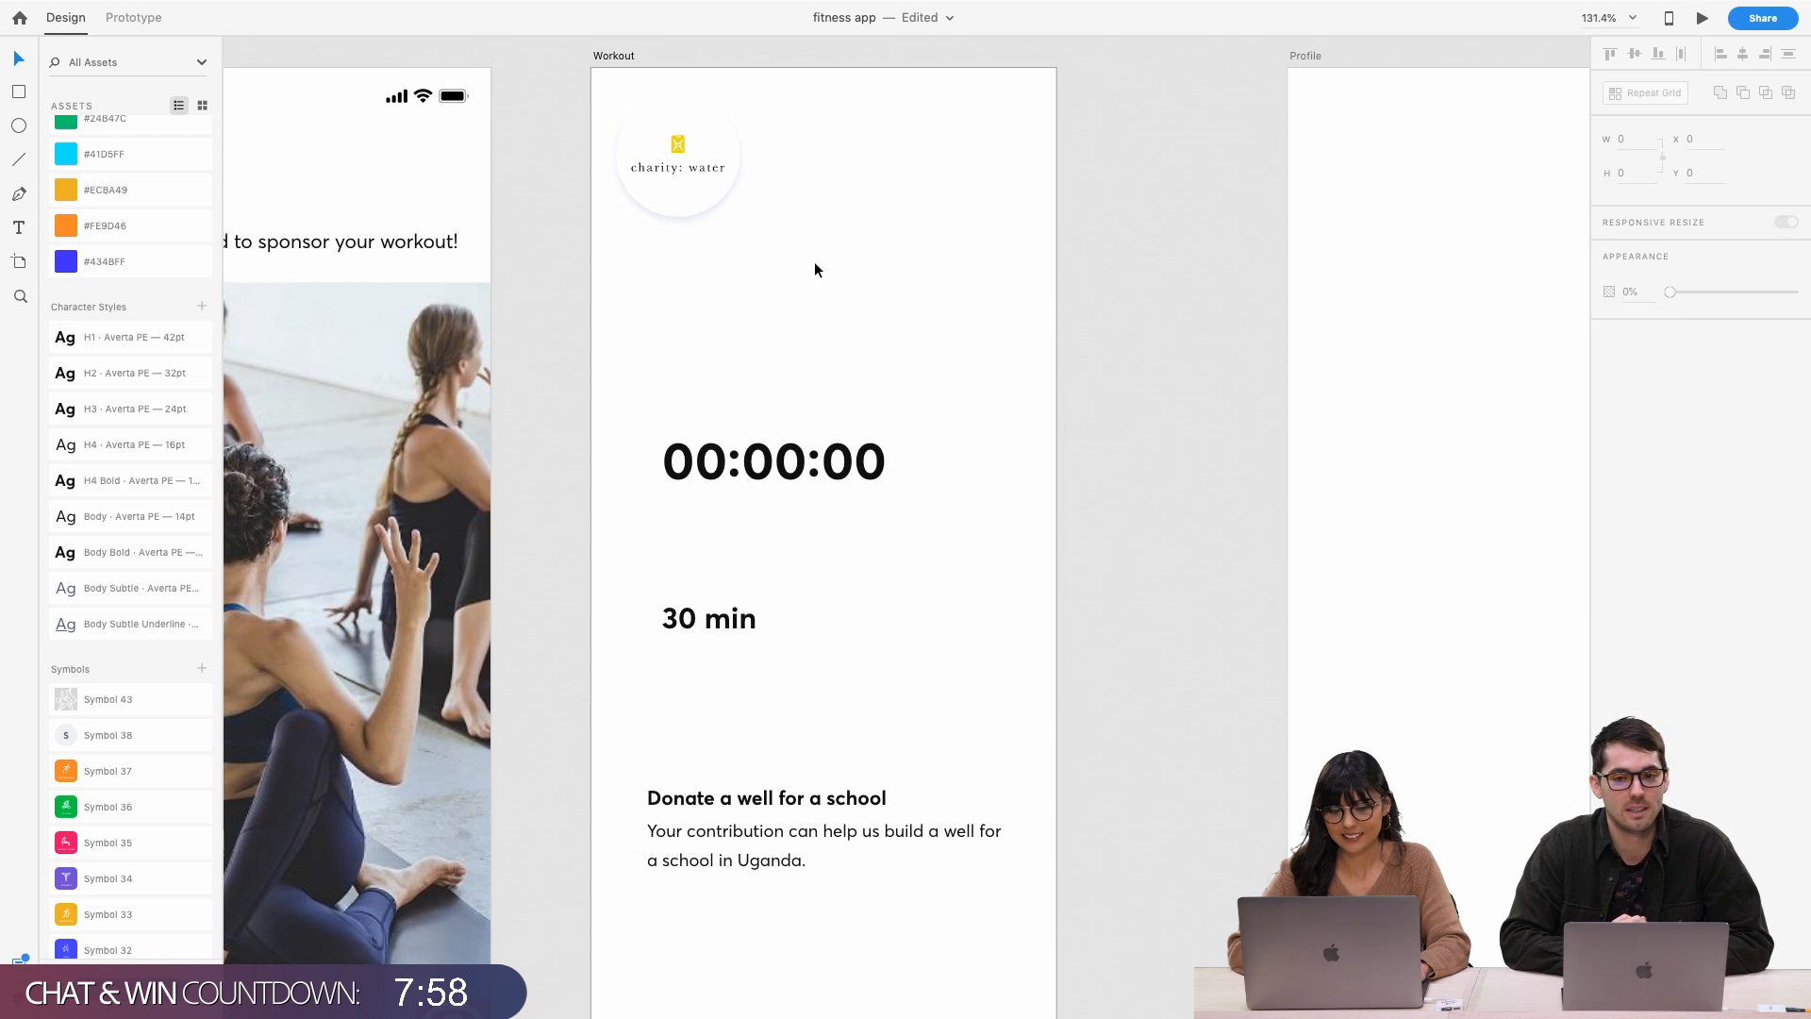
Left-align the timer with the charity: water logo, and the 30 min label with the timer
click(702, 196)
click(779, 482)
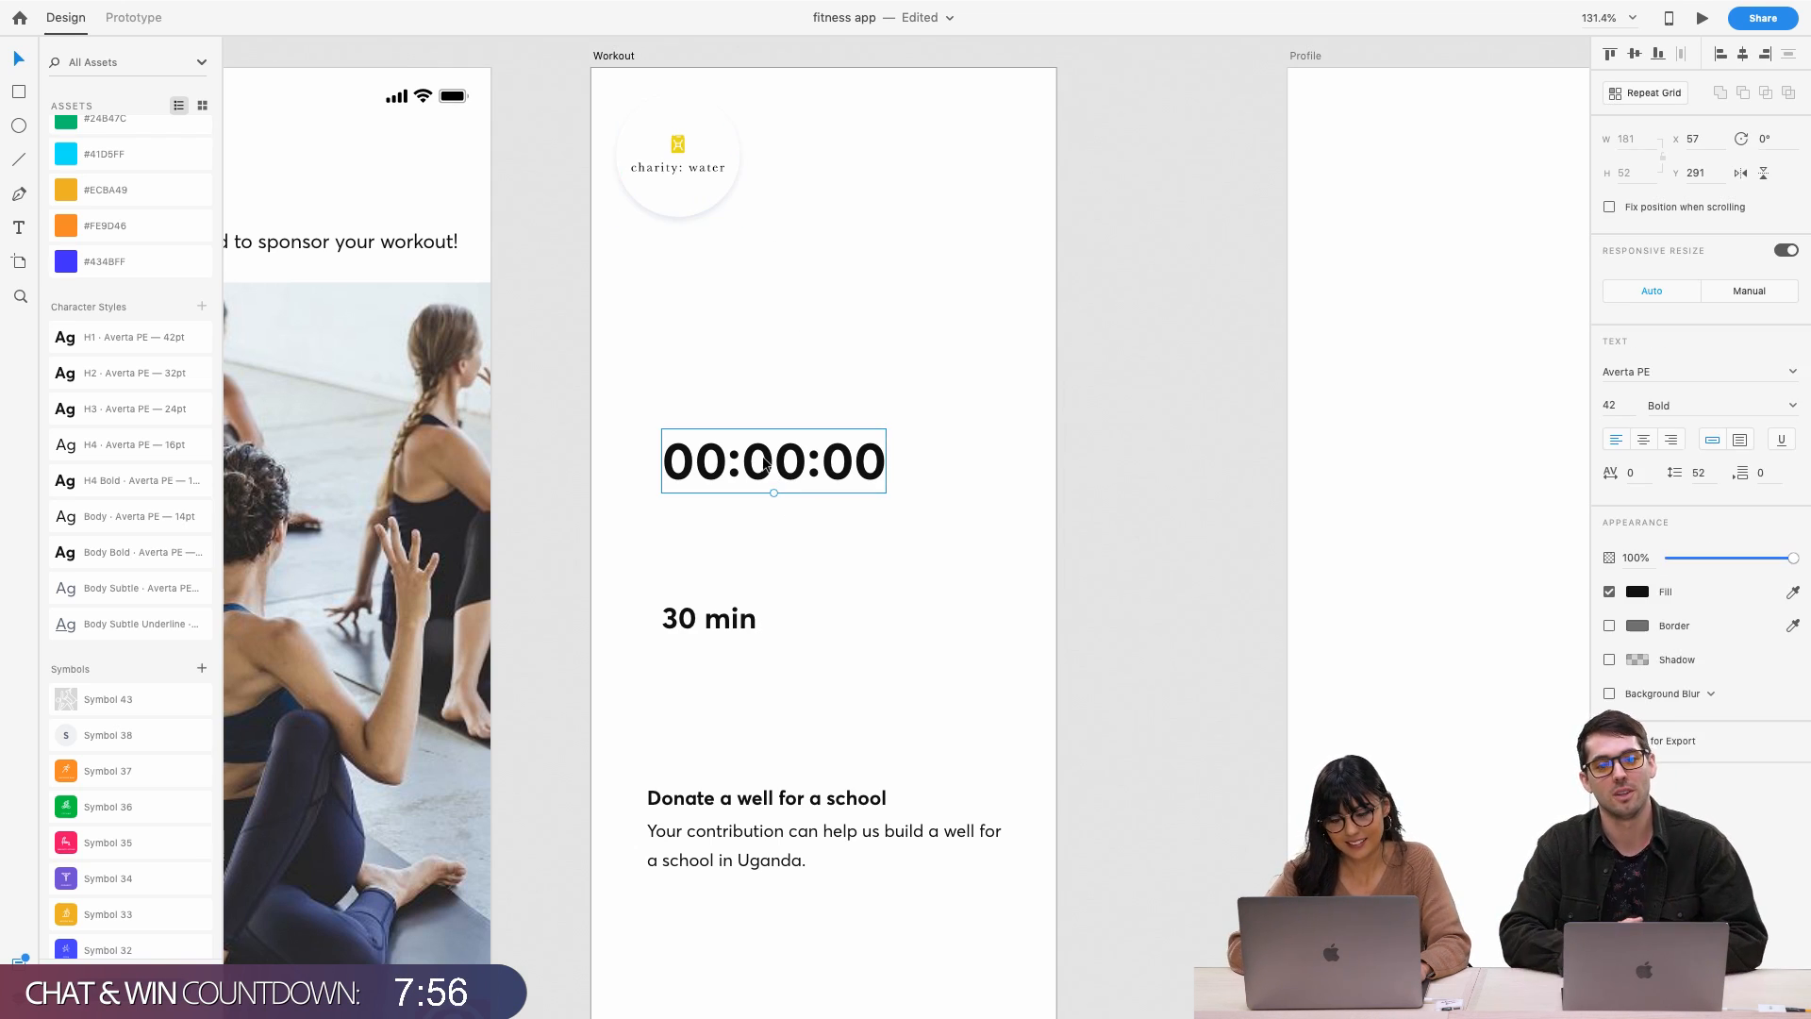
shift+click(686, 205)
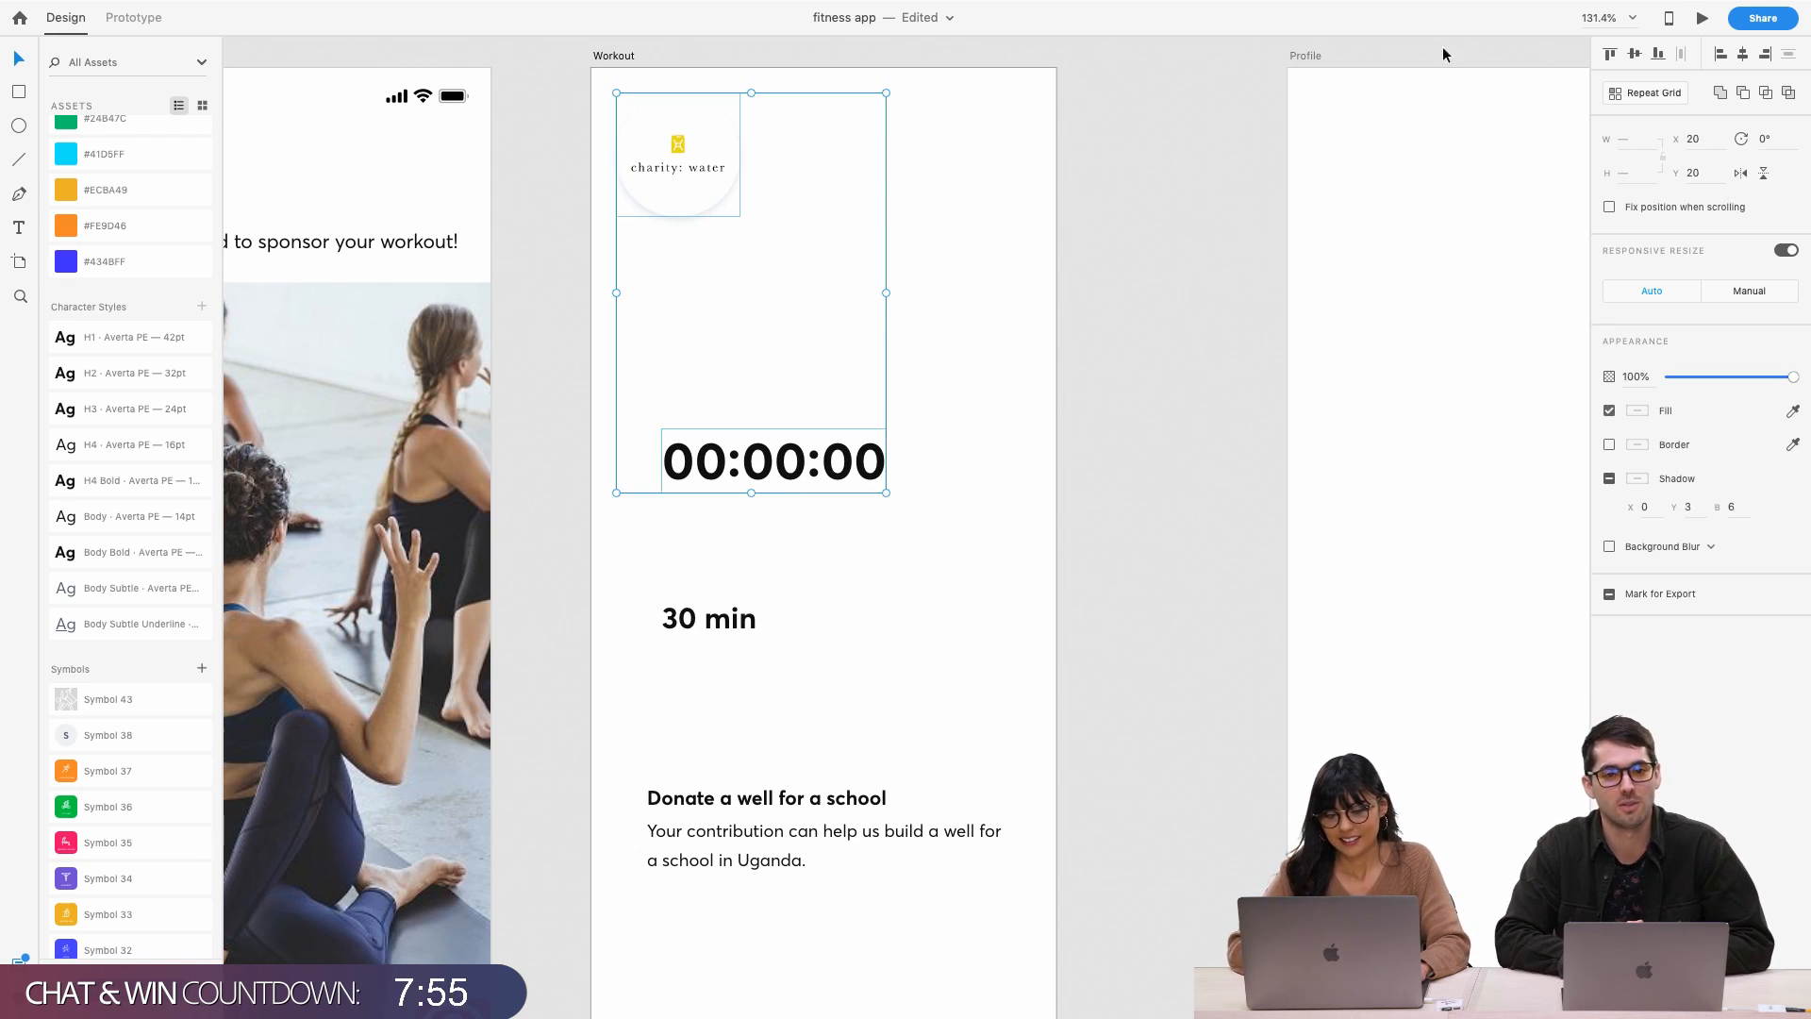
click(1721, 54)
click(1041, 377)
click(715, 618)
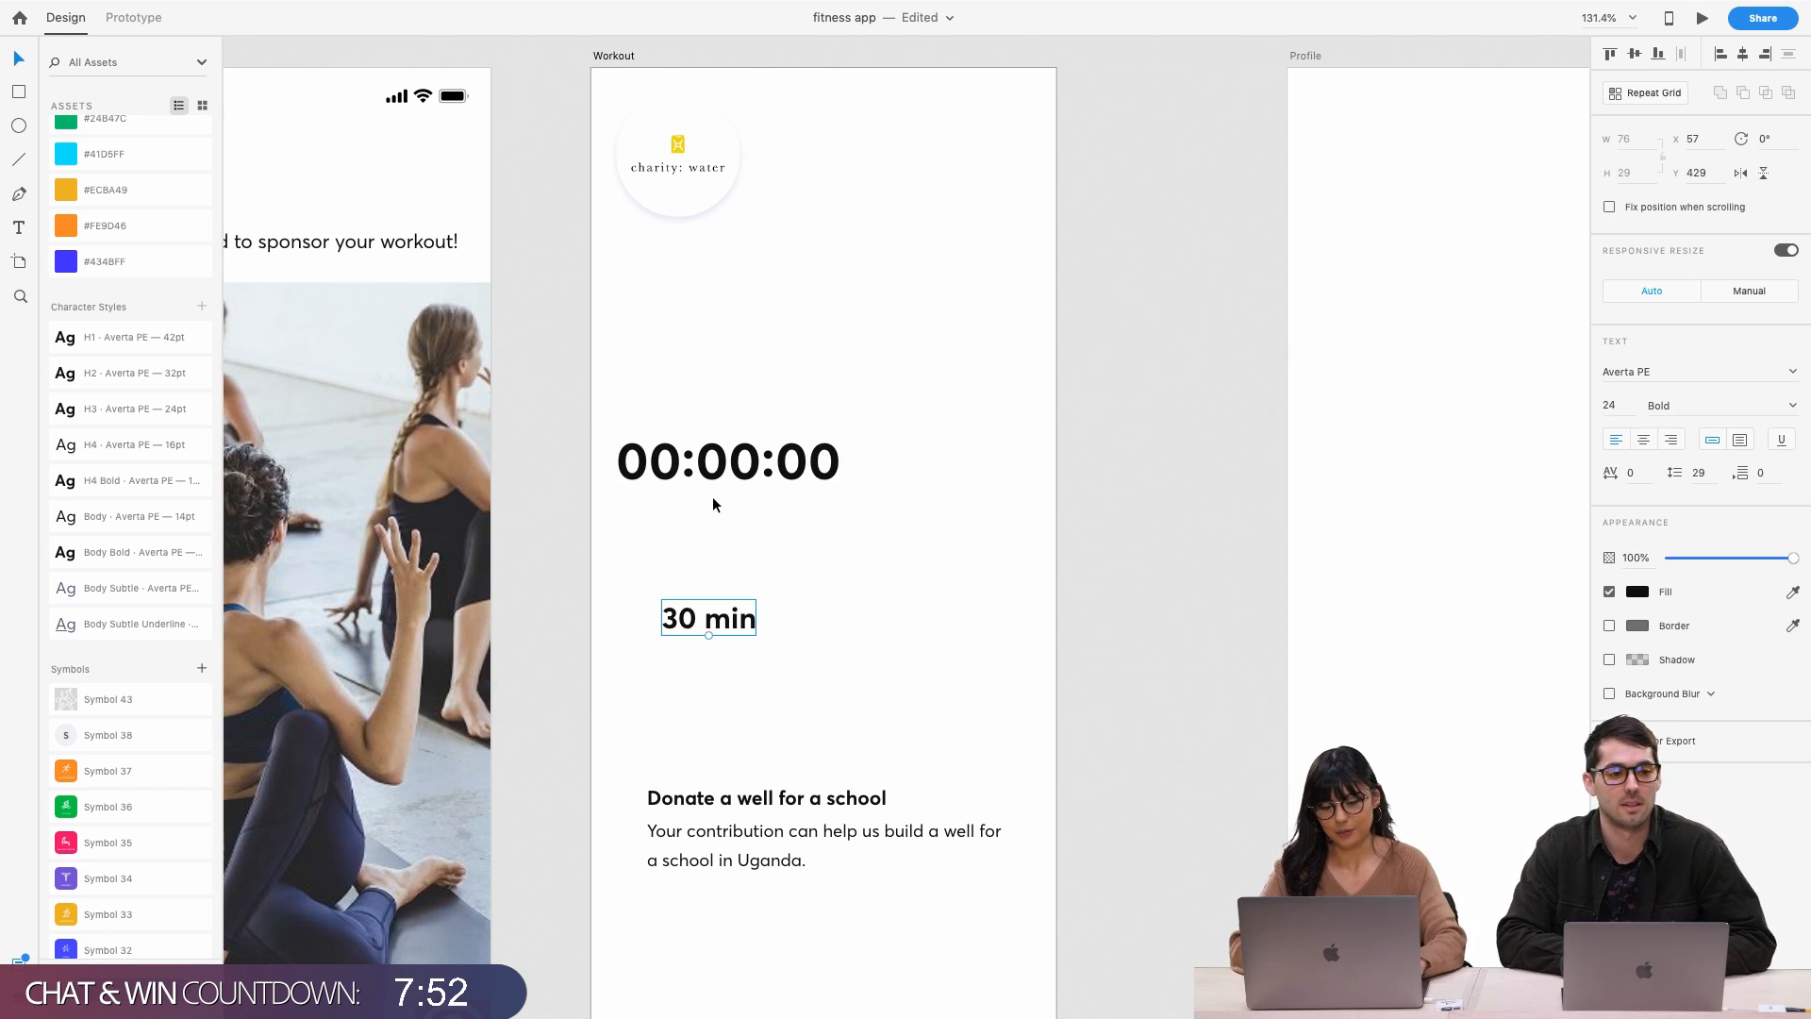
shift+click(766, 464)
click(1722, 55)
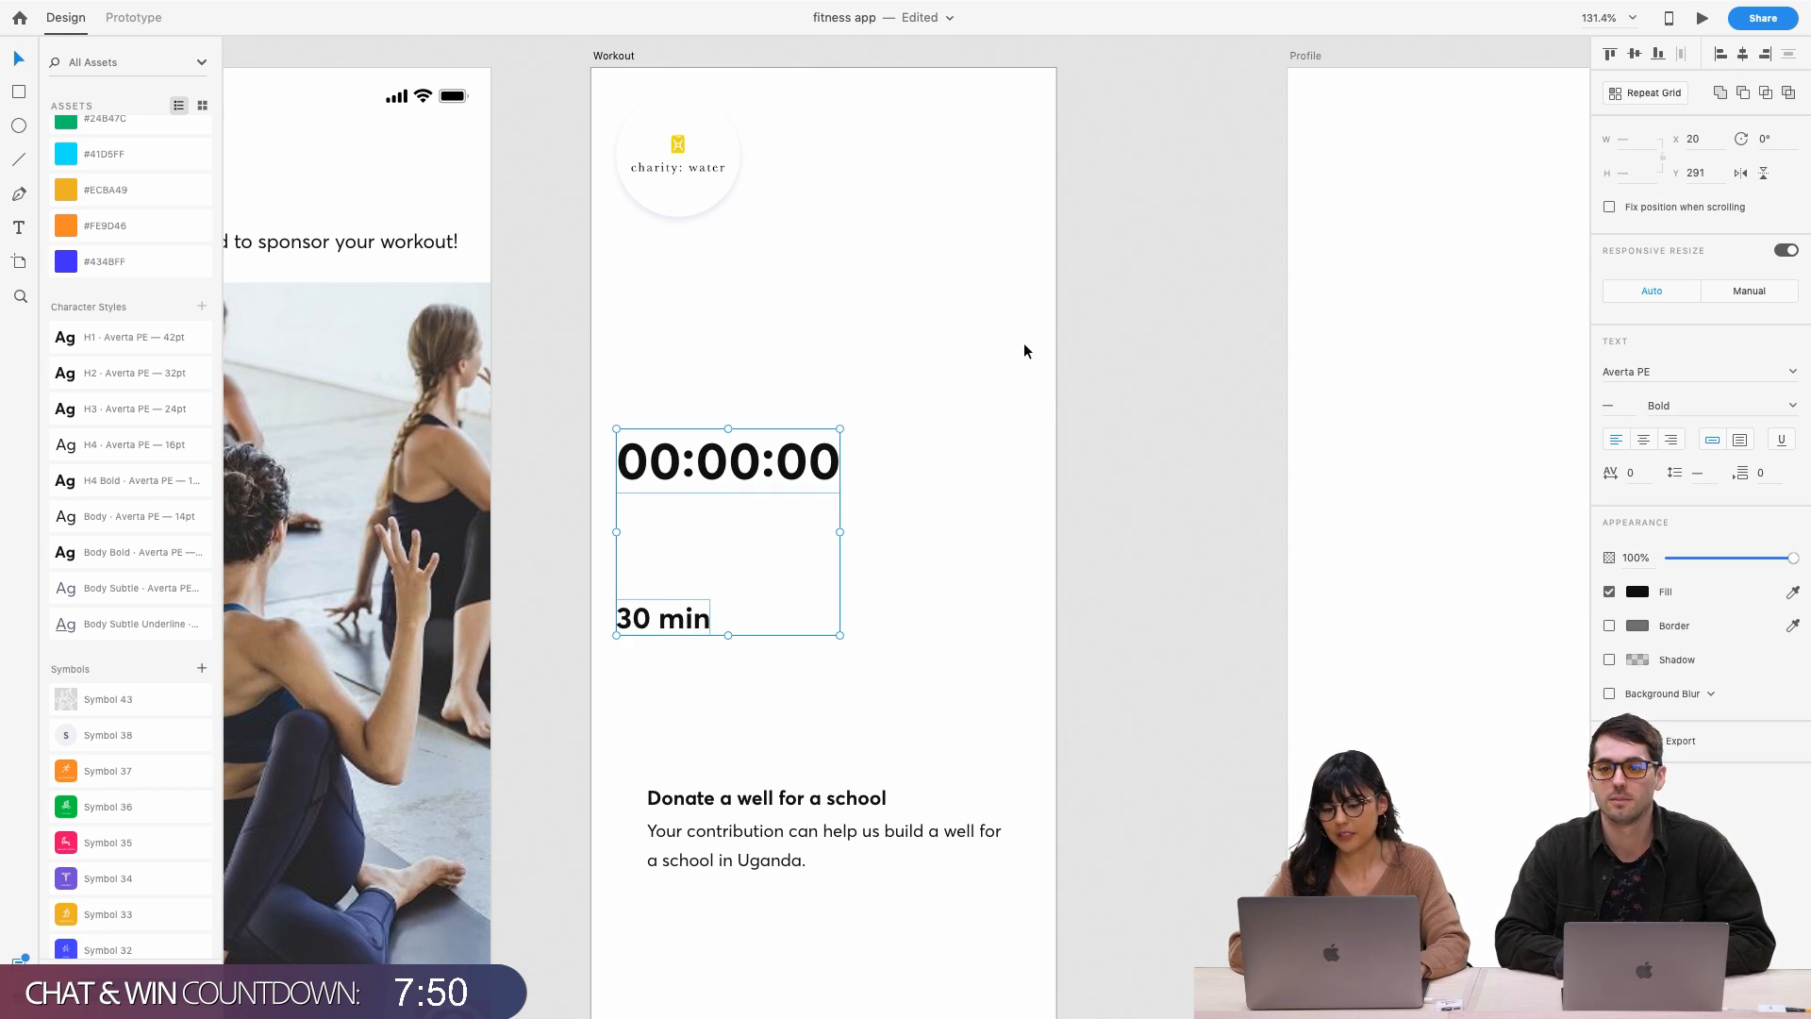
click(1022, 342)
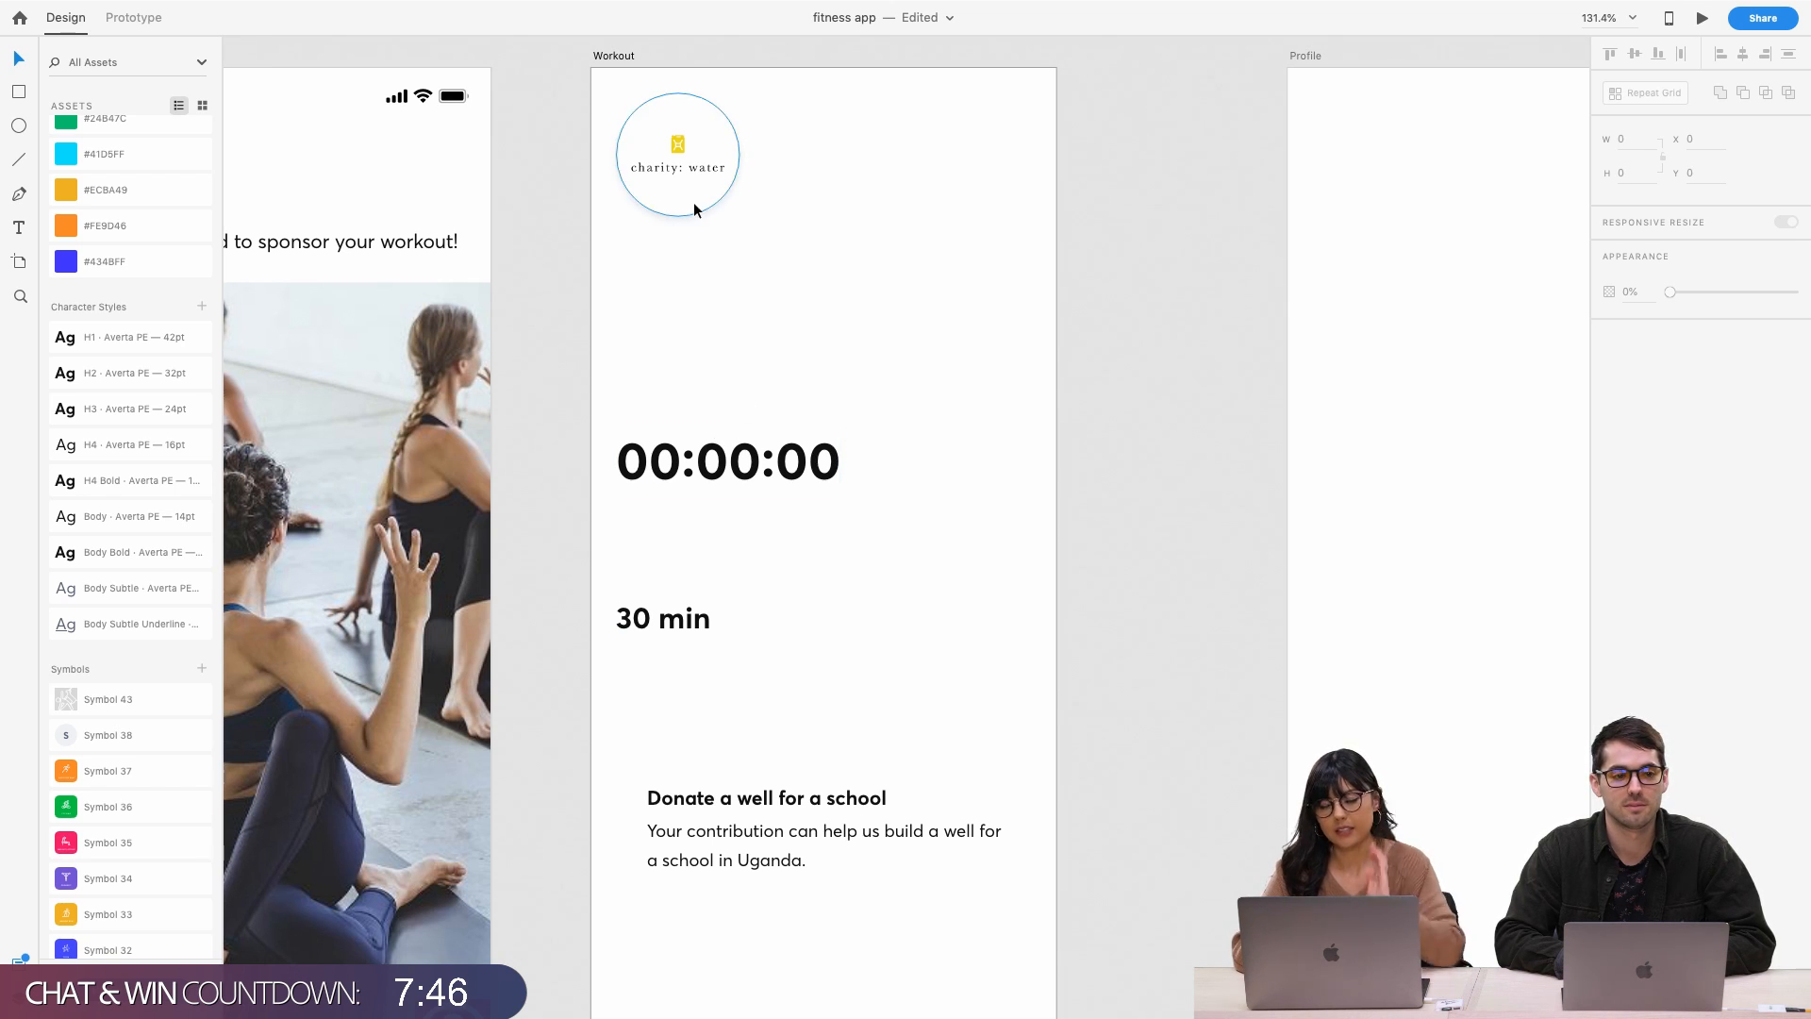
Select the donation text group, then the 00:00:00 timer and the 30 min text
scroll(754, 653, down, 3)
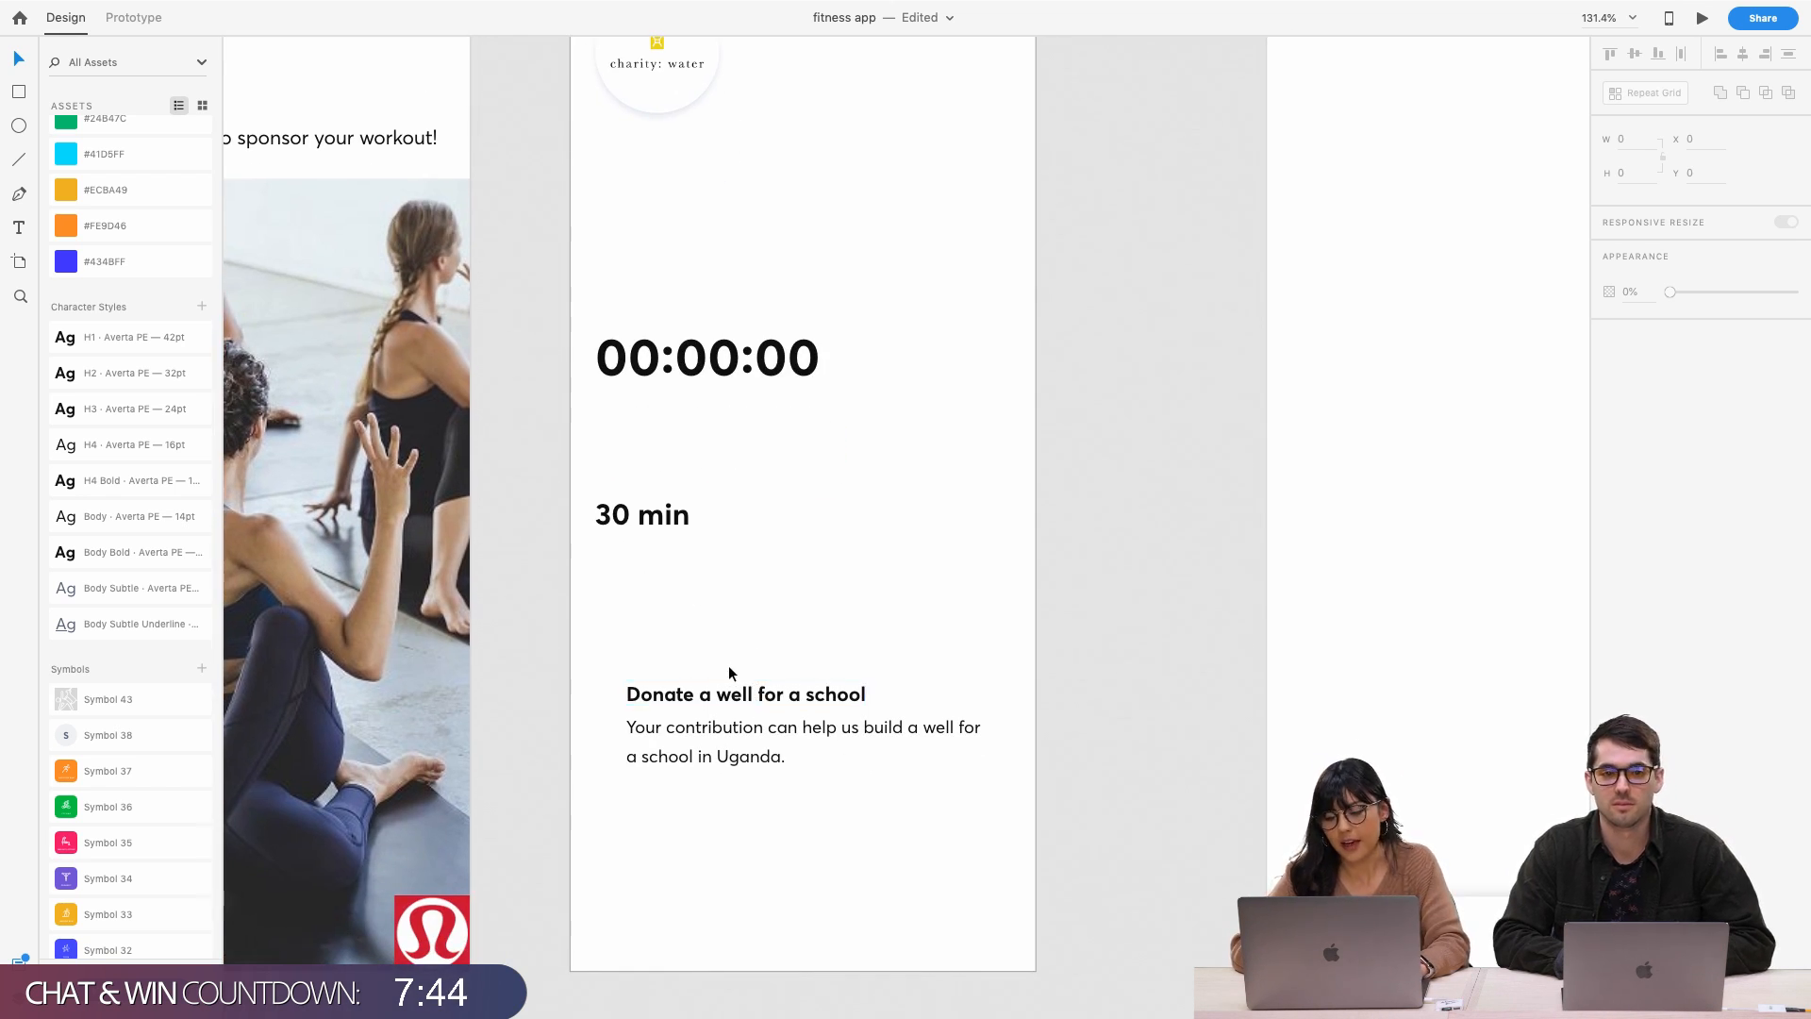
drag(729, 665, 766, 792)
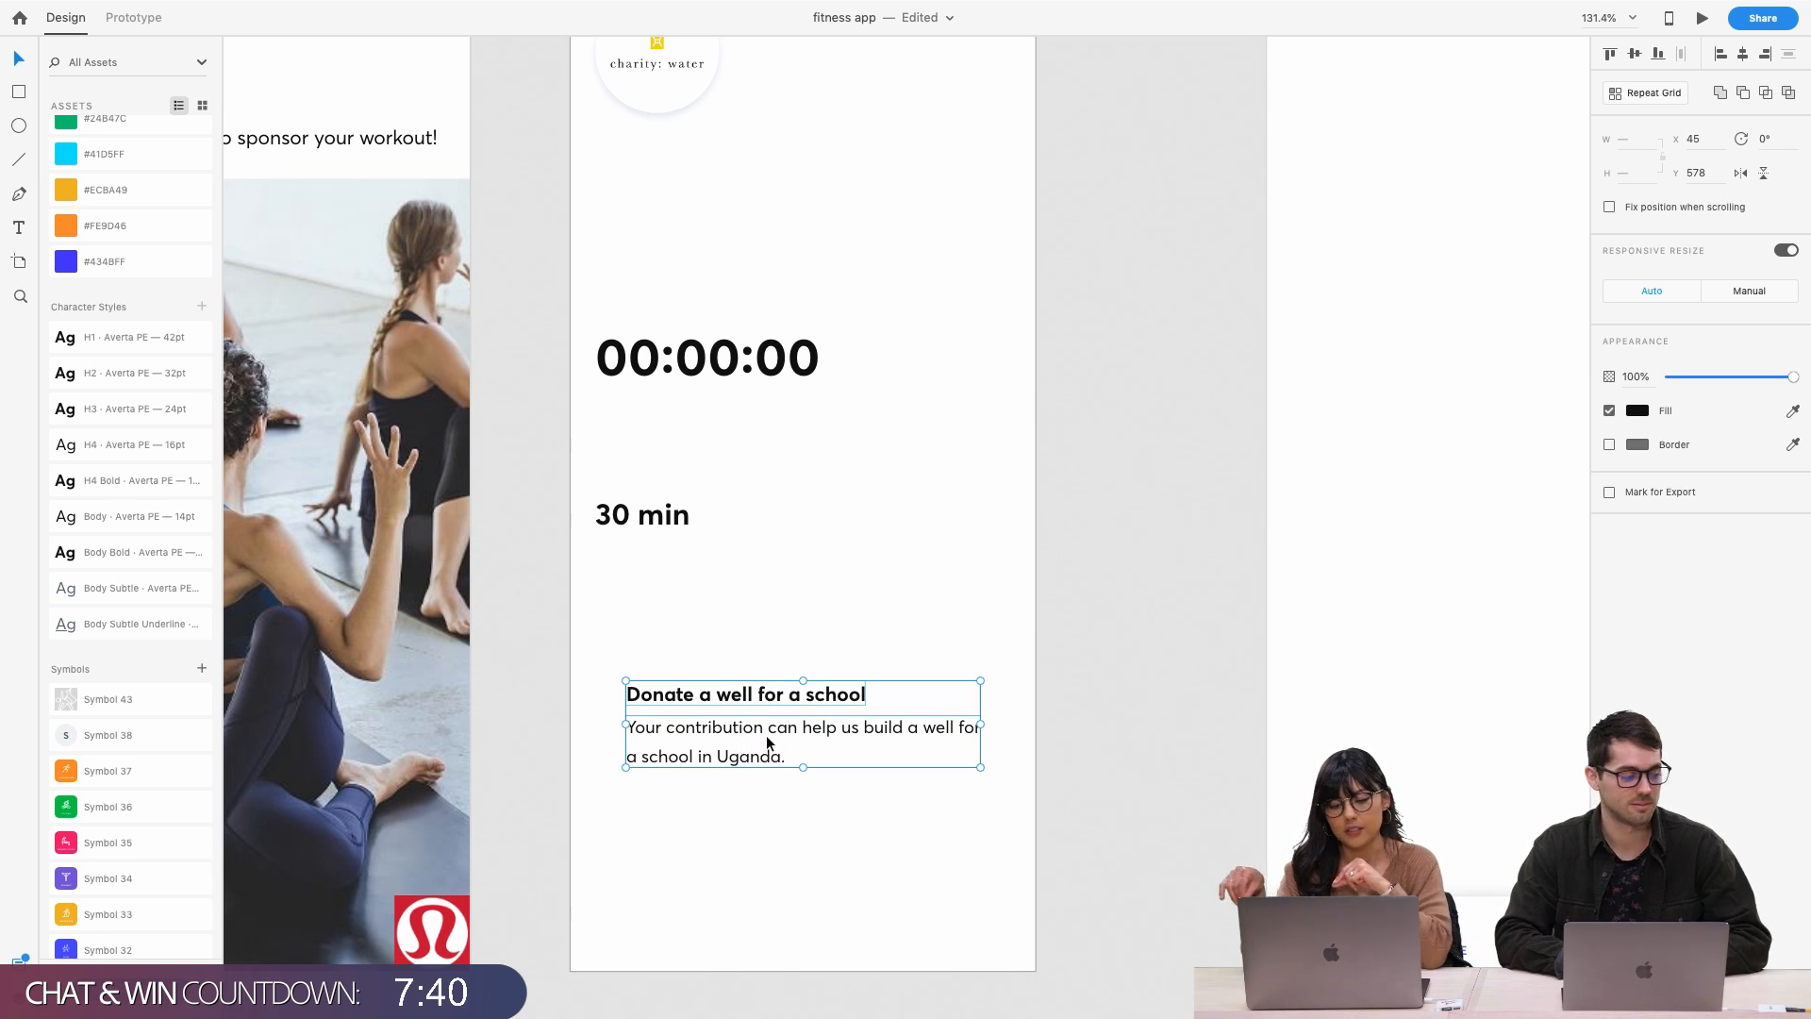
scroll(766, 733, up, 3)
click(664, 462)
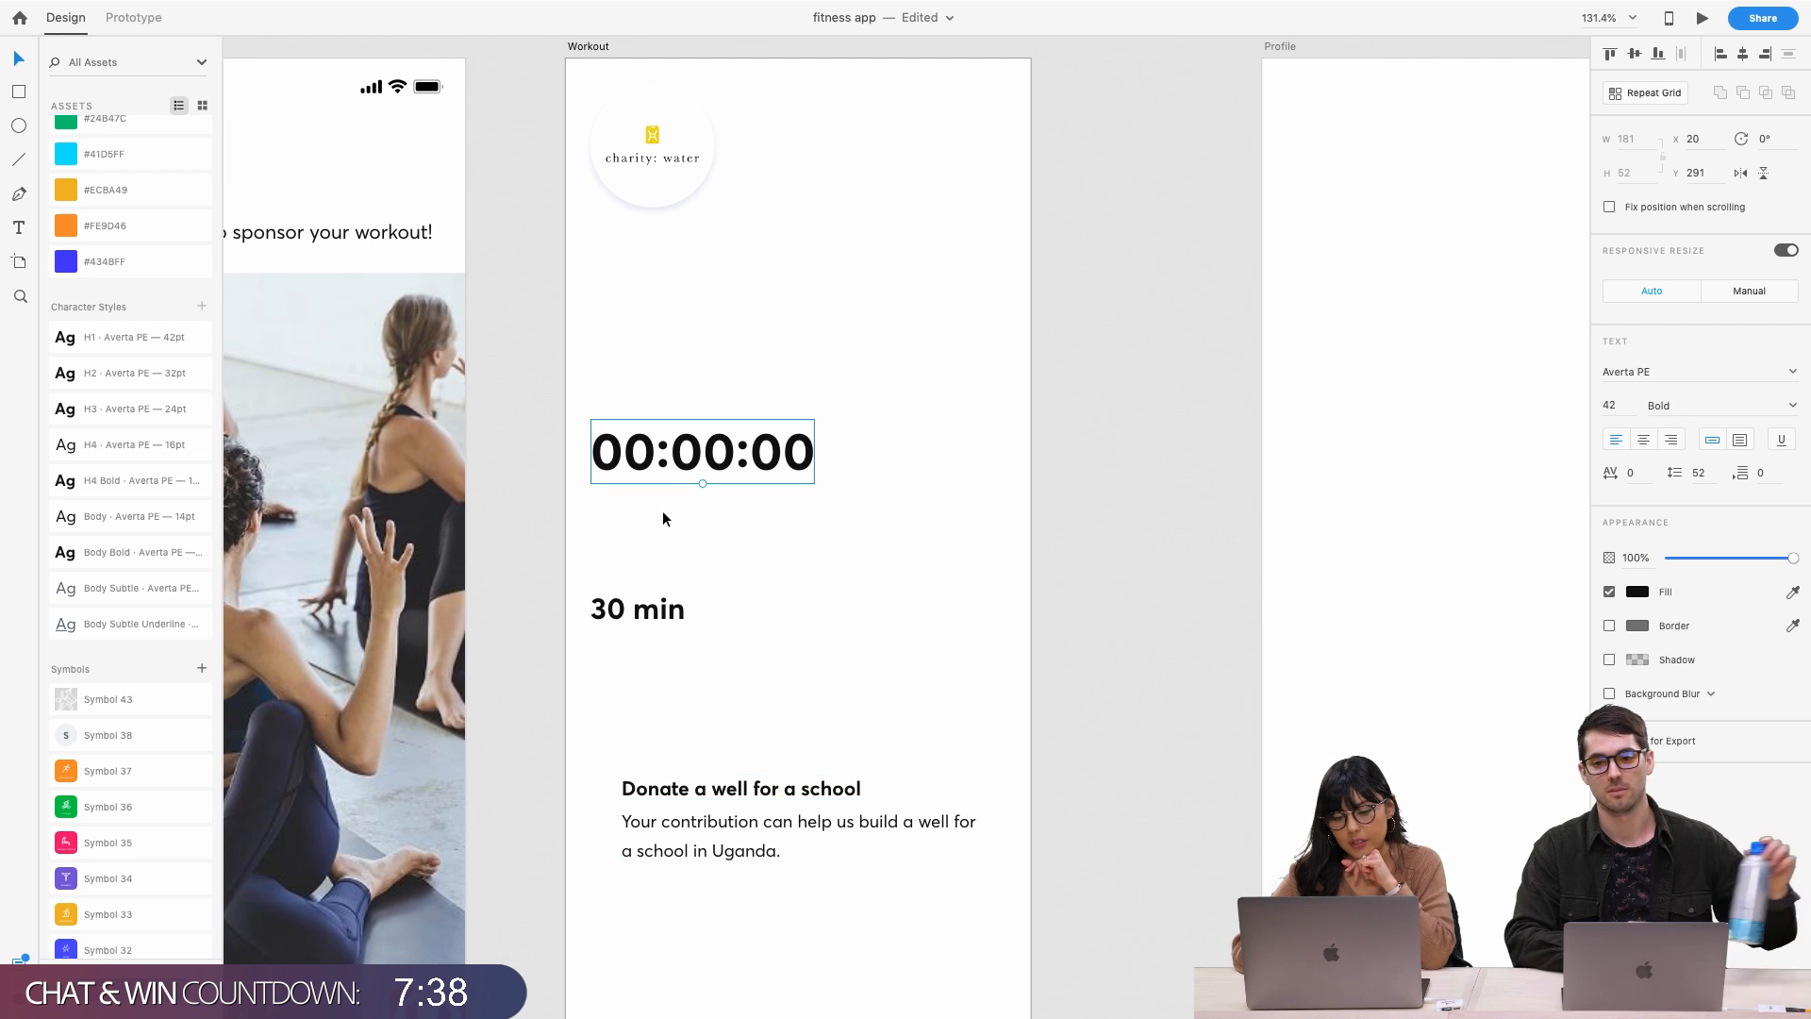
click(645, 620)
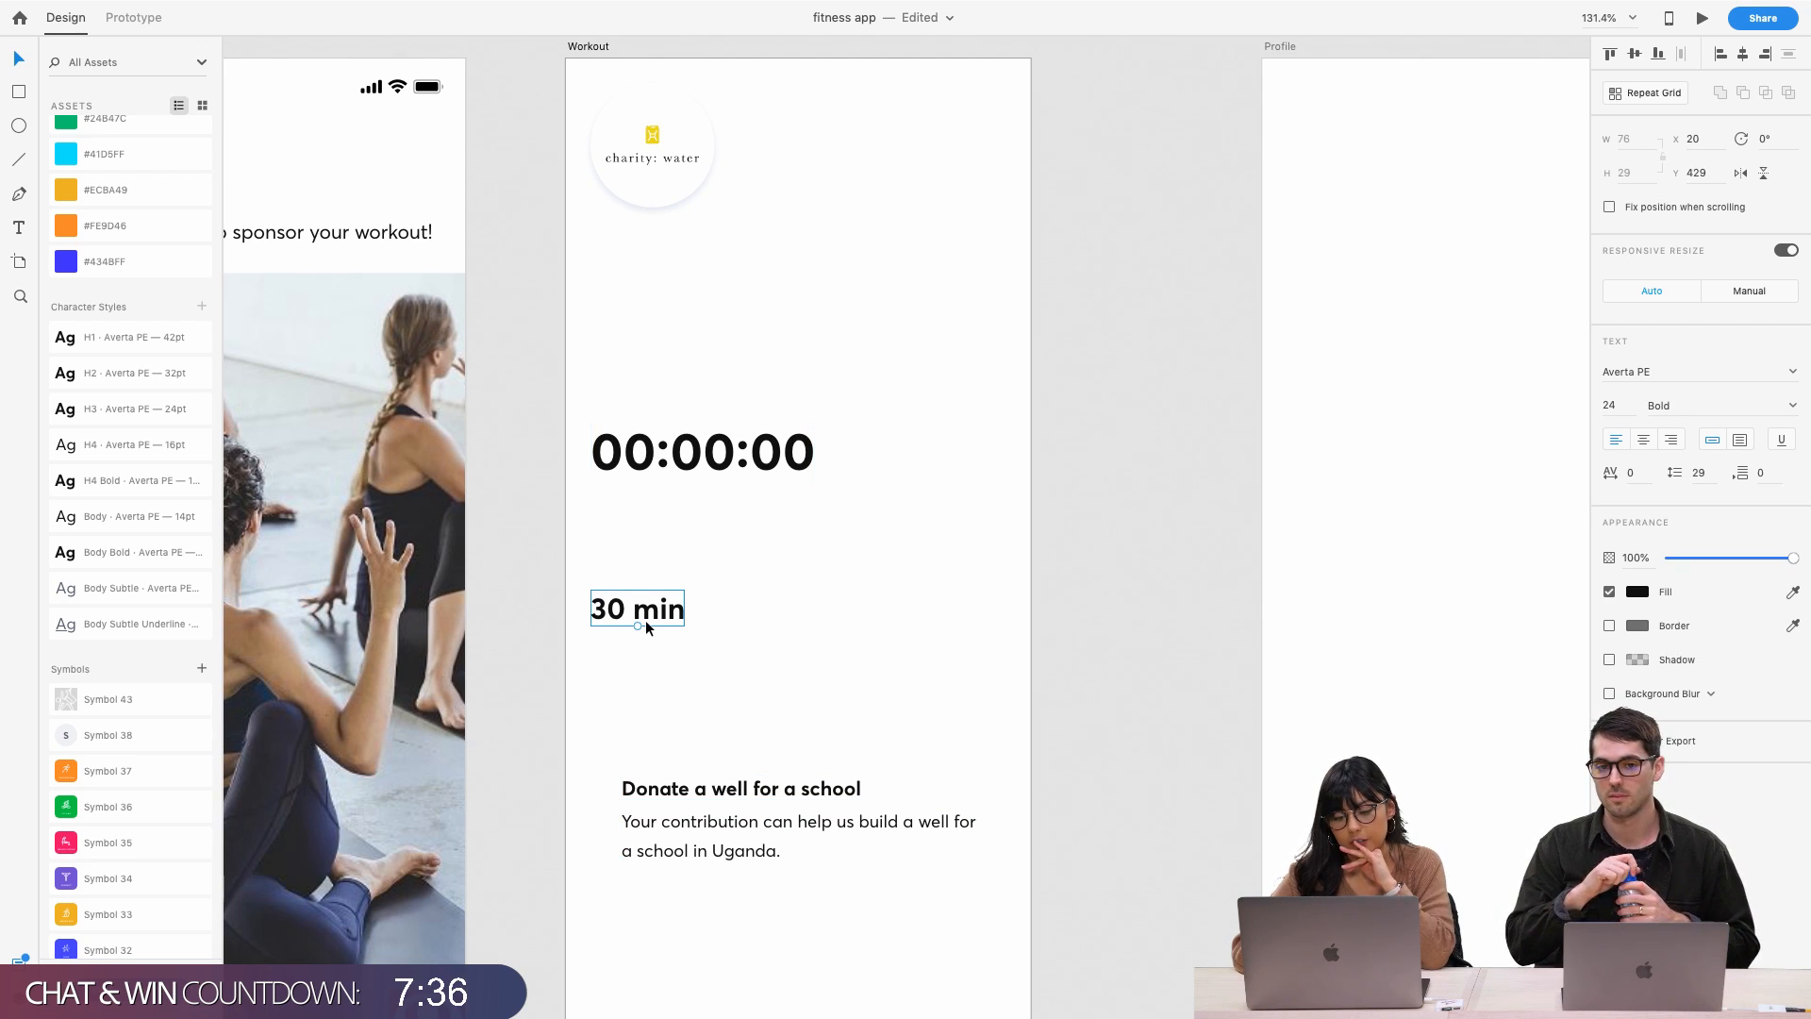
Place 30 min top-right in 14-pt Body Bold at Y 85, and raise the timer to Y 220
drag(645, 620, 943, 180)
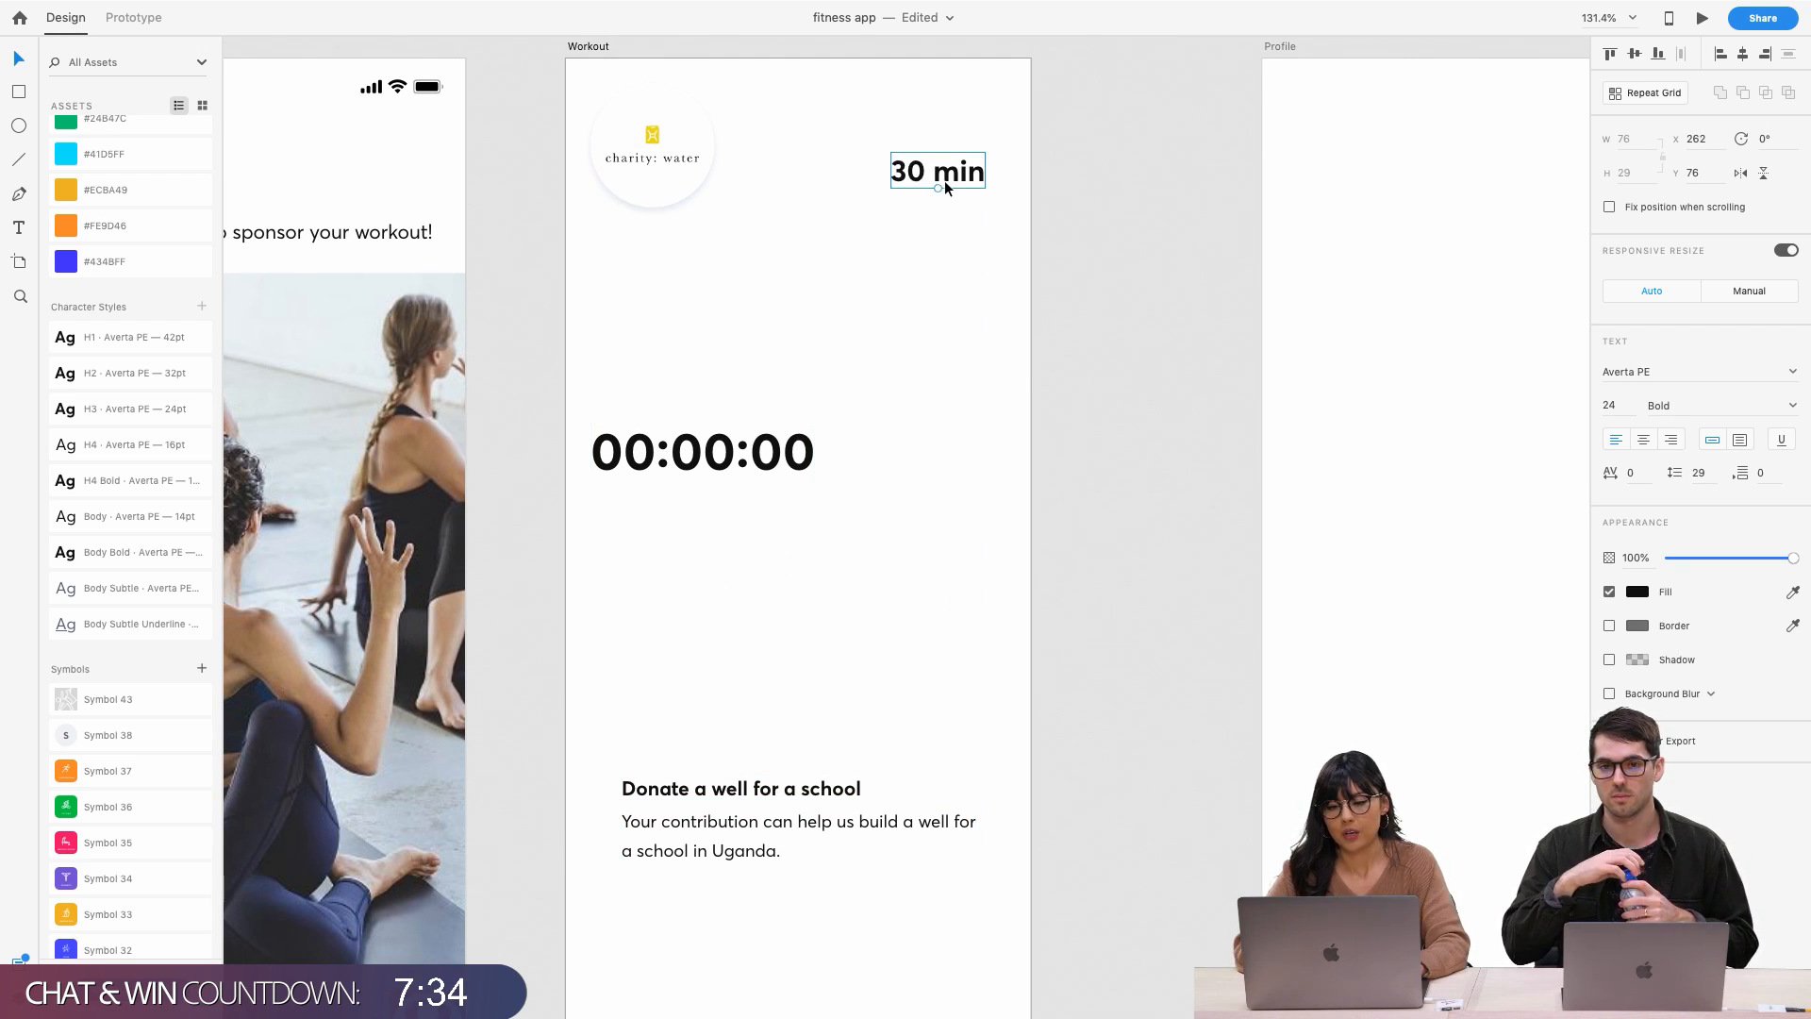
click(145, 525)
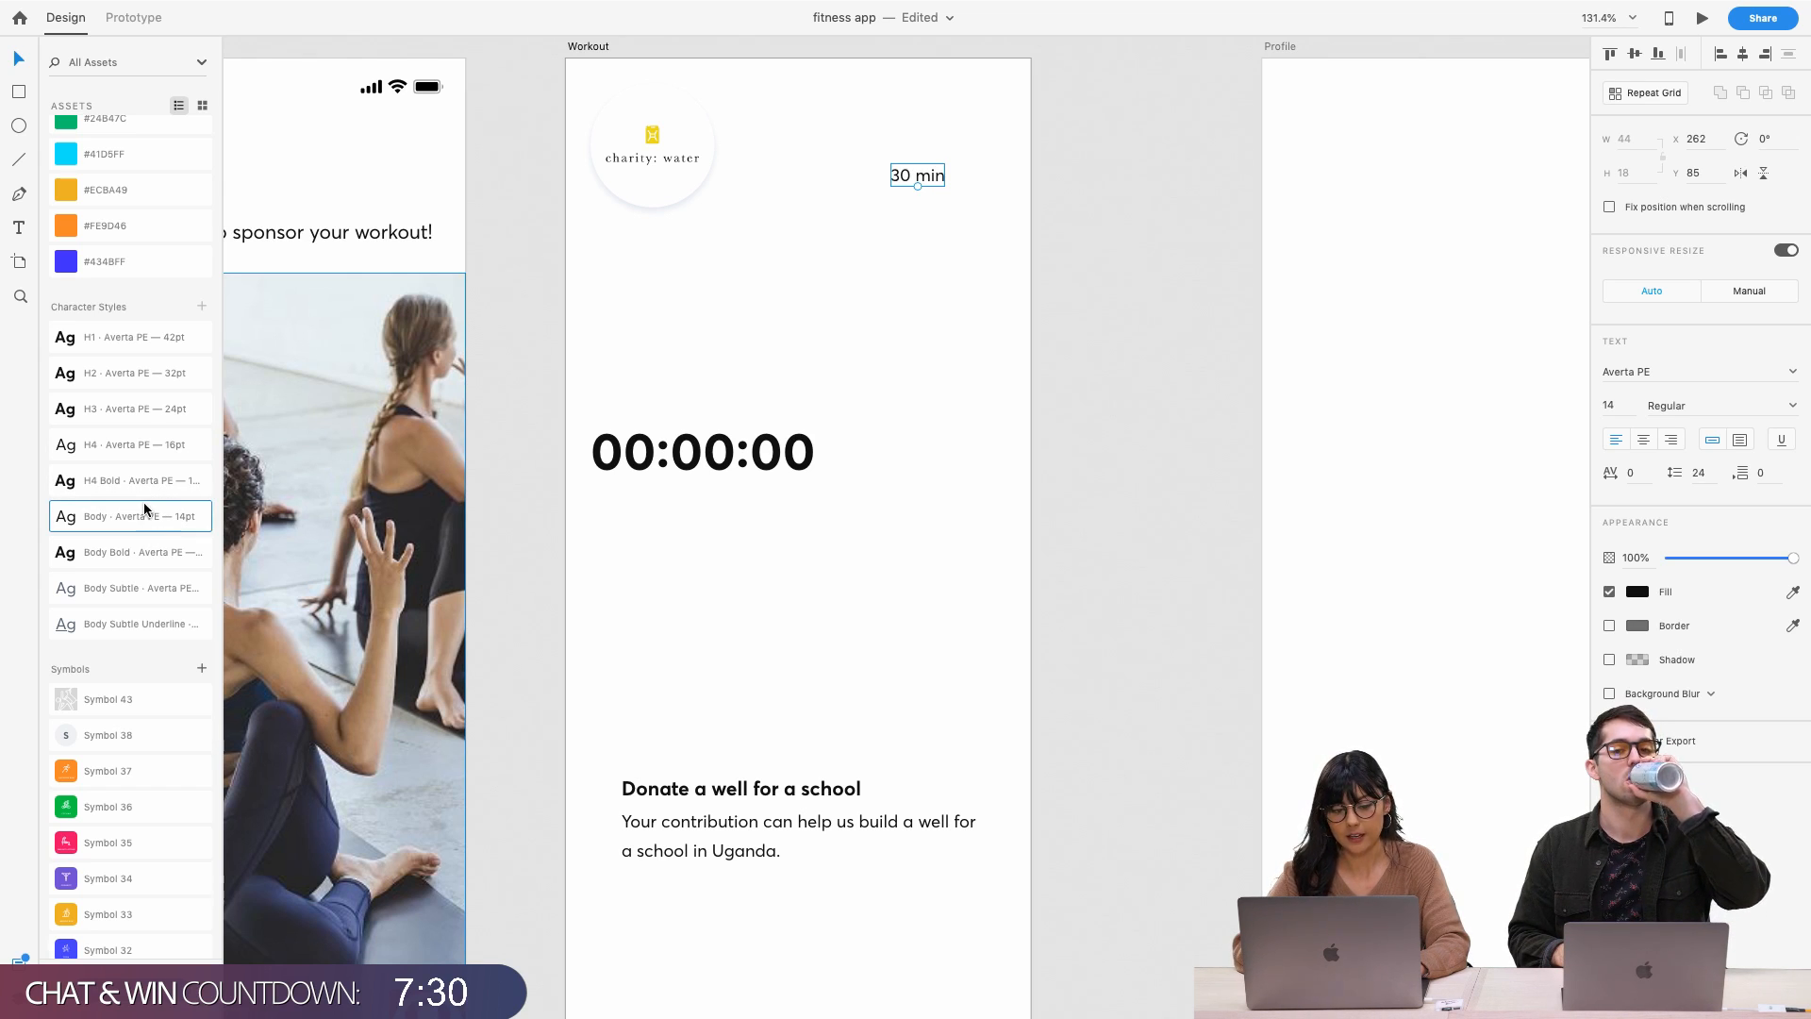
click(149, 552)
click(881, 280)
click(913, 178)
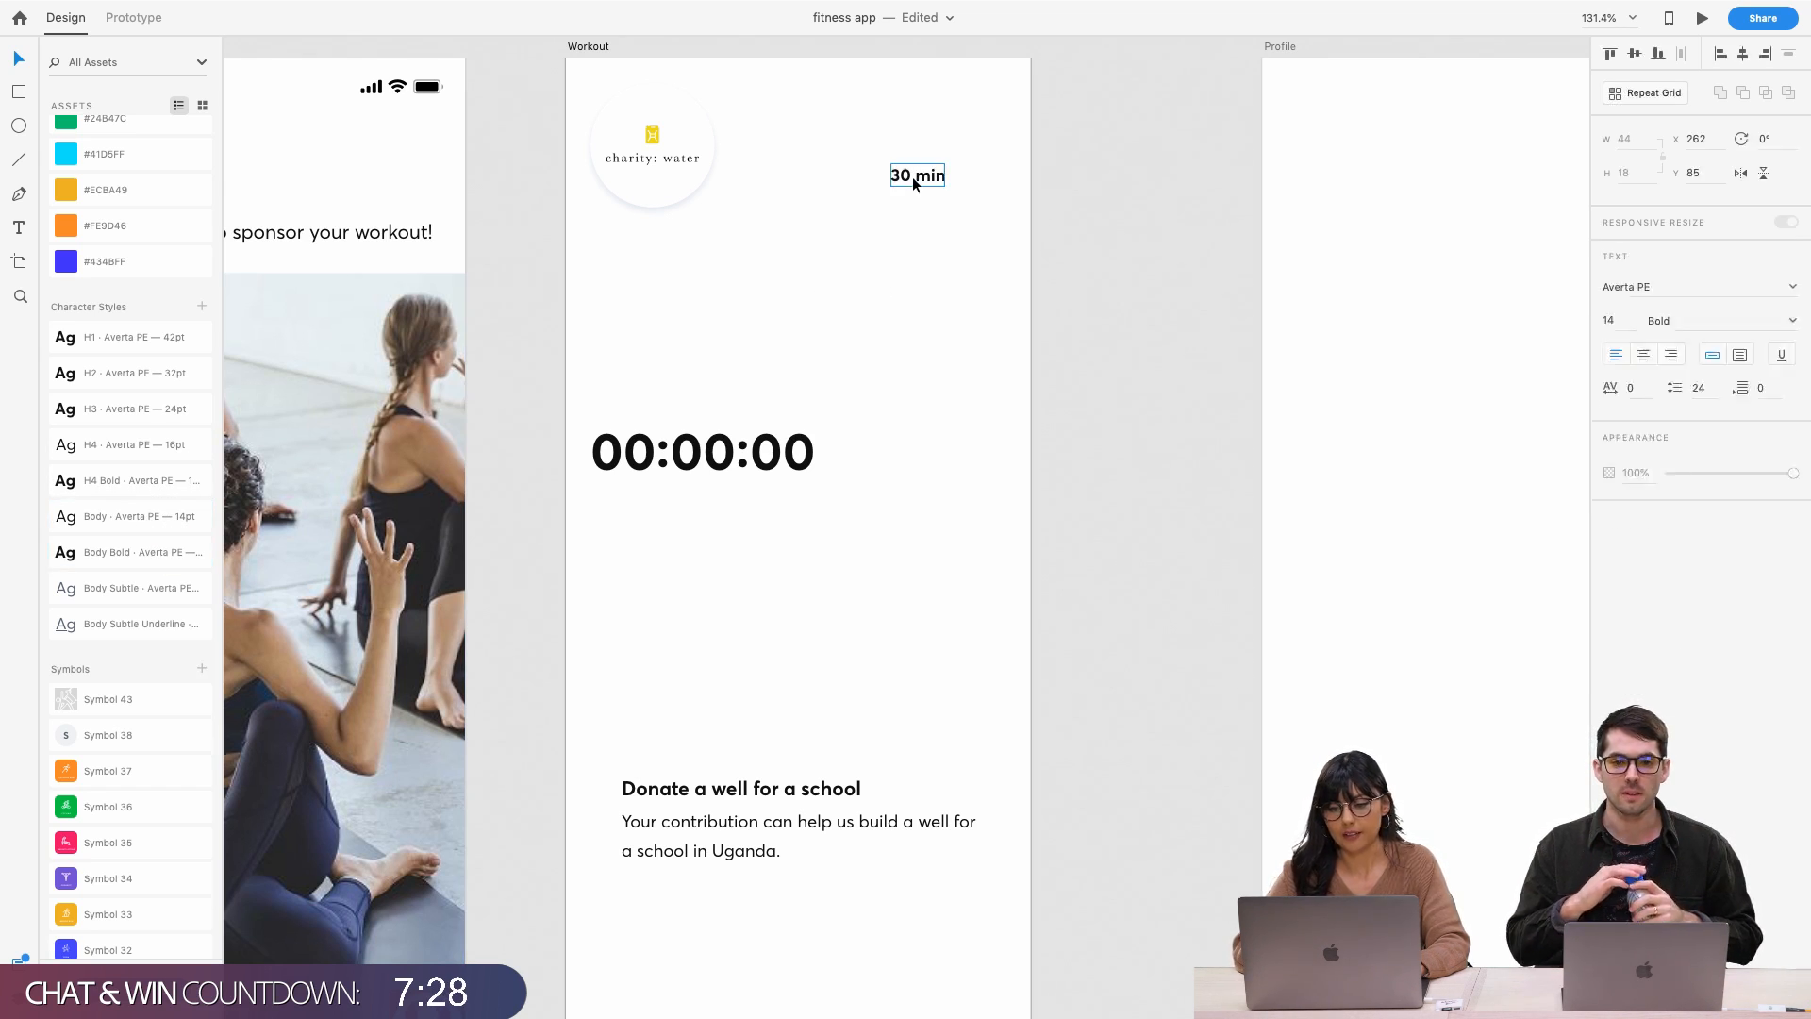
drag(913, 178, 958, 184)
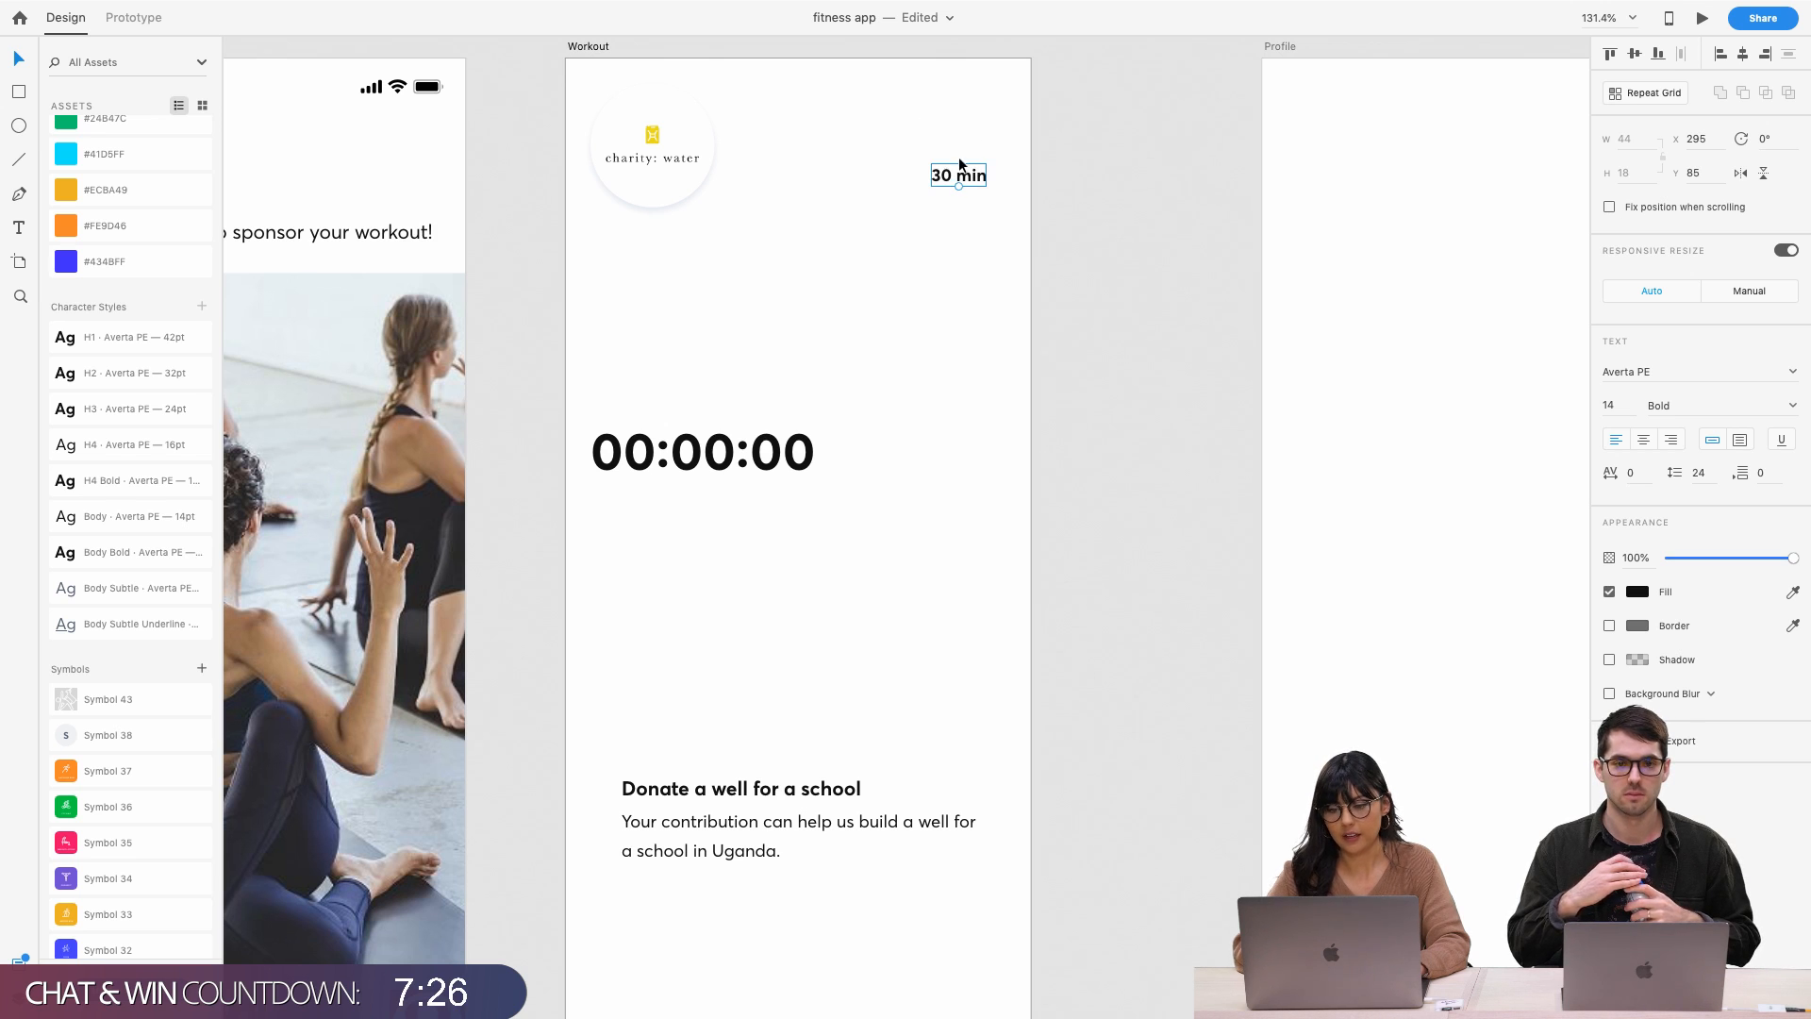
click(856, 385)
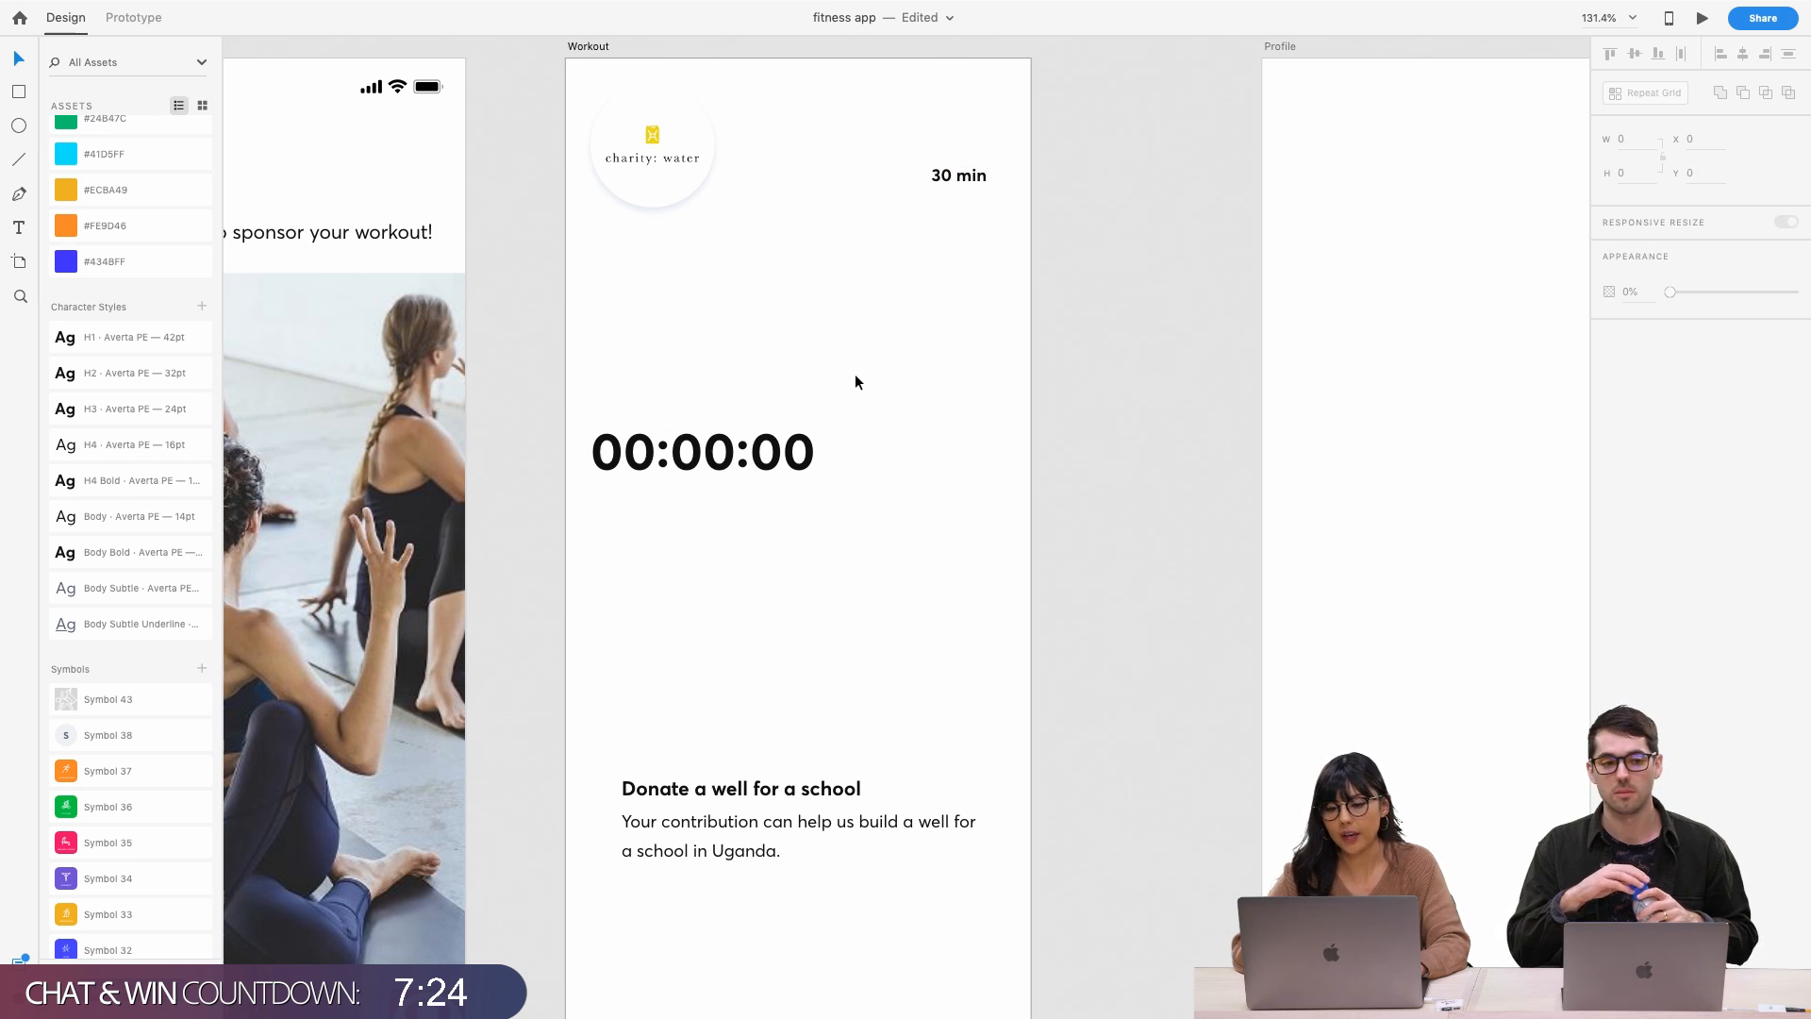
drag(759, 461, 785, 372)
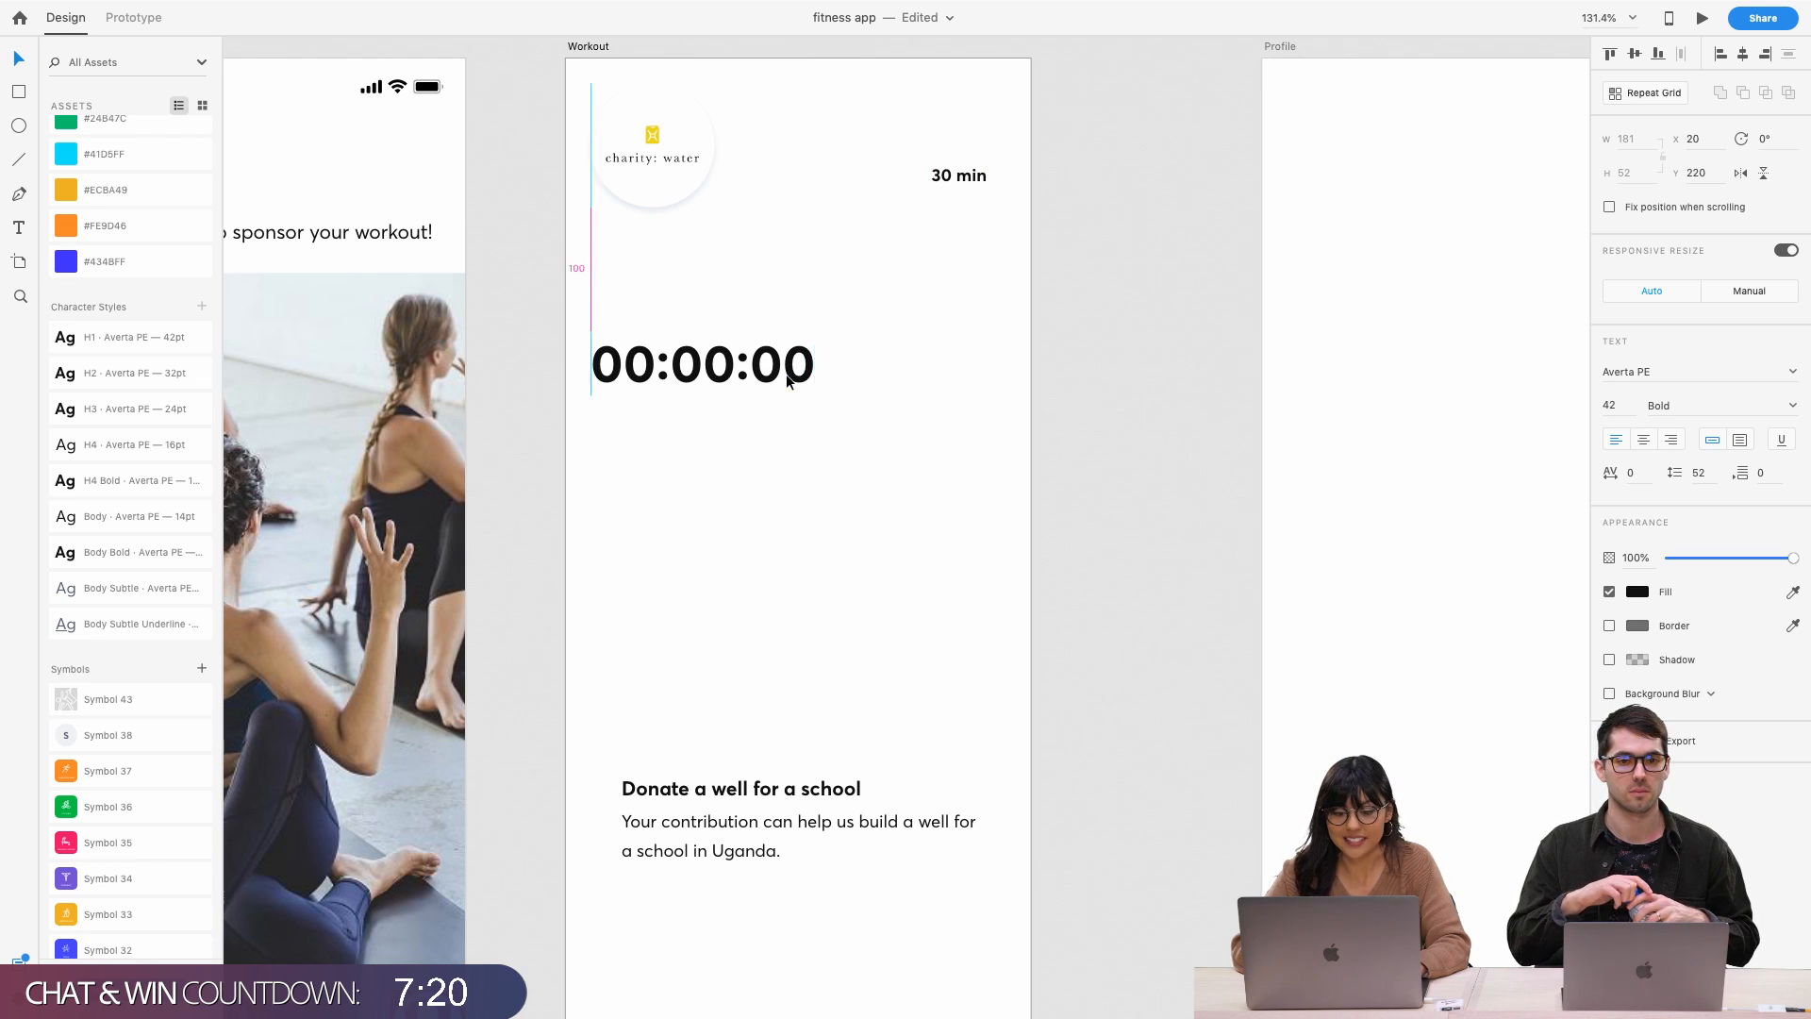
Copy the Goat Yoga icon and GOAT YOGA label from the popup artboard onto the Workout artboard
scroll(785, 372, left, 10)
scroll(786, 375, left, 5)
double_click(677, 494)
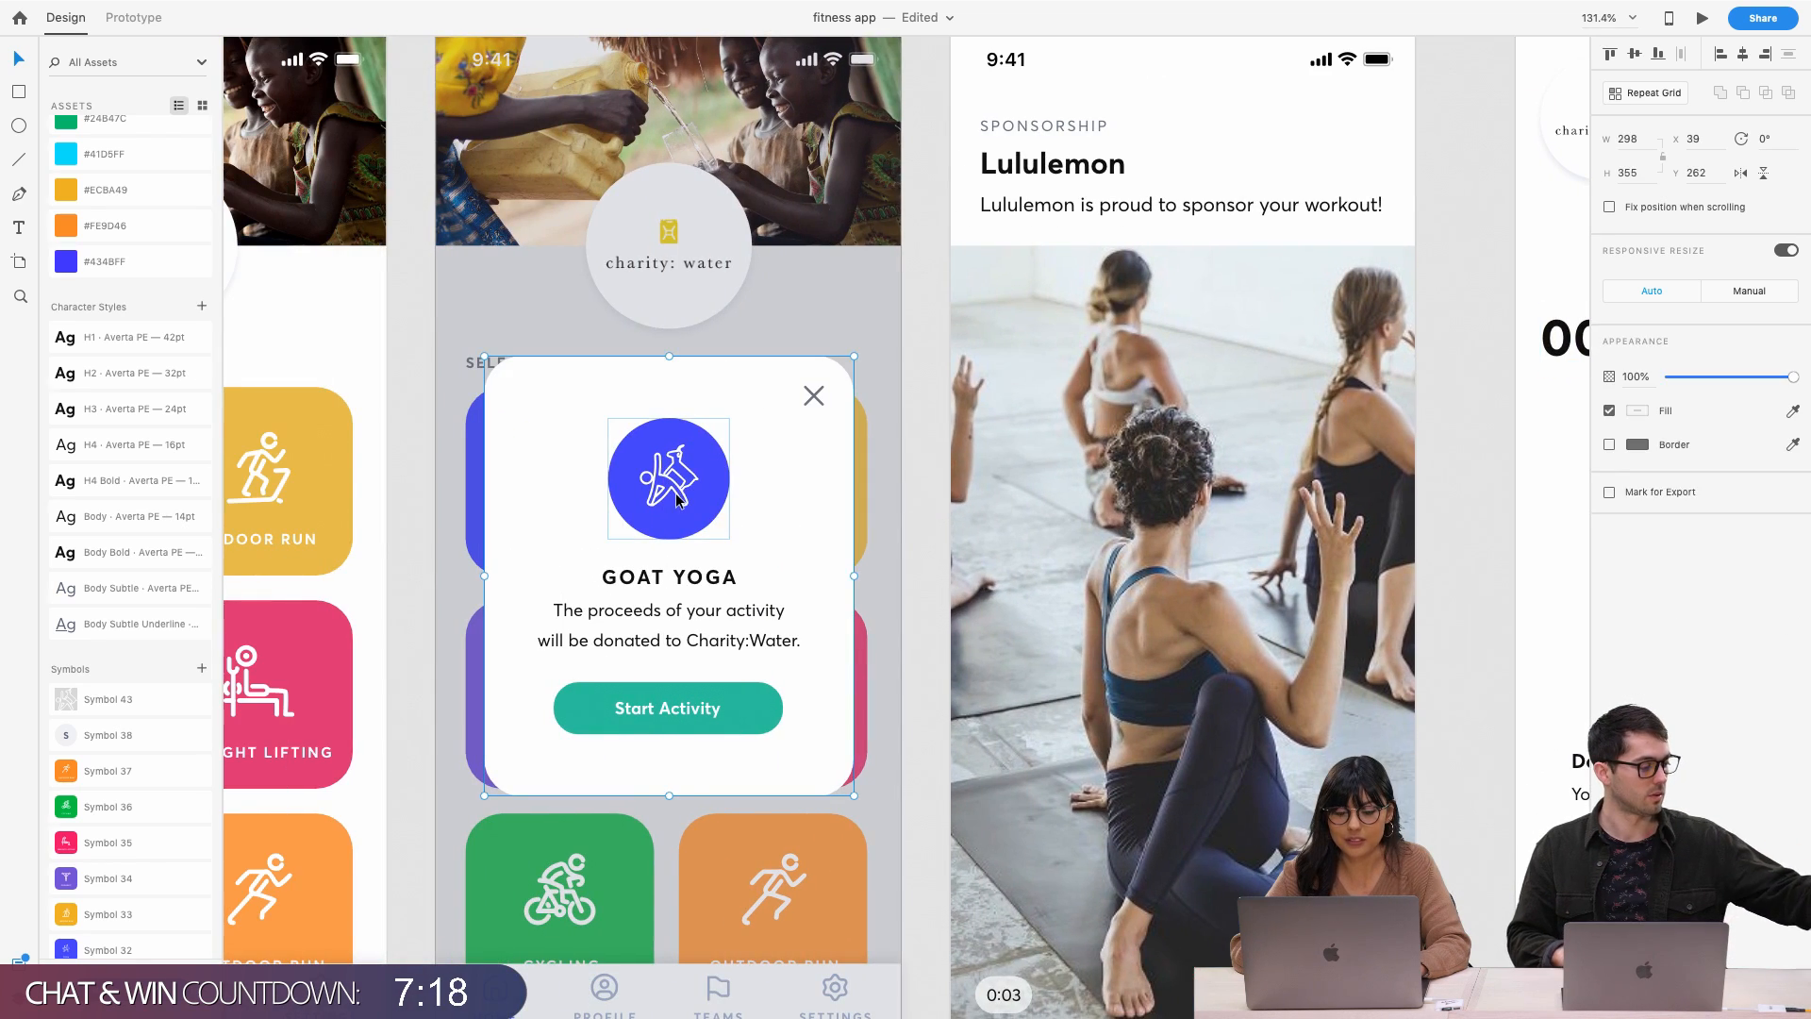
scroll(676, 494, left, 3)
scroll(675, 492, left, 3)
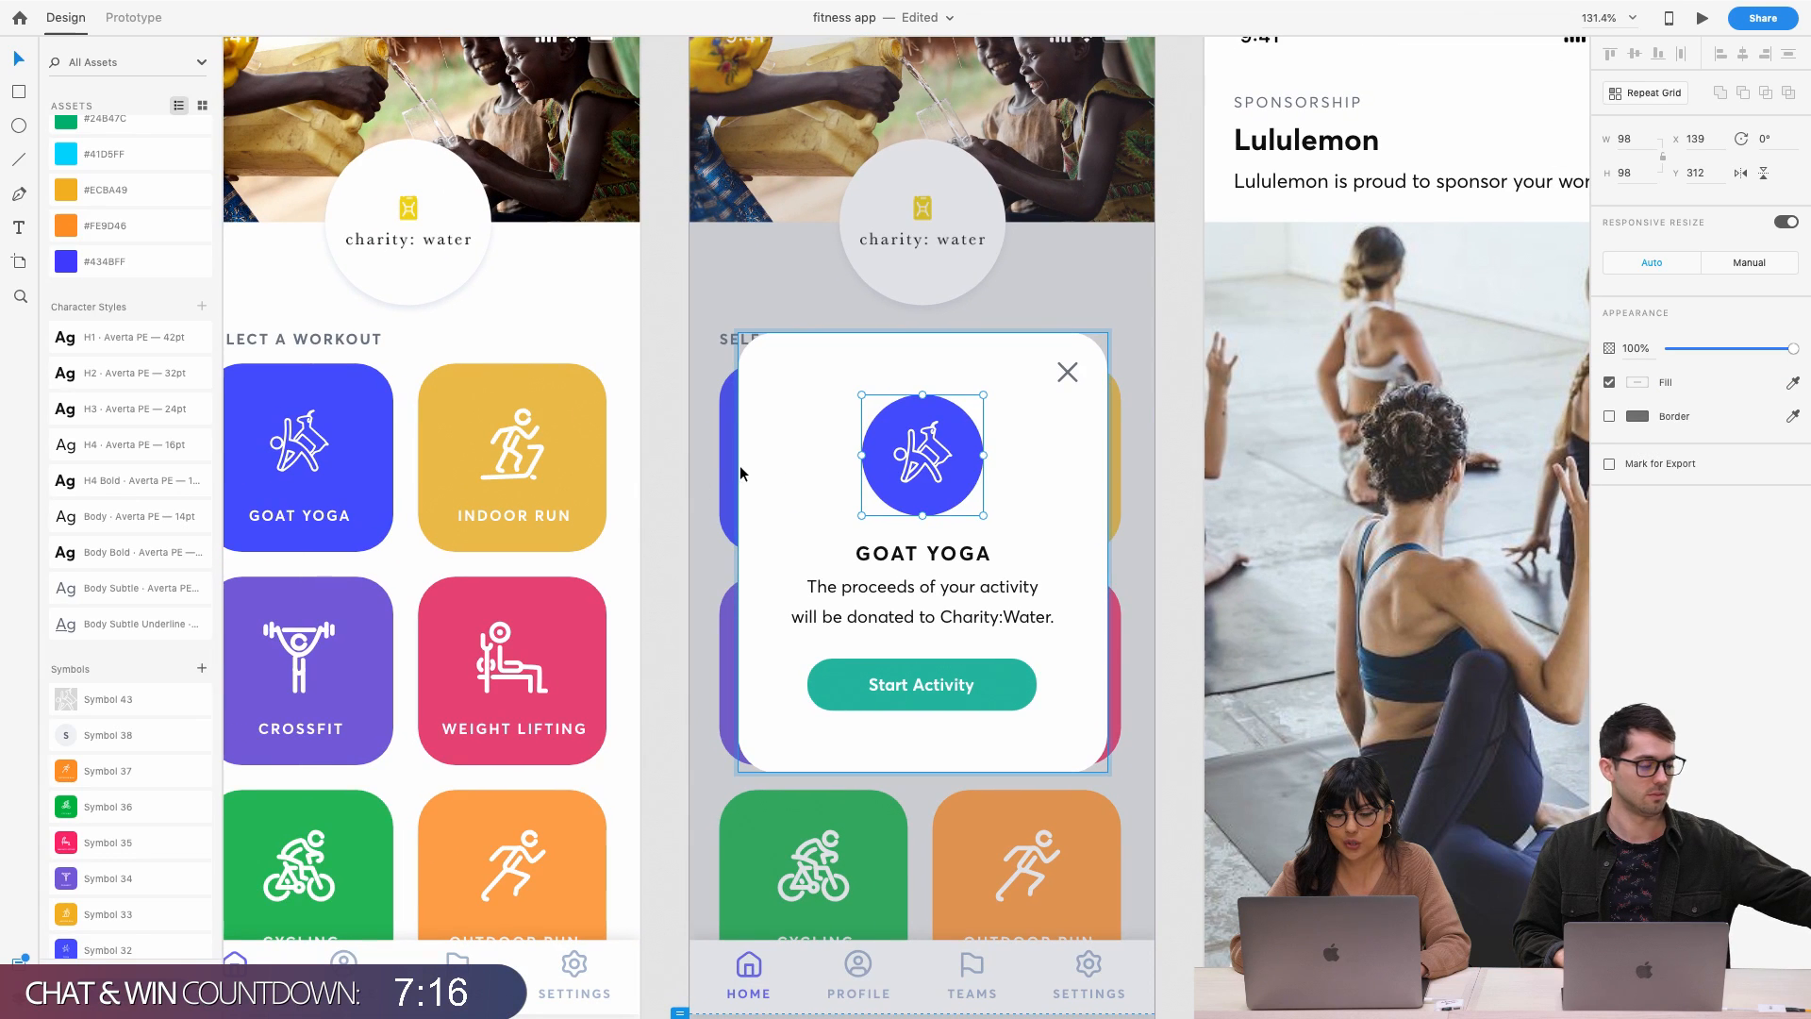
scroll(950, 555, right, 15)
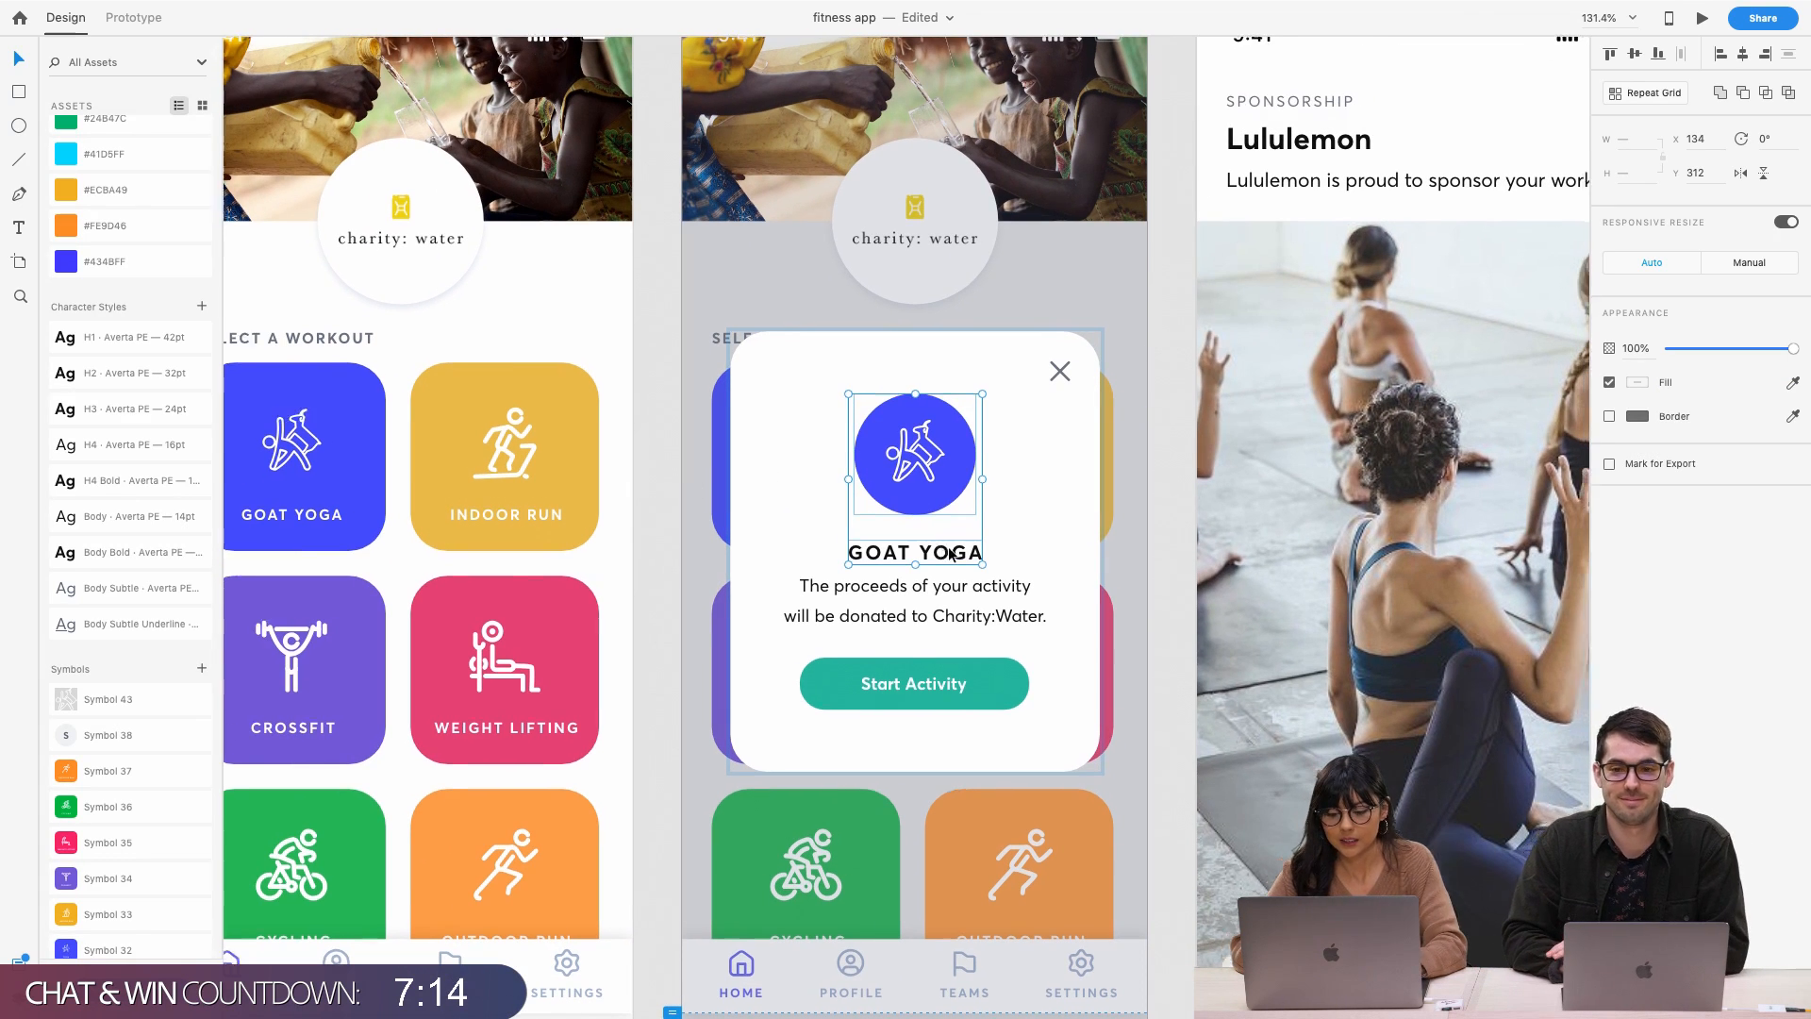
key(super+v)
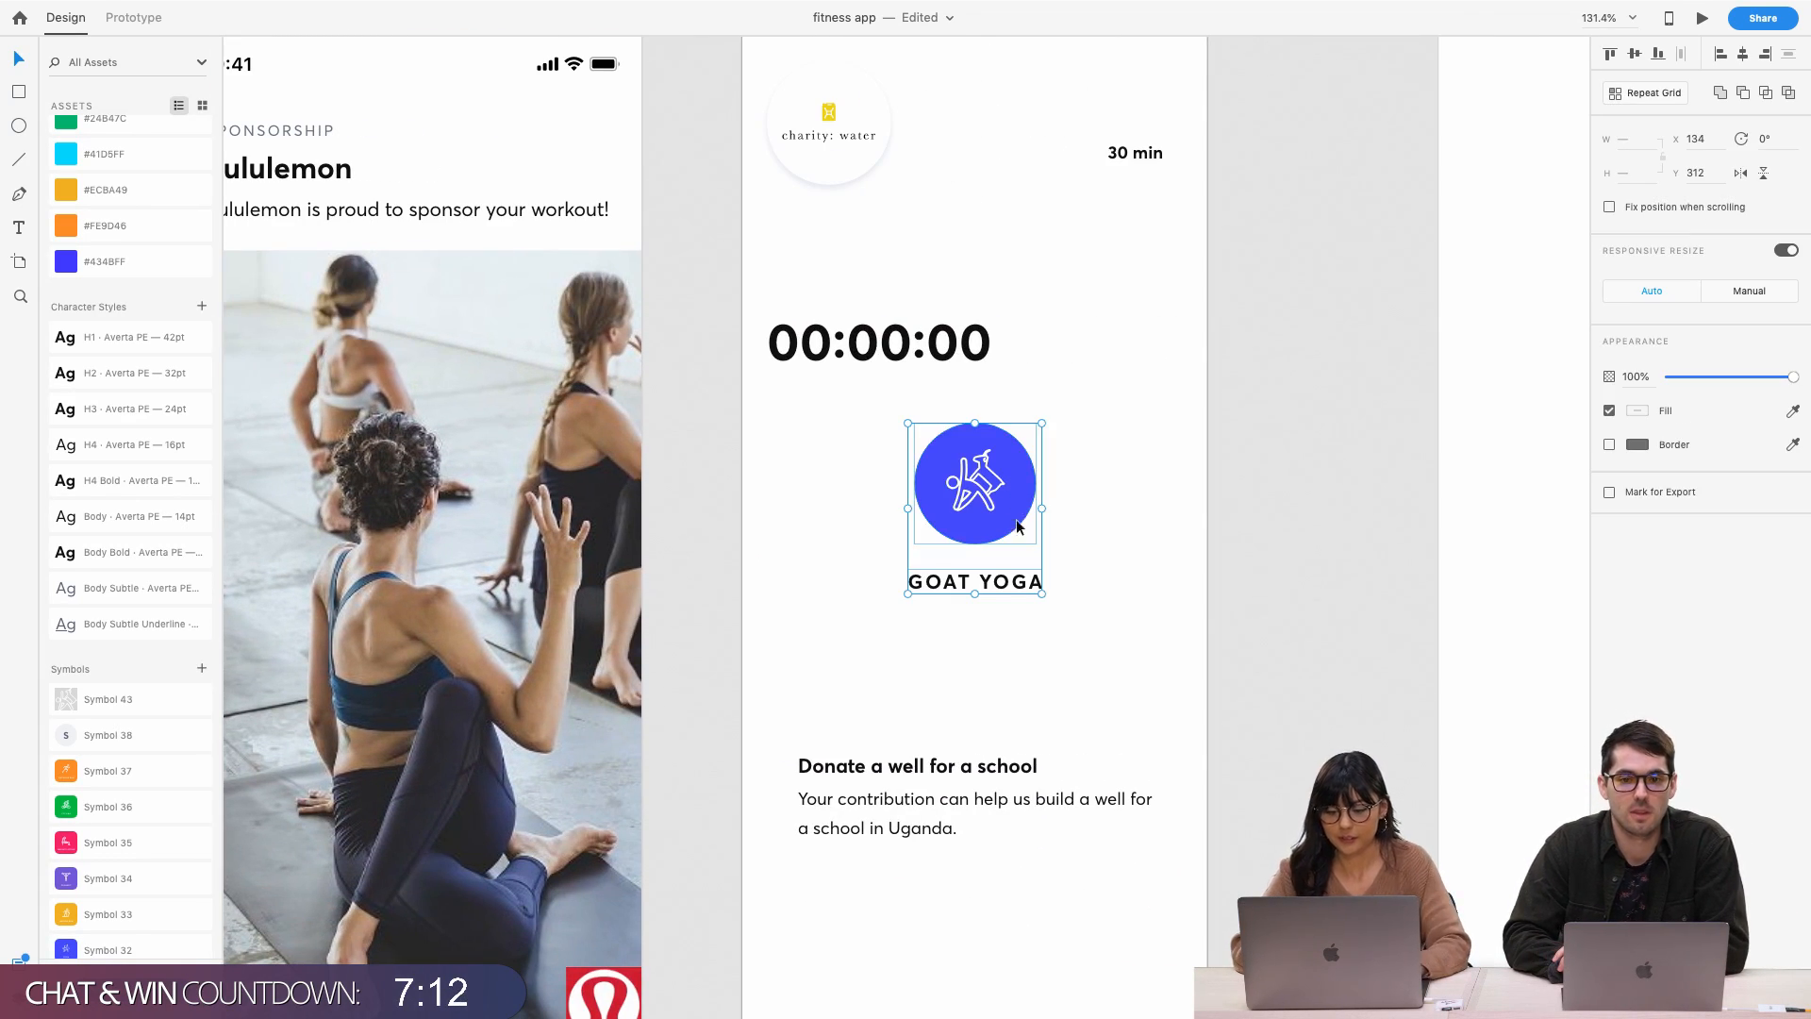
Move the 00:00:00 timer below the GOAT YOGA label
click(1062, 541)
click(1002, 472)
click(921, 343)
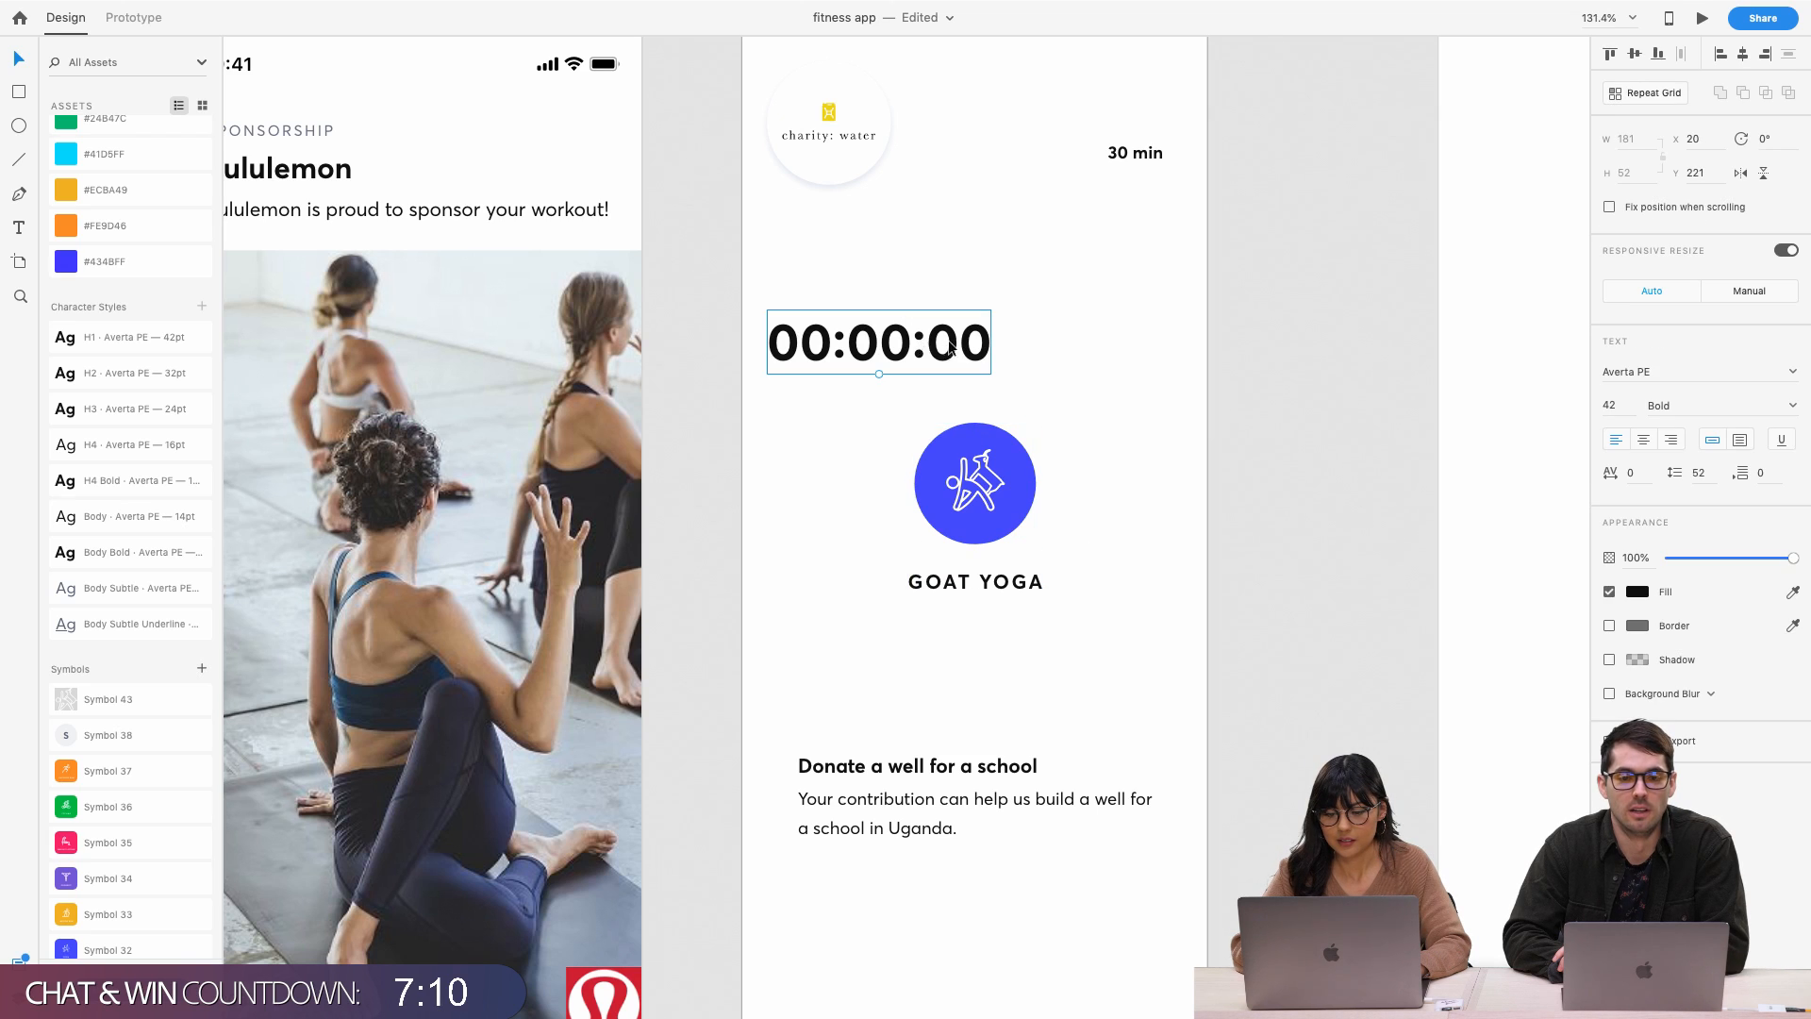
drag(921, 343, 922, 643)
click(992, 612)
Raise the Goat Yoga icon and label along the centre line, undoing an accidental circle resize
click(995, 503)
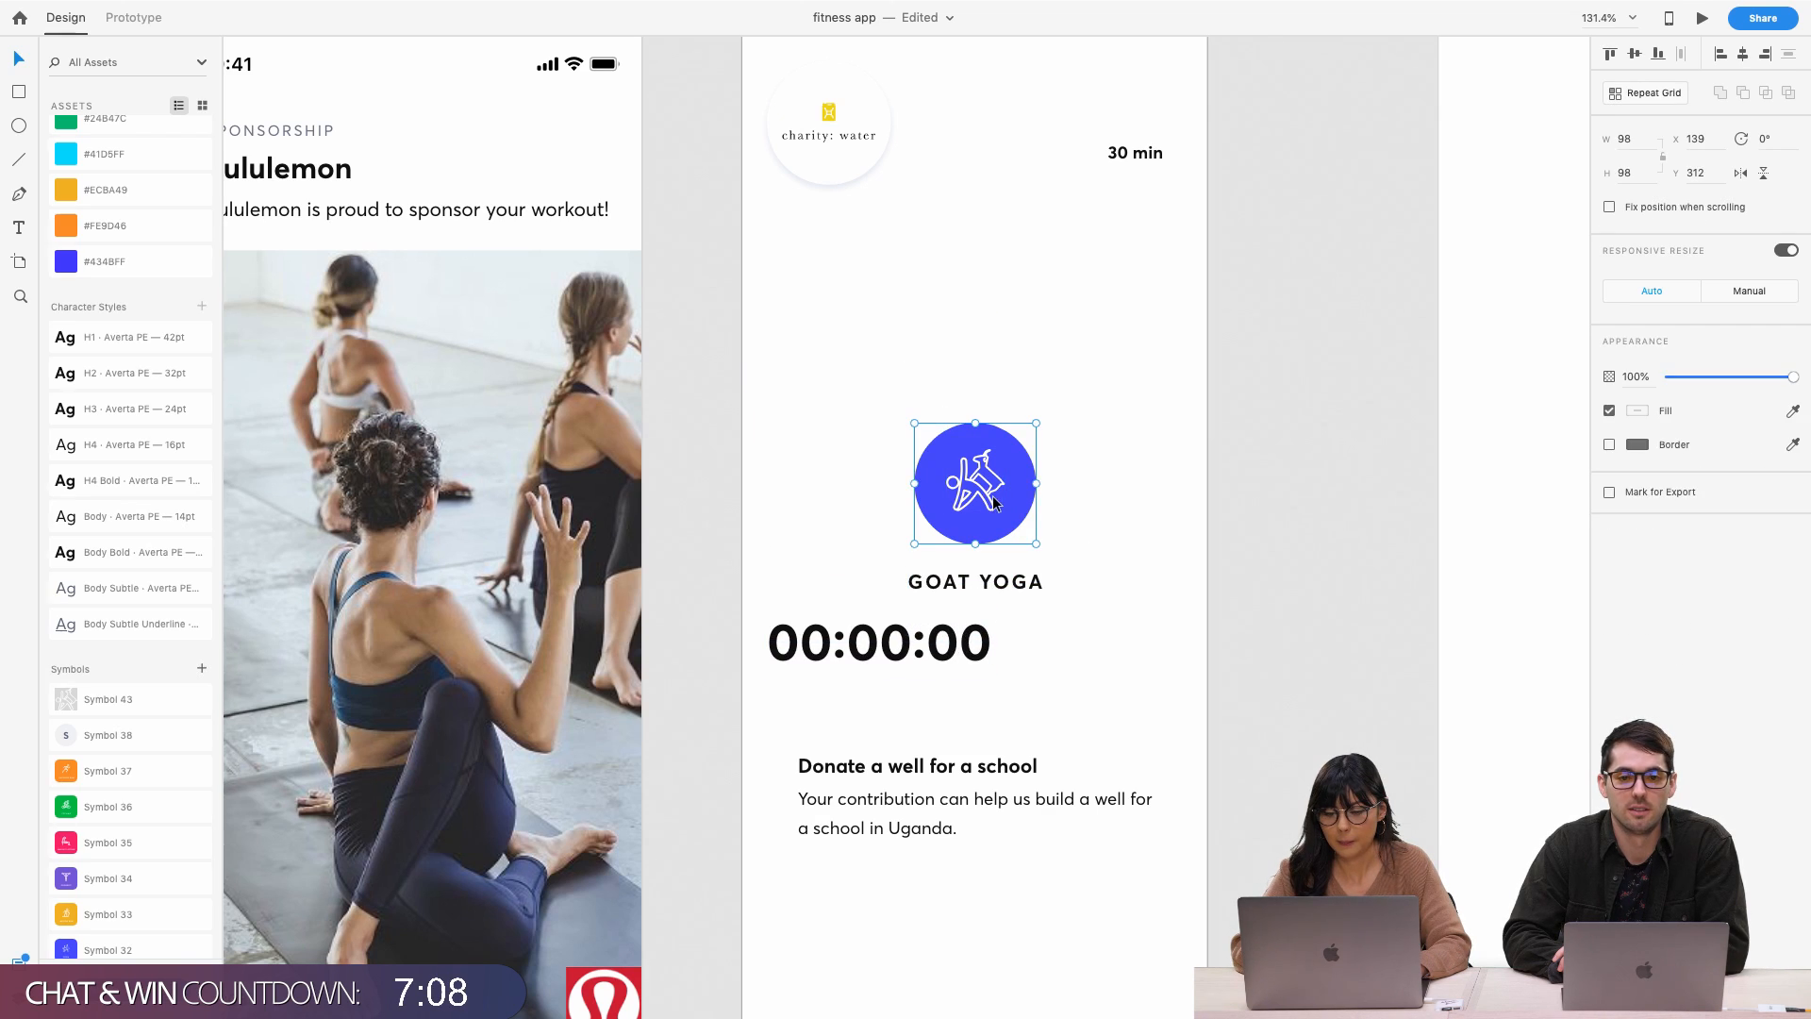
shift+click(1024, 577)
drag(1023, 577, 1023, 511)
click(1096, 420)
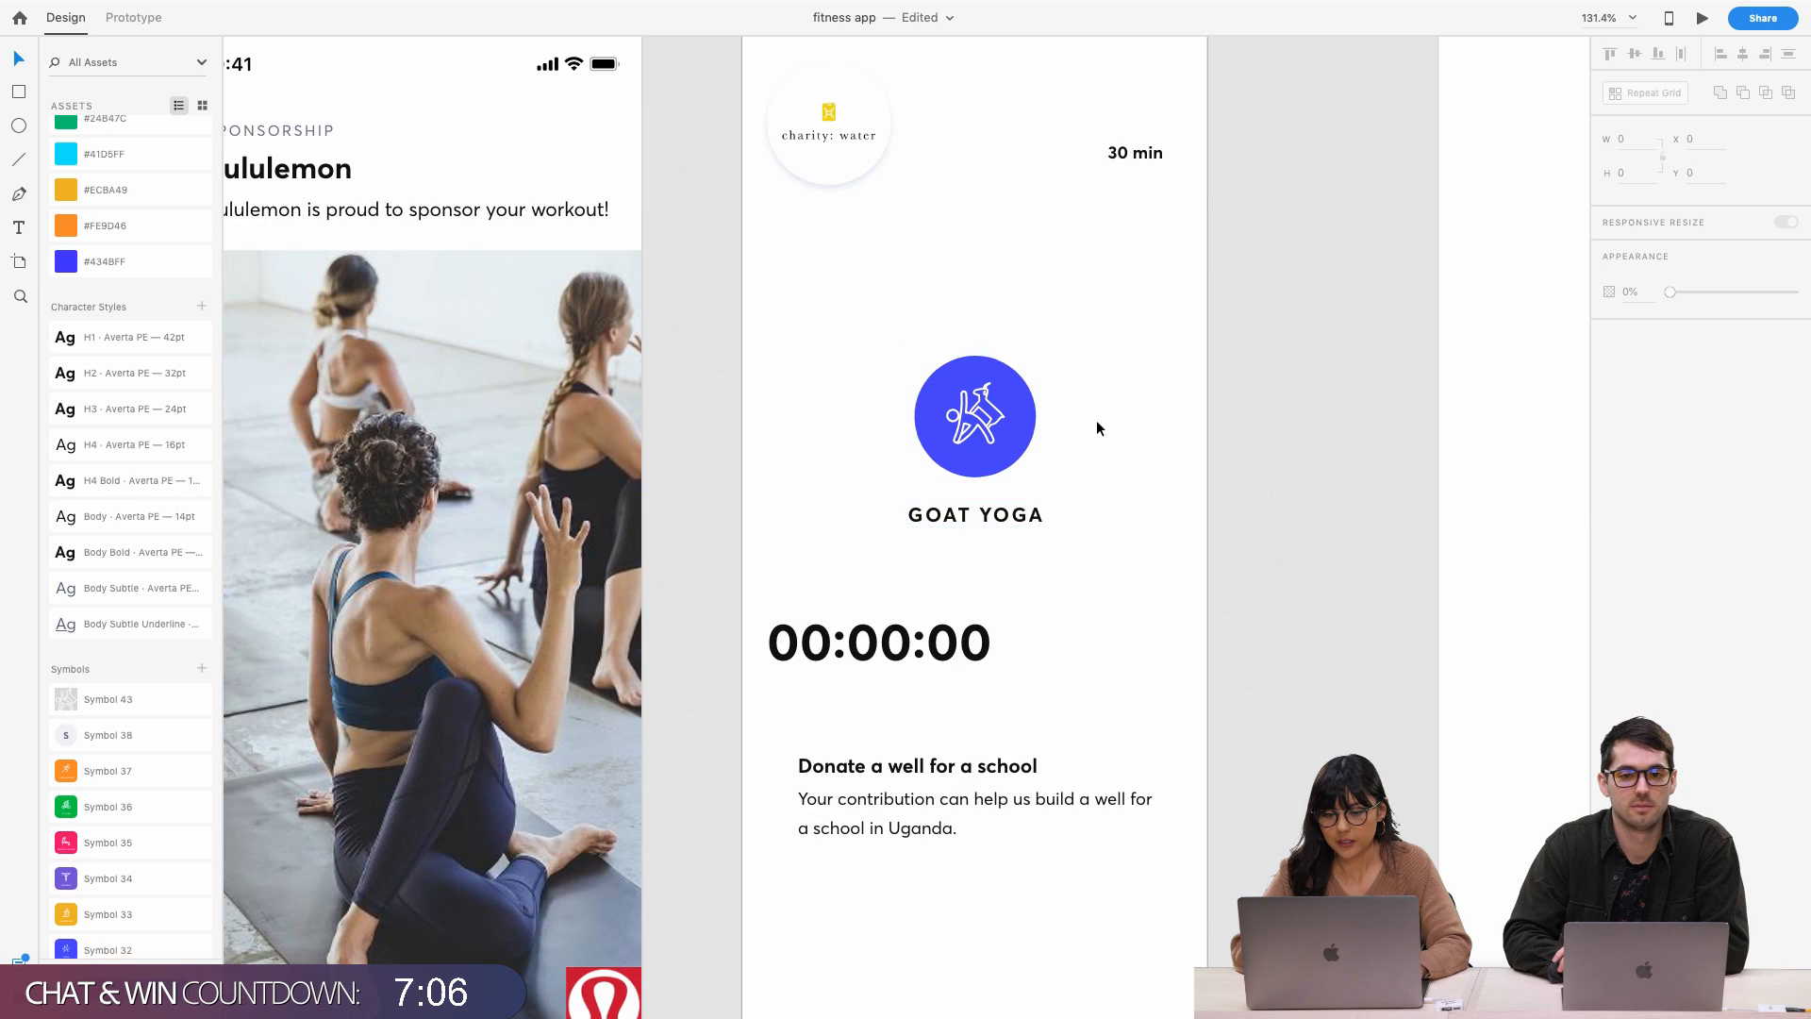
click(991, 411)
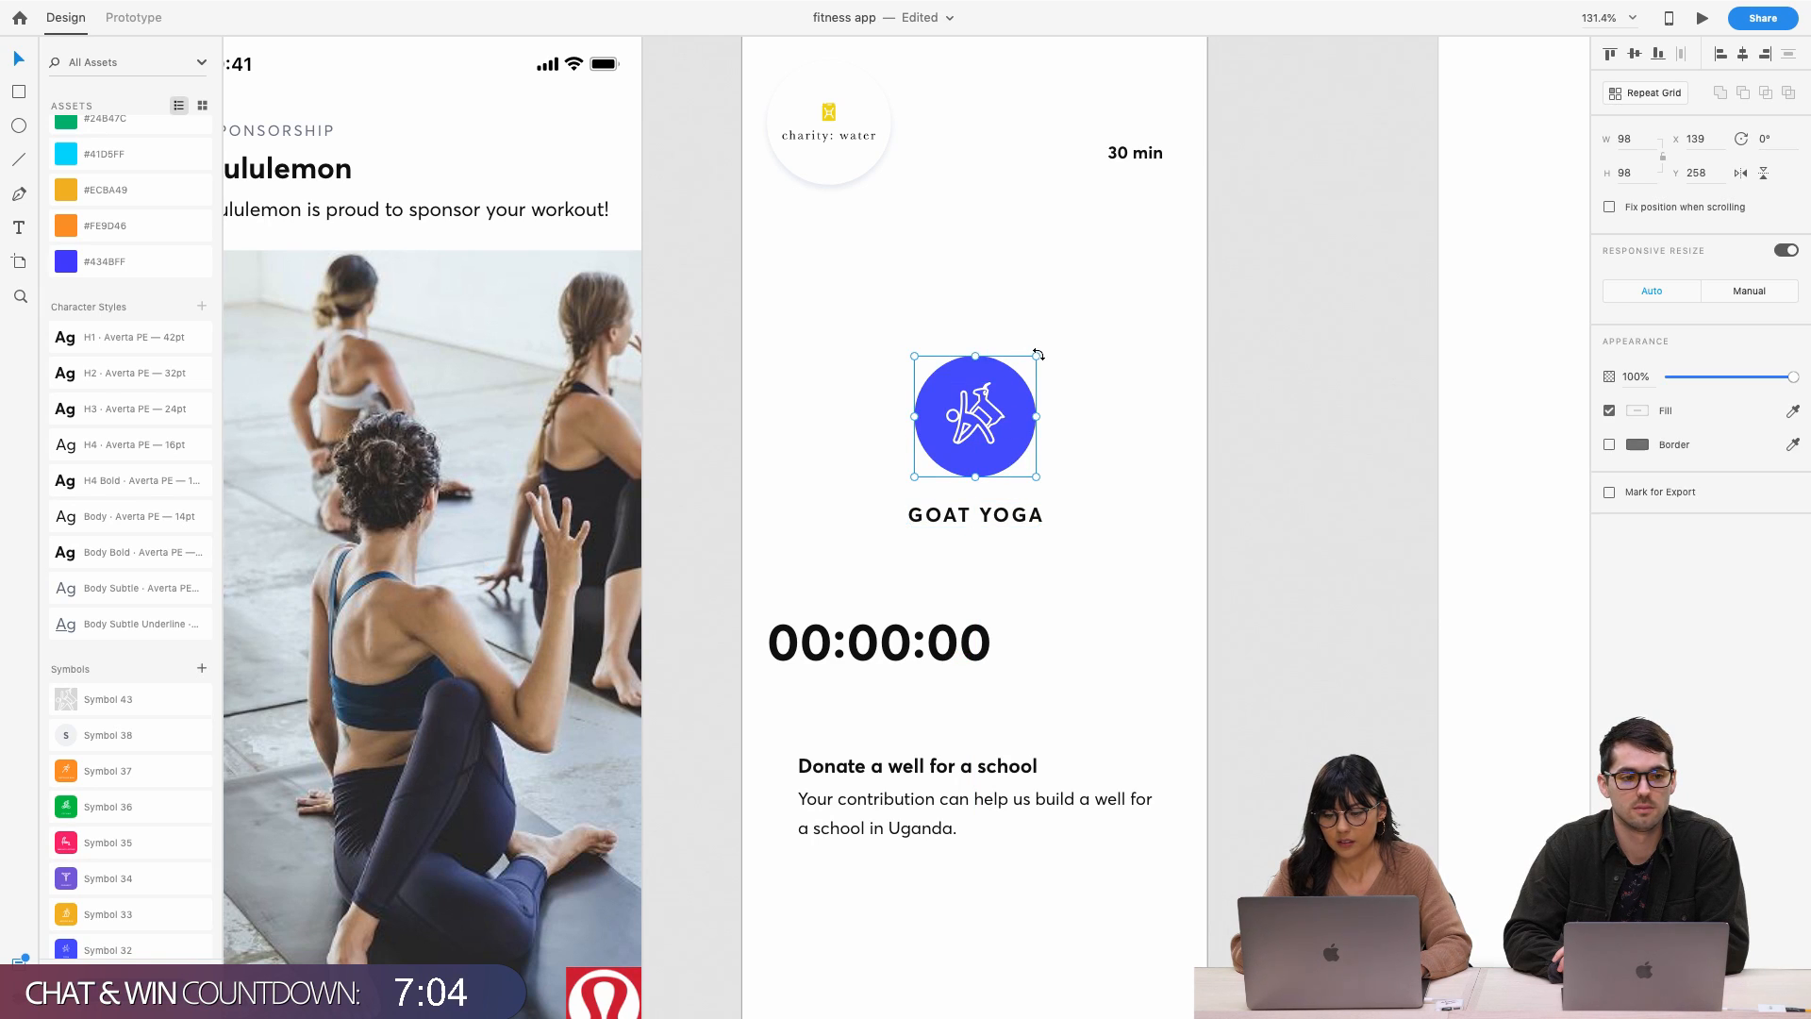
mouse_move(1035, 357)
mouse_down()
mouse_move(994, 393)
mouse_move(1018, 415)
mouse_move(1017, 341)
mouse_up()
key(super+z)
click(1088, 406)
click(991, 434)
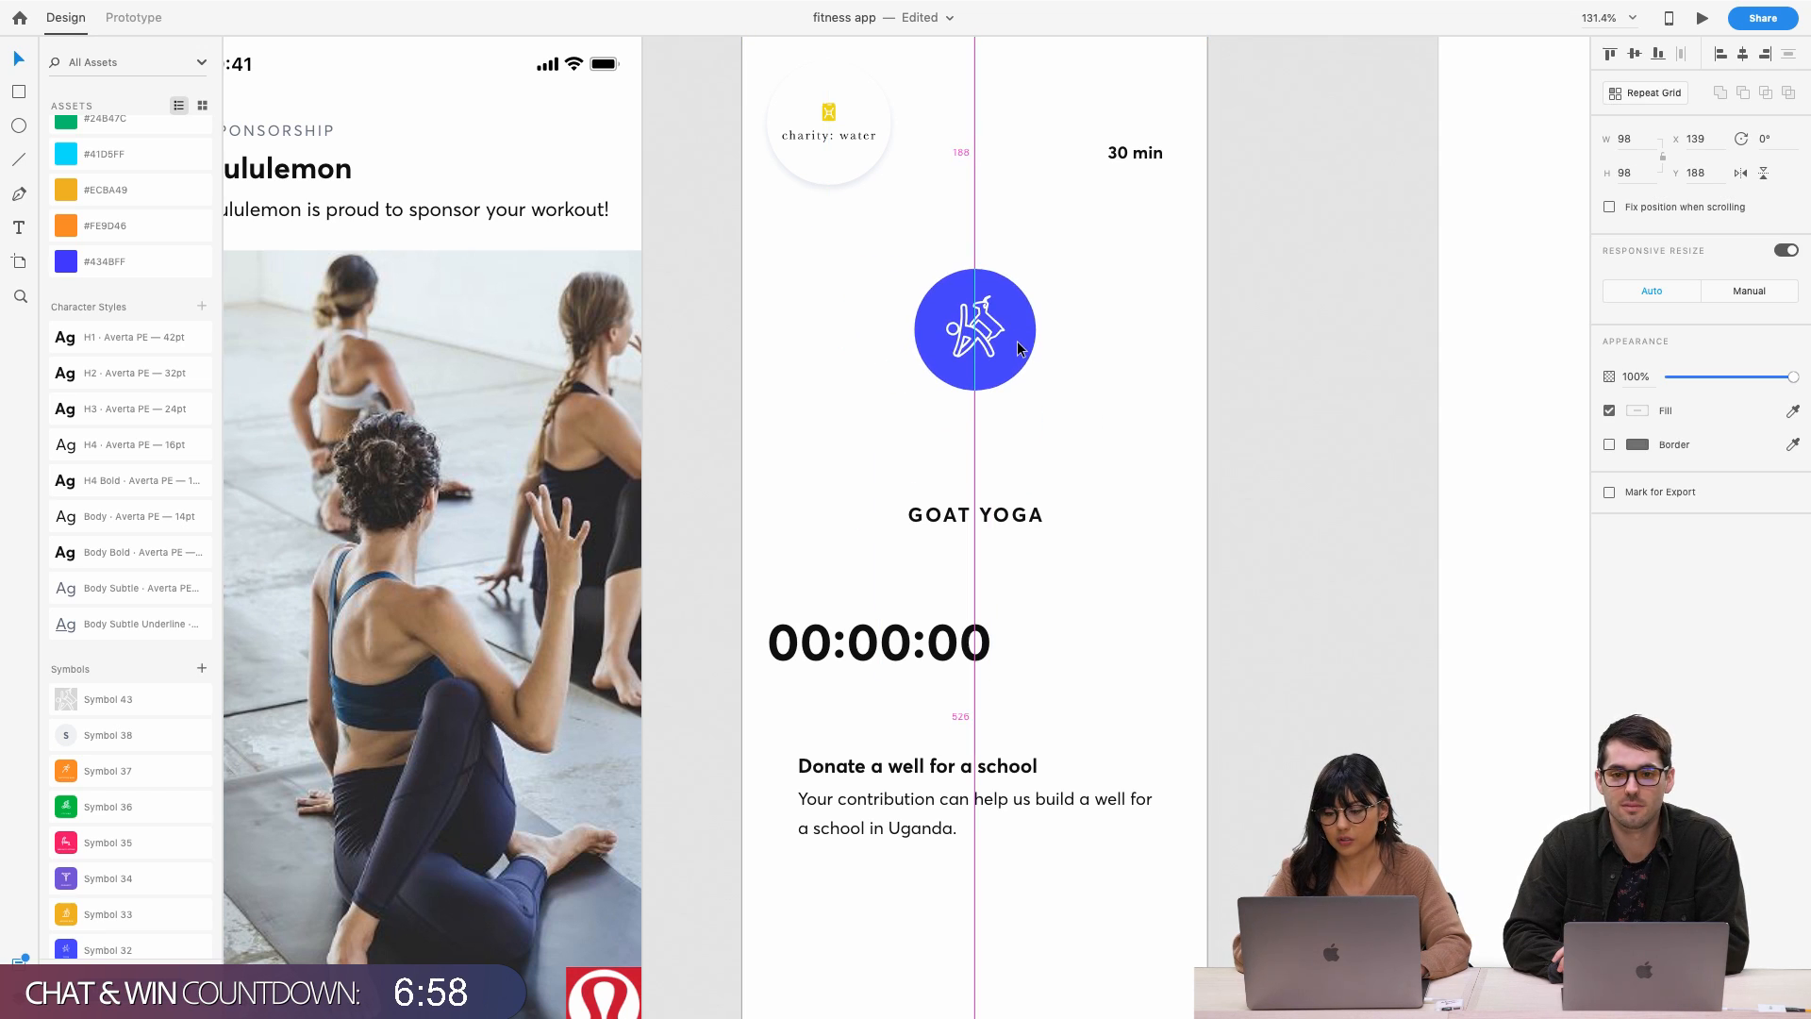
drag(1015, 516, 1016, 432)
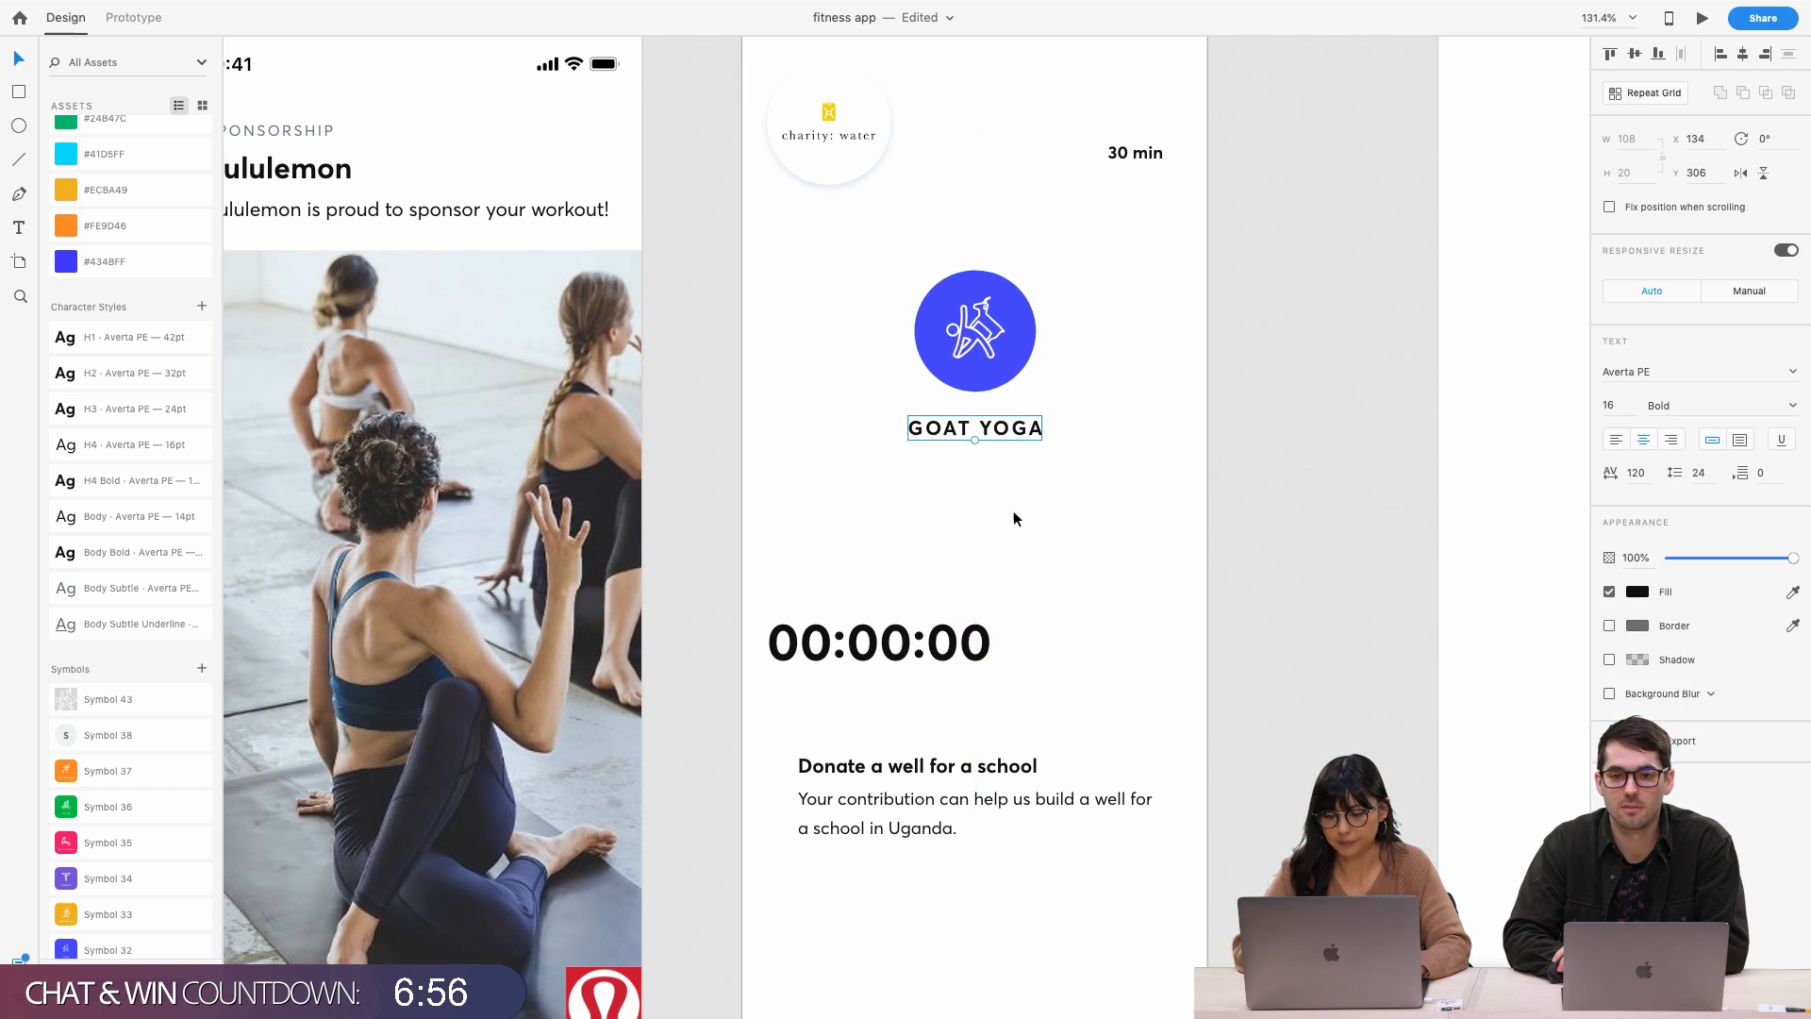
Centre the 00:00:00 timer beneath the GOAT YOGA label
click(942, 643)
drag(941, 642, 1037, 535)
click(971, 243)
click(974, 293)
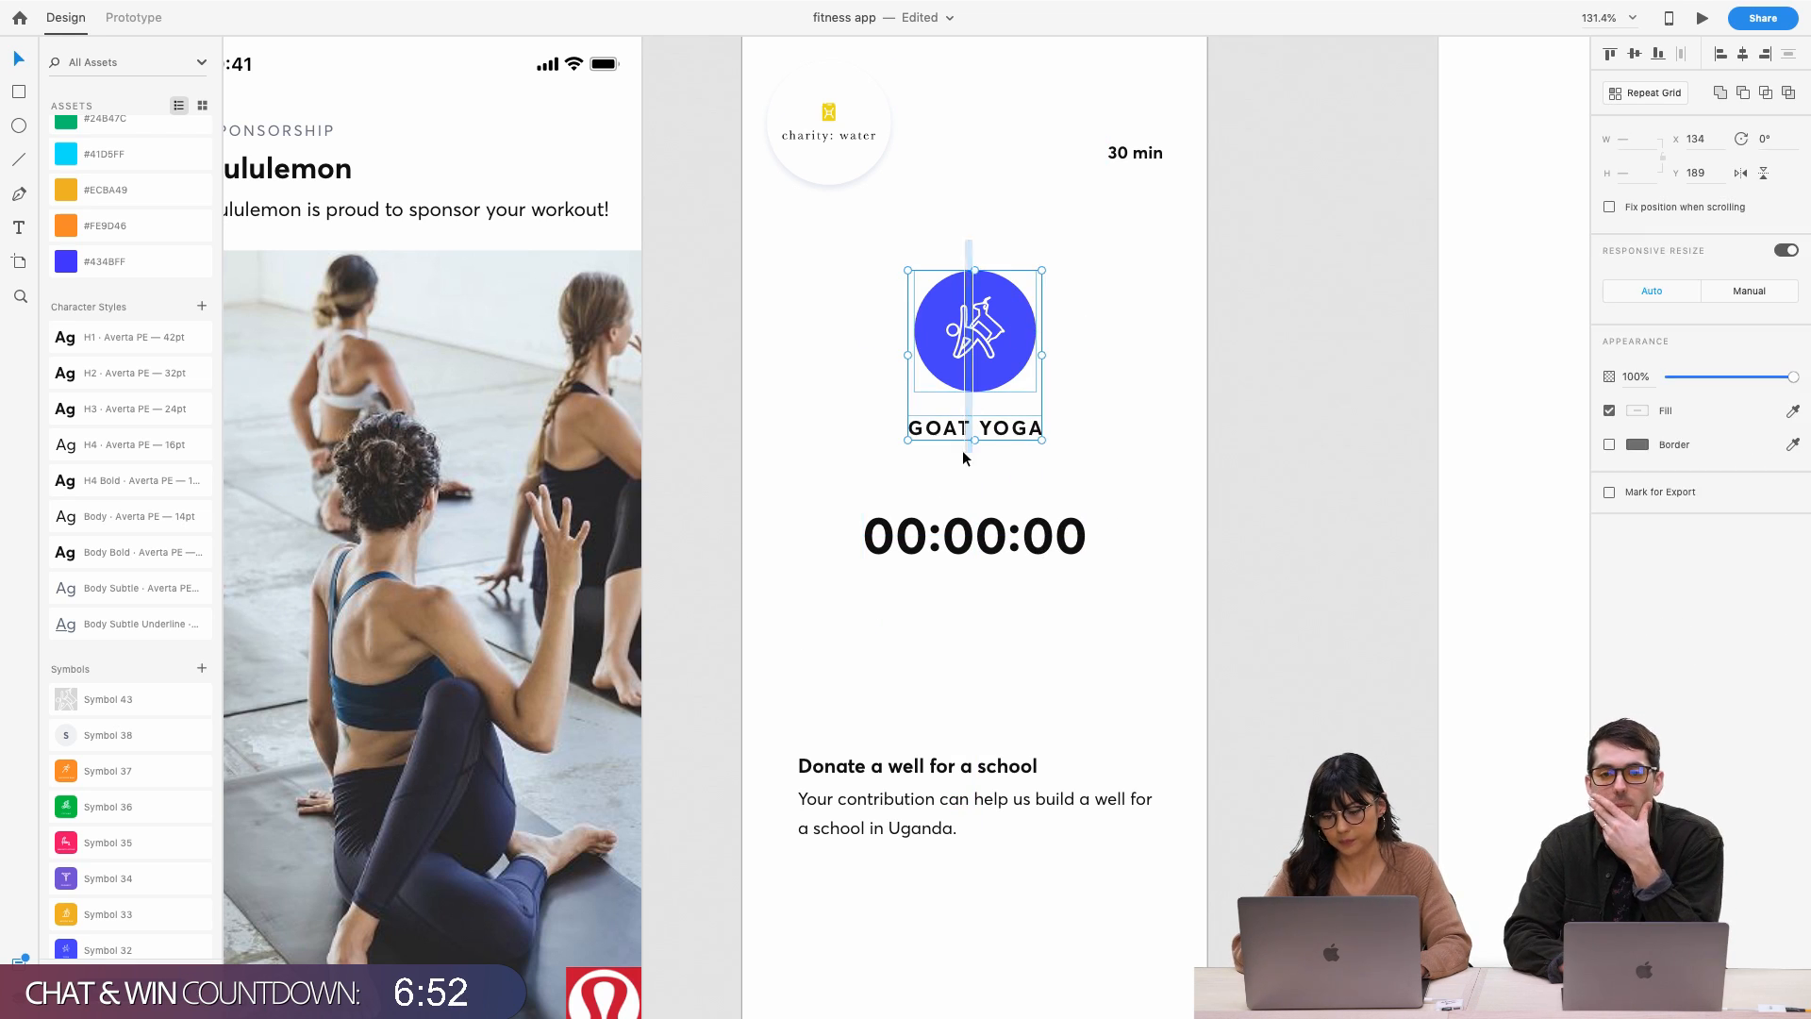
click(1111, 400)
scroll(1033, 320, down, 2)
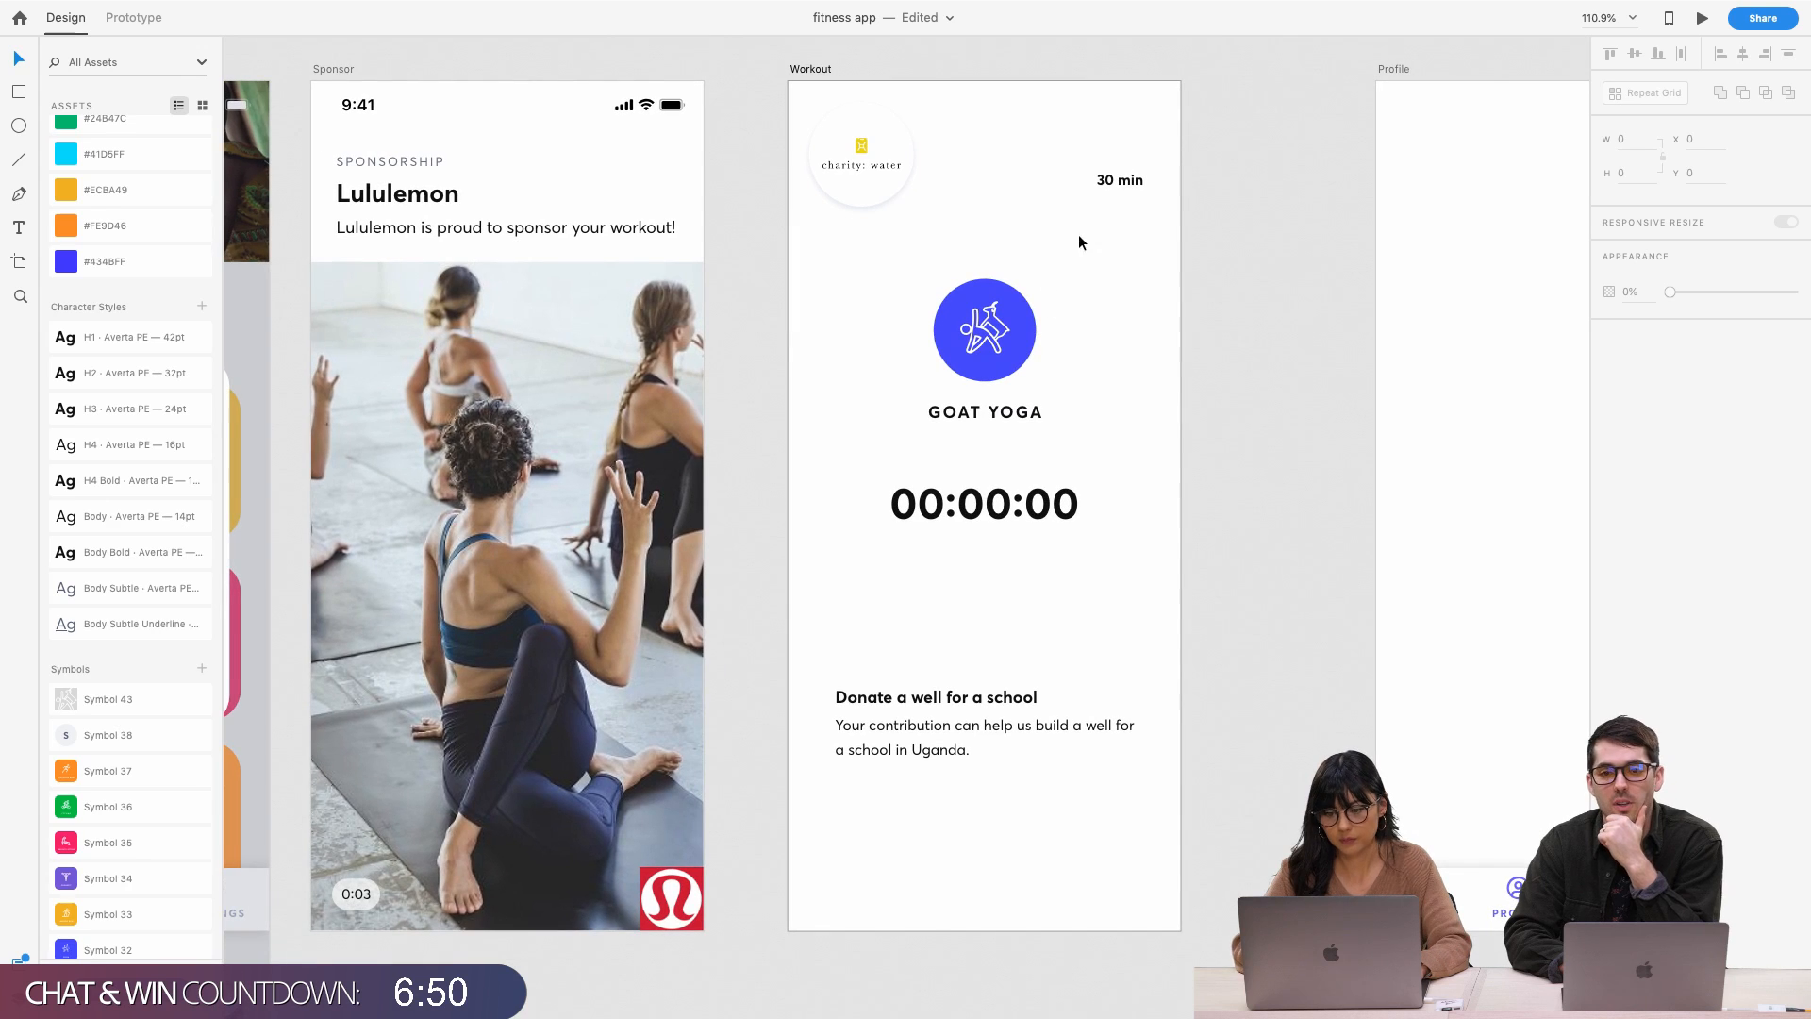
Check the donation text group at the bottom of the Workout screen
scroll(1011, 547, down, 1)
click(934, 700)
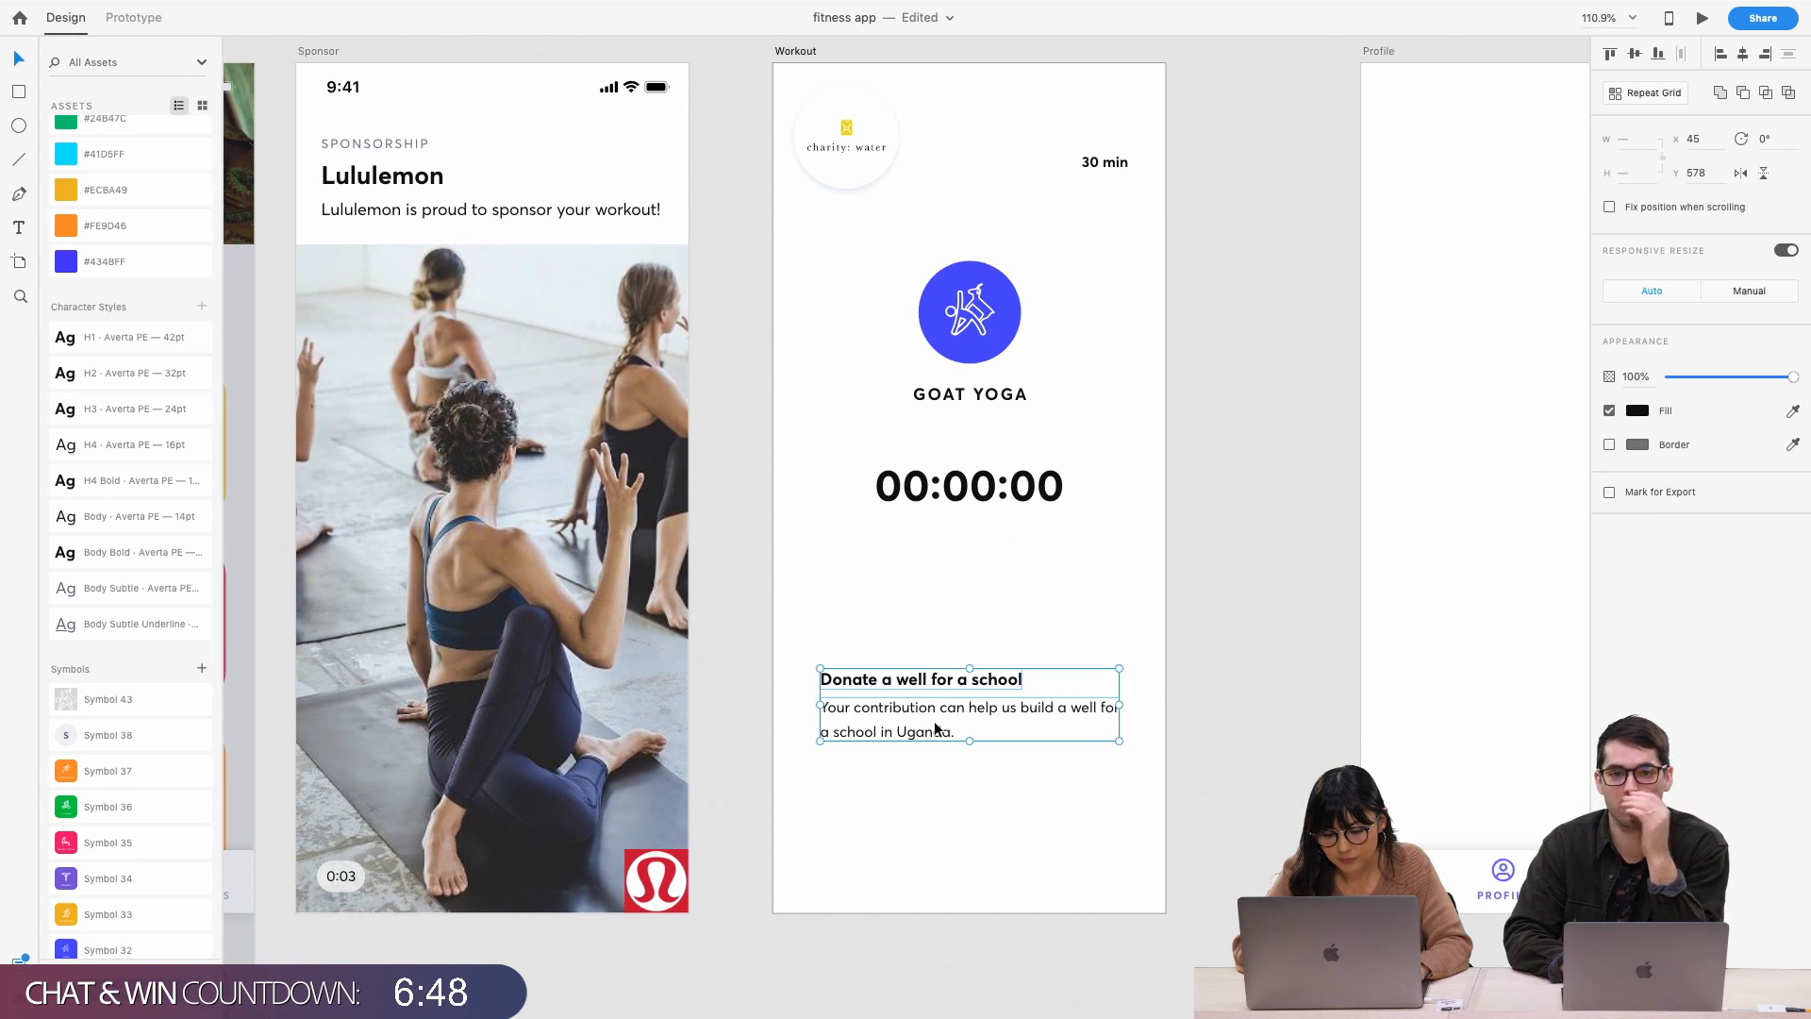
click(925, 548)
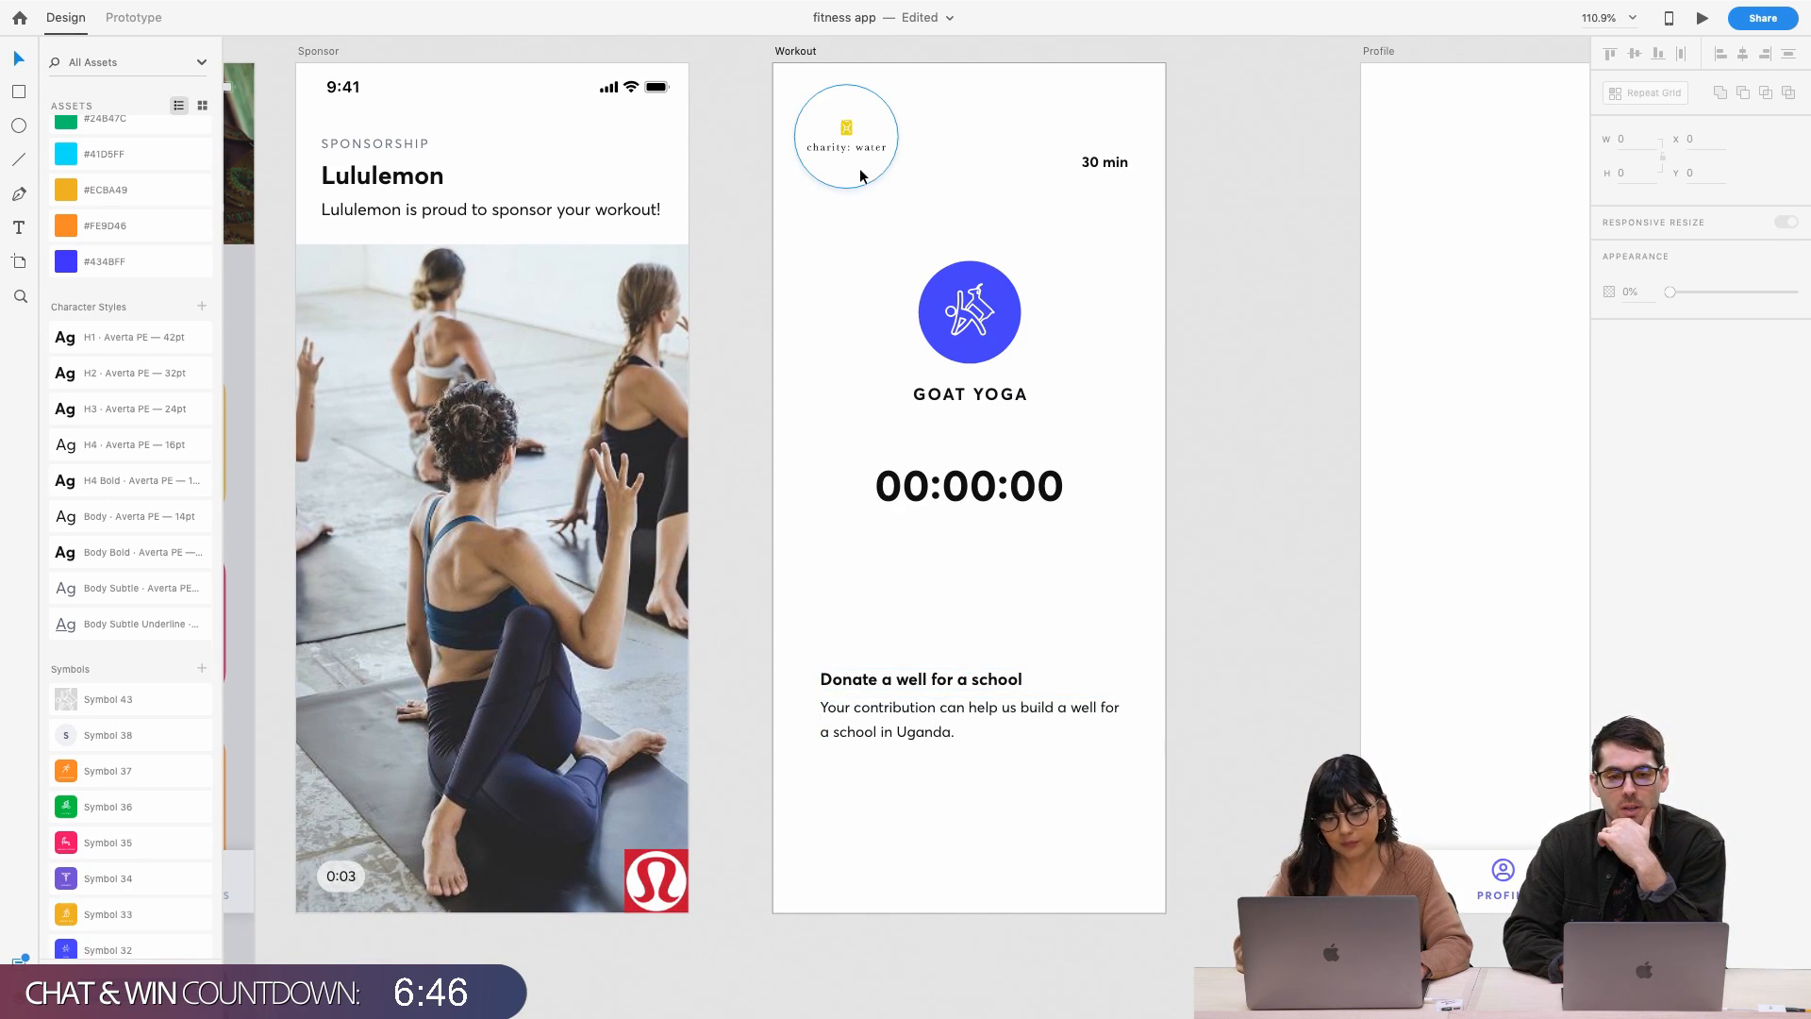
scroll(858, 168, up, 1)
scroll(866, 161, up, 5)
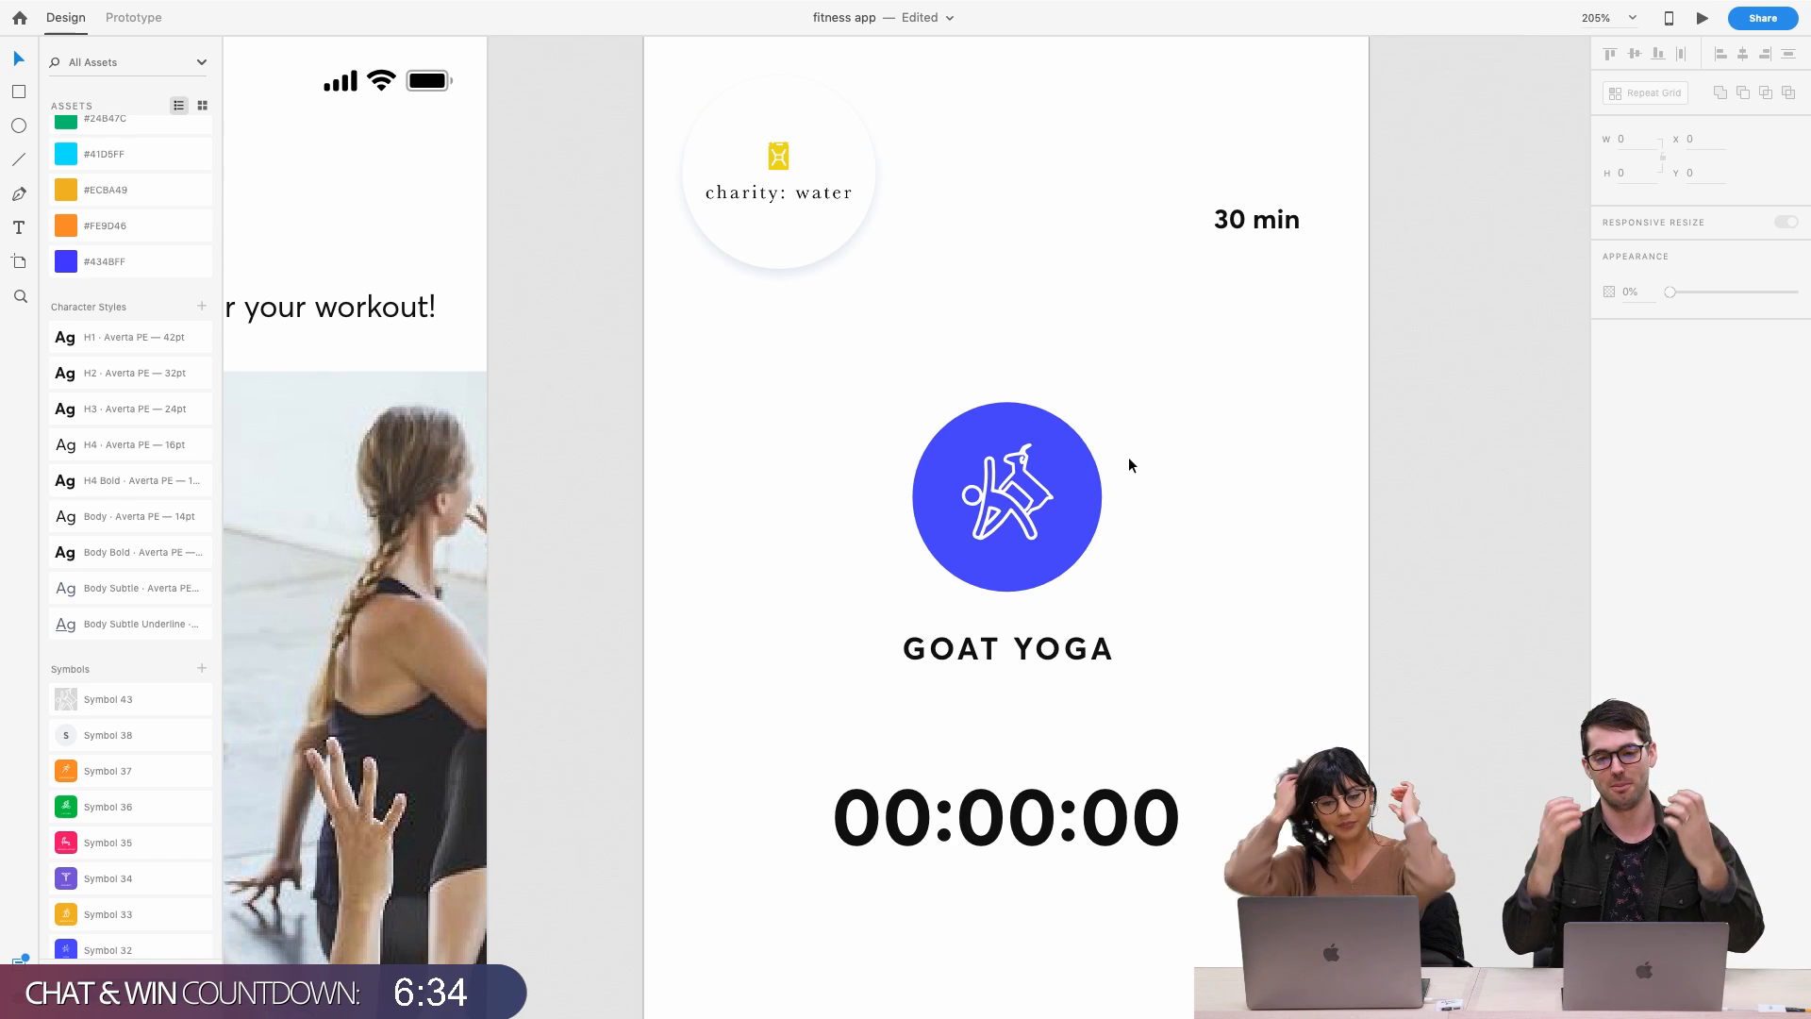
Drop the charity: water logo into the top-left corner at X 20, Y 10
click(1036, 459)
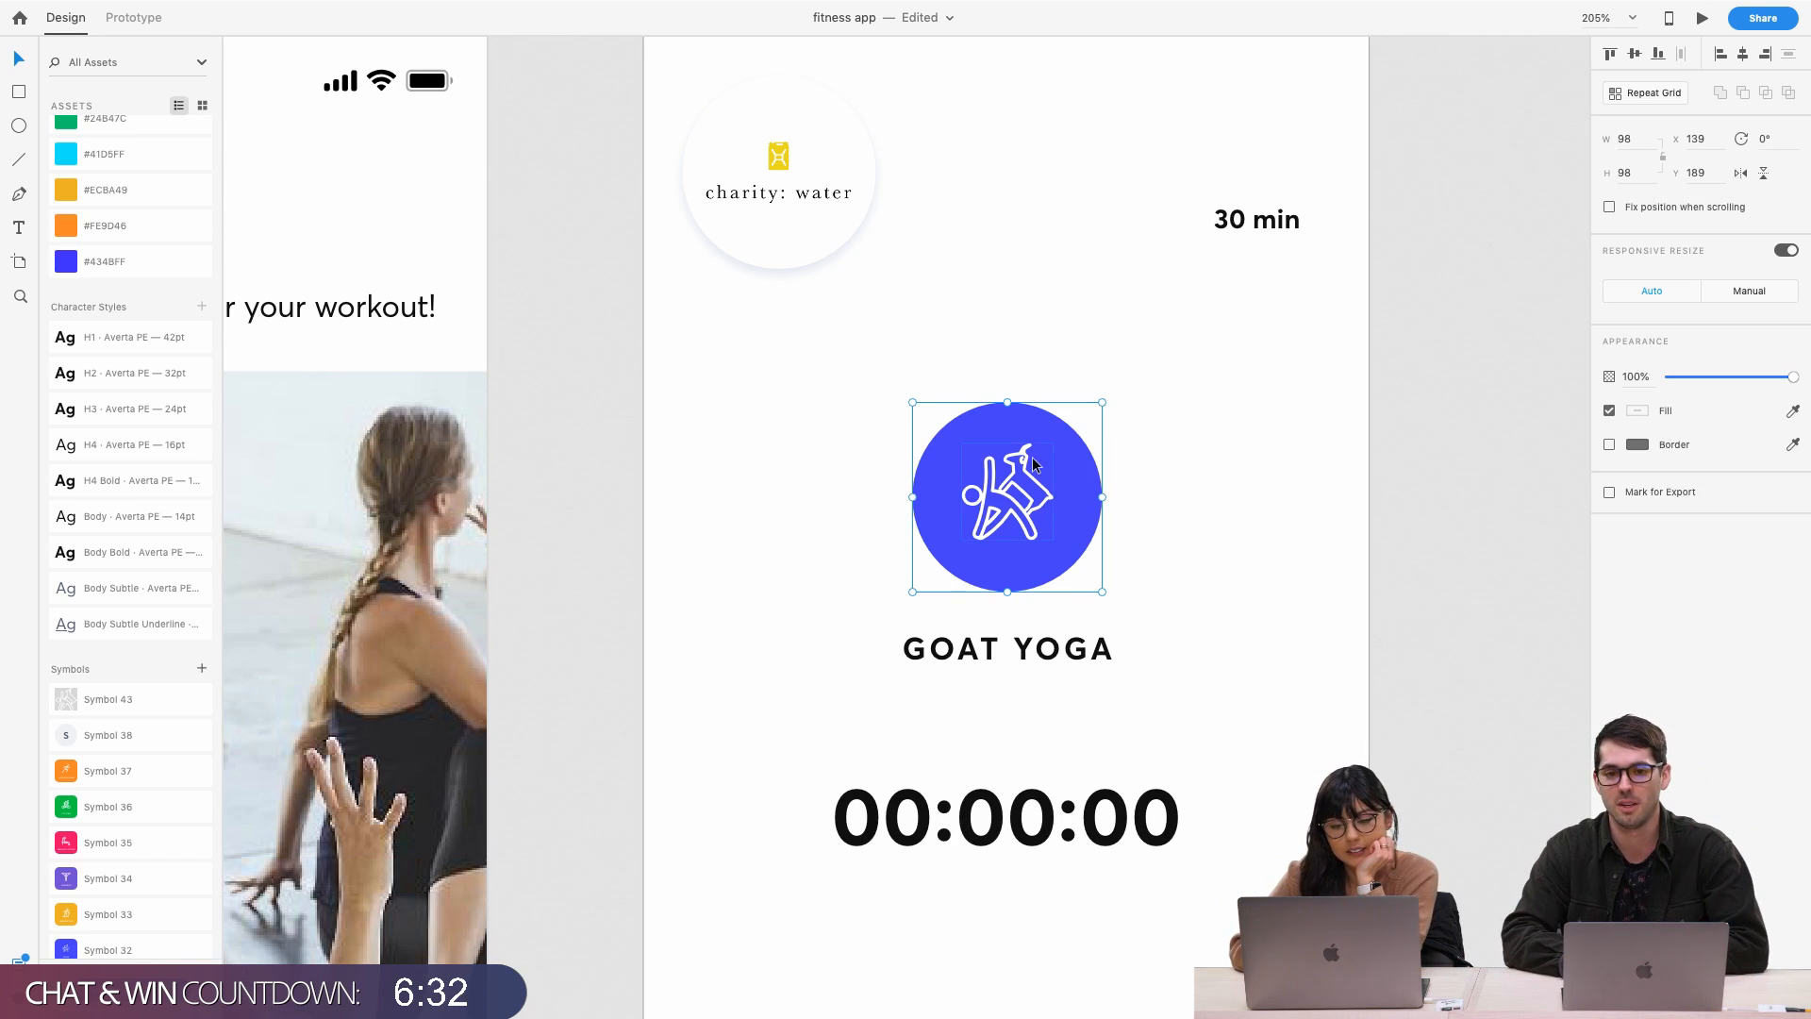
click(794, 236)
scroll(801, 218, down, 2)
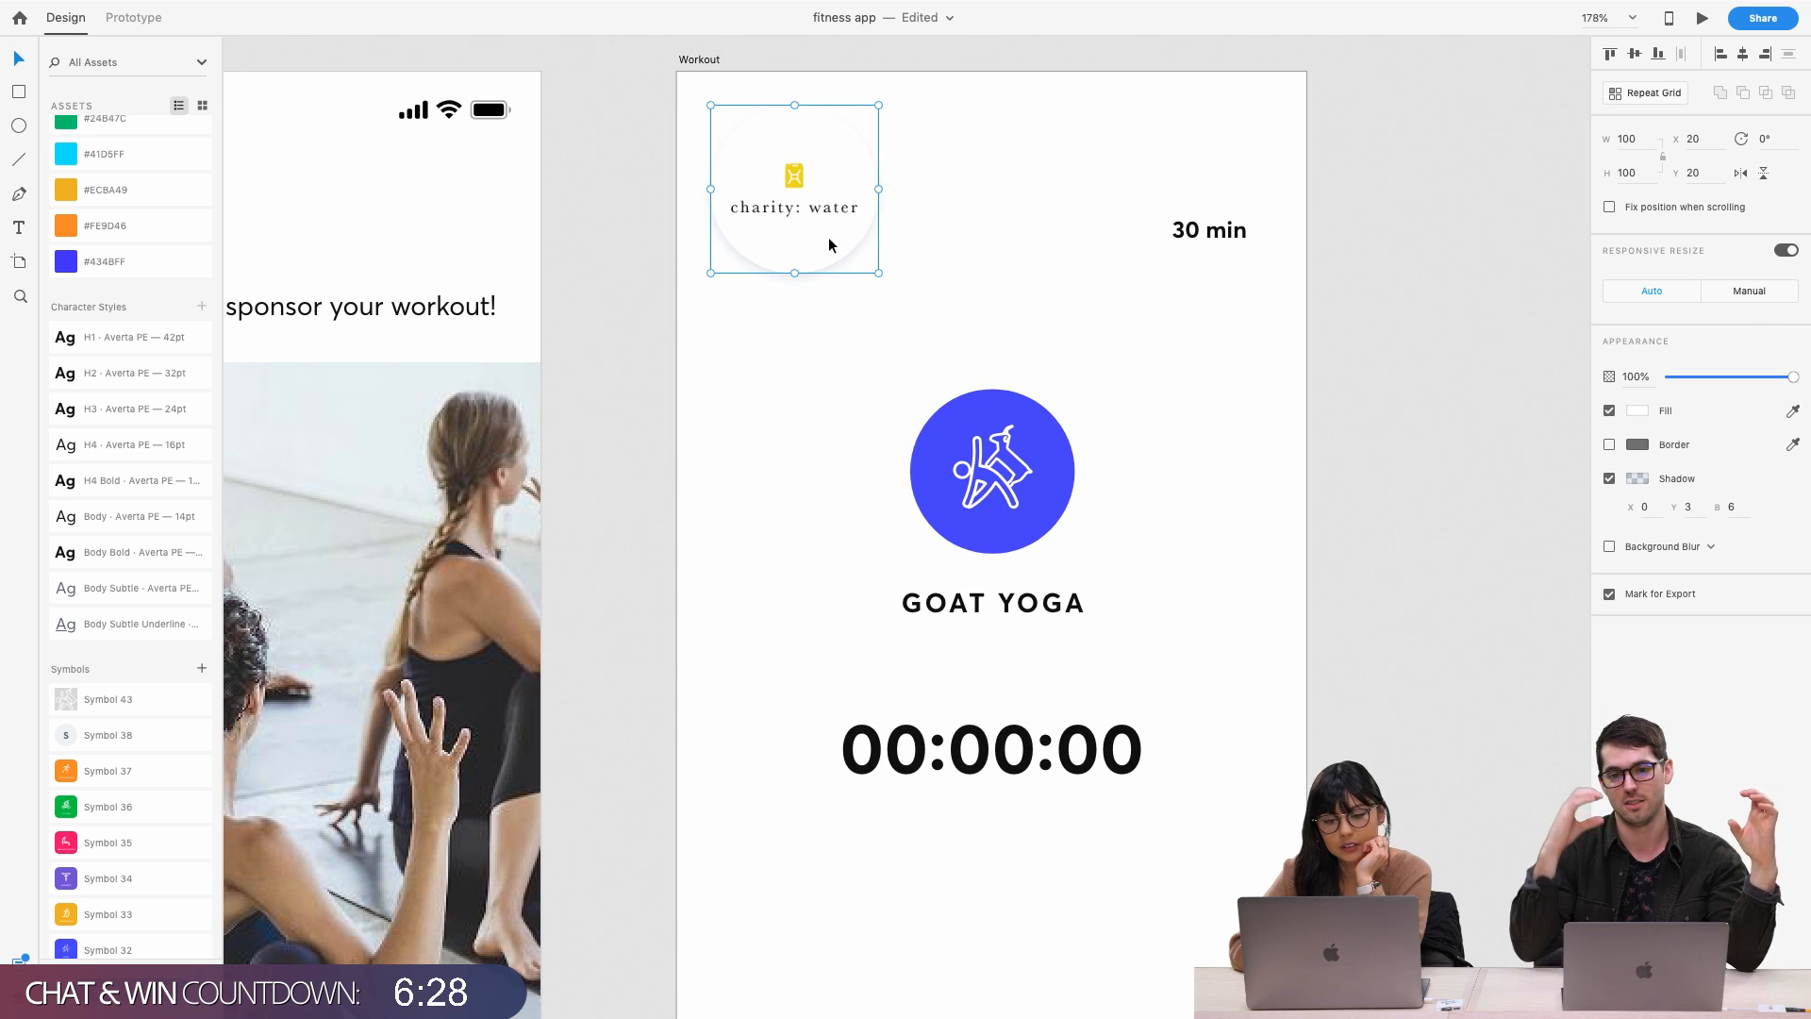
scroll(828, 235, down, 2)
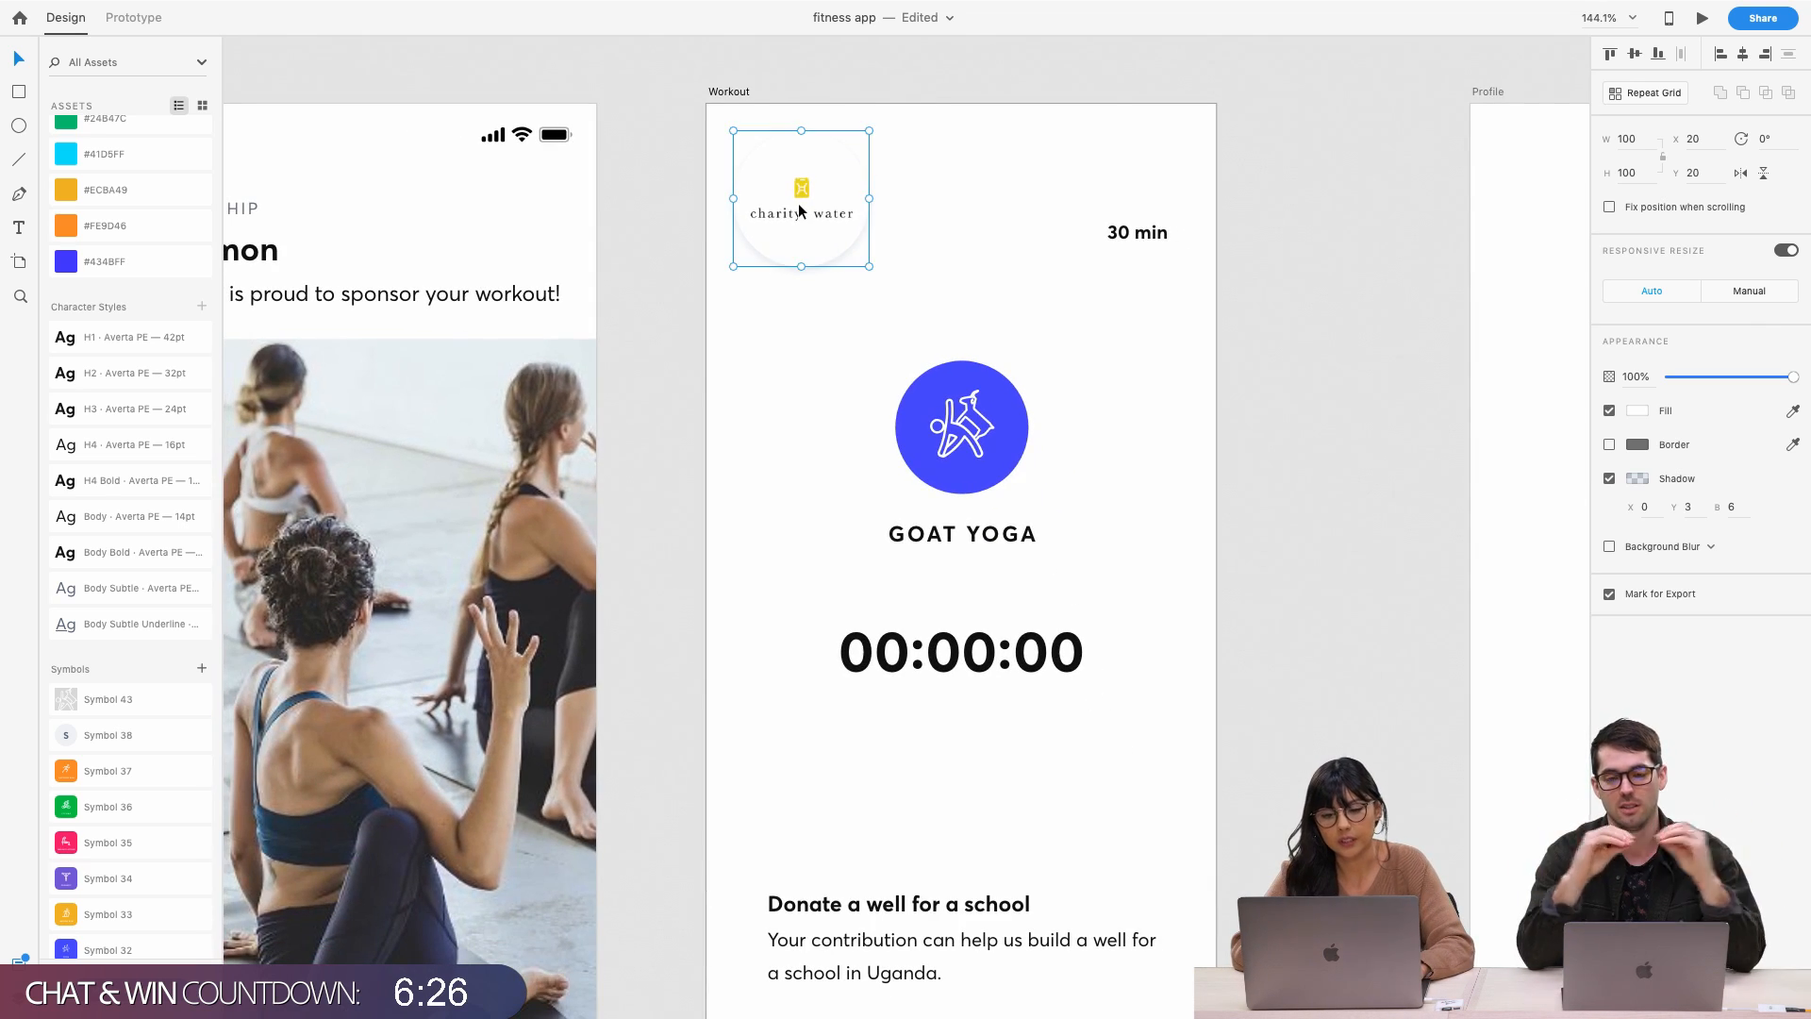
drag(798, 202, 754, 418)
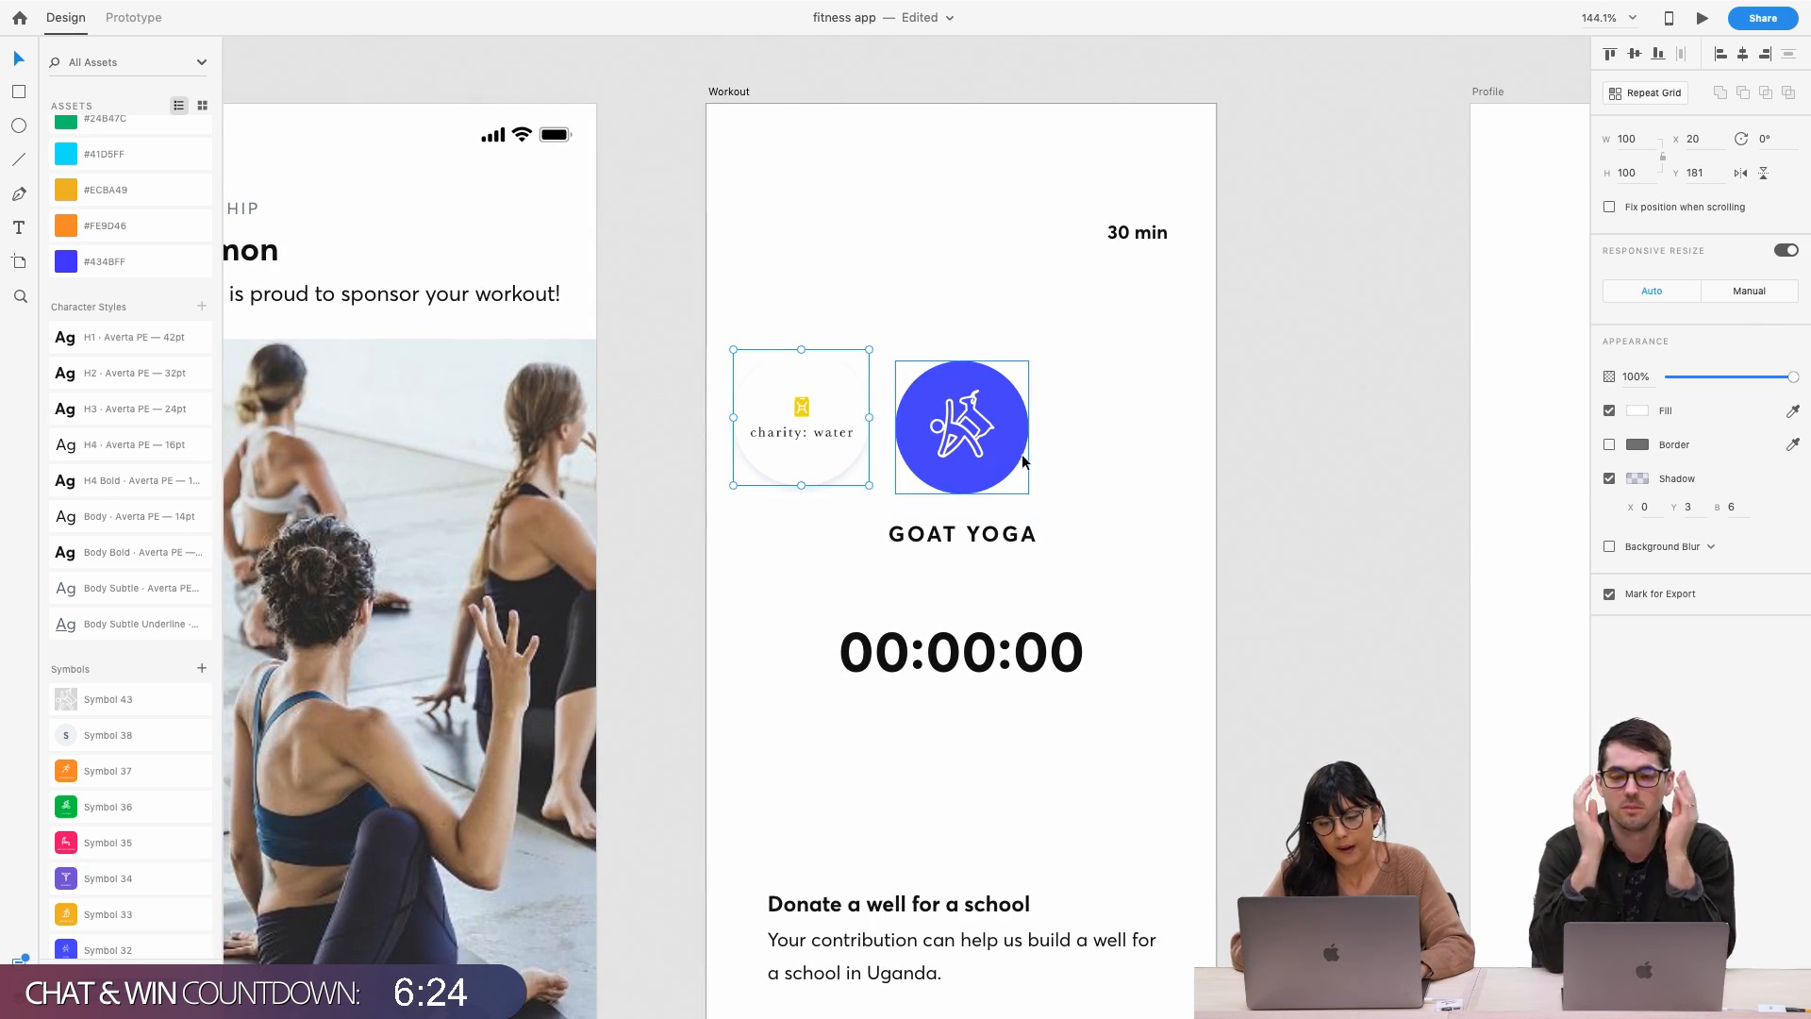
scroll(991, 417, up, 1)
scroll(981, 397, up, 1)
scroll(1051, 365, down, 3)
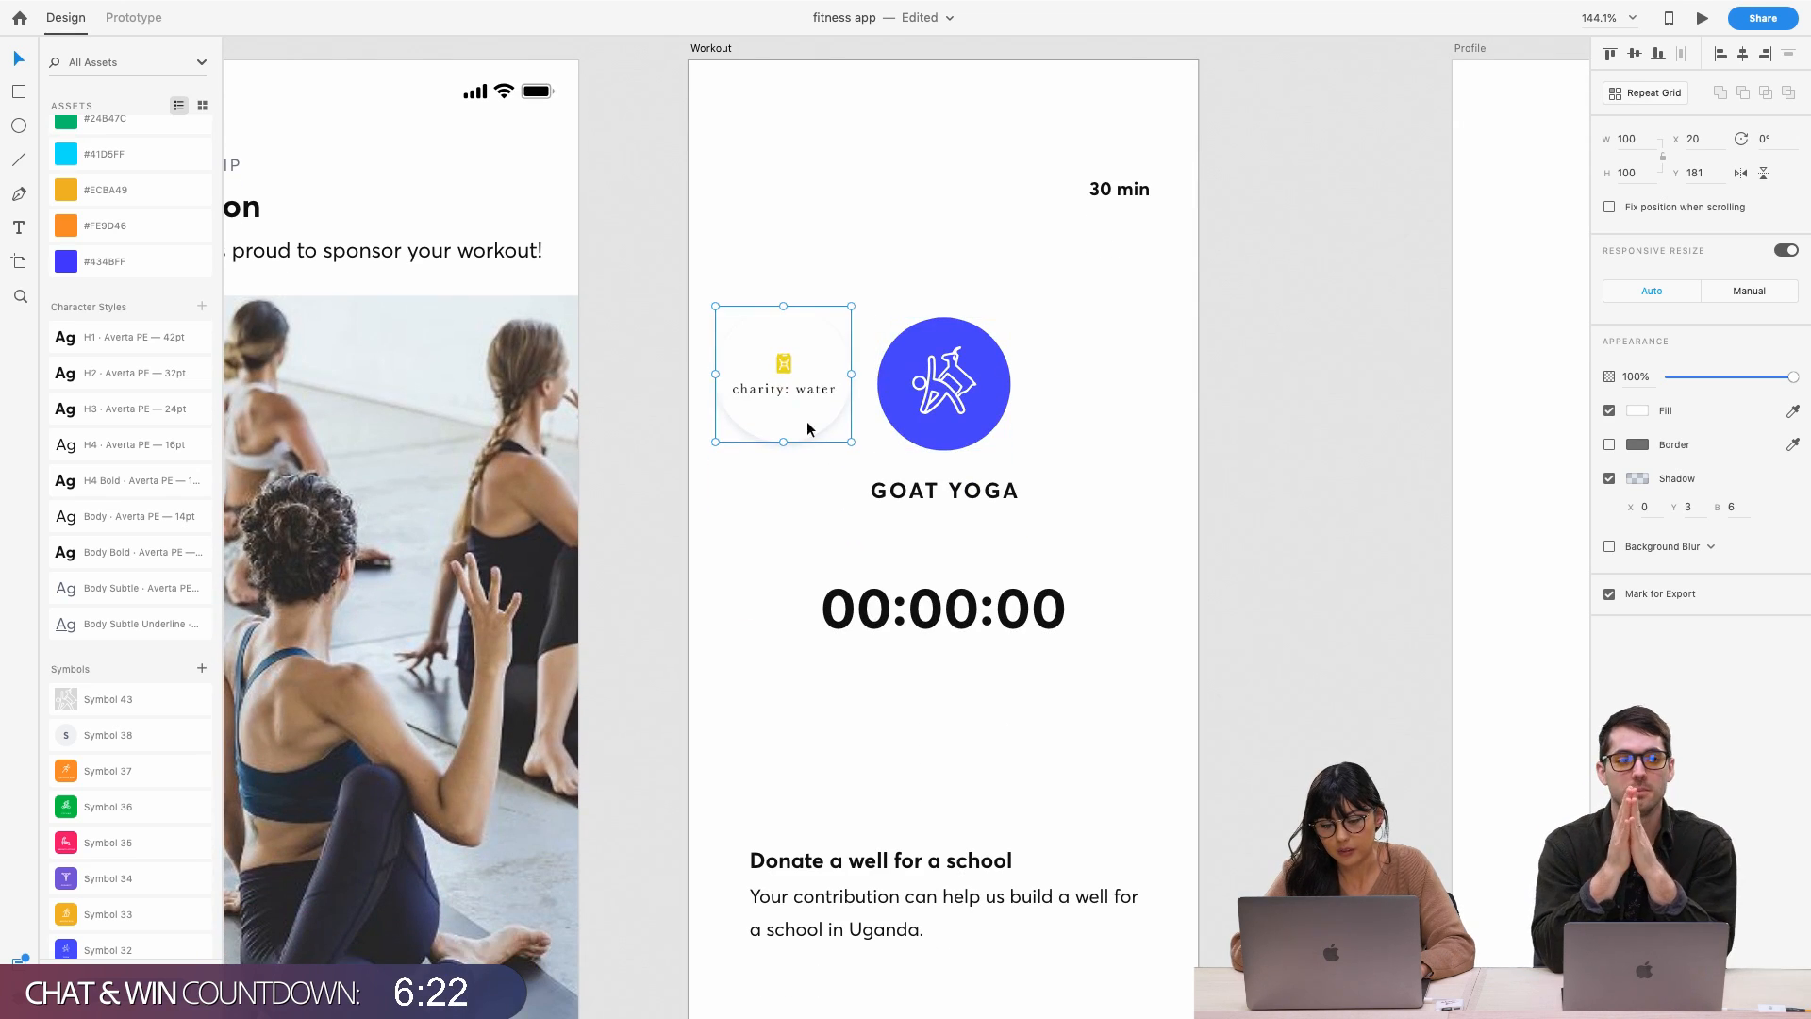
drag(807, 421, 790, 185)
scroll(973, 292, down, 4)
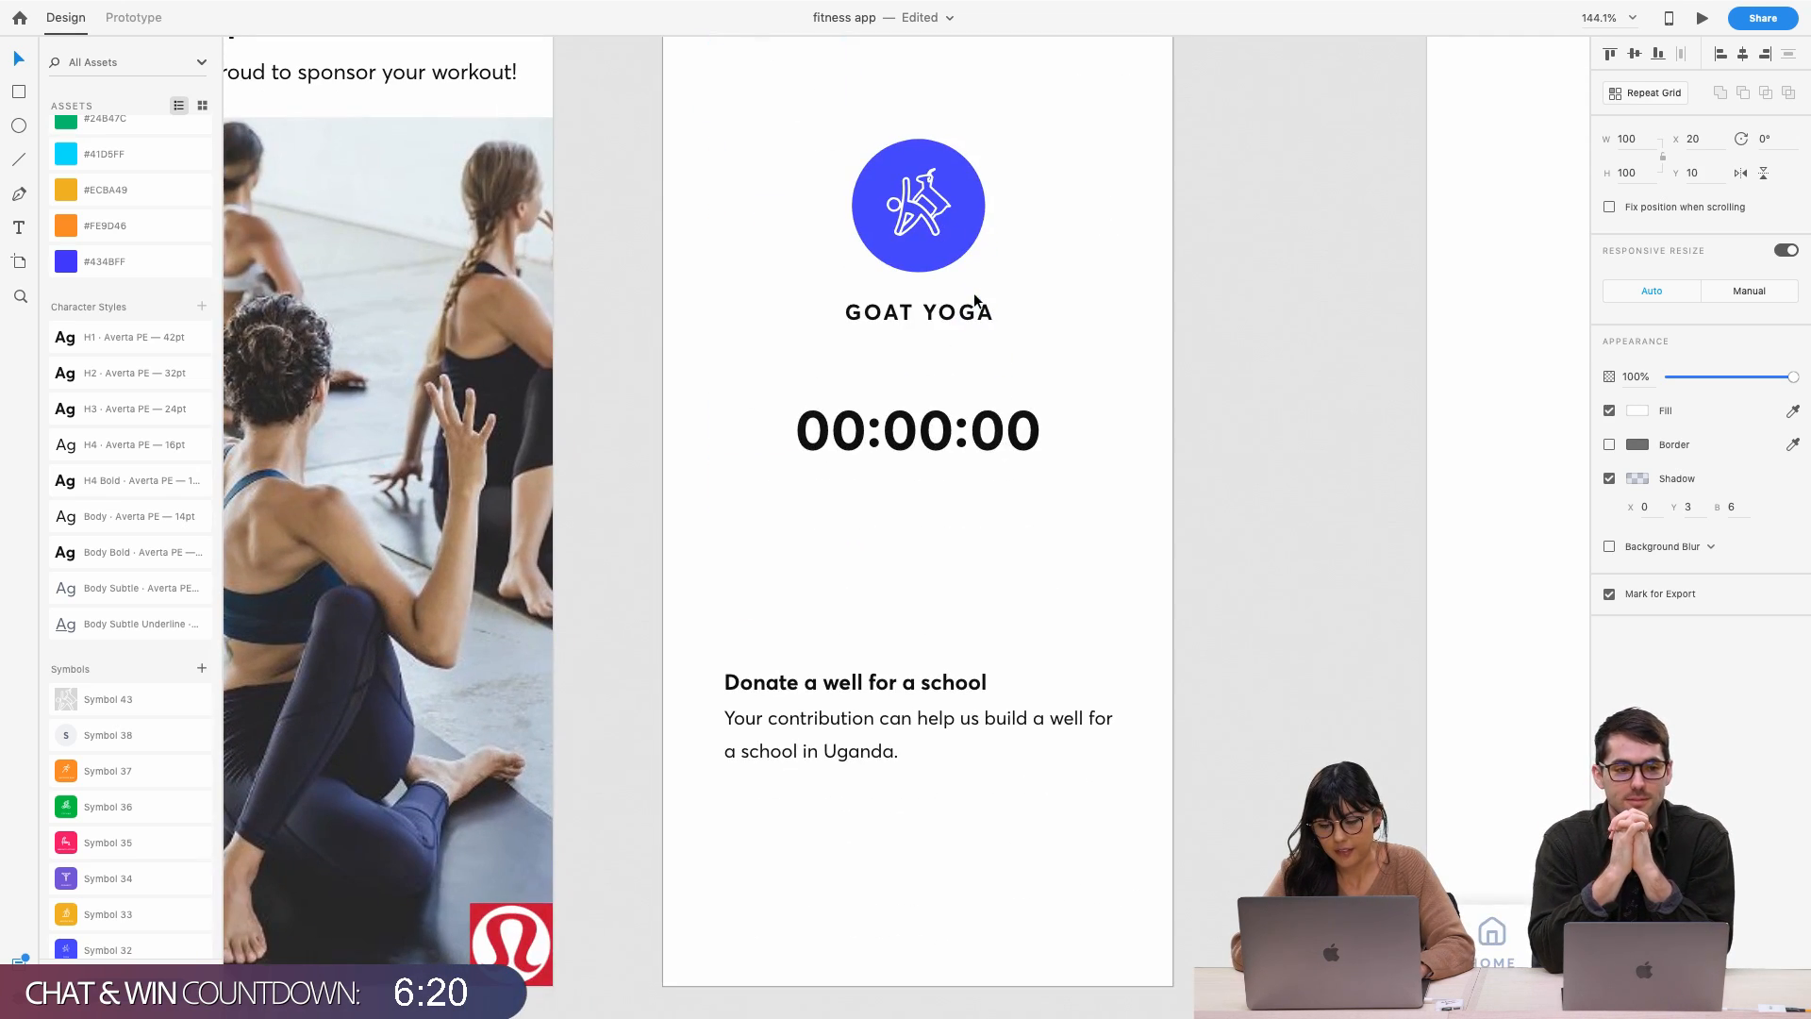
click(914, 677)
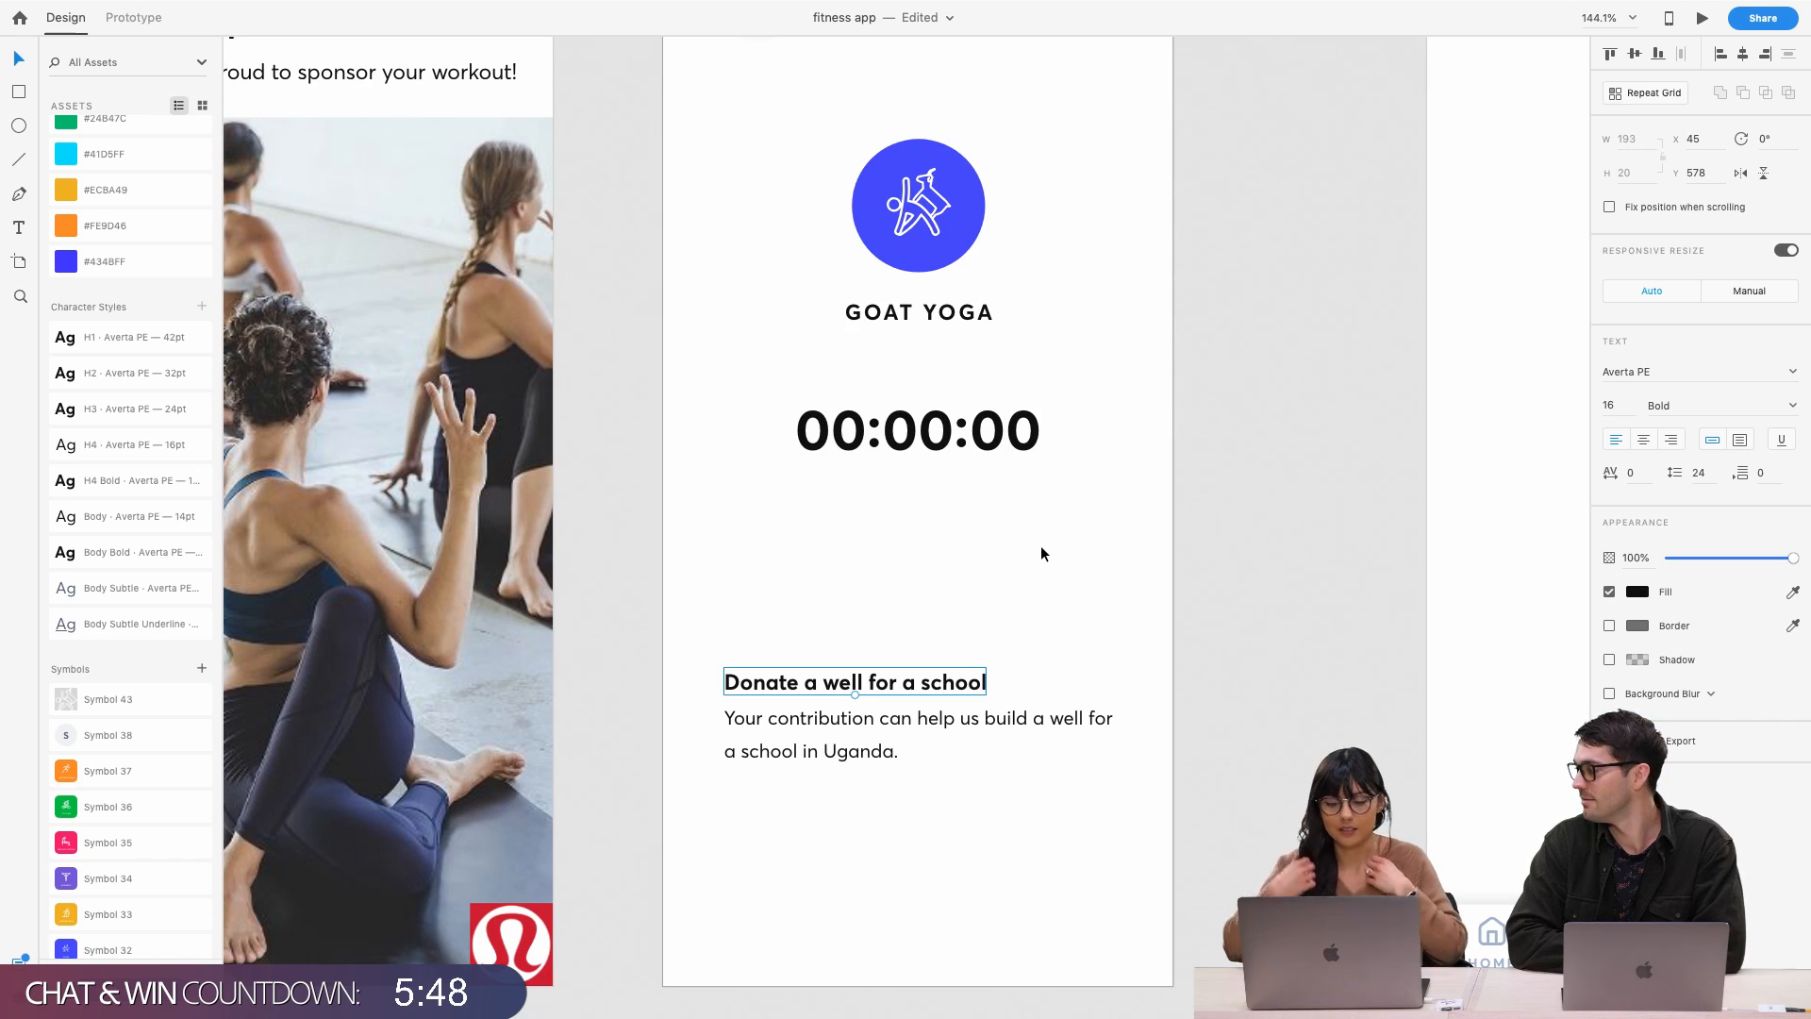
click(978, 569)
click(913, 691)
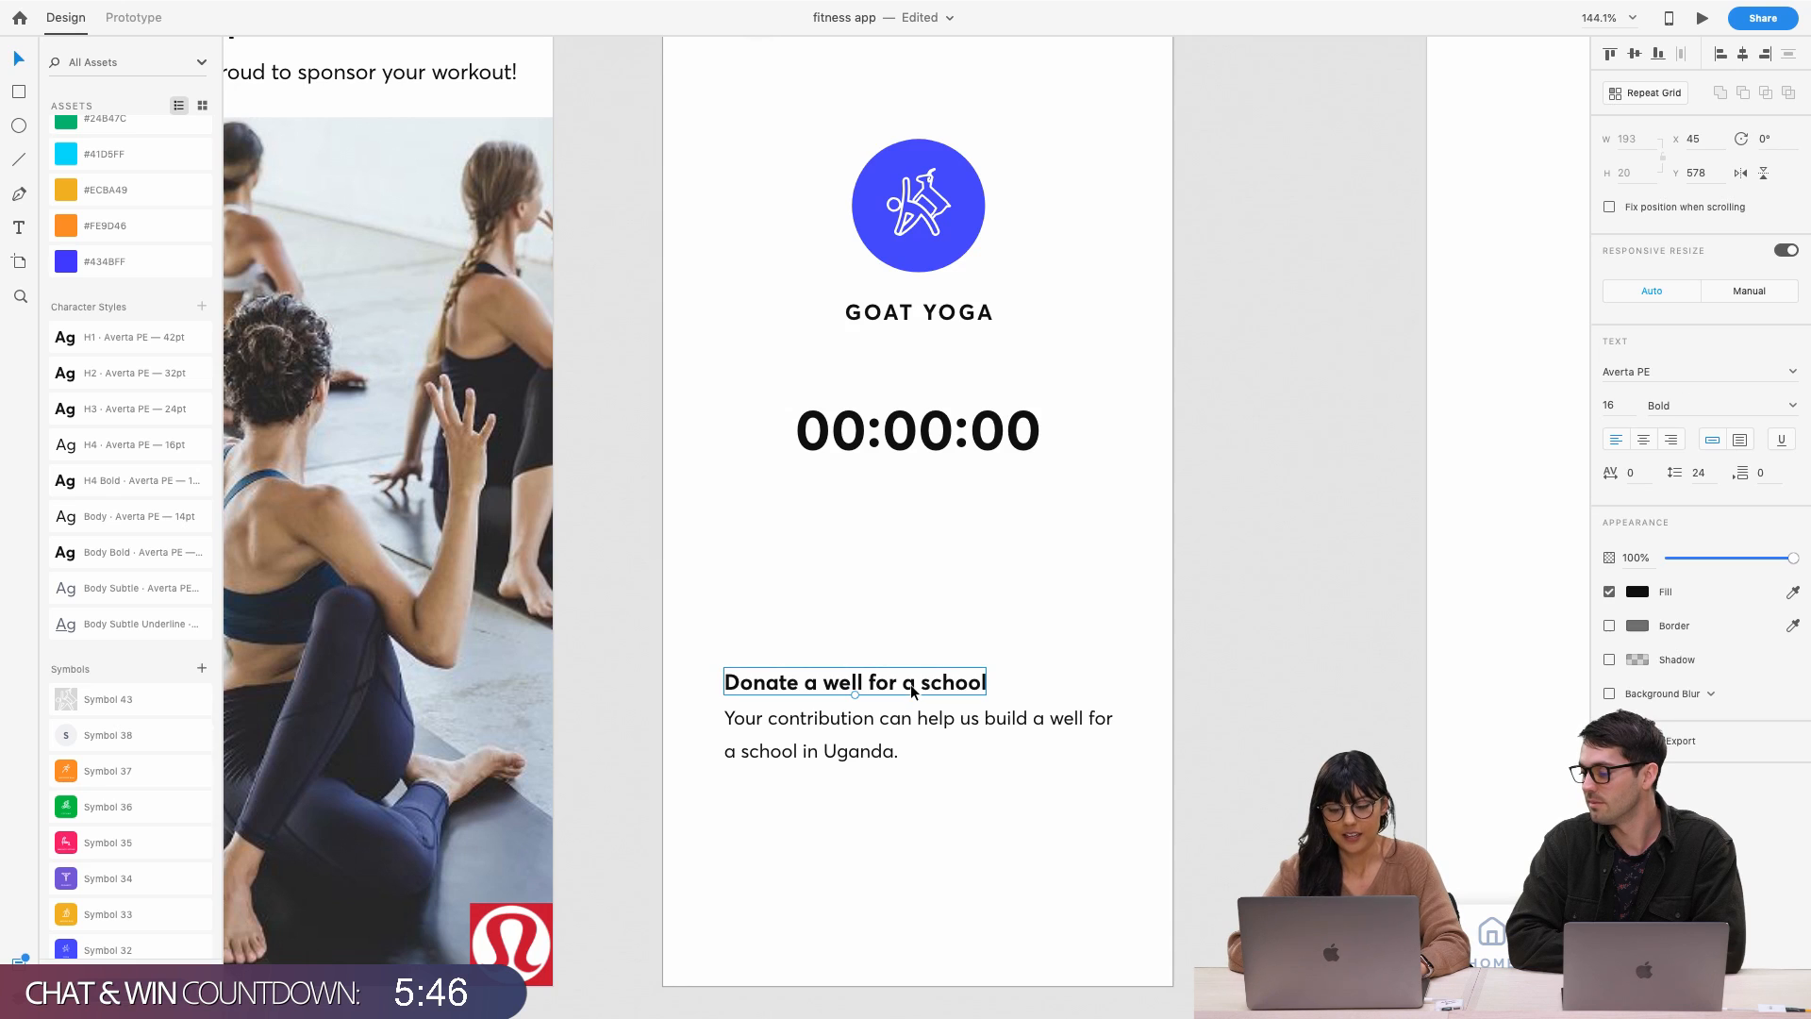
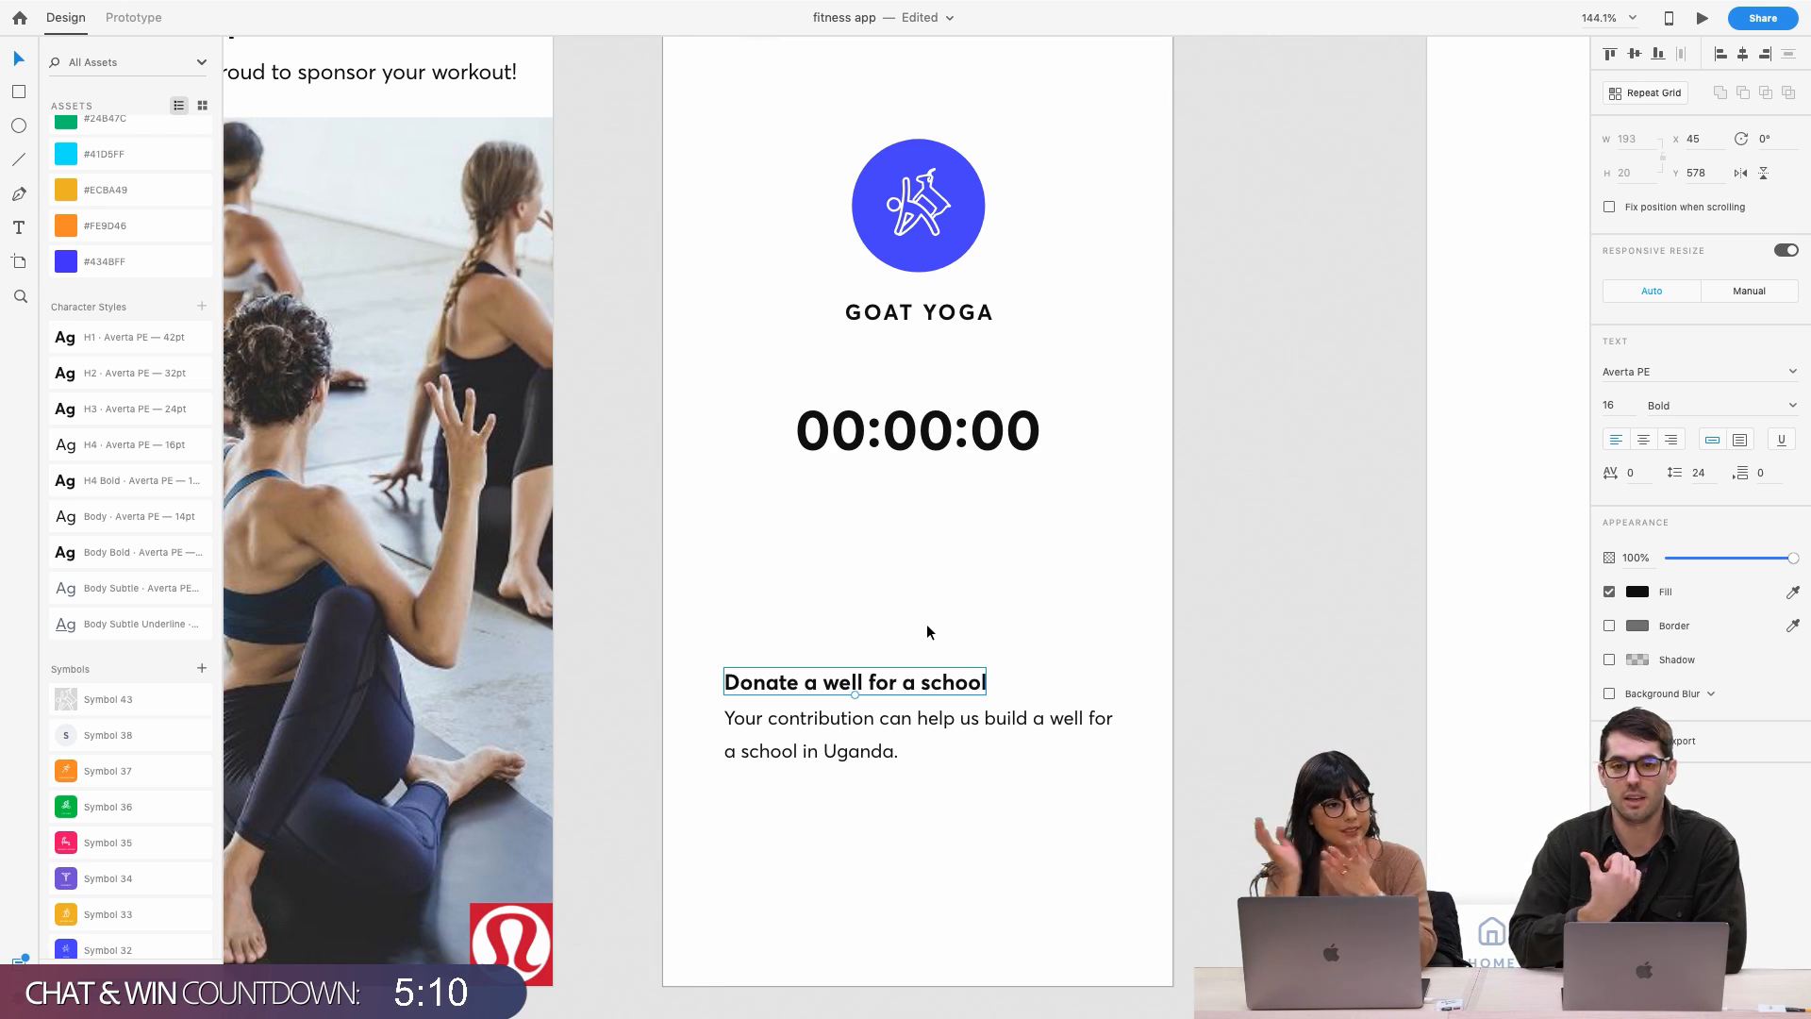
Move the charity: water logo below the donation text at the bottom of the Workout screen
click(932, 713)
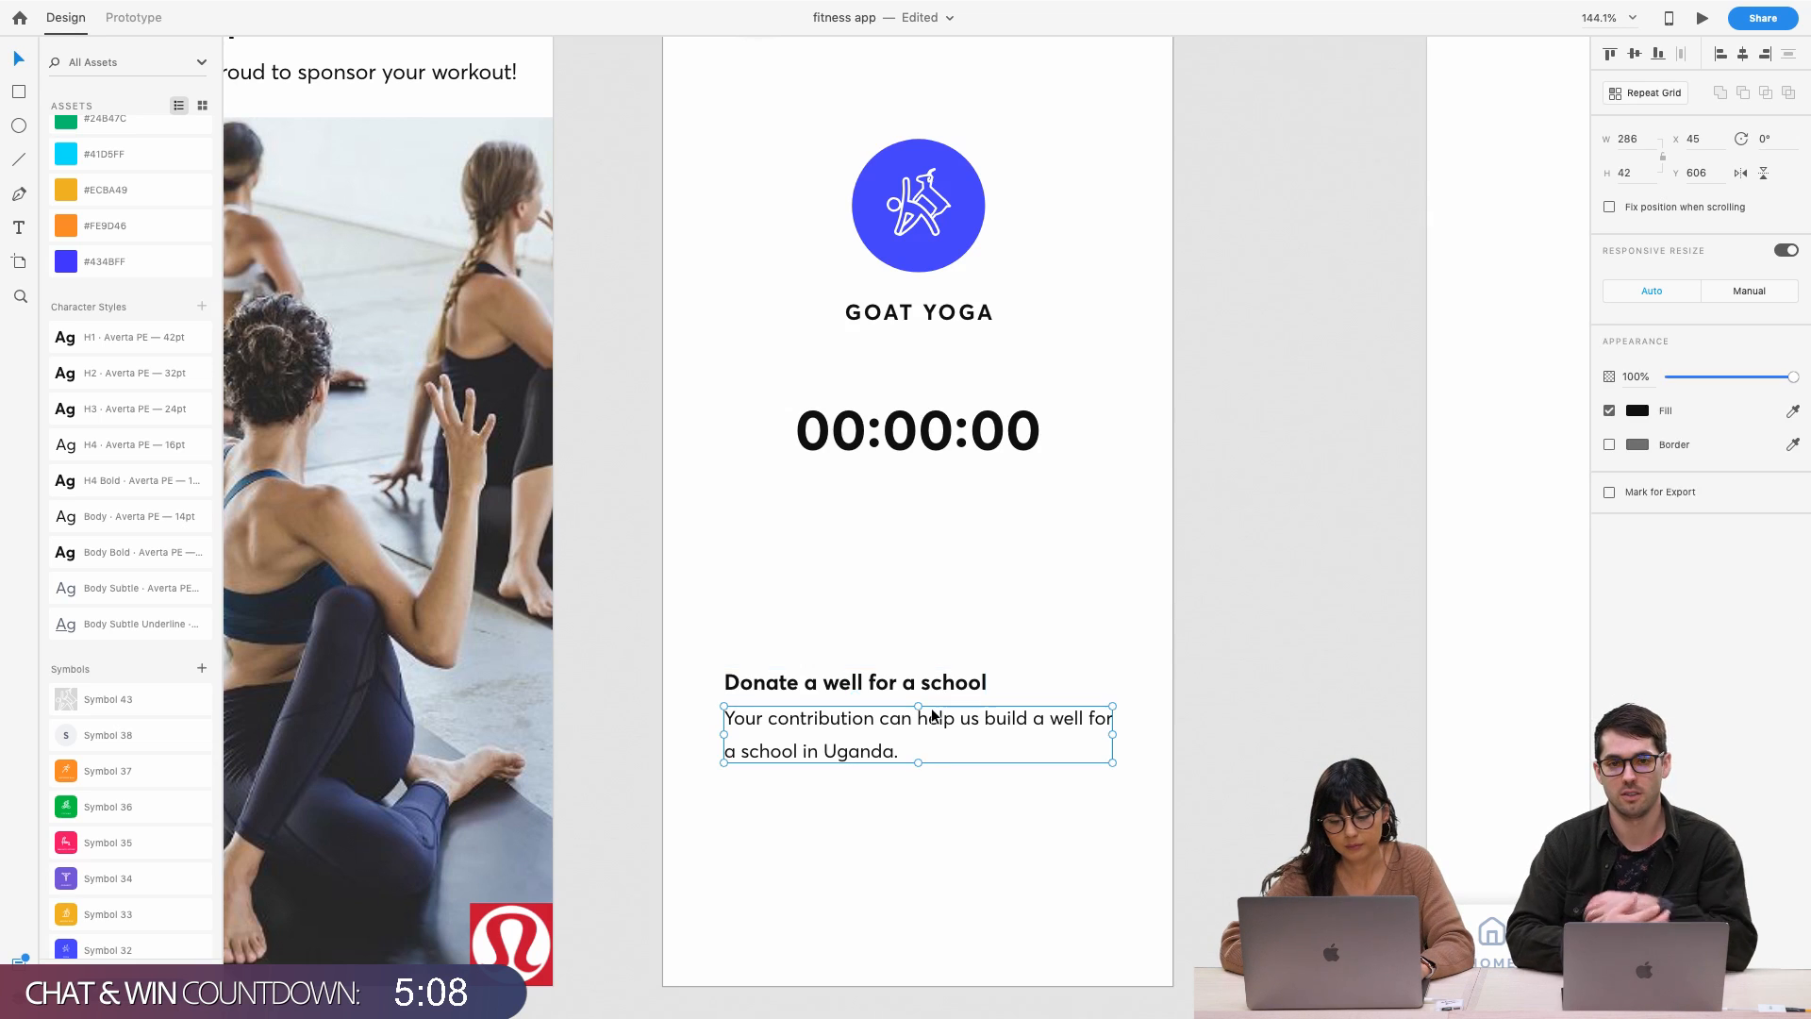
click(924, 675)
ctrl+scroll(897, 615, down, 4)
scroll(897, 615, up, 1)
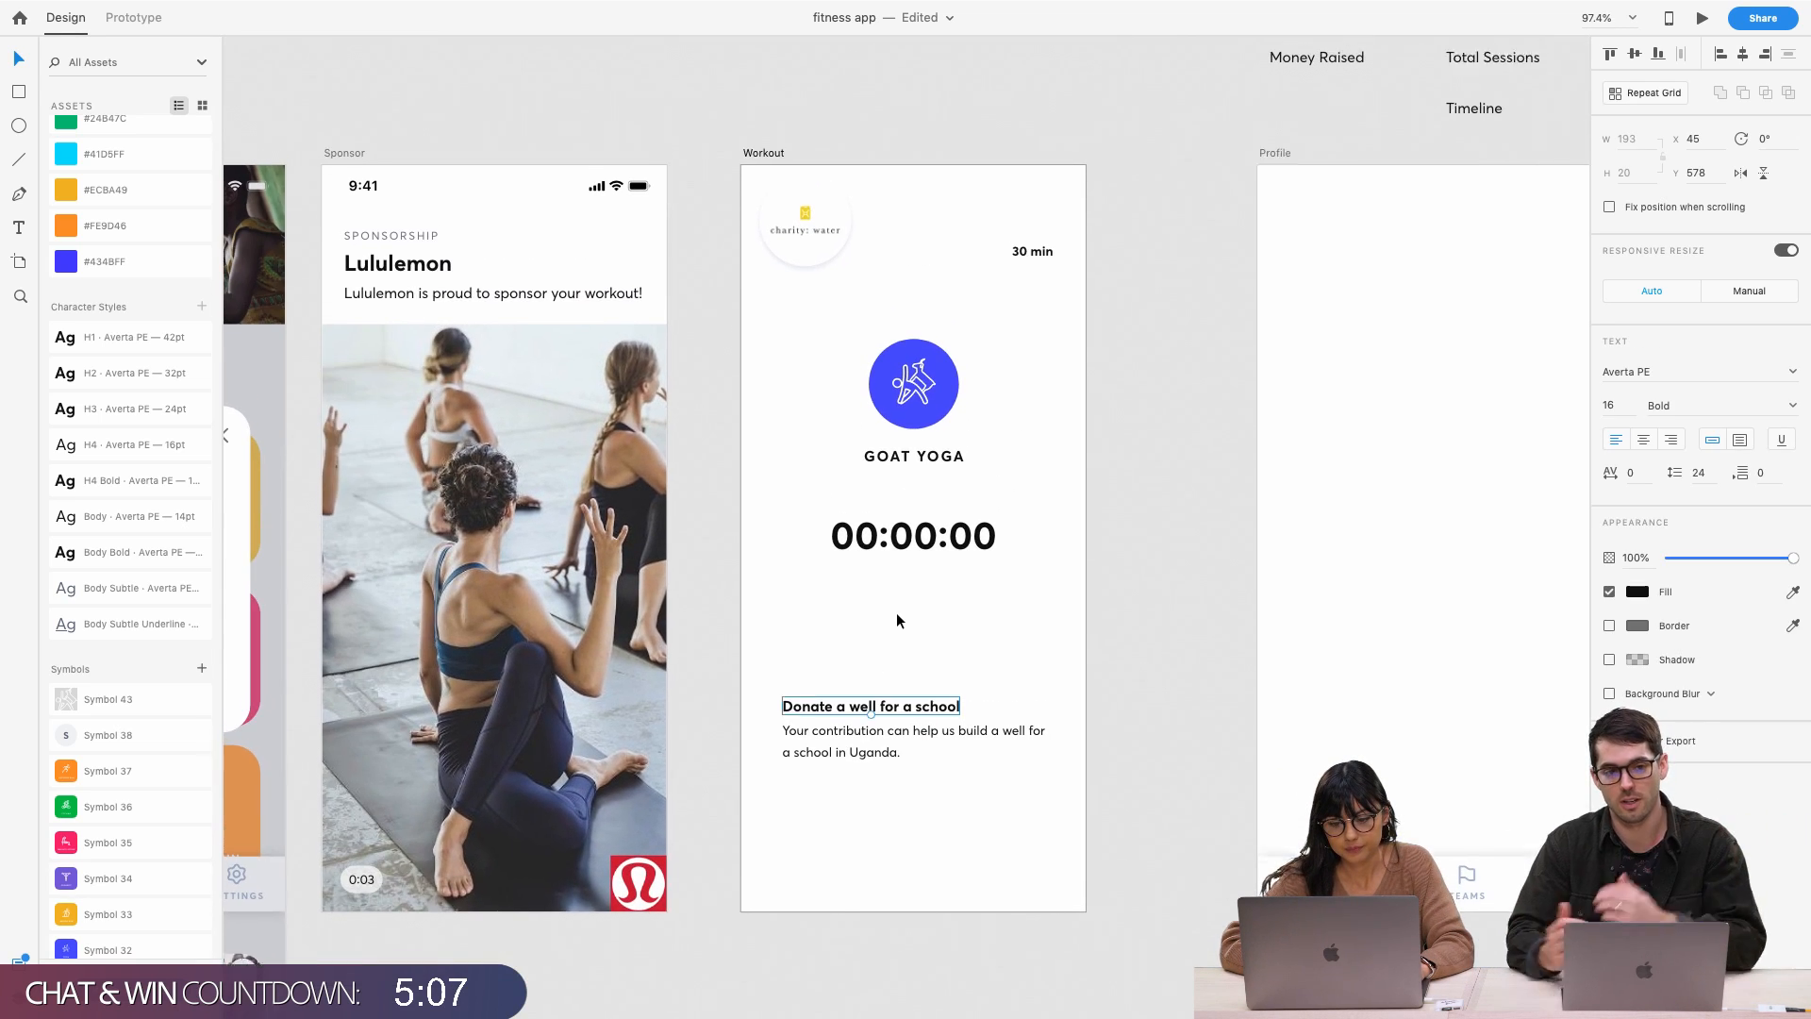
click(784, 256)
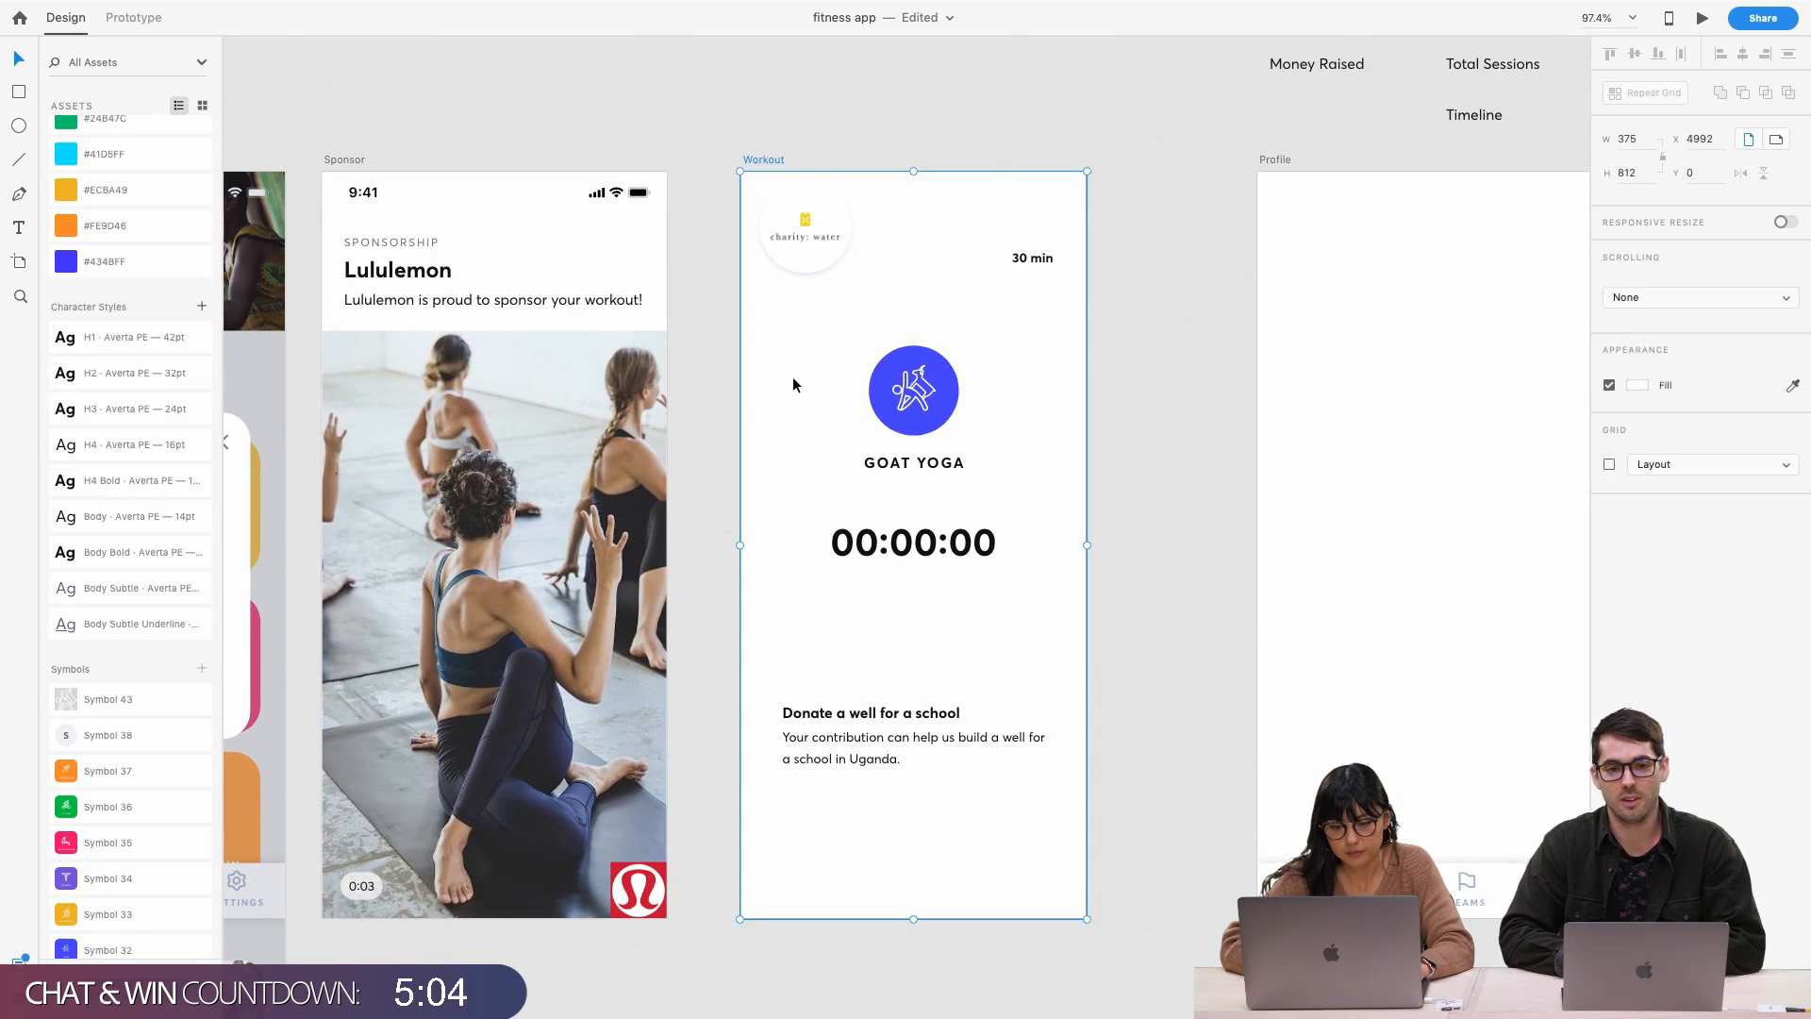
drag(795, 239, 768, 868)
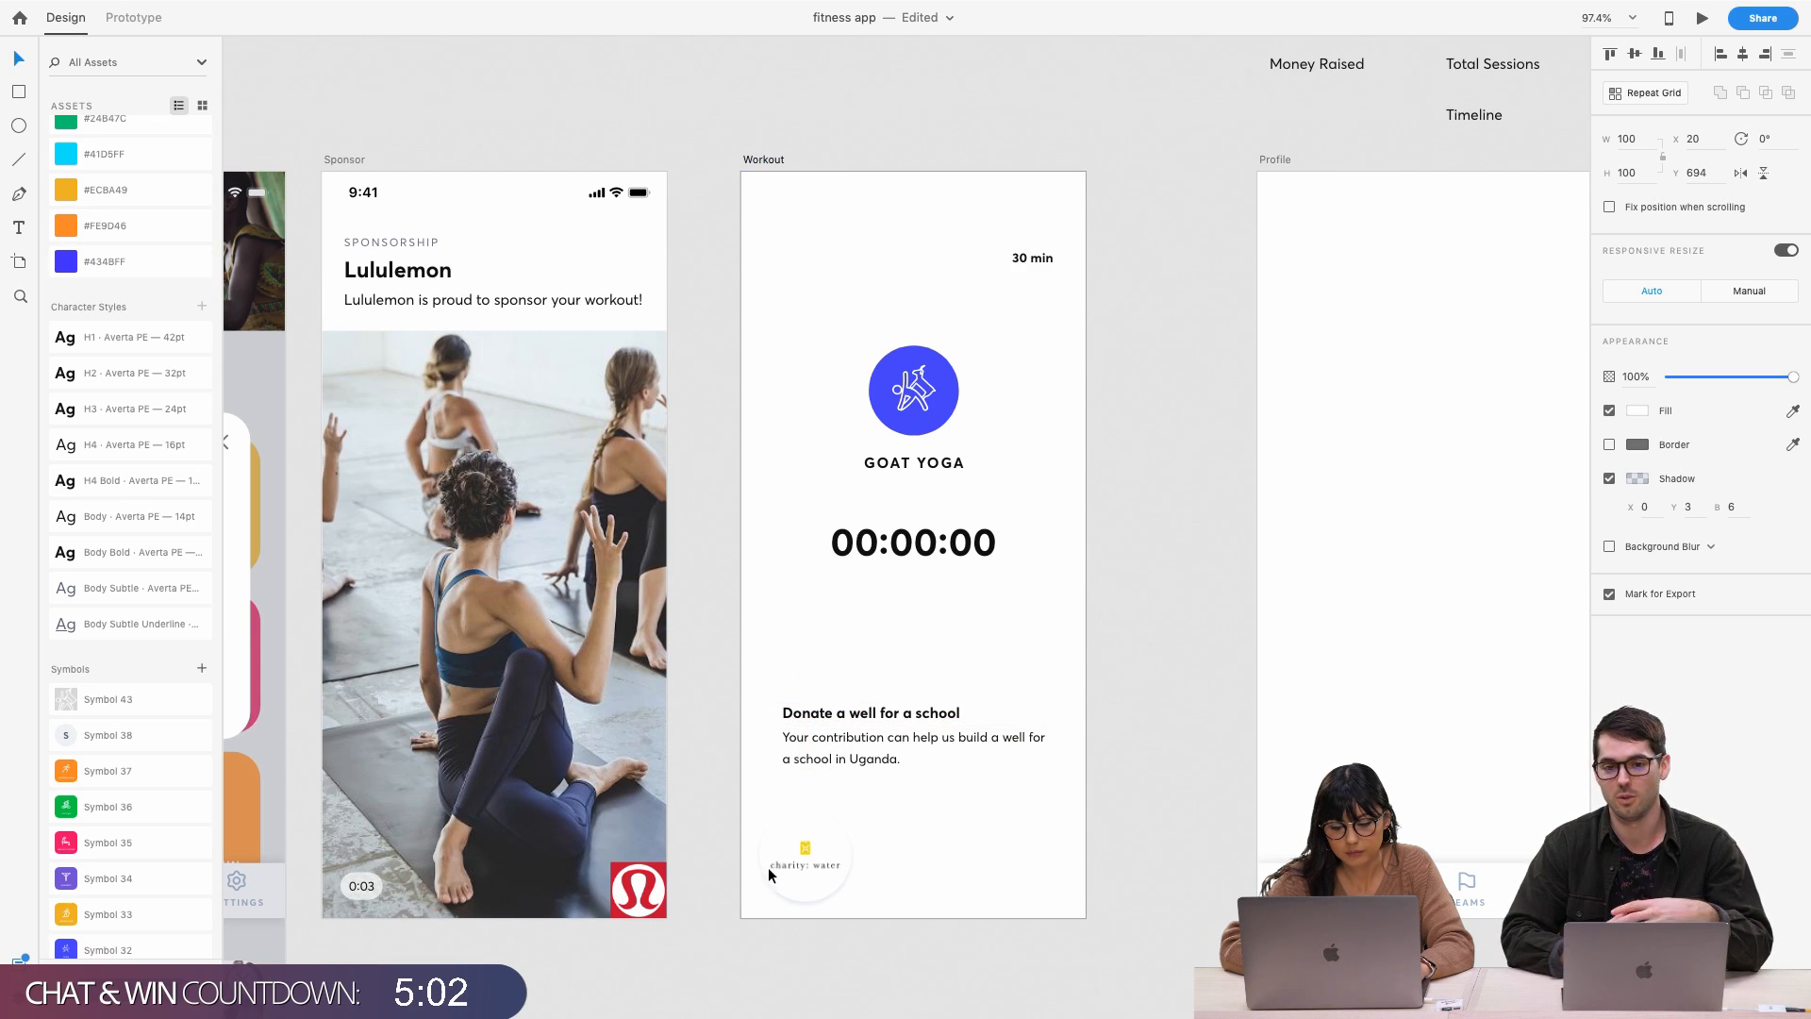
Drag the 30 min label down beside GOAT YOGA, then pan around the canvas
scroll(835, 417, down, 1)
drag(1045, 247, 1045, 425)
click(1009, 327)
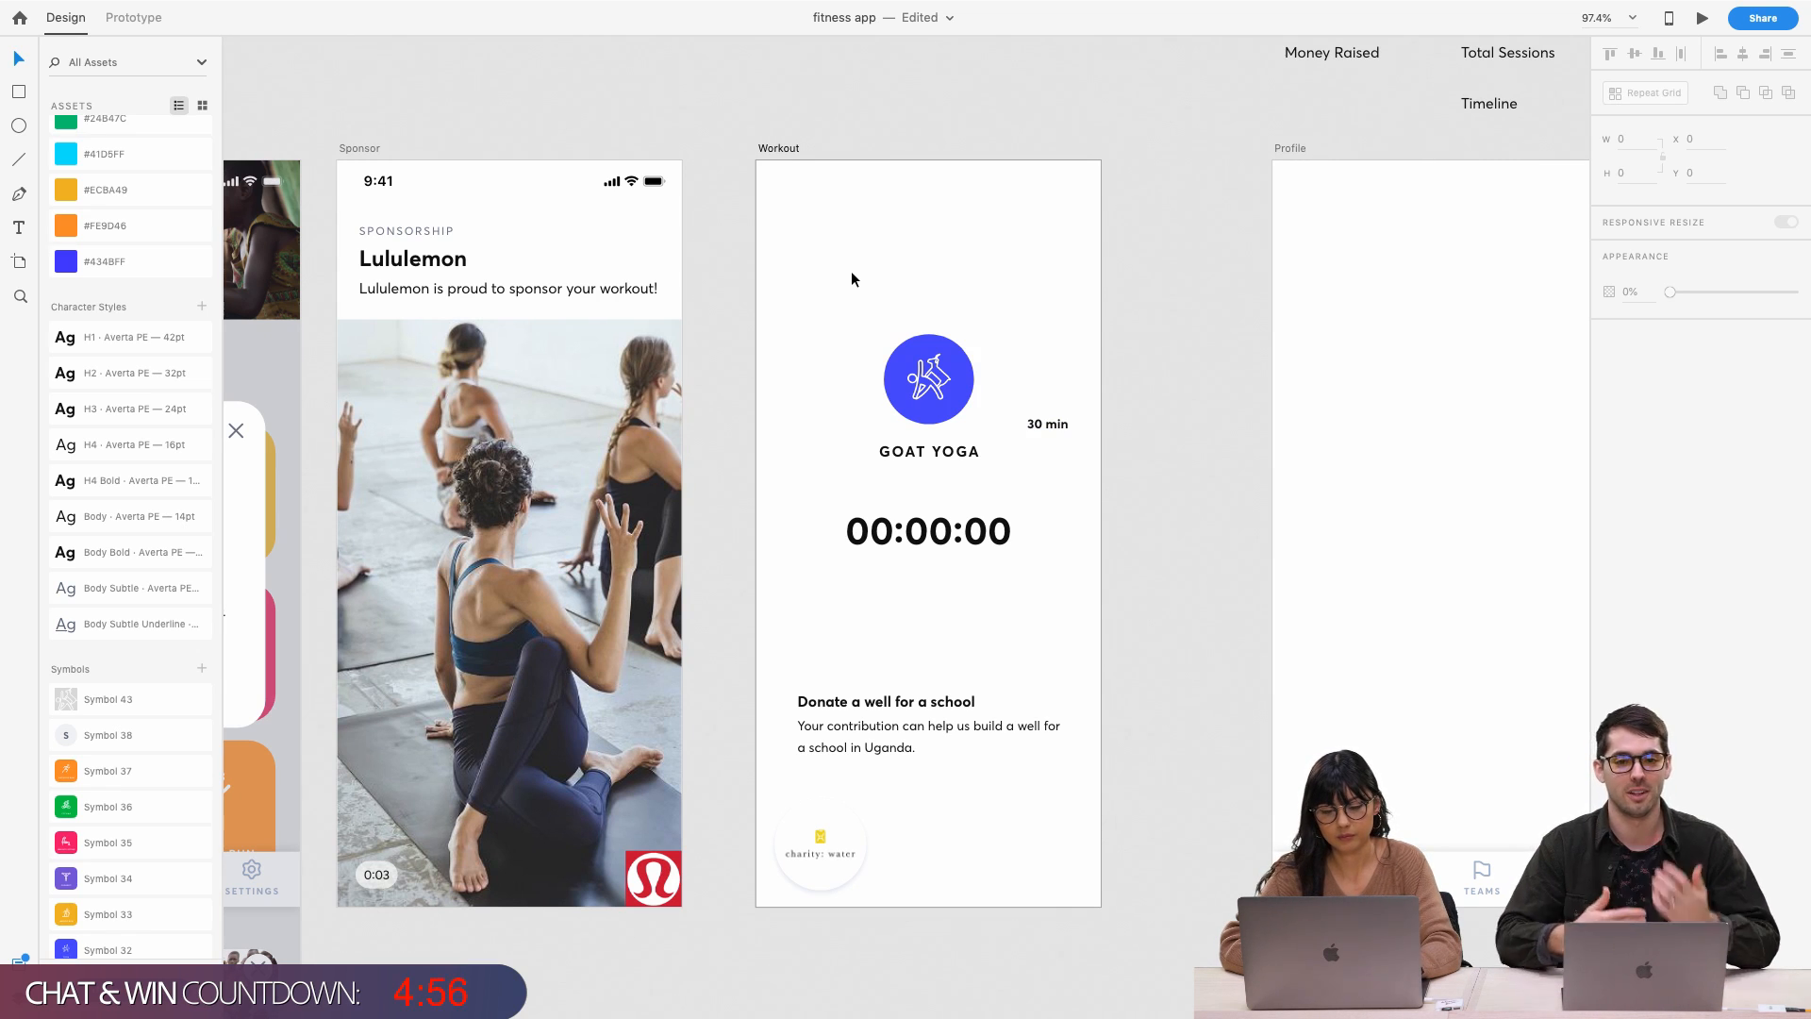
scroll(789, 184, down, 3)
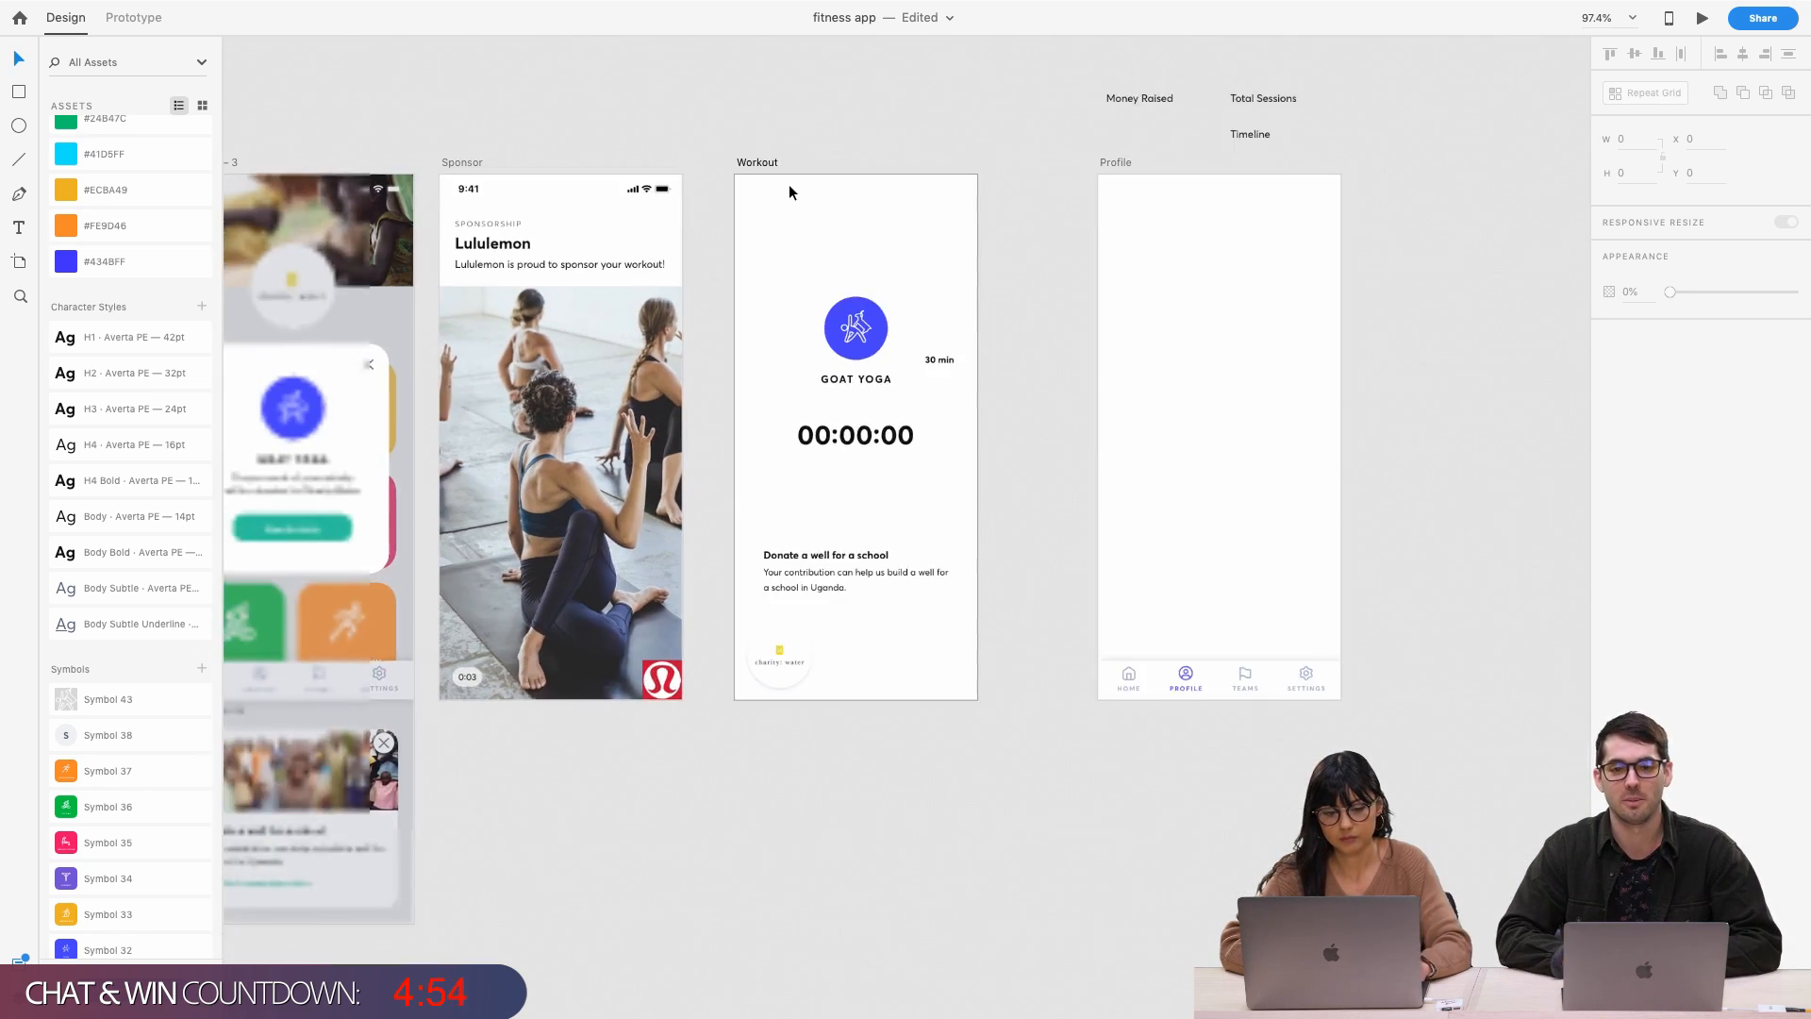
scroll(789, 184, left, 10)
scroll(788, 192, left, 6)
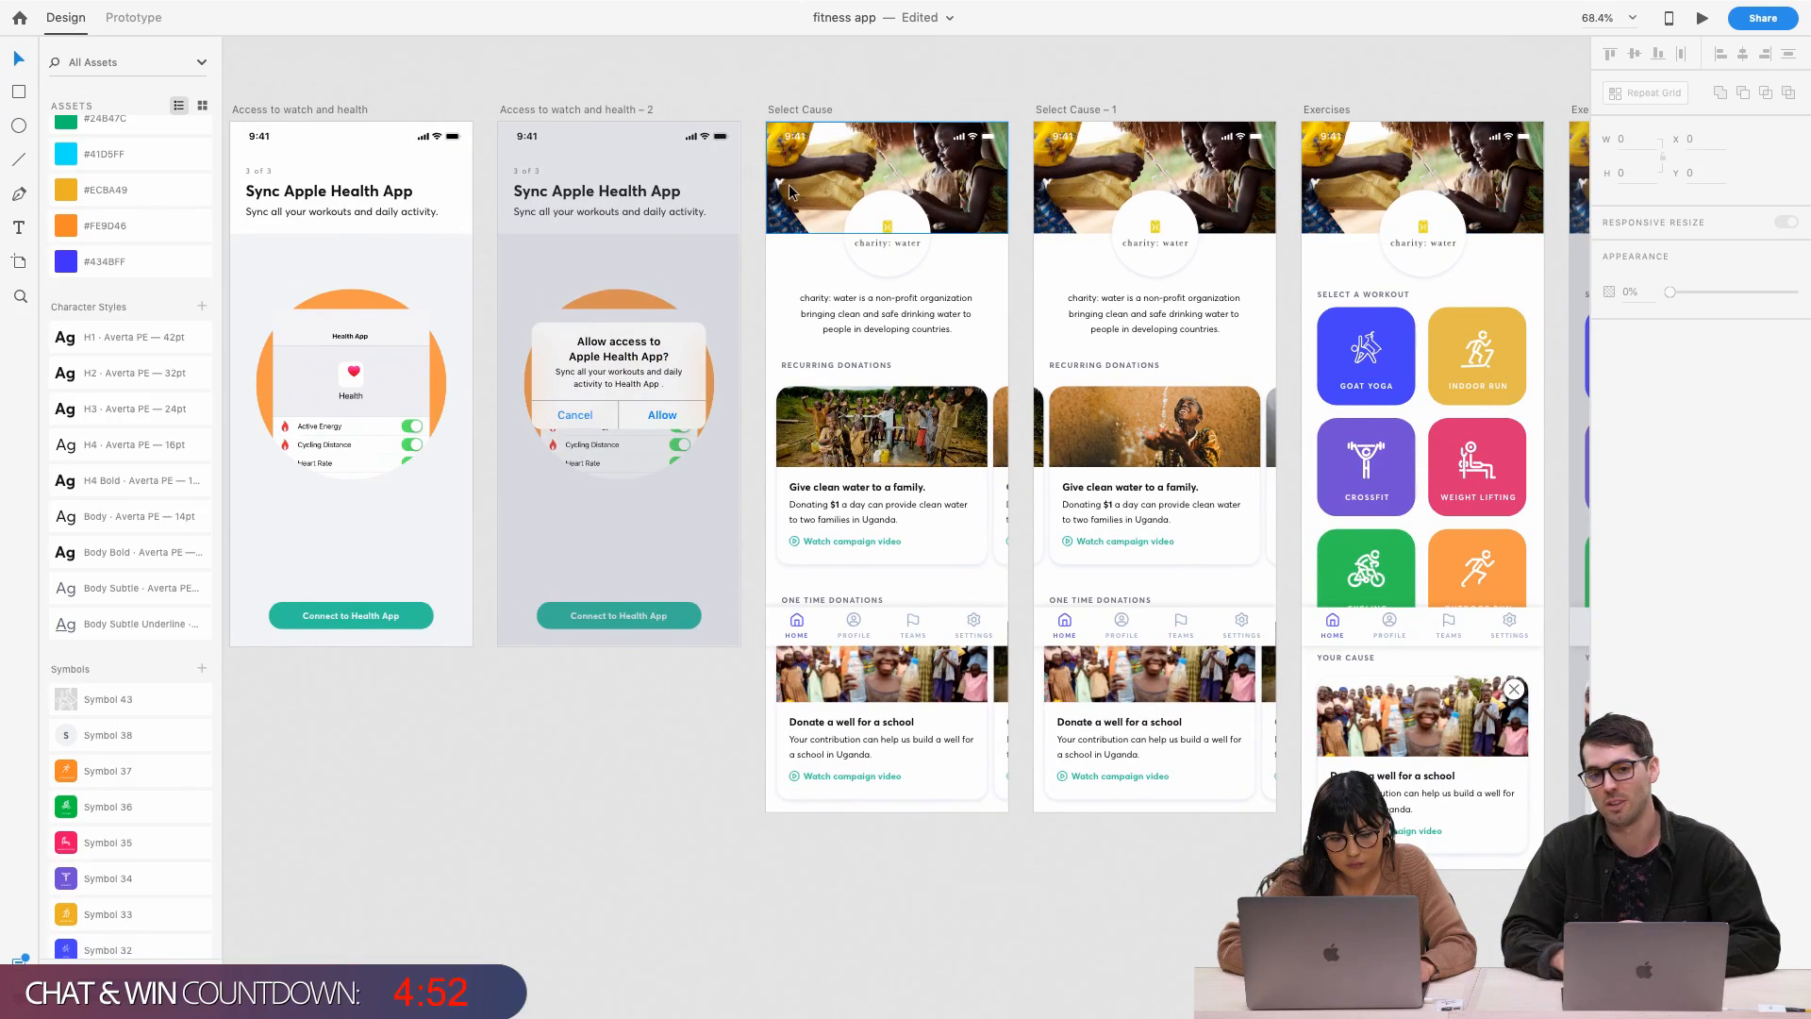
scroll(788, 192, right, 9)
scroll(788, 191, right, 6)
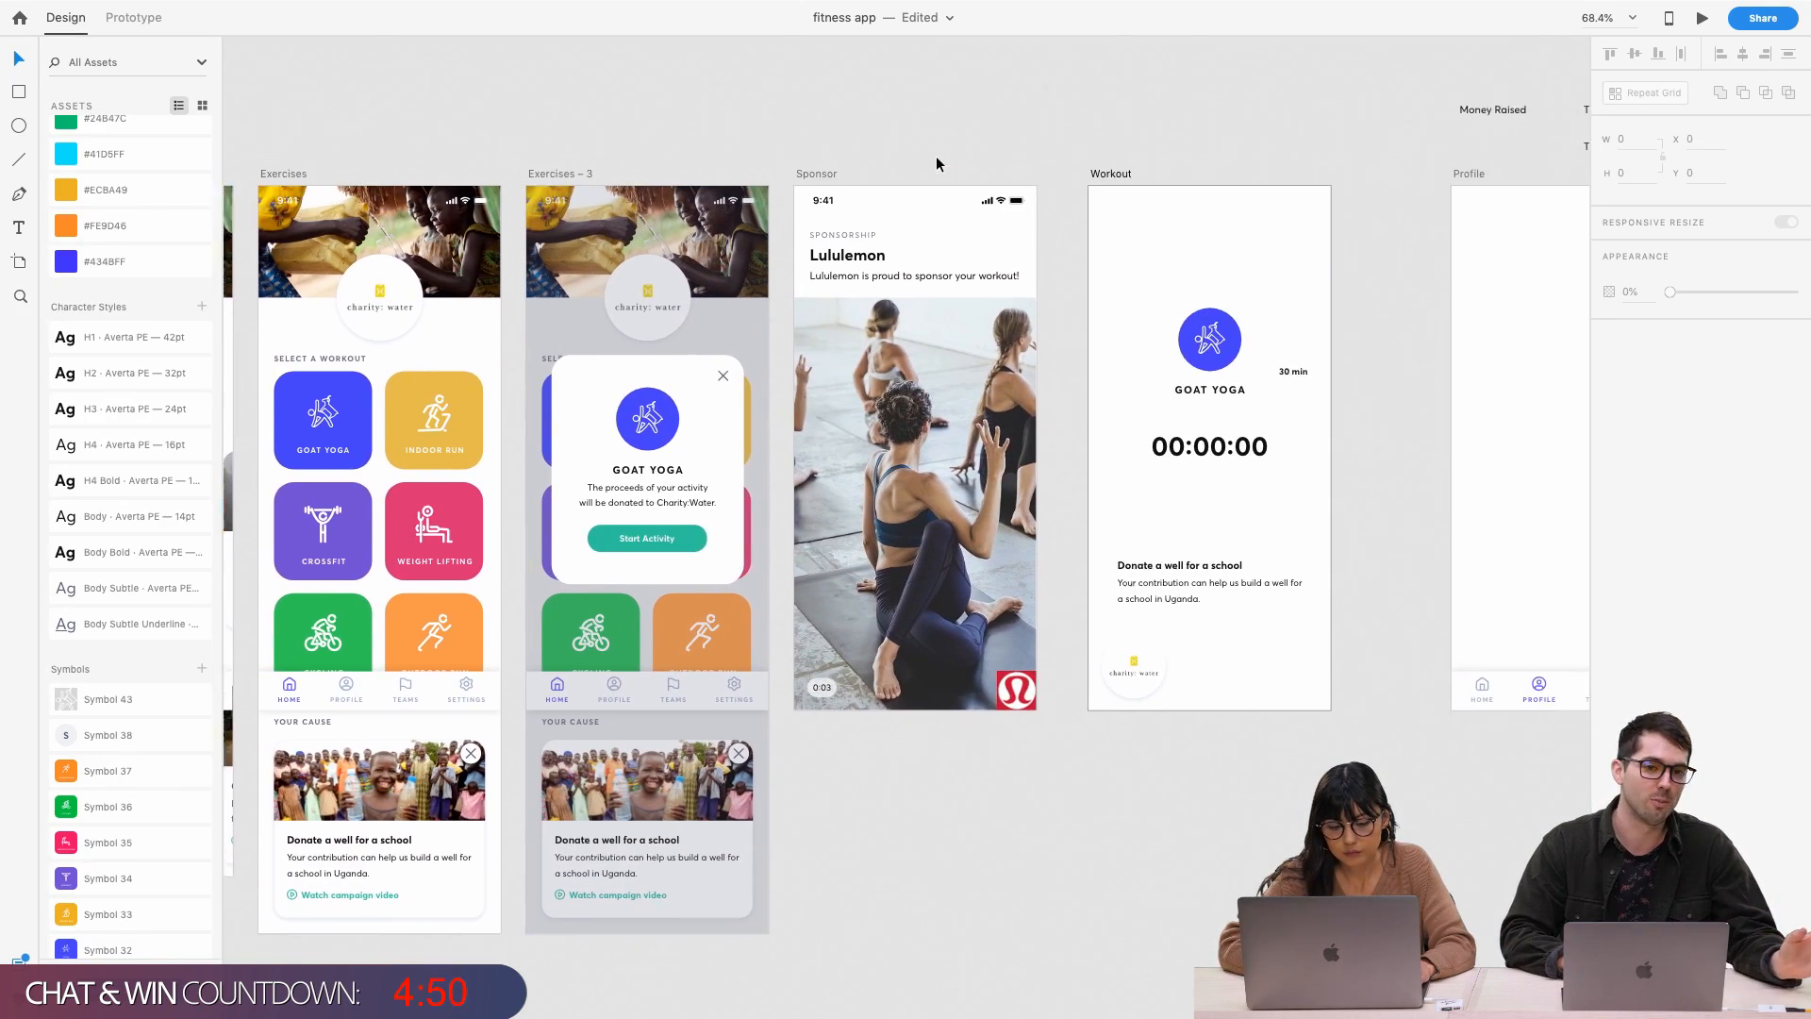
scroll(883, 170, up, 5)
scroll(883, 170, right, 1)
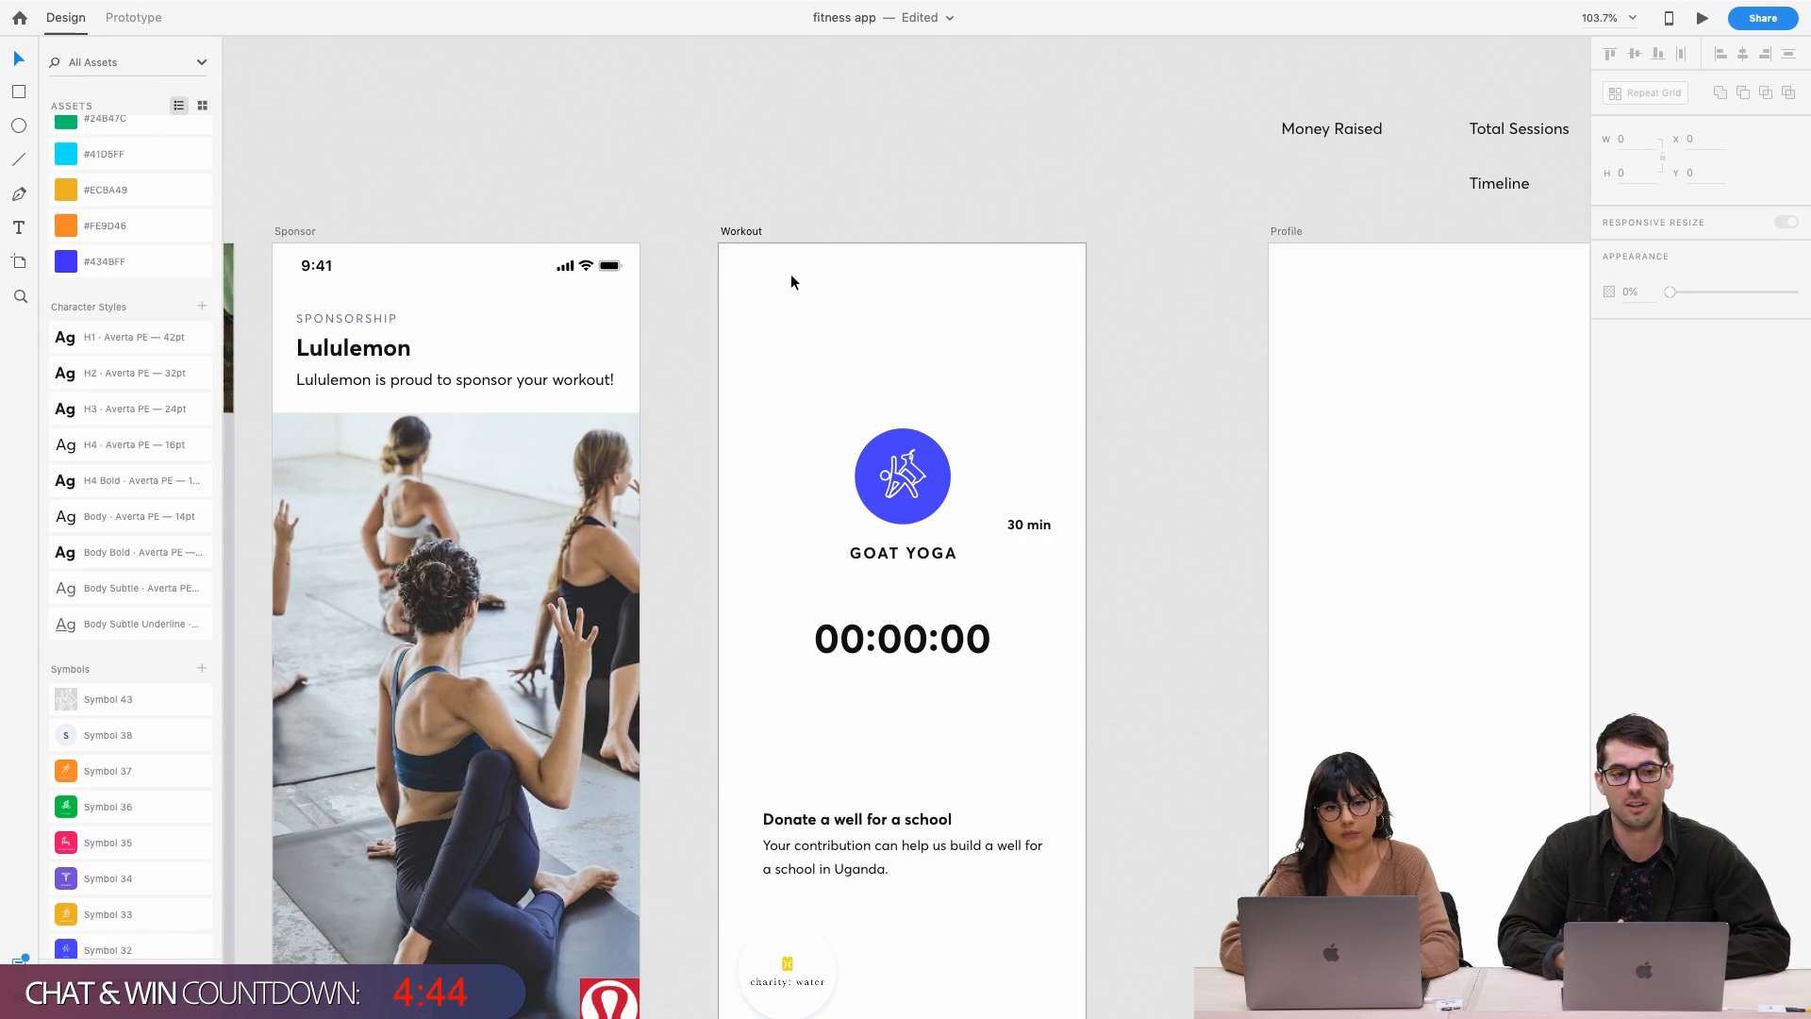
Draw a borderless 375 x 125 rectangle across the artboard top, filled with #434BFF
key(r)
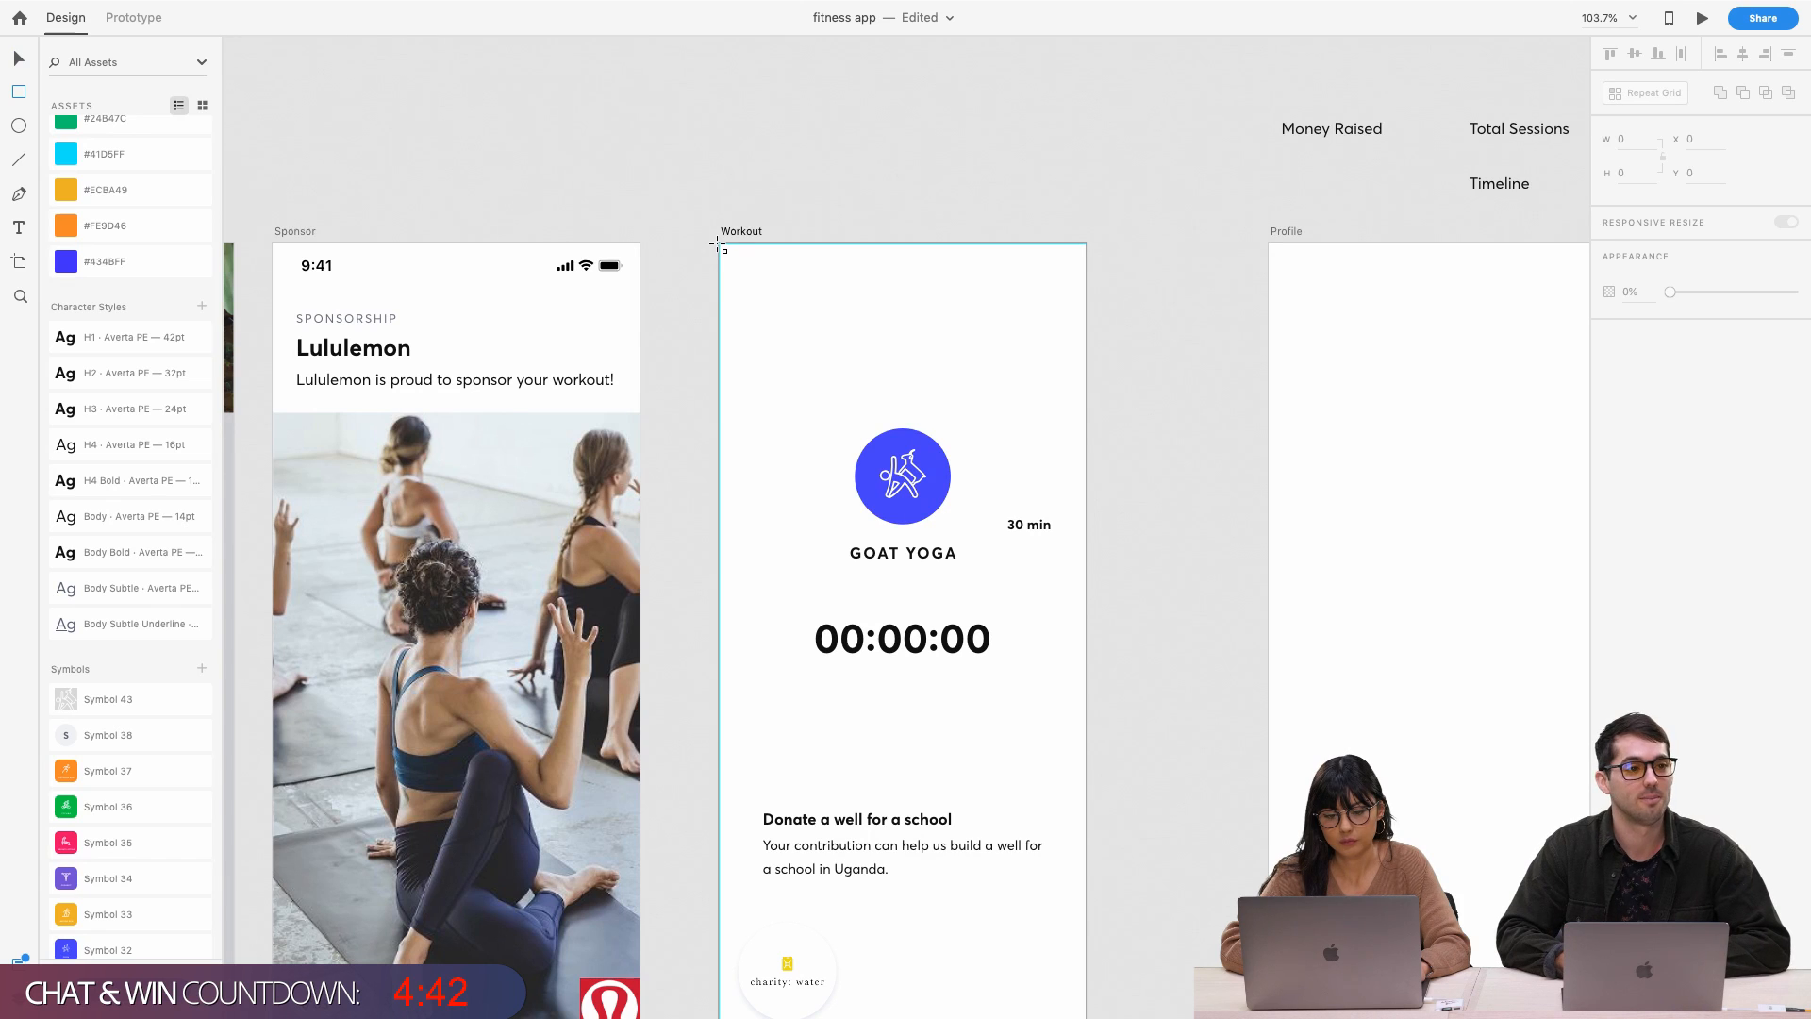
drag(717, 245, 1084, 365)
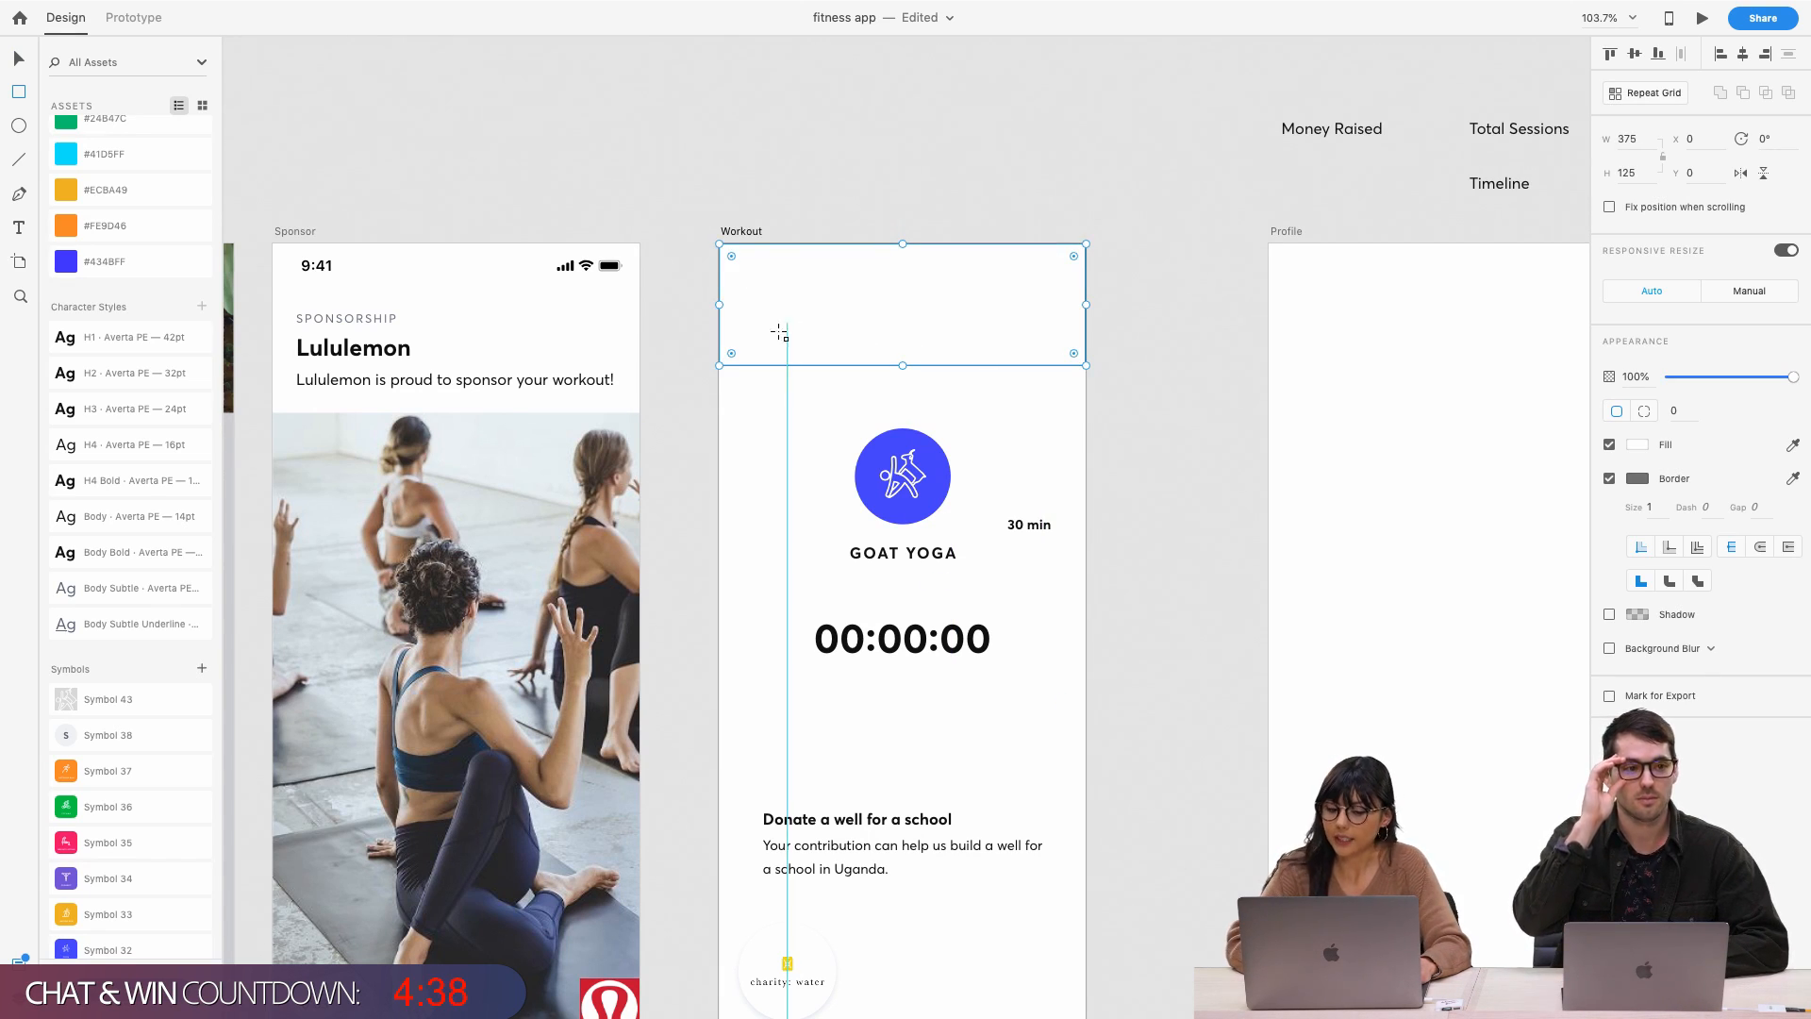
click(1609, 478)
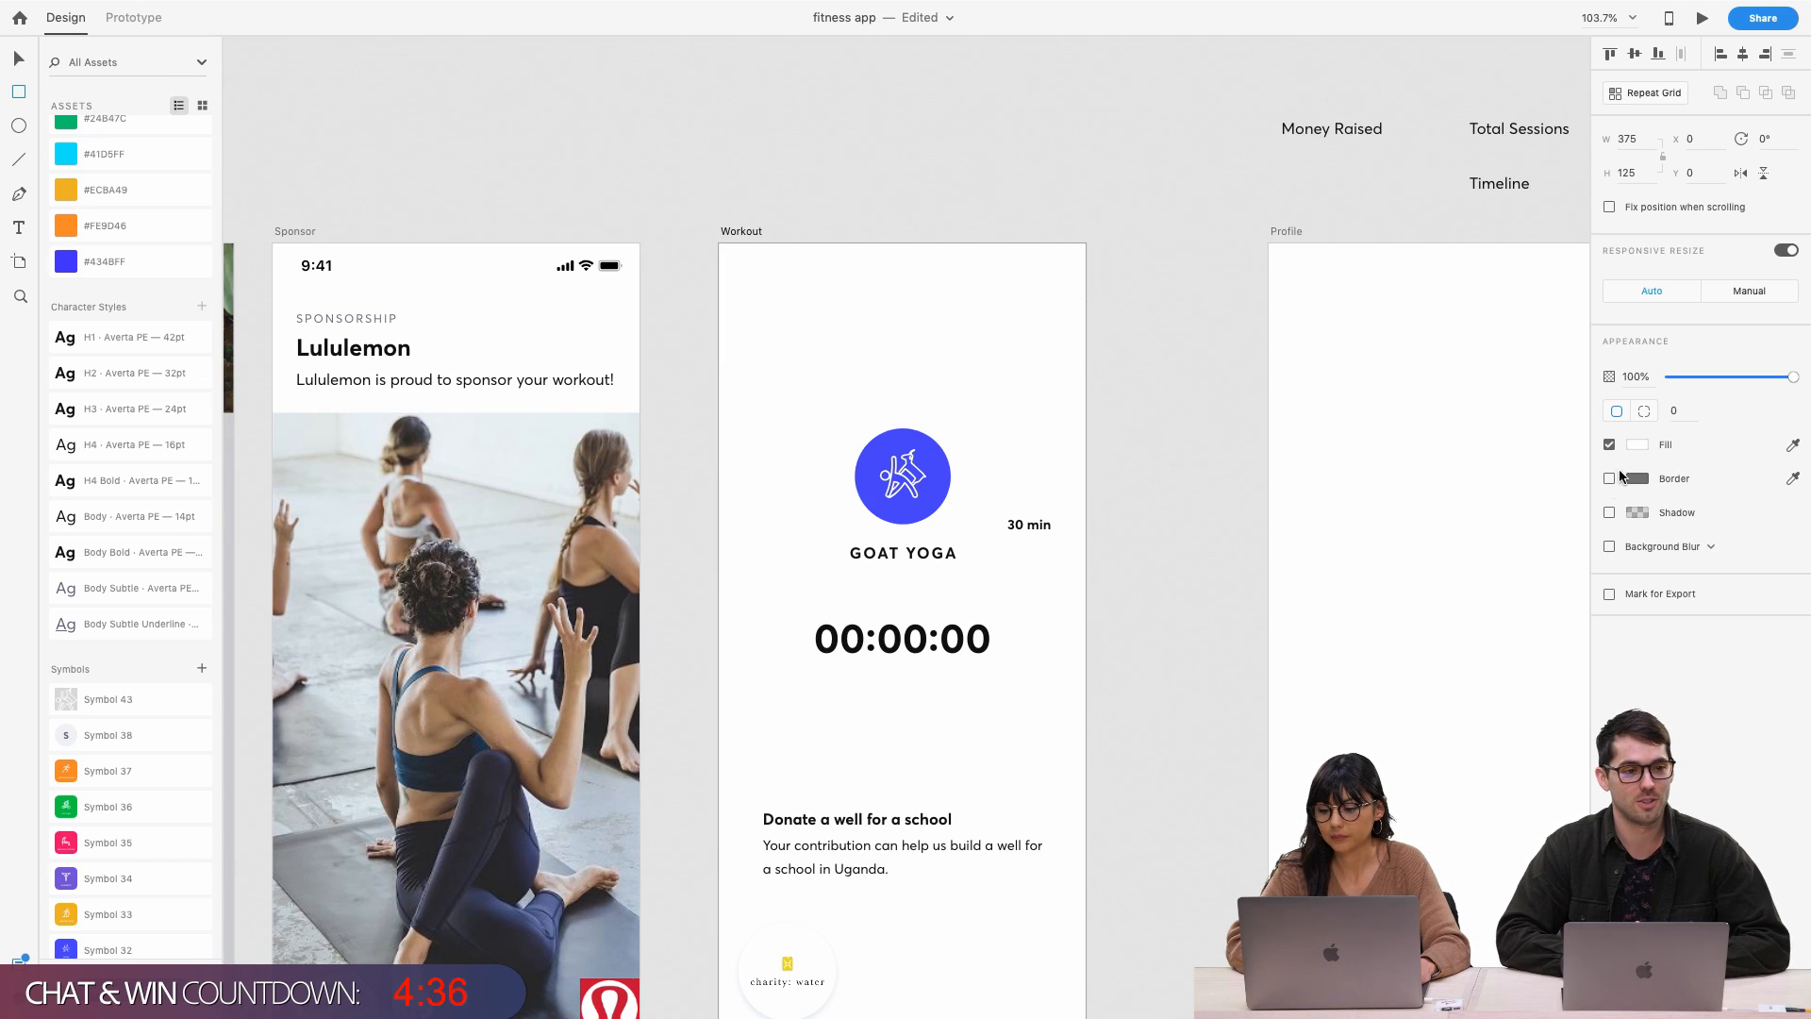
click(1638, 444)
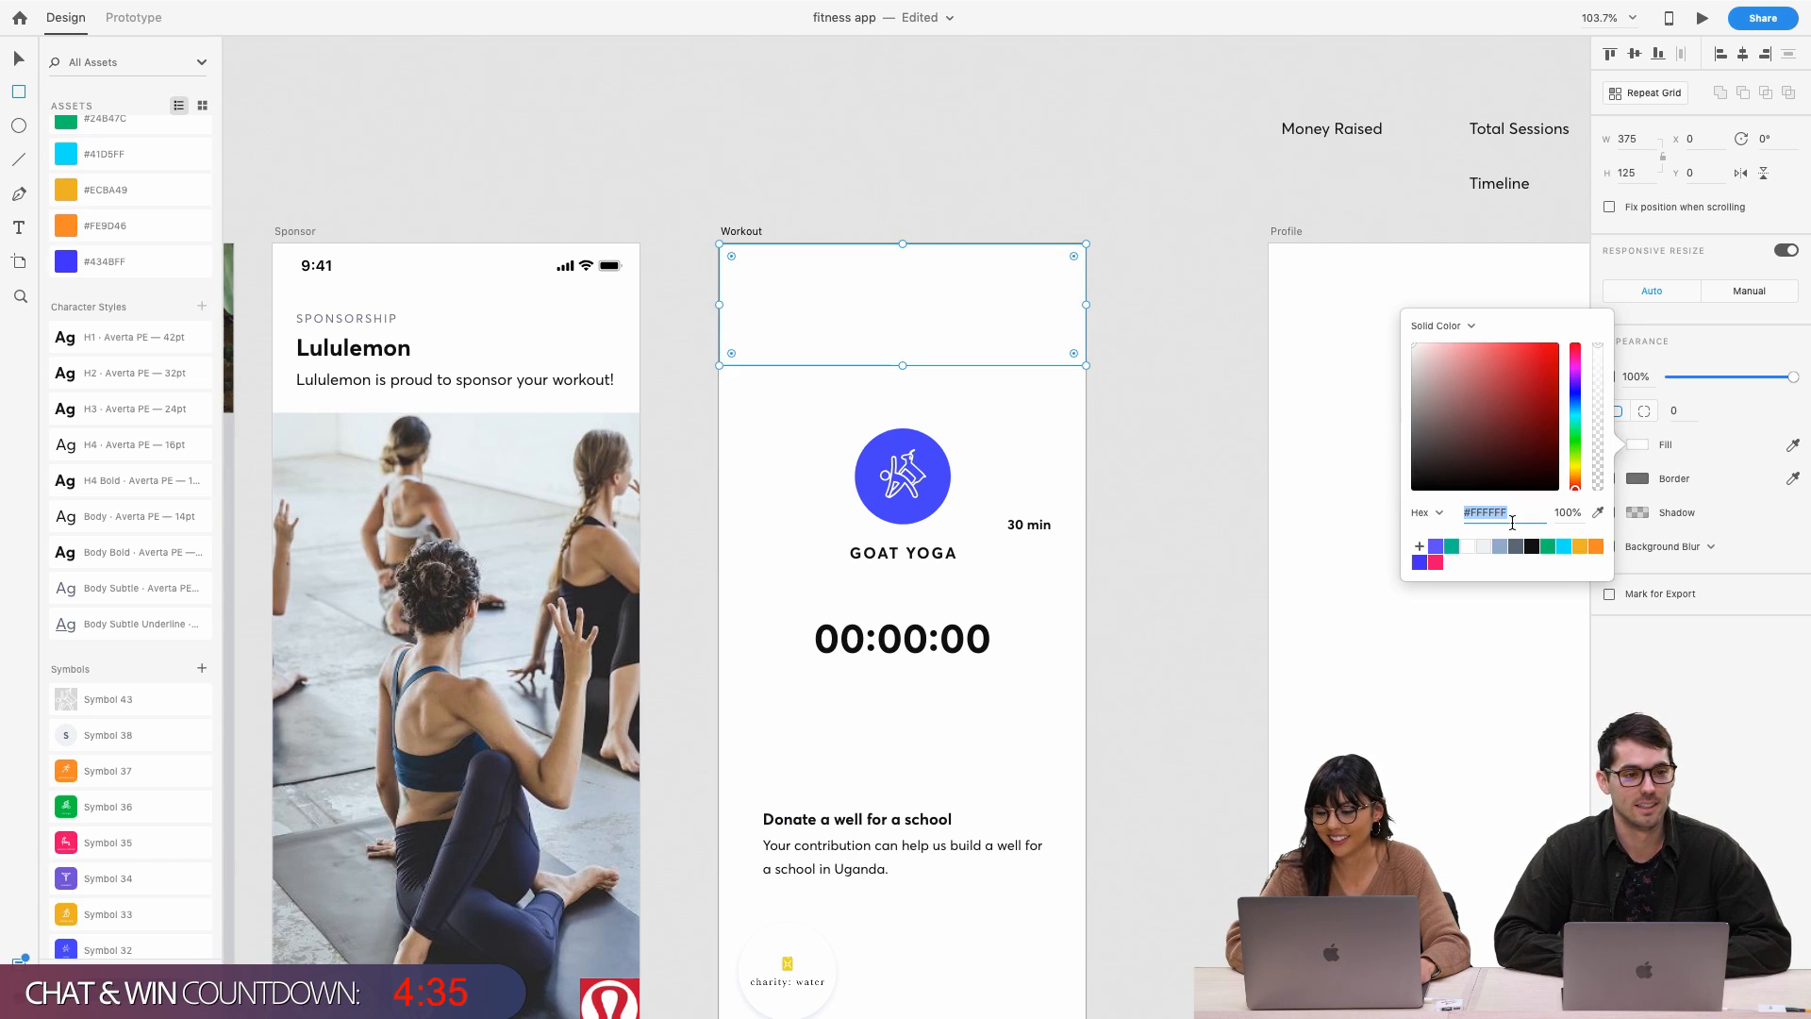
click(1420, 562)
text(vv)
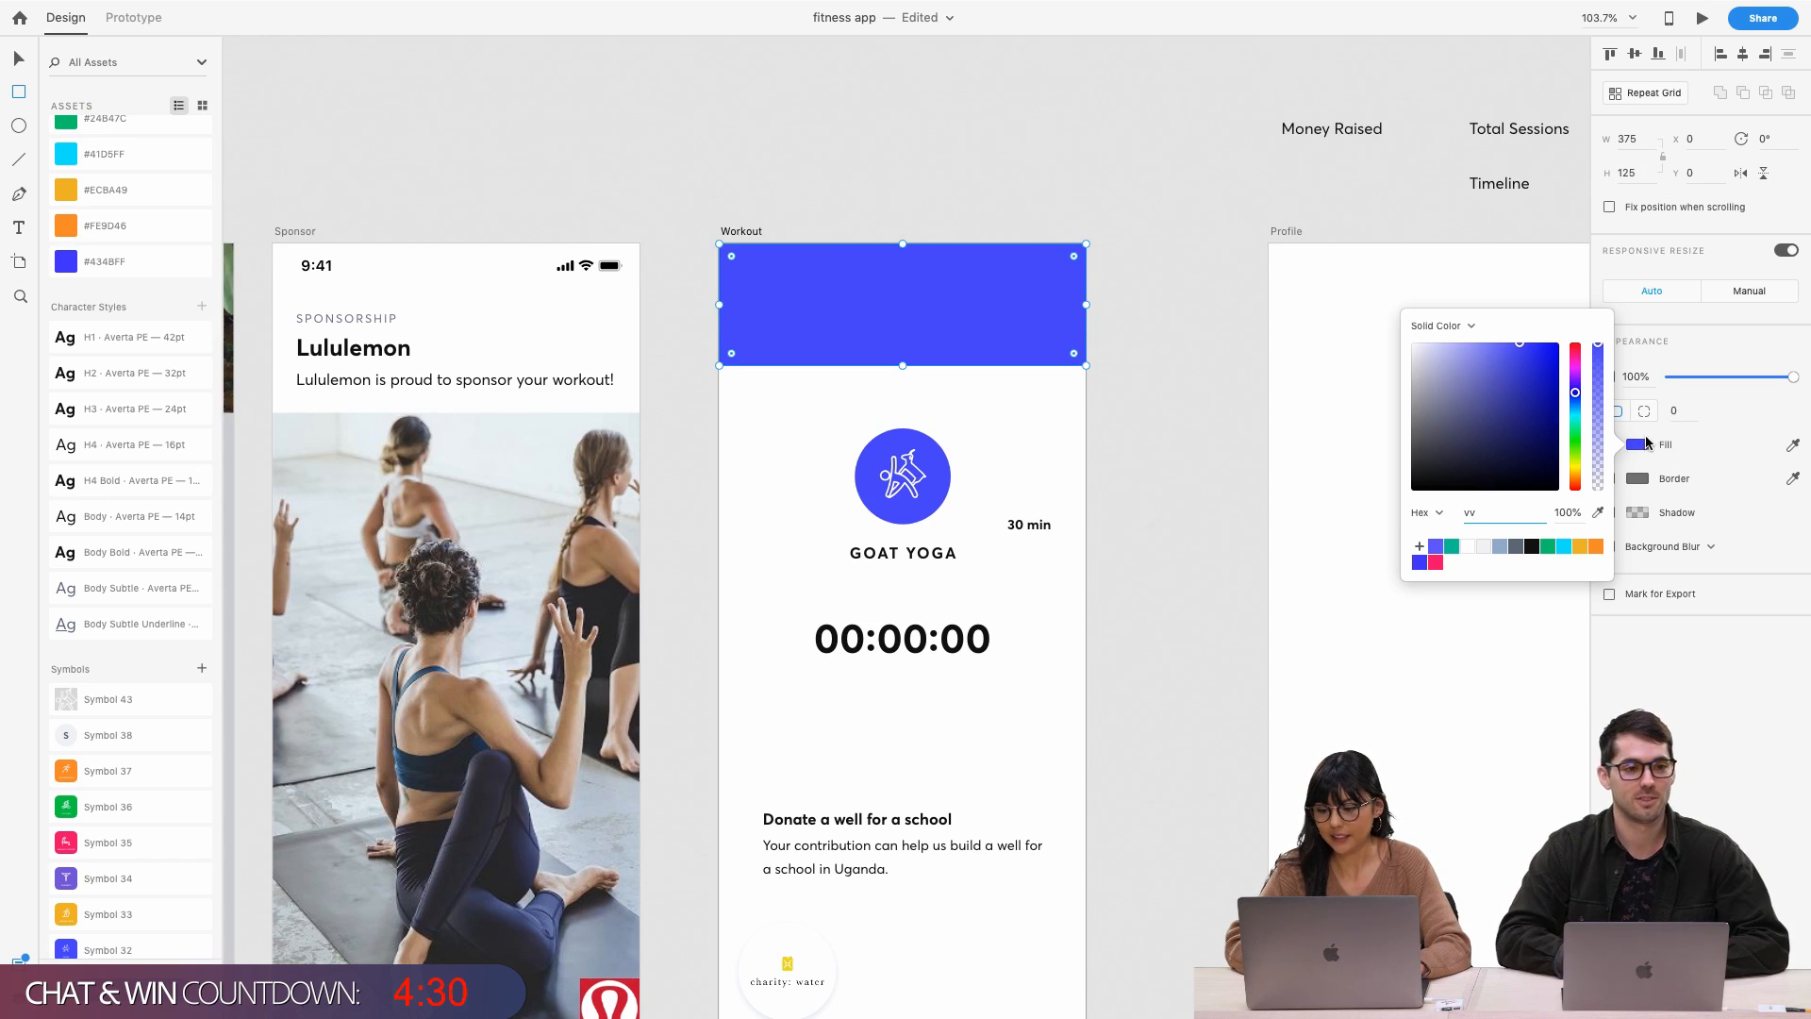
click(1646, 444)
key(v)
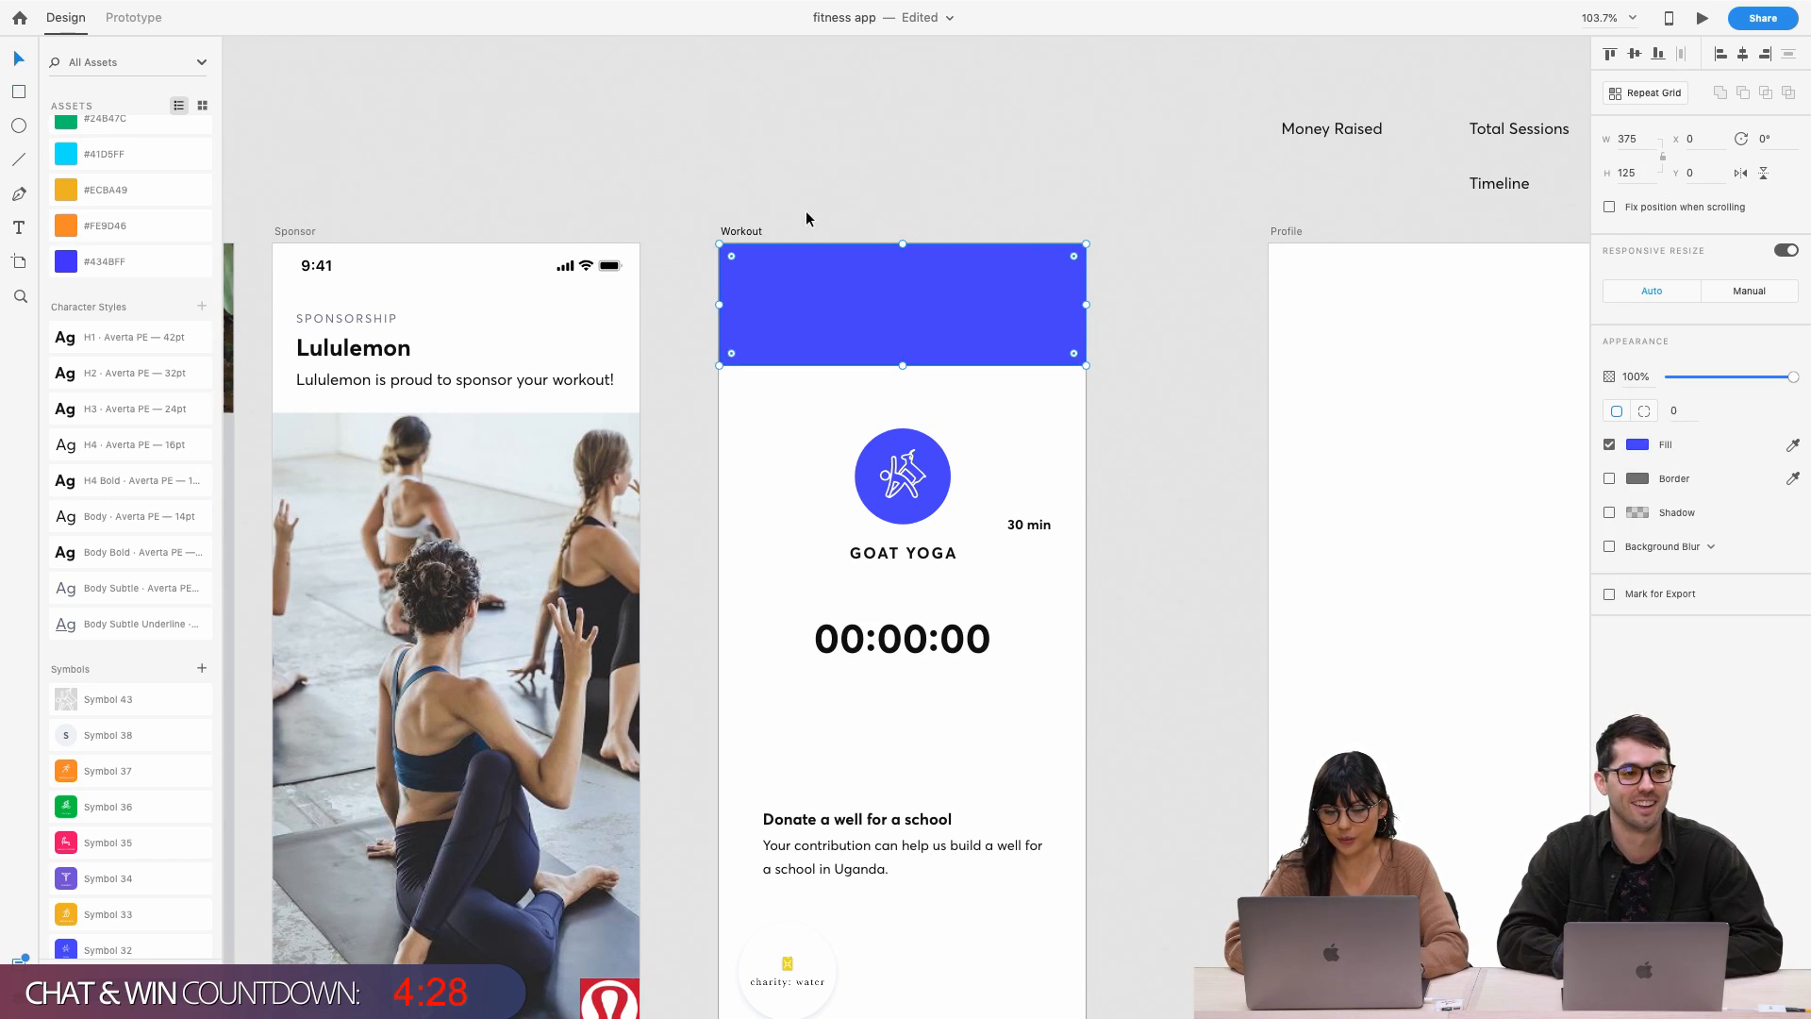
click(806, 211)
Lift the whole Goat Yoga circle icon so it overlaps the header's bottom edge, centred
double_click(907, 478)
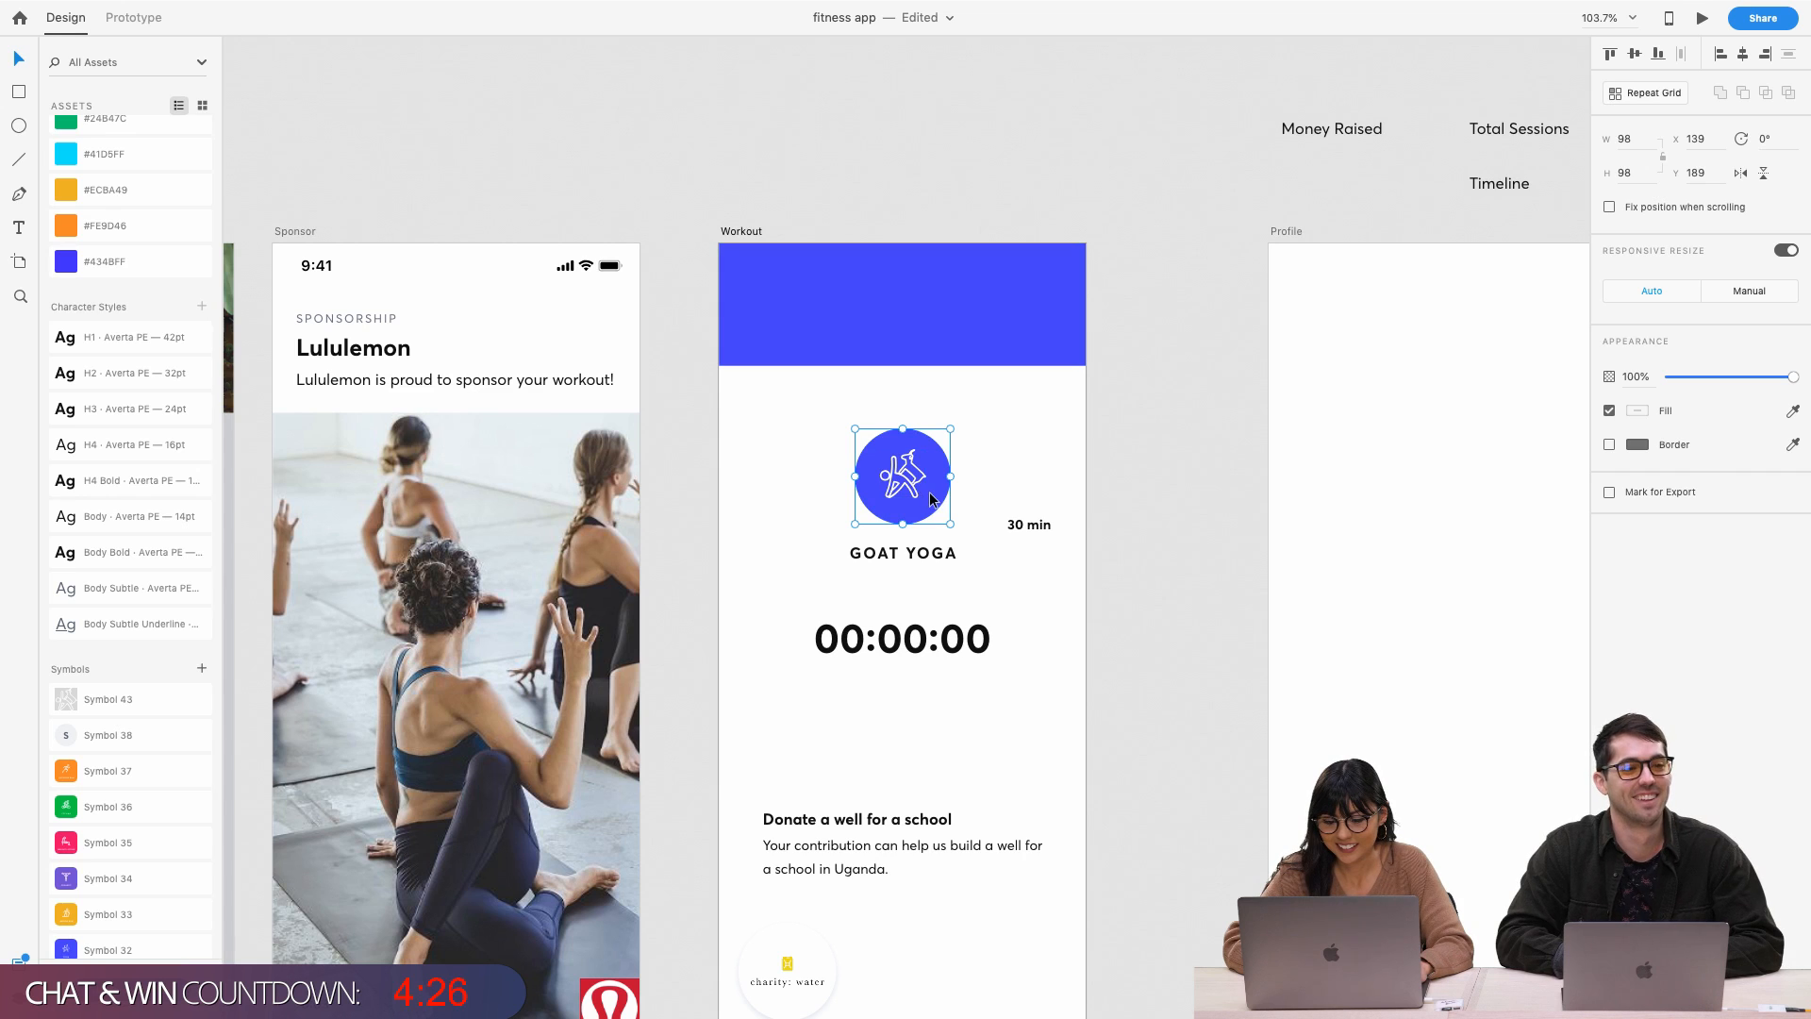
drag(913, 488, 913, 324)
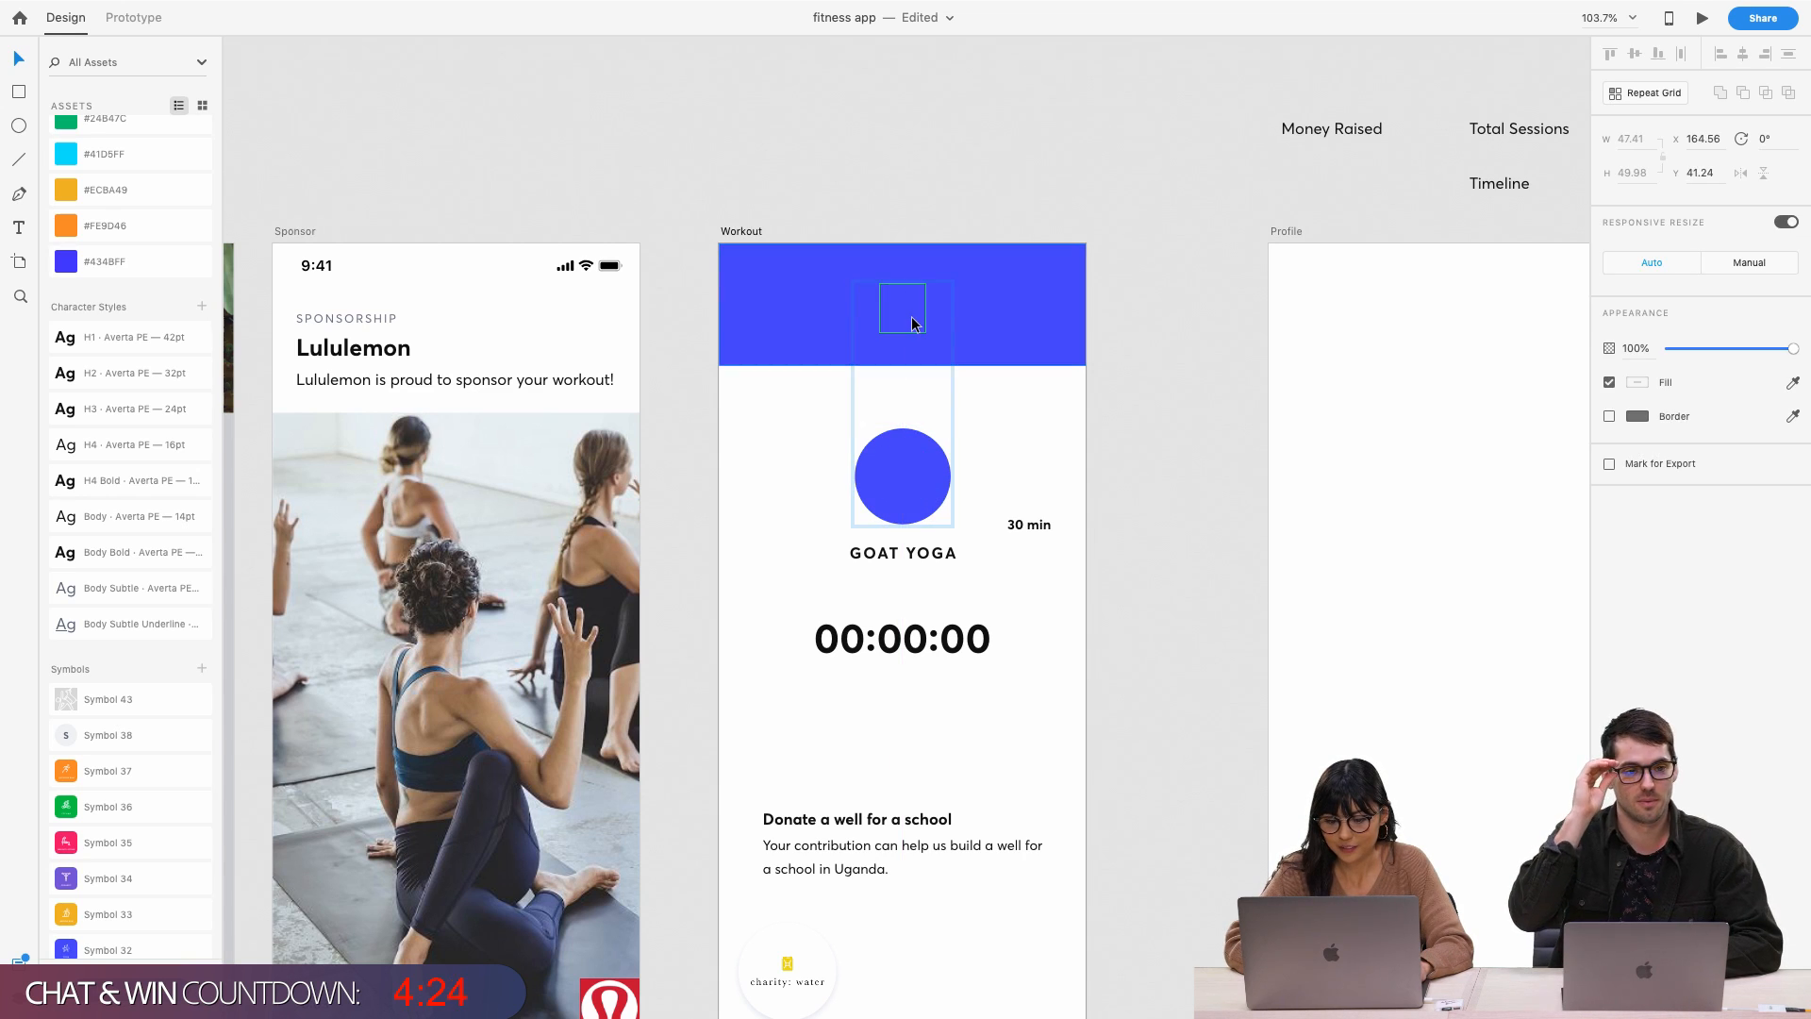
key(super+z)
key(super+shift+z)
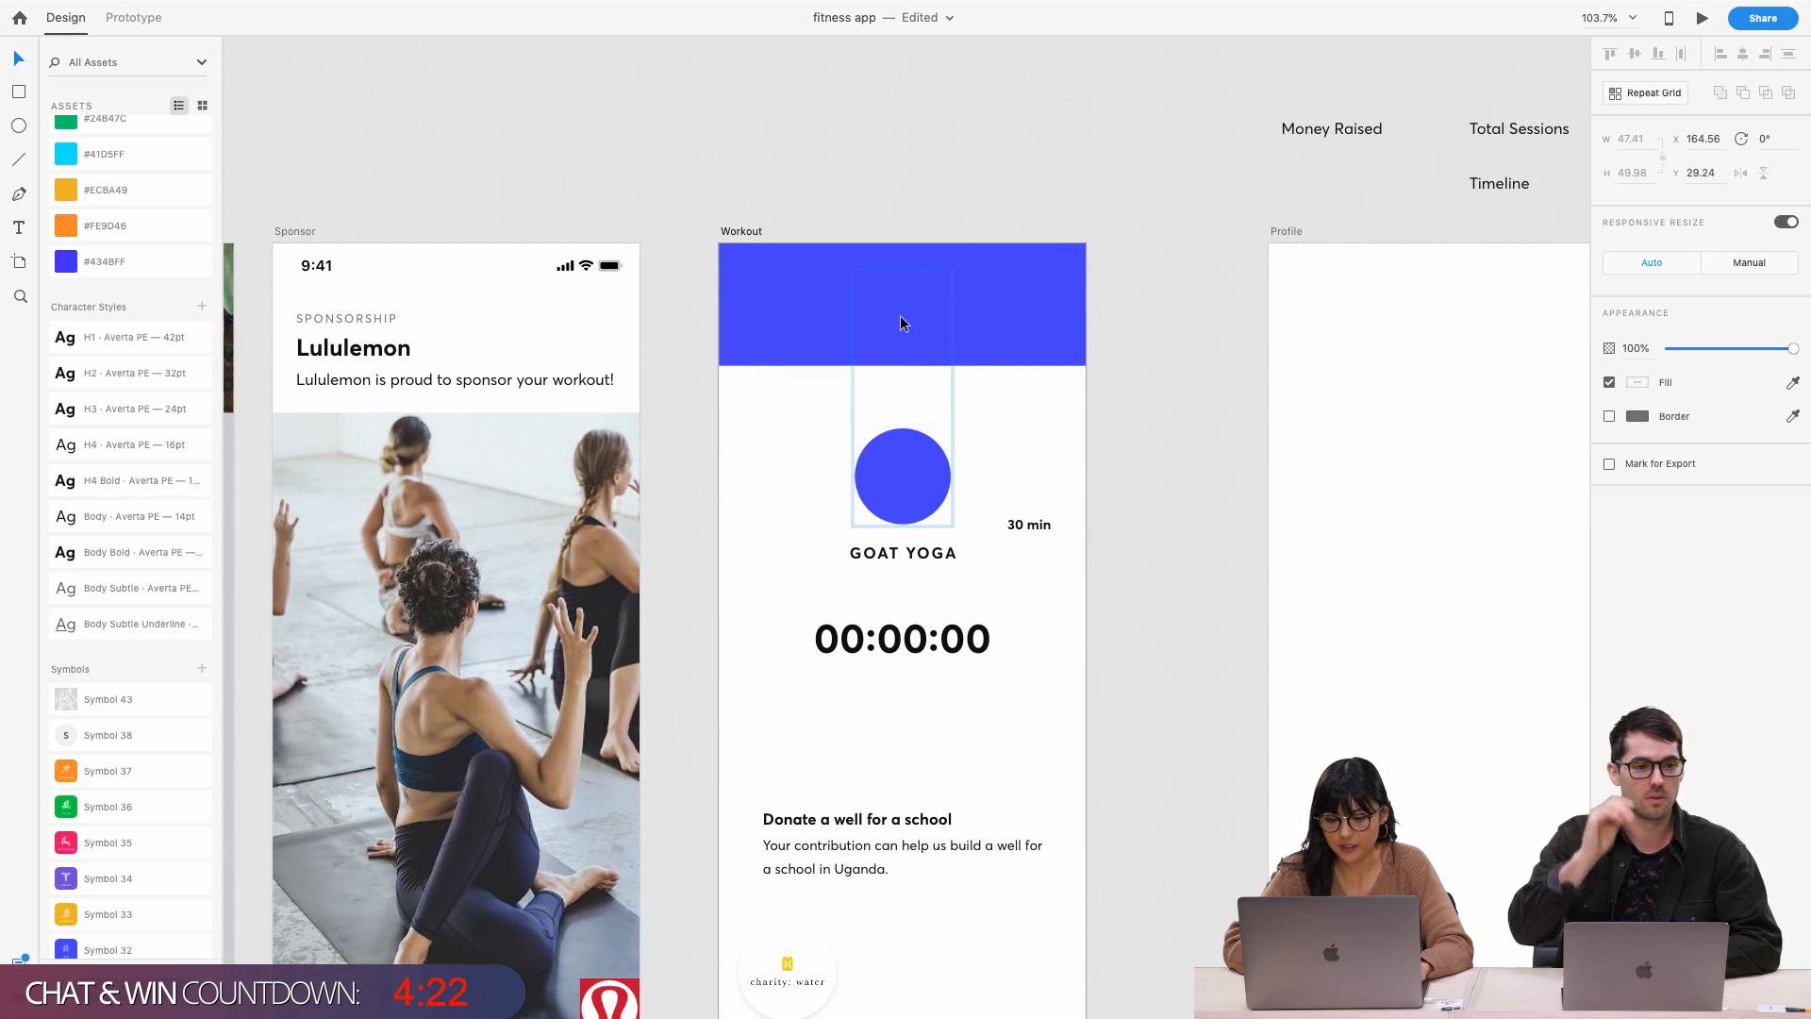
key(super+z)
drag(908, 501, 909, 342)
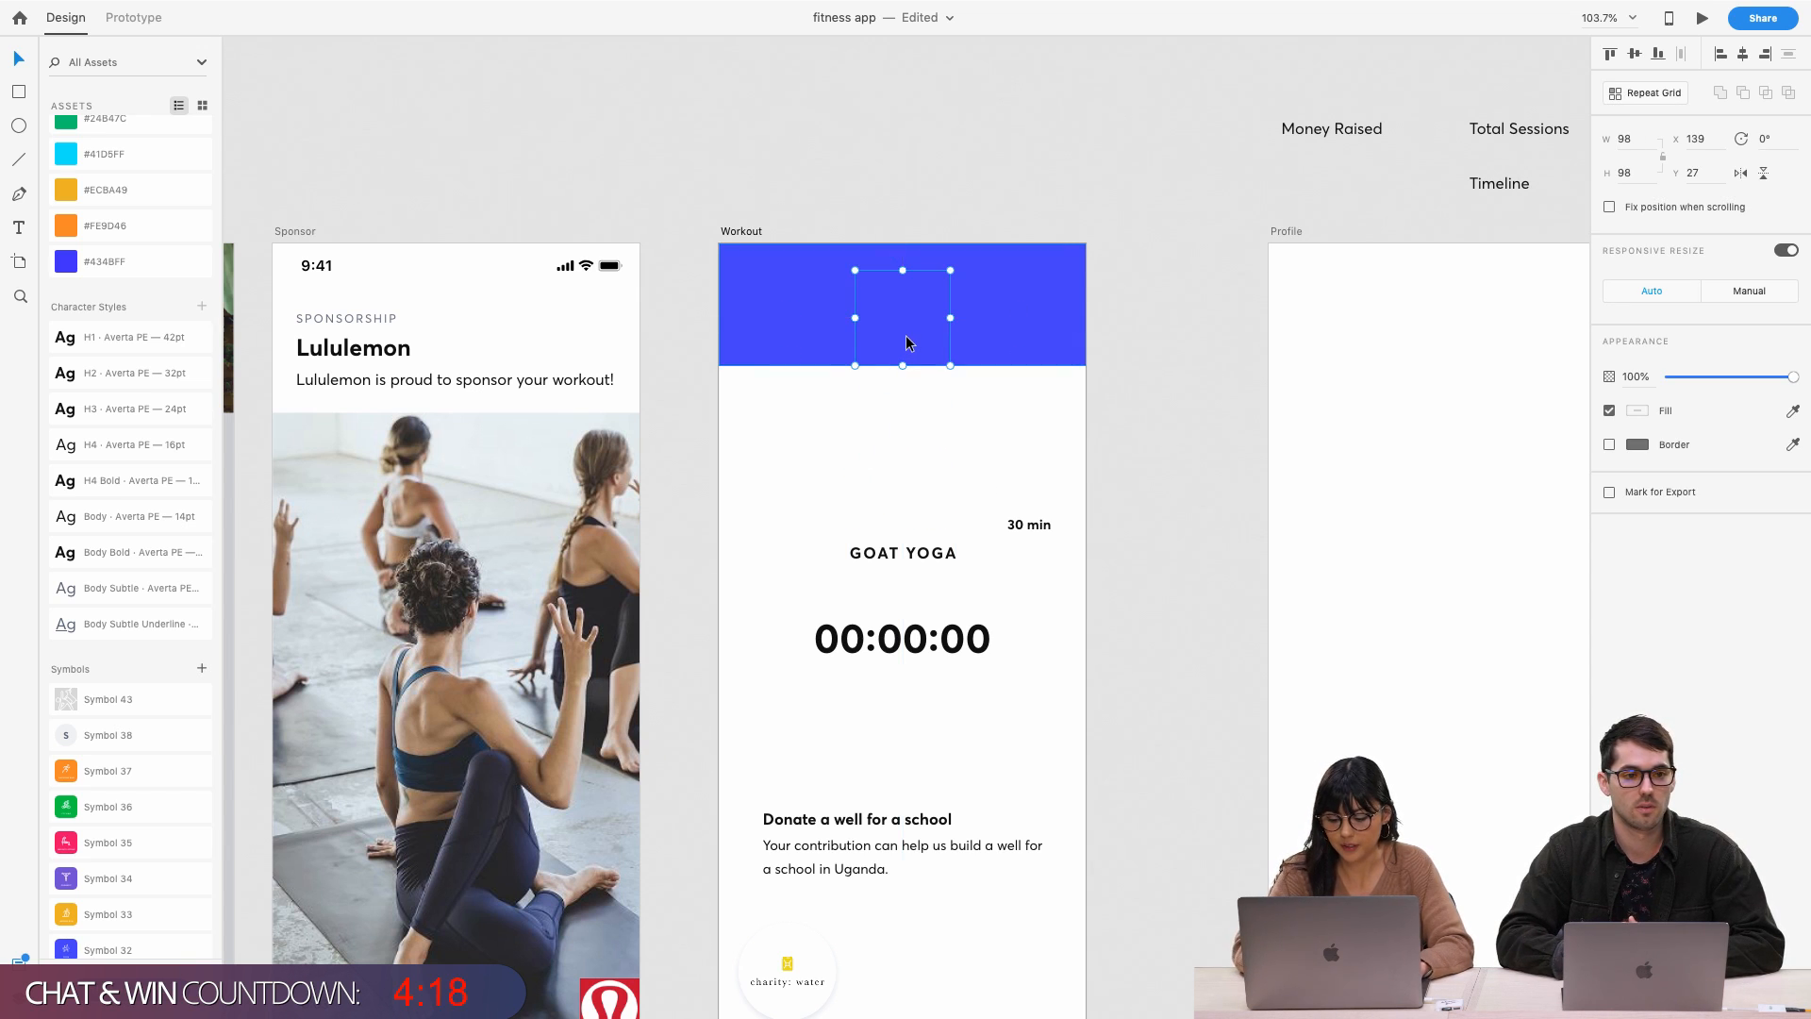
scroll(906, 337, up, 5)
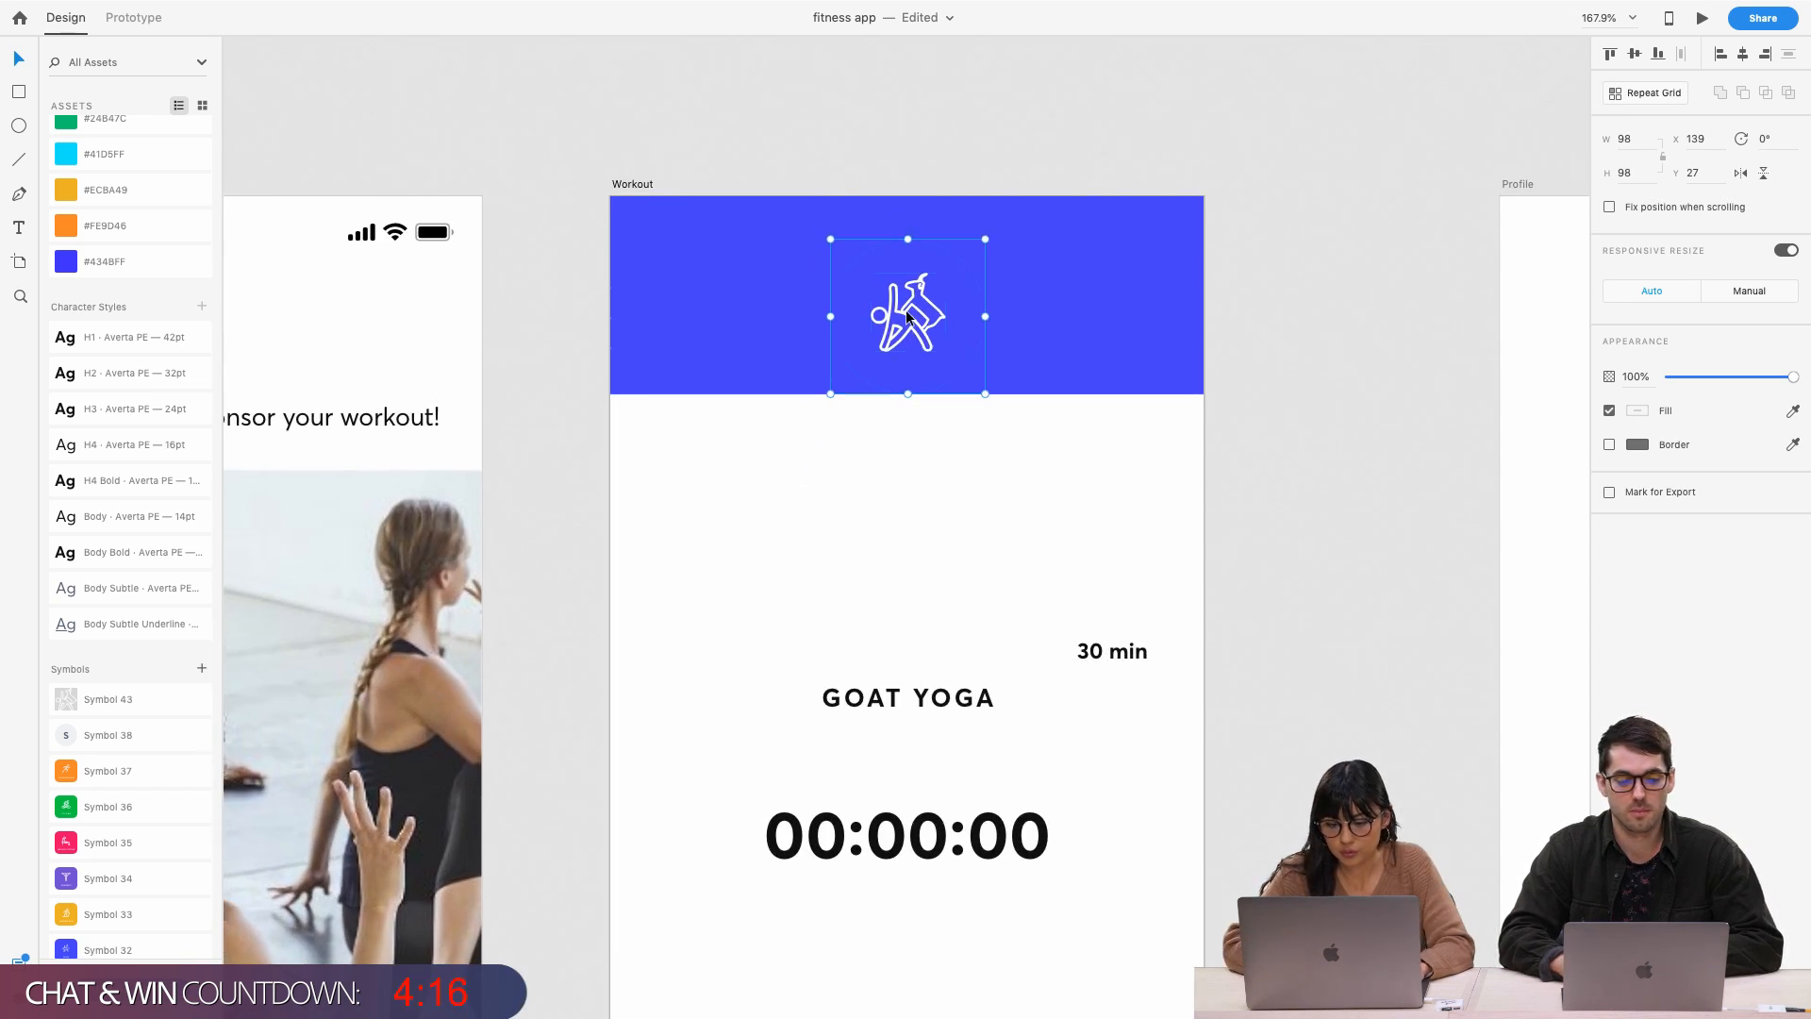
drag(903, 310, 909, 387)
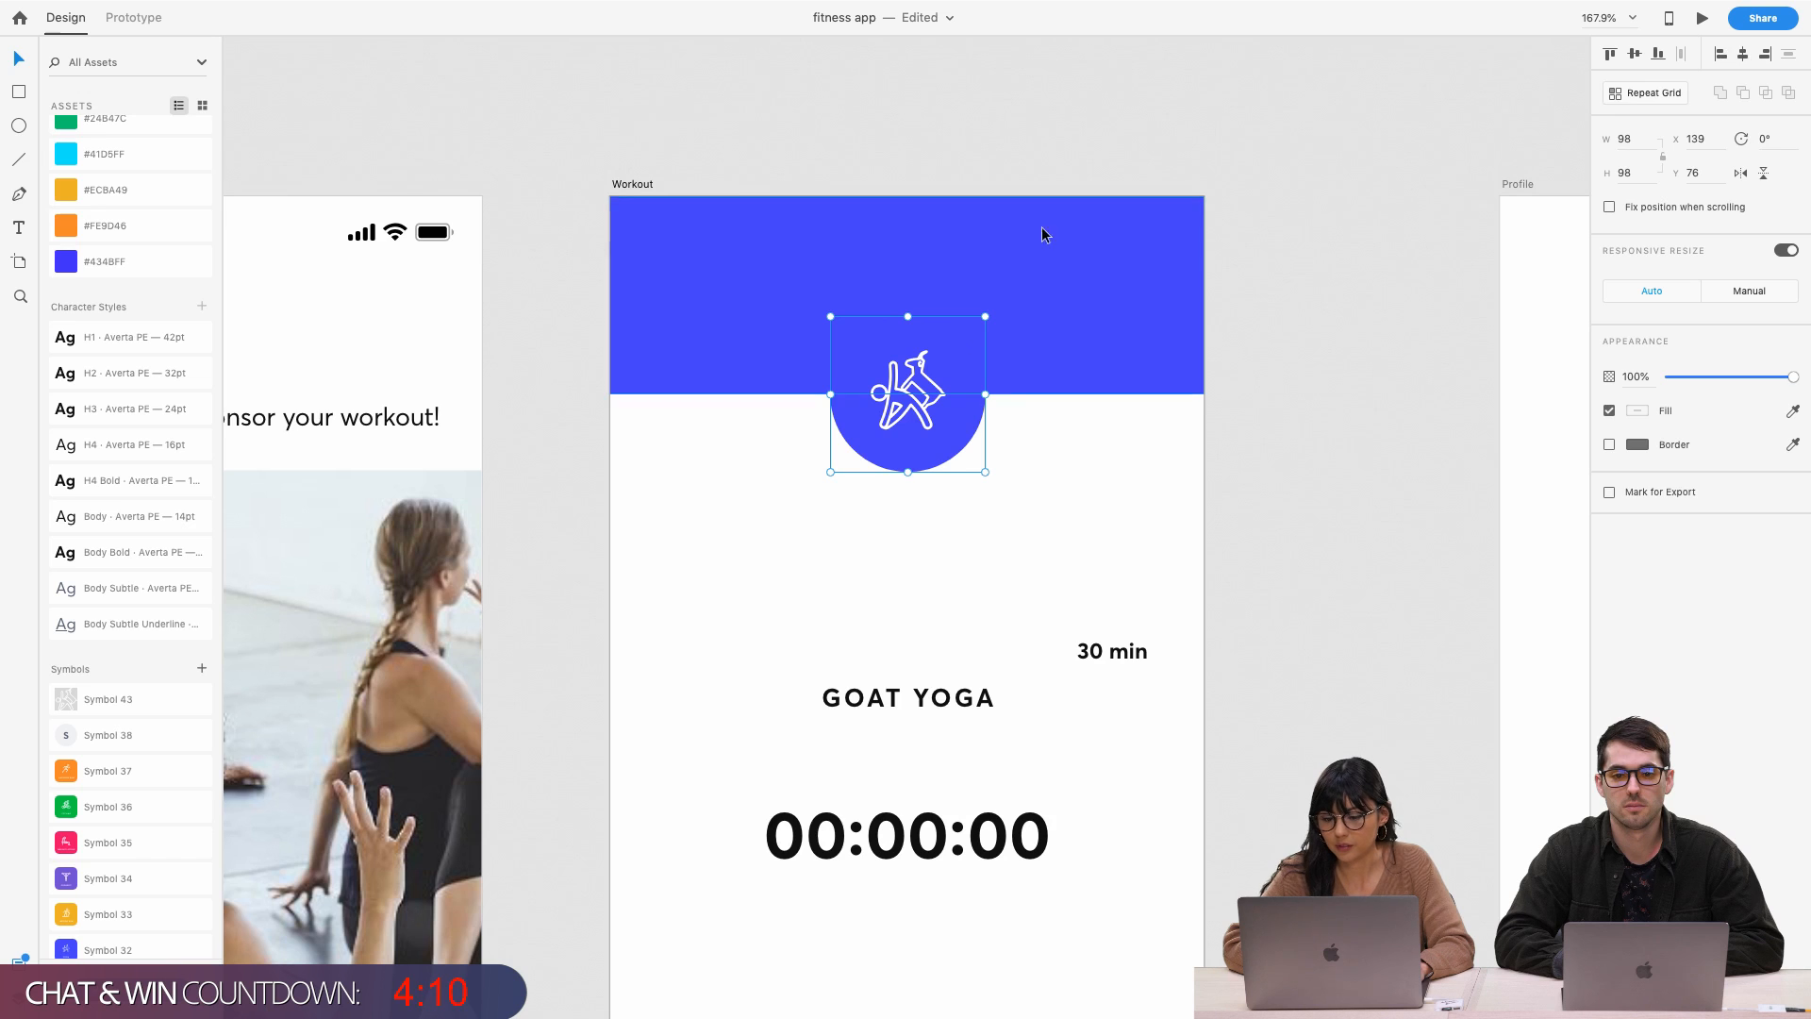
click(1241, 377)
scroll(1241, 378, down, 5)
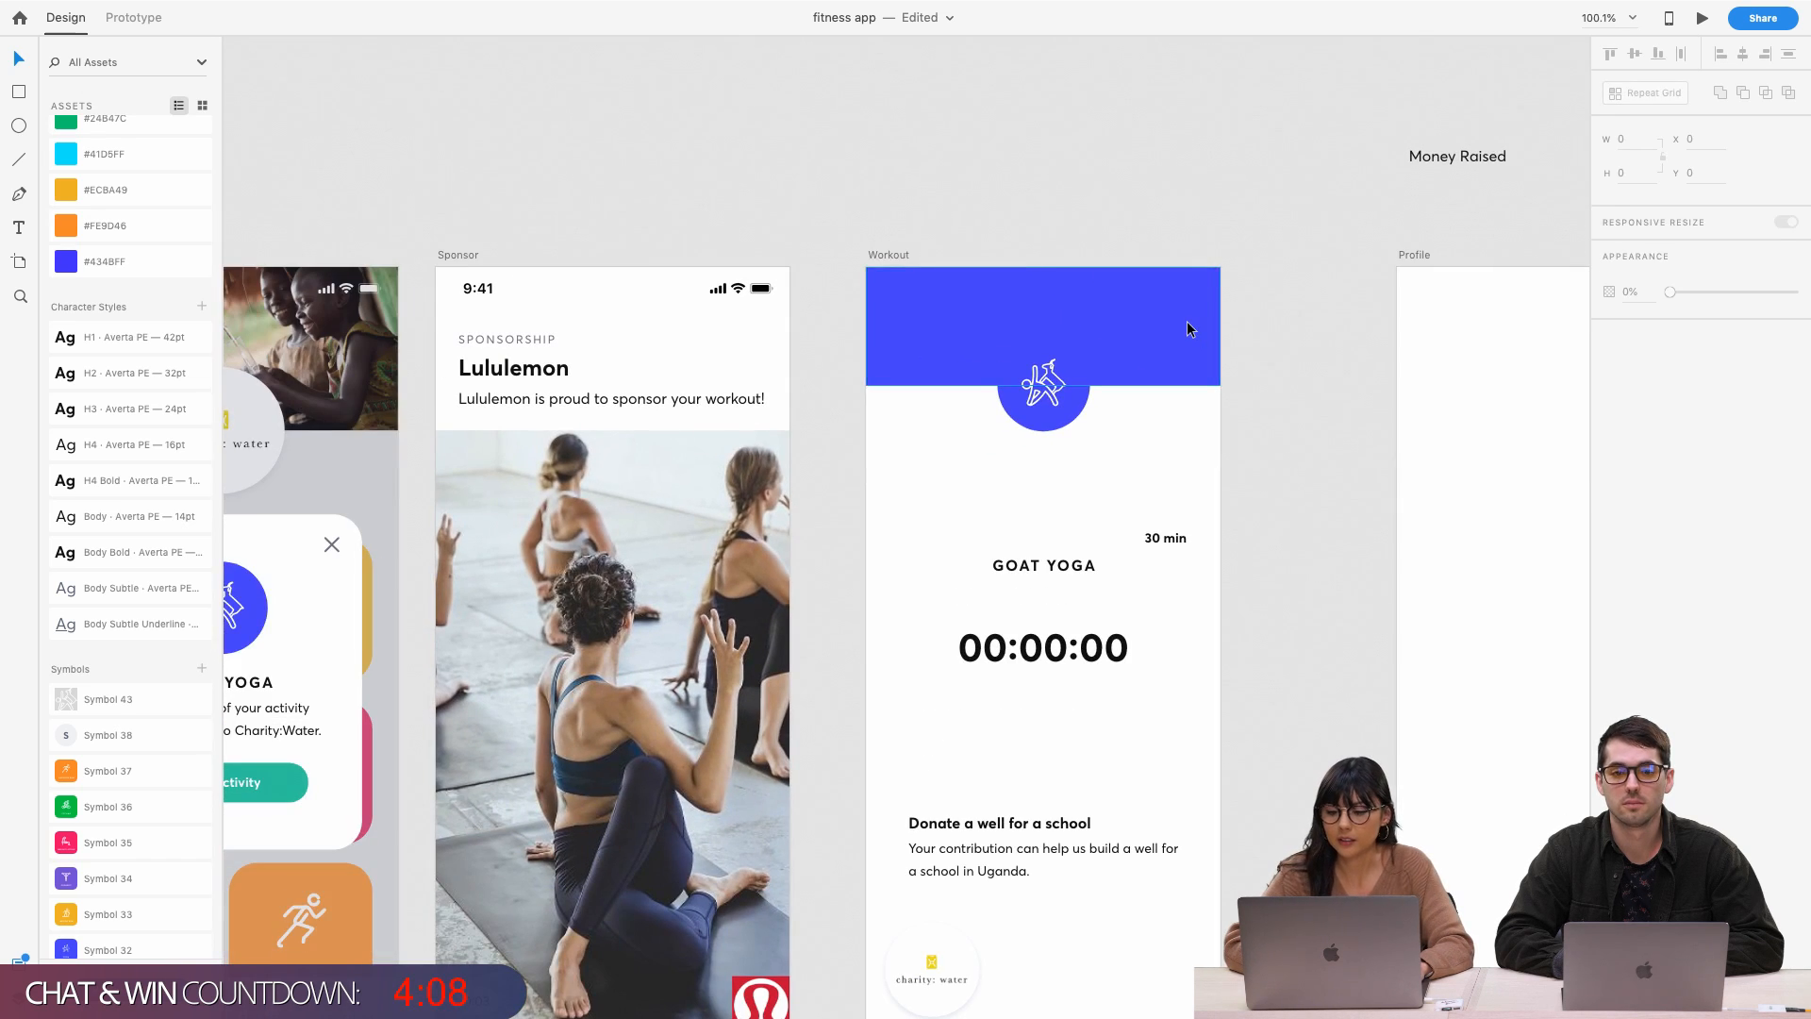
Place the GOAT YOGA text directly under the circle icon, nudged up one pixel
click(1160, 342)
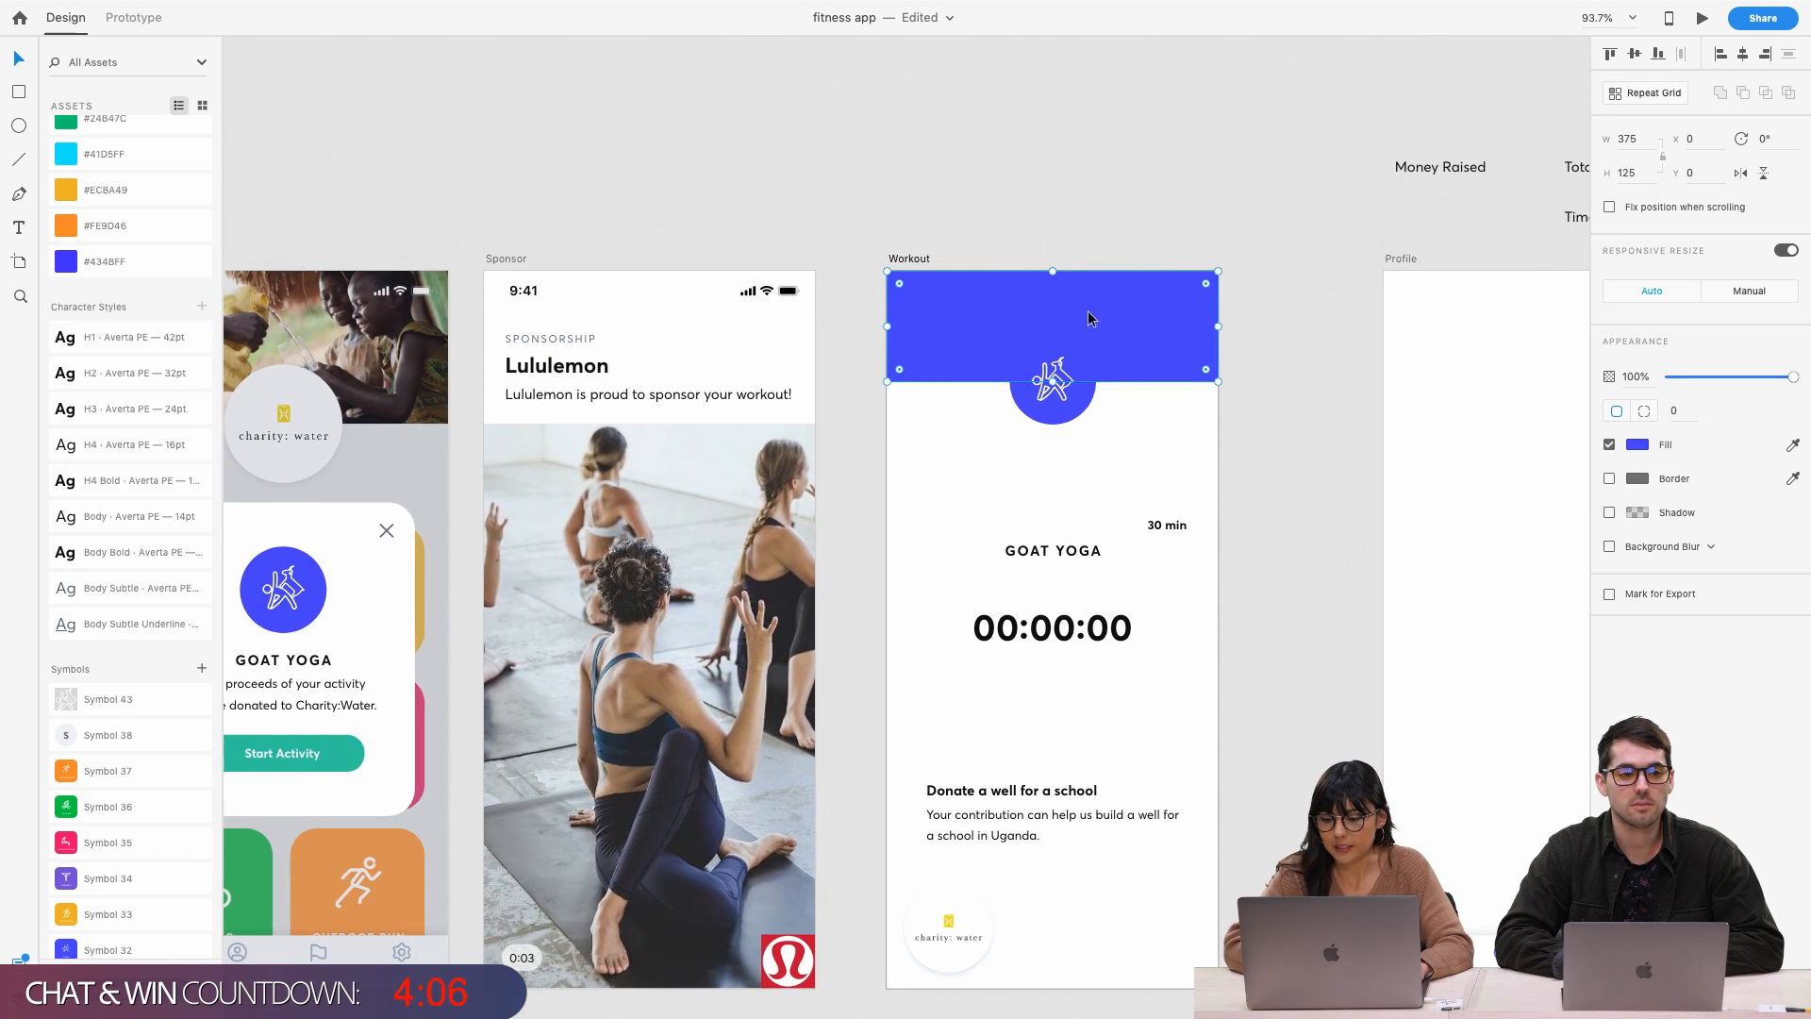
drag(1057, 554, 1053, 451)
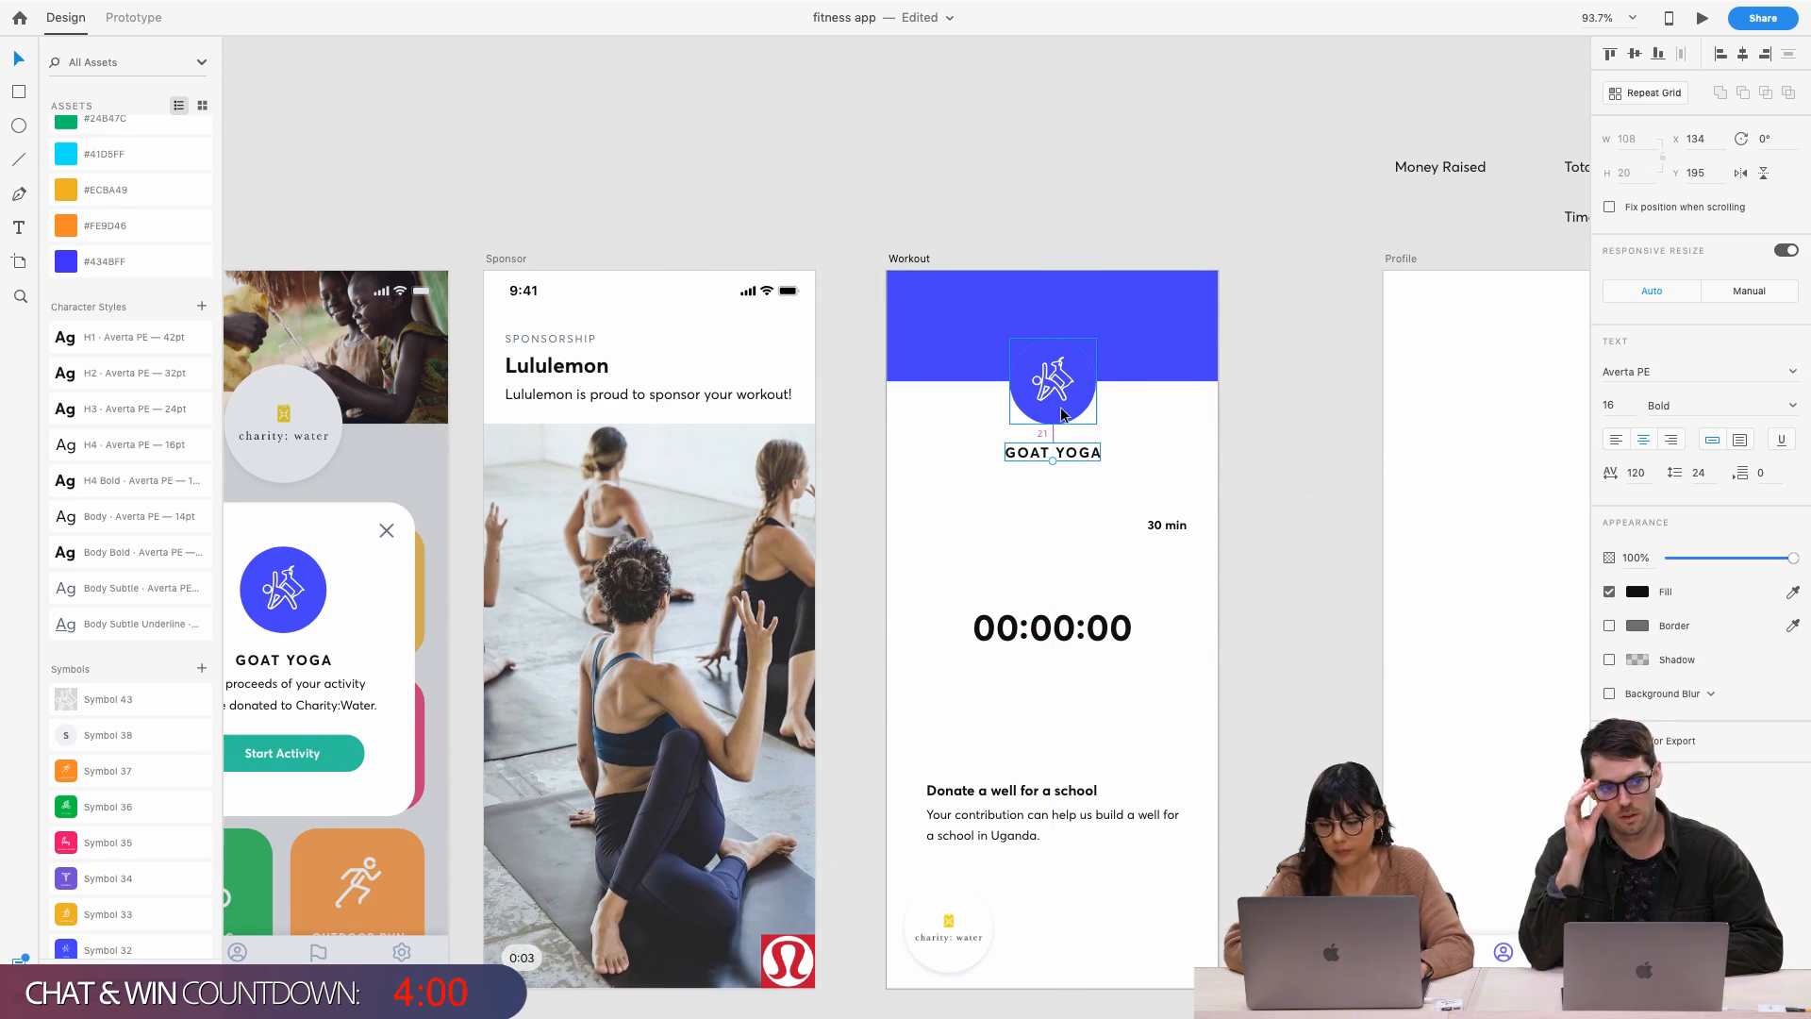
key(Up)
click(1081, 467)
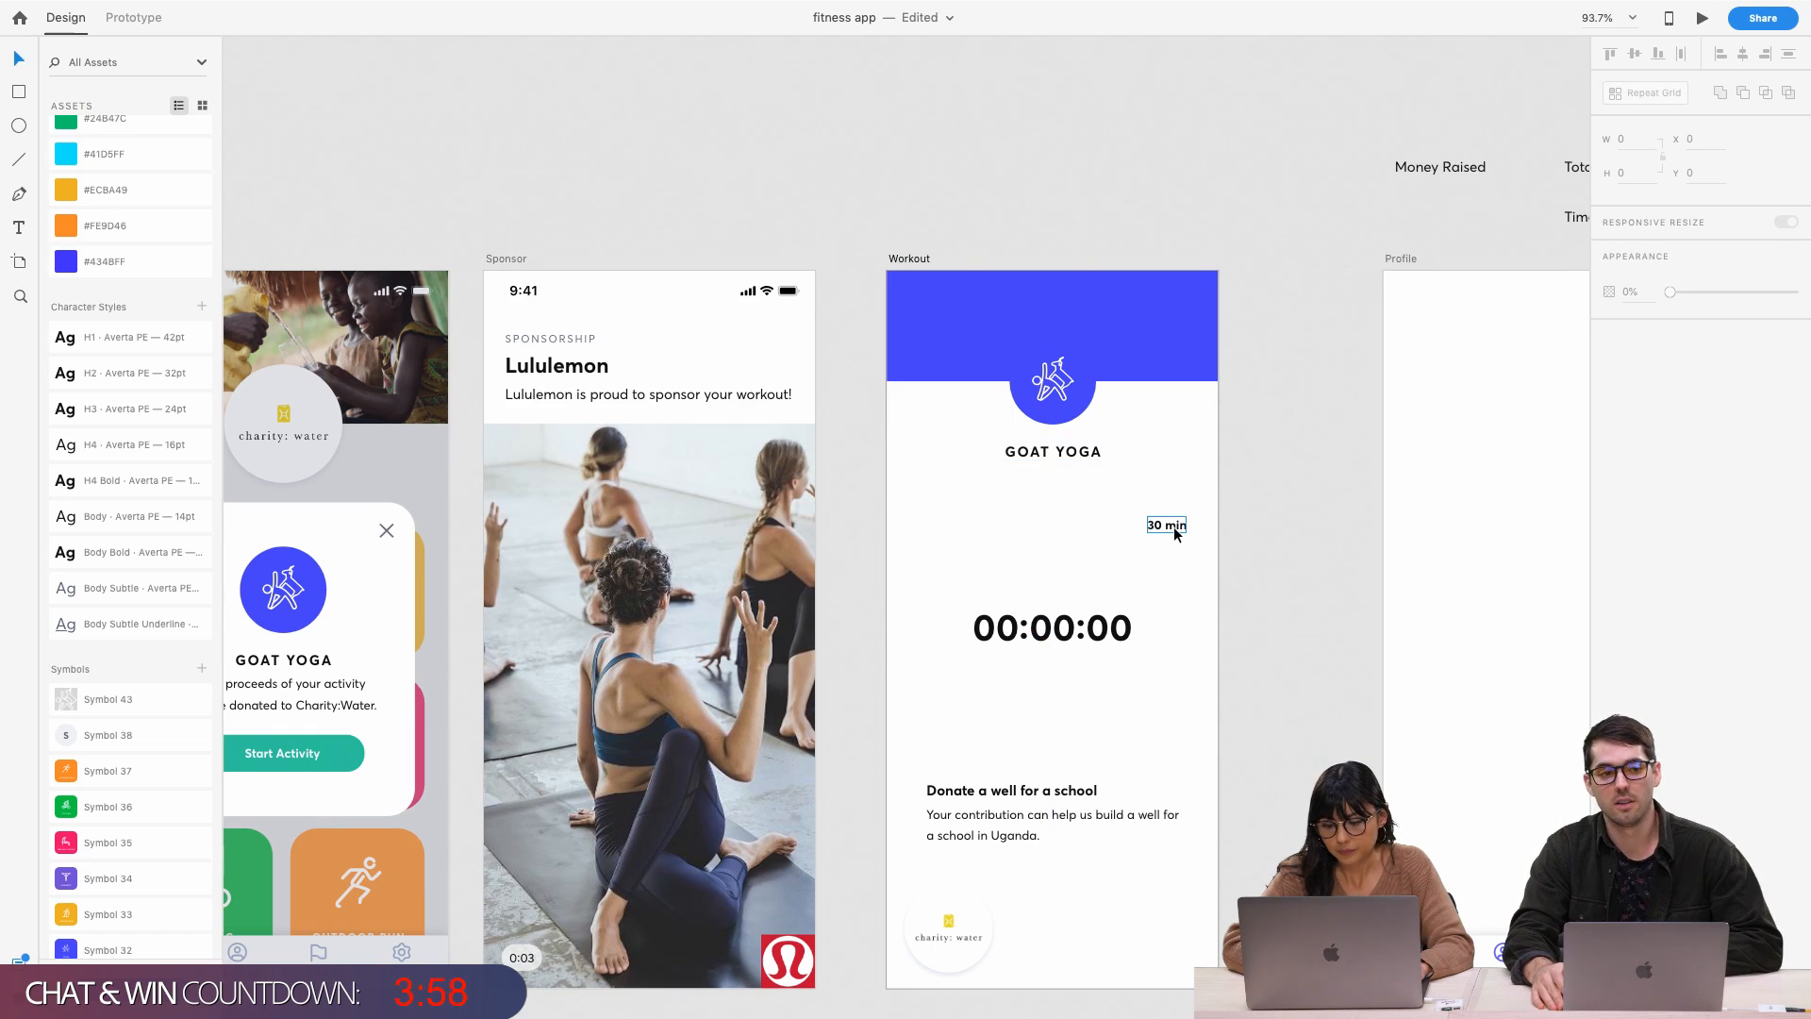
Move the 00:00:00 timer and 30 min label up together, with 30 min below the timer
click(1173, 526)
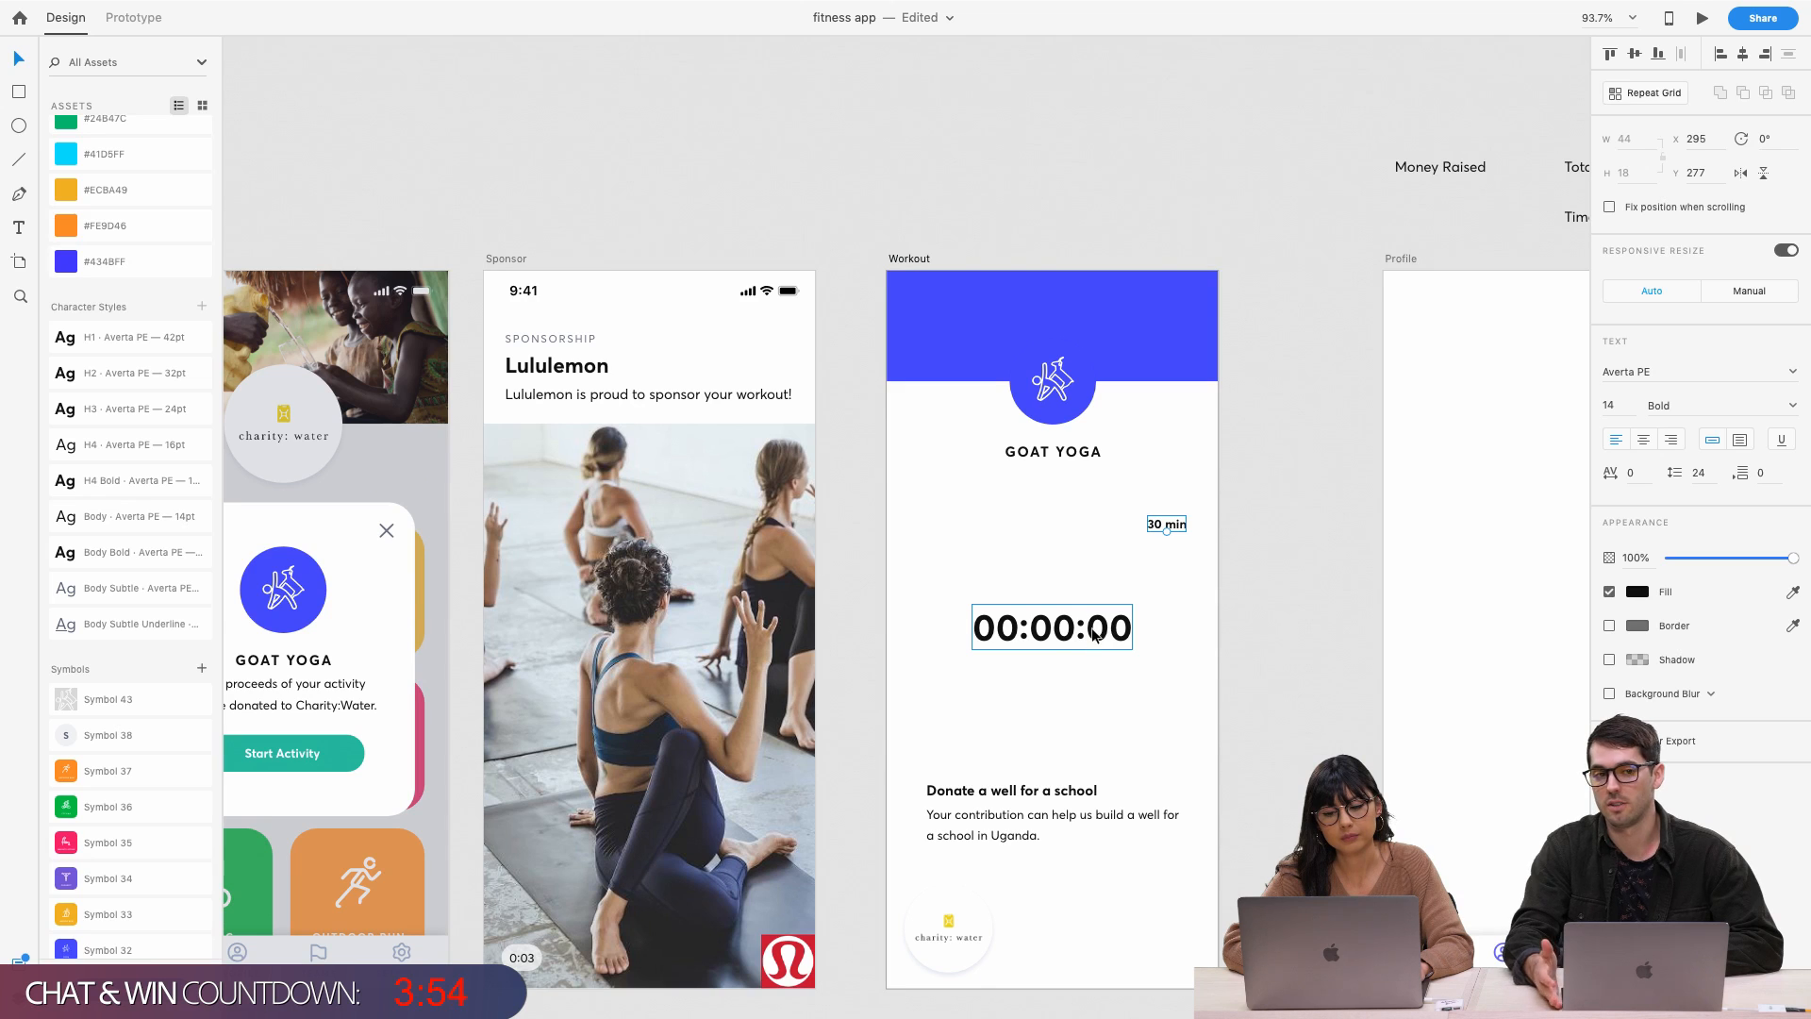
drag(1121, 620, 1174, 605)
click(1095, 553)
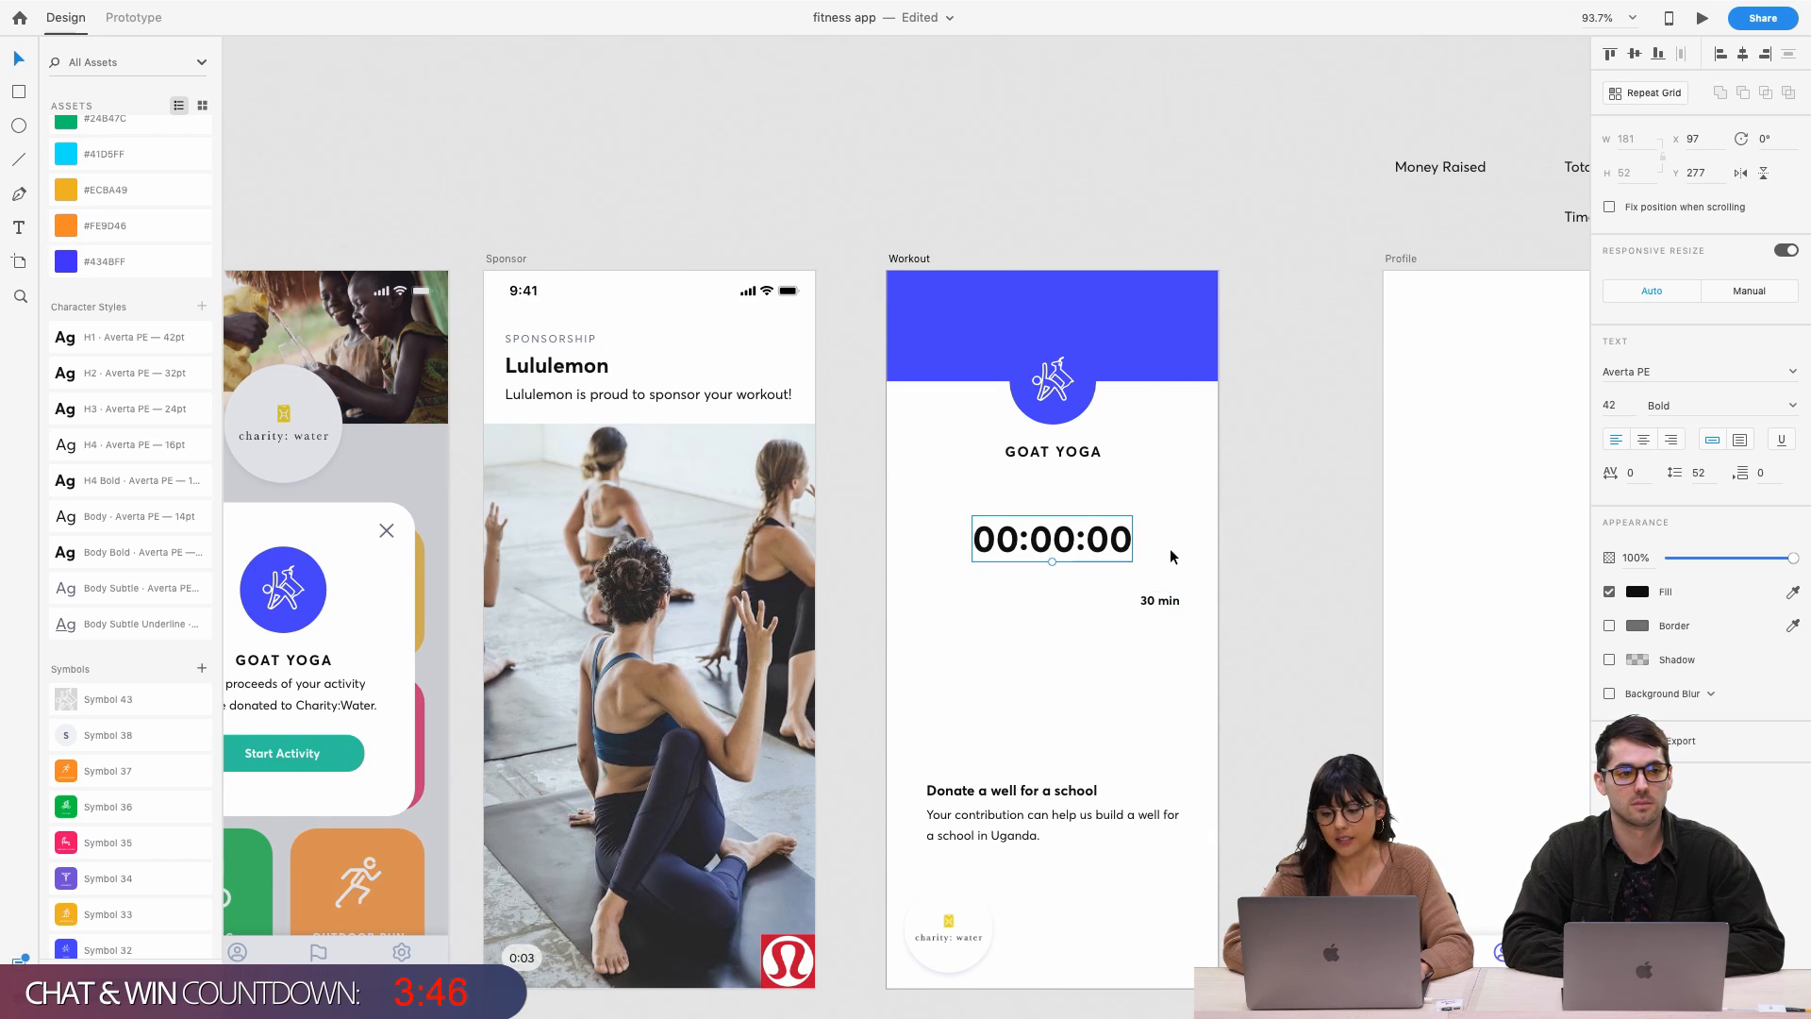
scroll(1170, 552, left, 6)
scroll(1169, 552, down, 1)
scroll(1170, 557, left, 1)
scroll(1169, 556, down, 1)
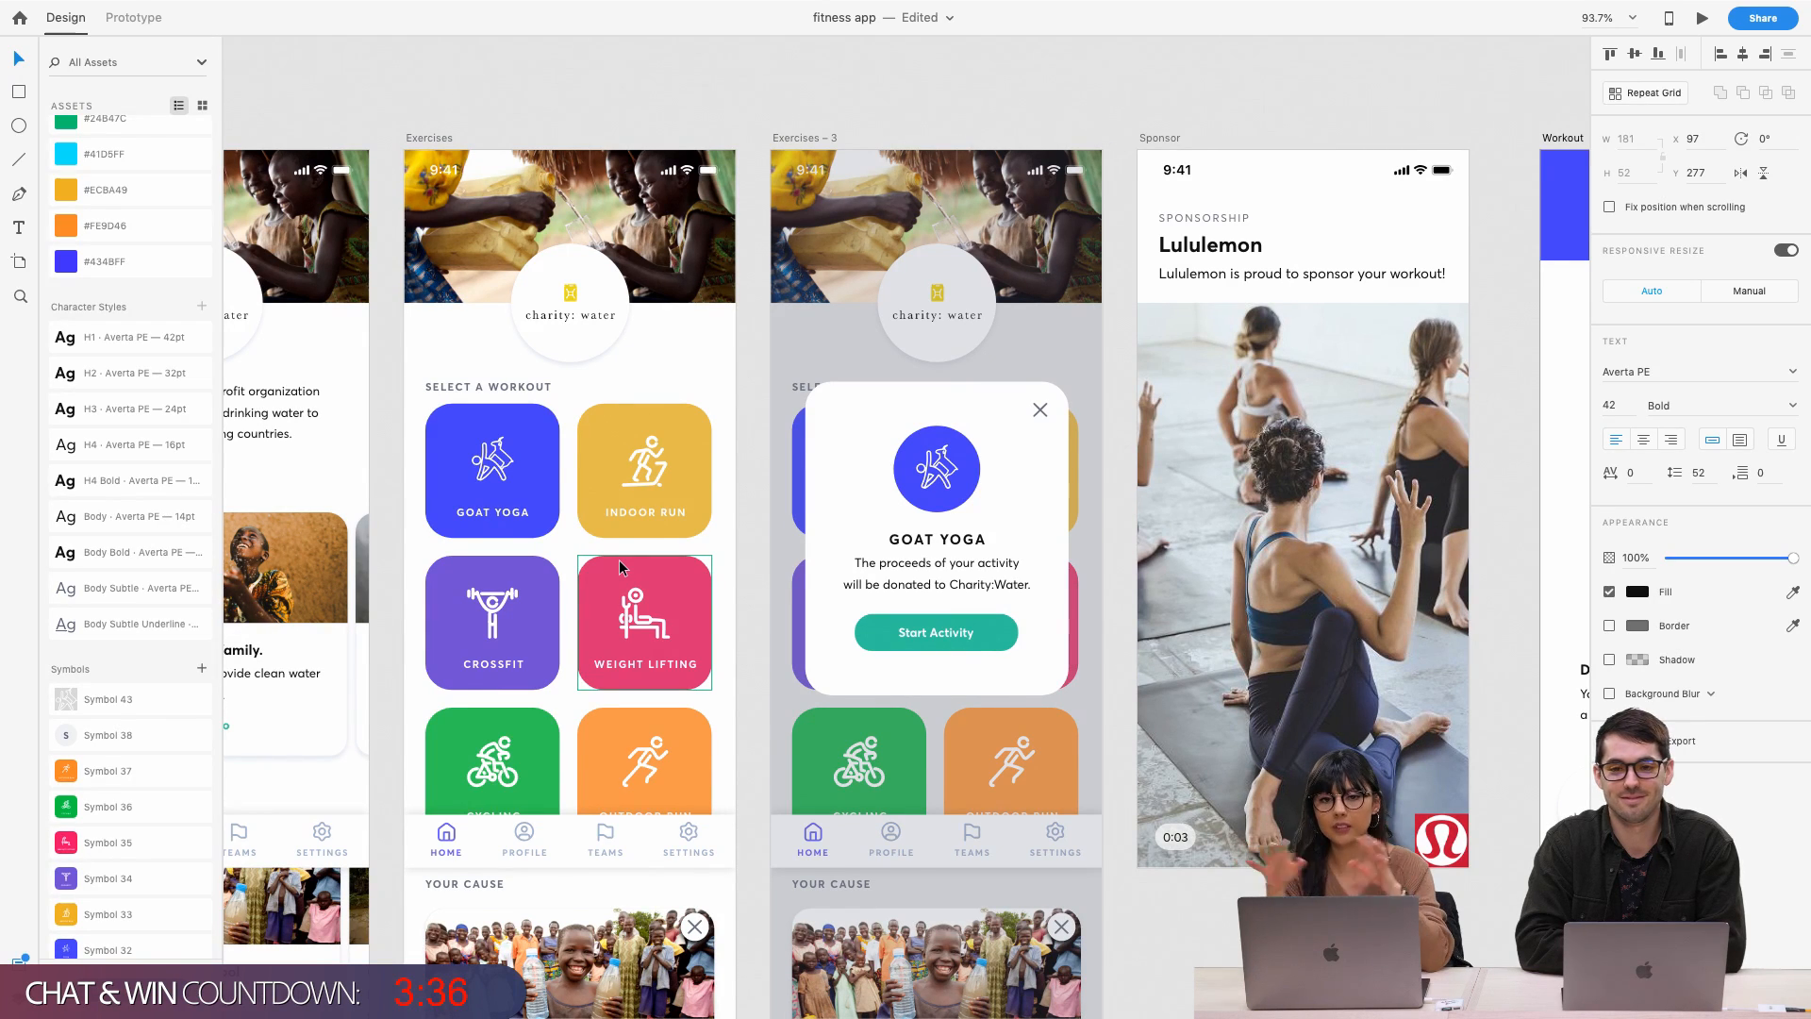
scroll(134, 339, up, 4)
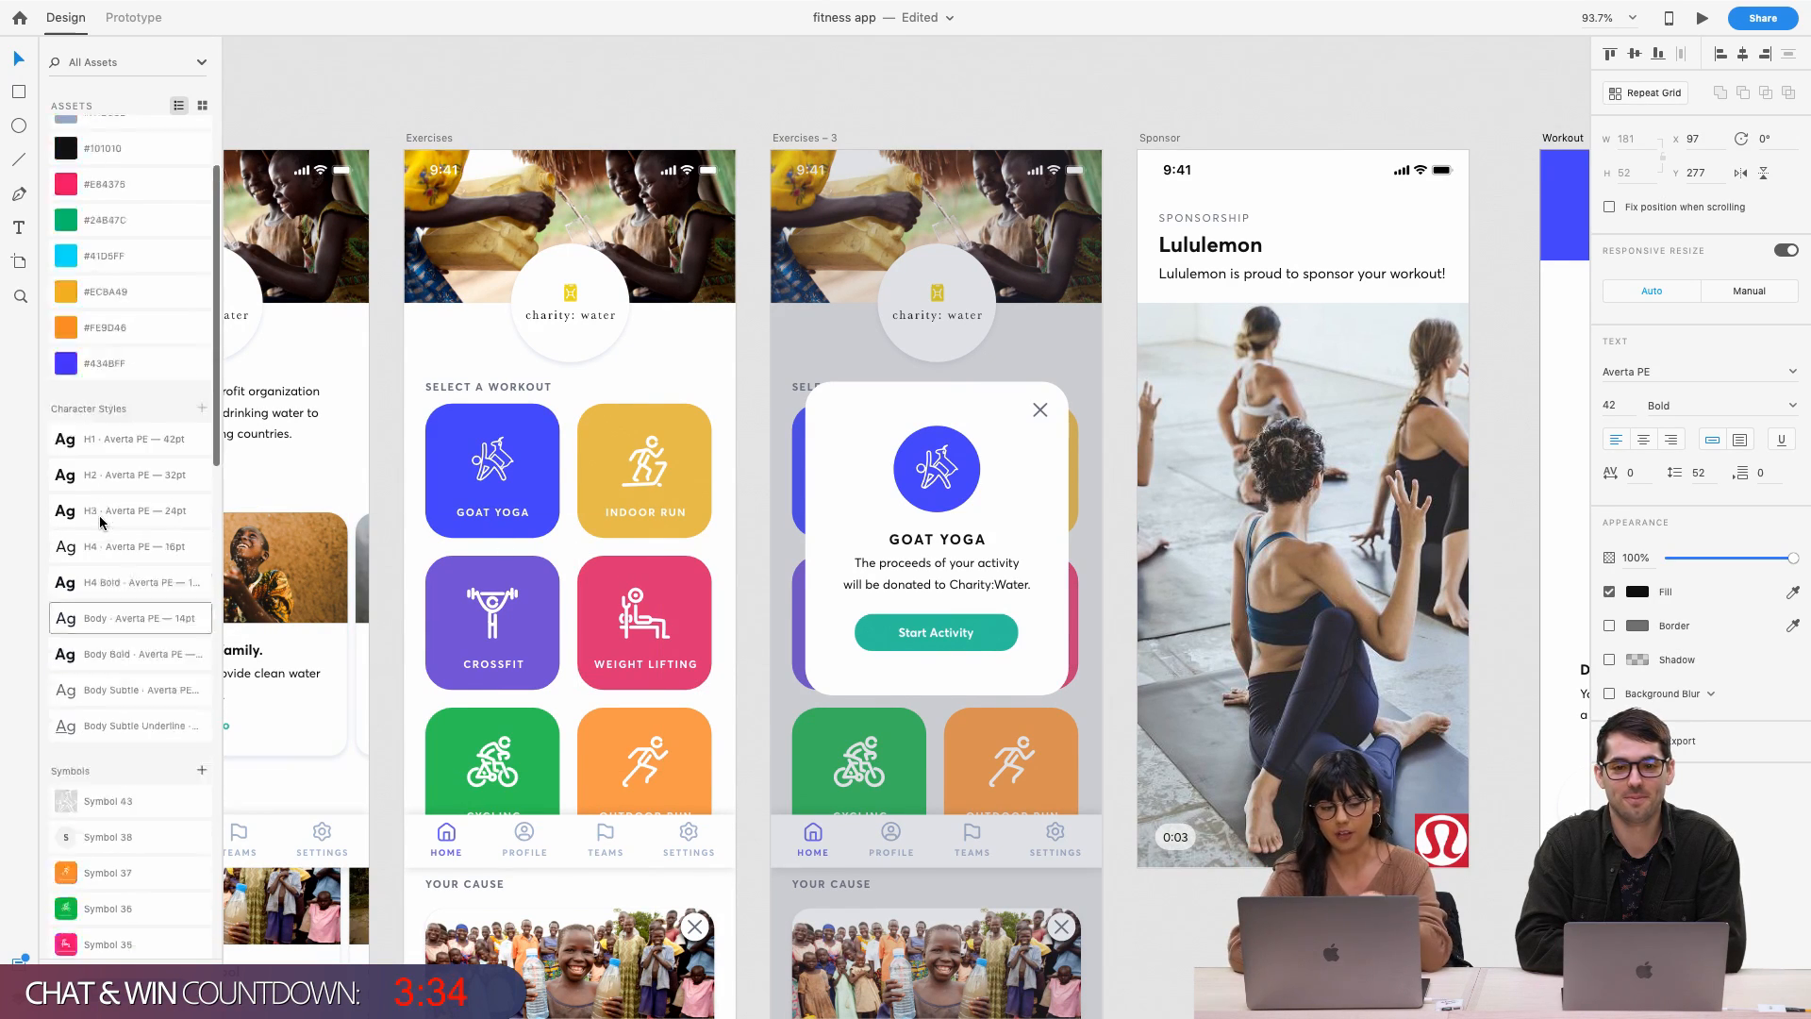
scroll(136, 247, up, 2)
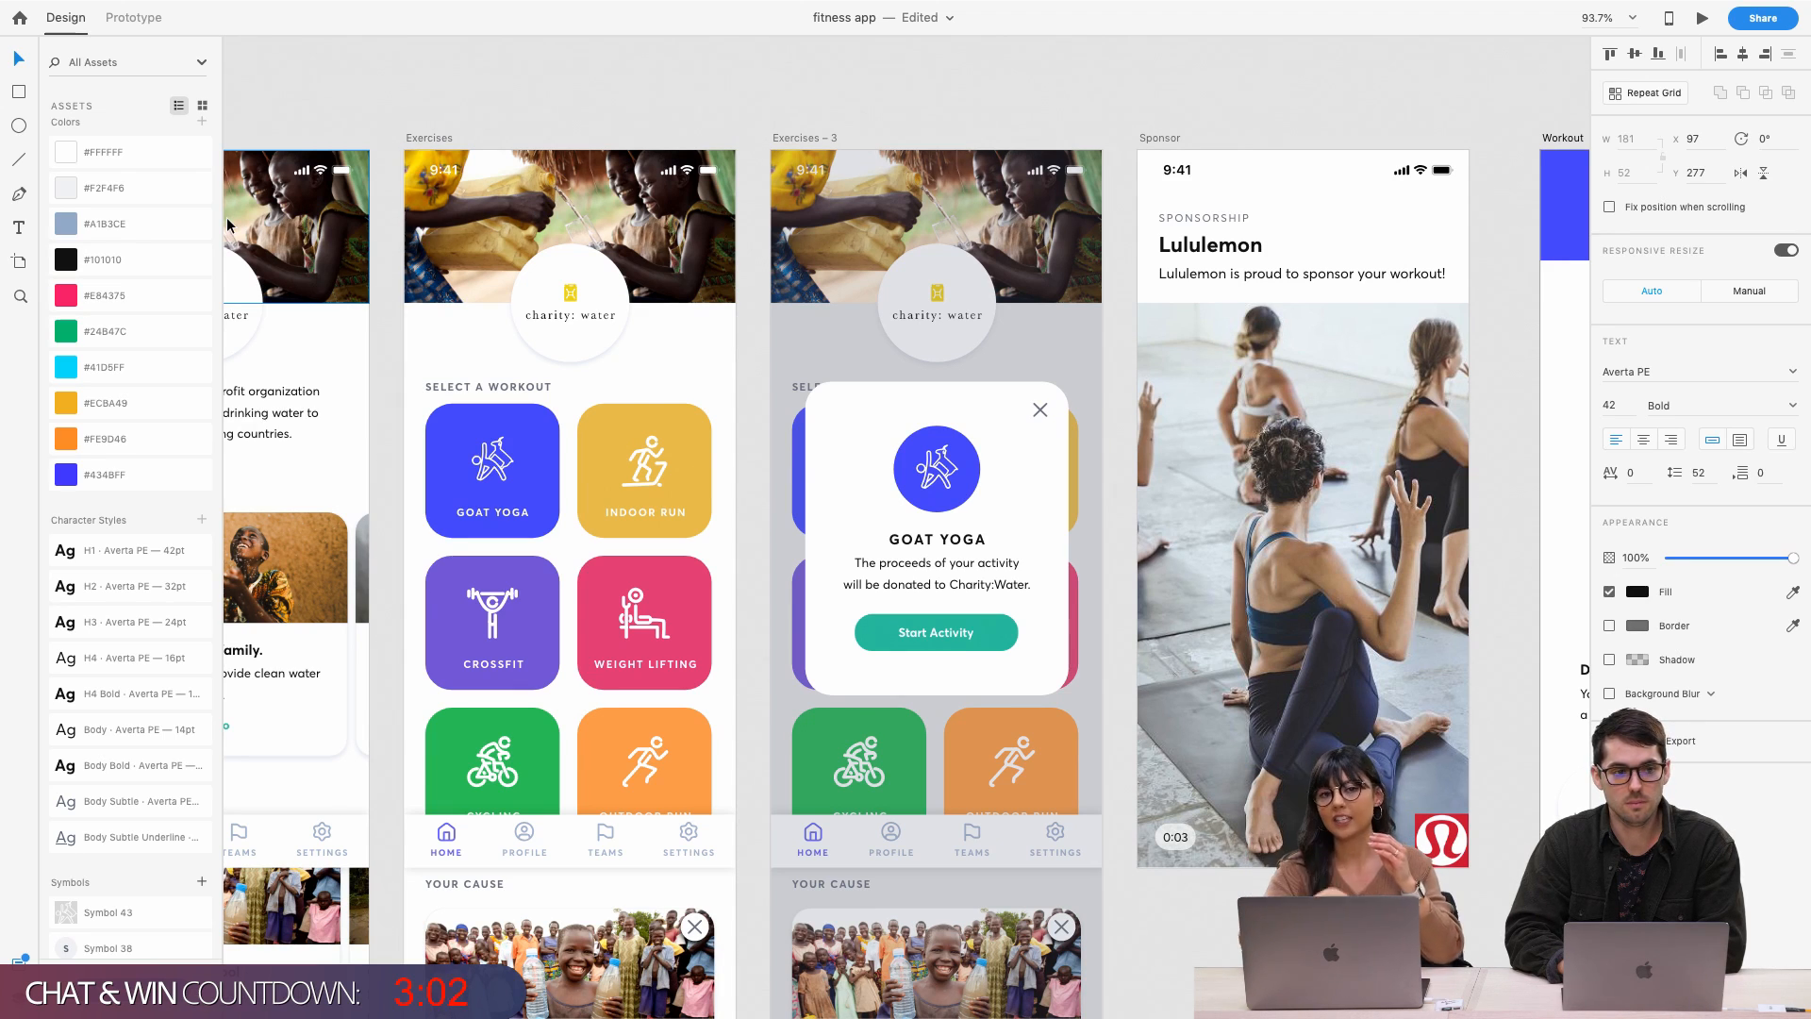
Scroll right to the Workout artboard and select its charity: water logo
scroll(250, 160, right, 5)
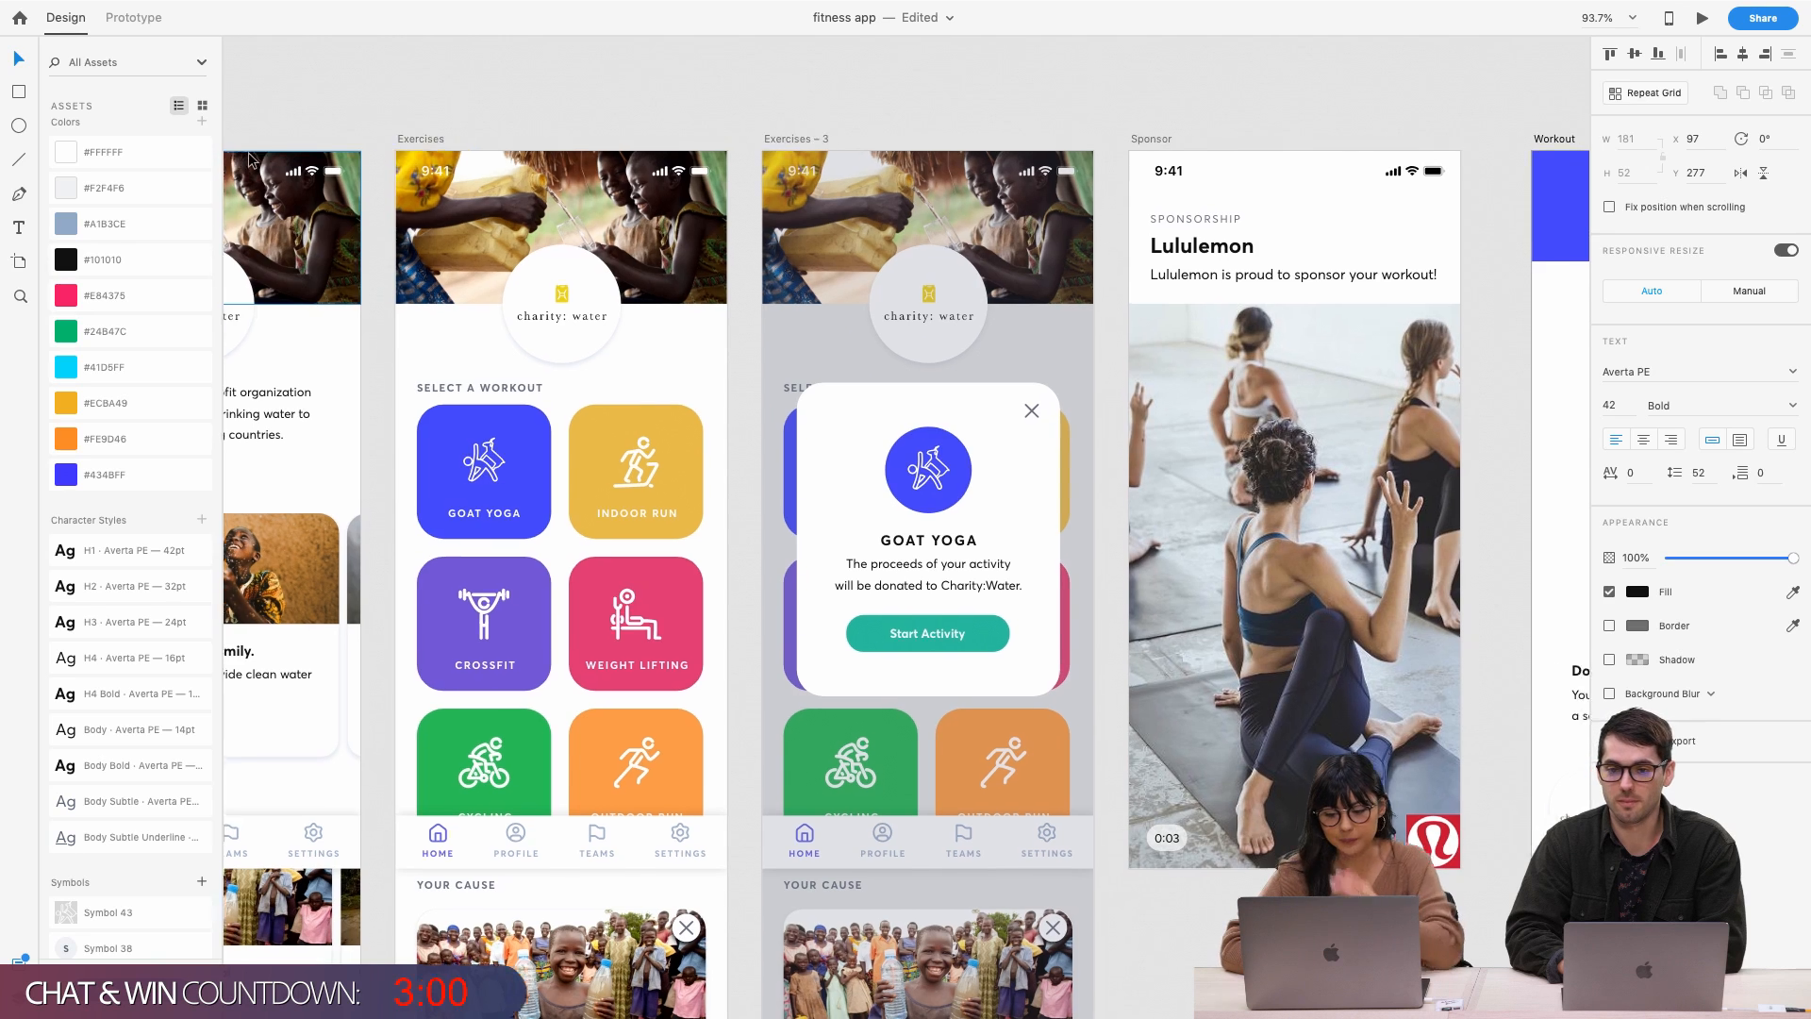
scroll(250, 160, right, 3)
scroll(400, 129, right, 2)
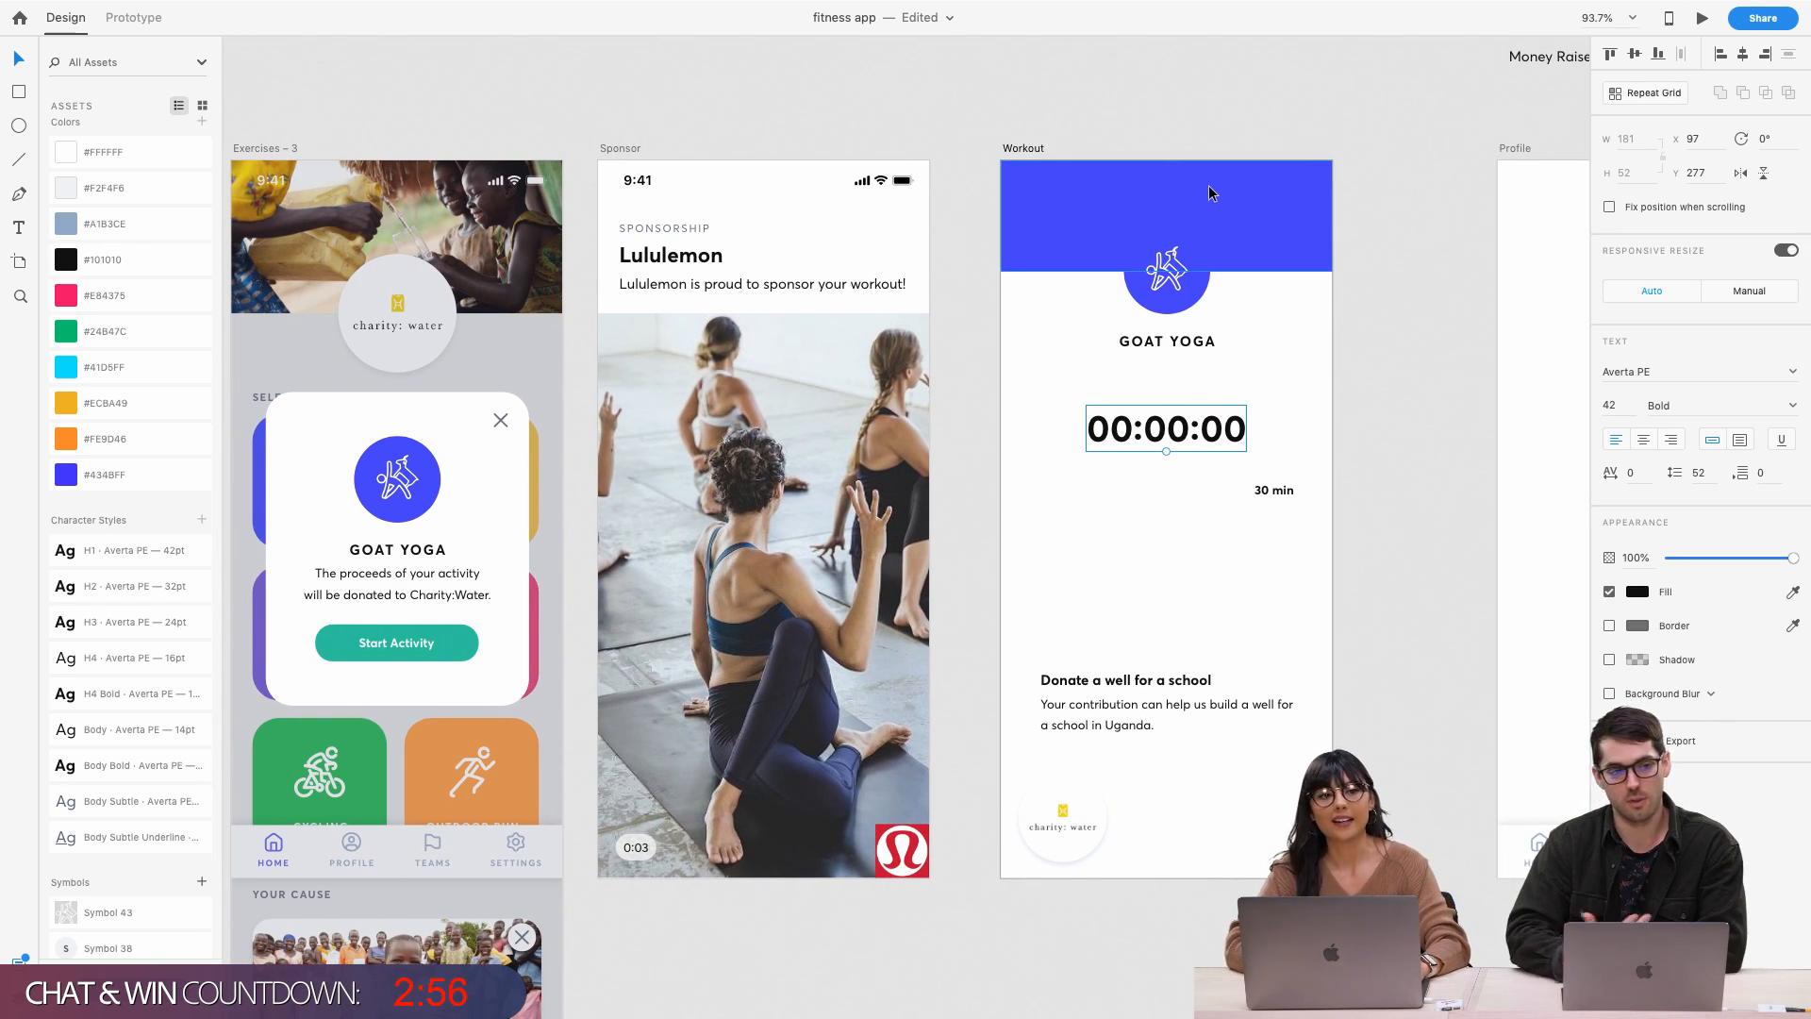
scroll(1066, 586, right, 1)
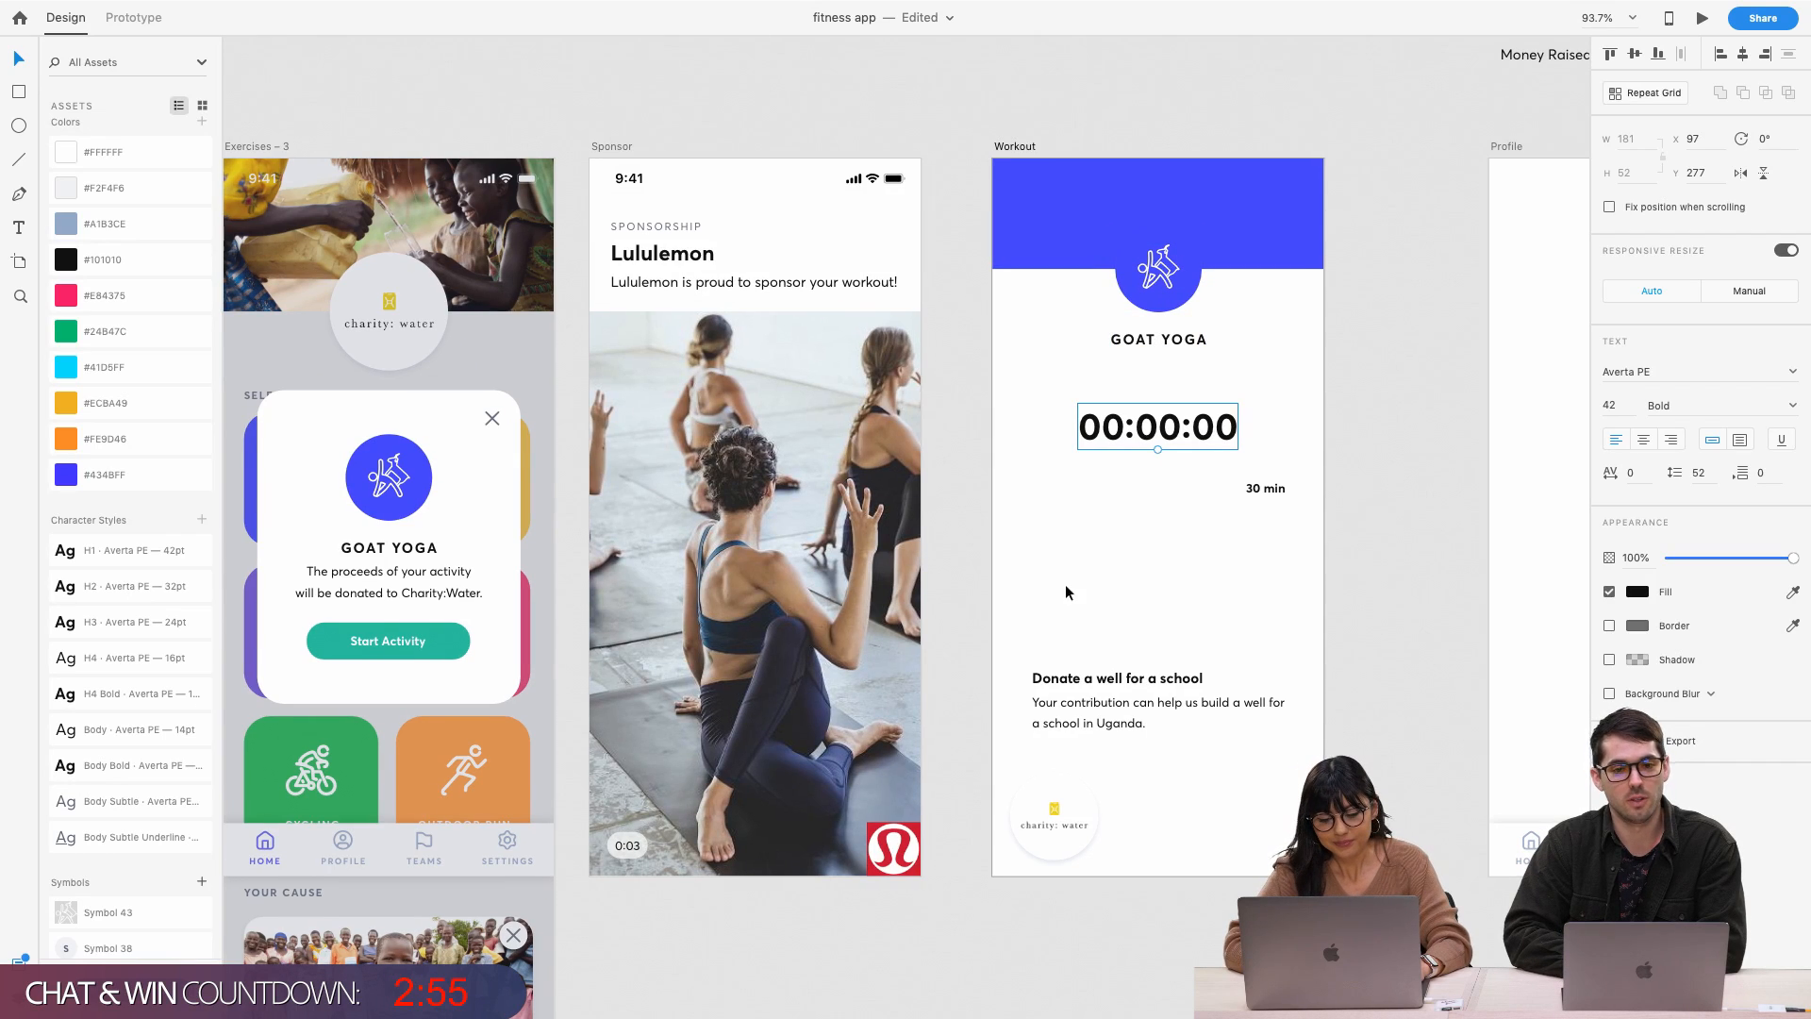
click(1053, 813)
scroll(1174, 611, right, 2)
scroll(1174, 610, right, 2)
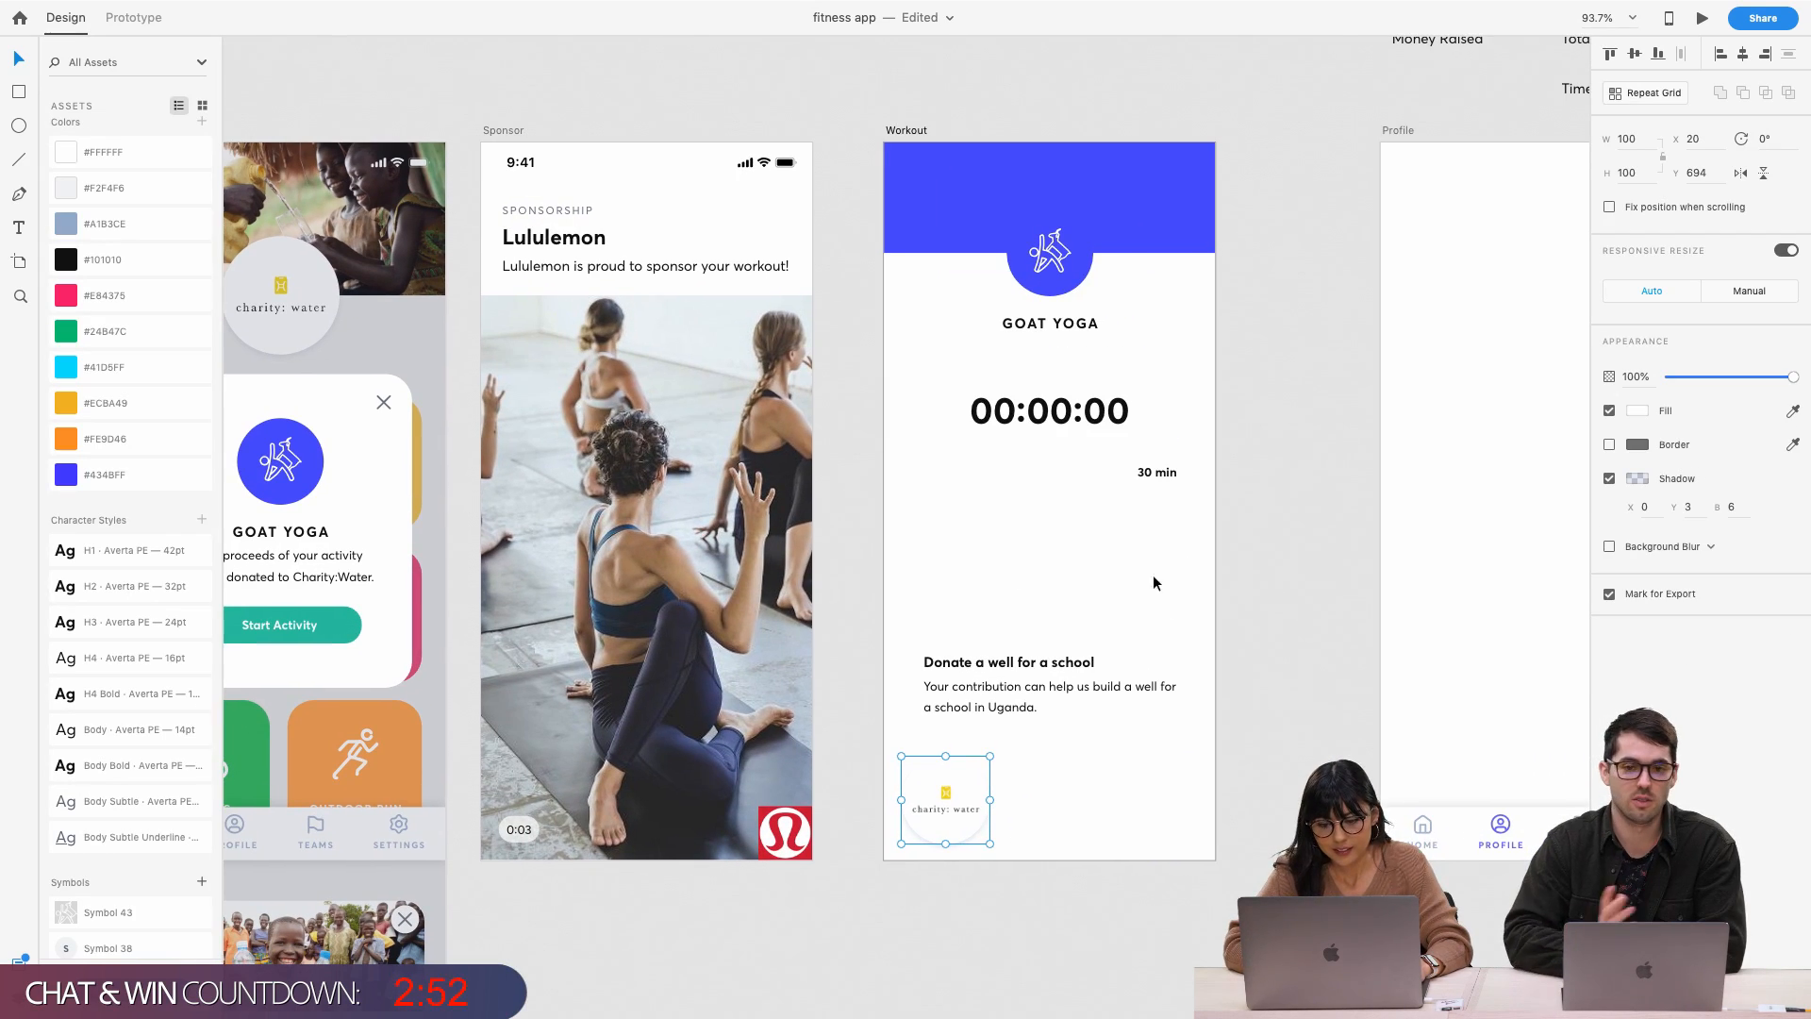
Shrink the charity: water logo using a corner handle
click(1005, 662)
click(951, 783)
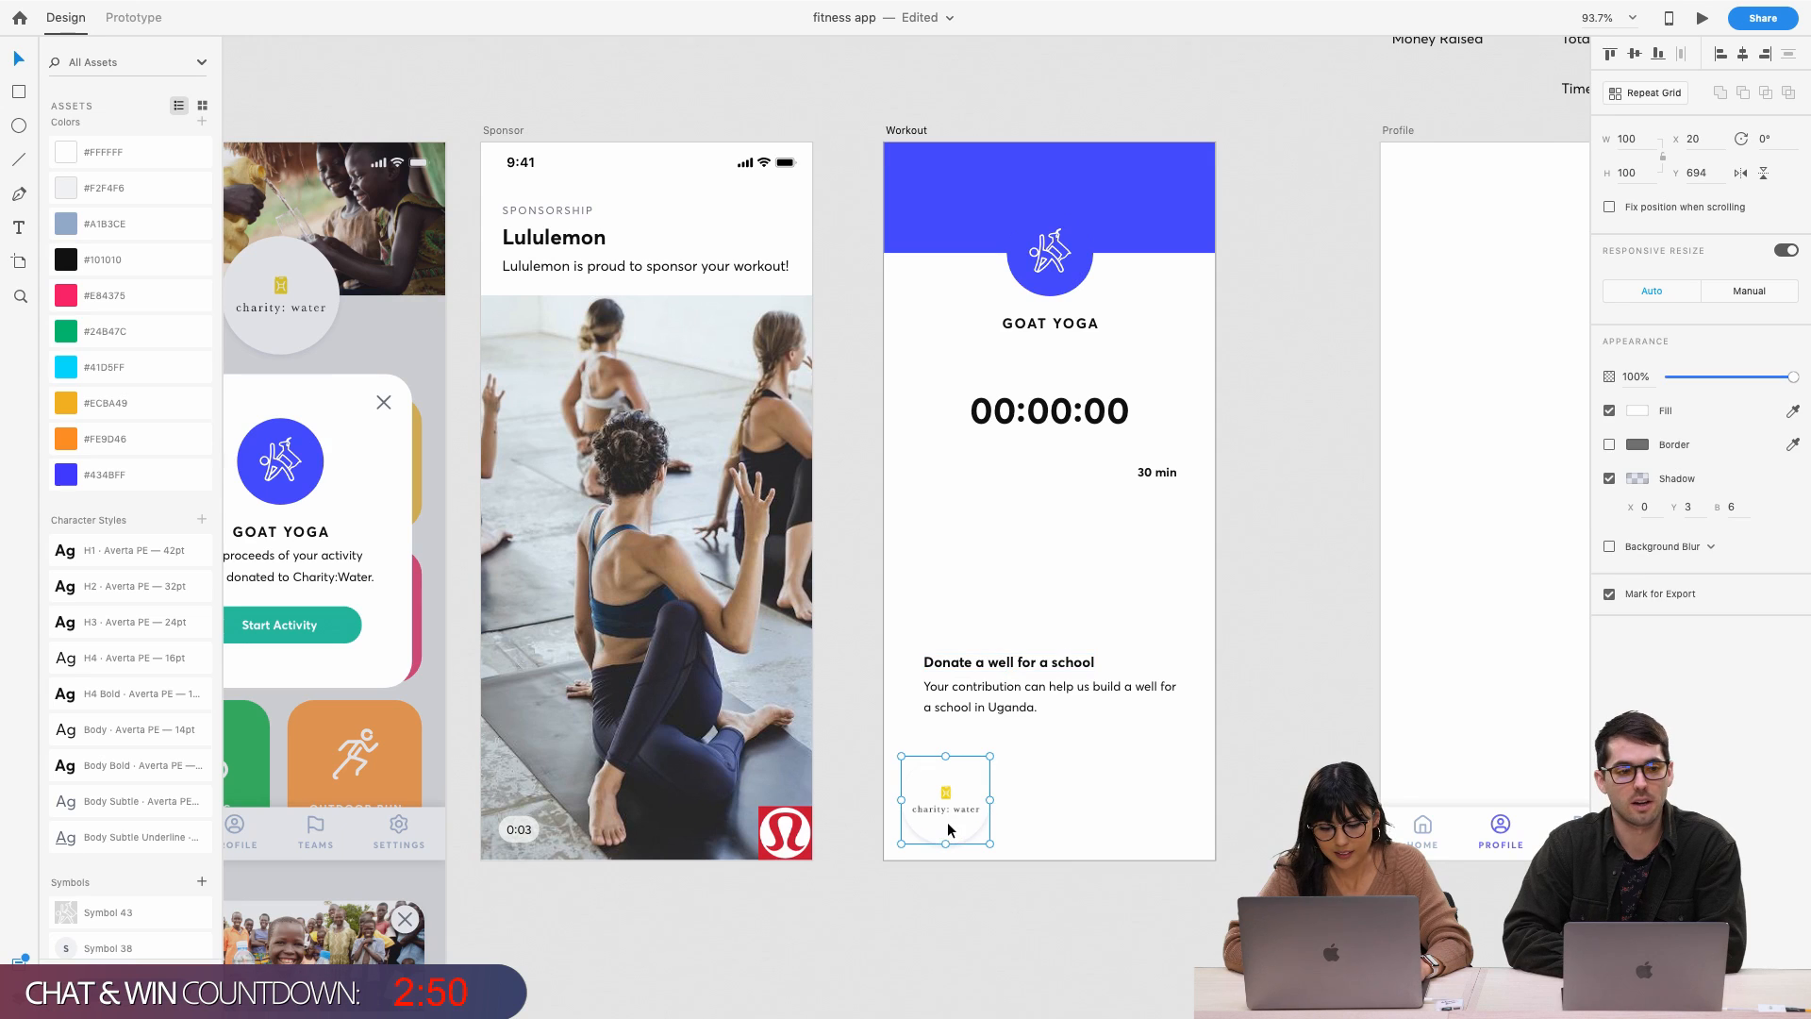
drag(989, 756, 964, 679)
Move the logo and 'Donate a well for a school' text down together near the screen bottom
click(964, 668)
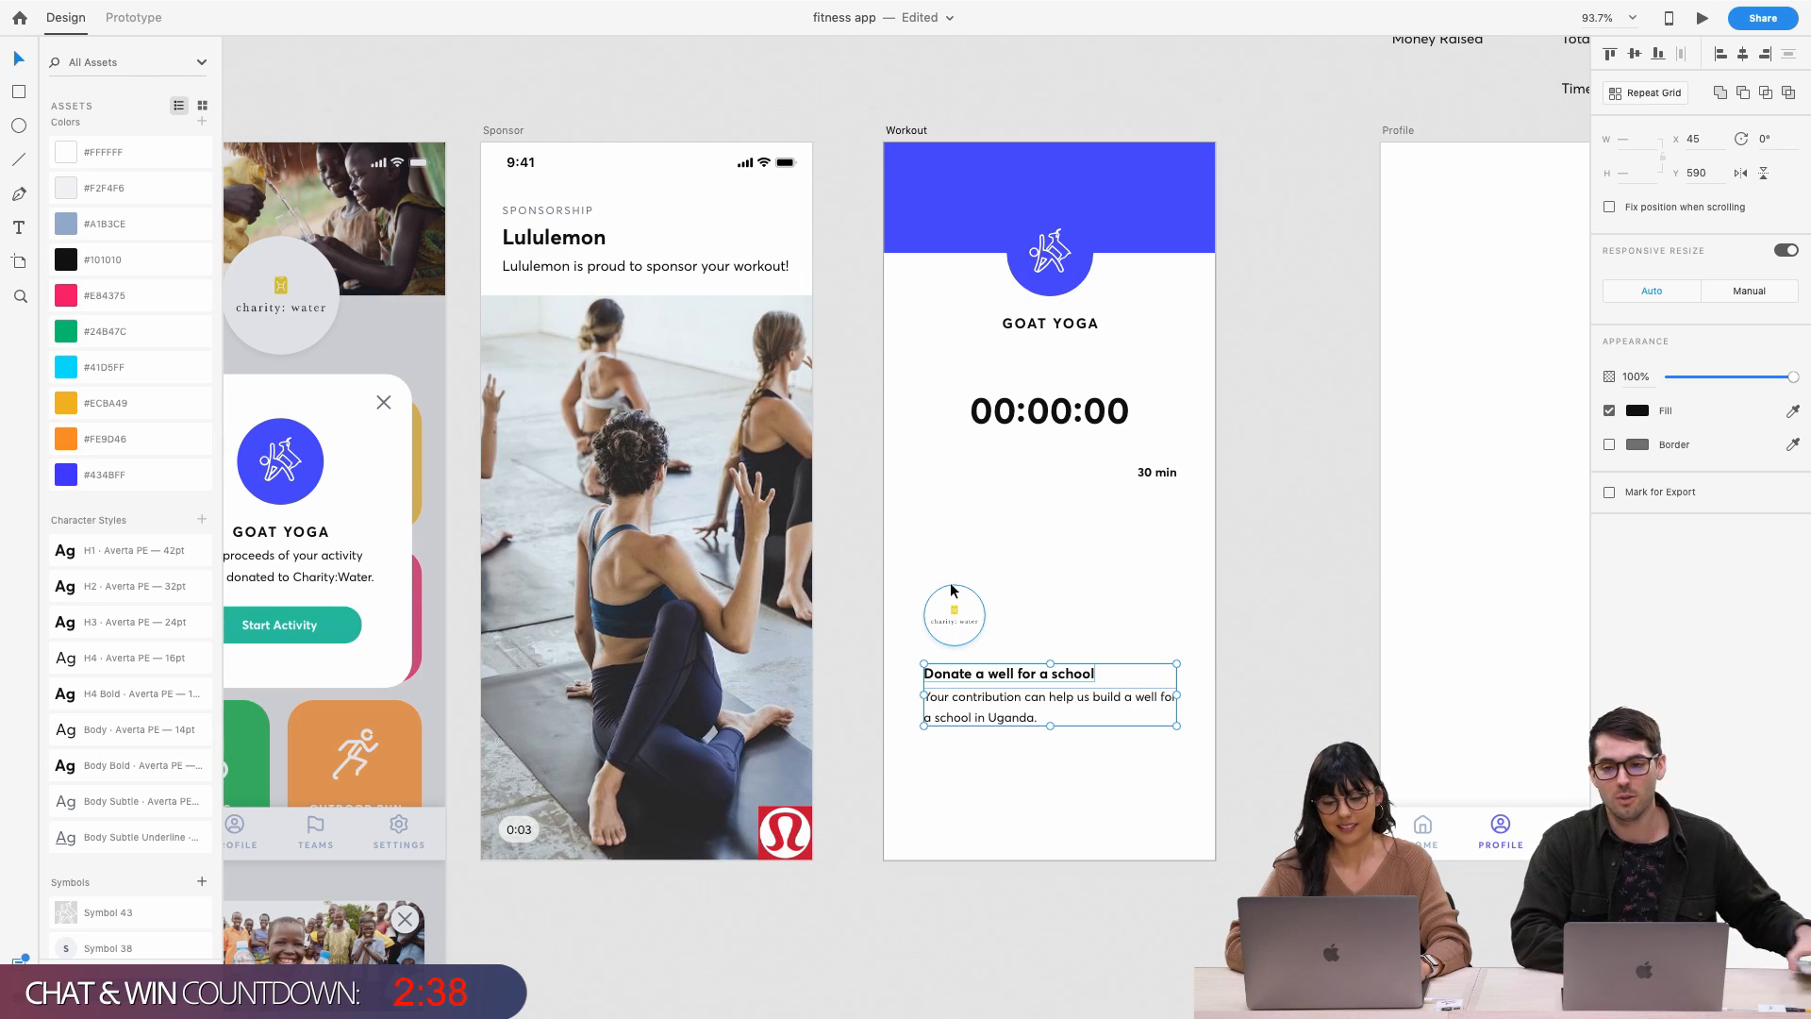
click(954, 608)
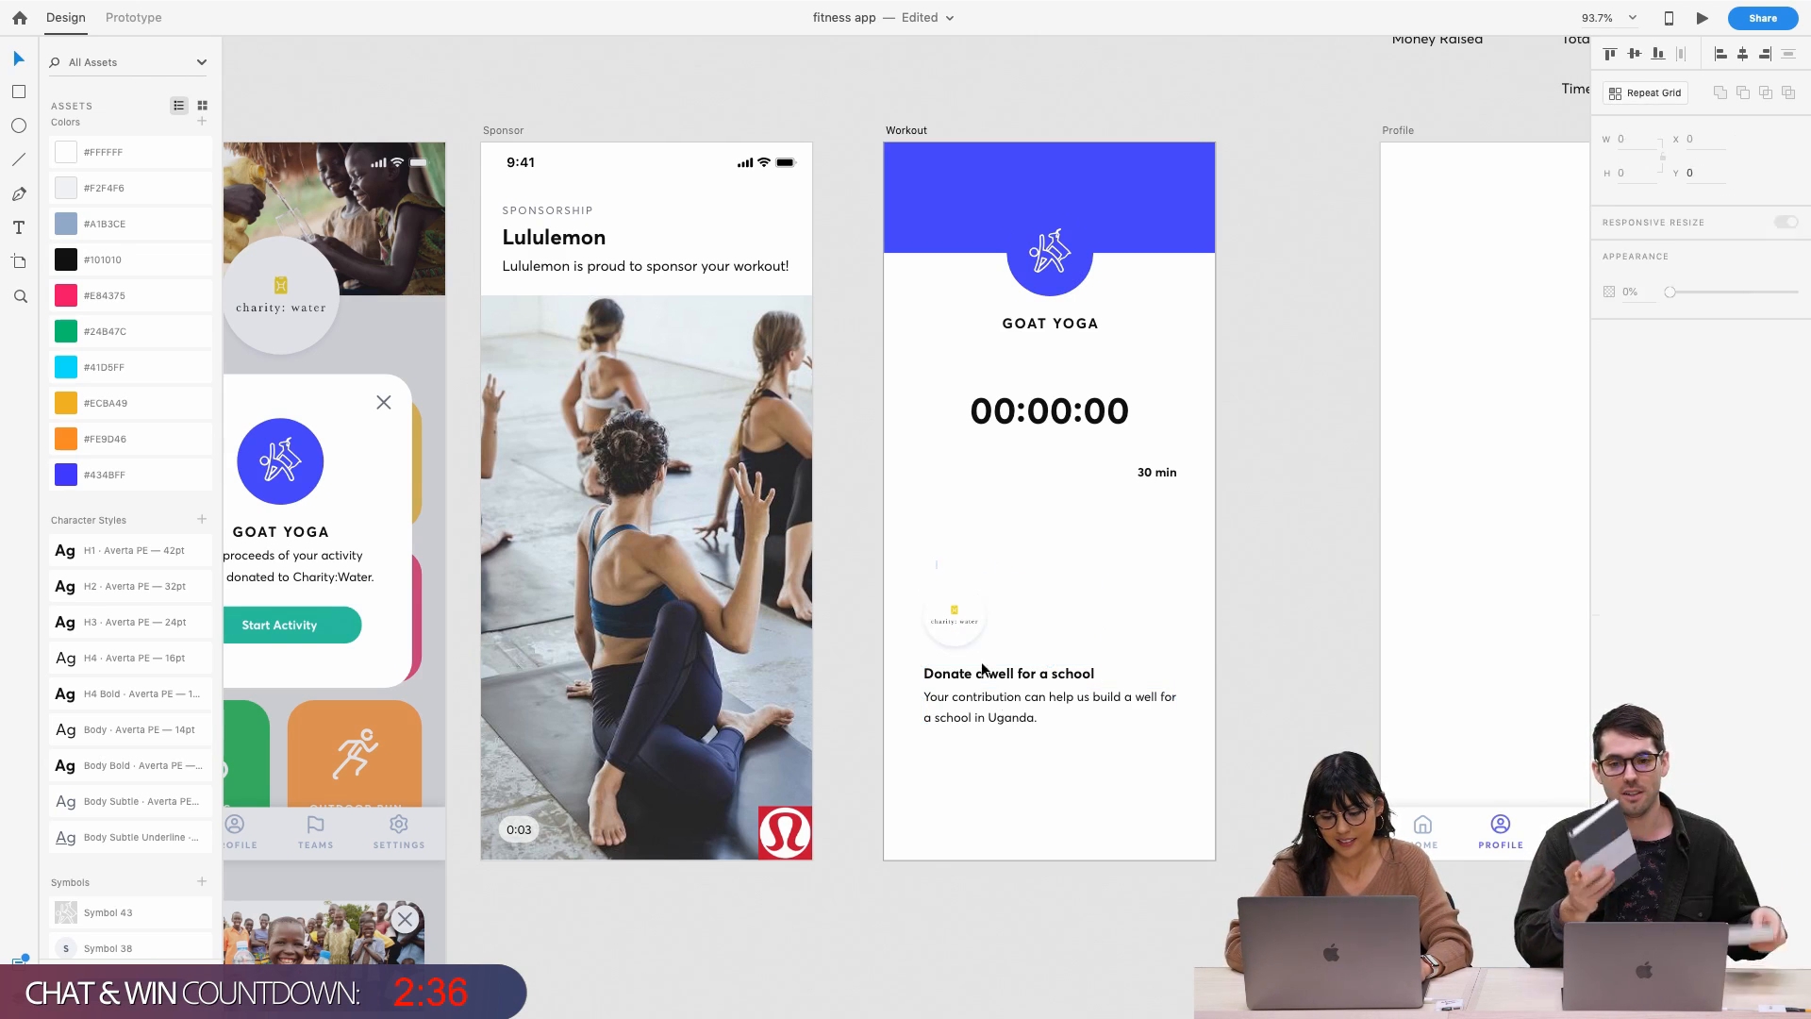
shift+click(985, 675)
drag(985, 675, 981, 764)
click(981, 624)
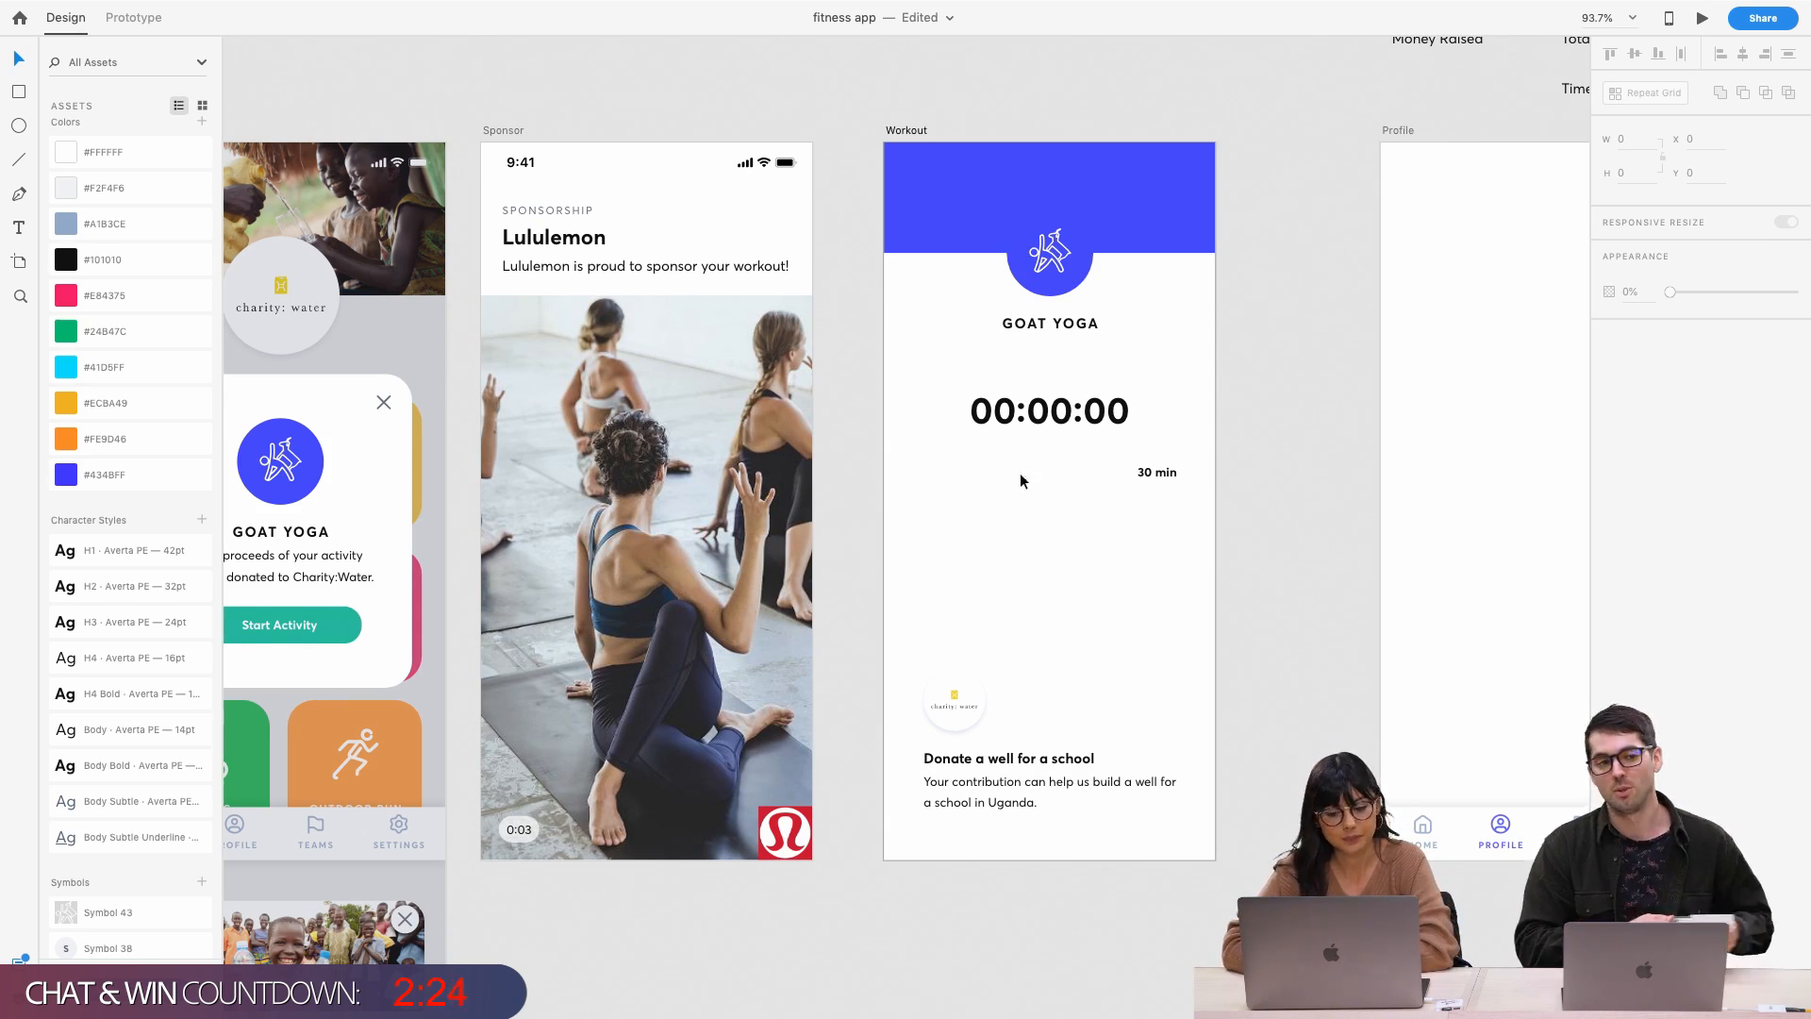
Drag the 30 min label down to sit right-aligned just above the charity: water logo
scroll(1030, 451, up, 2)
click(1064, 419)
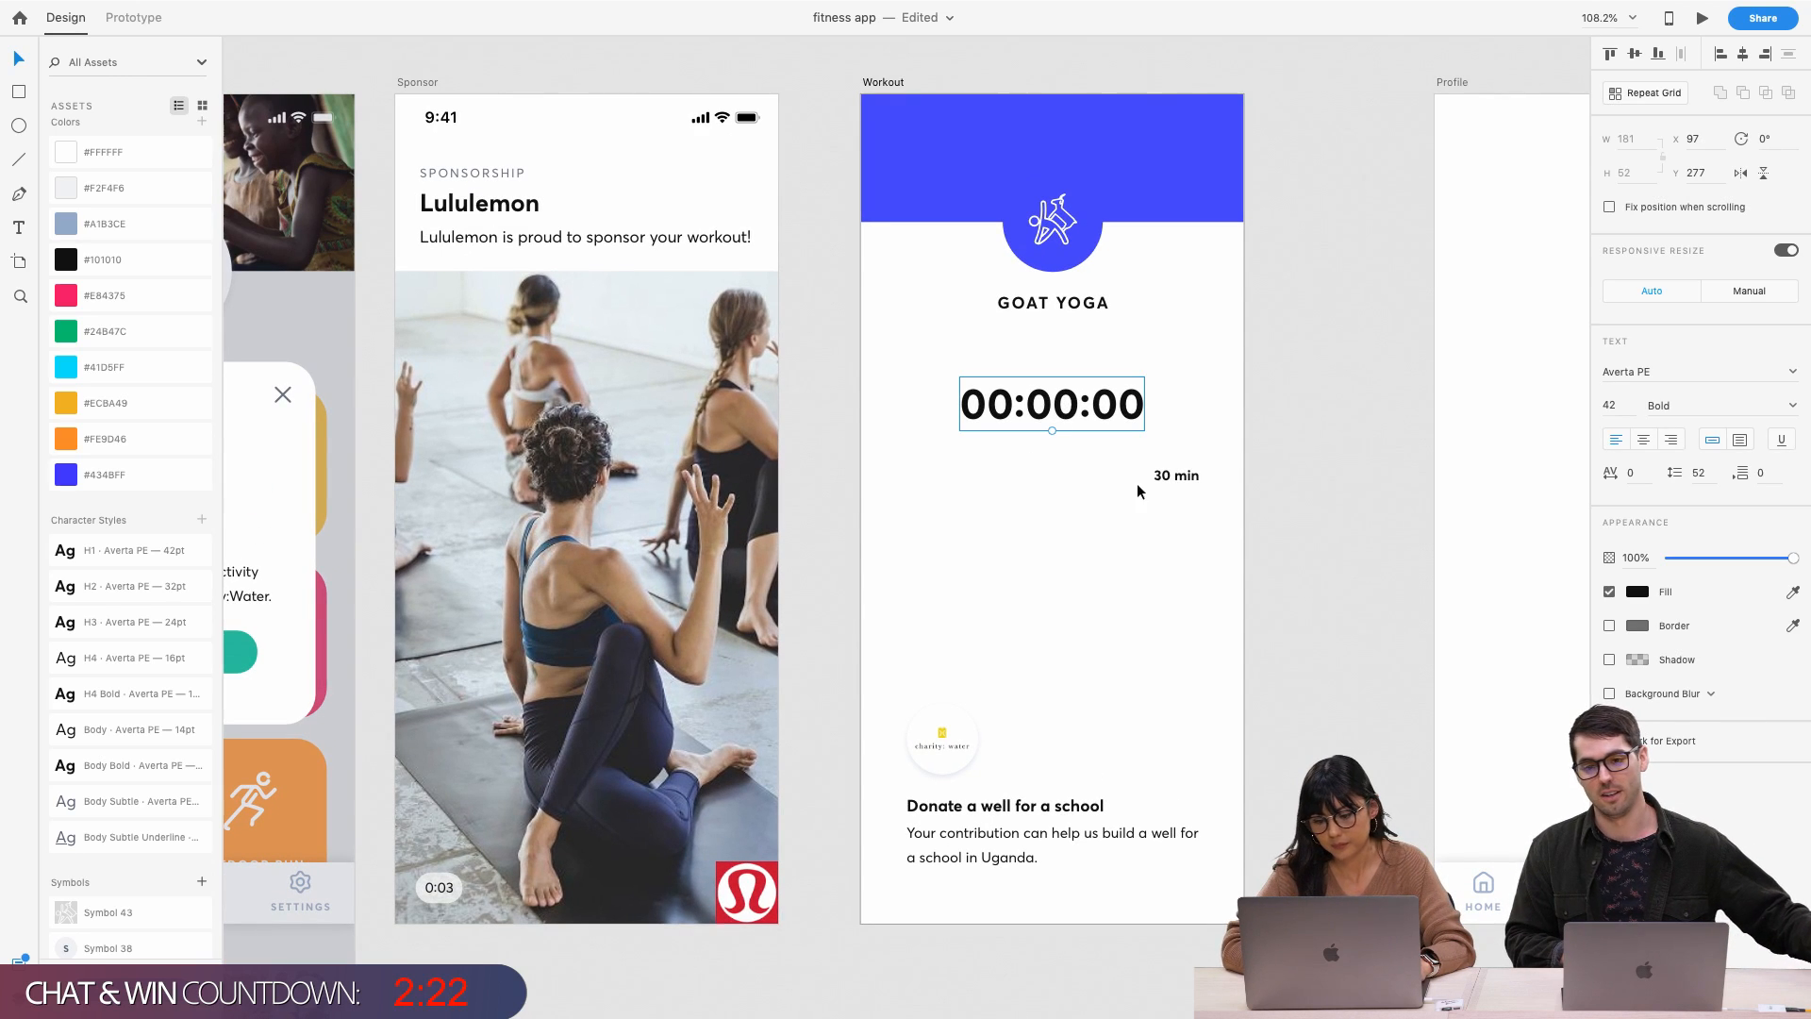
drag(1152, 475, 1177, 702)
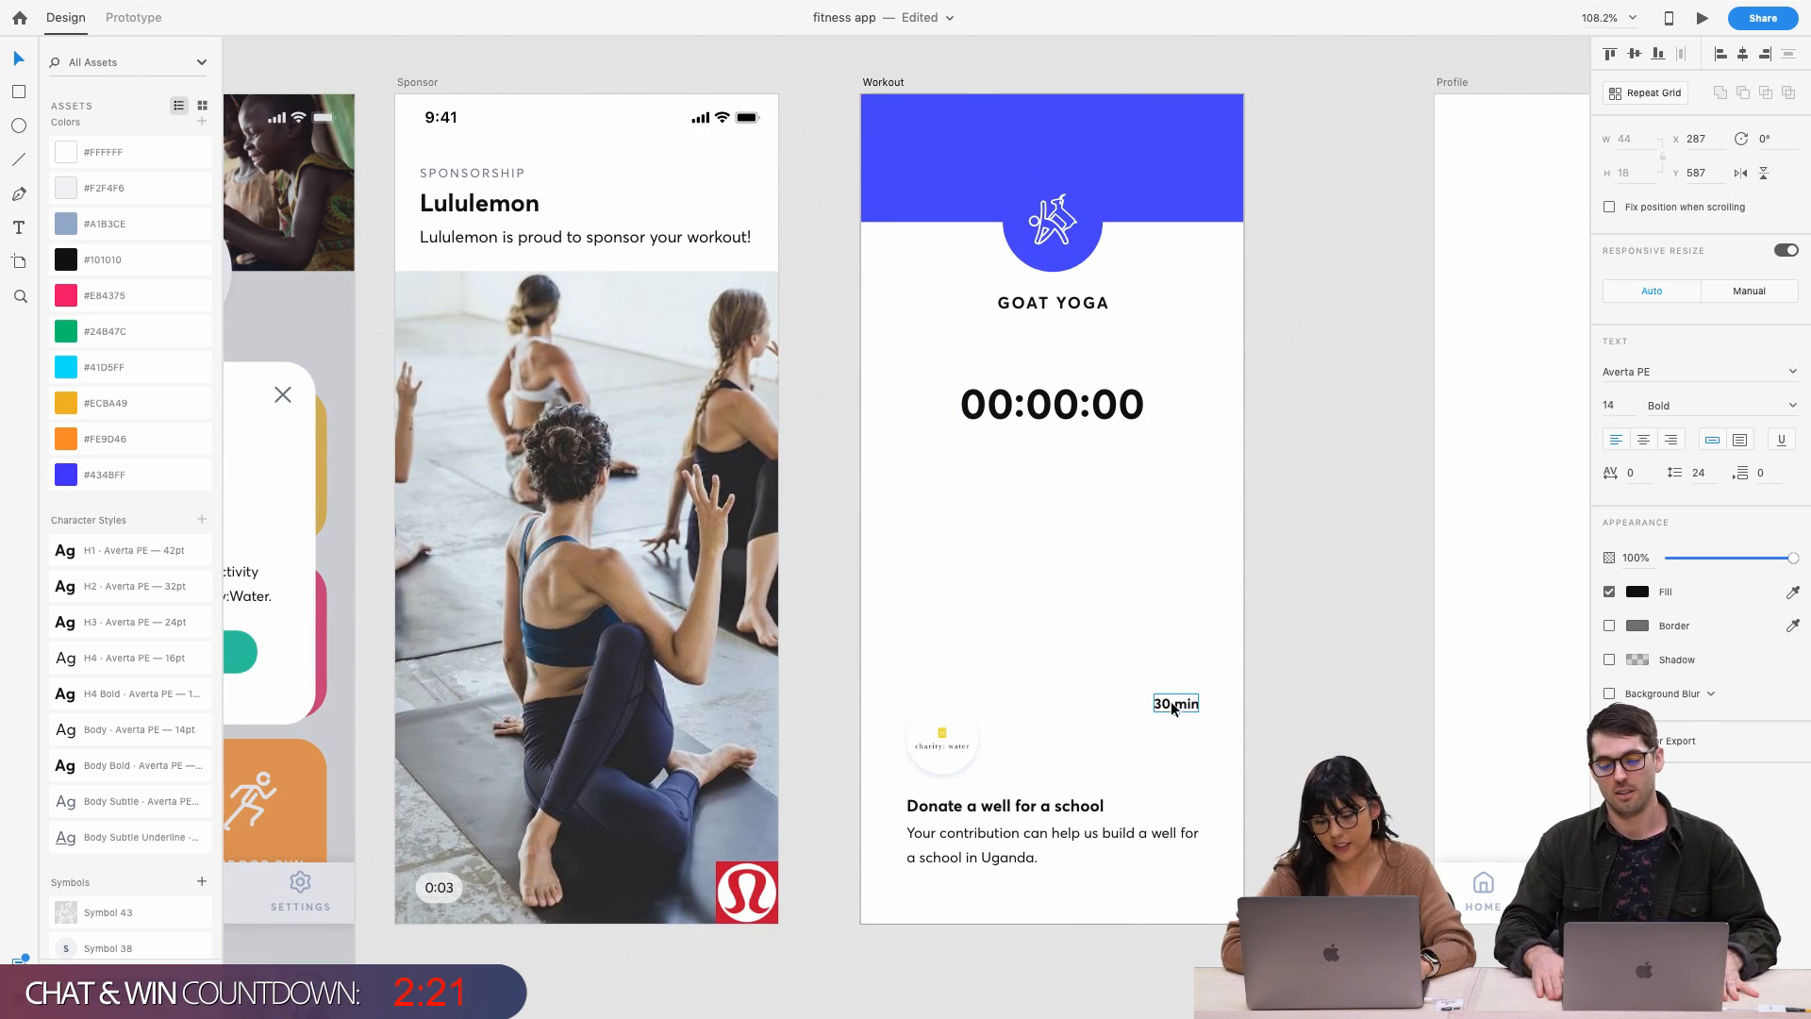
click(1087, 405)
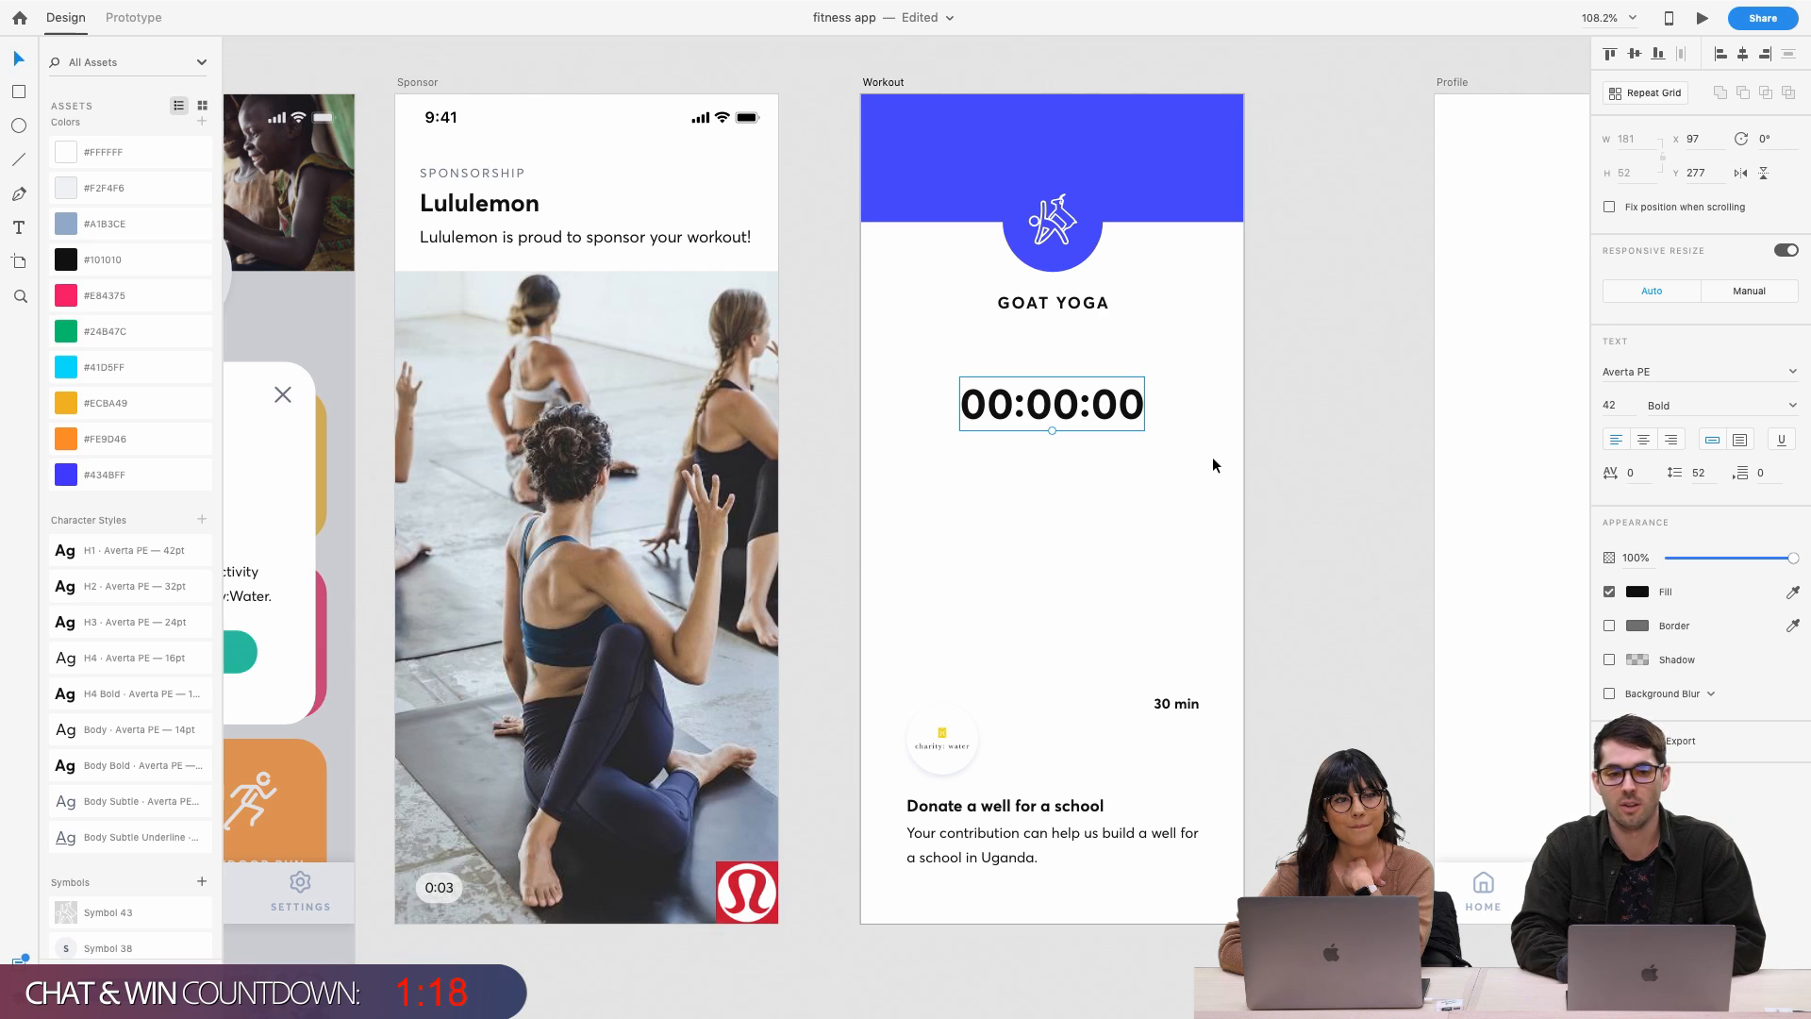
scroll(1200, 332, up, 1)
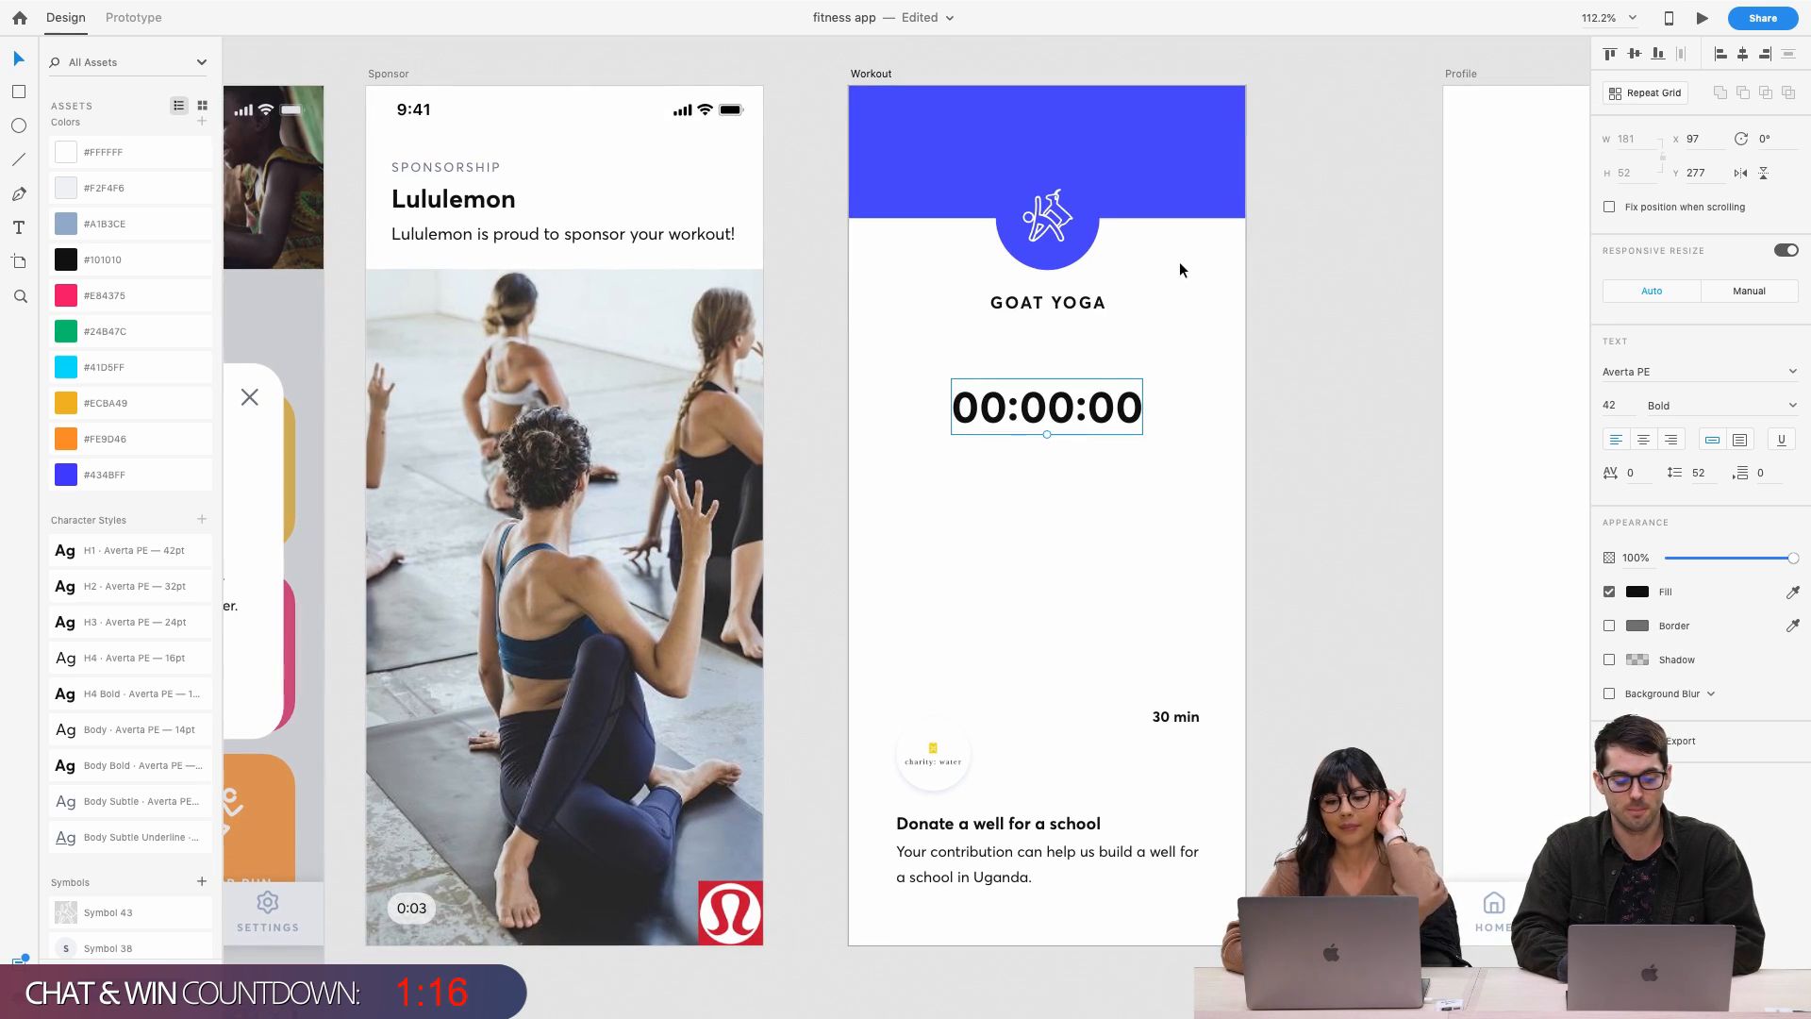
click(1178, 170)
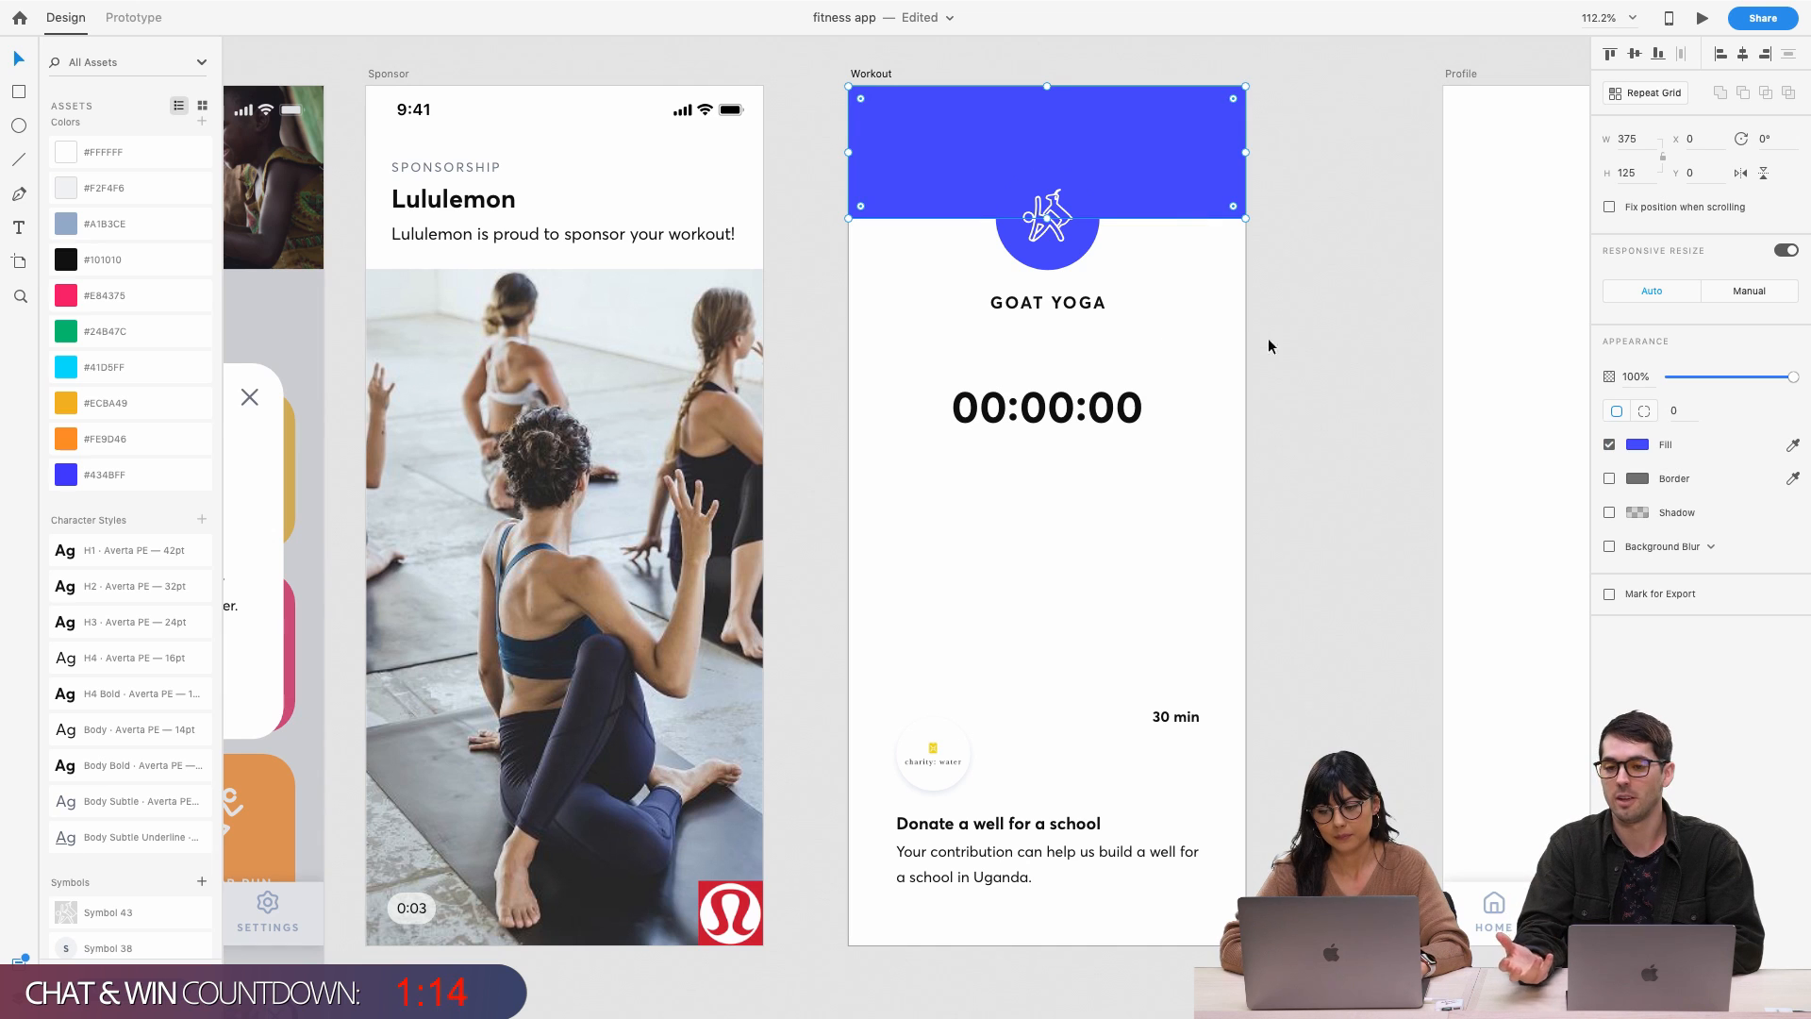
click(1640, 446)
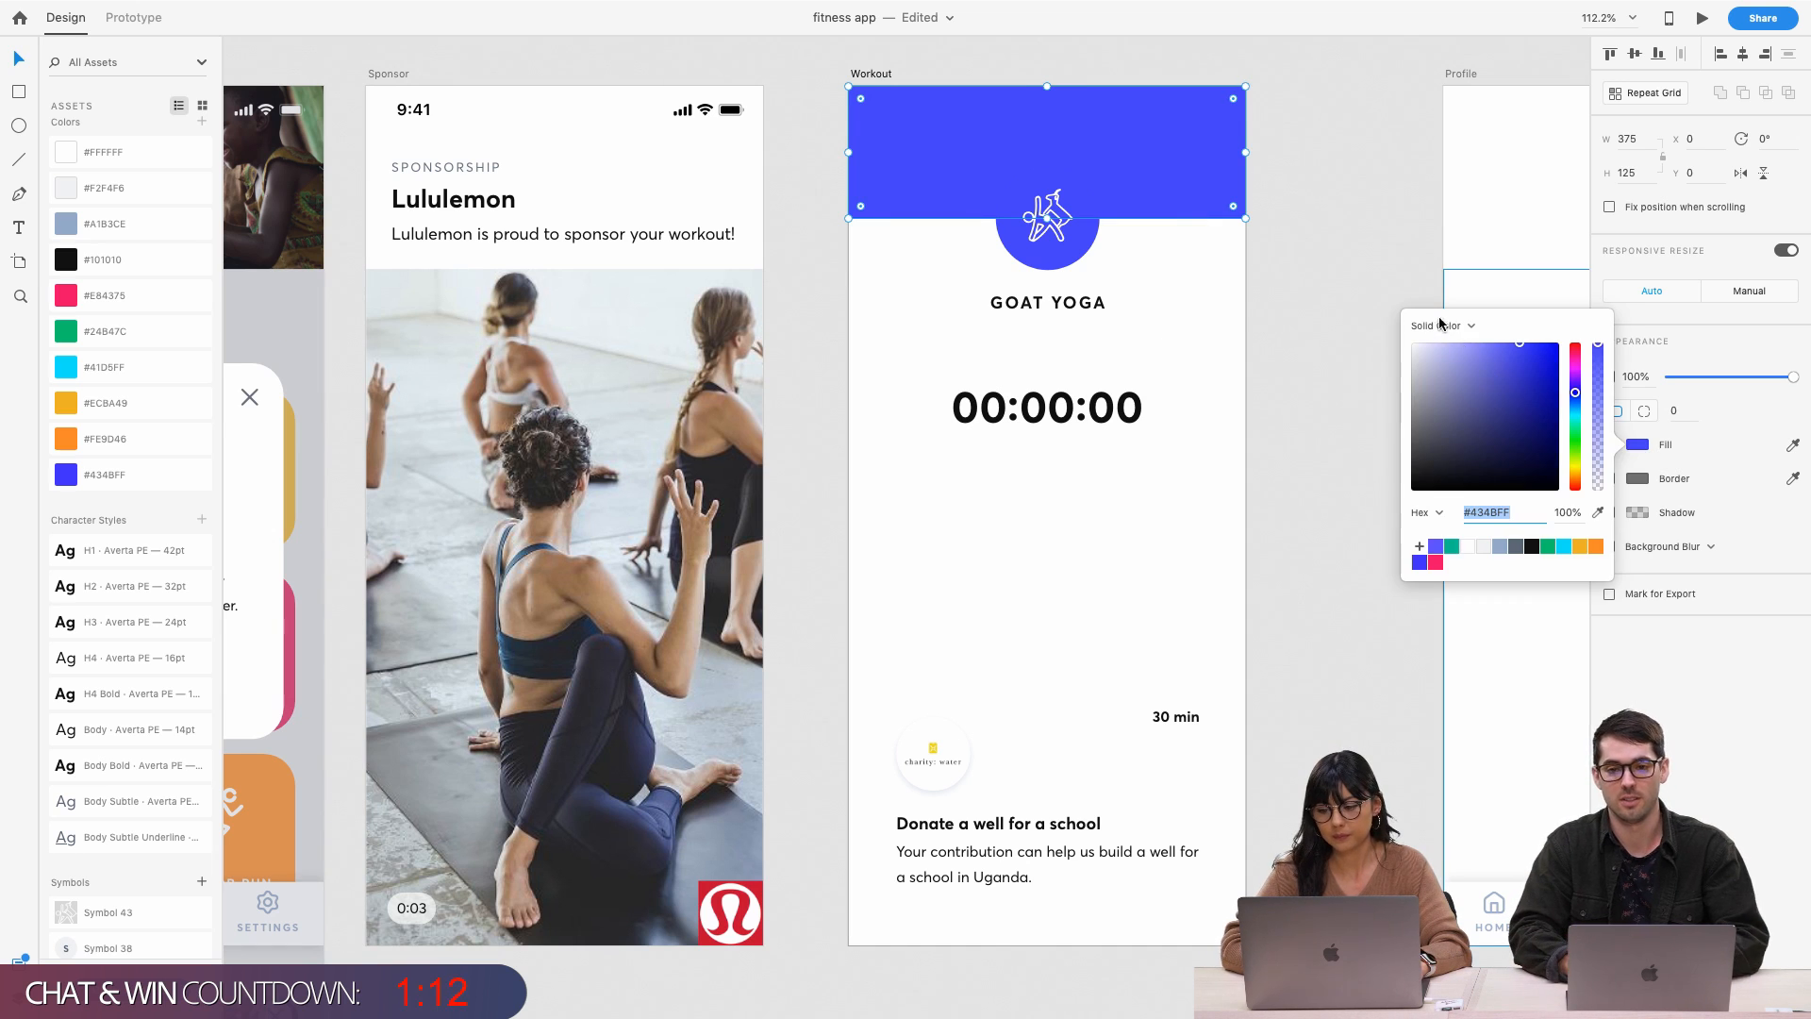
click(1156, 446)
click(1100, 426)
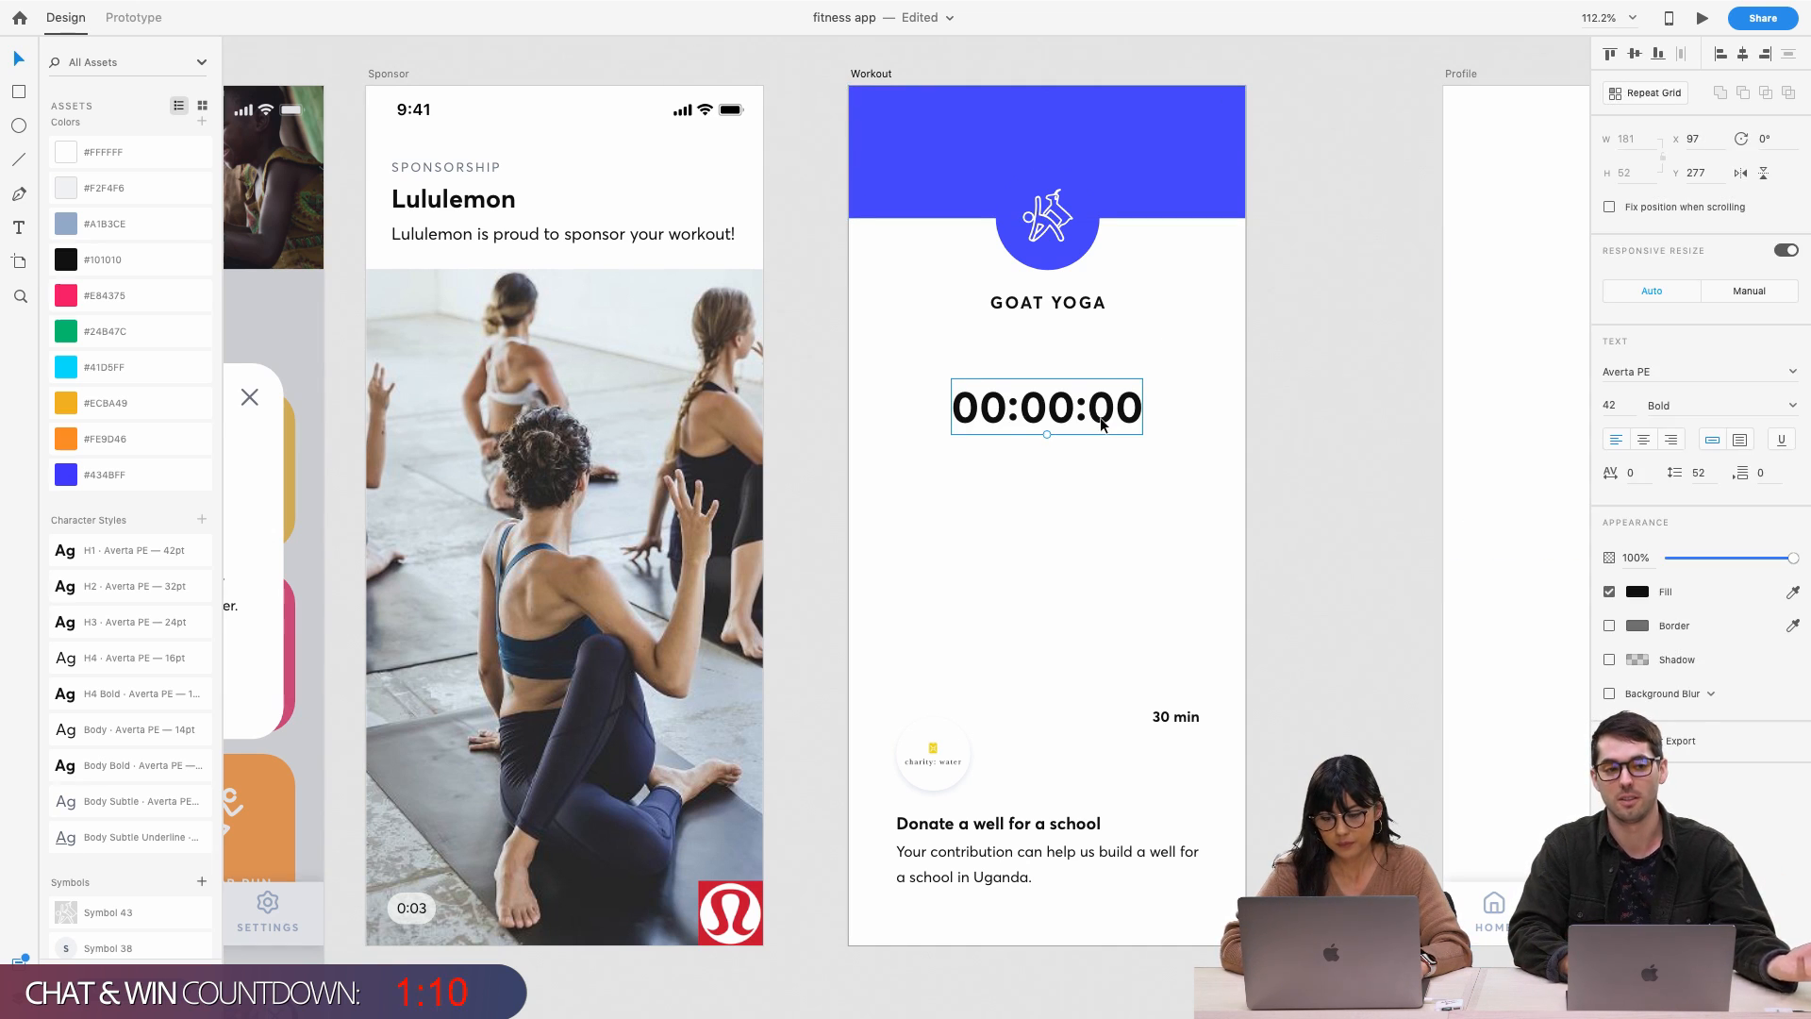
click(1611, 406)
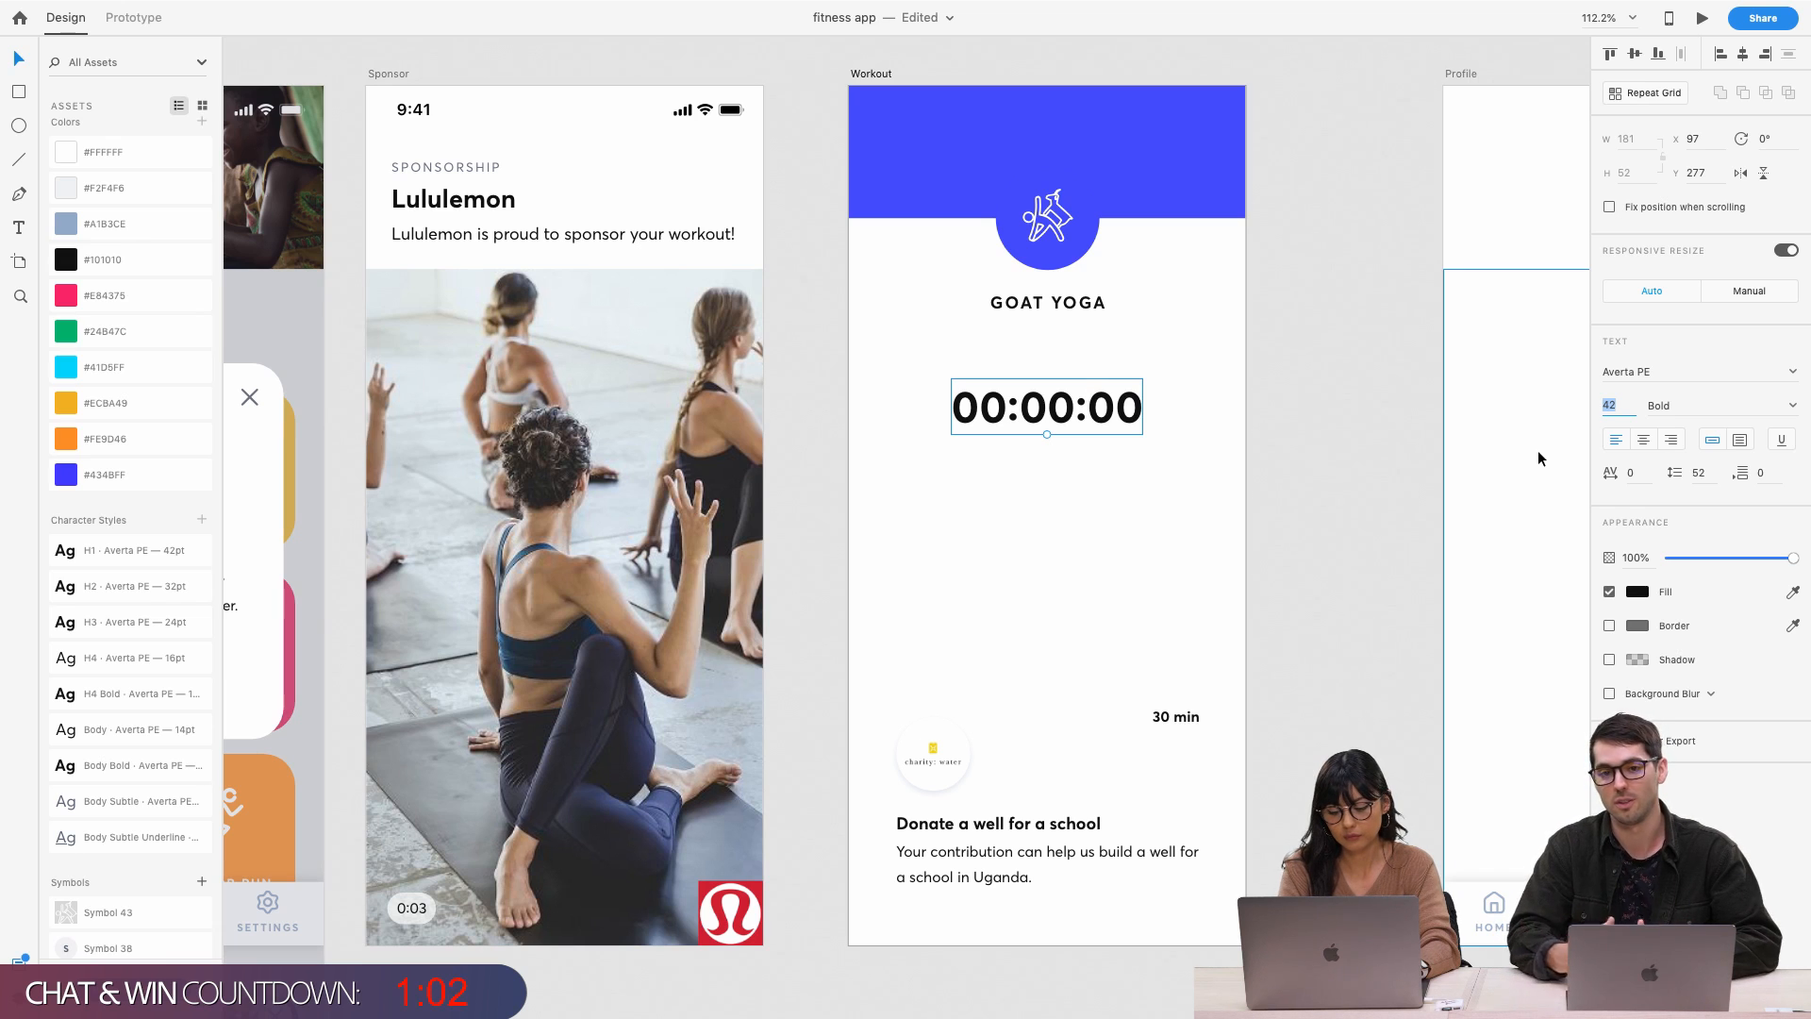
Set the 00:00:00 timer to 60 pt, centre it horizontally and nudge it up
text(60)
key(Return)
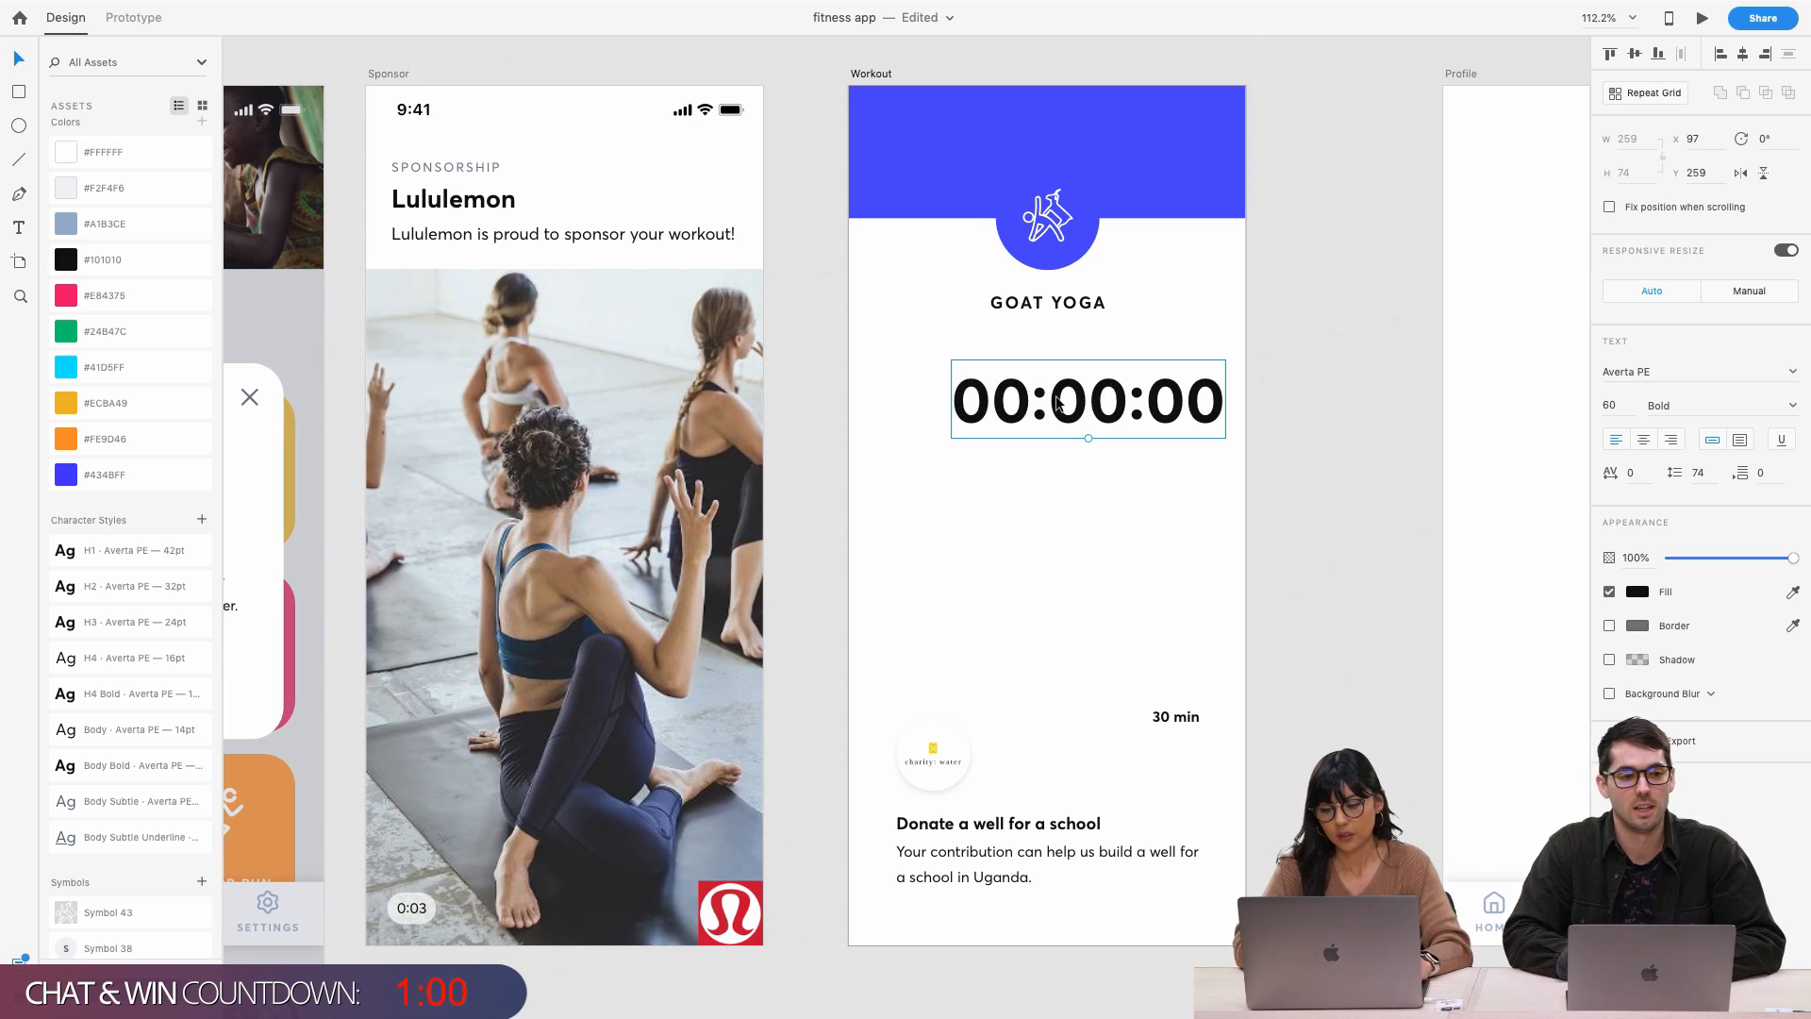
click(1742, 54)
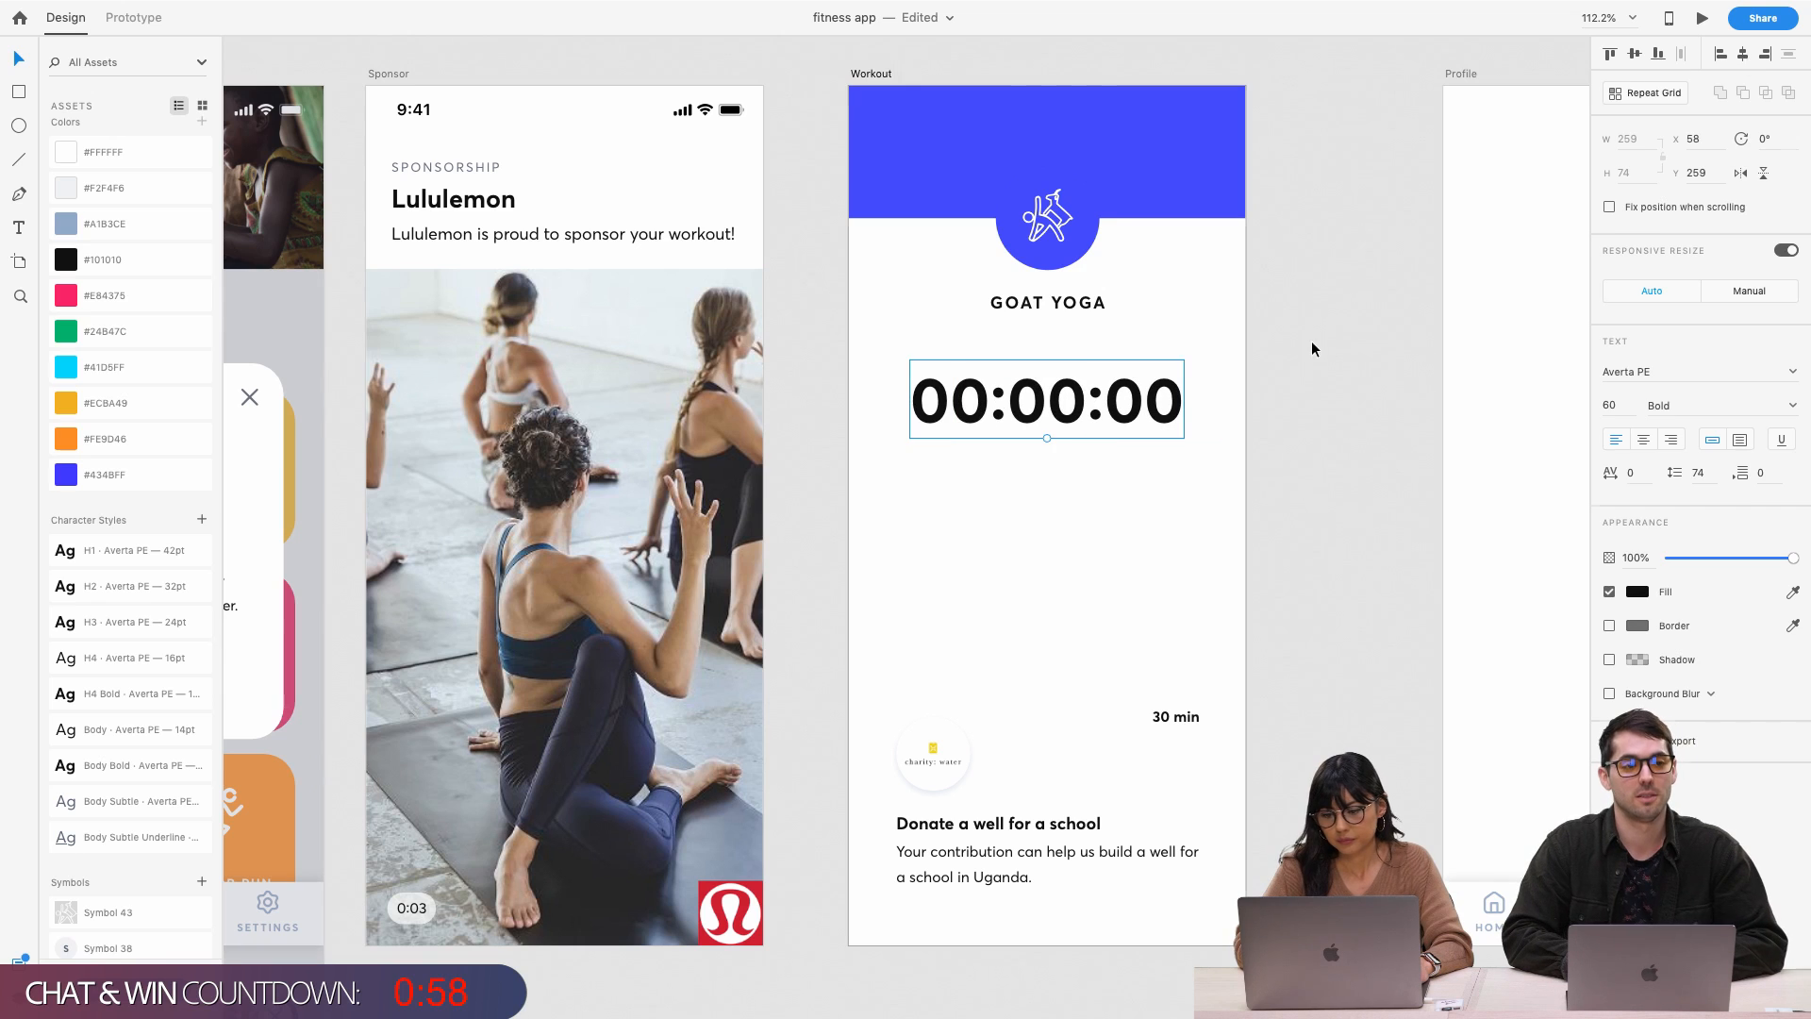
click(1311, 343)
drag(1096, 427, 1094, 419)
click(1133, 473)
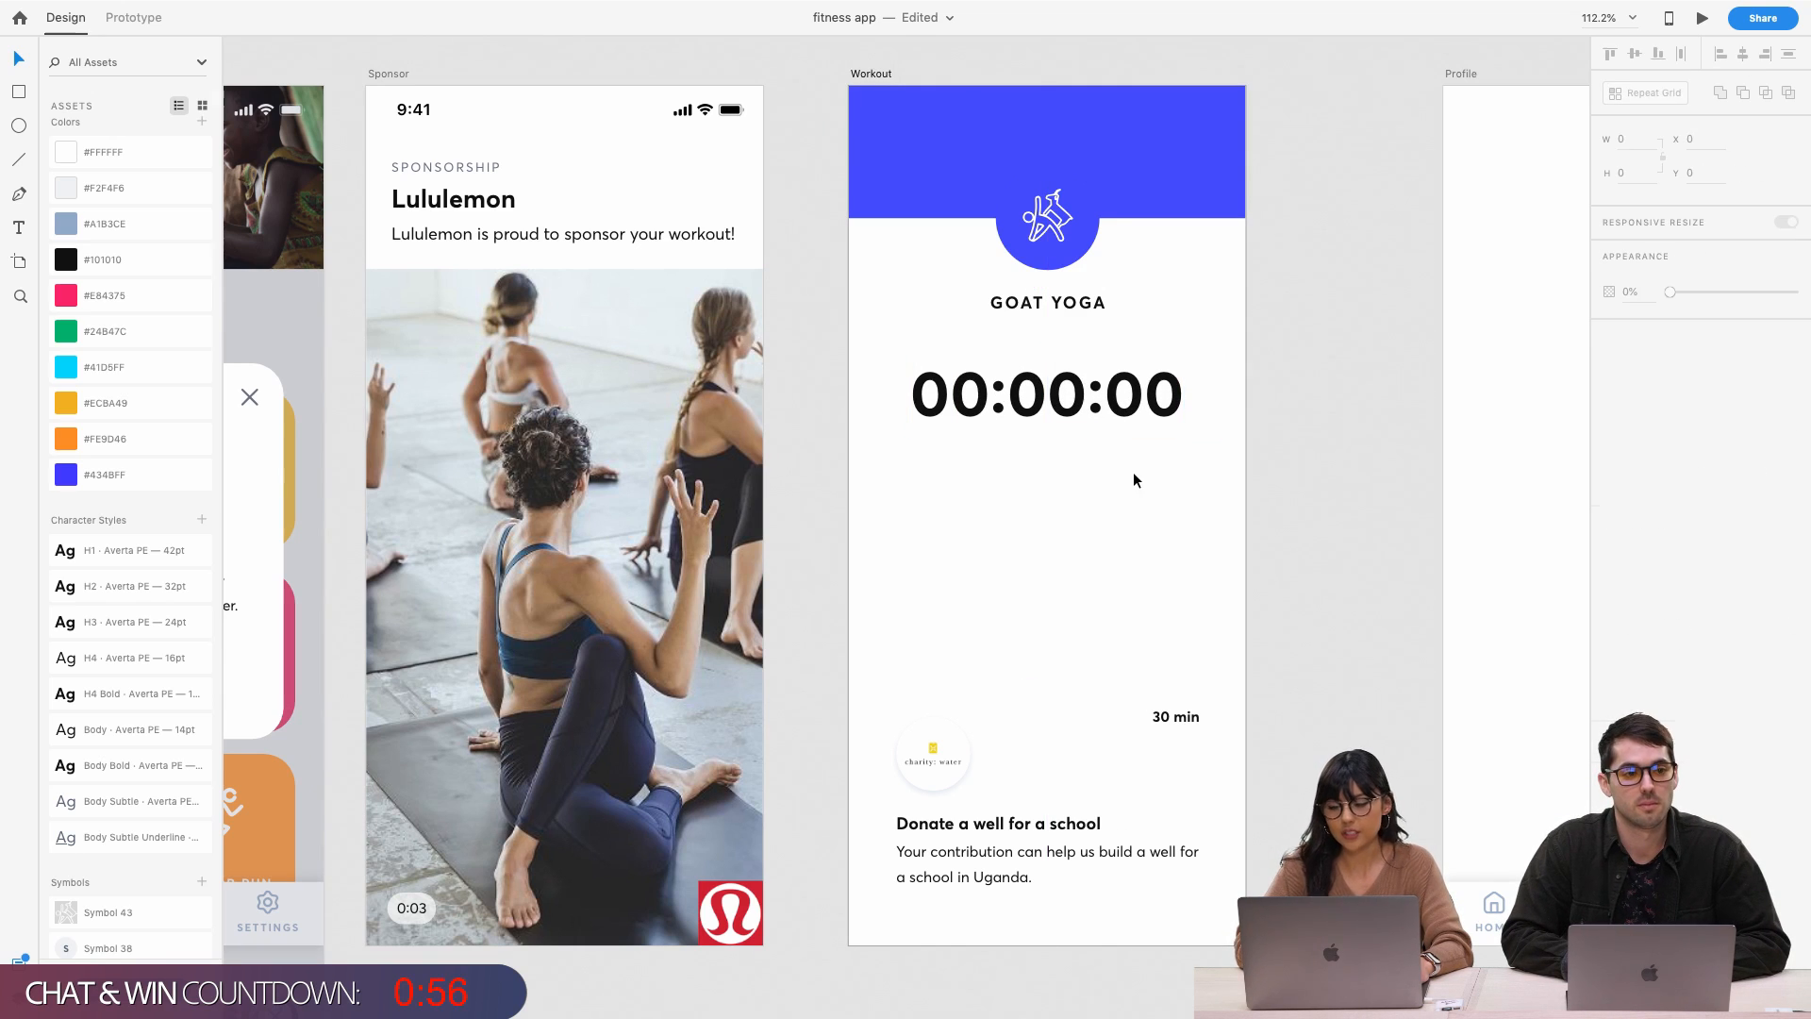
Raise the 30 min label and the timer closer to GOAT YOGA, then save the file
click(1187, 717)
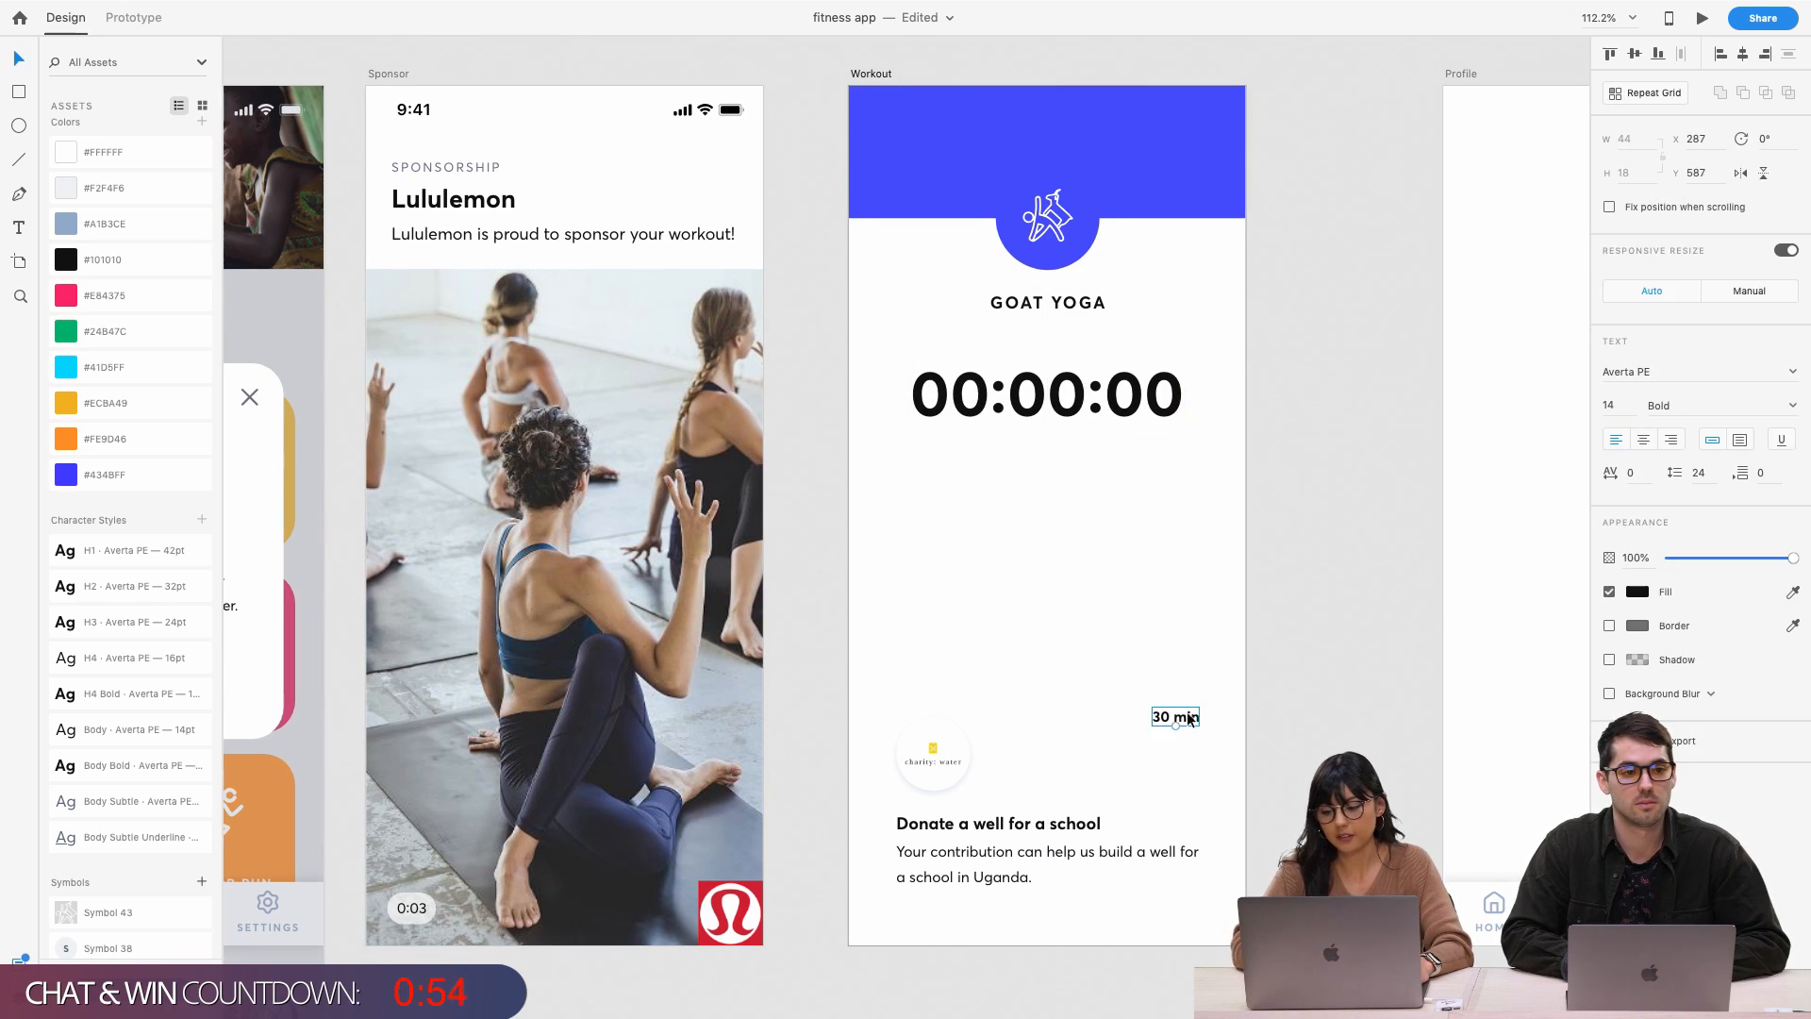
drag(1189, 719, 1196, 666)
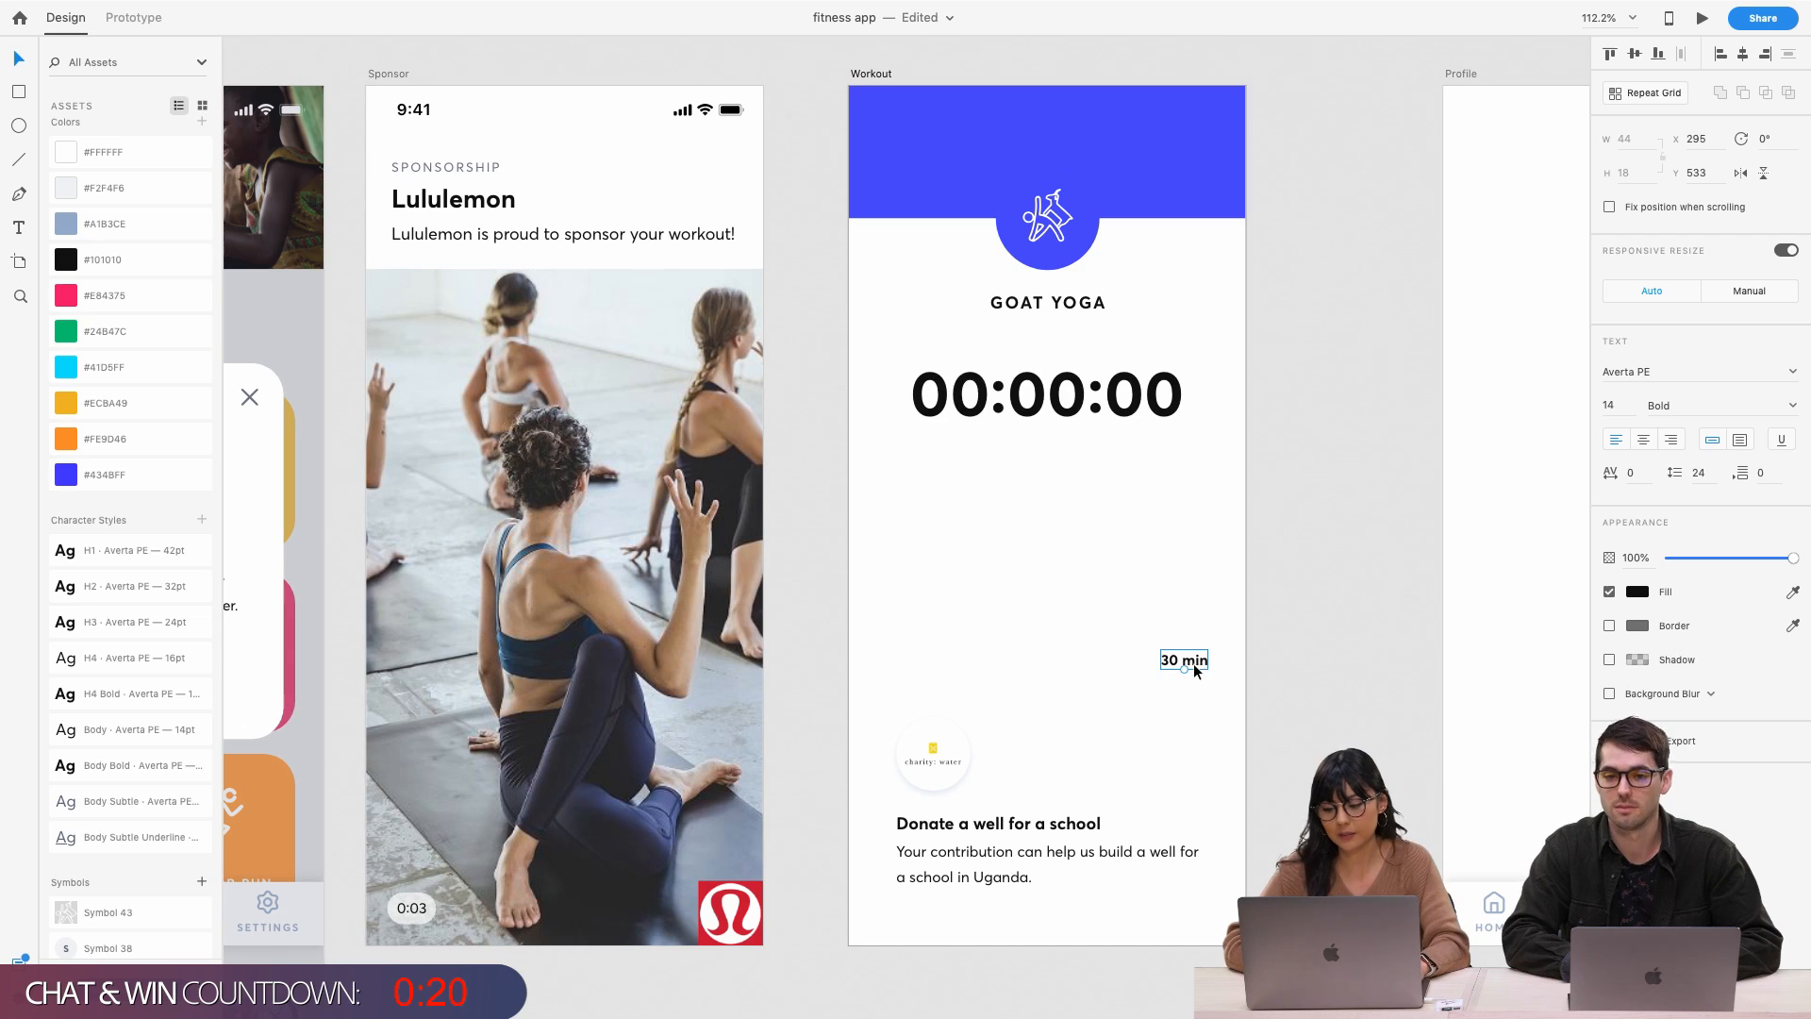
click(1138, 413)
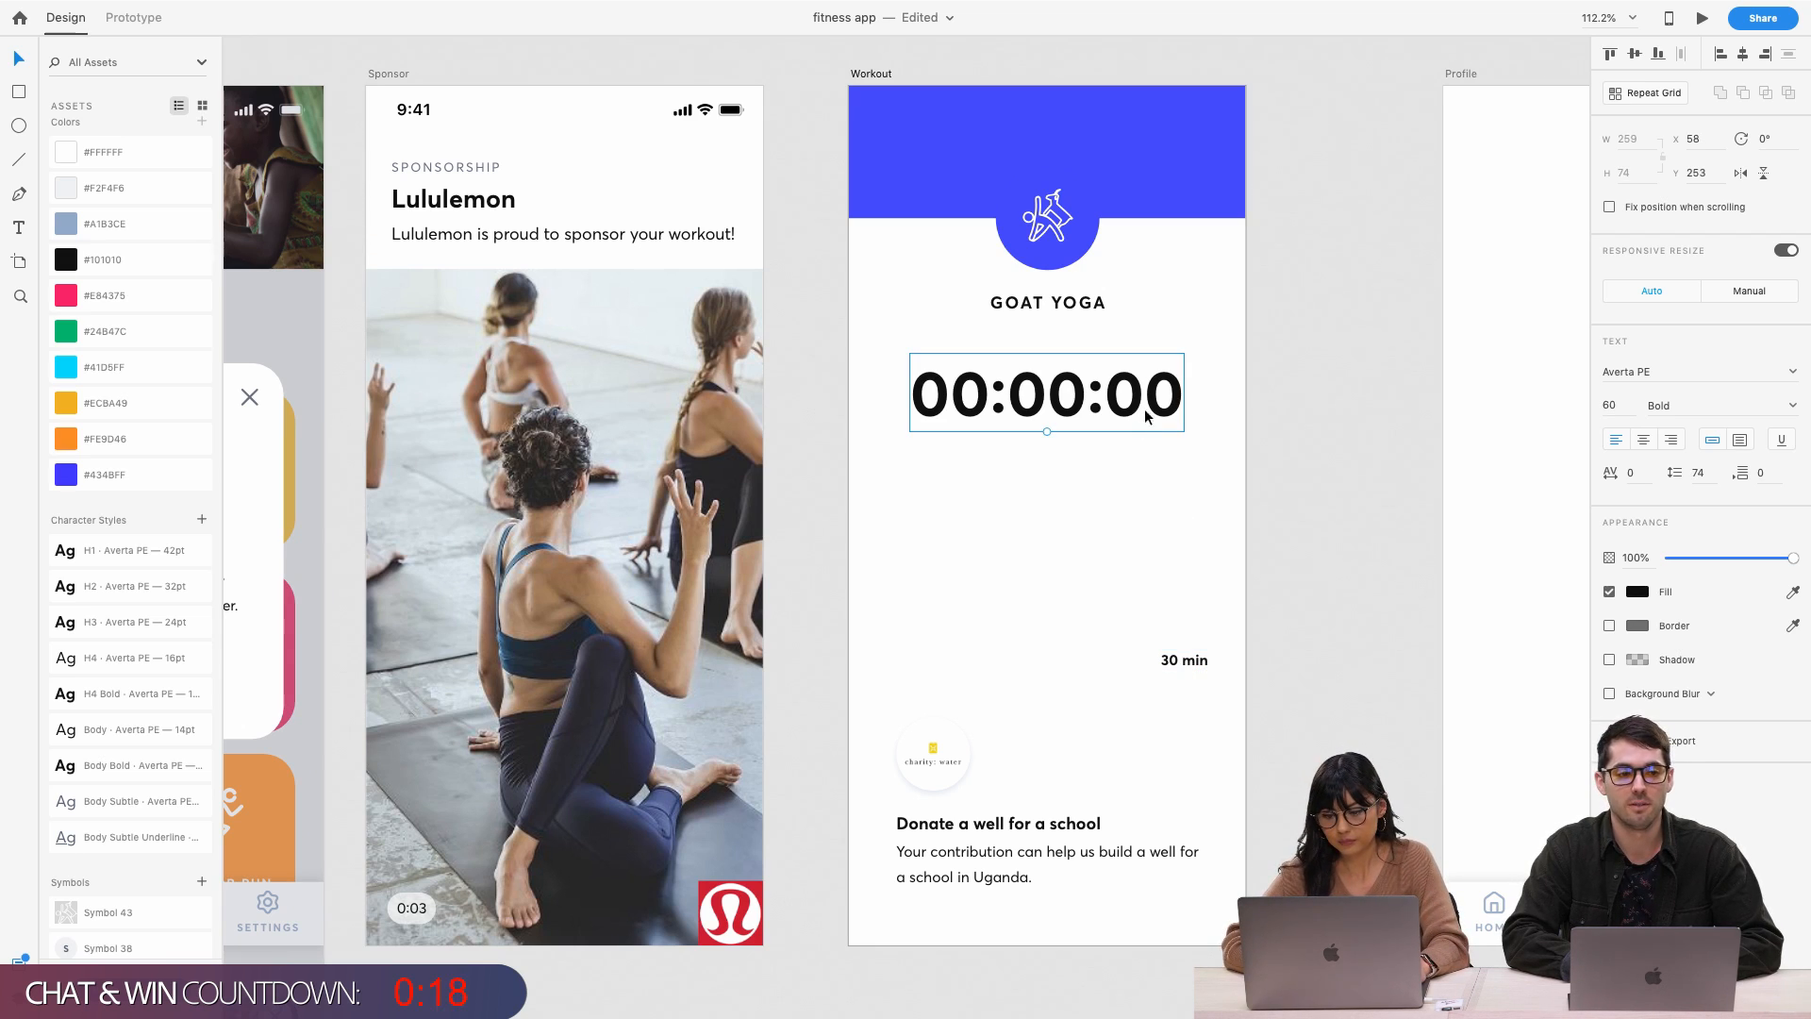
drag(1089, 396, 1085, 375)
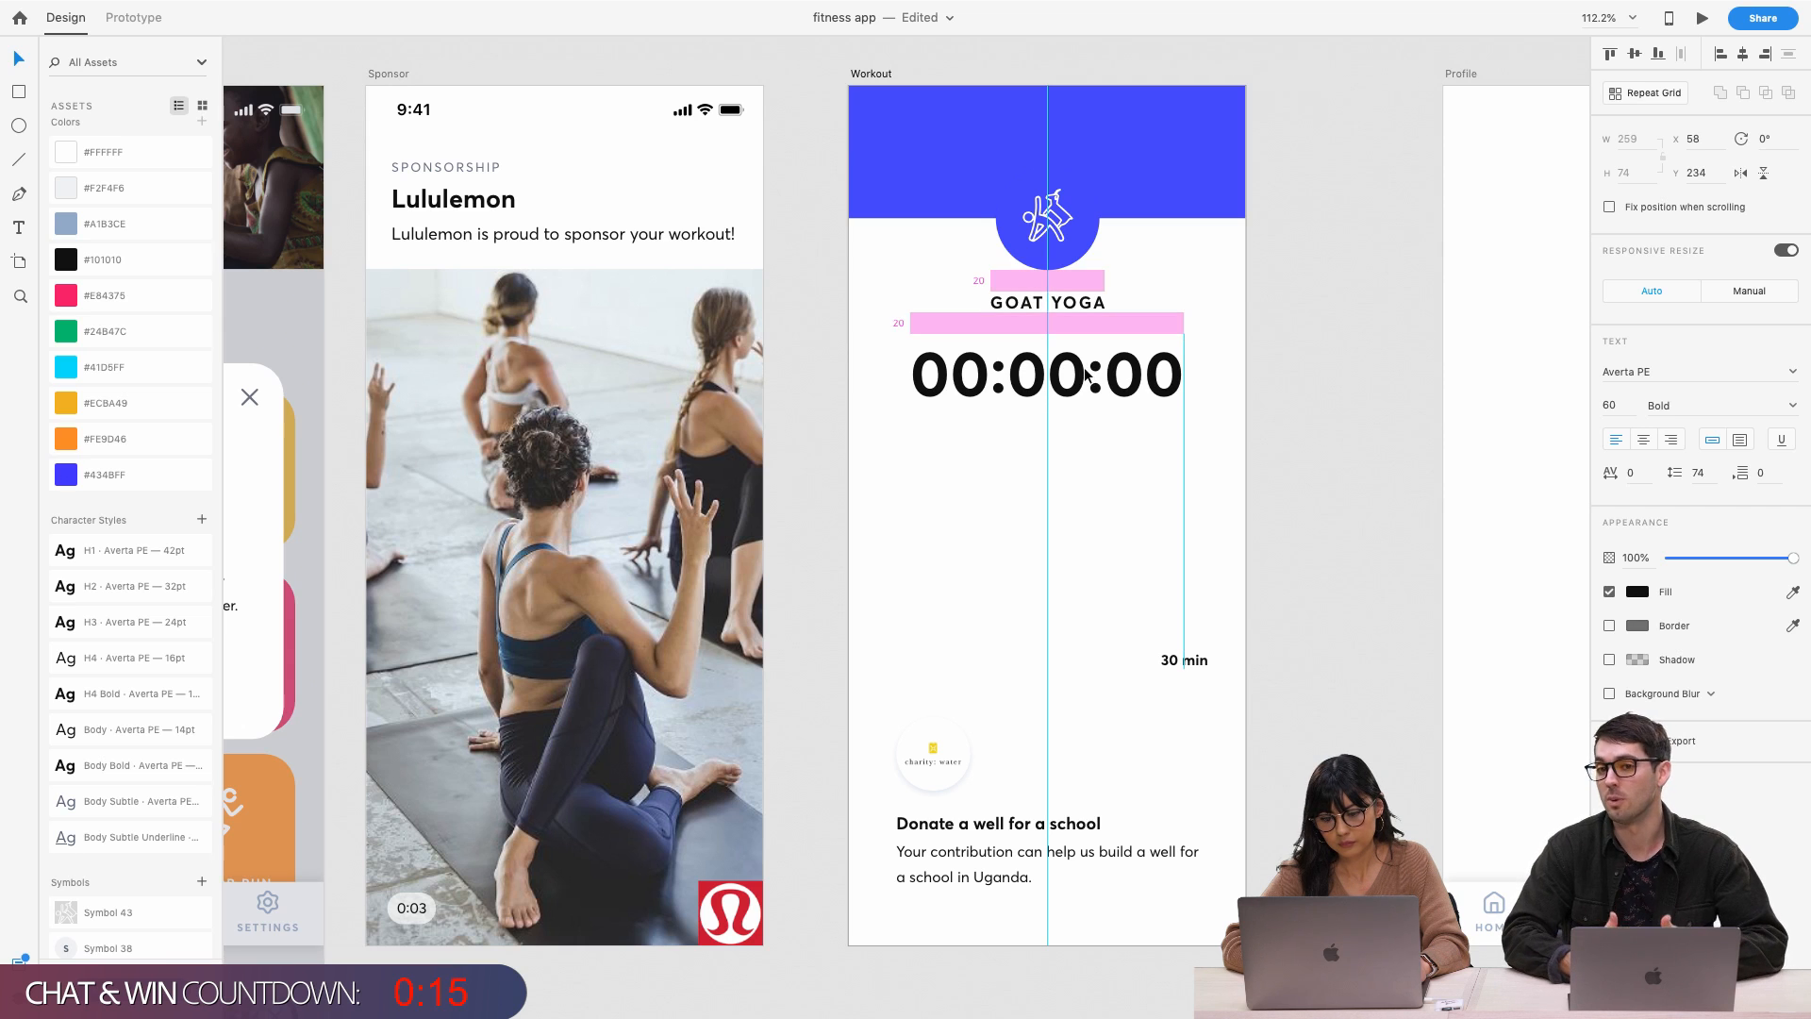
click(1075, 479)
key(cmd+s)
scroll(1075, 479, down, 2)
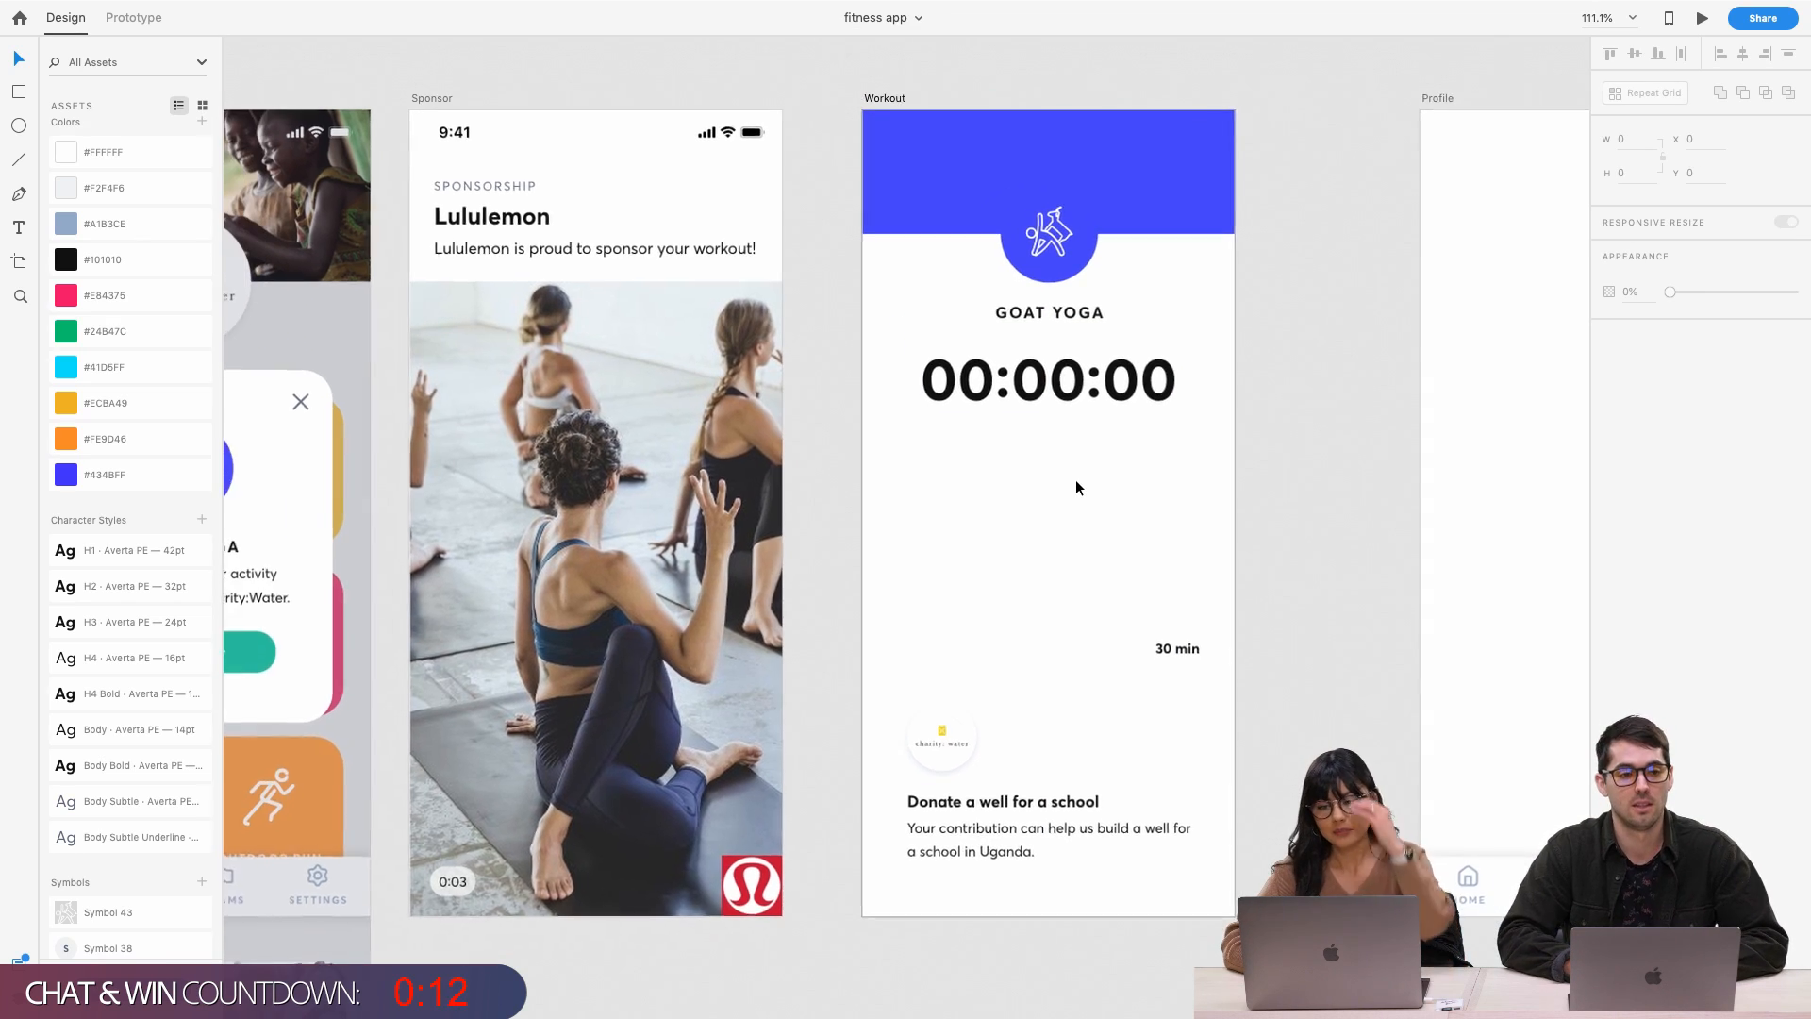
scroll(1075, 479, down, 3)
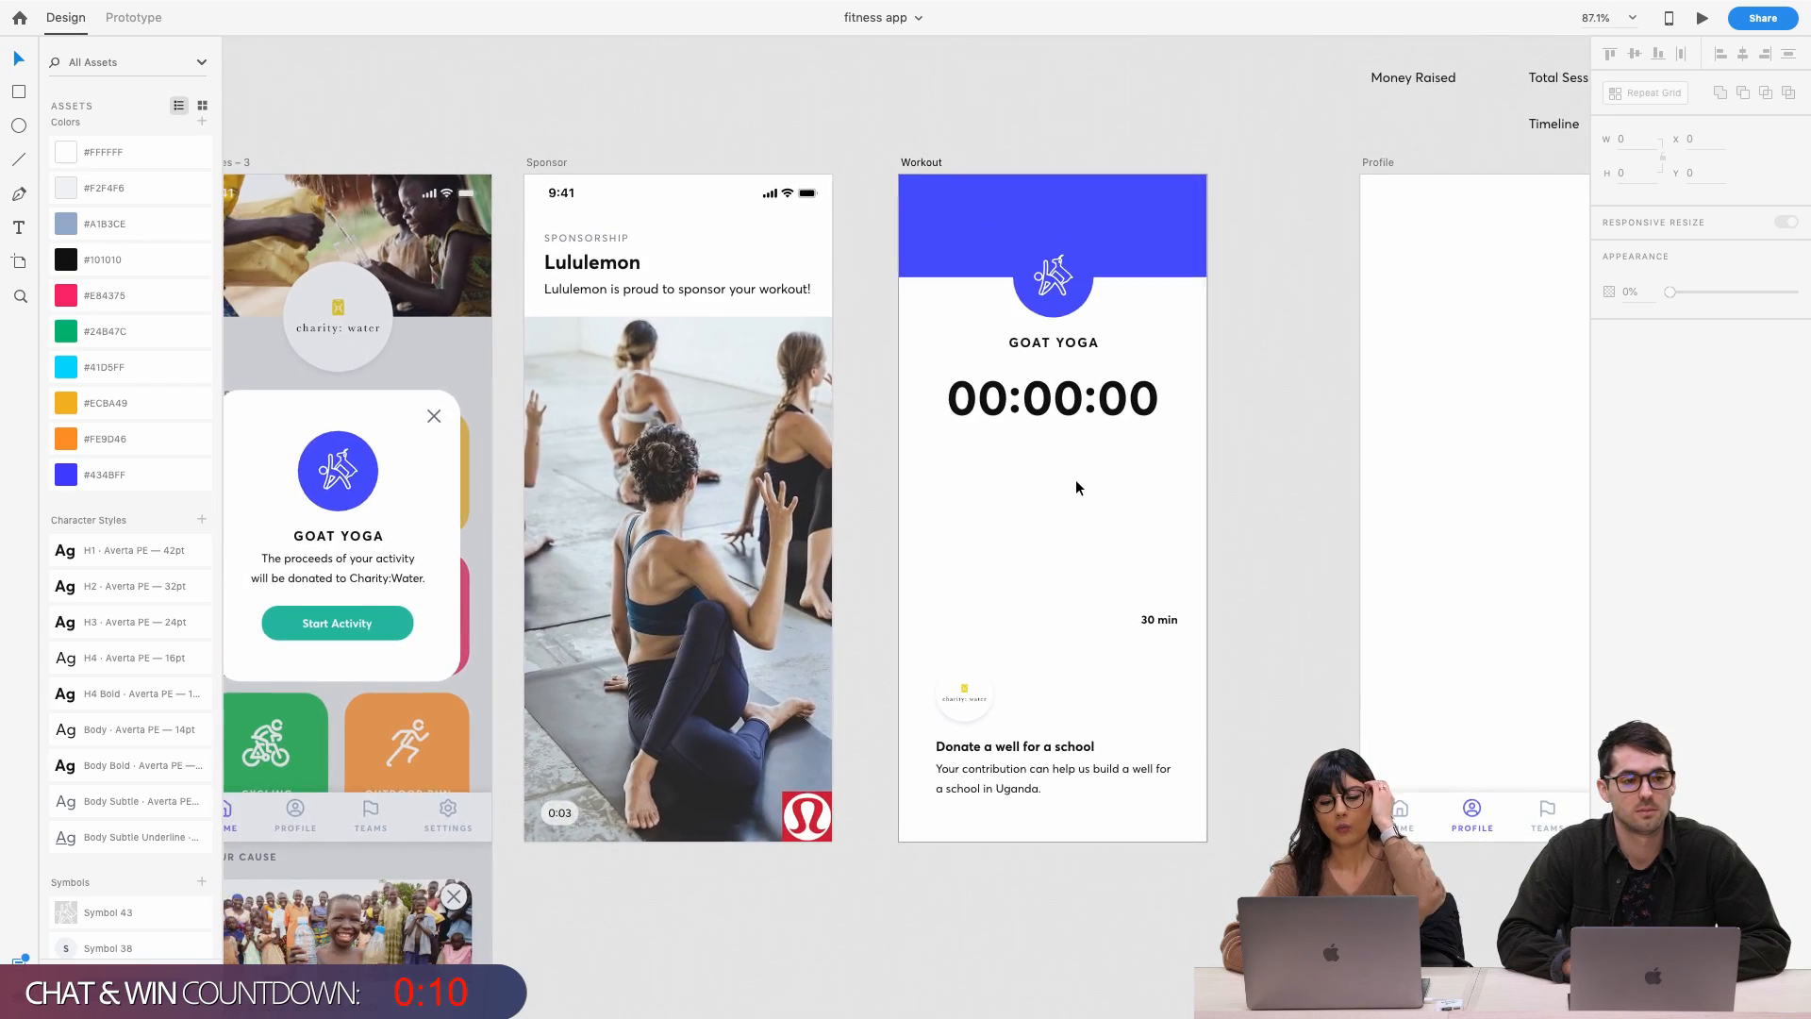
scroll(1076, 480, down, 5)
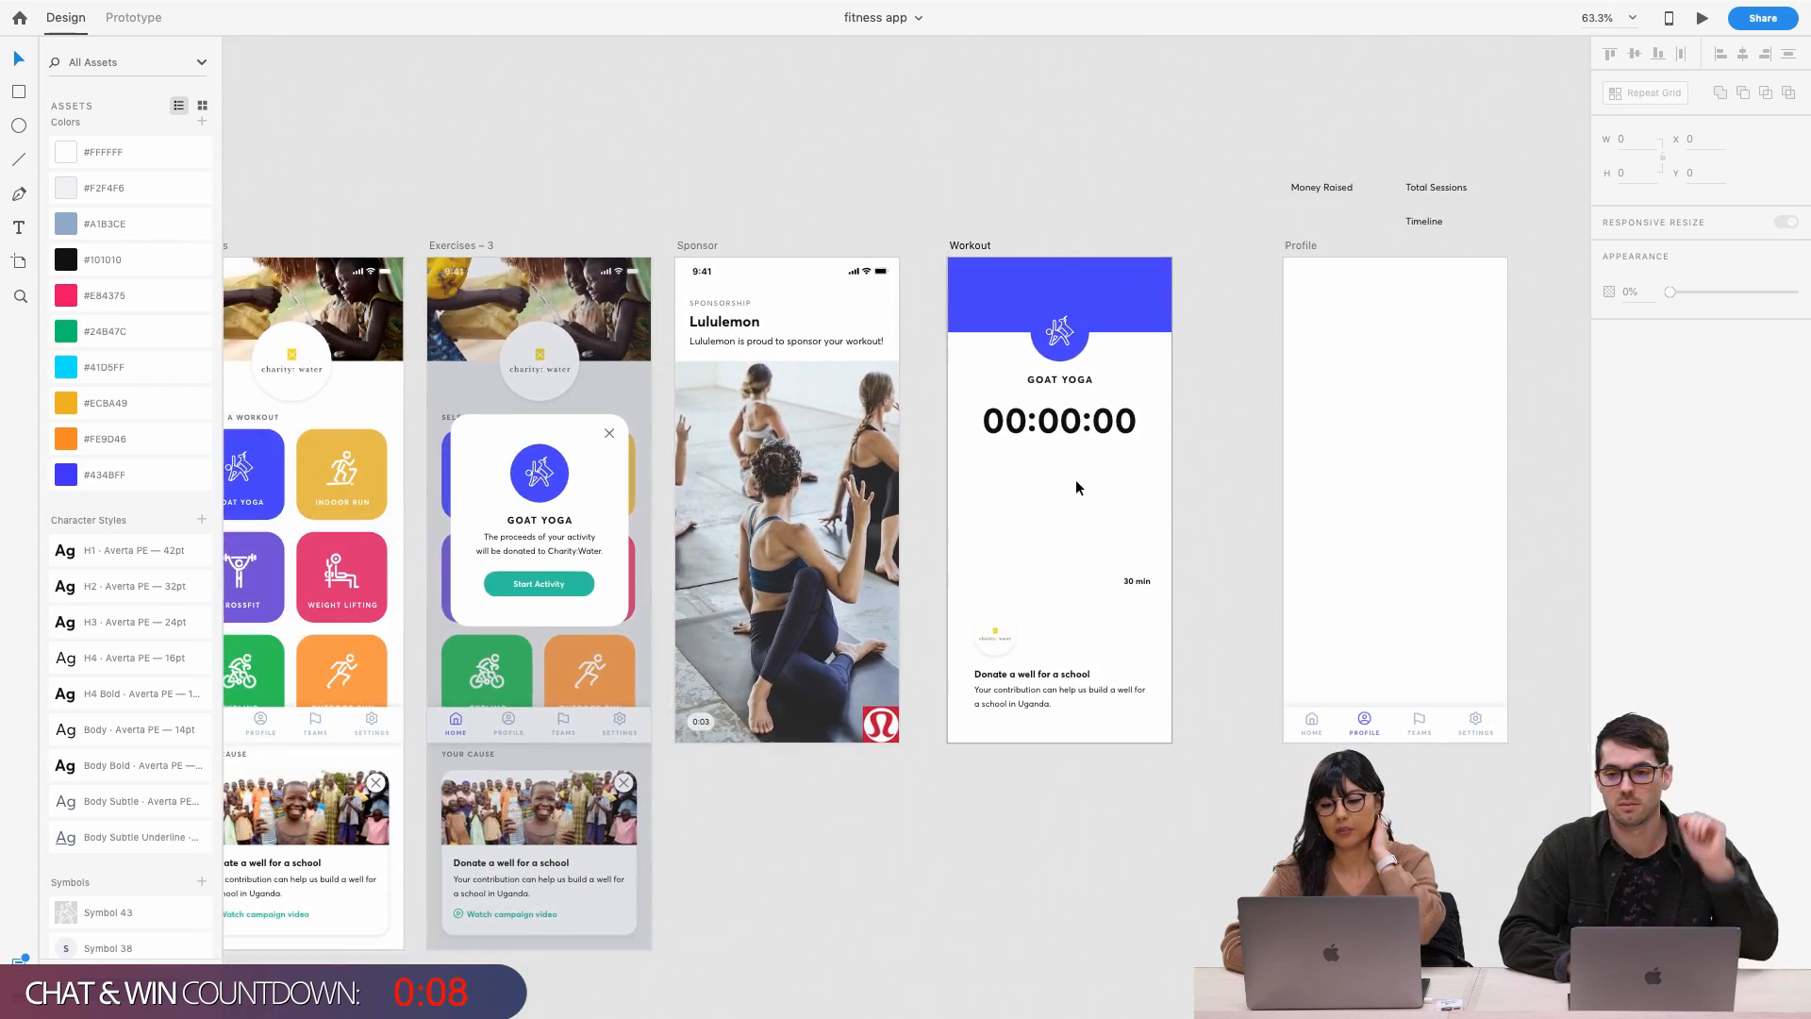
scroll(1076, 479, left, 5)
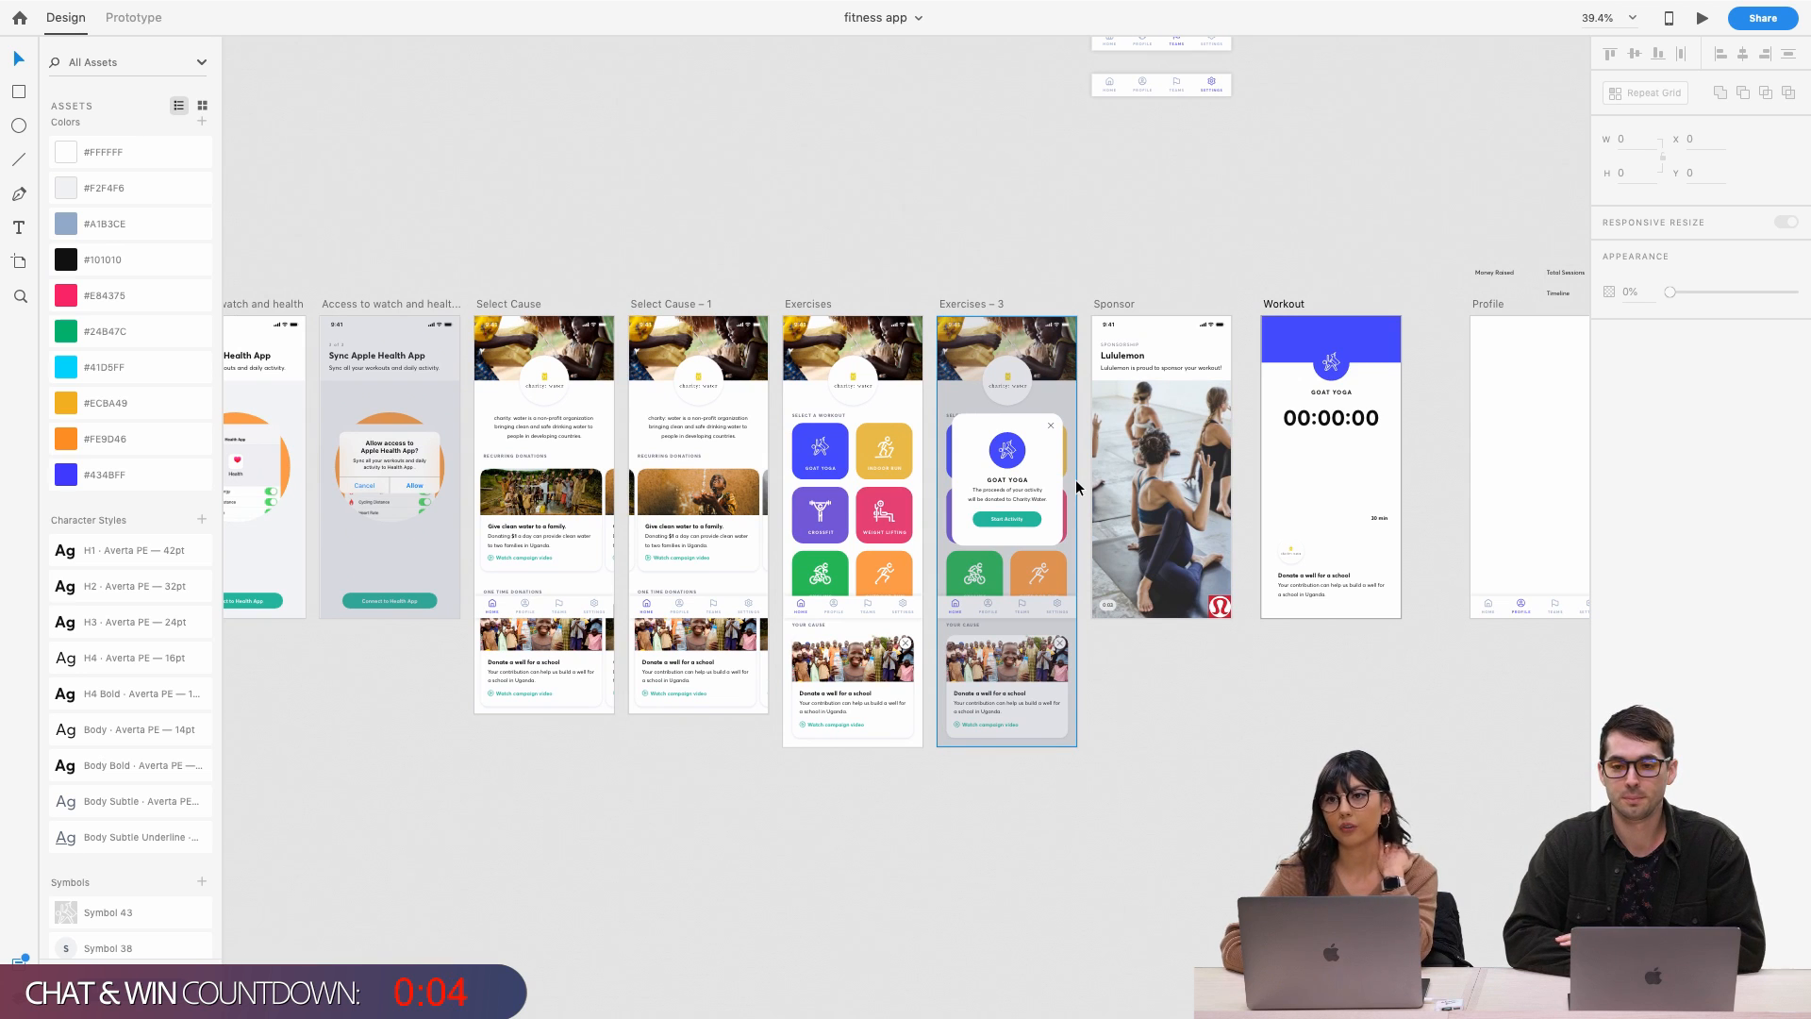
scroll(1075, 479, up, 5)
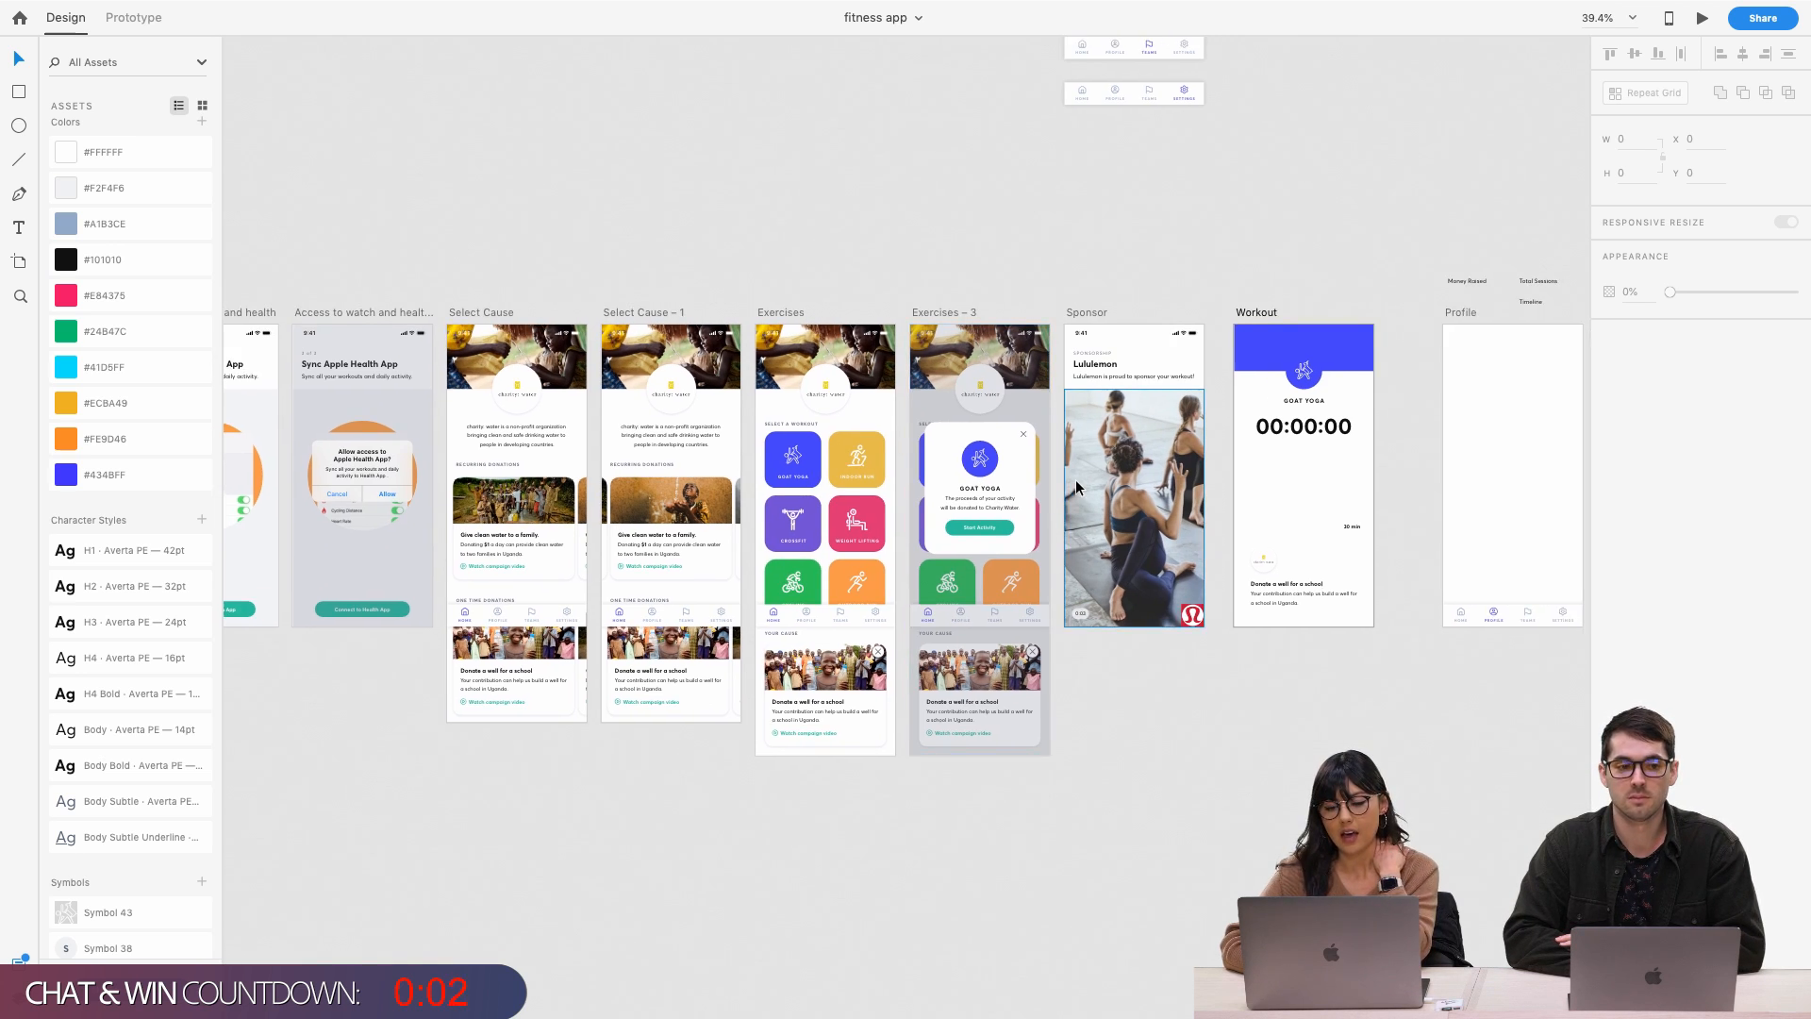
scroll(1172, 432, up, 3)
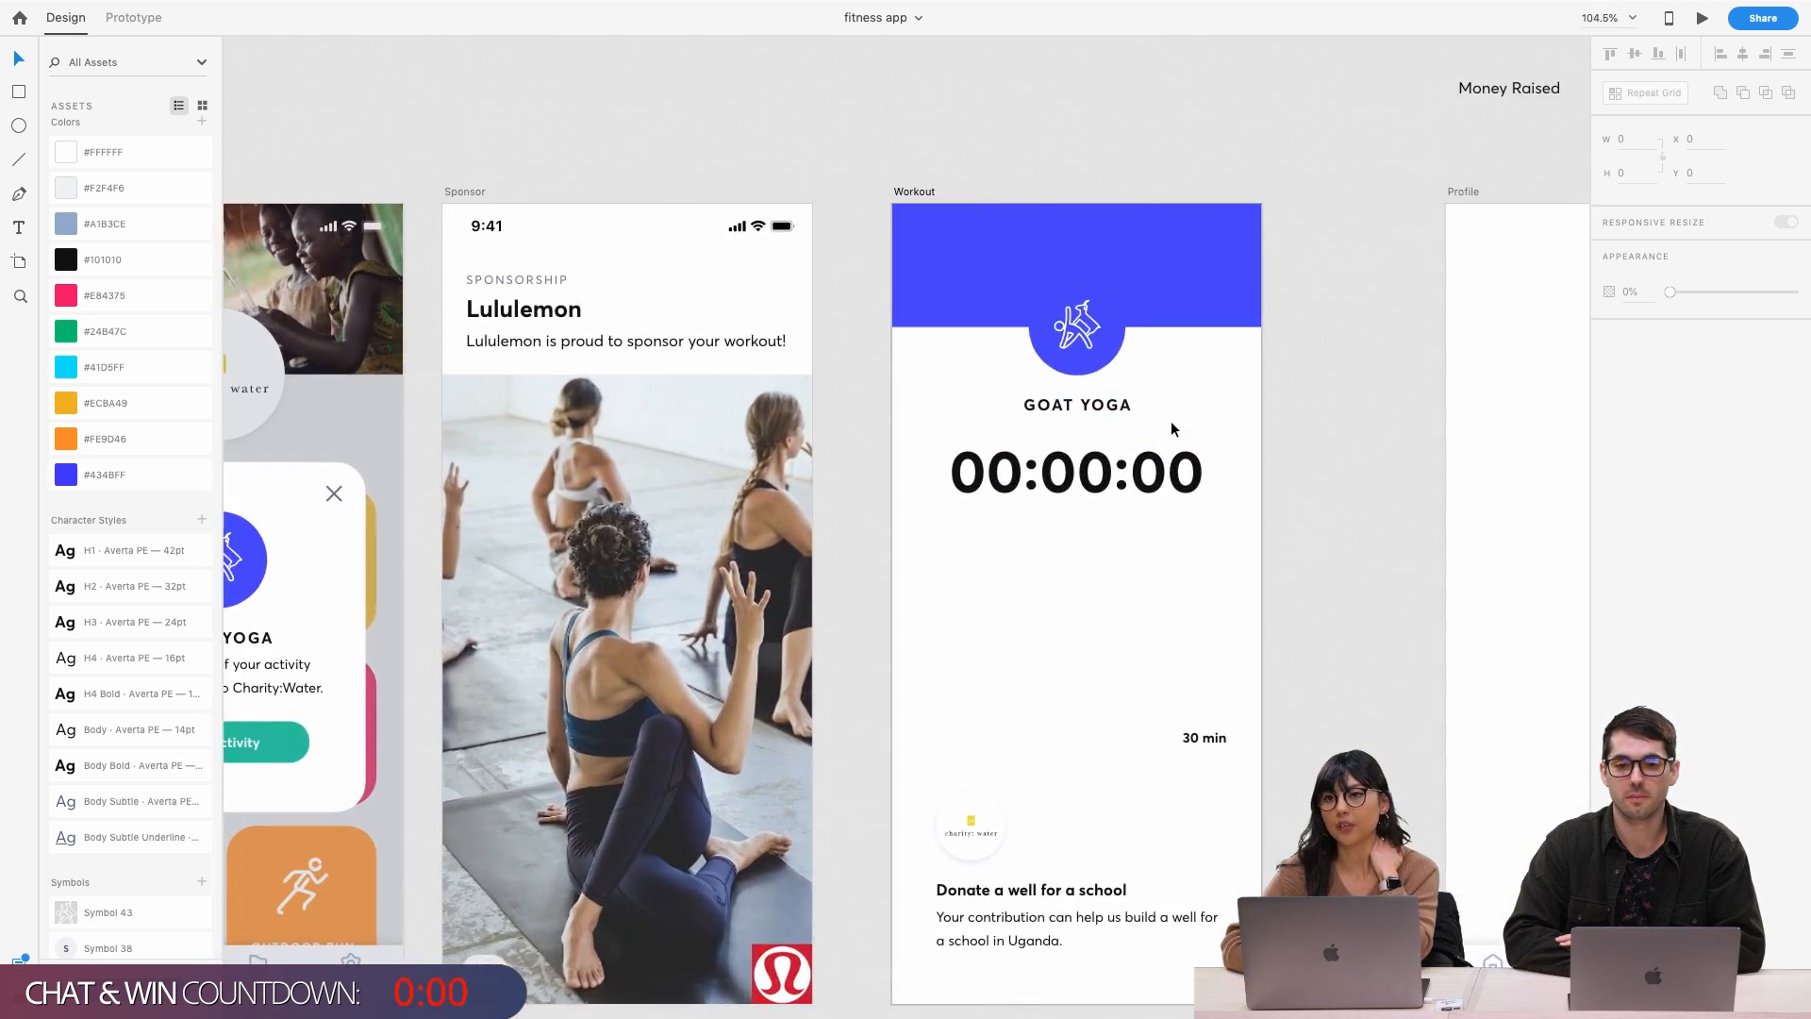
scroll(1172, 390, right, 3)
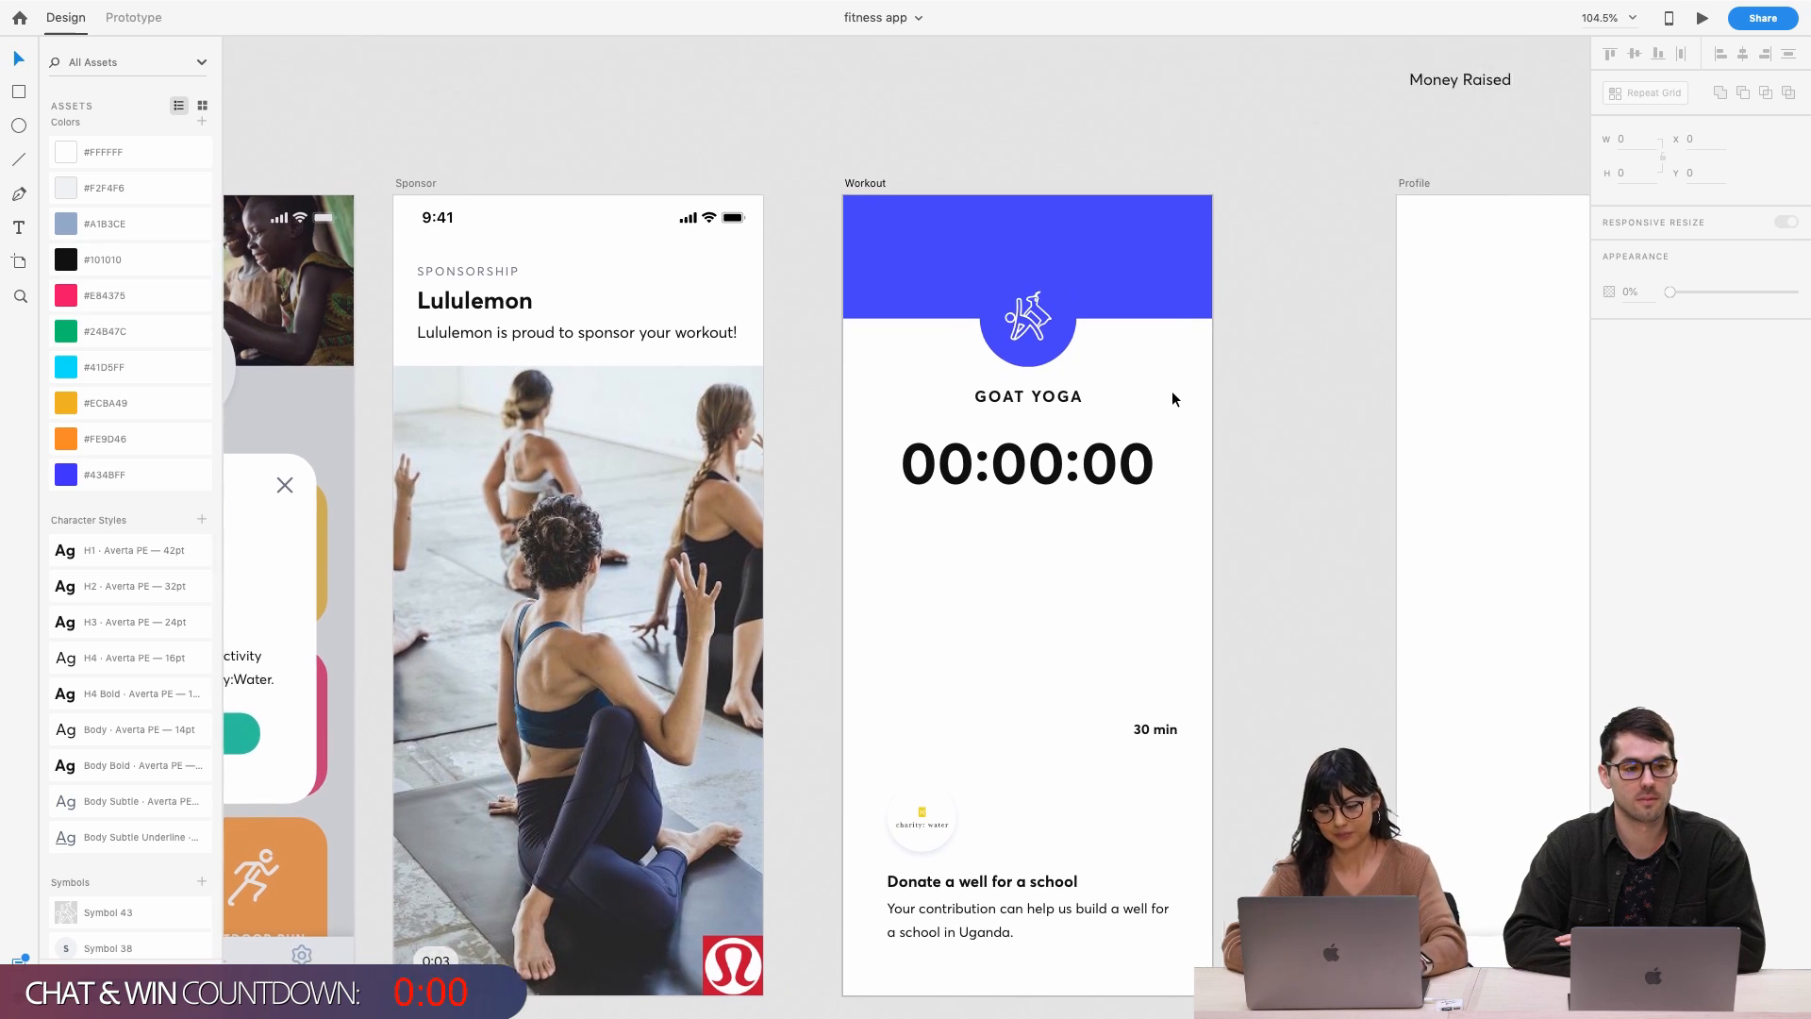
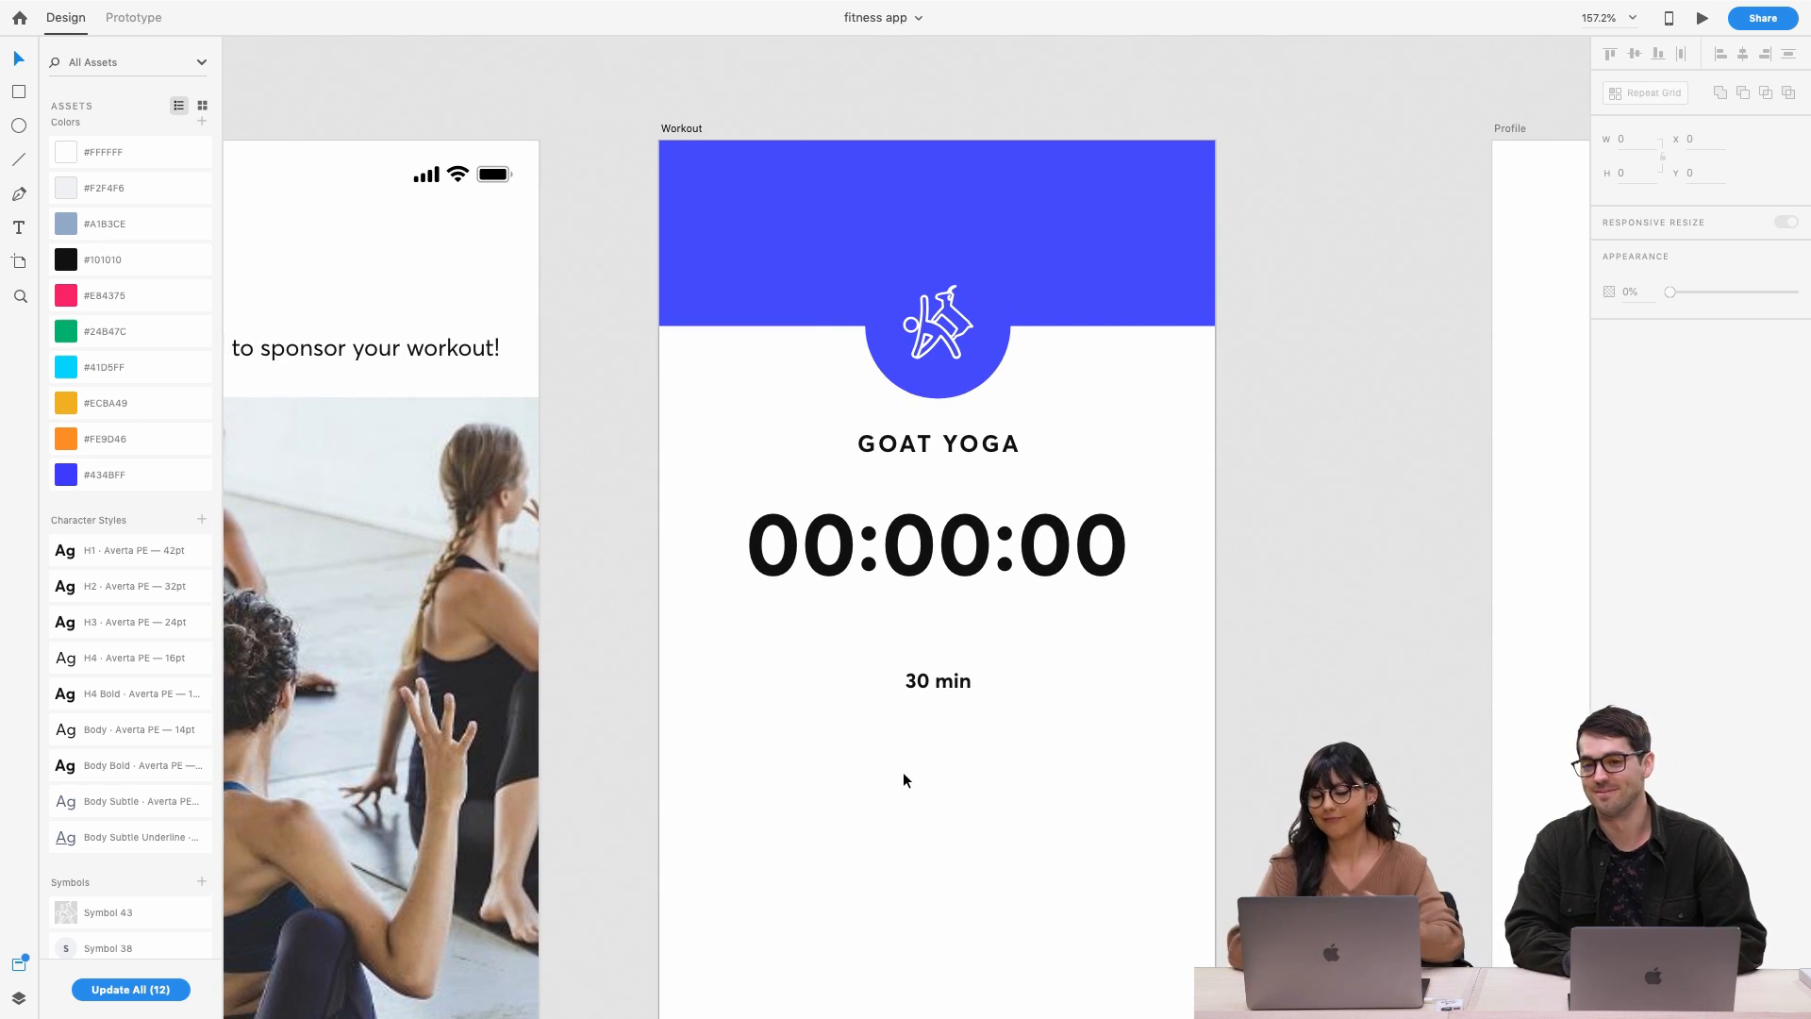
Select the Your Cause donation card on the home screen to copy it
scroll(903, 780, down, 4)
scroll(987, 547, down, 3)
scroll(985, 539, down, 2)
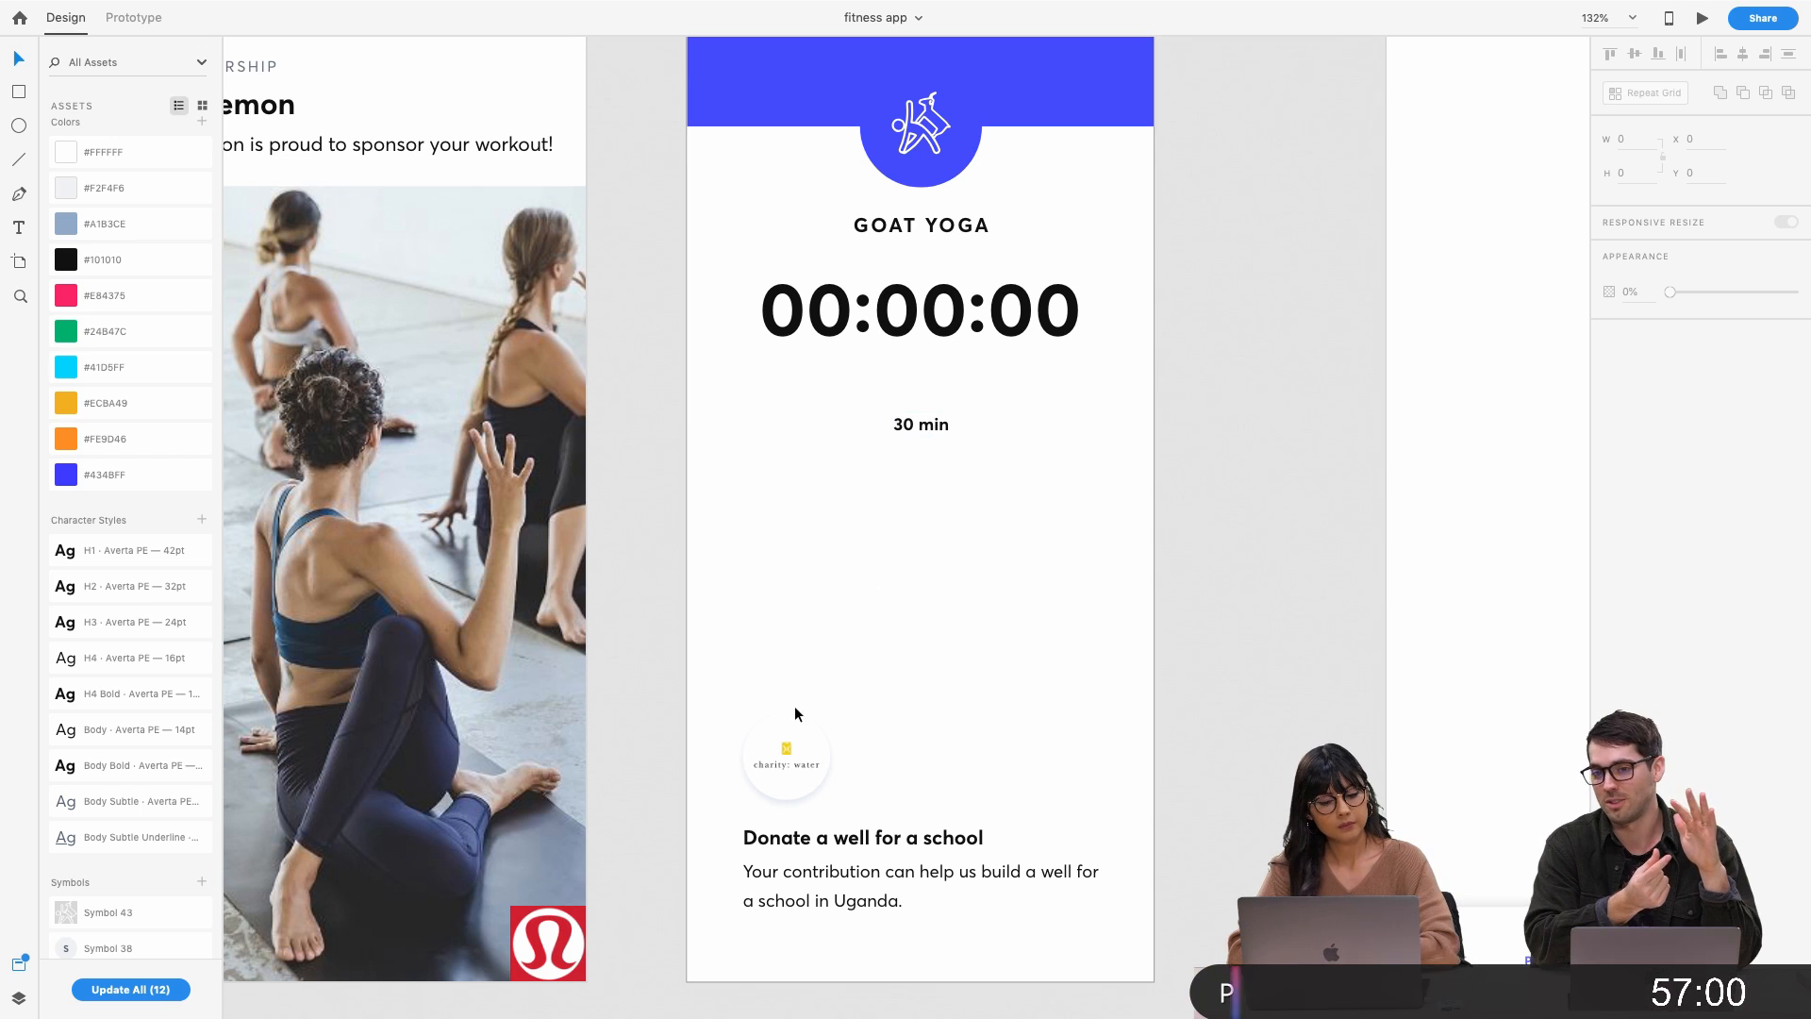
scroll(778, 762, down, 3)
scroll(777, 762, left, 2)
scroll(778, 761, left, 10)
scroll(778, 761, down, 3)
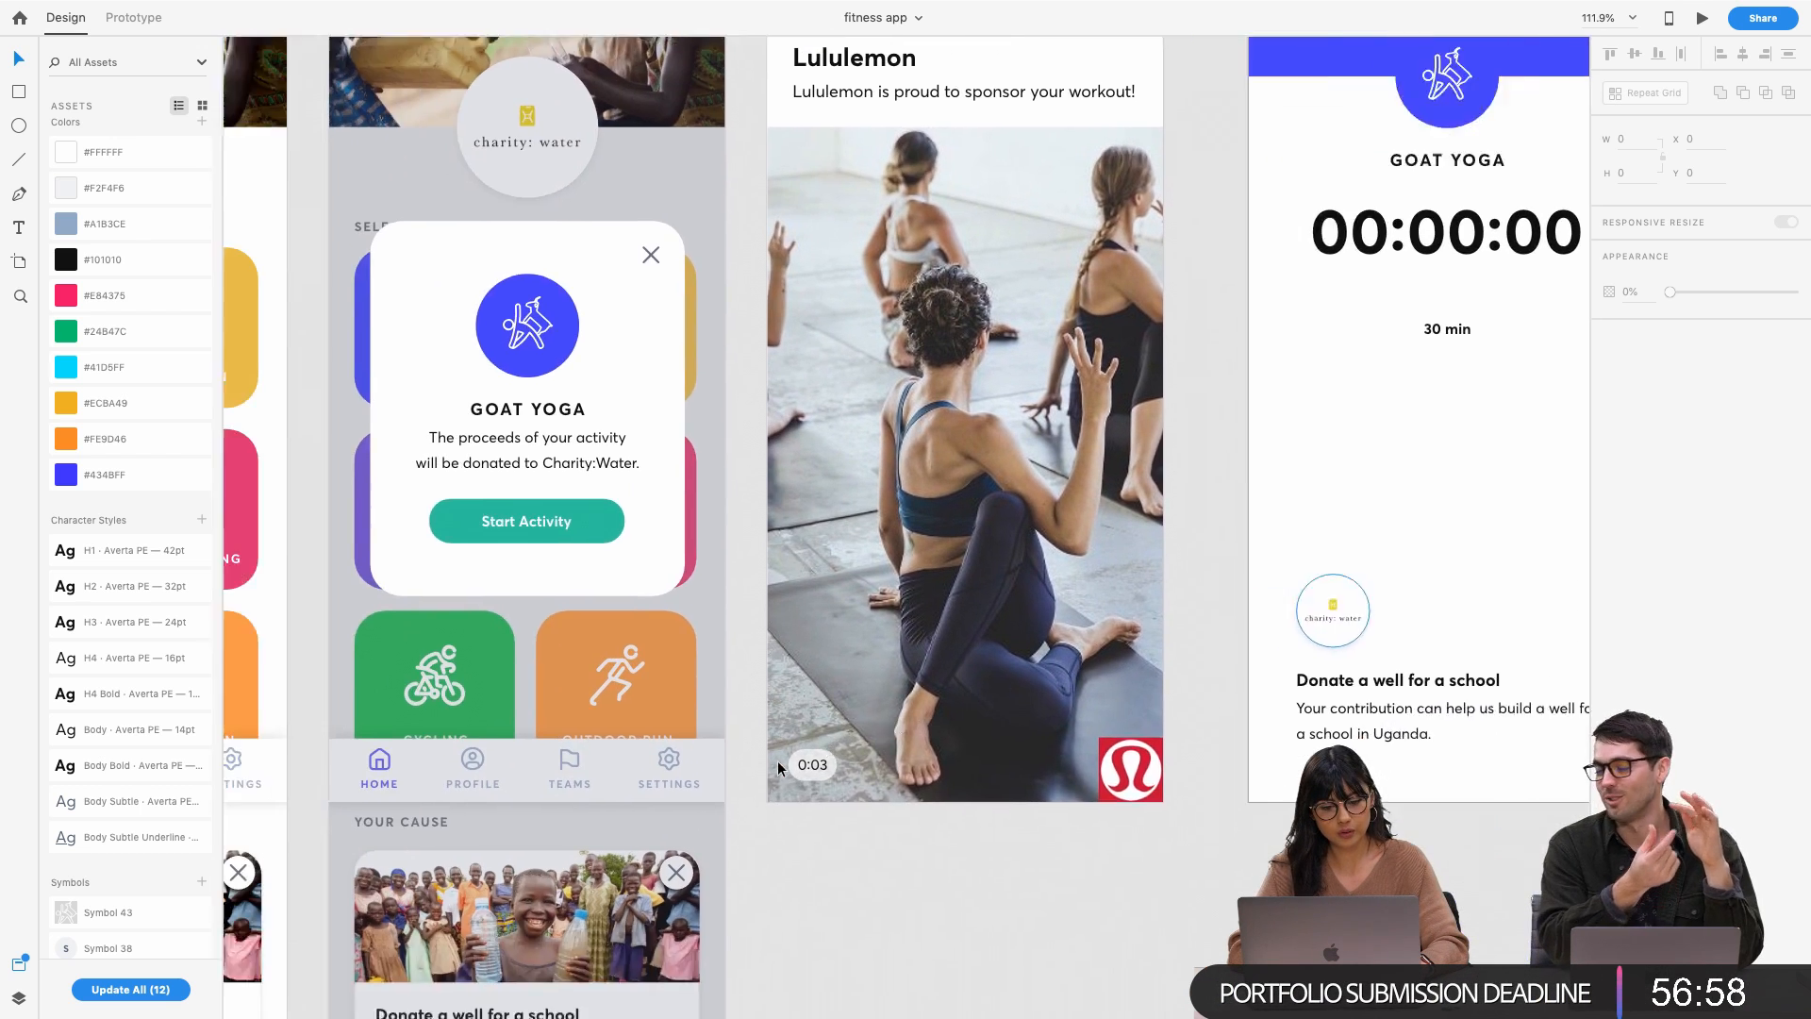
click(675, 800)
double_click(676, 800)
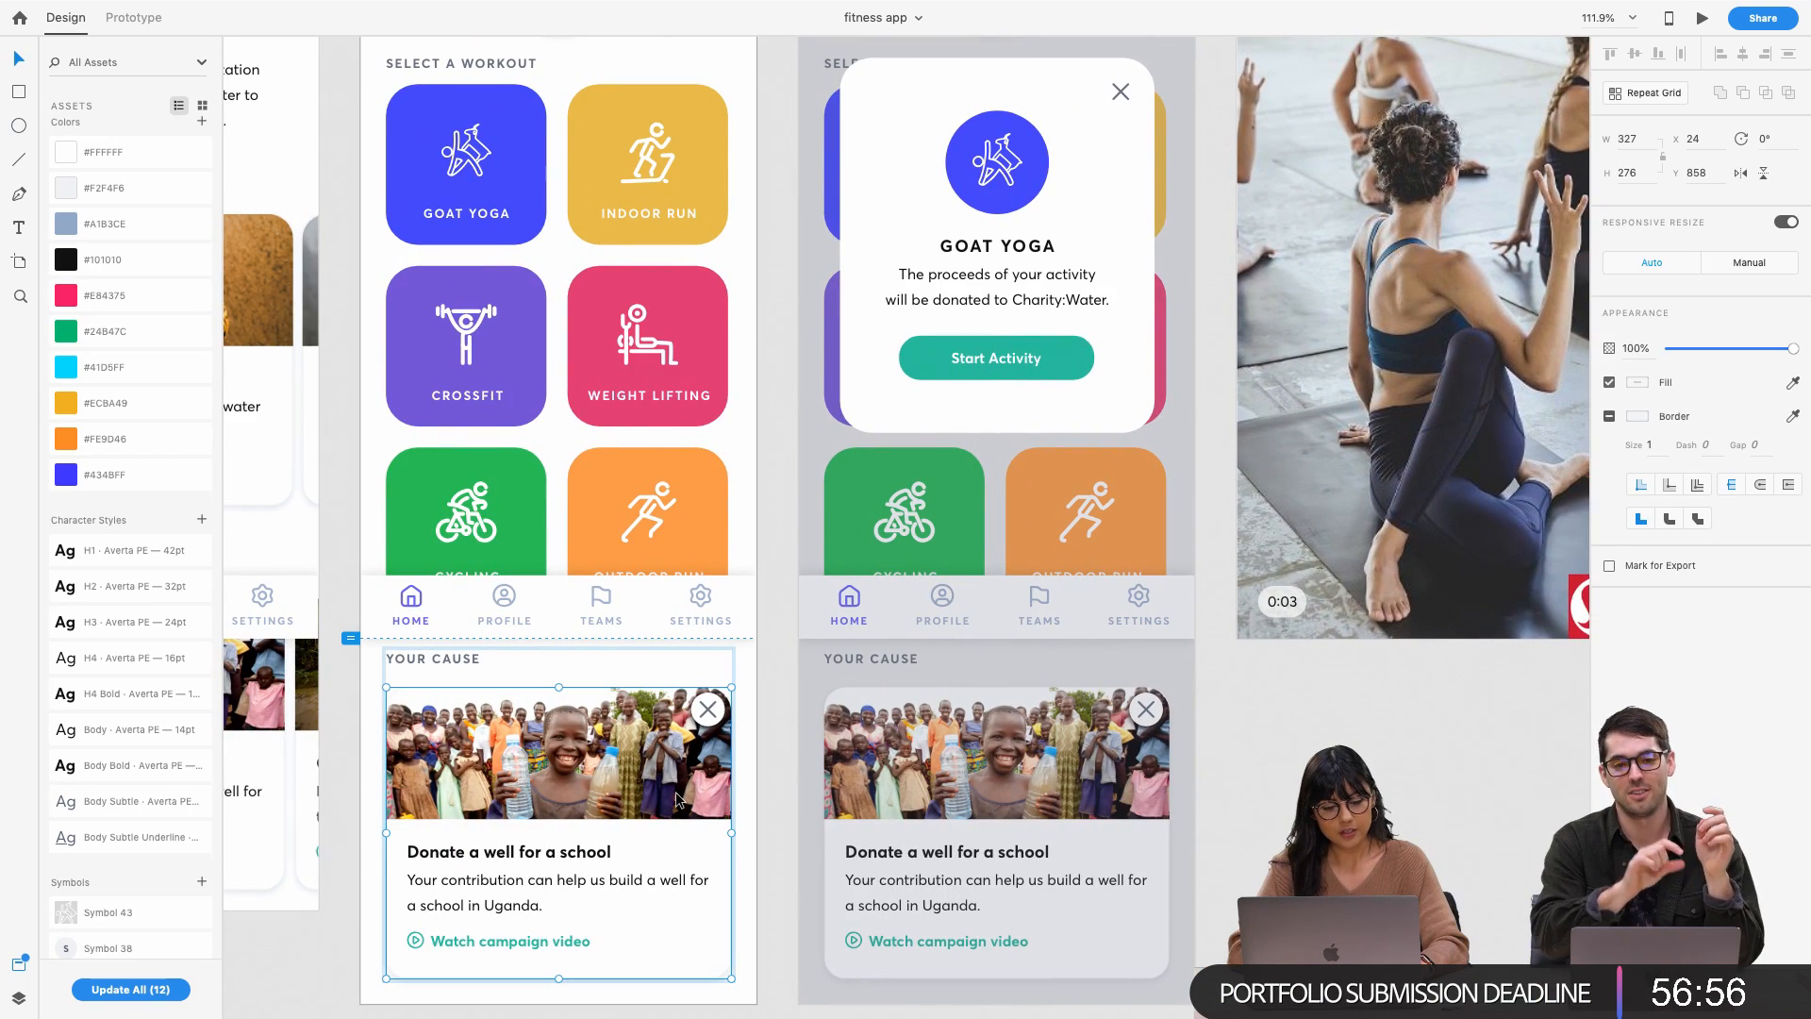
Move the charity: water circle up beside 30 min and delete the old donate text
scroll(676, 800, left, 2)
scroll(676, 800, down, 1)
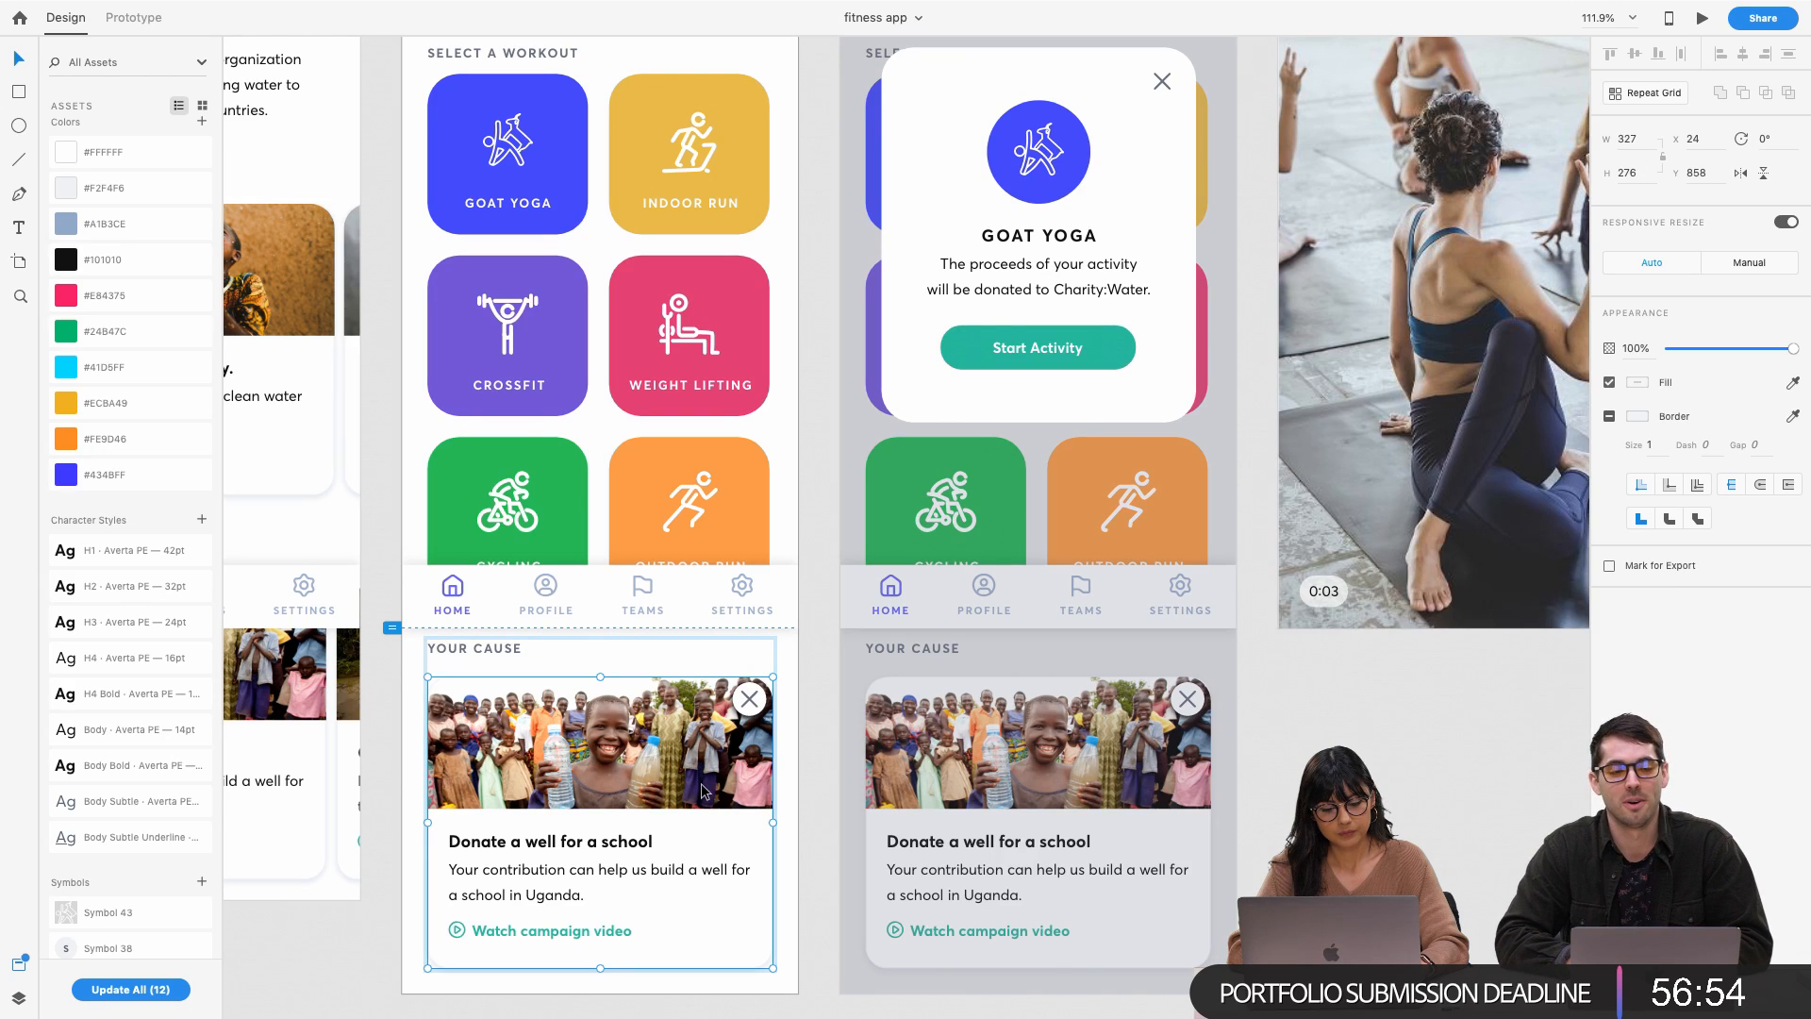
scroll(702, 790, left, 10)
scroll(702, 790, down, 1)
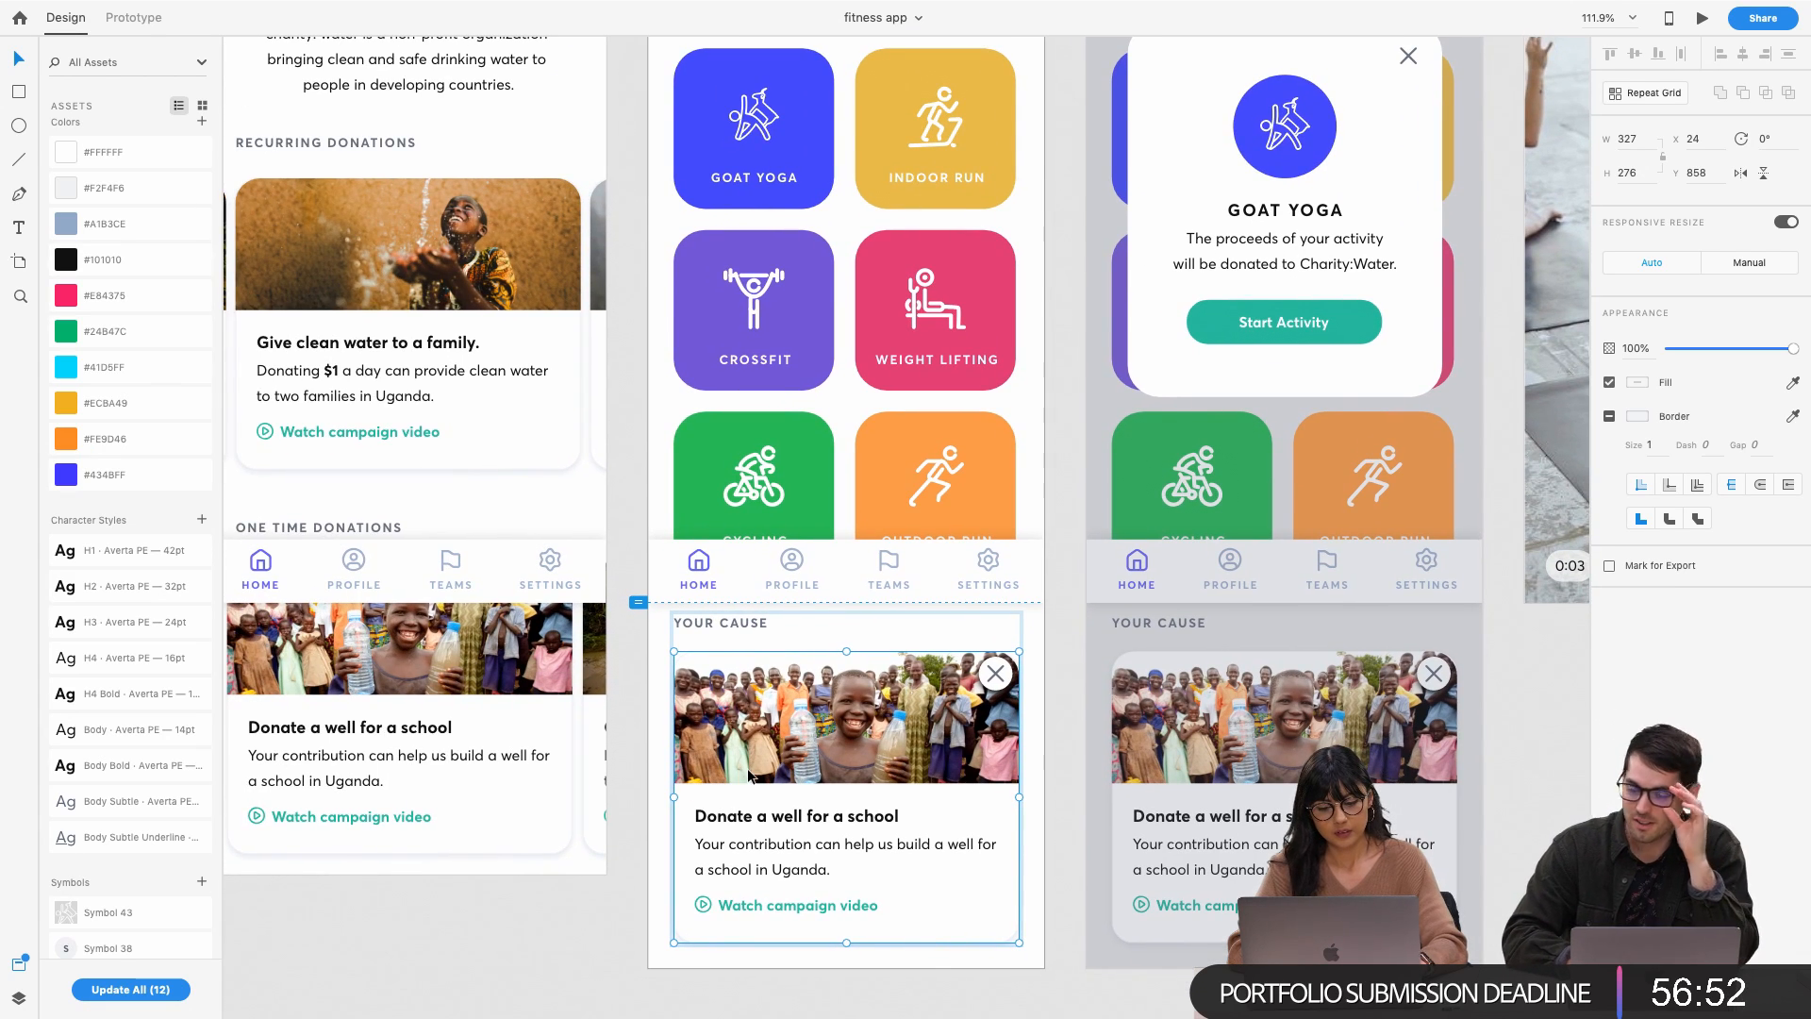
scroll(750, 774, right, 20)
scroll(750, 774, up, 2)
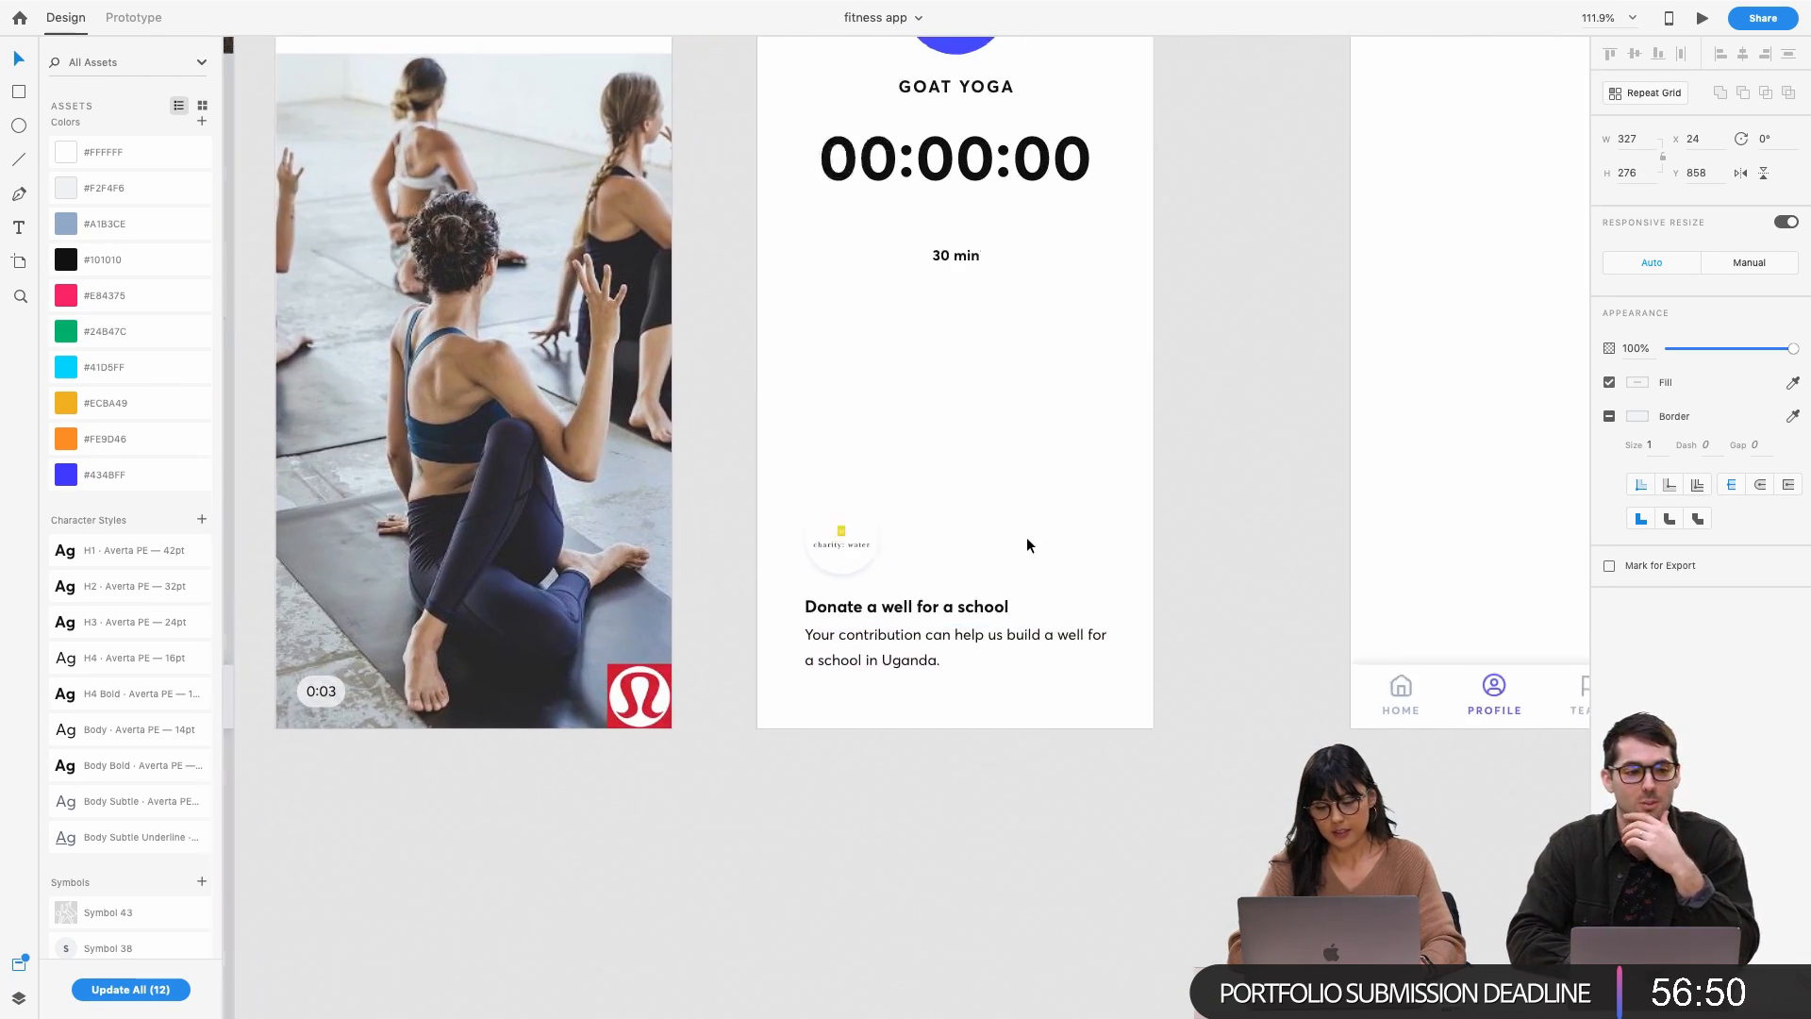
click(758, 558)
scroll(759, 561, up, 4)
scroll(758, 561, right, 1)
drag(736, 702, 727, 427)
click(744, 785)
key(BackSpace)
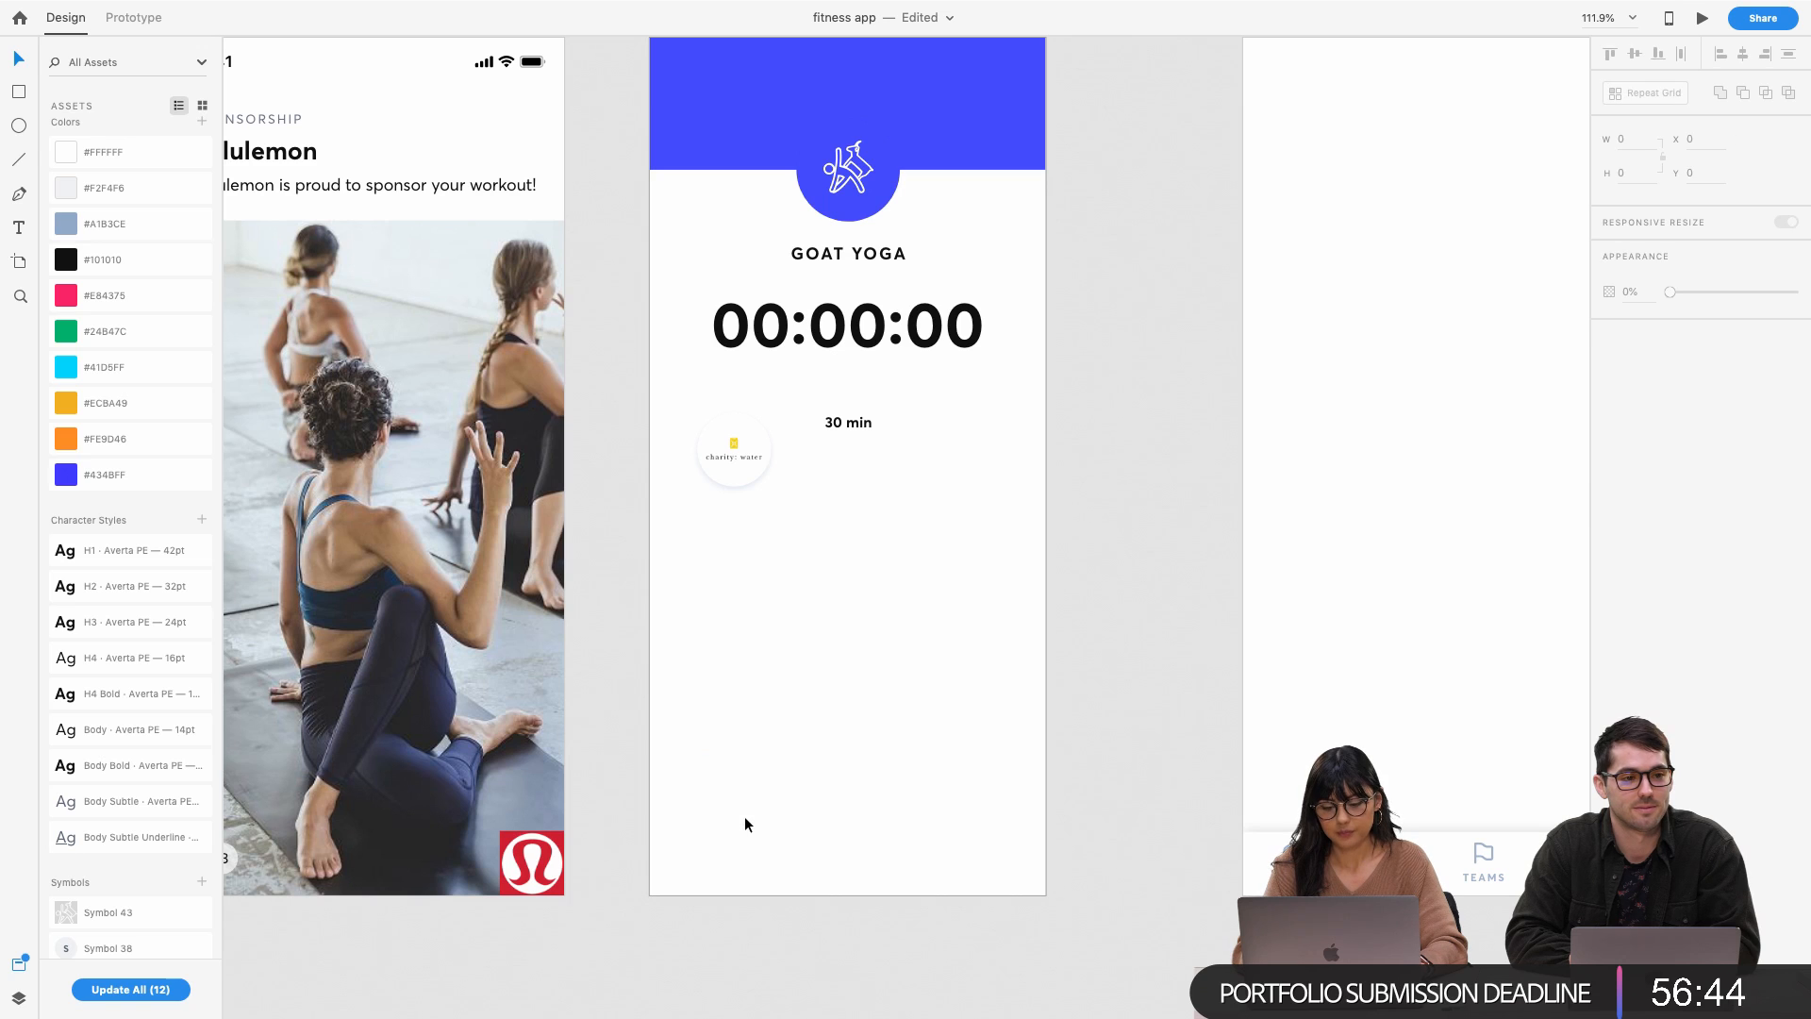
Paste the donation card lower on Workout, removing the Watch campaign video text and play icon
key(super+v)
drag(891, 556, 892, 830)
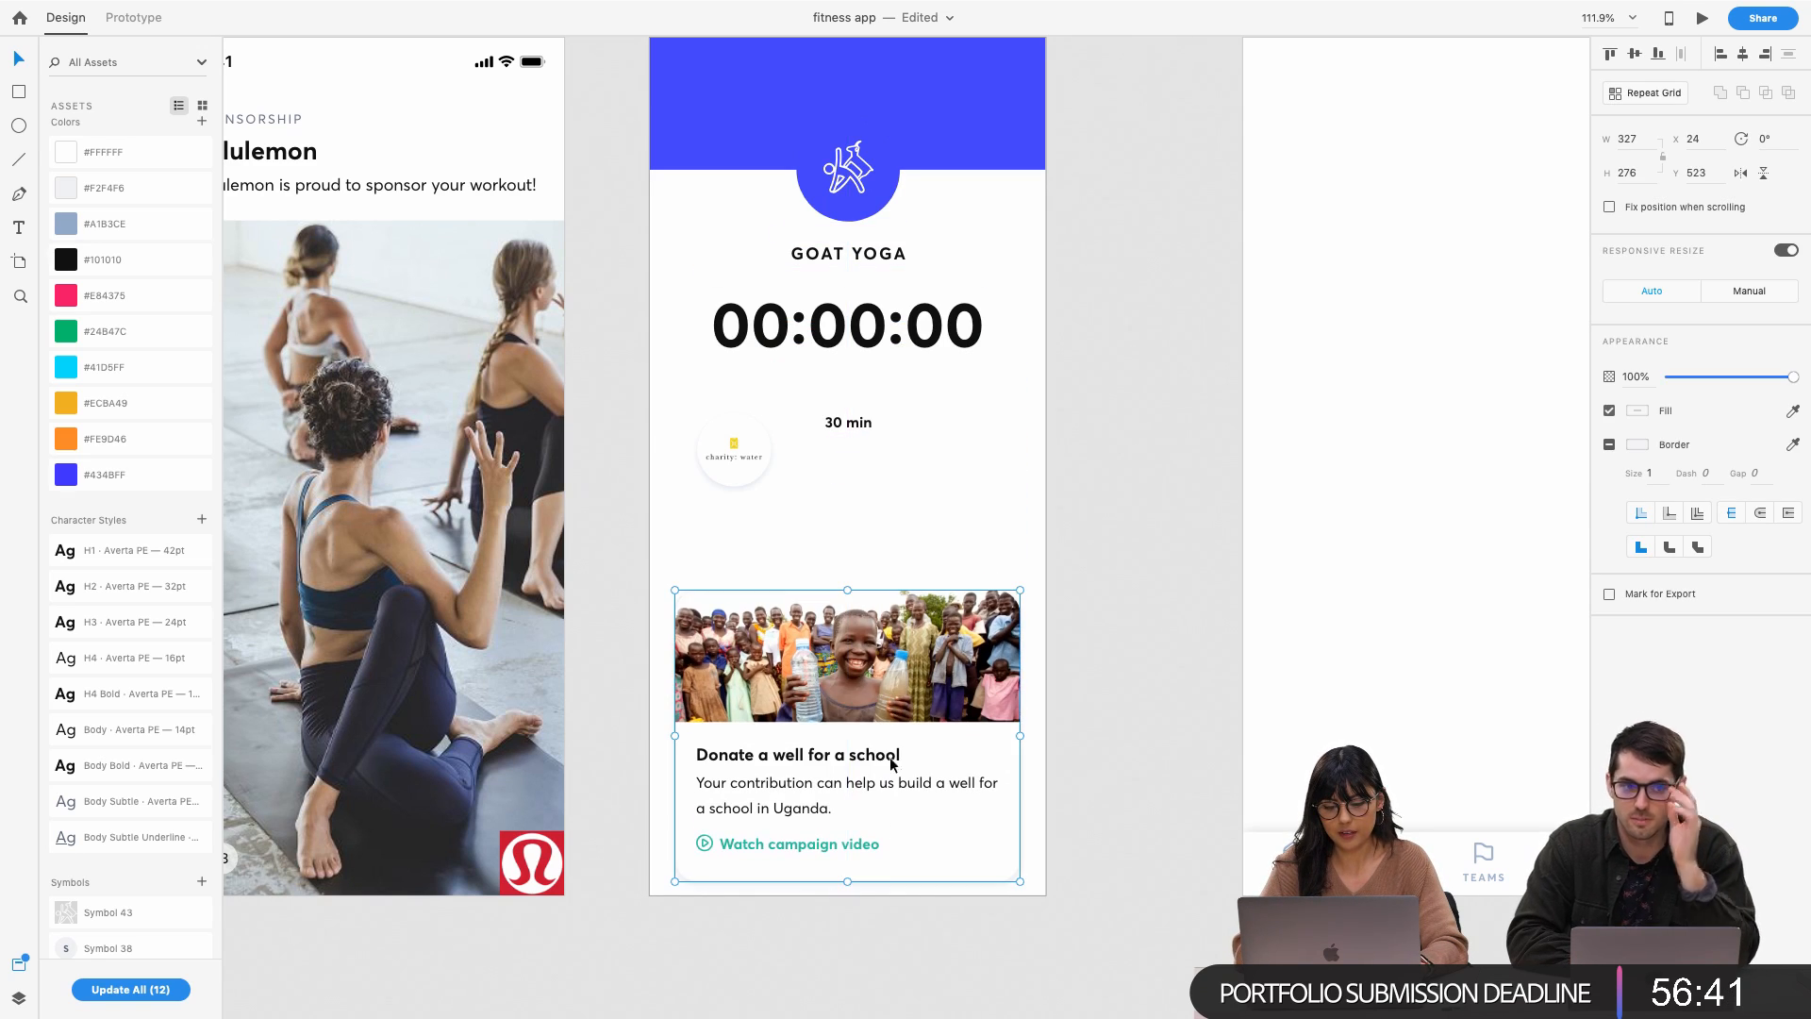
double_click(807, 852)
key(BackSpace)
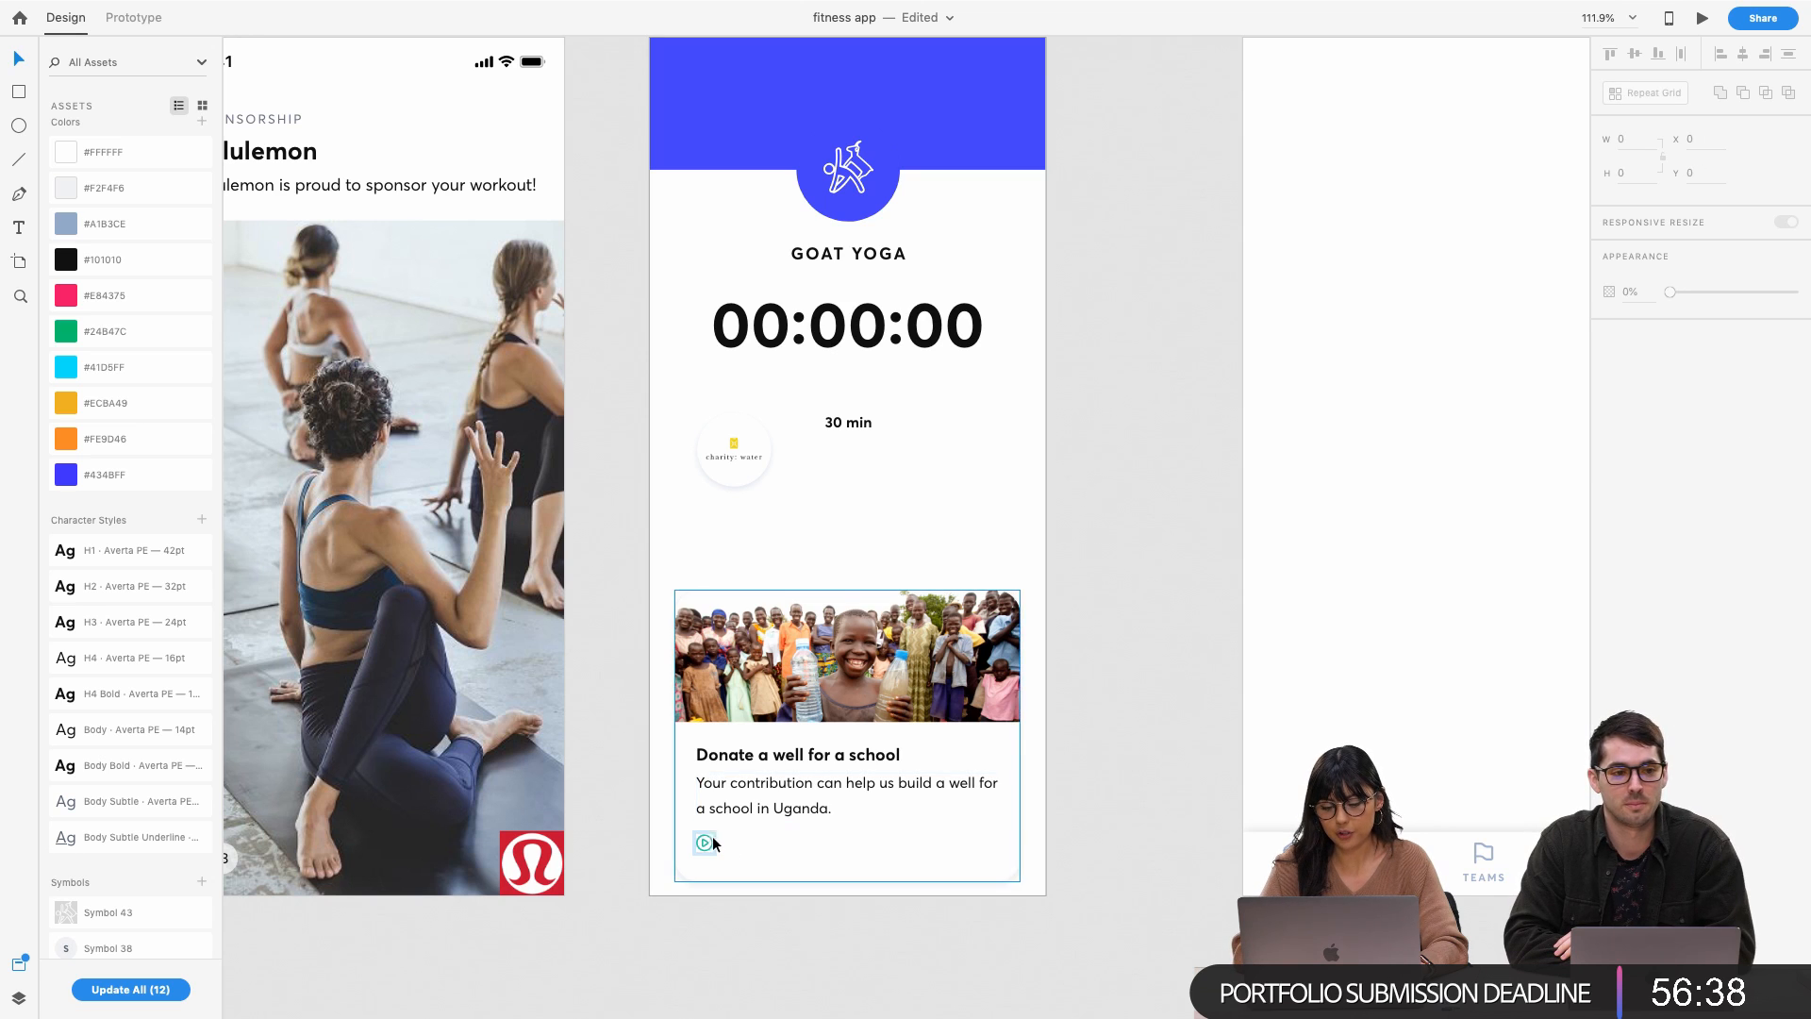
click(709, 849)
double_click(705, 842)
key(BackSpace)
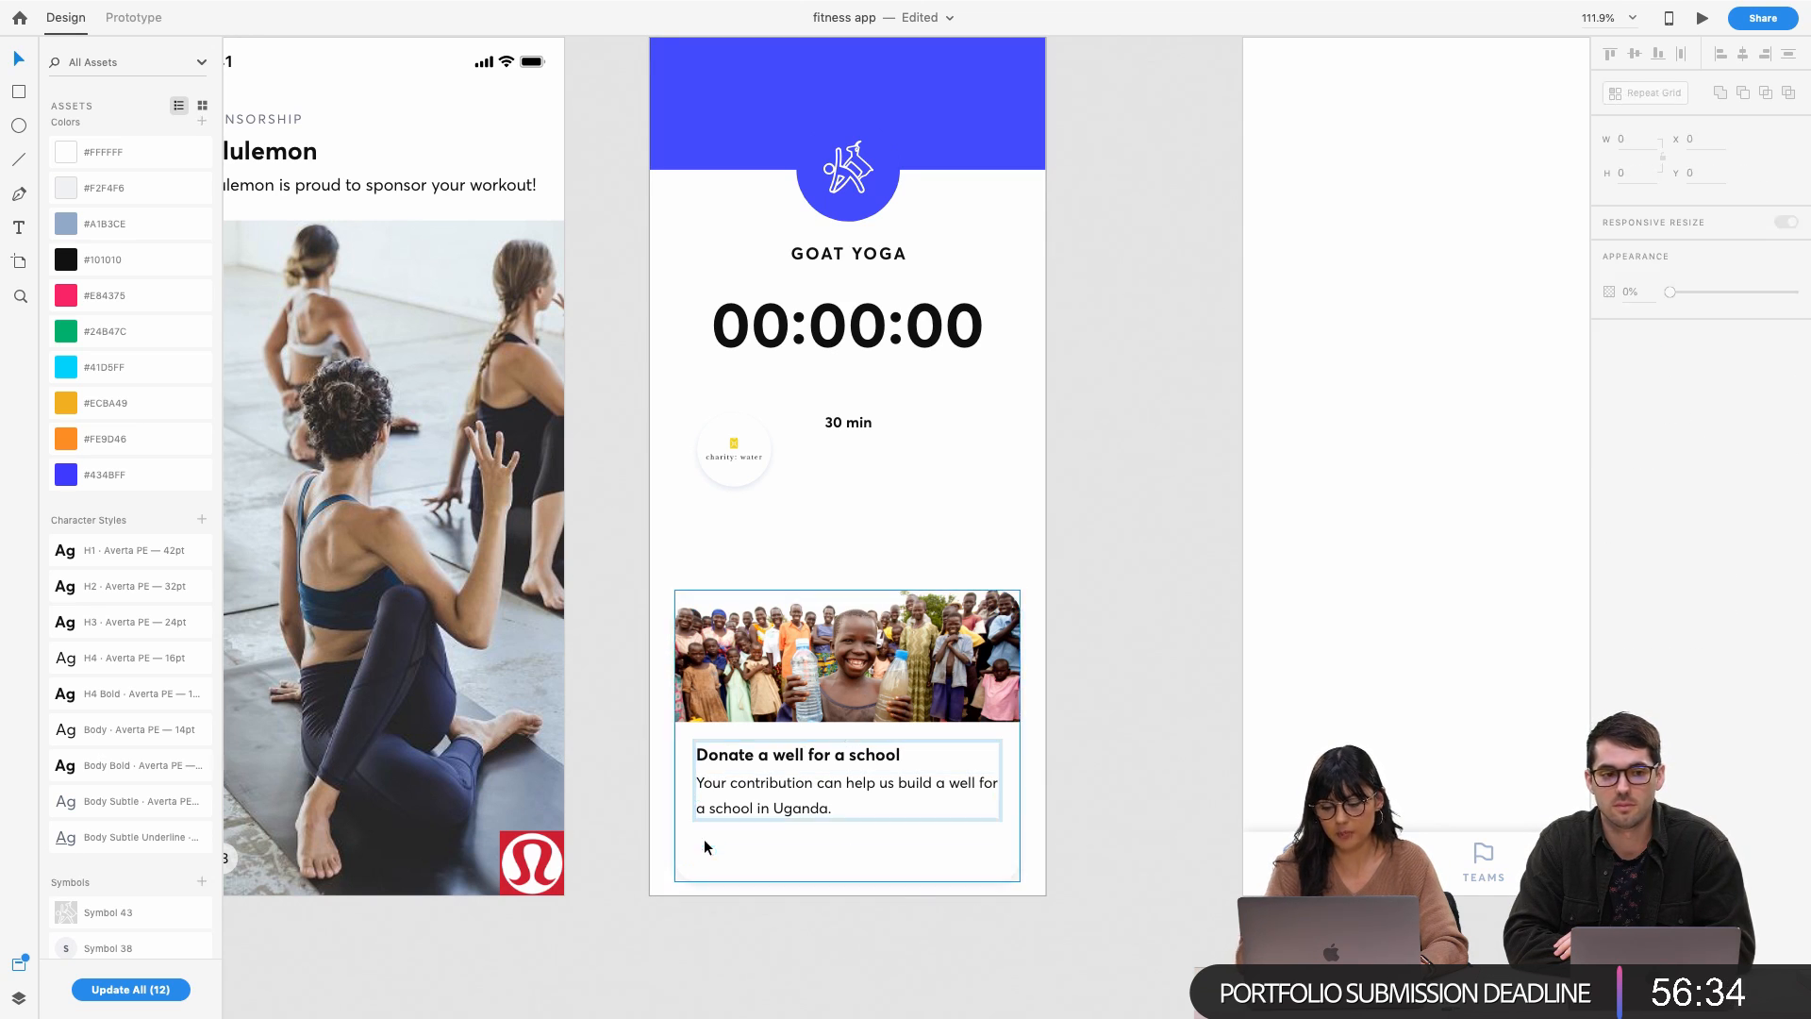
Shorten the card's background and move the card down near the screen bottom
click(775, 856)
drag(849, 882, 848, 838)
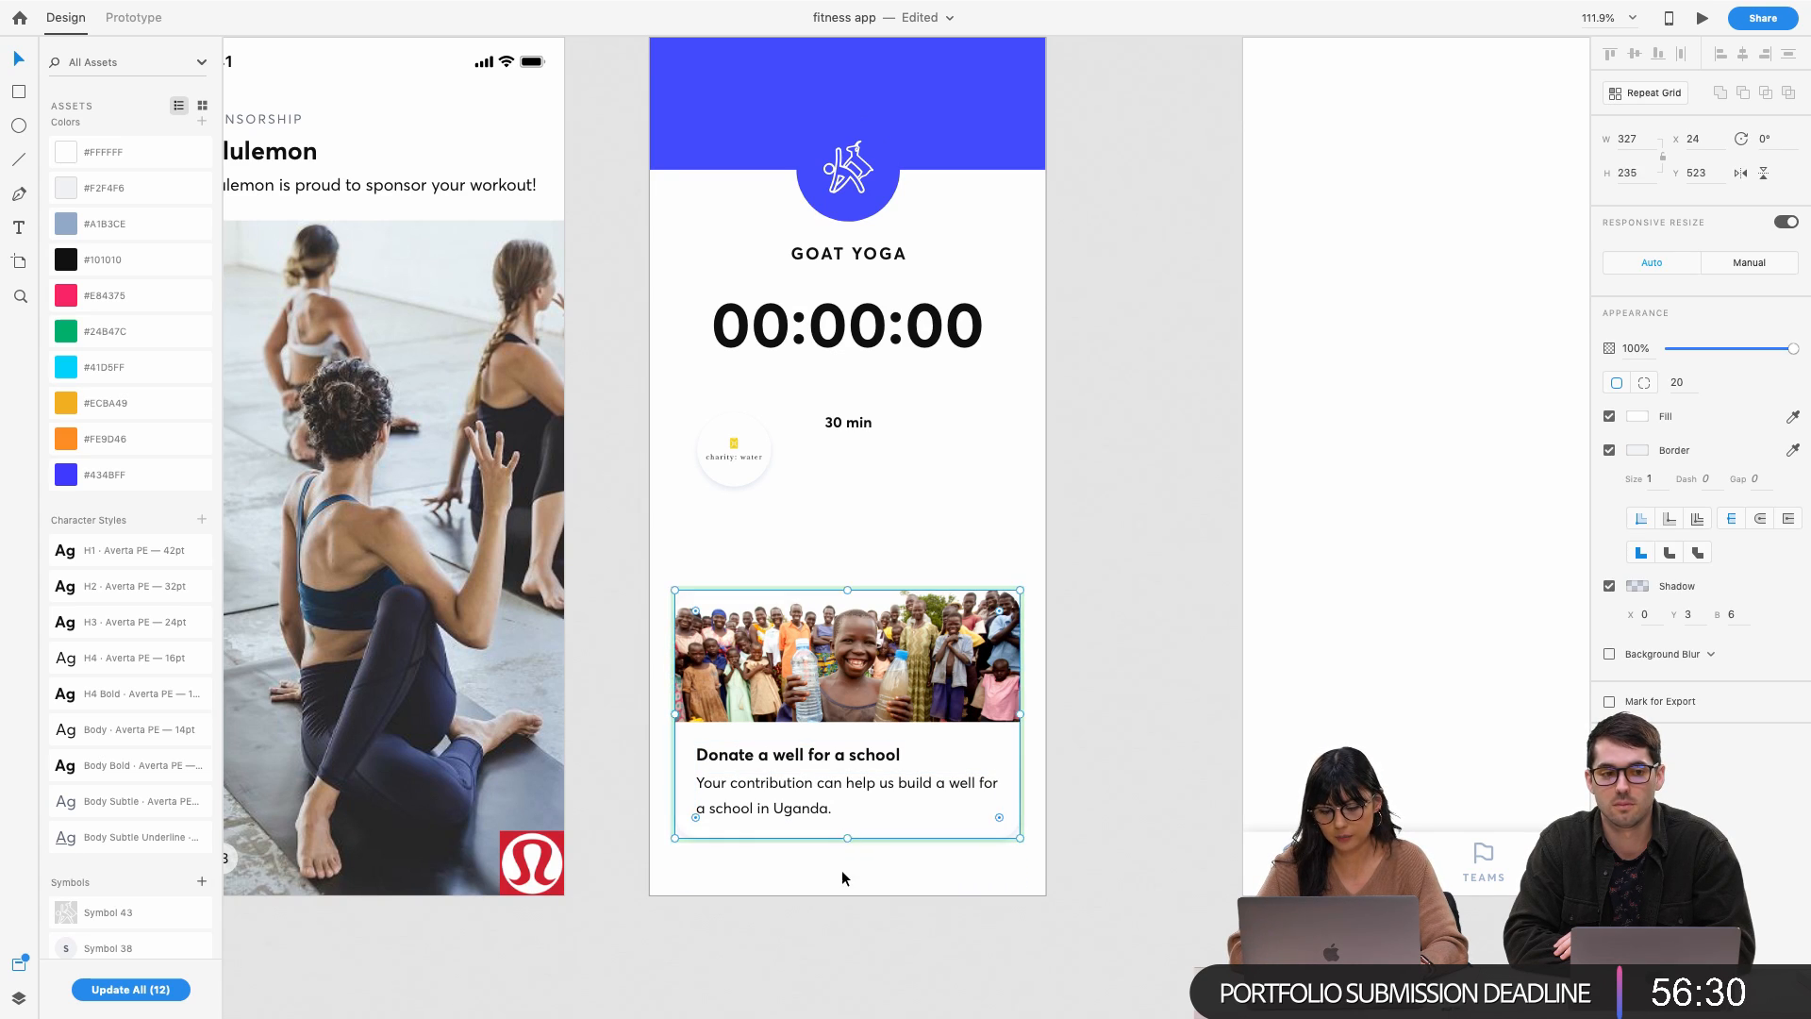
click(836, 683)
drag(836, 683, 839, 718)
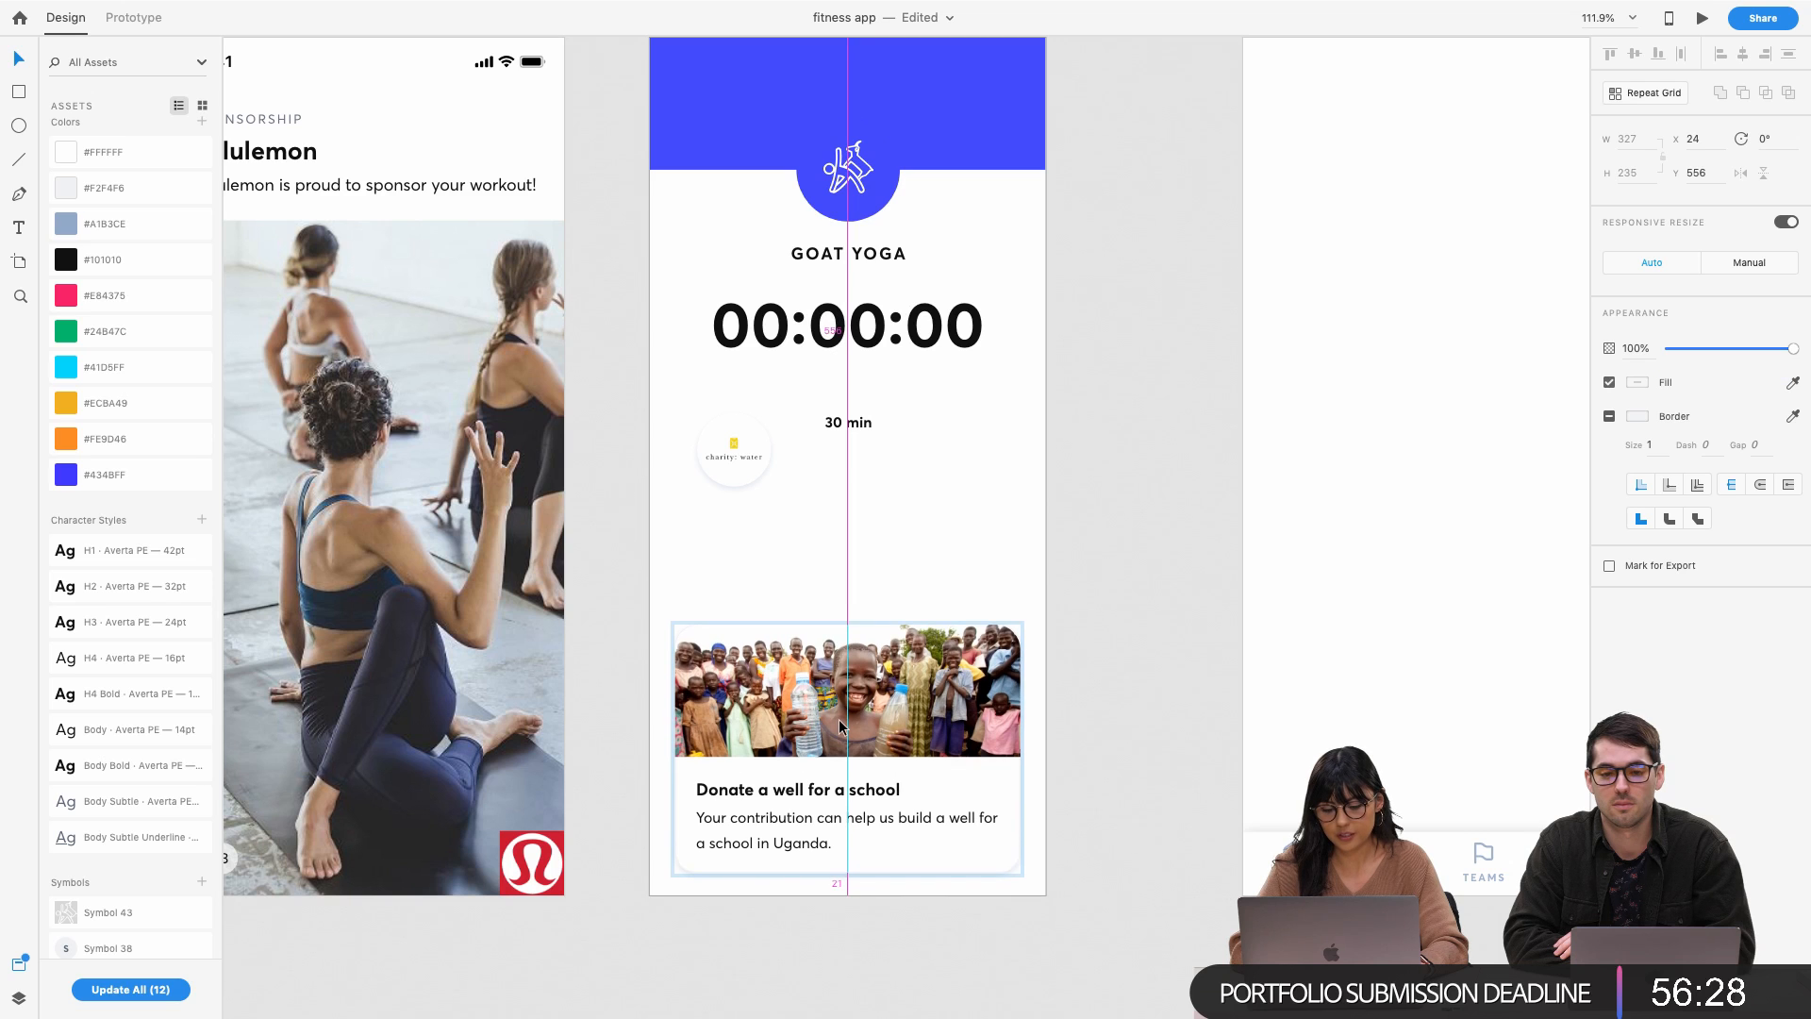
scroll(840, 719, left, 2)
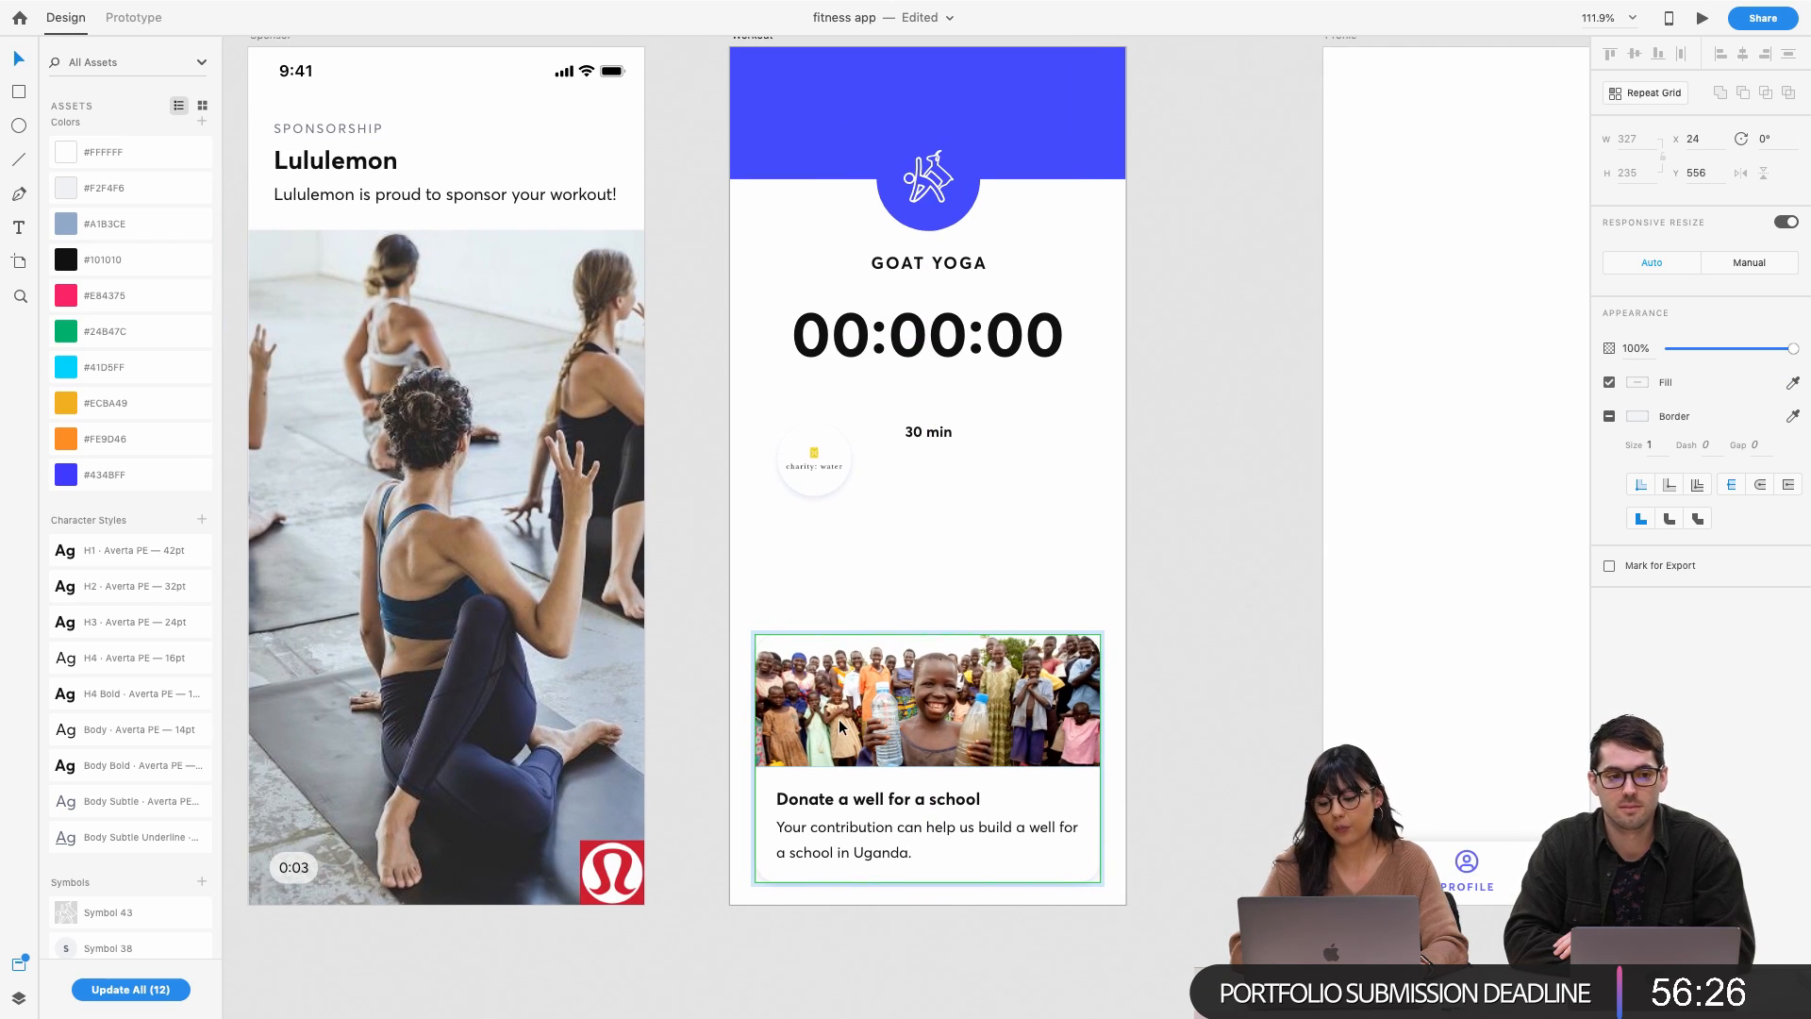
key(Up)
key(Up)
key(Up)
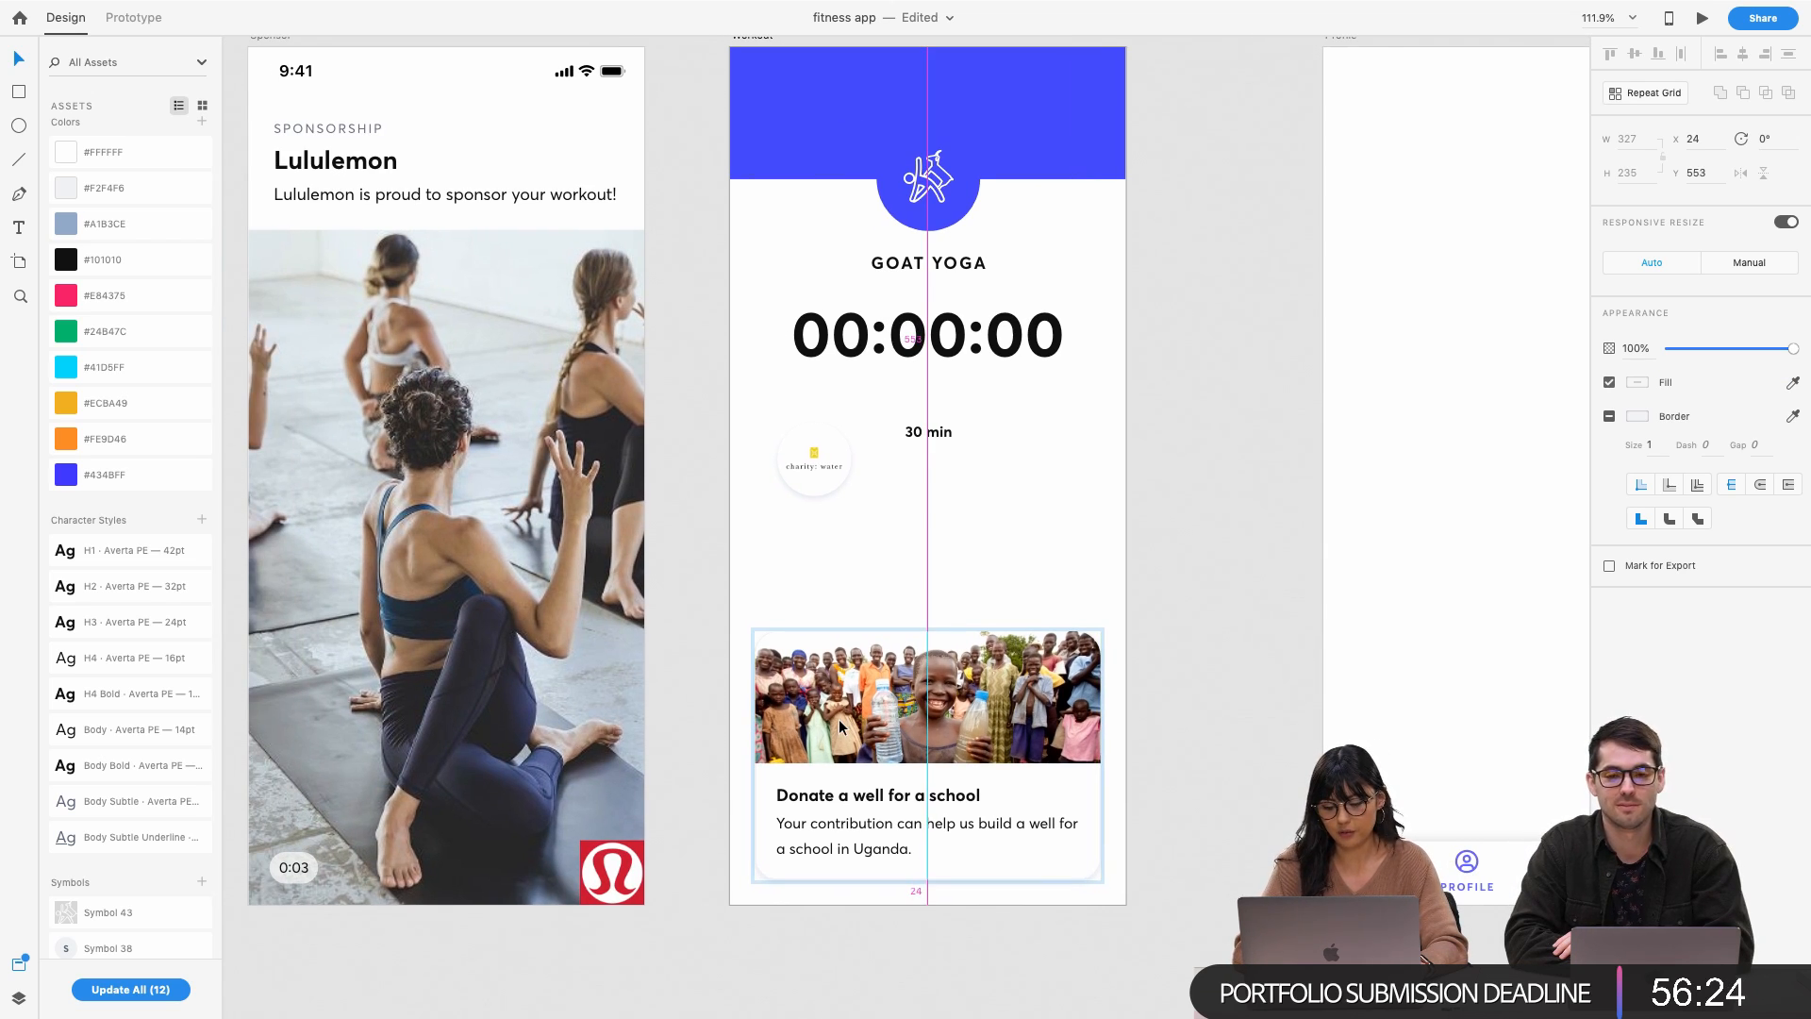
scroll(840, 719, left, 5)
scroll(840, 719, left, 20)
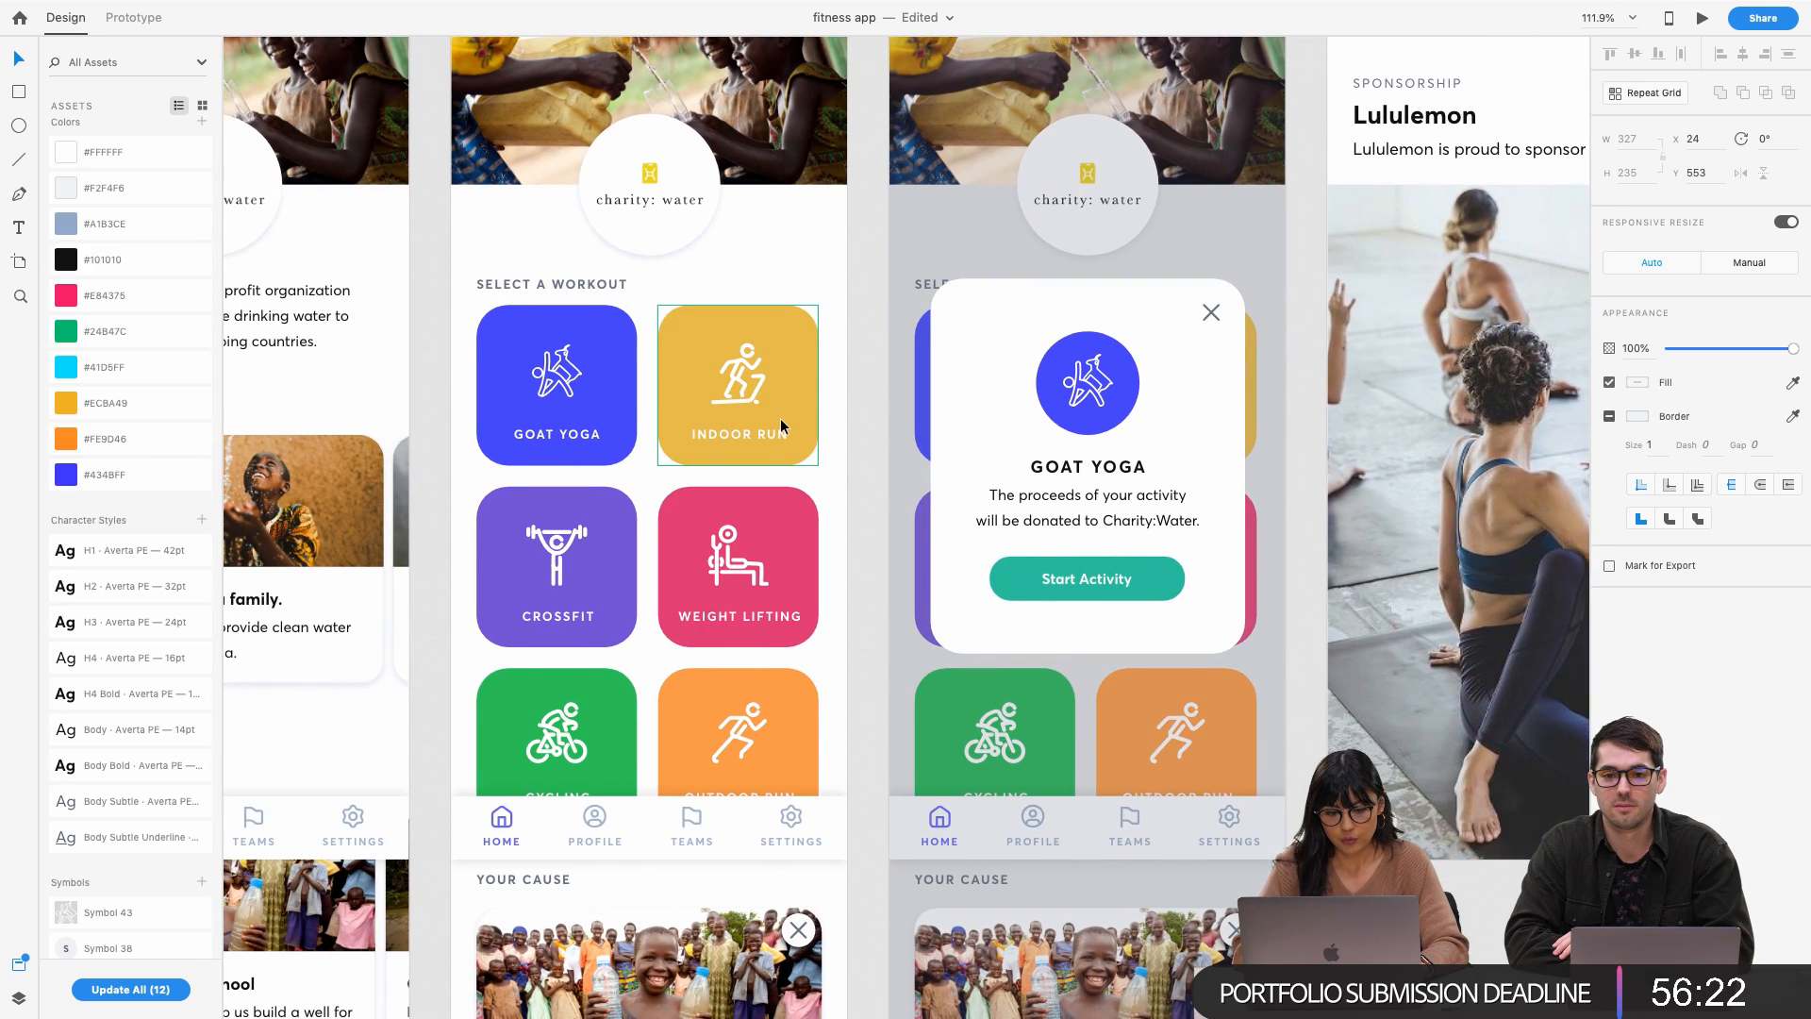
Paste the YOUR CAUSE label from the home screen just above the donation card
scroll(779, 417, left, 3)
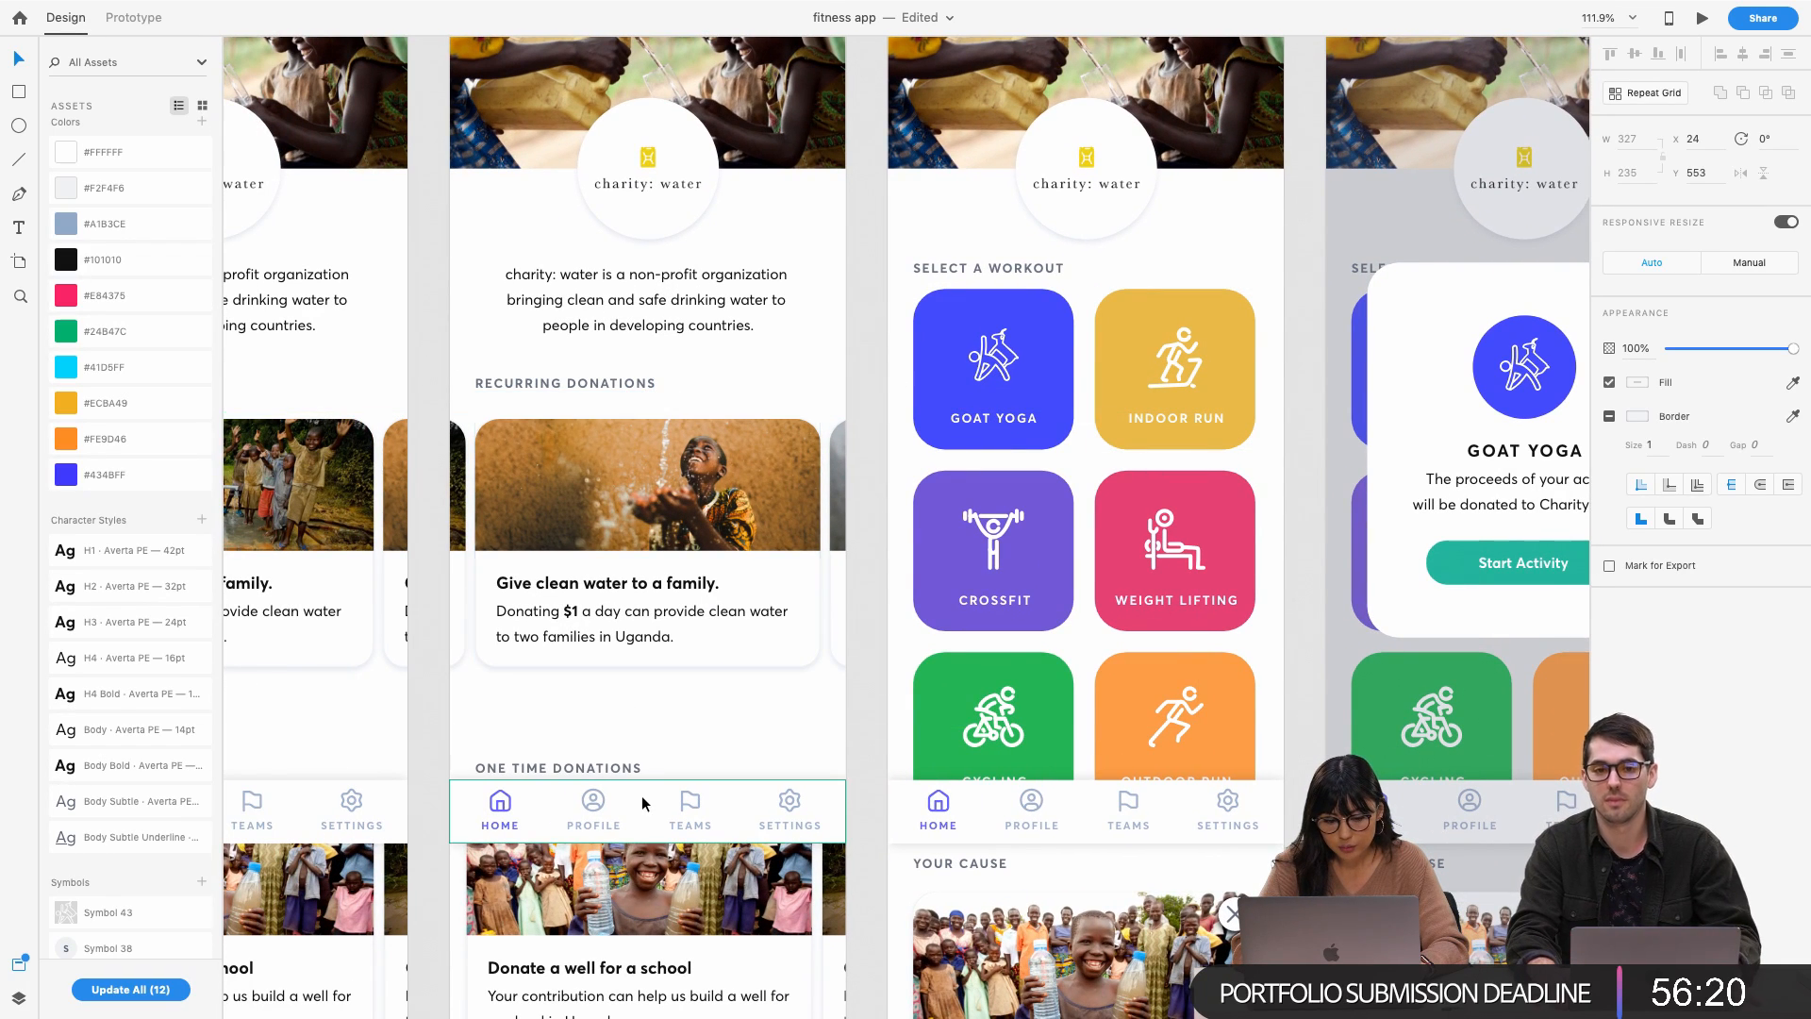
click(973, 863)
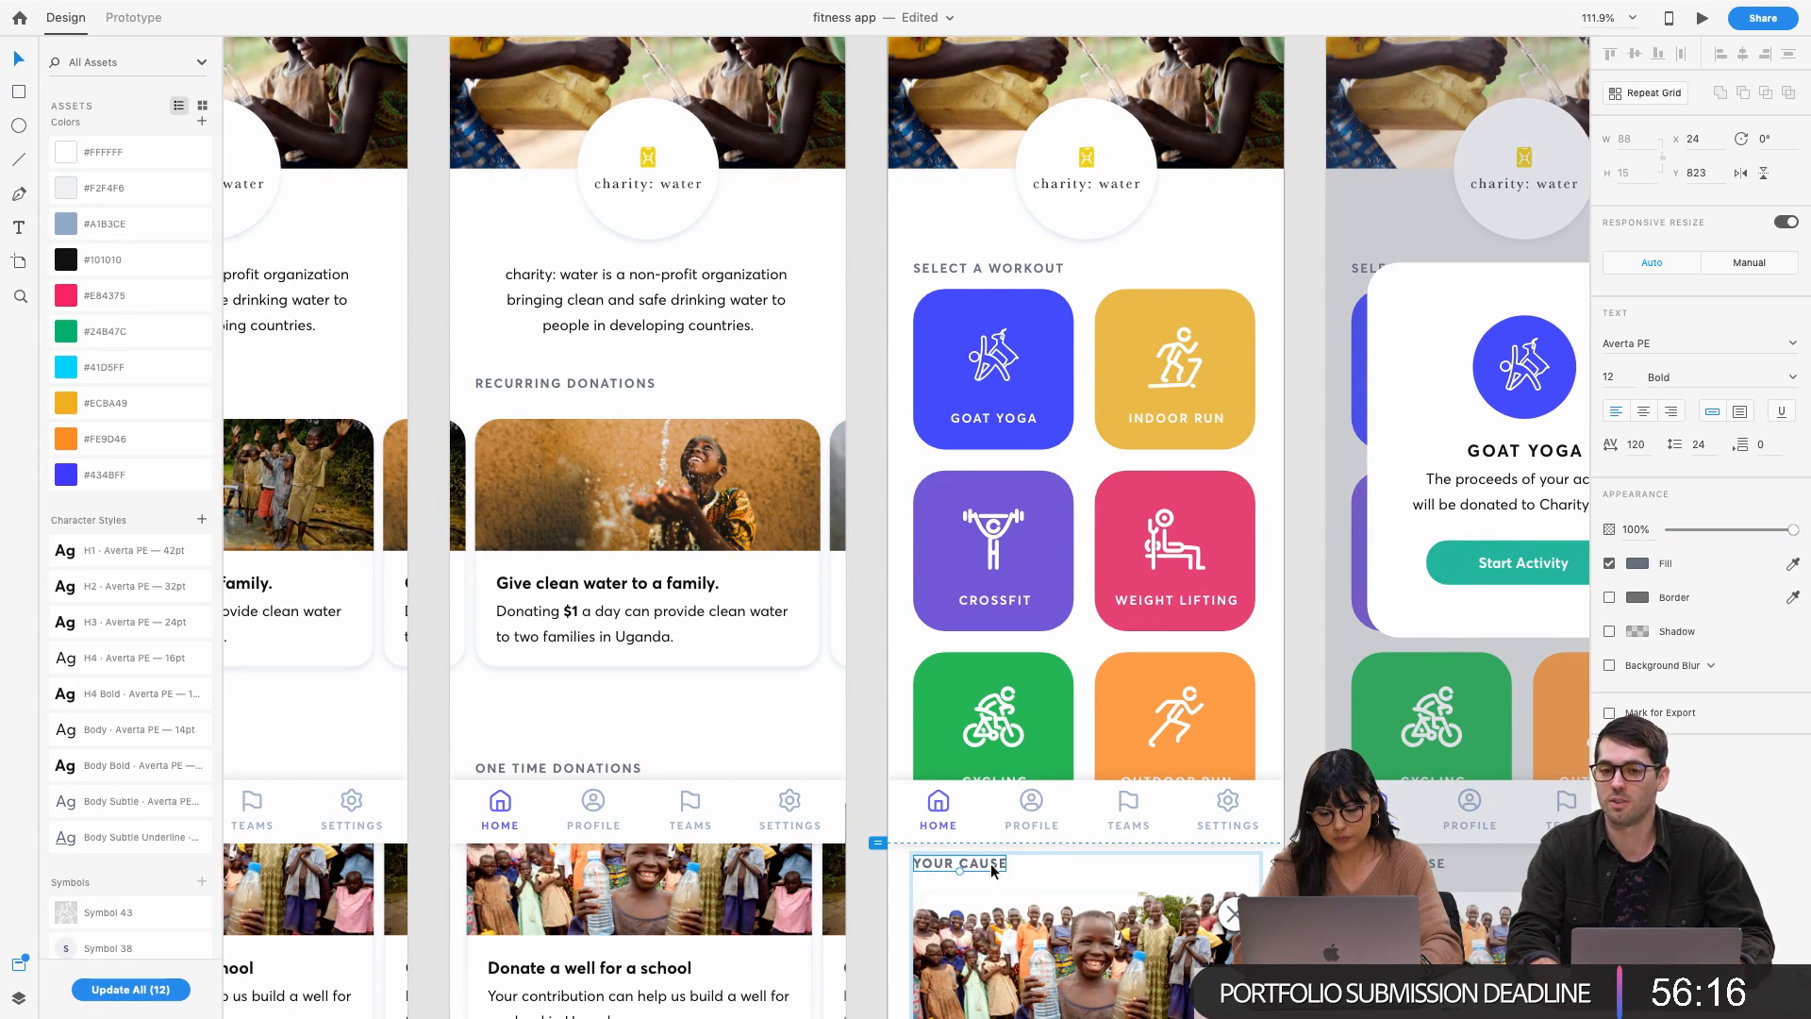
double_click(1012, 861)
key(super+c)
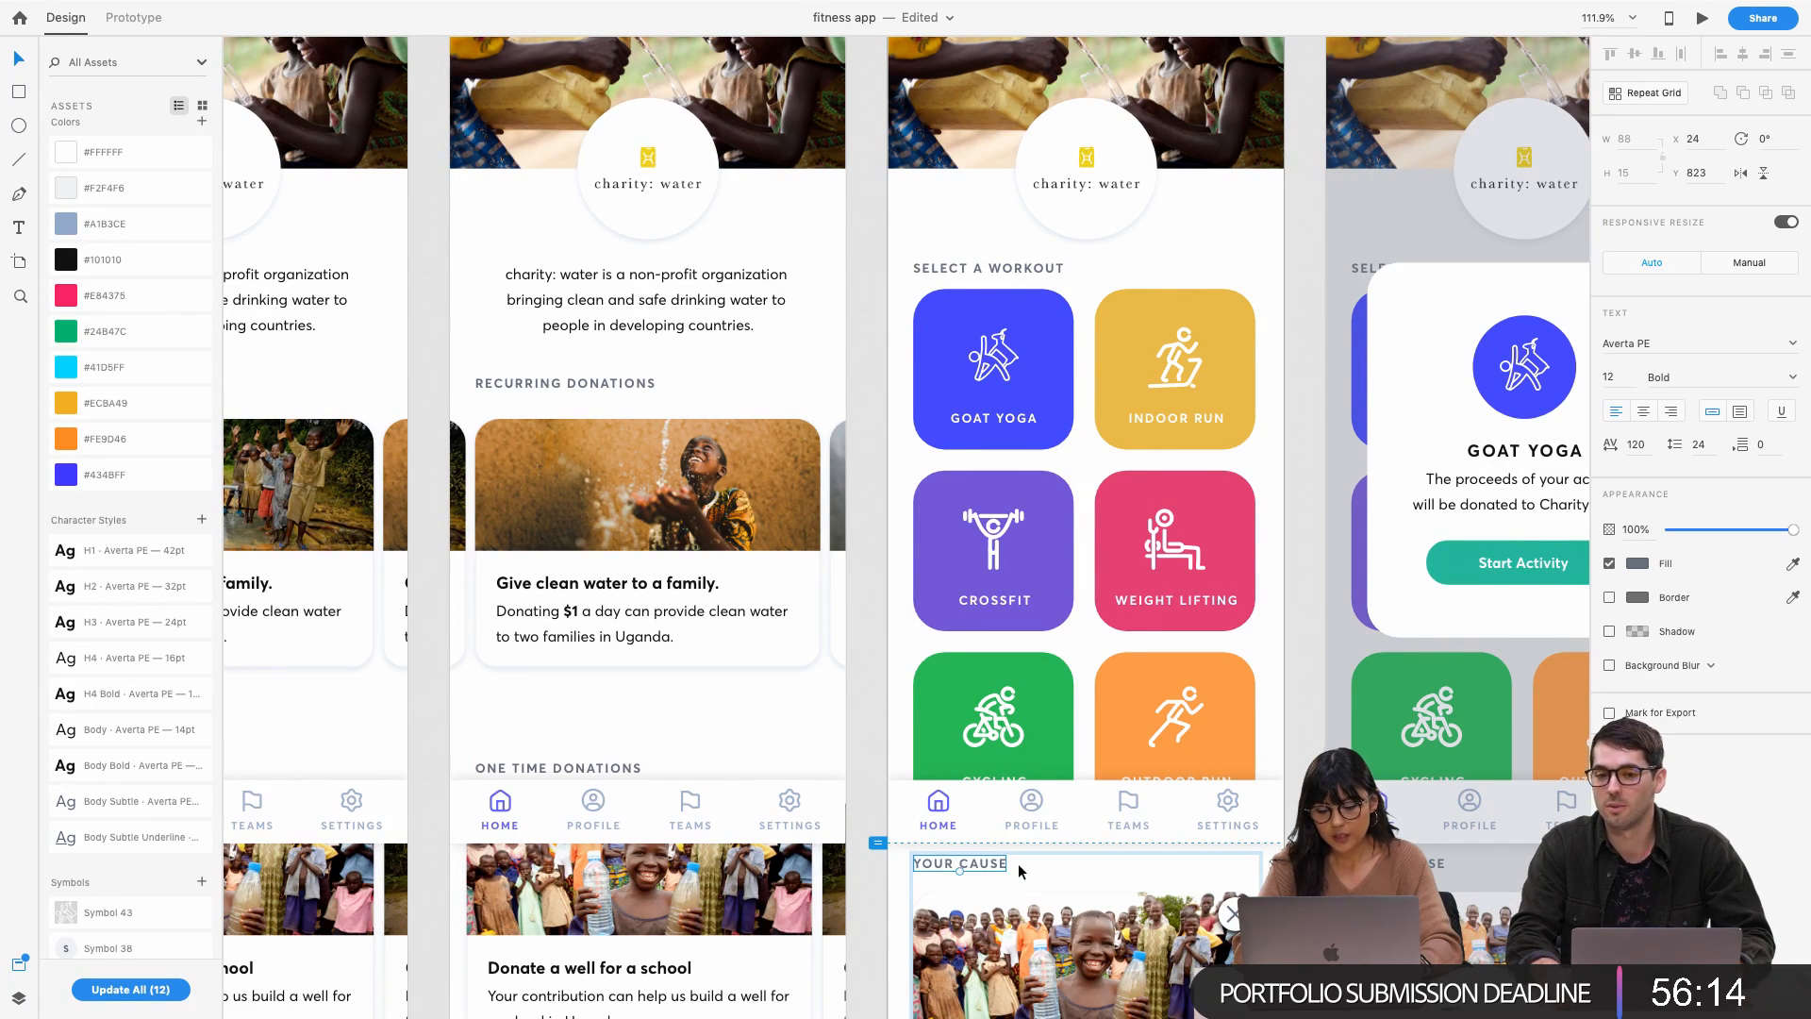
scroll(1017, 866, right, 10)
scroll(1019, 870, right, 4)
click(1094, 745)
key(super+v)
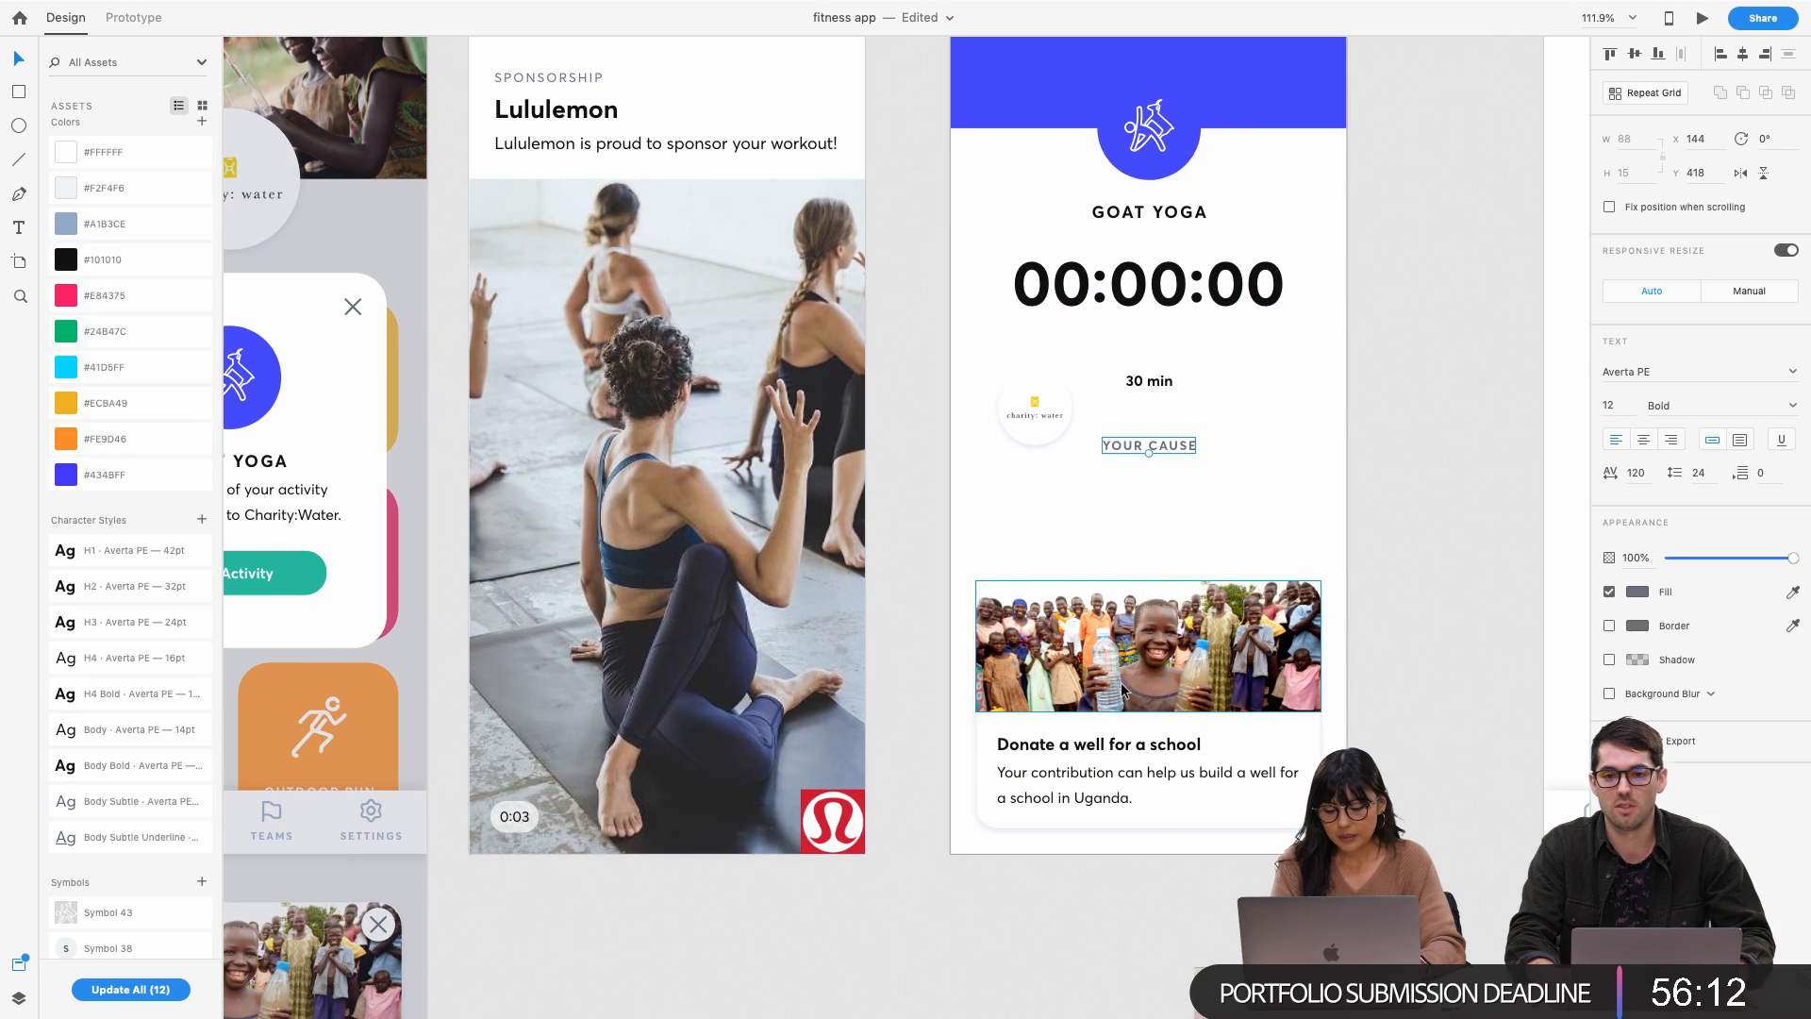
drag(1185, 445, 1184, 564)
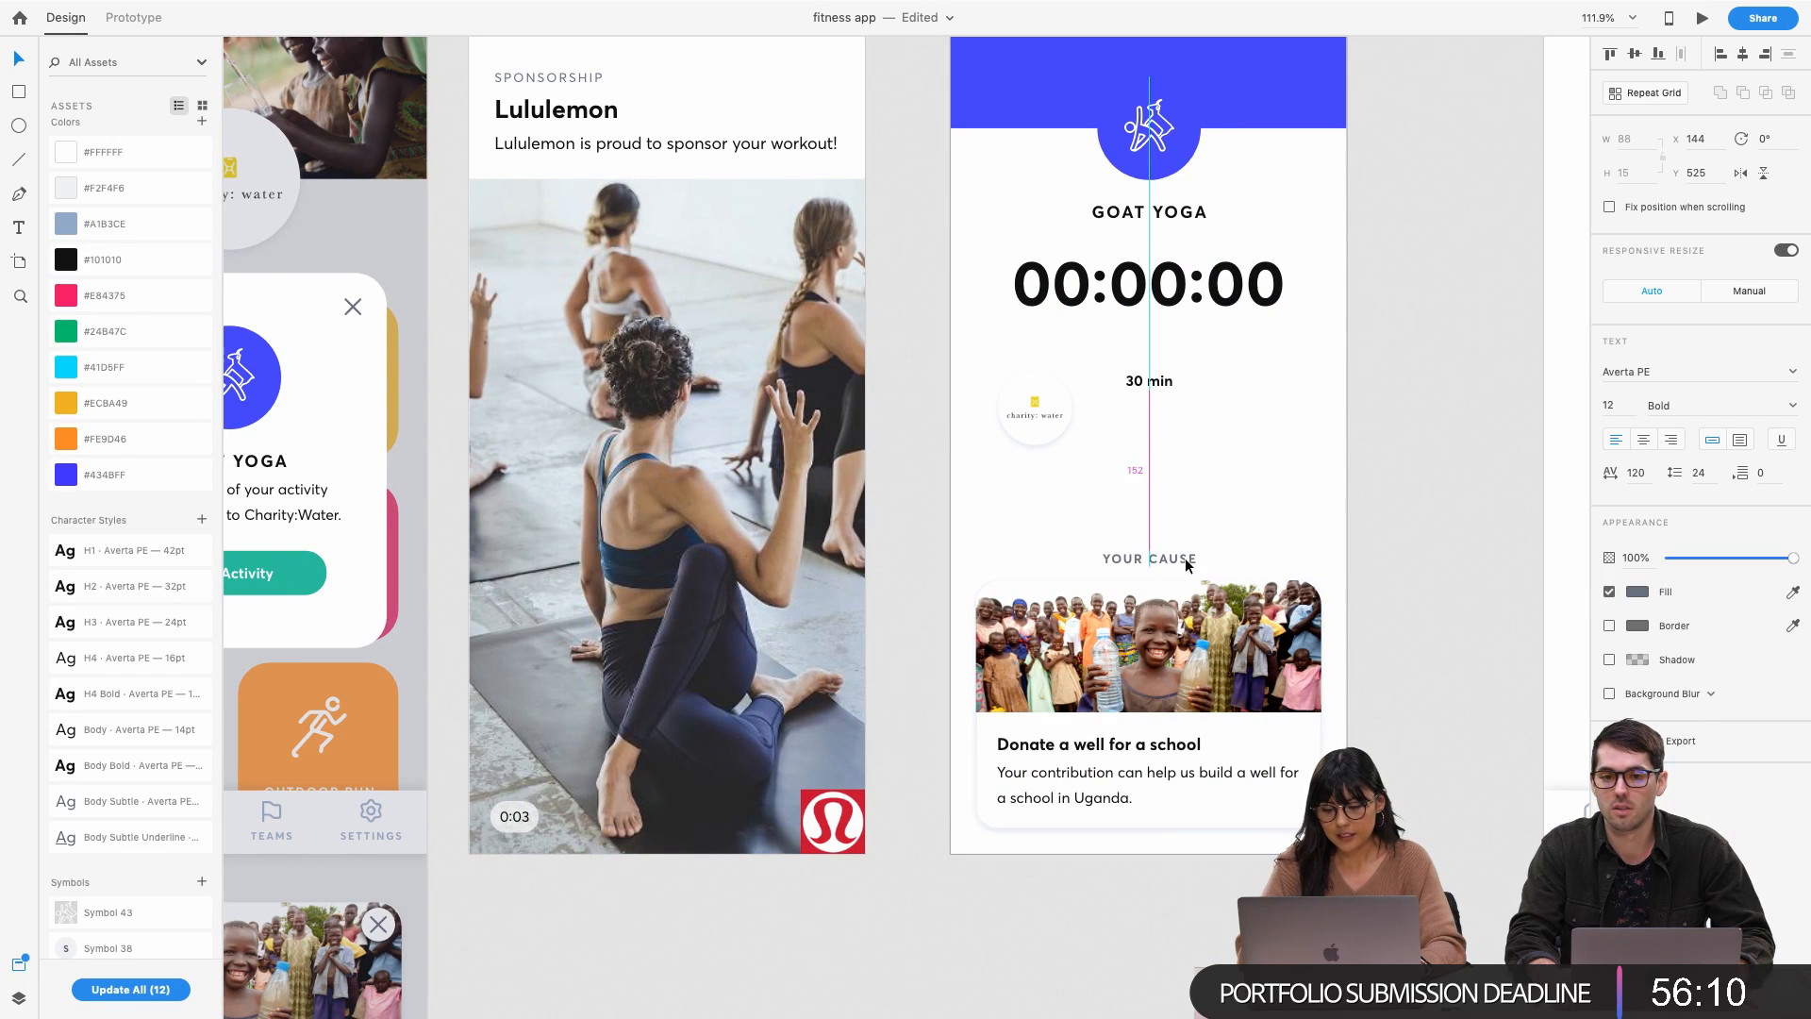
Left-align the YOUR CAUSE label with the donation card
shift+click(1254, 646)
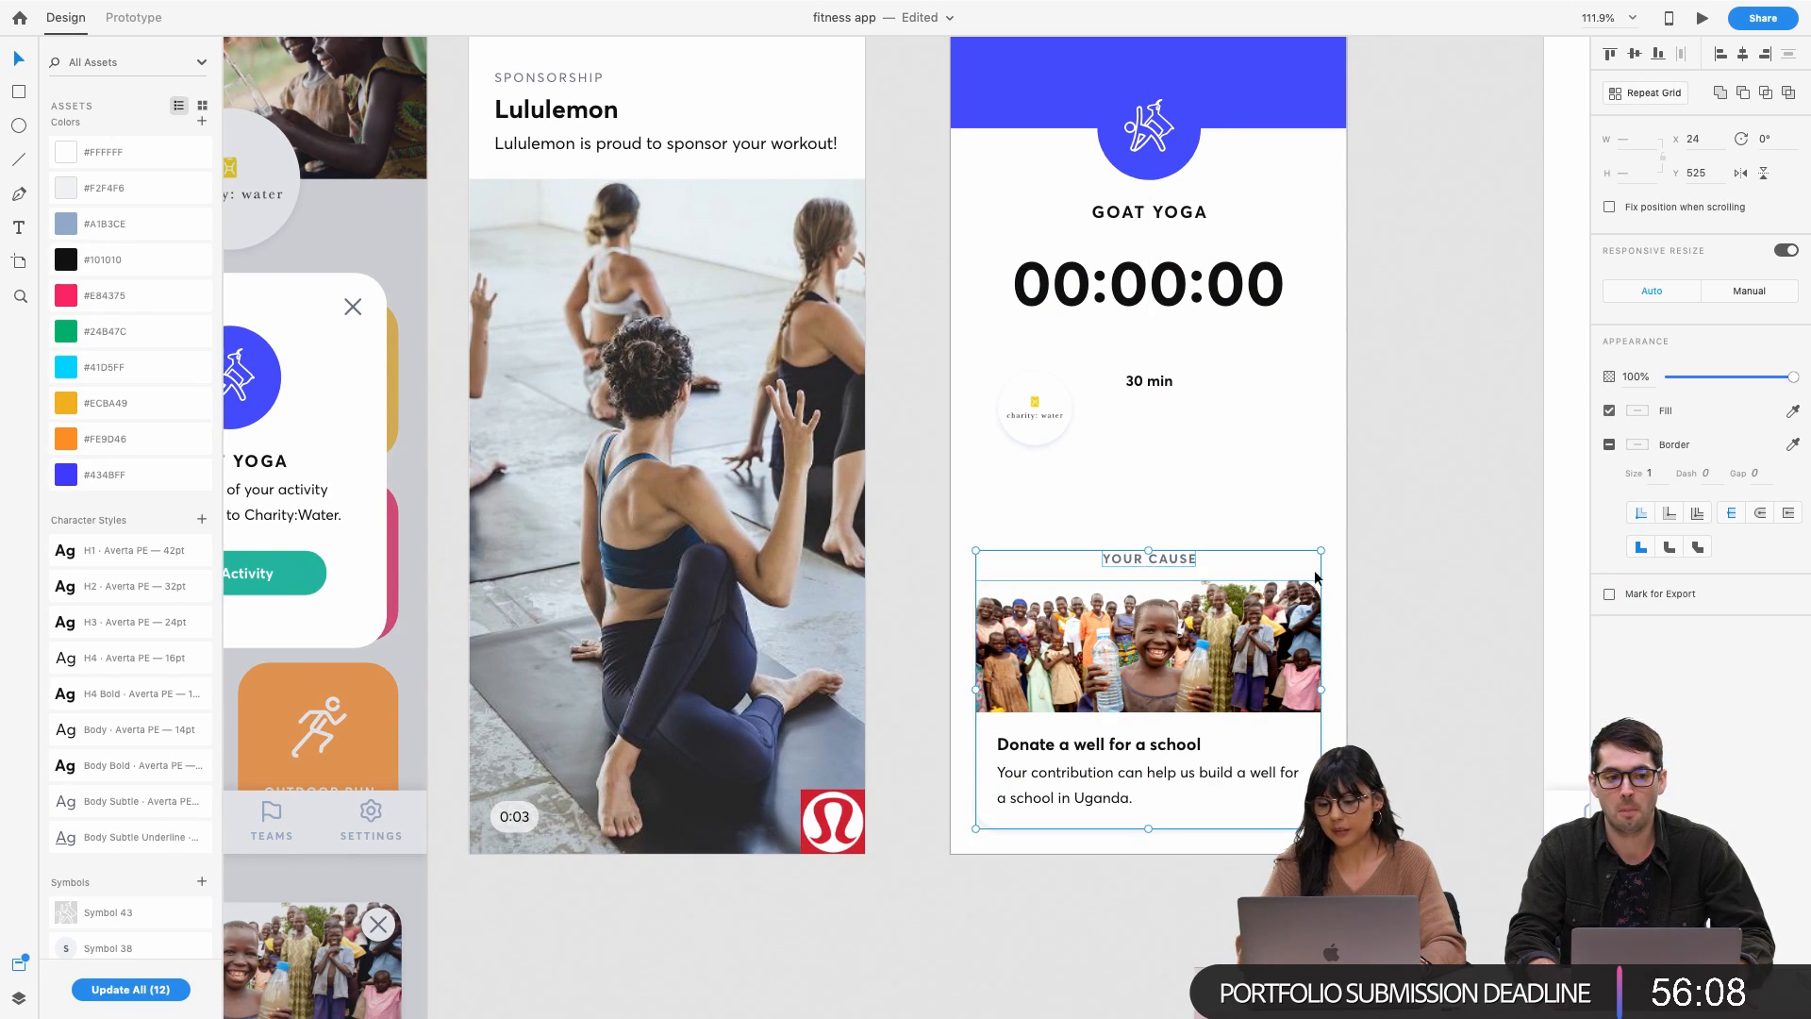
click(1721, 54)
click(1237, 528)
click(1045, 559)
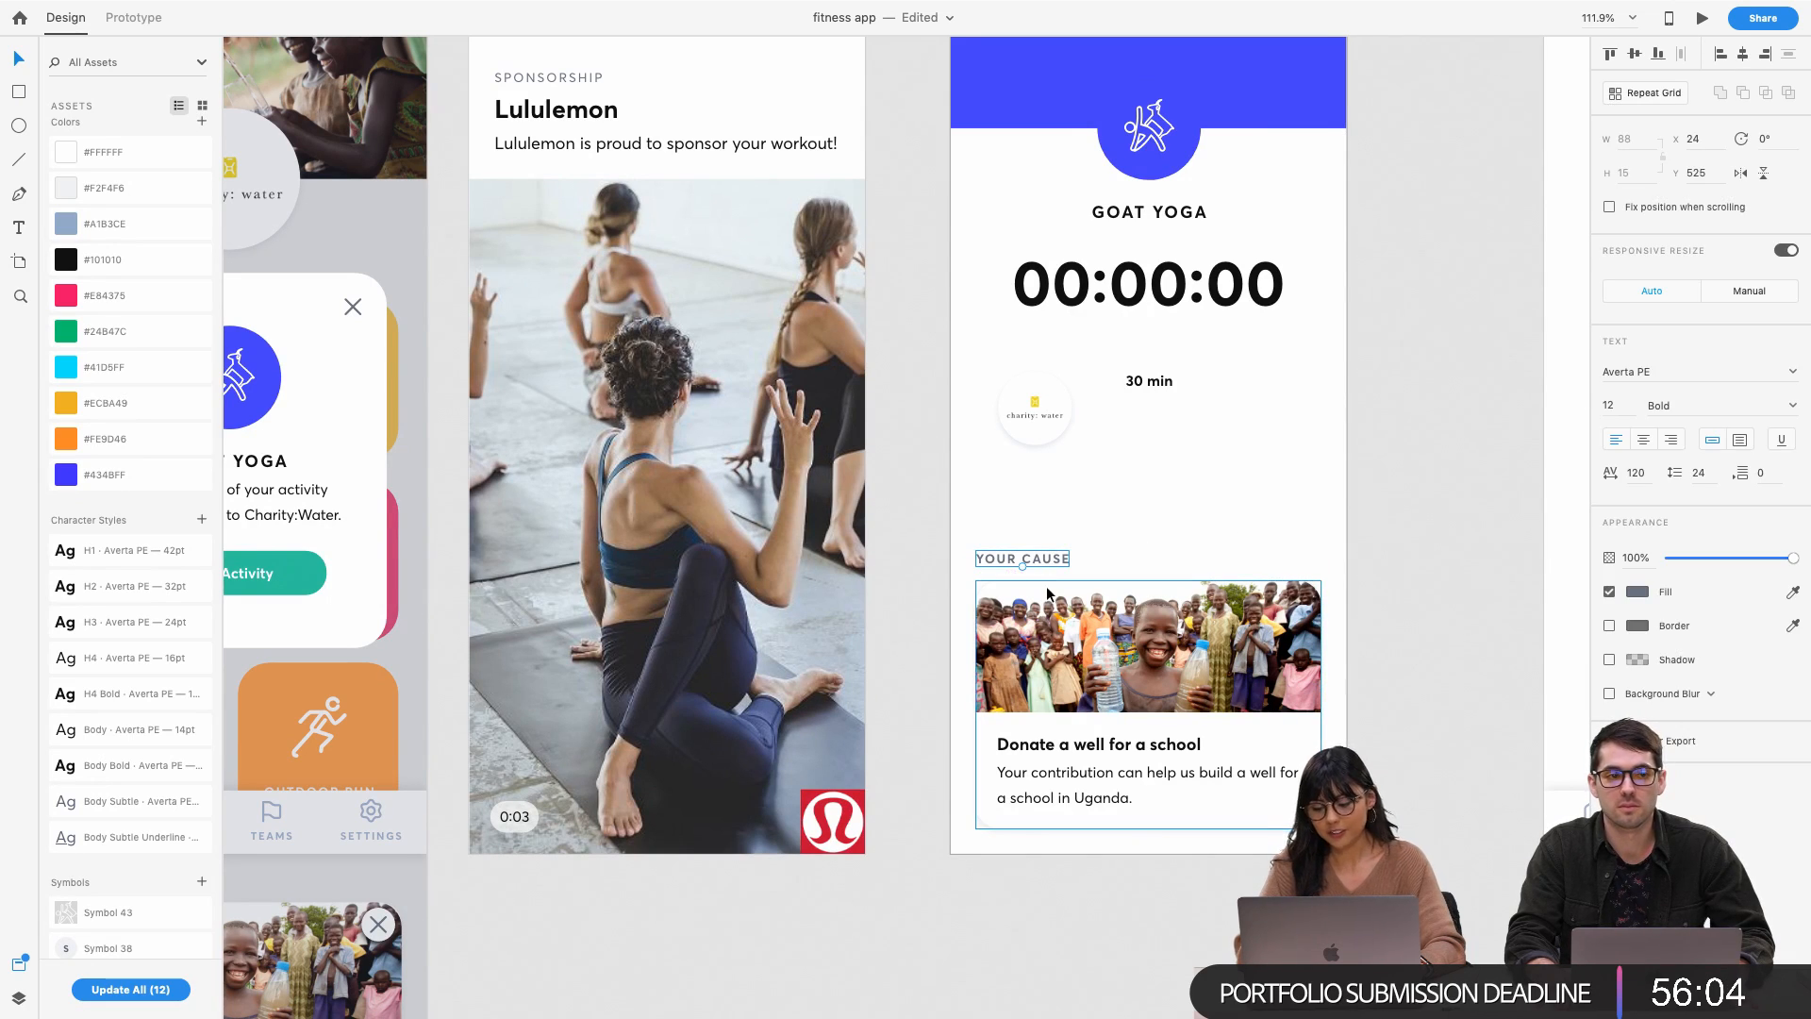
click(1077, 485)
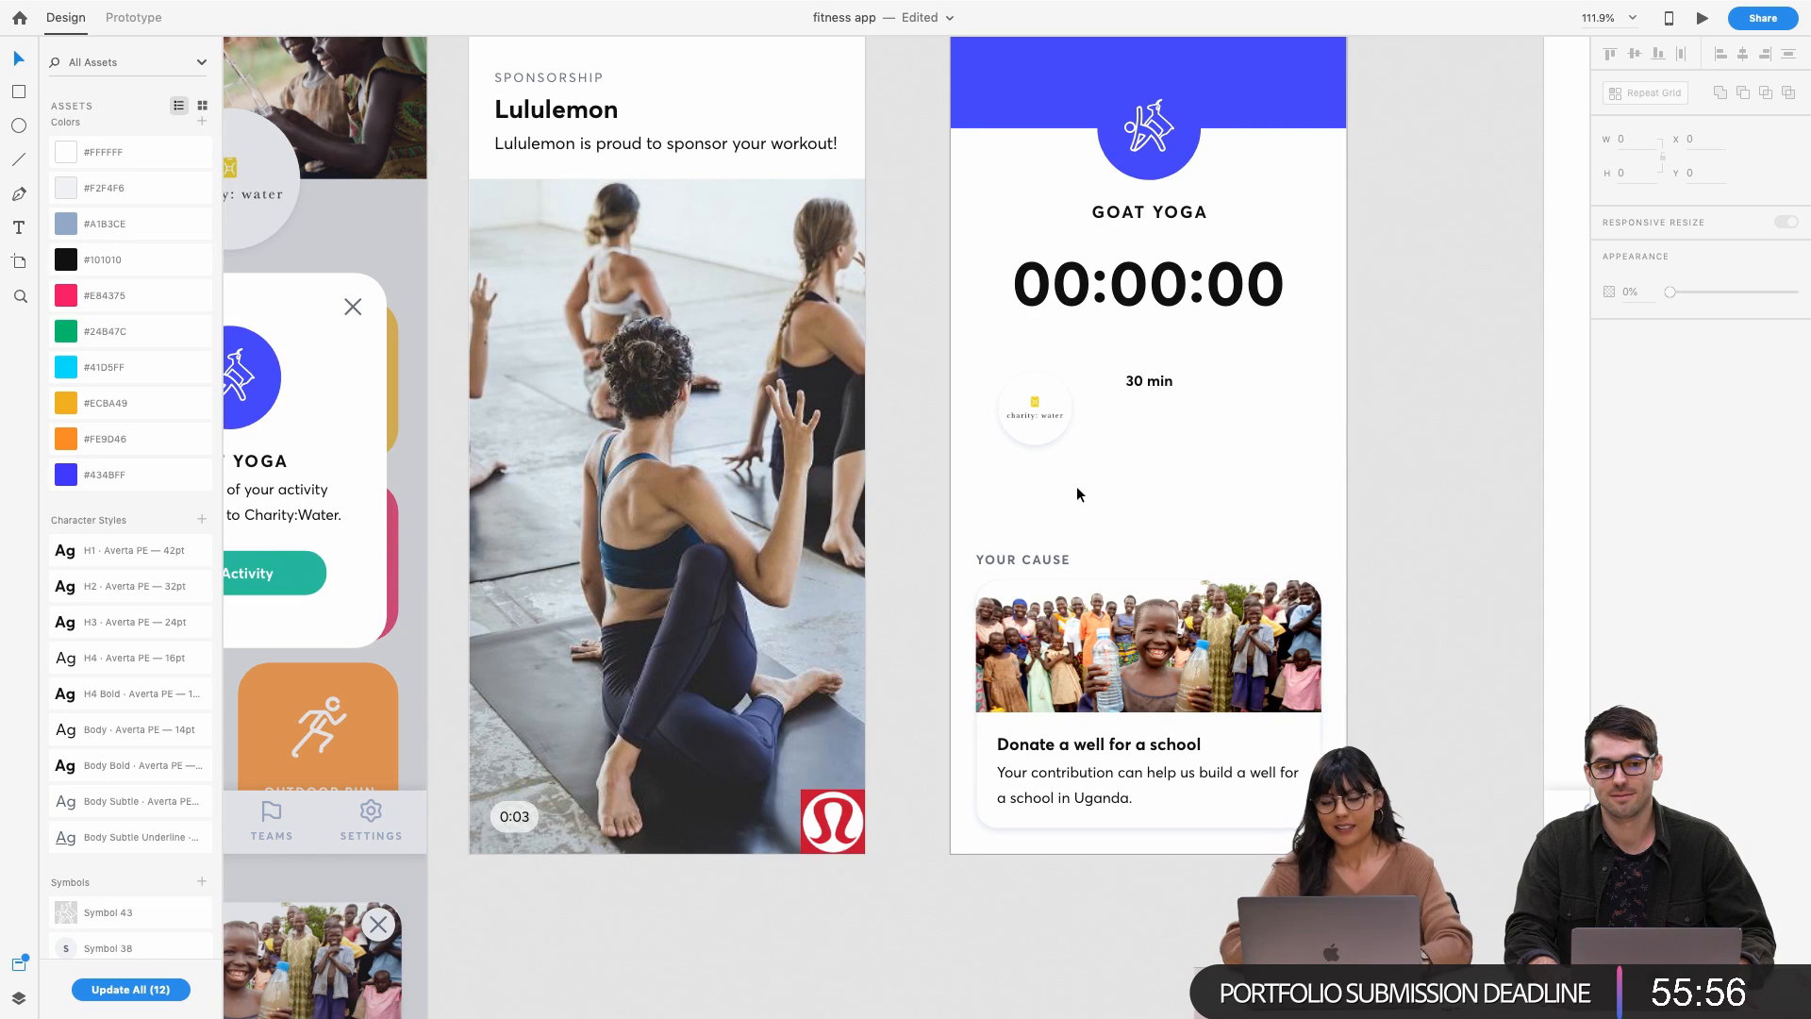
Put the charity: water badge in front at the photo's top-right corner, resized to 50×50
drag(1030, 411, 1274, 609)
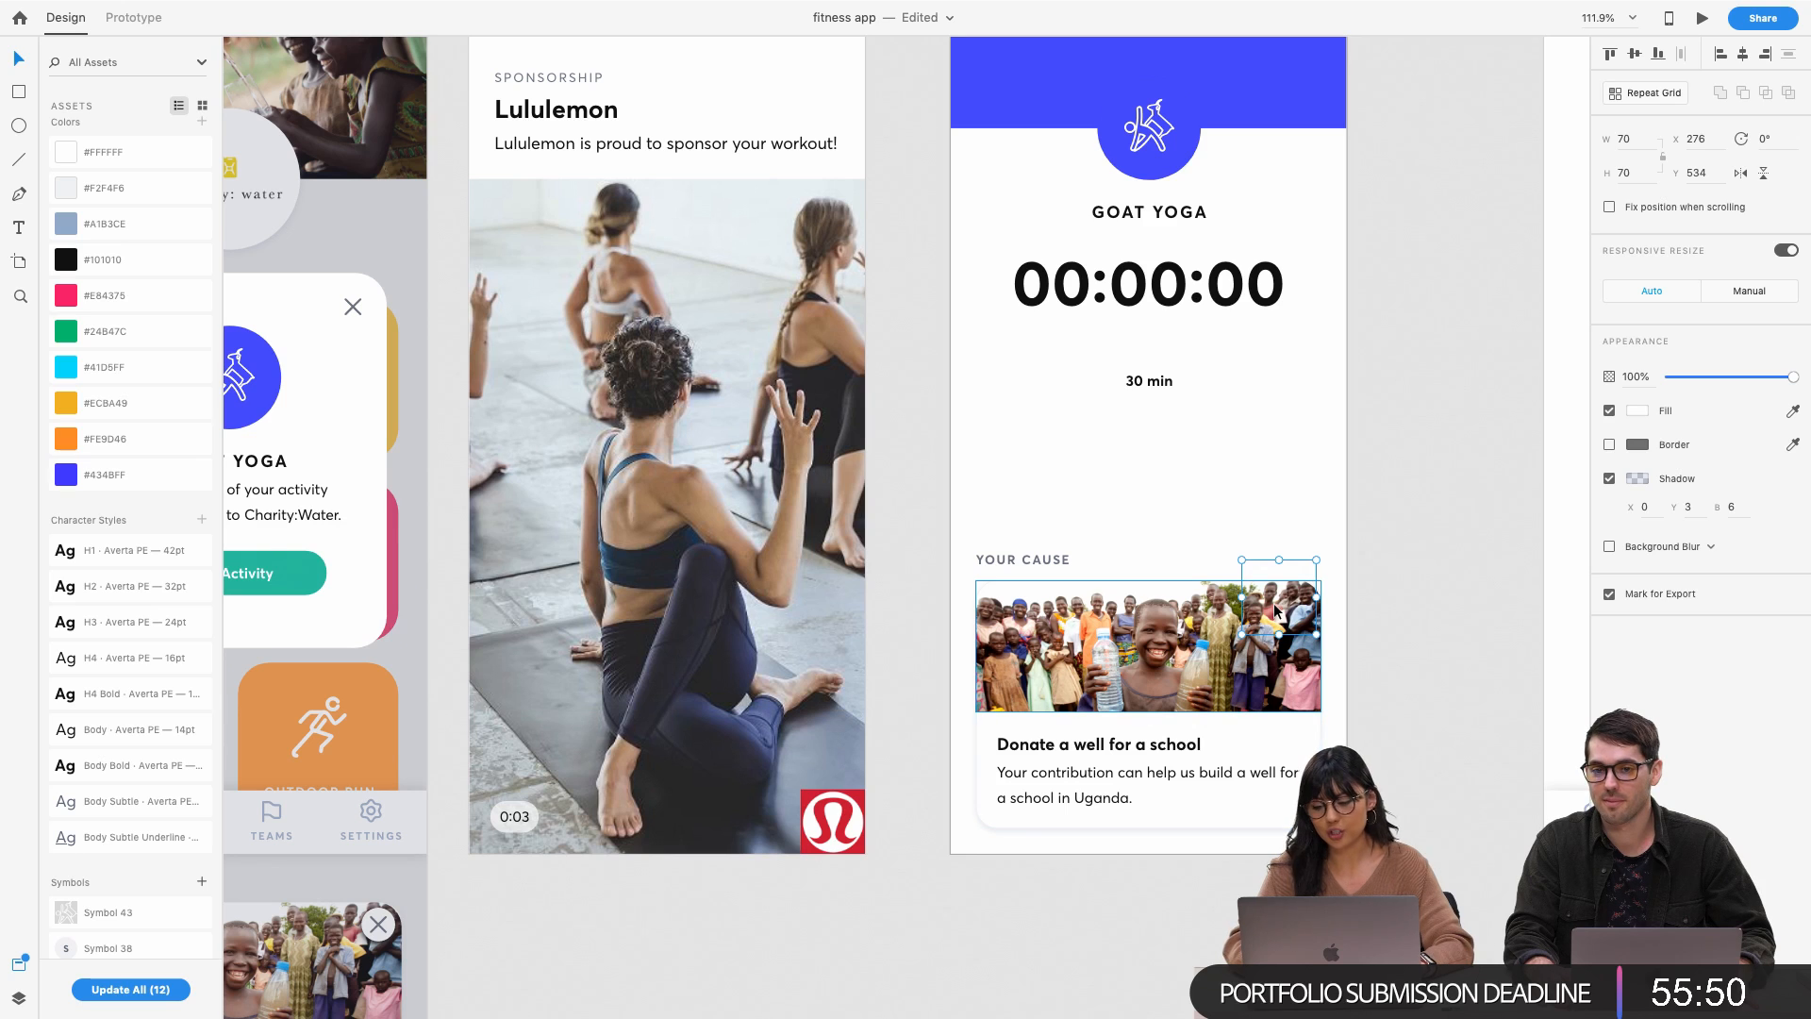
drag(1273, 603, 1255, 648)
key(shift+super+])
scroll(1263, 627, up, 5)
click(1266, 493)
click(1296, 605)
scroll(1248, 700, down, 5)
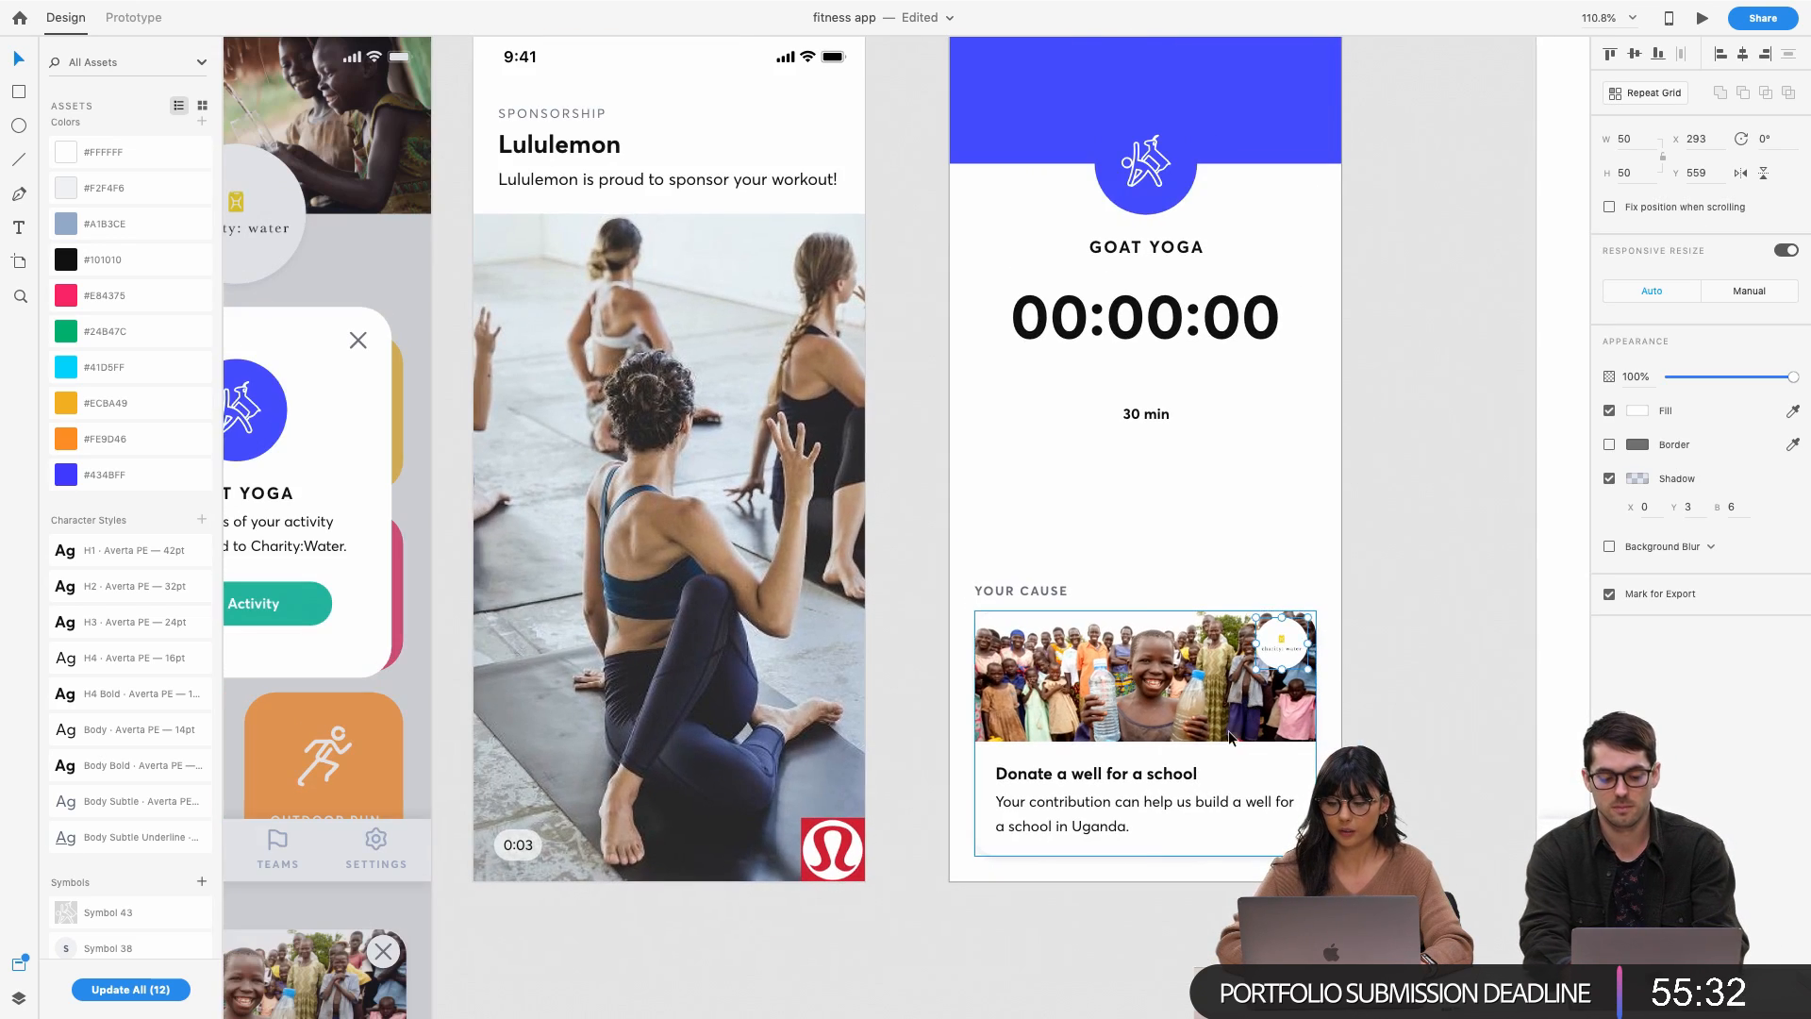
shift+click(1228, 730)
click(1226, 535)
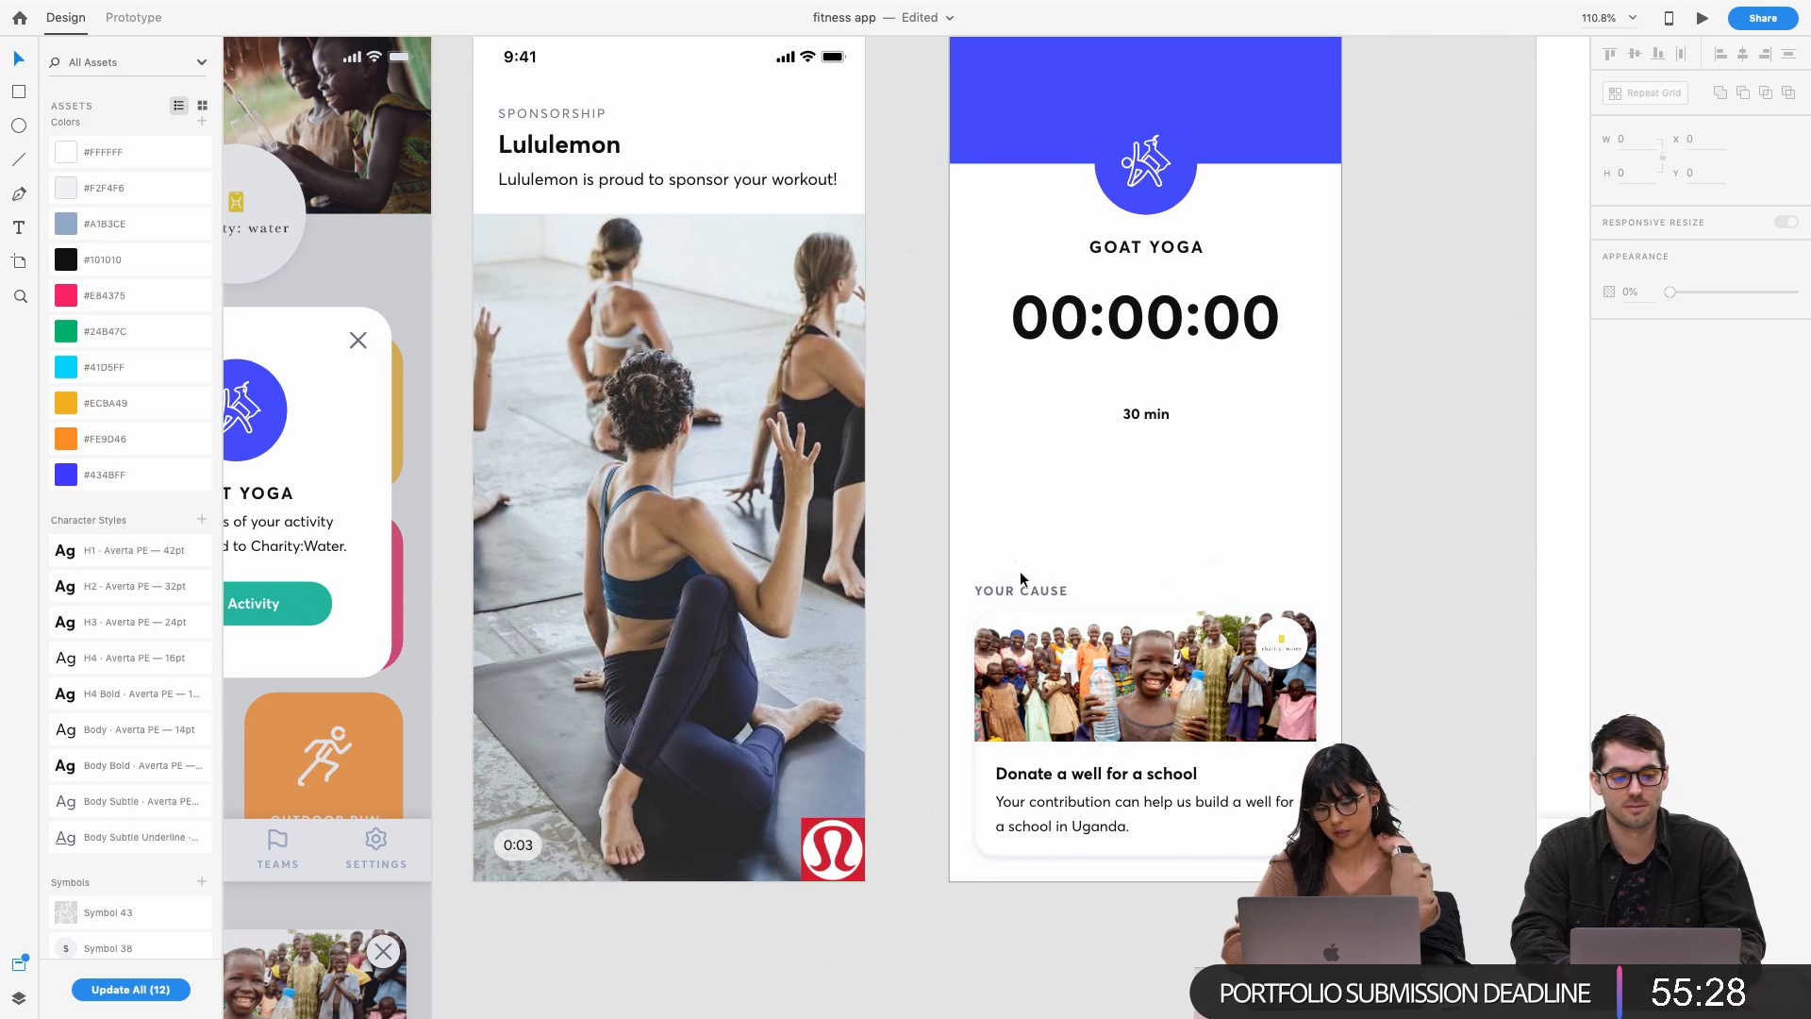
drag(1013, 559, 1118, 646)
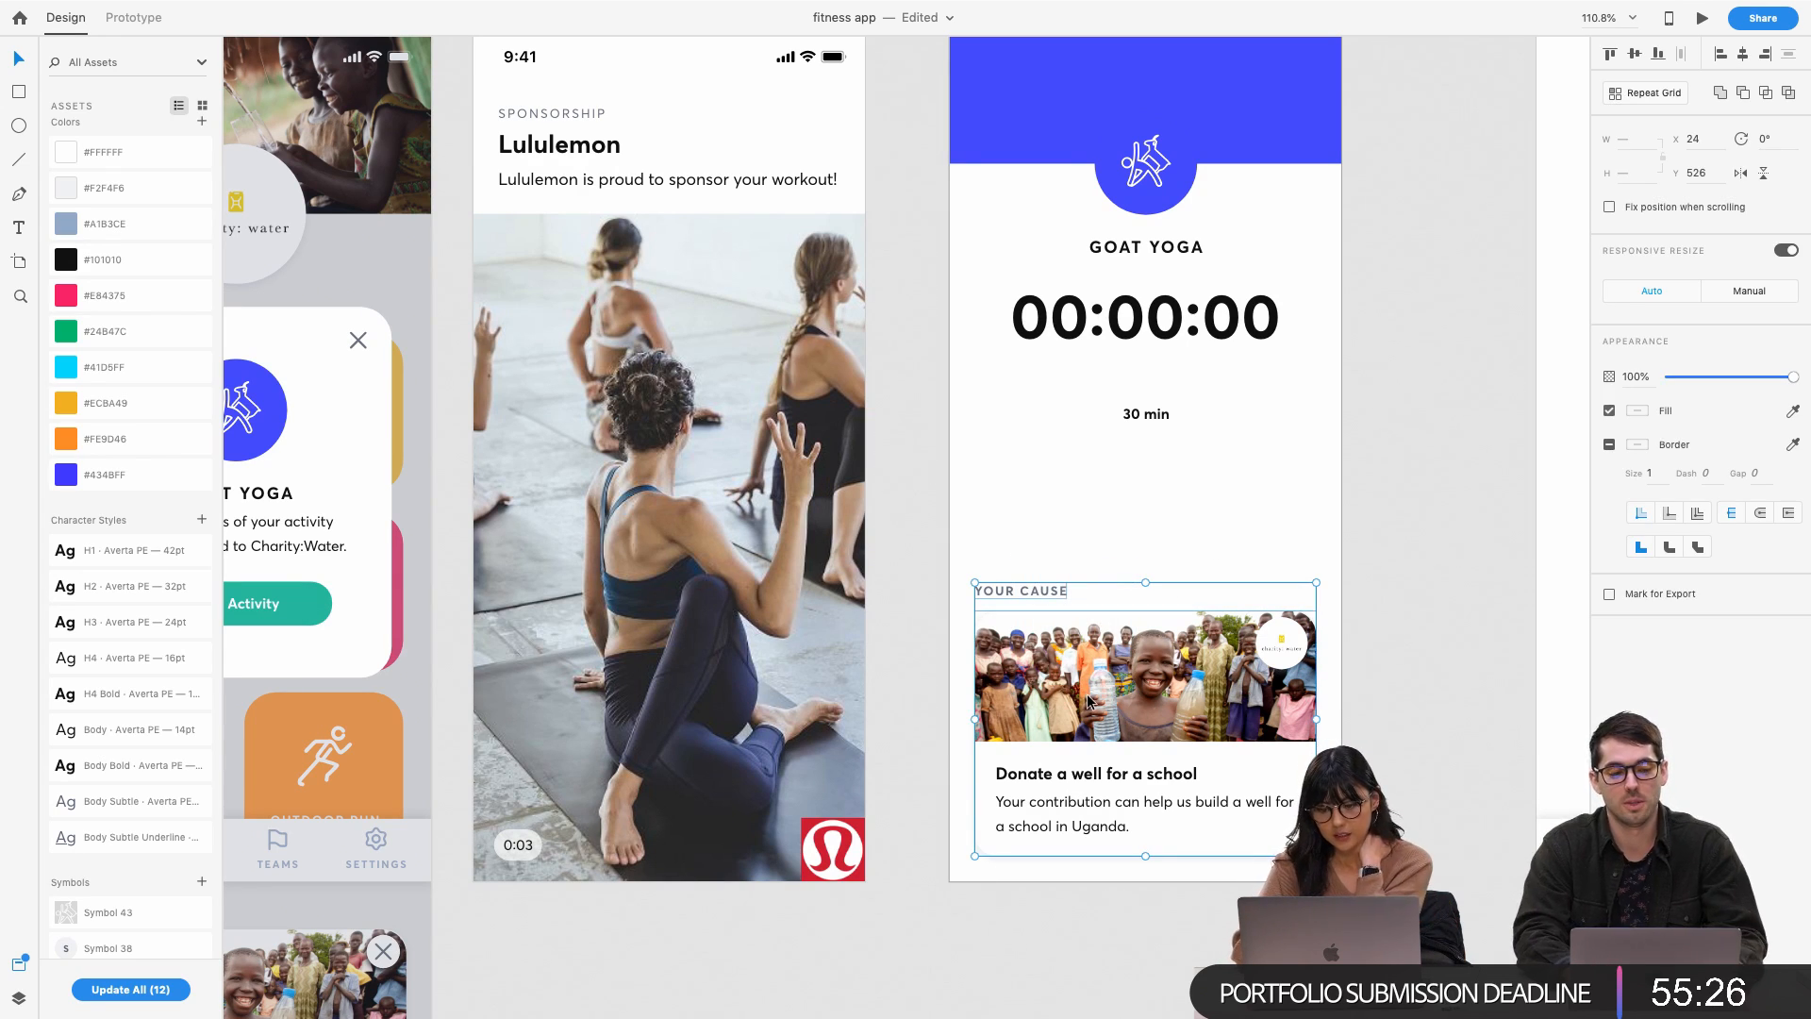
scroll(1174, 545, up, 2)
scroll(1174, 541, right, 2)
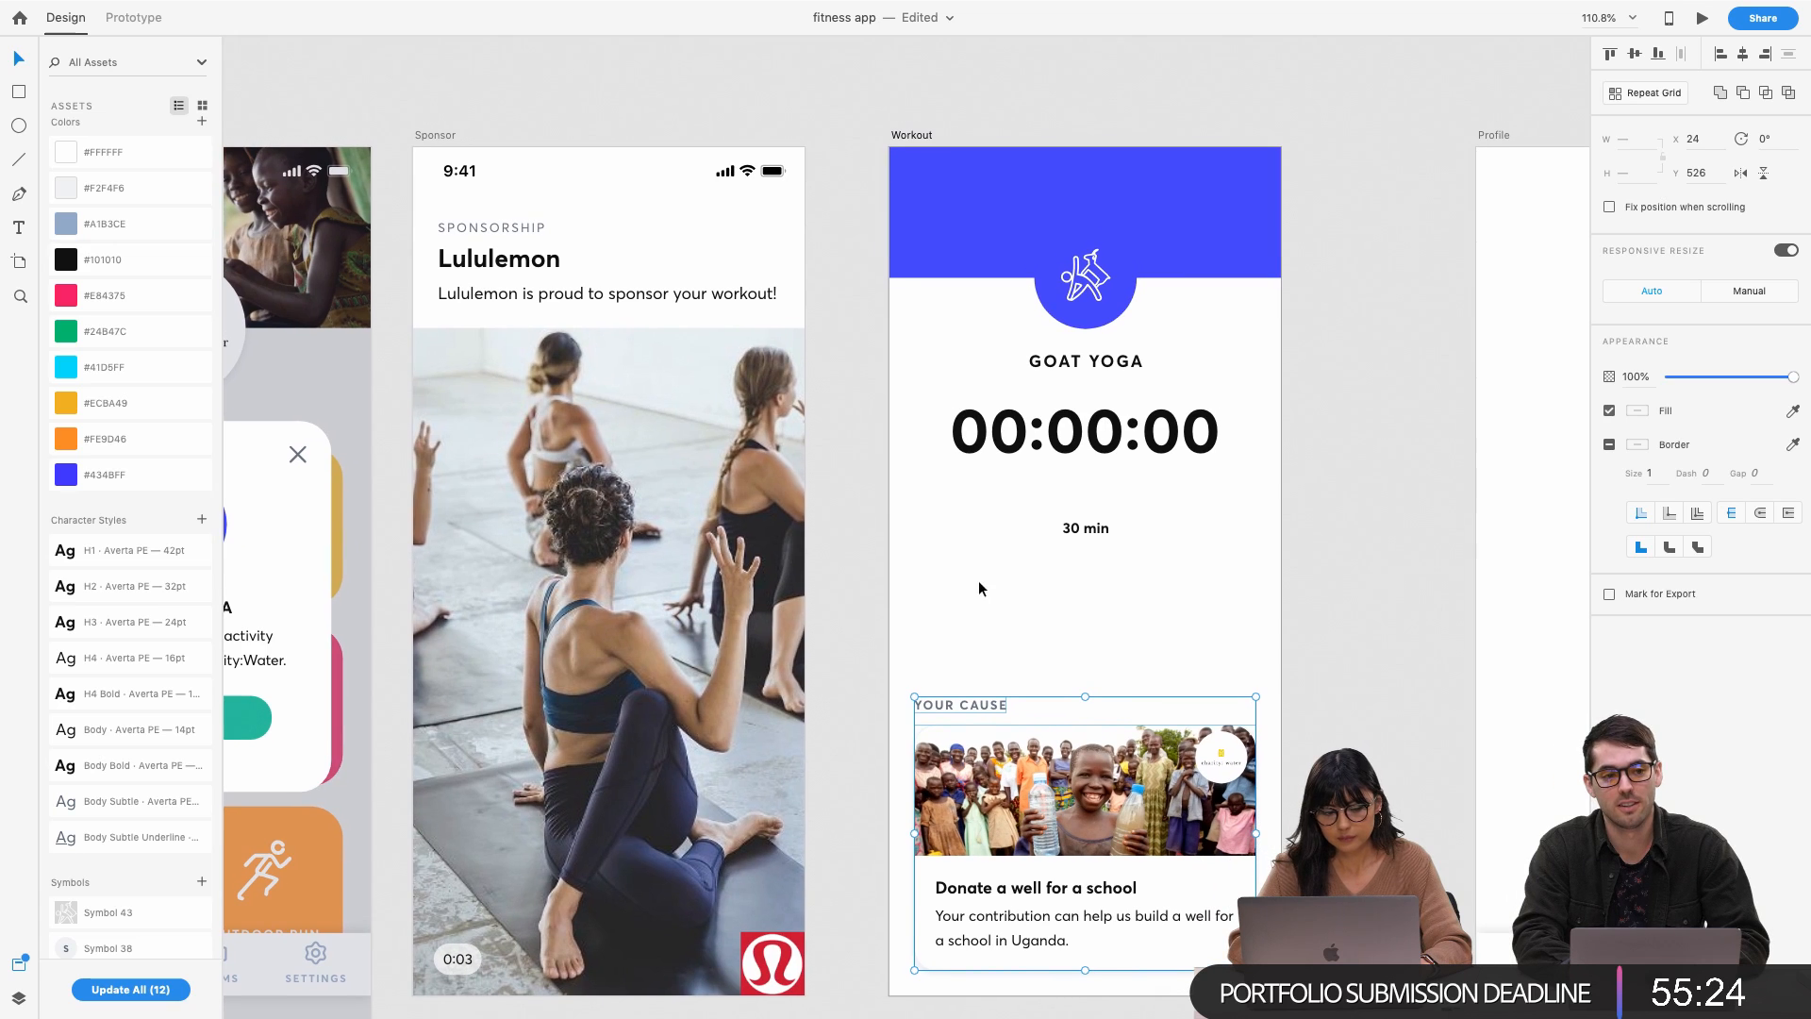
Drag the close icon onto the top-right of the Workout screen's blue header
scroll(145, 790, down, 5)
scroll(146, 795, down, 10)
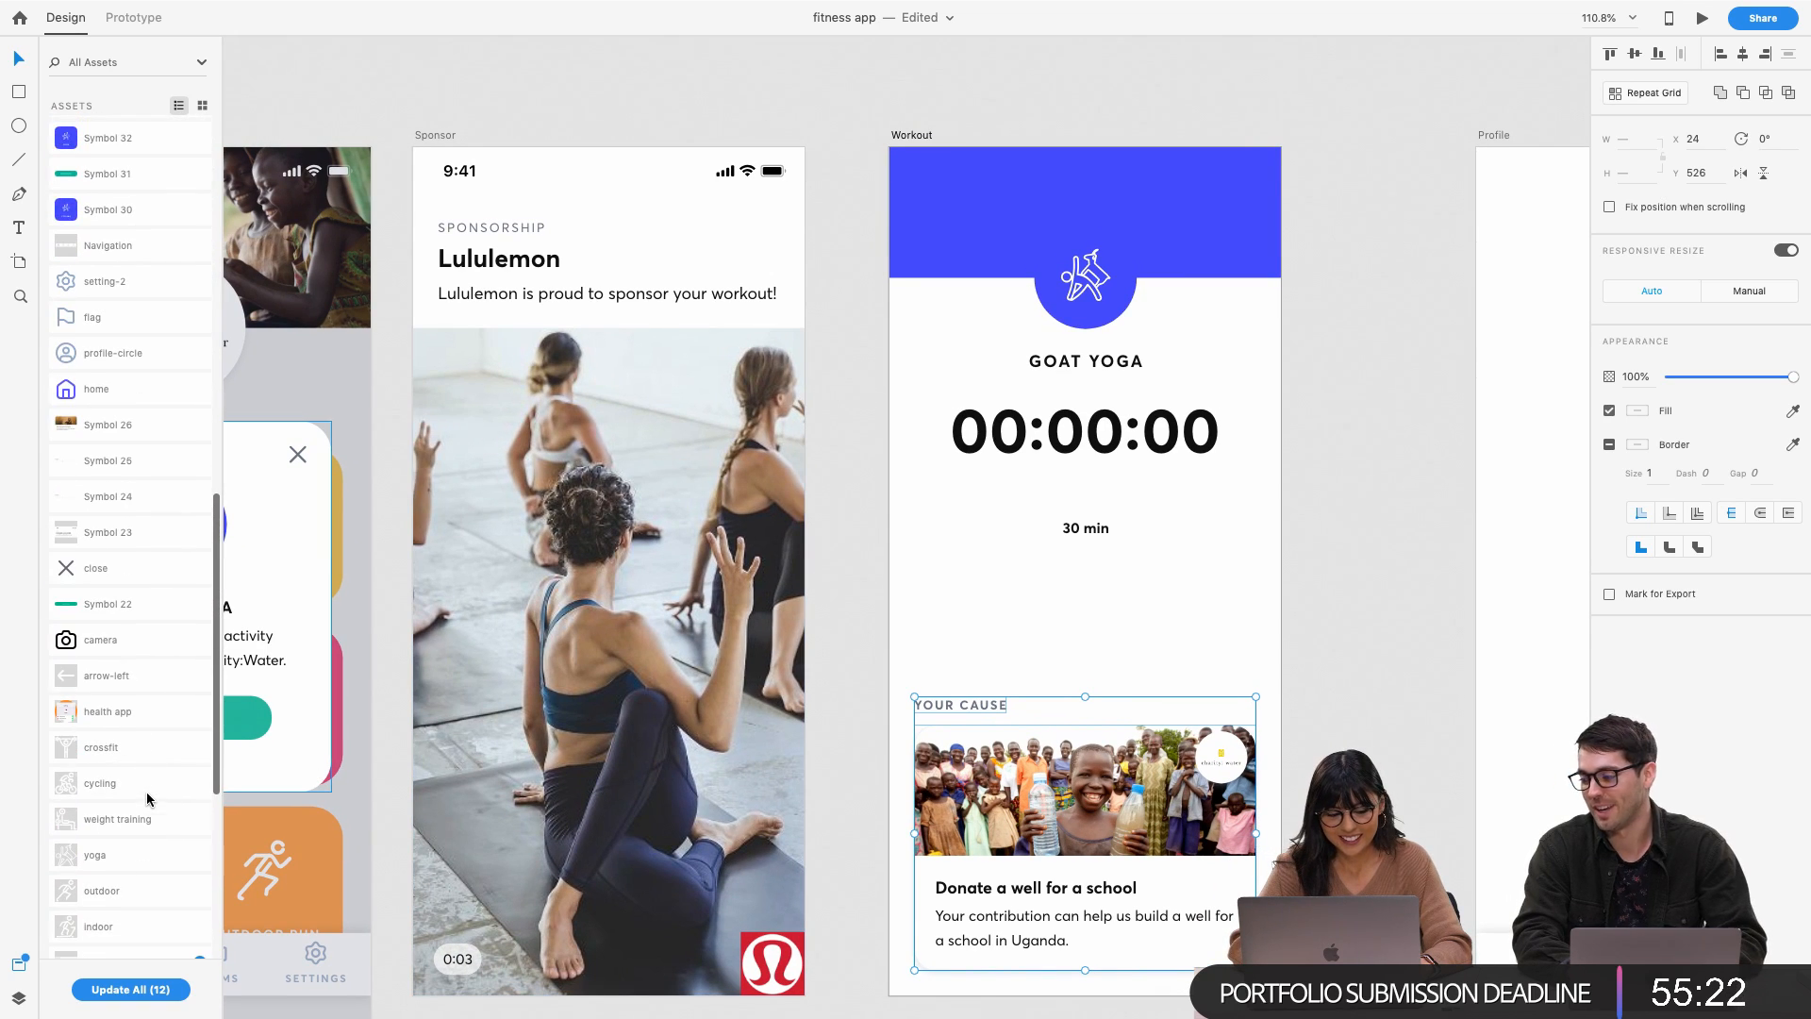
drag(81, 574, 1262, 194)
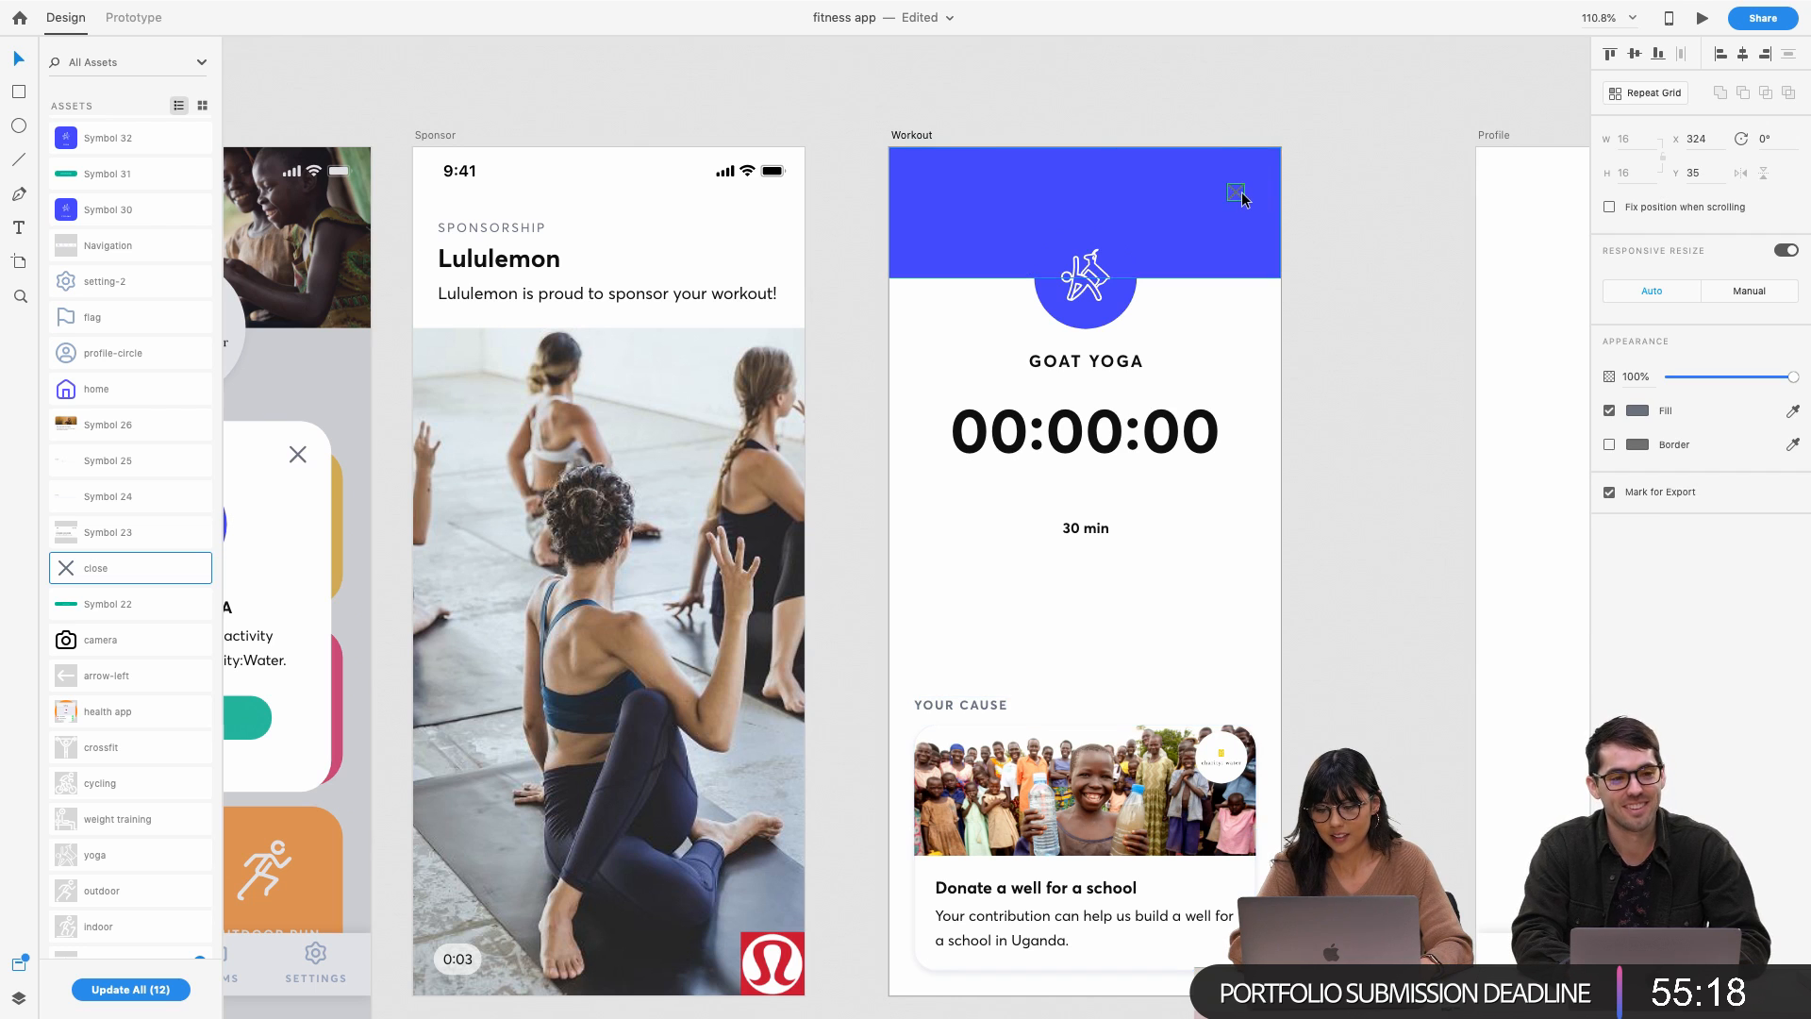
scroll(1242, 193, up, 3)
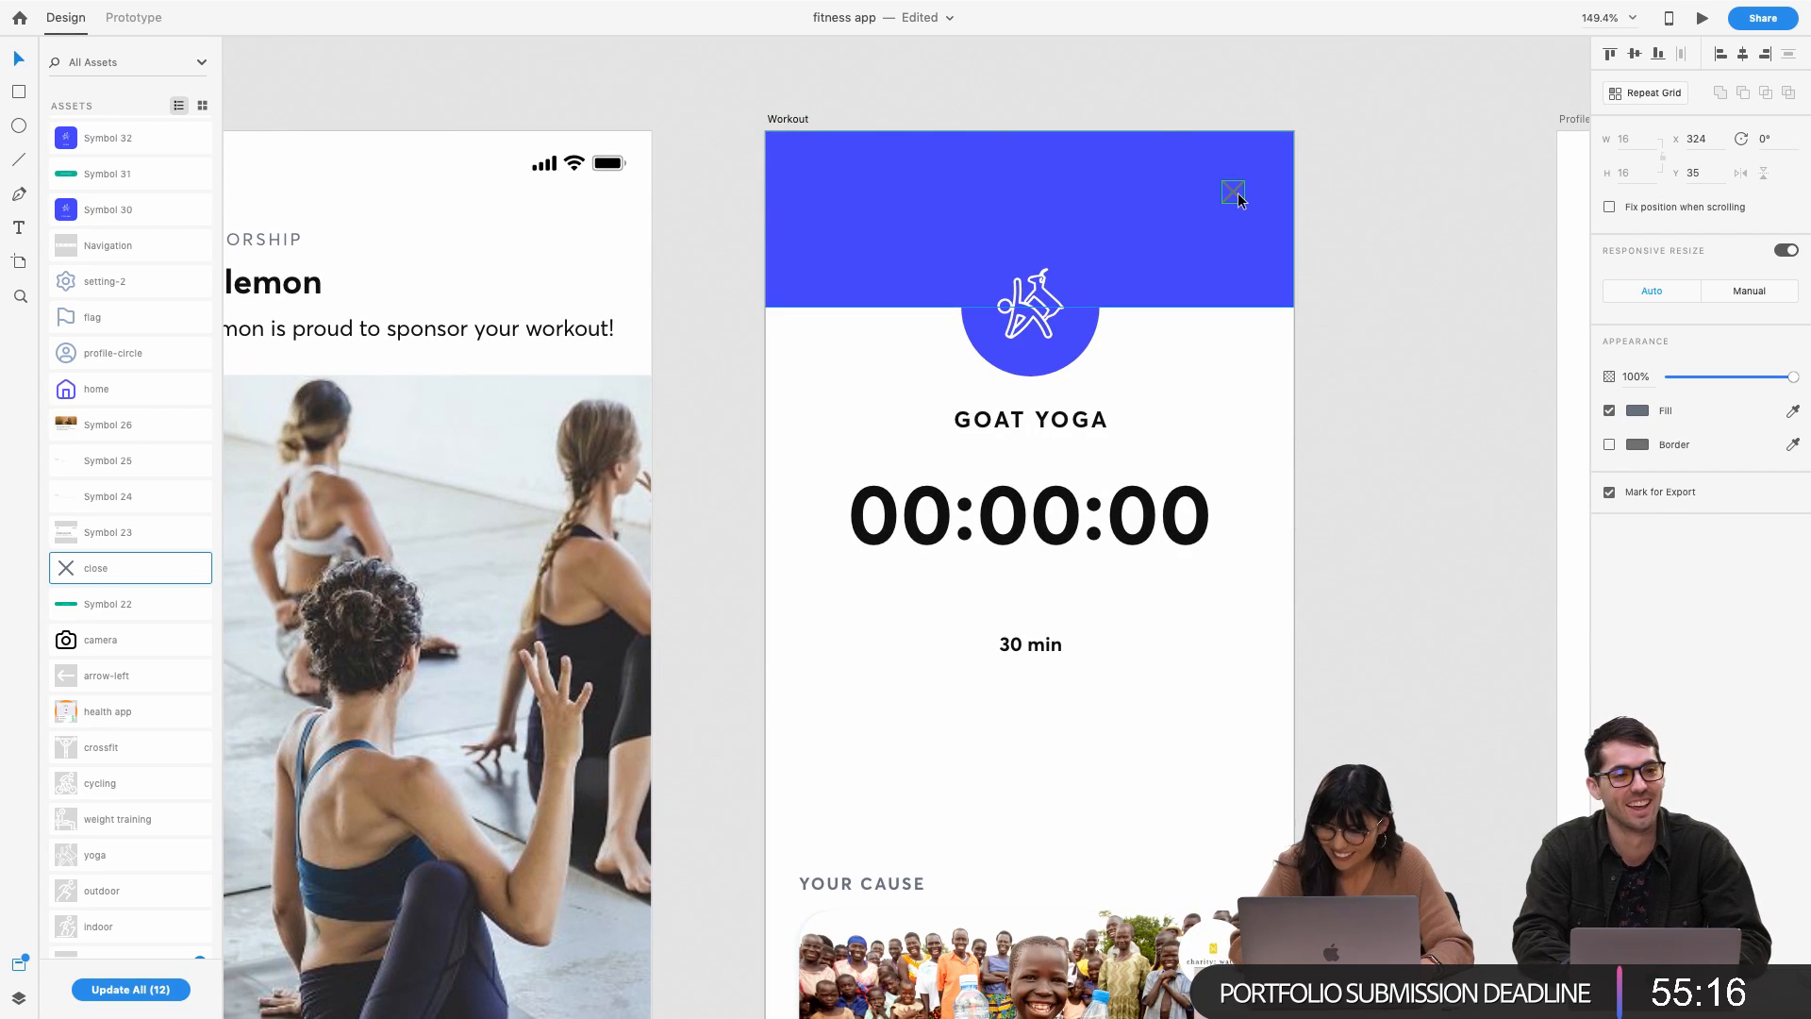
Nudge the close icon slightly, then delete it from the header
right_click(1238, 199)
key(Escape)
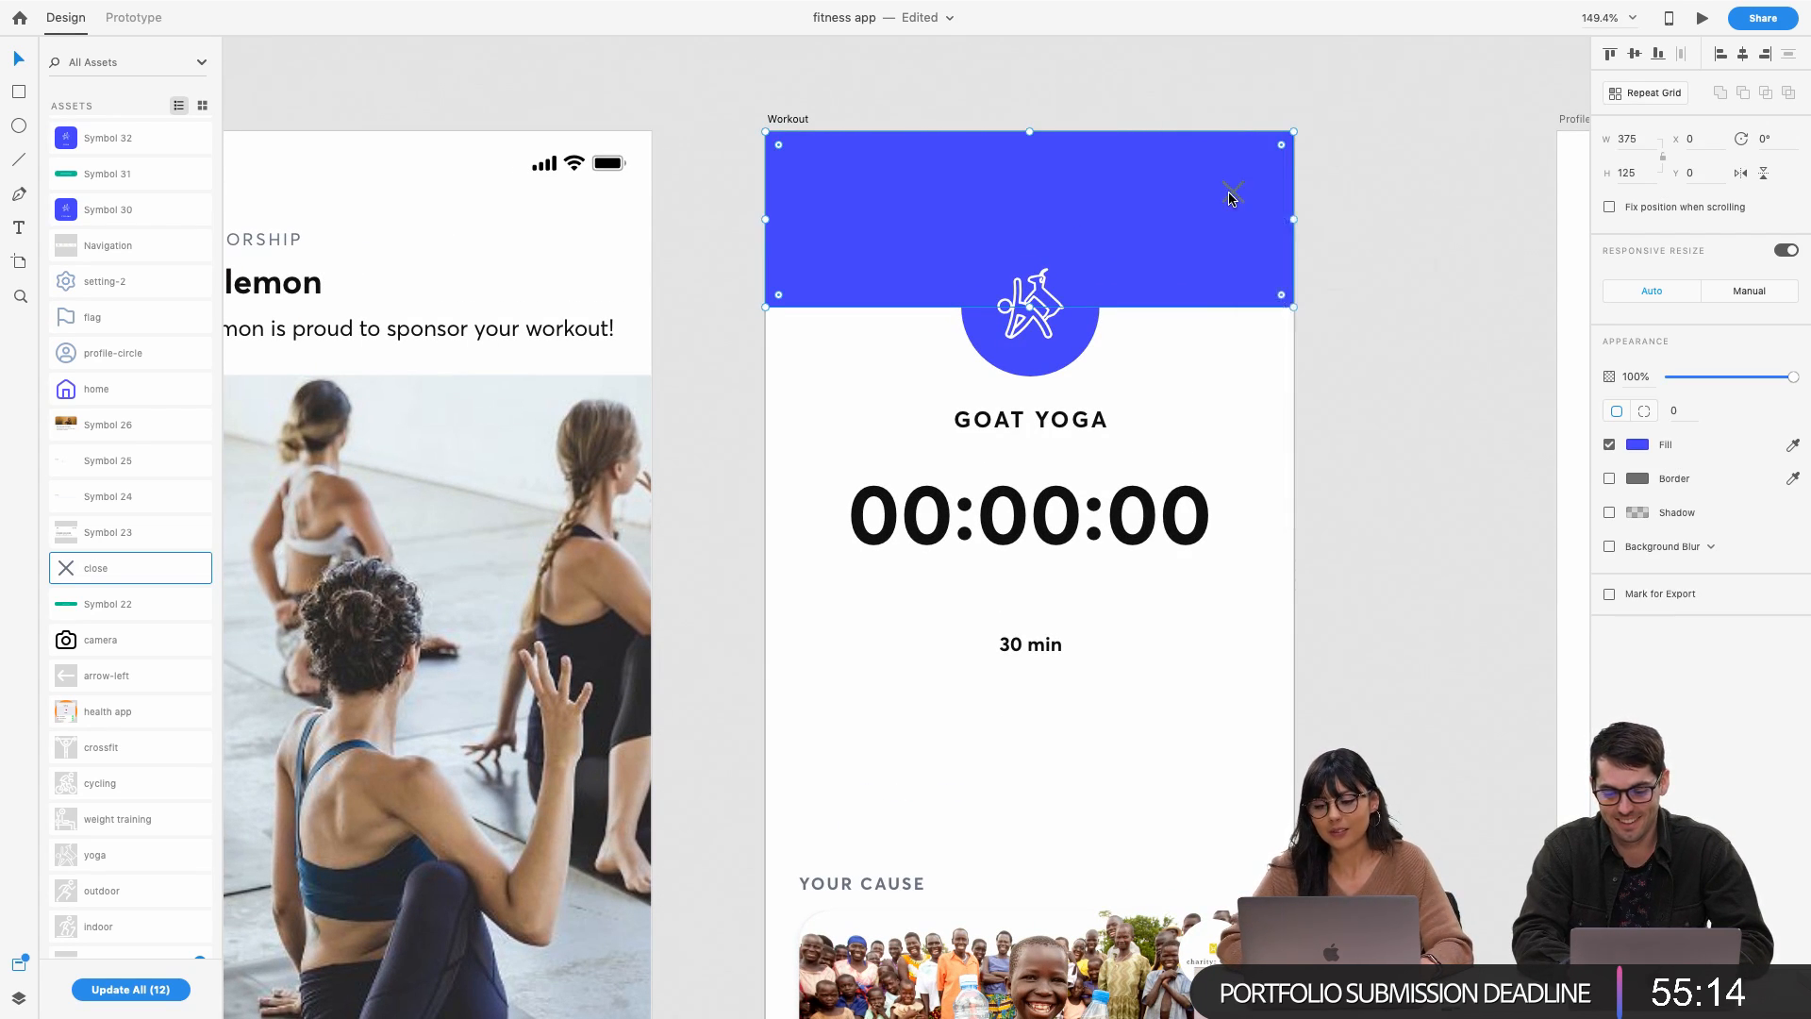
click(1232, 195)
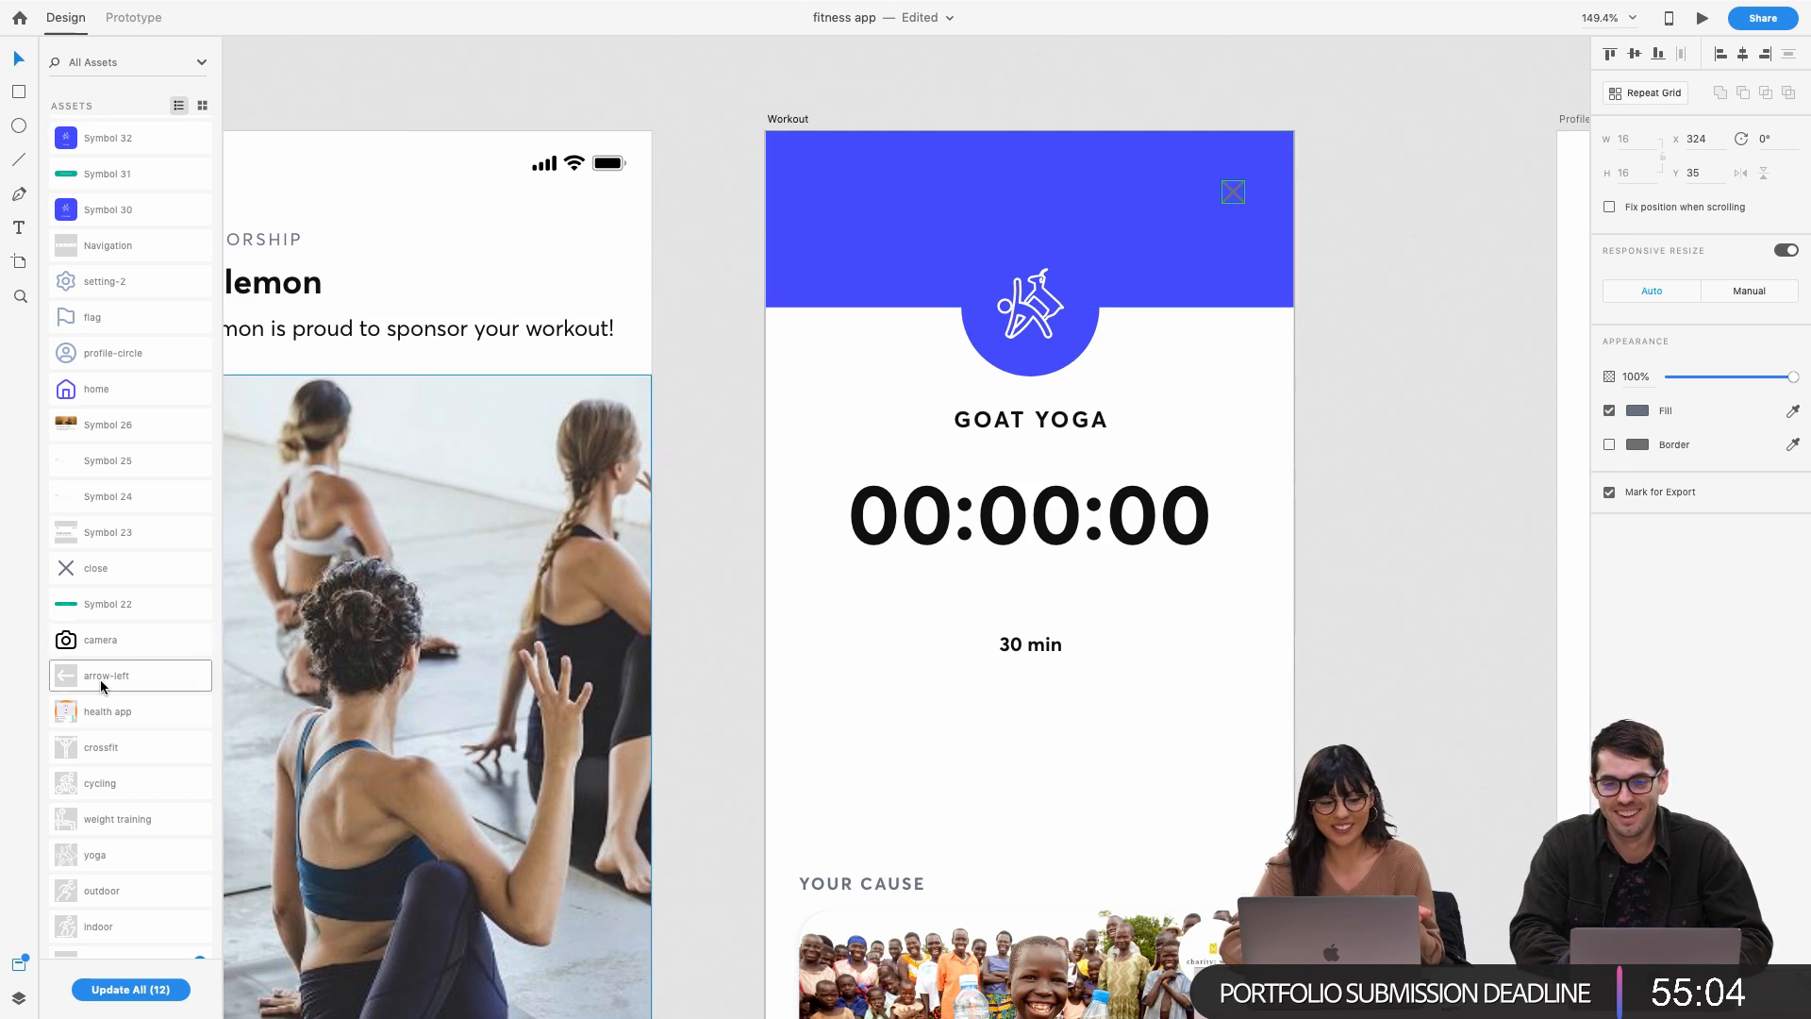
scroll(100, 679, down, 5)
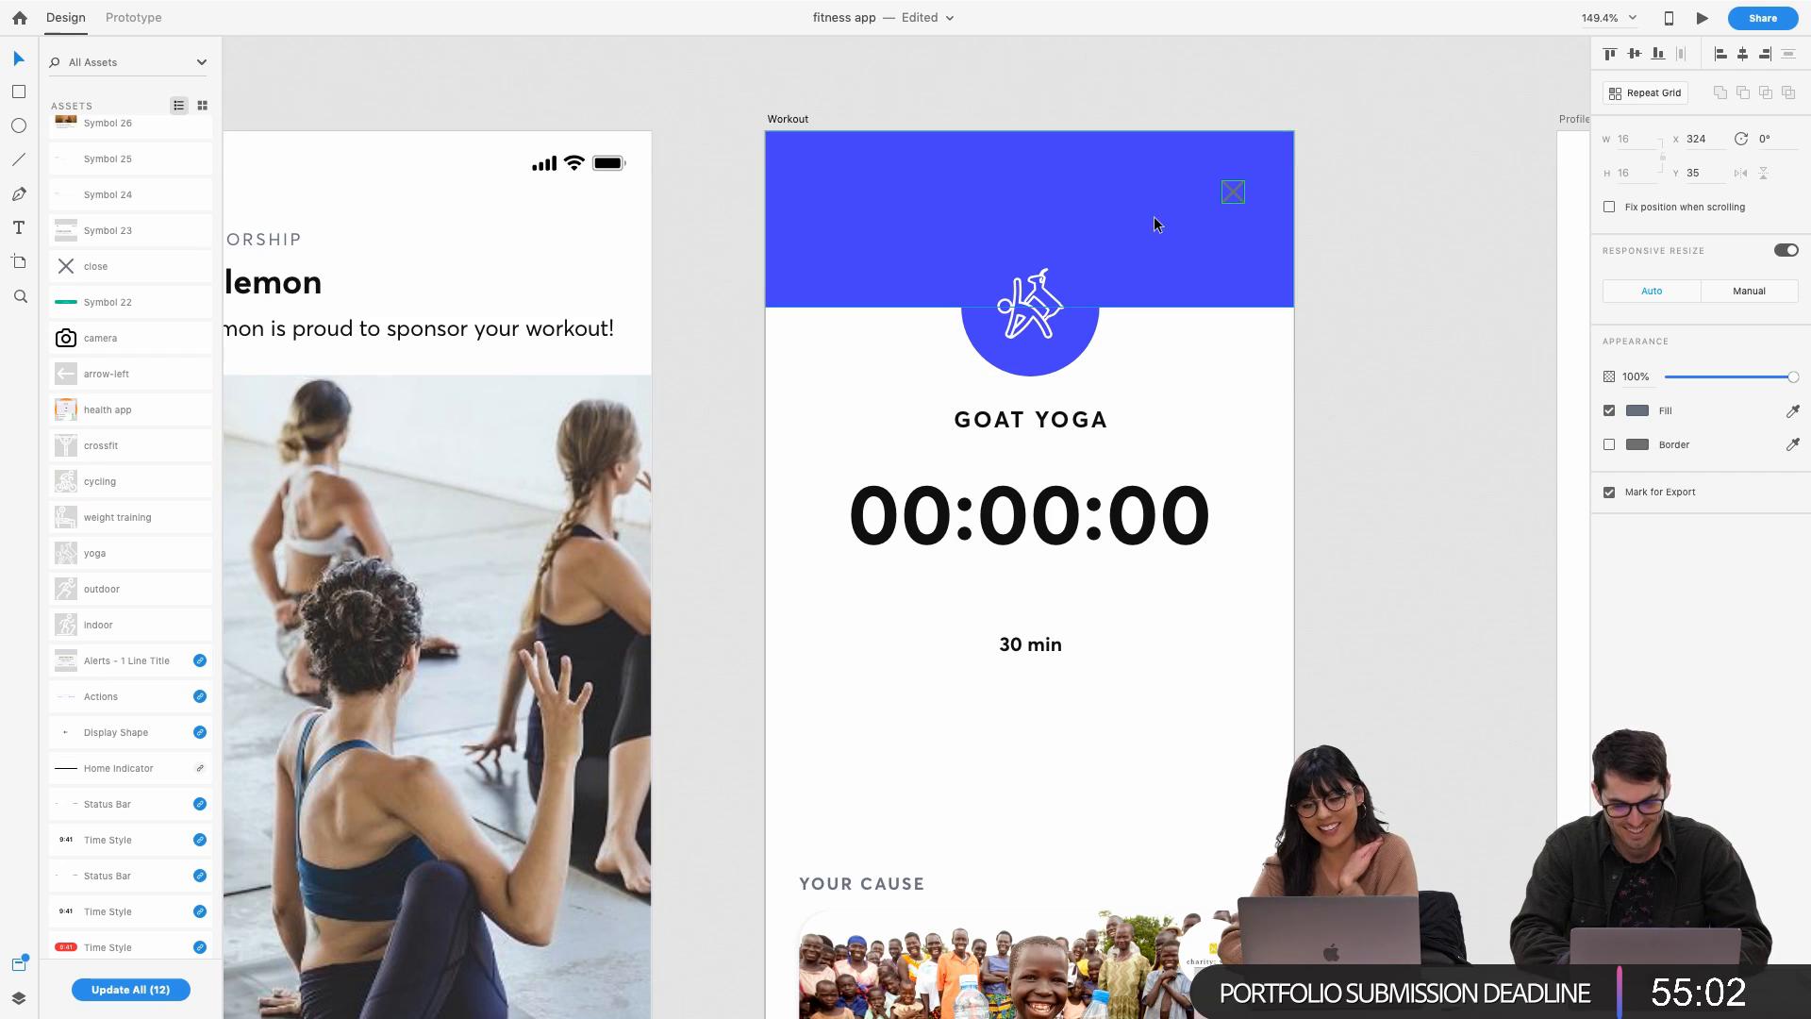
right_click(1228, 198)
click(1232, 199)
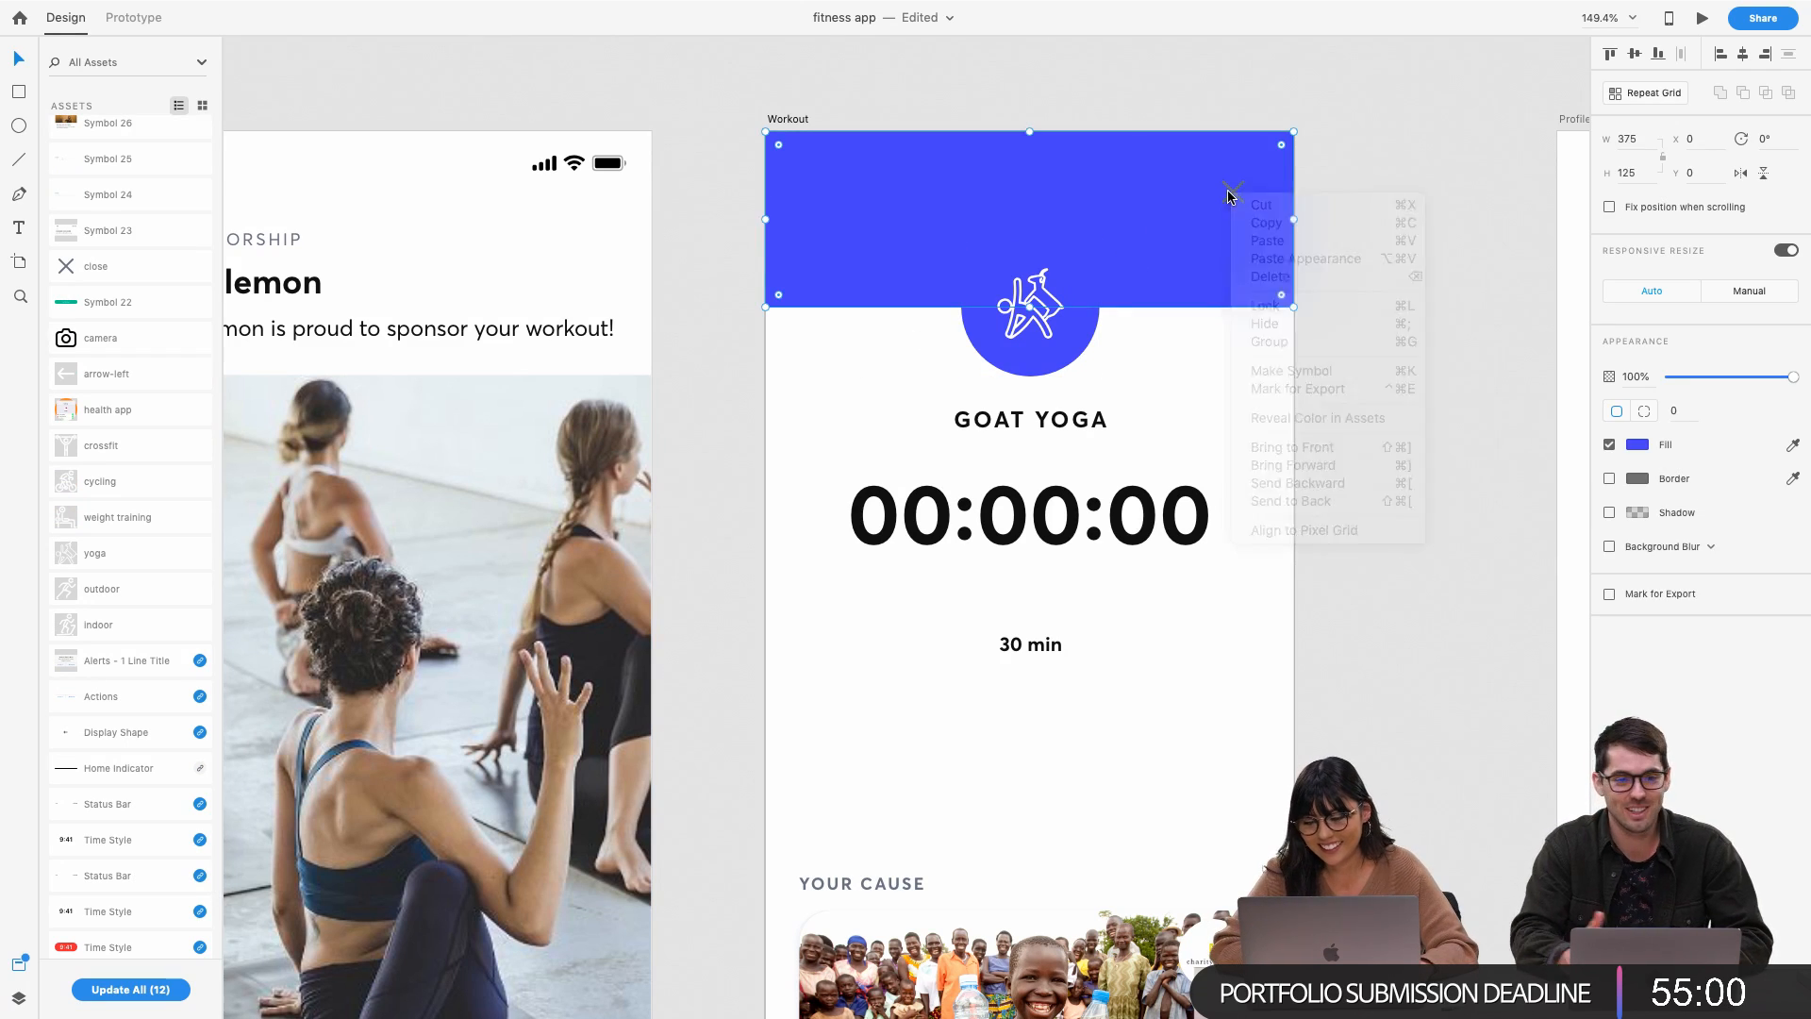
click(1232, 196)
scroll(1247, 179, up, 5)
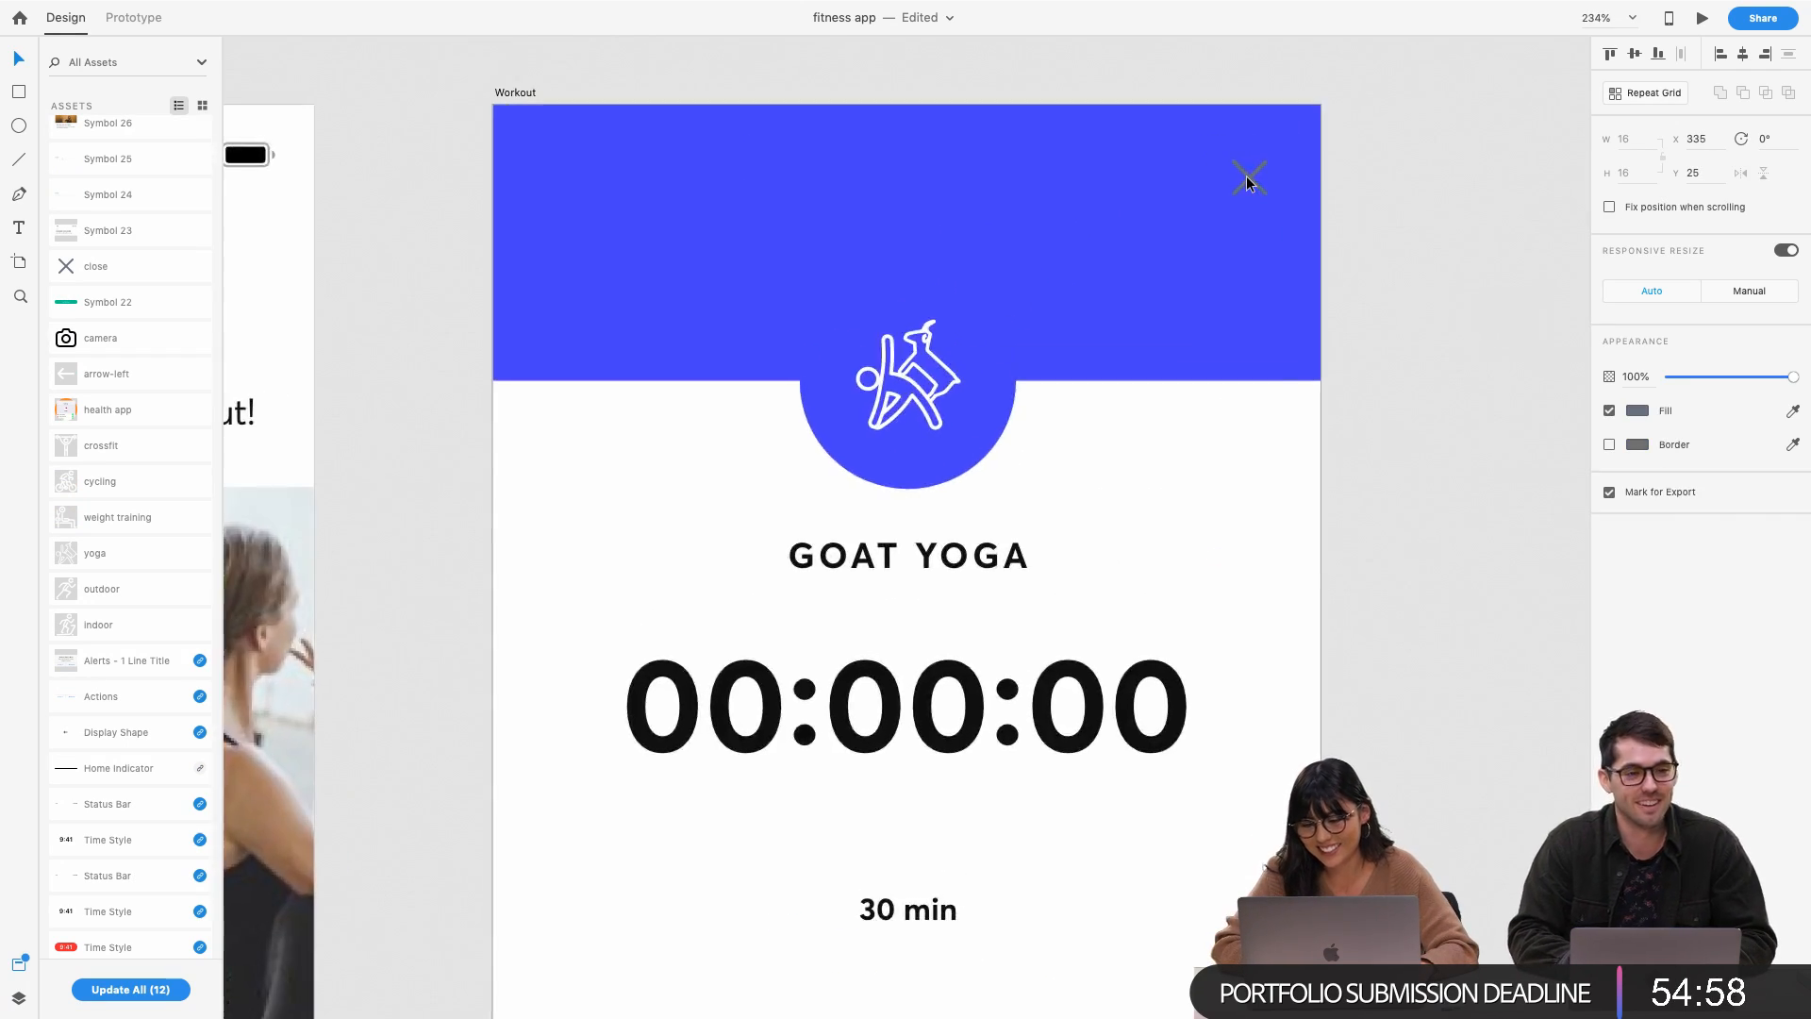
right_click(1247, 182)
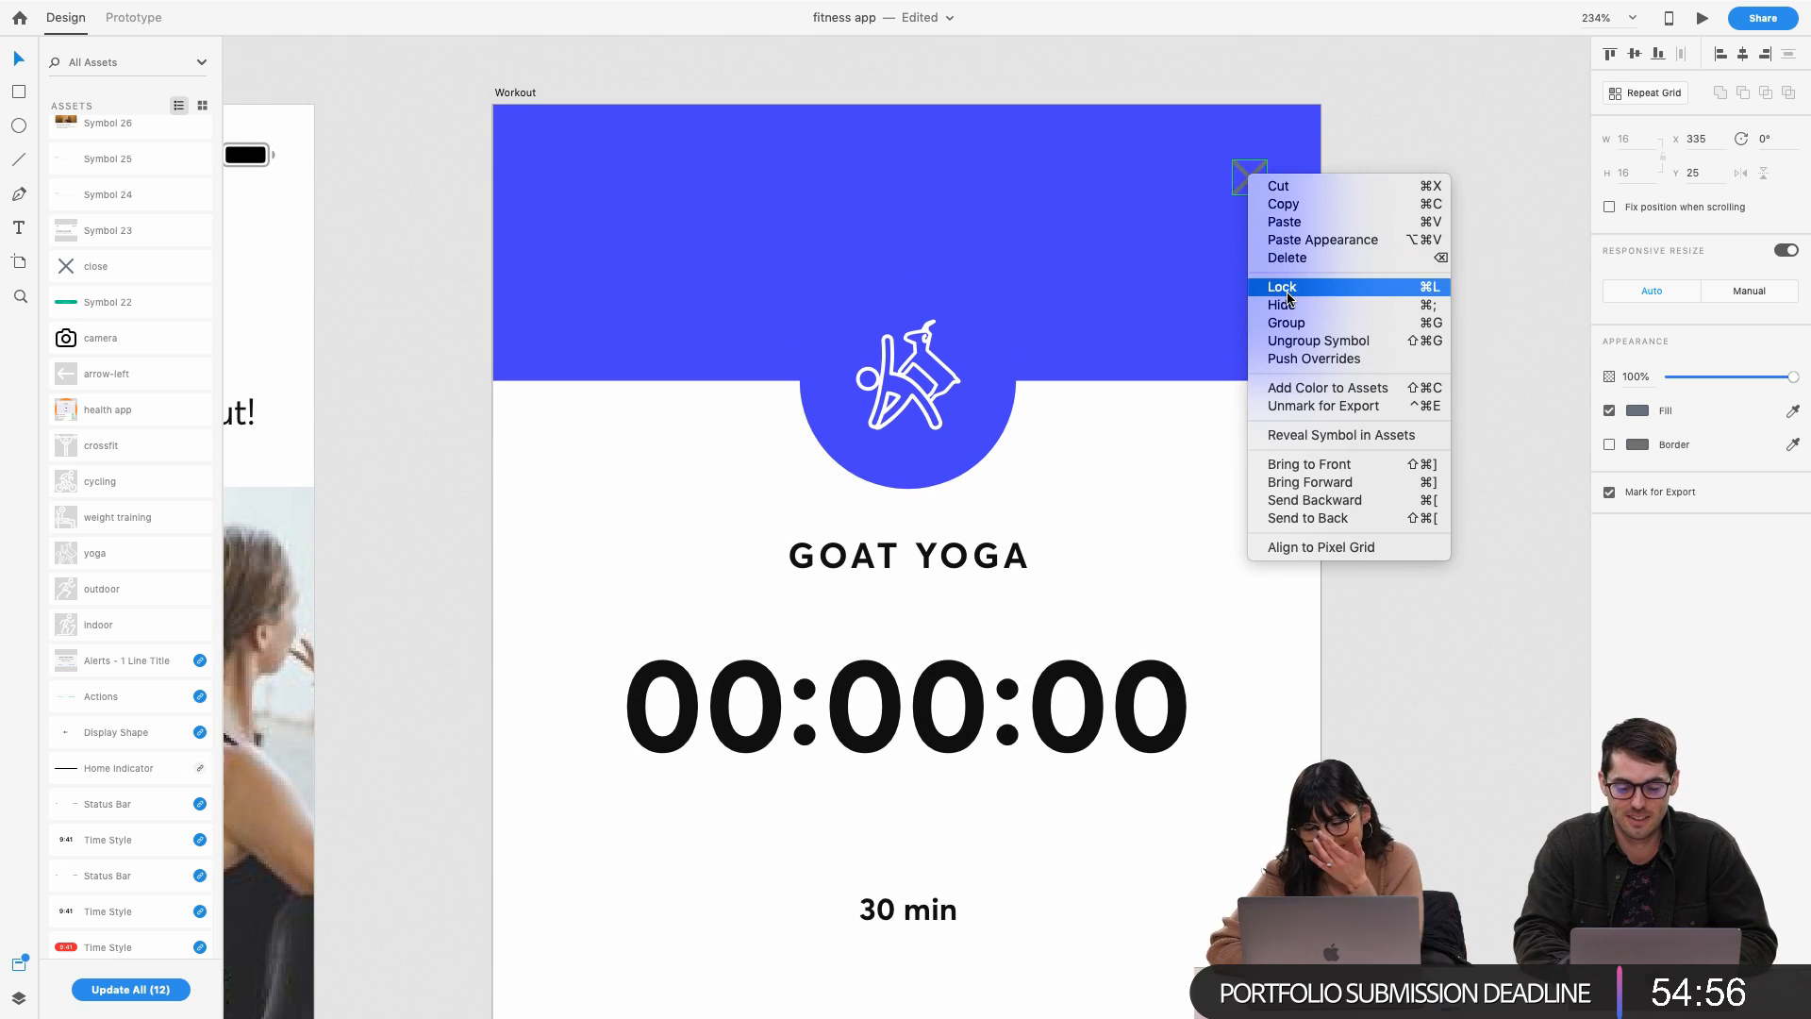
click(1215, 476)
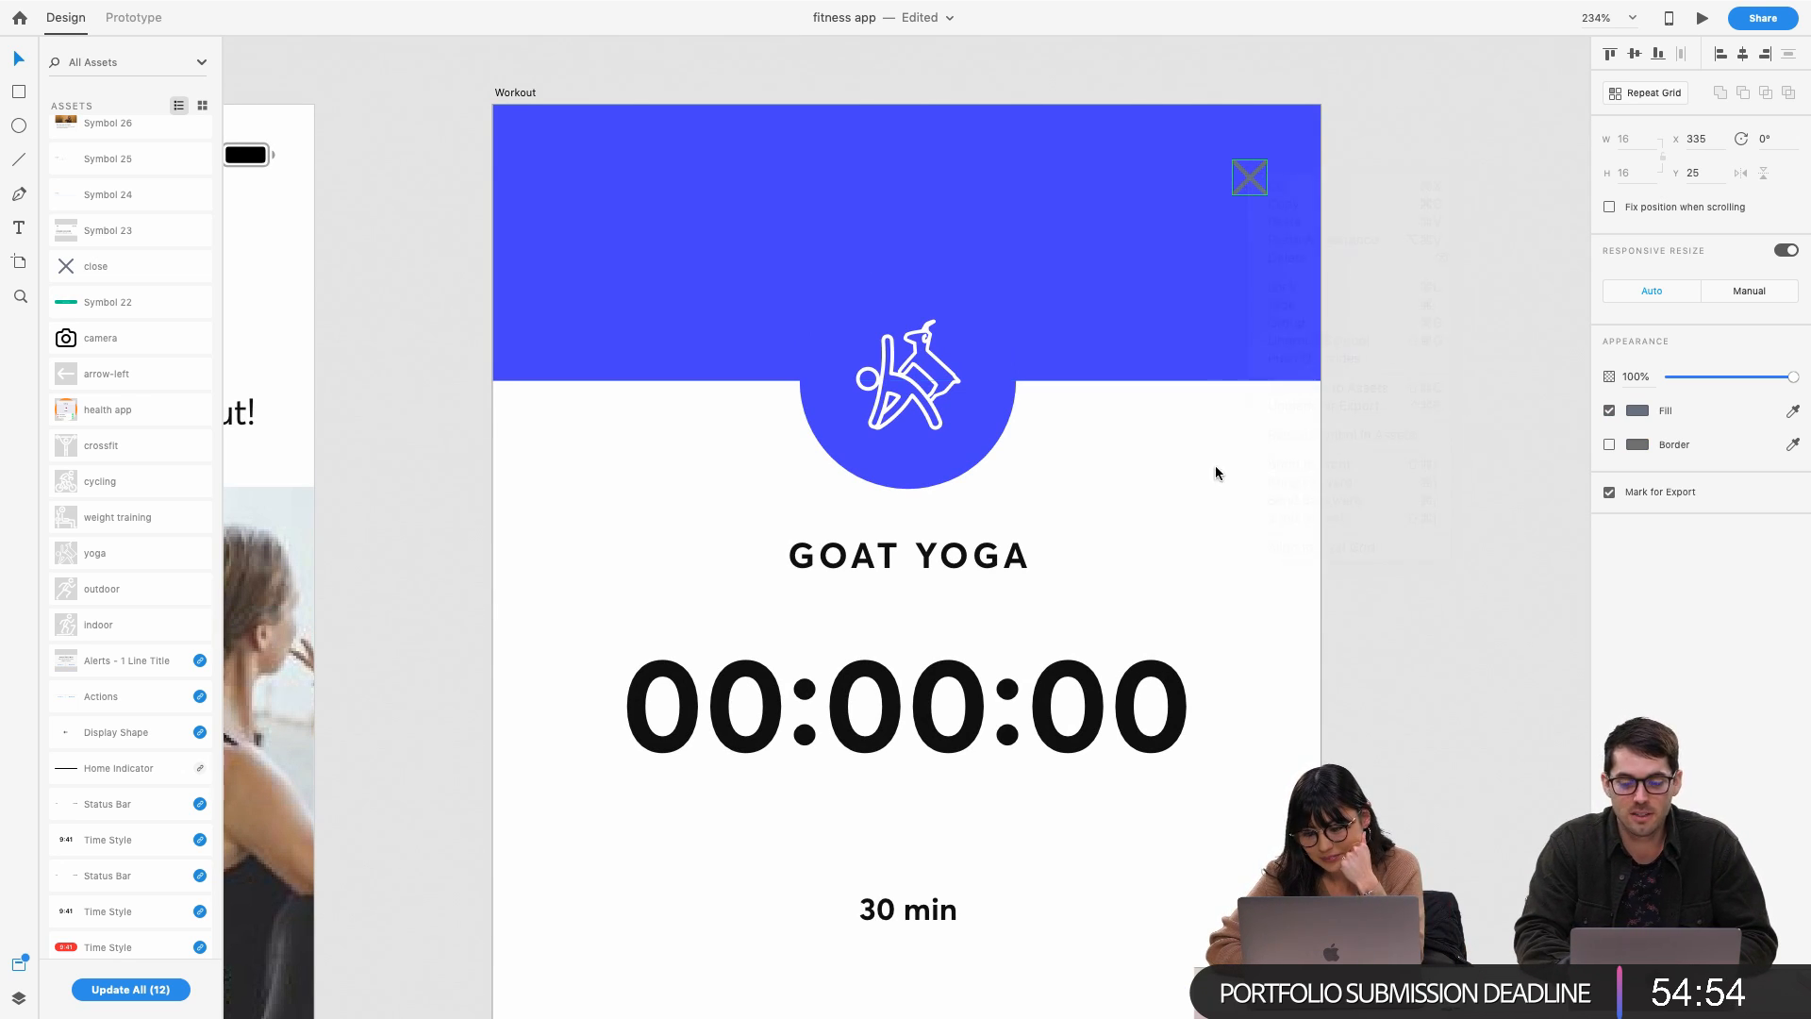
drag(1248, 182, 1257, 195)
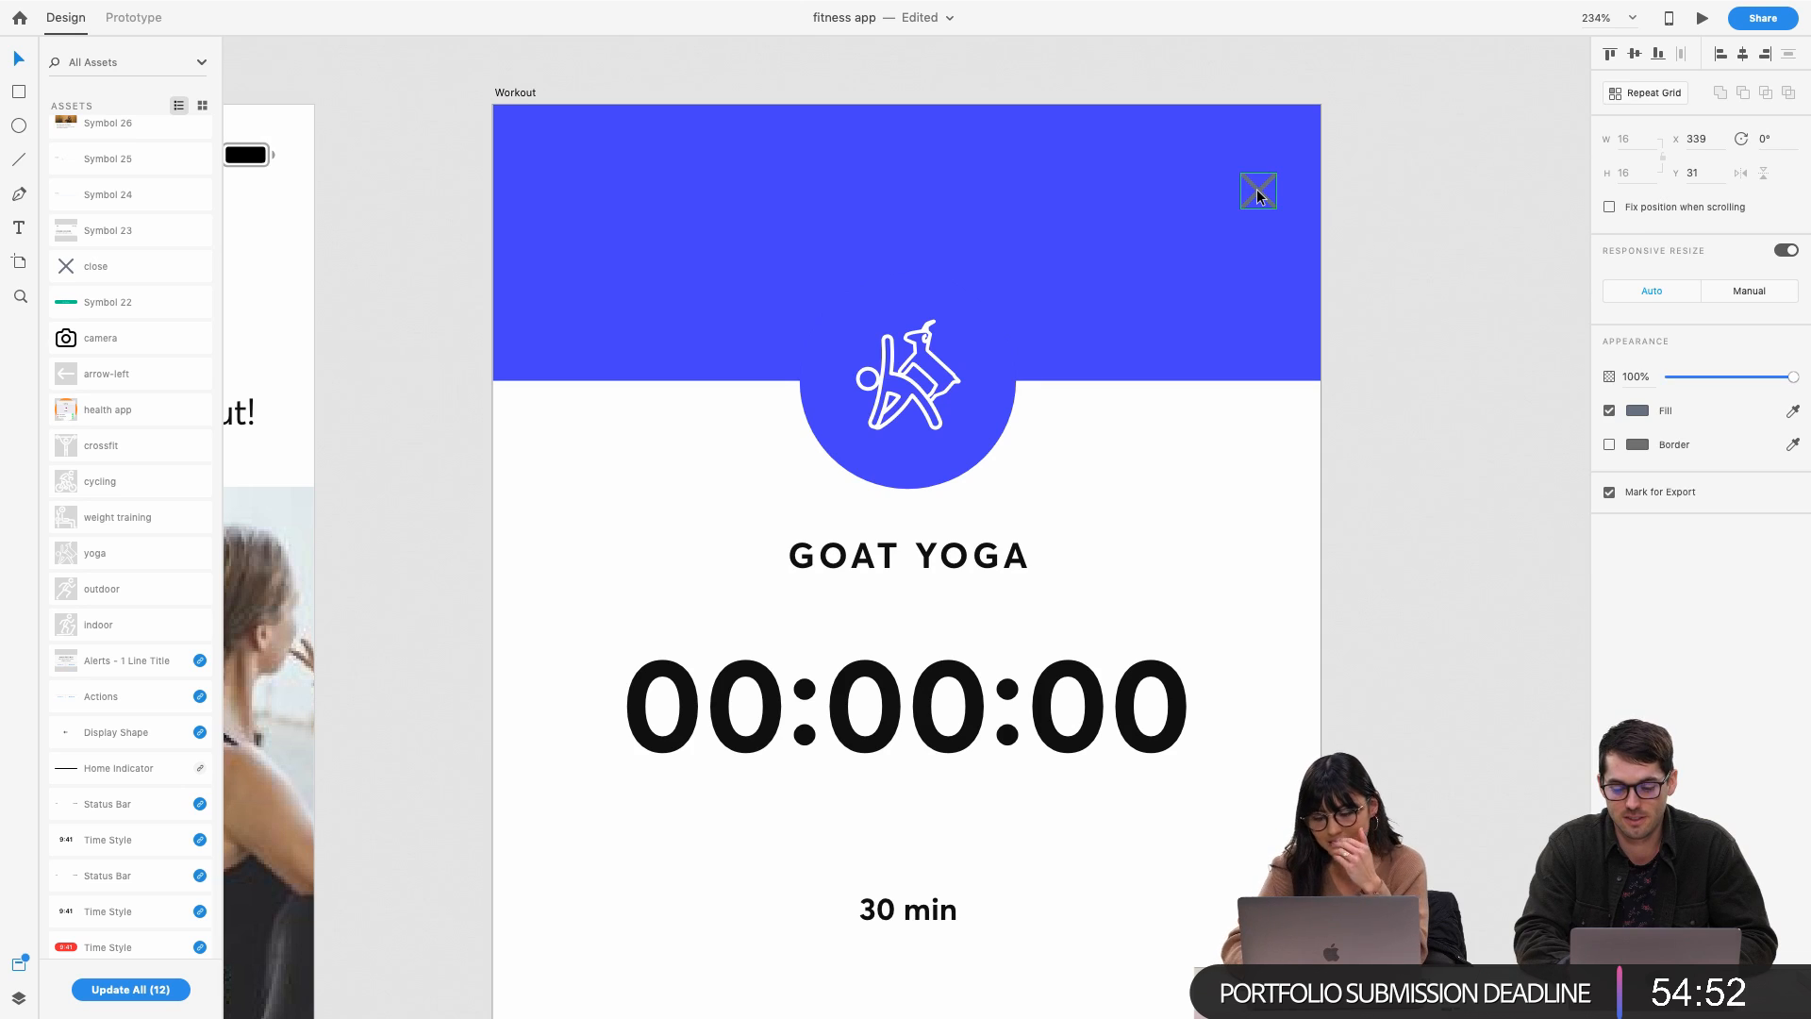
key(Delete)
scroll(1256, 190, down, 5)
scroll(1257, 190, down, 2)
scroll(1011, 382, left, 6)
scroll(1011, 382, down, 1)
Copy the Start Activity button from the Exercises popup into Workout, below 30 min
click(512, 620)
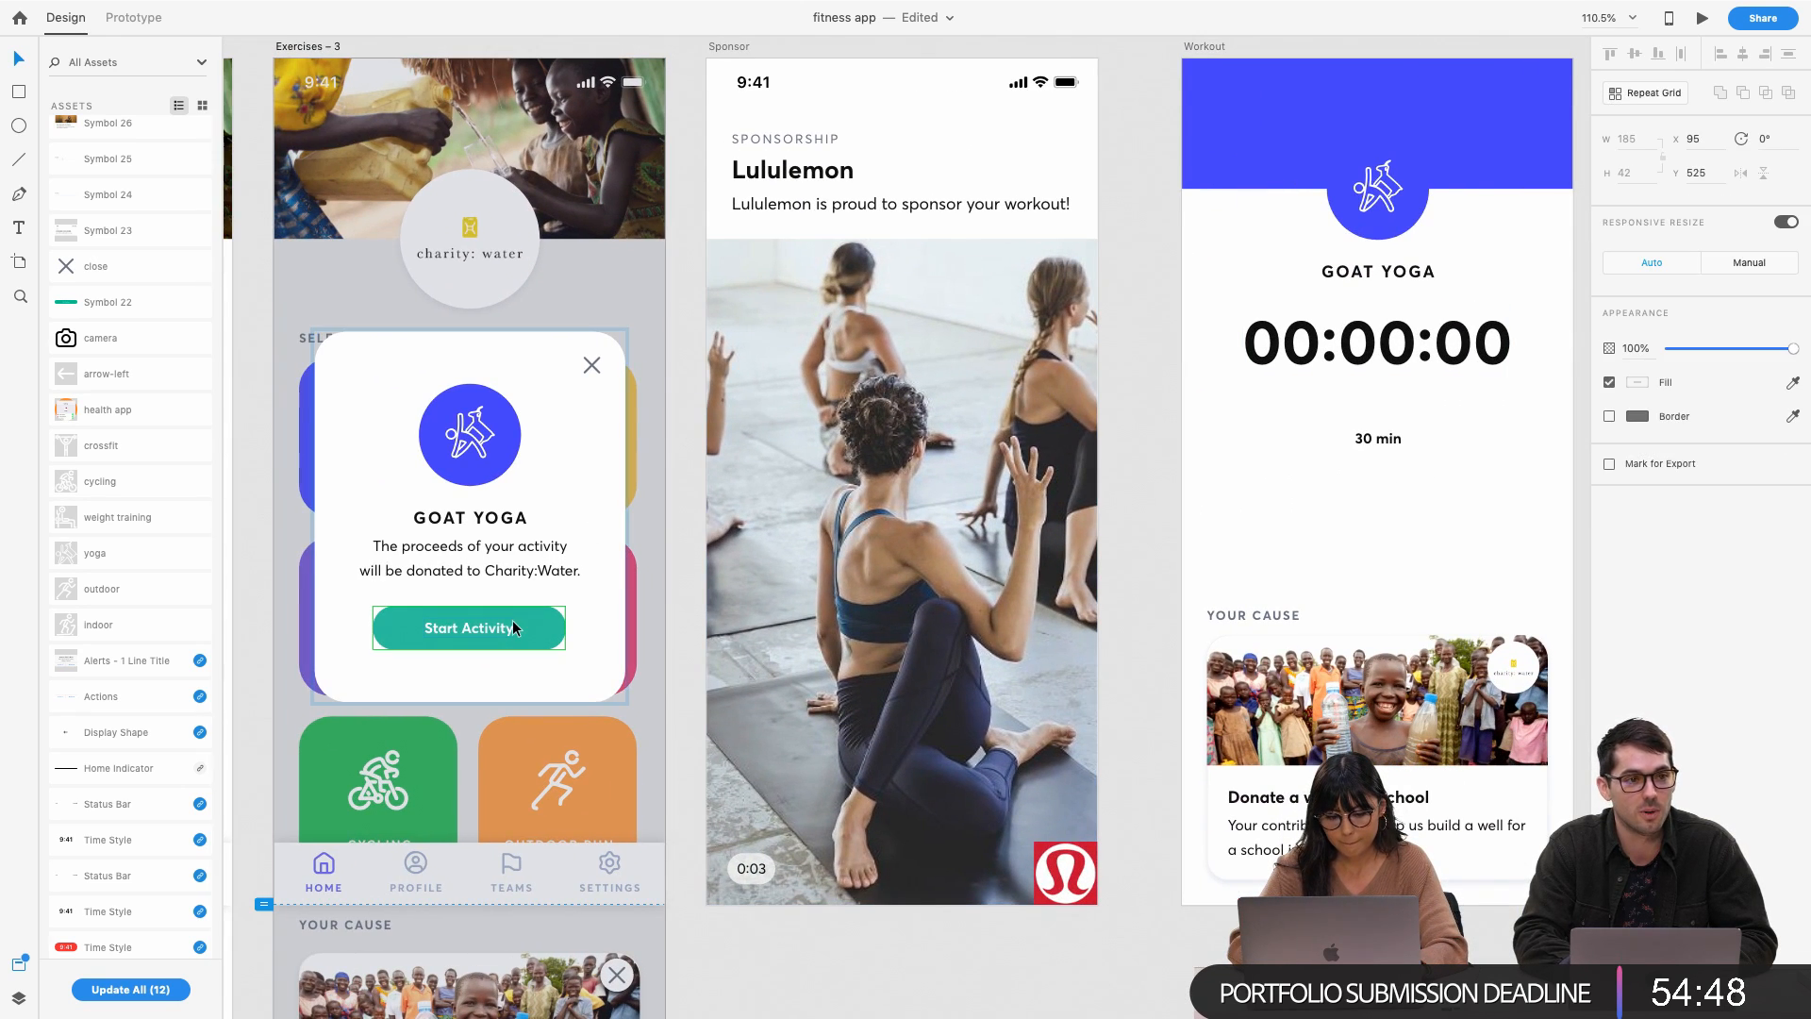
click(1332, 517)
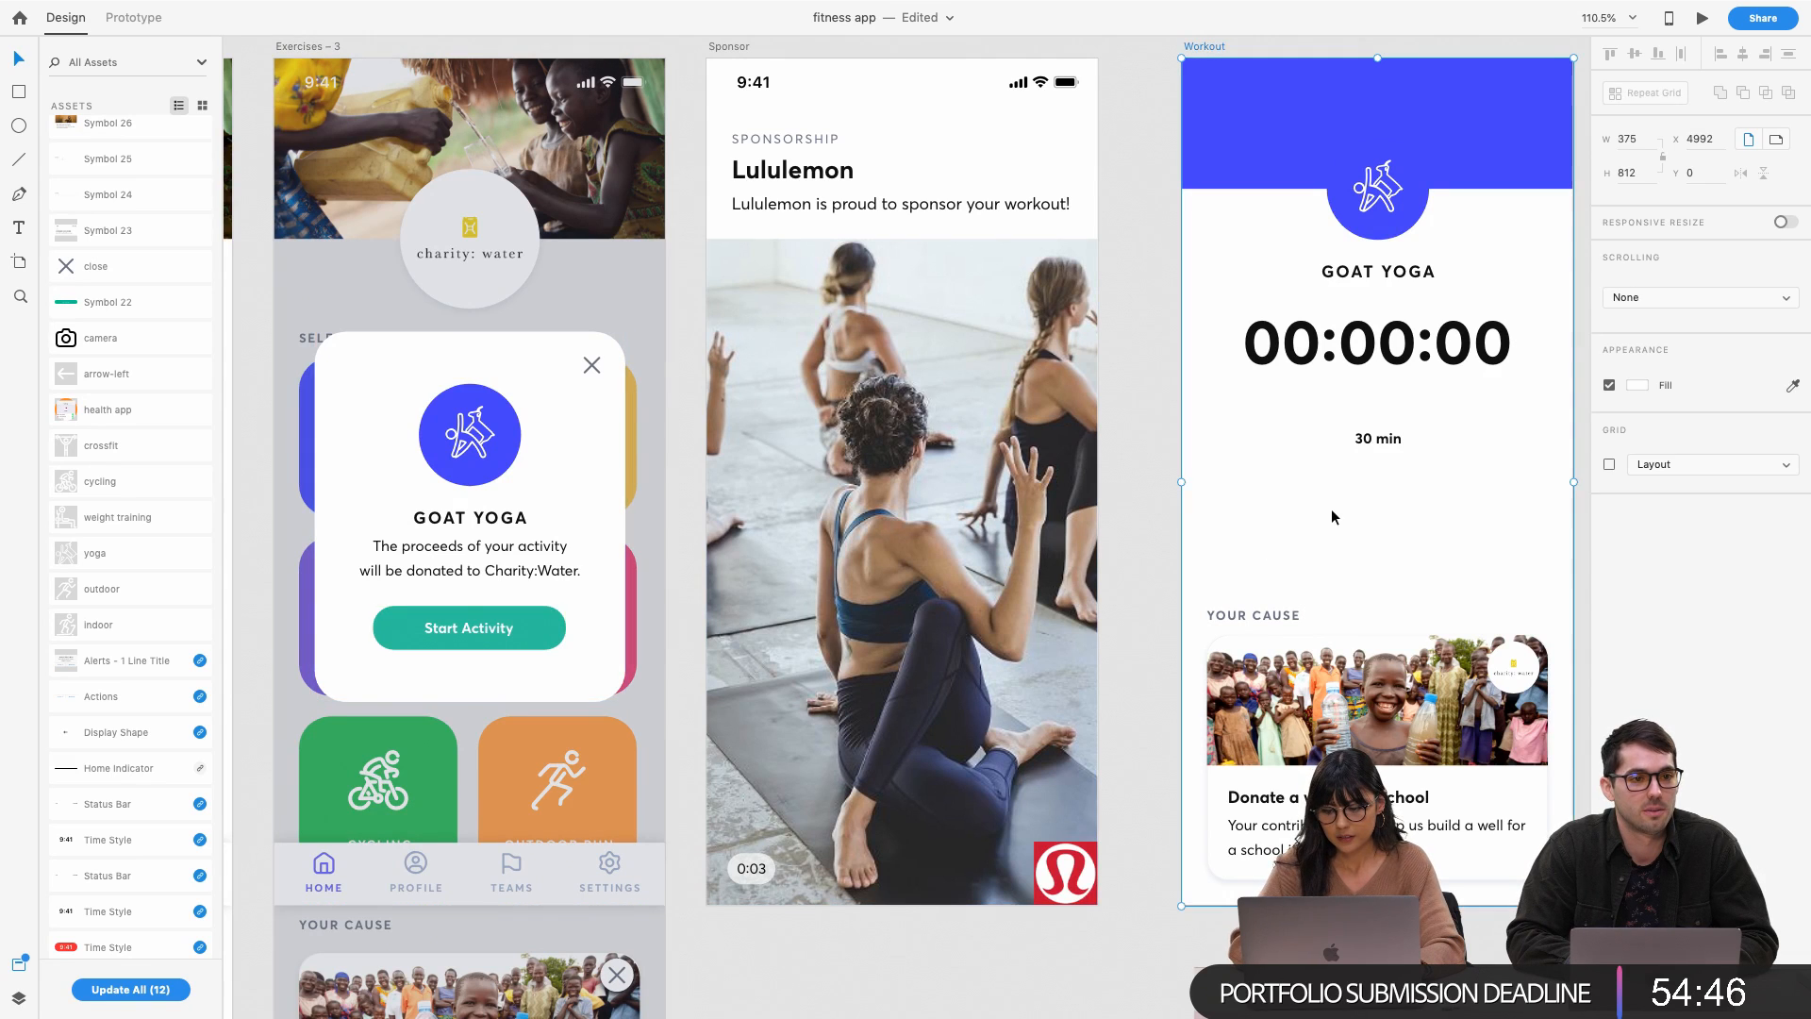
scroll(1333, 517, right, 5)
scroll(1333, 517, up, 1)
key(ctrl+v)
drag(1209, 654, 1168, 533)
Change the pasted button's label to Finish Activity and shift it down slightly
double_click(1163, 534)
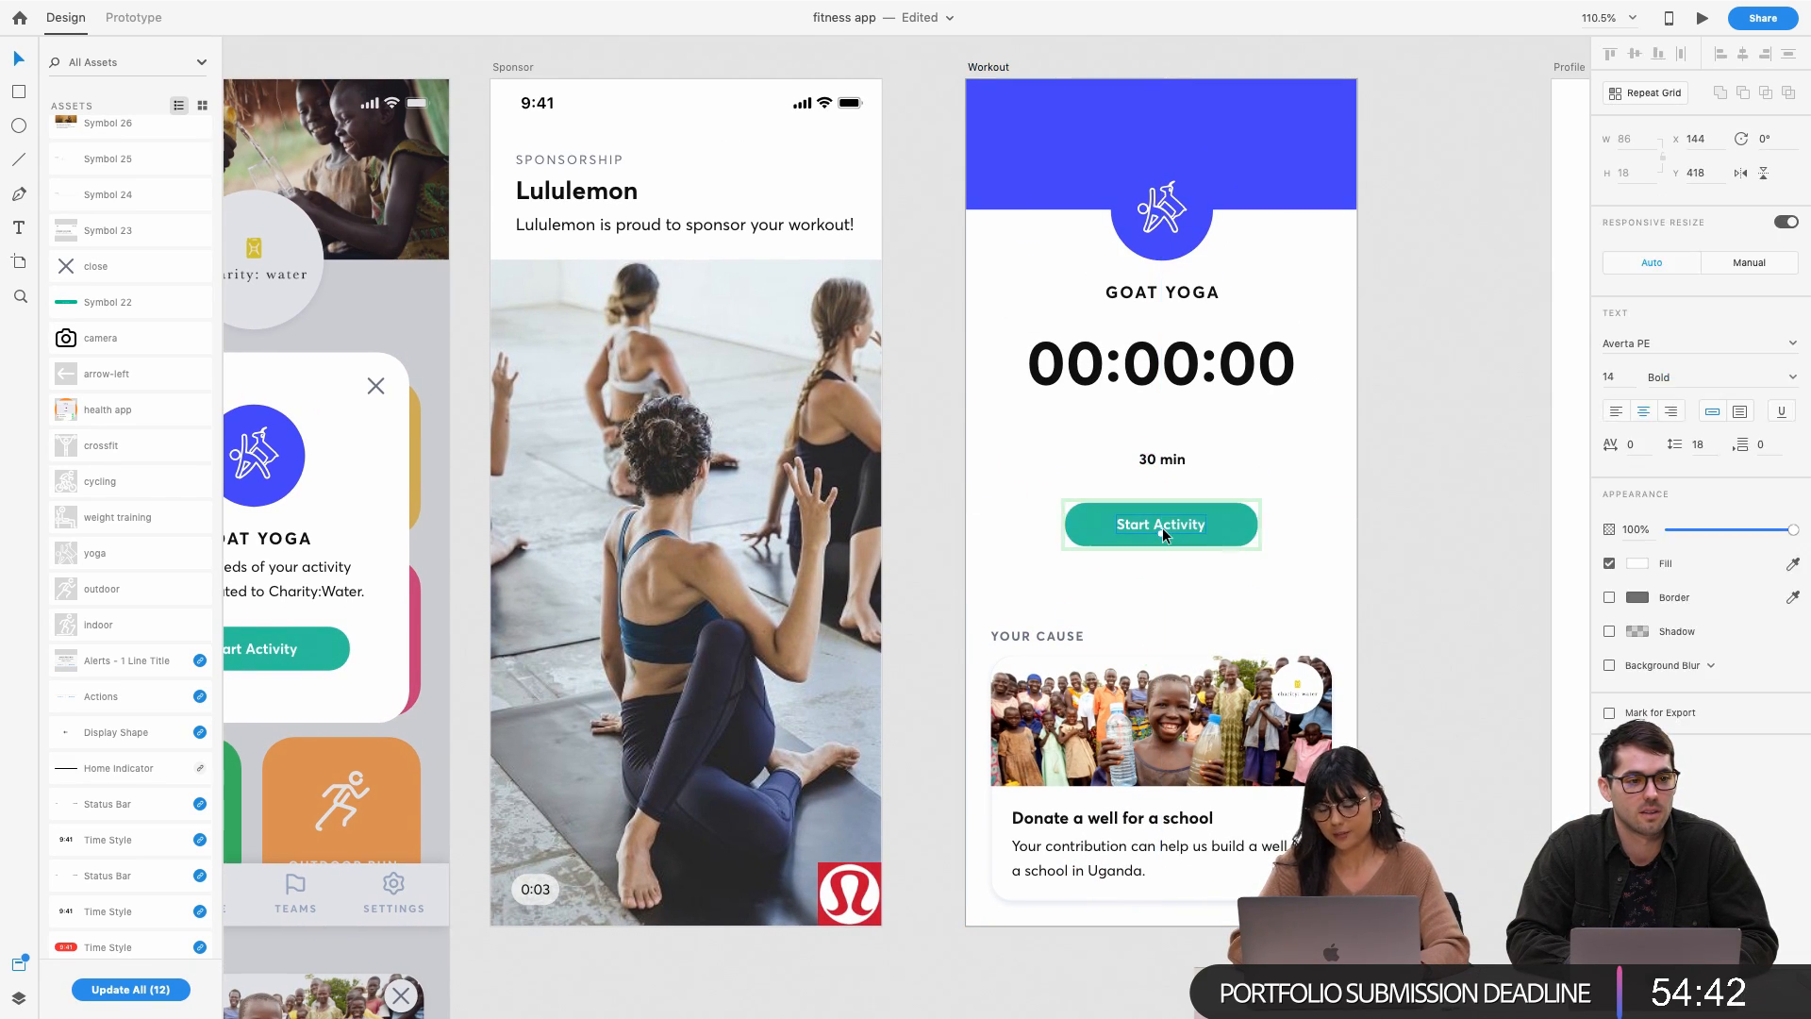
double_click(1151, 526)
click(1150, 523)
drag(1149, 523, 1115, 524)
text(Finish)
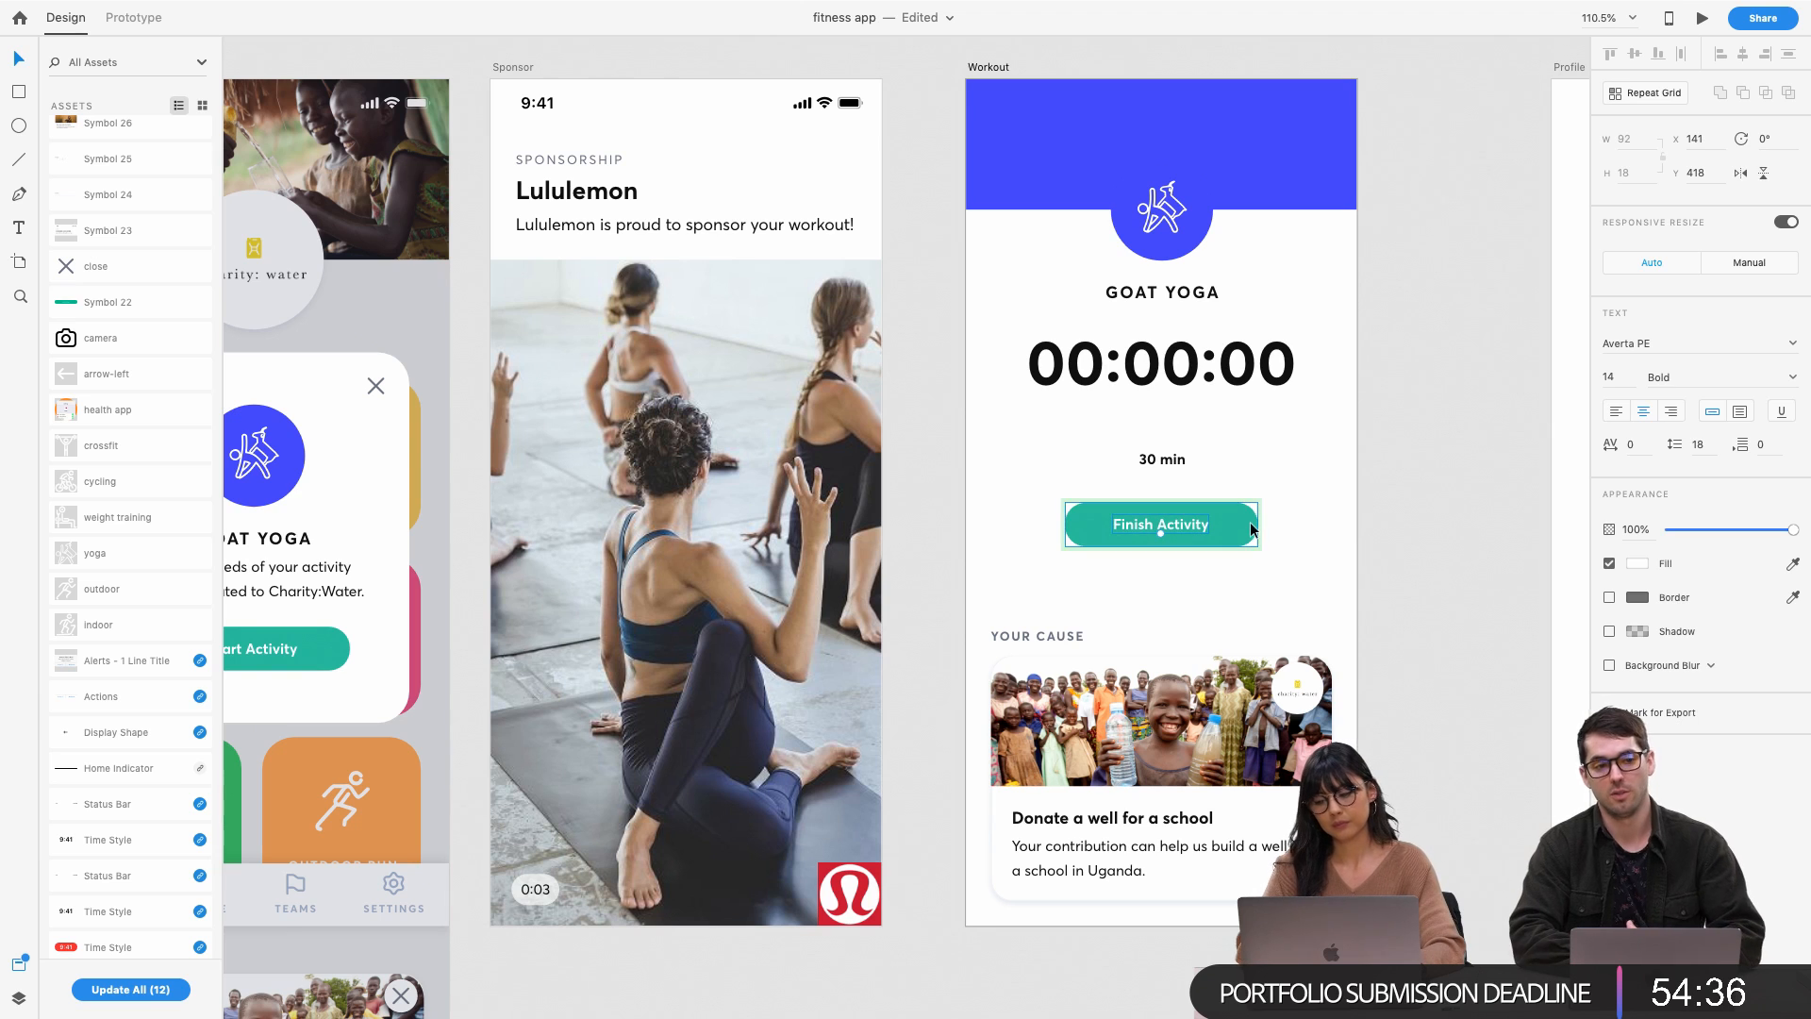
click(1185, 528)
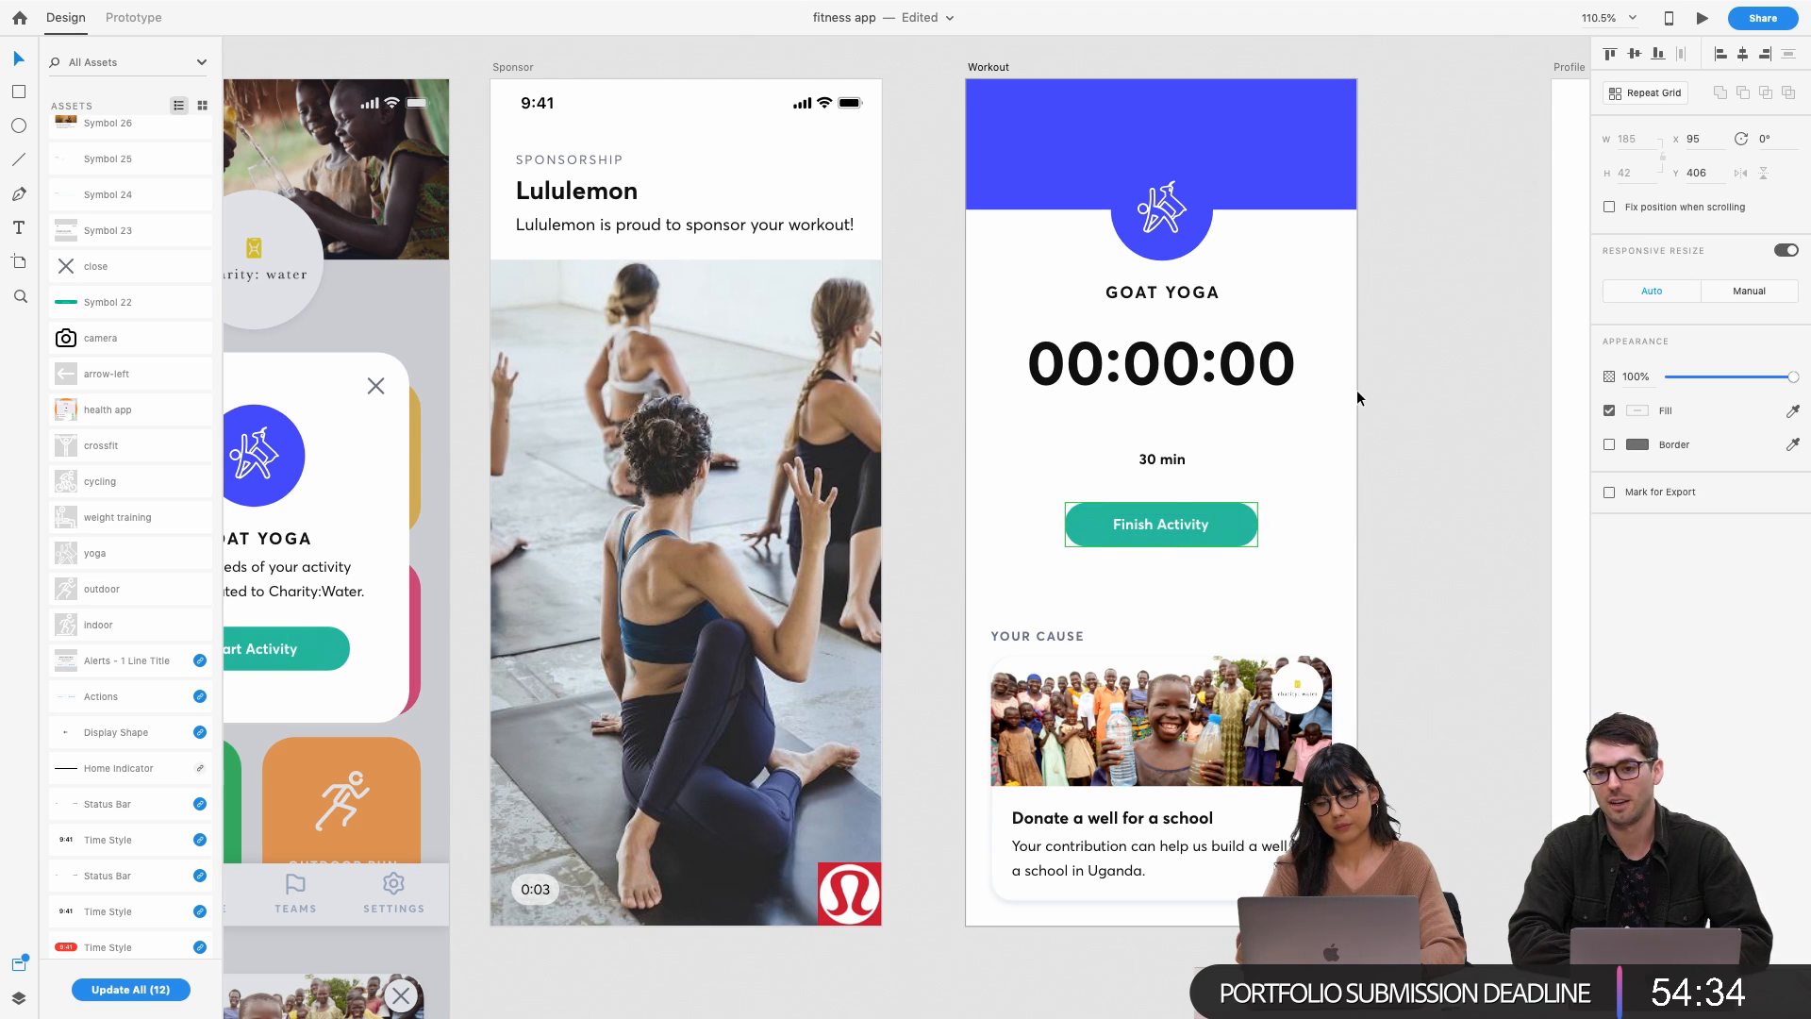
click(1361, 391)
click(1194, 525)
drag(1192, 523, 1197, 539)
Position the 00:00:00 timer below 30 min, Finish Activity just under it, and save
click(1294, 511)
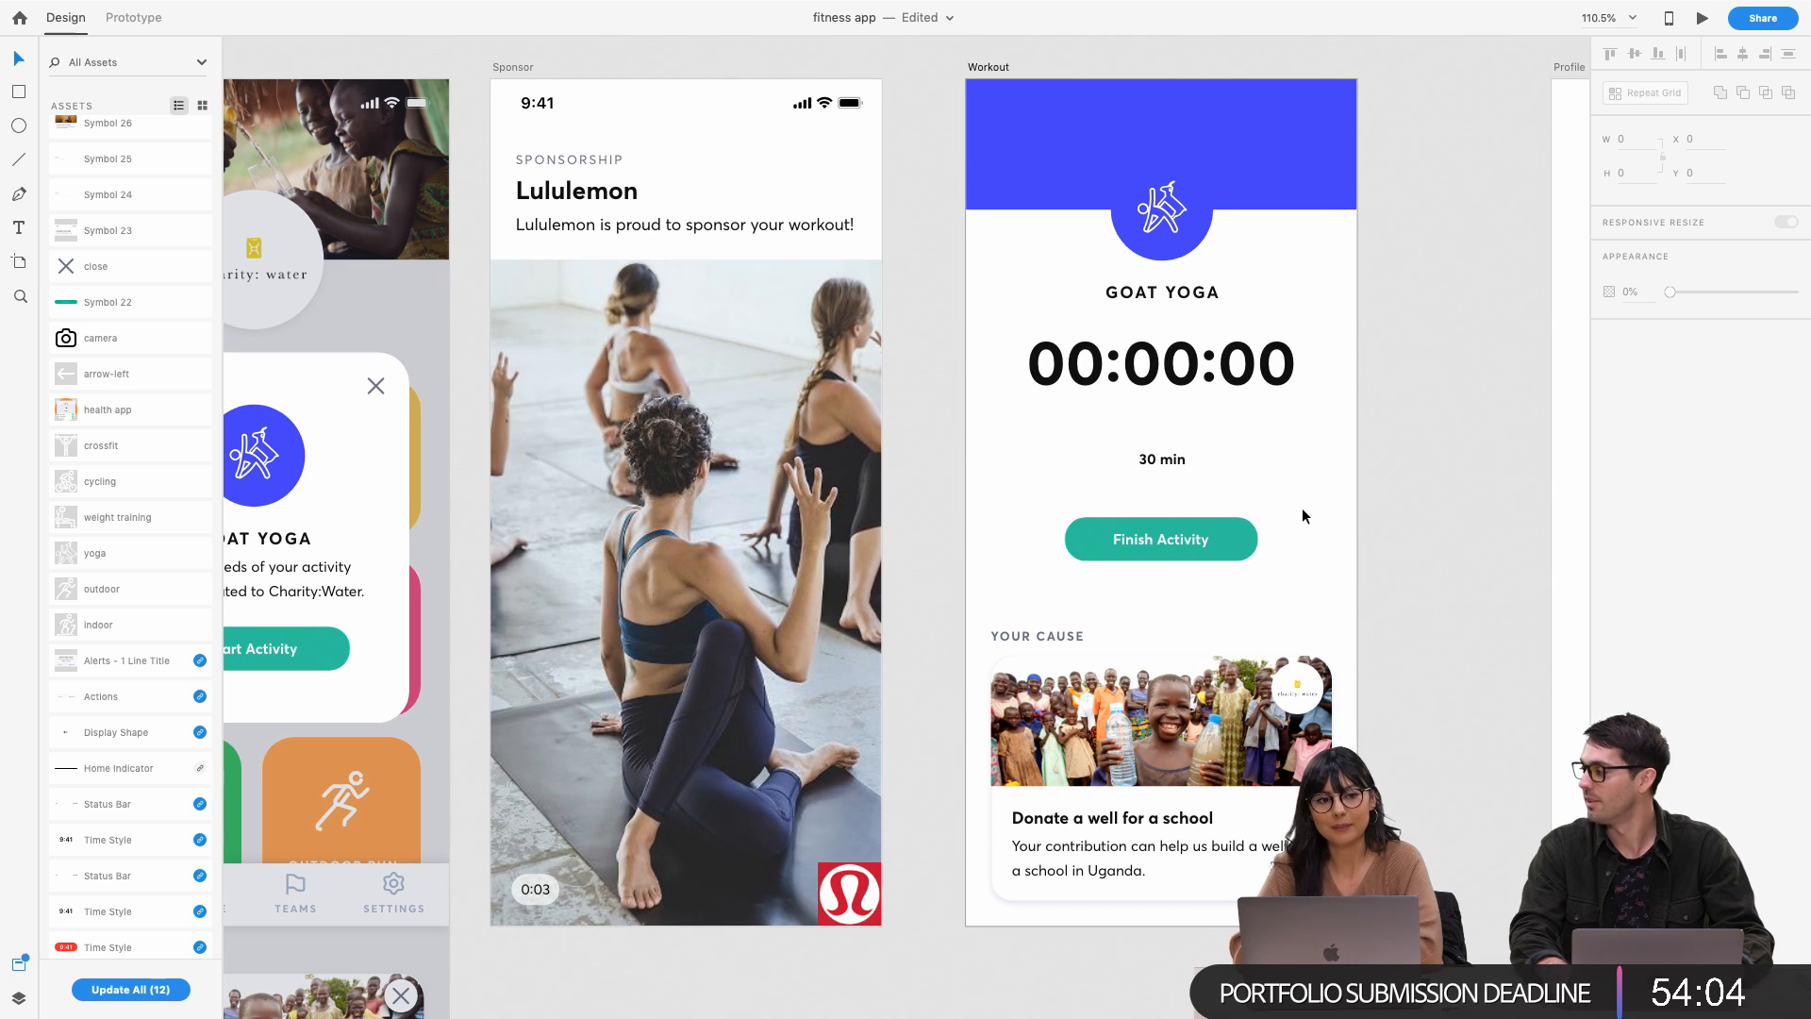
click(1187, 537)
click(1047, 636)
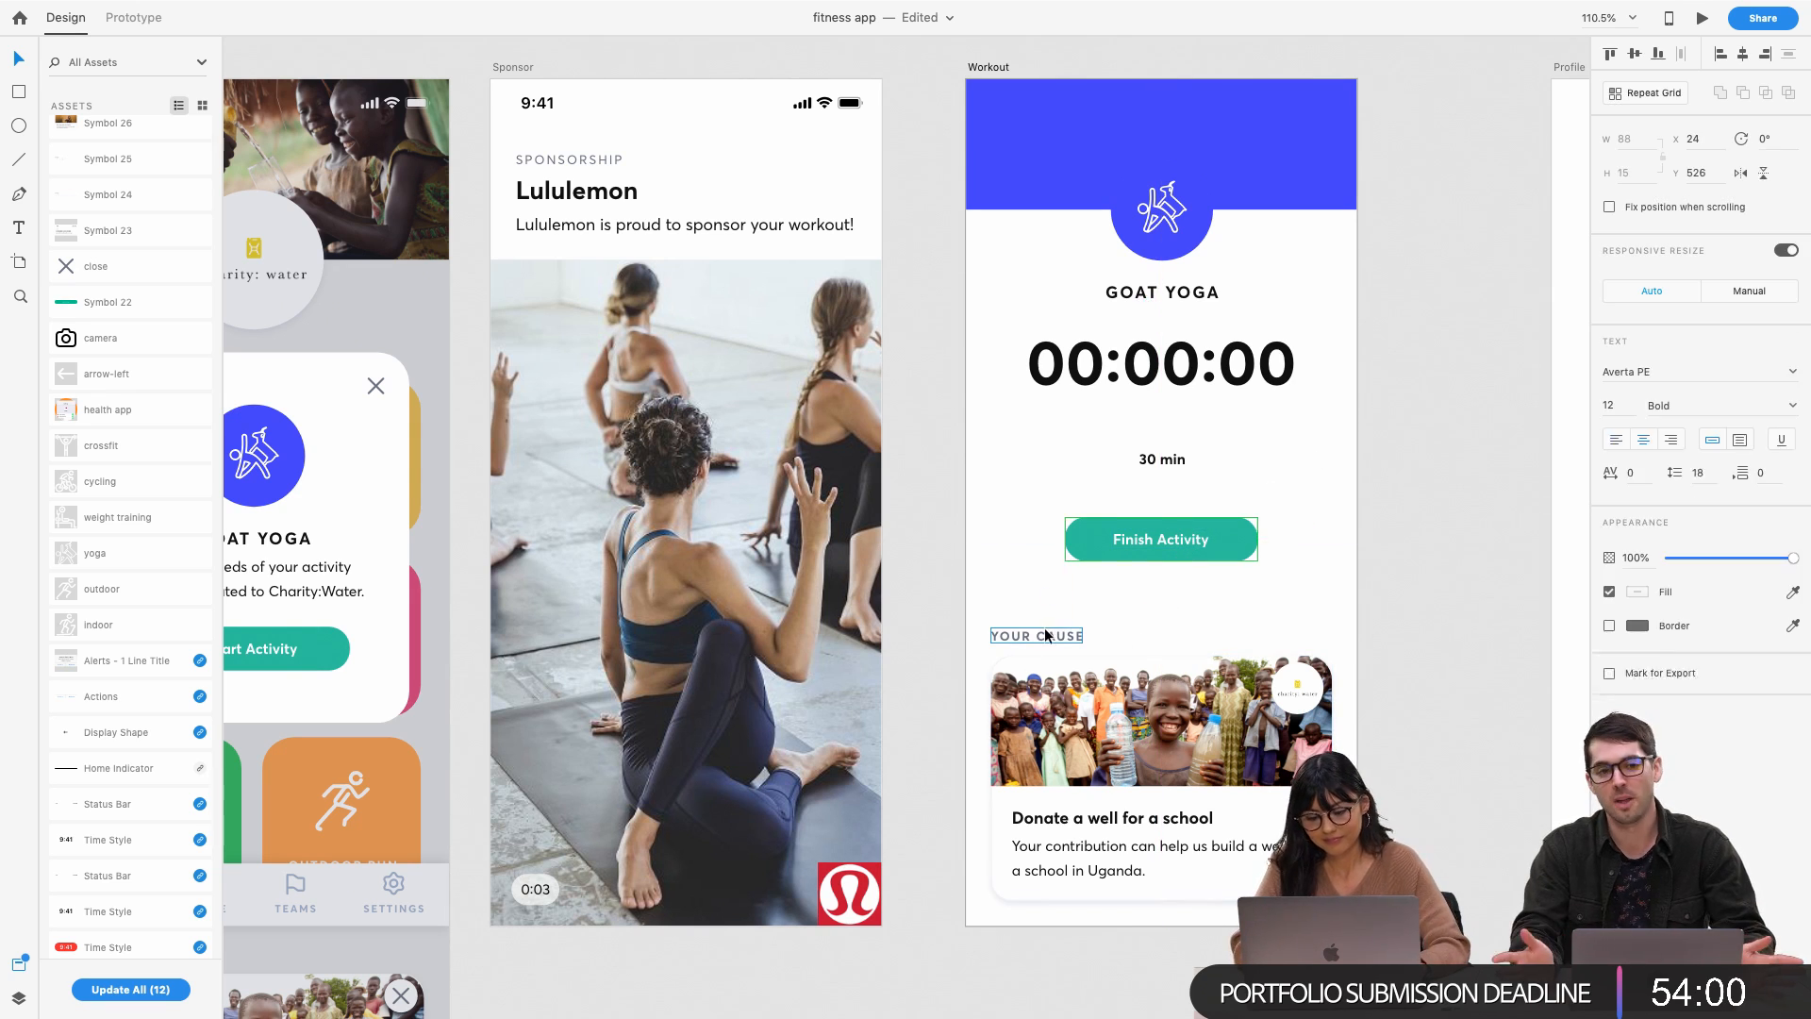
drag(1188, 547, 1193, 565)
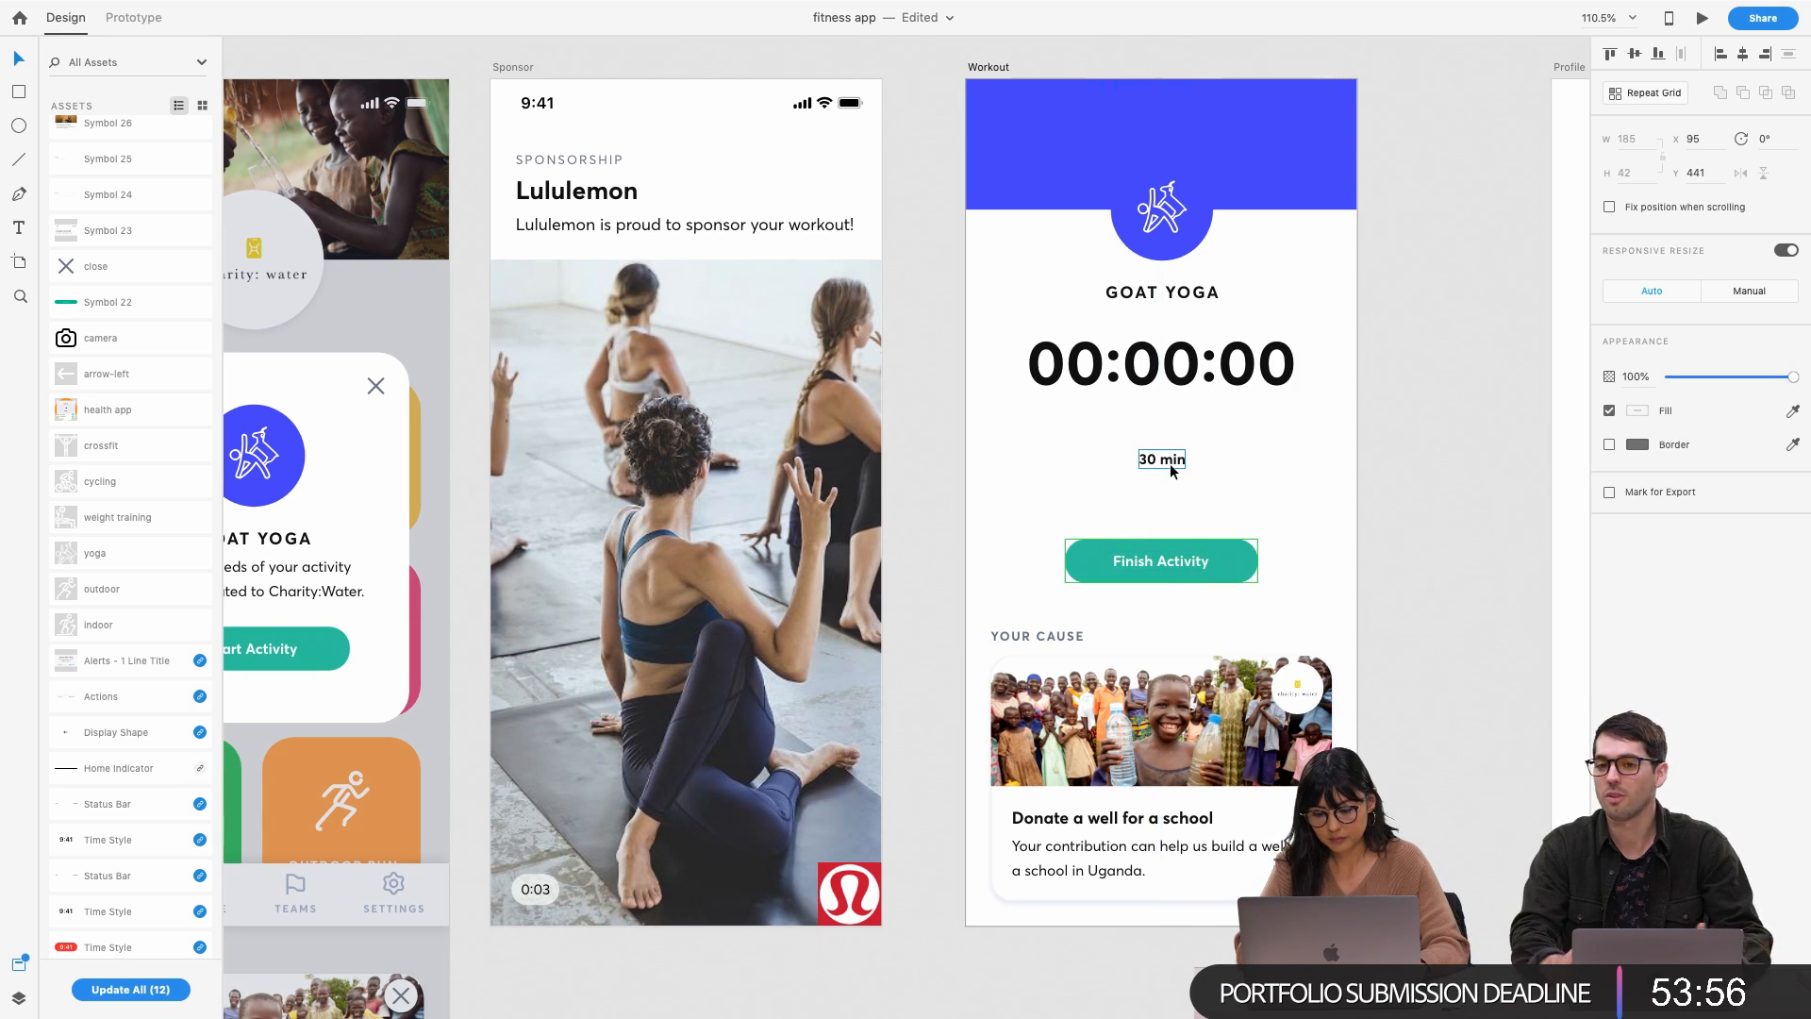
mouse_move(1170, 372)
mouse_down()
mouse_move(1170, 509)
mouse_move(1150, 367)
mouse_up()
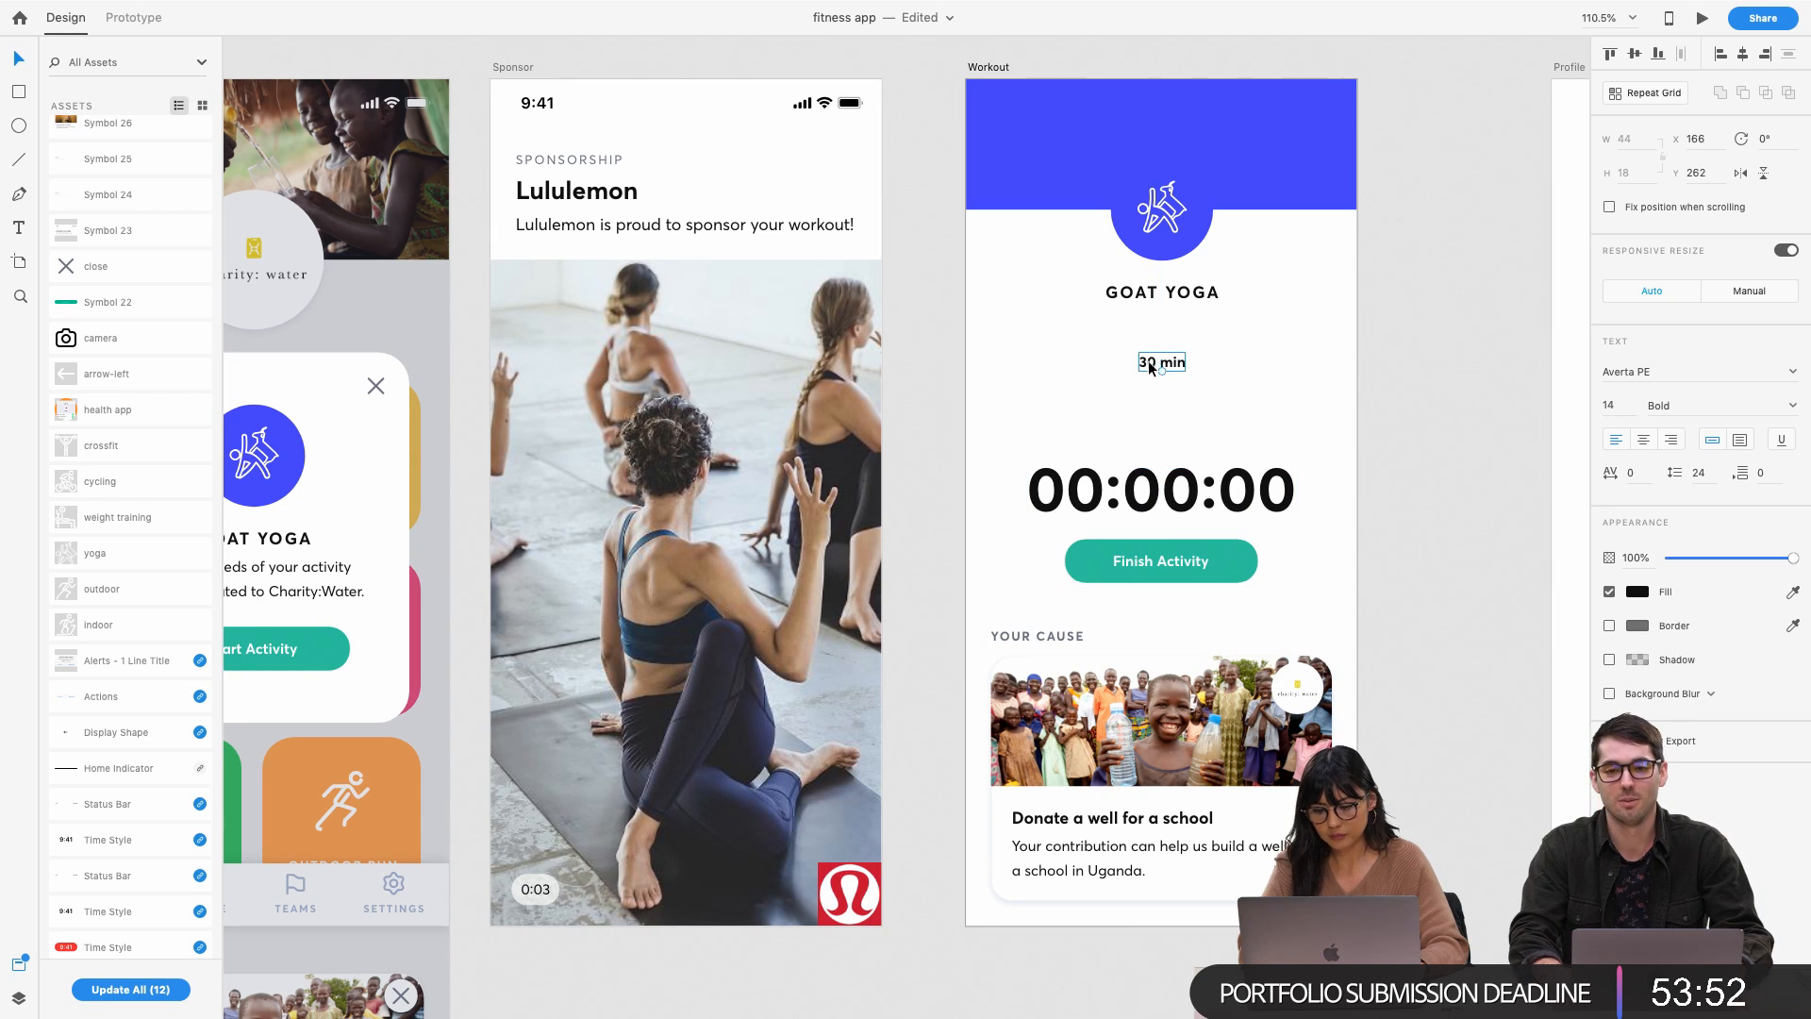
drag(1165, 493, 1165, 446)
click(1167, 569)
drag(1168, 570, 1168, 535)
click(1030, 534)
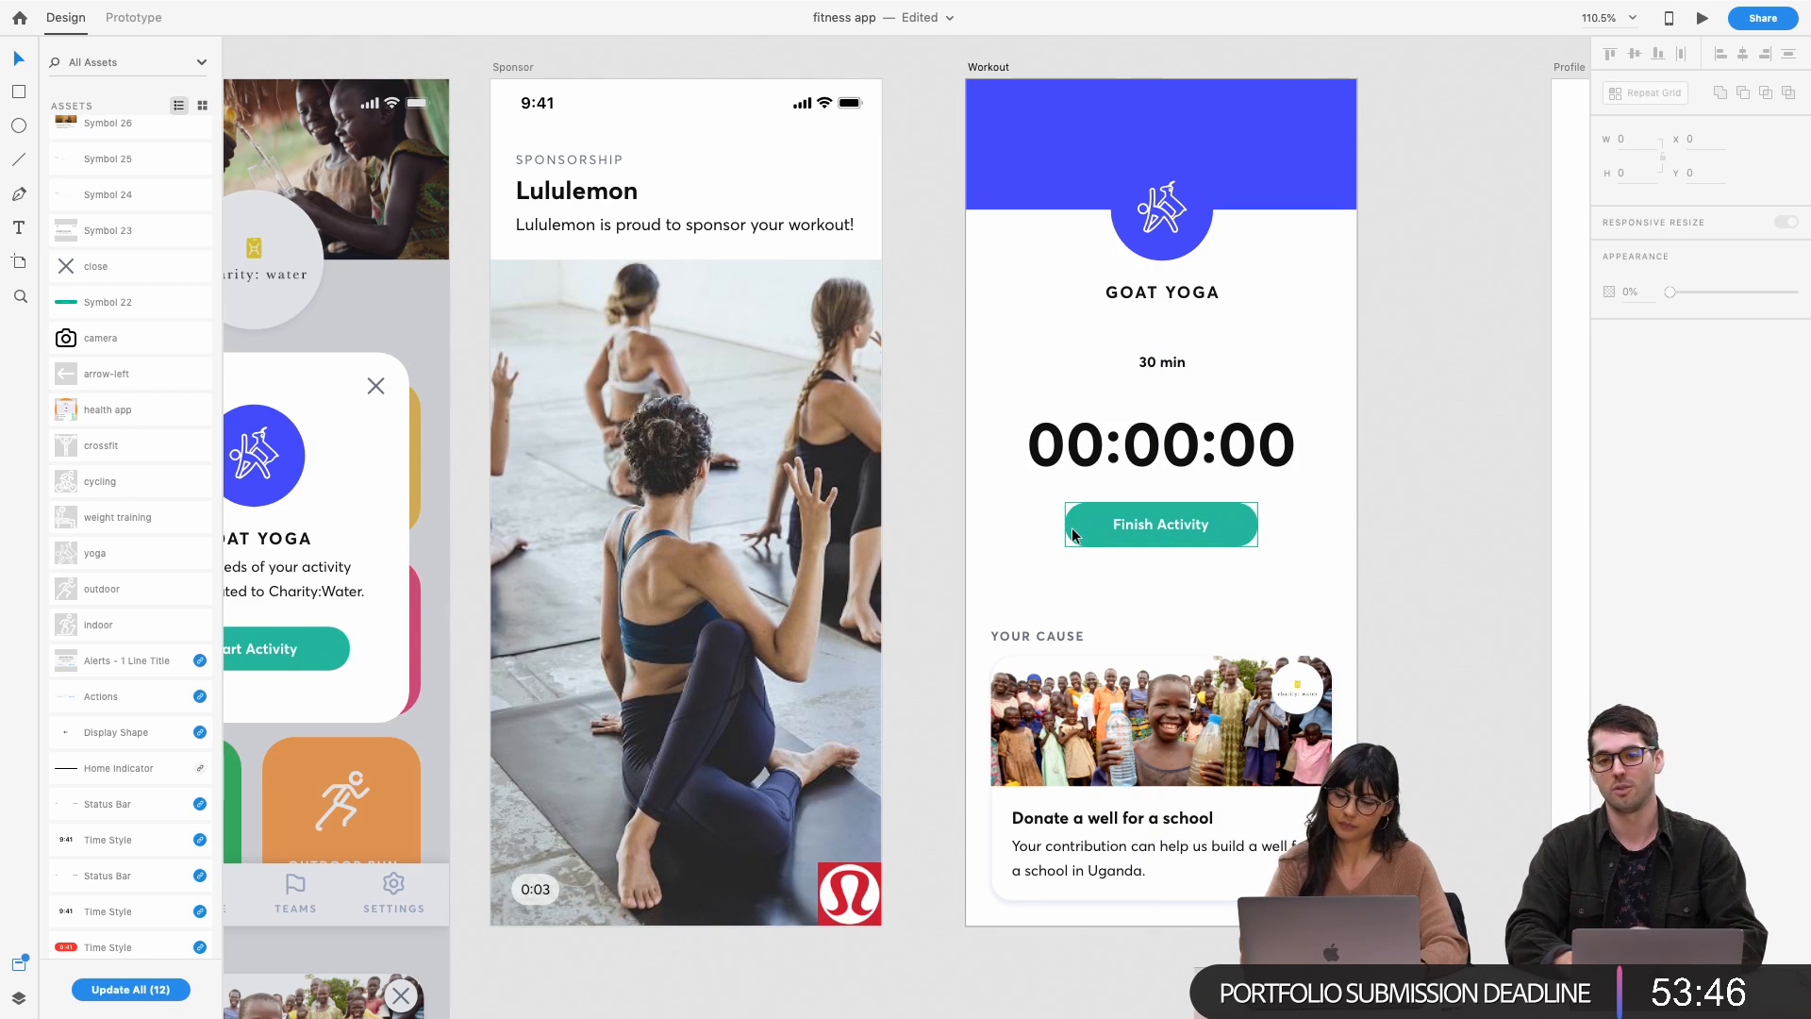
scroll(1163, 362, up, 2)
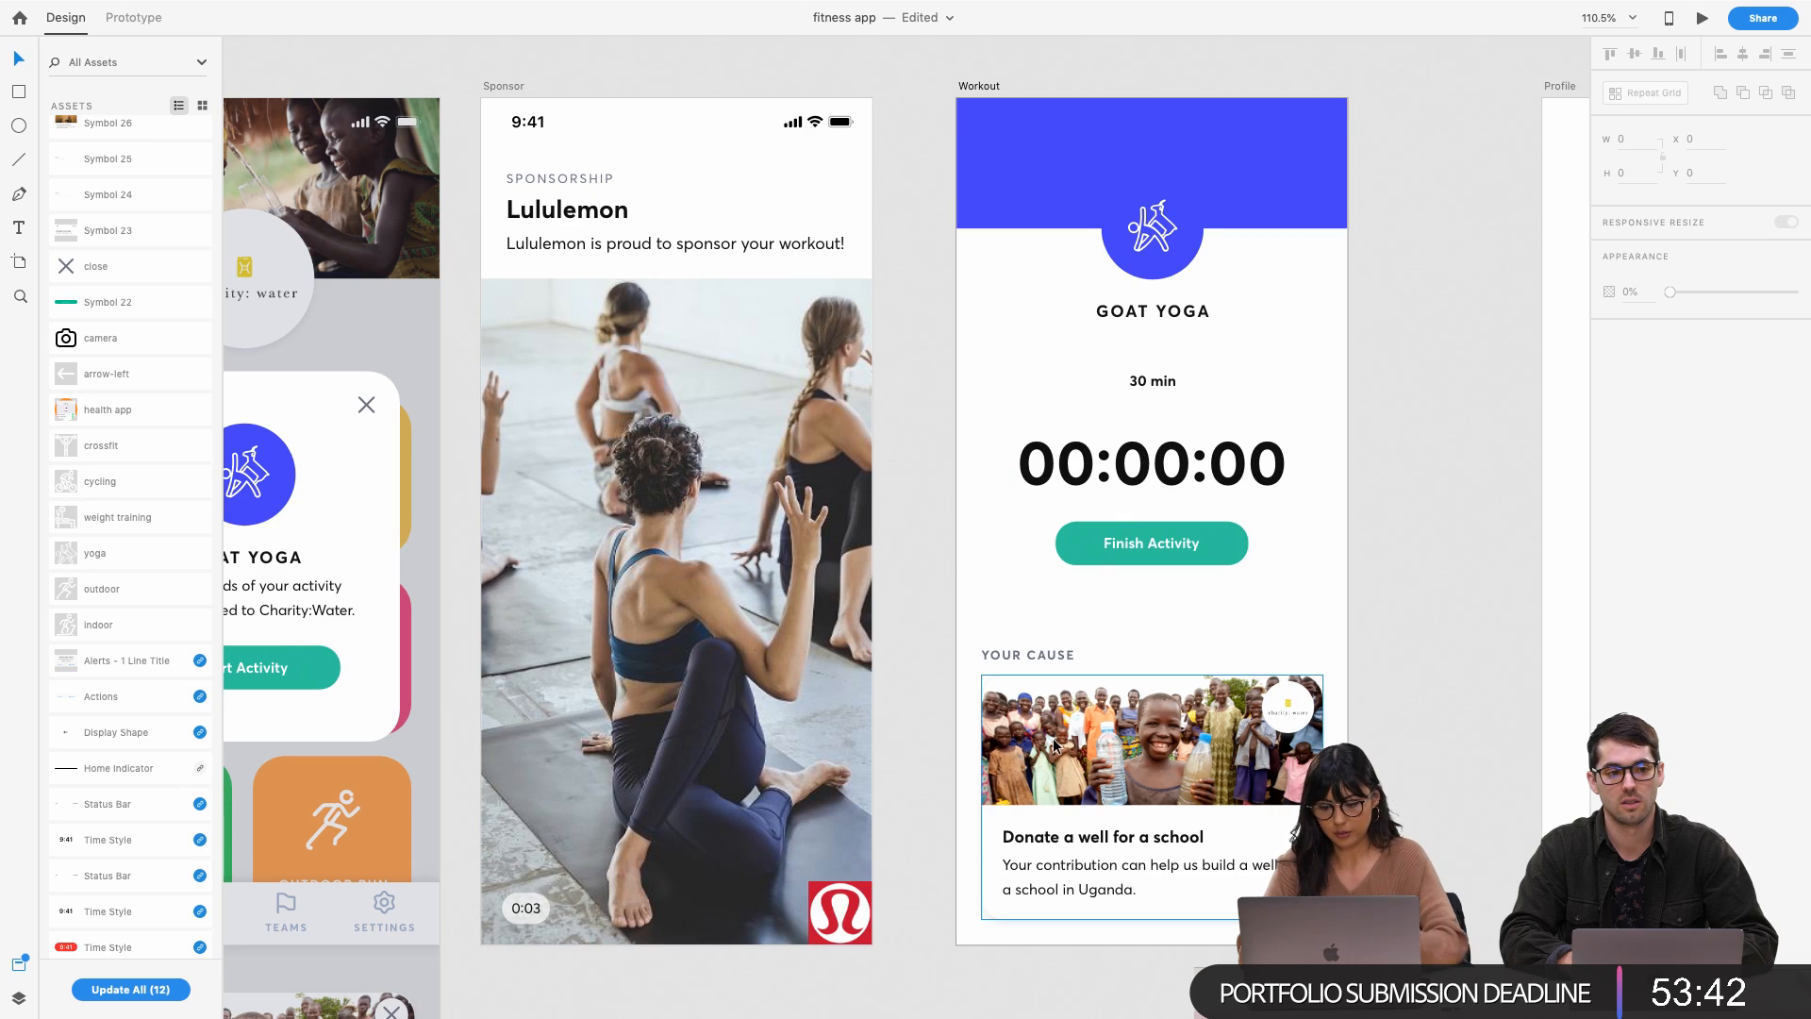
key(ctrl+s)
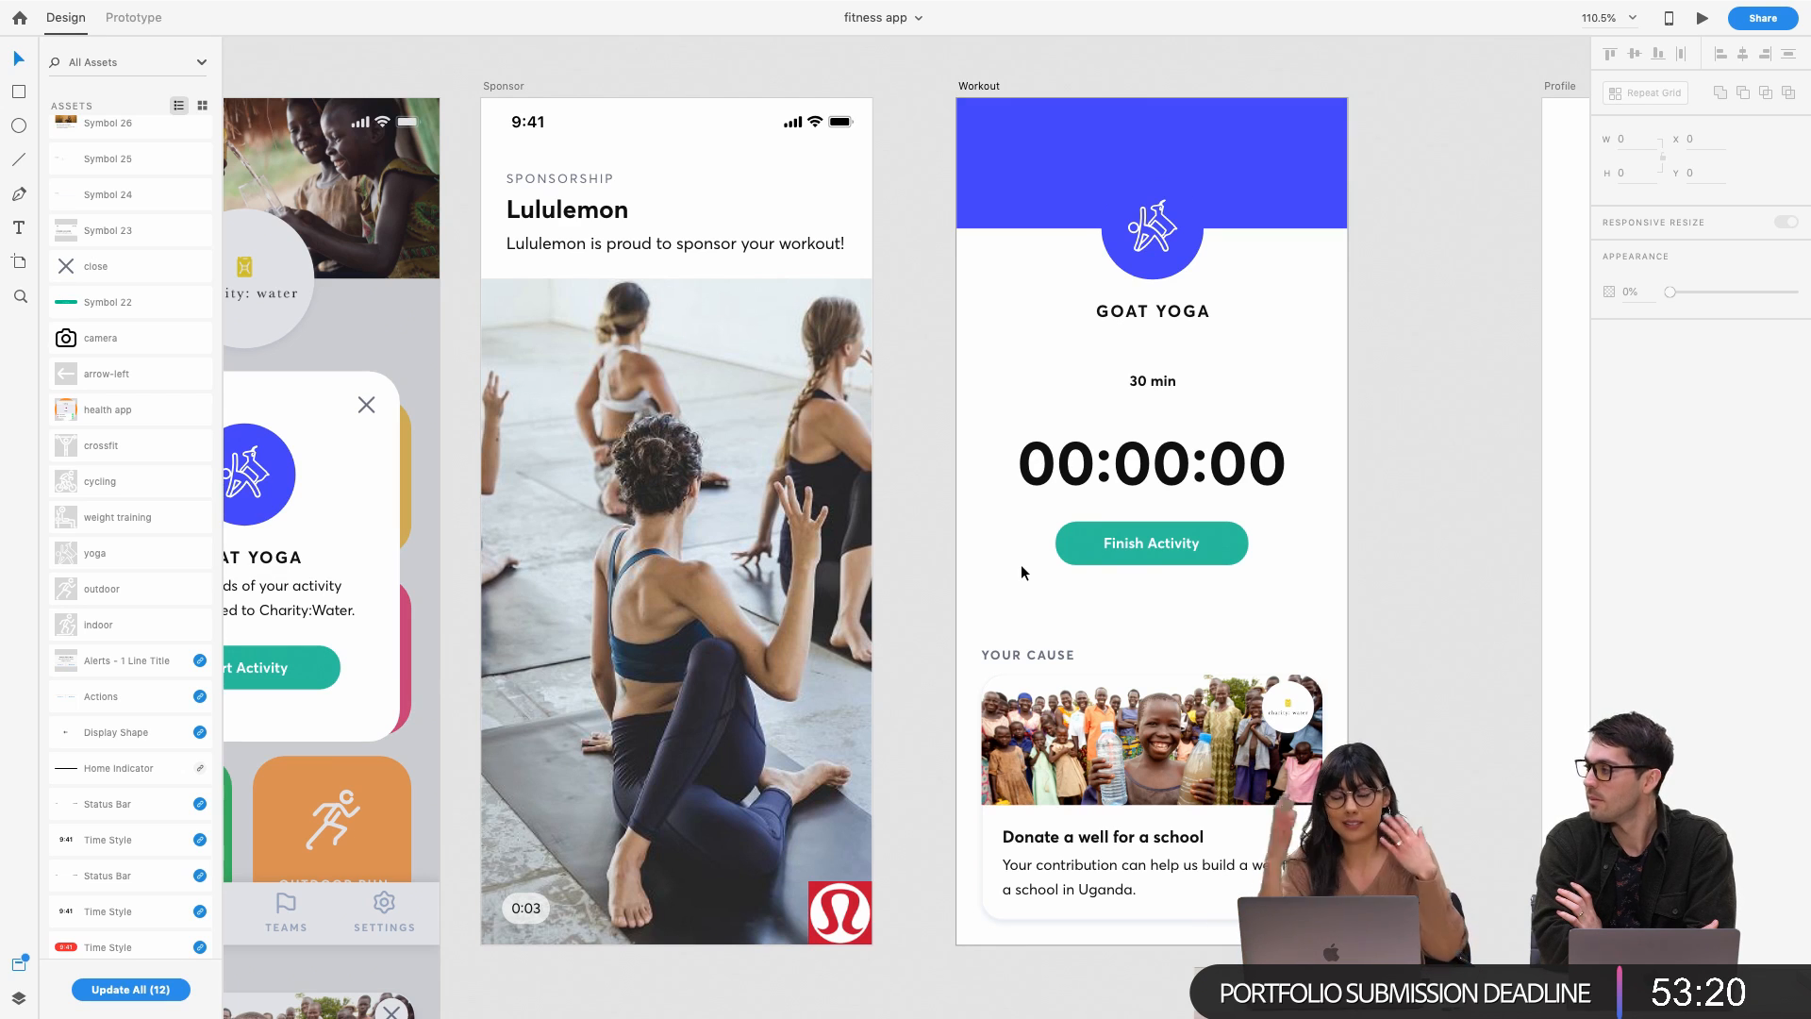
Switch from Adobe XD to the minimized goatyoga.png window in Illustrator
scroll(1169, 509, down, 1)
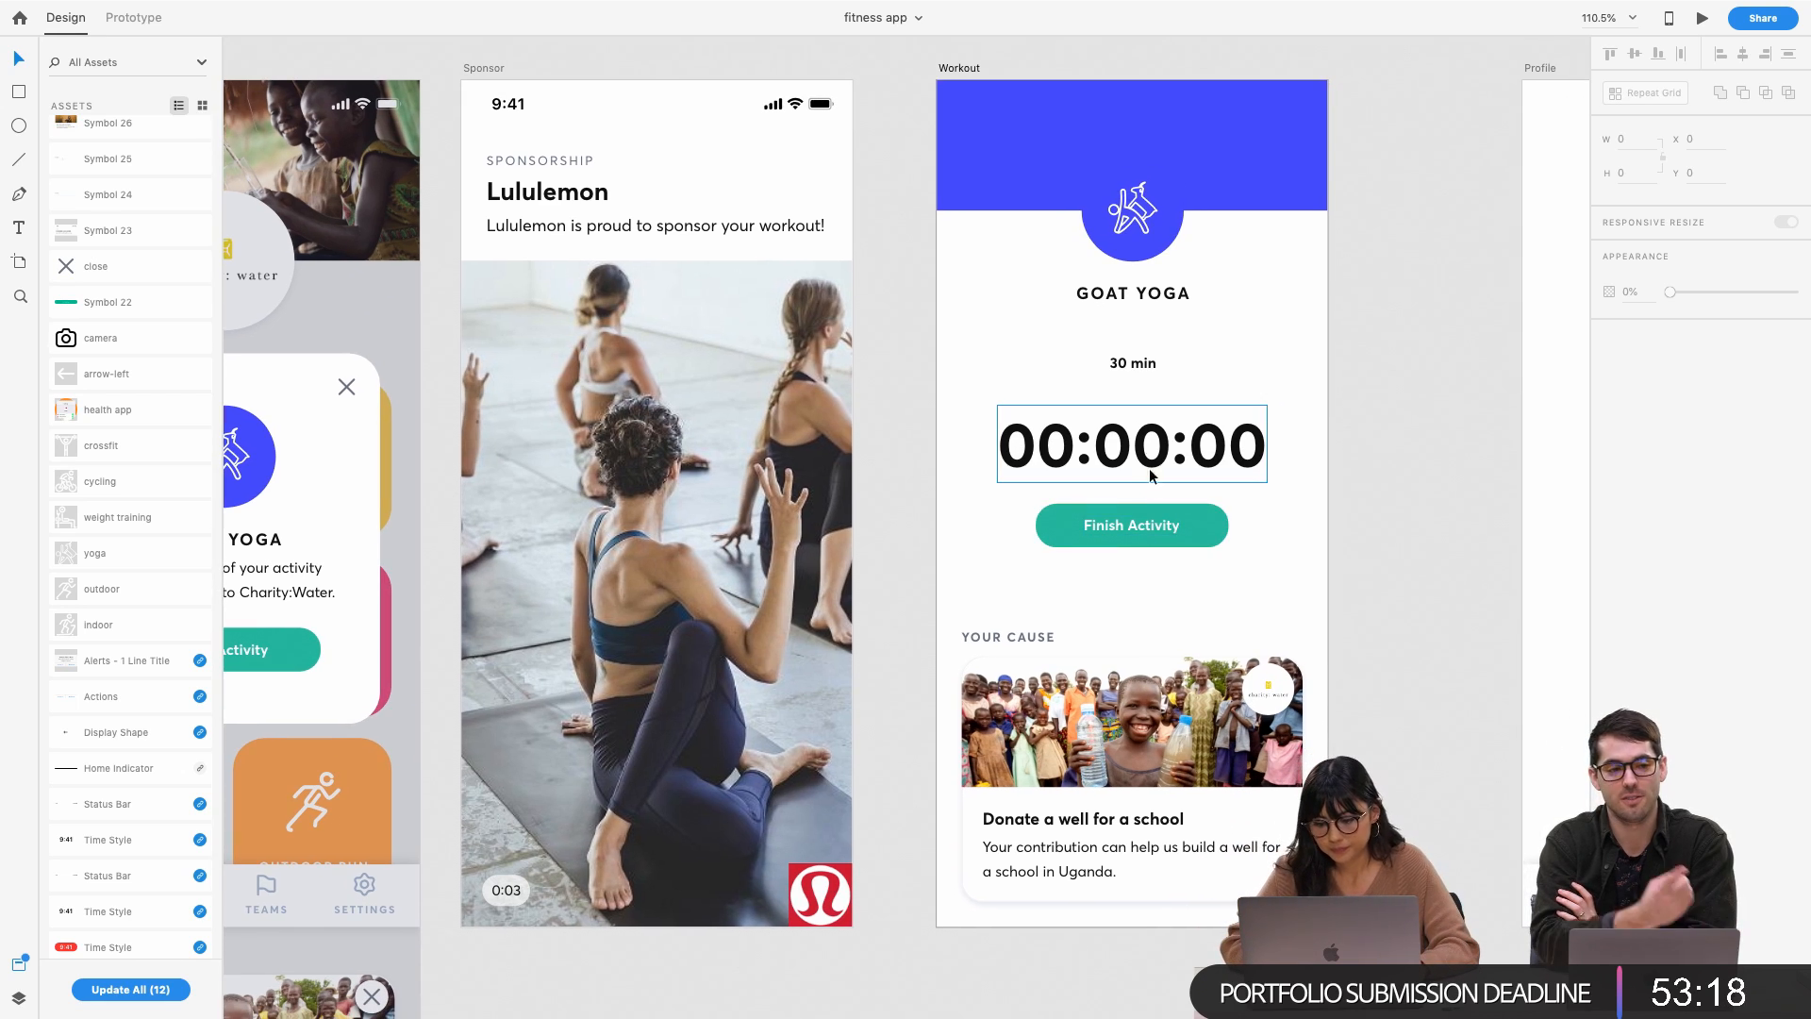
click(1147, 449)
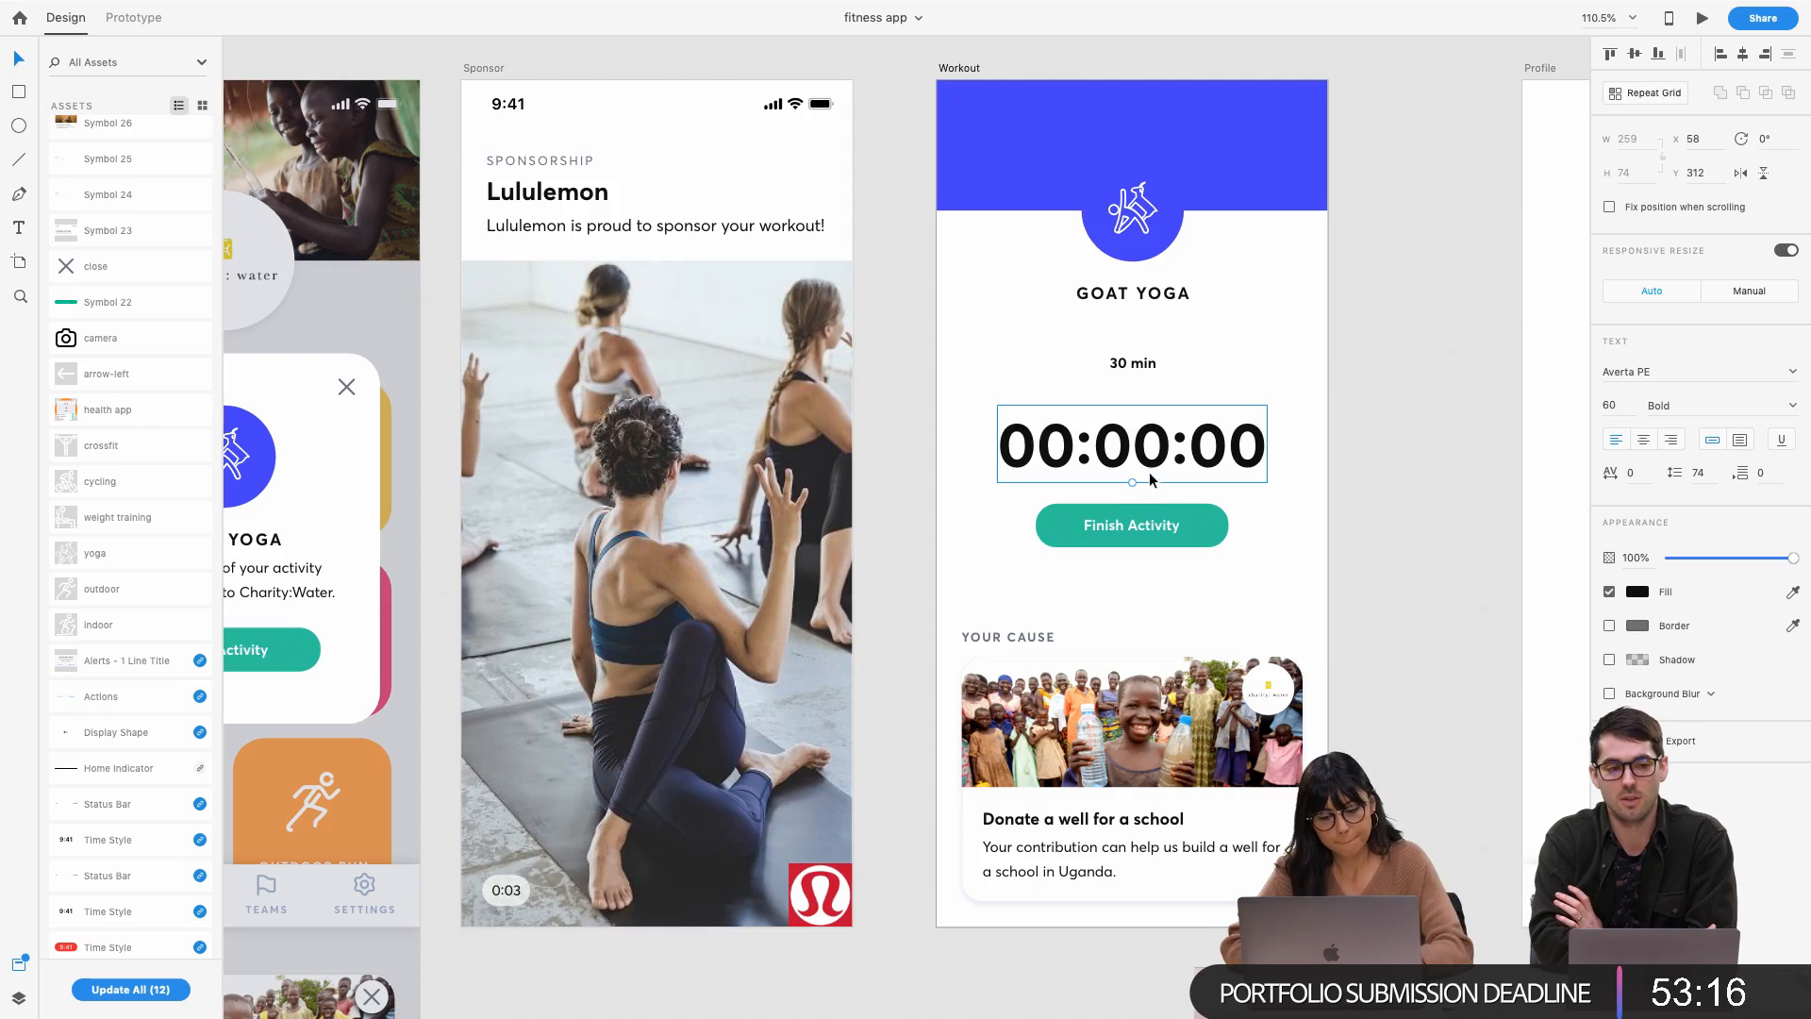
key(ctrl+Up)
key(ctrl+Up)
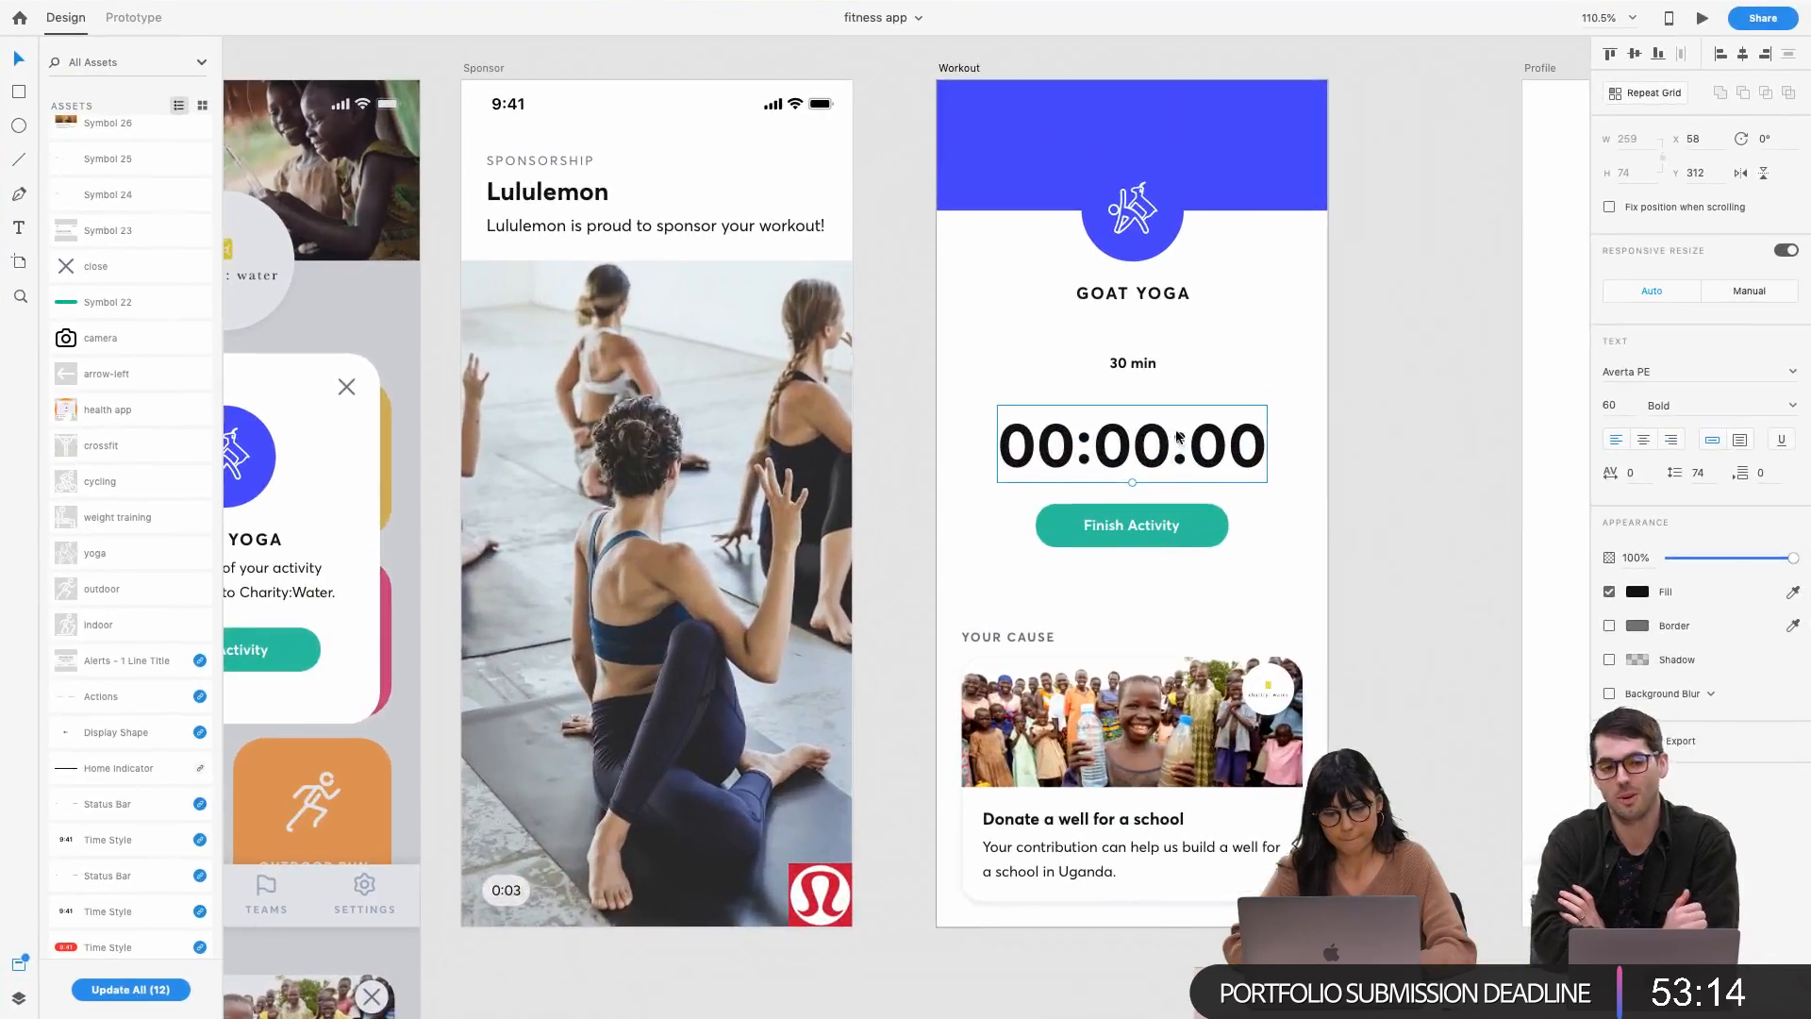
key(ctrl+Up)
click(920, 76)
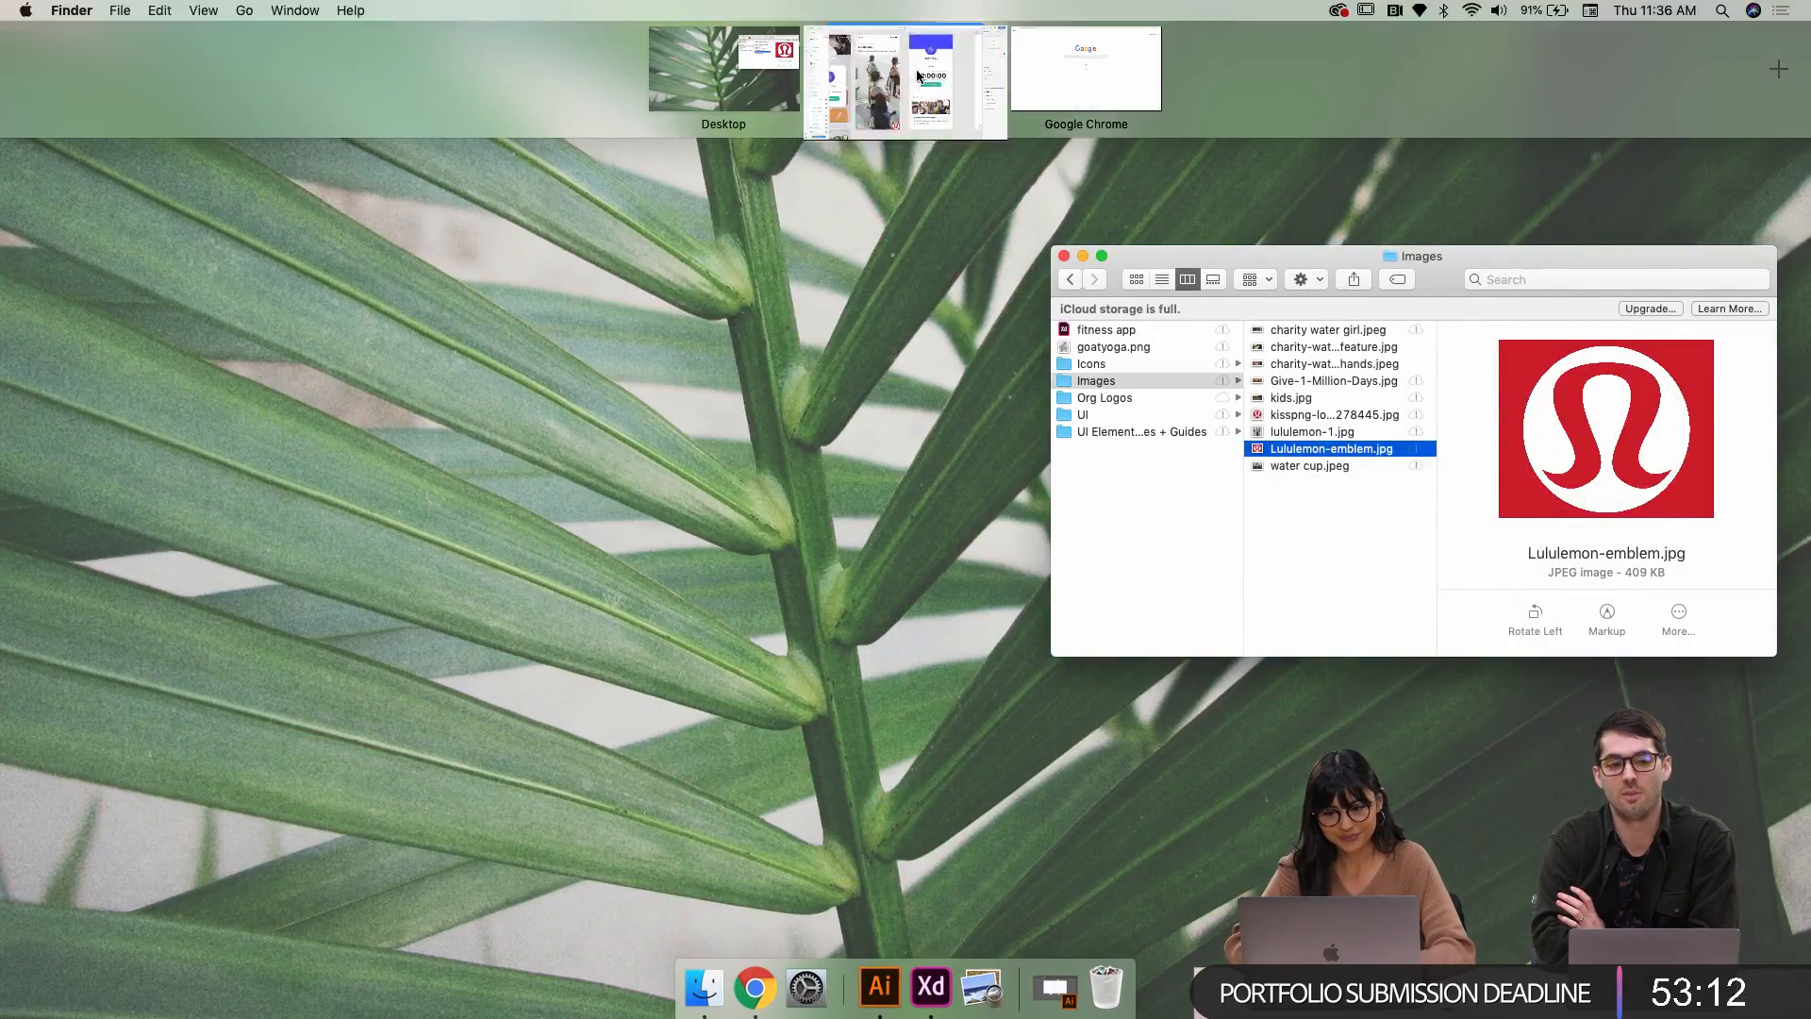
key(ctrl+Up)
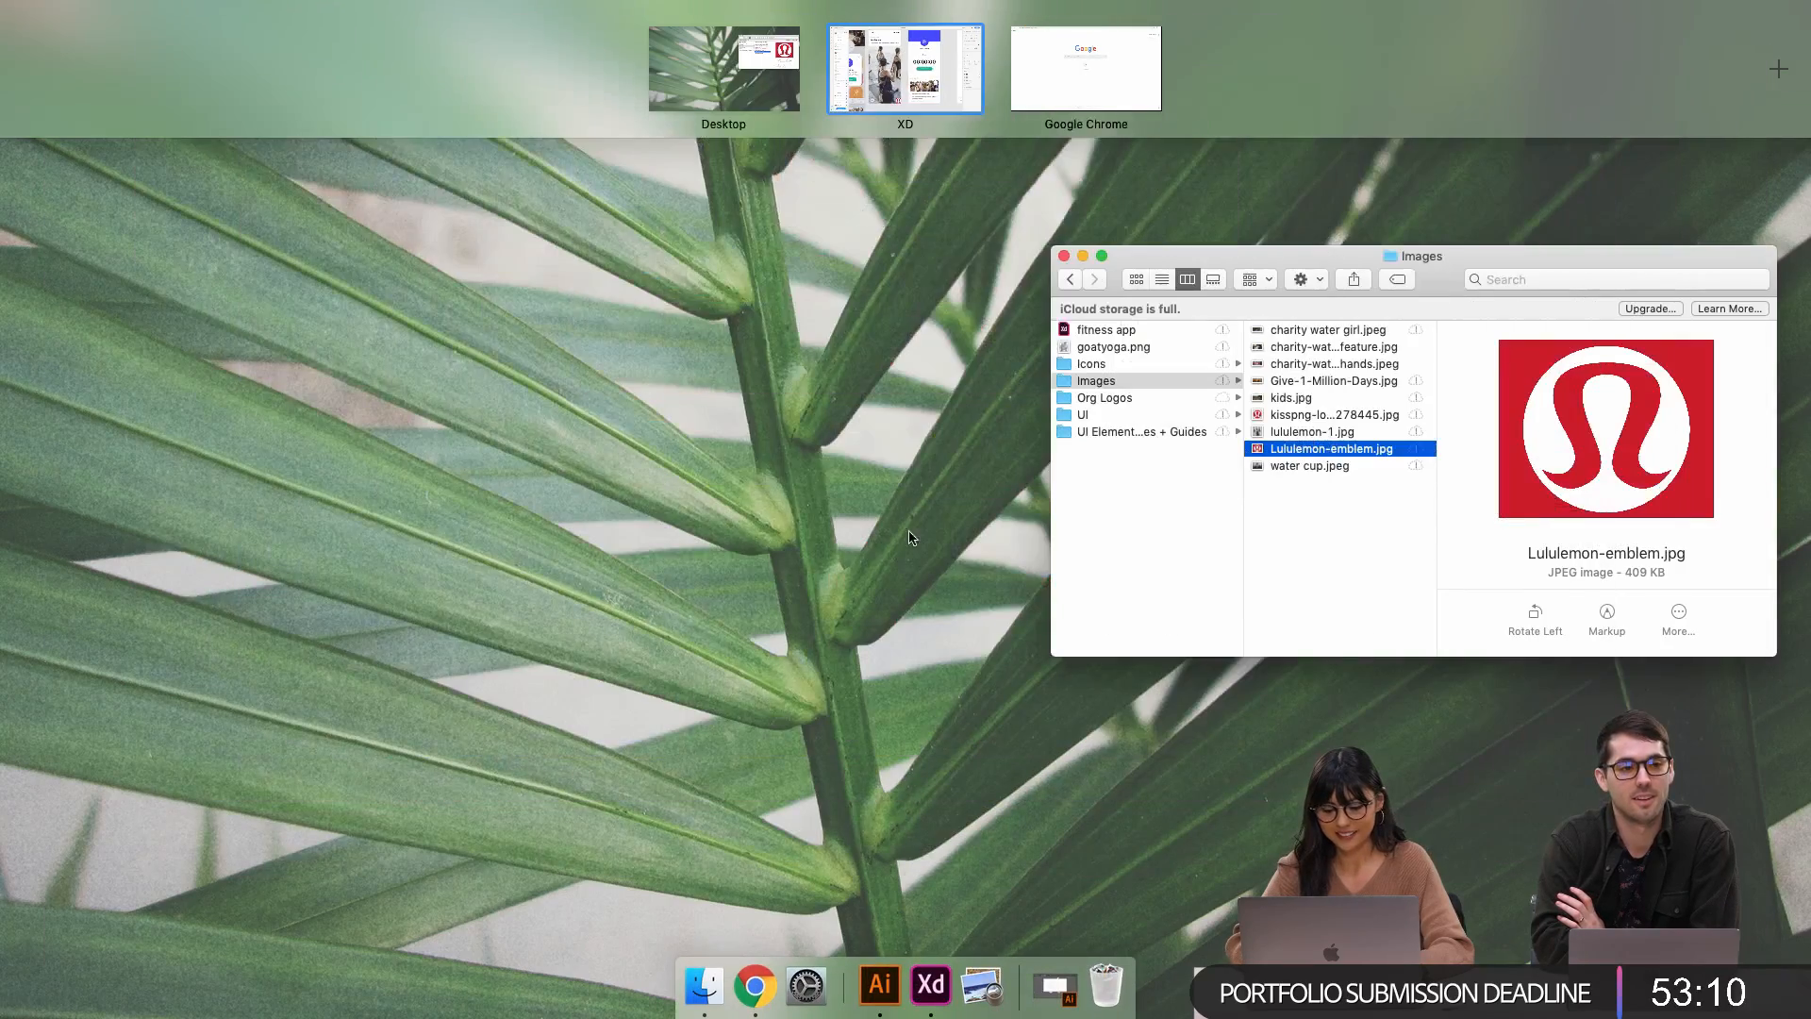
click(931, 984)
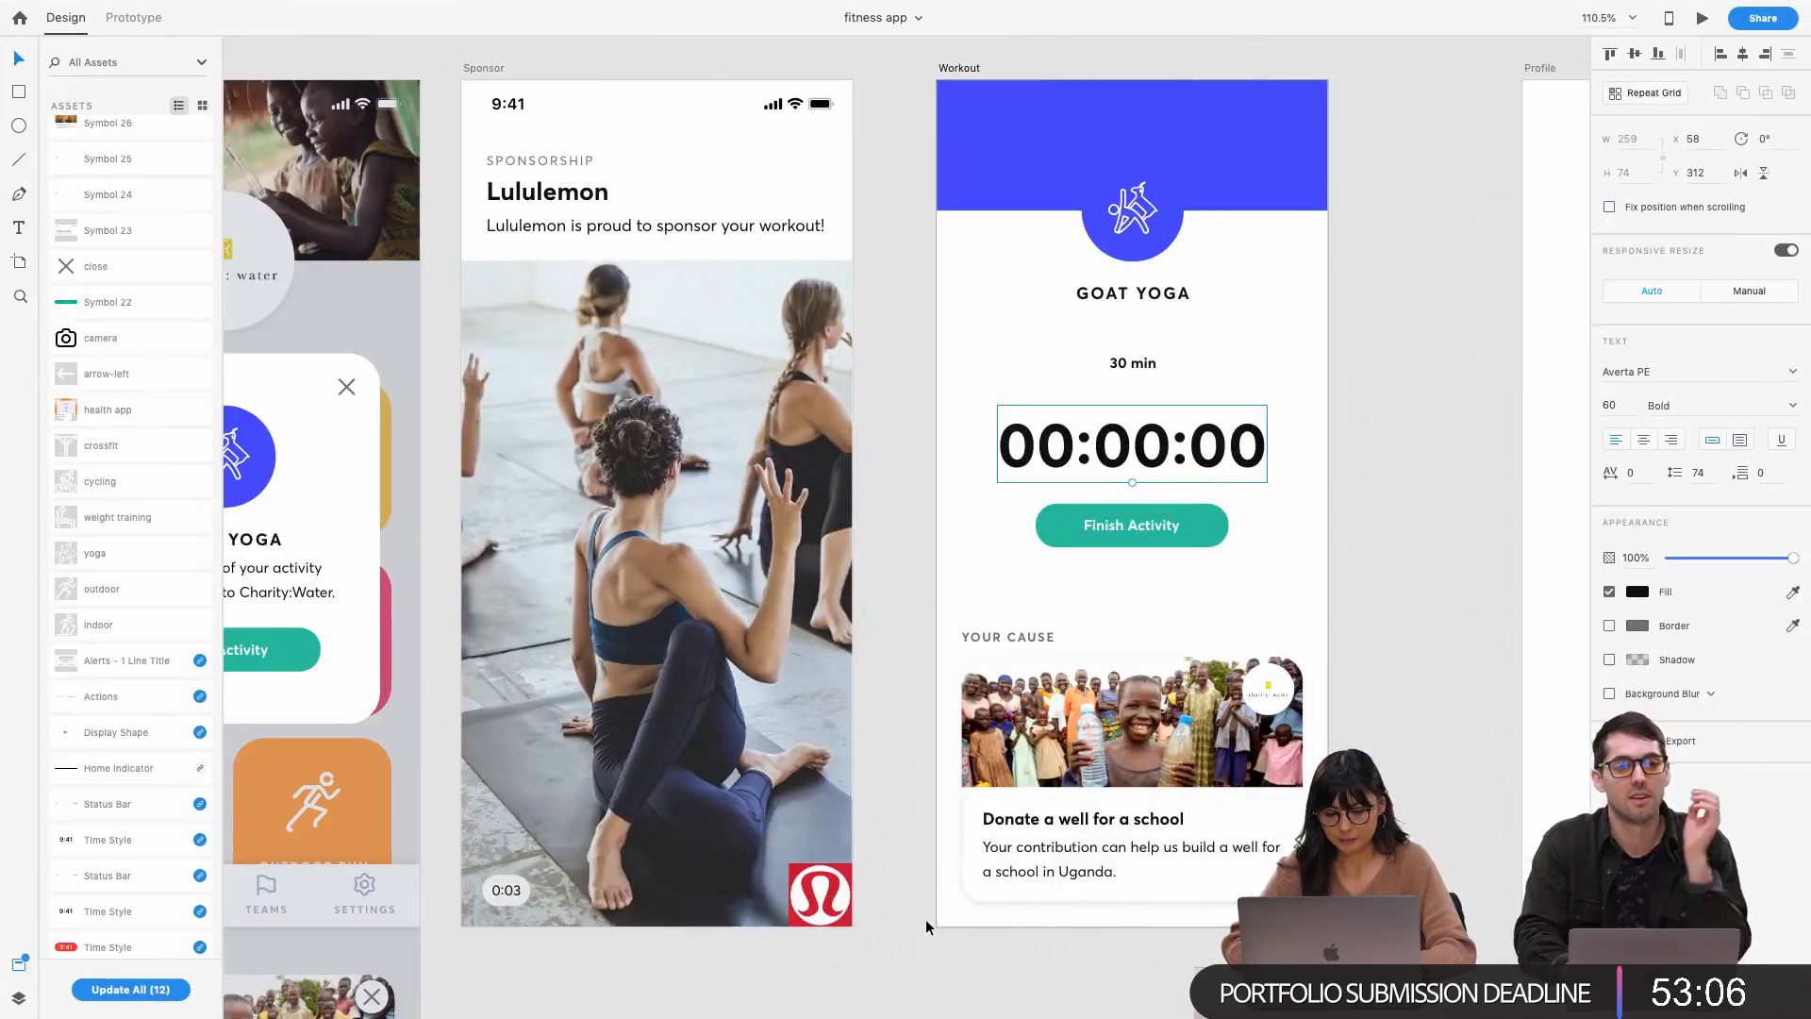
key(ctrl+Up)
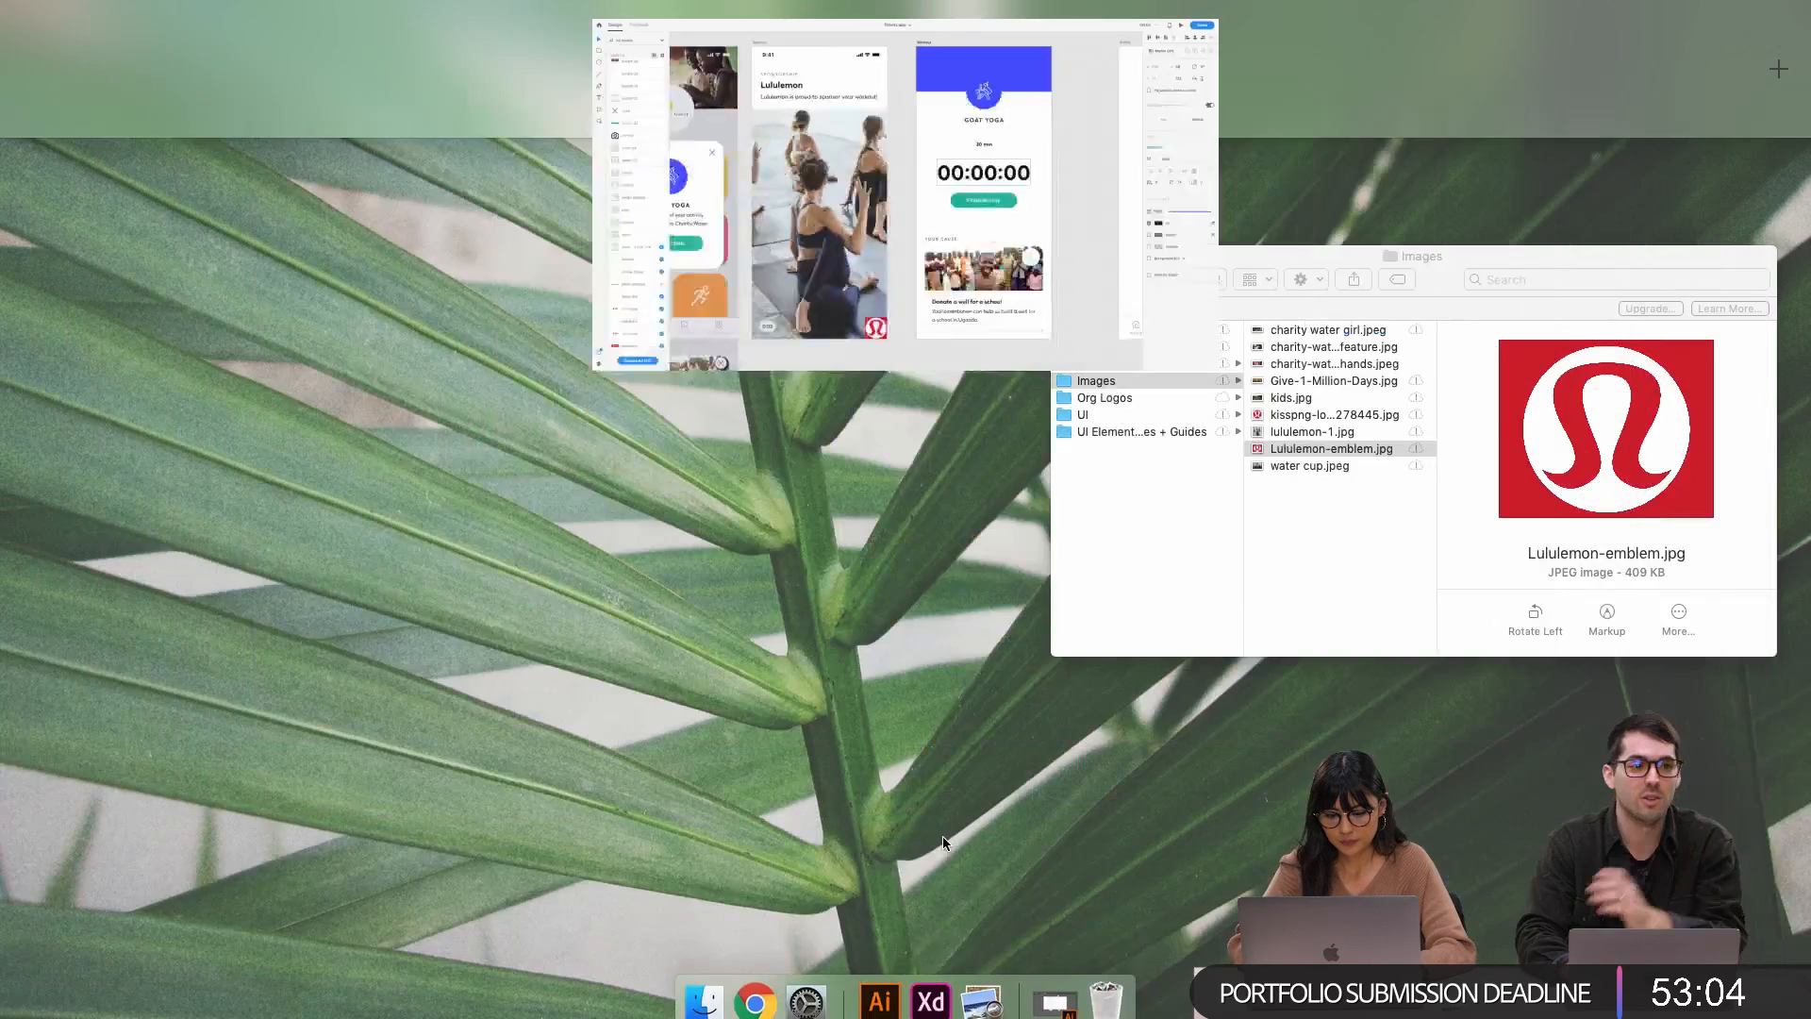
click(1052, 989)
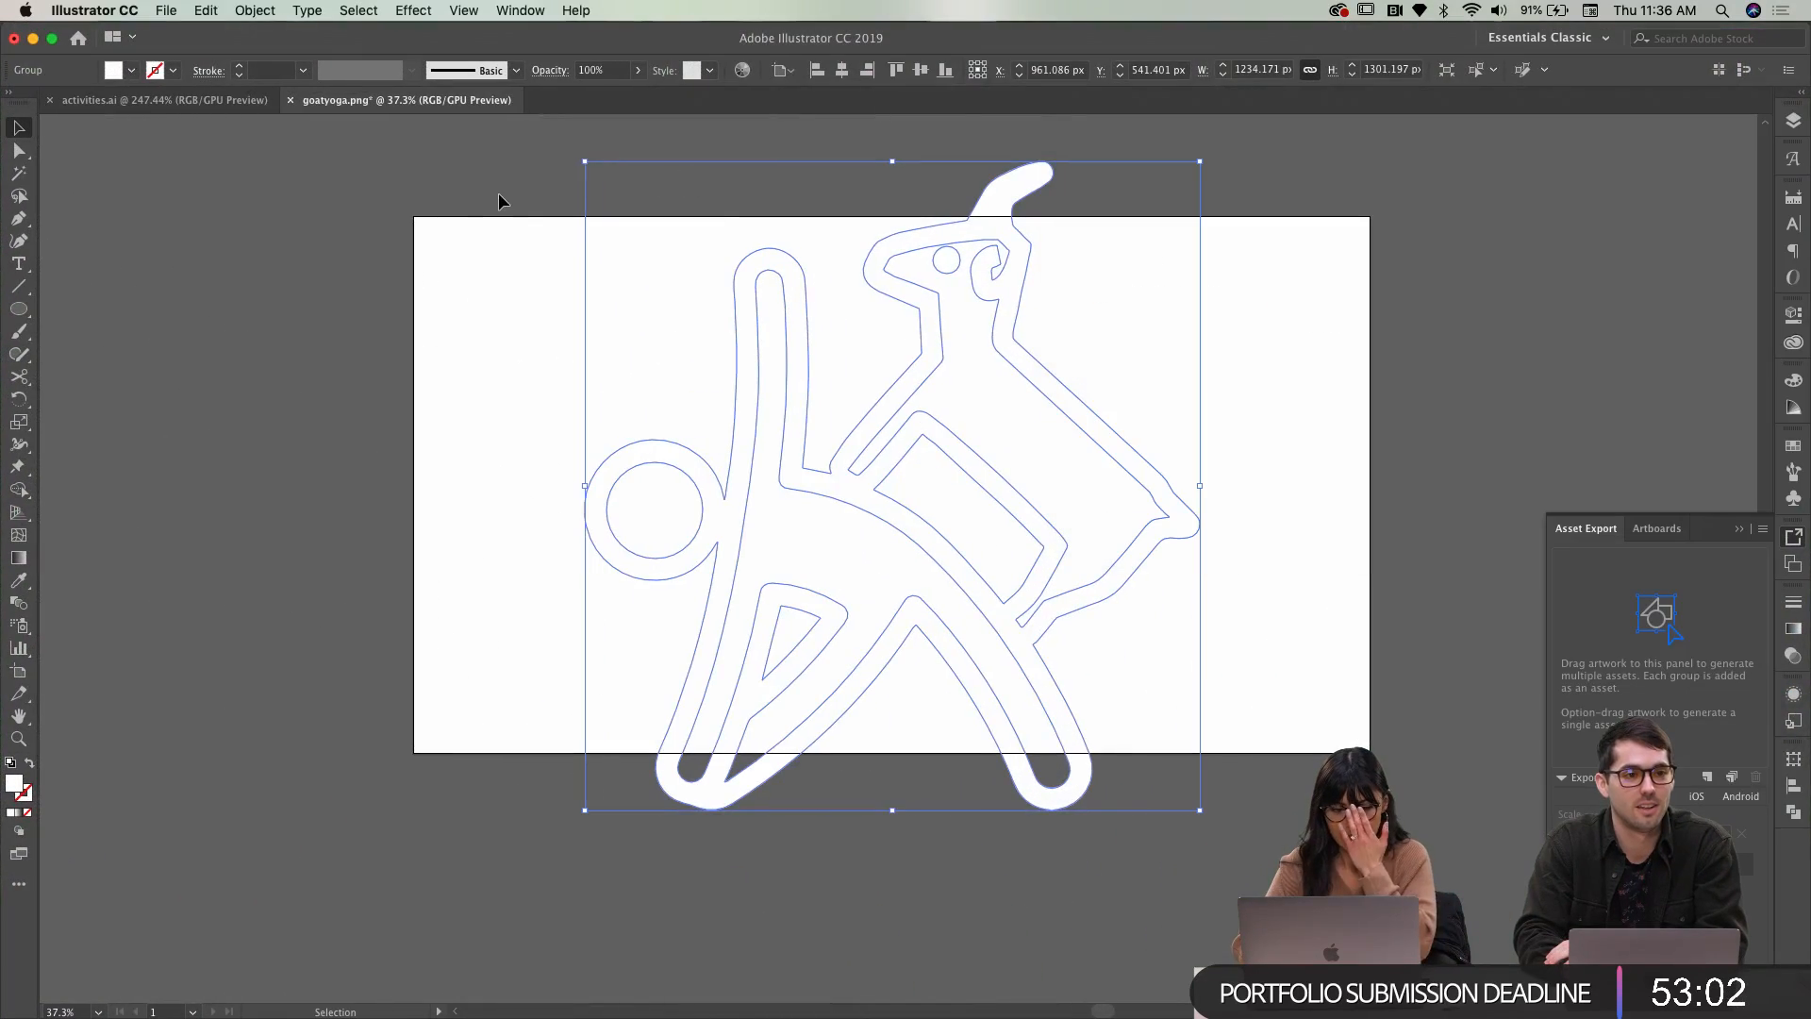
Draw a large circle beside the artboard and make it outline-only with a white stroke
click(404, 180)
scroll(414, 226, down, 3)
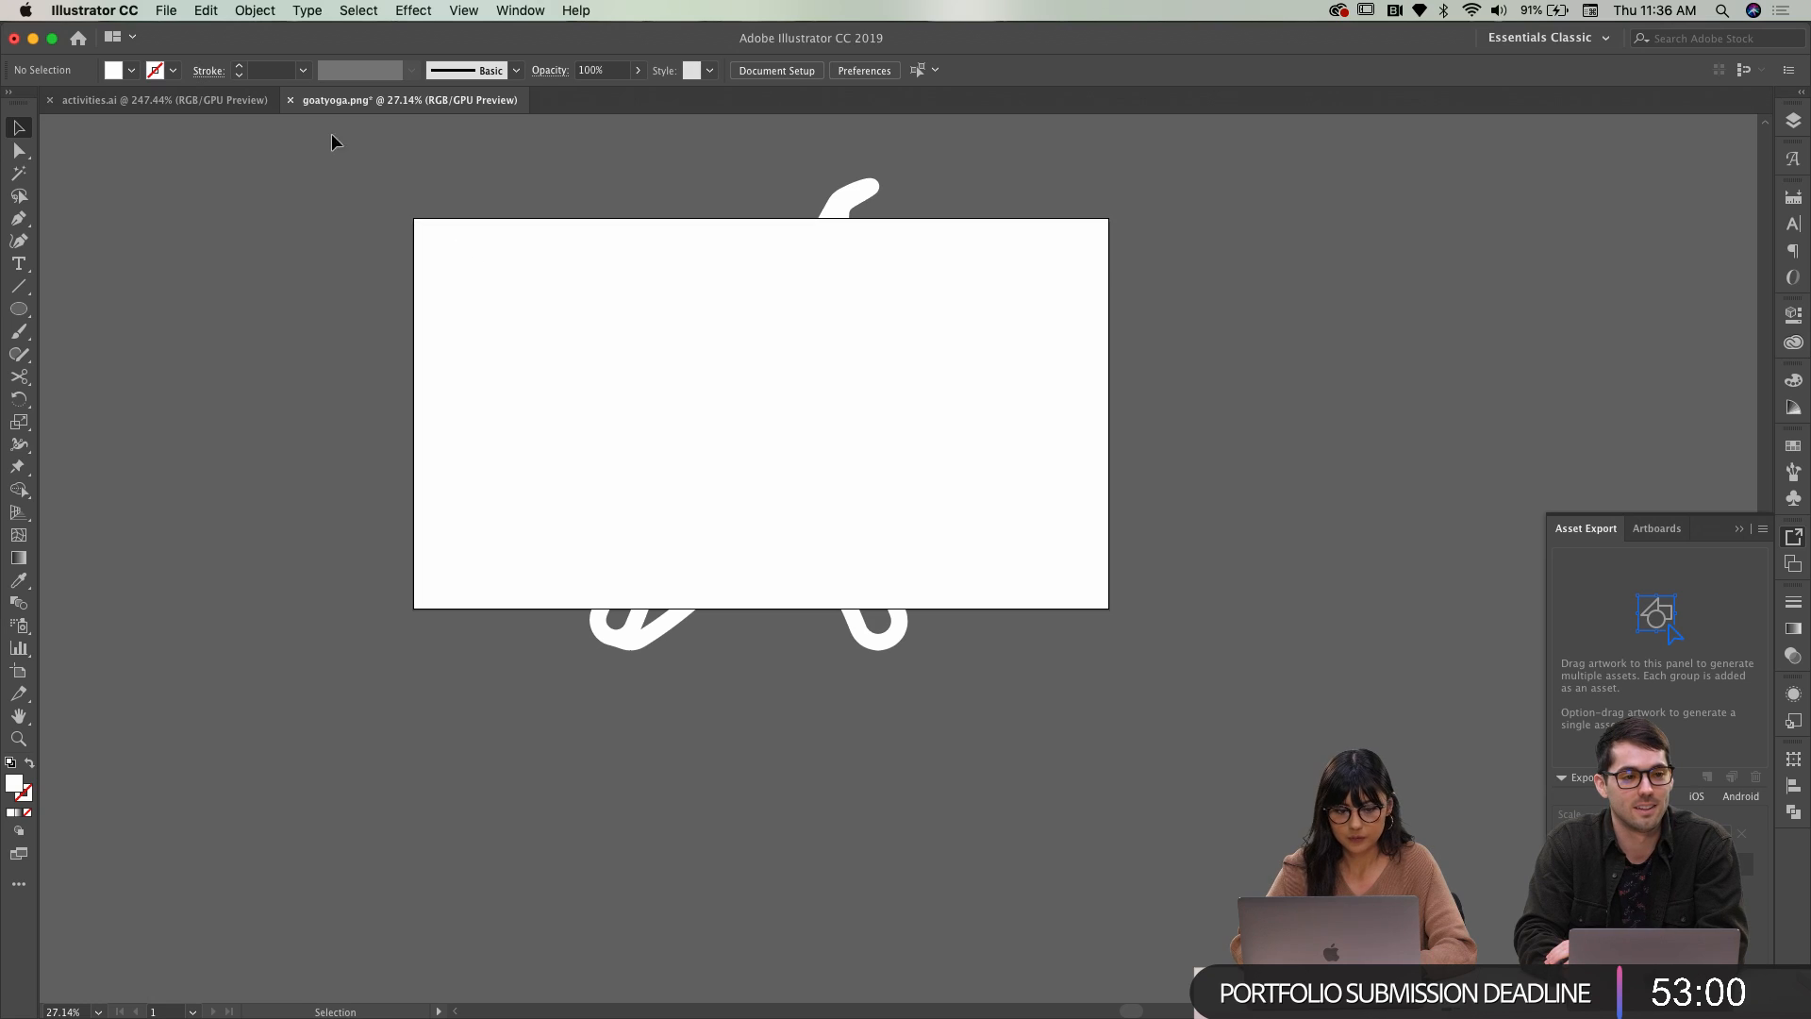
scroll(458, 317, right, 5)
scroll(528, 320, right, 3)
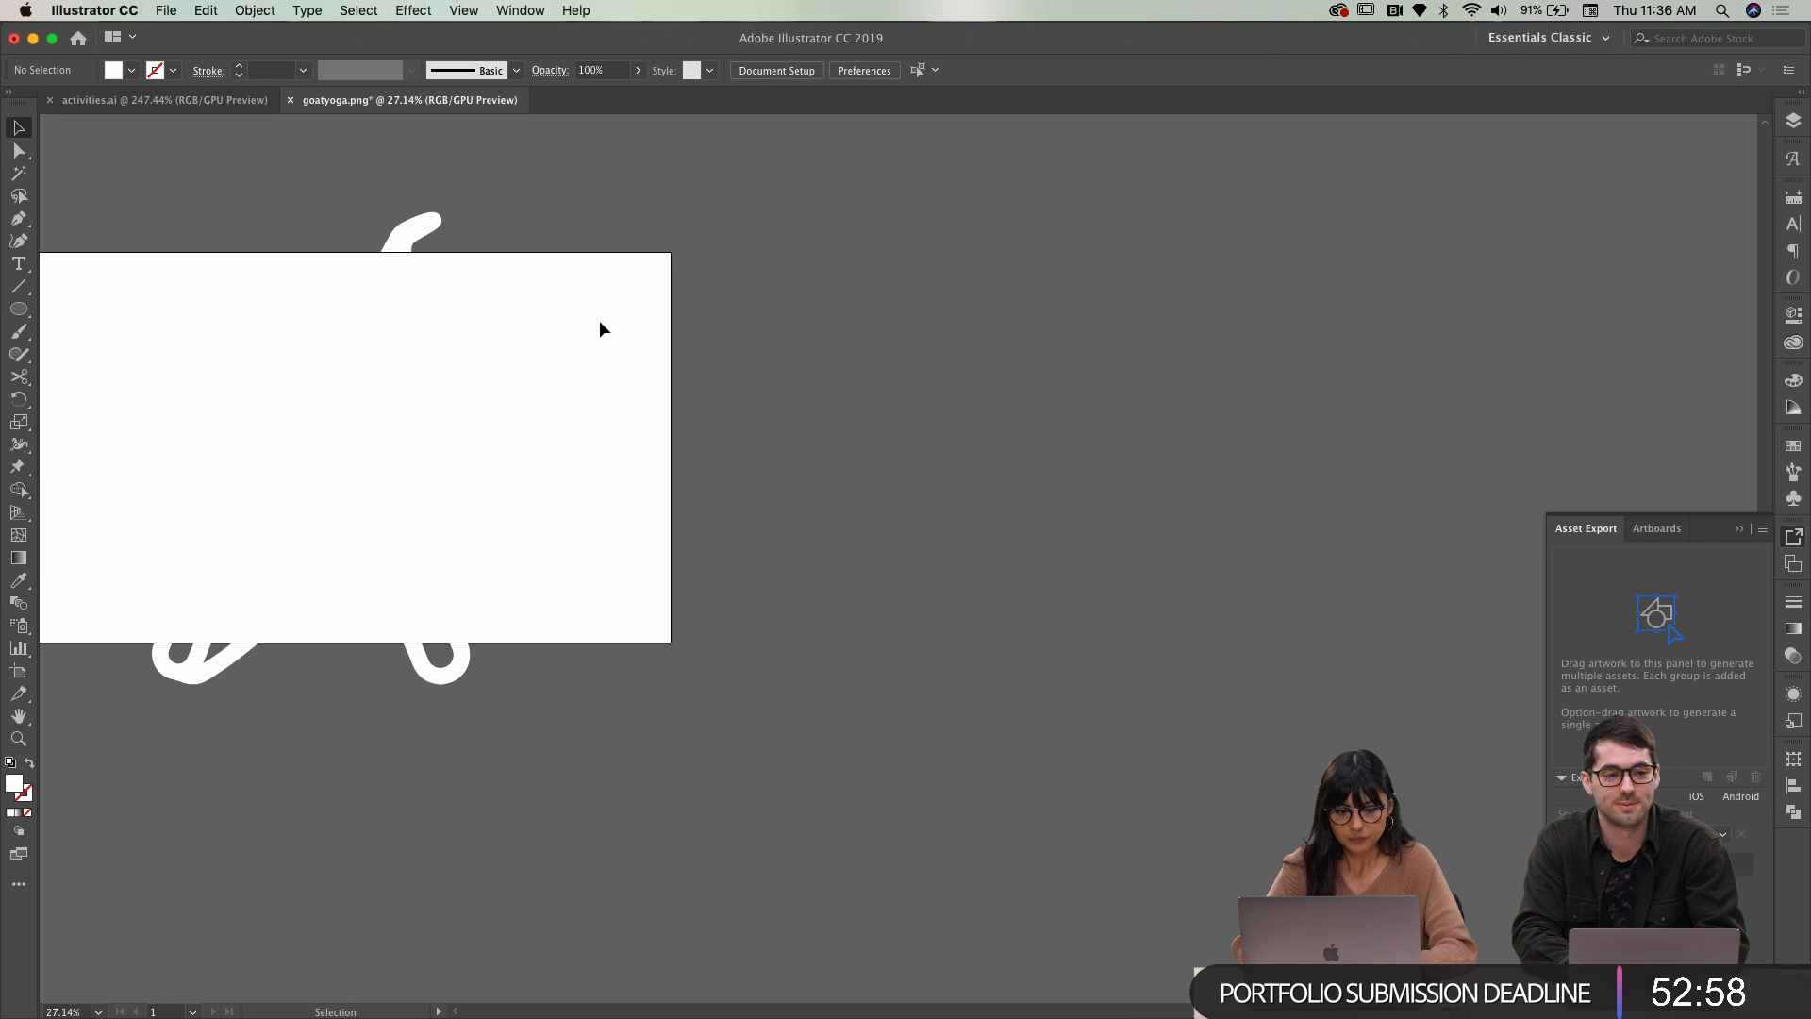
click(18, 309)
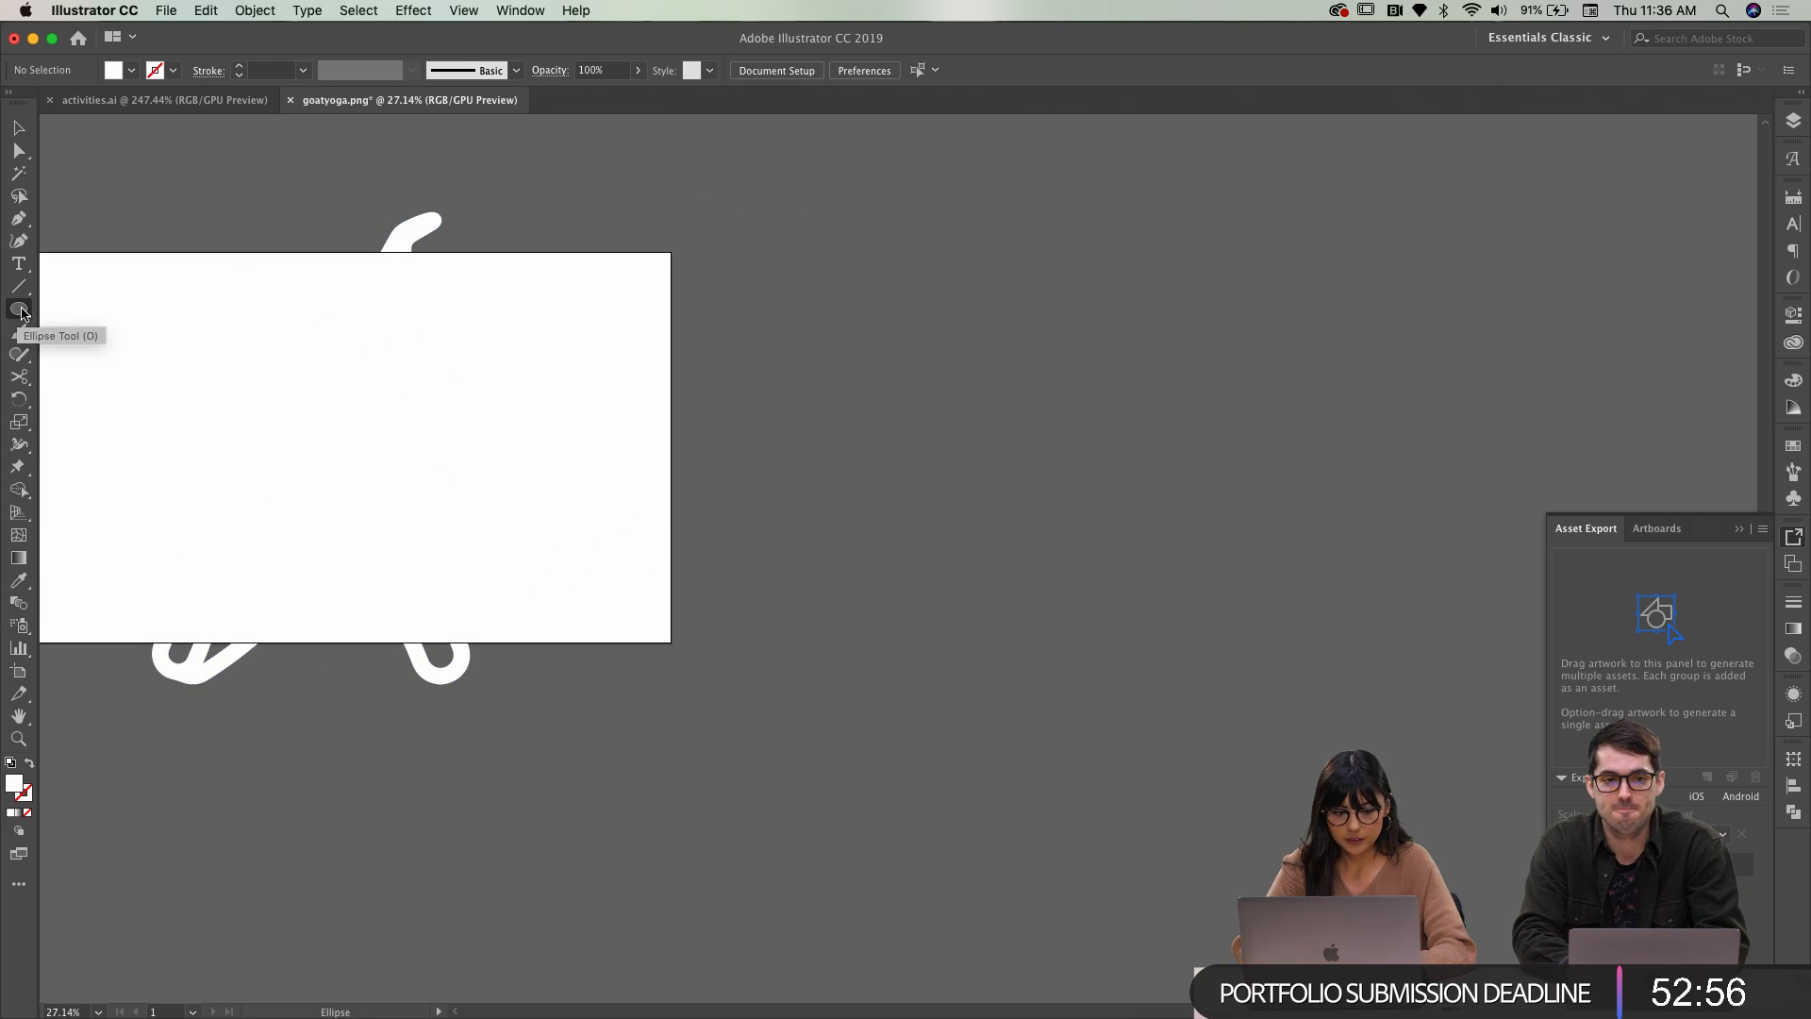
drag(822, 309, 1044, 564)
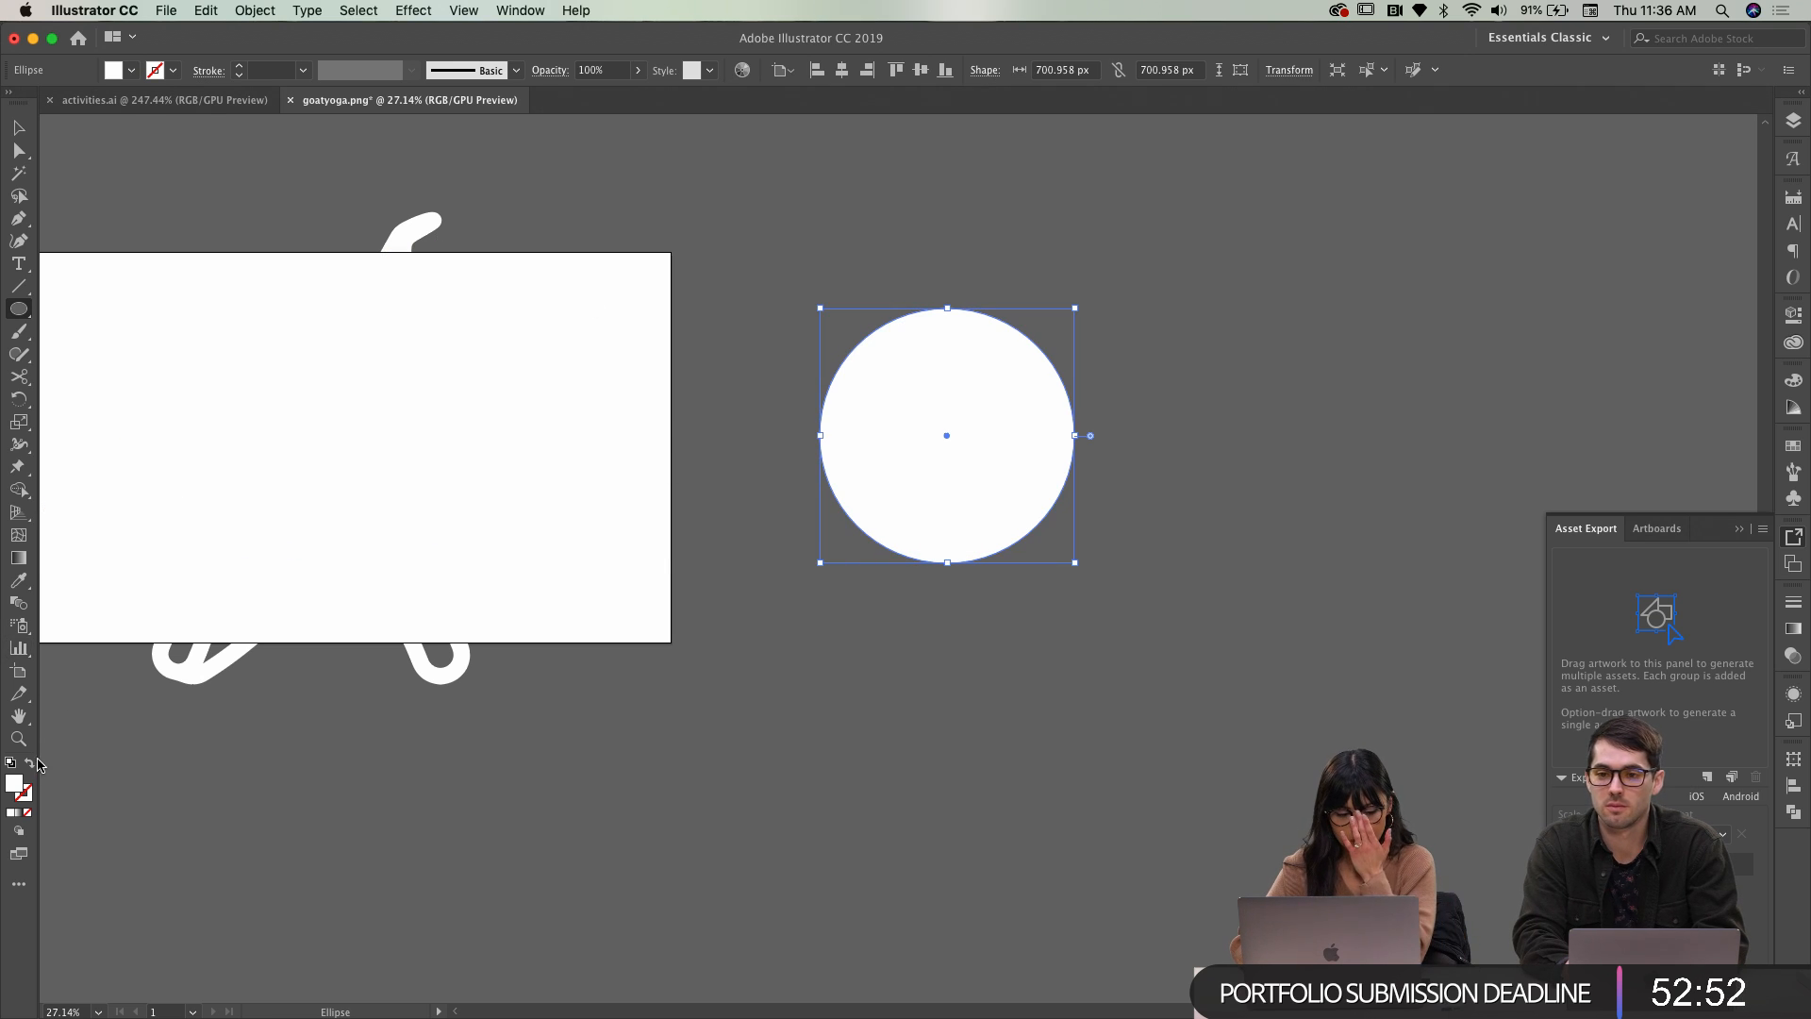
click(30, 765)
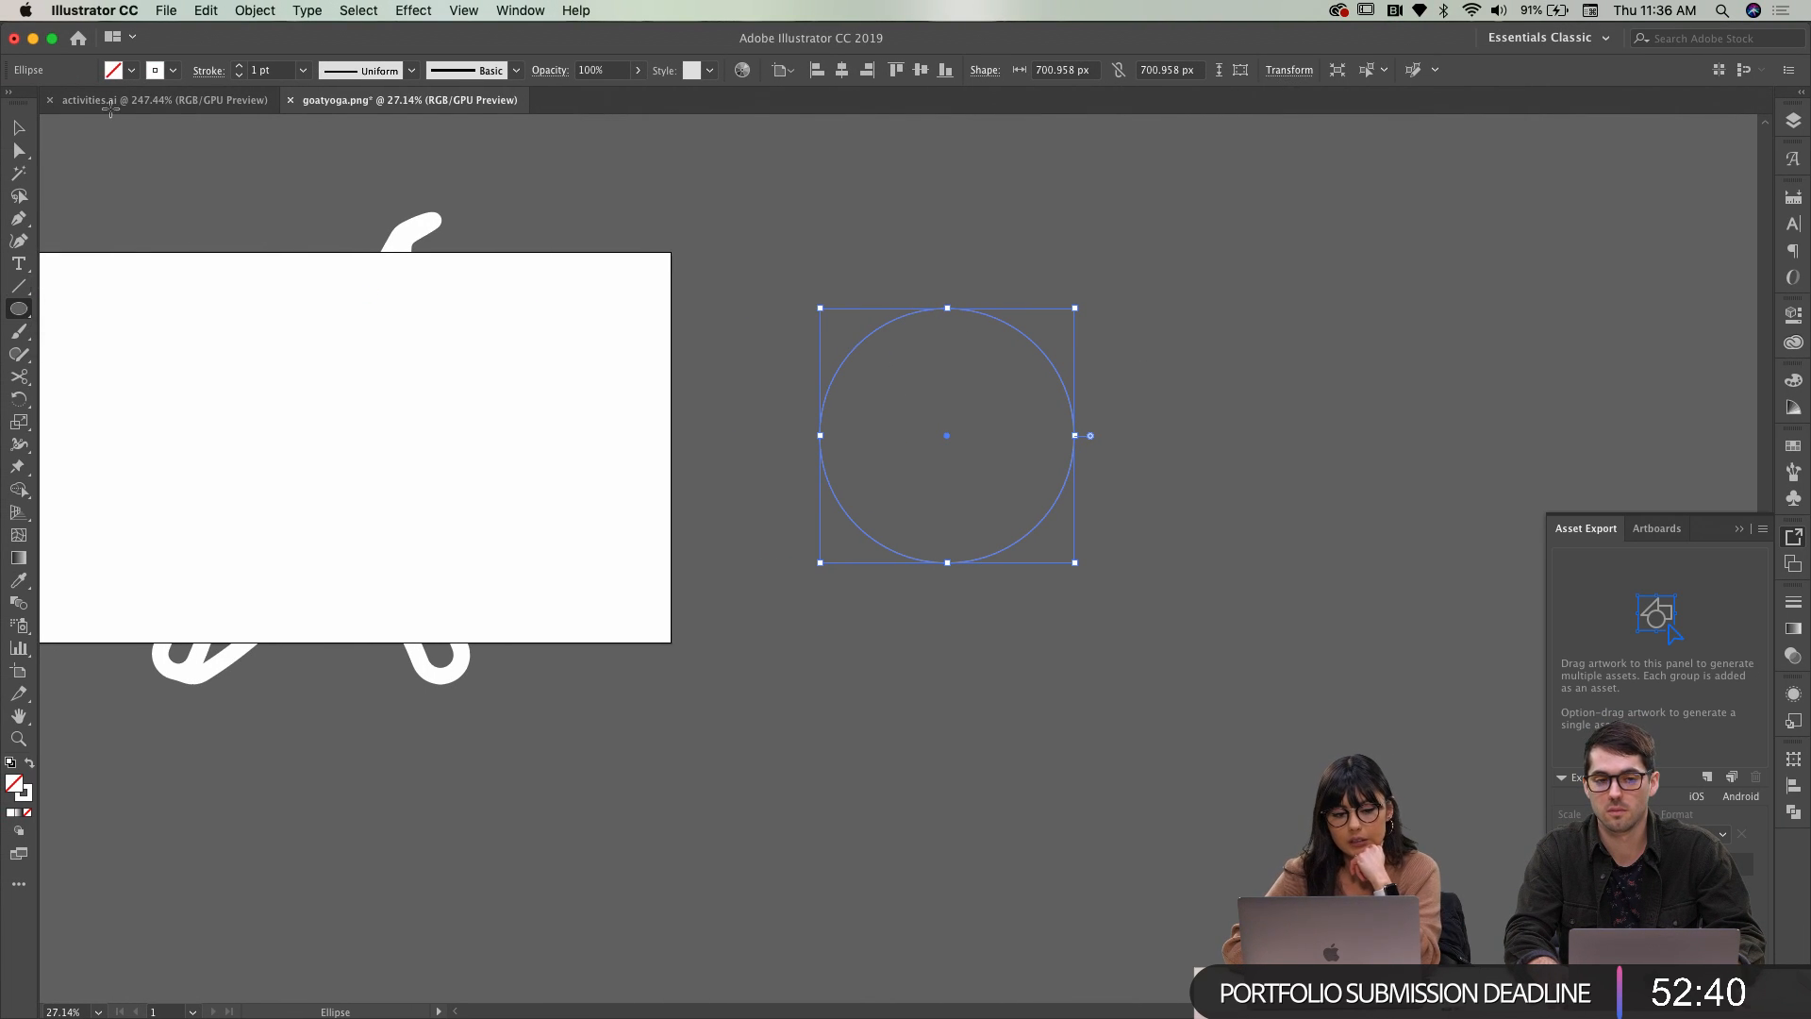
Increase the circle's stroke weight to 28 pt
click(240, 67)
click(240, 67)
click(241, 67)
click(241, 67)
click(241, 67)
click(241, 67)
click(241, 67)
click(241, 67)
click(240, 67)
click(240, 67)
click(241, 67)
click(241, 67)
click(240, 67)
click(240, 67)
click(240, 67)
click(241, 67)
click(240, 67)
click(241, 67)
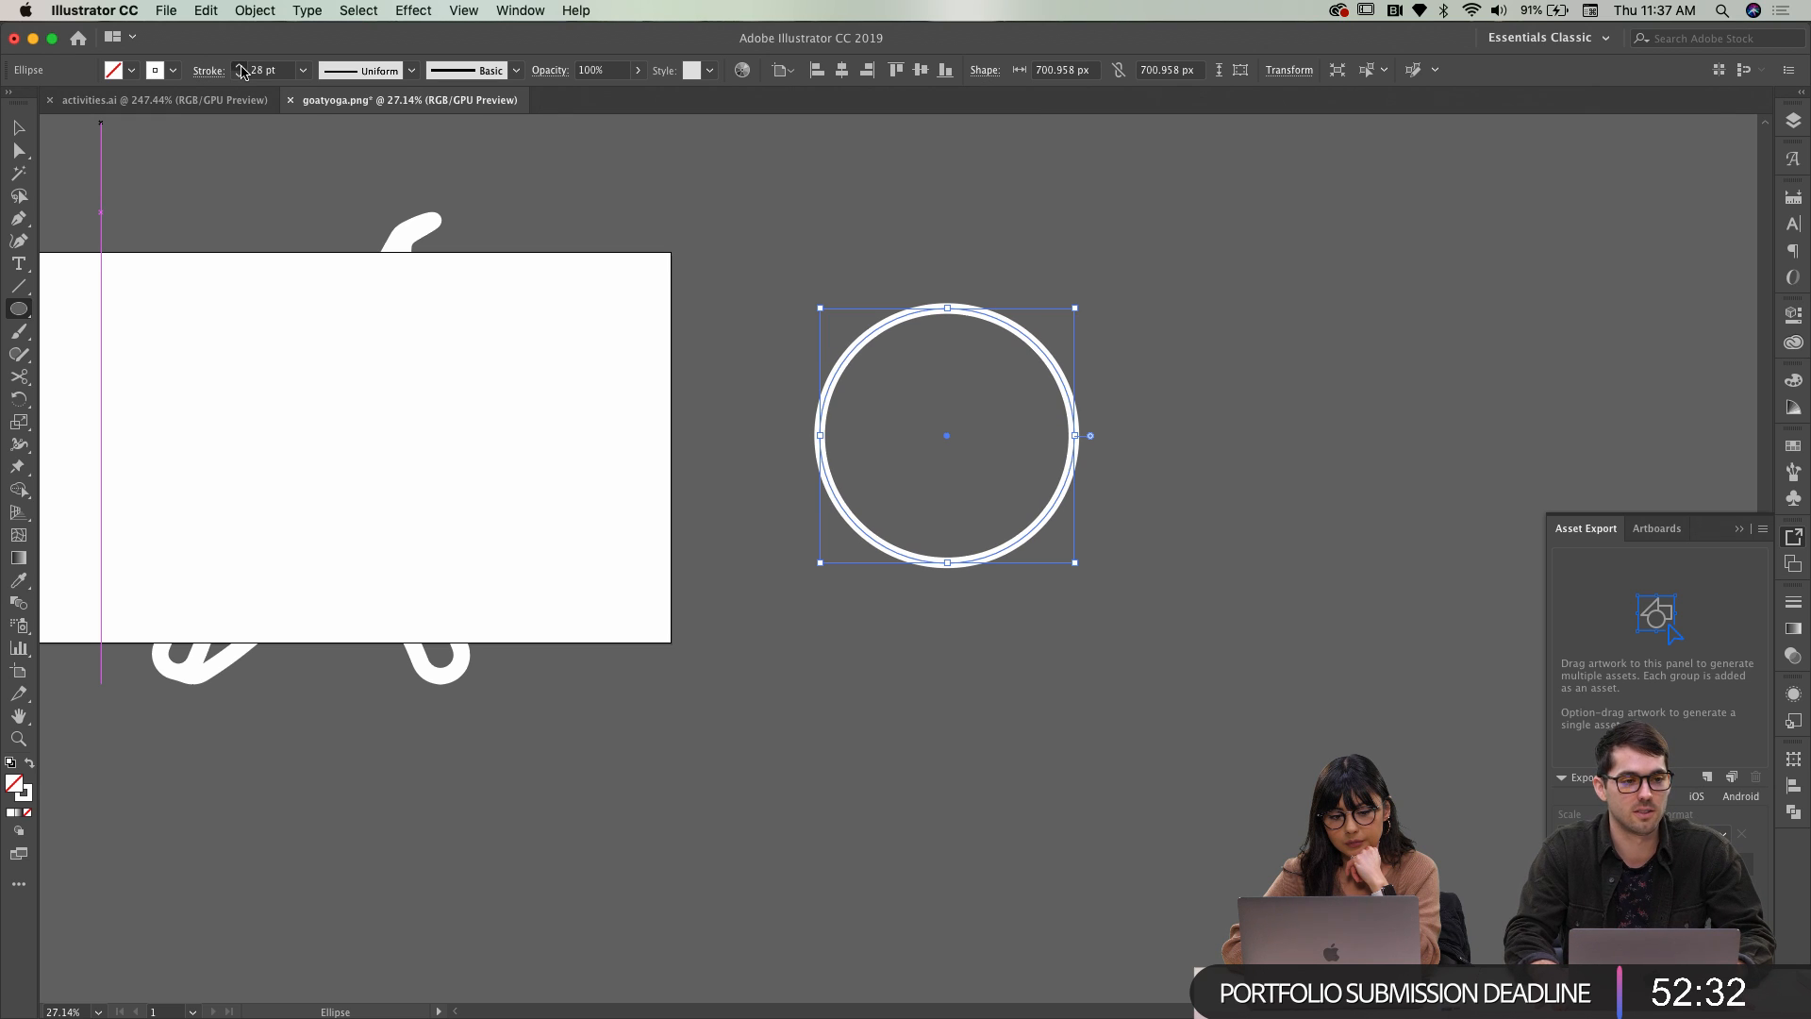
Open the Stroke panel for the ring and try out the Scissors and Selection tools
key(v)
scroll(936, 281, up, 1)
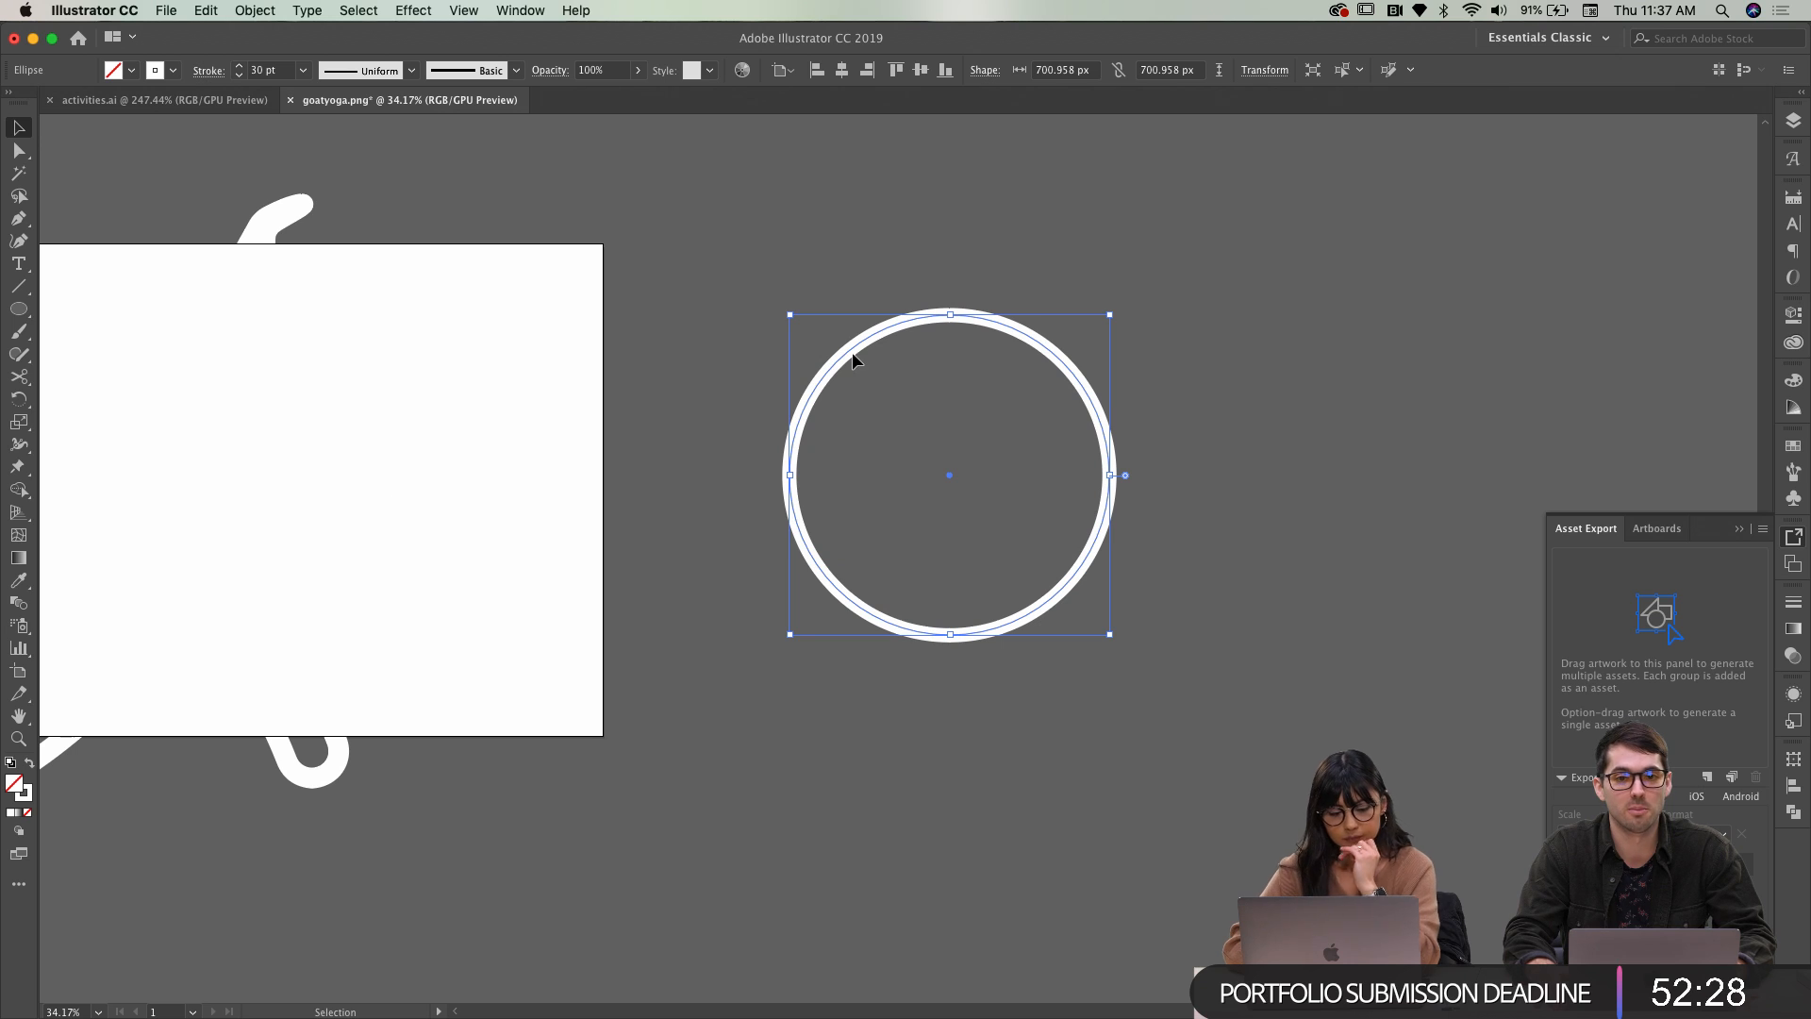
click(1795, 600)
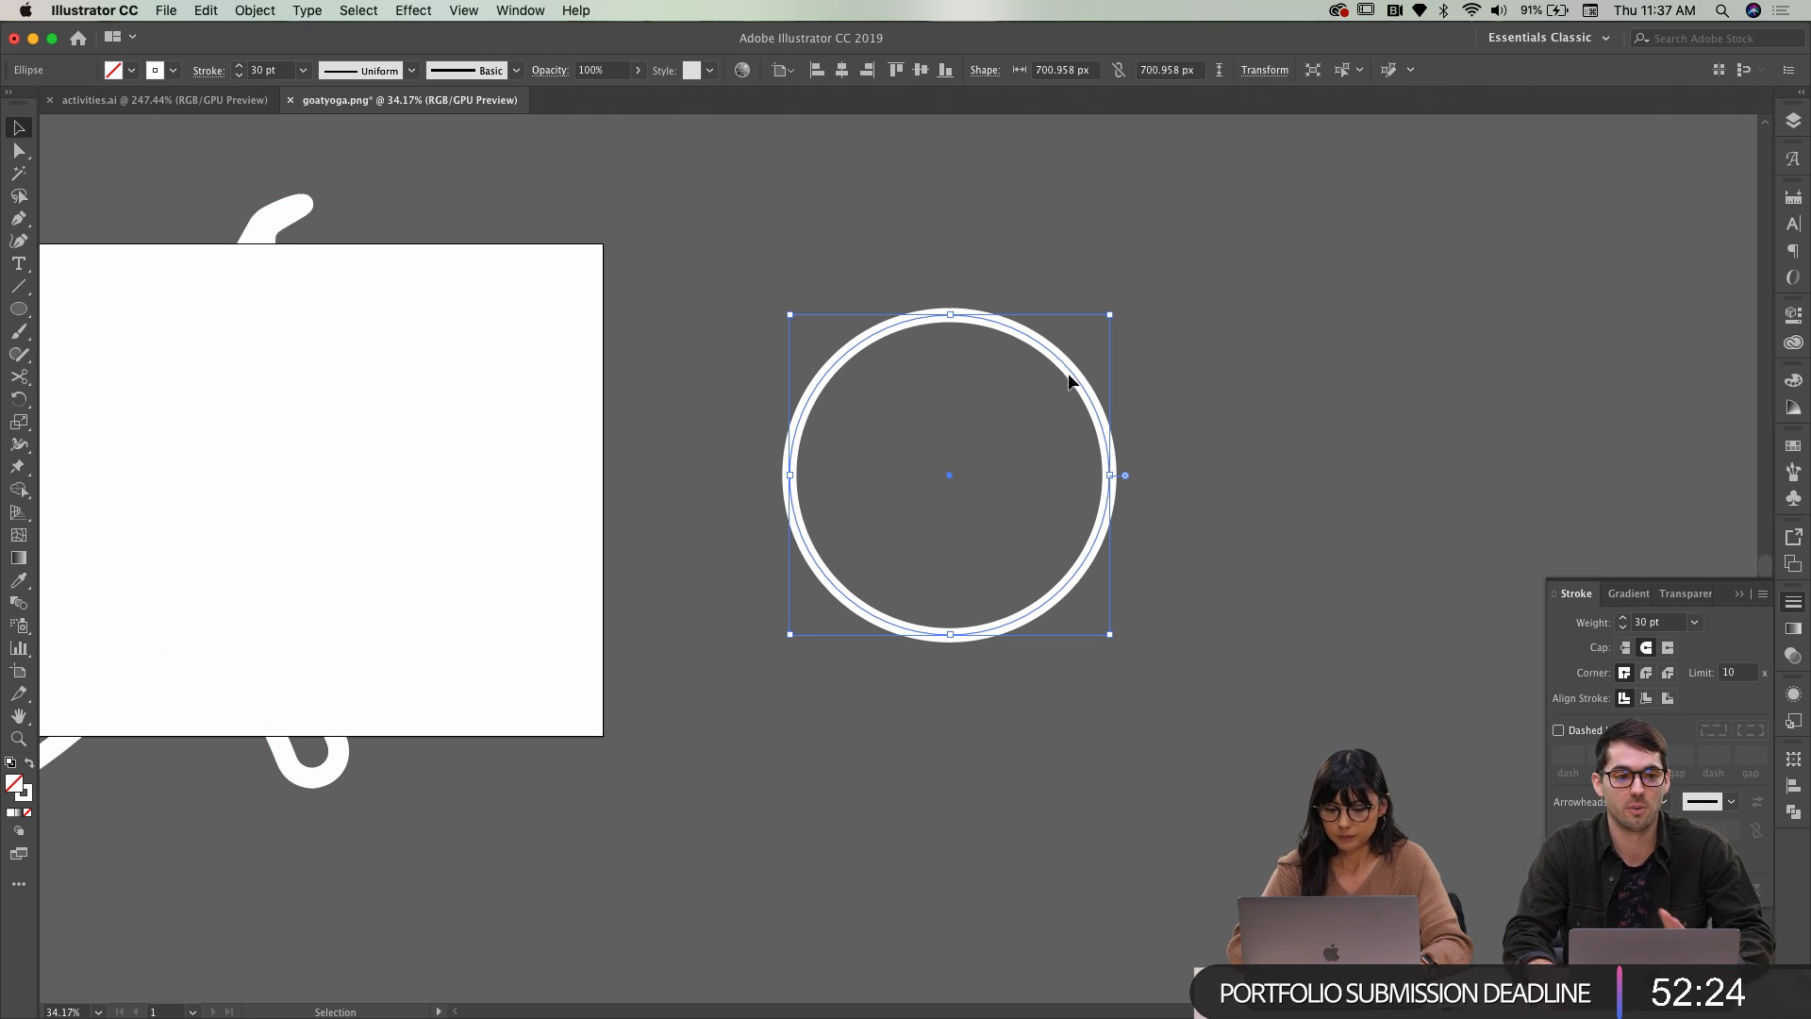
scroll(1050, 366, up, 2)
click(17, 378)
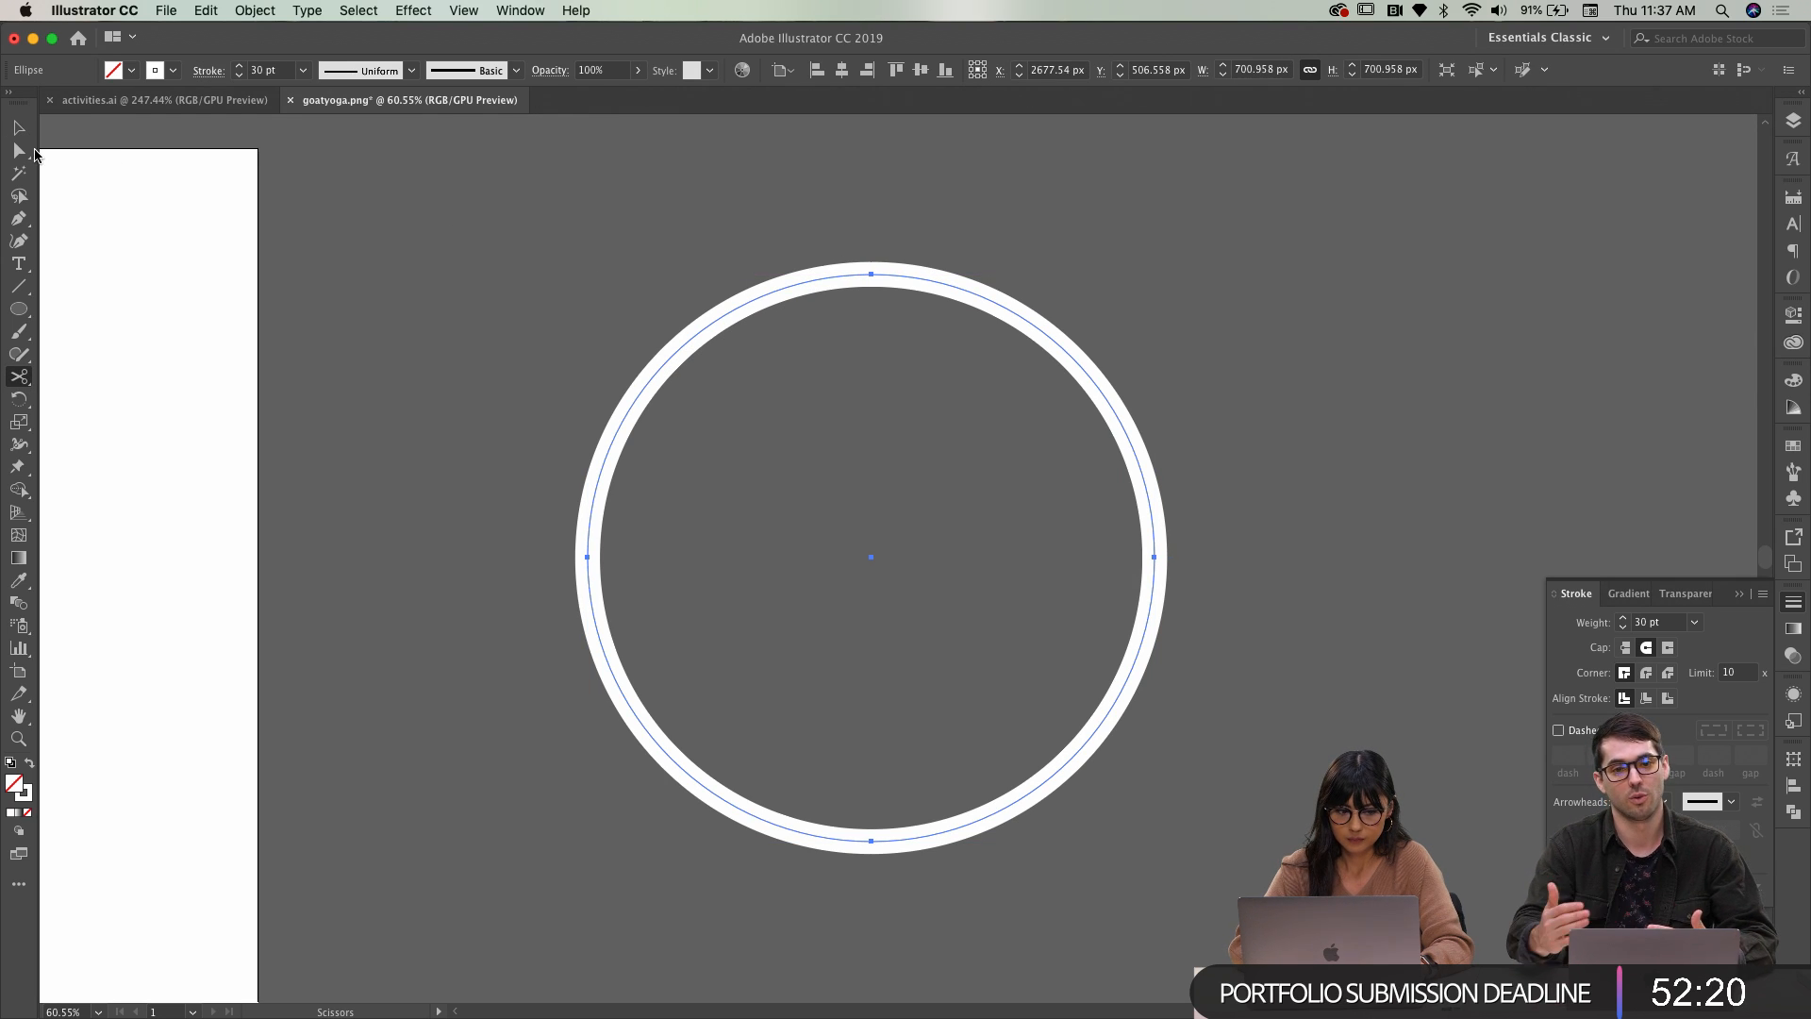
click(20, 129)
key(c)
key(v)
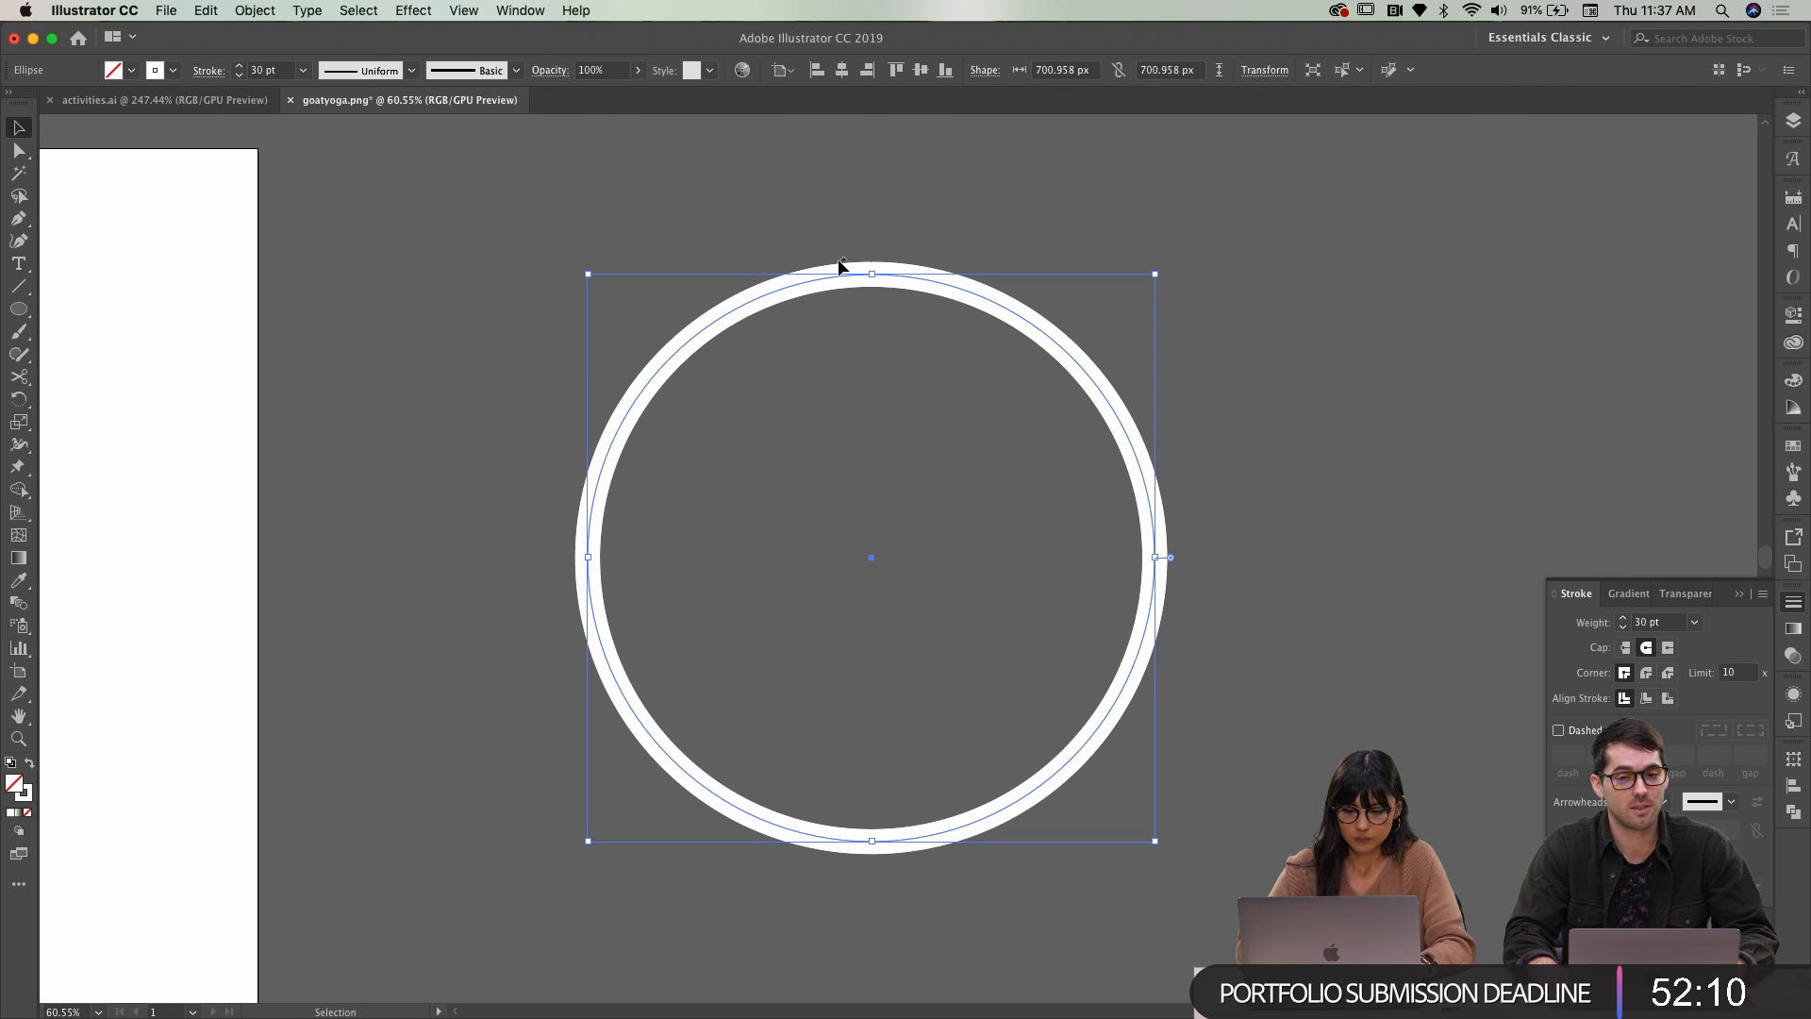
Cut the circle at its top and left points, delete the upper-left arc, then undo
click(18, 378)
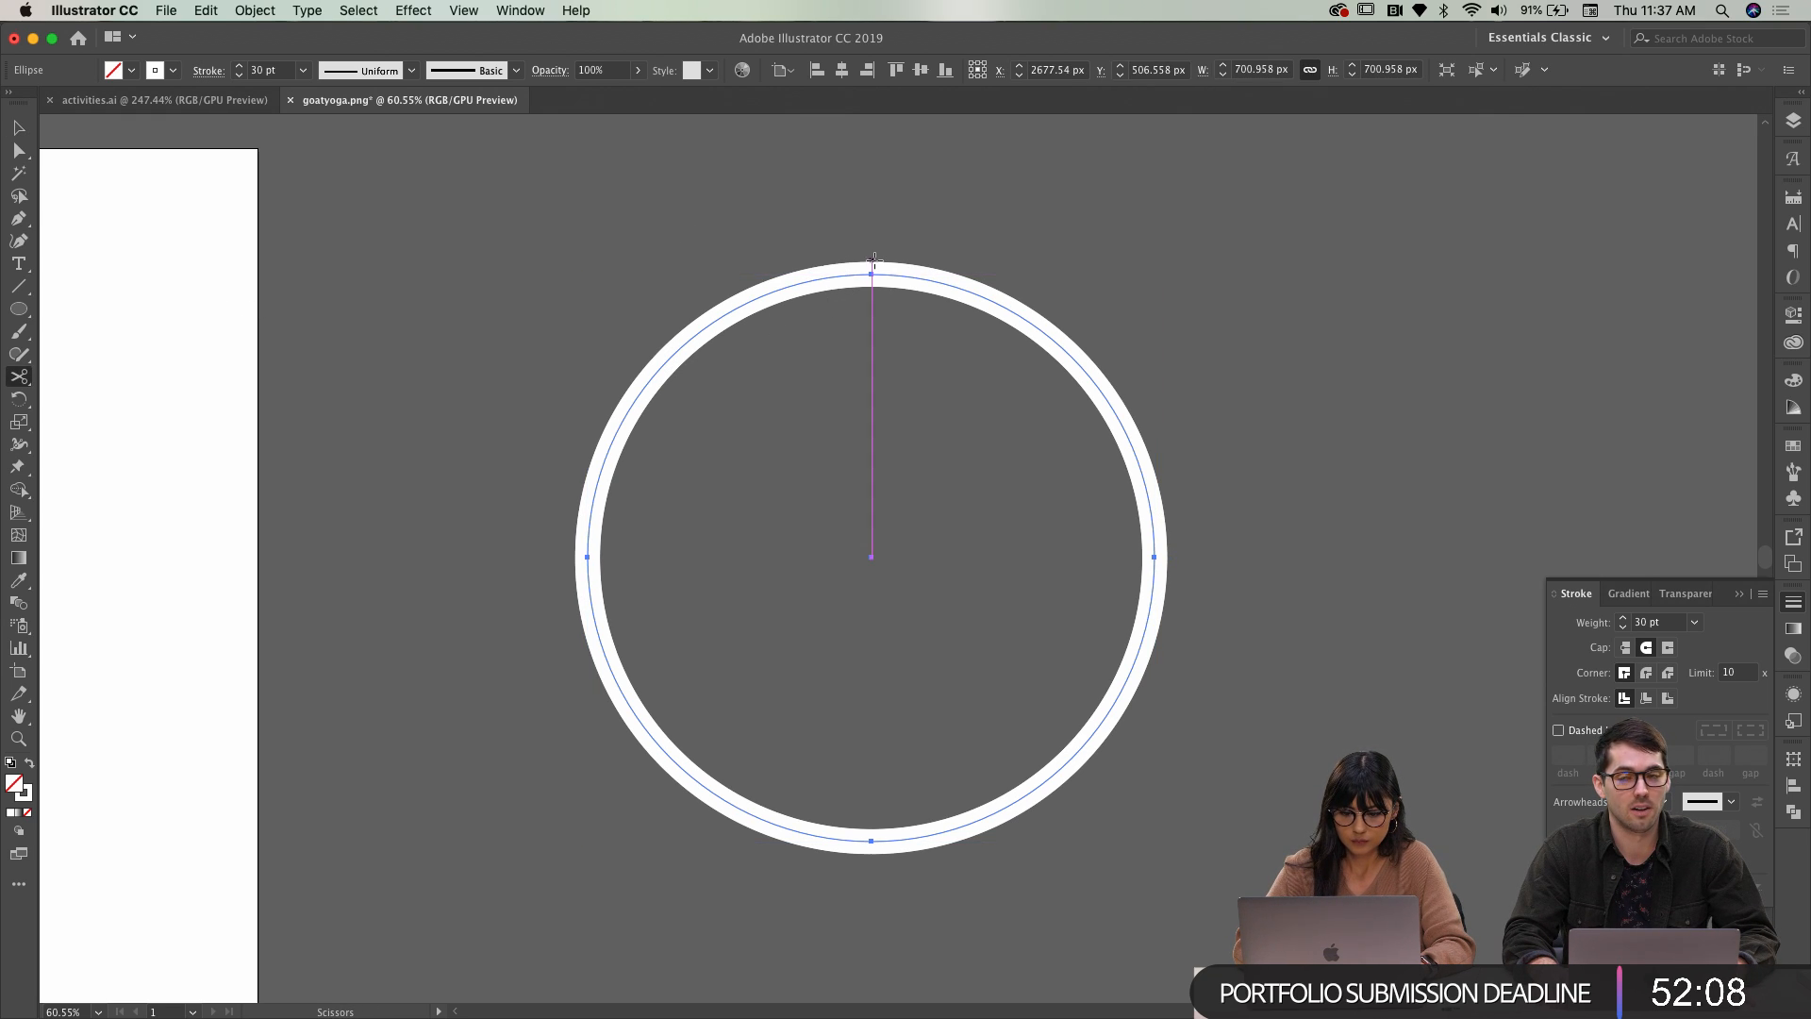
click(873, 274)
click(589, 558)
click(18, 126)
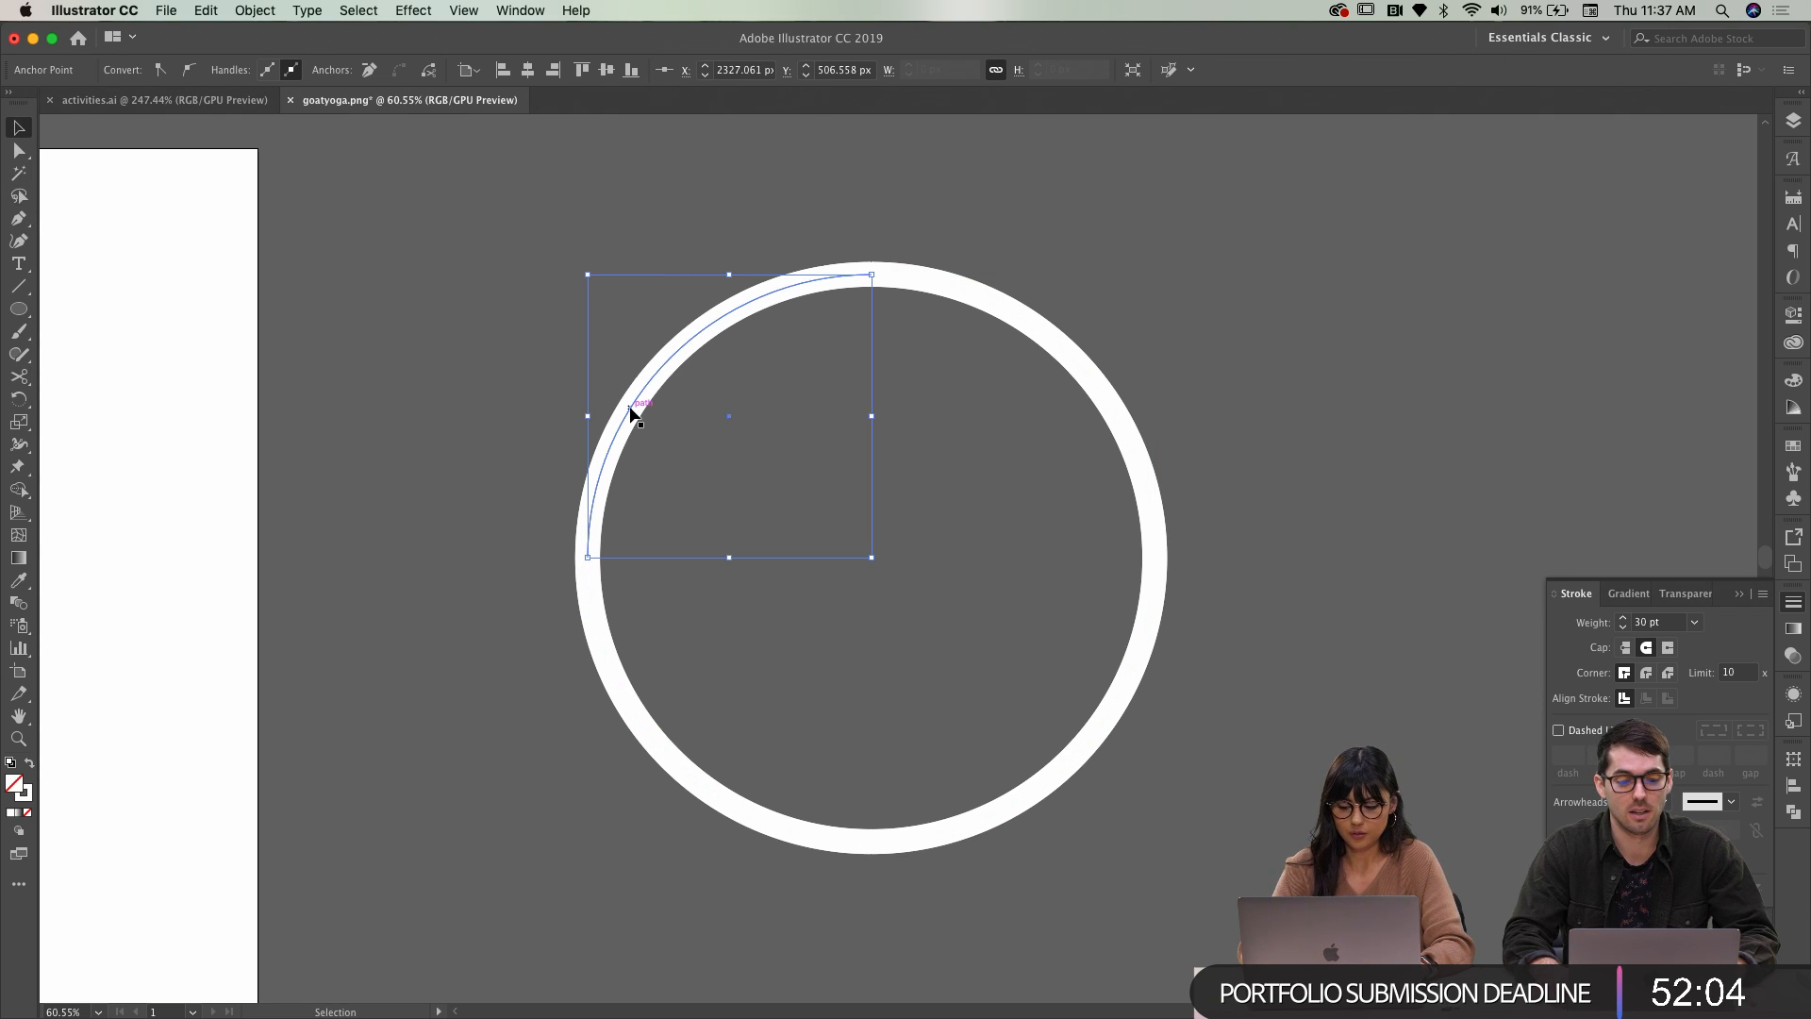
key(Delete)
key(Delete)
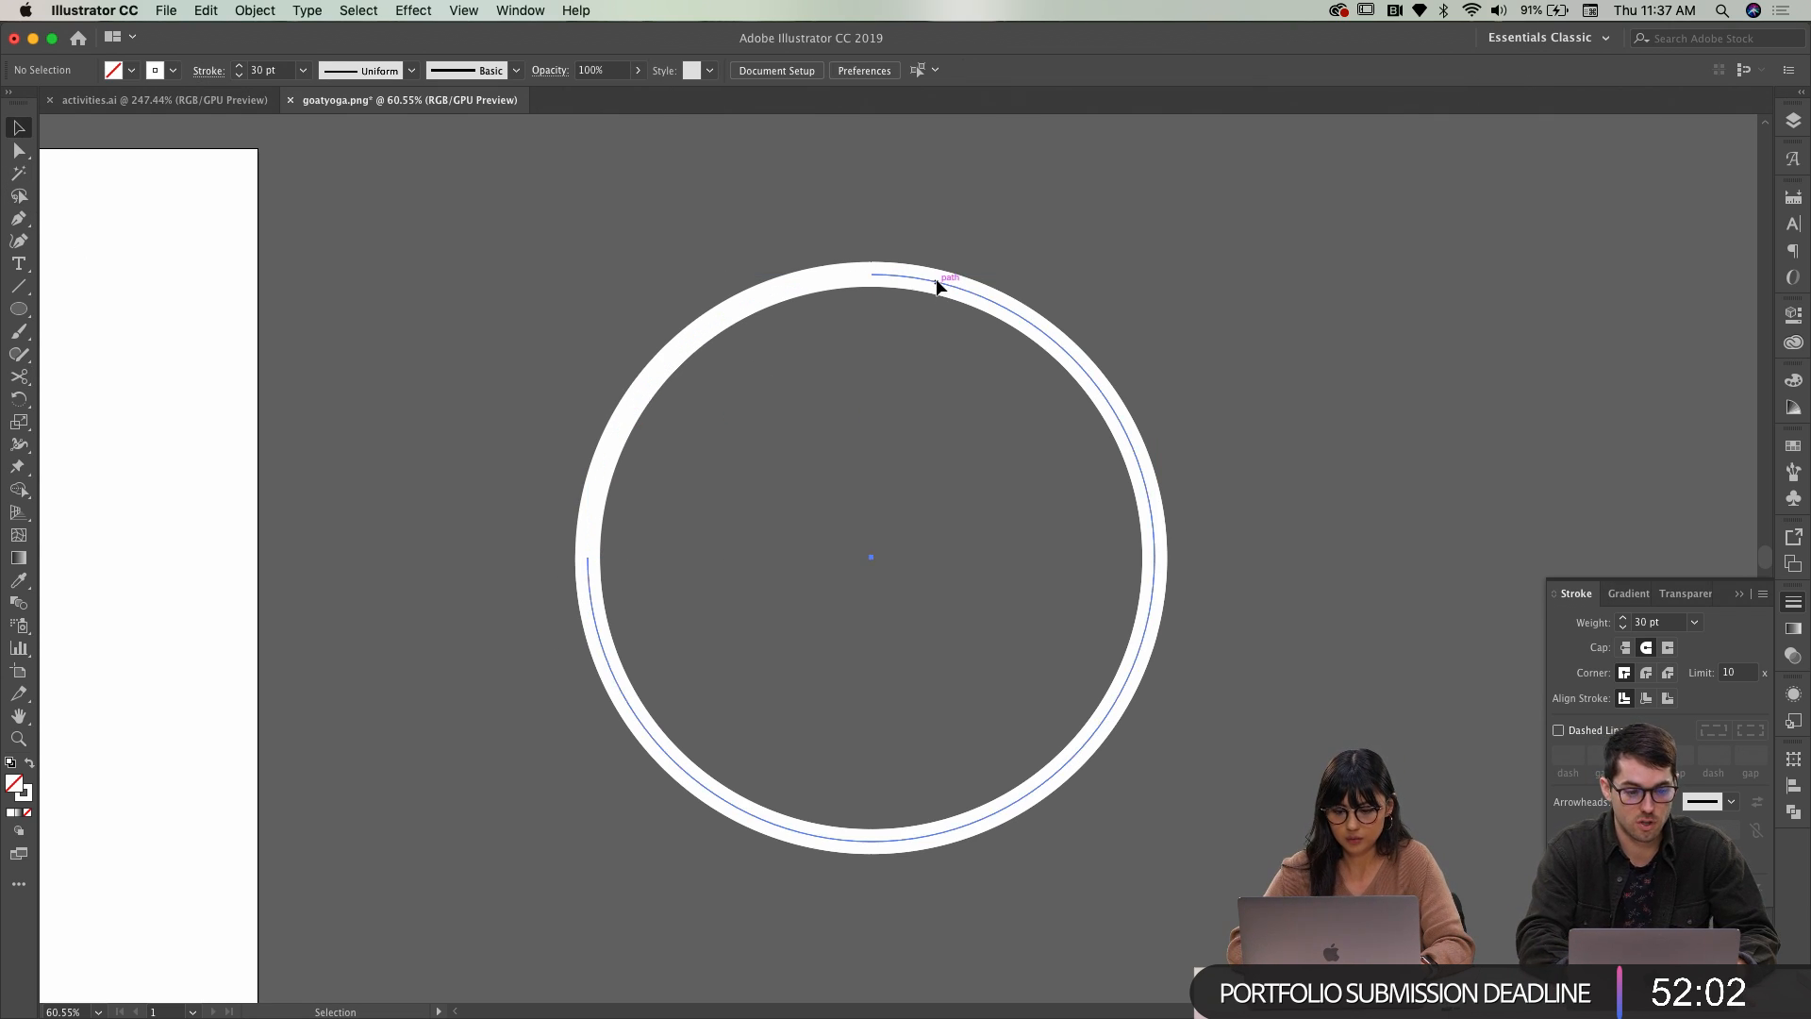
key(super+z)
key(super+z)
key(super+z)
key(super+z)
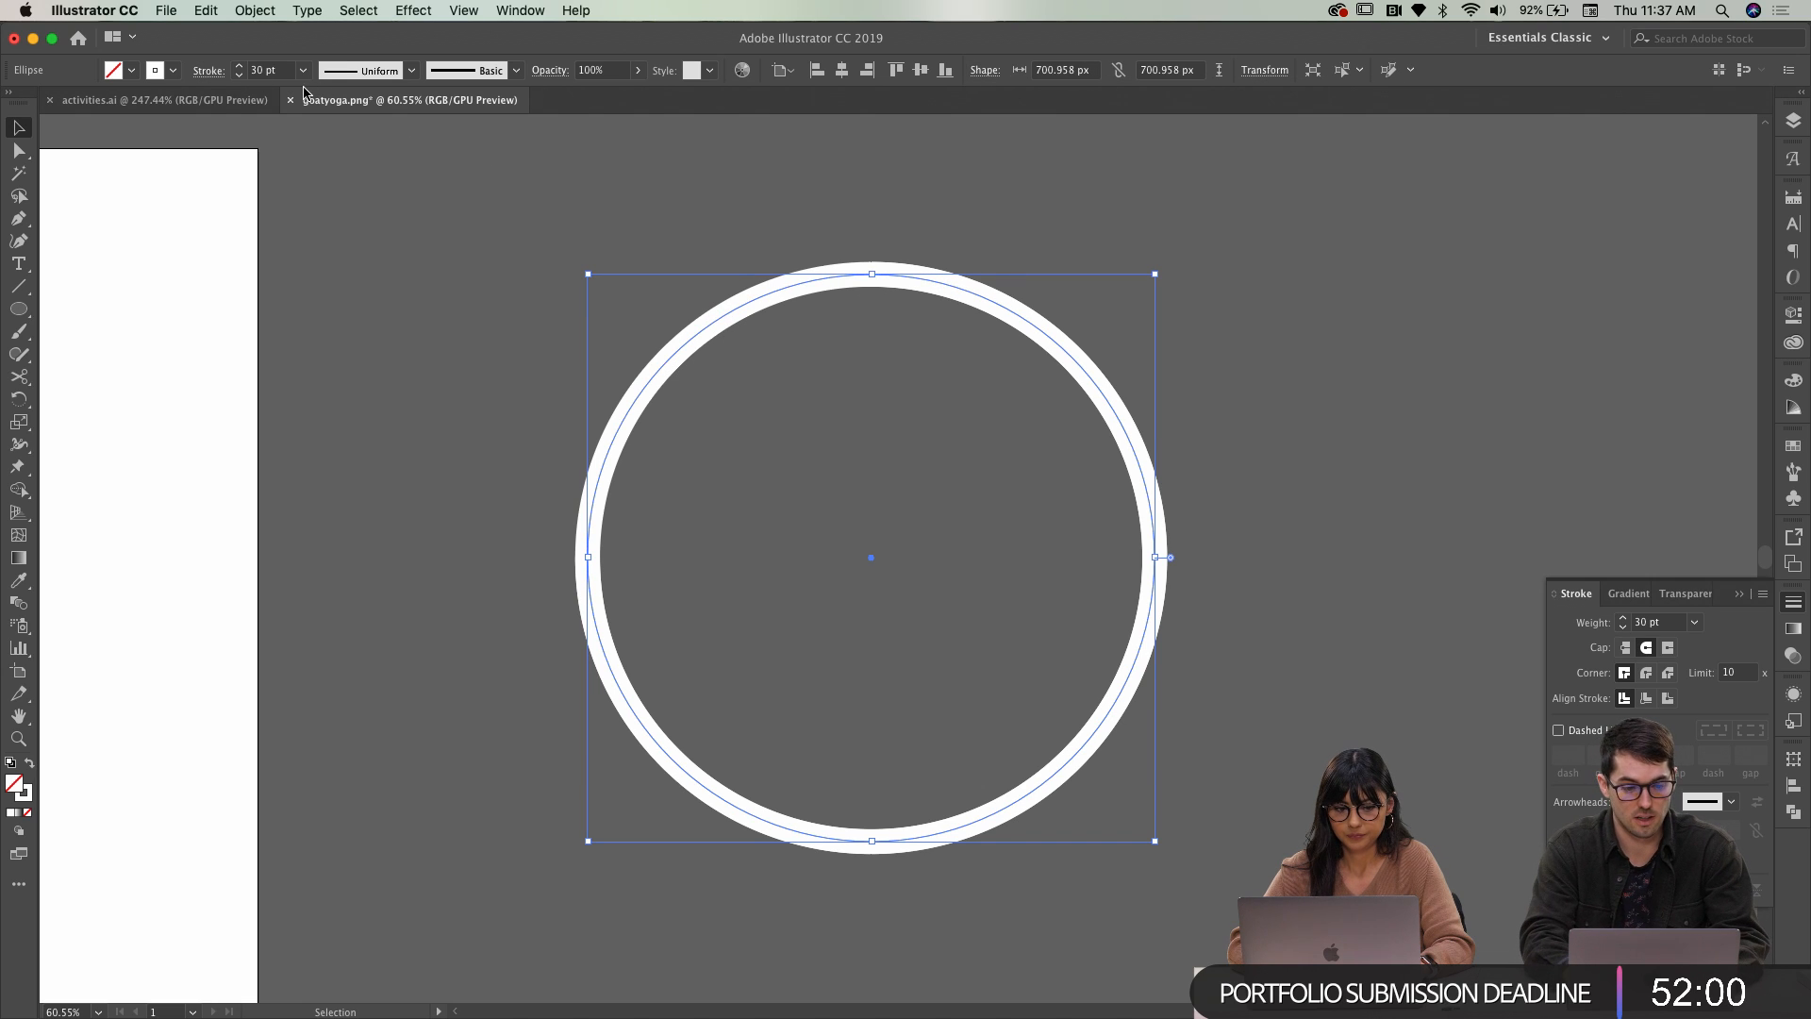
Set the ring's stroke weight to 50
double_click(259, 71)
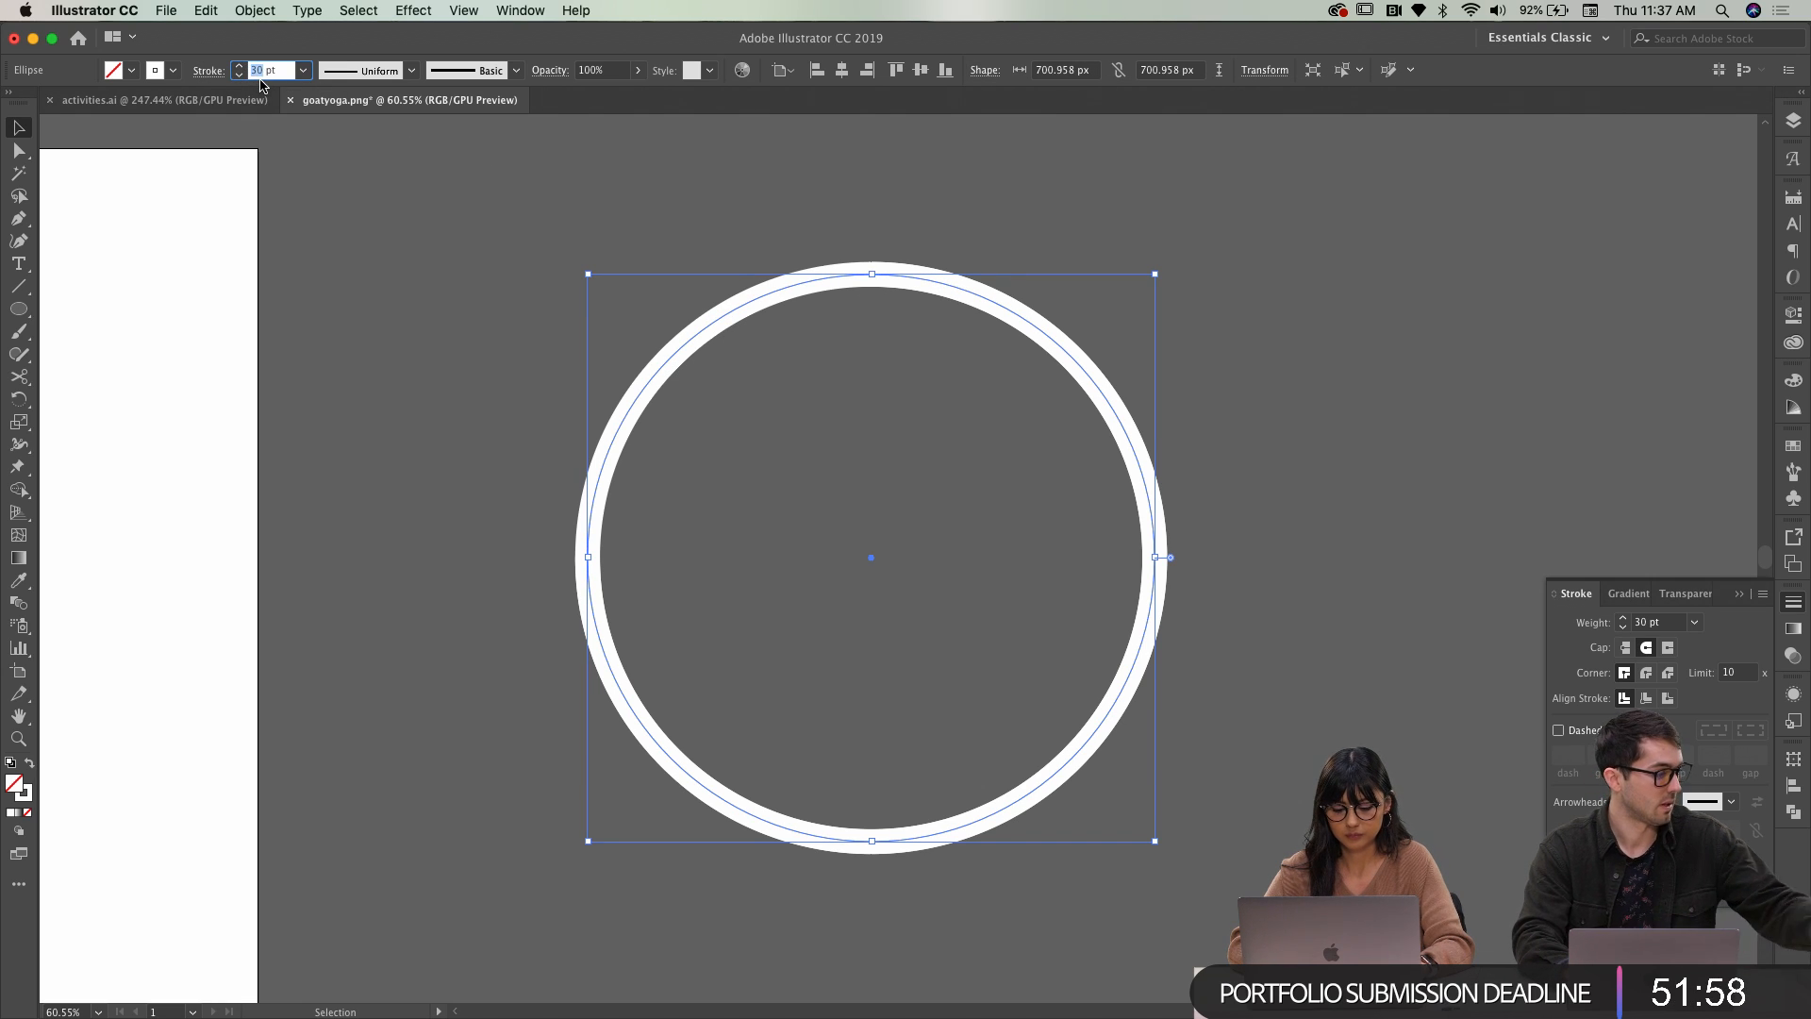
text(50)
key(Return)
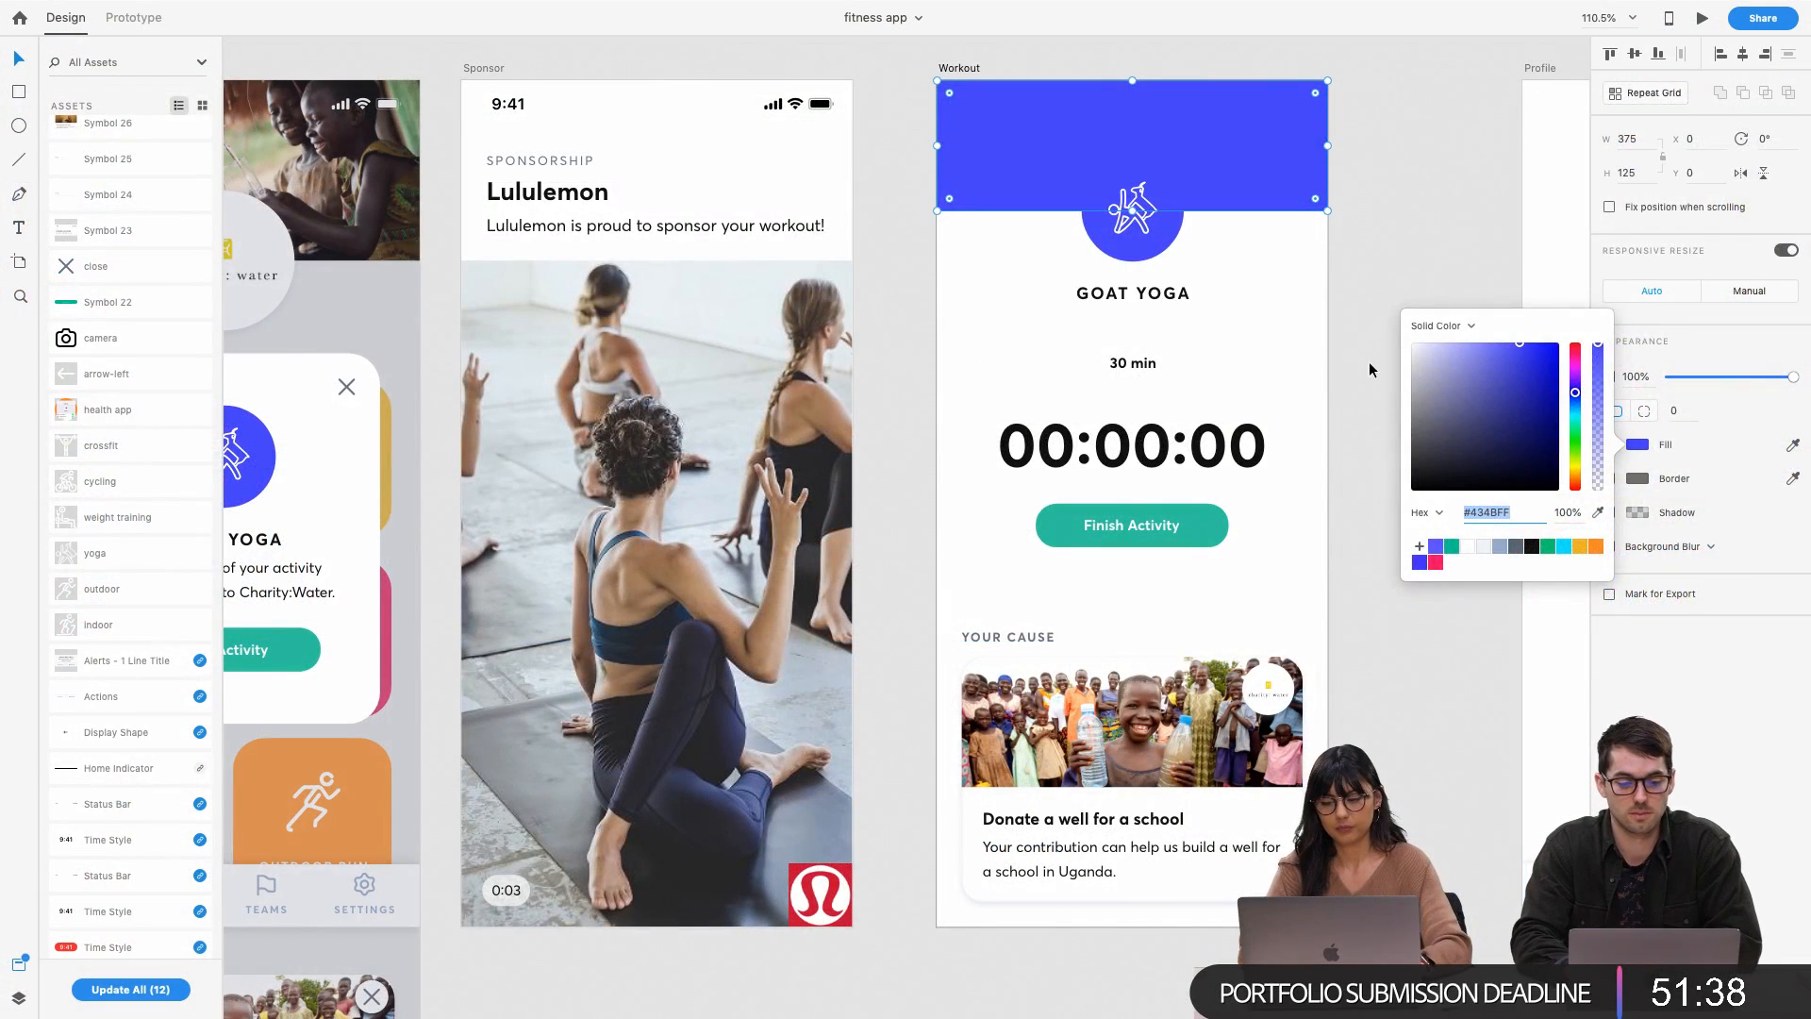
Give the selected ring a blue 434BFF stroke colour through the Color Picker
click(1358, 283)
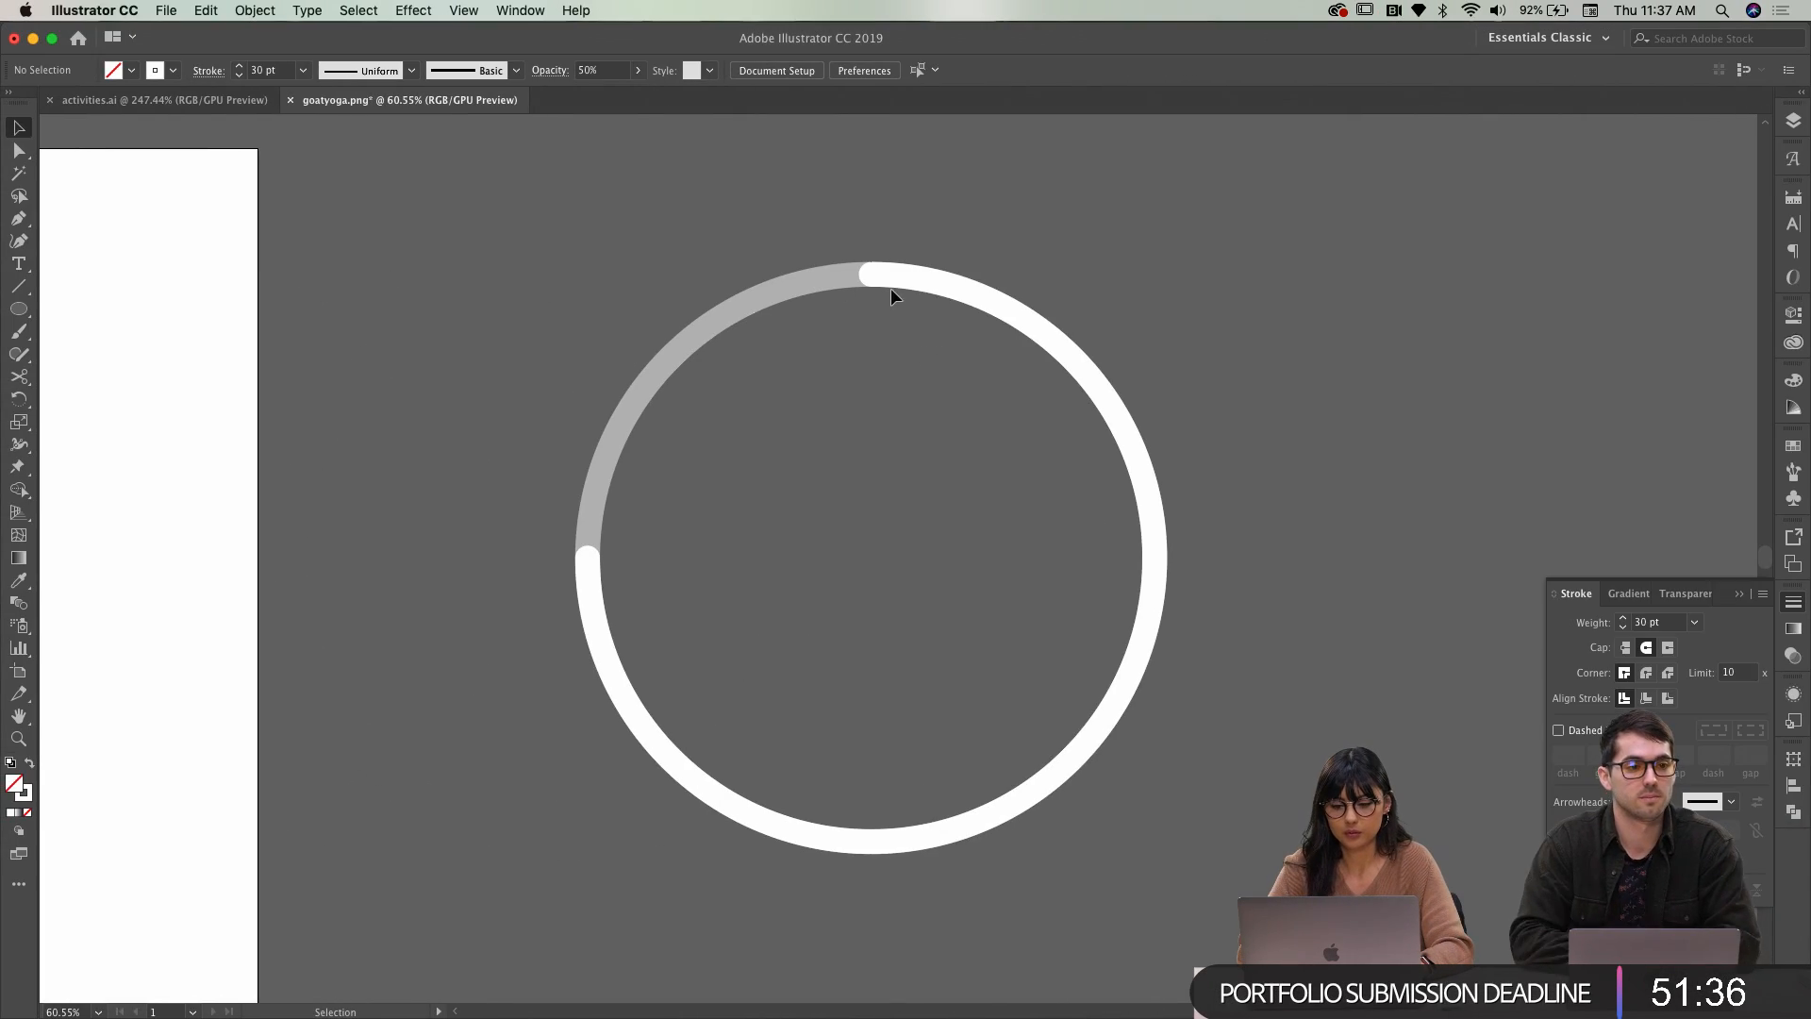
click(887, 291)
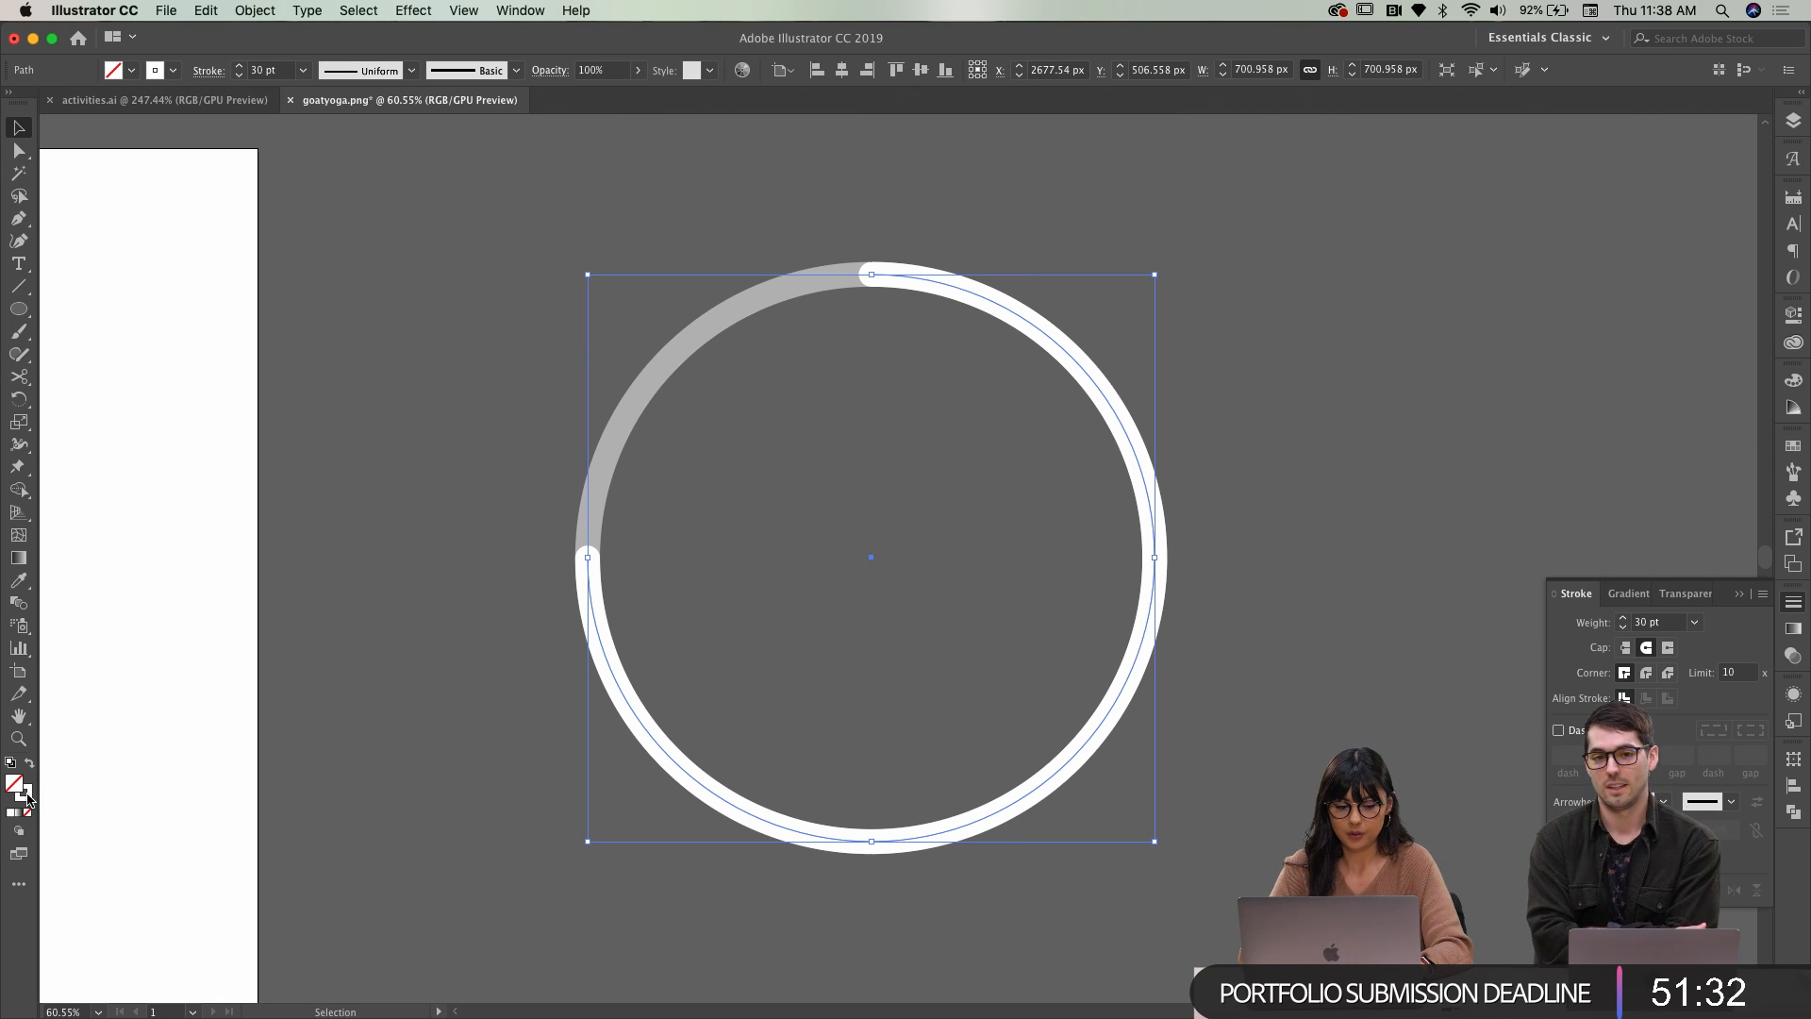
double_click(26, 797)
text(#434BFF)
click(465, 174)
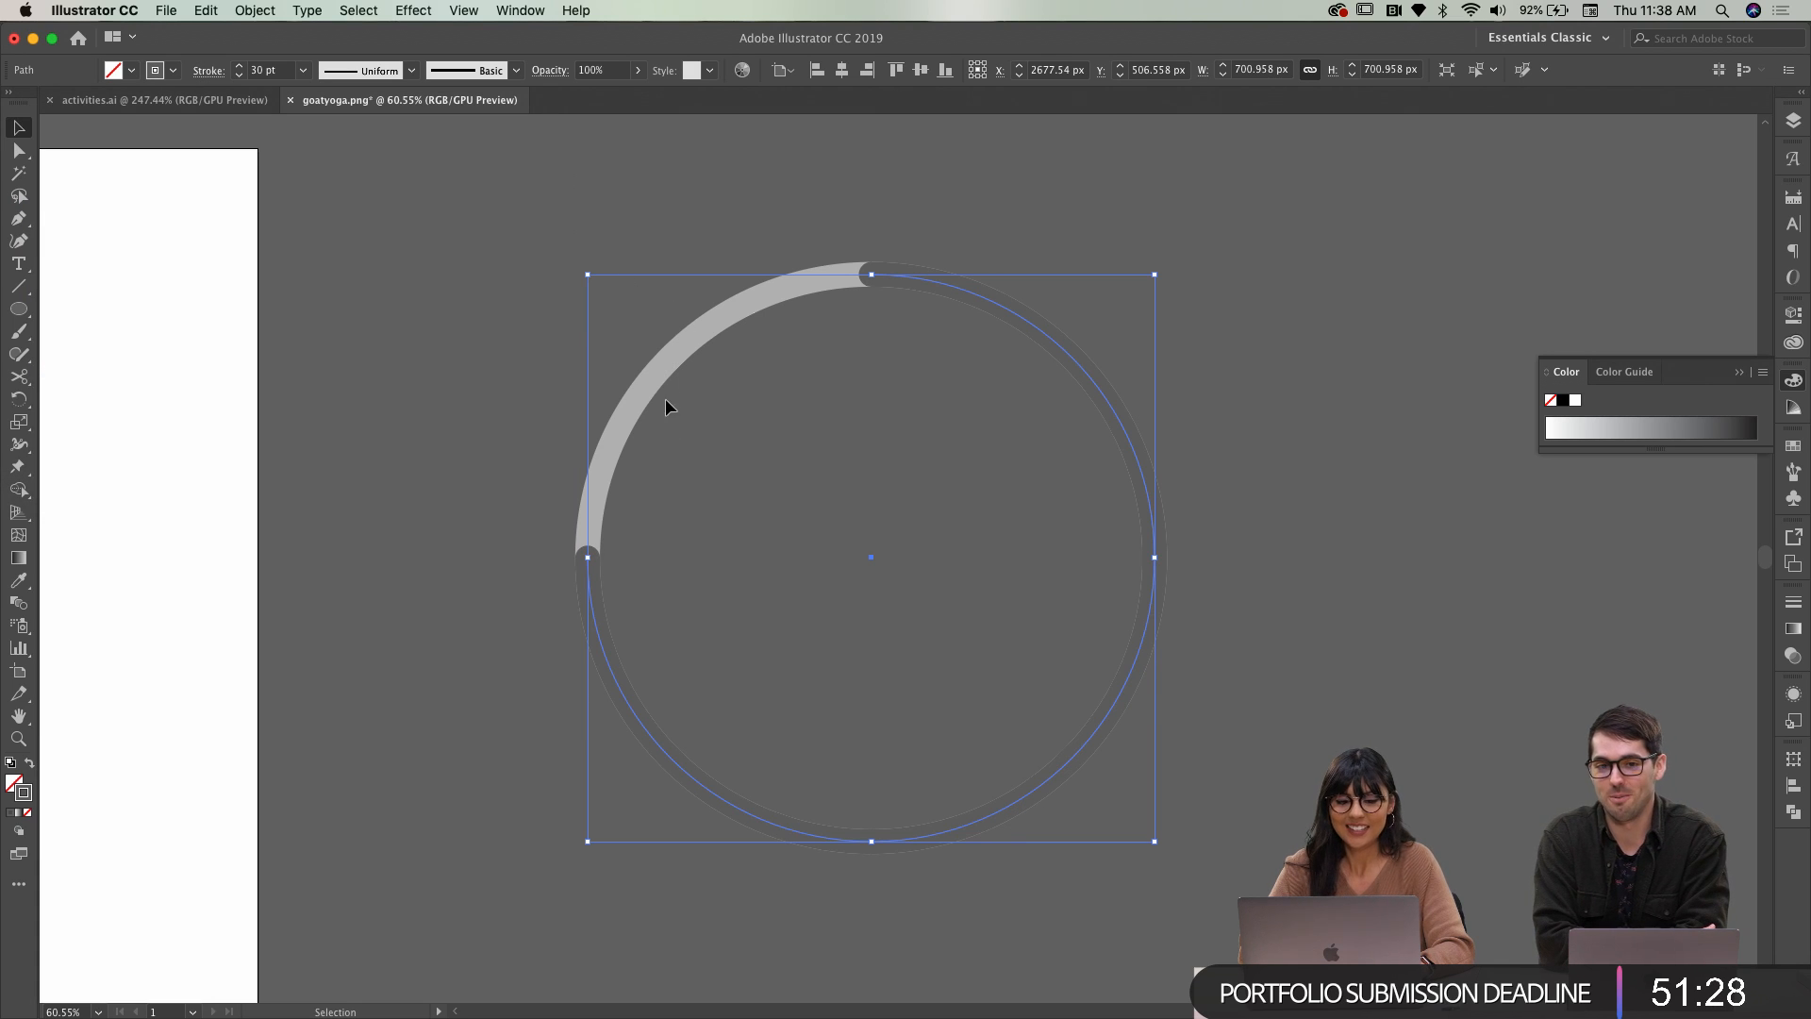
double_click(25, 793)
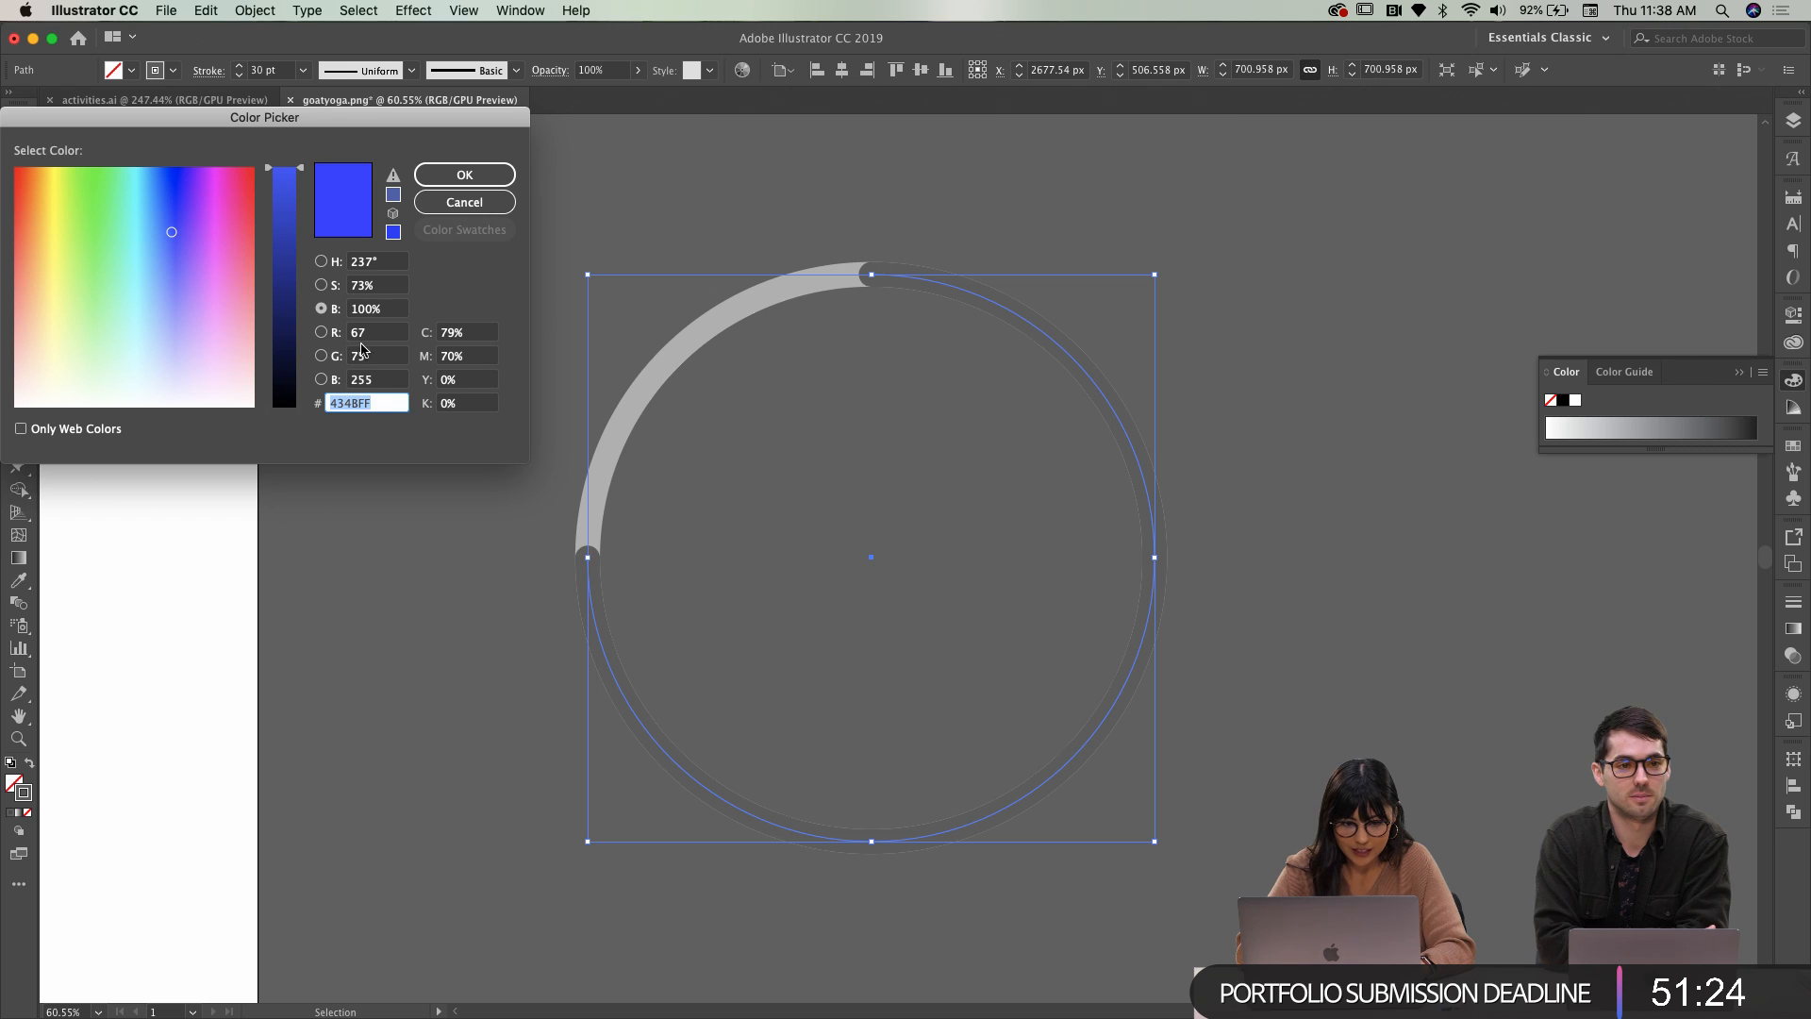
click(465, 174)
click(570, 209)
click(949, 285)
Create a new 1920 × 1080 px document from File > New
click(167, 10)
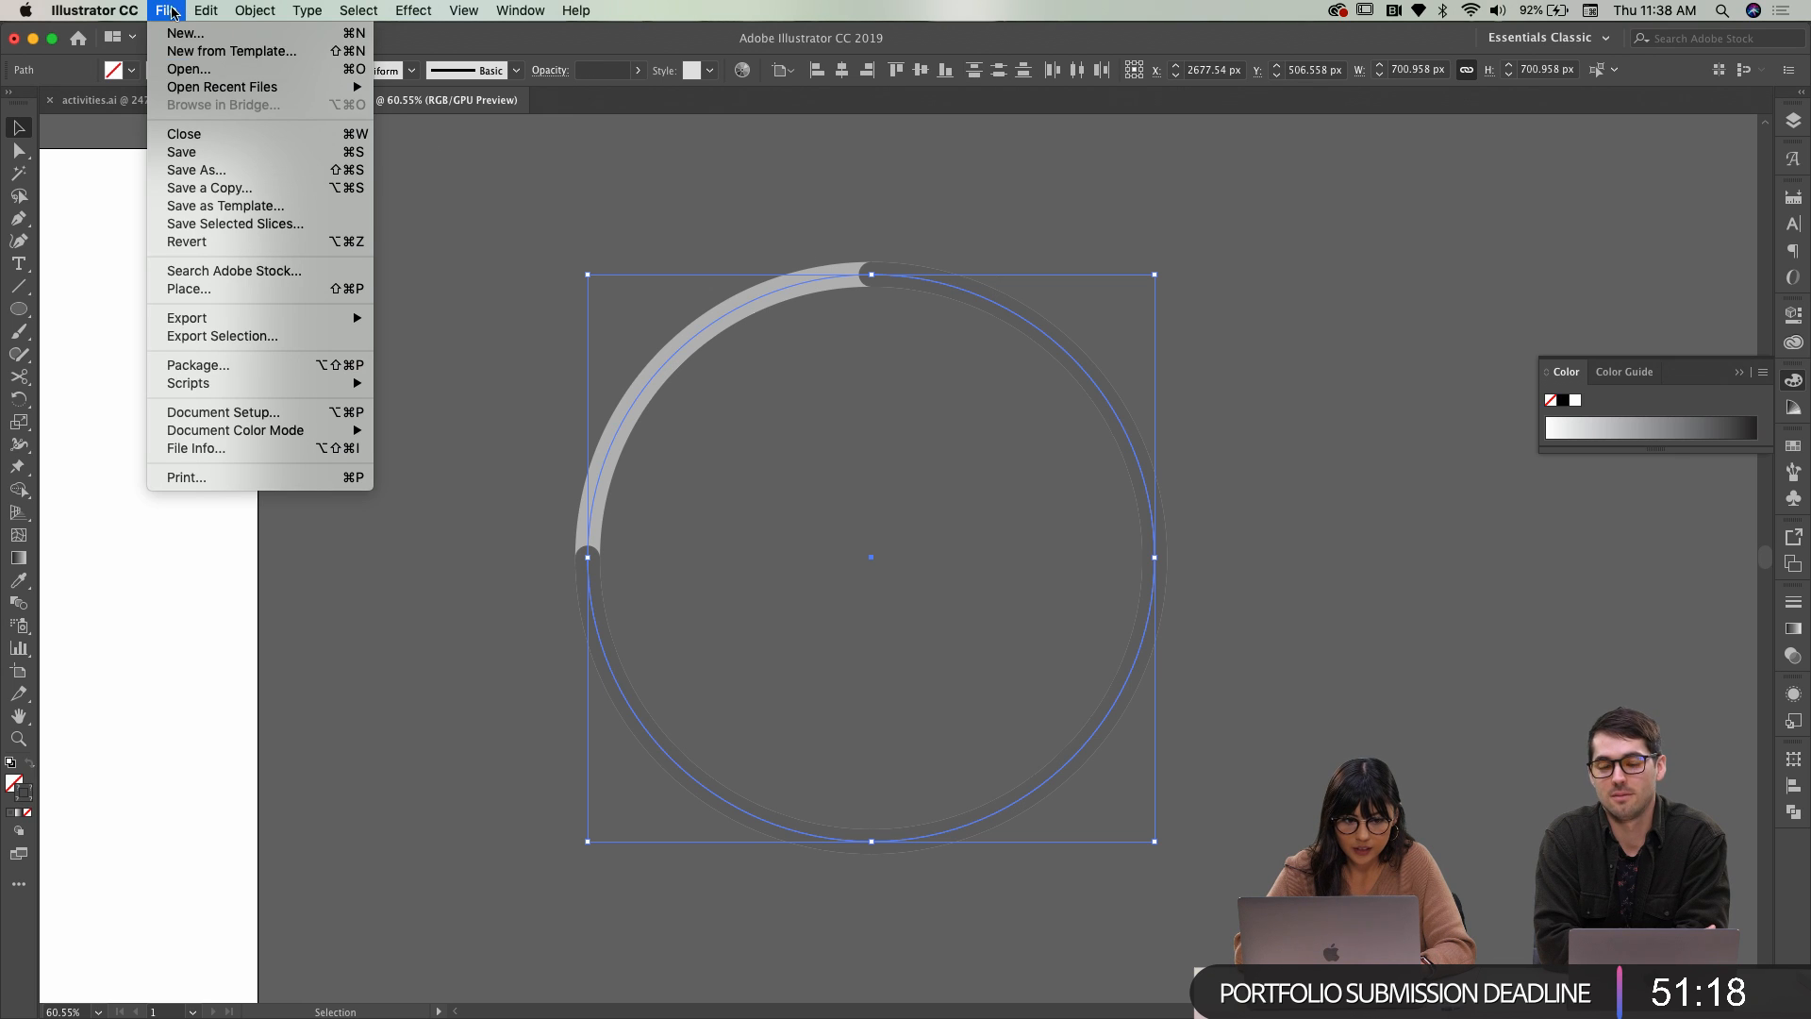
click(186, 34)
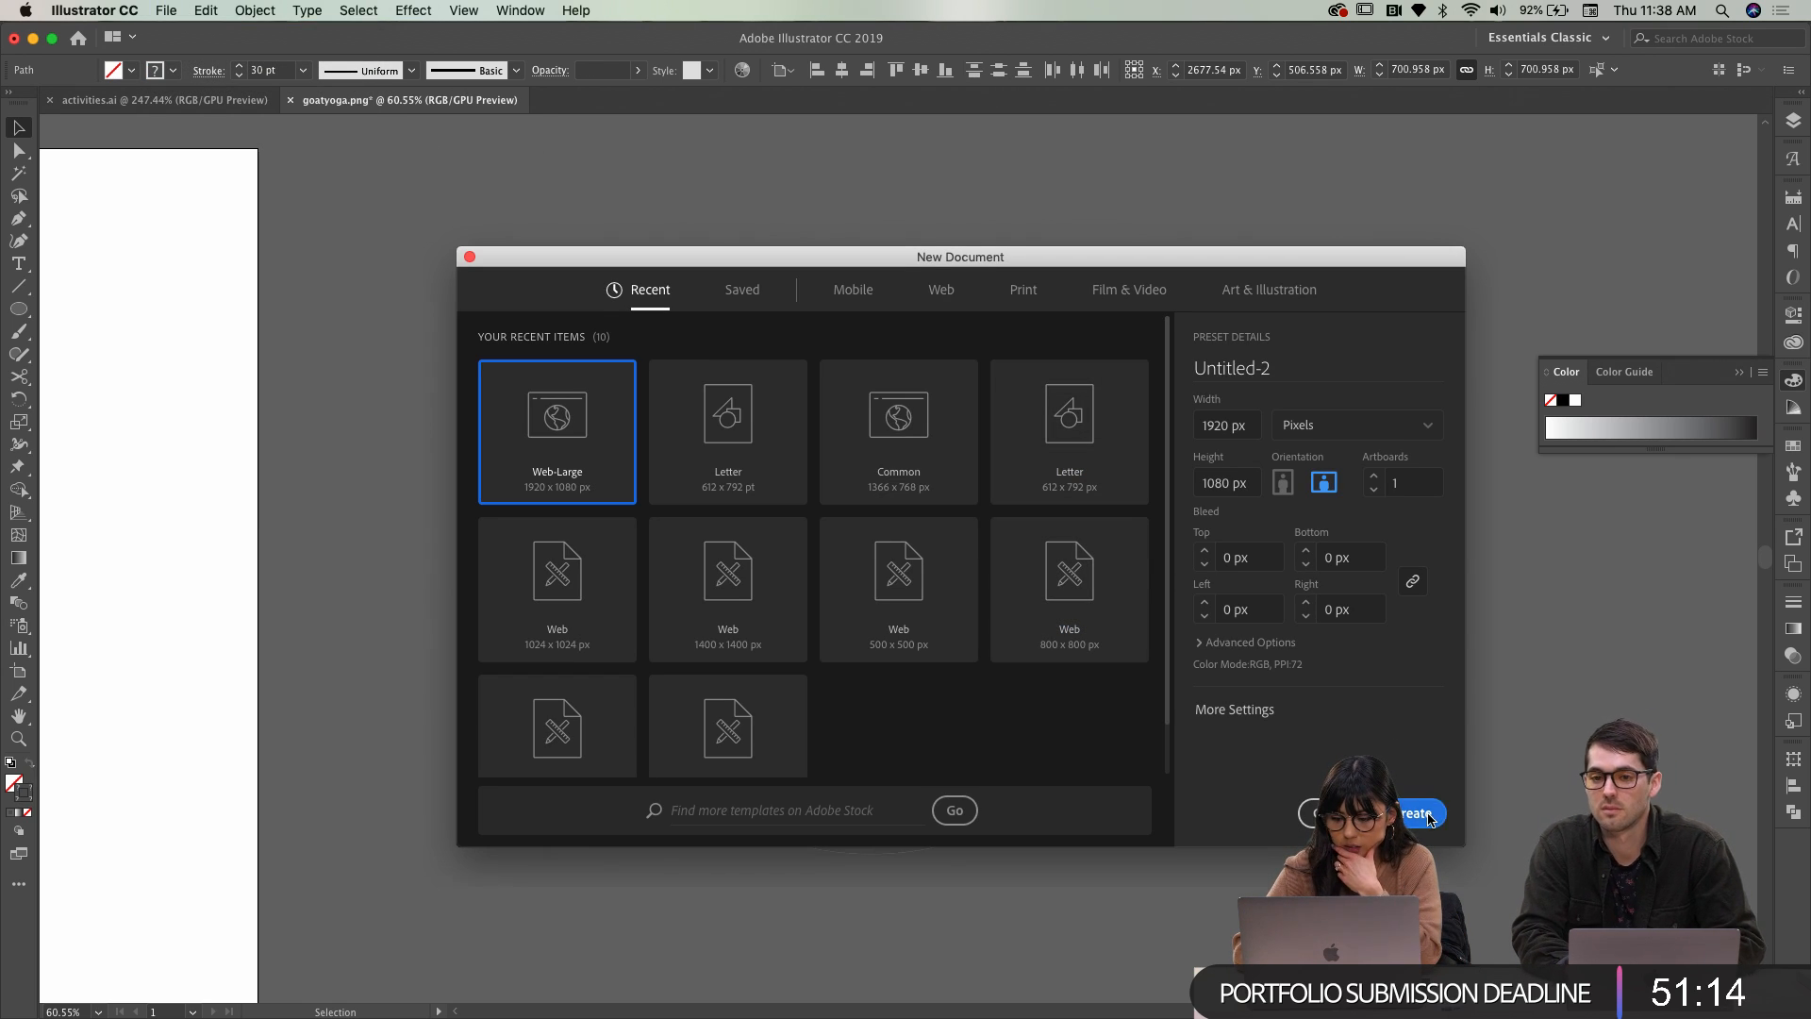
click(1419, 813)
Paste the ring from goatyoga.png into Untitled-2 and select the grey arc
click(411, 100)
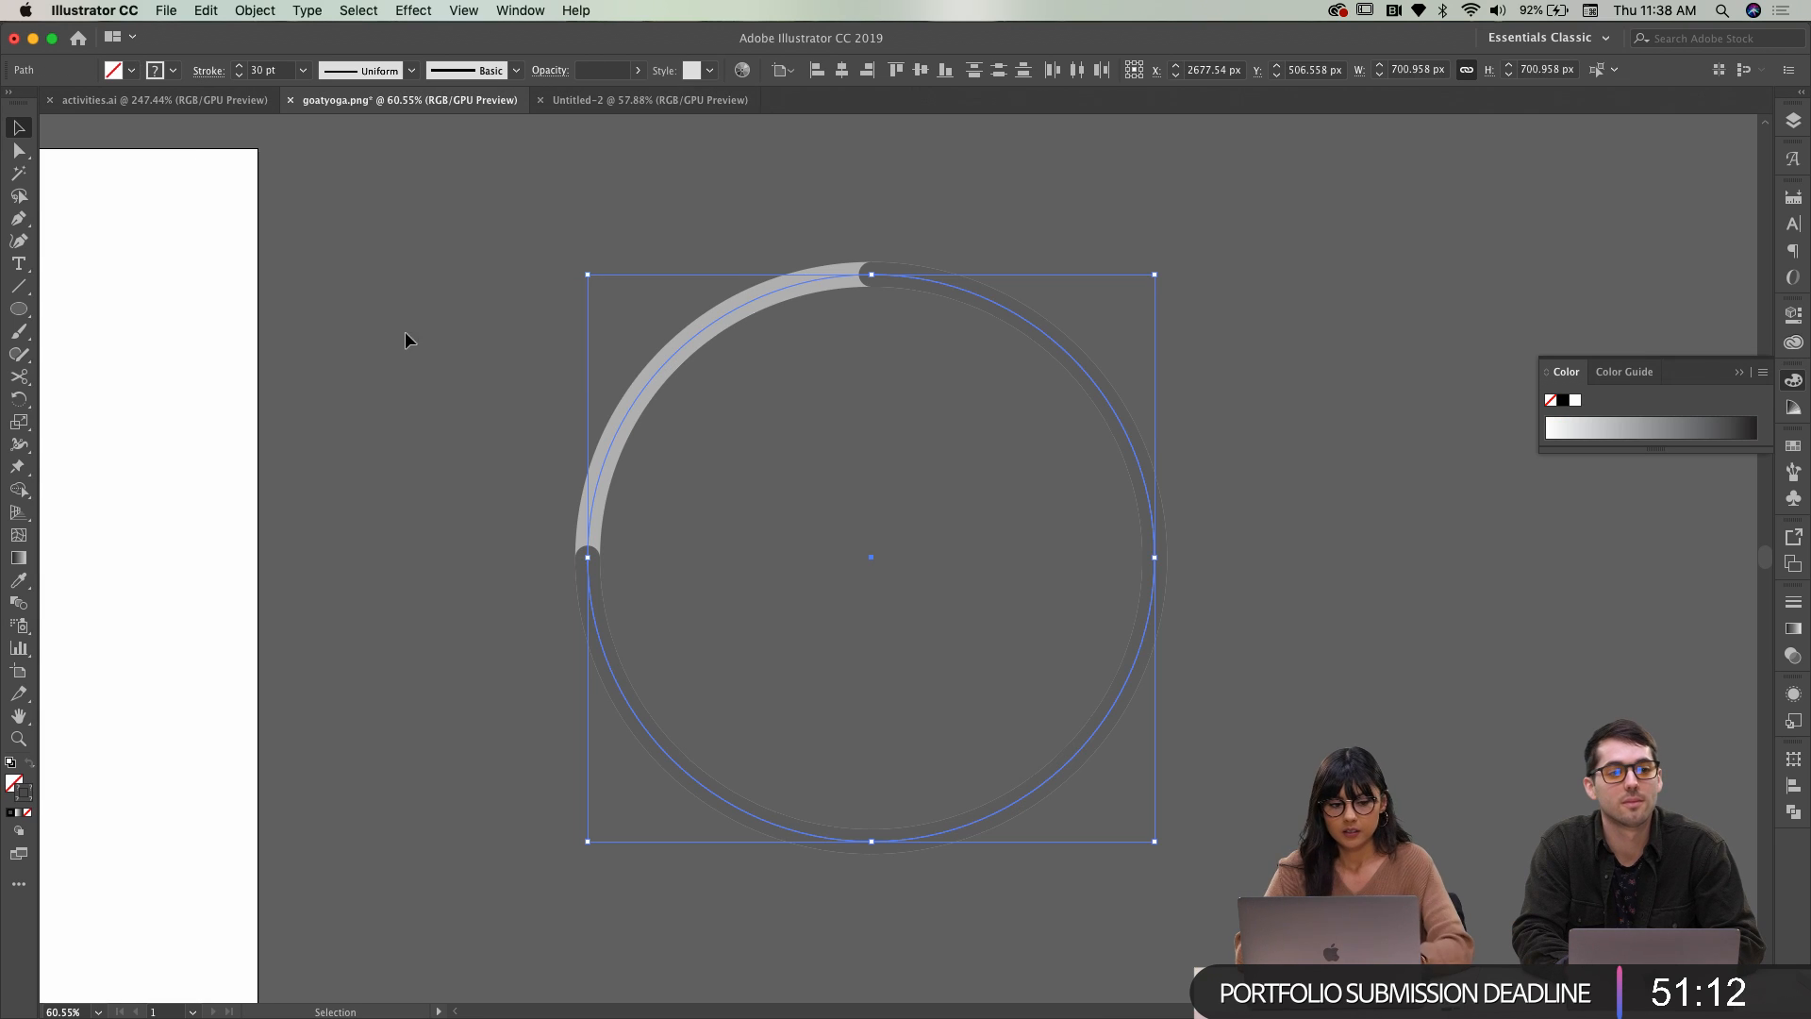
drag(753, 172, 1026, 434)
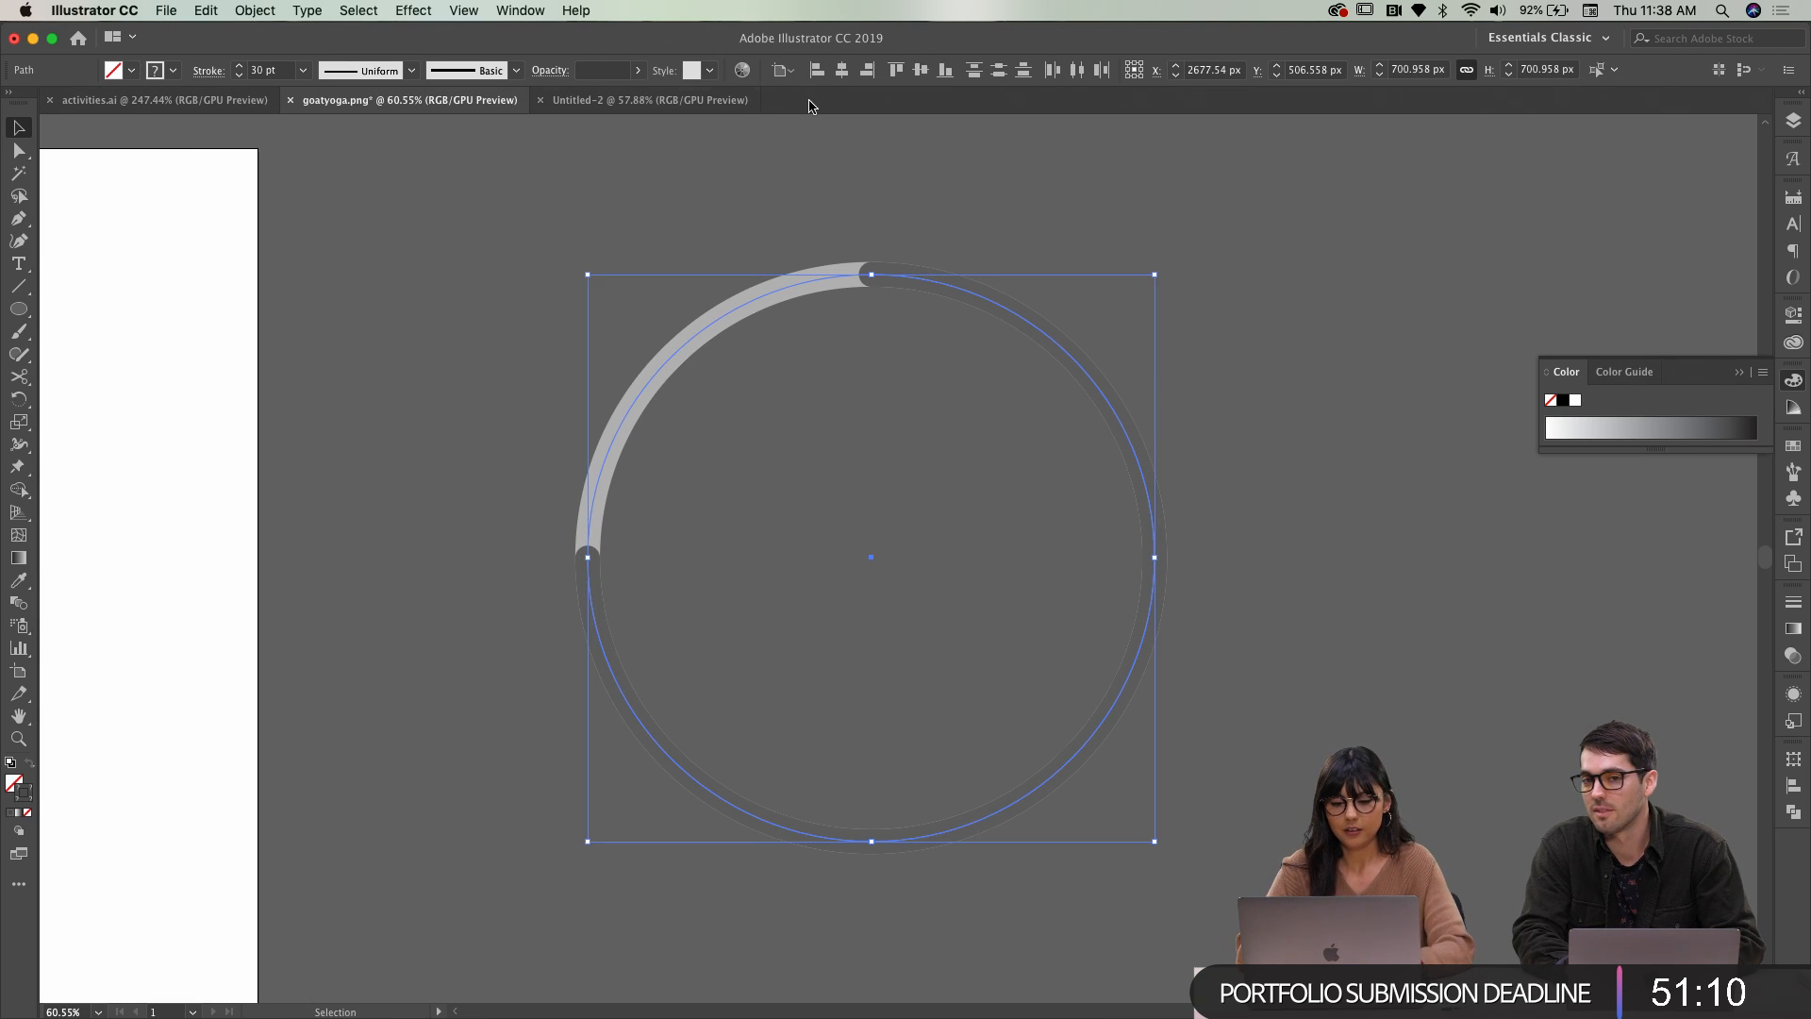
click(650, 100)
key(cmd+v)
click(1141, 201)
click(915, 300)
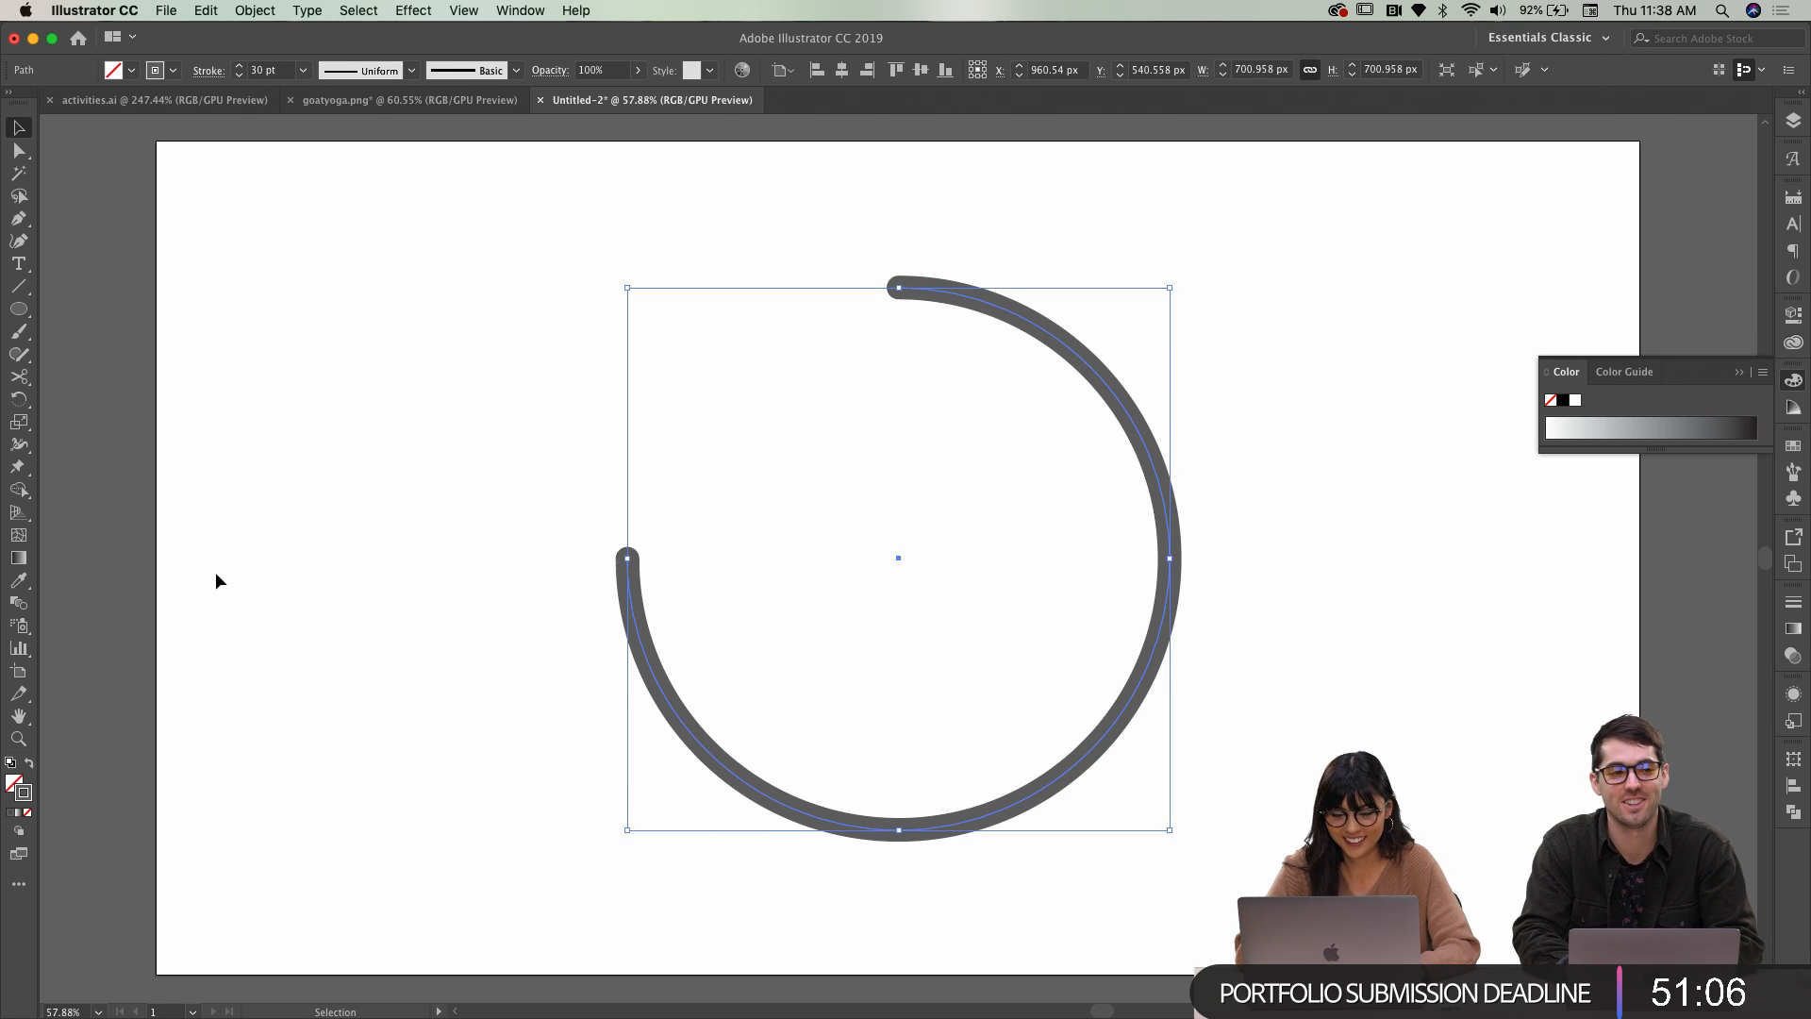
Copy the header's hex value from Adobe XD and apply 434BFF as the arc's stroke
double_click(24, 794)
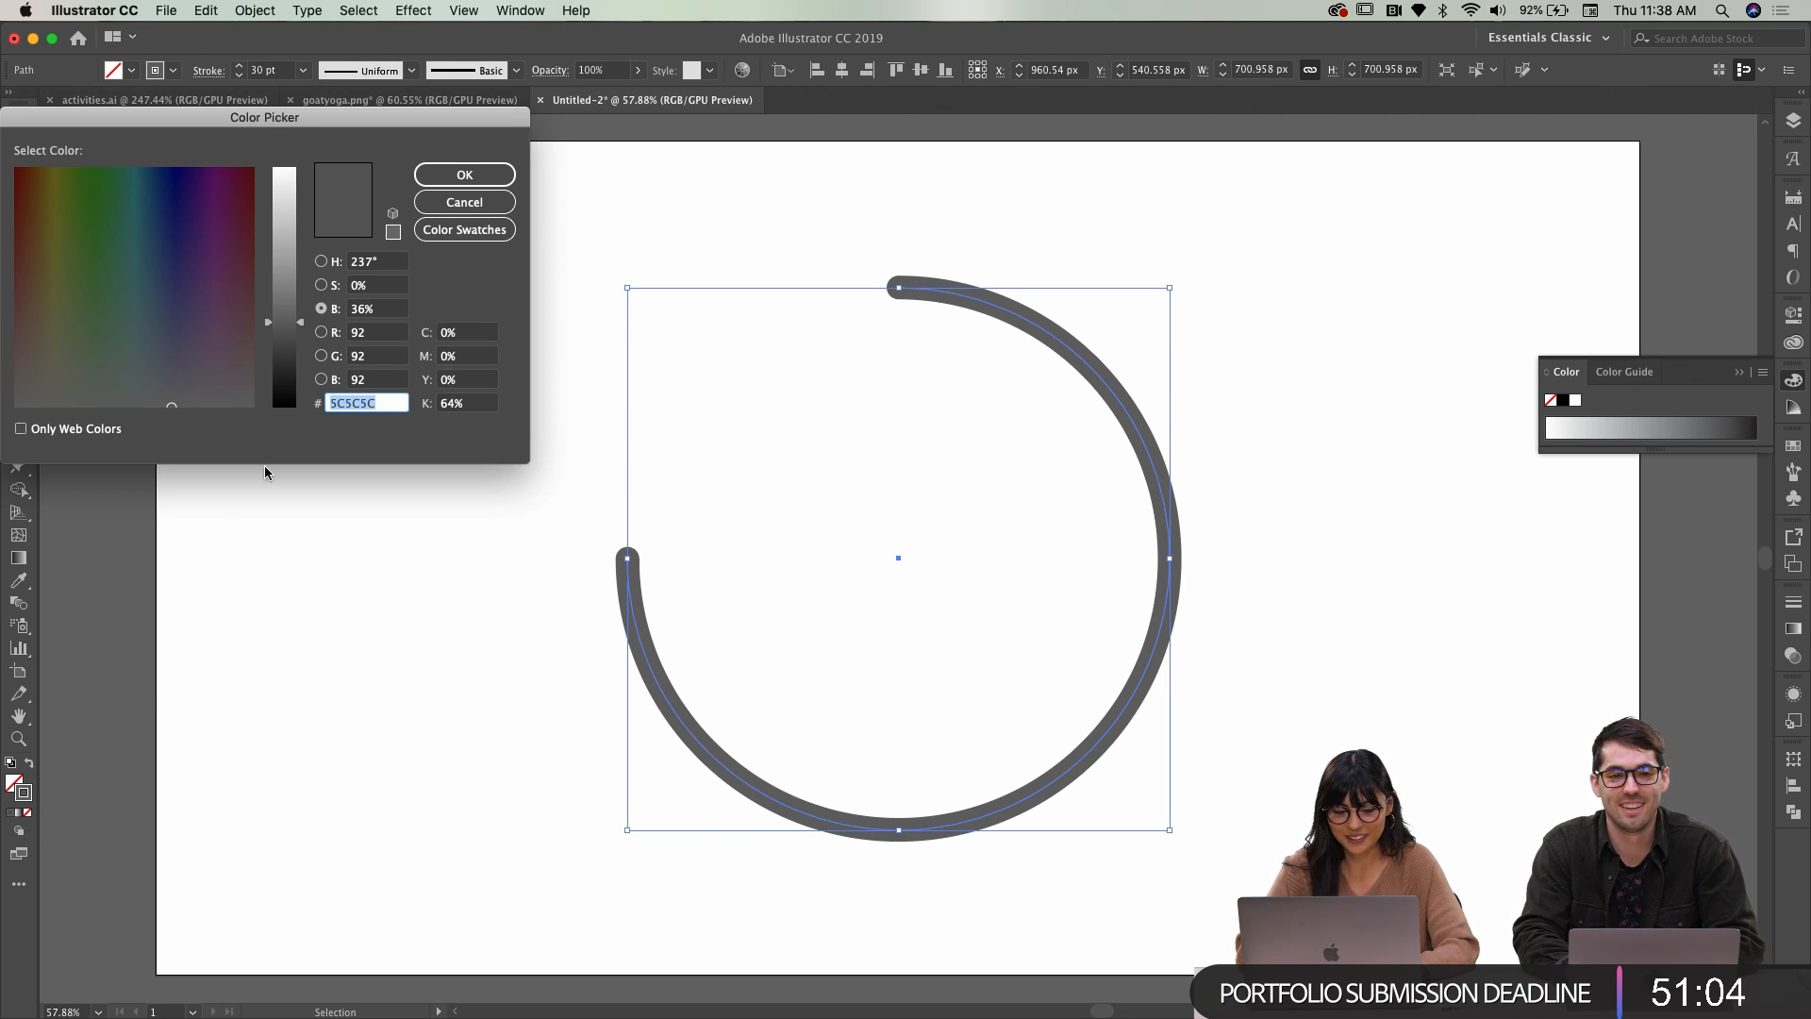
key(ctrl+Right)
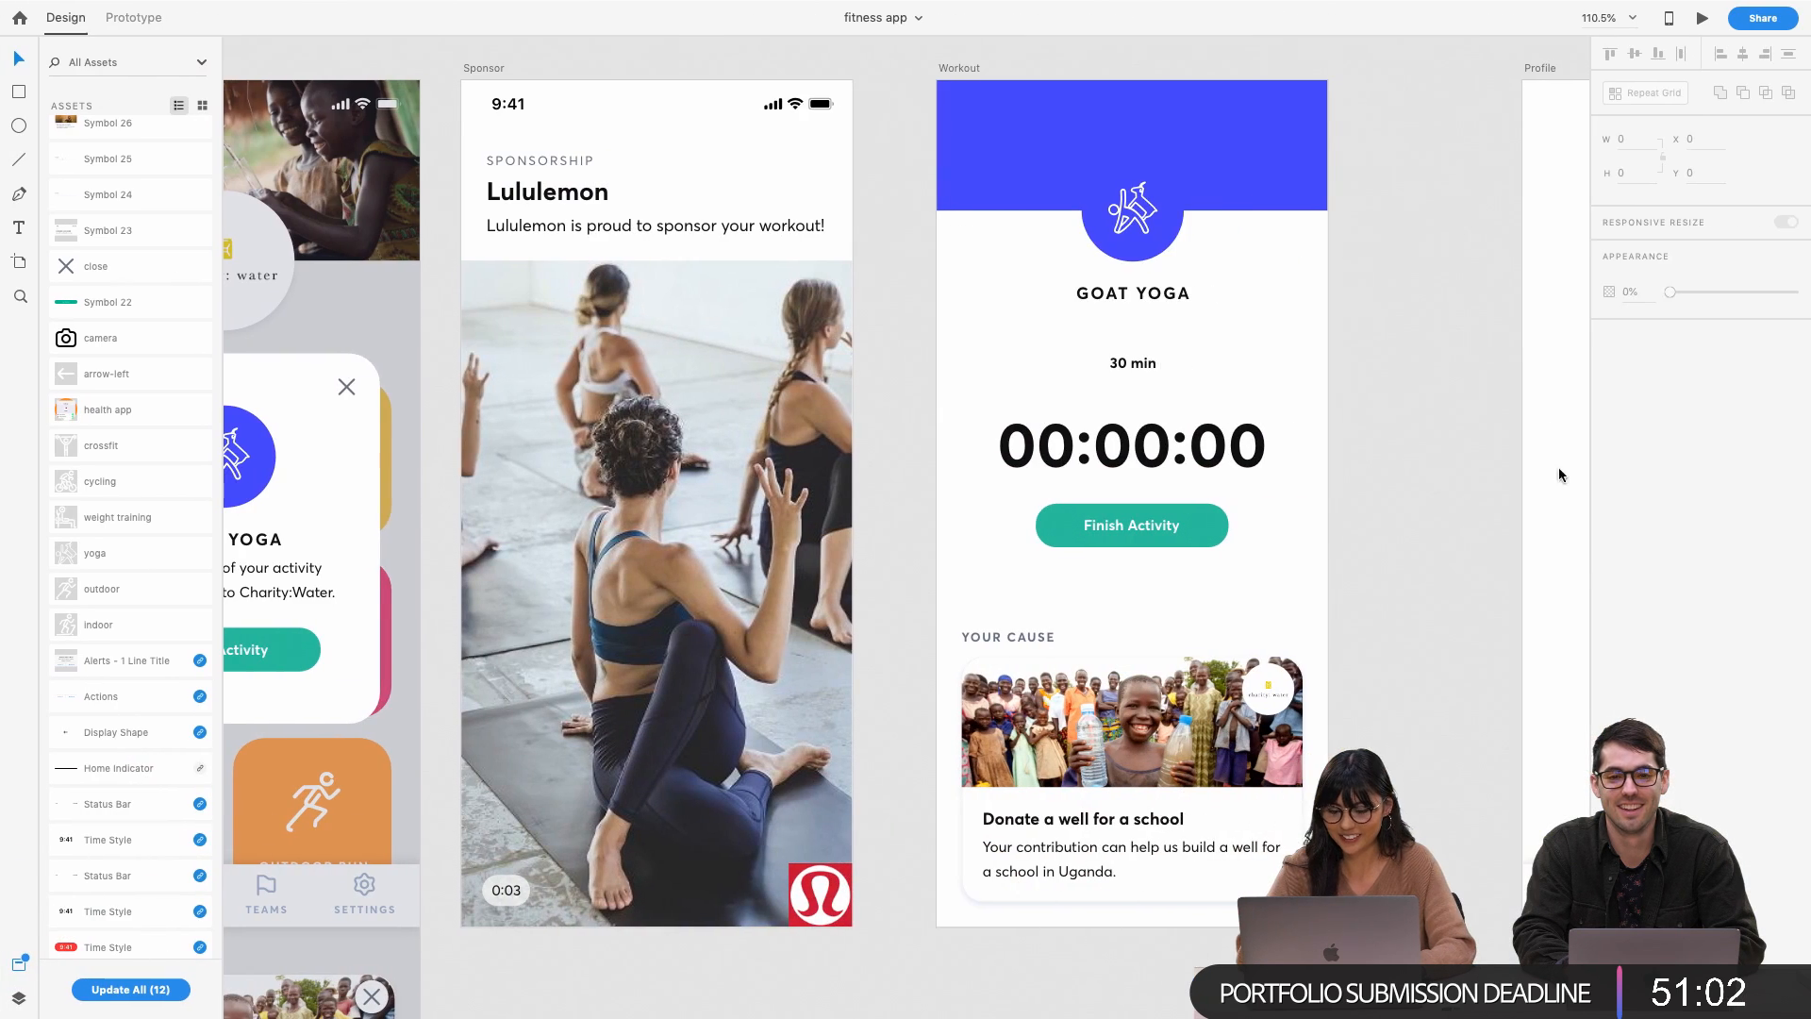
click(1281, 191)
click(1634, 453)
drag(1510, 511, 1480, 510)
key(ctrl+Left)
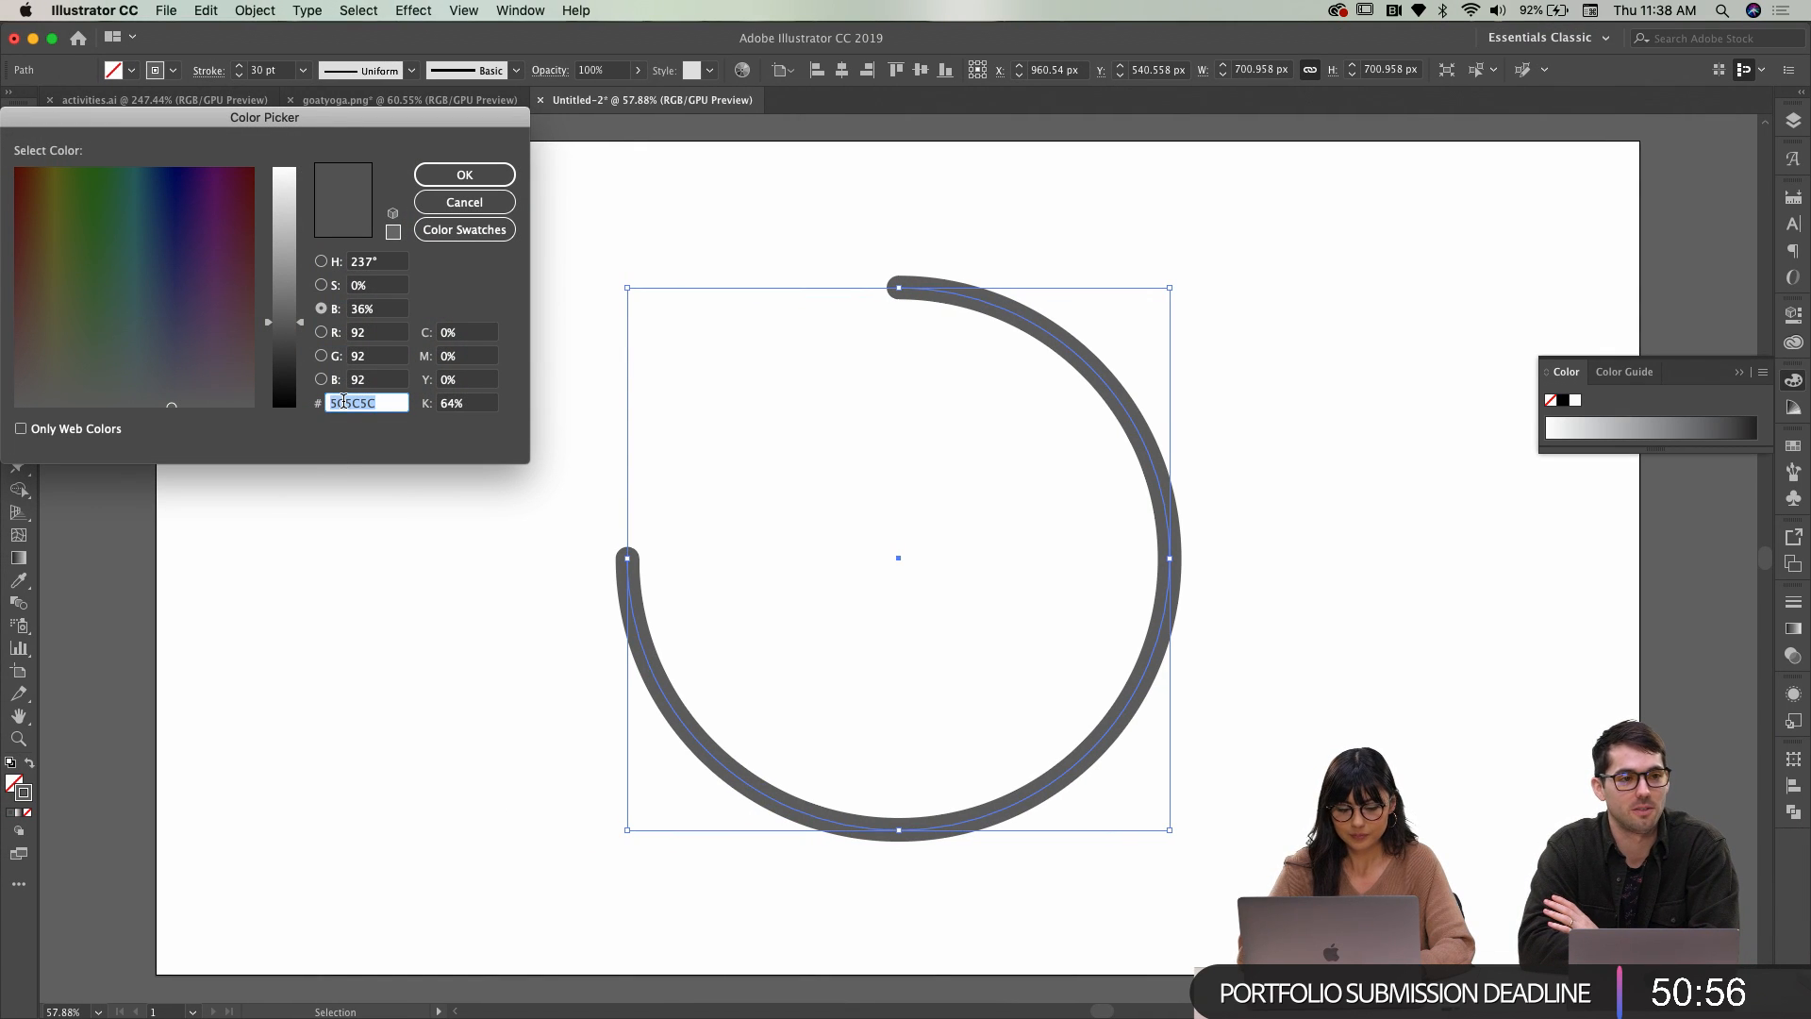
click(457, 175)
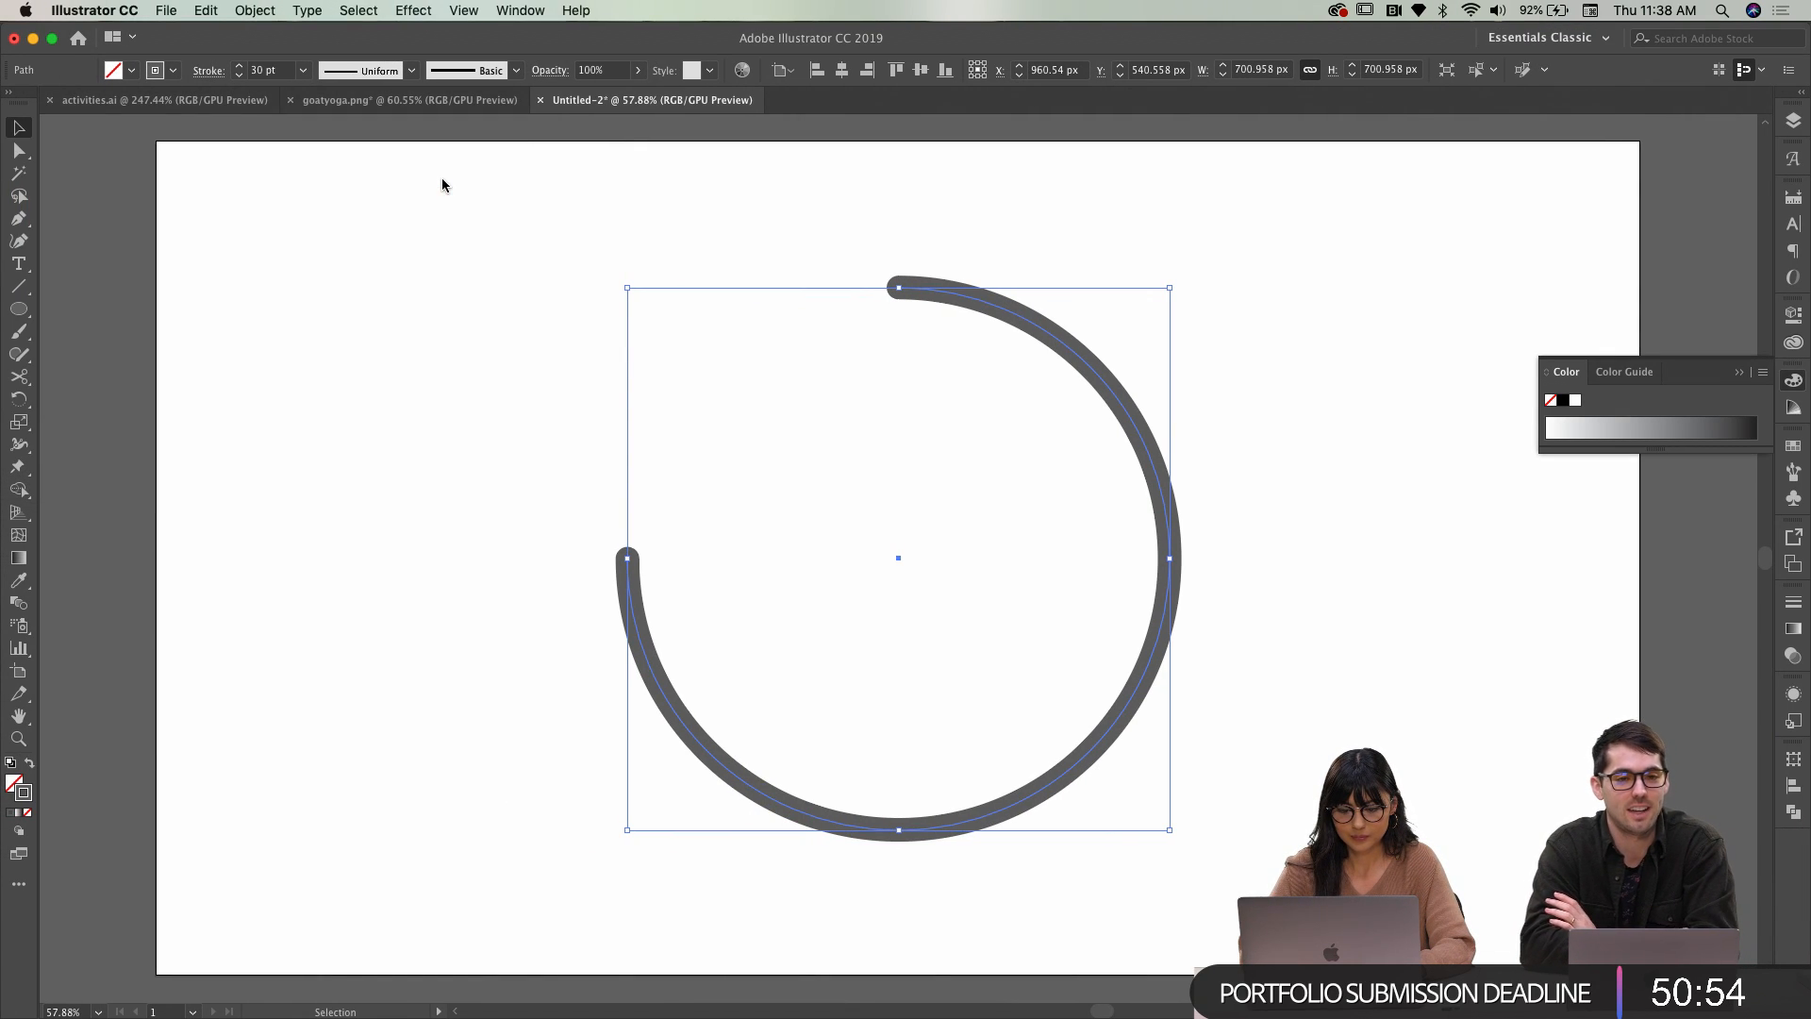
Select the arc and delete it, leaving the artboard empty
click(377, 528)
drag(378, 528, 854, 806)
key(Delete)
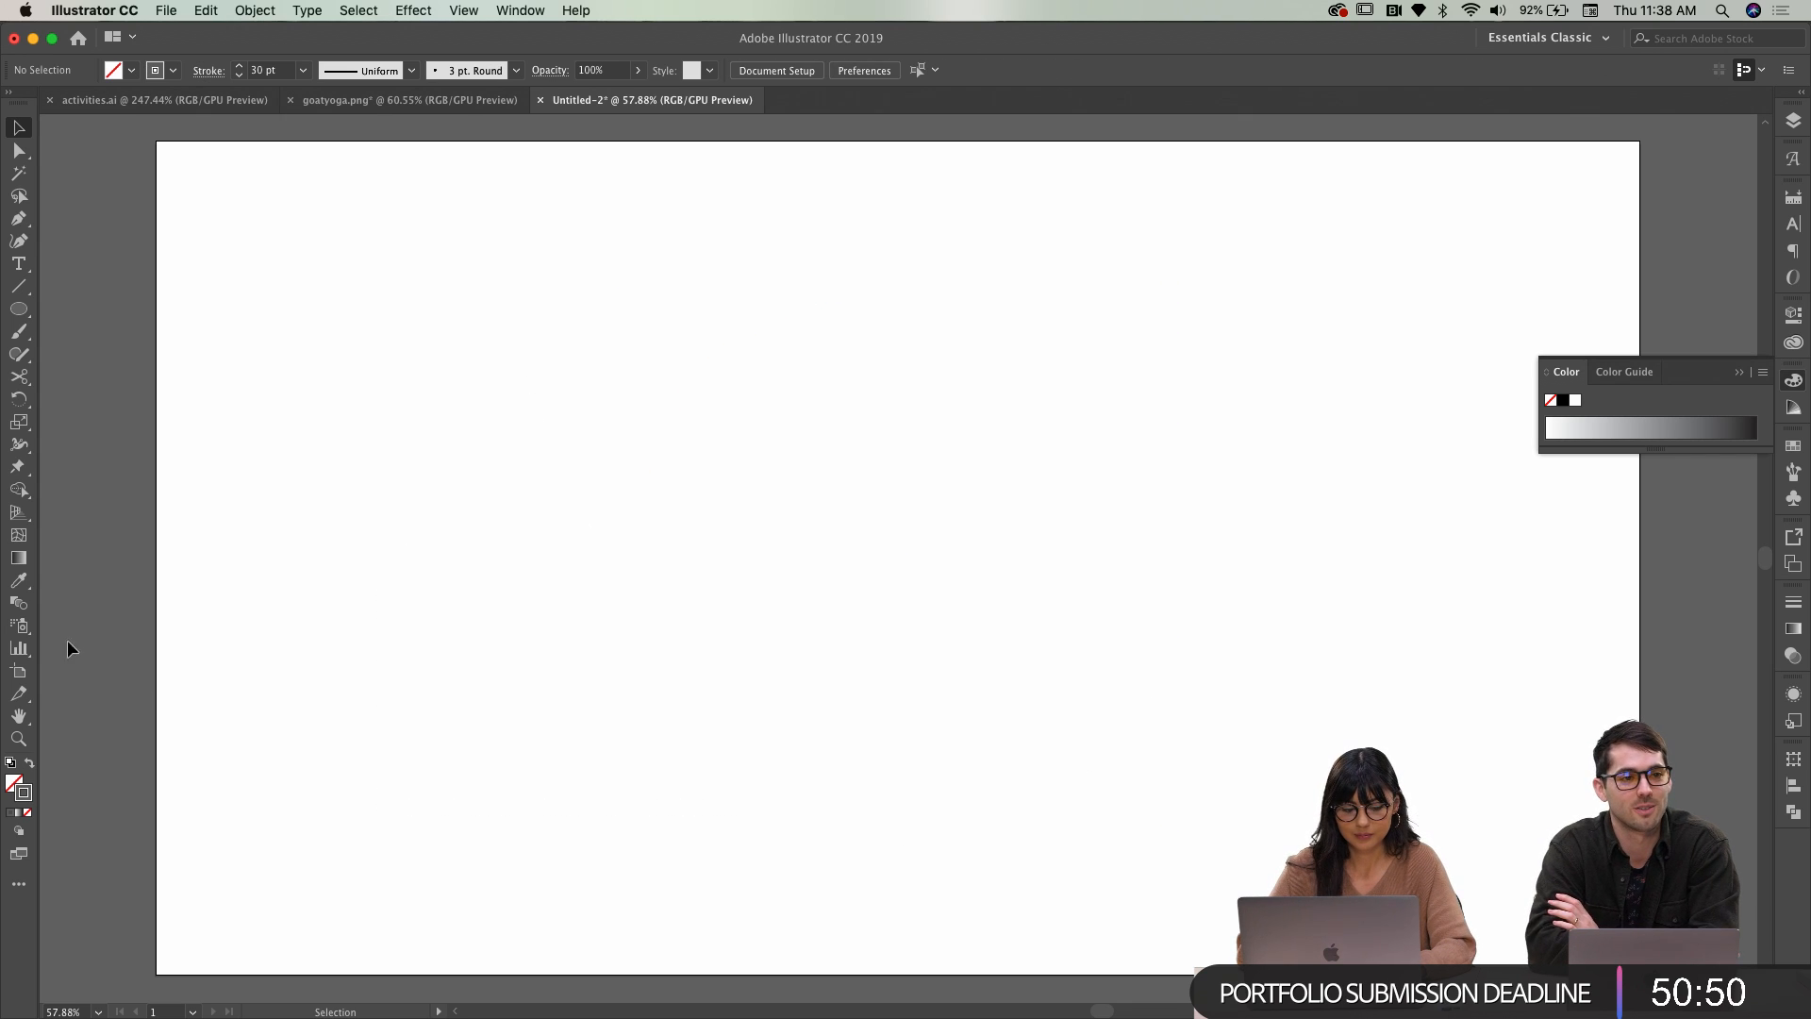
Set the stroke colour to the blue 0071BC swatch
double_click(23, 795)
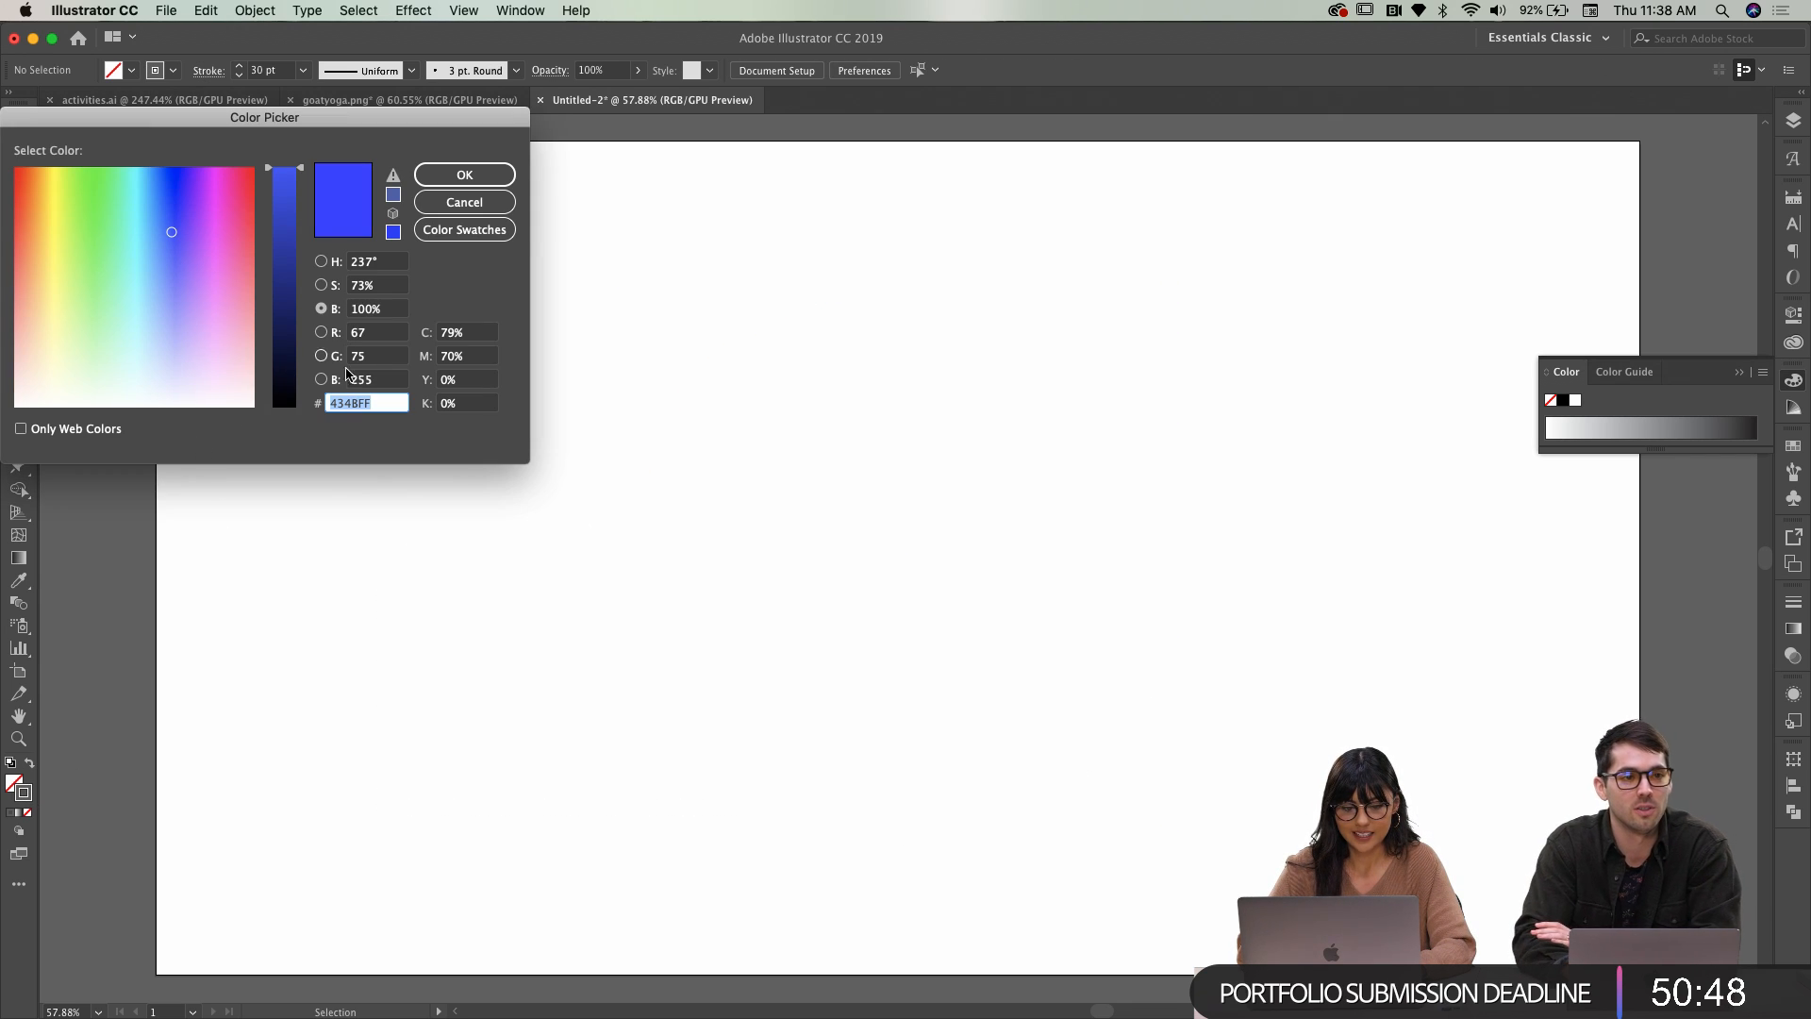
click(447, 177)
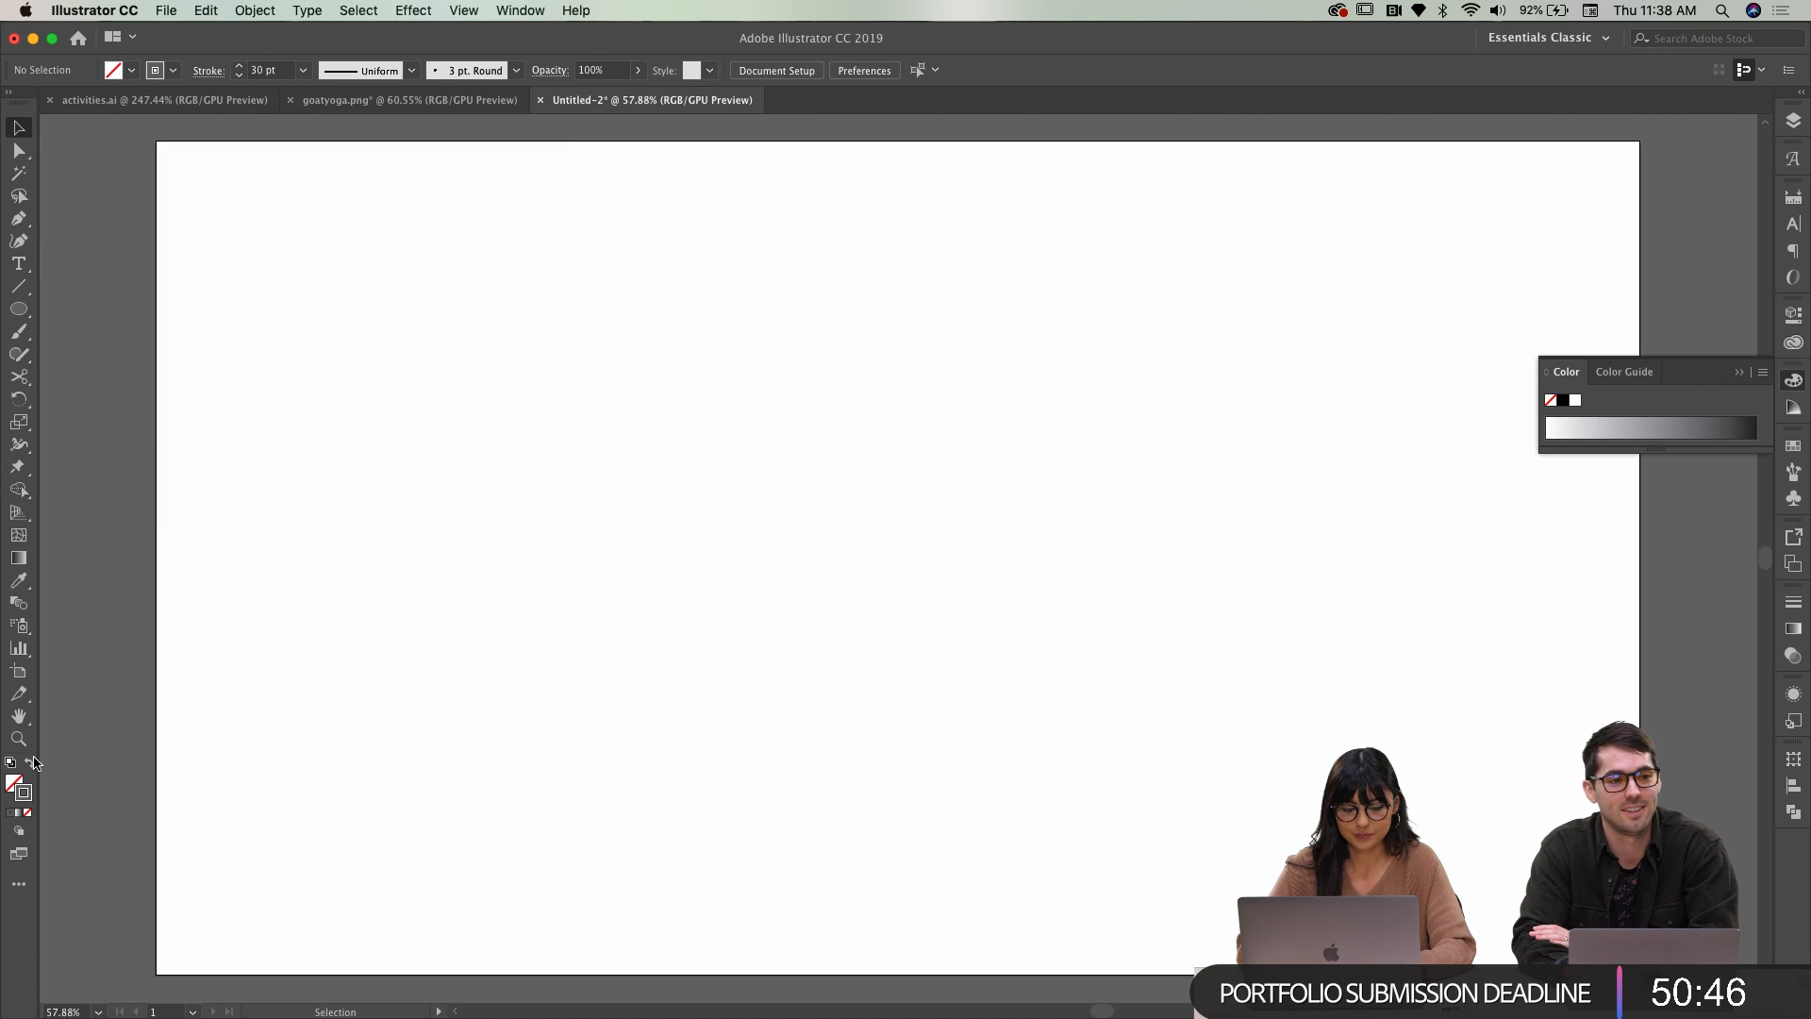
click(175, 73)
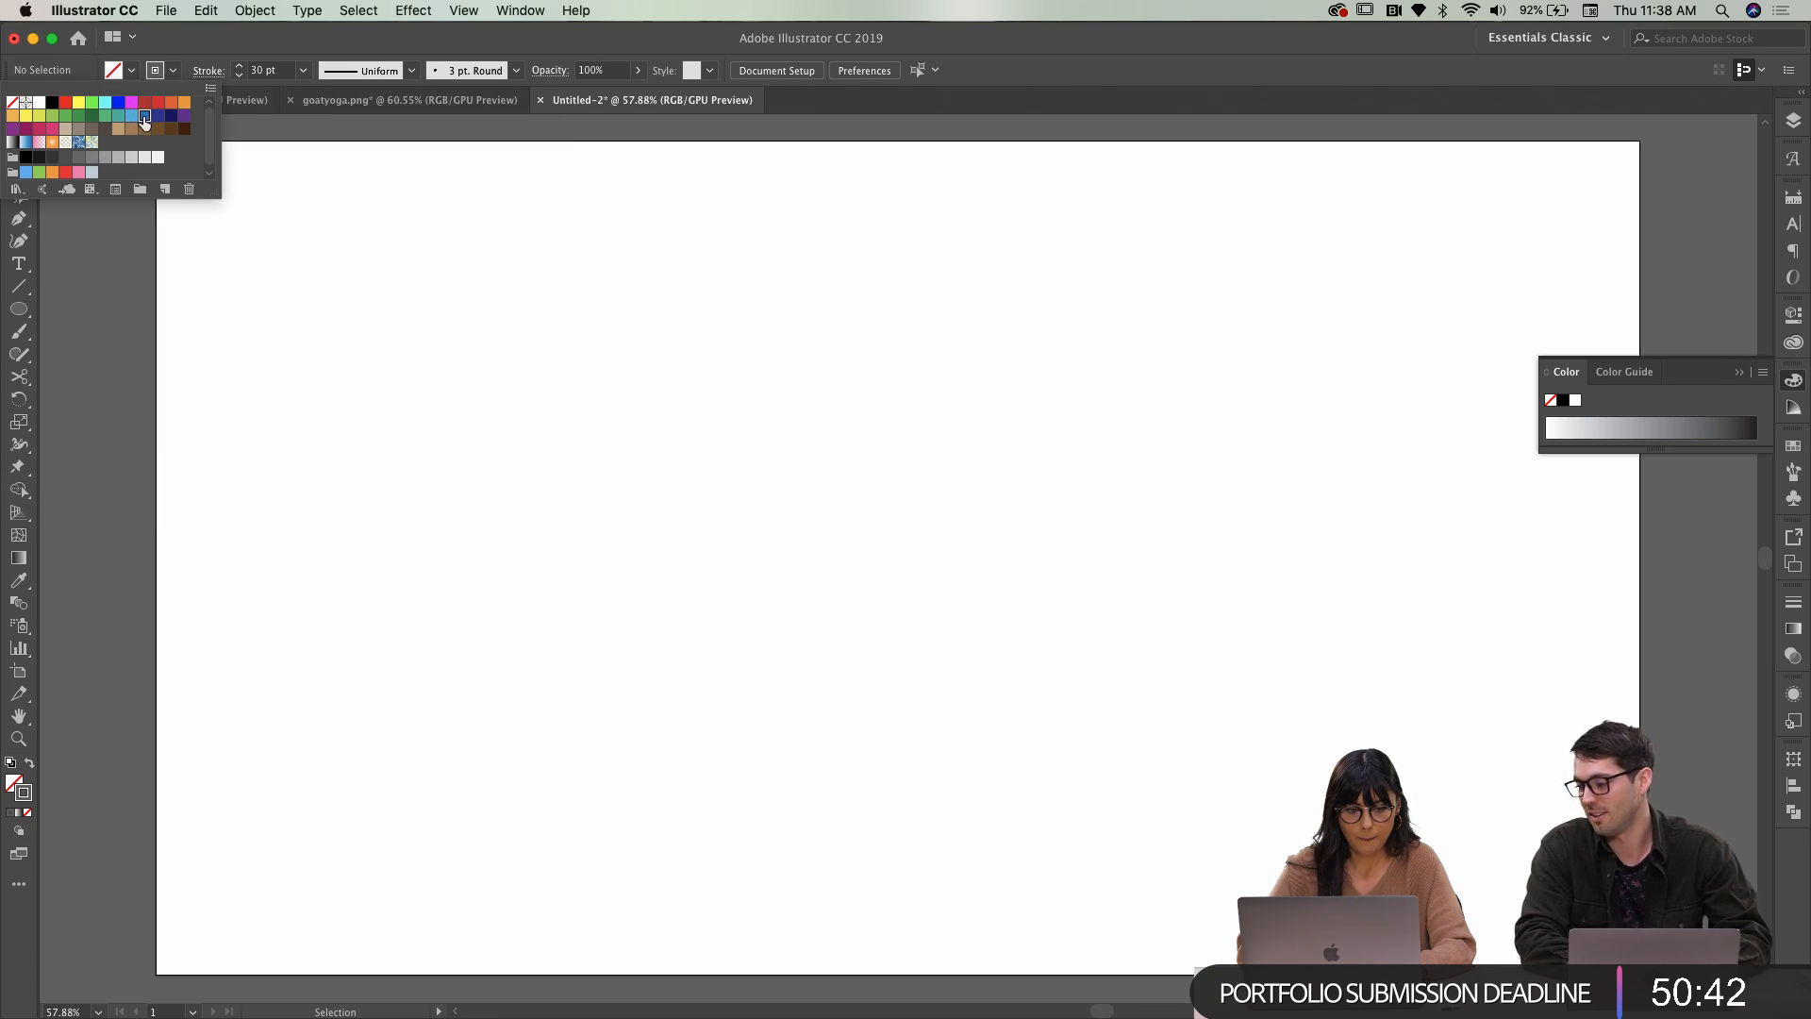
click(143, 116)
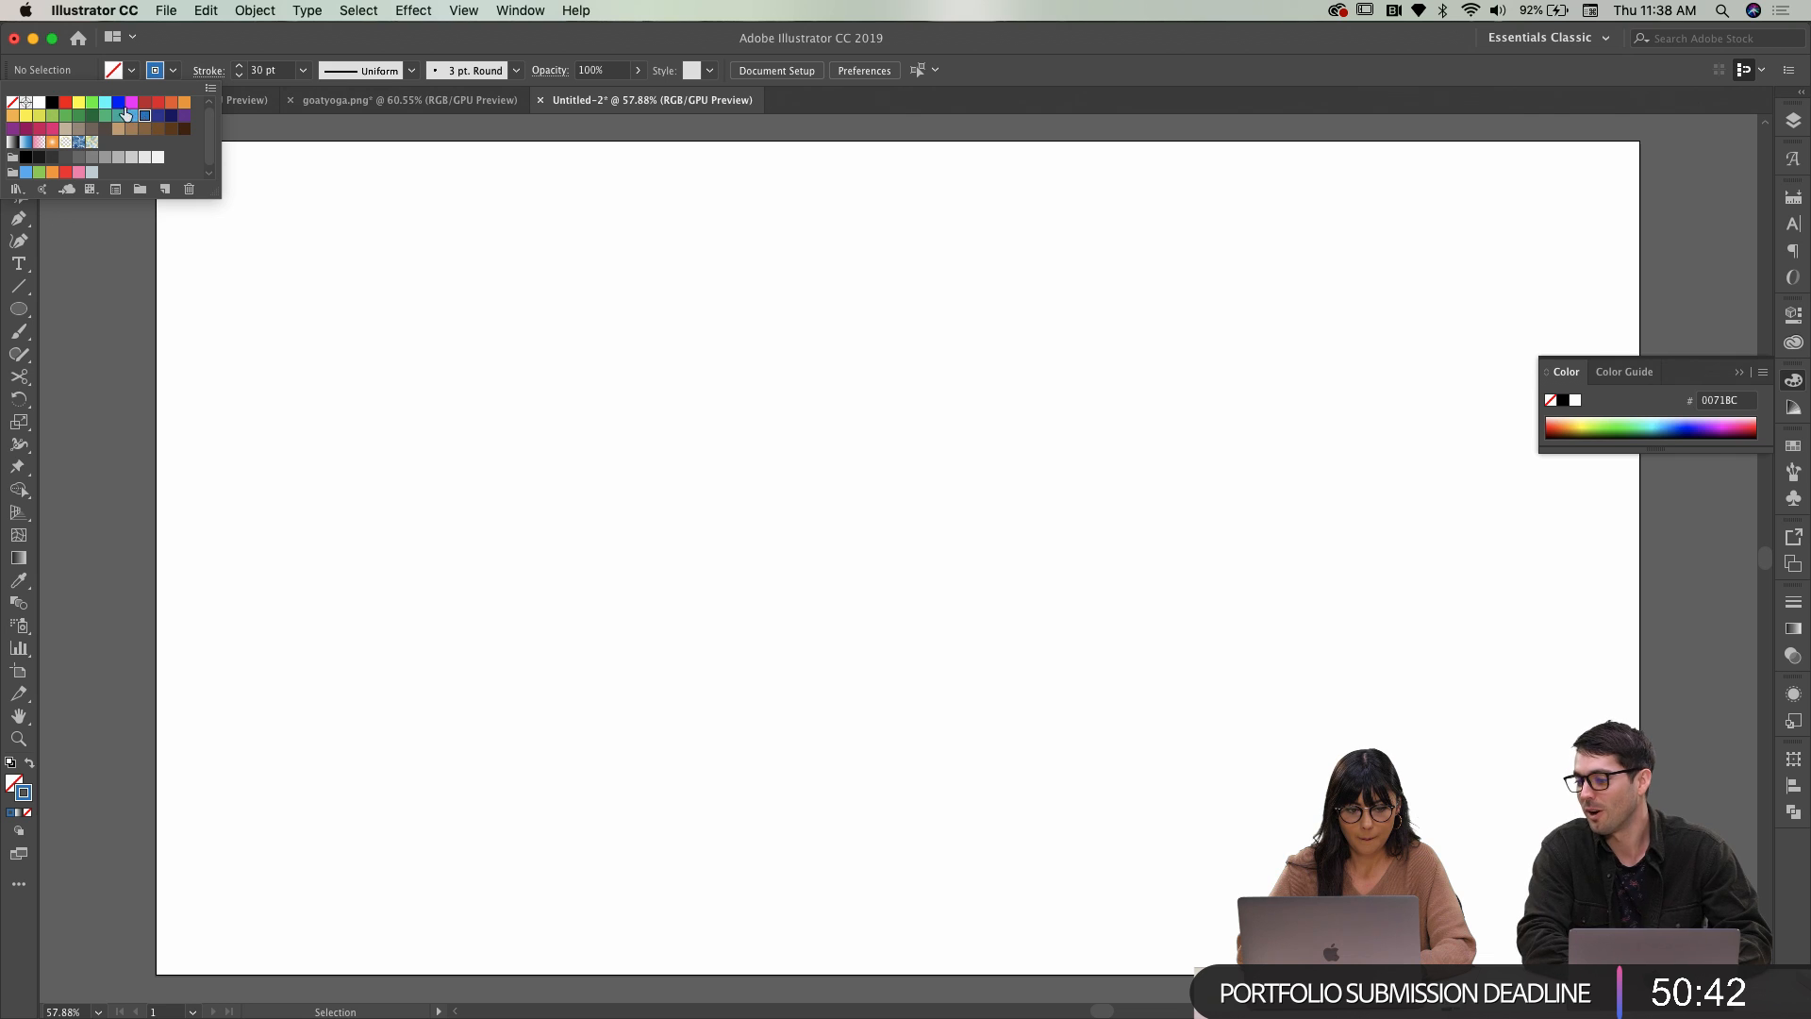
Change the stroke colour to the softer blue 434BFF in the Color Picker
click(24, 792)
double_click(26, 796)
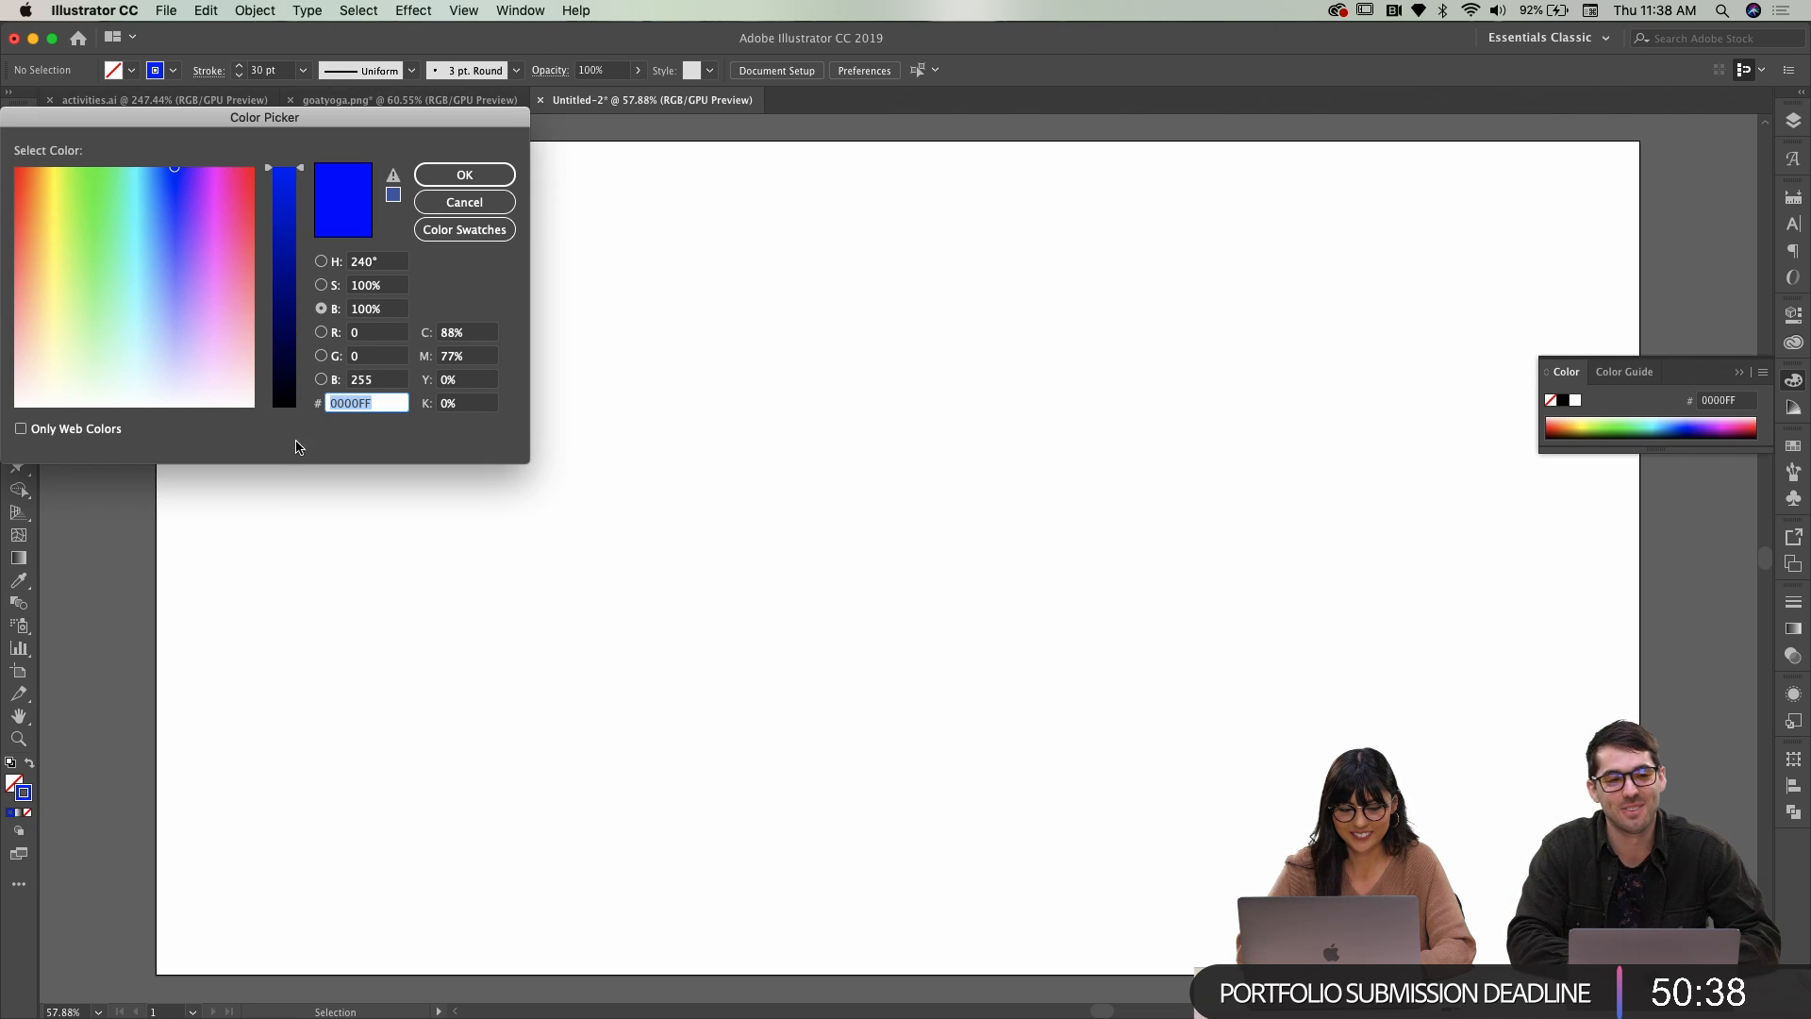
text(434BFF)
click(496, 173)
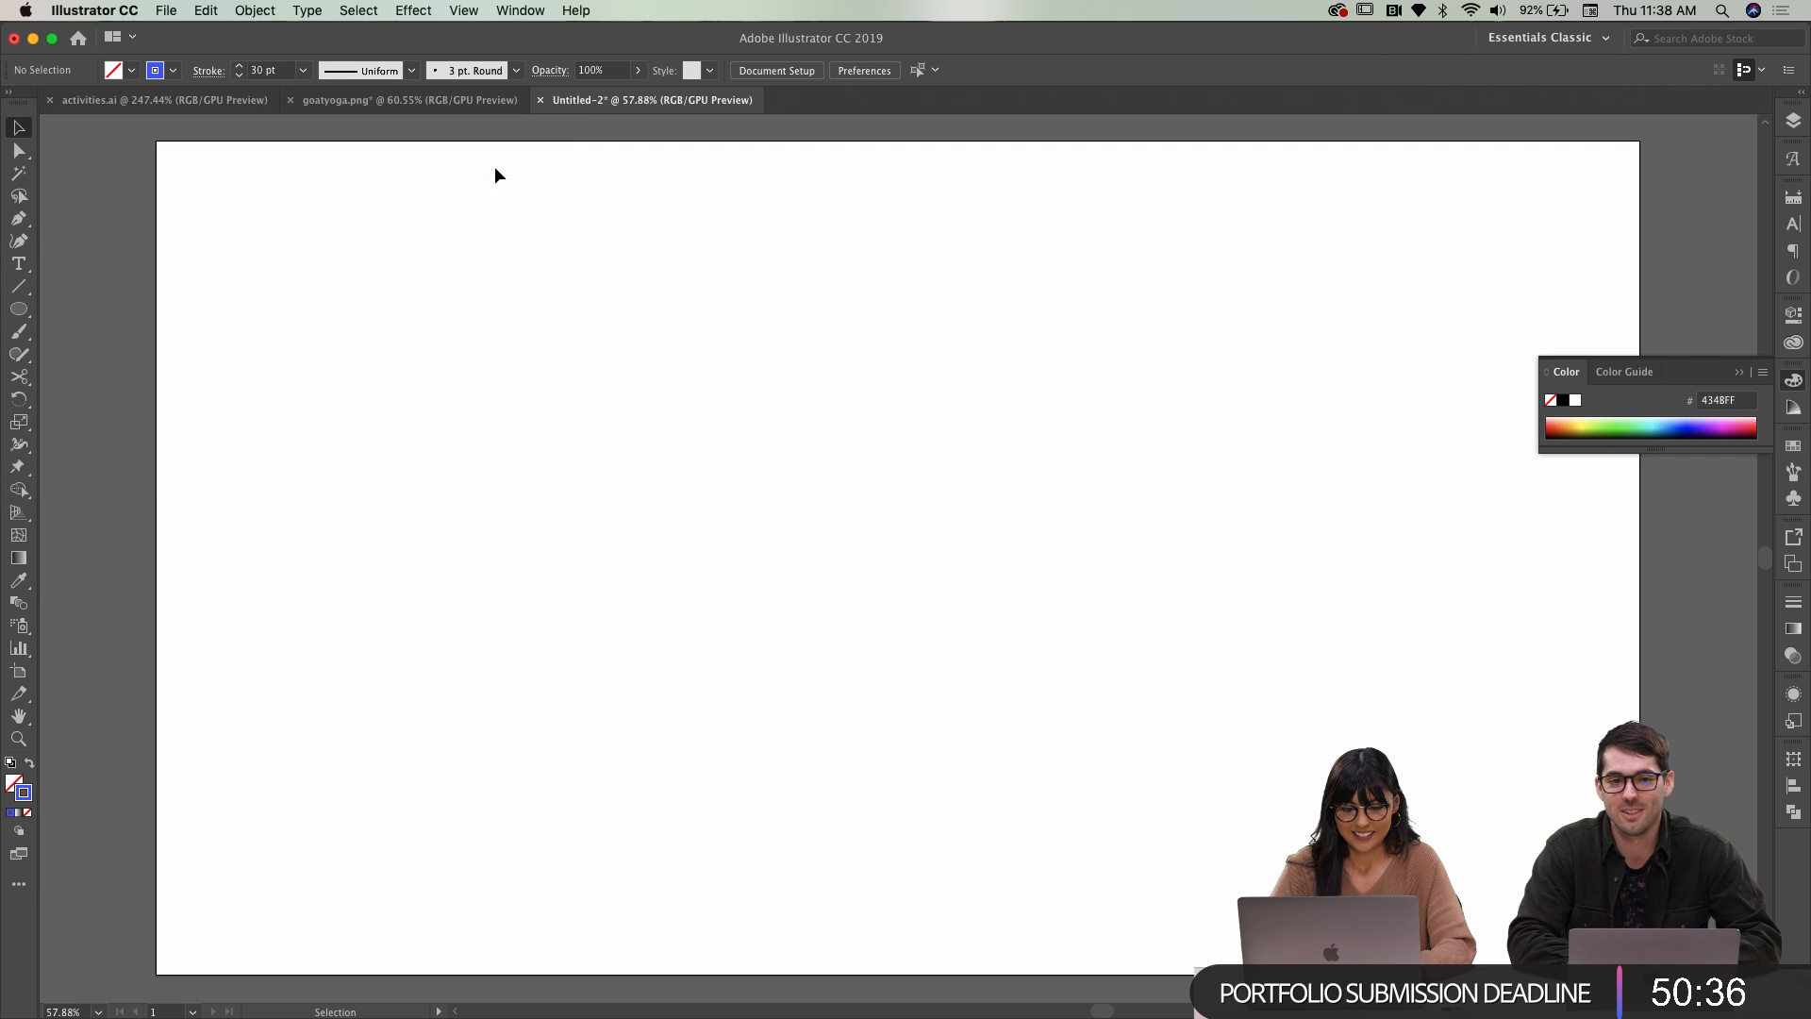
click(16, 311)
Draw a blue-outlined circle and enlarge it to 448 px
drag(628, 325, 829, 600)
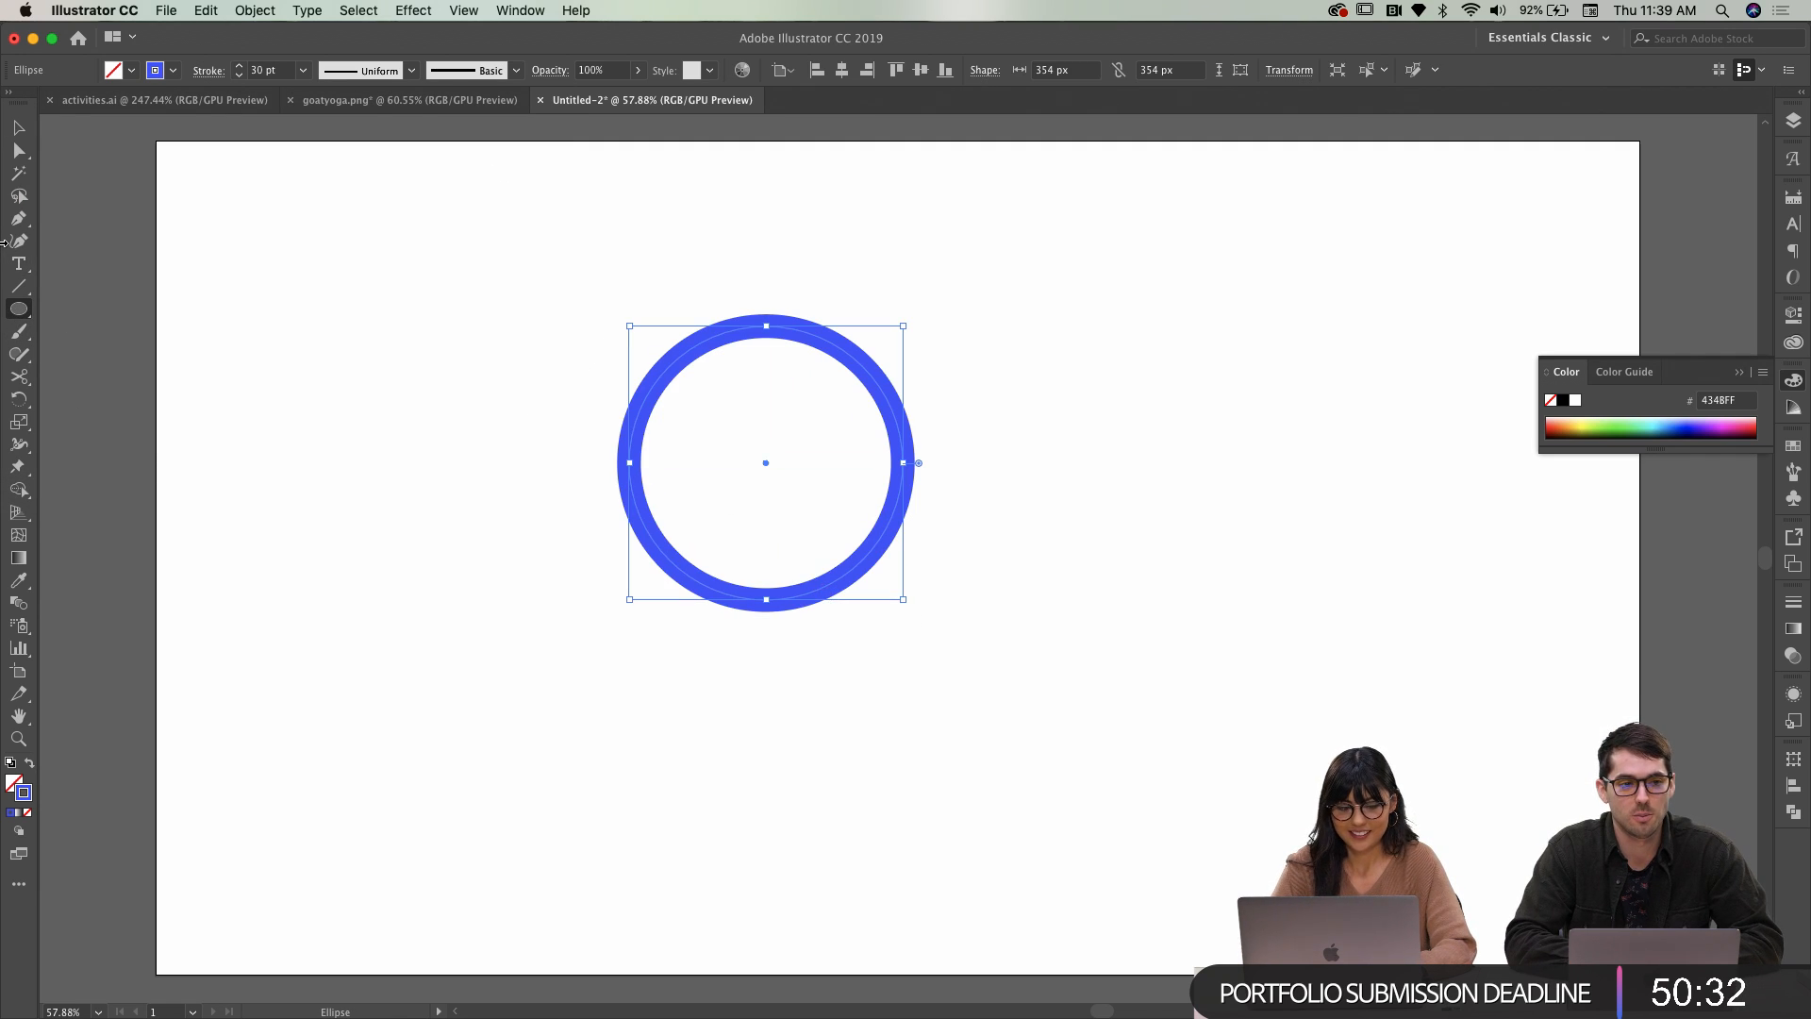
click(17, 129)
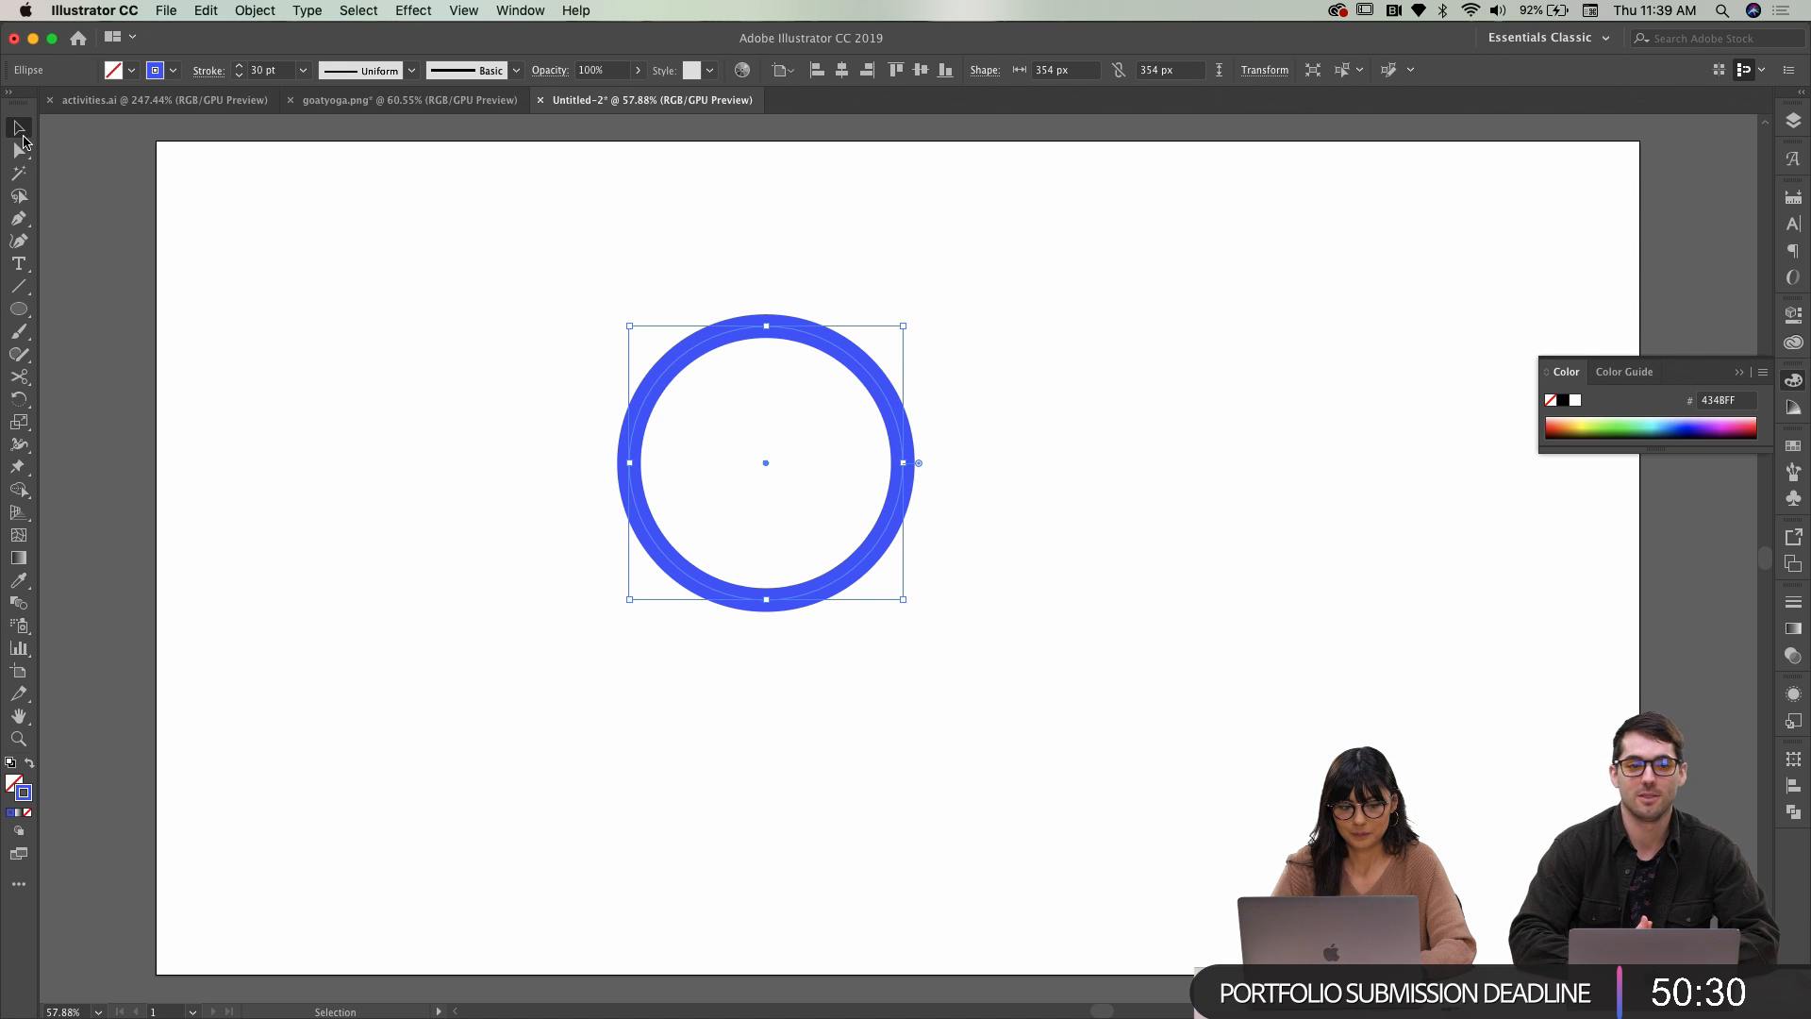
drag(902, 599, 975, 672)
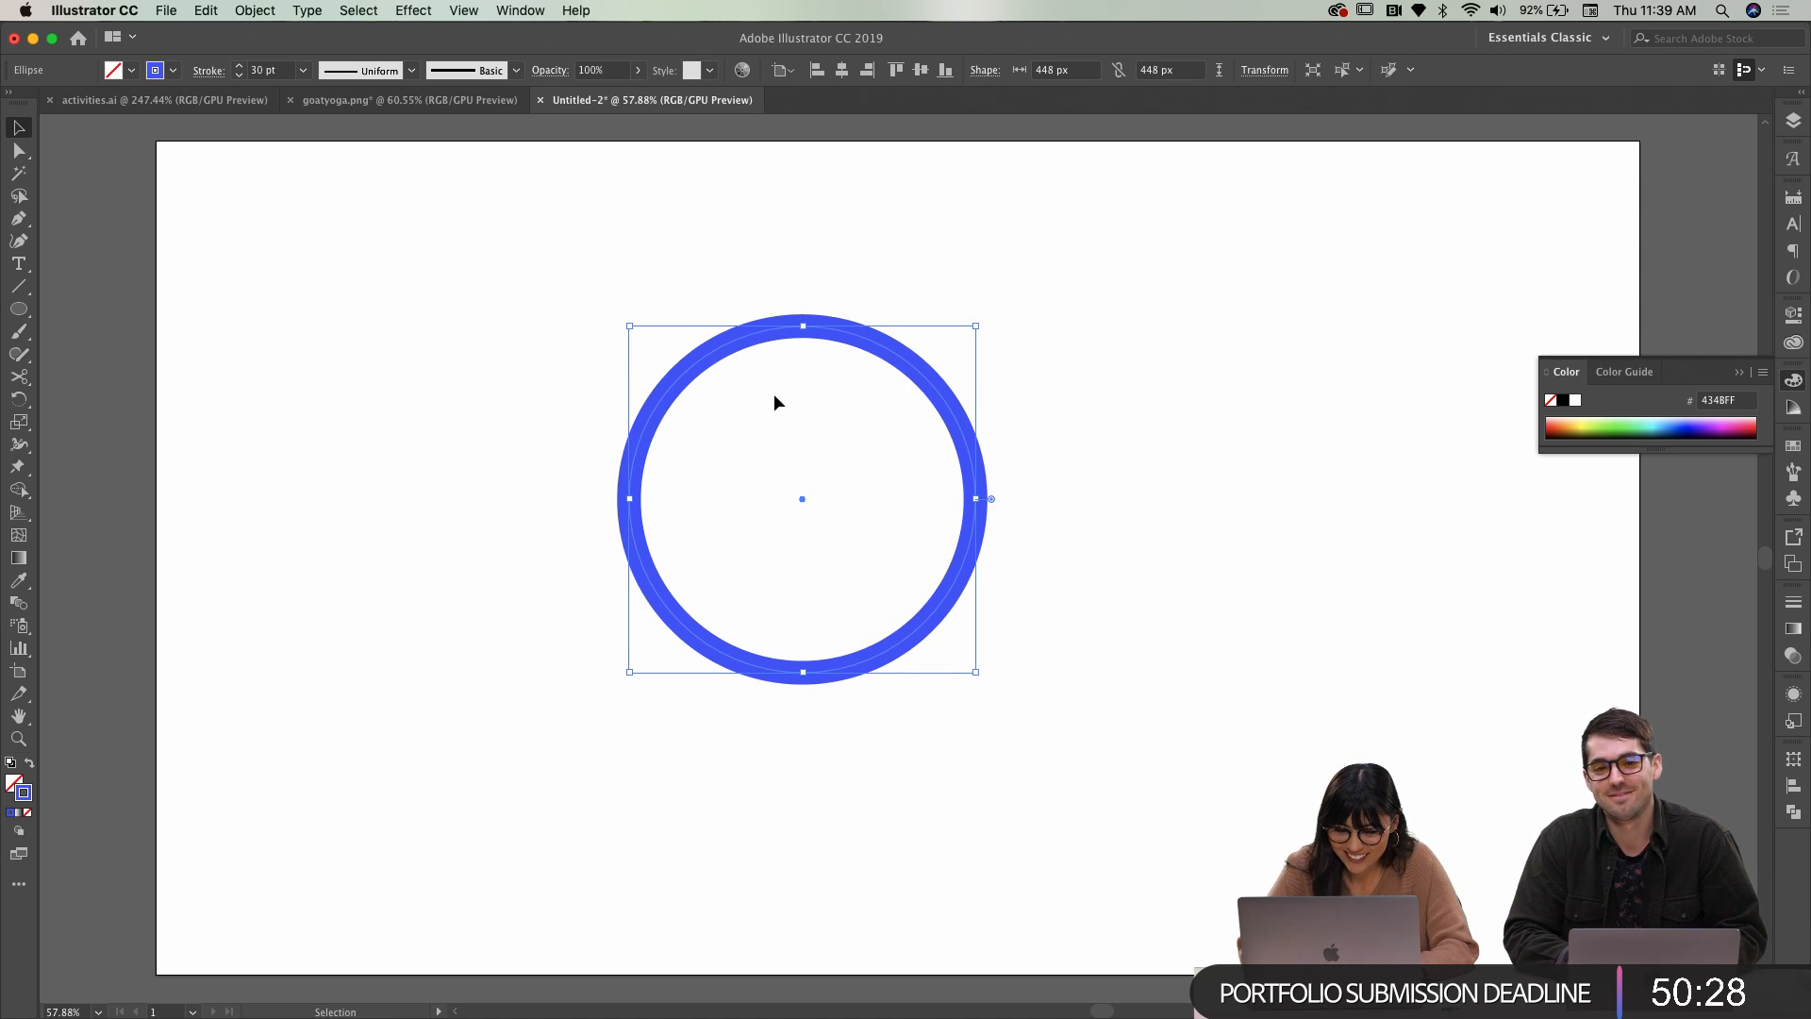
click(1796, 601)
click(1226, 386)
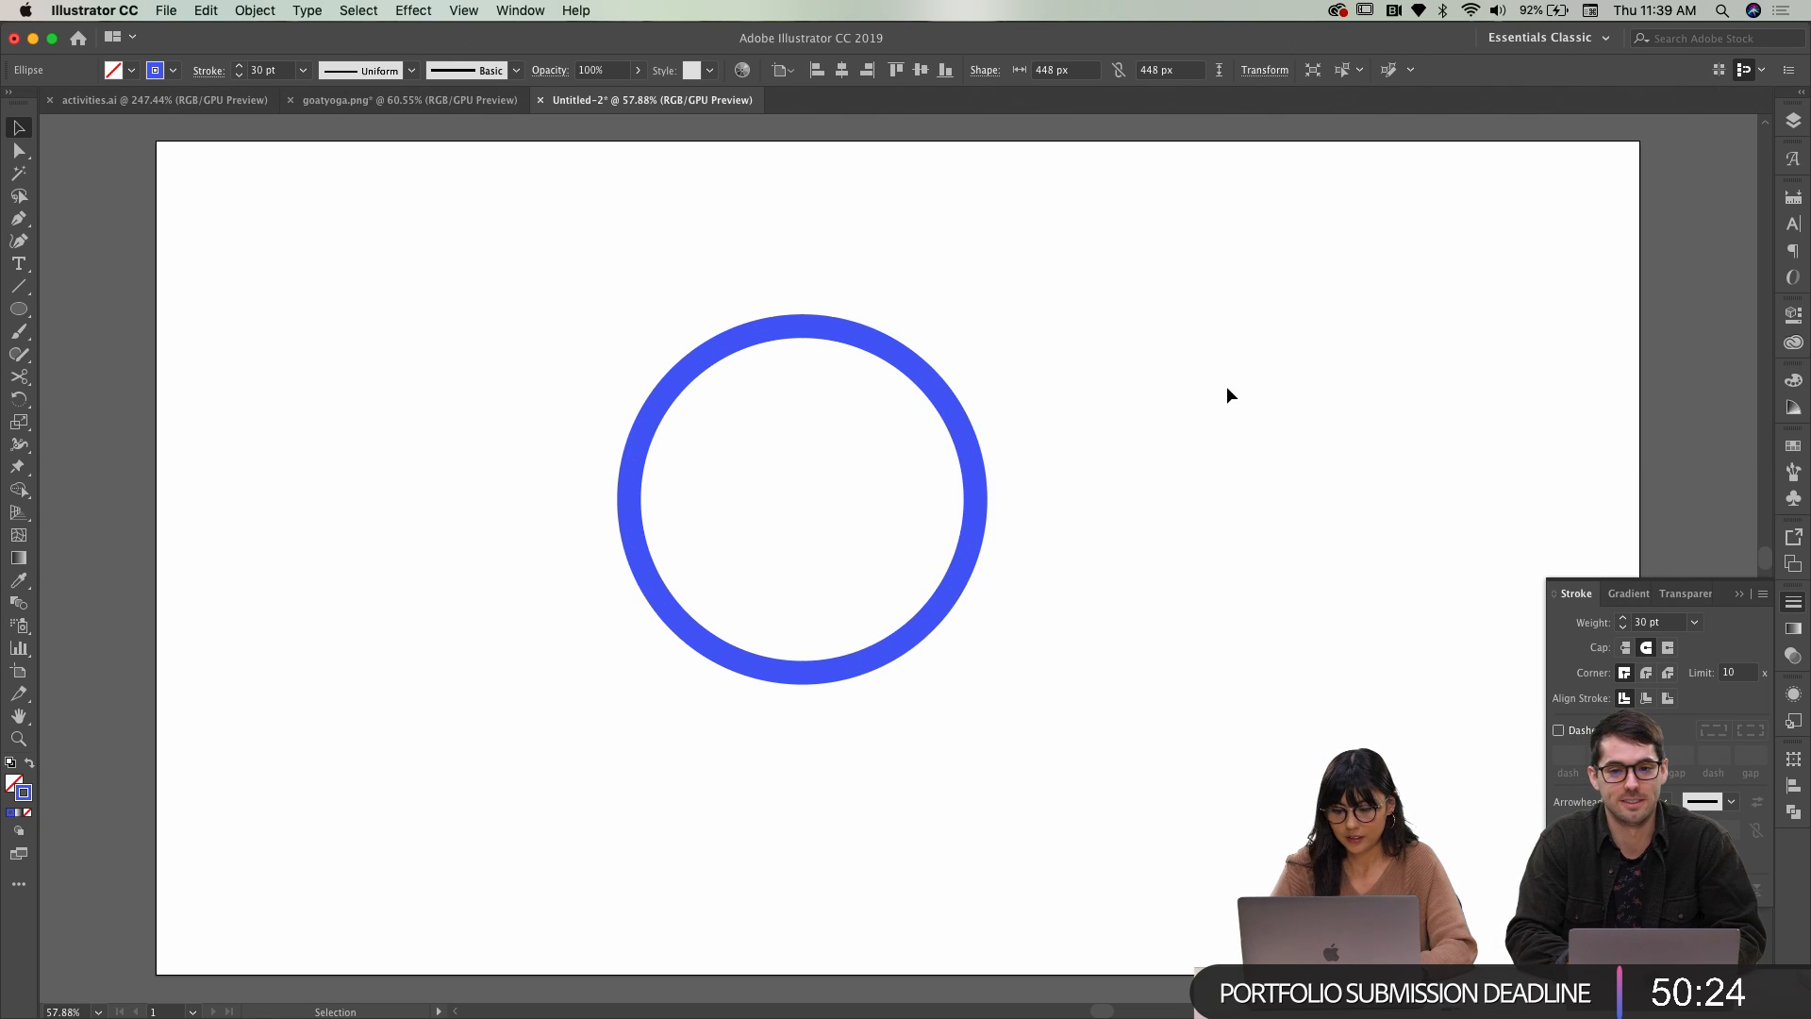
click(758, 338)
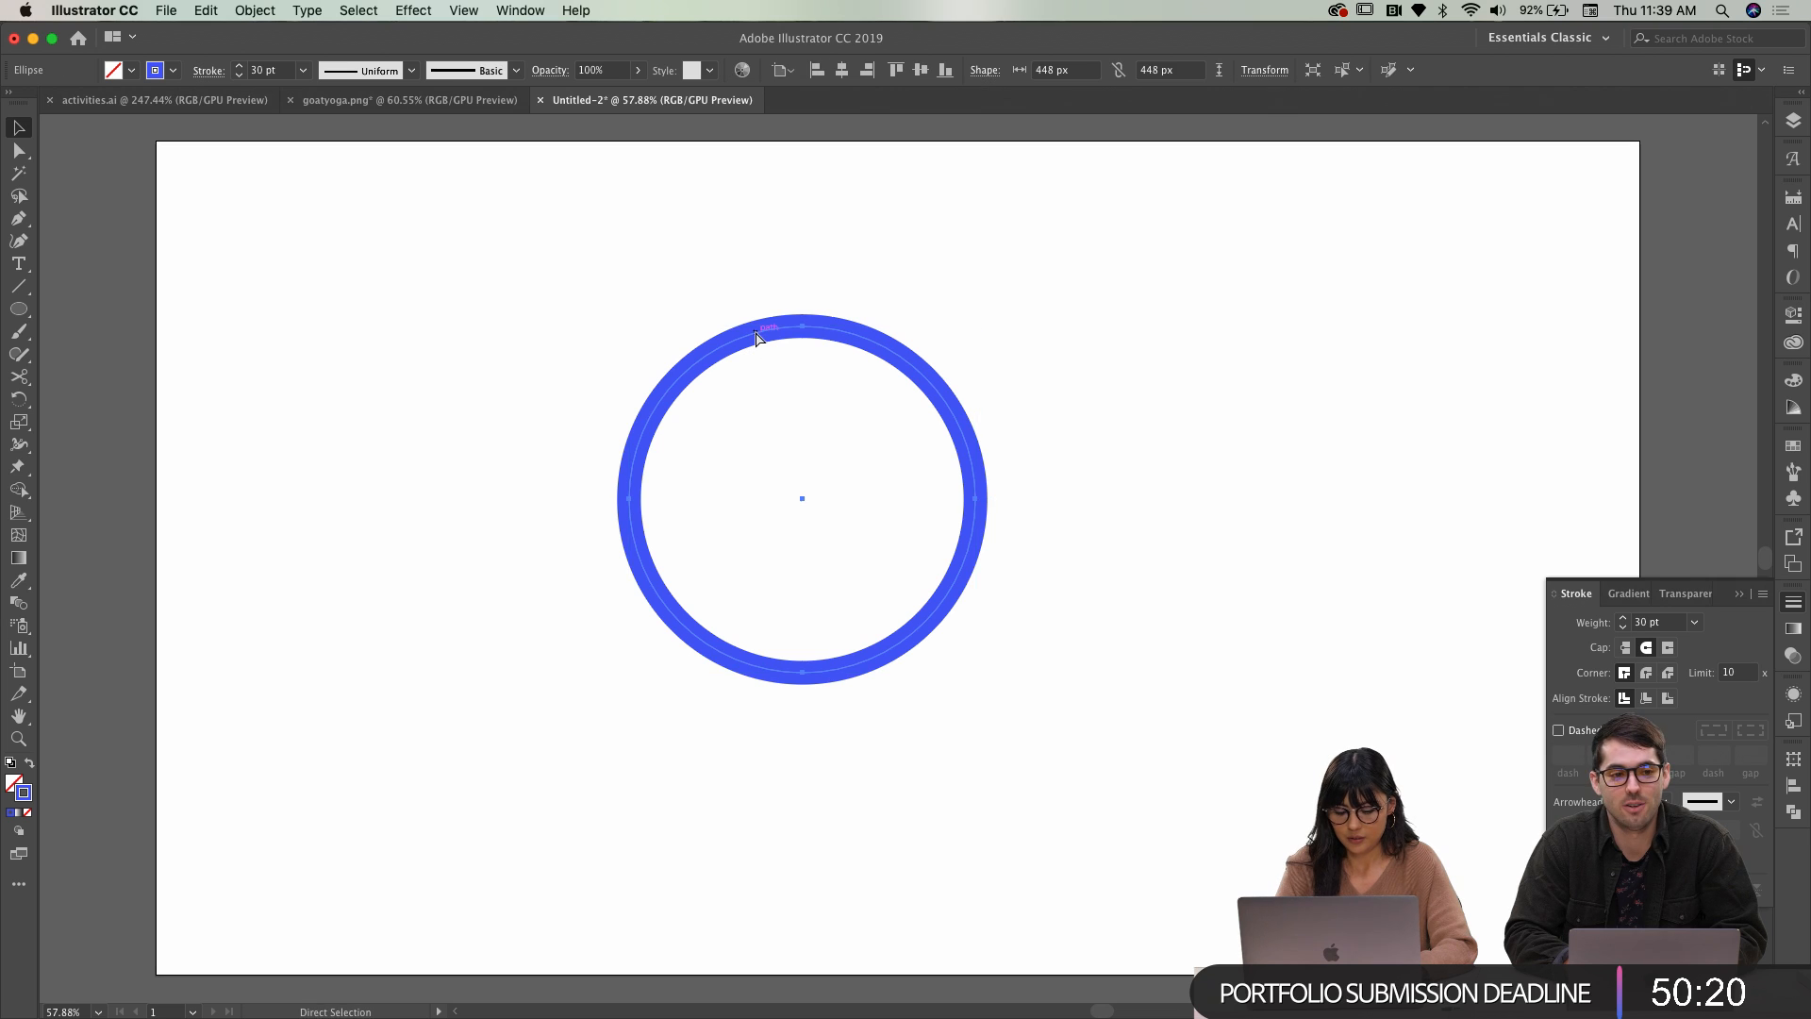
scroll(750, 320, up, 2)
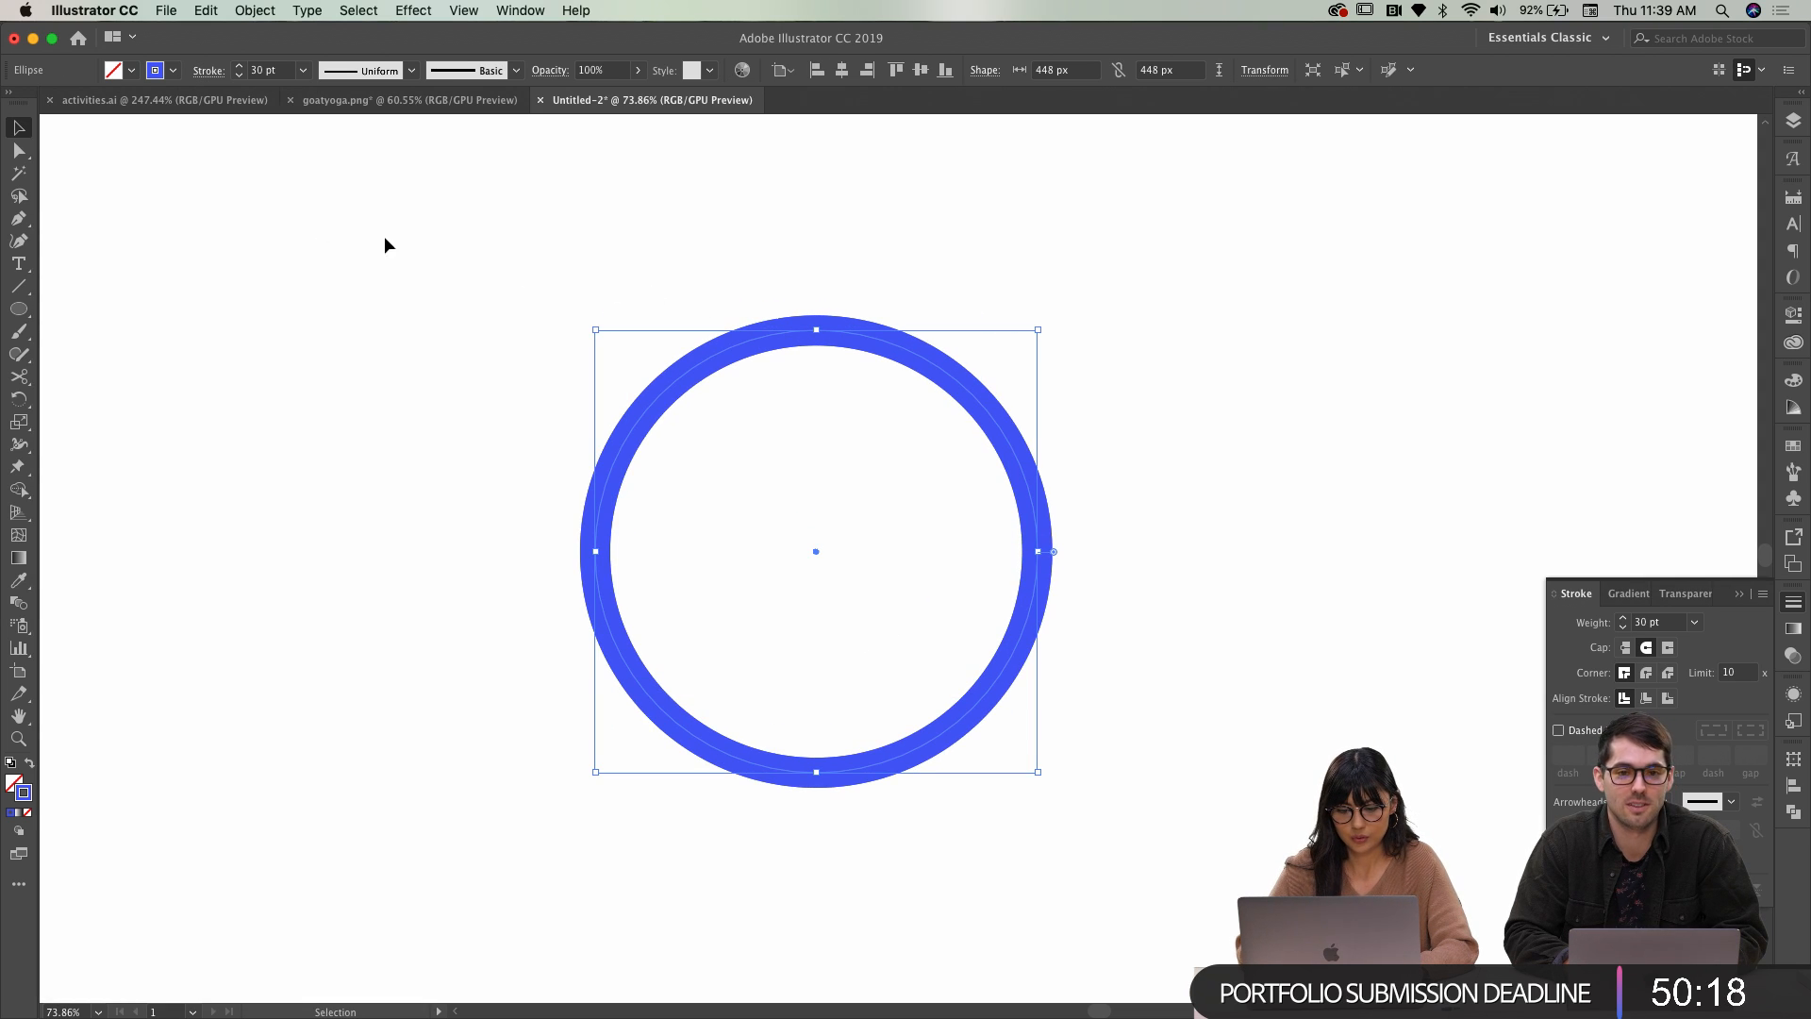
Cut the circle at its top and left points with Scissors, then undo and reselect the circle
click(26, 380)
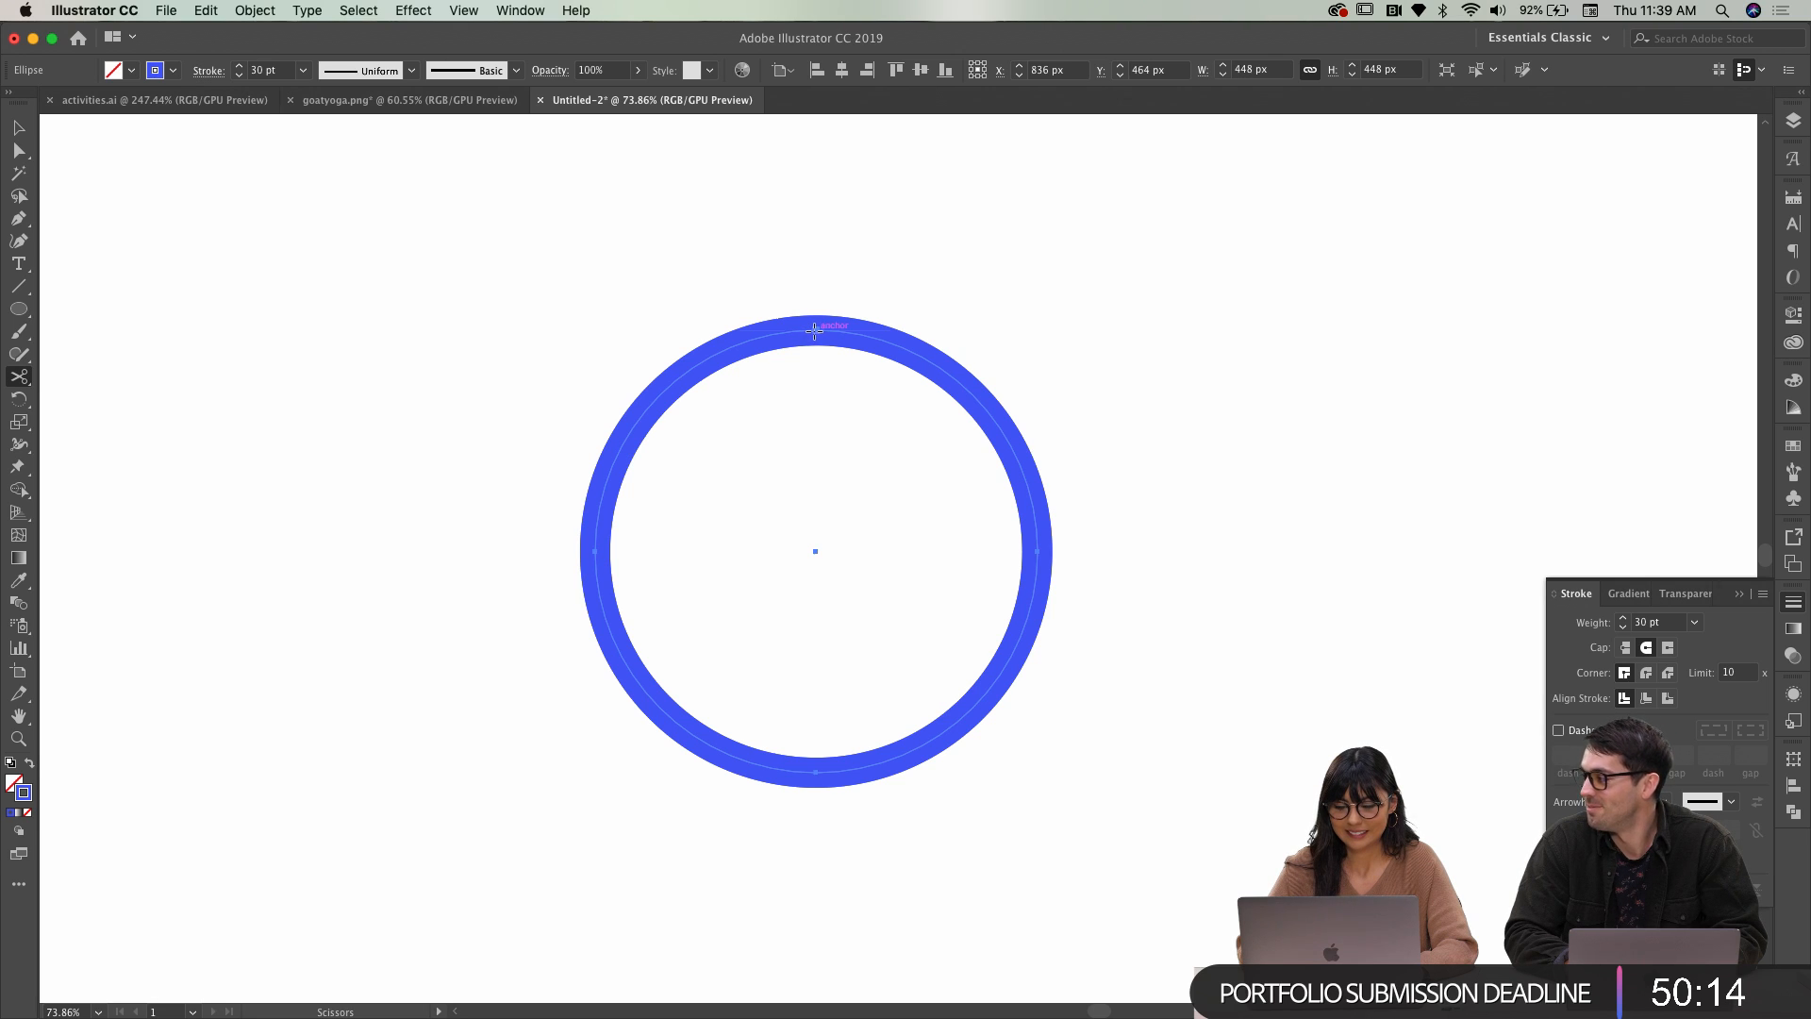
click(813, 331)
click(596, 552)
click(19, 128)
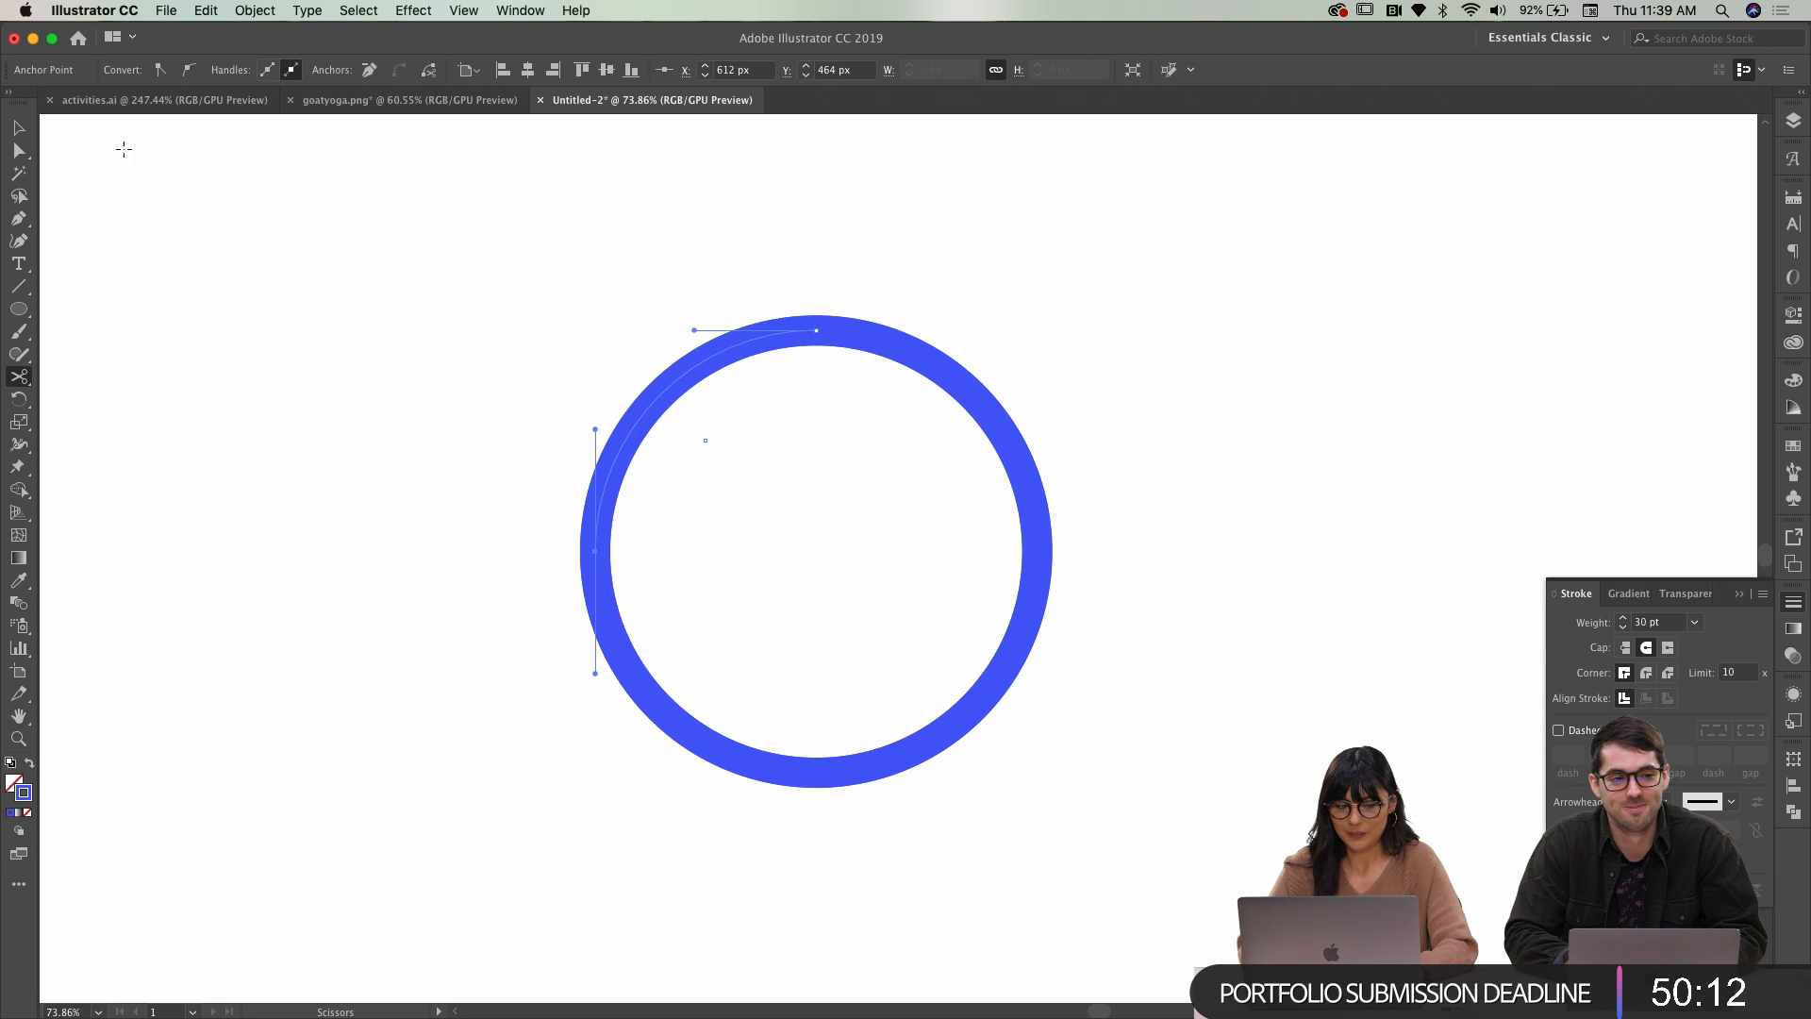
key(super+z)
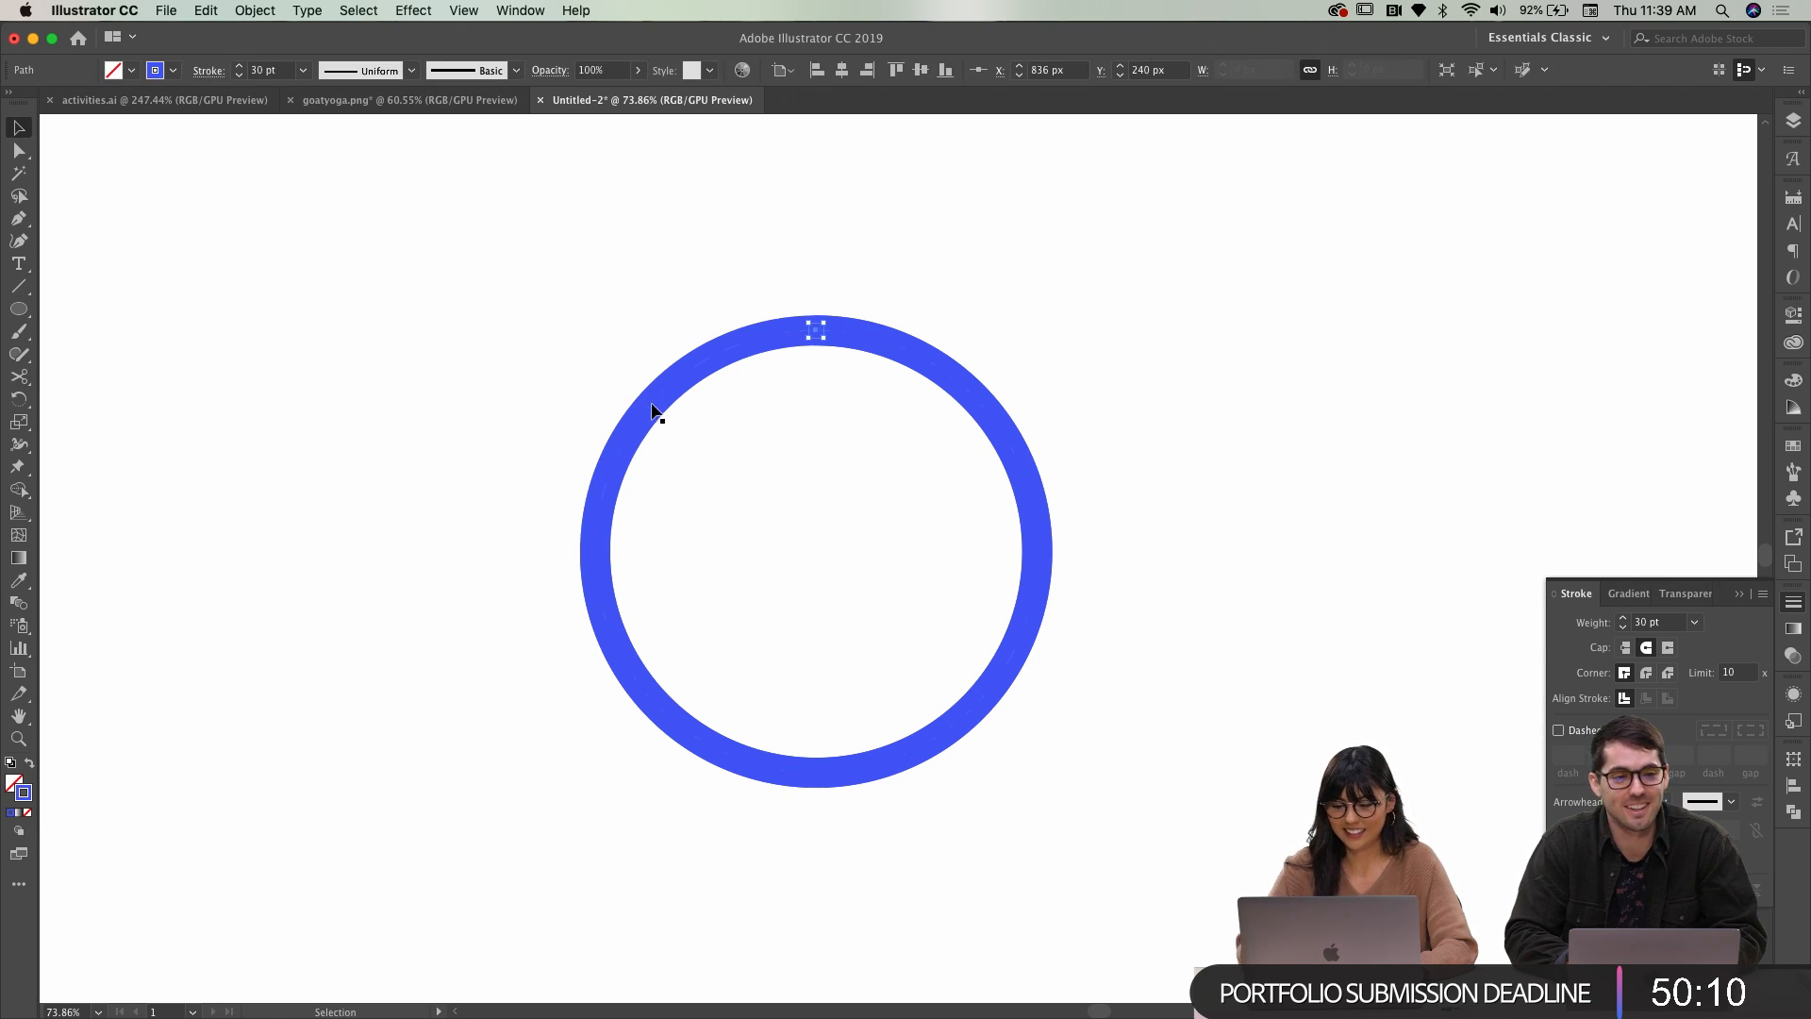
key(super+shift+a)
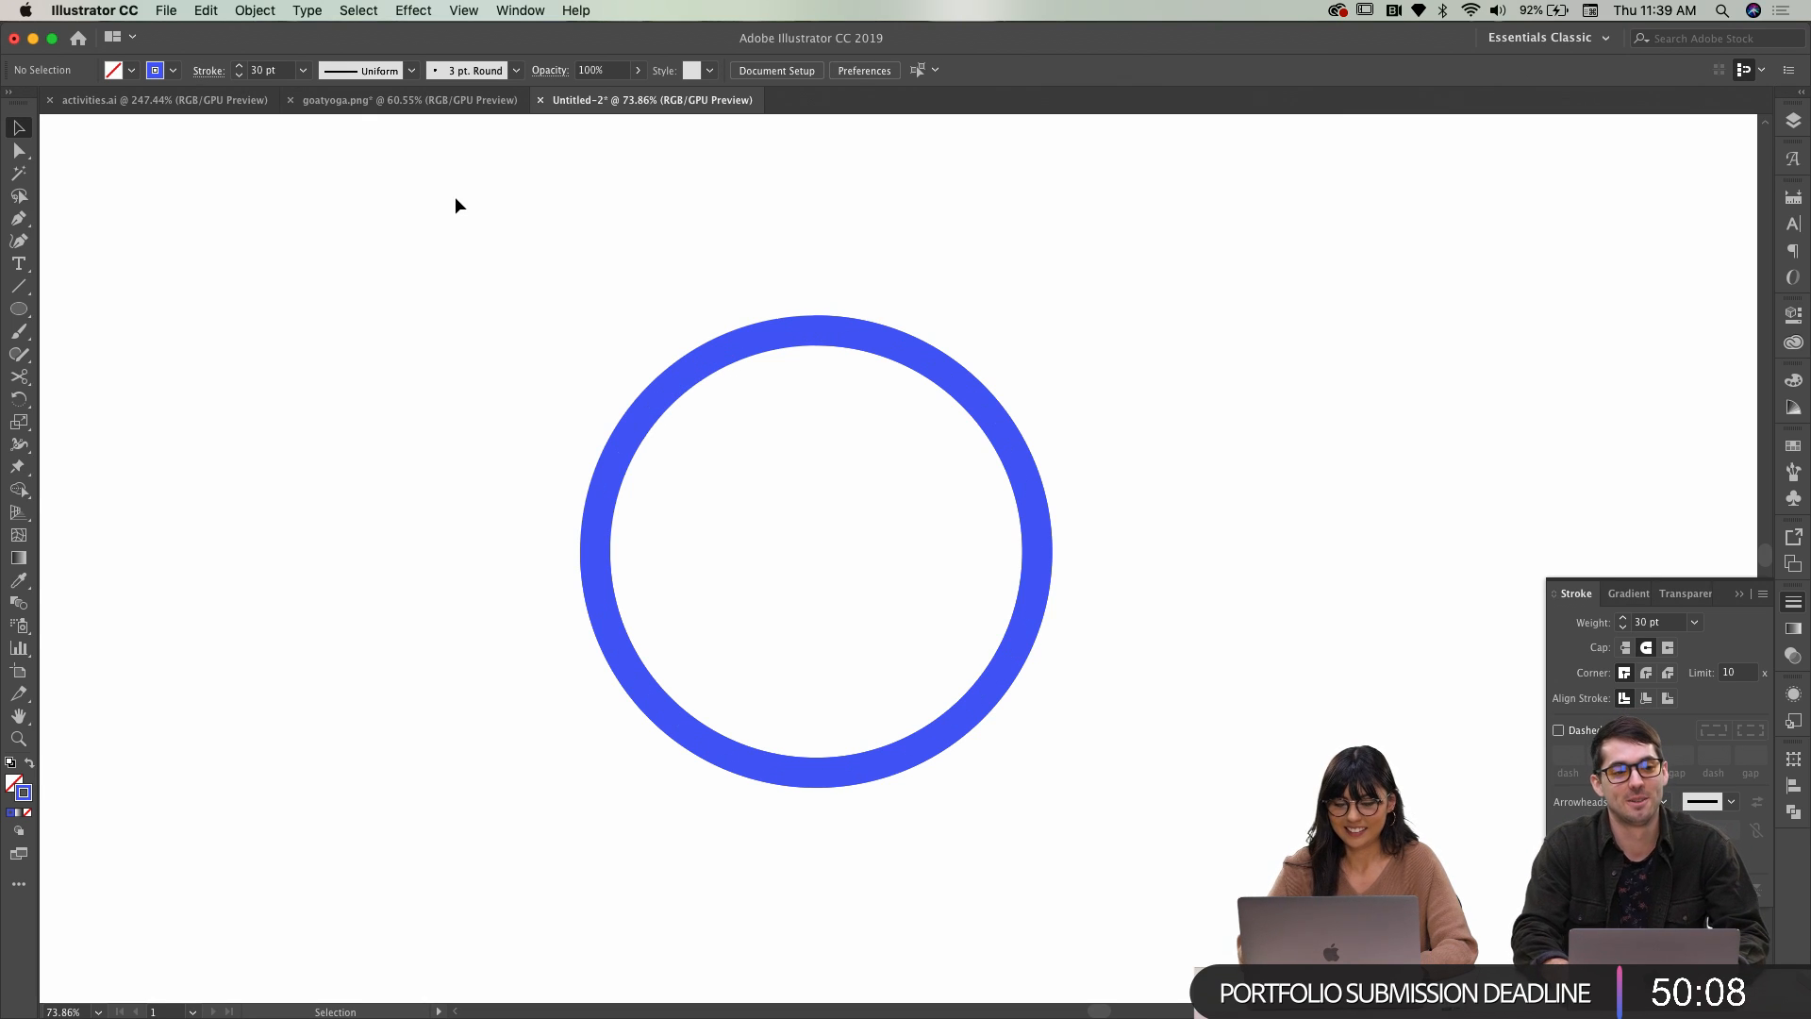
click(675, 391)
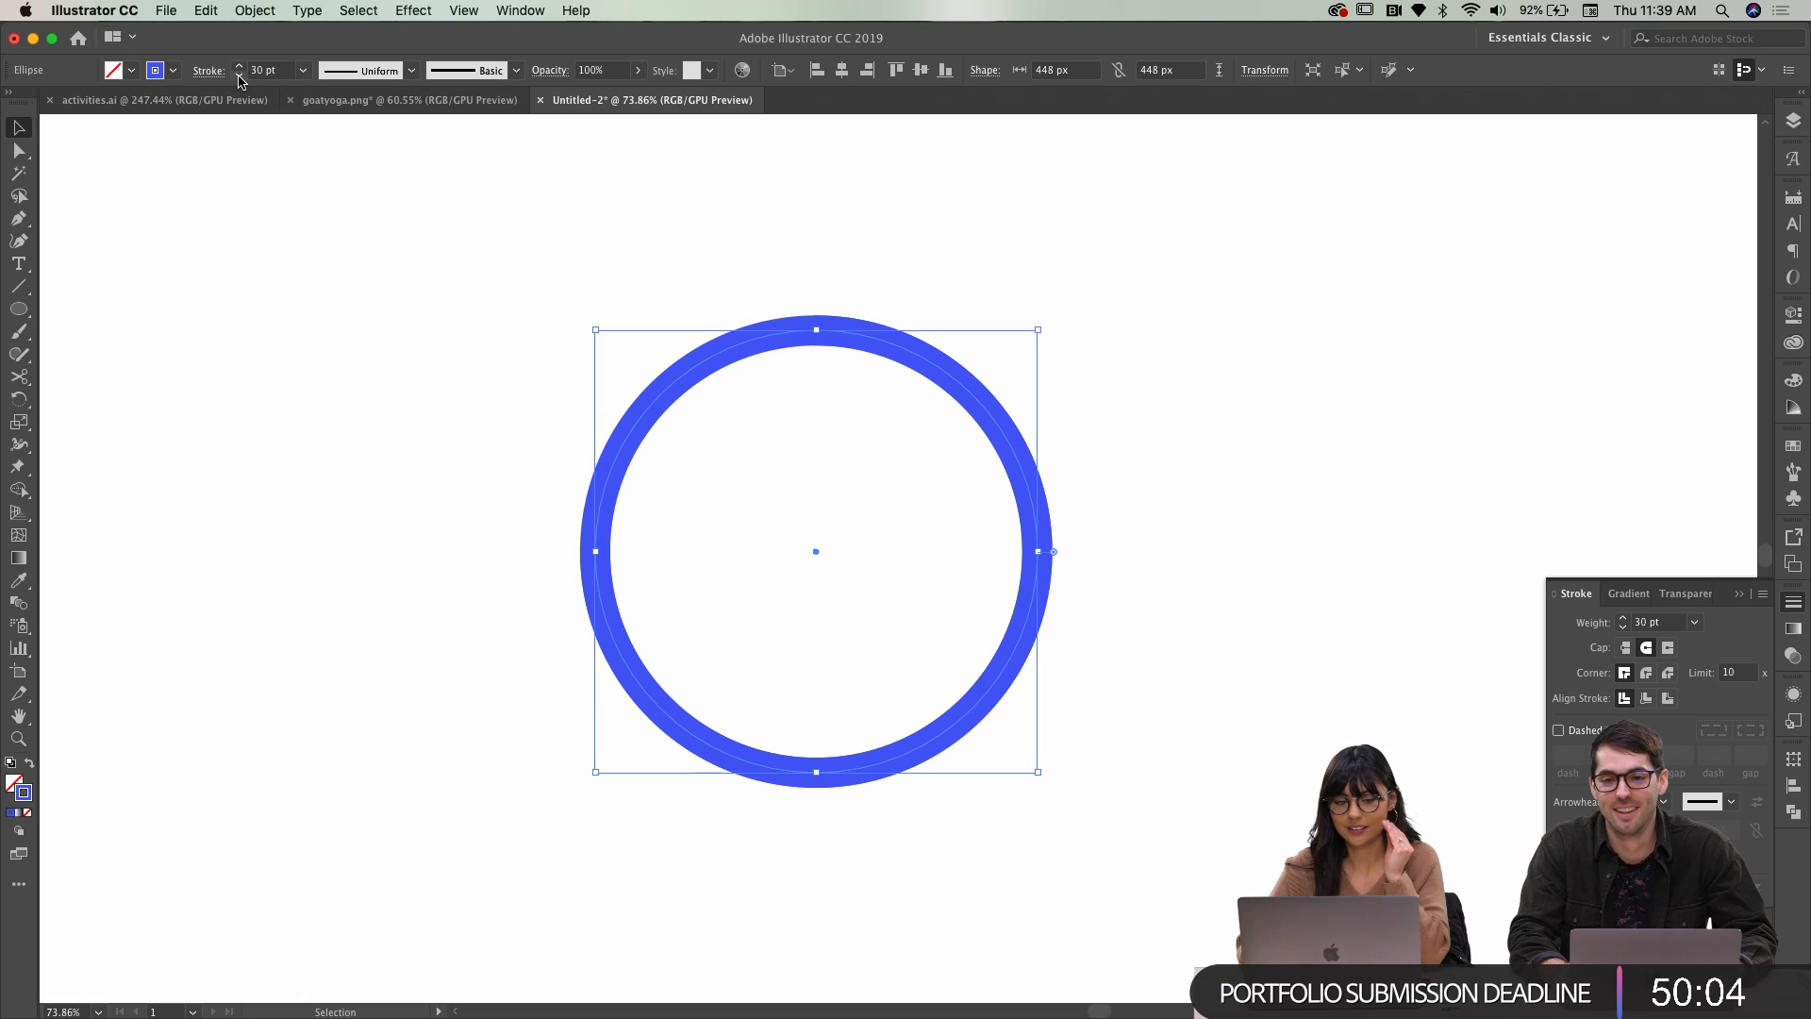
Lower the upper-left arc's opacity to 50%, then to 25%
click(597, 69)
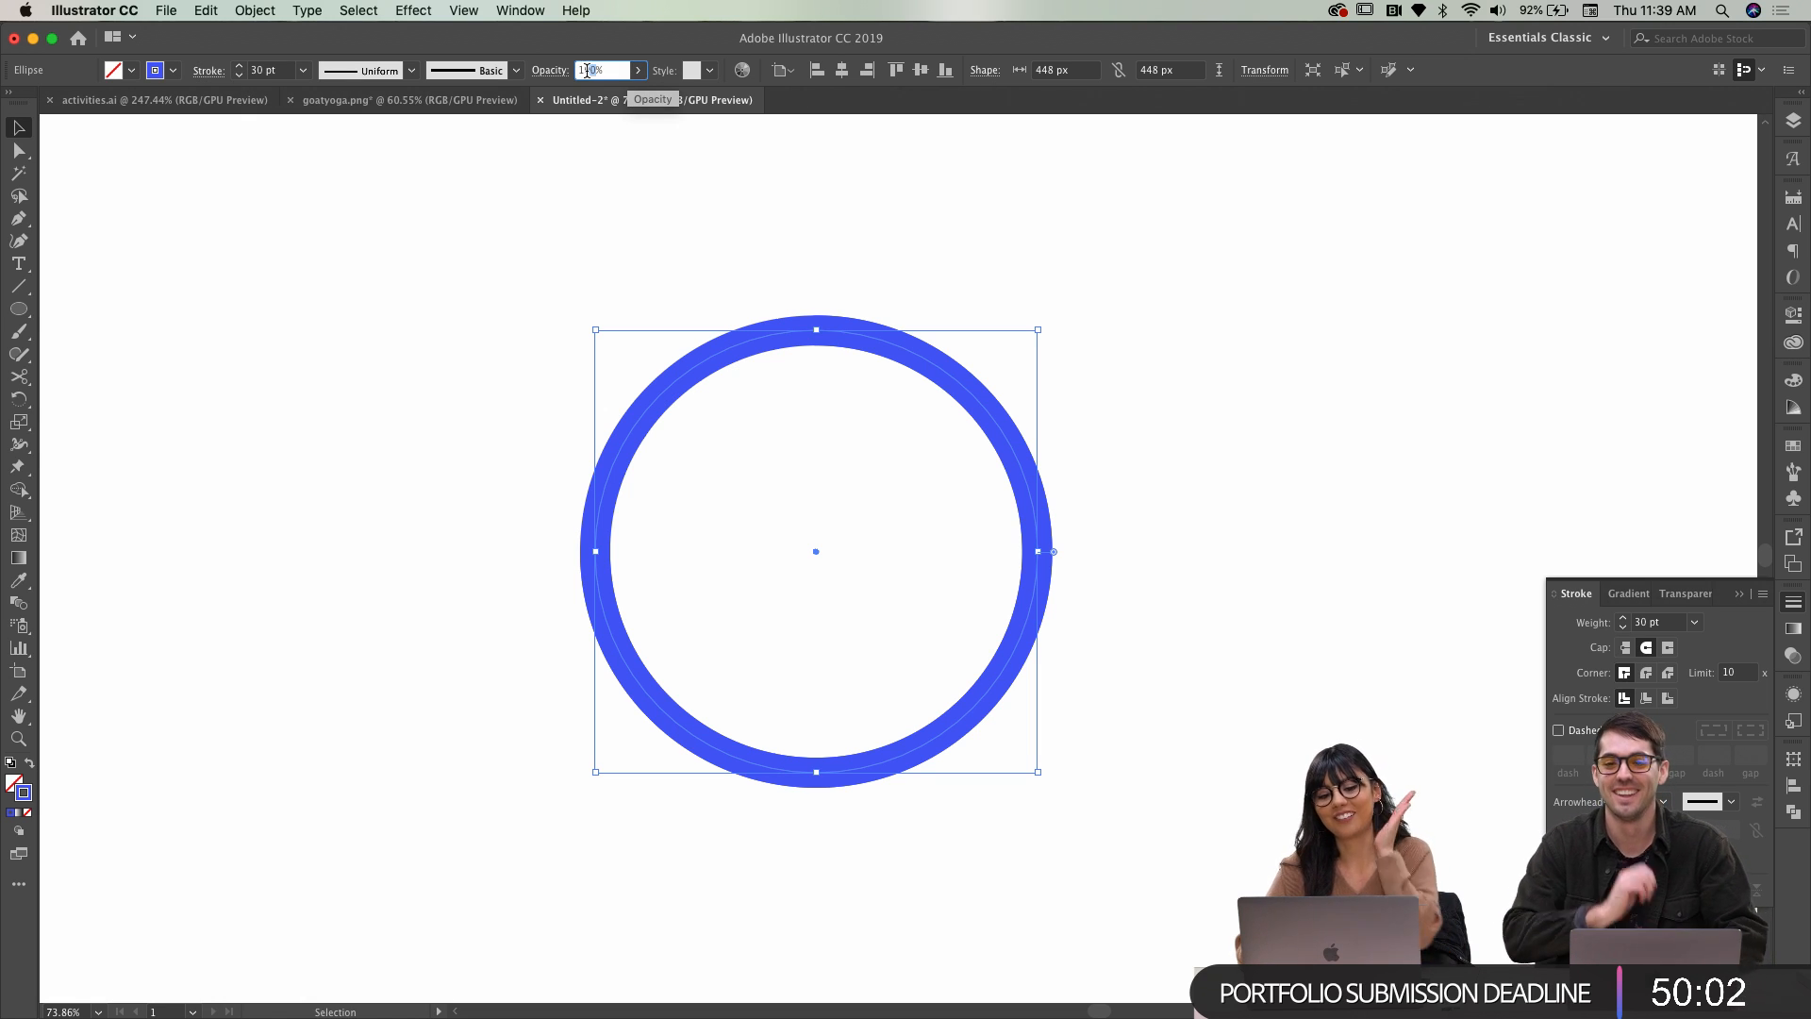
text(50)
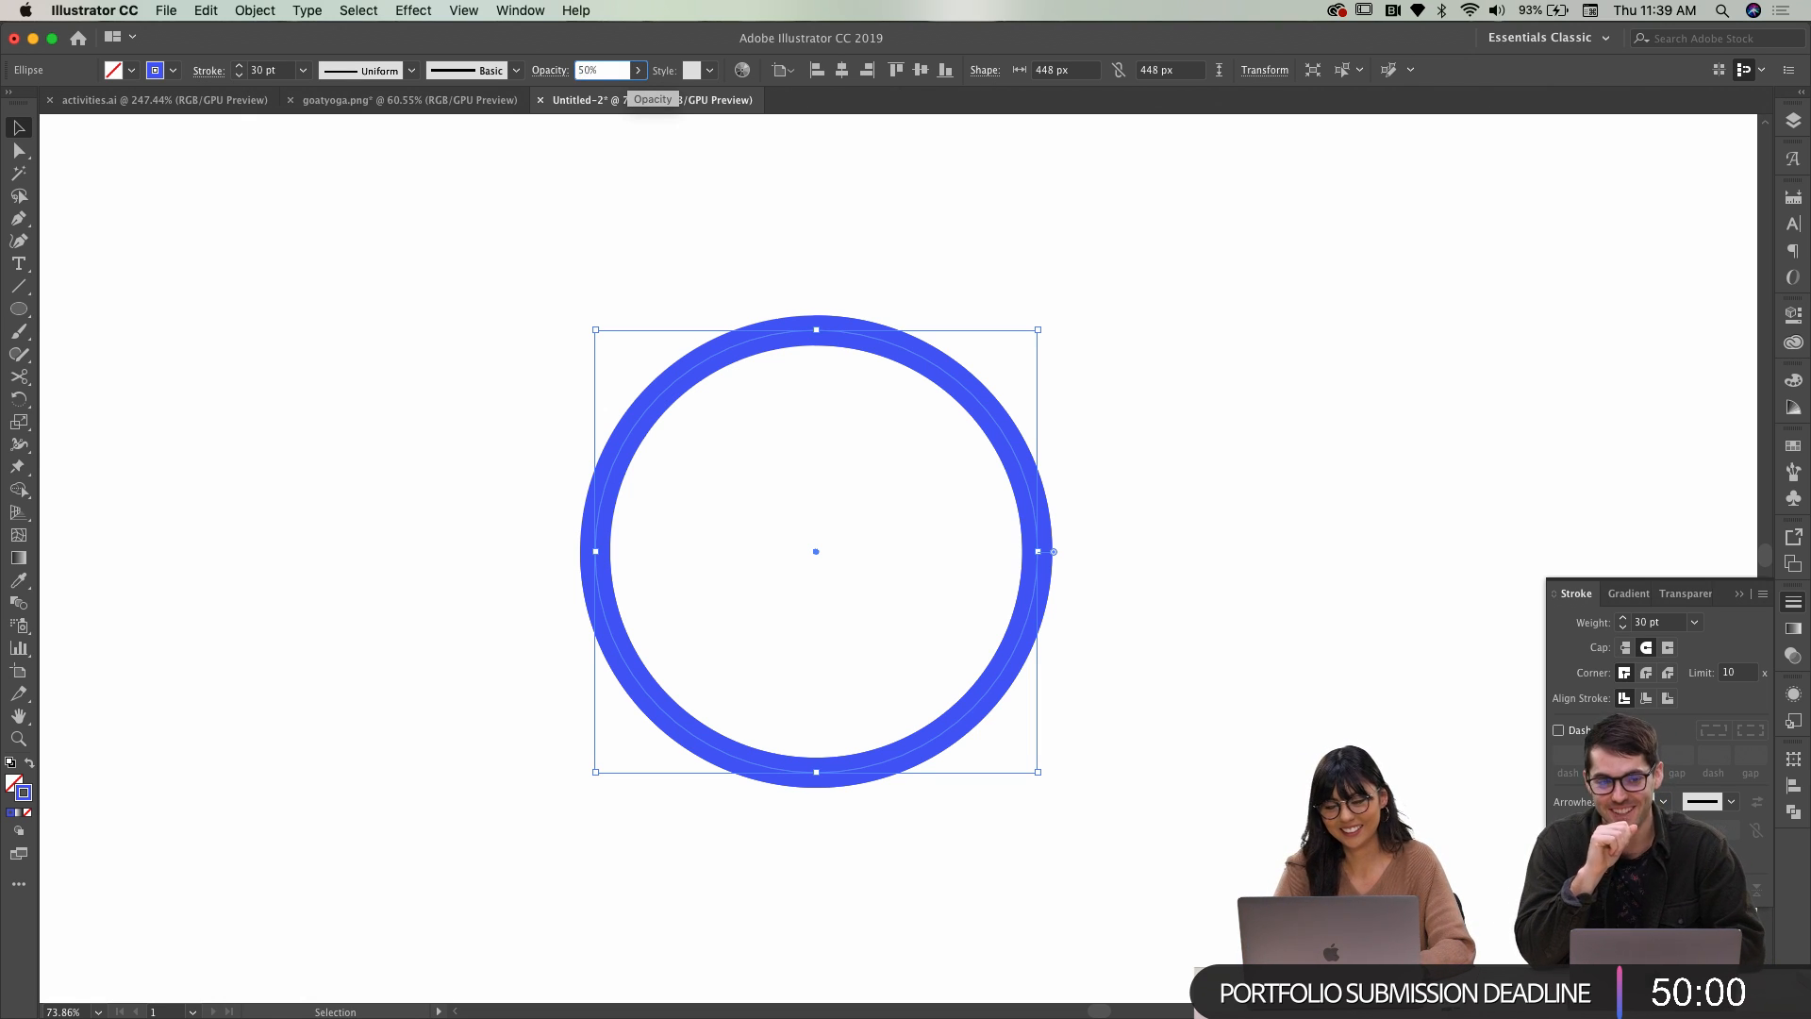
key(Return)
click(613, 150)
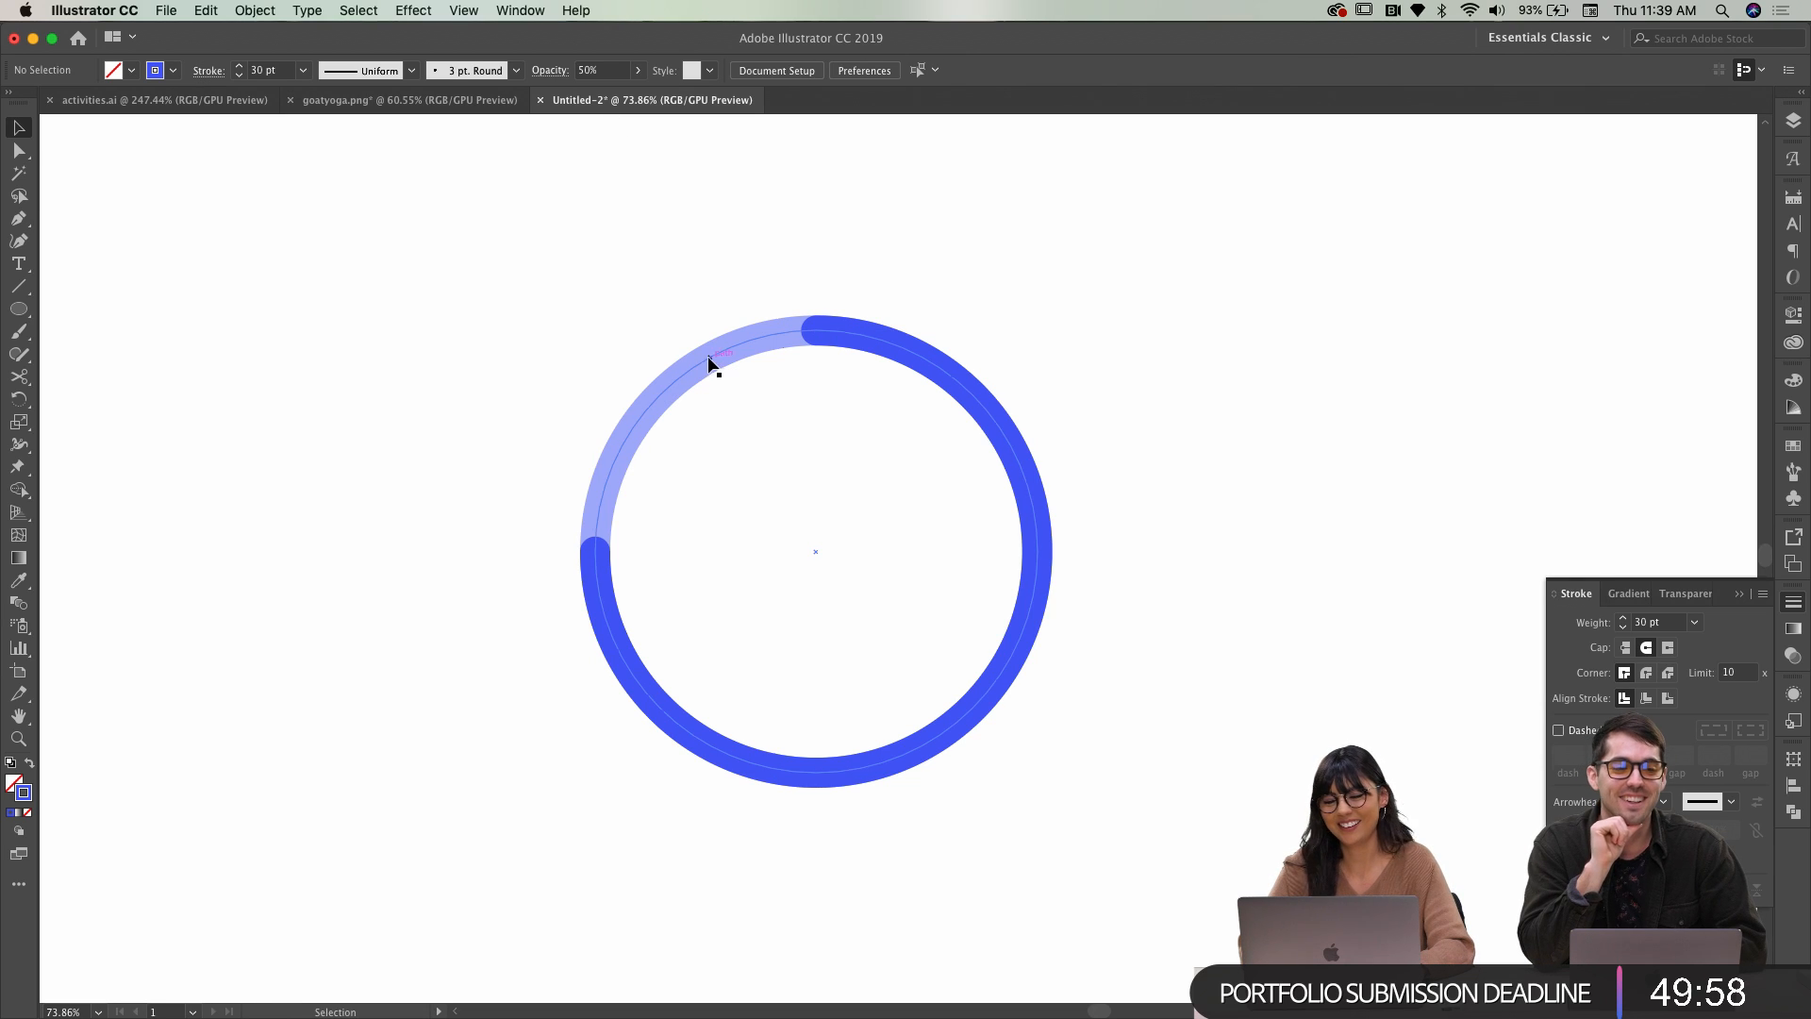
click(713, 366)
click(584, 66)
text(25)
key(Return)
click(620, 180)
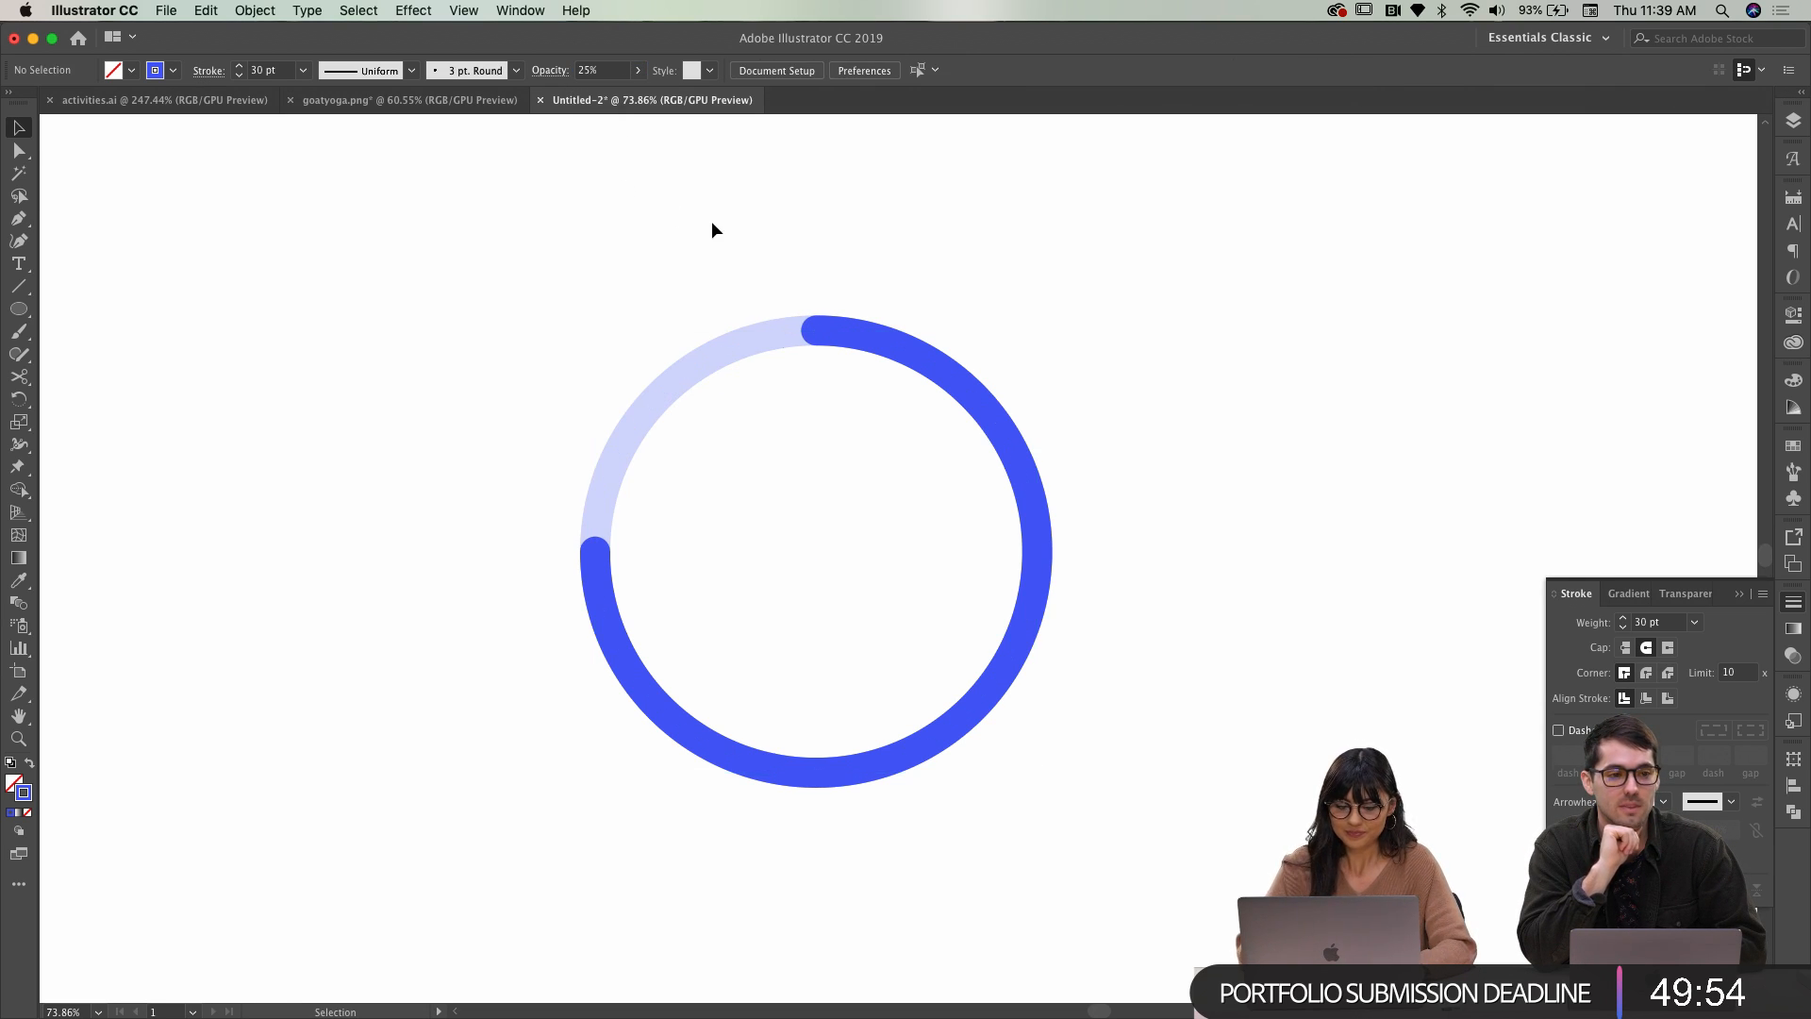
Select both arcs, group them and copy the ring
drag(711, 220, 1132, 563)
key(super+h)
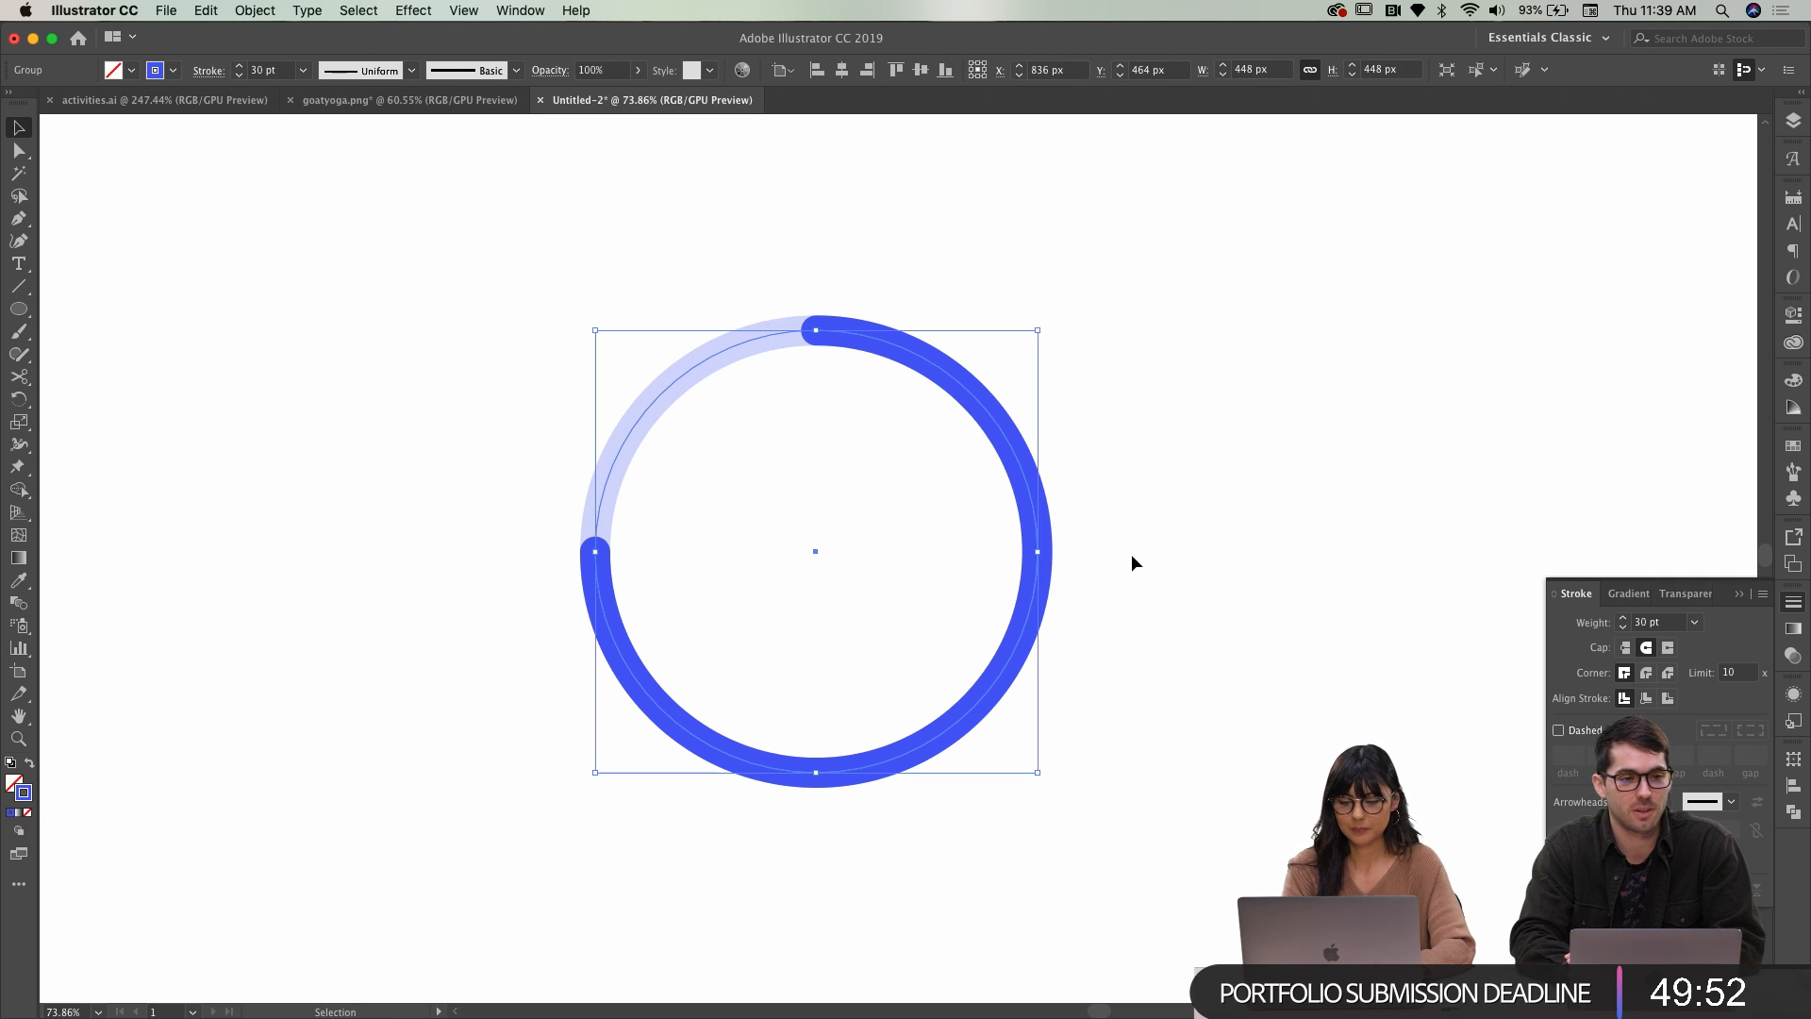
key(super+h)
key(ctrl+Right)
Paste the ring into the Workout screen, shrink it to about 134 wide with border size 6
scroll(1191, 309, right, 3)
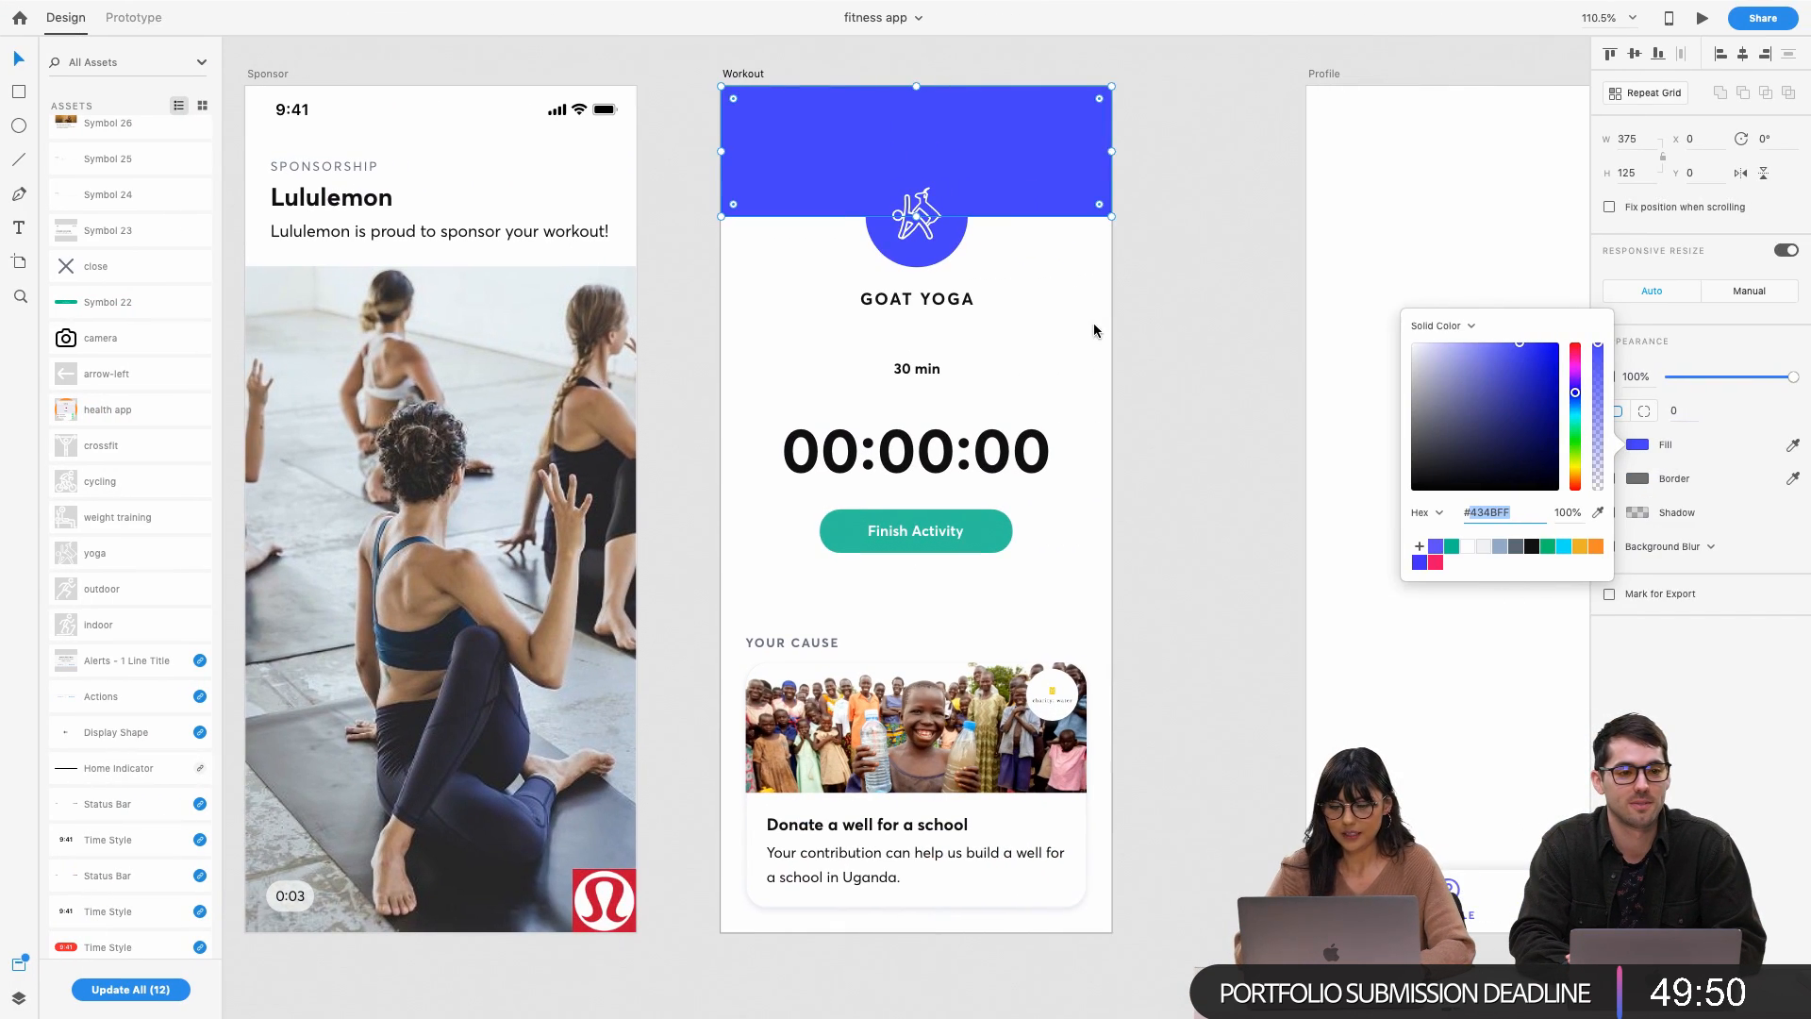
click(1083, 331)
key(ctrl+v)
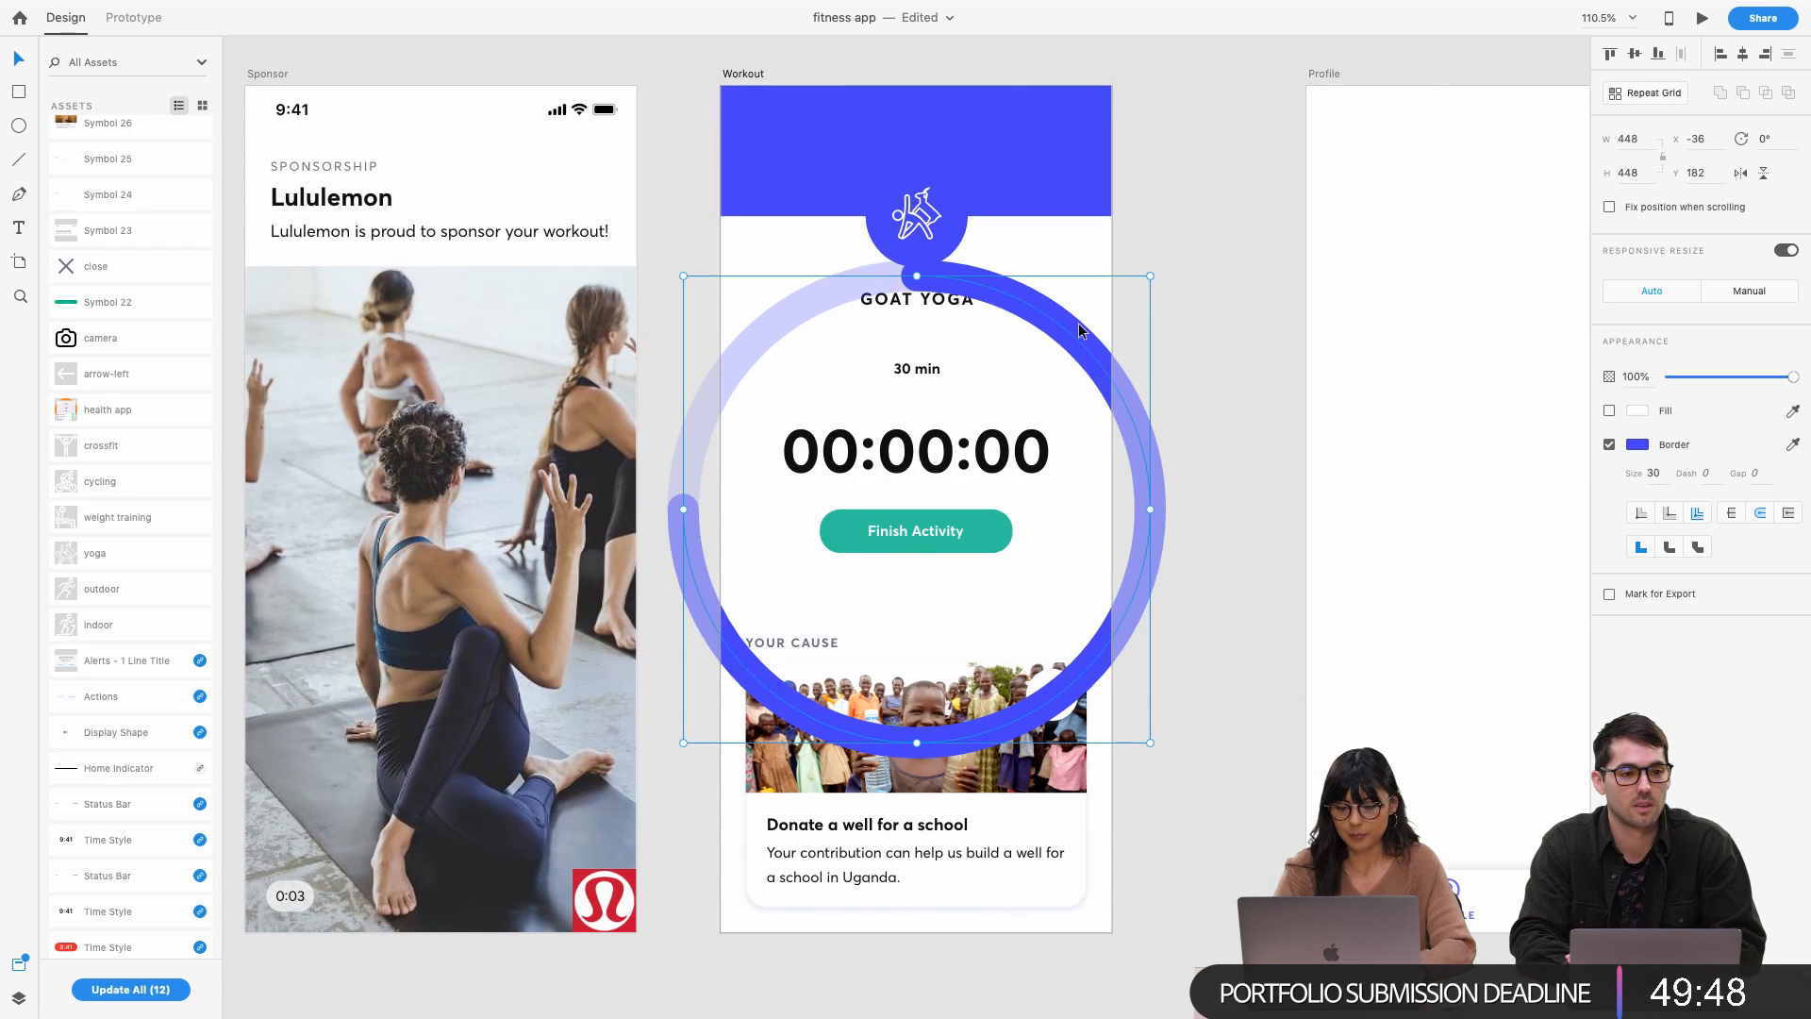
drag(1150, 274, 1067, 289)
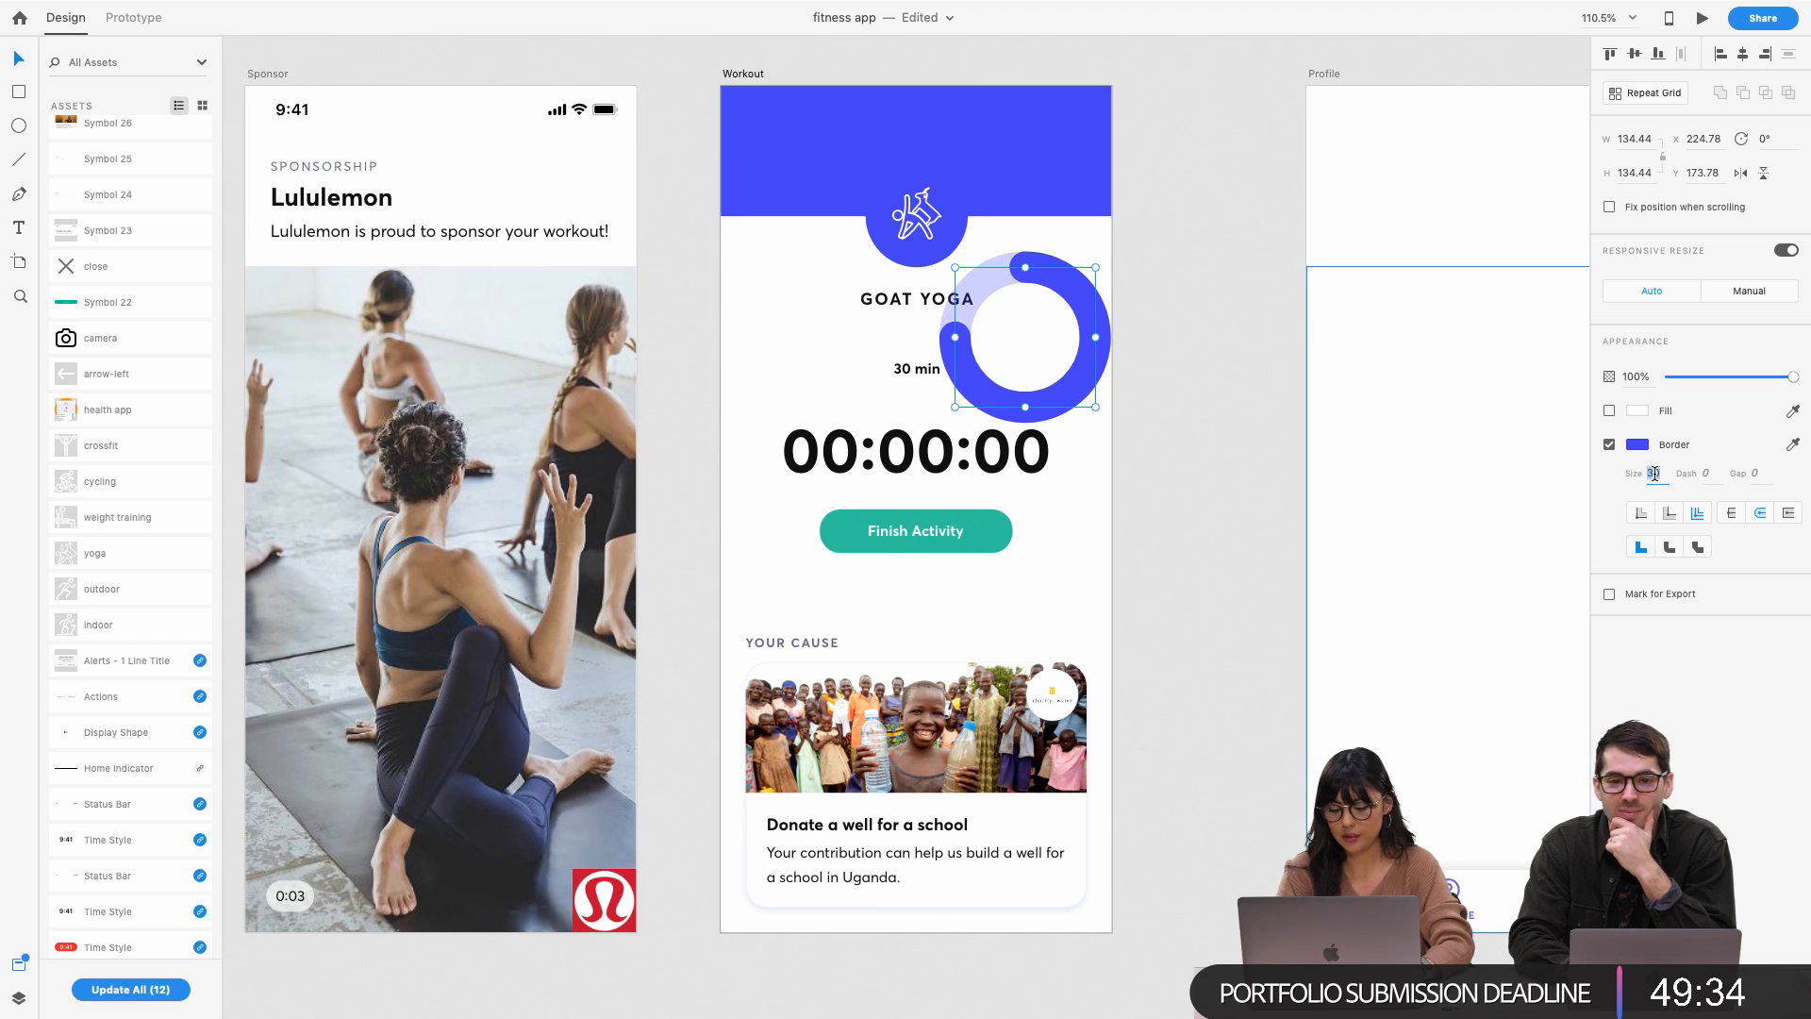
key(Return)
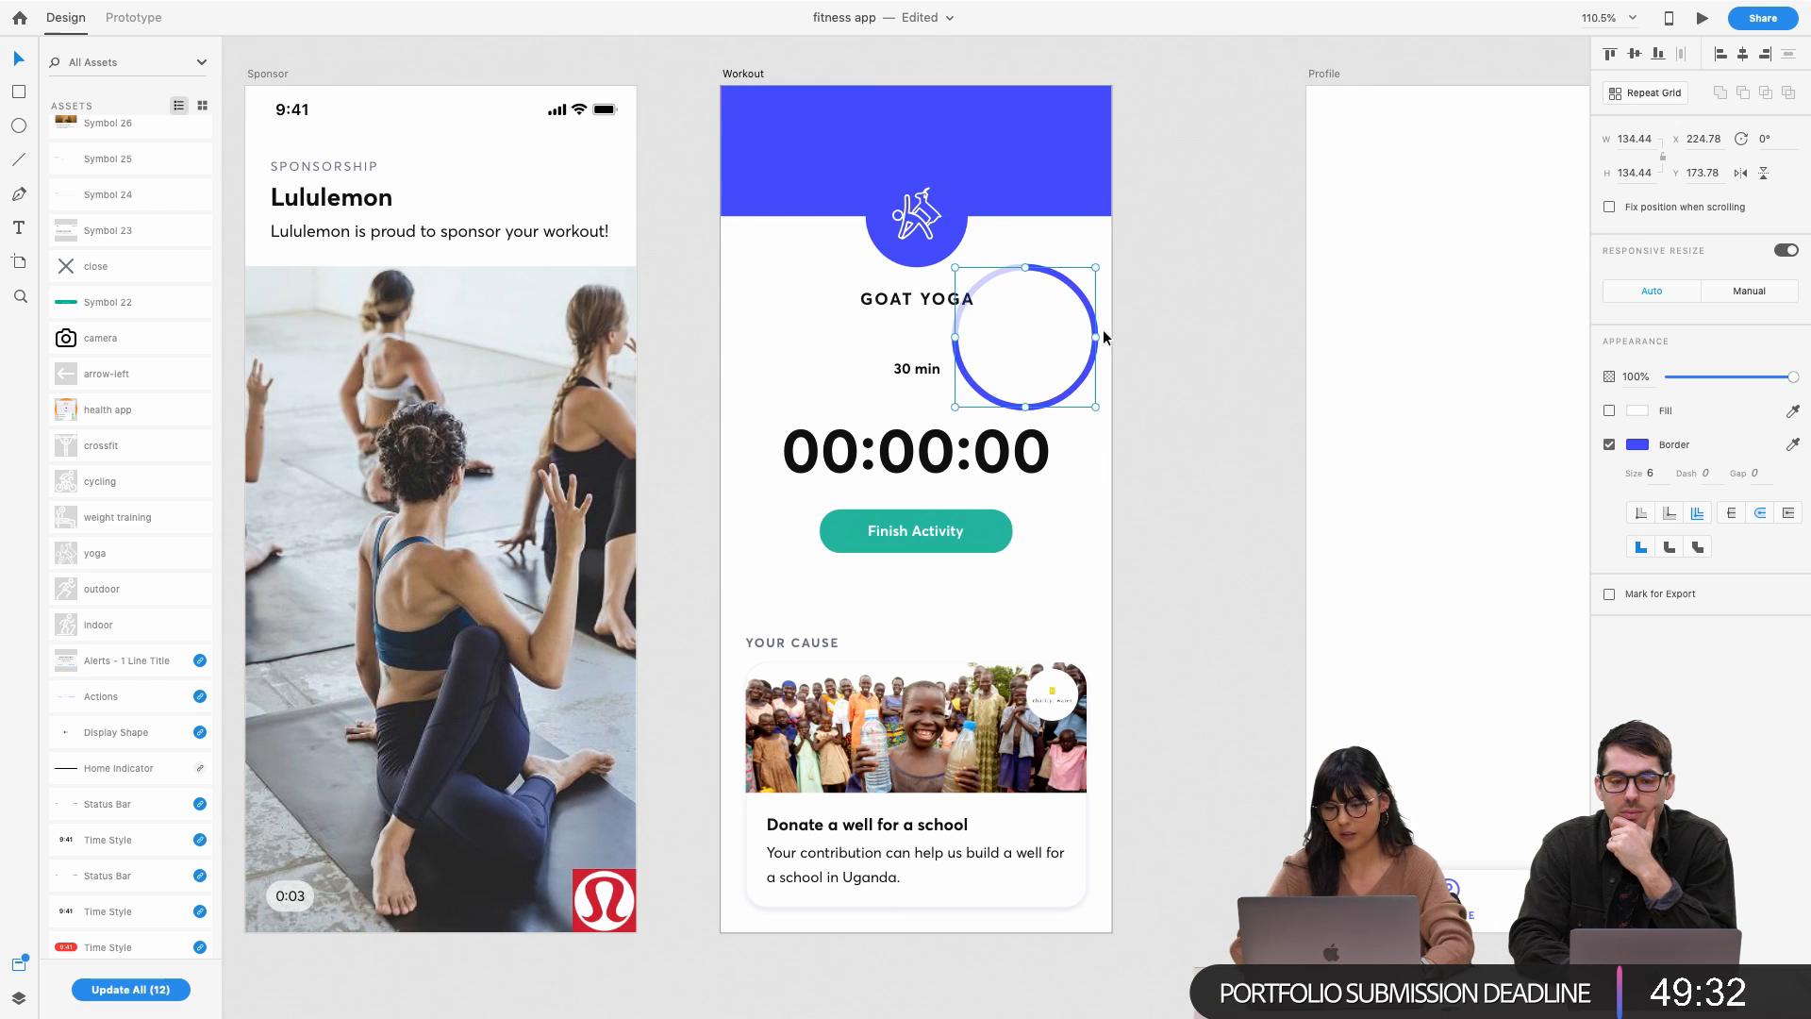
Shrink the ring to about 46 px and place it beside GOAT YOGA and 30 min
click(1041, 341)
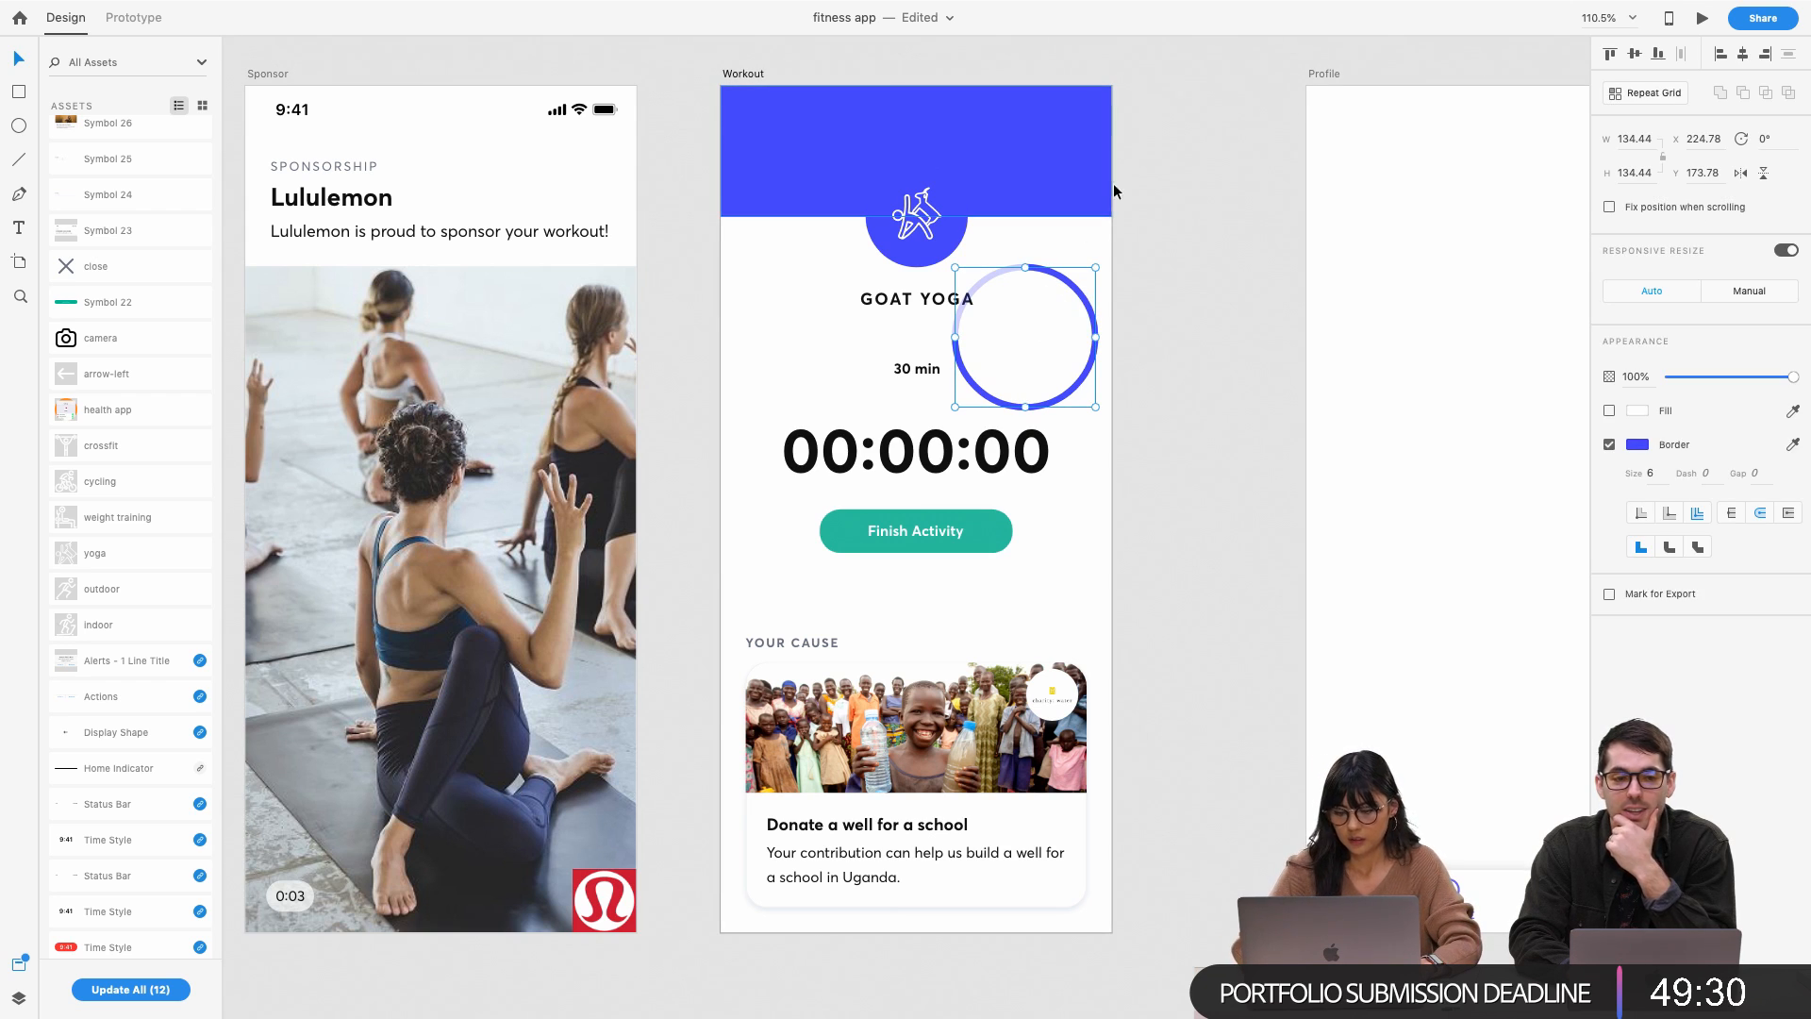
drag(1095, 268, 1149, 227)
scroll(1002, 357, up, 5)
scroll(1149, 228, down, 4)
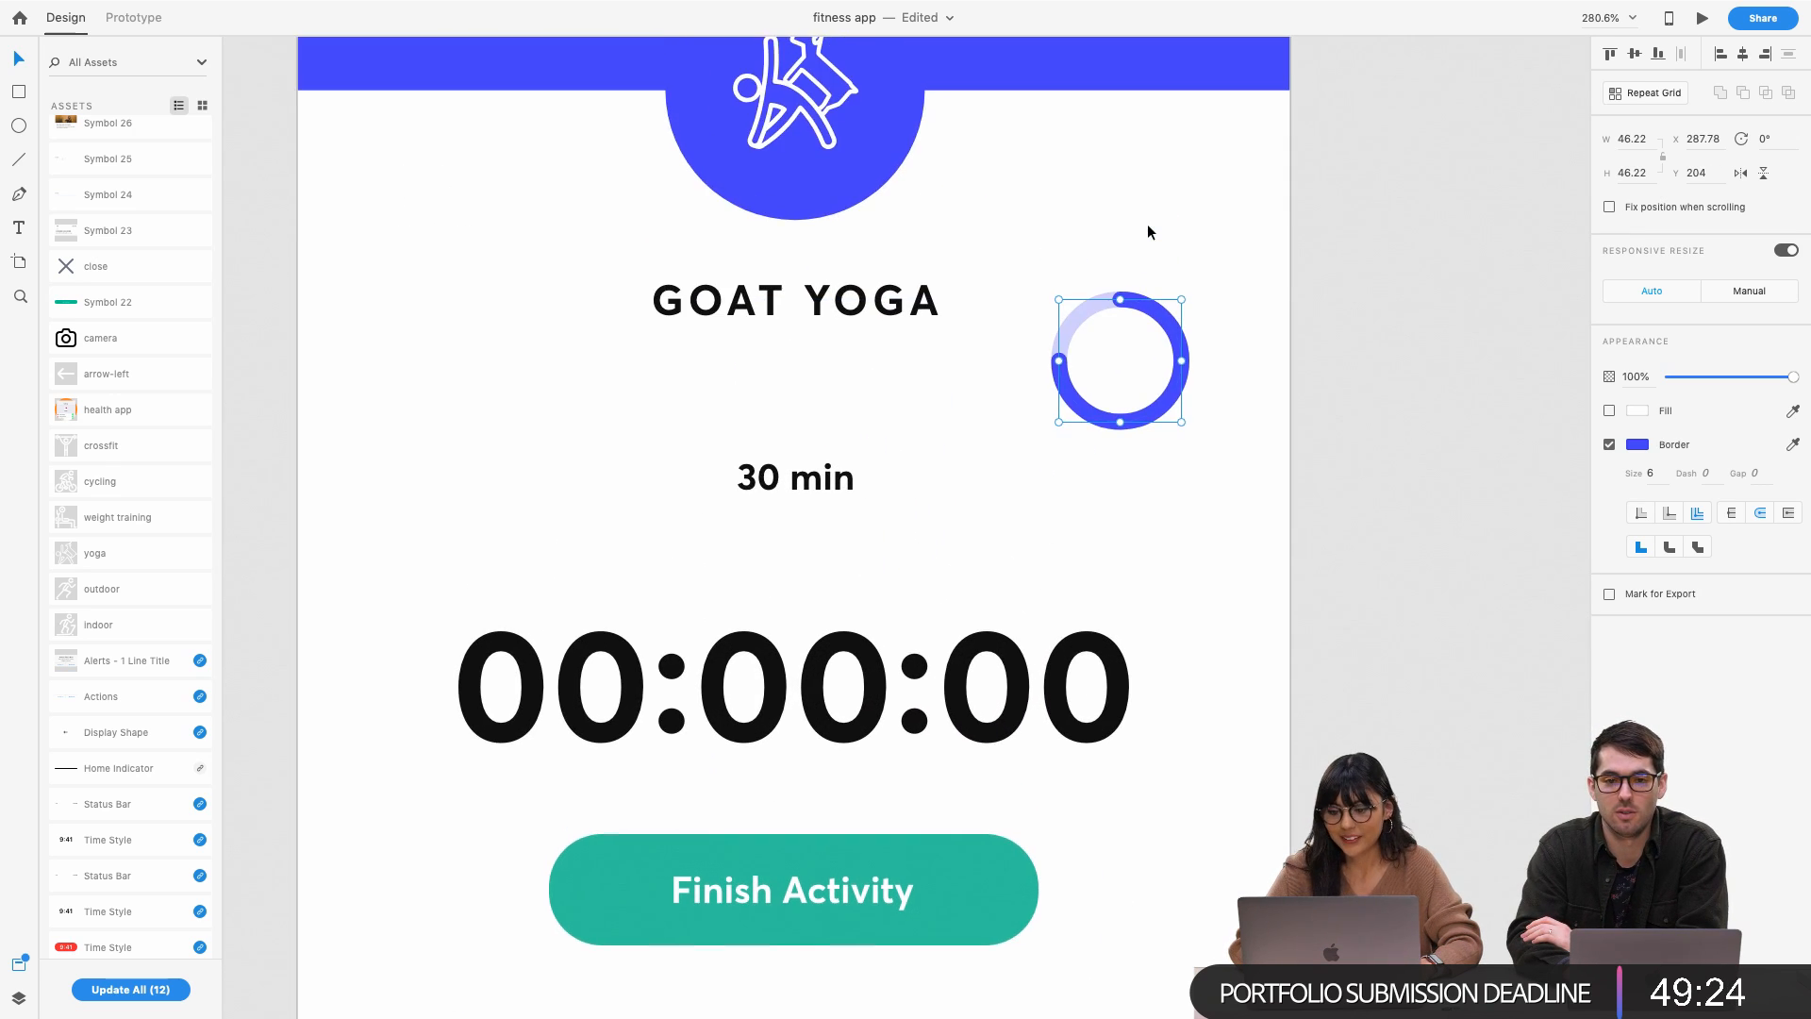
scroll(970, 394, down, 3)
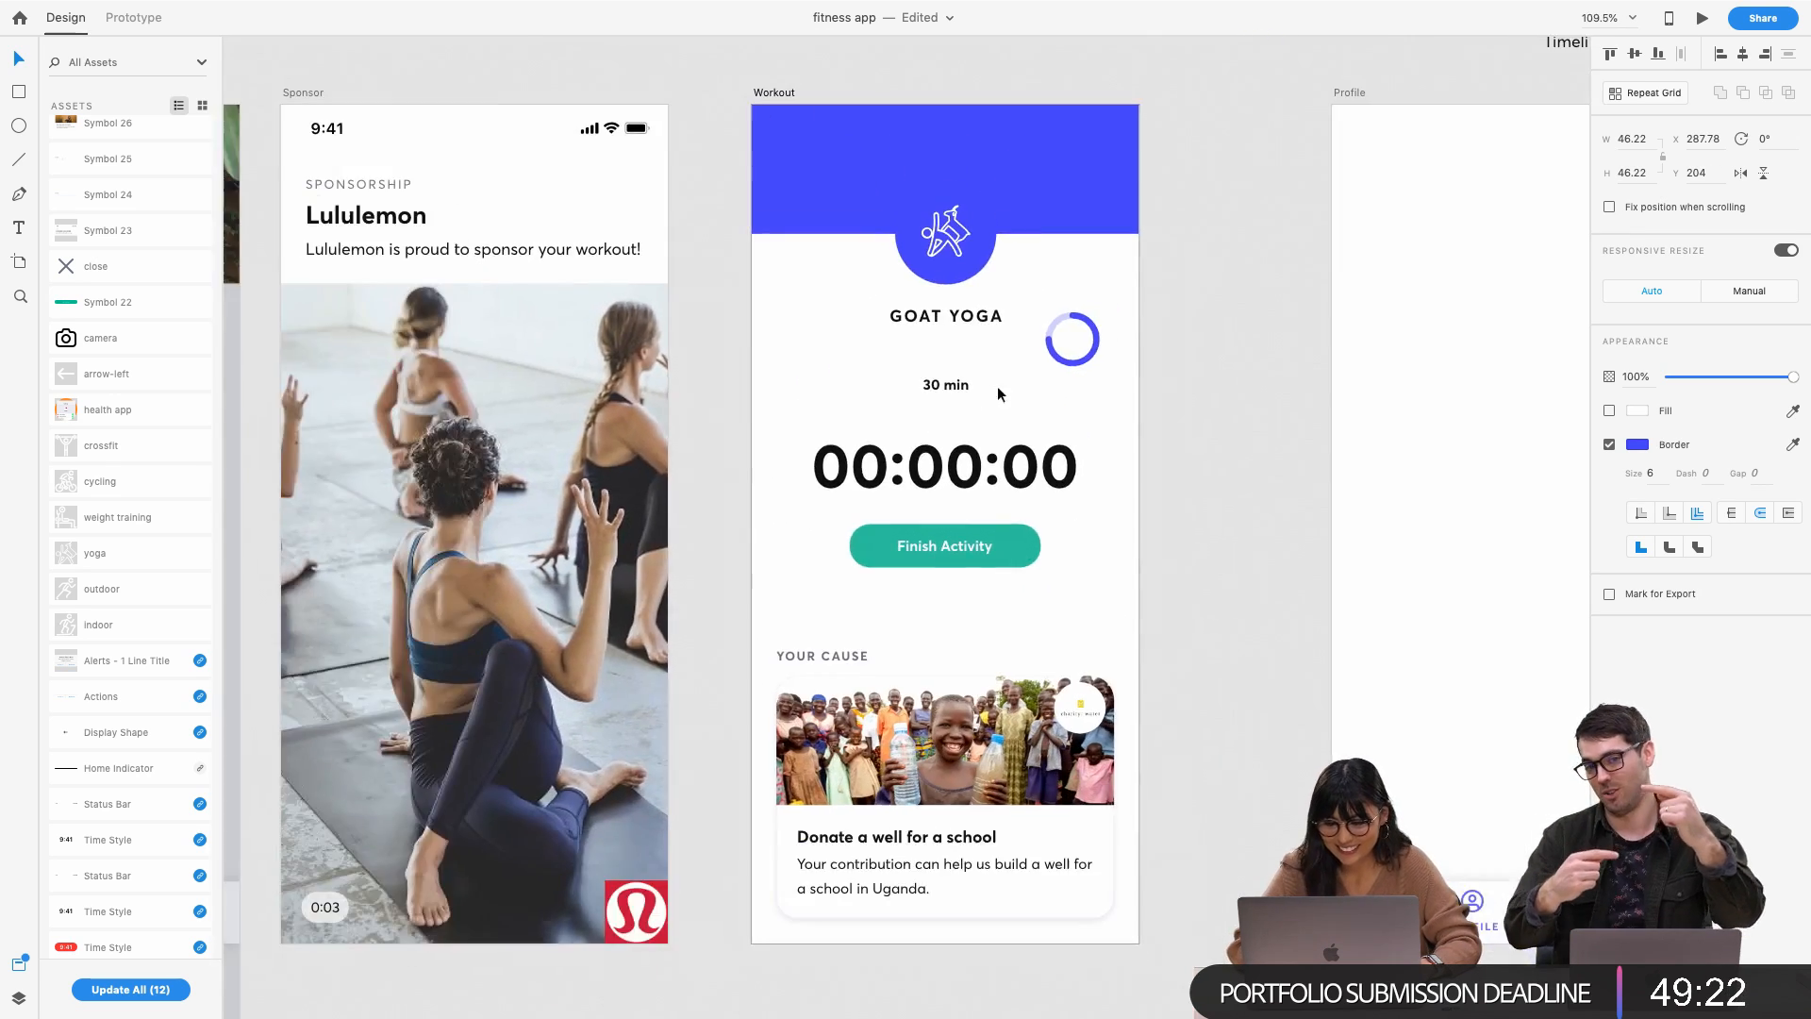
mouse_move(1088, 361)
mouse_down()
mouse_move(1054, 398)
mouse_move(1078, 376)
mouse_up()
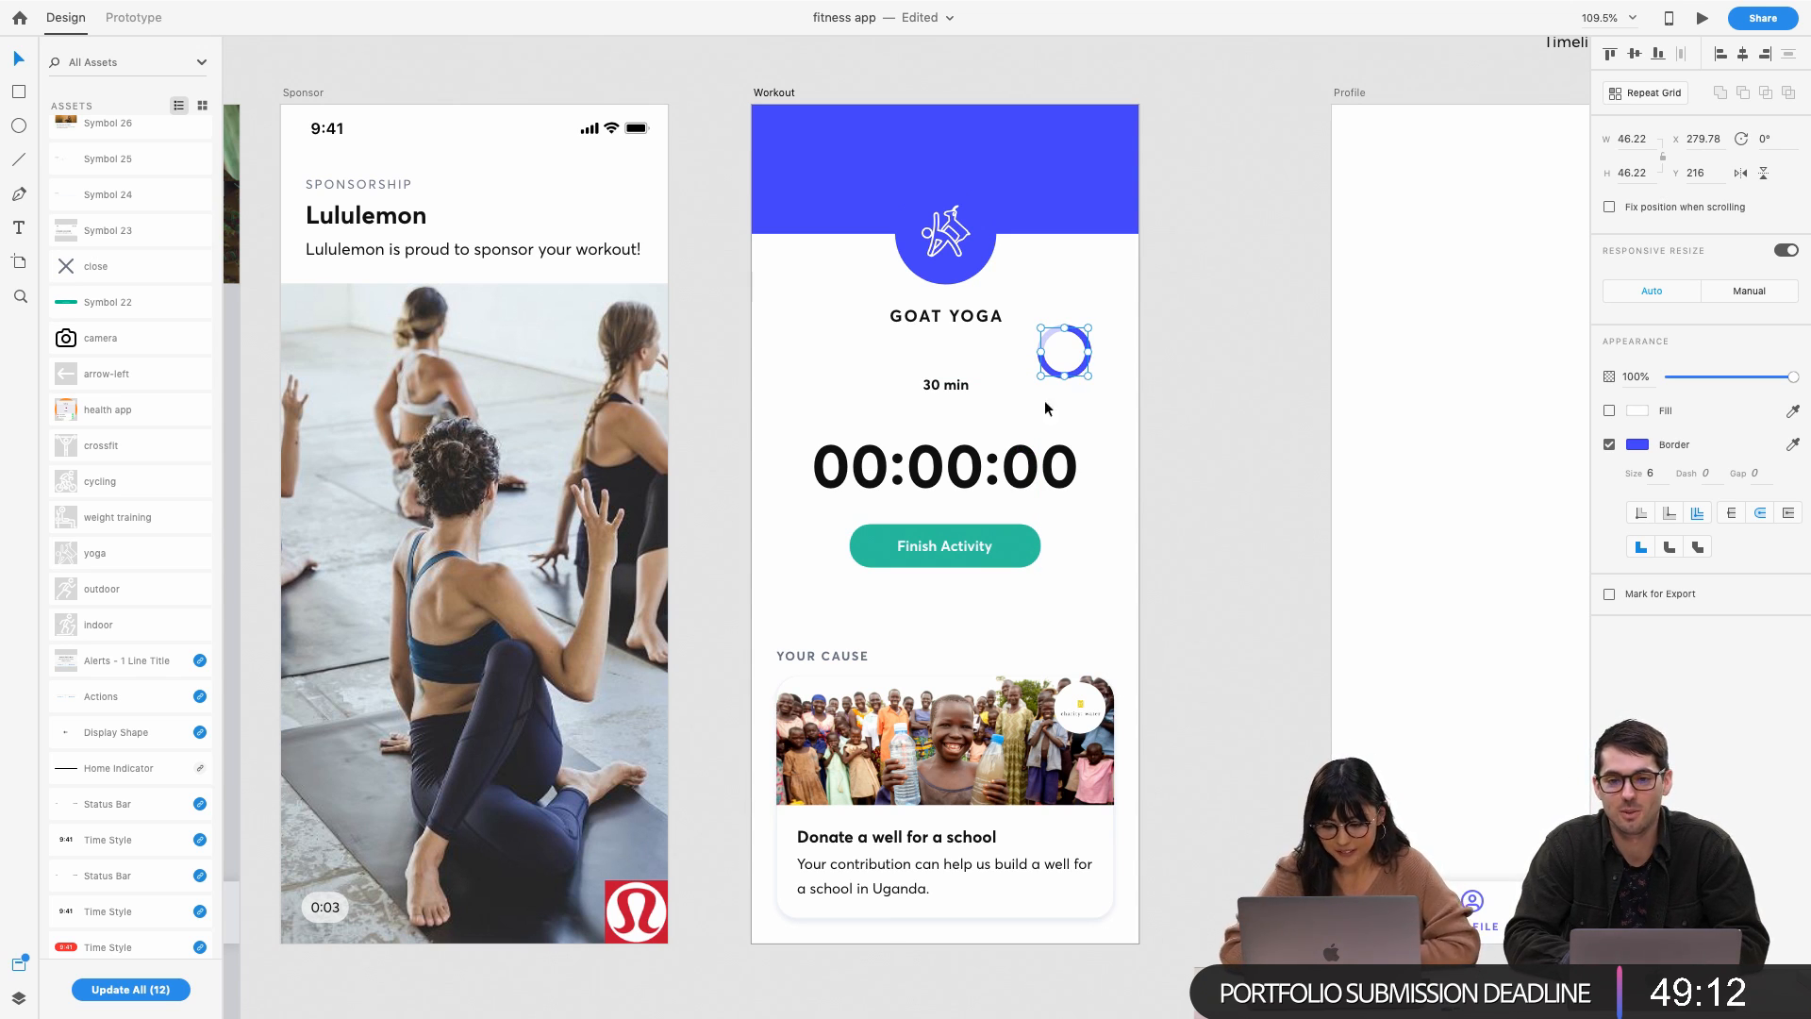
Change the progress ring's border colour to white
scroll(1052, 394, up, 3)
scroll(1077, 355, up, 3)
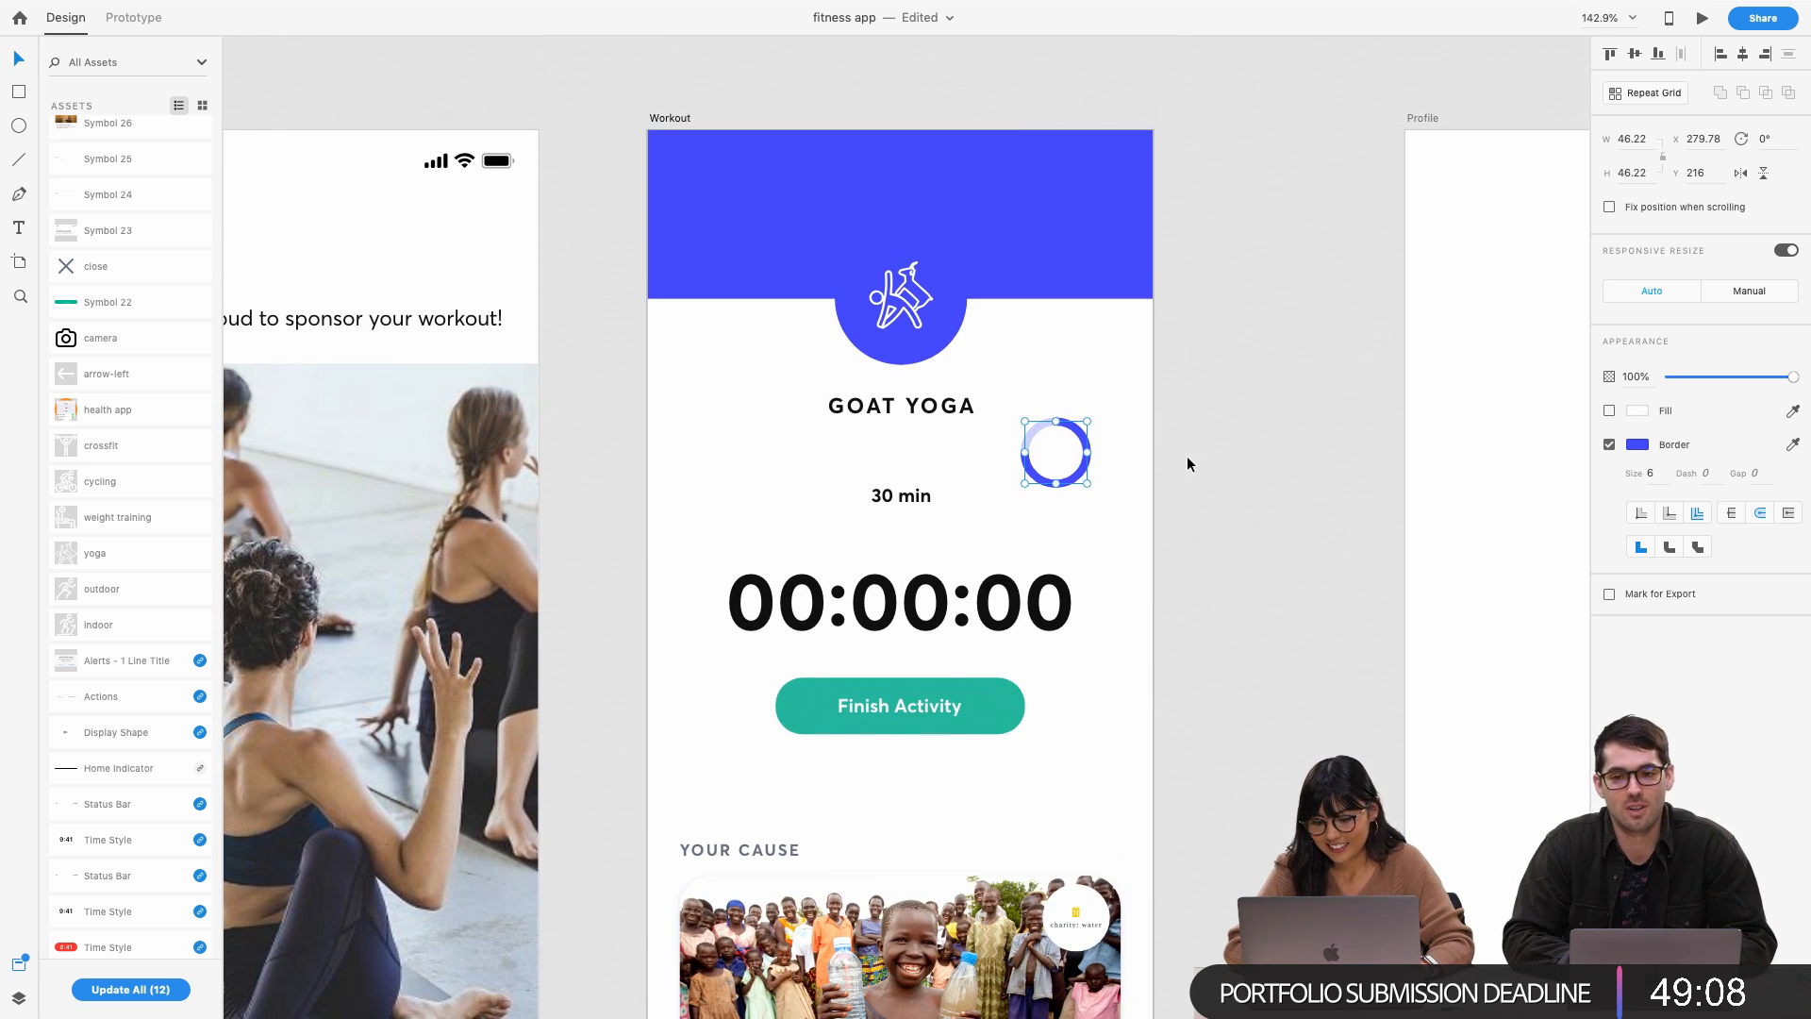
click(1628, 445)
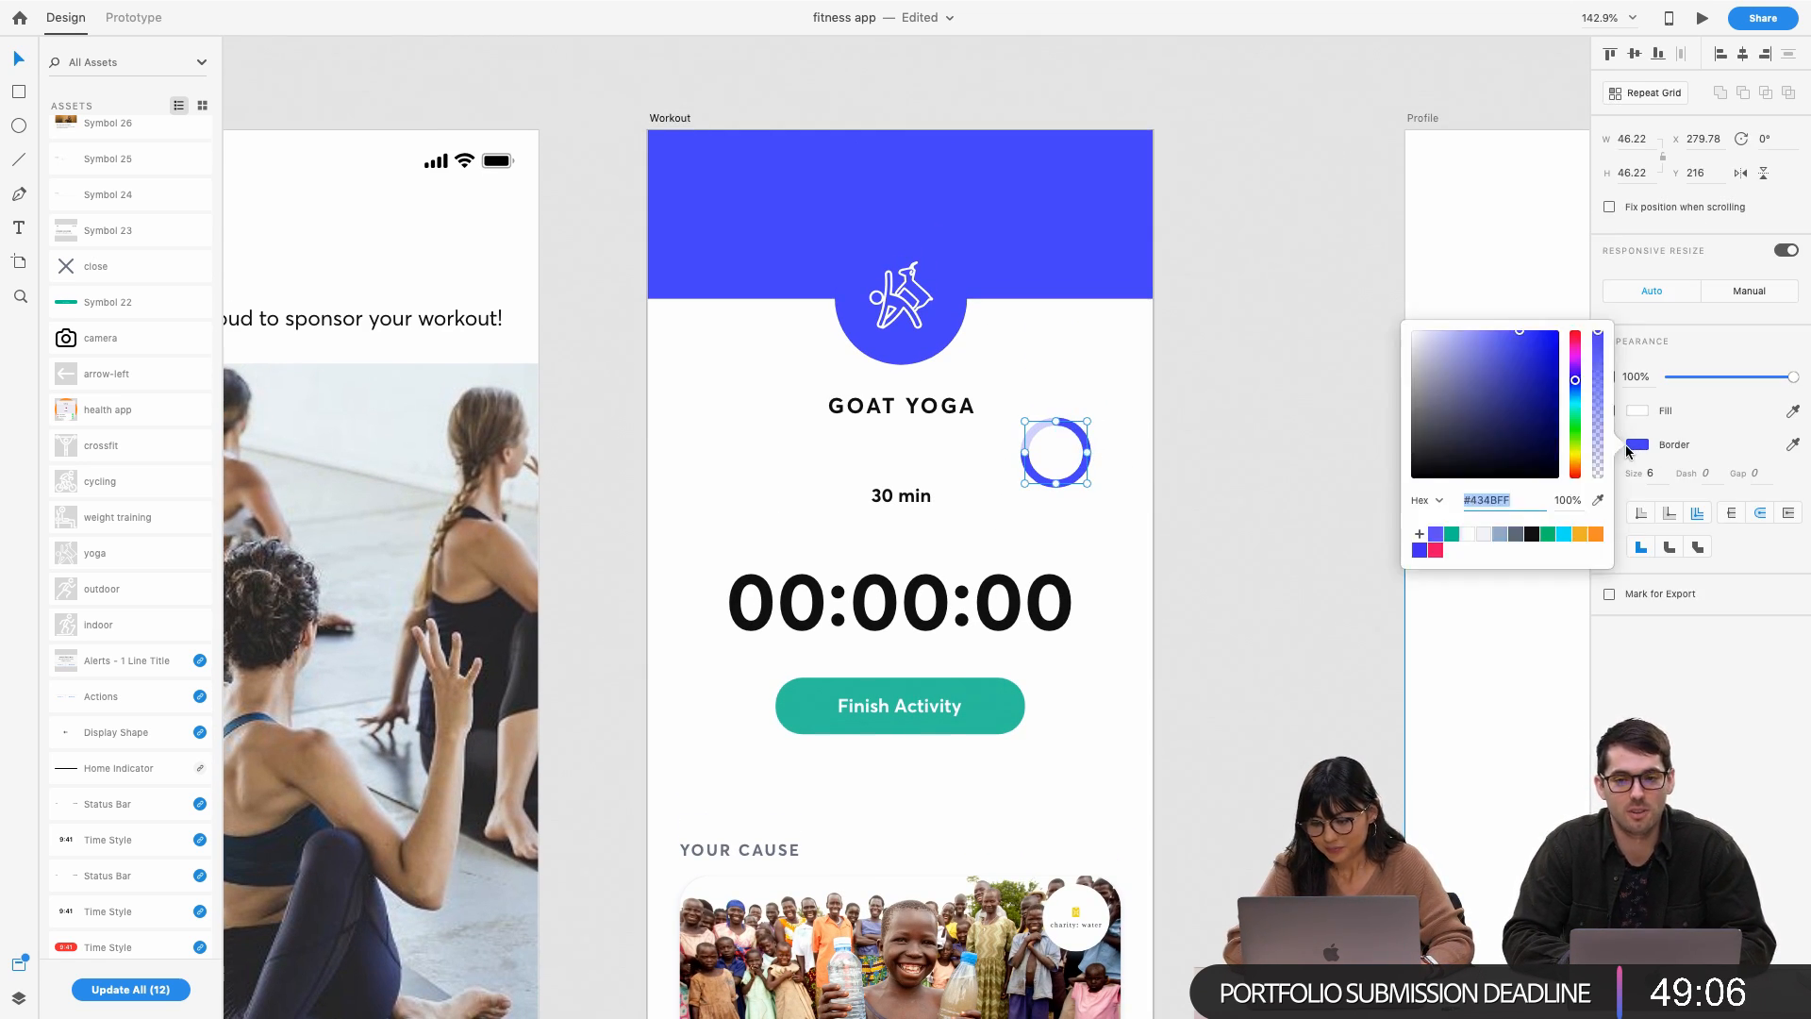
click(1462, 333)
drag(1194, 373, 1054, 407)
click(1079, 528)
Move the ring up into the blue header's top-right and set its border size to 3
click(1123, 501)
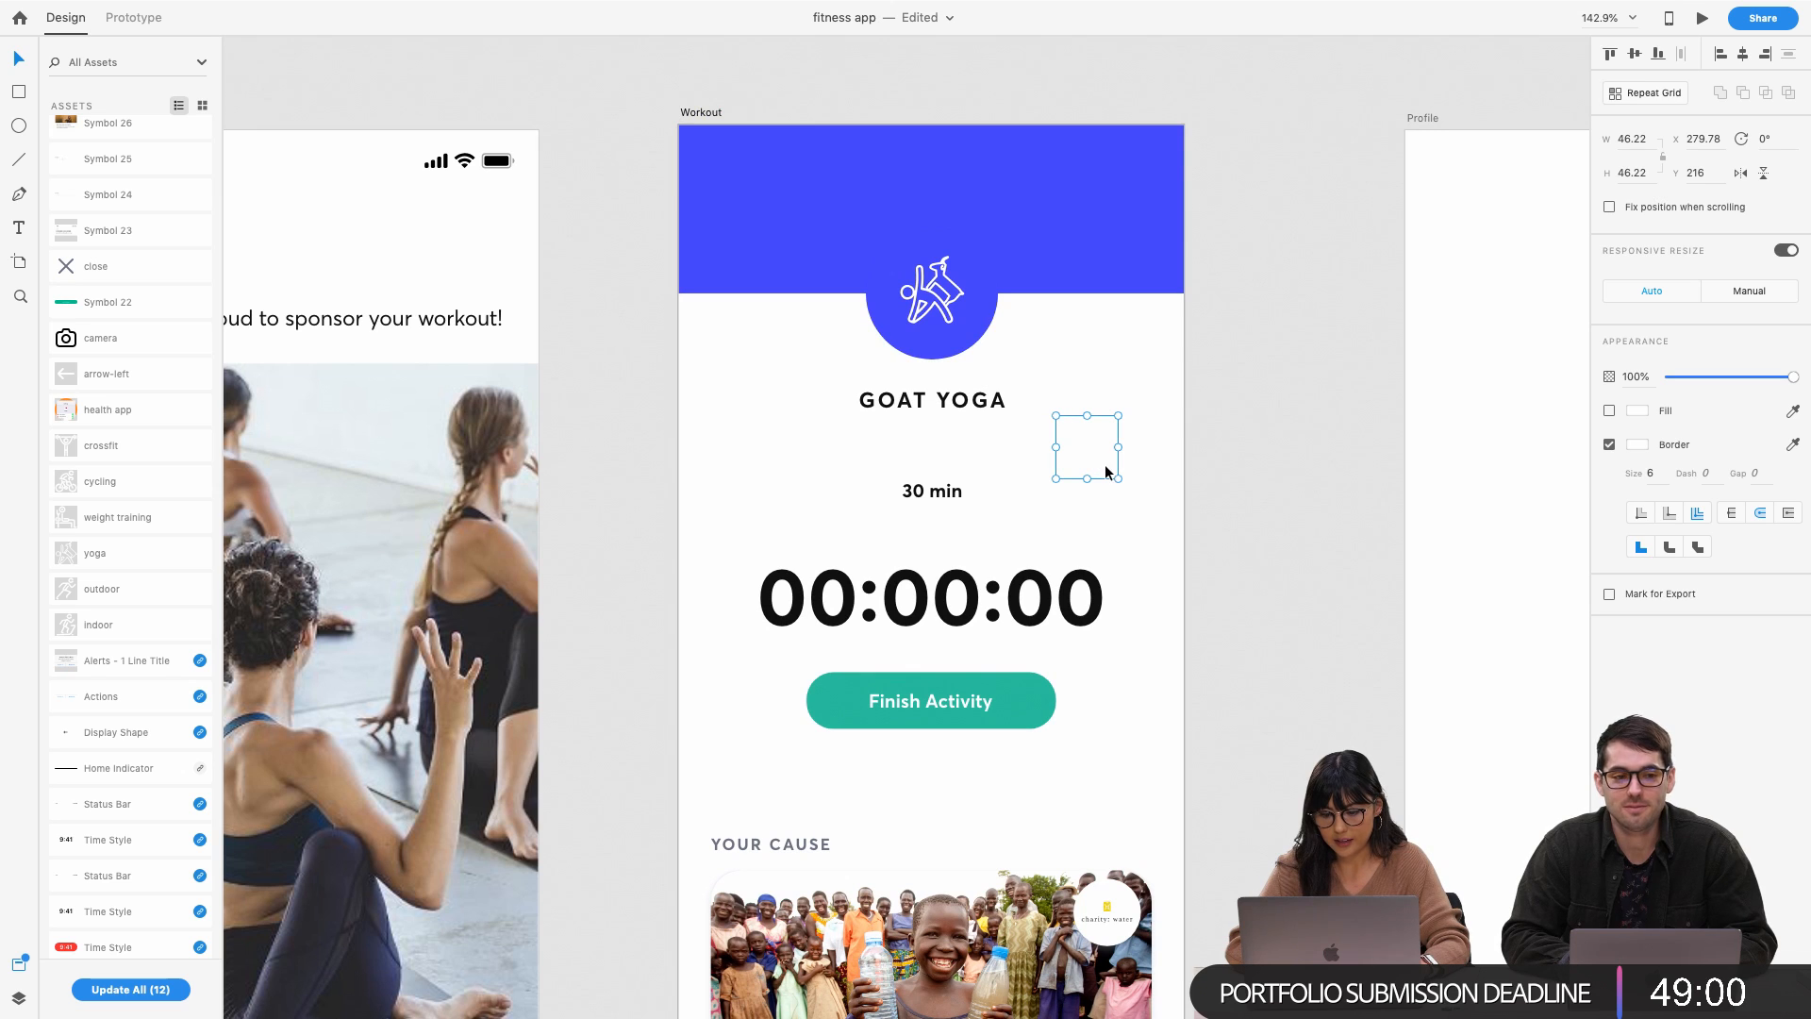
drag(1106, 464, 1117, 193)
click(1650, 473)
text(3)
key(Return)
click(1193, 315)
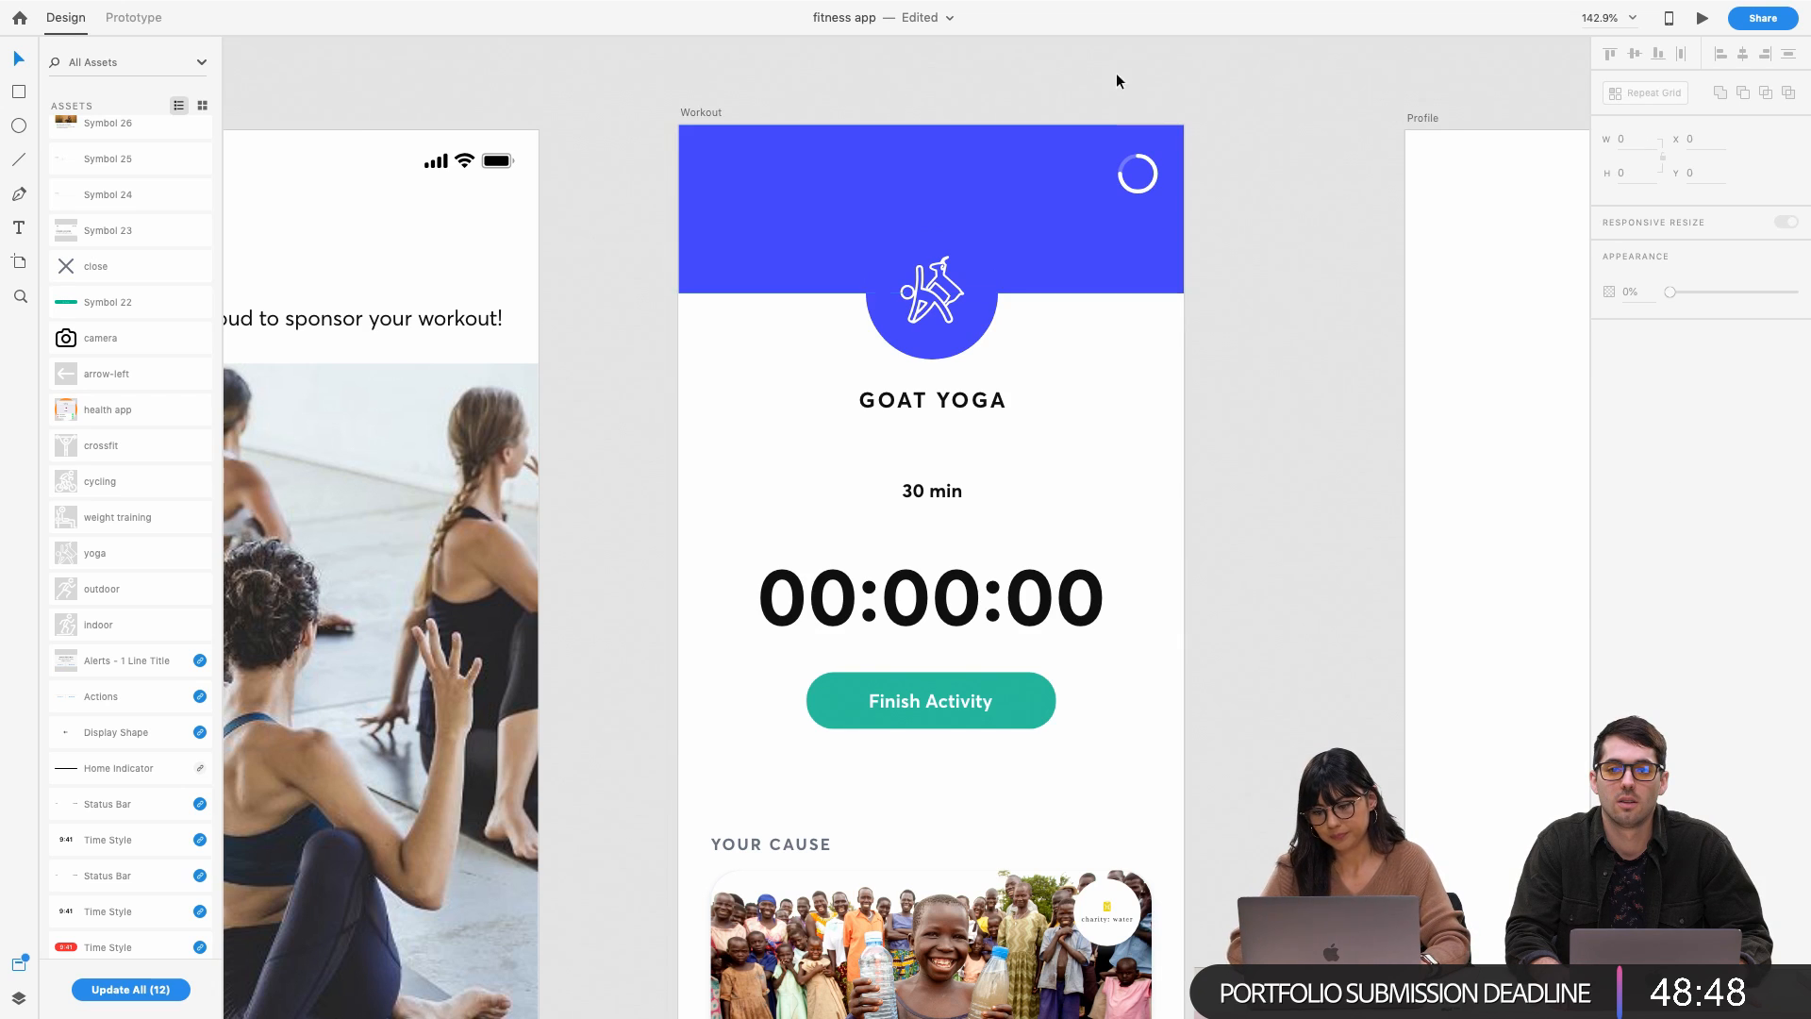
Move the 30 min label up beside the header ring, make it white and nudge it 1 px right
drag(922, 499, 1068, 176)
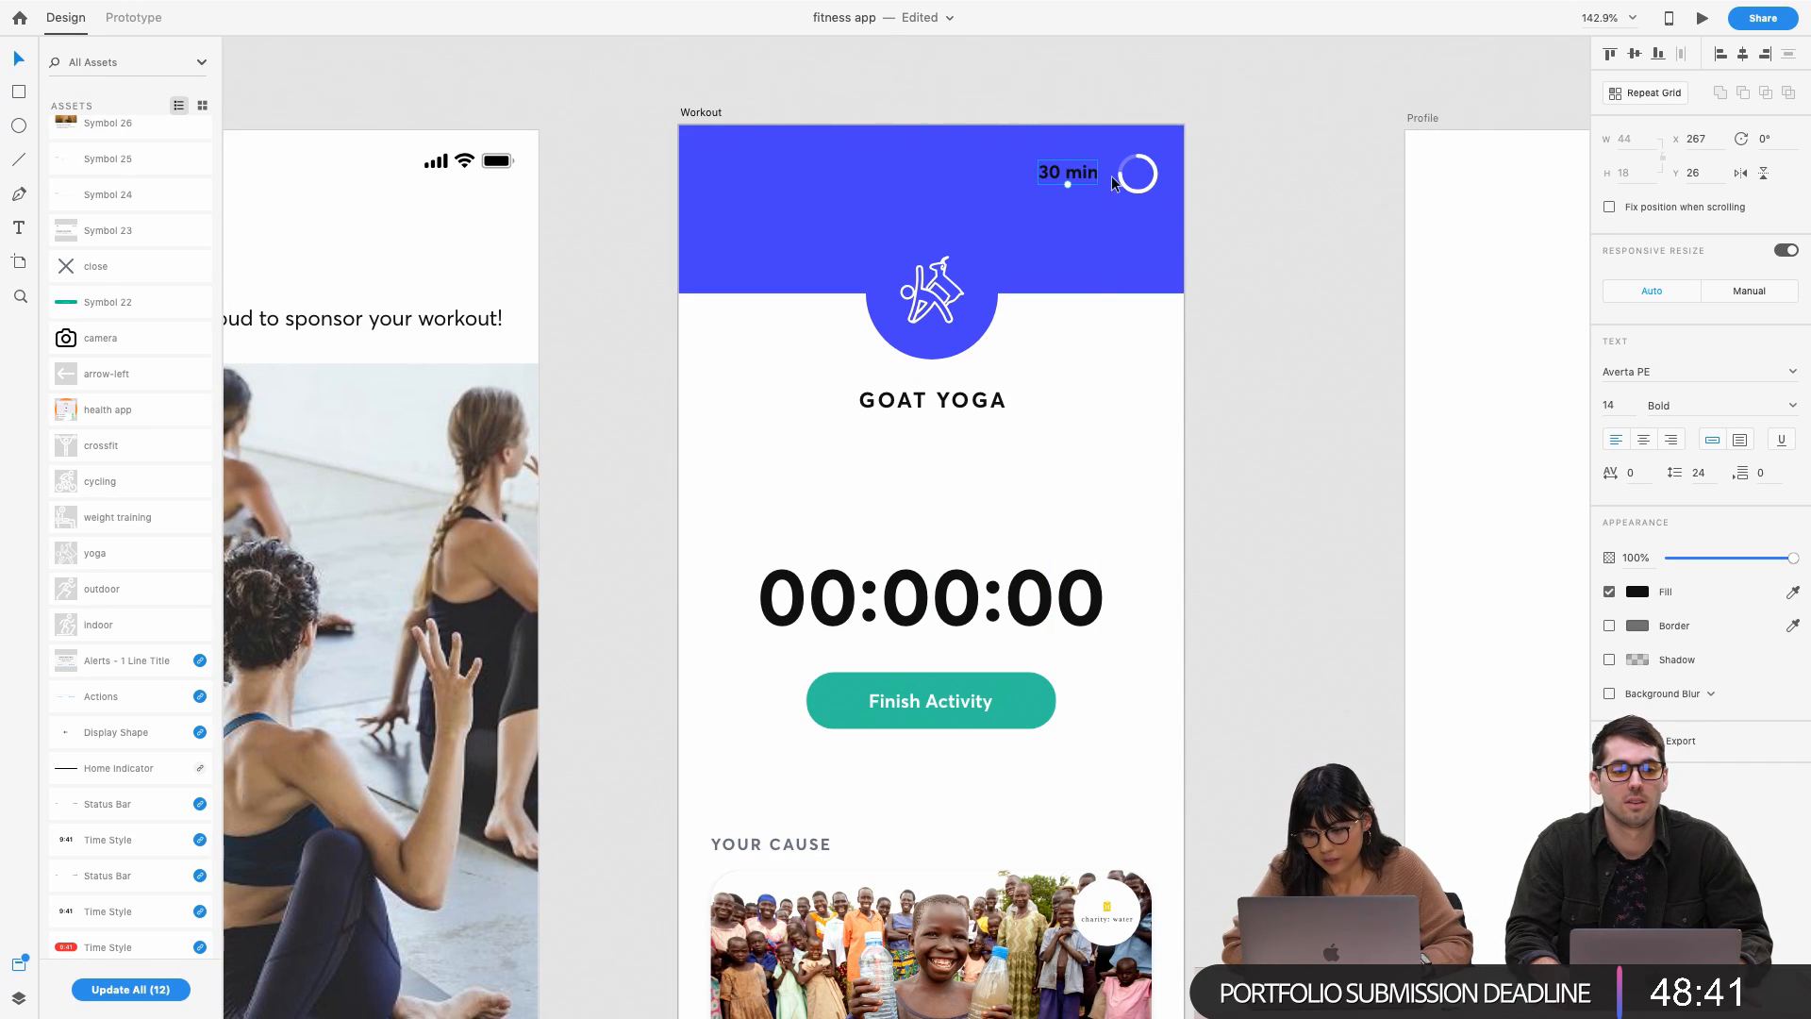
click(1637, 594)
drag(1431, 522, 1374, 469)
click(1257, 332)
click(1073, 180)
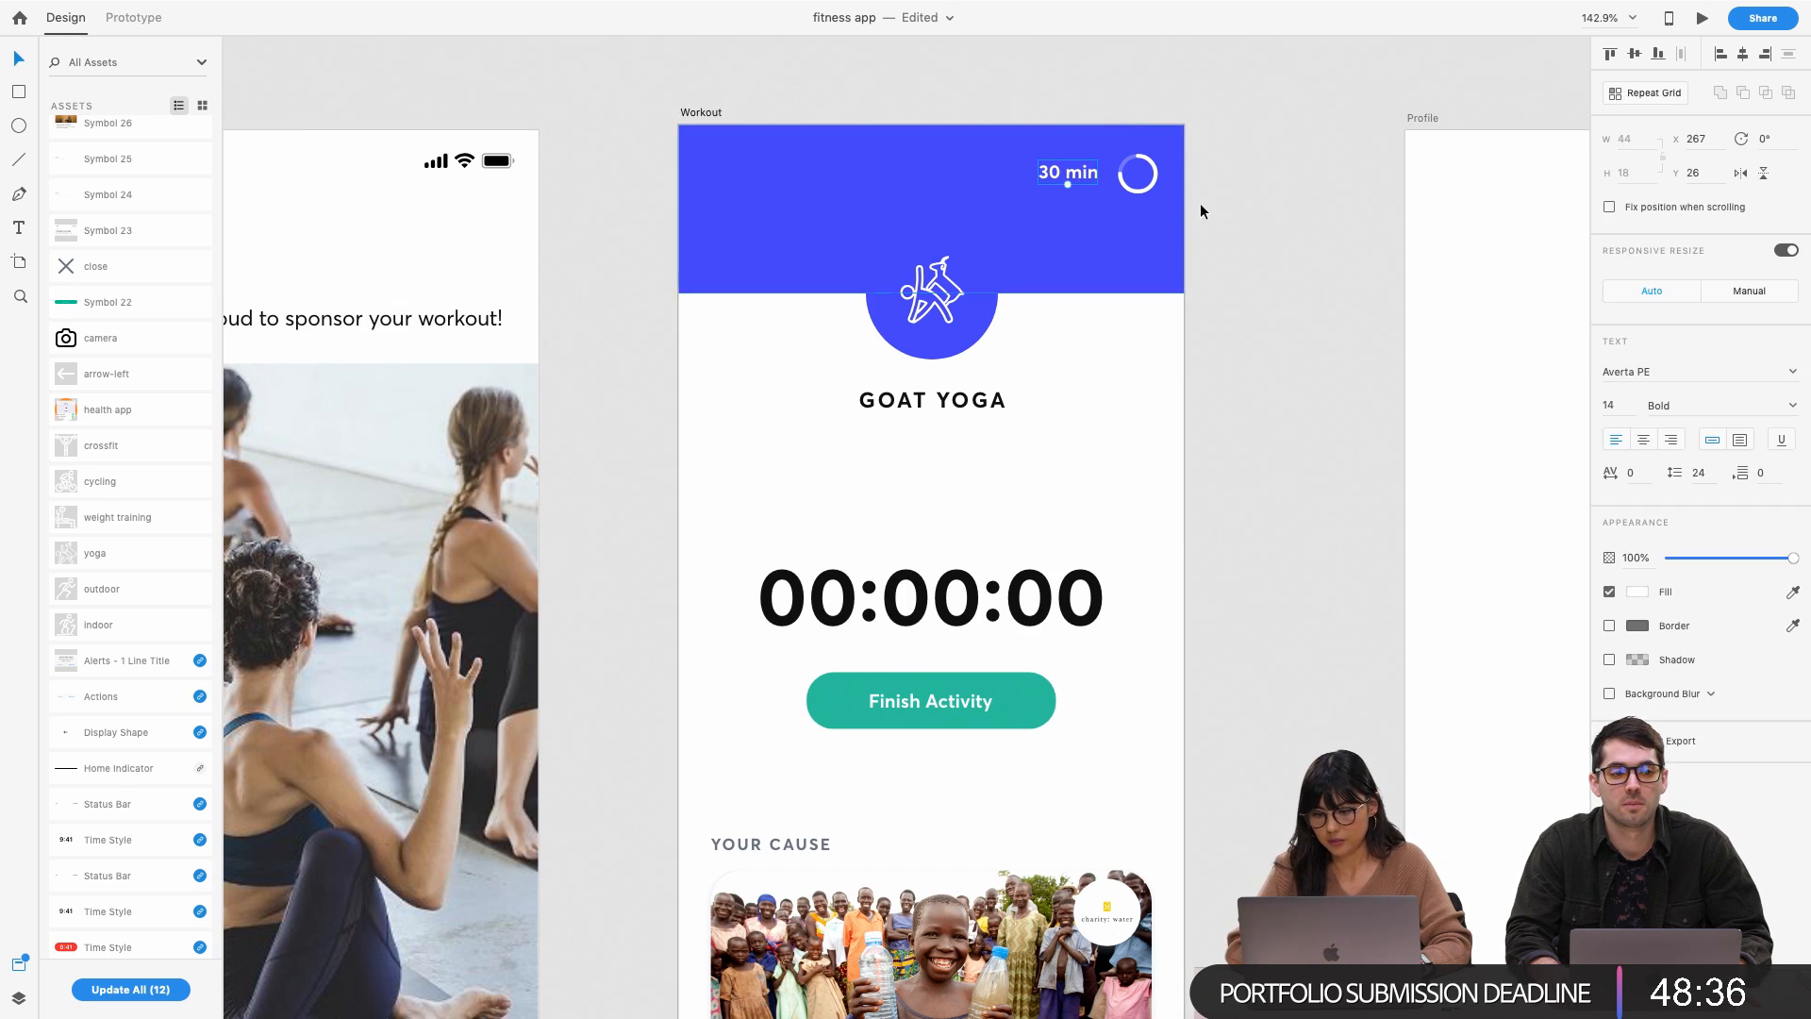
drag(1082, 179, 1083, 180)
Resize the progress ring to W 24 and H 24
scroll(1149, 178, up, 5)
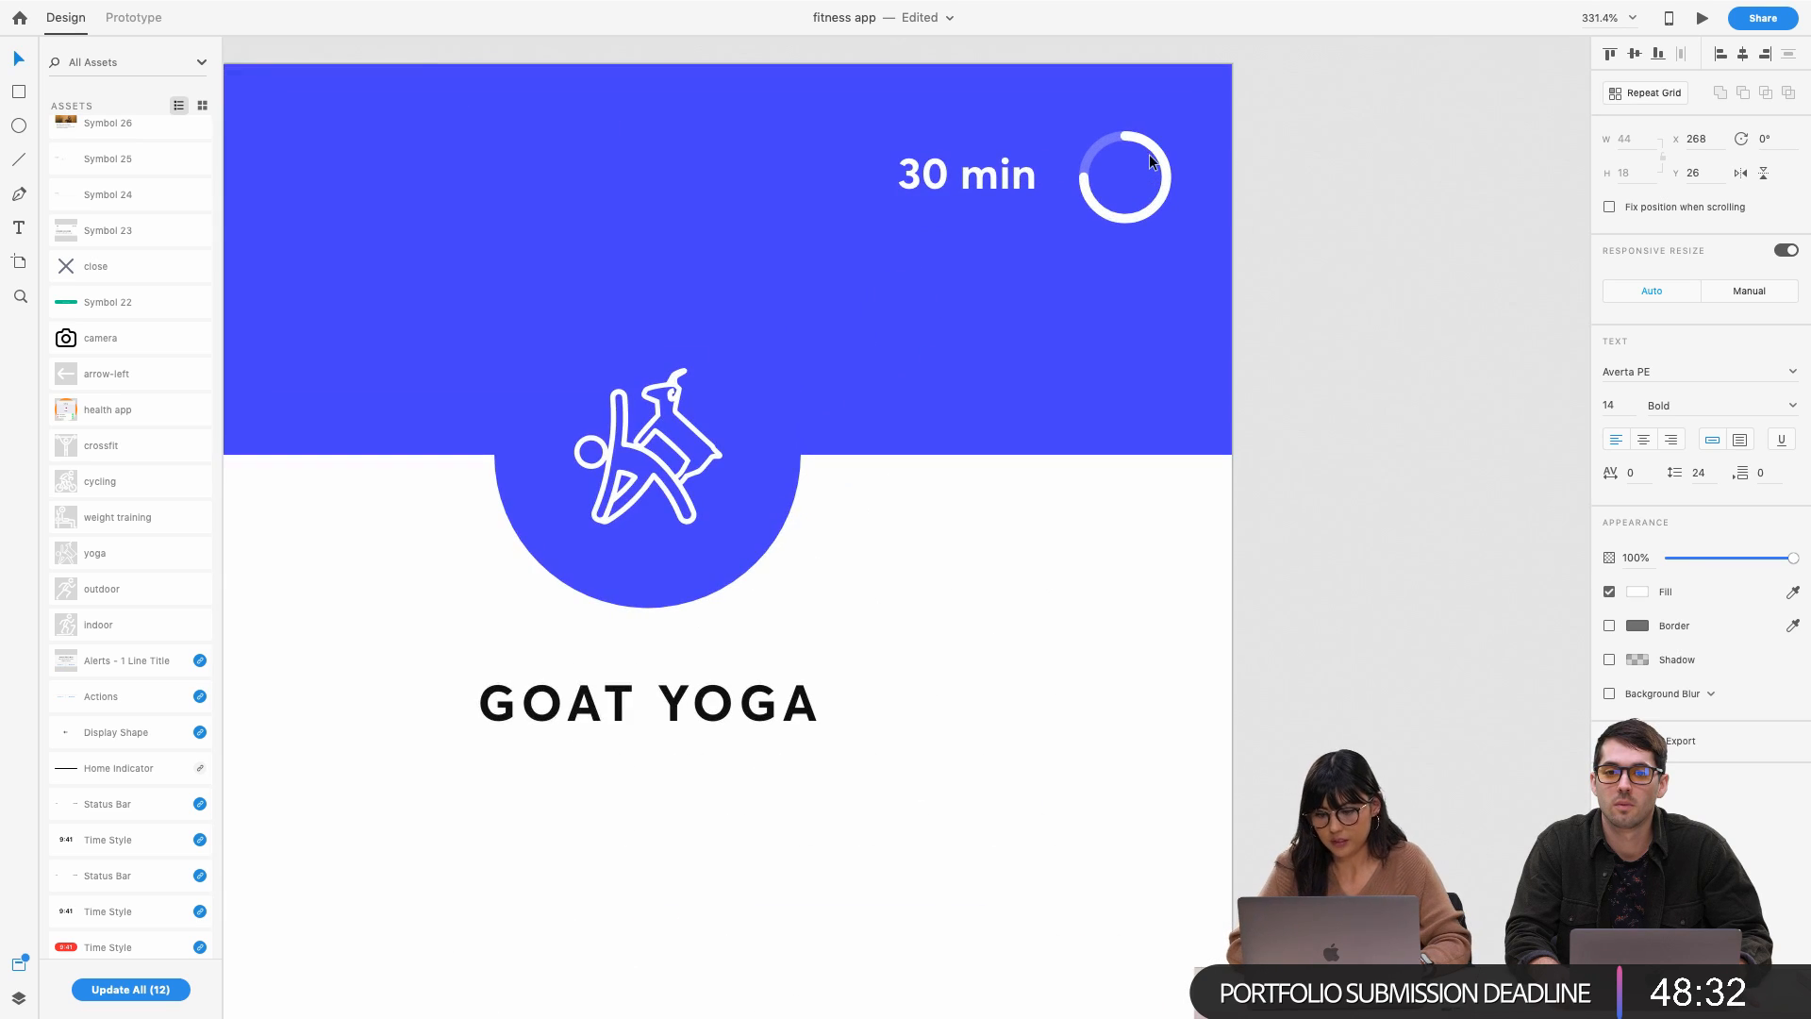
click(1149, 177)
drag(1166, 137, 1162, 140)
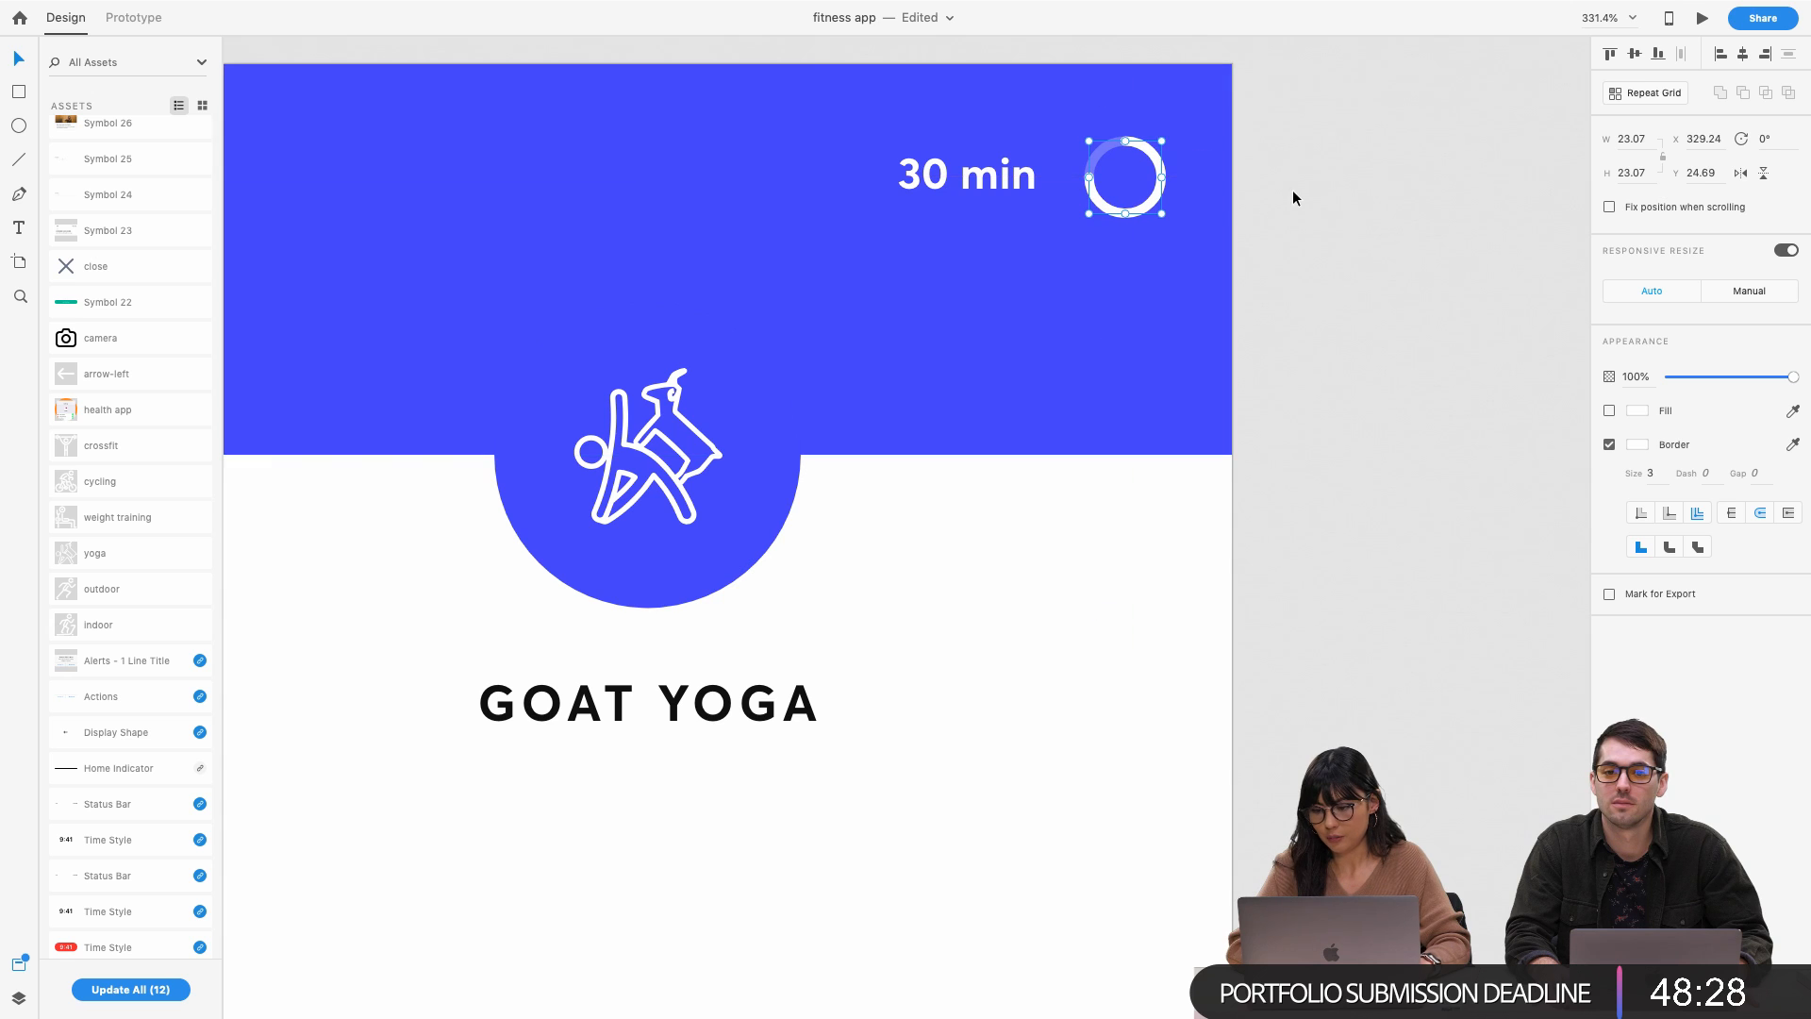
click(1644, 135)
text(24)
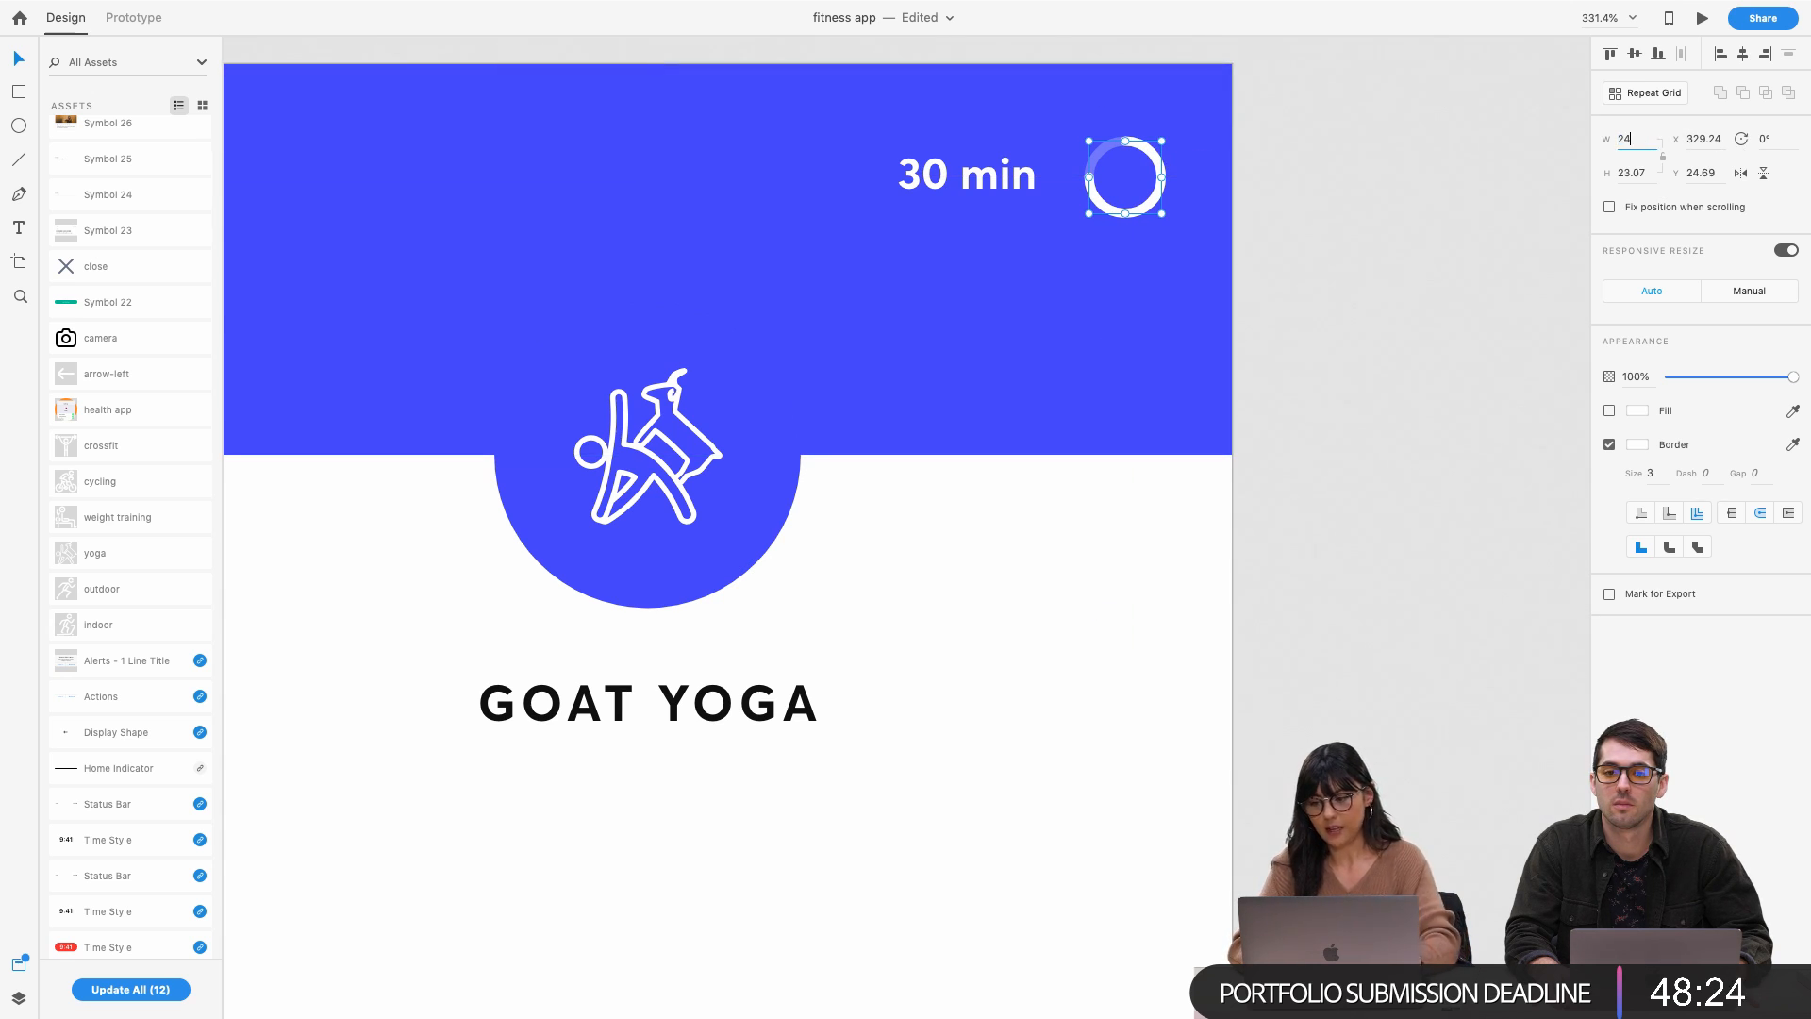
key(Return)
click(1627, 173)
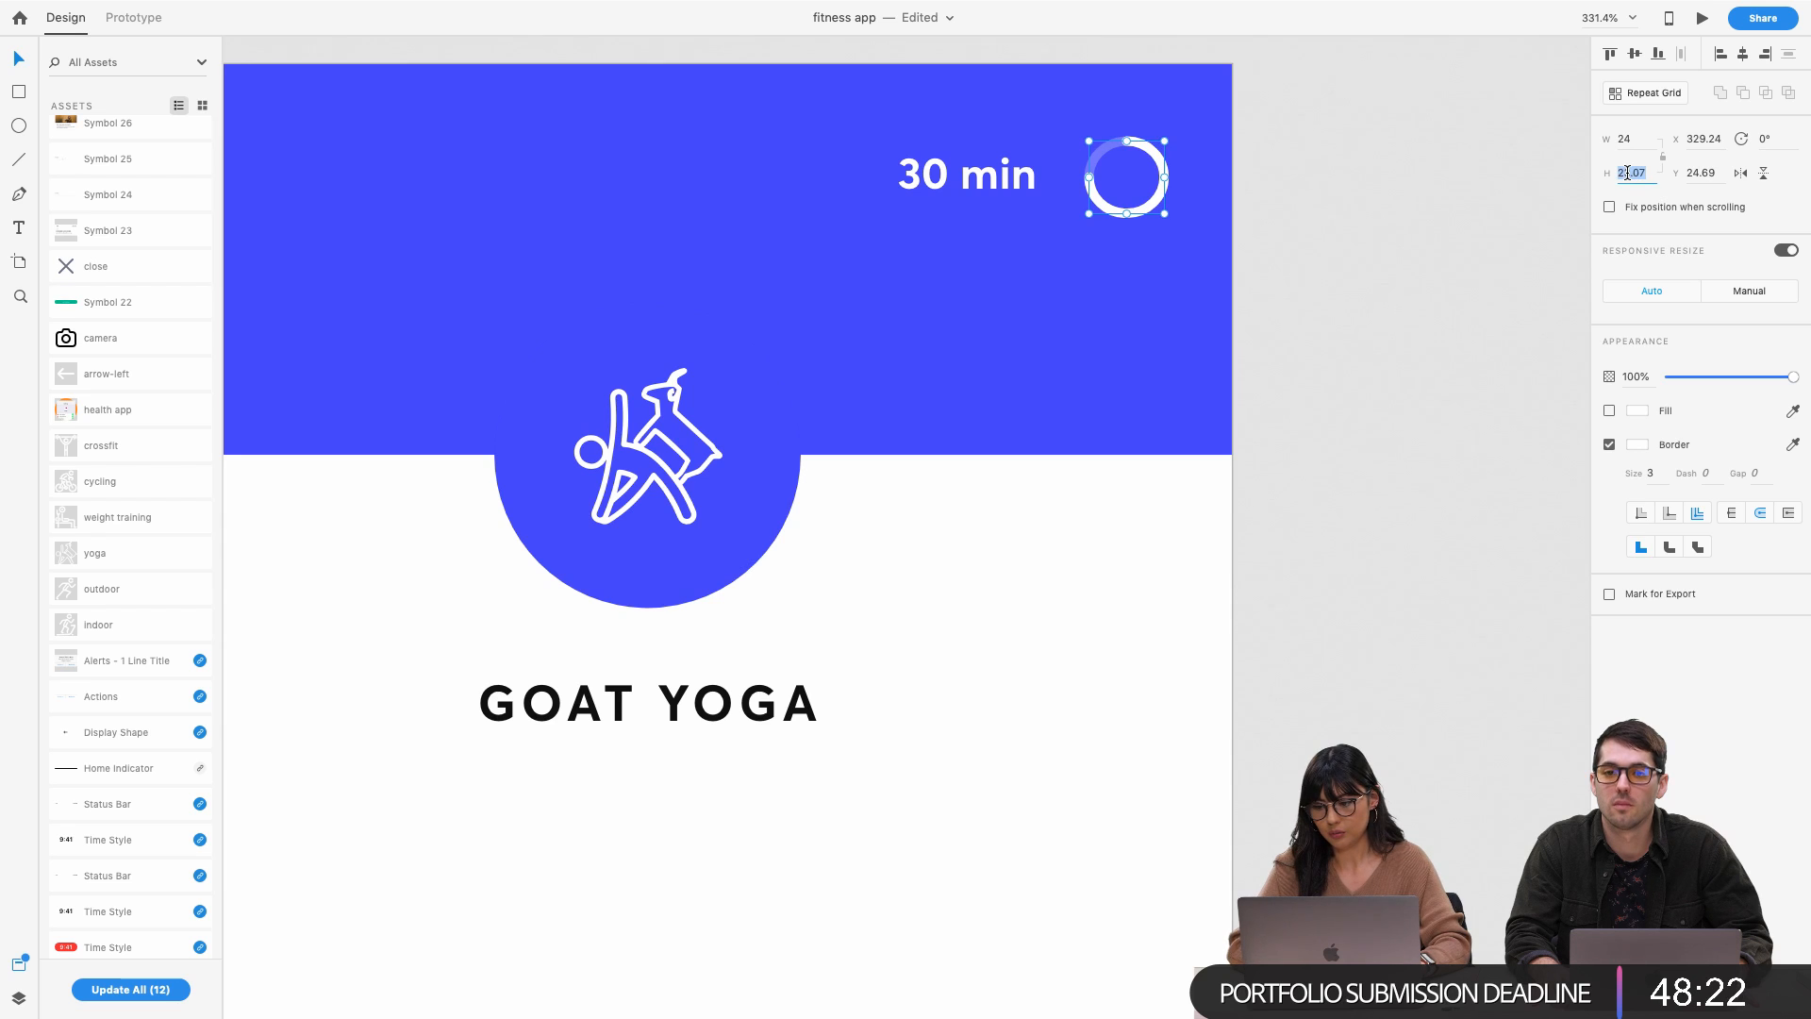
text(24)
key(Return)
click(1428, 248)
scroll(1283, 213, down, 5)
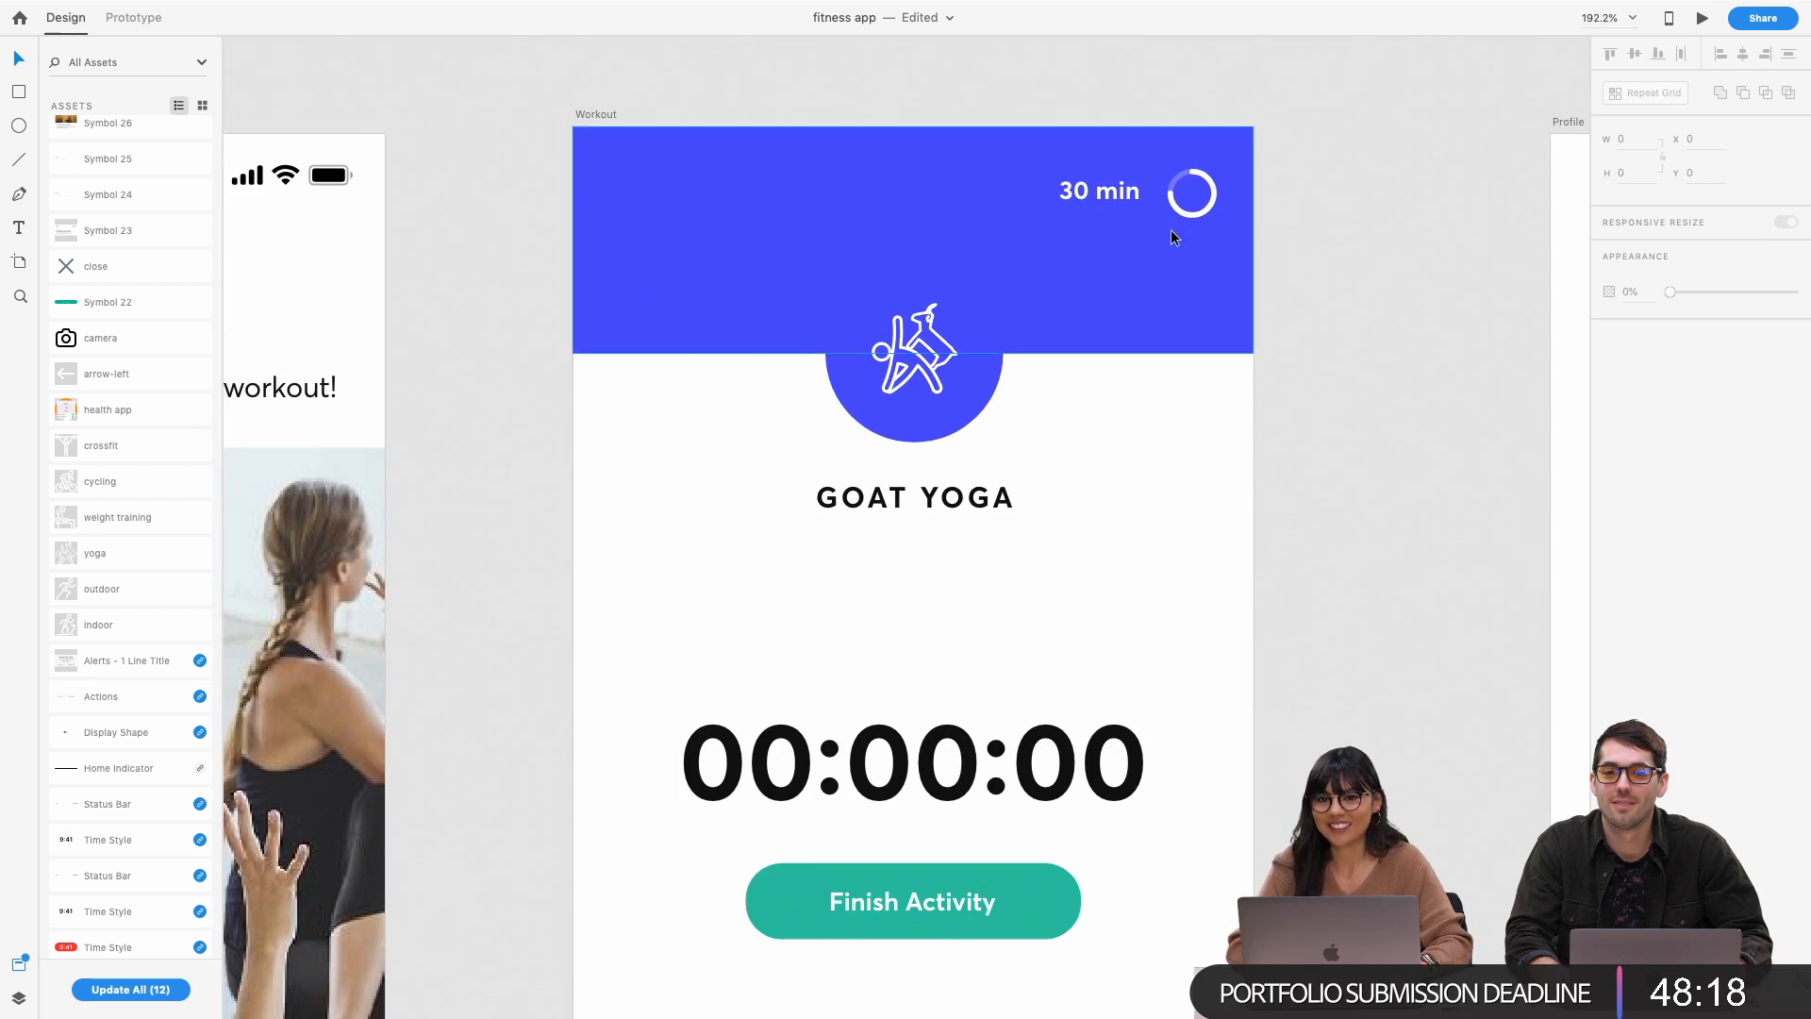
Nudge the 30 min label with the arrow keys to align it beside the ring
scroll(1131, 211, down, 2)
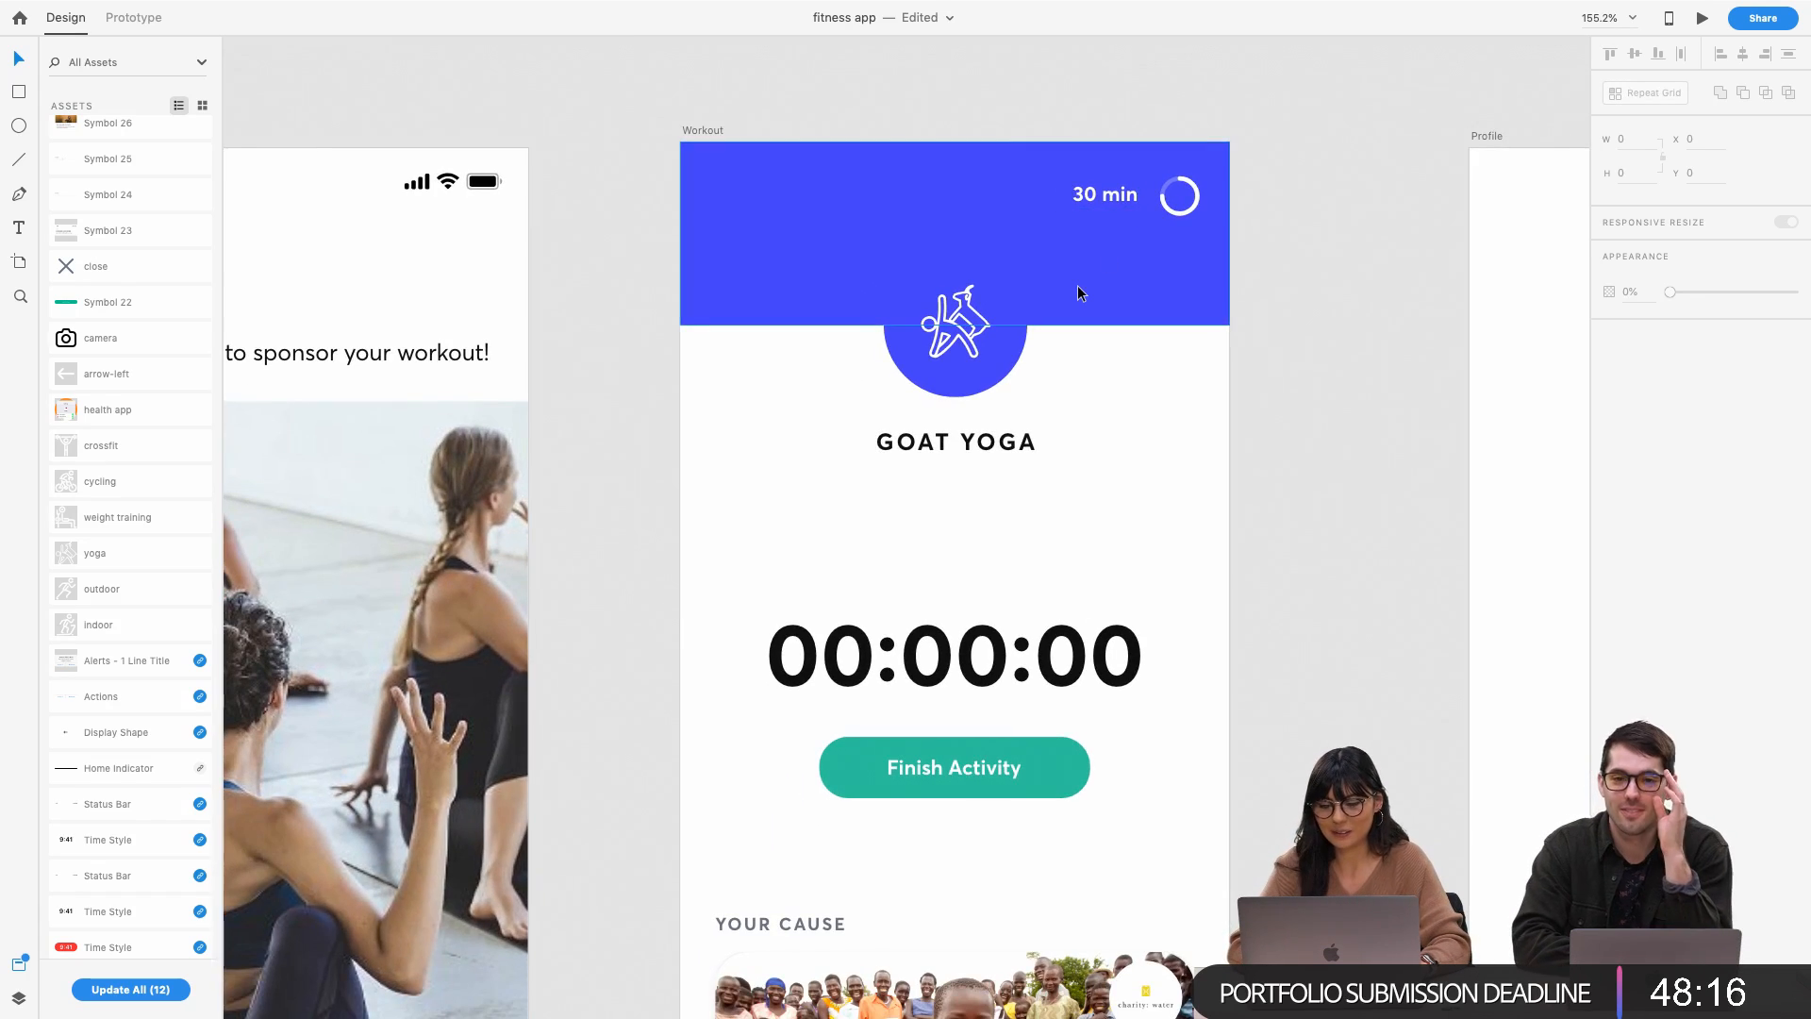
scroll(1075, 291, down, 2)
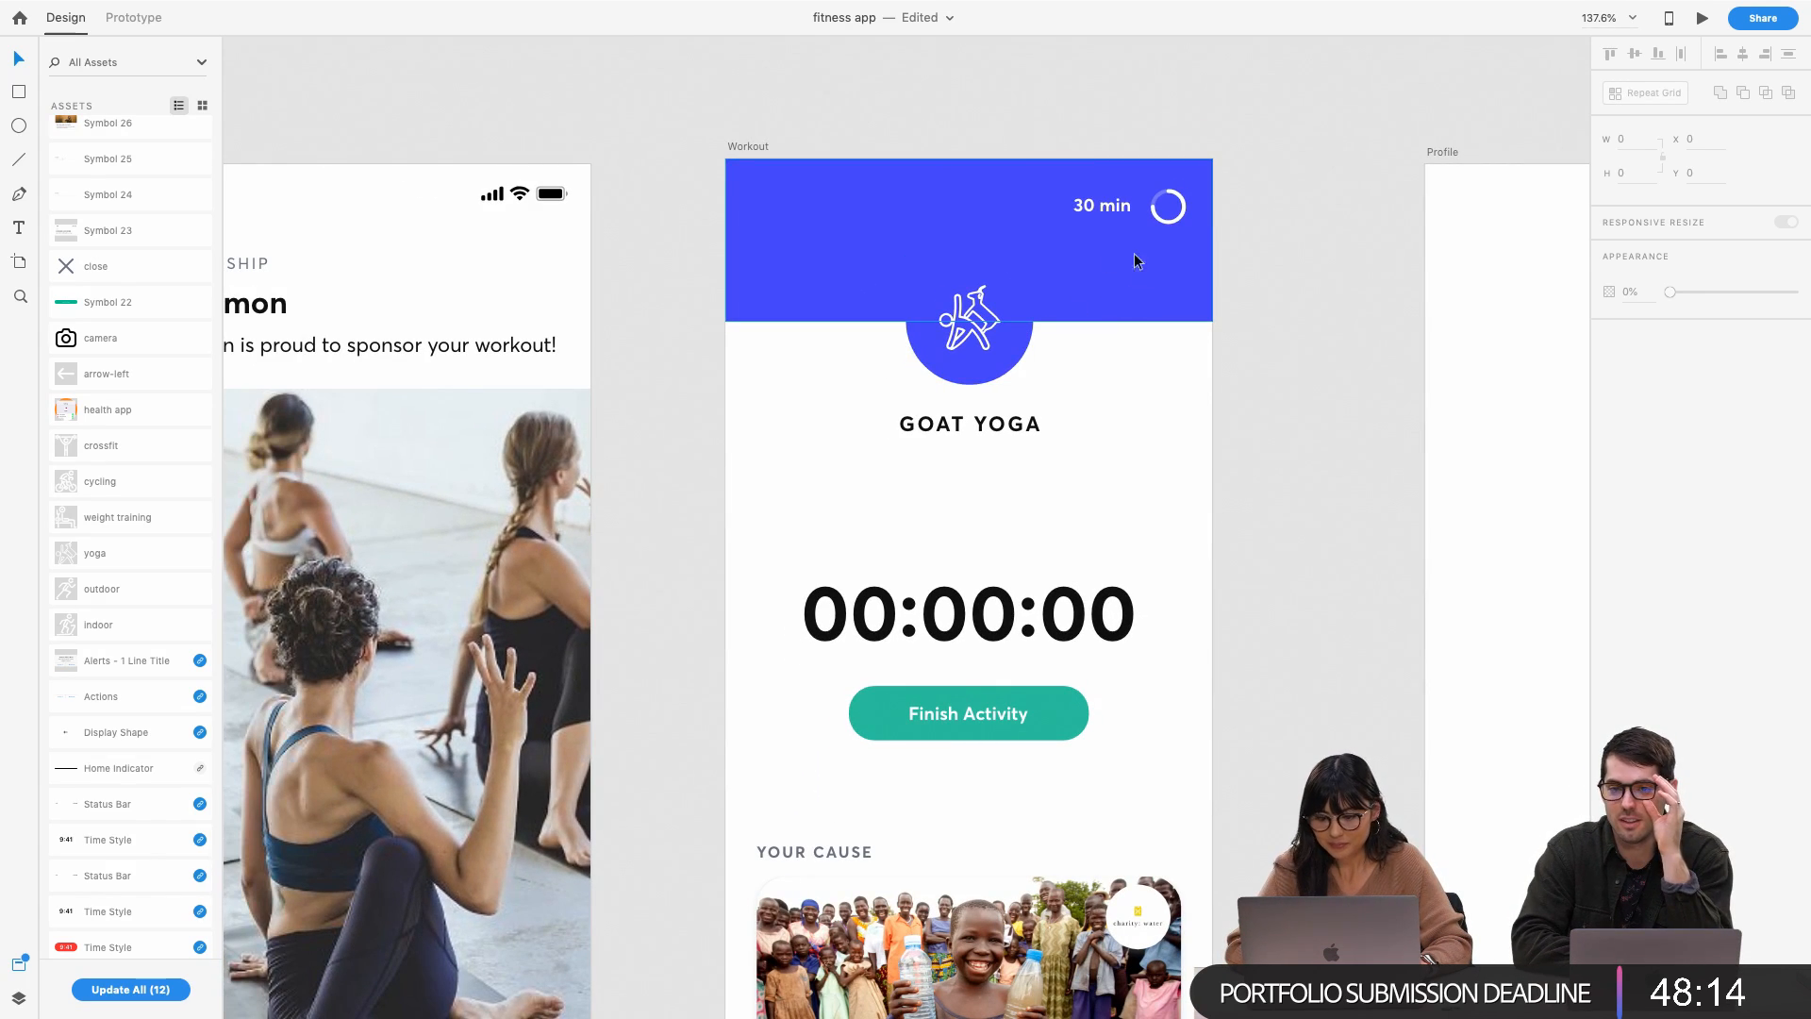
click(1110, 214)
key(shift+Right)
key(Left)
key(Left)
key(Left)
key(Left)
Edit the duration label's text from 30 min to 25 min
double_click(1115, 206)
click(1087, 203)
key(BackSpace)
text(2)
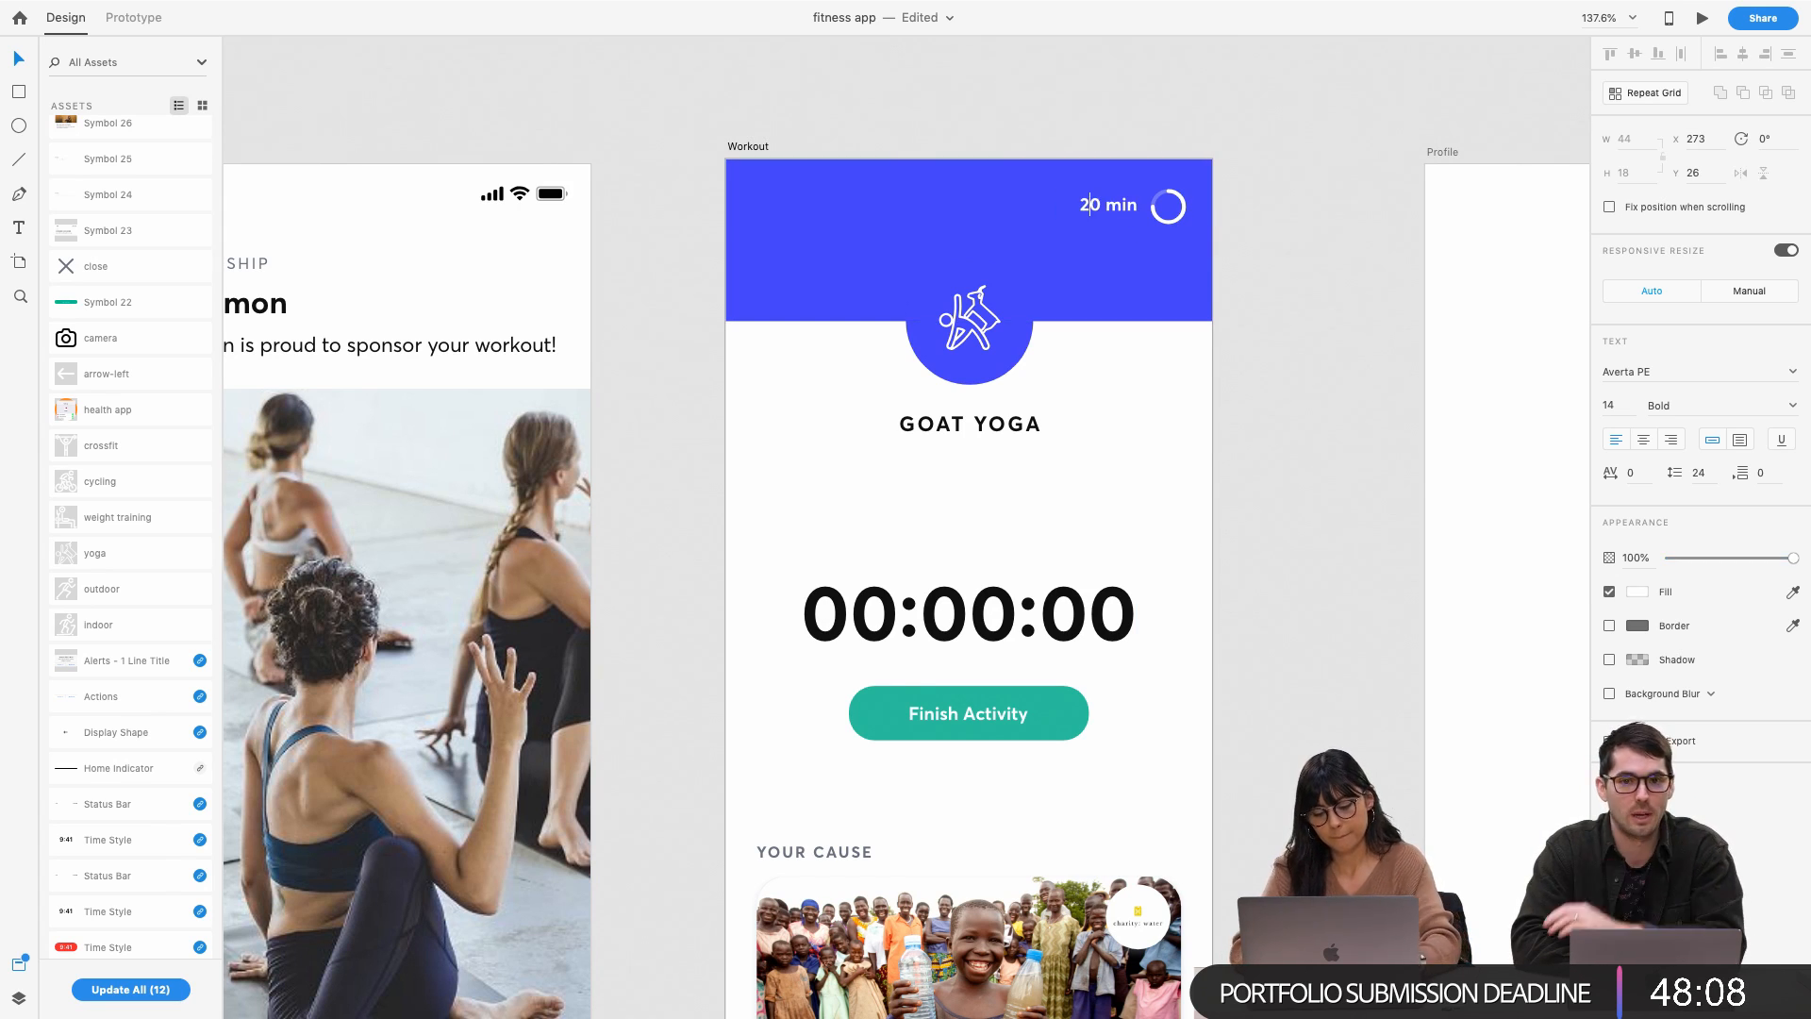
text(5)
key(BackSpace)
key(Escape)
click(1264, 201)
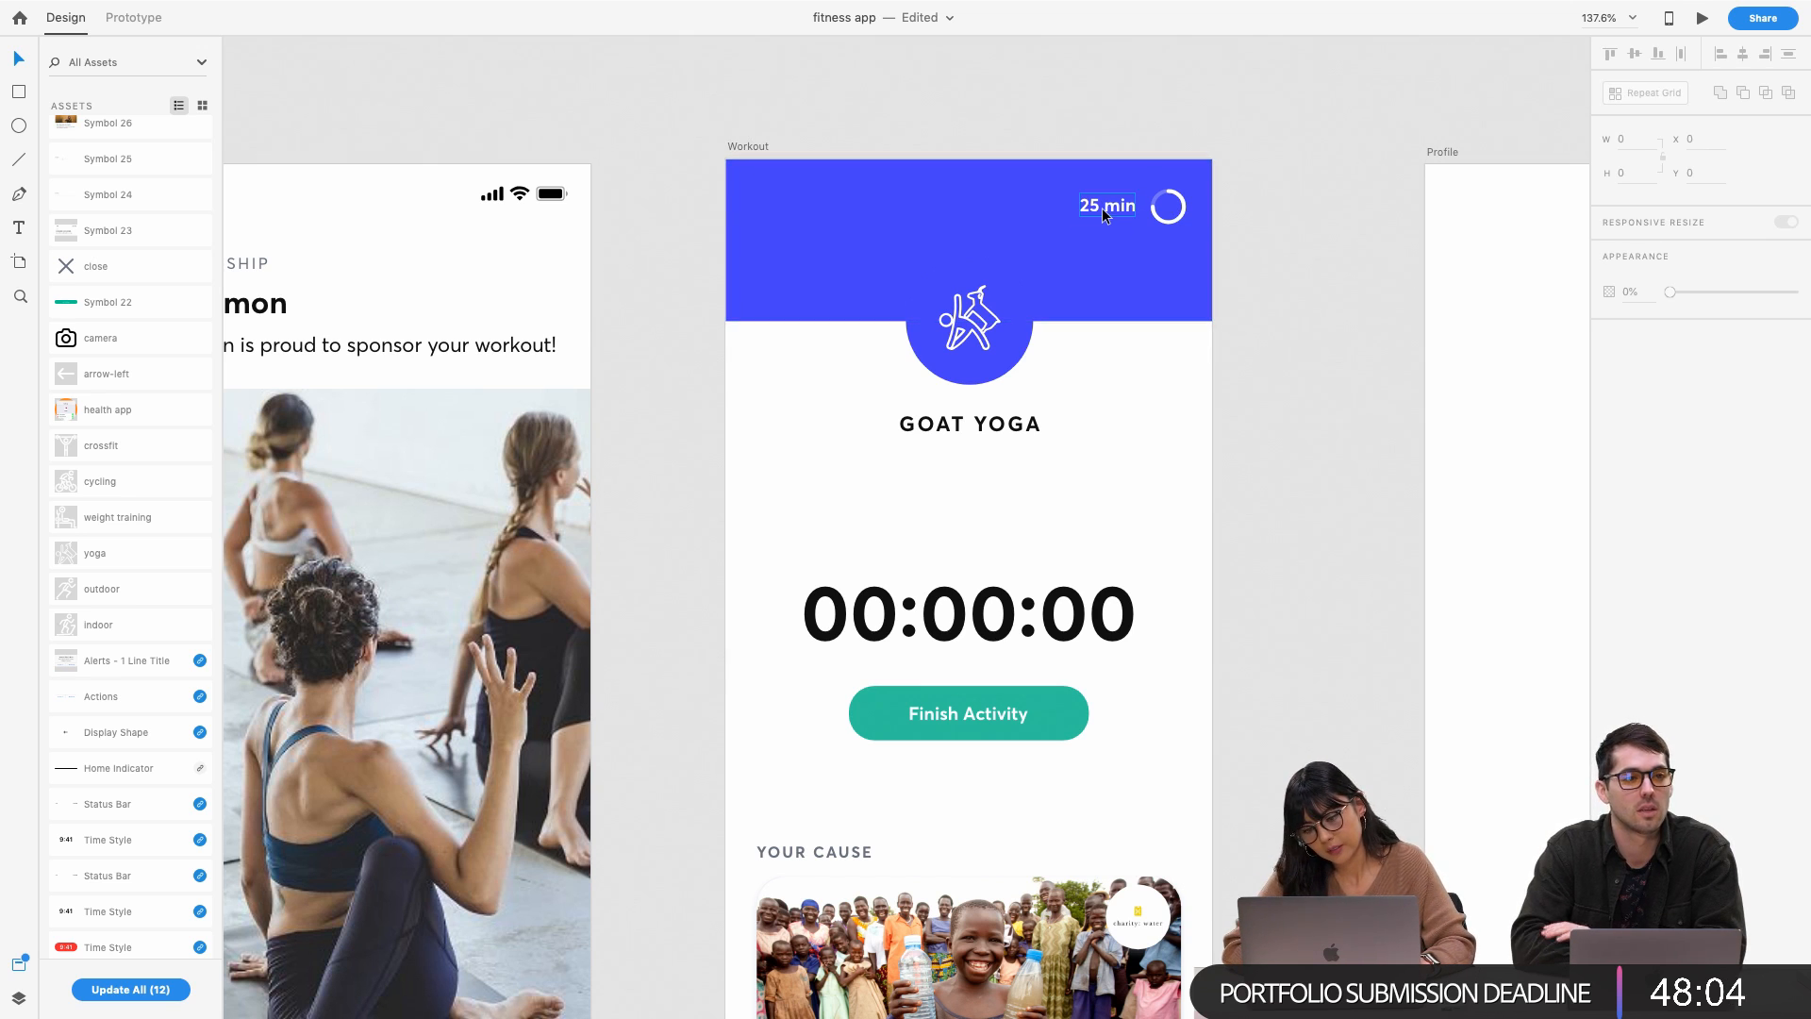
scroll(1090, 210, down, 1)
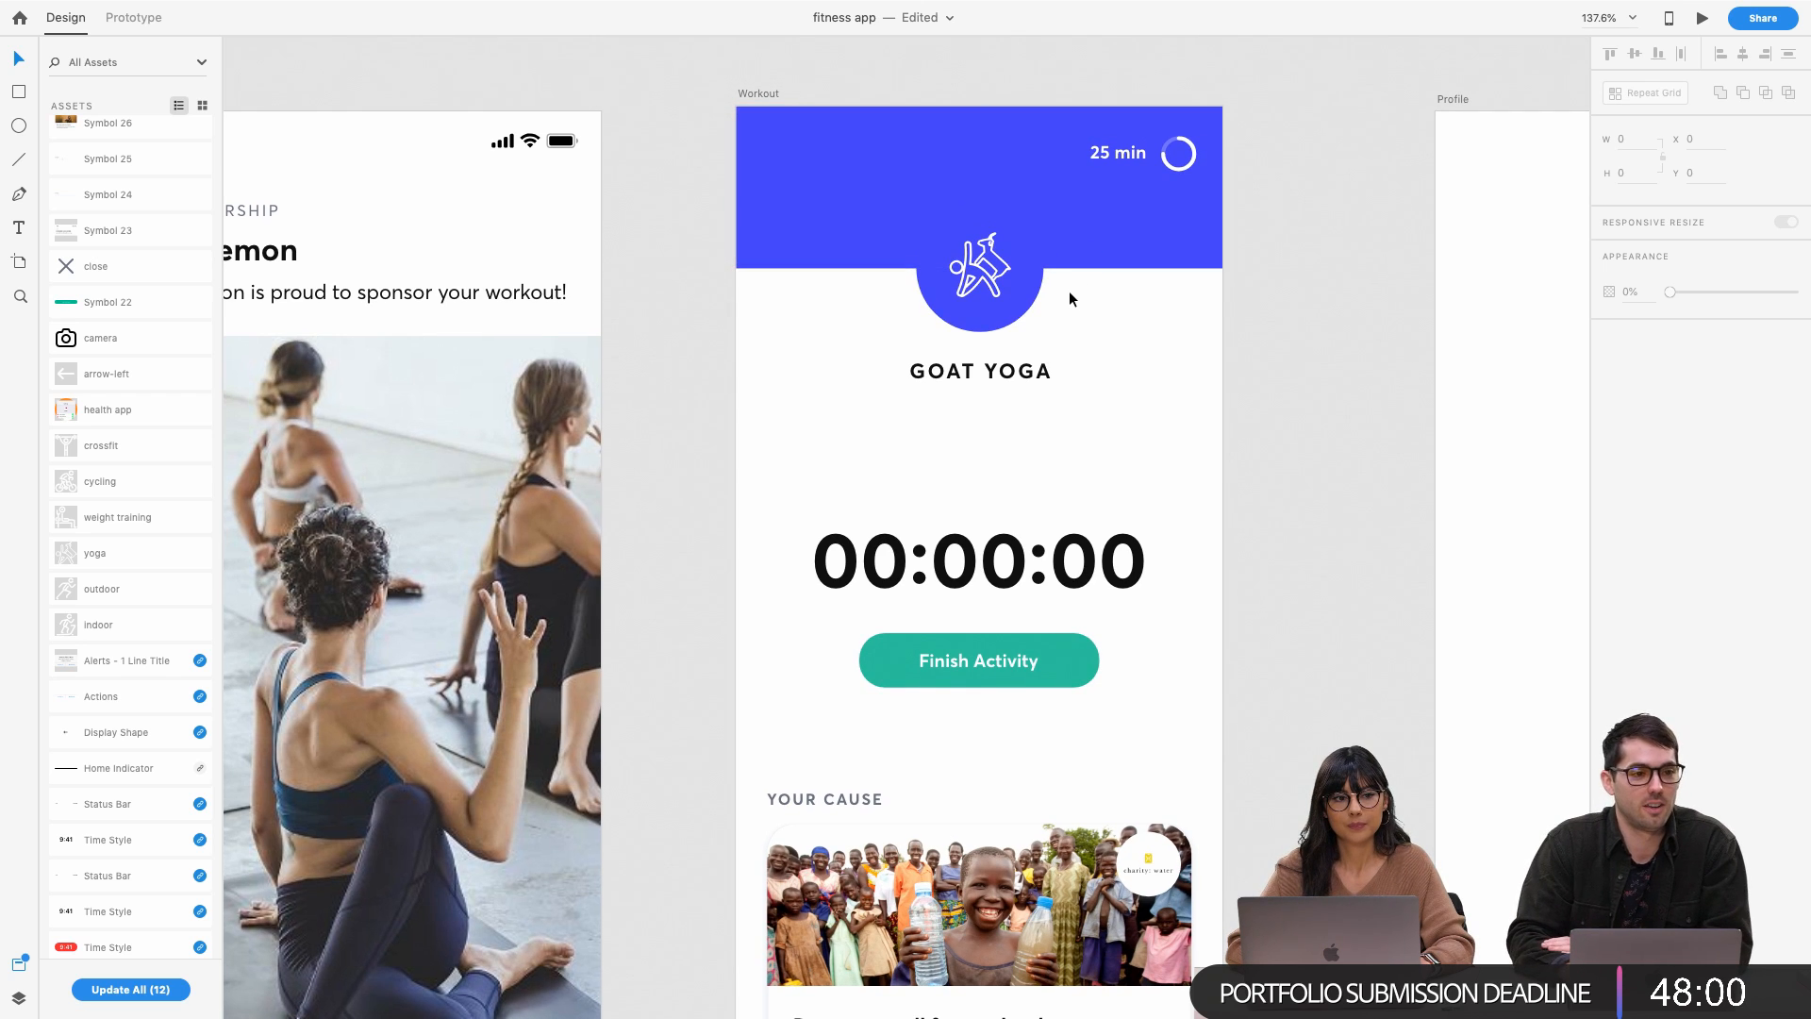
scroll(1069, 298, down, 1)
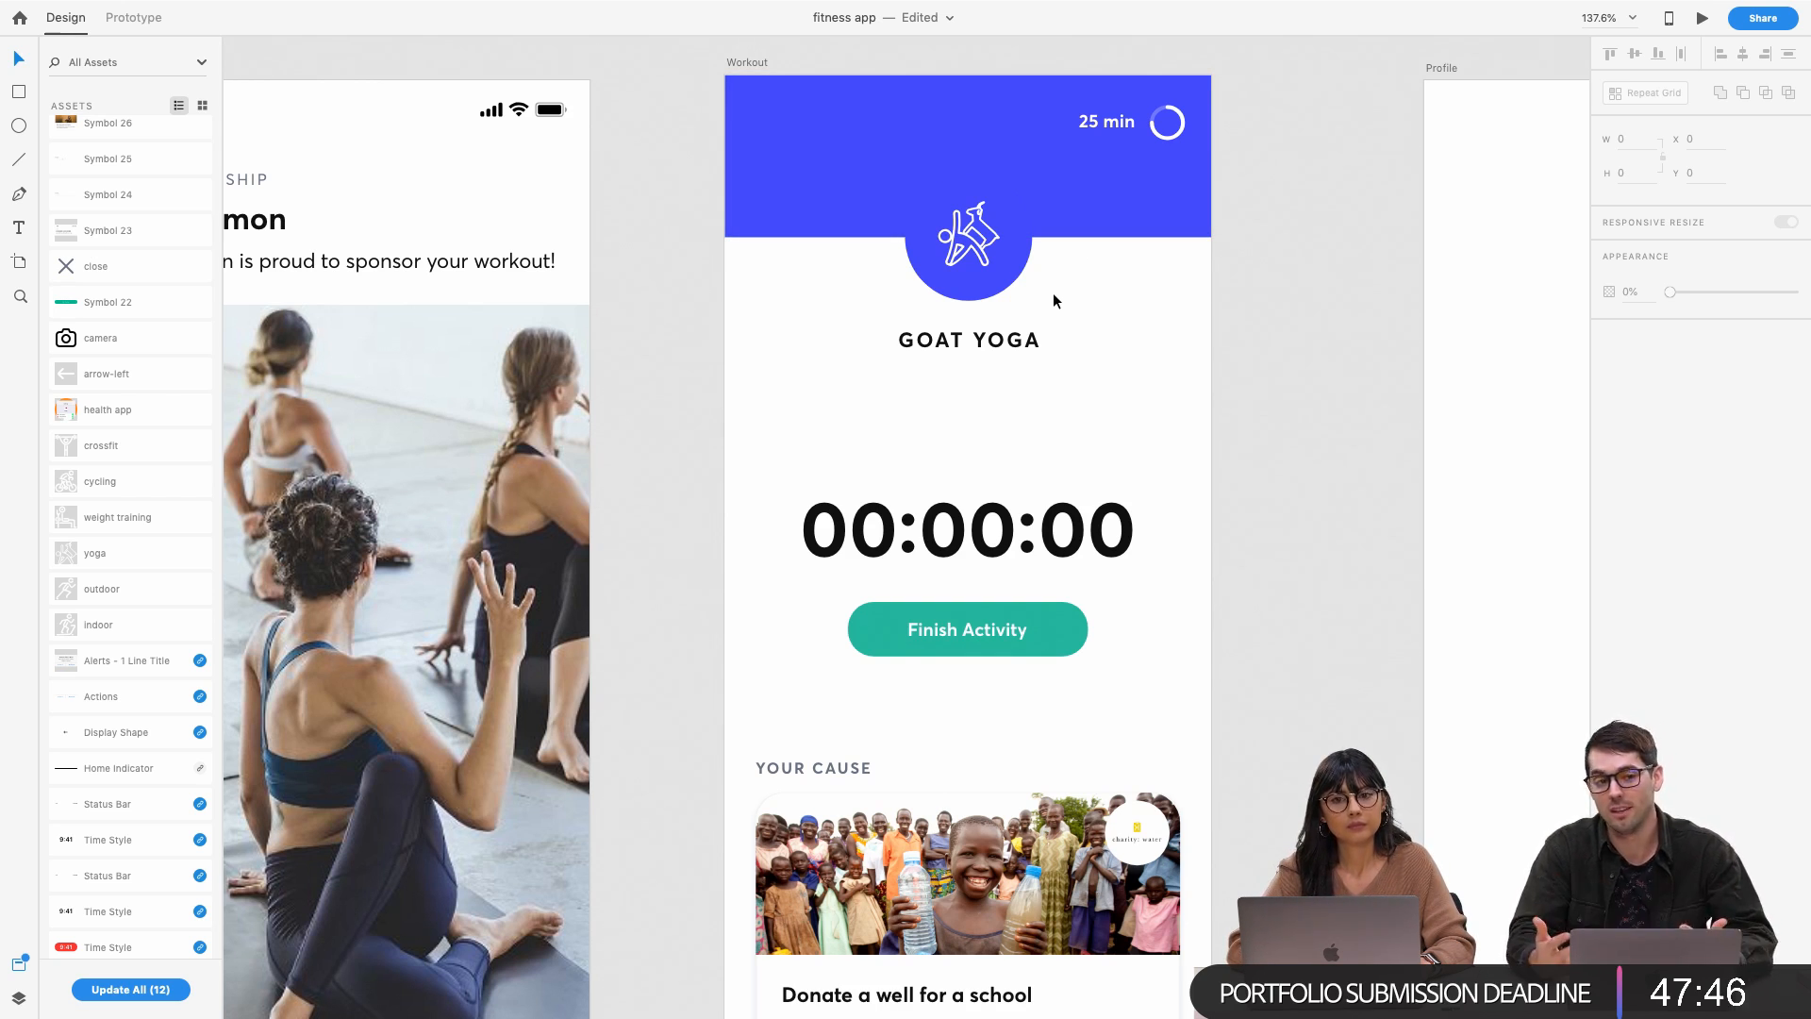
Drag the 00:00:00 timer and Finish Activity button up toward the GOAT YOGA heading
click(1021, 240)
click(1085, 335)
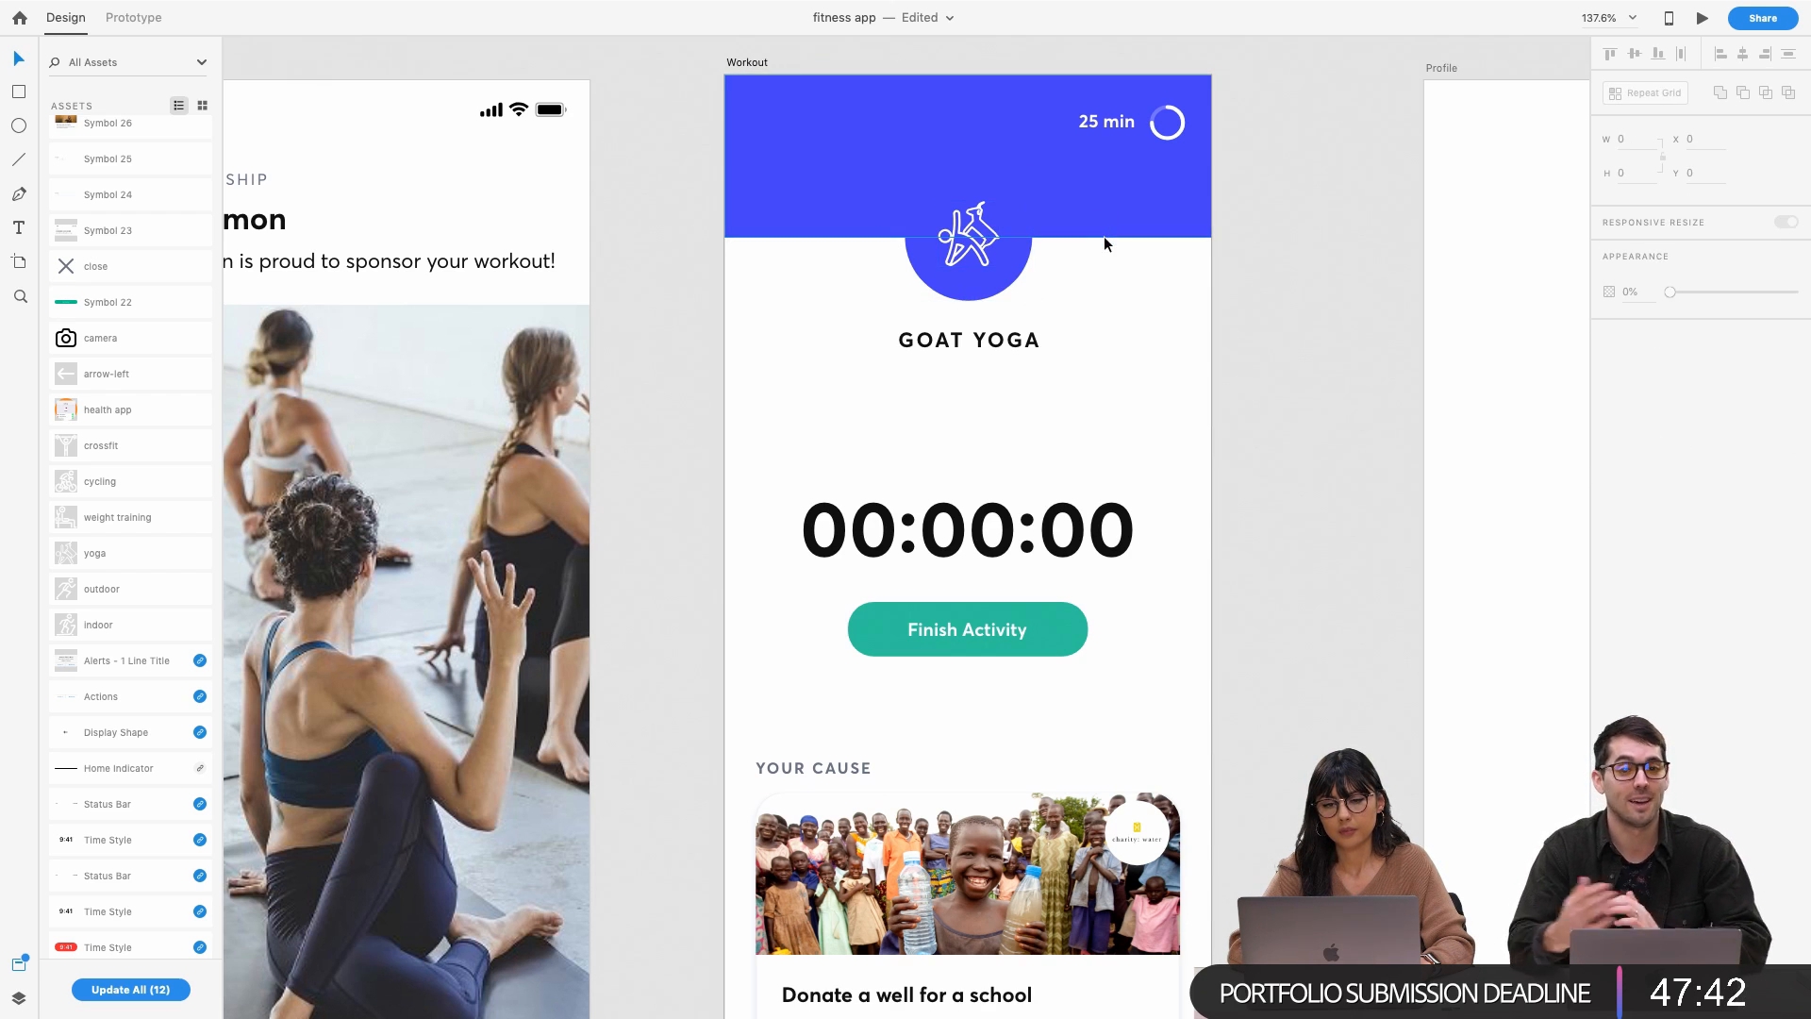
scroll(1103, 235, up, 3)
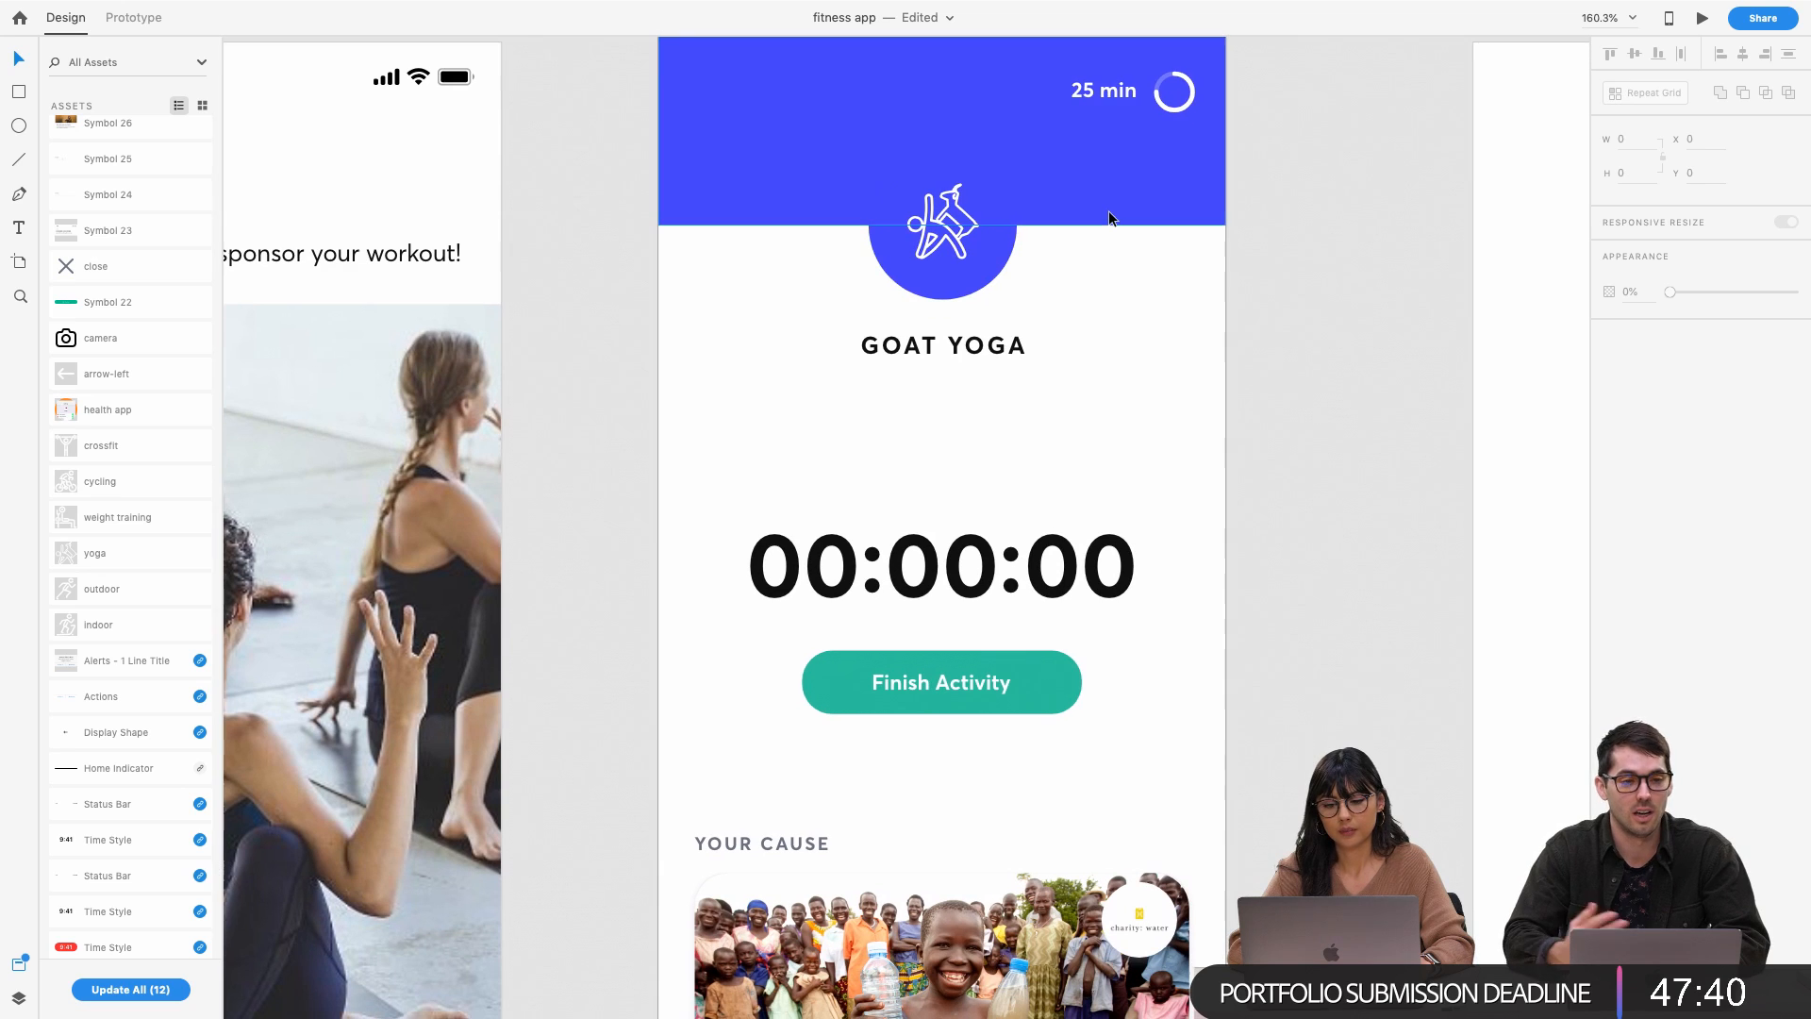
drag(975, 591, 974, 460)
drag(978, 670, 974, 565)
Start Share for Development from the sharing options, then dismiss the panel
click(1782, 40)
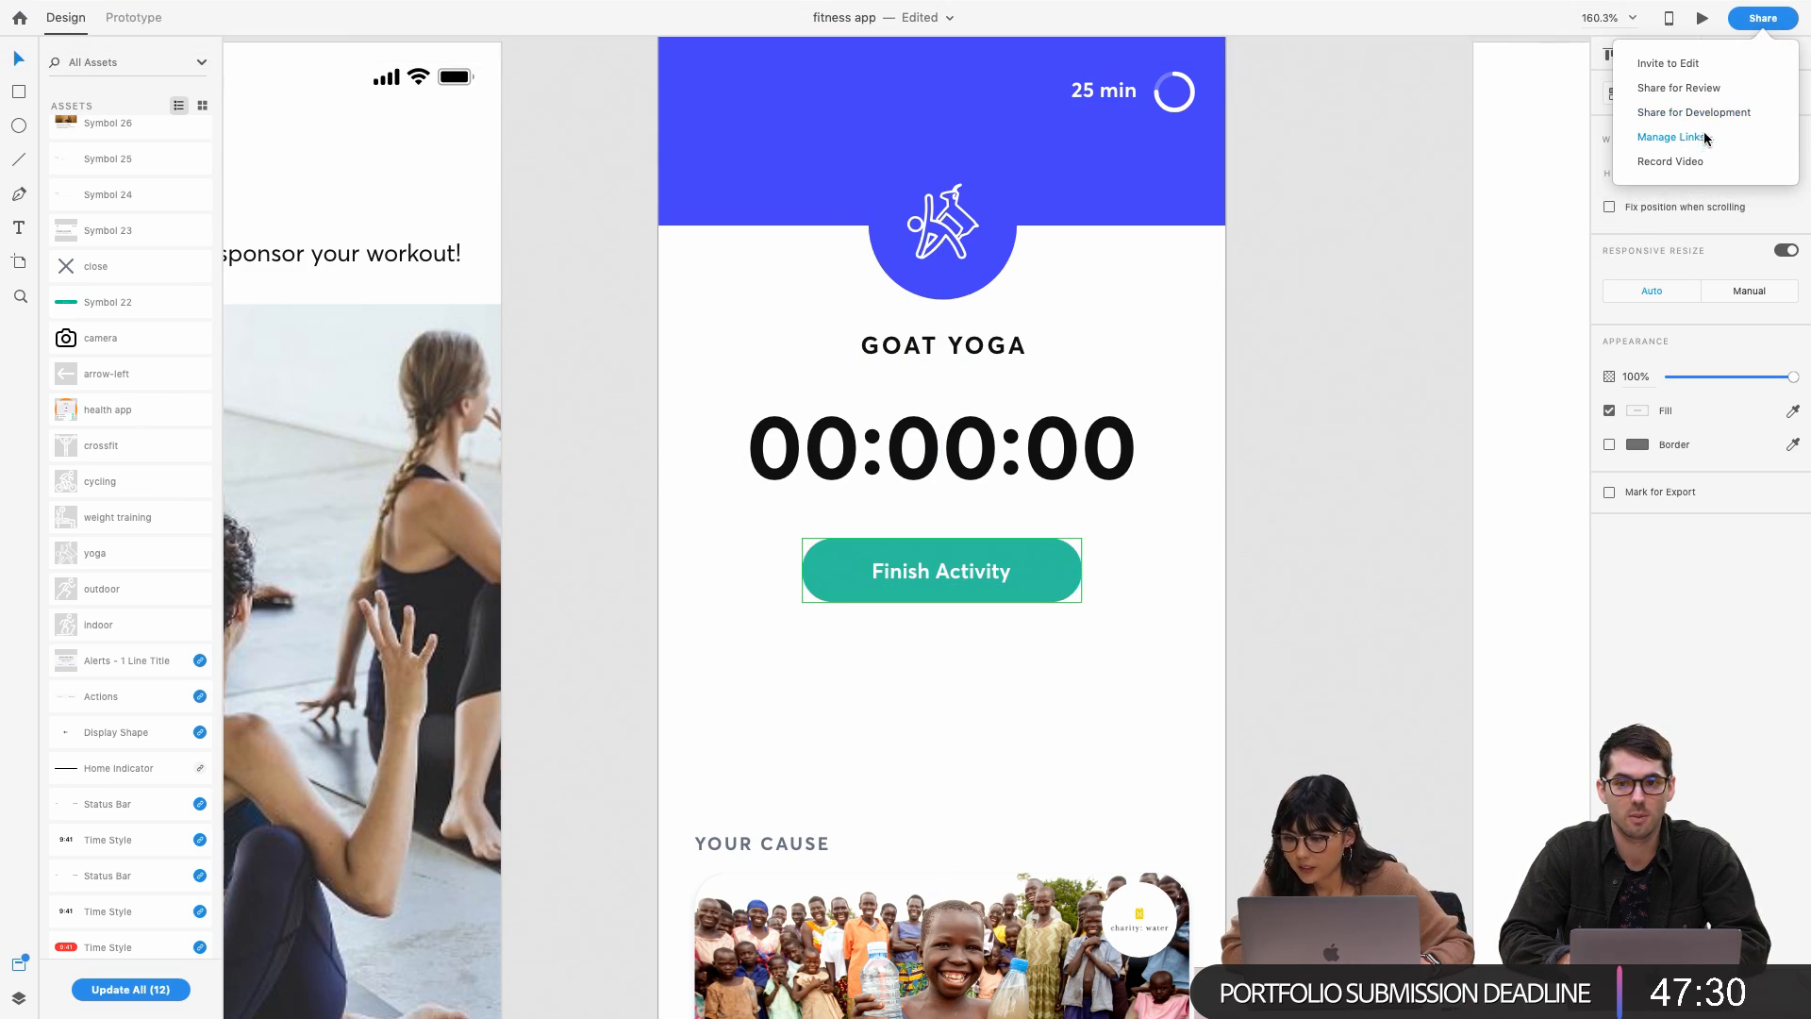
click(1705, 111)
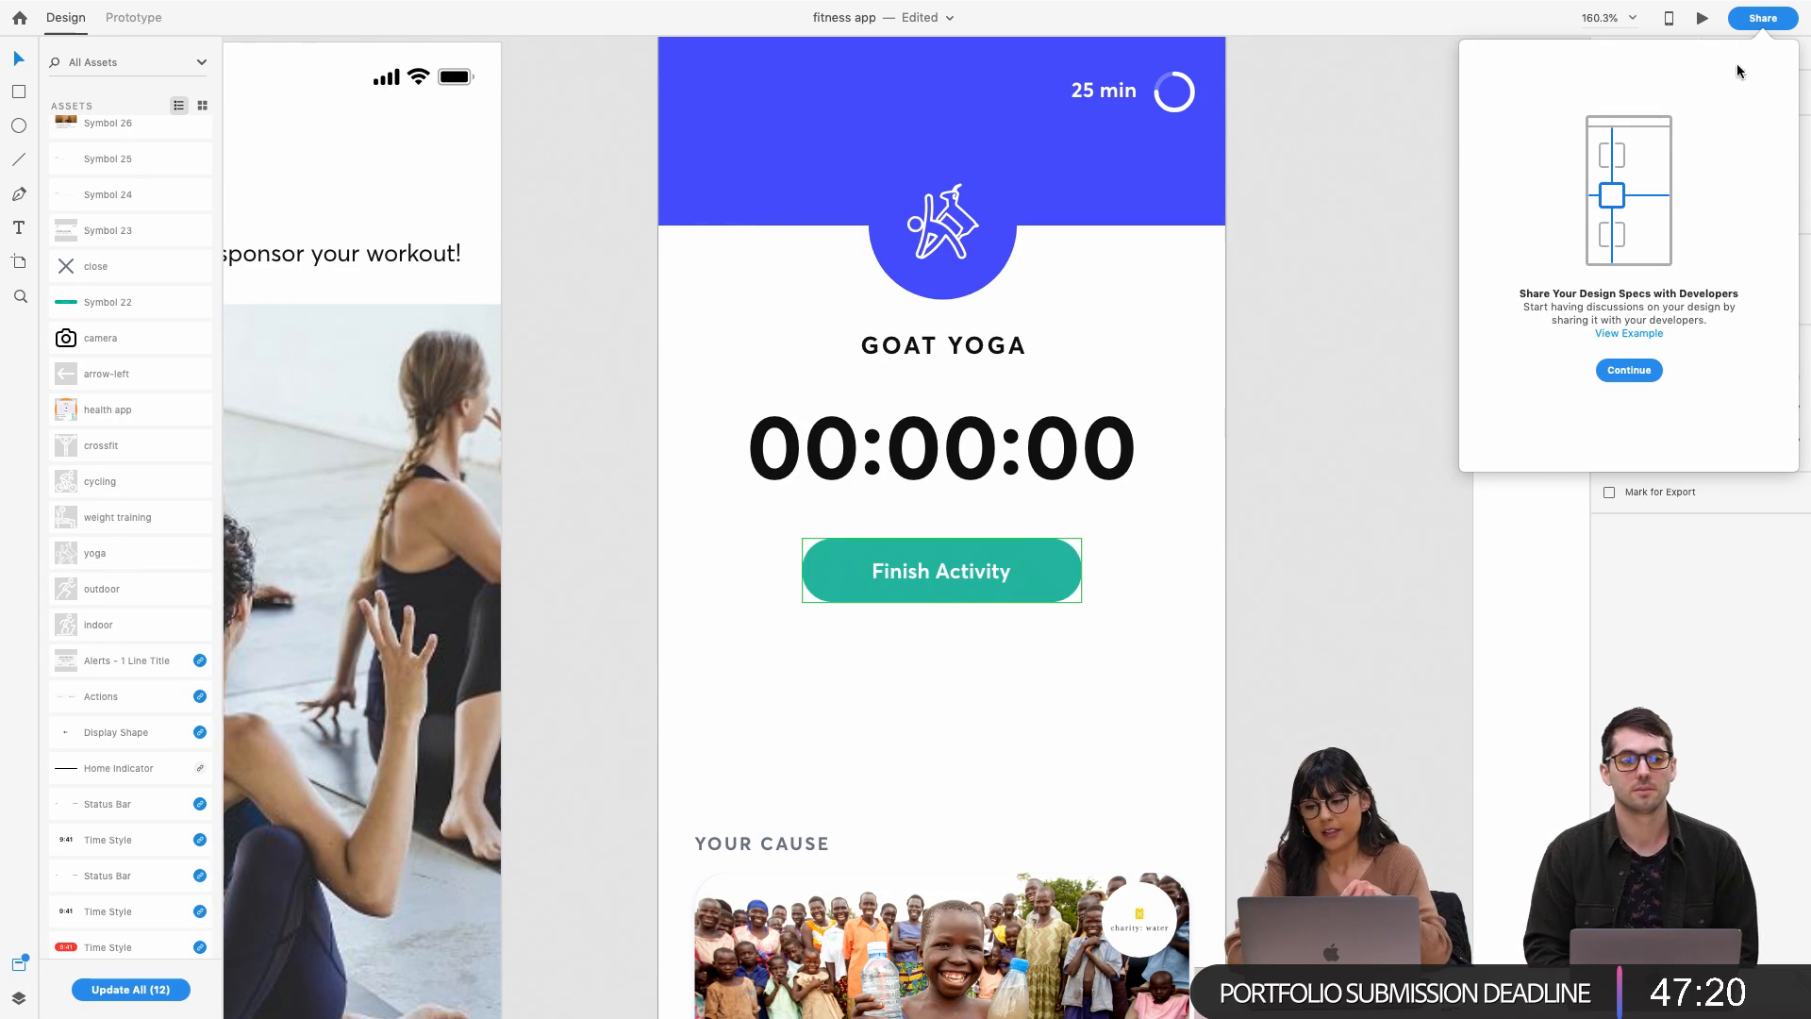
click(1762, 21)
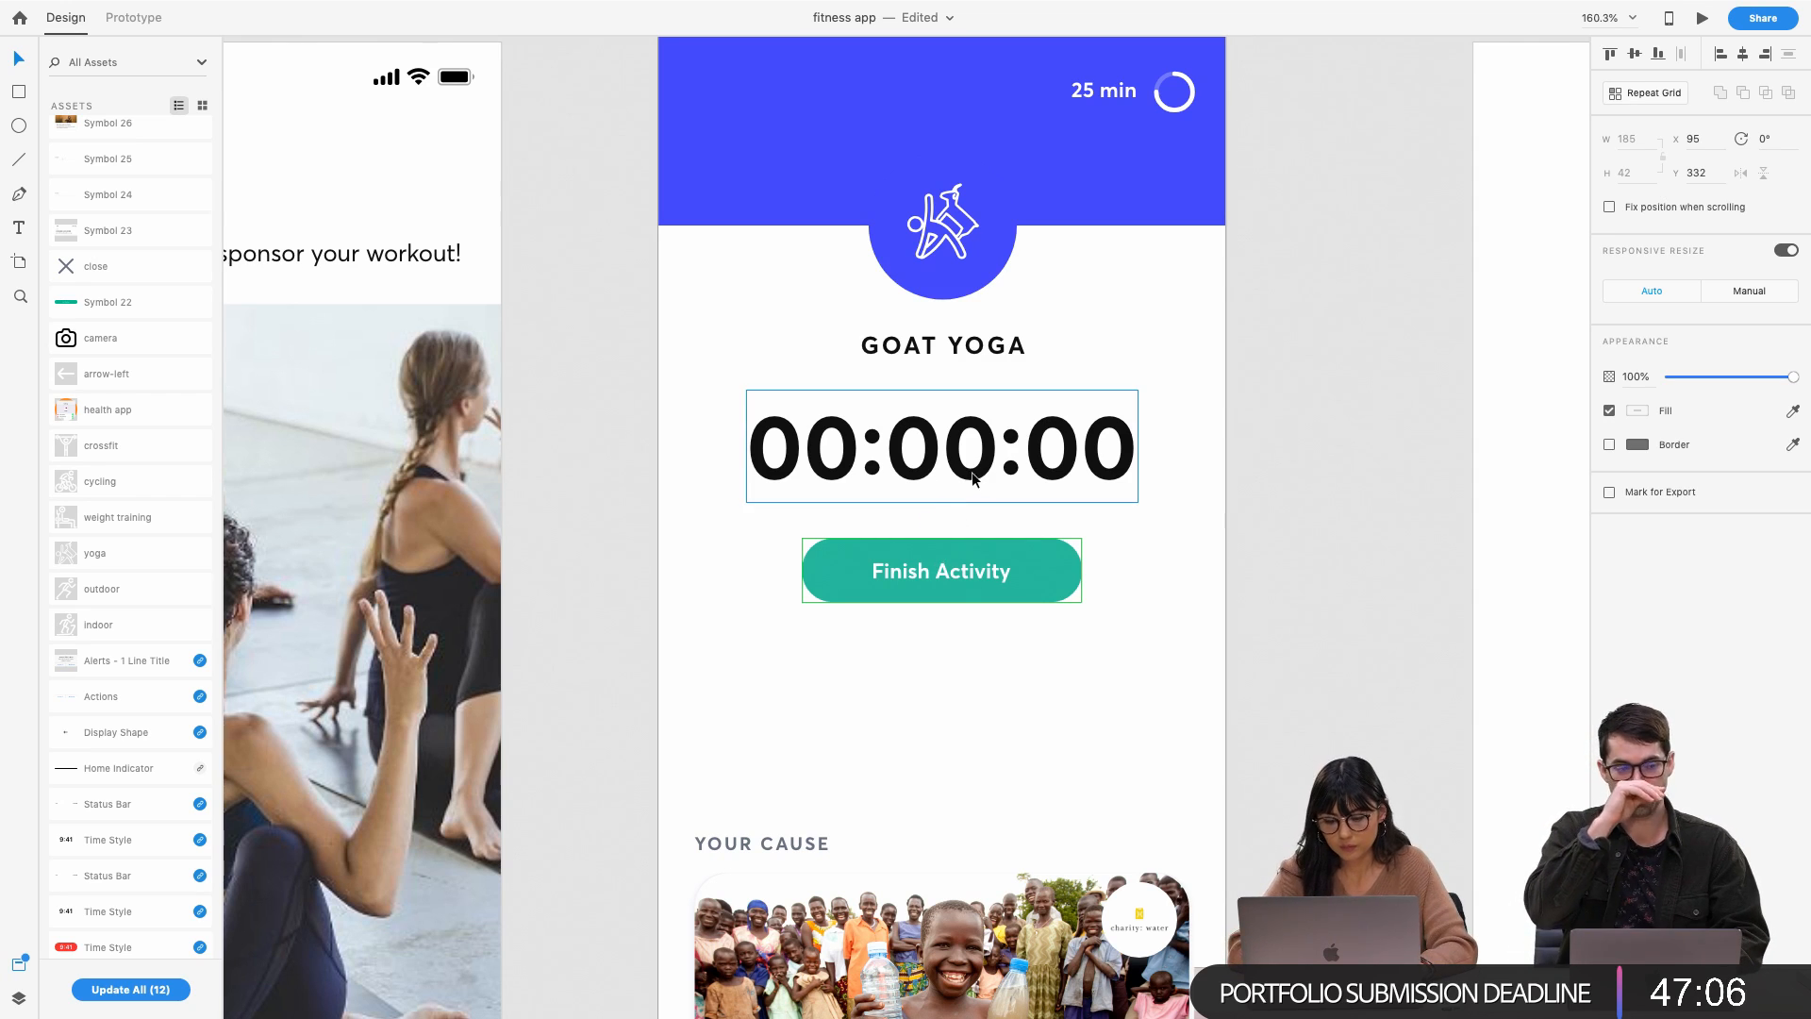
Nudge the Finish Activity button up 4 px with two Up-arrow presses, then deselect
scroll(976, 504, down, 2)
key(Up)
key(Up)
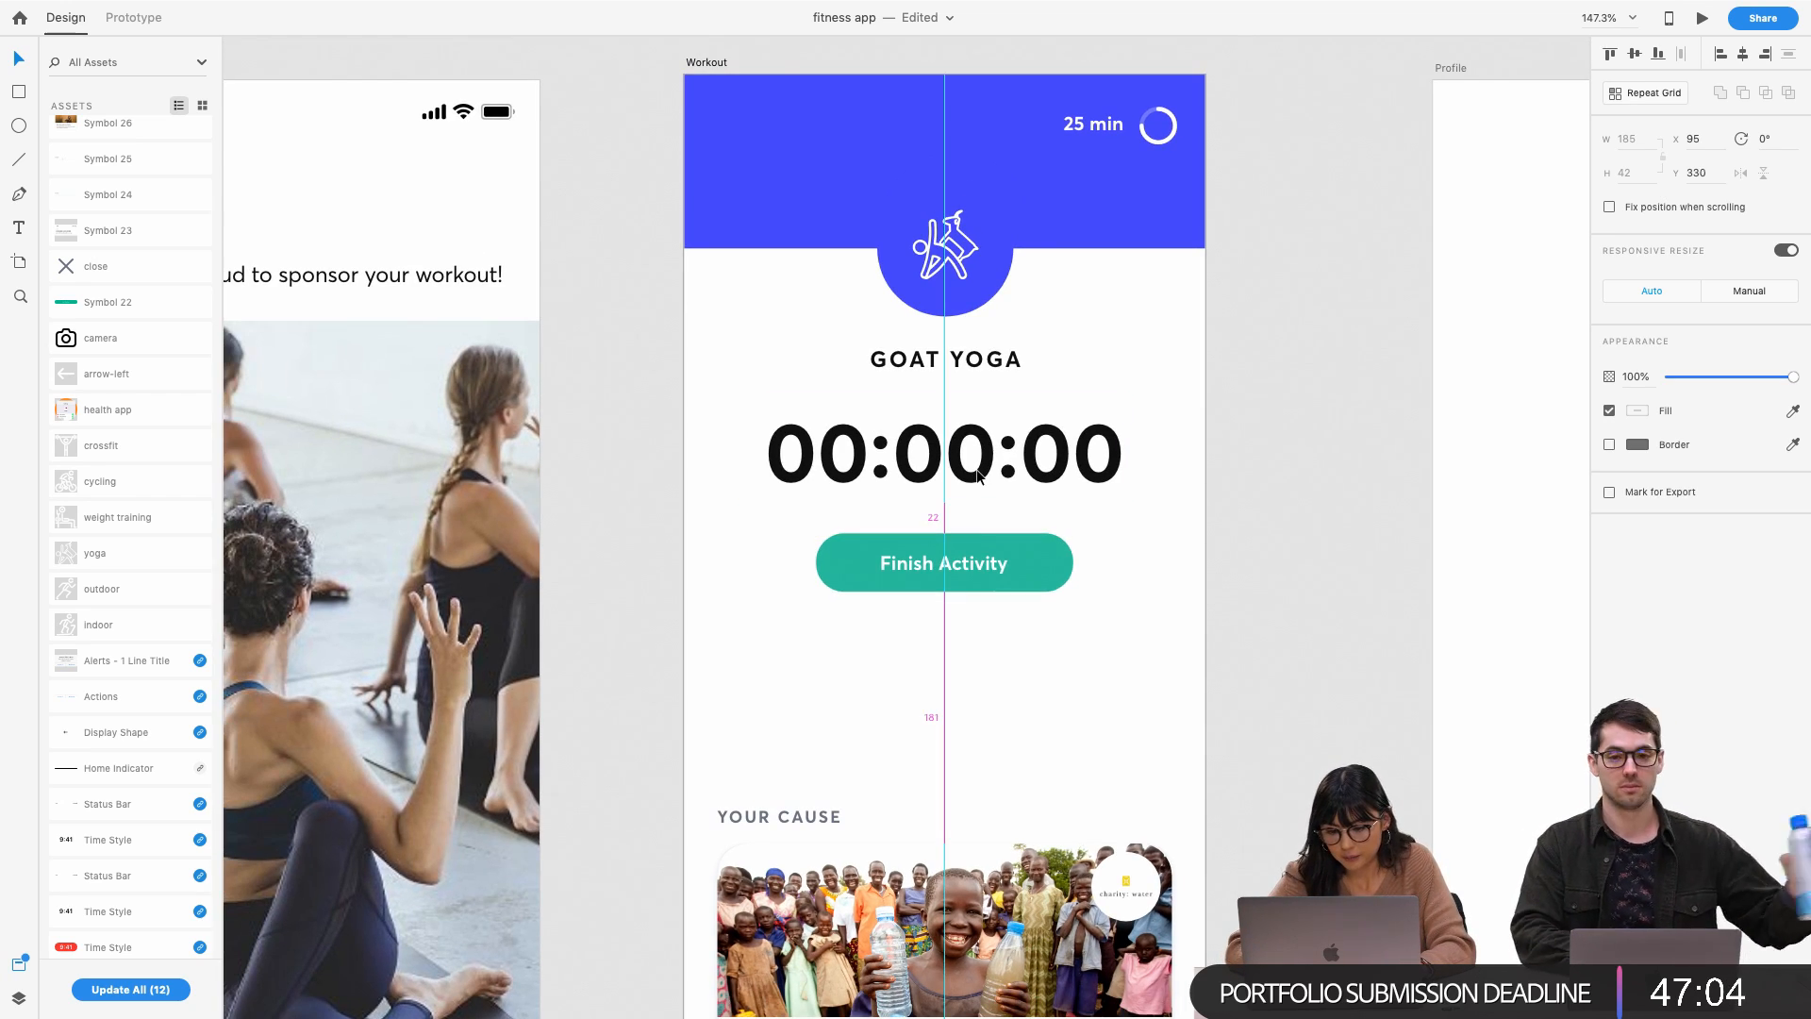
key(Up)
key(Up)
click(1081, 682)
Briefly select the YOUR CAUSE label and donation card, then clear the selection
scroll(1081, 682, down, 3)
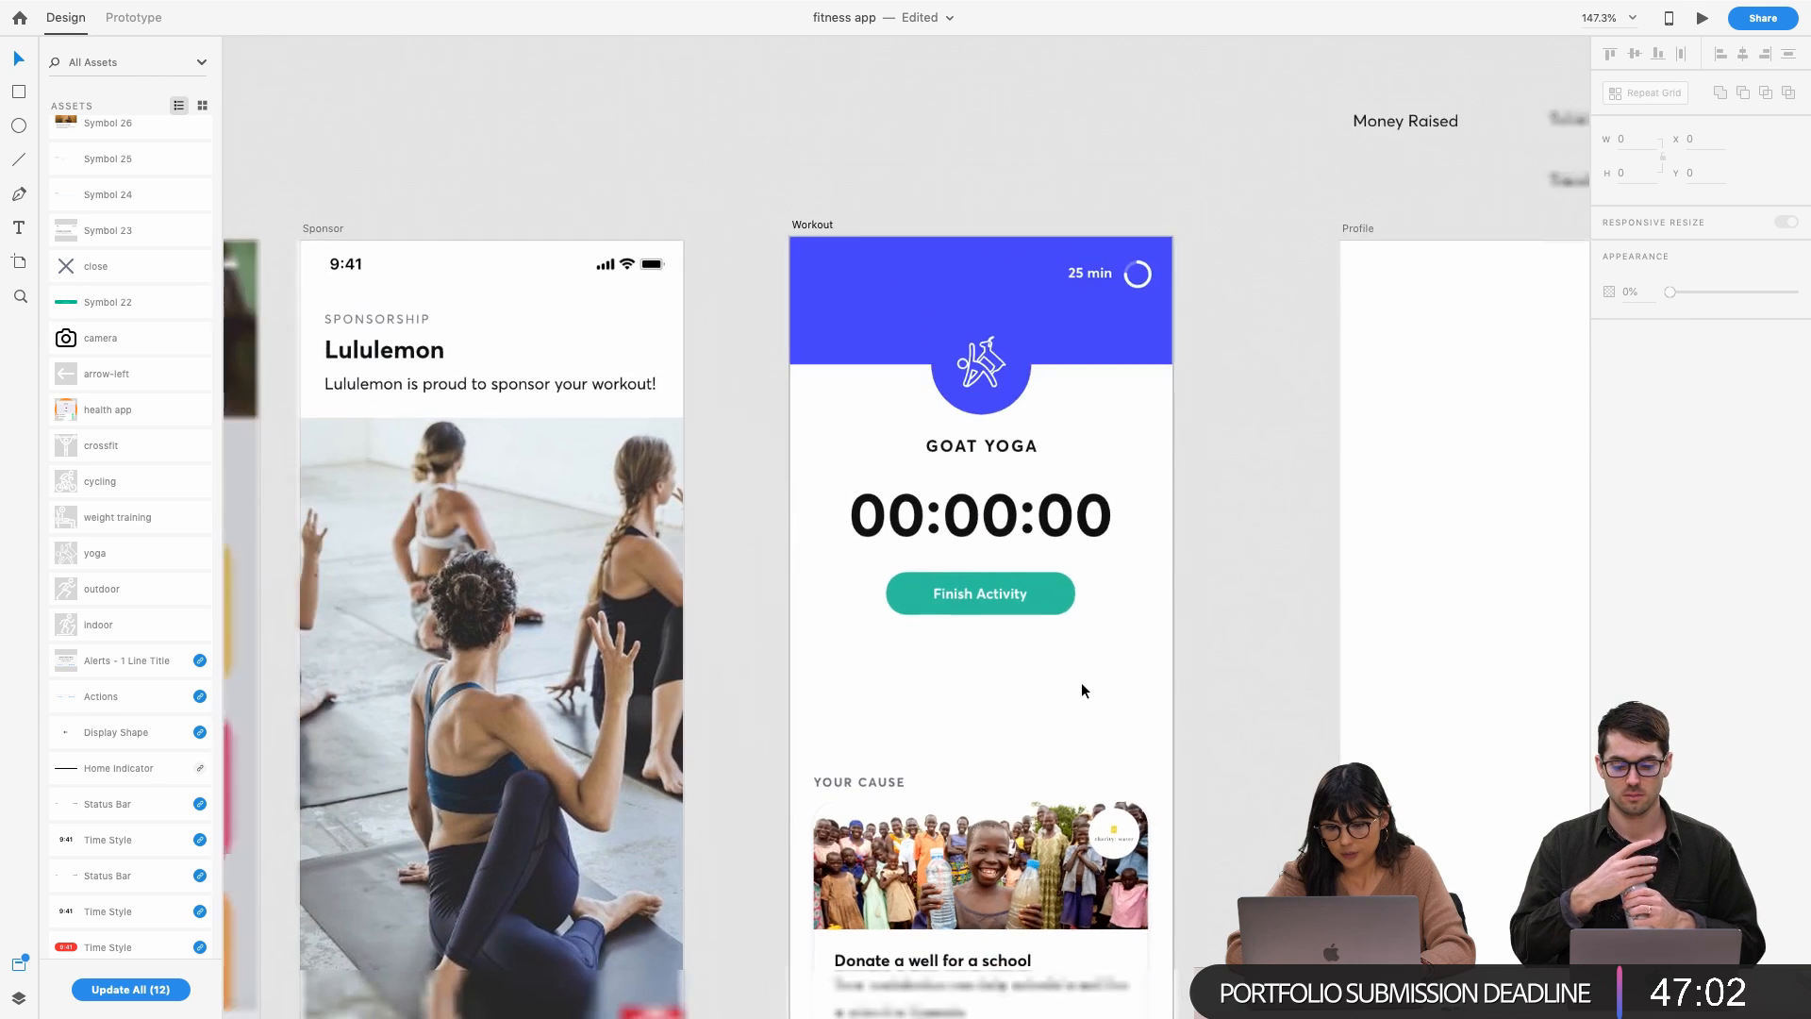
drag(810, 604, 959, 851)
click(1145, 605)
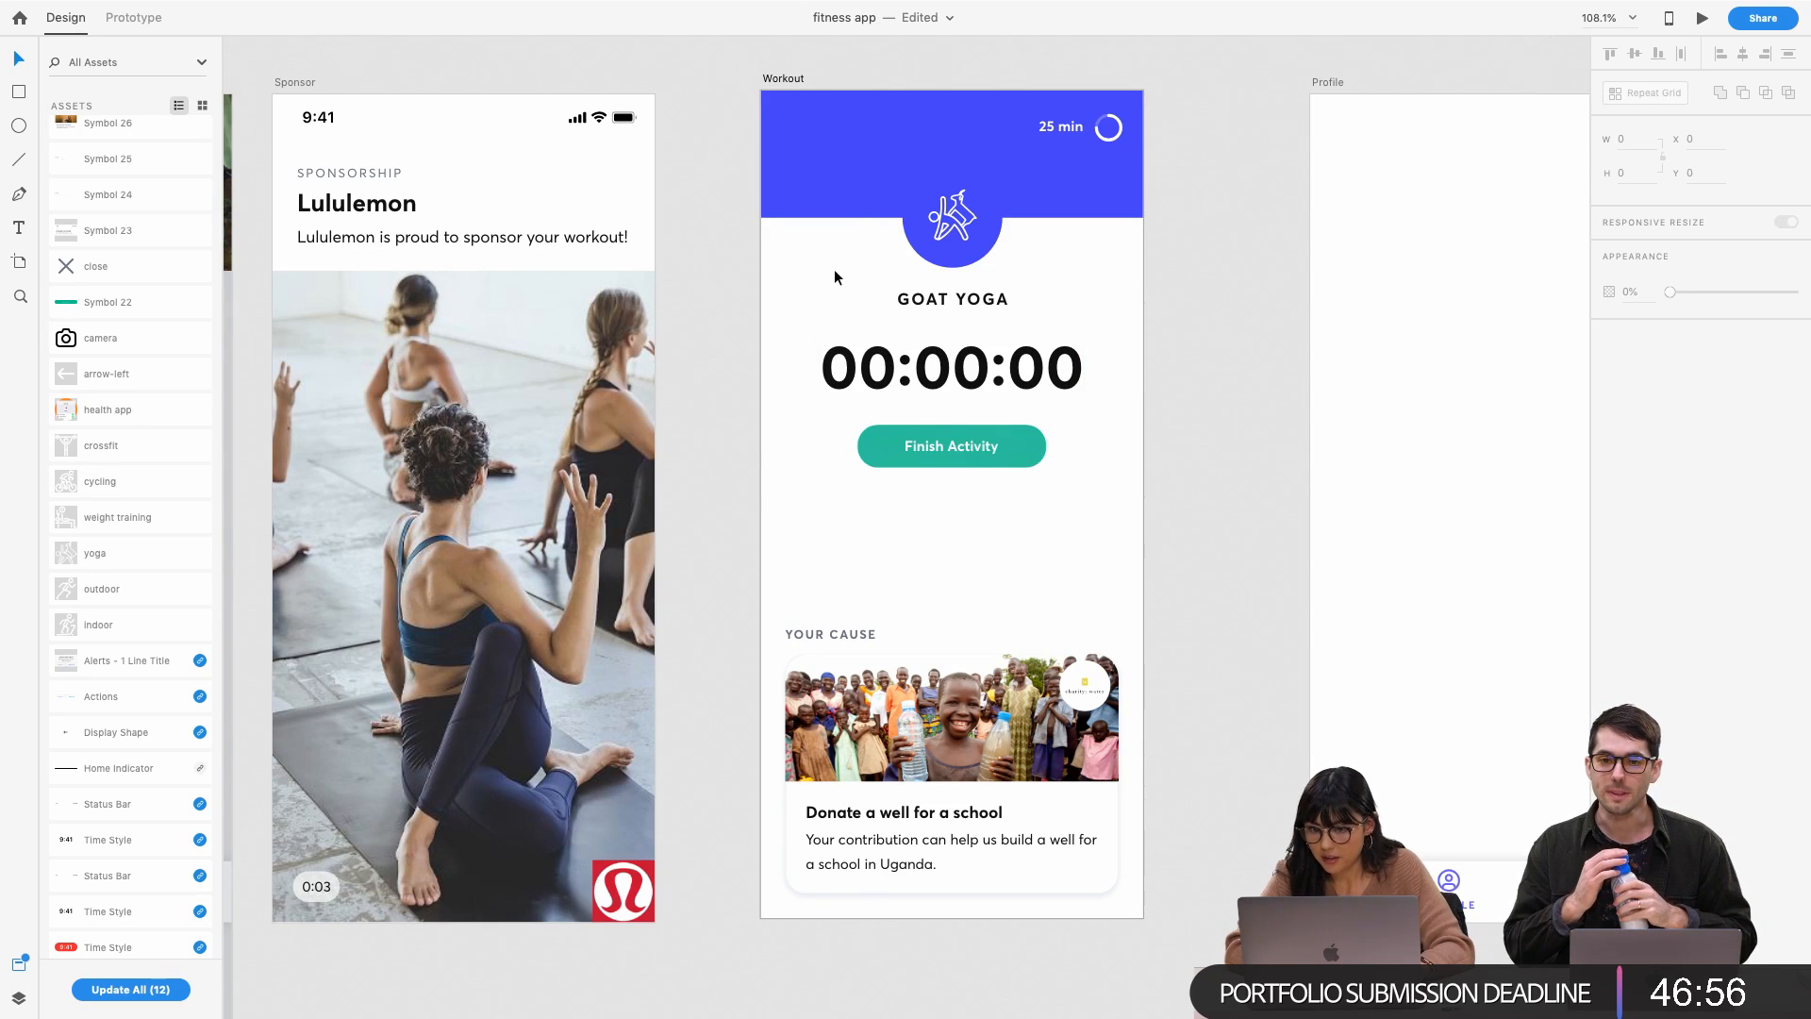
Change the Workout header fill to a linear gradient ending in deep blue #3538C9
click(852, 196)
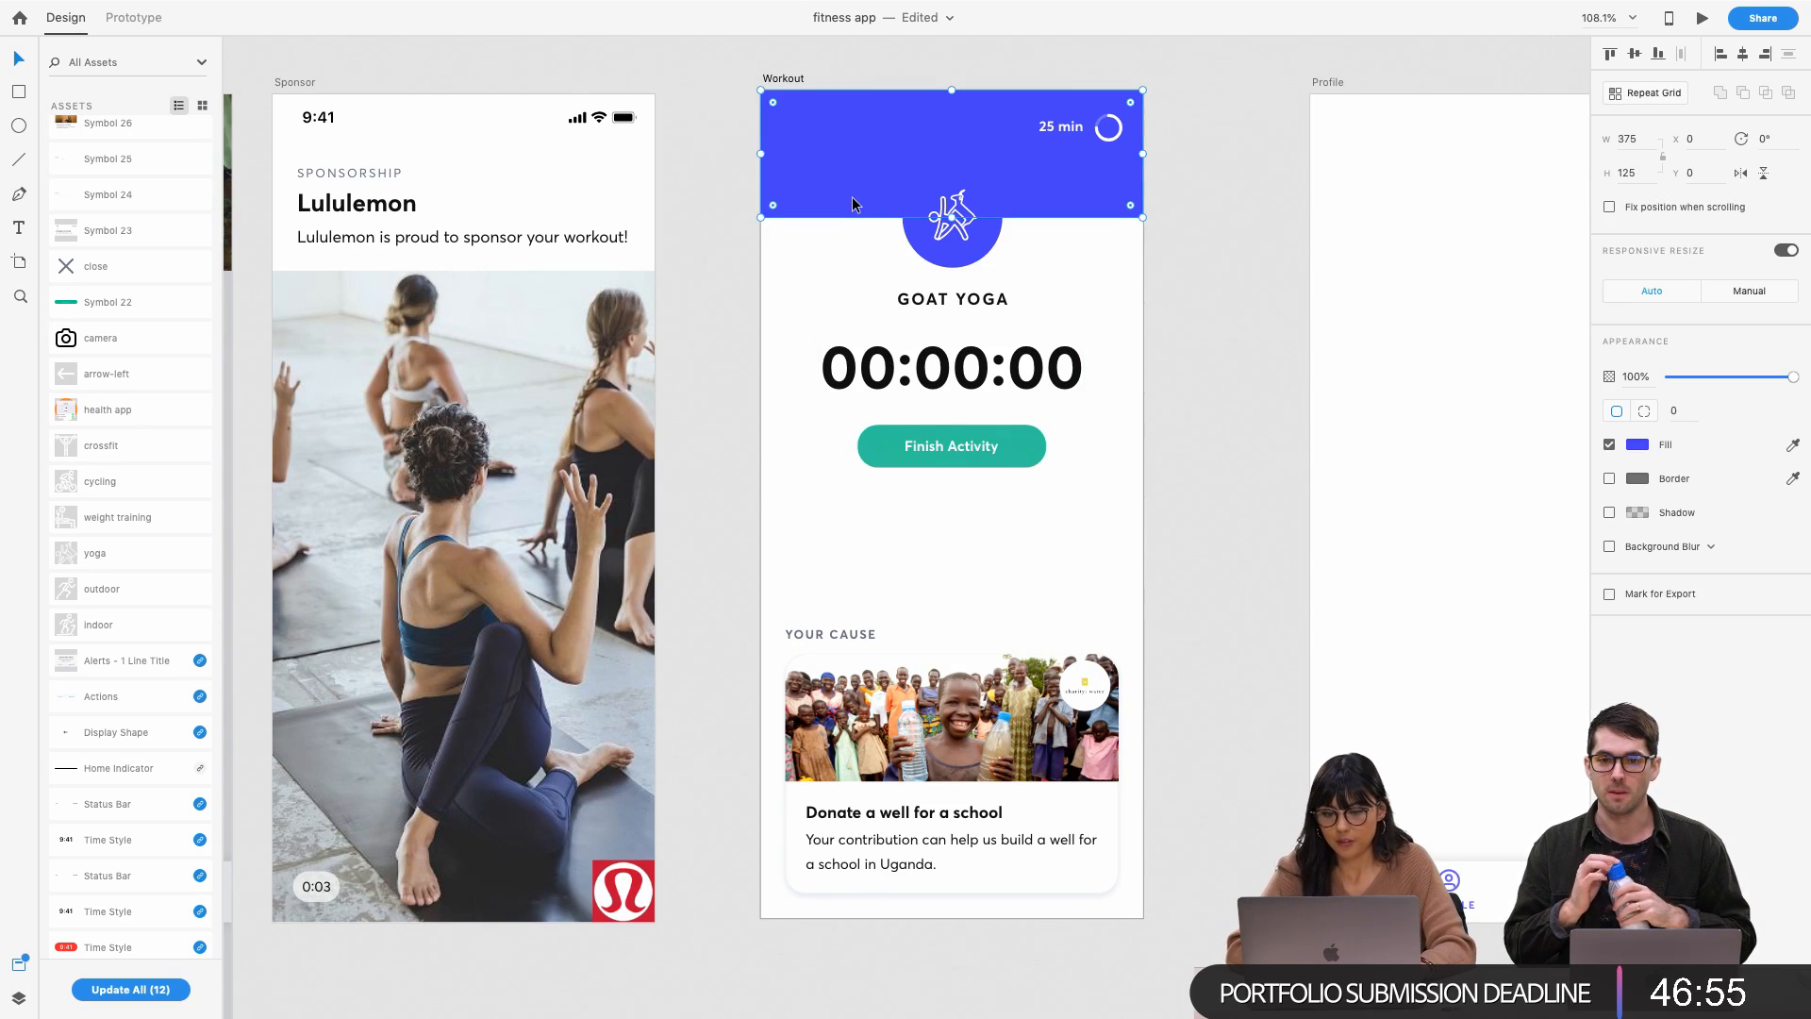
click(1642, 449)
click(1458, 325)
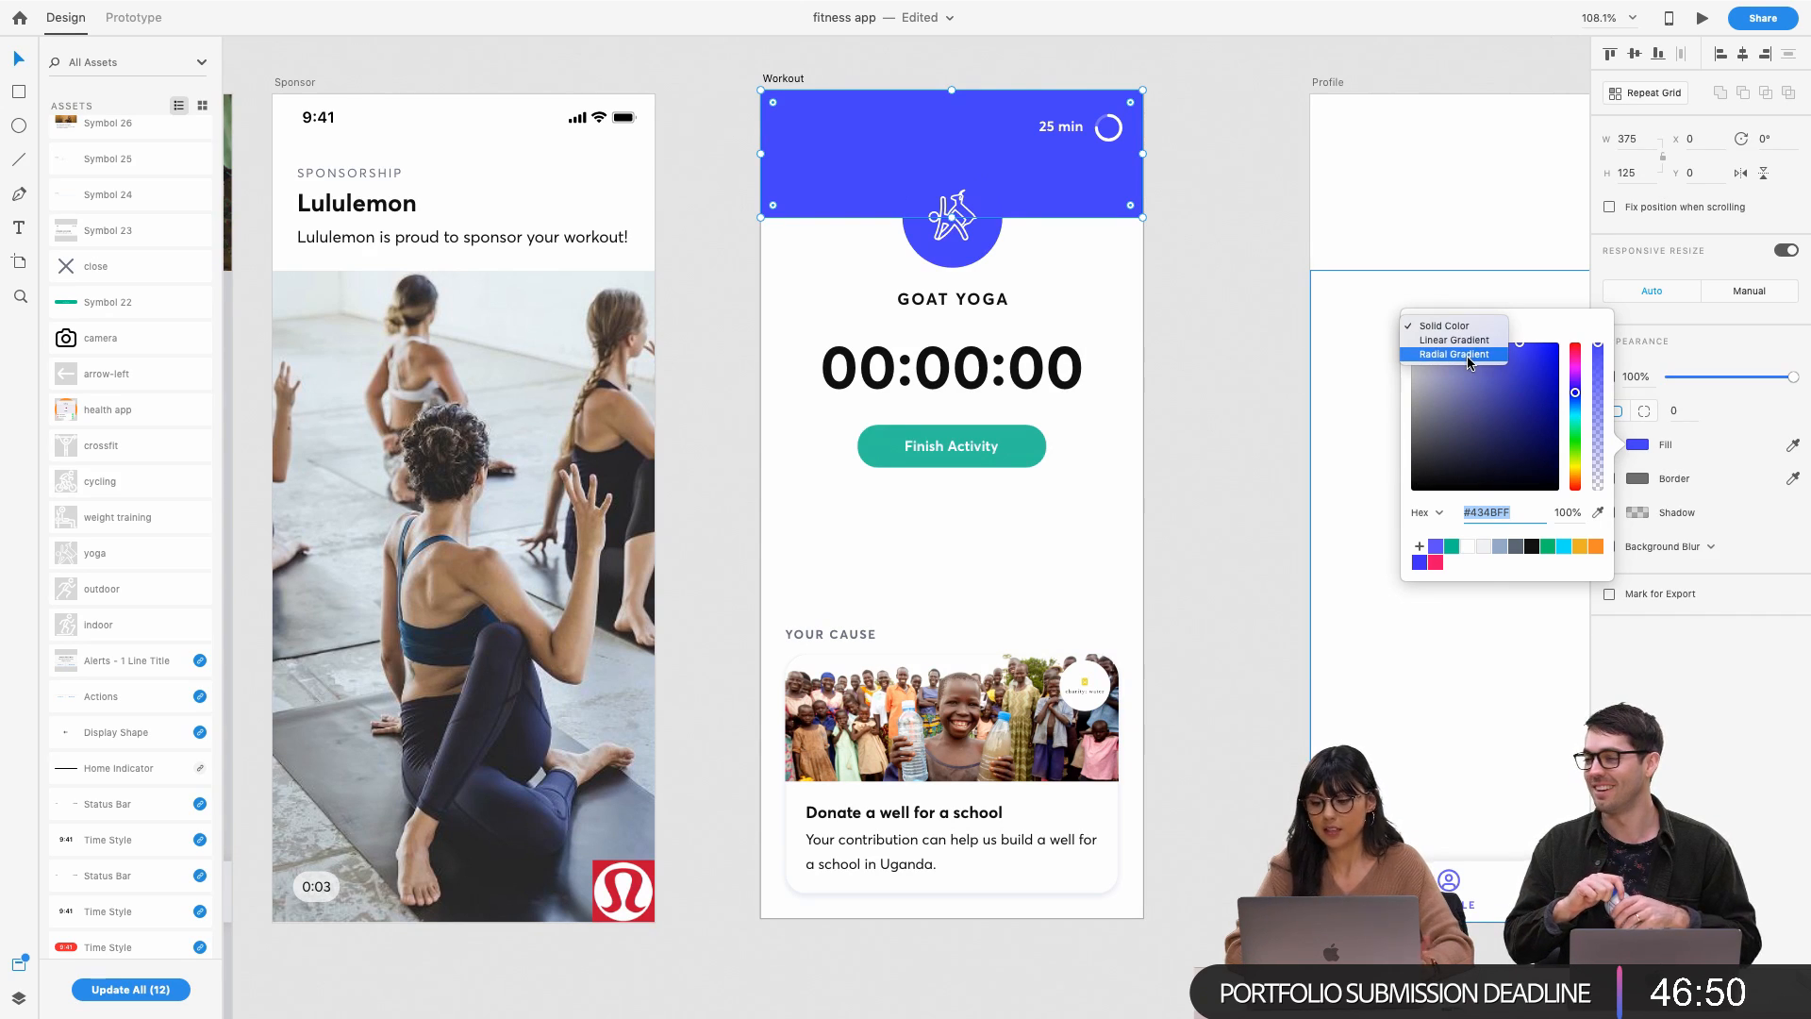
click(1463, 341)
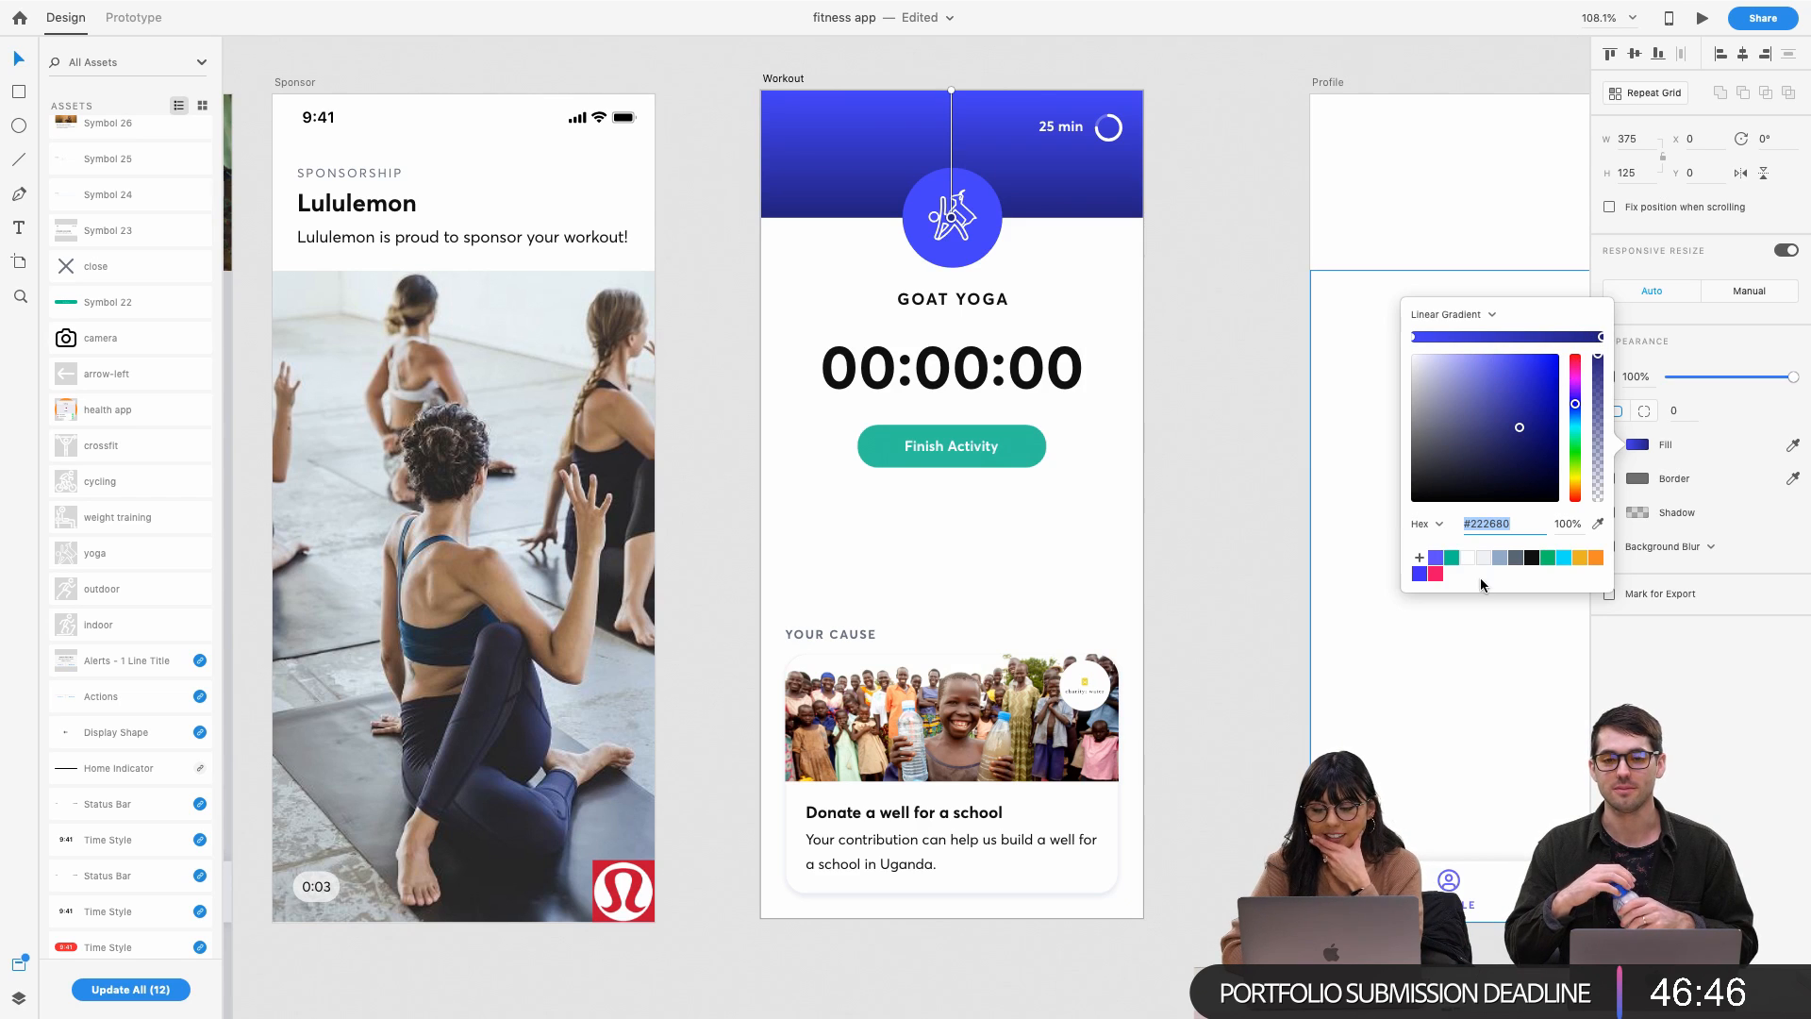
click(1436, 561)
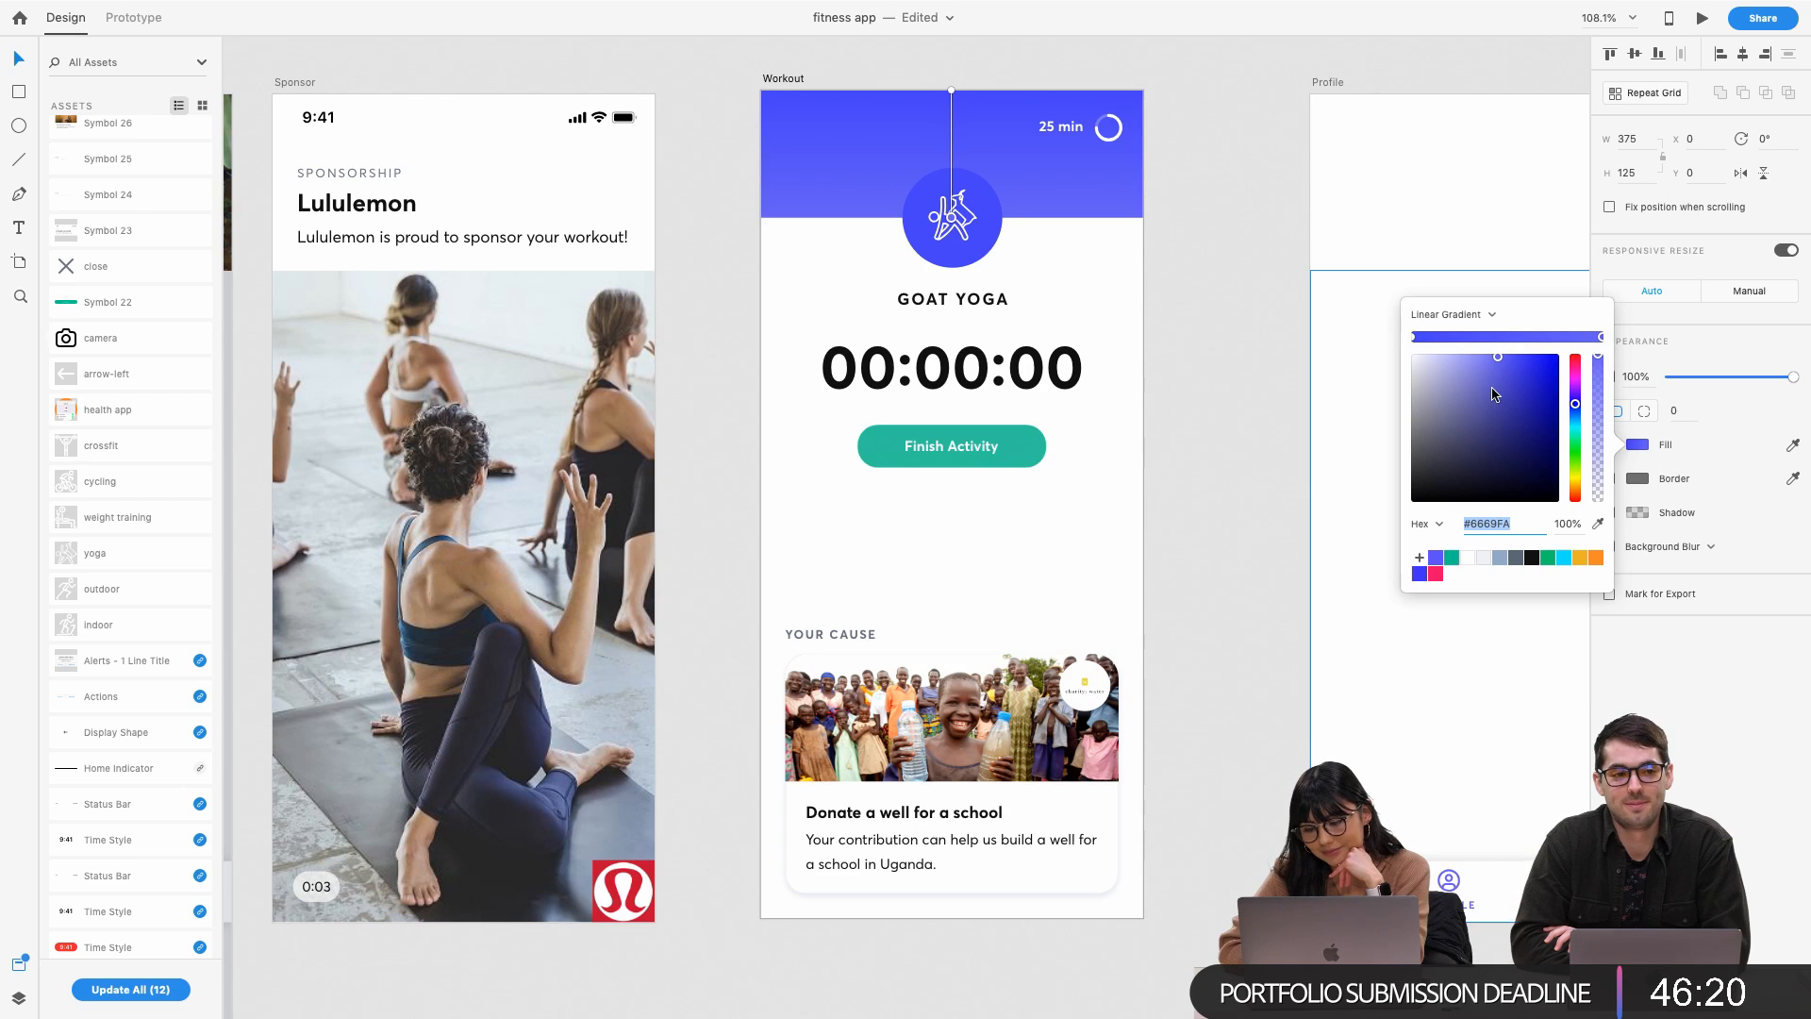
drag(1509, 378, 1517, 404)
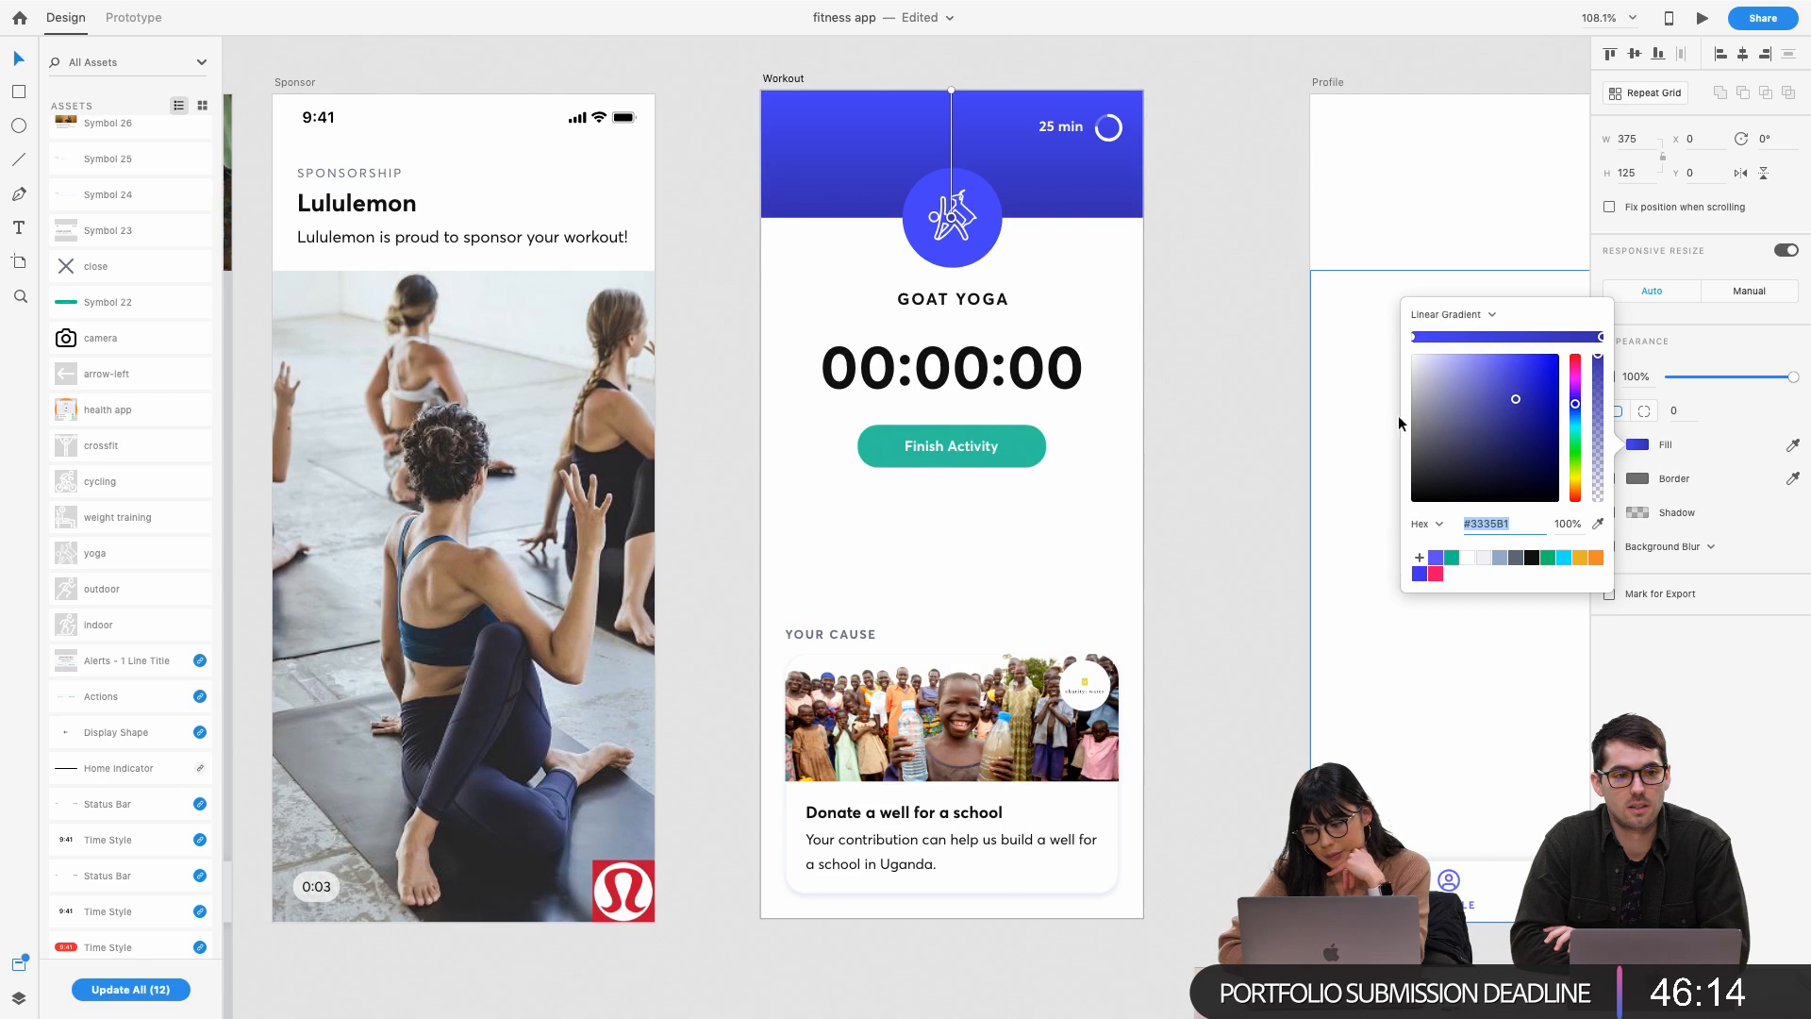
click(1519, 385)
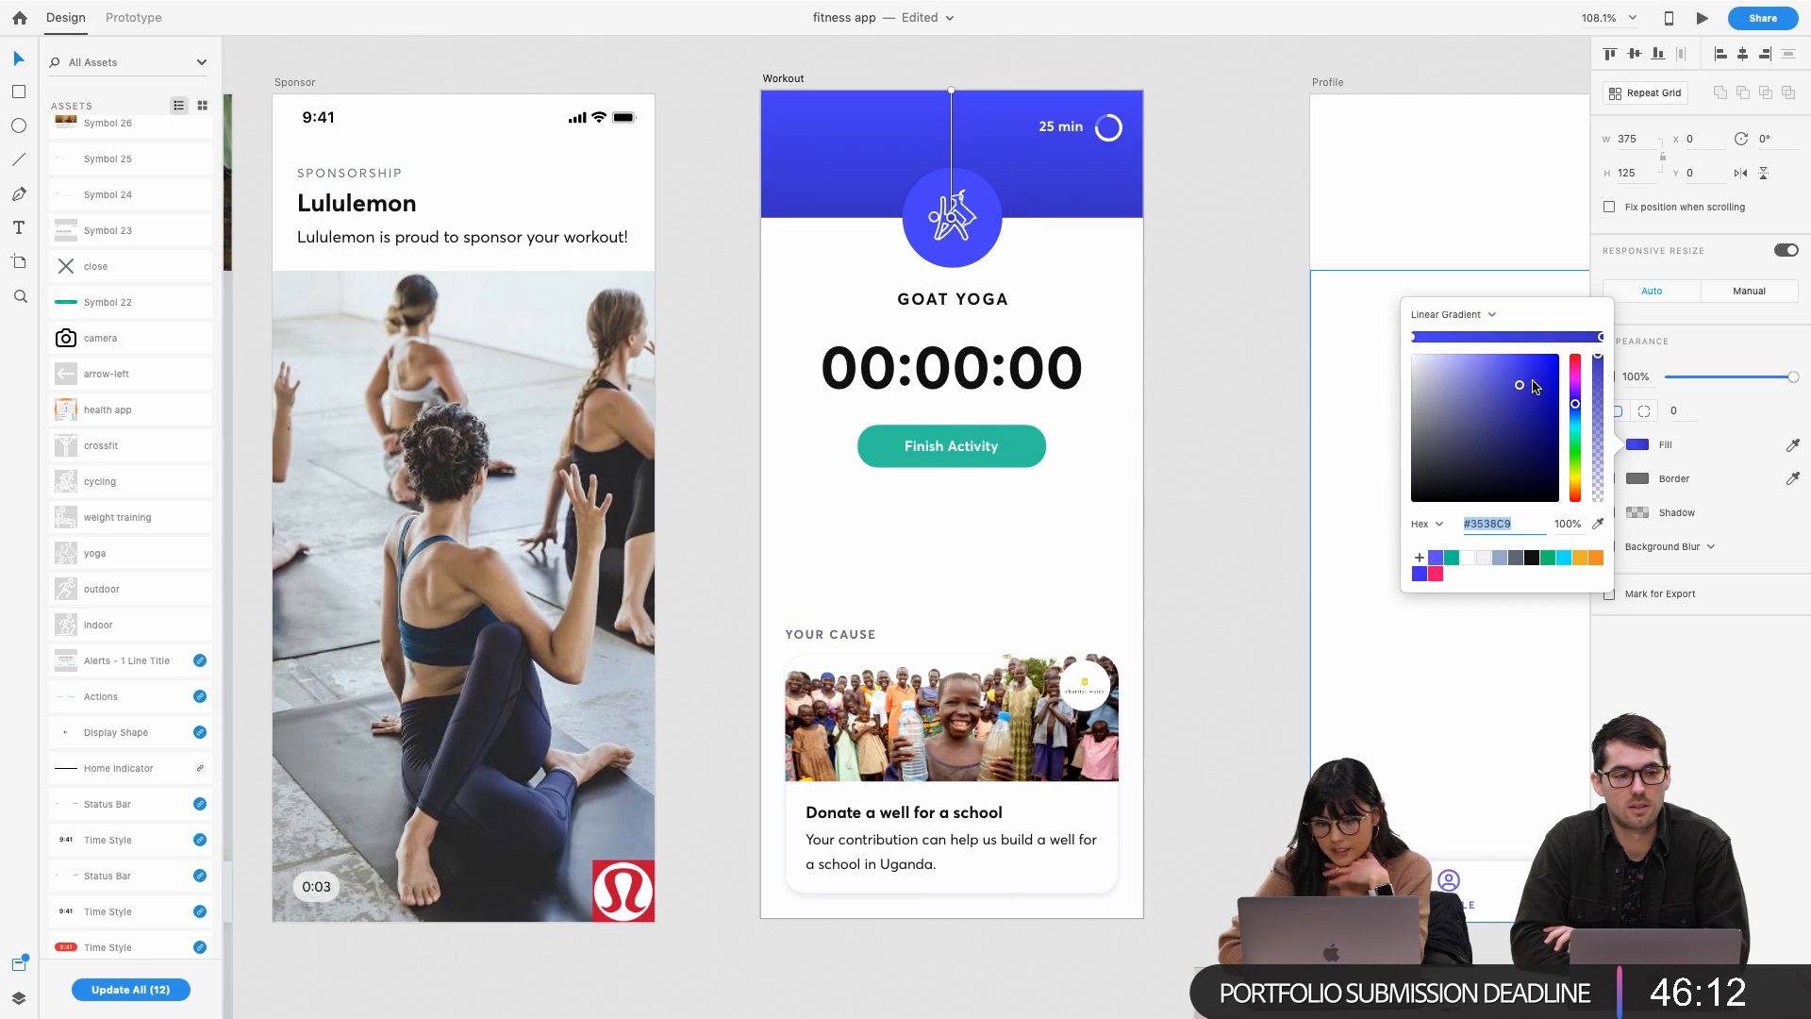
click(1225, 324)
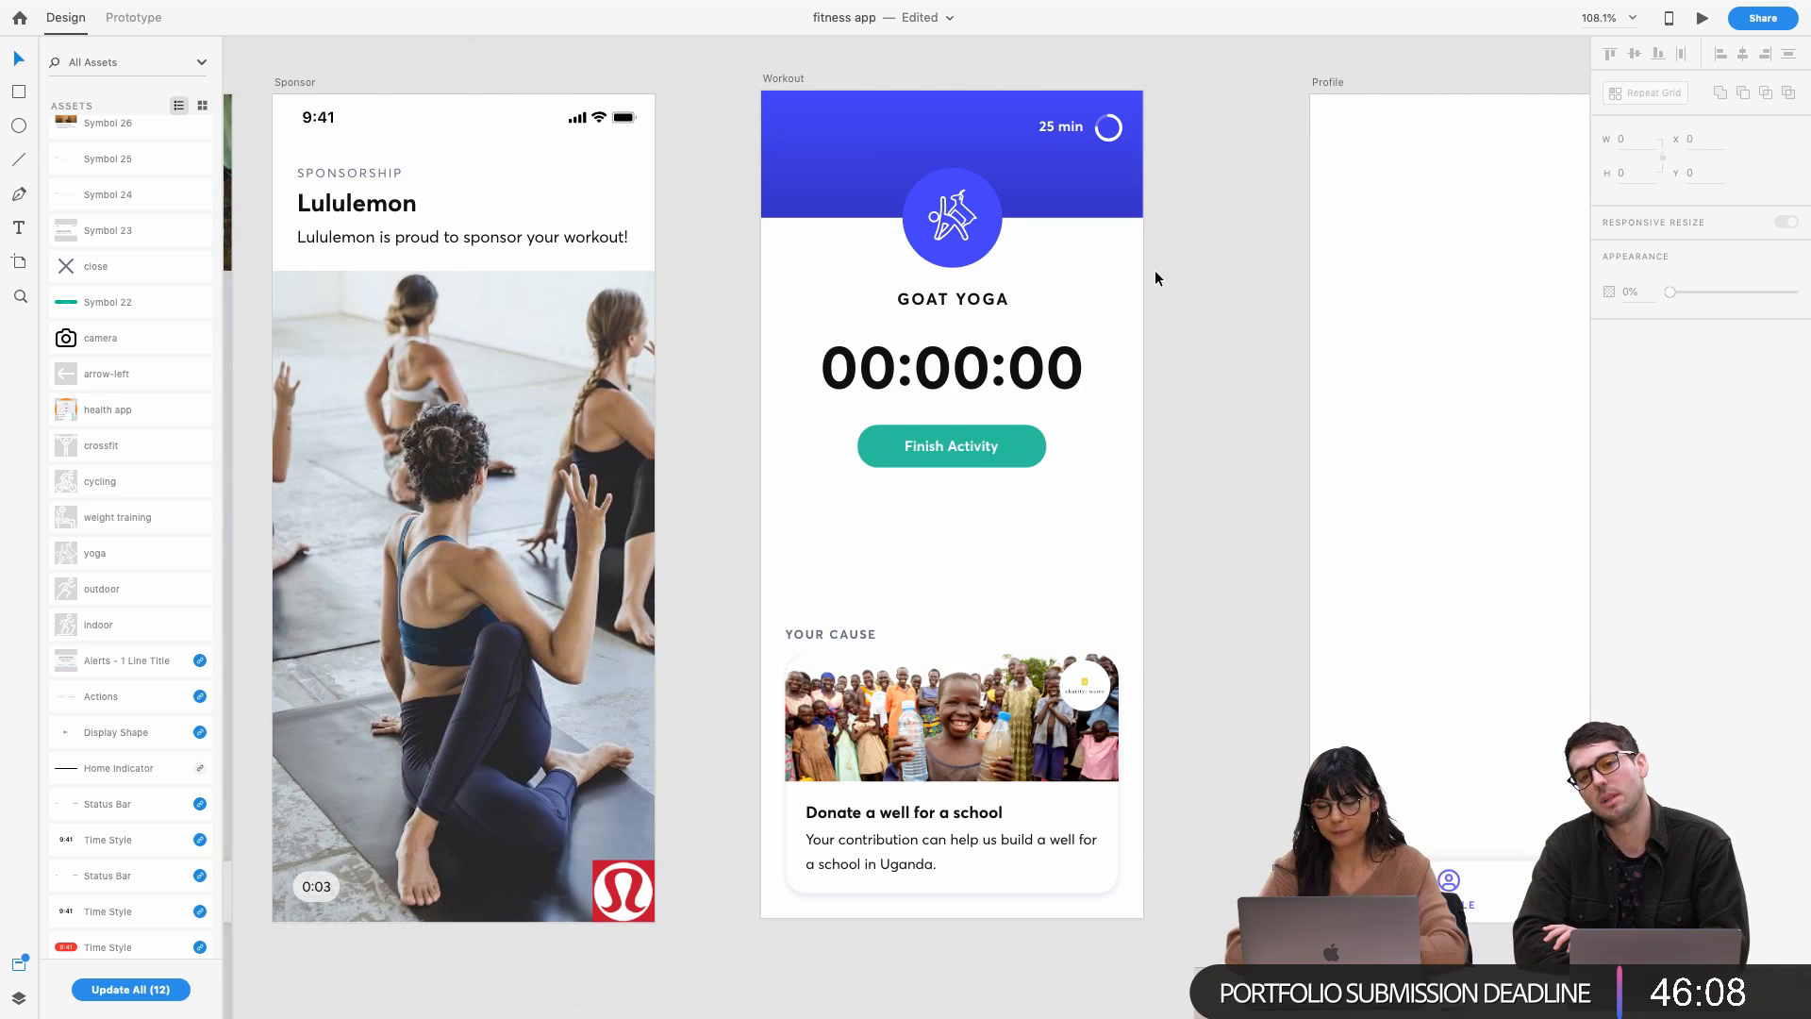
scroll(1106, 262, up, 1)
Align the Workout artboard with the Sponsor screen, undoing an accidental move first
scroll(1106, 262, up, 1)
scroll(1111, 287, down, 2)
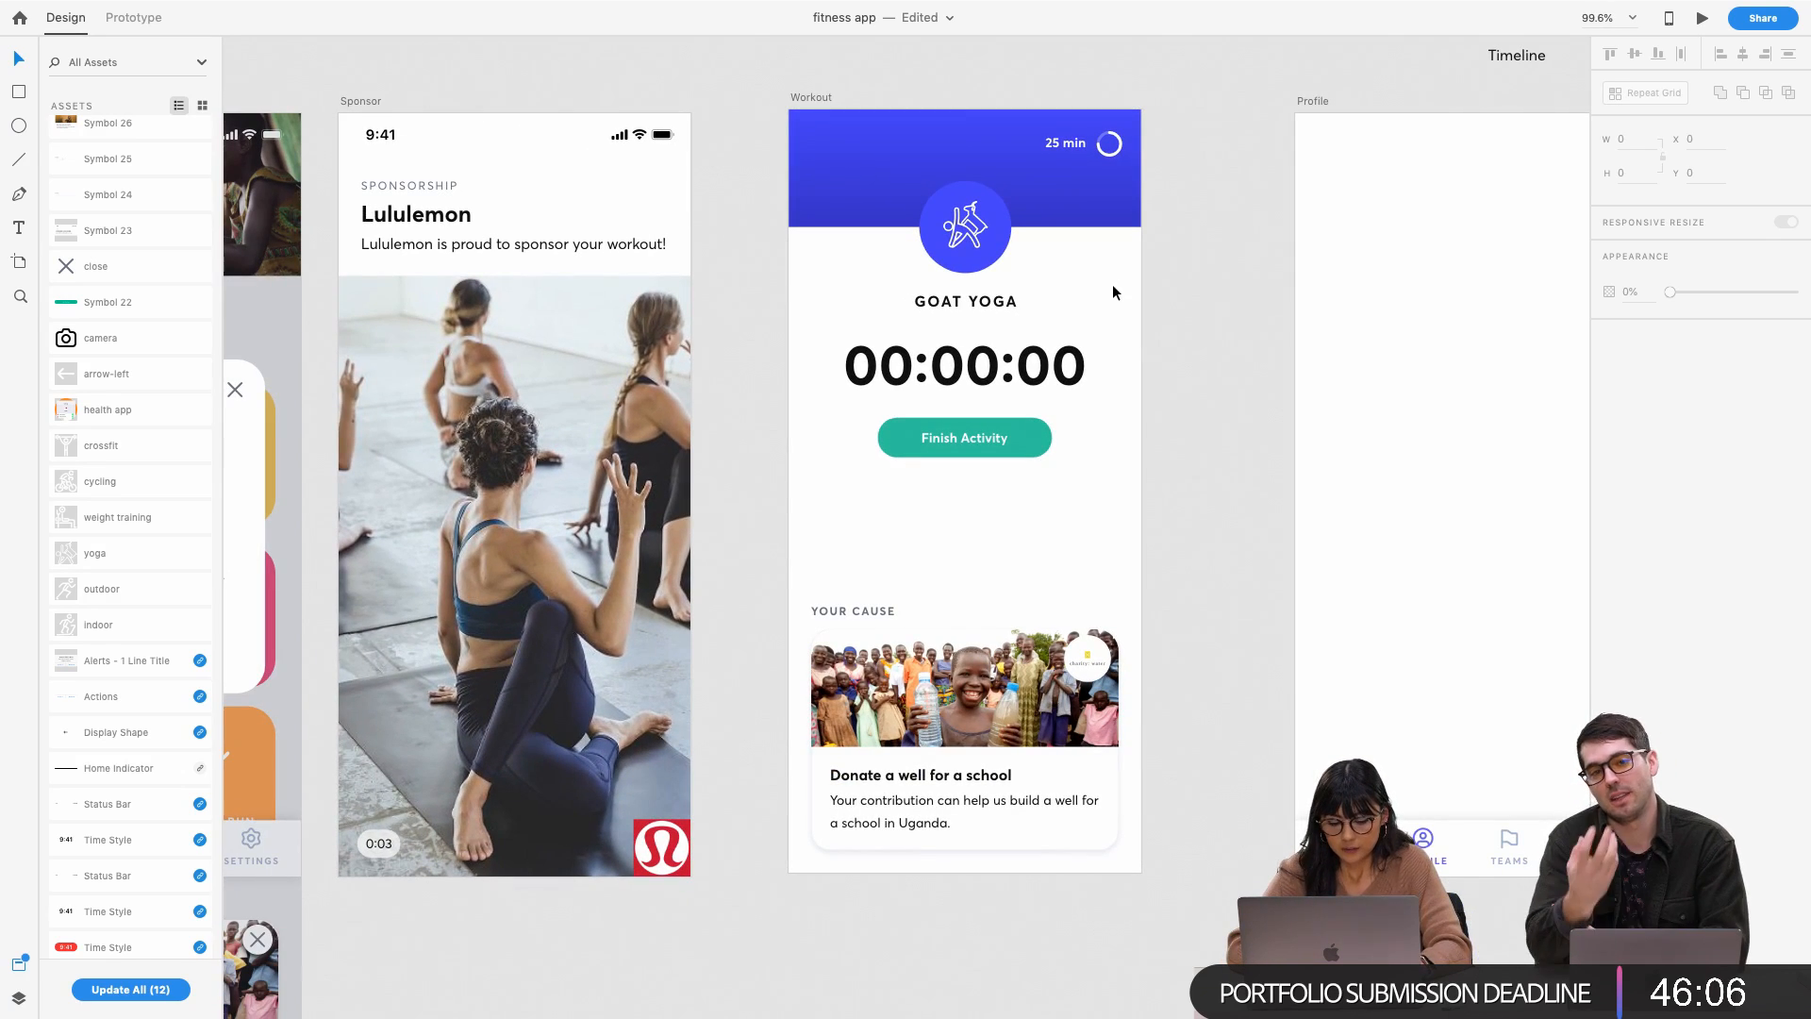
scroll(1120, 372, down, 1)
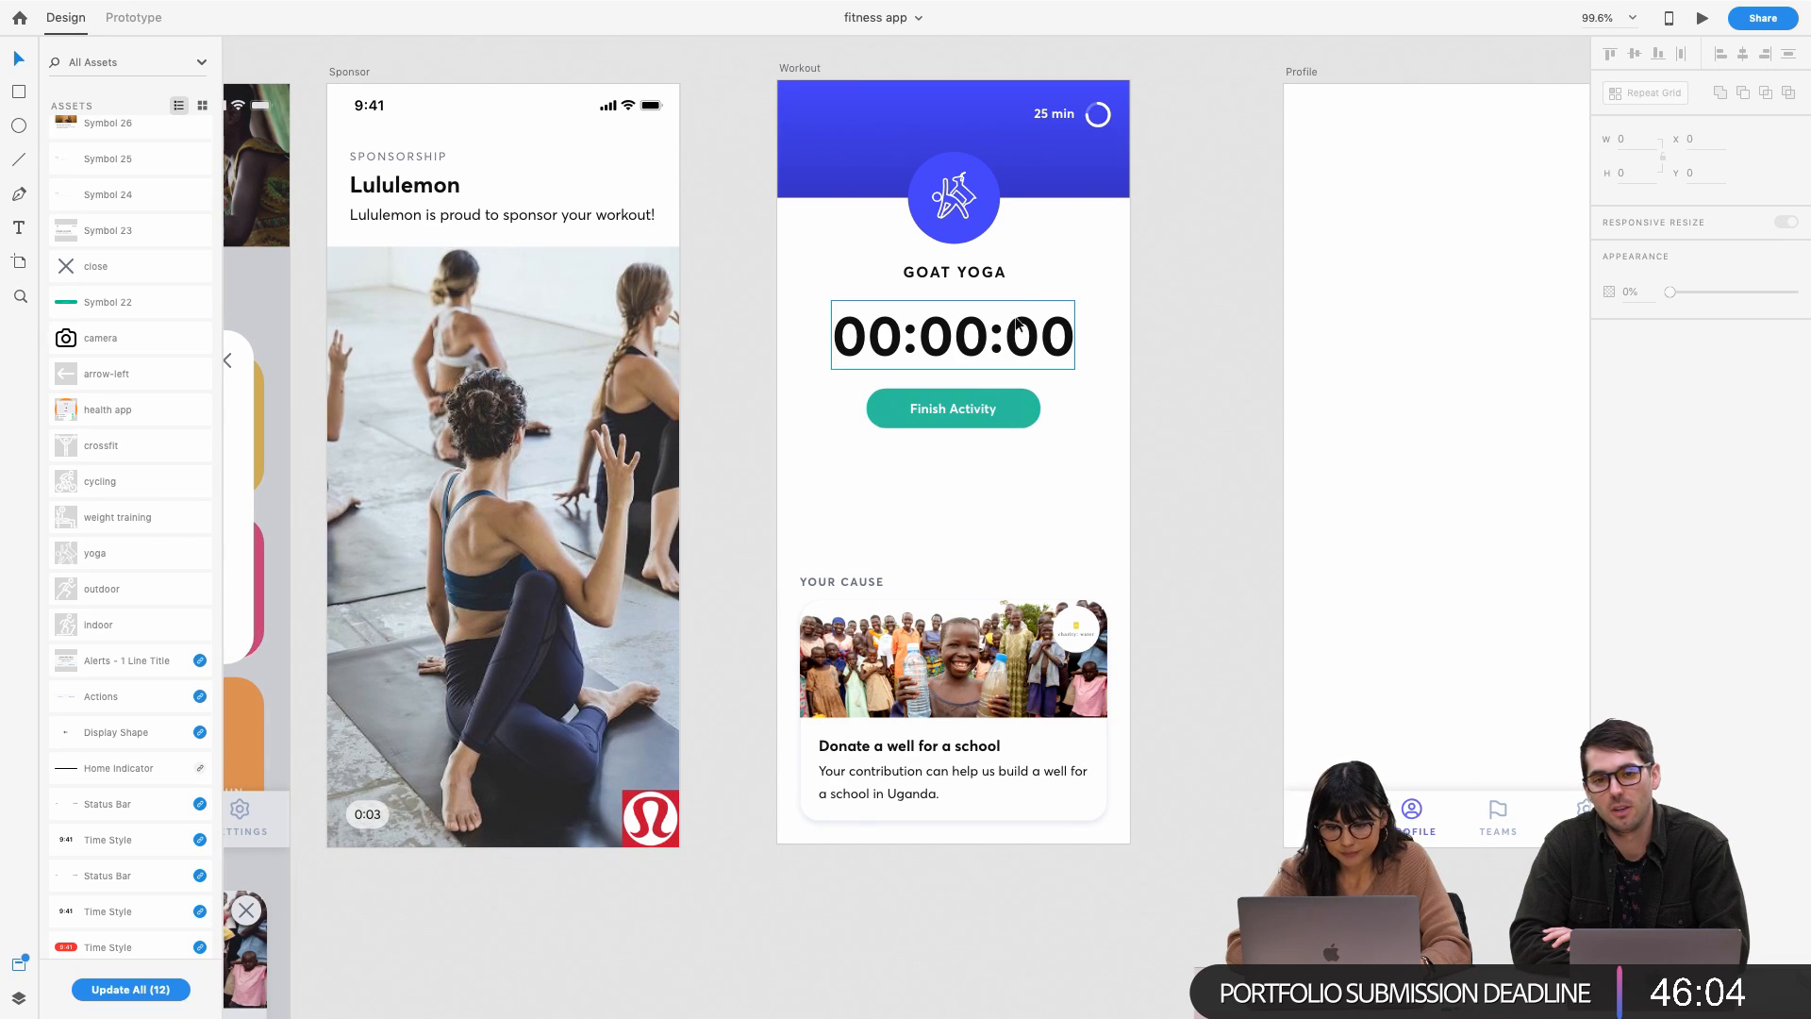
click(983, 405)
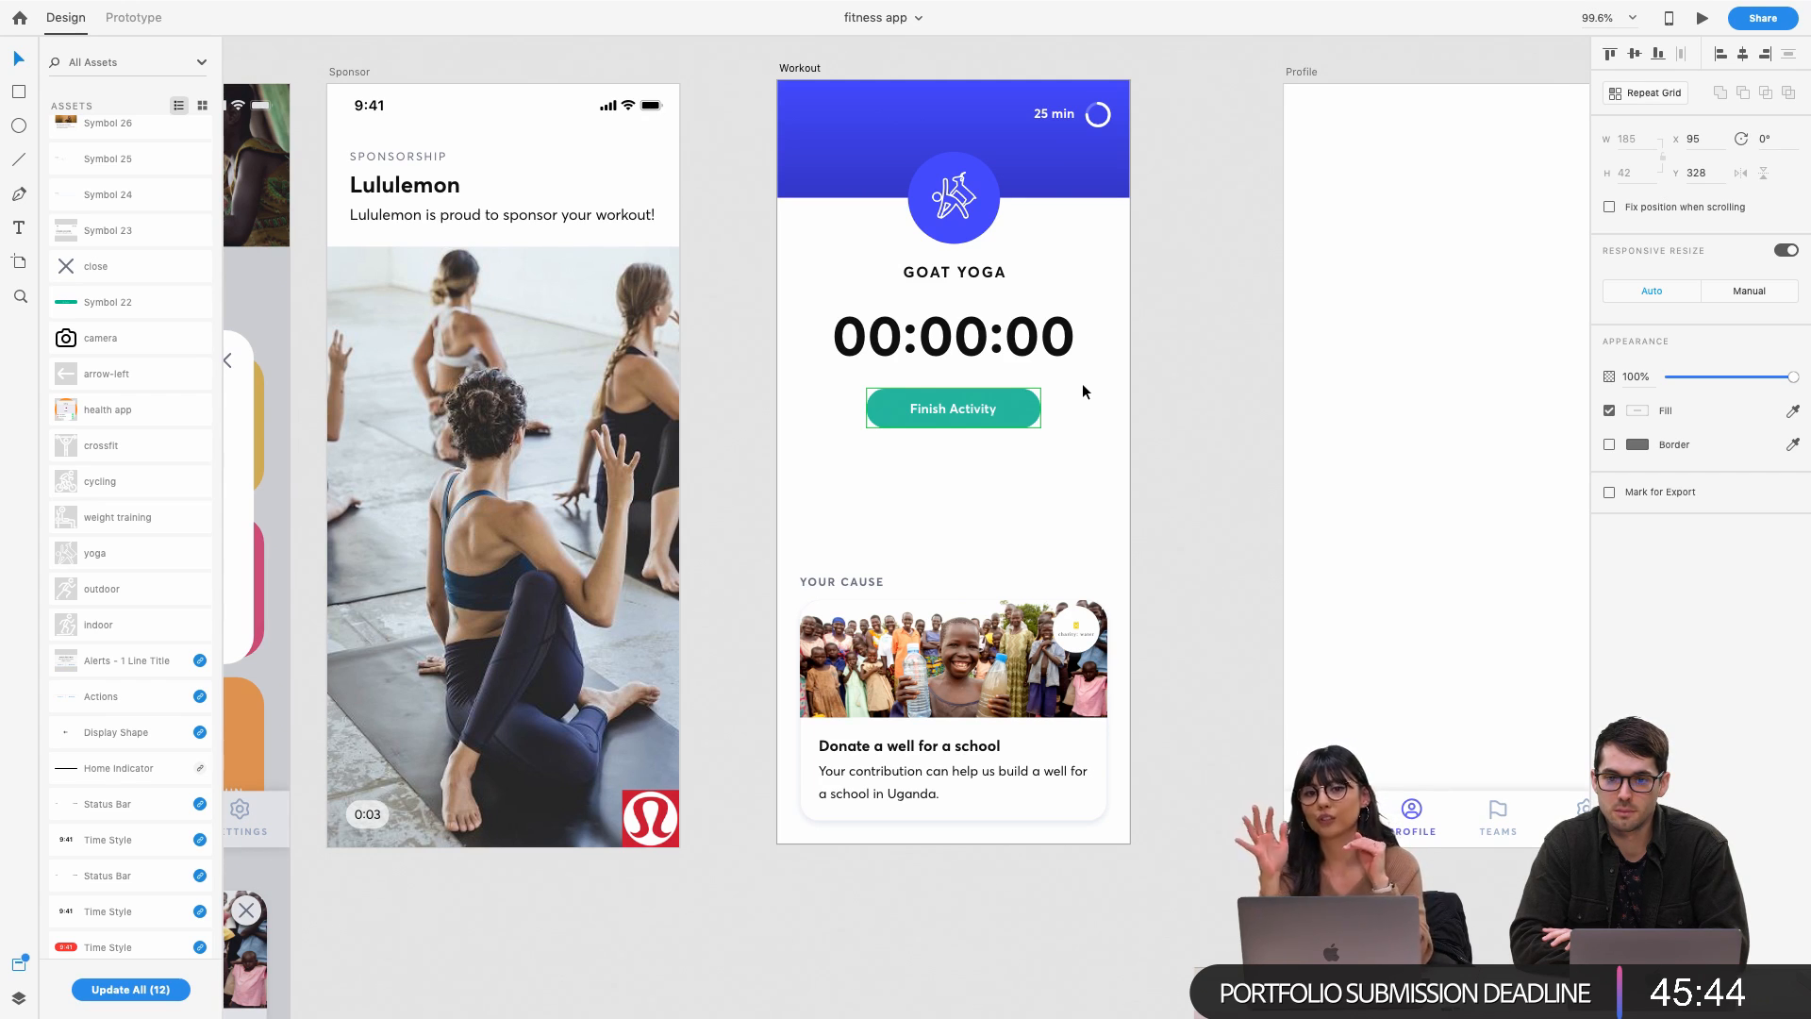
click(1028, 459)
drag(977, 499, 977, 326)
key(ctrl+z)
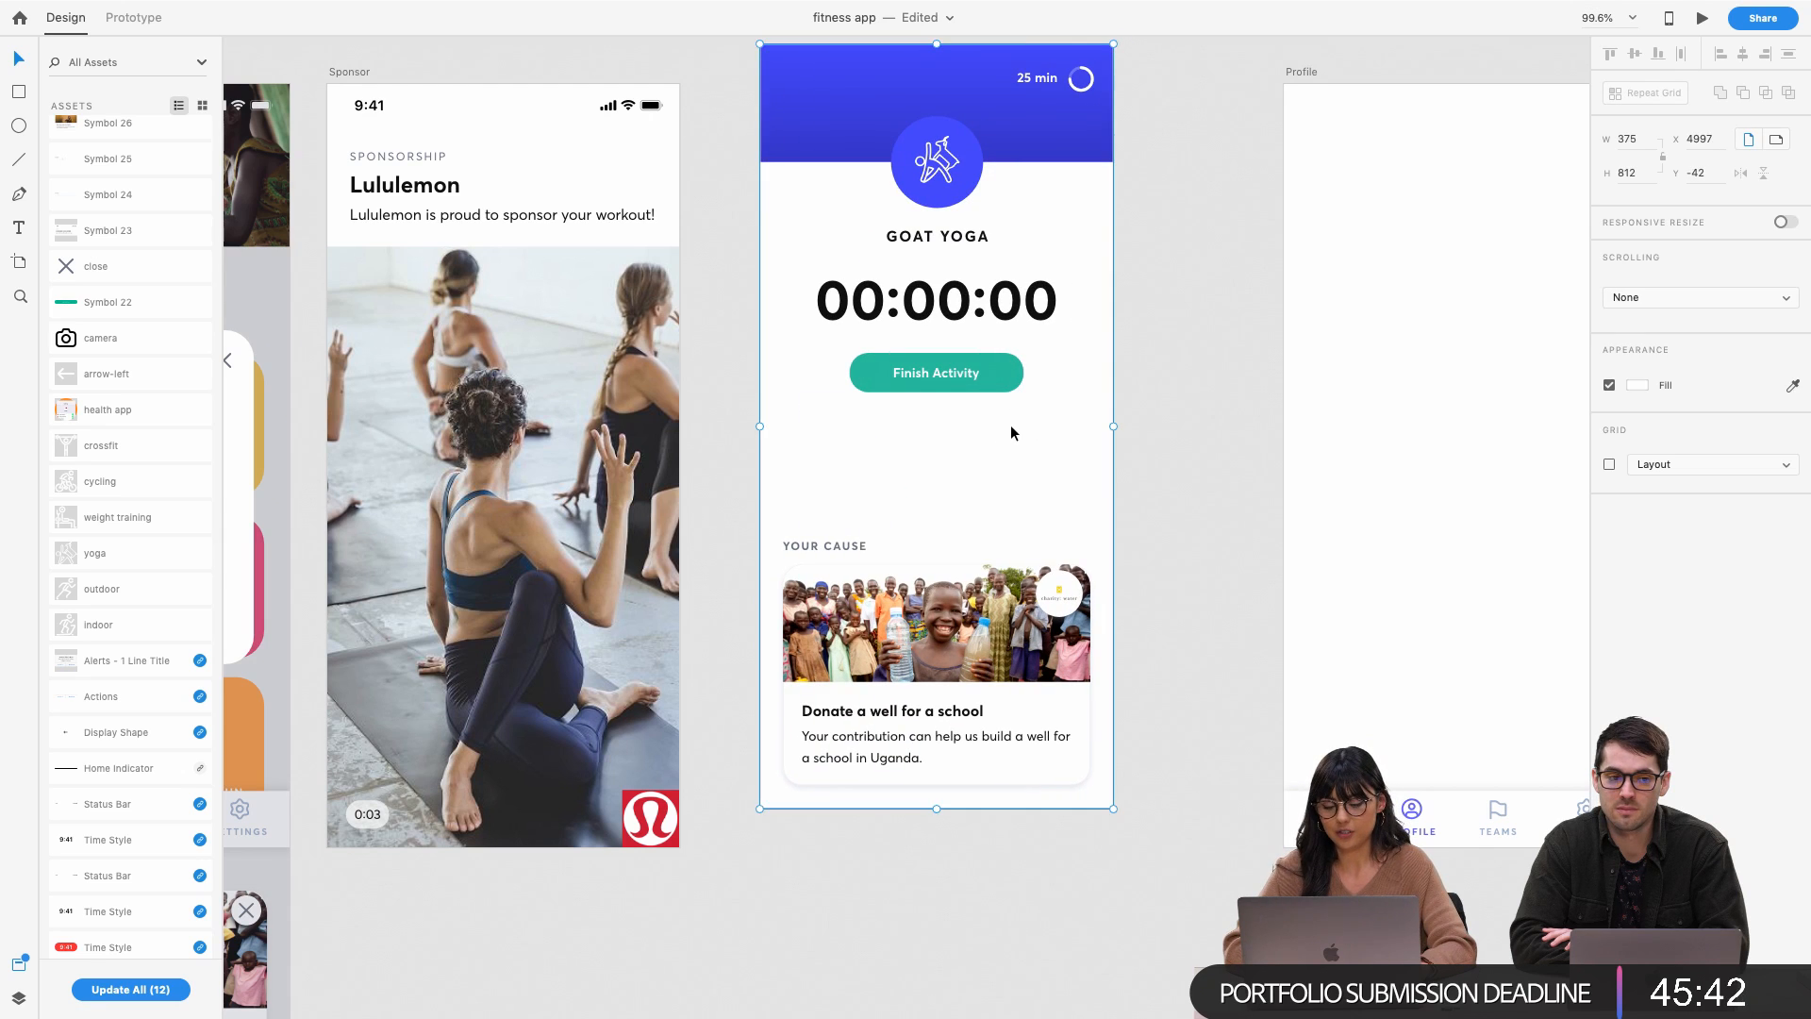
scroll(794, 264, up, 5)
drag(768, 229, 726, 288)
scroll(833, 290, down, 5)
scroll(834, 290, left, 1)
click(1120, 387)
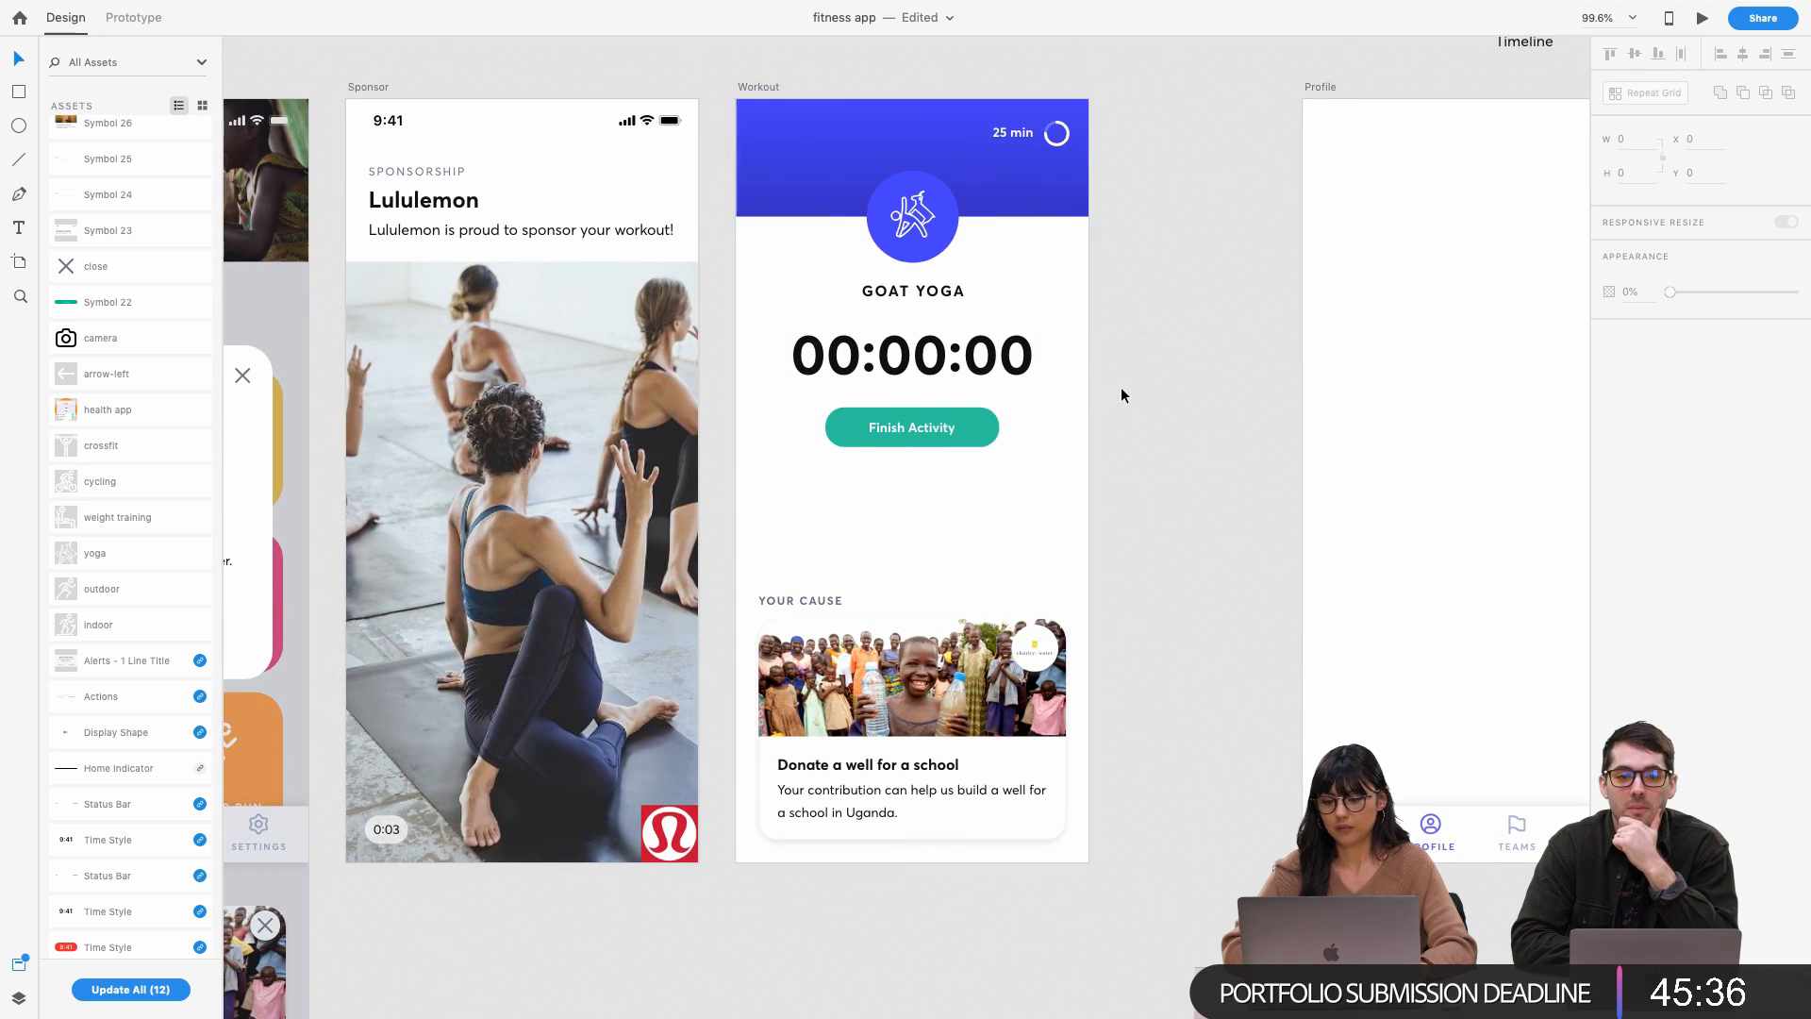
scroll(1120, 387, up, 3)
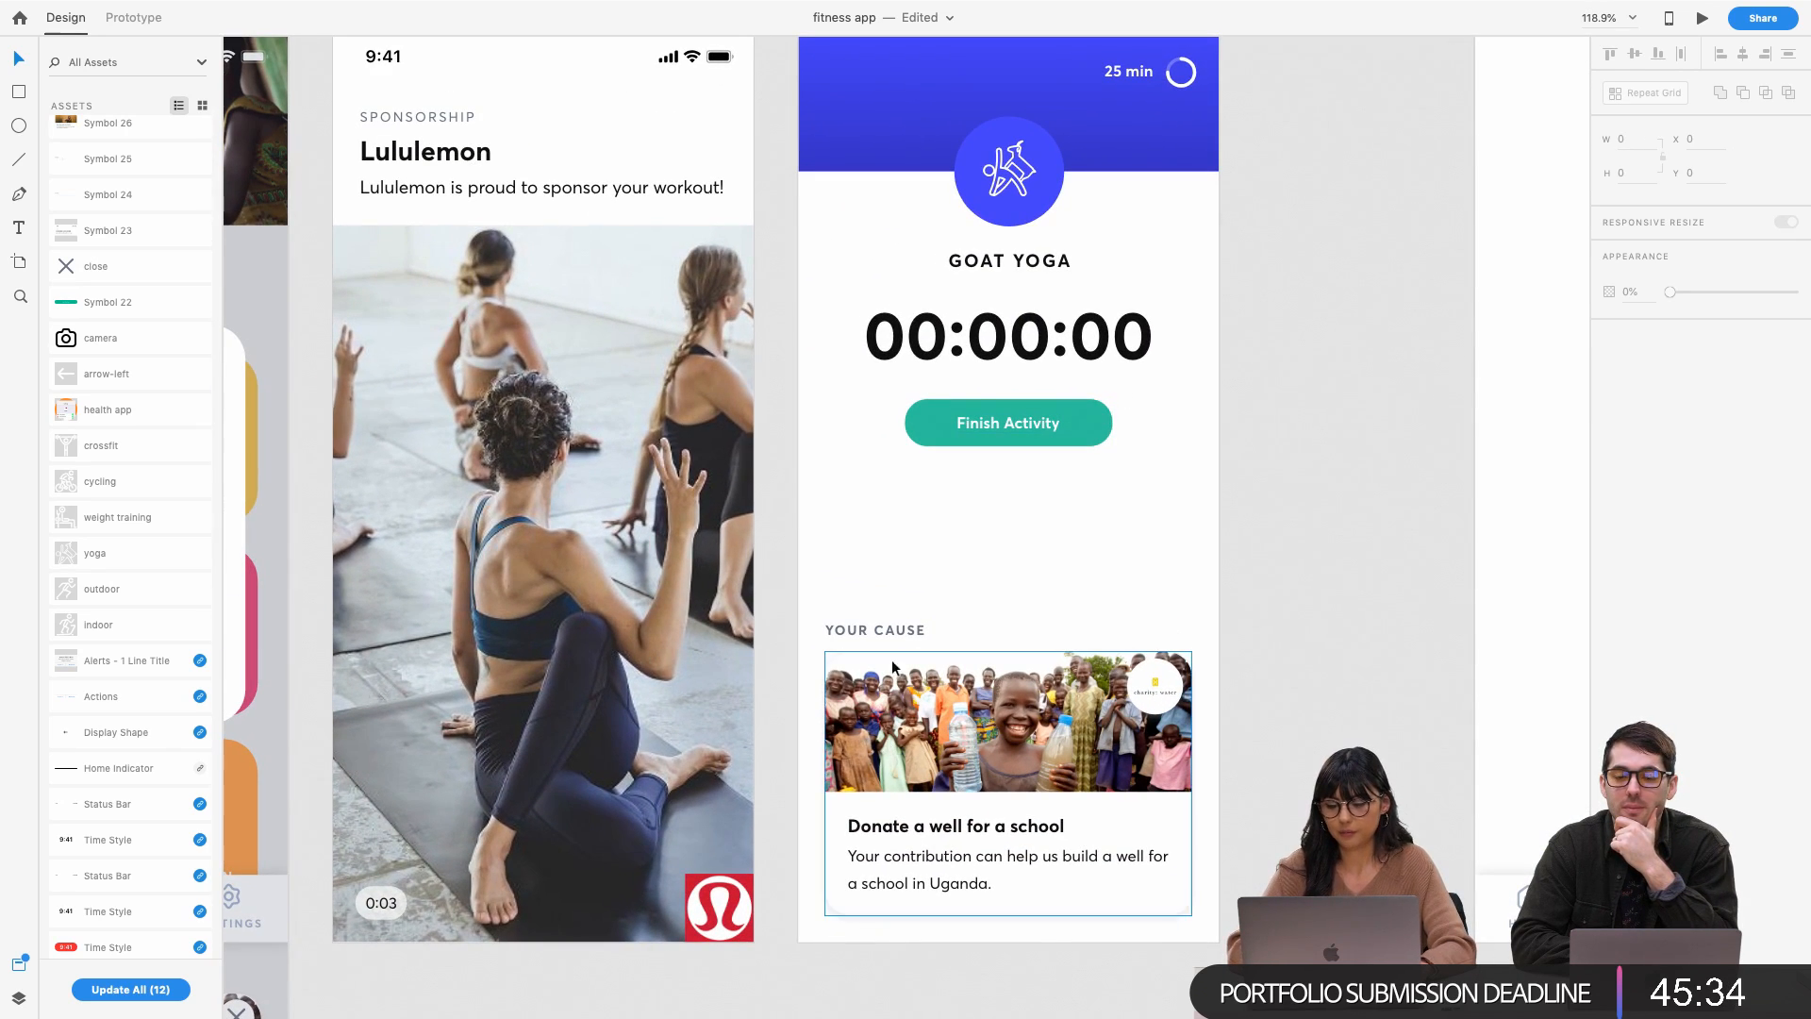
scroll(976, 584, up, 1)
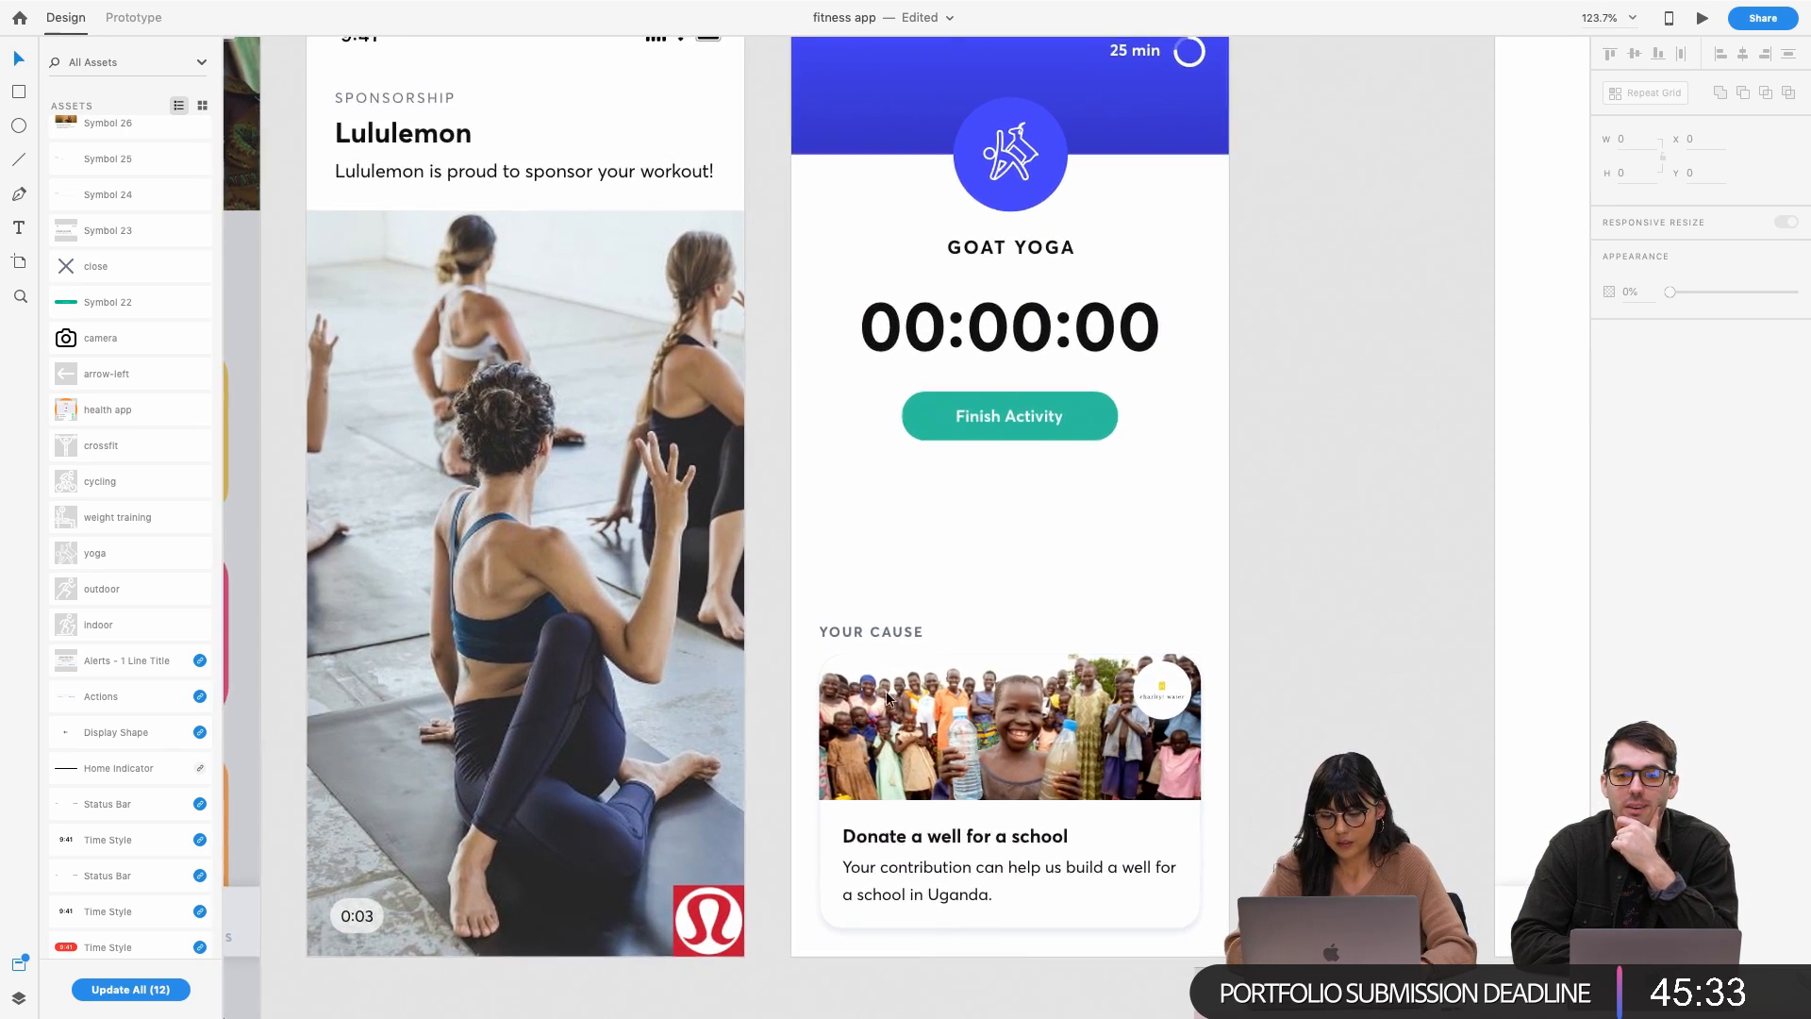
Drag the YOUR CAUSE section up to sit closer beneath the Finish Activity button
click(877, 632)
click(1055, 486)
drag(880, 259, 1115, 441)
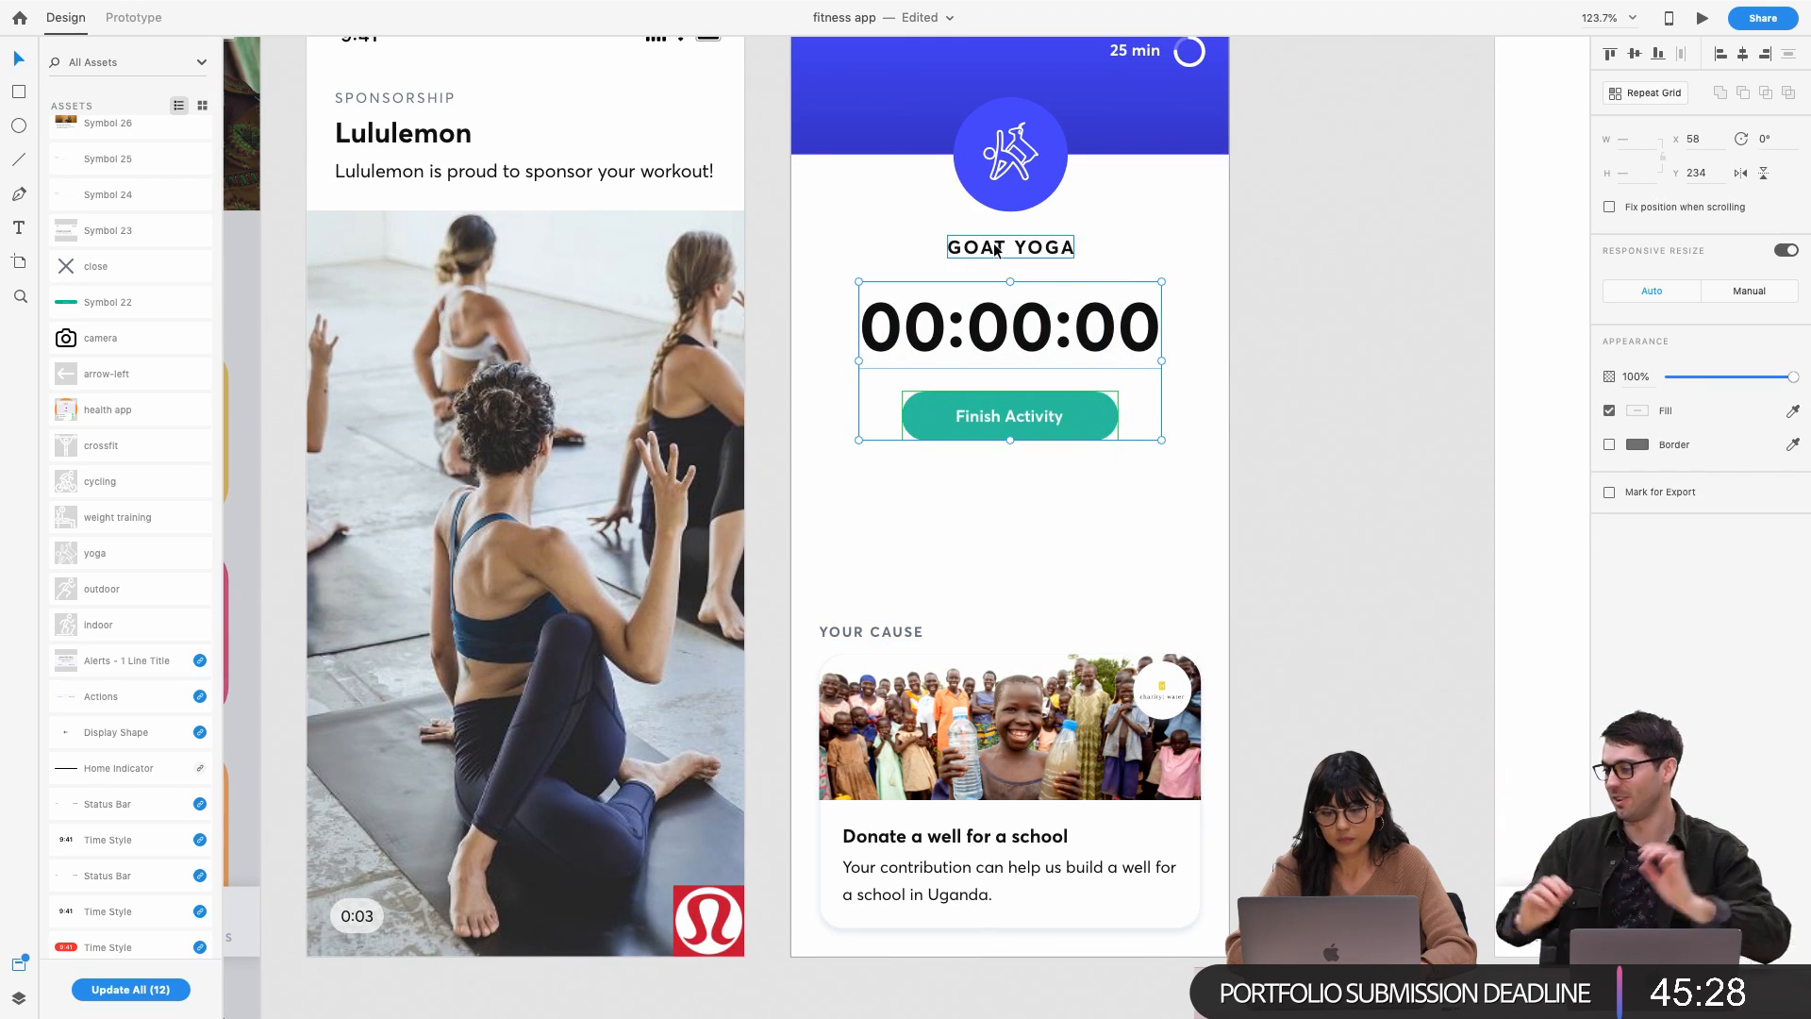
click(938, 462)
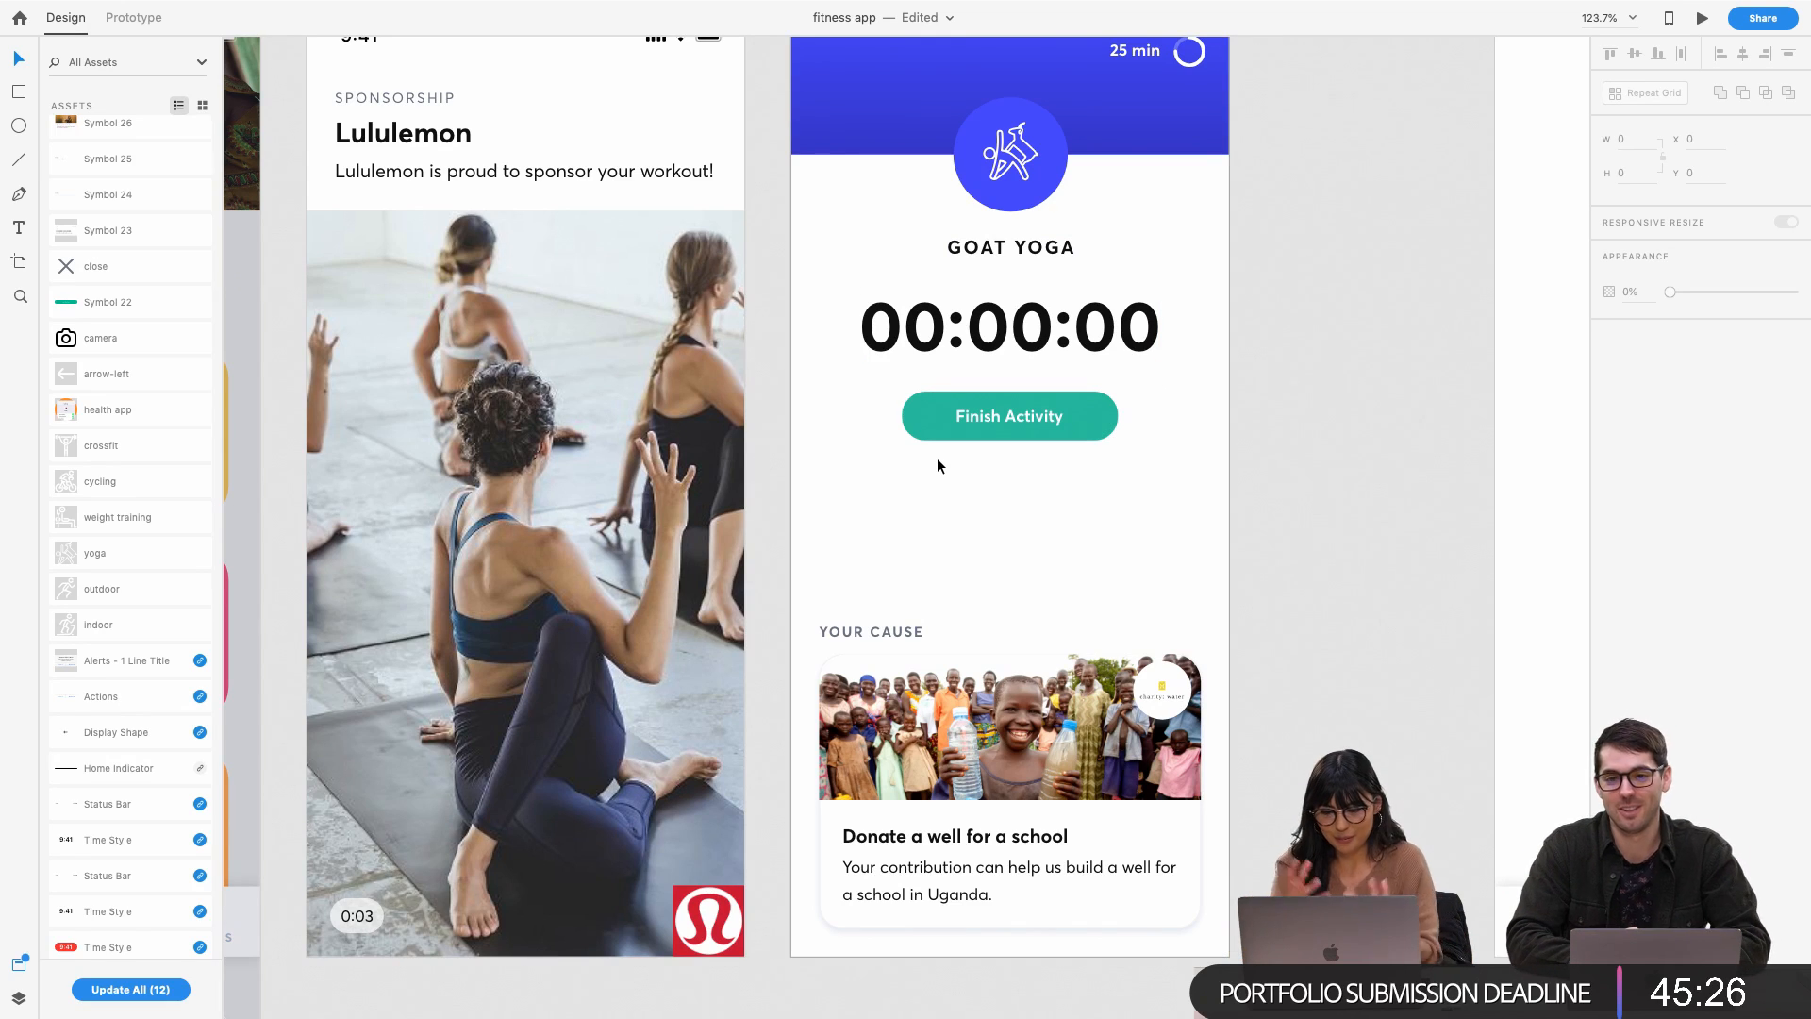
click(877, 629)
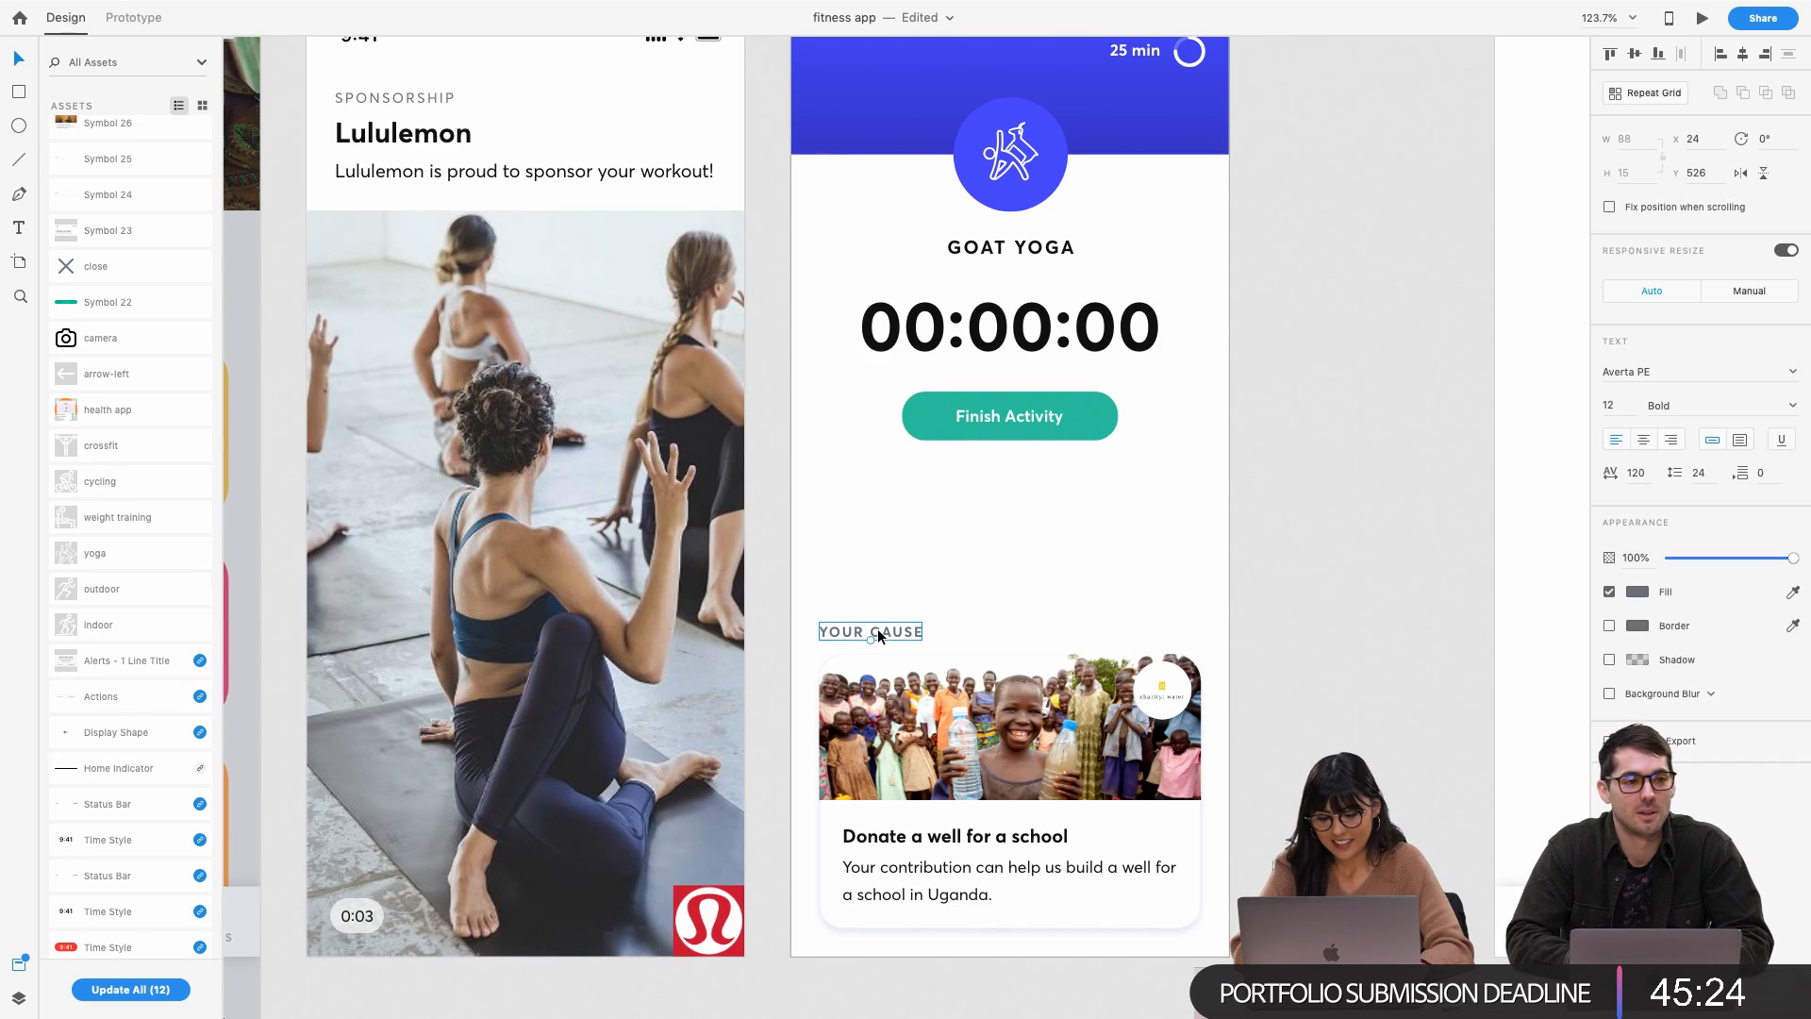
drag(911, 738, 908, 618)
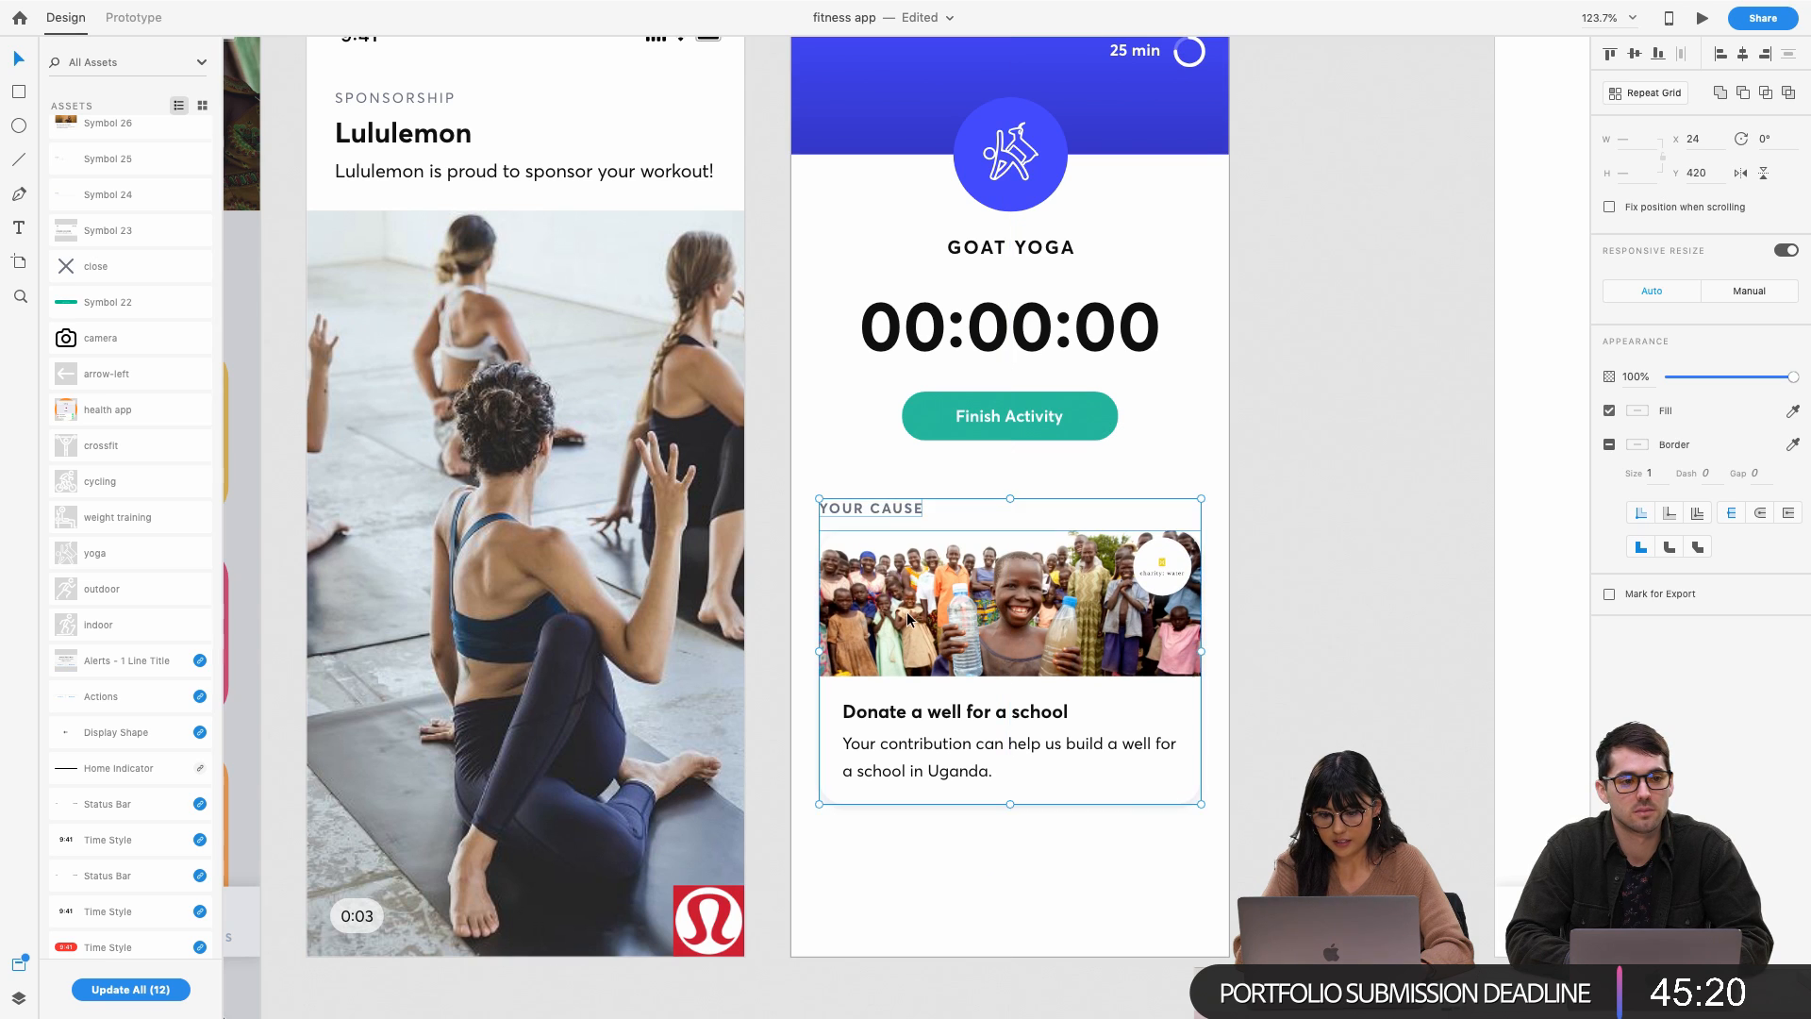
click(701, 910)
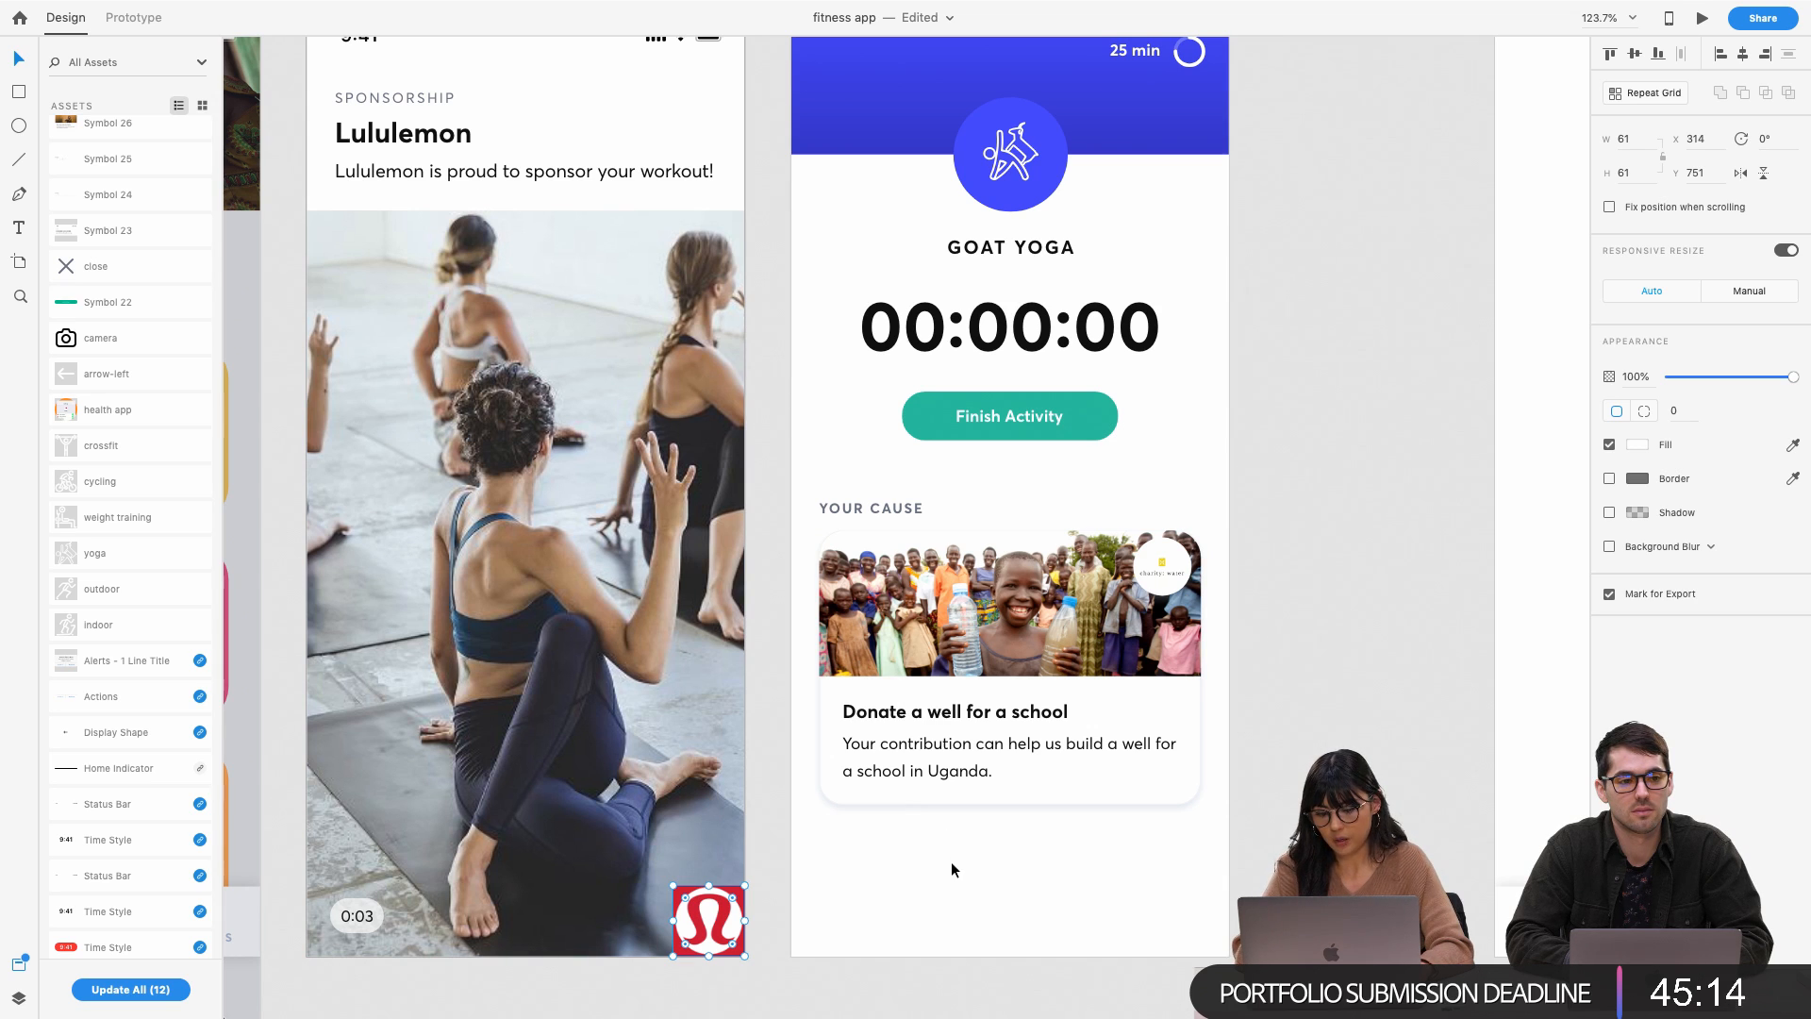
scroll(951, 862, down, 1)
scroll(931, 732, up, 2)
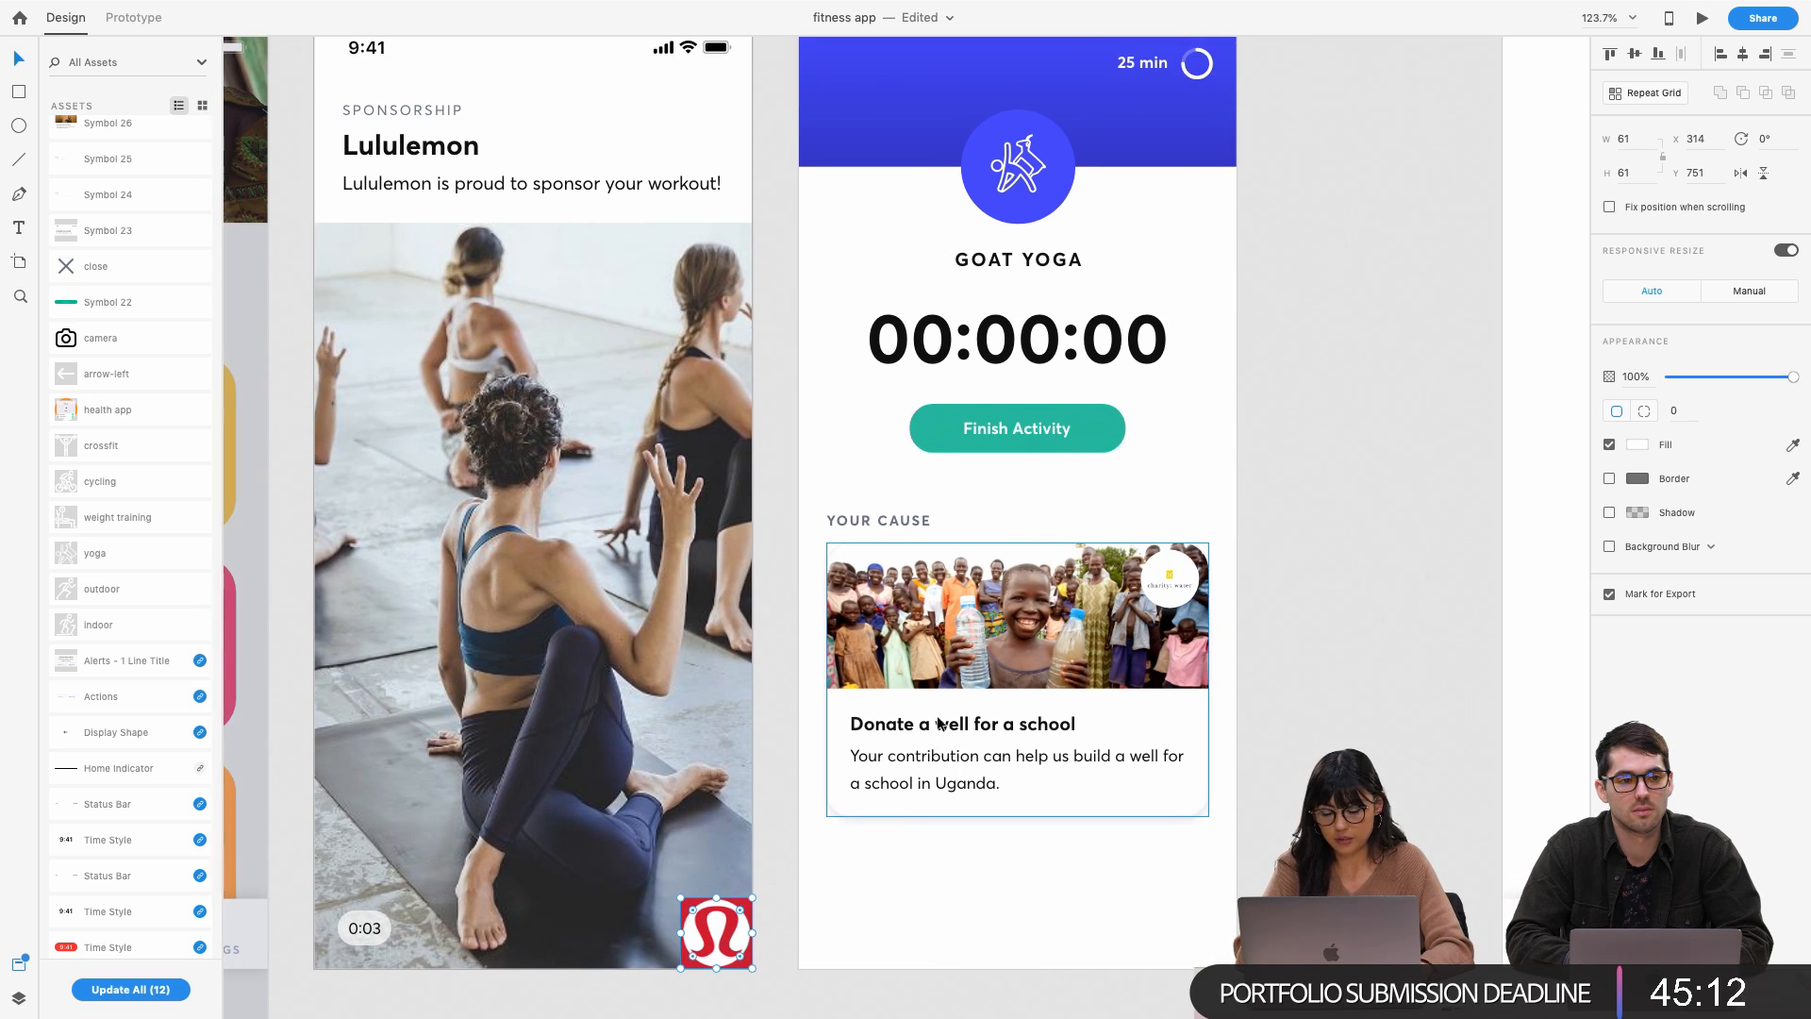
Duplicate the YOUR CAUSE heading below the card and retype it as ABOUT YOUR SPONSOR
click(901, 523)
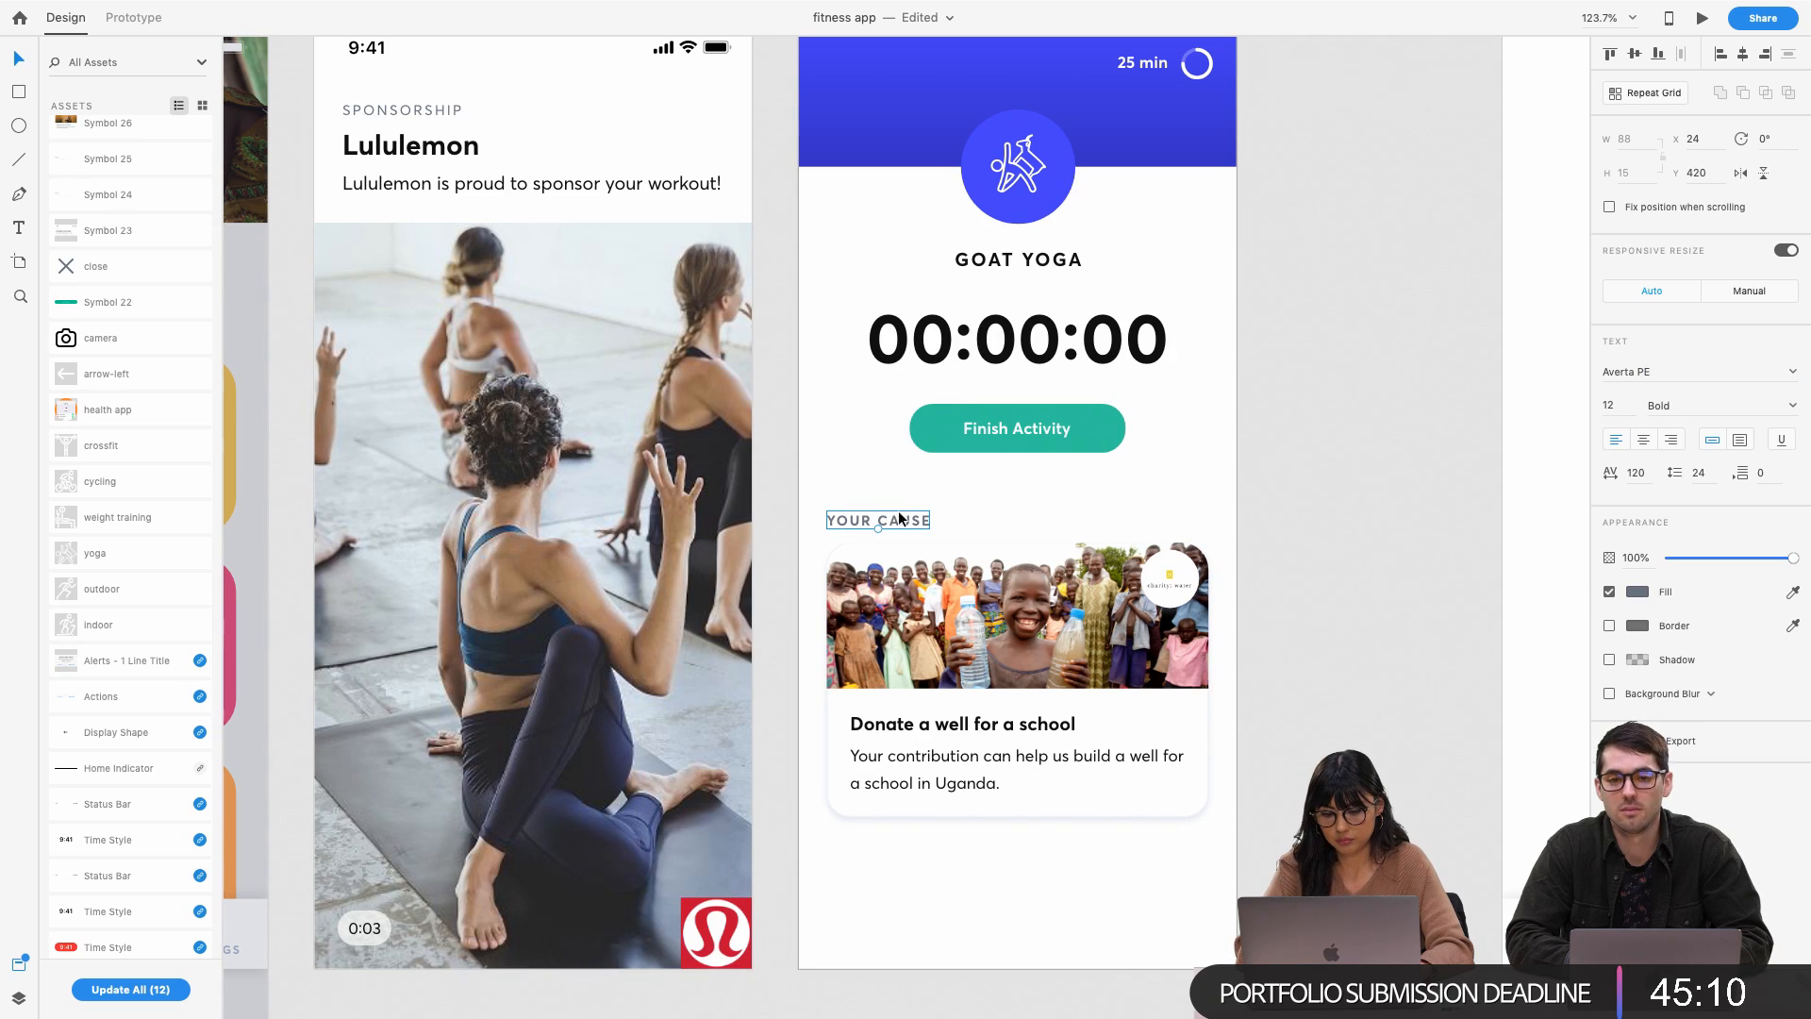
drag(903, 530, 904, 849)
double_click(903, 849)
key(Right)
key(BackSpace)
key(BackSpace)
key(BackSpace)
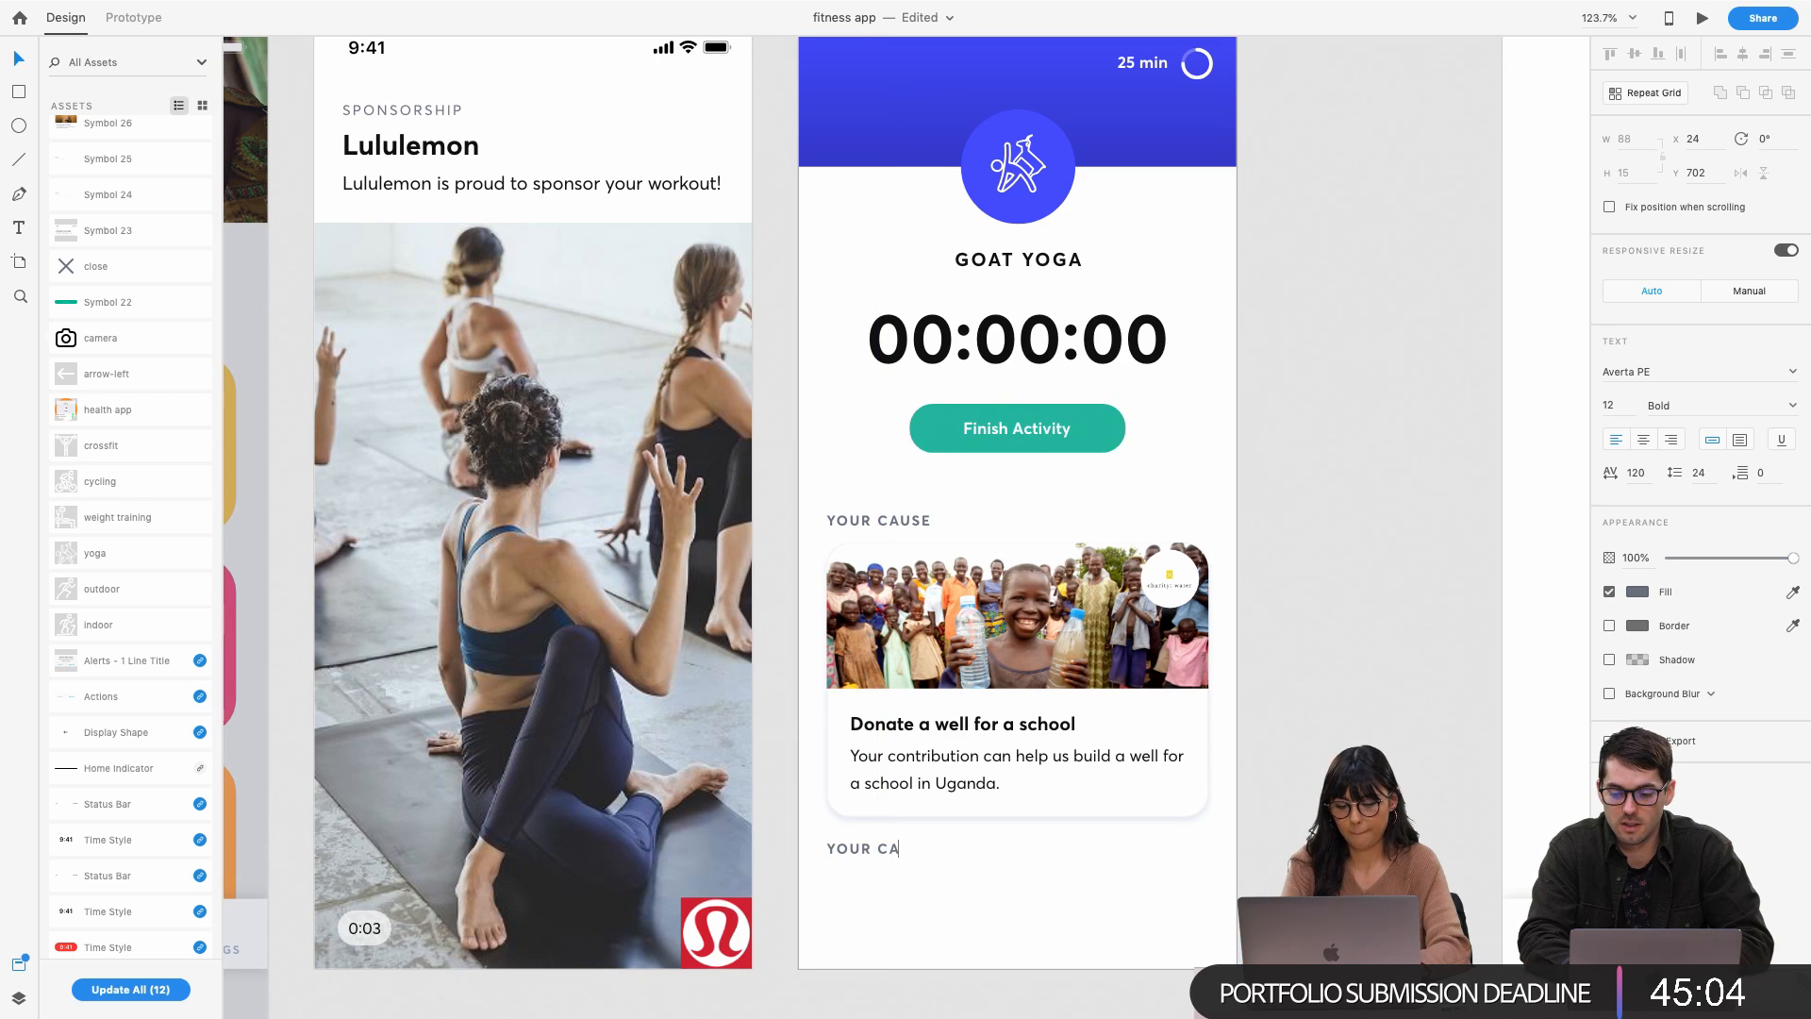
key(super+a)
text(ABOUT YOUR SPONSOR)
key(Escape)
click(1273, 818)
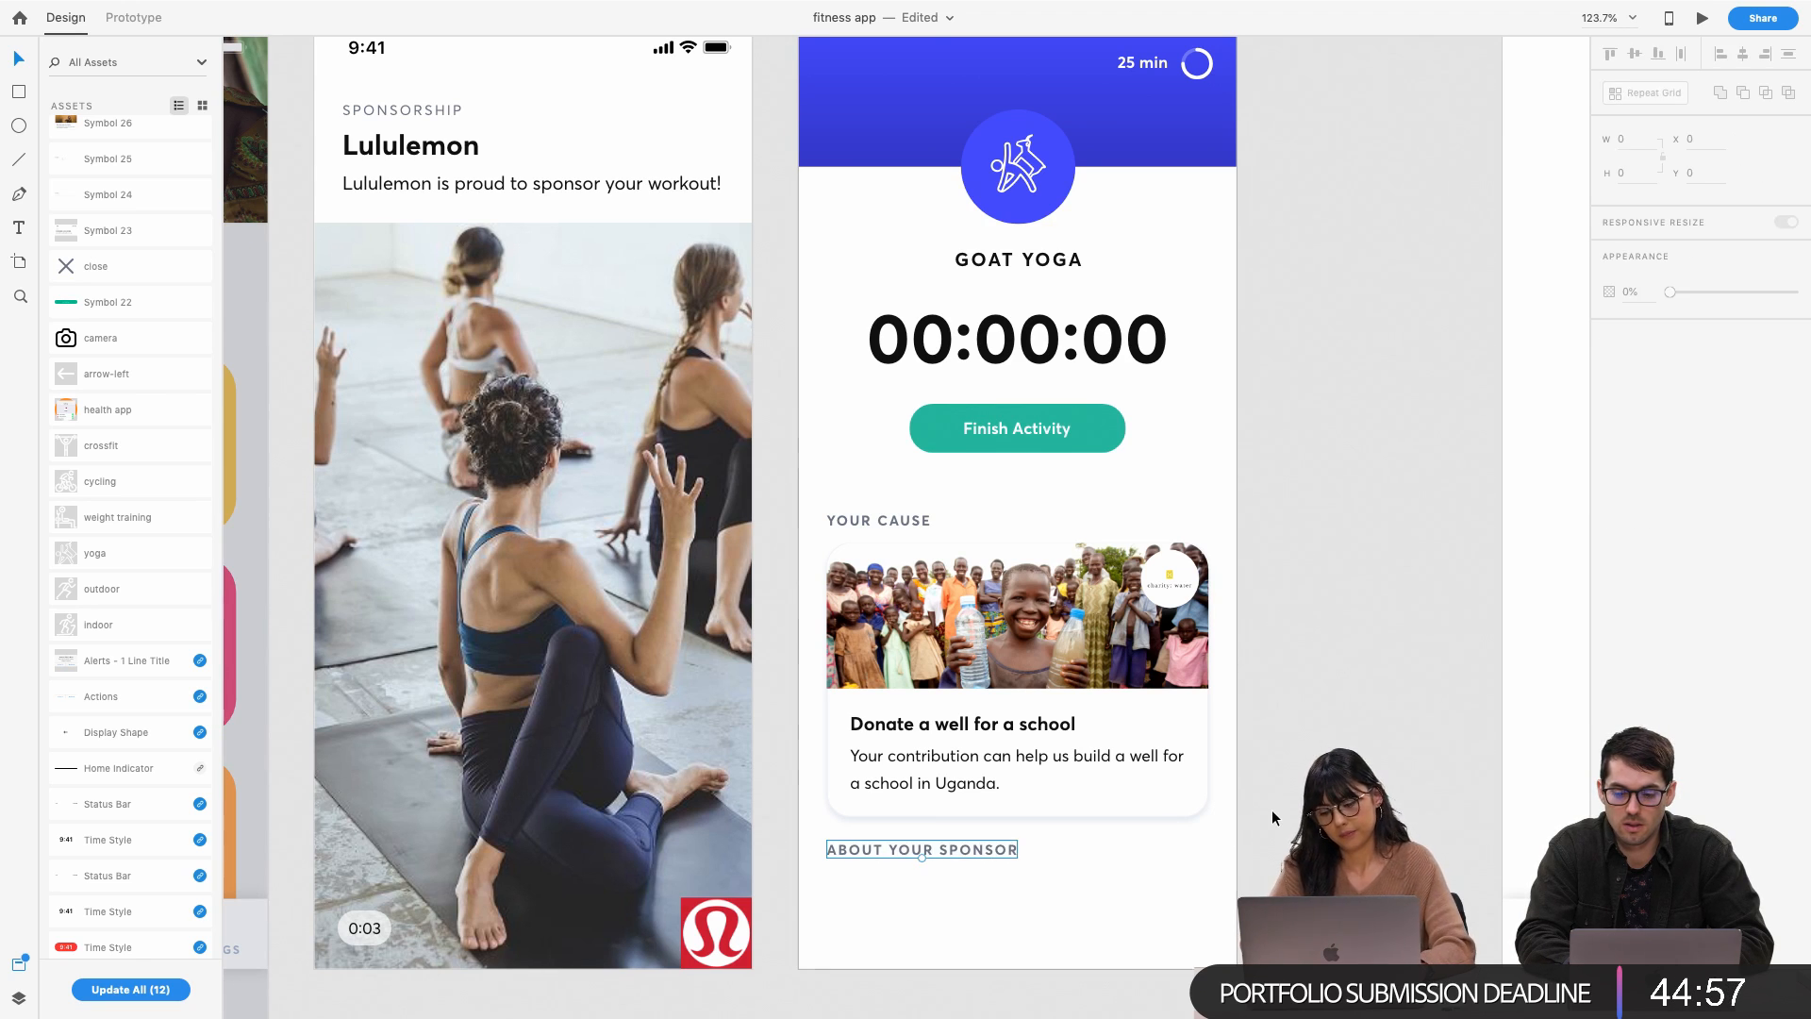
Nudge the donation card and YOUR CAUSE label up together with Shift+Up
click(864, 792)
shift+click(891, 522)
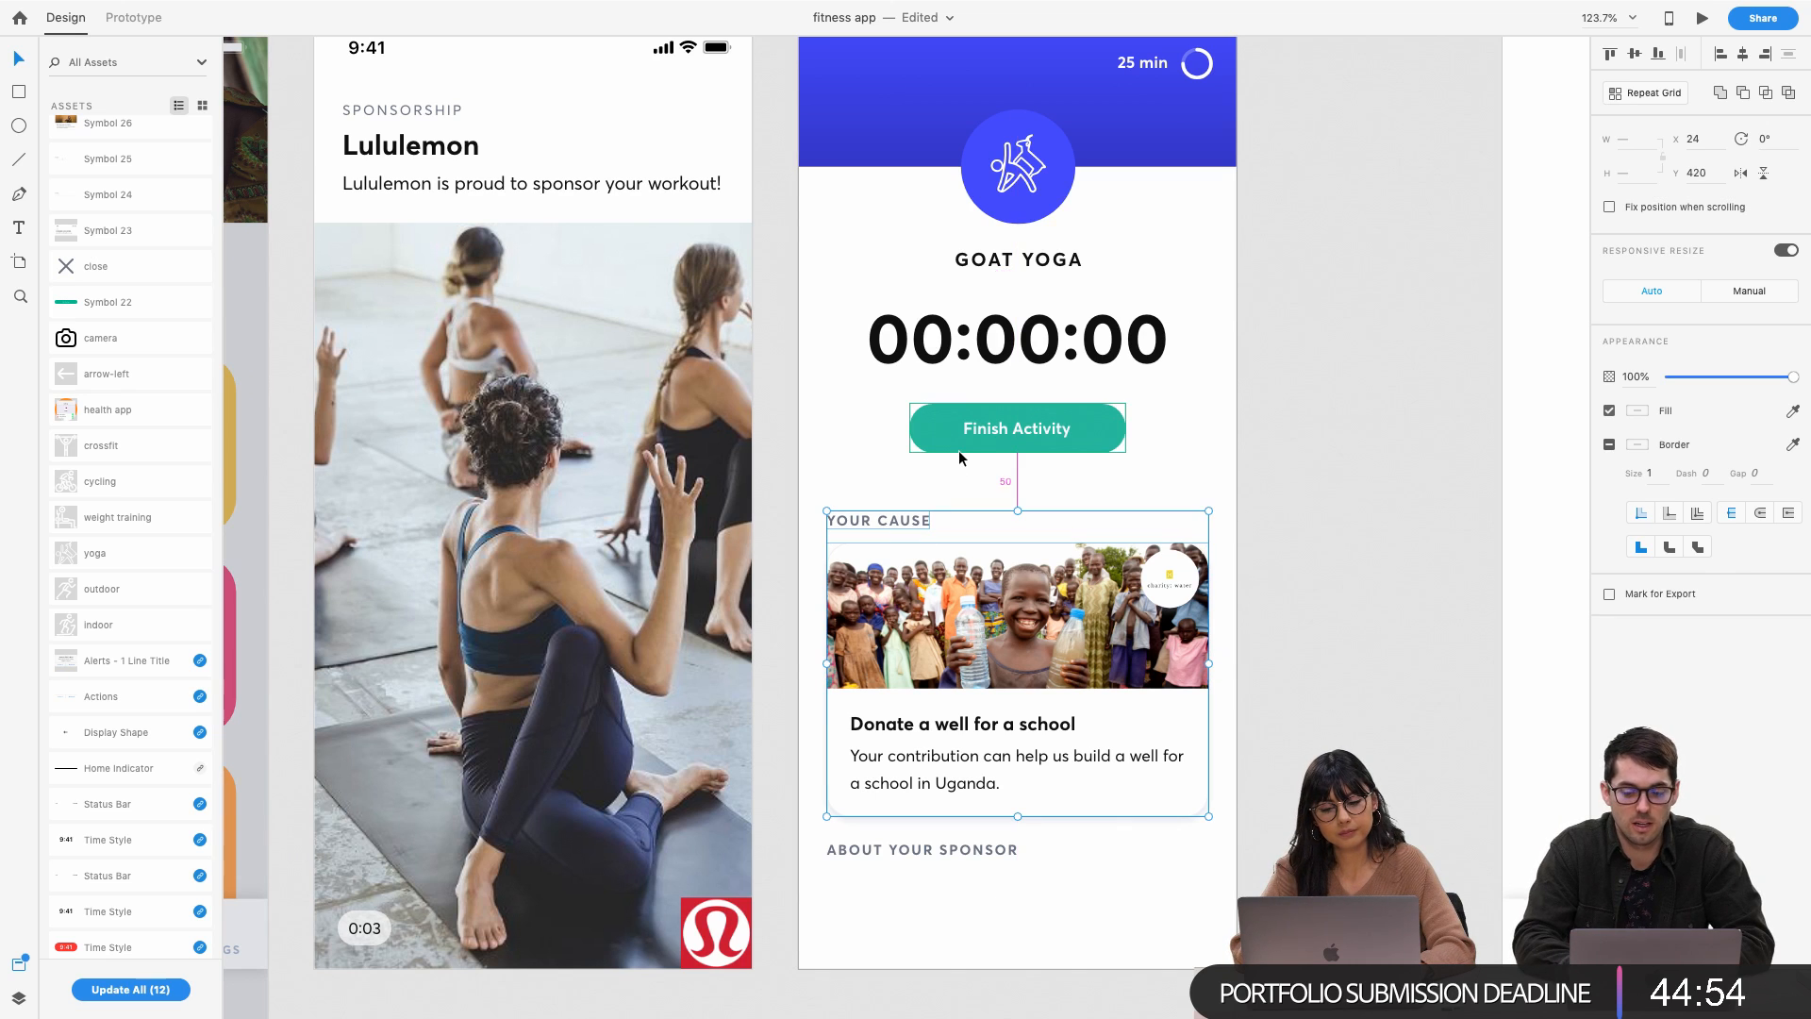
key(shift+Up)
click(933, 937)
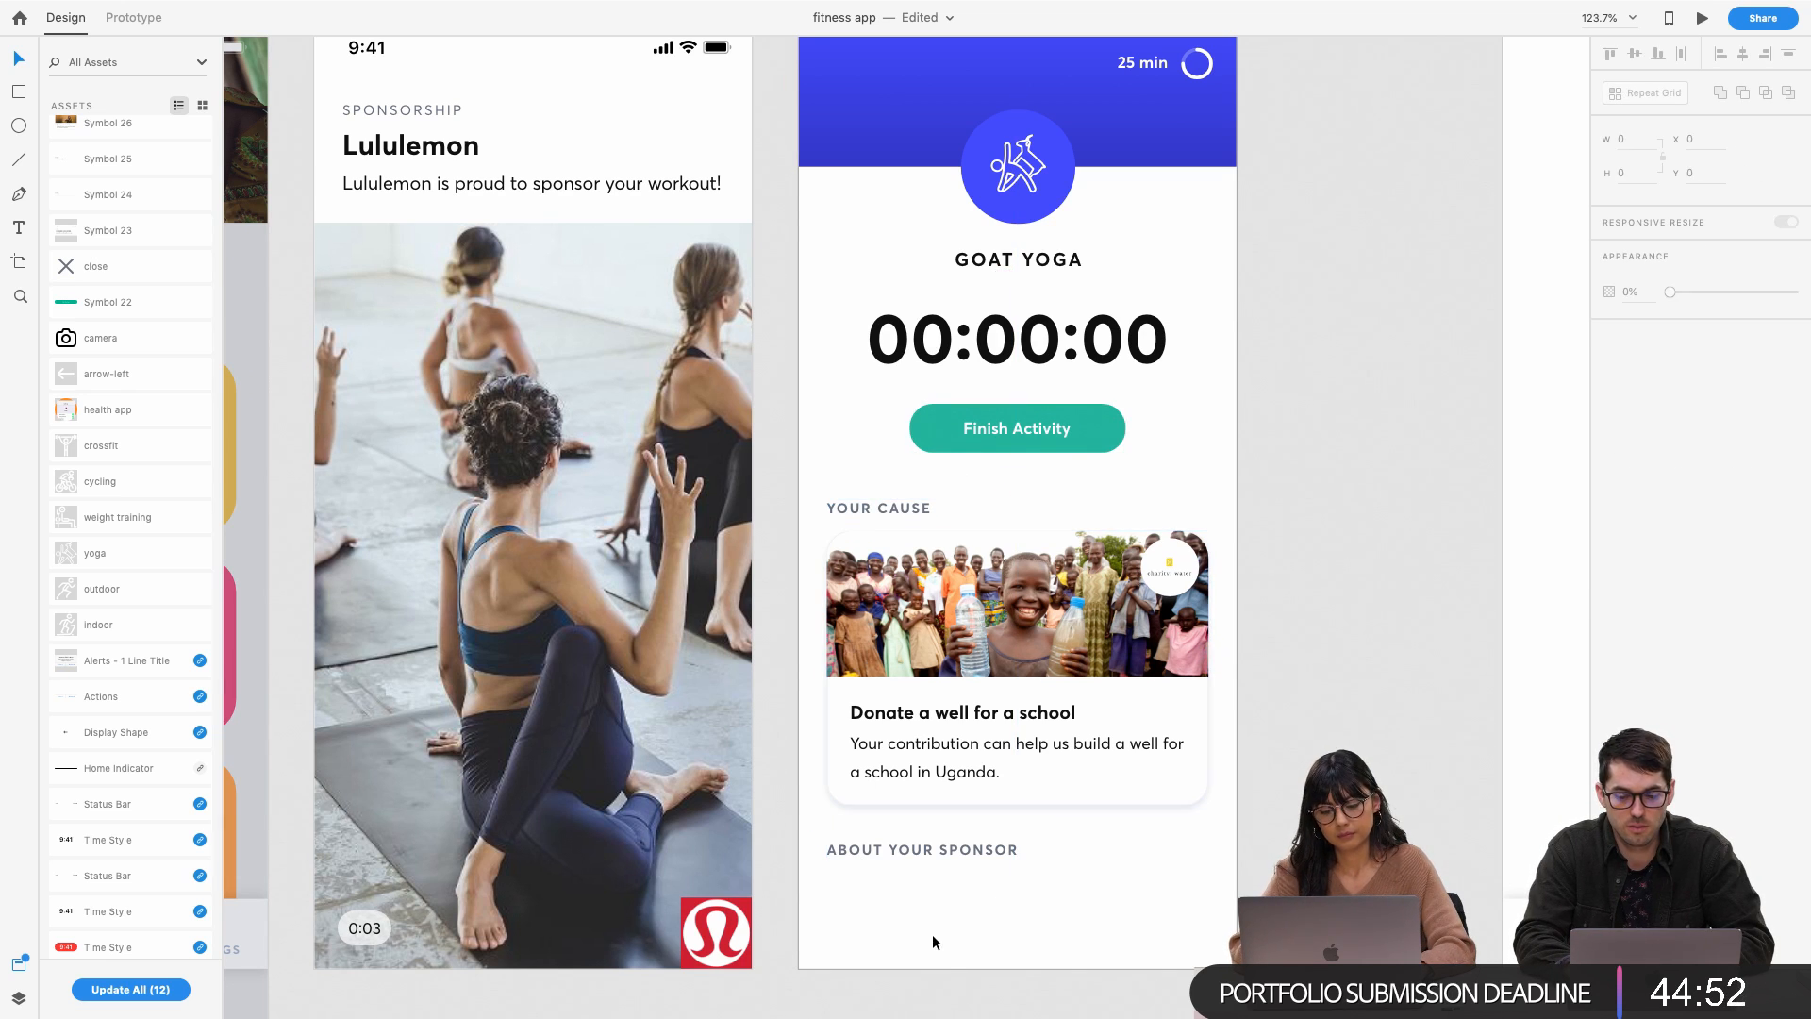
scroll(905, 857, left, 2)
scroll(978, 813, left, 2)
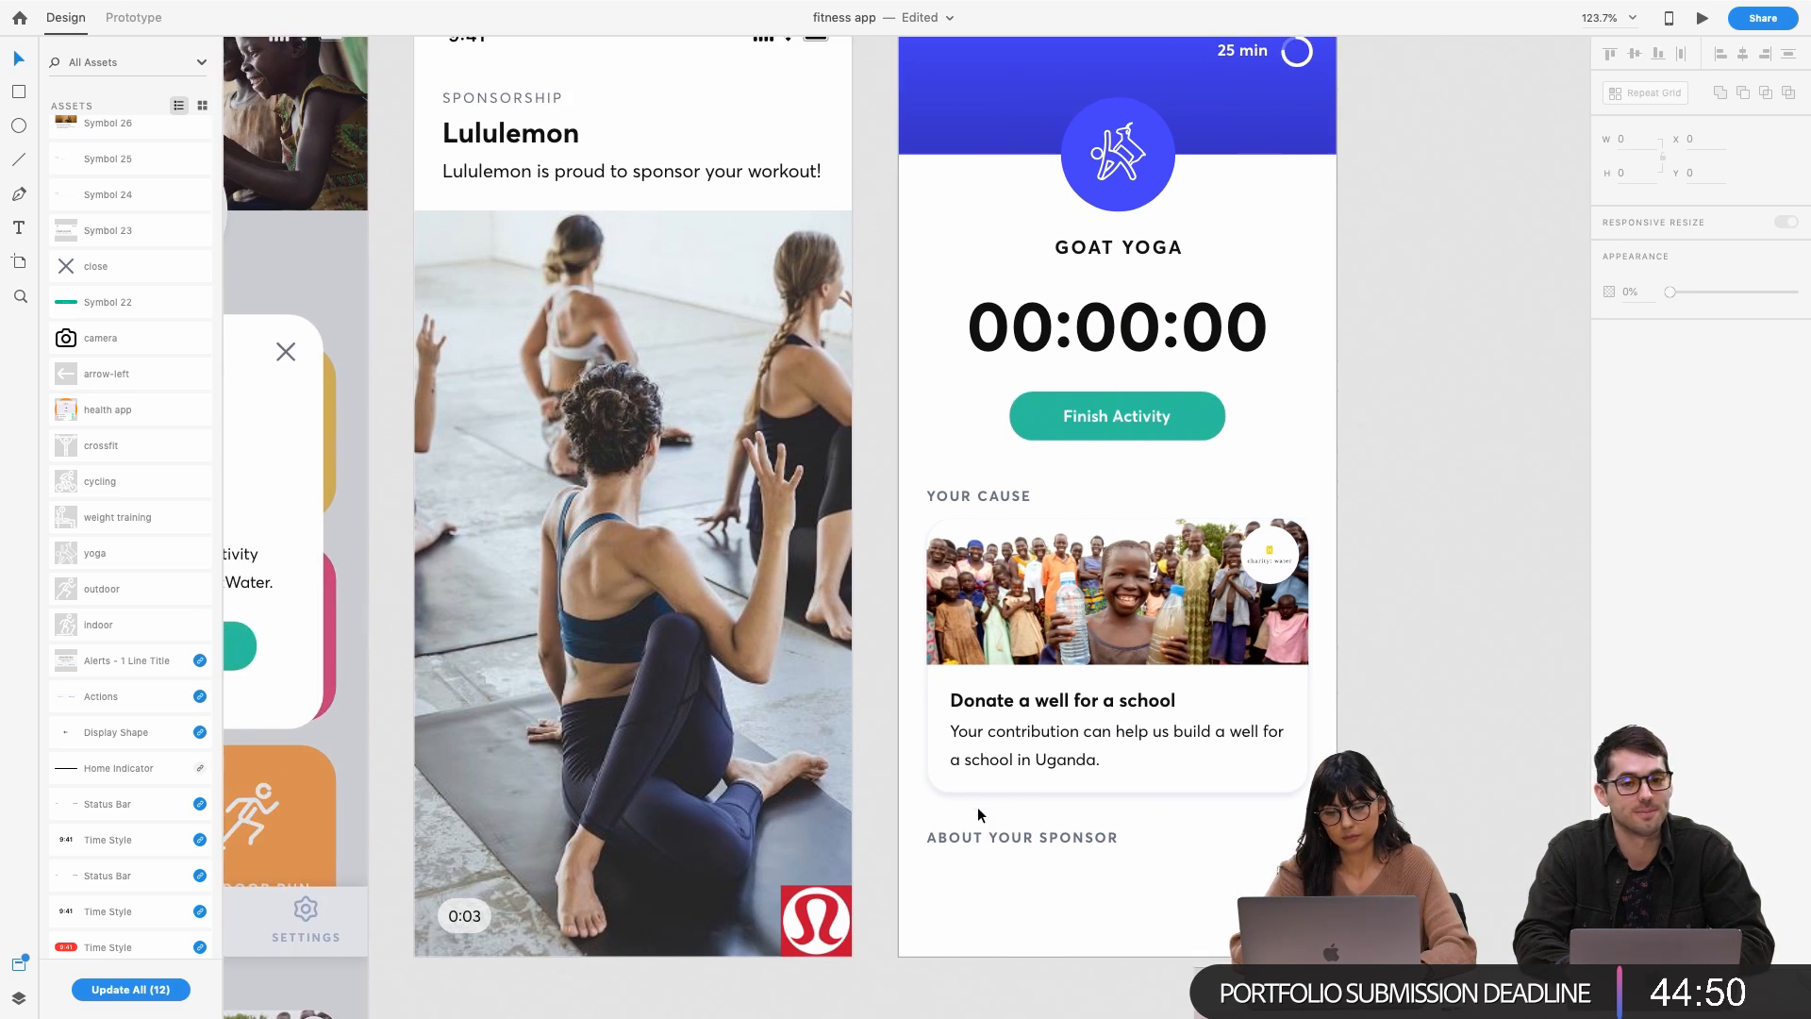
scroll(978, 812, down, 2)
scroll(977, 806, up, 1)
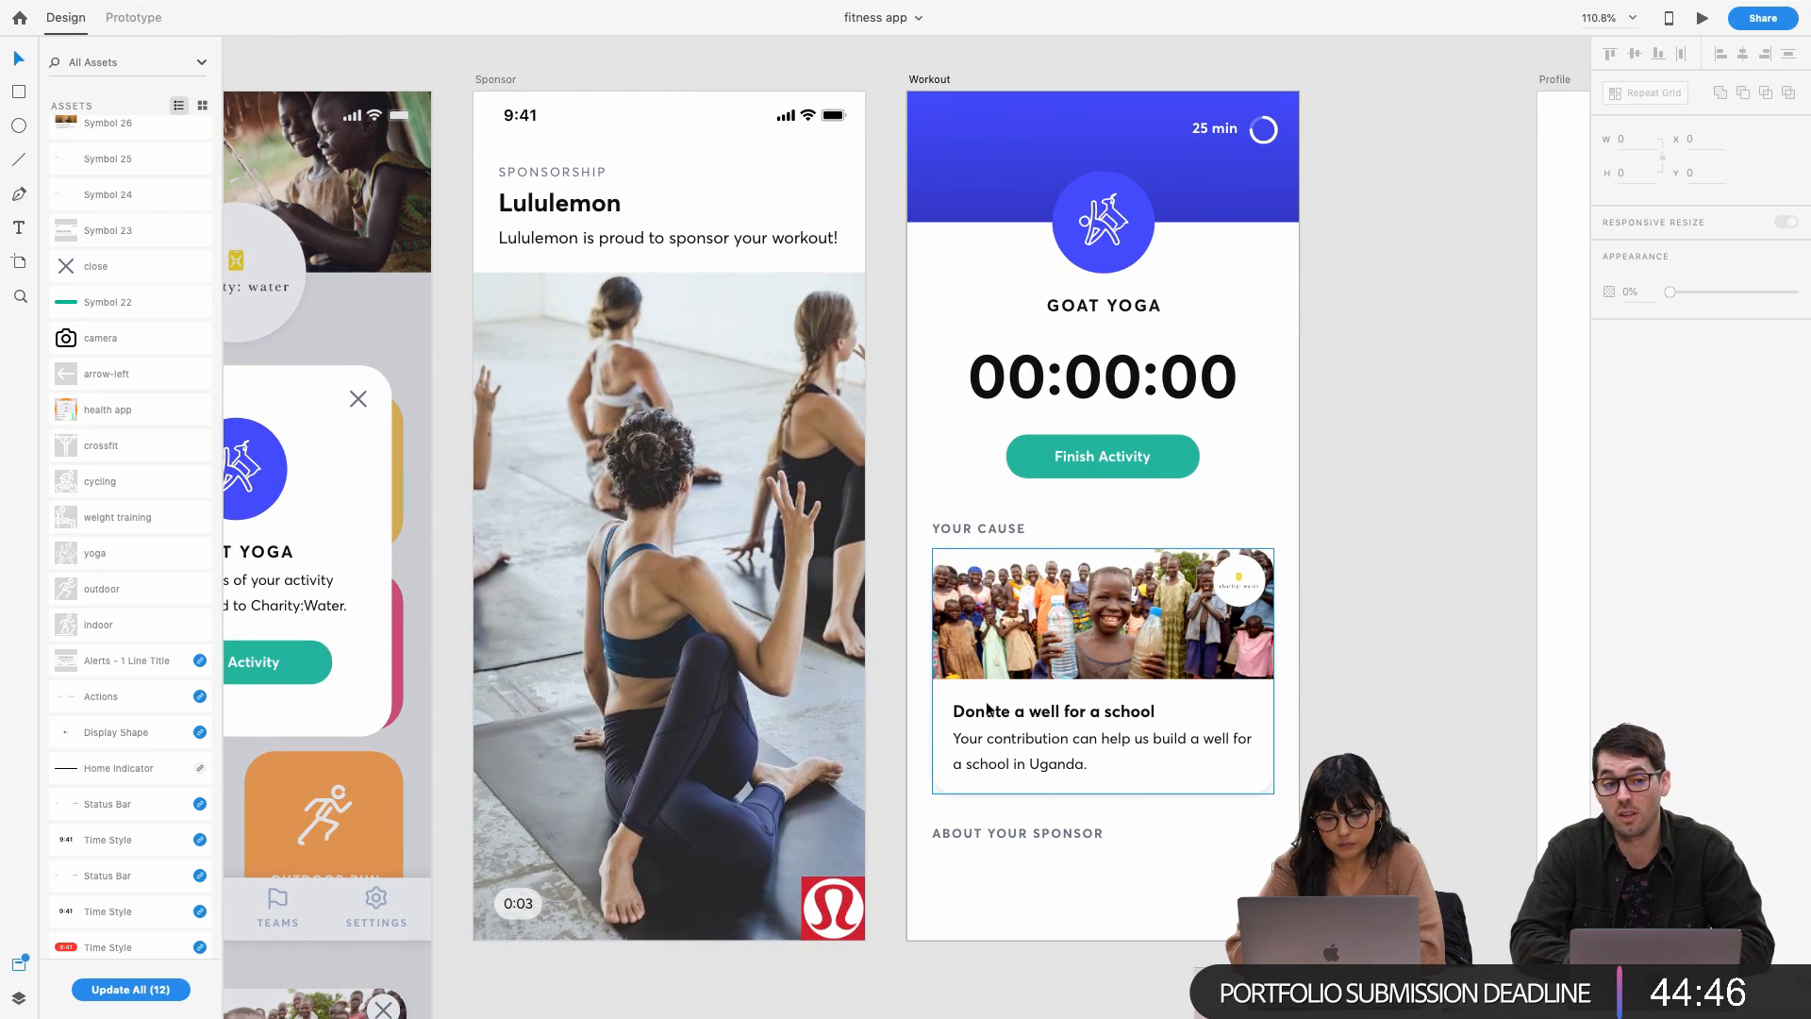
scroll(936, 700, left, 1)
scroll(935, 700, down, 1)
scroll(936, 700, left, 8)
scroll(936, 700, down, 1)
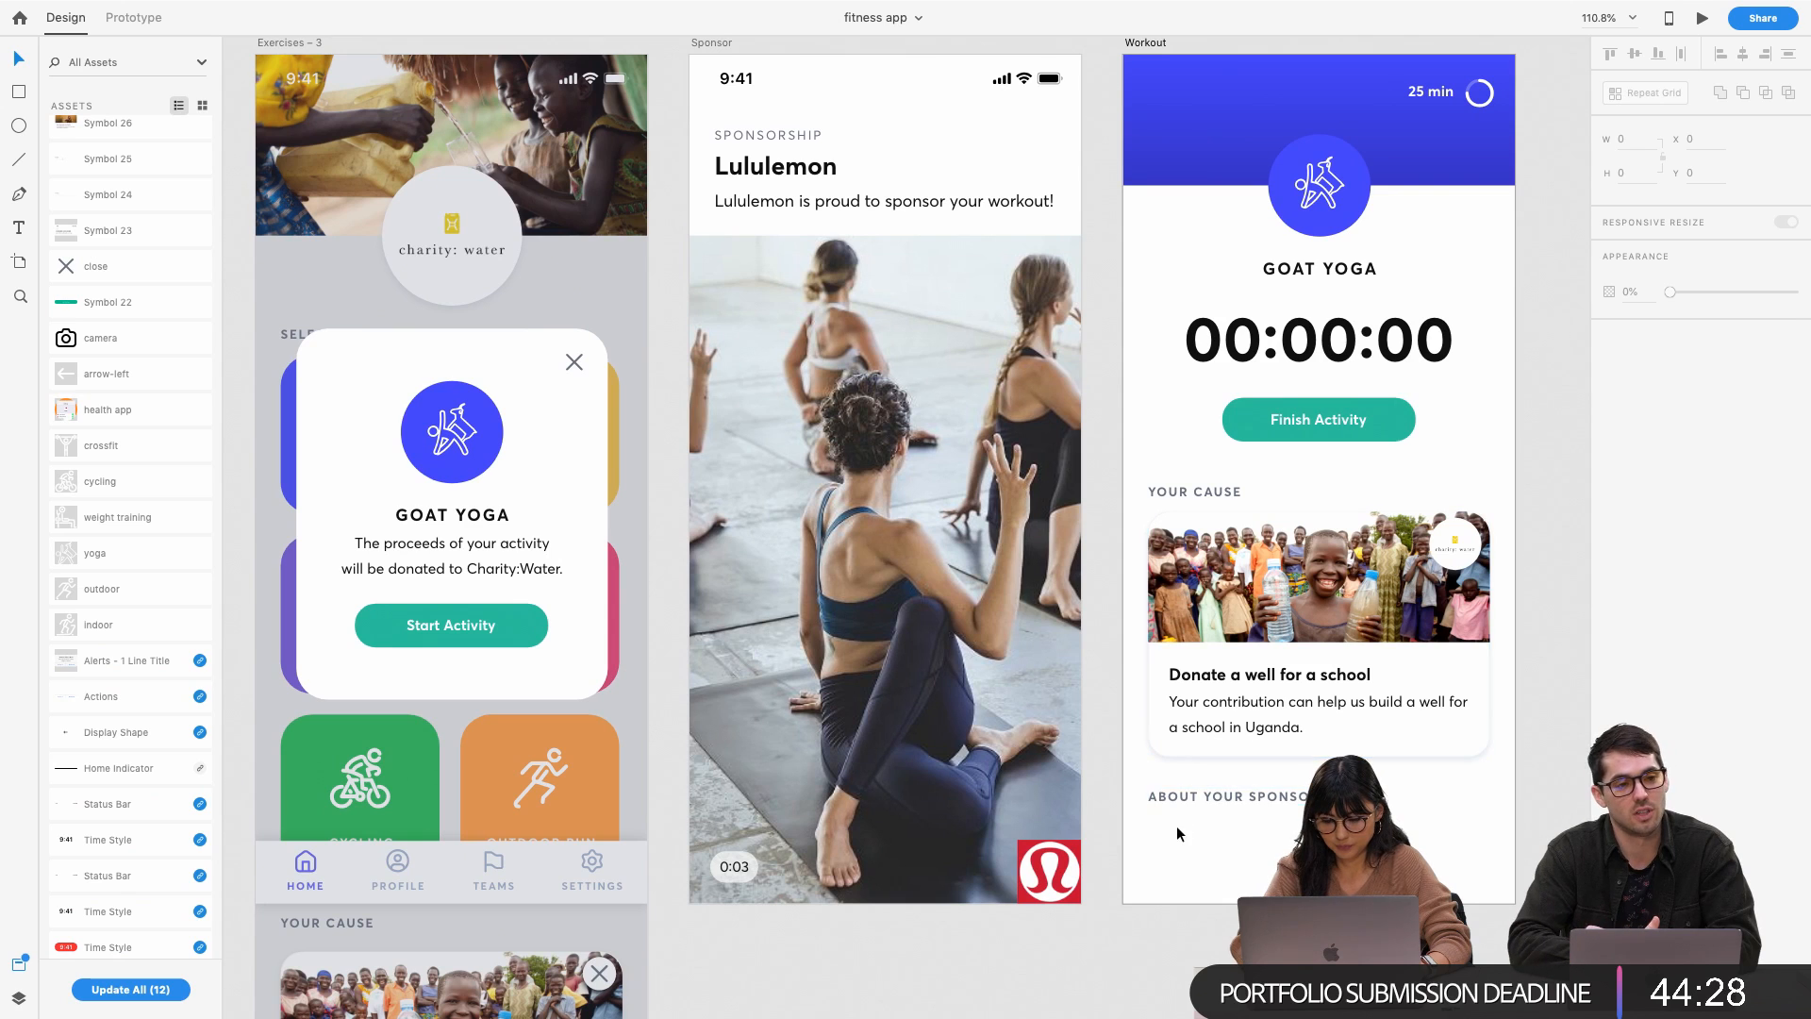
double_click(1468, 549)
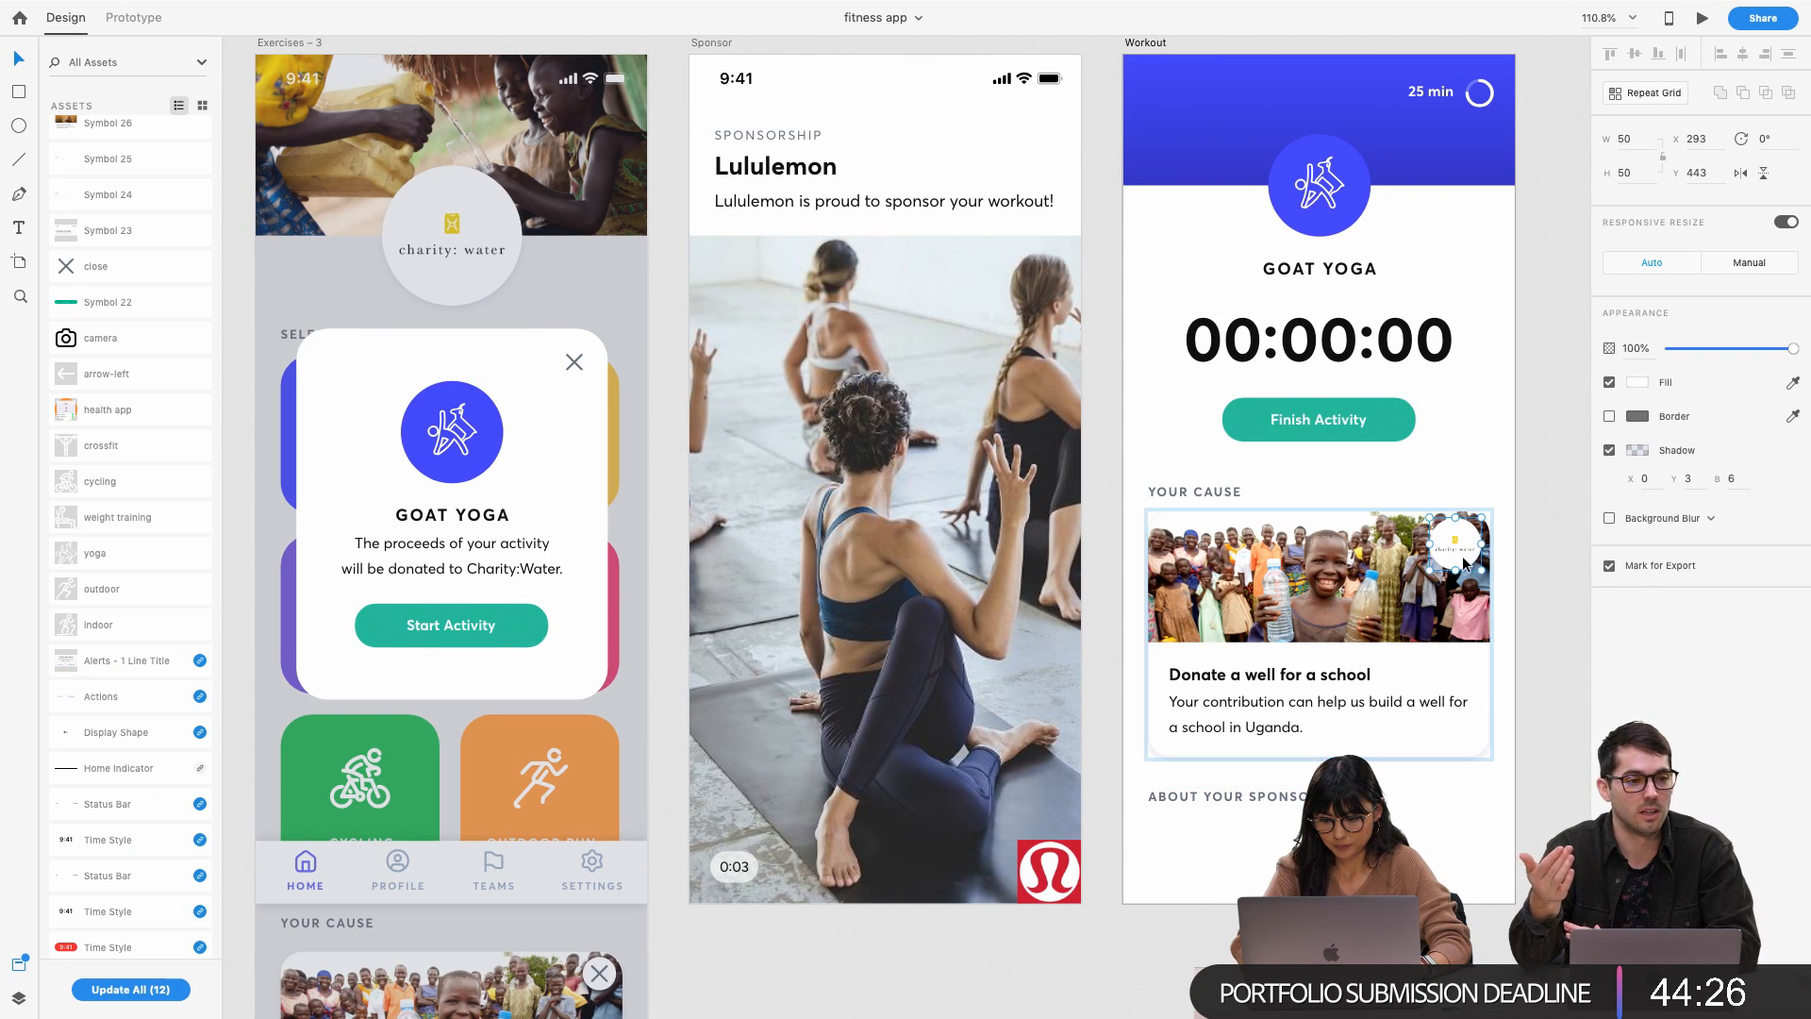
click(1261, 831)
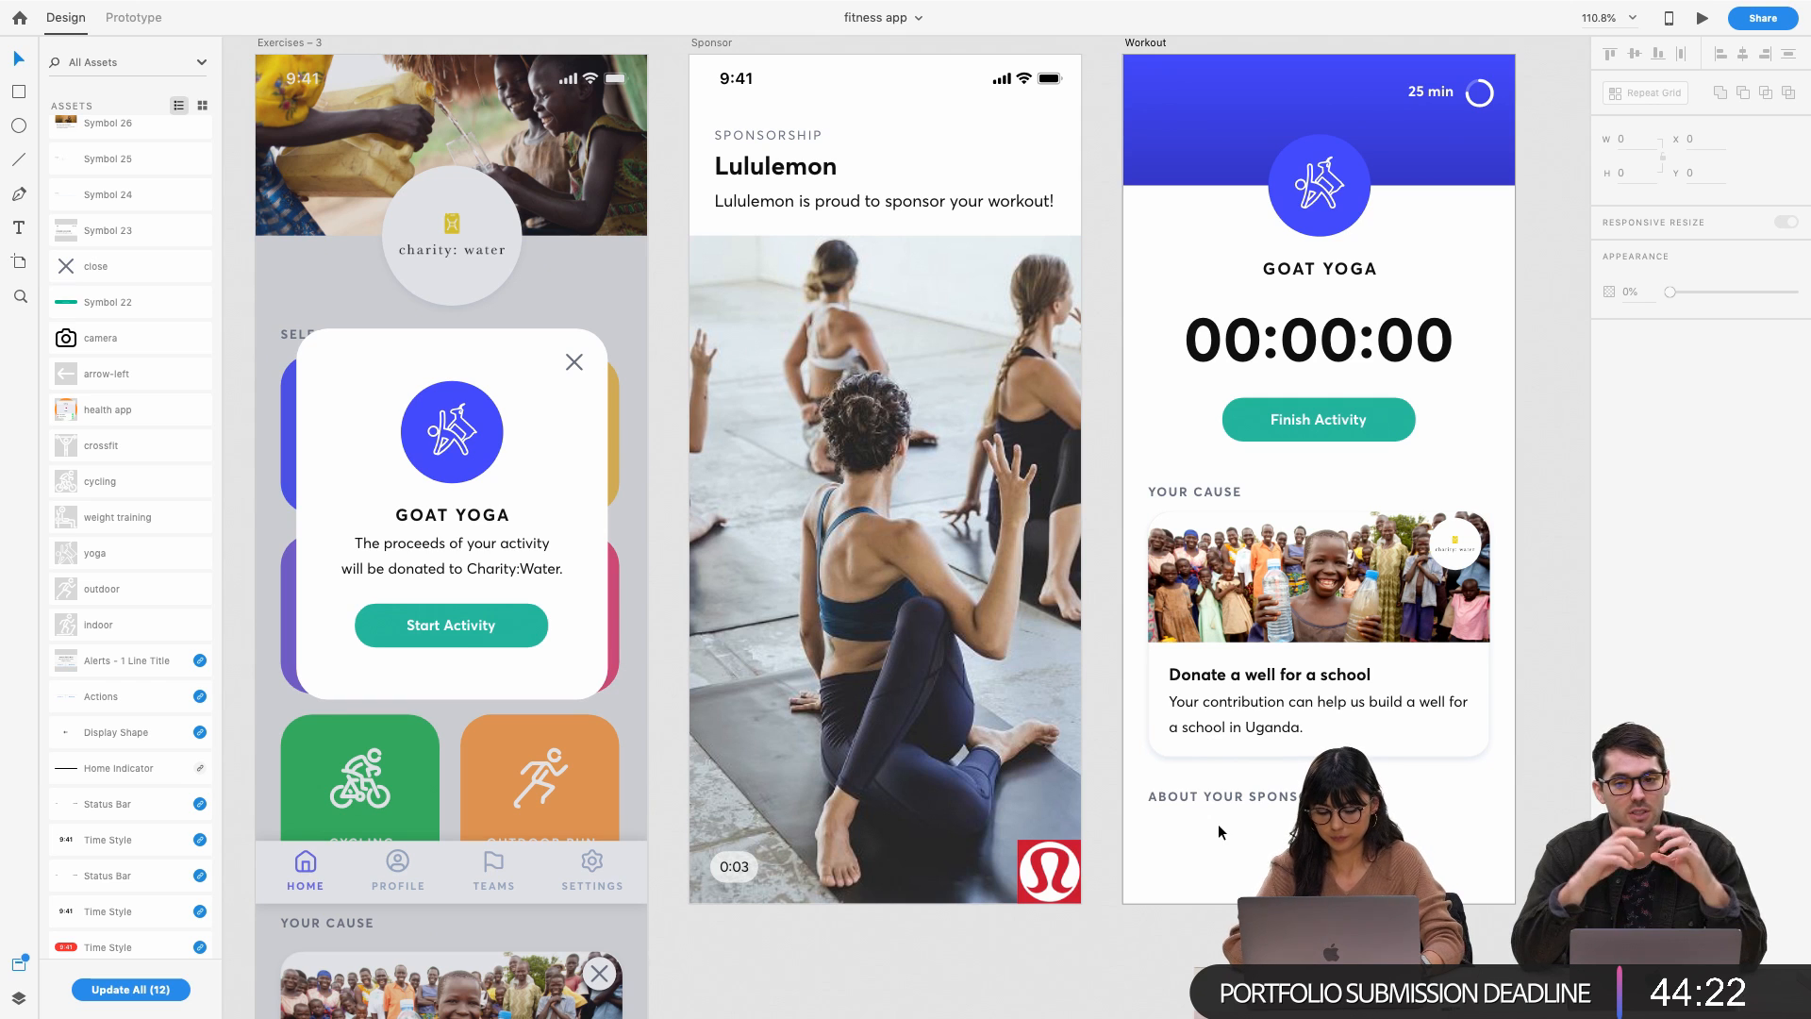
double_click(1462, 549)
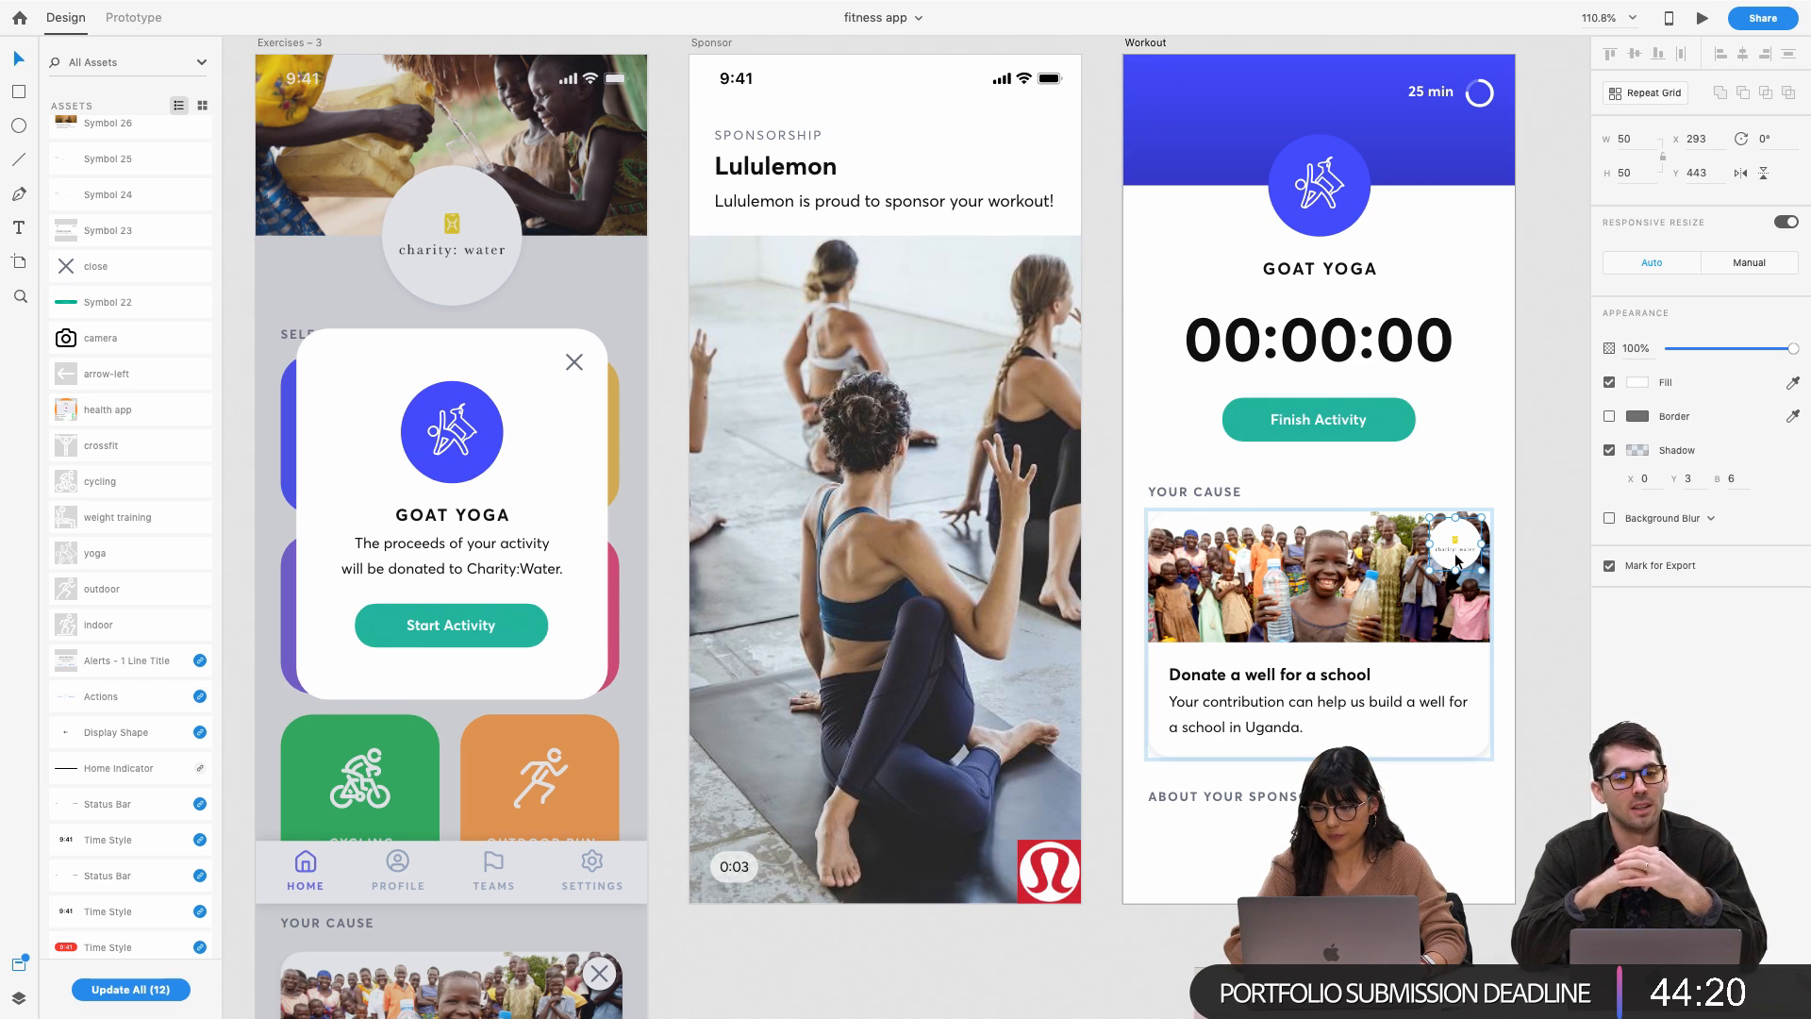
click(1200, 824)
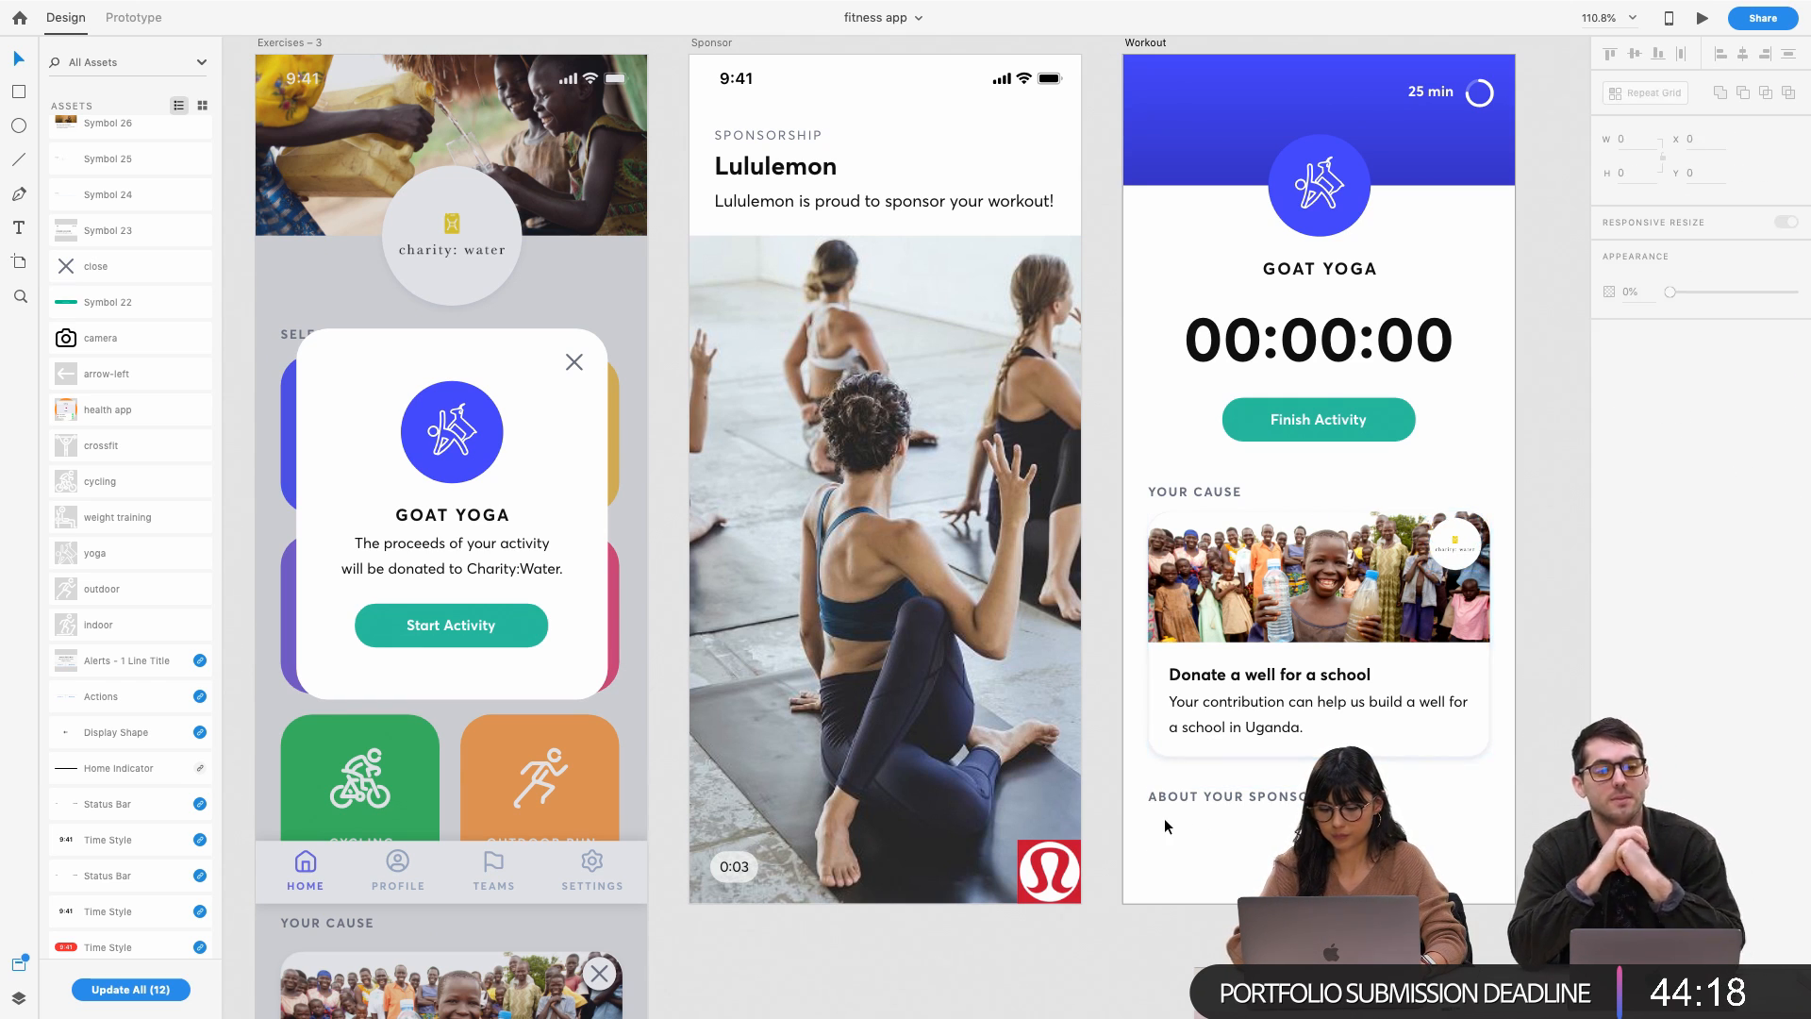
scroll(1163, 817, right, 3)
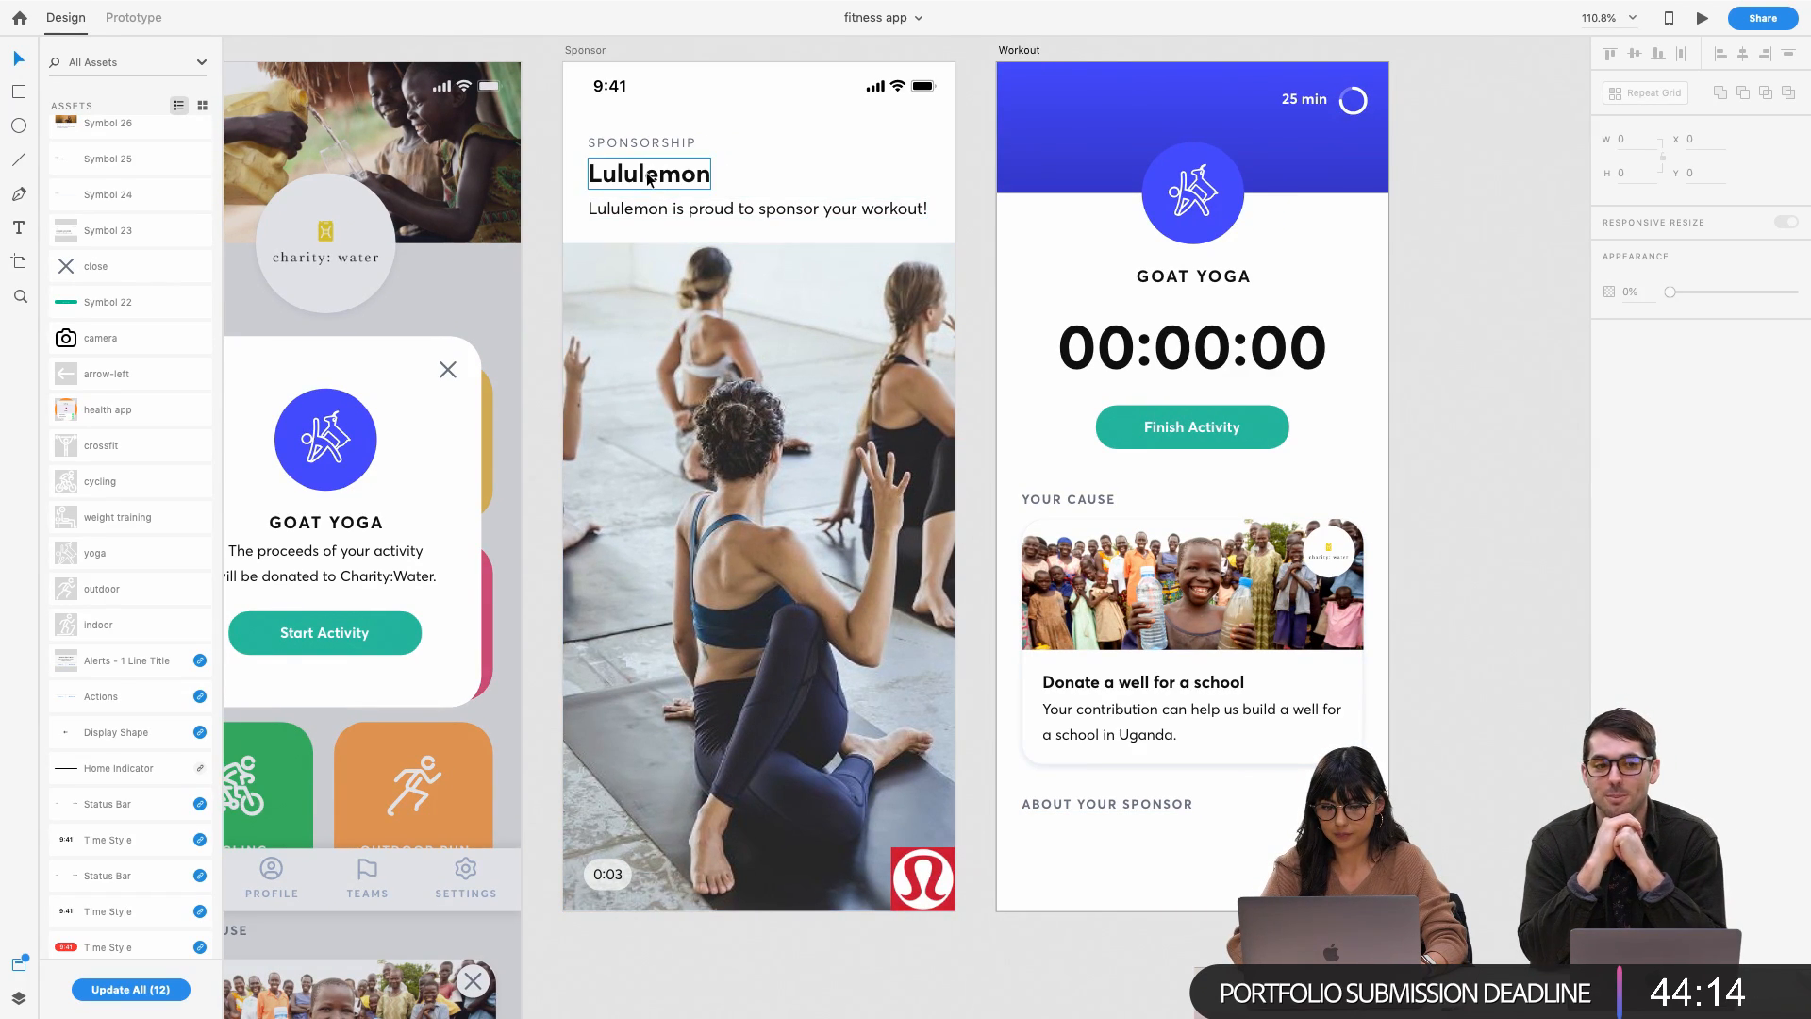
click(1145, 705)
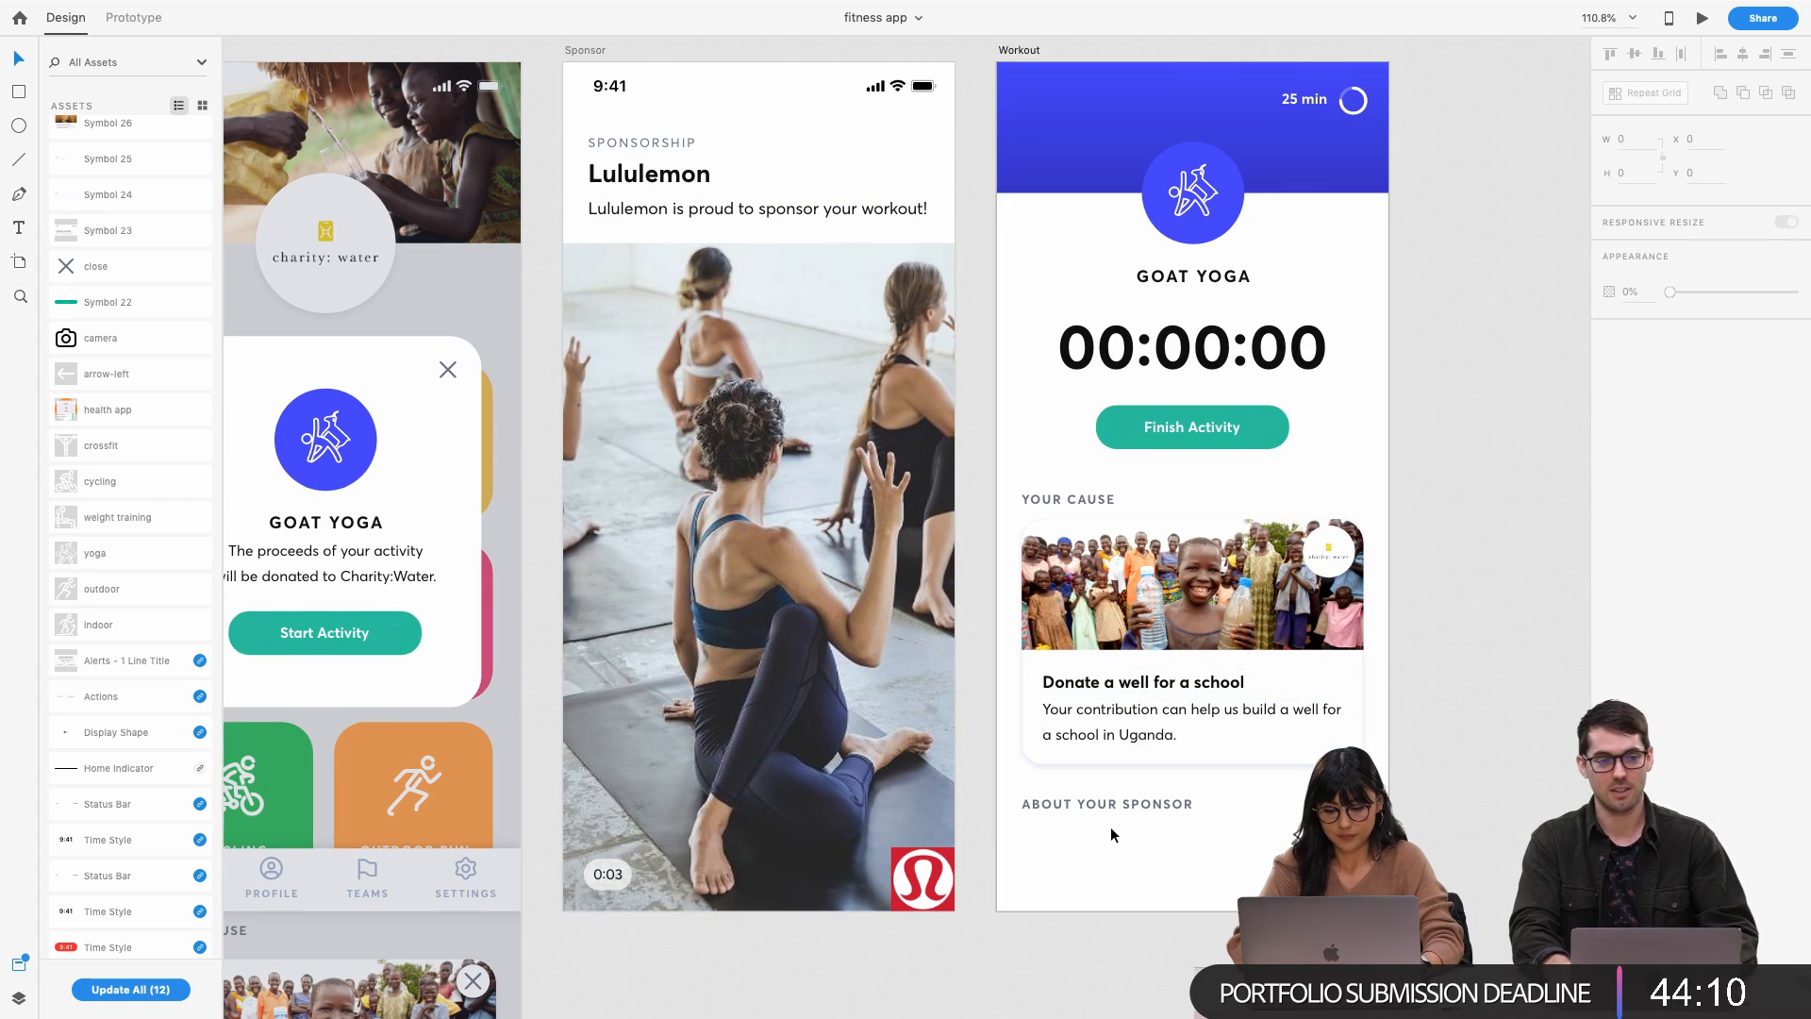
Paste a copy of the Donate a well text, left-aligned under ABOUT YOUR SPONSOR, keeping only its body
right_click(1113, 675)
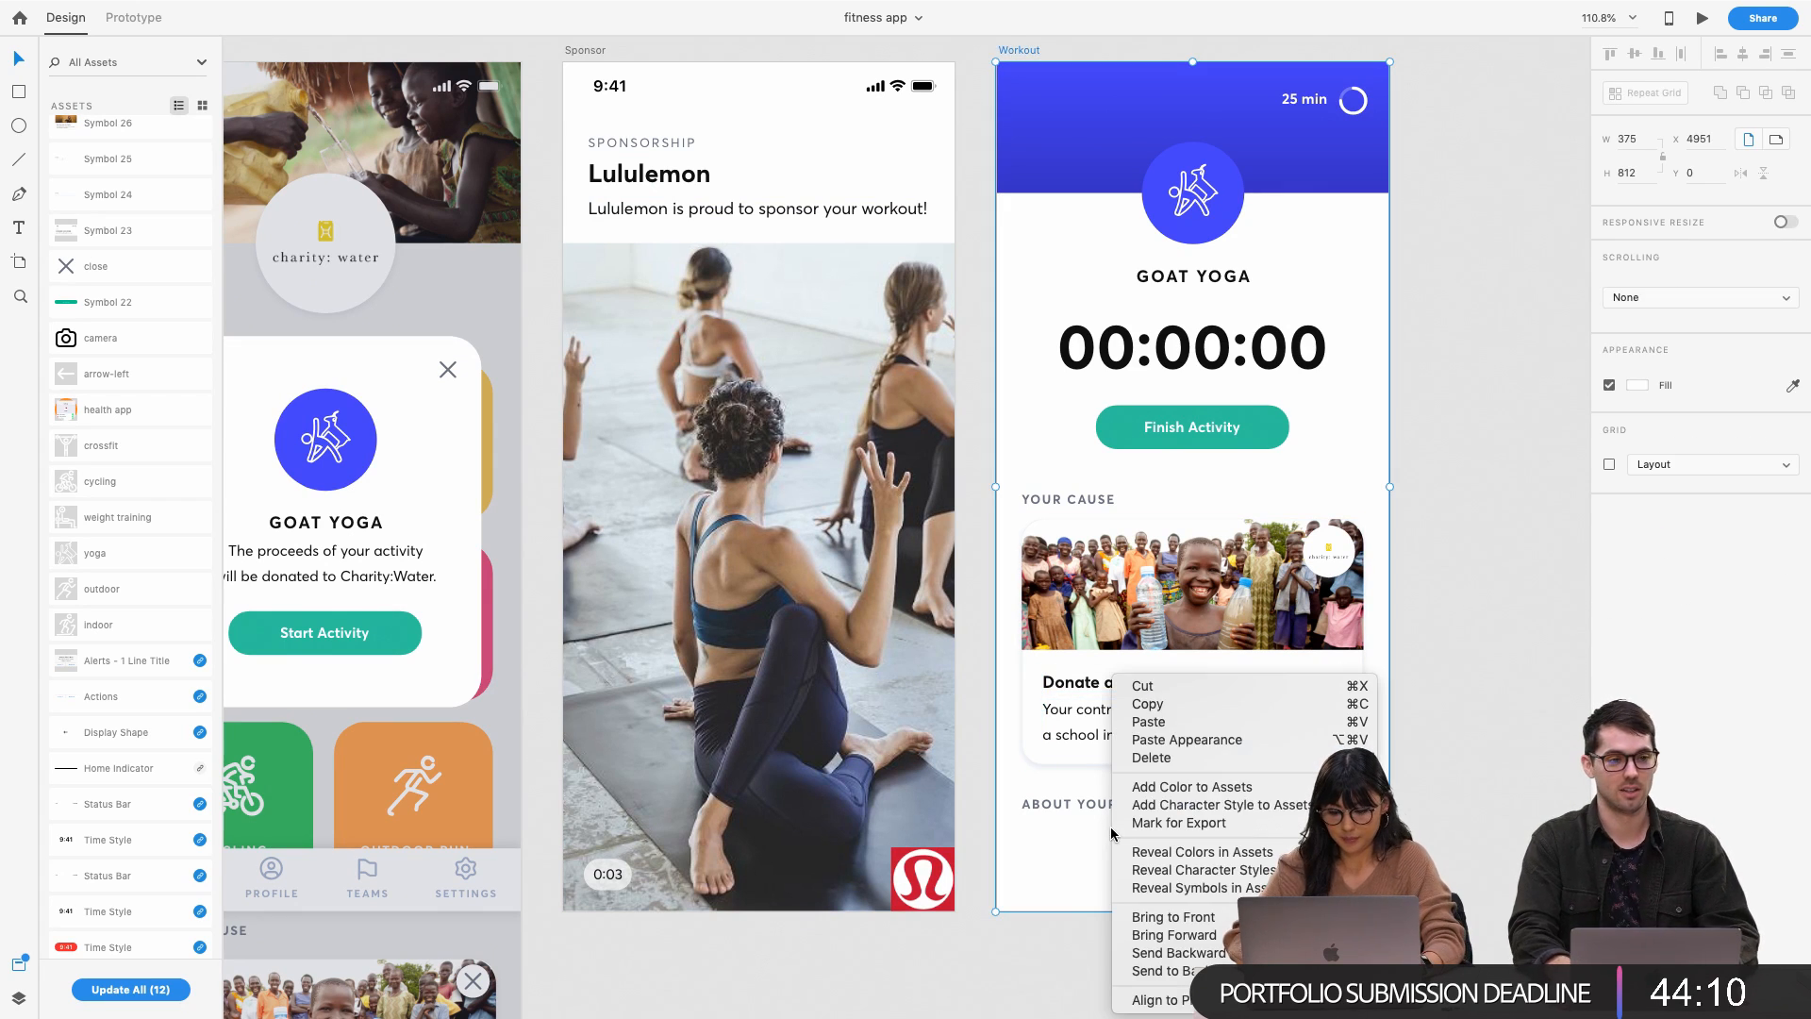
click(1217, 723)
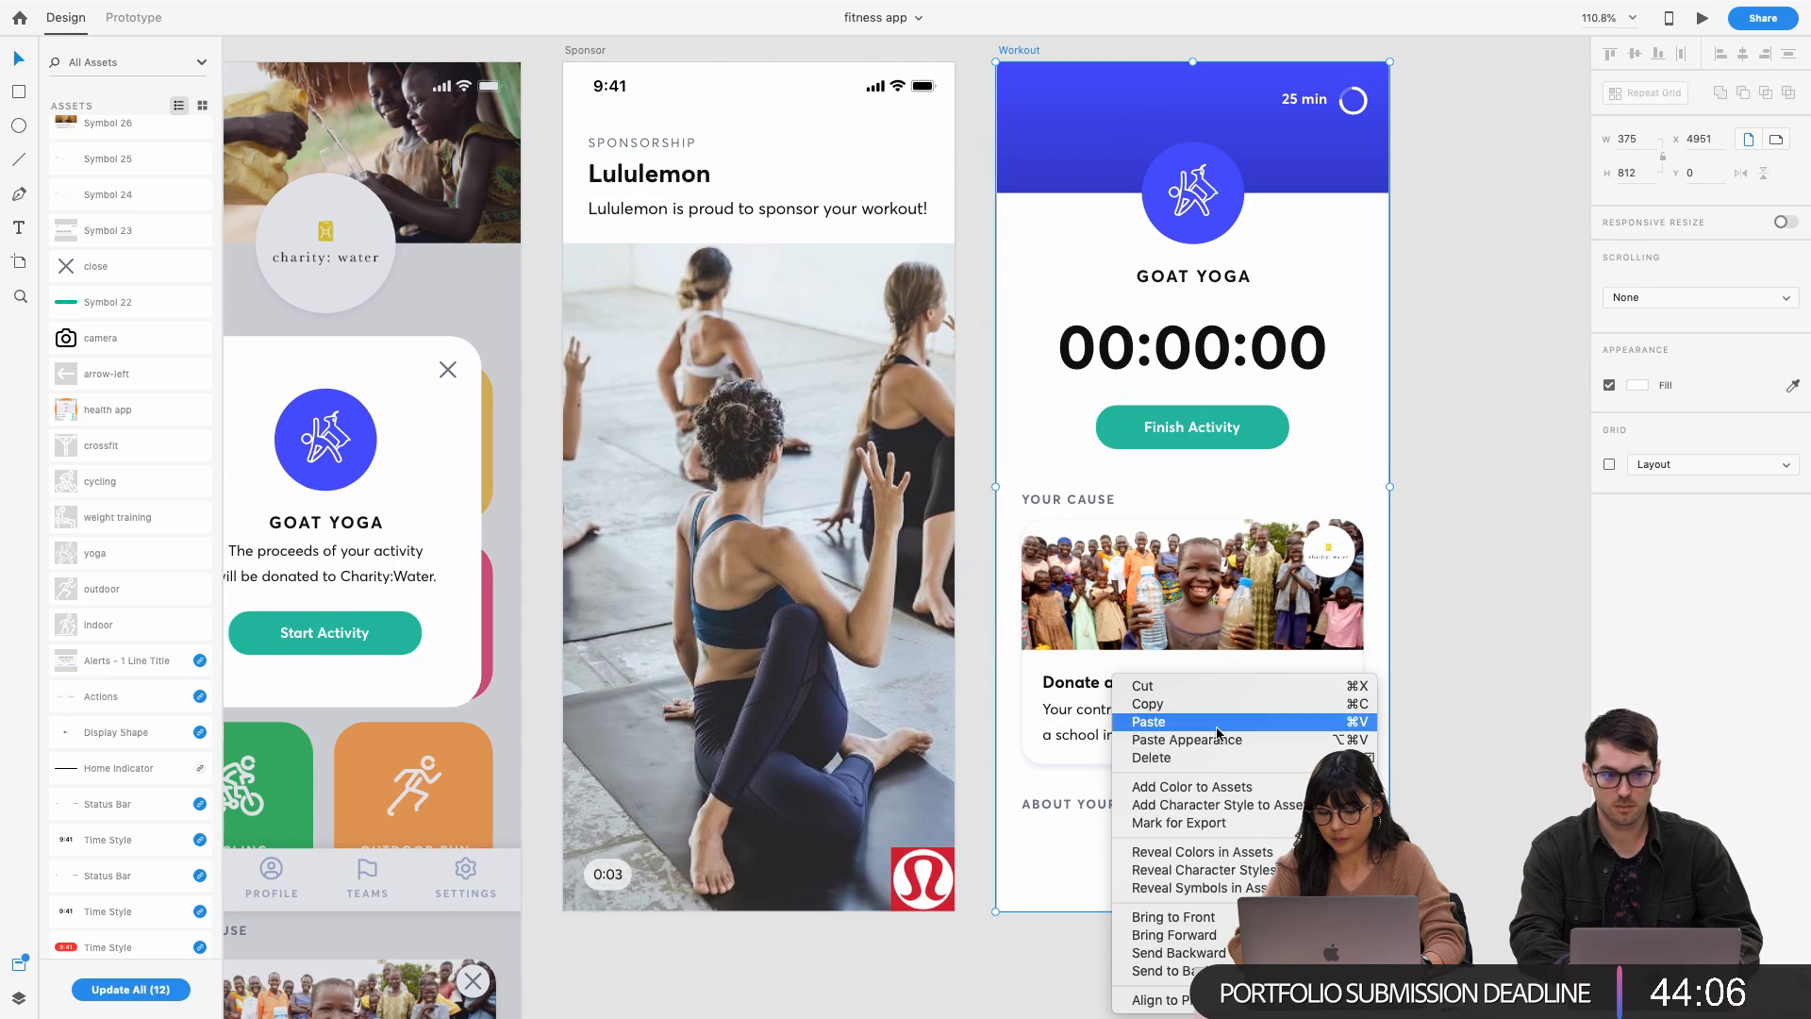
key(shift+Down)
key(shift+Down)
key(shift+Down)
key(shift+Down)
key(shift+Down)
key(shift+Down)
key(shift+Down)
key(shift+Down)
key(shift+Down)
key(shift+Down)
key(shift+Down)
key(shift+Down)
key(shift+Down)
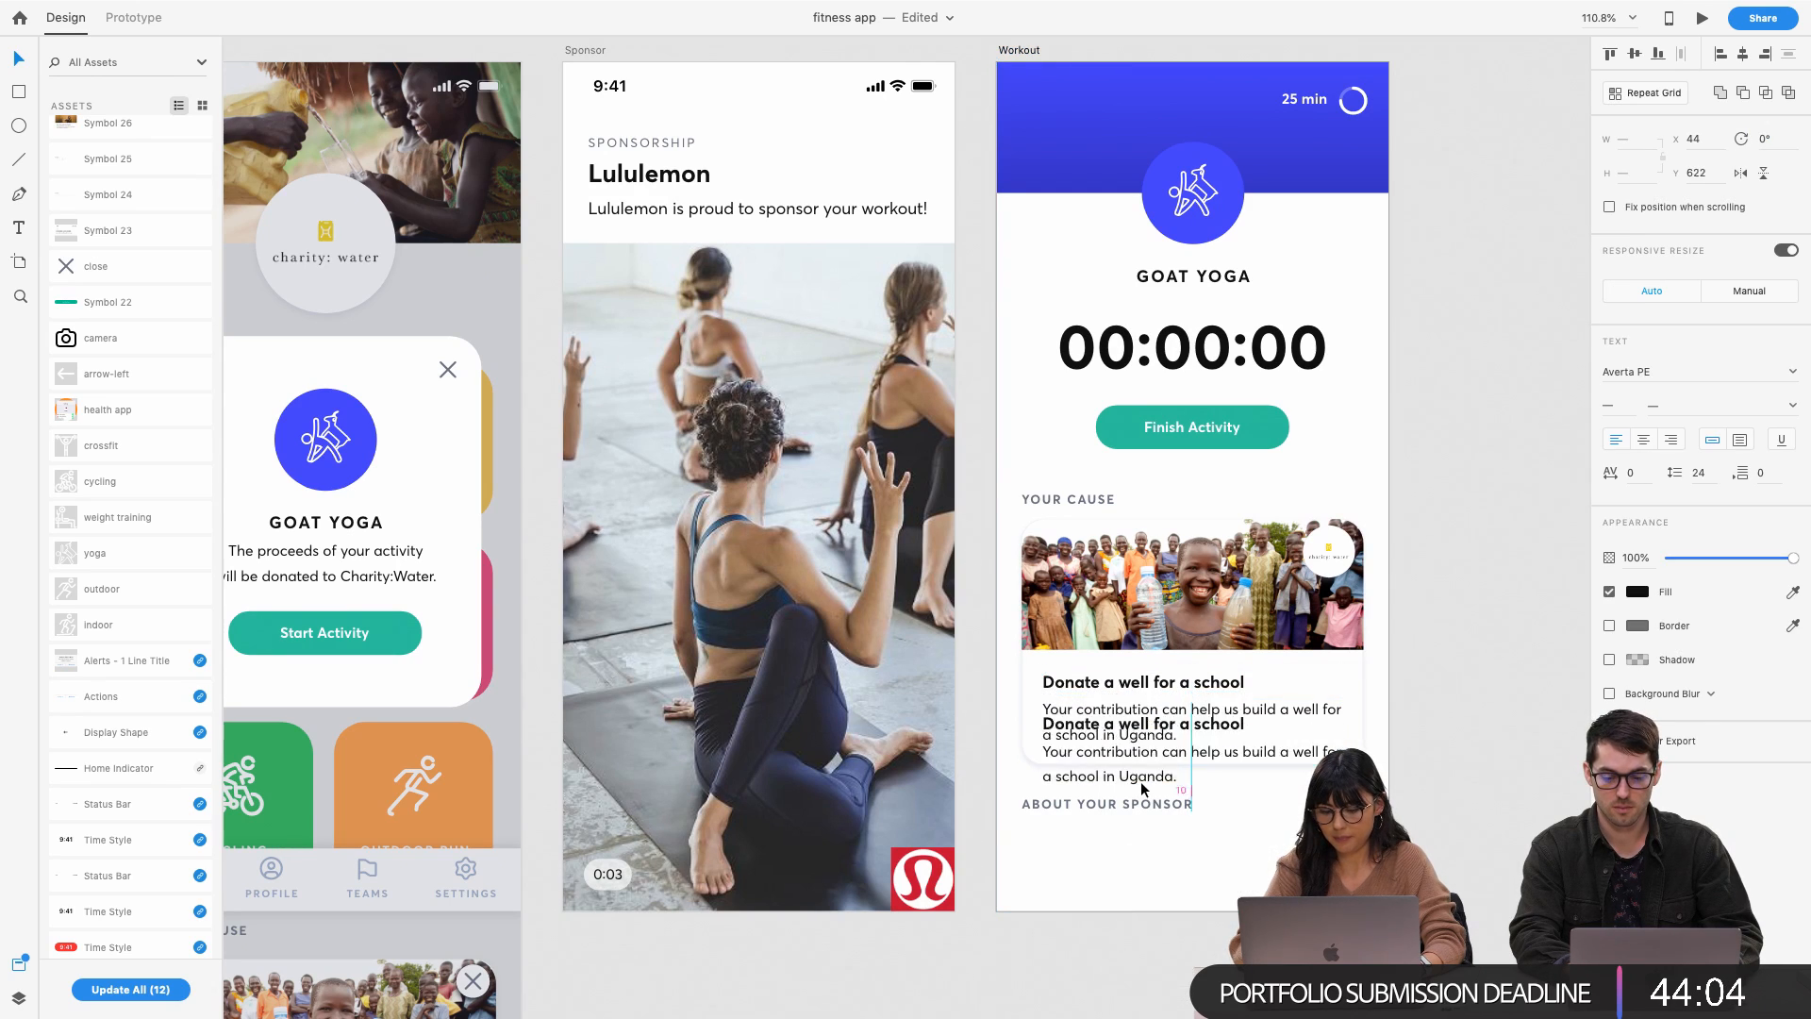
key(shift+Down)
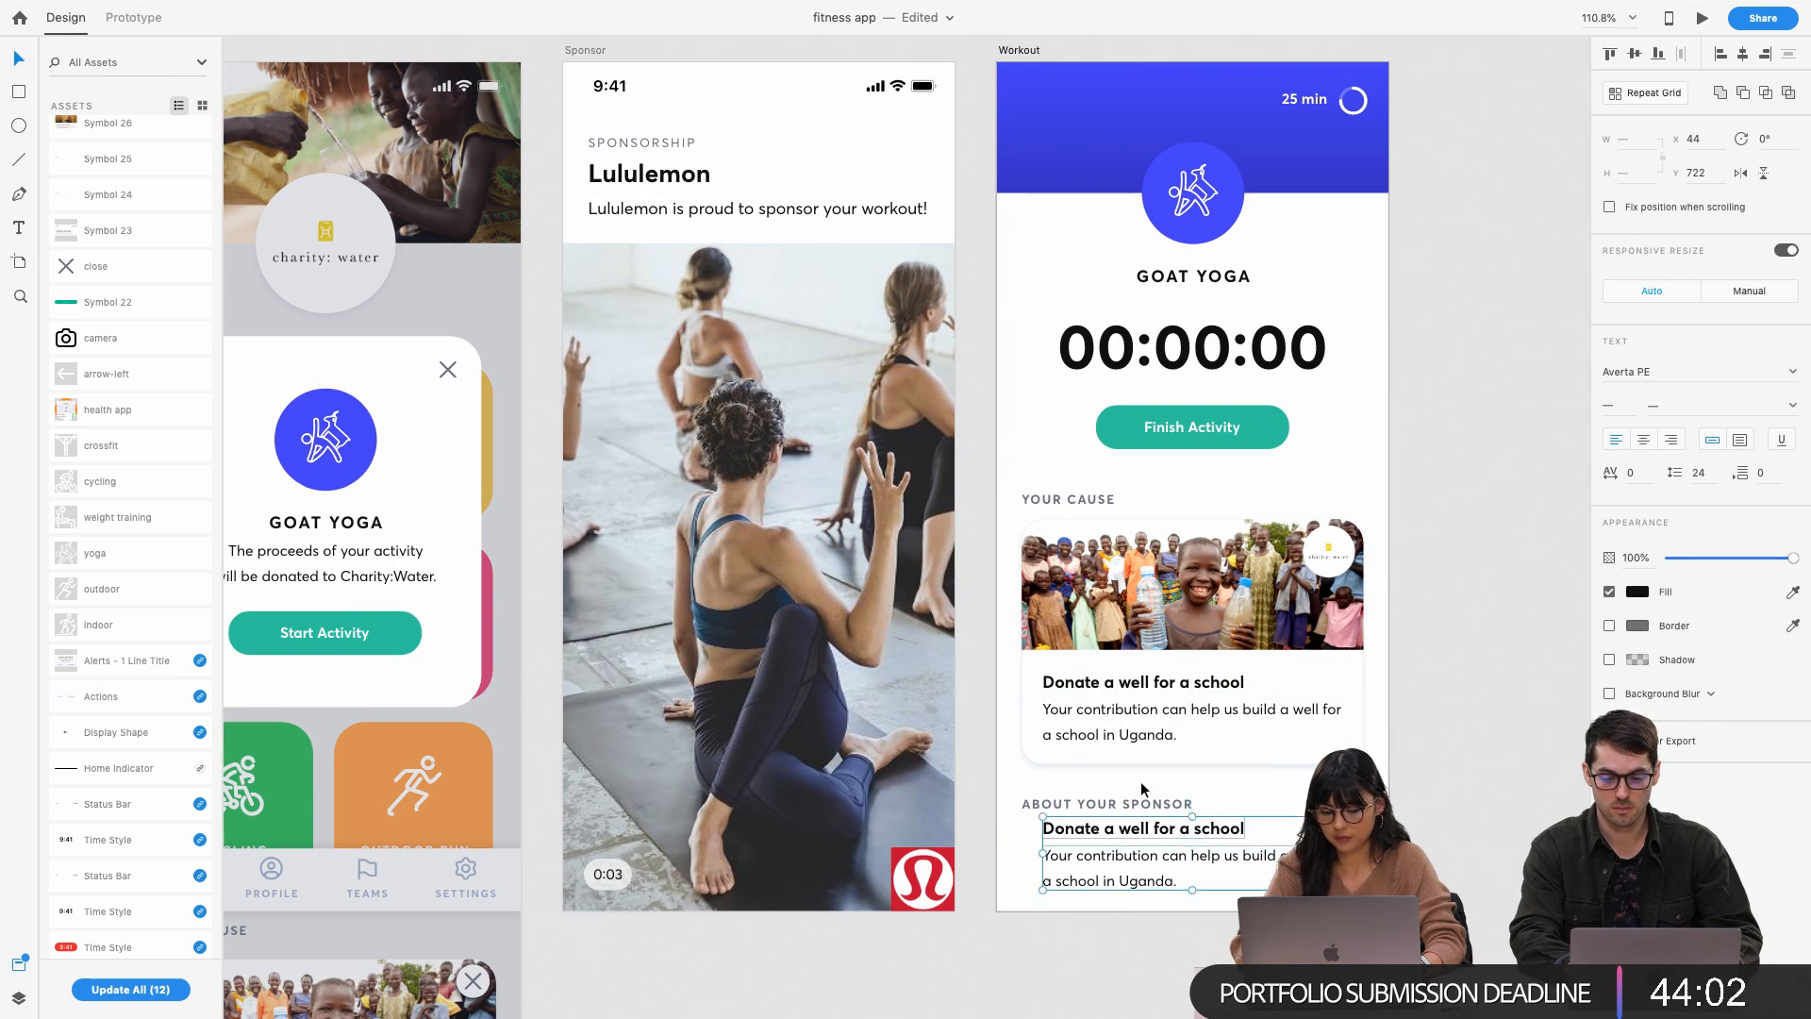
shift+click(1156, 802)
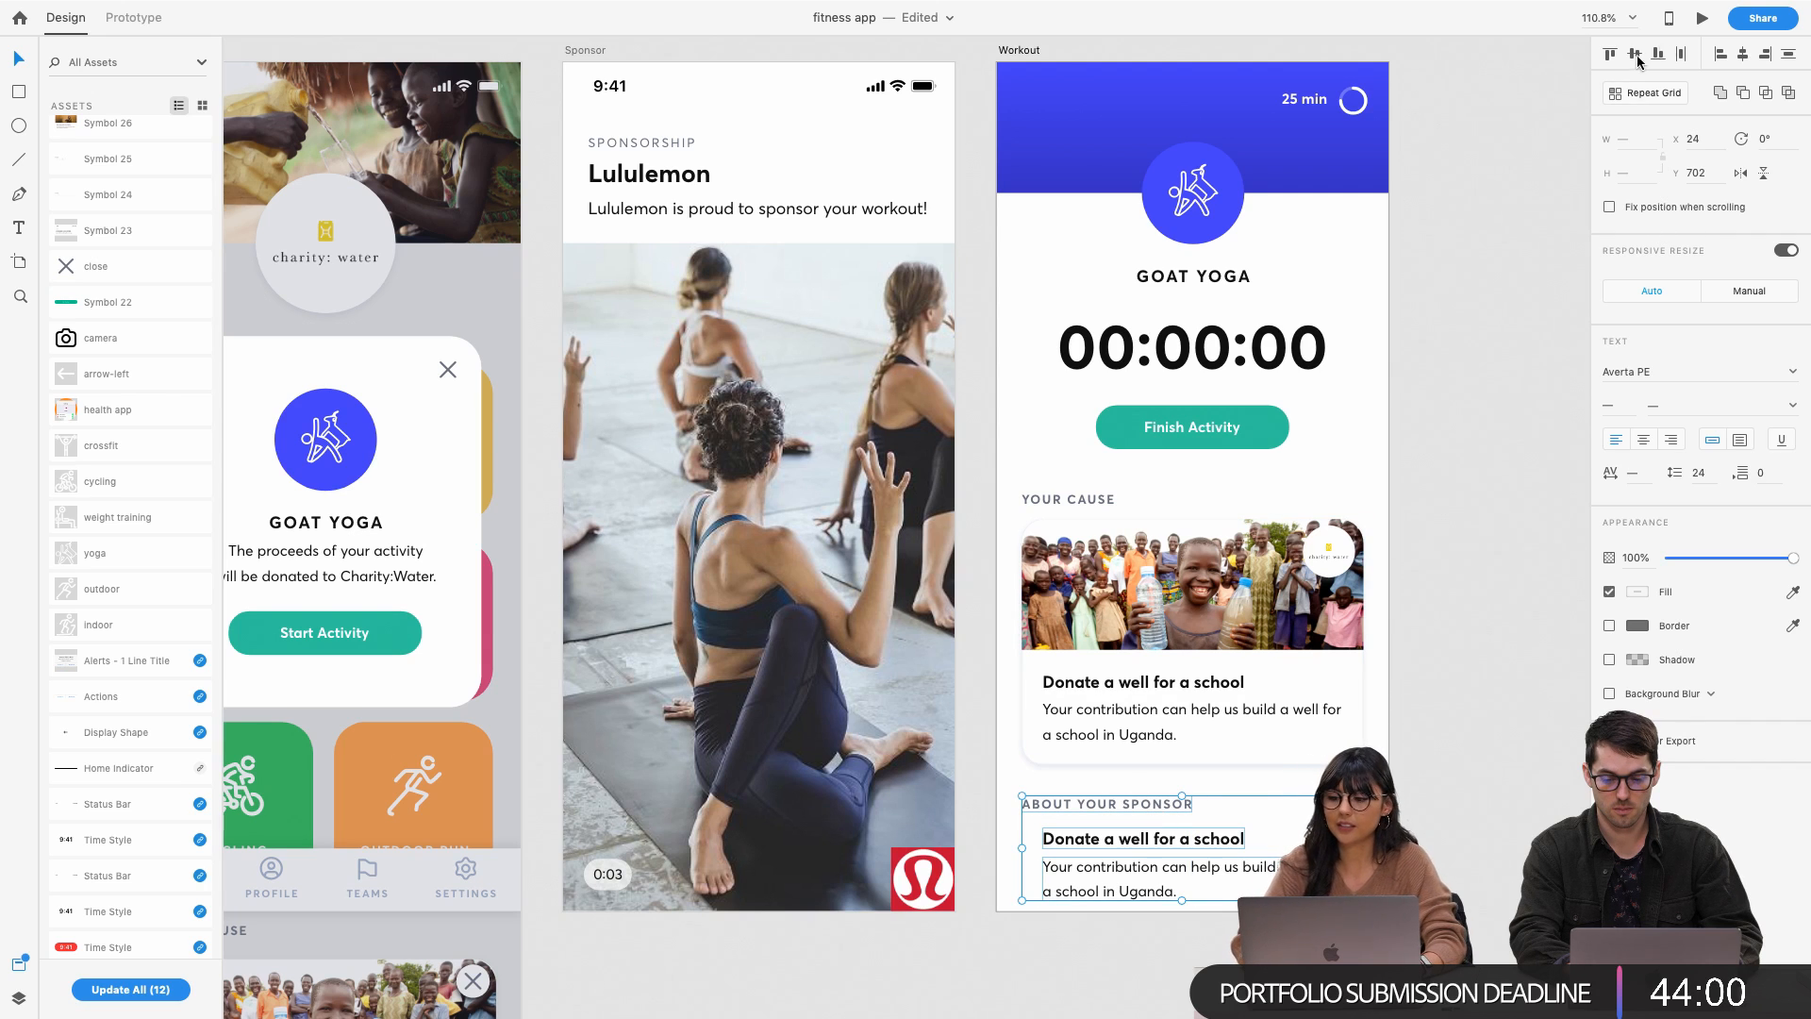
click(1720, 53)
click(1430, 566)
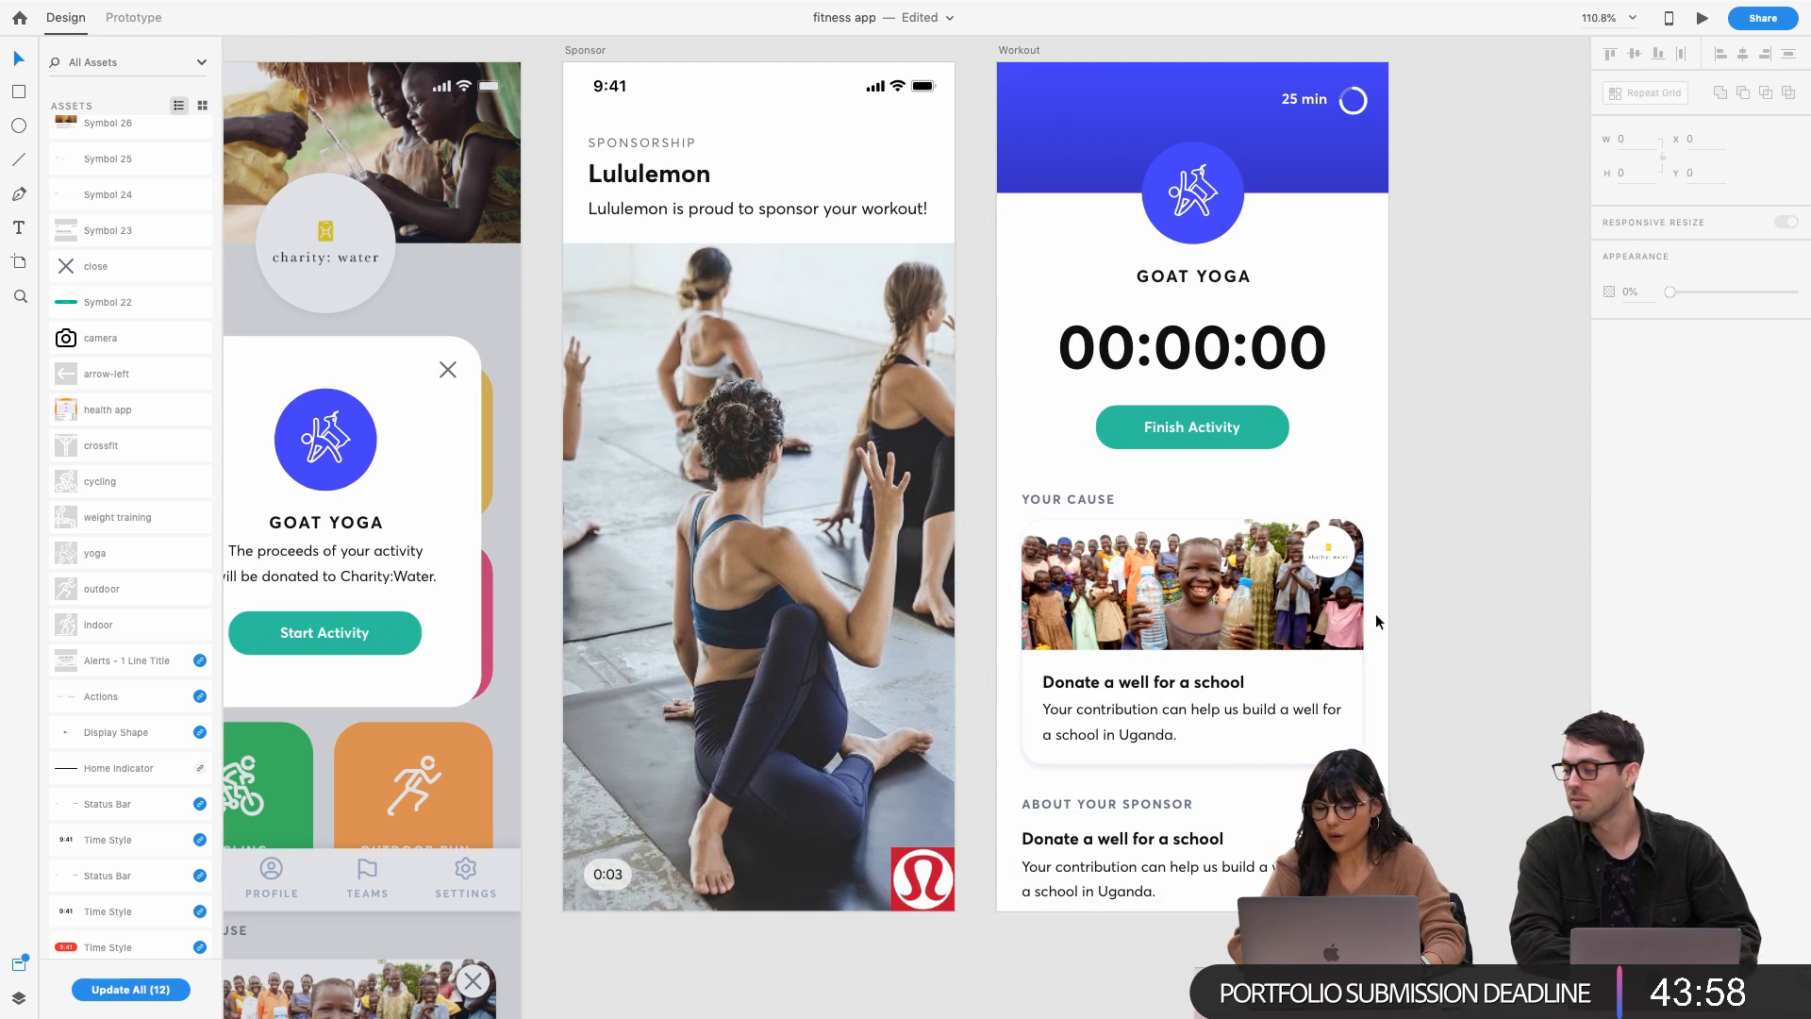
click(1109, 843)
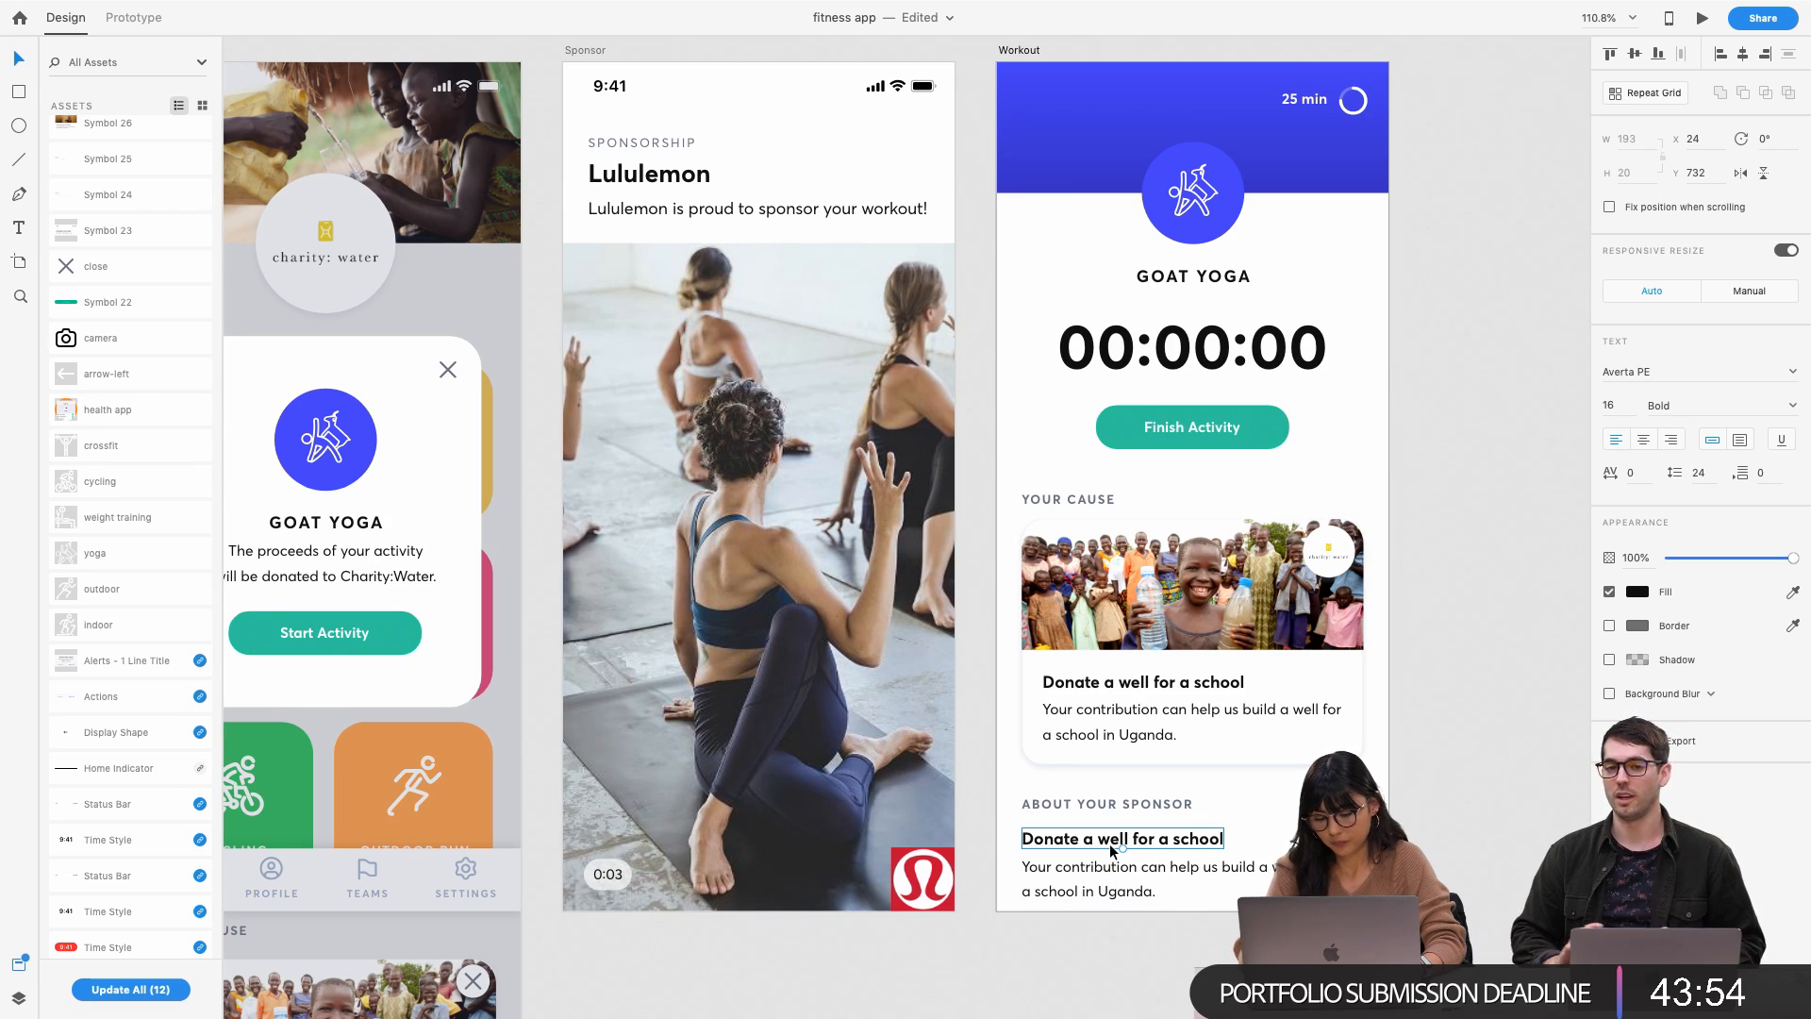
key(Delete)
drag(1109, 866, 1106, 834)
Replace the body text with the Lululemon sponsor paragraph ending 'have selected.'
double_click(1105, 834)
key(super+a)
key(BackSpace)
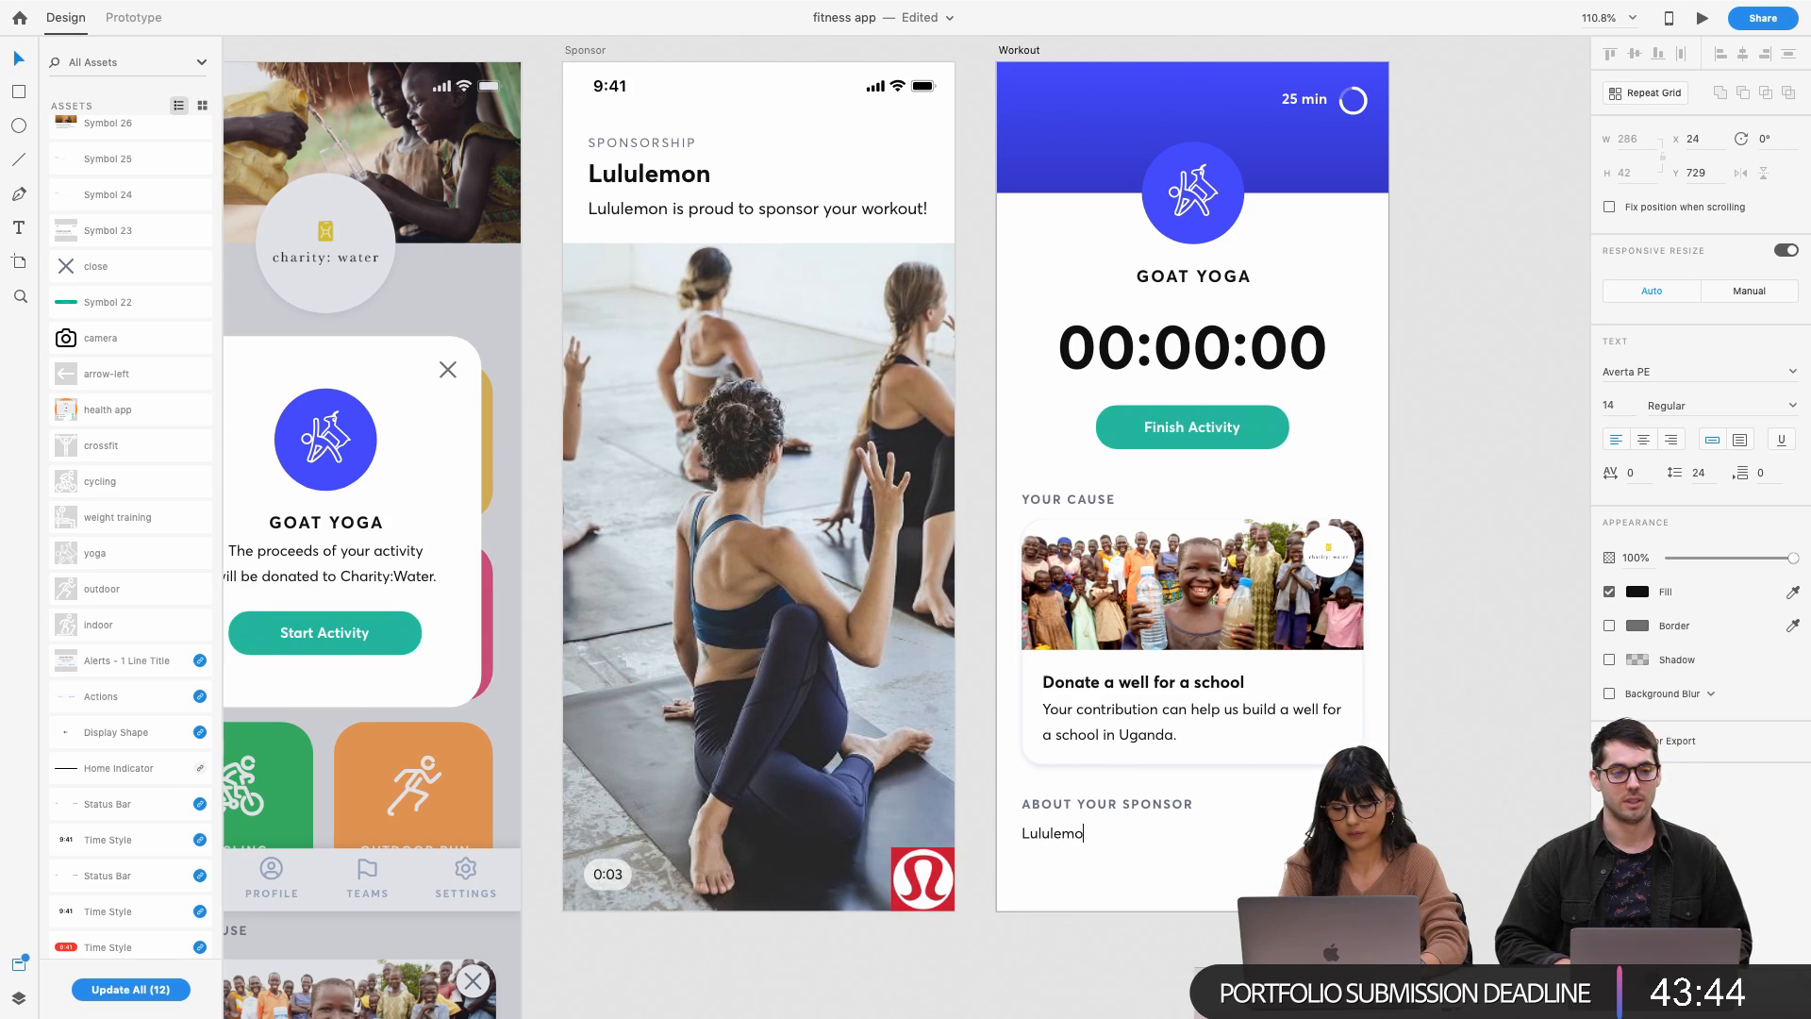
text(Lululemon)
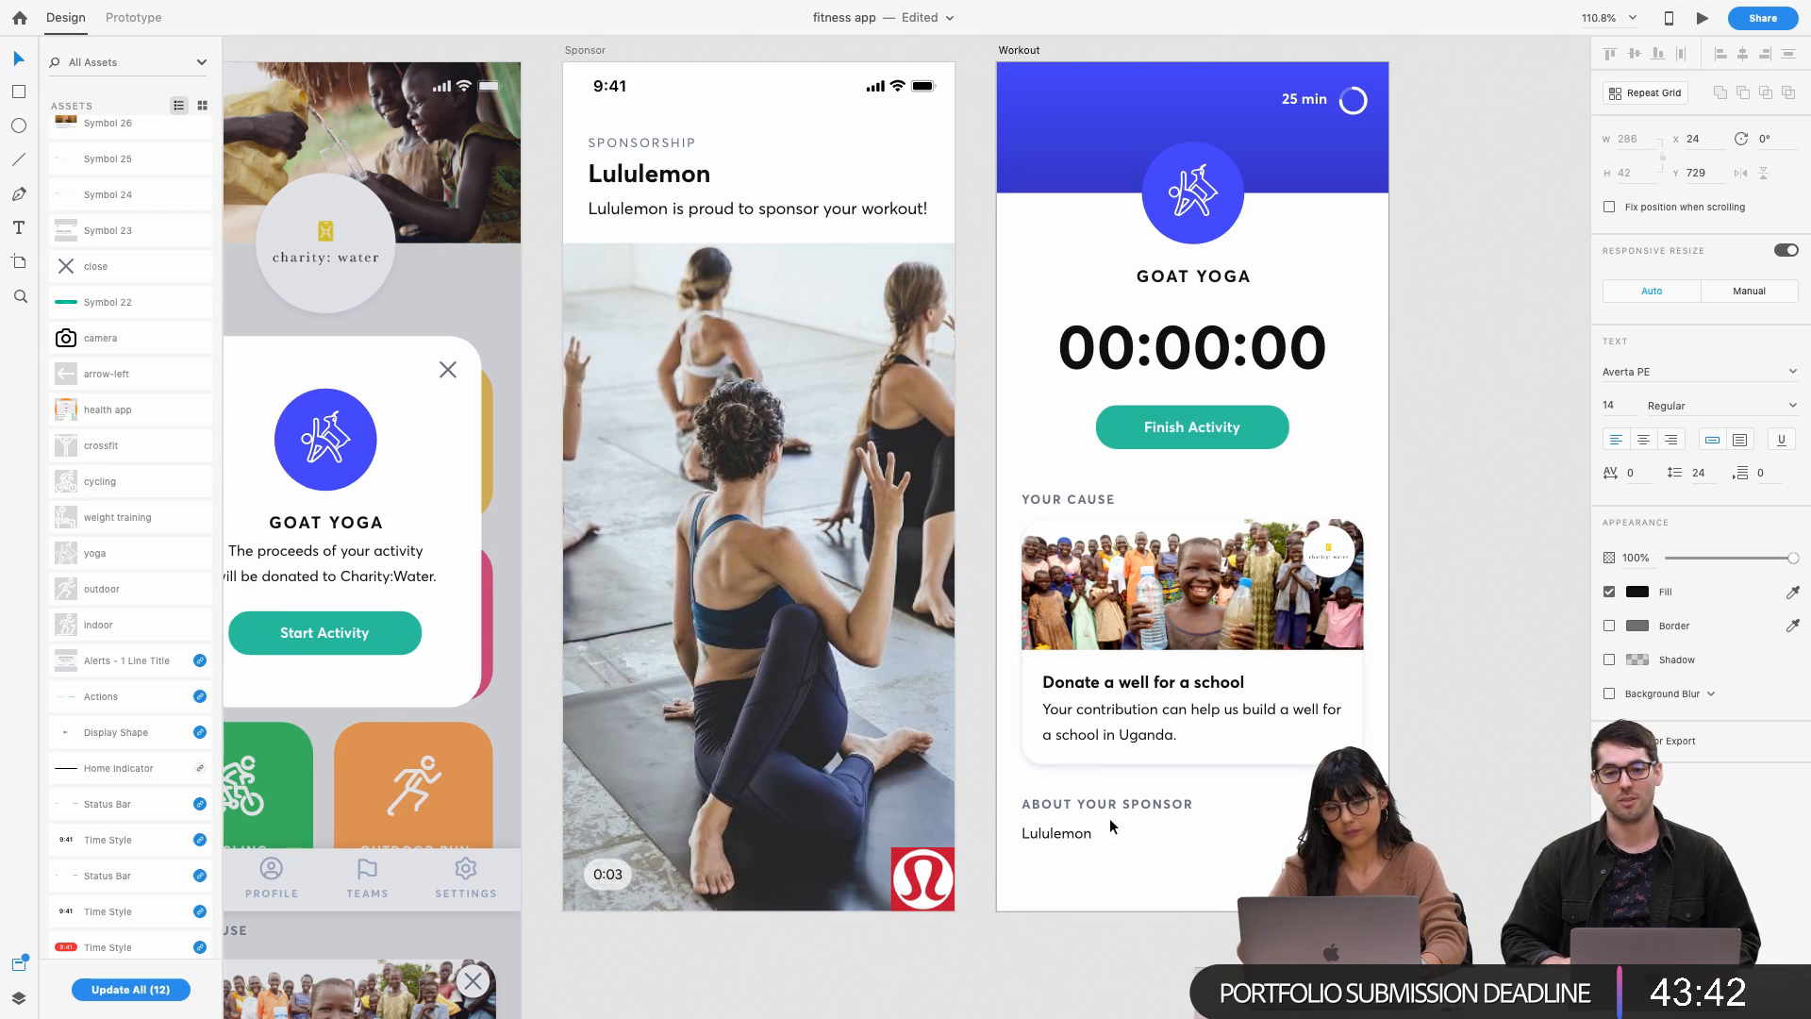
text( is proud to sponsor your work)
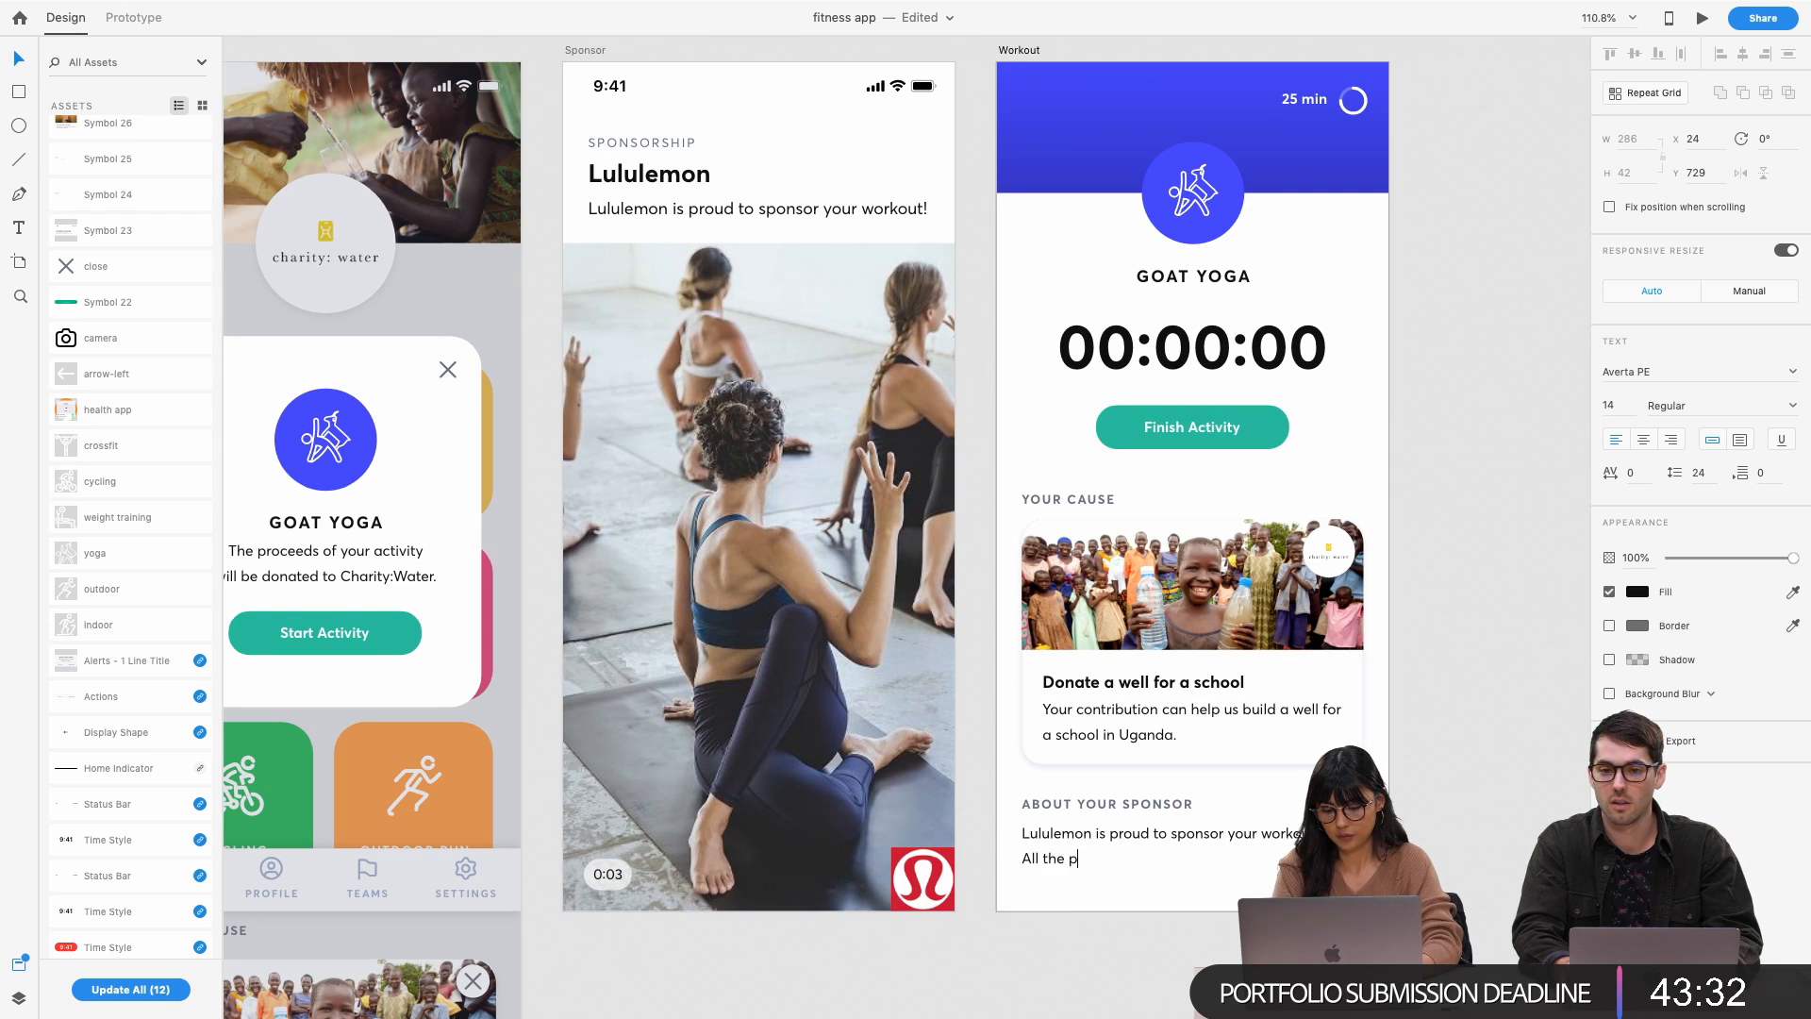
text(s)
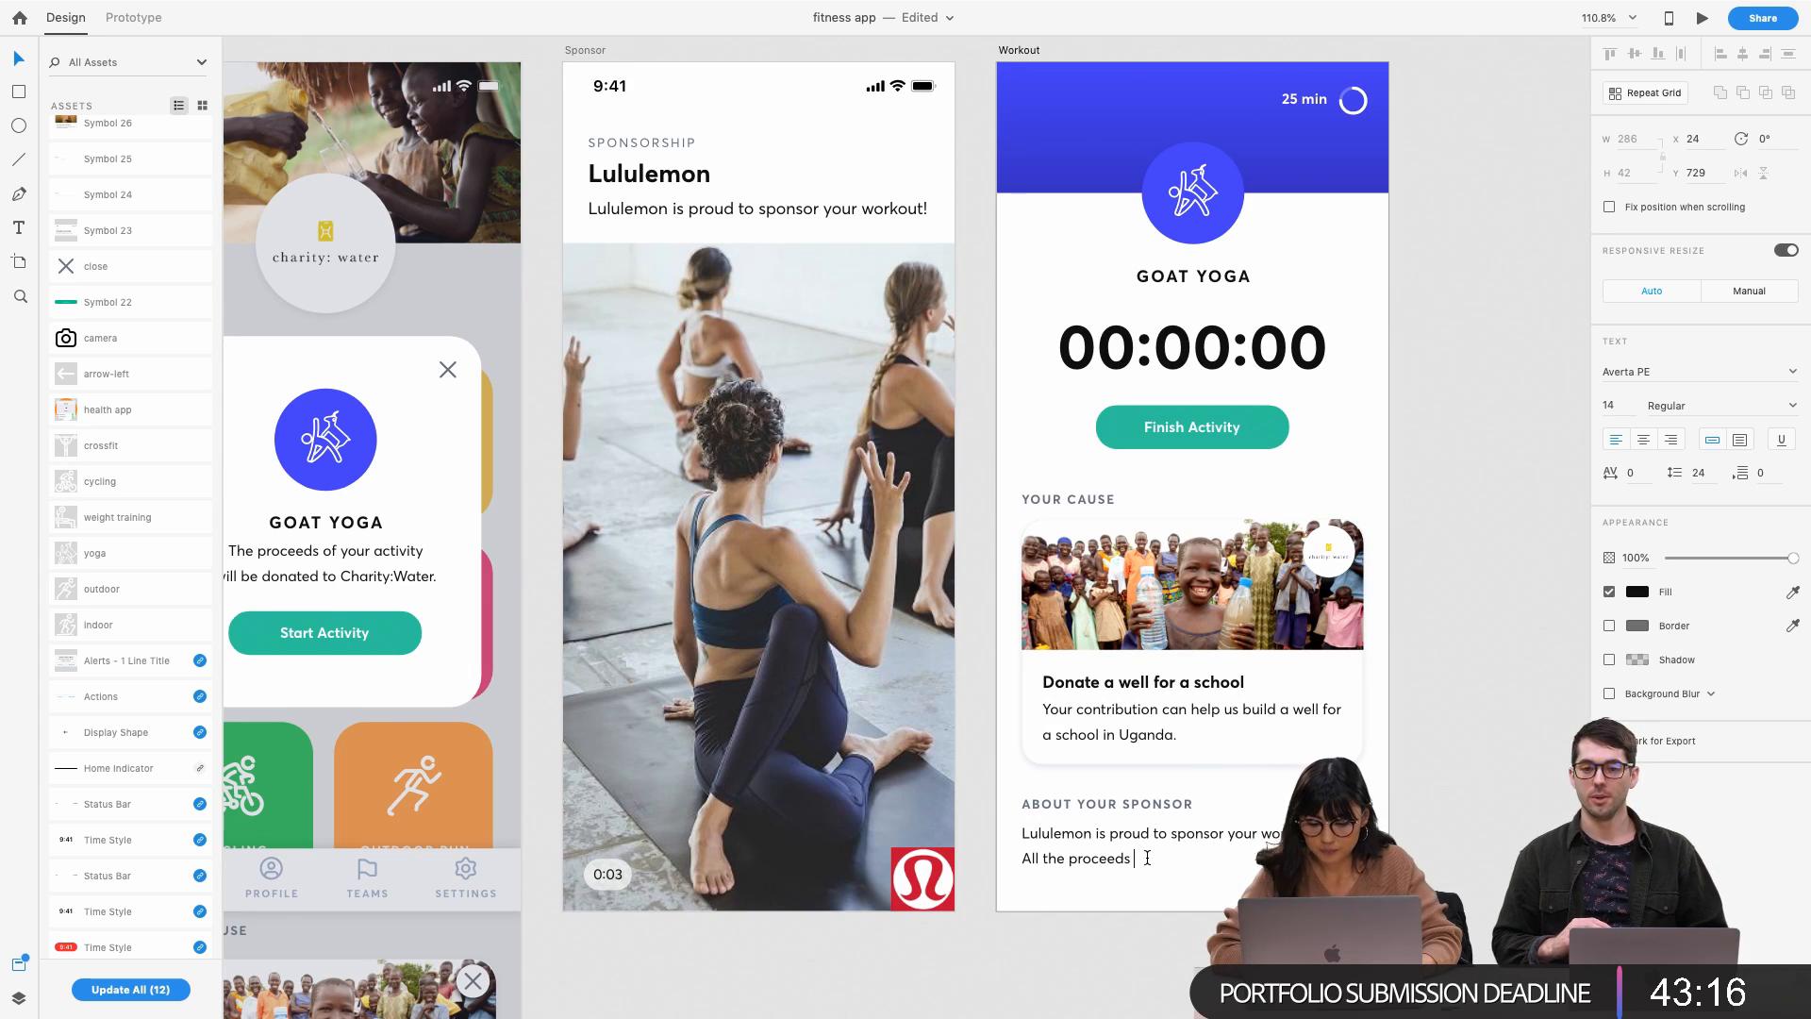
text(will be donated to the )
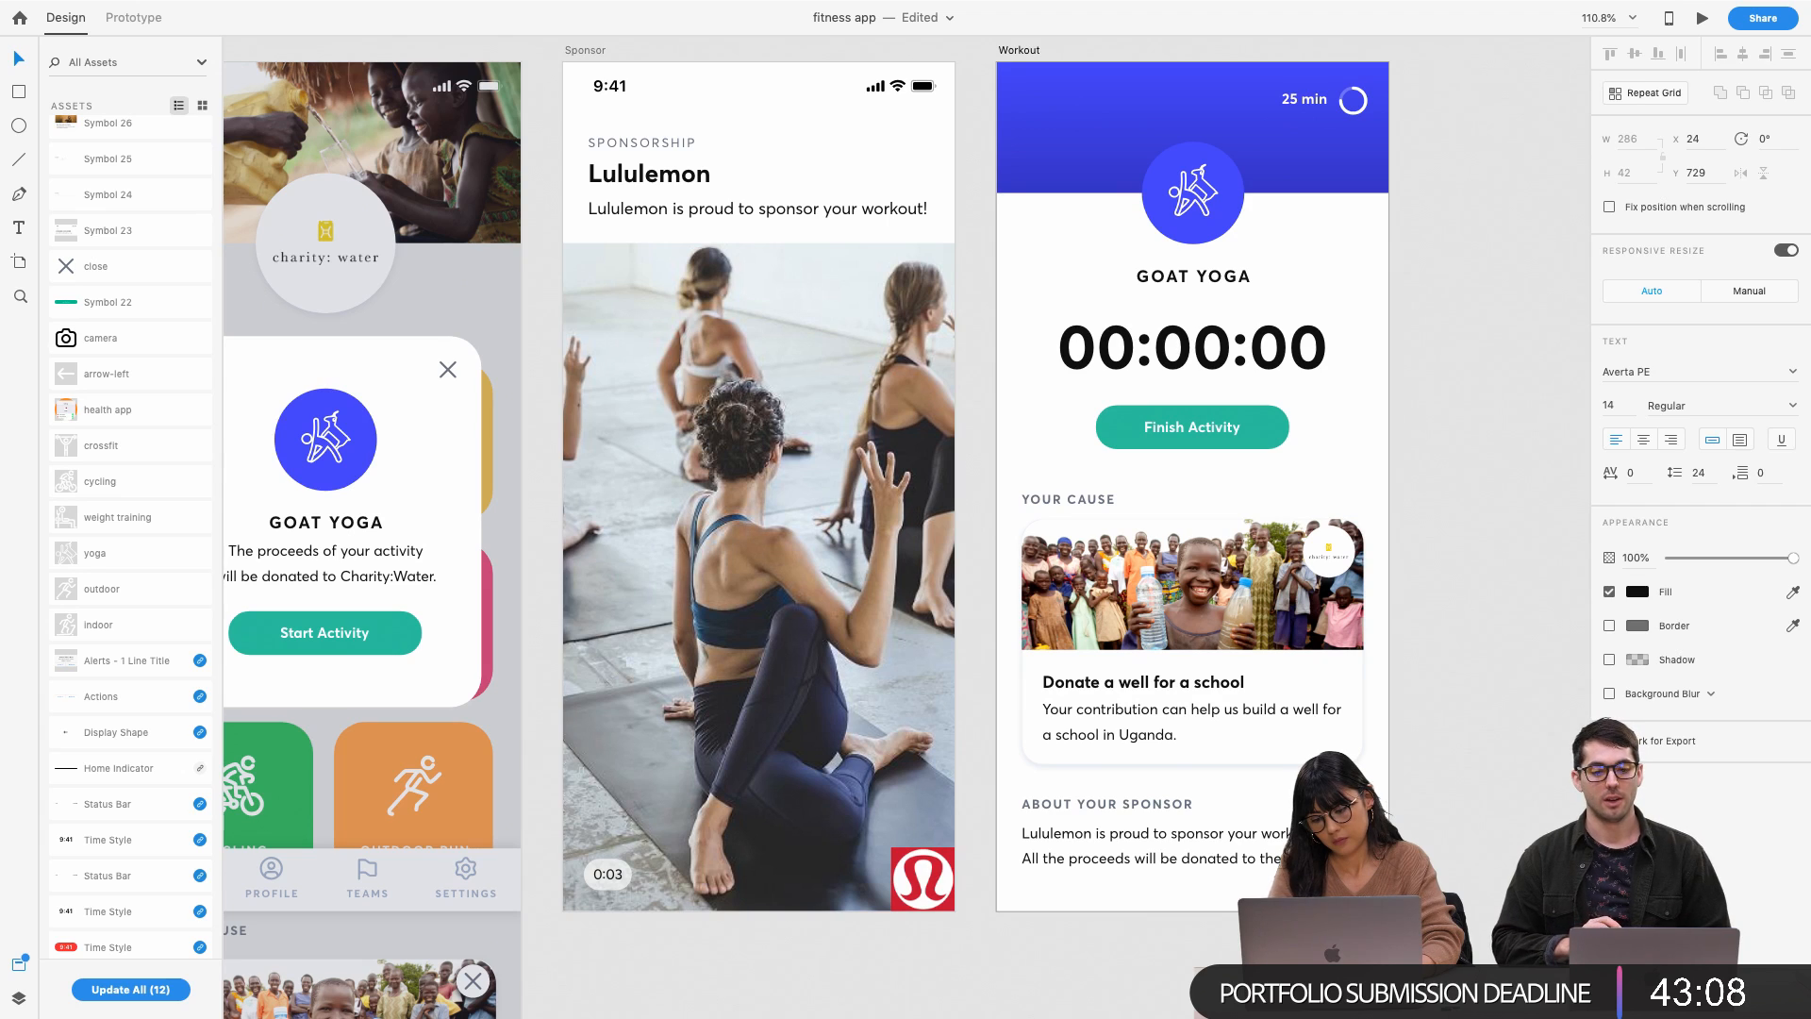
text(Have)
key(BackSpace)
key(BackSpace)
key(BackSpace)
key(BackSpace)
key(BackSpace)
key(BackSpace)
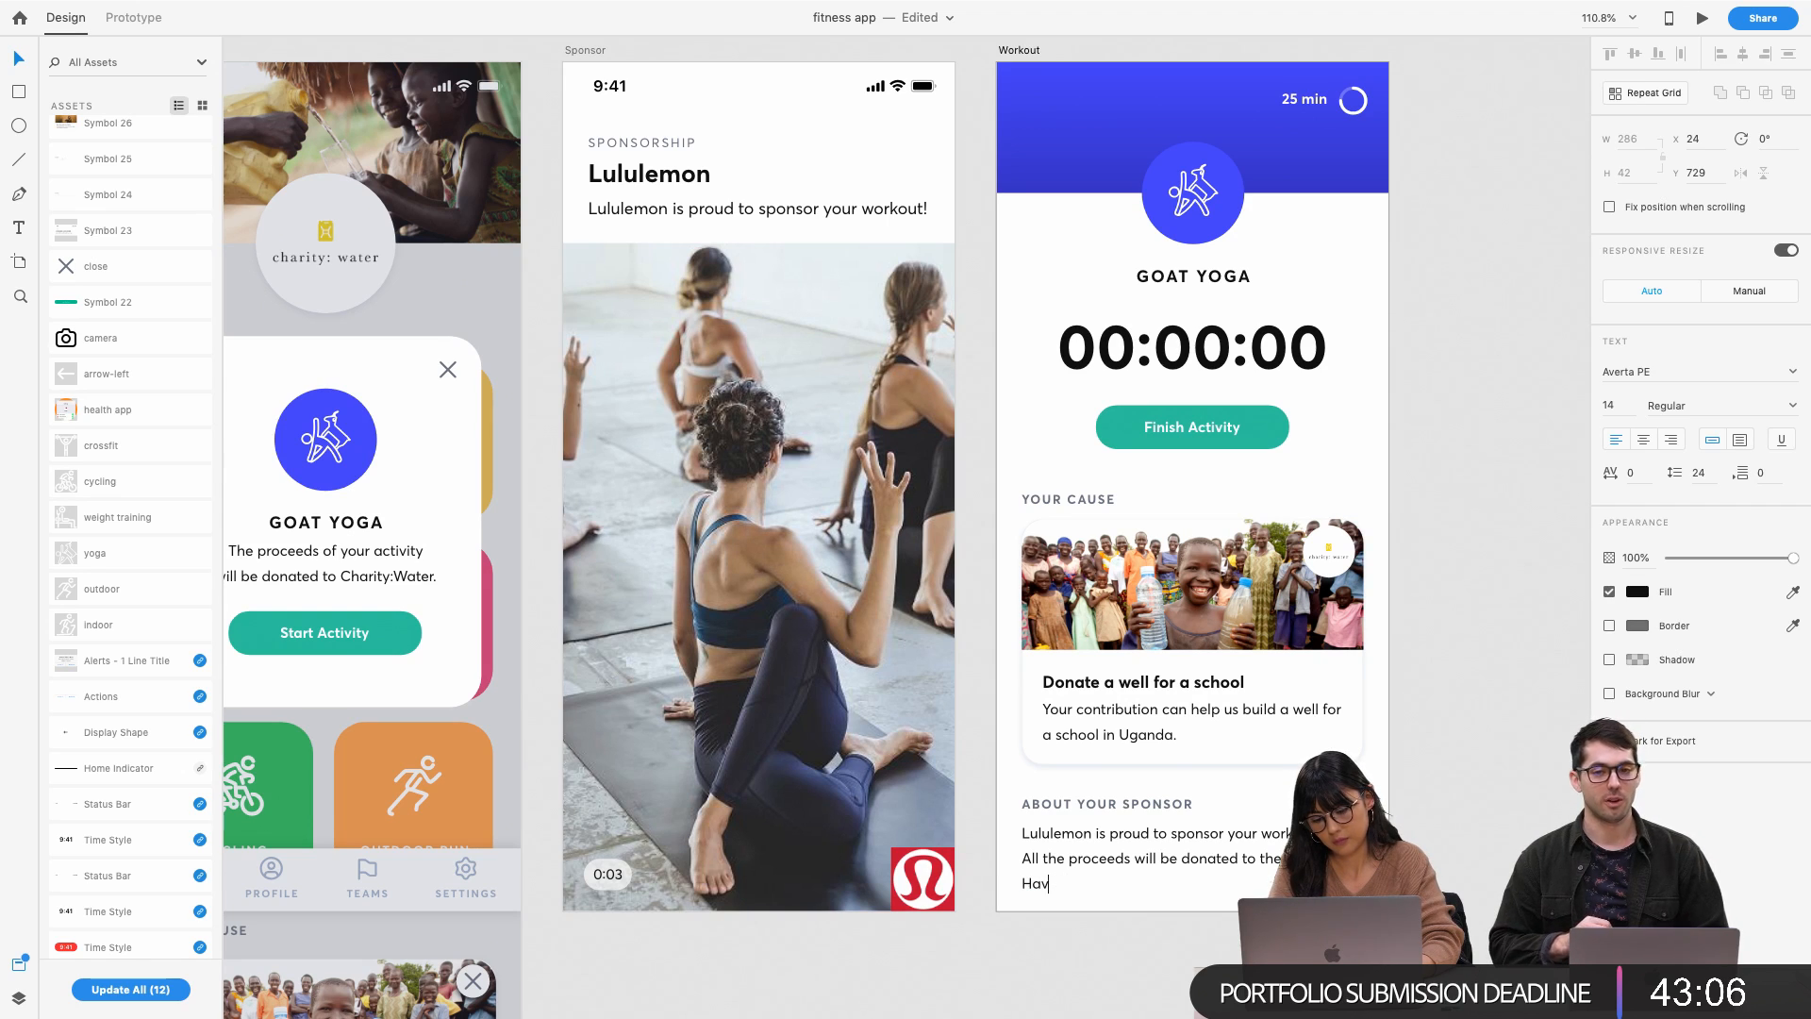
text(have selected.)
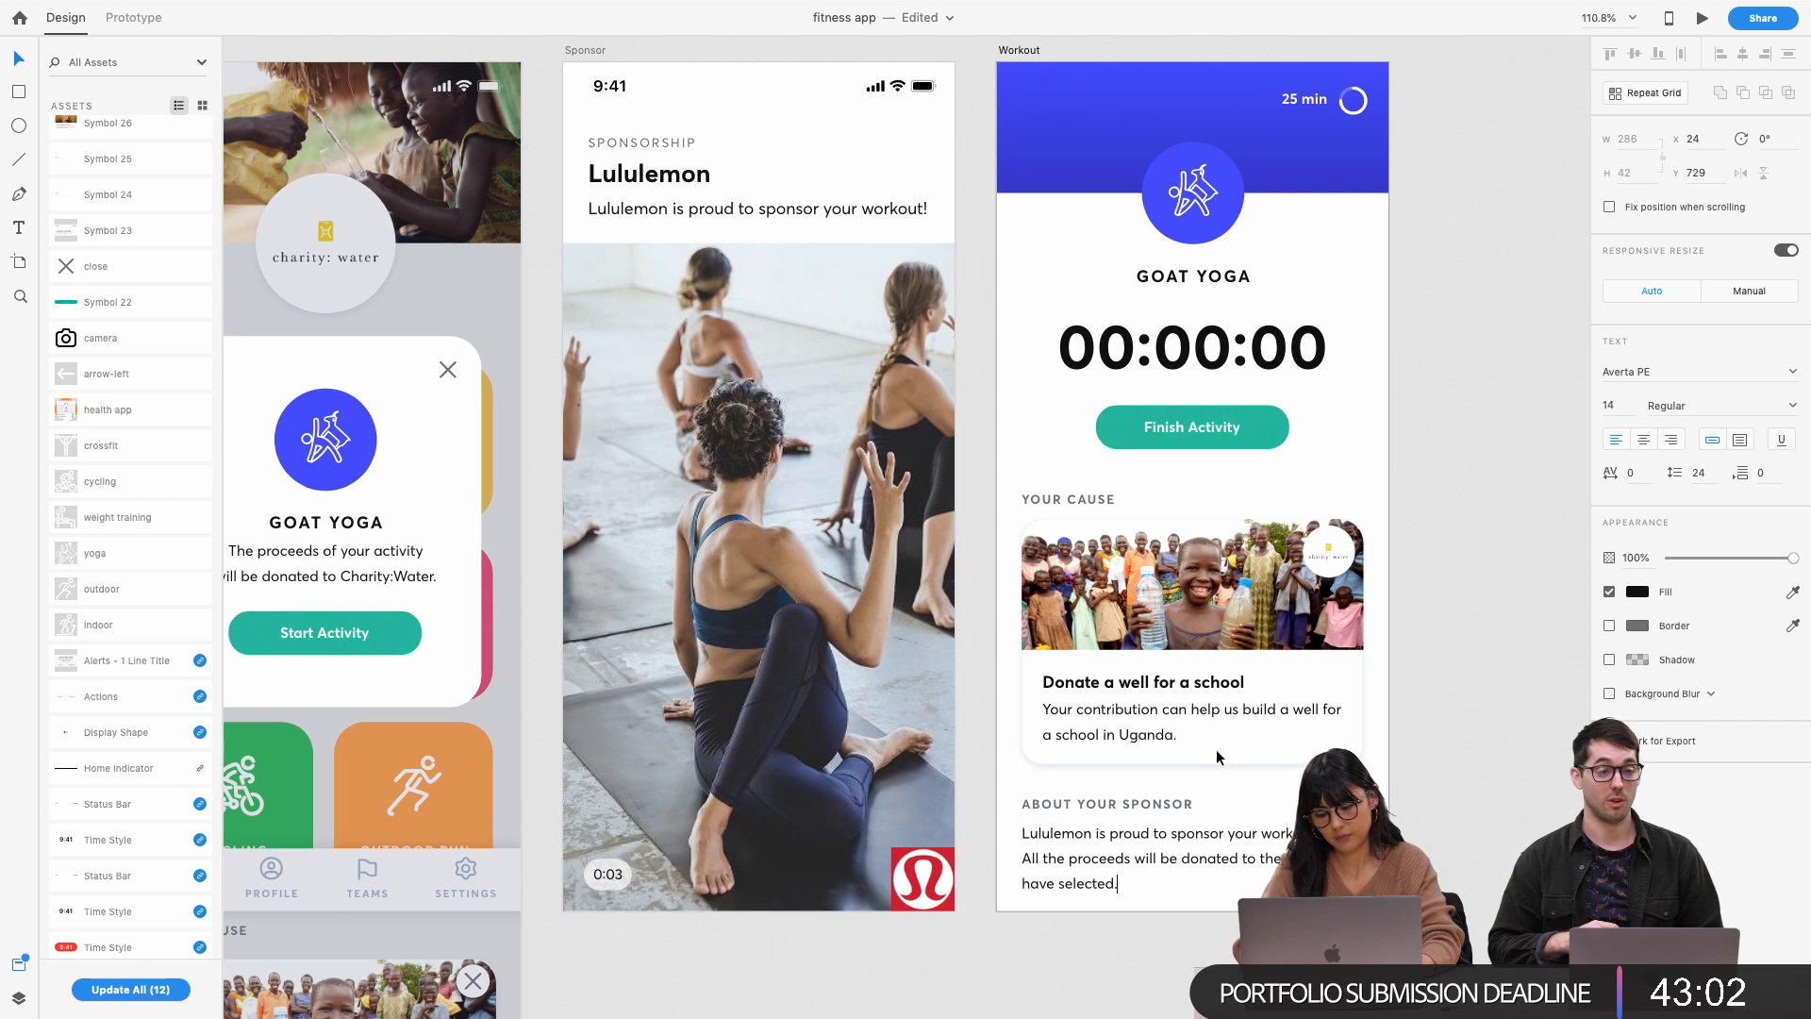
click(1443, 608)
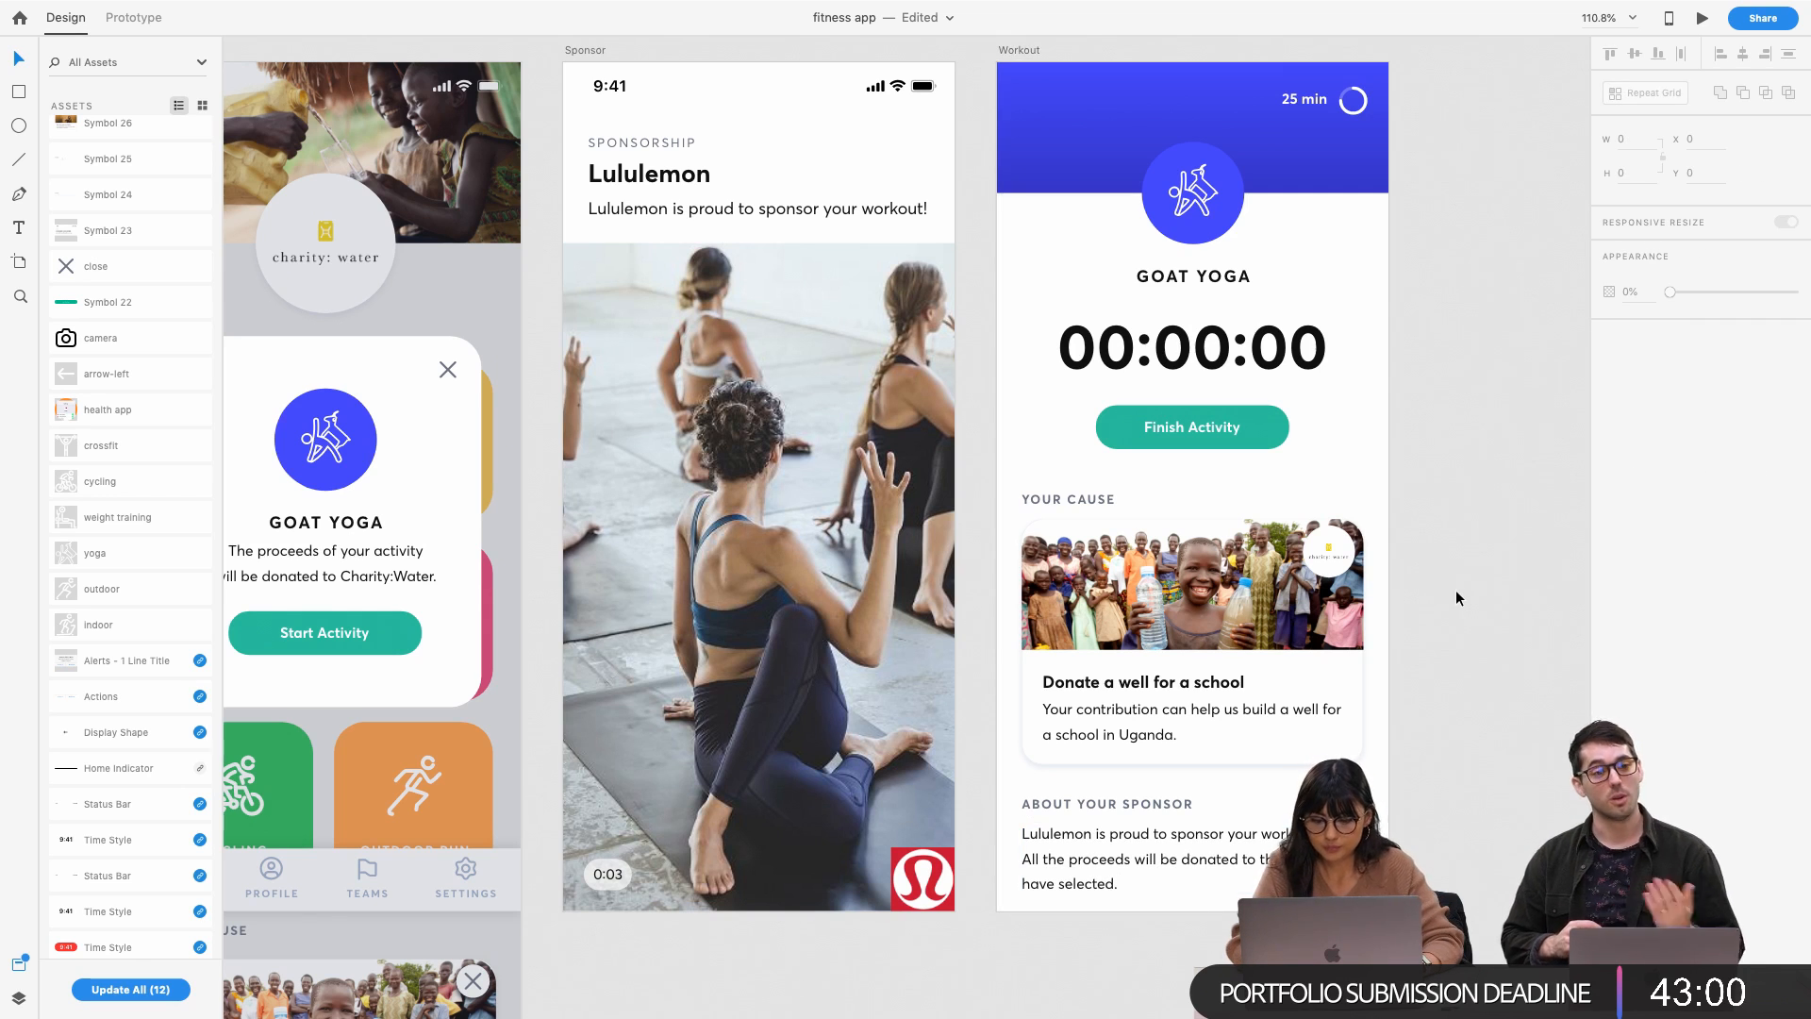
Lengthen the Workout artboard downward
scroll(1456, 592, down, 3)
scroll(1456, 591, right, 3)
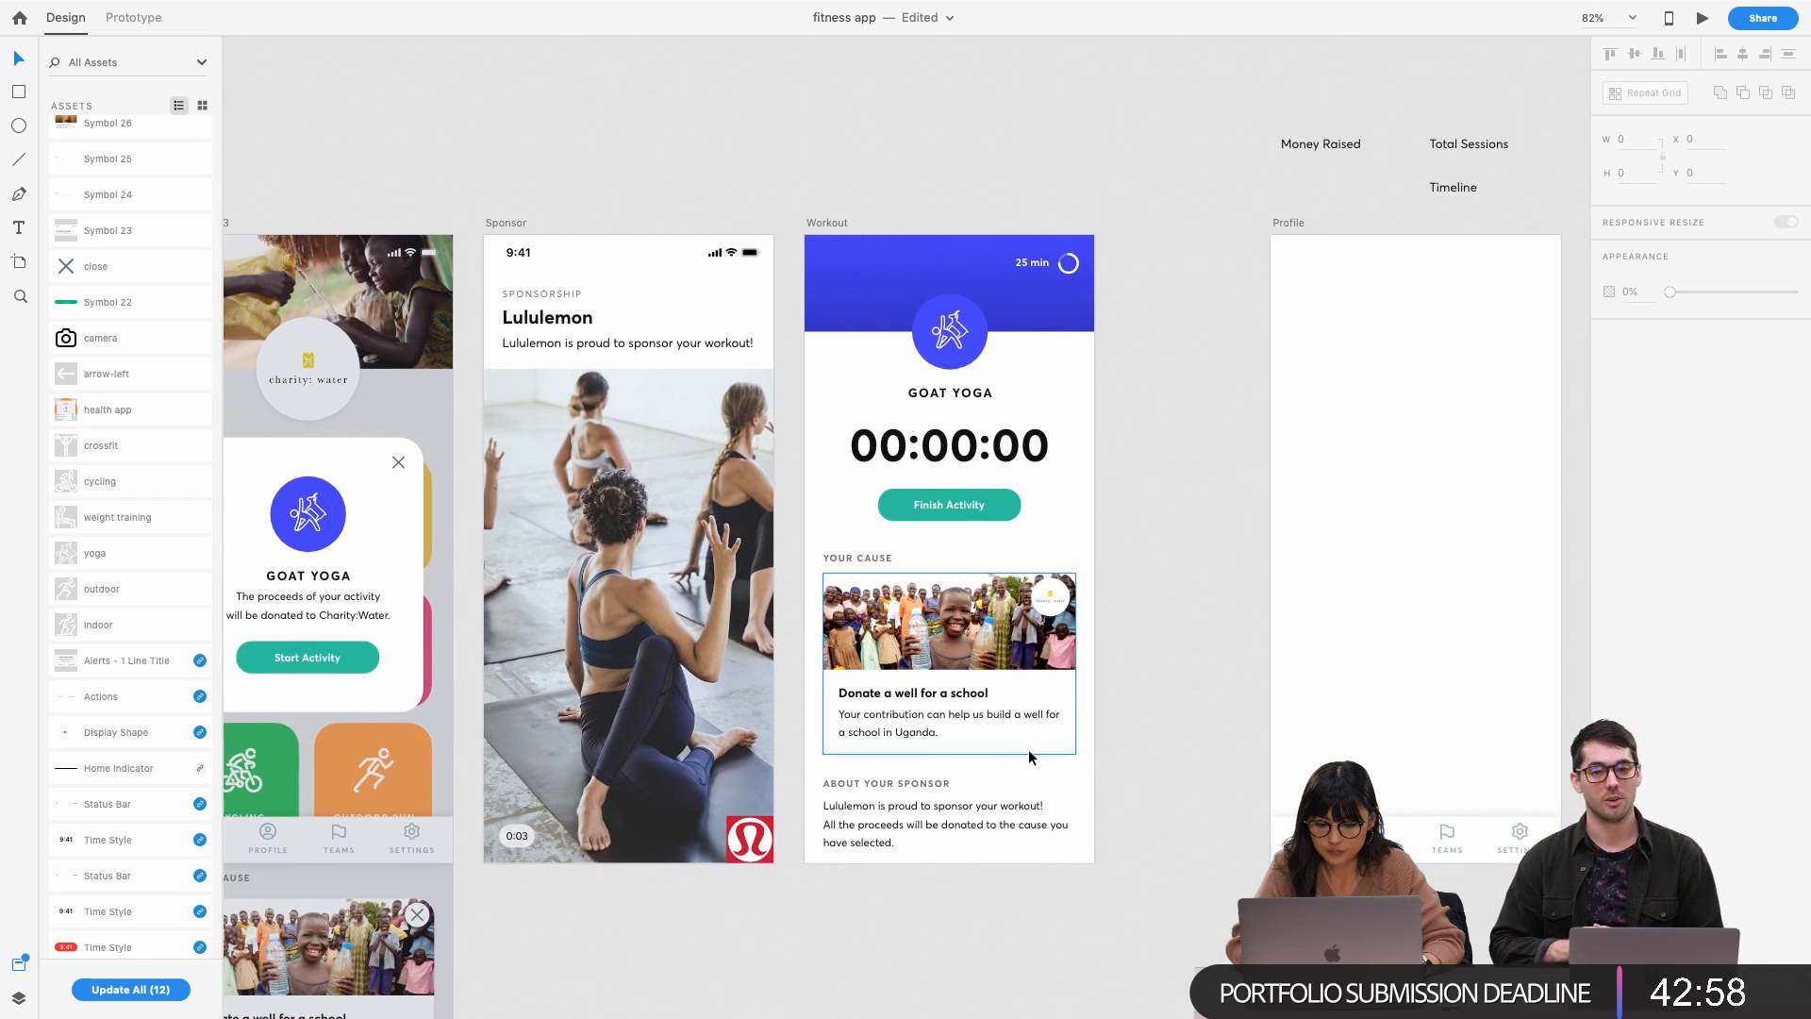
click(903, 822)
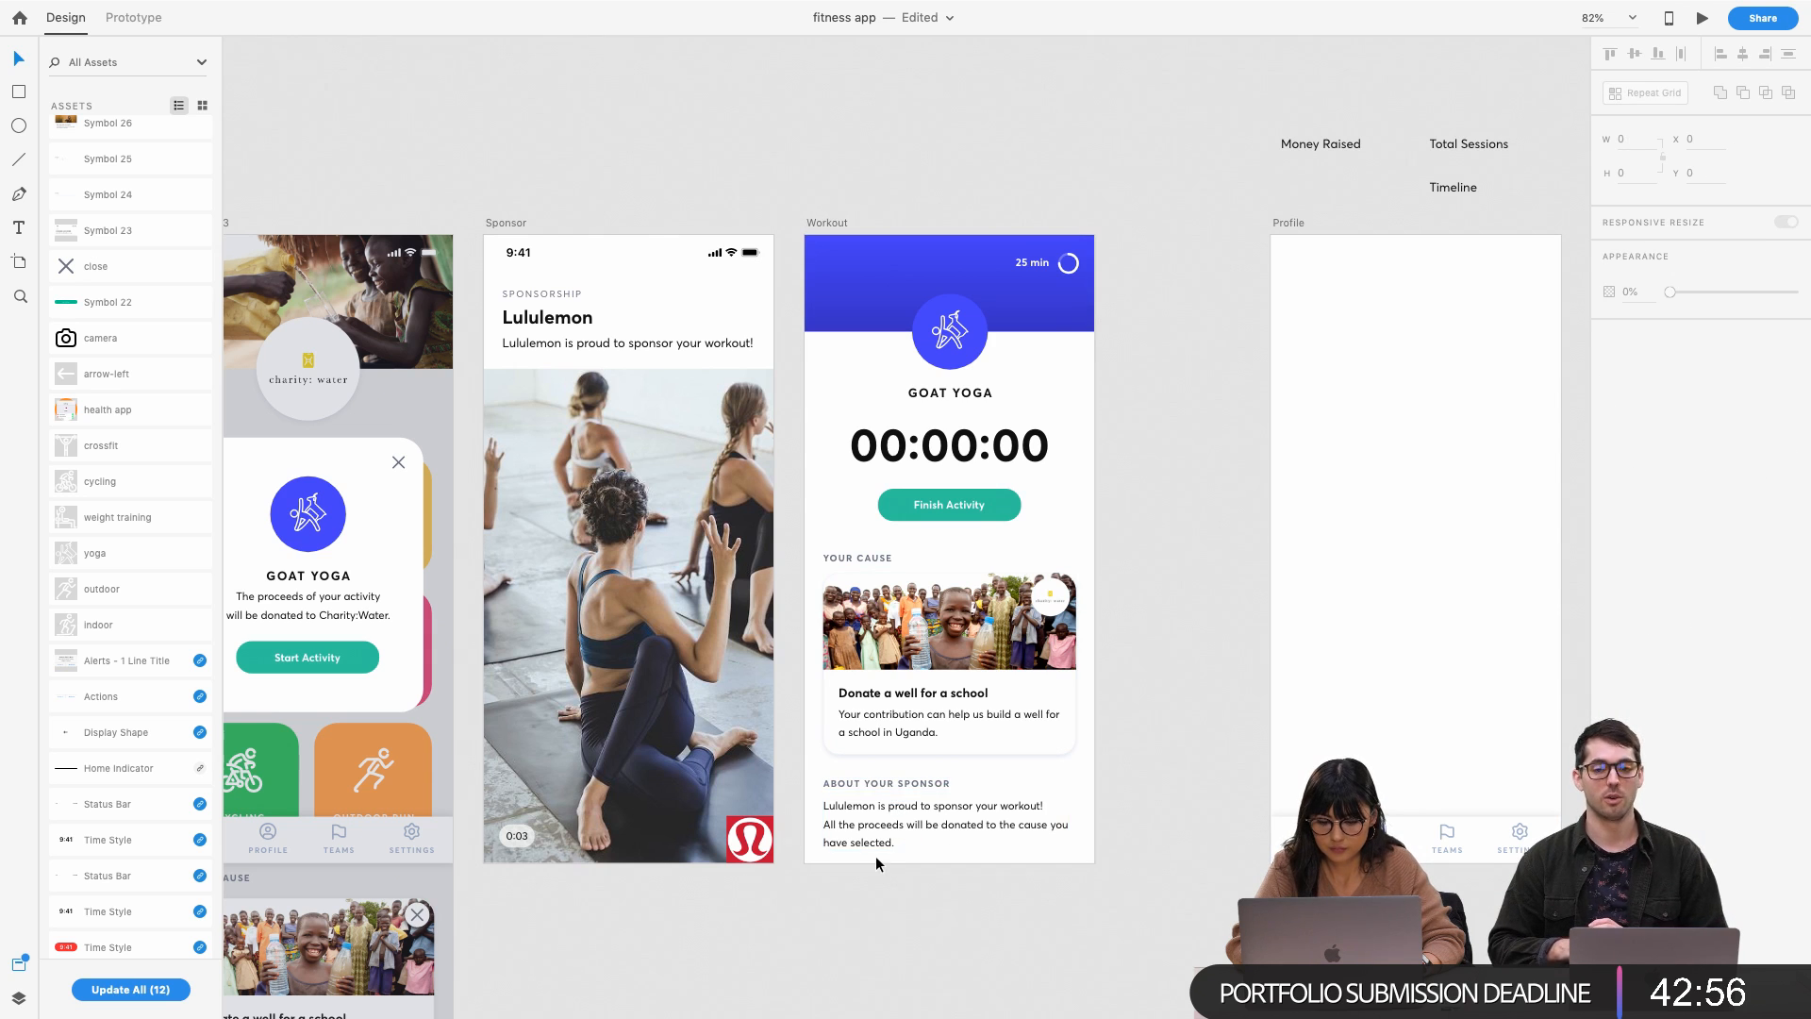
click(875, 868)
scroll(873, 839, up, 5)
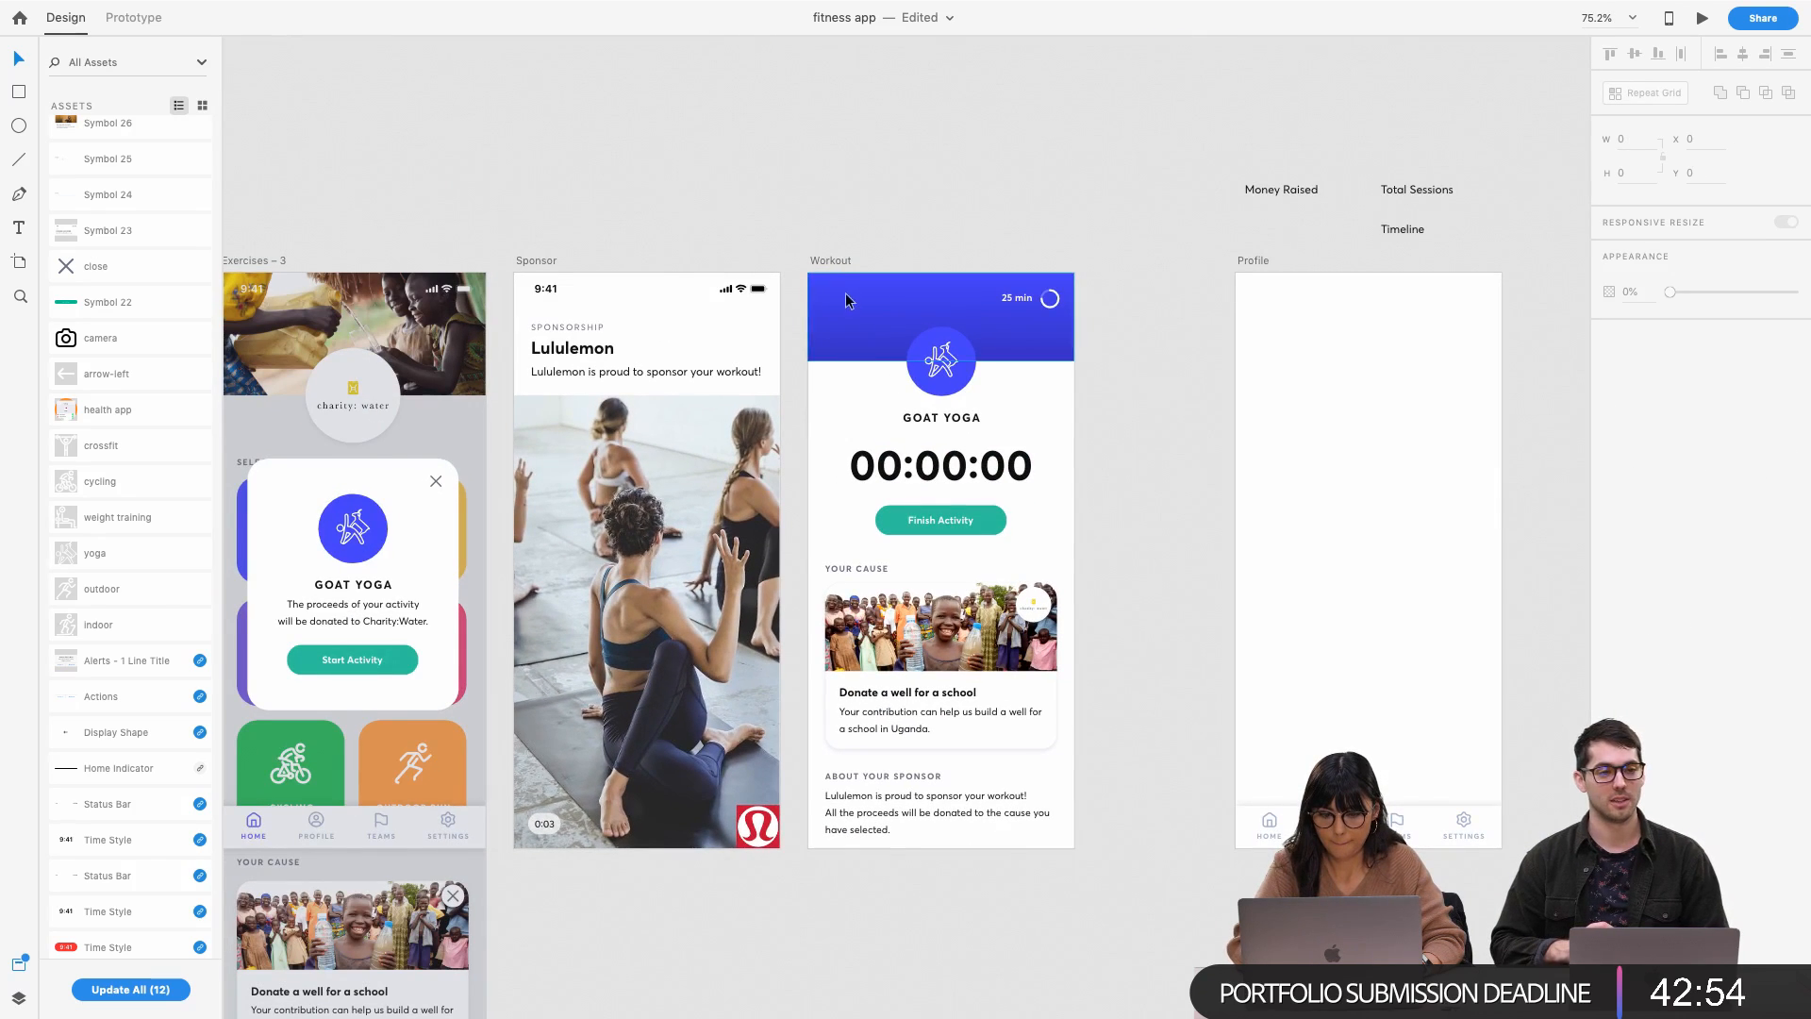
click(830, 262)
drag(940, 846, 942, 927)
click(962, 958)
Copy the white cause card and paste it under About your sponsor, behind the paragraph
click(1033, 729)
click(1043, 743)
key(super+c)
click(982, 879)
click(910, 803)
key(super+v)
drag(949, 733, 949, 811)
key(shift+Down)
key(shift+Down)
key(shift+Down)
key(shift+Down)
key(shift+Down)
key(shift+Down)
key(shift+Down)
key(shift+Down)
key(shift+Down)
key(shift+Down)
key(shift+Down)
key(shift+Down)
key(shift+Down)
key(shift+Down)
key(shift+Down)
key(shift+Down)
key(shift+Down)
key(shift+Down)
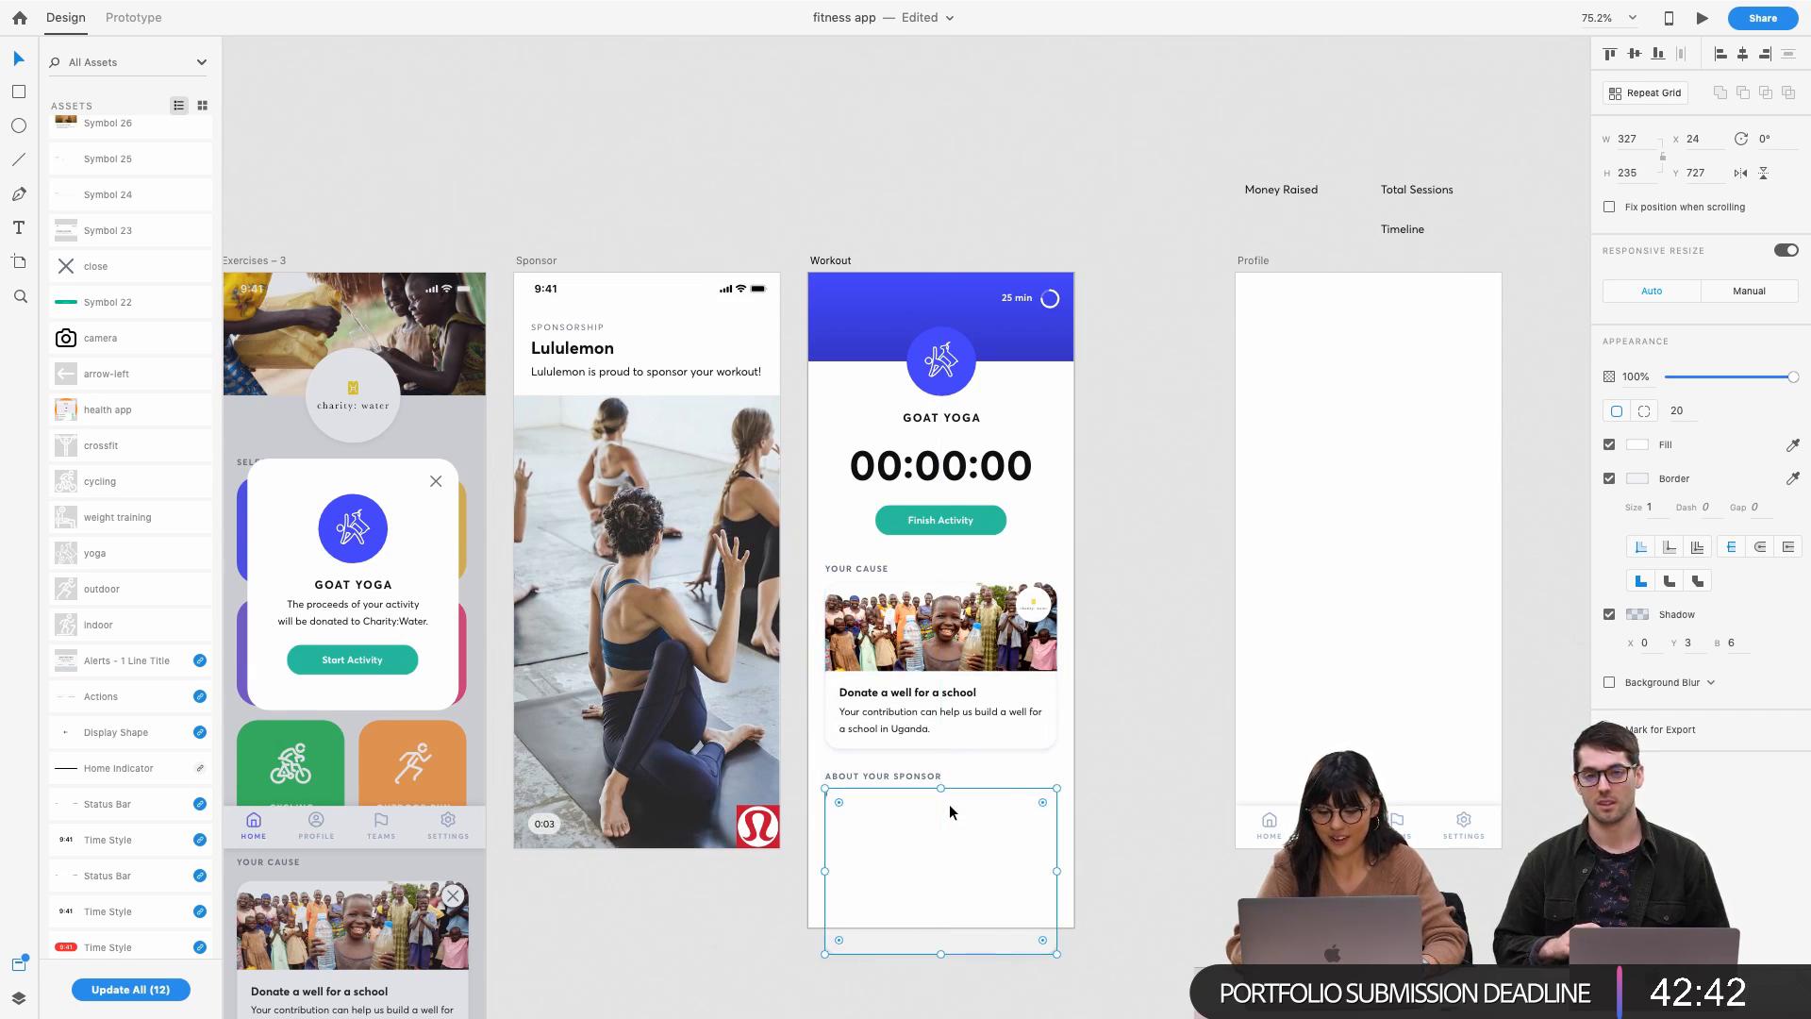
key(super+v)
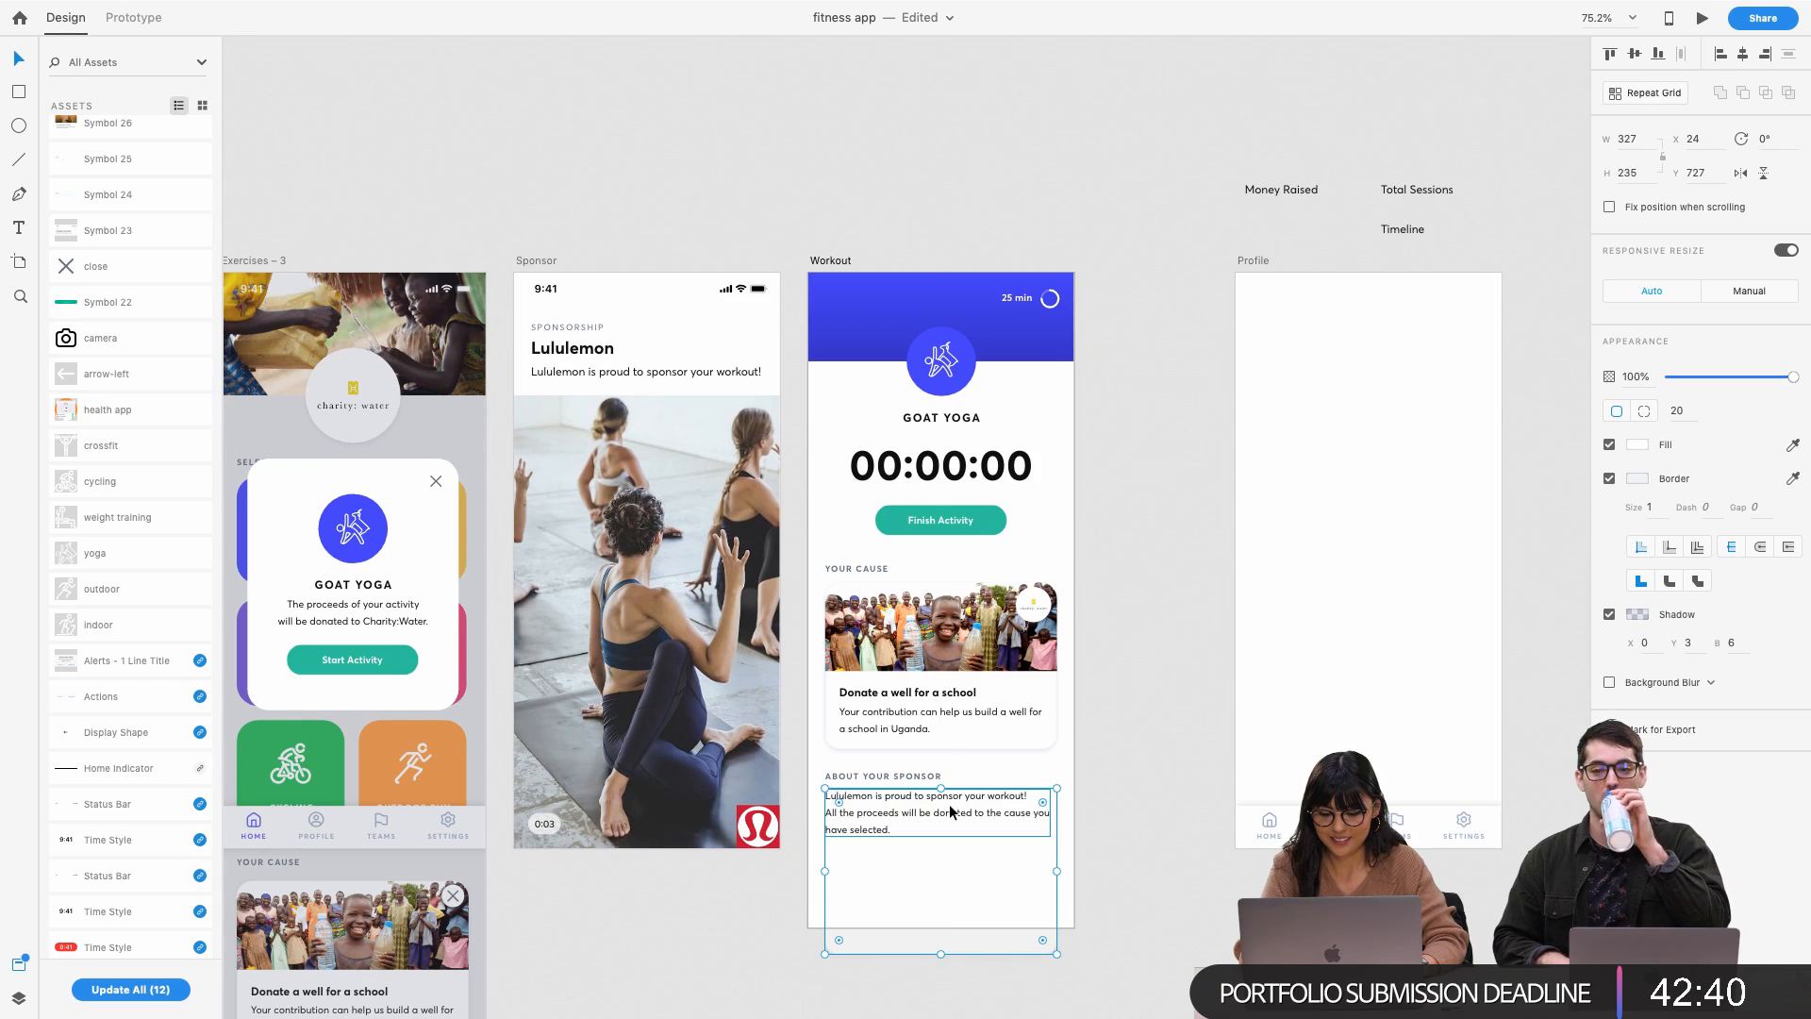
Position the sponsor paragraph inside the new card, checking its spacing to the edges
scroll(1056, 764, down, 4)
click(944, 619)
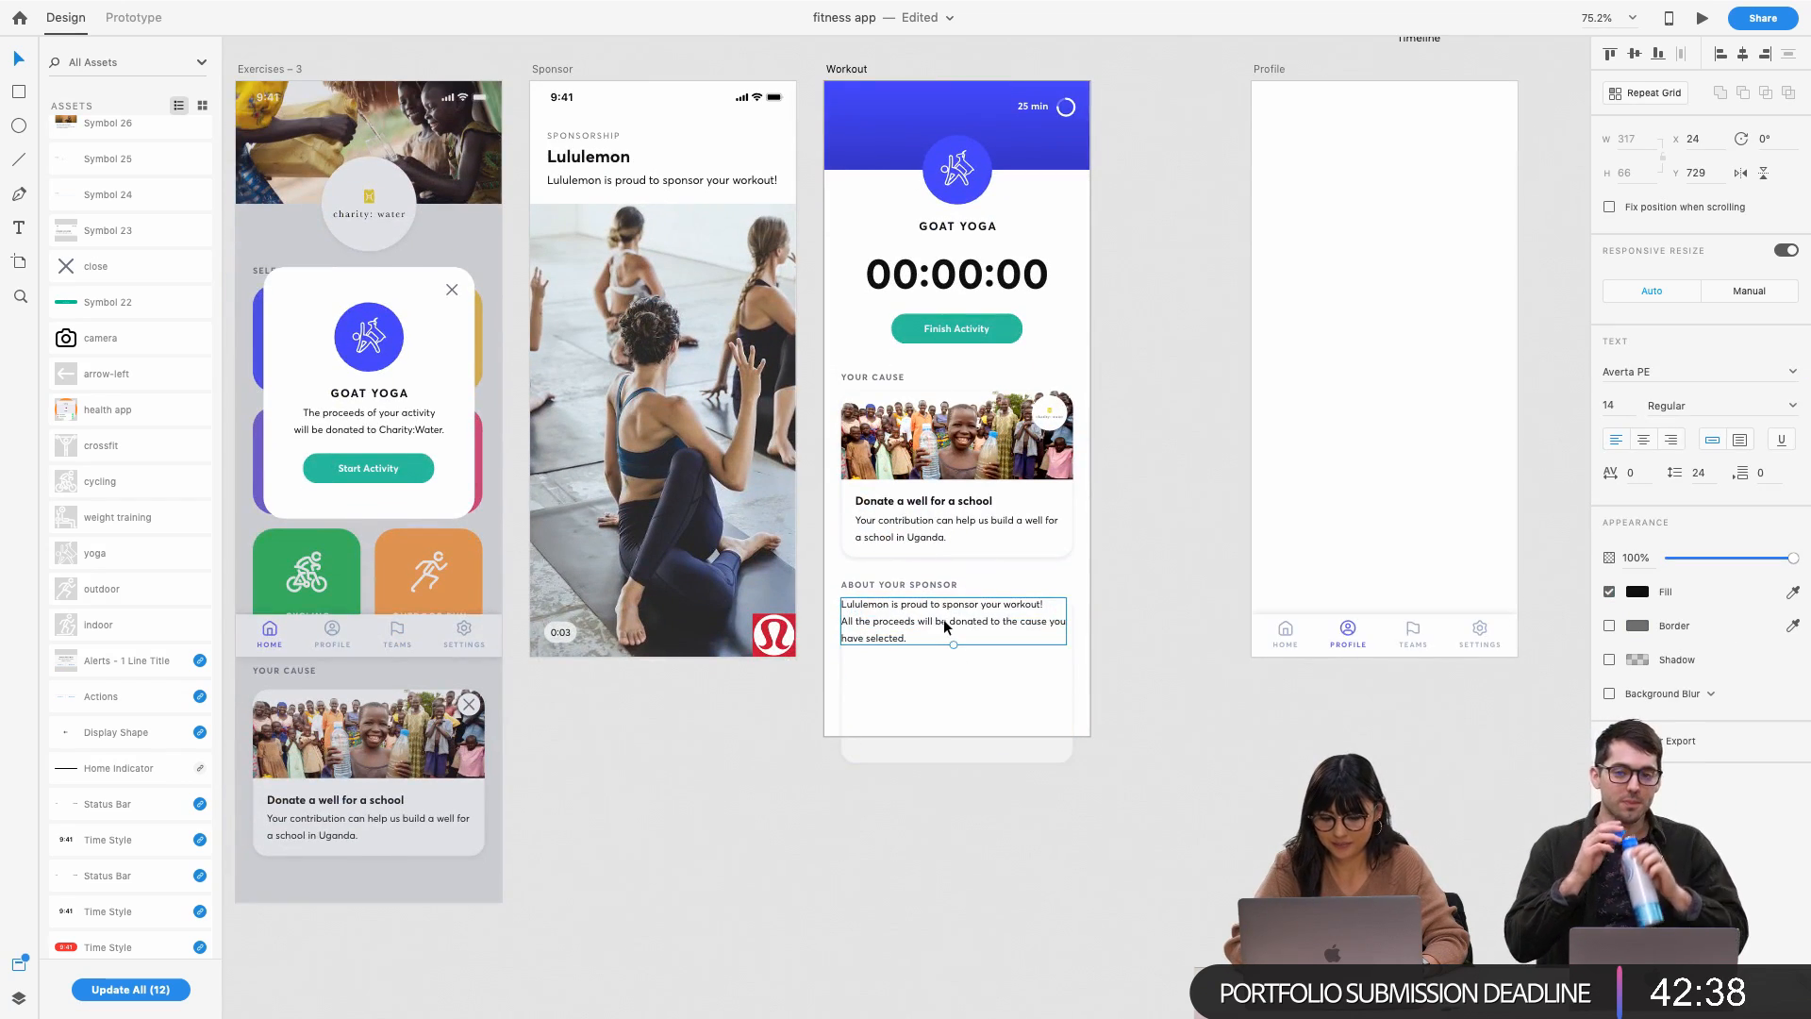
scroll(943, 618, up, 3)
drag(944, 619, 967, 668)
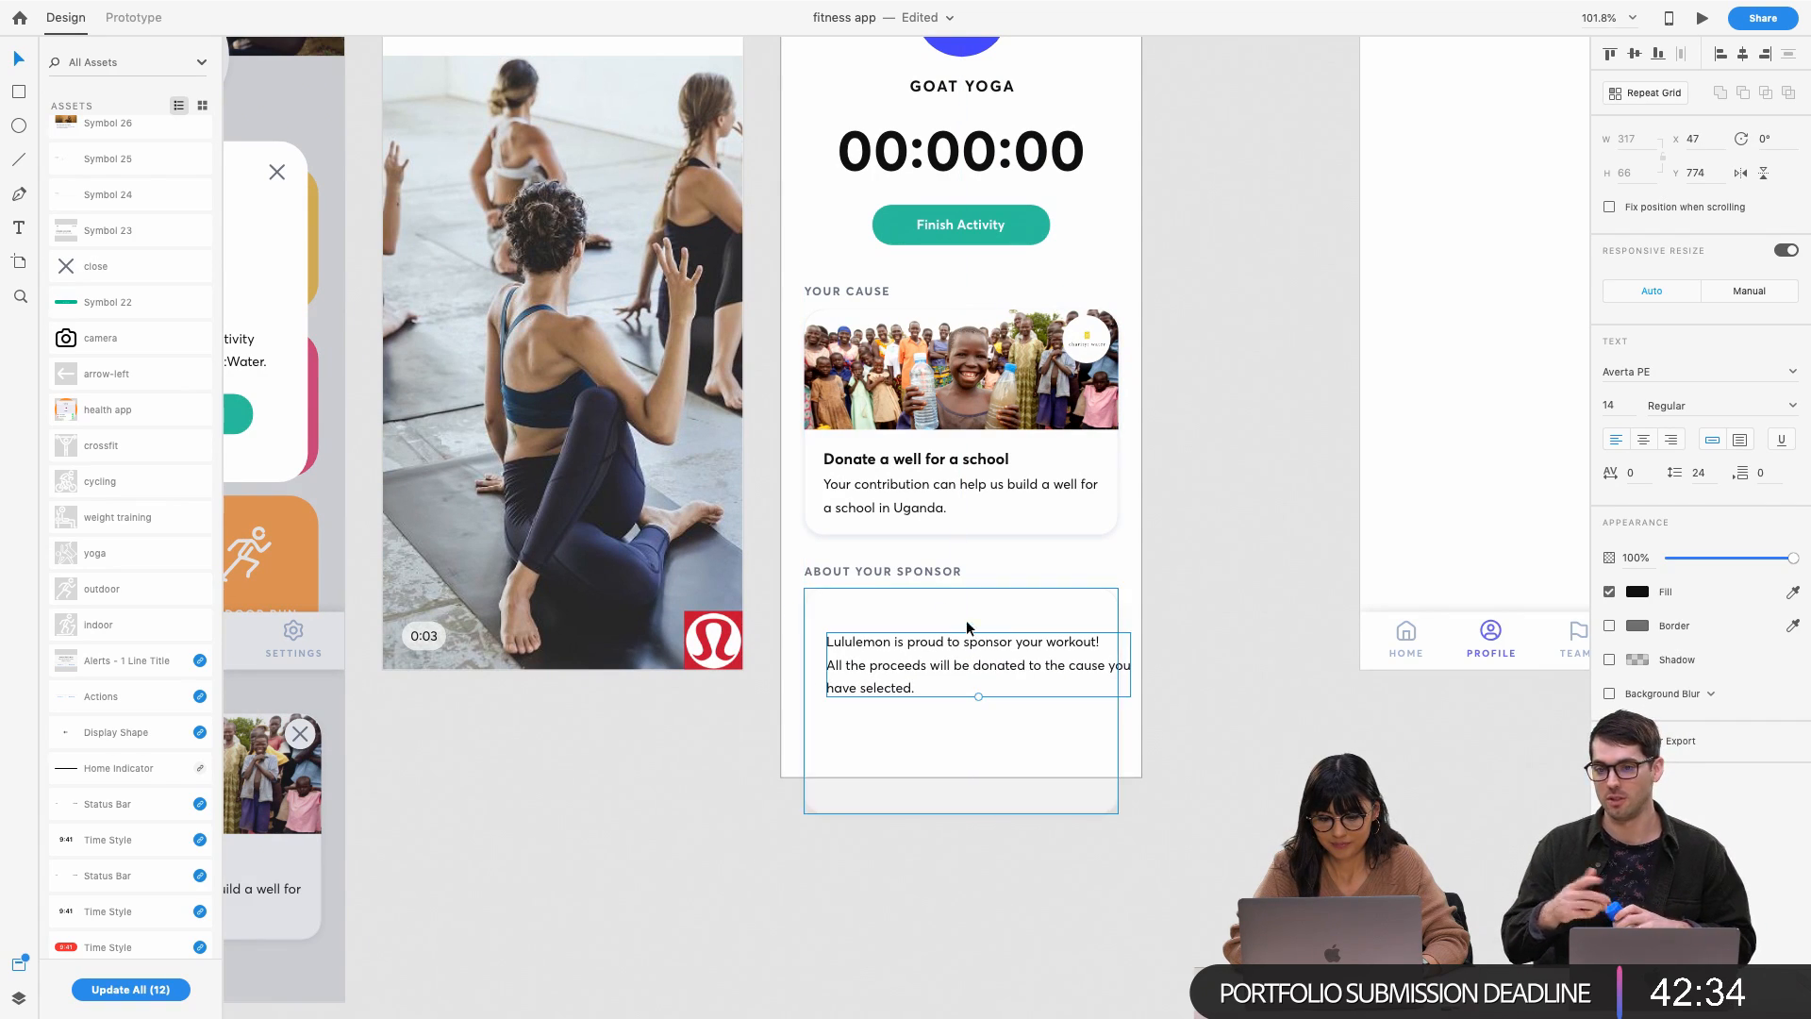
click(892, 496)
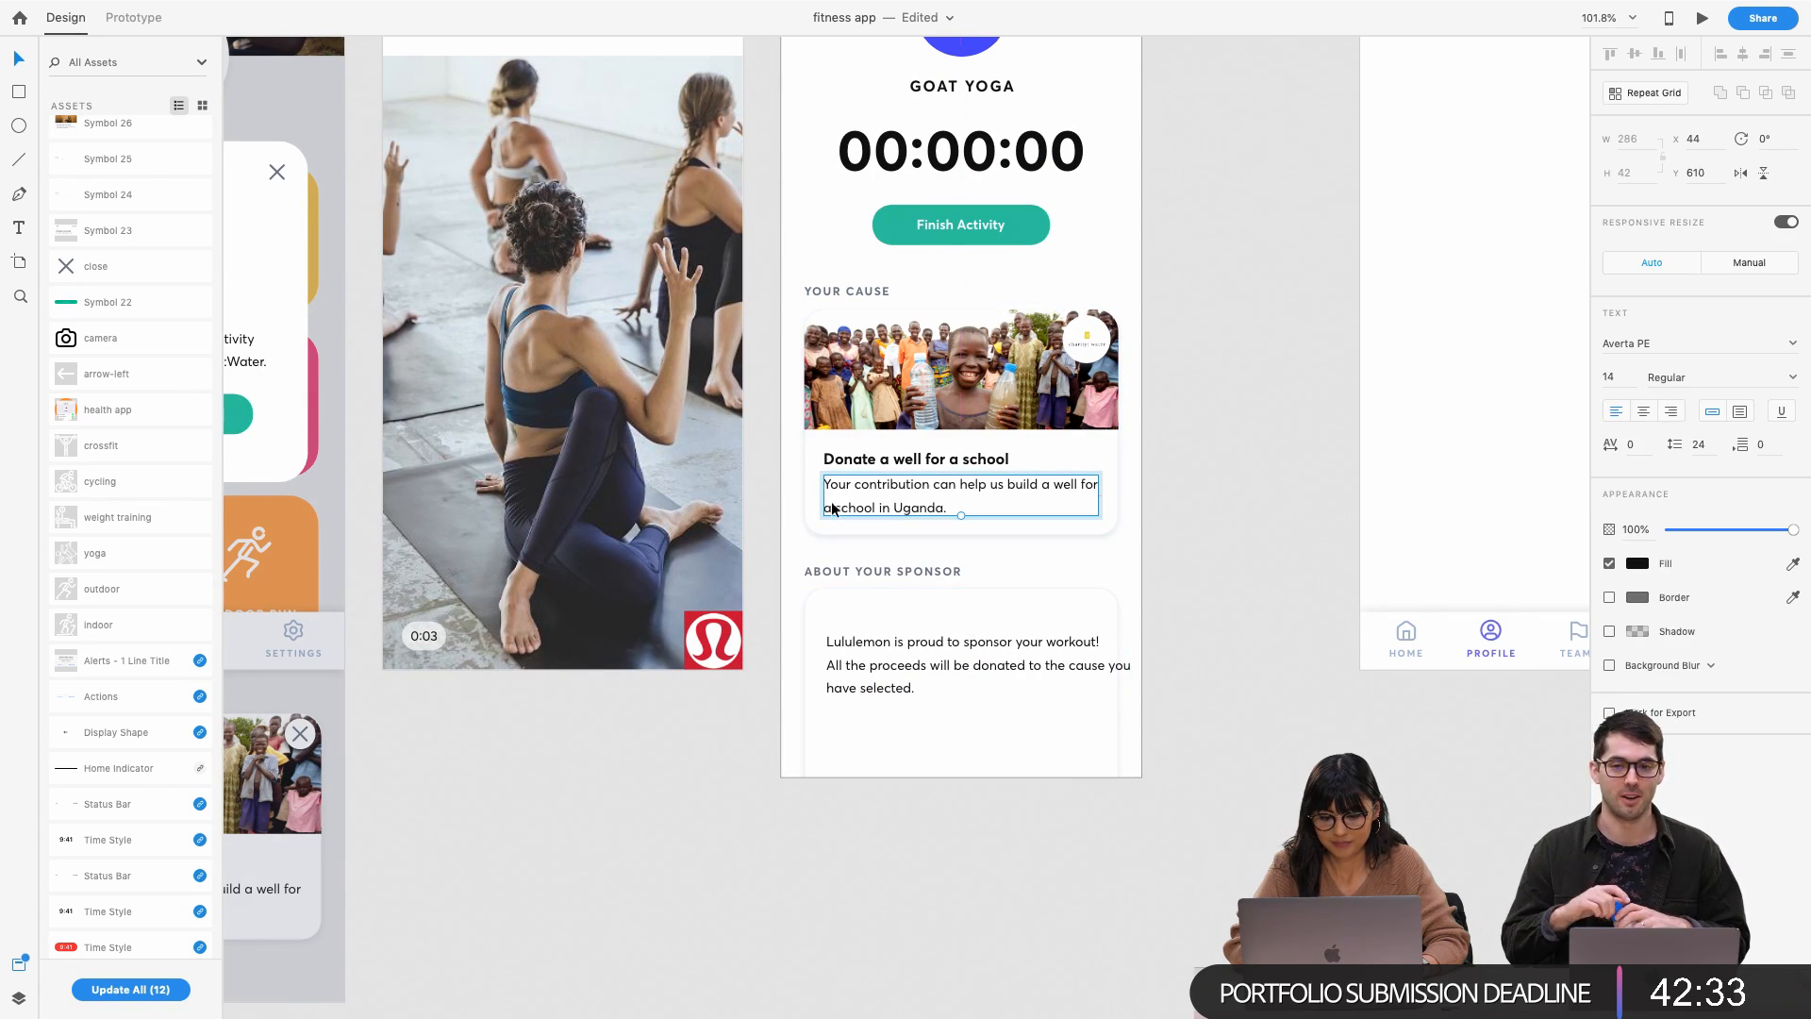
click(838, 686)
key(alt)
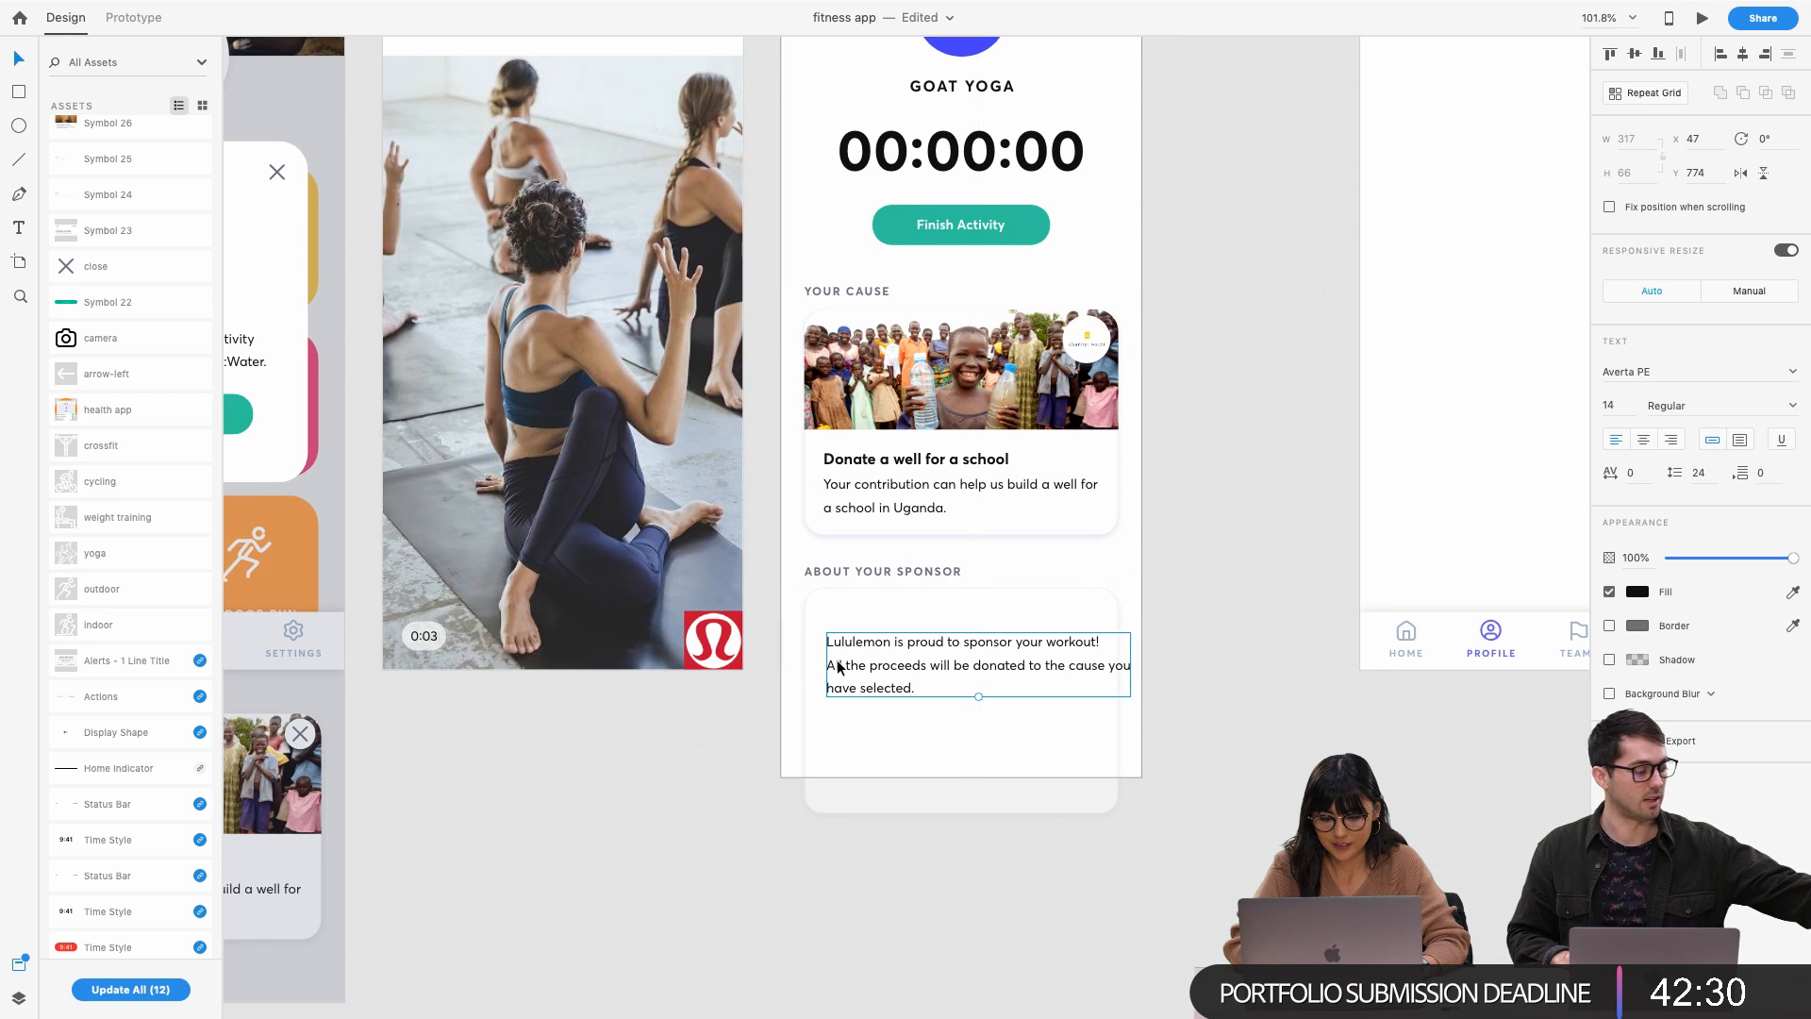
alt+click(810, 667)
click(857, 666)
key(alt)
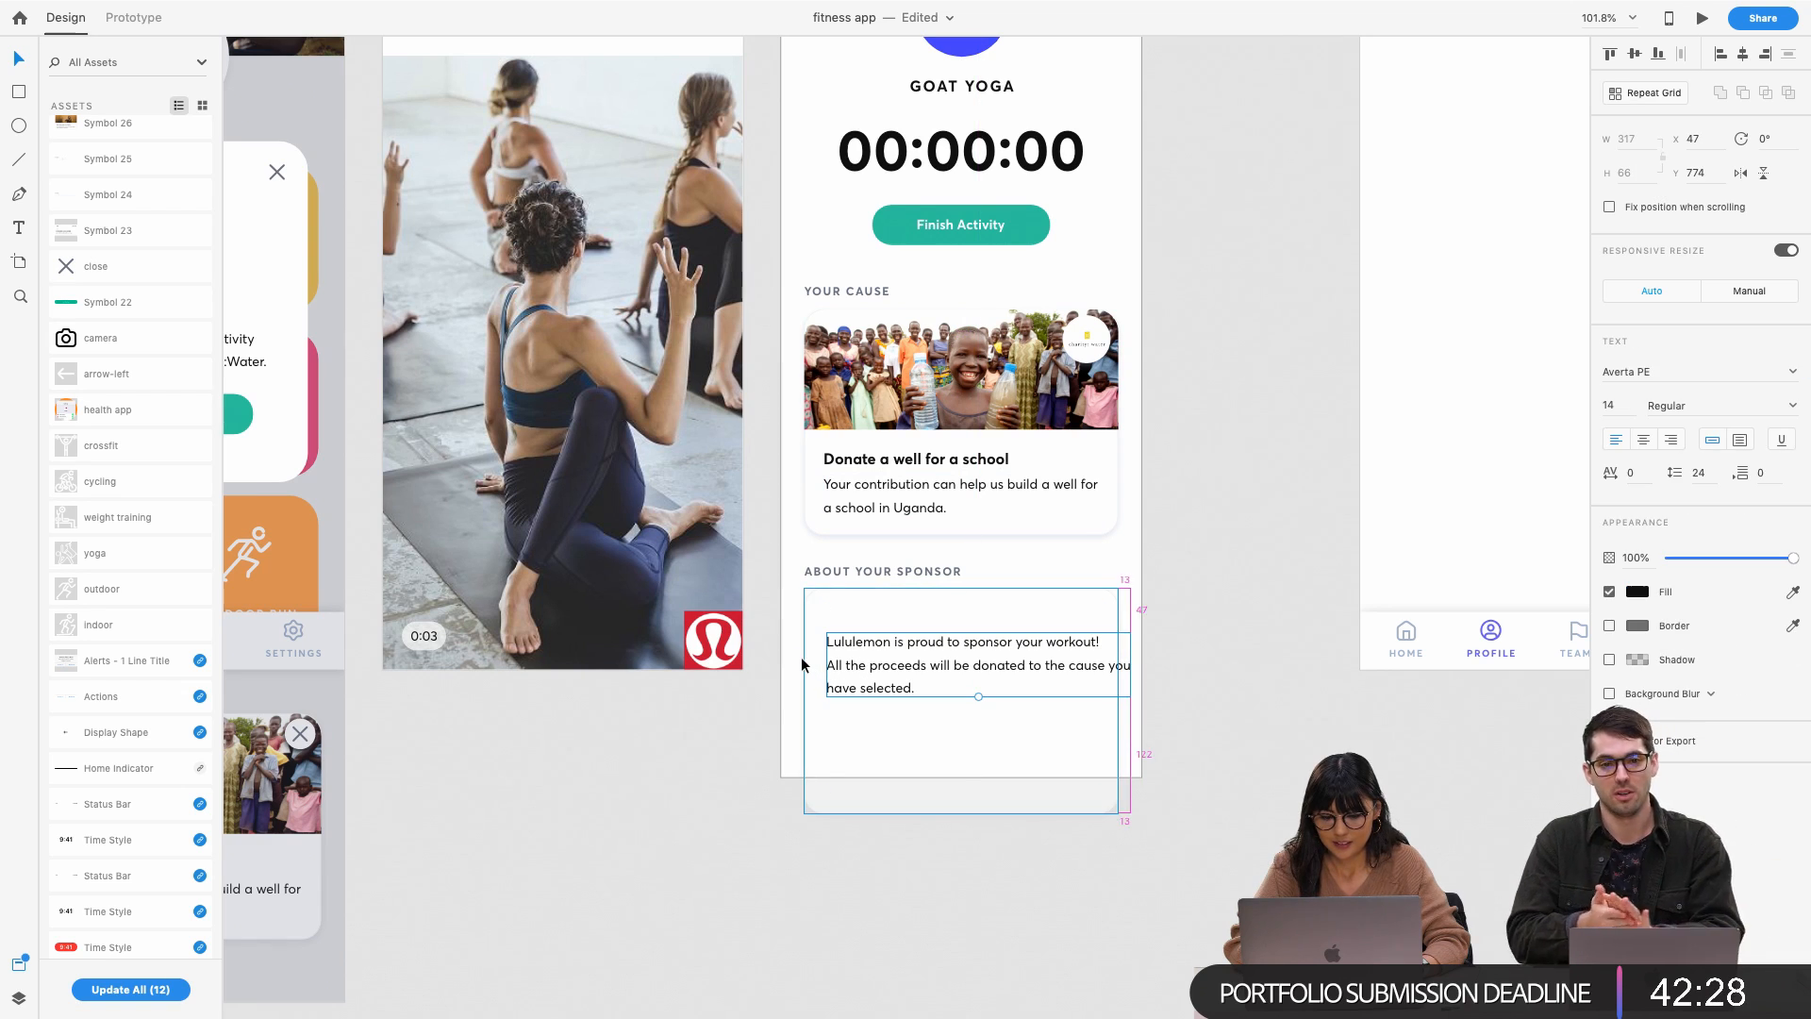
scroll(807, 666, up, 5)
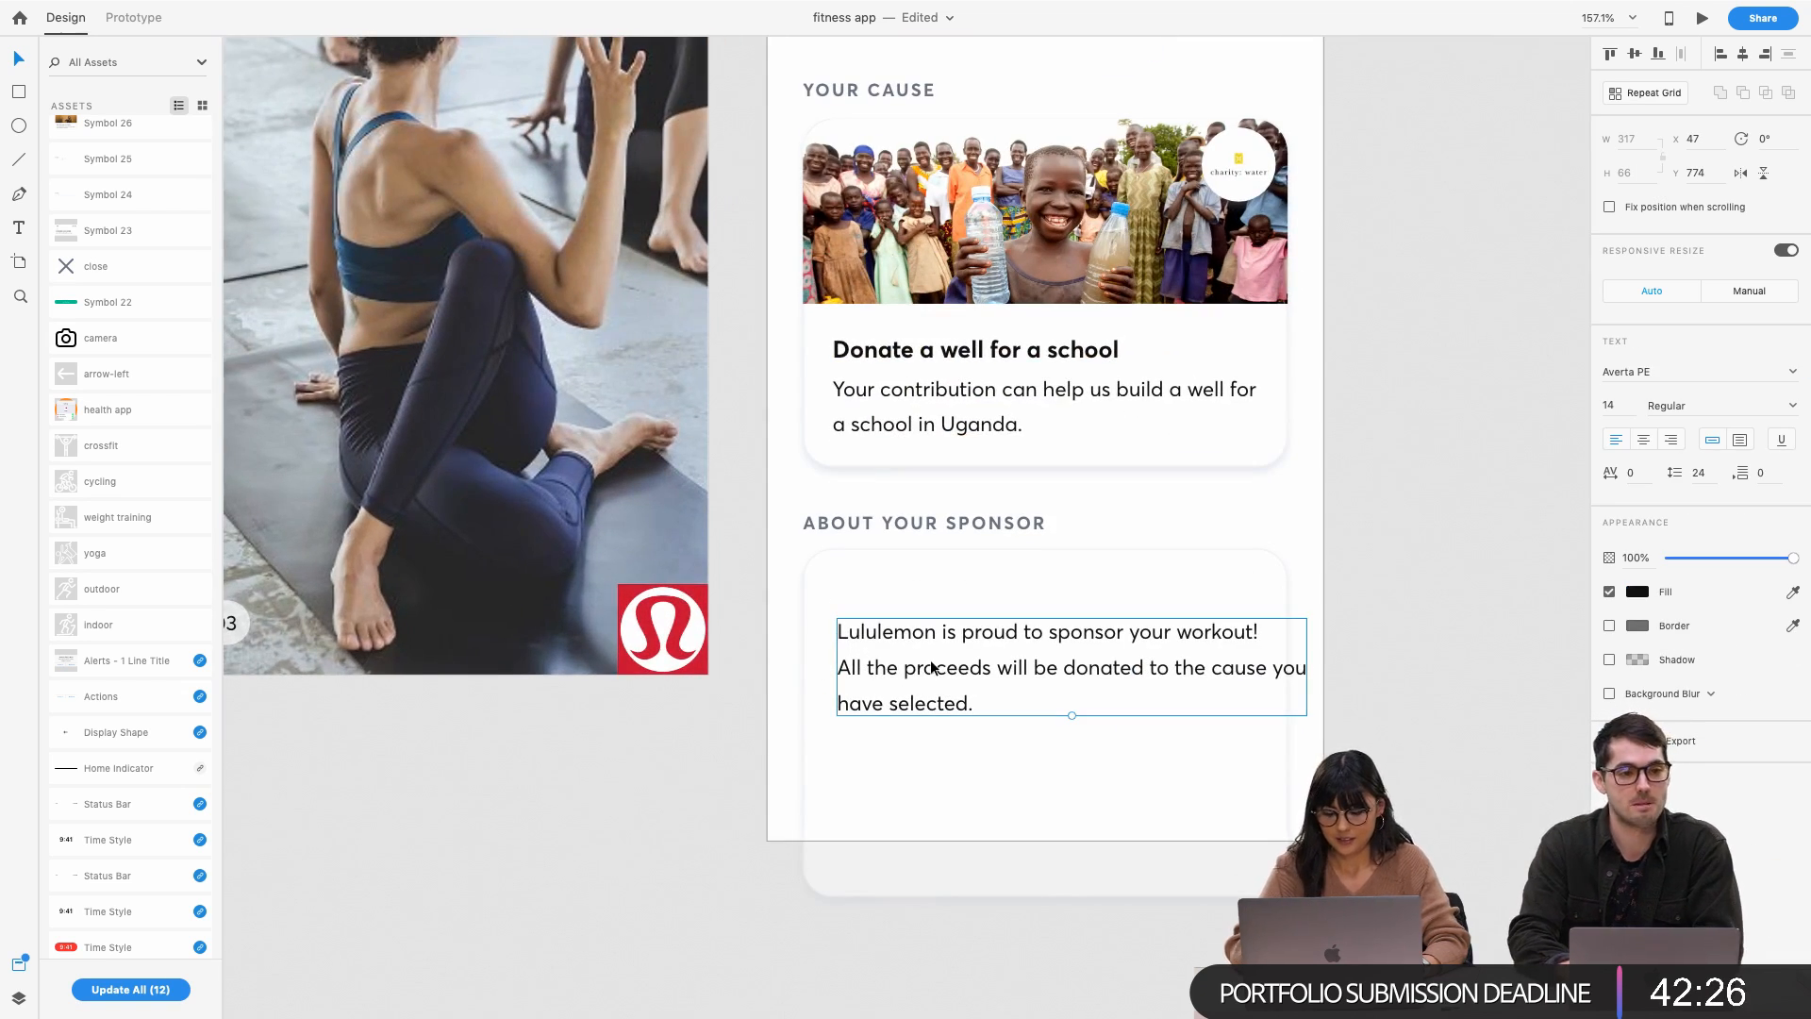
Rewrap the sponsor paragraph with a line break before 'you'
click(973, 566)
click(1003, 643)
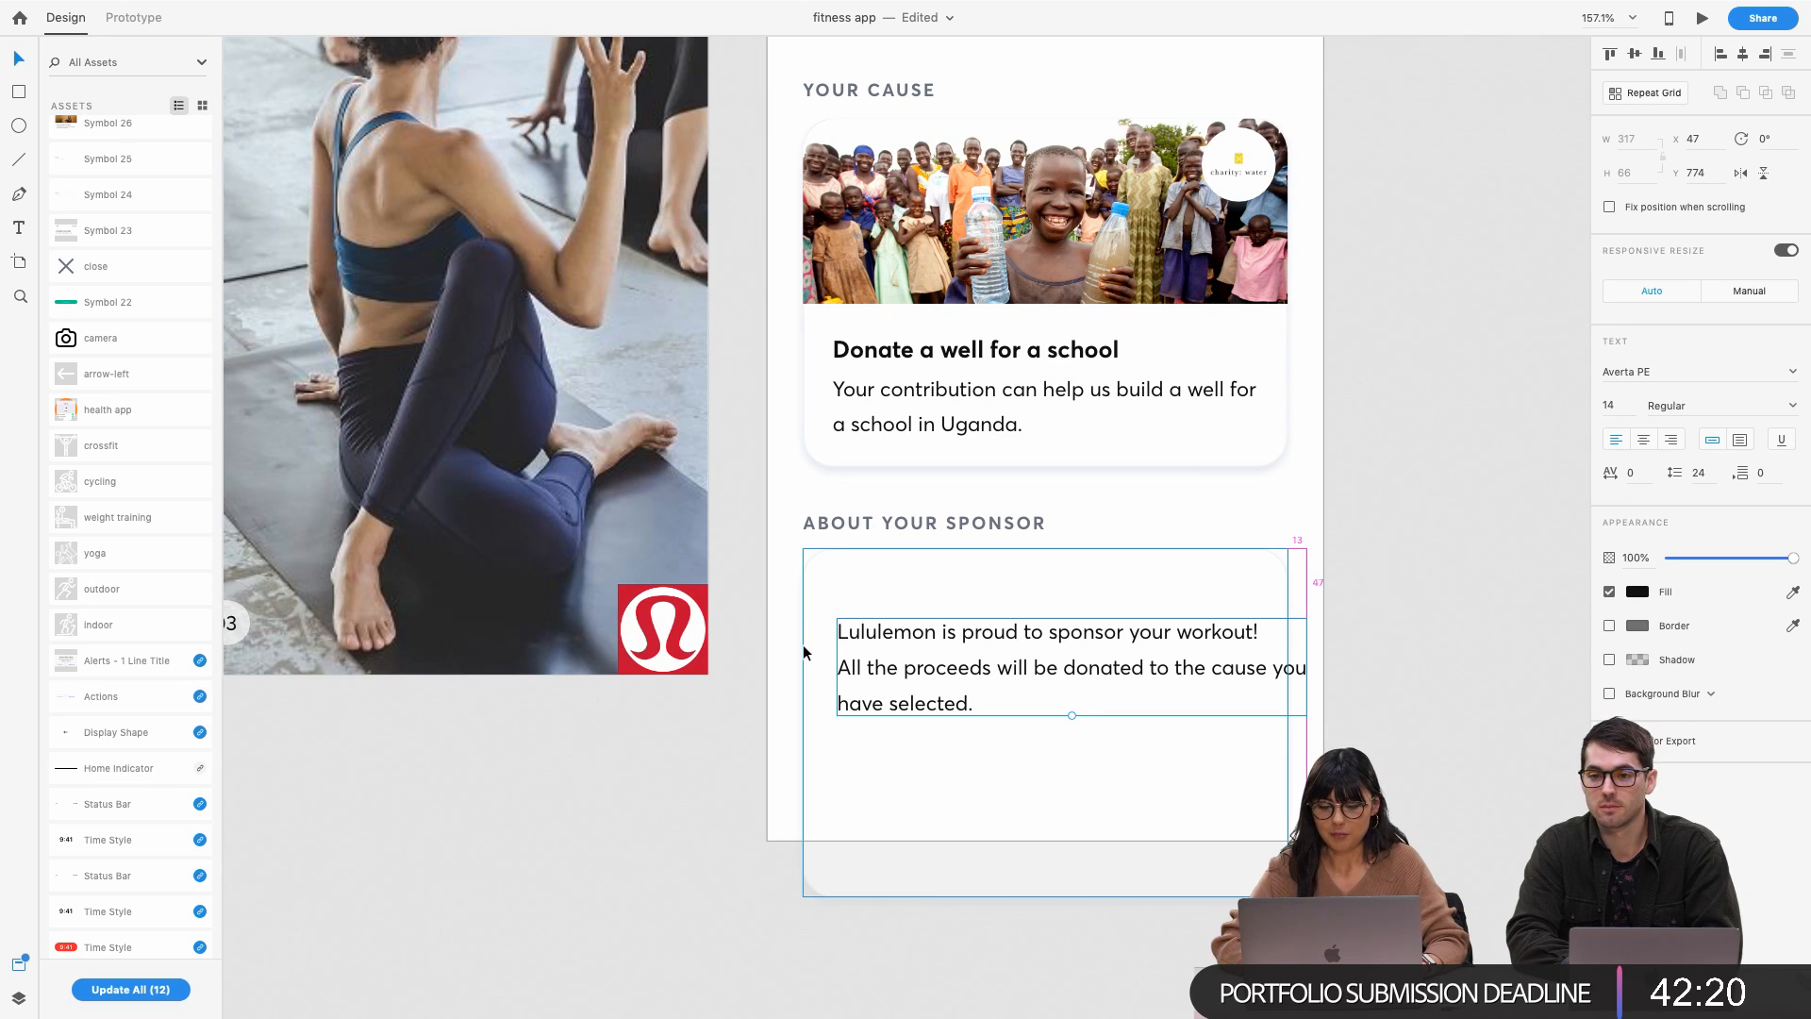
double_click(1168, 653)
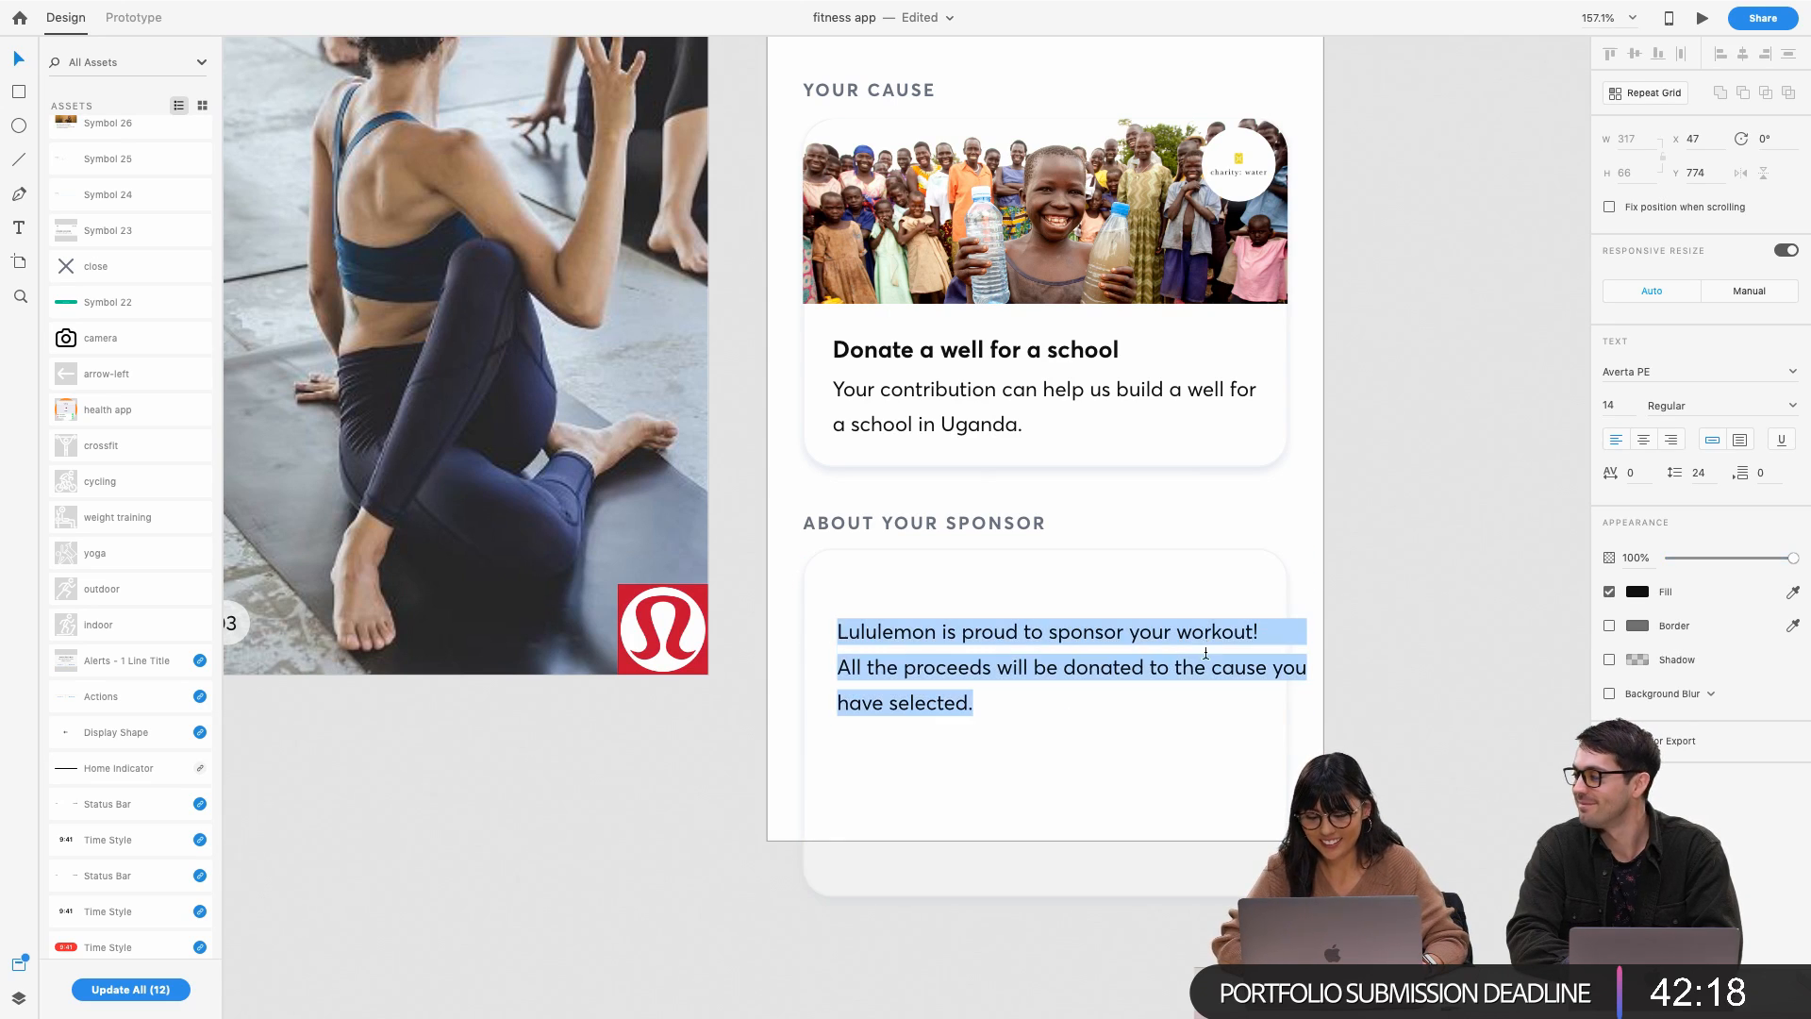
click(1234, 639)
click(1268, 669)
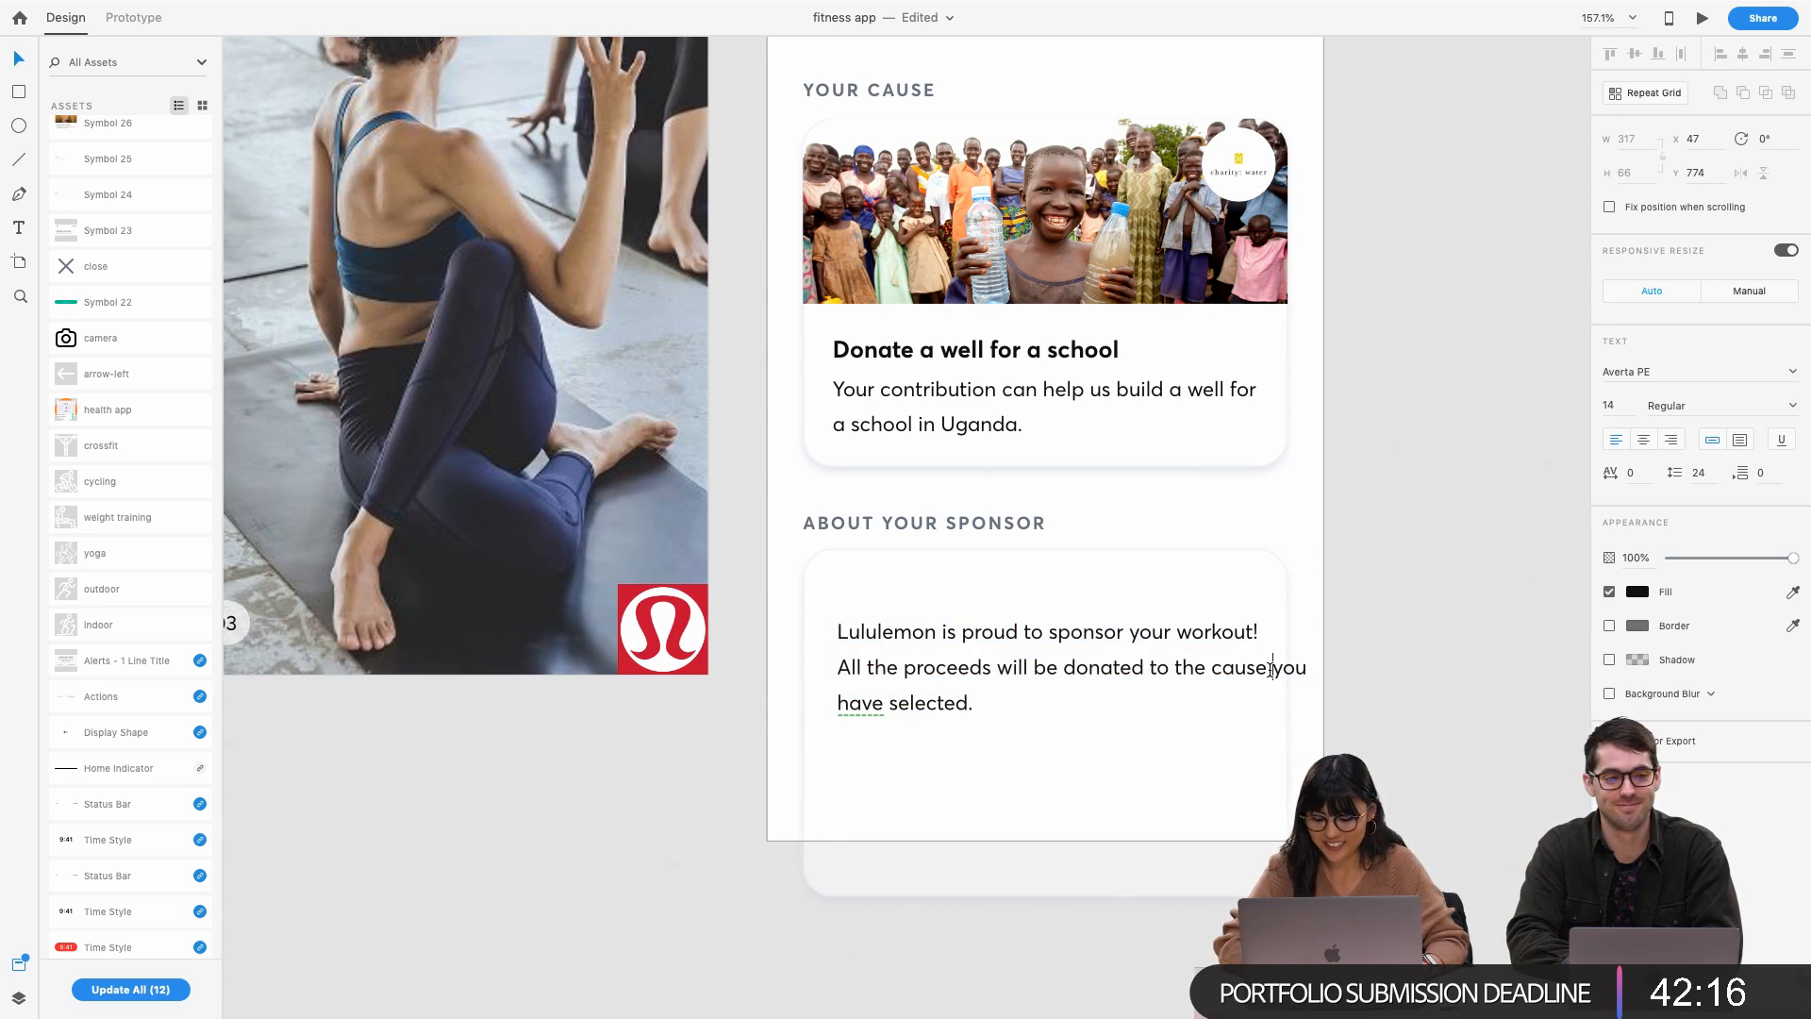
key(Return)
key(Down)
key(BackSpace)
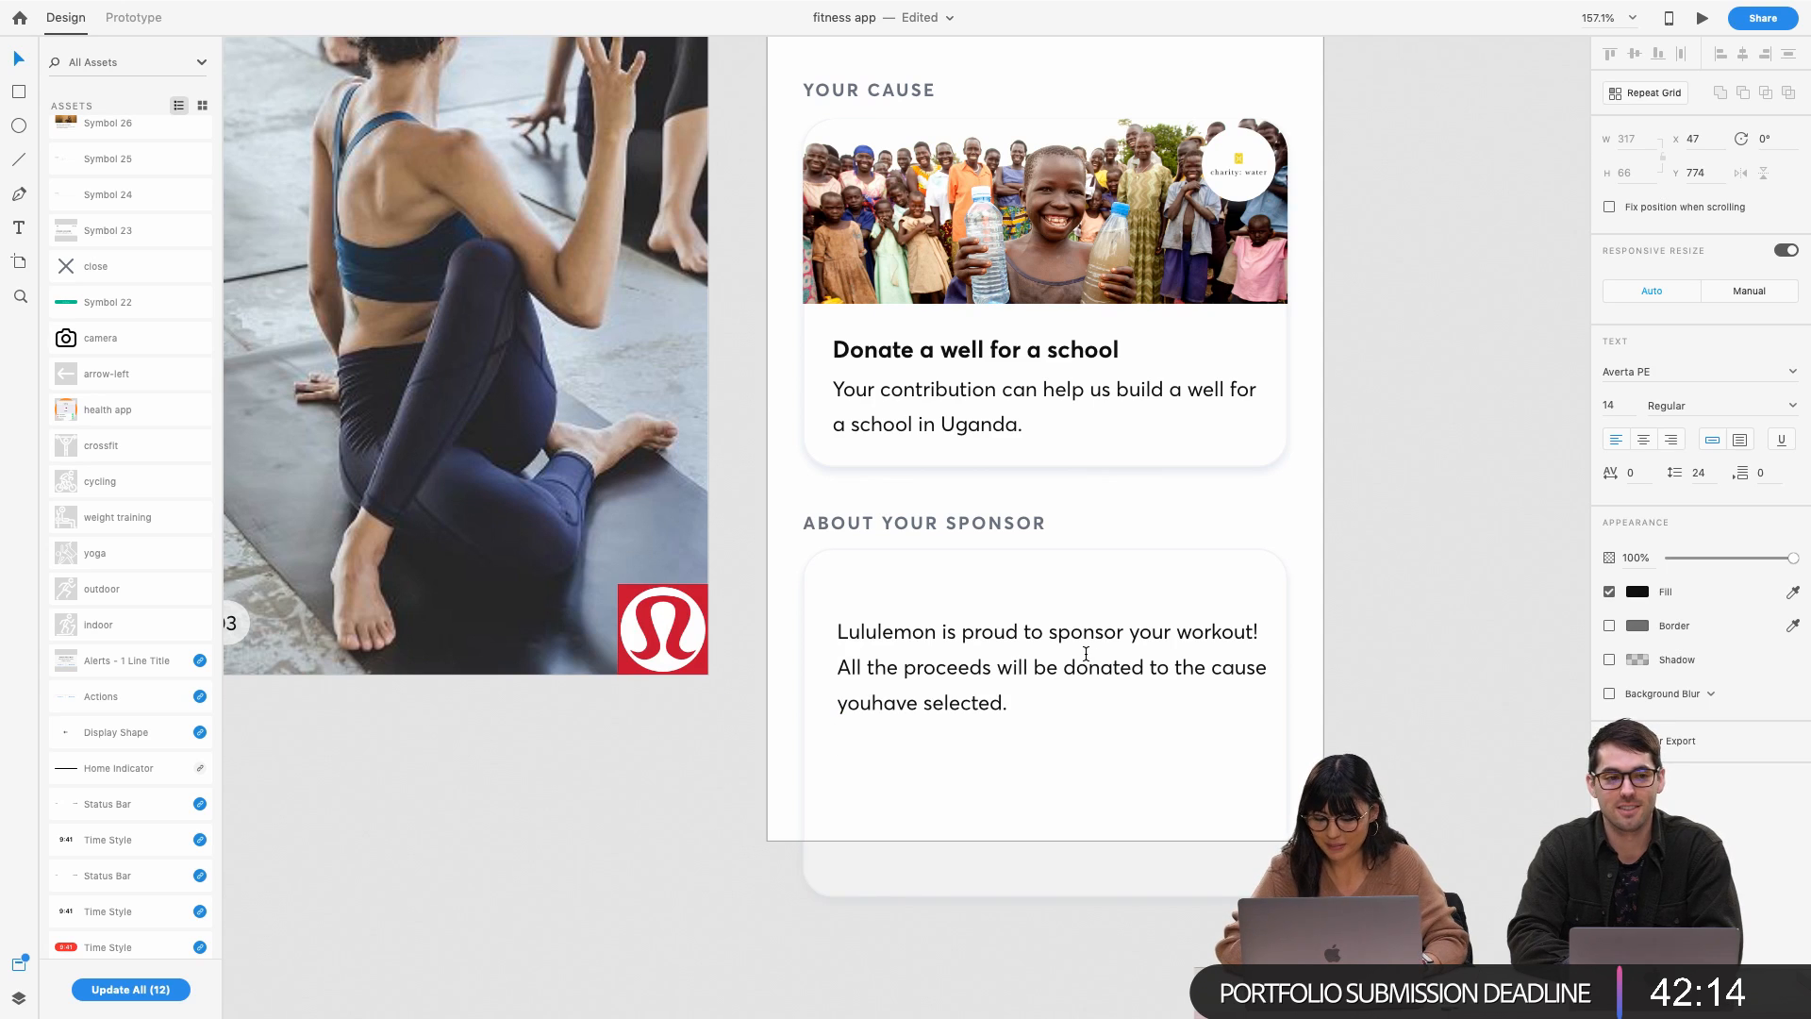
key(Escape)
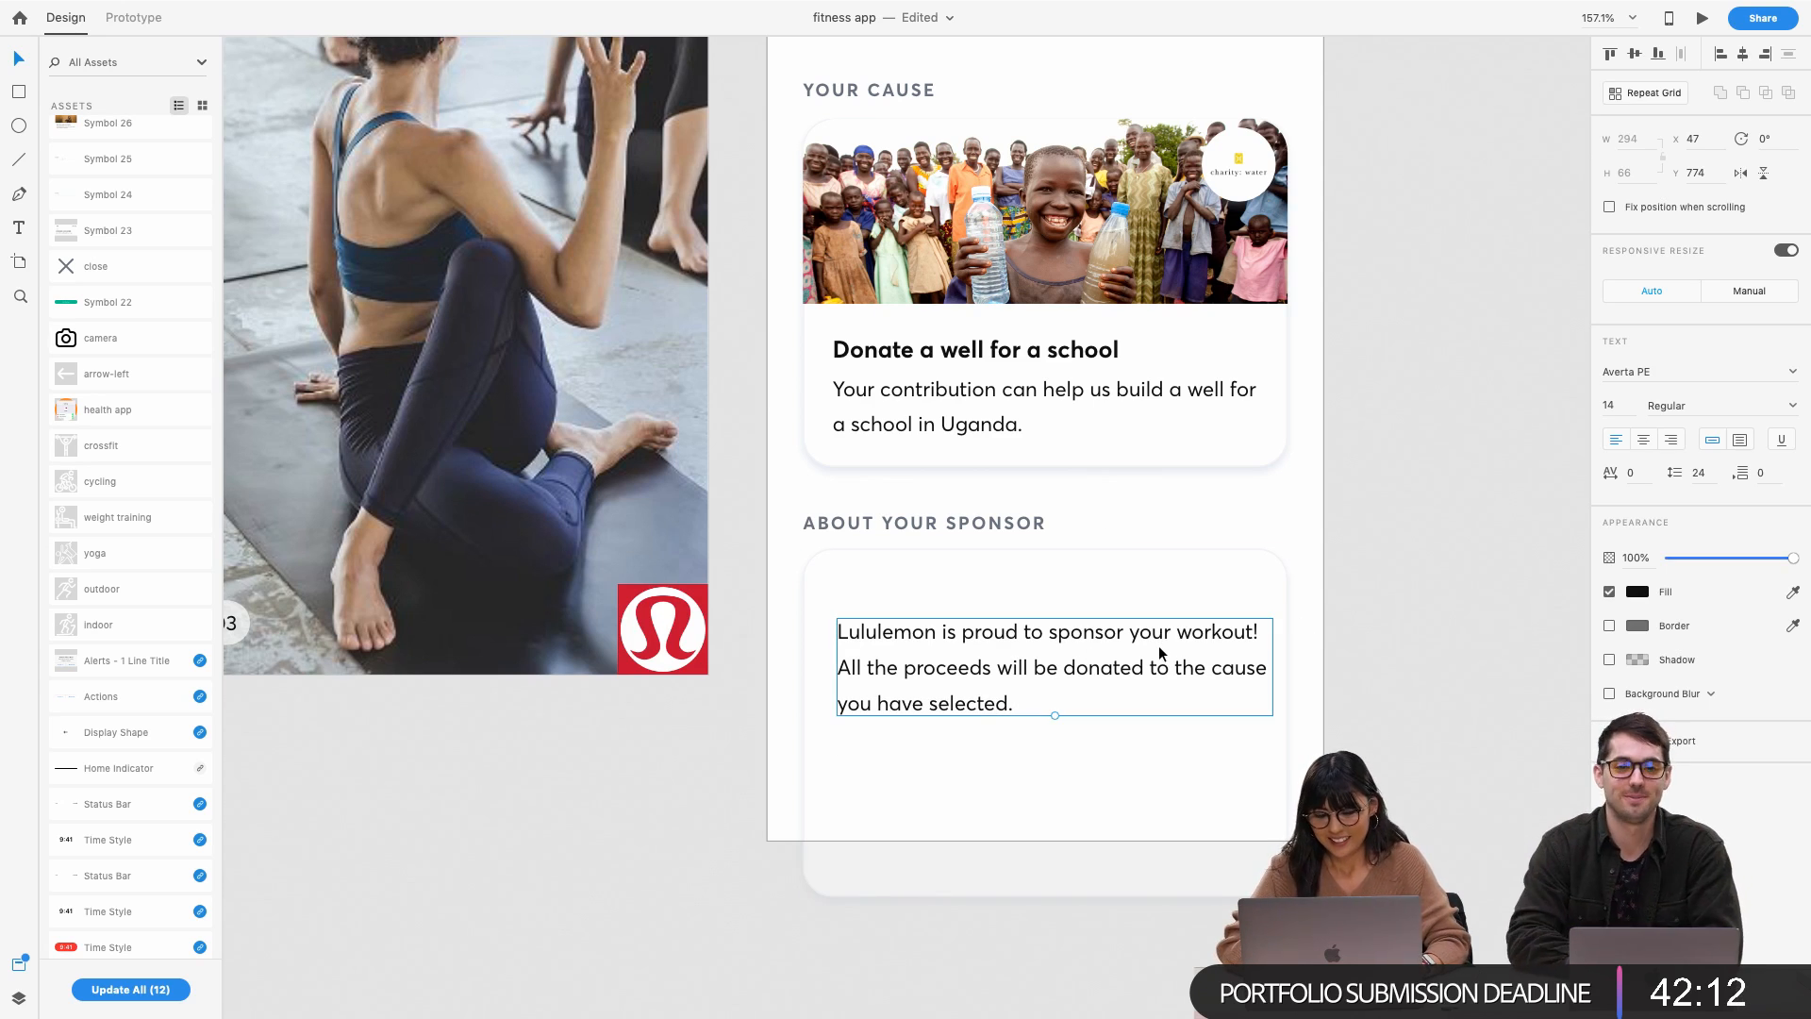
Nudge the sponsor paragraph left to align with the cause text, and shorten its card to fit
click(1050, 404)
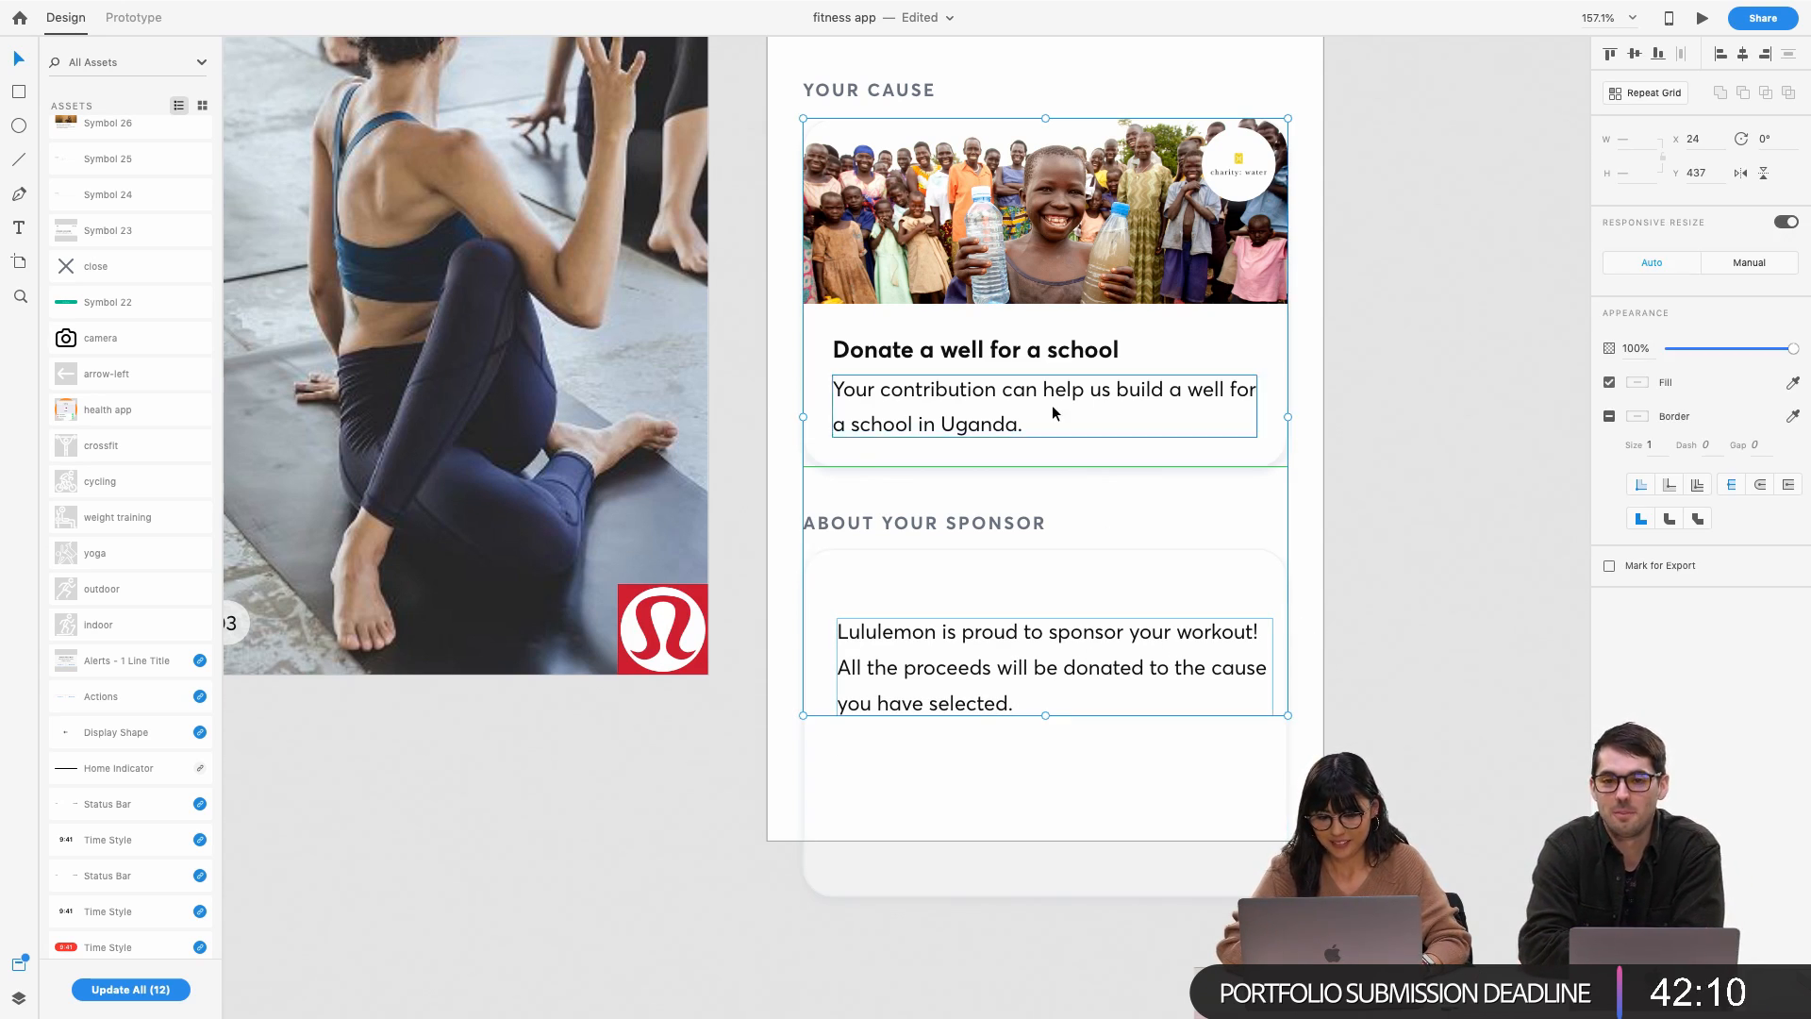
shift+click(994, 677)
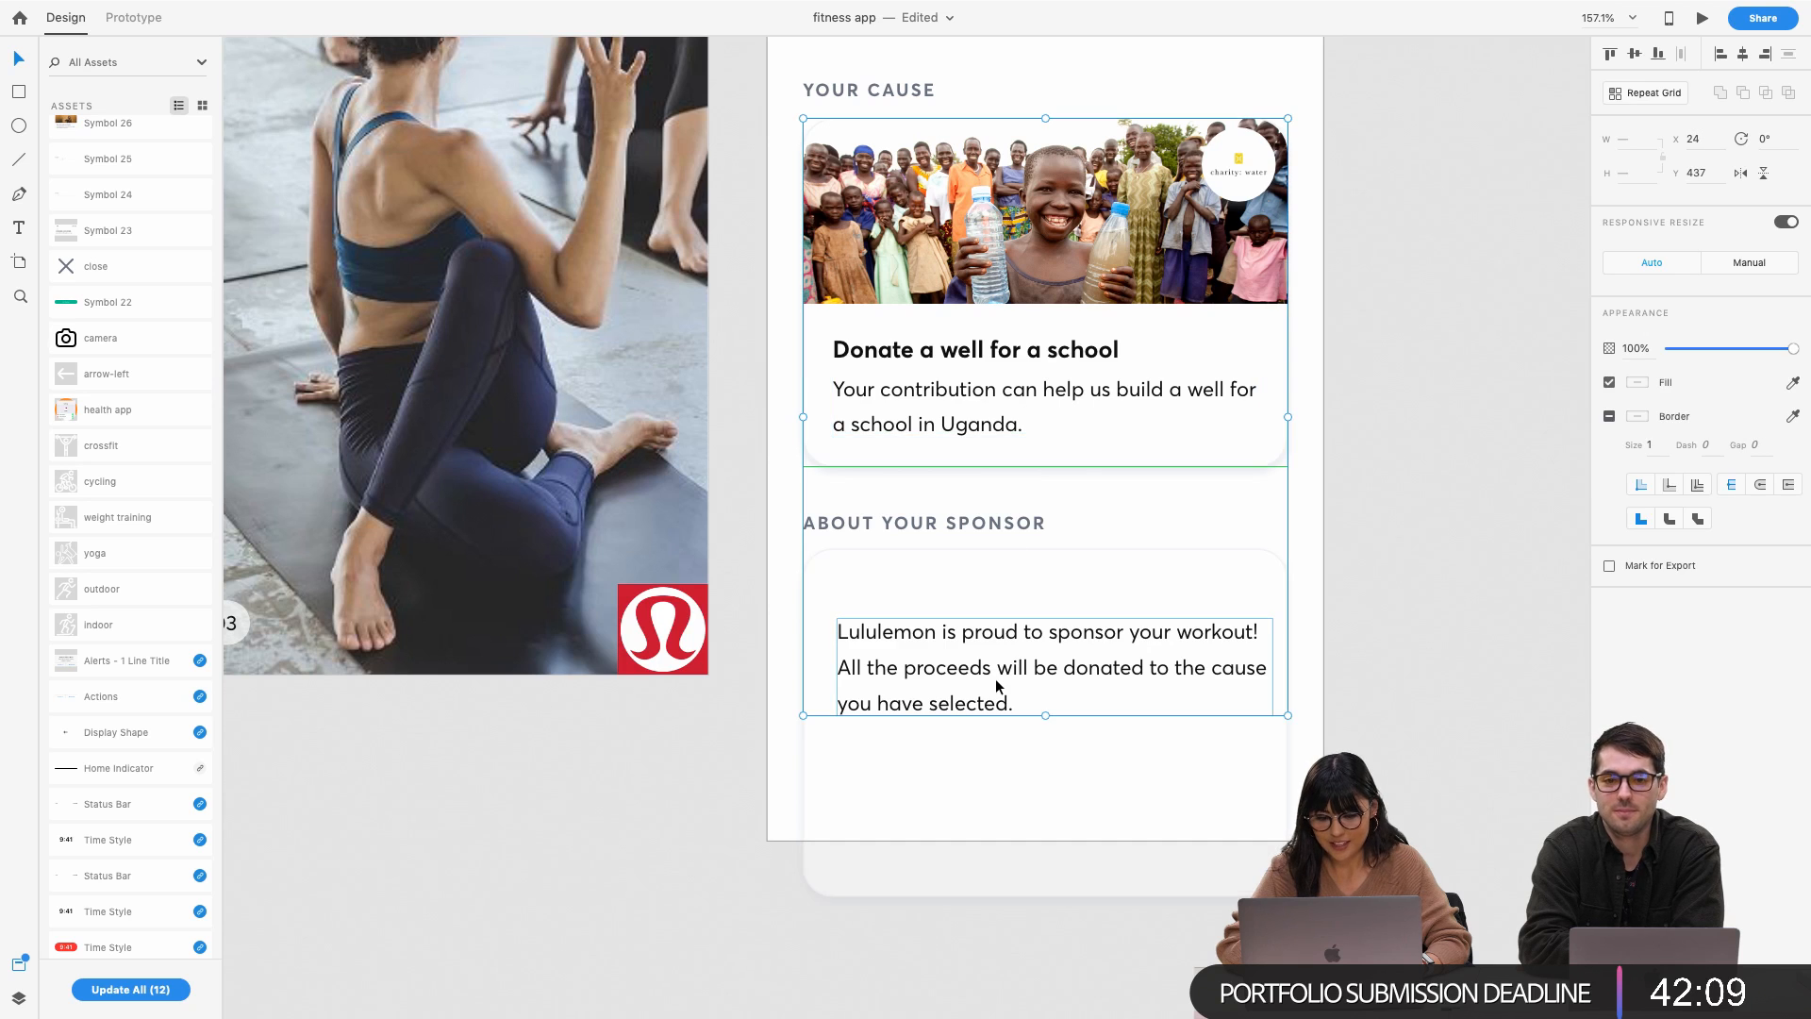
click(1320, 665)
click(1051, 665)
double_click(1052, 666)
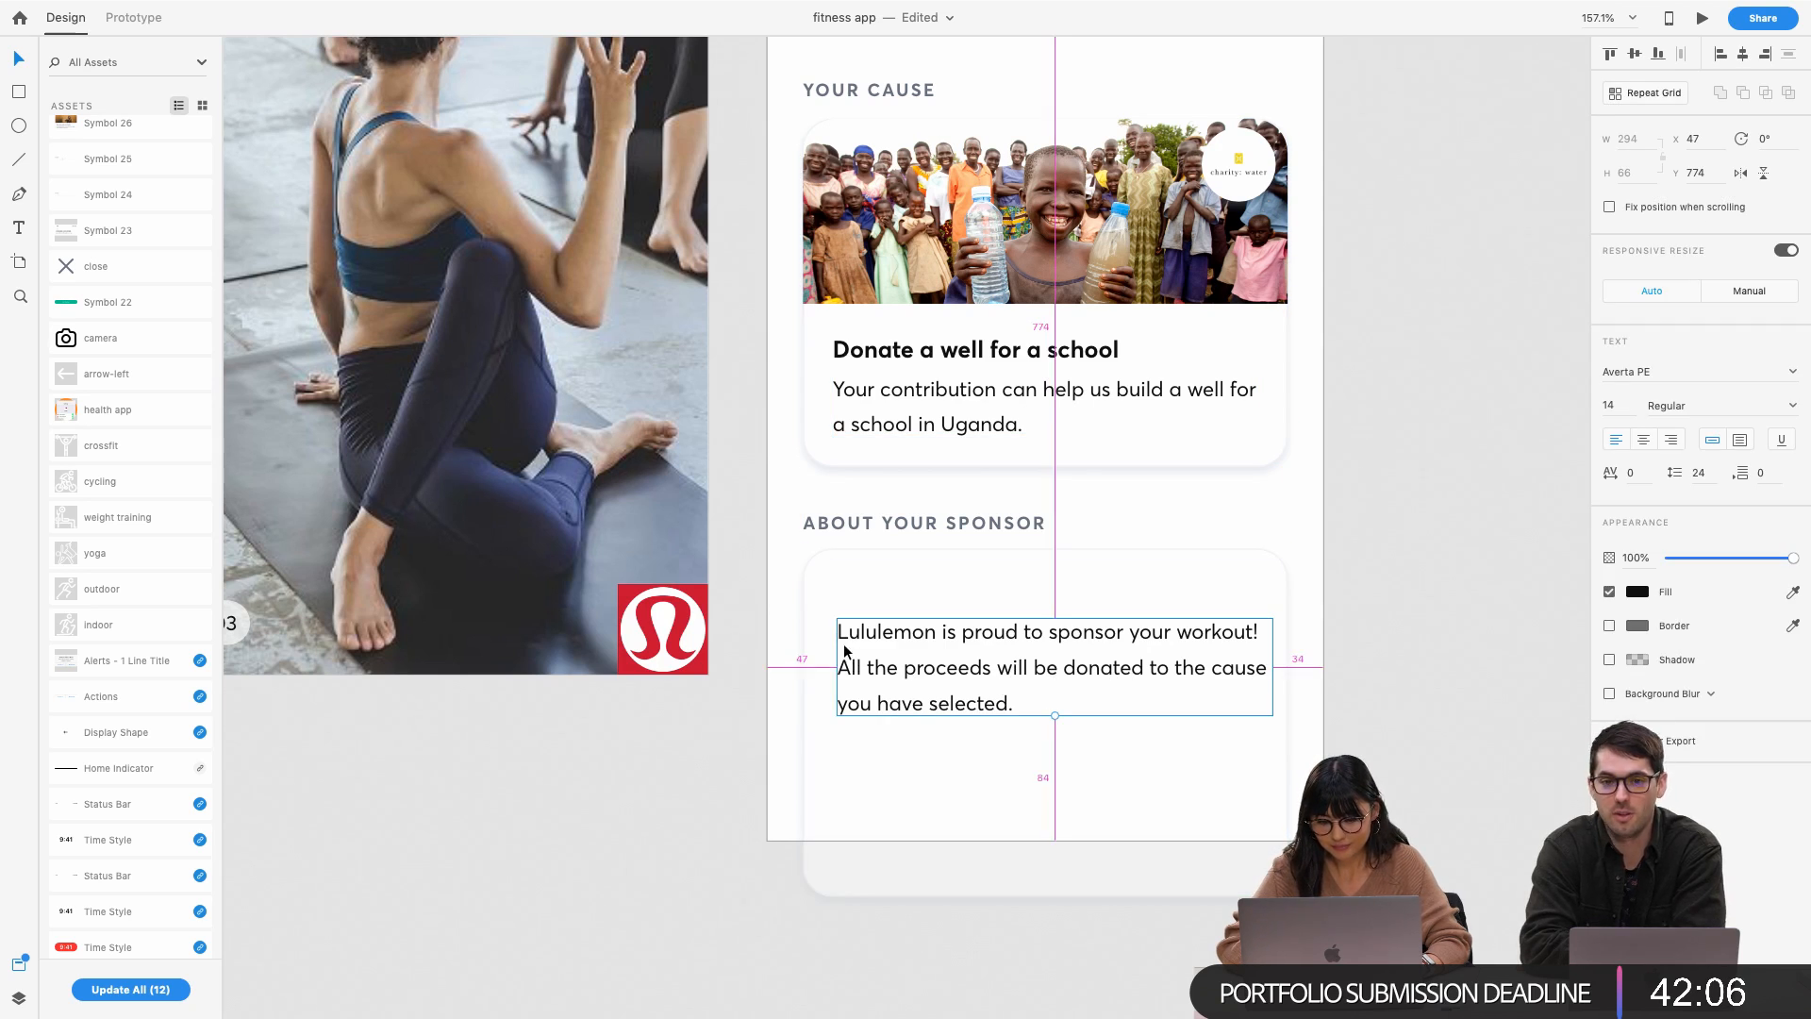
key(super+a)
click(1179, 633)
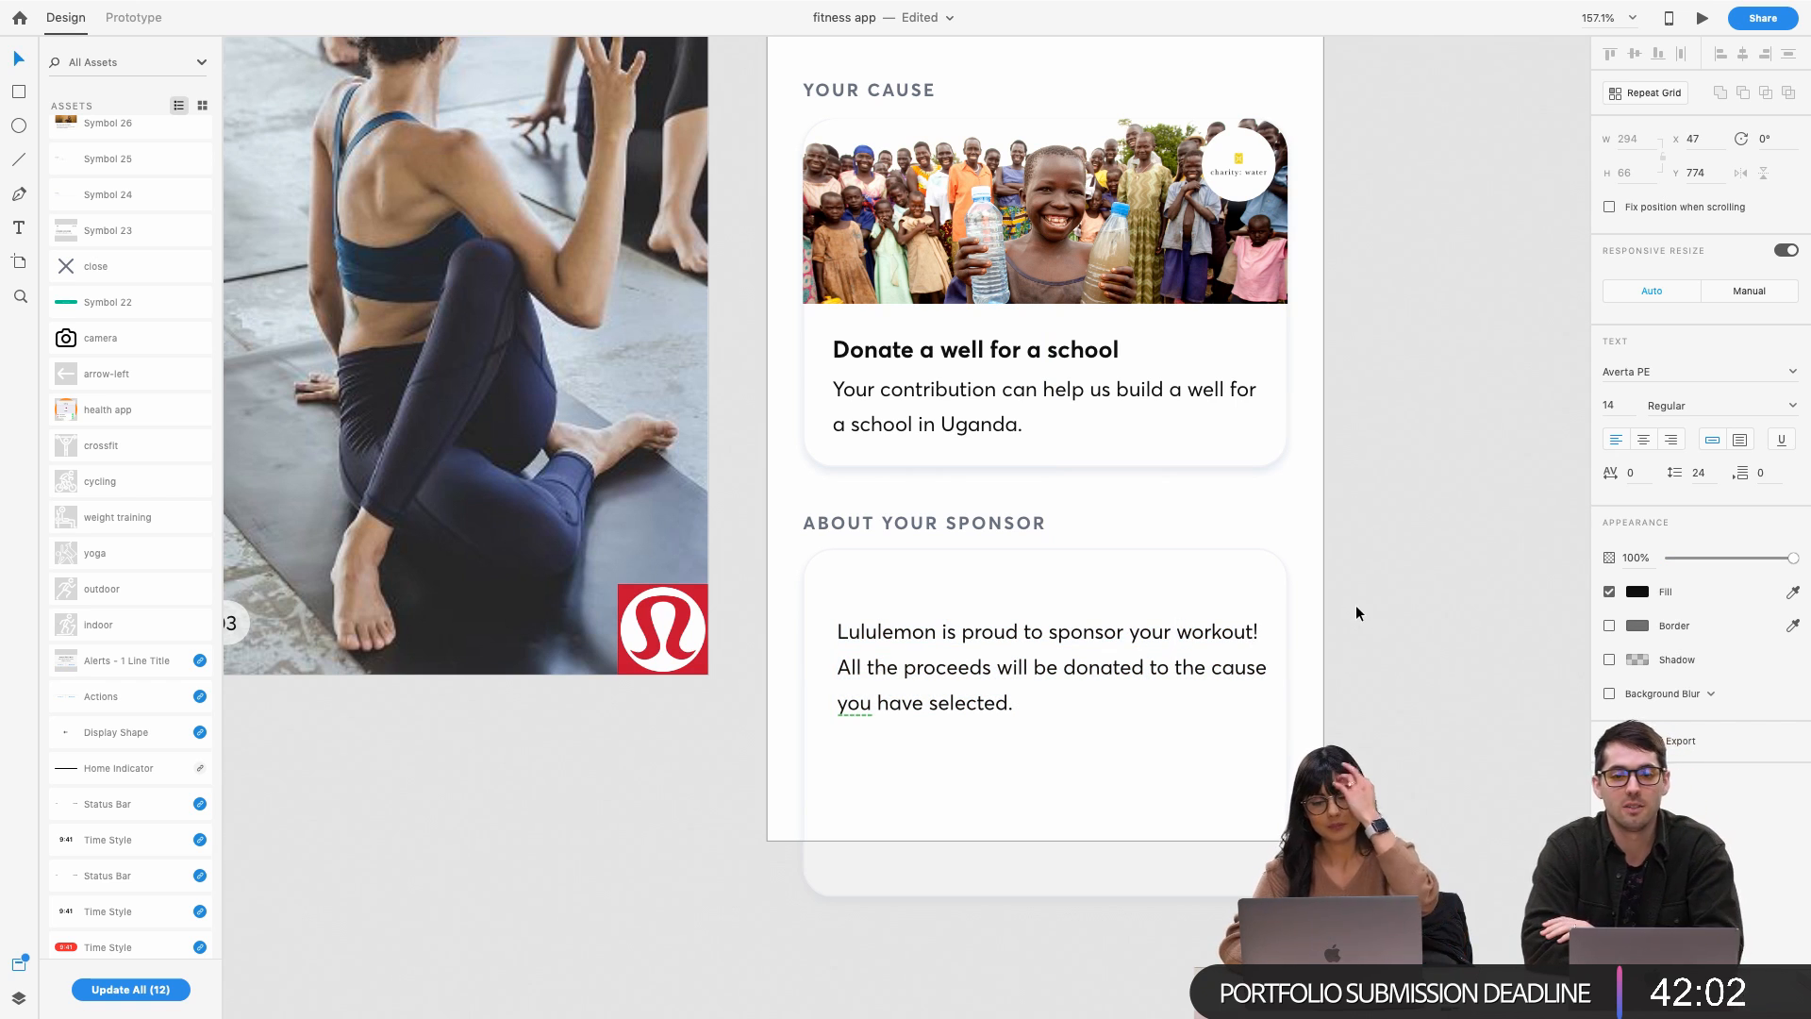
key(Escape)
key(Left)
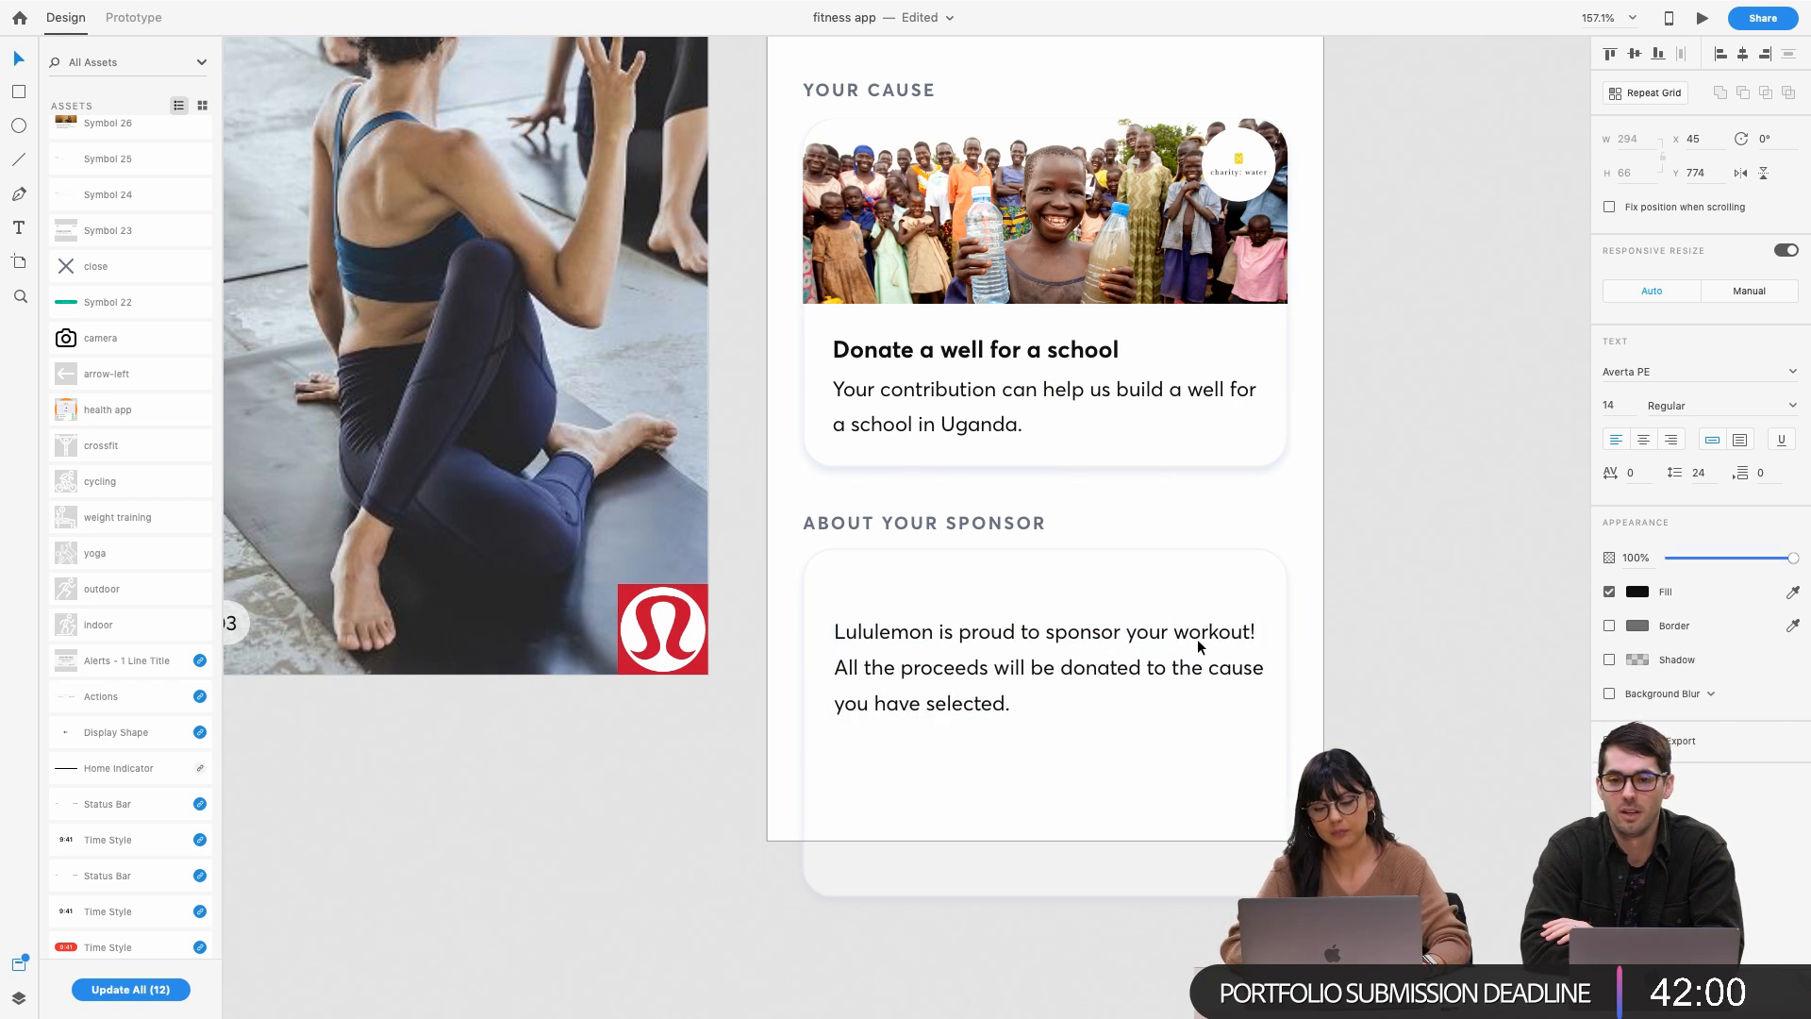
key(Left)
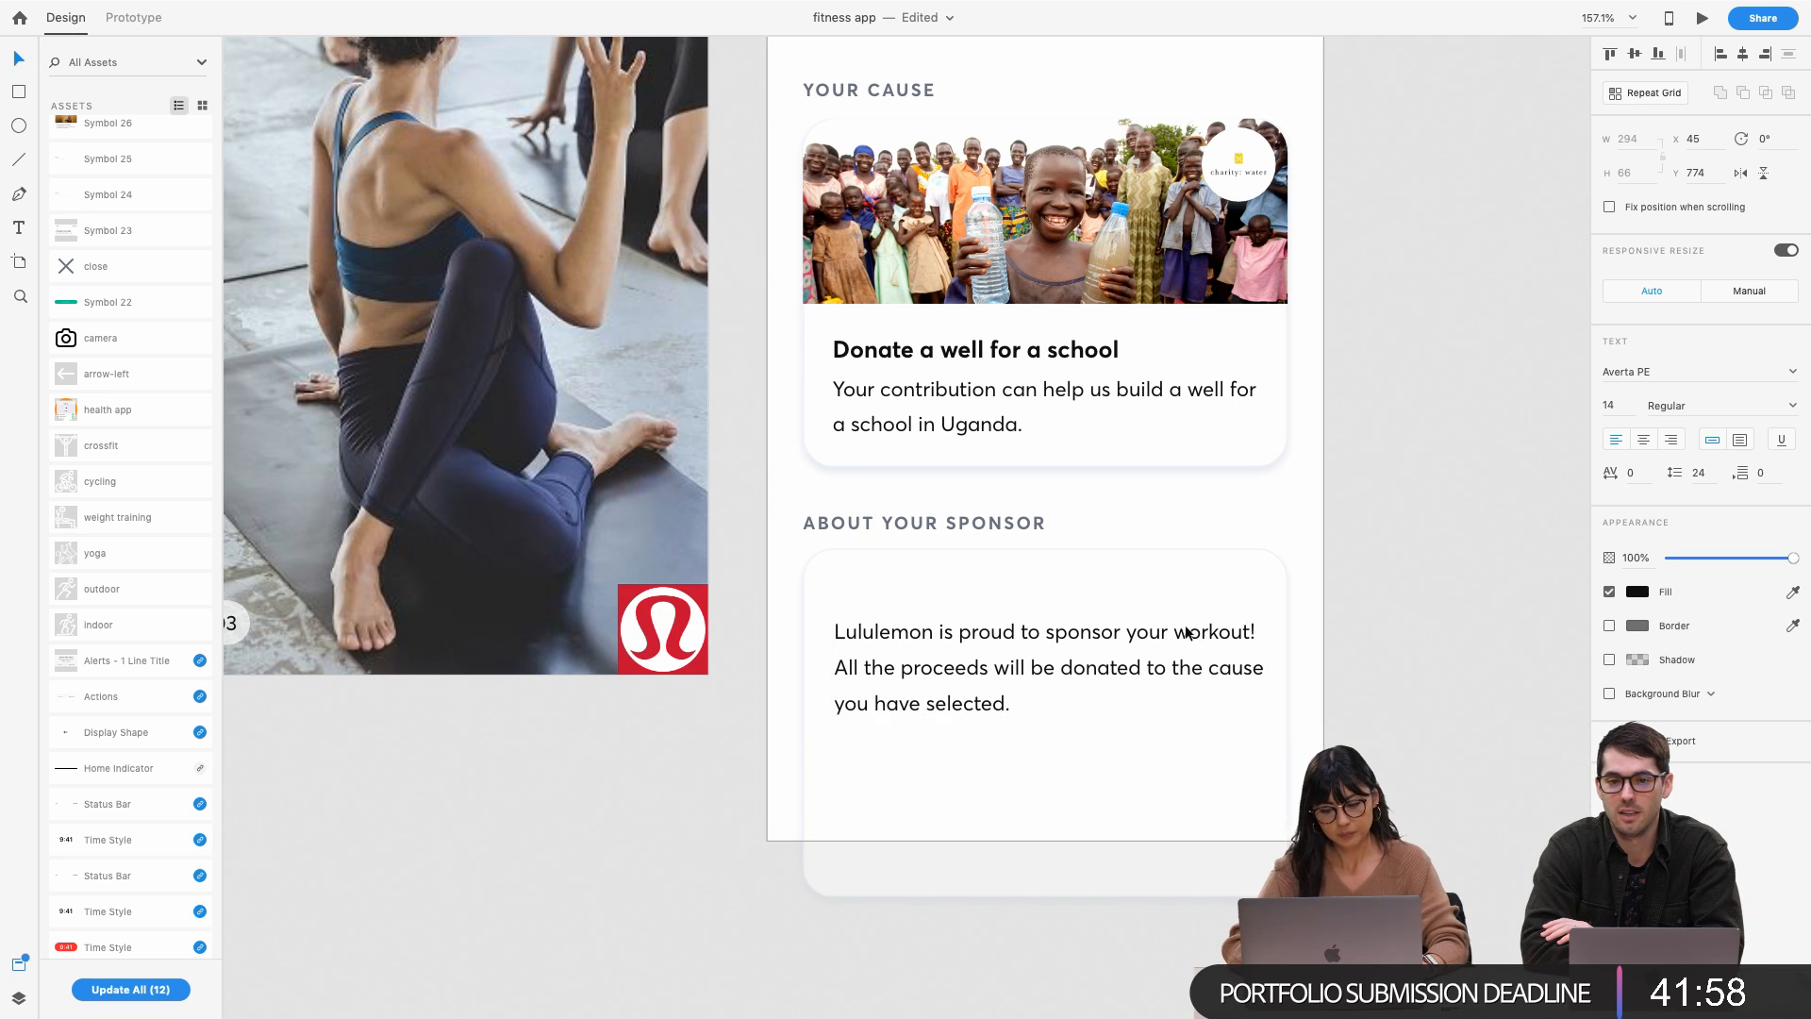
click(1118, 767)
drag(1042, 897, 1028, 762)
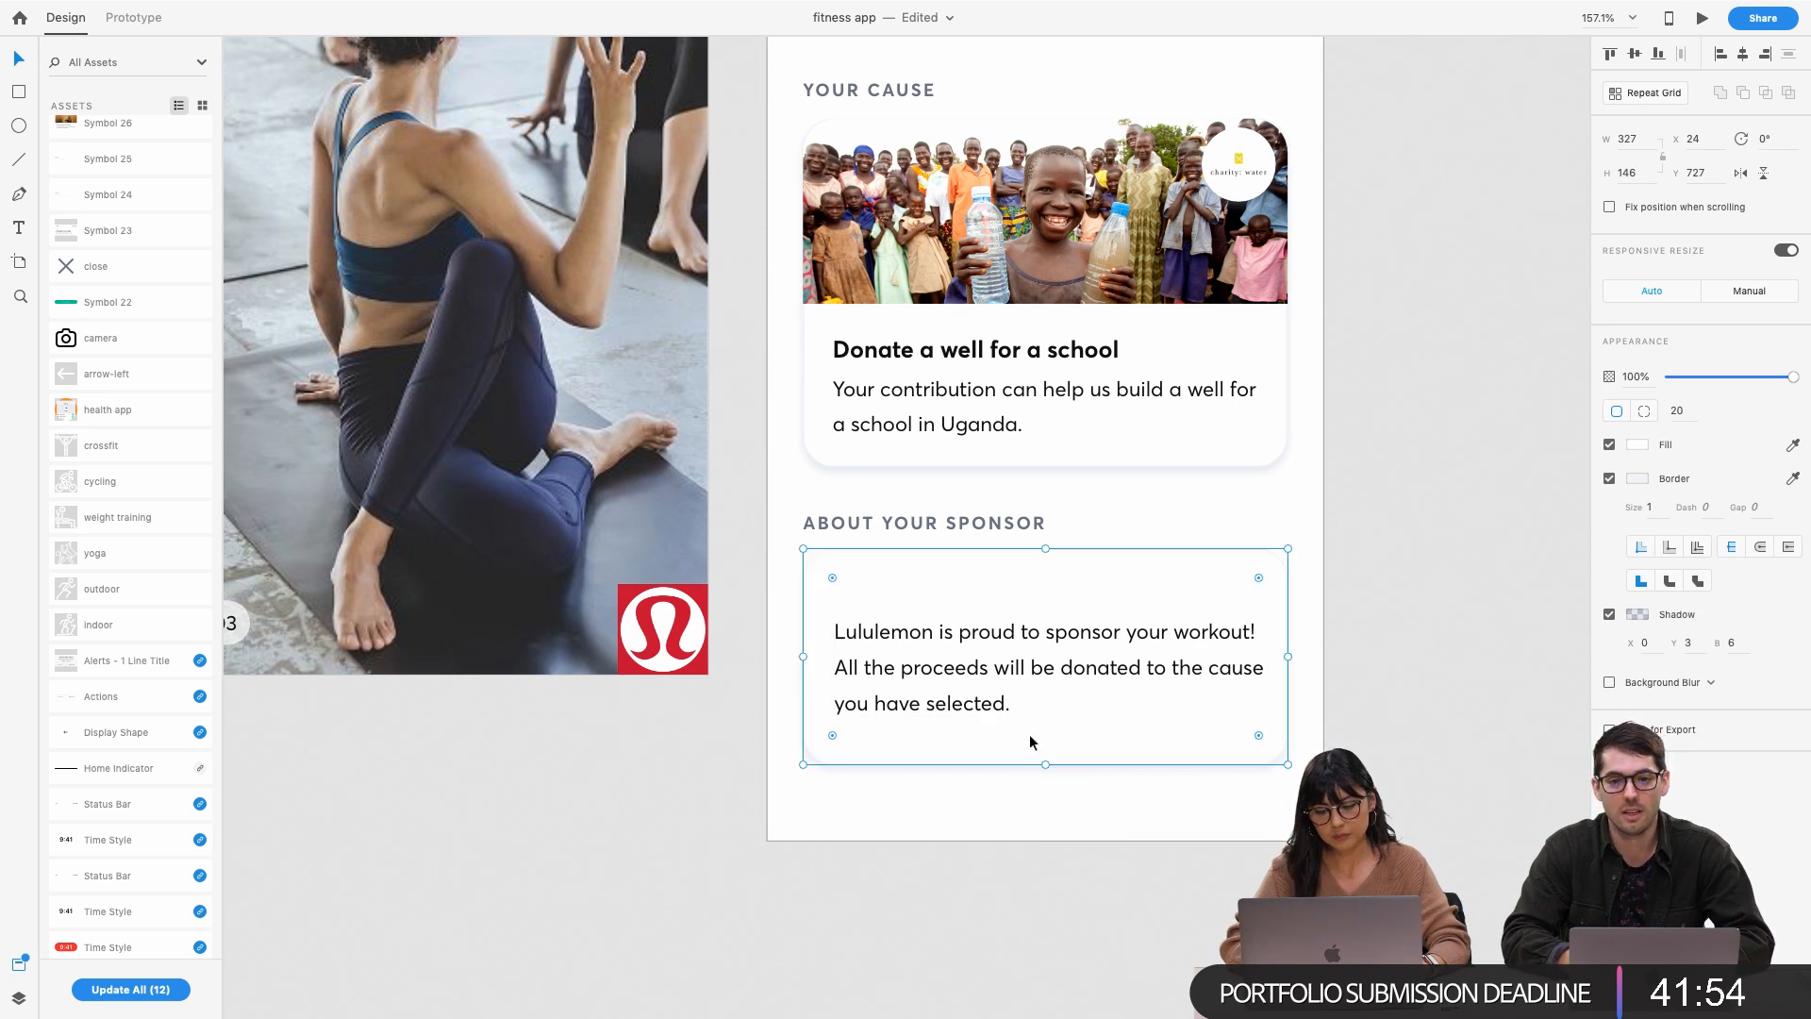
Rebreak the paragraph before 'cause' and move it slightly lower, from Y 774 to 783
click(1101, 638)
double_click(1170, 650)
click(1210, 667)
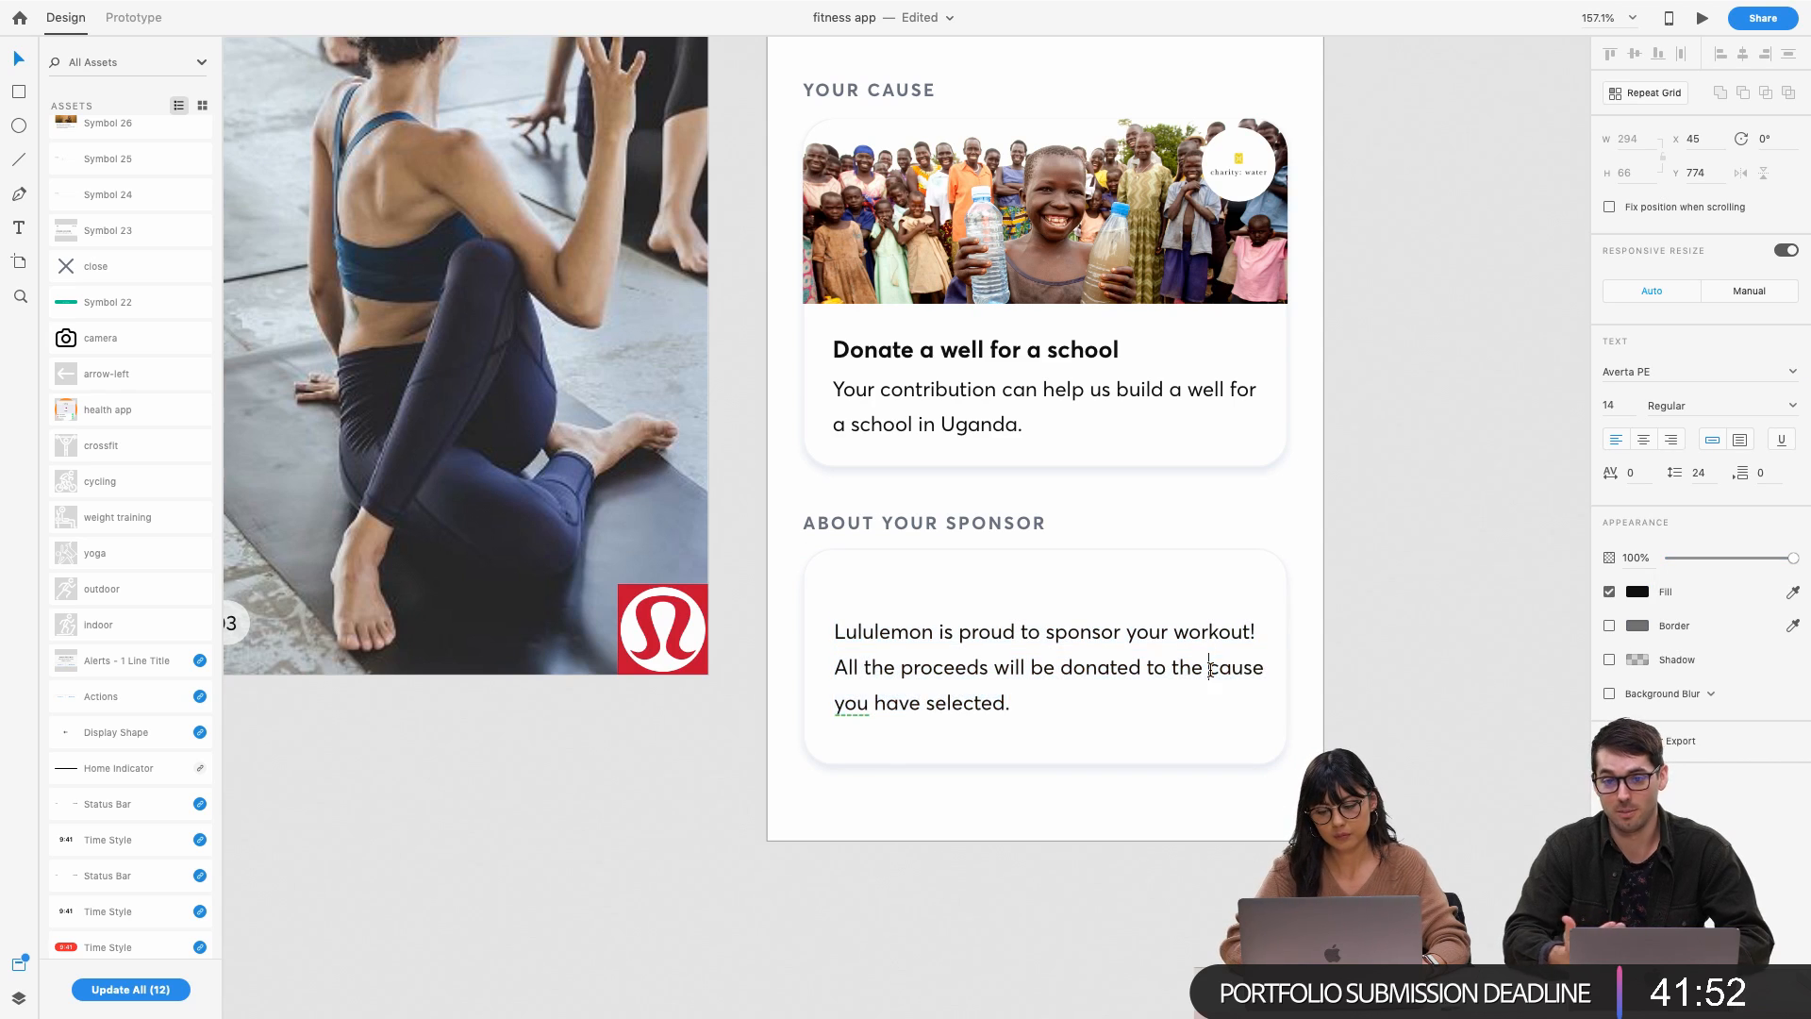
key(Return)
key(BackSpace)
key(Escape)
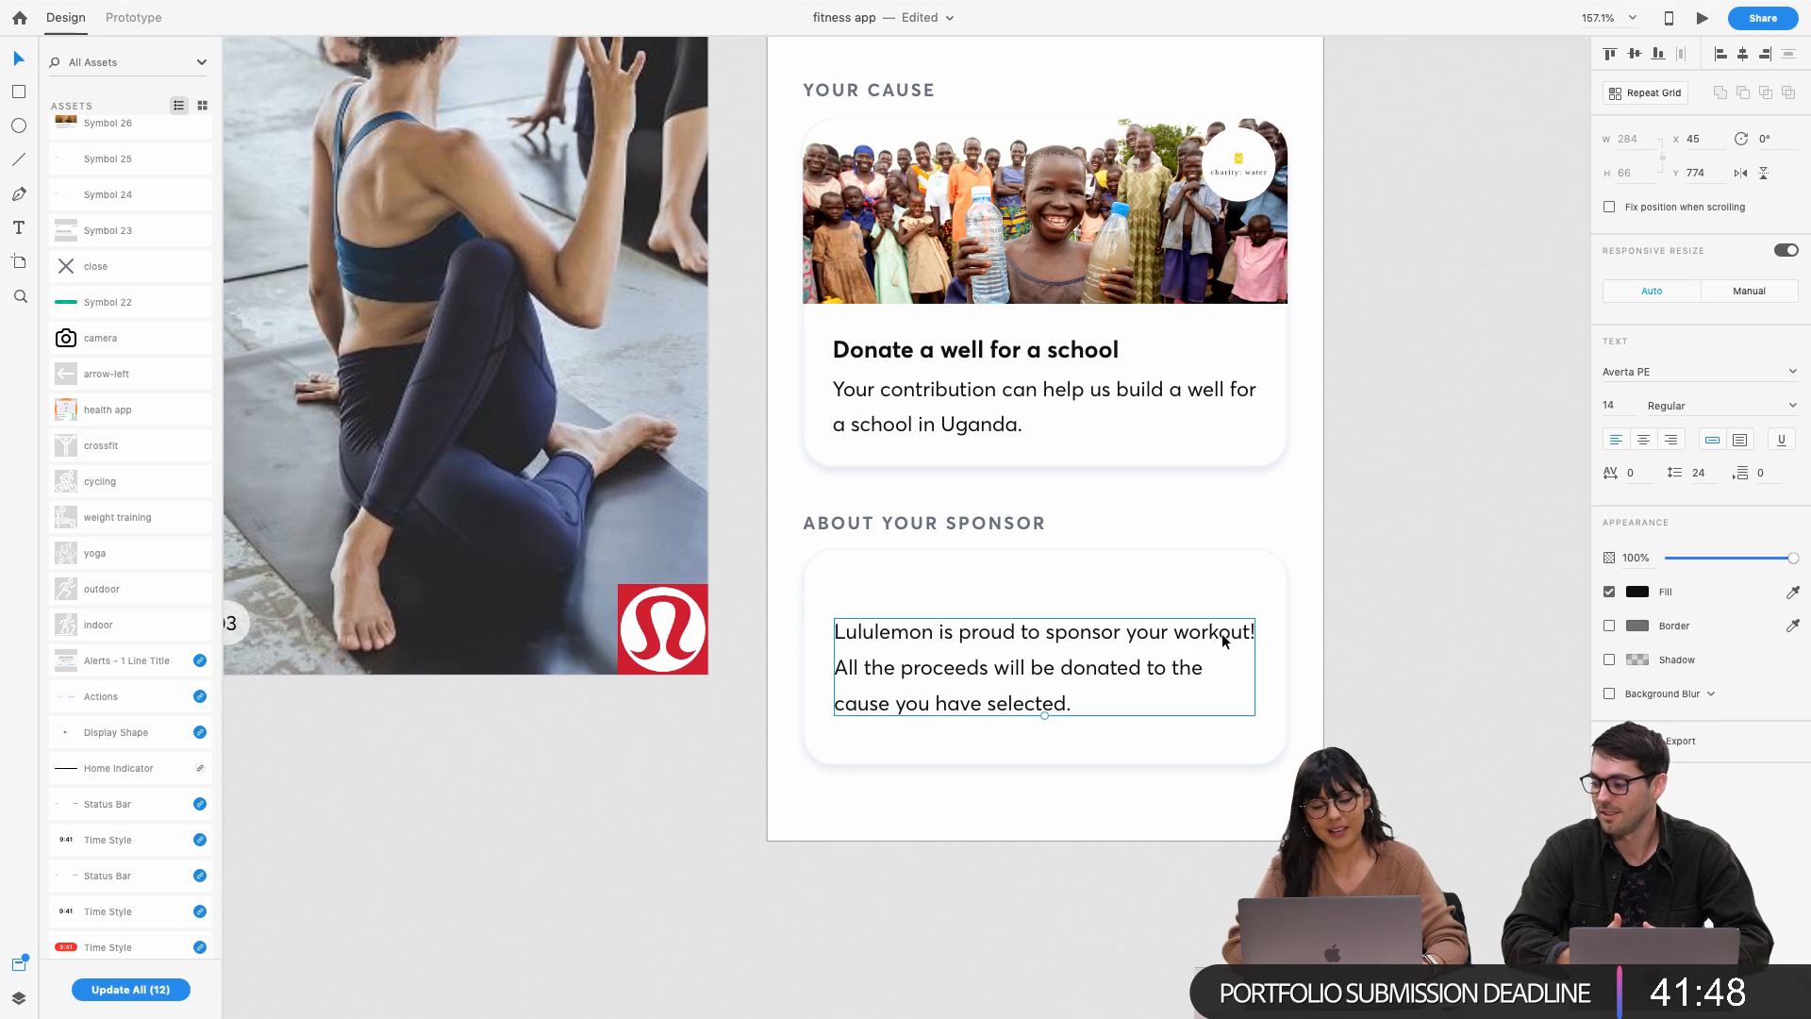
drag(1202, 647, 1205, 660)
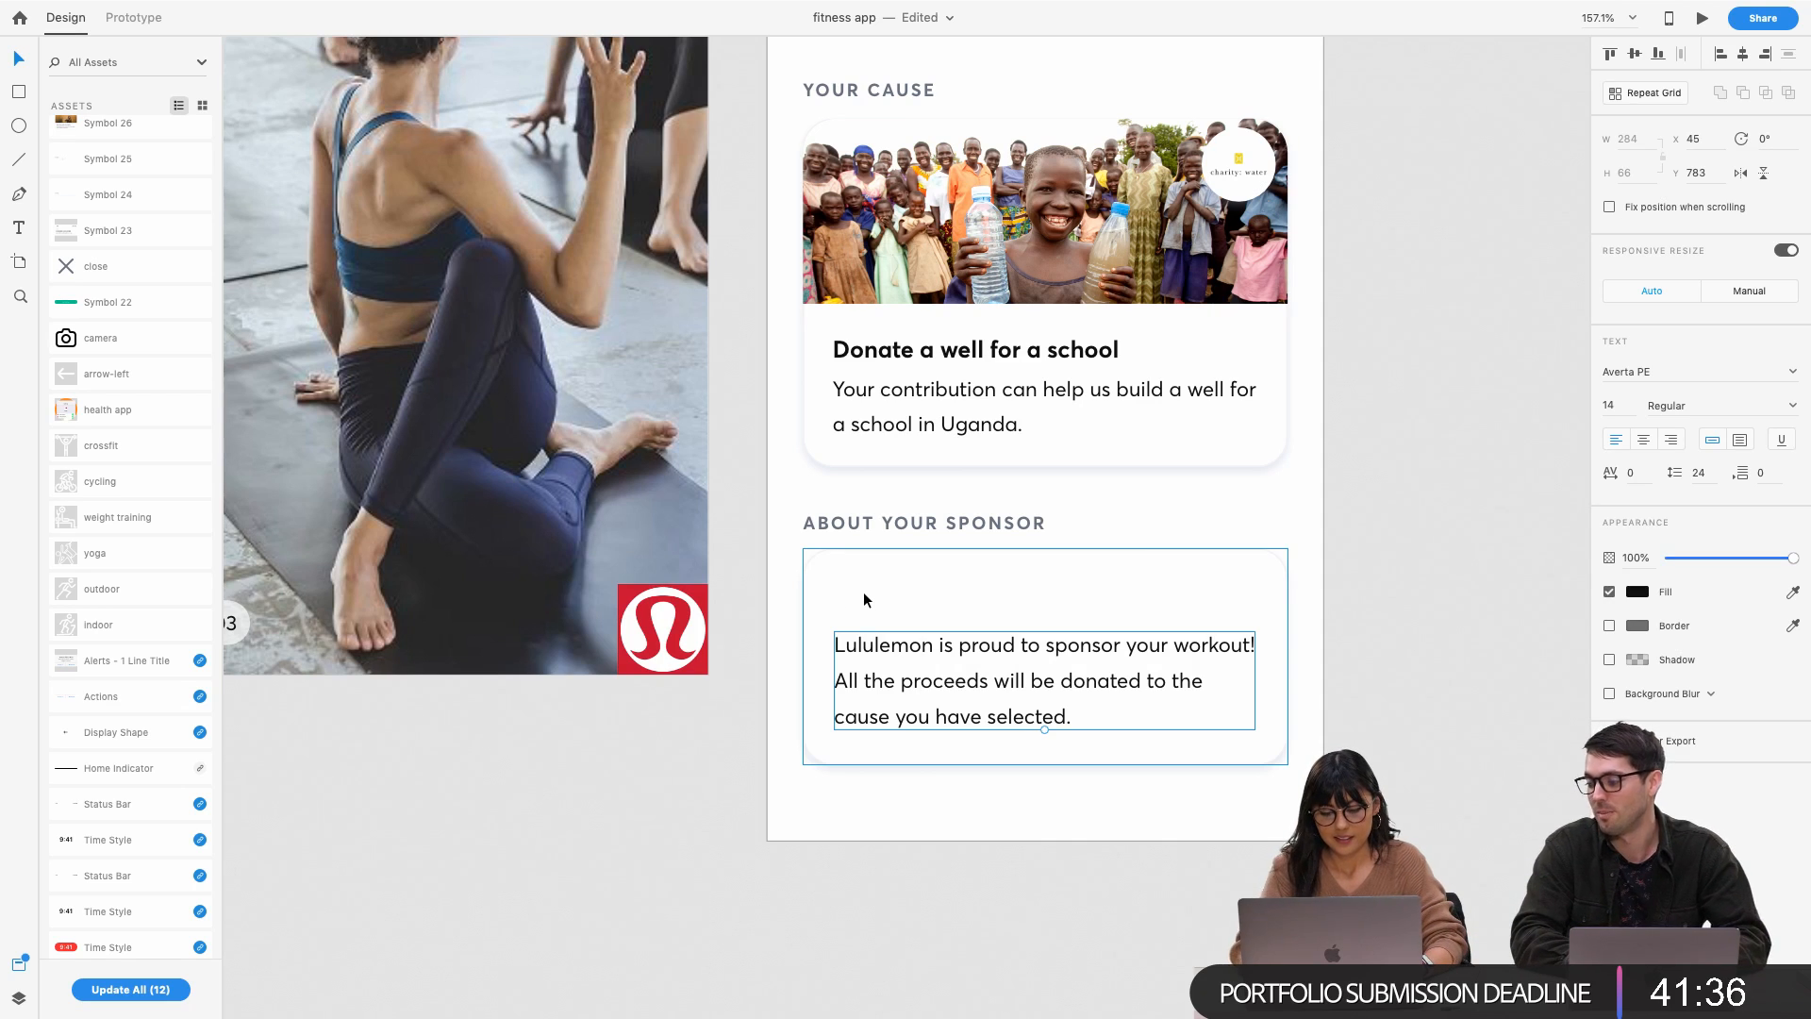
Draw a small circle in the sponsor card's top-left corner
click(851, 572)
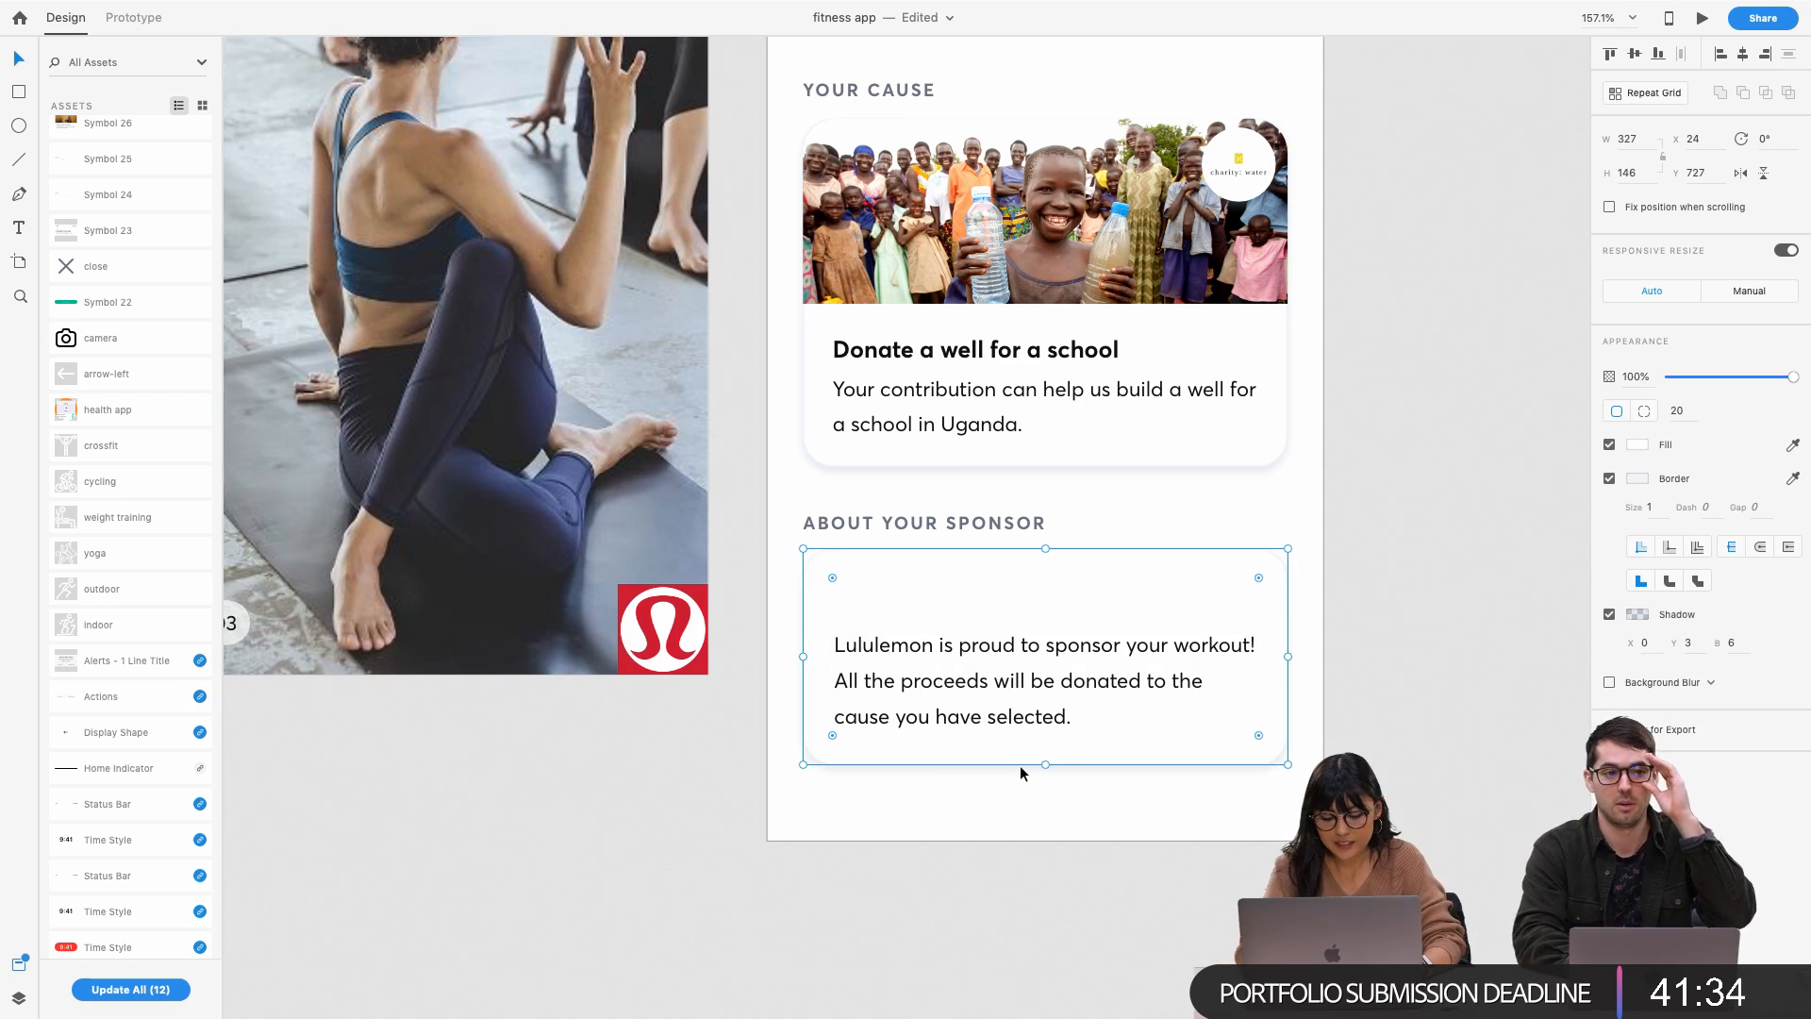
key(e)
mouse_move(860, 564)
mouse_down()
mouse_move(925, 627)
mouse_move(869, 602)
mouse_up()
key(v)
Move the sponsor paragraph down and nudge the circle just above it
click(972, 578)
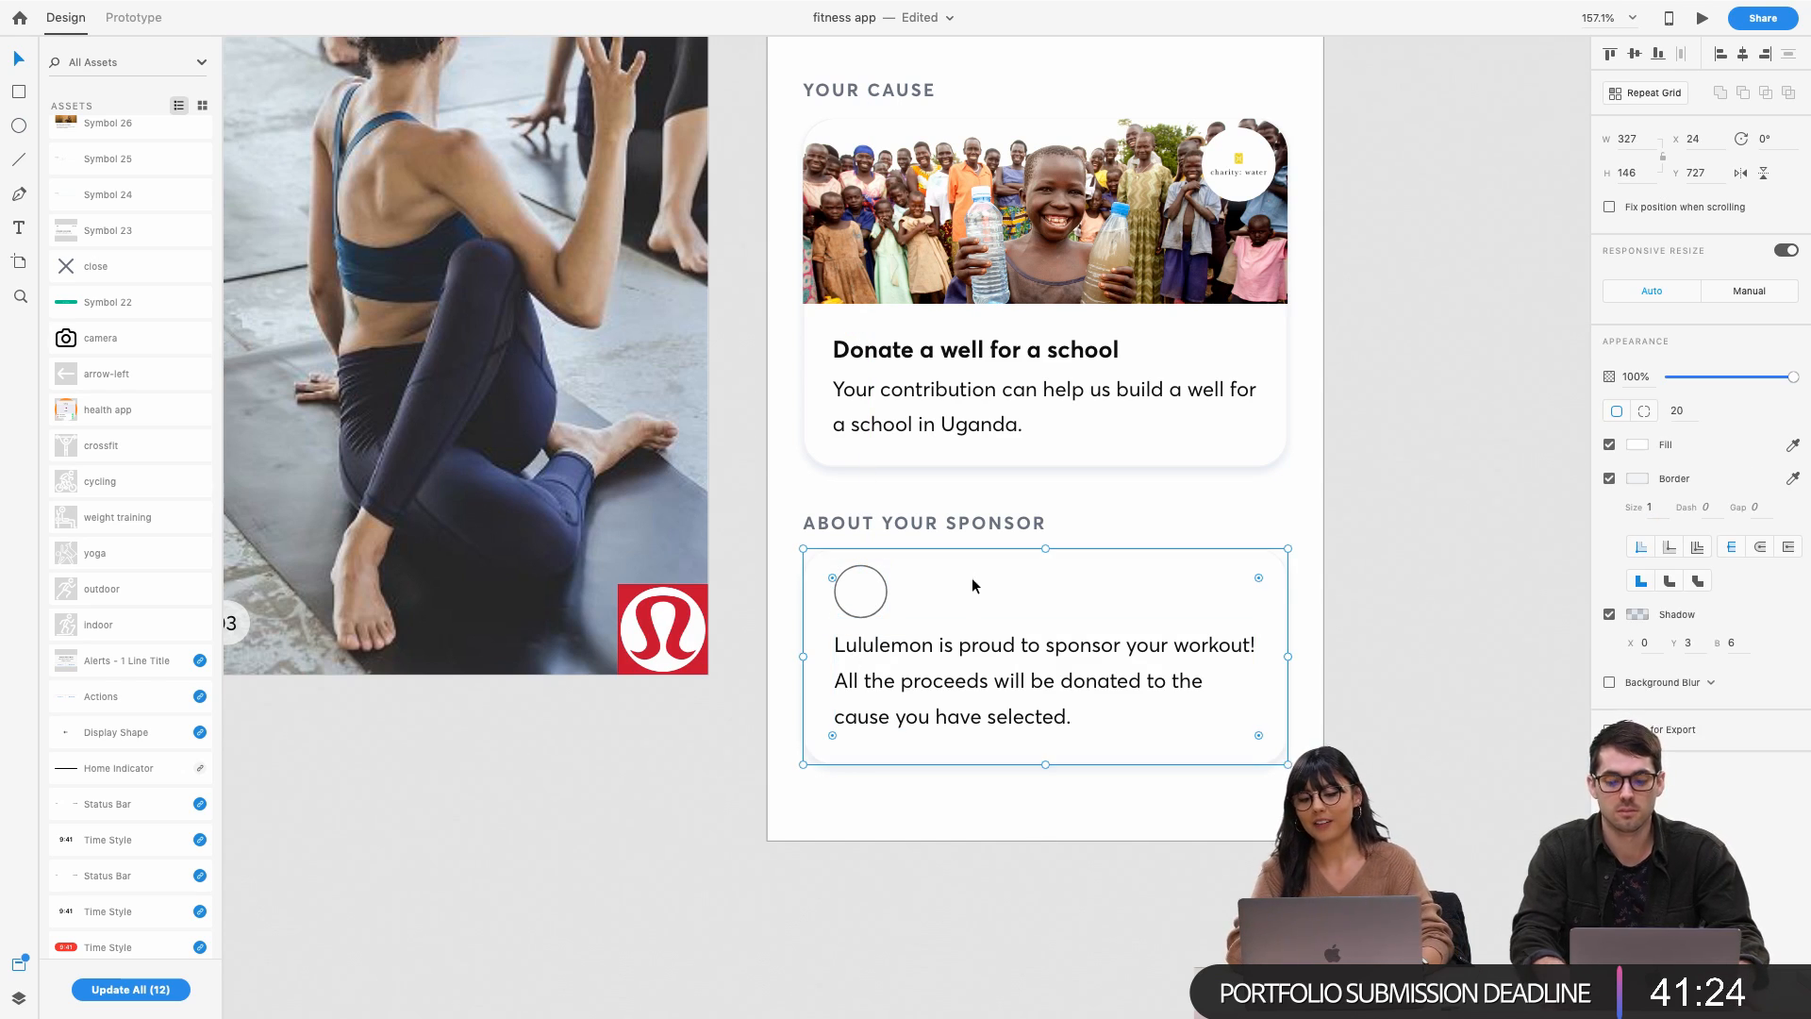
click(899, 647)
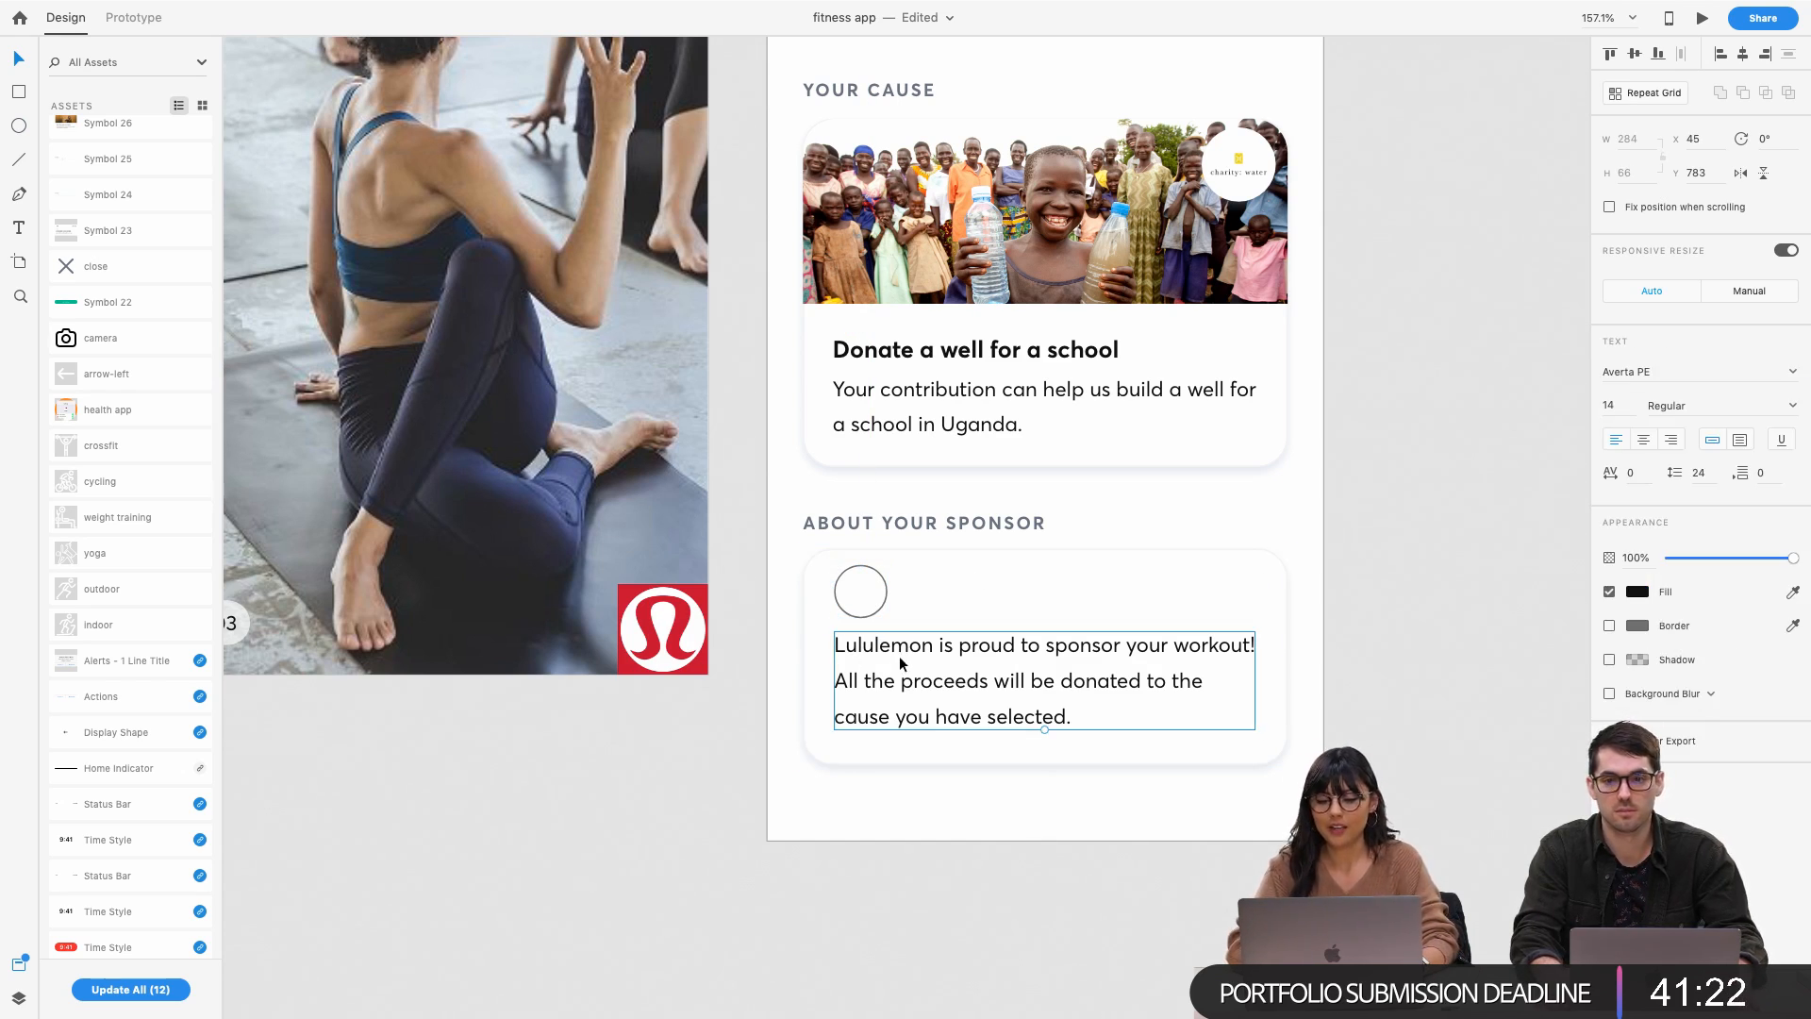
drag(900, 665, 900, 660)
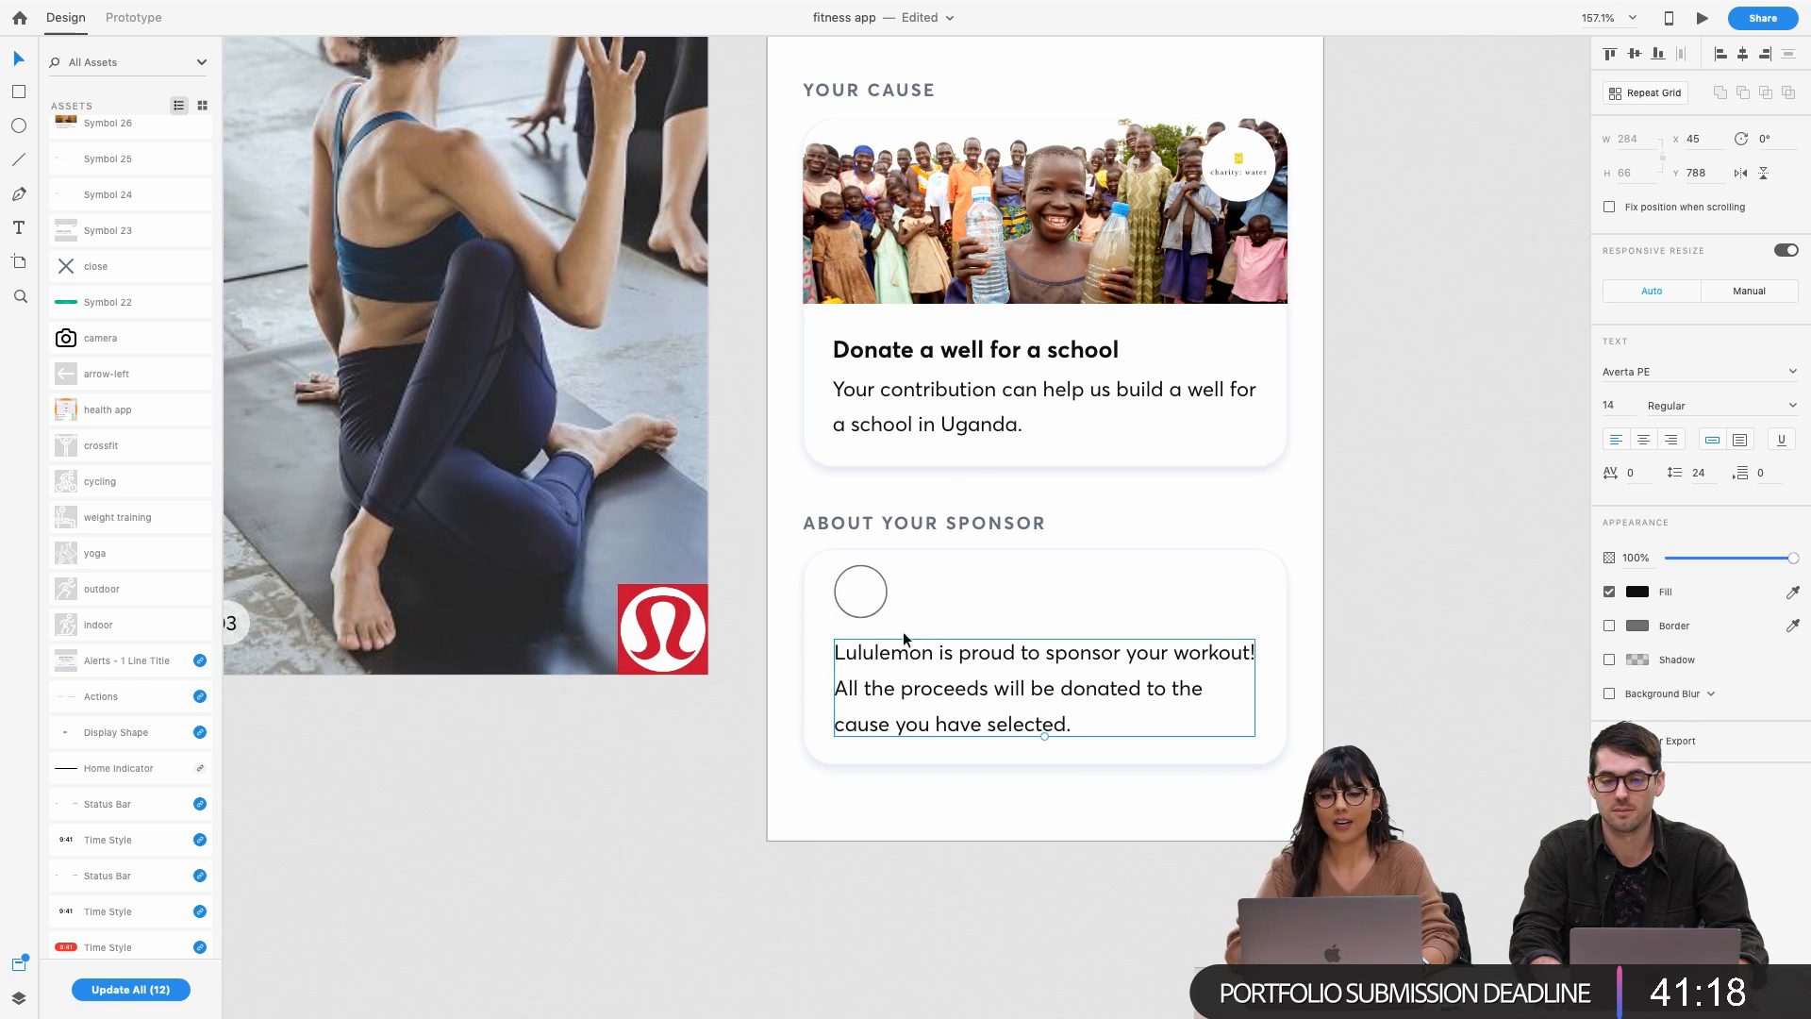
drag(871, 588, 872, 592)
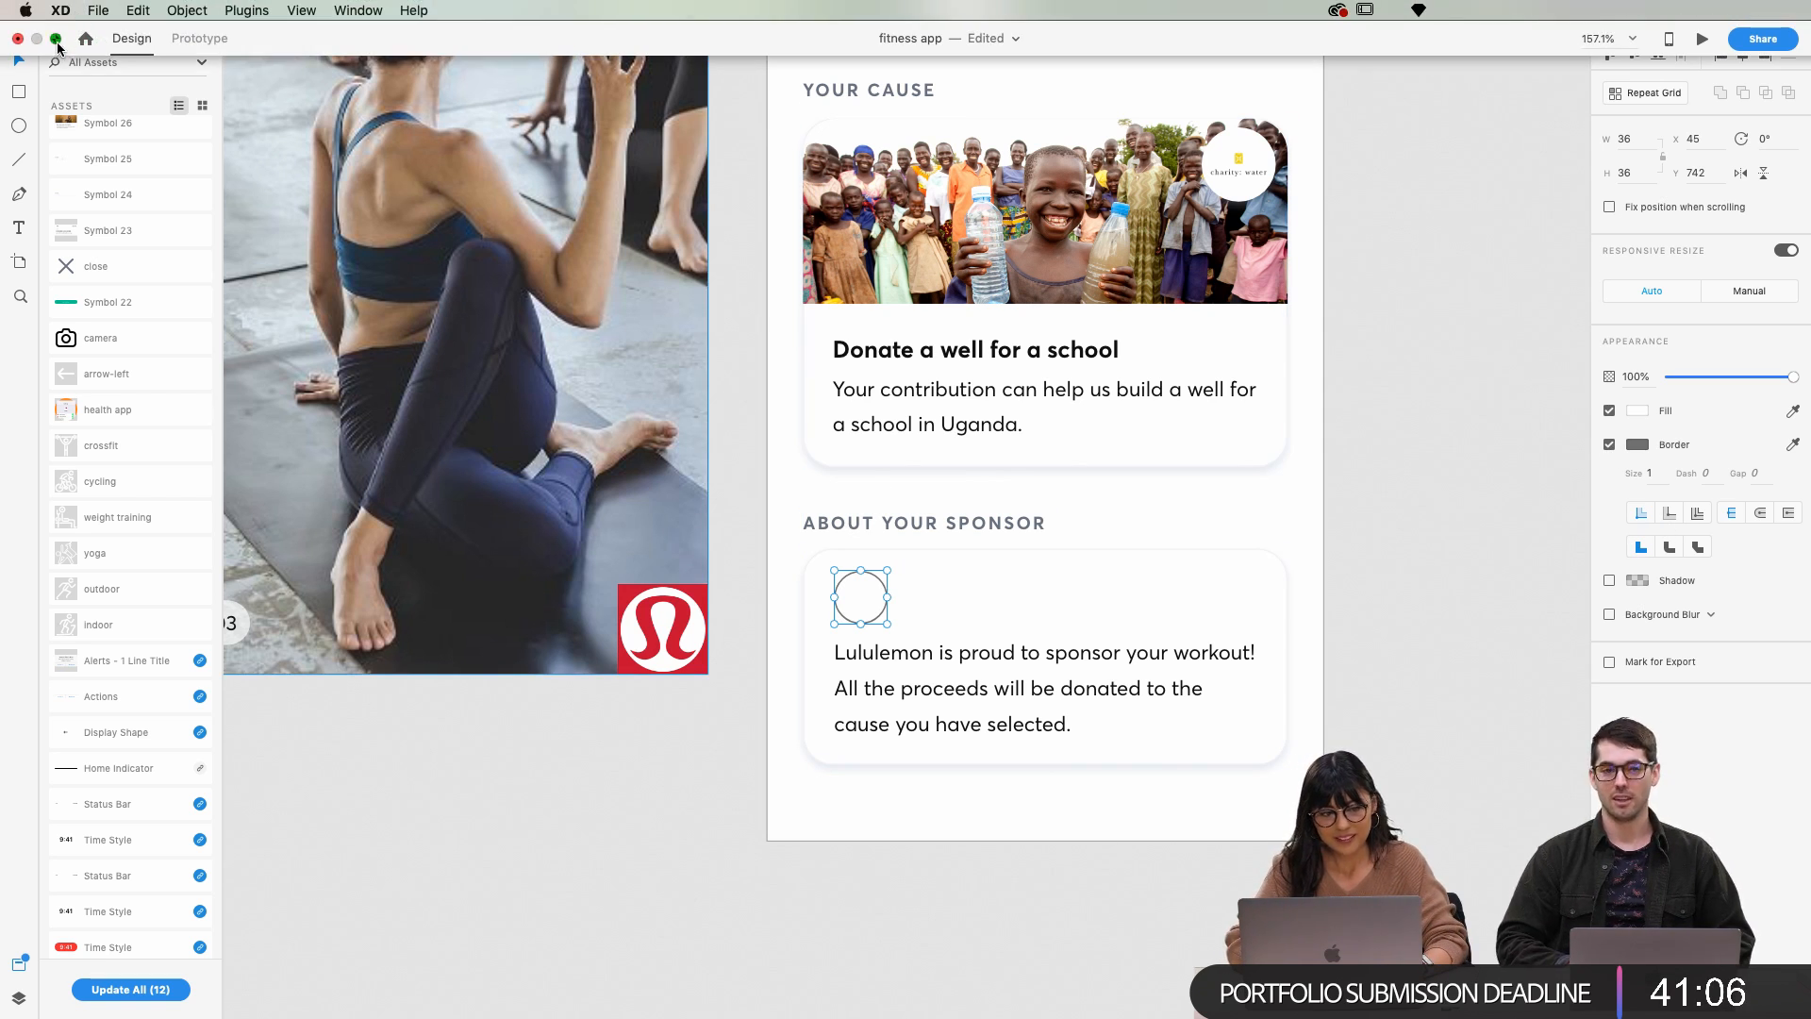
Try filling the circle with the other Lululemon logo file, then undo it
click(55, 37)
click(1581, 228)
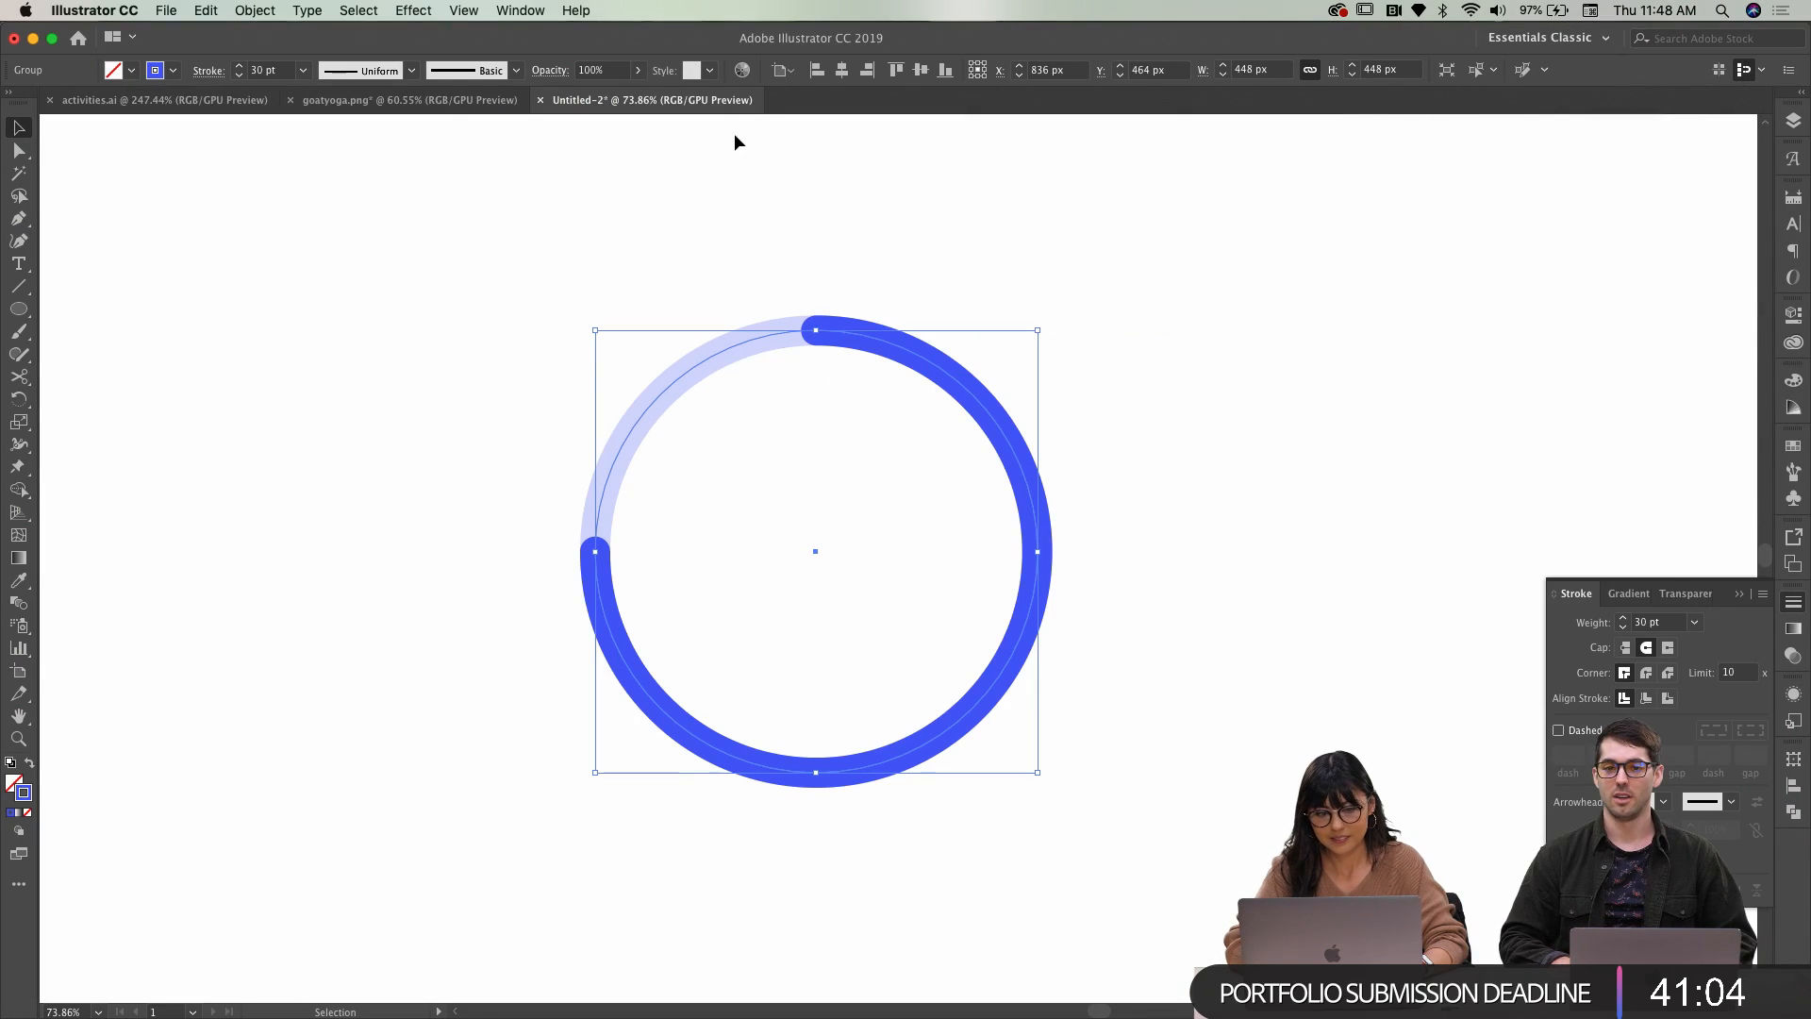
click(36, 39)
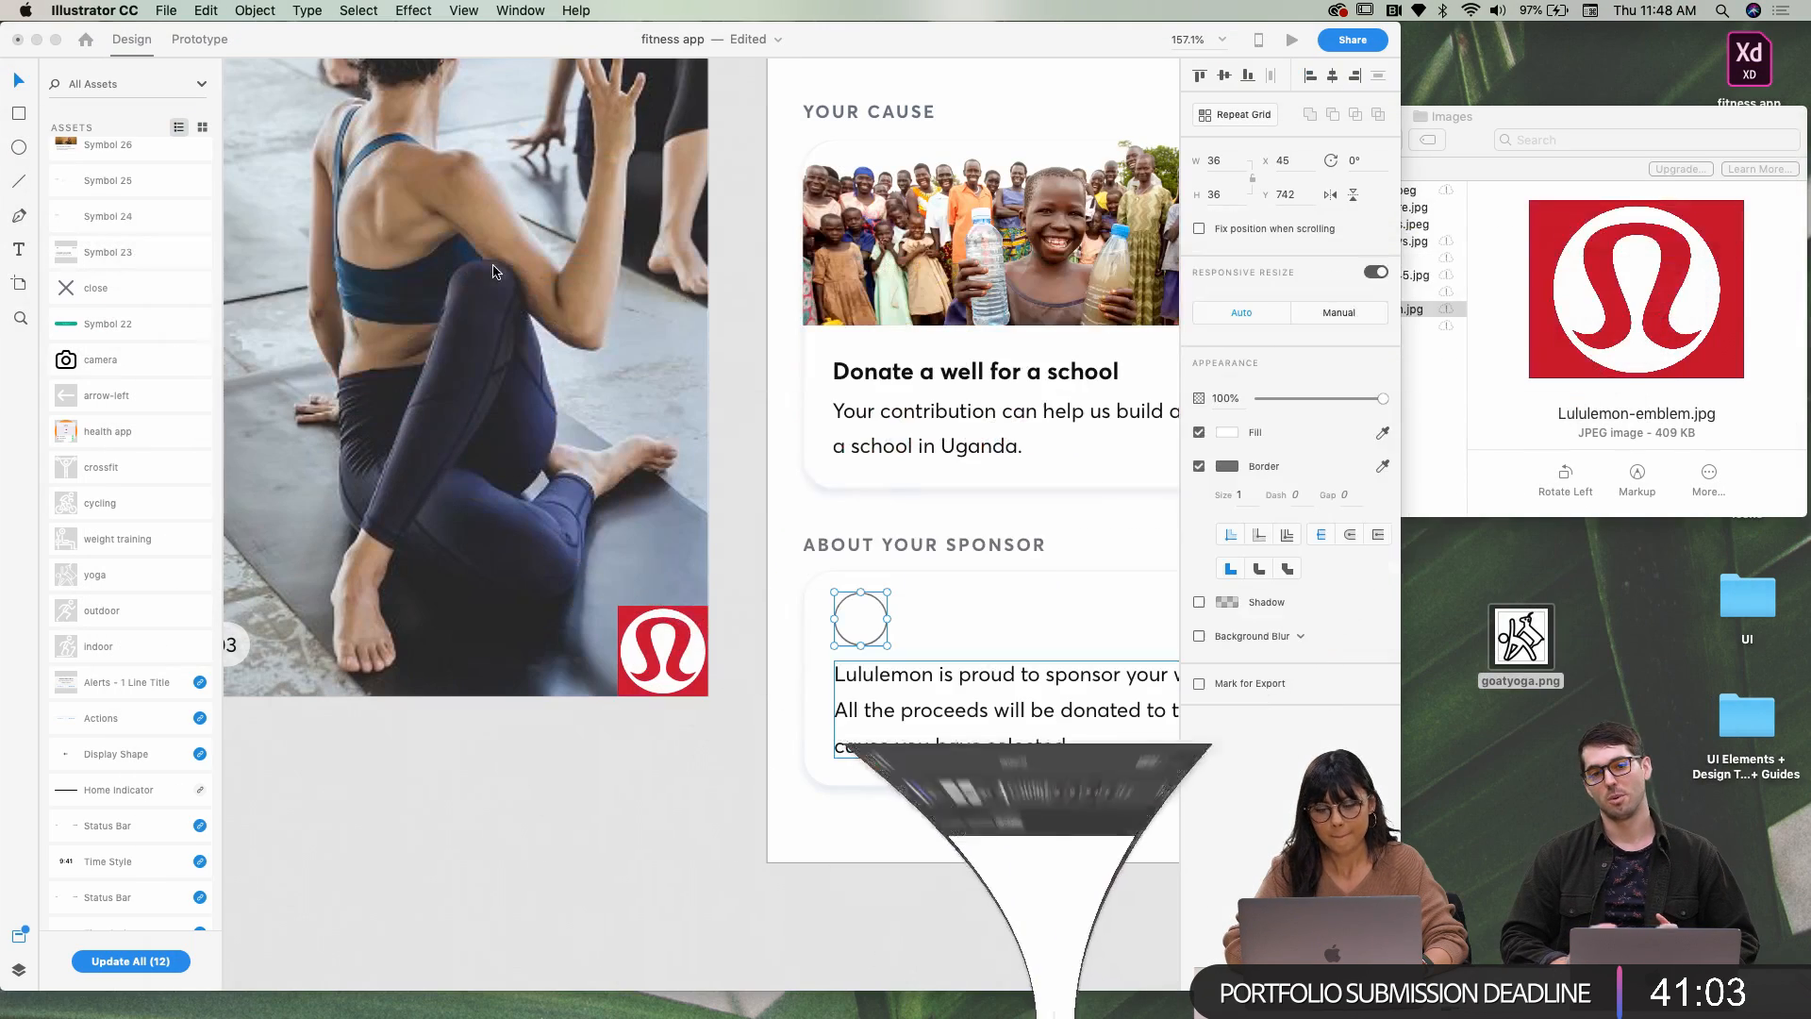
click(1536, 119)
click(1333, 275)
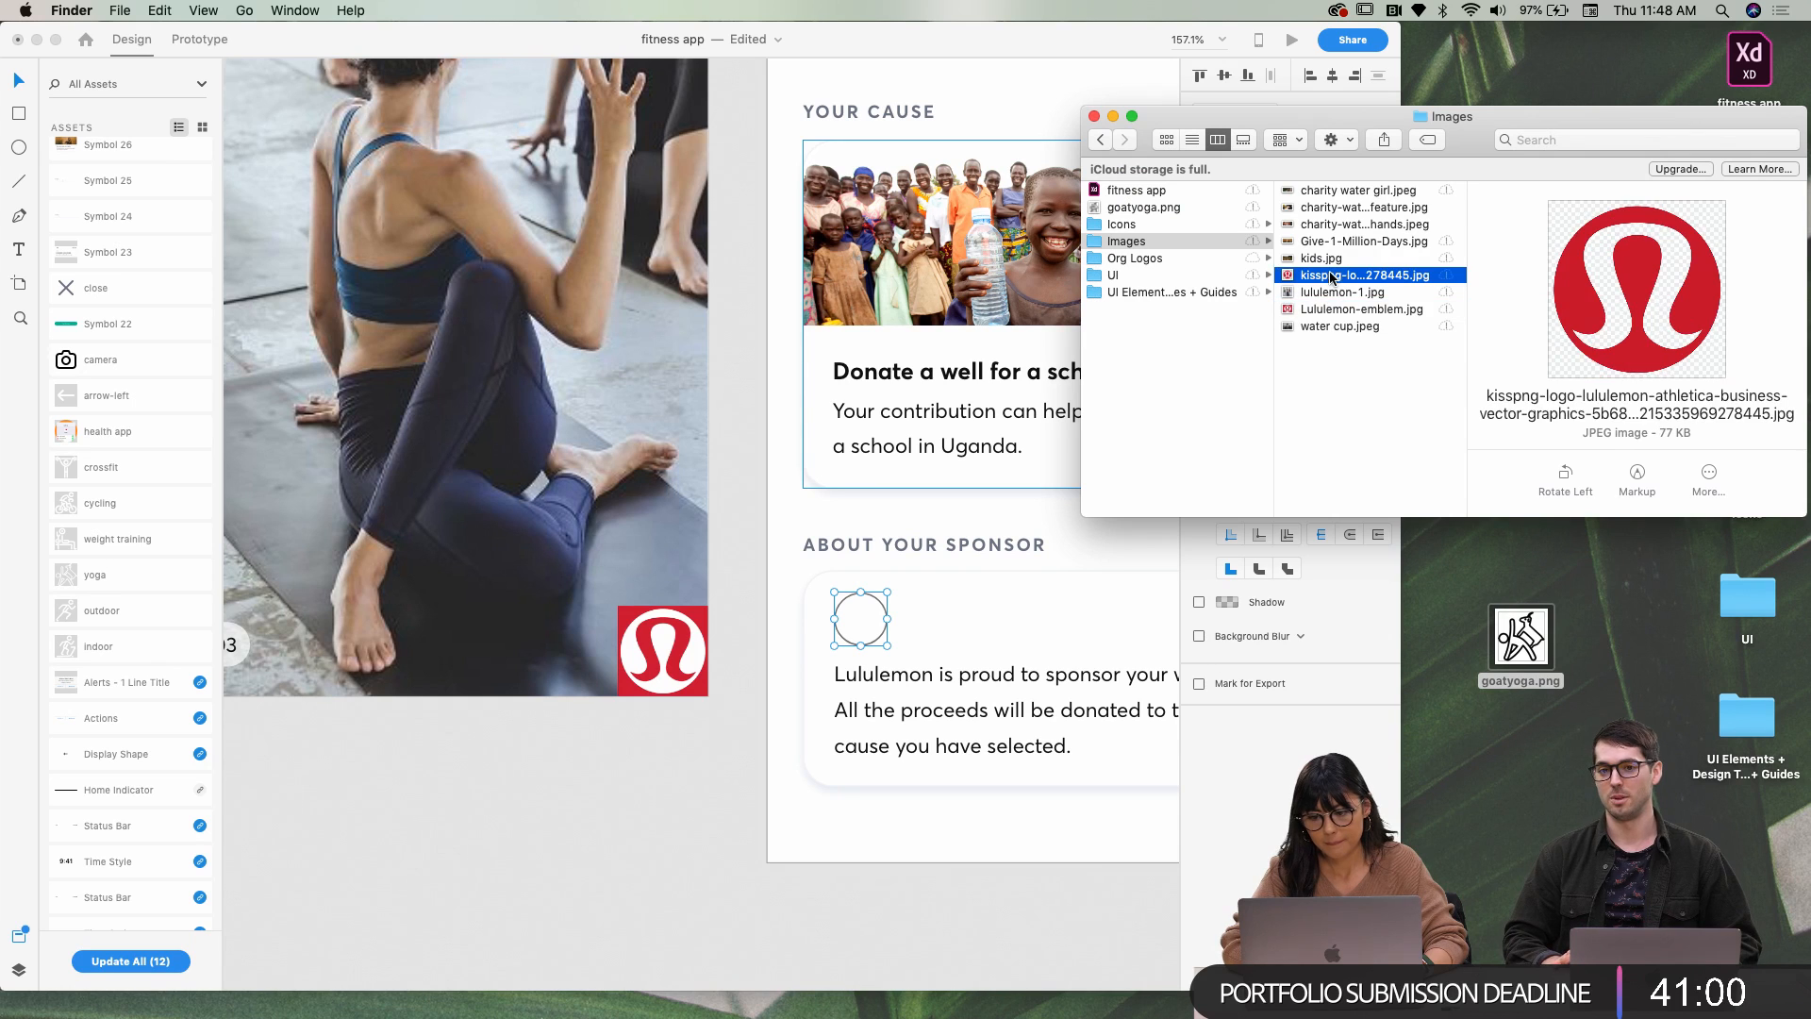
drag(1339, 276, 860, 623)
click(866, 628)
scroll(866, 629, up, 5)
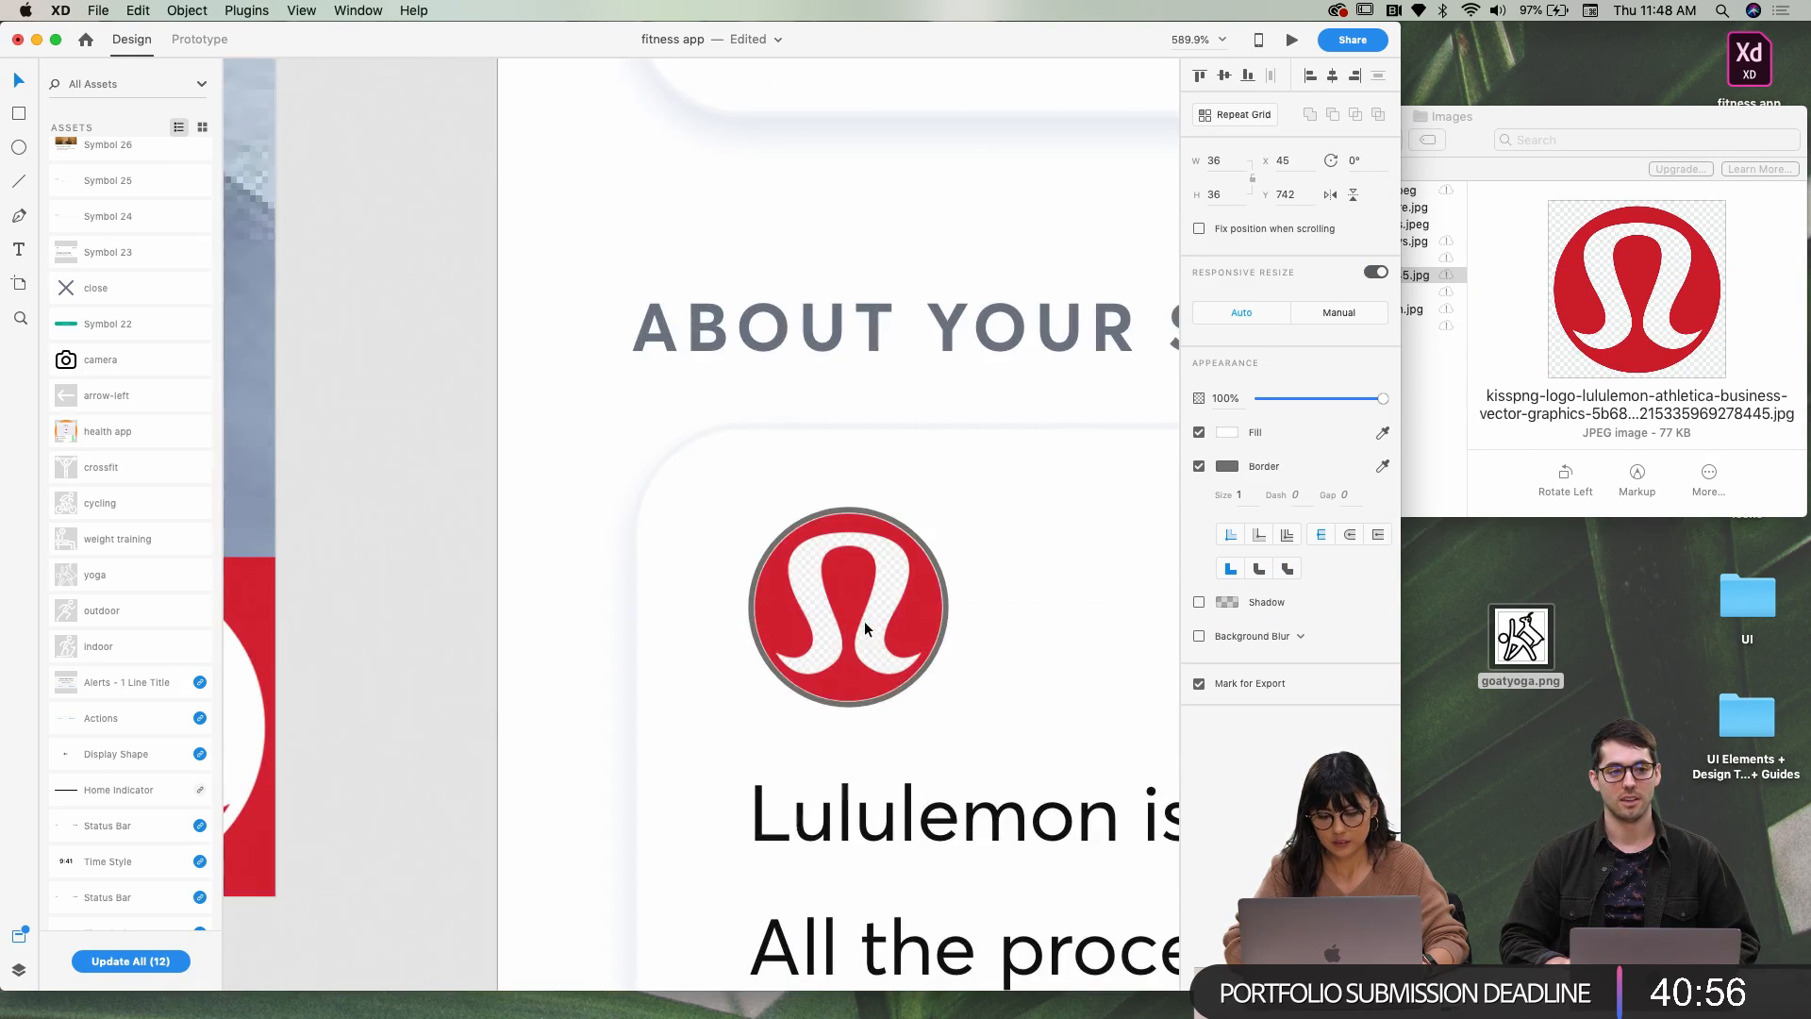
key(super+z)
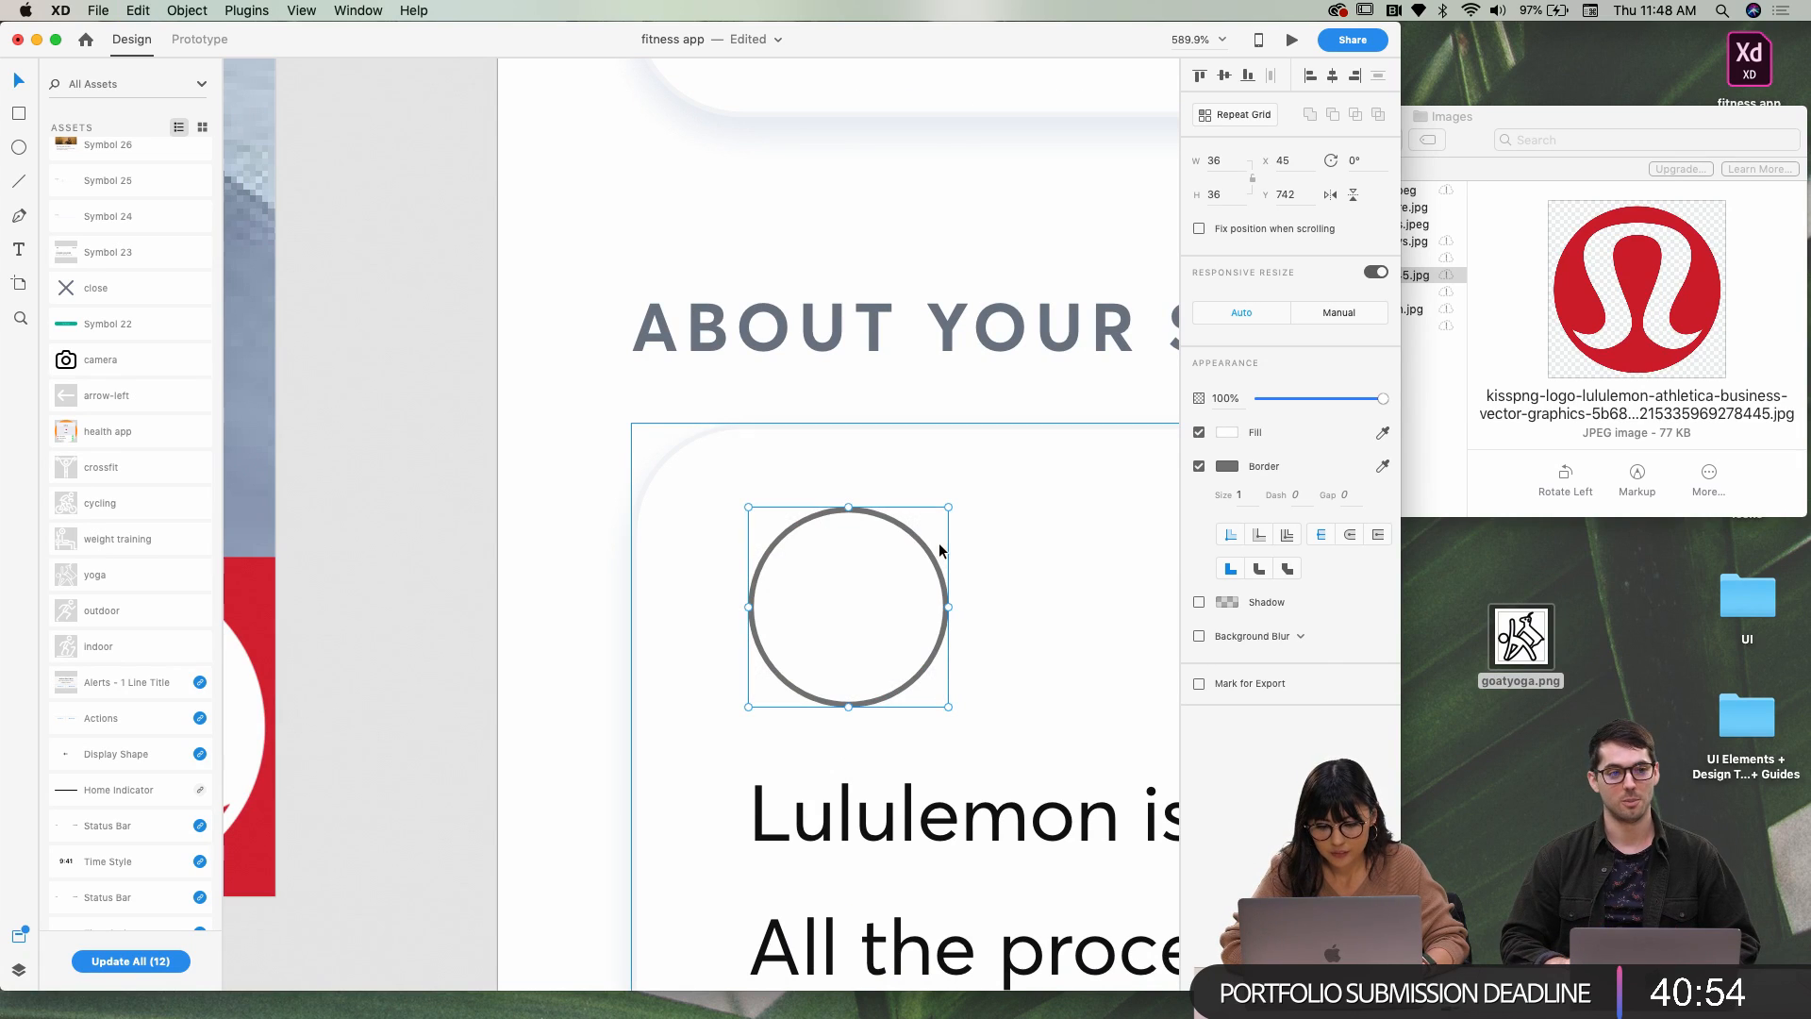
Fill the circle with Lululemon-emblem.jpg from the Images folder
click(1568, 121)
click(1359, 309)
click(1394, 309)
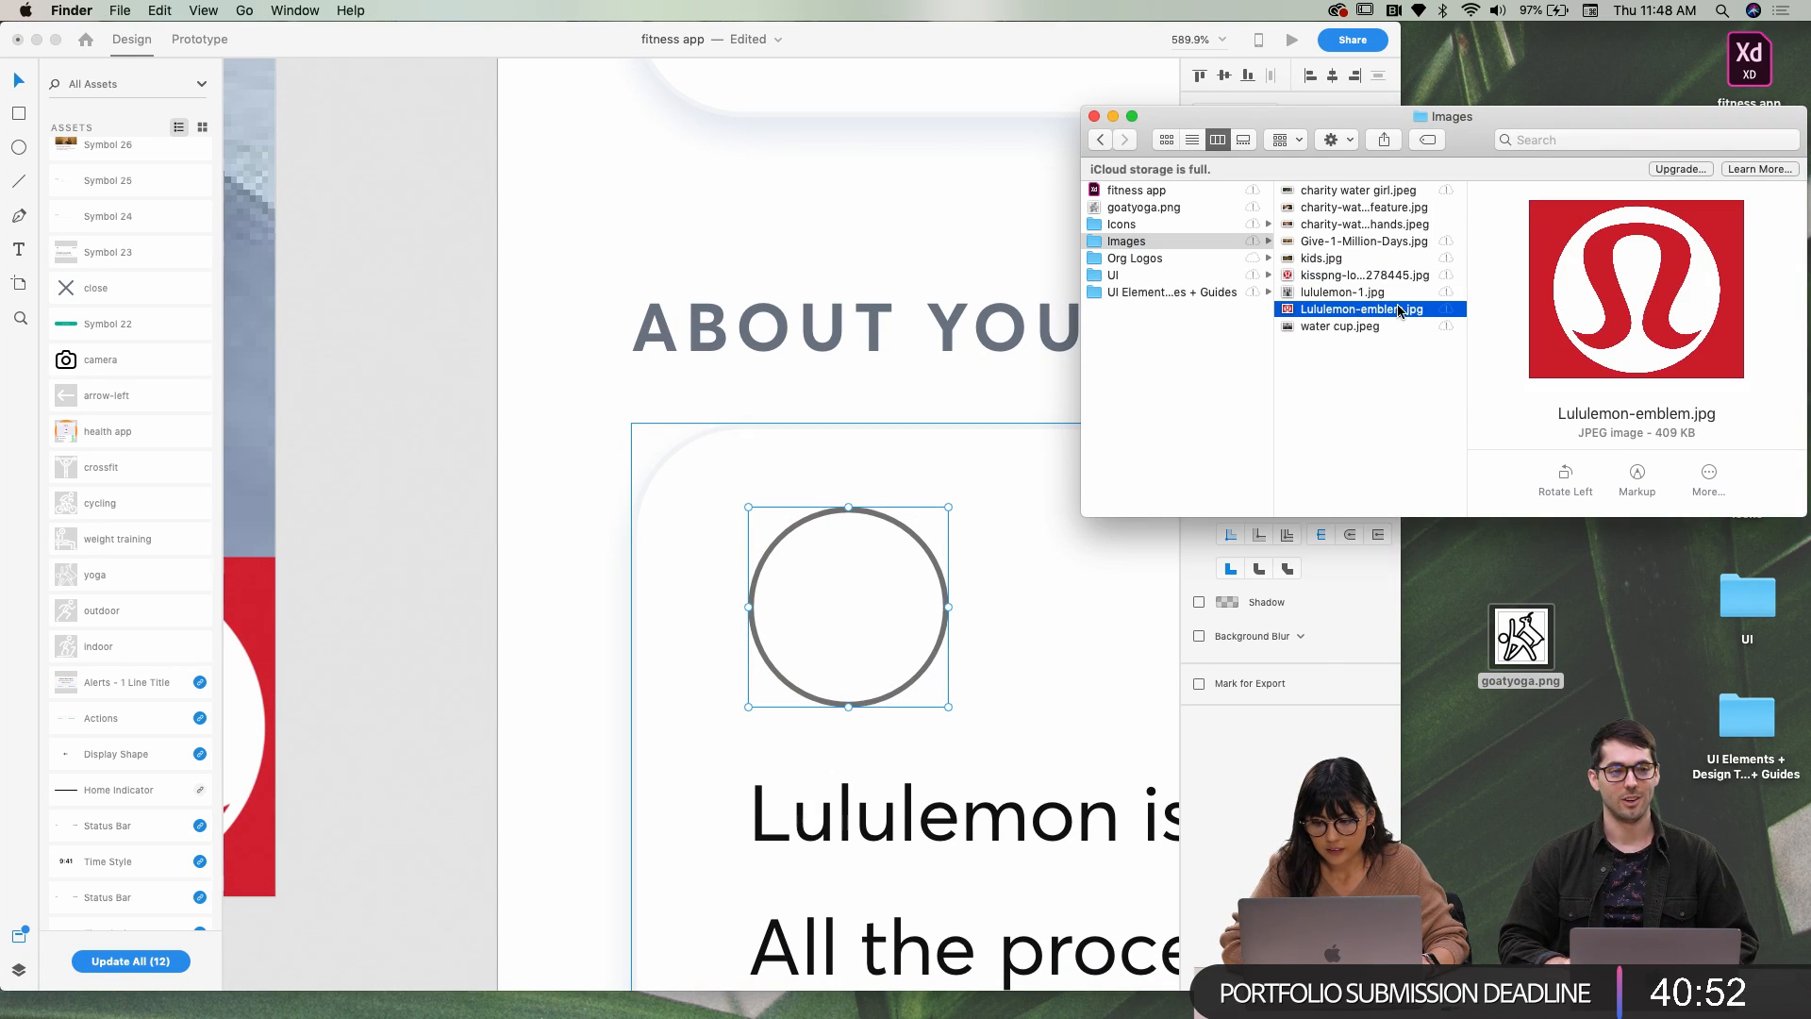
drag(1288, 317, 860, 611)
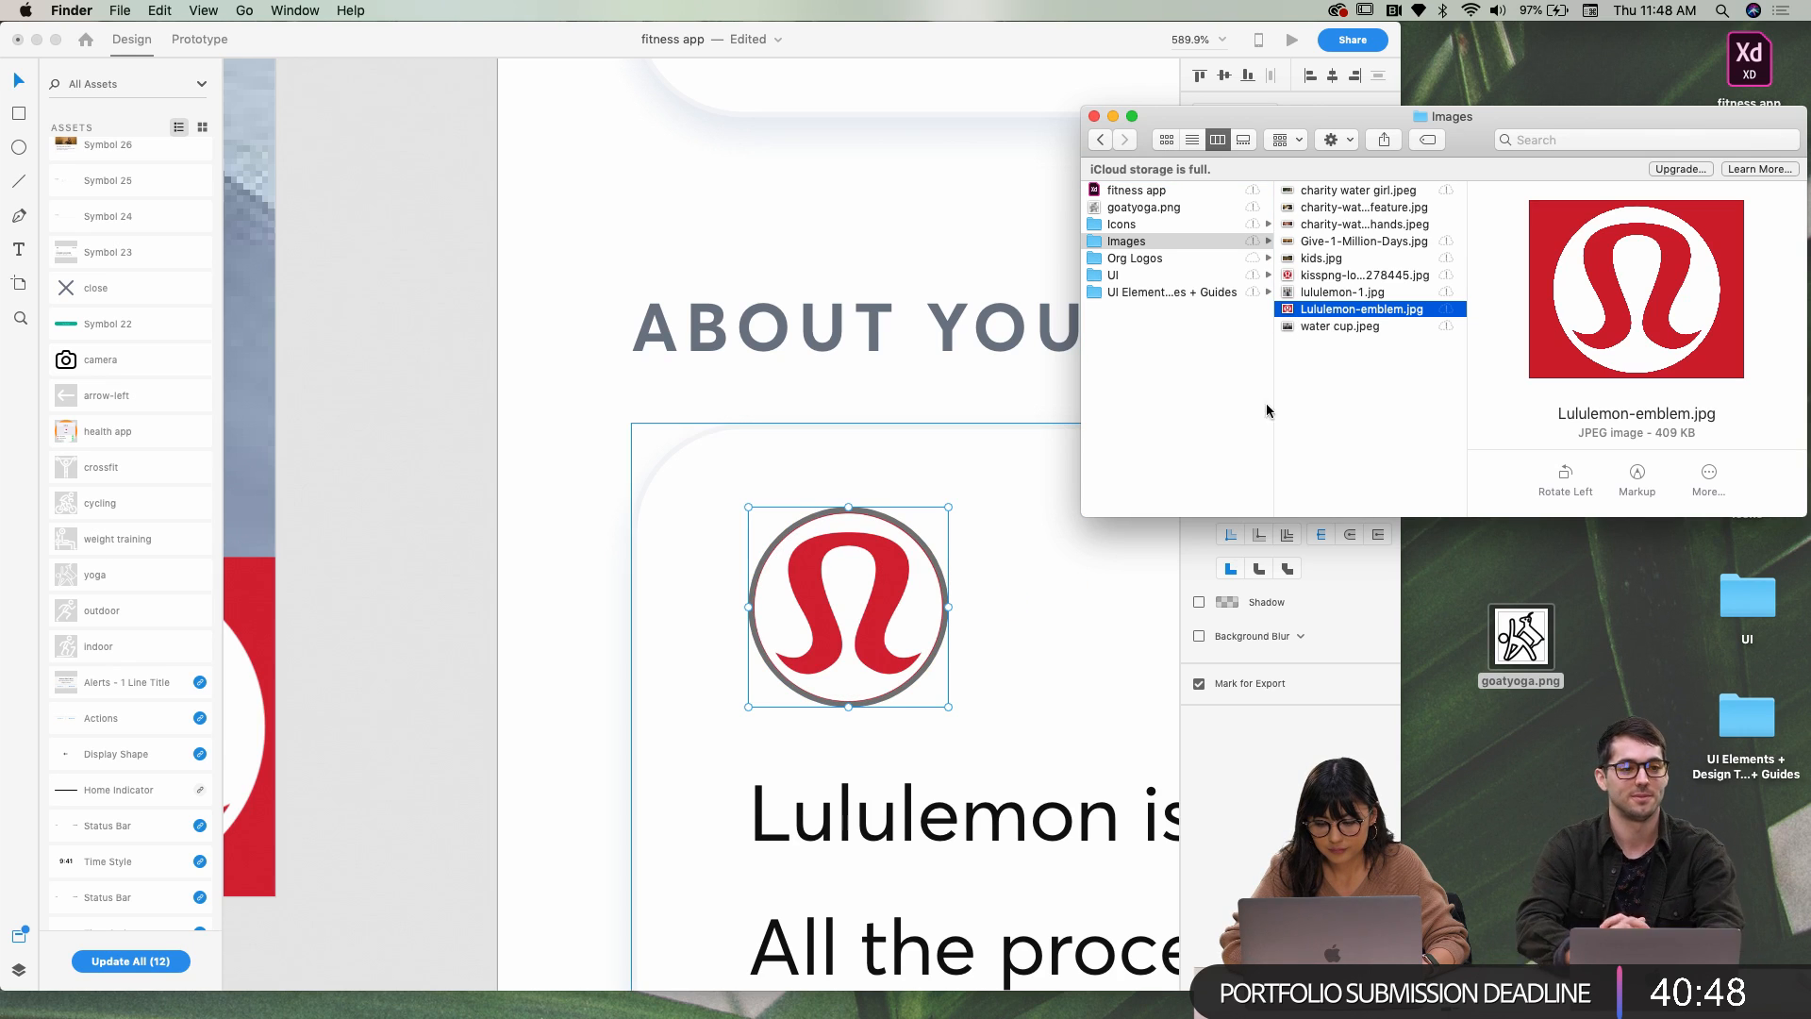
click(288, 64)
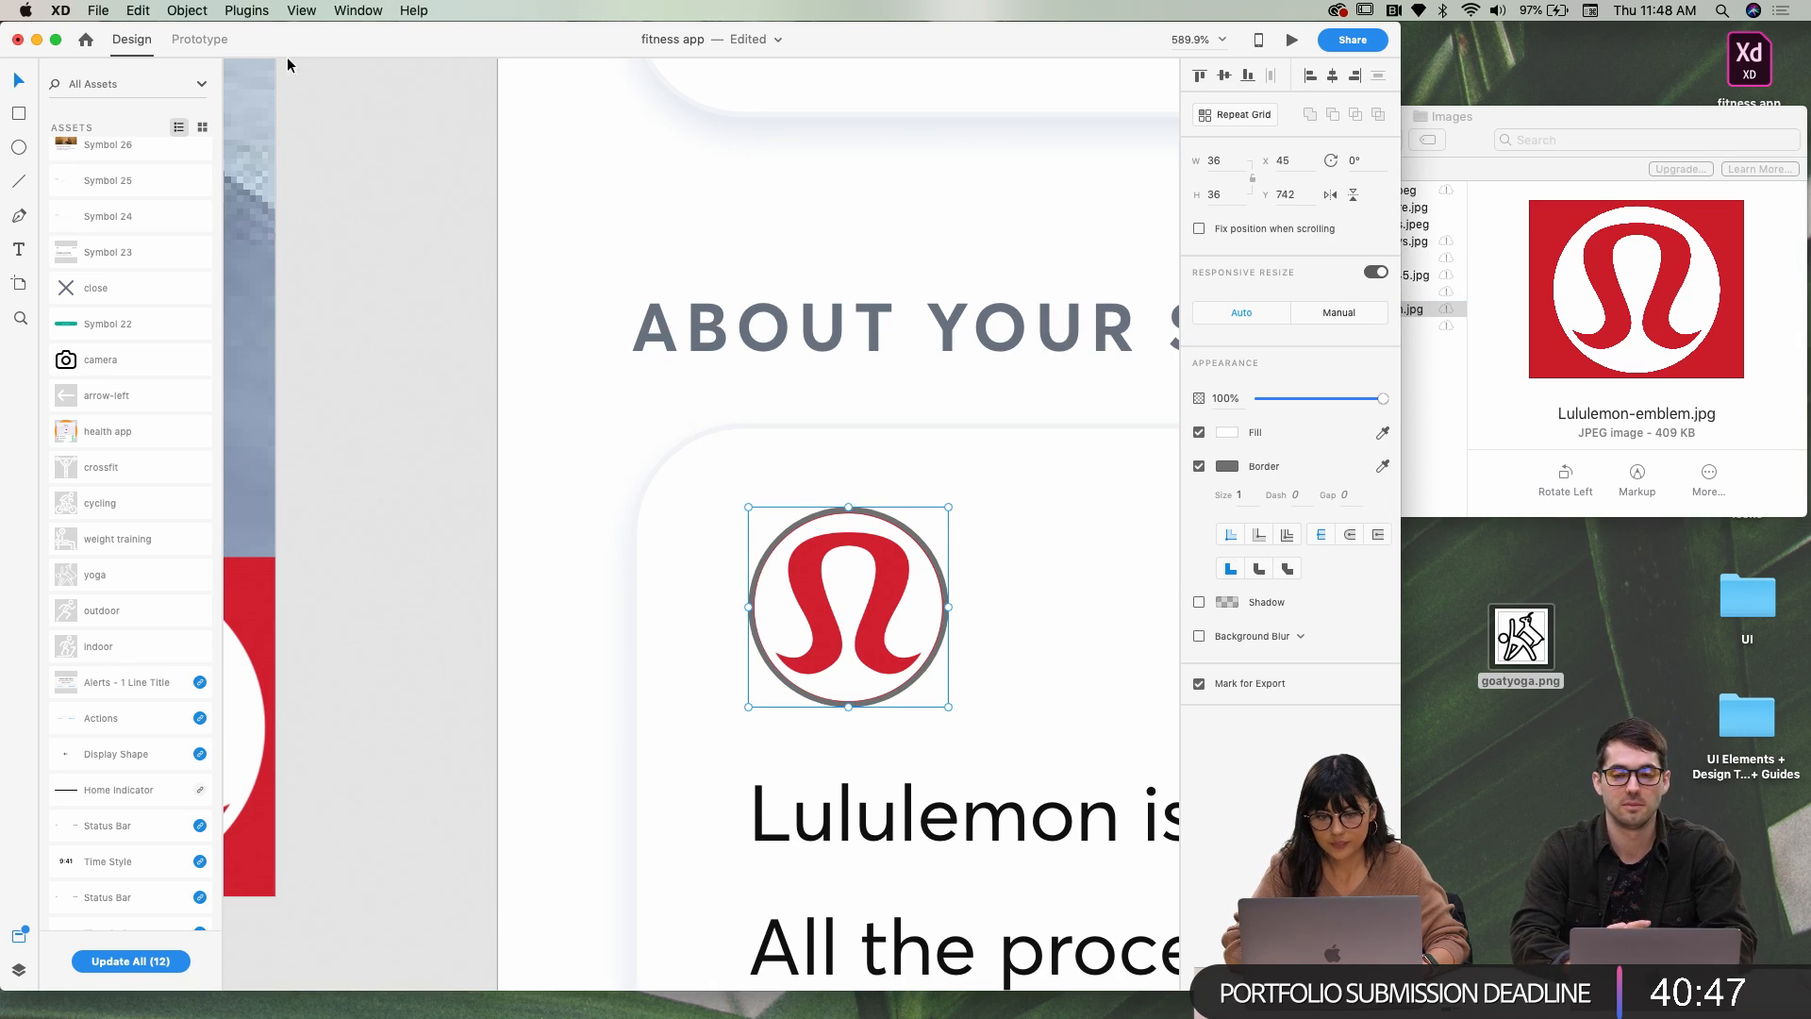
Turn off the border on the logo circle to remove its grey outline
click(56, 39)
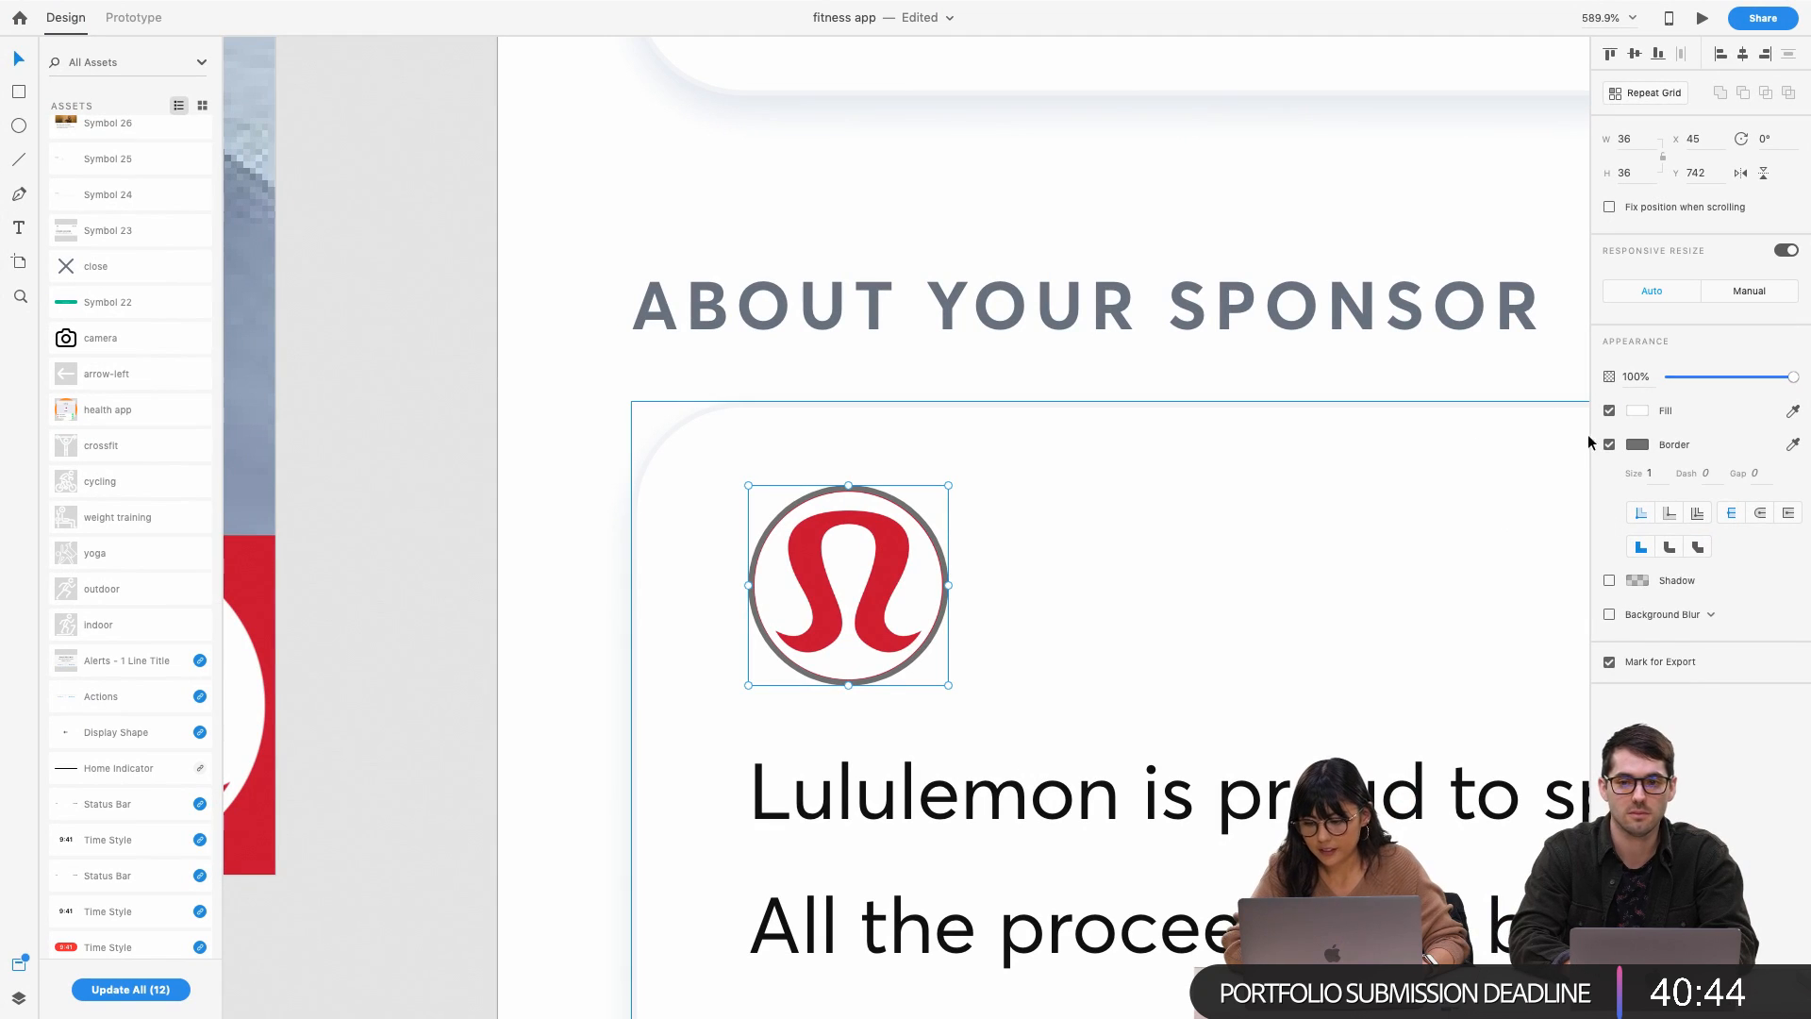
click(1609, 444)
scroll(788, 628, down, 3)
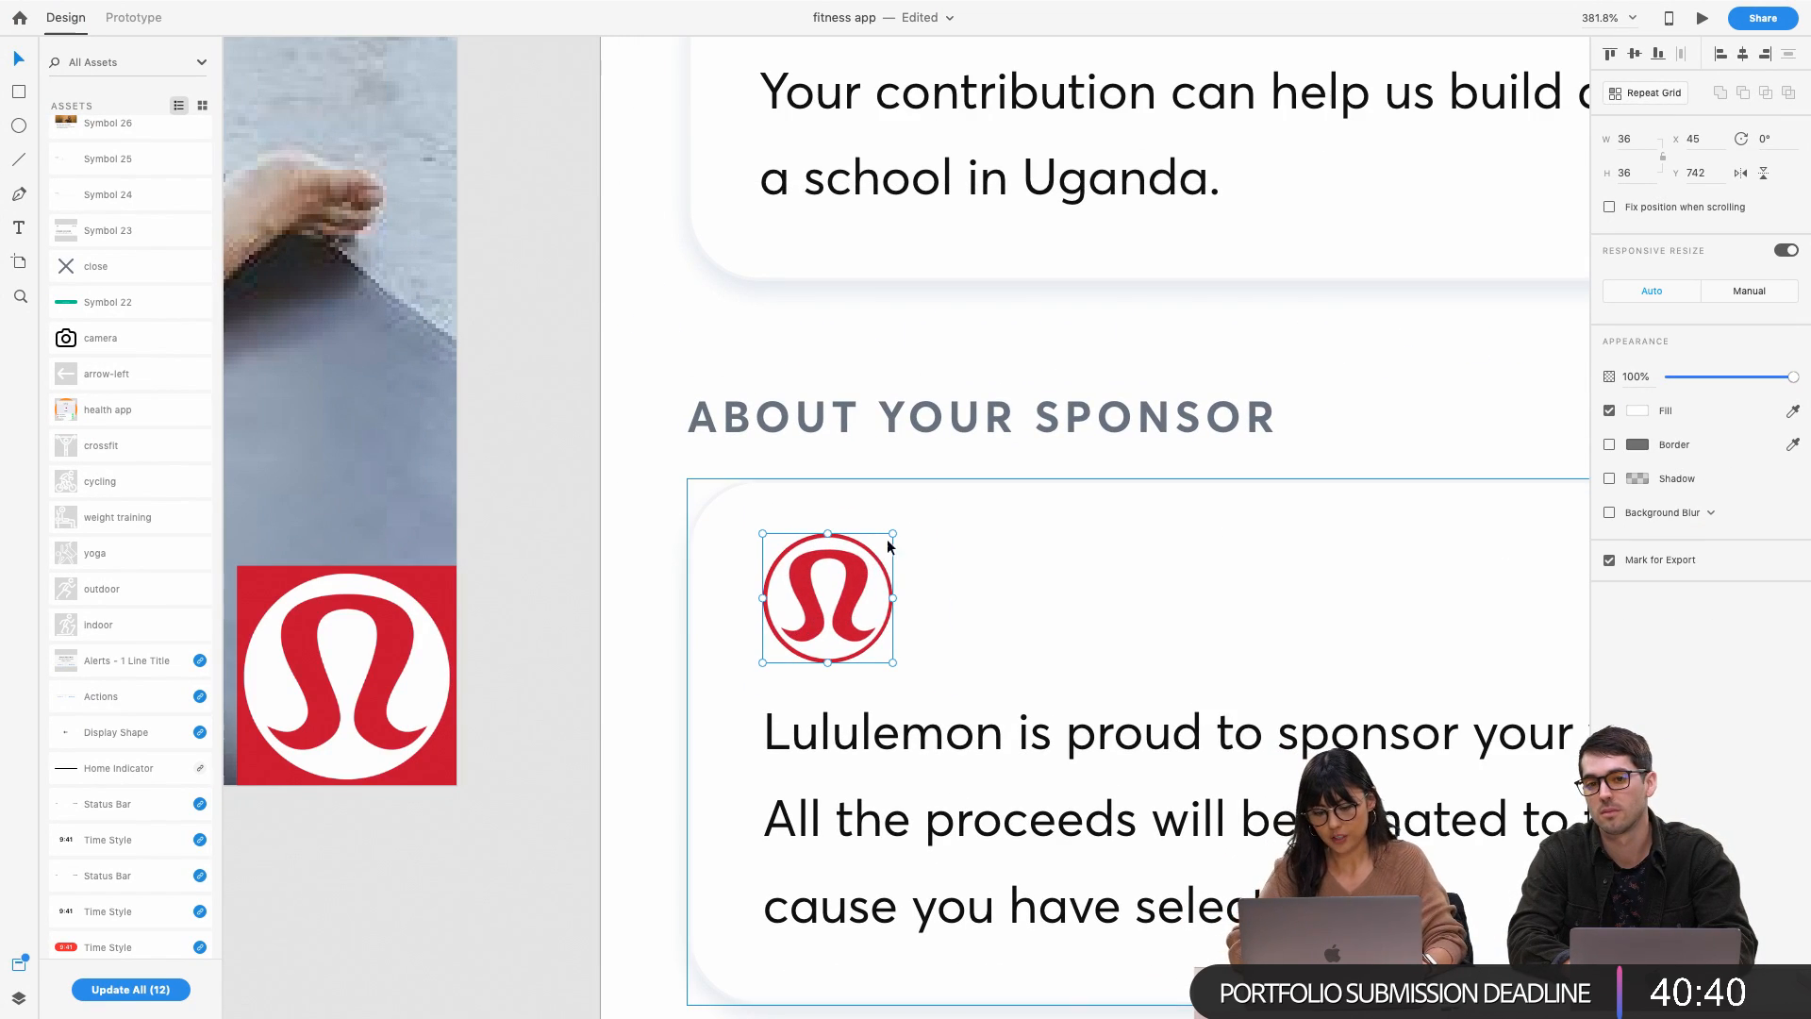
Try shrinking the logo to 30 × 30 (undone) and adjust the image inside its circular mask
drag(892, 534, 883, 542)
key(ctrl+z)
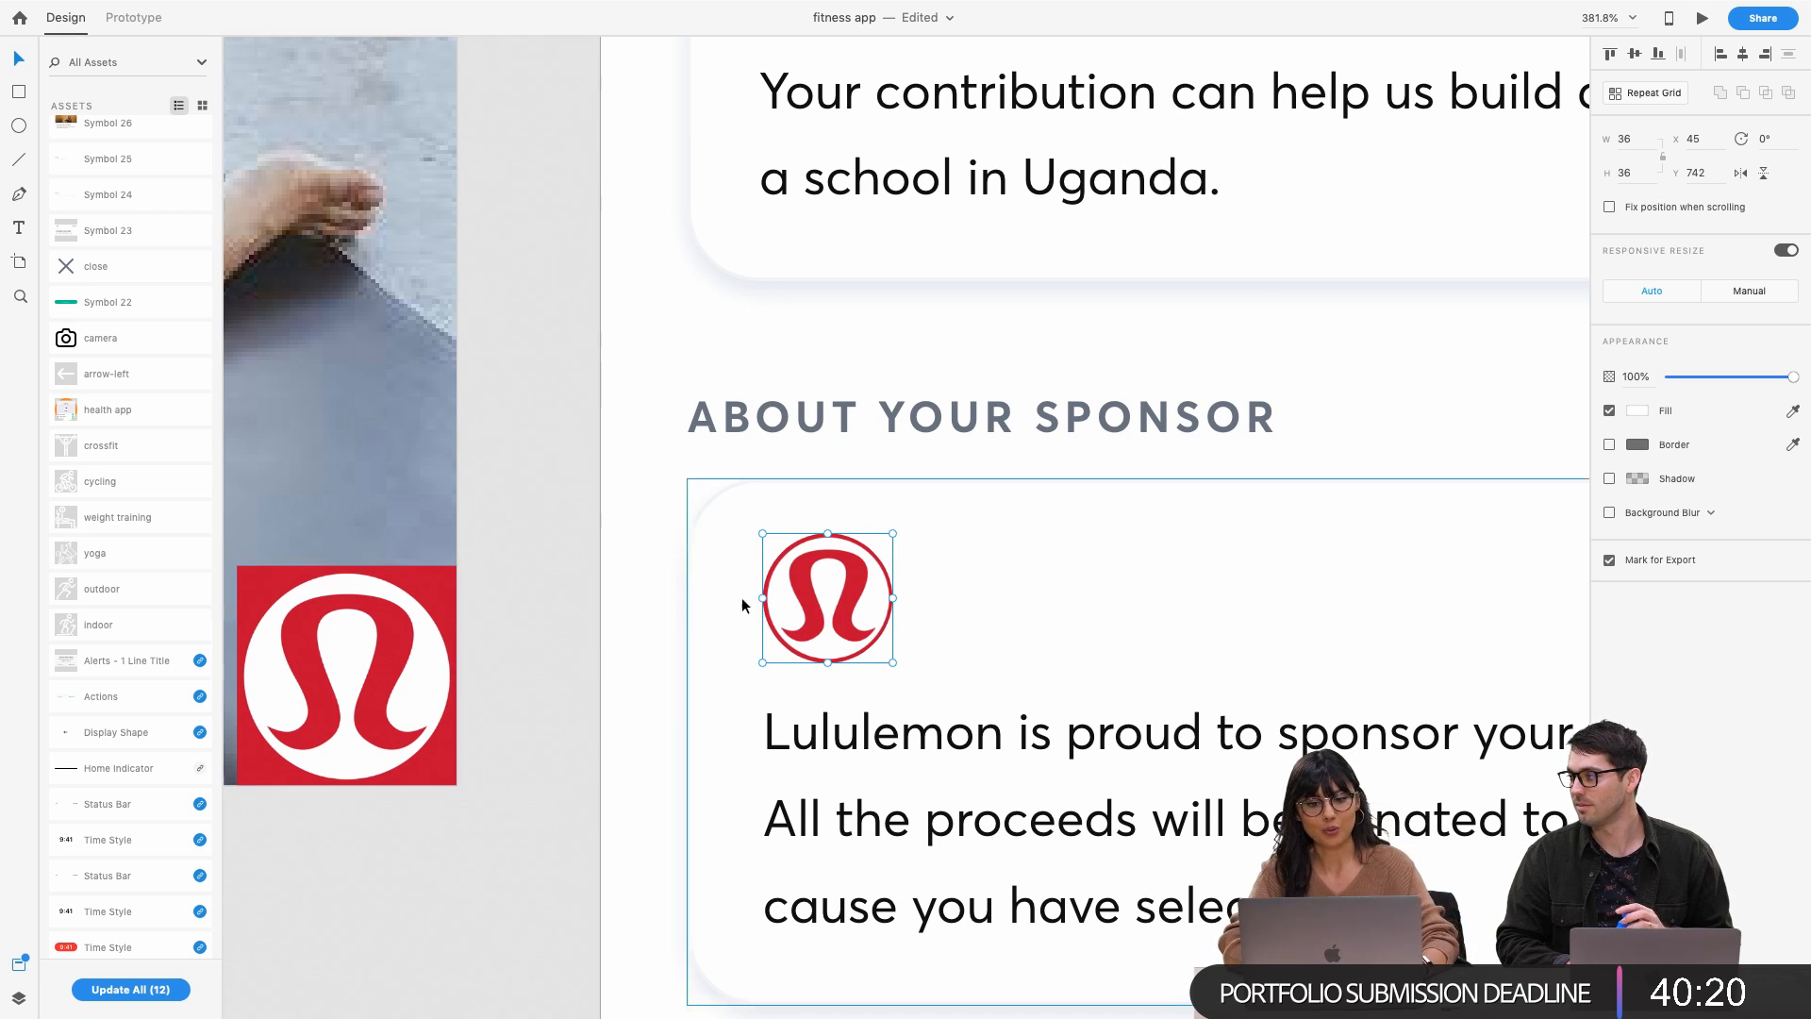
double_click(842, 606)
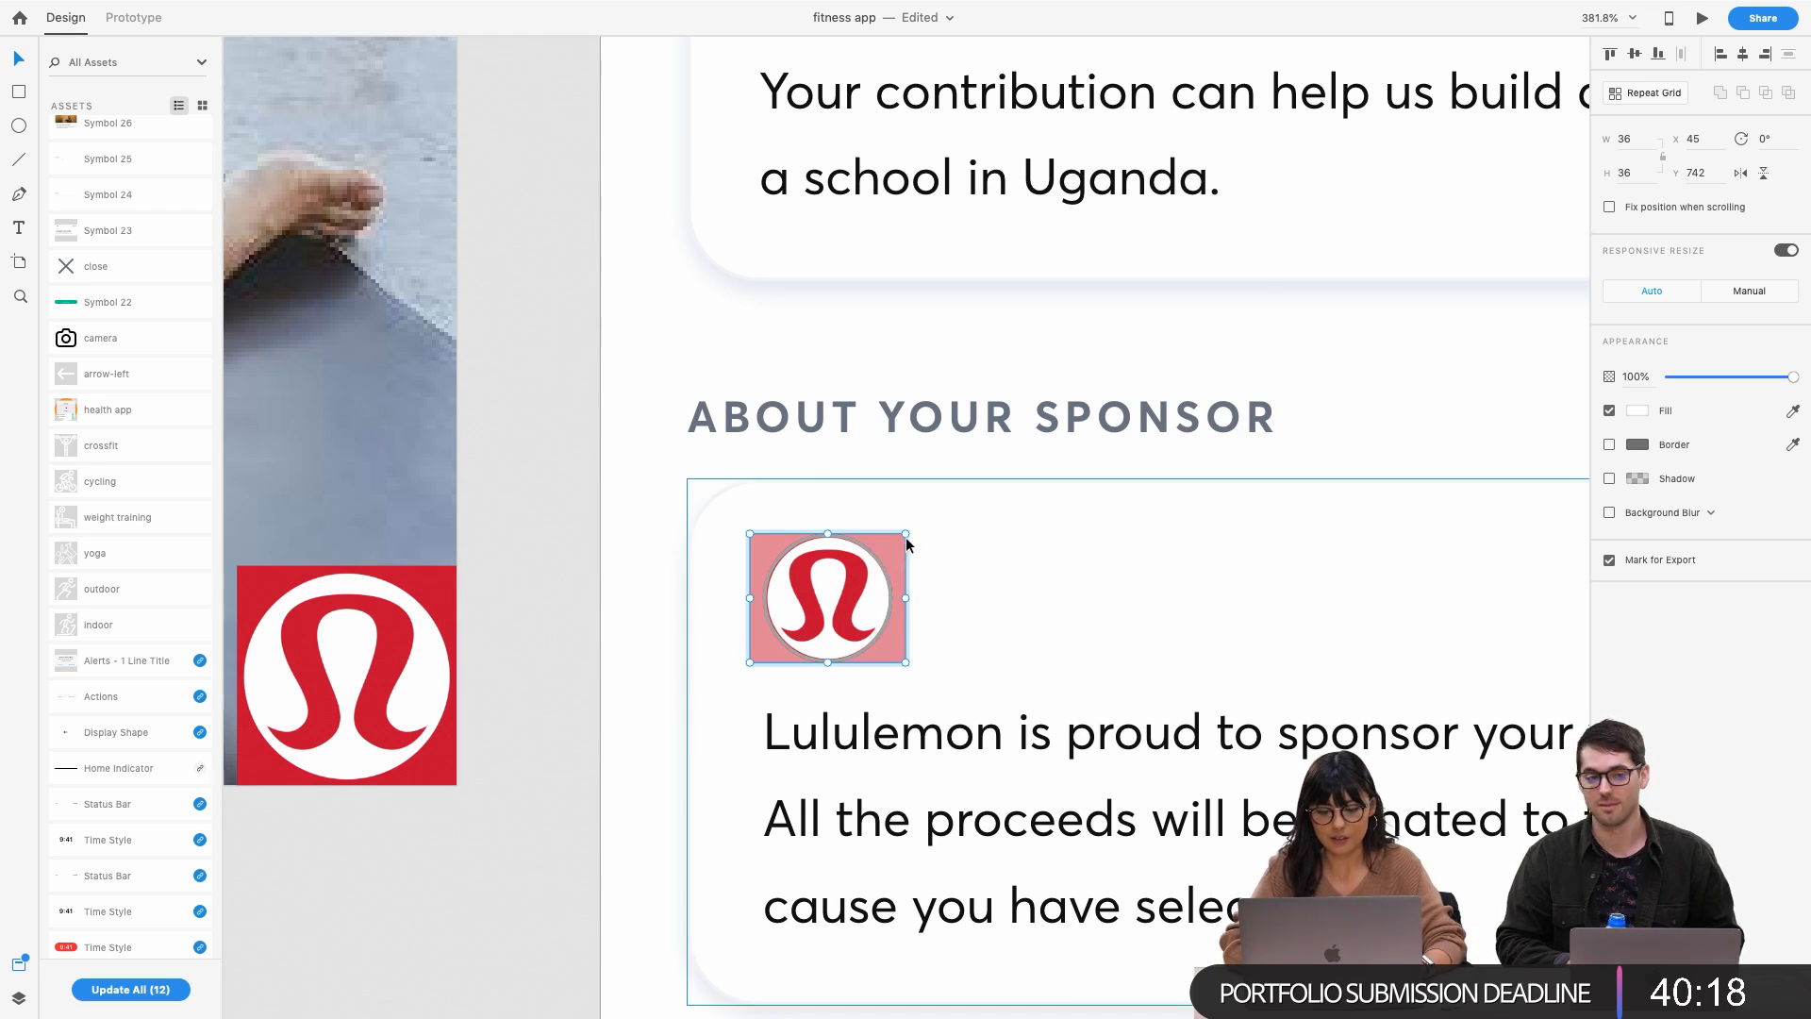
drag(905, 534, 892, 535)
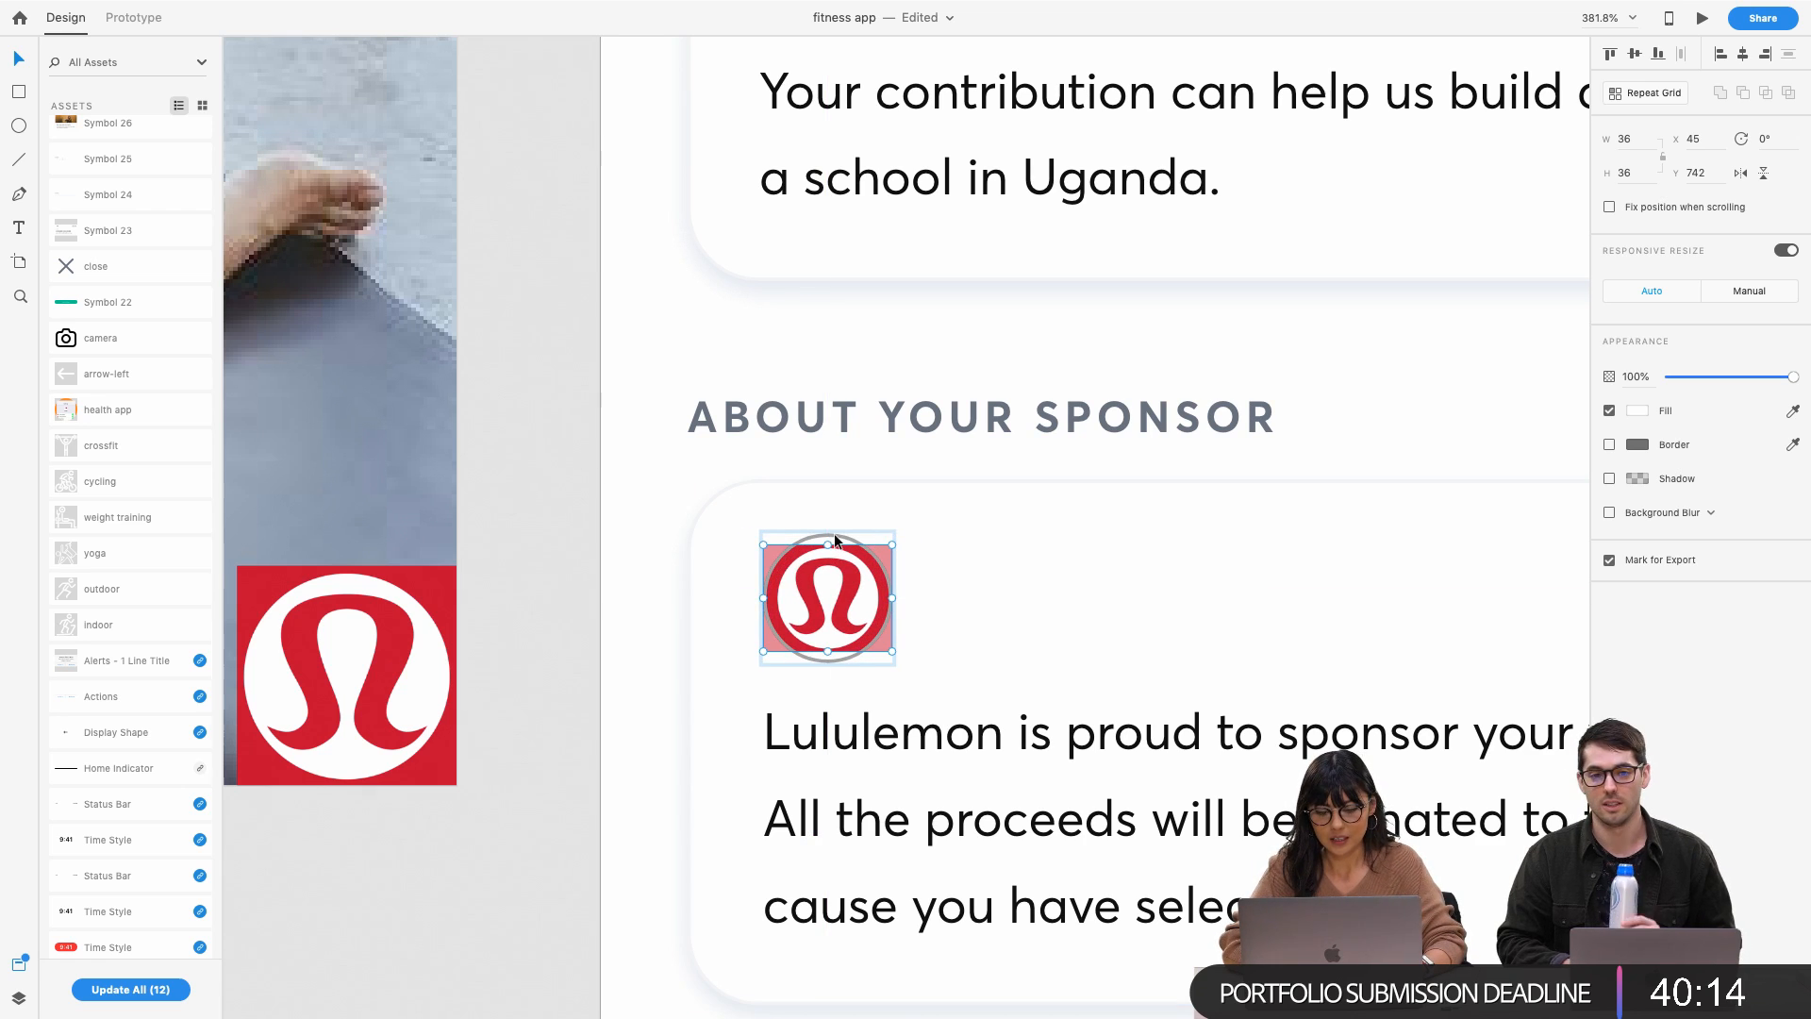
click(861, 544)
Try filling the logo with its own sampled red colour, then undo it
double_click(847, 537)
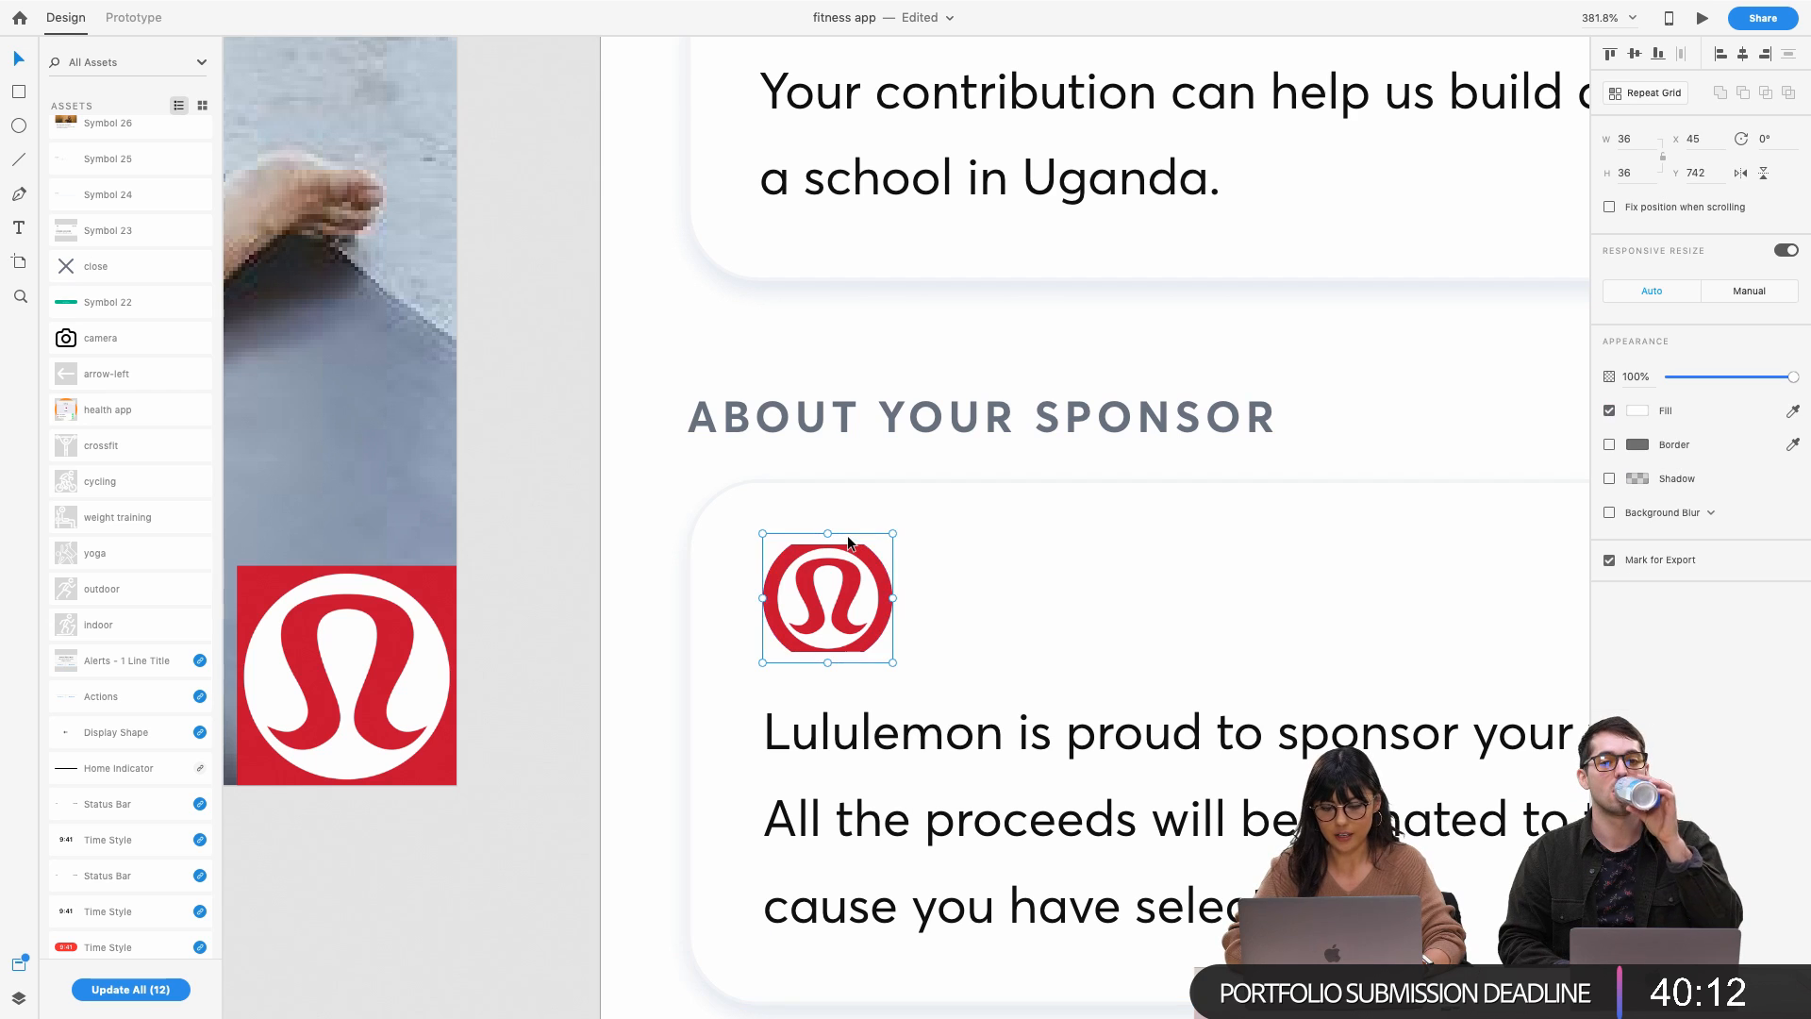
click(1641, 411)
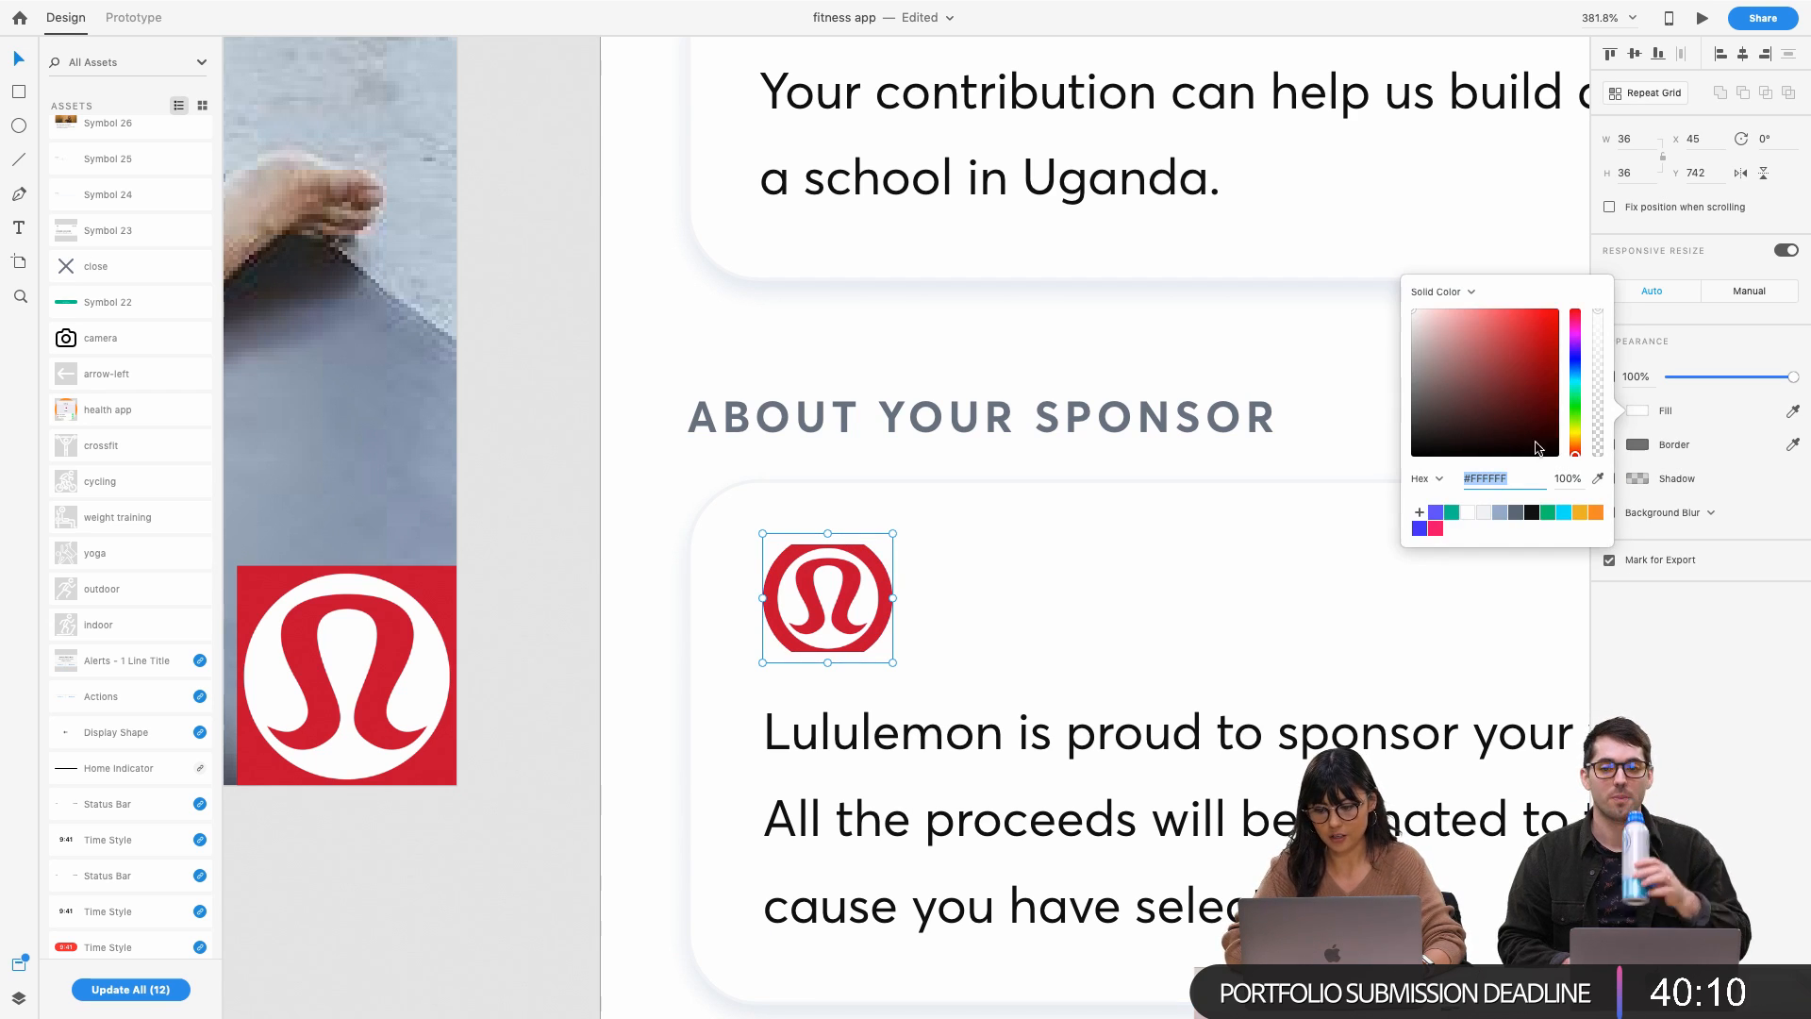
click(1596, 481)
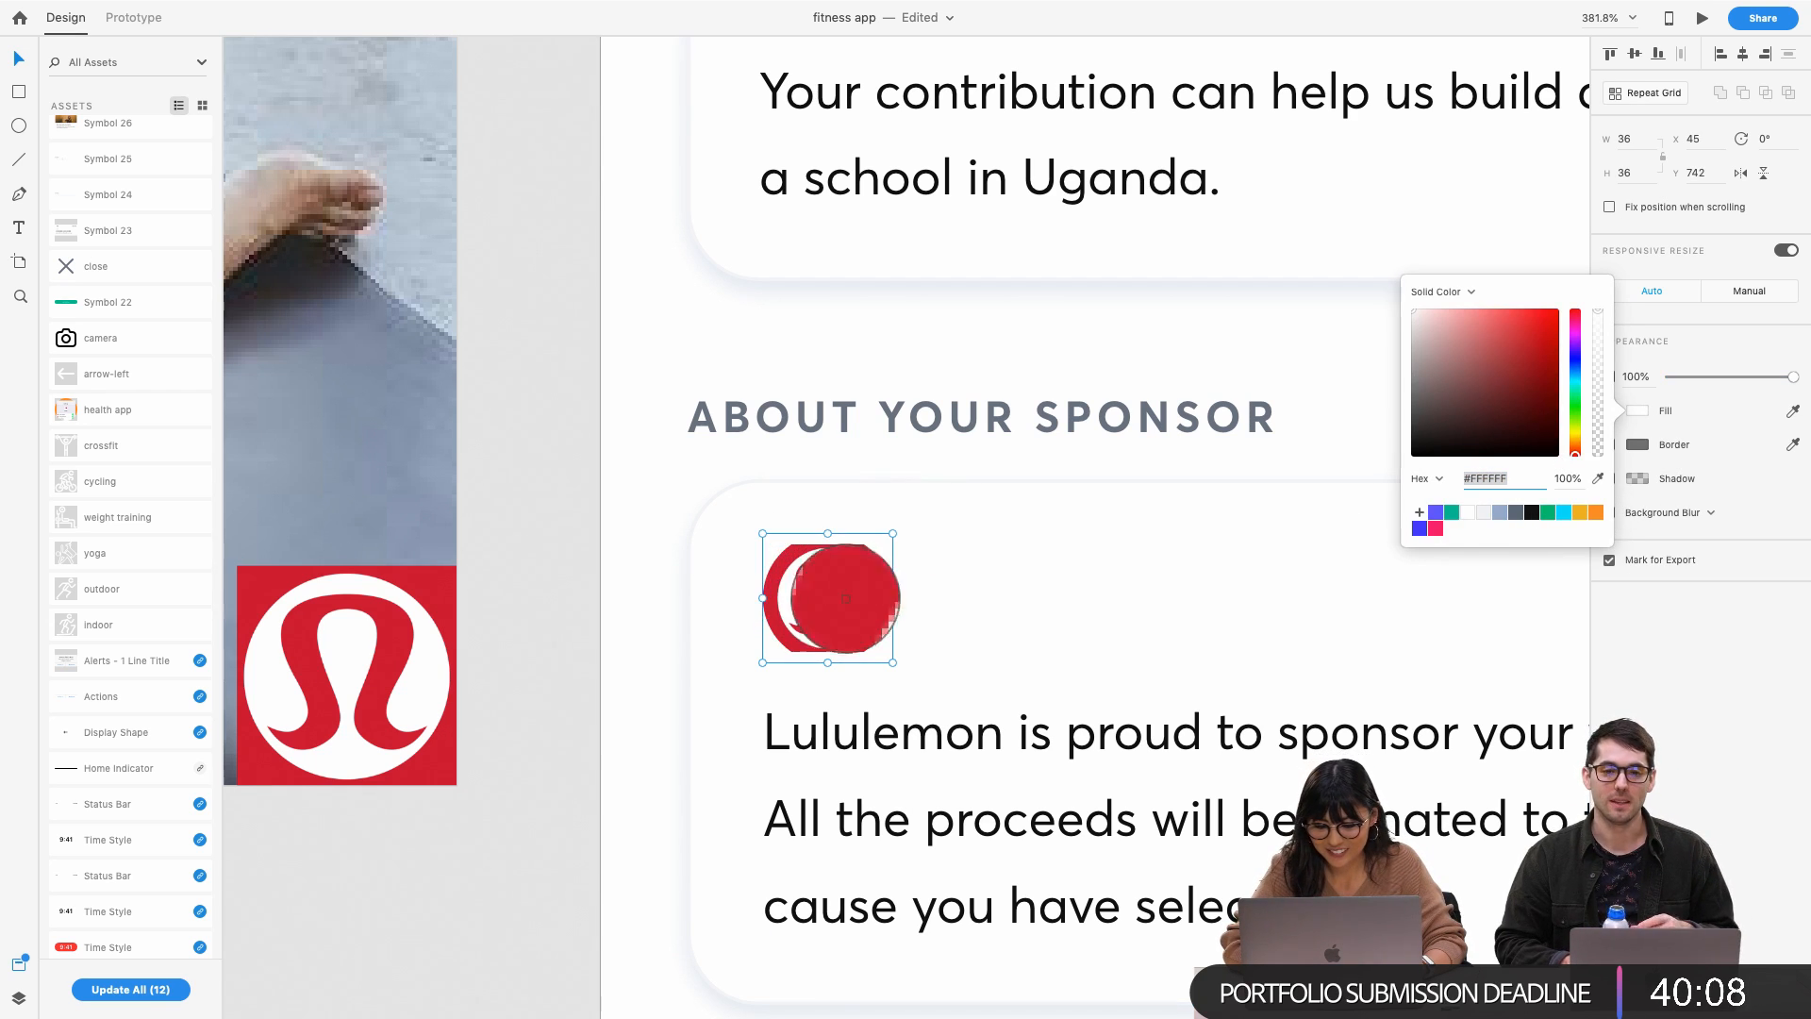
click(877, 613)
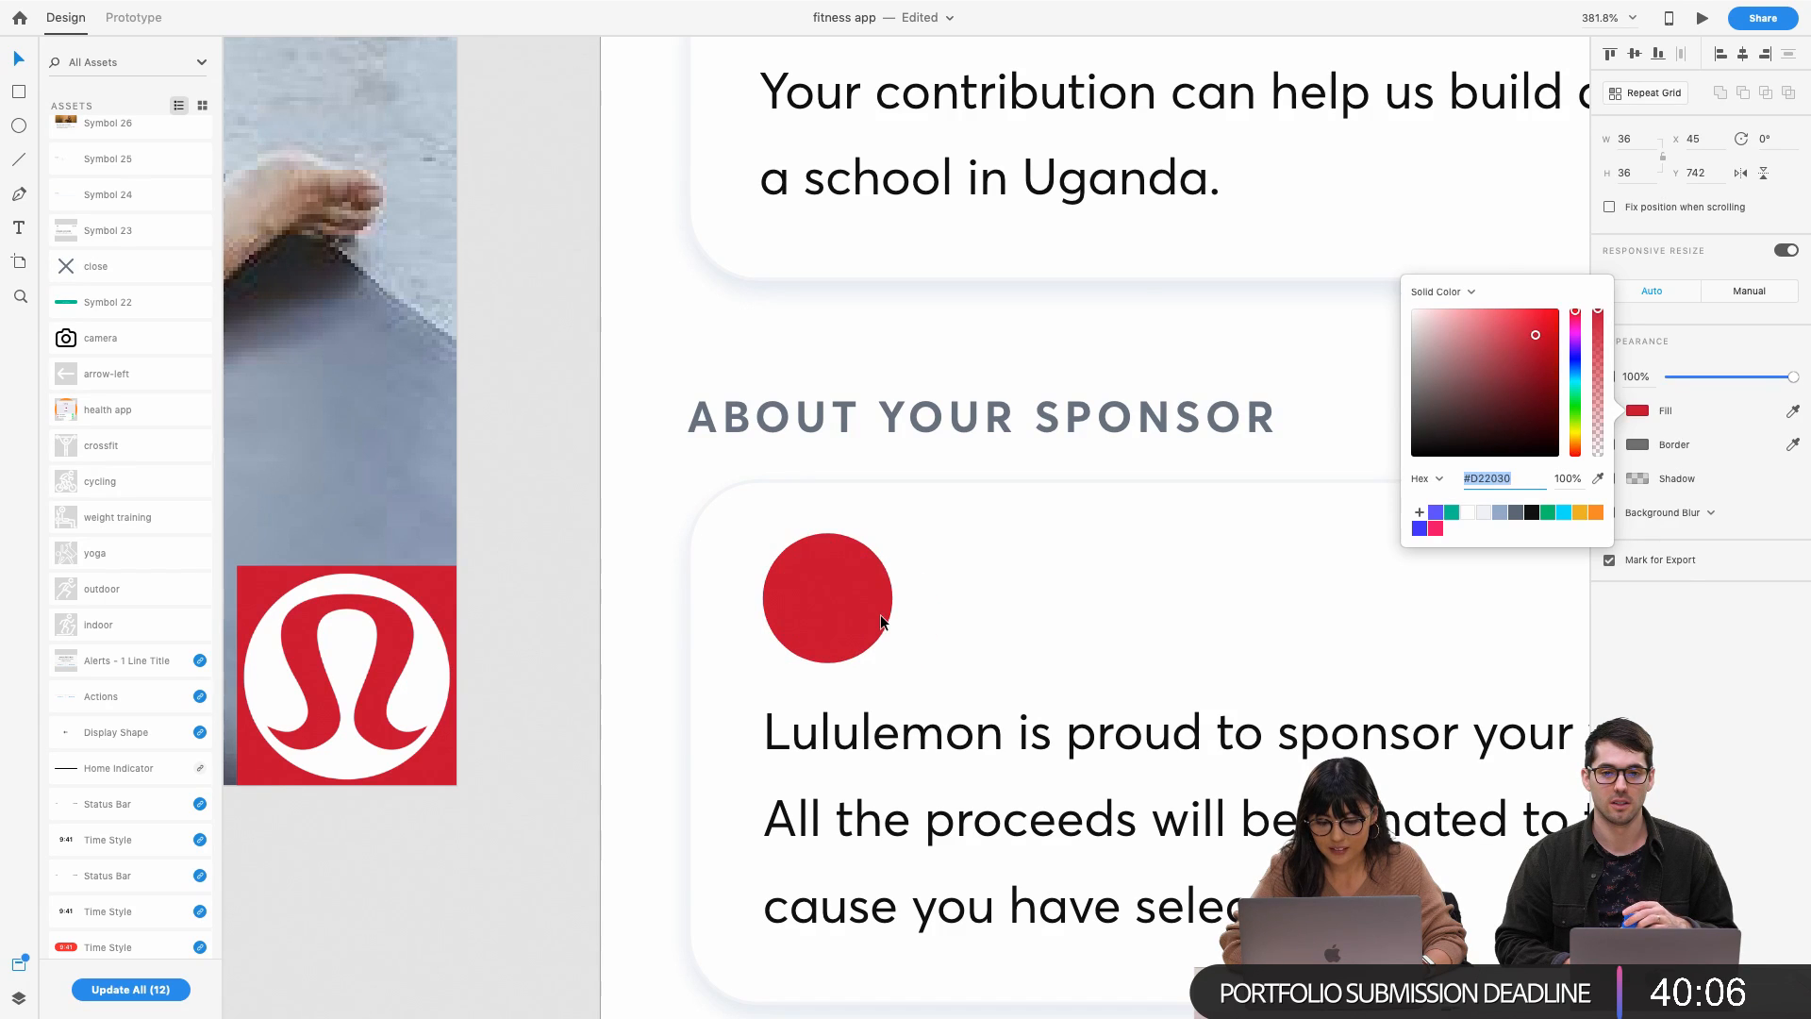
click(861, 596)
key(super+z)
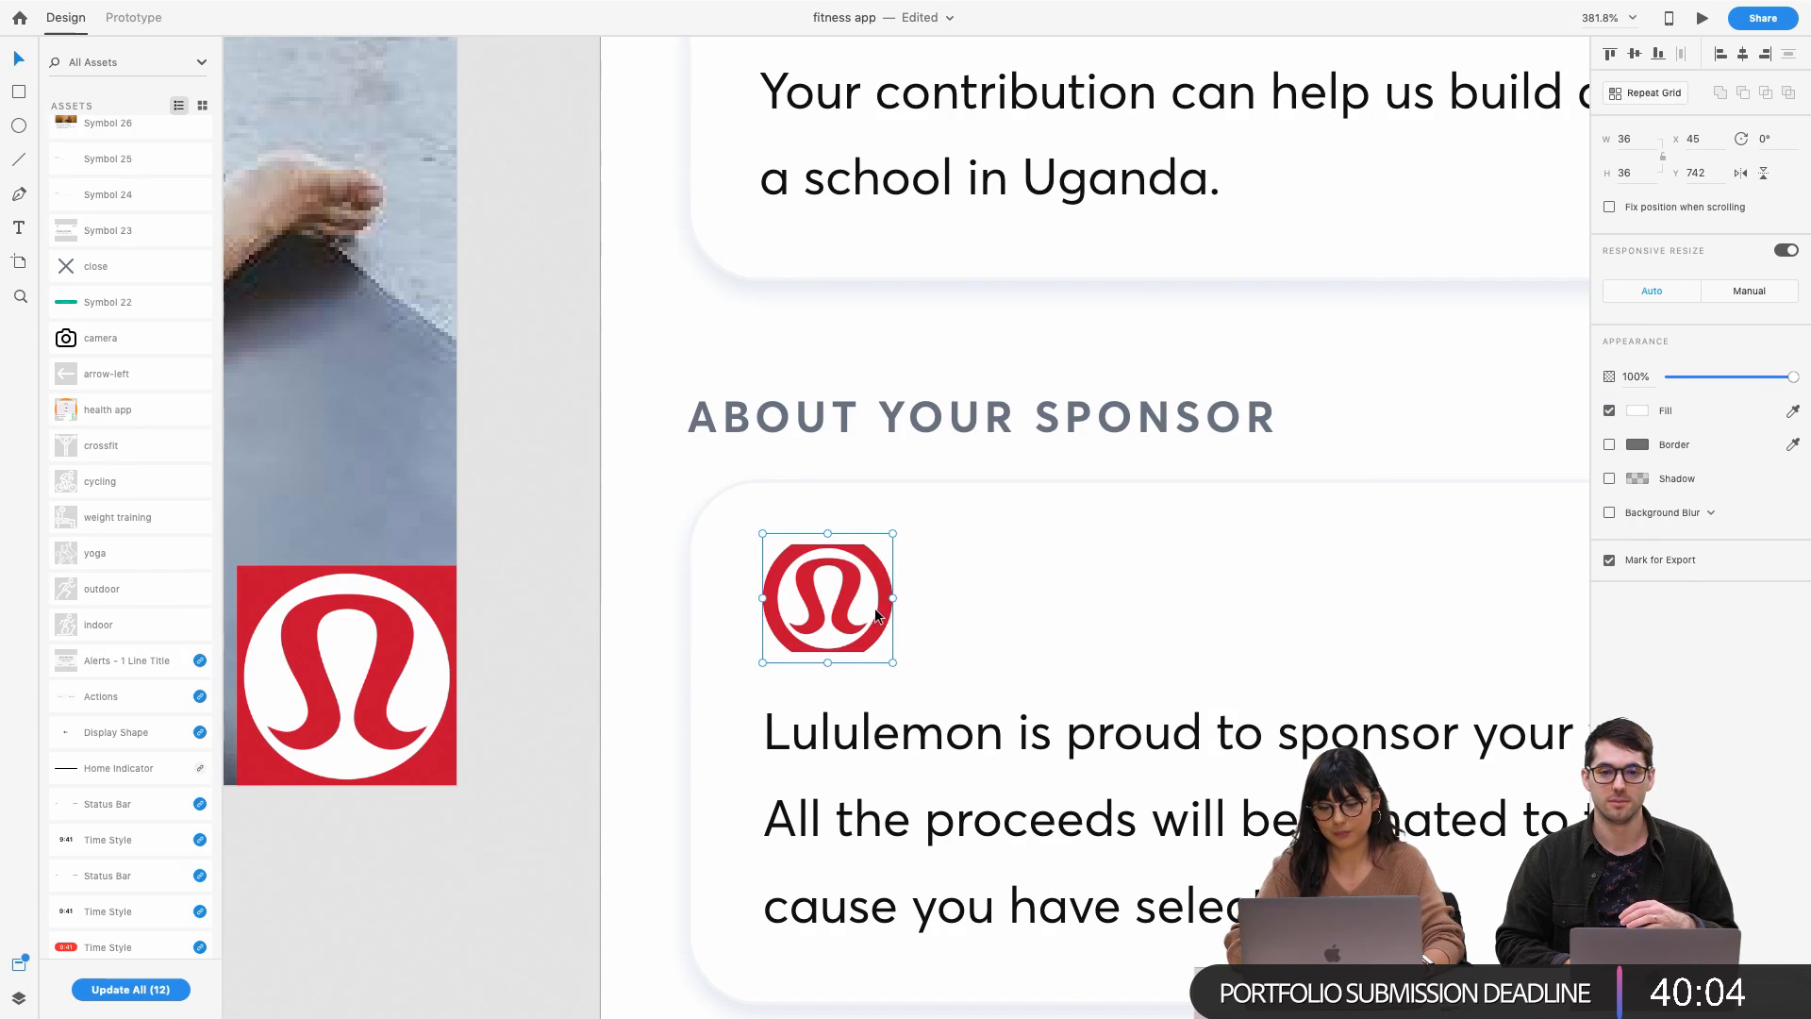
Inspect the Workout artboard's layers, selecting and then deselecting the Lululemon logo
click(18, 999)
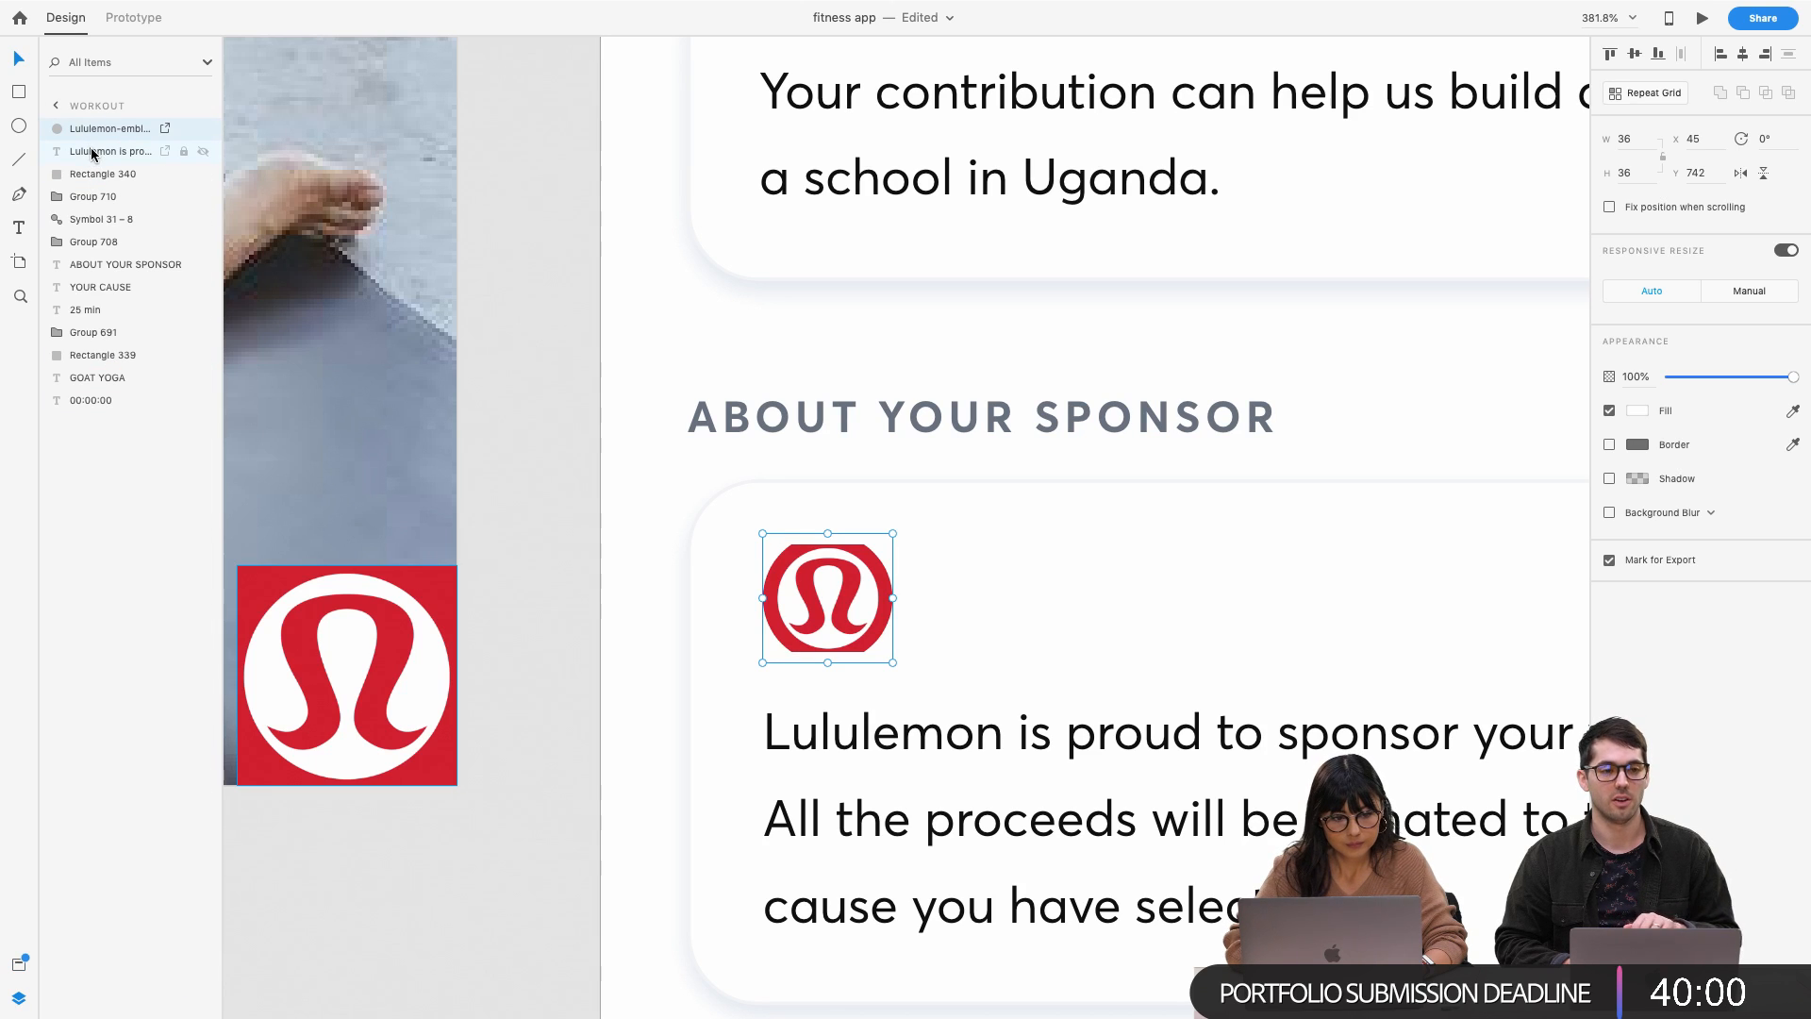
click(642, 562)
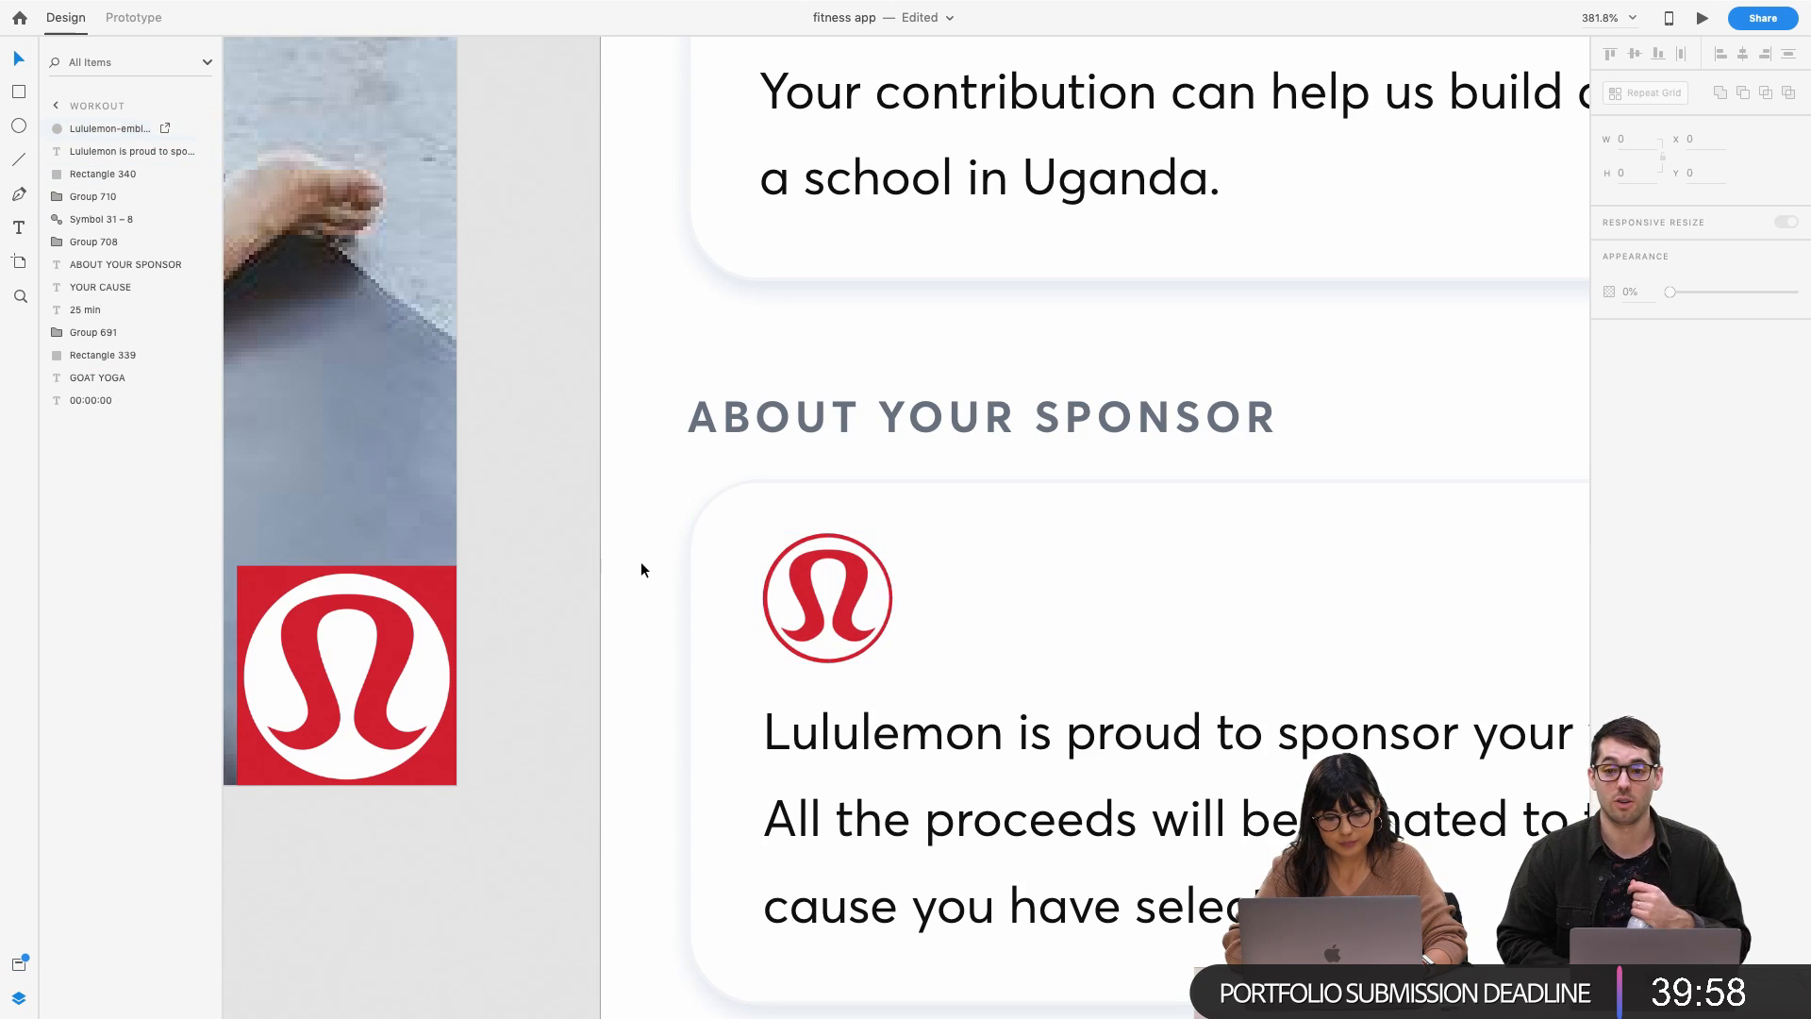
click(845, 625)
scroll(845, 625, down, 5)
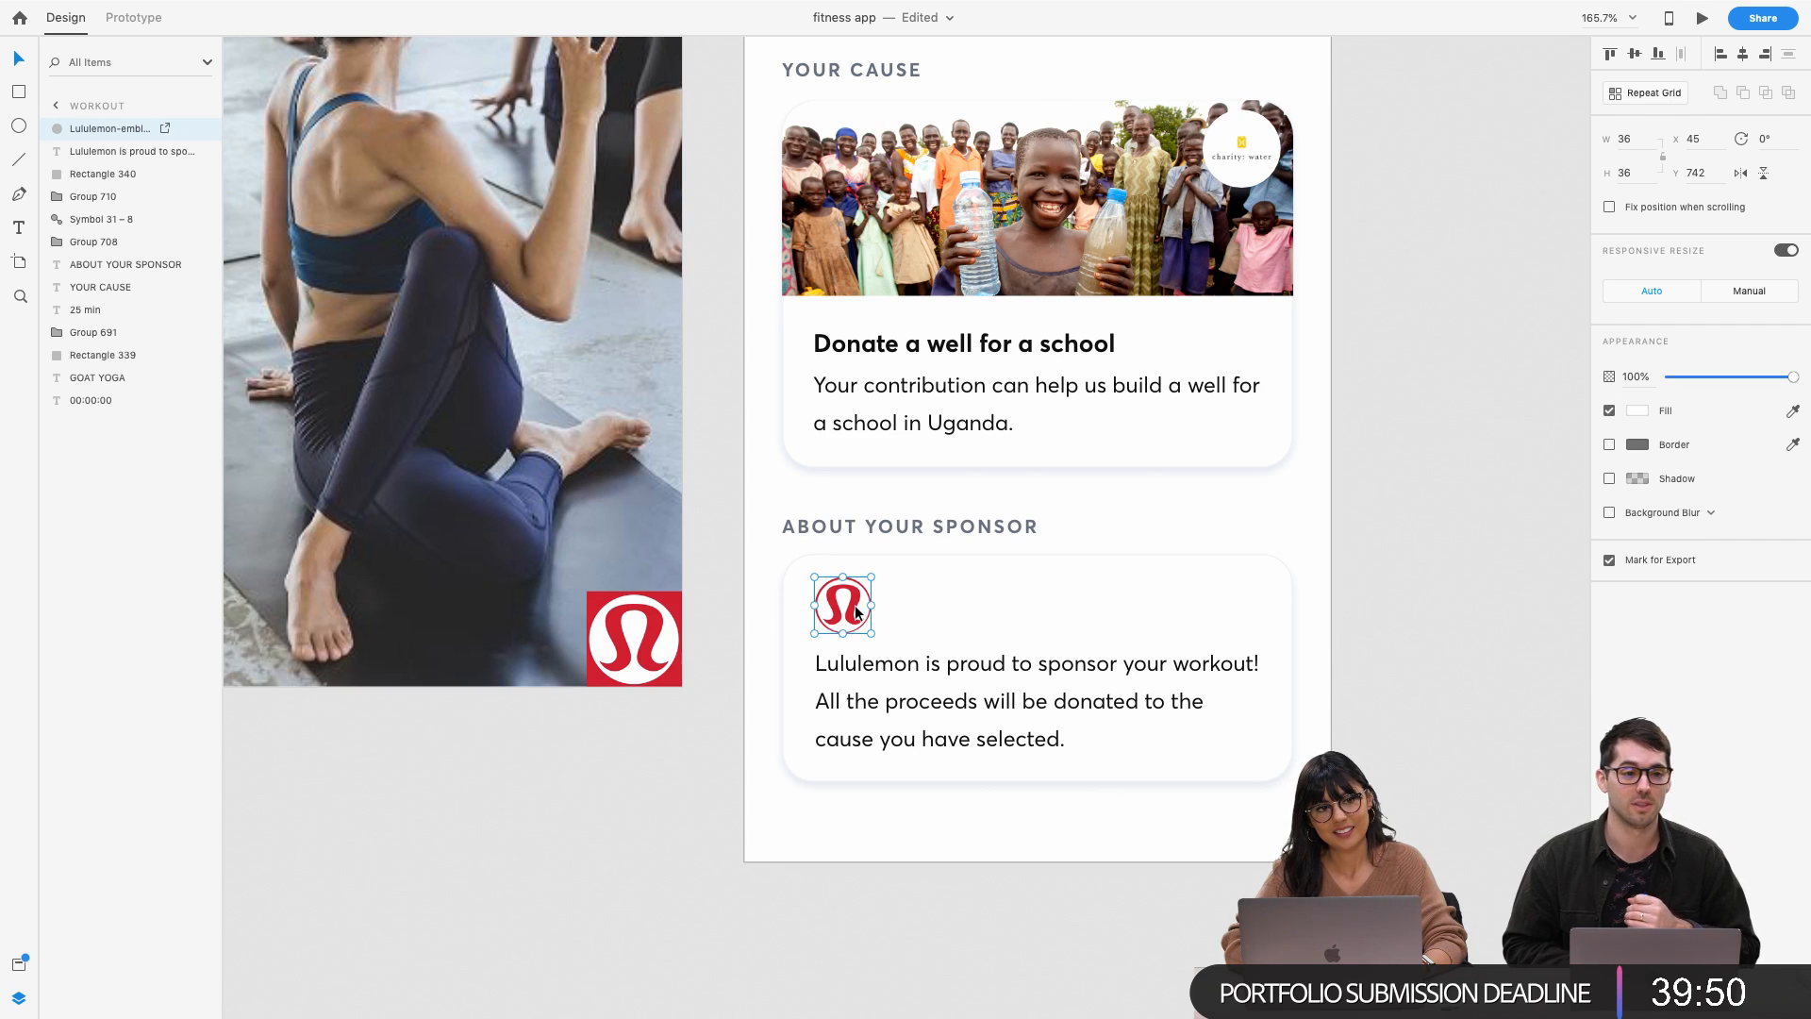
click(643, 796)
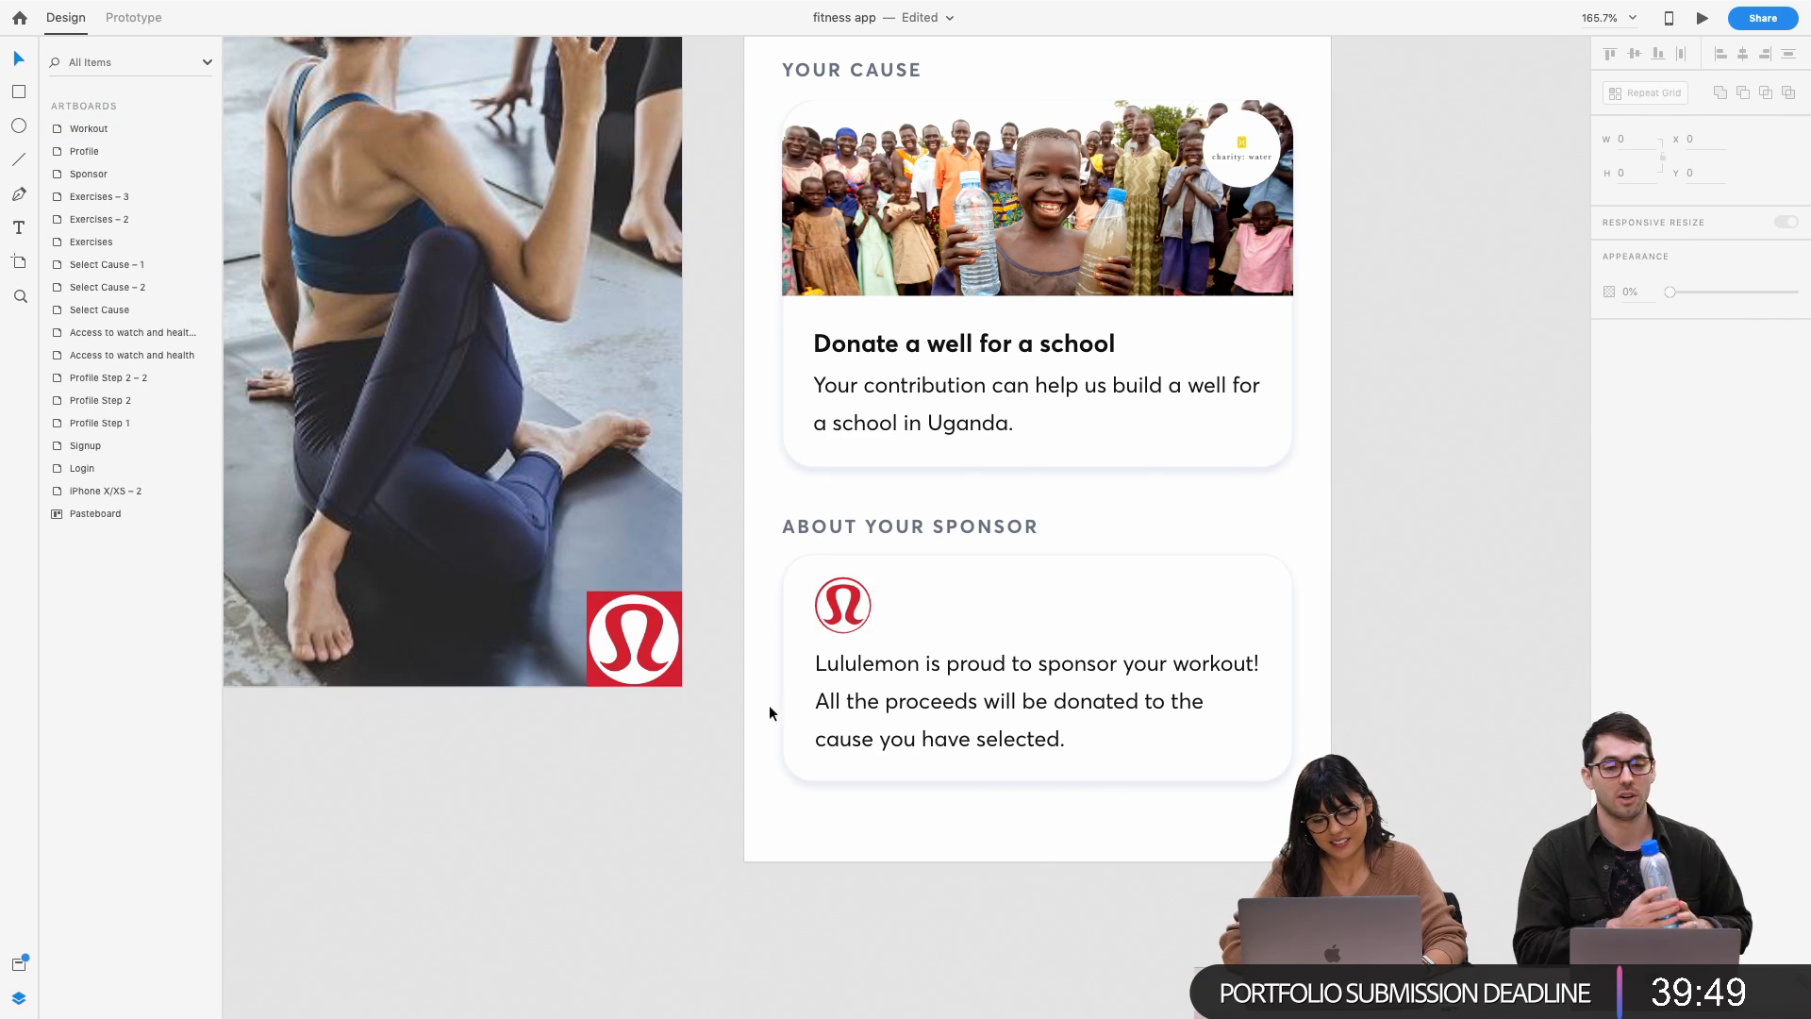
scroll(842, 614, up, 5)
Delete the circle logo and paste the red Lululemon logo at the card's top-left
click(853, 588)
key(Delete)
click(393, 667)
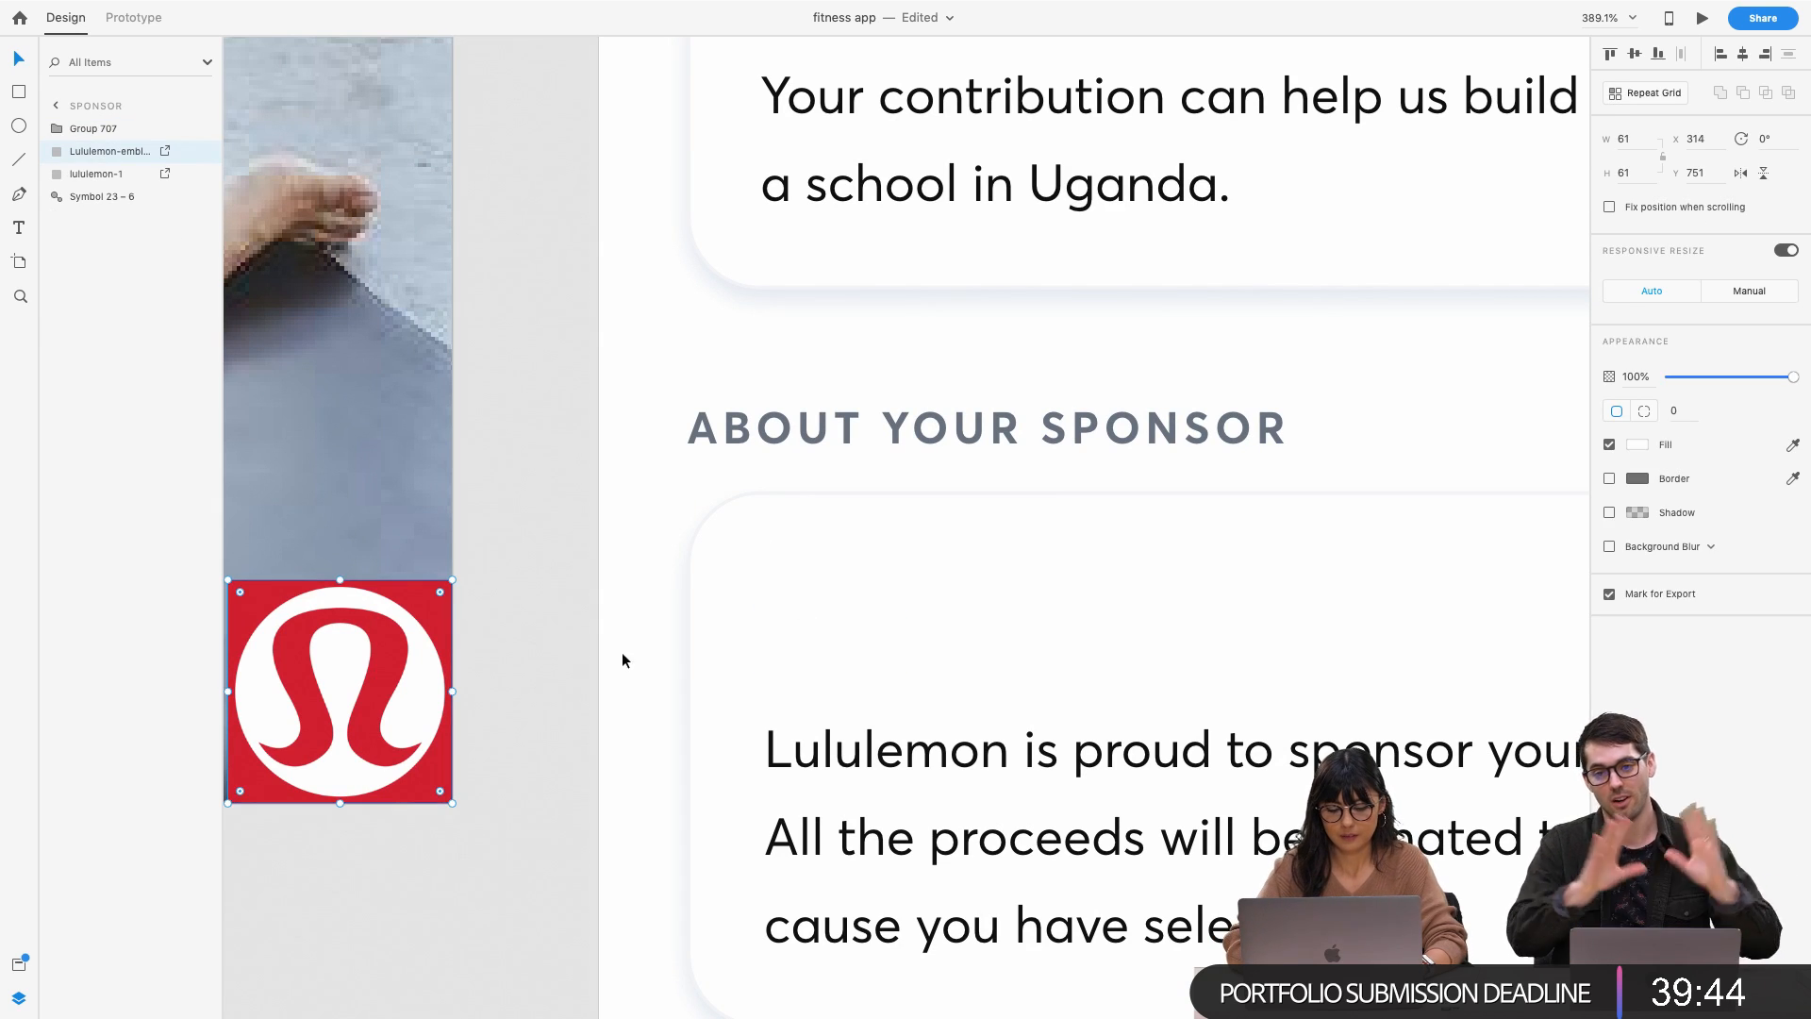
click(922, 590)
key(ctrl+v)
drag(1051, 622, 874, 676)
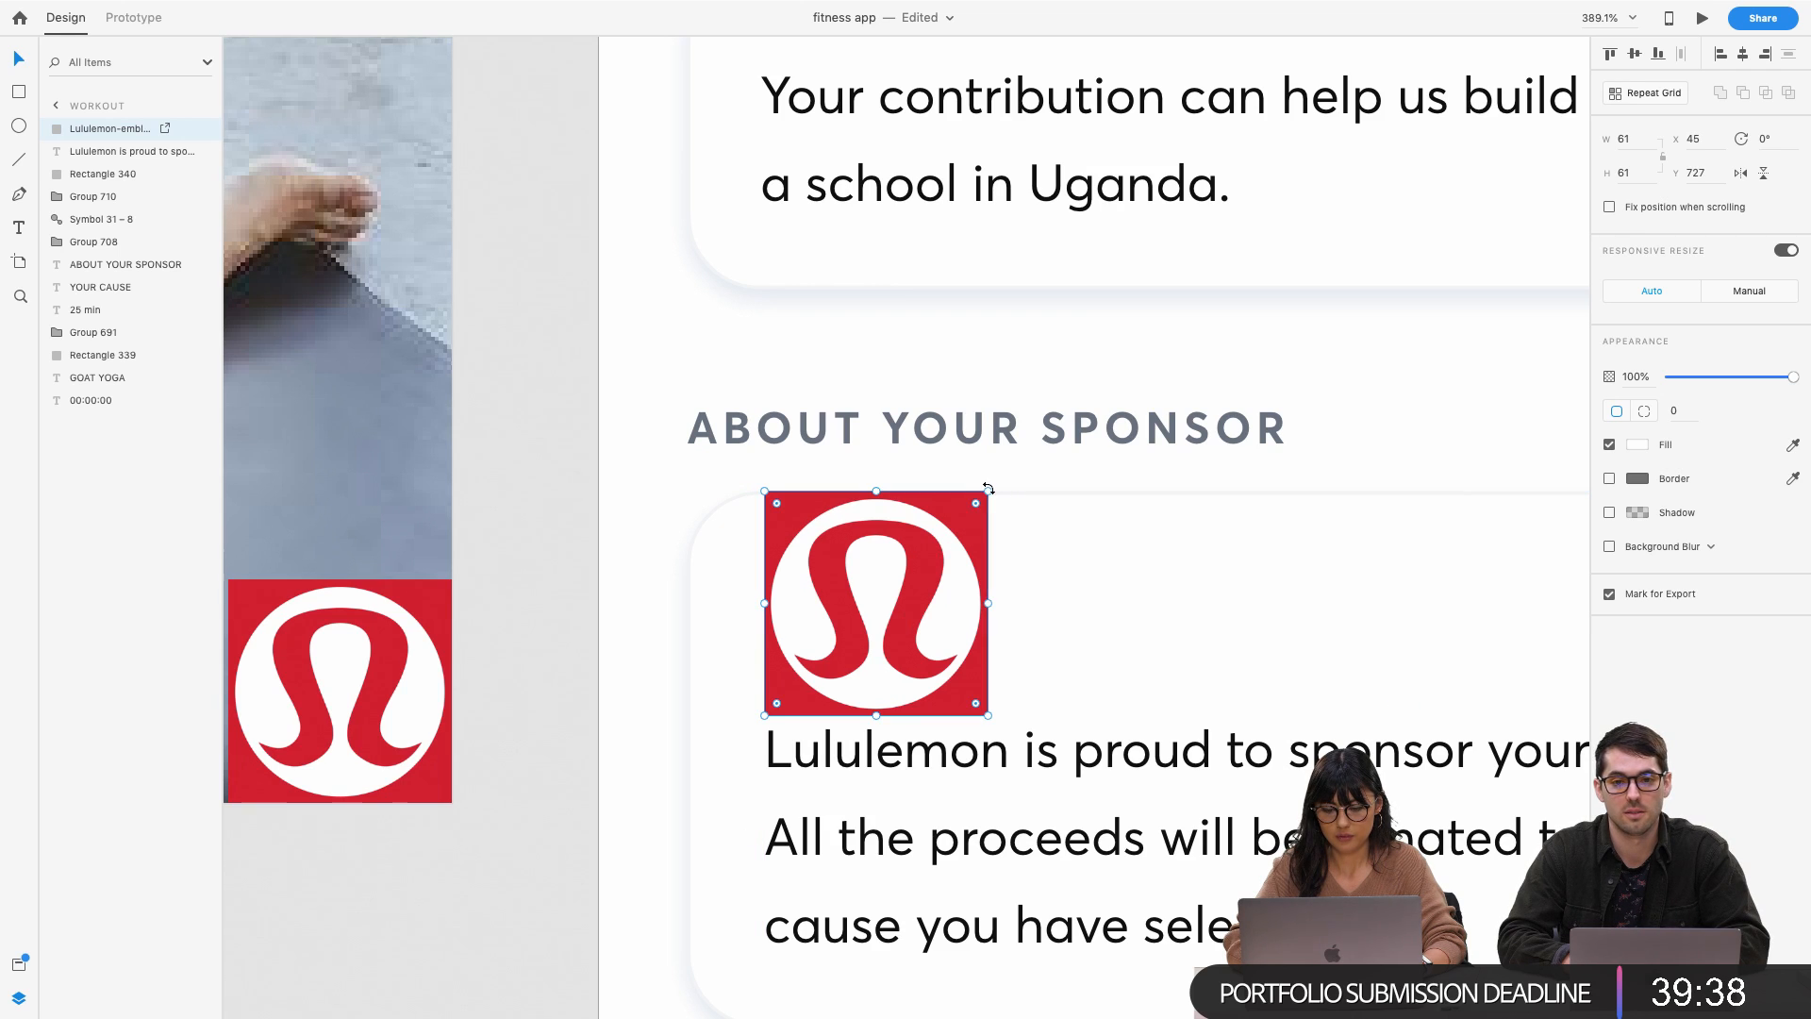
Shrink the pasted logo to 36 × 36 and nudge it up above the sponsor text
drag(987, 489, 908, 579)
drag(823, 686, 818, 654)
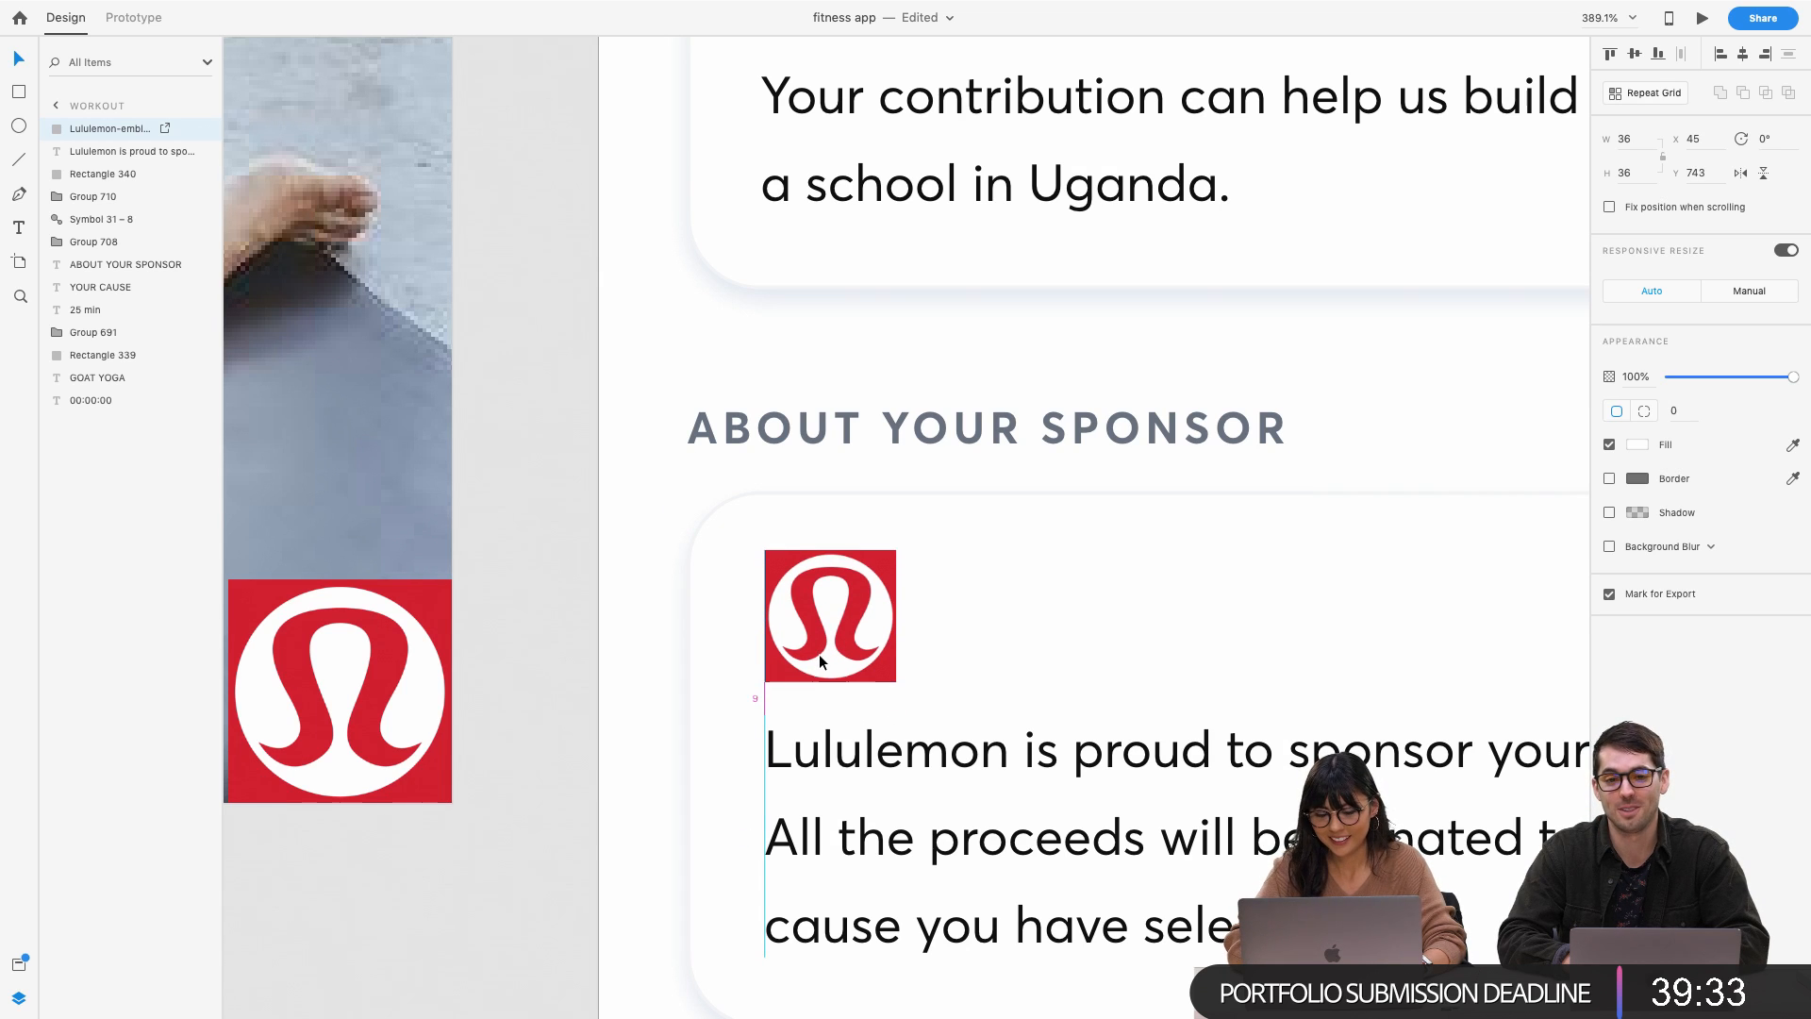
click(648, 824)
scroll(648, 823, down, 5)
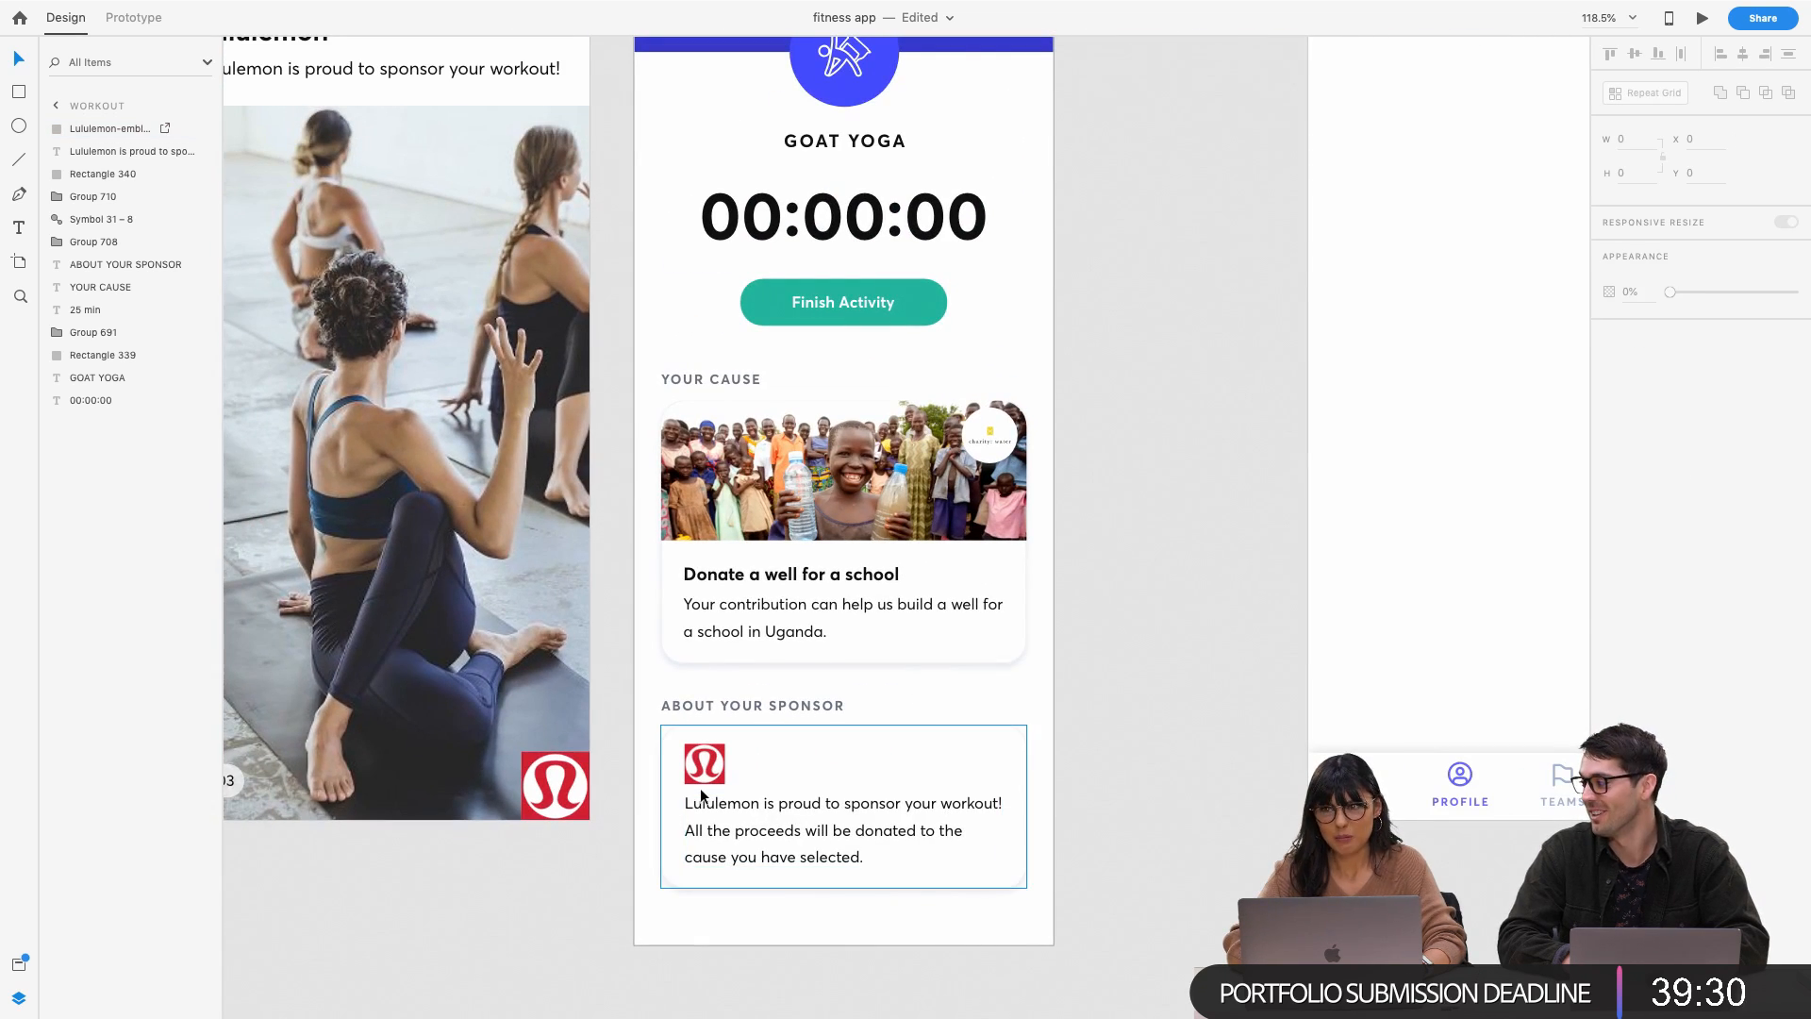
Move the Profile artboard left from X 5554 to 5366, next to the Workout artboard
click(702, 797)
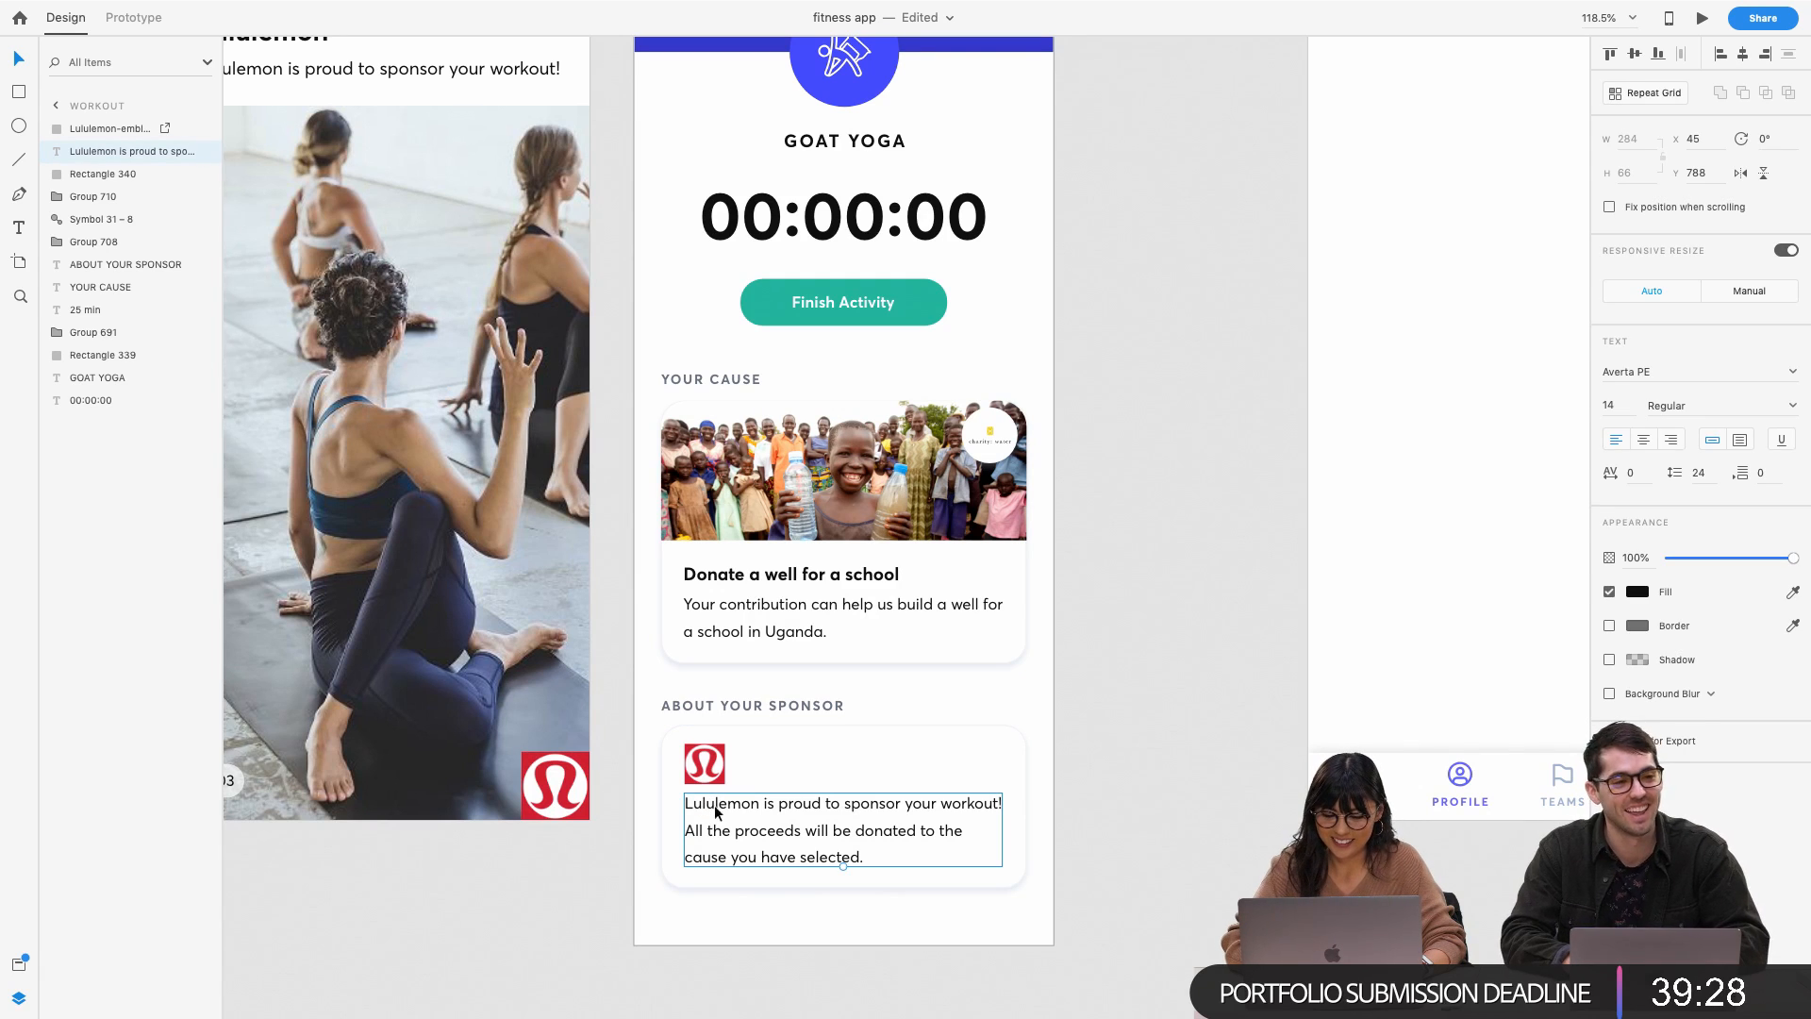
scroll(709, 797, down, 3)
click(977, 681)
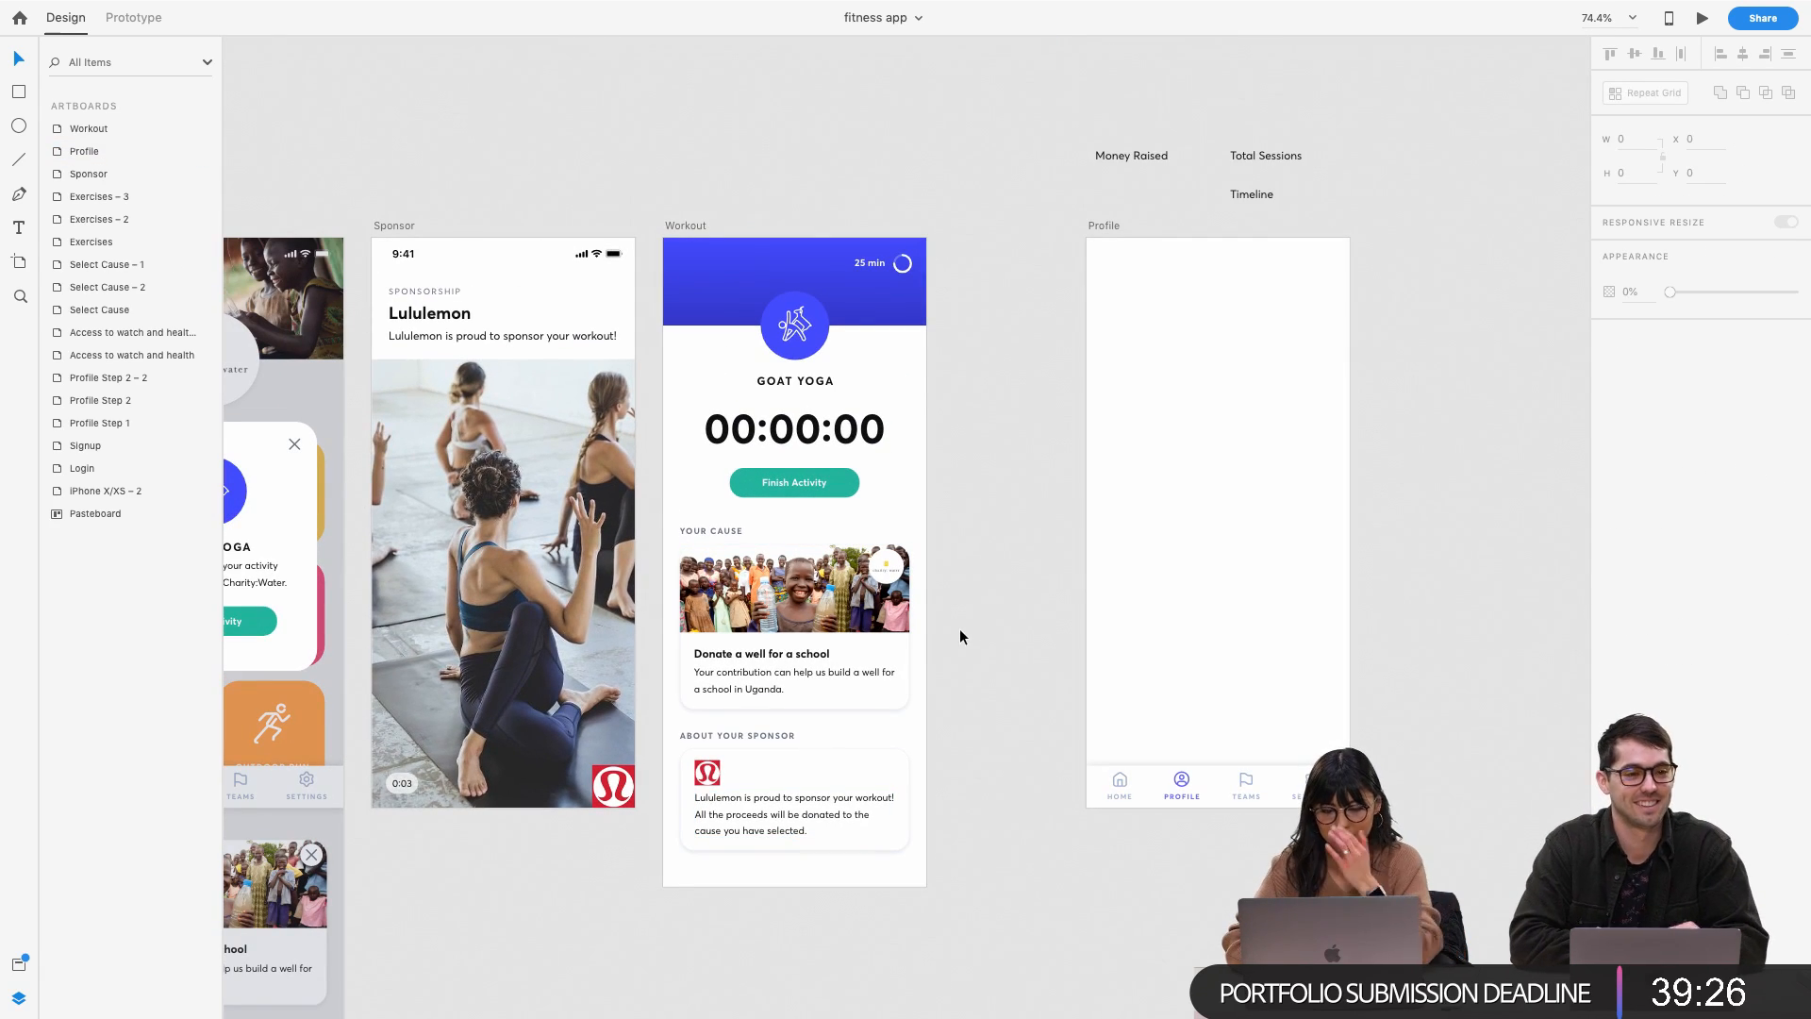
scroll(893, 424, up, 2)
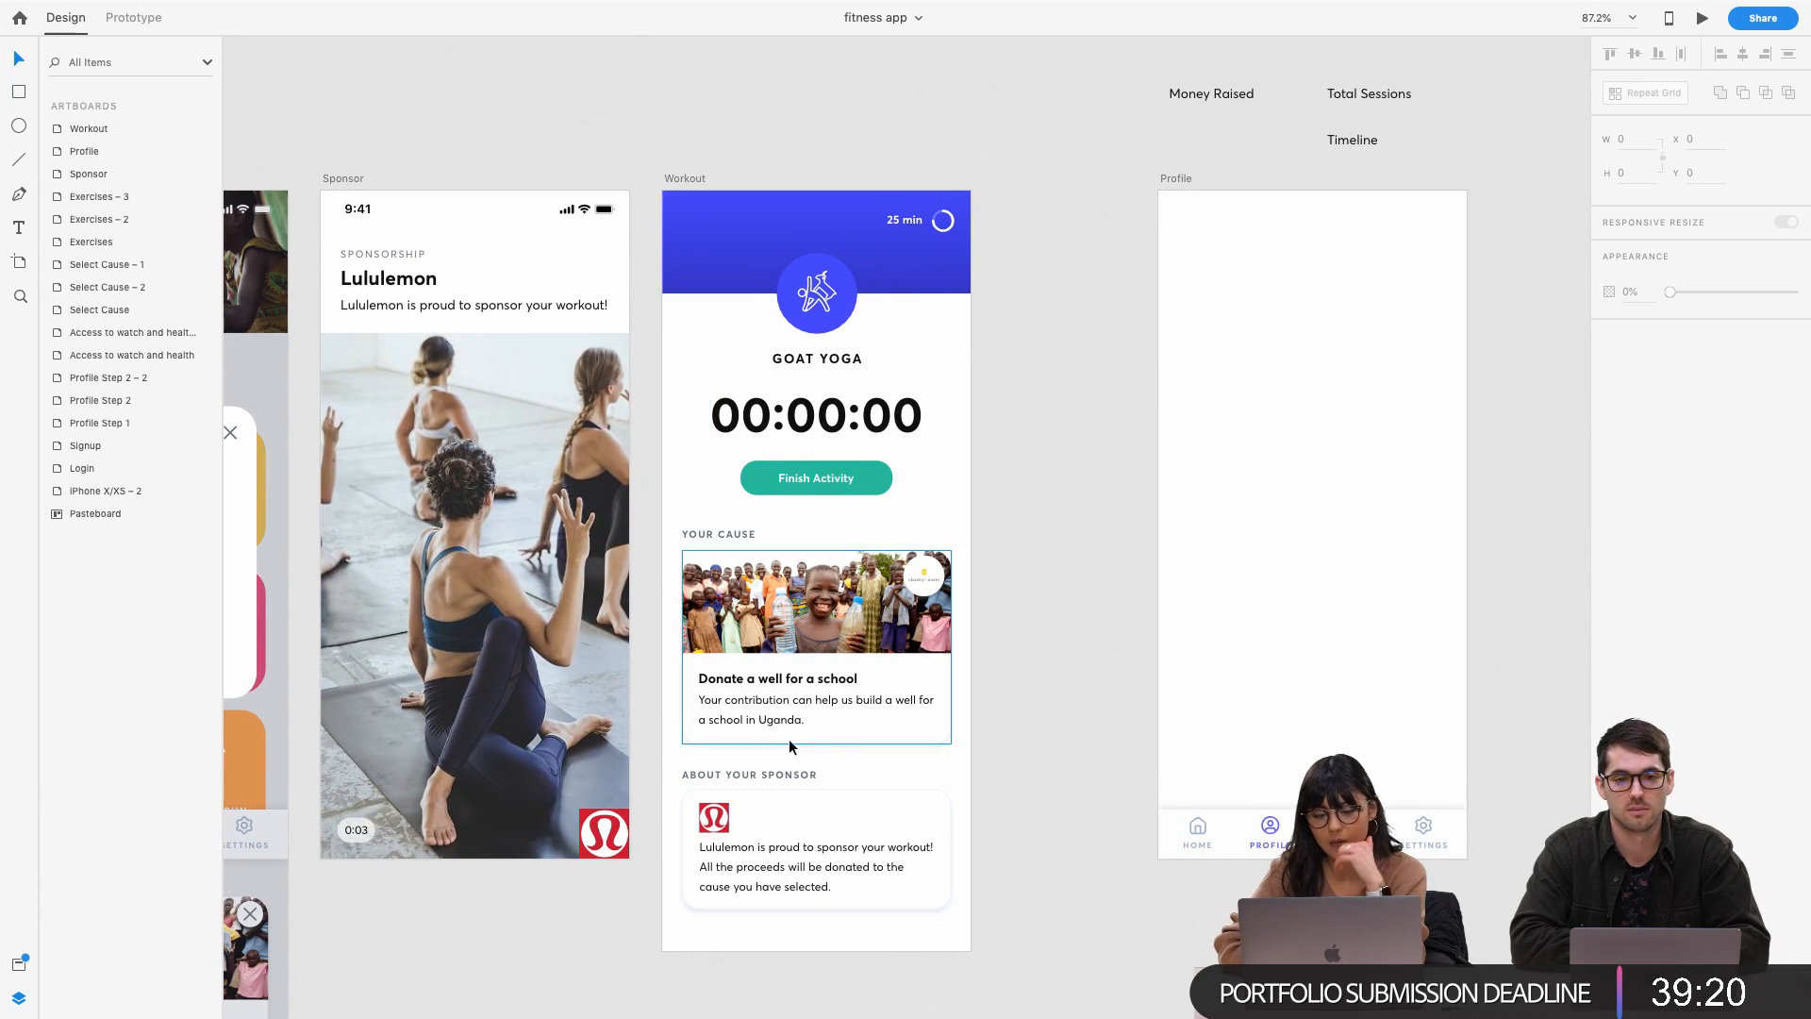
scroll(981, 537, right, 3)
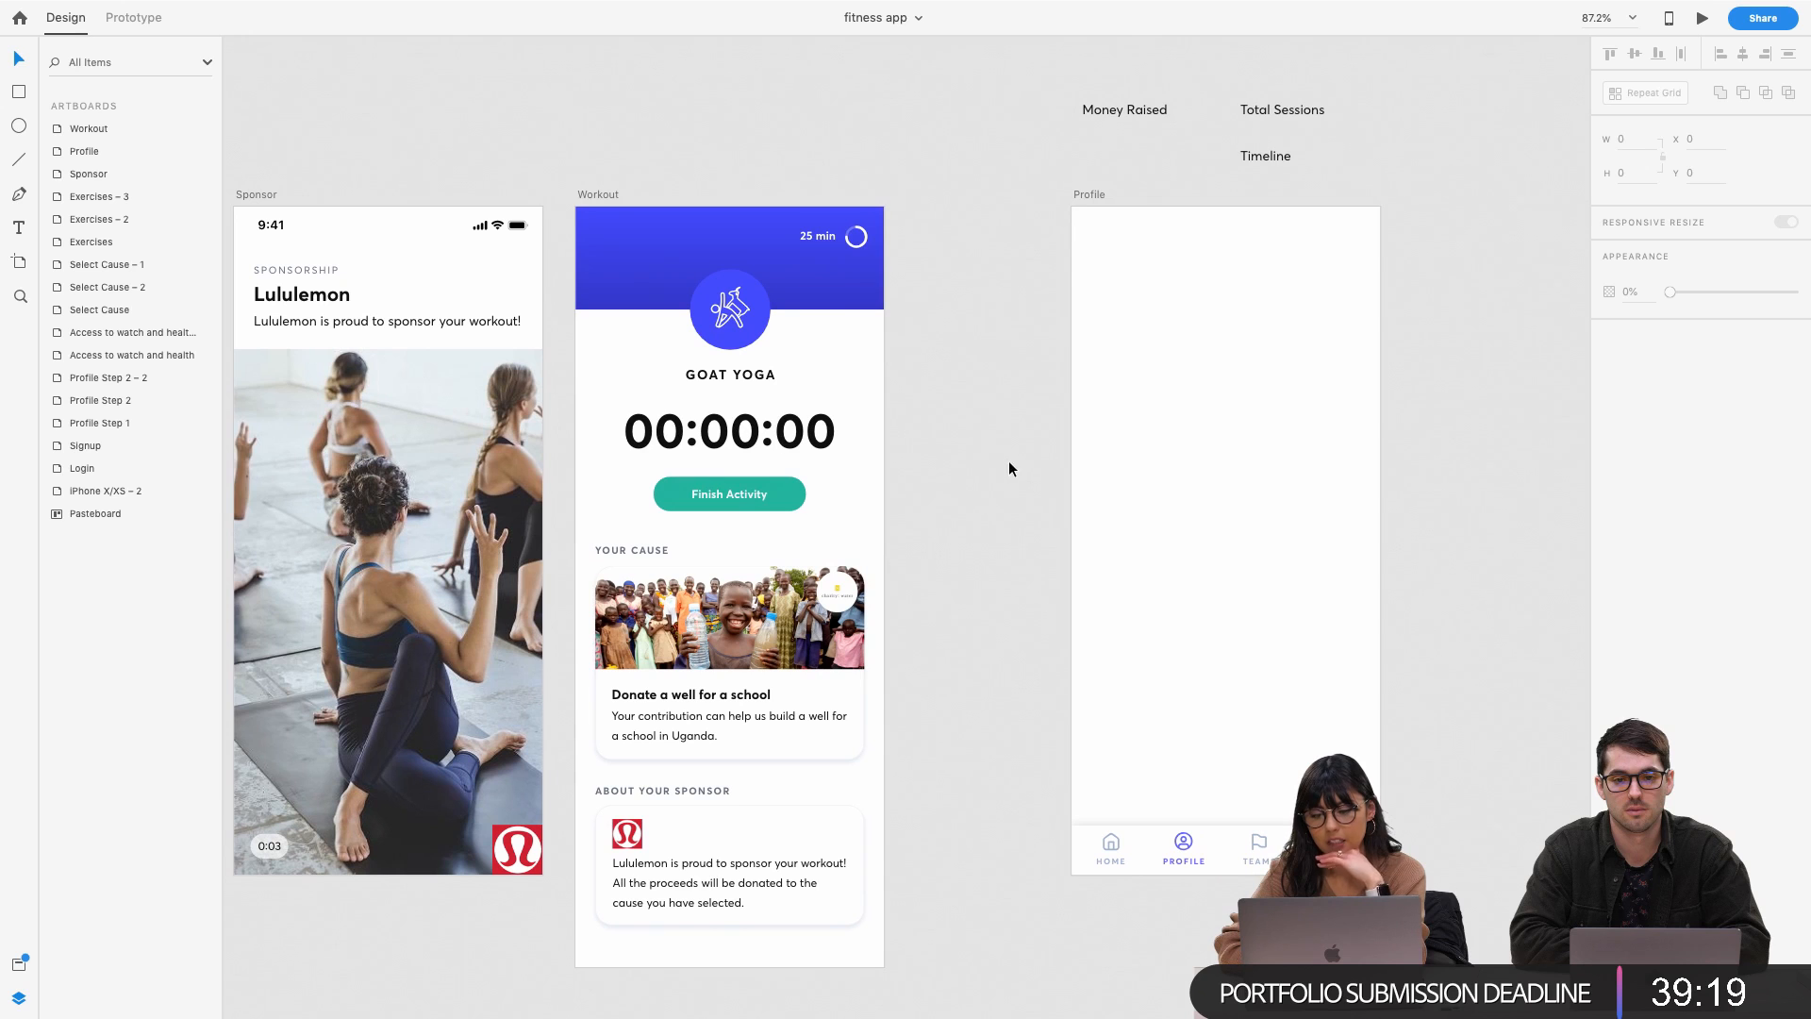
click(1090, 195)
click(1088, 193)
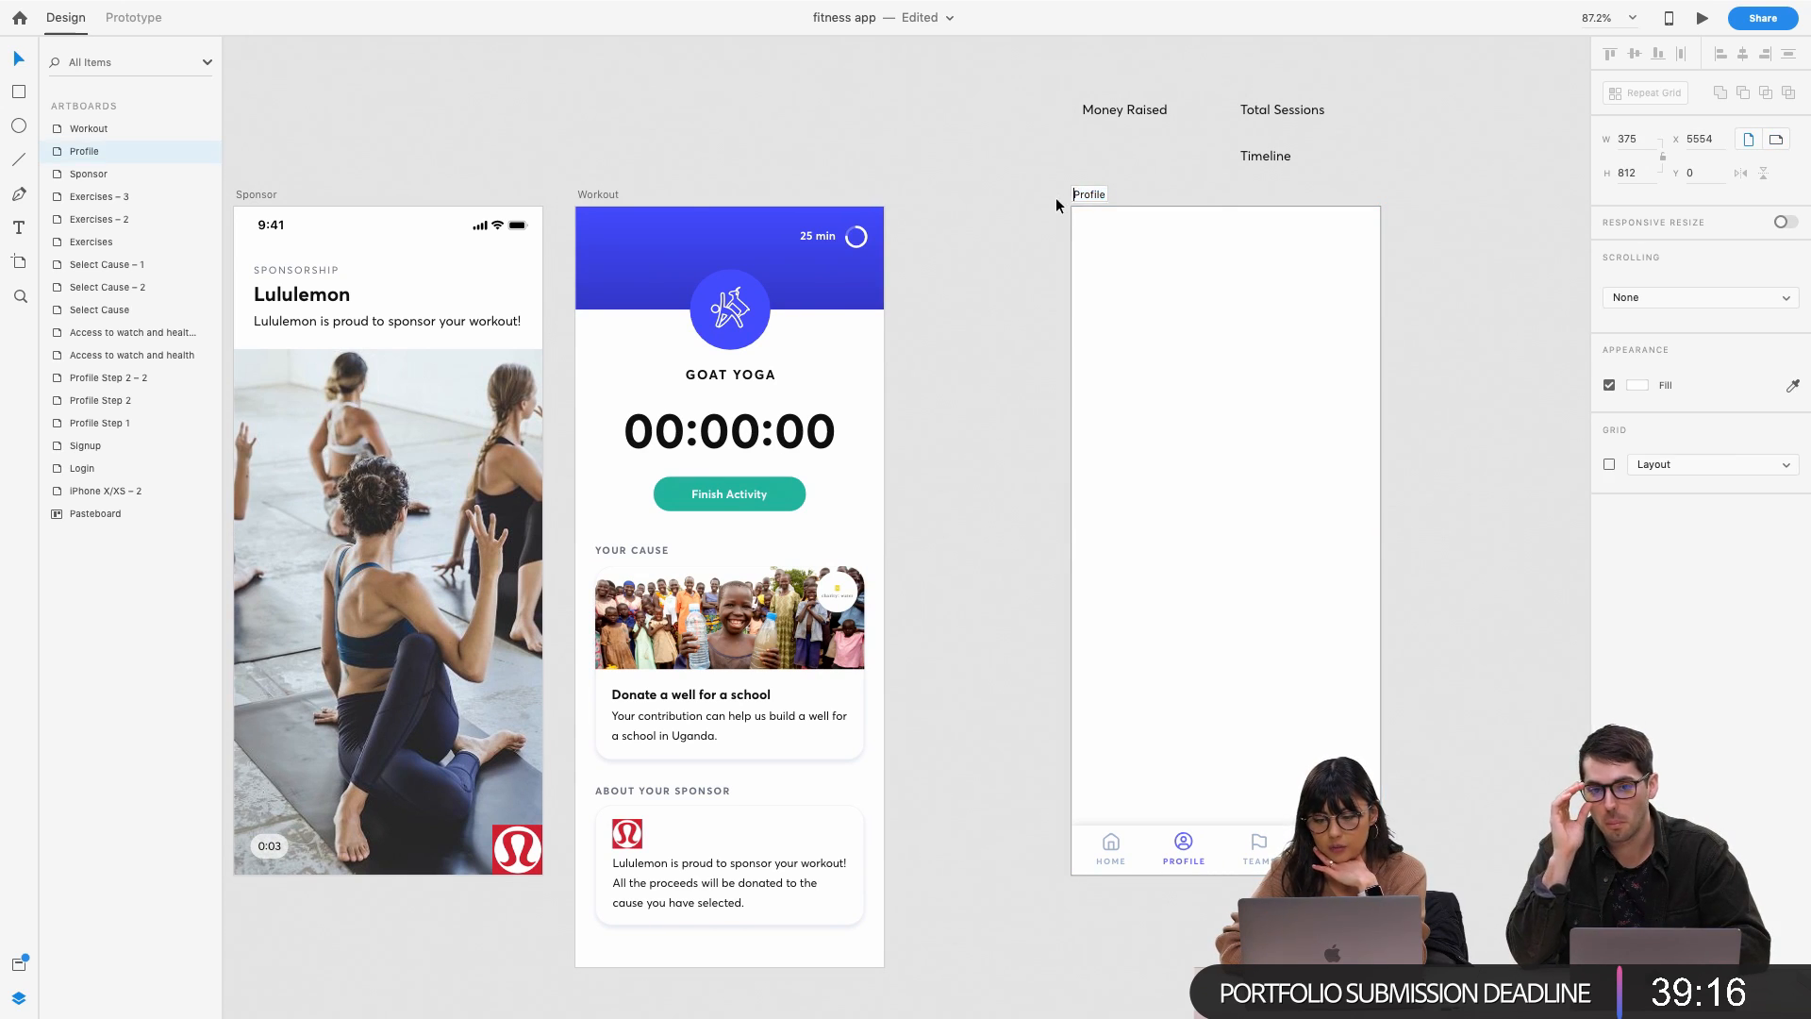
drag(1094, 192, 943, 192)
click(934, 150)
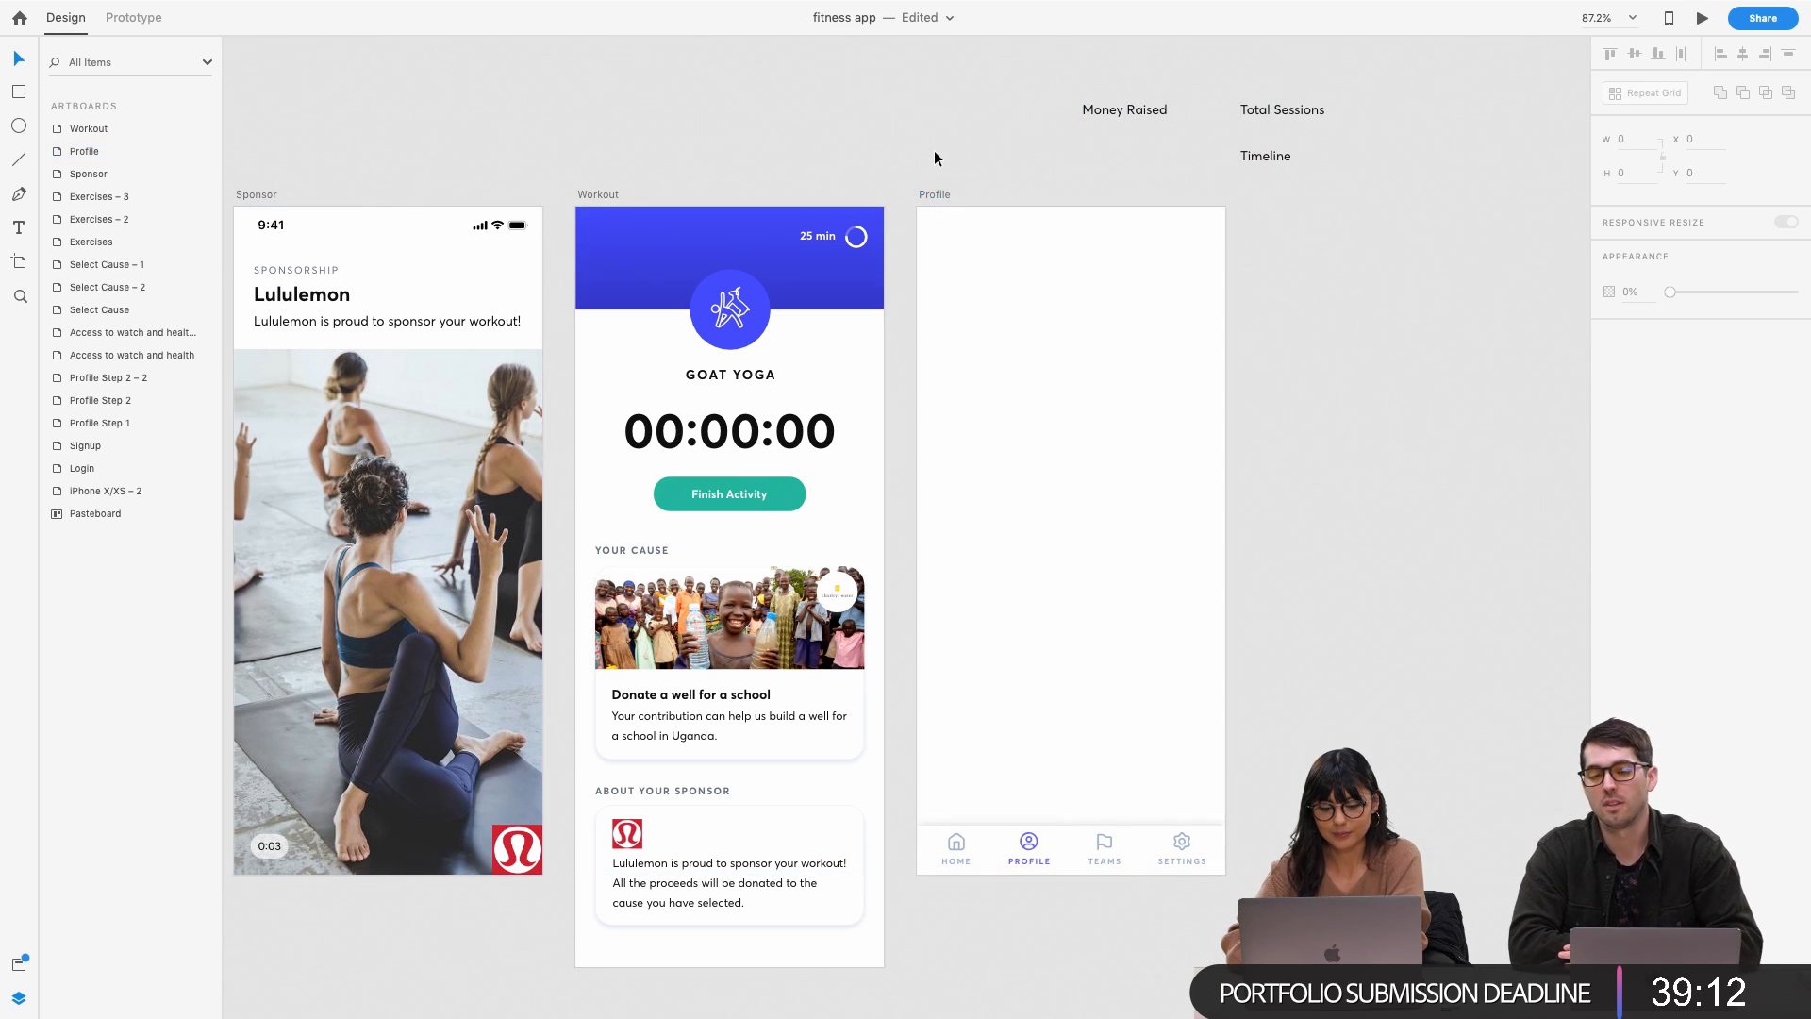
click(626, 845)
Delete the logo and duplicate the sponsor text above it as a 'Lululemon' heading
key(Delete)
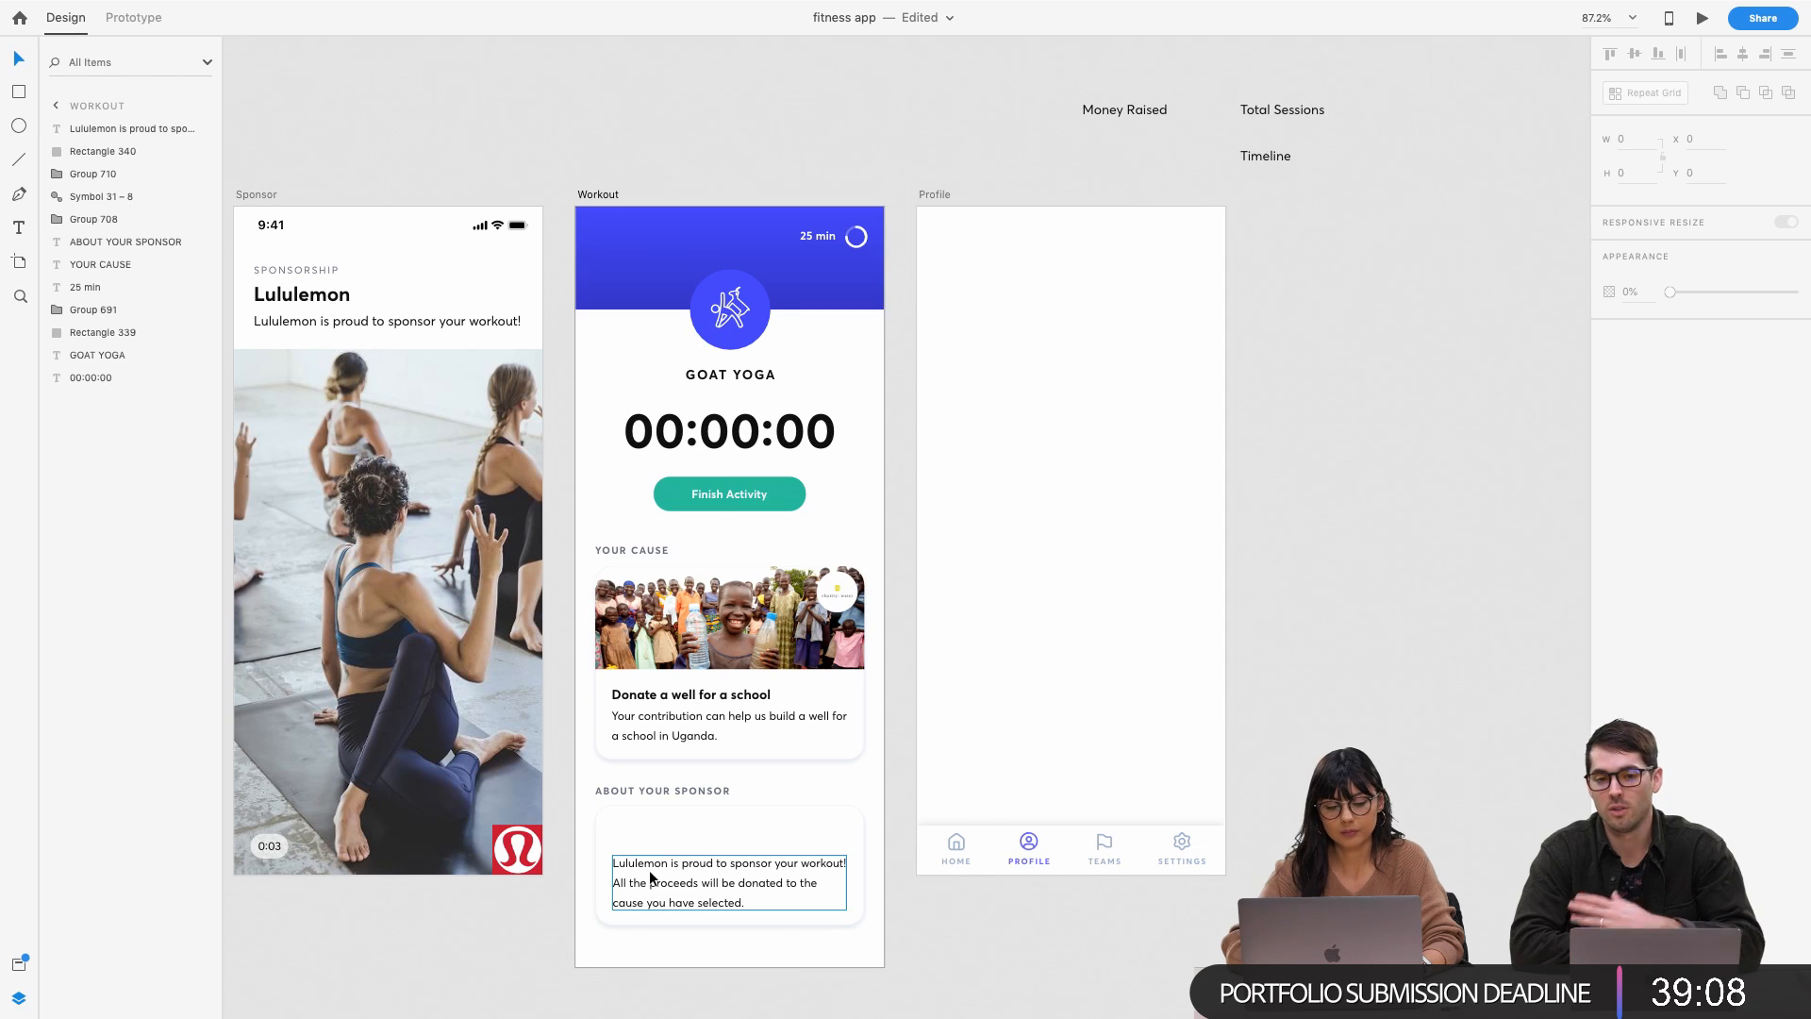
double_click(649, 872)
click(644, 841)
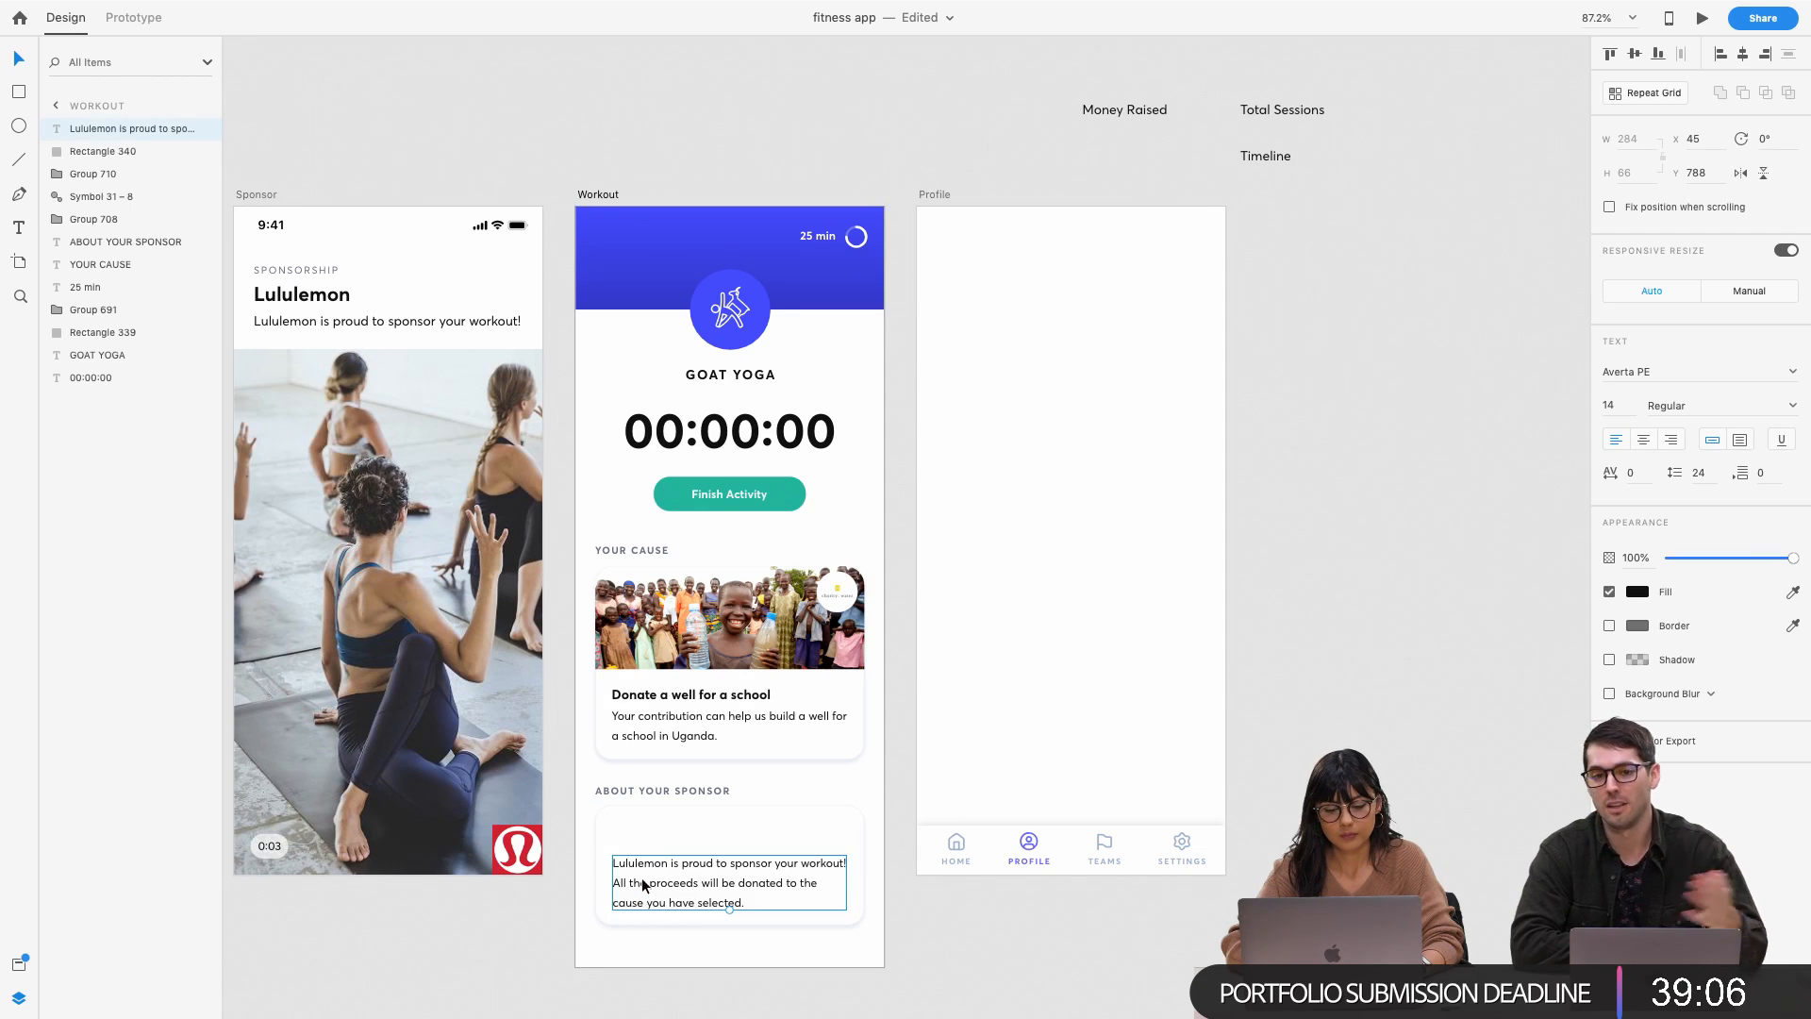
drag(641, 879, 639, 854)
double_click(639, 836)
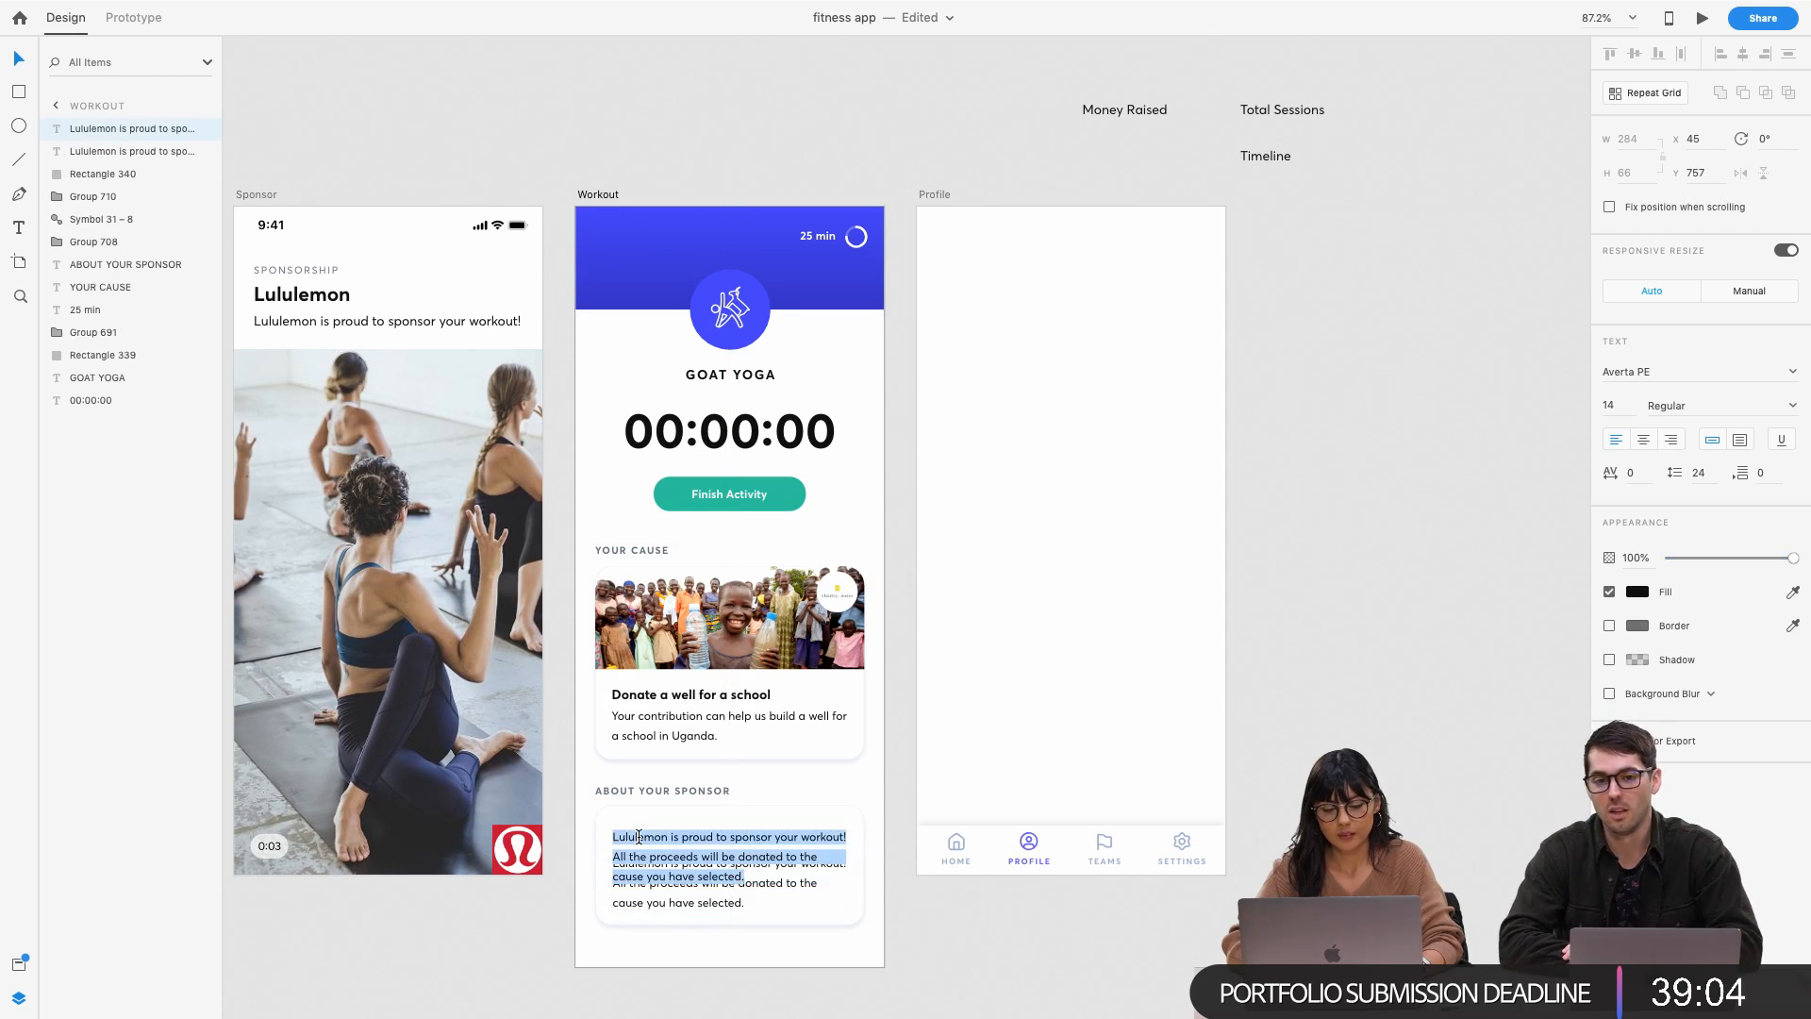
text(Lulu)
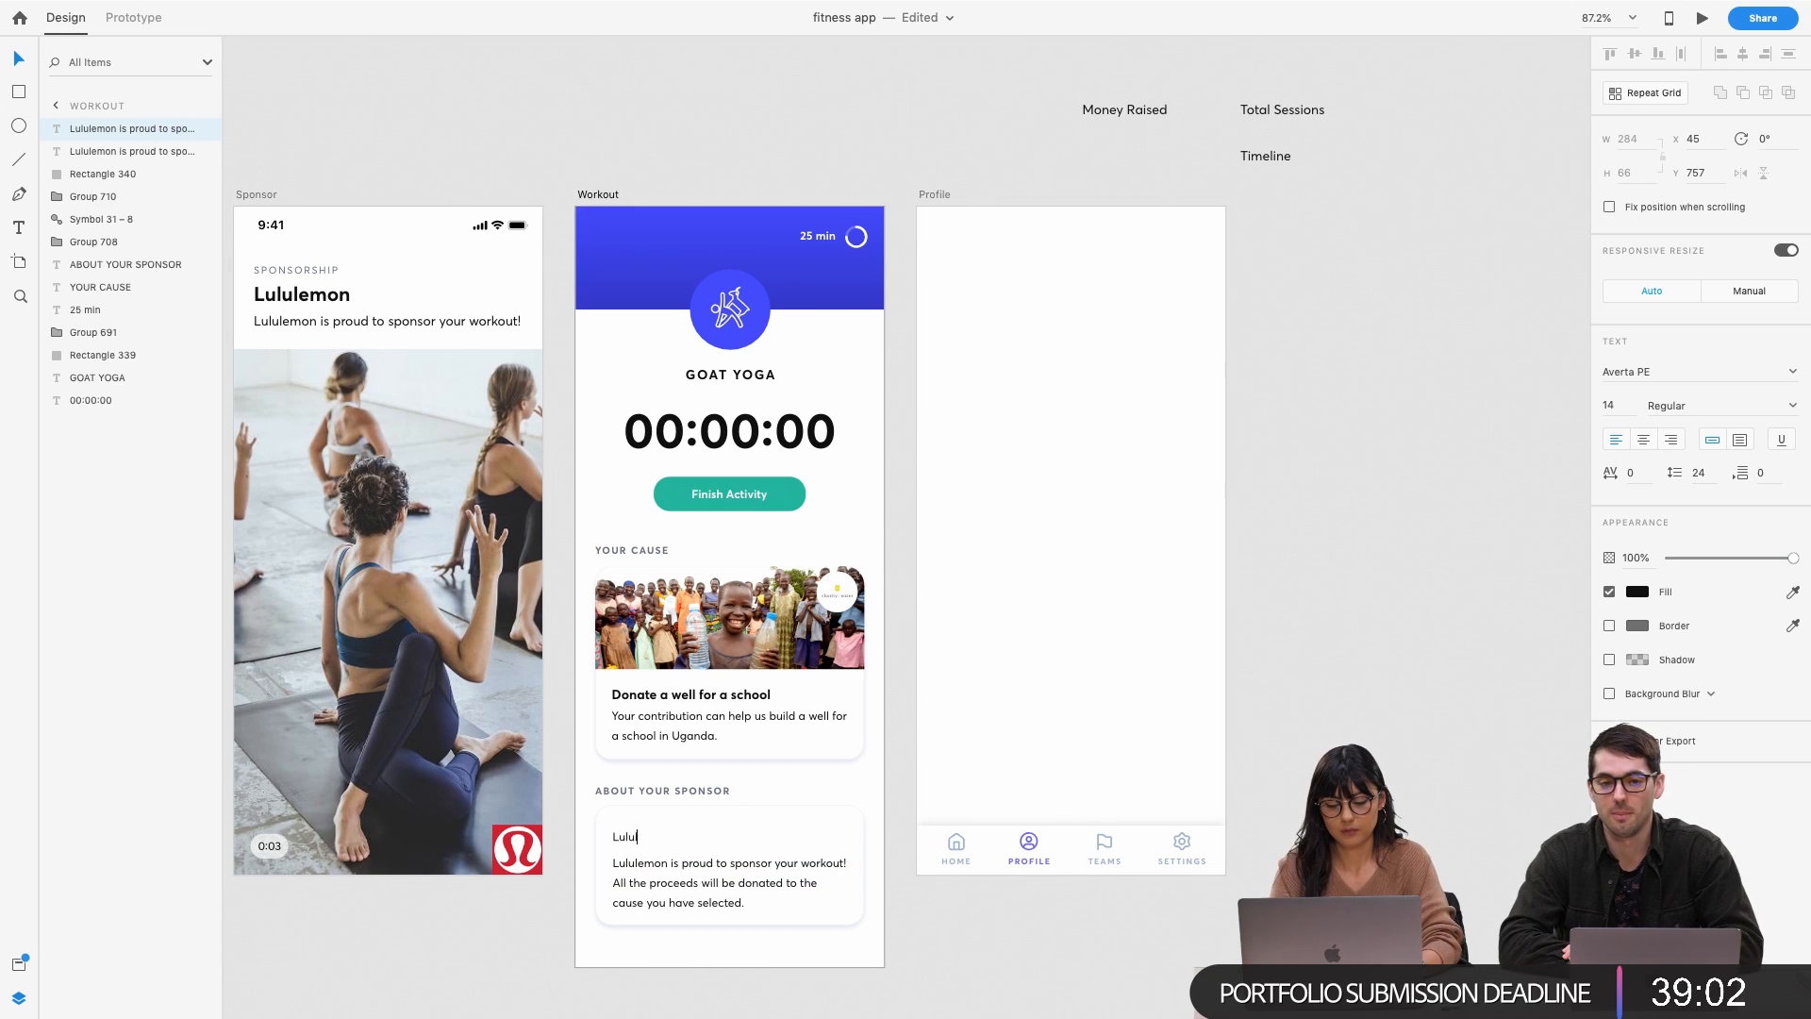
text(lemon)
key(Escape)
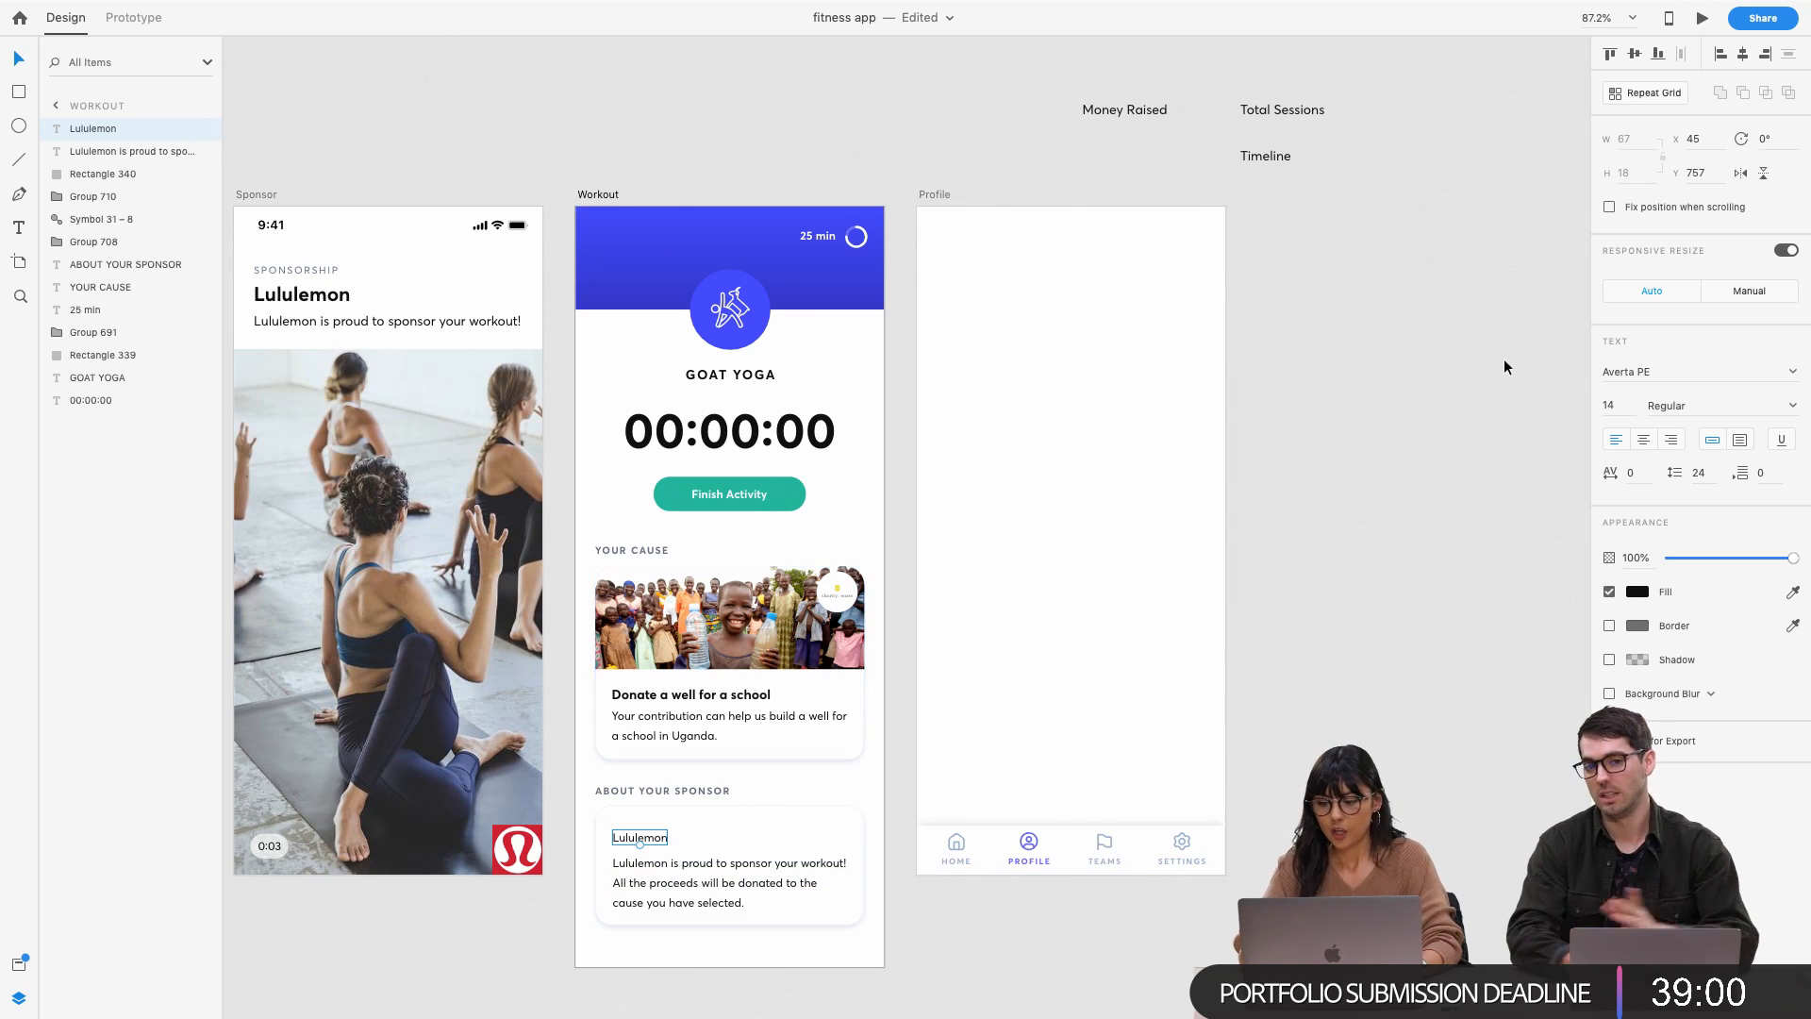
Set the Lululemon heading to 18 pt Bold
click(1597, 406)
text(24)
key(Return)
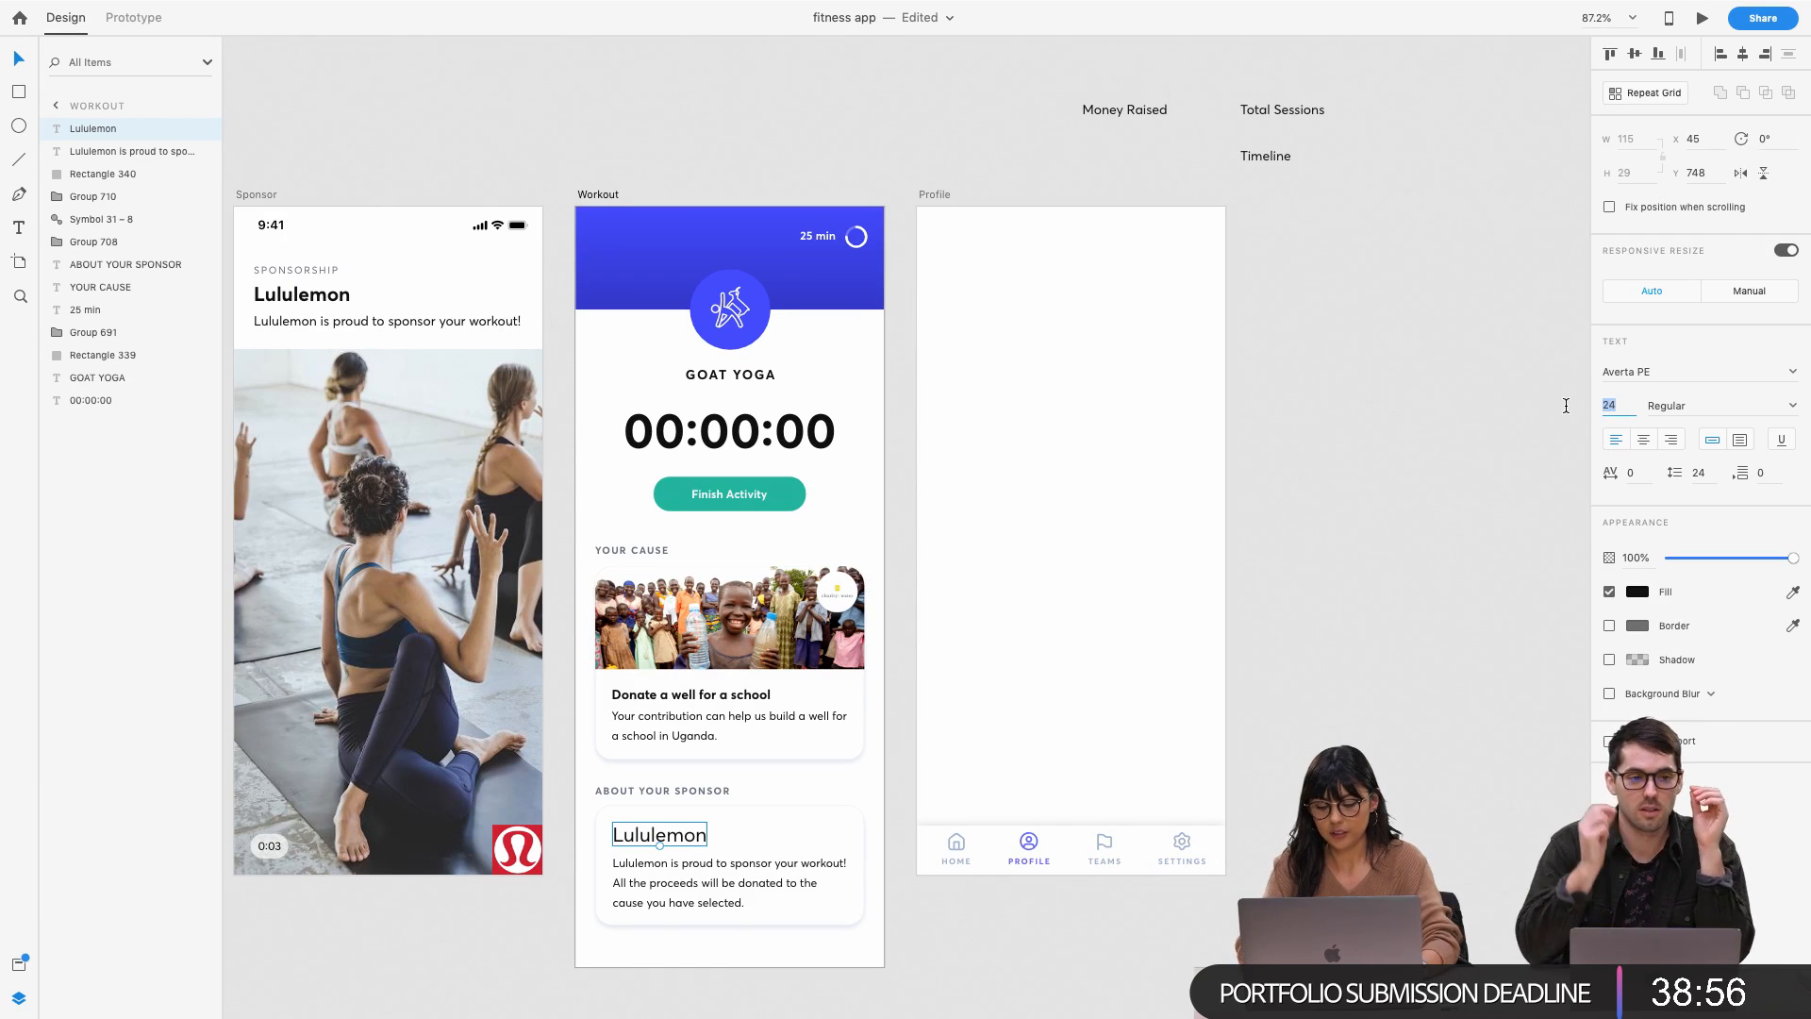
text(18)
key(Return)
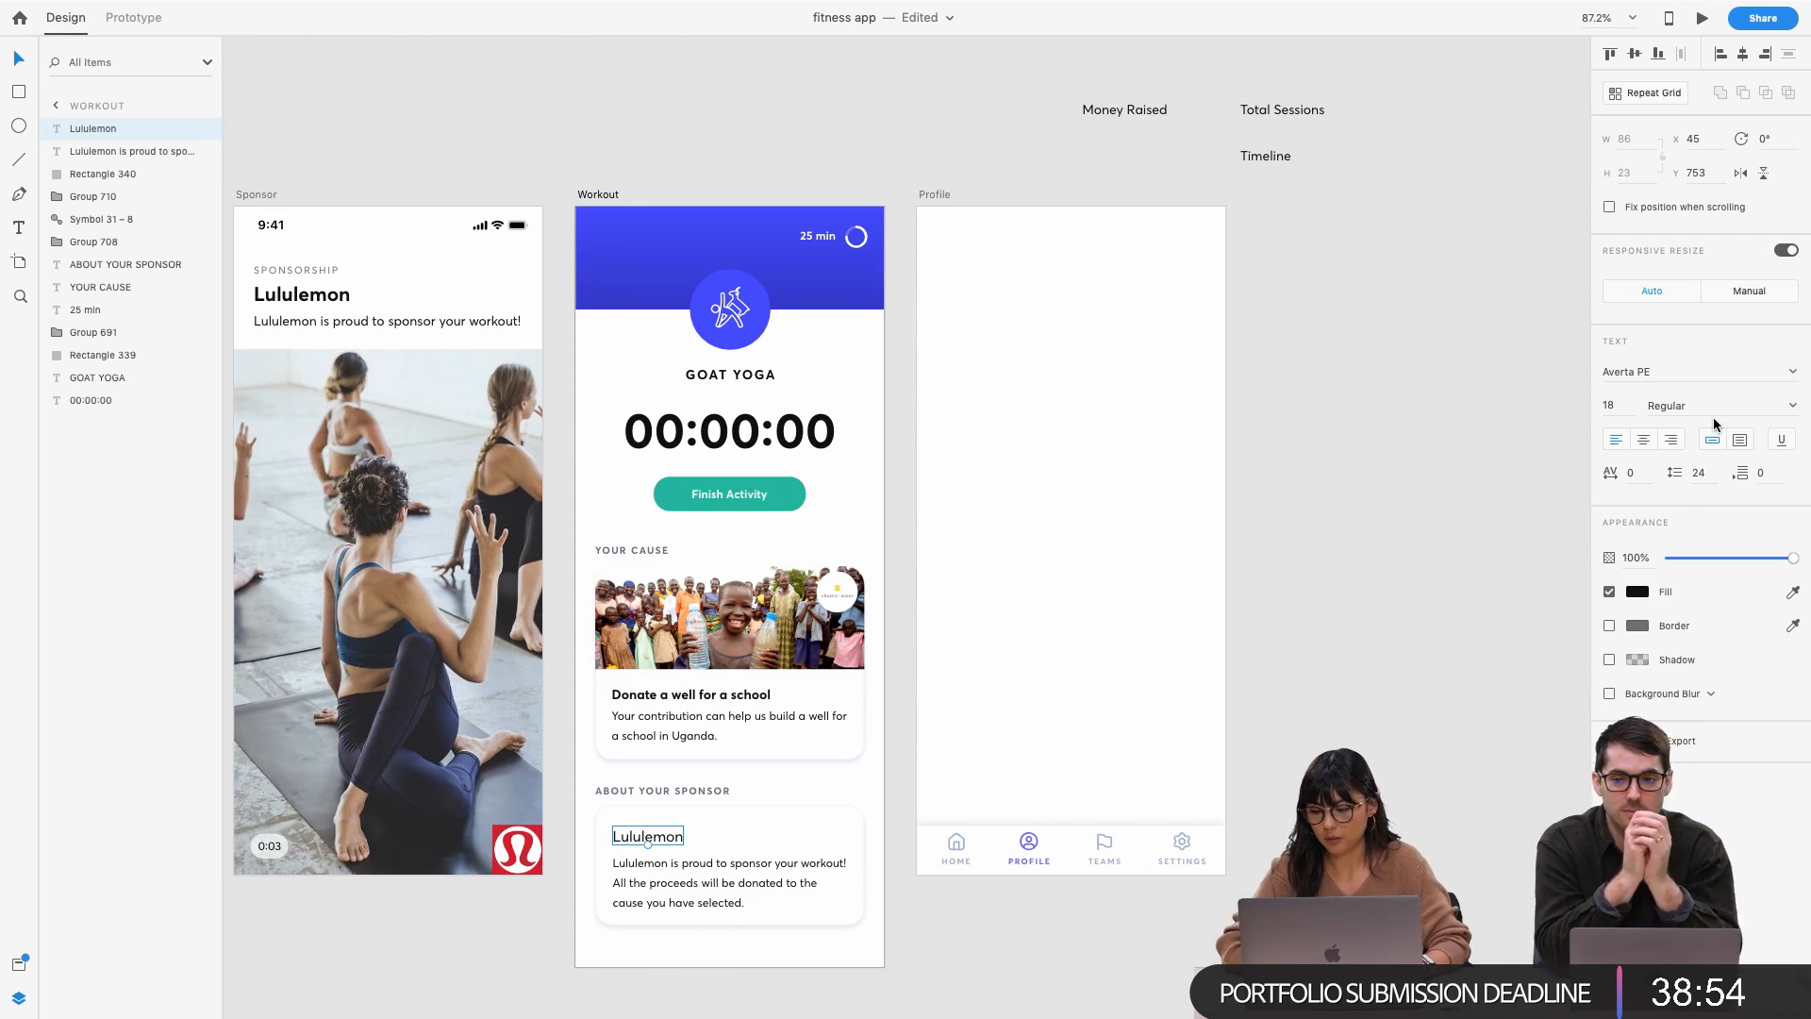
click(1792, 408)
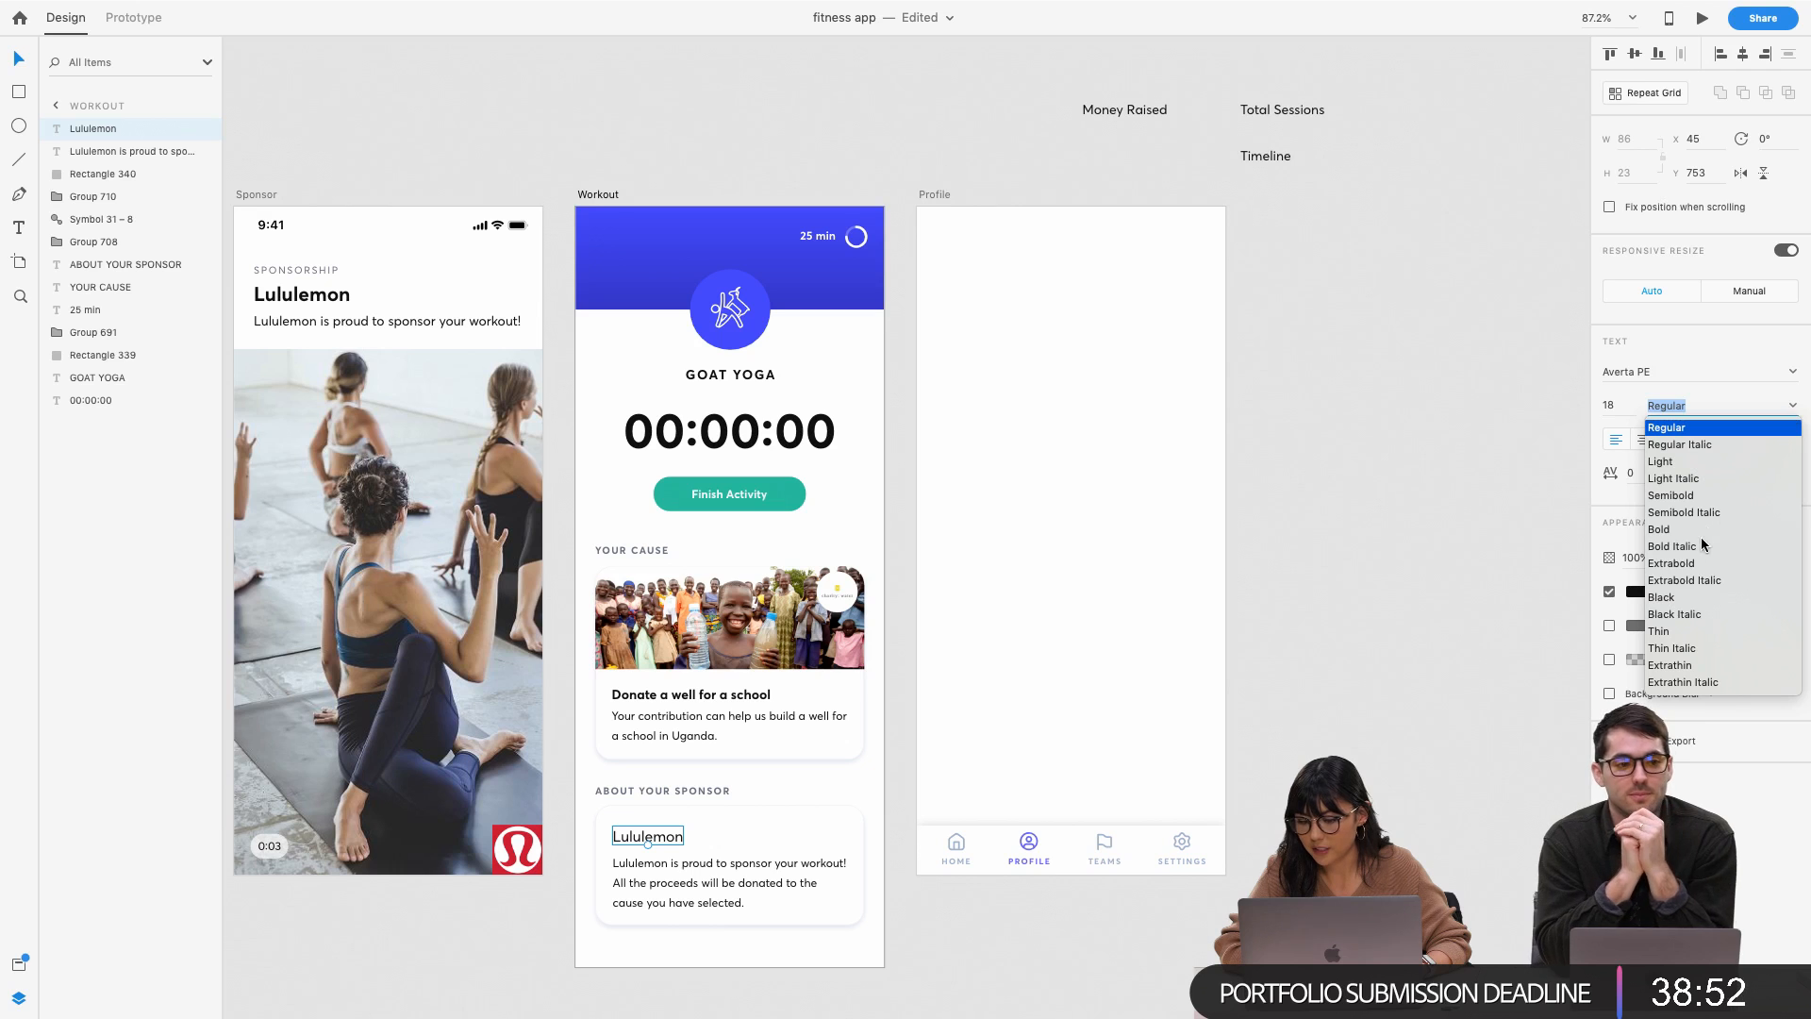
click(1689, 530)
click(1390, 547)
Select the Lululemon heading, sponsor text and card background together as one group
click(841, 959)
click(1032, 903)
click(1033, 623)
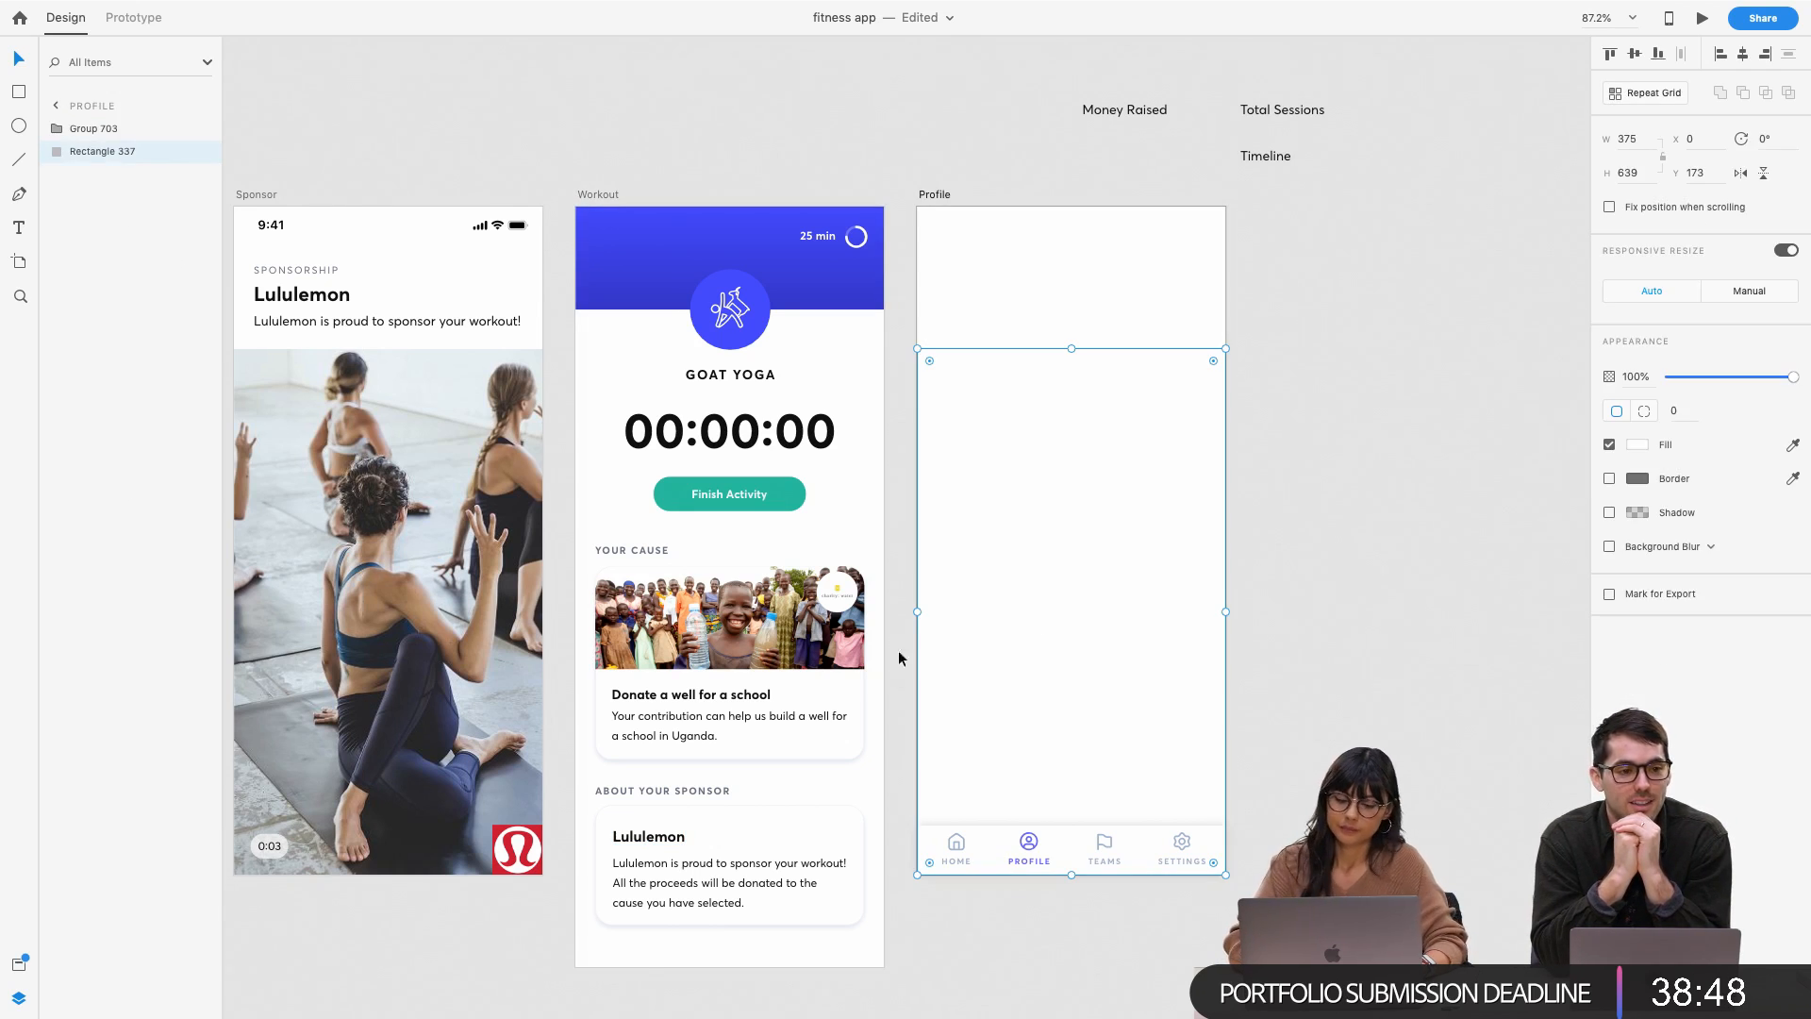
click(637, 835)
shift+click(649, 861)
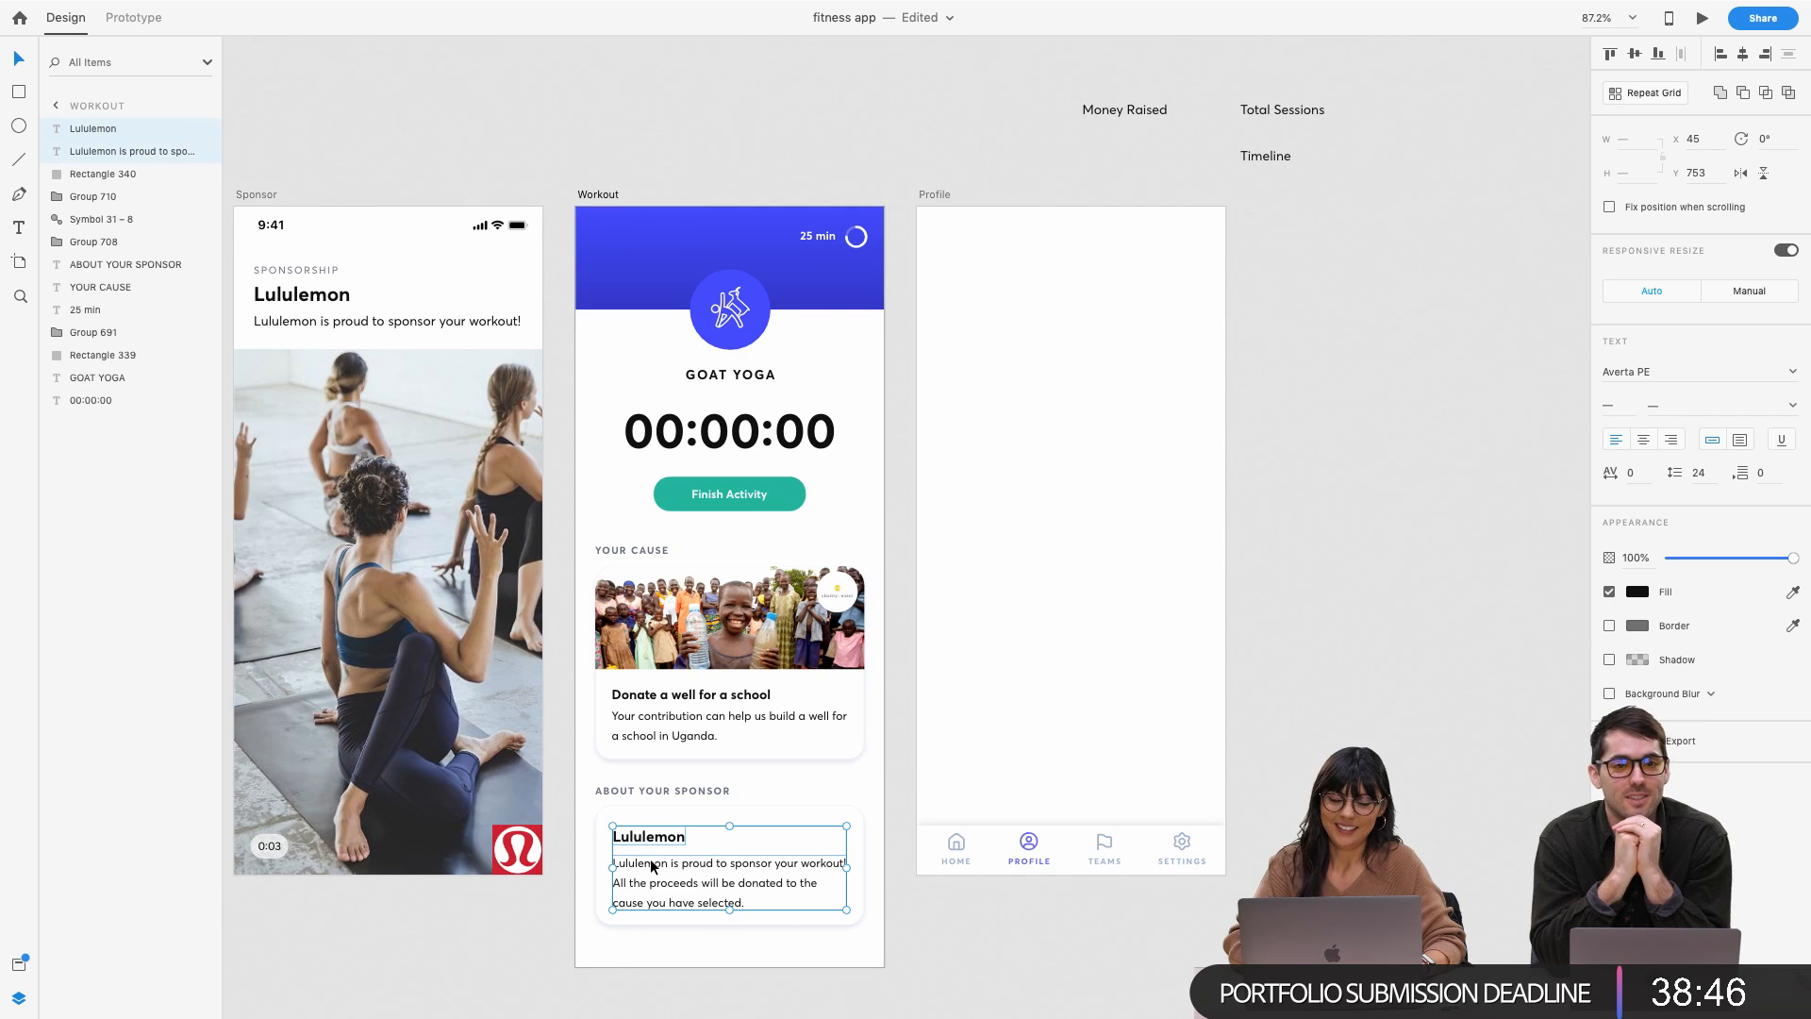
shift+click(764, 817)
click(762, 811)
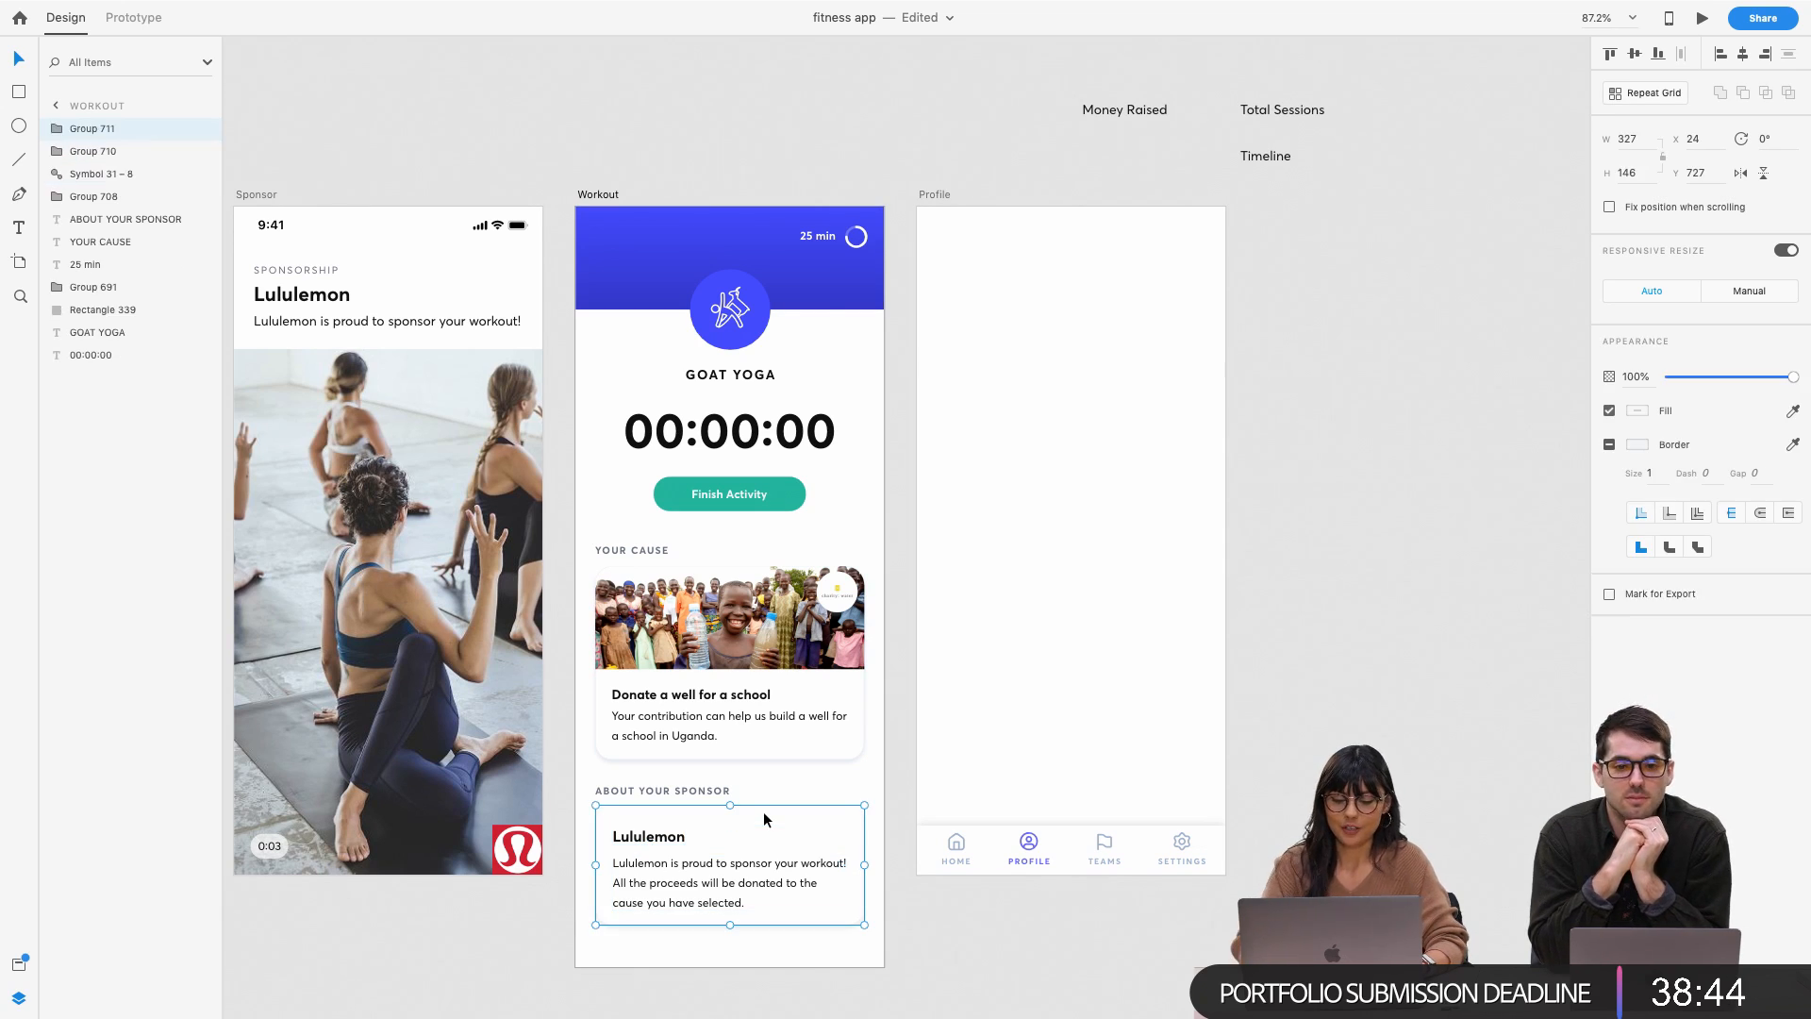
click(945, 903)
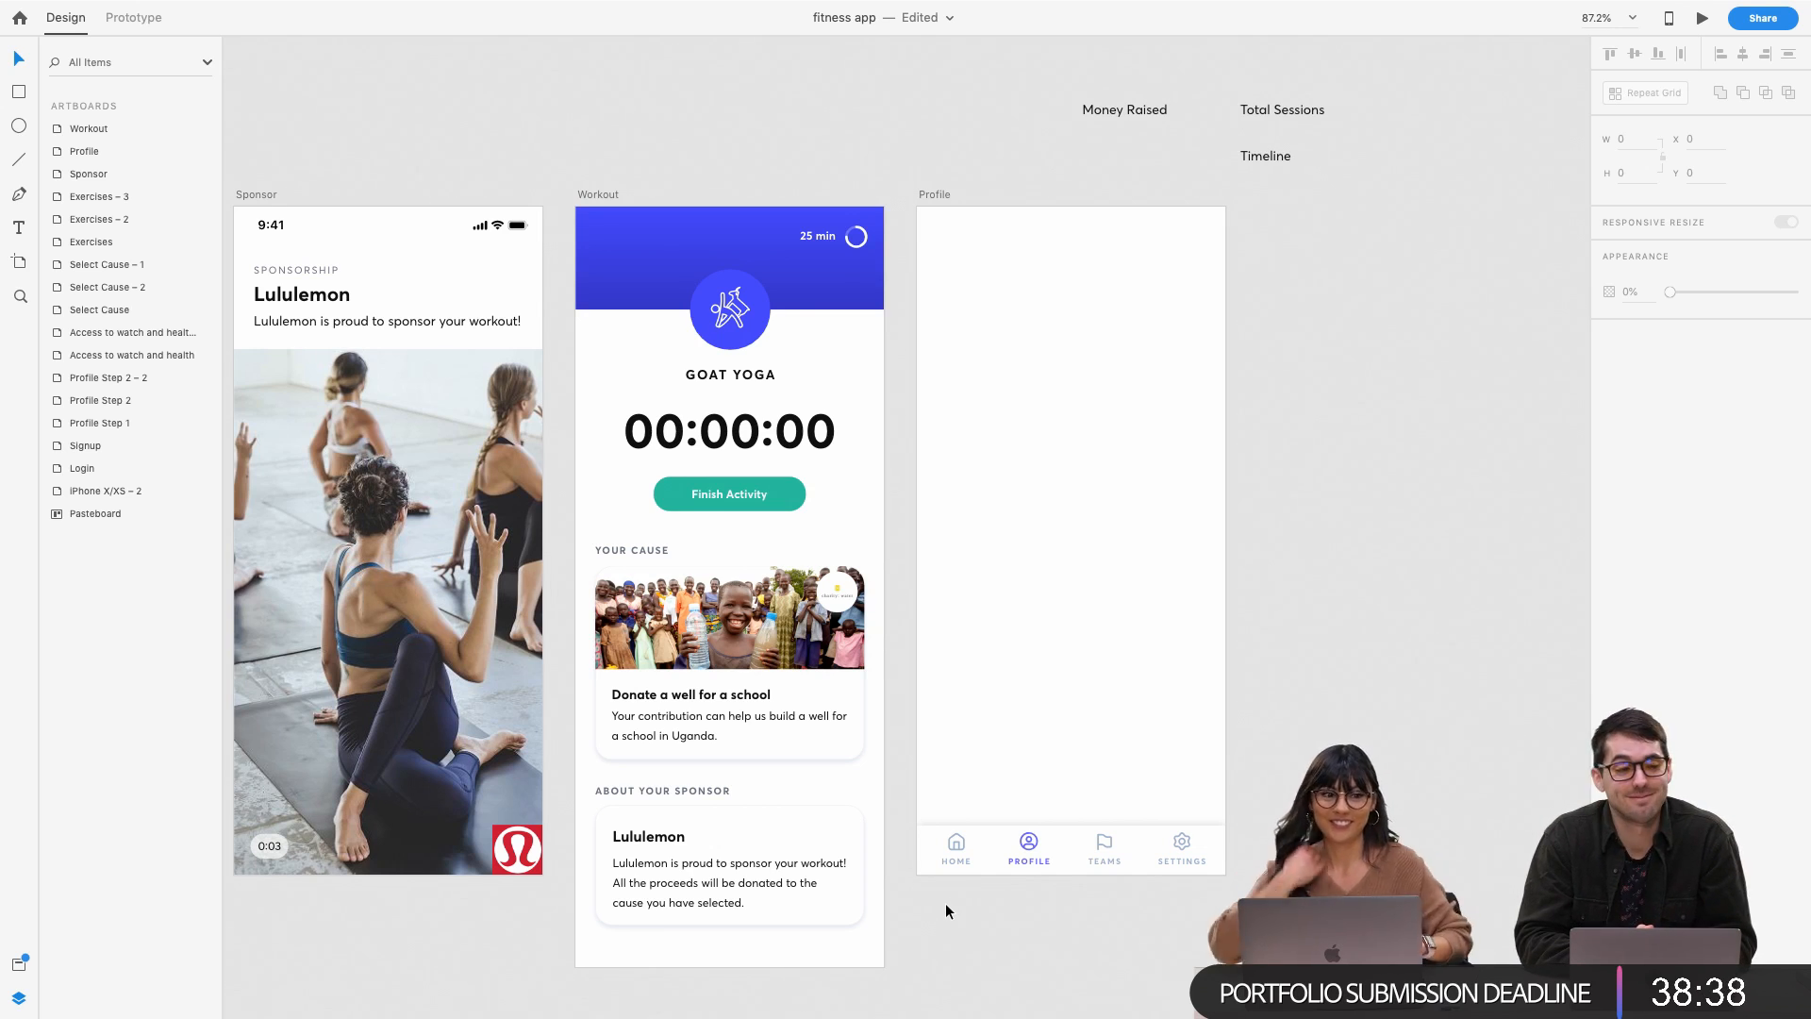
Shift the Money Raised, Total Sessions and Timeline labels left together, over the Profile artboard
click(1095, 405)
click(1077, 297)
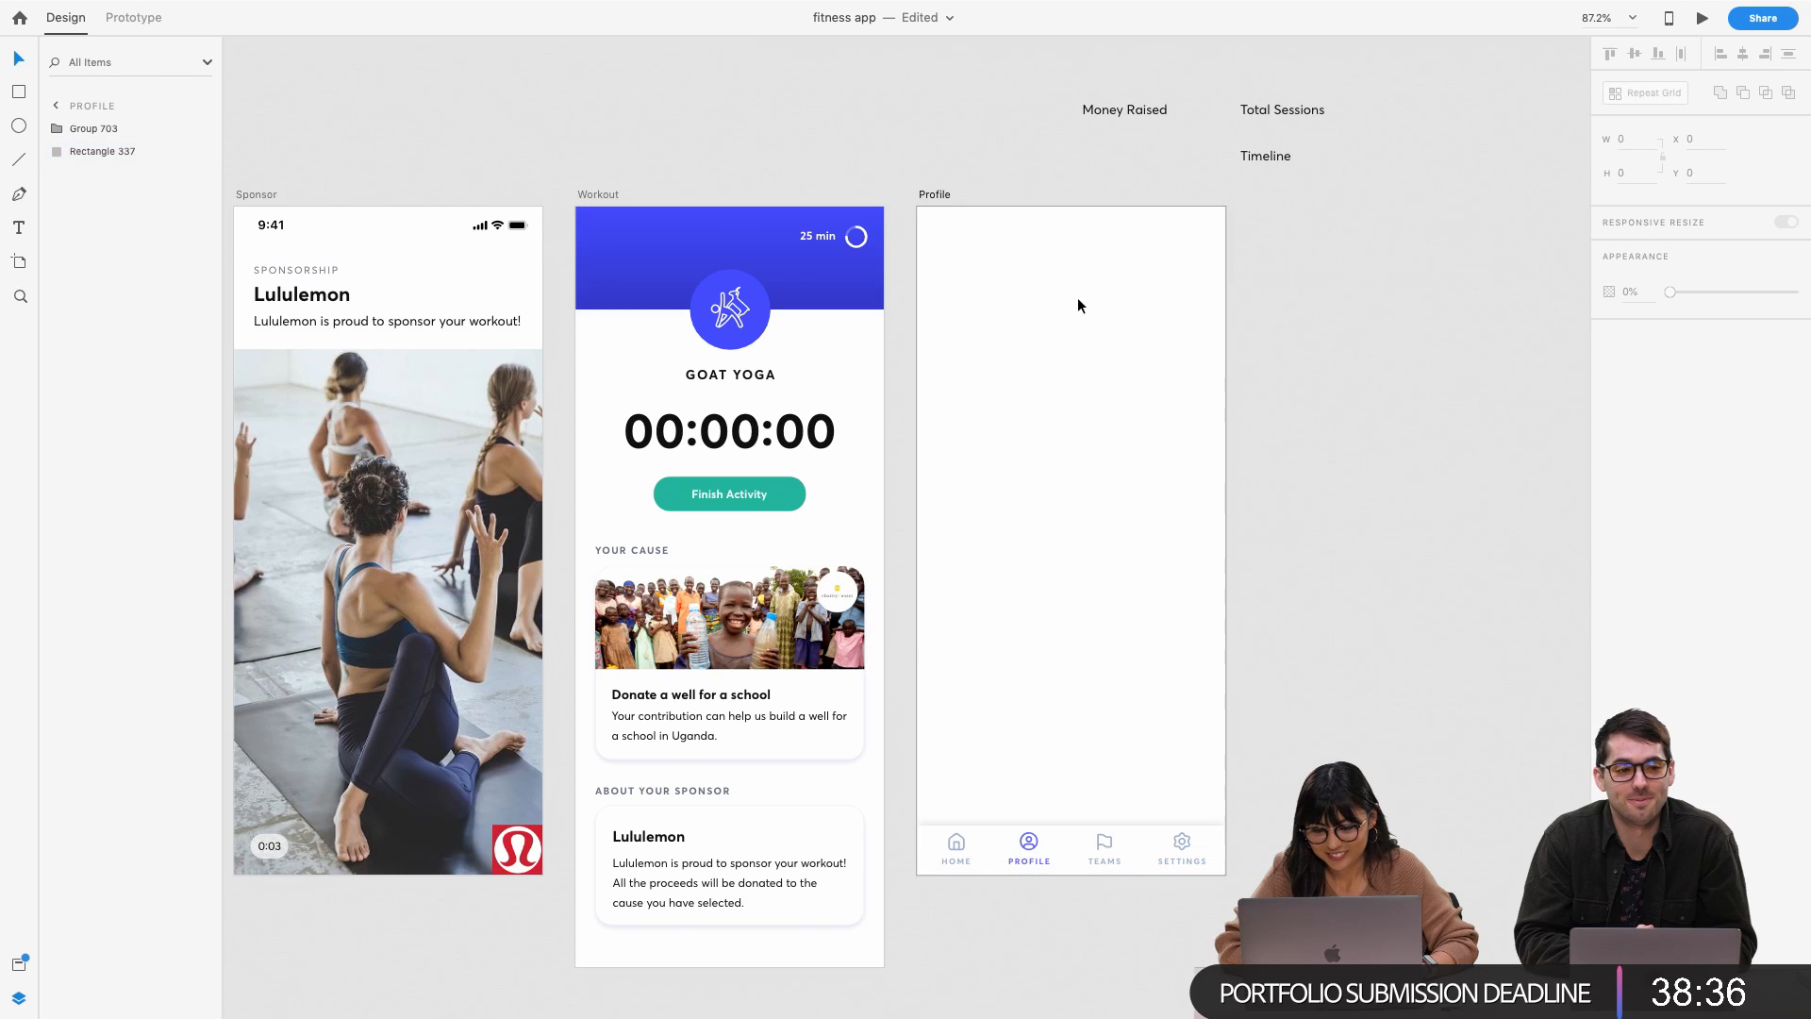
scroll(1167, 313, up, 2)
click(1118, 81)
shift+click(1287, 80)
shift+click(1289, 134)
drag(1289, 134, 1147, 134)
click(1258, 192)
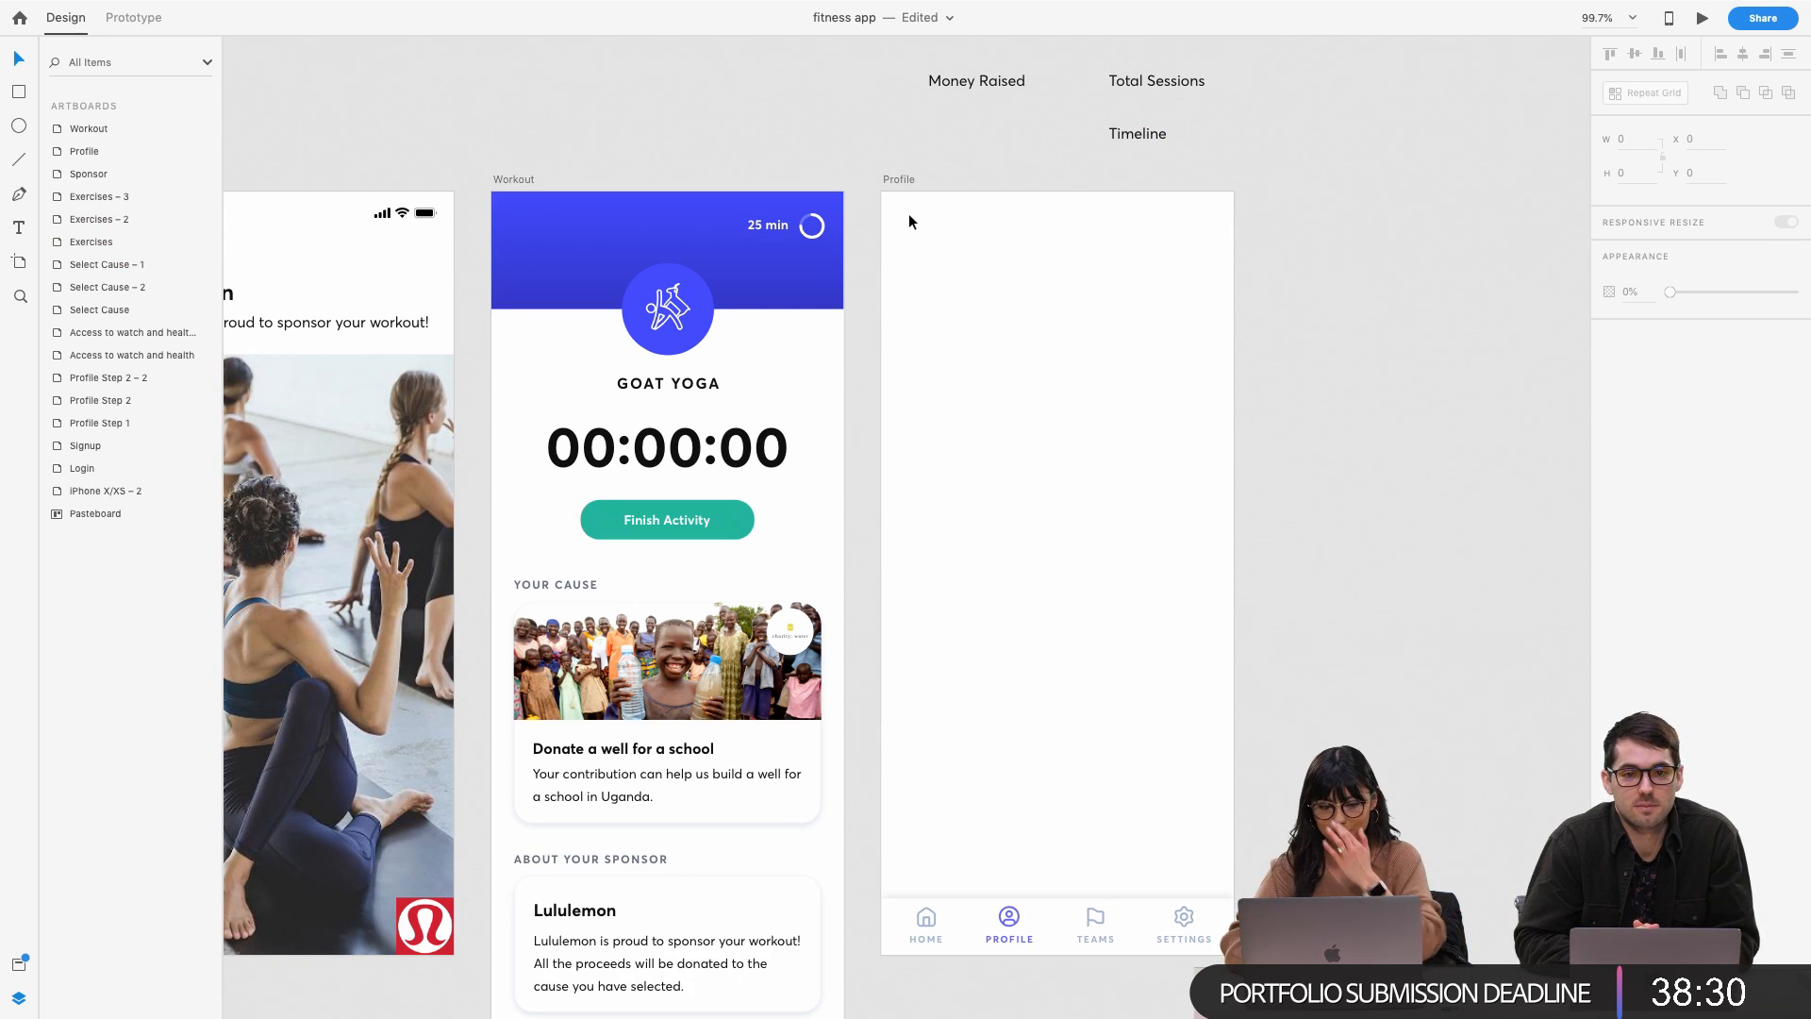
scroll(908, 217, down, 2)
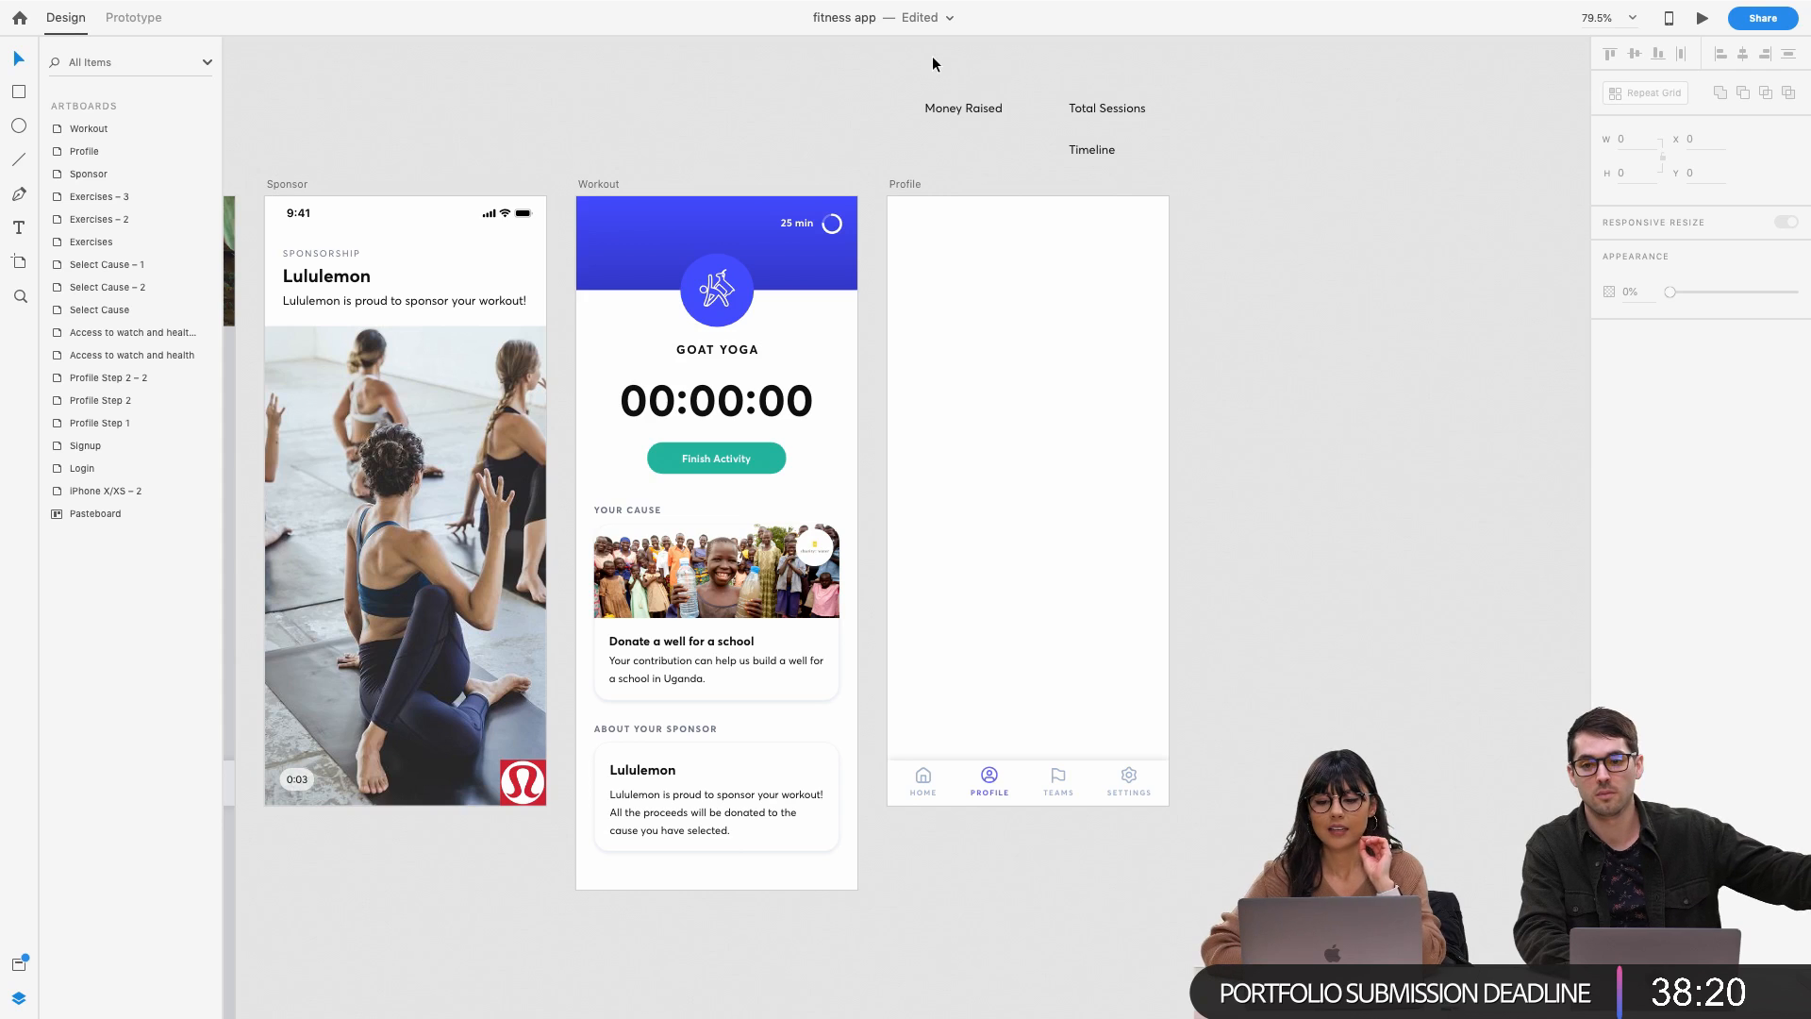
scroll(932, 57, up, 5)
scroll(1085, 159, right, 2)
scroll(1224, 153, right, 2)
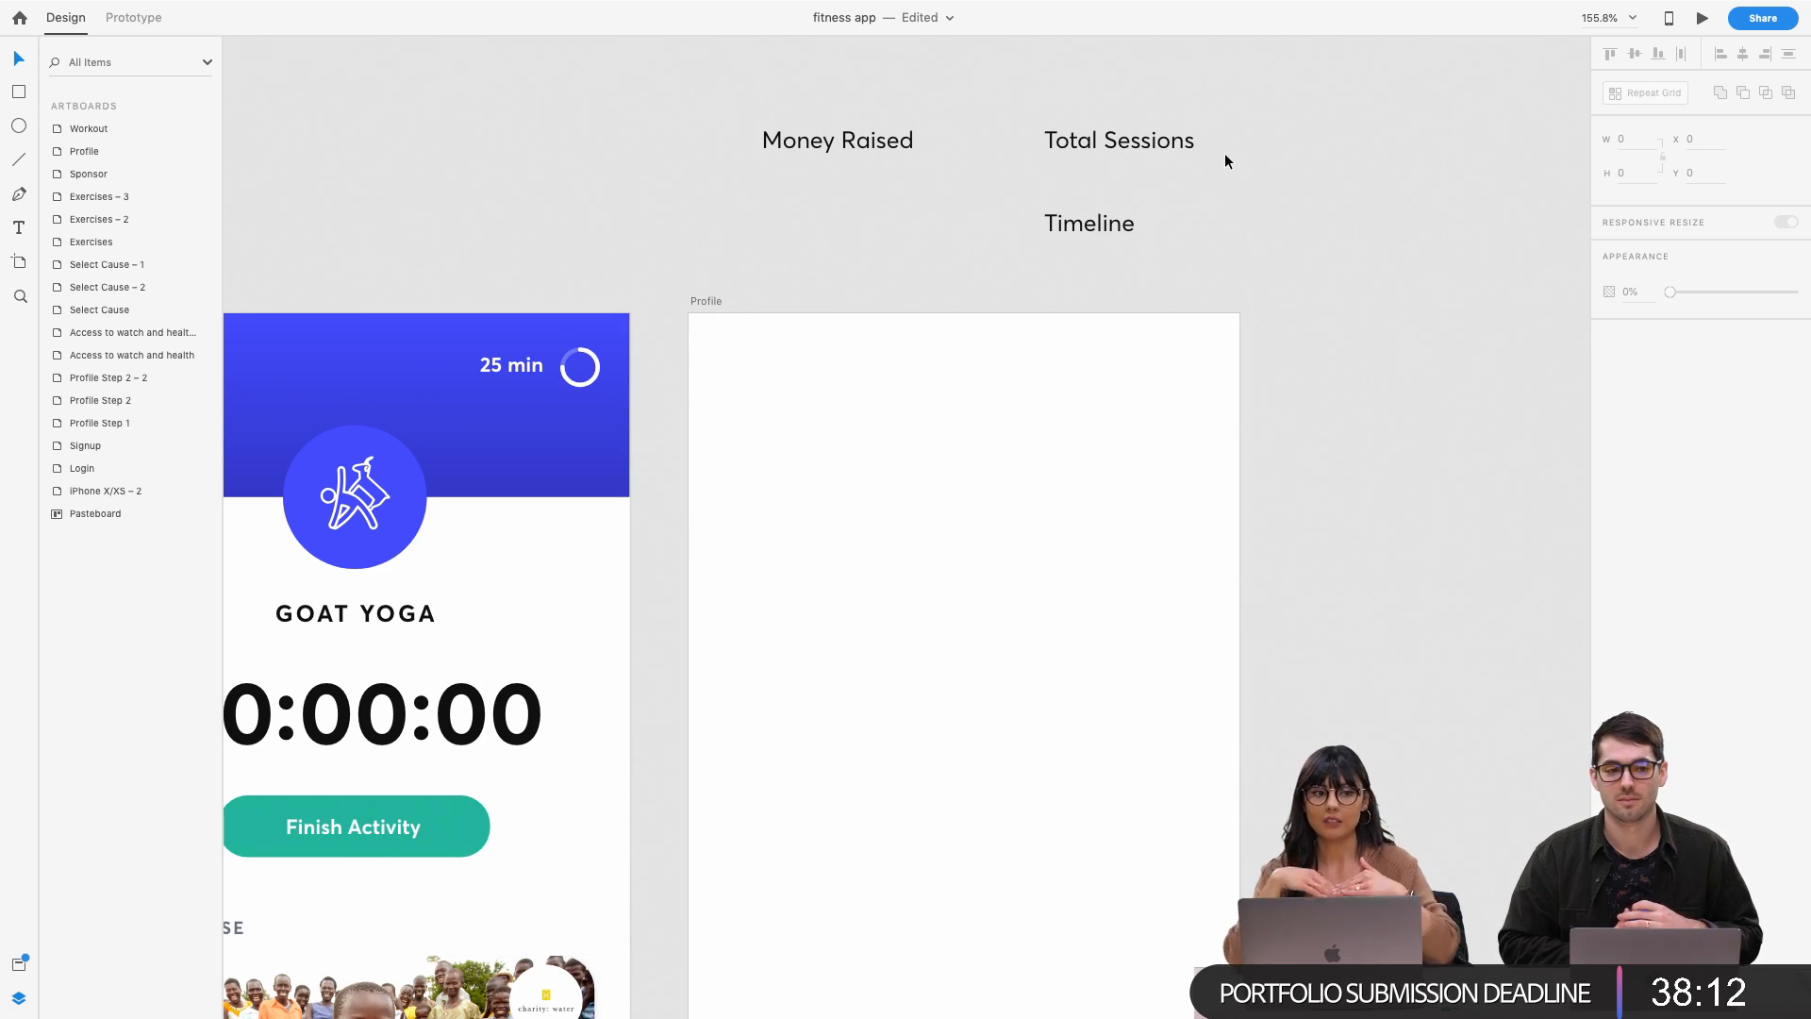
scroll(1236, 138, down, 5)
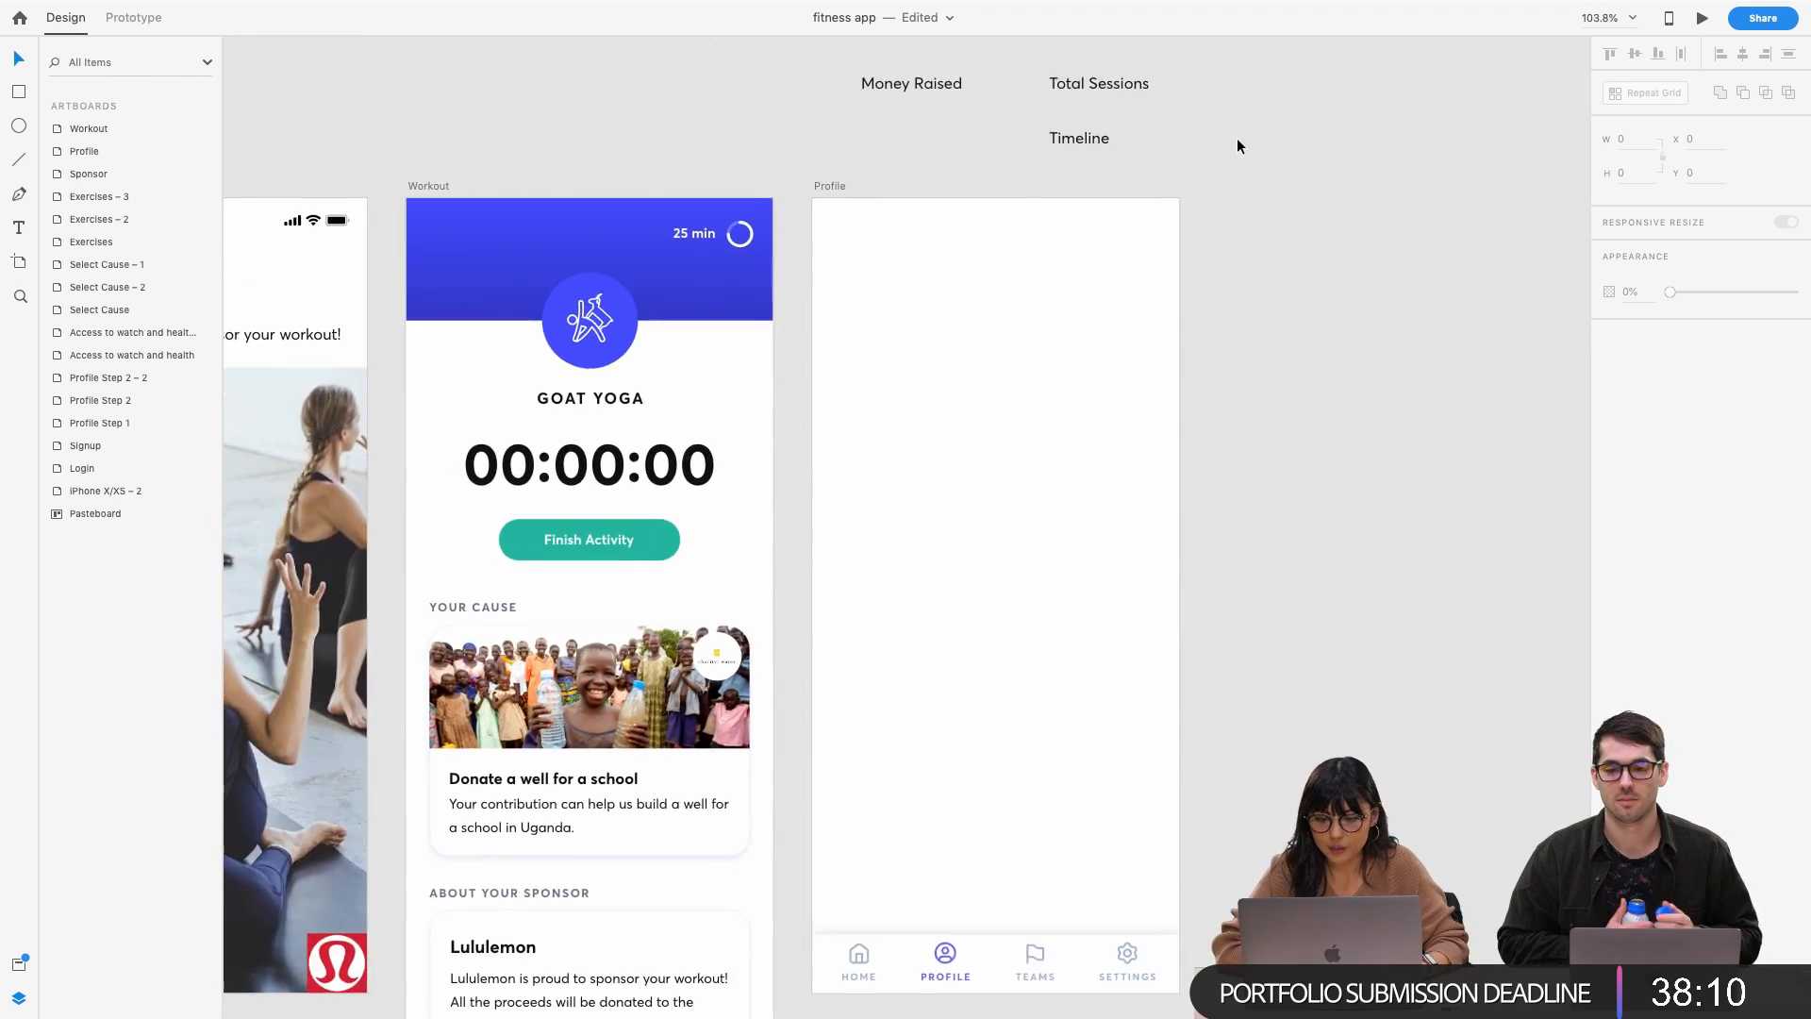
scroll(1236, 142, right, 2)
Place Money Raised and Total Sessions side by side near Profile's top, Timeline centred below
drag(858, 75, 847, 330)
drag(1015, 73, 1015, 338)
drag(1010, 133, 932, 456)
shift+click(856, 336)
click(1077, 456)
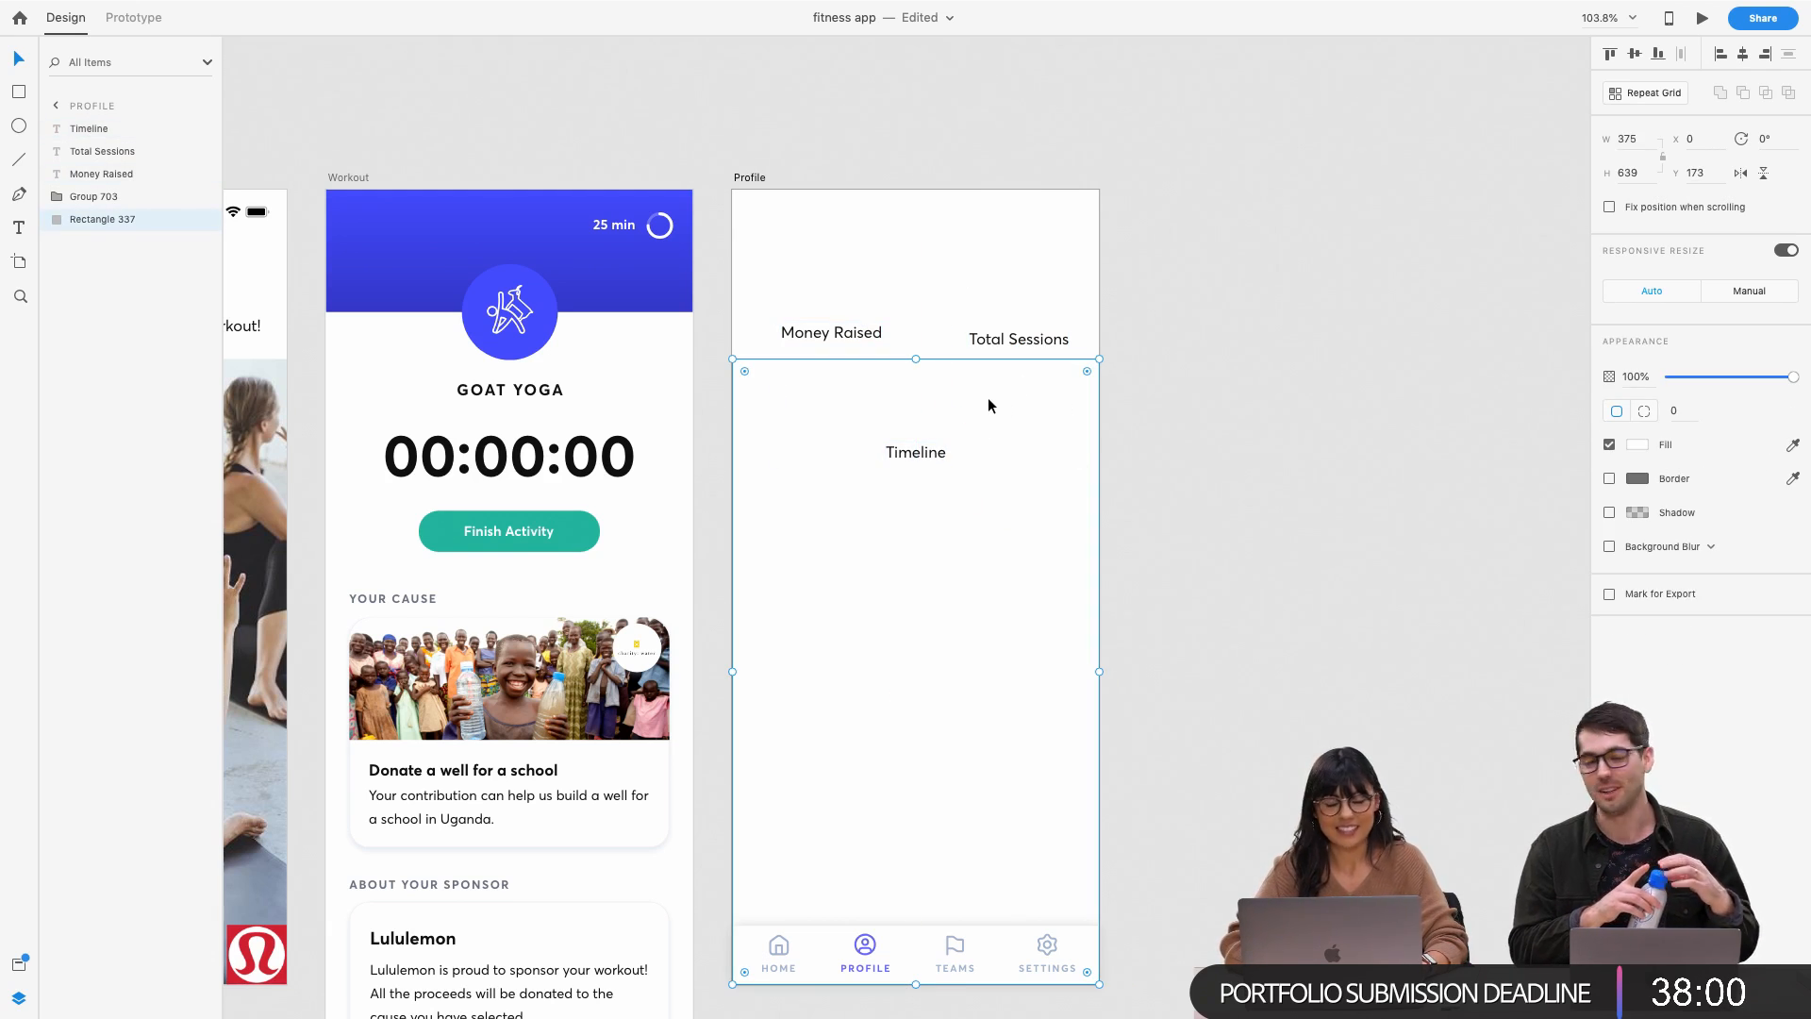
Bottom-align Money Raised with Total Sessions and show the document assets list
scroll(847, 334, left, 1)
scroll(847, 334, down, 1)
click(872, 332)
shift+click(1045, 331)
click(1658, 55)
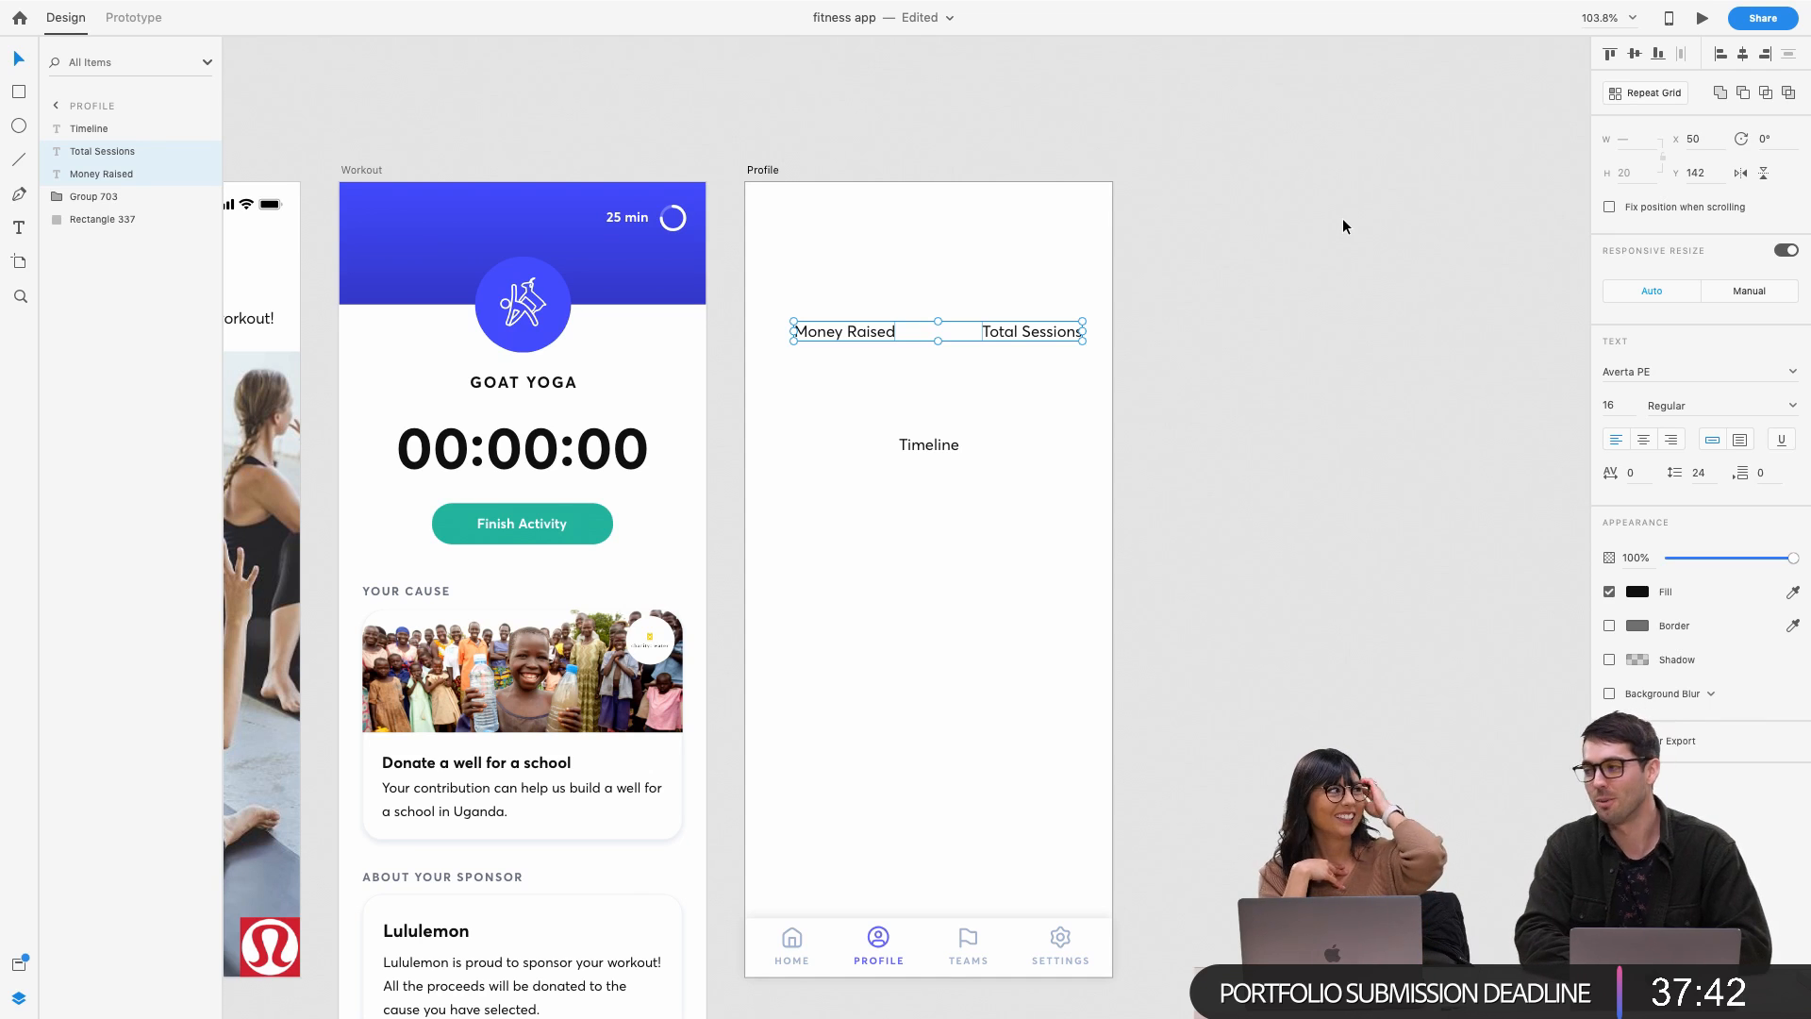
click(1343, 215)
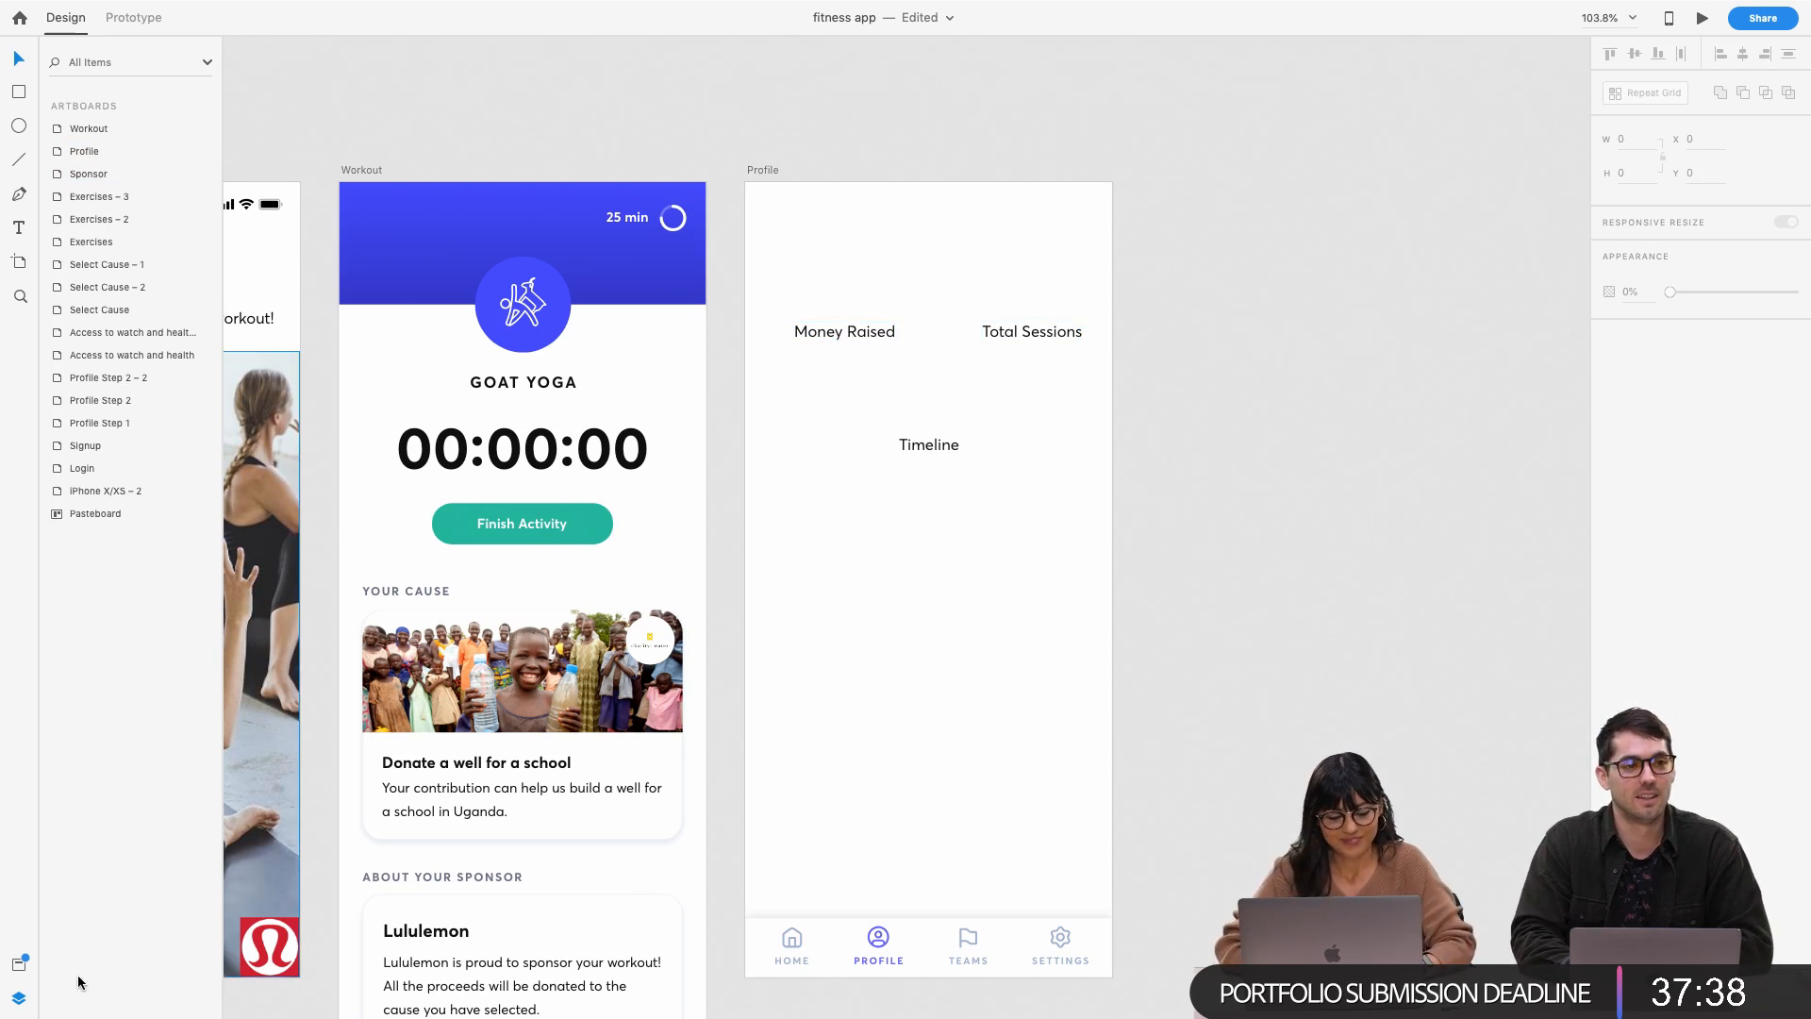
click(20, 974)
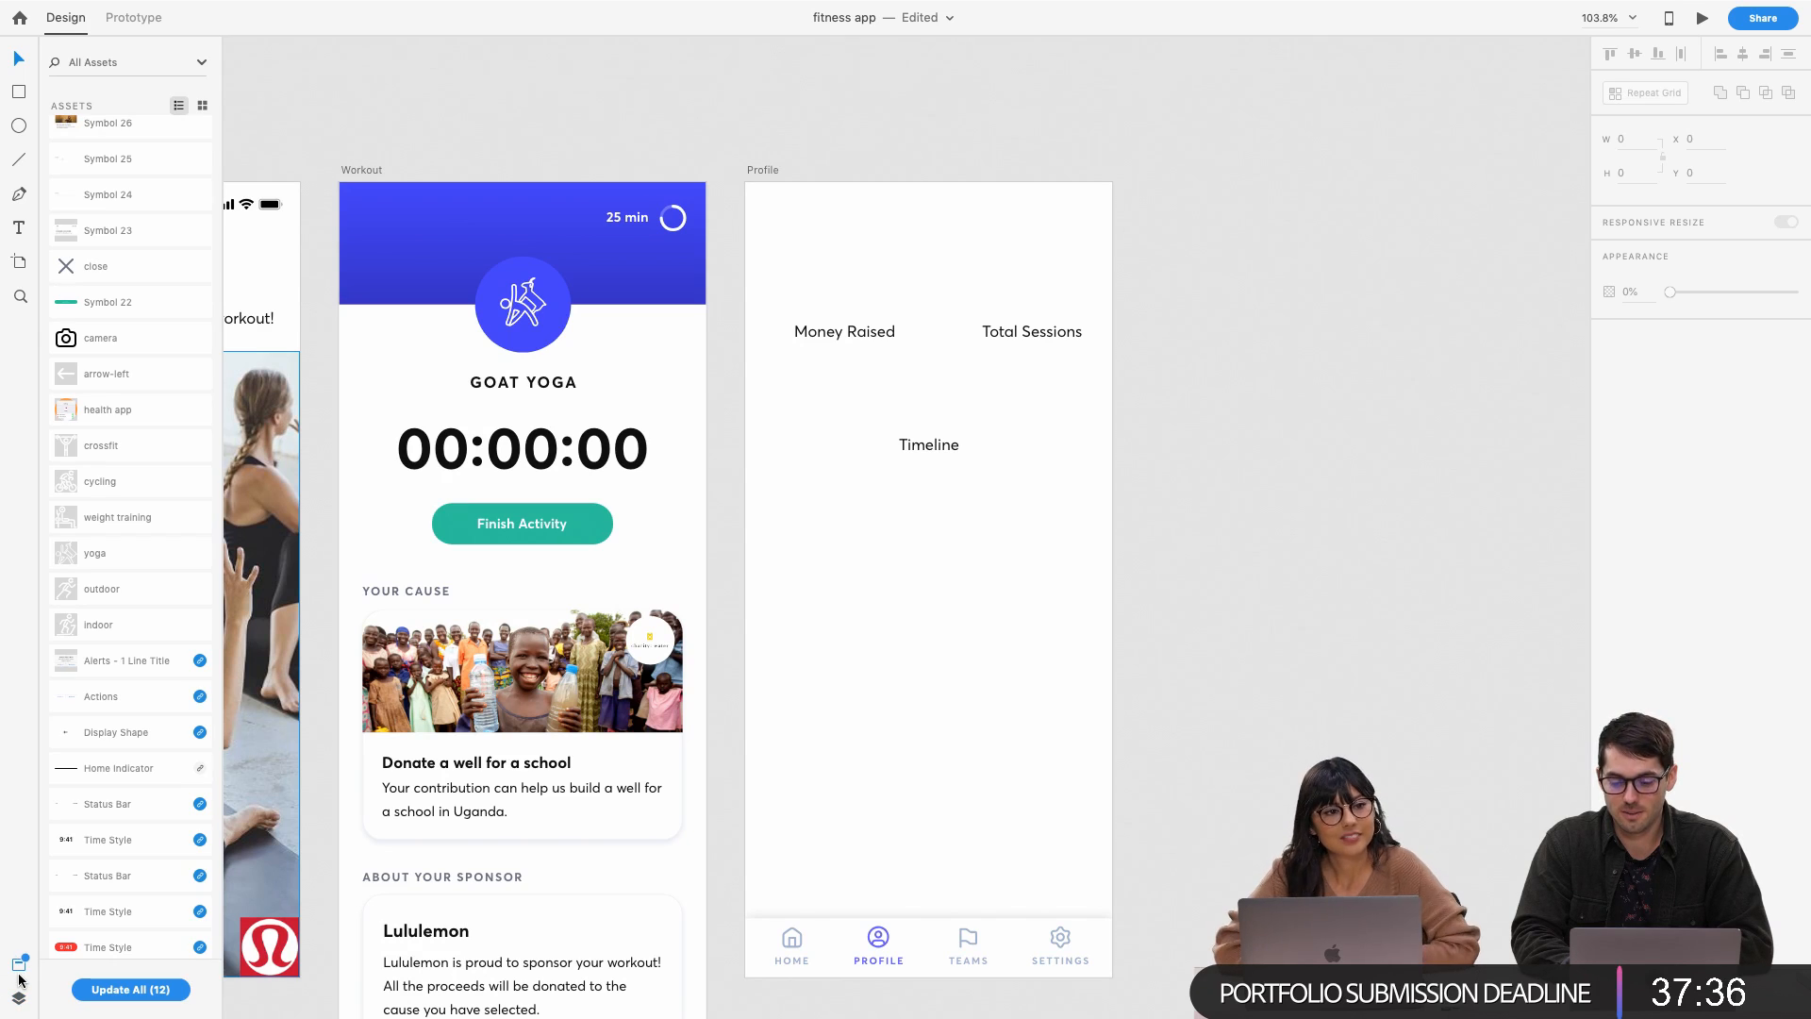
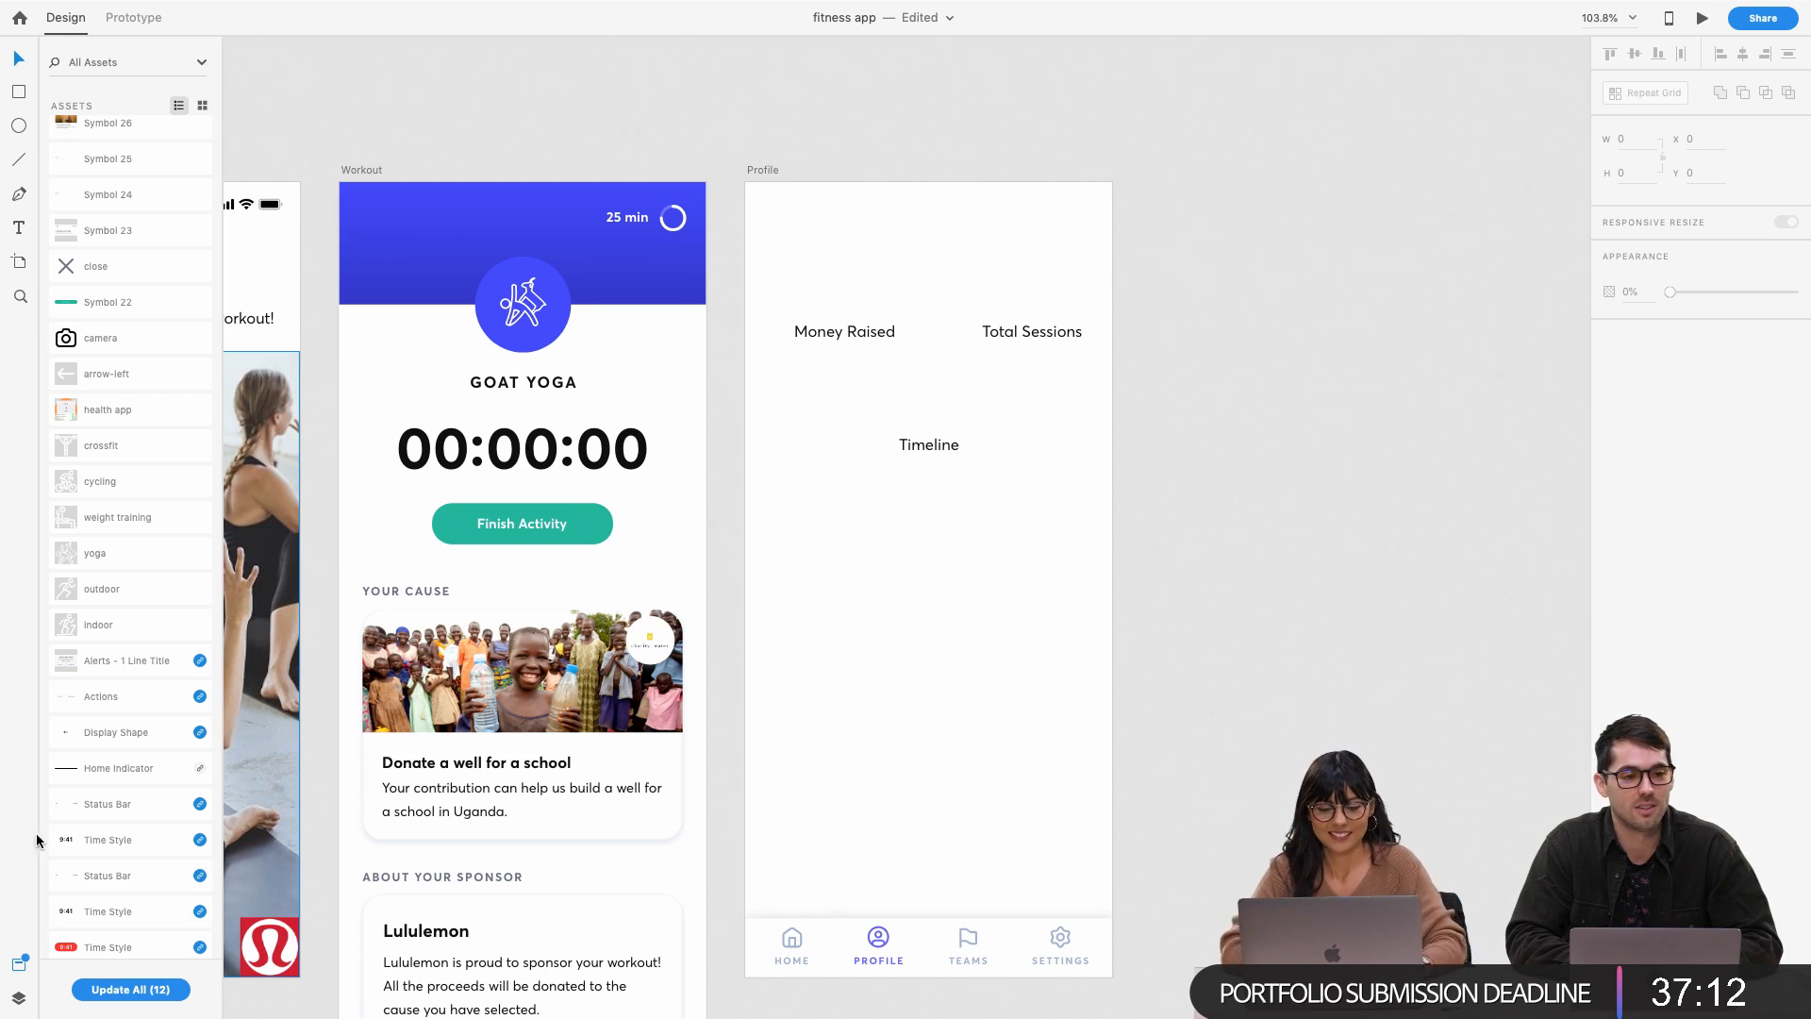
Lower the Money Raised and Total Sessions labels toward Timeline on Profile
click(976, 580)
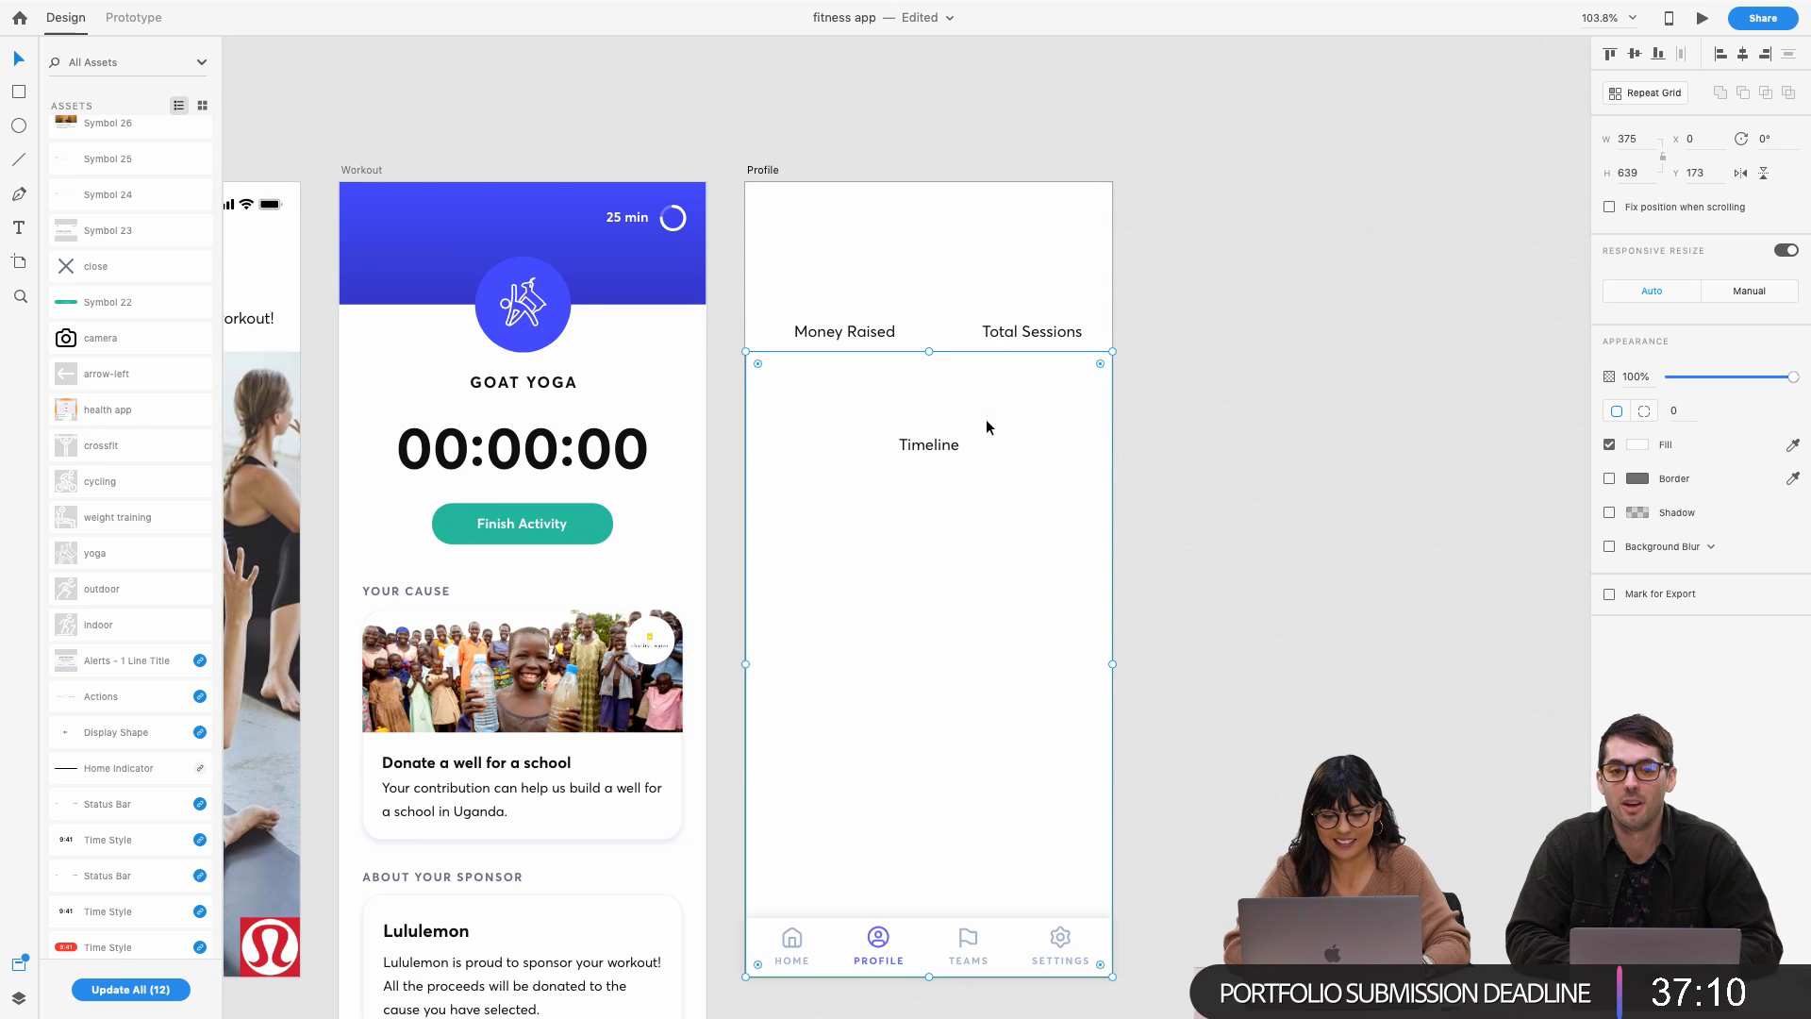
click(928, 276)
click(927, 402)
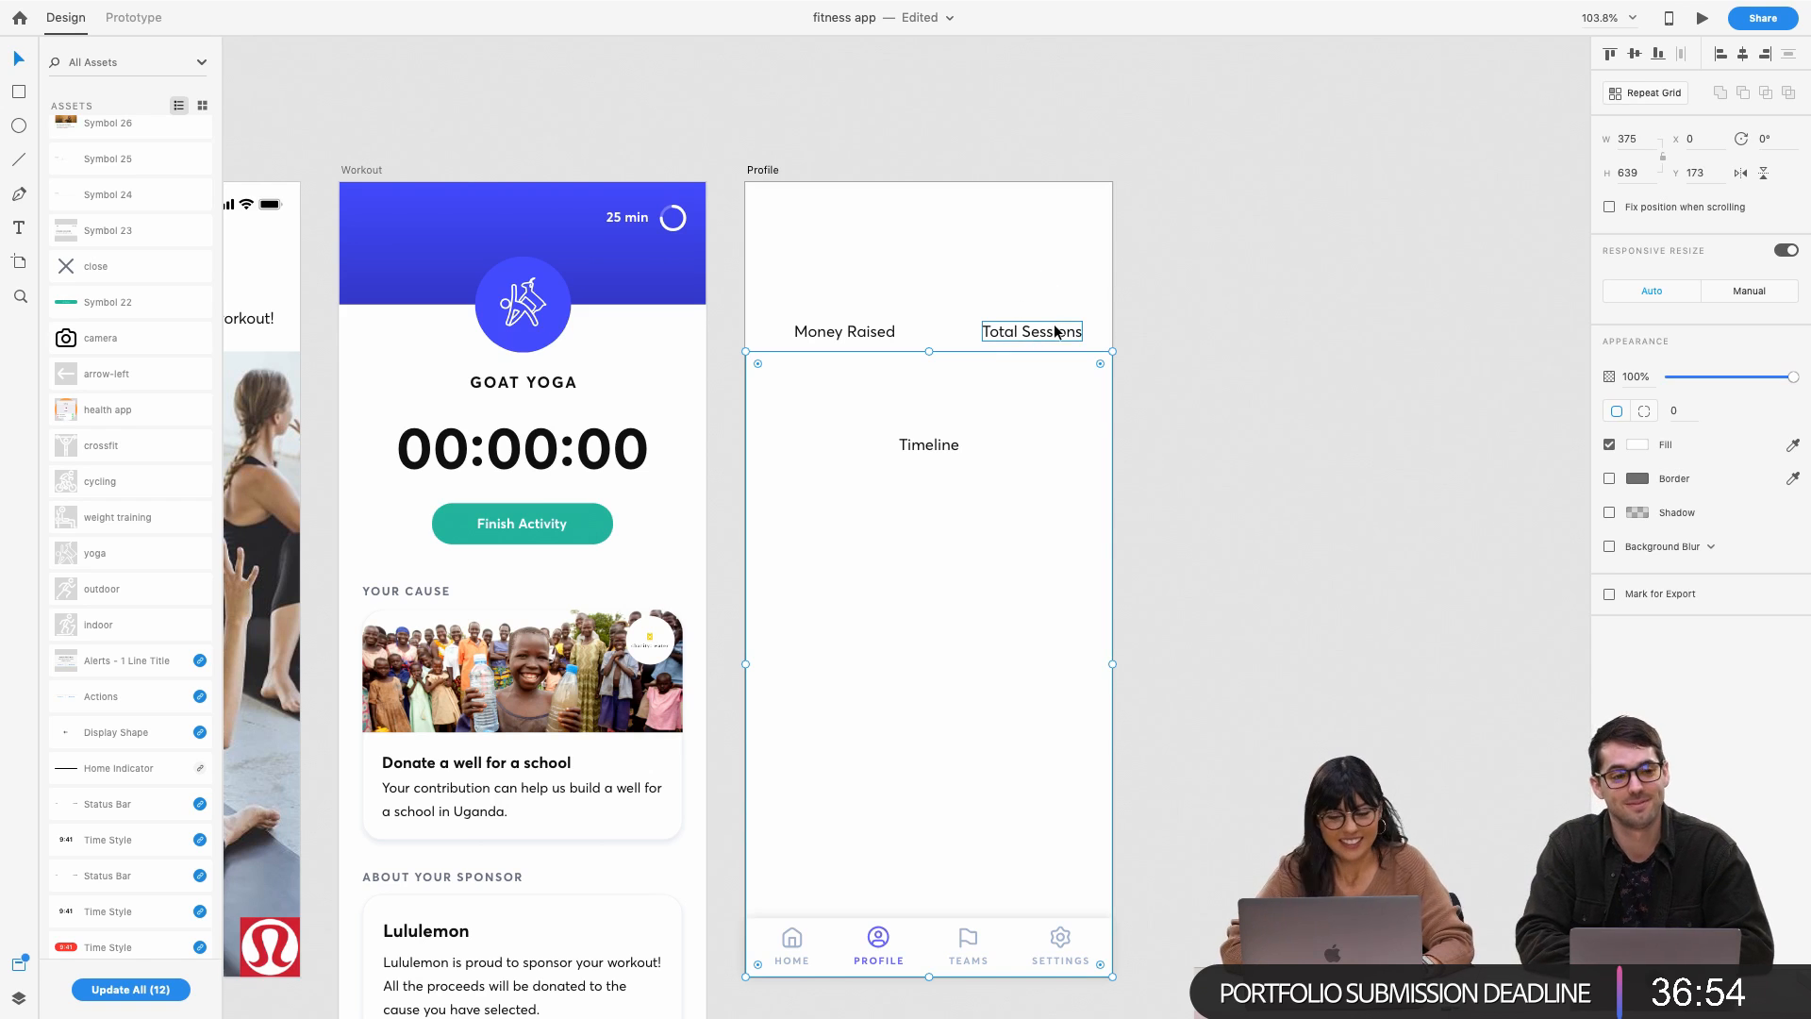
click(1056, 331)
shift+click(832, 337)
drag(834, 338, 809, 409)
Stretch the white content rectangle's top edge upward
click(939, 368)
drag(930, 353, 924, 267)
click(1088, 253)
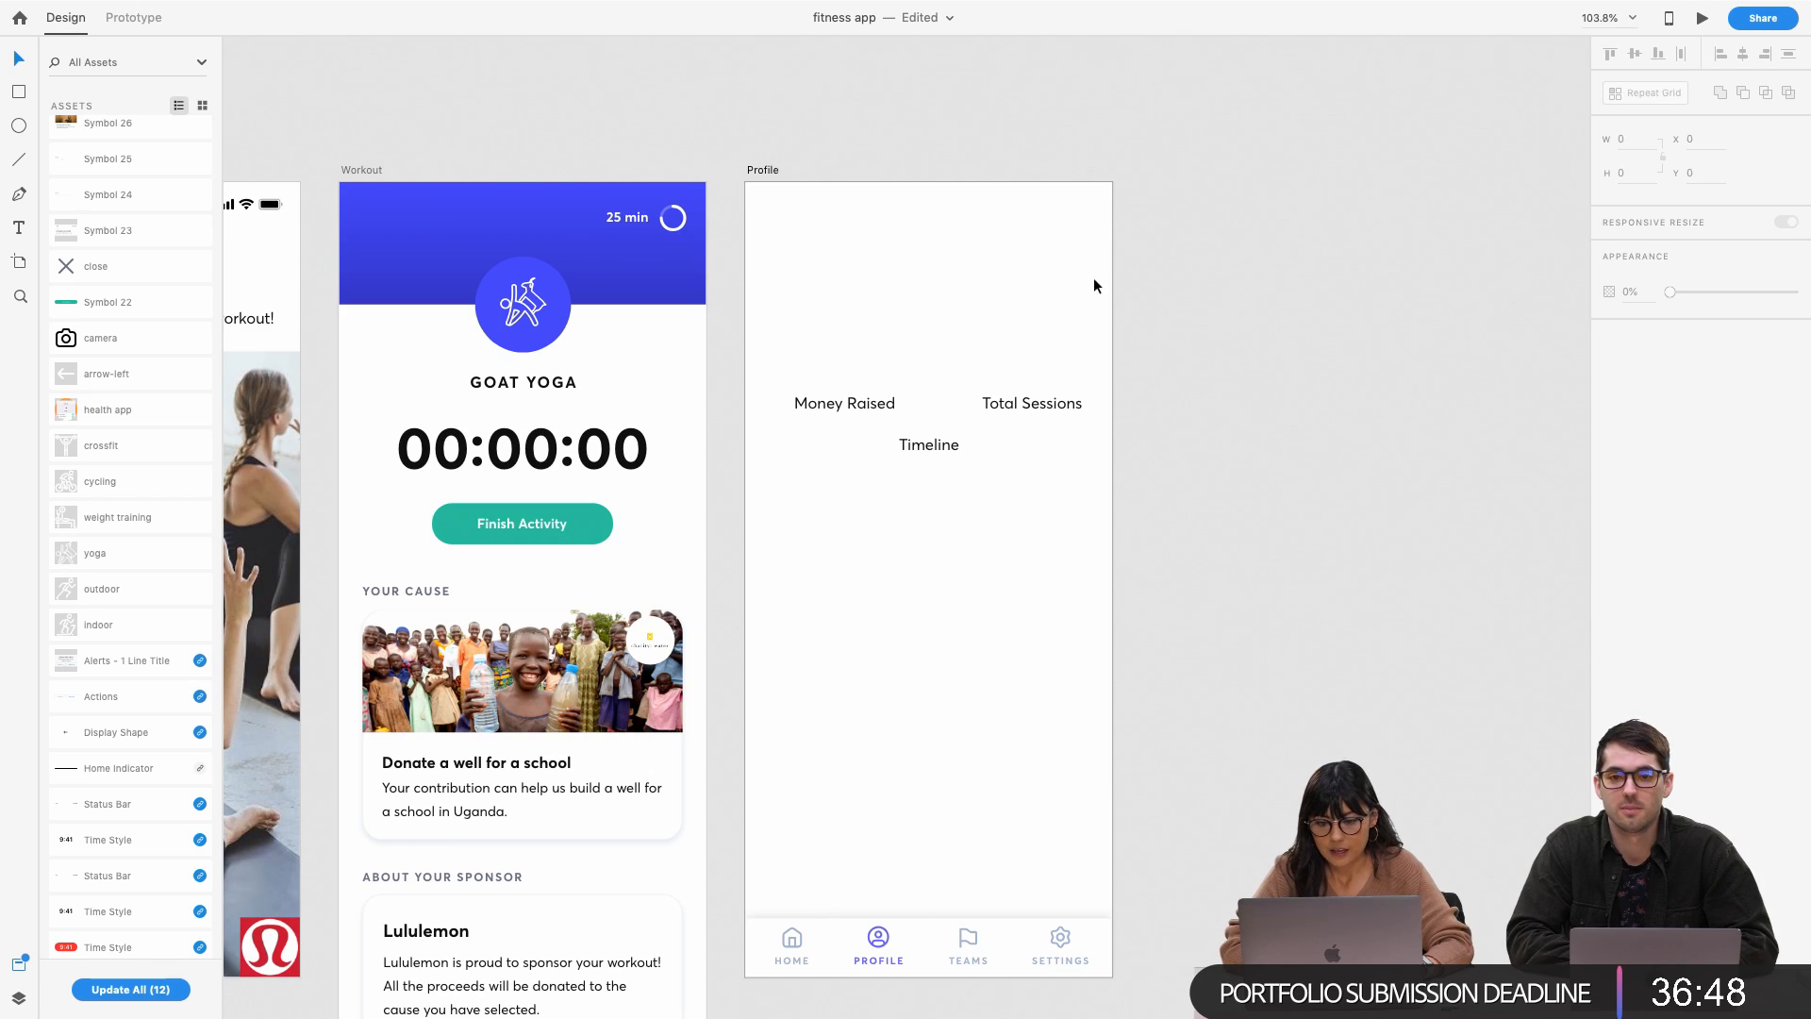
Isolate the camera avatar circle inside the Profile Step 1 group
scroll(928, 324, down, 3)
scroll(928, 325, left, 10)
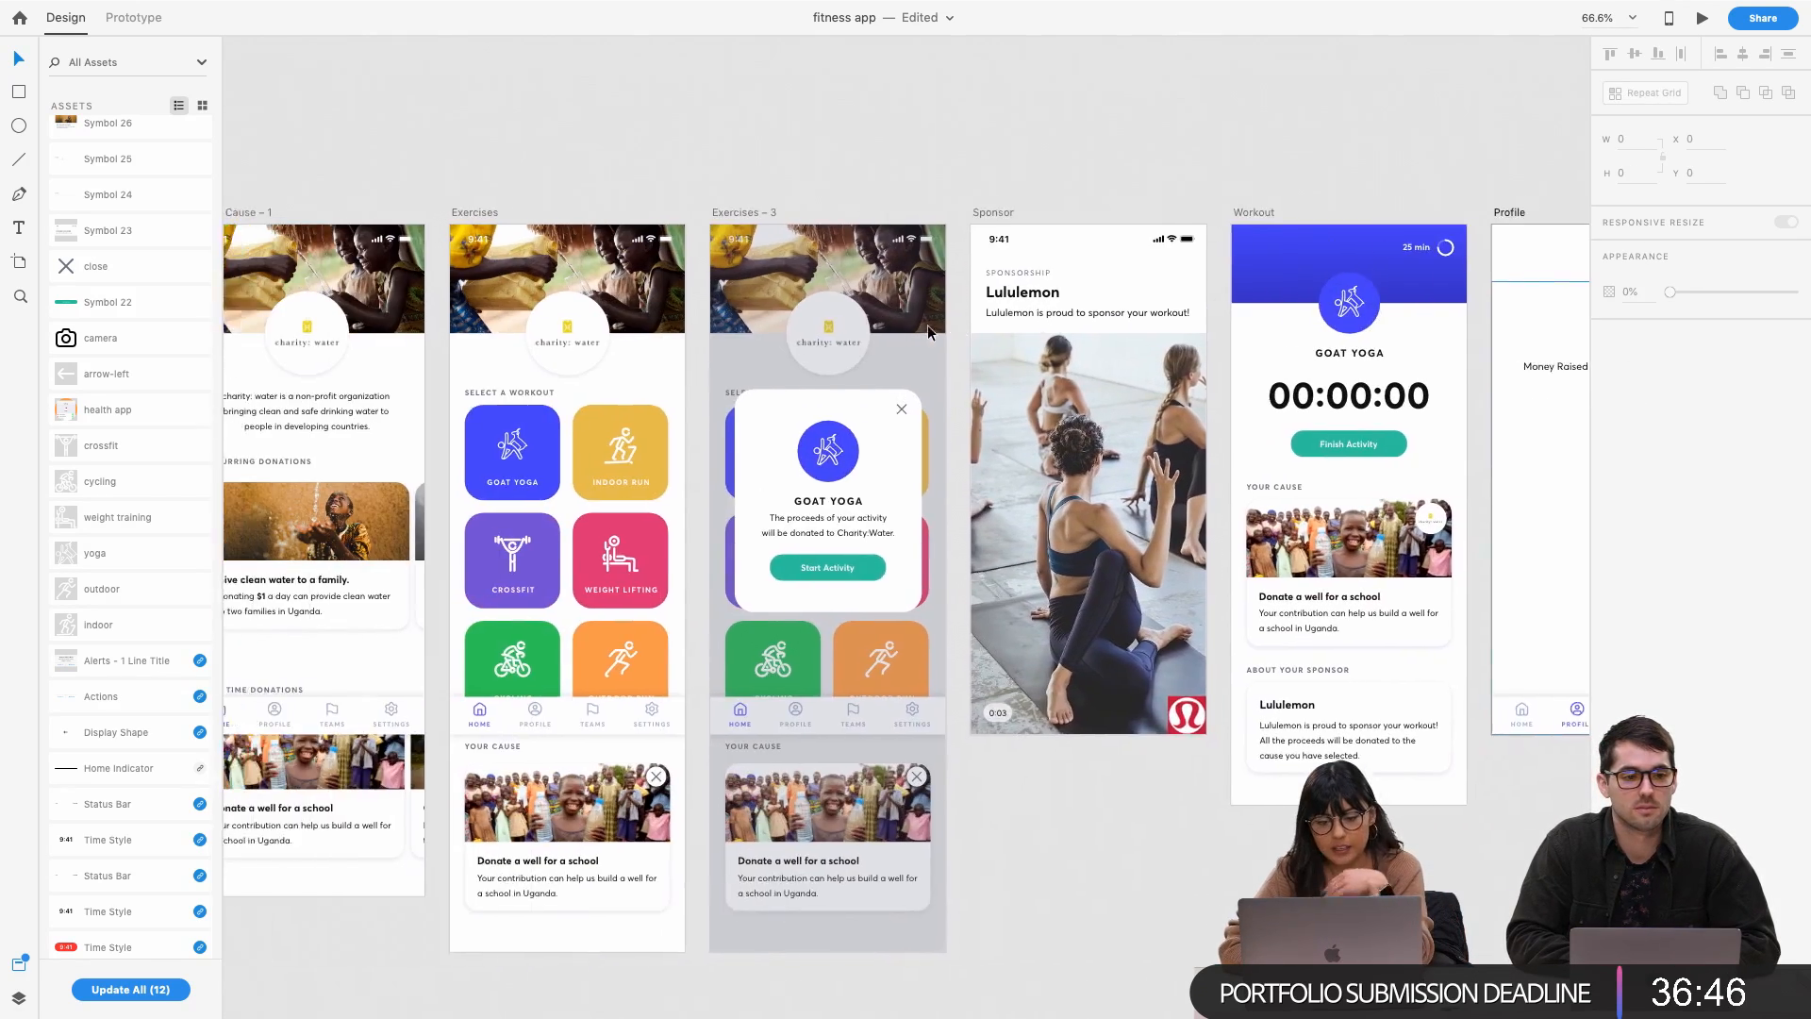
scroll(927, 325, left, 10)
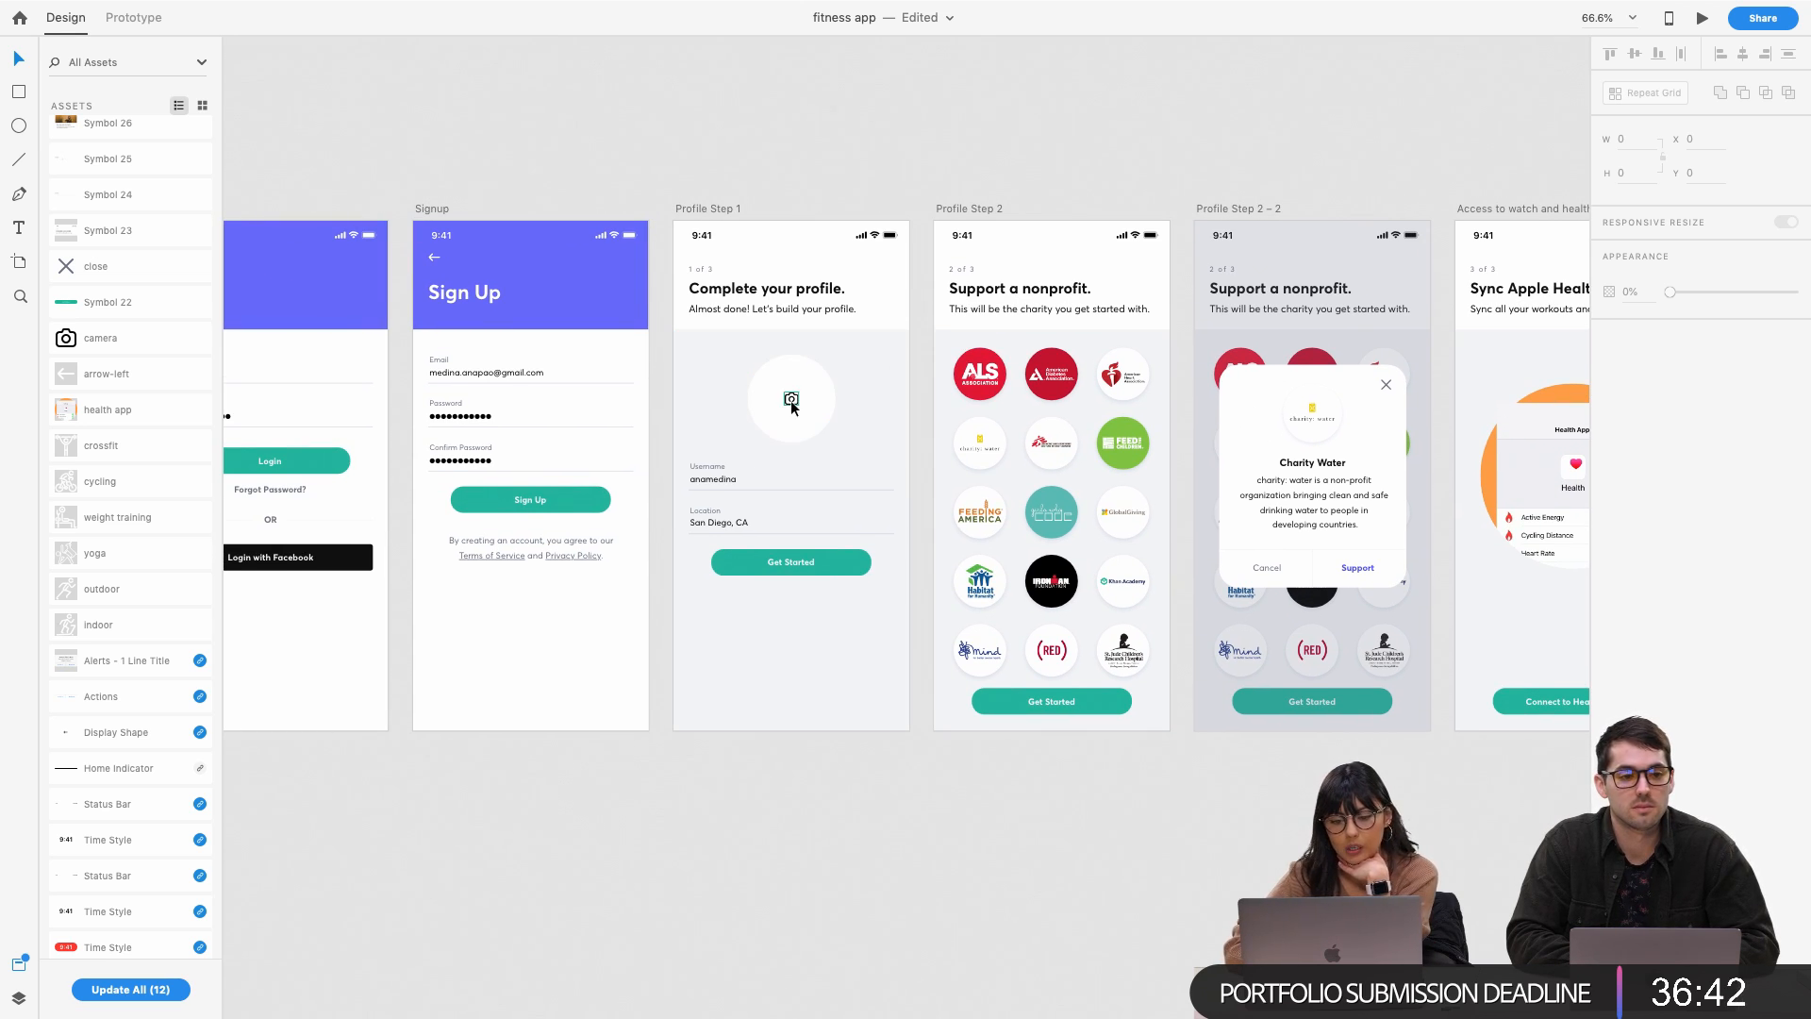
click(792, 400)
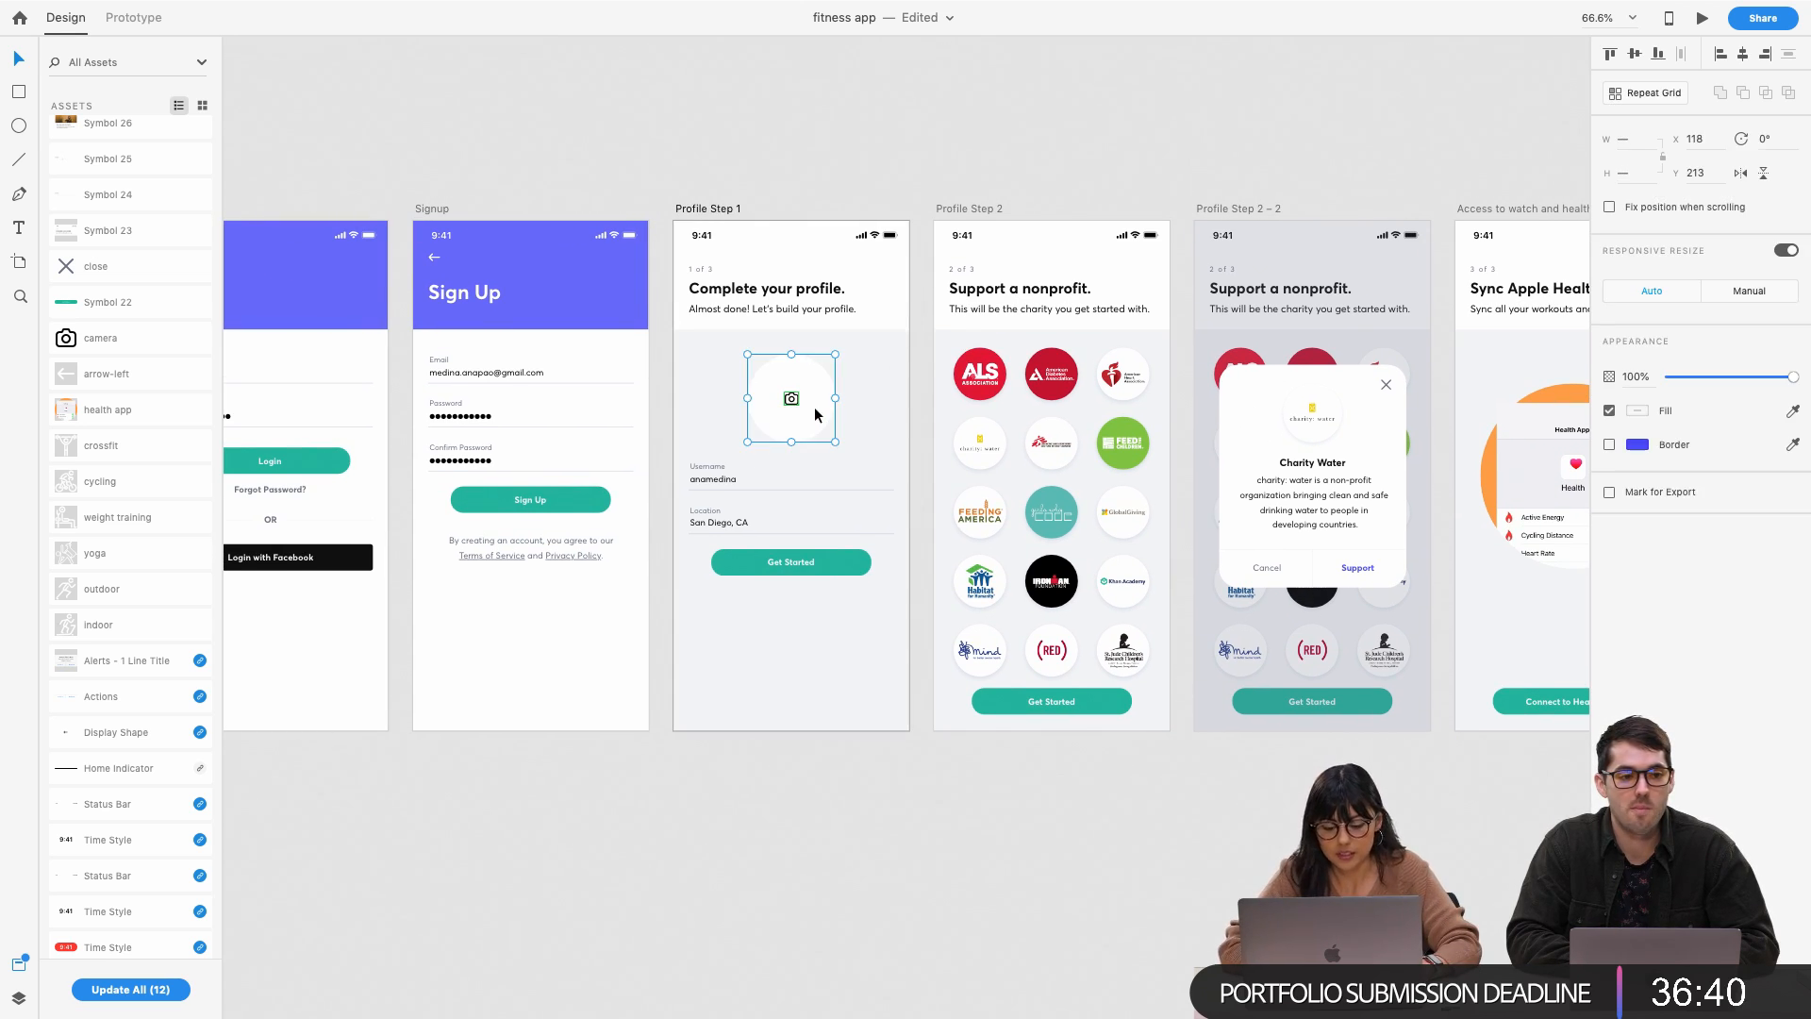
click(815, 415)
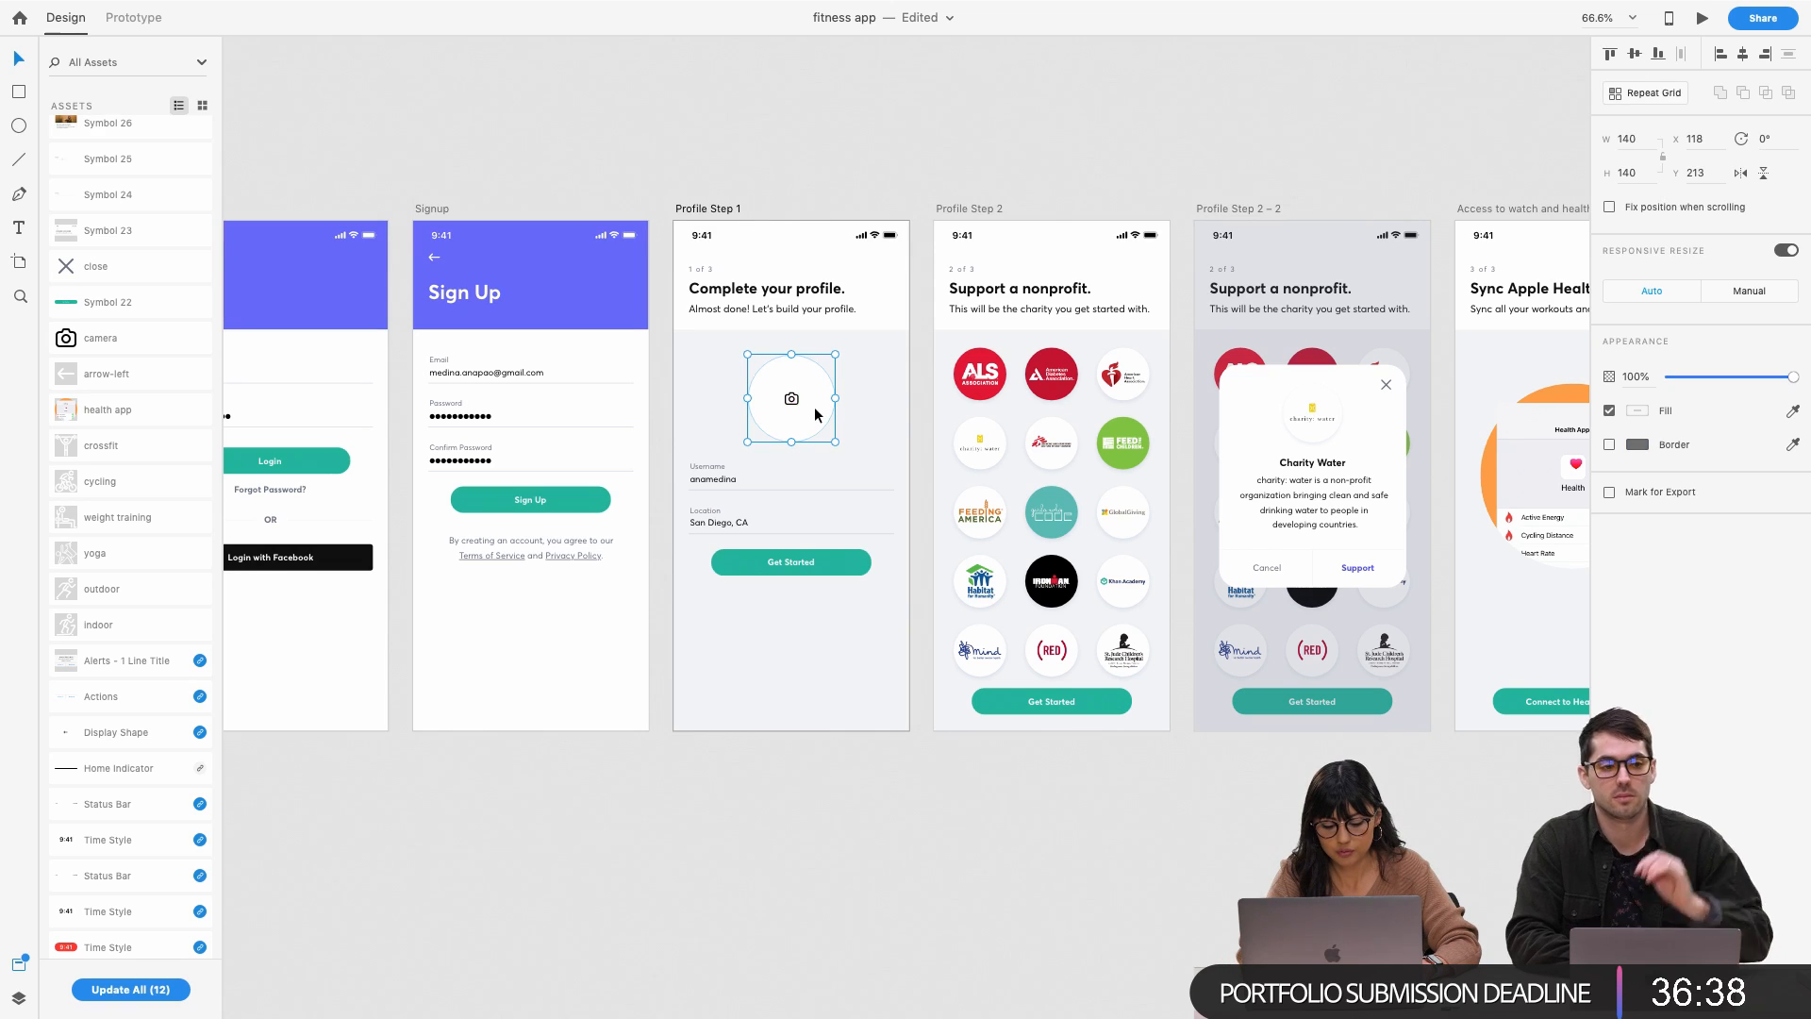
scroll(817, 415, right, 15)
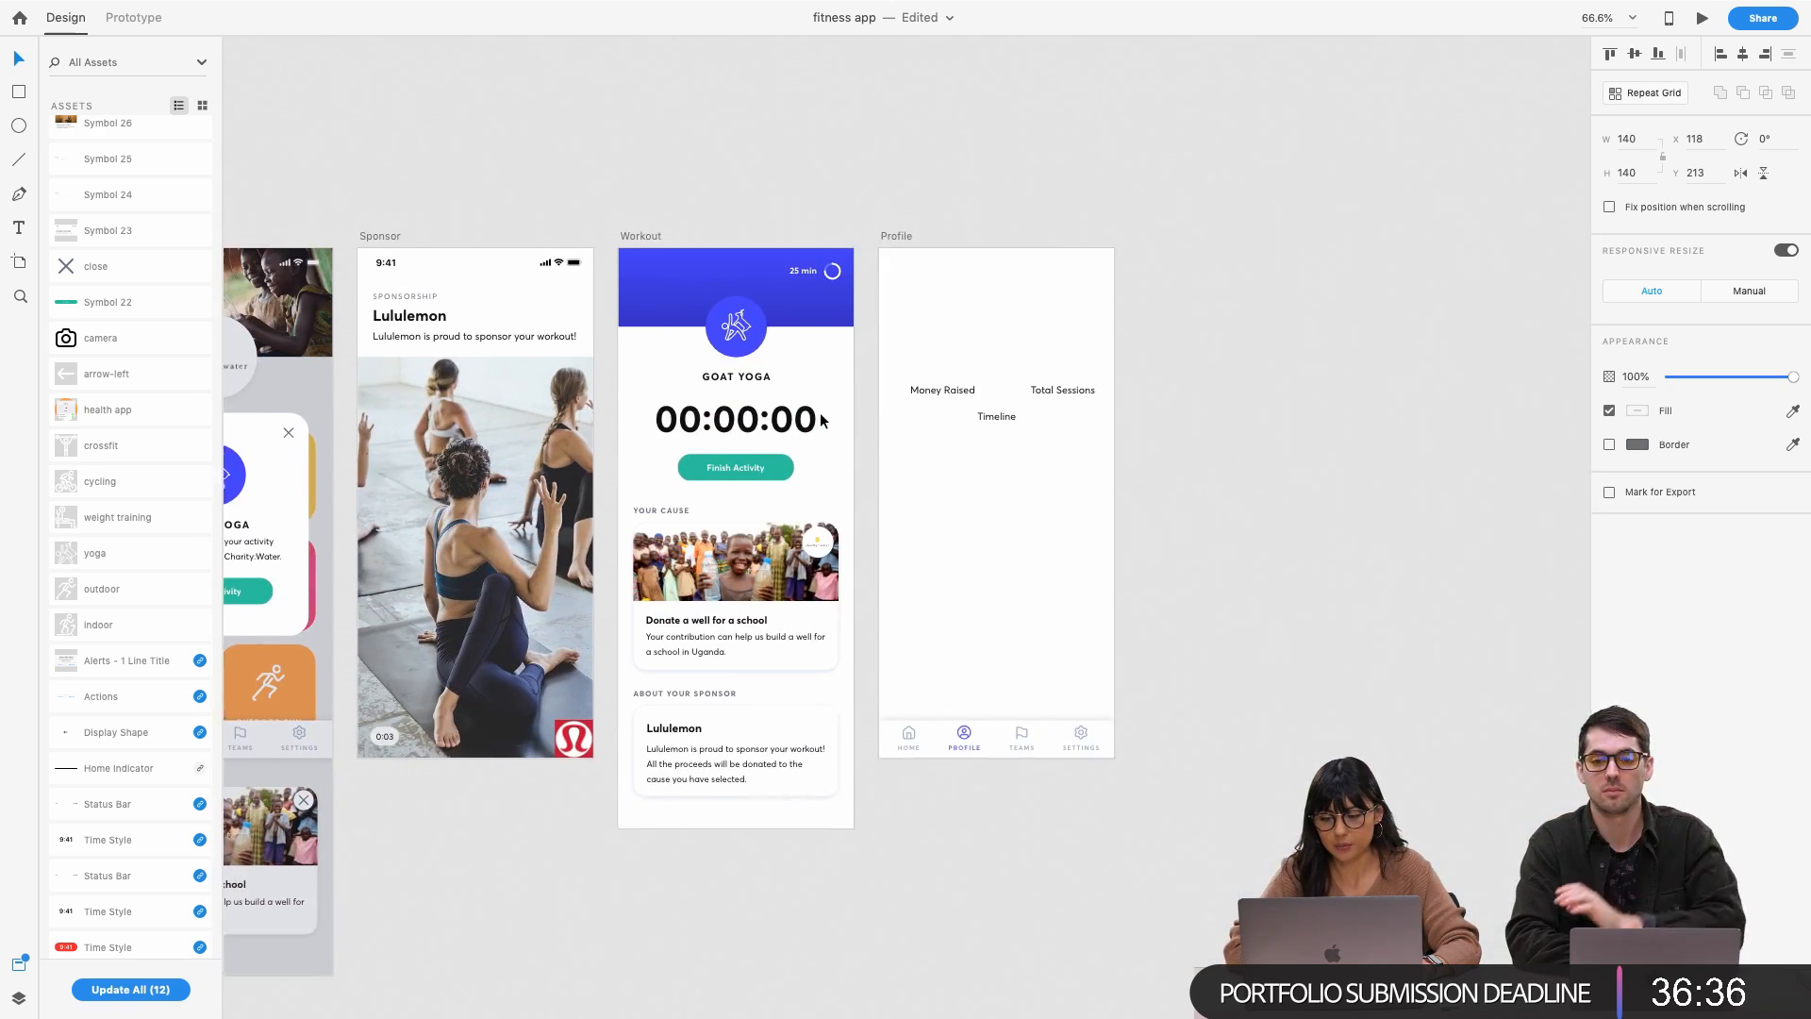
click(977, 310)
scroll(979, 305, up, 3)
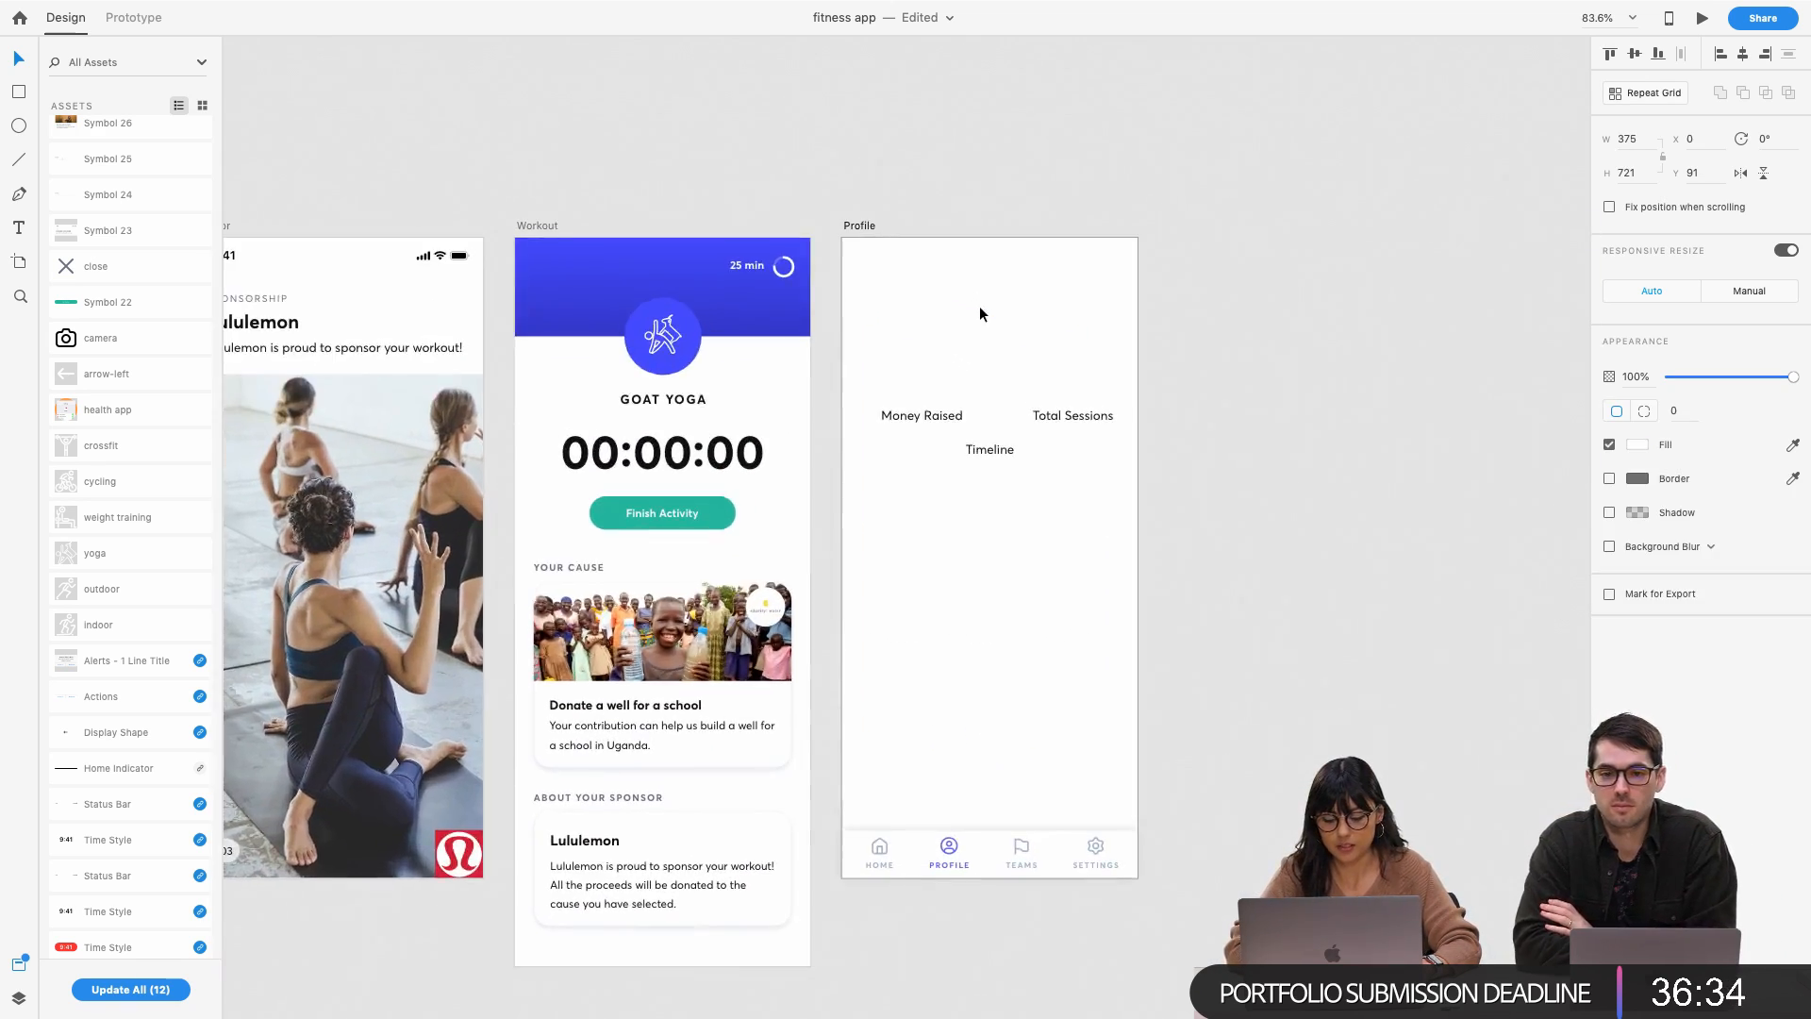
click(1005, 295)
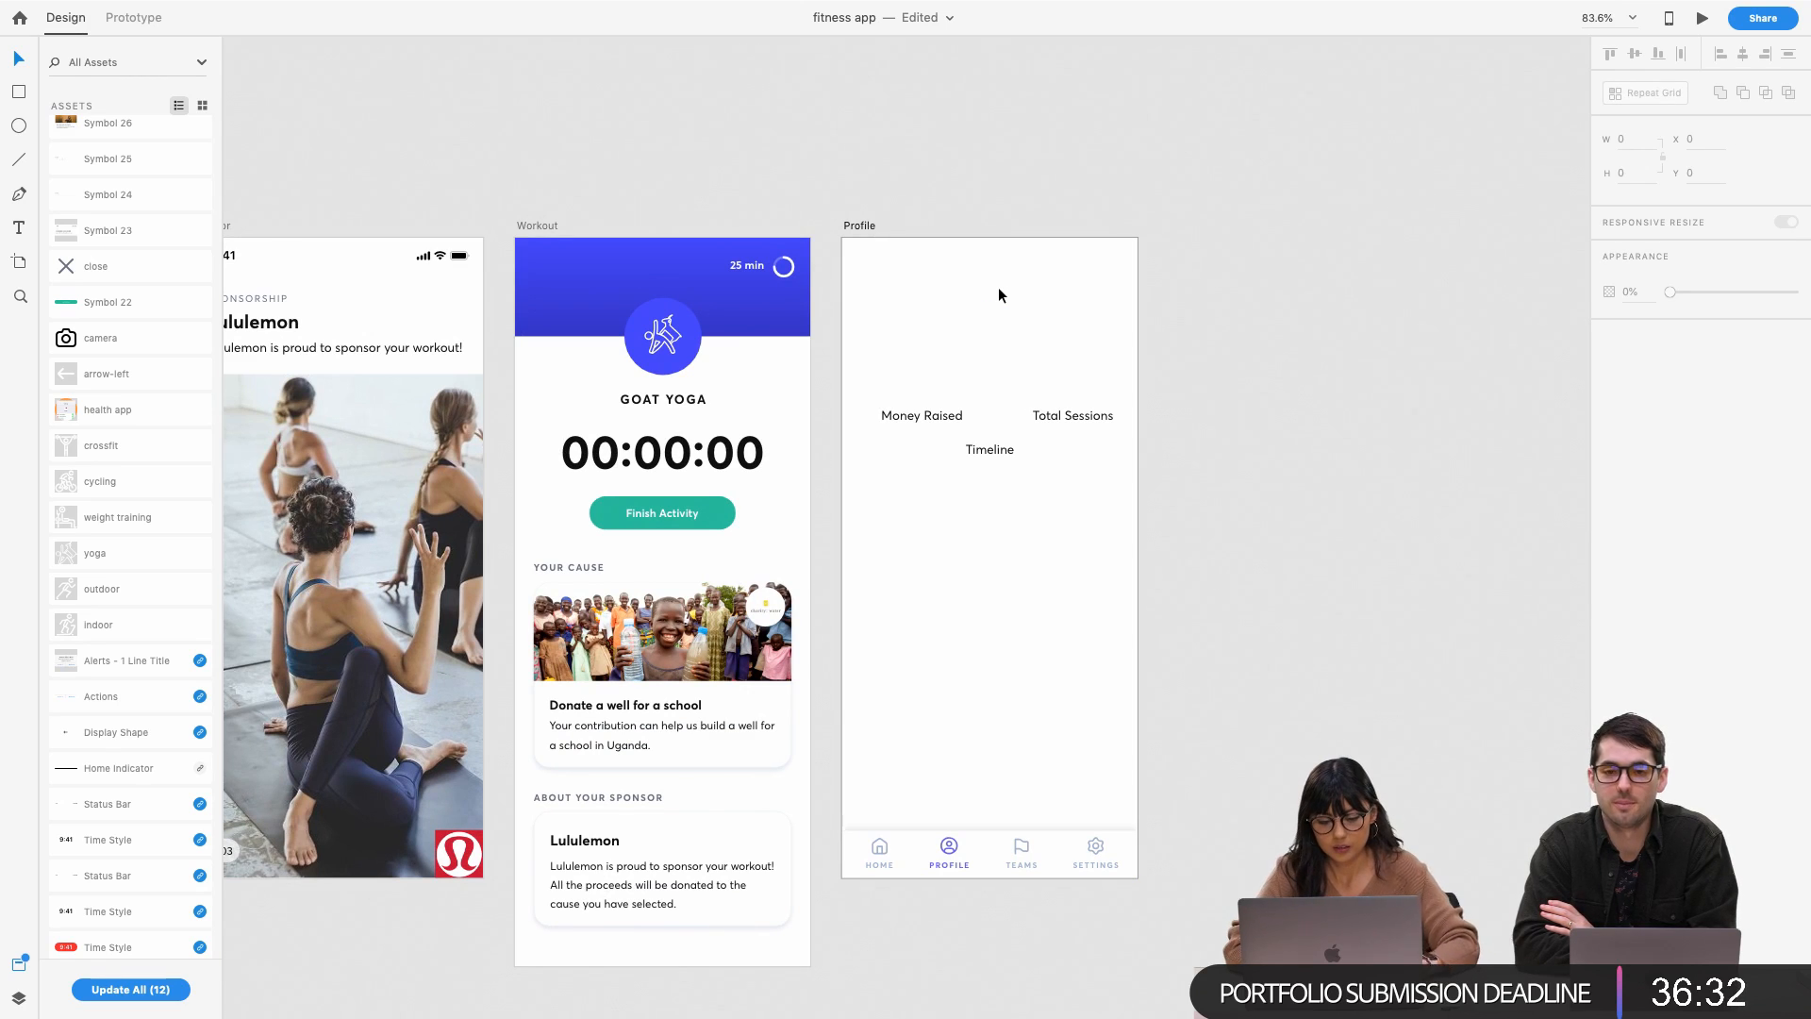
scroll(936, 334, left, 15)
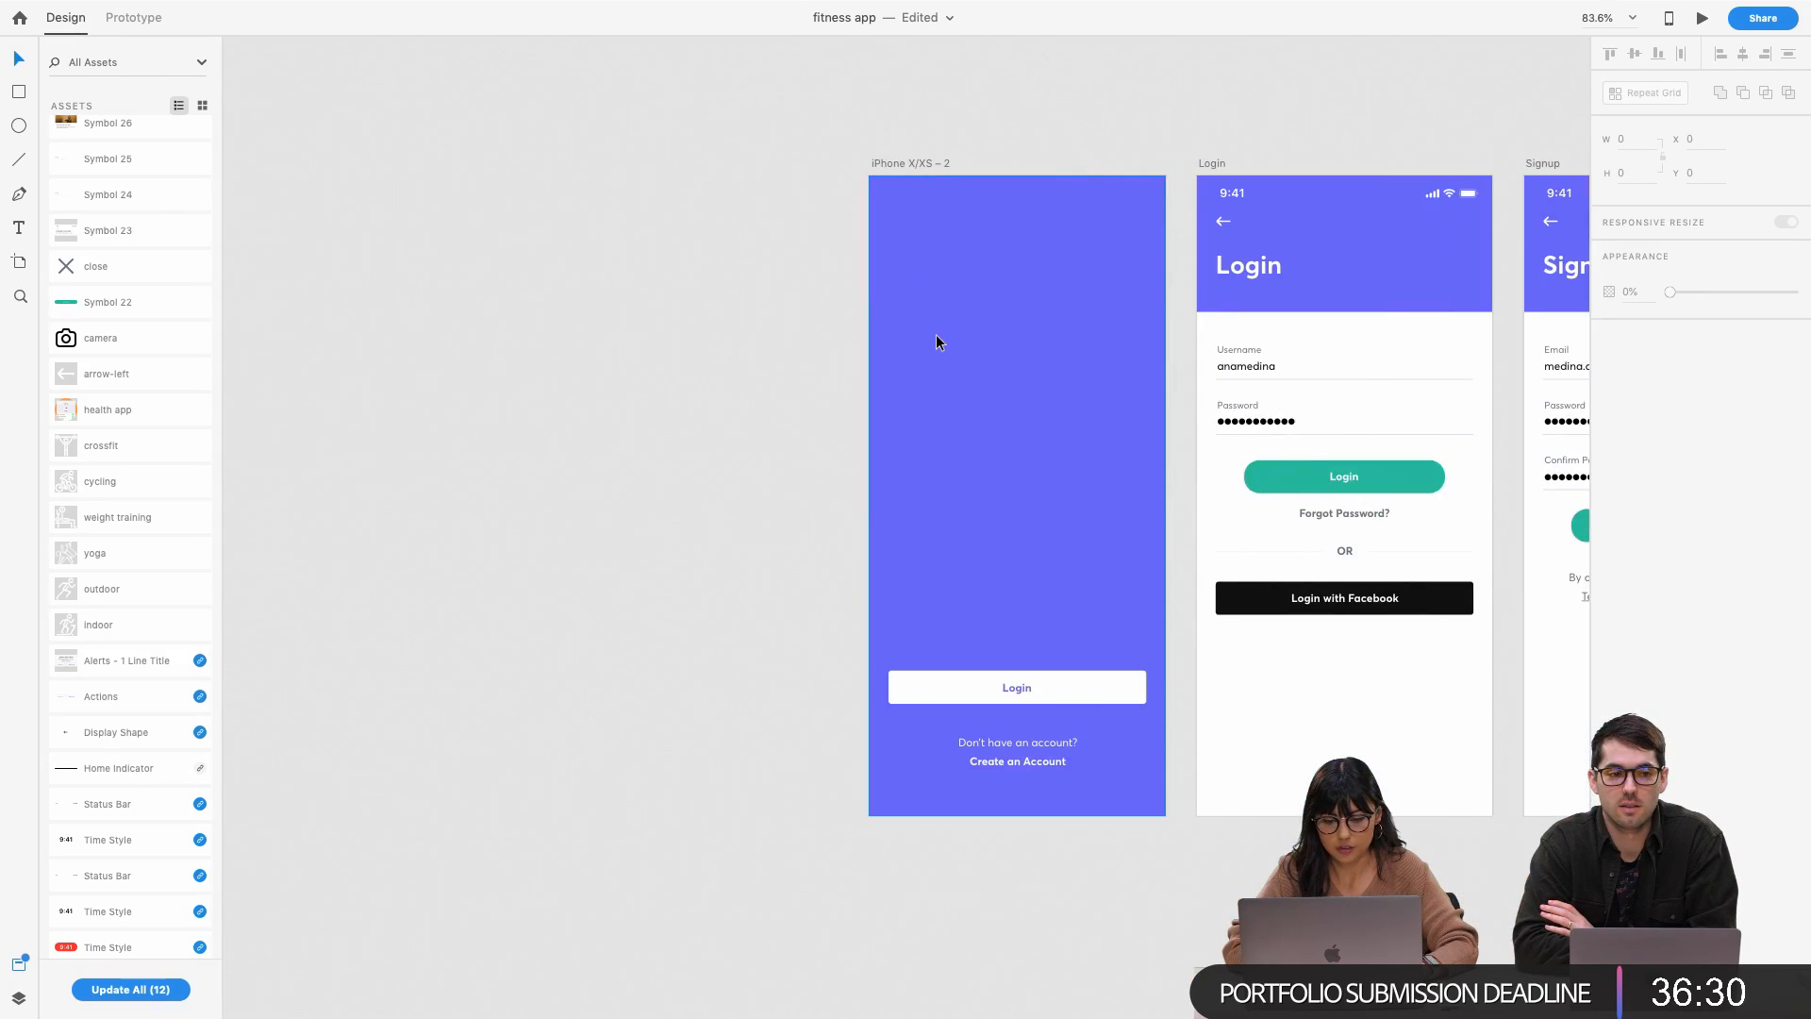
scroll(936, 342, right, 8)
Paste the camera avatar circle into Profile and move it above the stat labels
click(1424, 437)
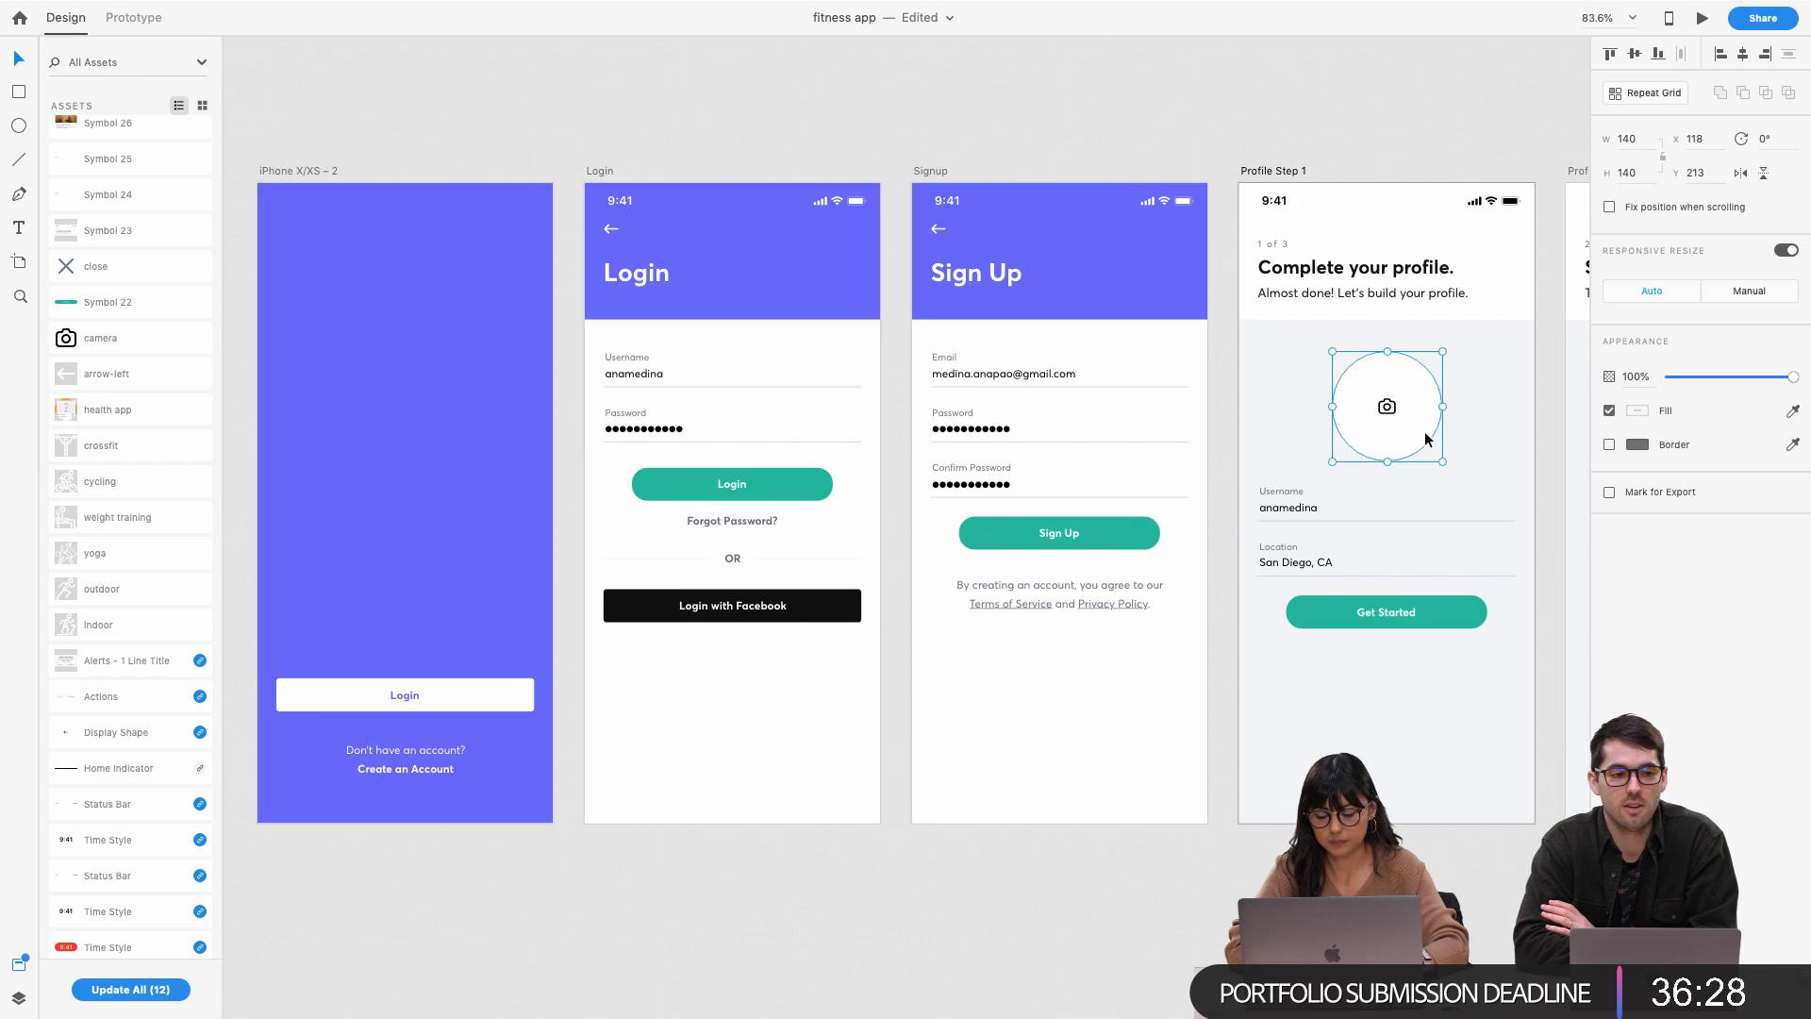
scroll(1425, 433, down, 3)
scroll(1376, 407, right, 15)
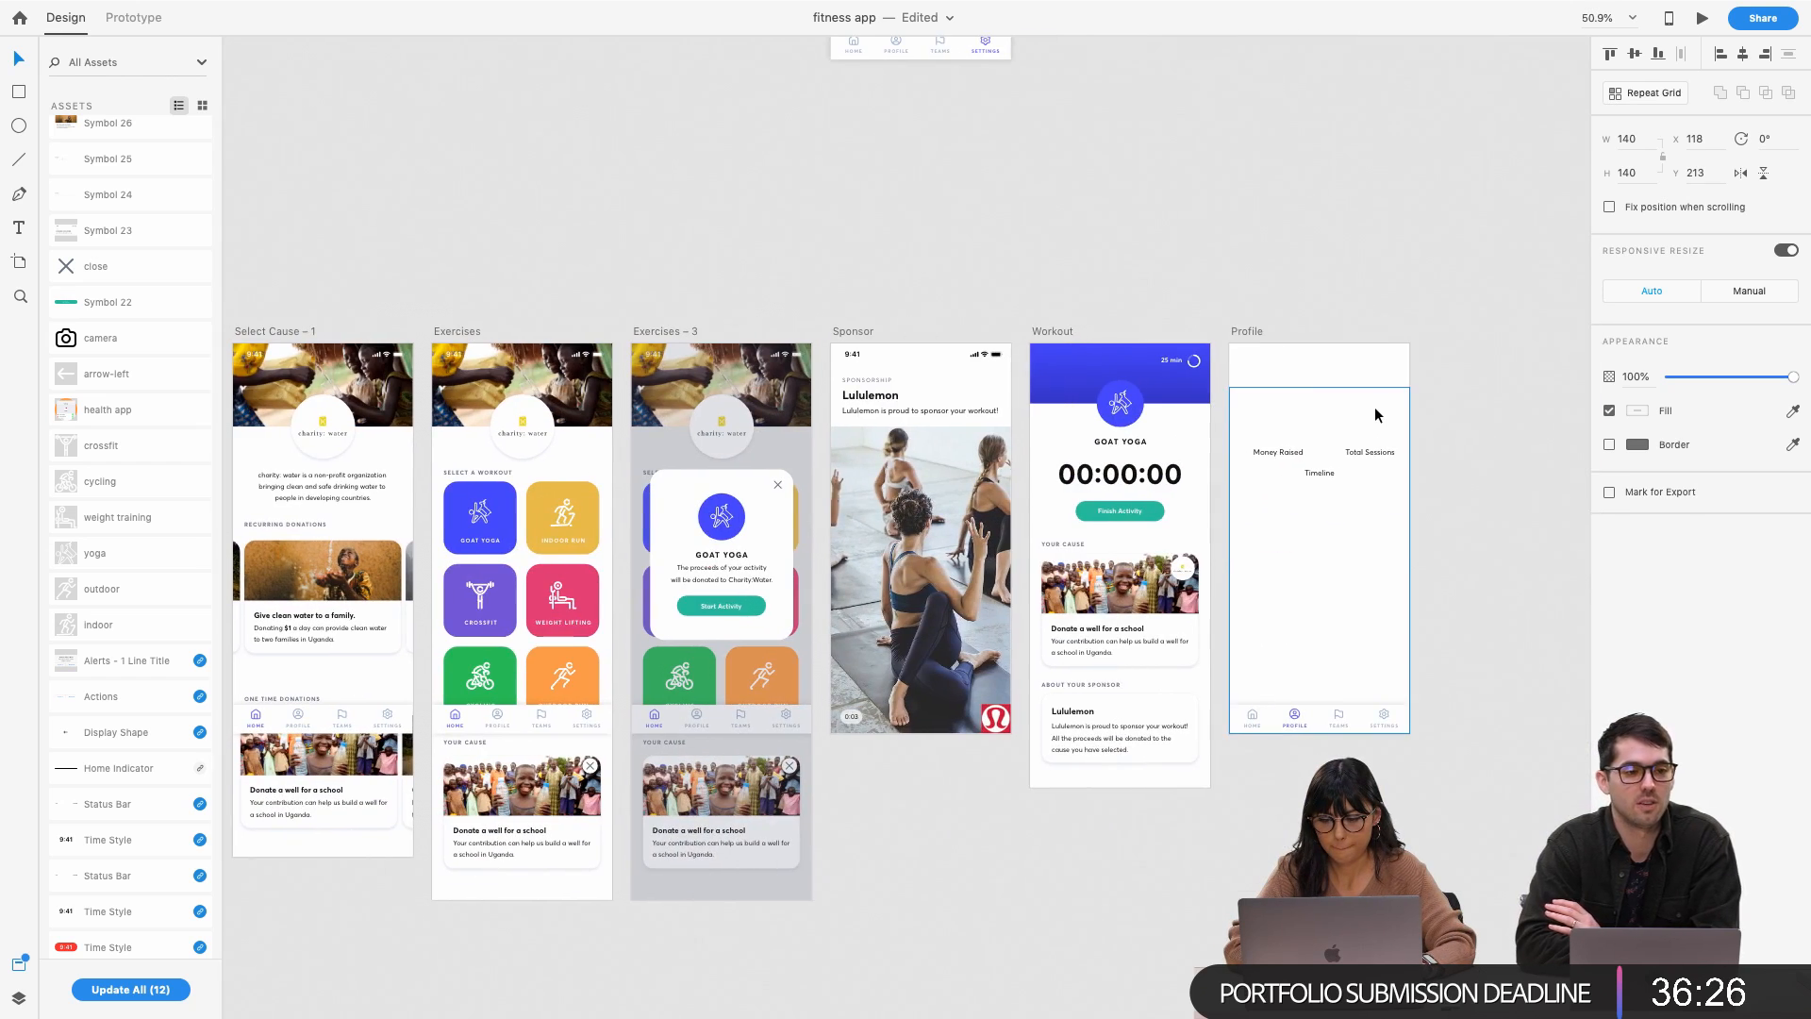
click(1376, 413)
key(Escape)
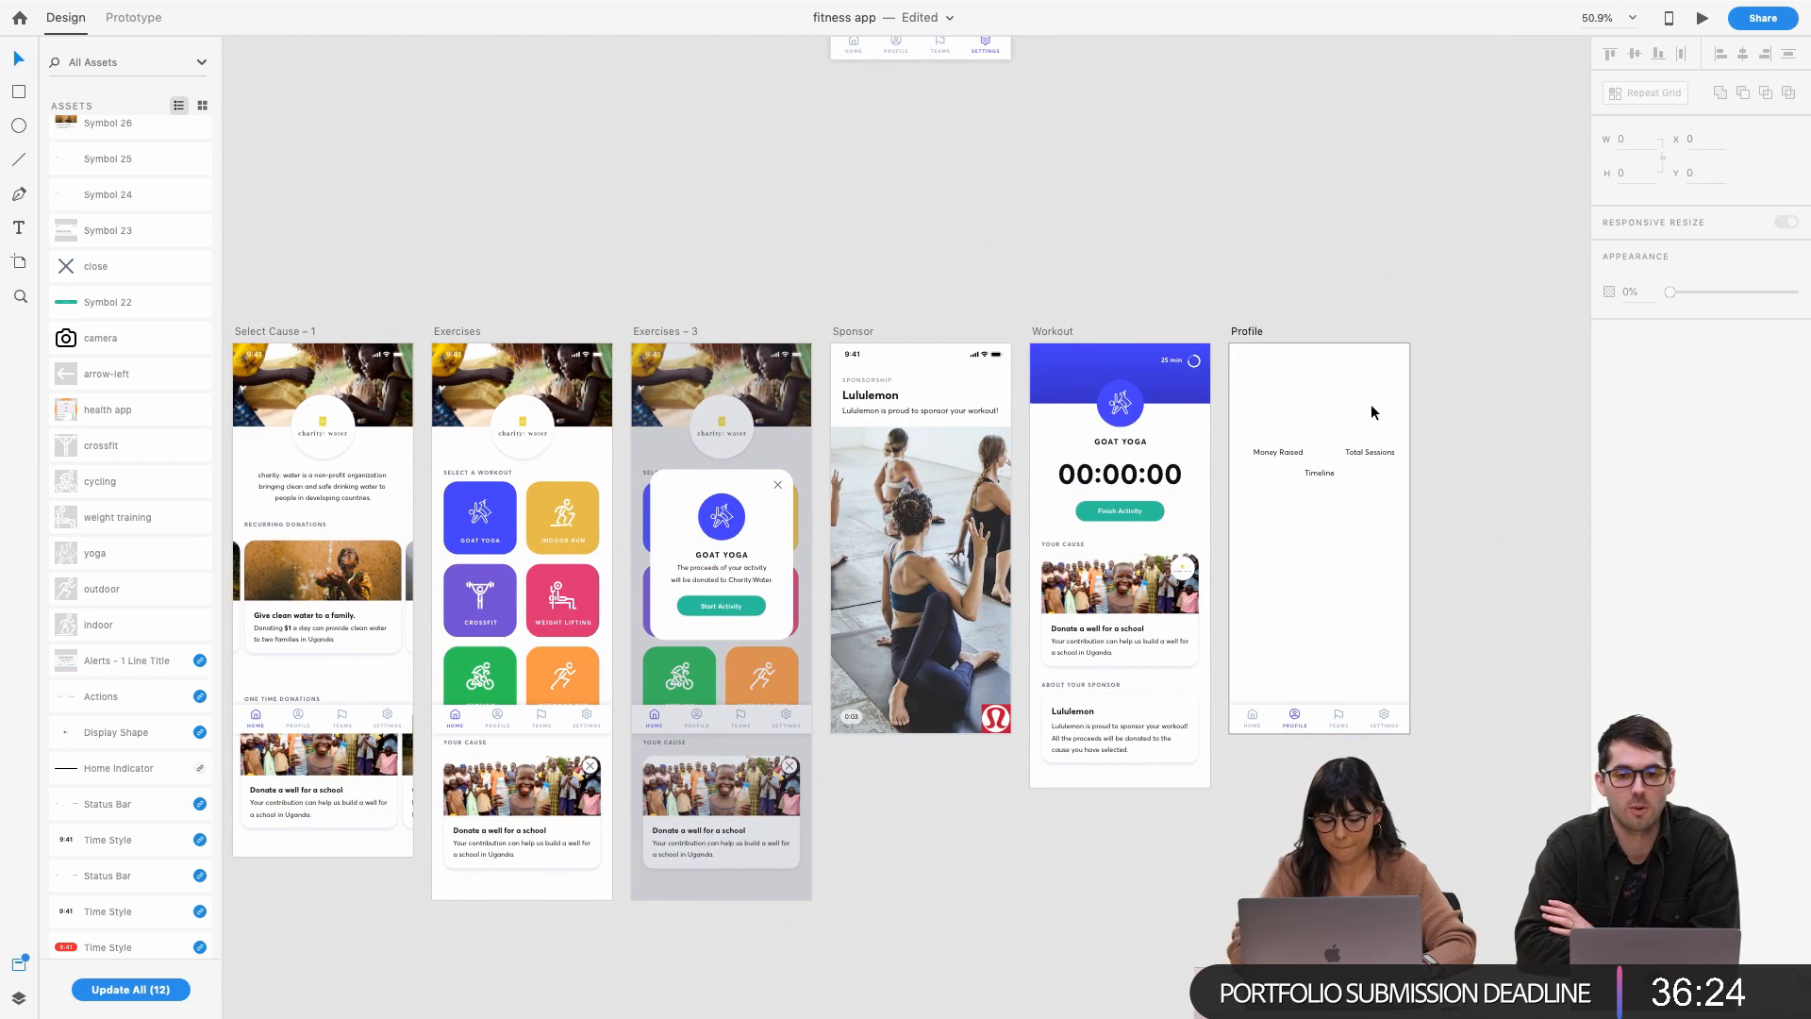
key(ctrl+v)
drag(1329, 493, 1322, 424)
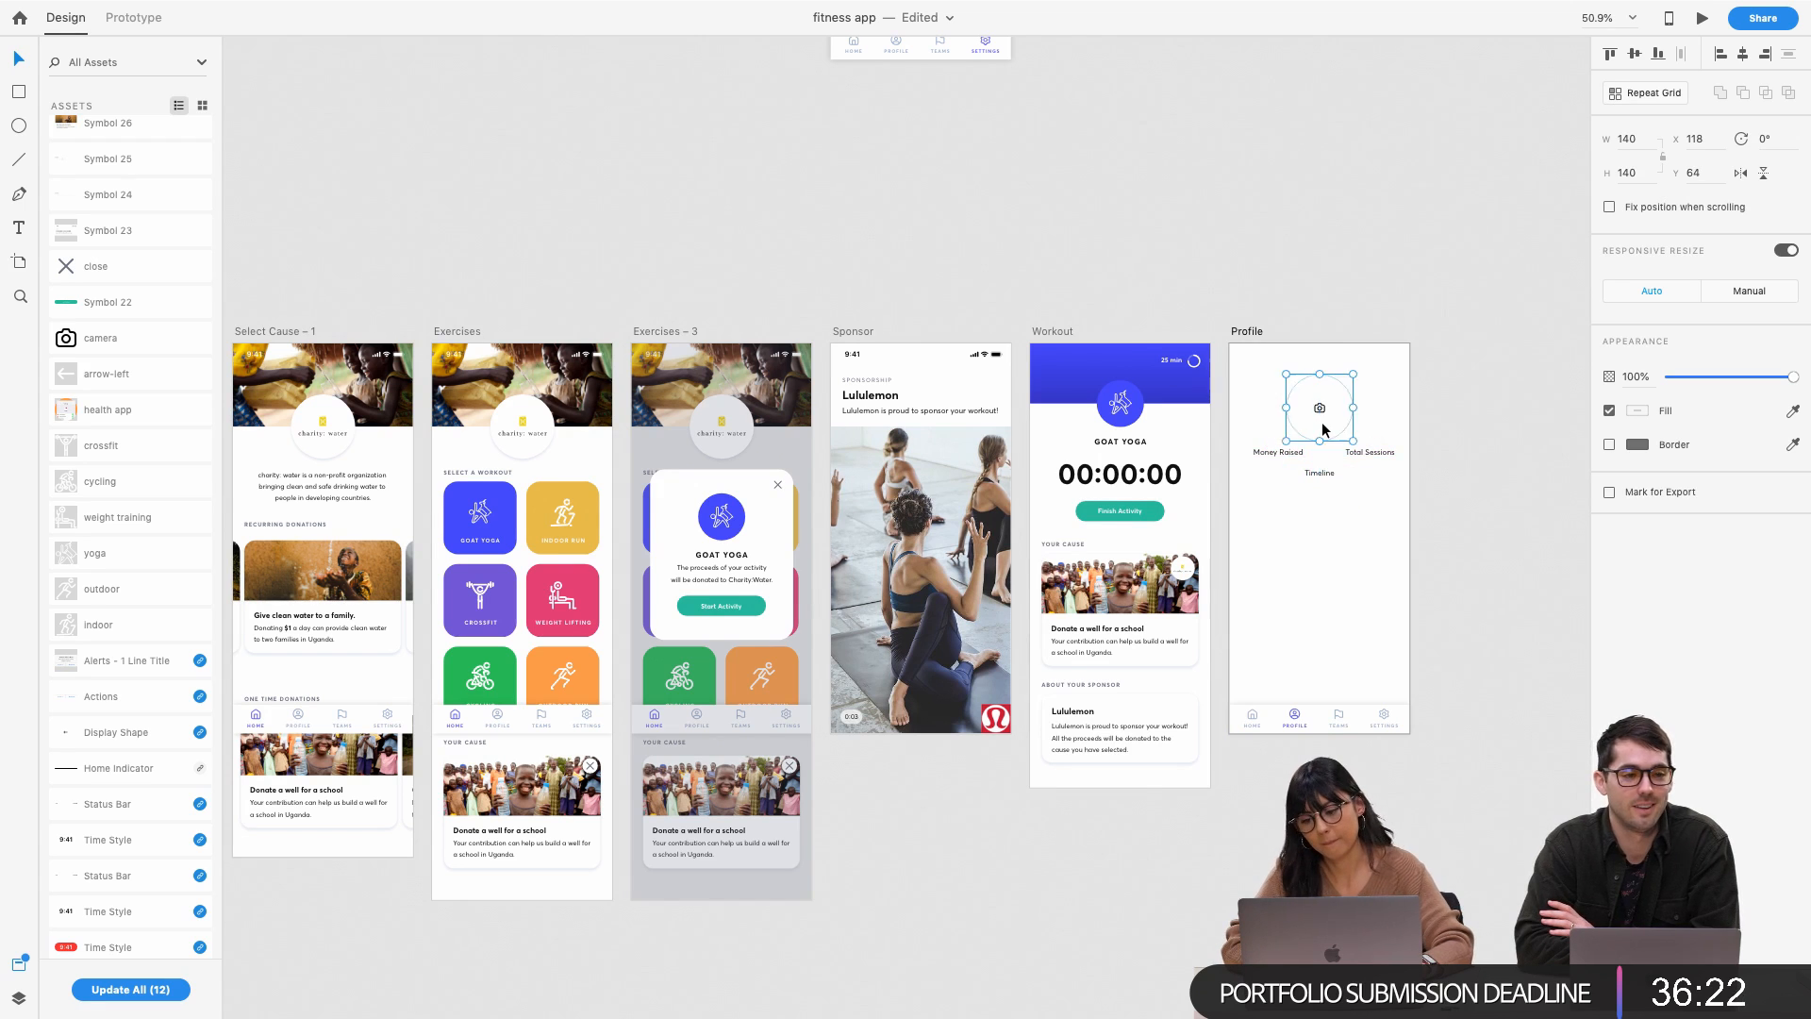
Copy the status bar from the Sponsor header into the Profile screen
scroll(1321, 422, up, 5)
scroll(805, 387, down, 3)
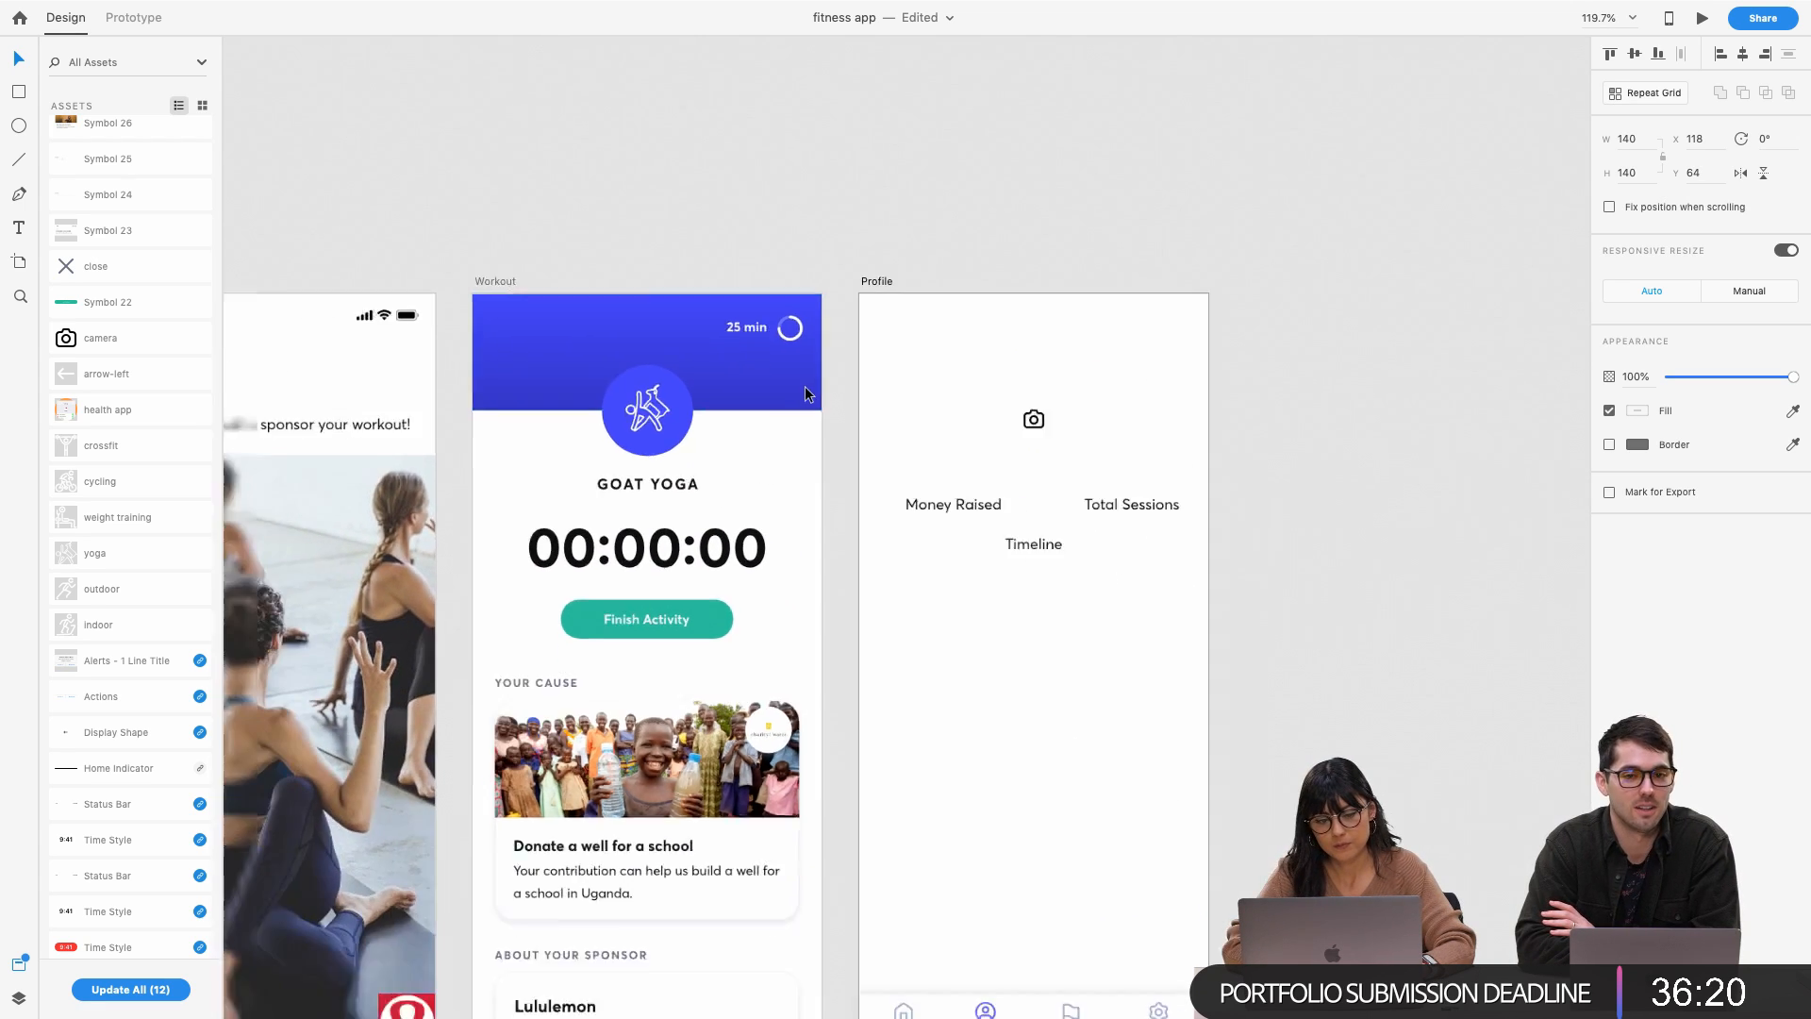
scroll(524, 326, left, 3)
click(990, 332)
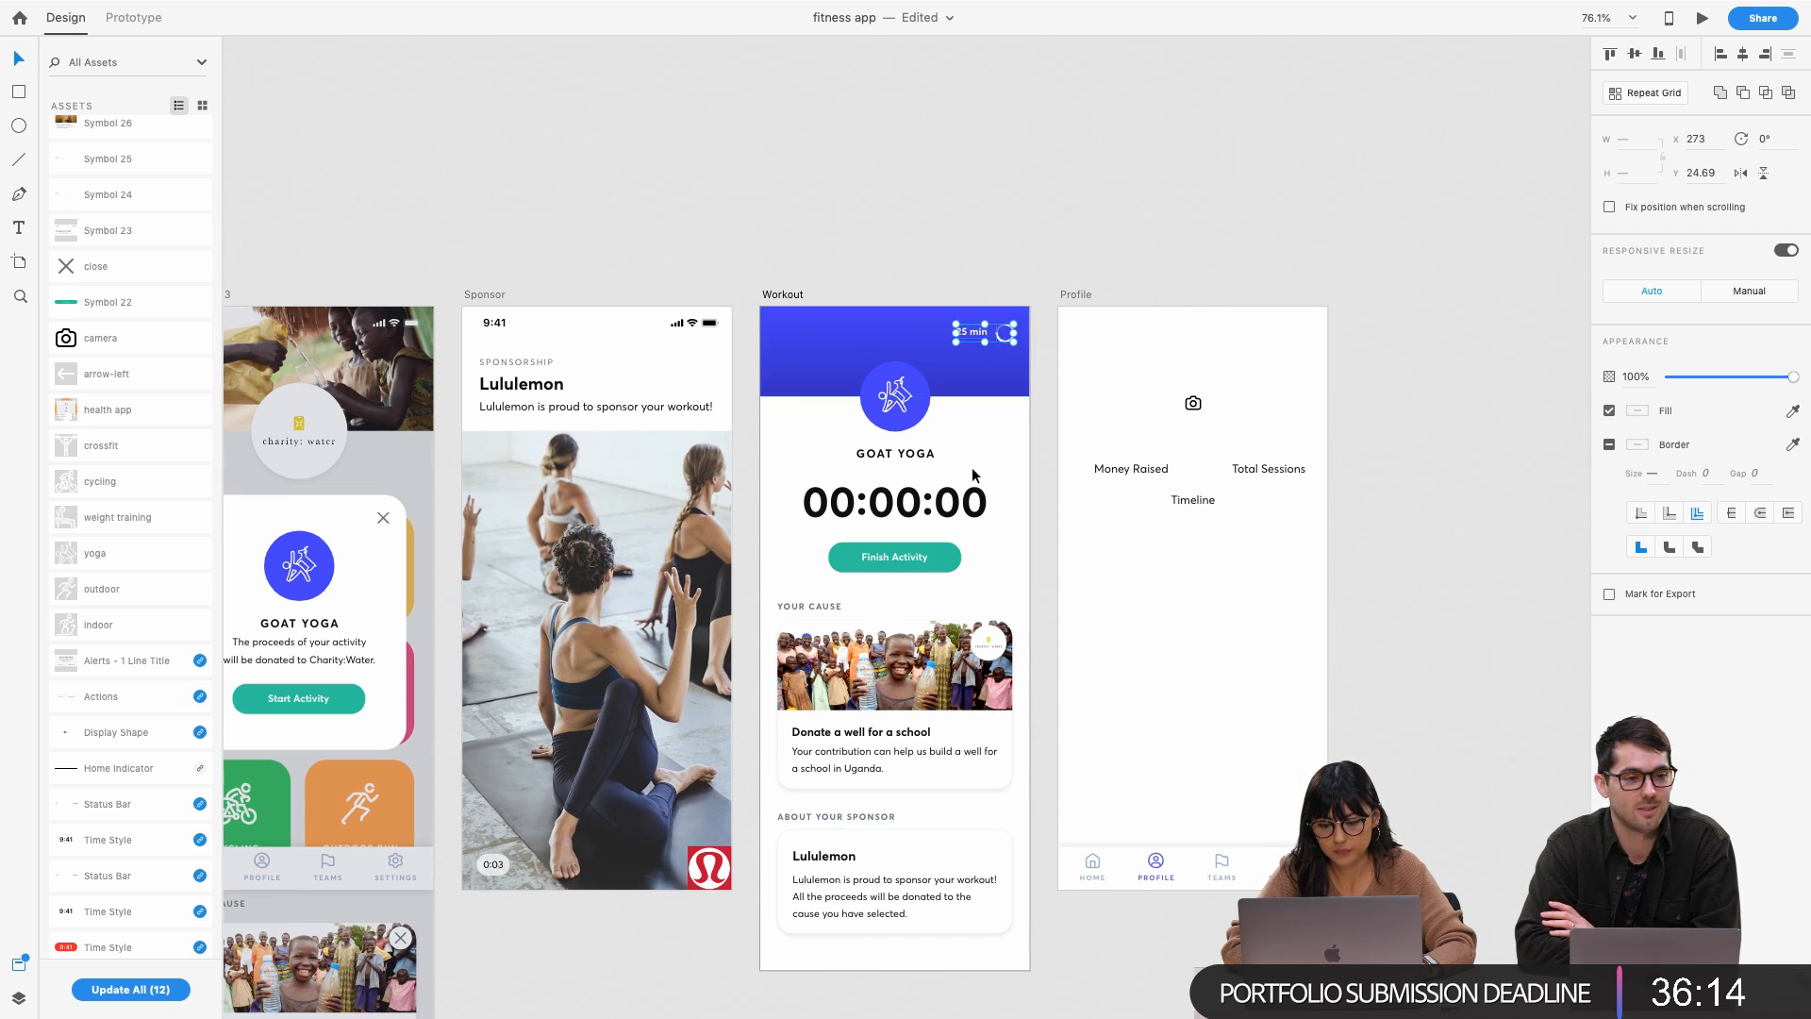
click(1183, 297)
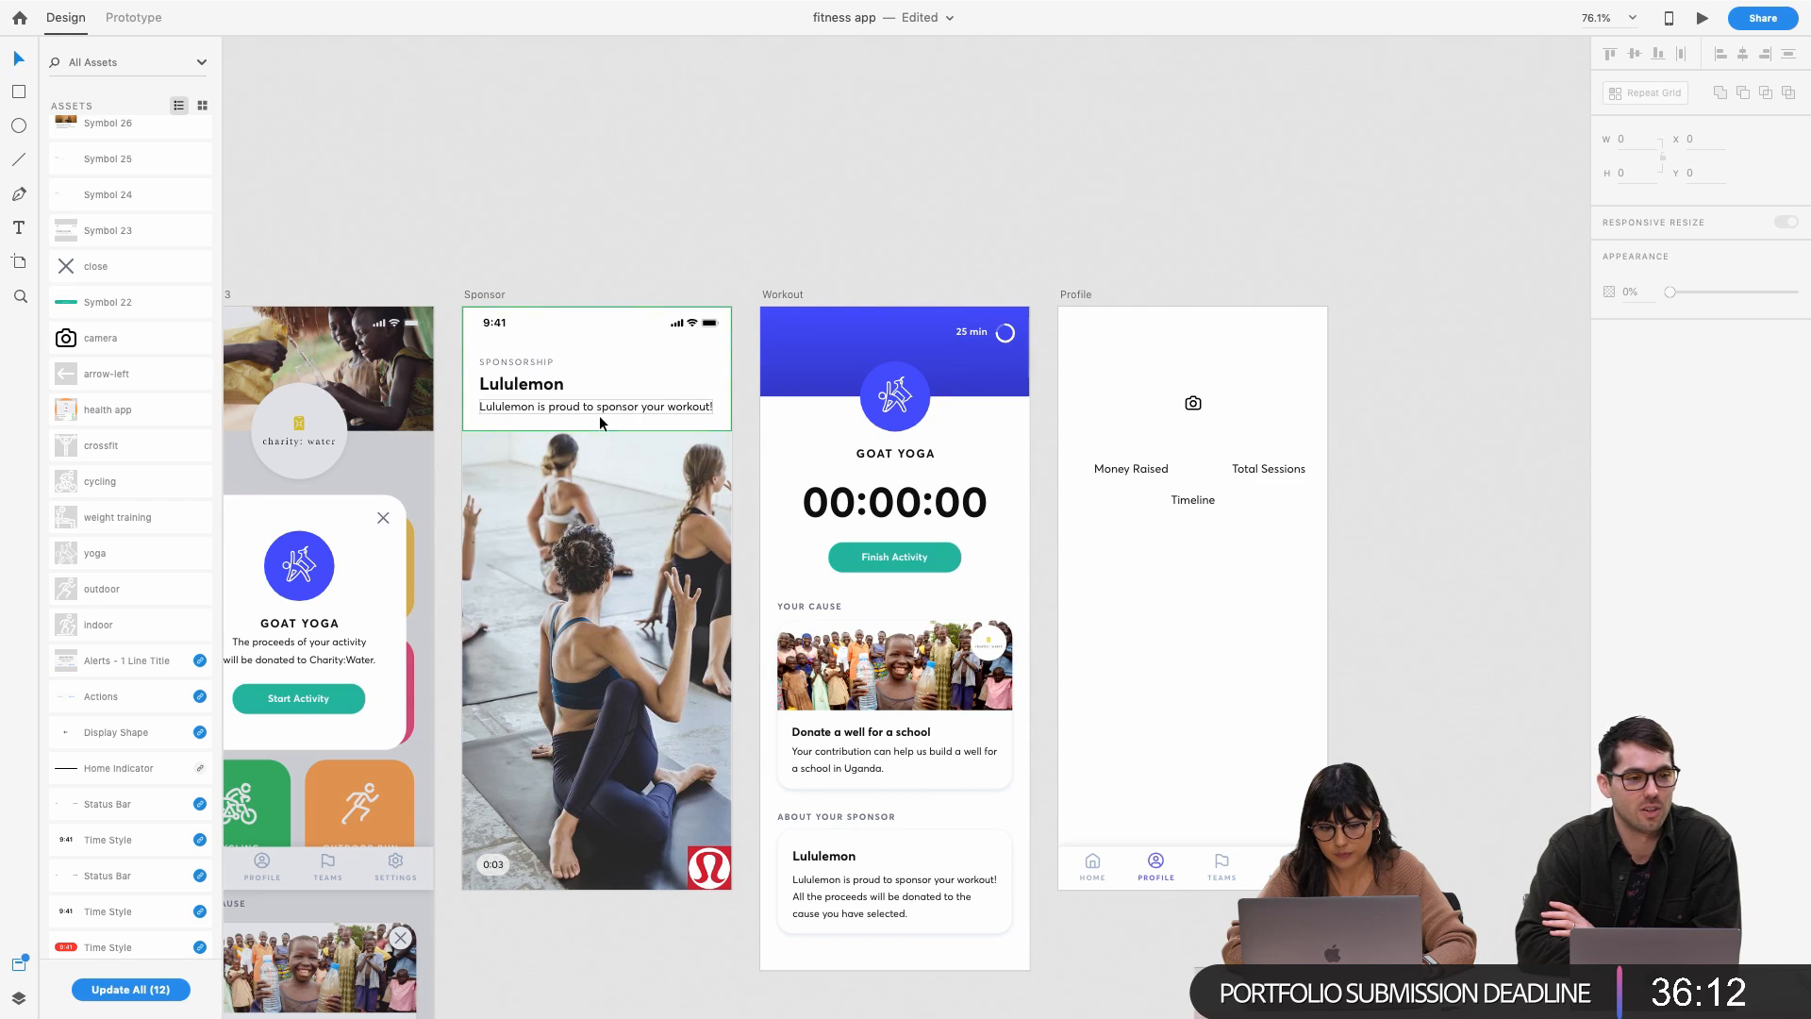
click(510, 324)
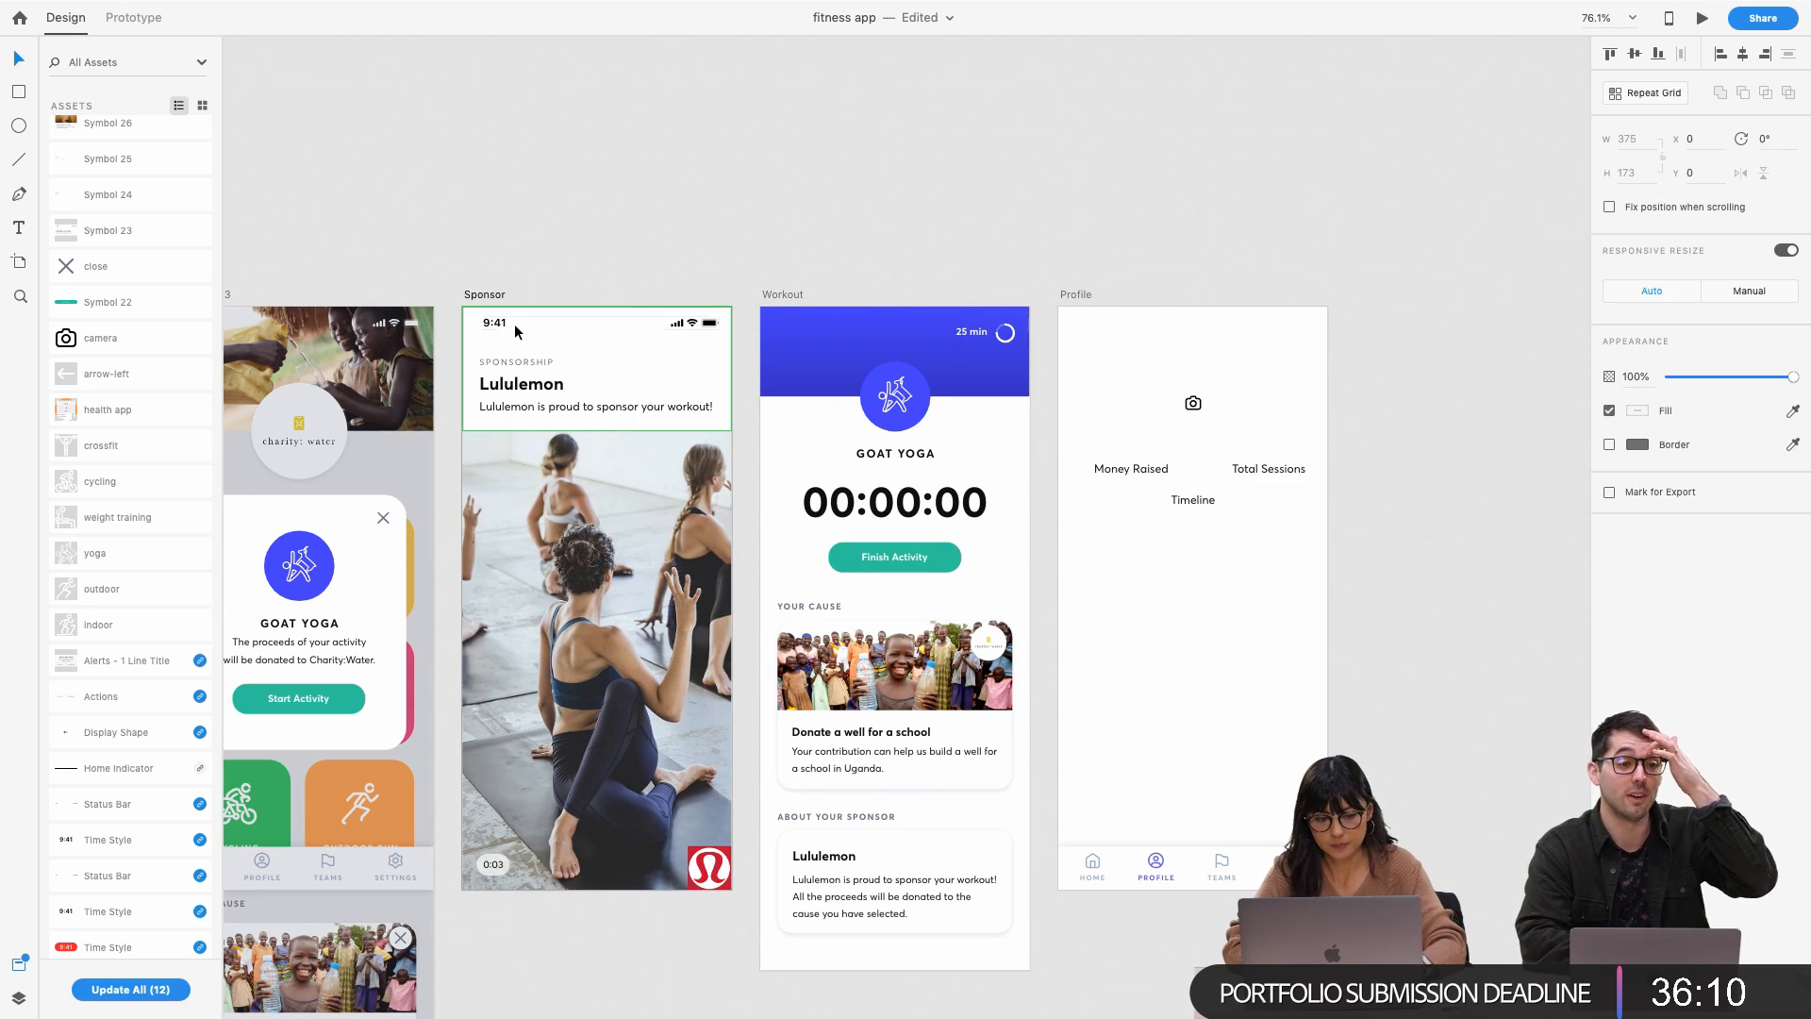
double_click(507, 325)
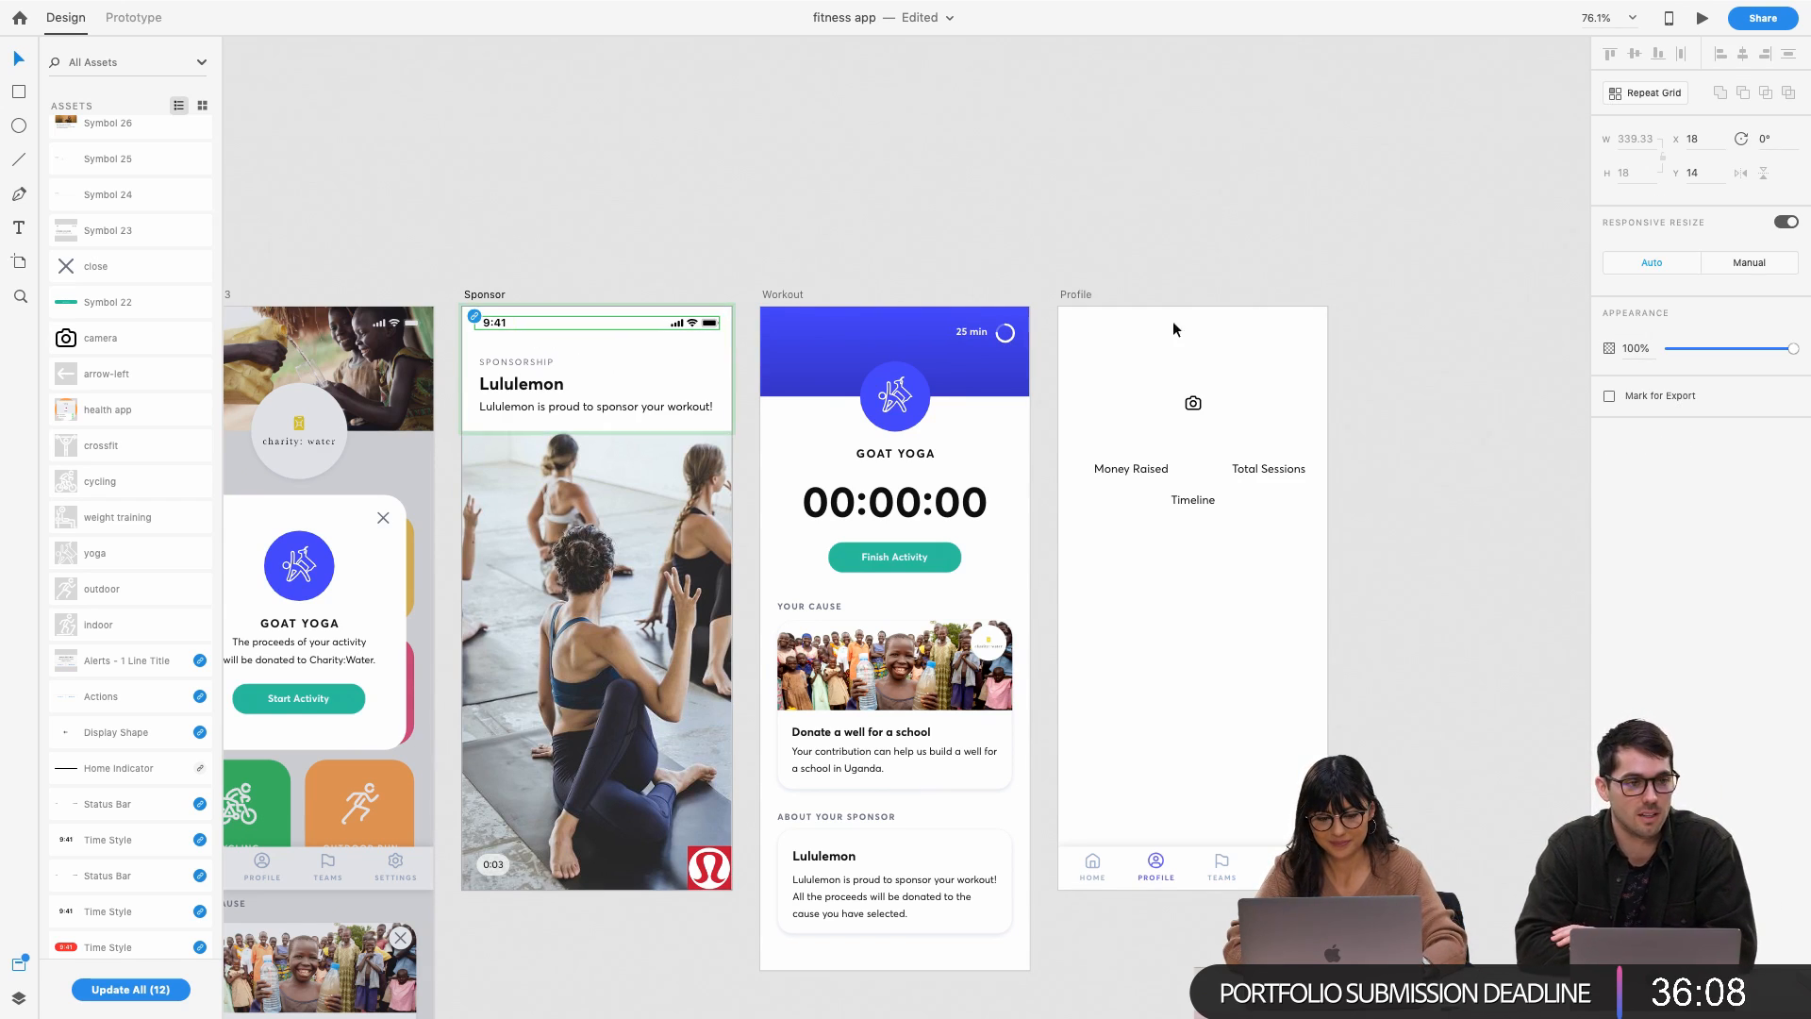
click(1085, 293)
key(super+v)
click(1165, 265)
Fill the Profile avatar circle light grey
click(1193, 408)
click(1129, 468)
click(1194, 500)
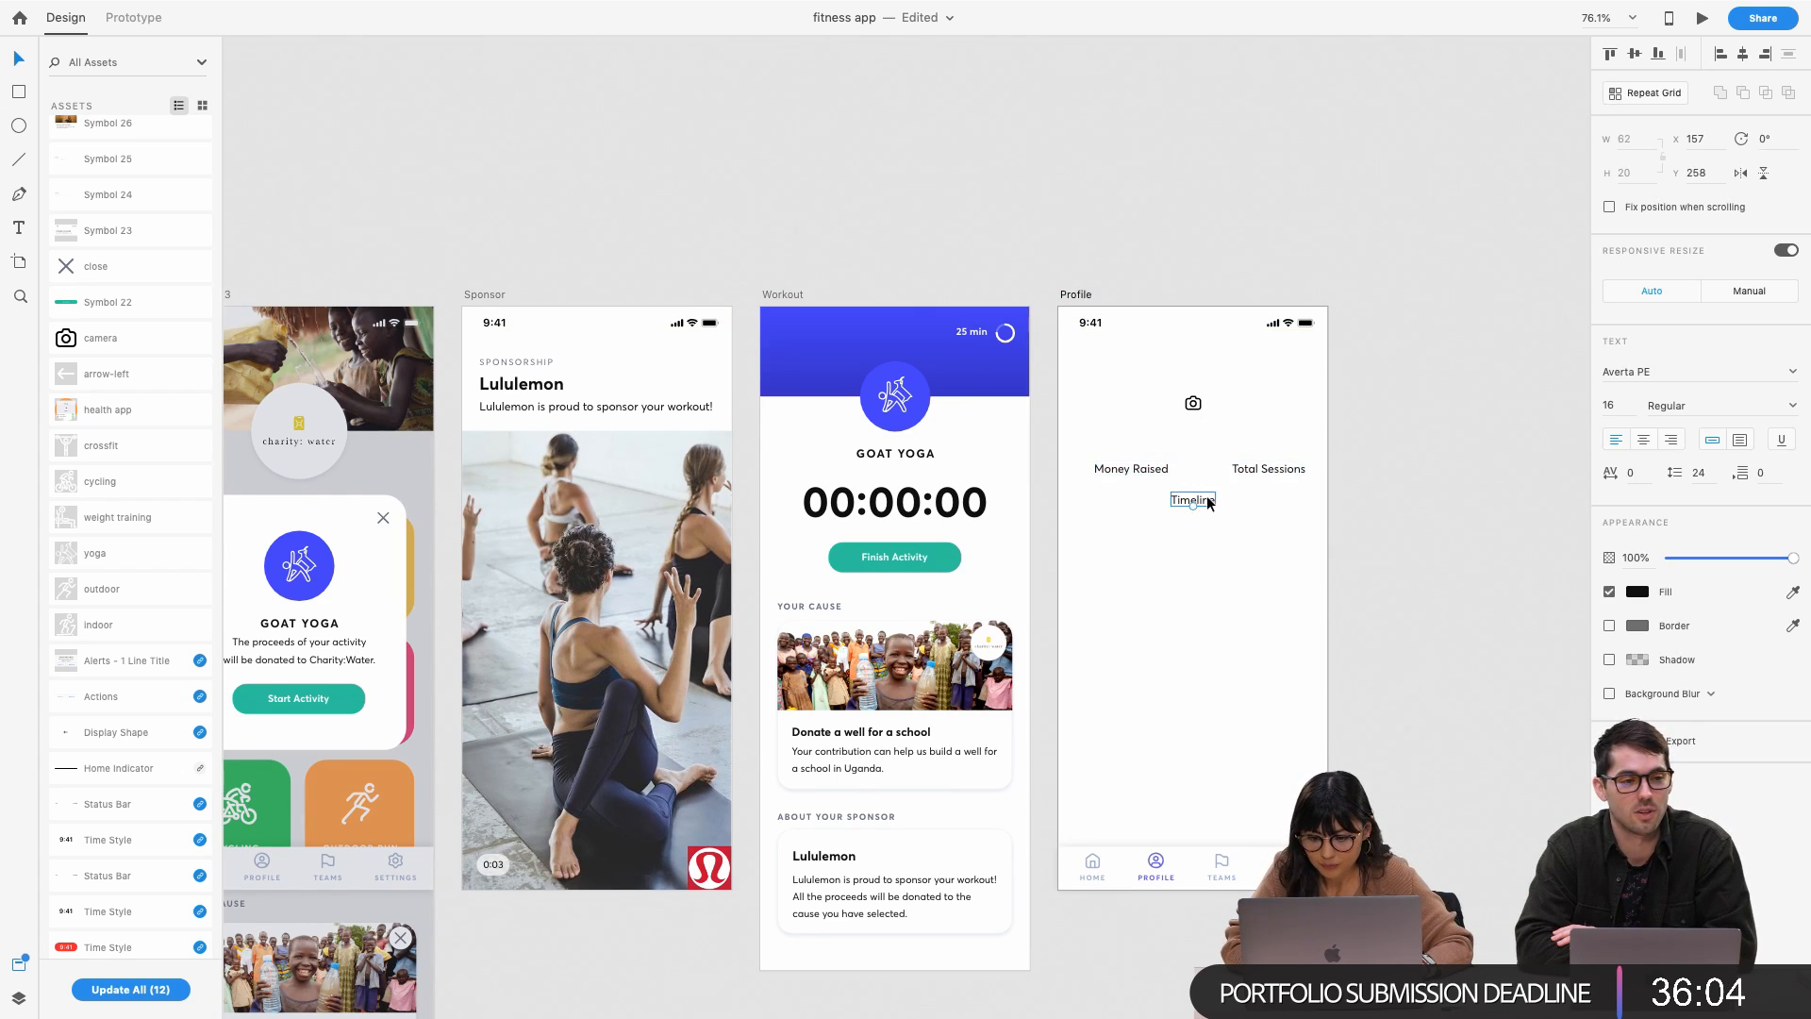
click(1219, 413)
click(1642, 389)
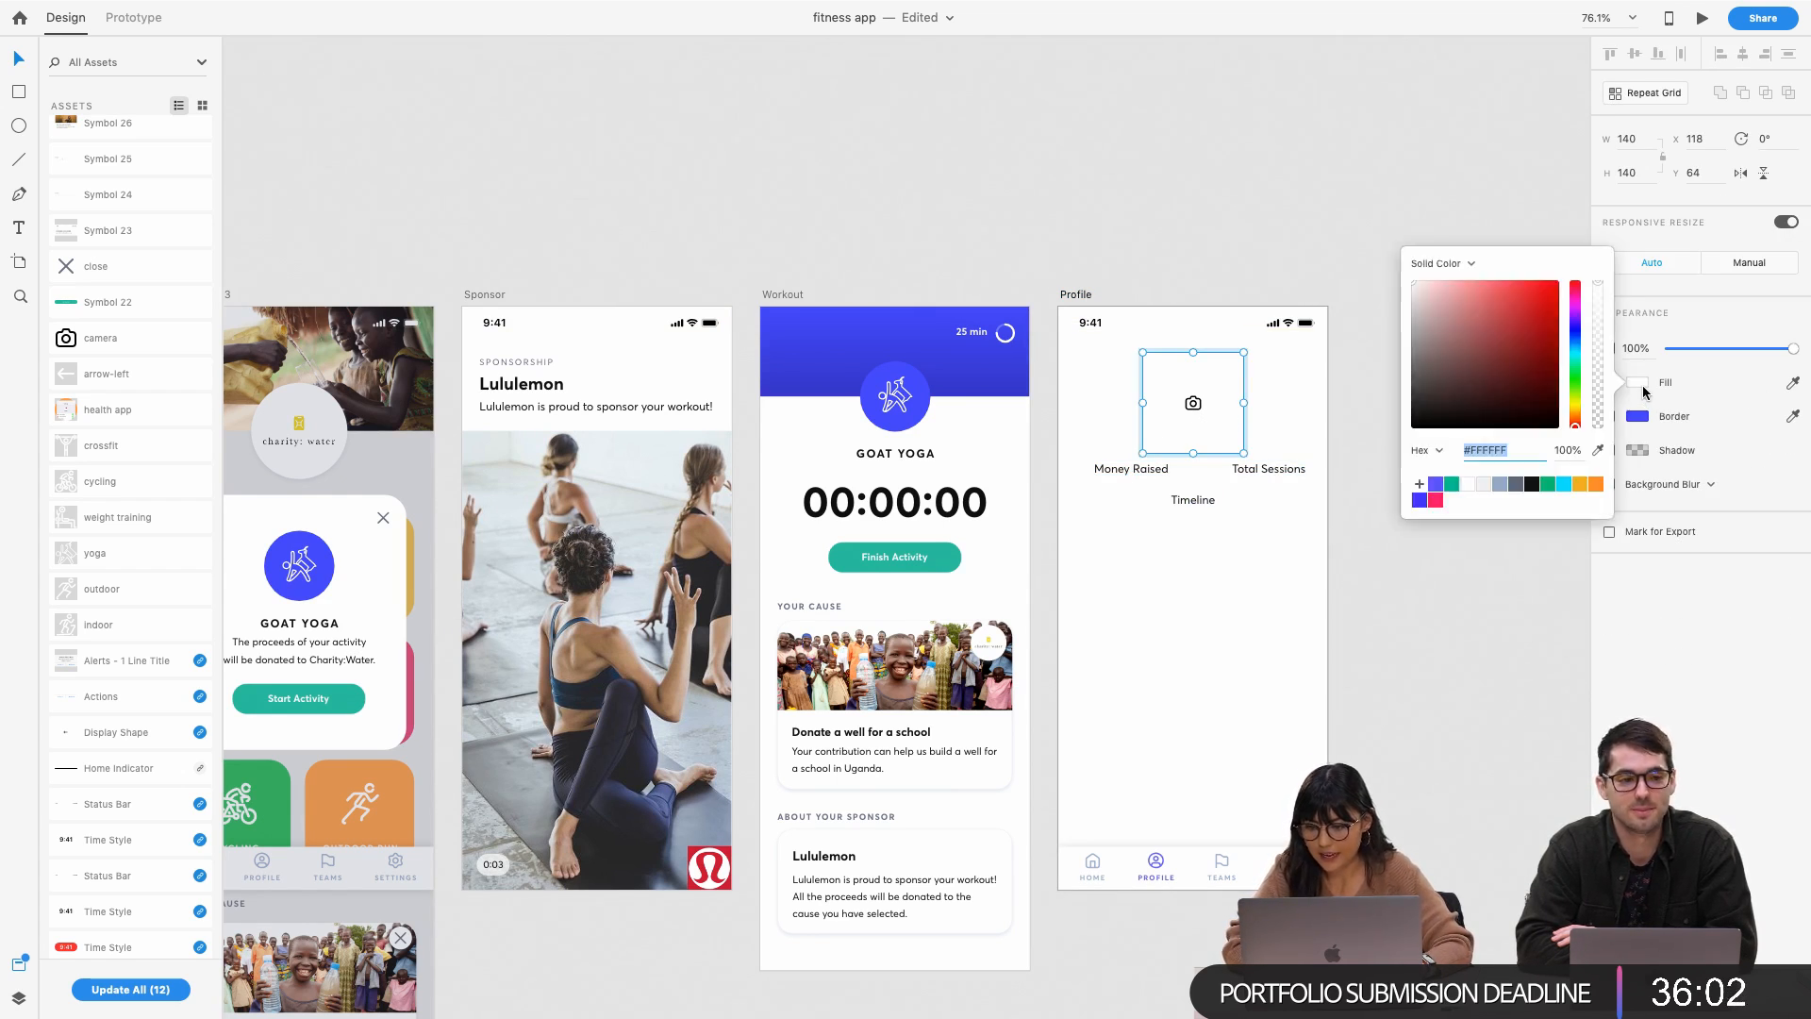
click(1483, 485)
click(1278, 253)
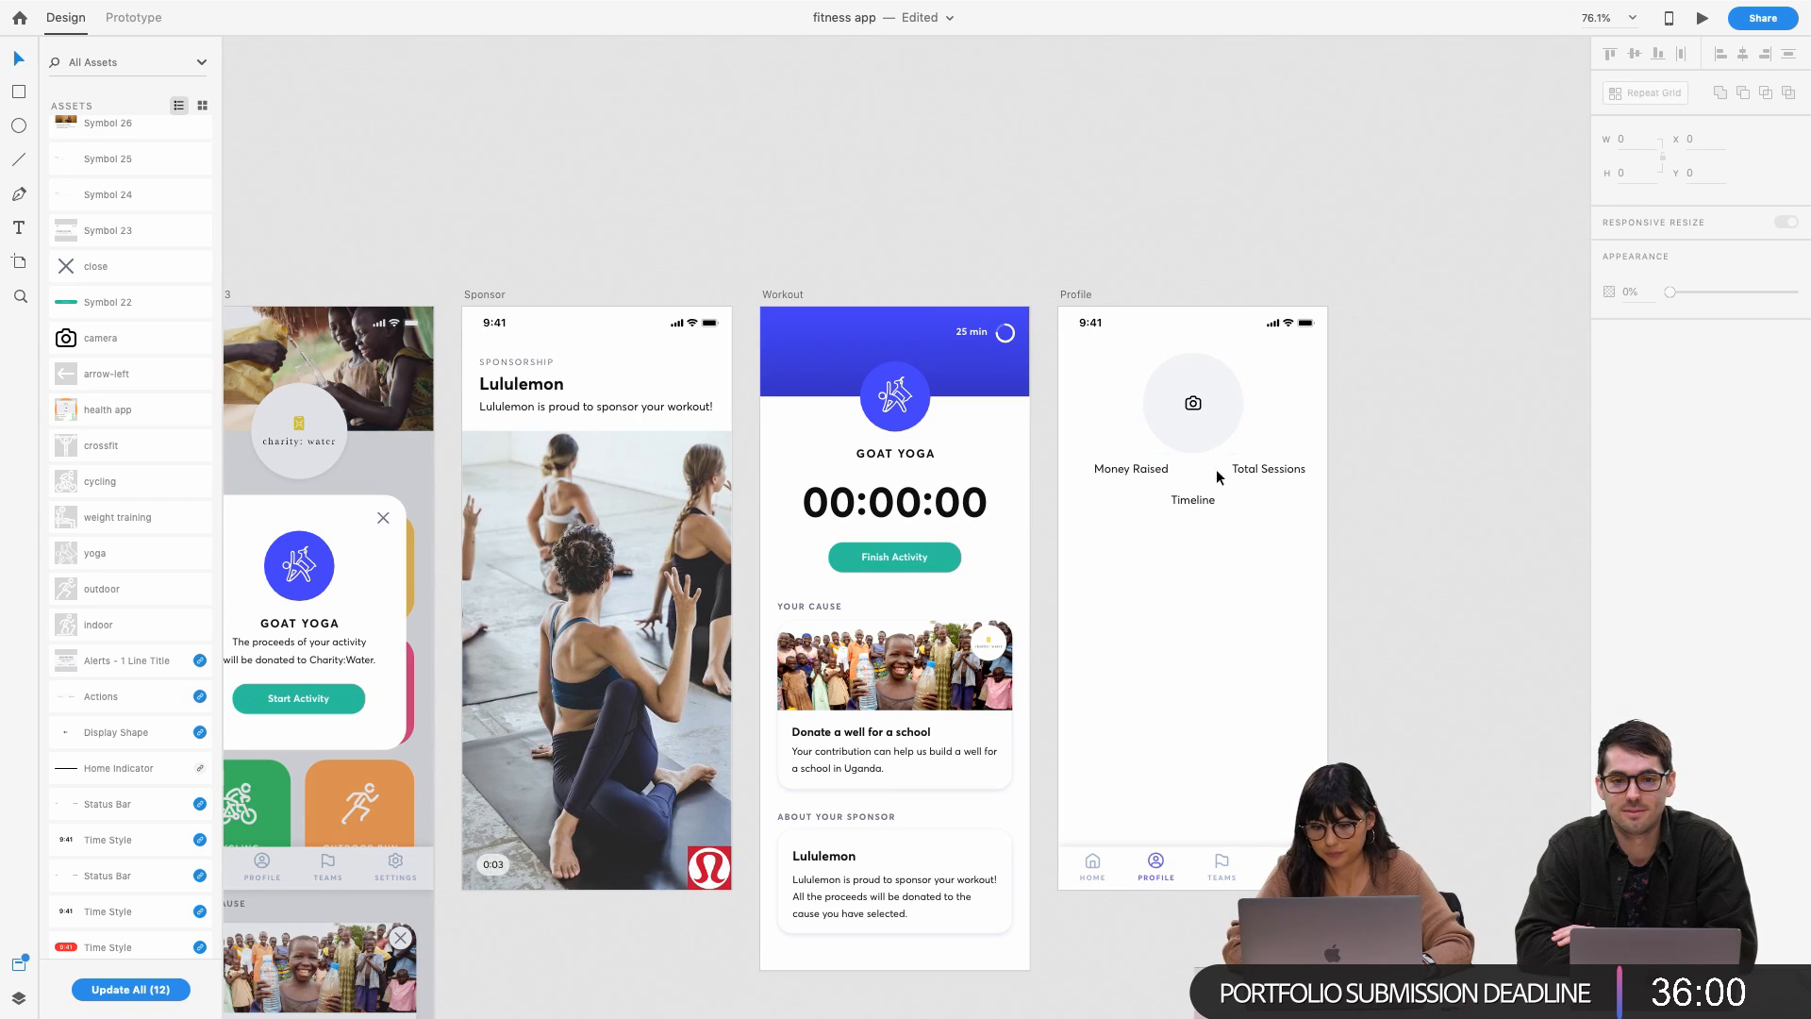
Select the Money Raised, Total Sessions and Timeline labels together
click(1130, 471)
shift+click(1254, 474)
shift+click(1195, 501)
Move the three stat labels further down the Profile screen
drag(1259, 470, 1258, 522)
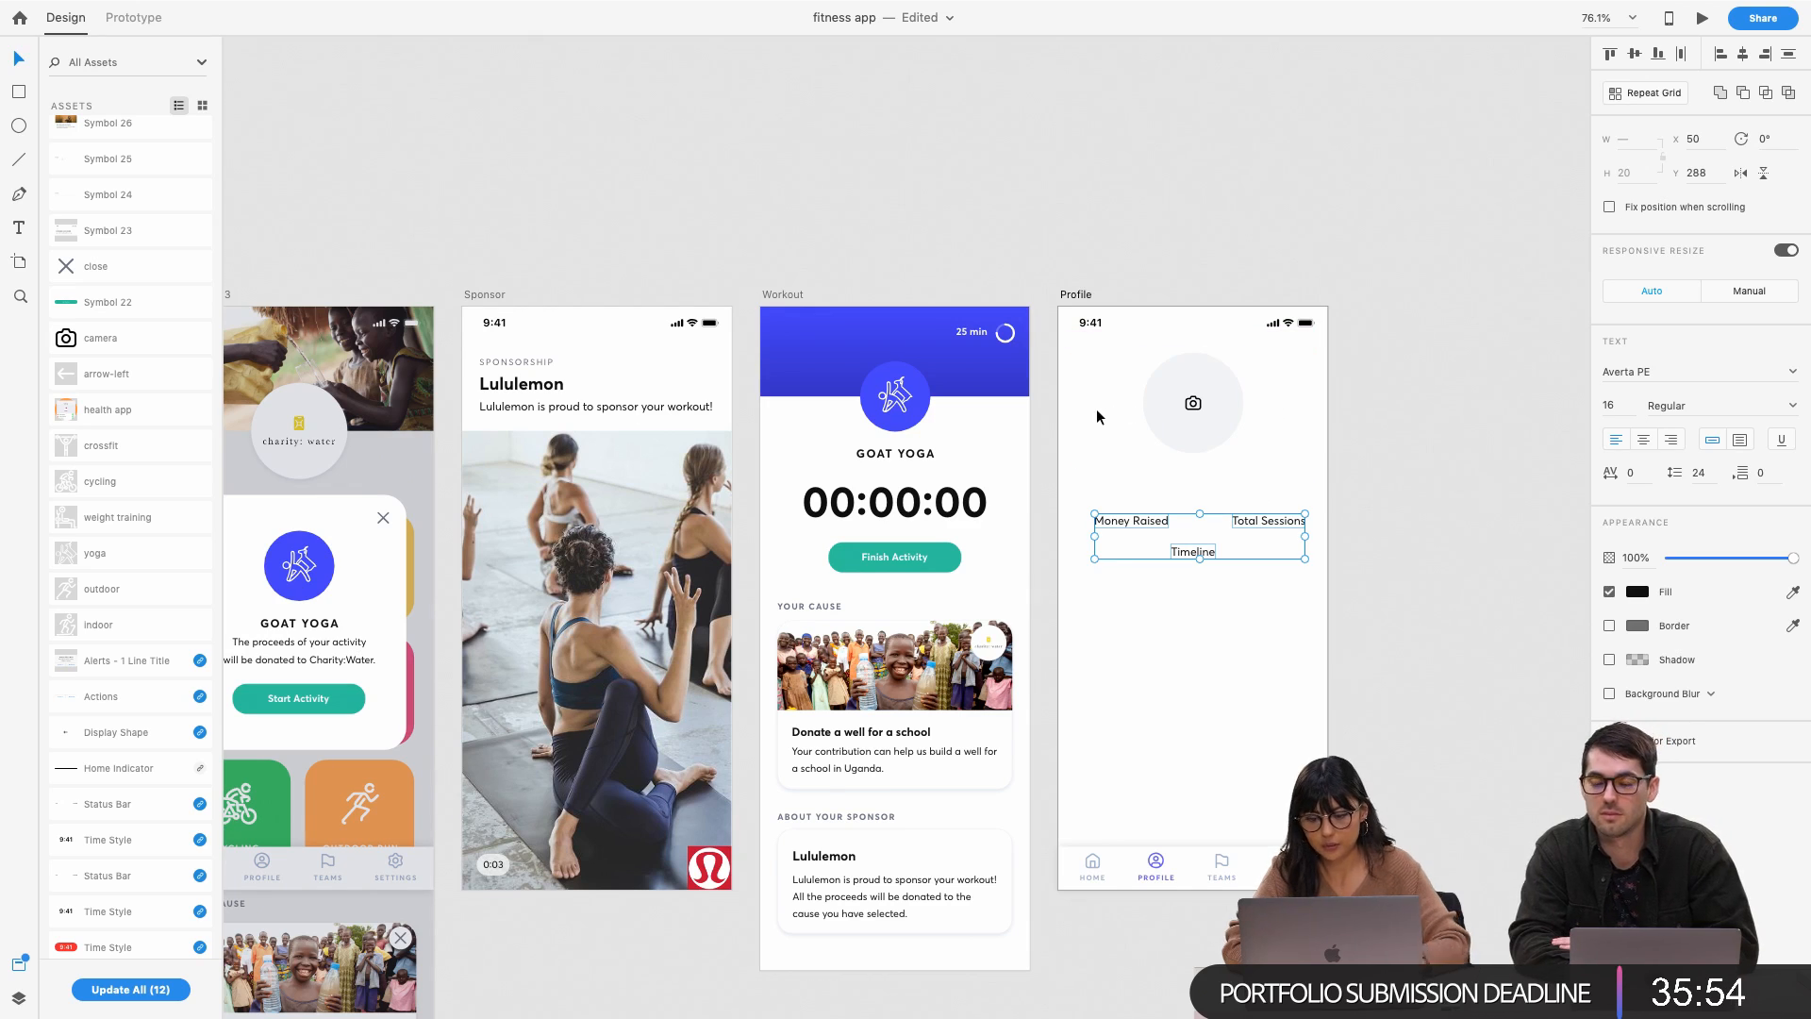
click(939, 386)
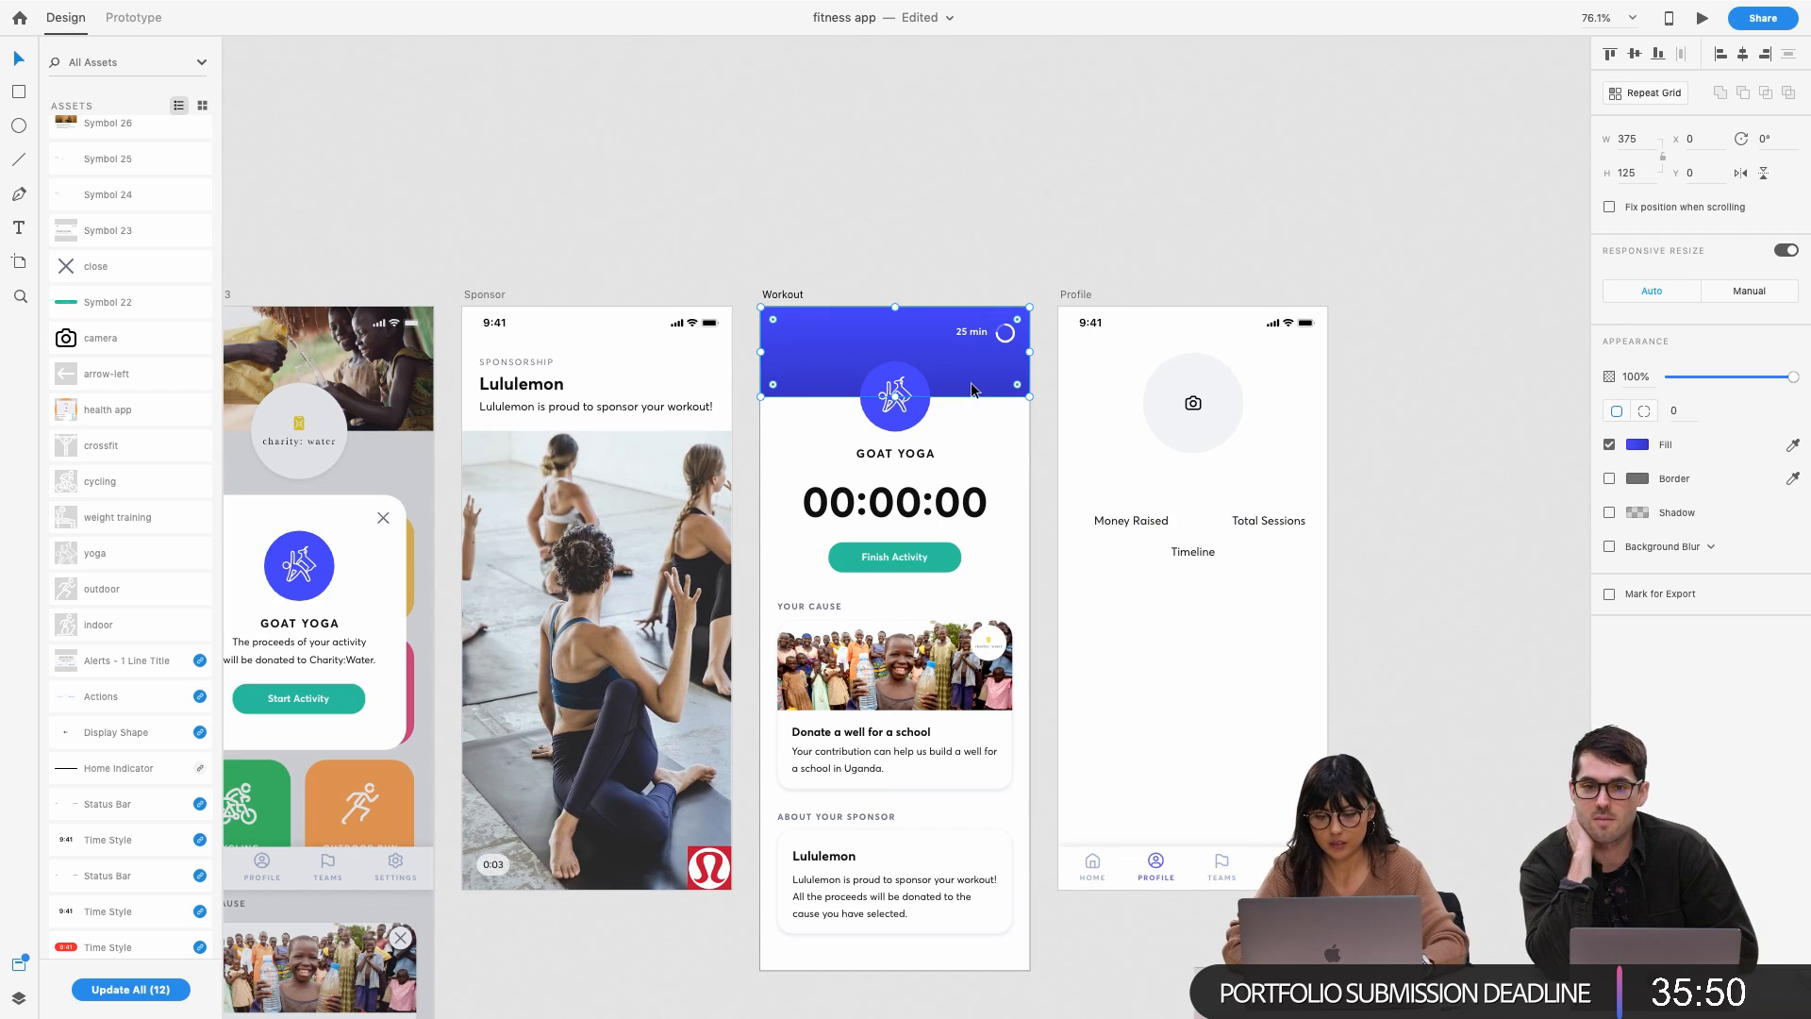
click(1196, 406)
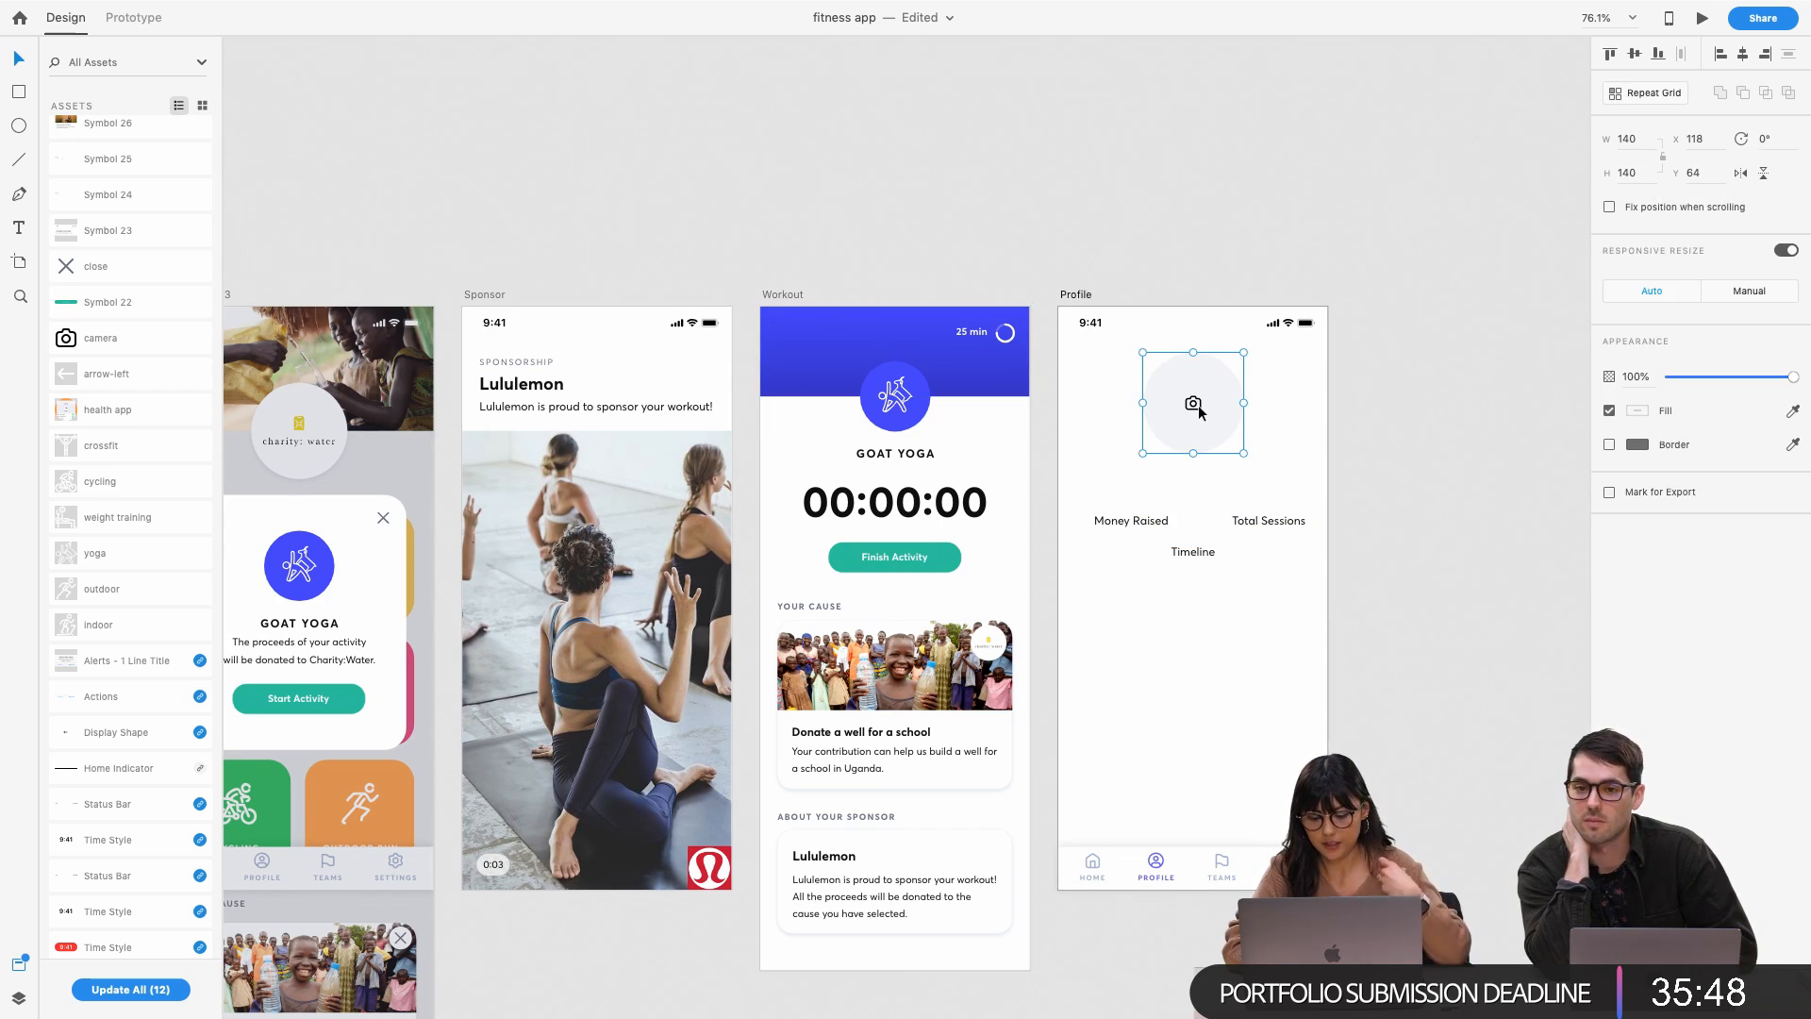
Draw a borderless #F2F4F6 background rectangle behind the Profile avatar and labels
key(r)
drag(1058, 403, 1327, 889)
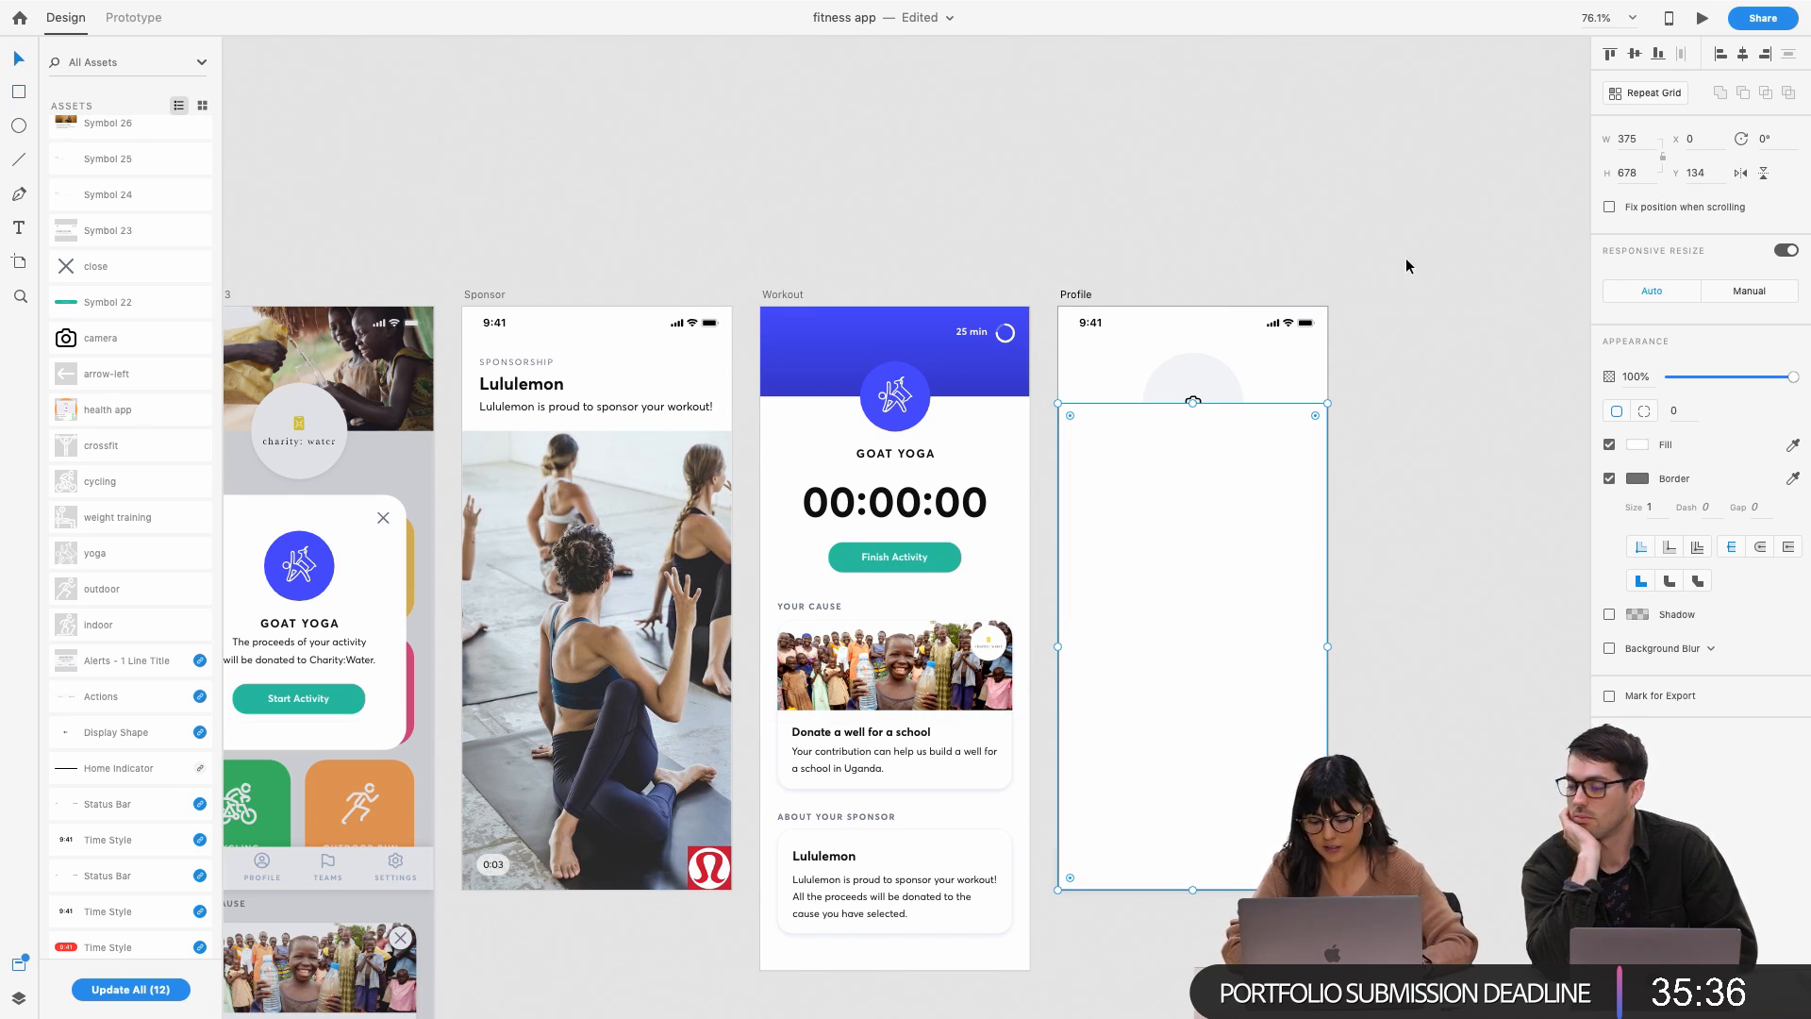
key(super+bracketleft)
key(super+bracketleft)
key(super+bracketleft)
key(super+bracketleft)
key(super+bracketleft)
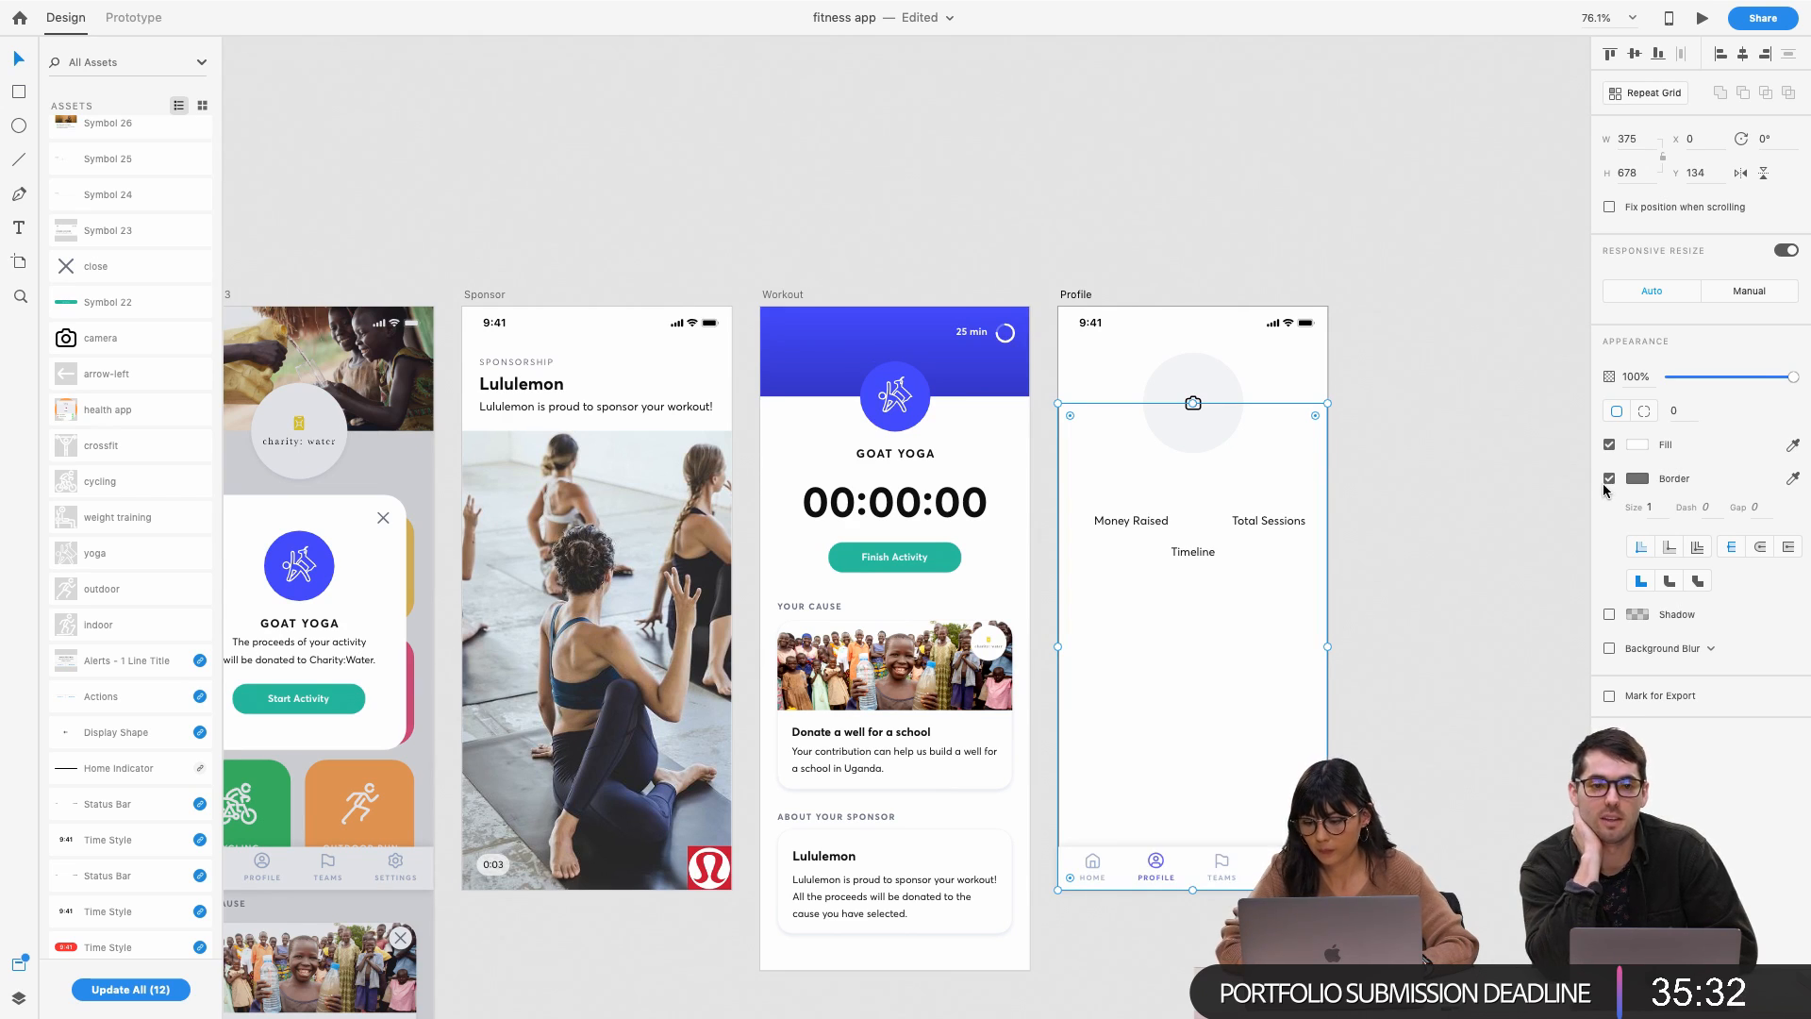
click(1609, 479)
click(1637, 447)
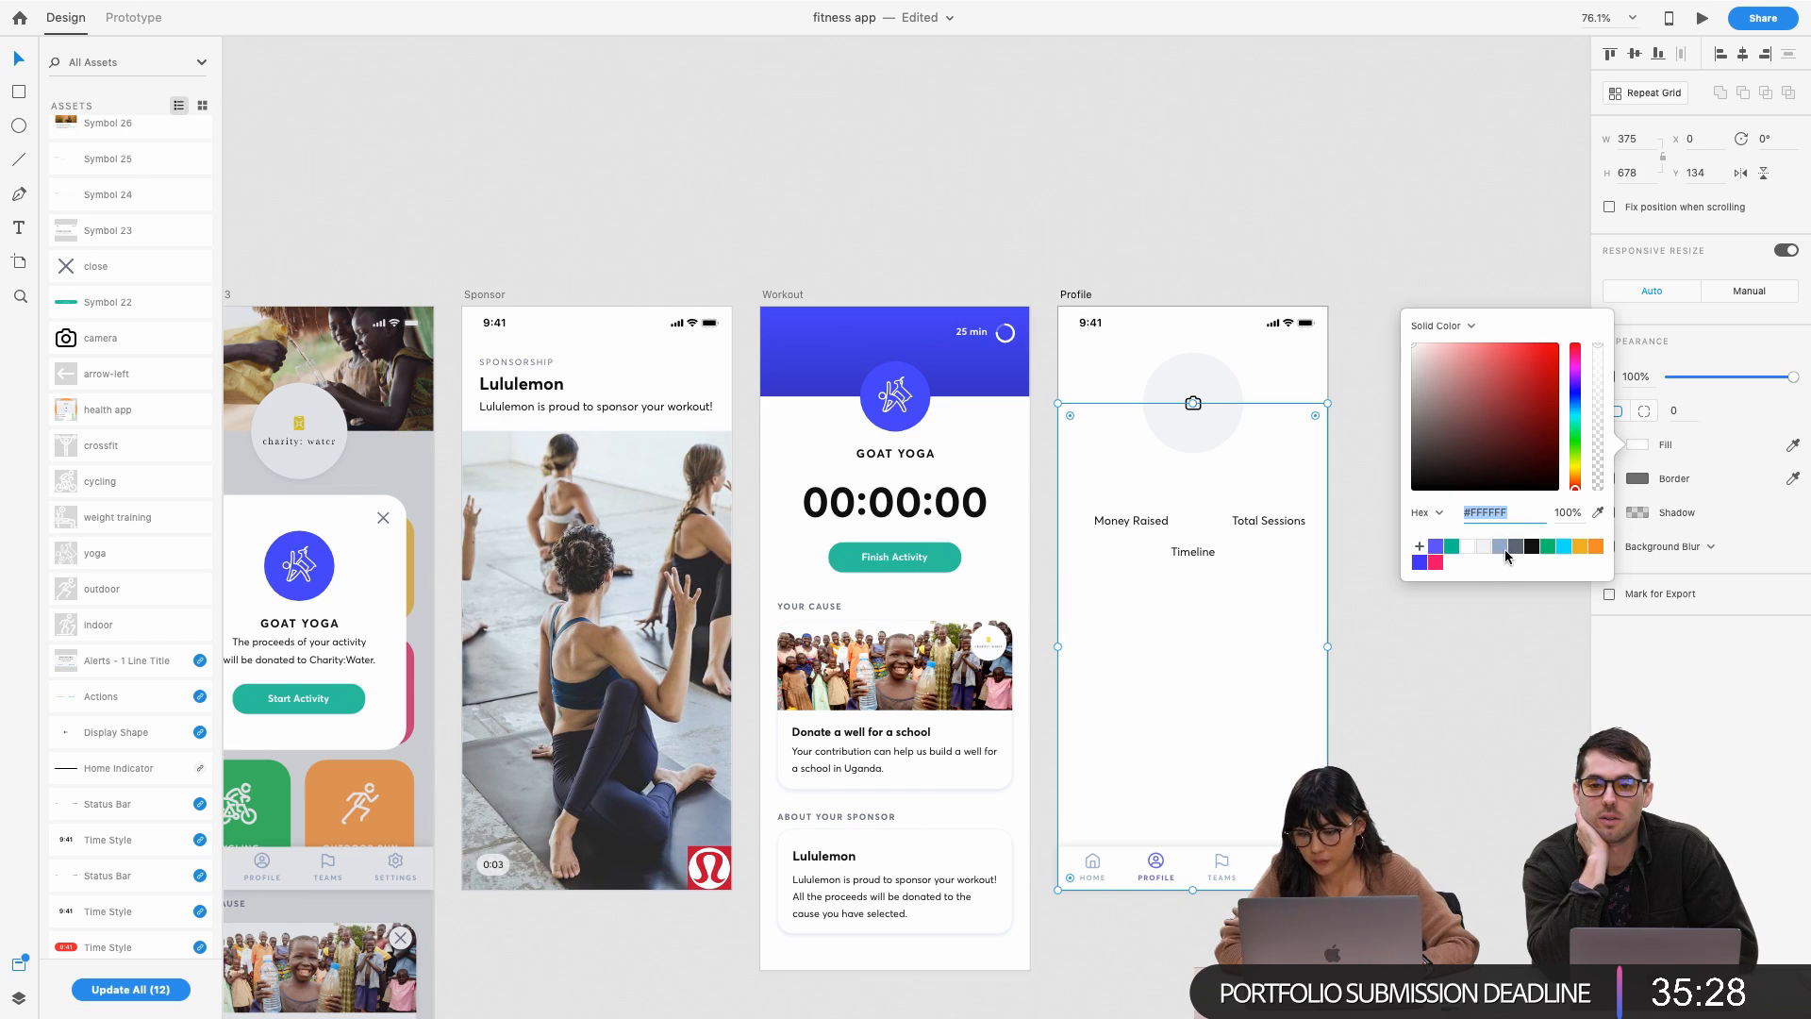
click(1482, 553)
click(1371, 274)
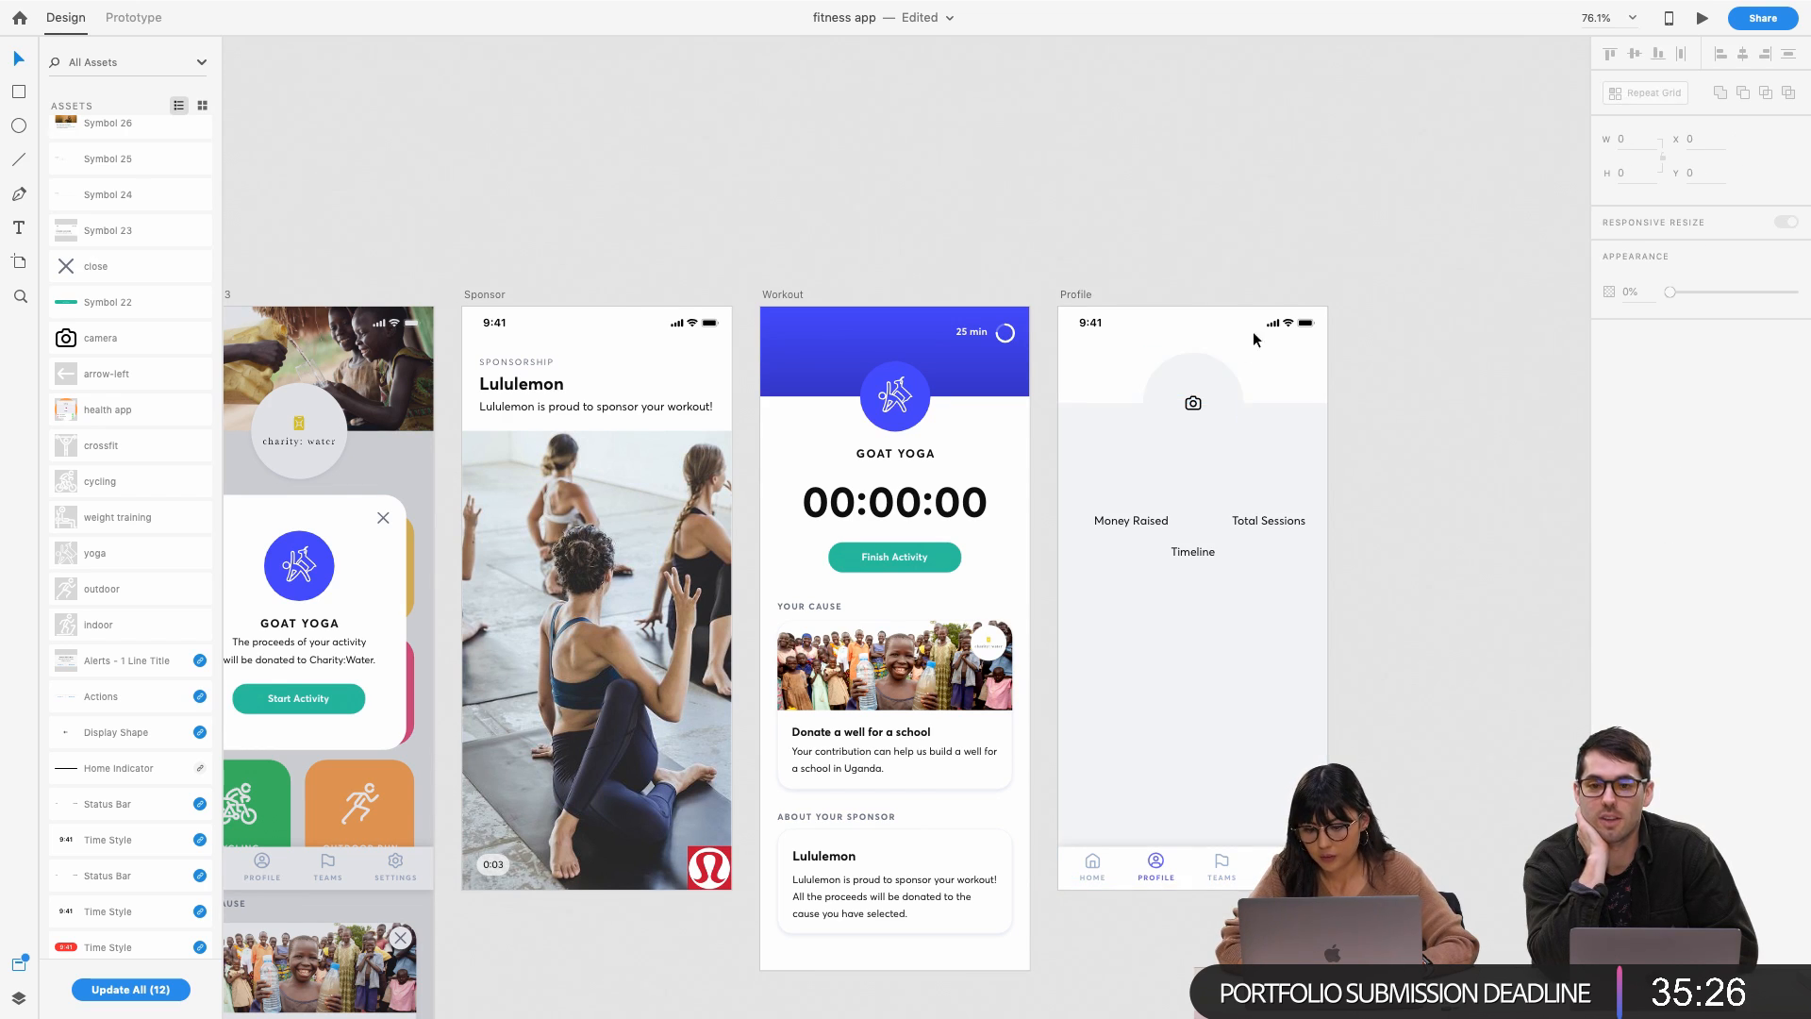
Fill the avatar circle blue-grey #A1B3CE
click(1228, 391)
click(1639, 385)
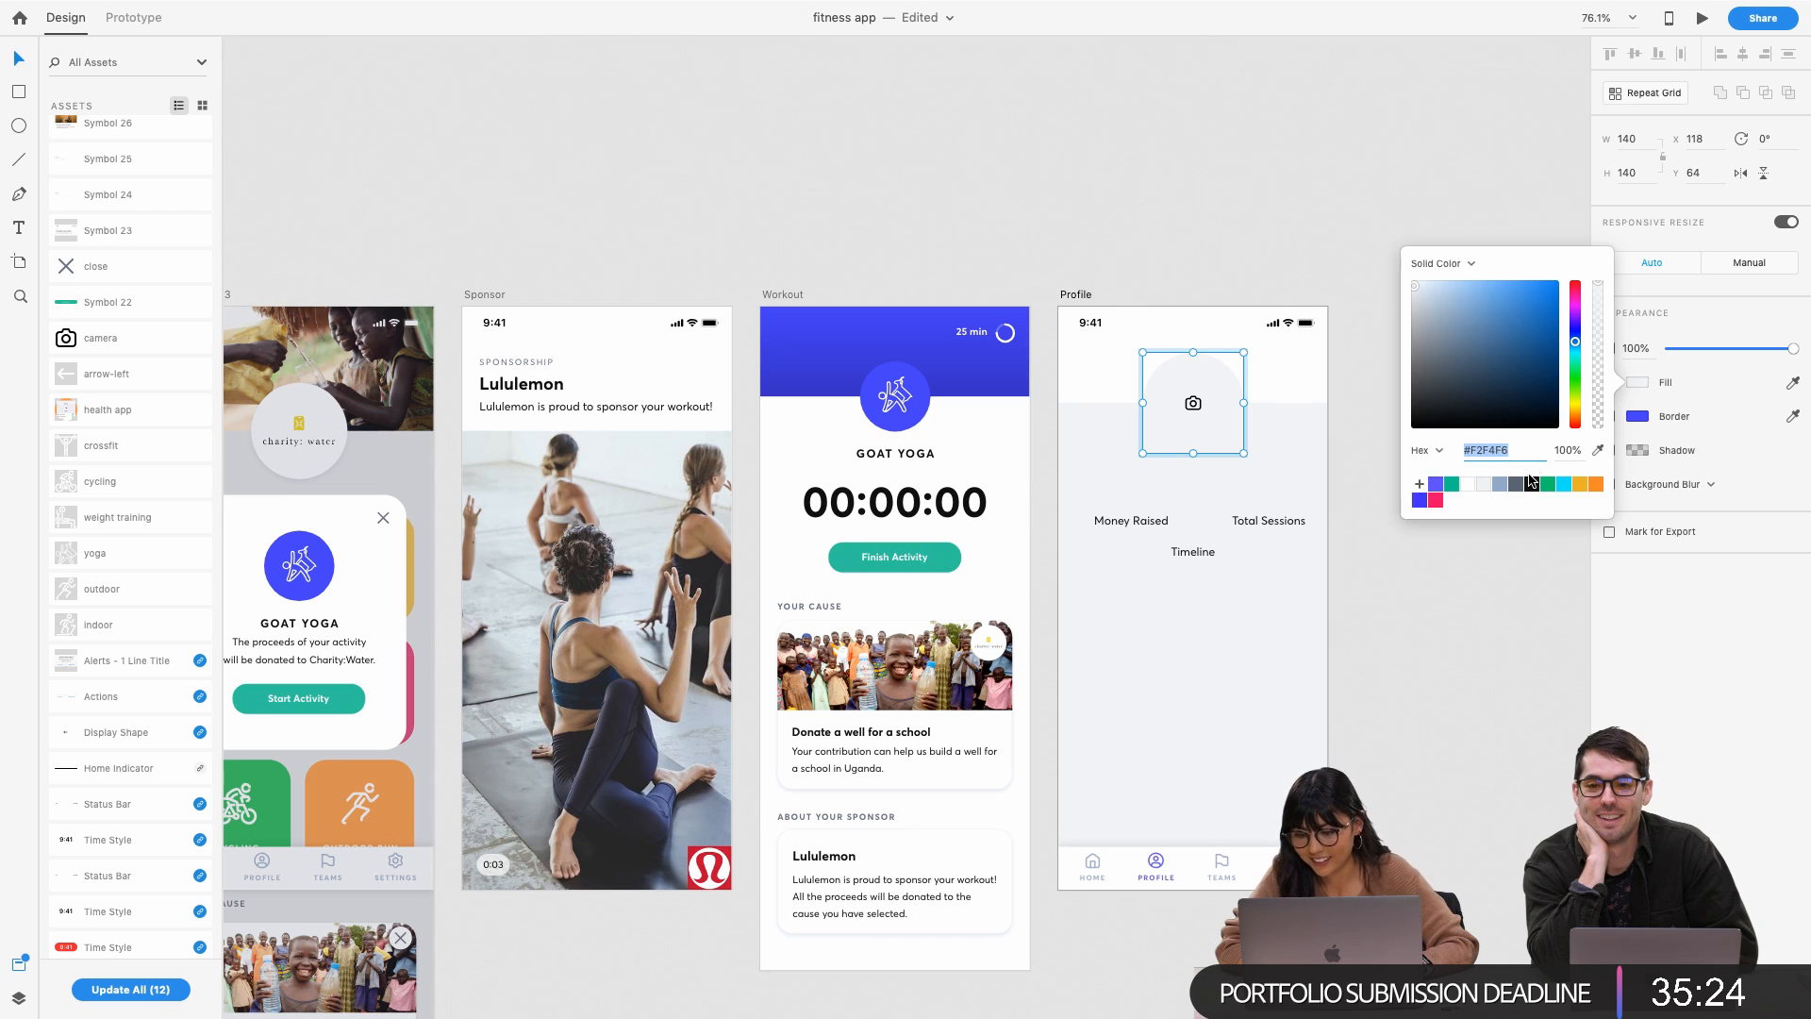
click(1499, 484)
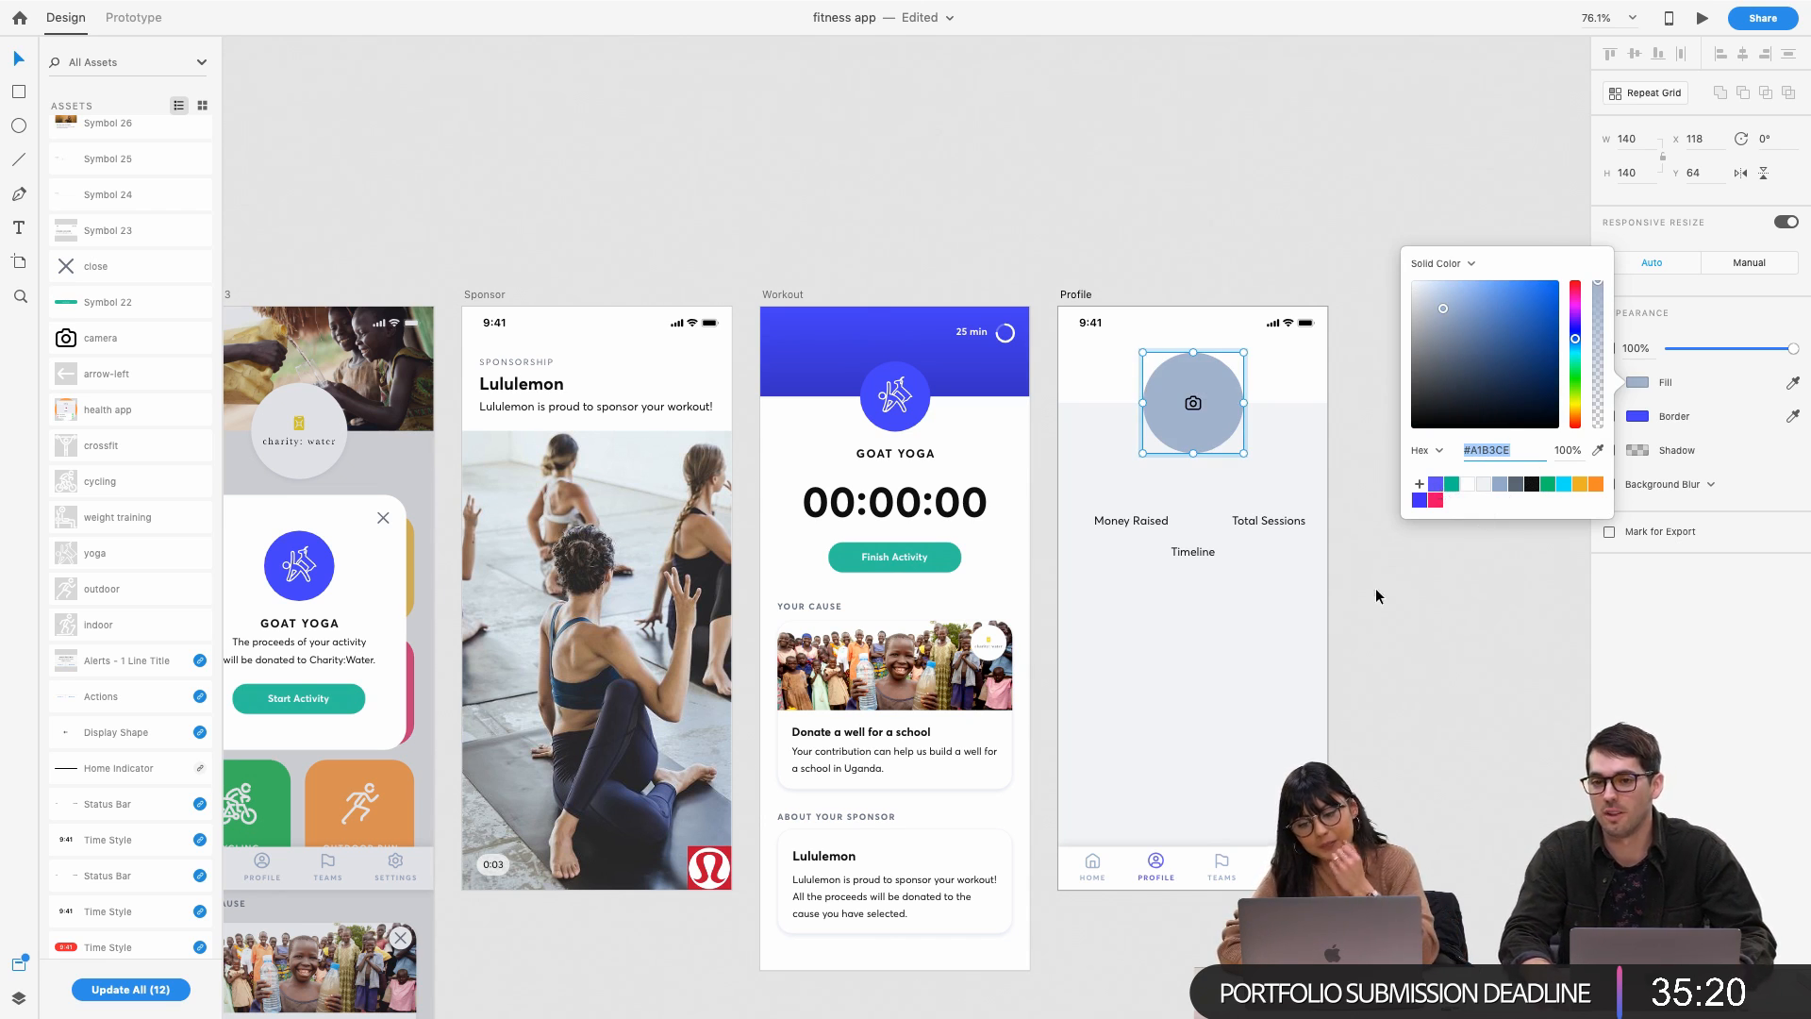
click(1378, 590)
Stretch the grey background's top edge slightly higher
scroll(61, 514, up, 20)
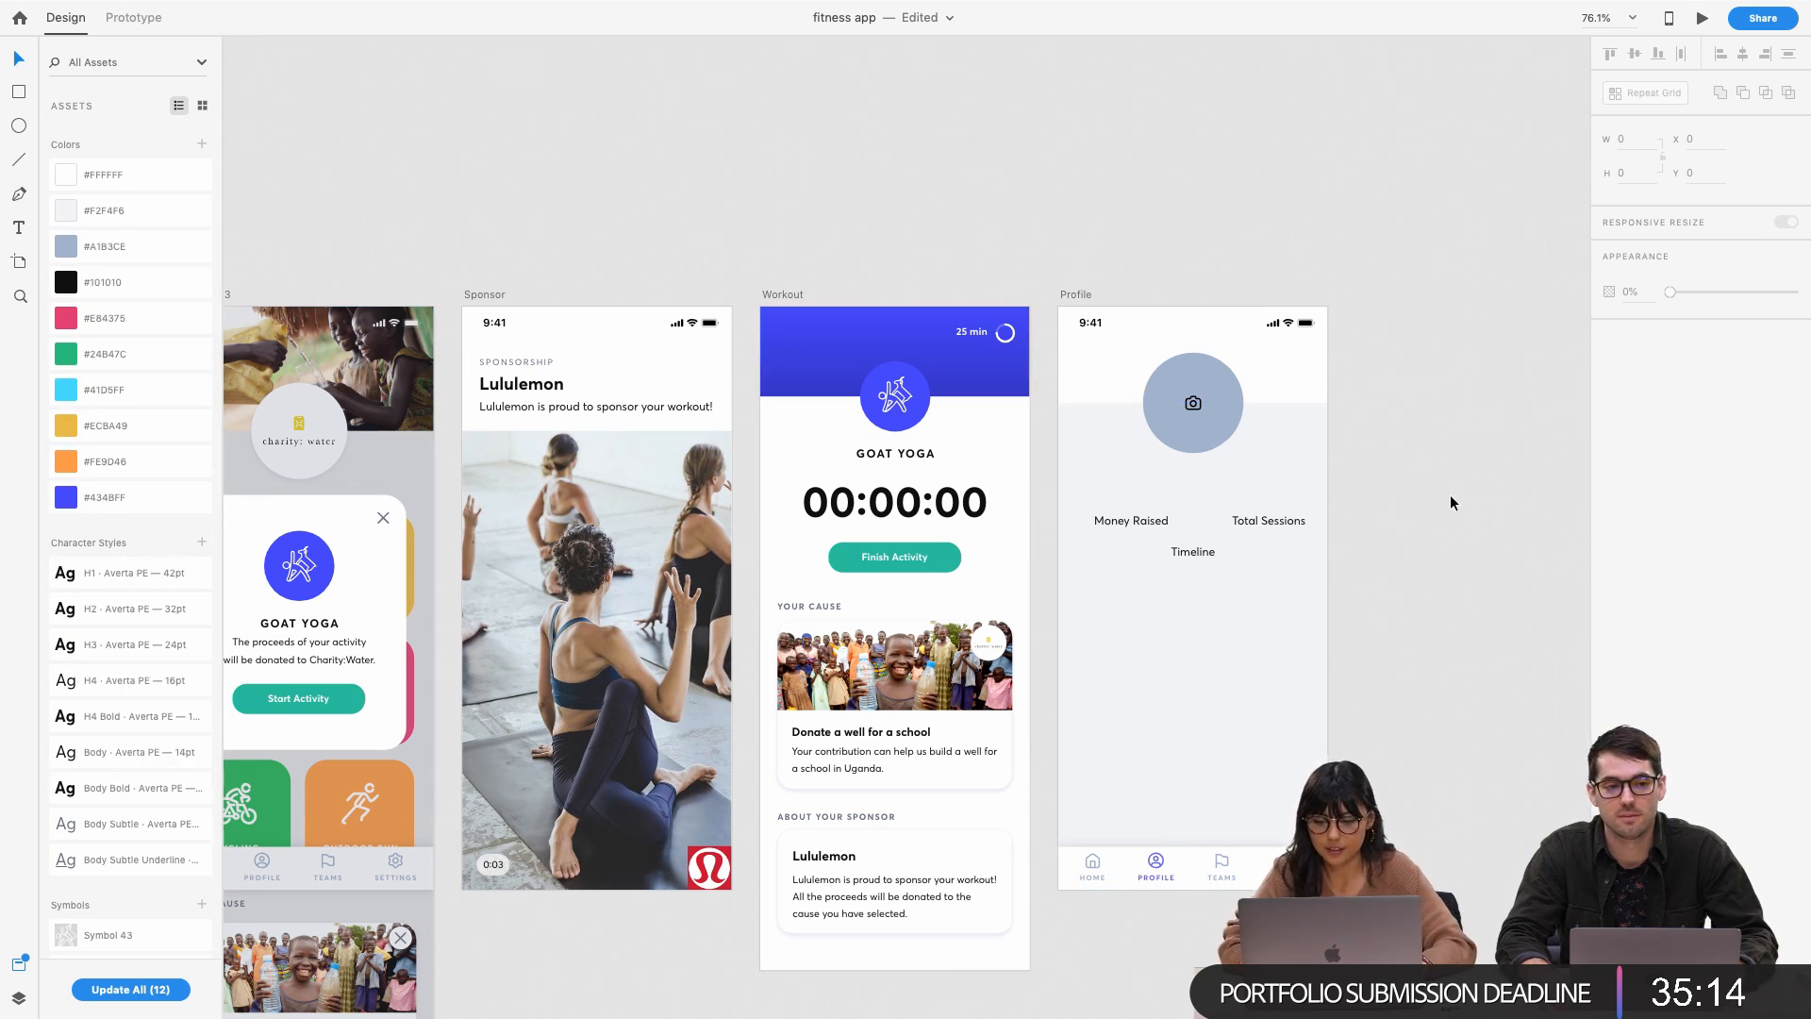
click(1296, 420)
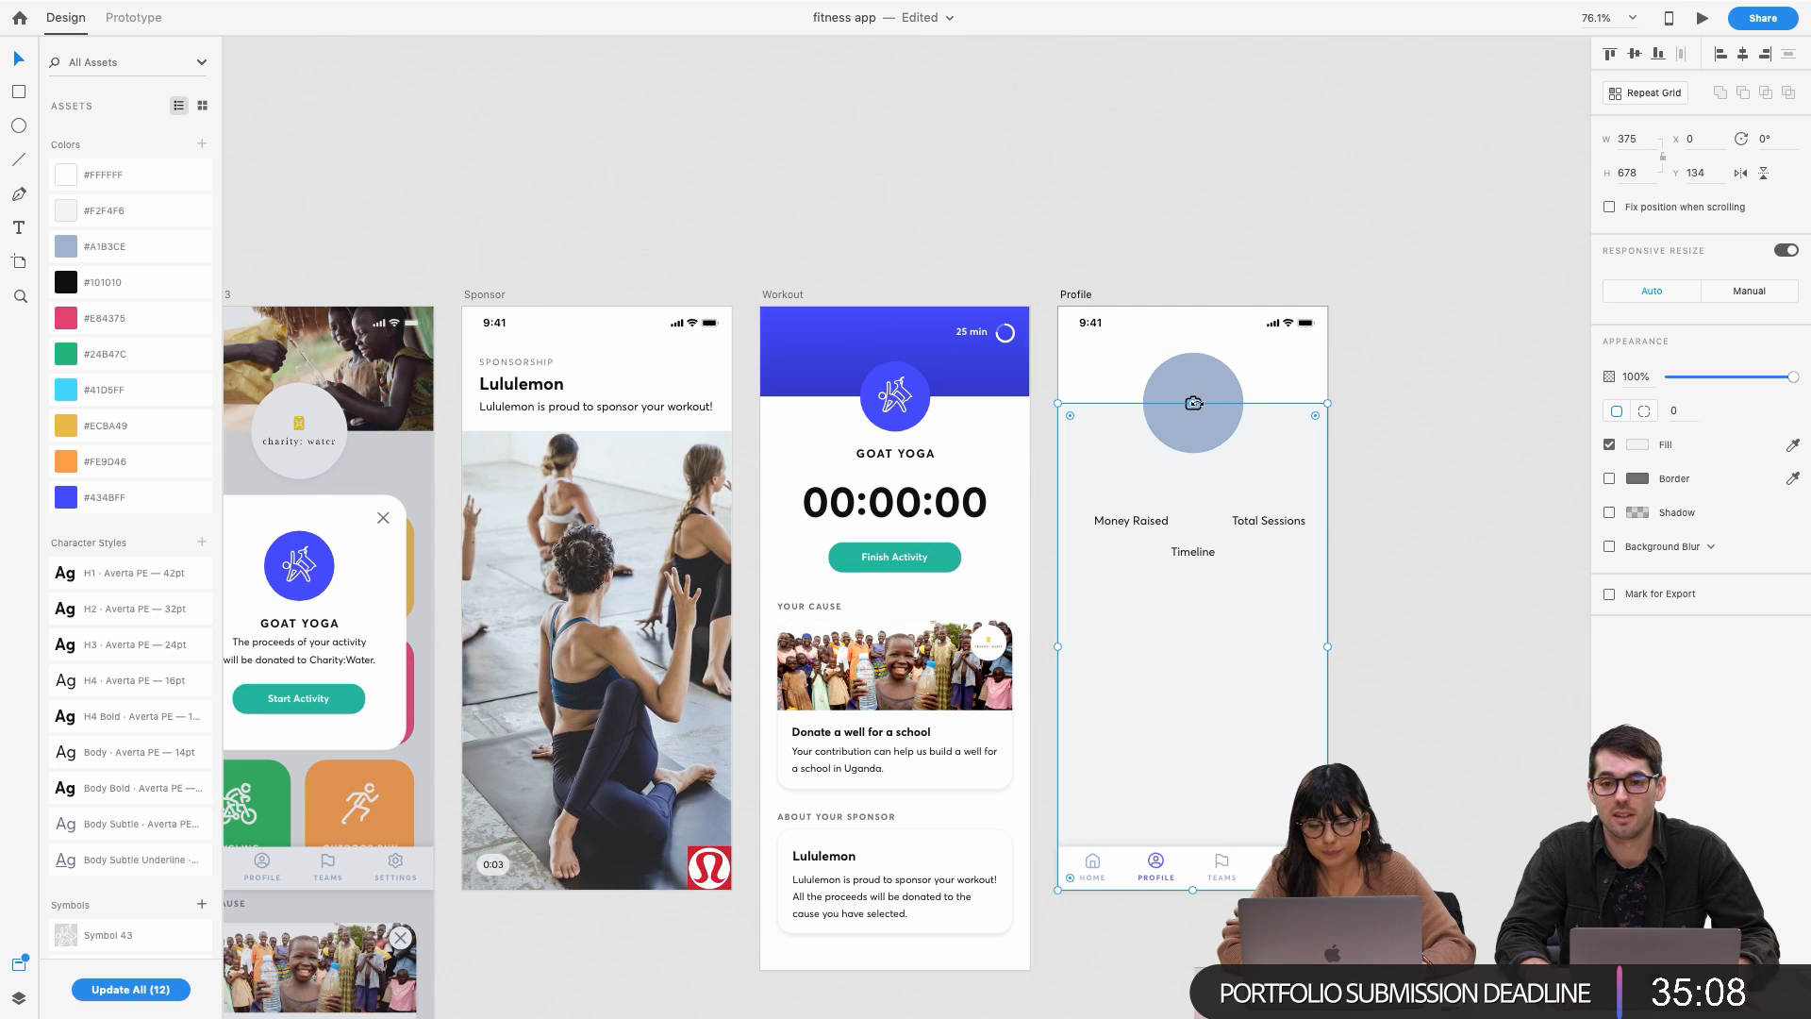
drag(1193, 403, 1192, 396)
click(1447, 411)
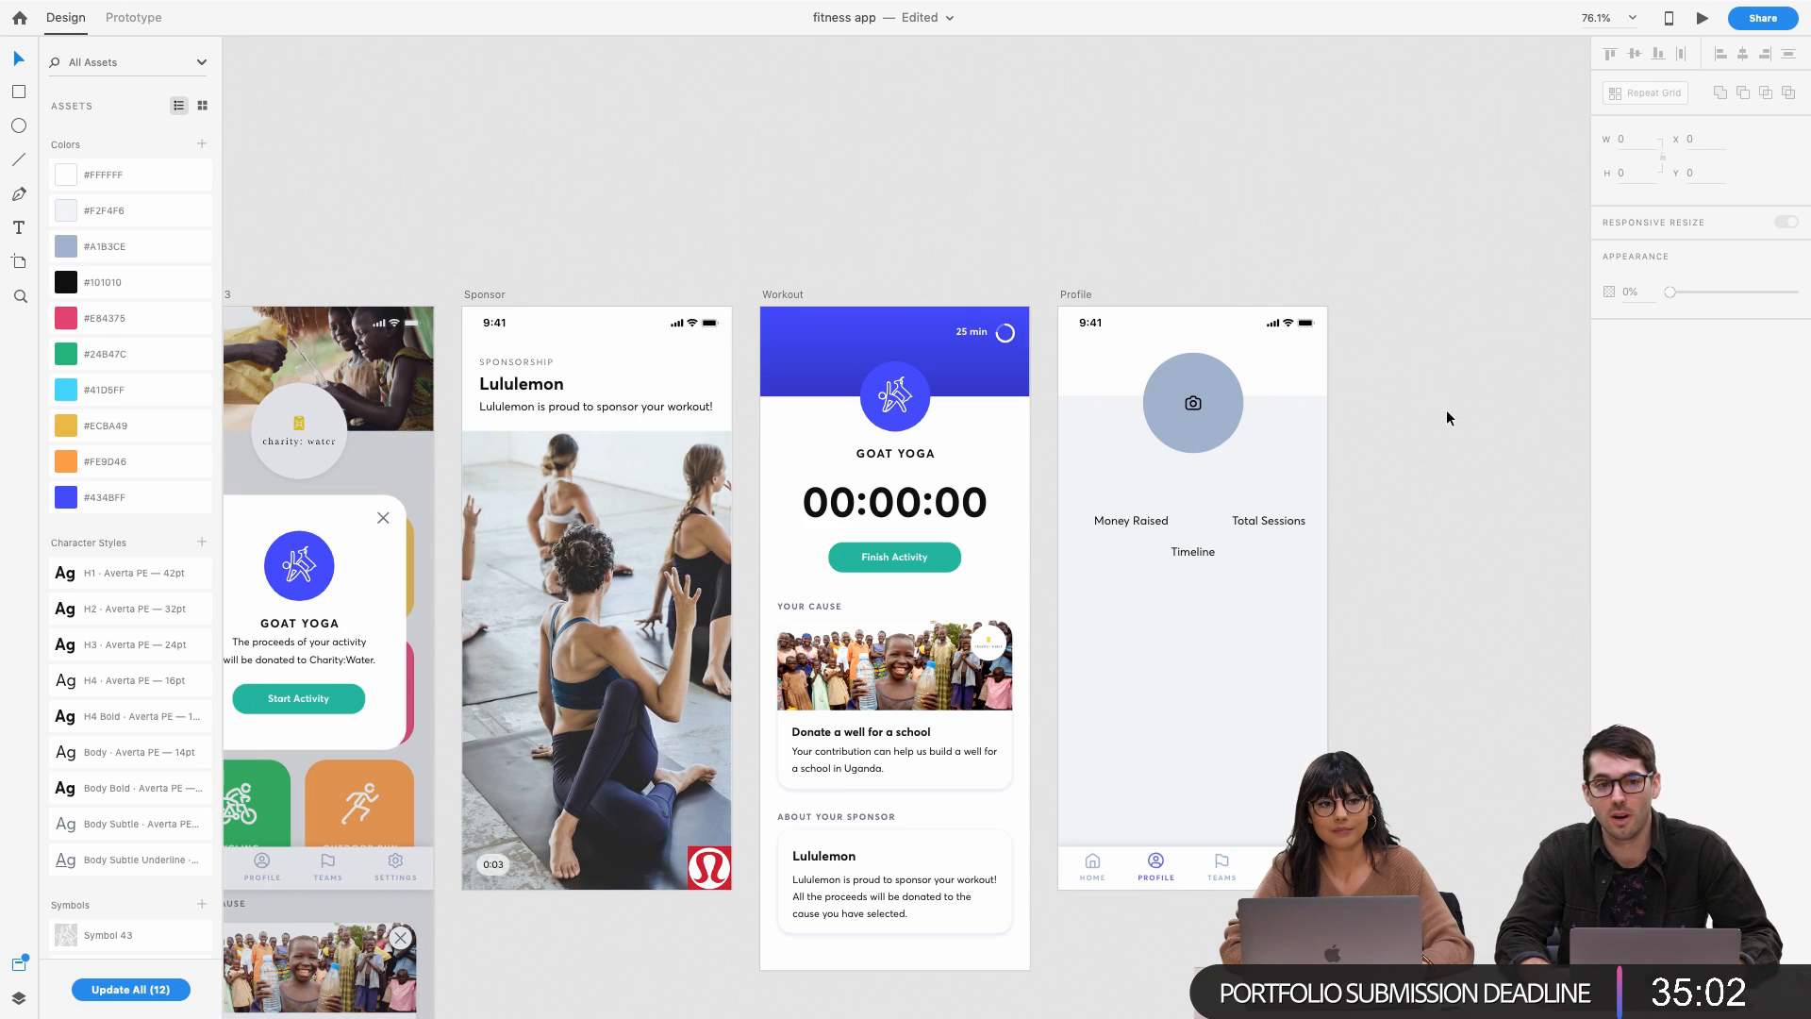
scroll(1447, 412, right, 2)
scroll(1447, 411, down, 1)
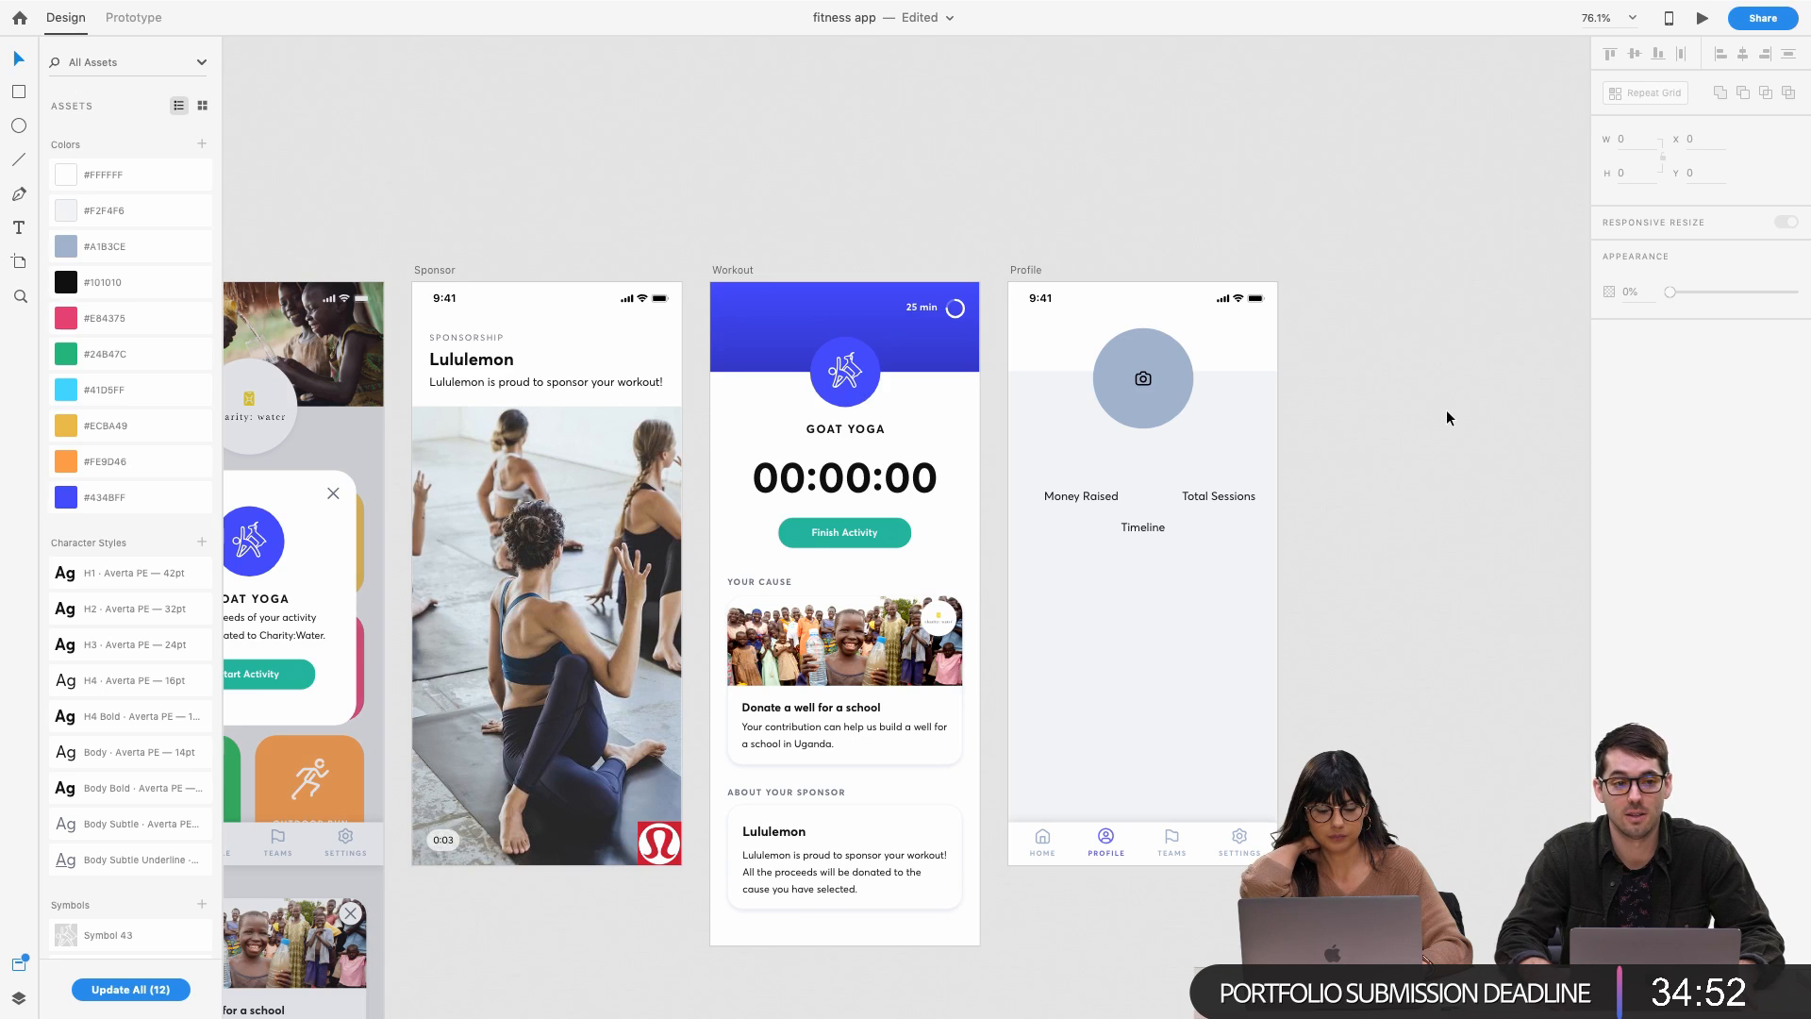
Paste Workout's YOUR CAUSE label into Profile under Money Raised and fill it black #101010
click(1075, 492)
scroll(996, 470, up, 2)
scroll(998, 472, up, 2)
scroll(1039, 489, down, 3)
click(788, 582)
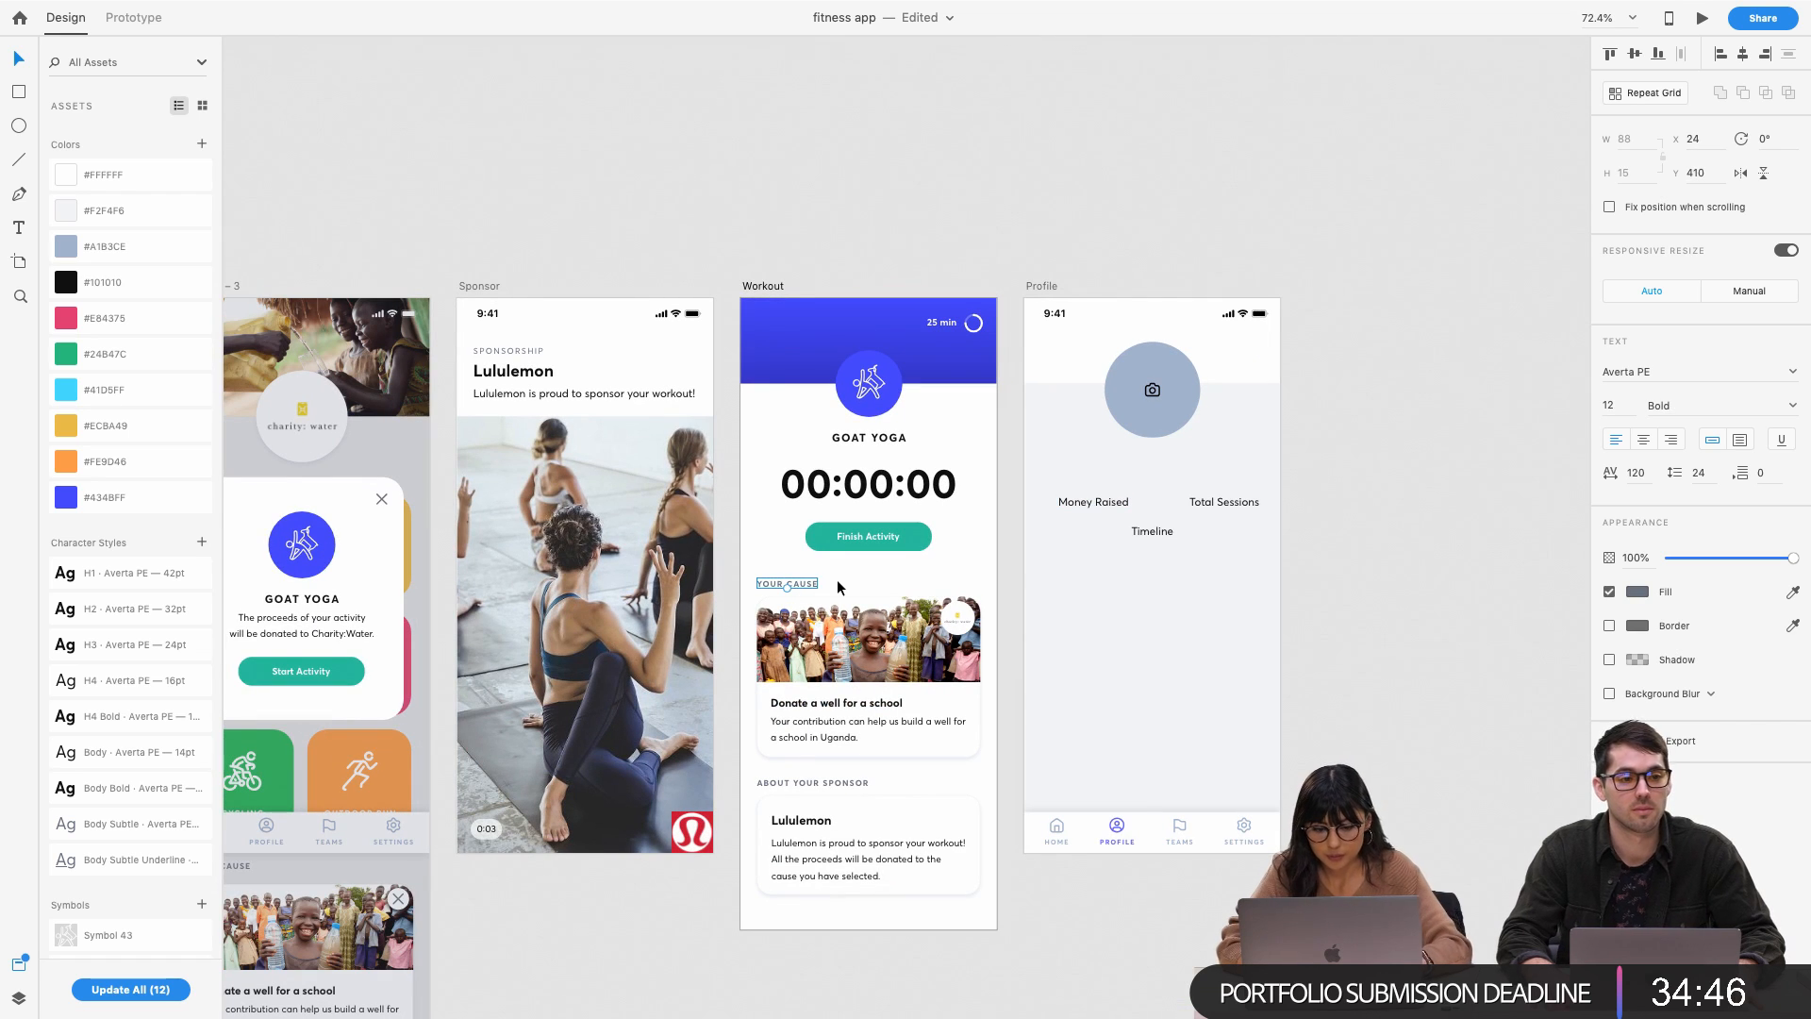
scroll(1132, 525, up, 4)
click(1047, 487)
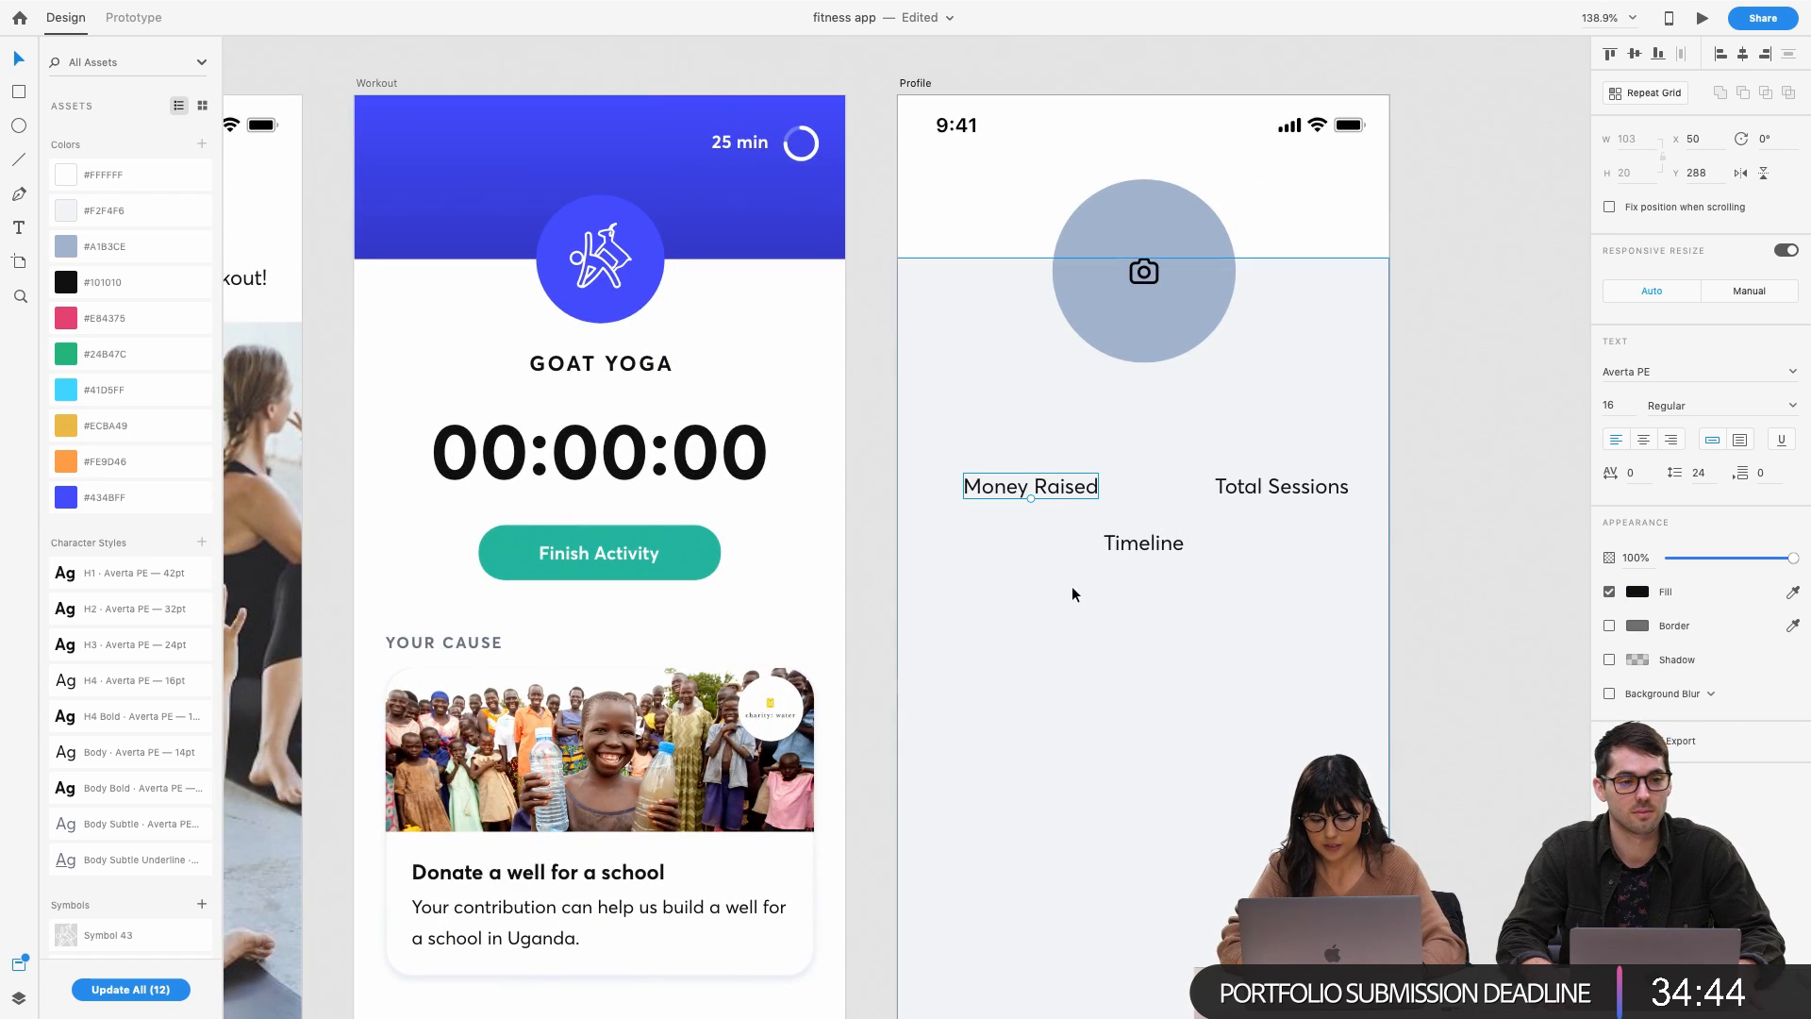
key(super+v)
drag(1021, 633, 1083, 643)
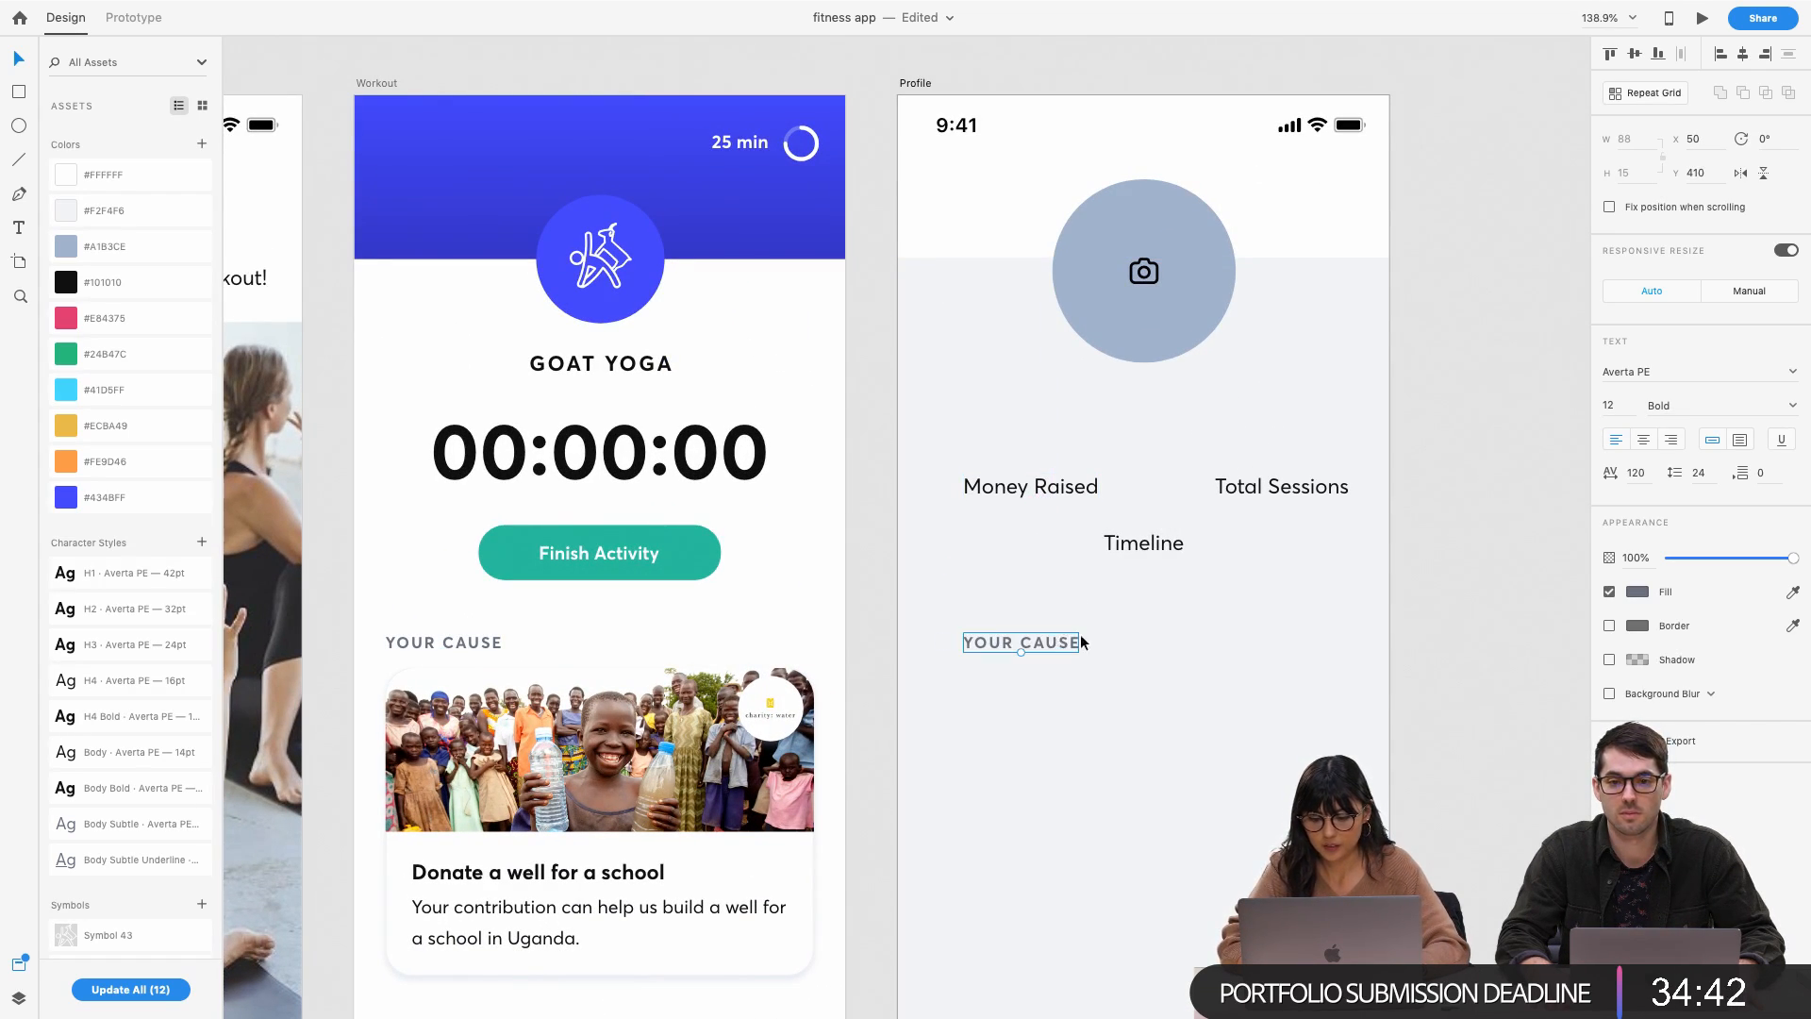
click(1641, 591)
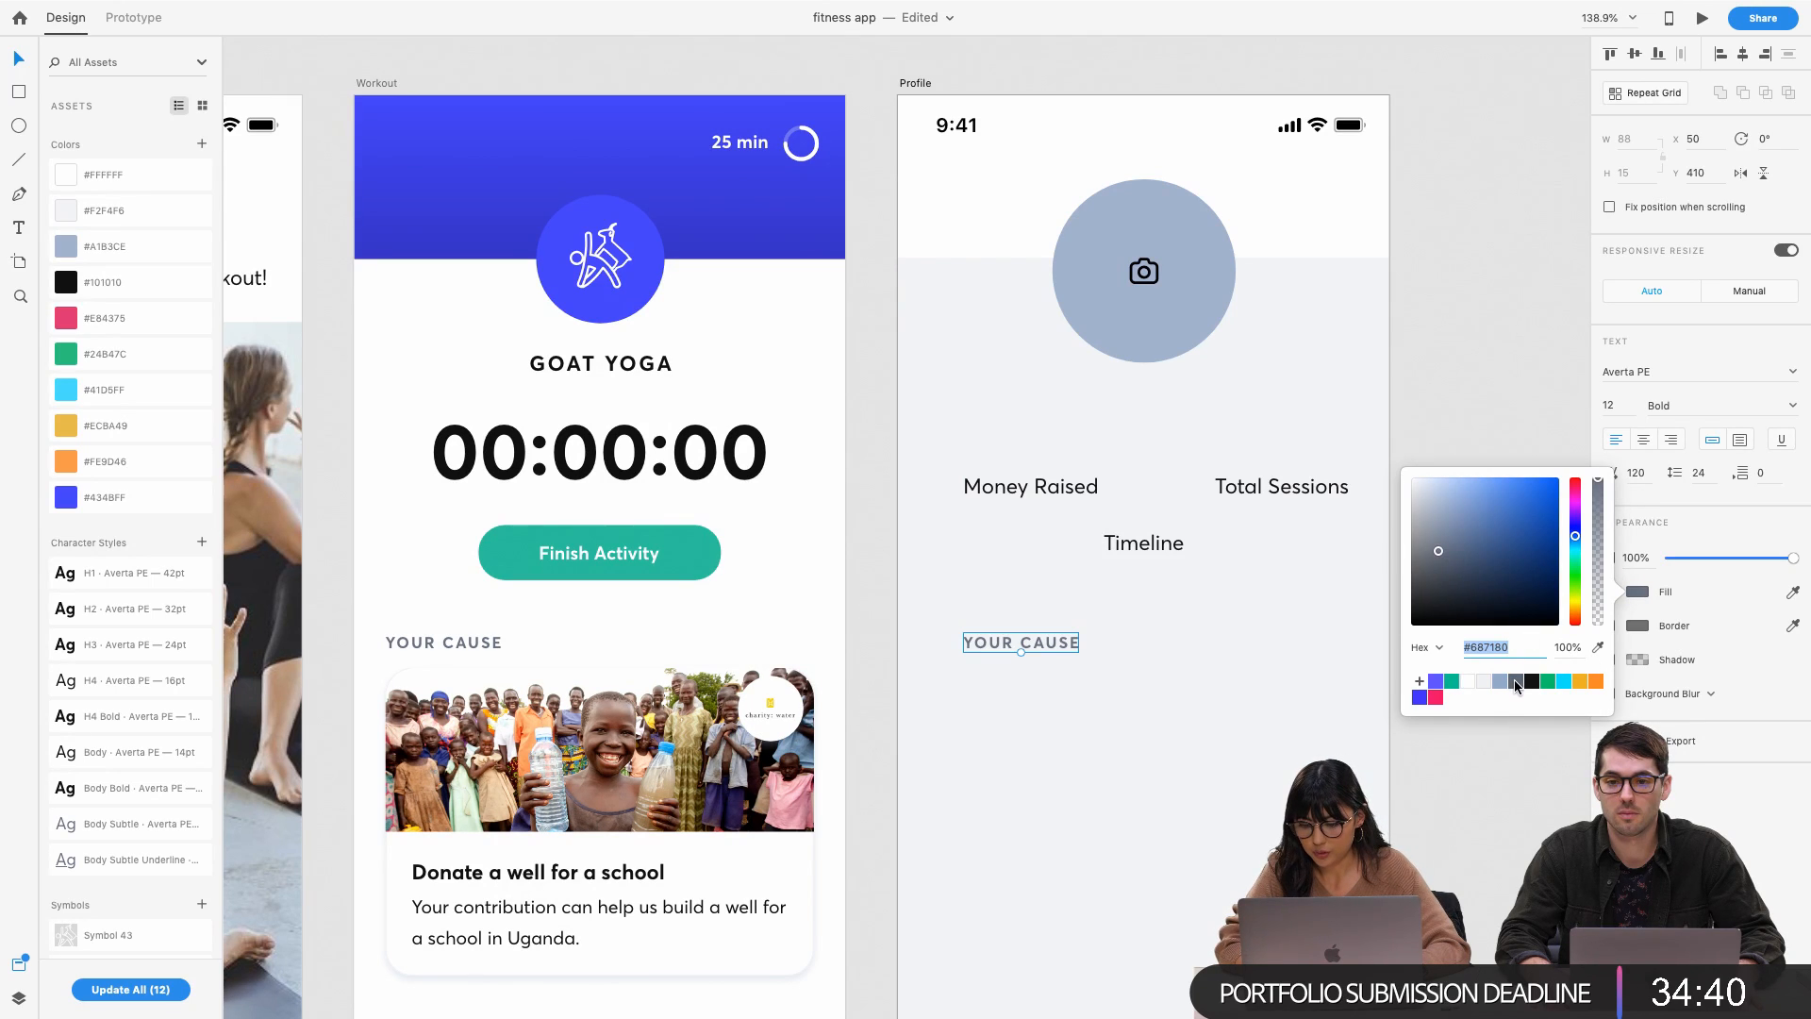
click(1532, 681)
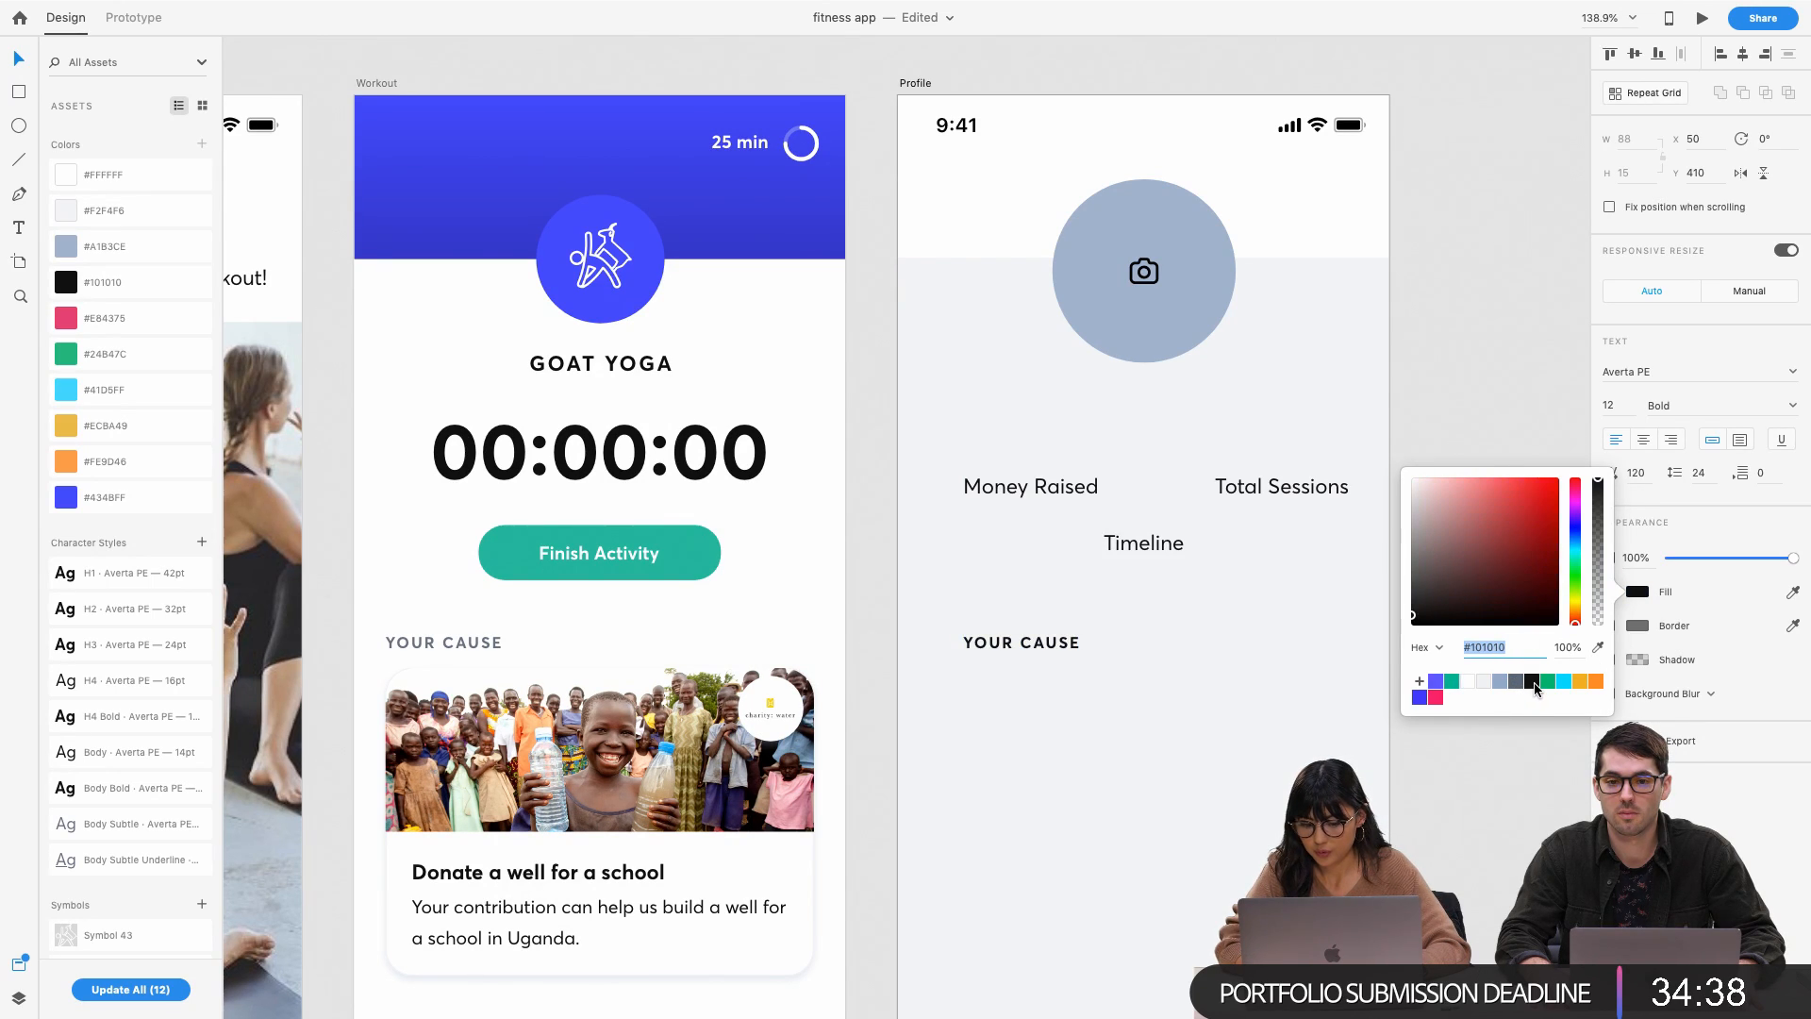
click(1639, 589)
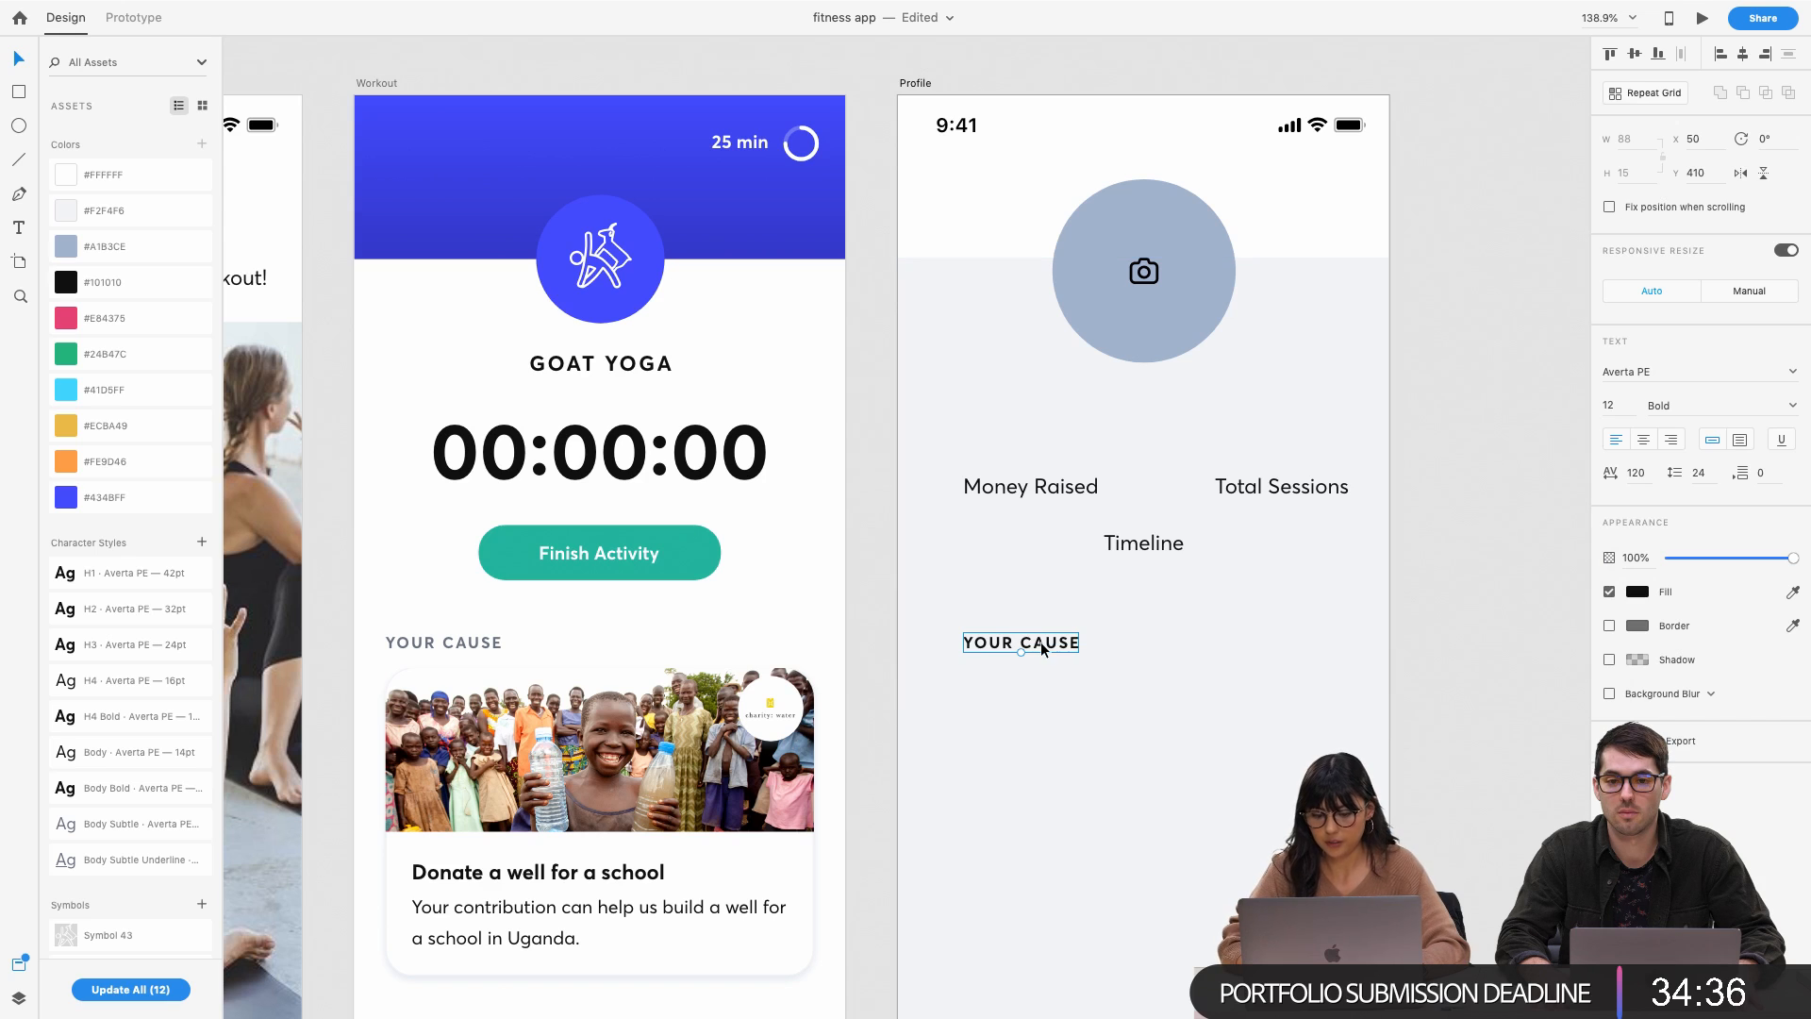
Centre-align the pasted label and retype it as MONEY RAISED
double_click(1042, 645)
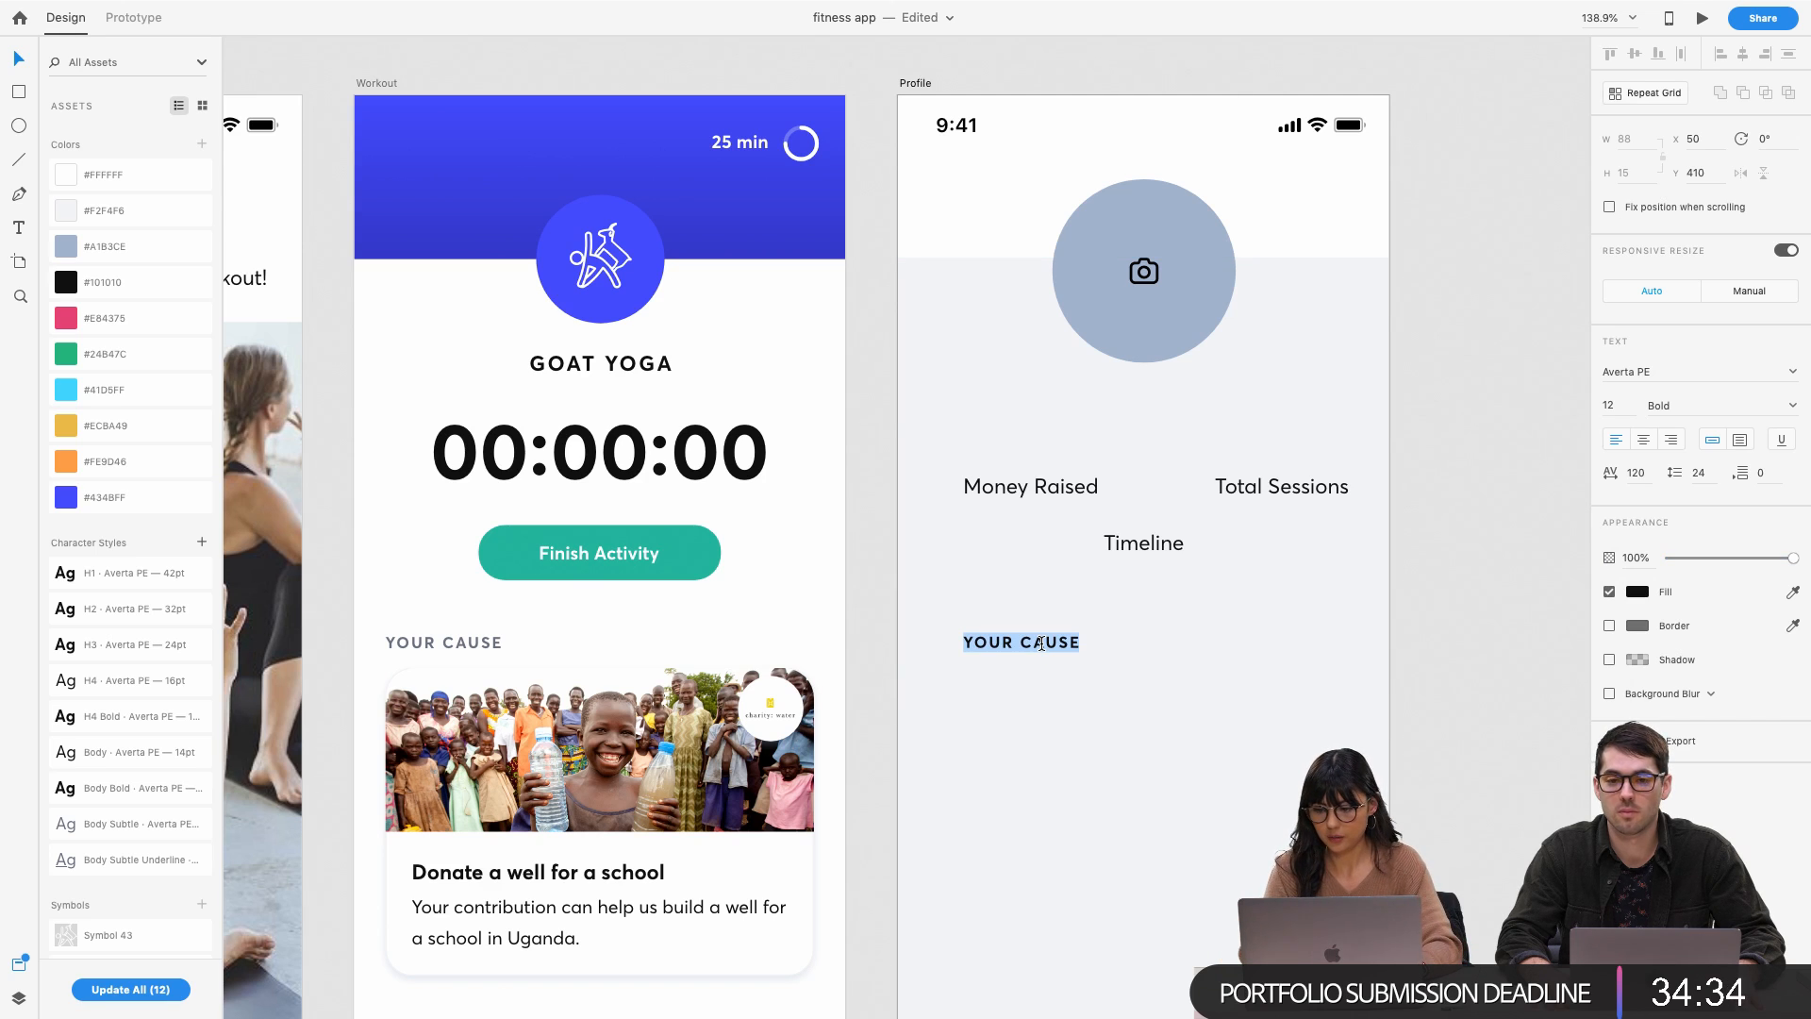
click(1643, 440)
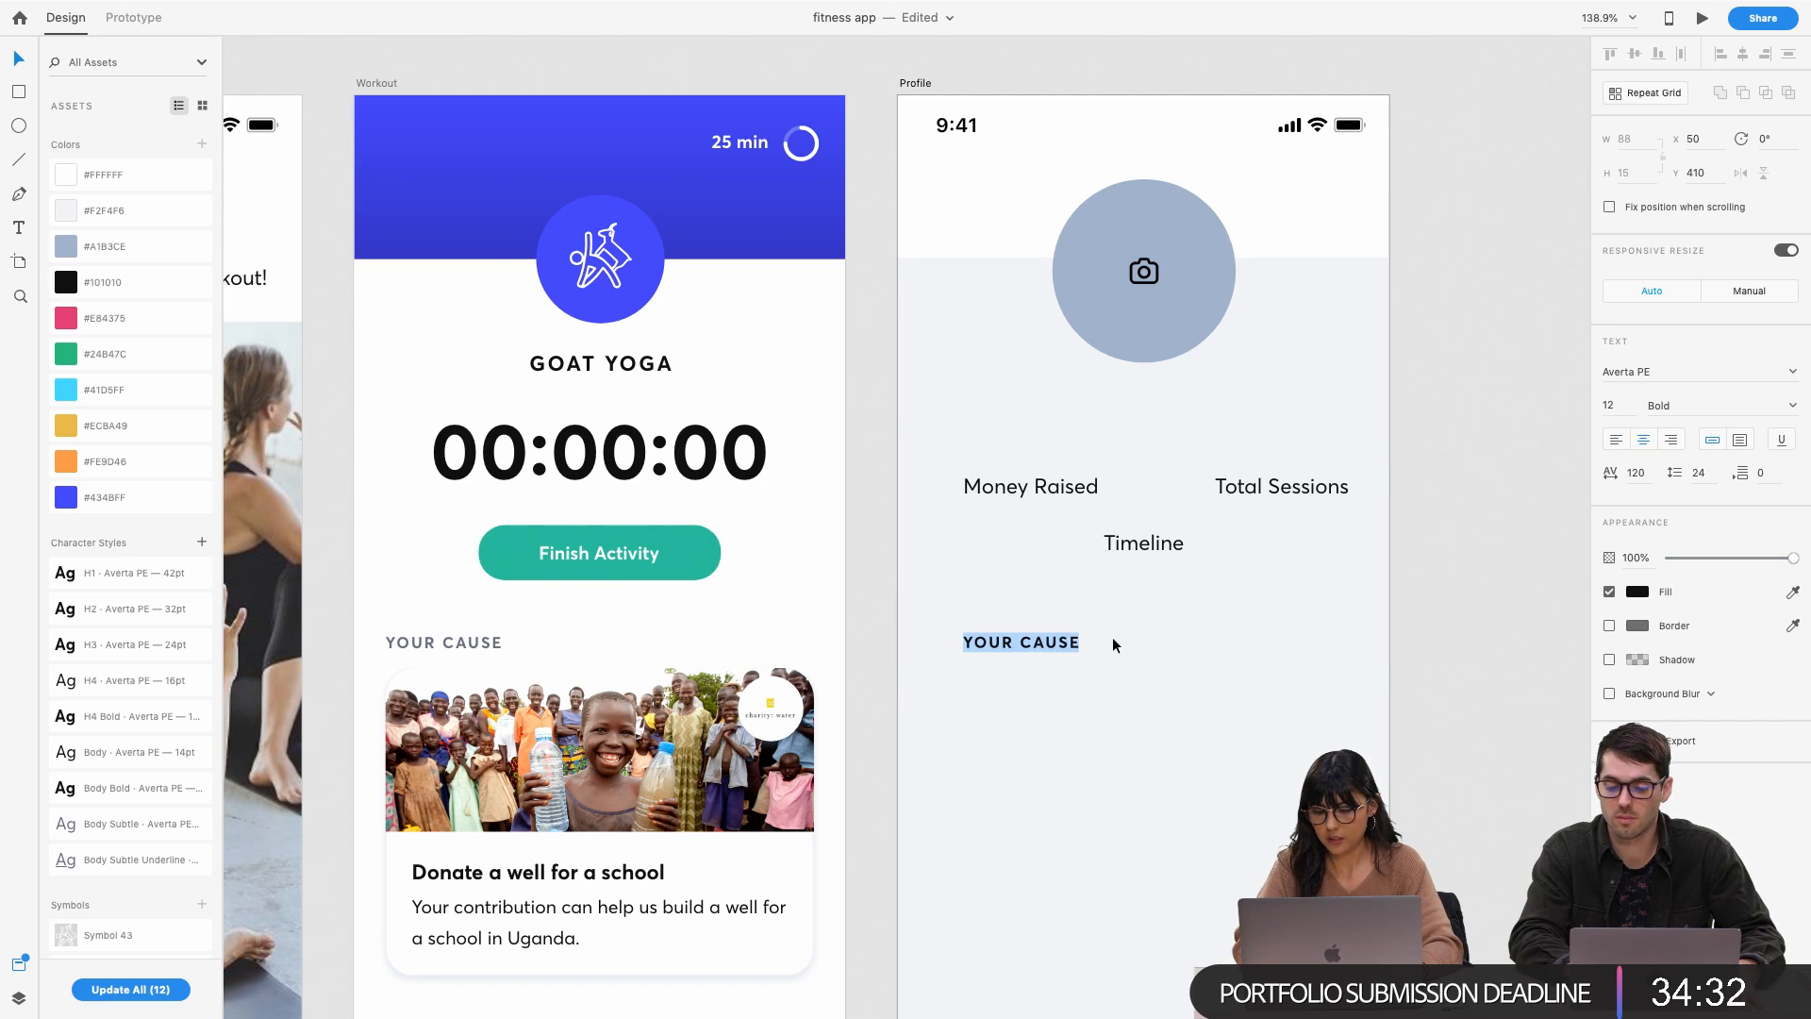
text(mon)
key(BackSpace)
key(BackSpace)
key(BackSpace)
text(MONEY RA)
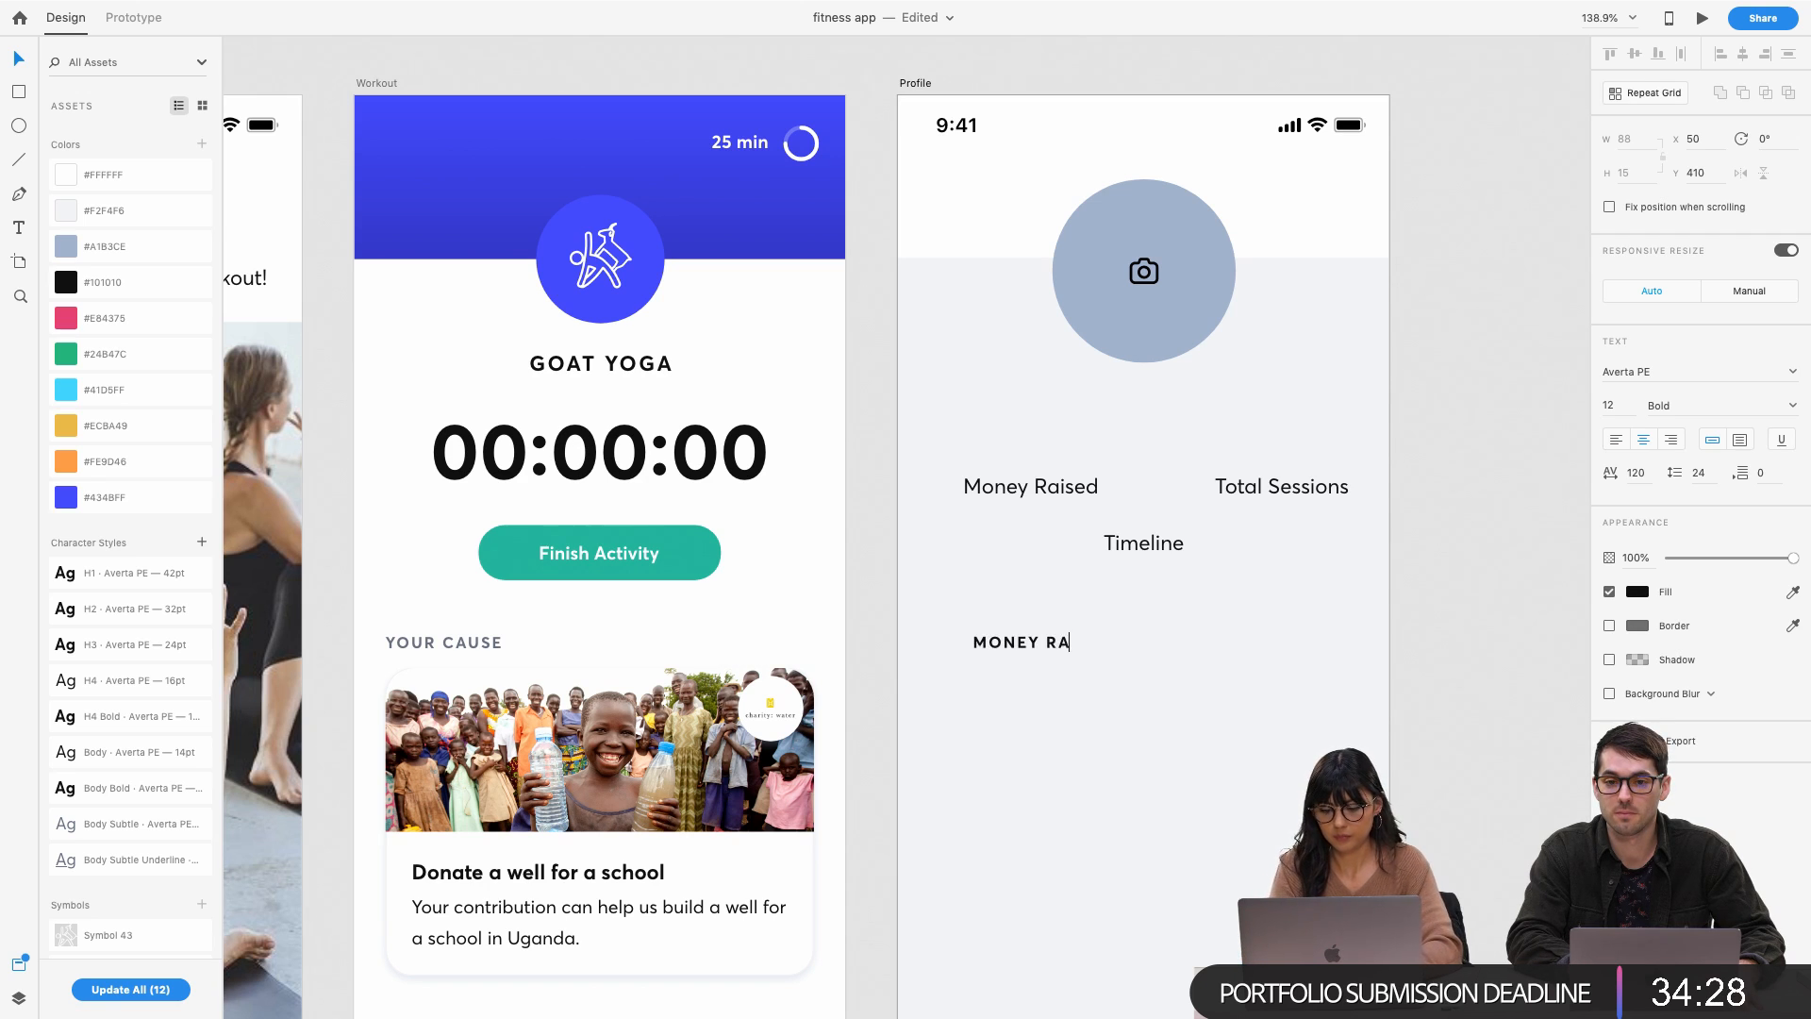
text(ISED)
key(Escape)
Duplicate MONEY RAISED into the stats row and retype the copy as TOTAL SESSIONS
drag(1031, 642, 1288, 607)
key(Return)
text(TO)
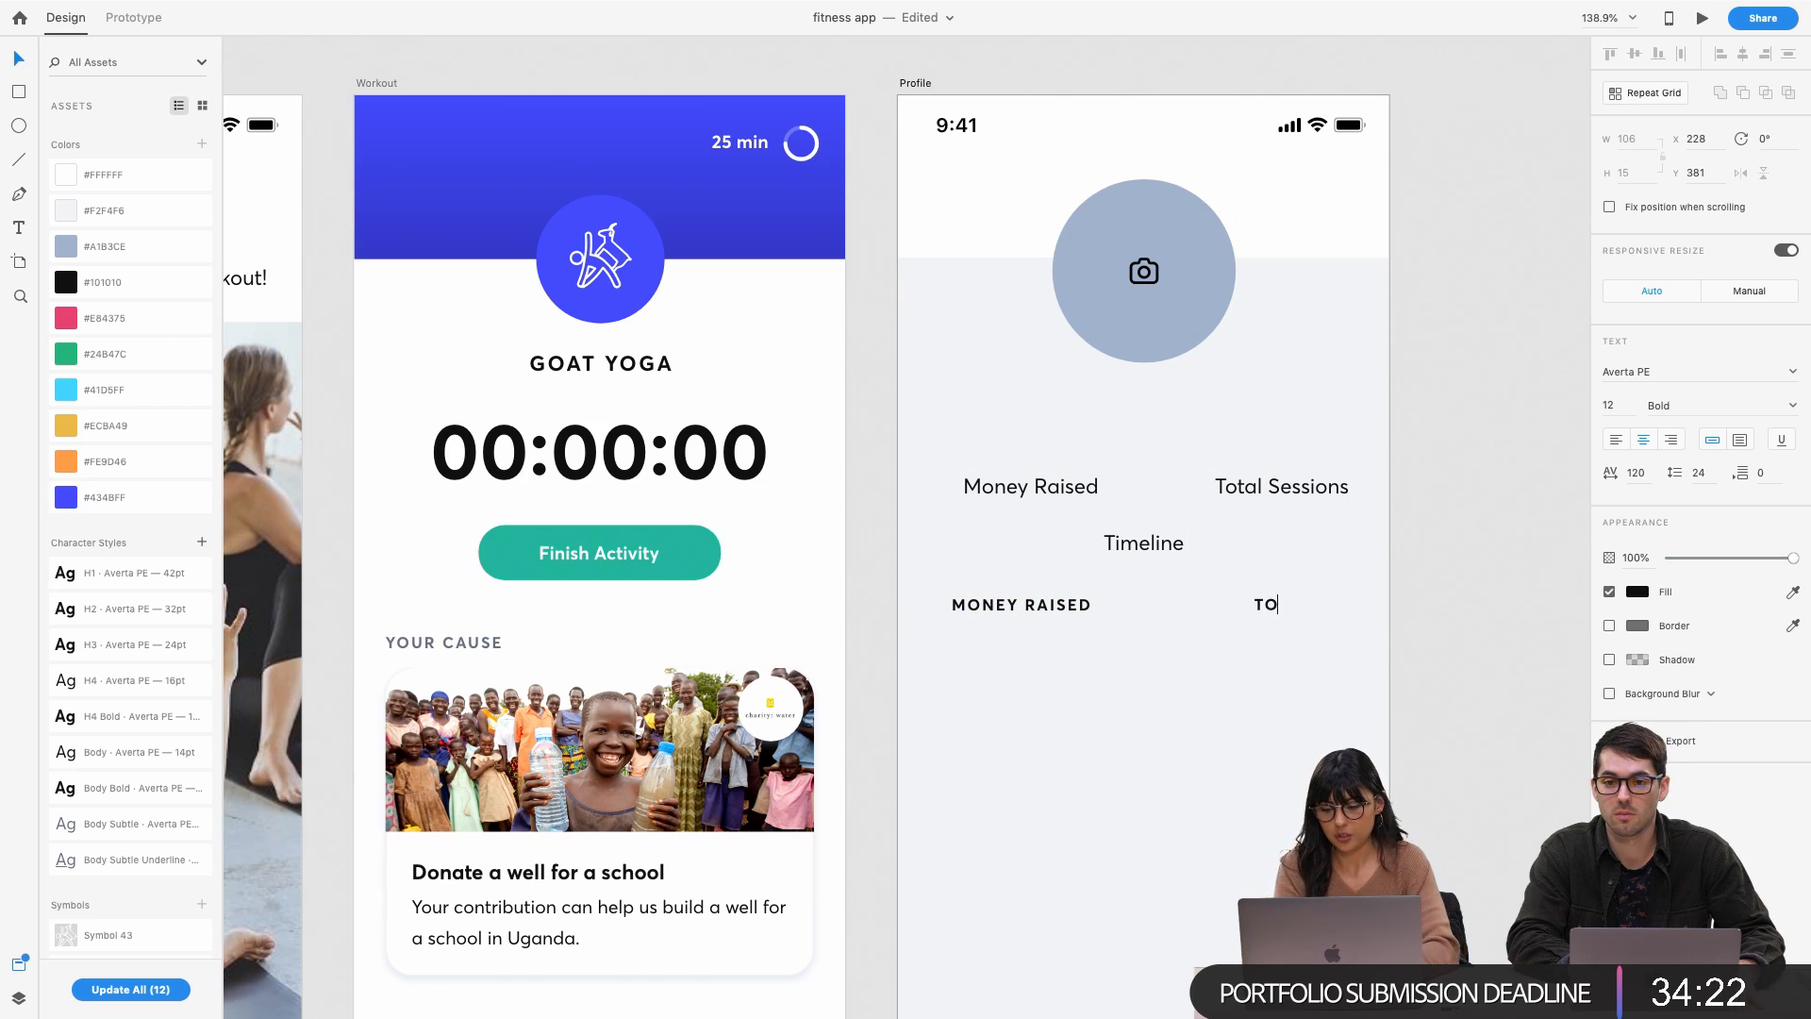
text(TAL SESS)
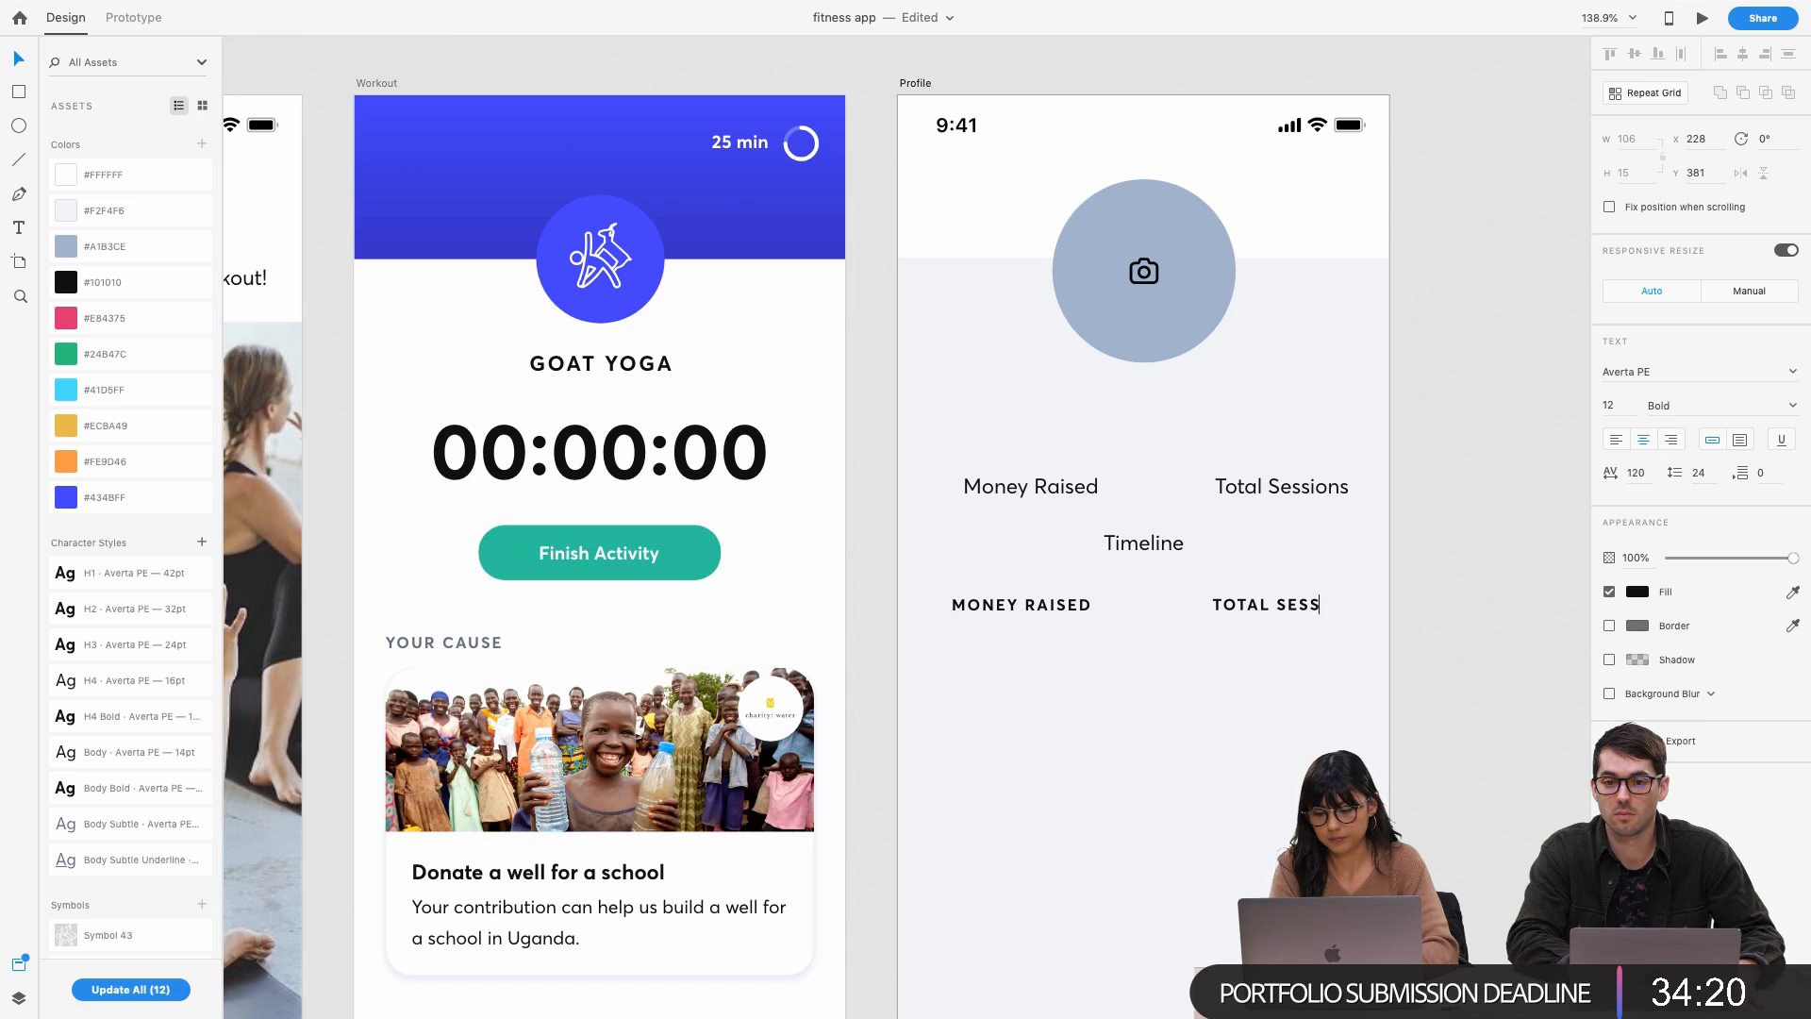
text(IONS)
key(Escape)
Copy Timeline near the screen bottom and delete the old Money Raised and Total Sessions labels
click(1159, 547)
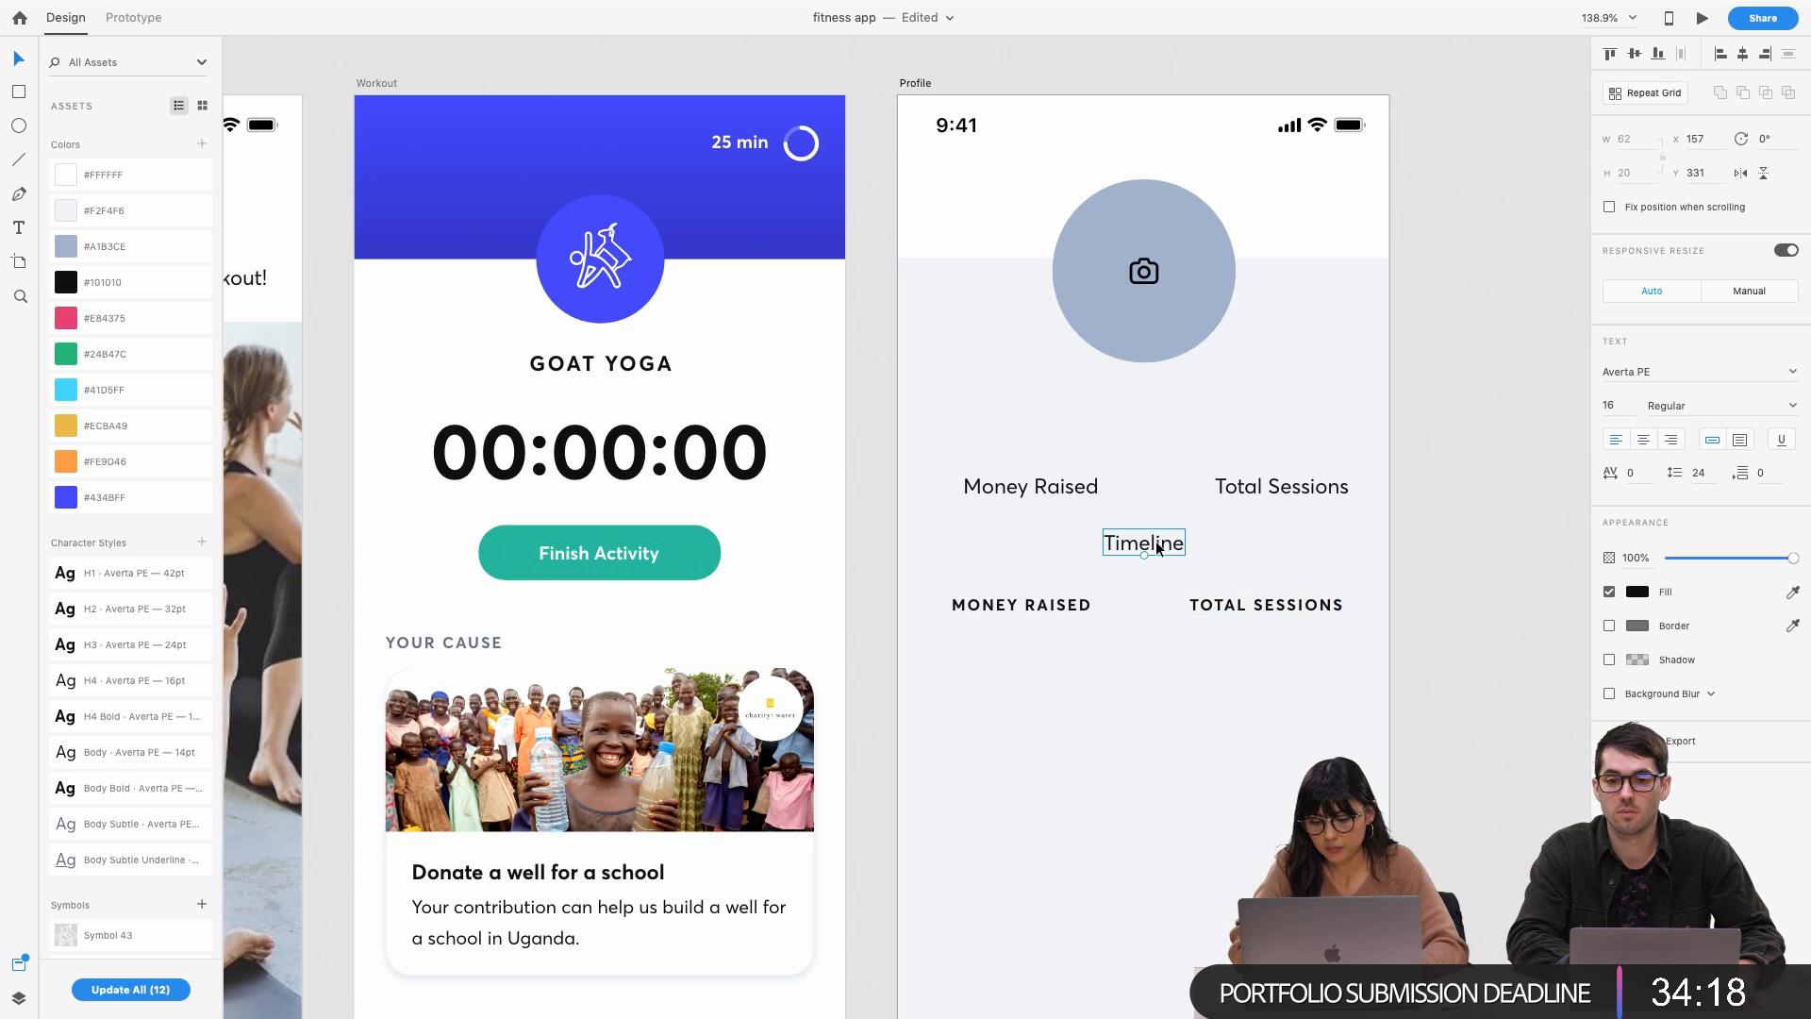
drag(1158, 547, 1097, 867)
click(1060, 486)
shift+click(1281, 485)
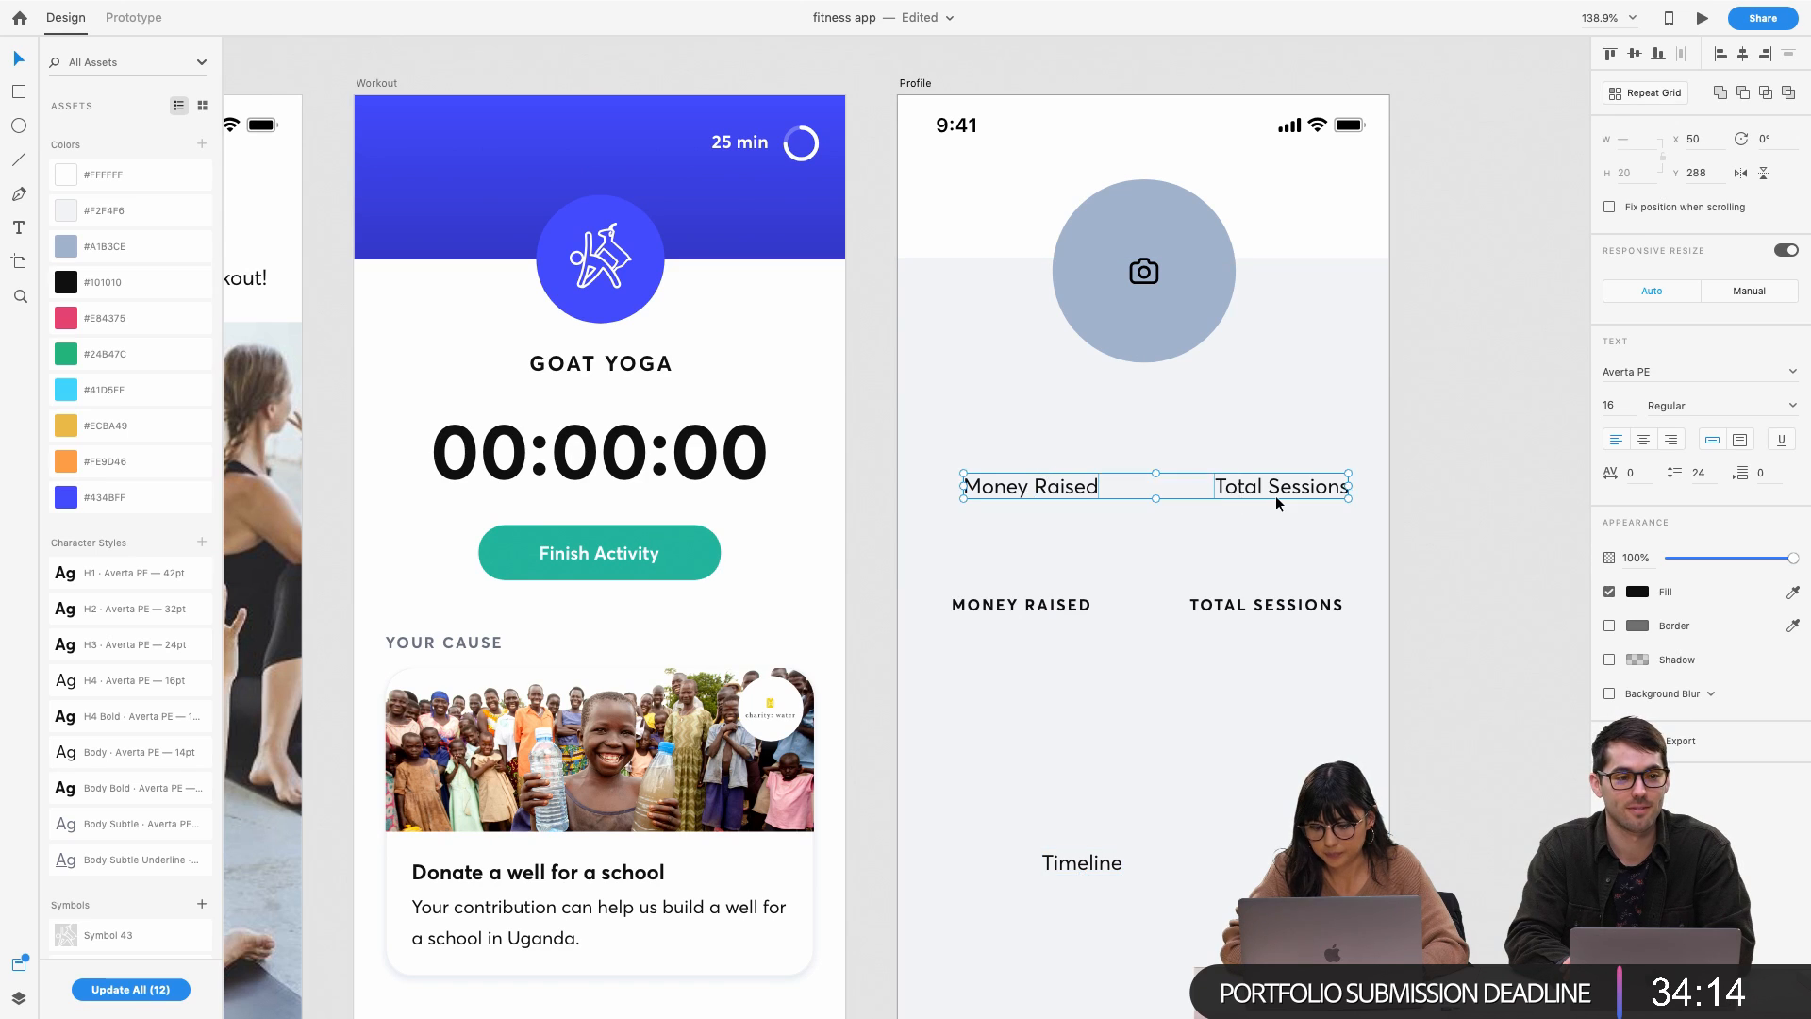
key(Delete)
Move a Timeline label under the avatar and settle the bold stat labels below it
click(1021, 605)
shift+click(1250, 615)
drag(1249, 615, 1270, 522)
click(1074, 861)
drag(1073, 860, 1133, 419)
click(1028, 521)
shift+click(1286, 518)
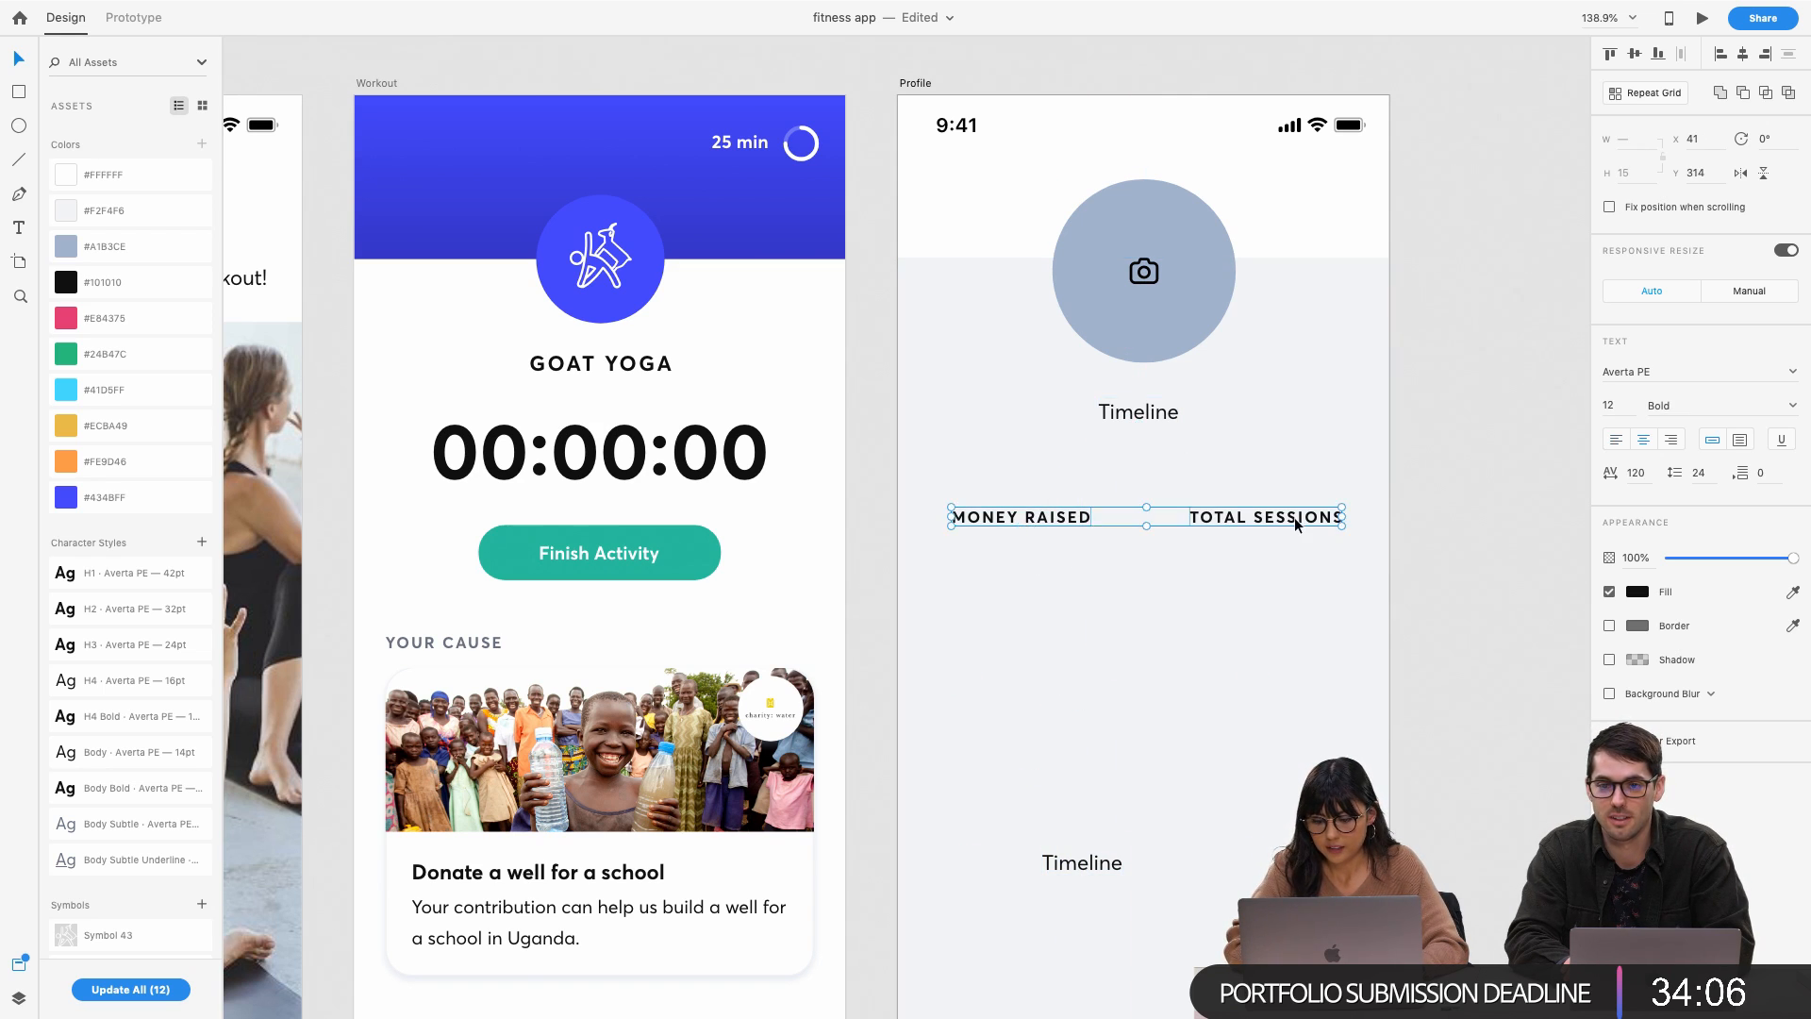
drag(1285, 517, 1296, 557)
click(1137, 412)
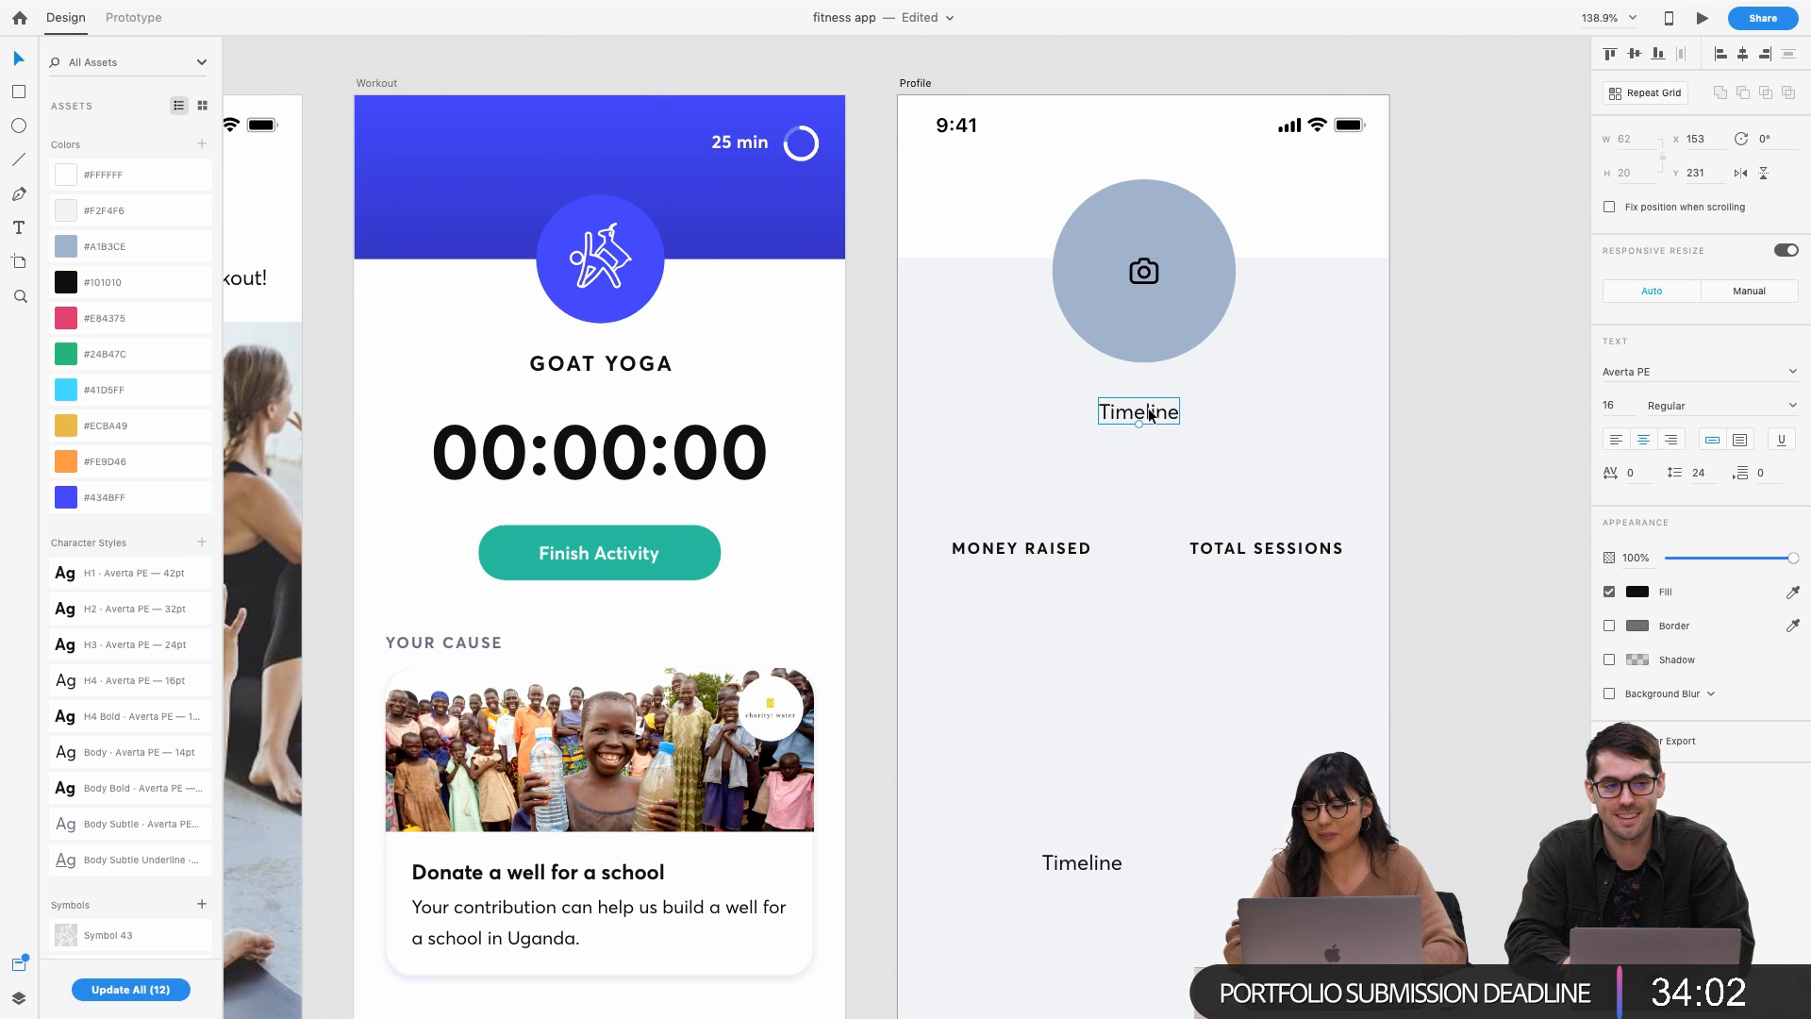
Set the label under the avatar to font size 24
drag(1618, 406, 1528, 411)
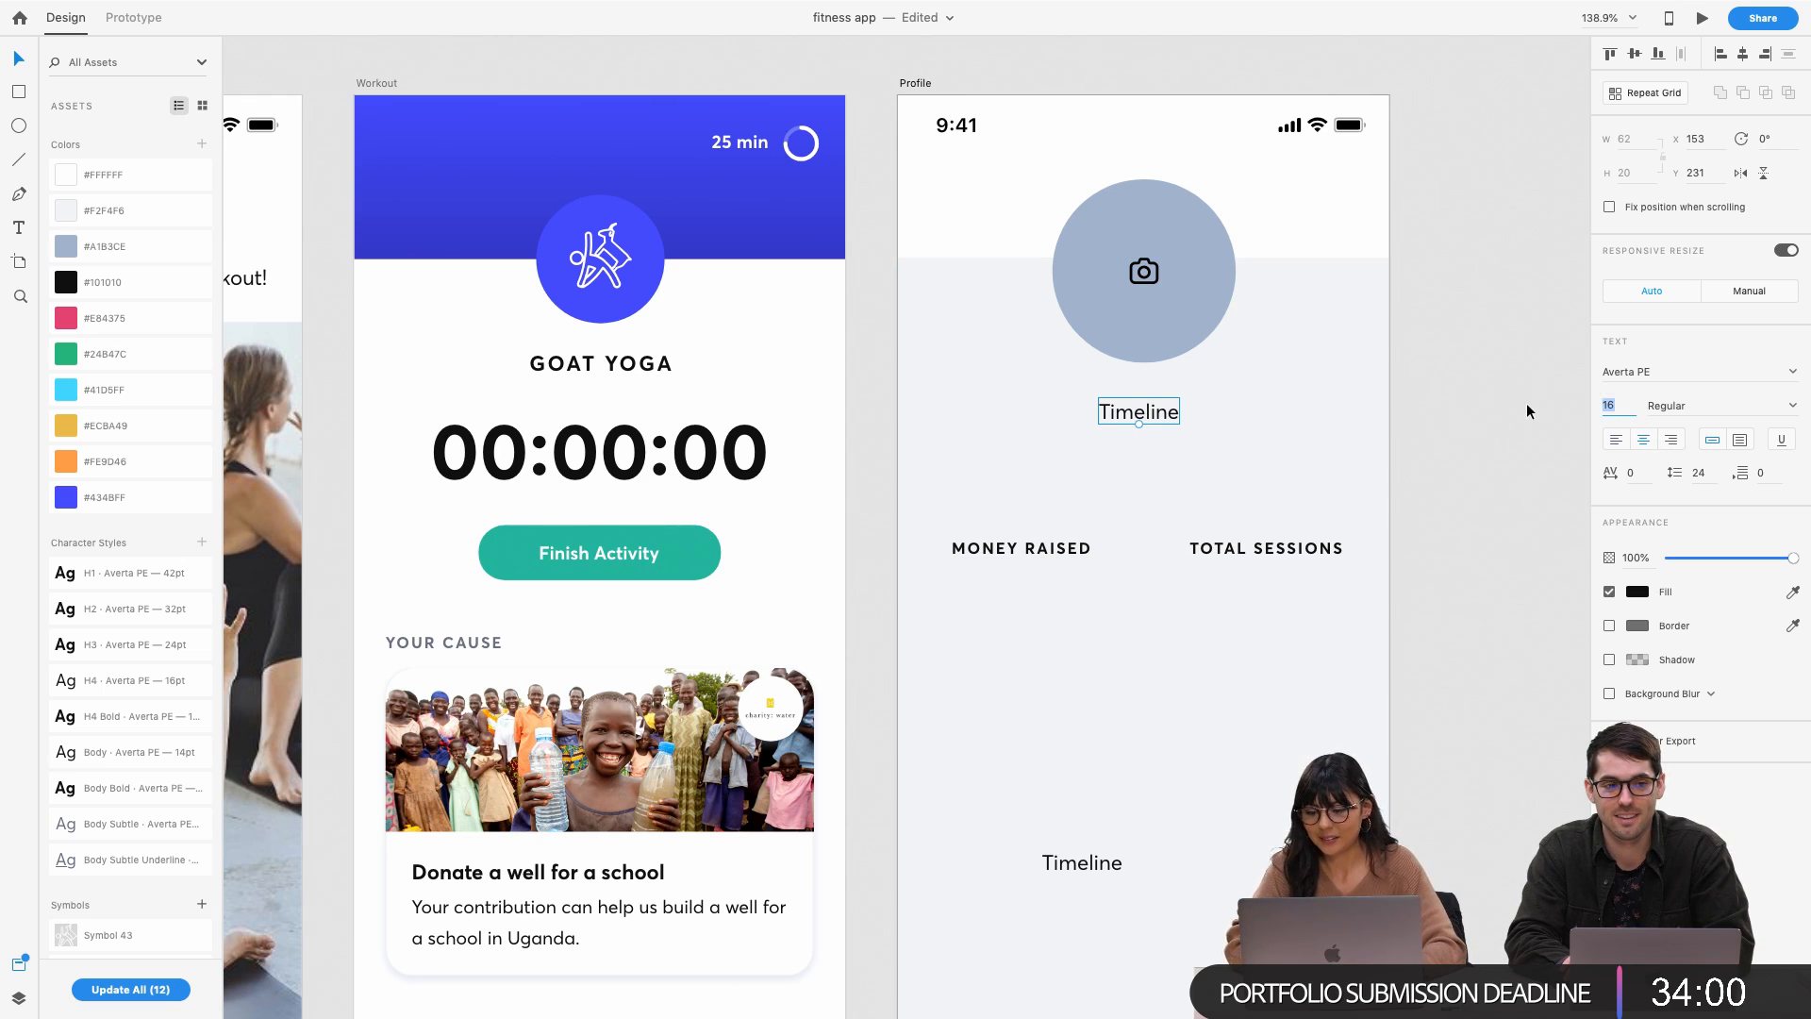
text(24)
key(Return)
click(1457, 459)
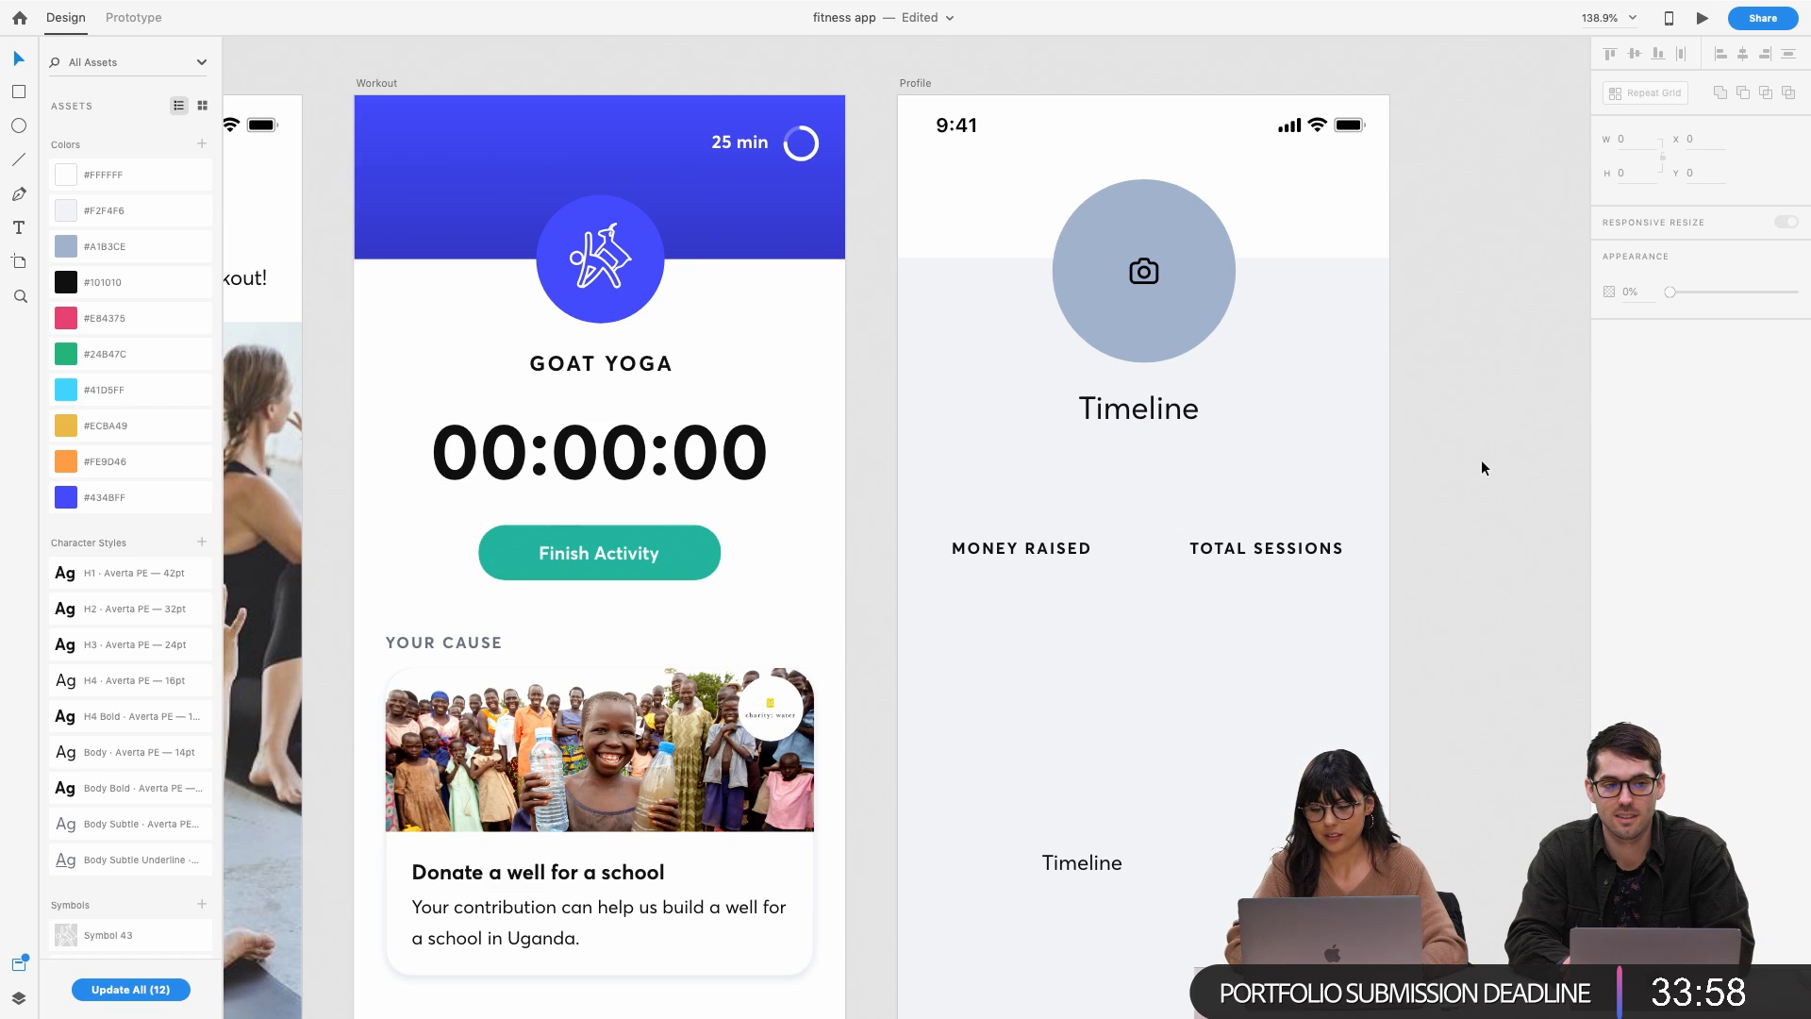
Retype that label as 'Gus' and centre it under the avatar
double_click(1164, 413)
key(BackSpace)
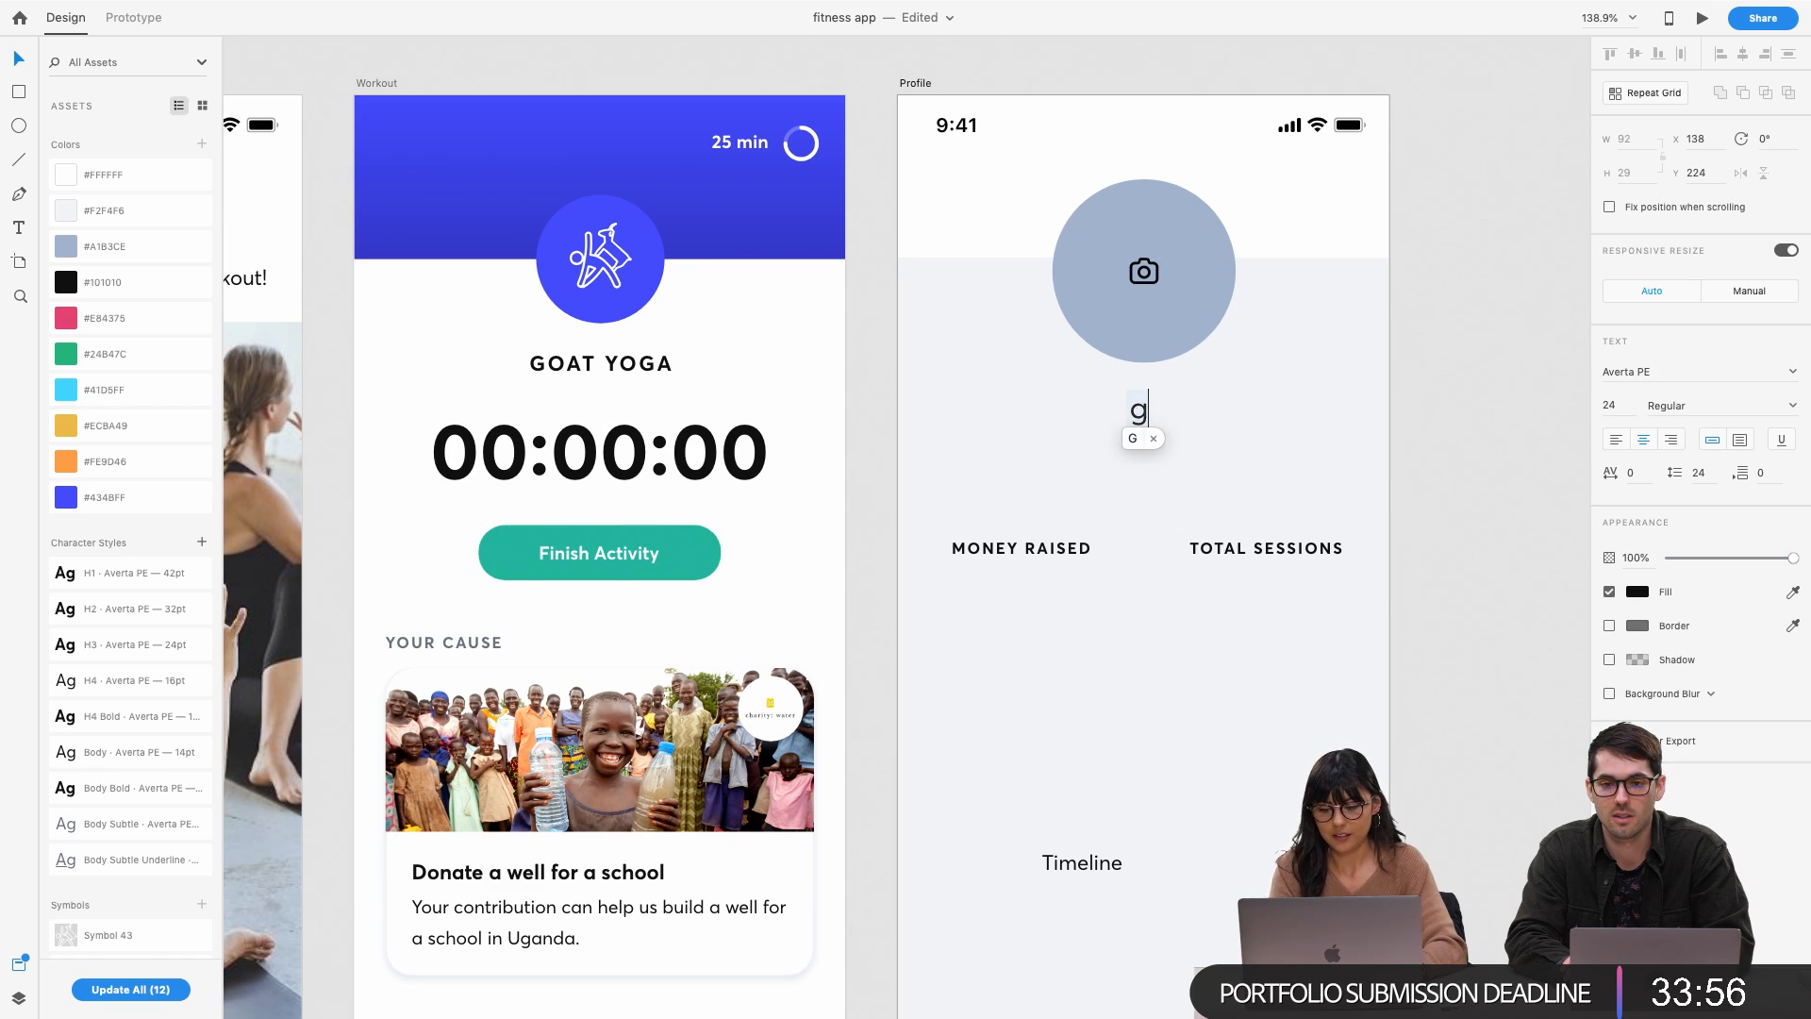
text(g)
key(BackSpace)
text(Gus)
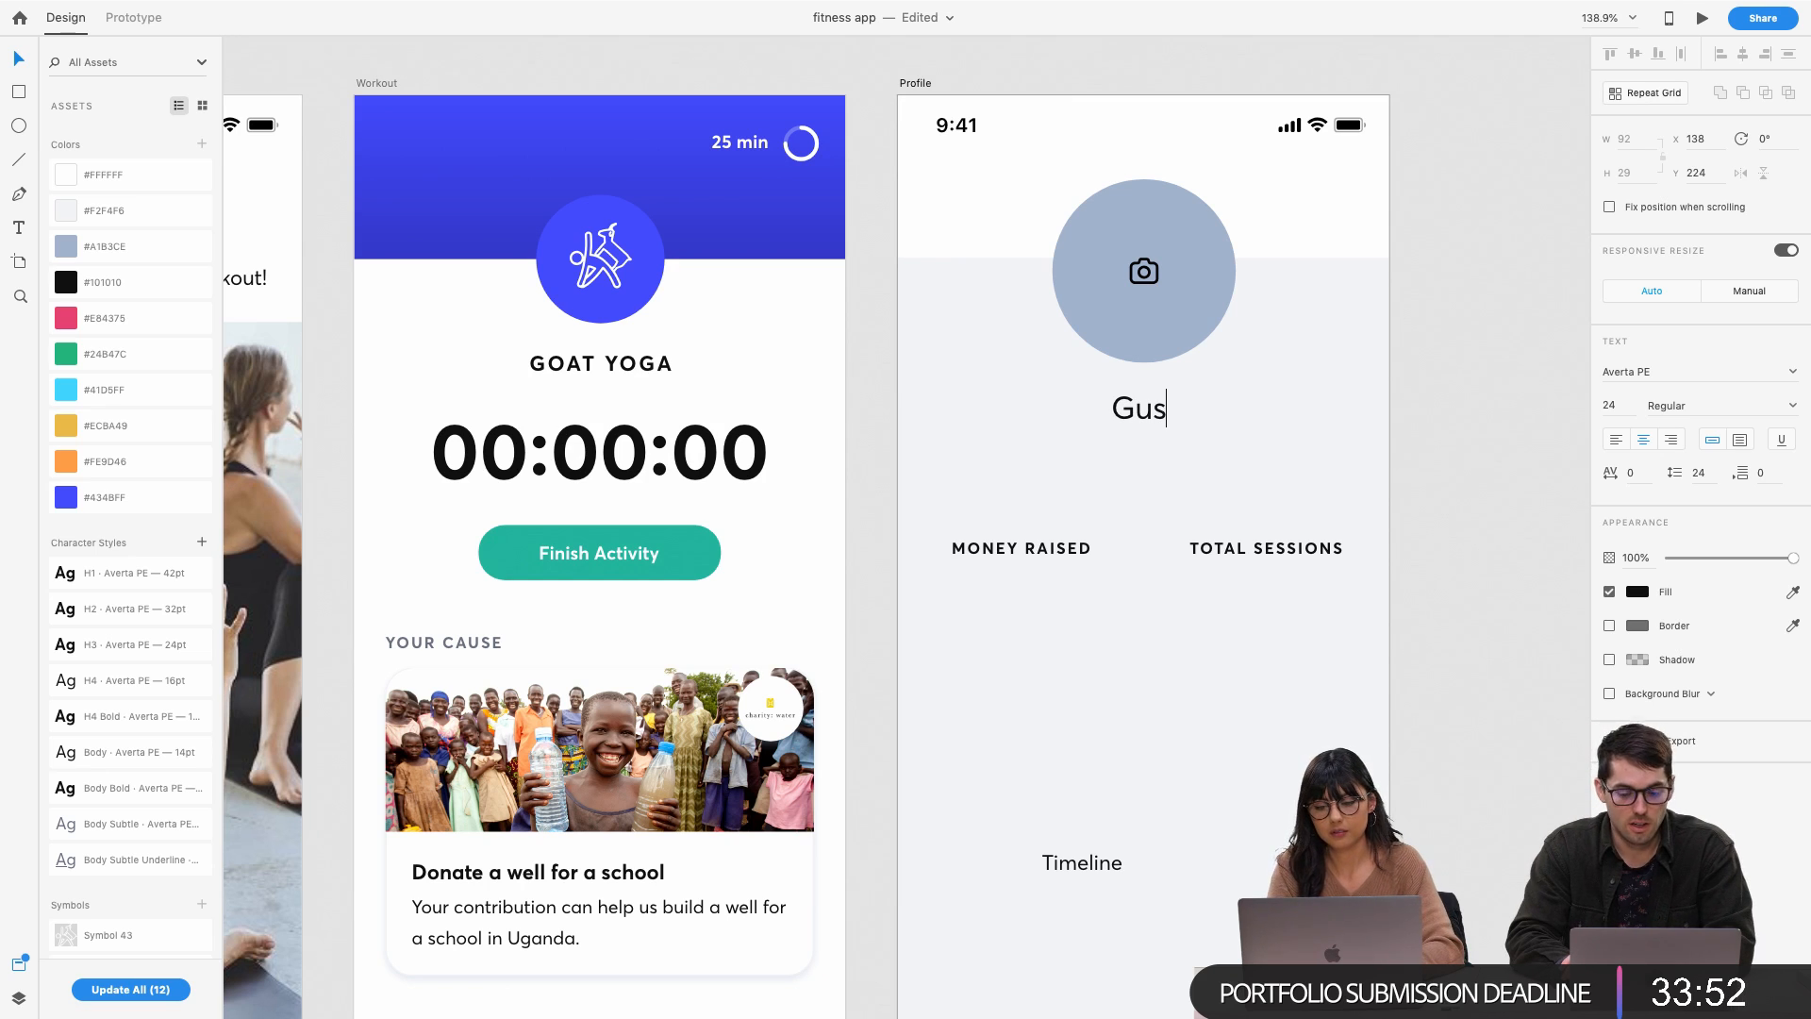
click(1451, 402)
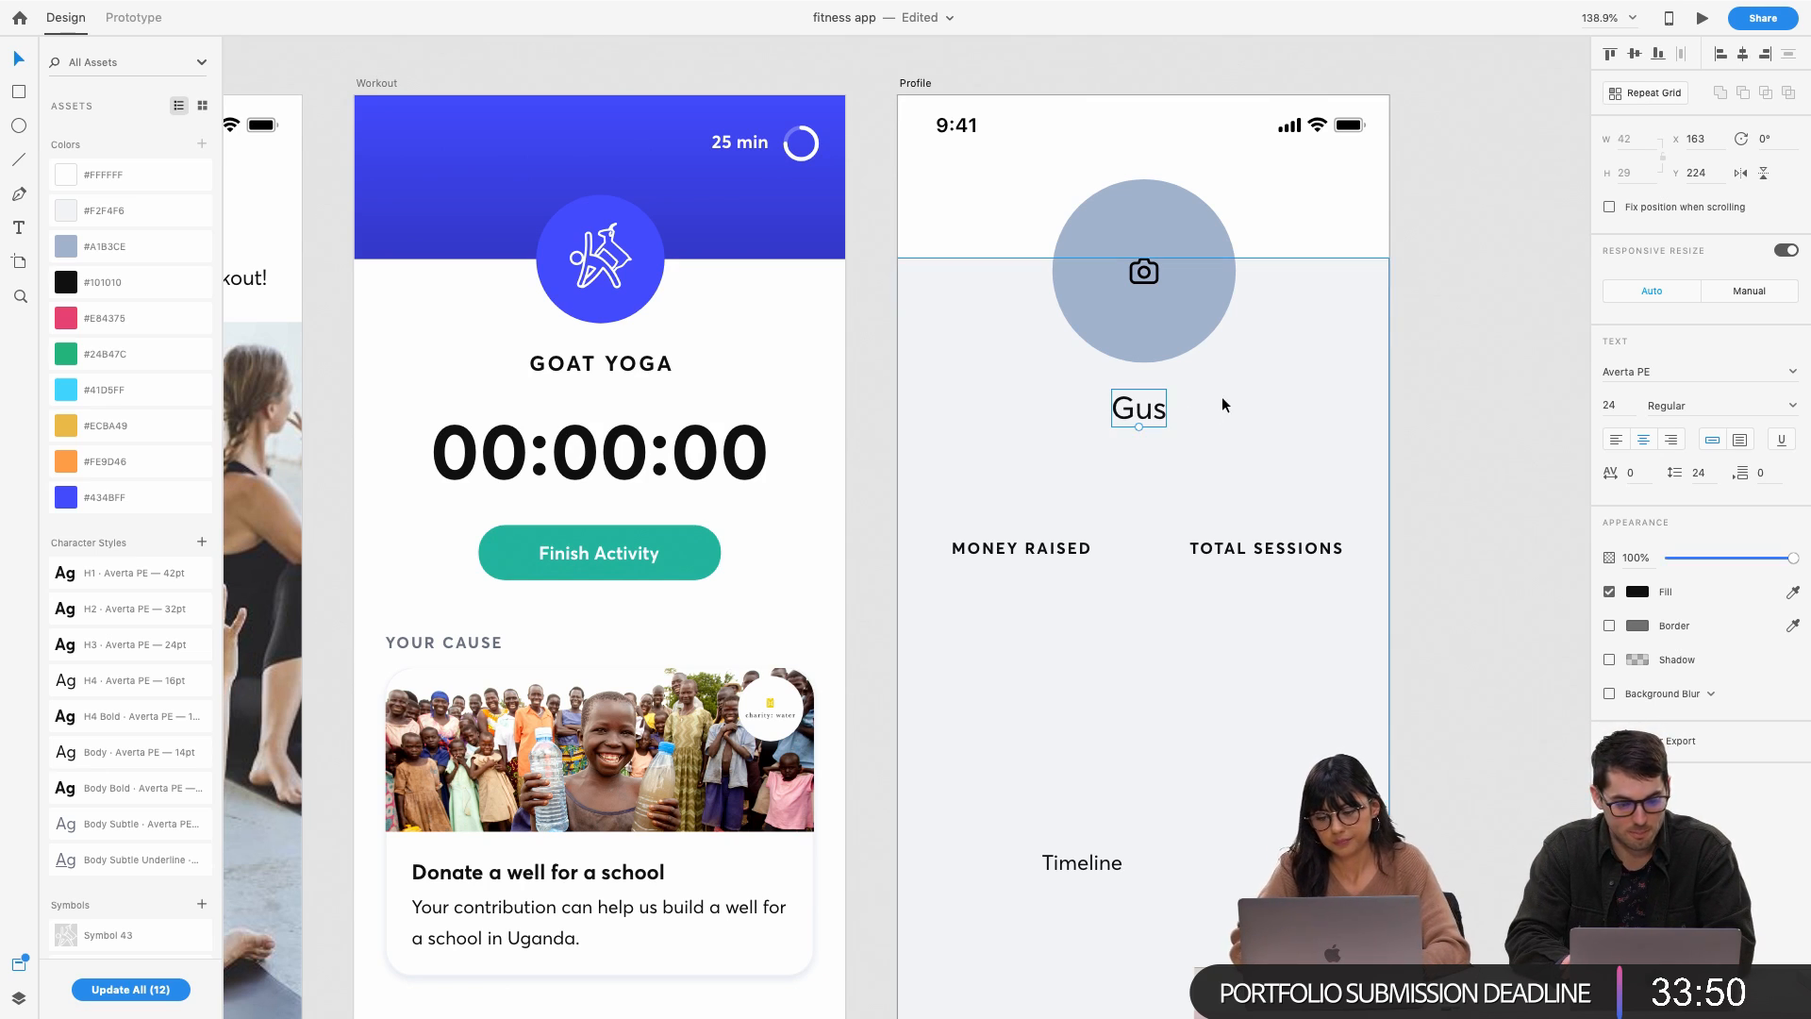
double_click(1152, 401)
key(Escape)
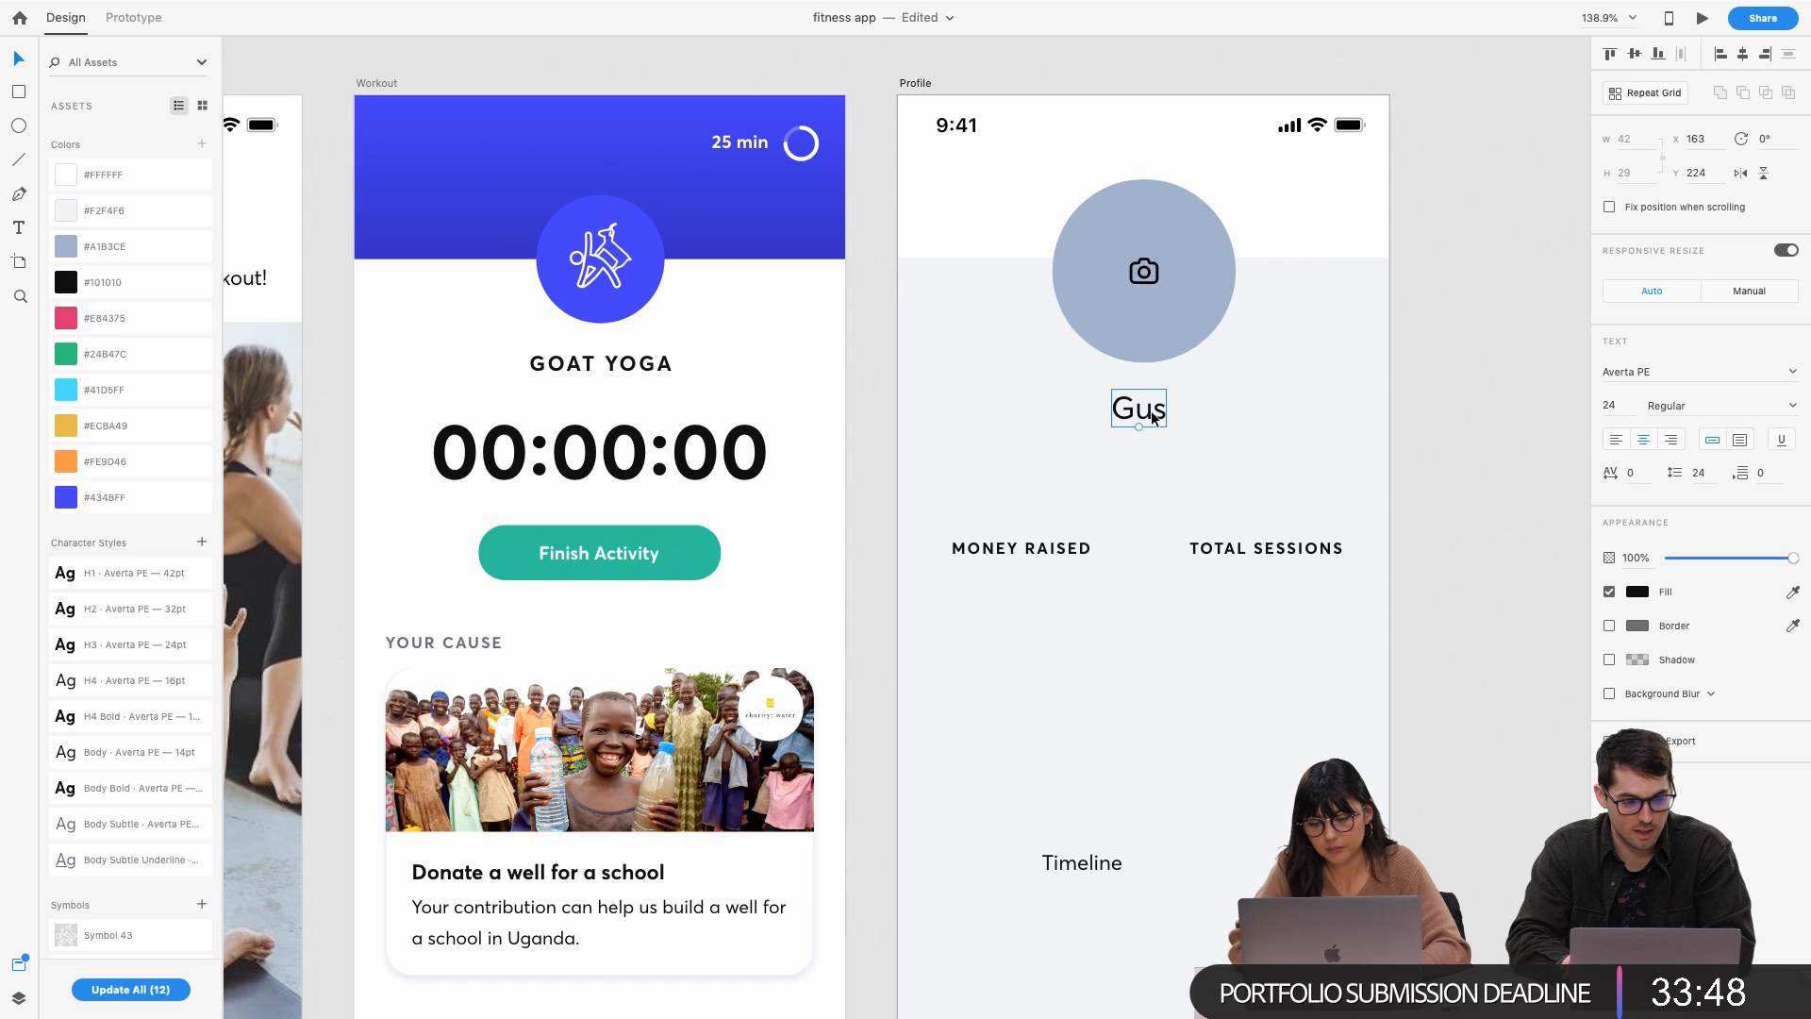
drag(1154, 418, 1161, 418)
click(1532, 375)
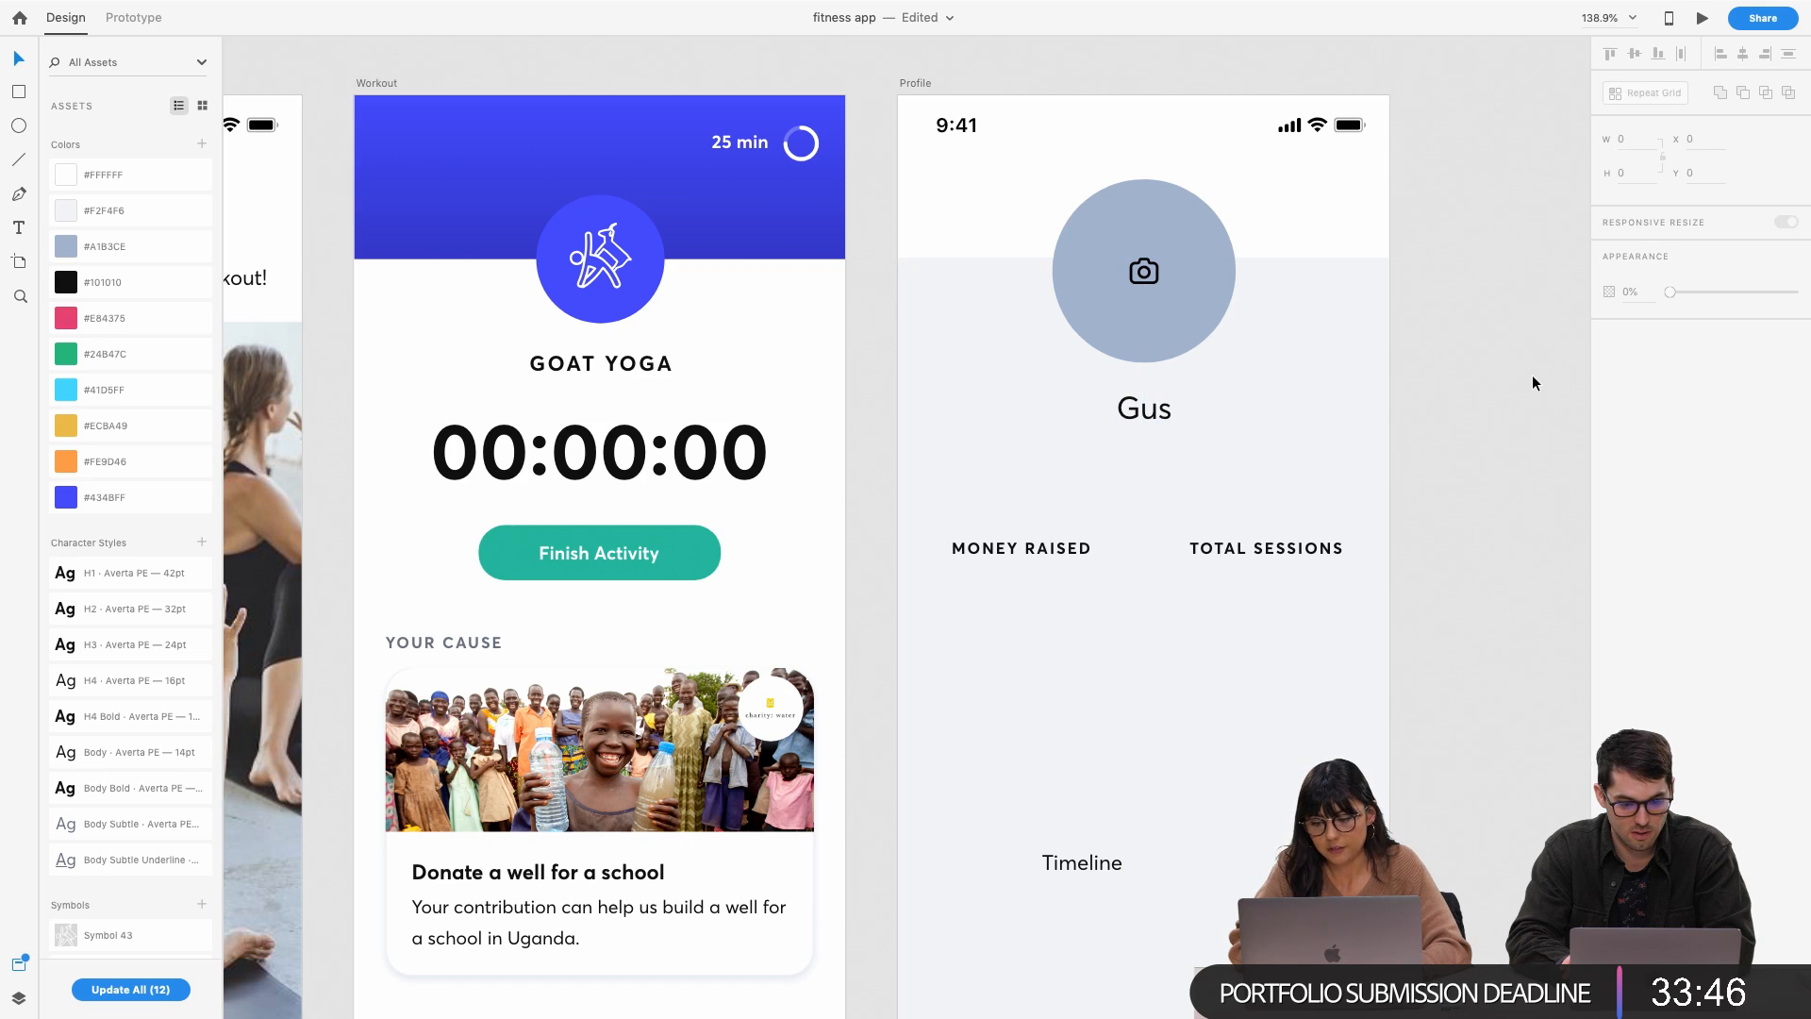
Nudge MONEY RAISED and TOTAL SESSIONS down and duplicate Gus just below itself
click(1145, 279)
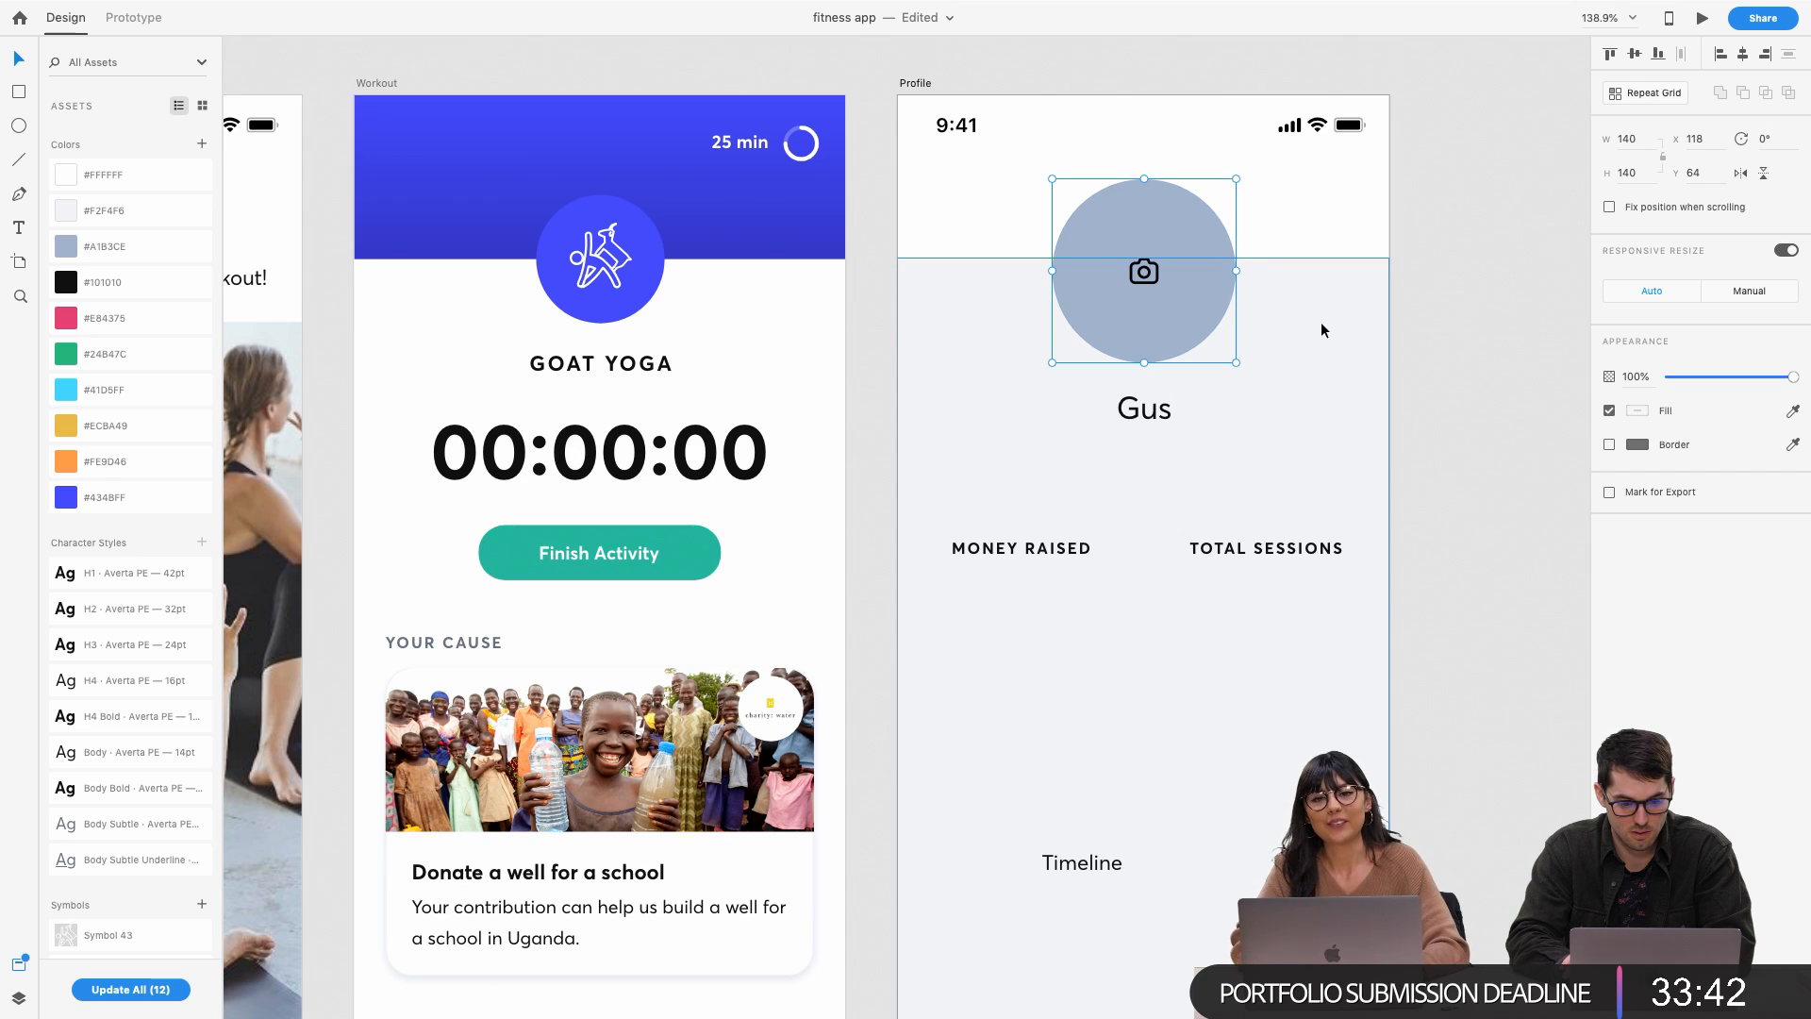
click(1423, 298)
click(1141, 414)
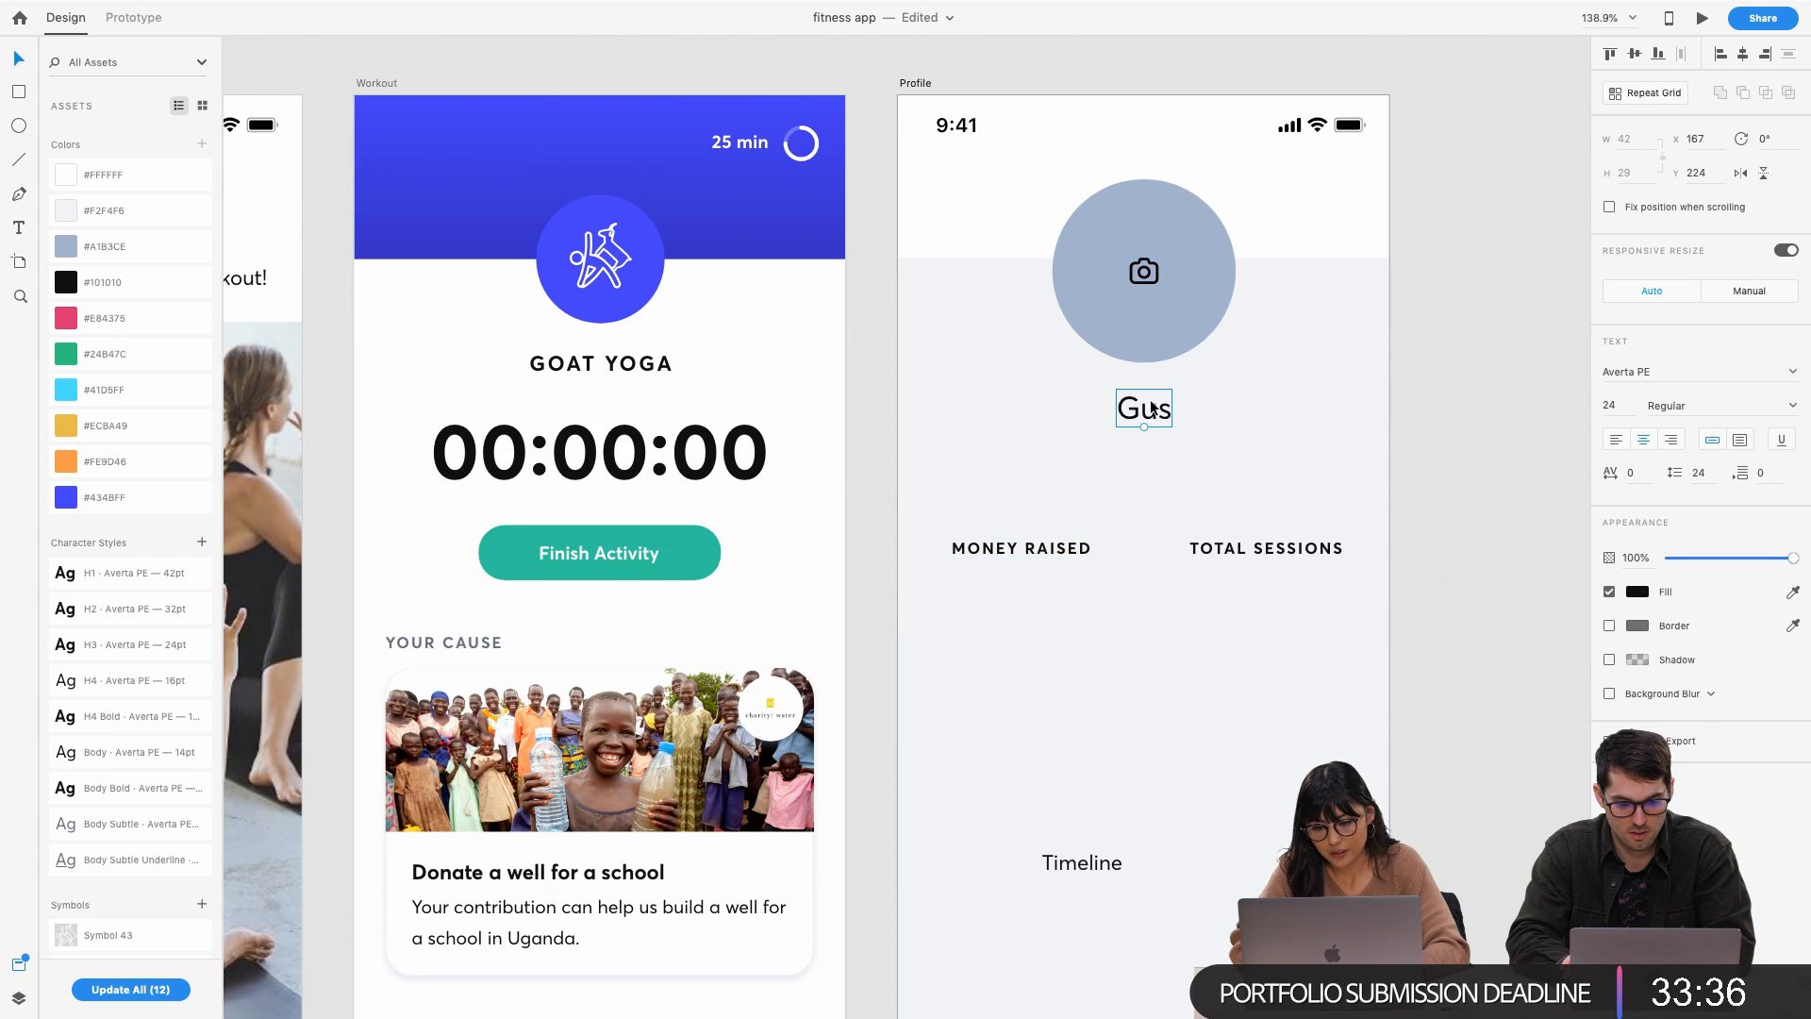
click(1009, 562)
click(1022, 551)
shift+click(1209, 554)
double_click(1210, 555)
key(Escape)
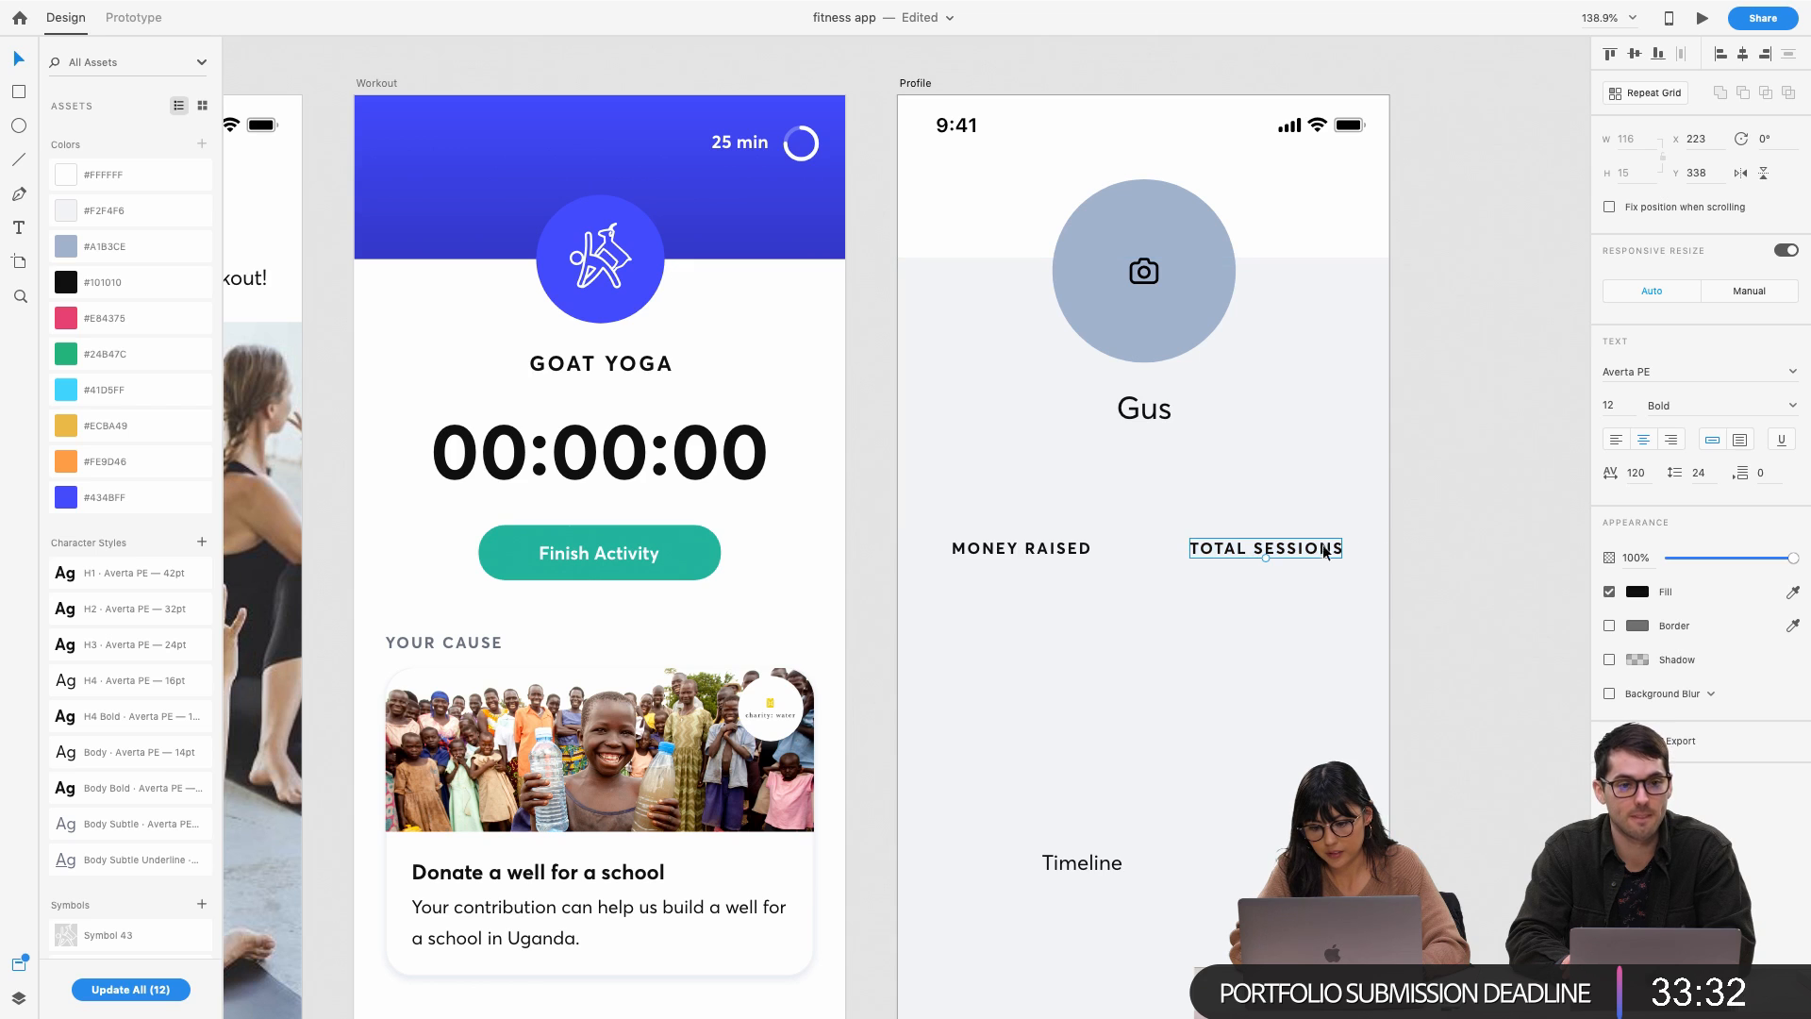
shift+click(1060, 552)
drag(1060, 549, 1060, 577)
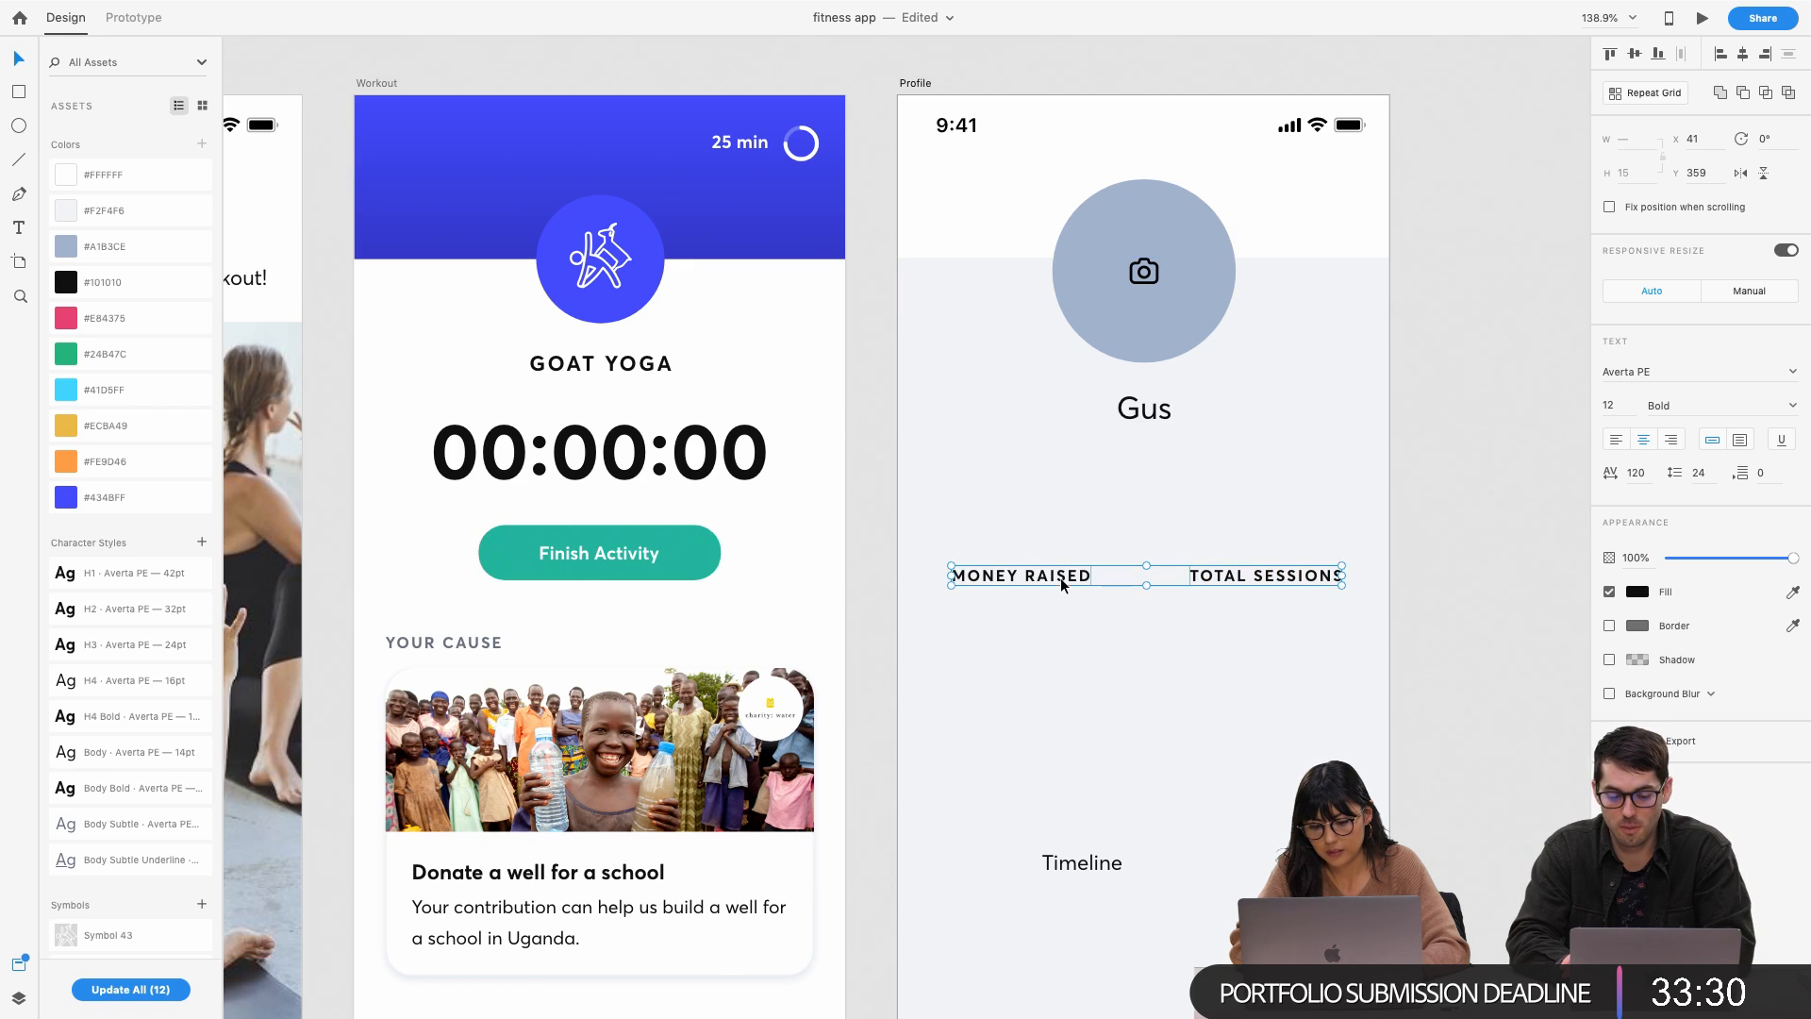
drag(1147, 421, 1153, 469)
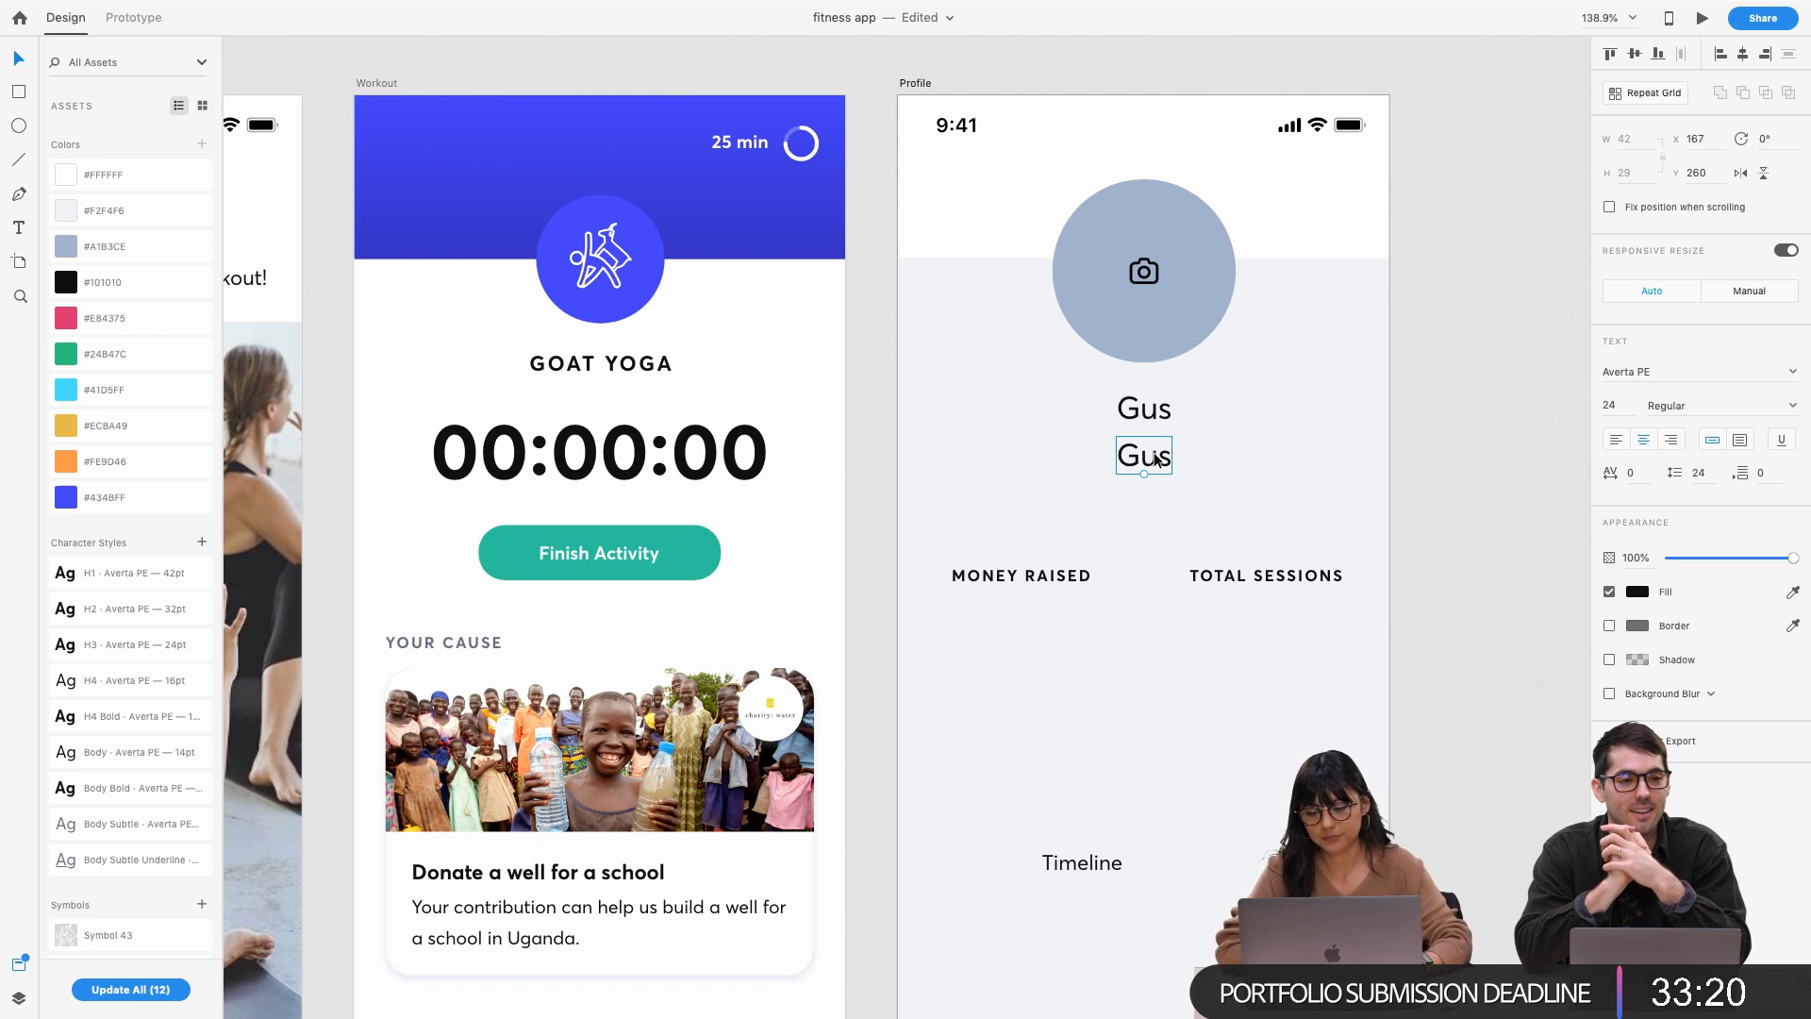
Clear the duplicate text and rename Gus to the placeholder 'Name'
double_click(1152, 454)
key(BackSpace)
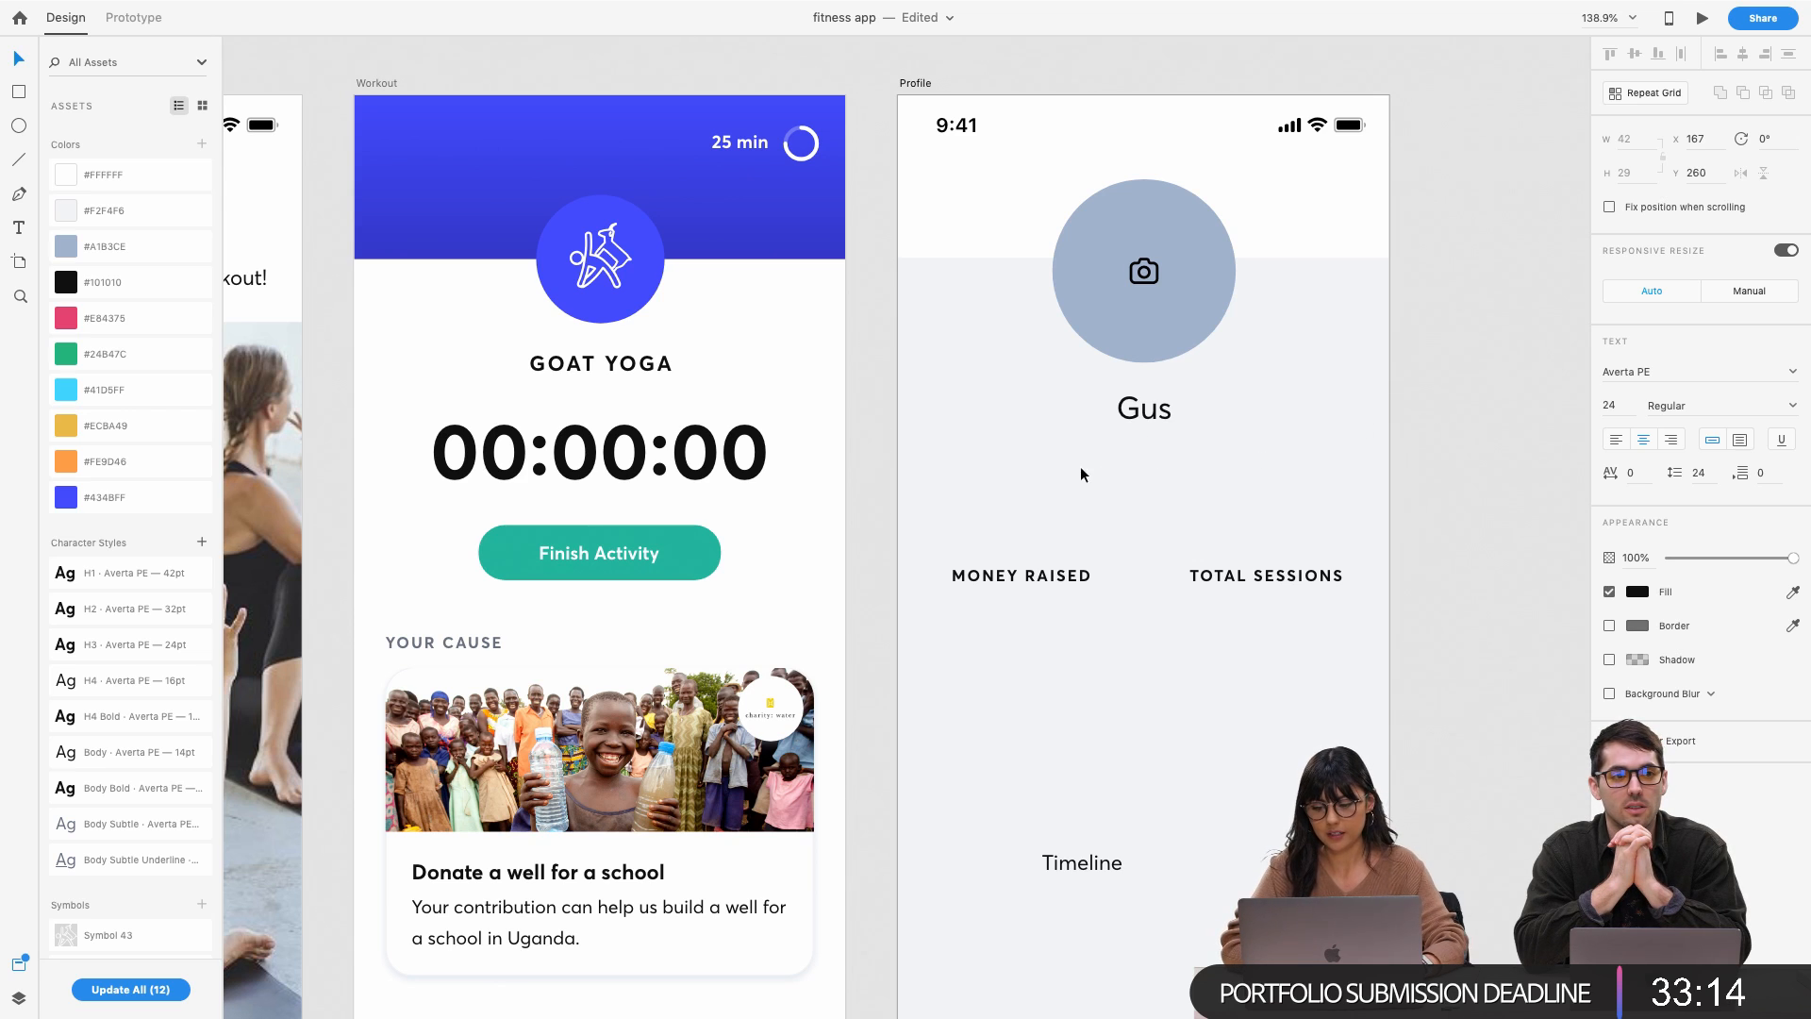
click(1168, 403)
double_click(1168, 404)
text(NA)
key(BackSpace)
text(ame)
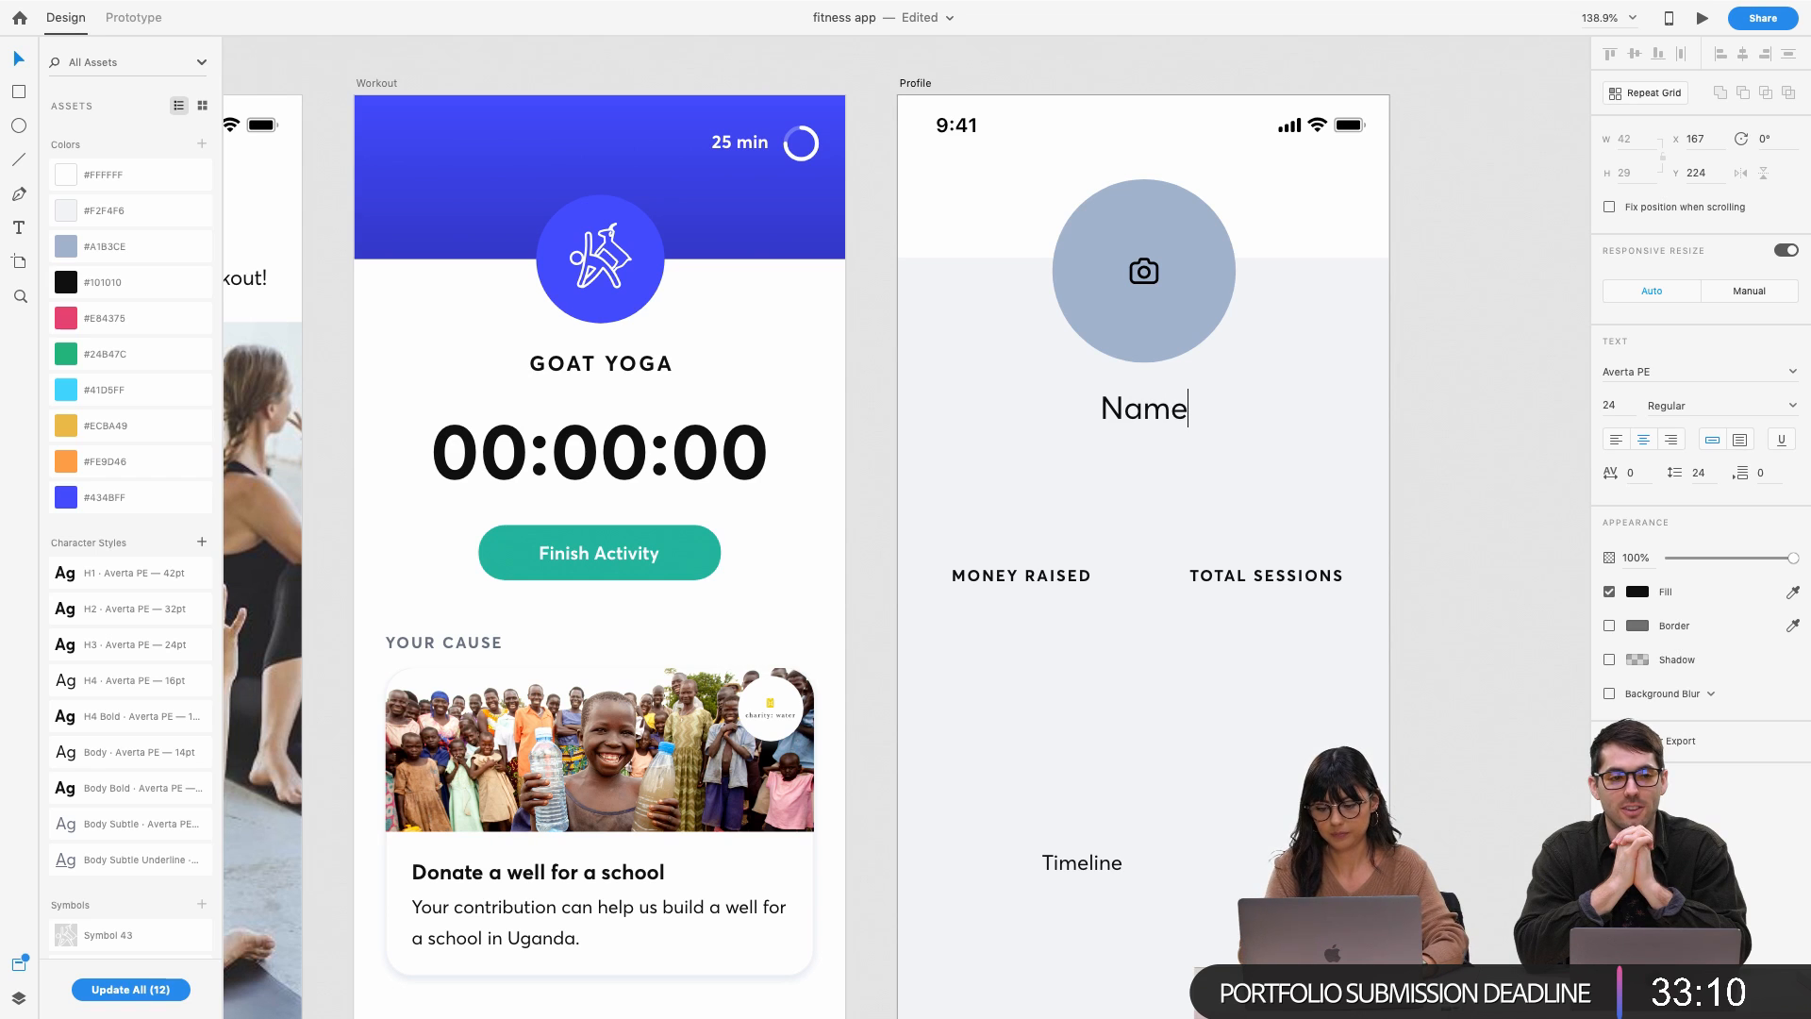
key(Escape)
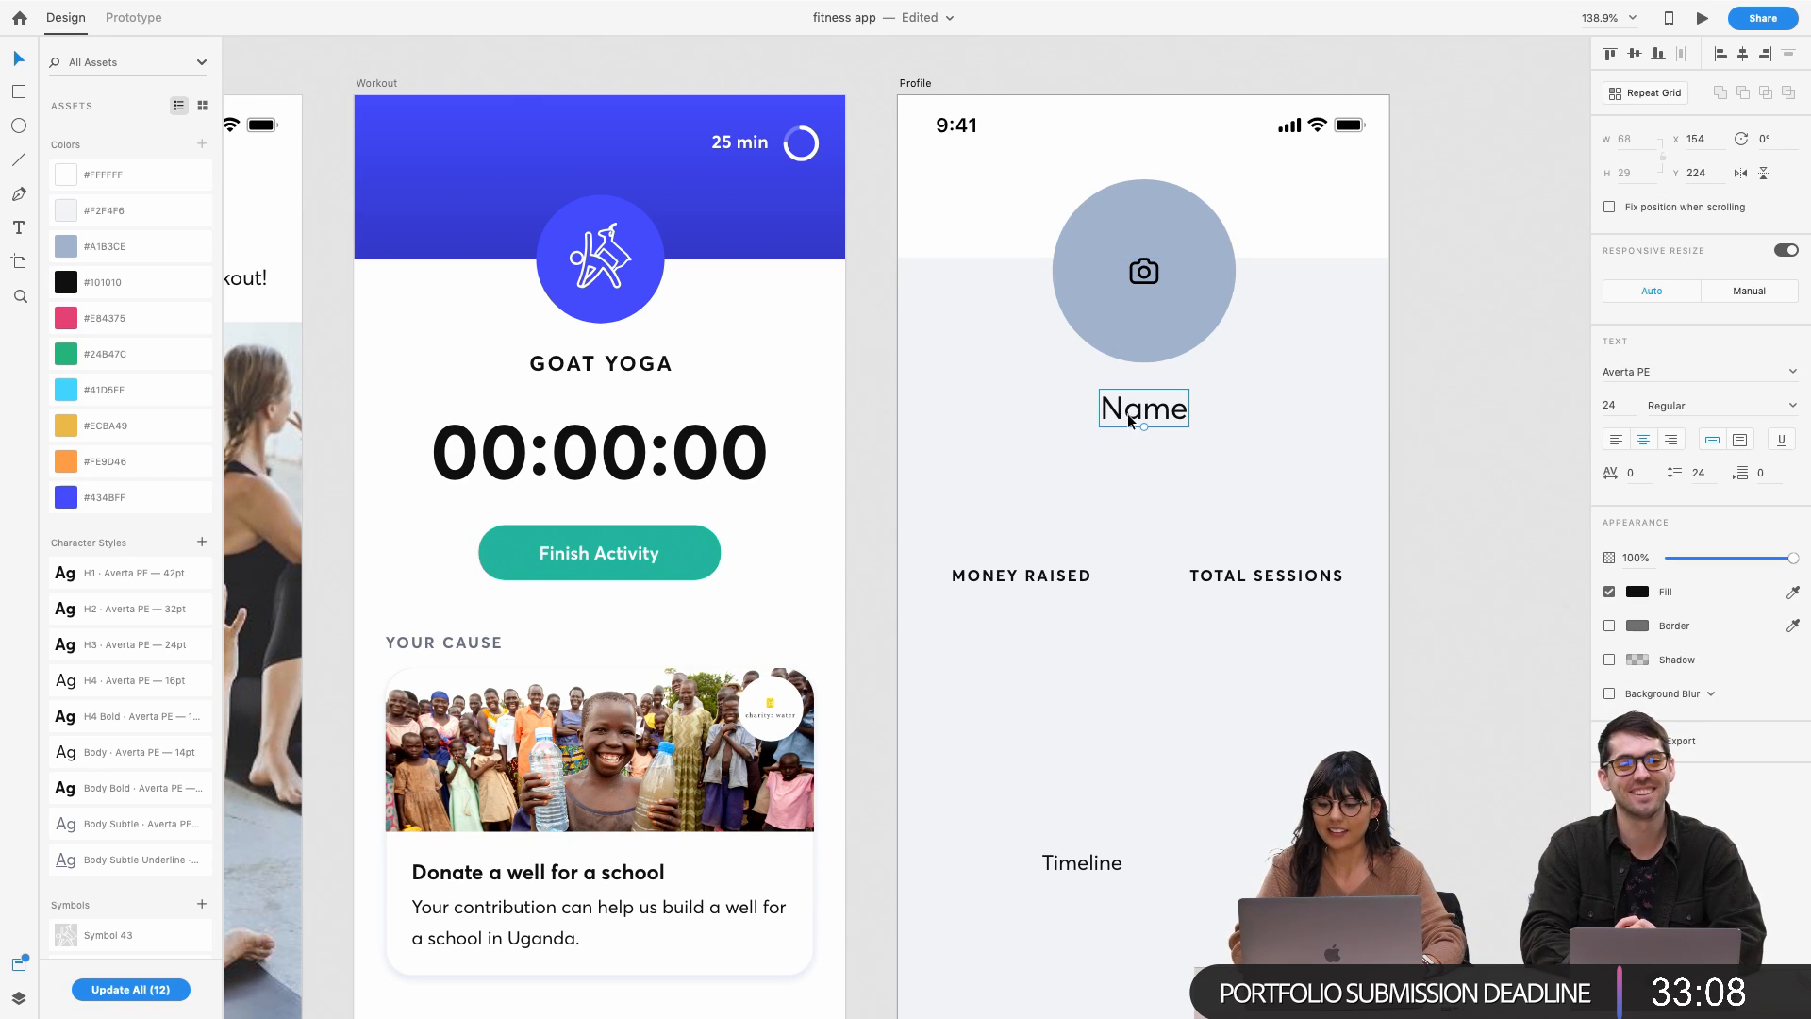
Add a copy below Name reading 'Joined March 12, 2018'
drag(1131, 420, 1128, 471)
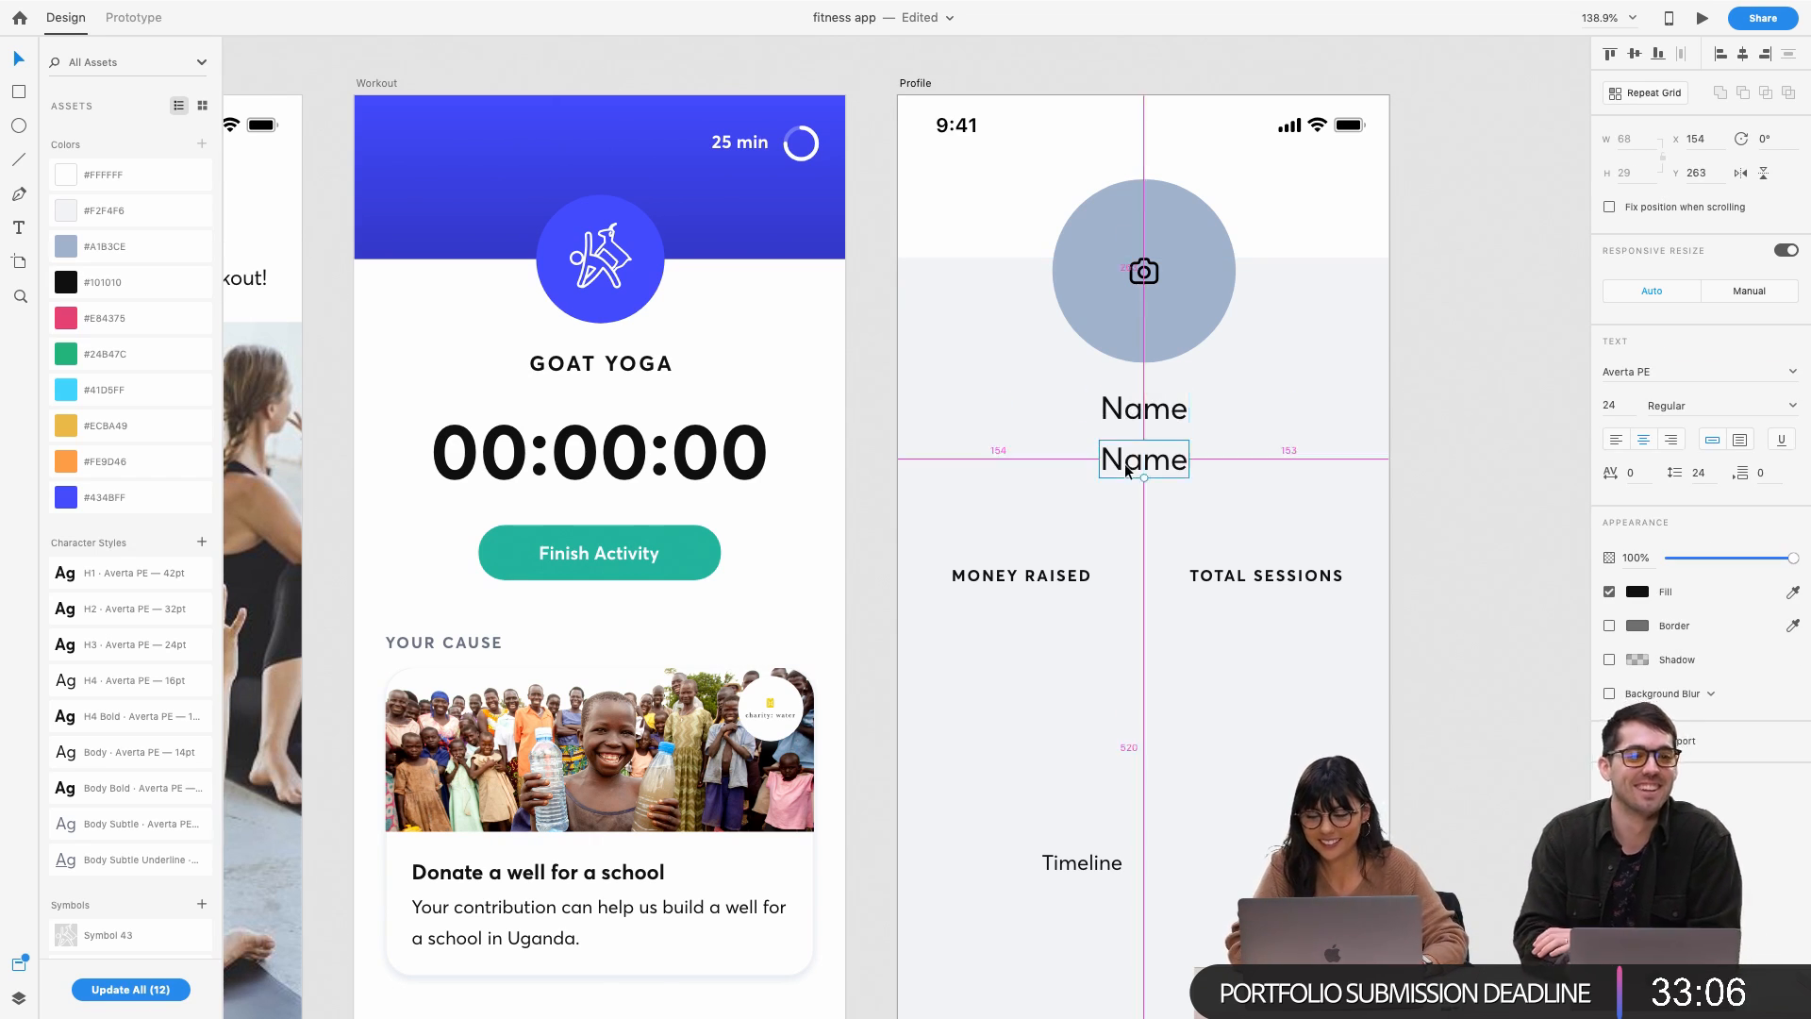
double_click(1126, 464)
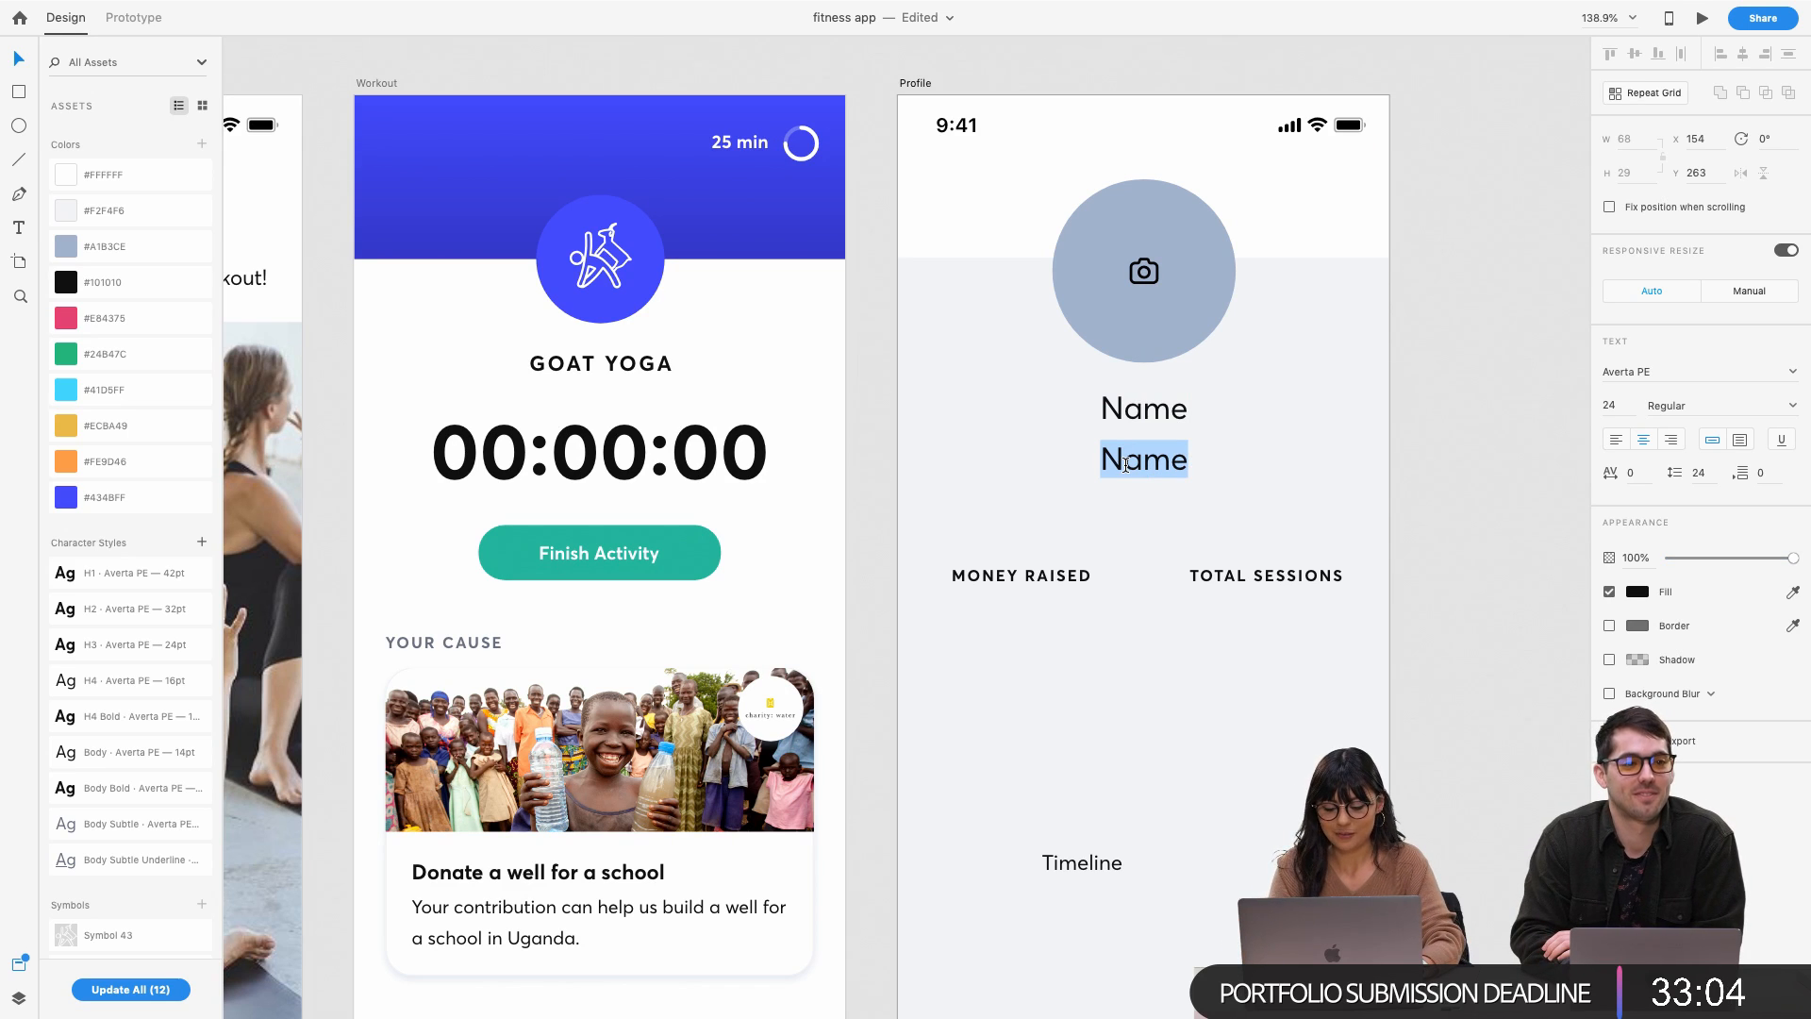
text(Joined )
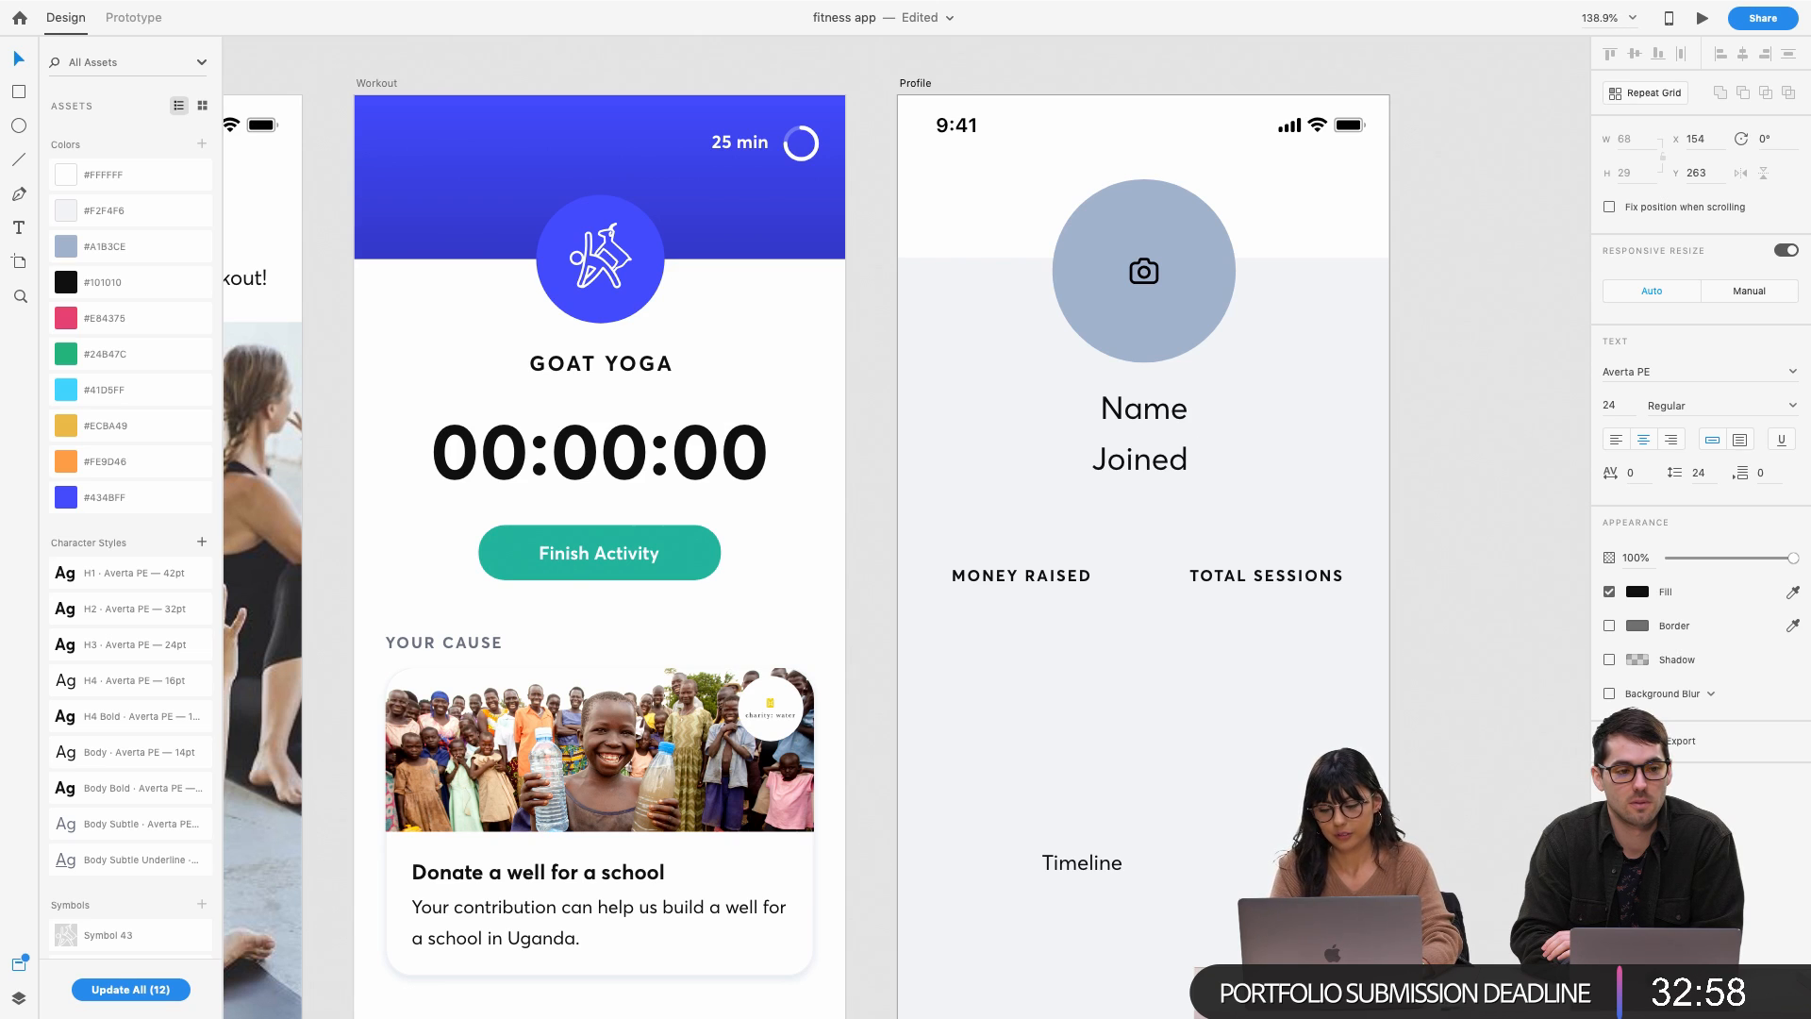
text(March )
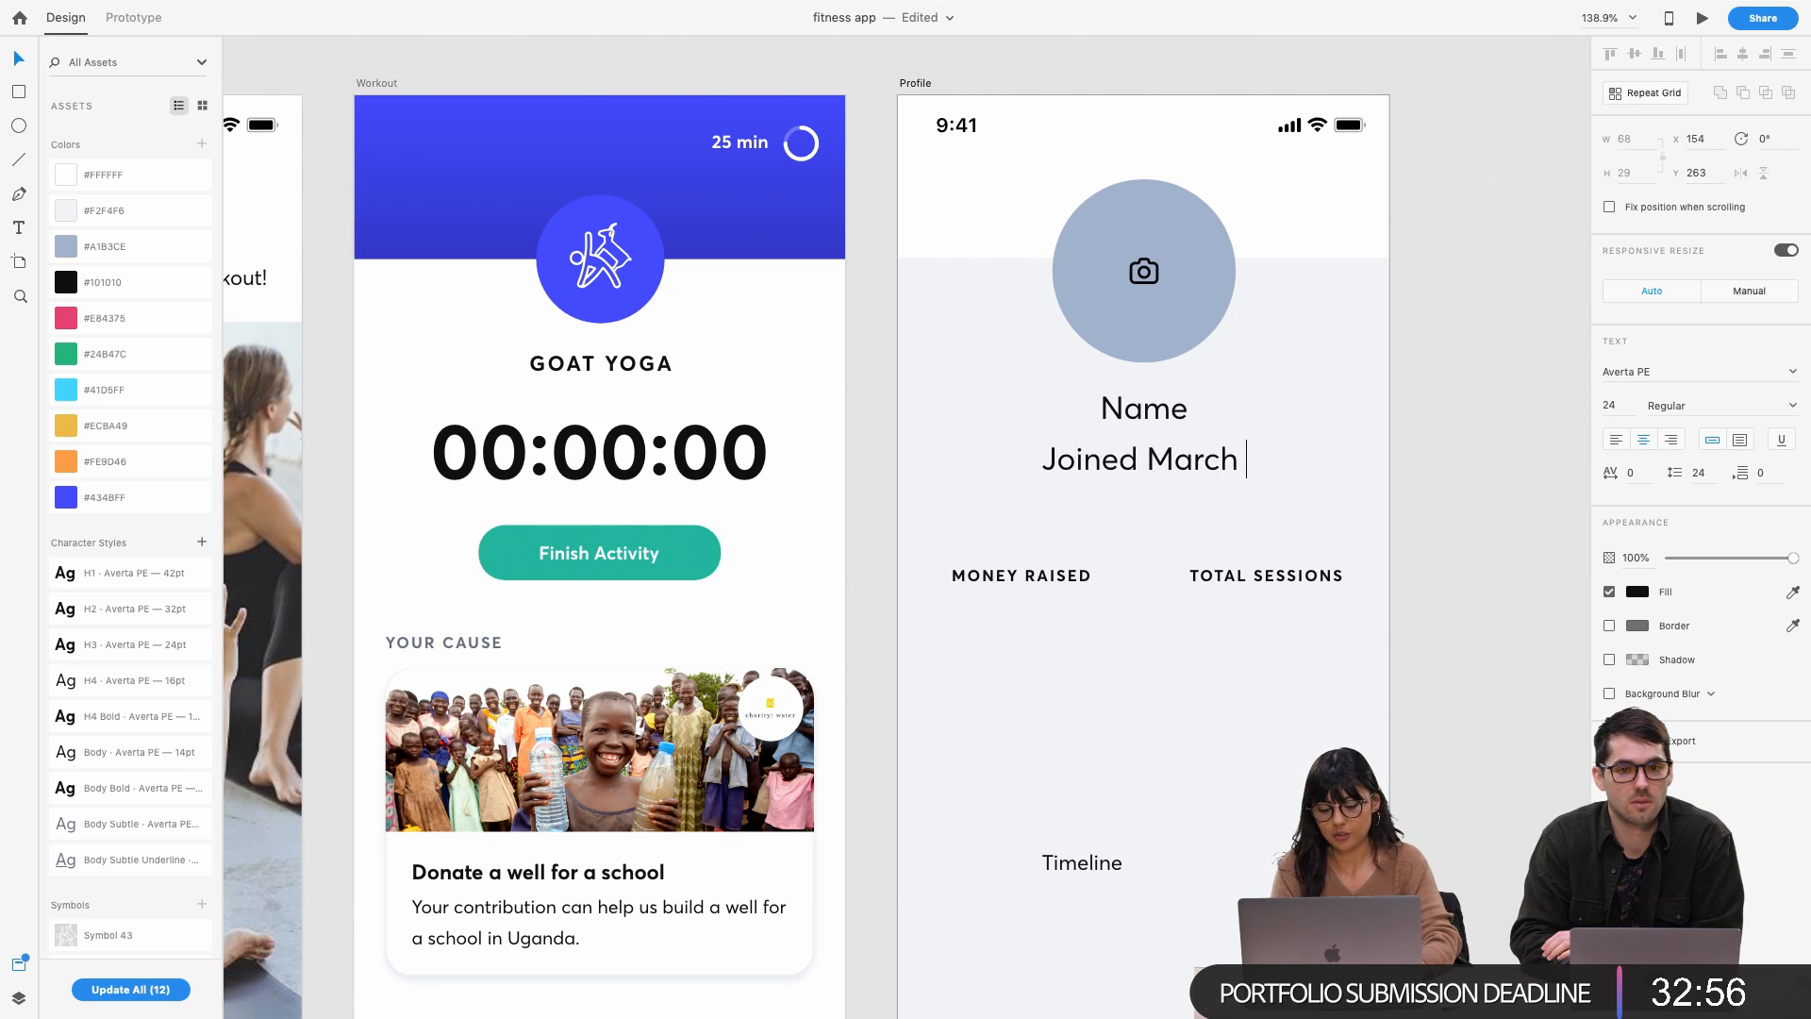
text(12)
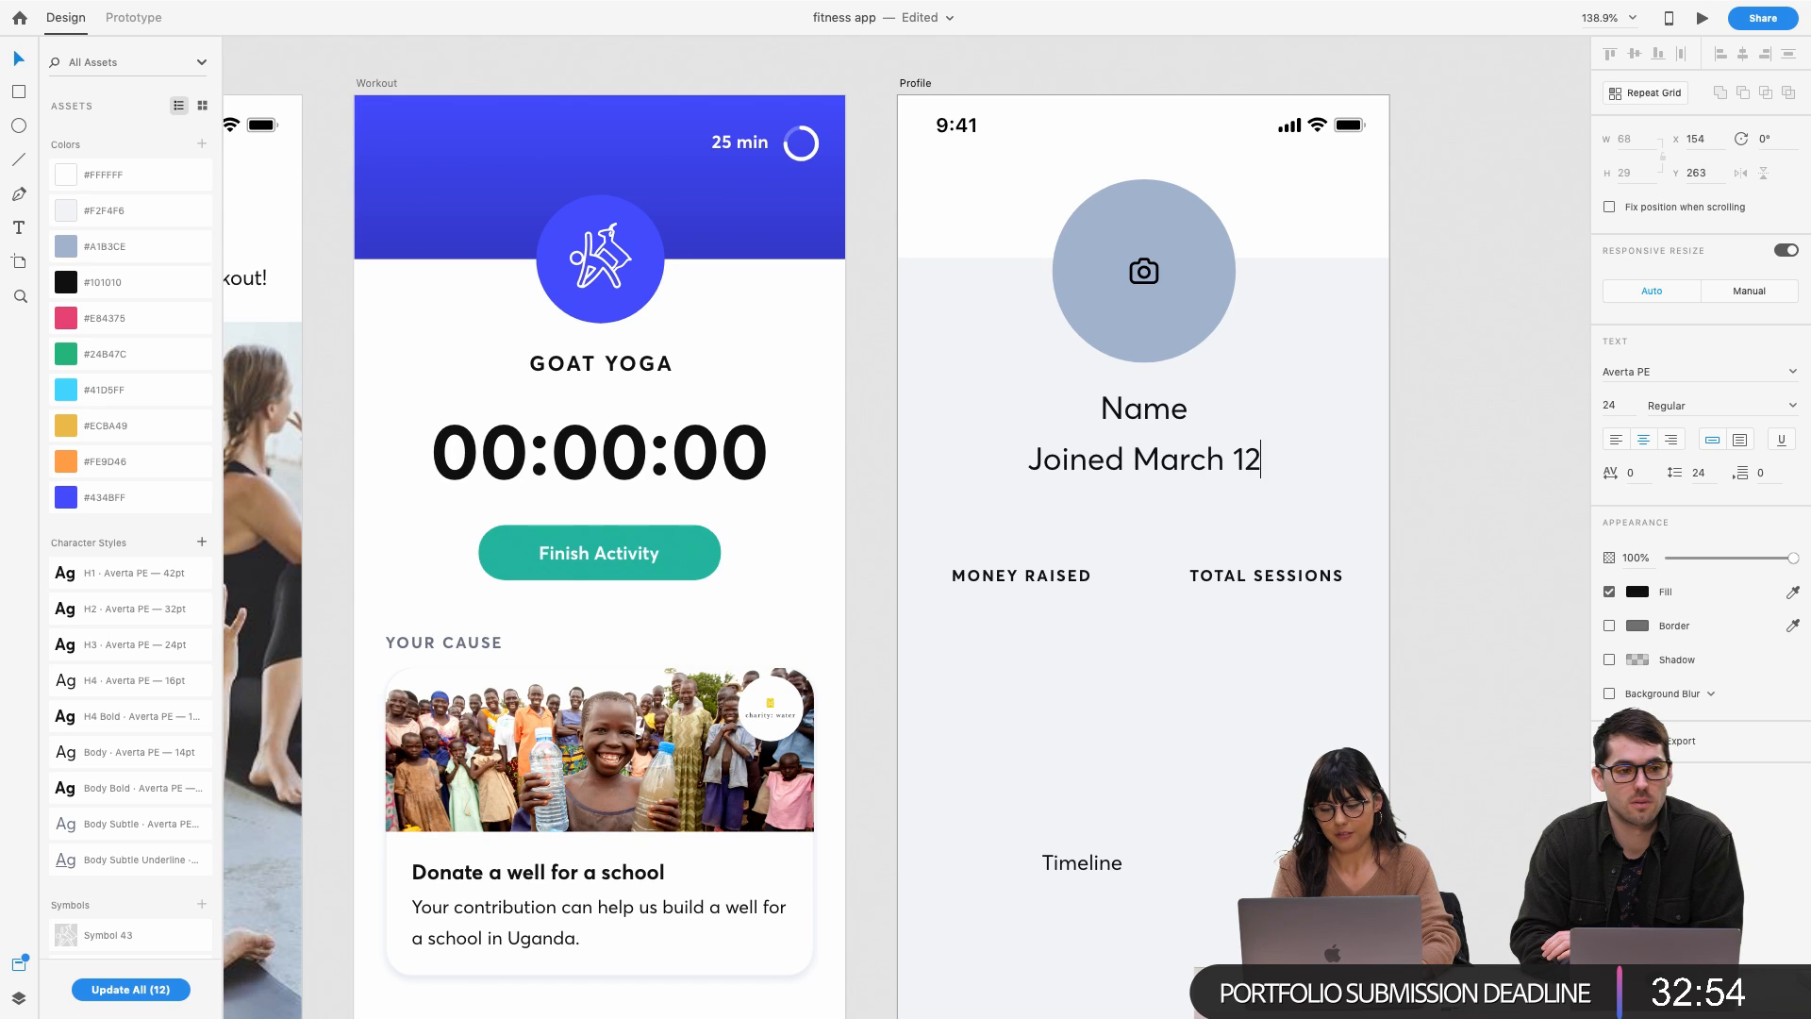
text(, 20)
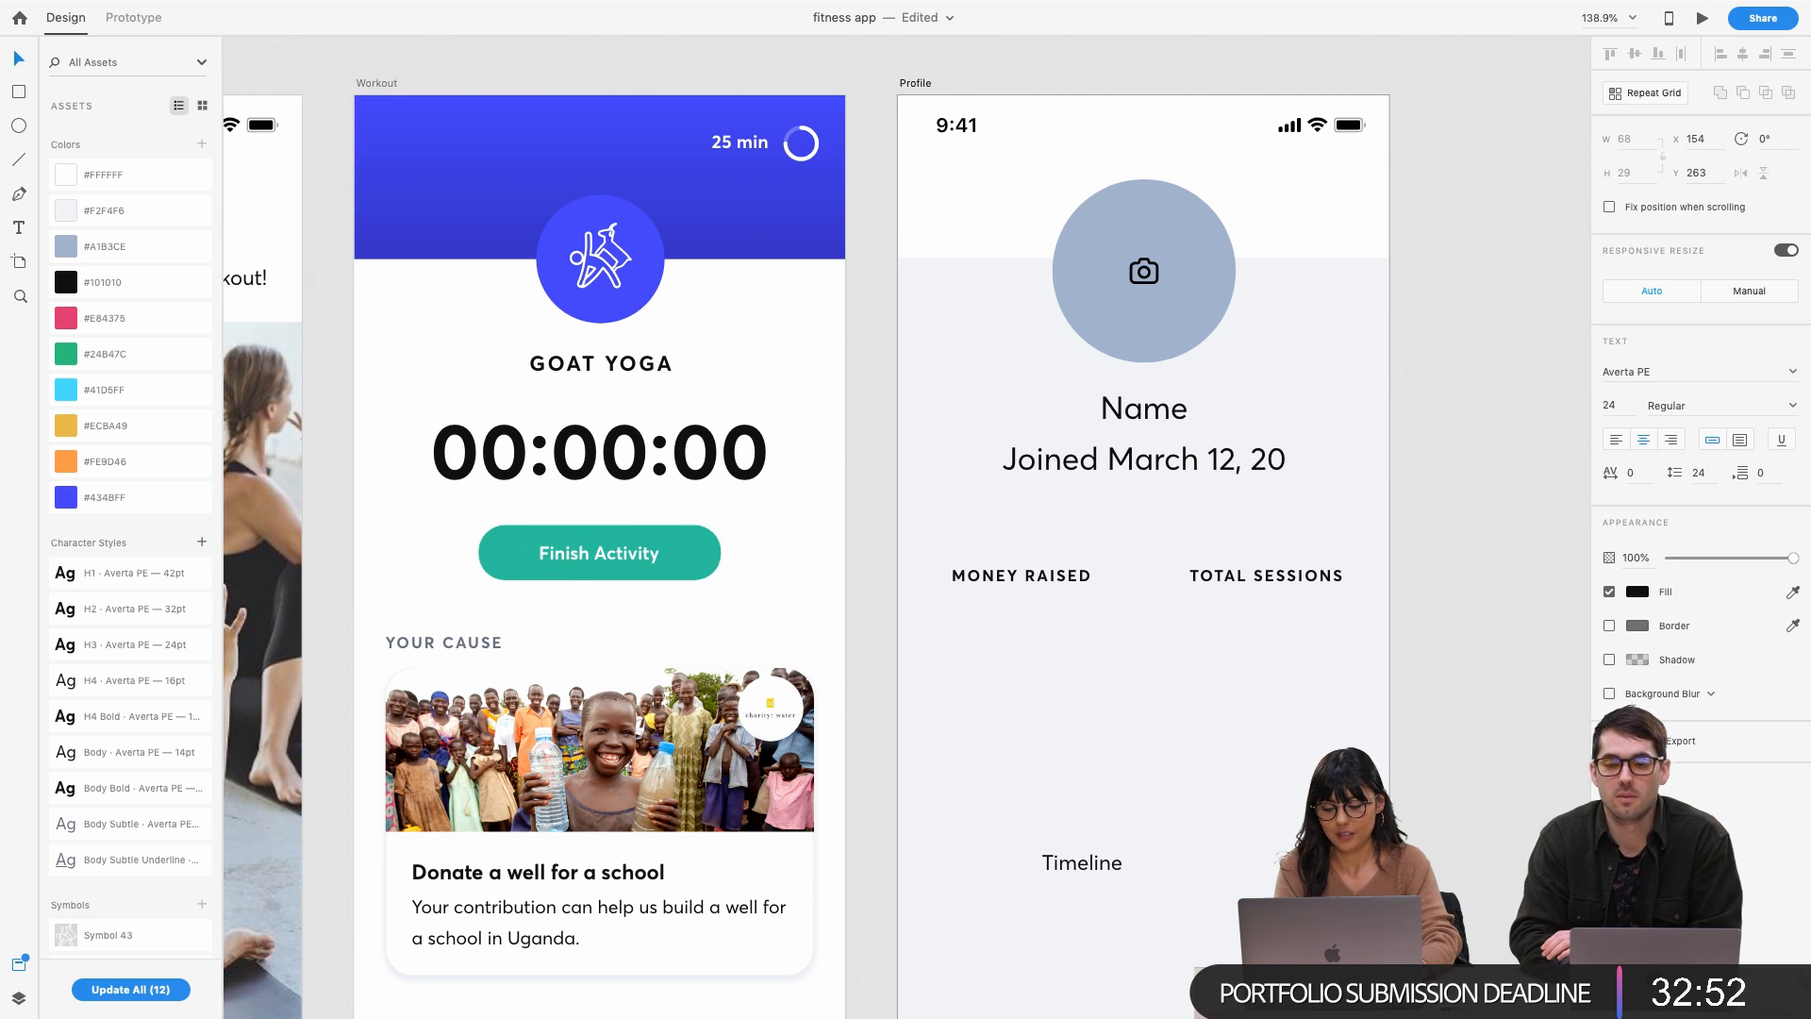
text(18)
key(Escape)
Select the 9:41 status bar group on the Exercises screen
drag(1616, 405, 1577, 411)
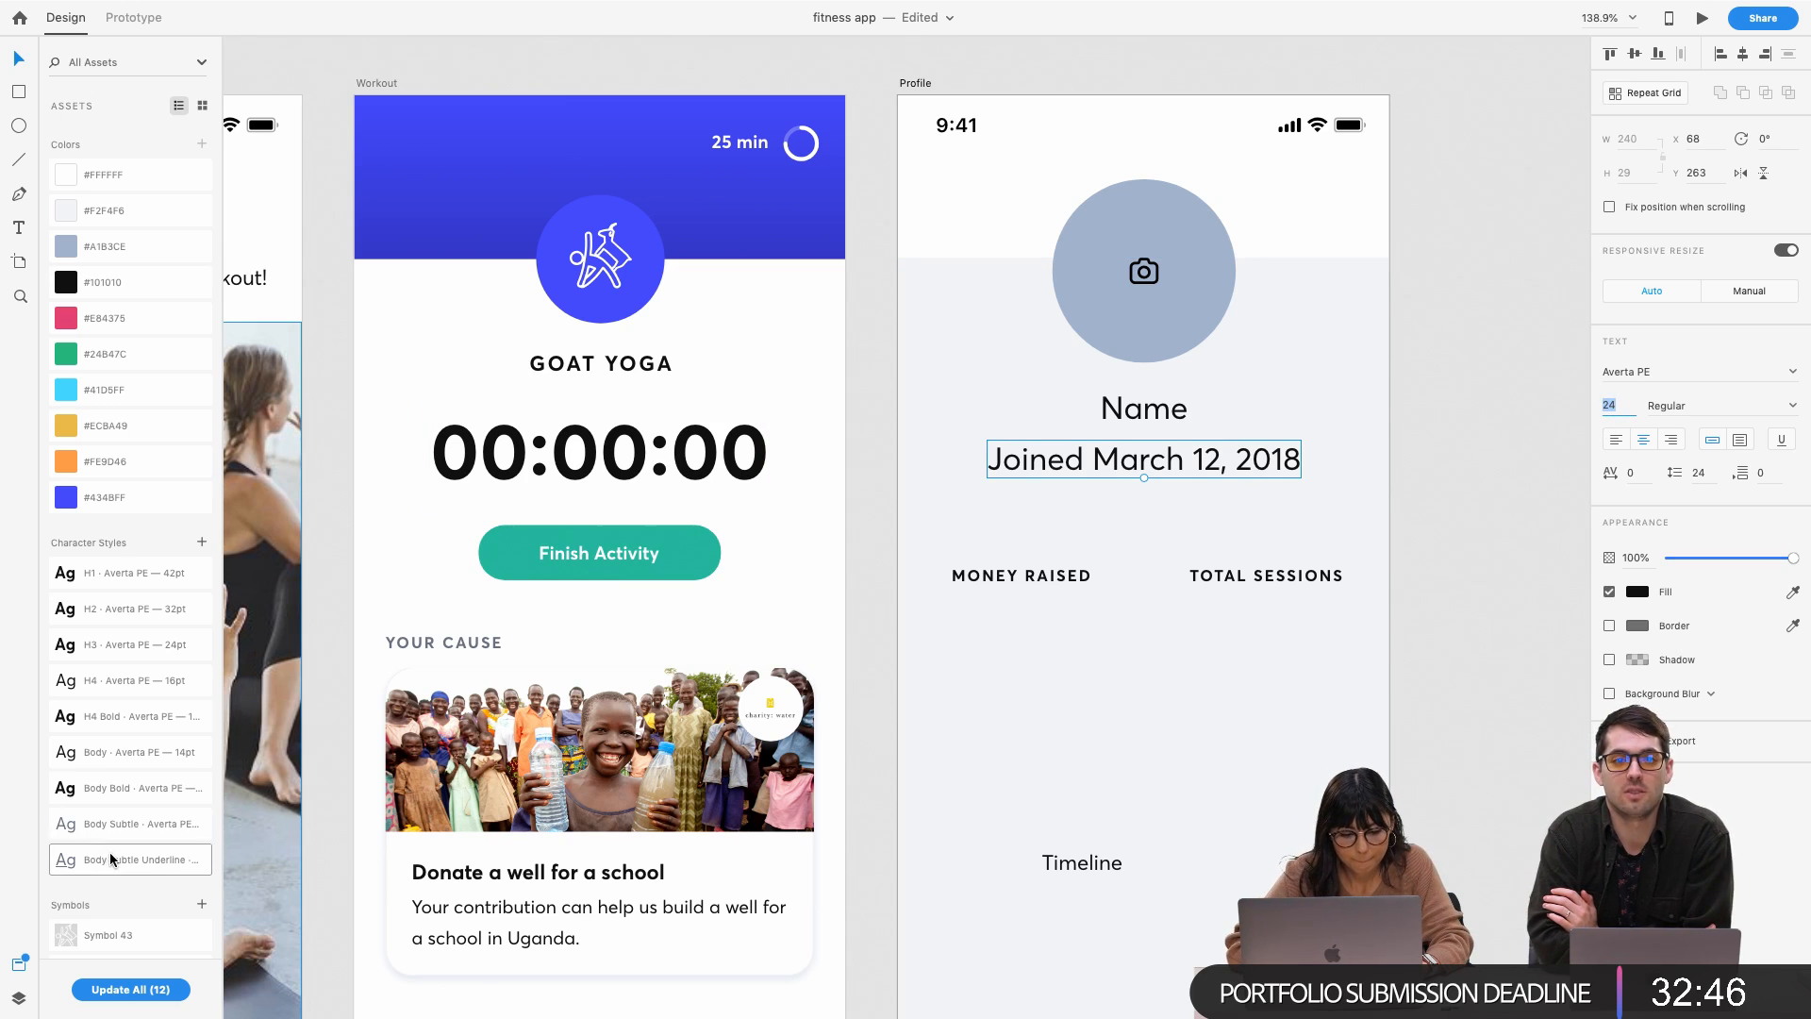
scroll(566, 491, down, 2)
scroll(565, 490, left, 2)
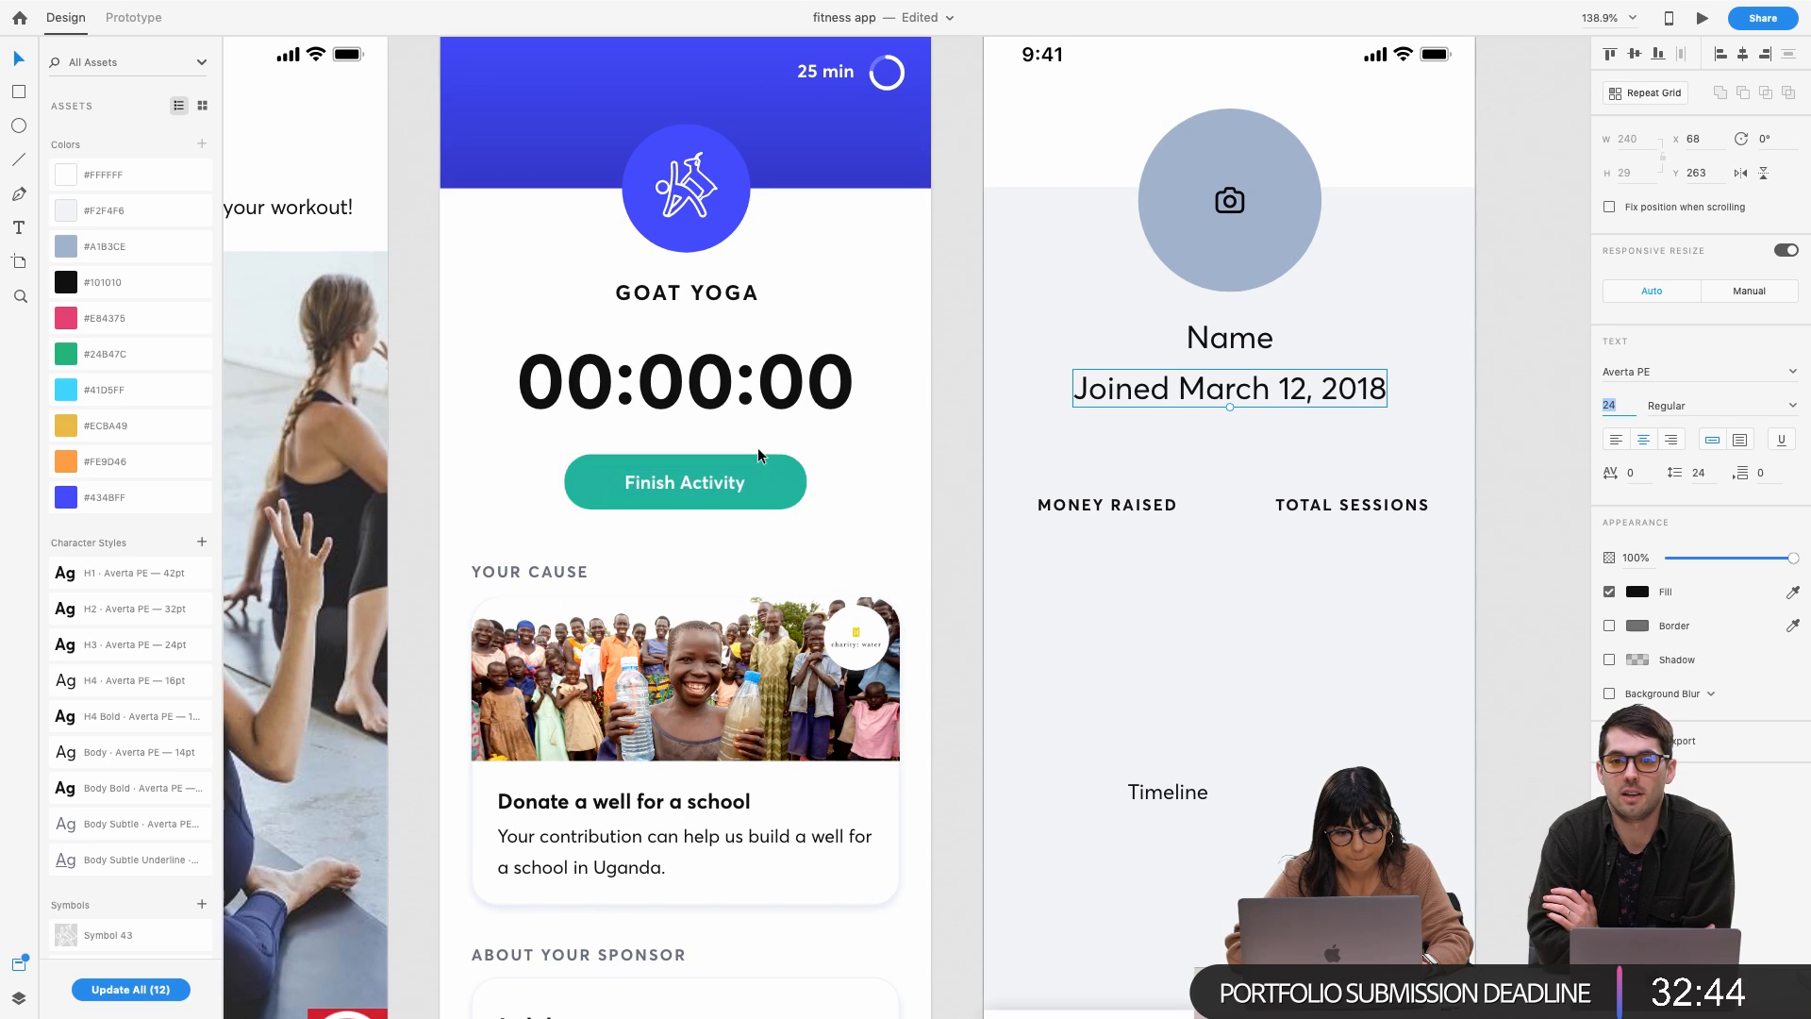
scroll(802, 463, up, 2)
scroll(801, 462, left, 1)
scroll(870, 165, up, 2)
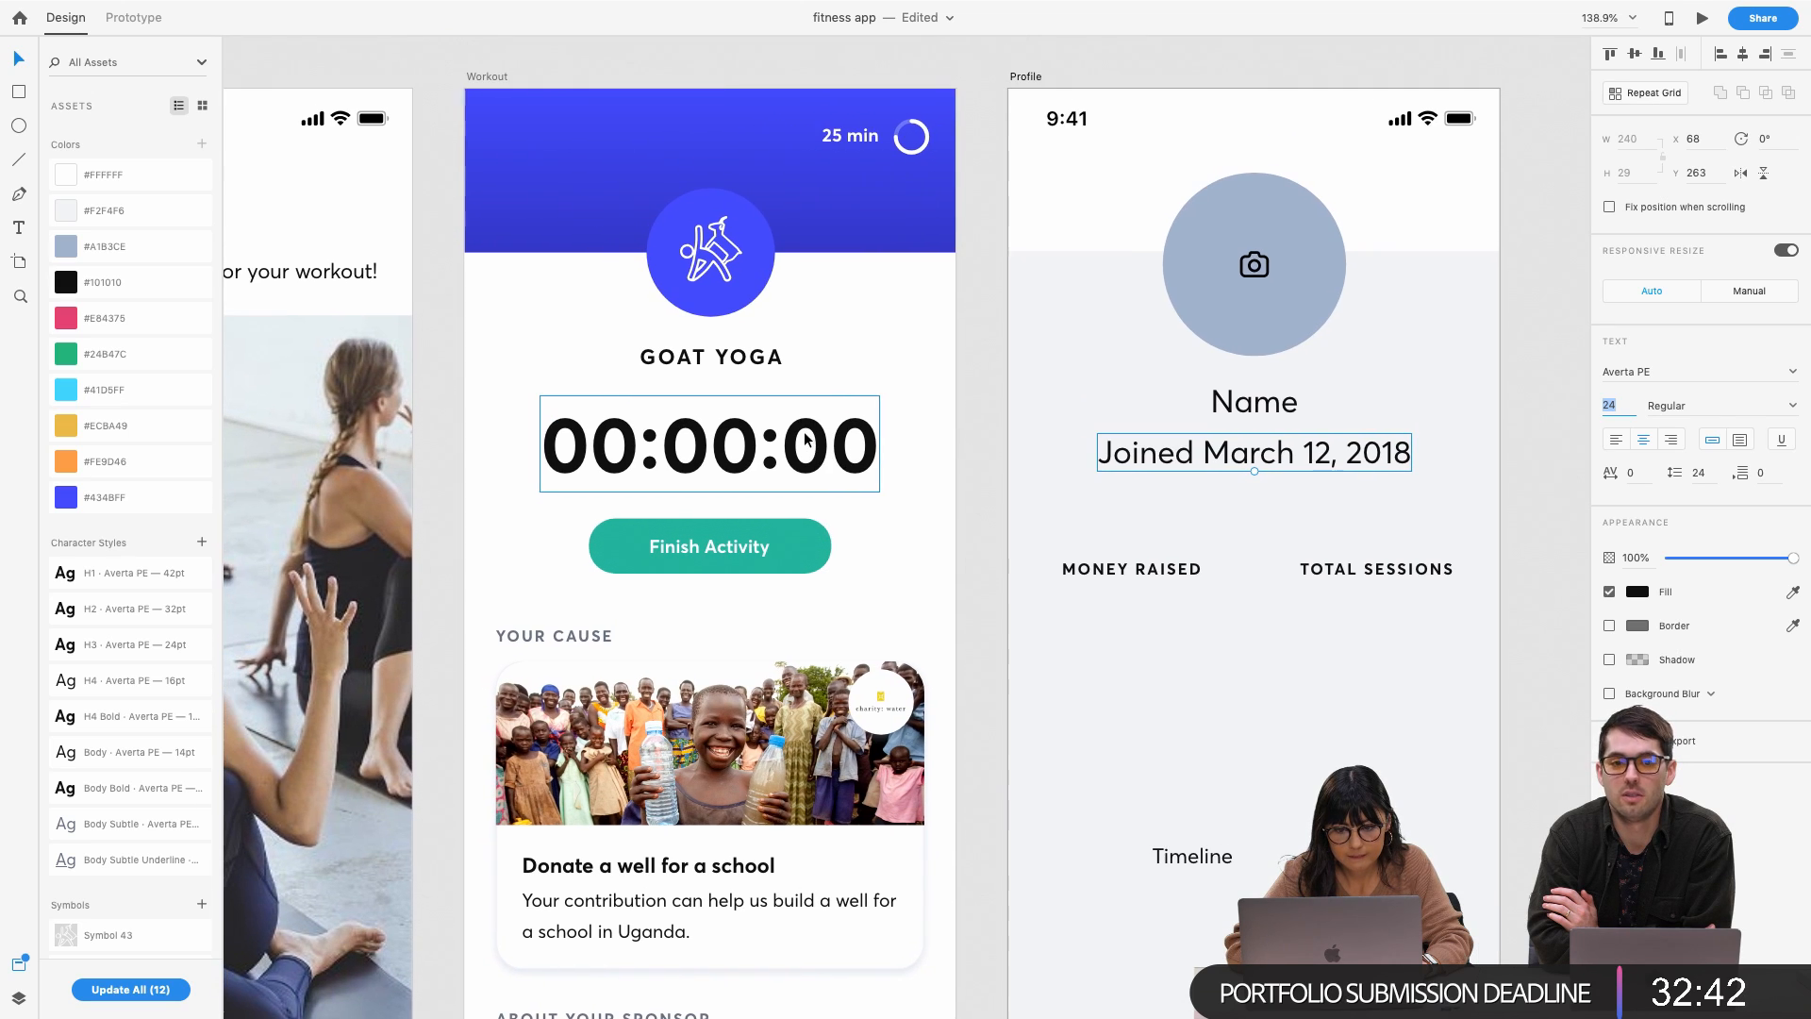
click(923, 146)
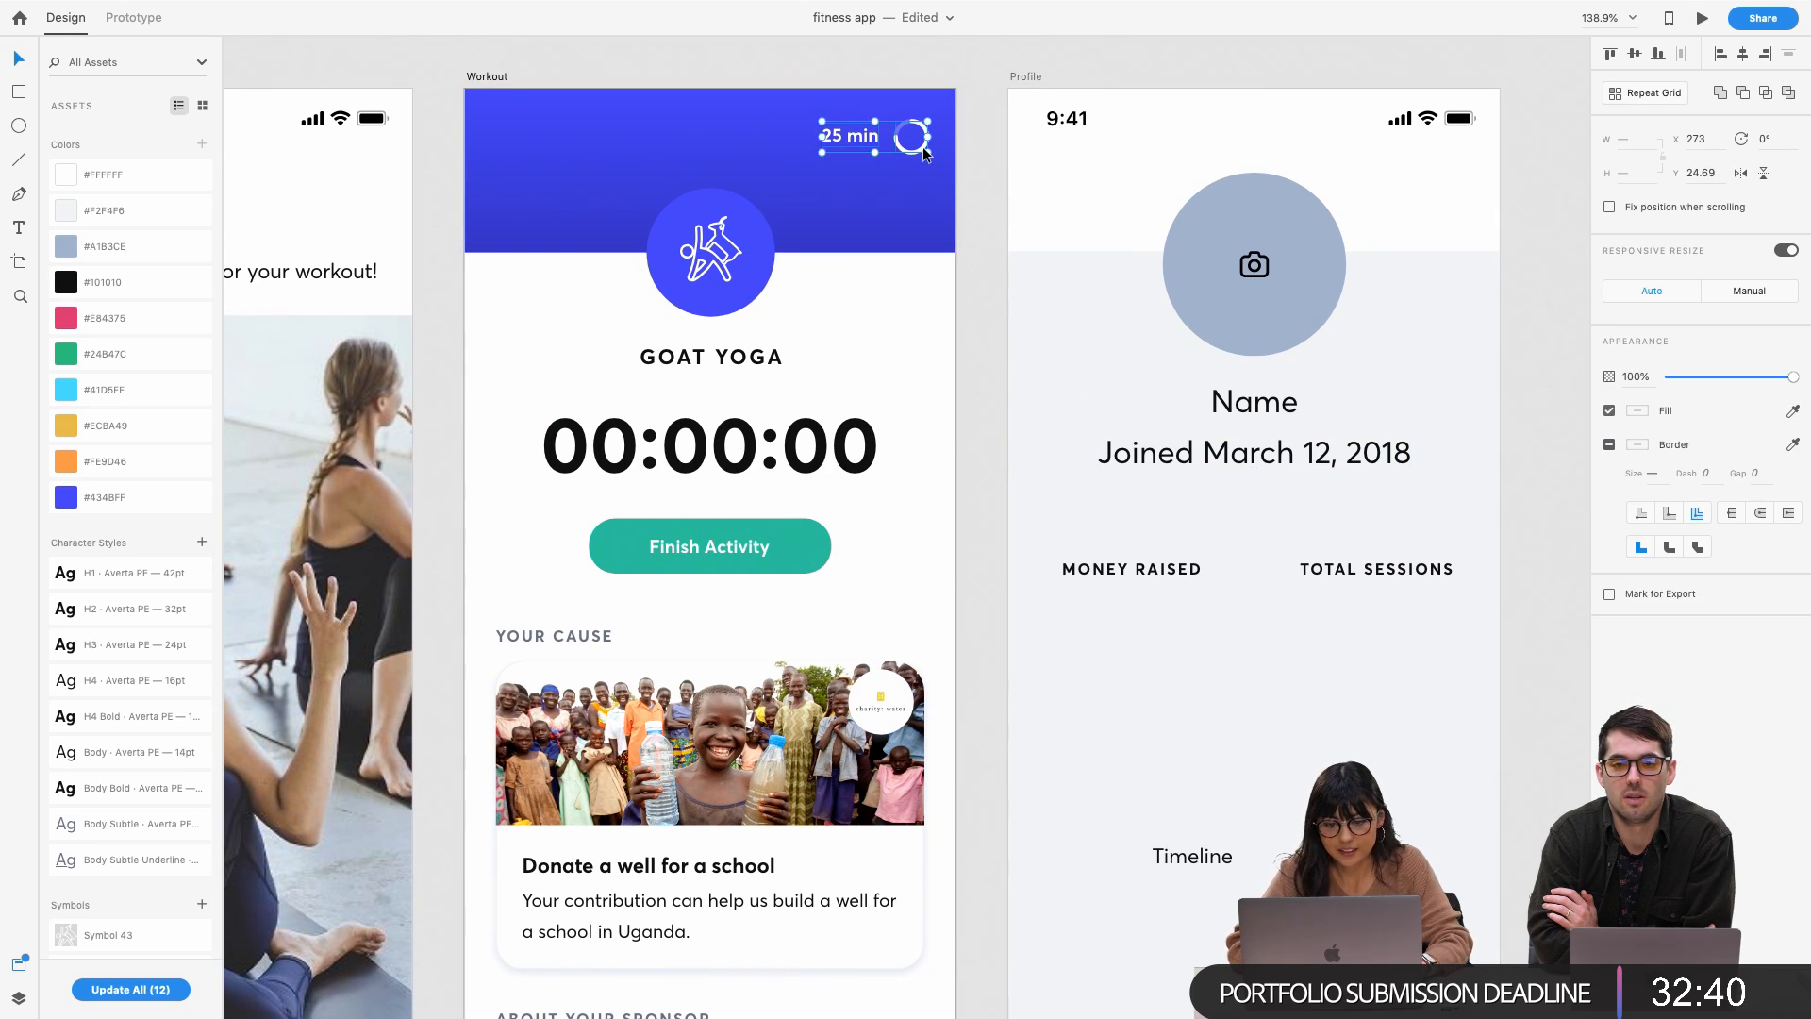
scroll(920, 190, down, 5)
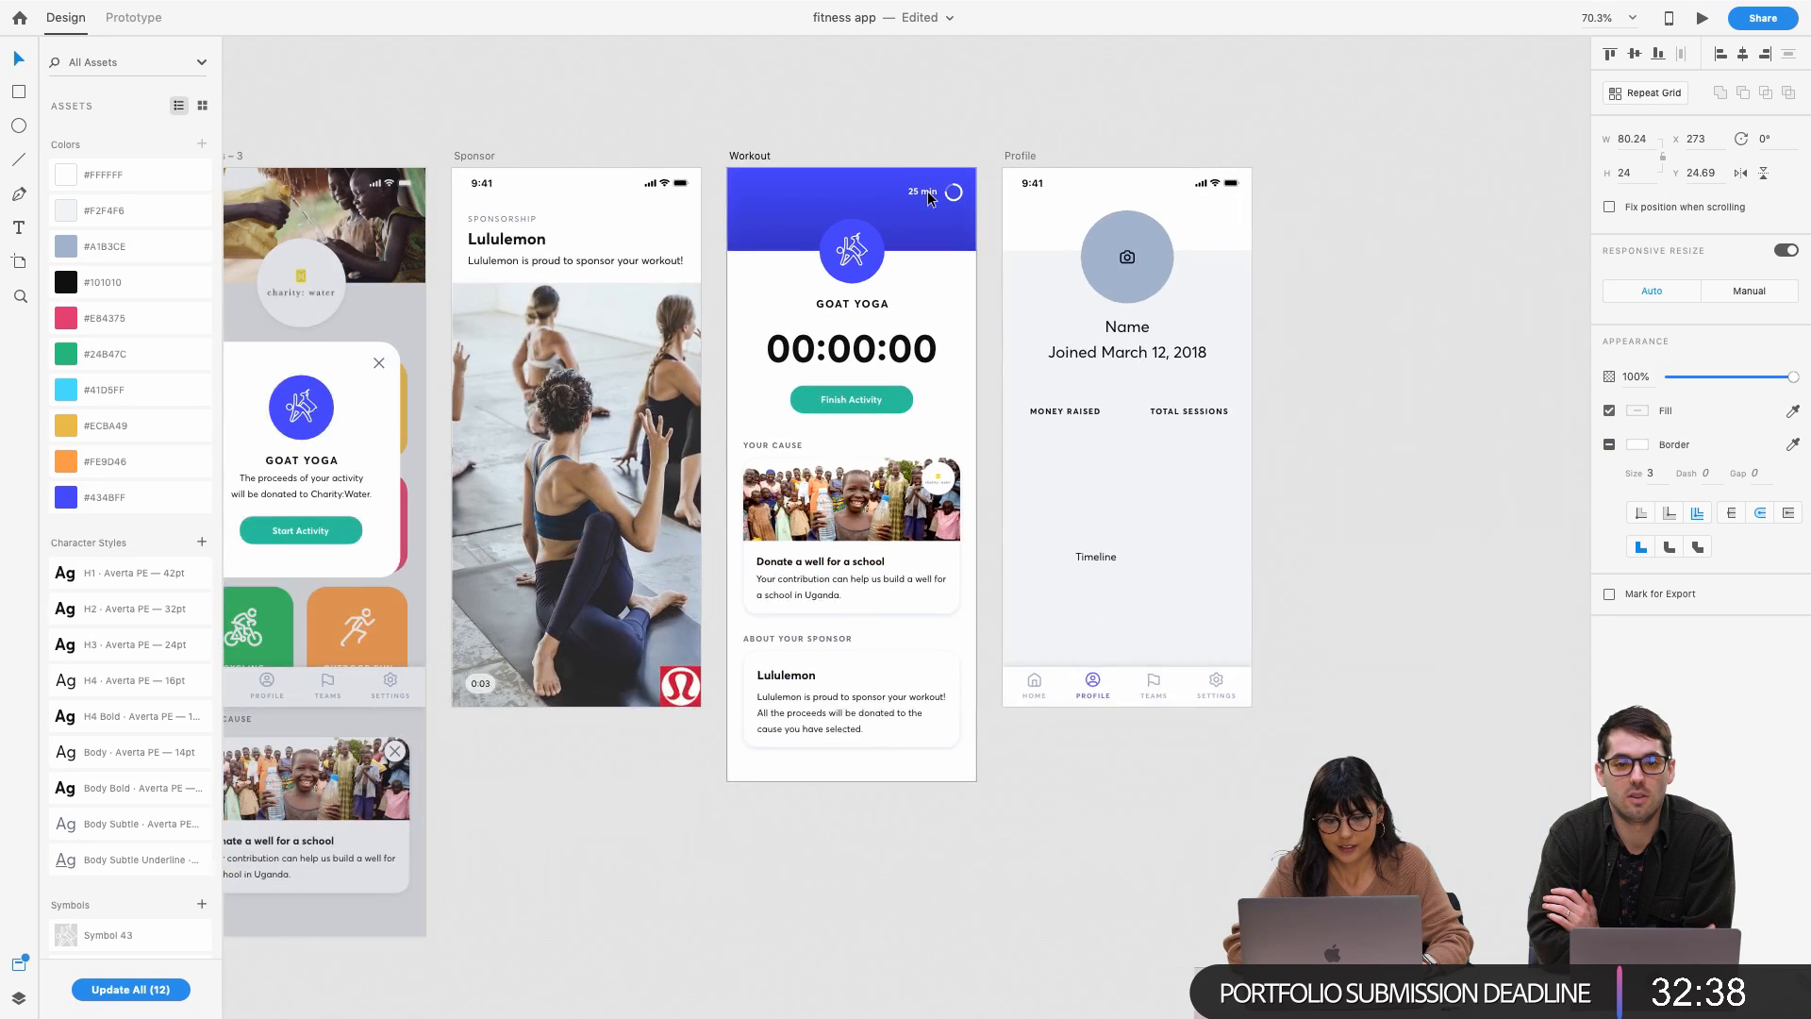
scroll(630, 204, left, 2)
scroll(630, 204, left, 2)
click(492, 181)
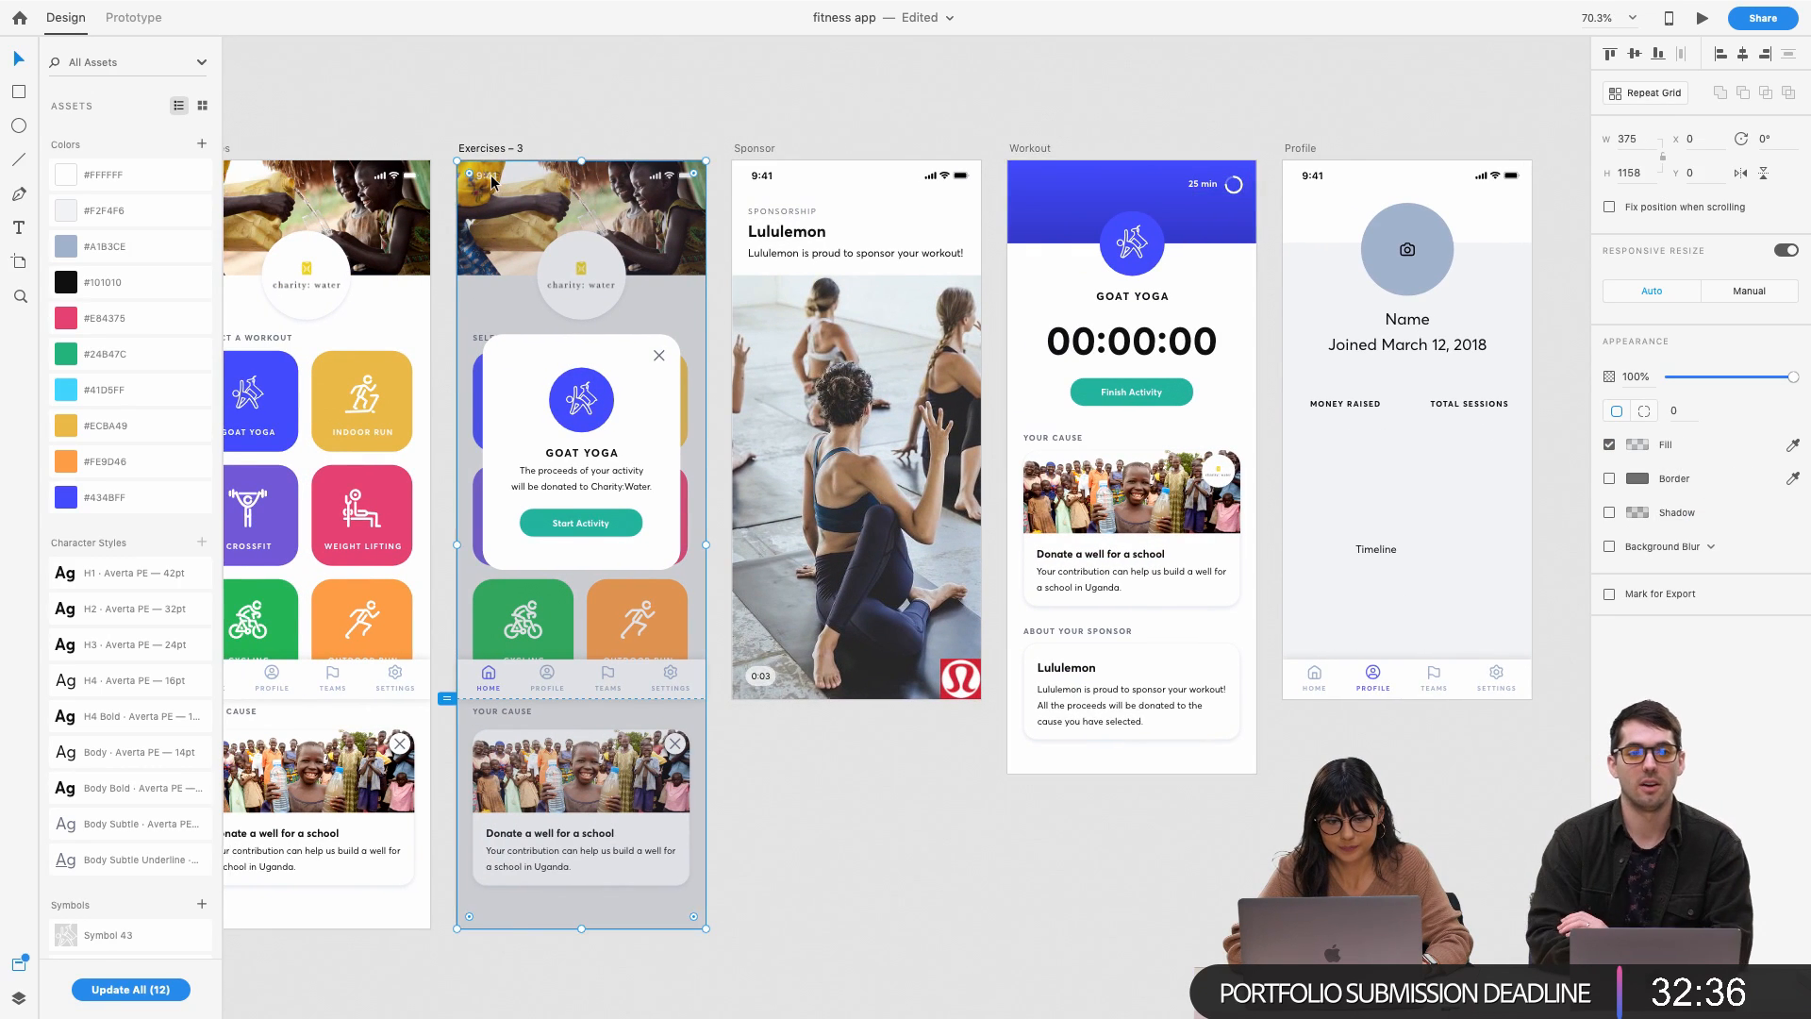
scroll(492, 181, left, 3)
click(536, 183)
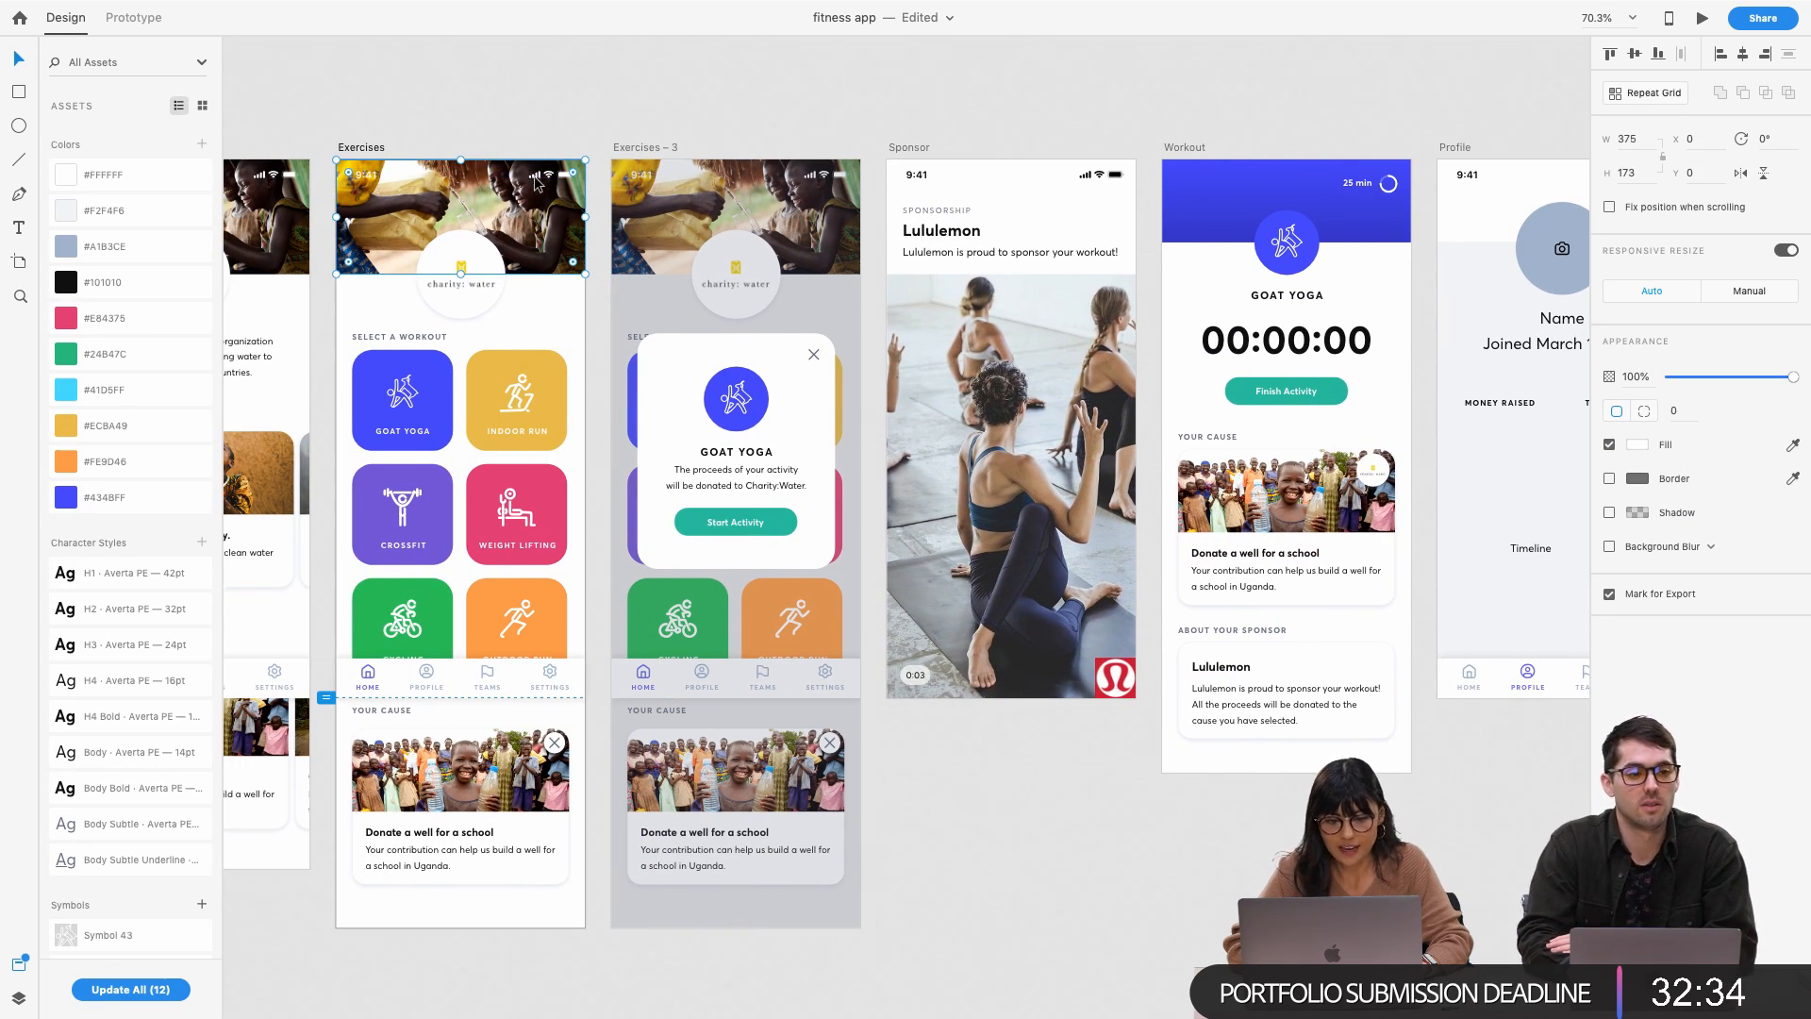
click(540, 176)
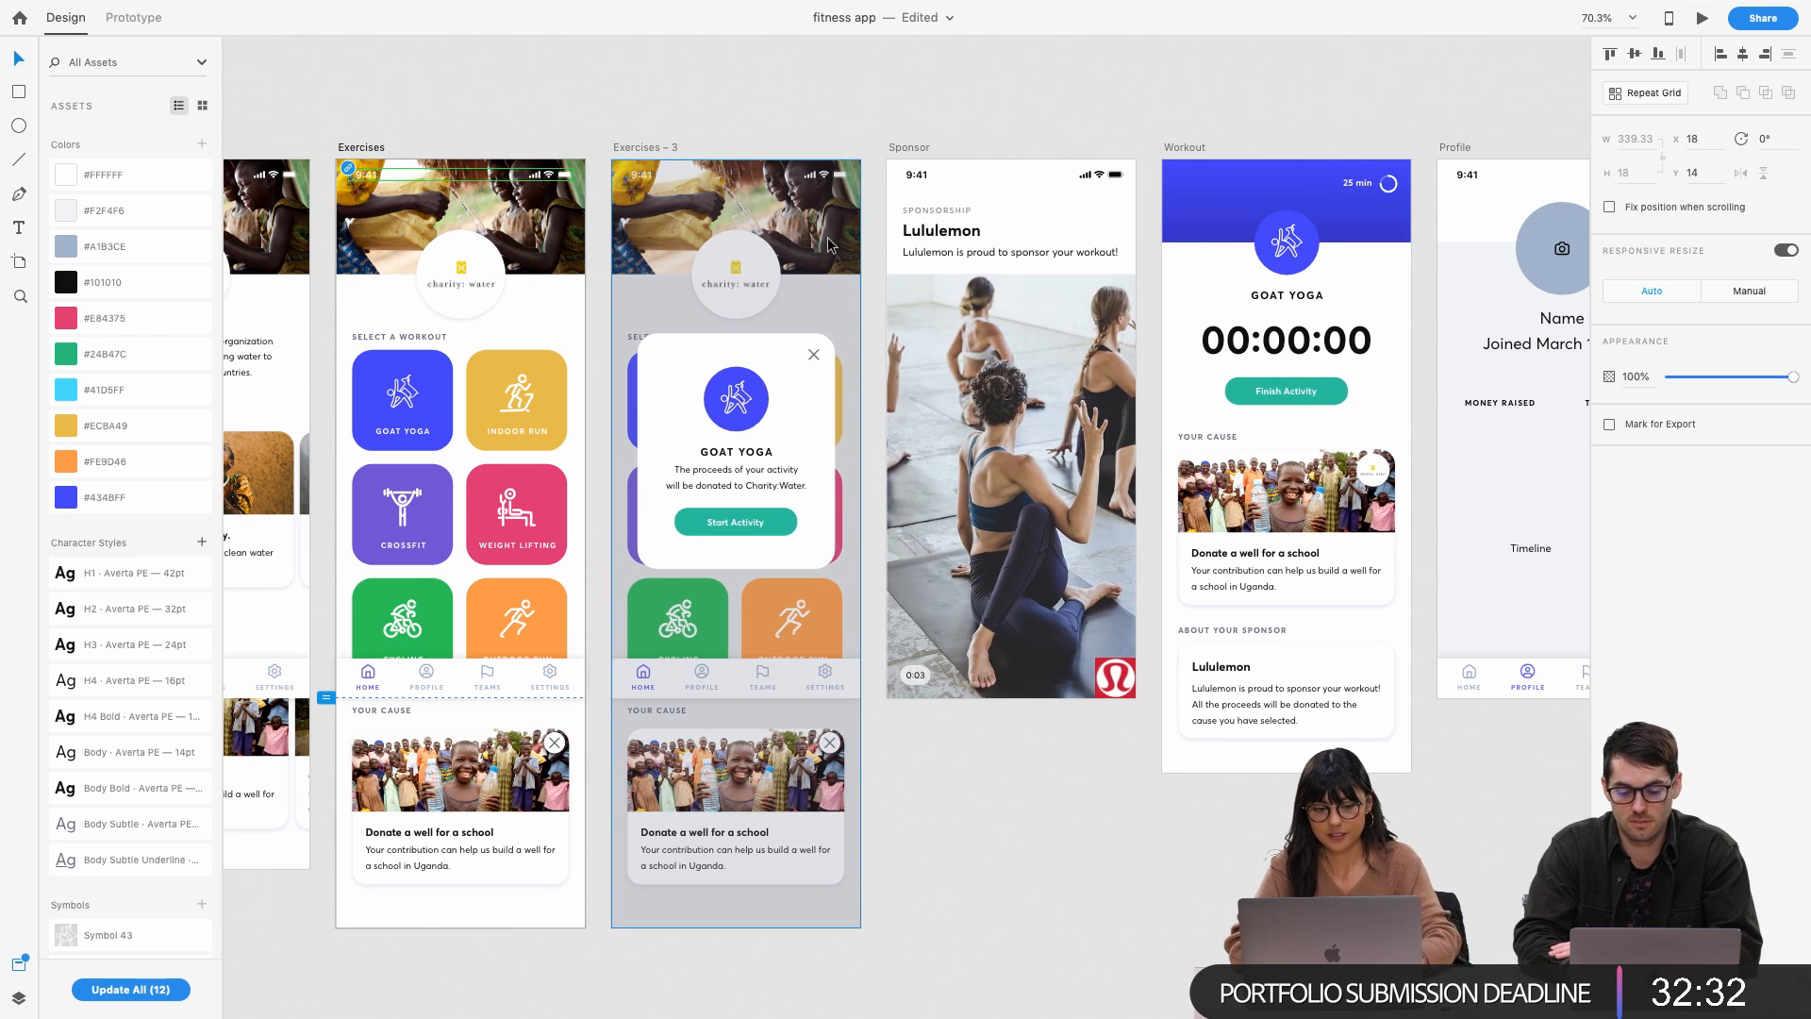
Paste the status bar at the top of the Workout screen
scroll(875, 232, right, 7)
click(760, 198)
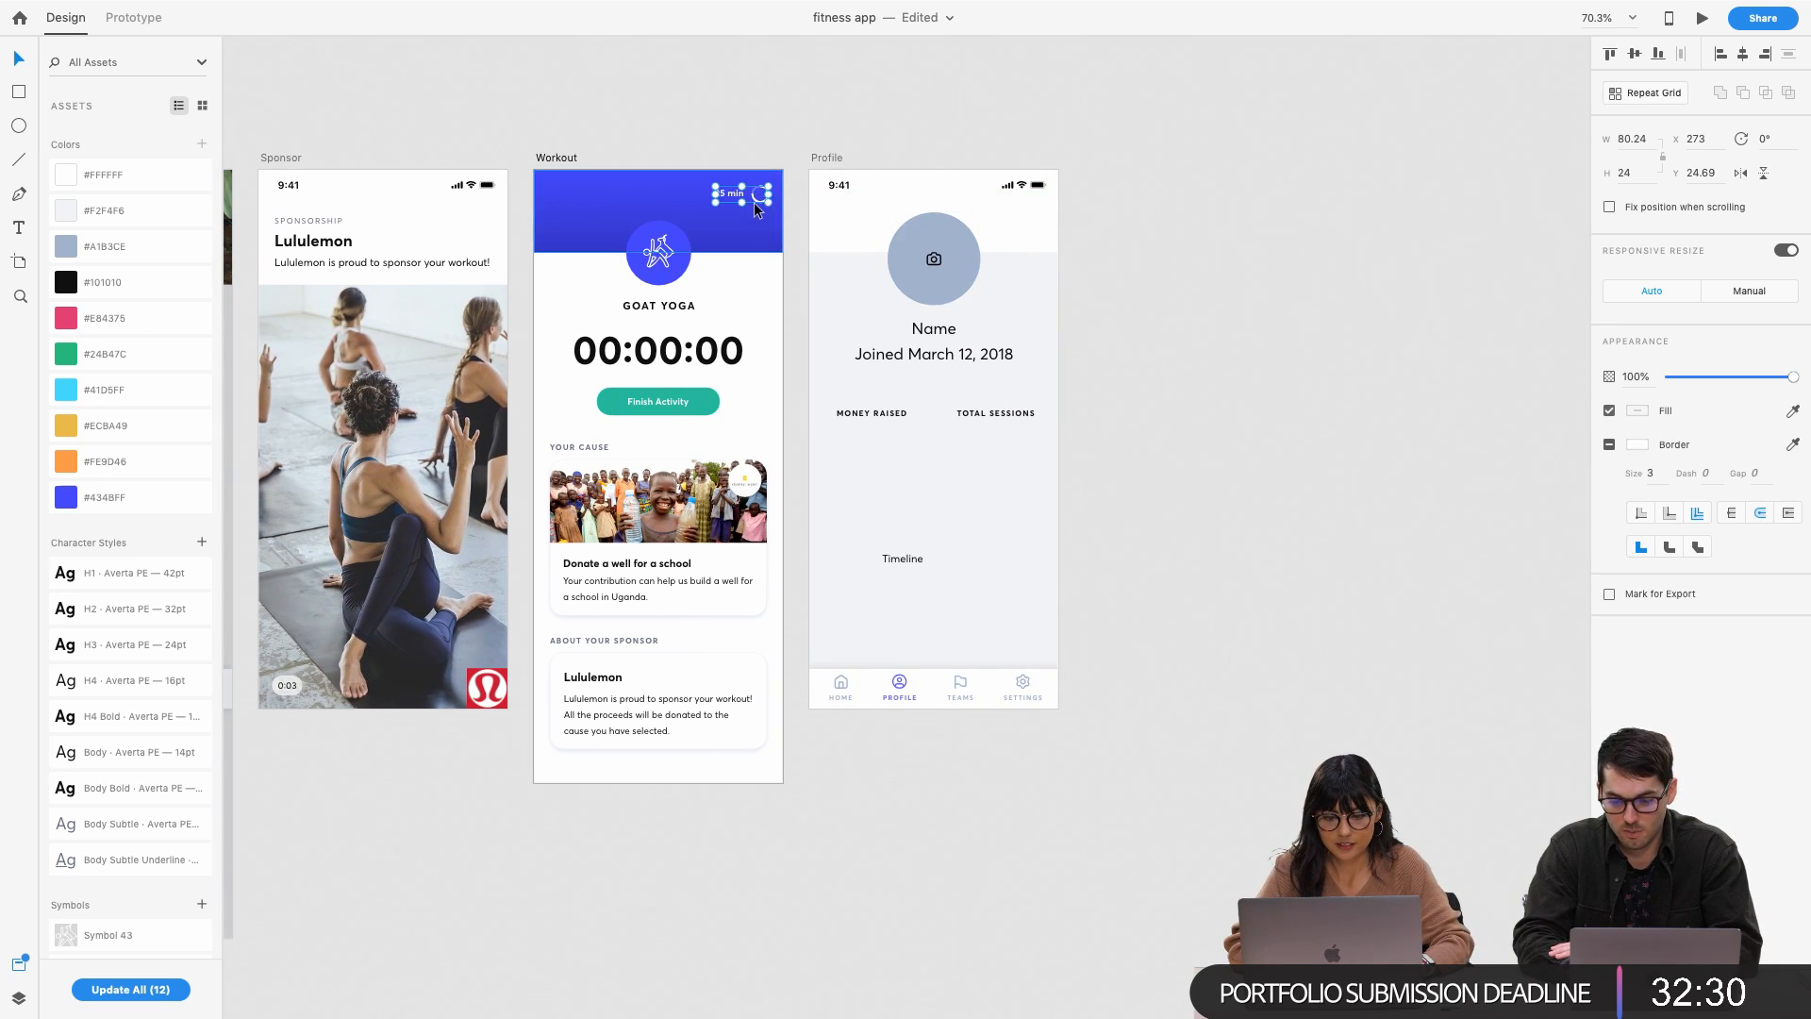
click(554, 158)
key(super+v)
click(614, 117)
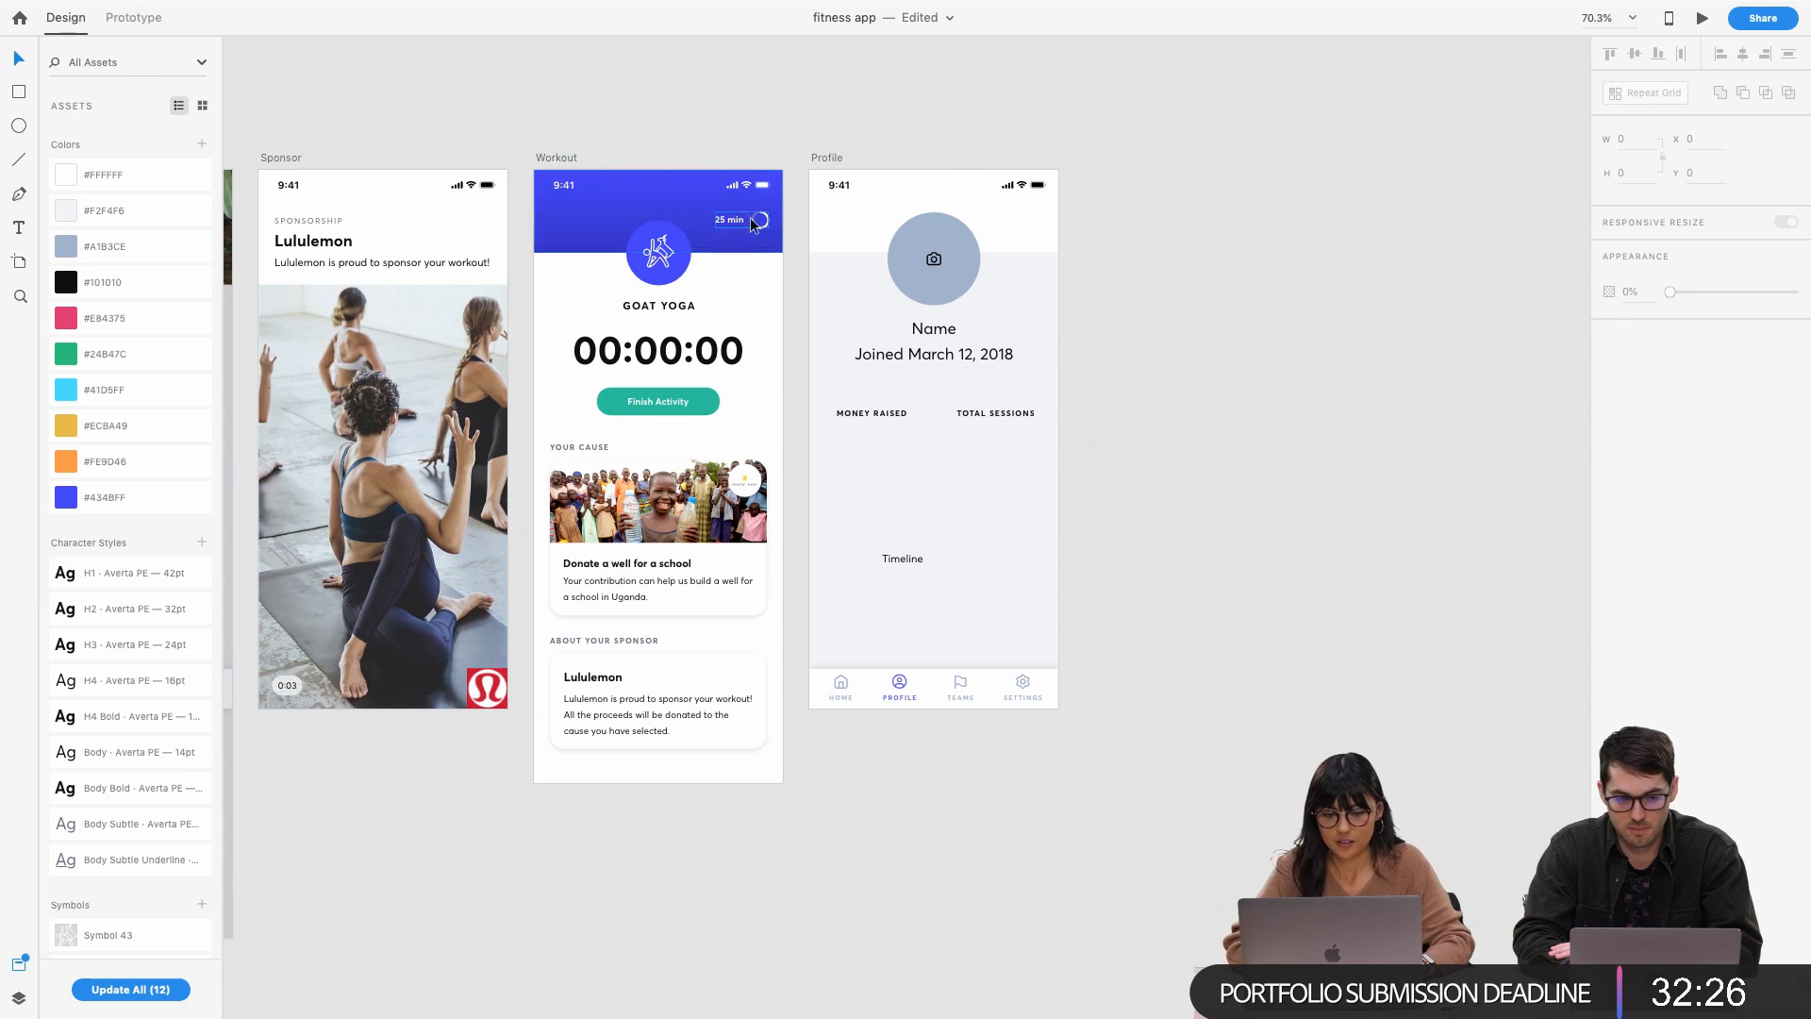
Move the 25 min timer group down to sit beneath the status bar
drag(745, 227, 741, 213)
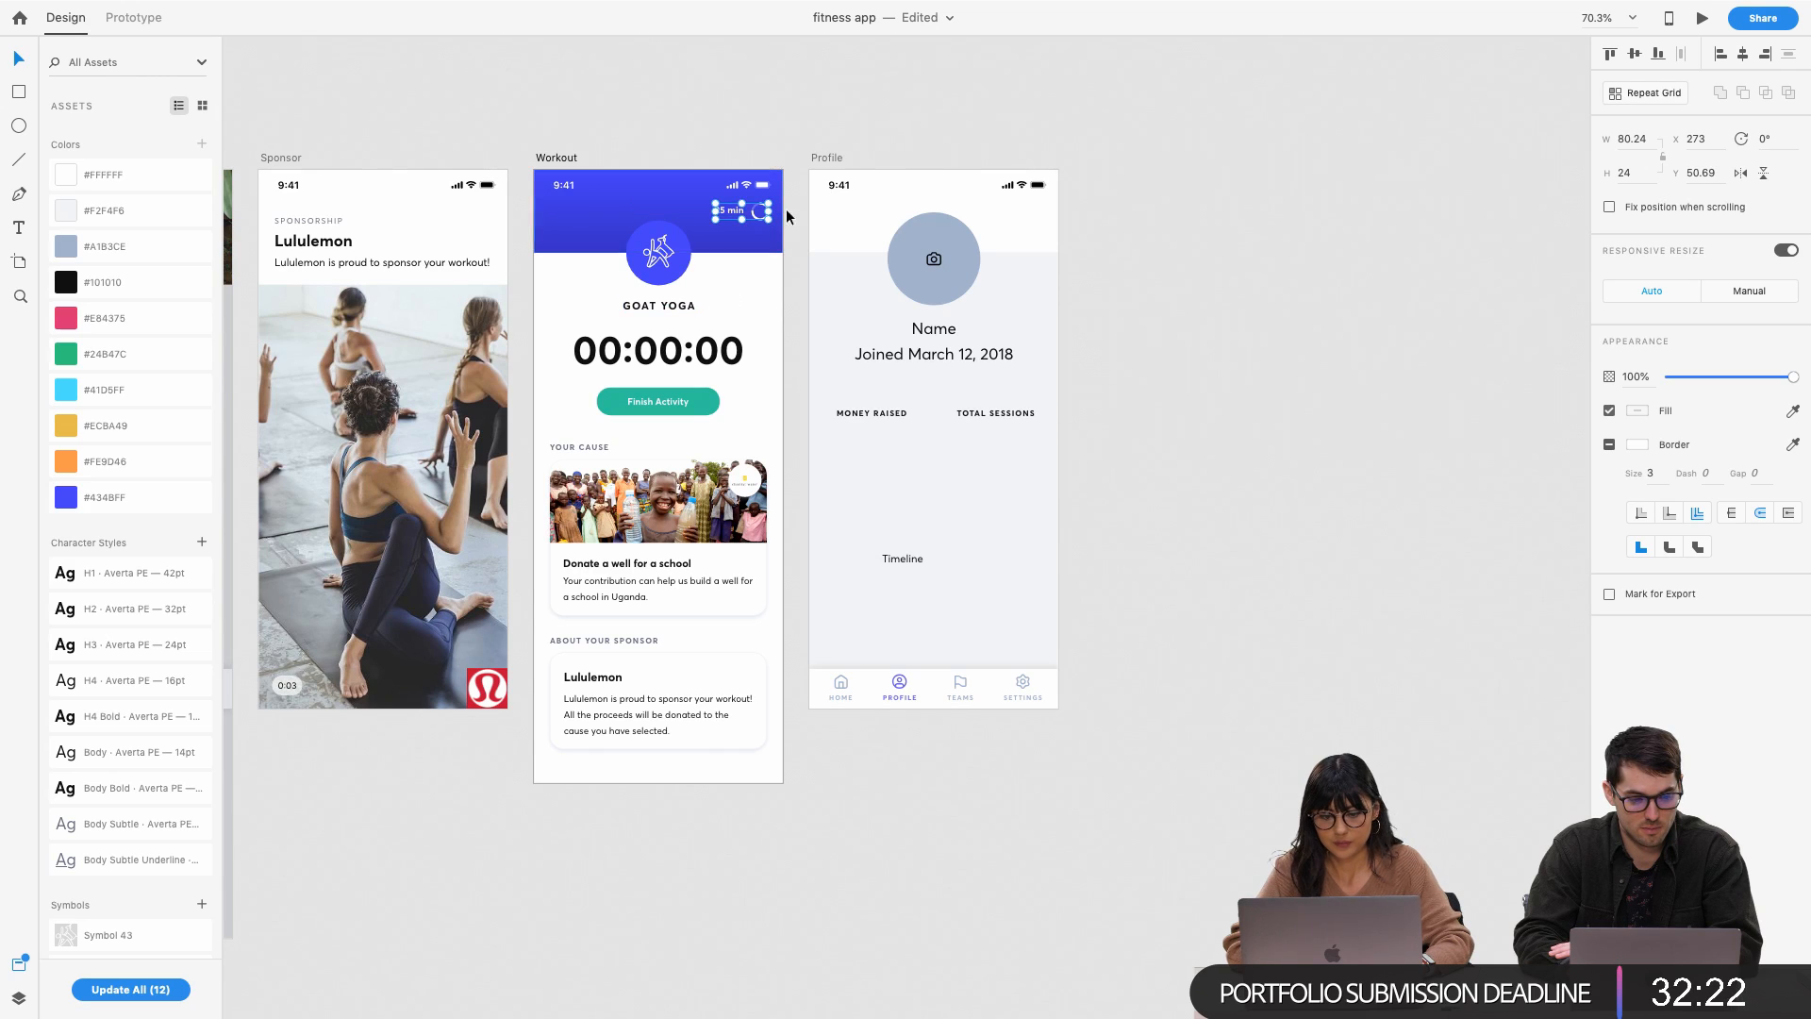
click(778, 124)
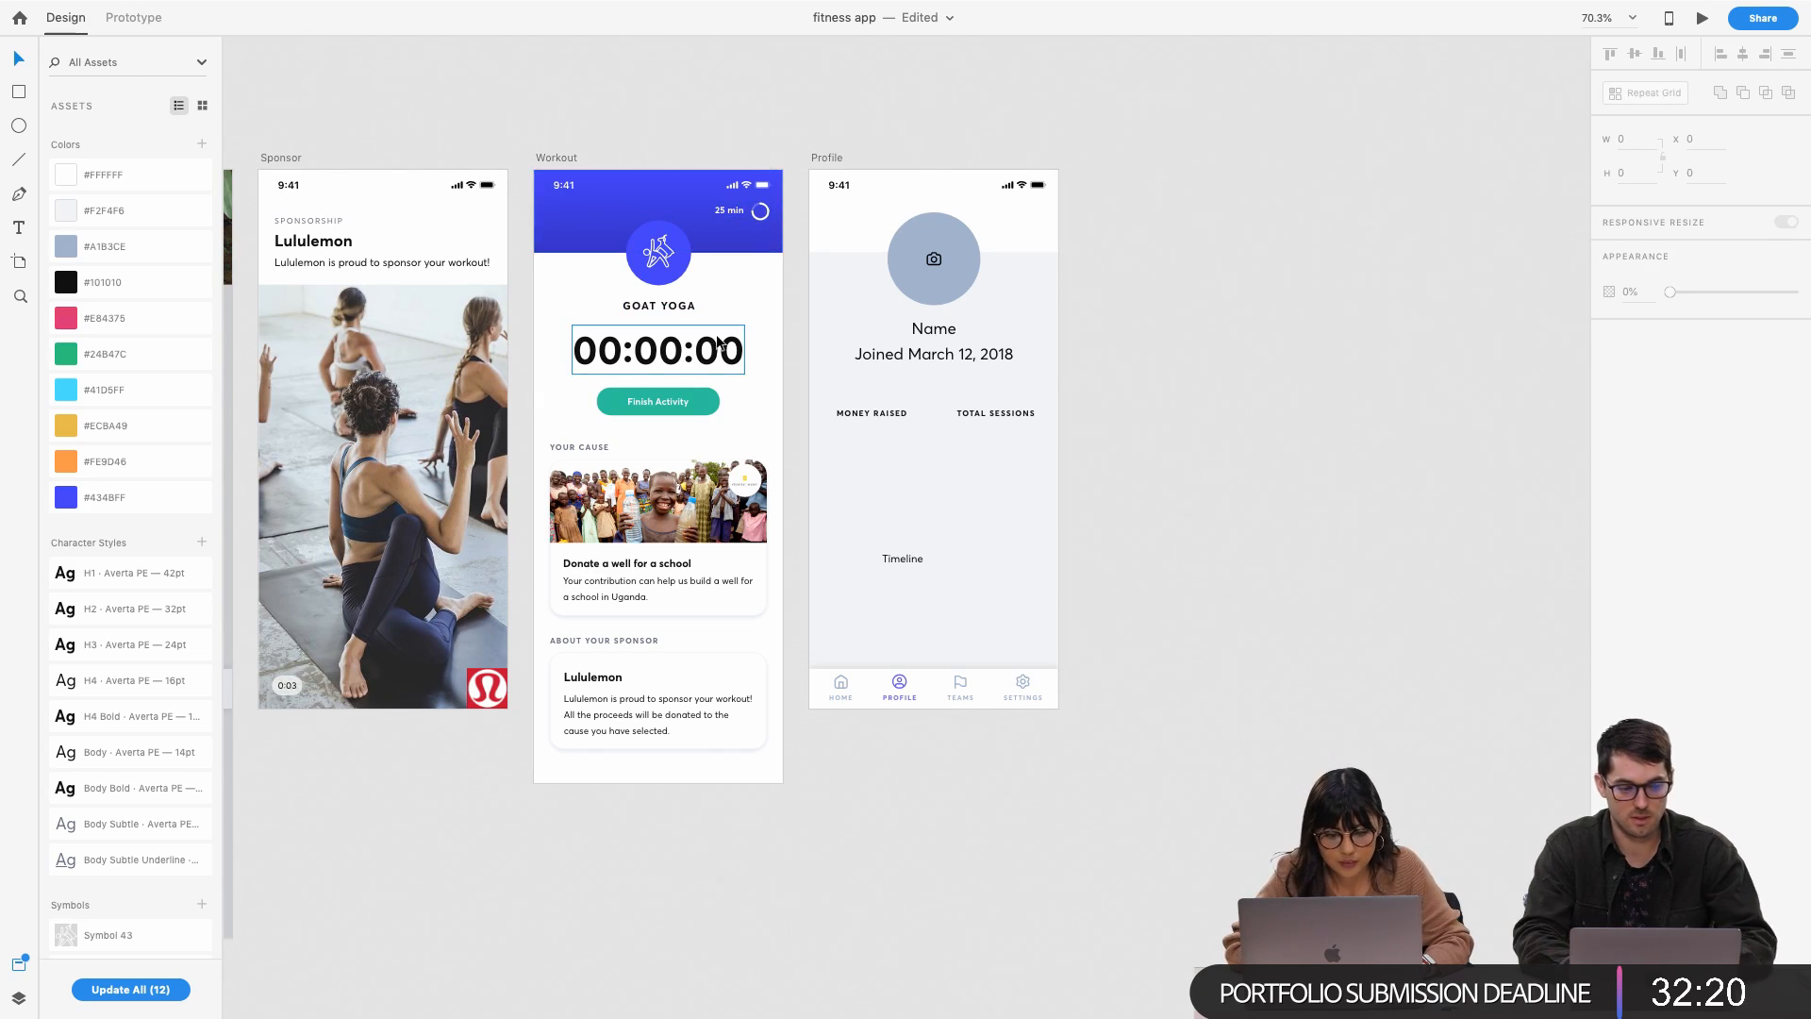
click(679, 249)
click(735, 215)
mouse_move(735, 214)
mouse_down()
mouse_move(660, 216)
mouse_move(734, 213)
mouse_move(736, 229)
mouse_up()
click(717, 167)
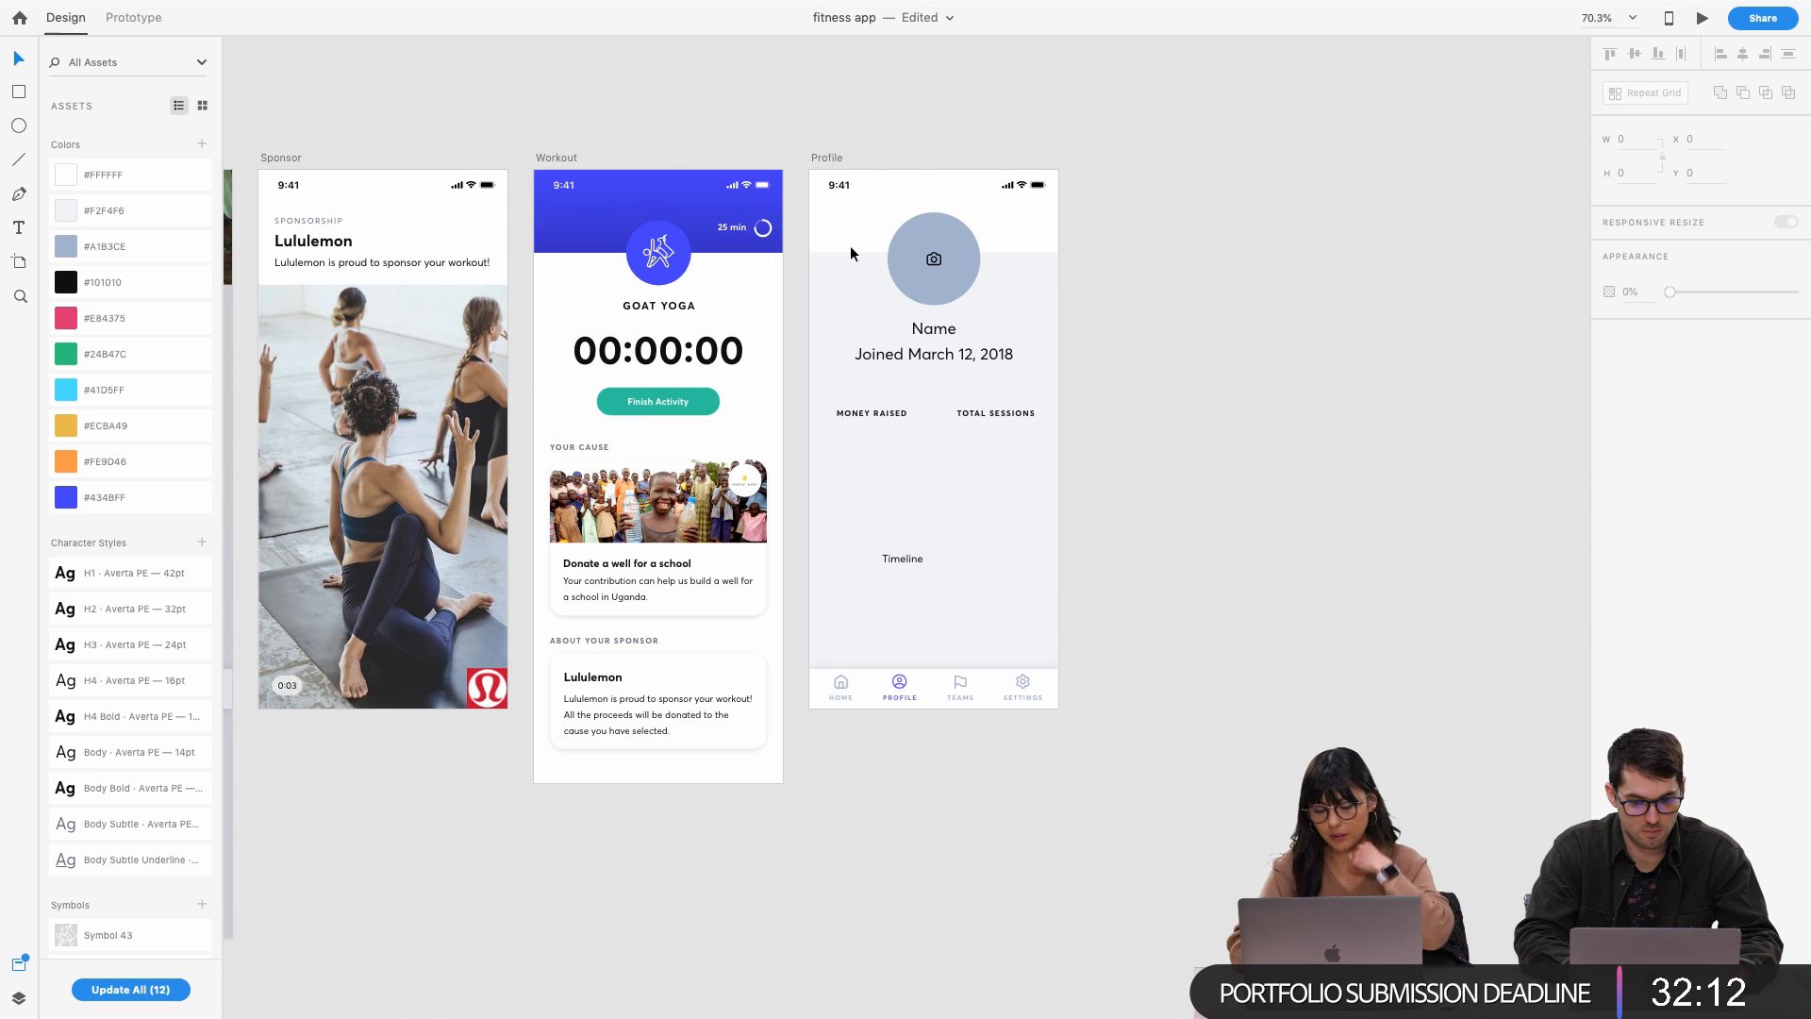
Set the 'Joined March 12, 2018' text to font size 12
scroll(851, 245, up, 3)
scroll(896, 349, right, 3)
click(898, 402)
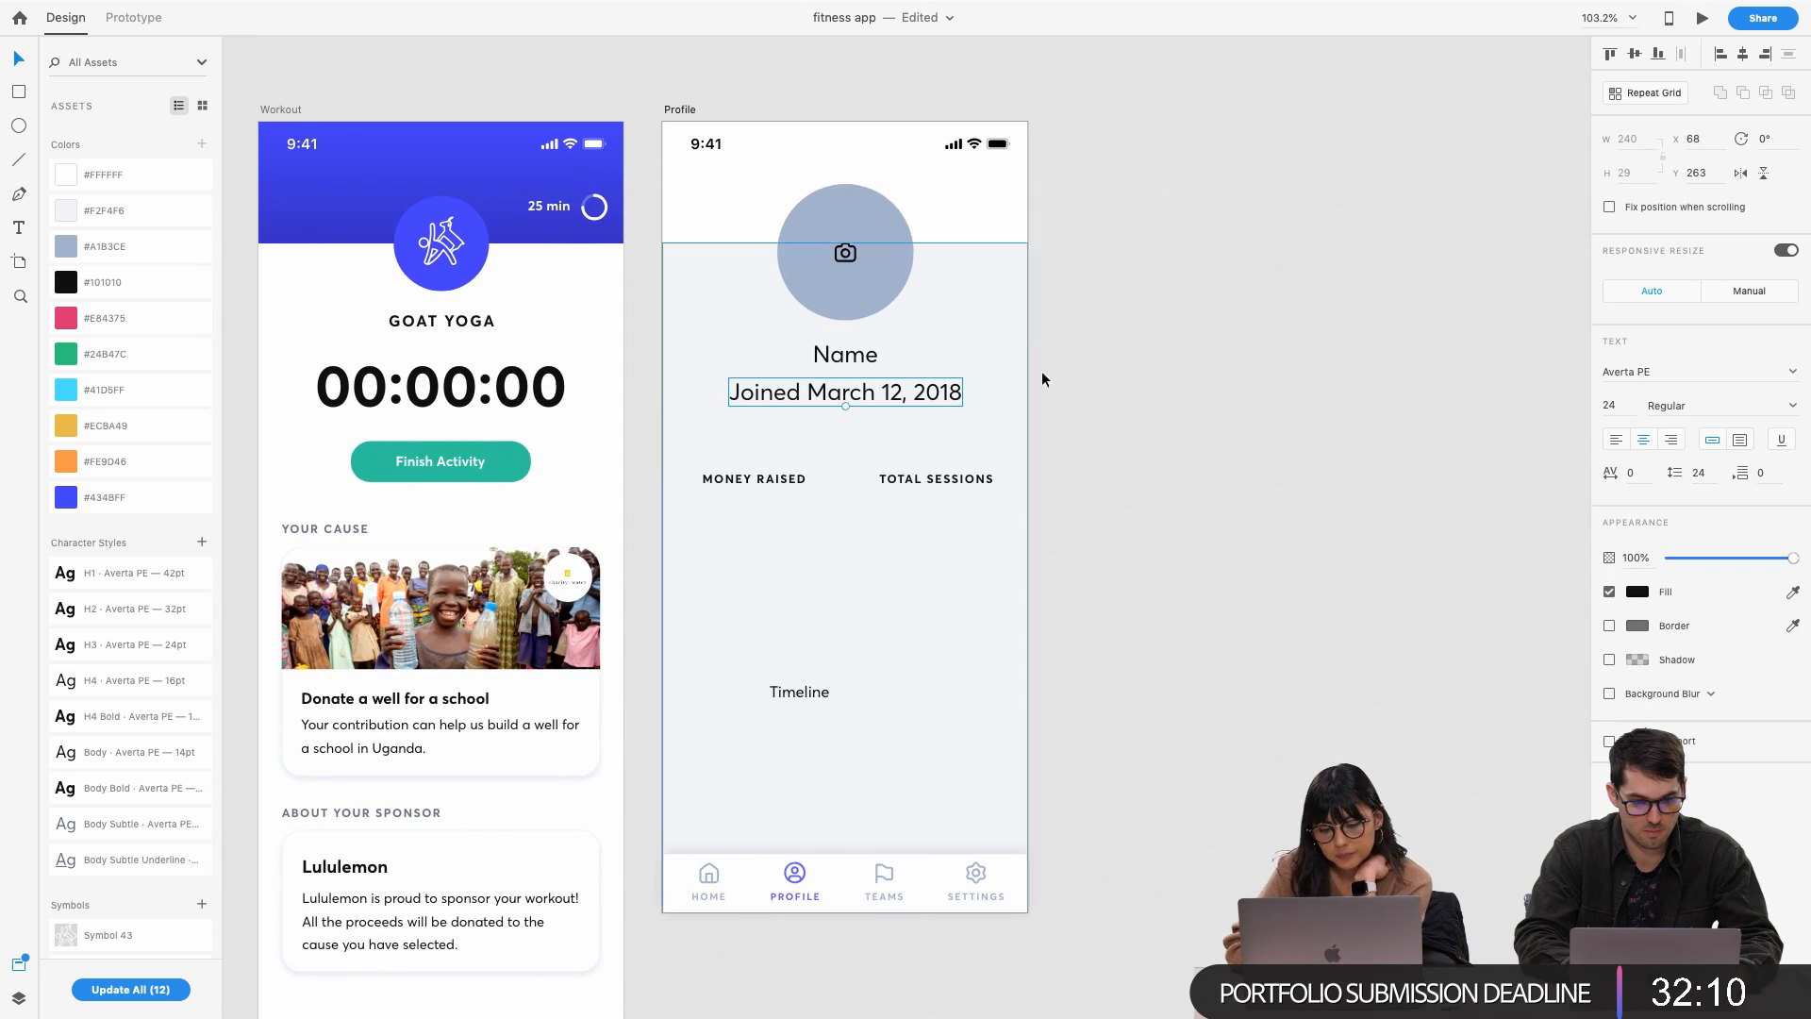
click(1614, 405)
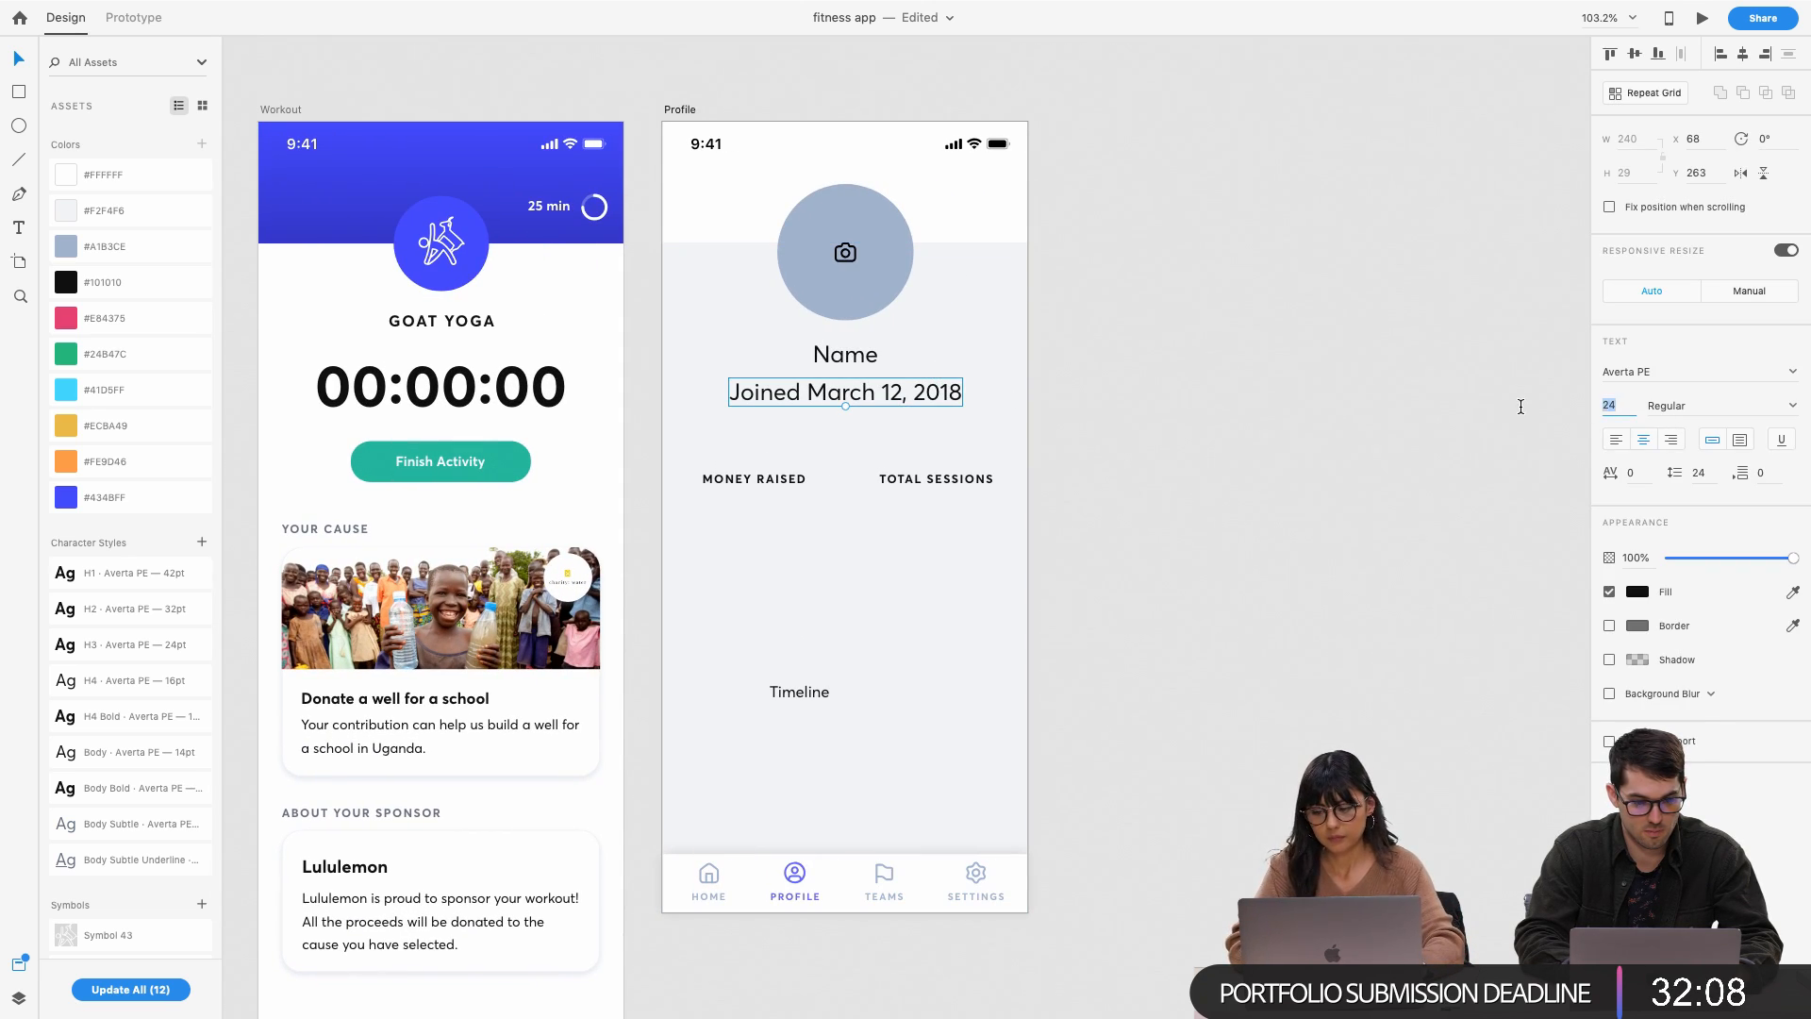
text(12)
key(Return)
Move the Joined line up under Name and colour it blue-grey #A1B3CE
click(1277, 406)
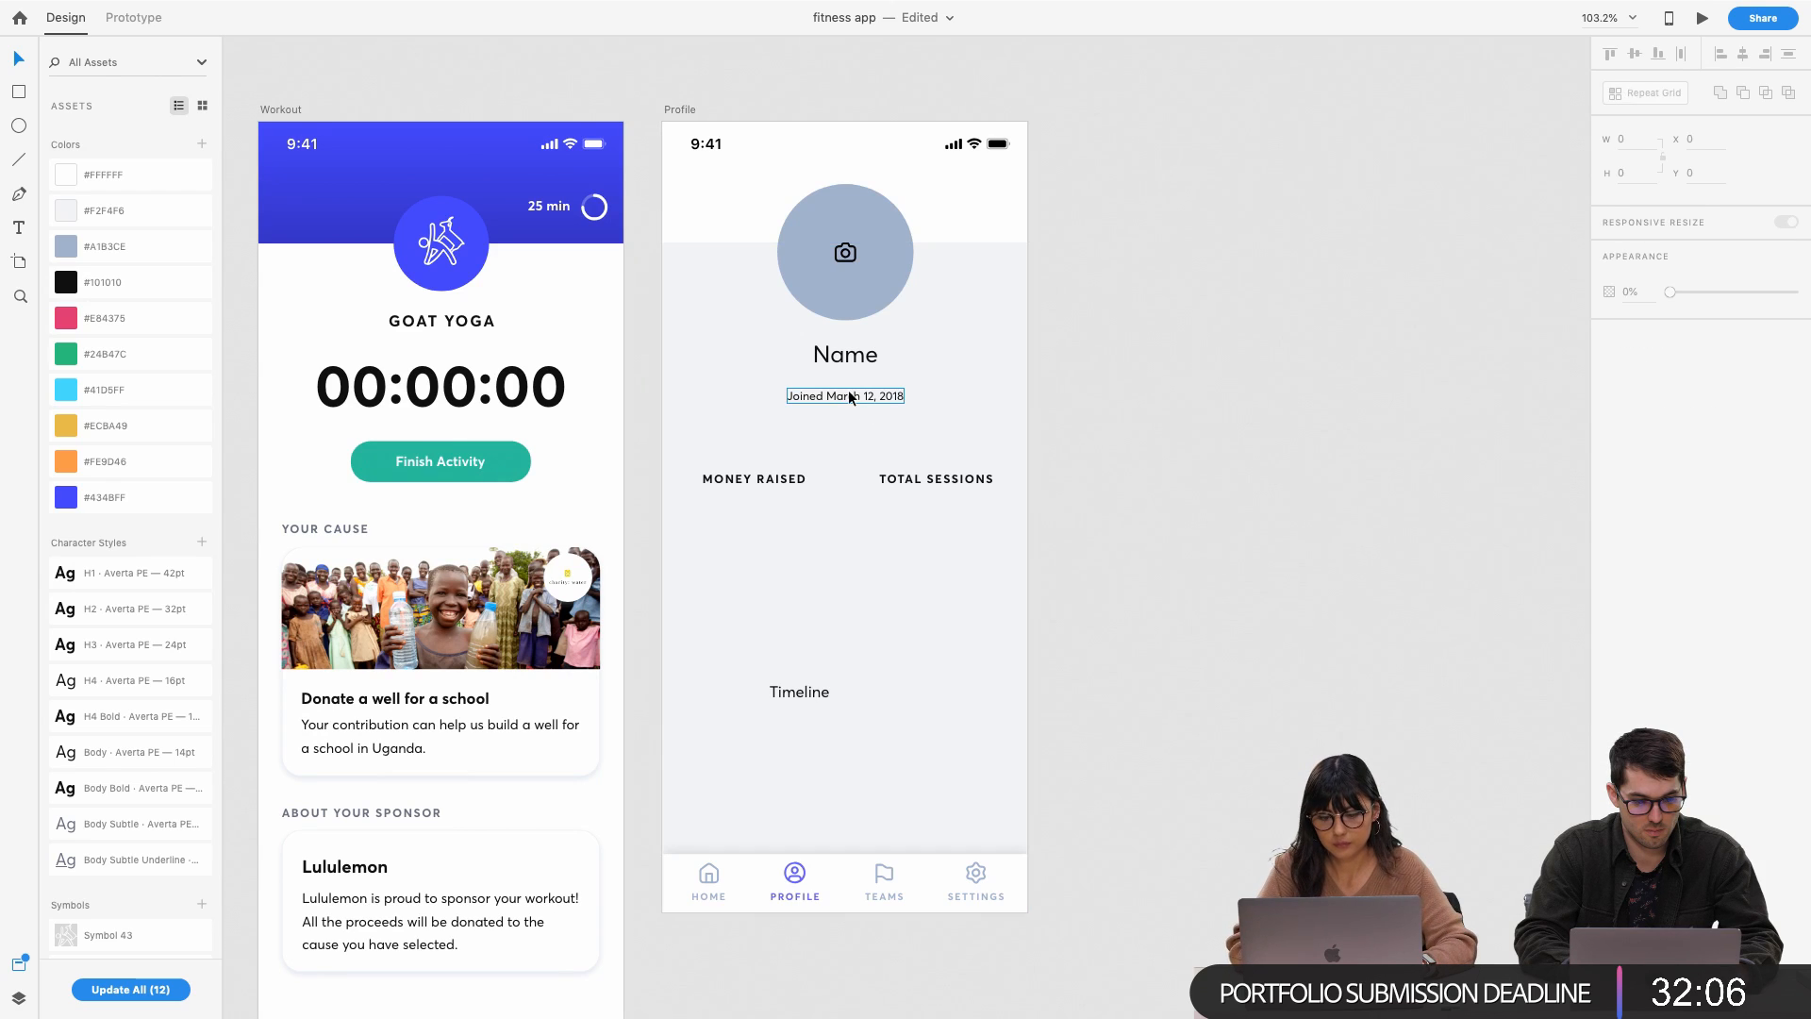
drag(849, 389, 848, 385)
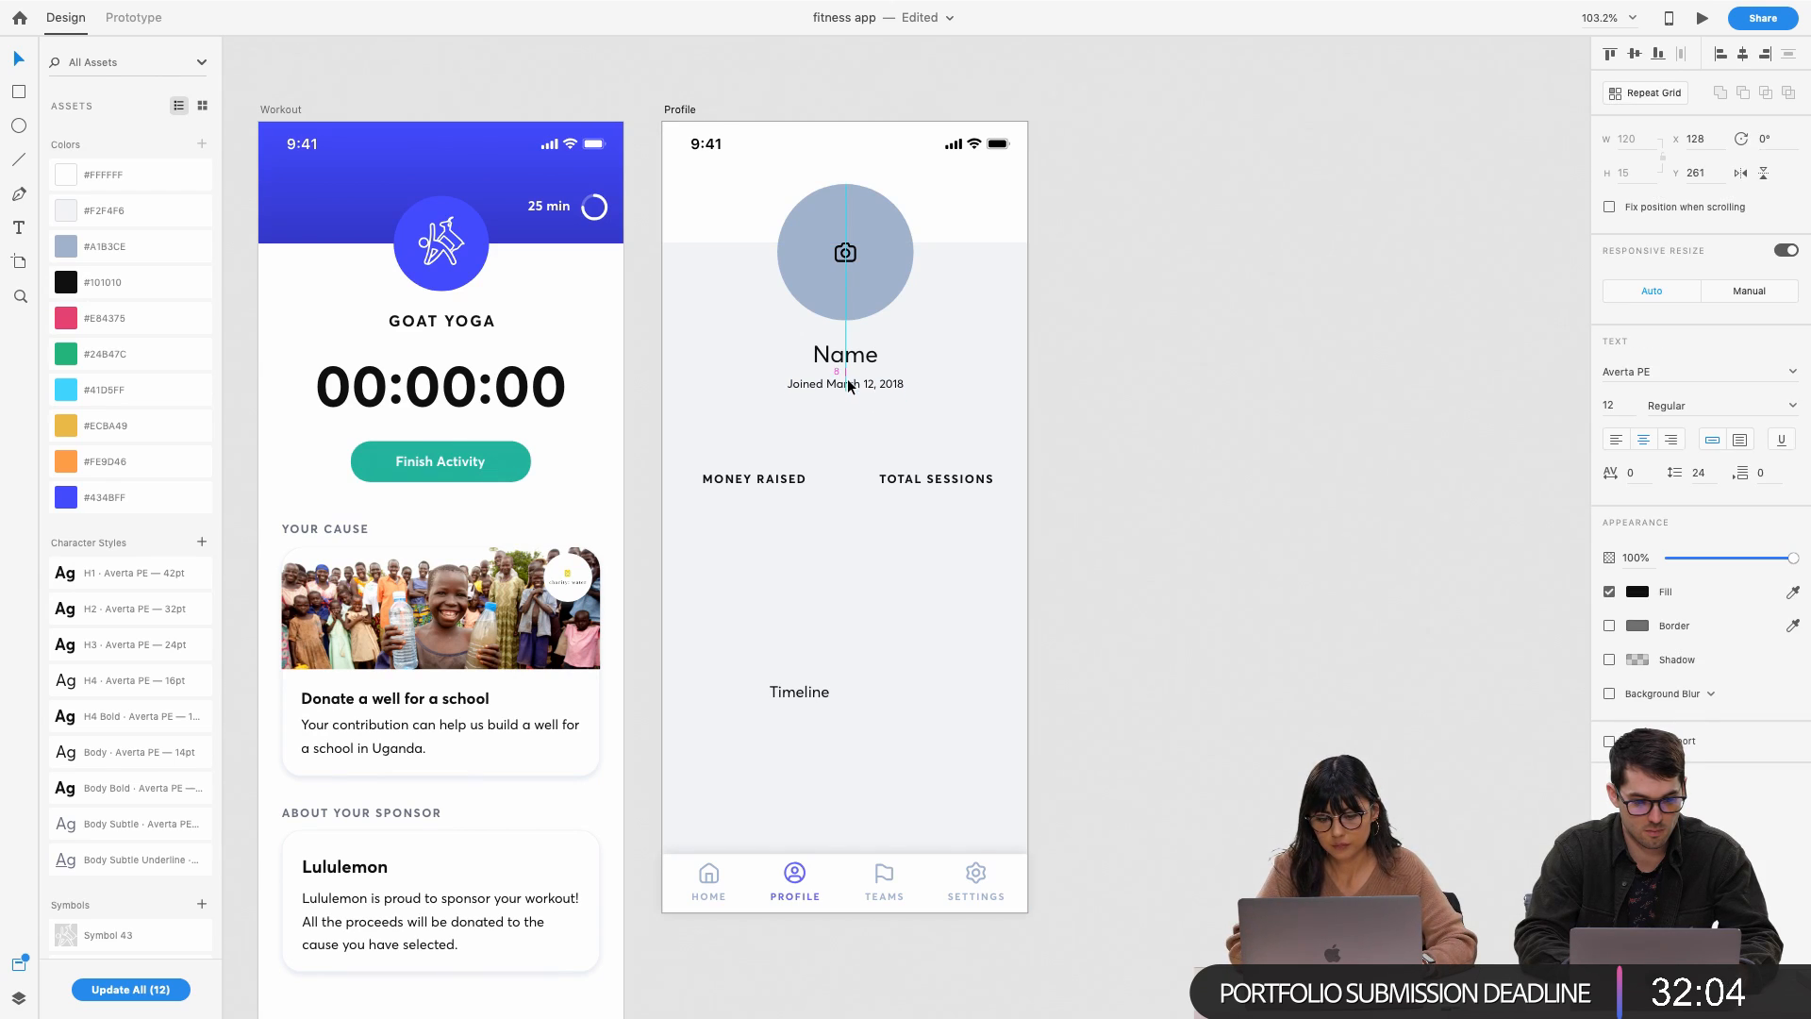
click(1638, 592)
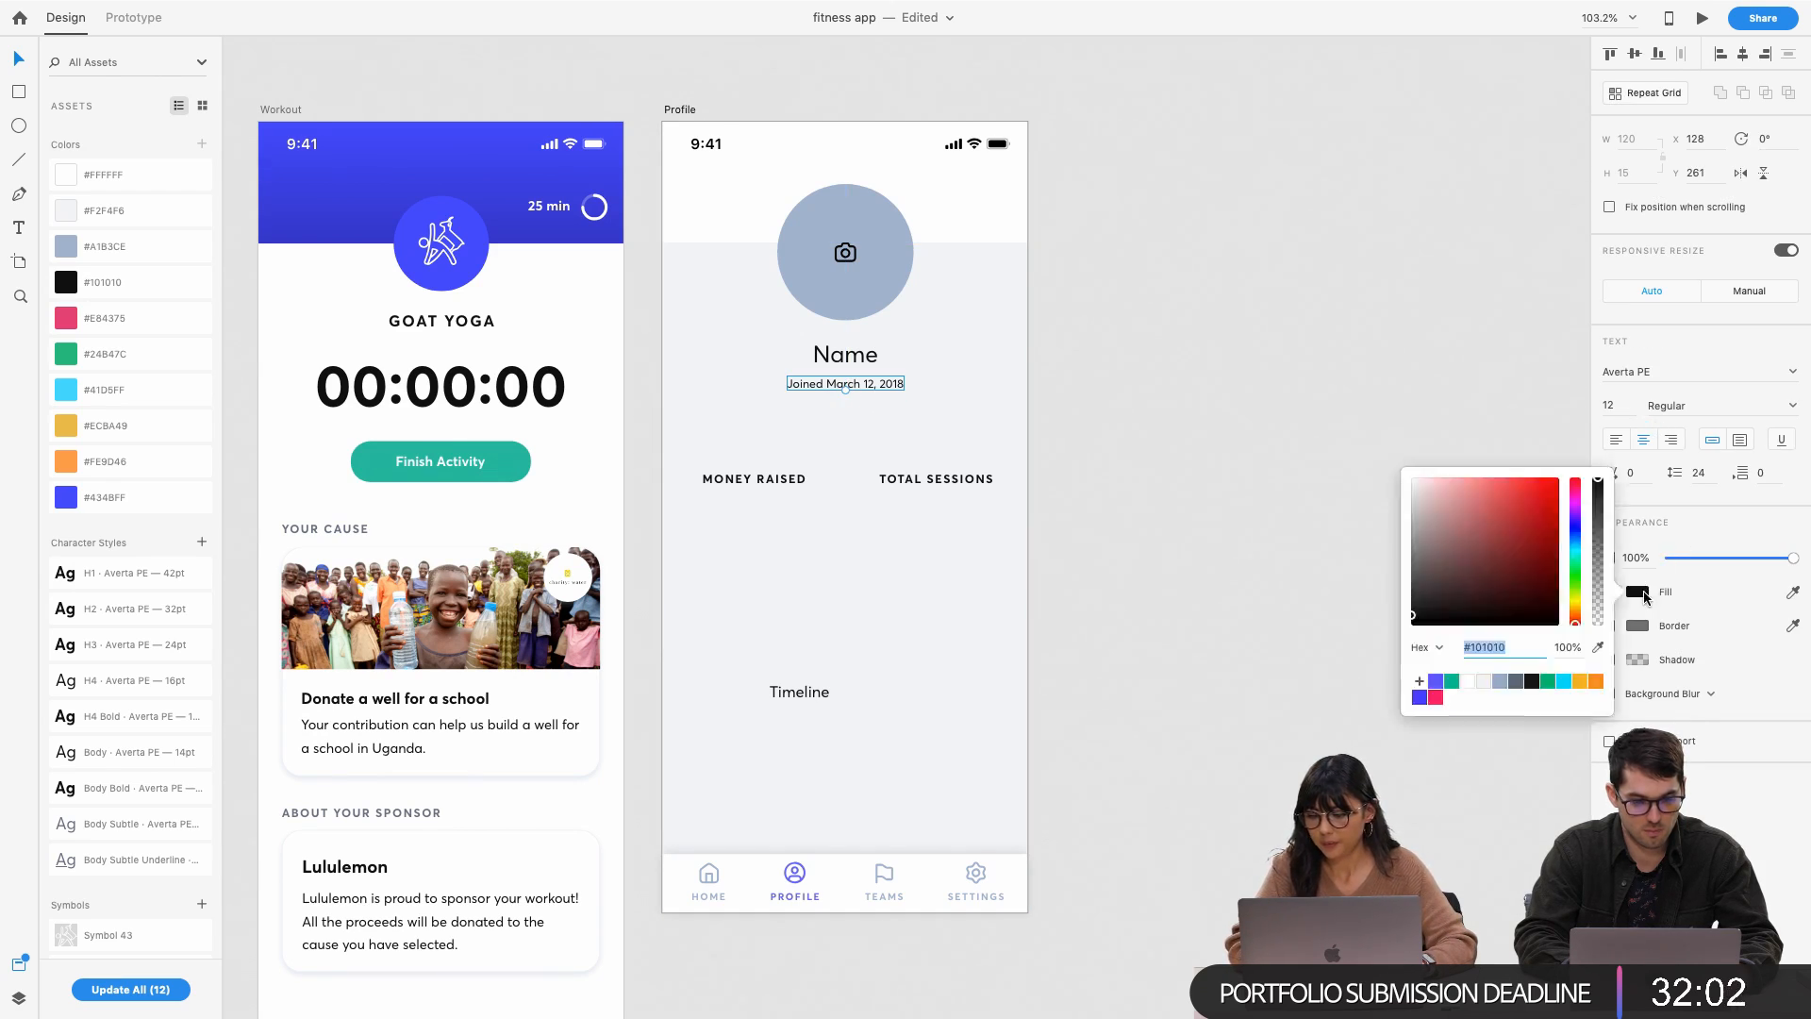
click(1498, 683)
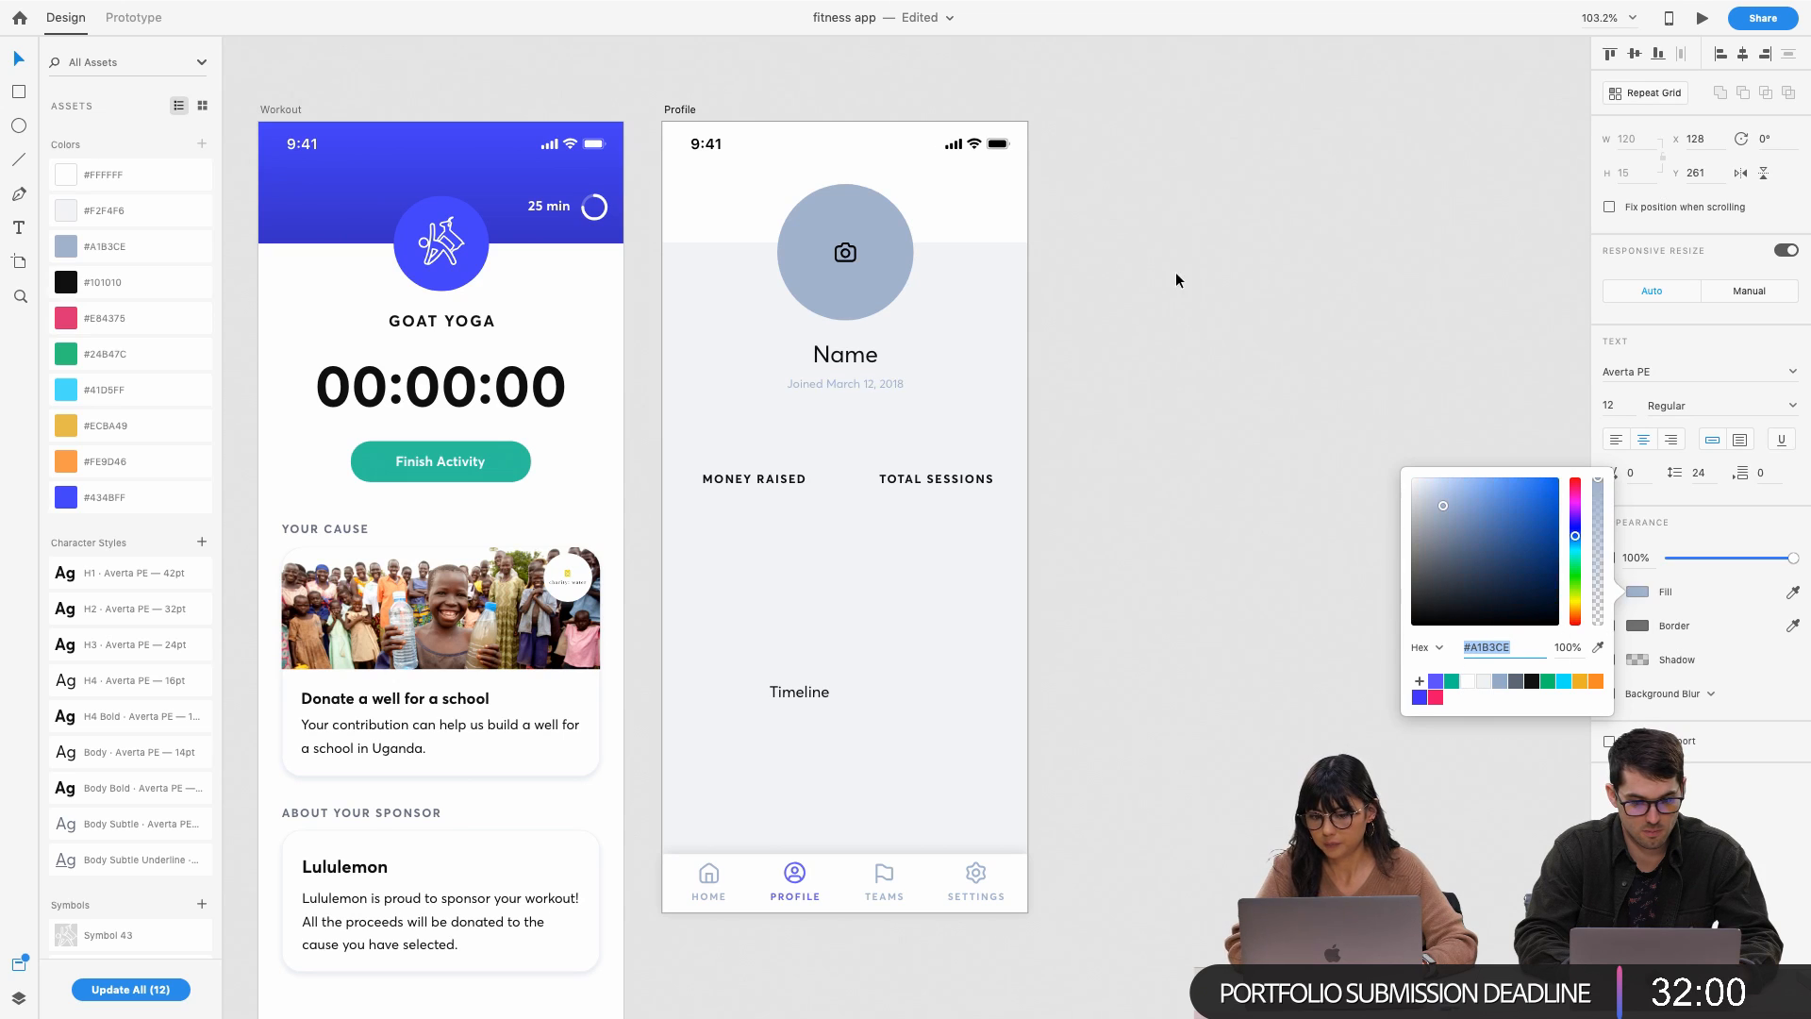
click(1230, 341)
click(942, 313)
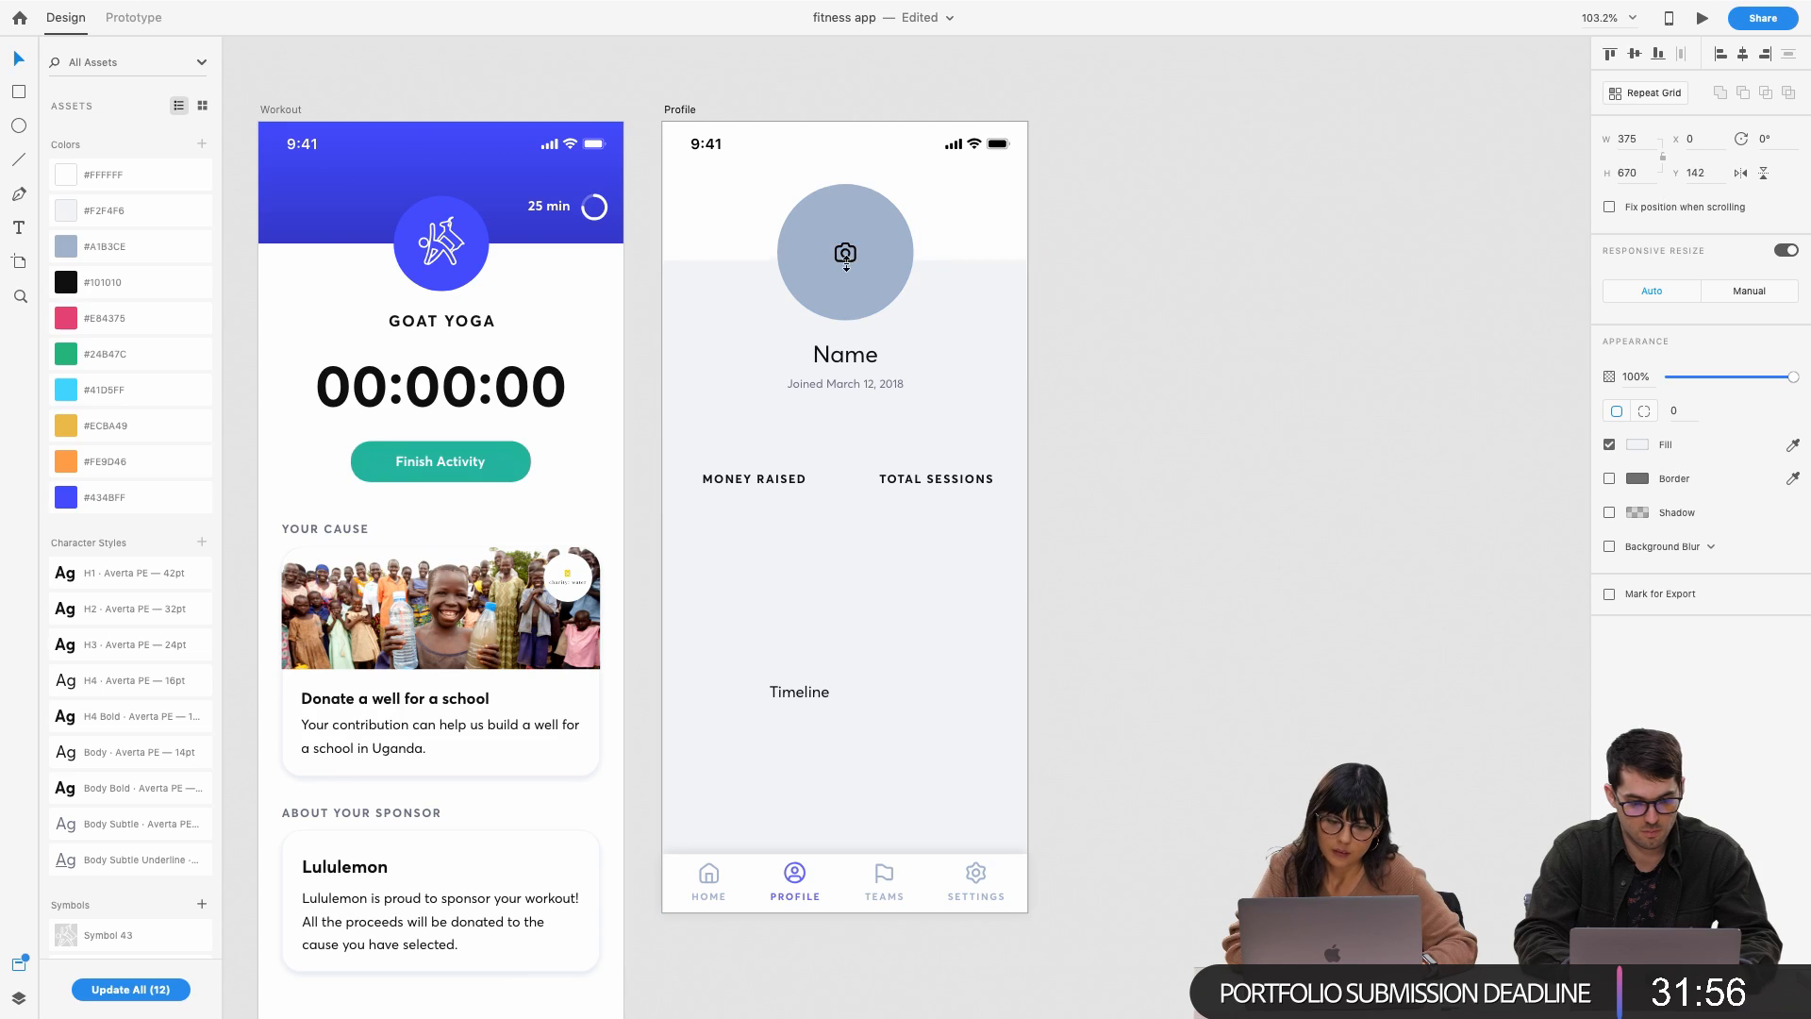
Alt-drag a copy of the Name text above the MONEY RAISED label
click(1169, 277)
scroll(952, 312, left, 2)
scroll(953, 312, up, 1)
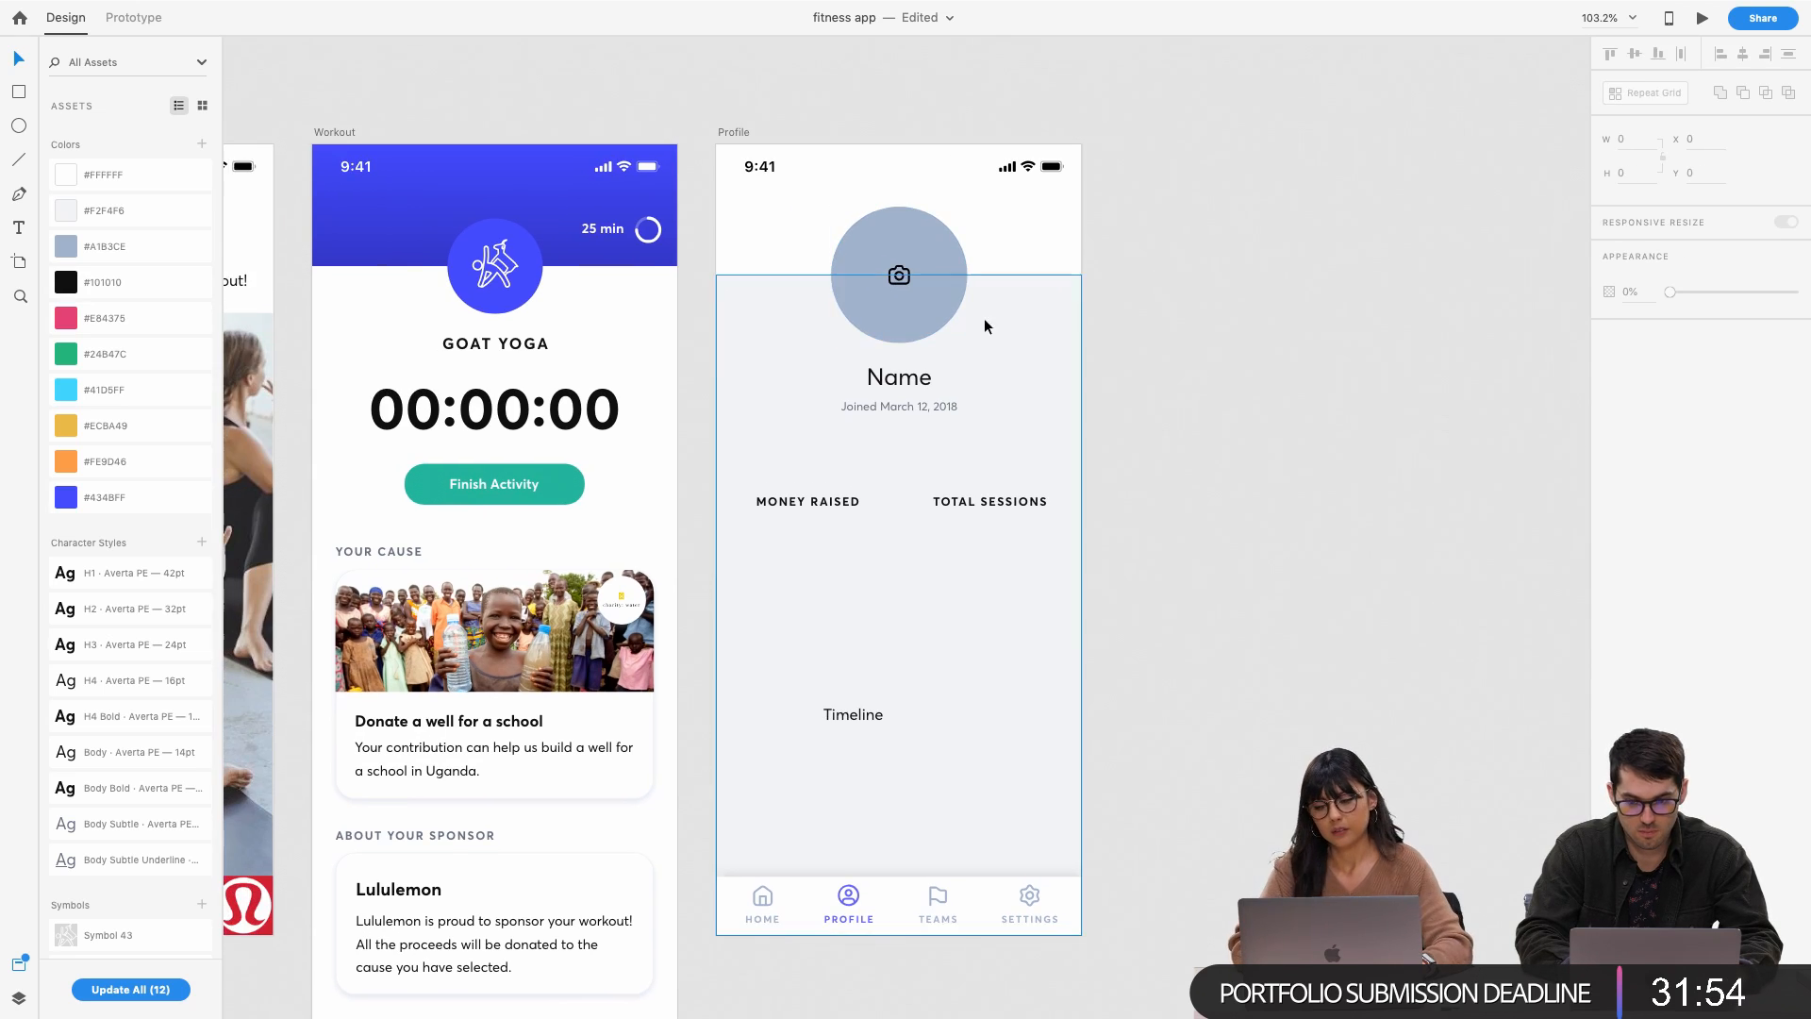
click(983, 309)
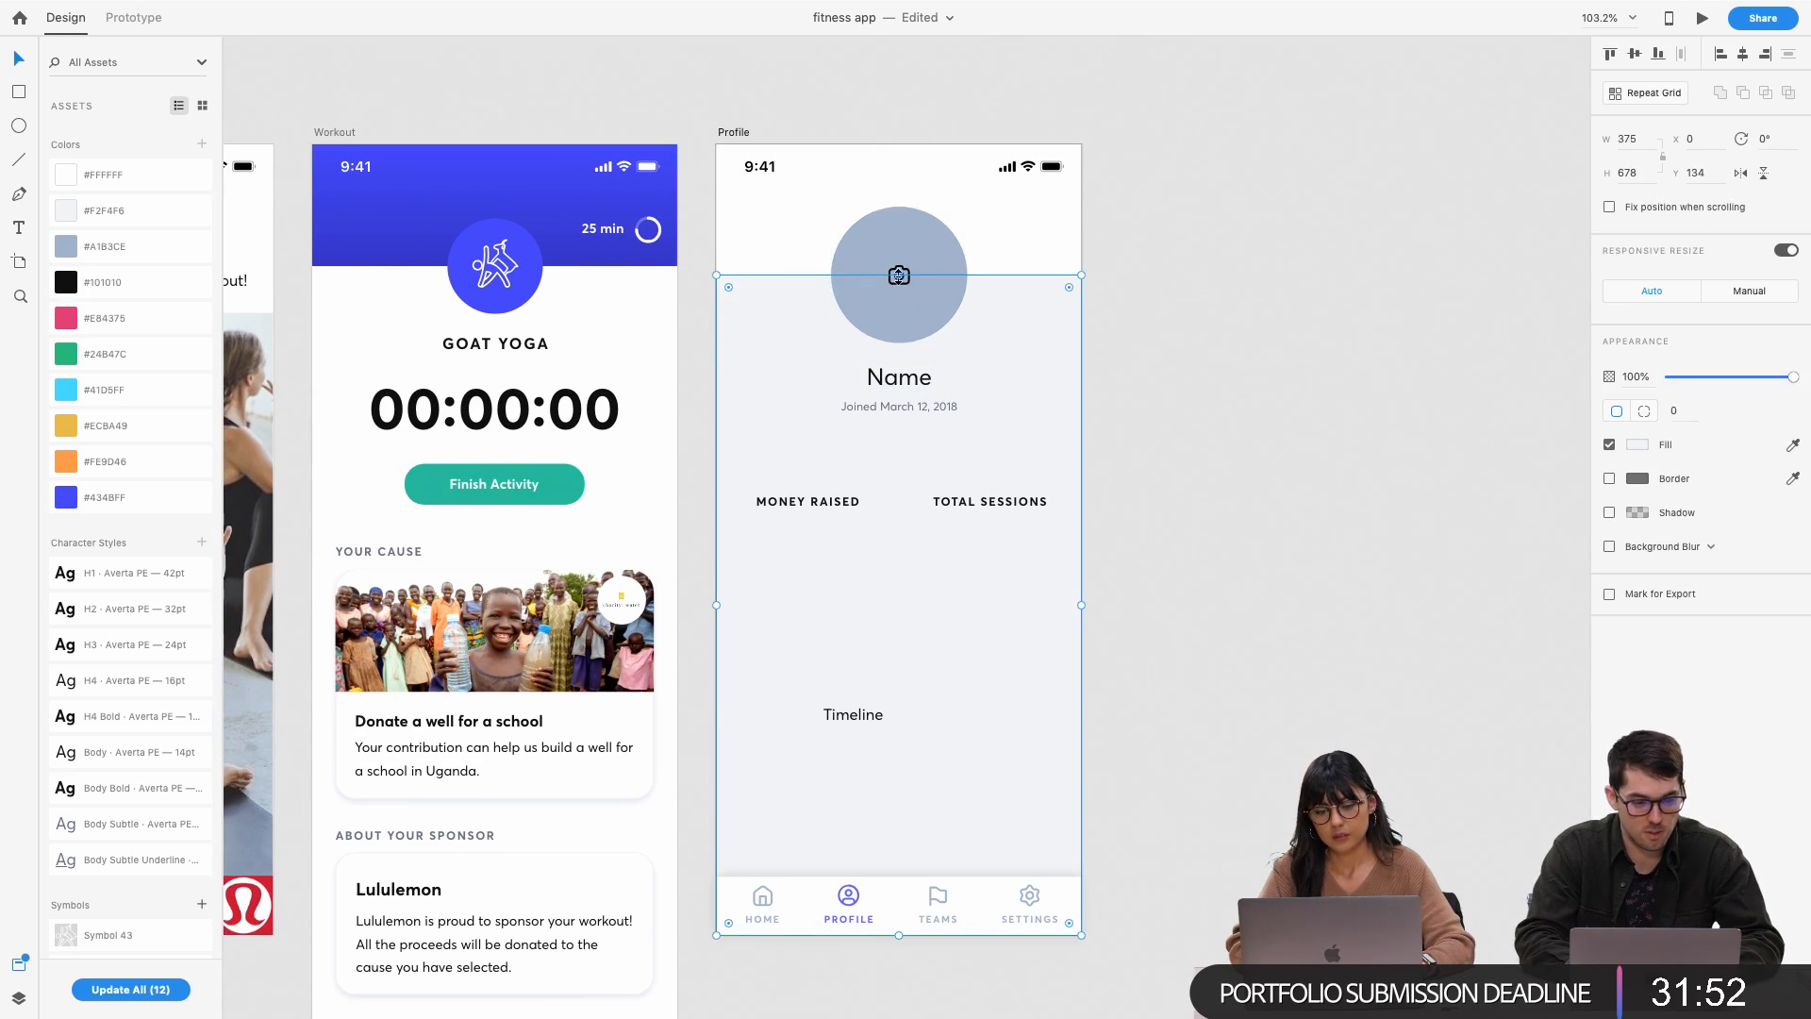
scroll(1034, 677, left, 2)
scroll(1034, 677, up, 1)
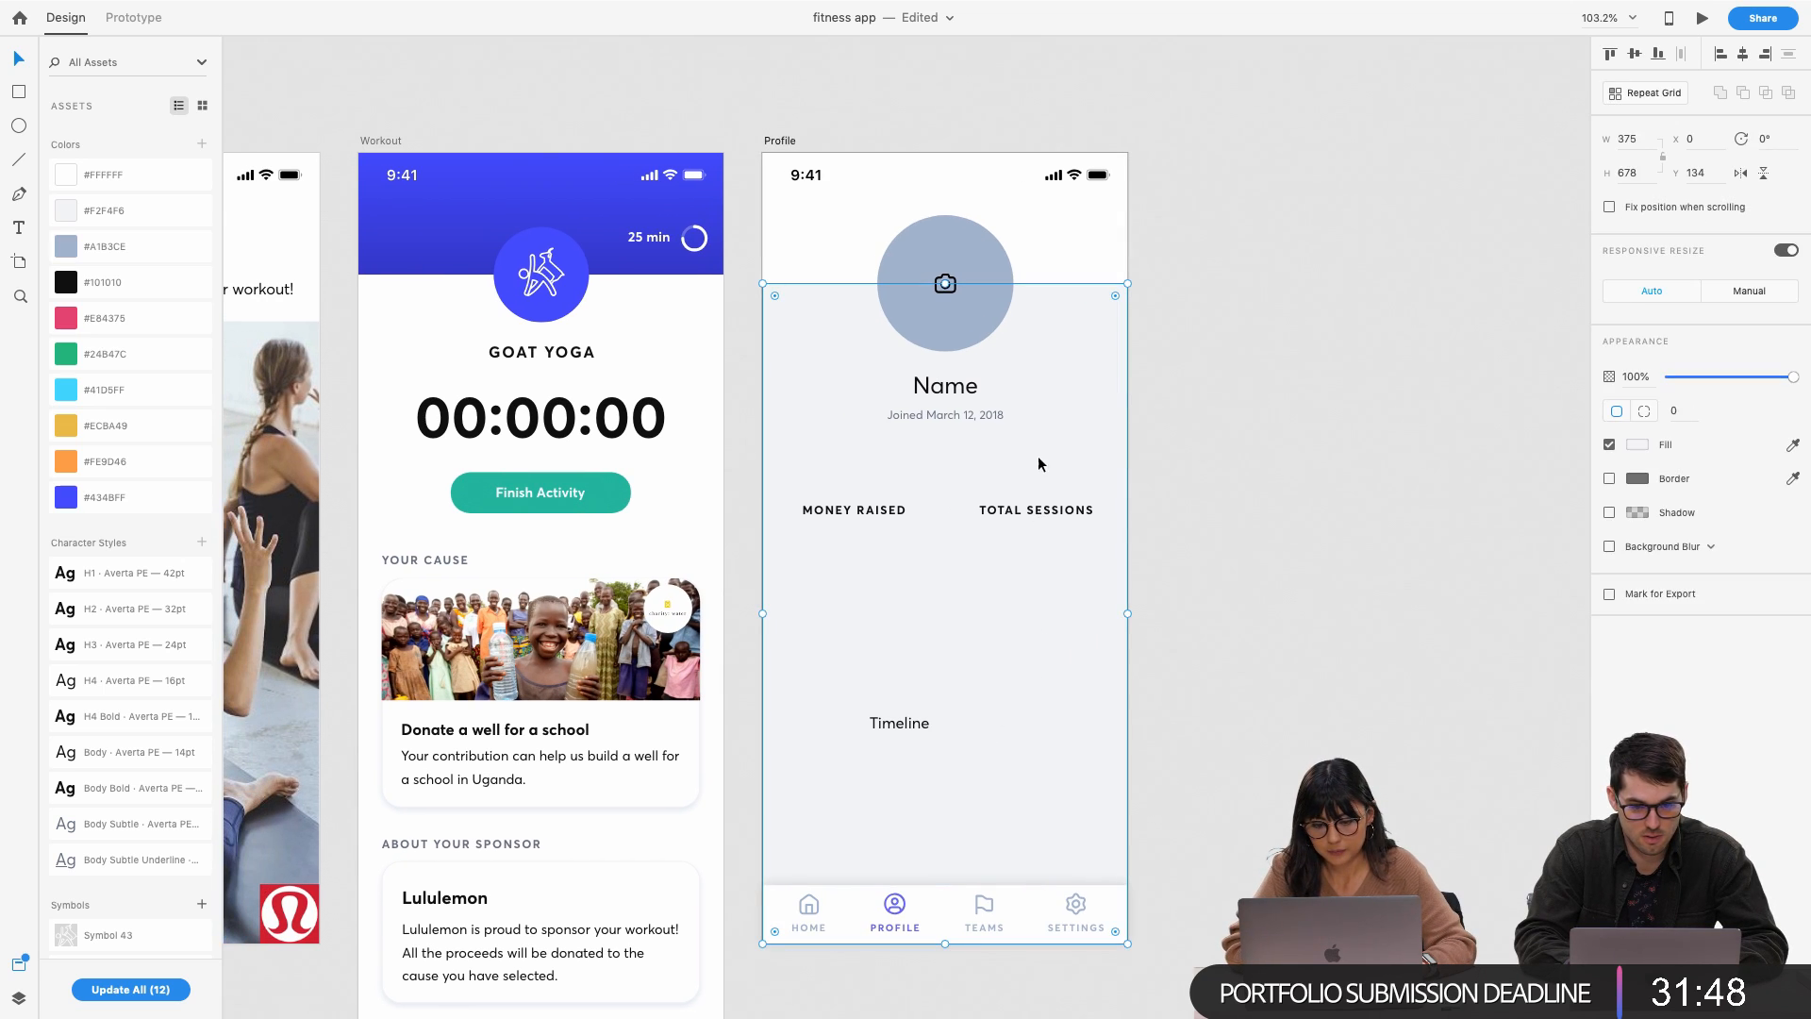
key(Escape)
click(865, 512)
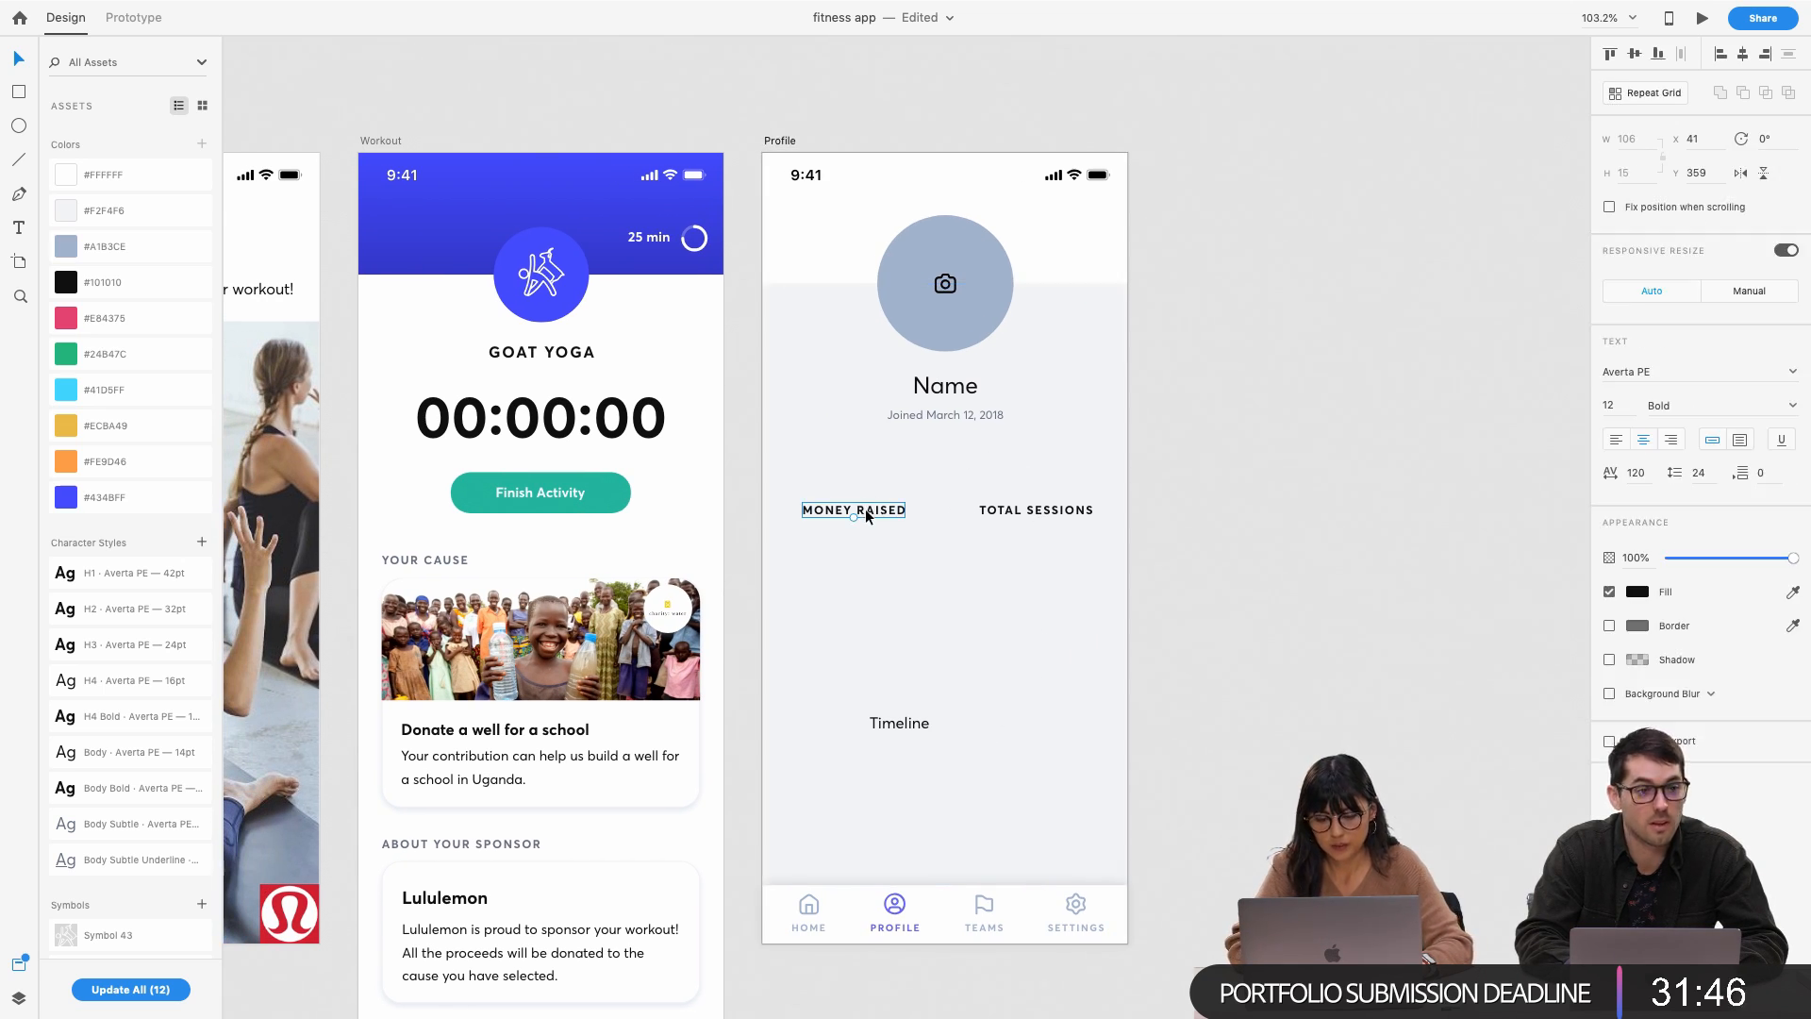
click(964, 391)
drag(964, 390, 863, 481)
Change the copied text to $15 with font size 42
double_click(858, 480)
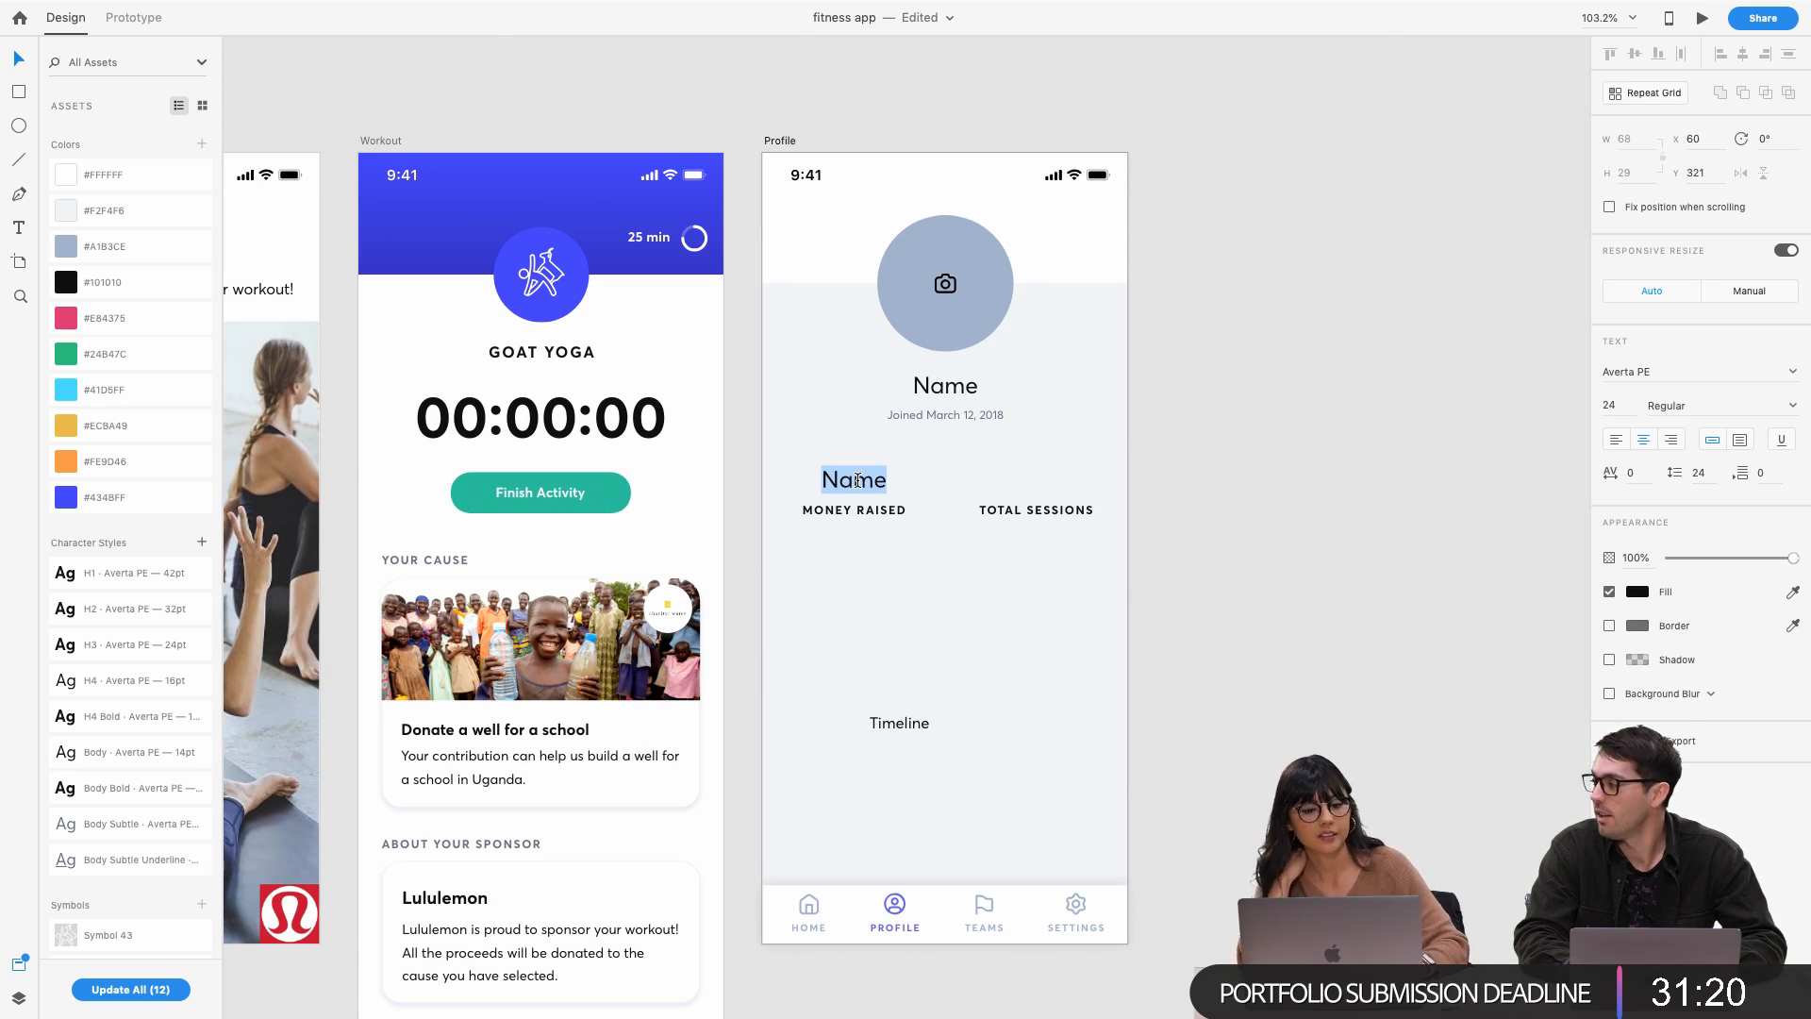
text($15)
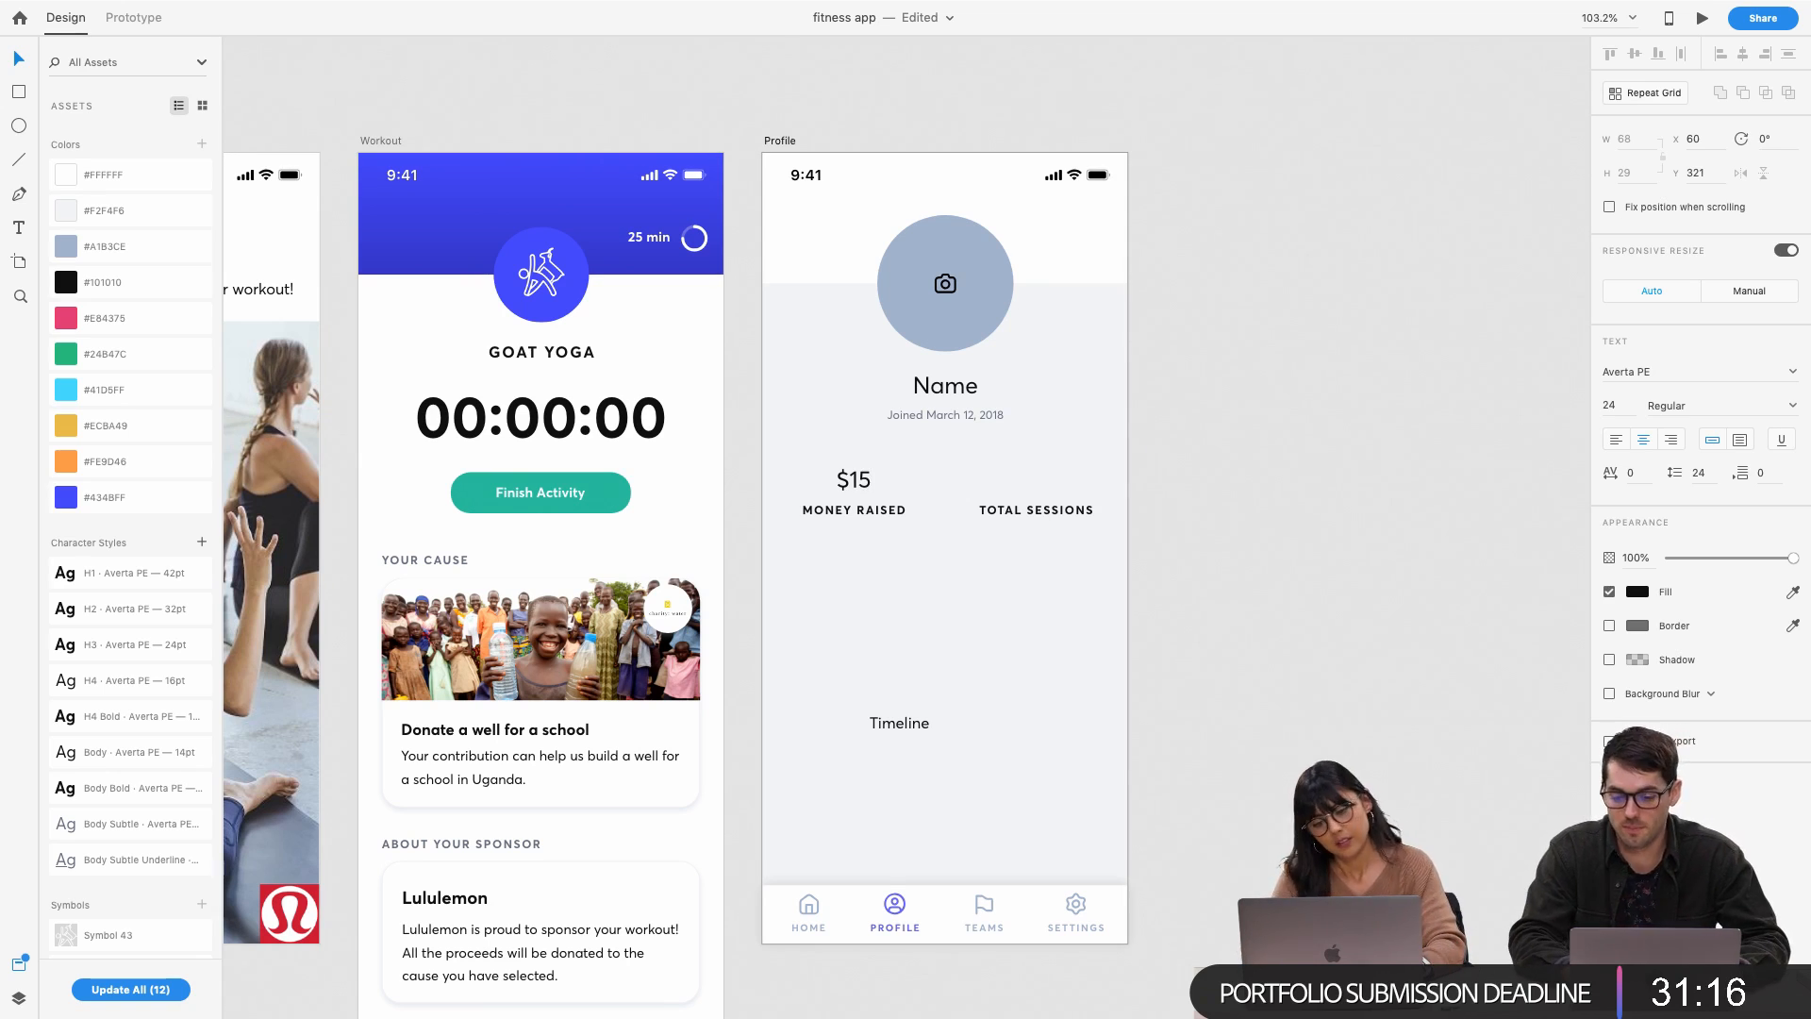
key(Escape)
key(Escape)
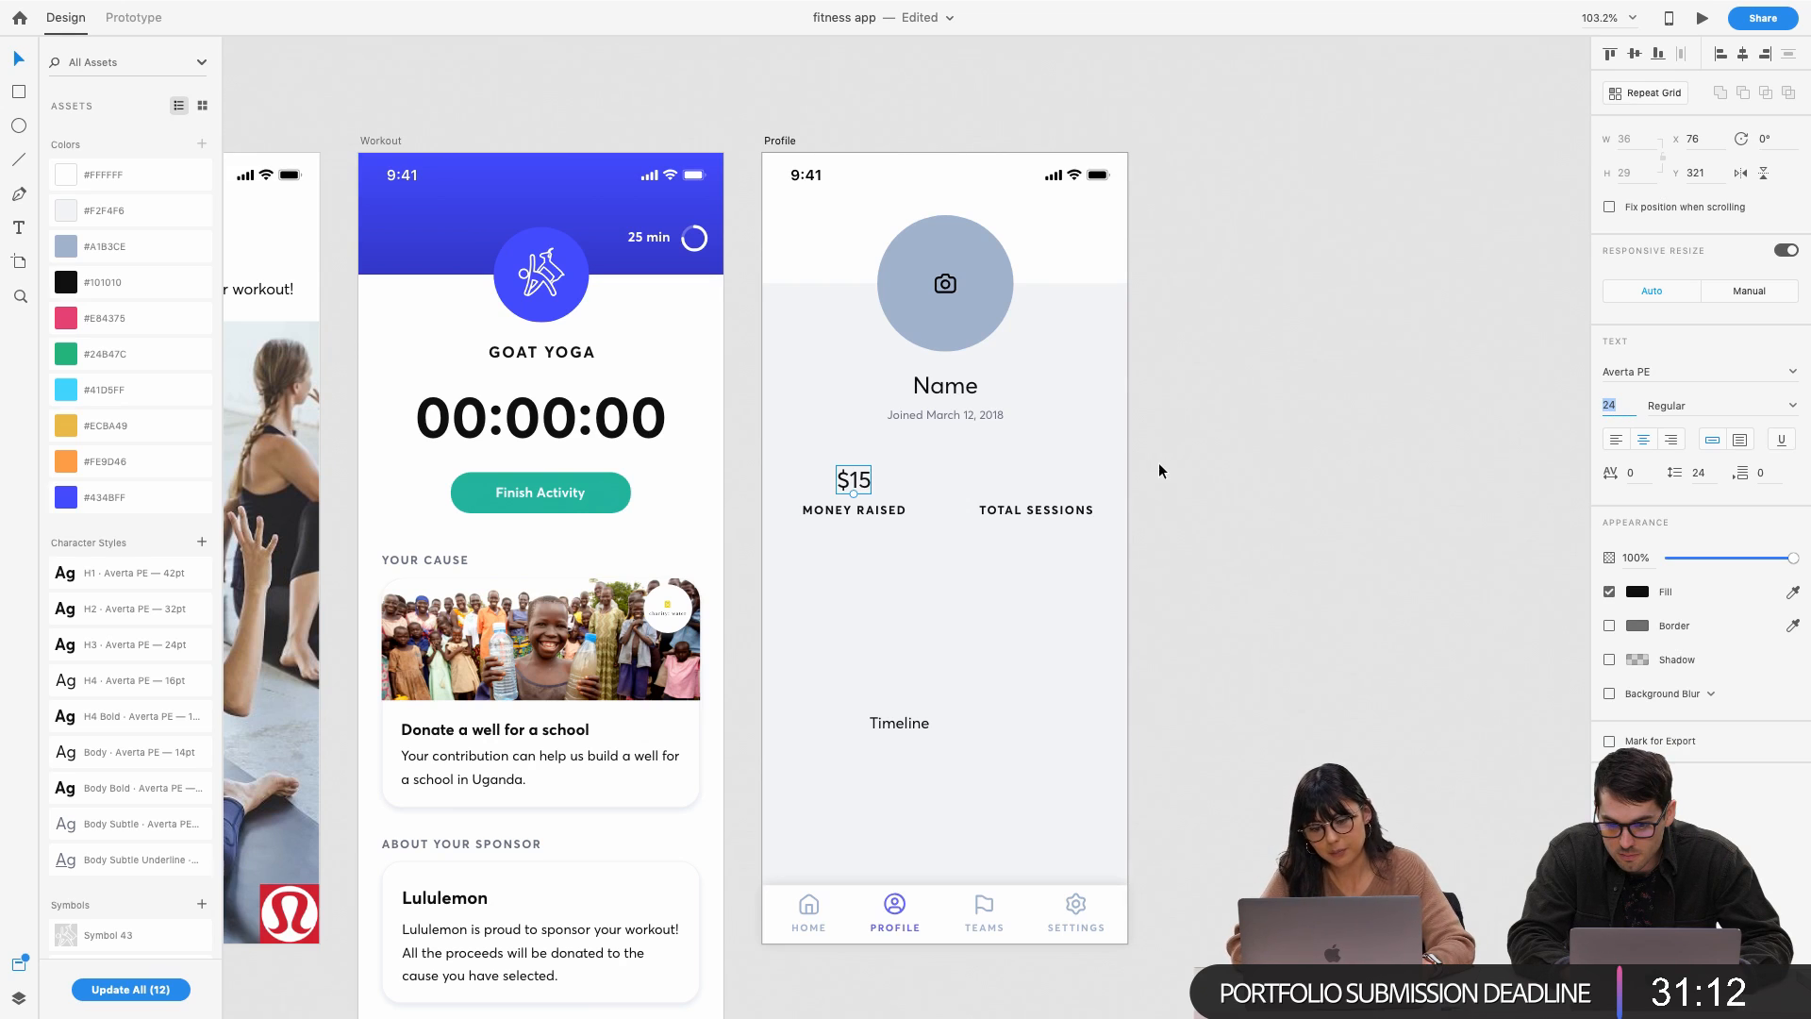
text(32)
key(Return)
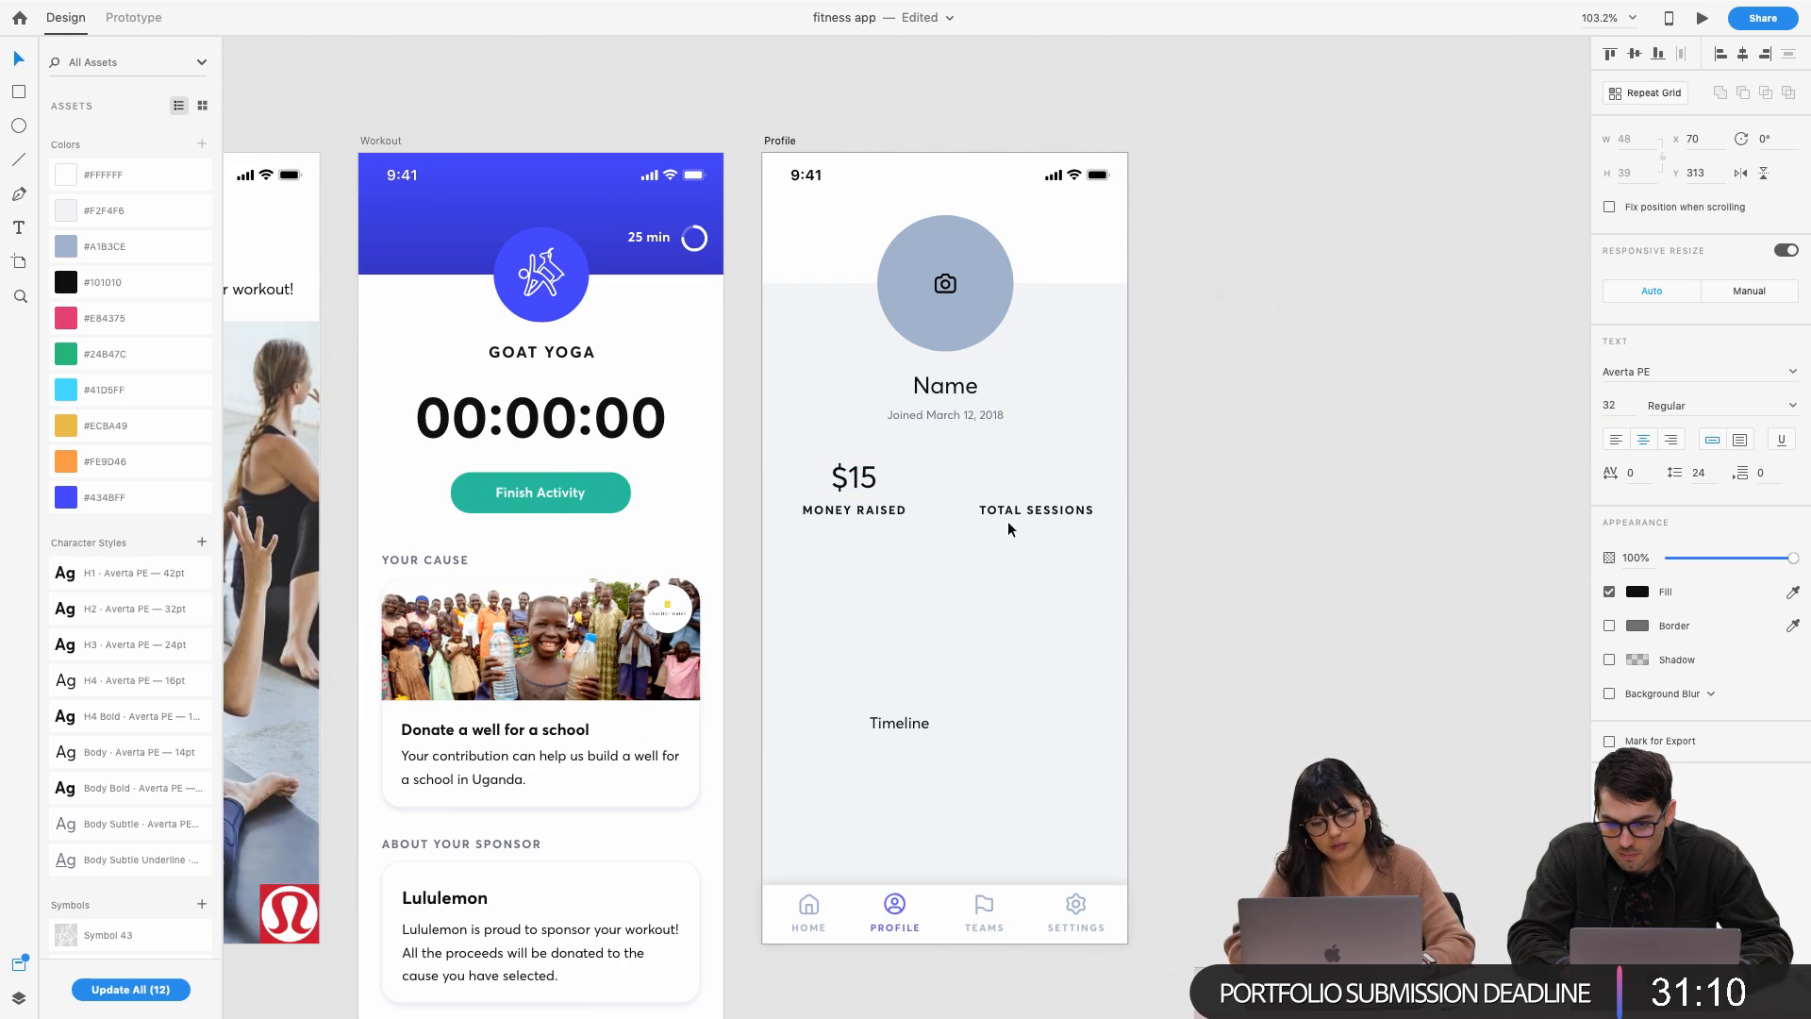
click(1338, 426)
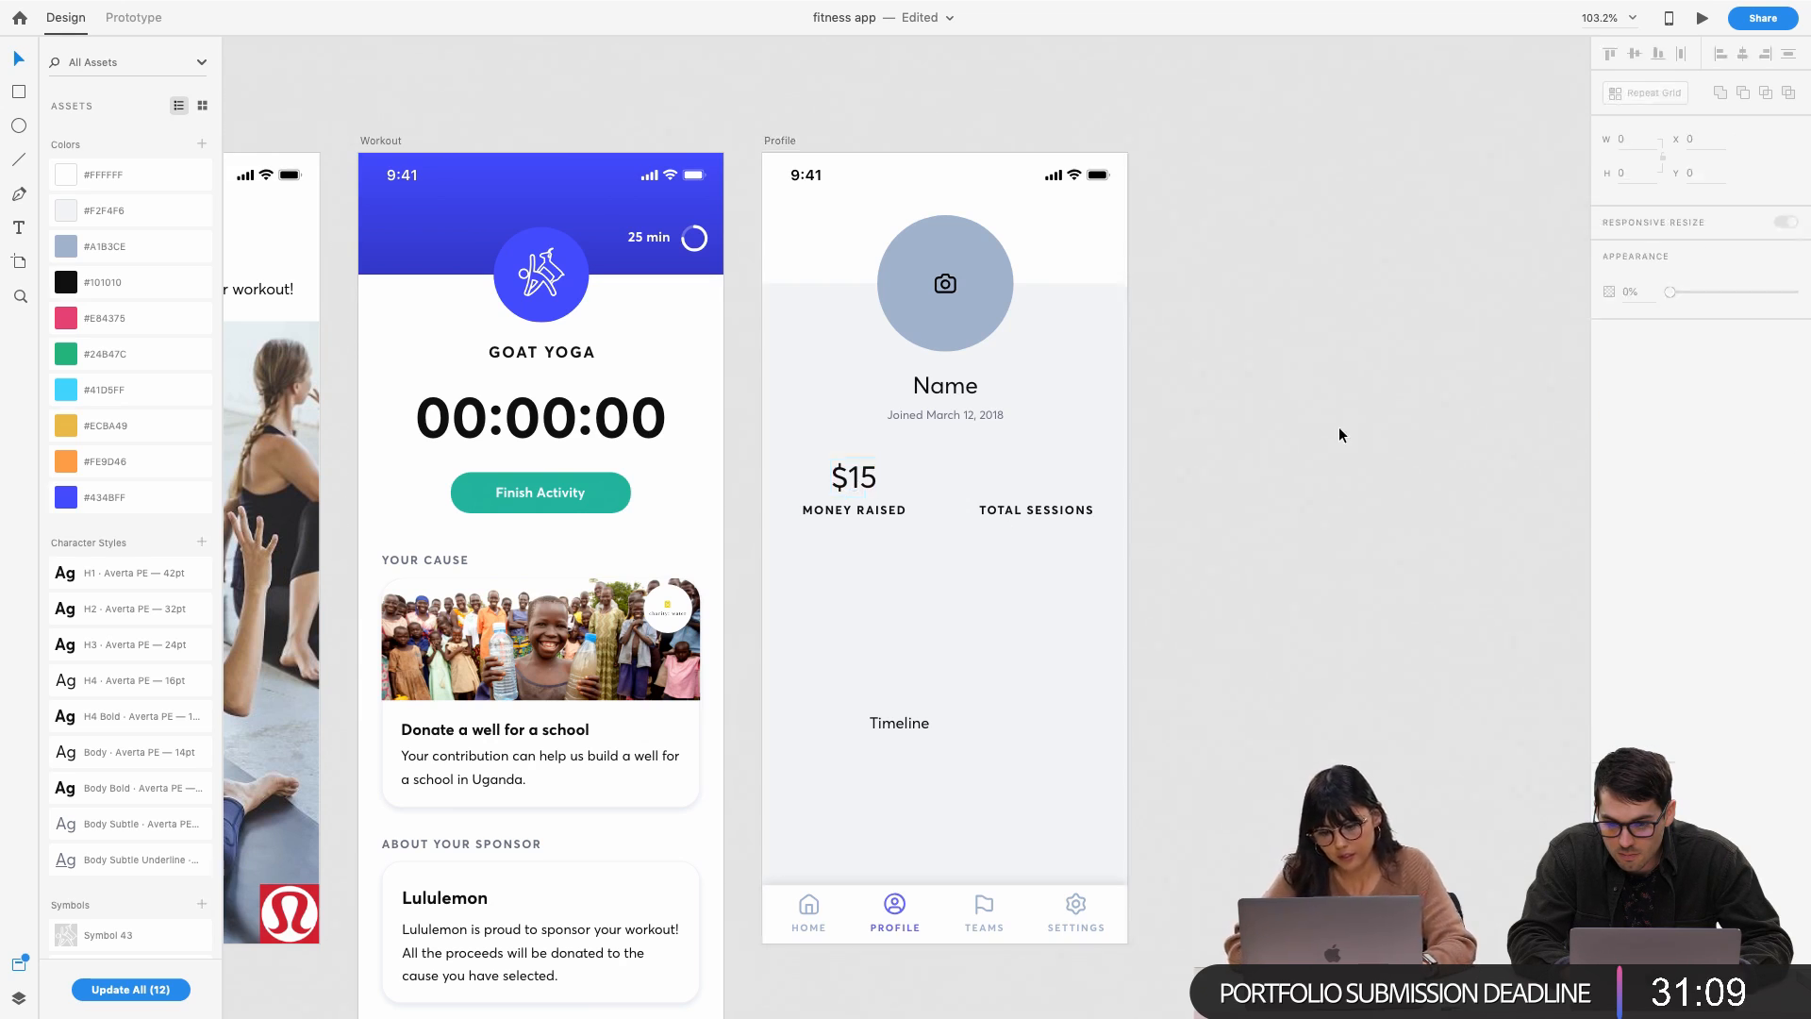
click(846, 484)
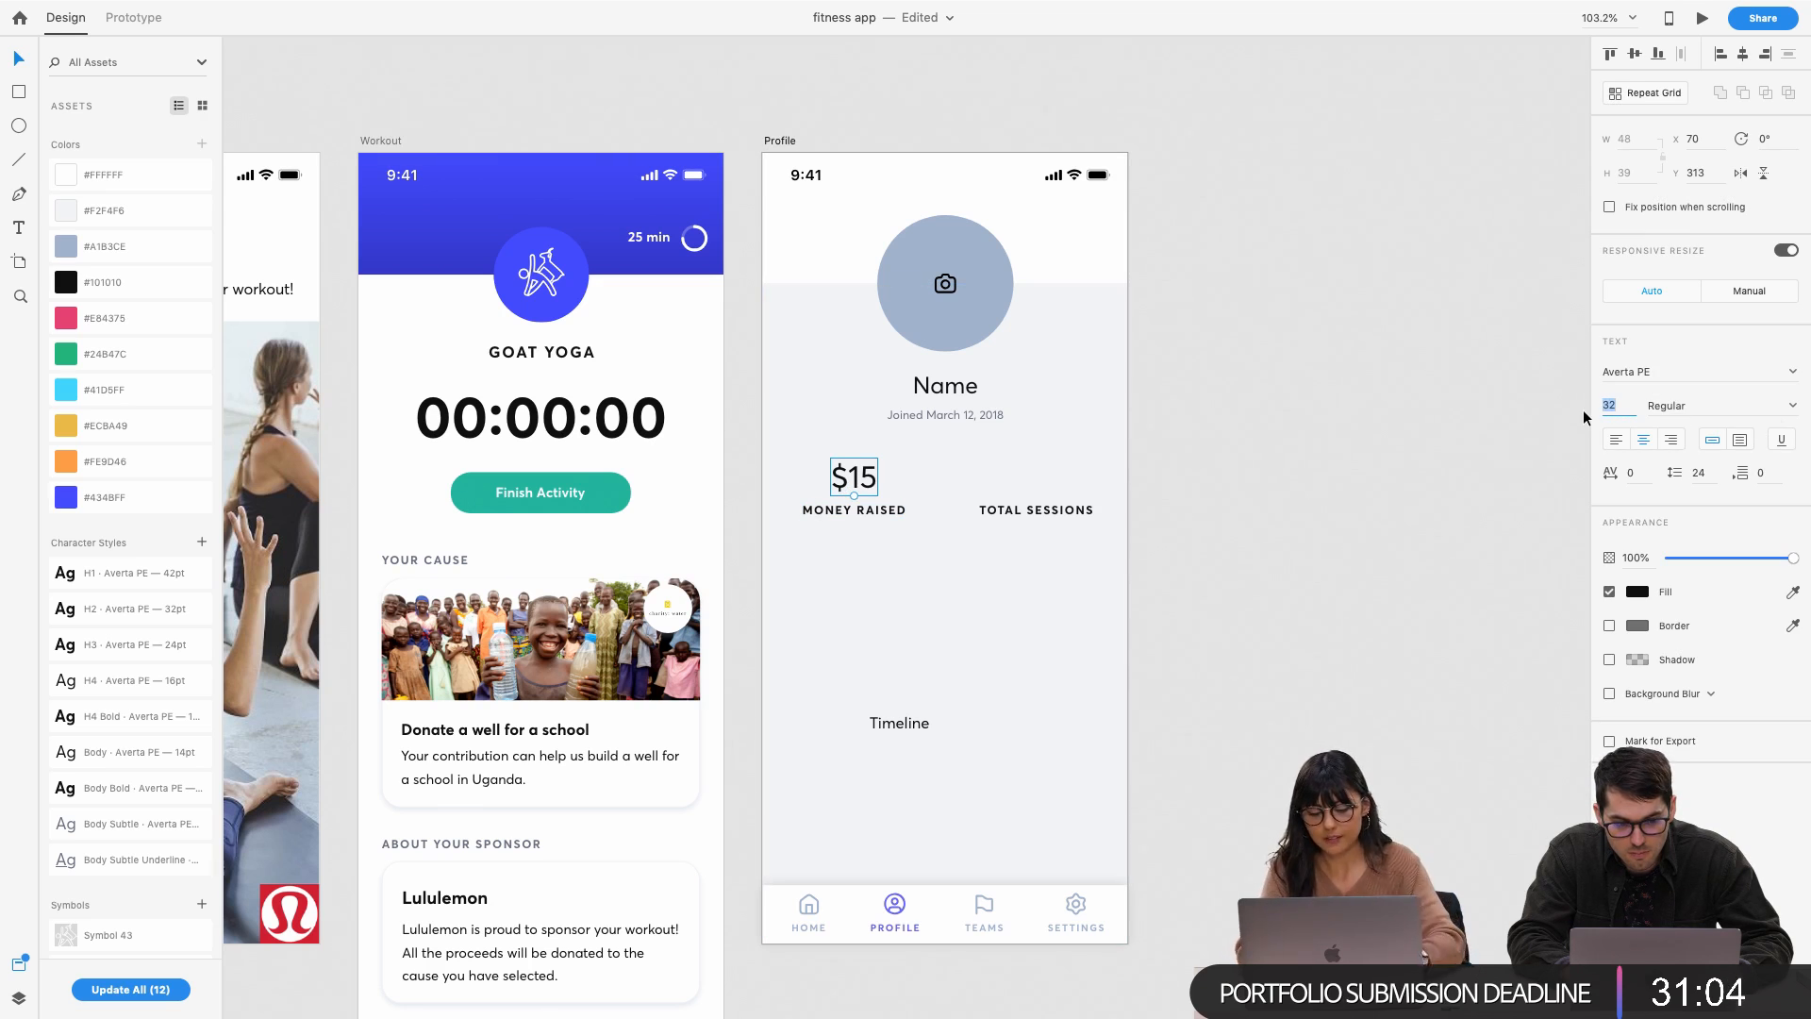
text(42)
key(Return)
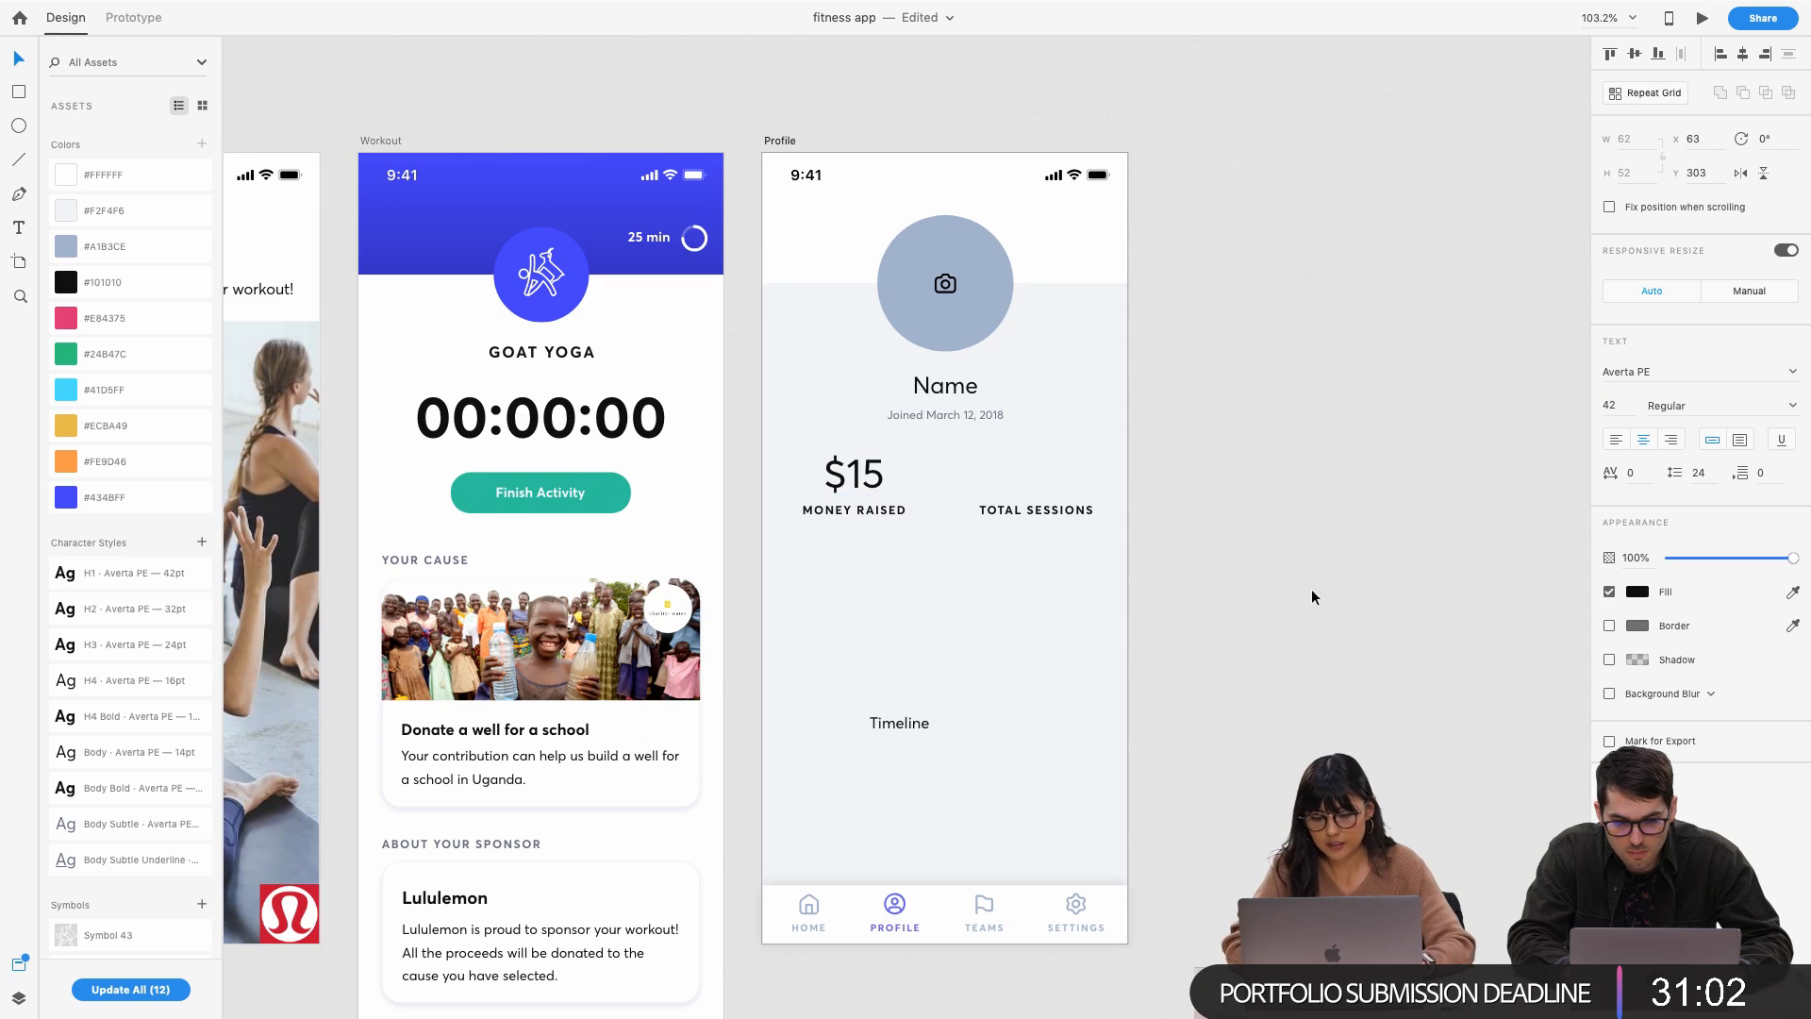
click(1333, 612)
Nudge the MONEY RAISED and TOTAL SESSIONS labels and the $15 figure lower
click(854, 510)
shift+click(1028, 509)
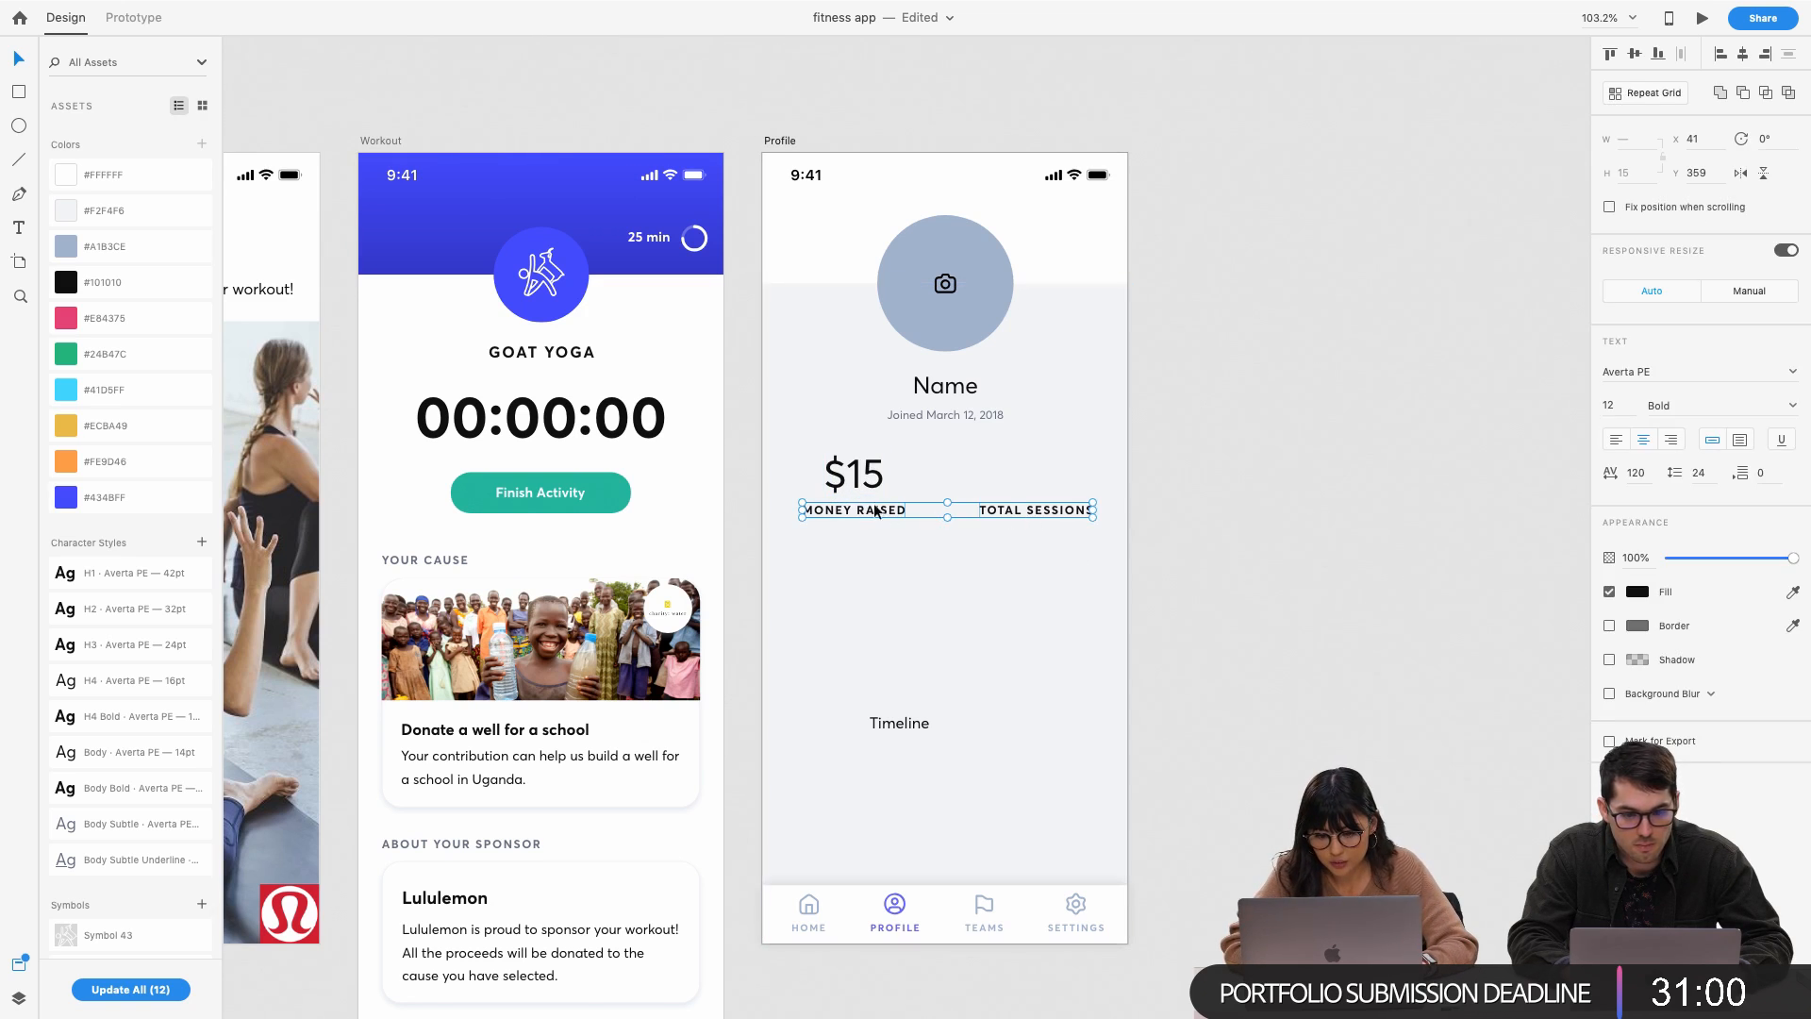
key(shift+Down)
key(shift+Down)
click(855, 475)
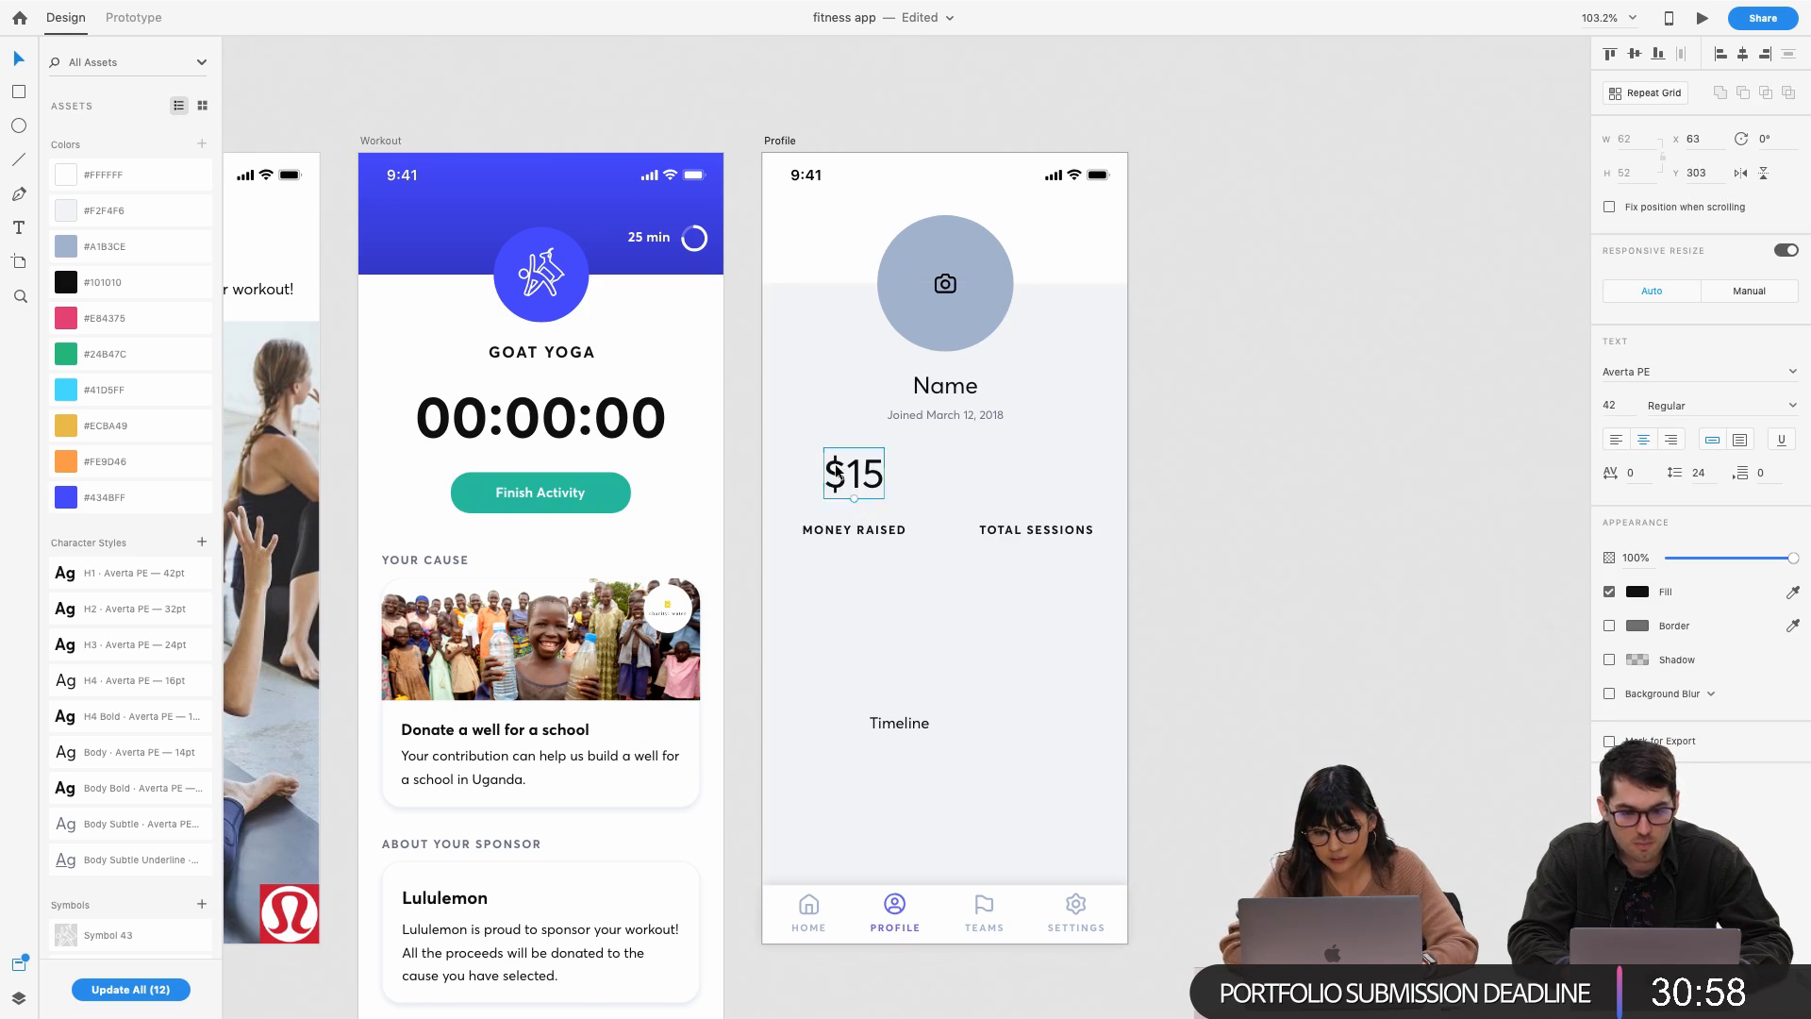
key(shift+Down)
key(Down)
key(Down)
key(Down)
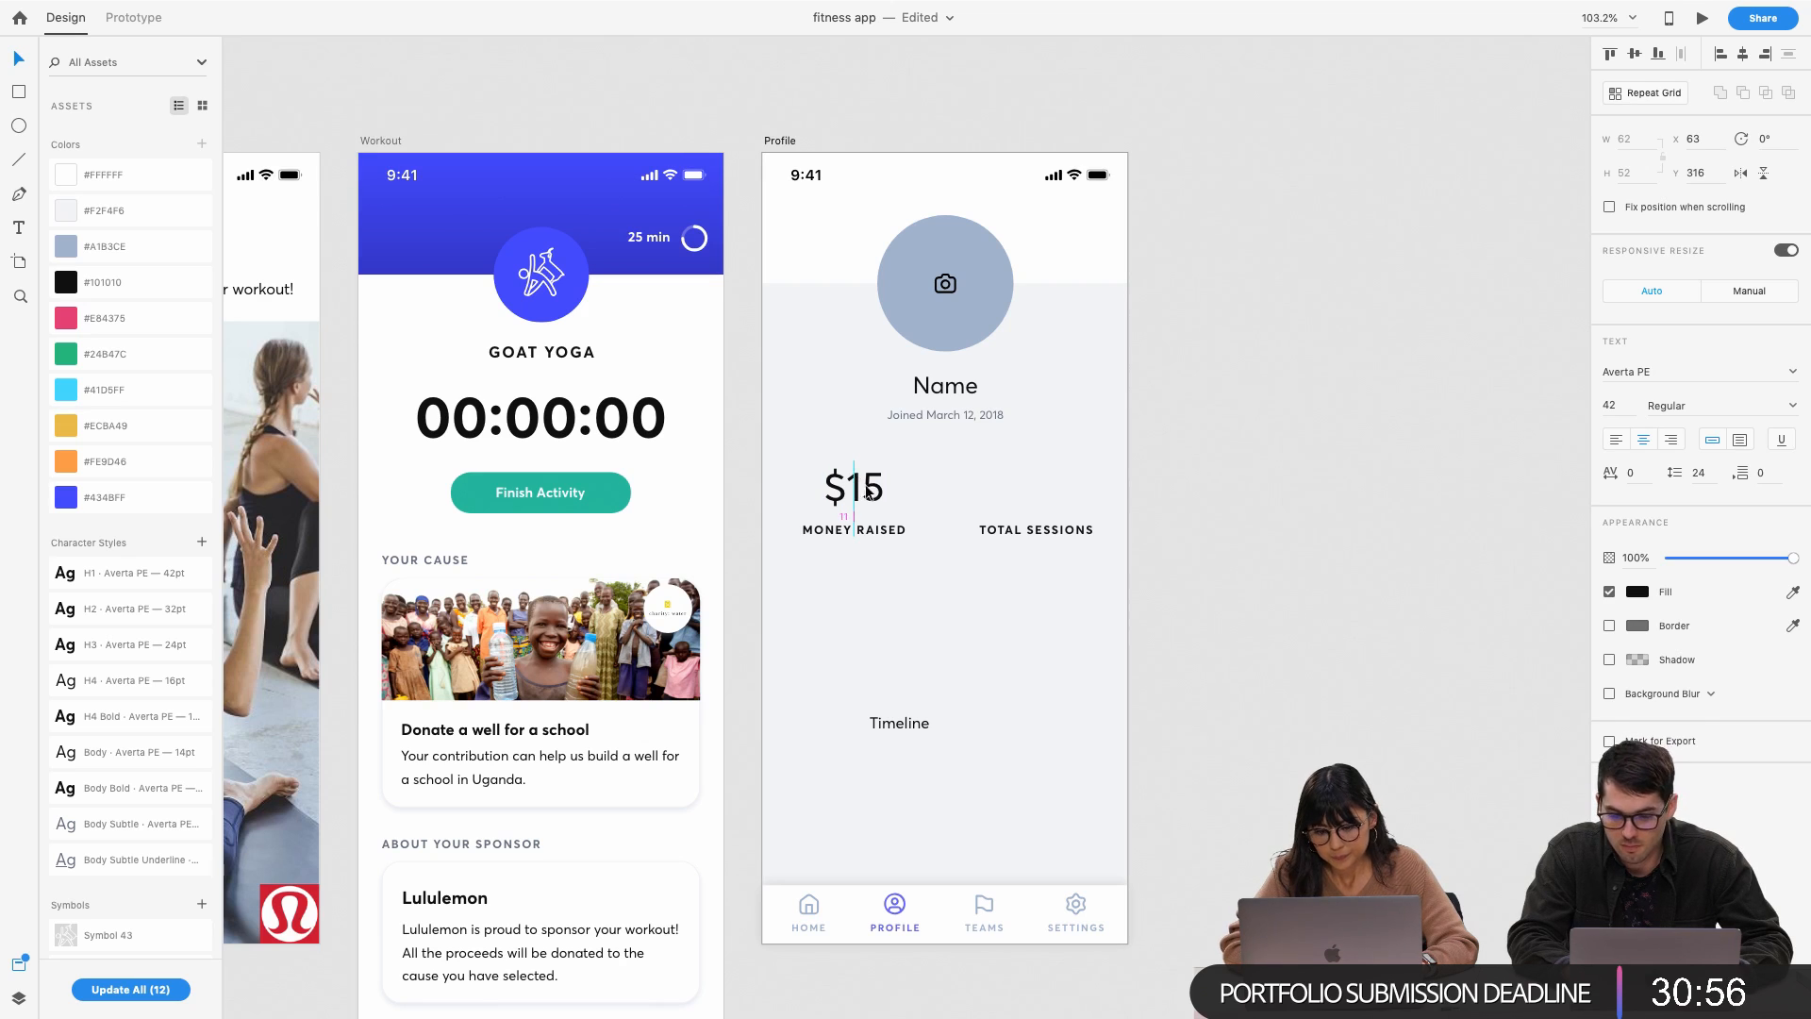
shift+click(890, 534)
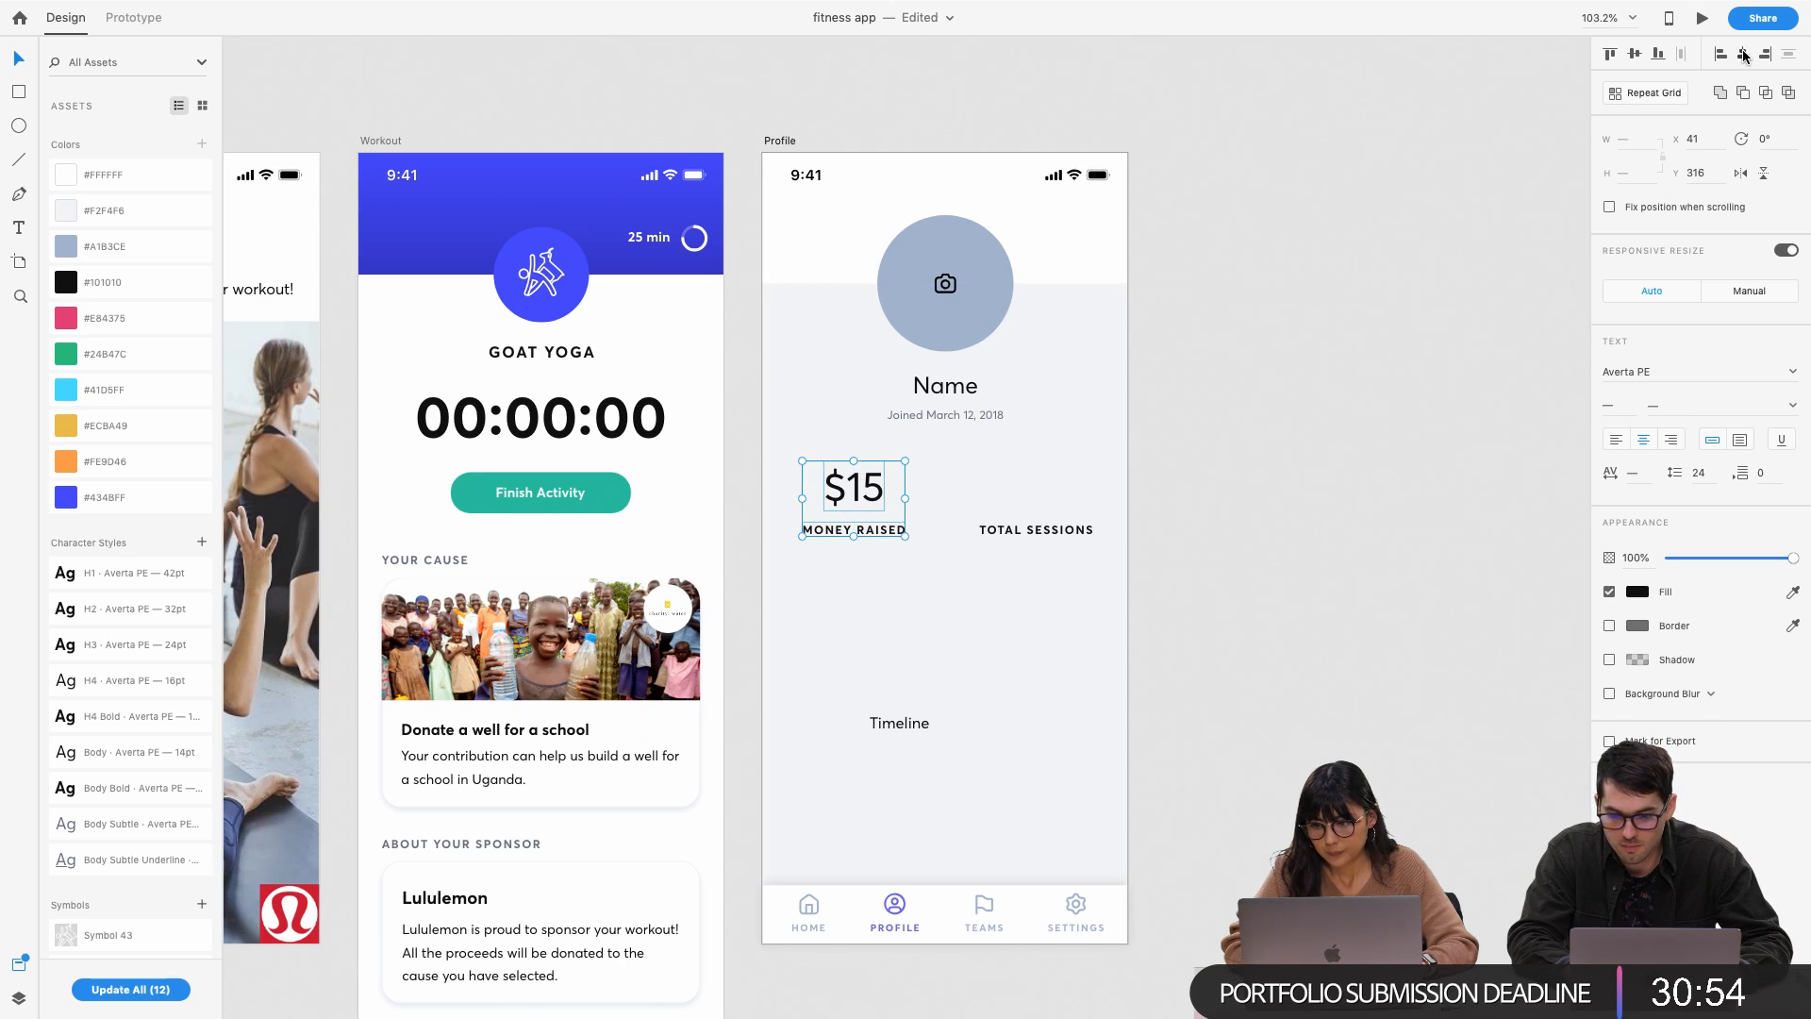
click(1314, 348)
Duplicate the $15 figure above TOTAL SESSIONS and change its text to 5
click(856, 487)
drag(856, 487, 1035, 489)
shift+click(1036, 531)
click(1035, 487)
double_click(1034, 491)
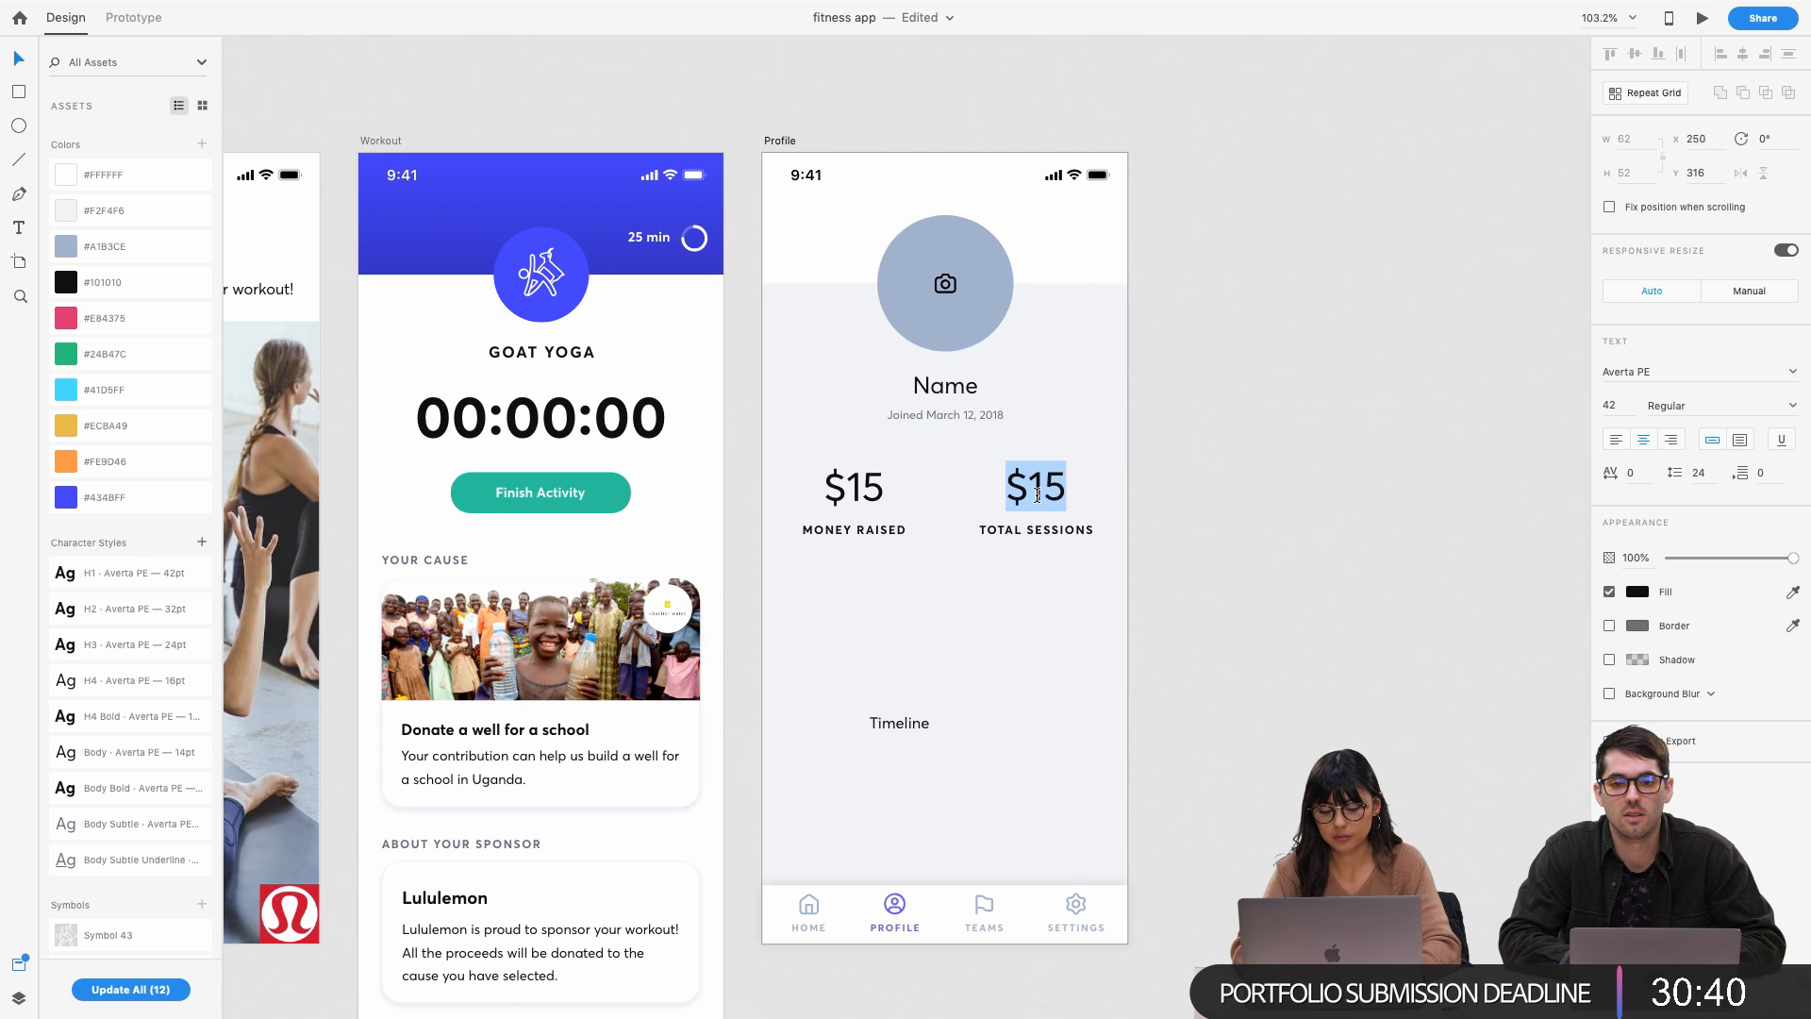
text(5)
key(Escape)
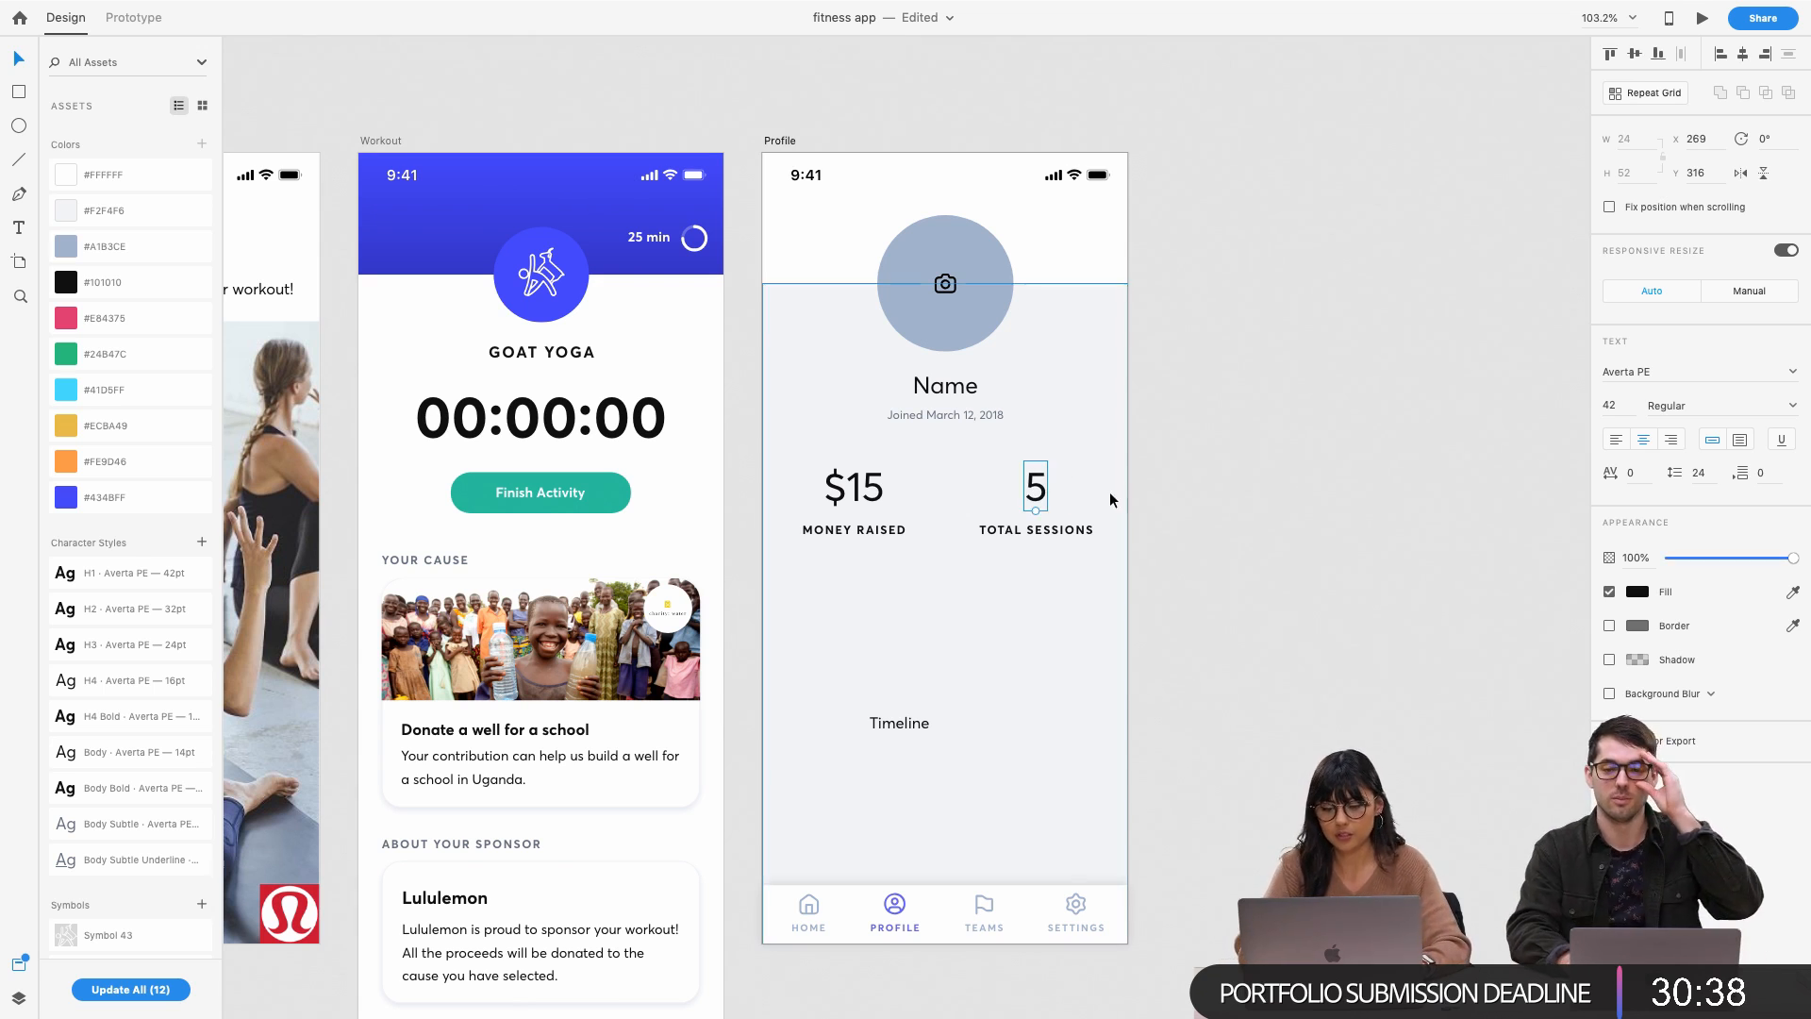
click(1067, 528)
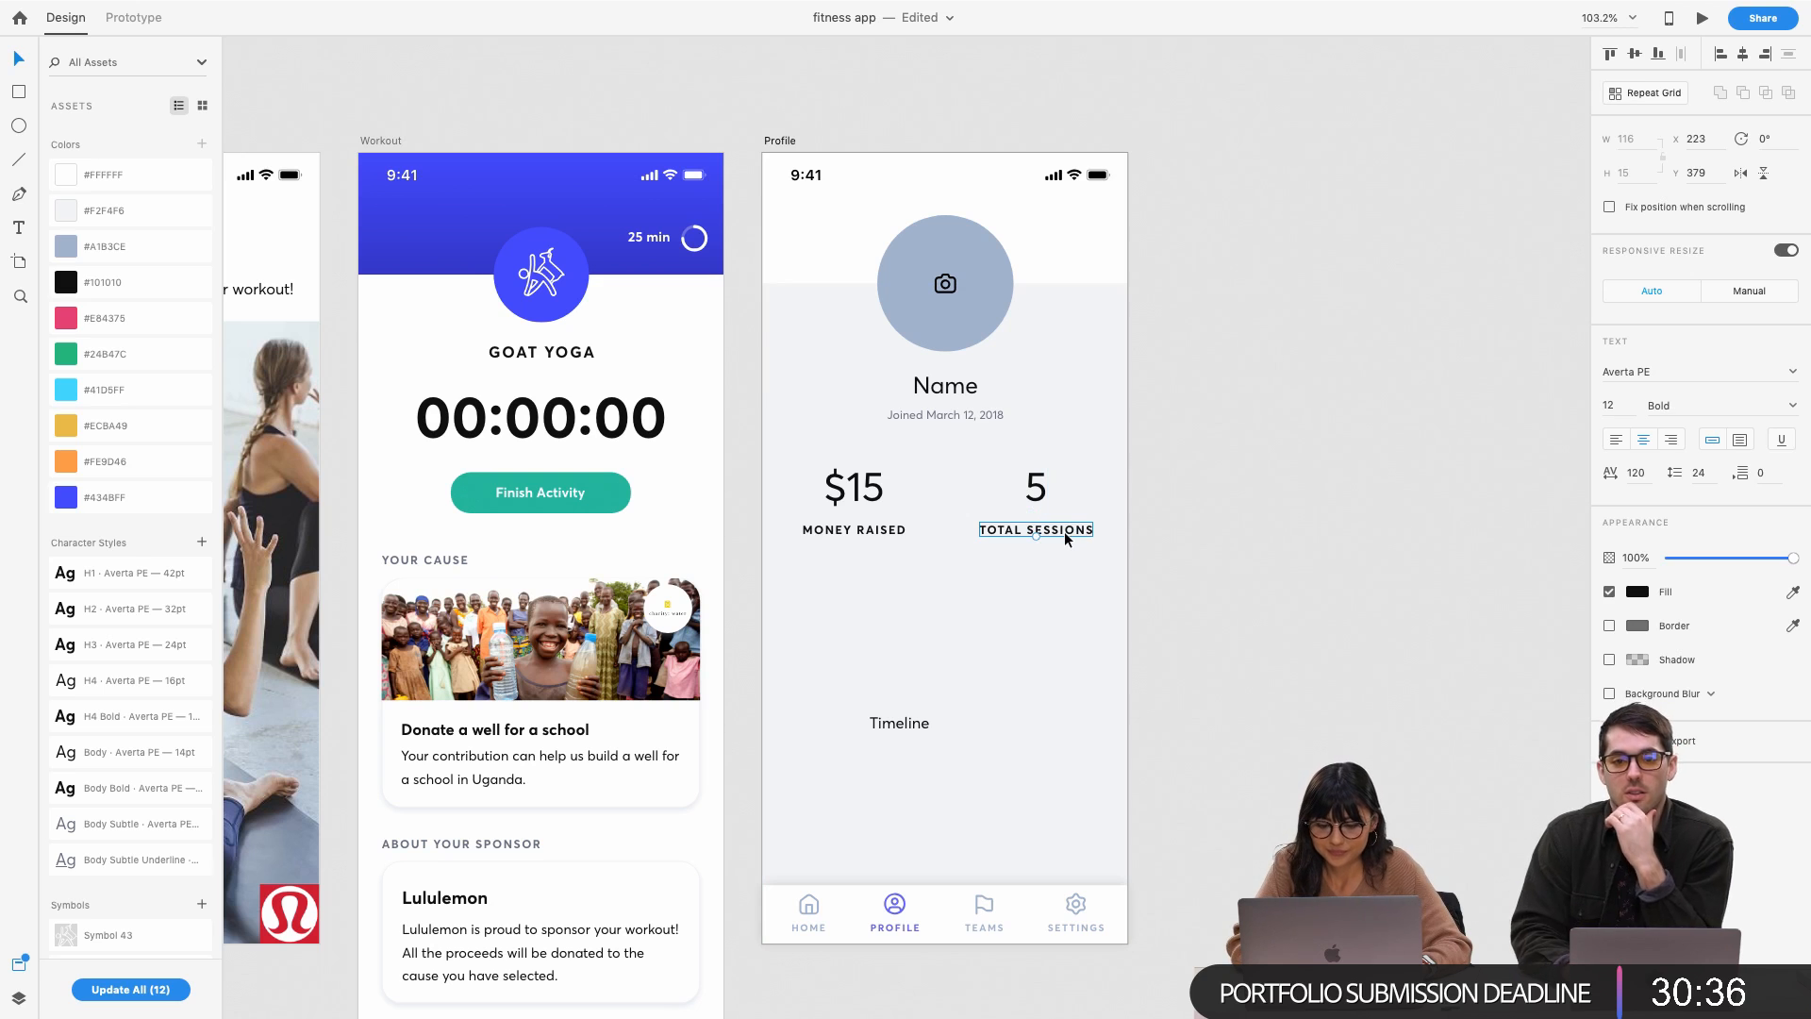
click(877, 533)
shift+click(876, 500)
key(r)
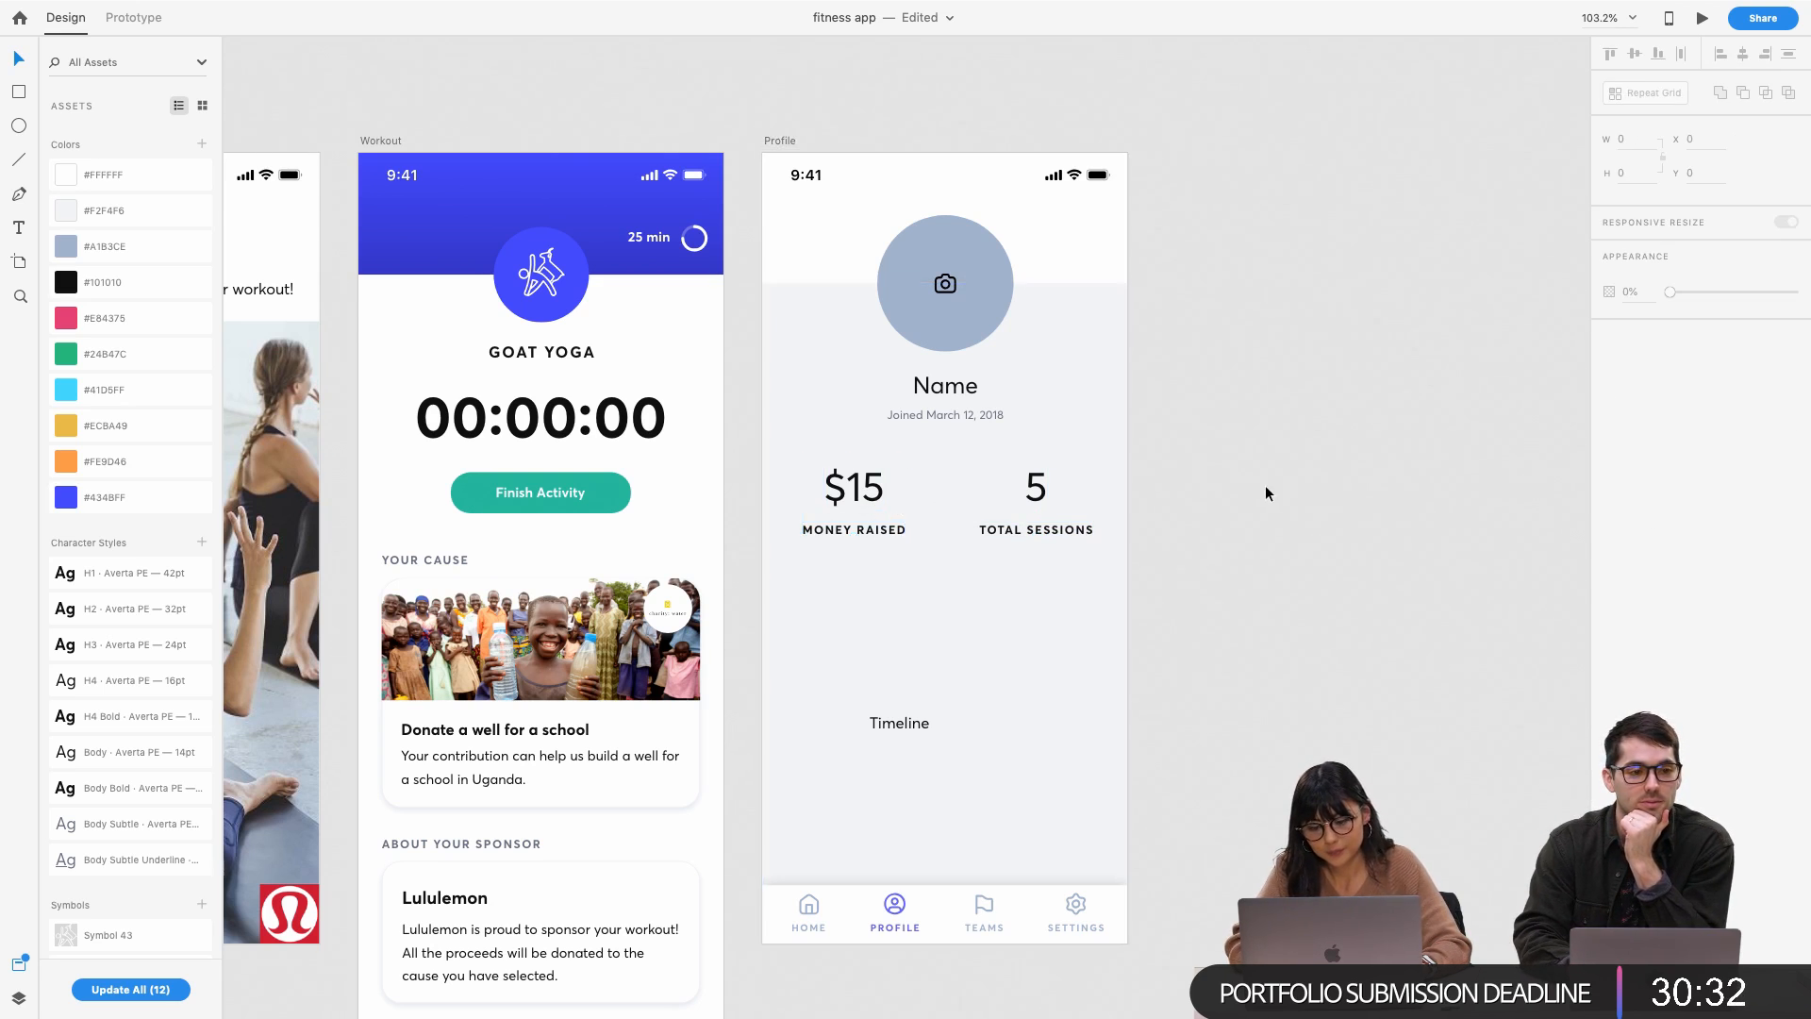
scroll(1067, 523, up, 5)
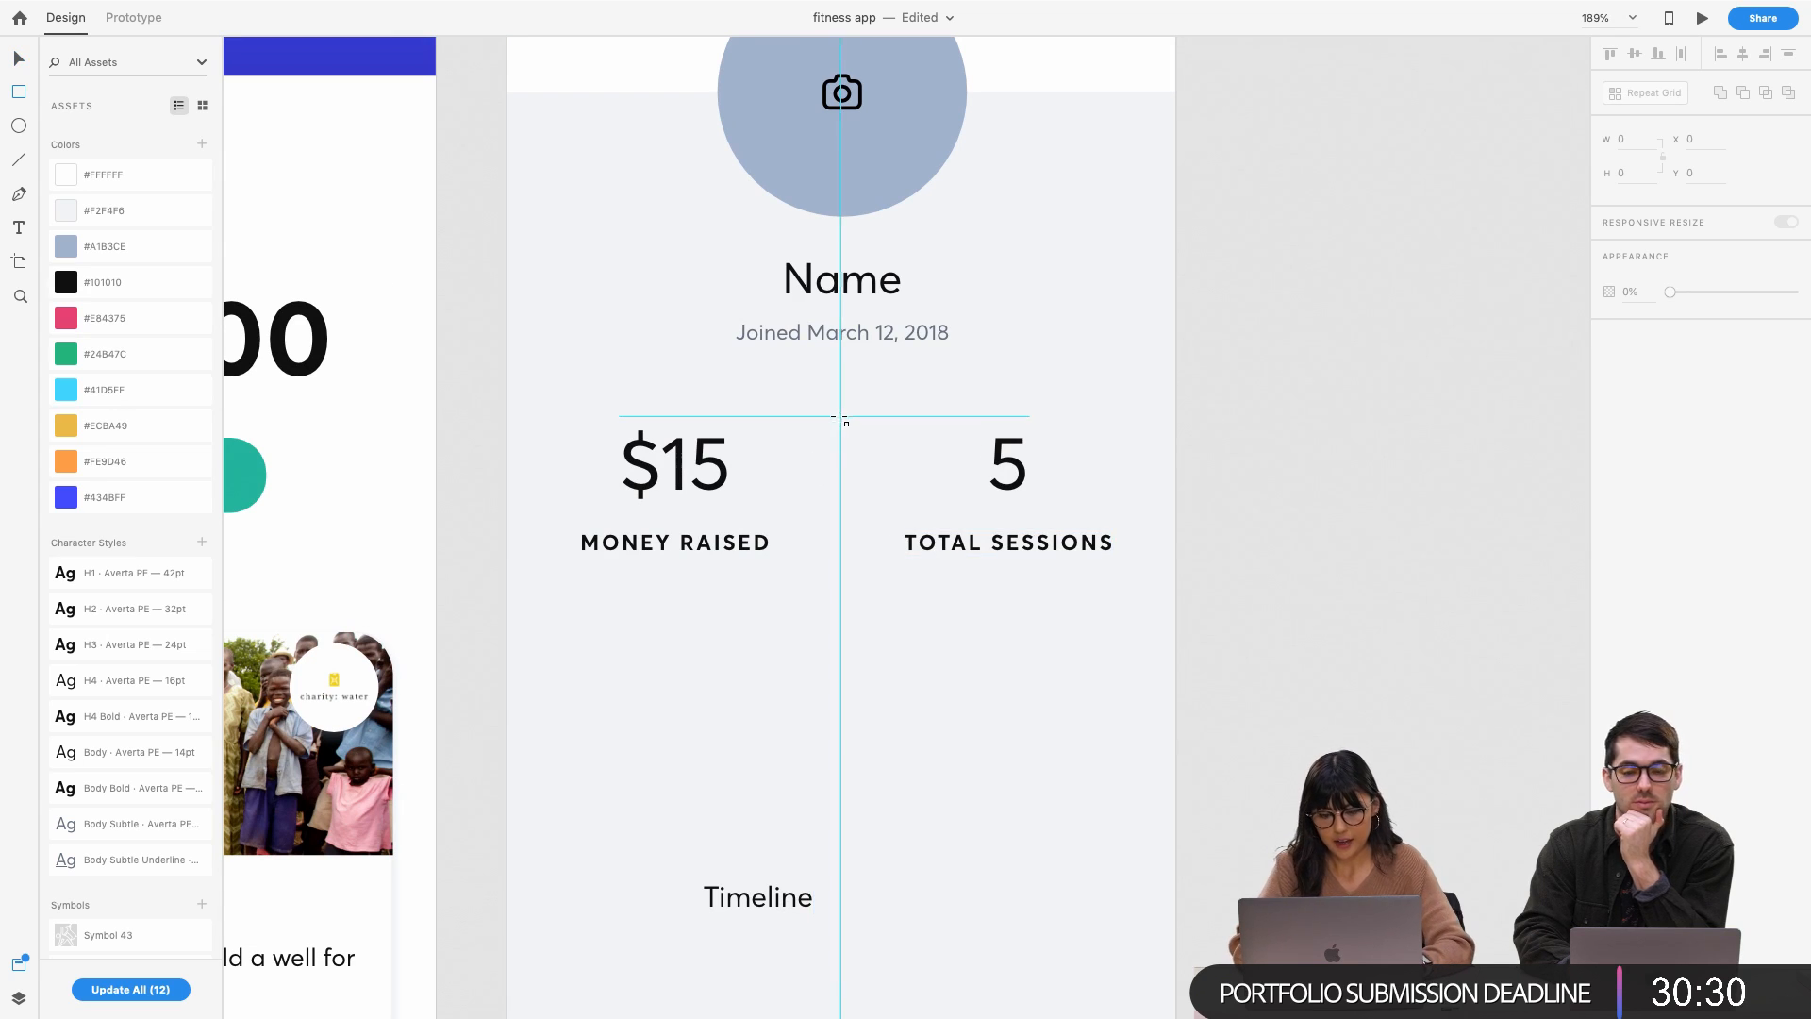
Draw a 1×90 divider between the stats with no border and #A1B3CE fill
drag(844, 416, 845, 579)
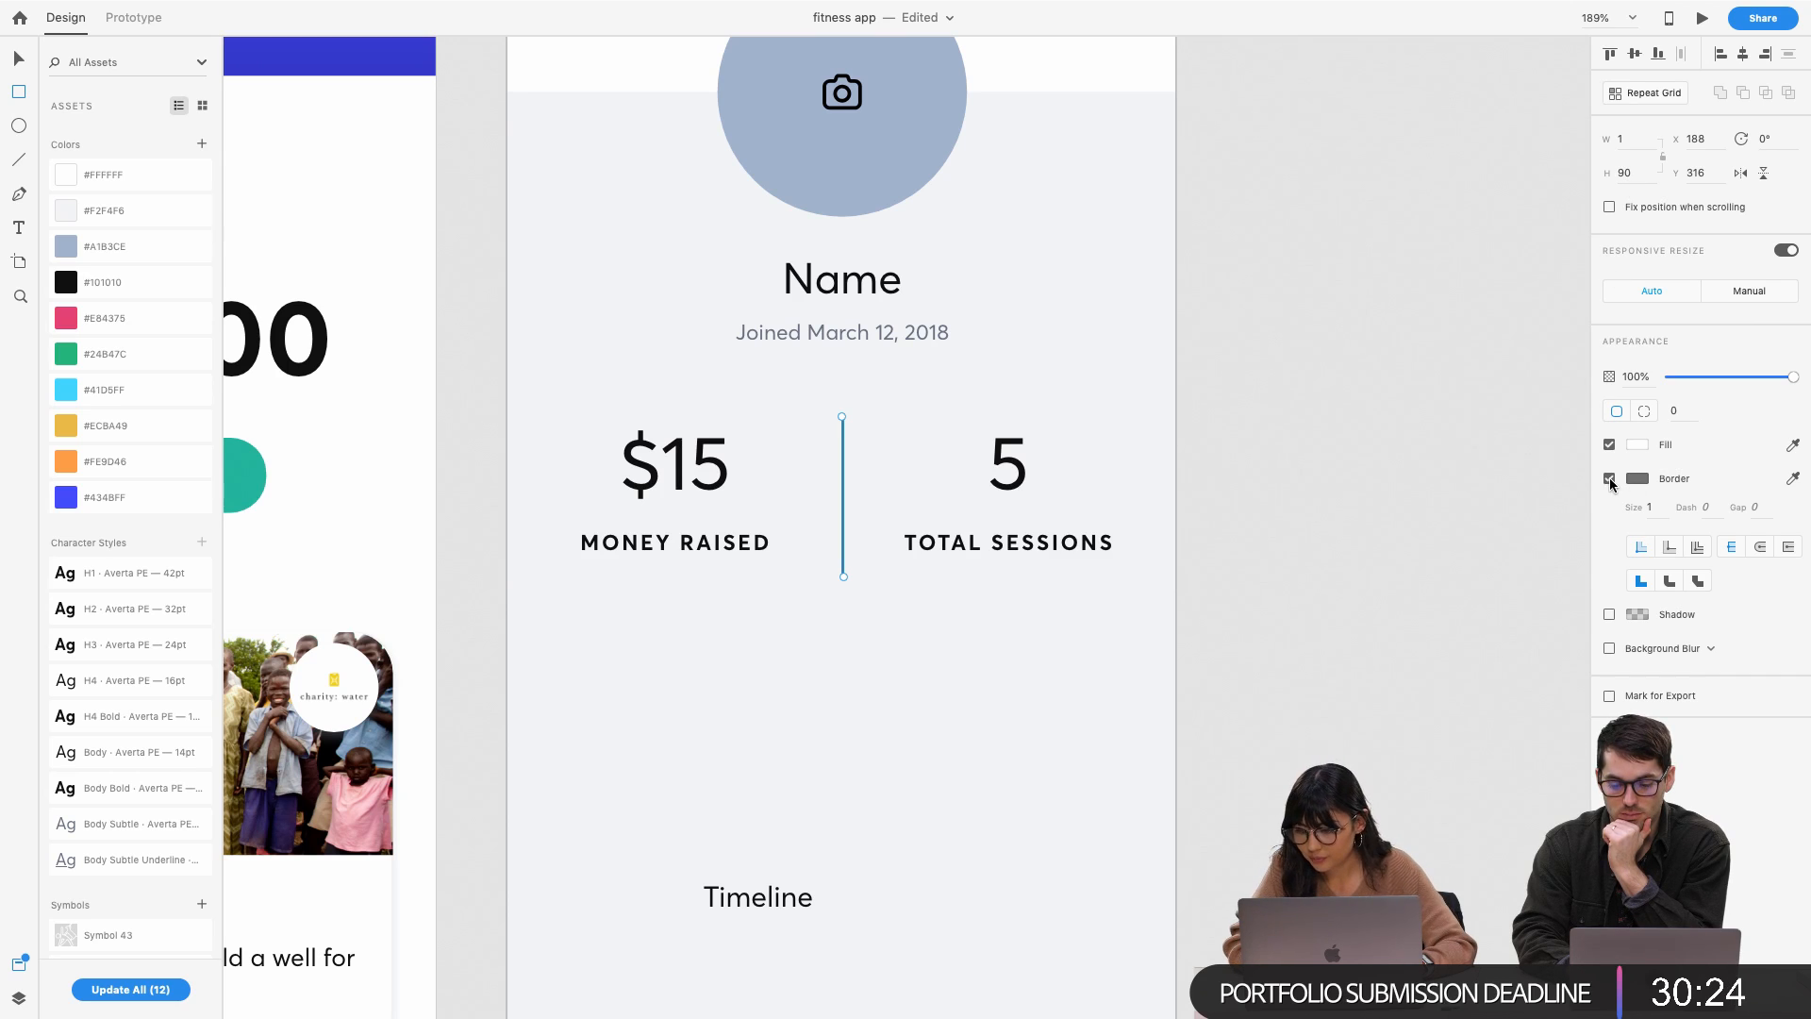
click(1609, 478)
click(1636, 443)
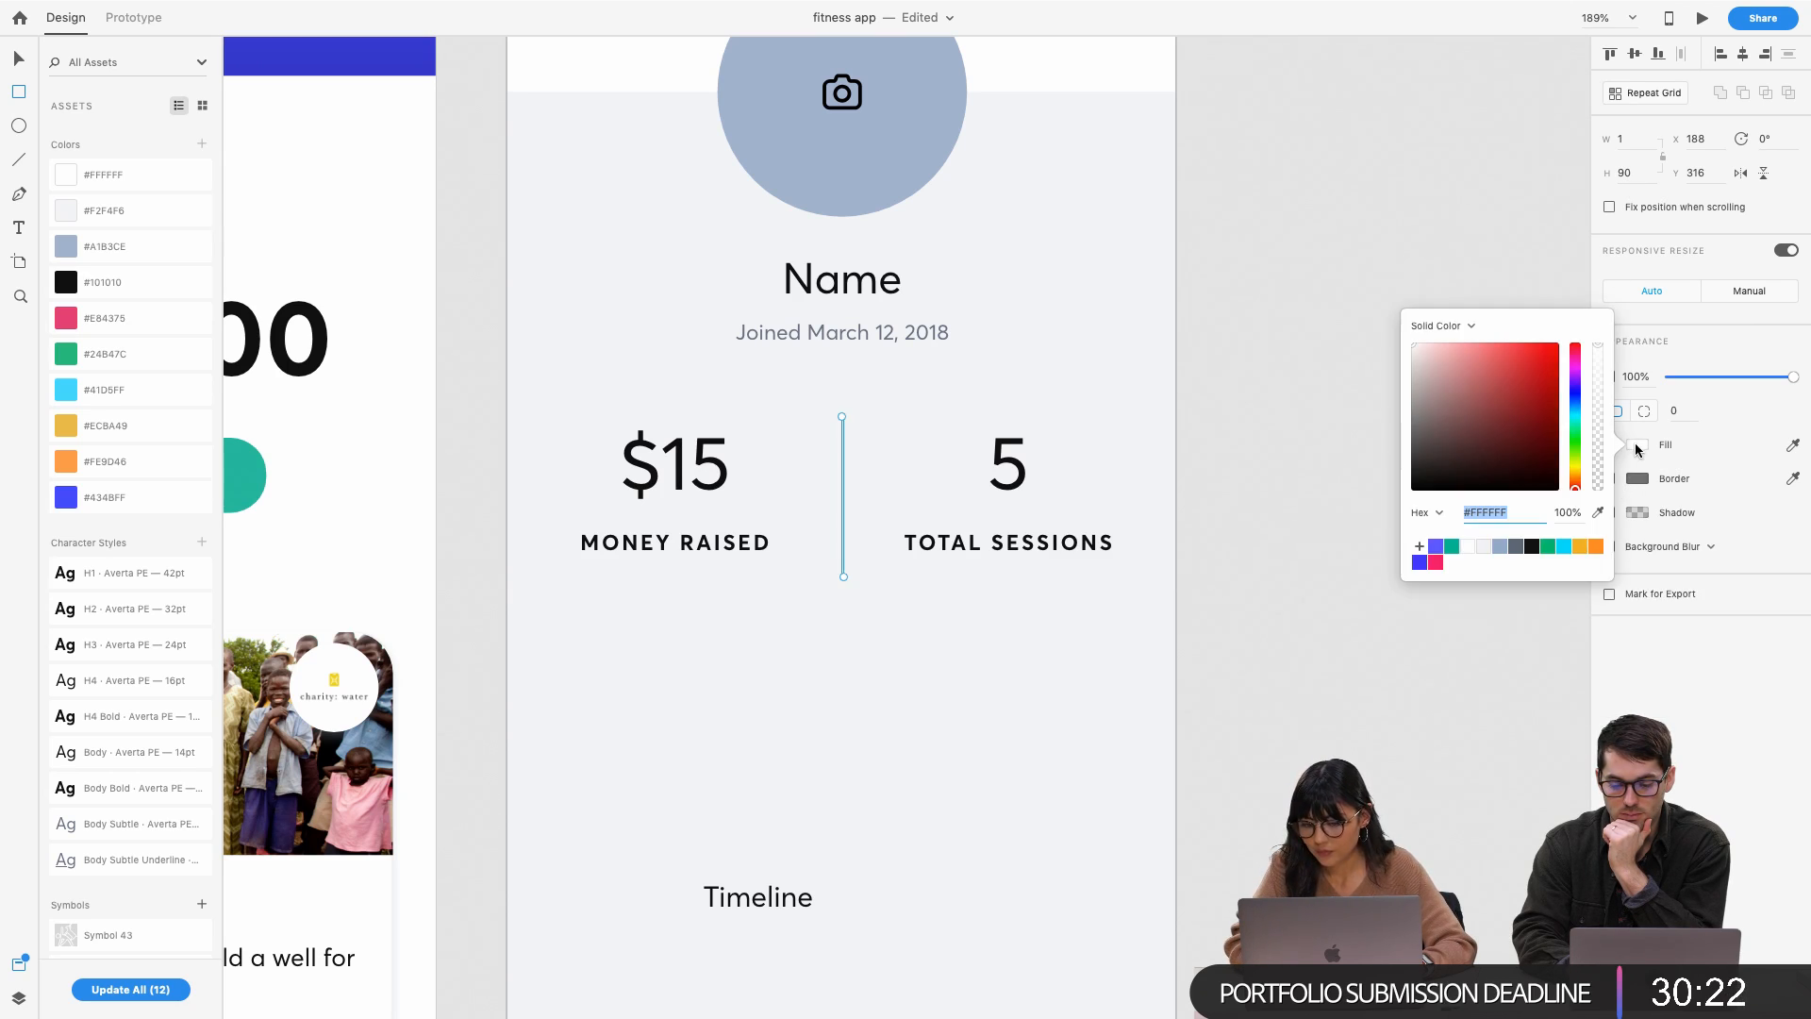
click(1499, 555)
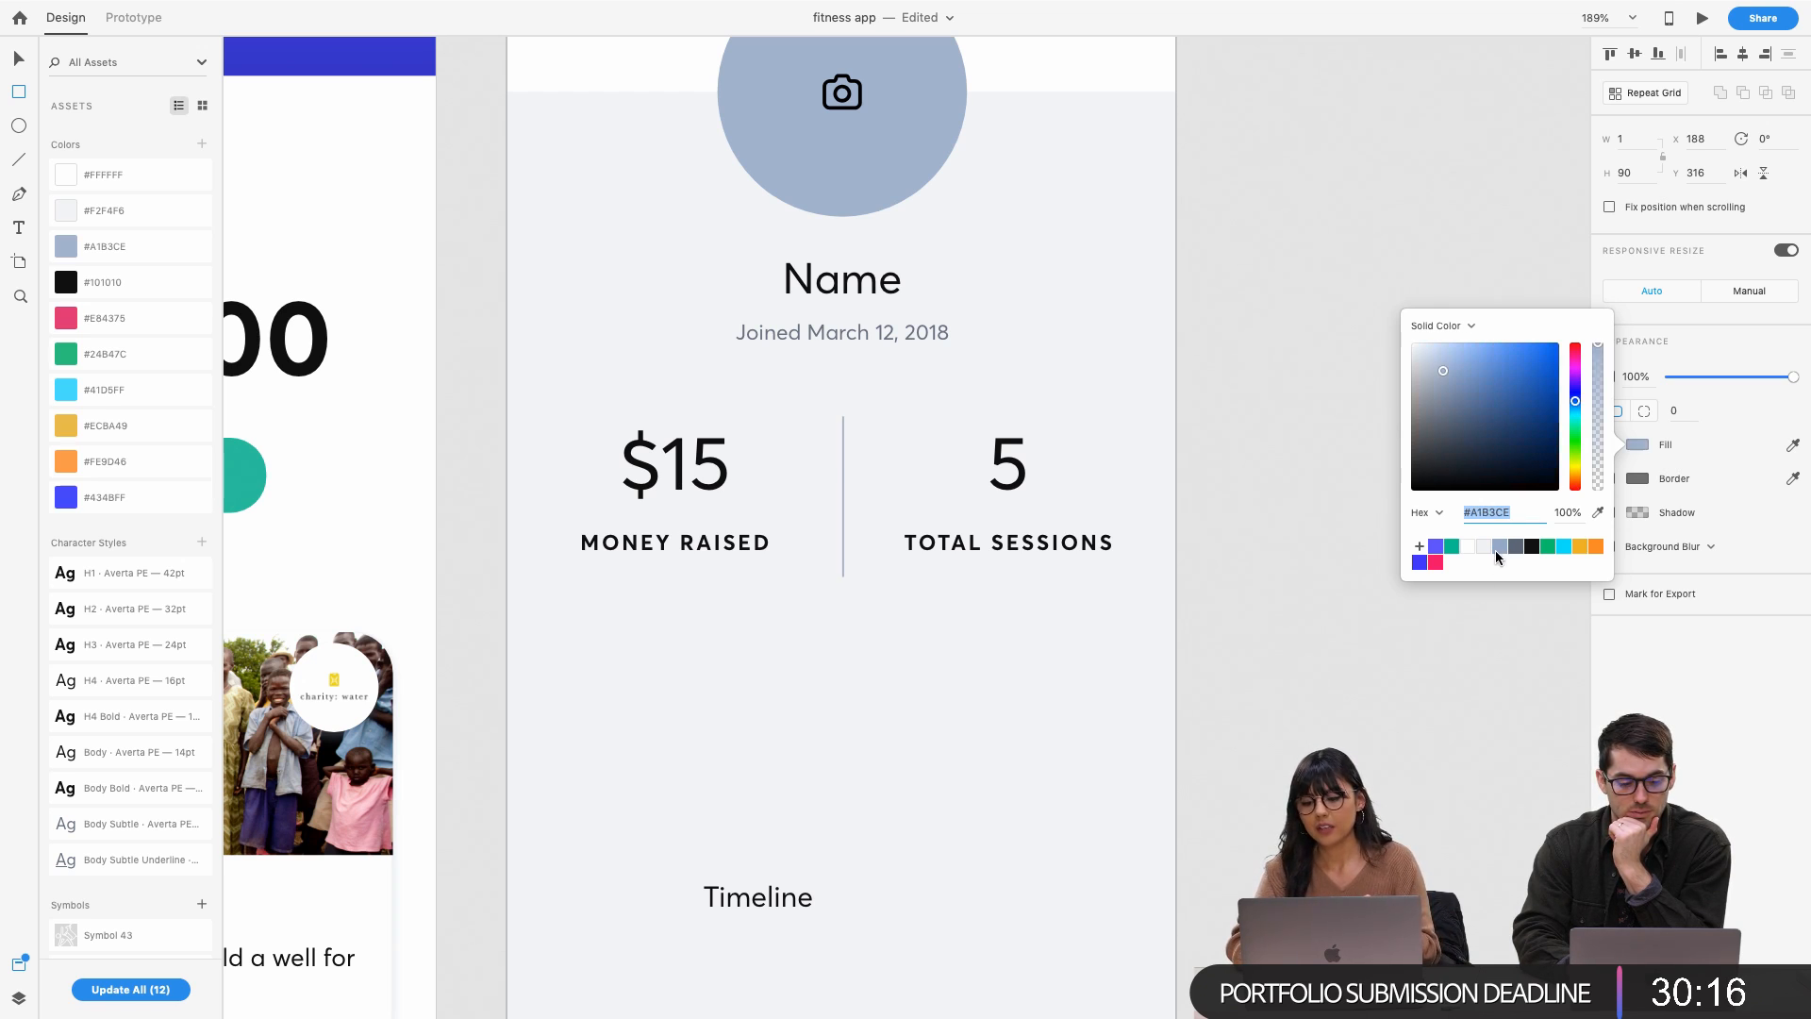
click(1273, 475)
key(v)
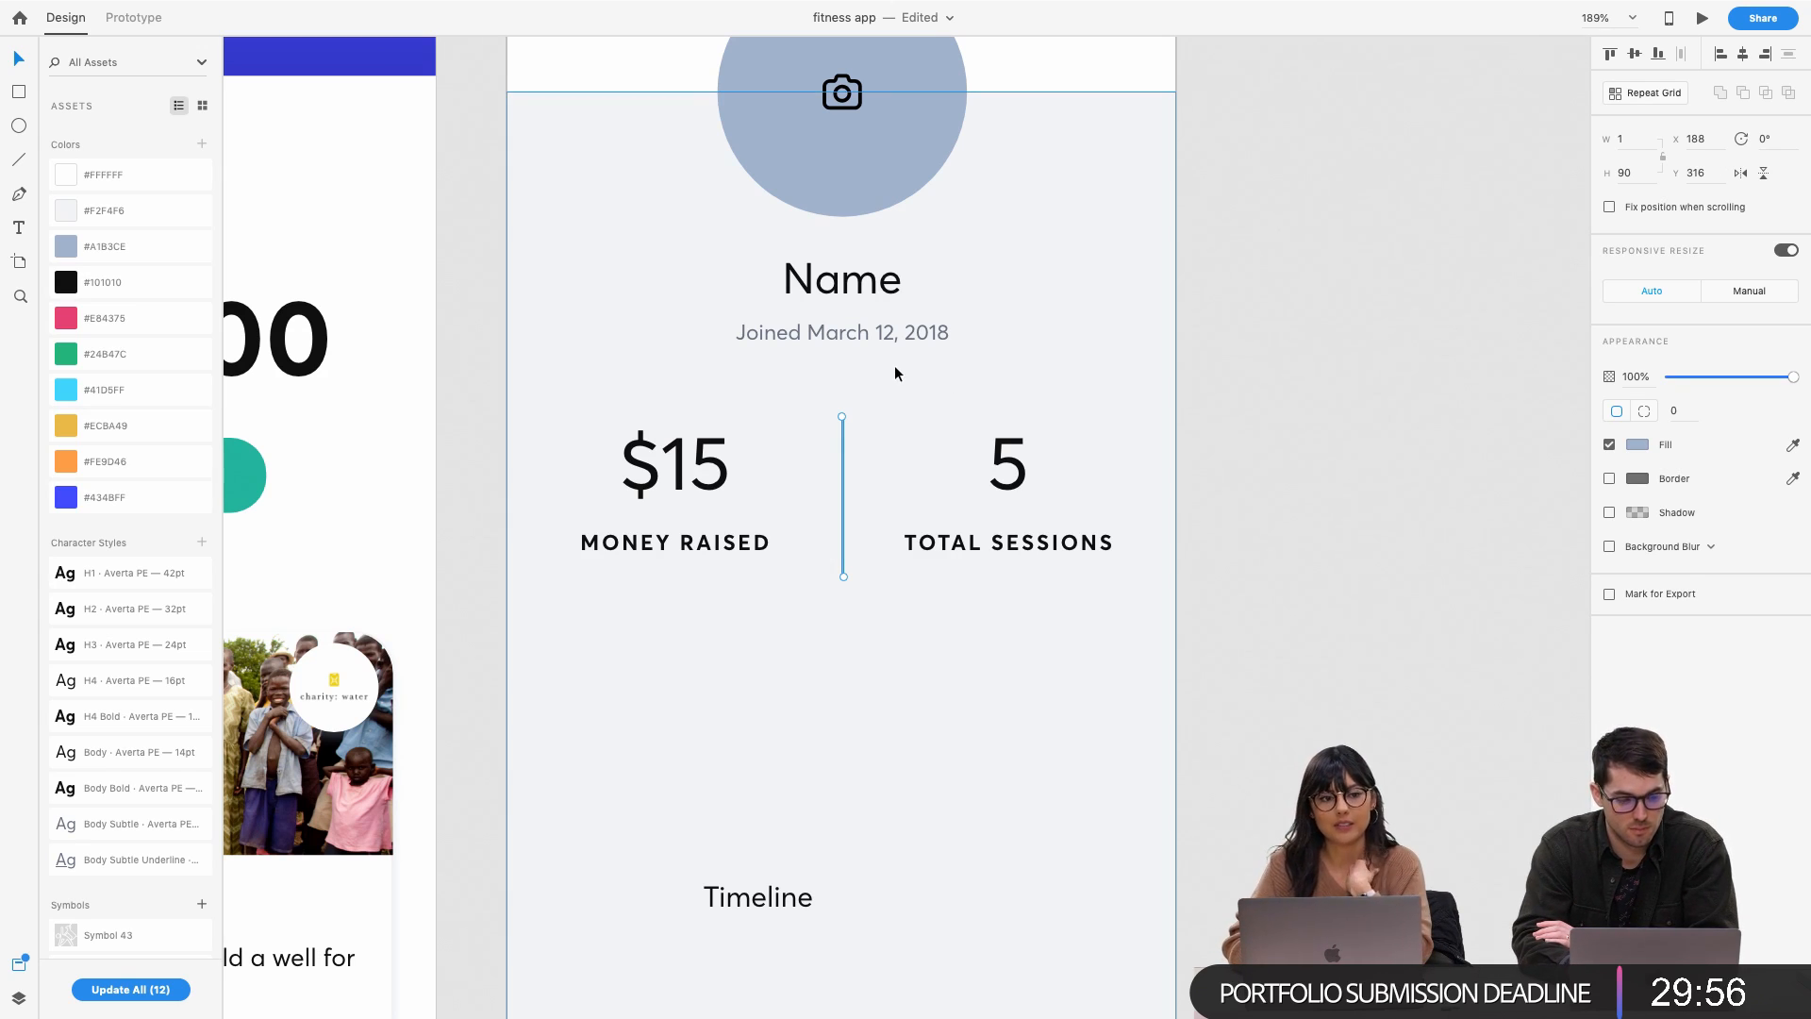
Nudge the vertical divider one pixel left, from x 188 to 187
scroll(806, 336, up, 3)
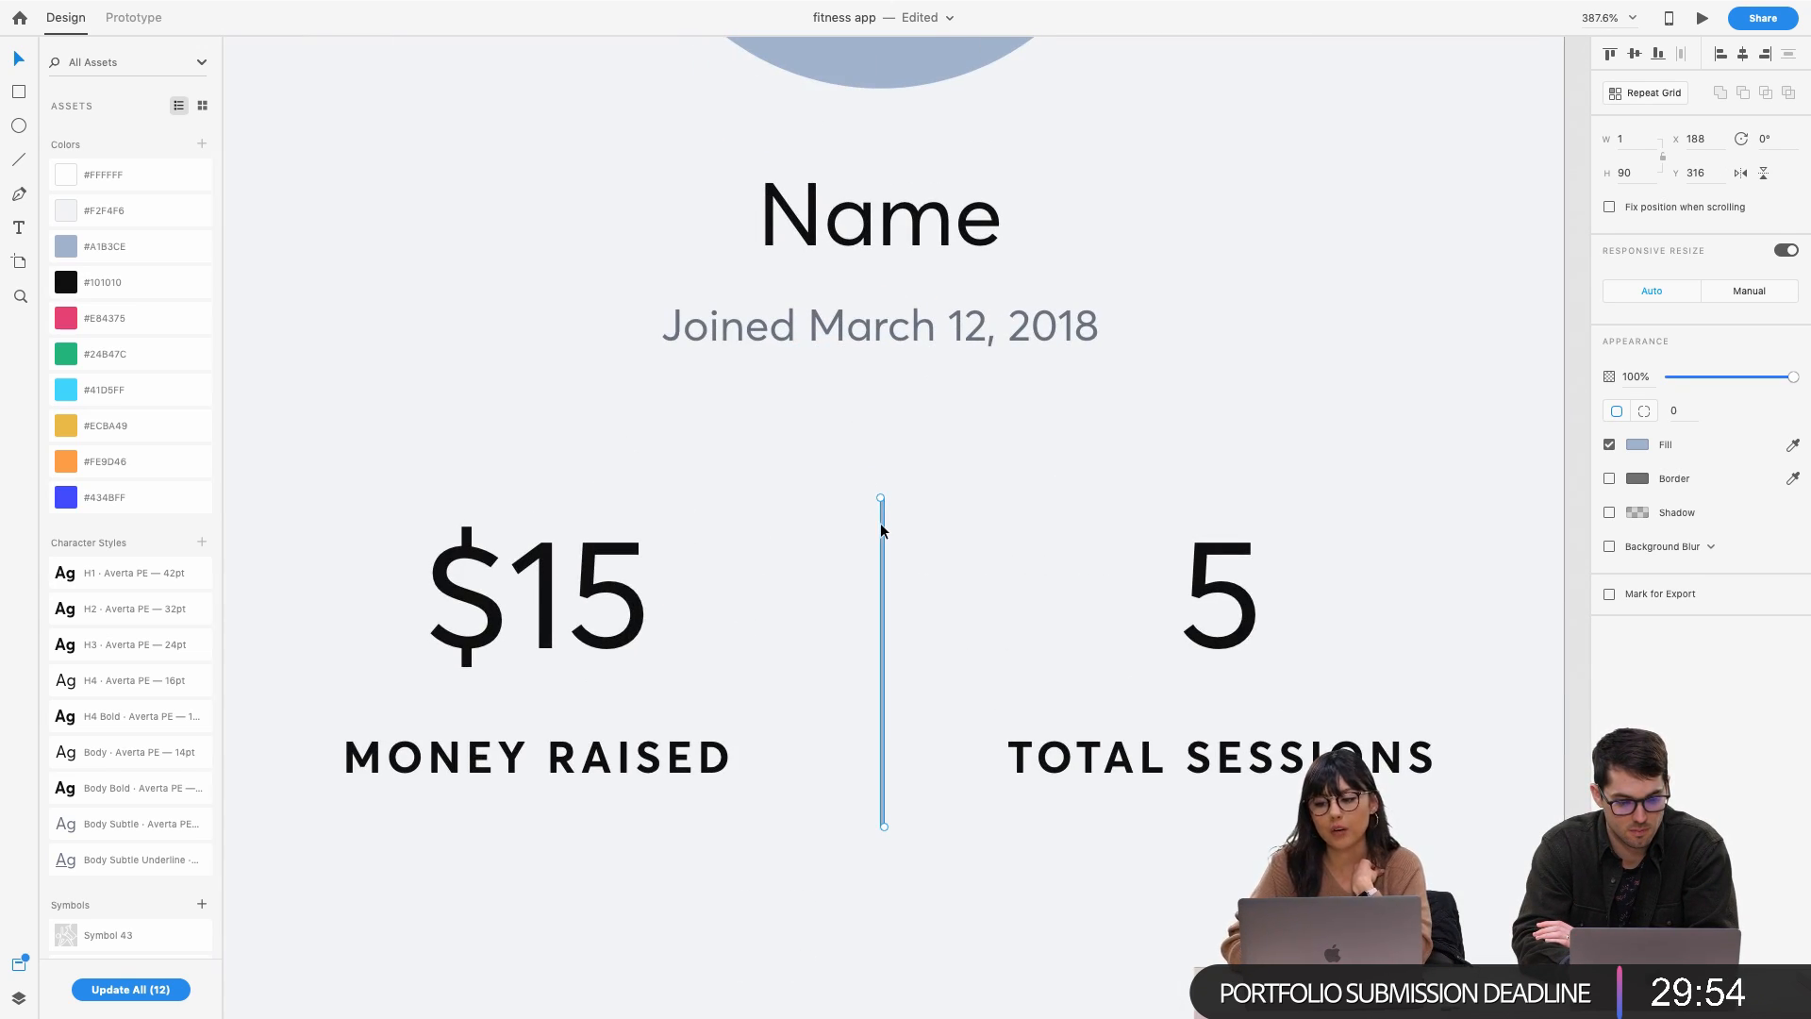
scroll(869, 450, up, 5)
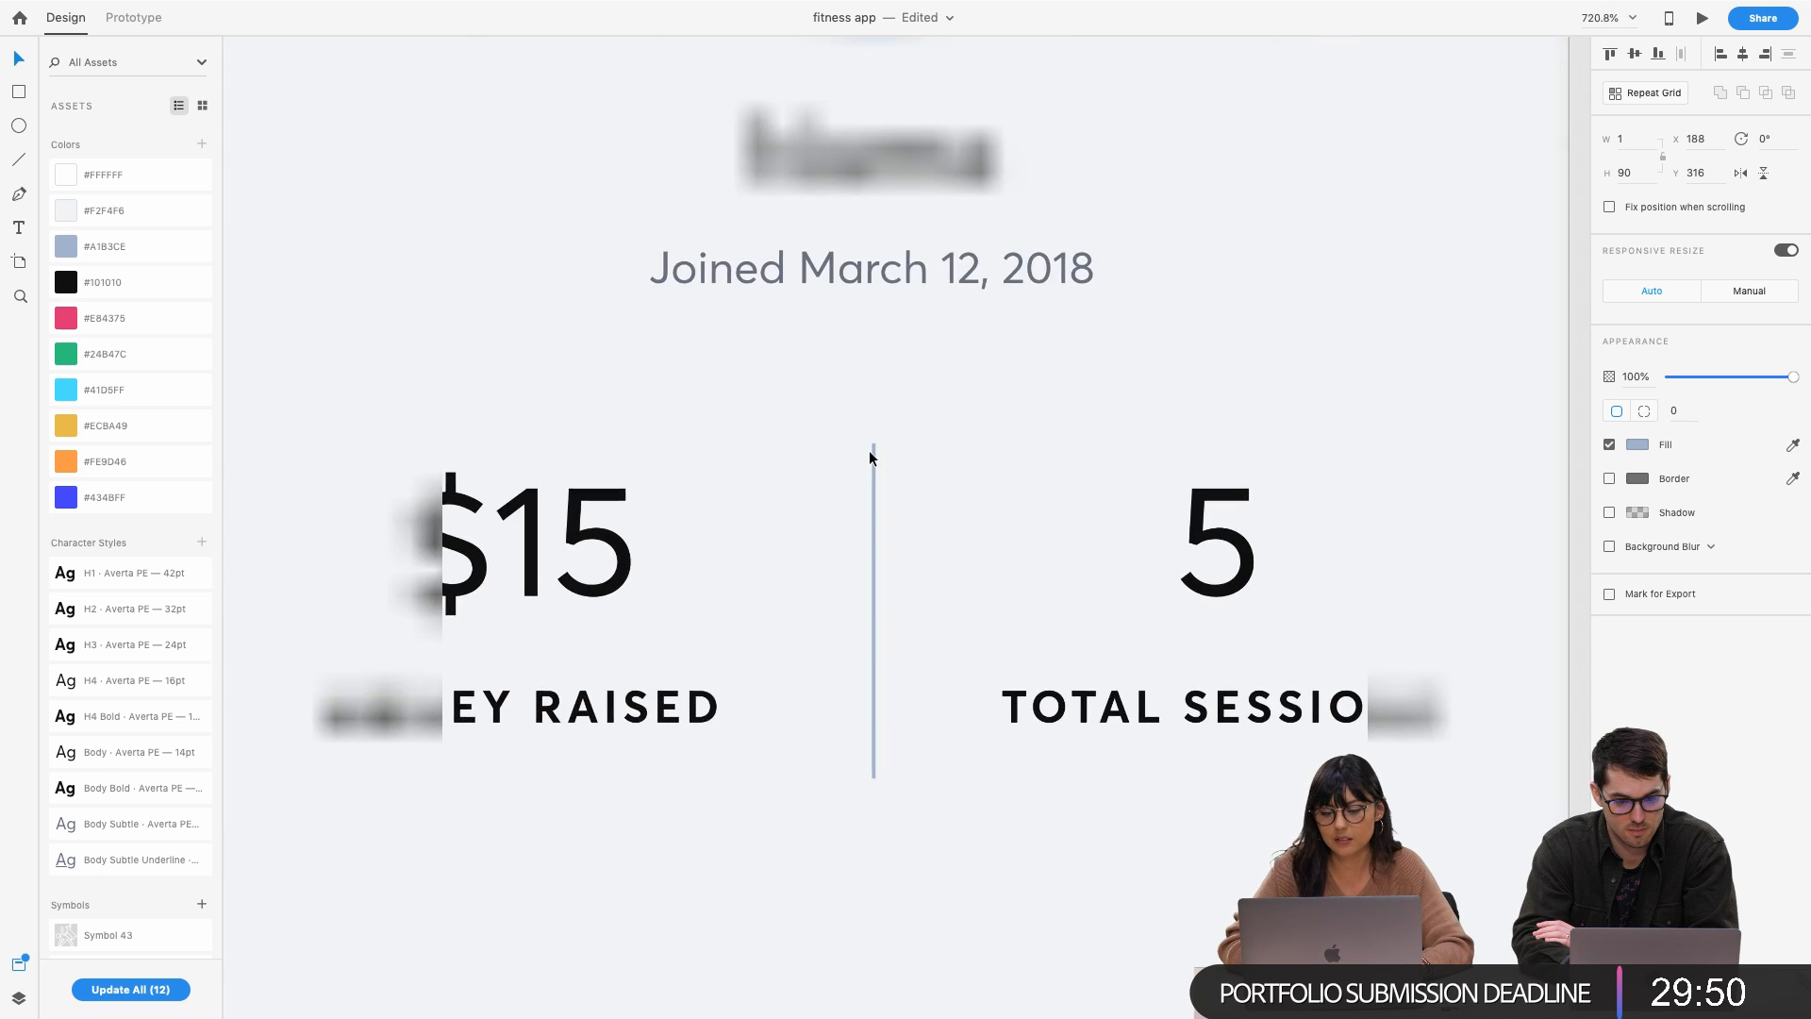
scroll(869, 450, down, 5)
click(1507, 433)
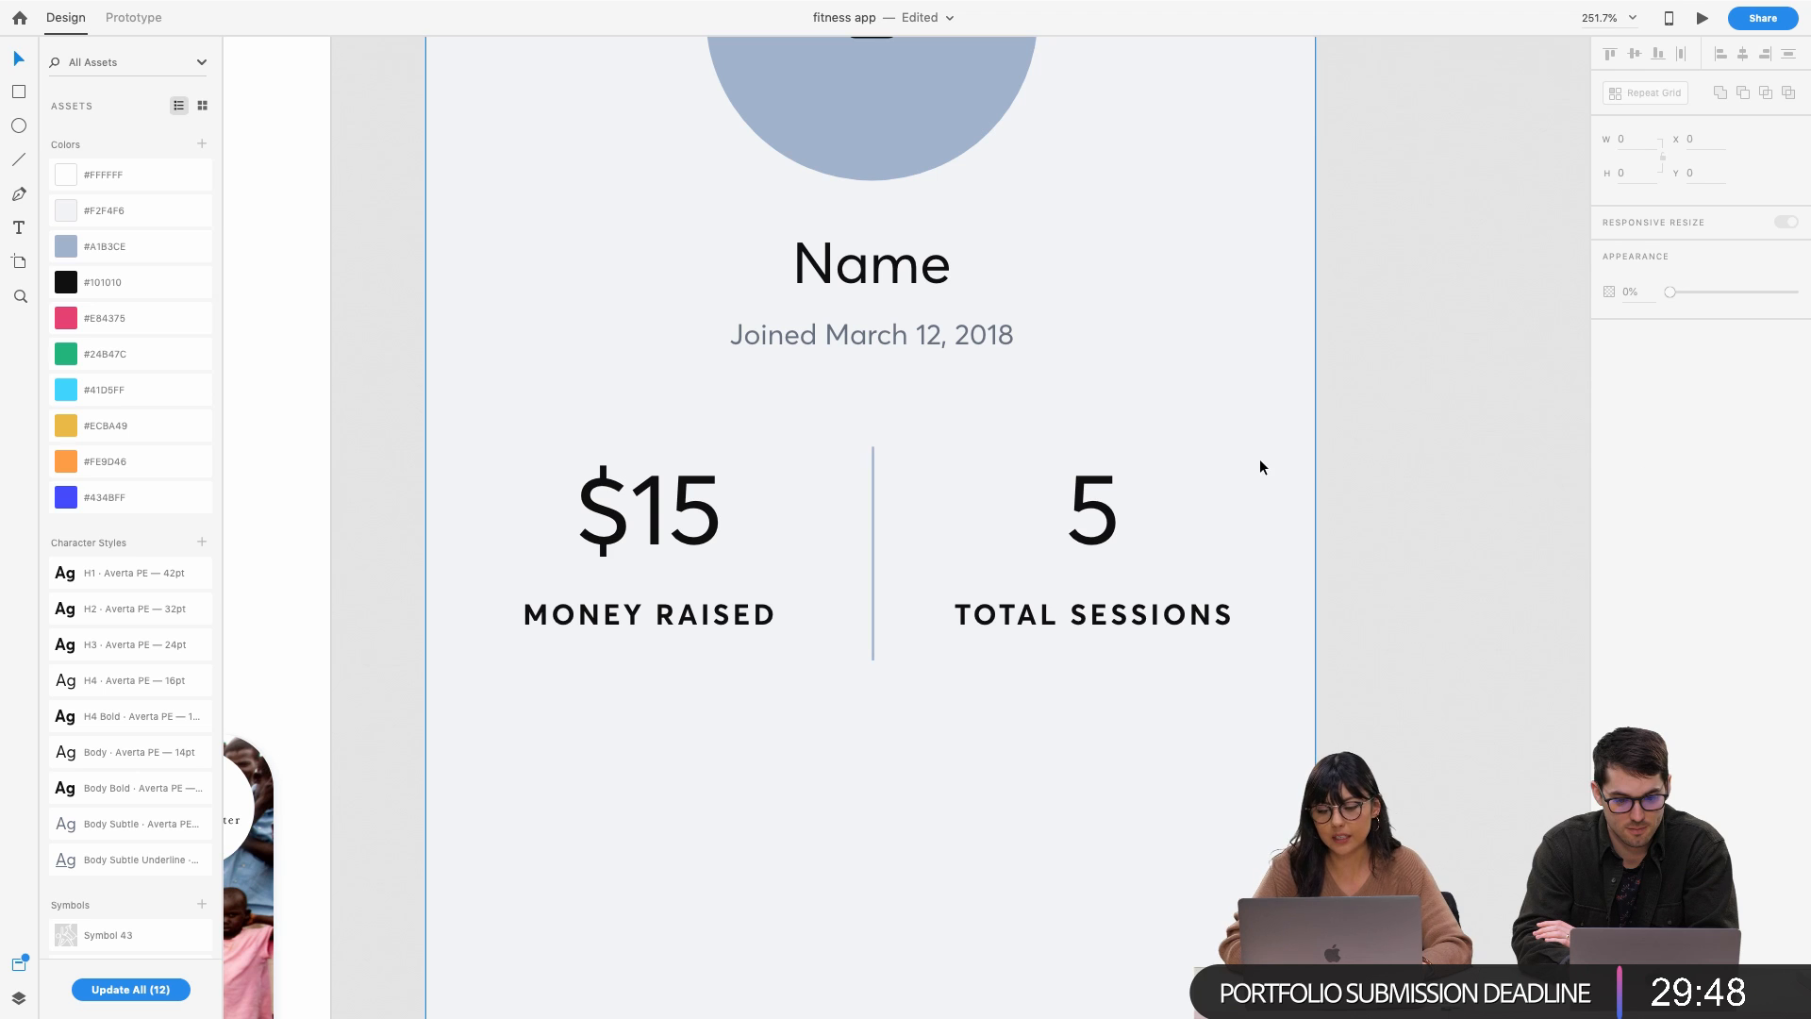
click(872, 528)
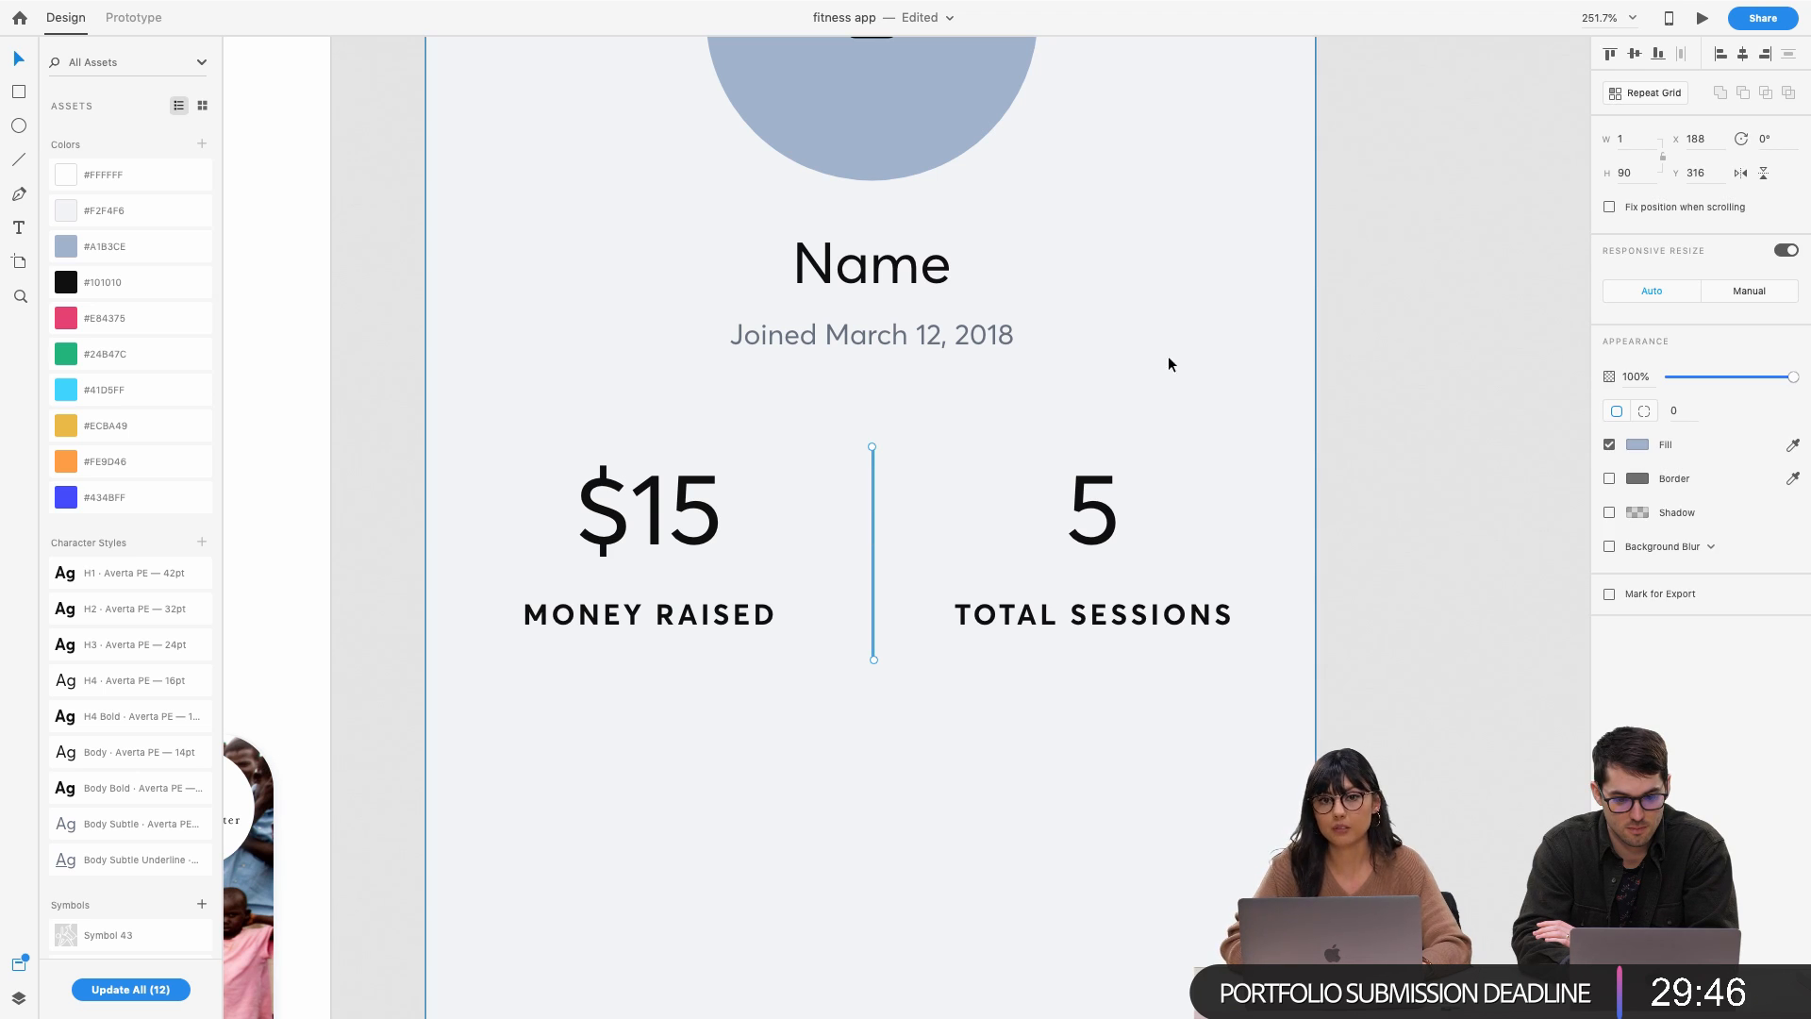
key(Left)
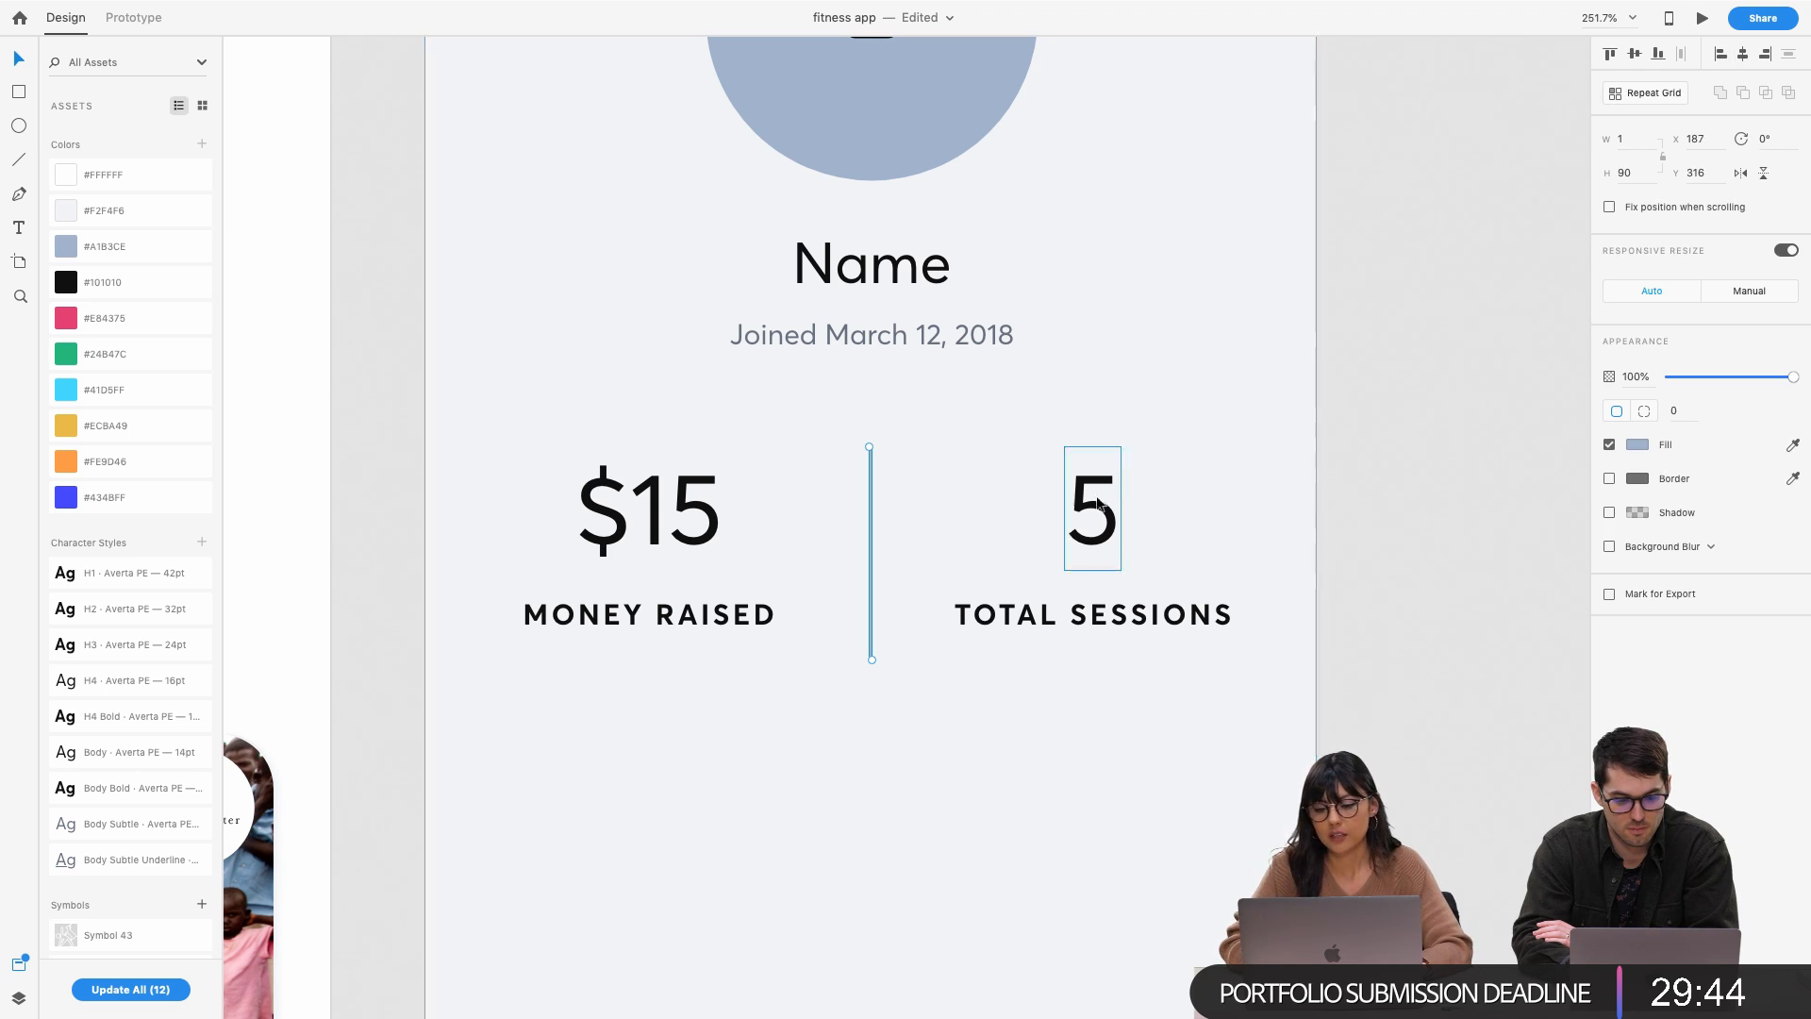
Check the stat figures and labels against the divider, then save the file
click(1432, 469)
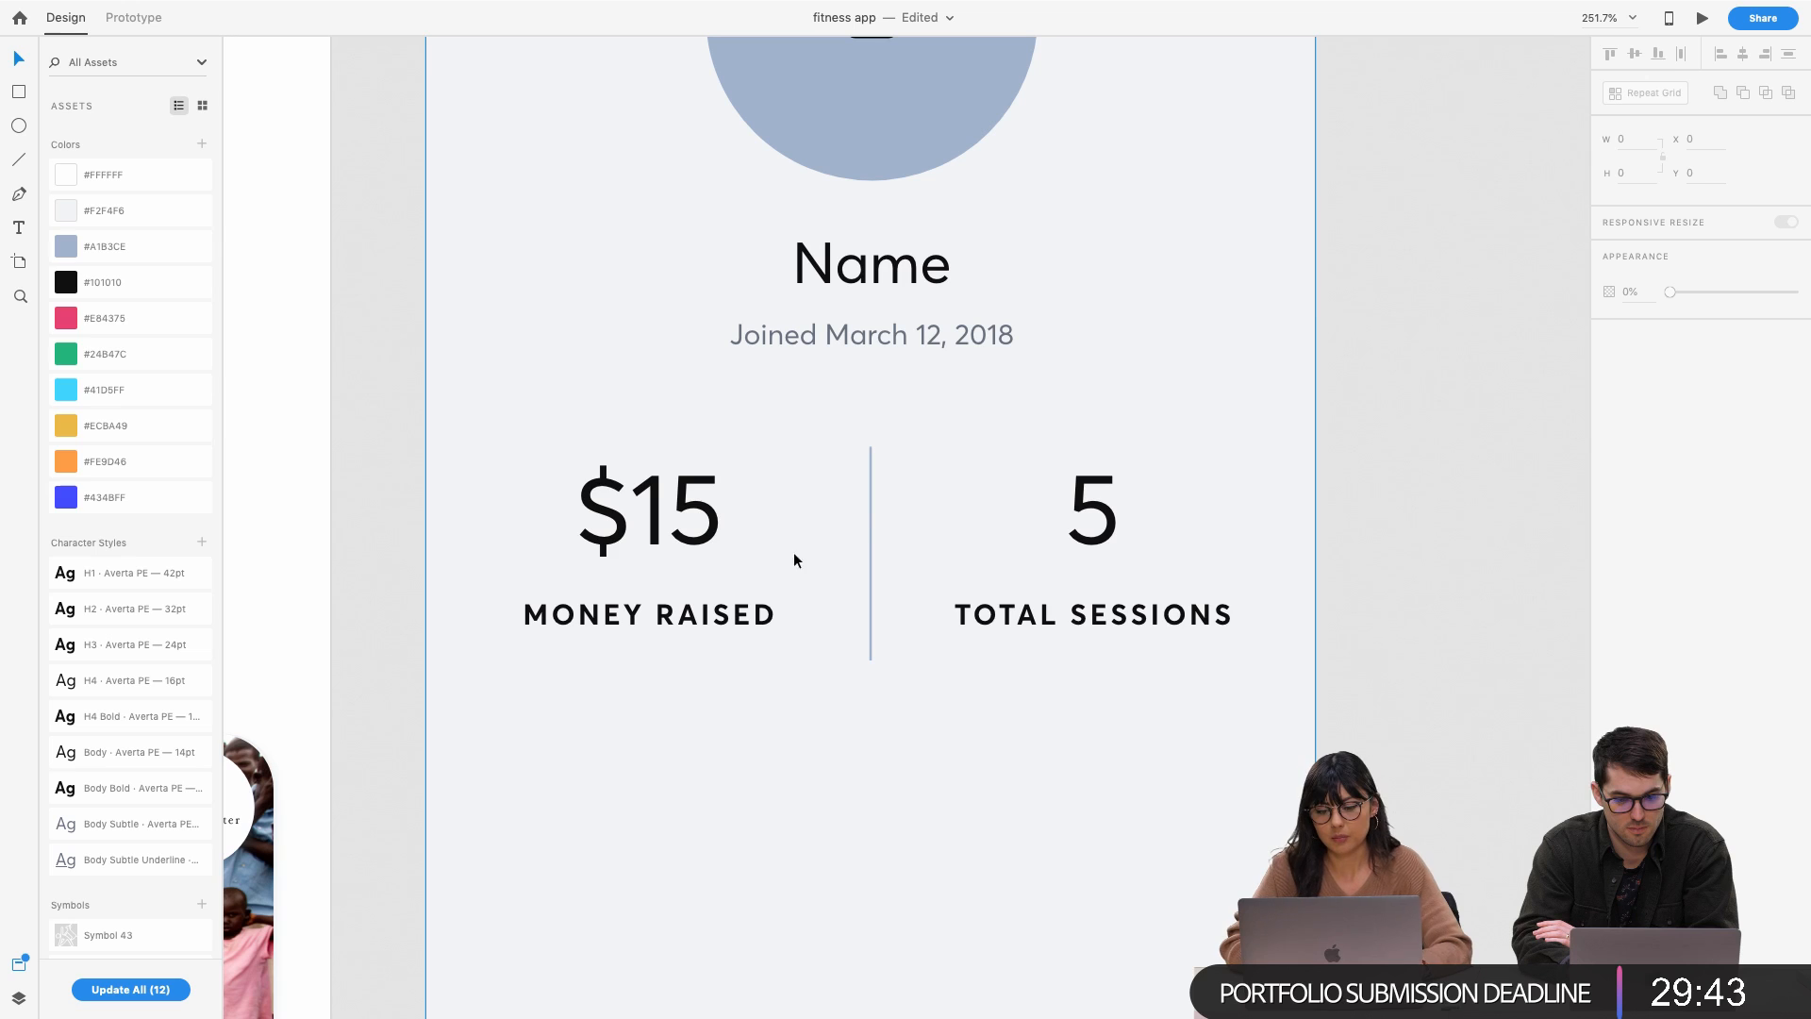
click(698, 623)
shift+click(693, 523)
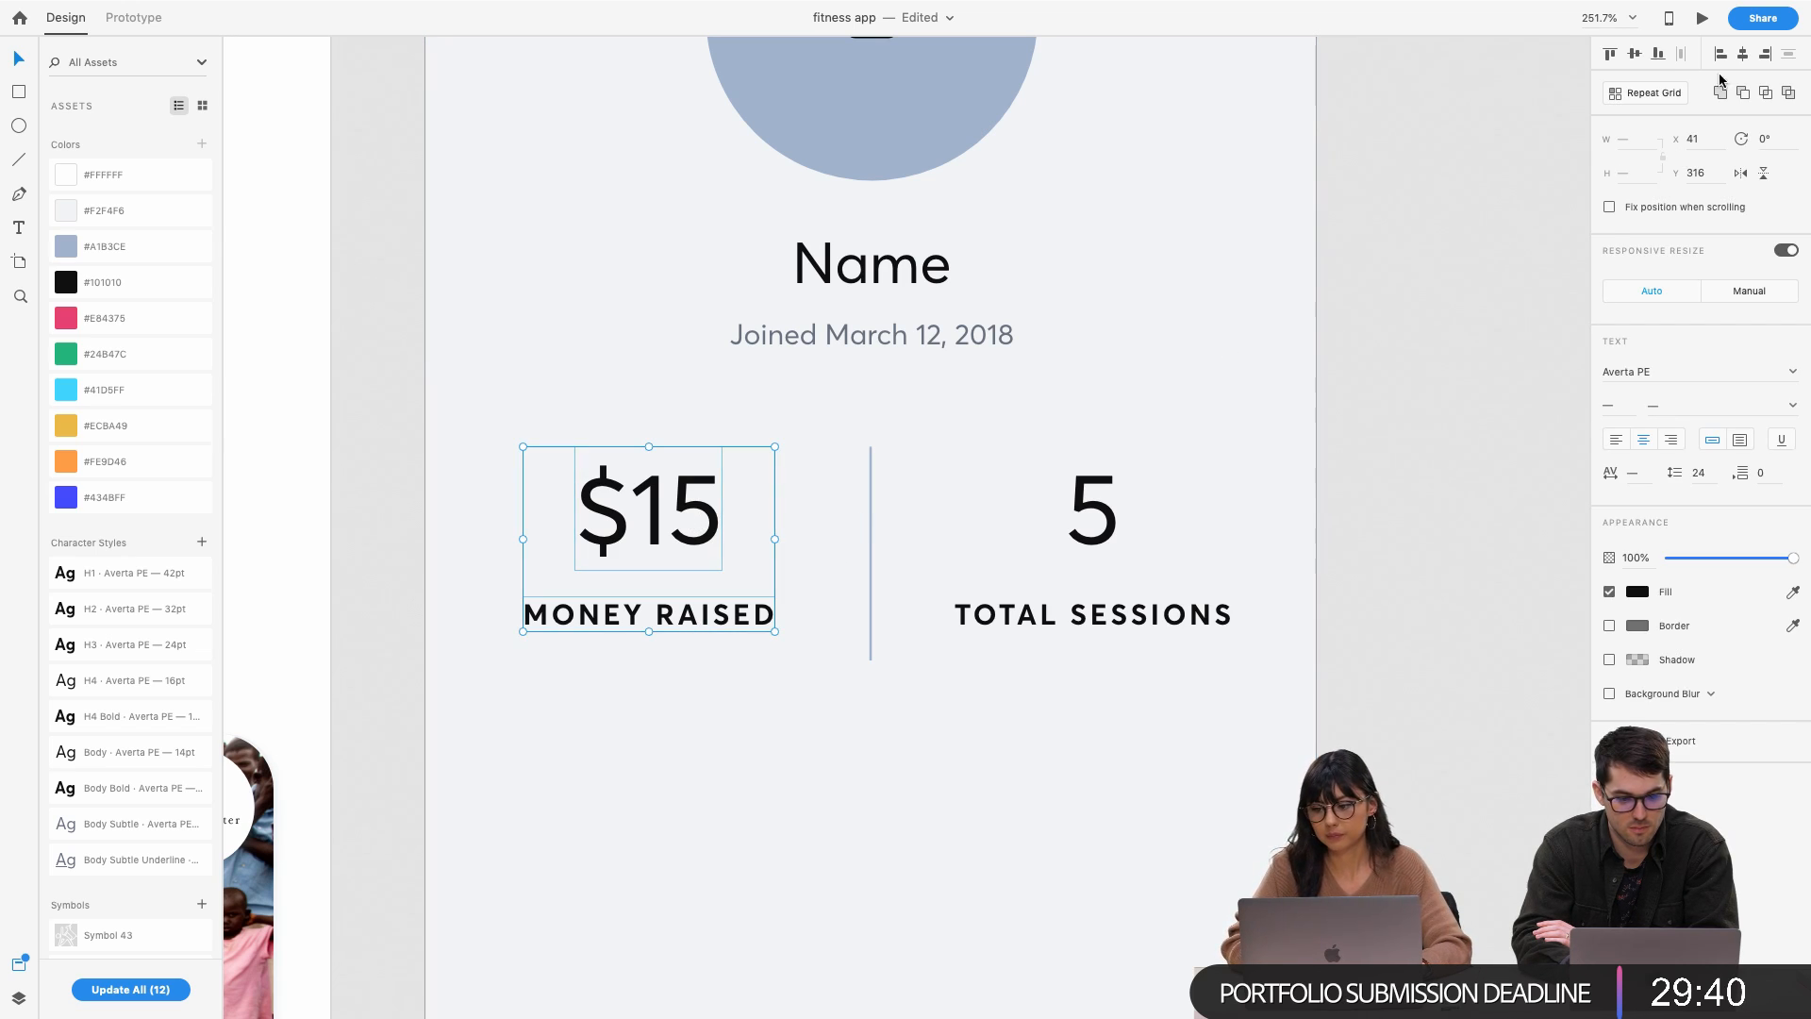
click(1092, 510)
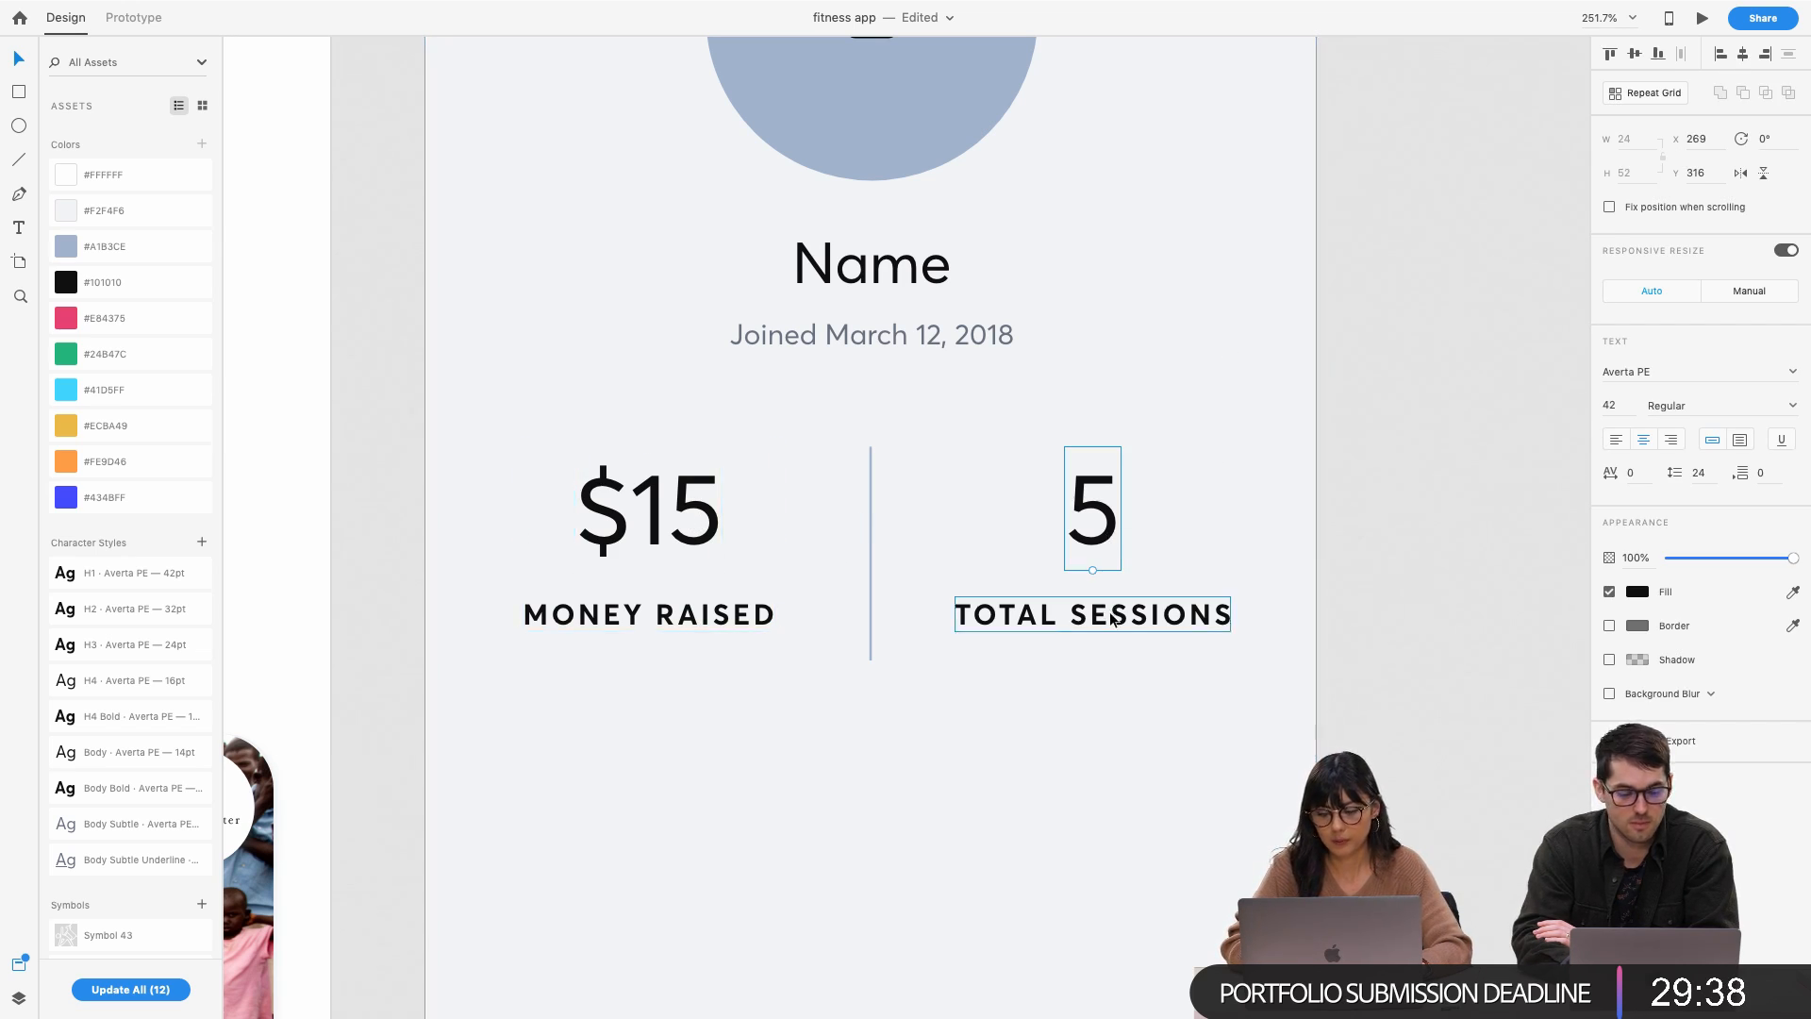
scroll(1104, 620, down, 4)
click(1087, 616)
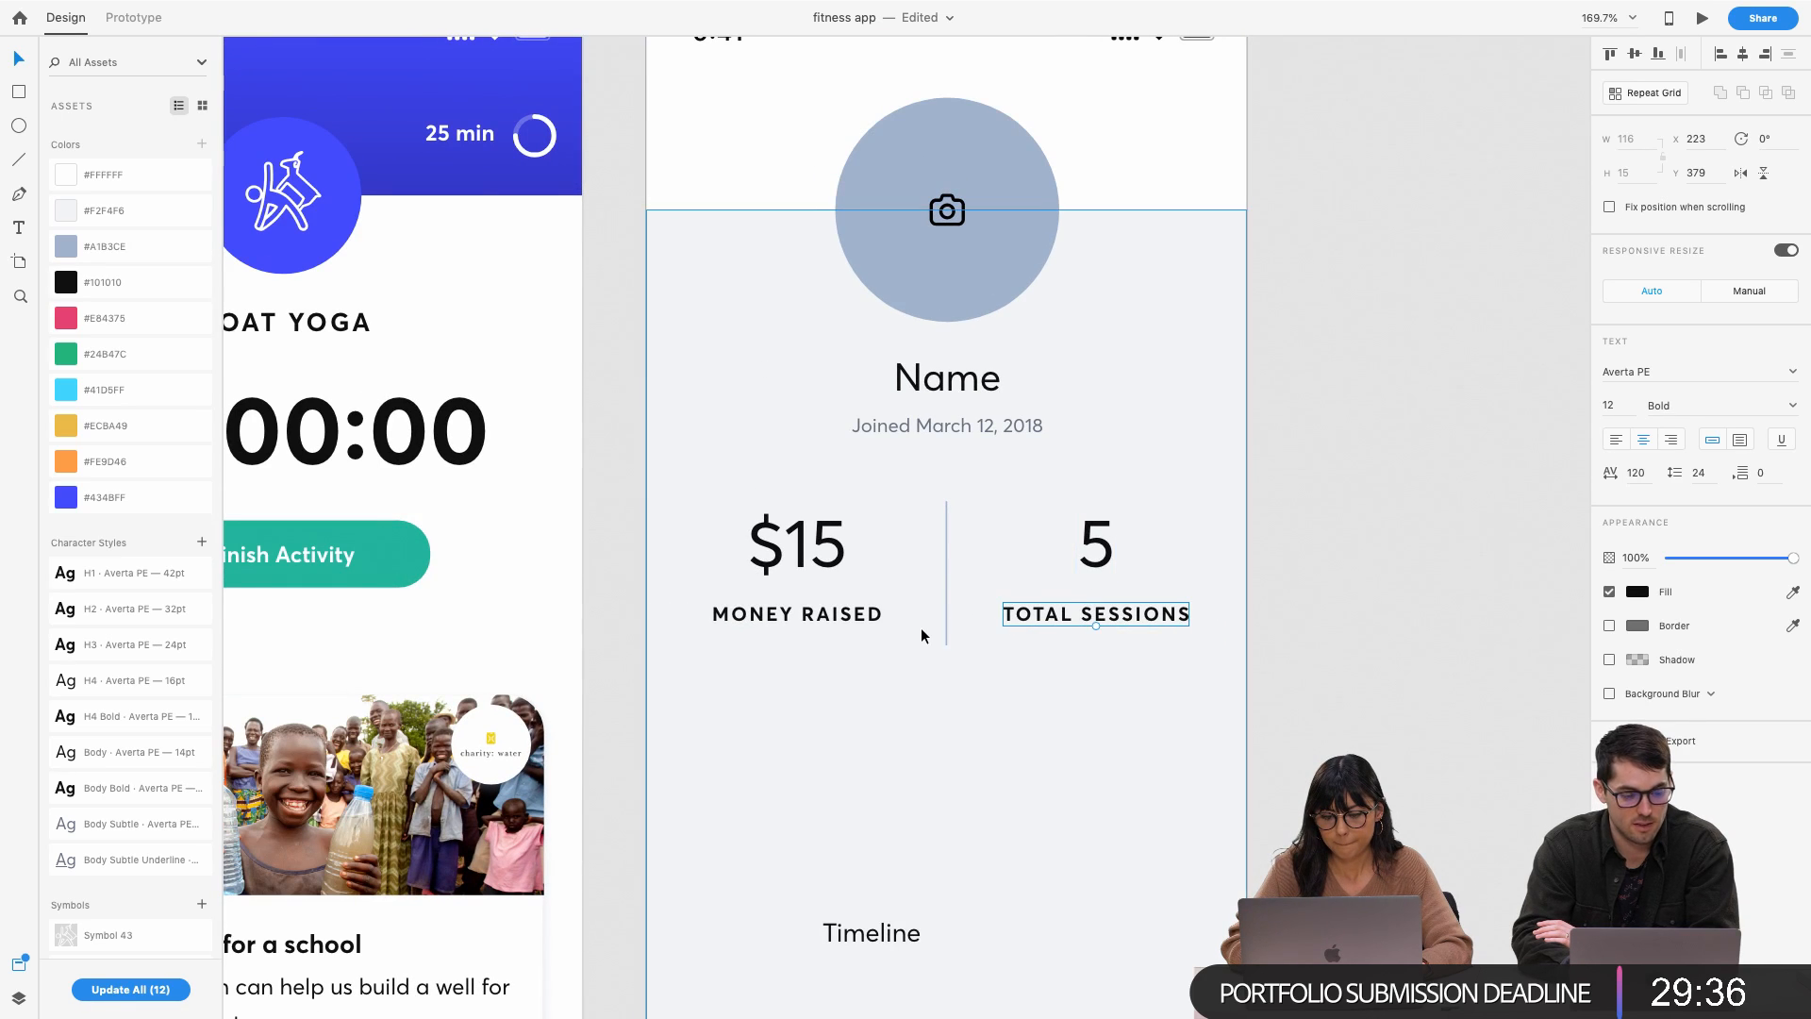
scroll(922, 630, down, 2)
key(super+s)
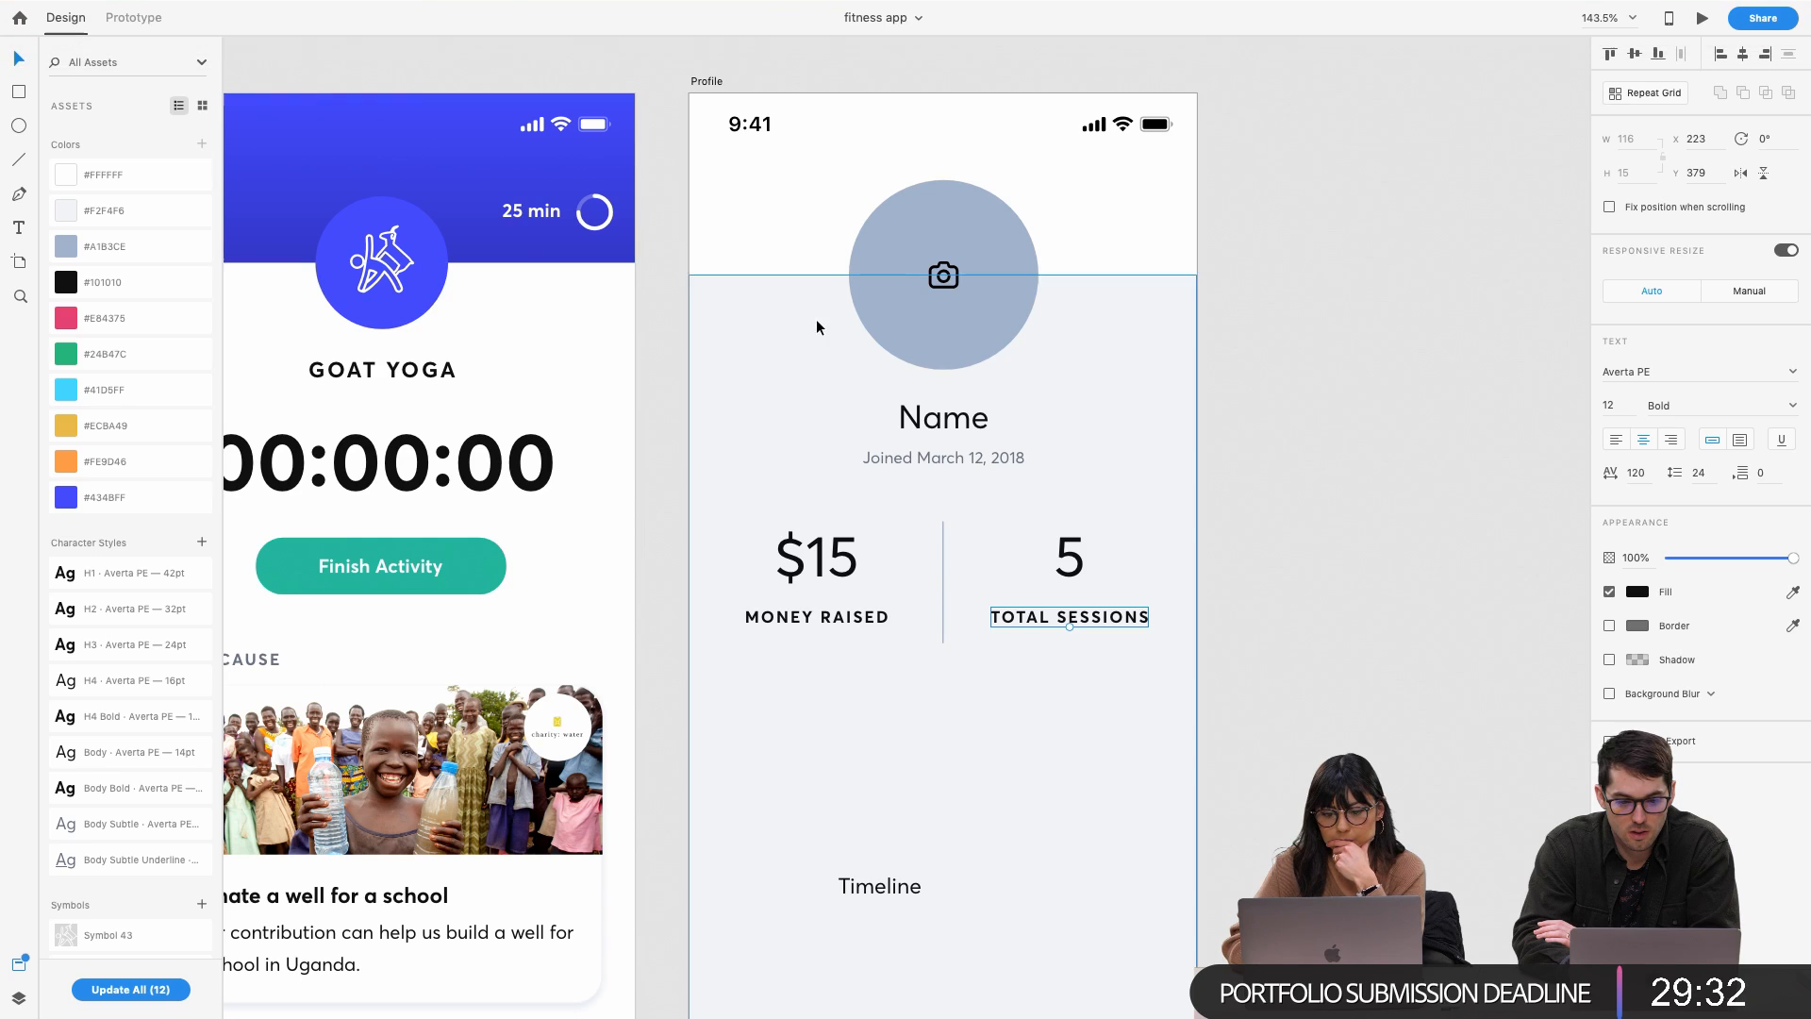
Ungroup the avatar circle from its camera icon and delete the camera icon
click(947, 275)
click(947, 276)
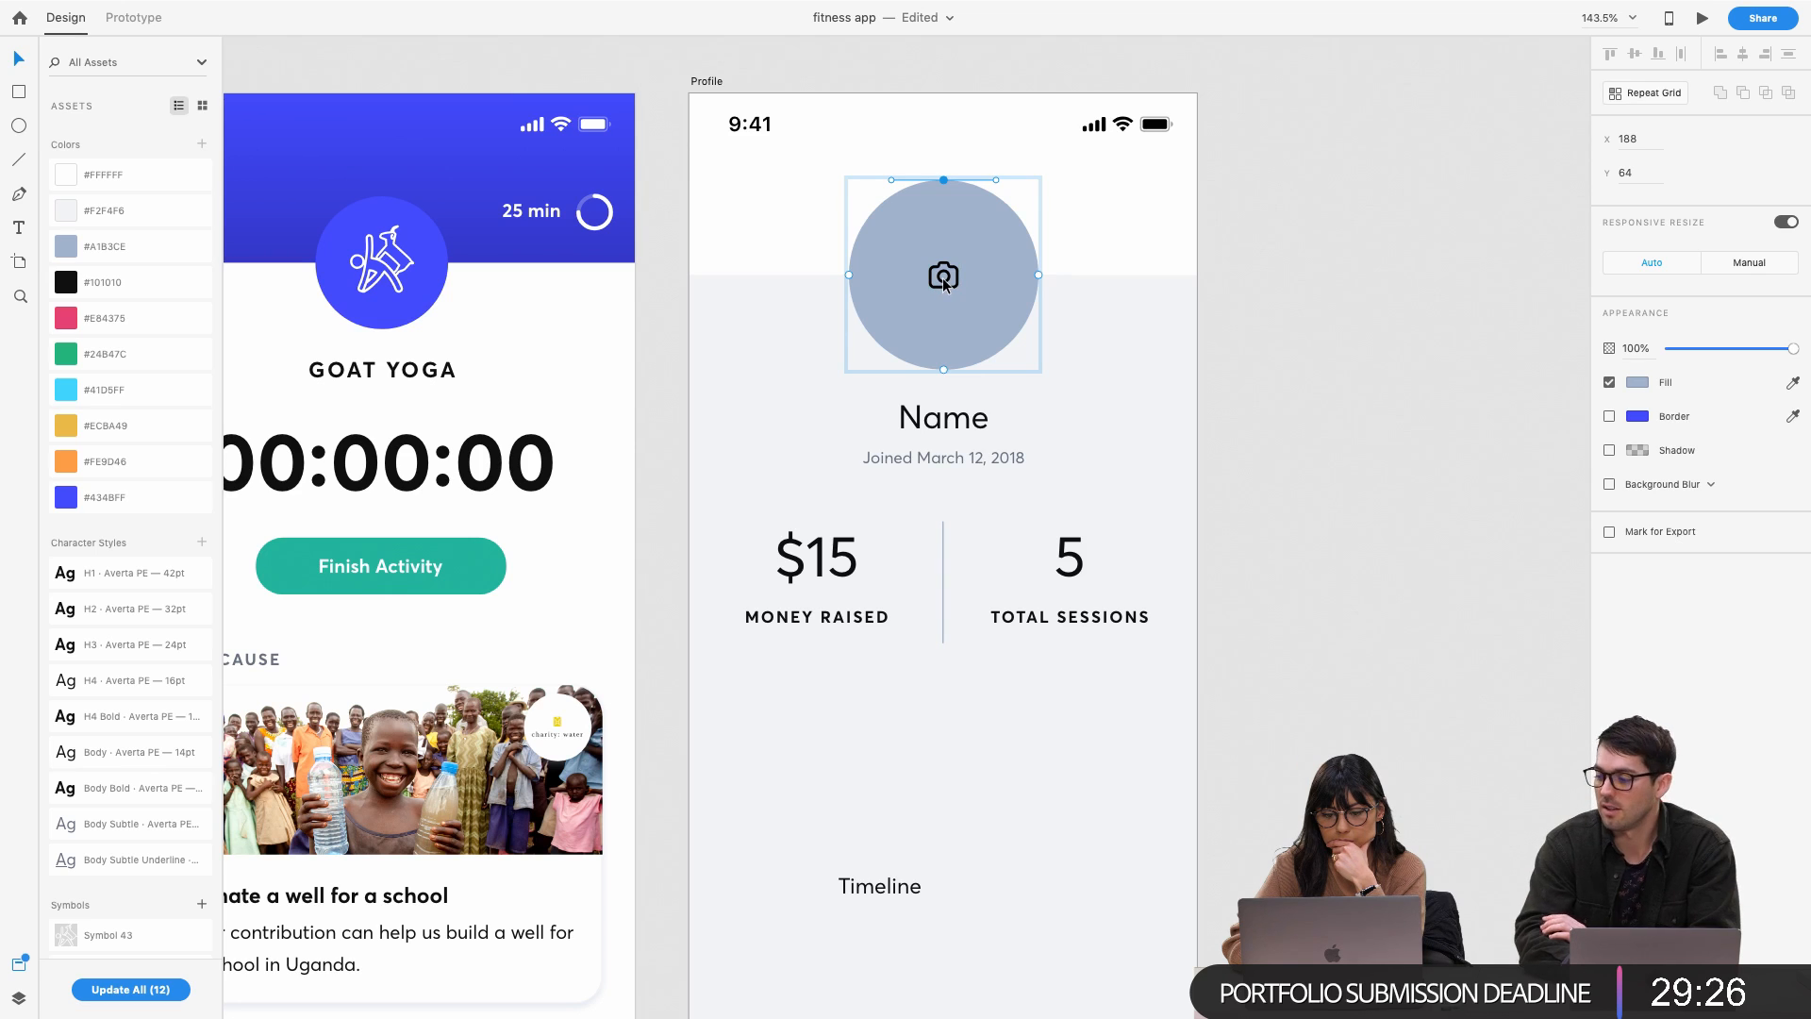
right_click(964, 328)
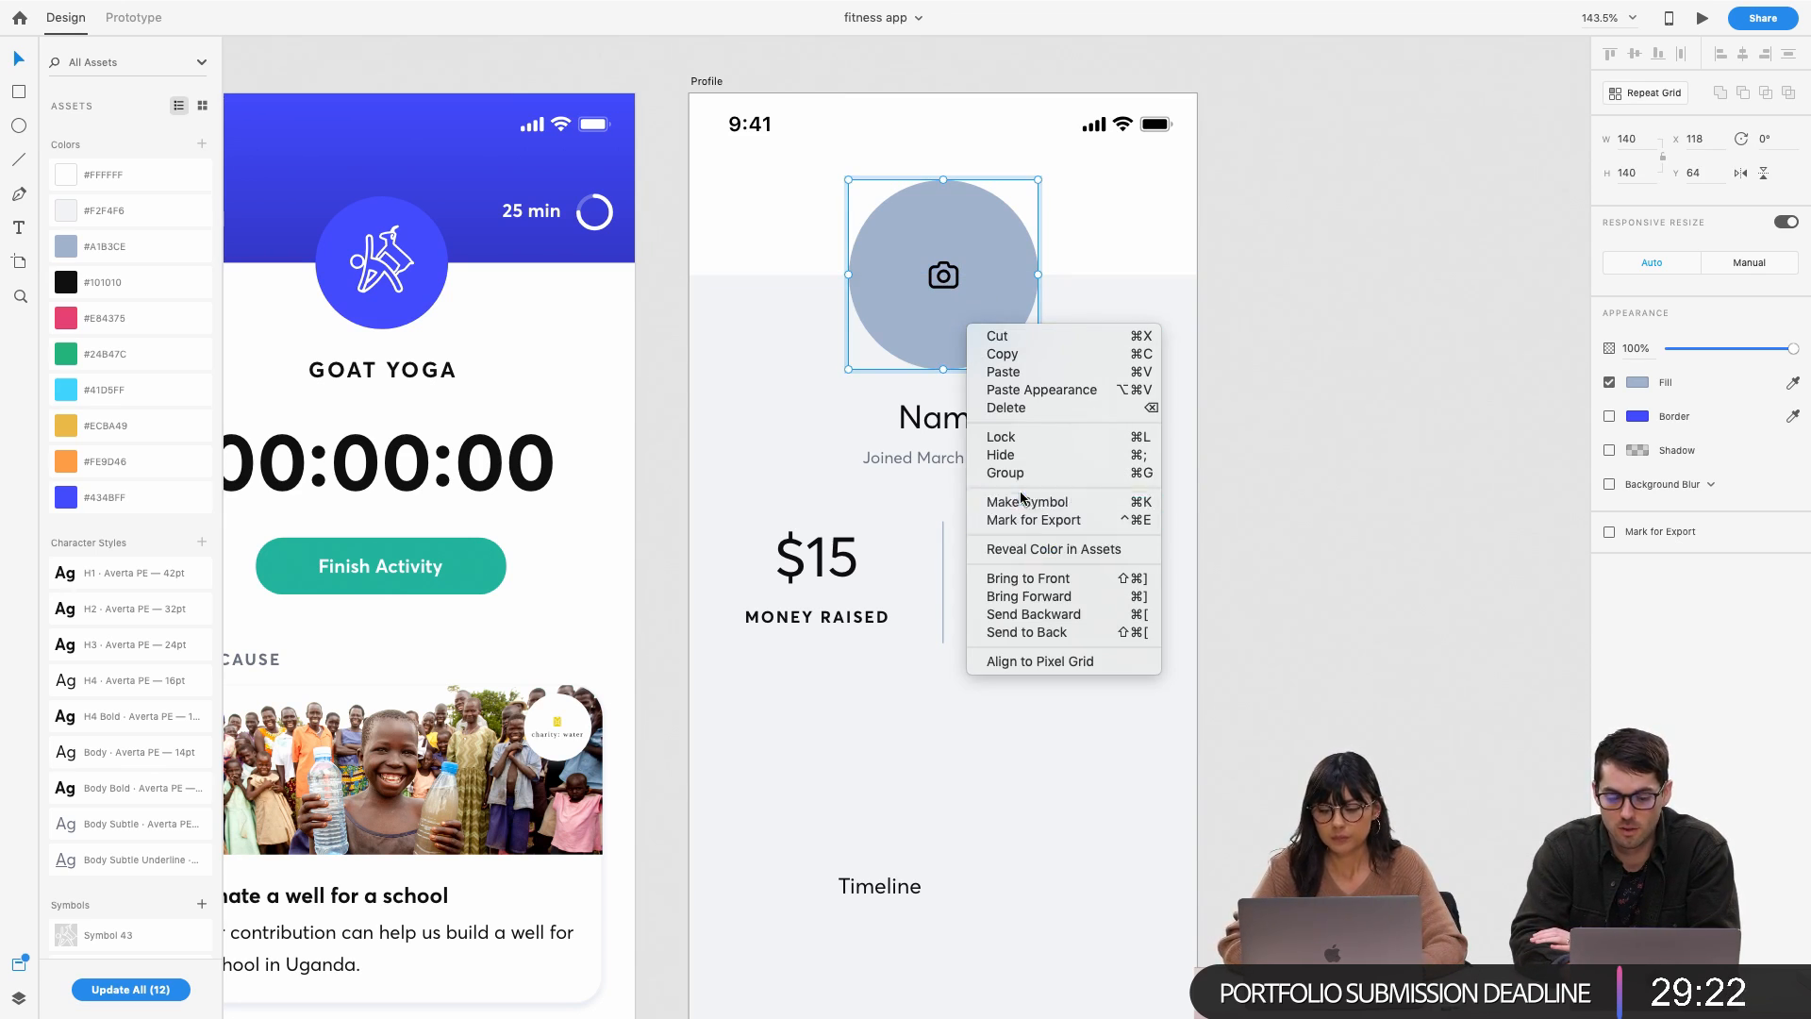
click(1436, 462)
click(1014, 318)
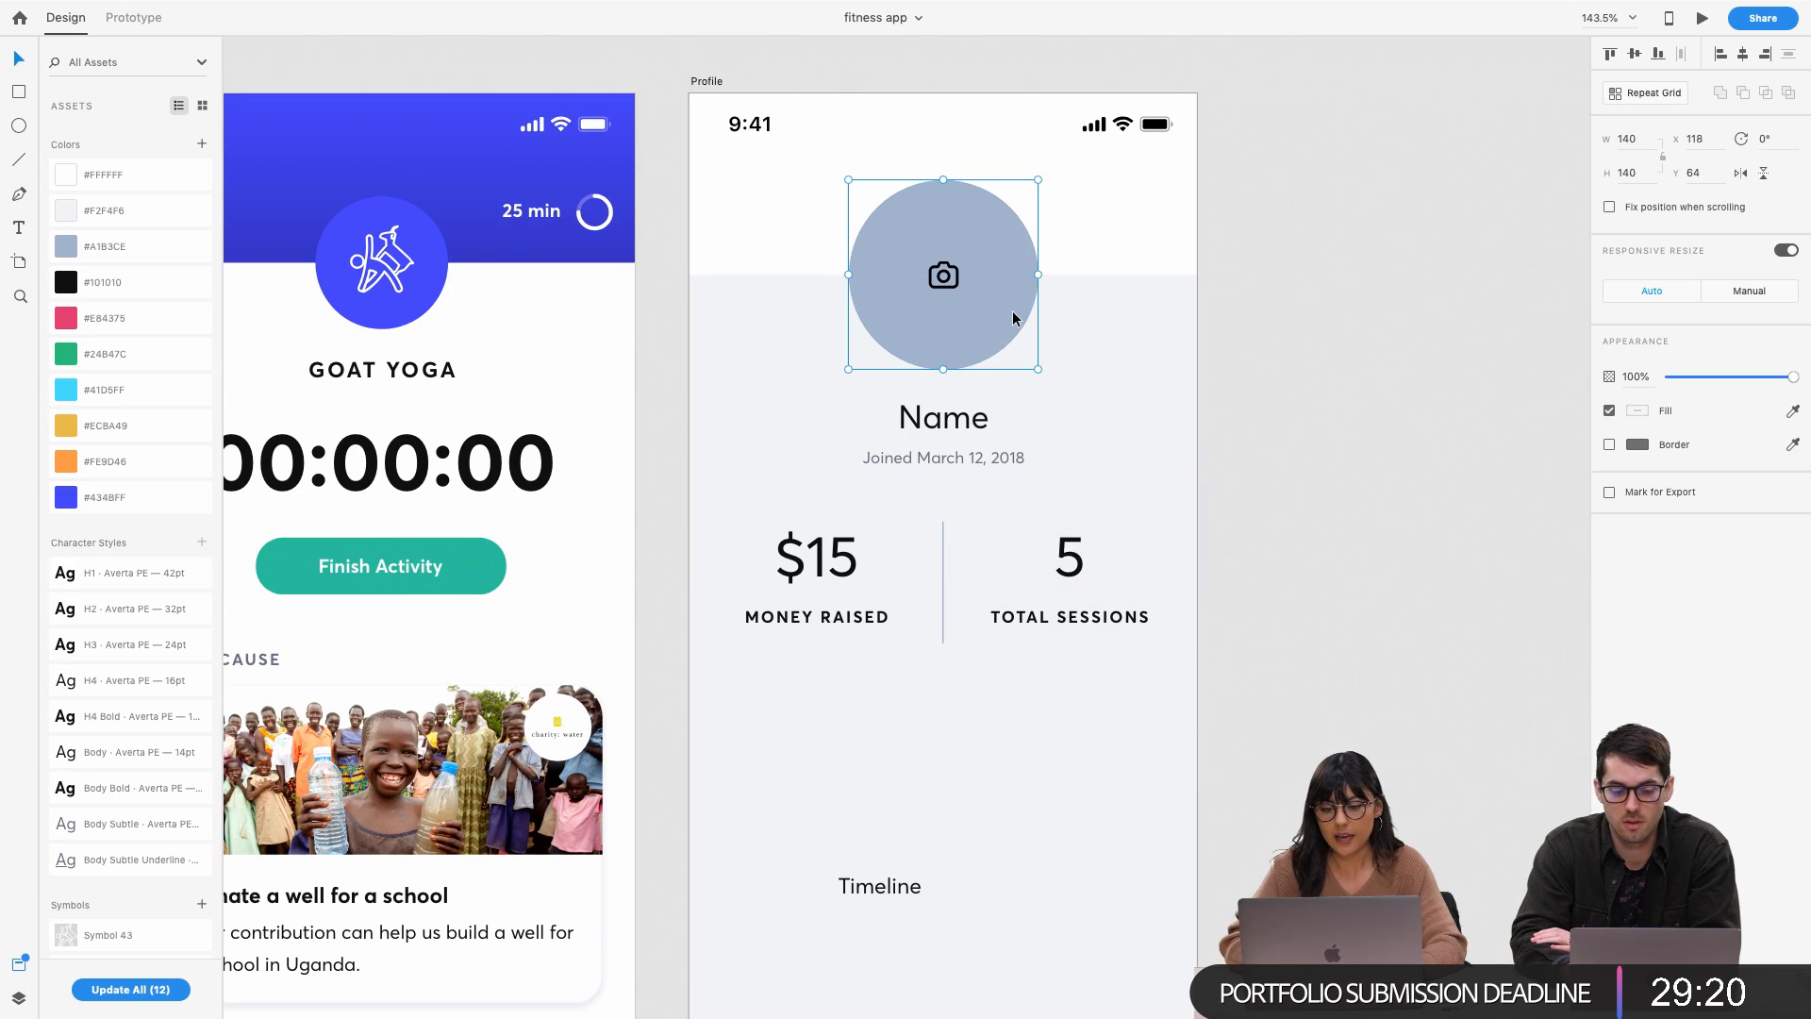
right_click(1013, 318)
click(1064, 475)
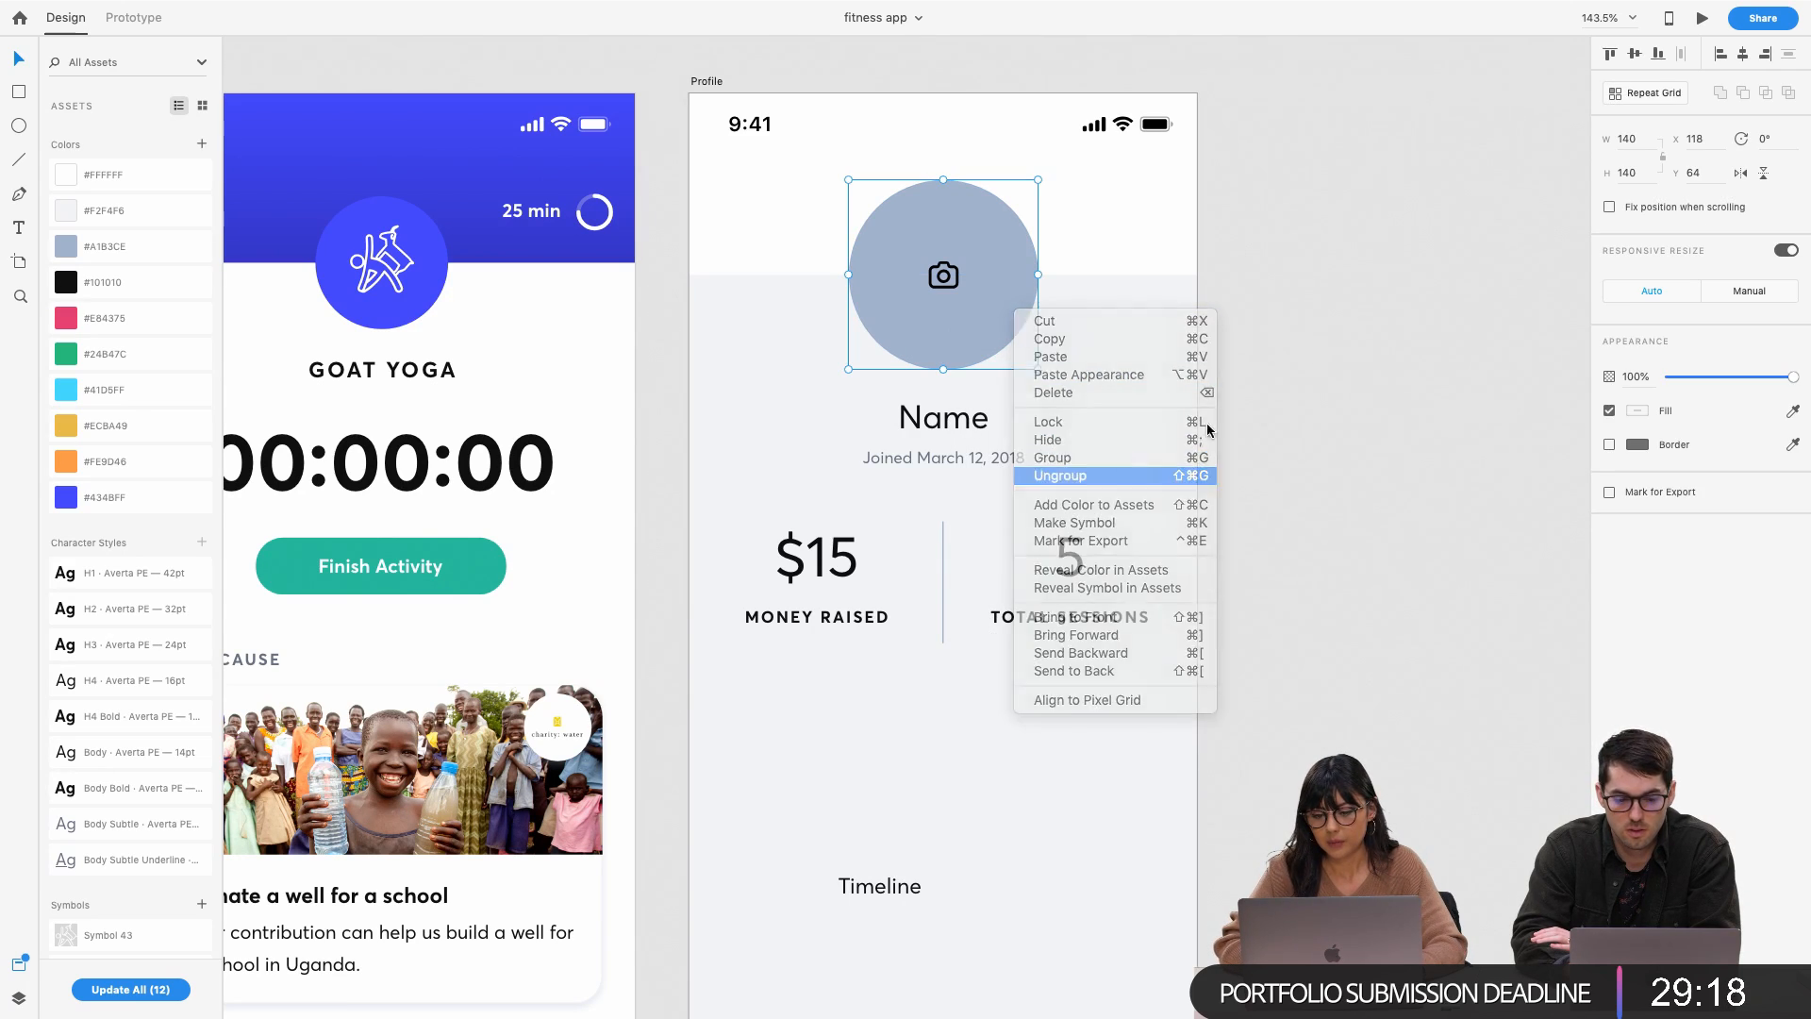
click(942, 285)
key(Delete)
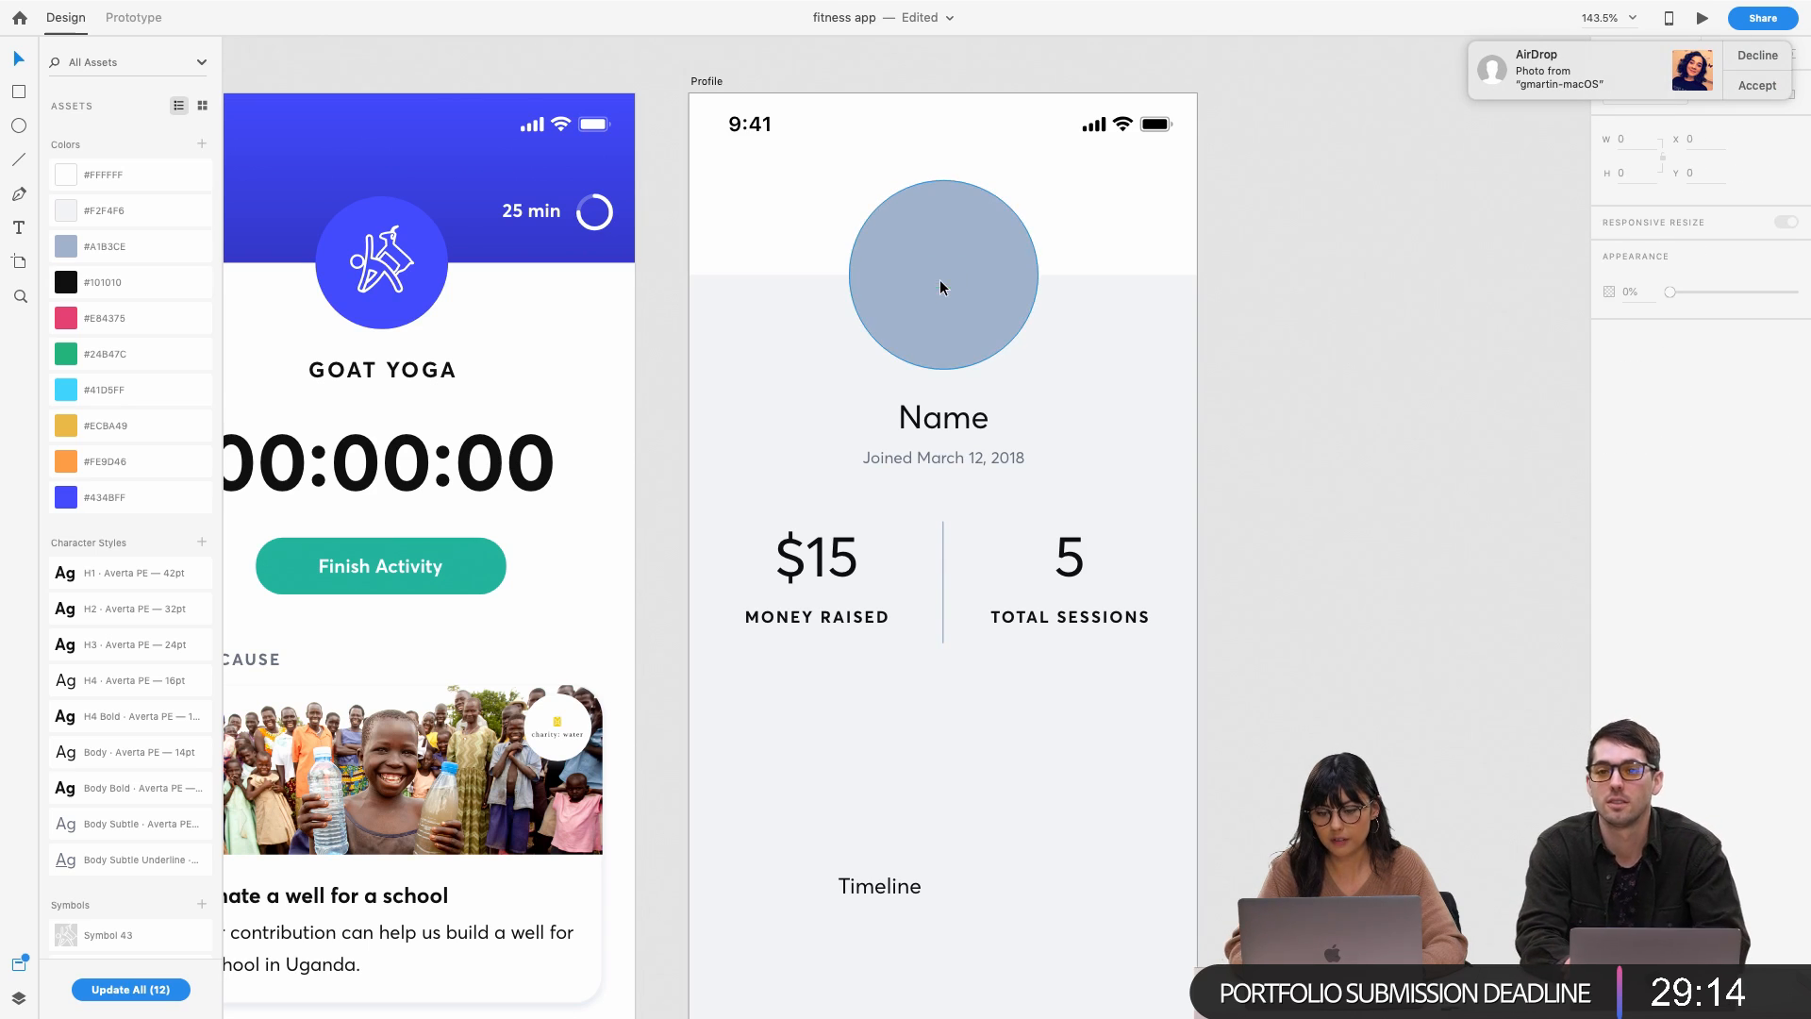
Accept the AirDropped MHDXKsO2_400x400.png into Downloads and return to full-screen XD
click(1768, 89)
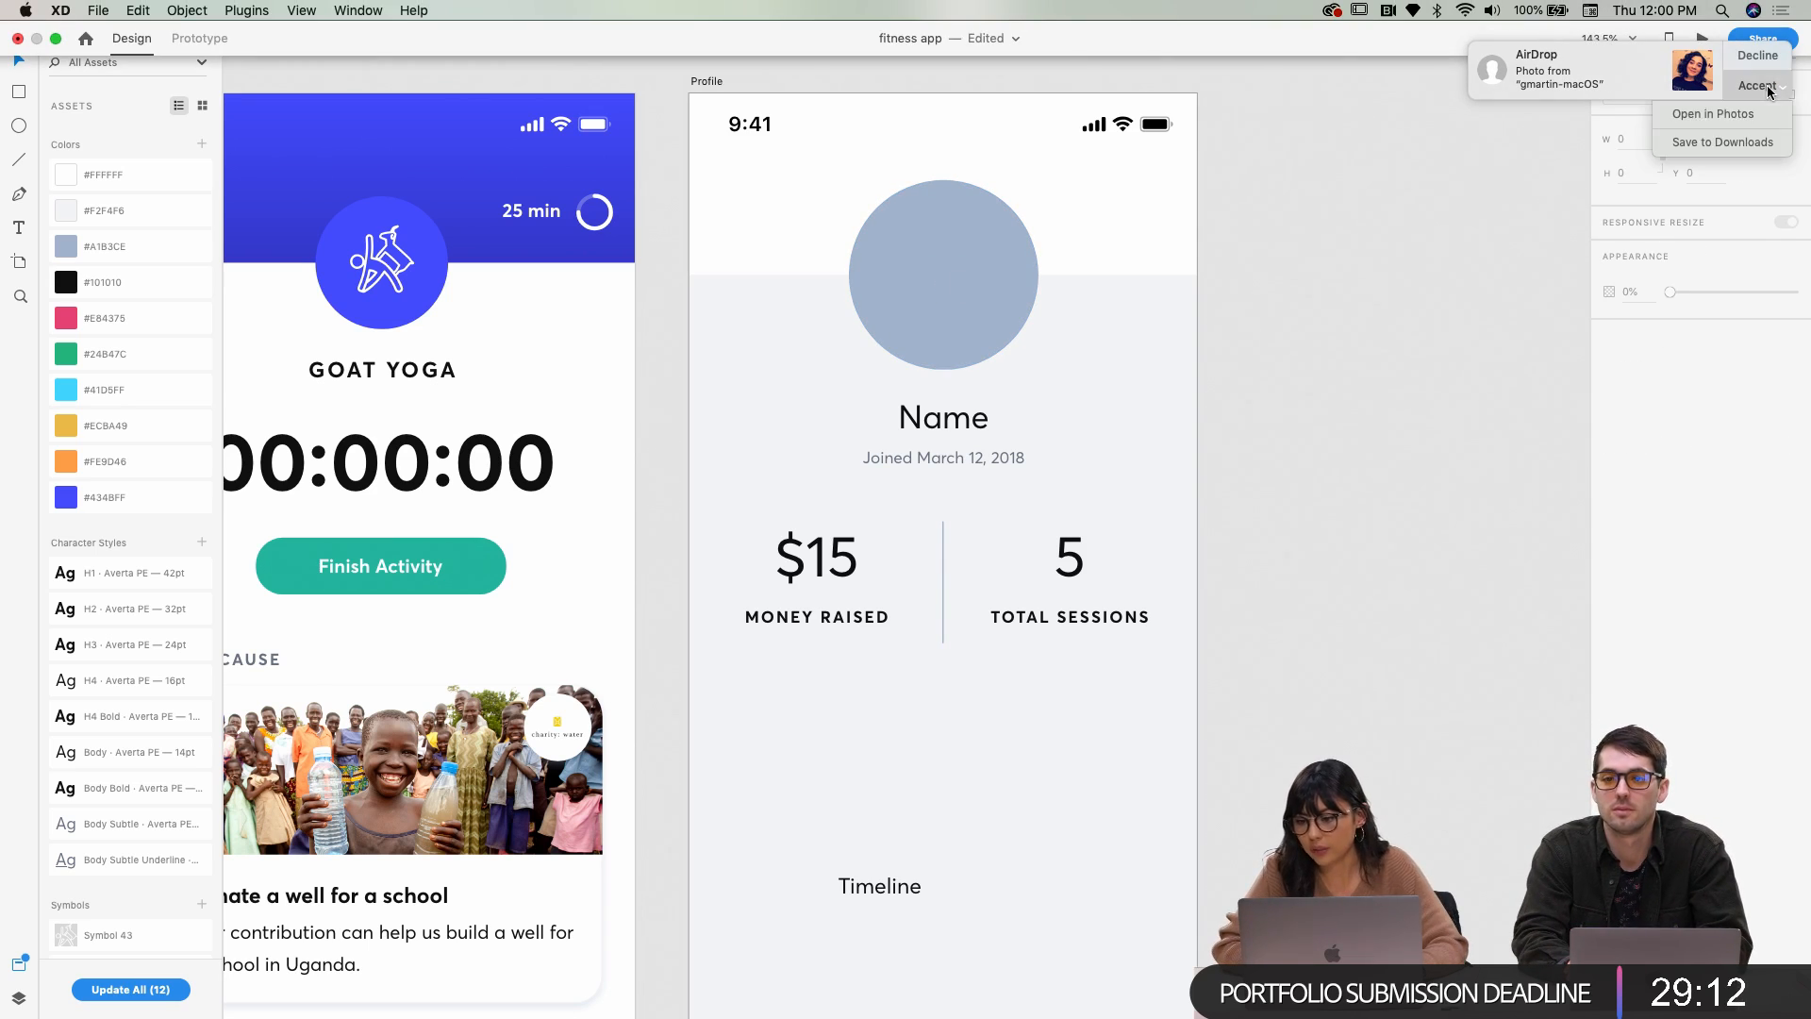
click(1747, 142)
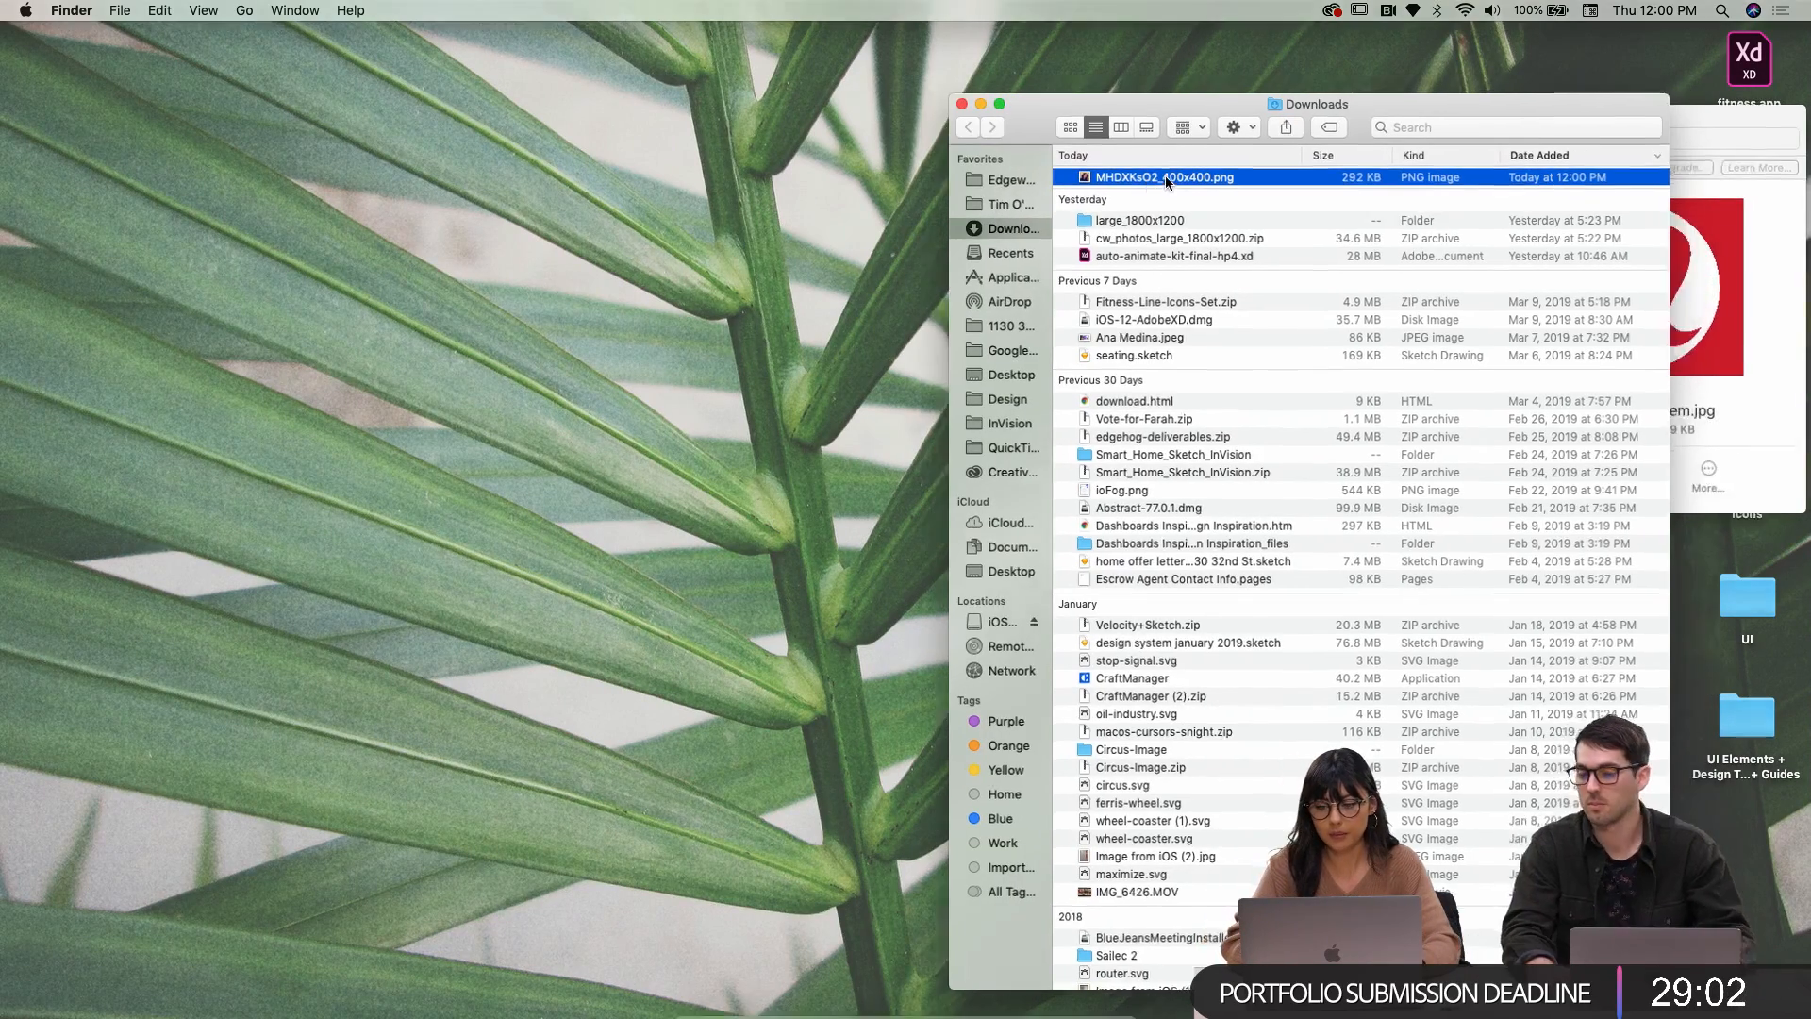
key(ctrl+Right)
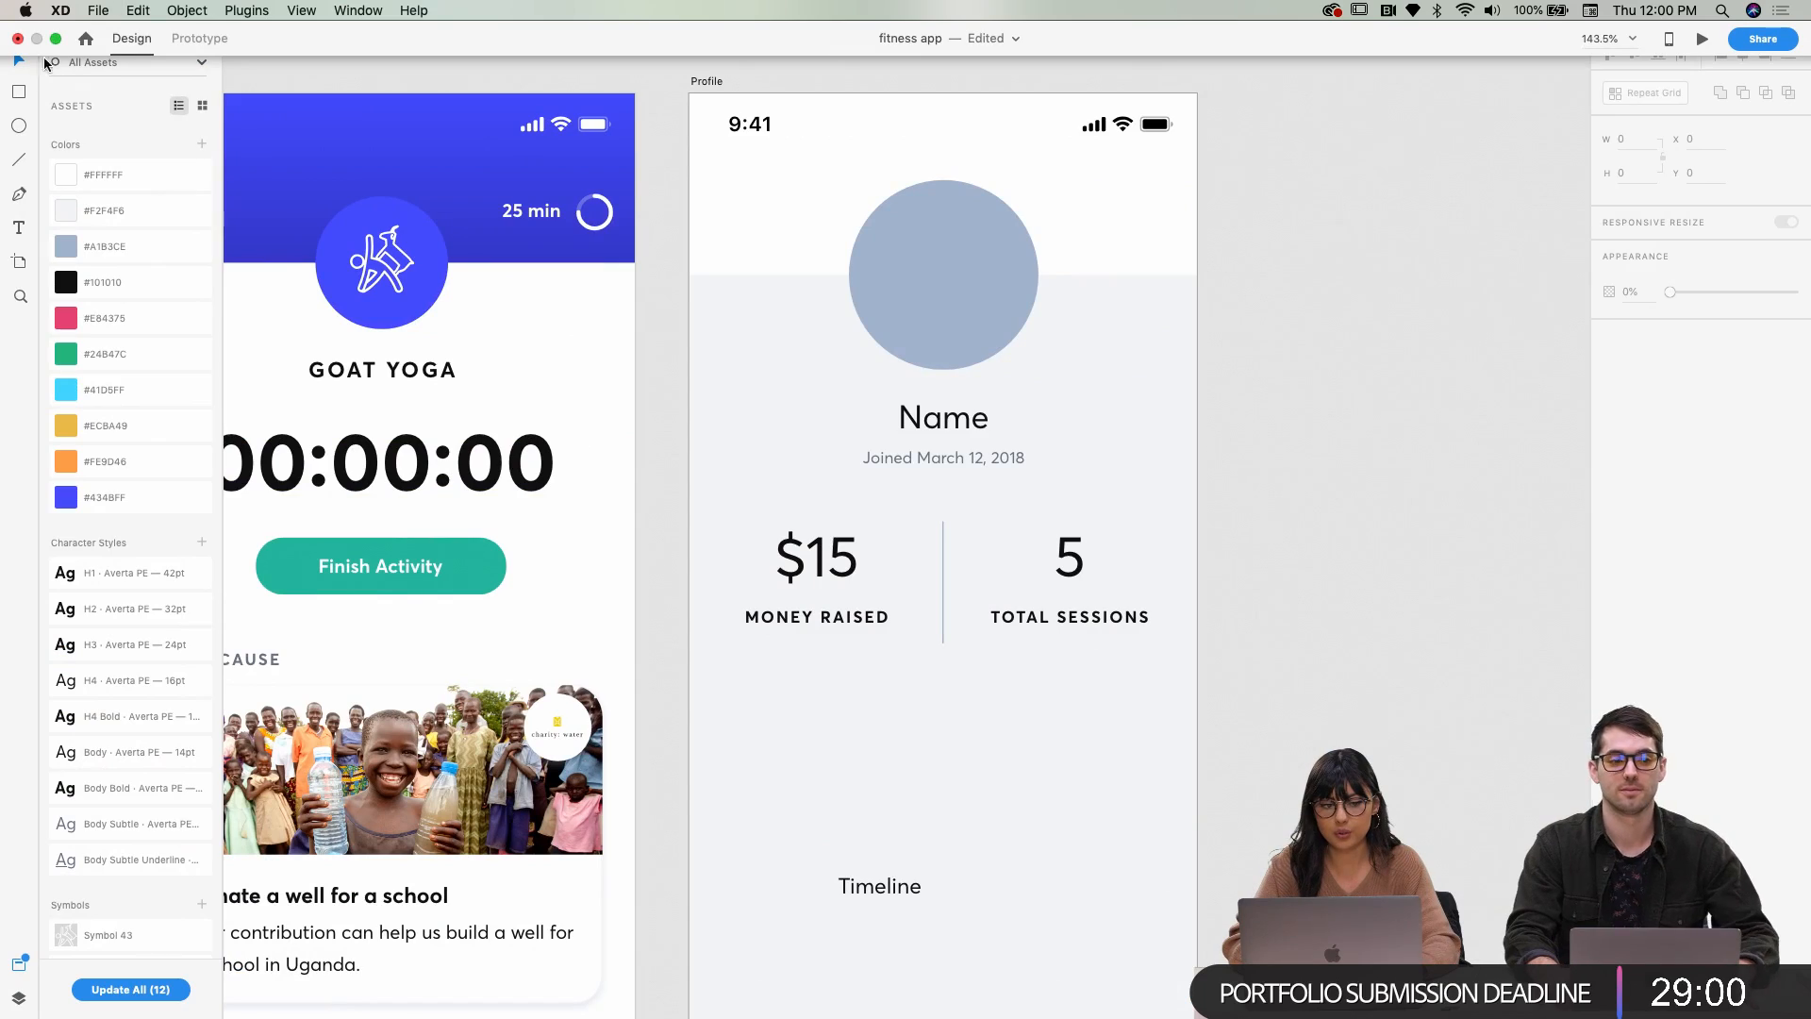
Drag MHDXKsO2_400x400.png from Downloads onto the avatar circle, then restore full-screen XD
click(55, 35)
drag(1498, 100, 1579, 156)
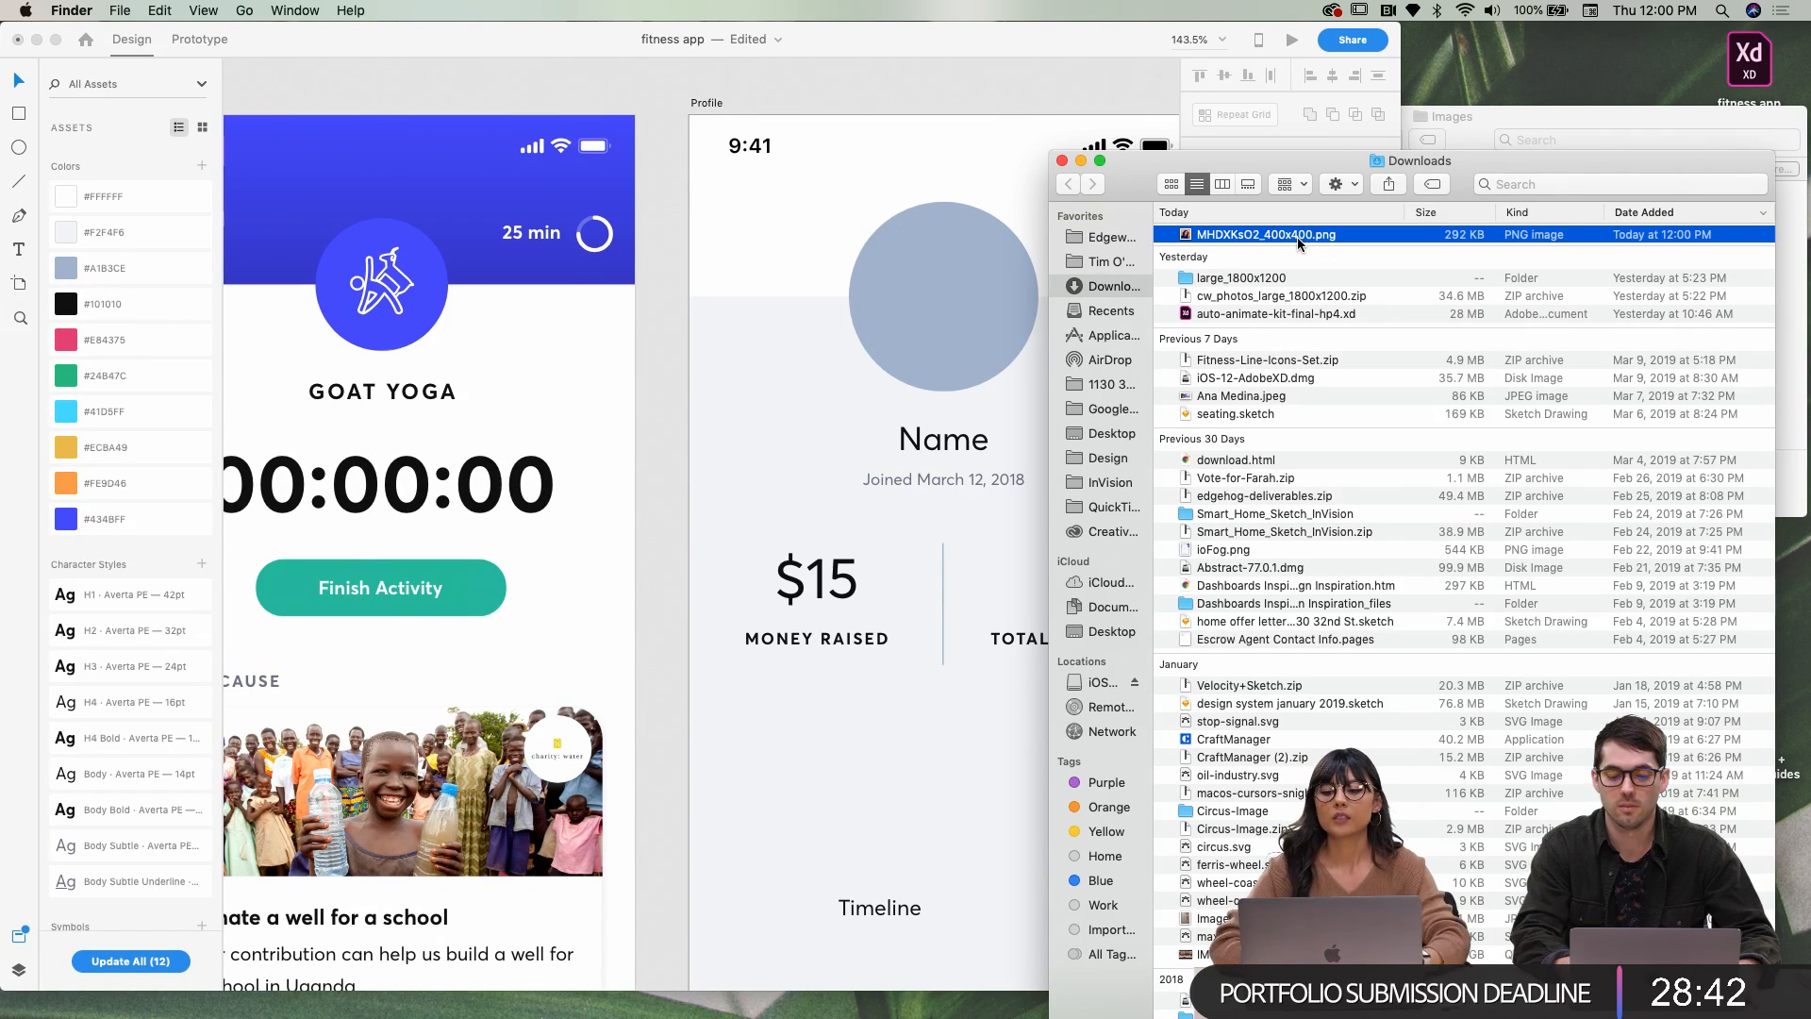
drag(1297, 236, 943, 297)
click(1081, 97)
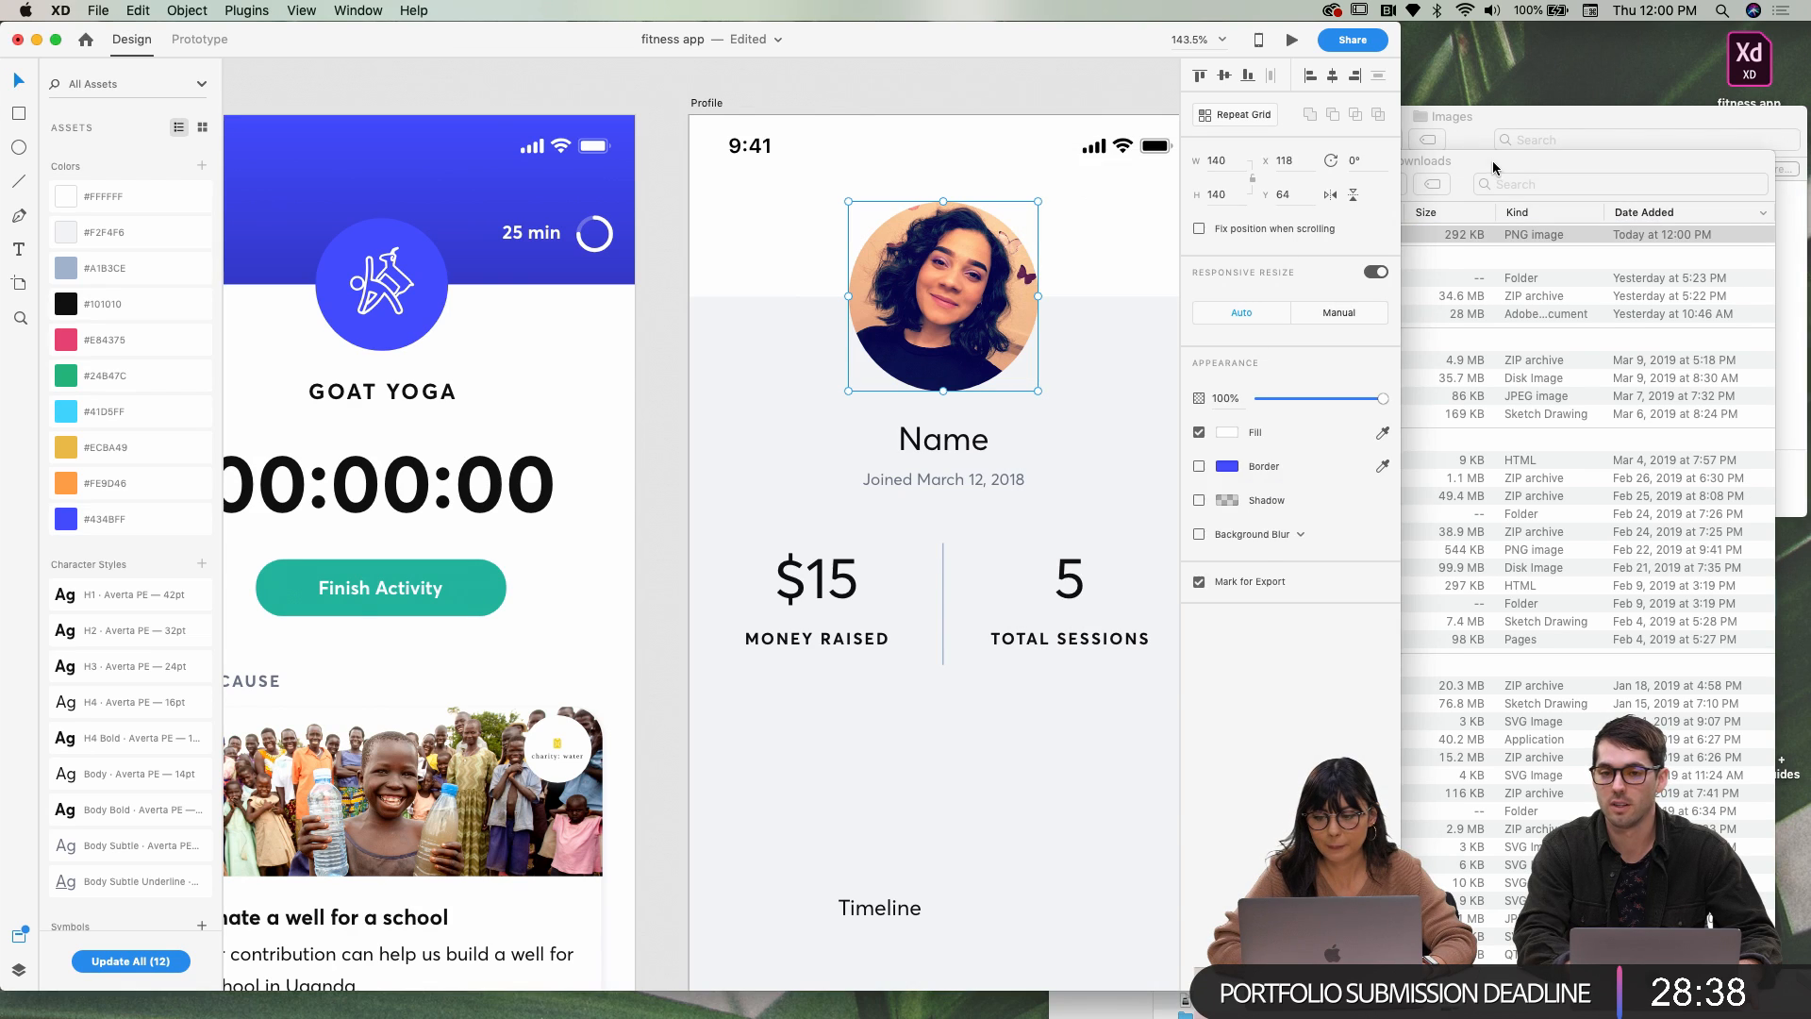
click(1493, 166)
click(1065, 163)
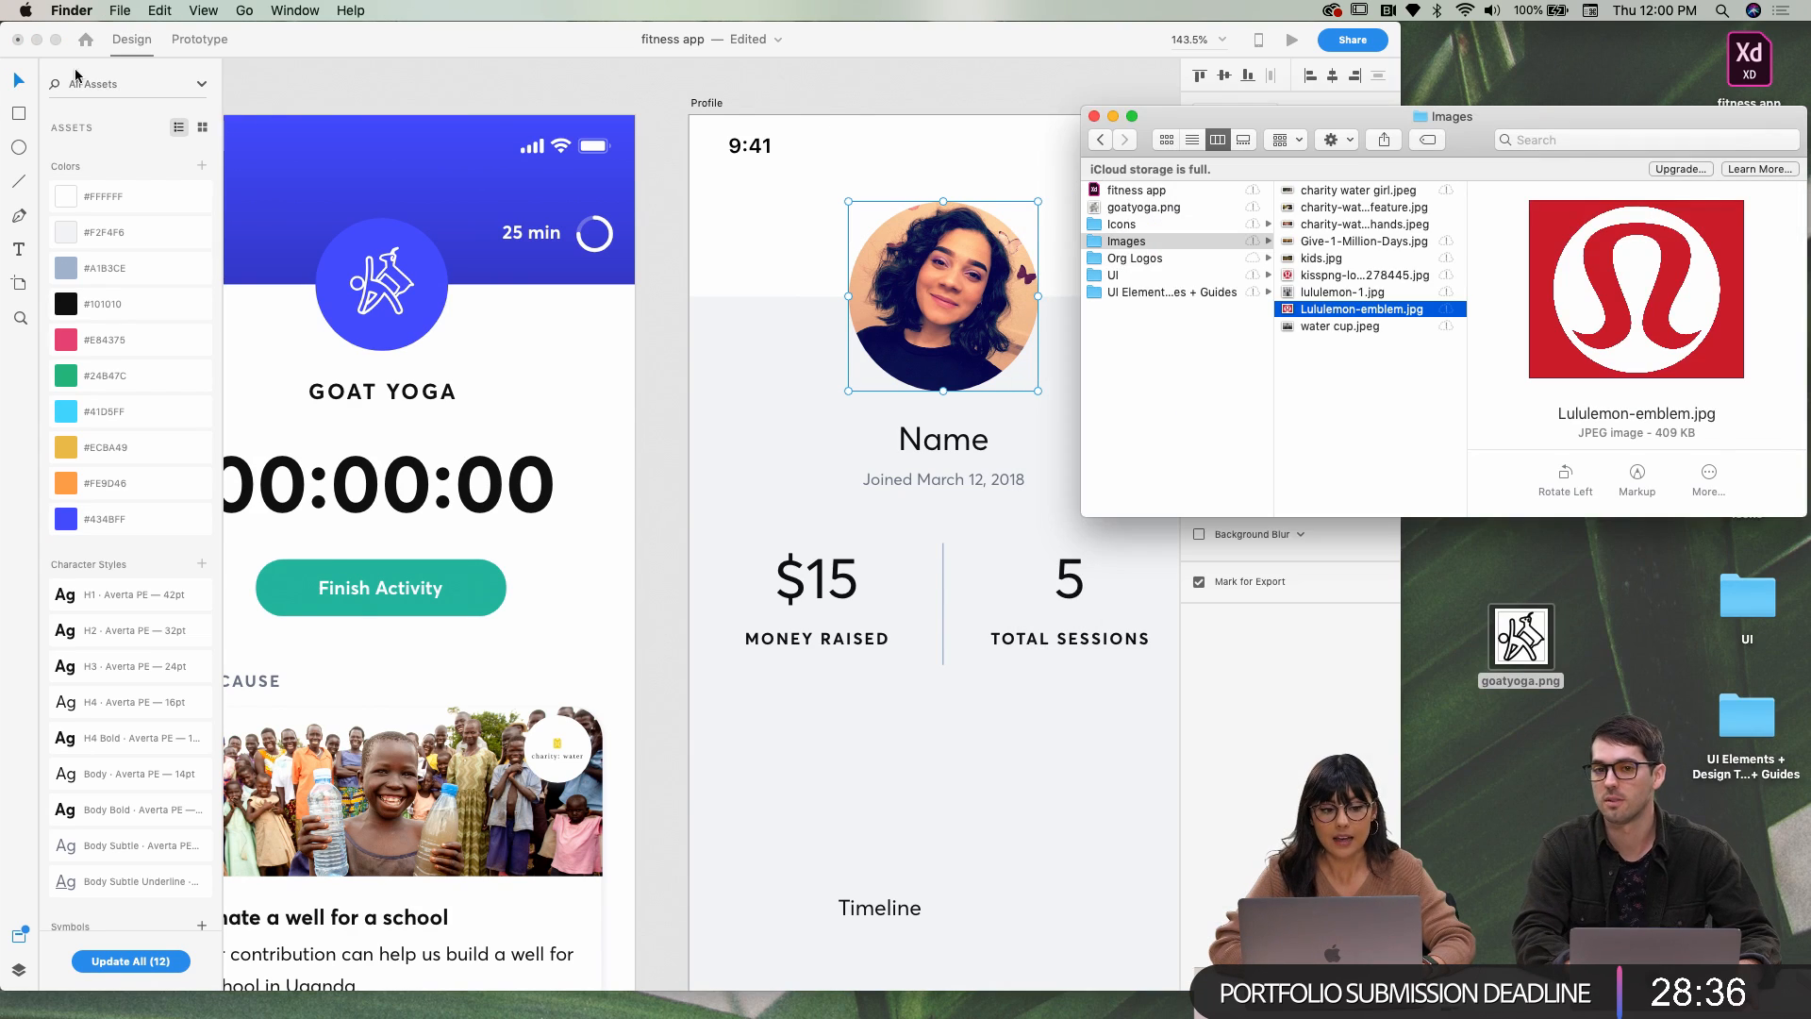
click(56, 38)
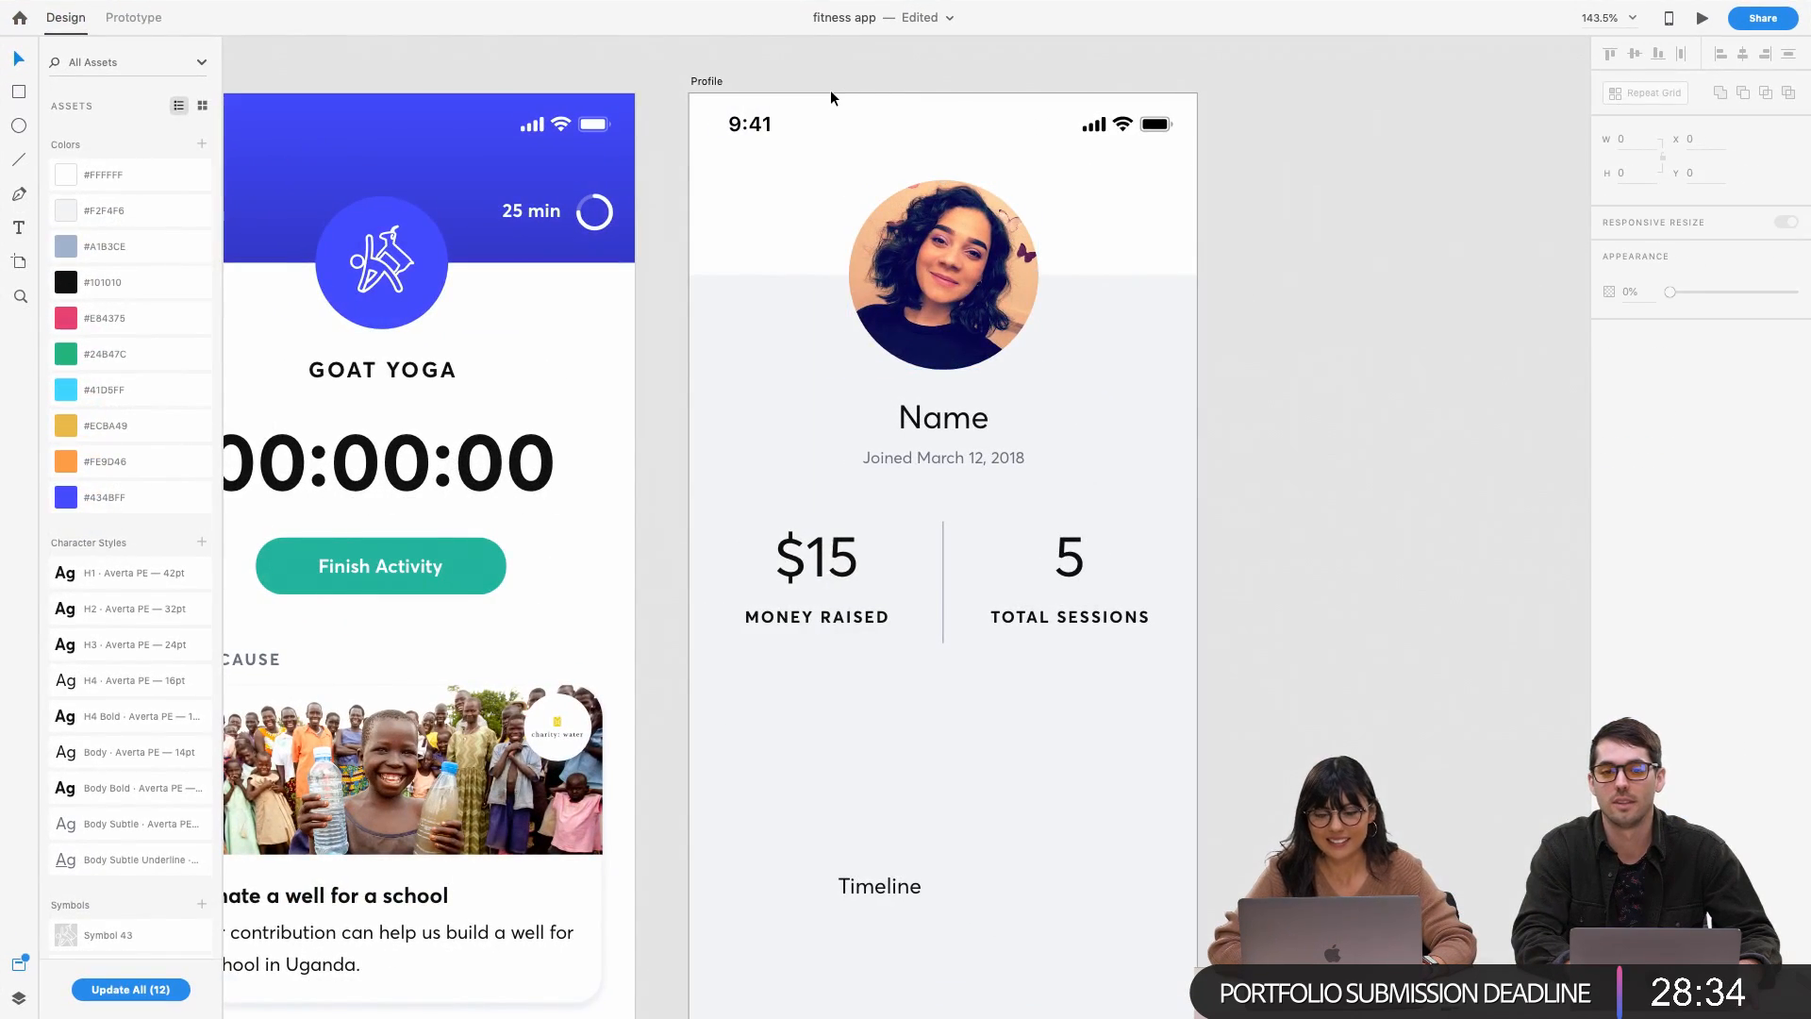
Replace the Name placeholder text with the user's display name
scroll(892, 98, down, 1)
scroll(892, 98, left, 2)
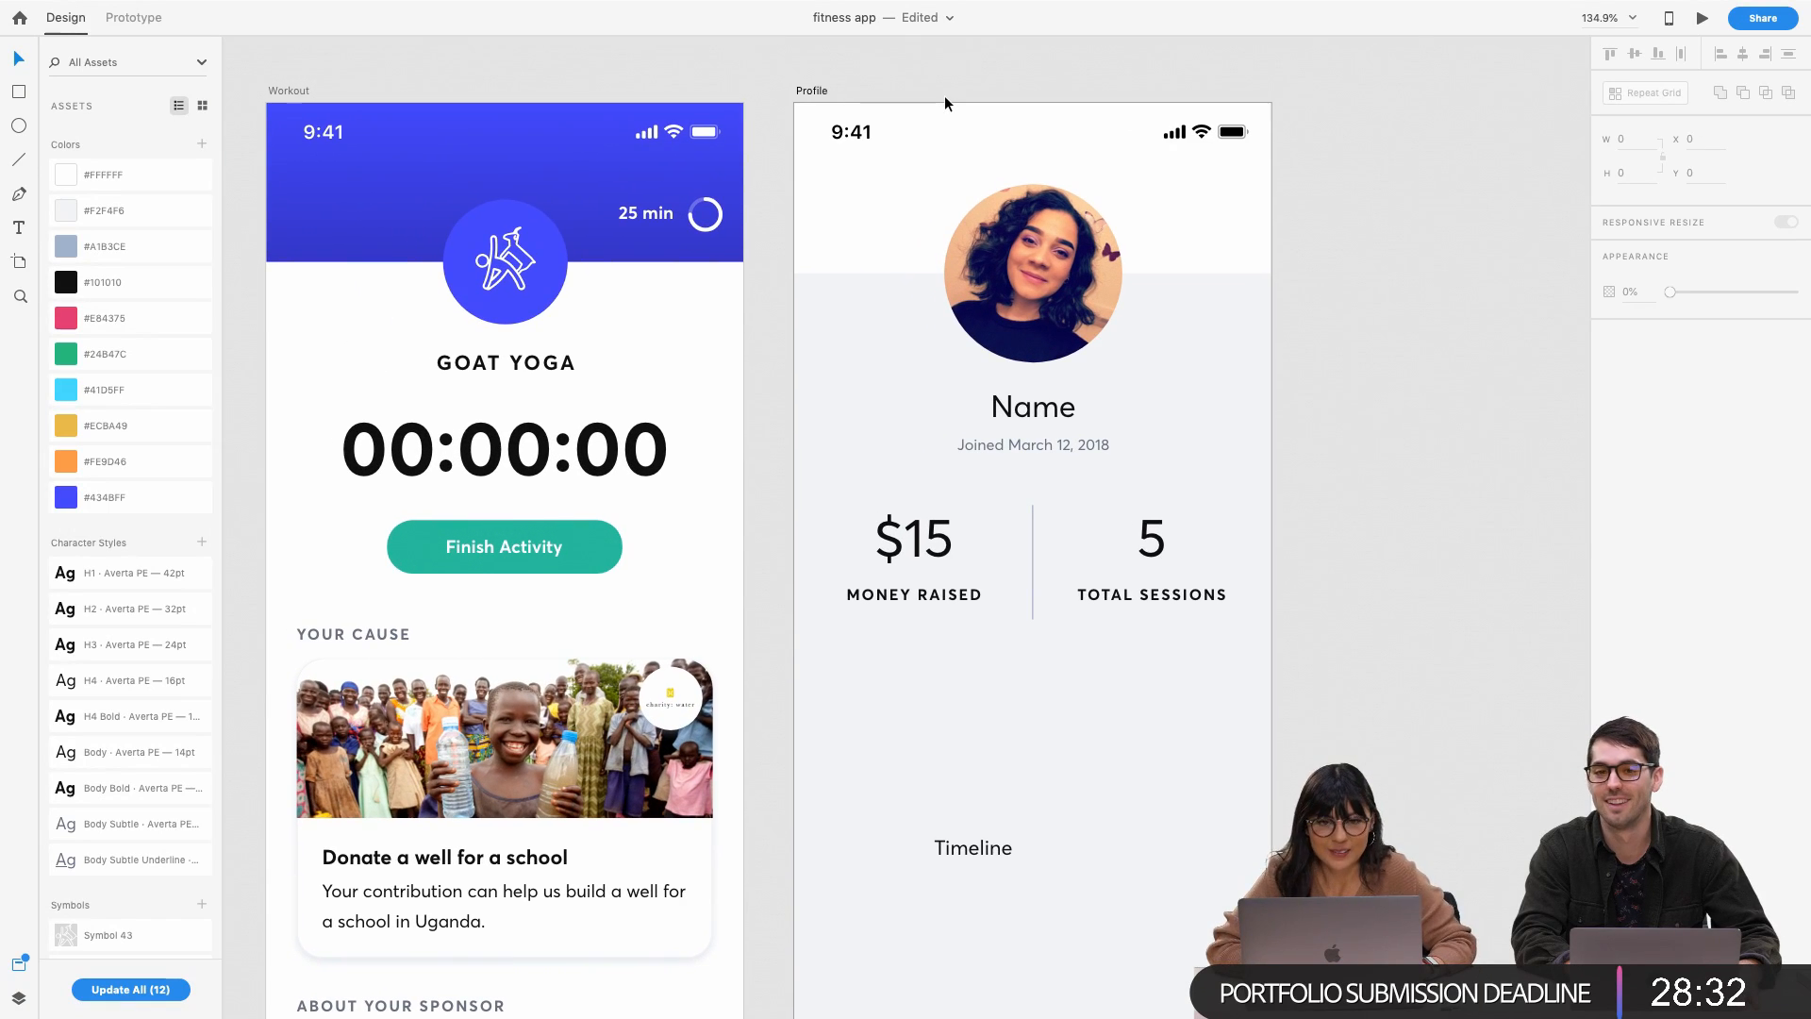
double_click(1052, 409)
text(V)
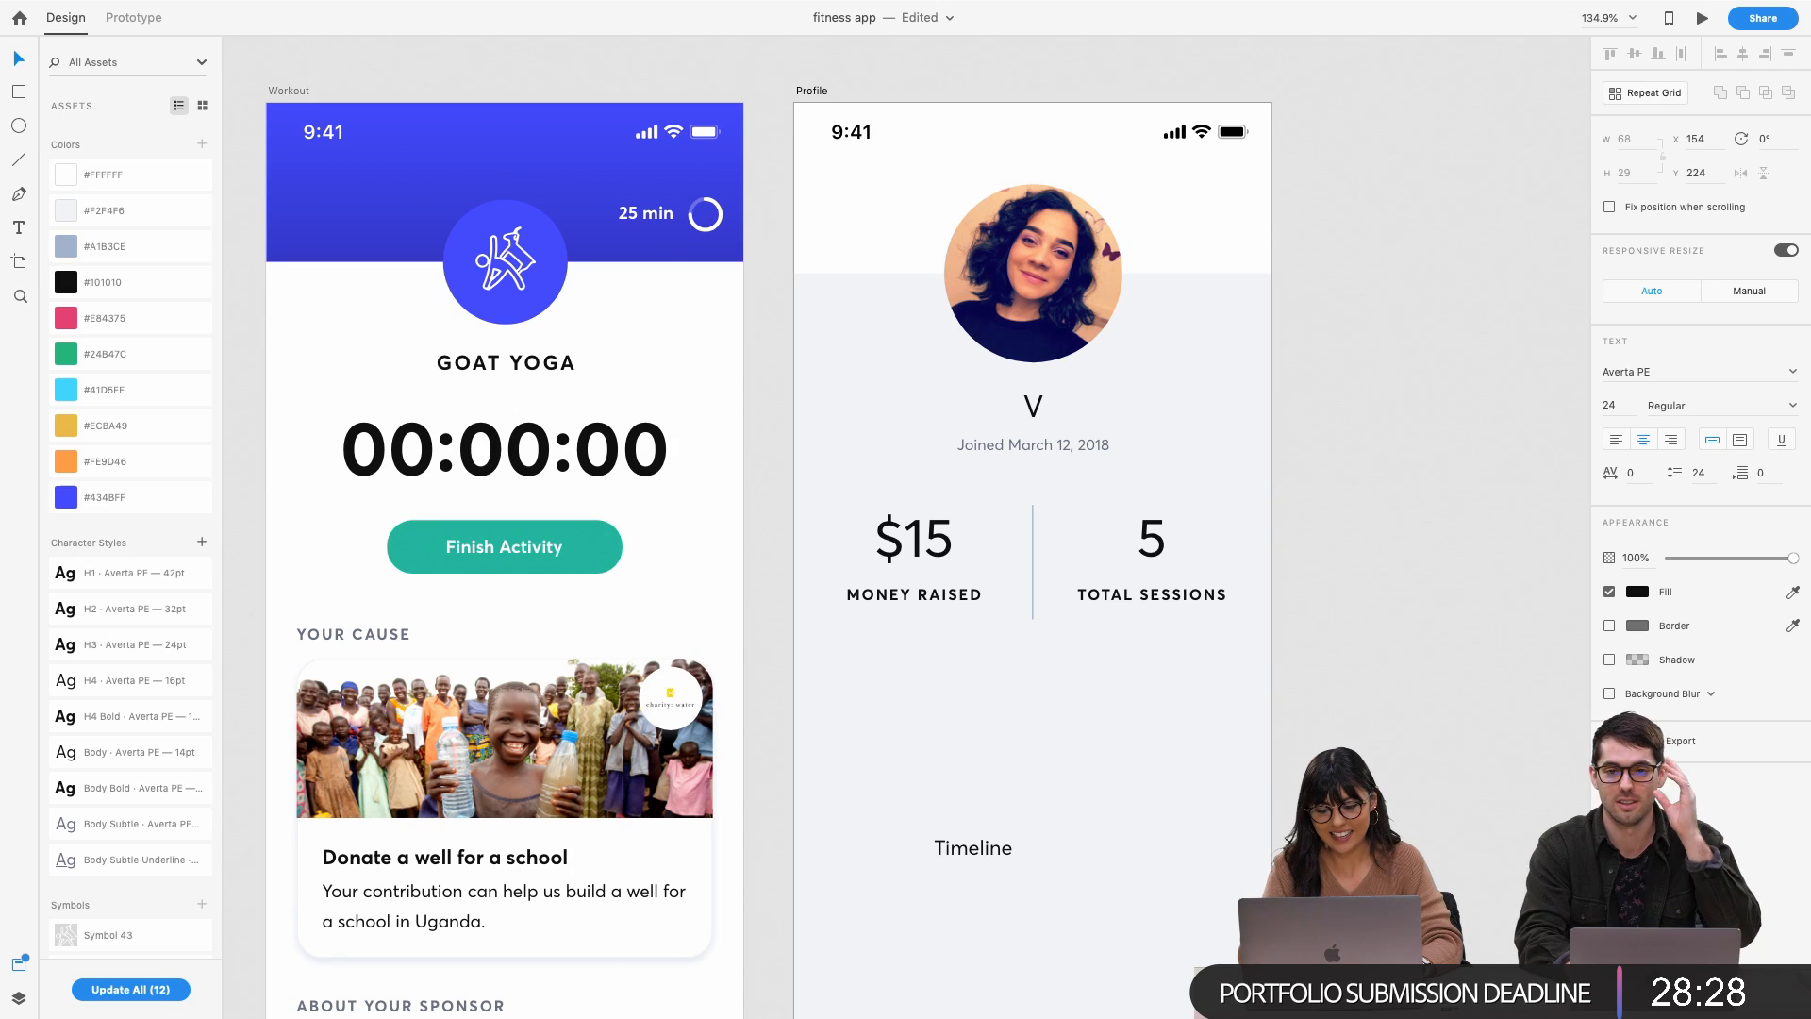
text(a)
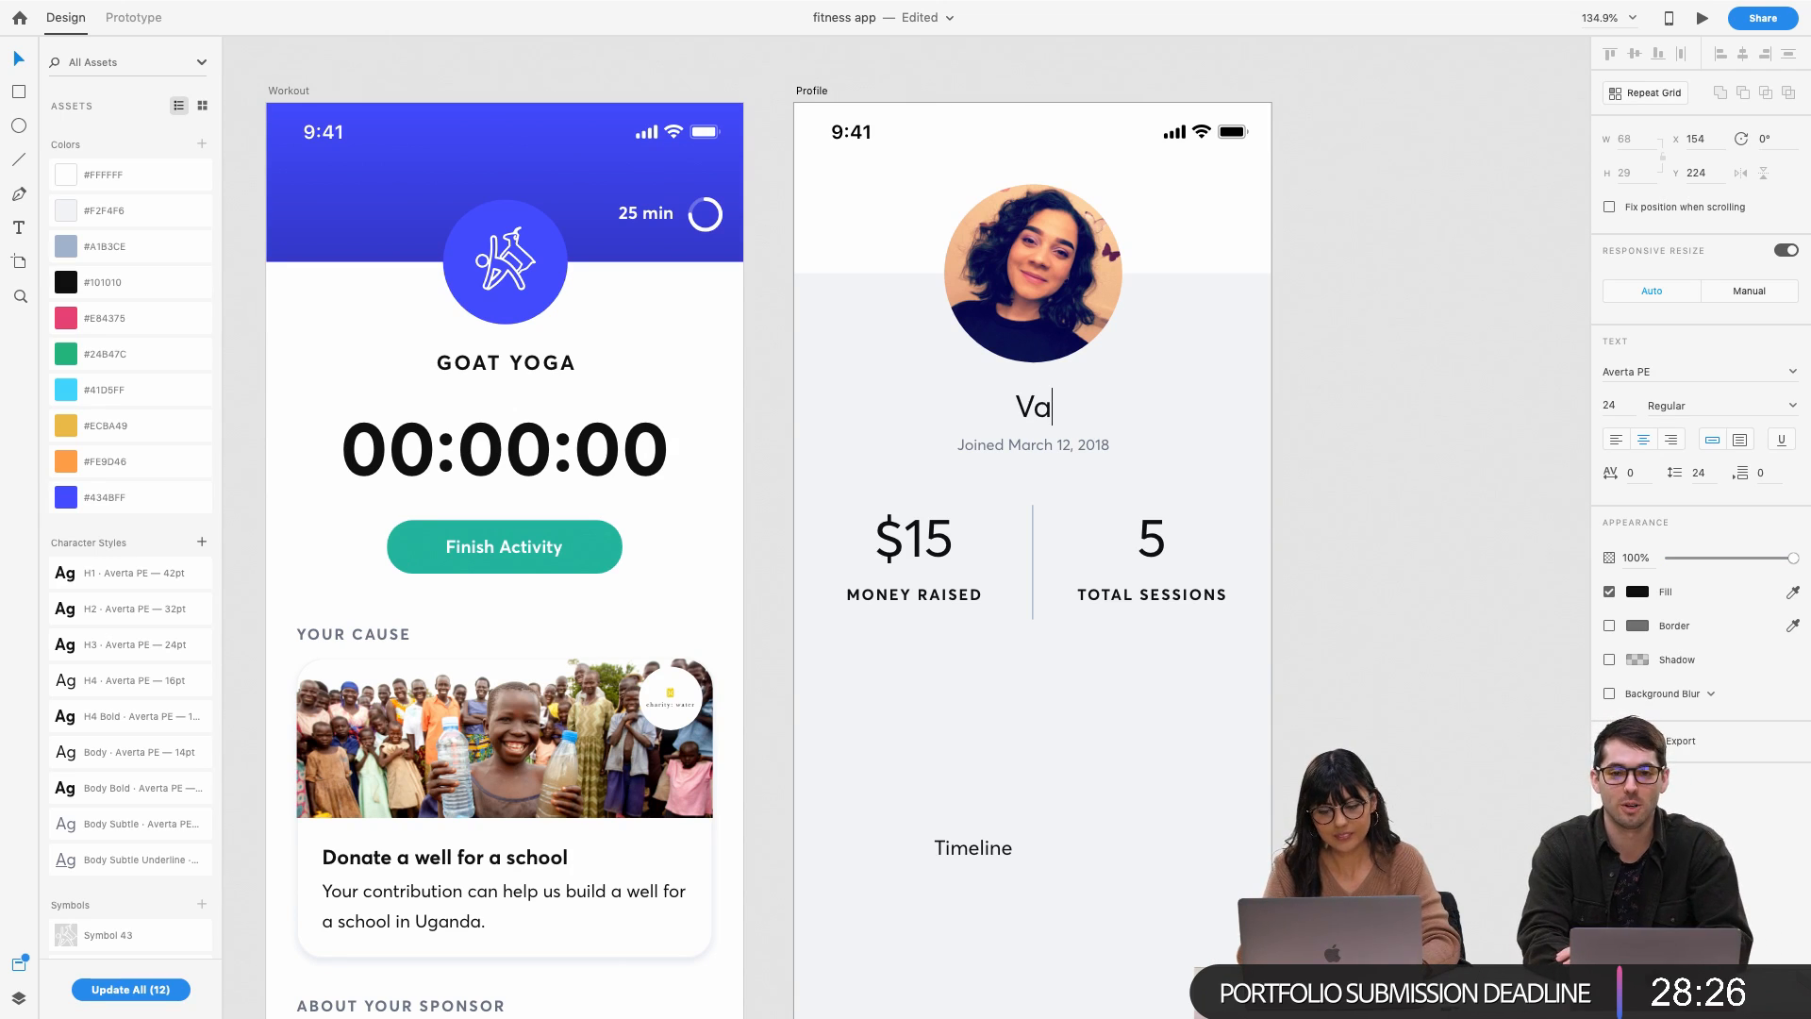
key(BackSpace)
text(oo)
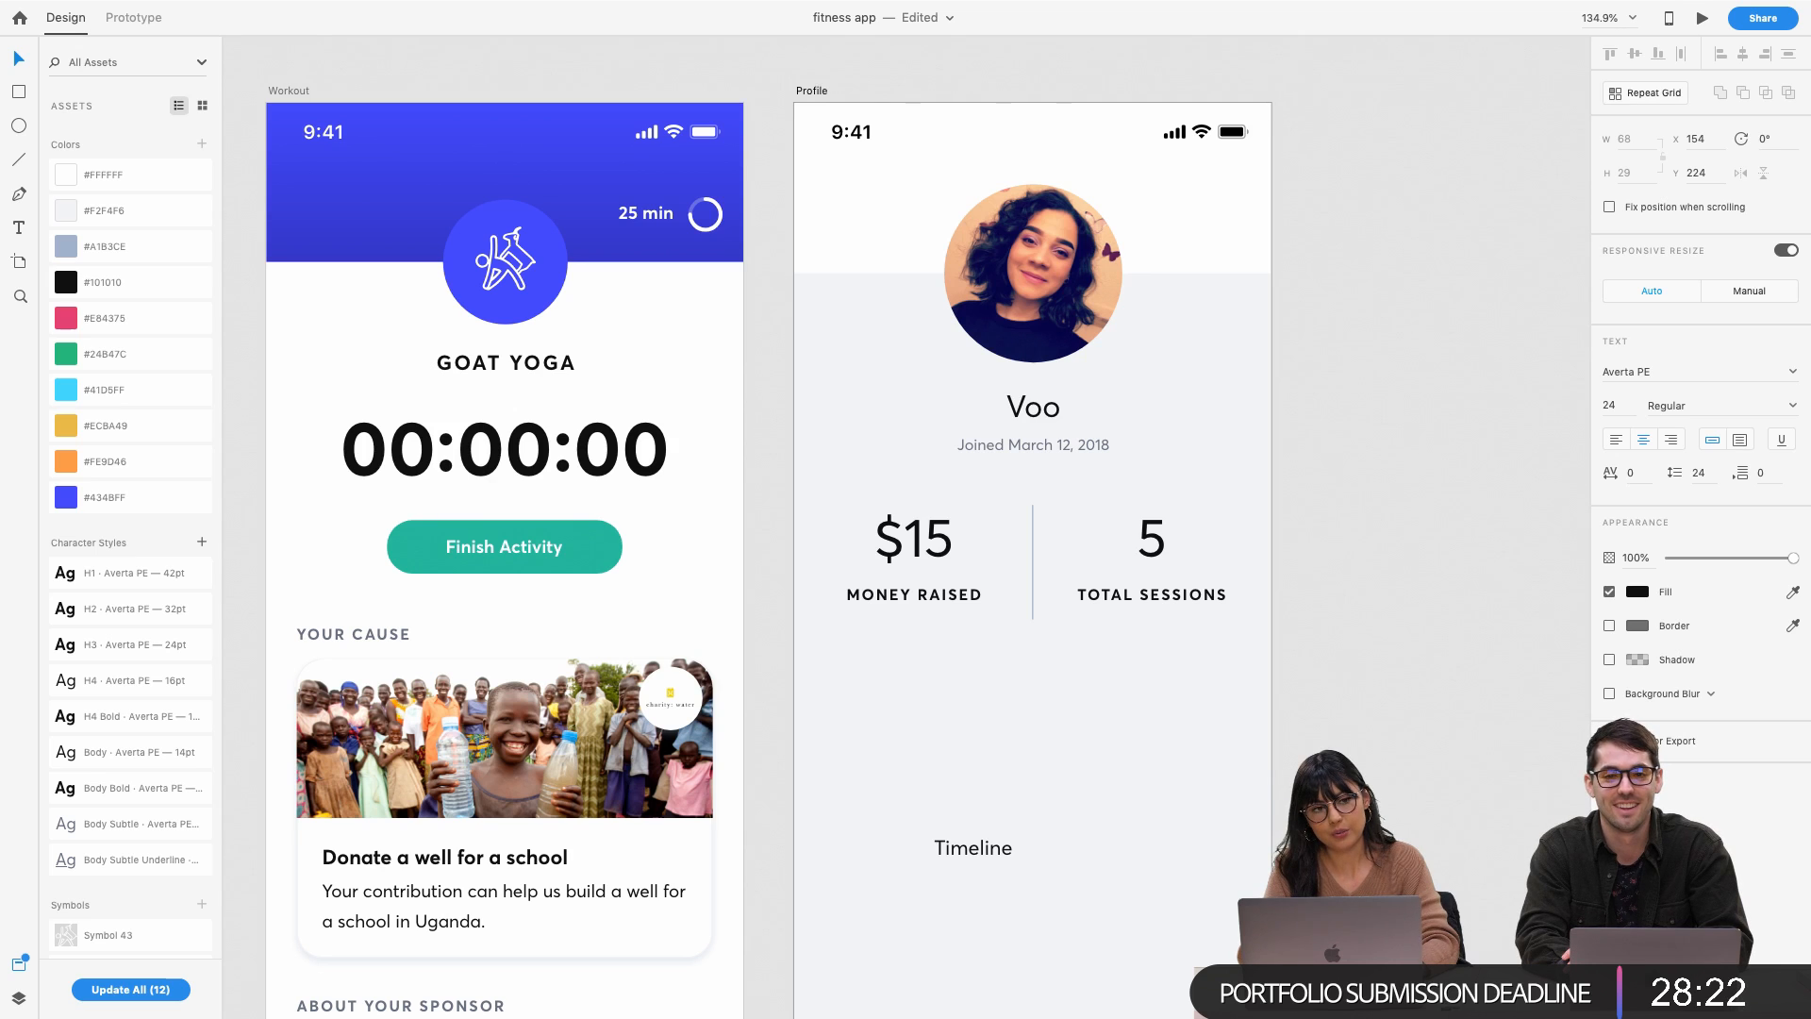
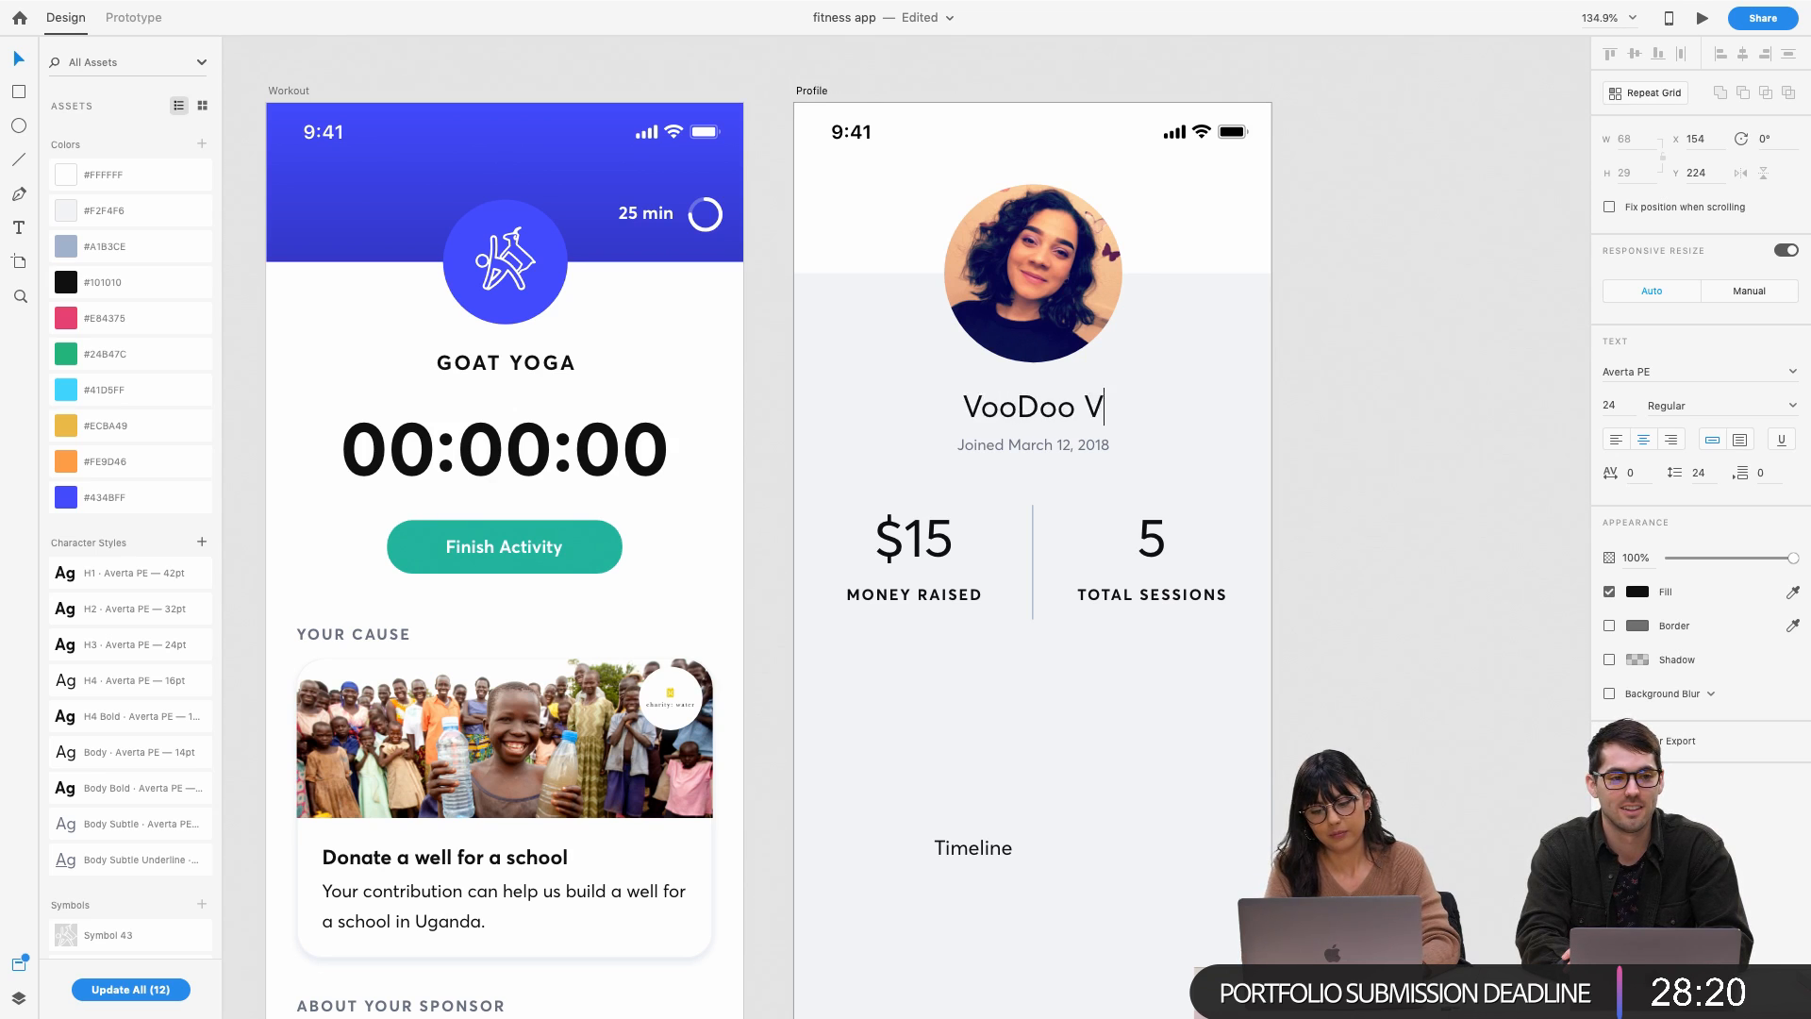
key(Escape)
key(Escape)
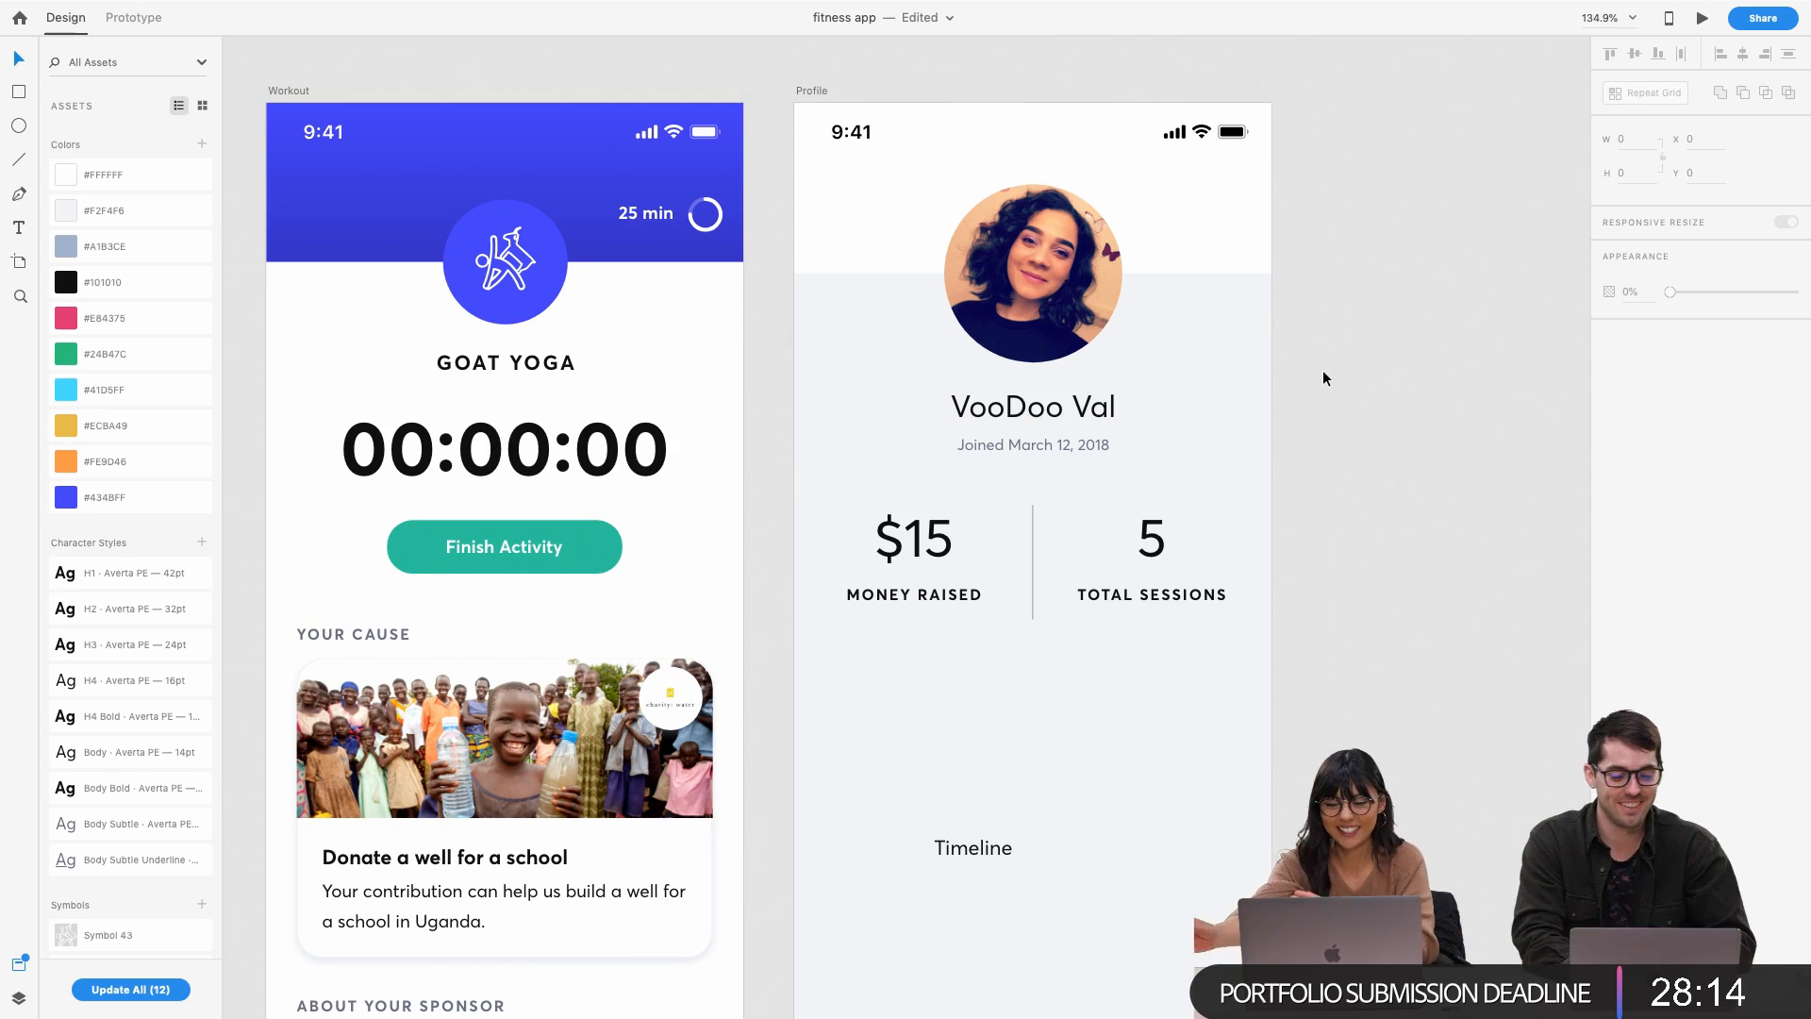
Move the Timeline label up to sit just below the Profile stats
click(1069, 440)
click(1386, 376)
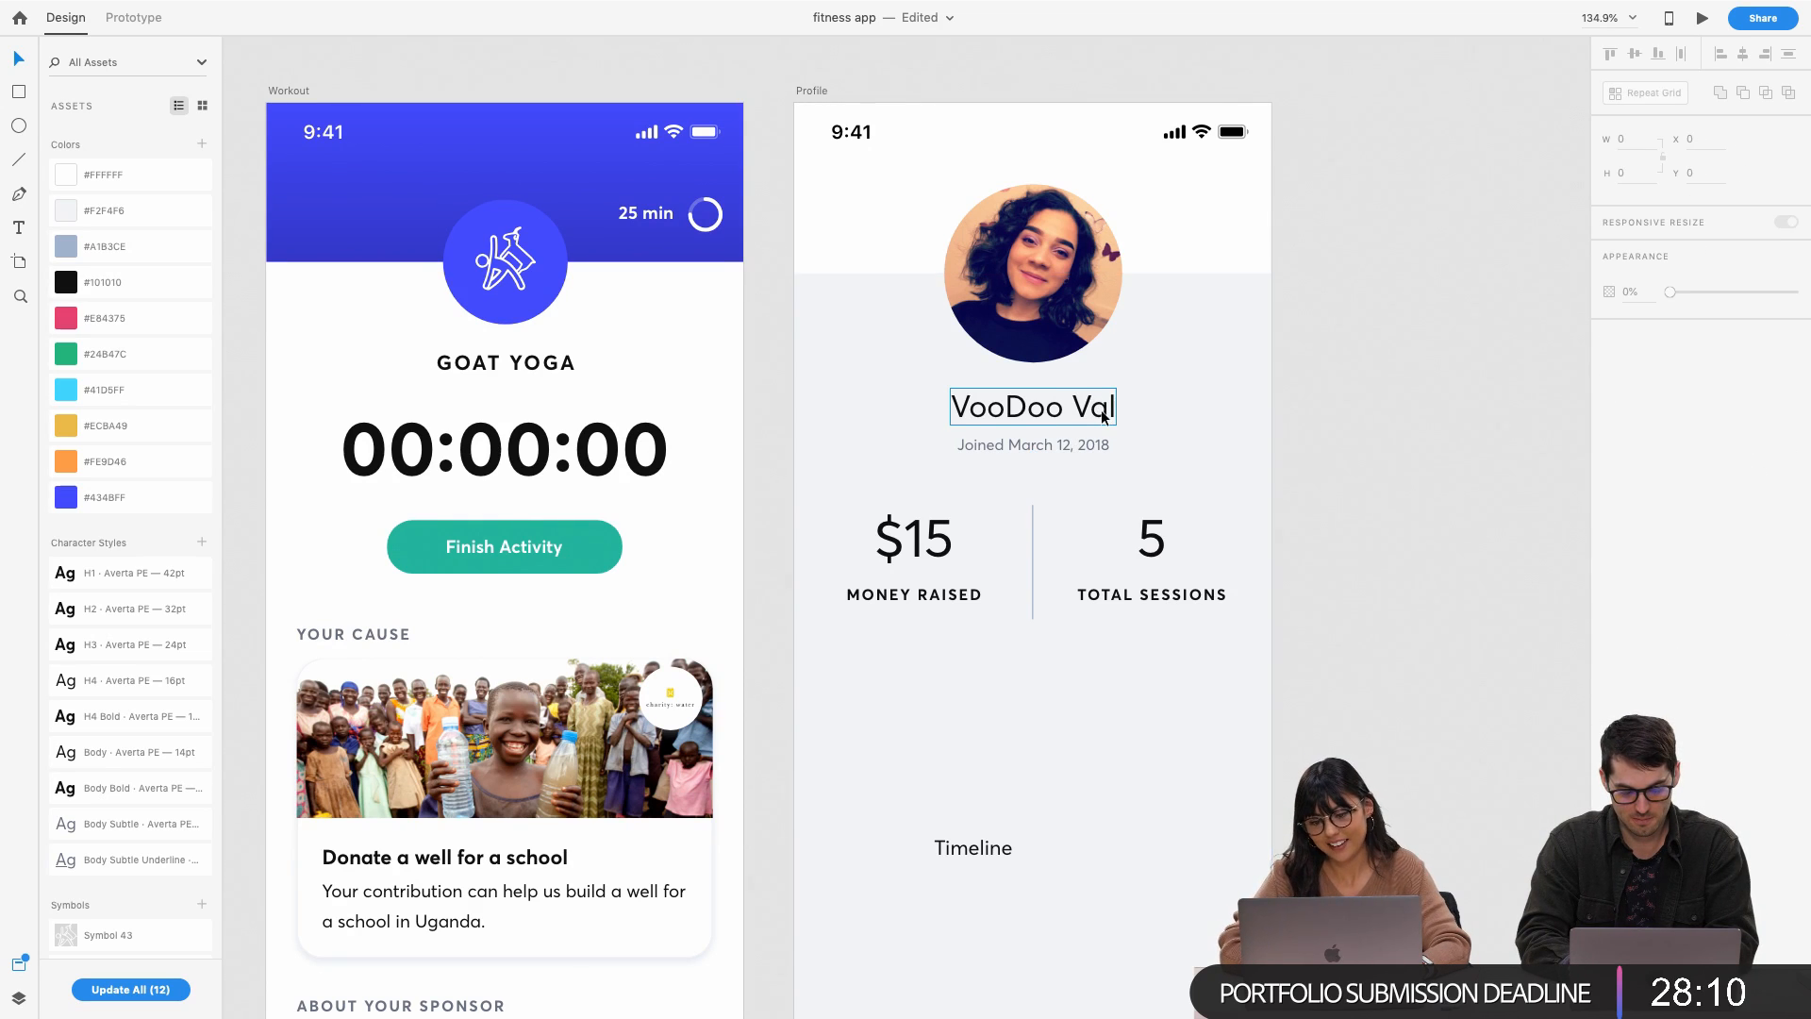
scroll(1102, 461, down, 2)
scroll(1102, 460, right, 1)
scroll(1081, 521, down, 1)
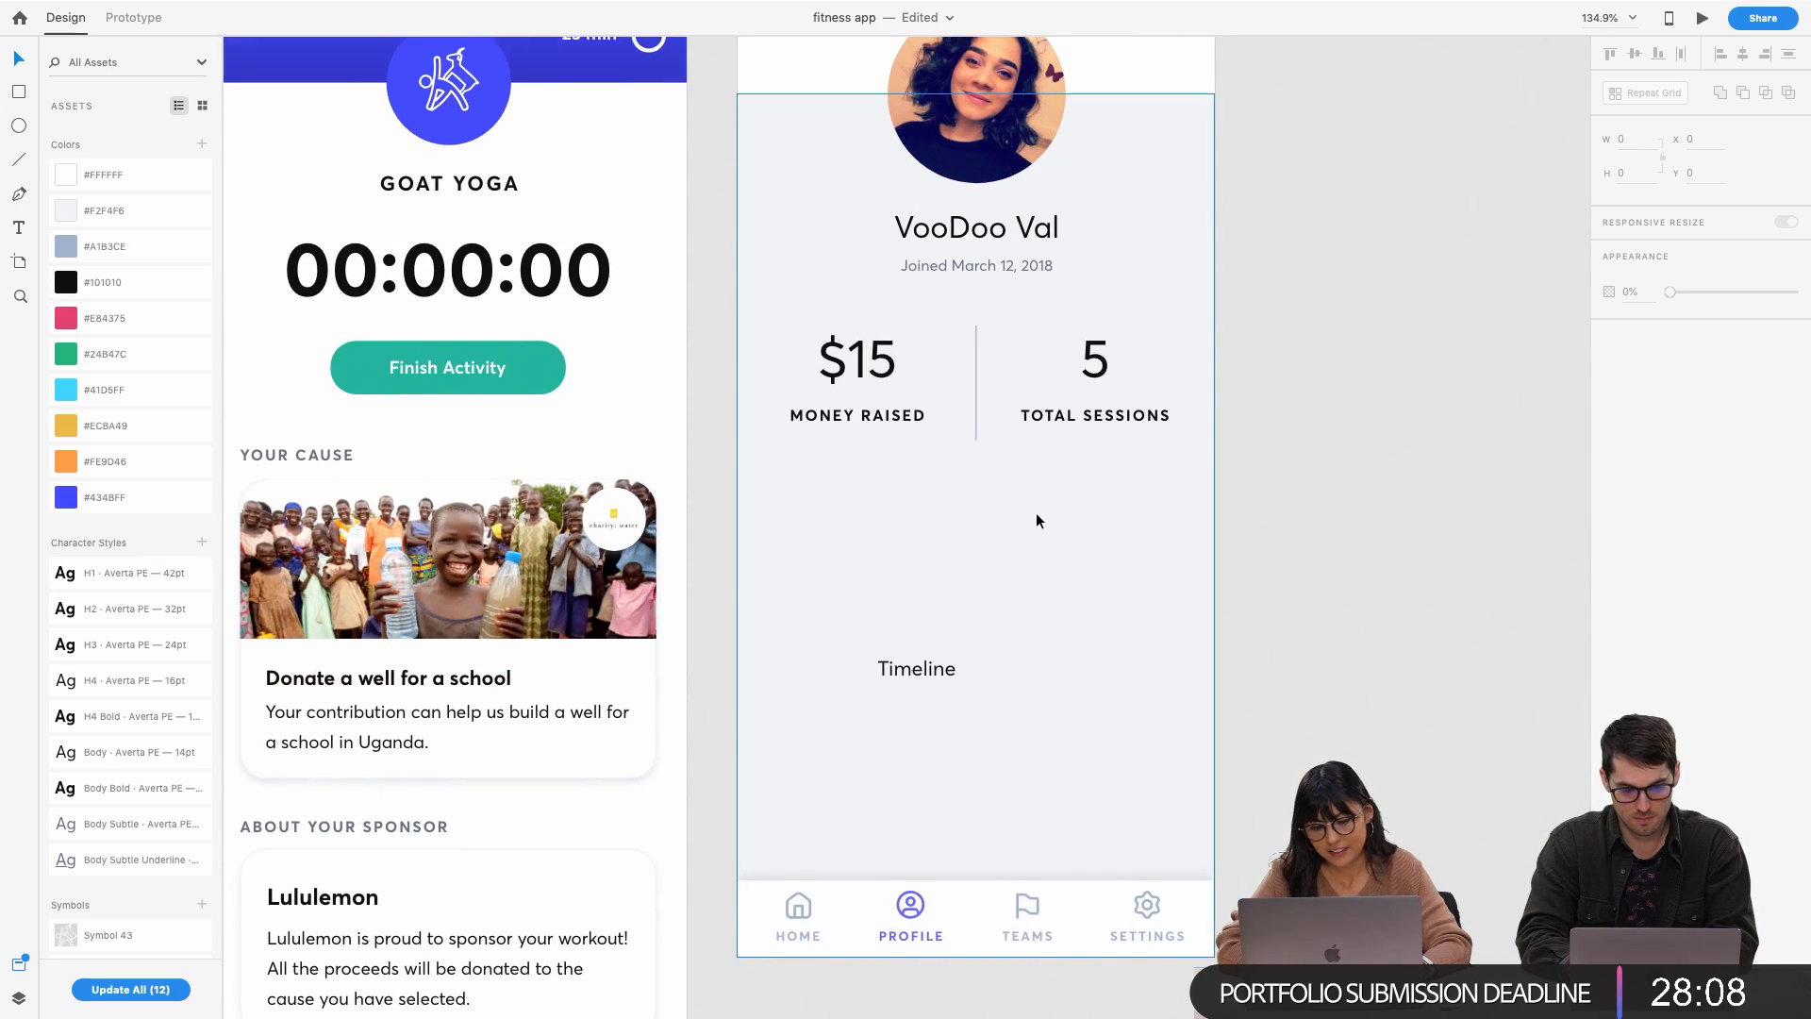
click(1180, 223)
scroll(1180, 223, up, 3)
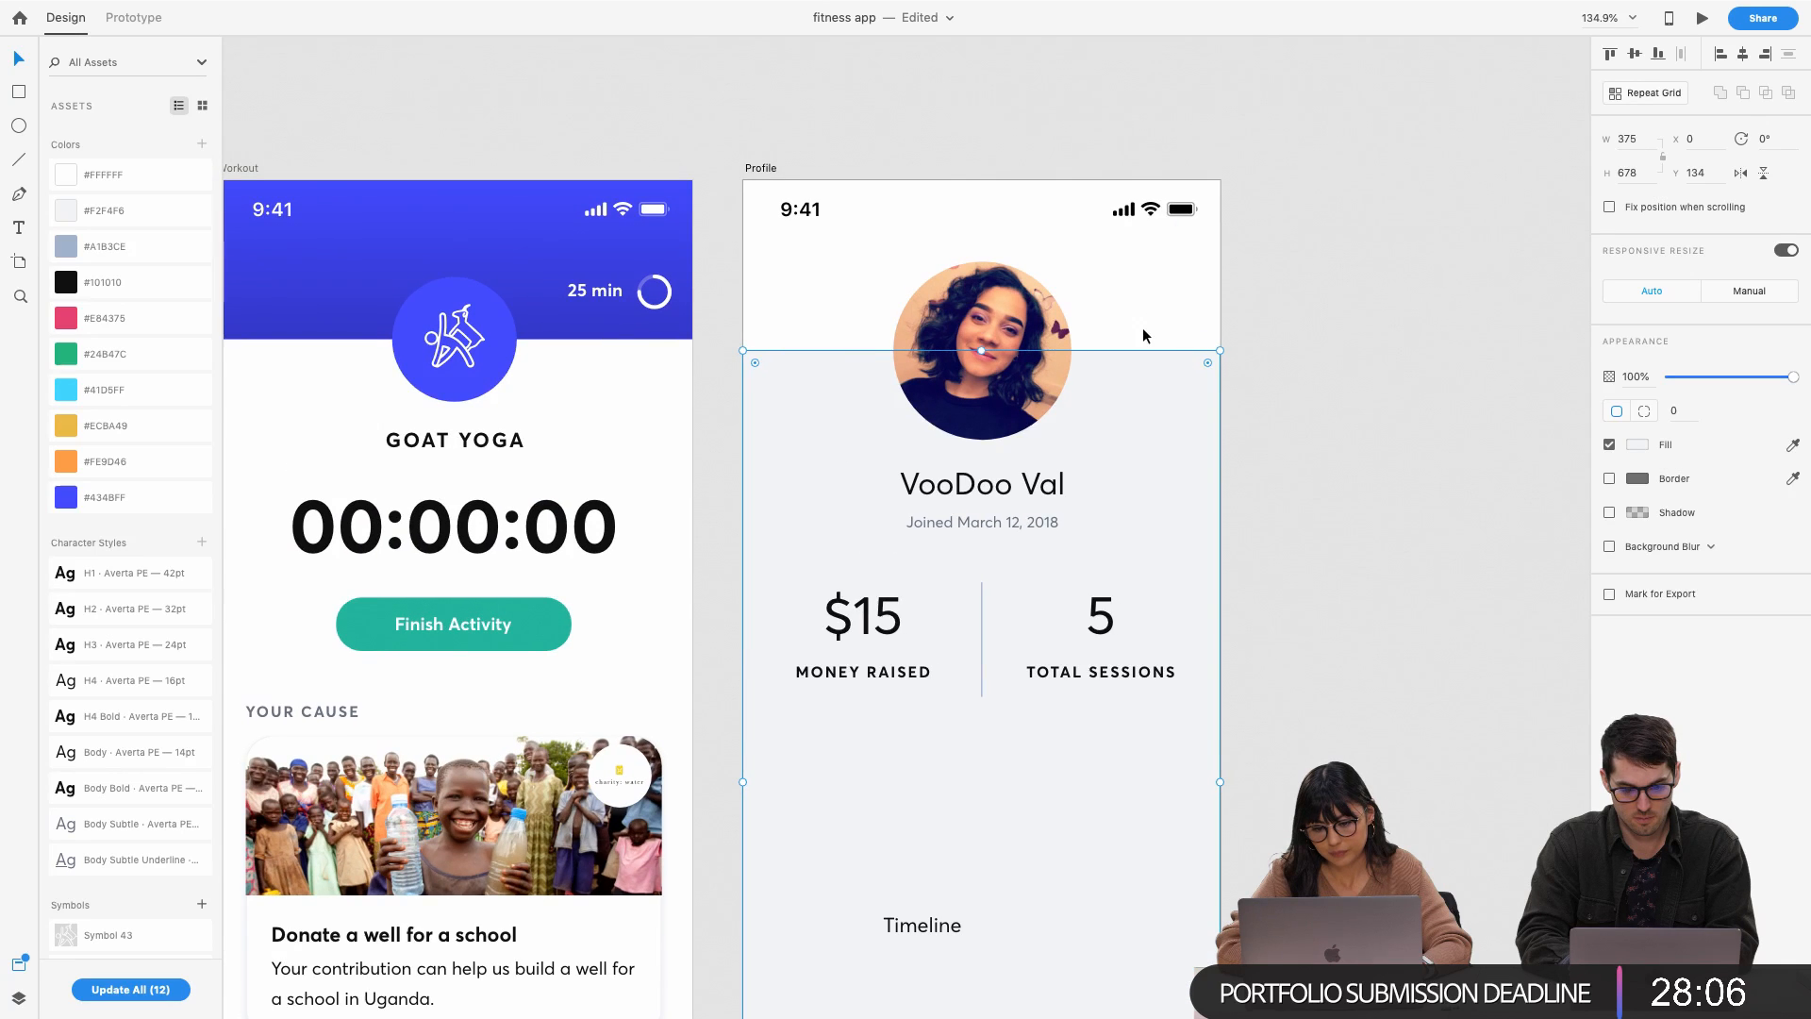
scroll(1141, 326, down, 3)
scroll(1141, 327, right, 1)
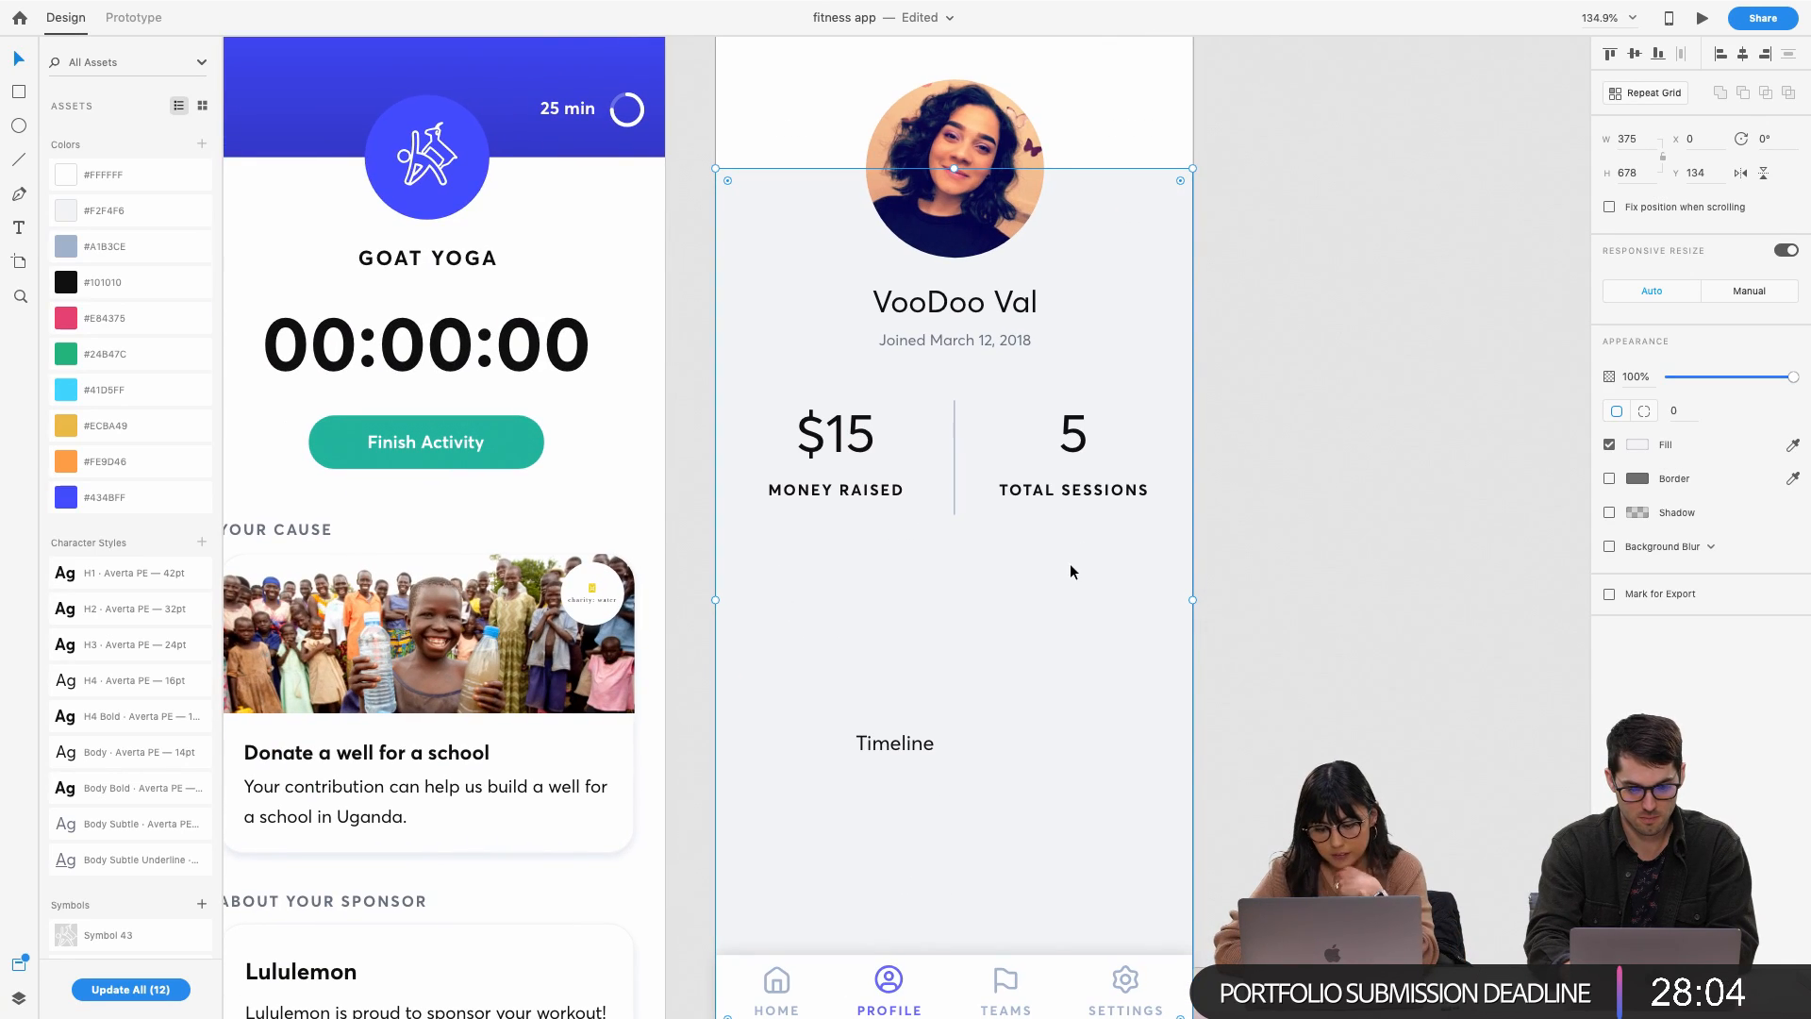
drag(903, 745, 813, 587)
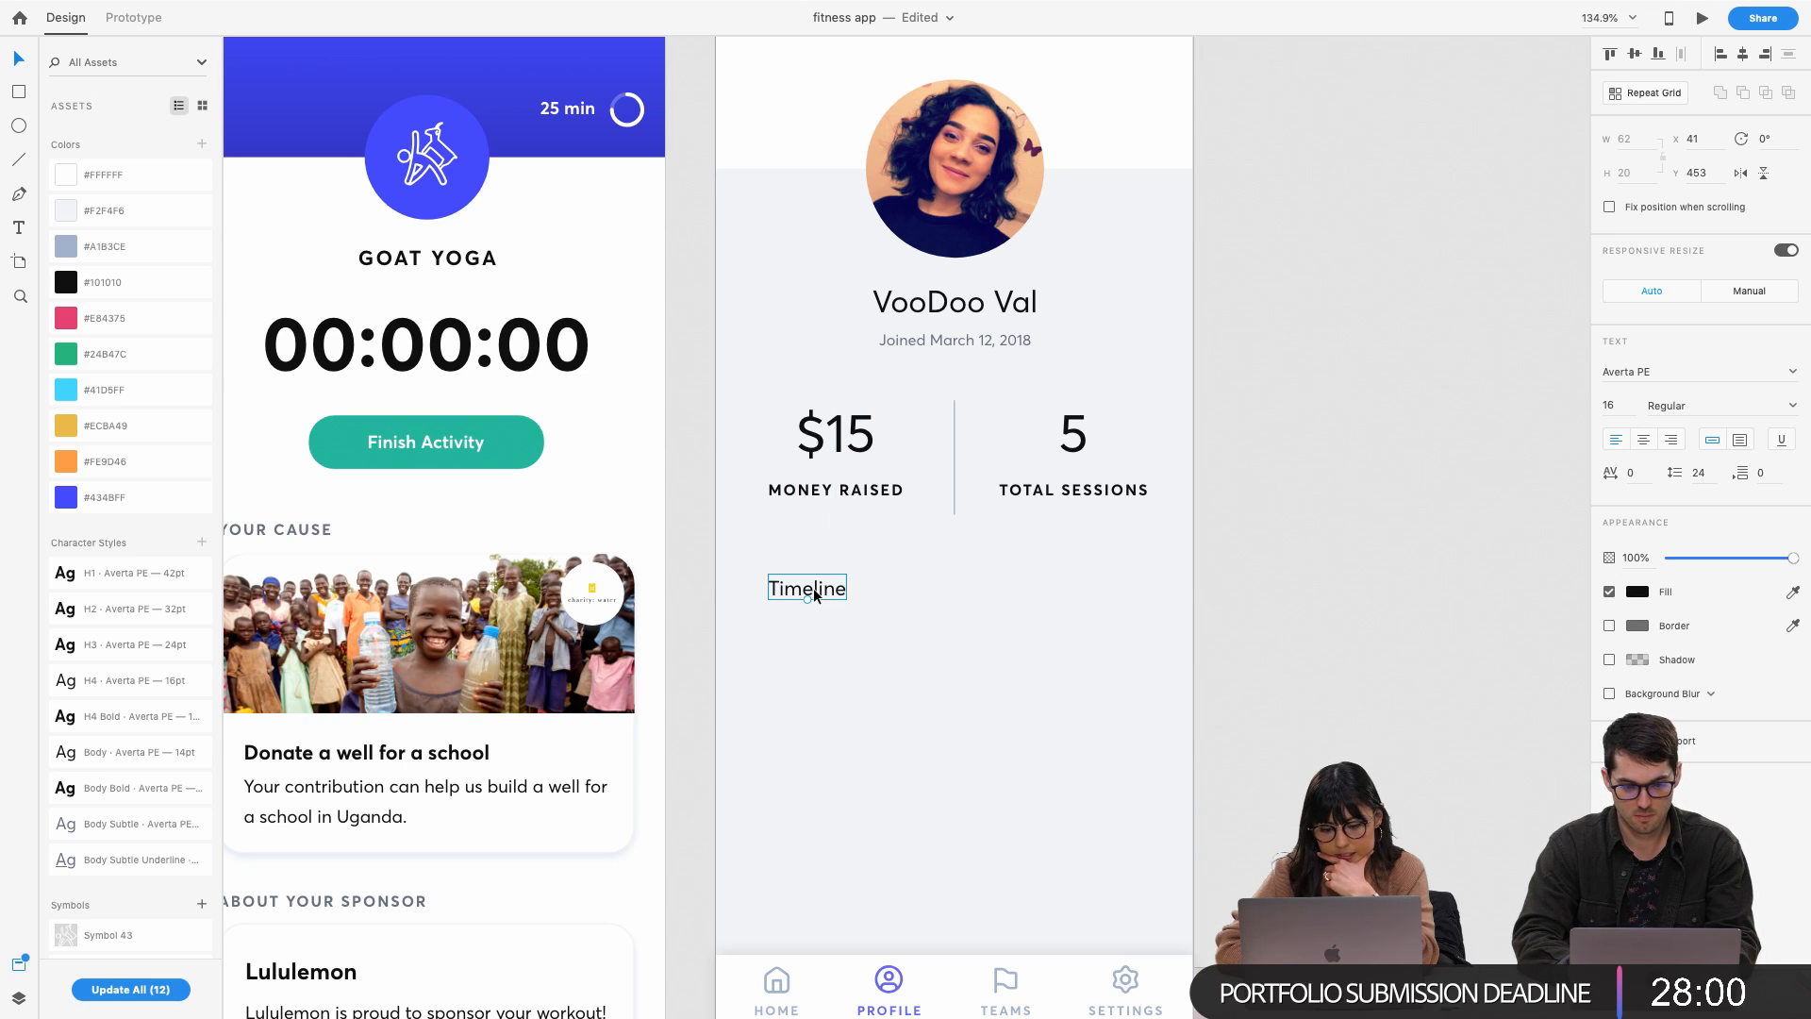
Retype the label as 'Recent activity' and align it with the $15 column
double_click(809, 587)
text(Acti)
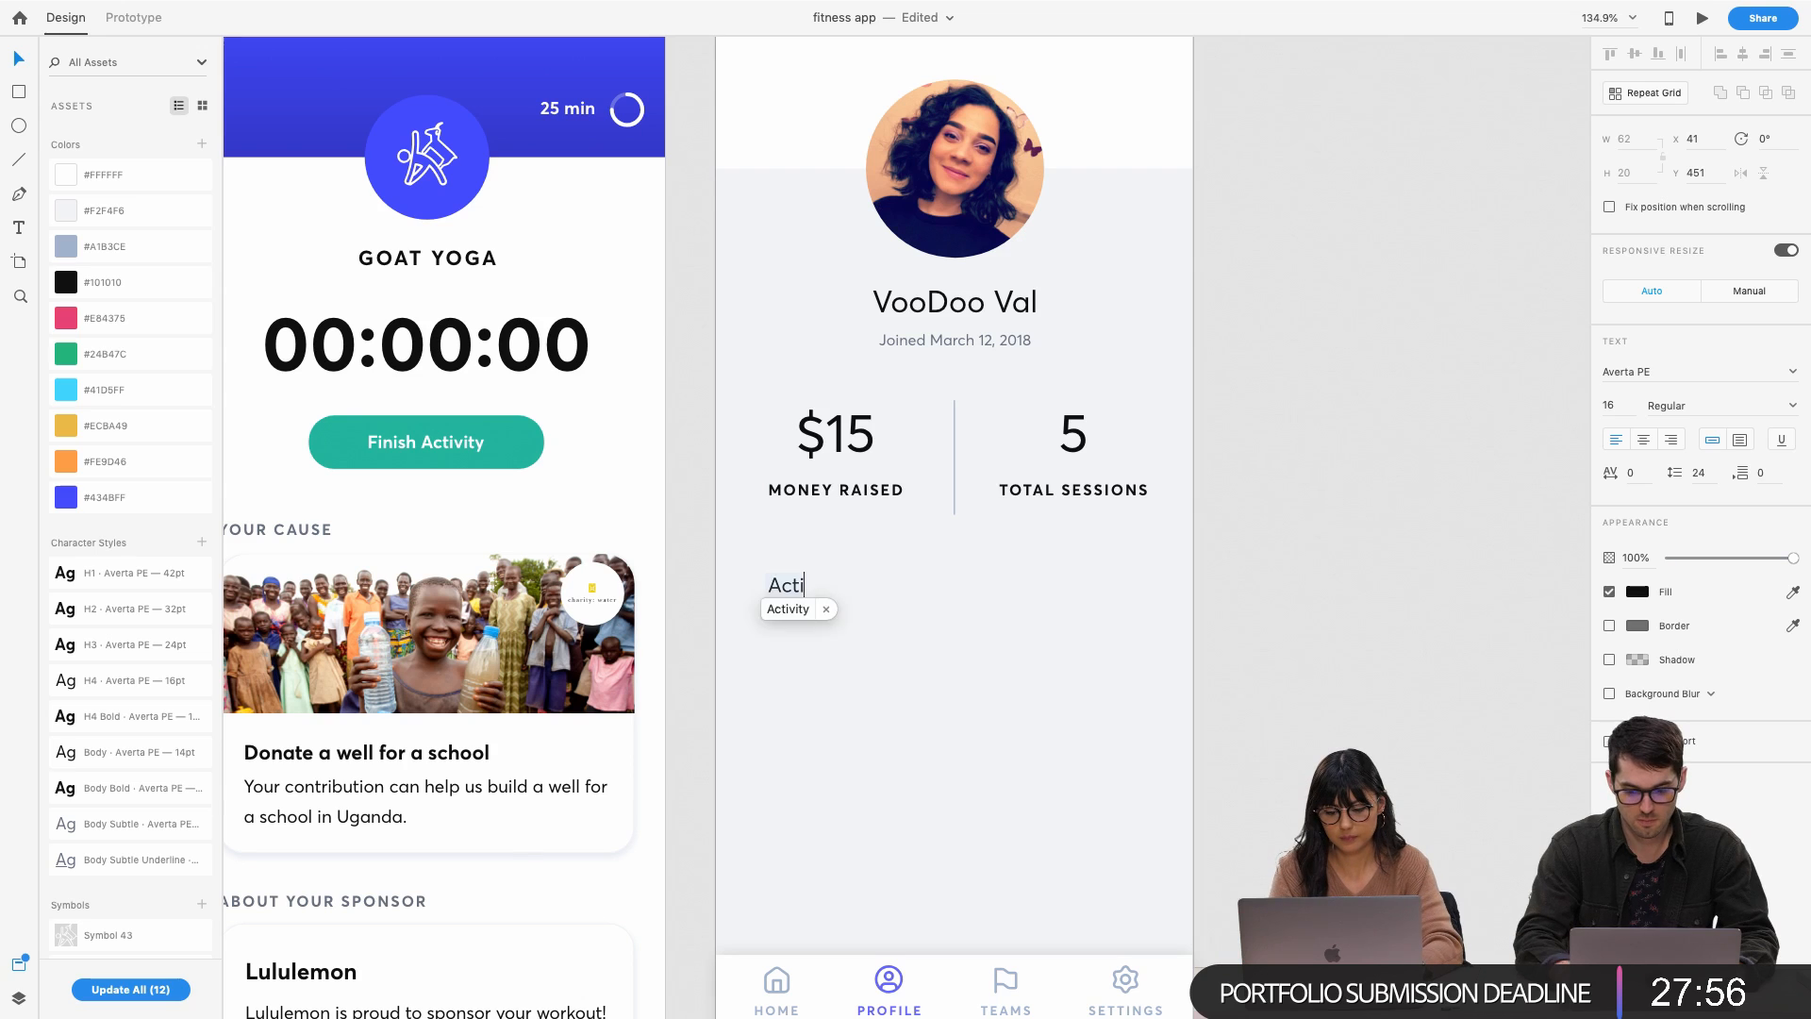
text(vities)
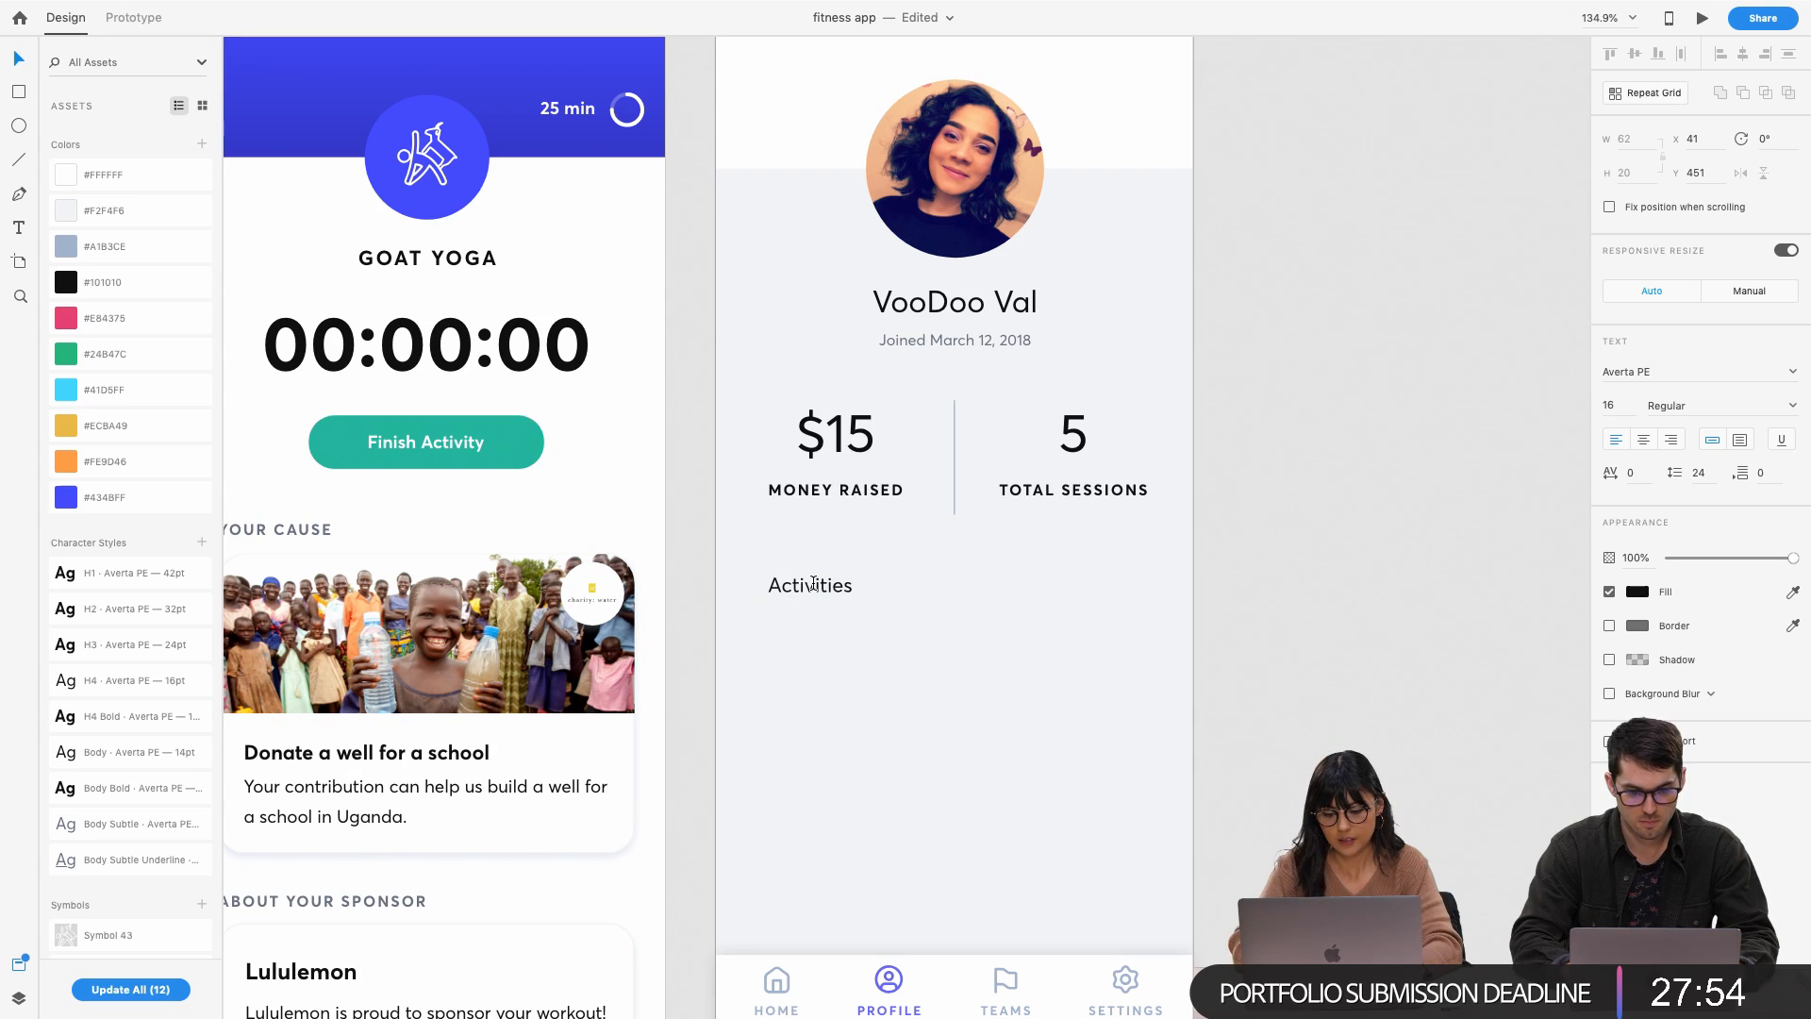
click(774, 586)
key(BackSpace)
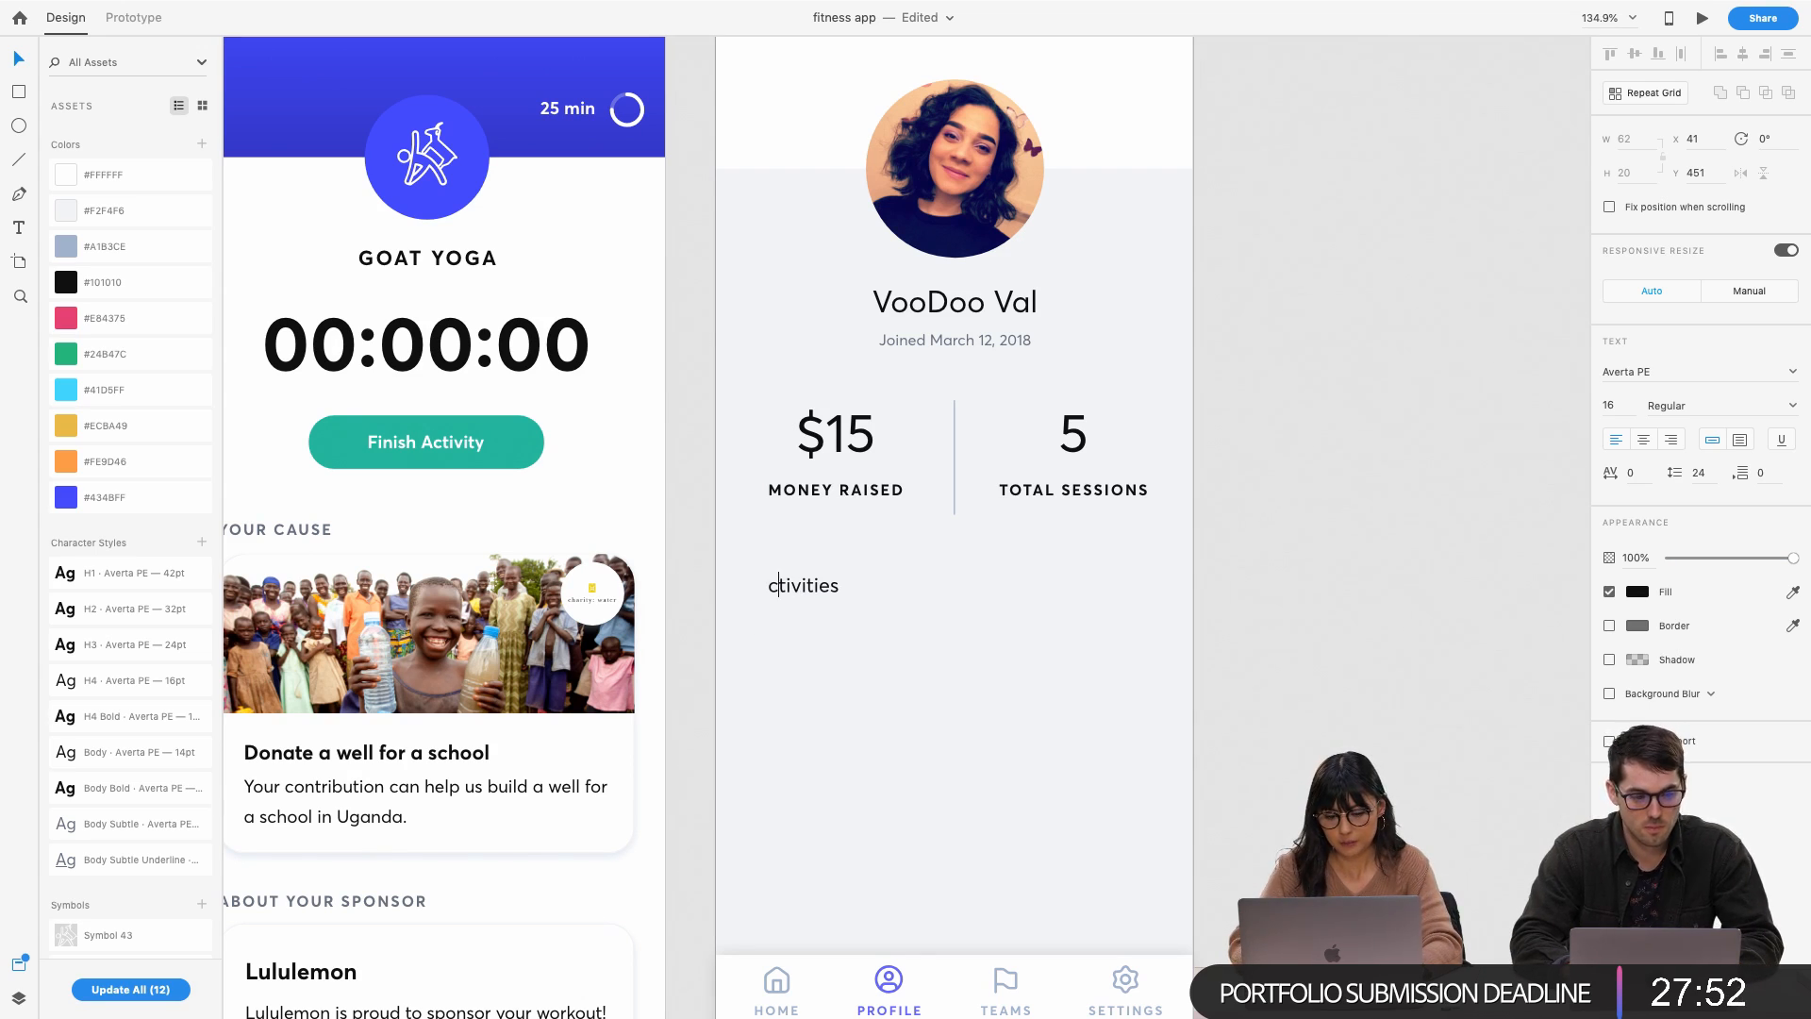
key(Right)
key(Right)
key(Right)
key(super+a)
key(BackSpace)
text(Recent a)
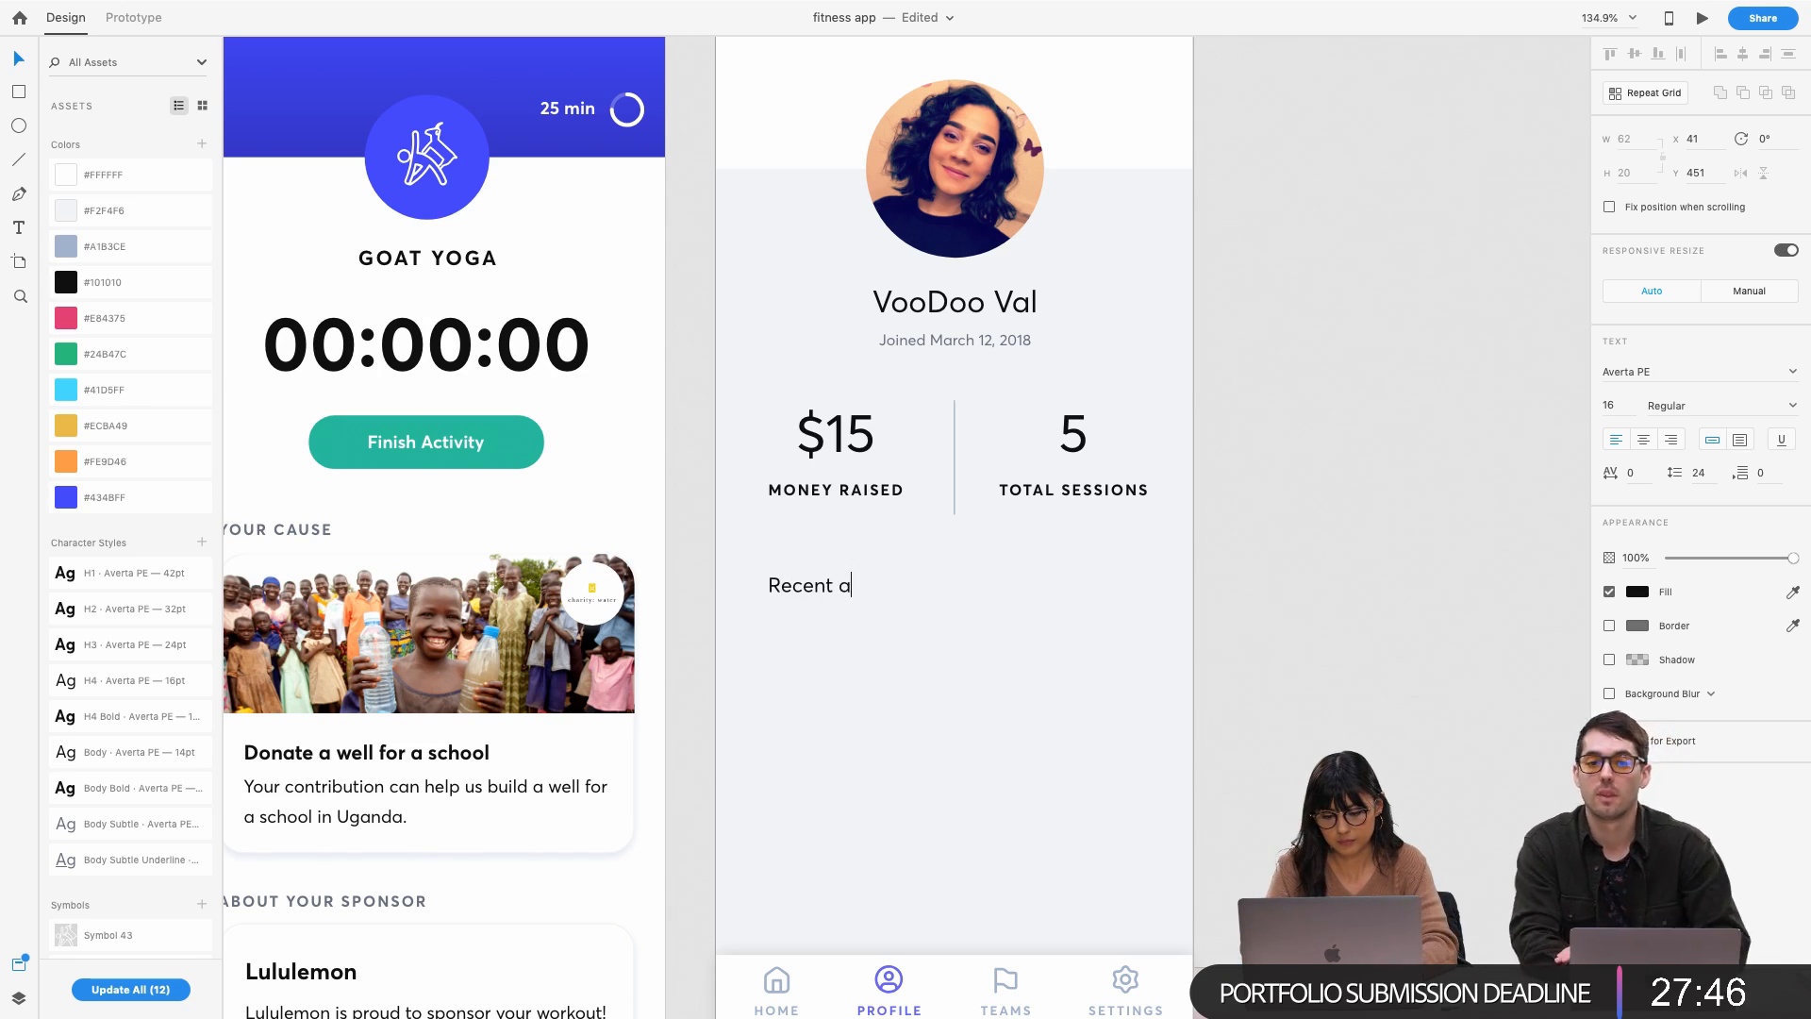
text(ctivity)
key(Escape)
drag(829, 595, 836, 590)
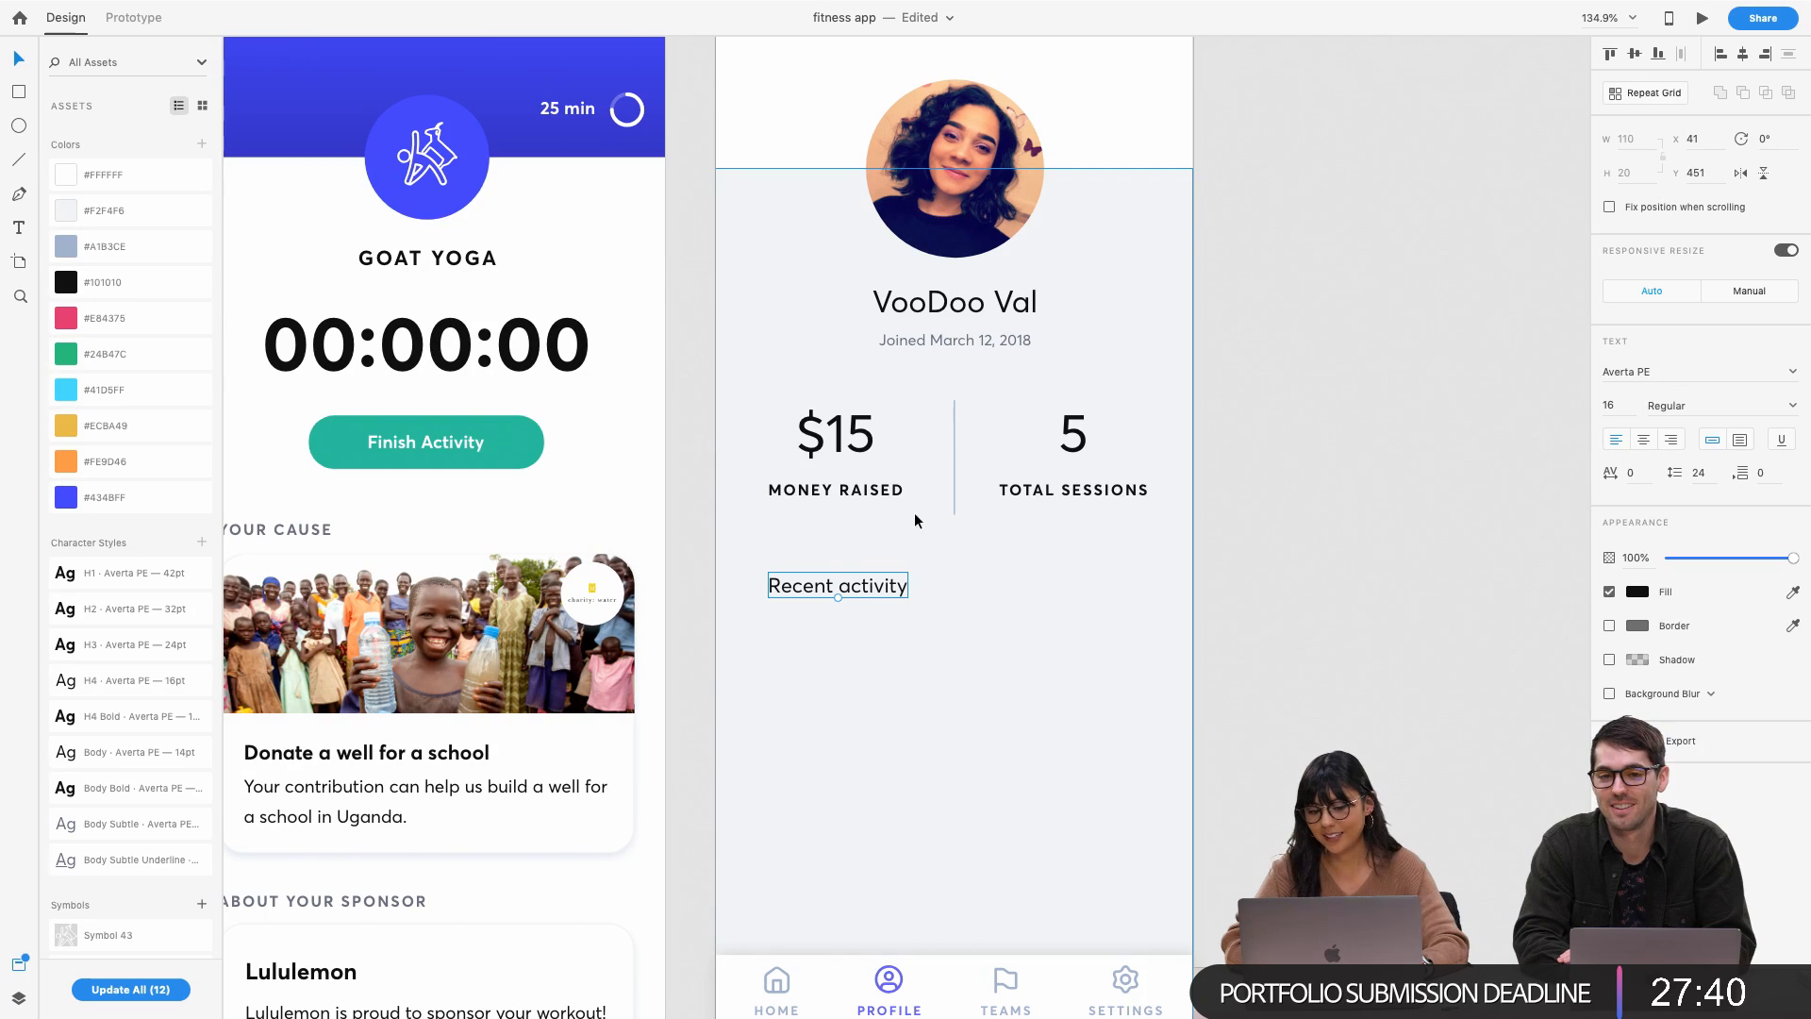
Move the grey rectangle to the artboard top and set its height to 125, matching the Workout header
click(999, 594)
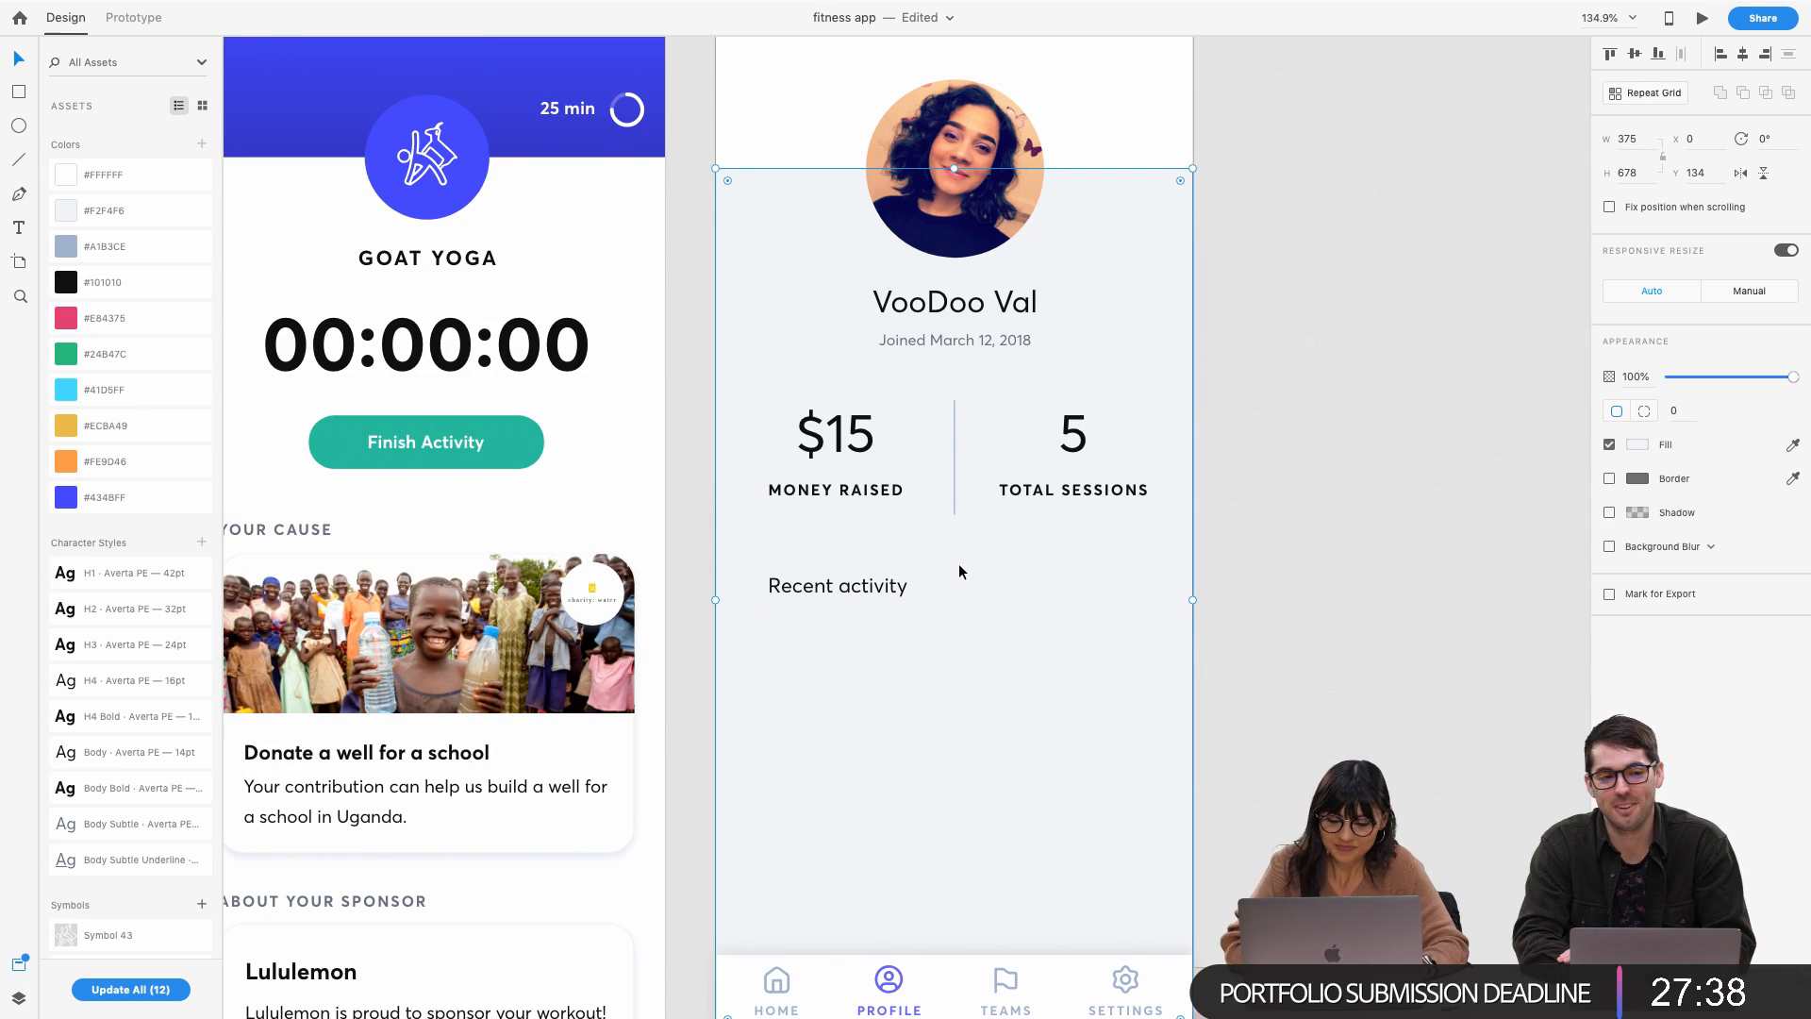
scroll(959, 563, down, 2)
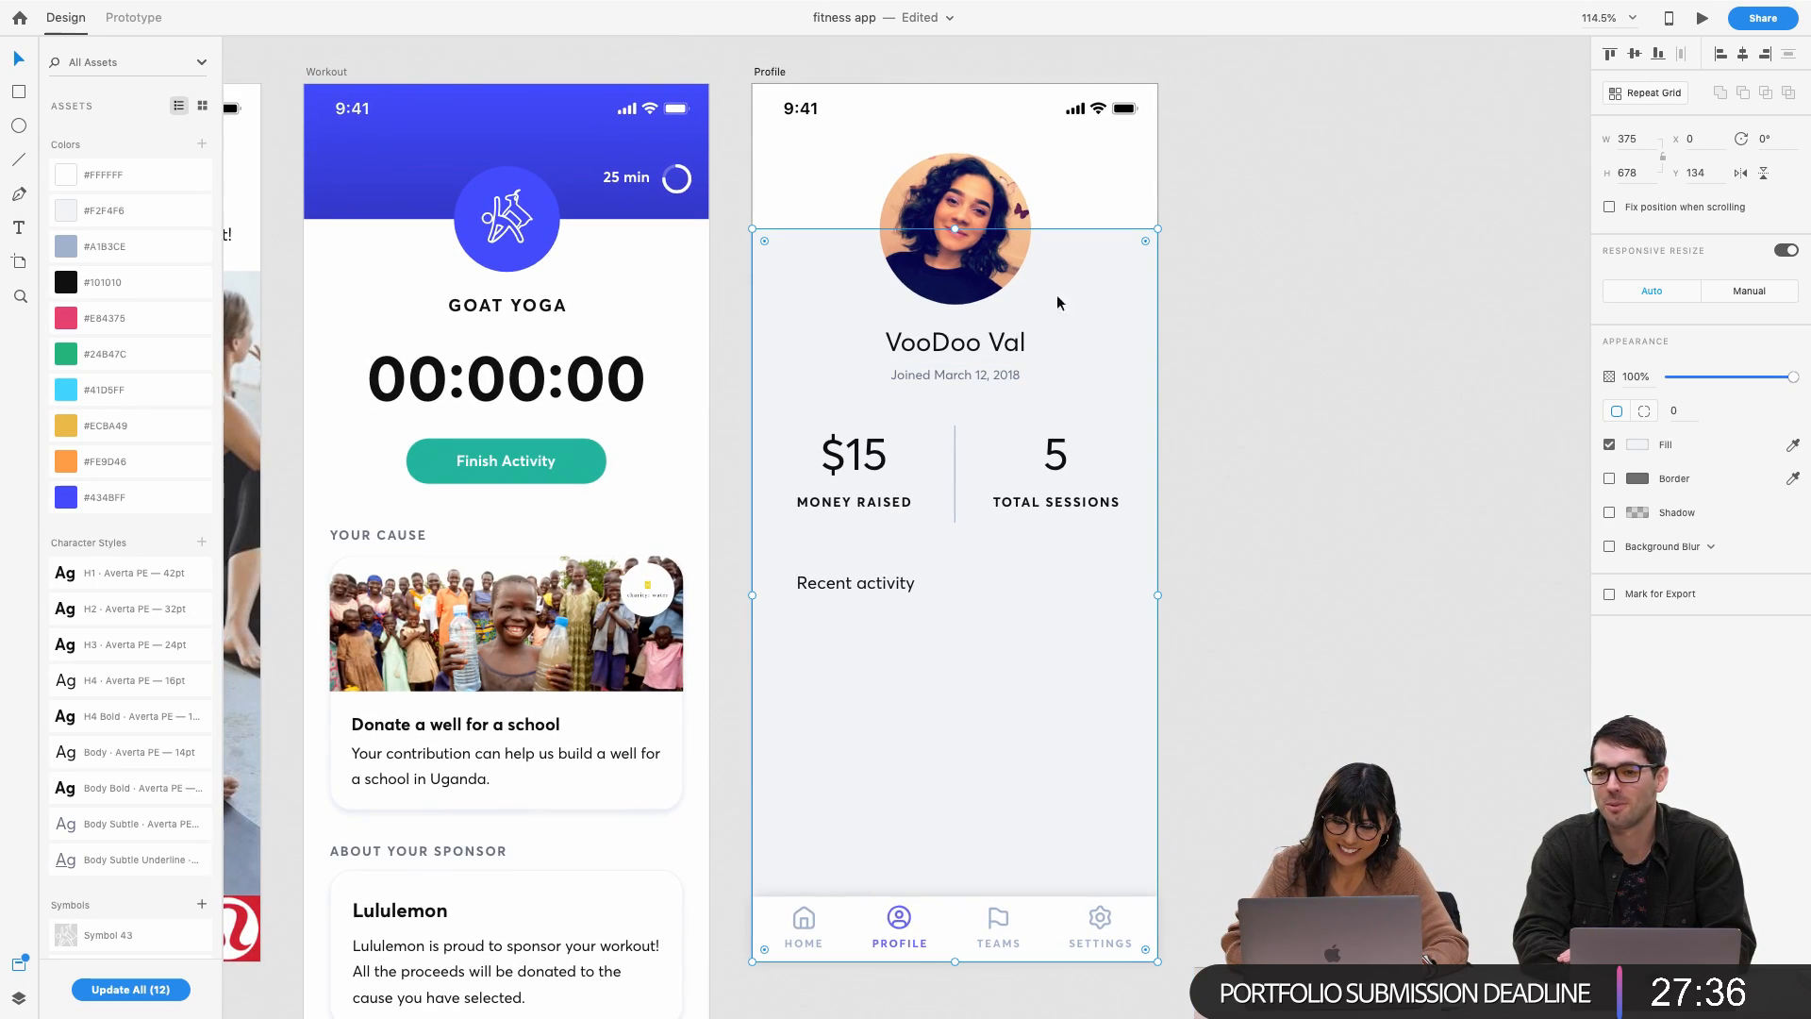
drag(806, 287, 802, 143)
drag(954, 813, 980, 221)
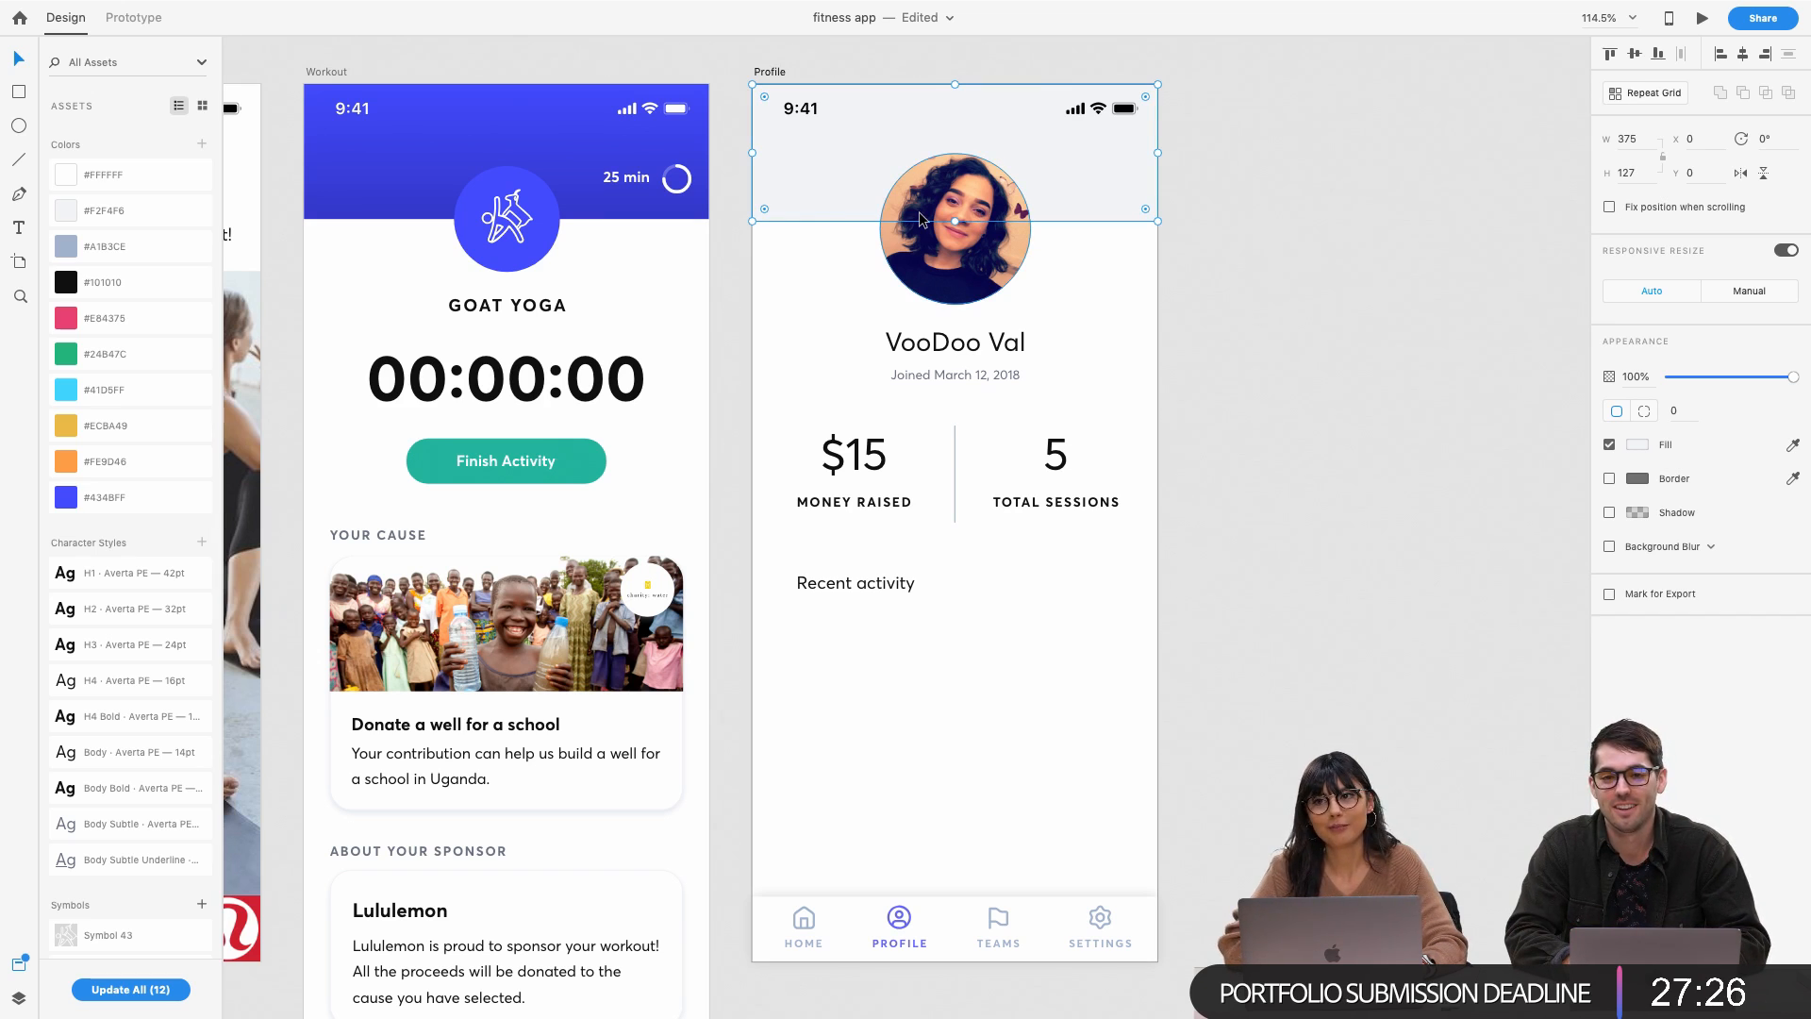
click(703, 210)
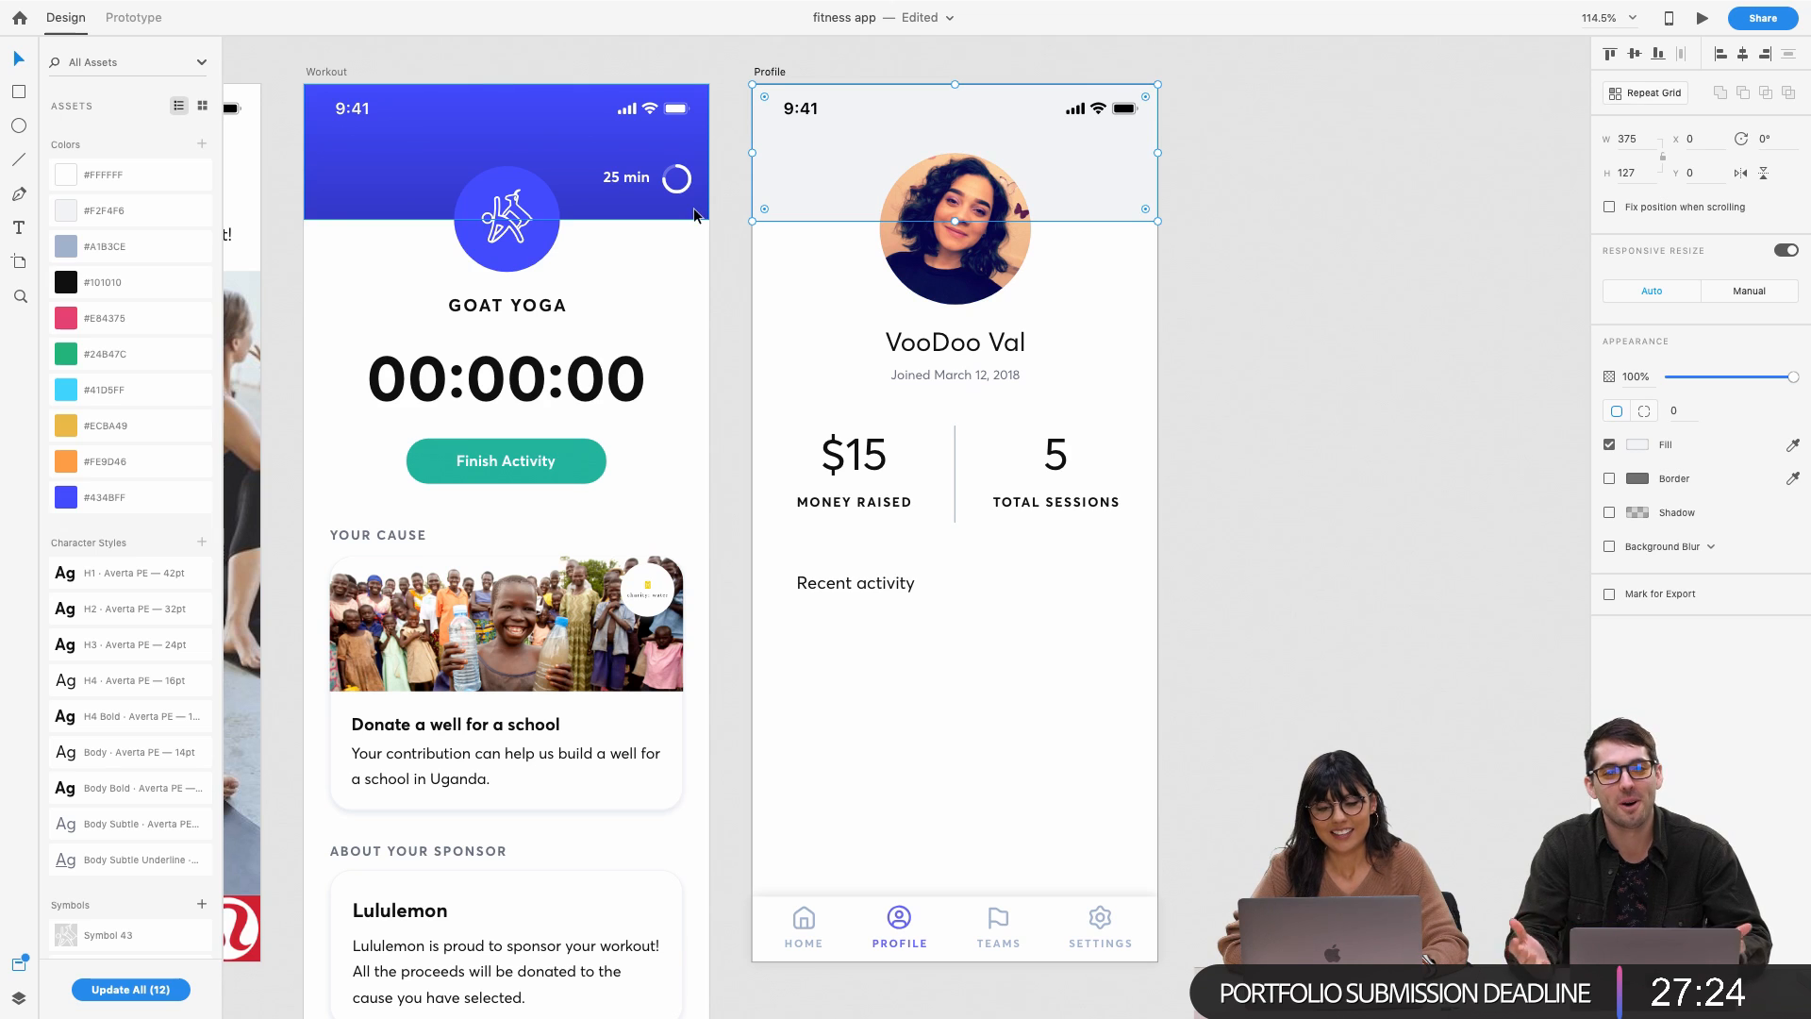
click(768, 217)
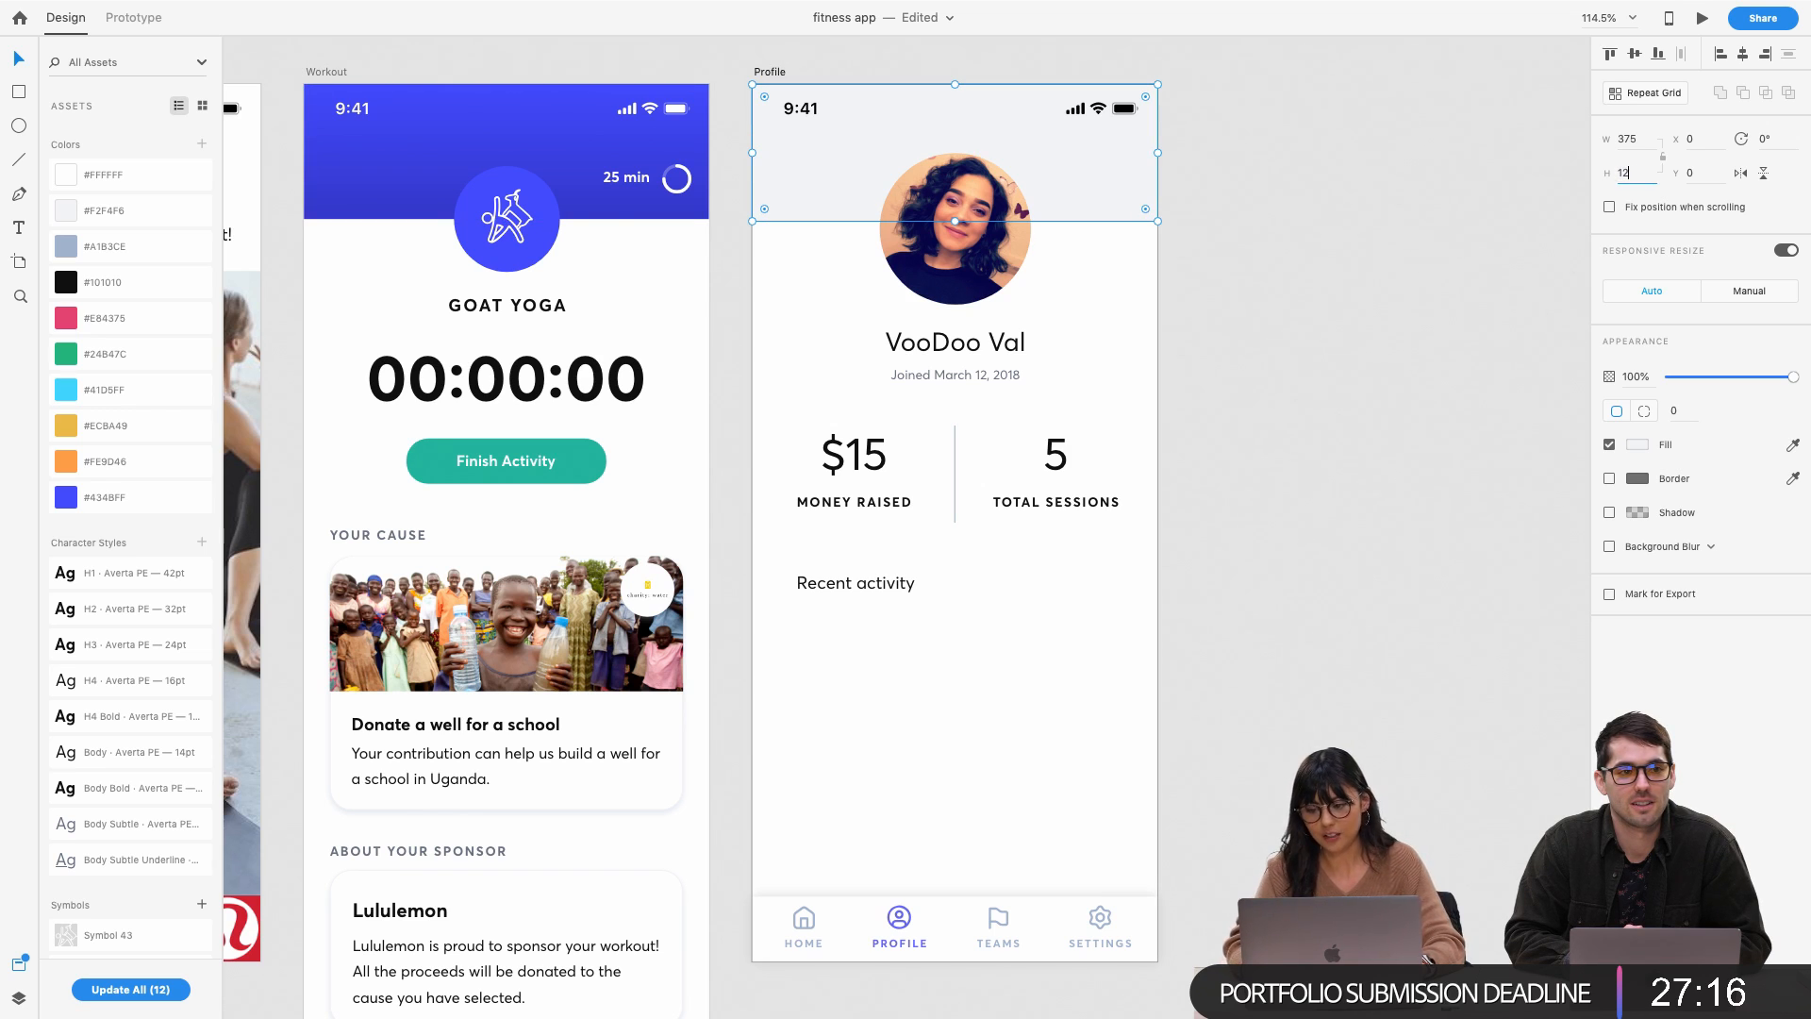
key(Return)
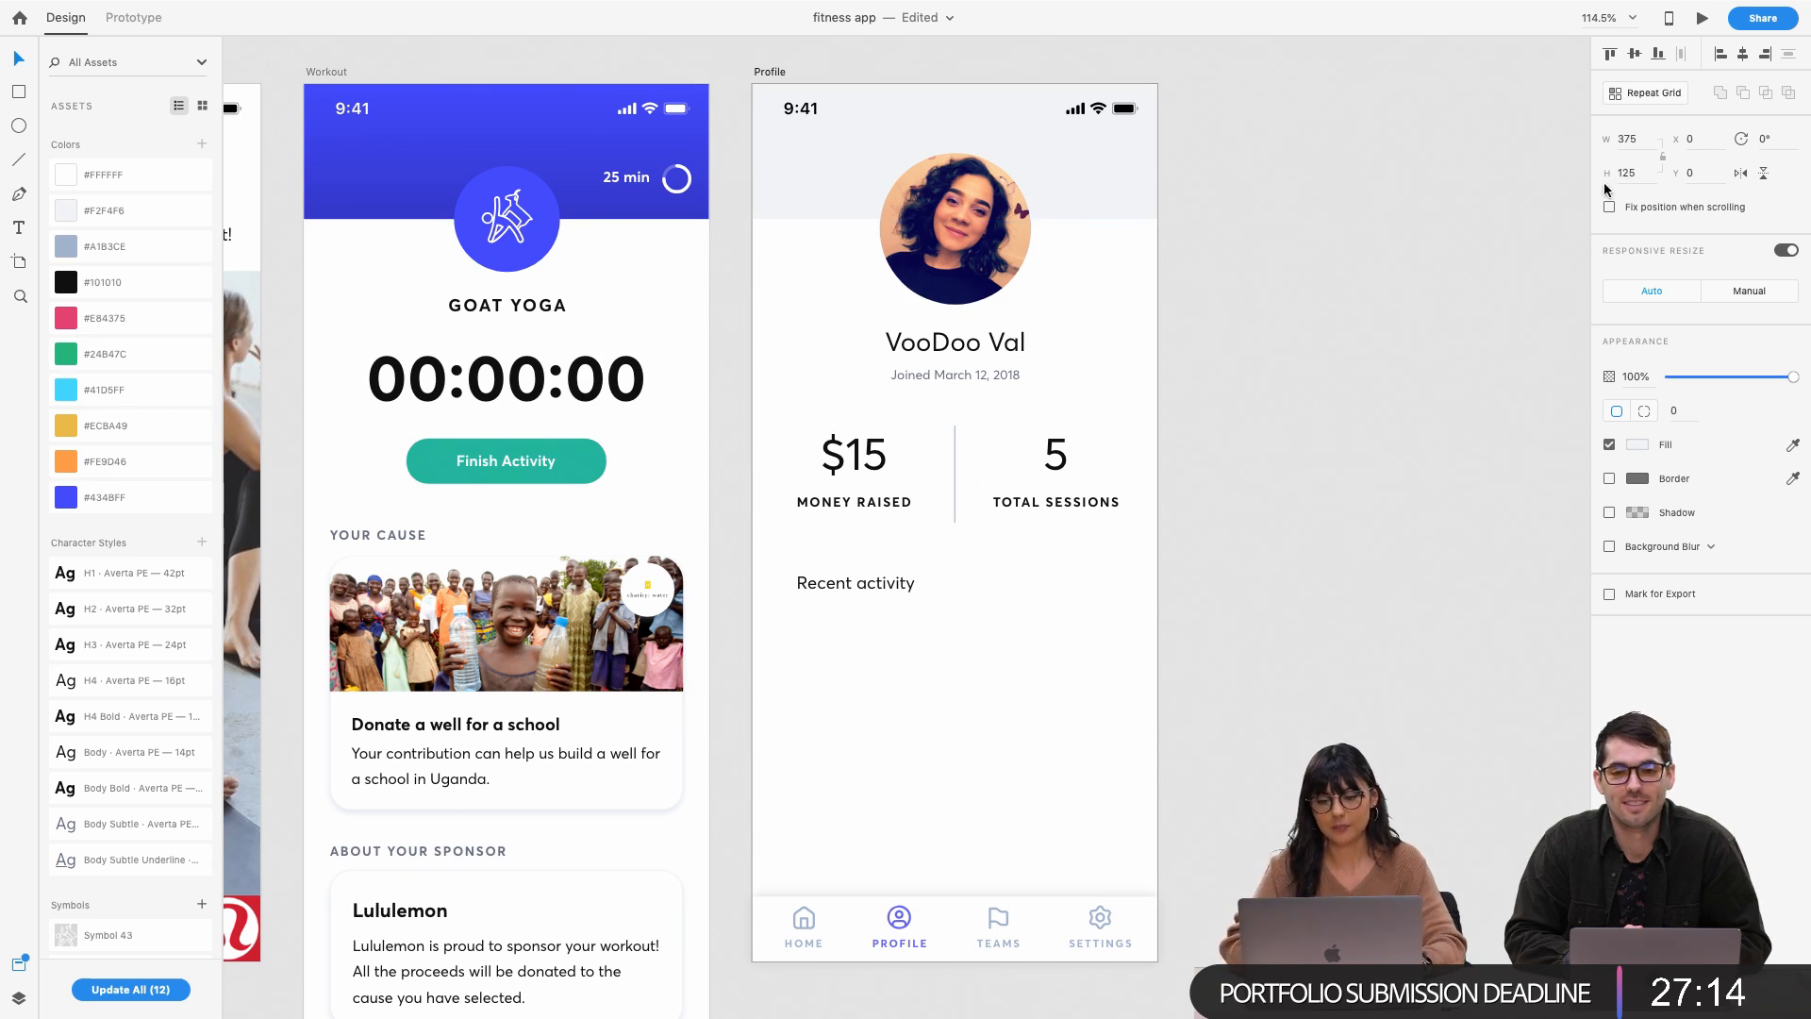
click(1298, 300)
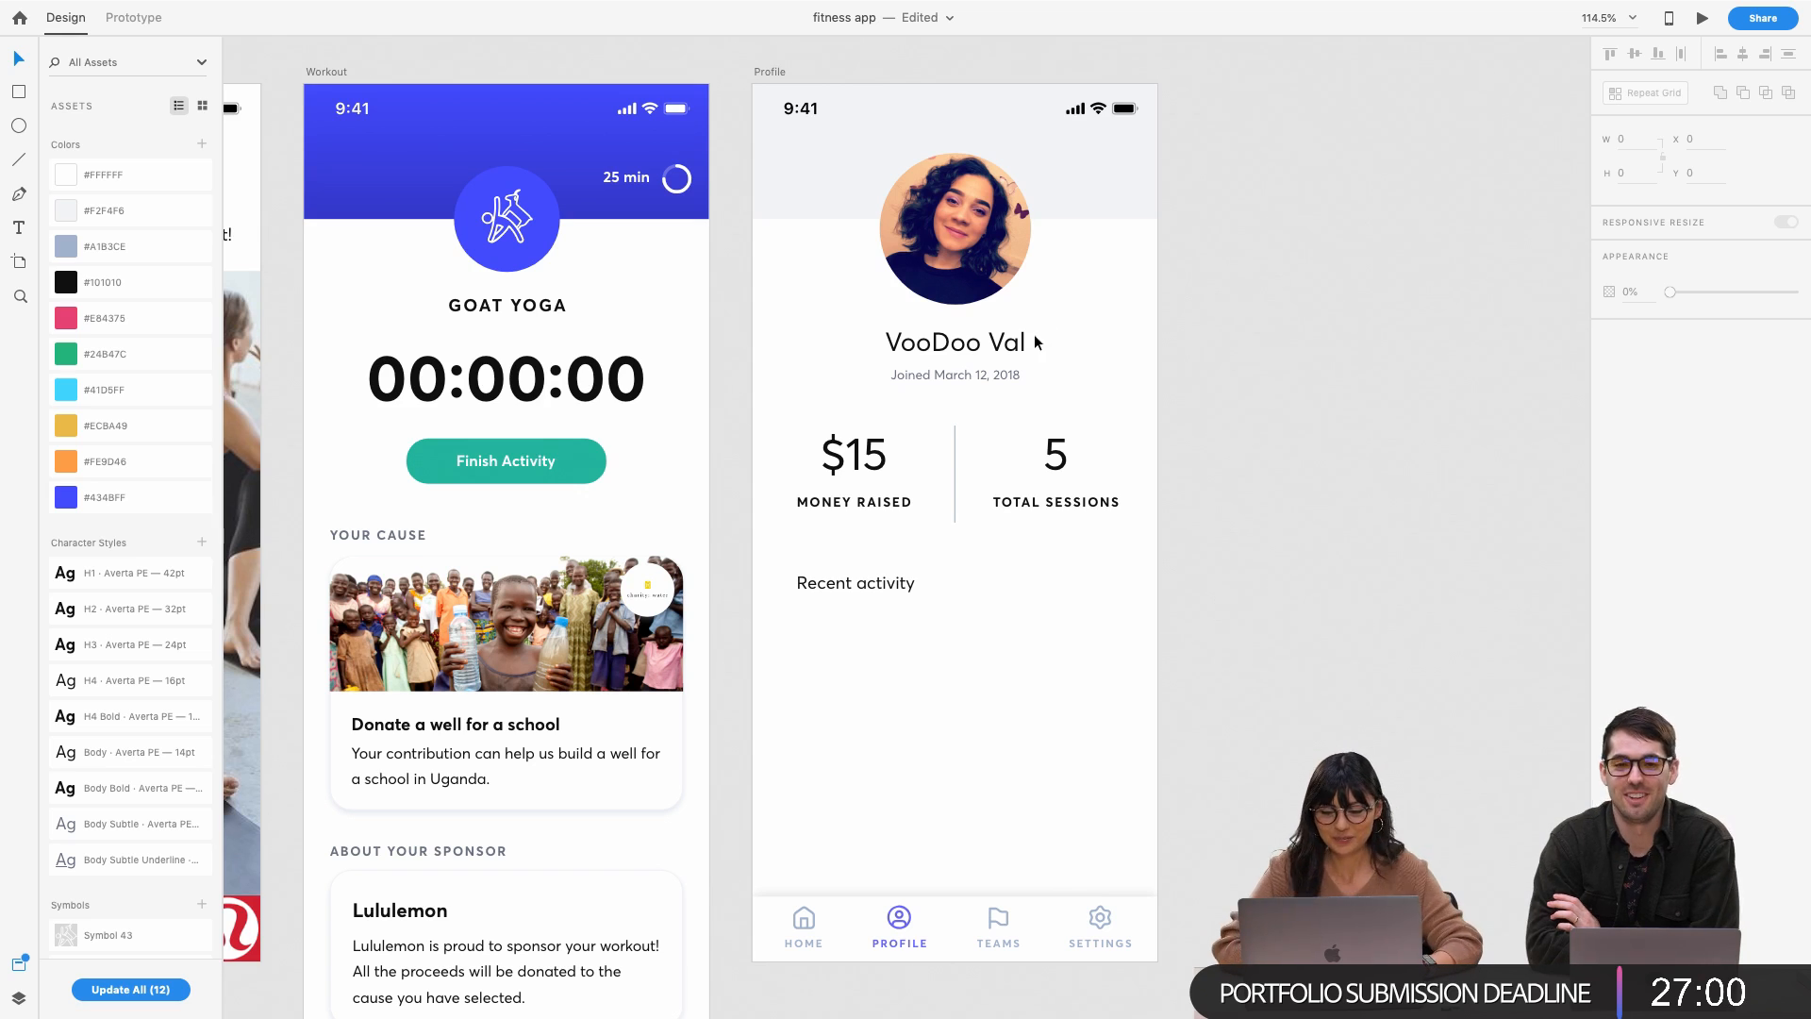
Nudge the Recent activity heading slightly to the left
scroll(867, 519, down, 2)
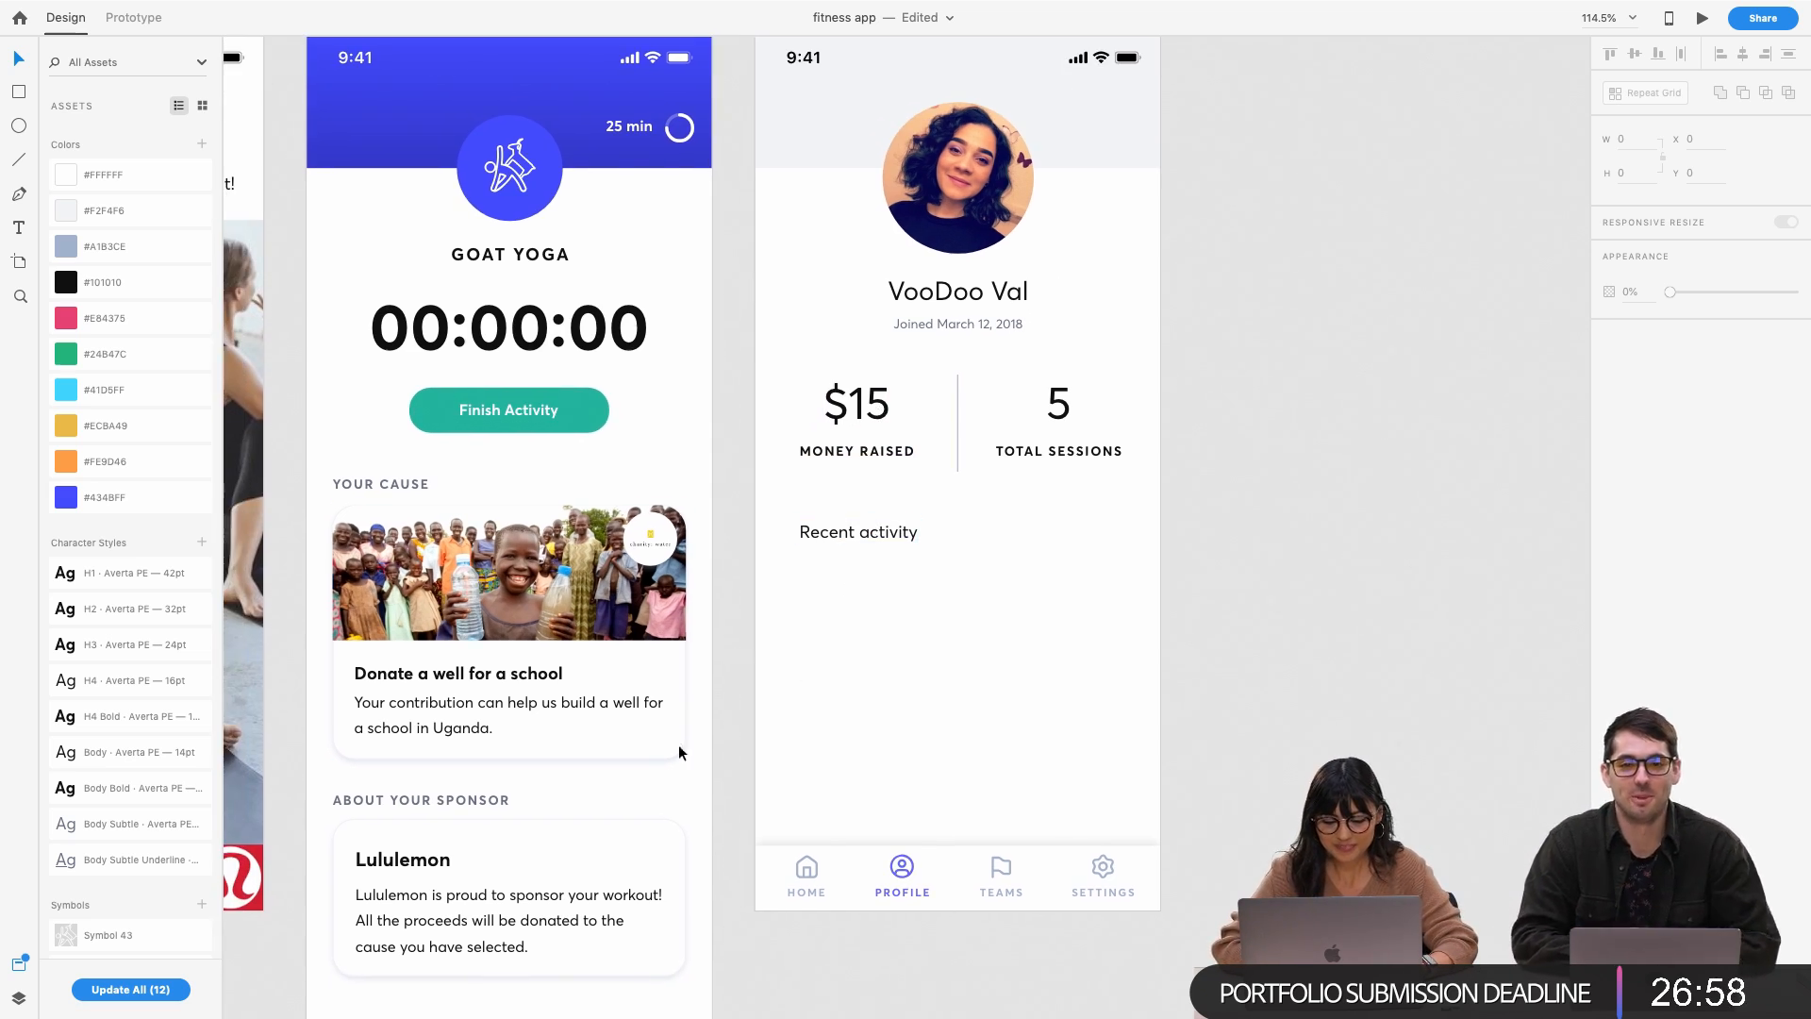
click(666, 754)
click(960, 670)
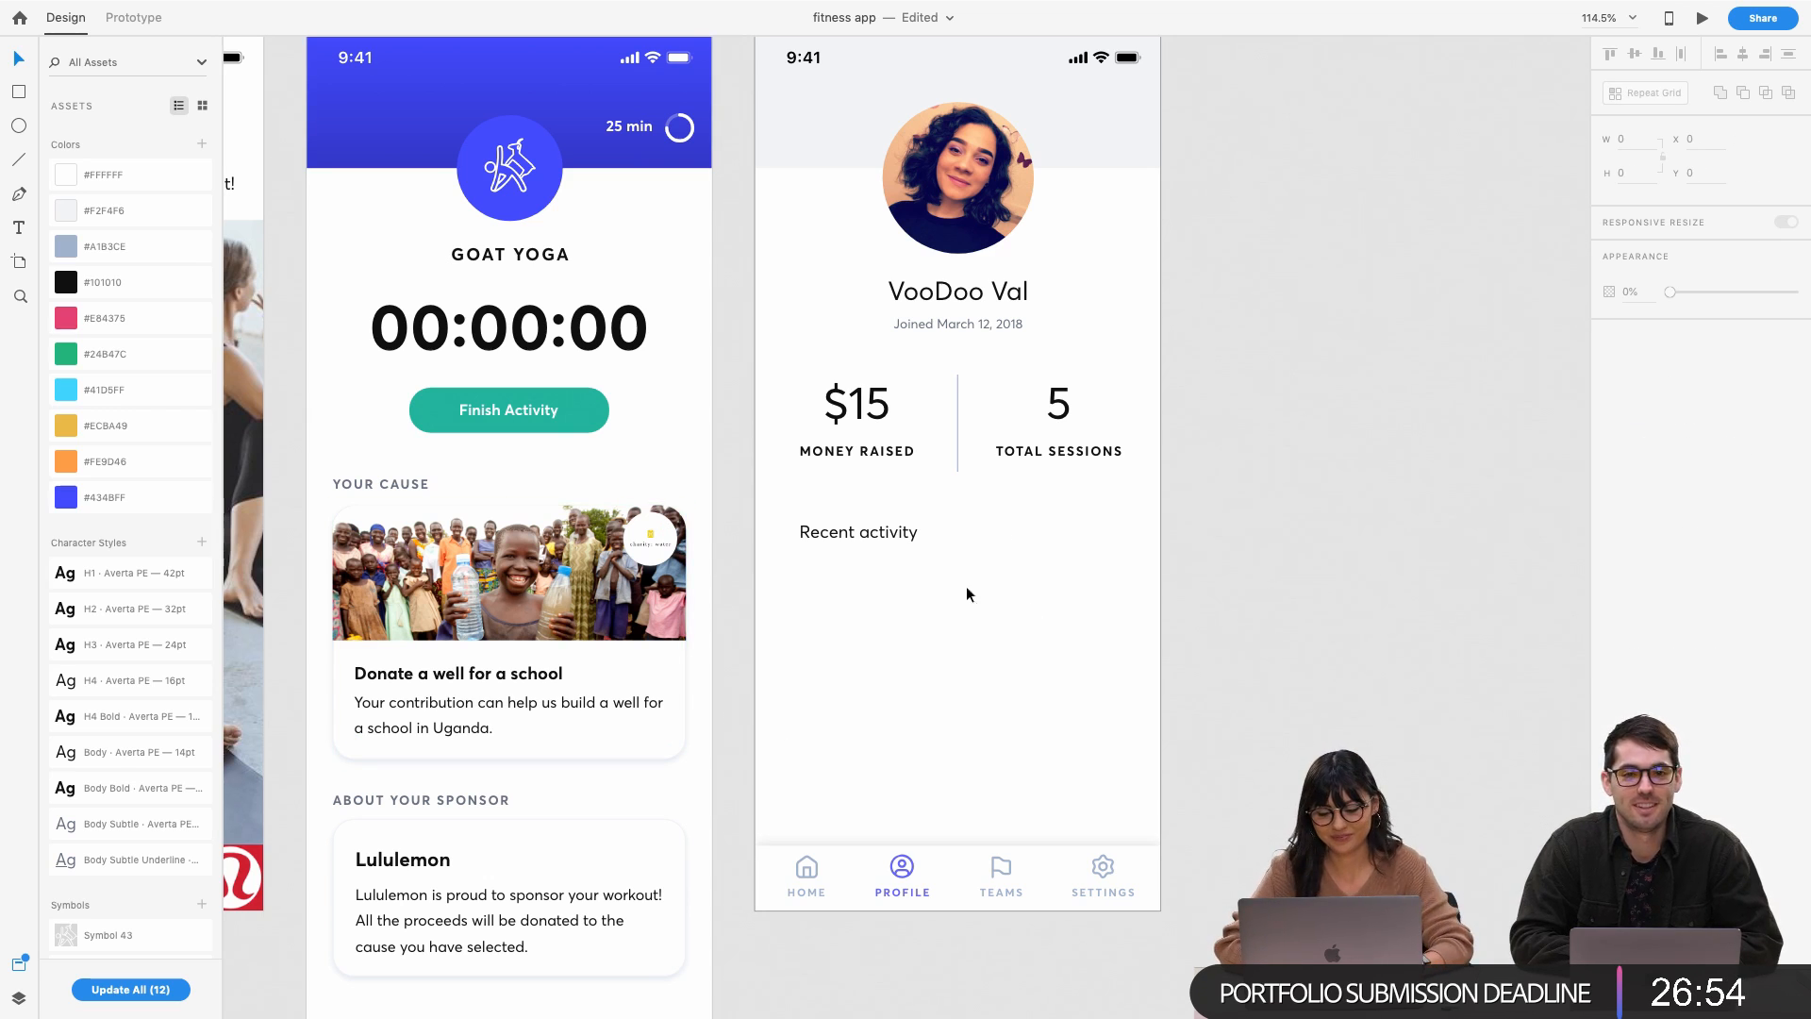
click(853, 531)
double_click(854, 532)
click(887, 600)
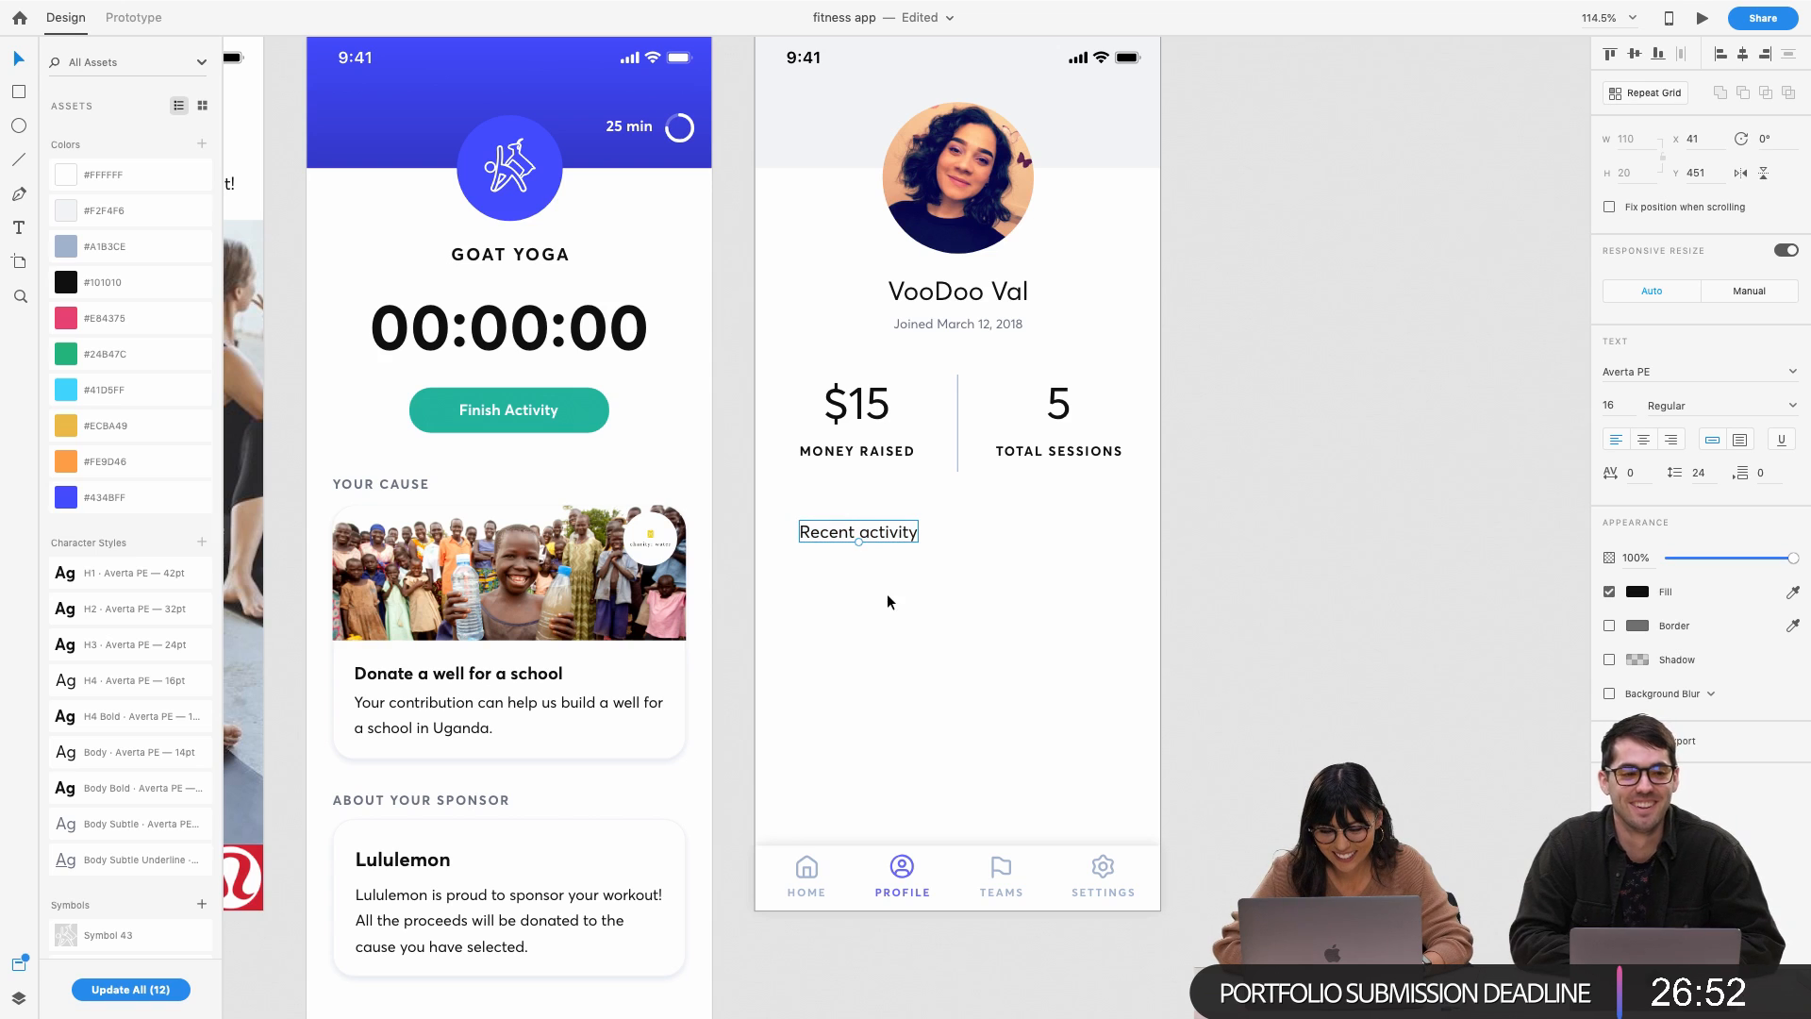
drag(886, 534, 874, 534)
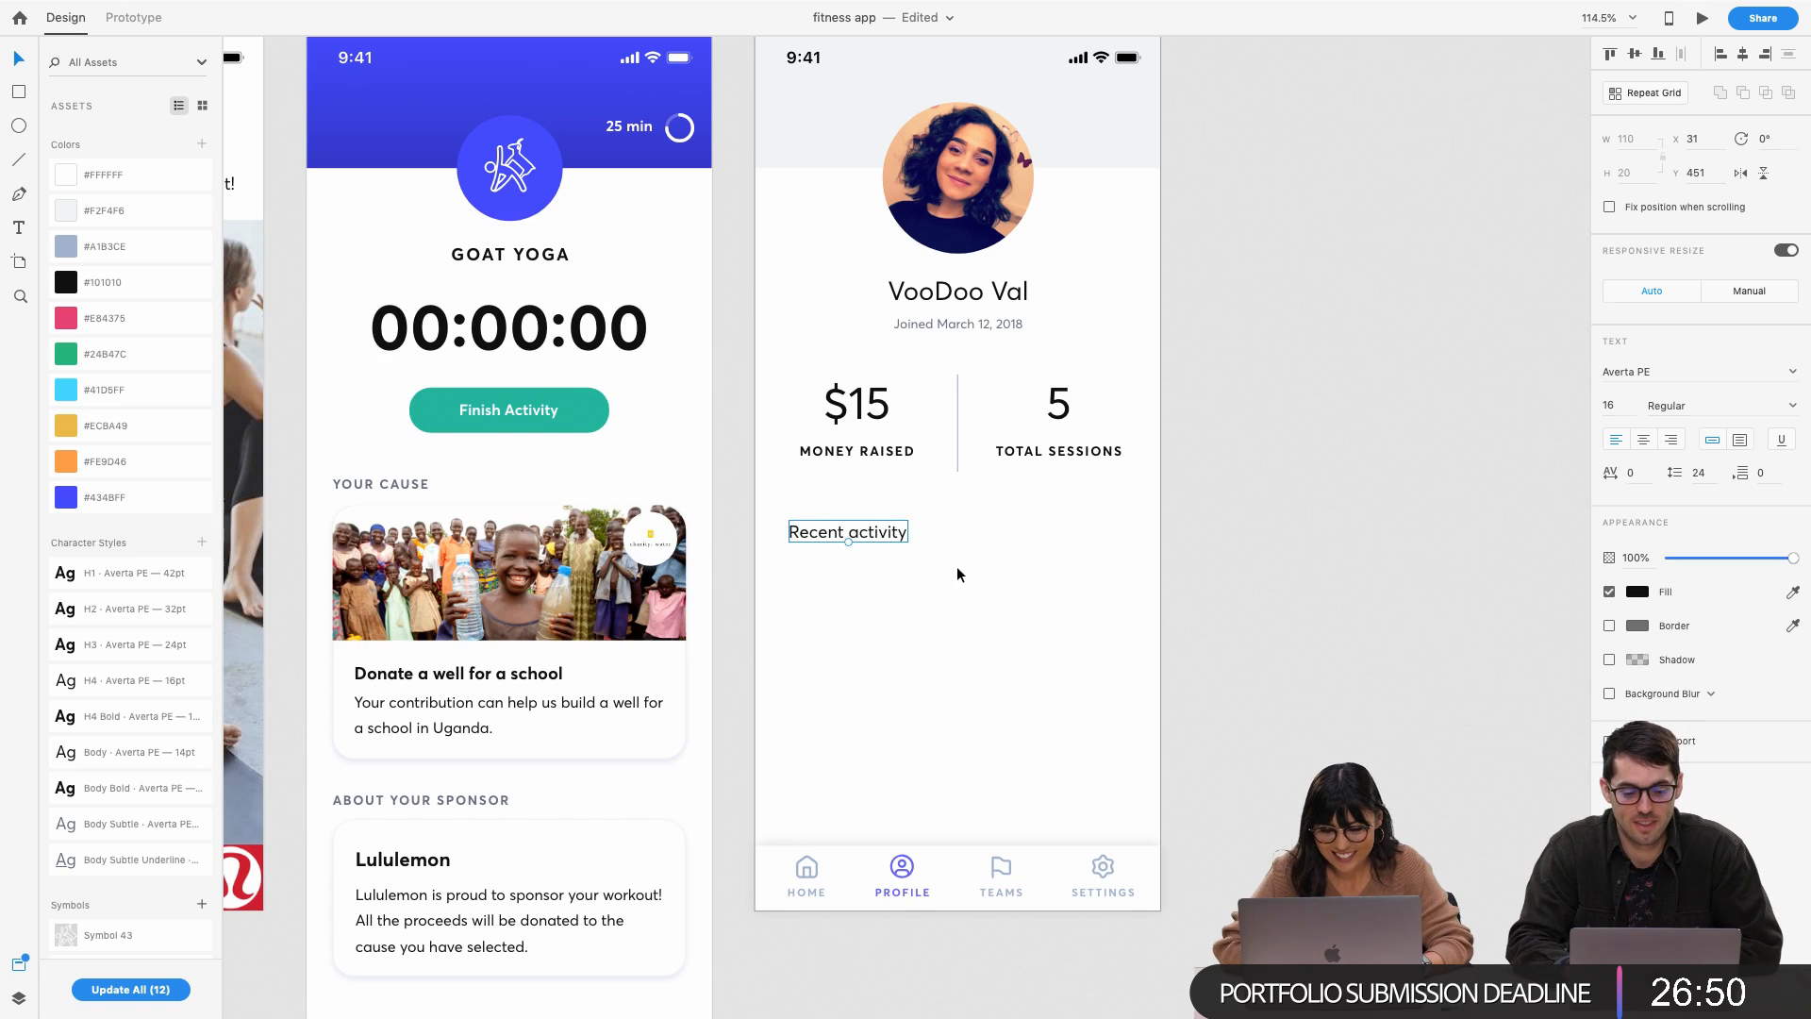
click(976, 538)
Paste the white card rectangle over the $15 and 5 stats and send it behind them
key(super+v)
drag(998, 604, 996, 470)
key(super+shift+bracketleft)
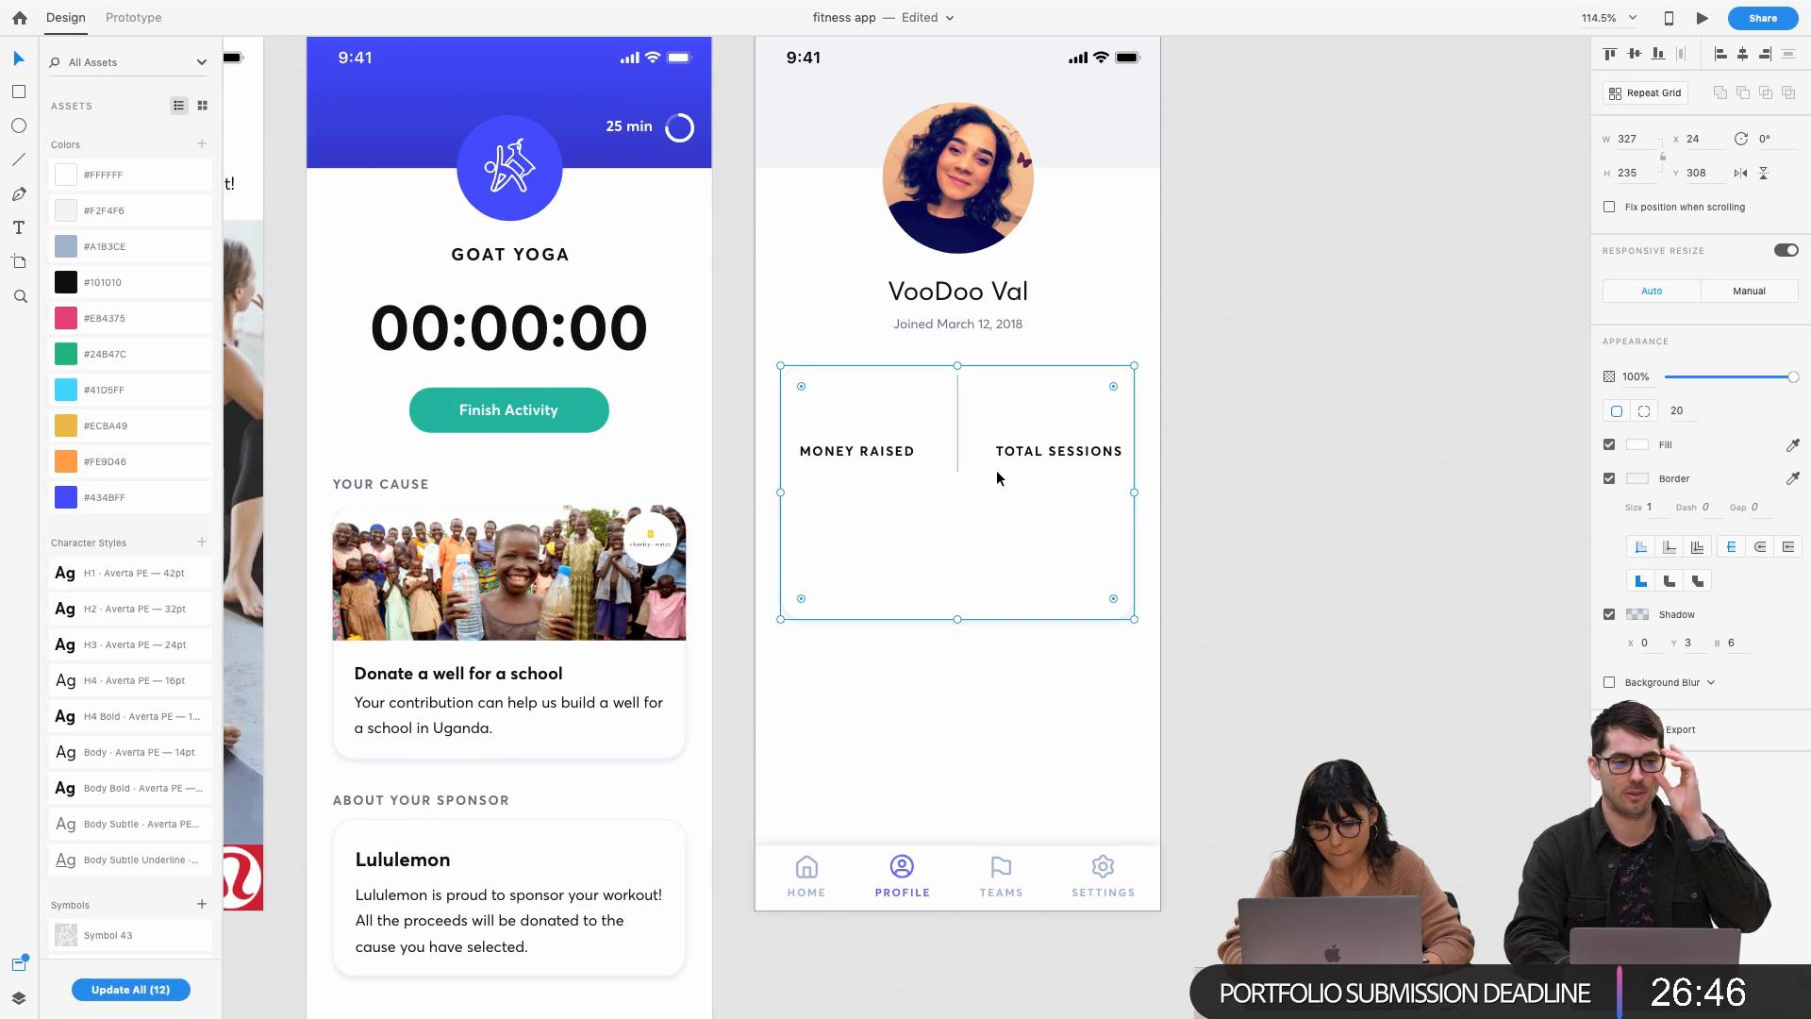
key(super+bracketleft)
drag(1033, 546, 1033, 532)
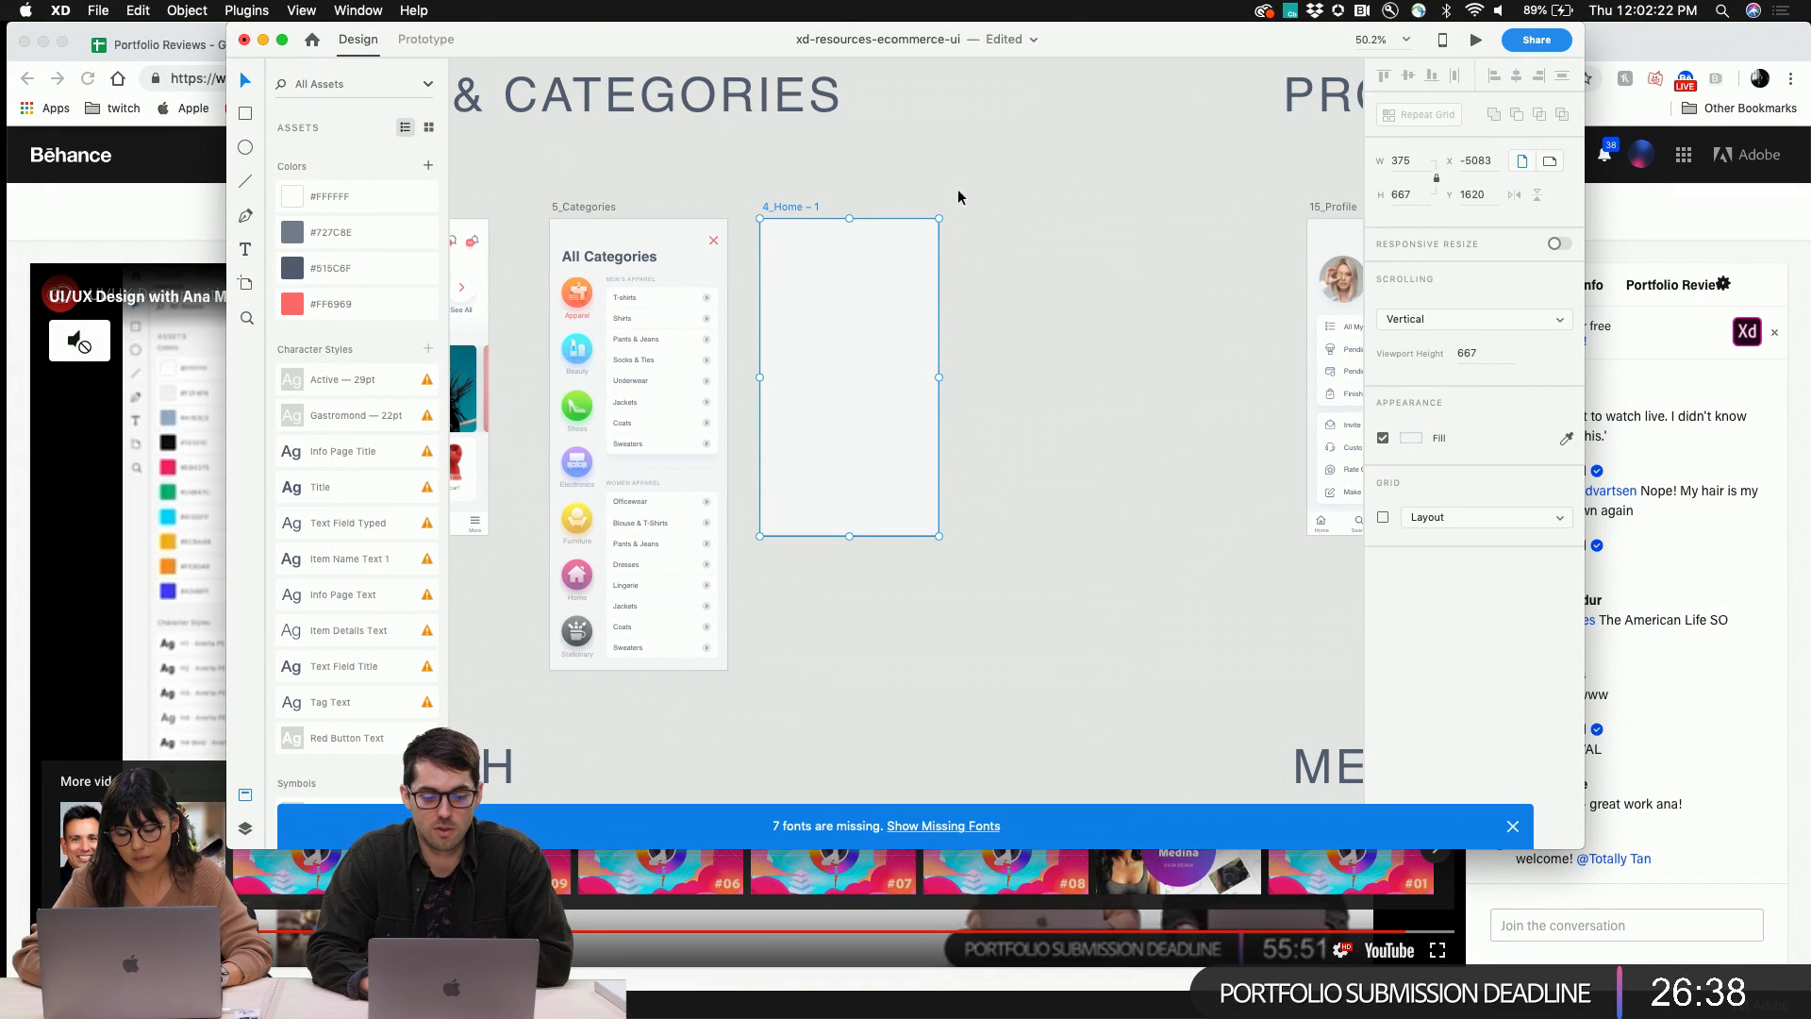
Show a square layout grid of size 4 on the 4_Home artboard at 100% zoom
scroll(862, 188, down, 2)
scroll(1043, 311, left, 4)
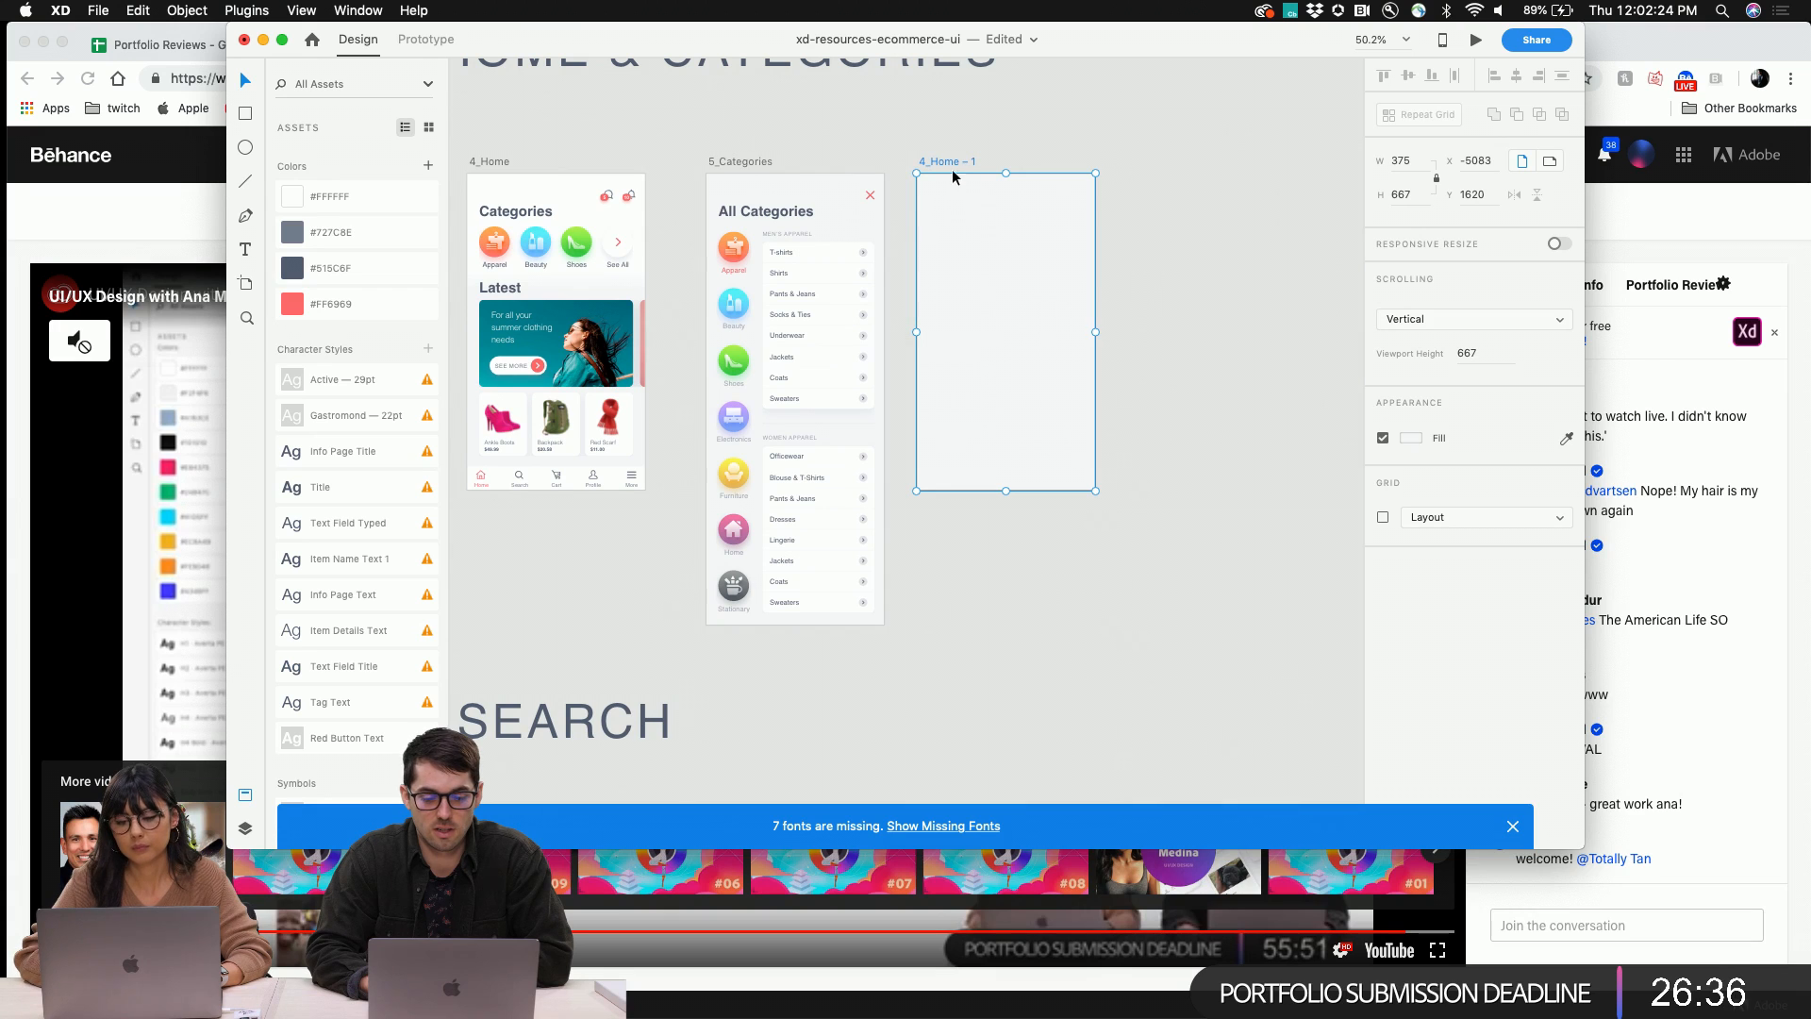
scroll(1264, 353, up, 2)
scroll(1264, 353, right, 2)
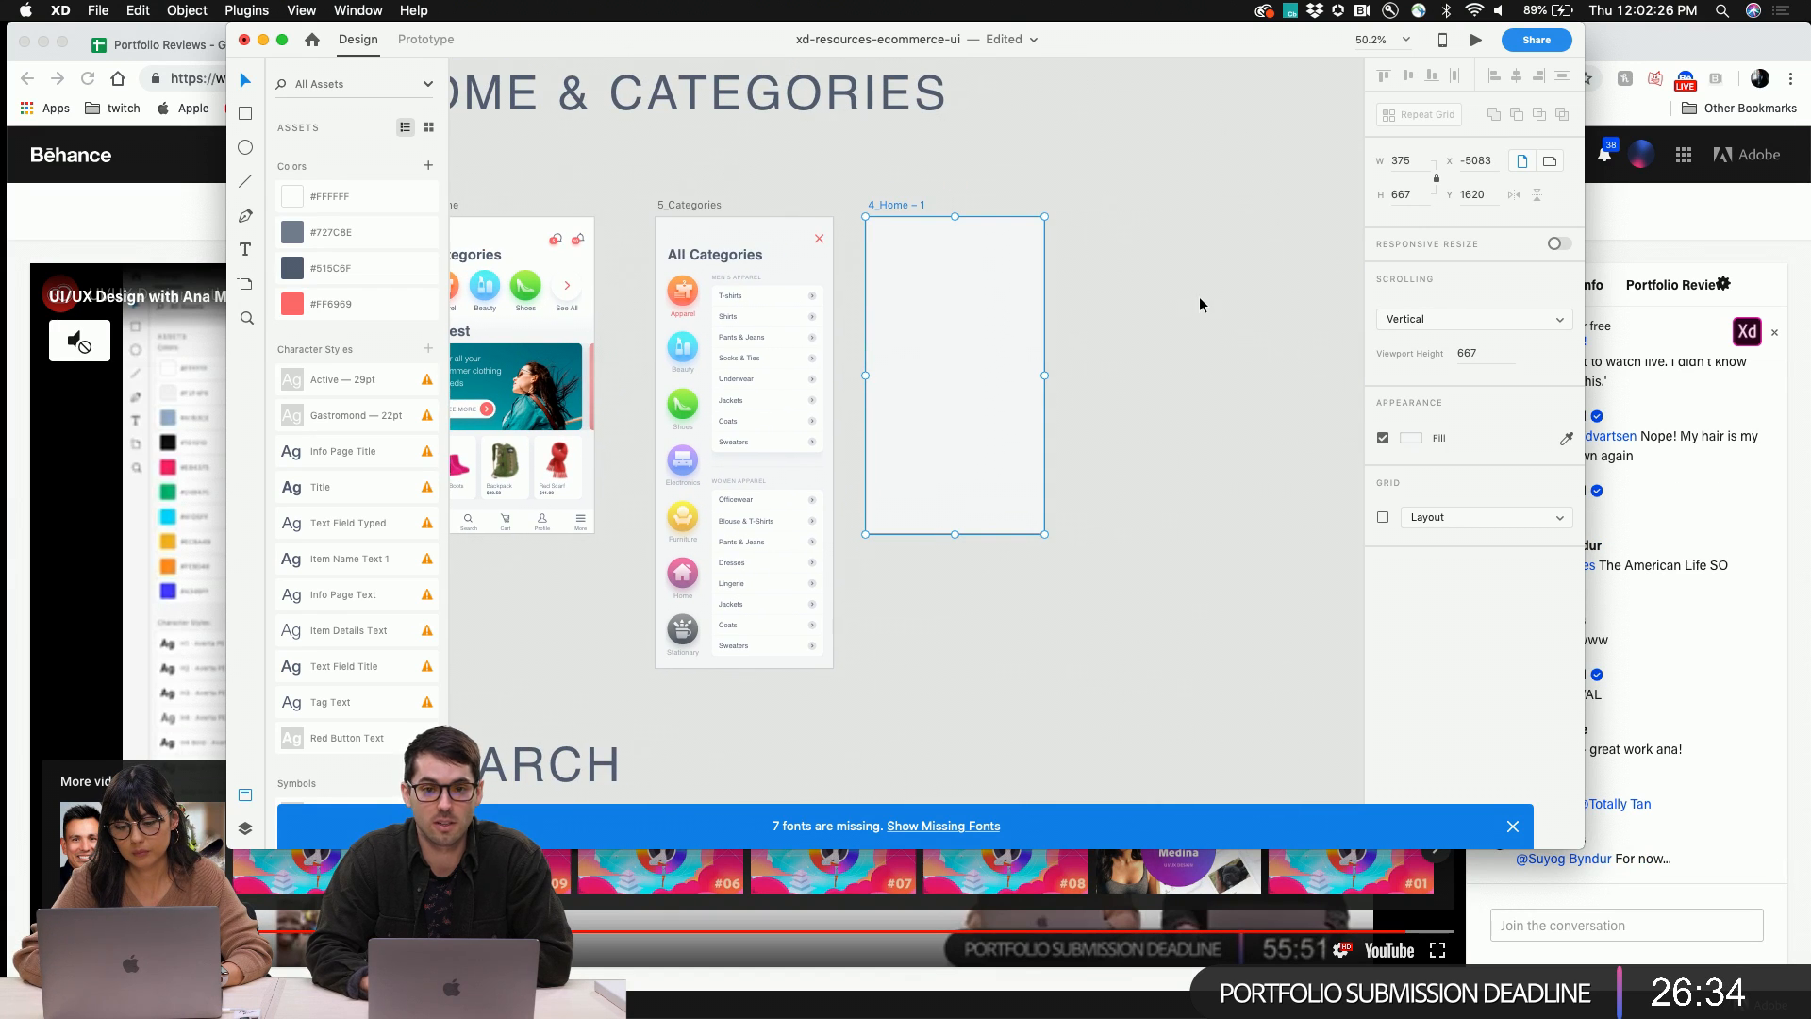
click(301, 11)
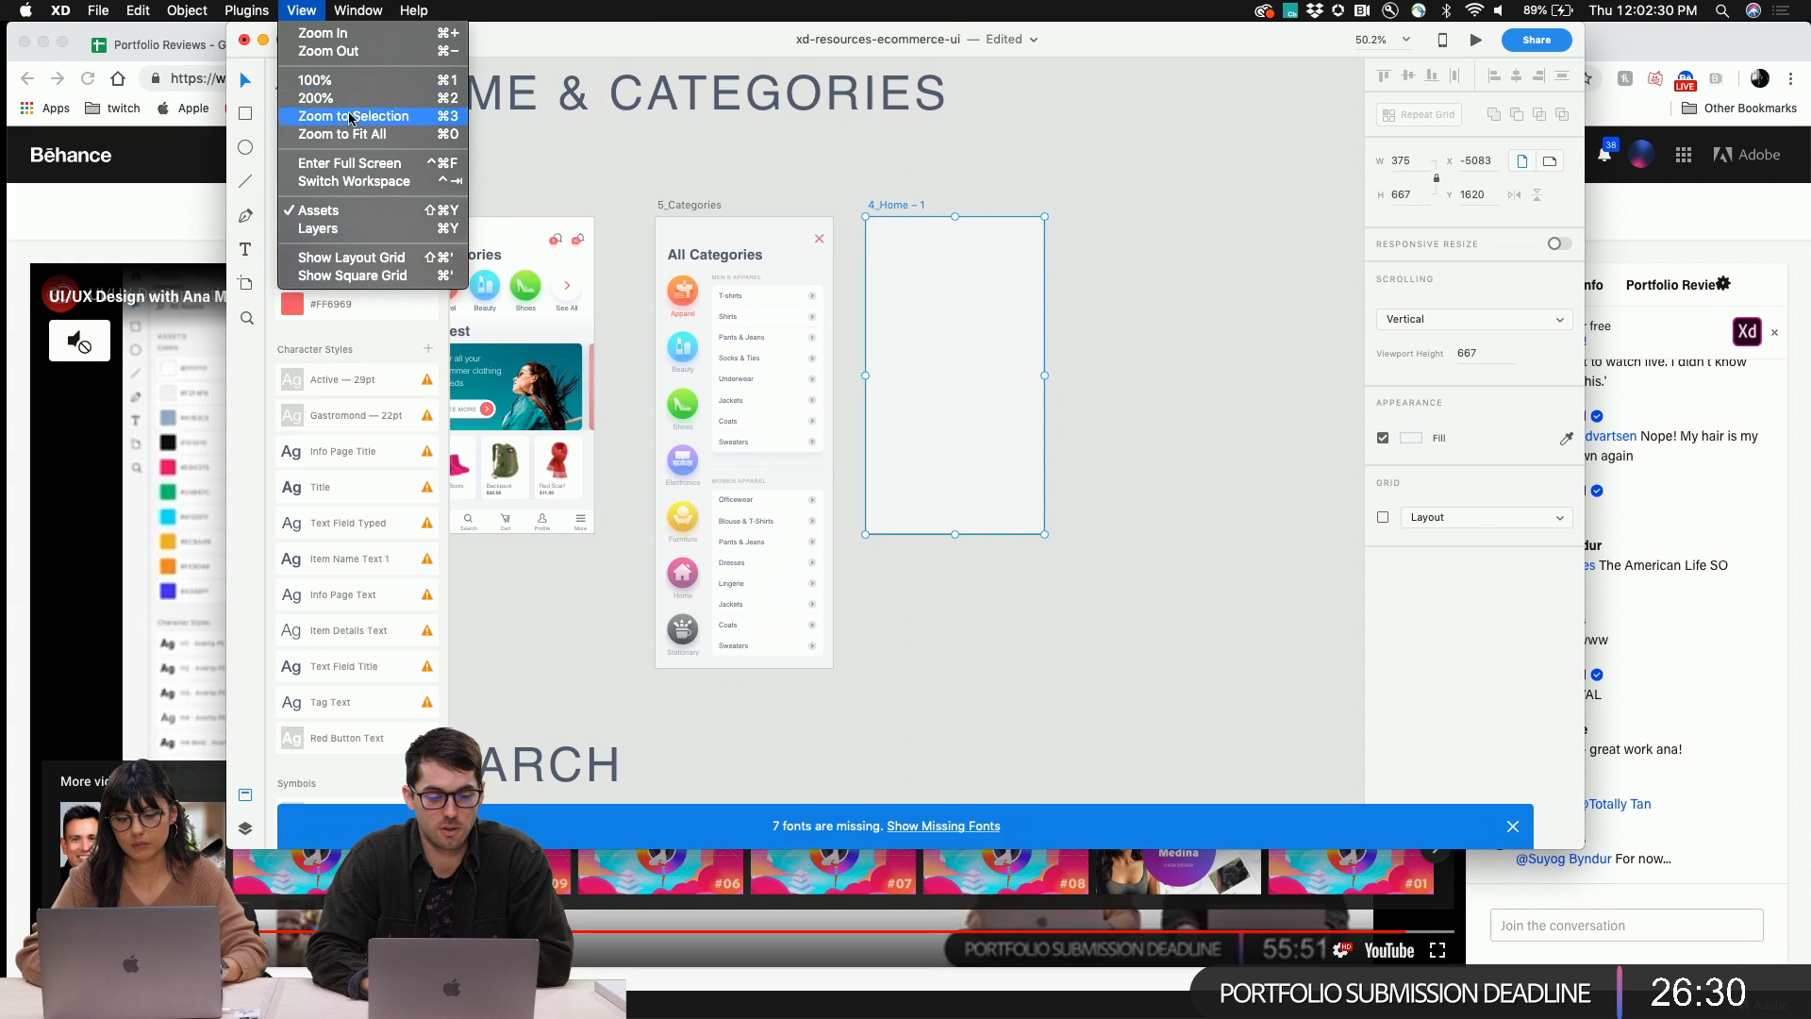
click(356, 276)
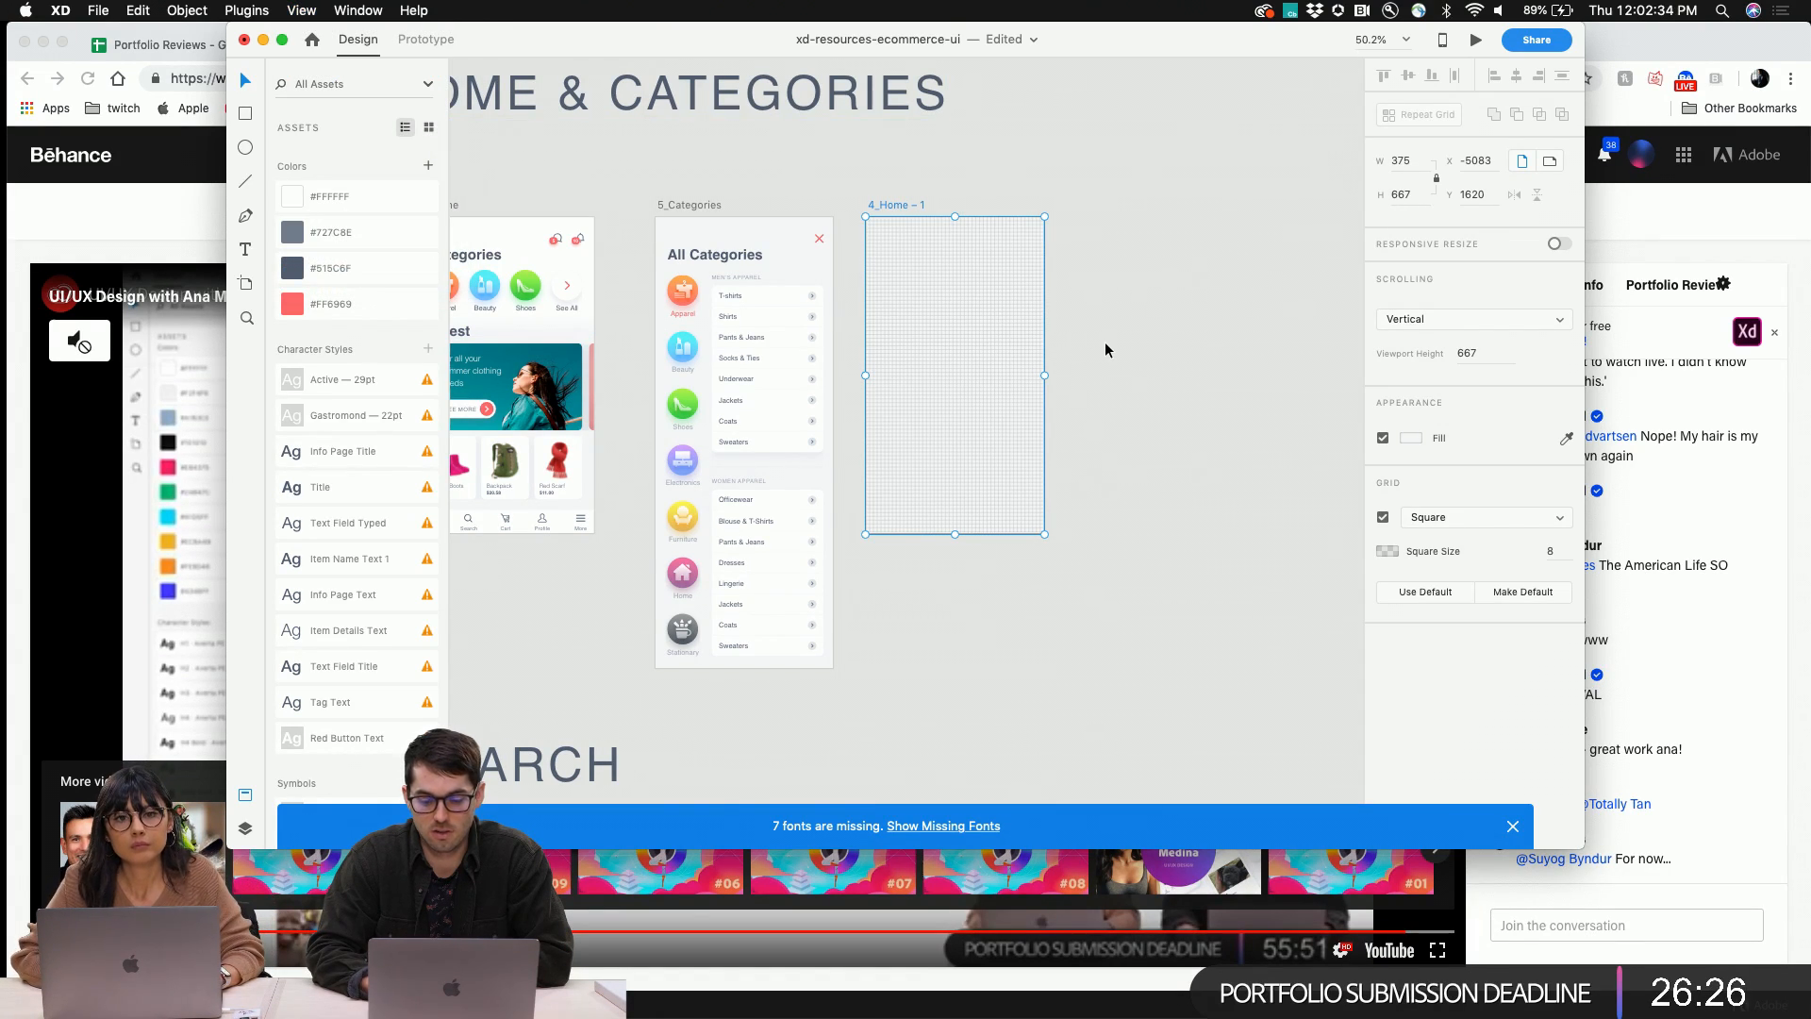
key(super+1)
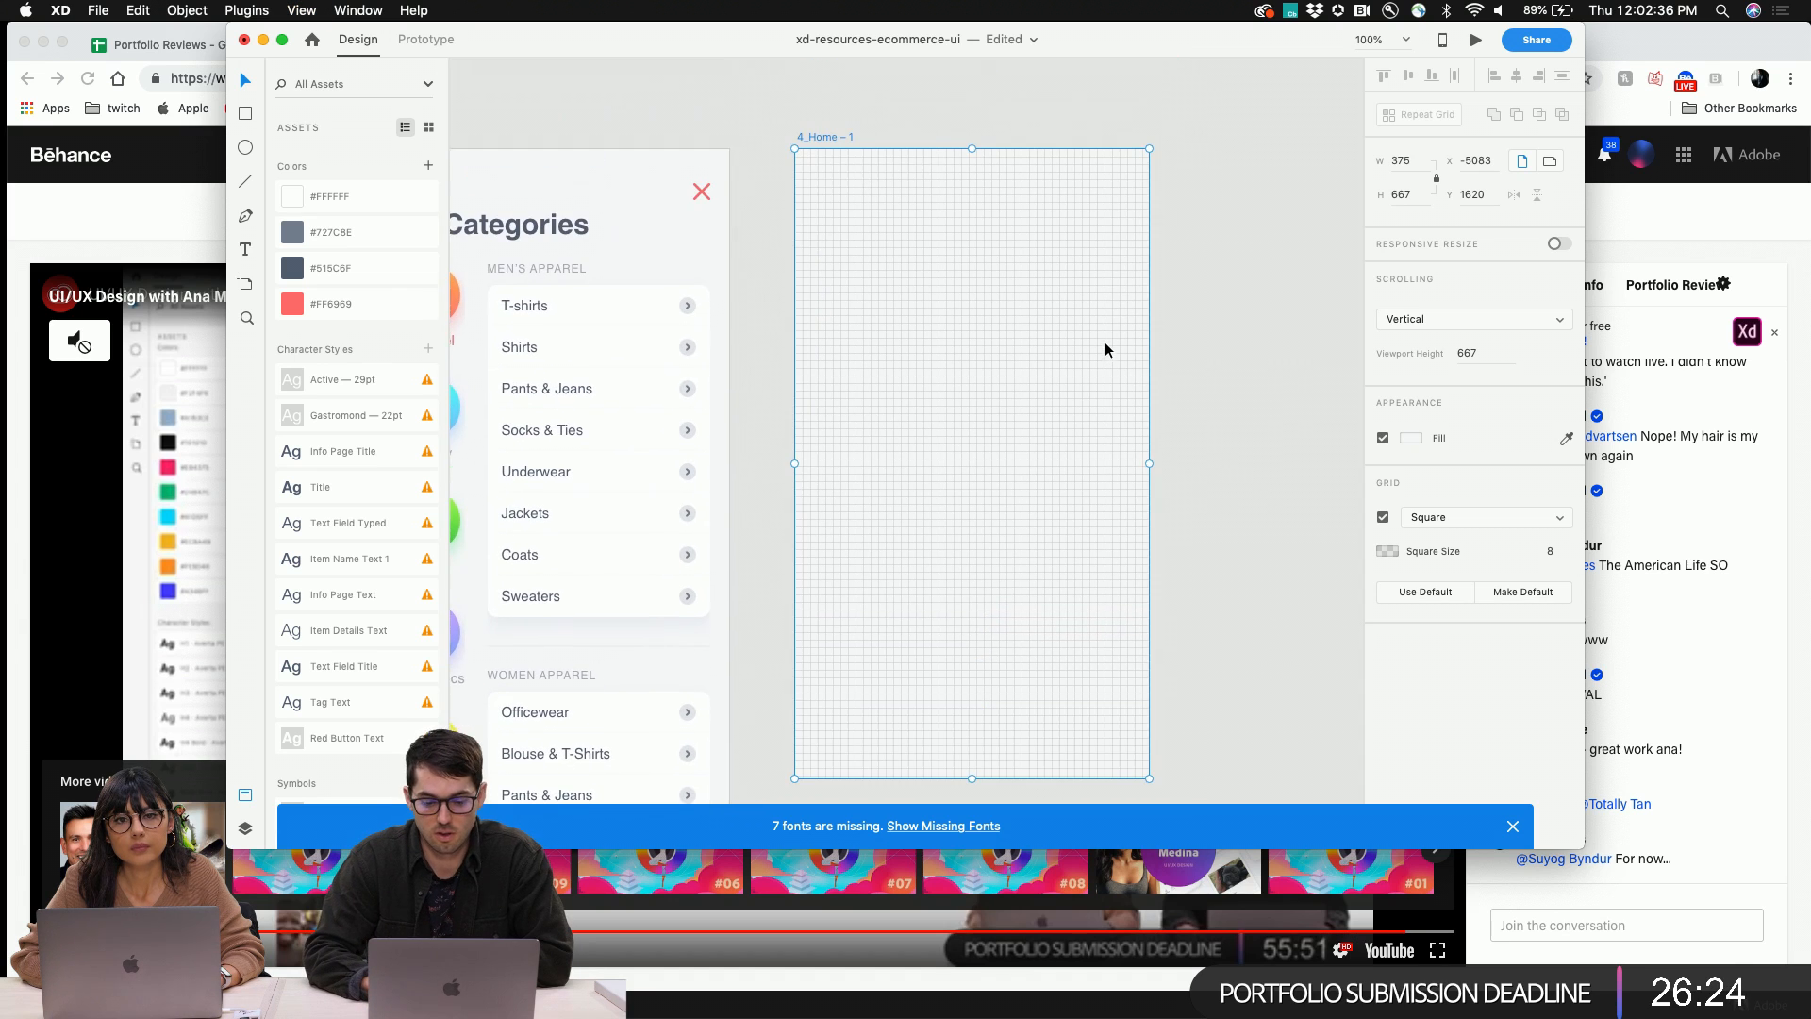
click(1557, 556)
click(1561, 519)
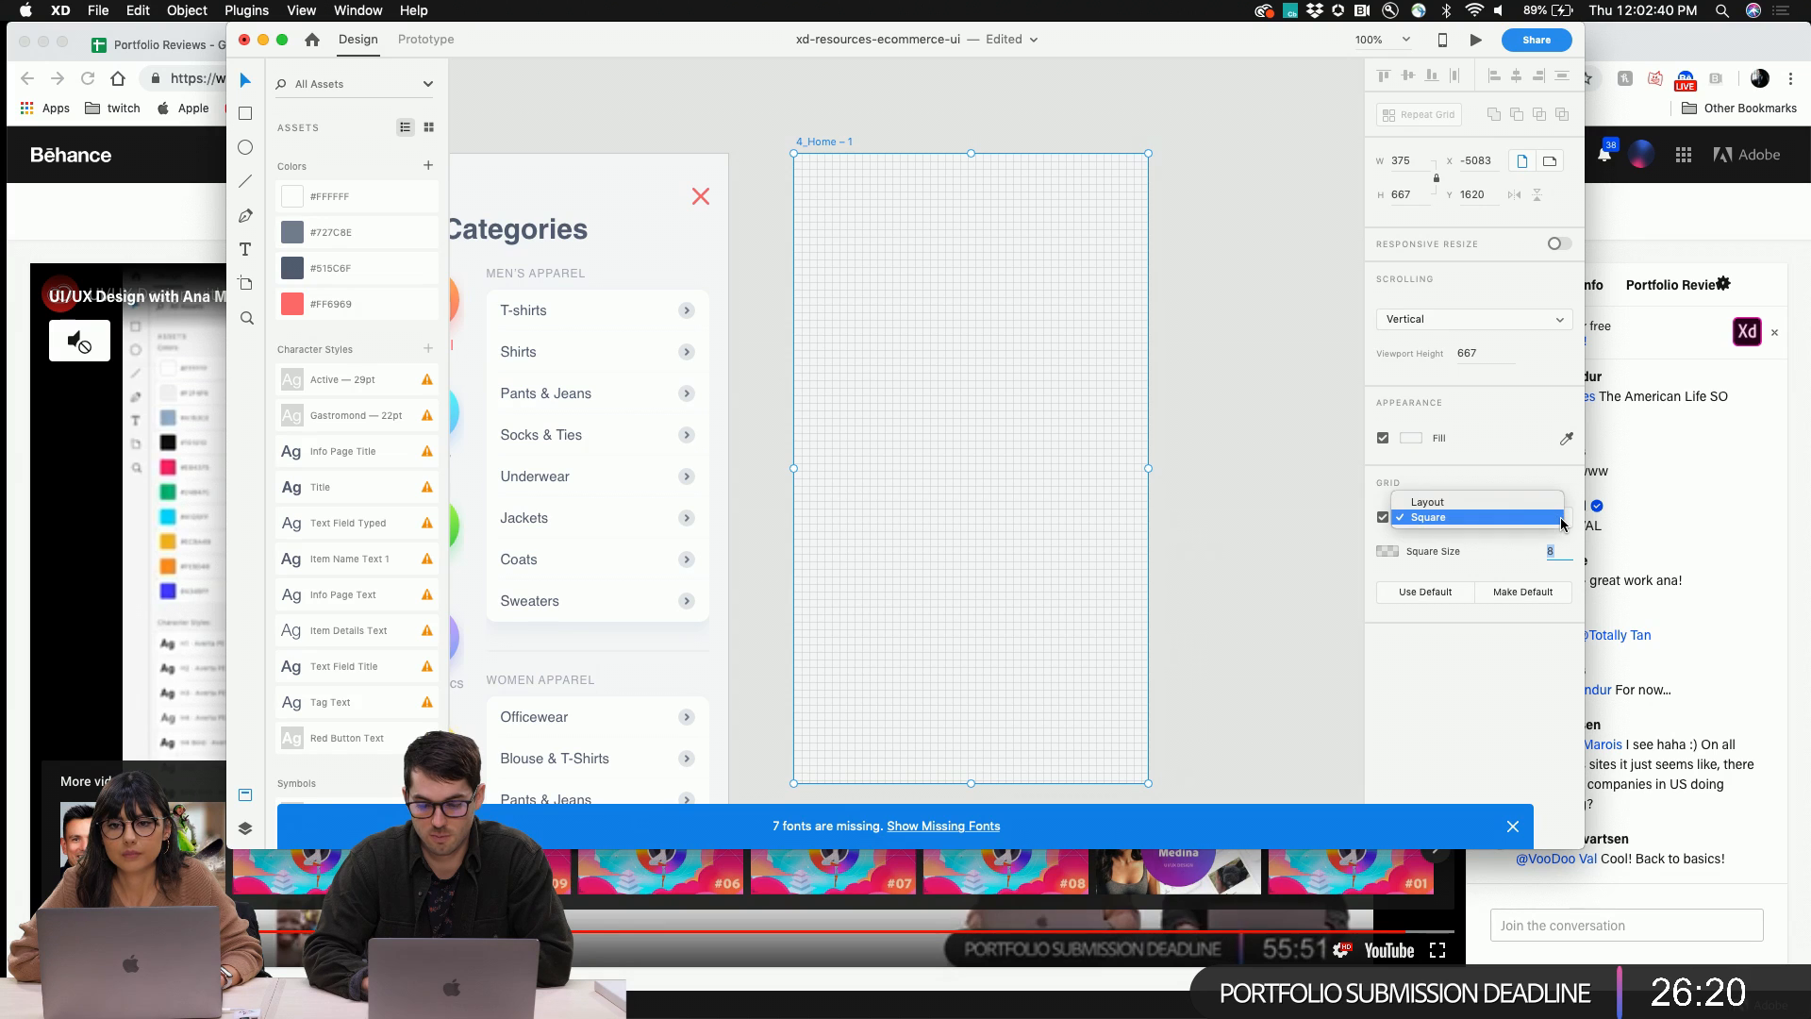
click(1509, 548)
text(4)
key(Return)
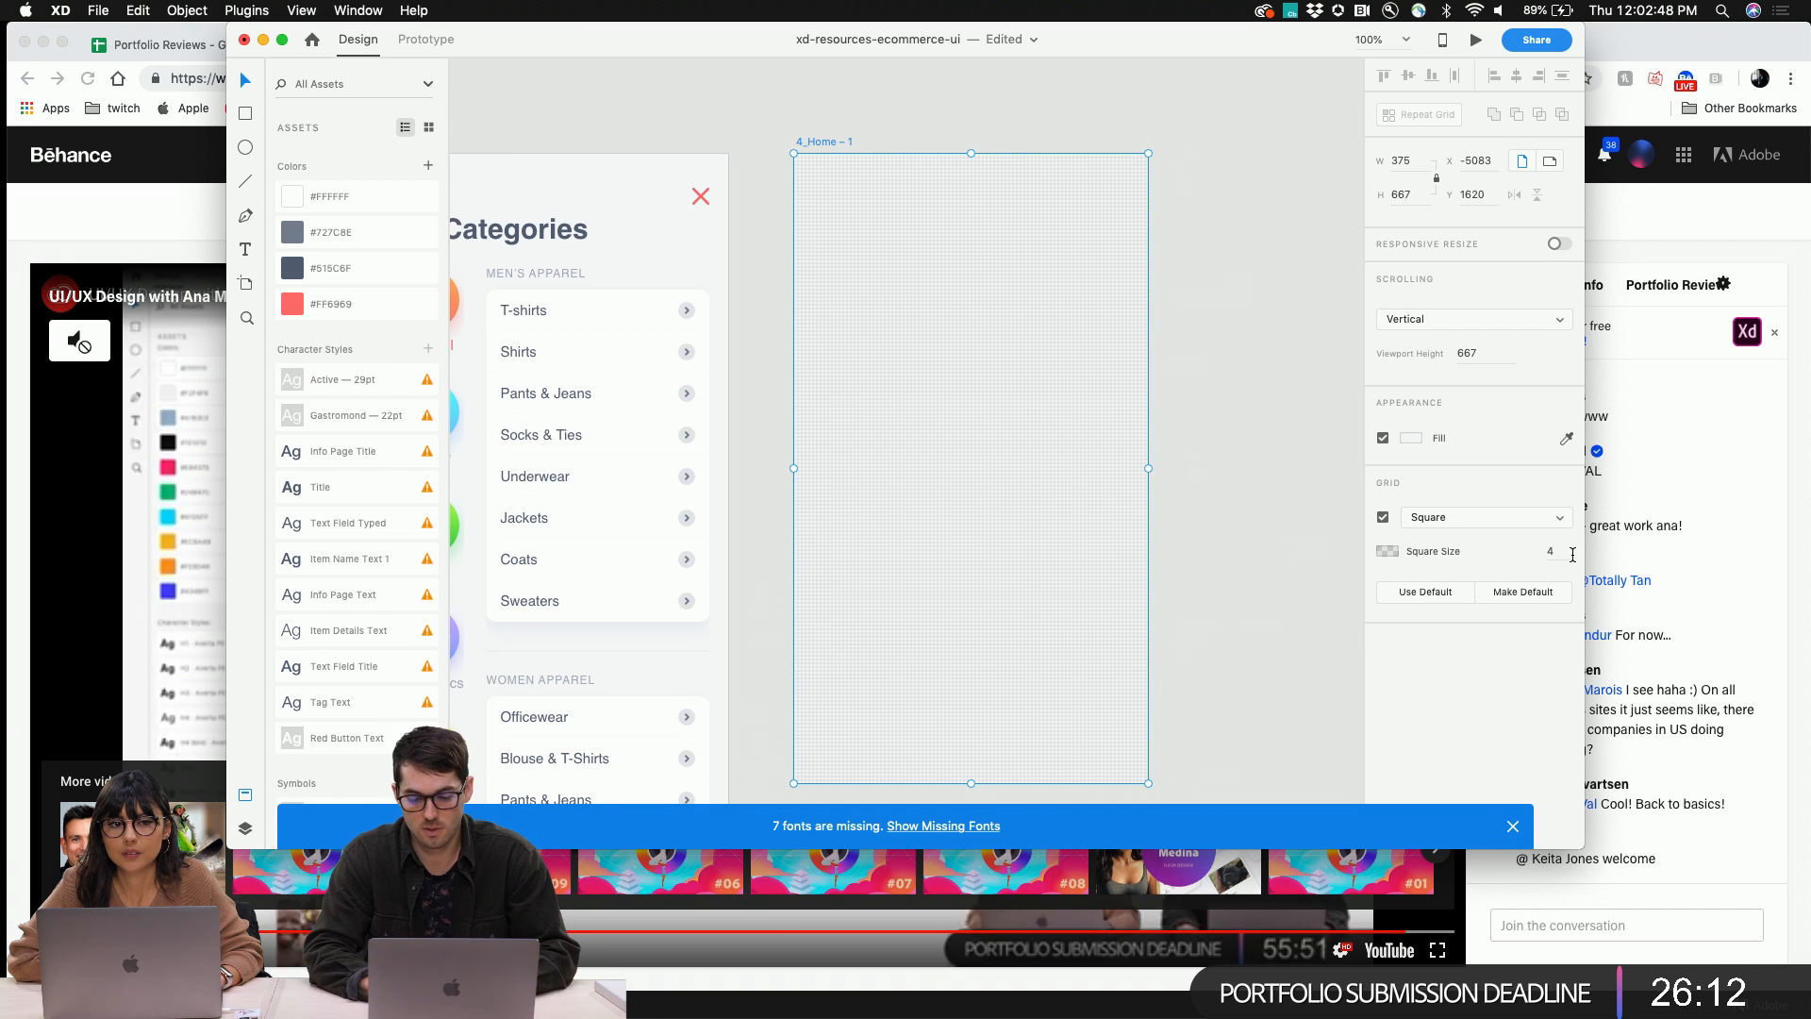
Change the grid square size to 16, then back to 4
text(16)
key(Return)
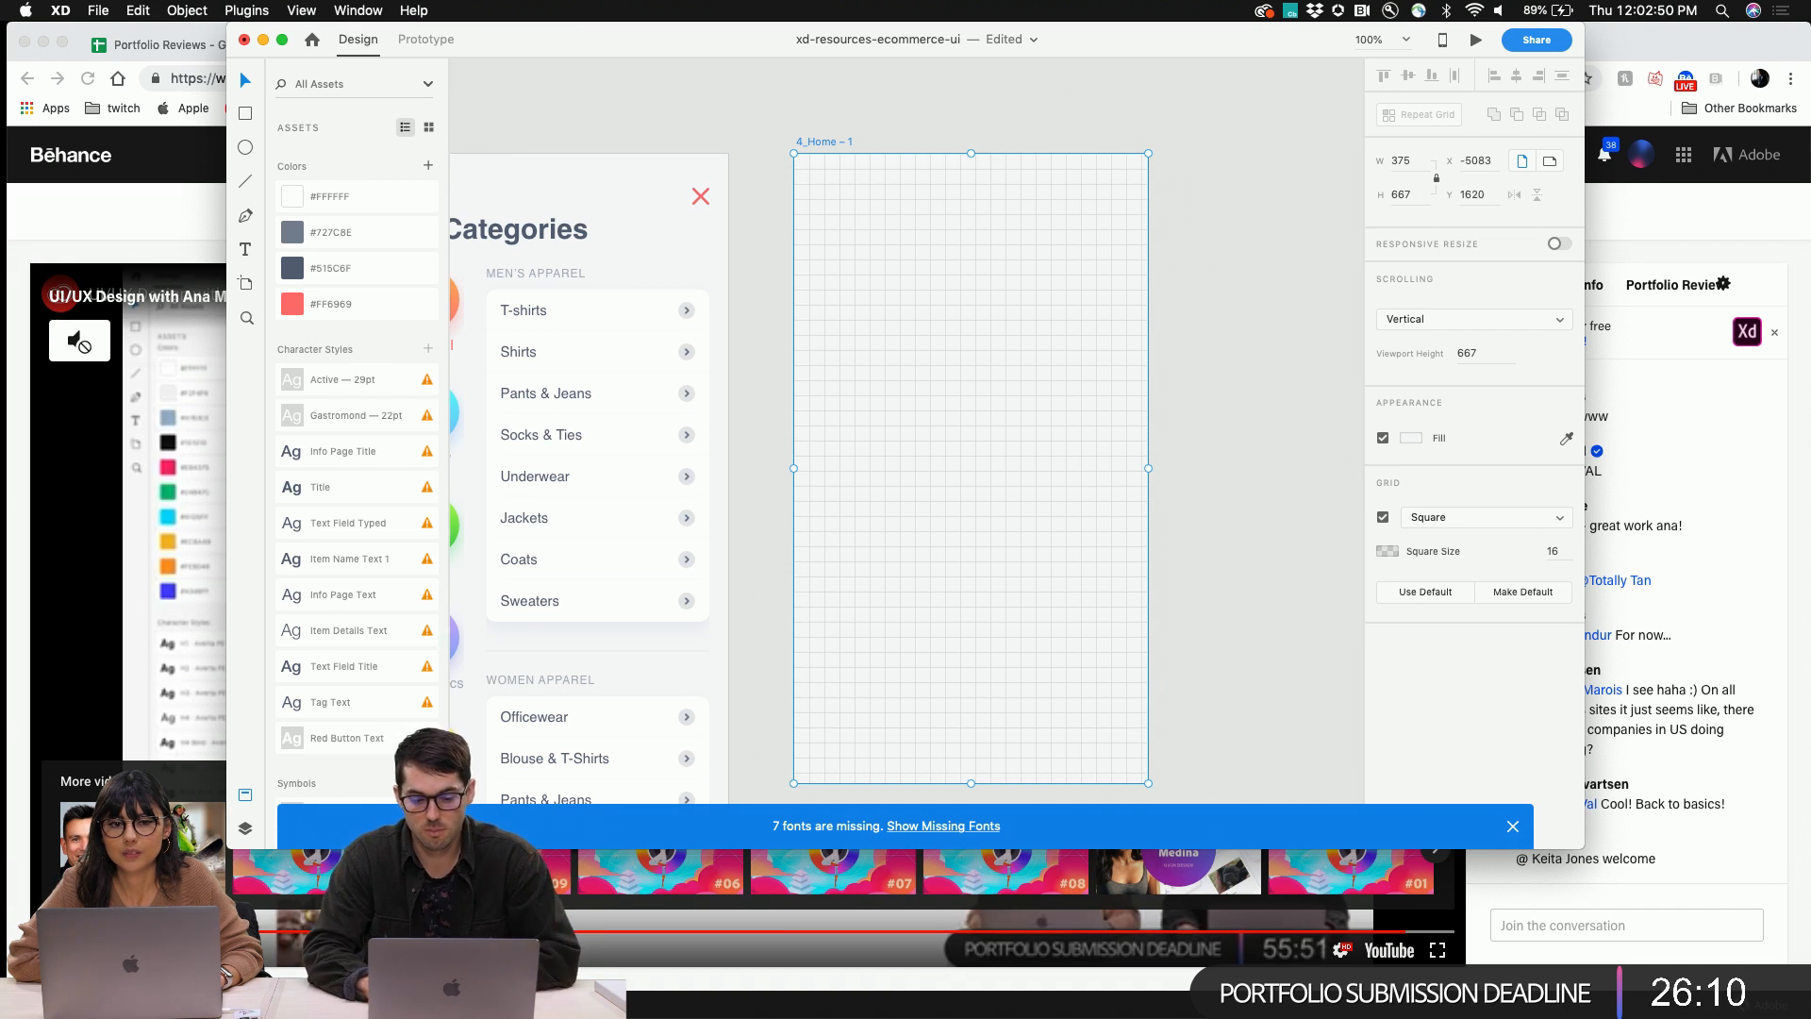
click(1555, 552)
text(4)
key(Return)
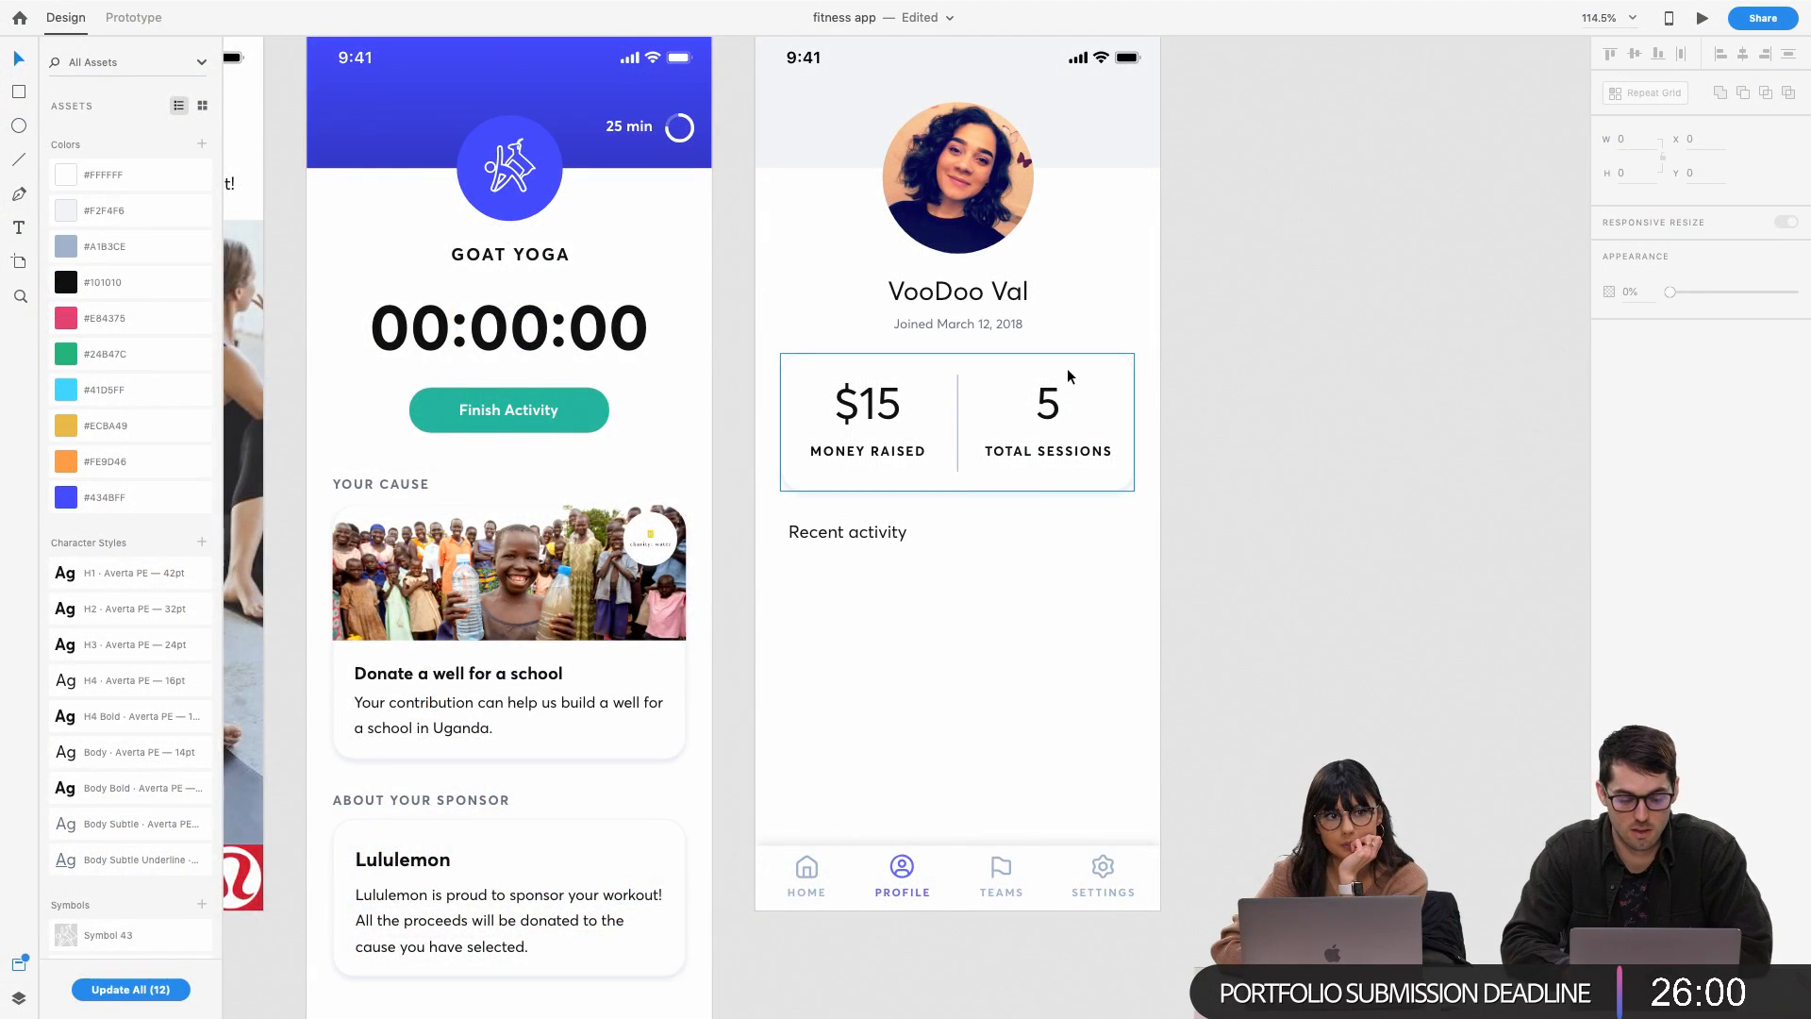
Duplicate the stats card below Recent activity and reduce the copy's height to 65
scroll(1067, 368, up, 3)
scroll(1068, 370, down, 5)
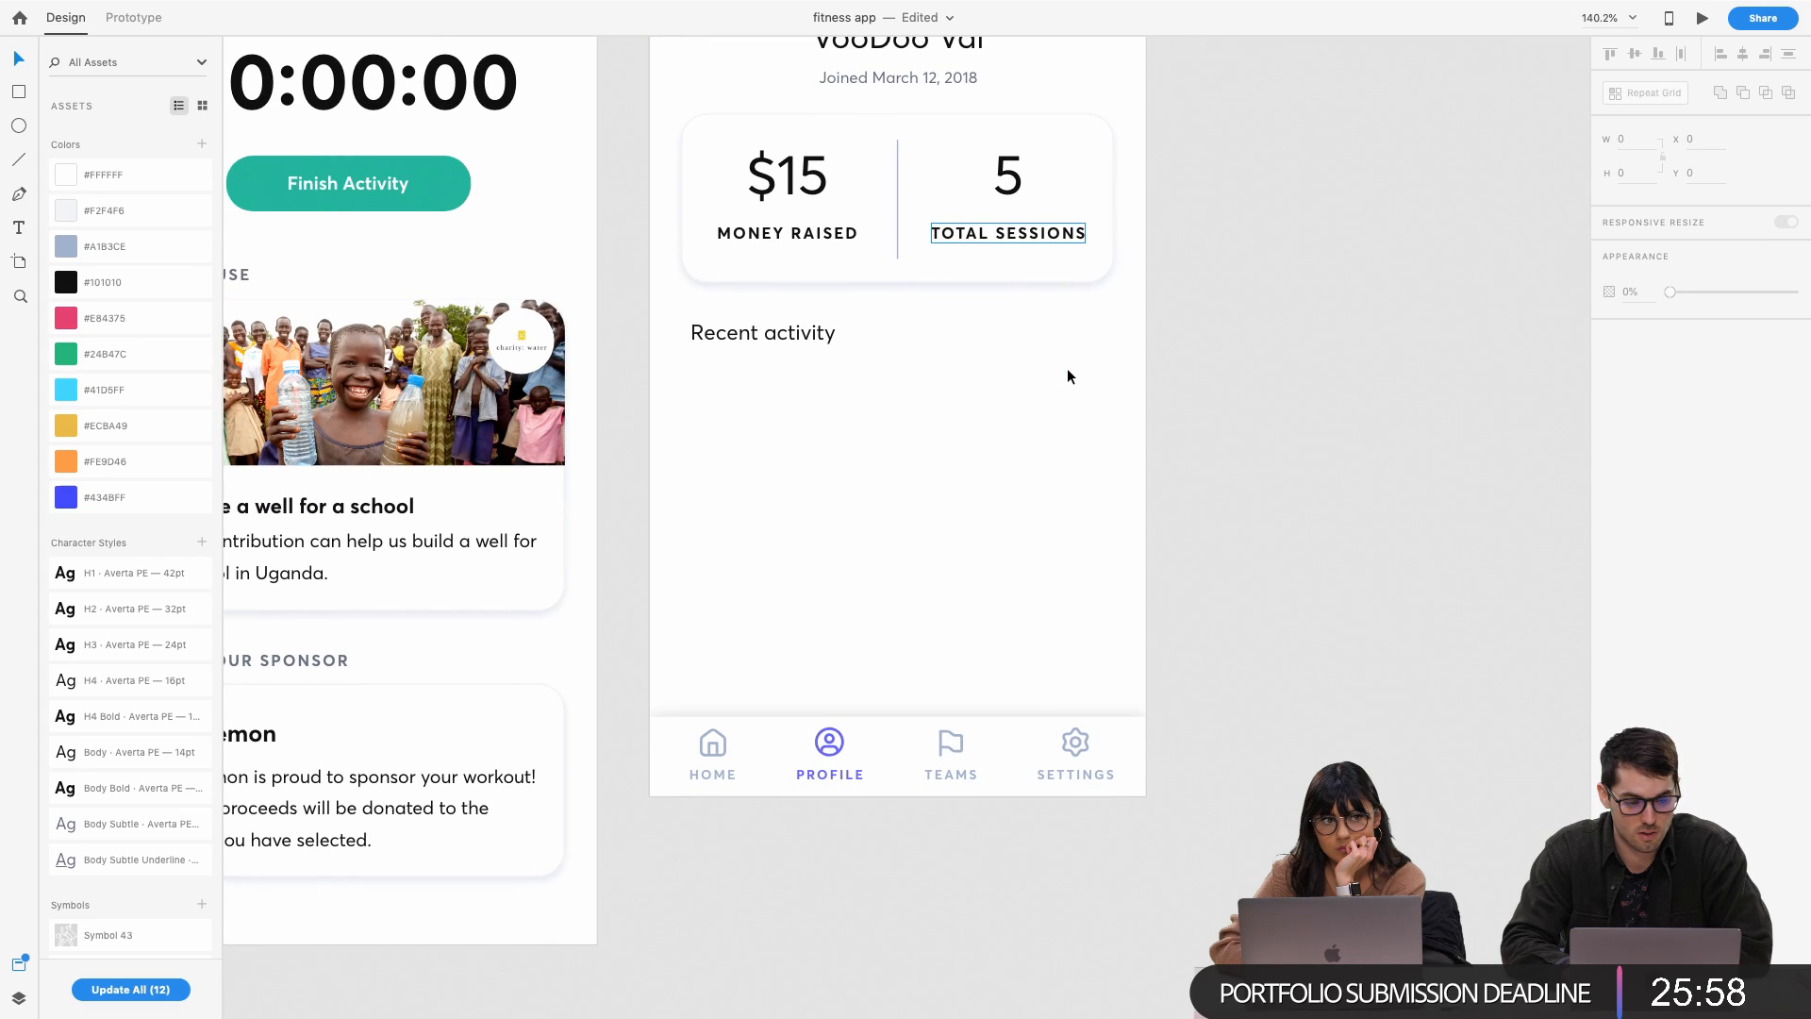
scroll(1067, 376, up, 5)
scroll(1067, 376, down, 1)
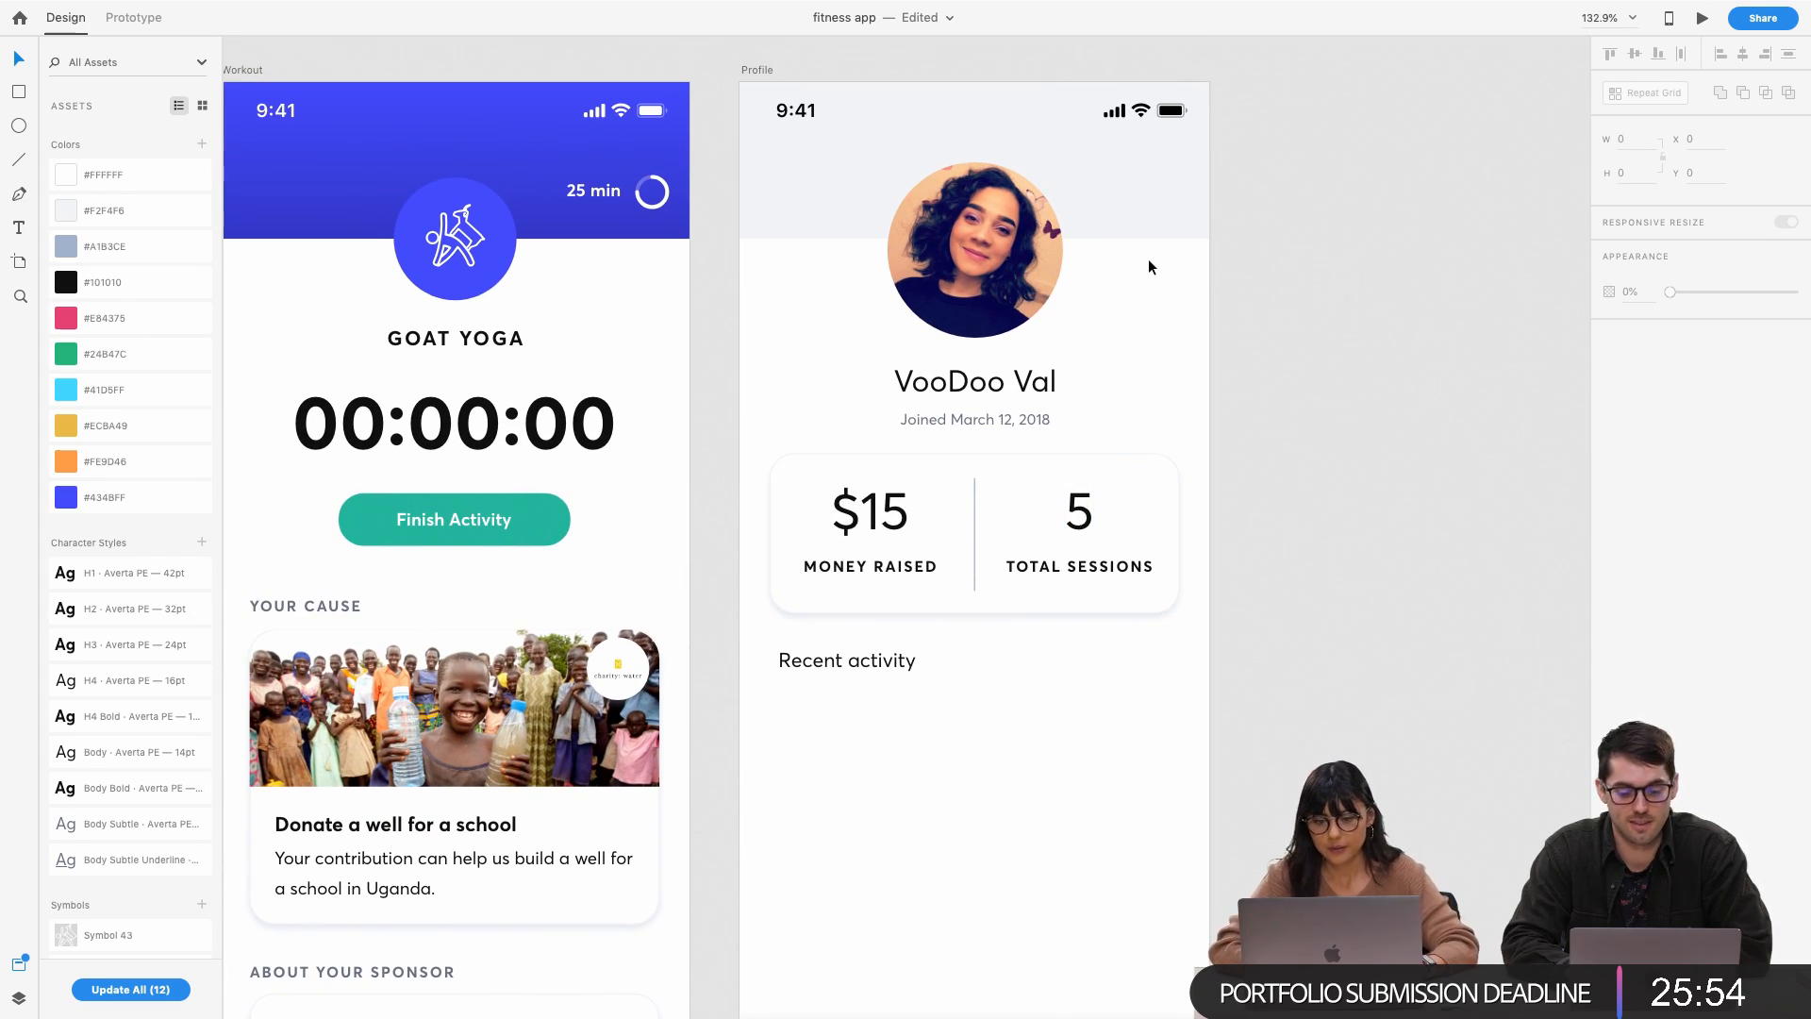
scroll(1083, 436, left, 1)
scroll(1083, 436, down, 1)
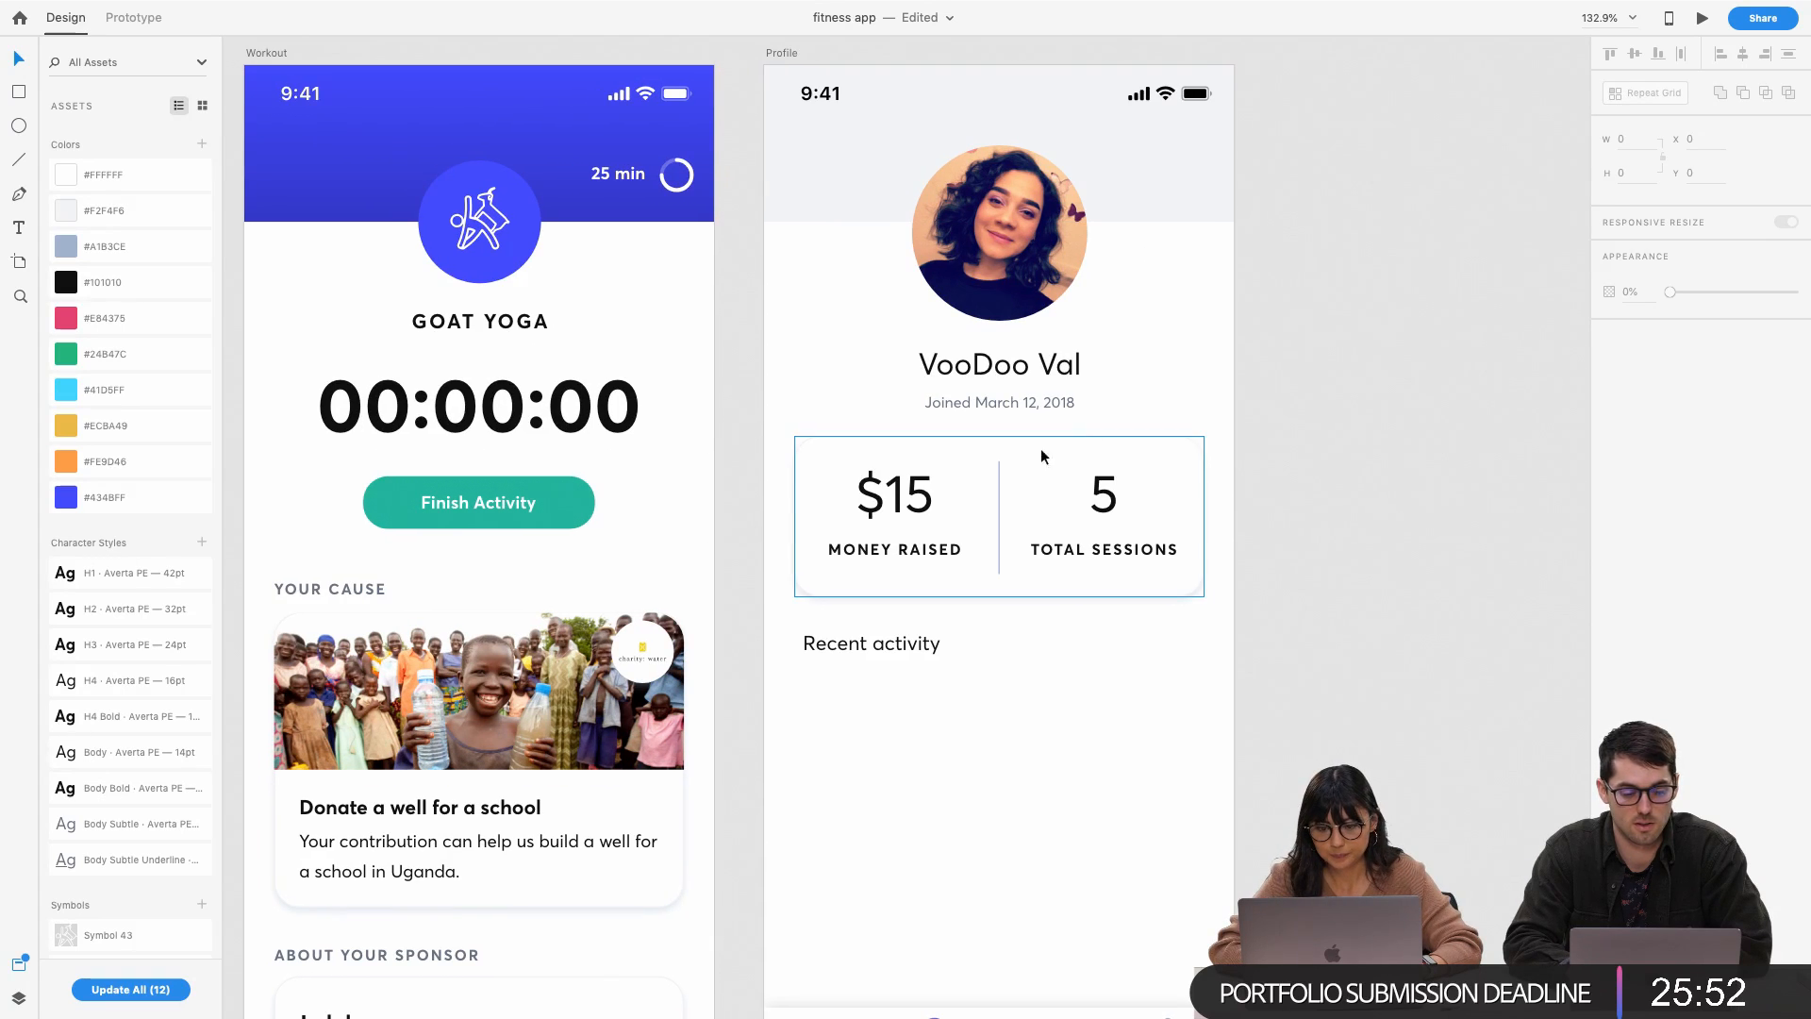
click(905, 517)
click(949, 547)
click(970, 570)
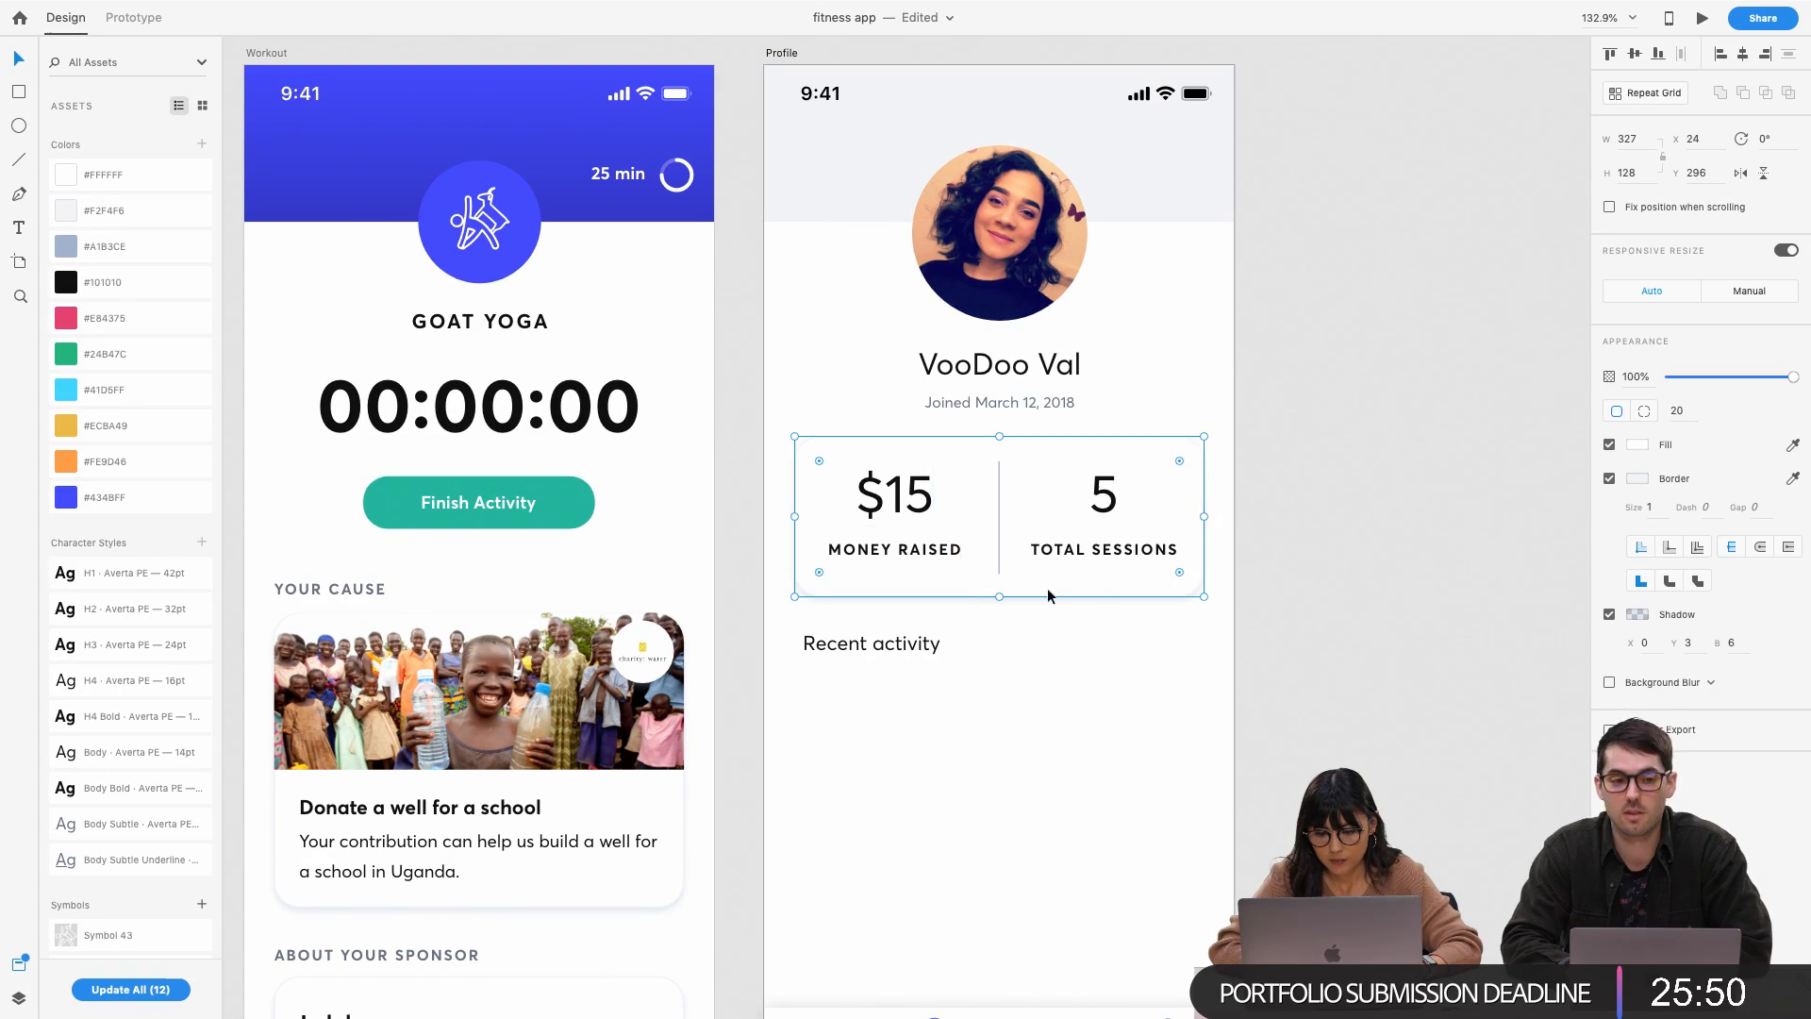
scroll(969, 570, down, 1)
scroll(970, 570, right, 1)
click(1297, 366)
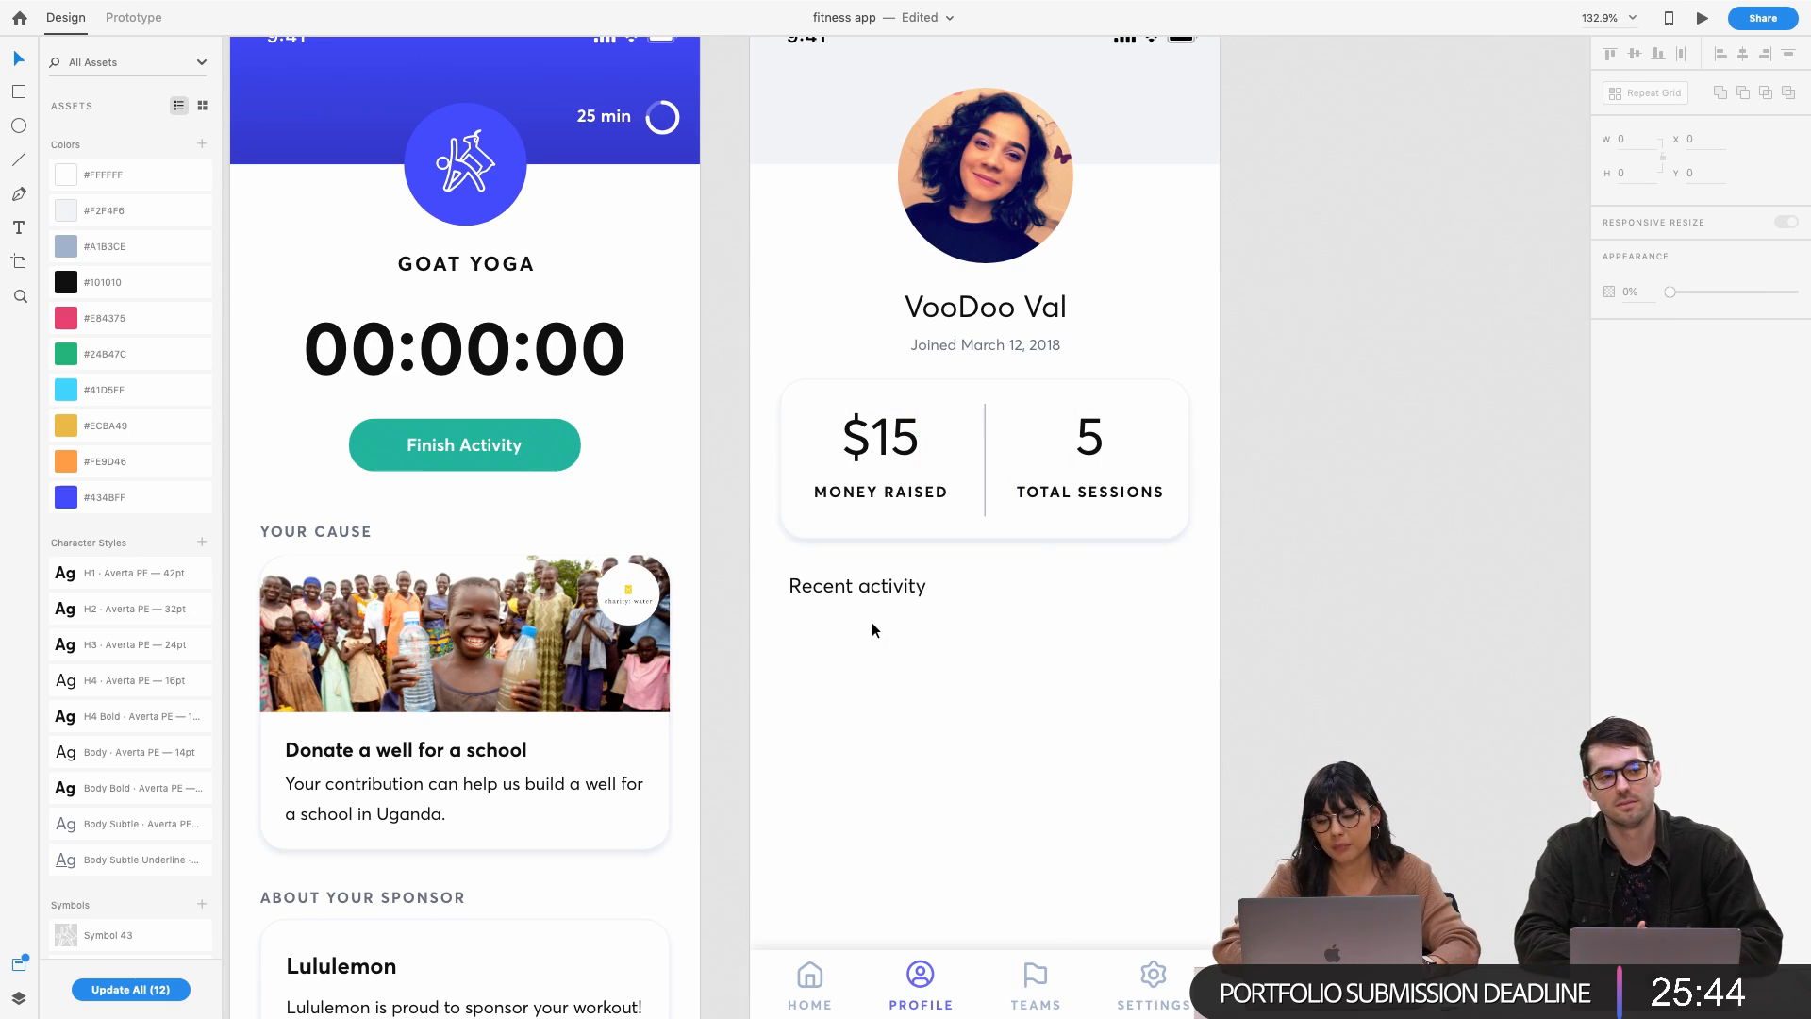
click(834, 533)
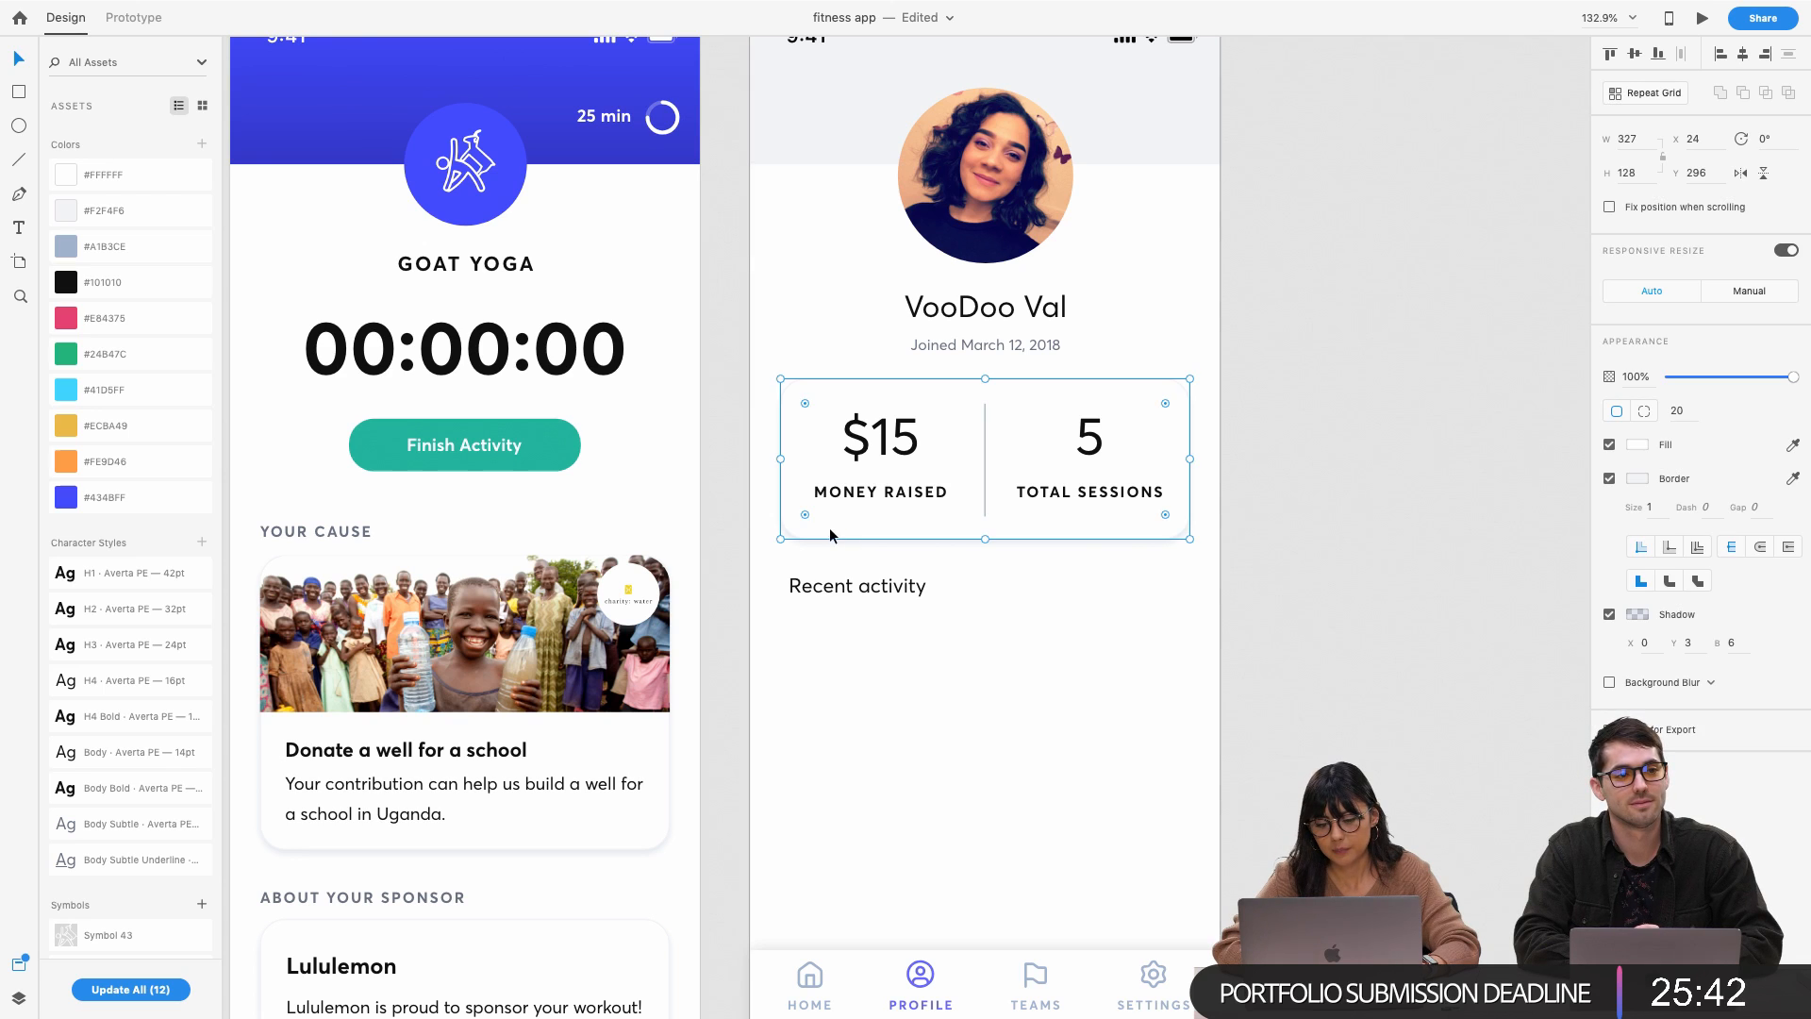
drag(840, 534, 866, 733)
drag(988, 775, 975, 695)
Copy the Lululemon sponsor title and description paragraph
scroll(920, 708, down, 2)
scroll(921, 709, left, 4)
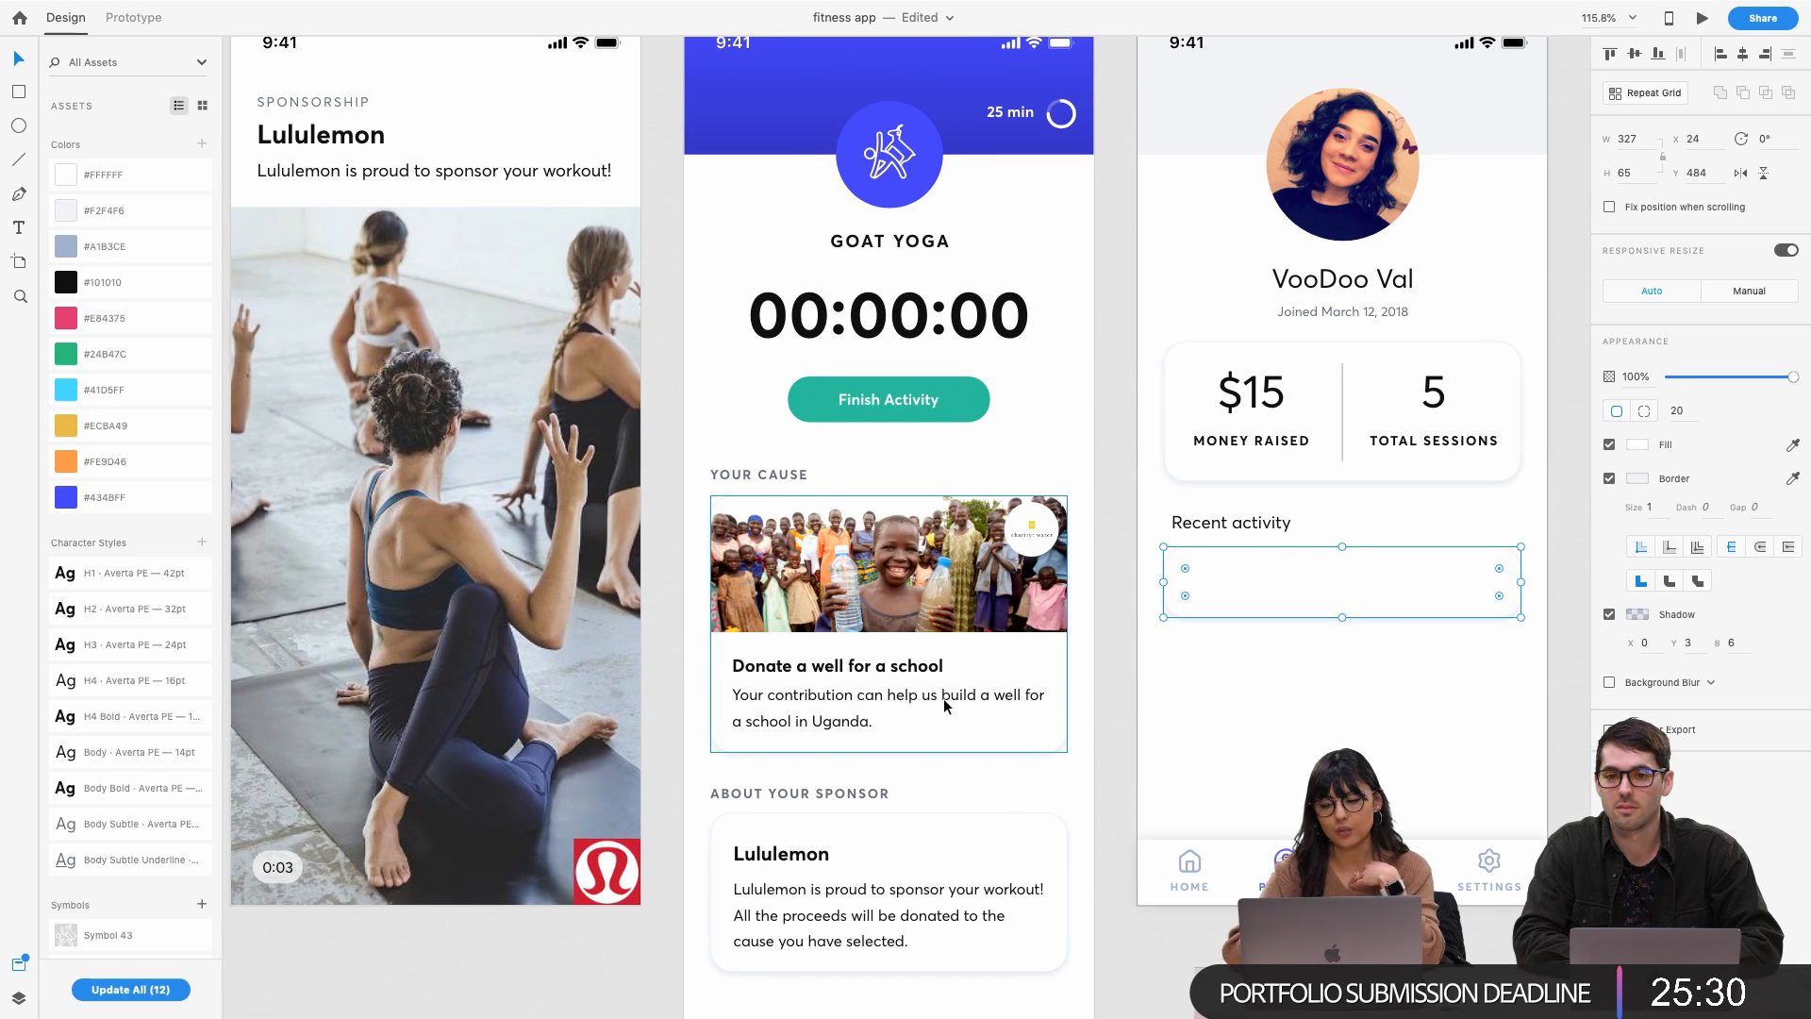
scroll(944, 698, right, 4)
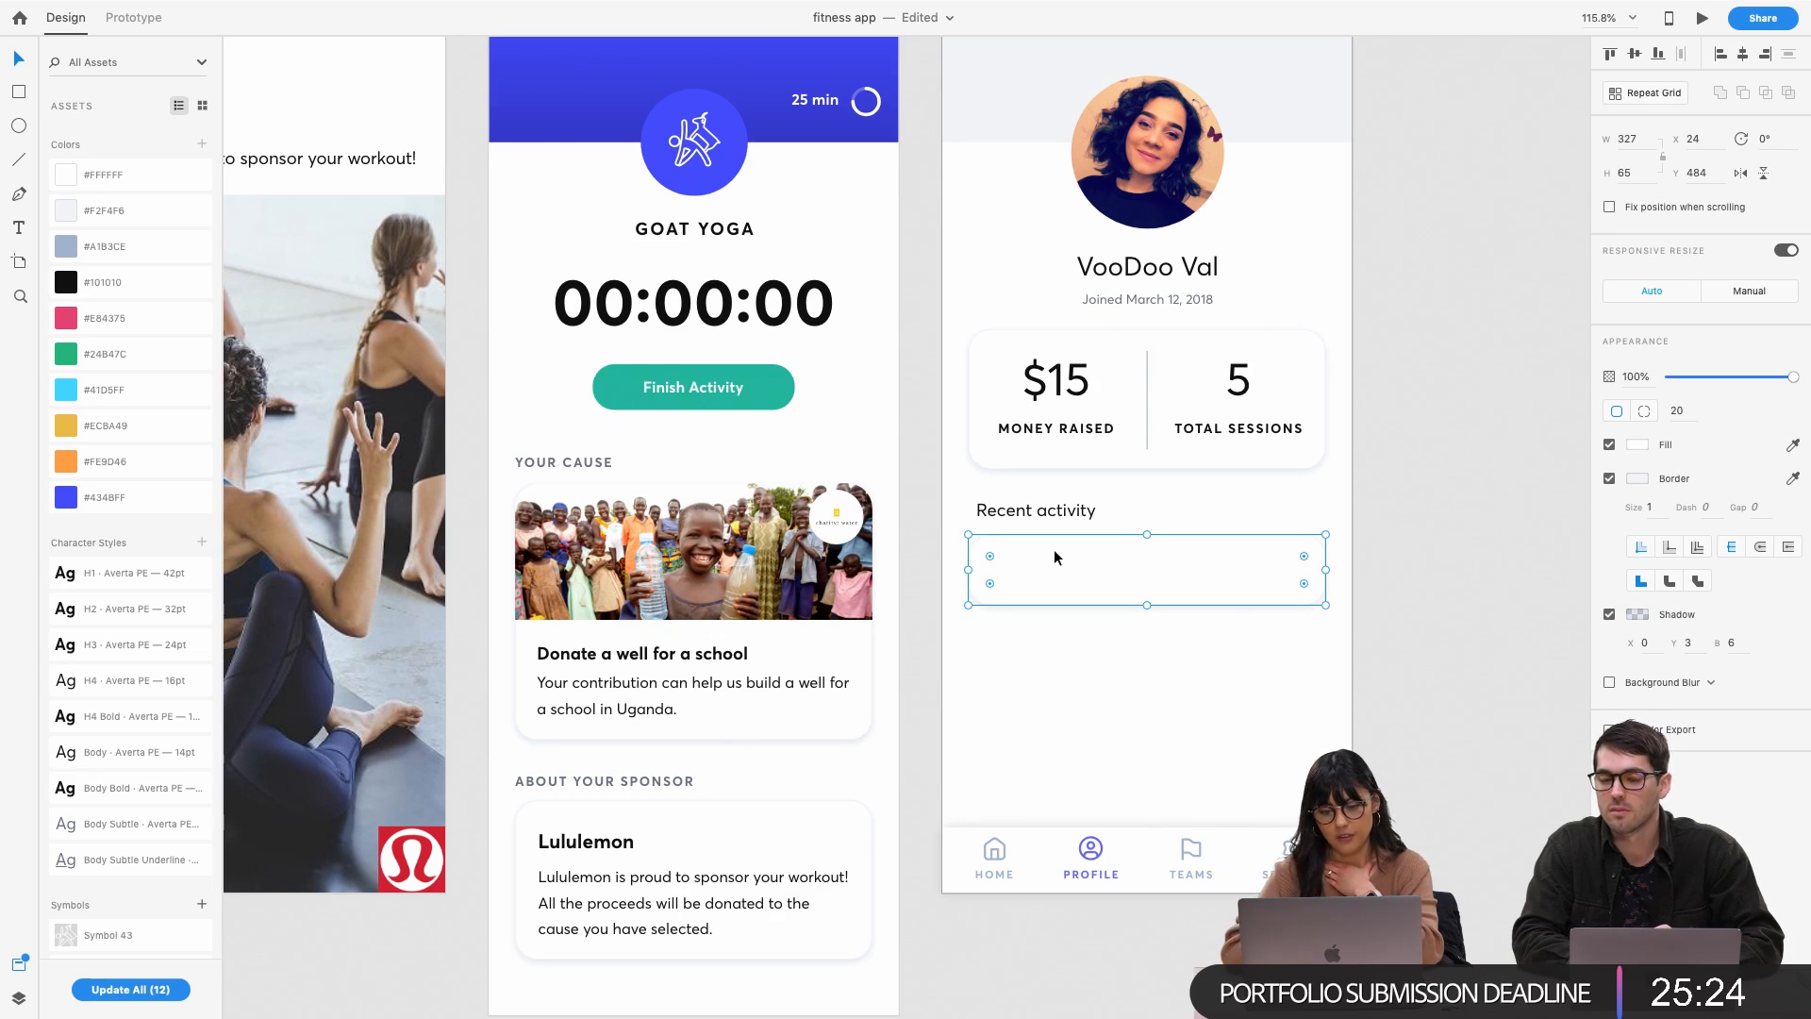
scroll(1043, 551, right, 2)
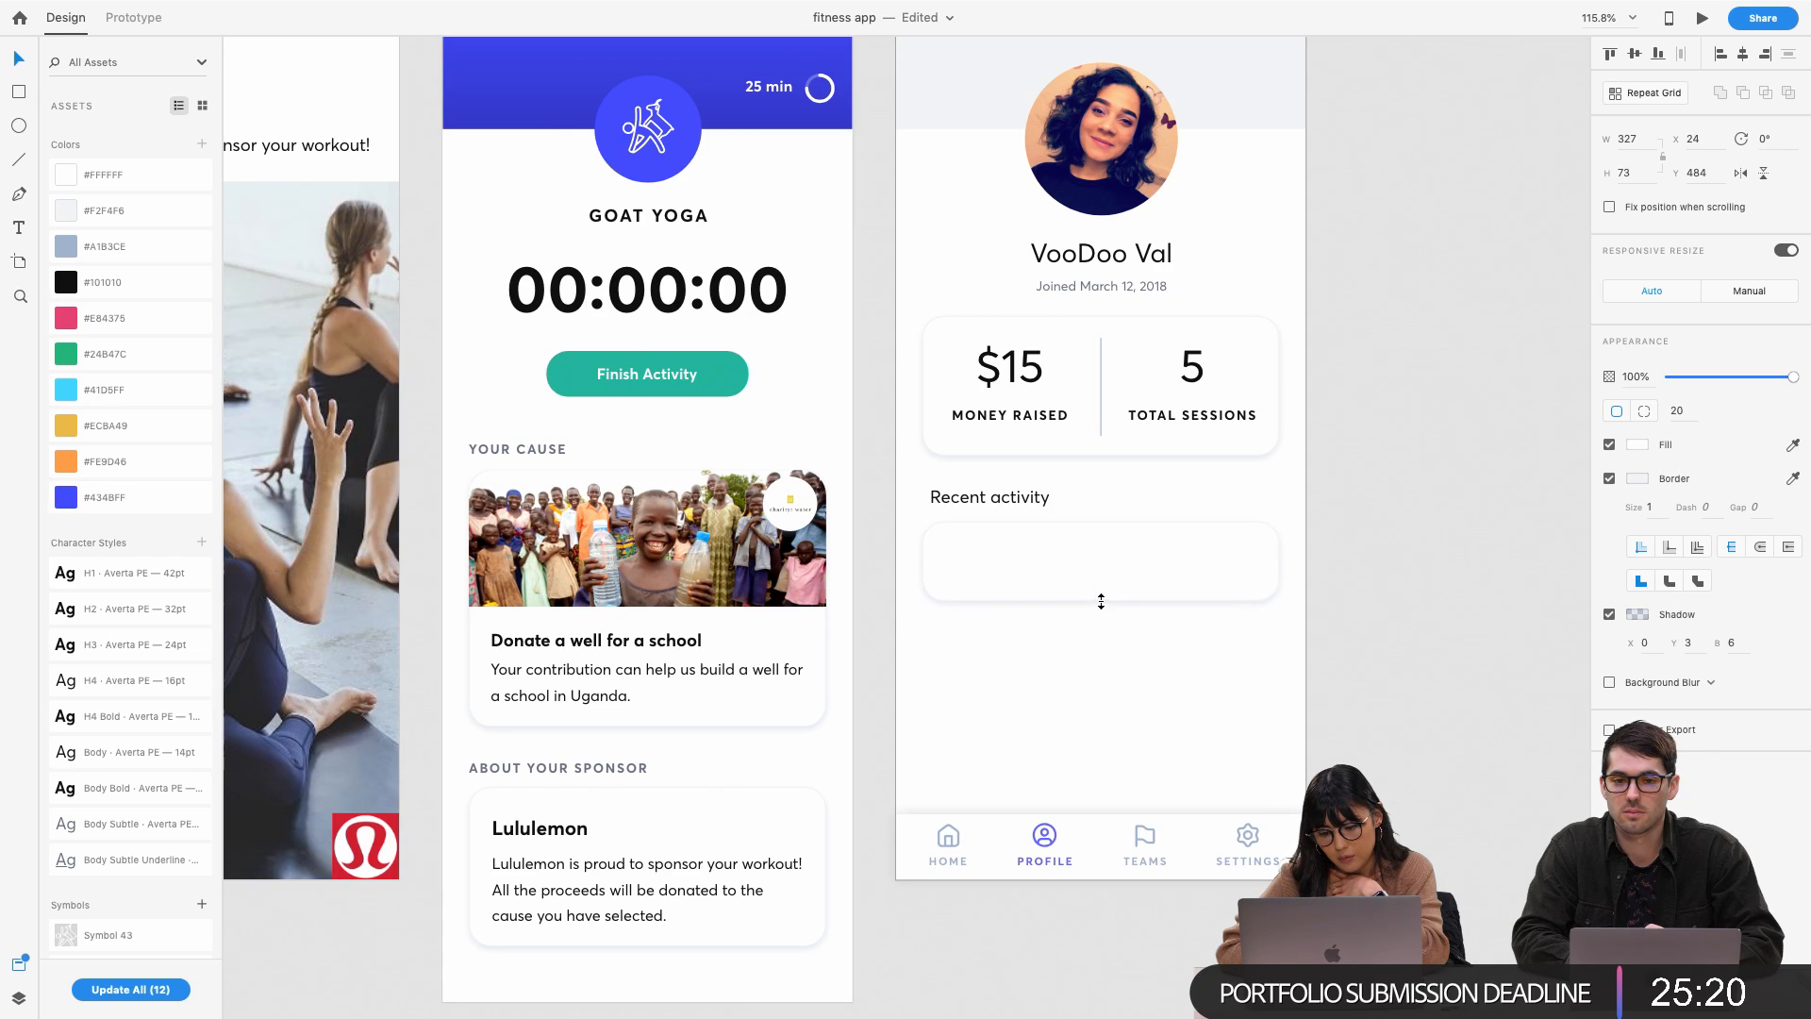
click(1088, 698)
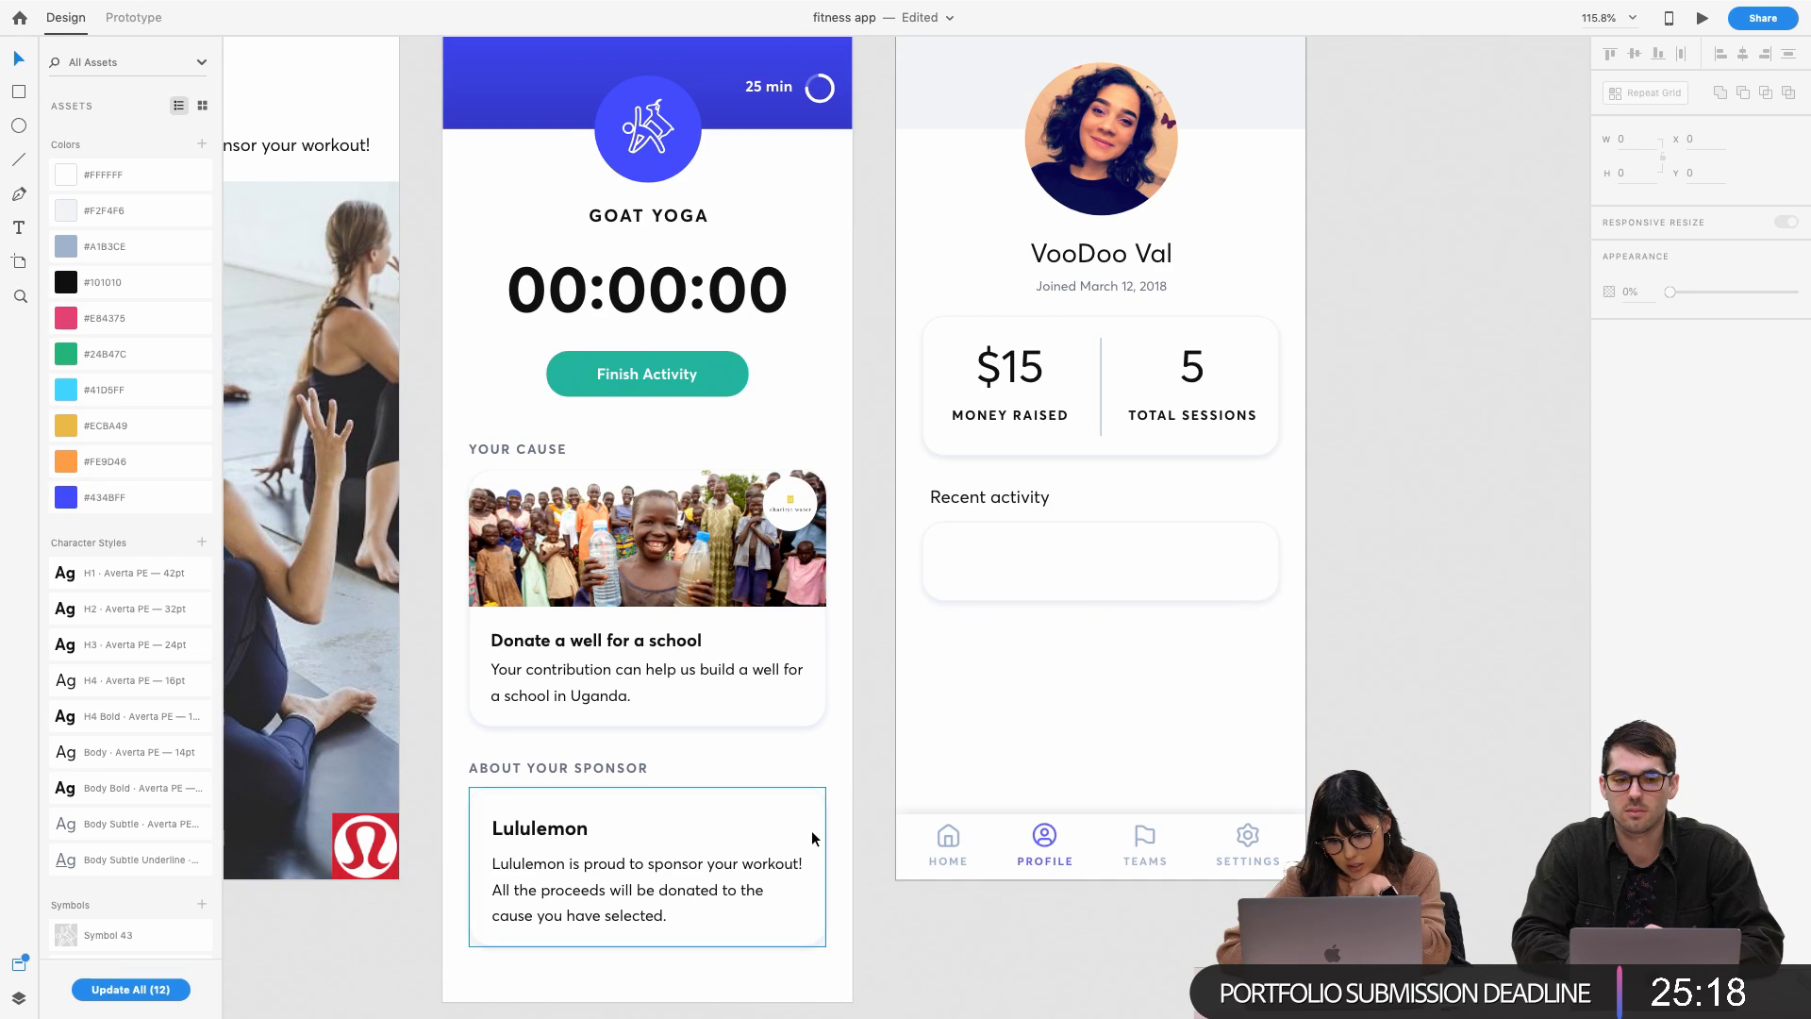
scroll(812, 842, right, 1)
double_click(526, 835)
click(549, 866)
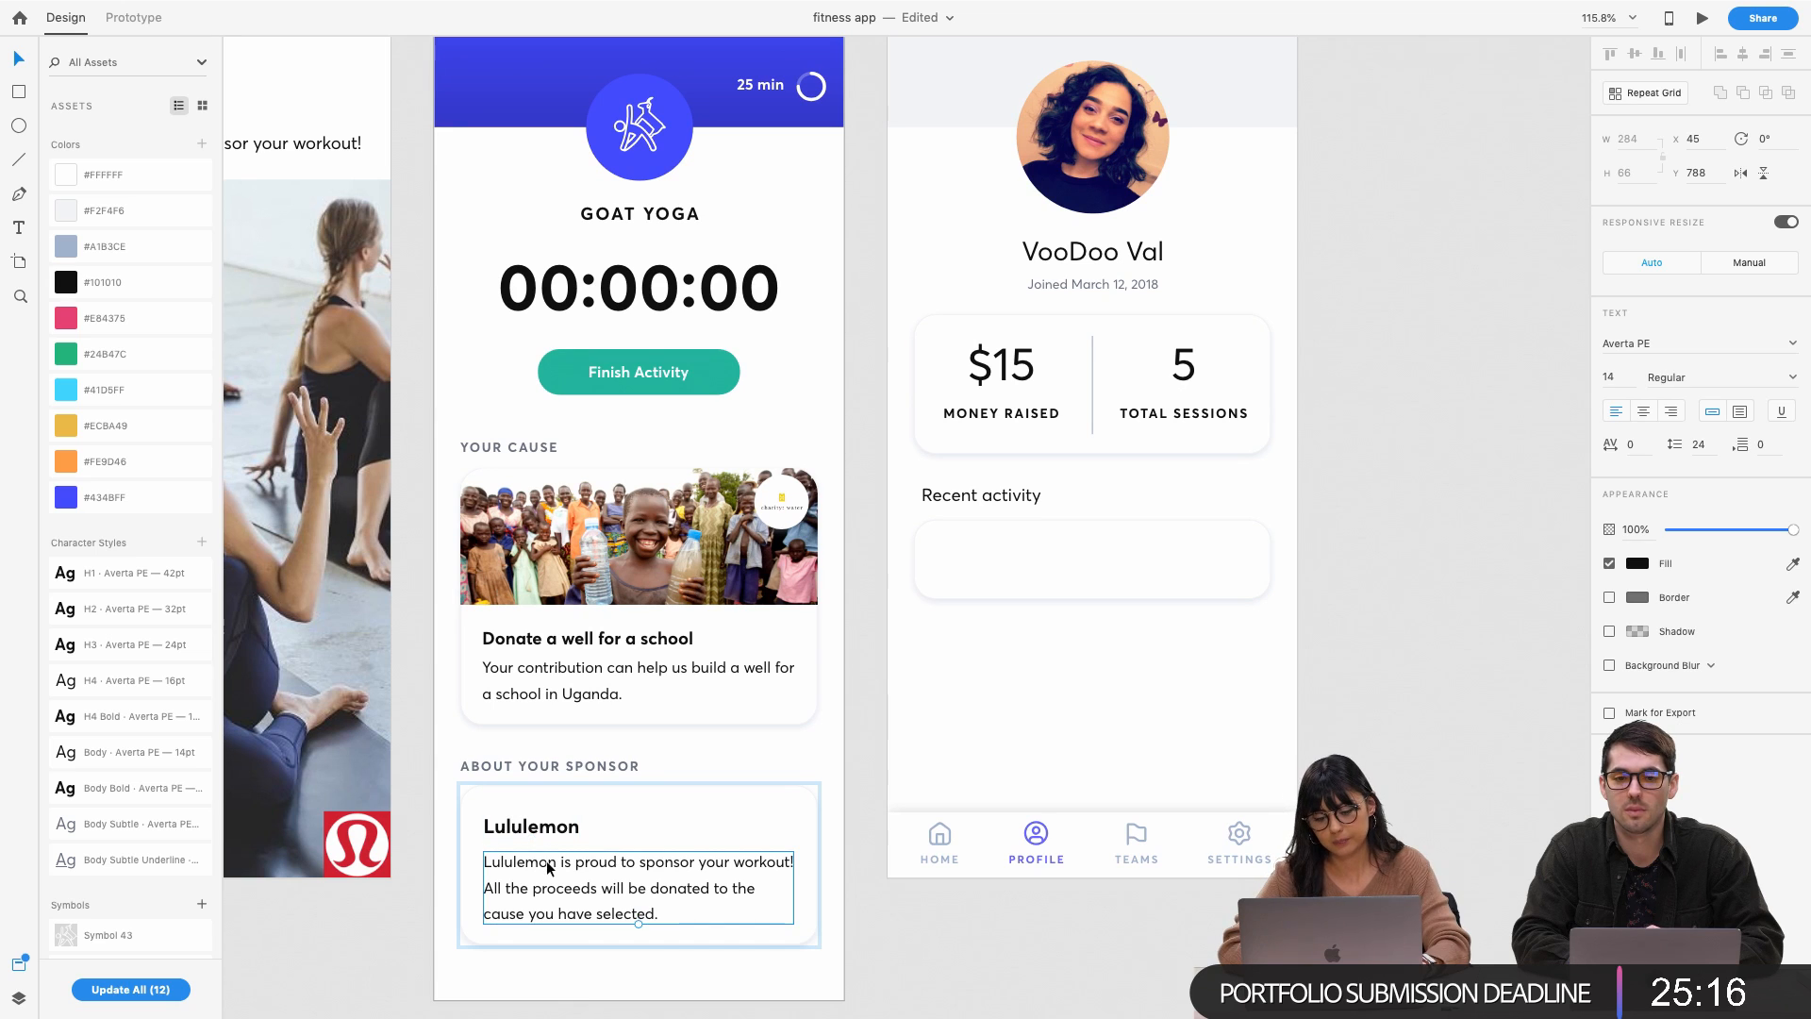
shift+click(531, 826)
key(ctrl+c)
Paste the sponsor text into the new Recent activity card
click(917, 757)
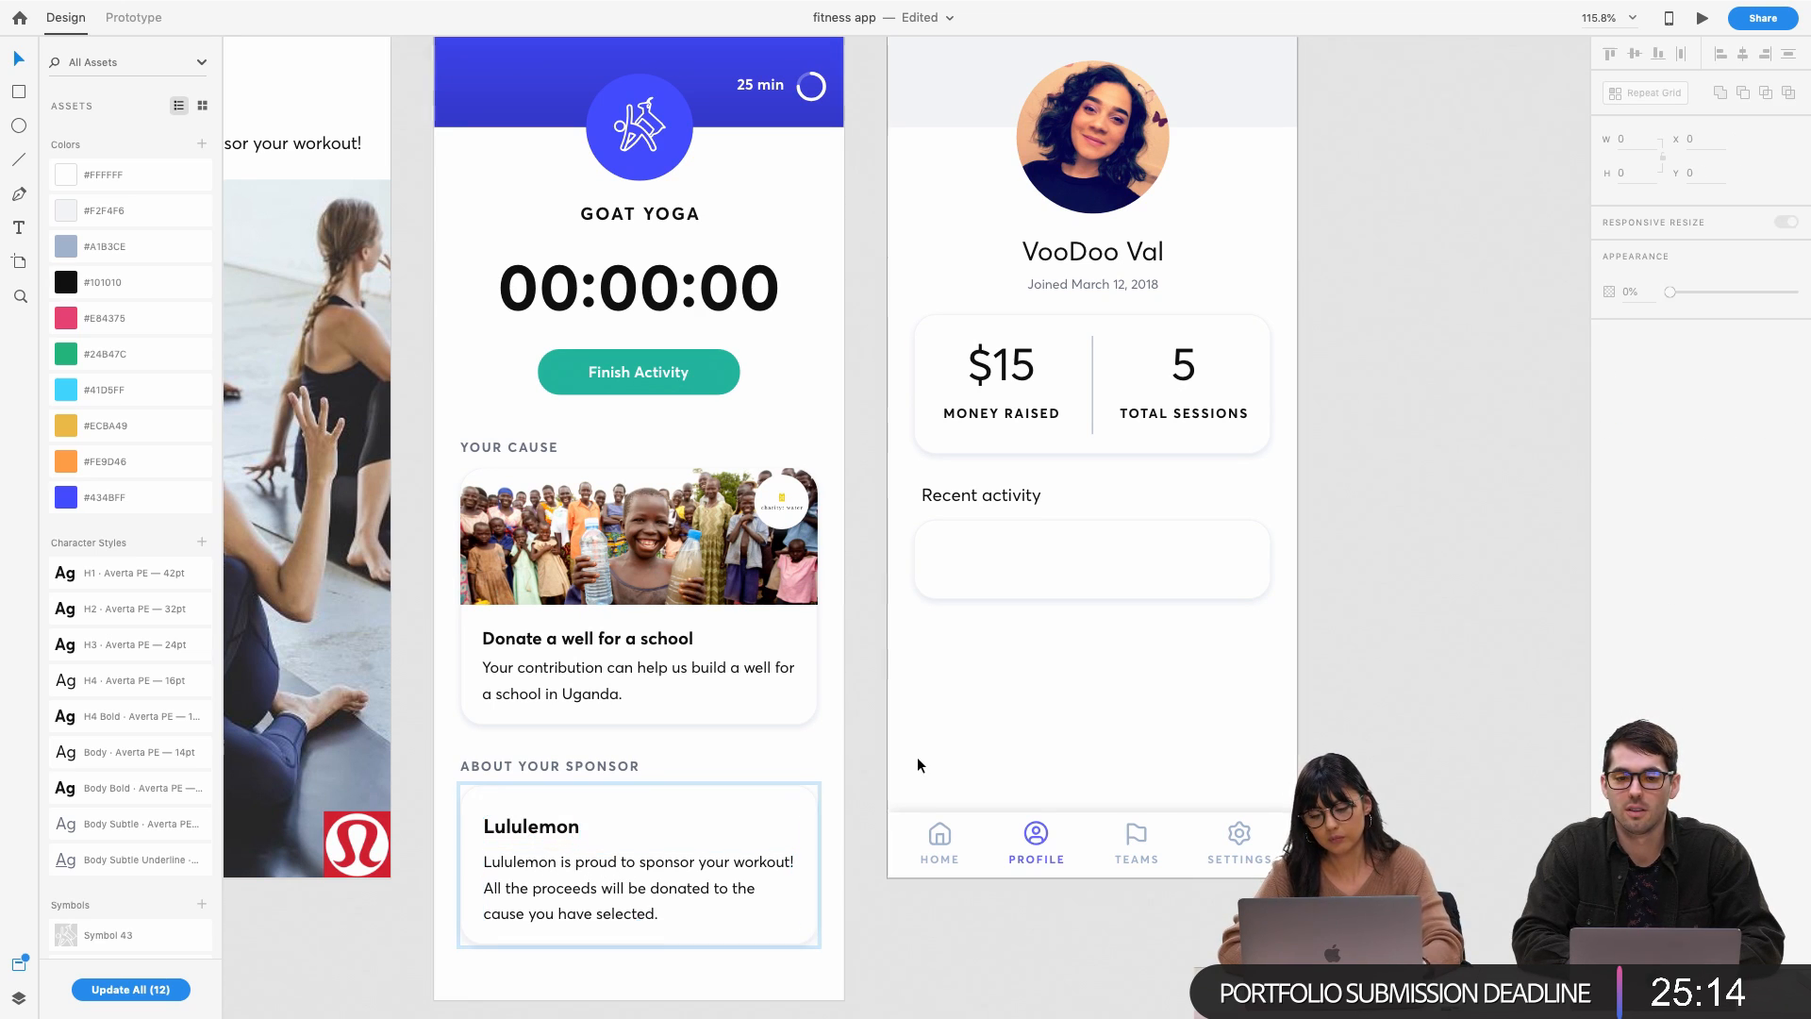
click(1037, 562)
key(ctrl+v)
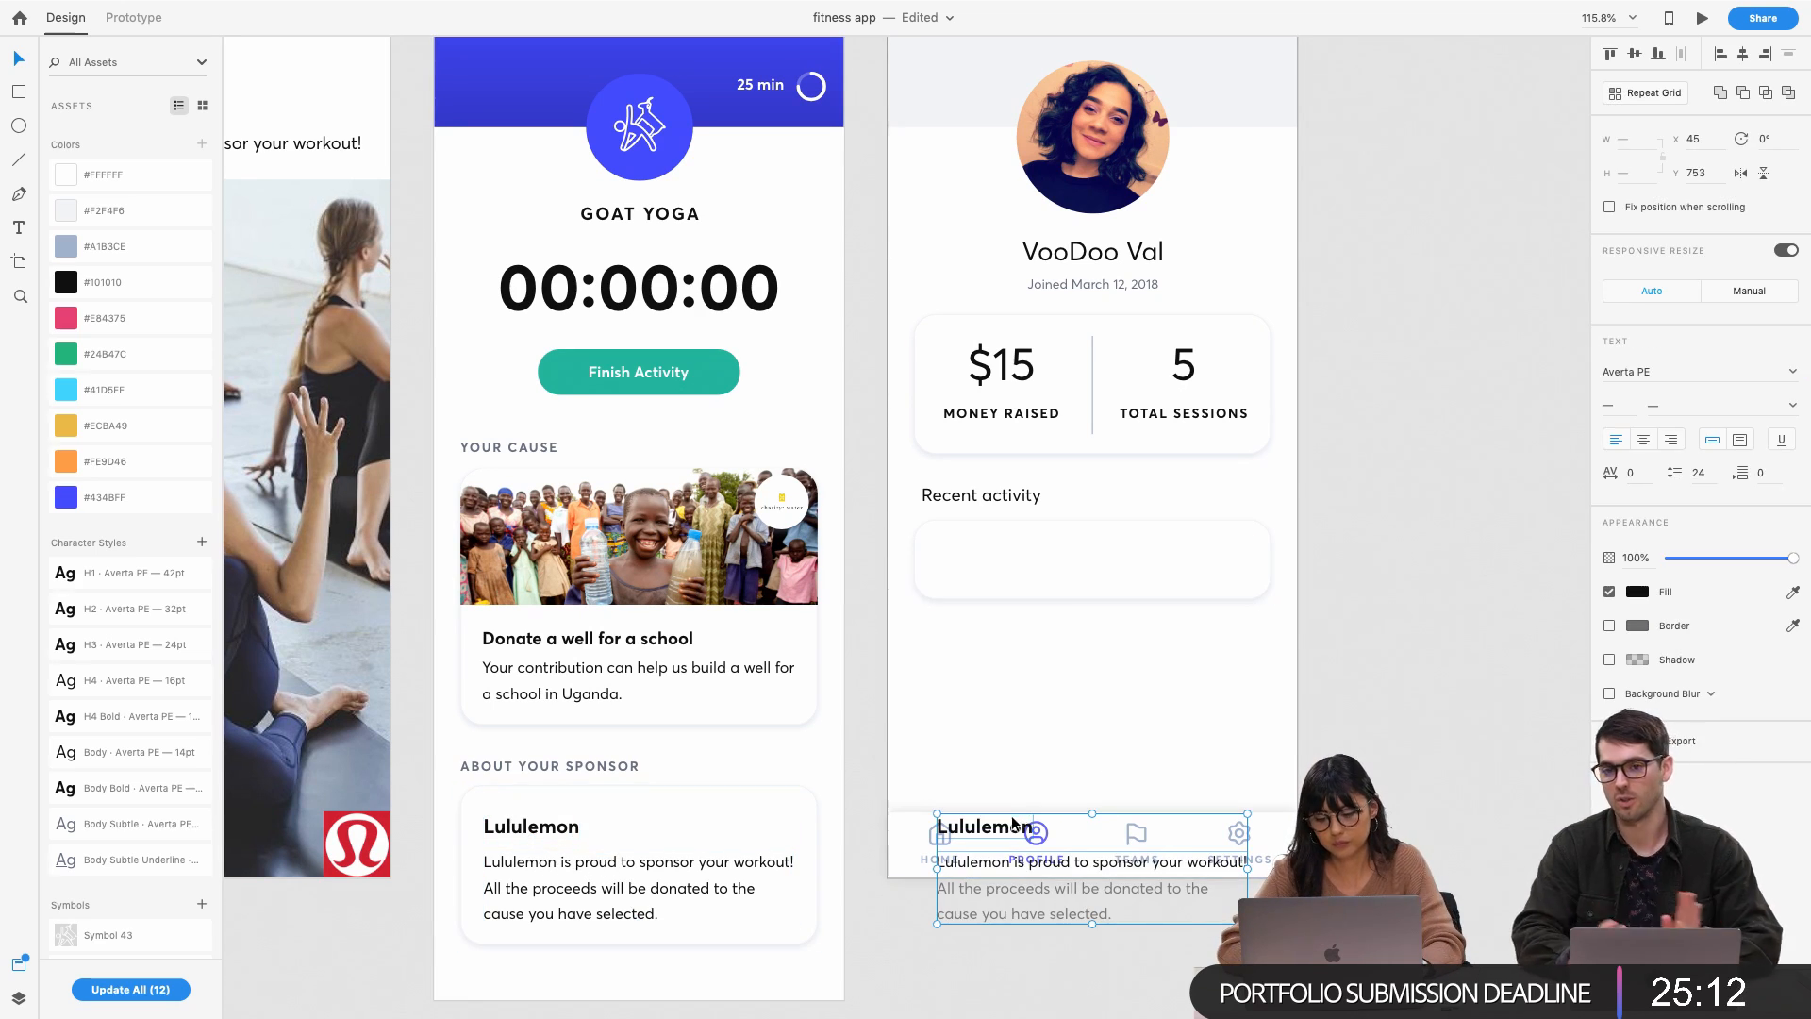
drag(1016, 821, 999, 555)
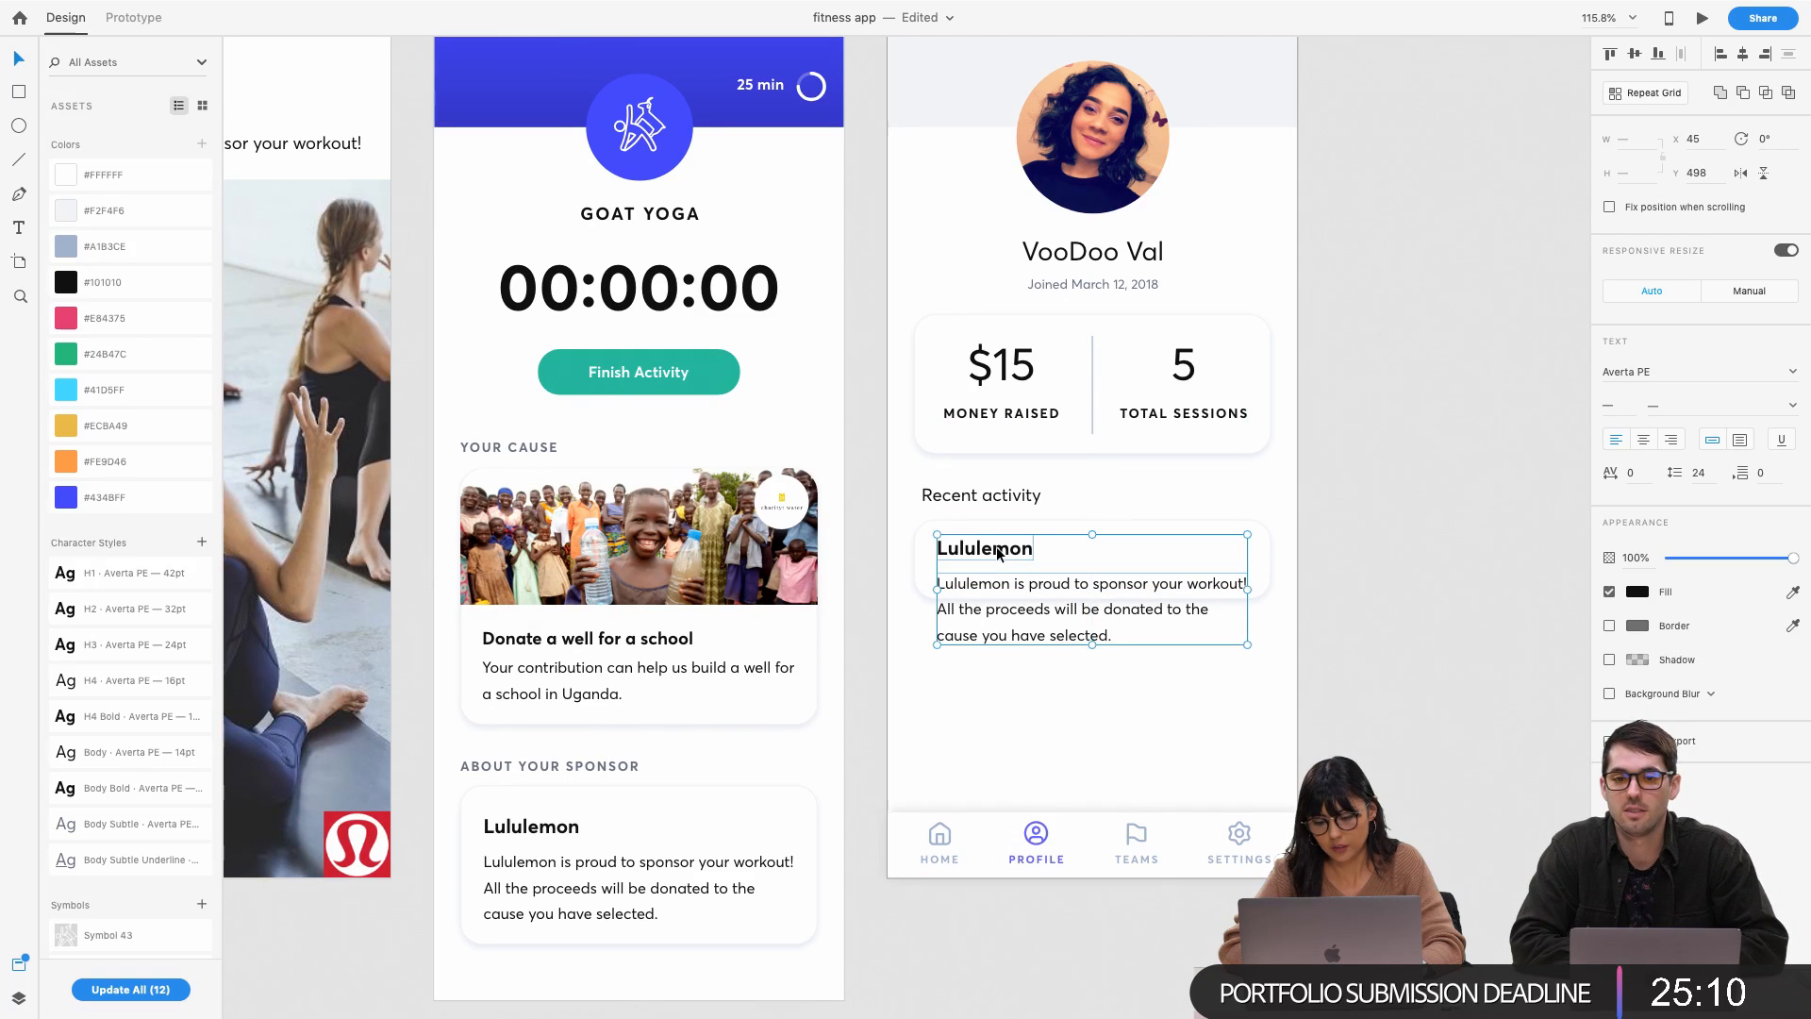
scroll(999, 551, up, 5)
click(982, 786)
Retype the copied Lululemon title as 'Goat Yoga'
click(1015, 519)
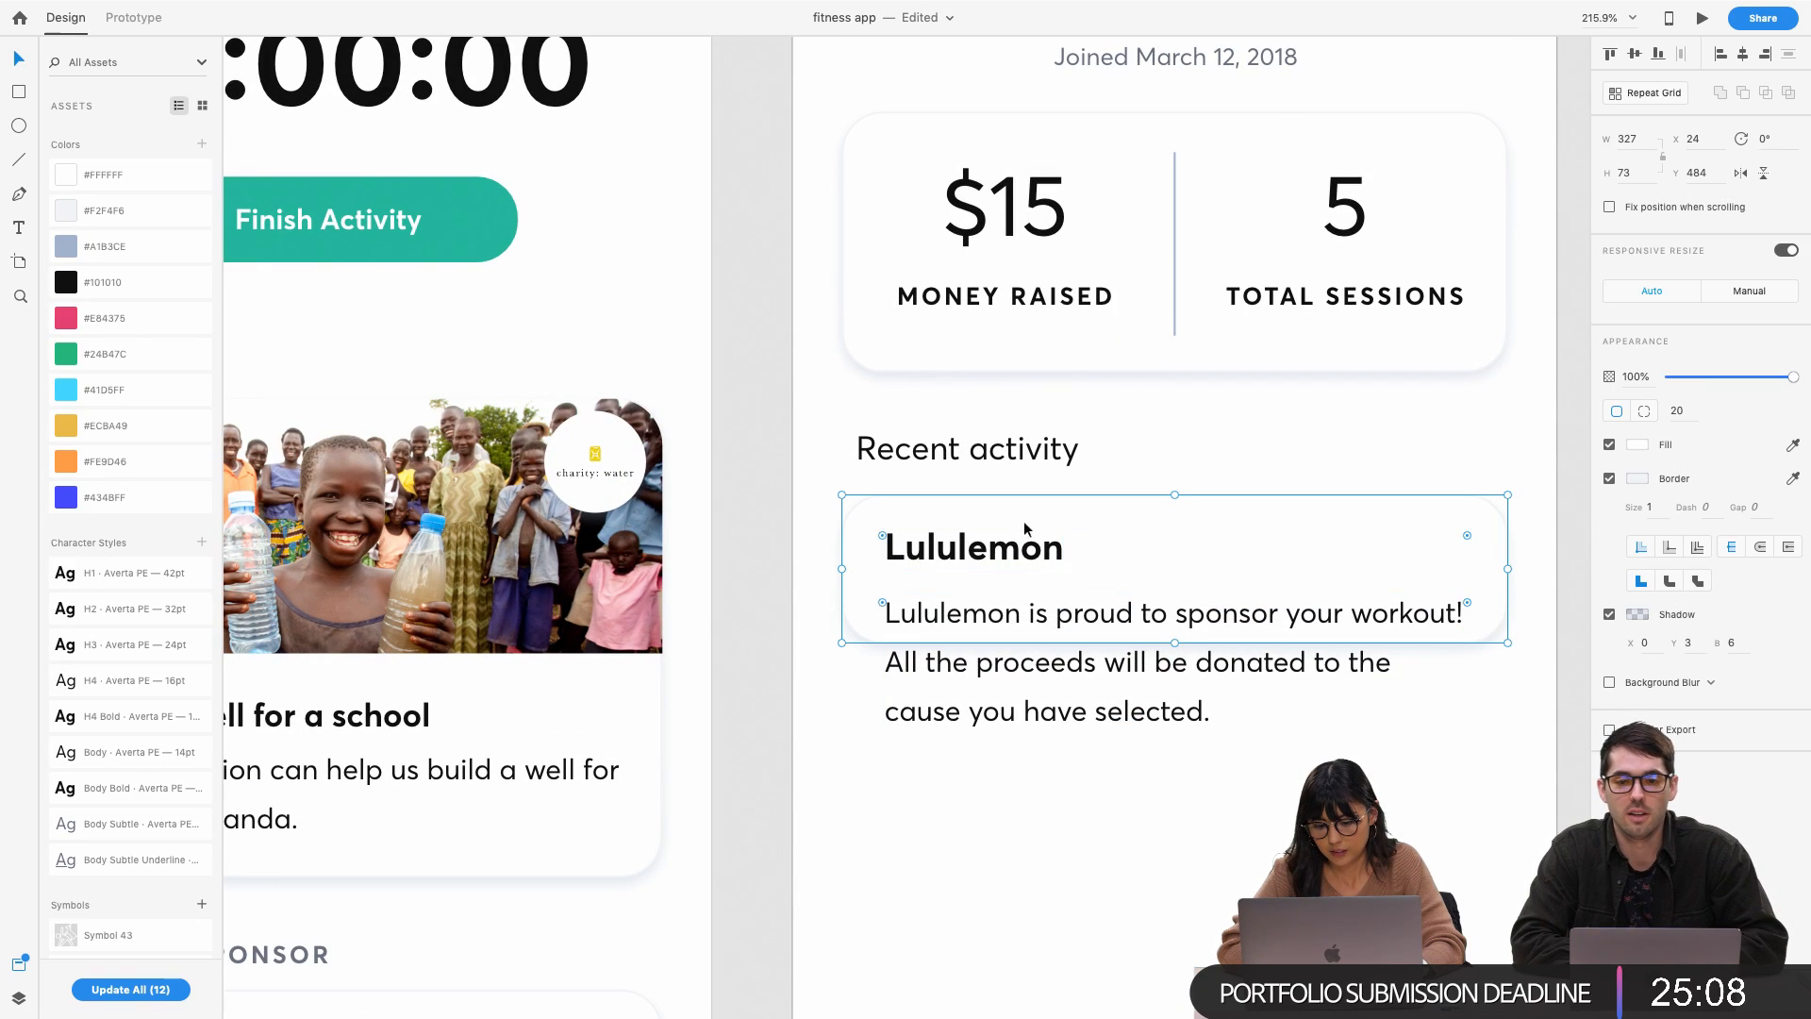
double_click(964, 552)
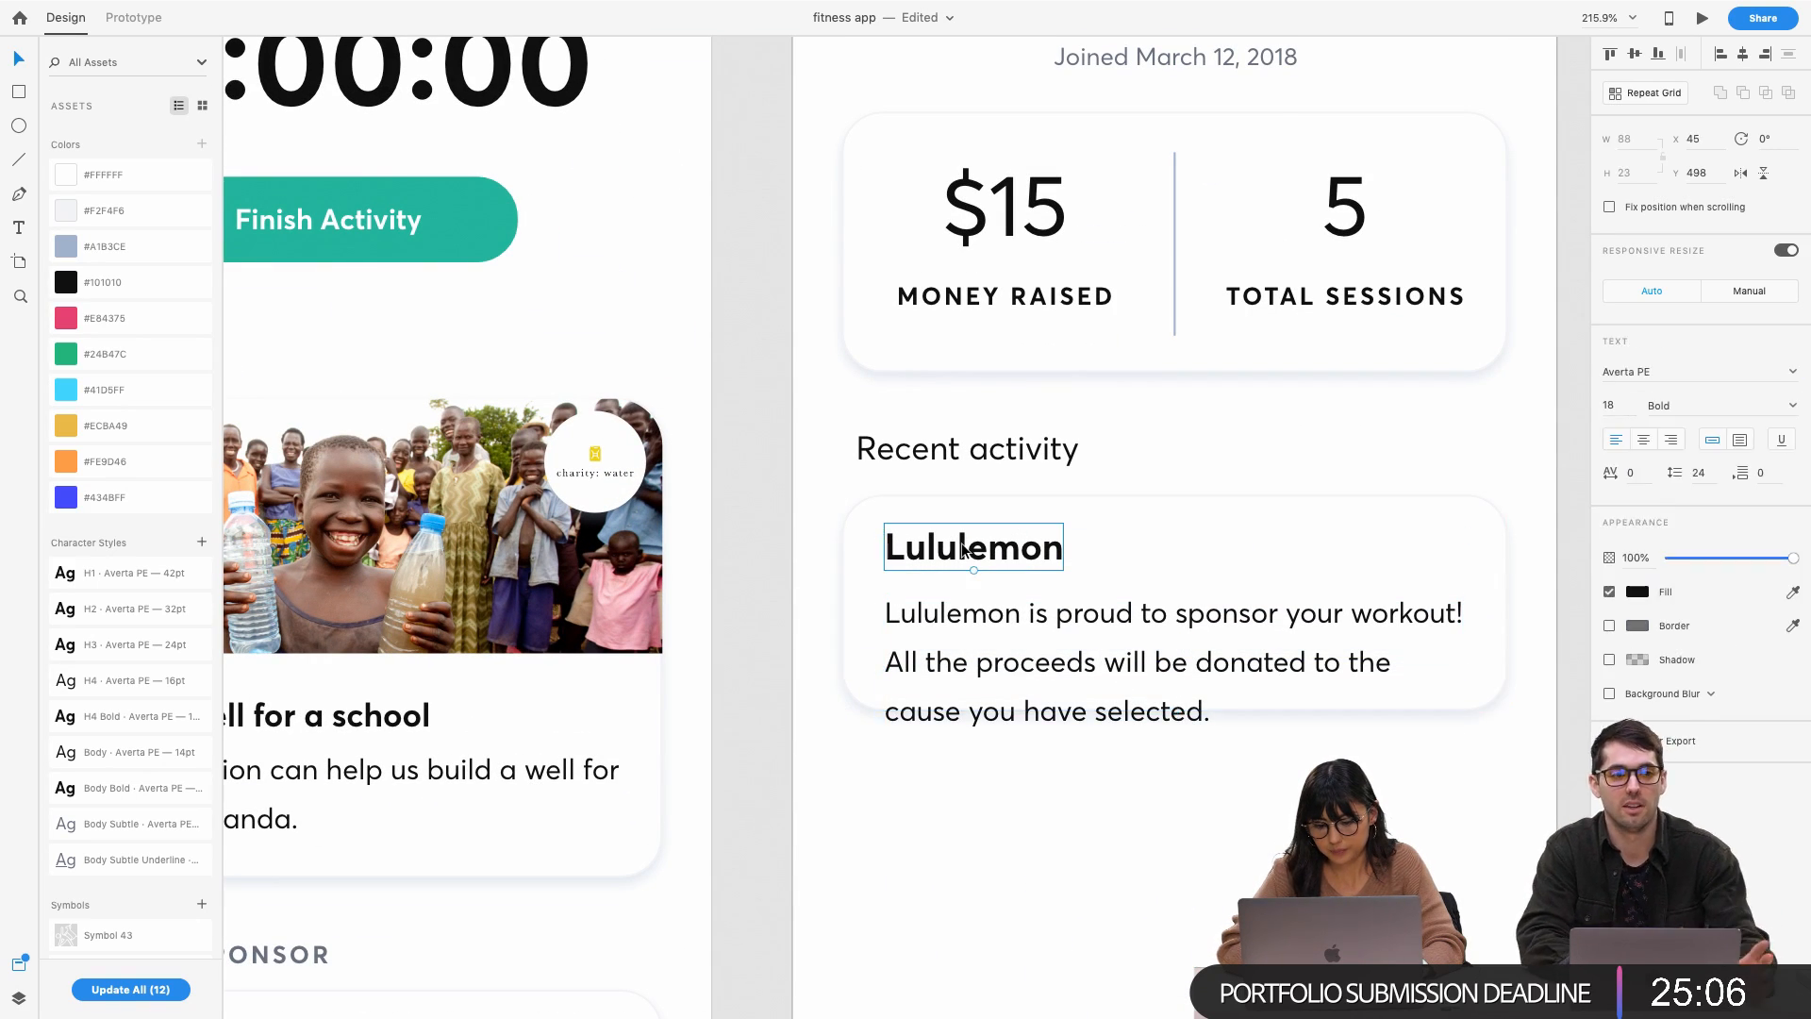
double_click(963, 549)
text(Go)
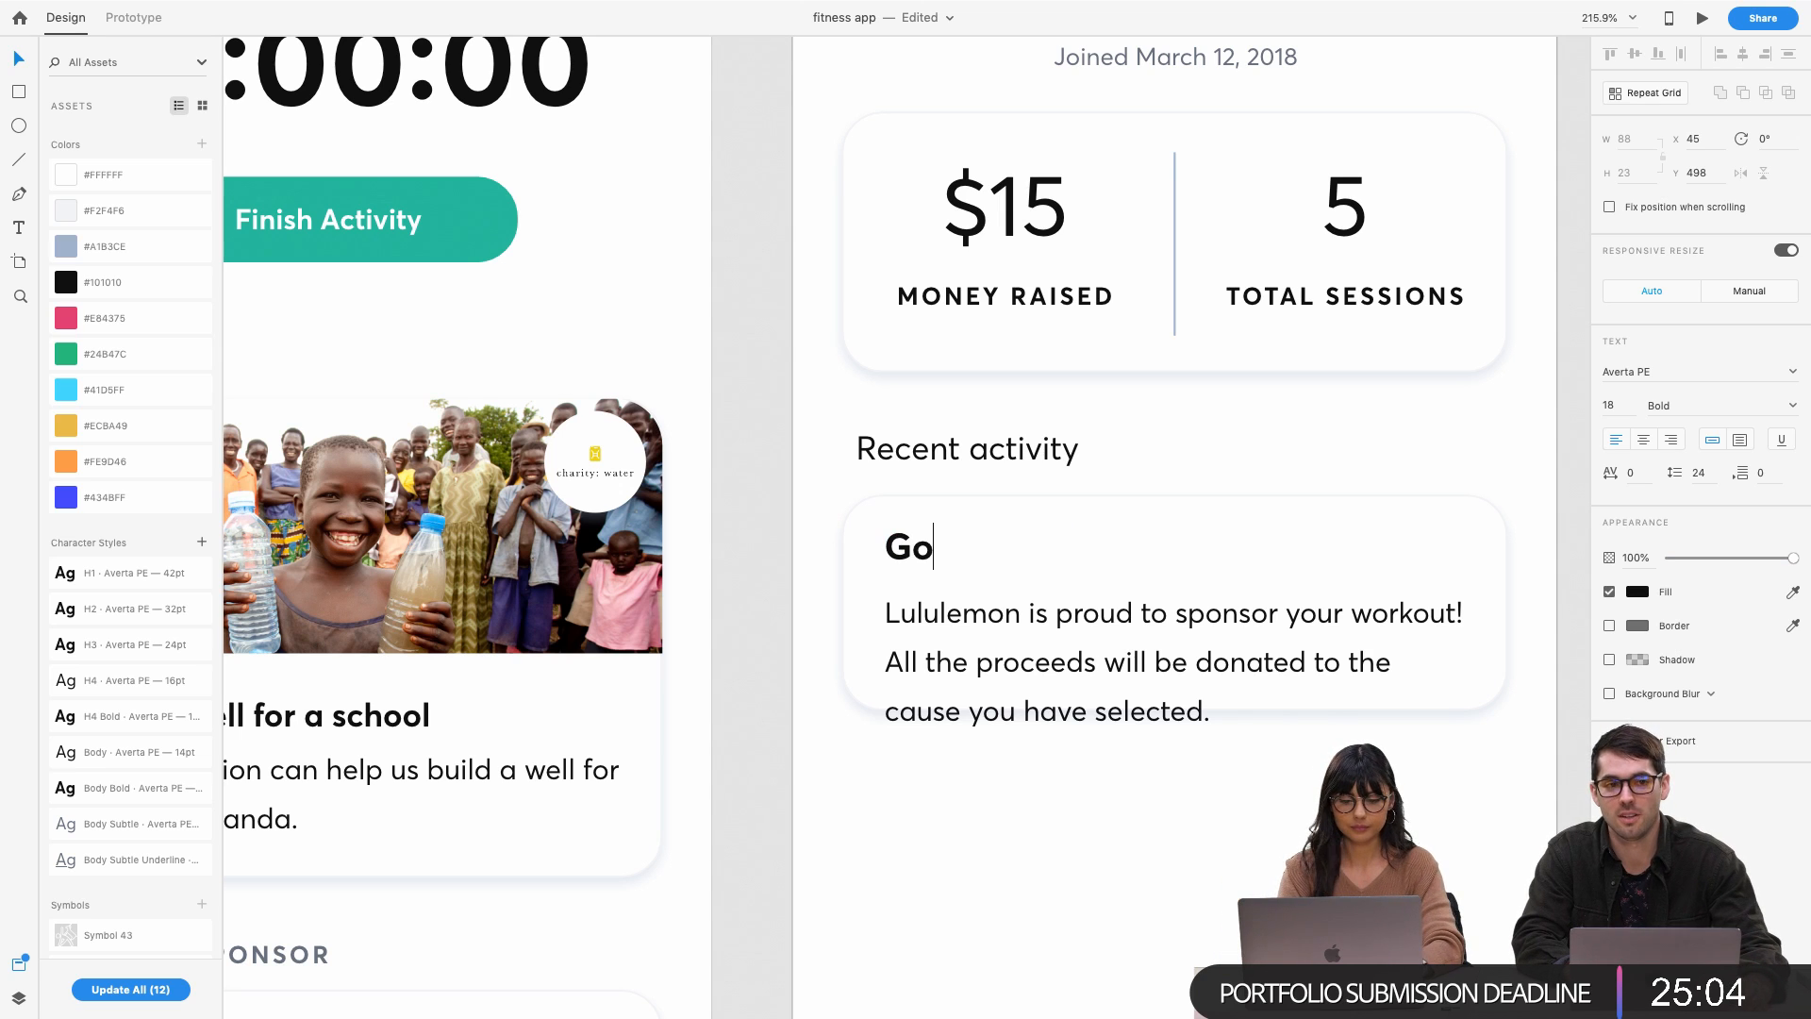
text(at Yoga)
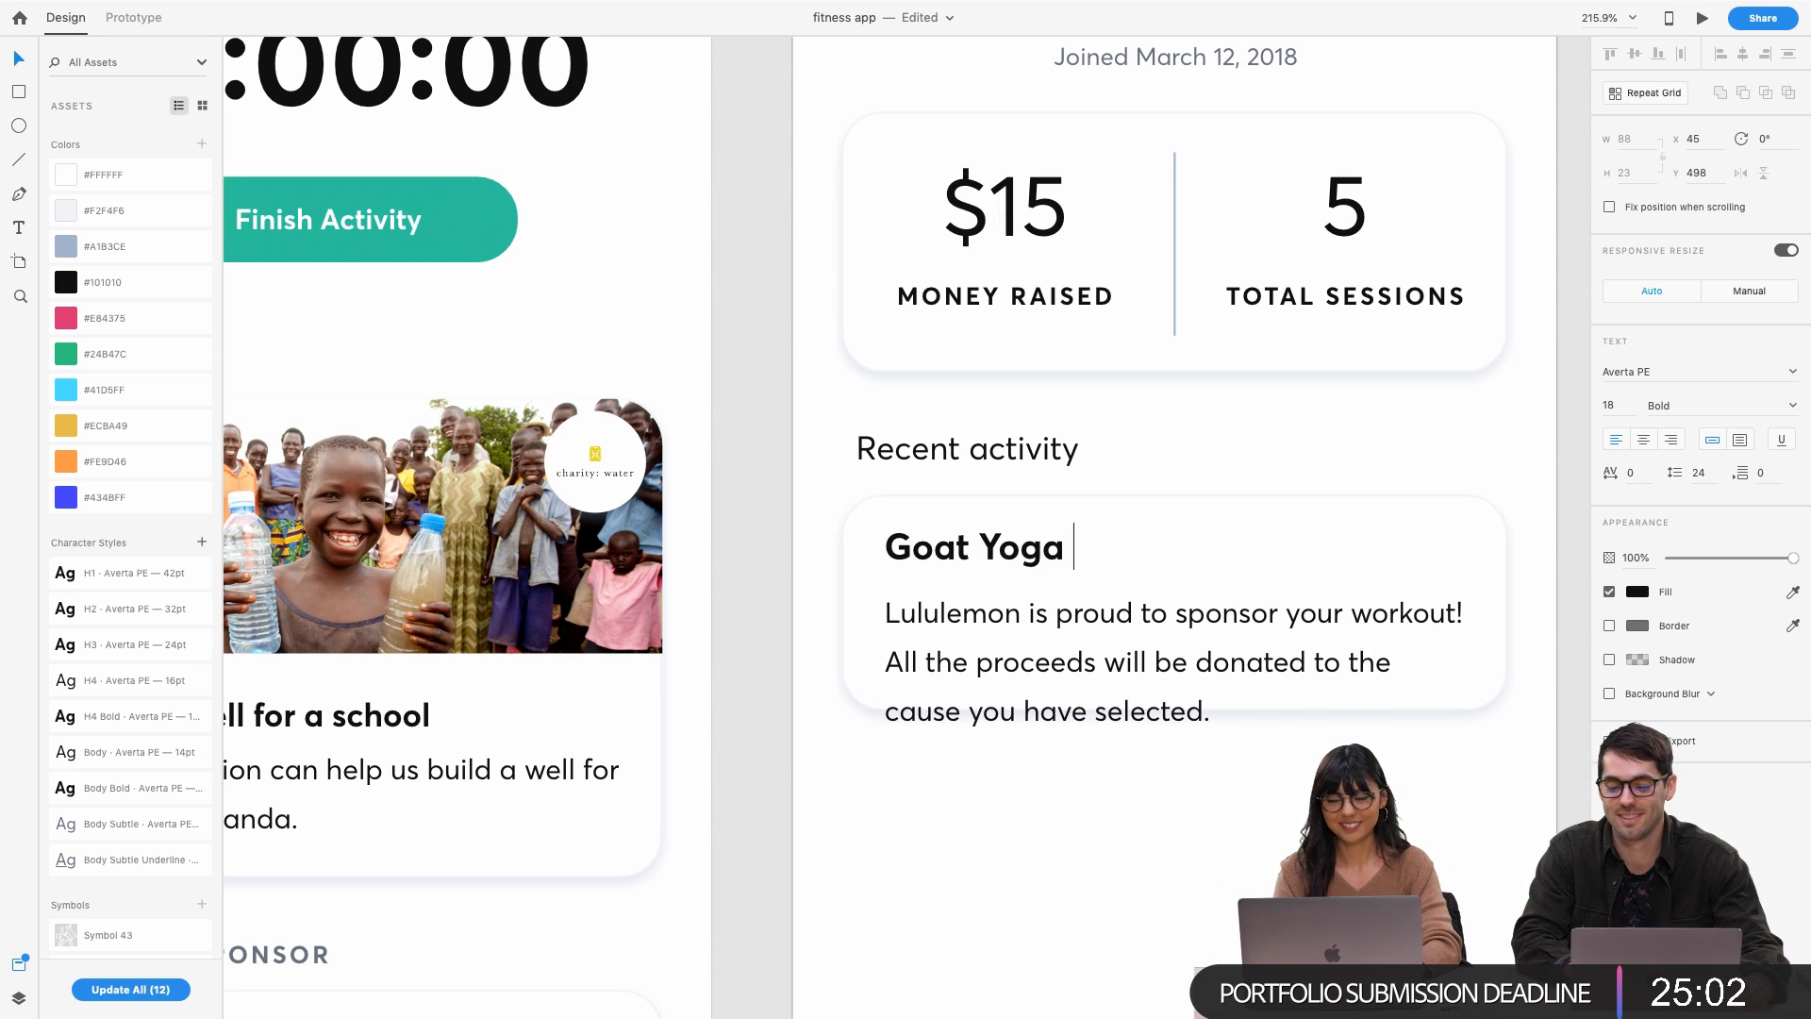
Move the description up under the title and change it to '30 min'
click(1071, 644)
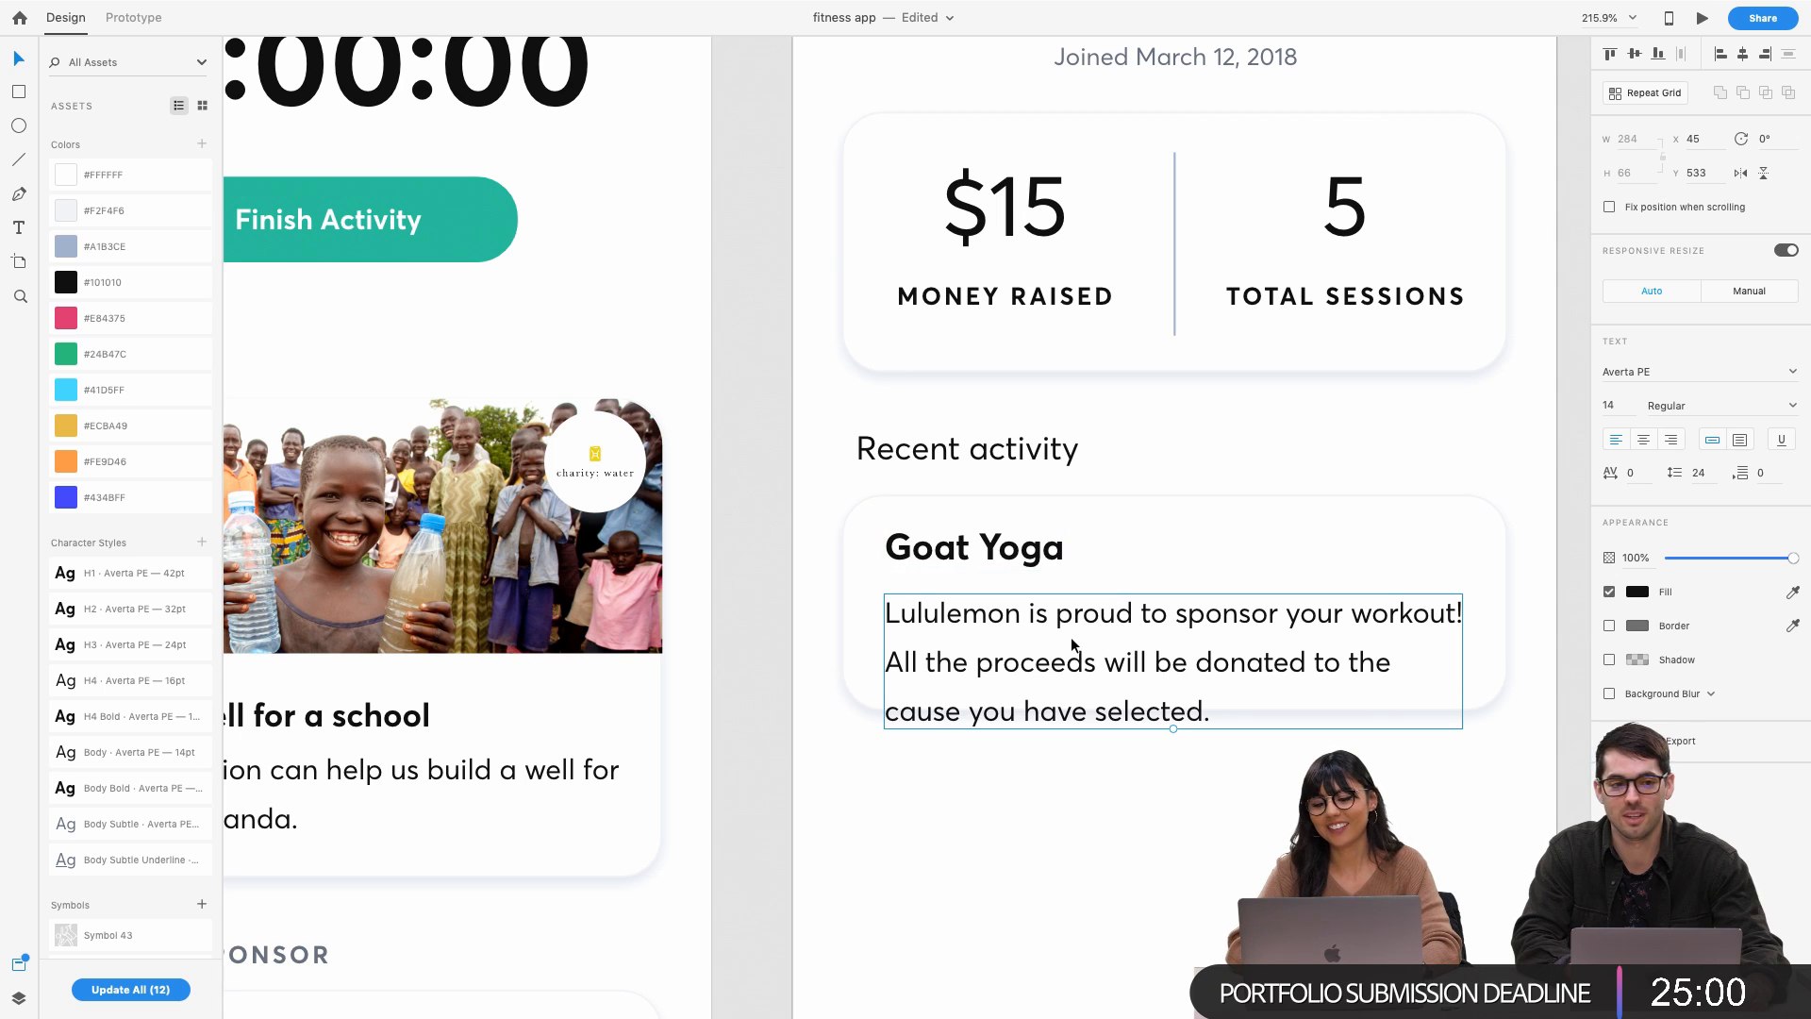
drag(1072, 637, 1067, 623)
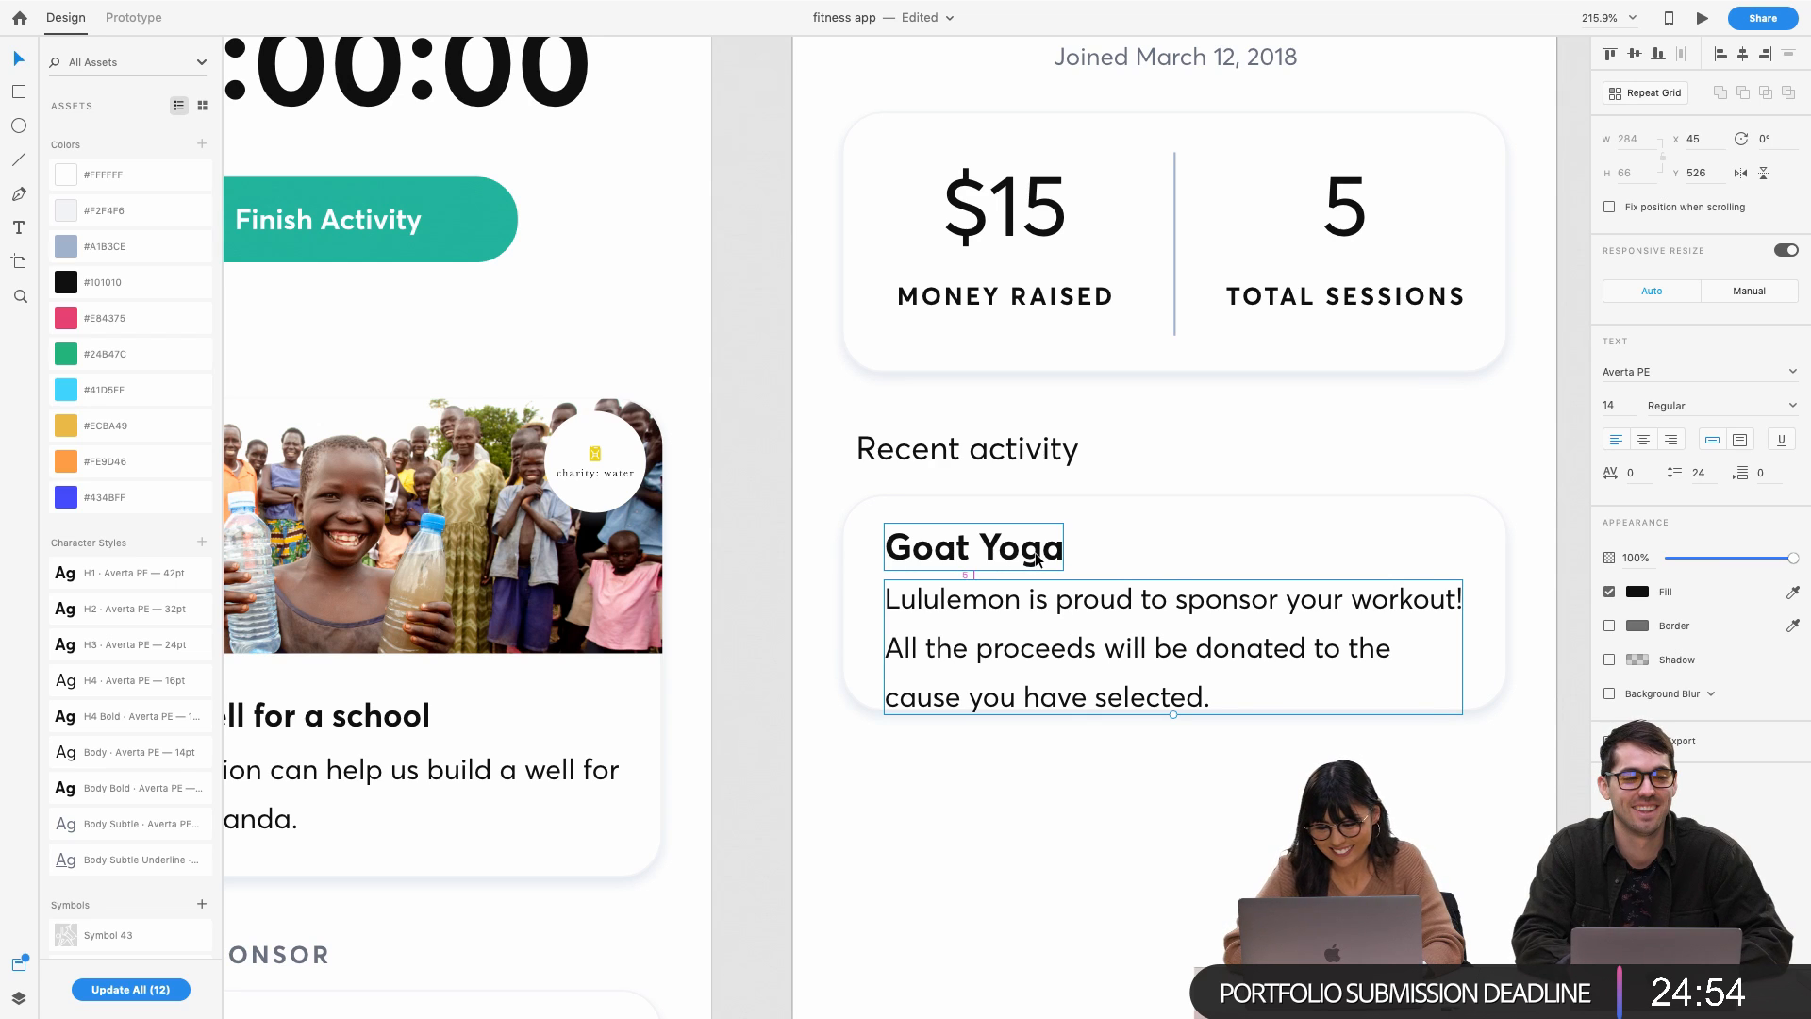
key(Down)
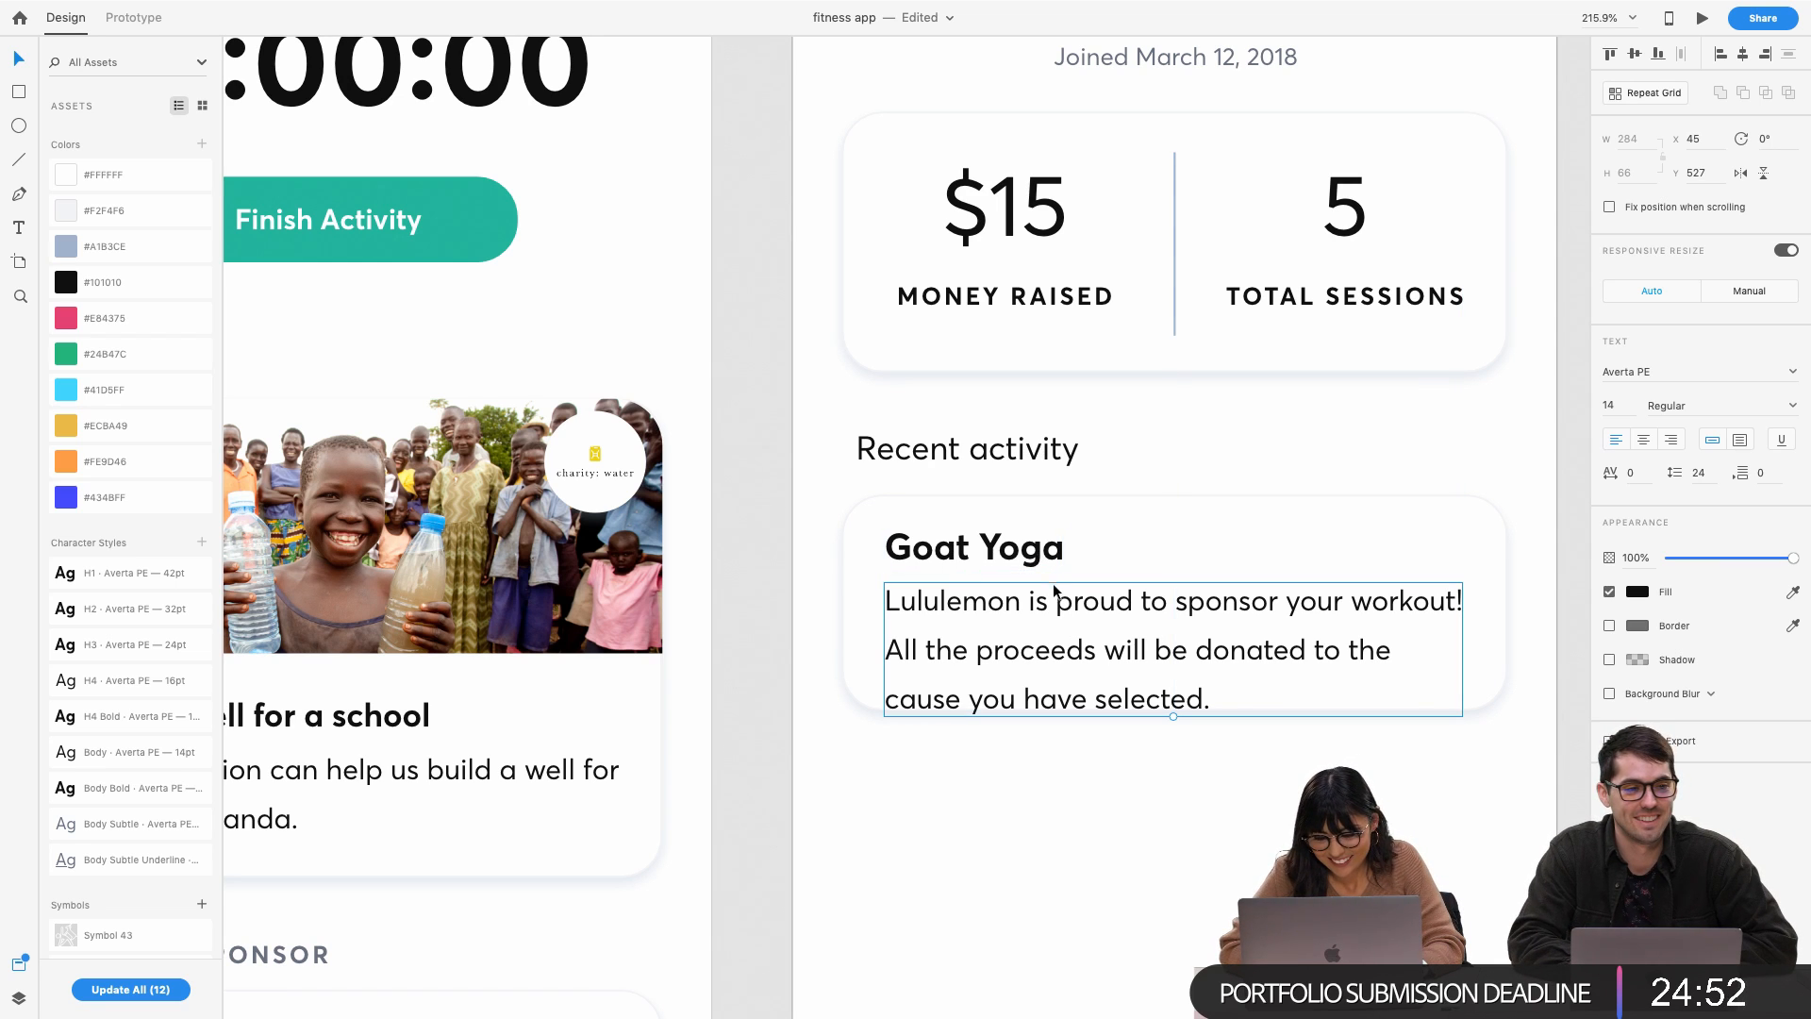
double_click(1060, 605)
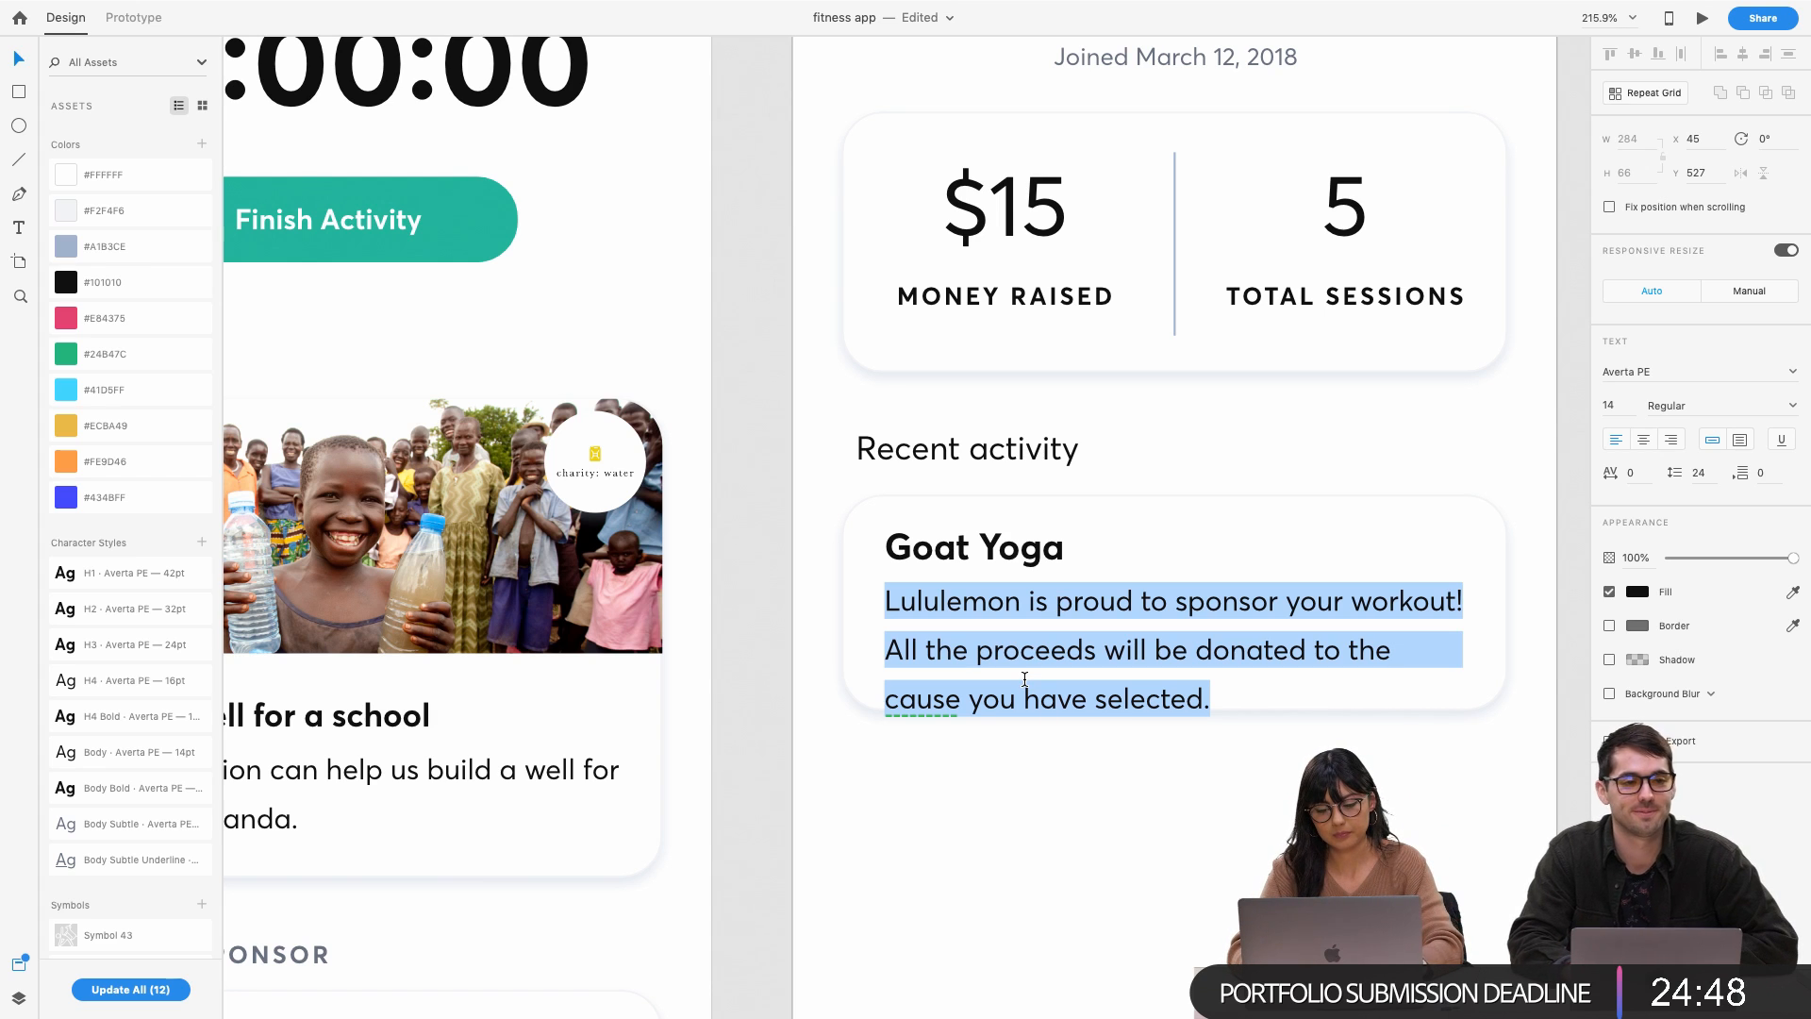
text(30 min)
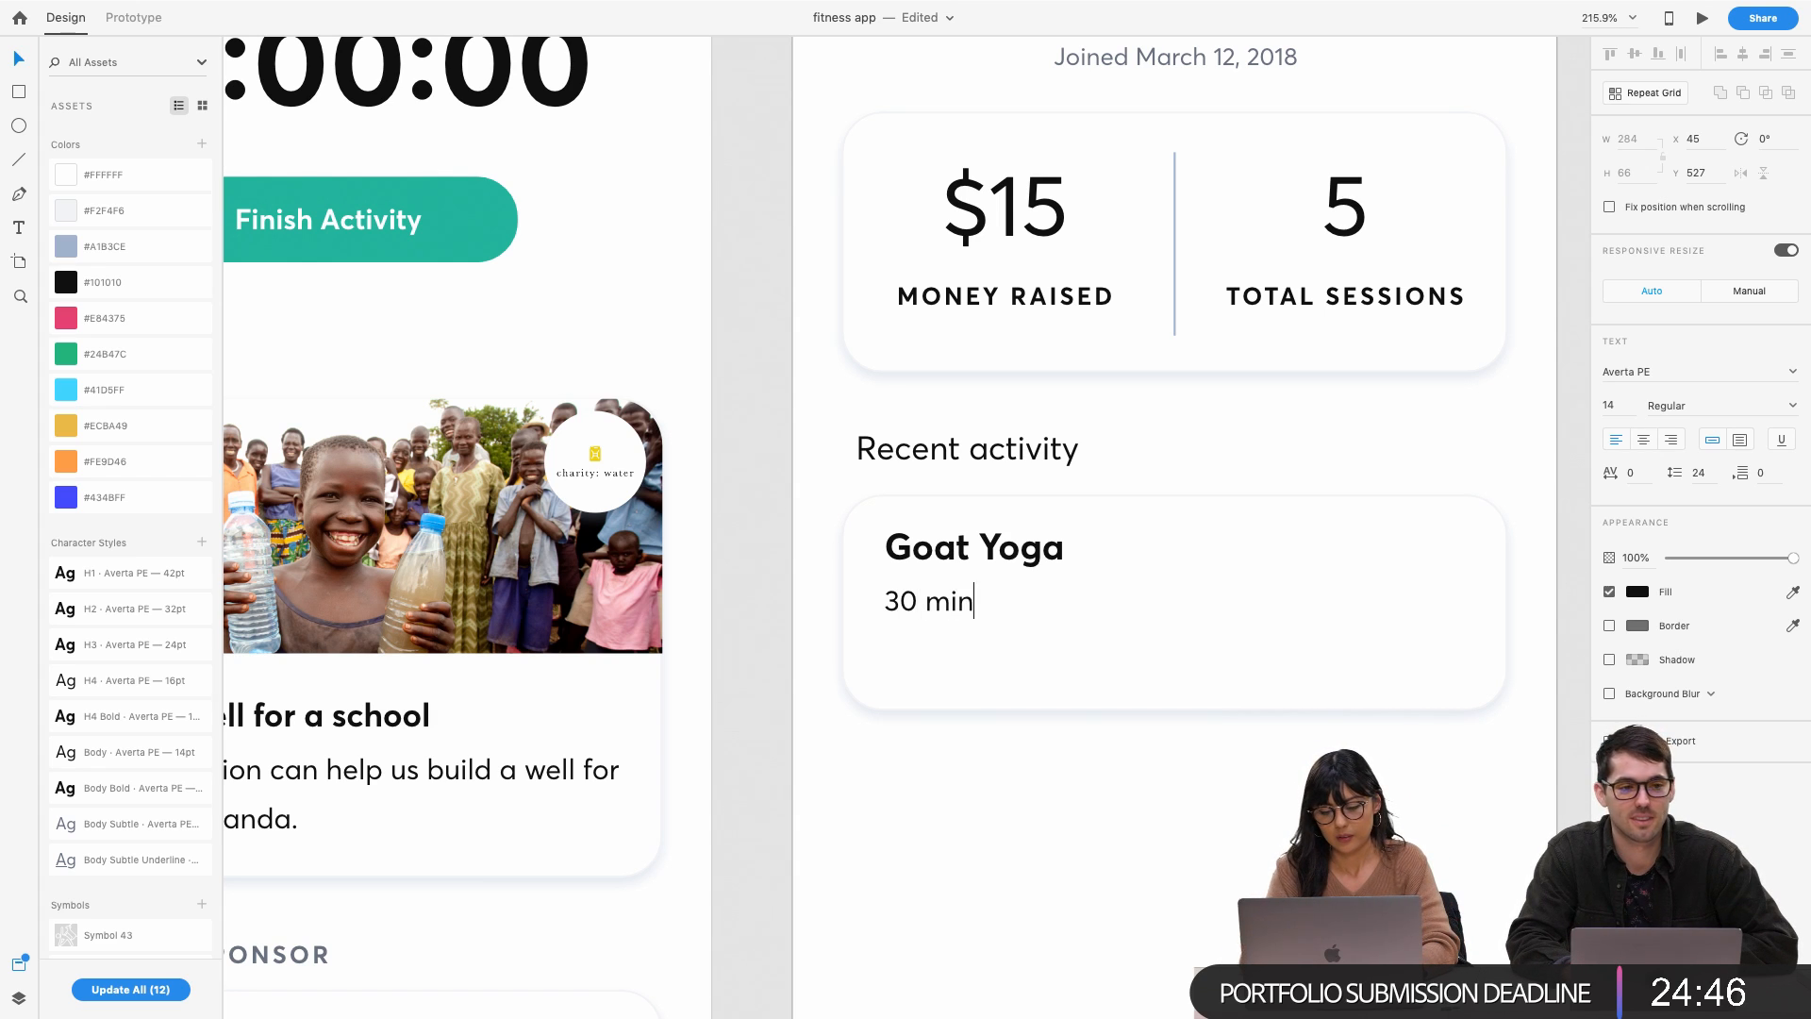
key(Escape)
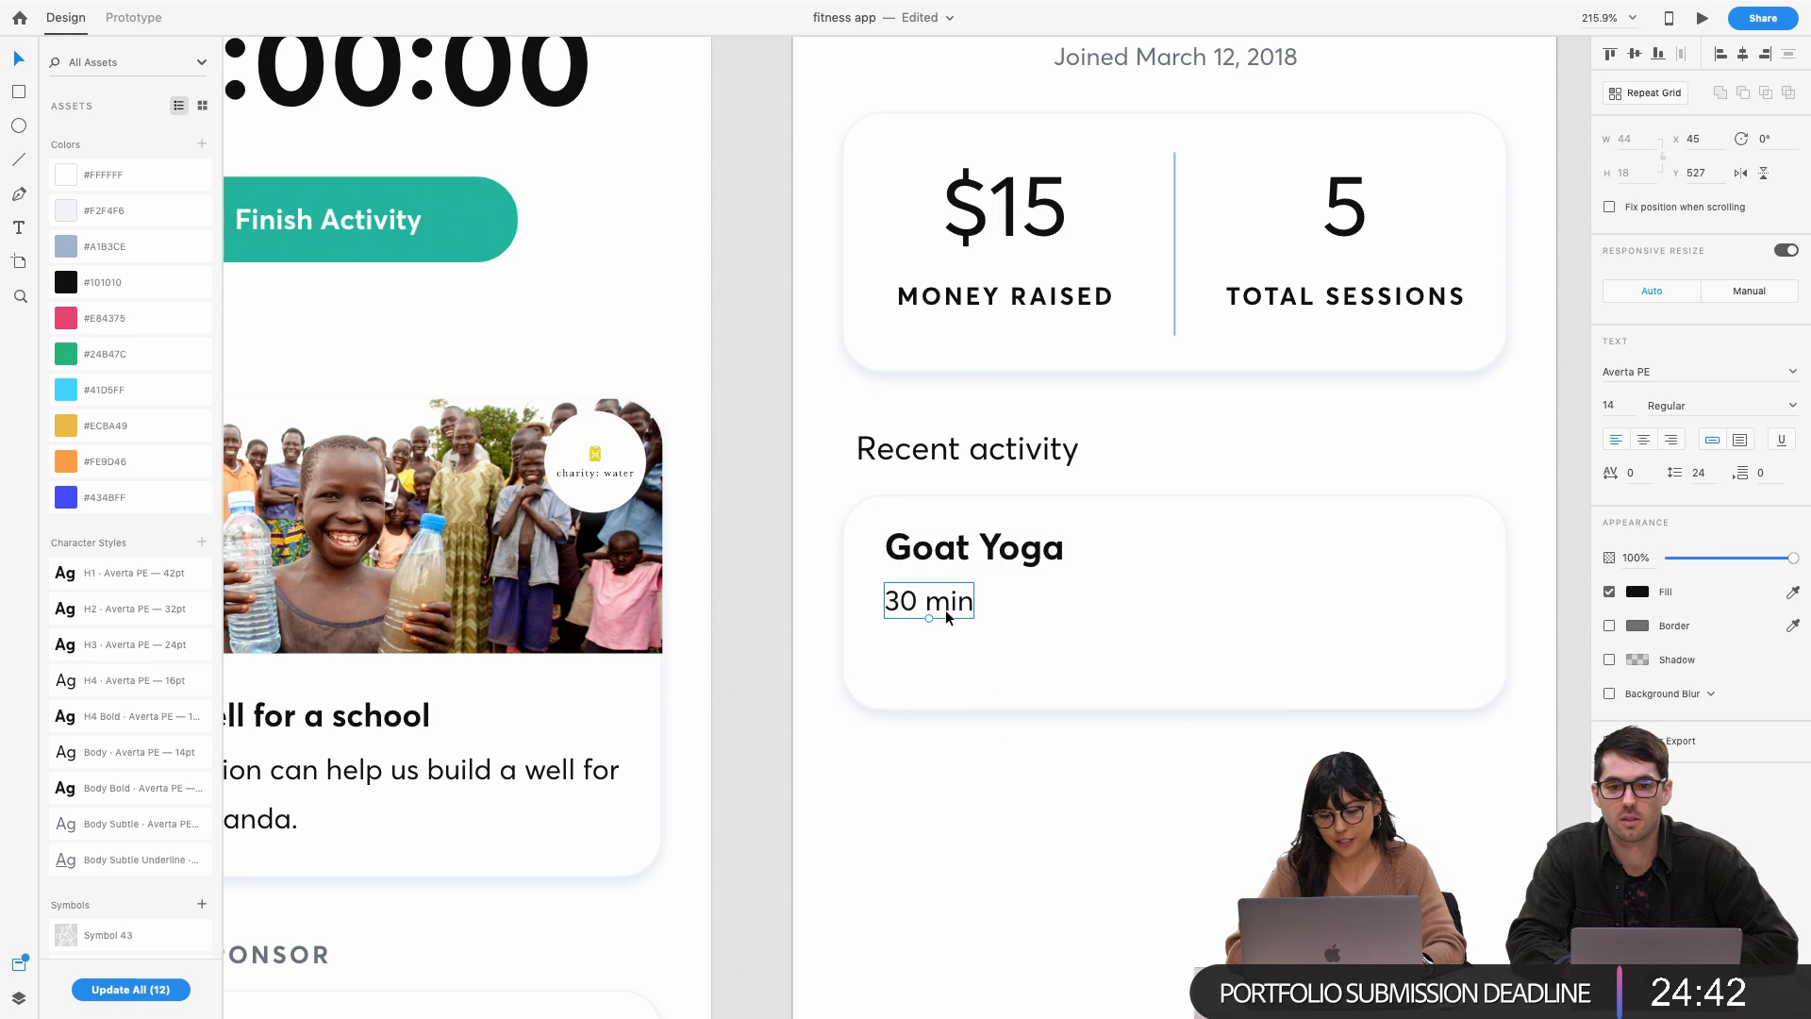
Paste the blue yoga workout icon onto the Goat Yoga activity card
scroll(957, 591, down, 3)
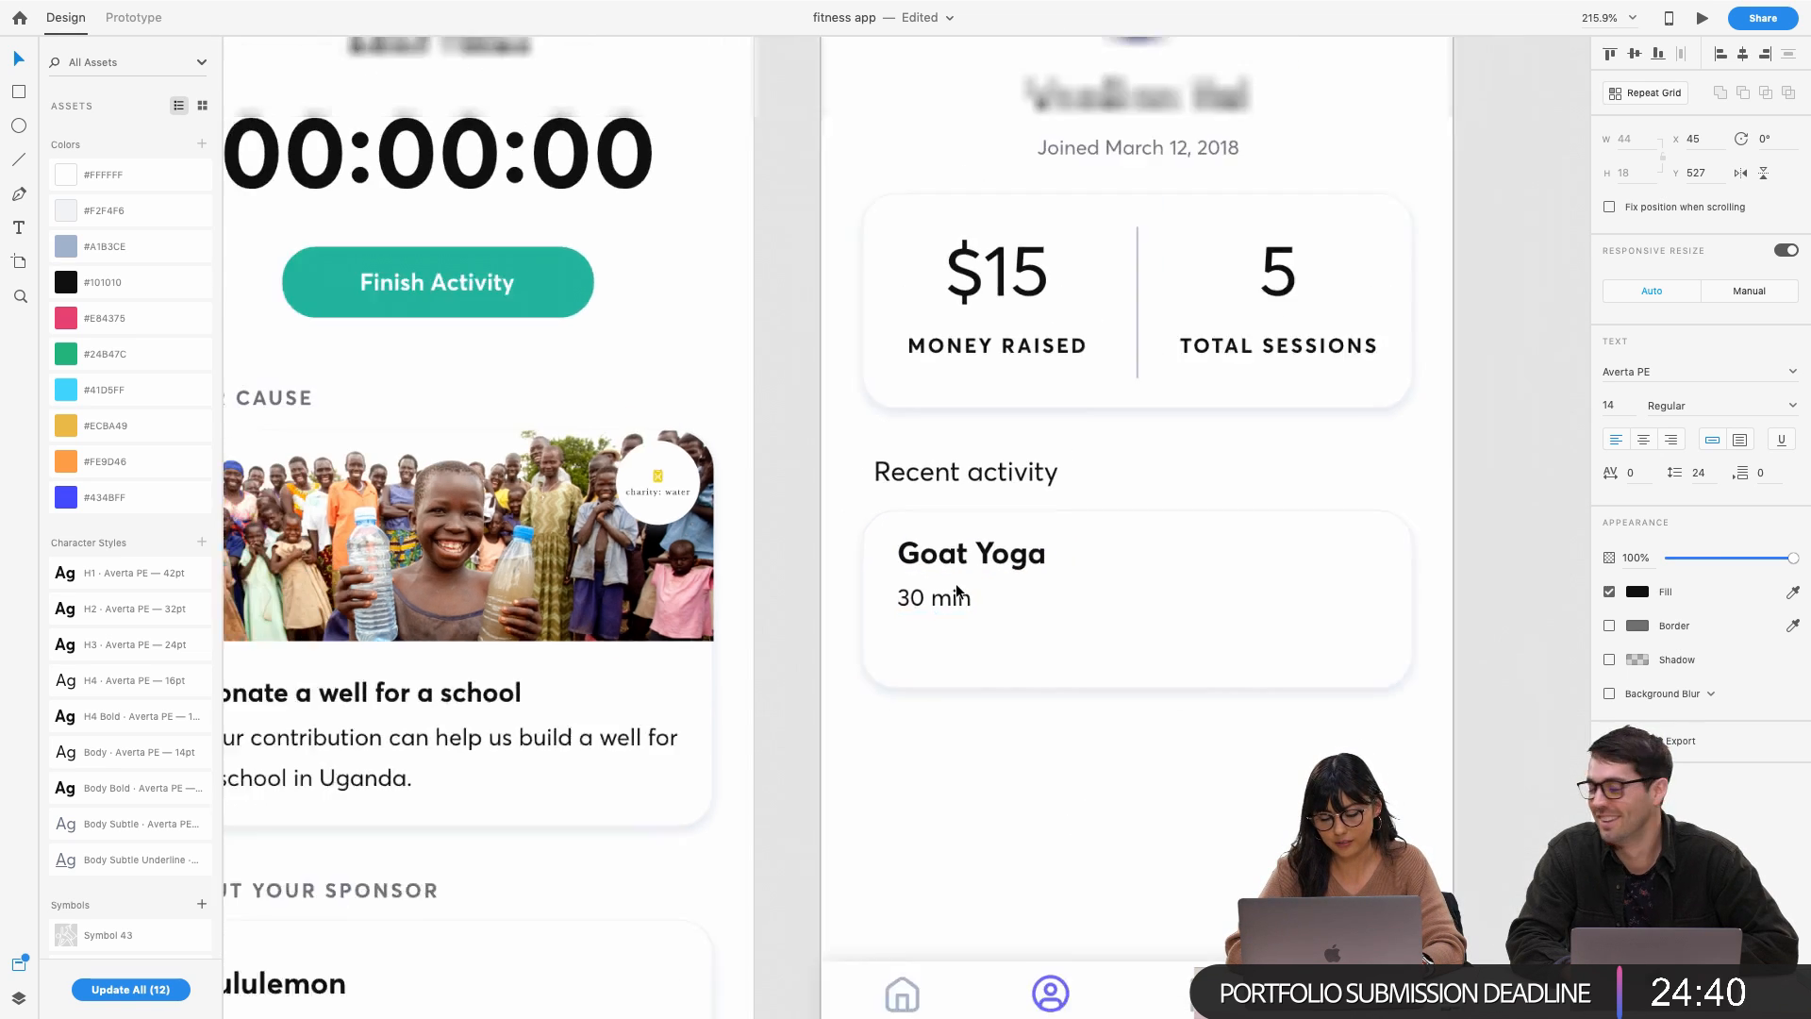
shift+click(938, 563)
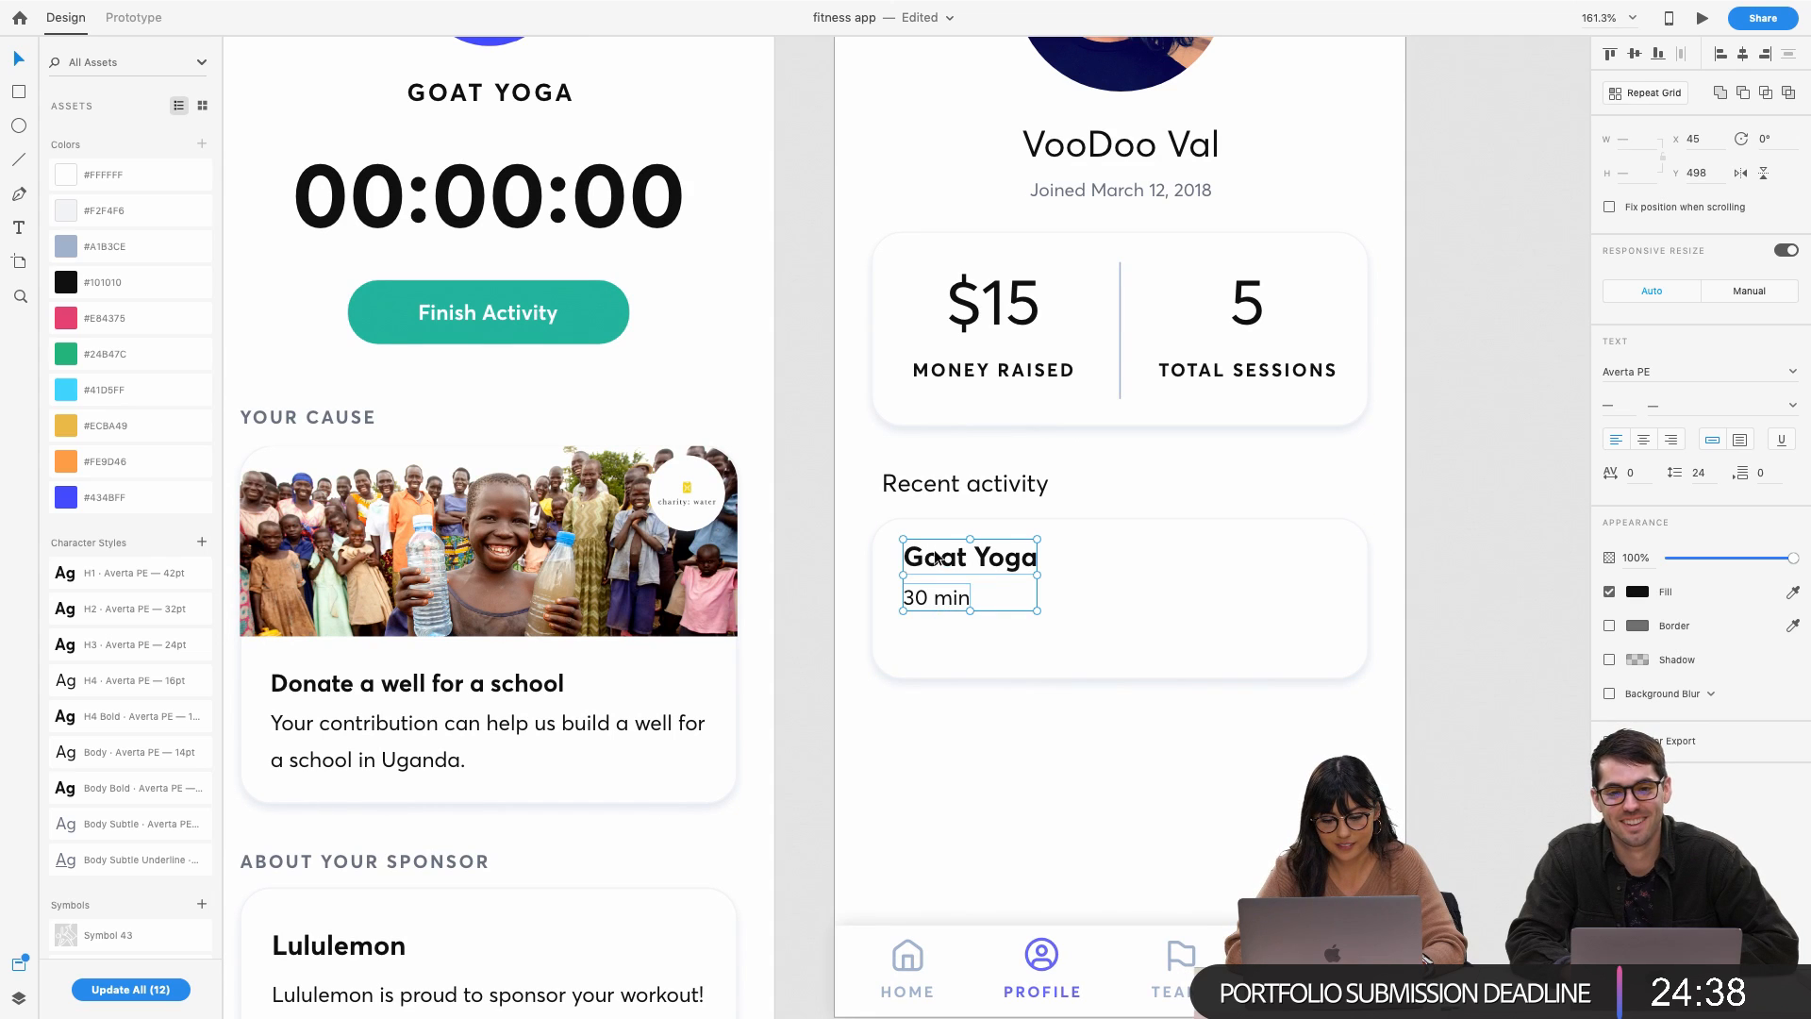
drag(938, 563, 1022, 563)
scroll(945, 614, up, 3)
scroll(945, 614, up, 2)
scroll(945, 614, left, 2)
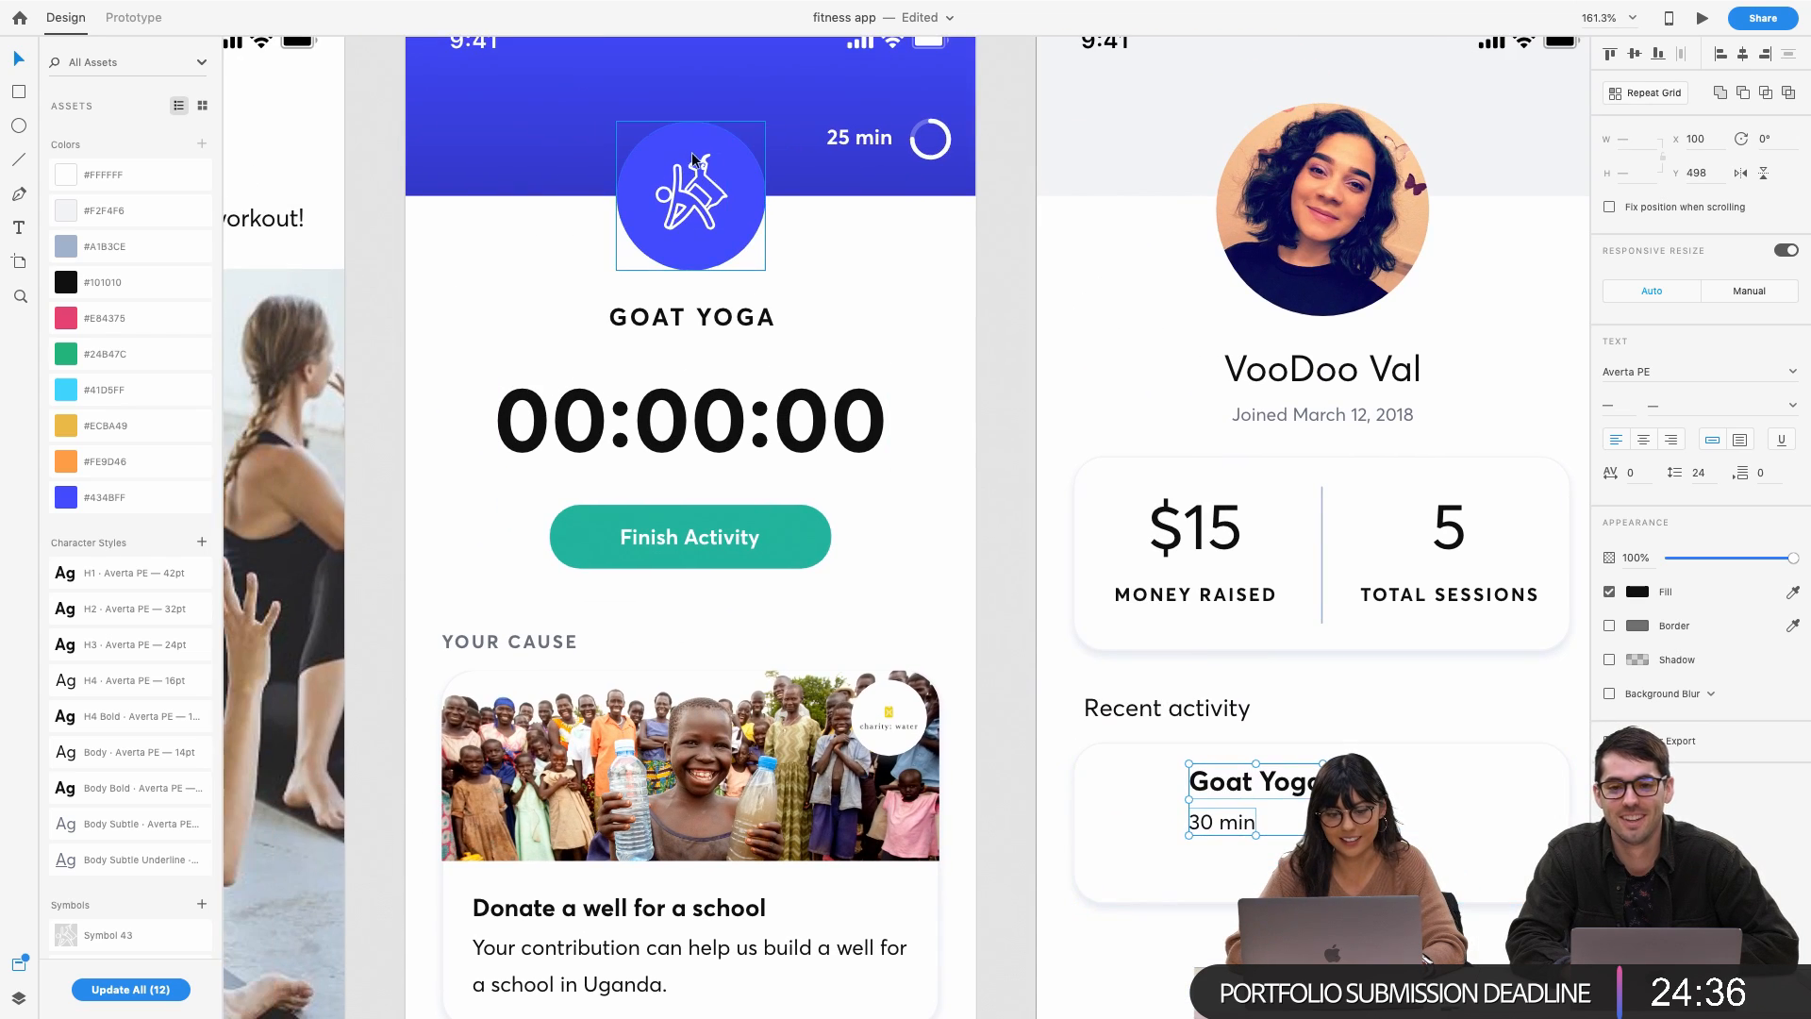
scroll(718, 191, down, 3)
click(719, 192)
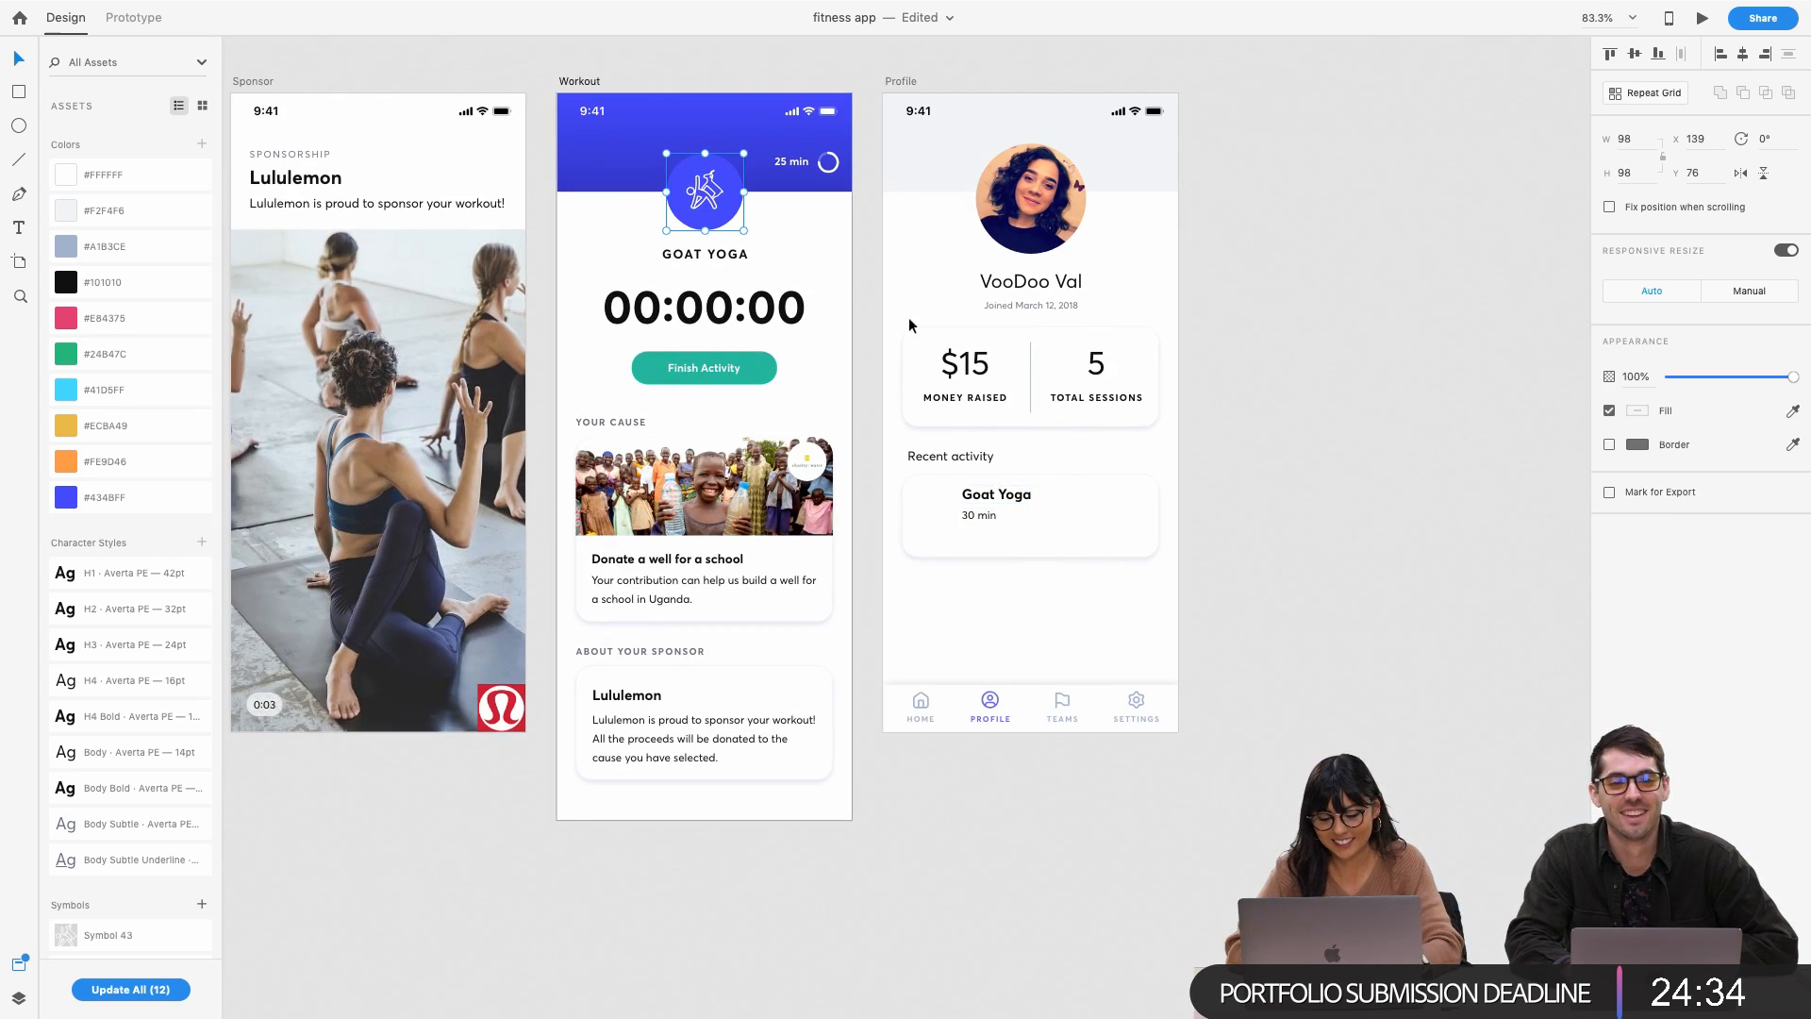
click(964, 513)
scroll(964, 512, up, 3)
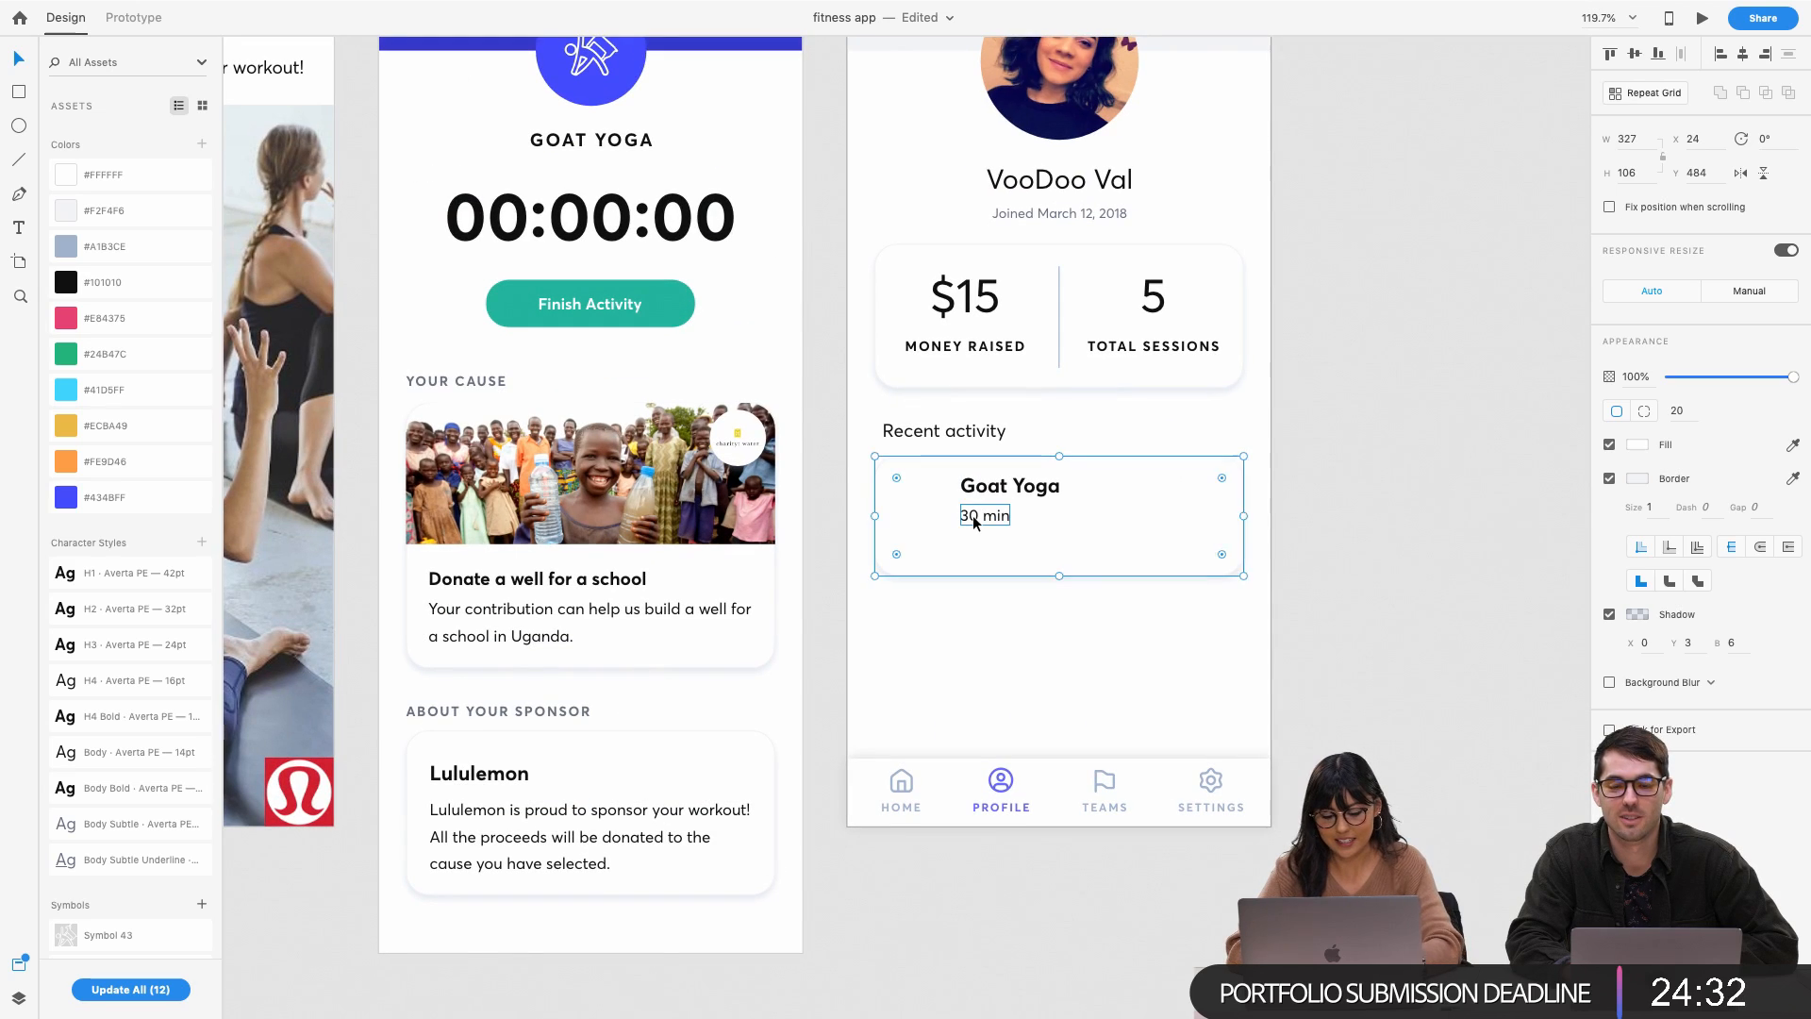
key(ctrl+v)
drag(1066, 71, 947, 529)
Try shrinking the pasted icon circle, then undo the resize
scroll(947, 529, up, 5)
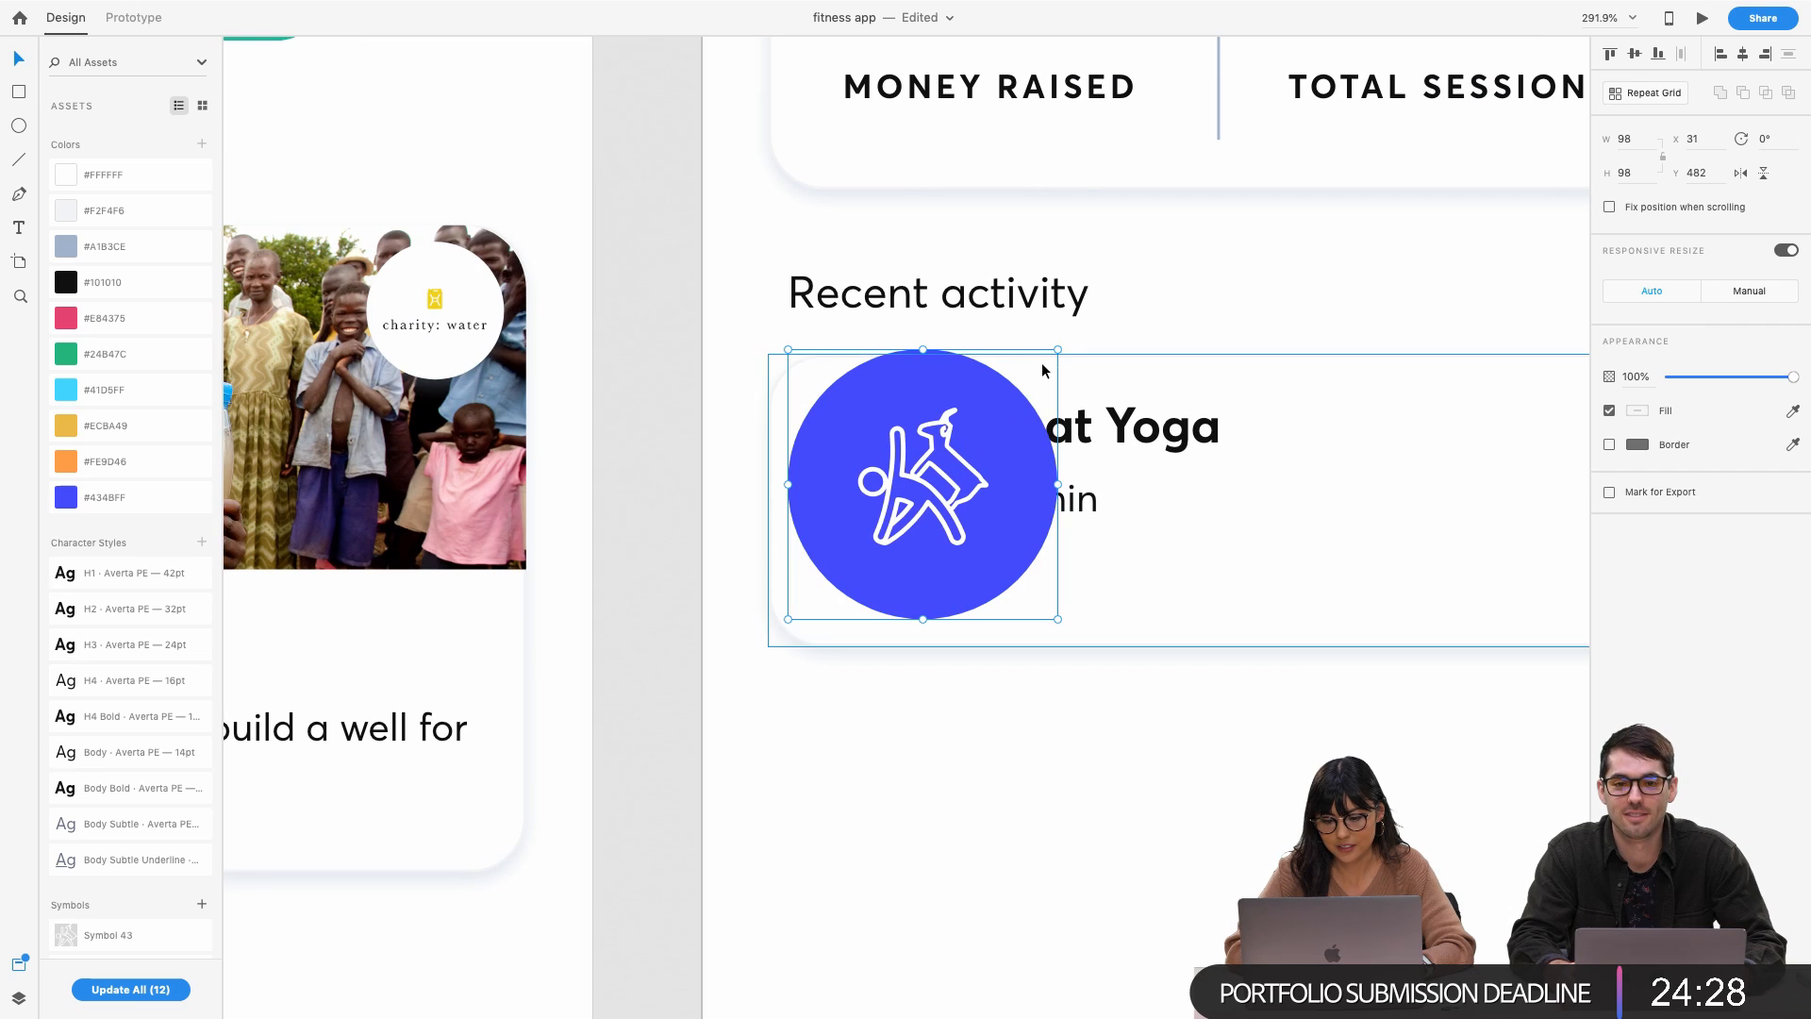
drag(1057, 350, 989, 417)
click(929, 514)
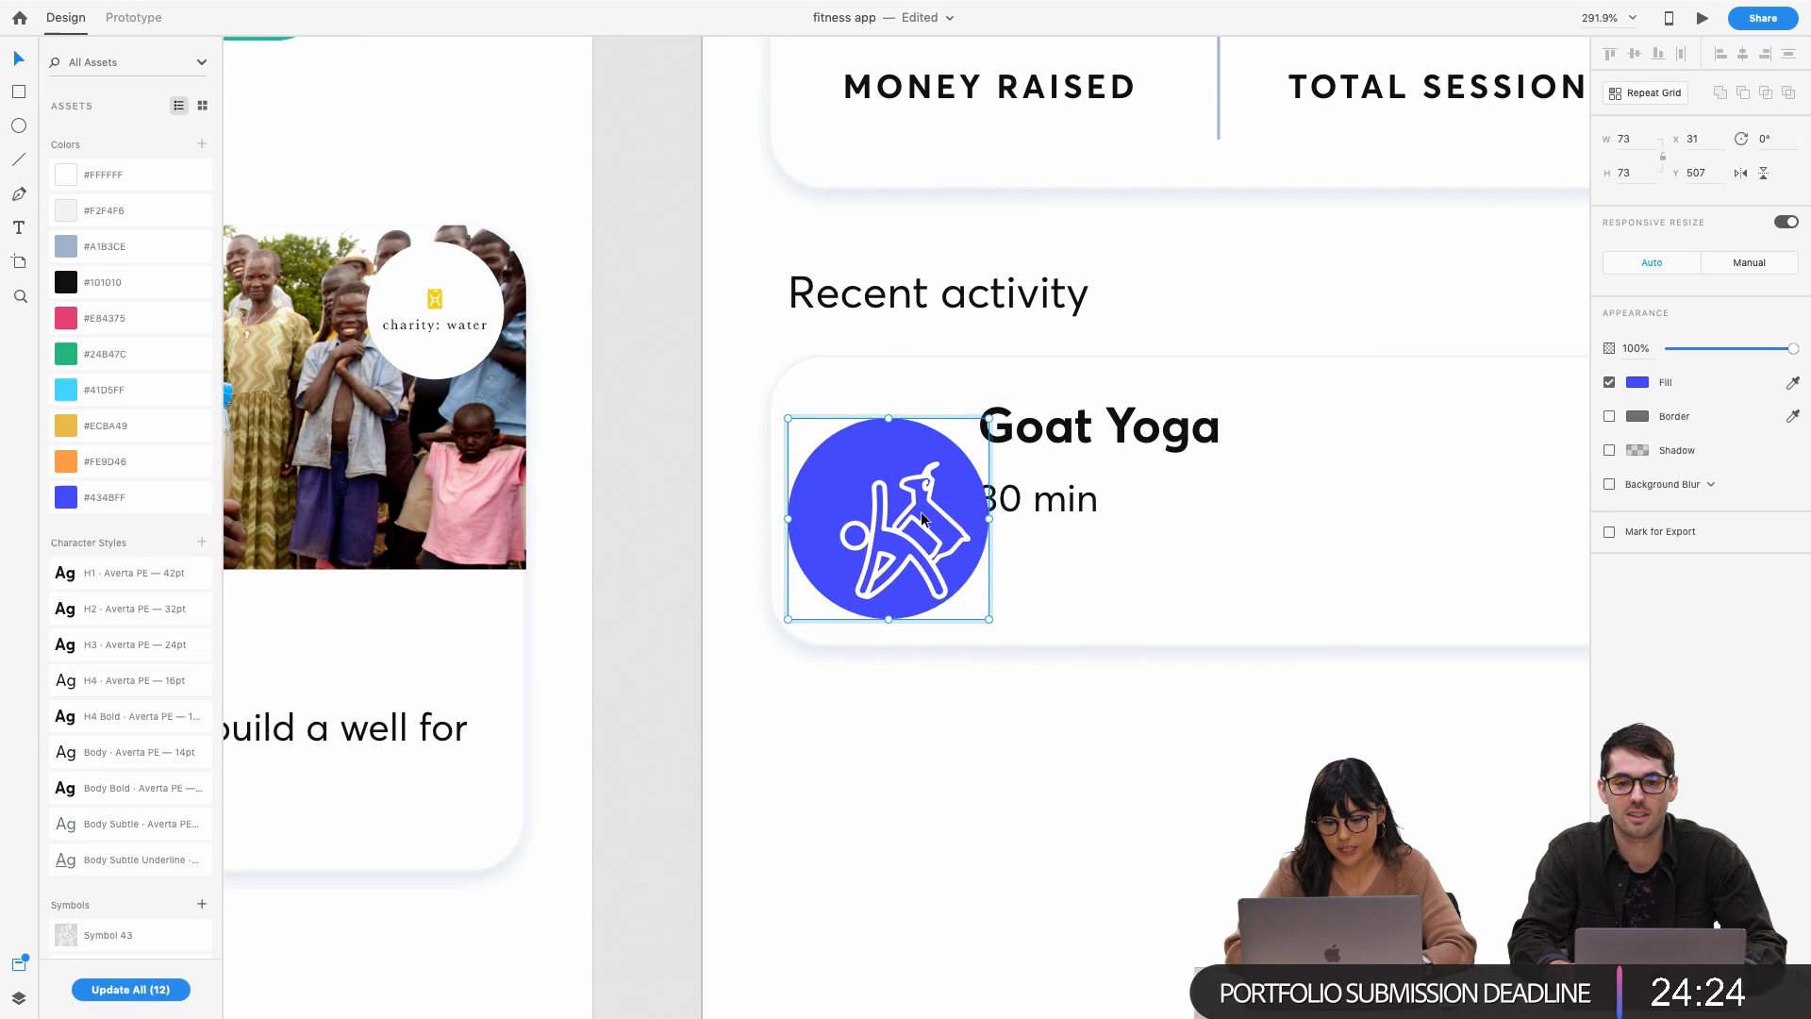
click(951, 580)
click(942, 574)
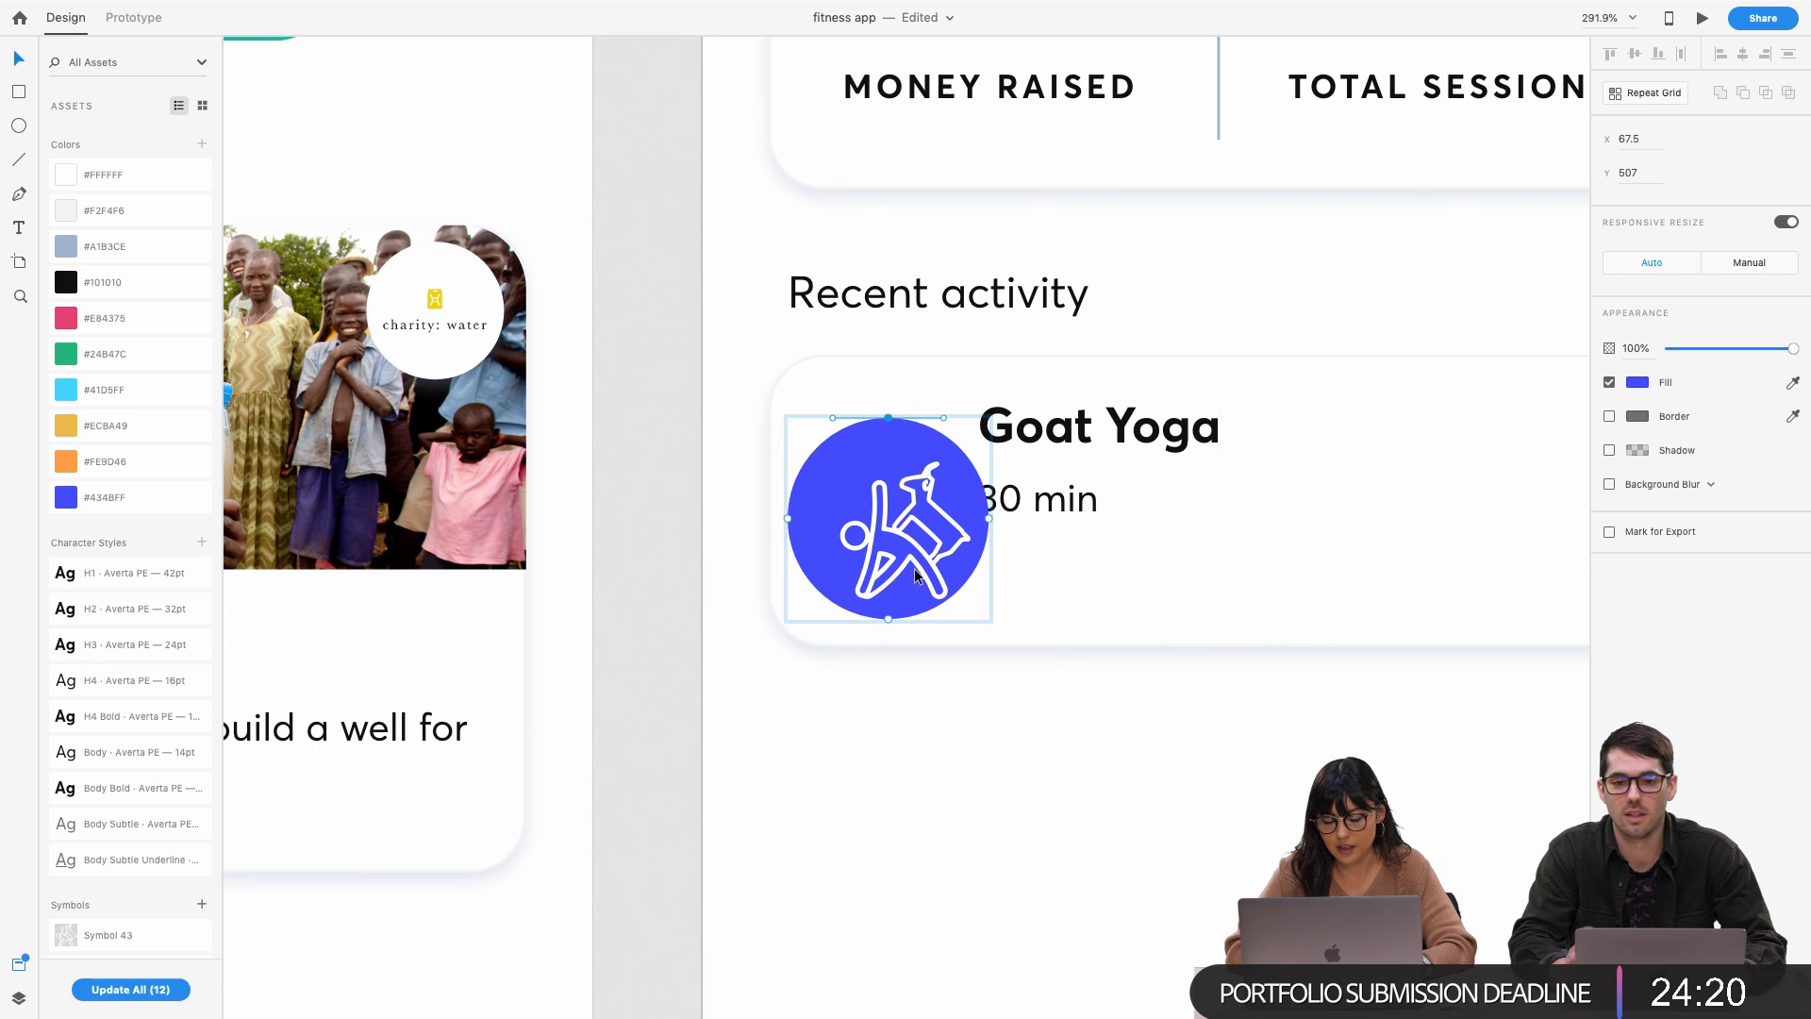
click(903, 705)
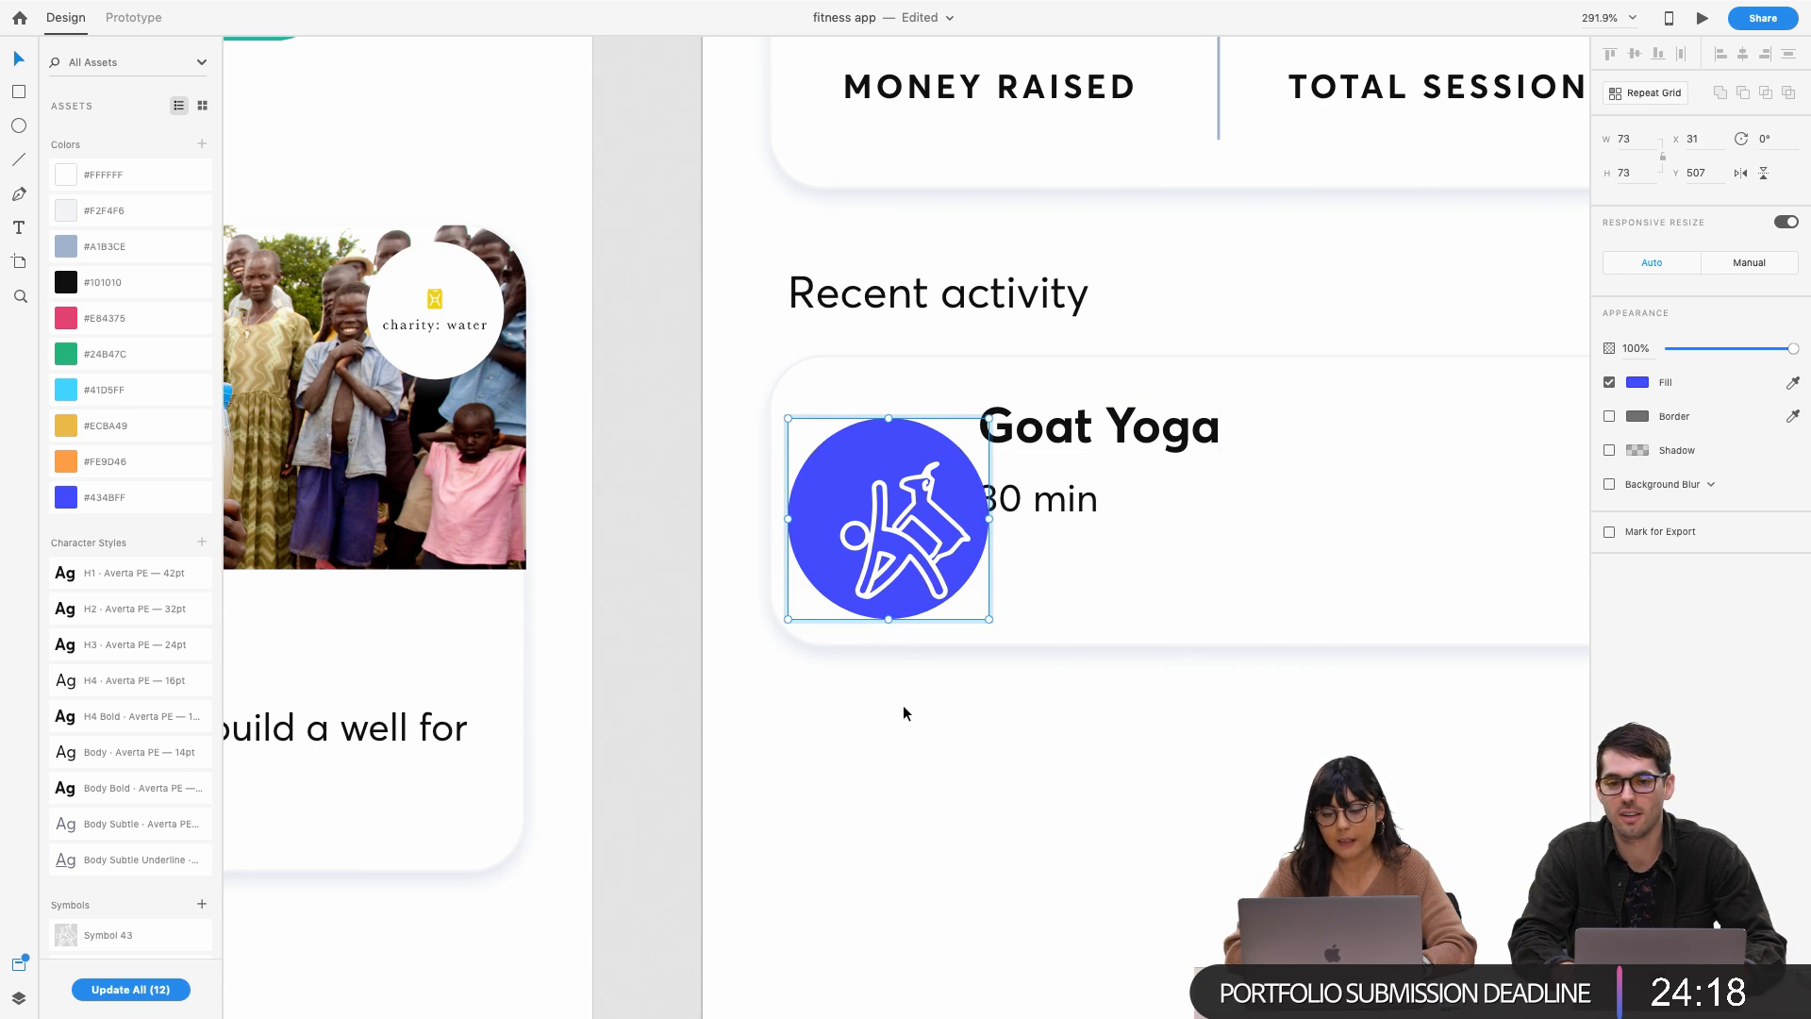
key(super+z)
Ungroup the icon and break the yoga symbol into plain shapes
right_click(941, 518)
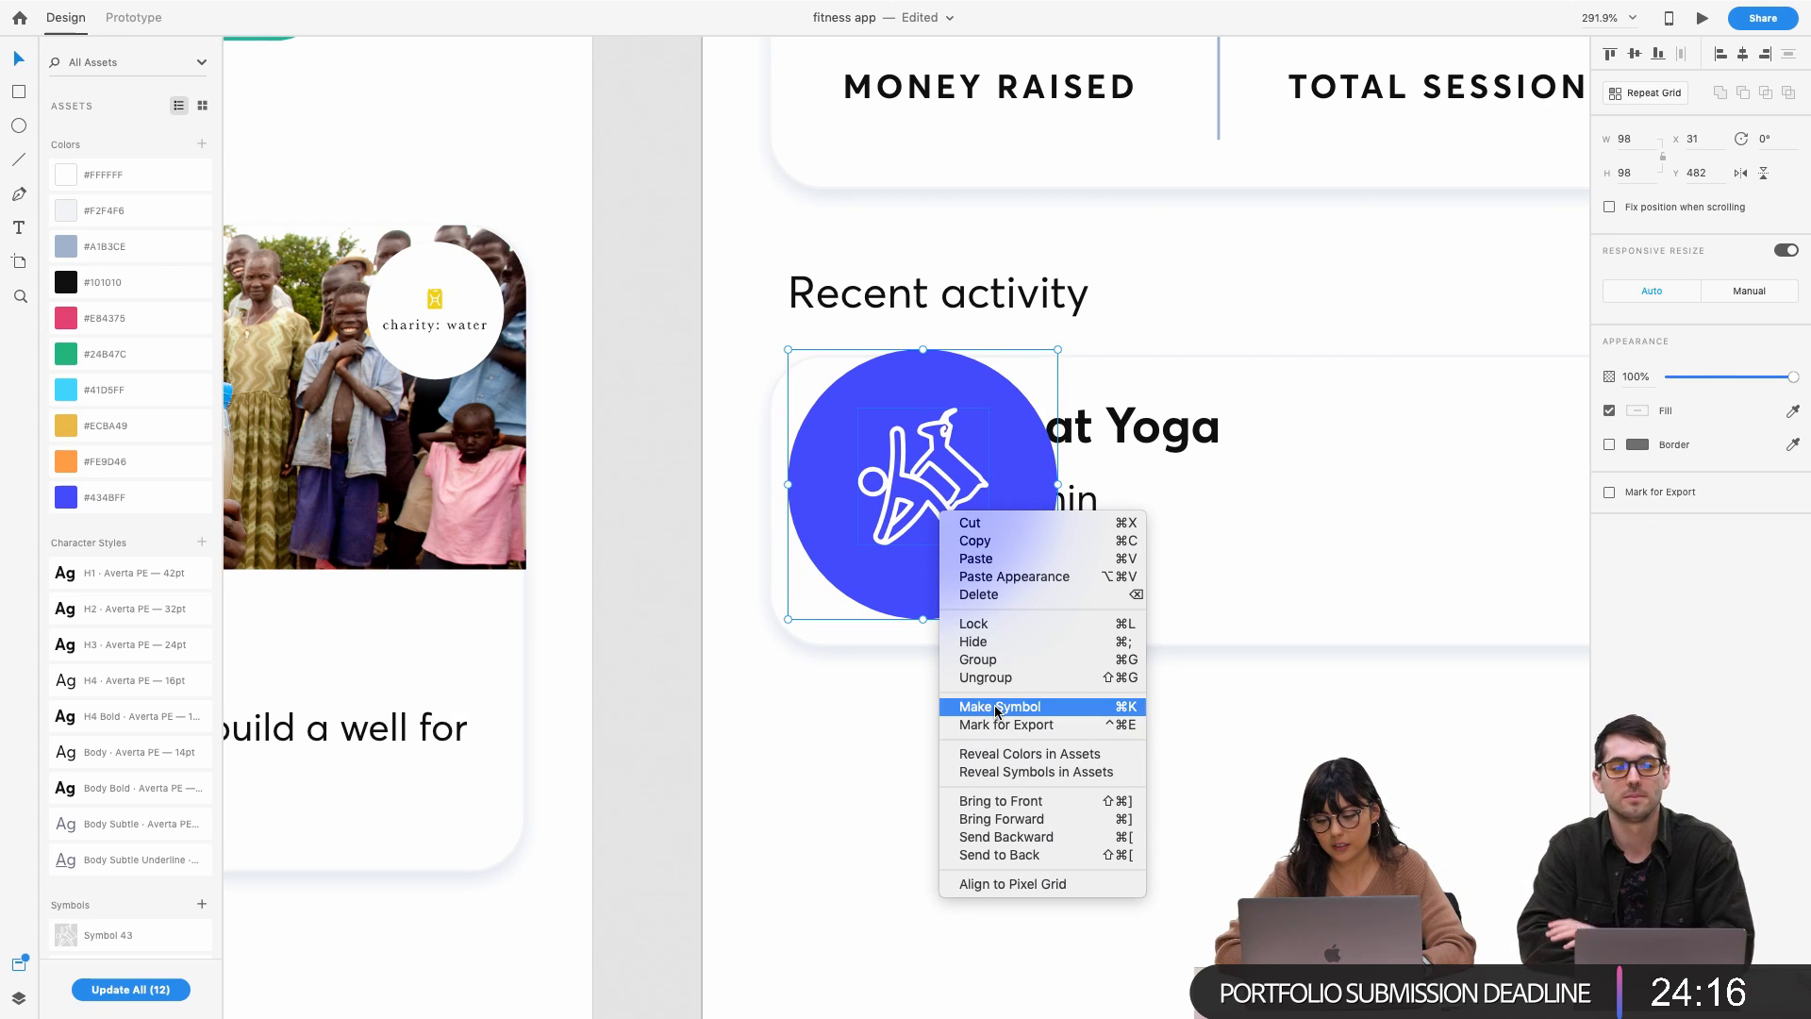
click(1000, 679)
click(913, 751)
click(915, 523)
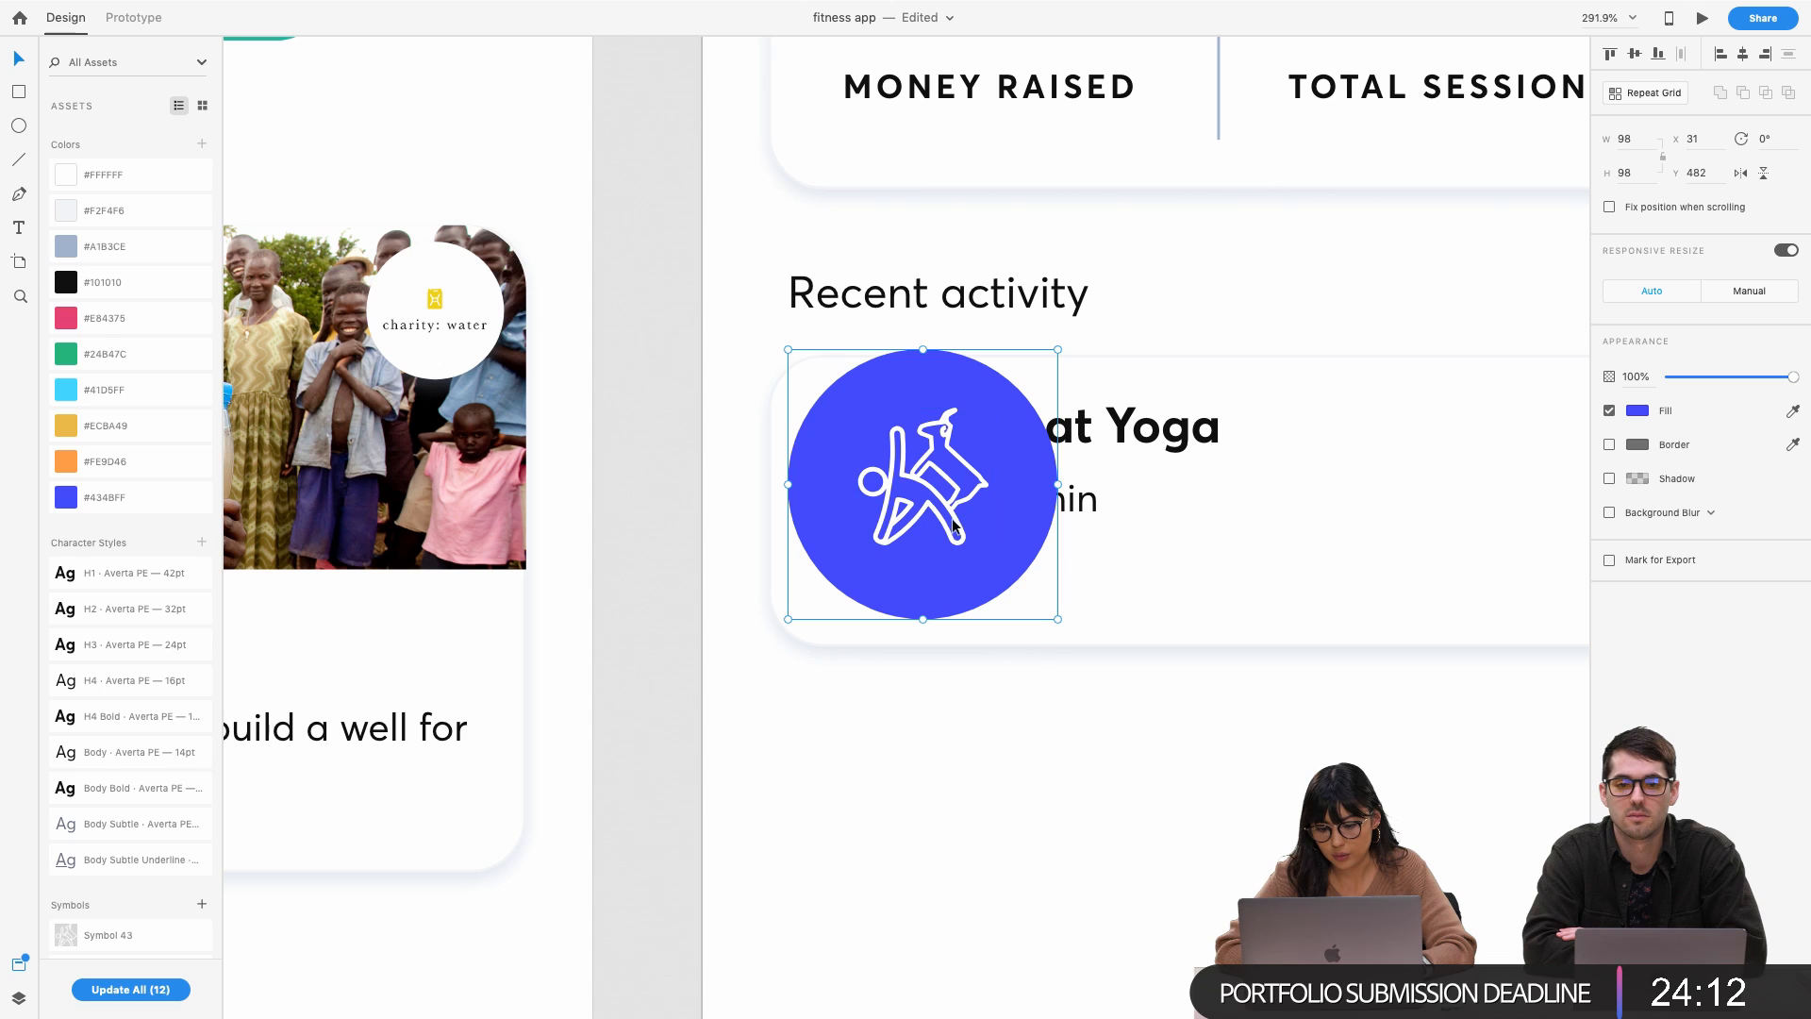
click(954, 516)
right_click(953, 516)
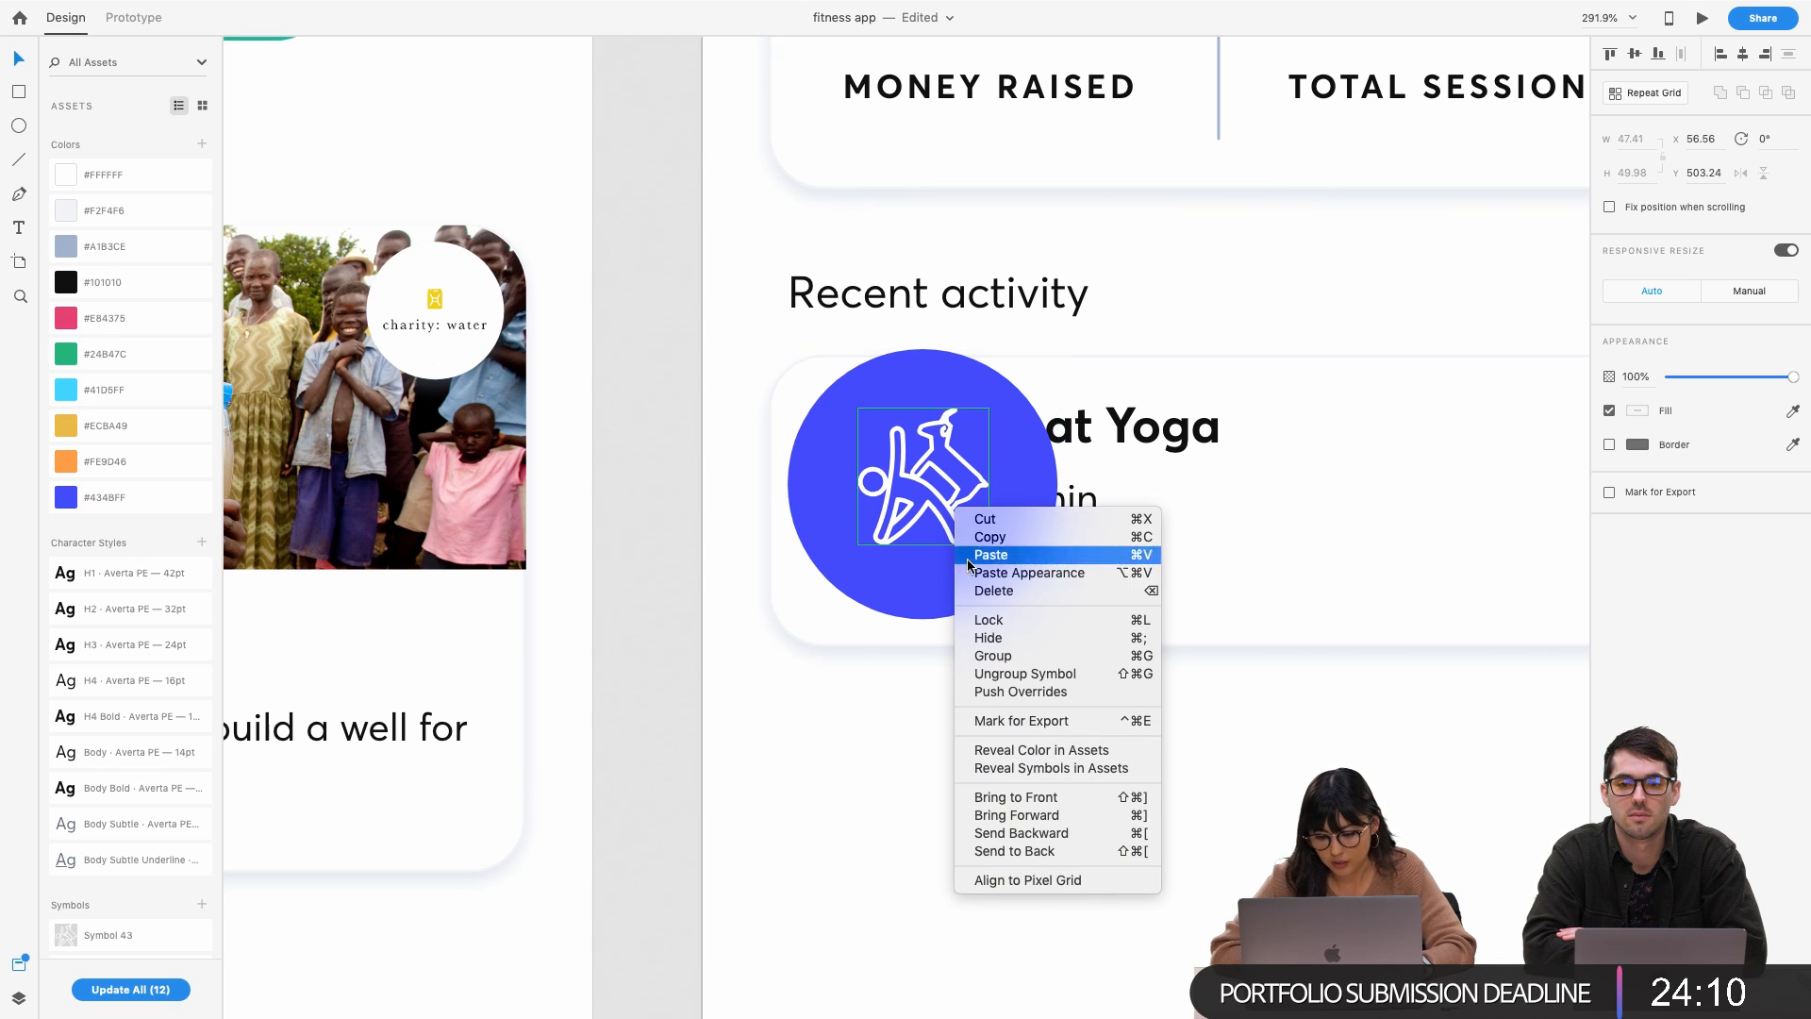
click(989, 674)
Retry shrinking the blue circle, undo it, and break the yoga symbol apart again
click(915, 608)
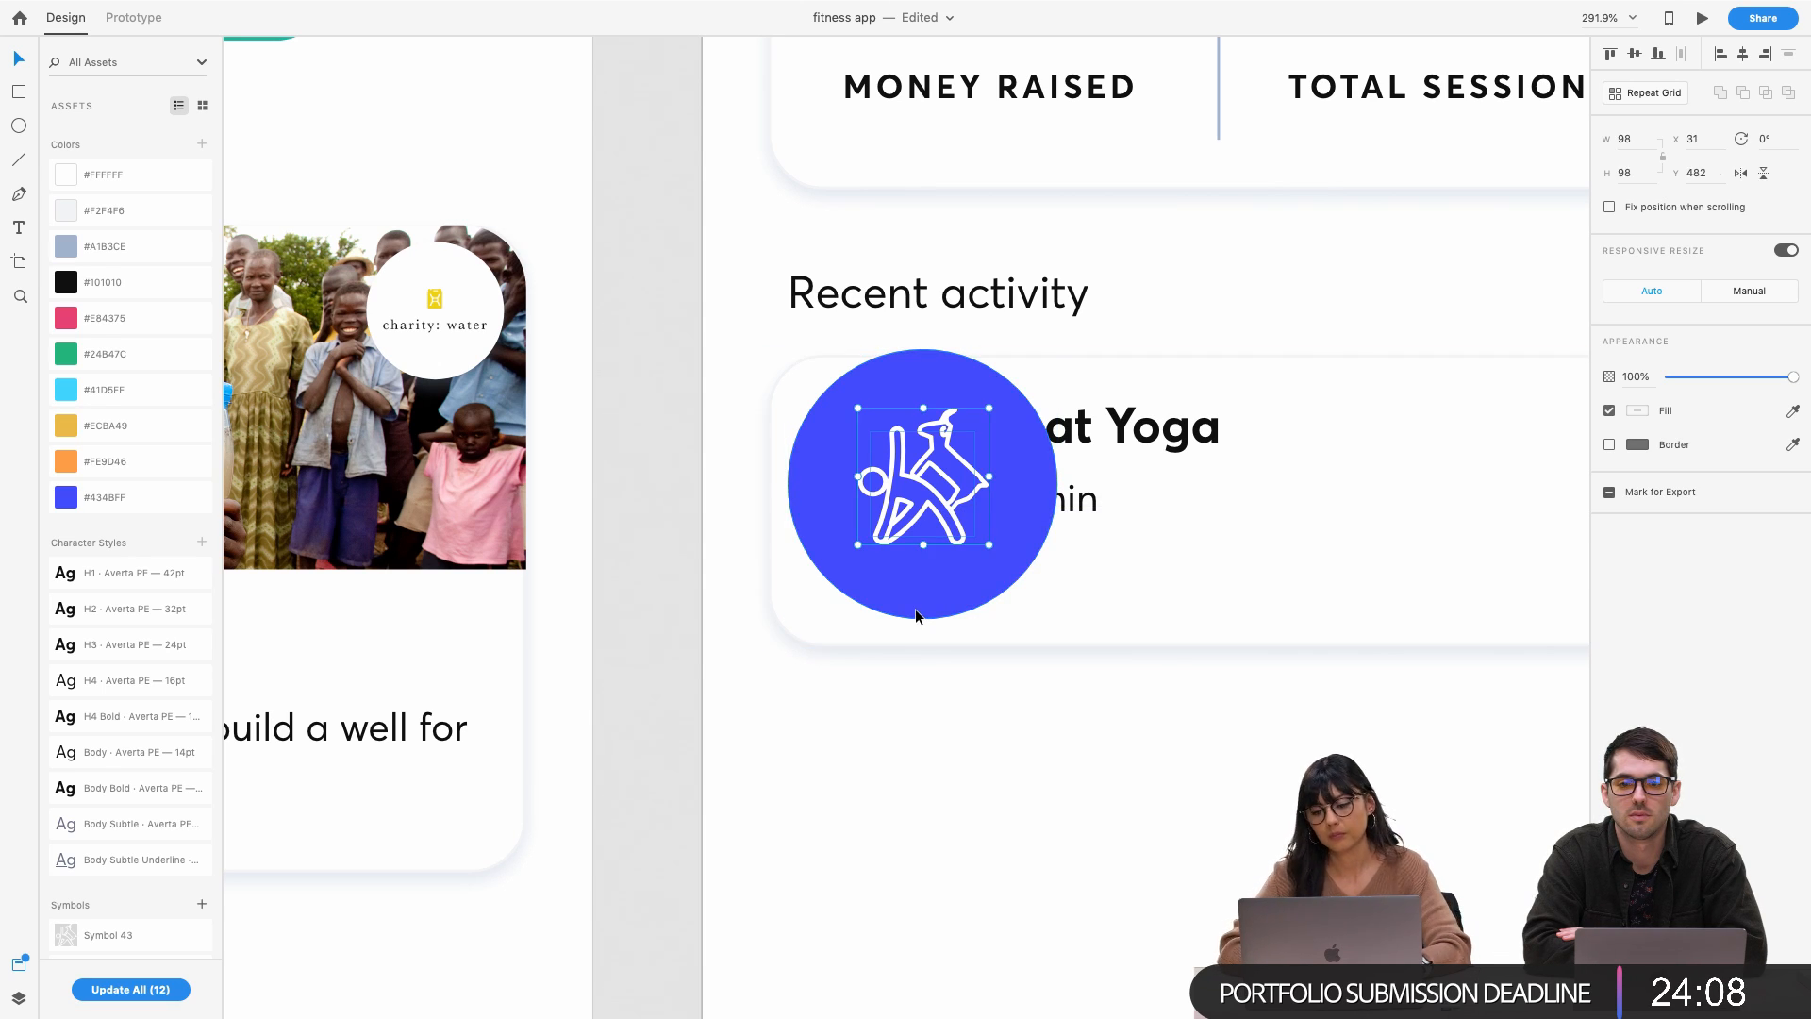
click(975, 464)
click(1030, 471)
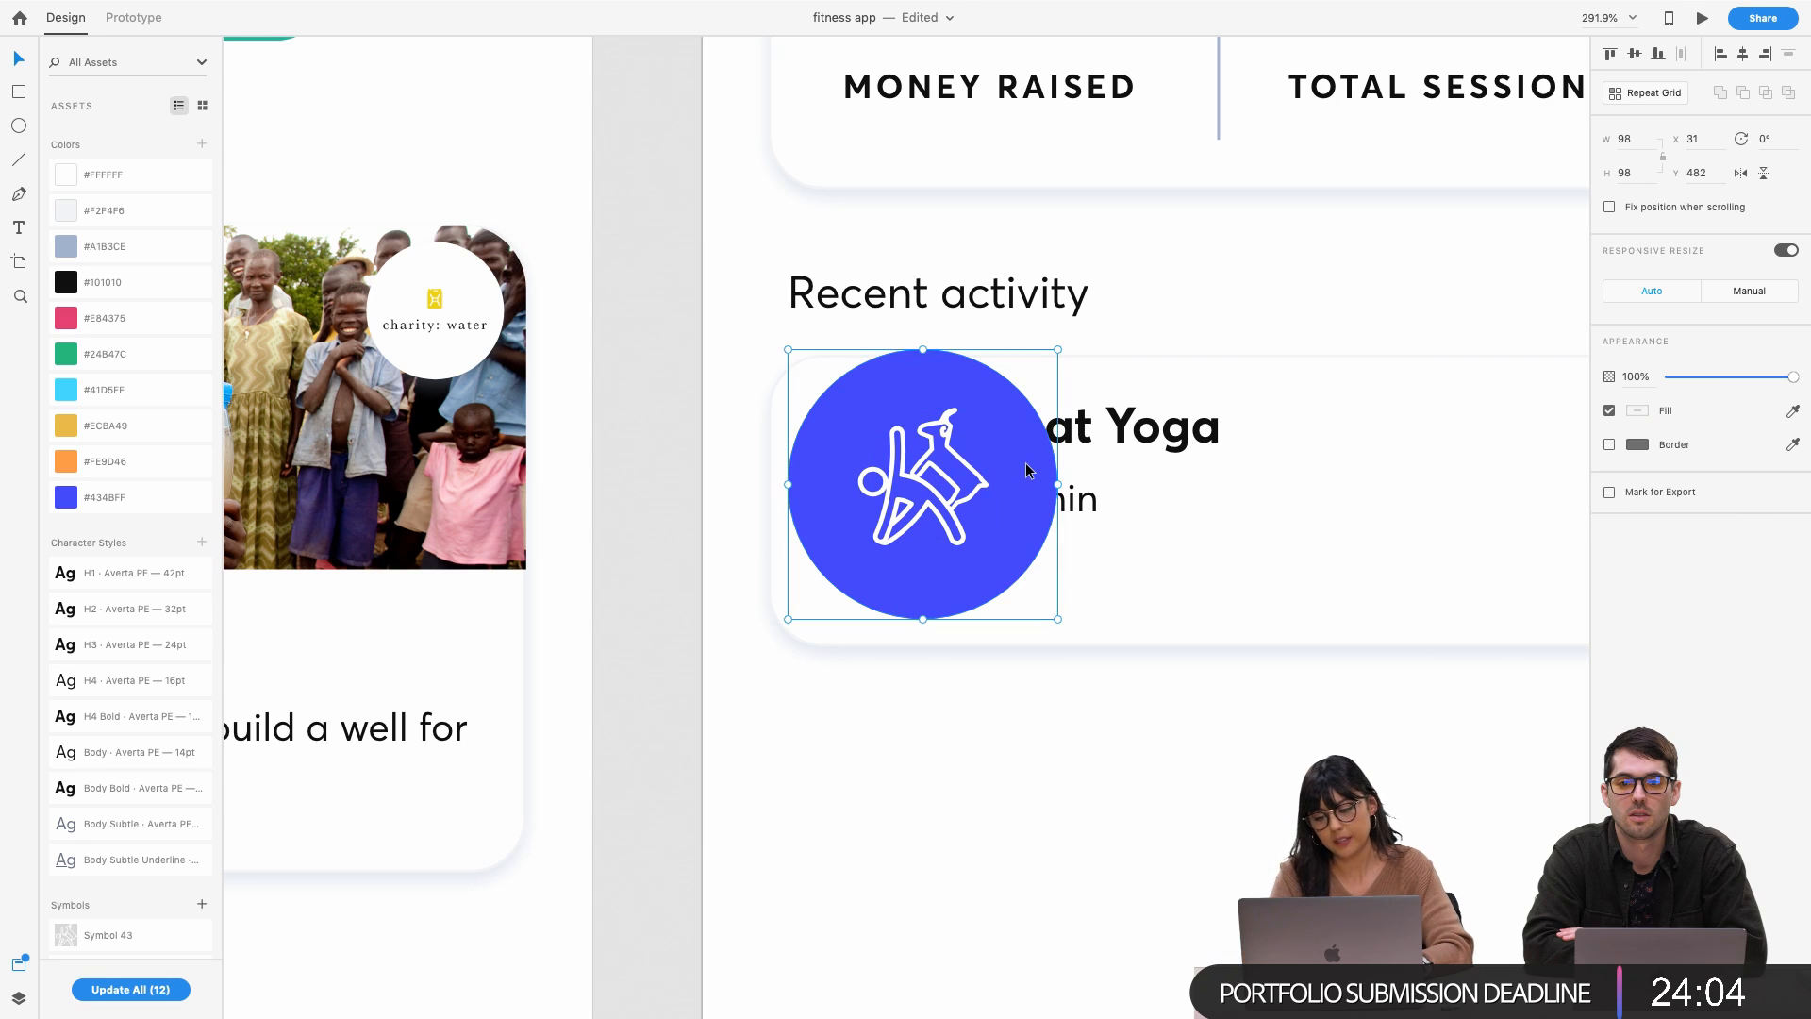
key(alt)
drag(1057, 348, 1022, 383)
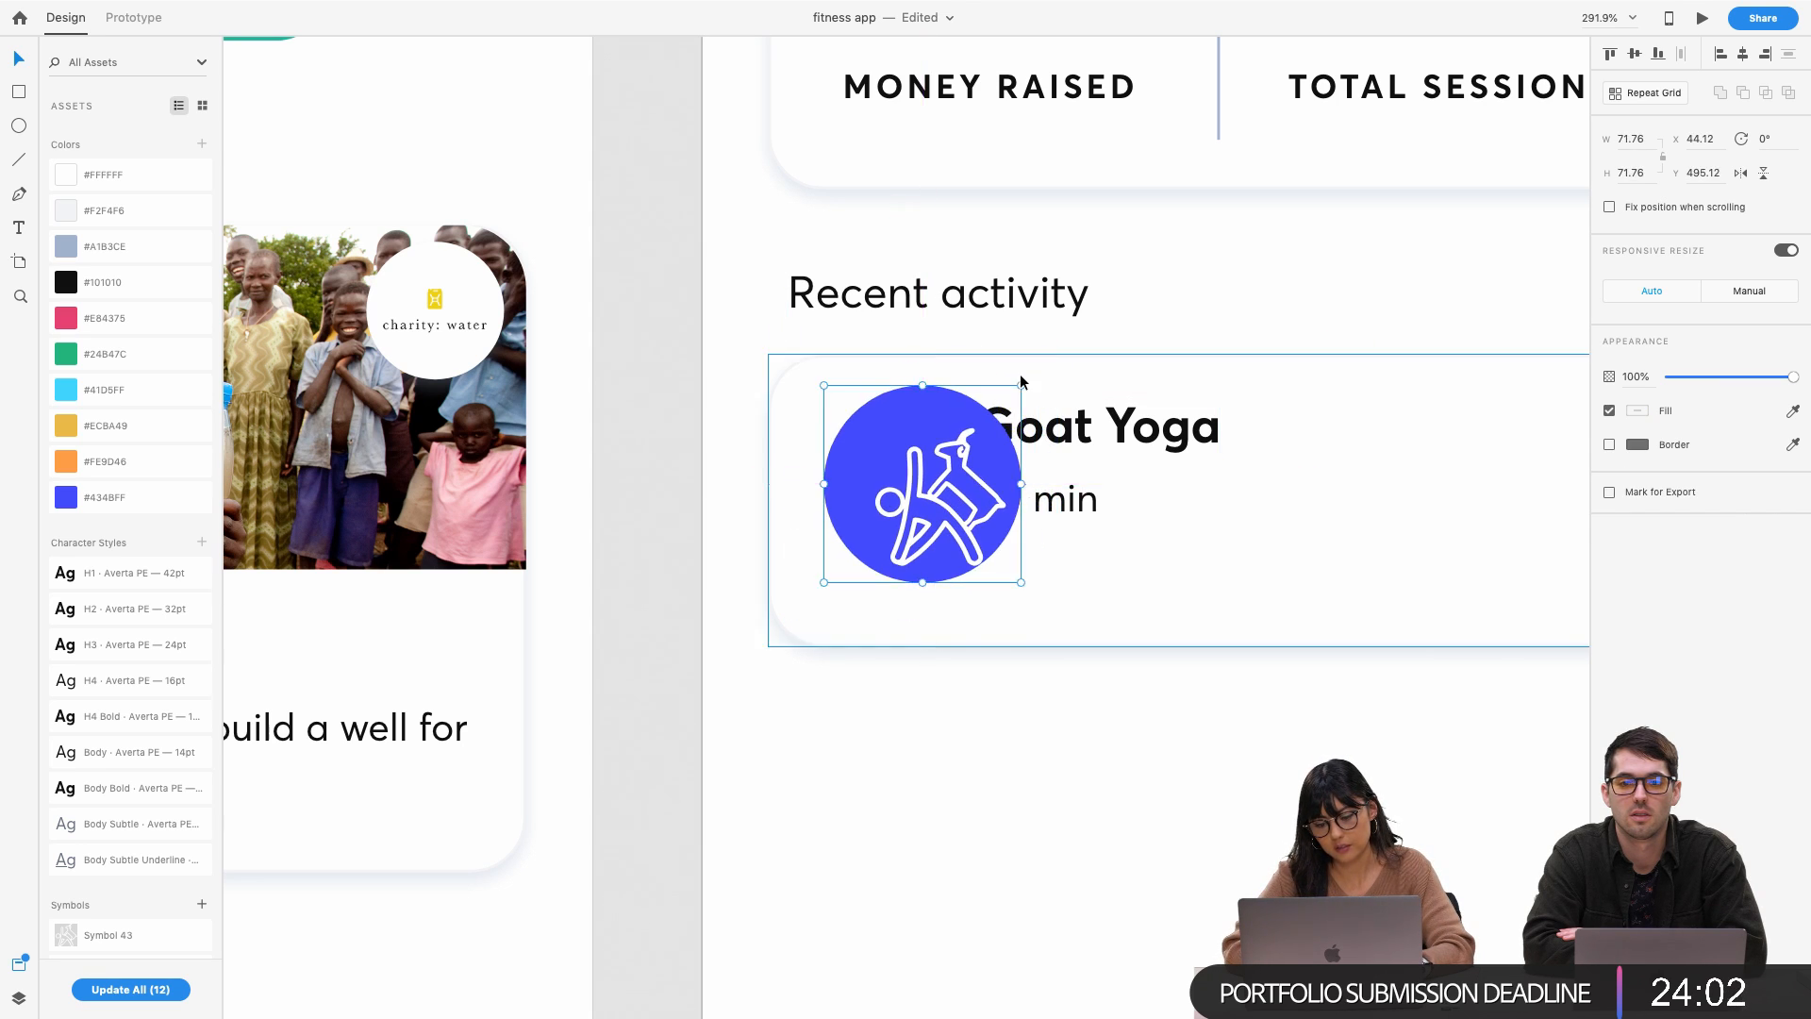
key(super+z)
click(969, 511)
click(962, 530)
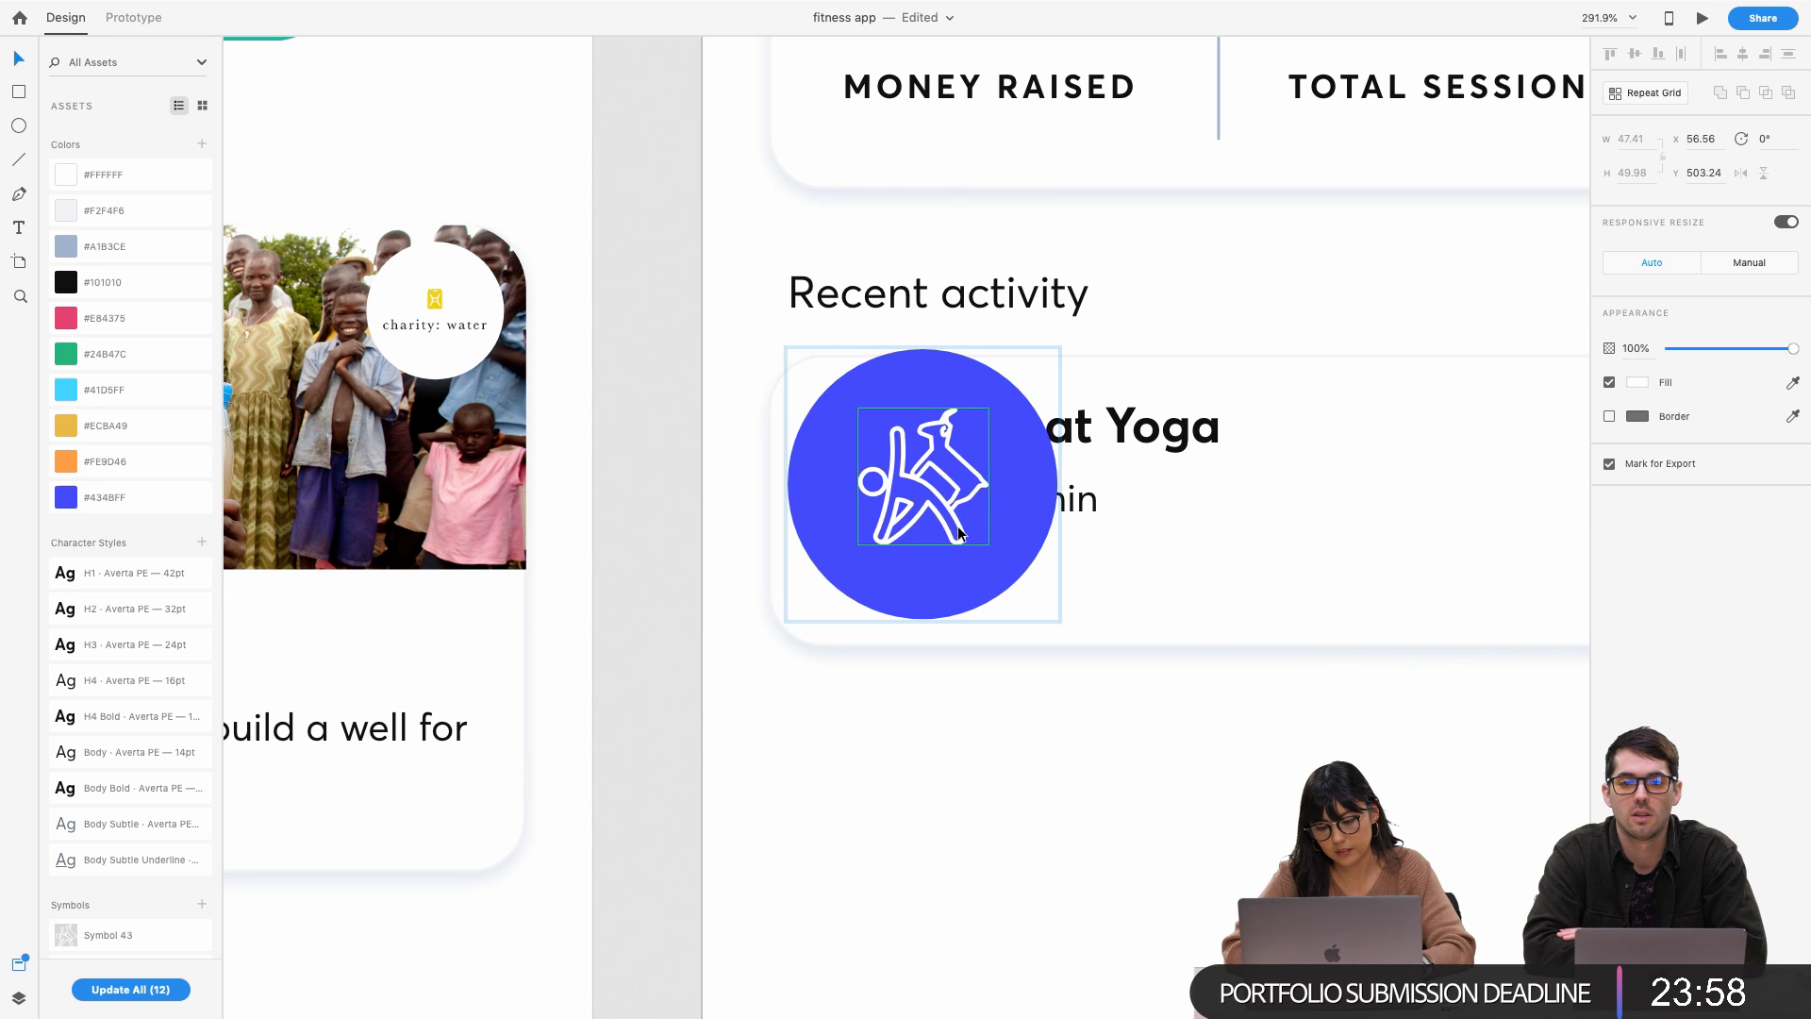
right_click(960, 524)
click(1018, 691)
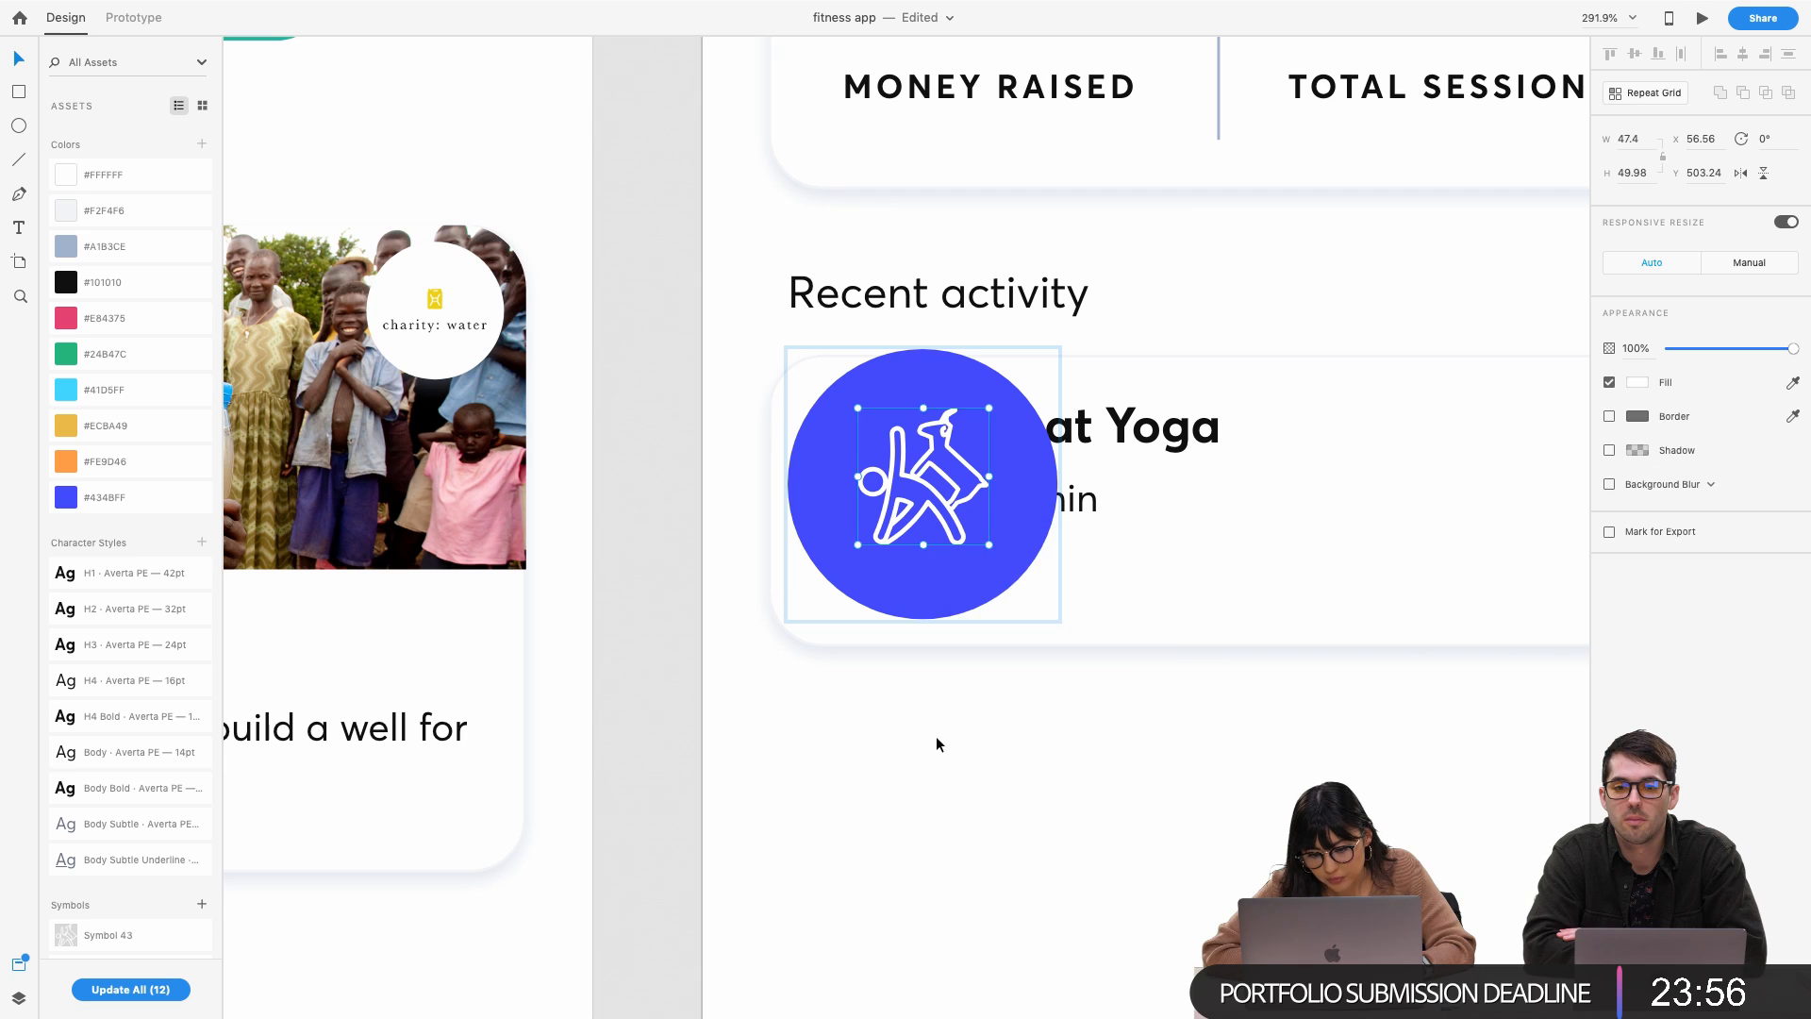
click(935, 740)
Resize the blue yoga icon to 60 by 60
click(952, 514)
drag(1058, 619, 968, 550)
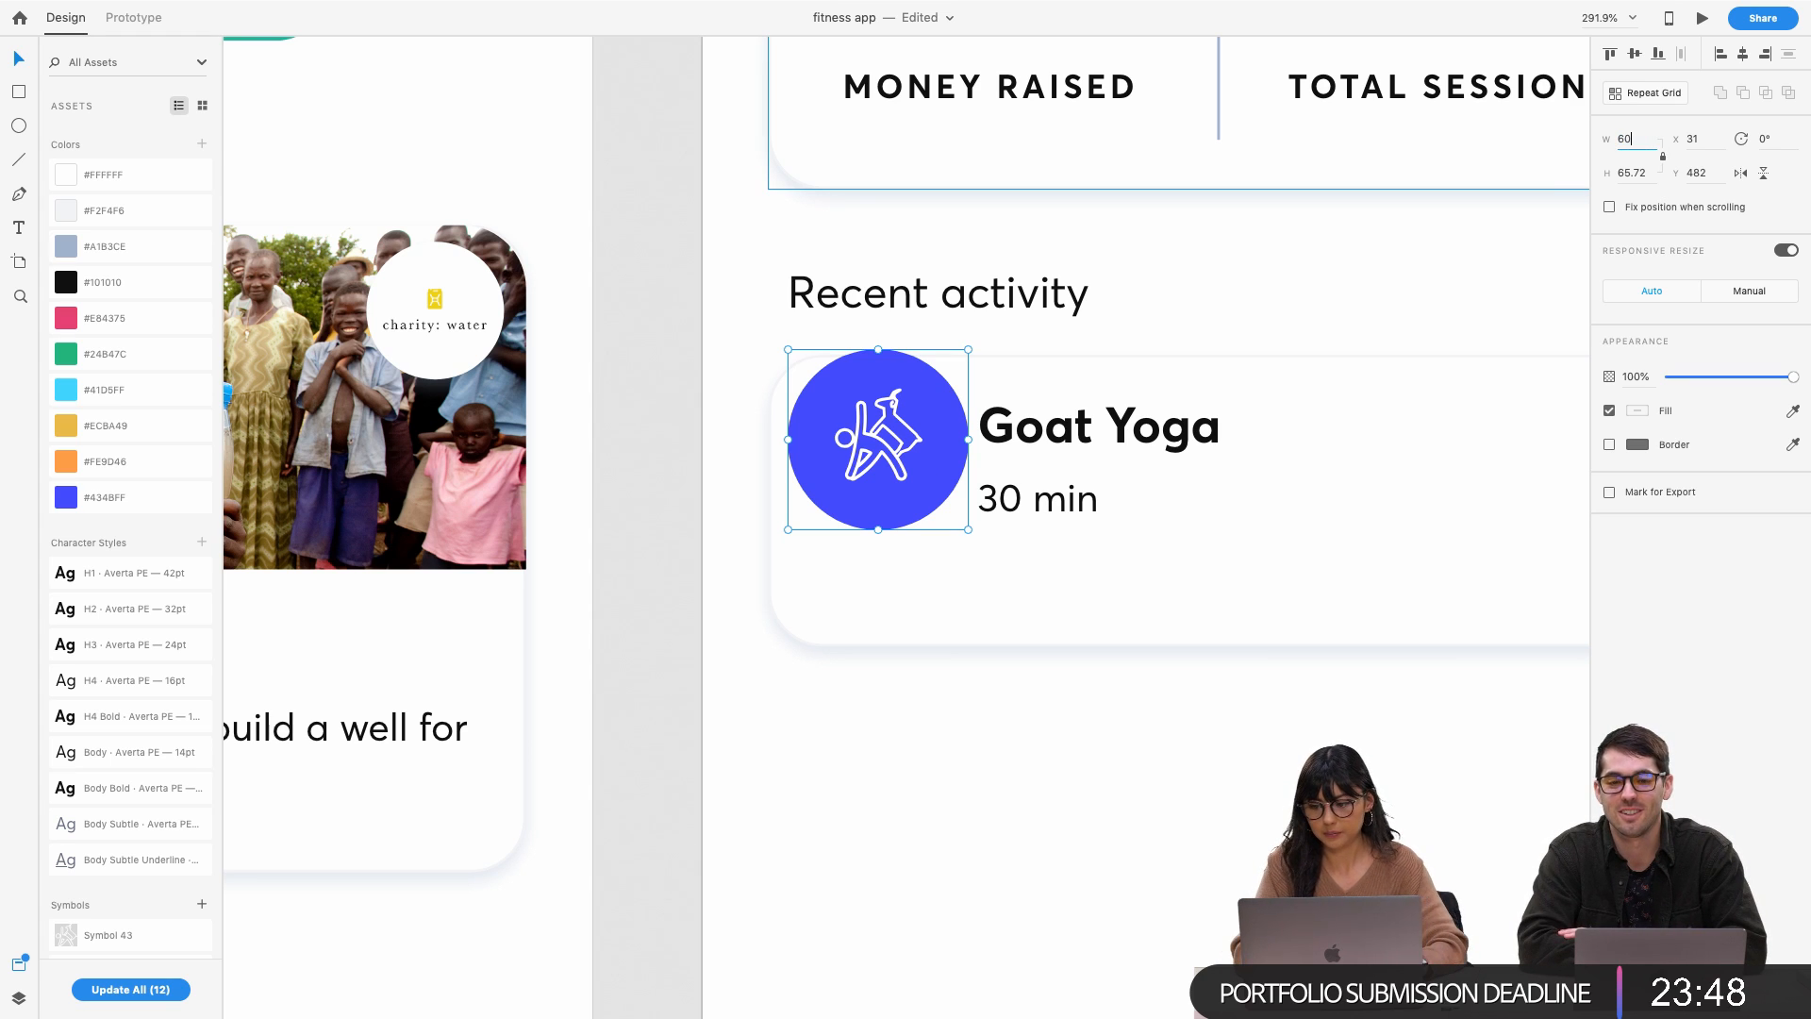
key(Return)
Move the icon to the card's left and fine-tune its vertical position
drag(860, 472, 899, 540)
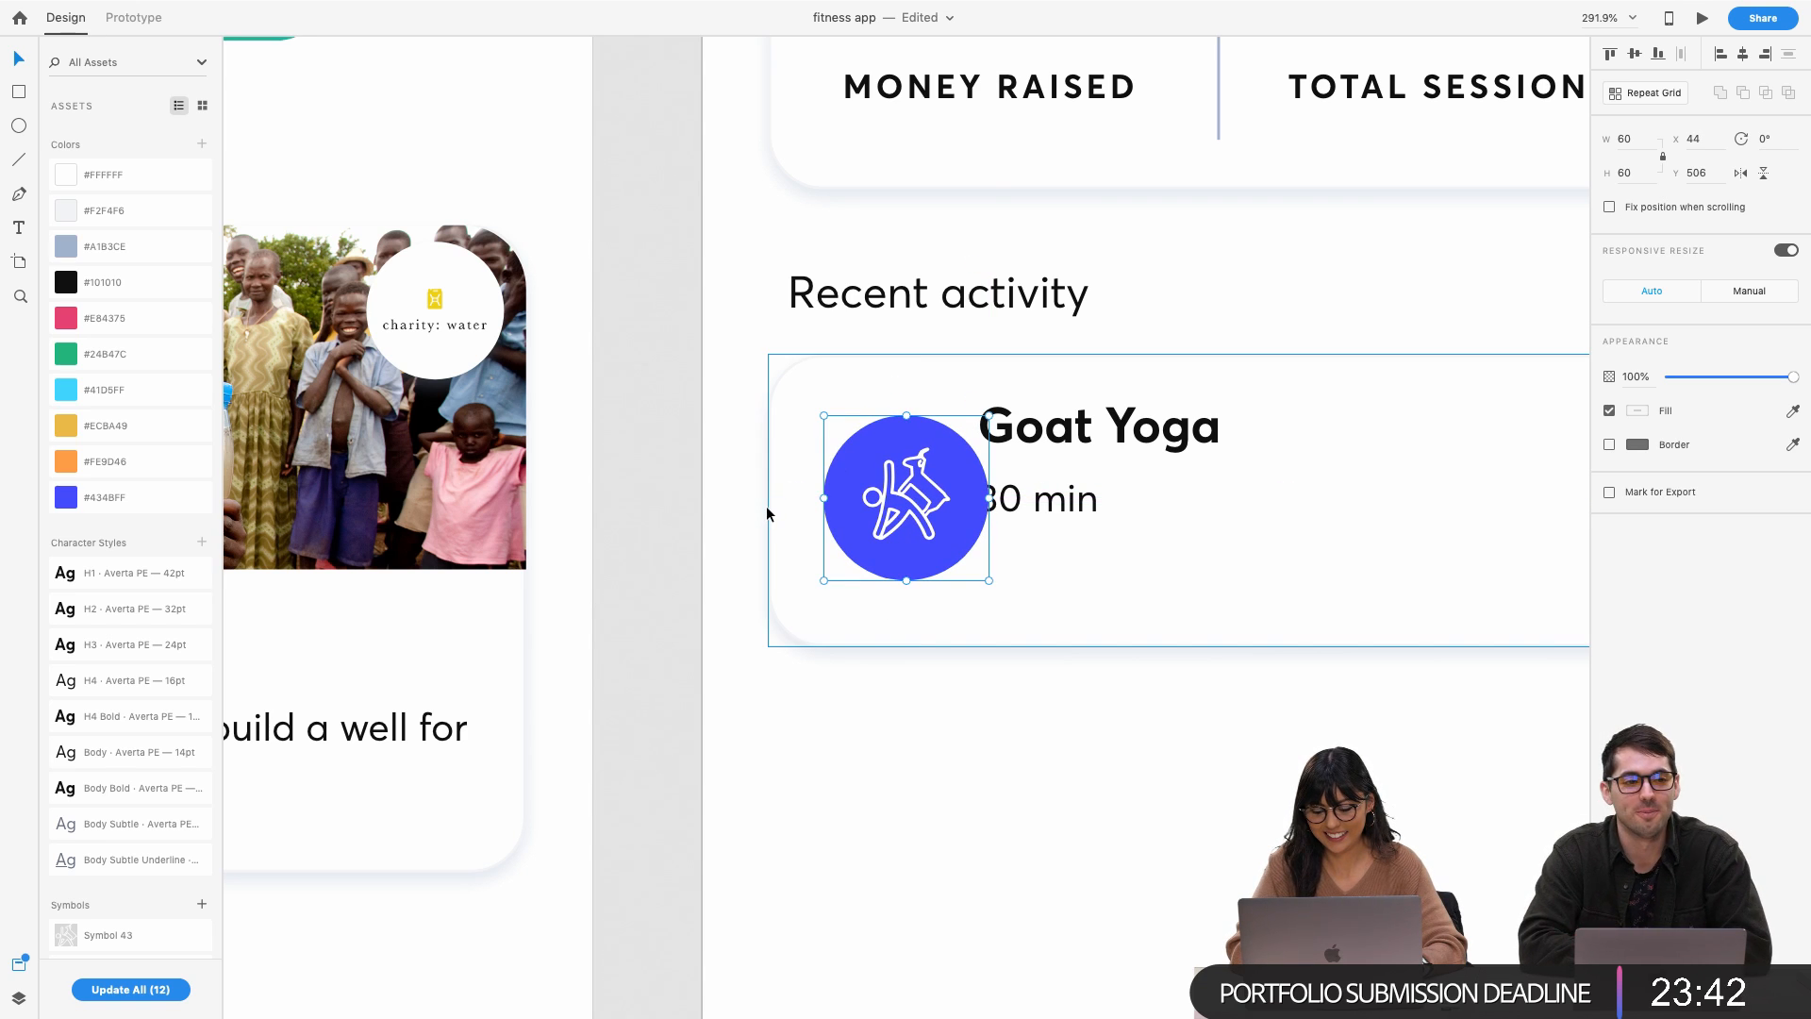
key(Down)
key(Up)
key(Down)
key(Up)
key(Up)
key(Up)
Move the Goat Yoga and 30 min texts right, beside the yoga icon
click(1054, 451)
shift+click(1048, 509)
drag(1049, 509, 1105, 513)
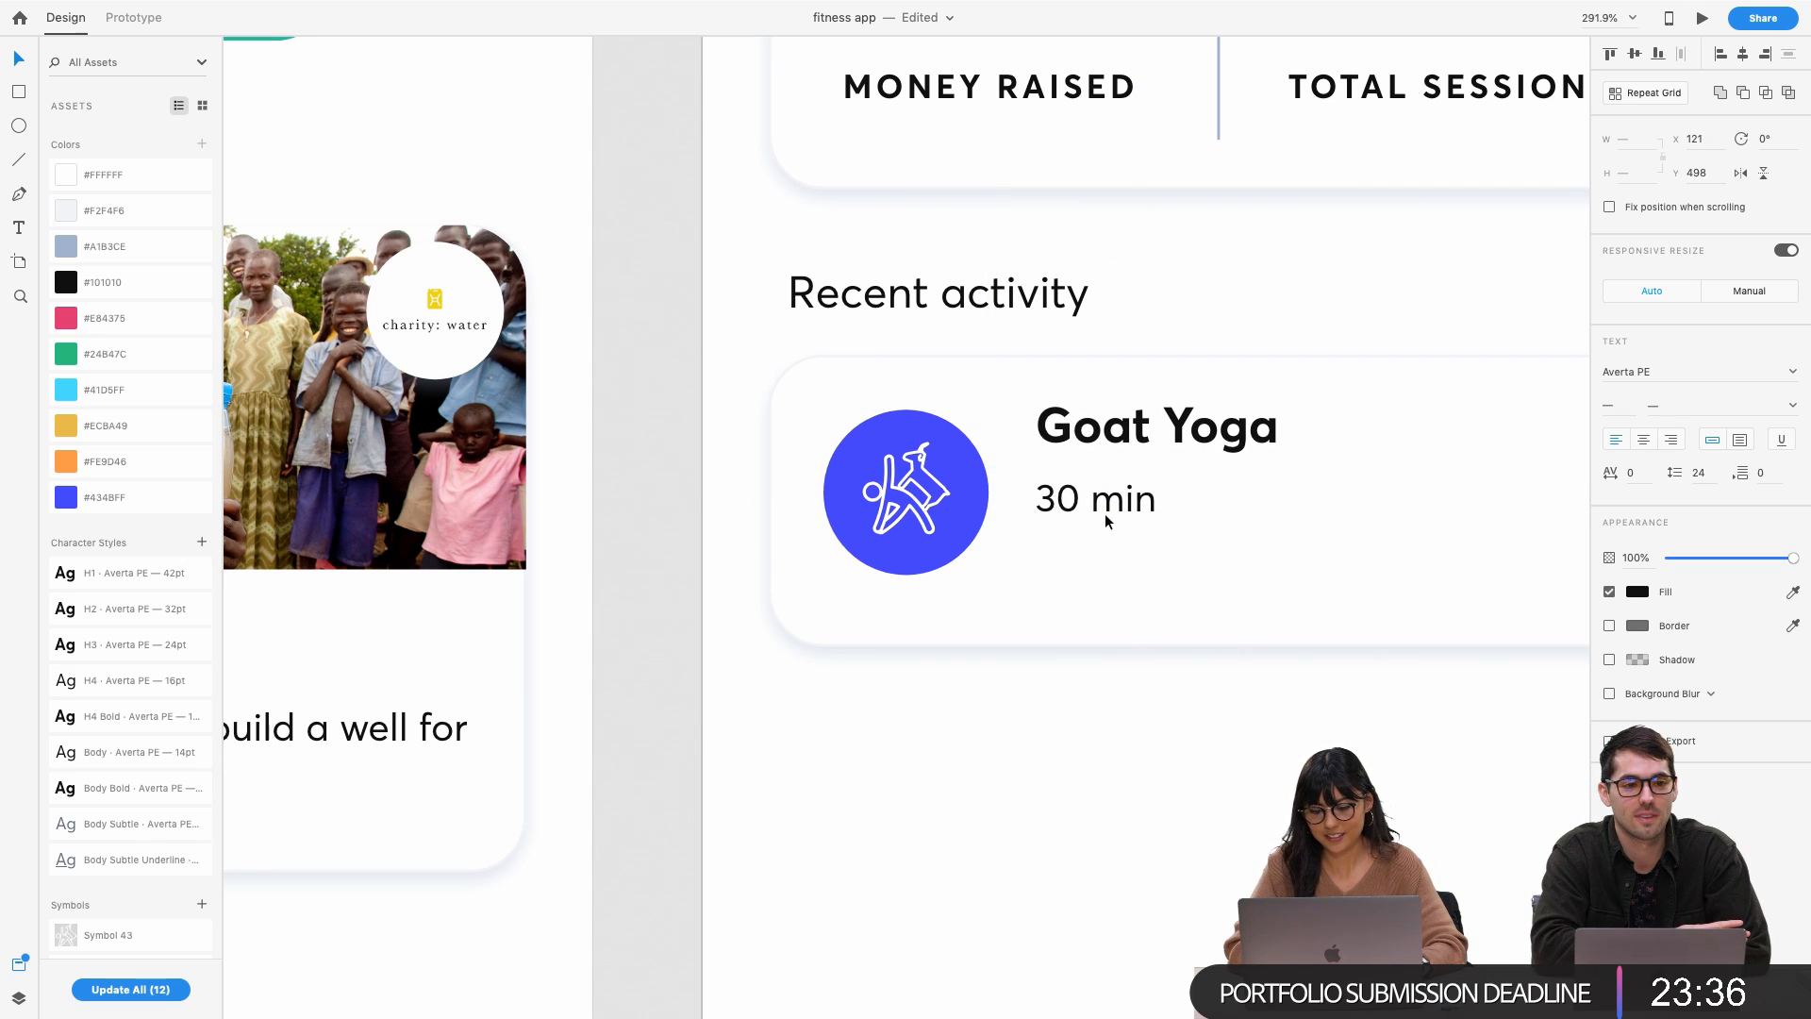
key(Right)
key(Right)
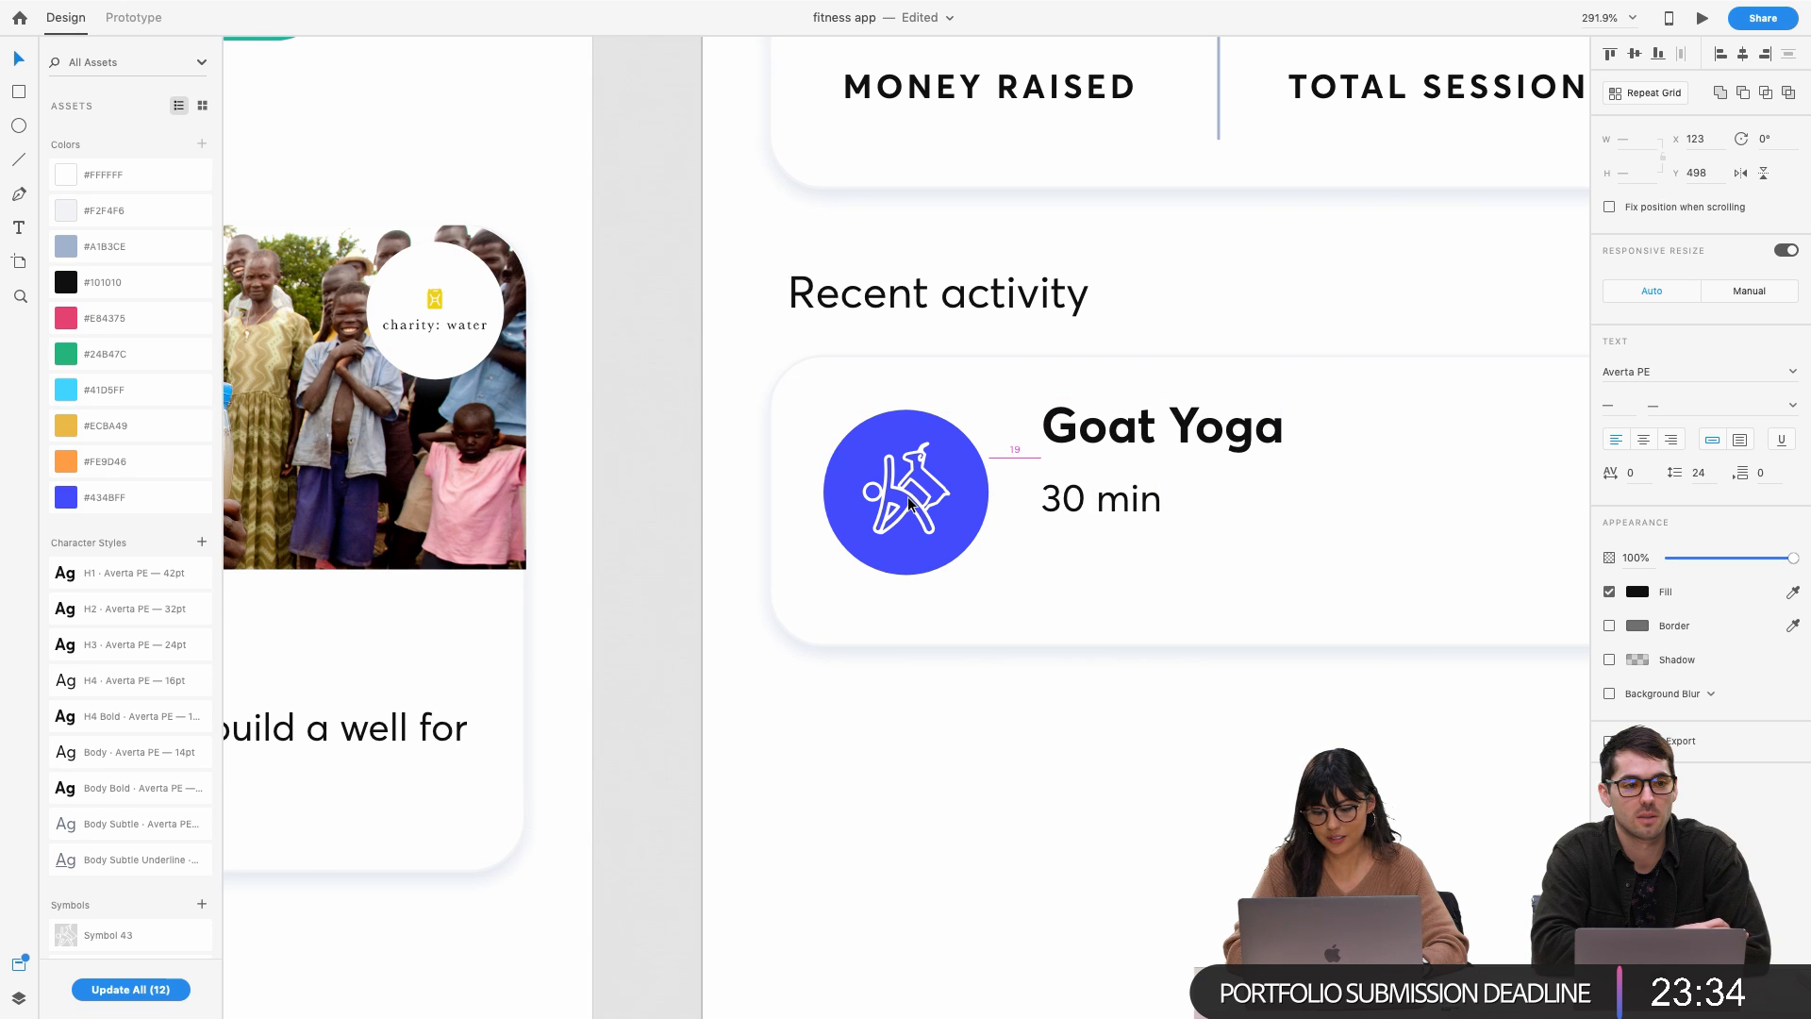
key(Right)
Shorten the activity card by raising its bottom edge slightly
click(909, 487)
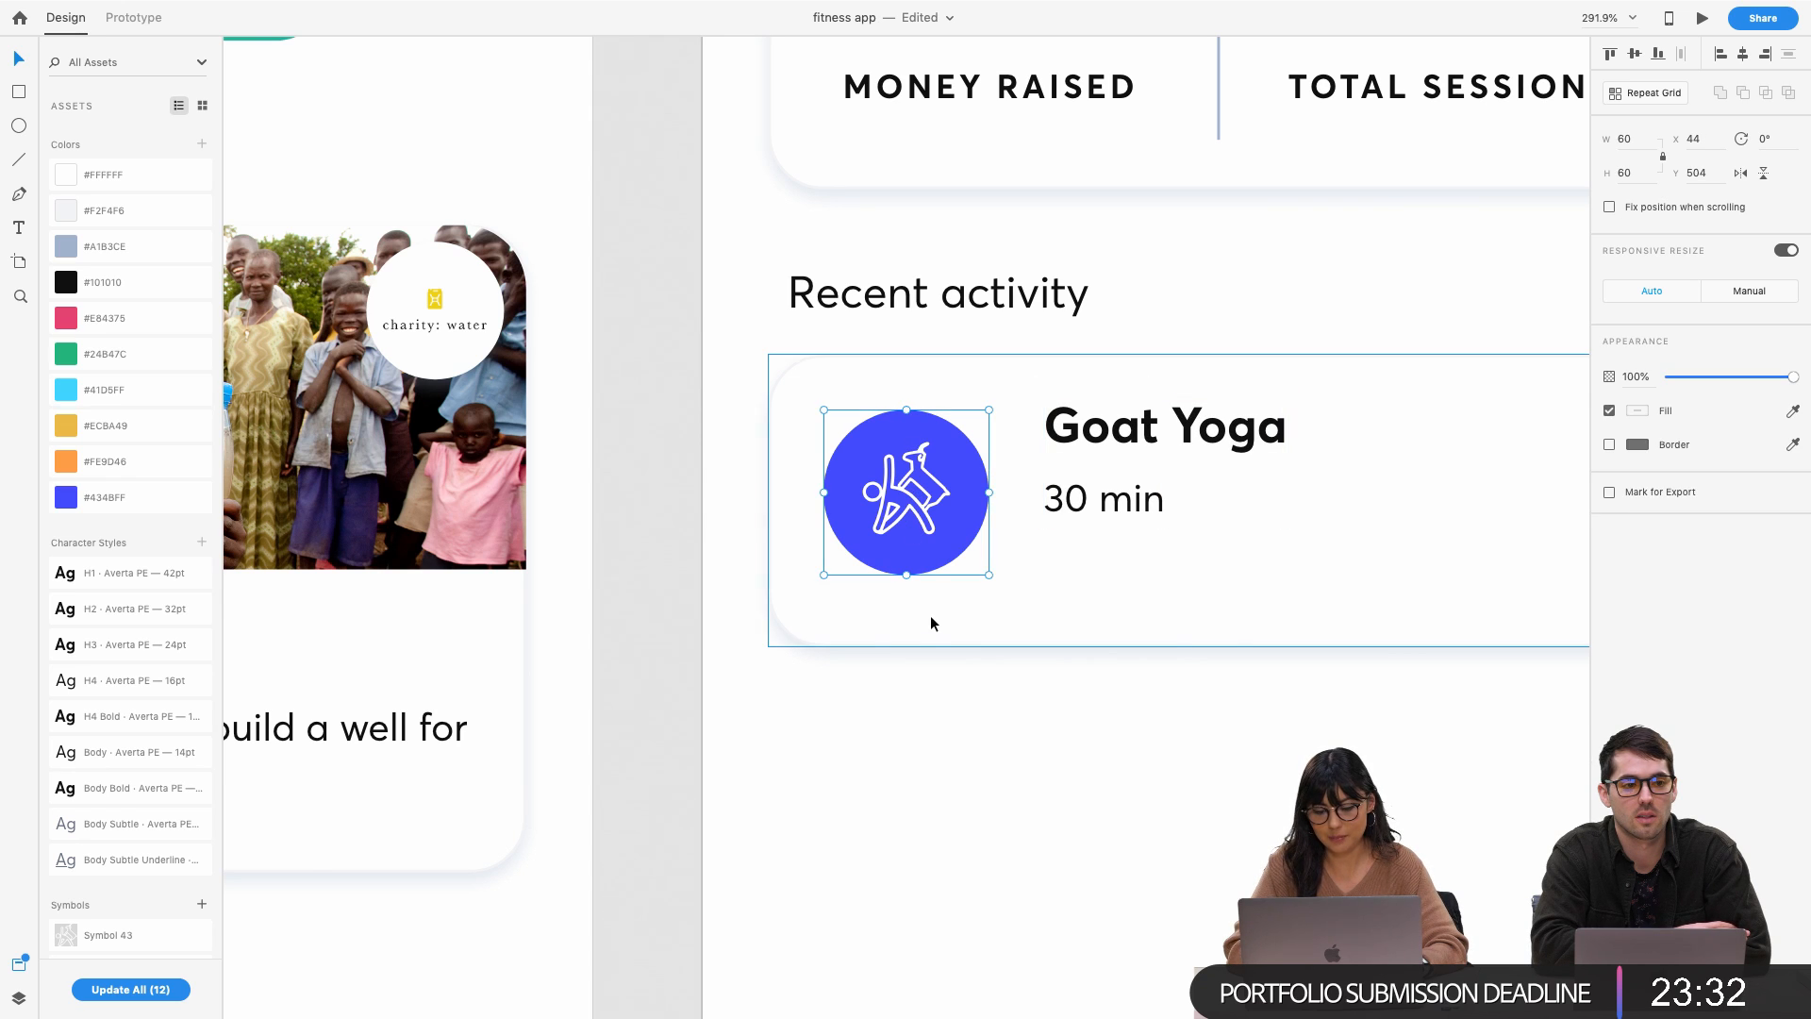
click(956, 630)
drag(1219, 647, 1218, 633)
click(856, 491)
key(alt)
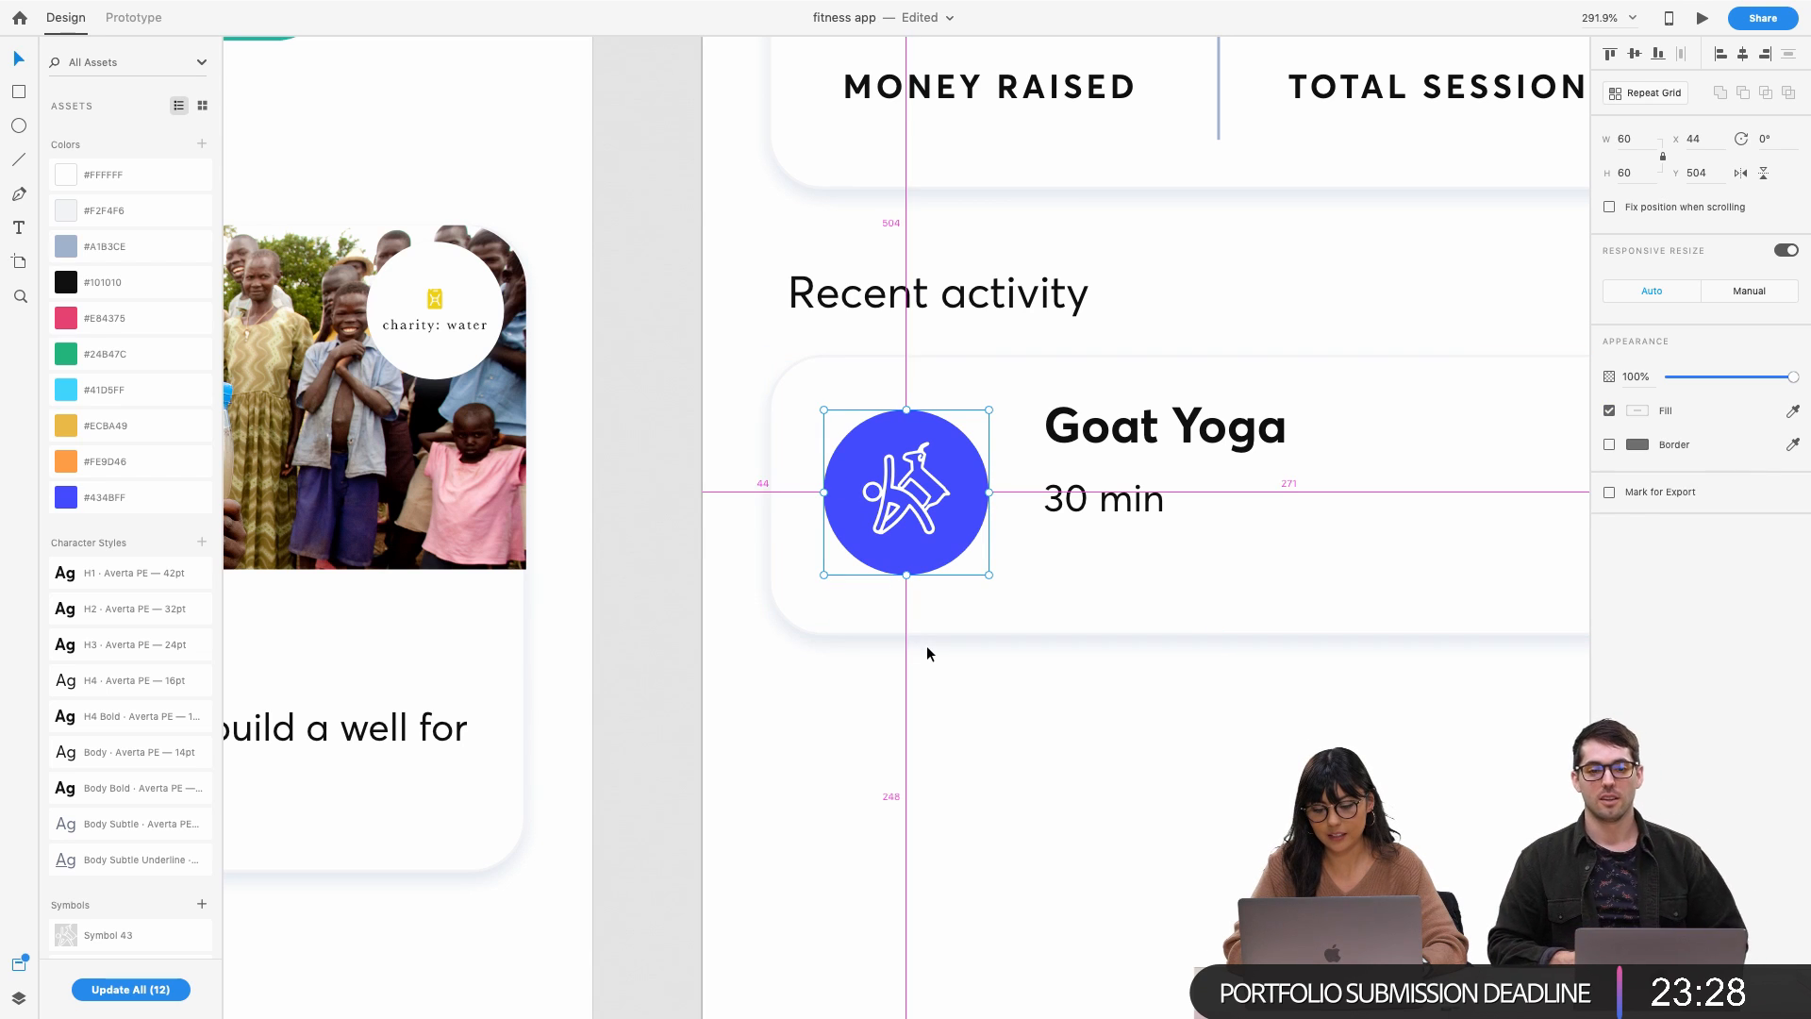
click(1186, 536)
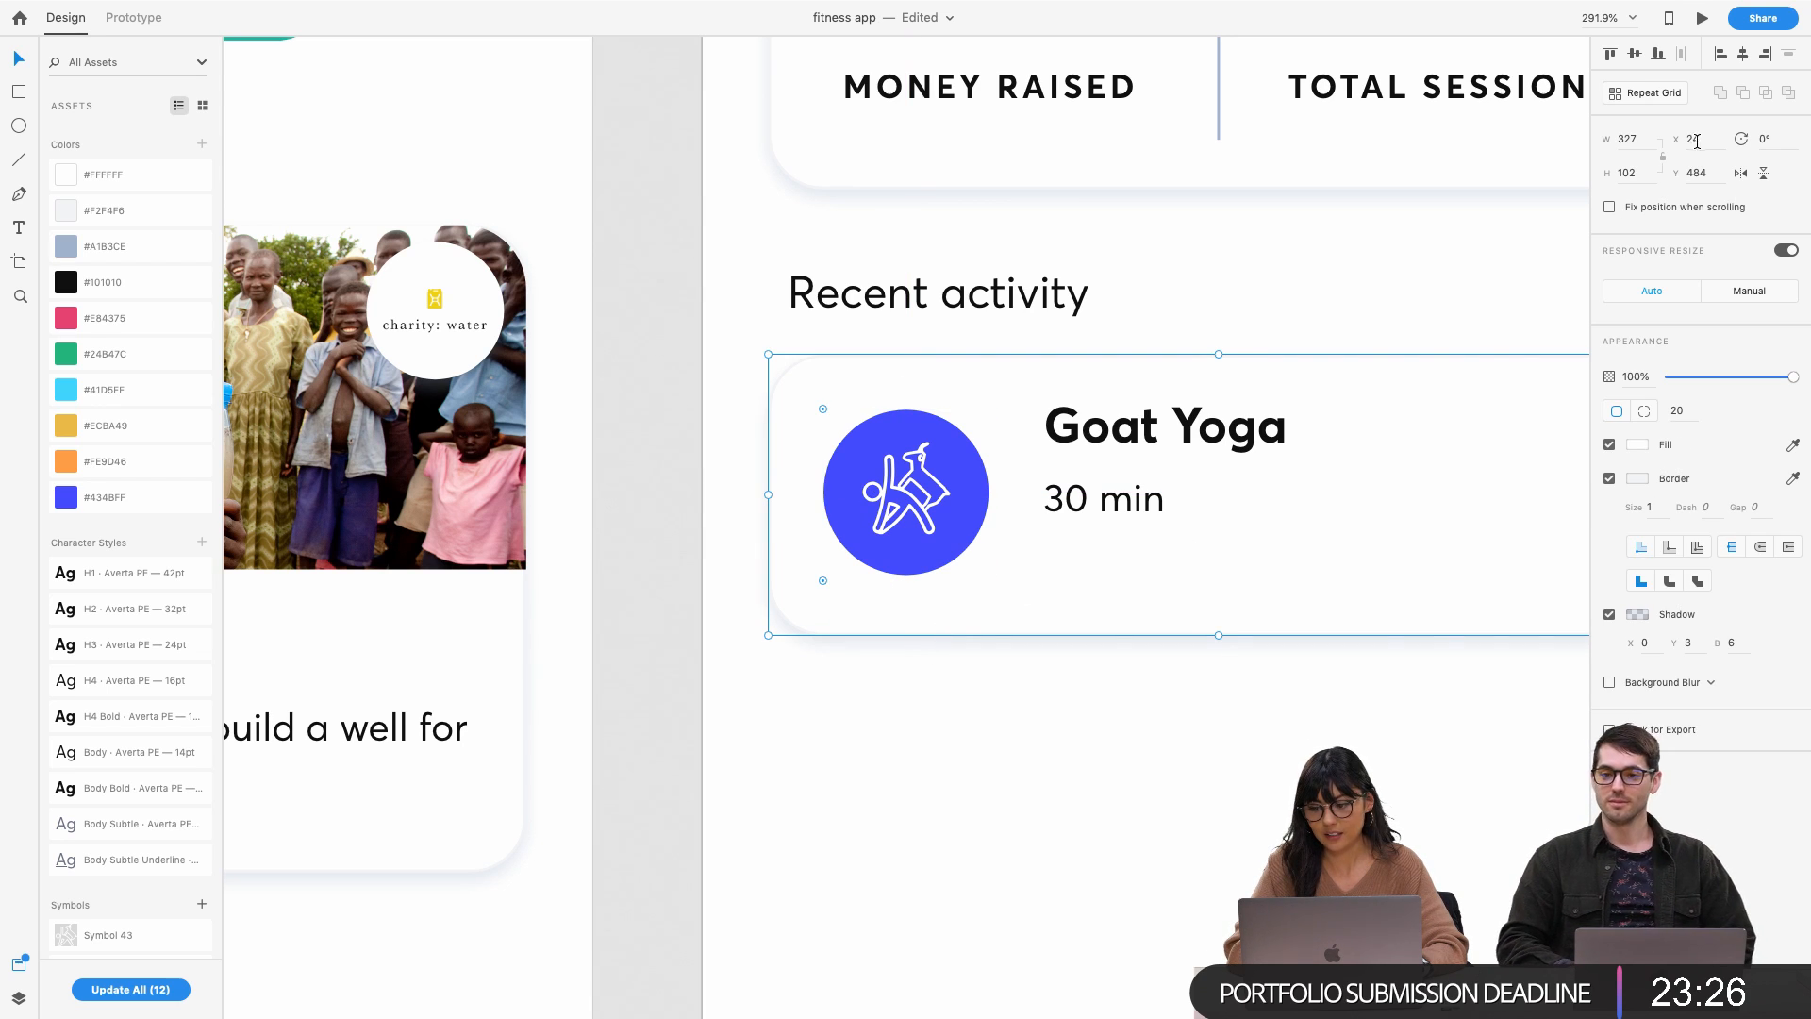
drag(1219, 638, 1219, 635)
key(alt)
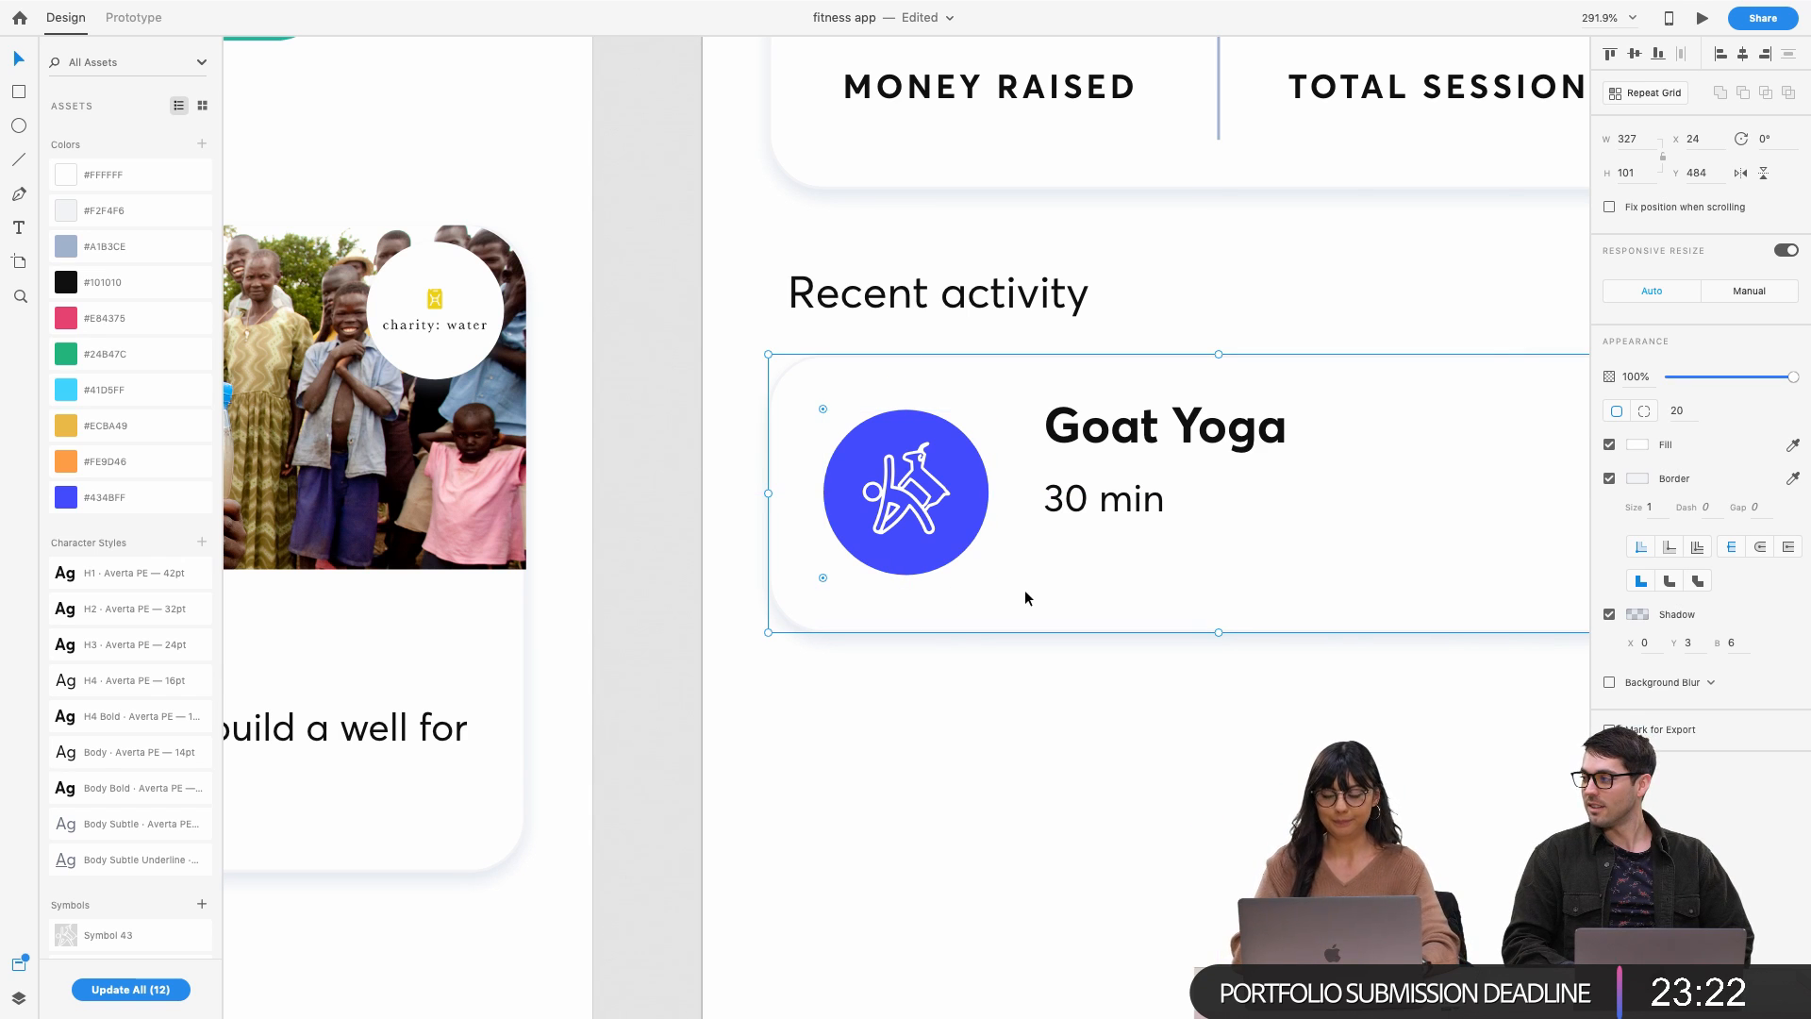
click(1004, 753)
Lower both texts, space 30 min below Goat Yoga, and nudge both 2 units left
scroll(1113, 528, down, 3)
click(1131, 467)
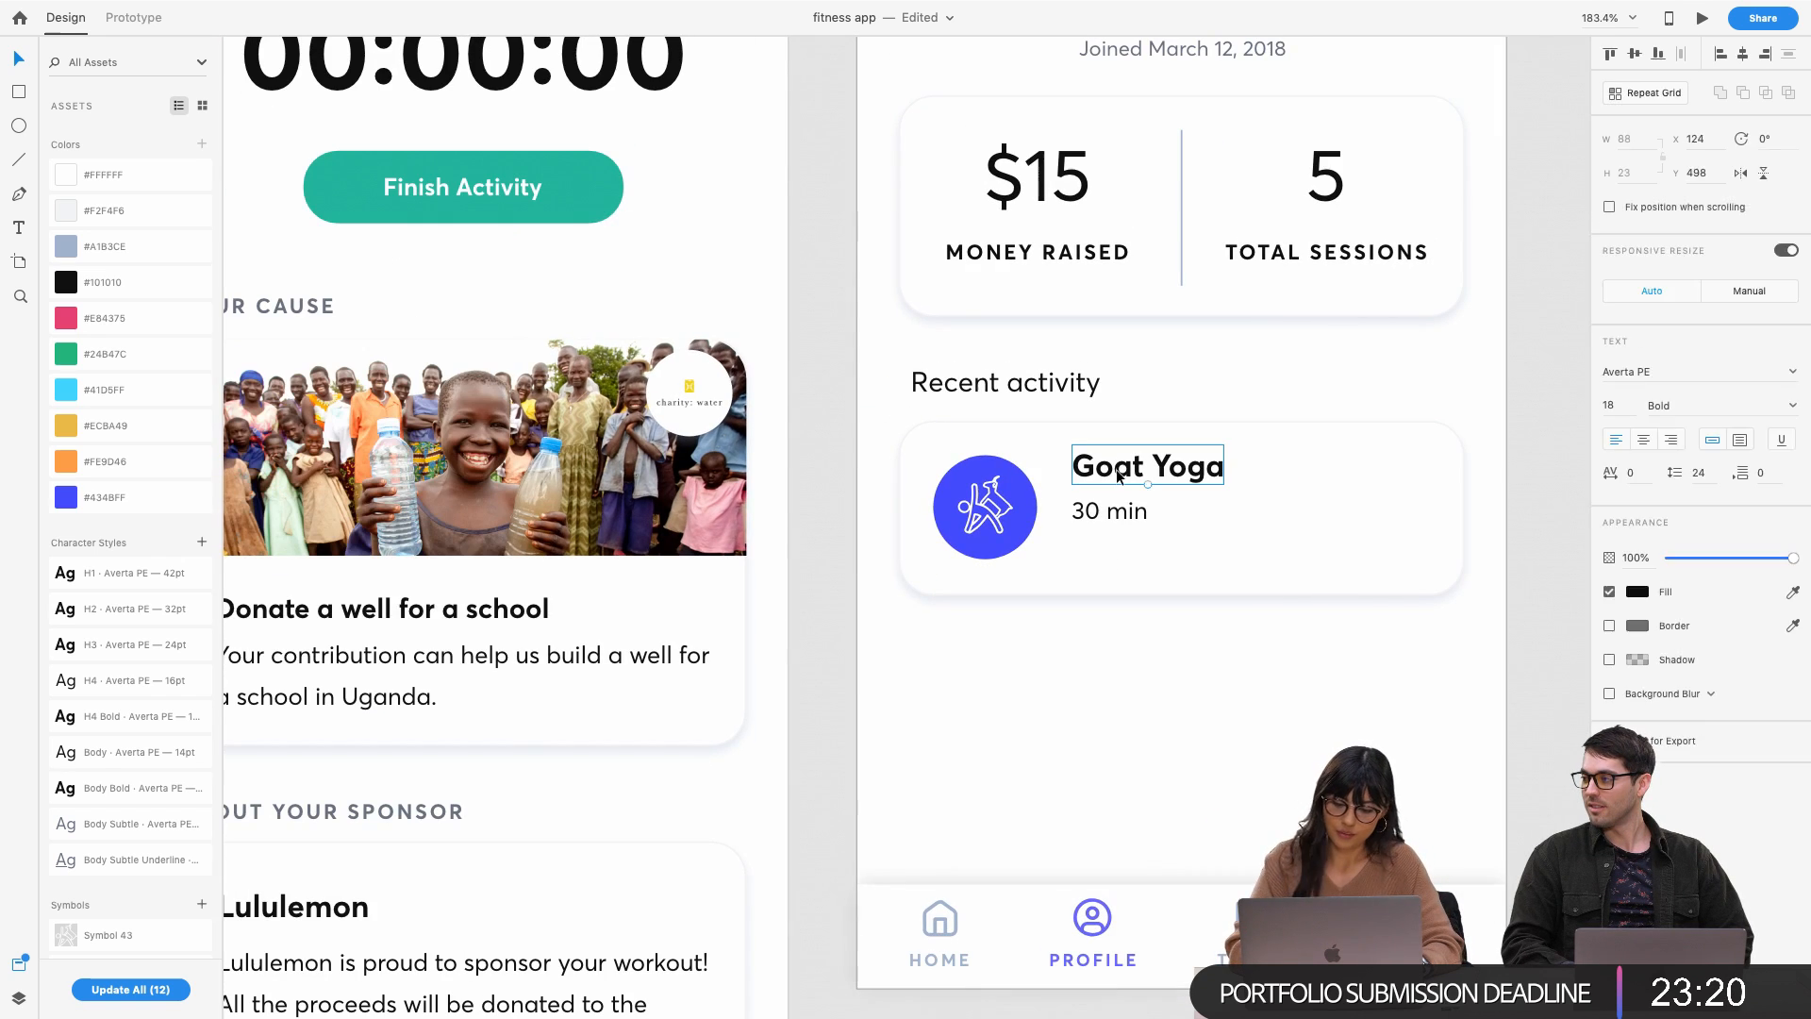
shift+click(1116, 513)
drag(1106, 471, 1105, 483)
click(1079, 724)
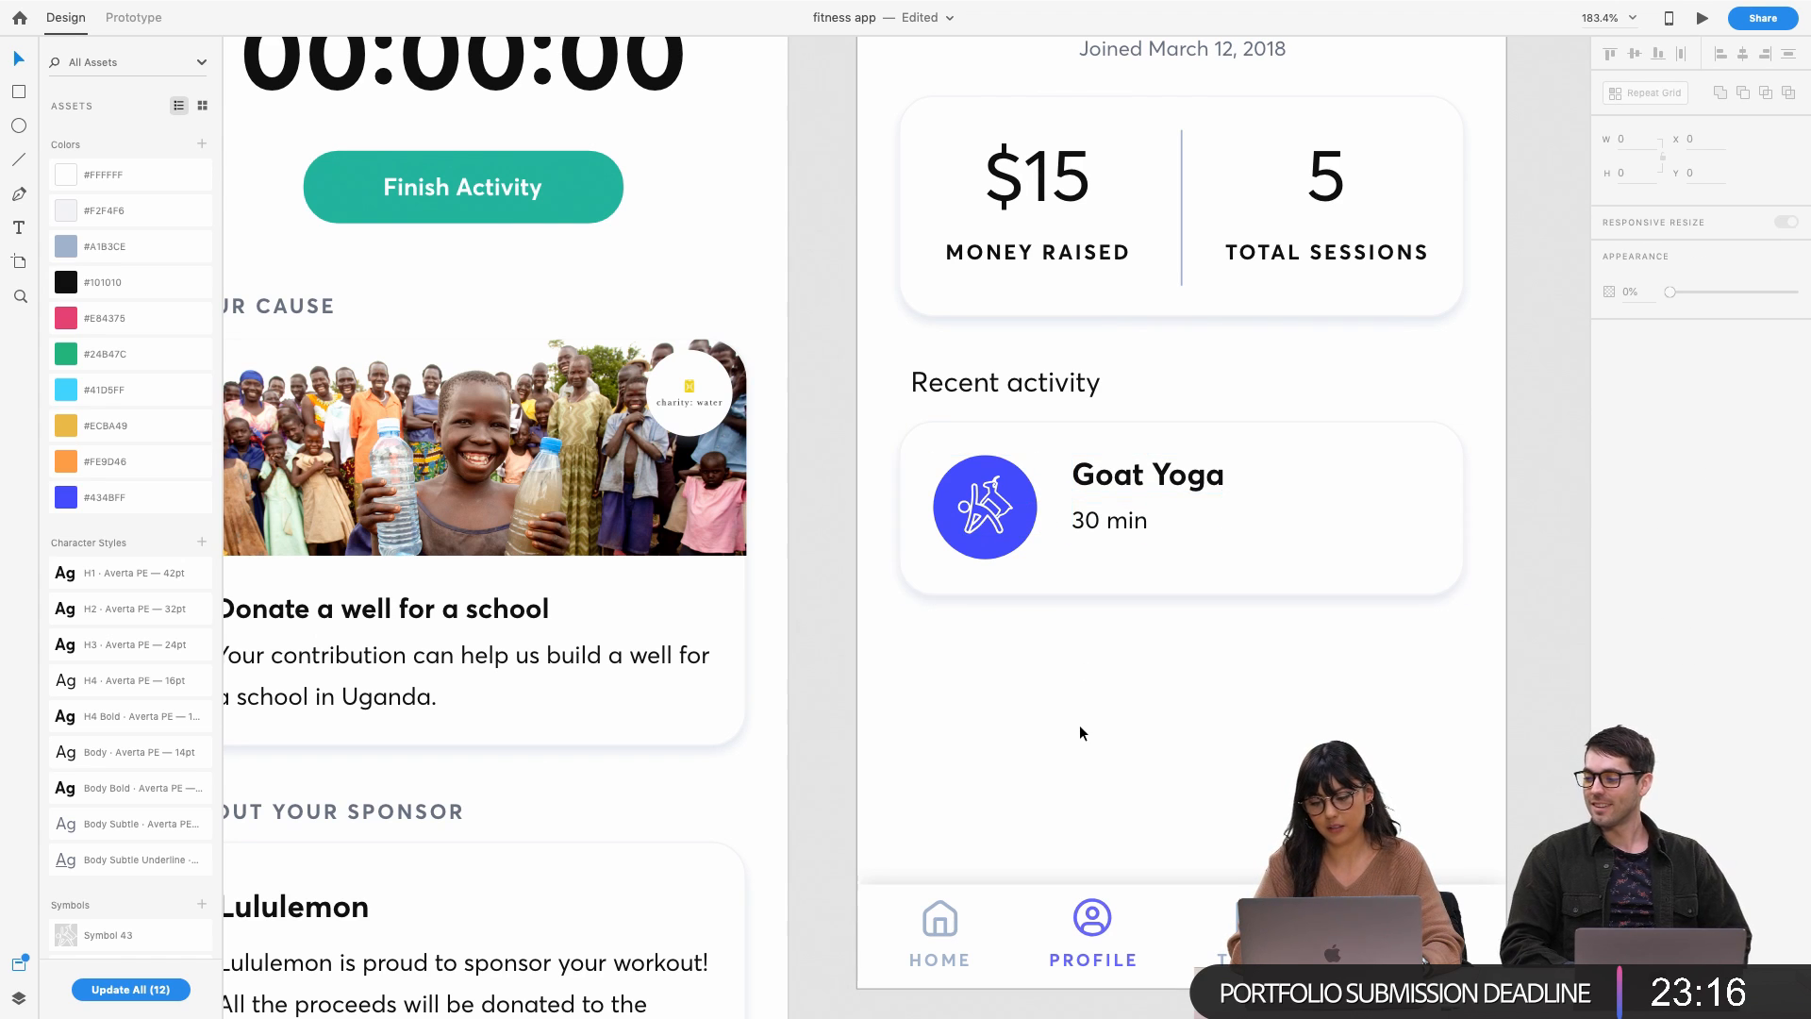
double_click(1097, 521)
drag(1094, 516, 1094, 525)
shift+click(1152, 469)
key(Left)
key(Left)
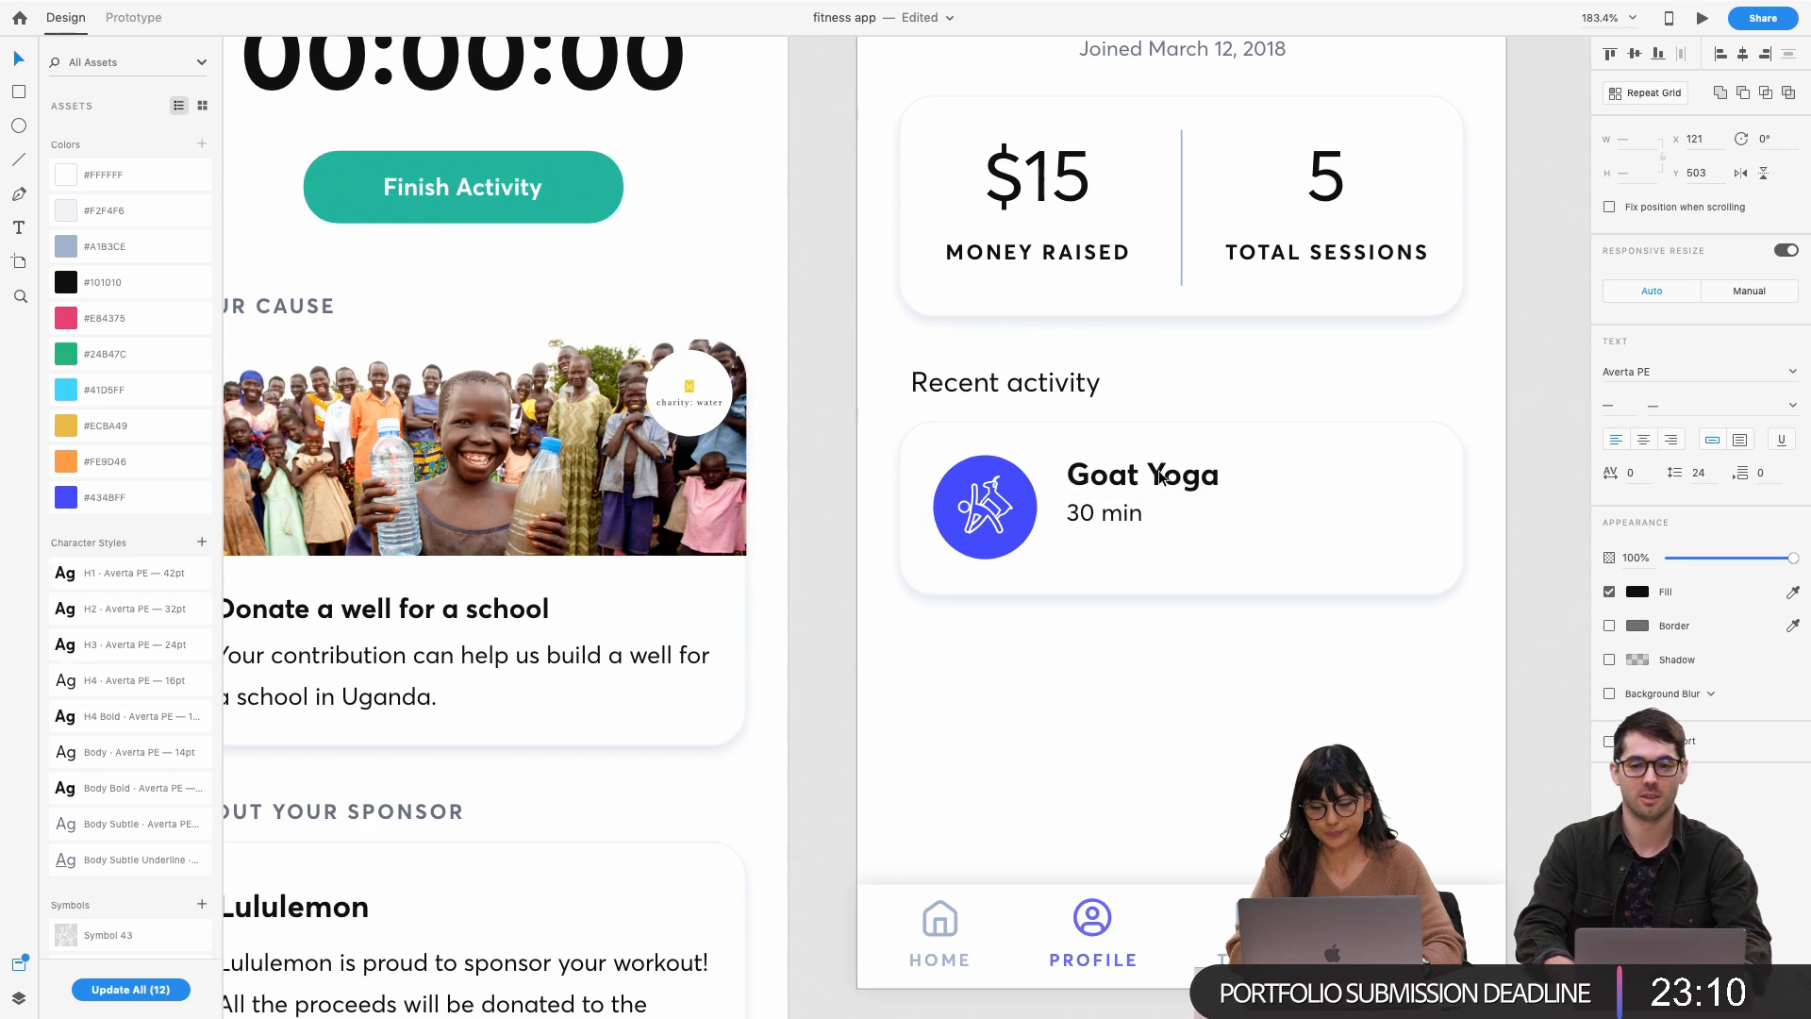
click(1051, 711)
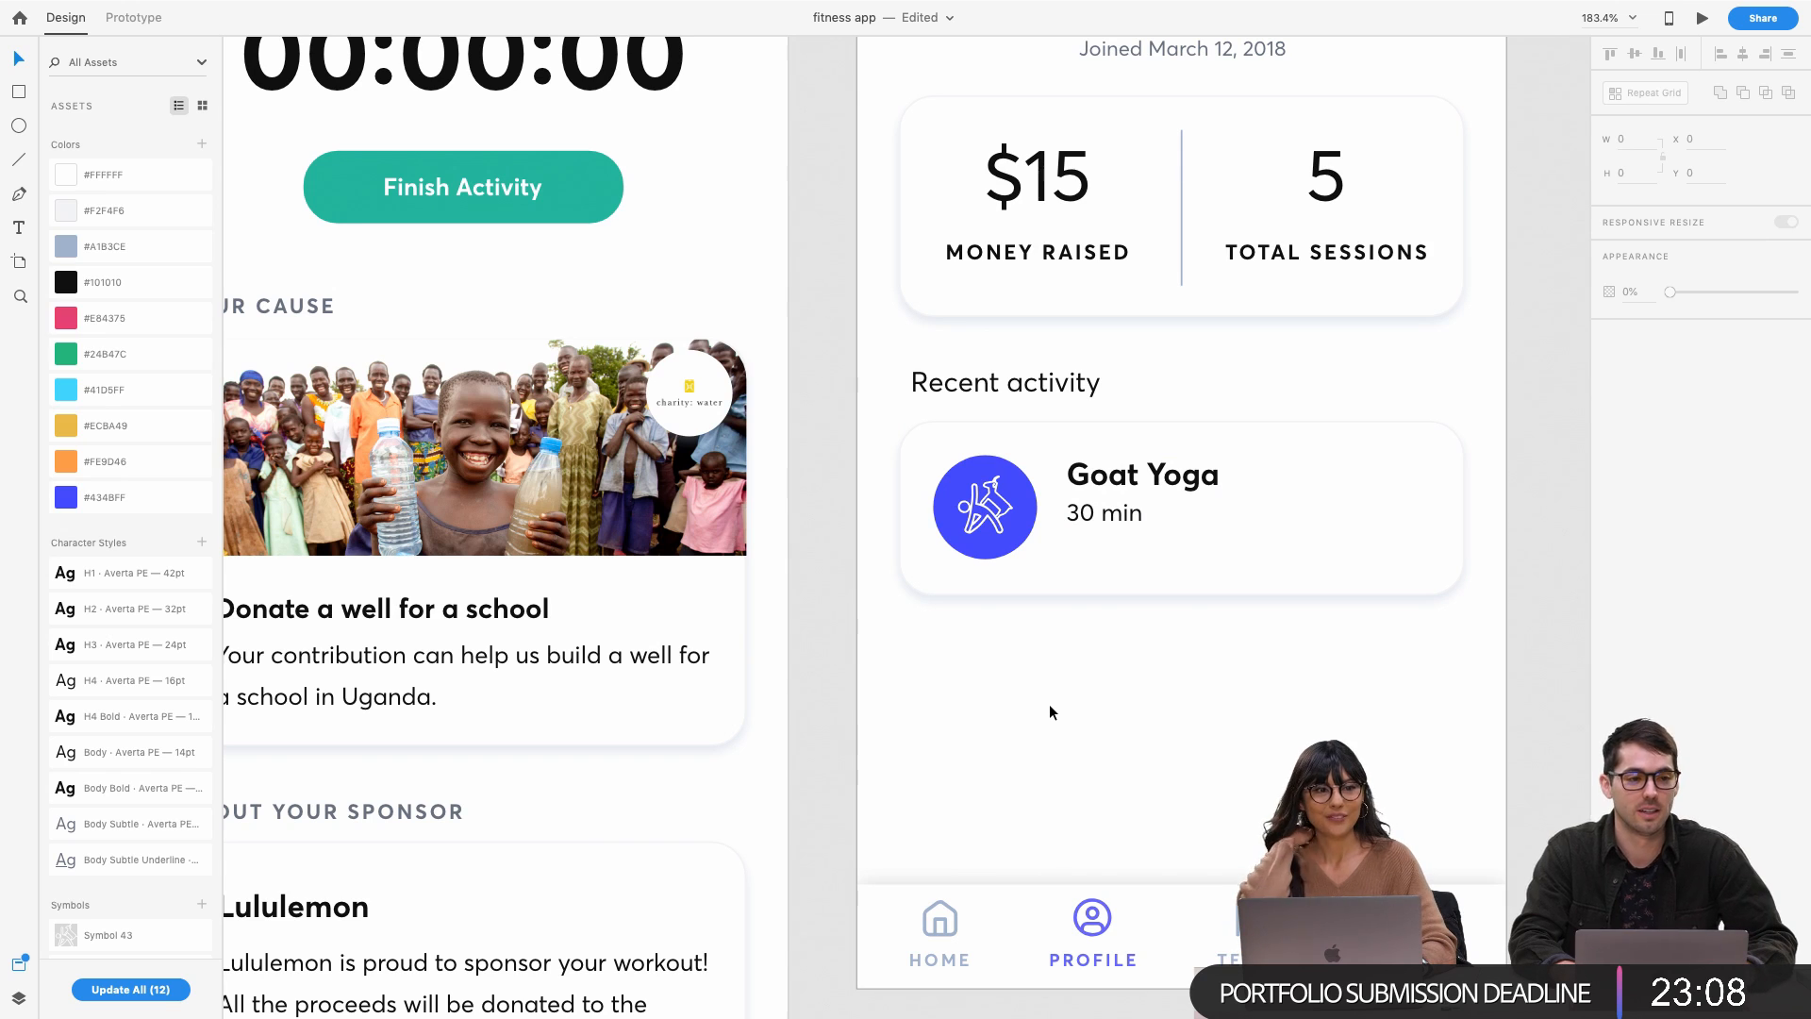
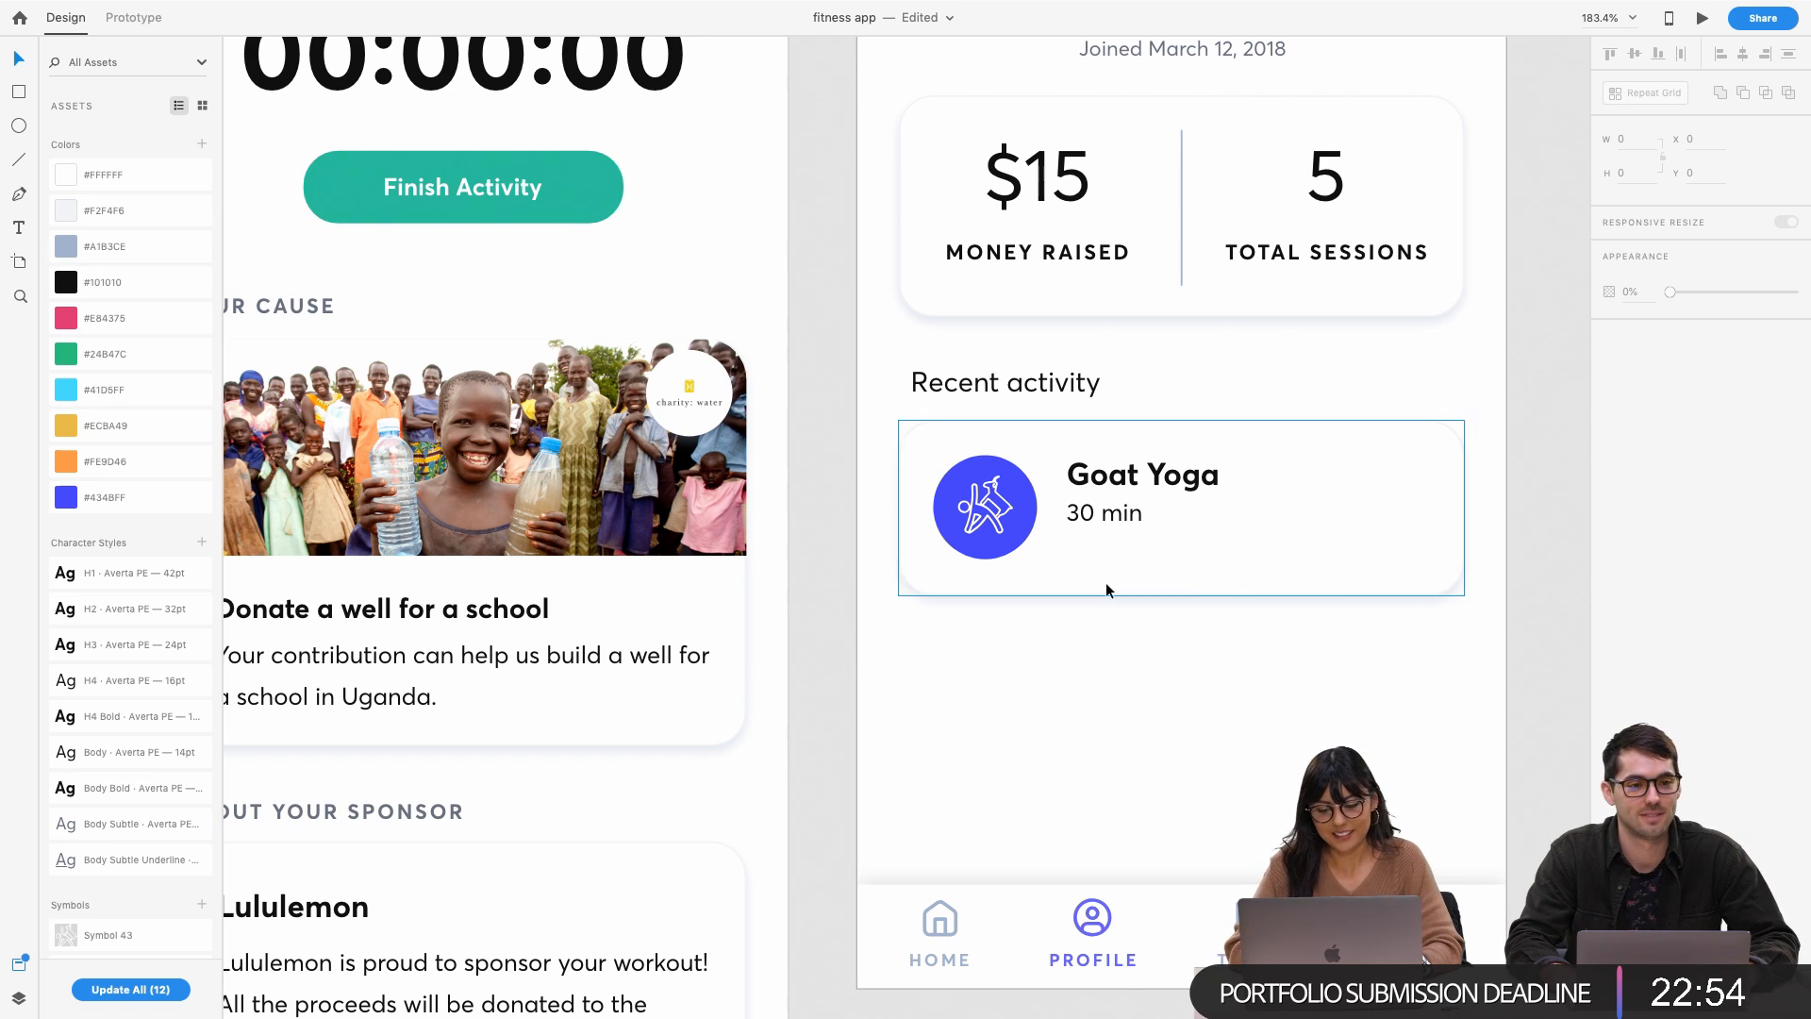
Duplicate '30 min' to its right and retype the copy as 'Sponsored by Lululemon'
scroll(1135, 518, up, 5)
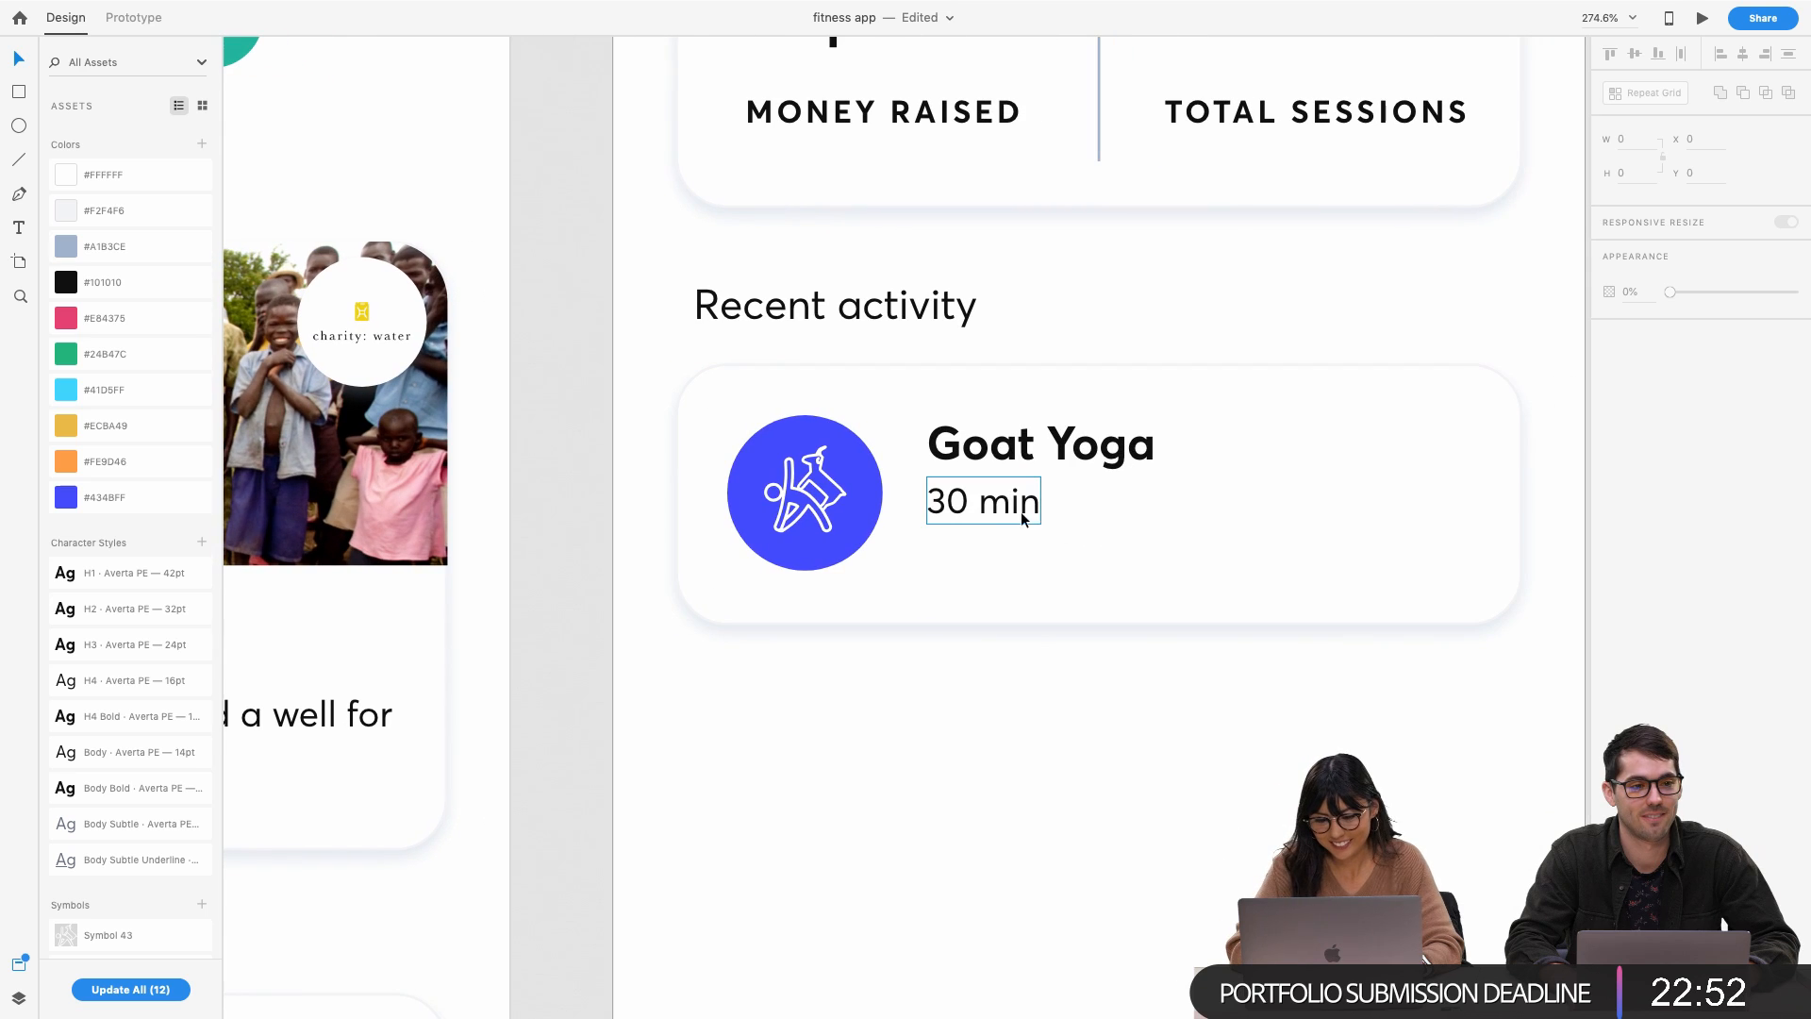
click(1037, 508)
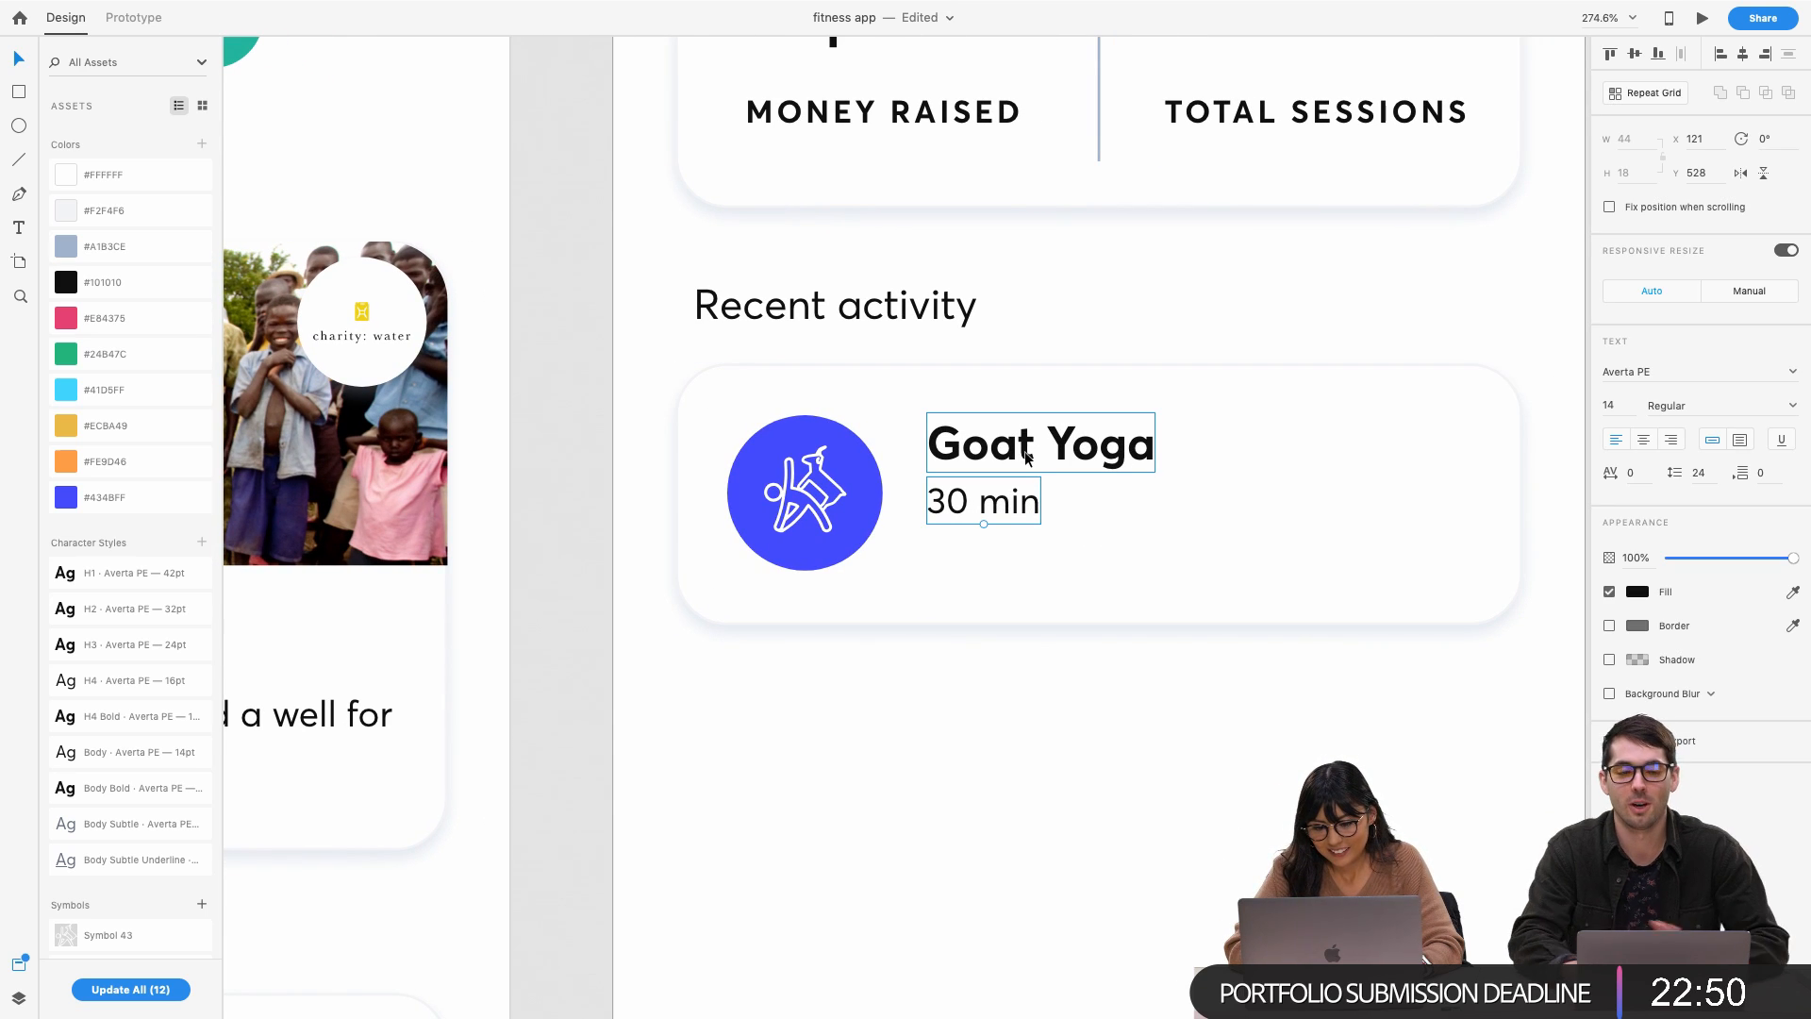
click(866, 556)
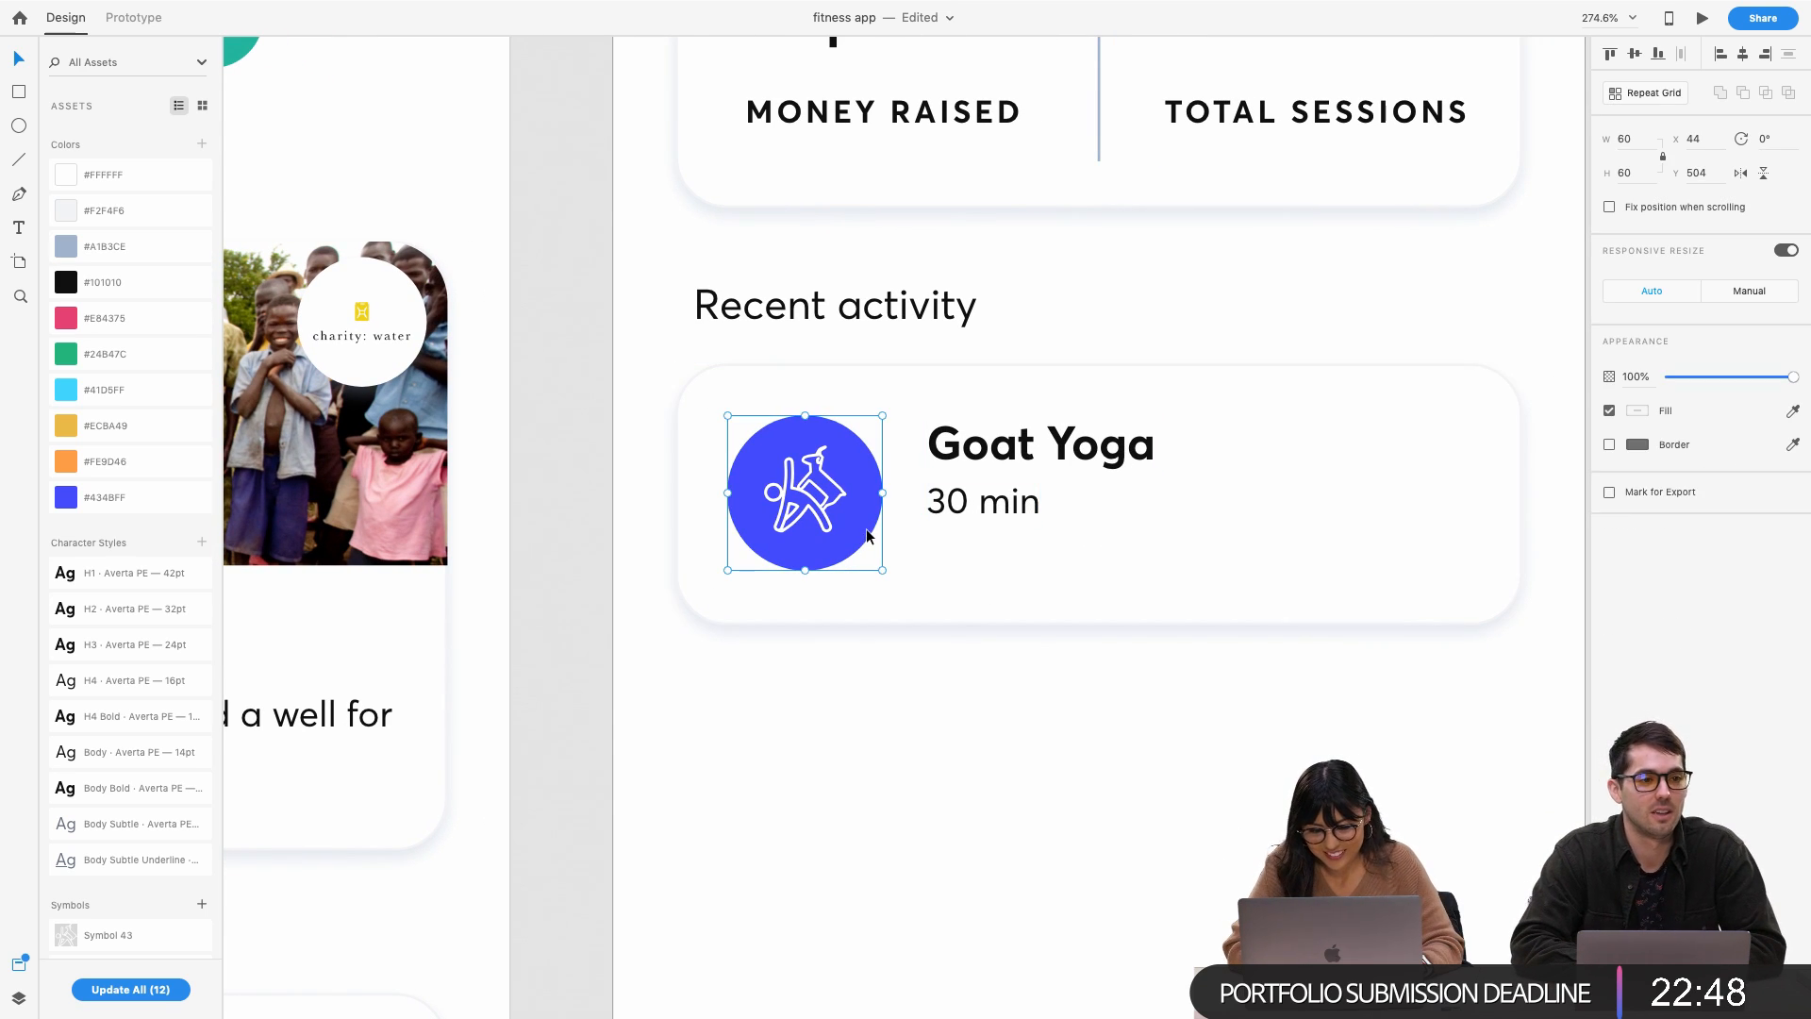
click(1002, 501)
drag(1002, 501, 1152, 505)
double_click(1151, 505)
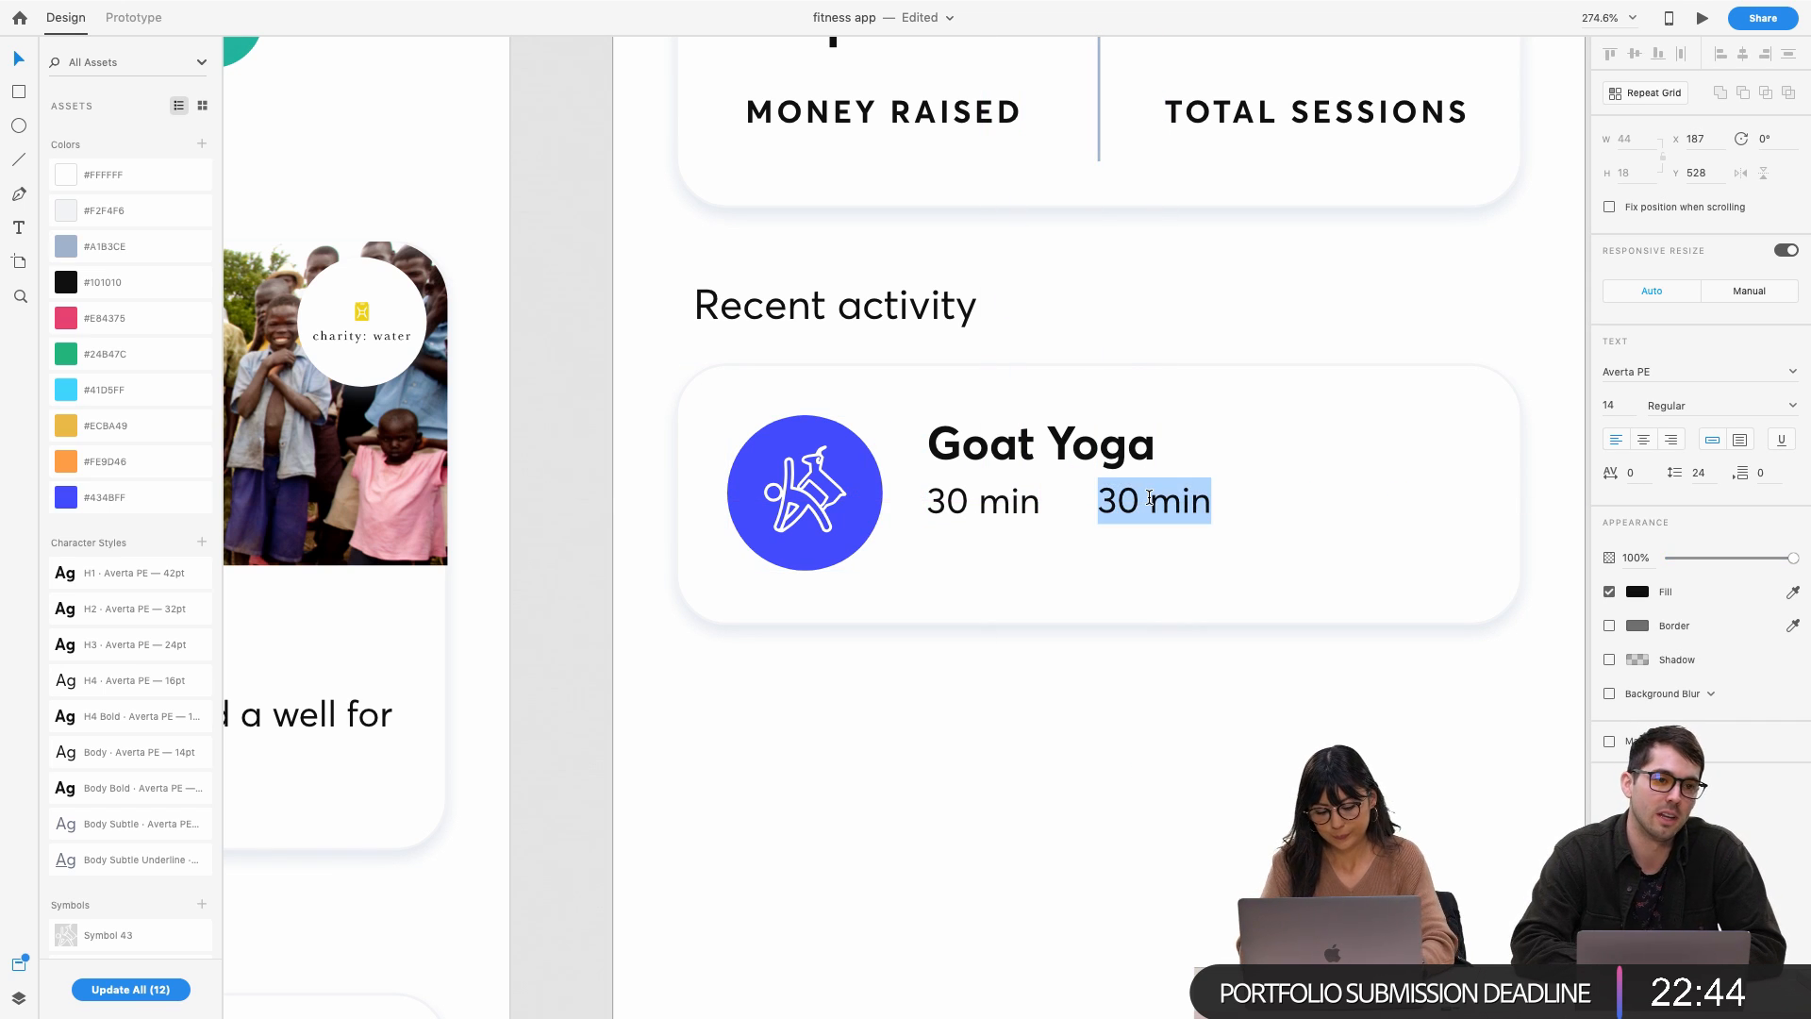
text(Sponsored )
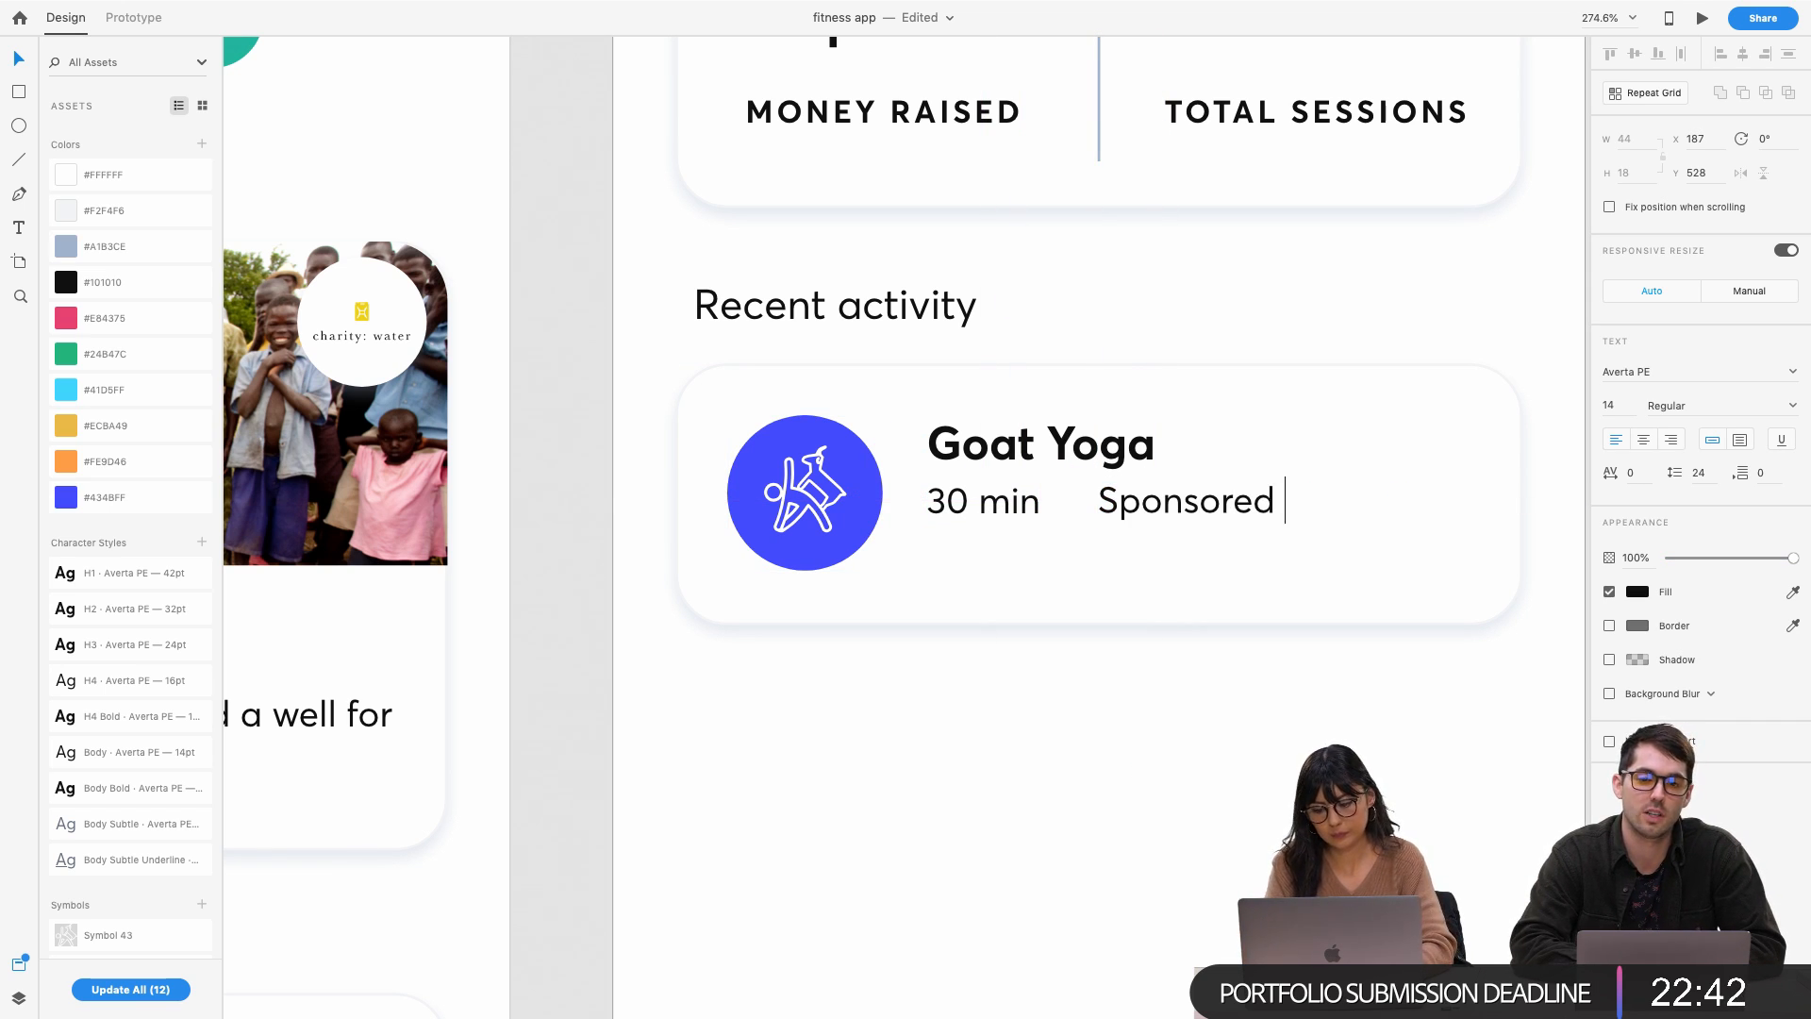
text(by Lululm)
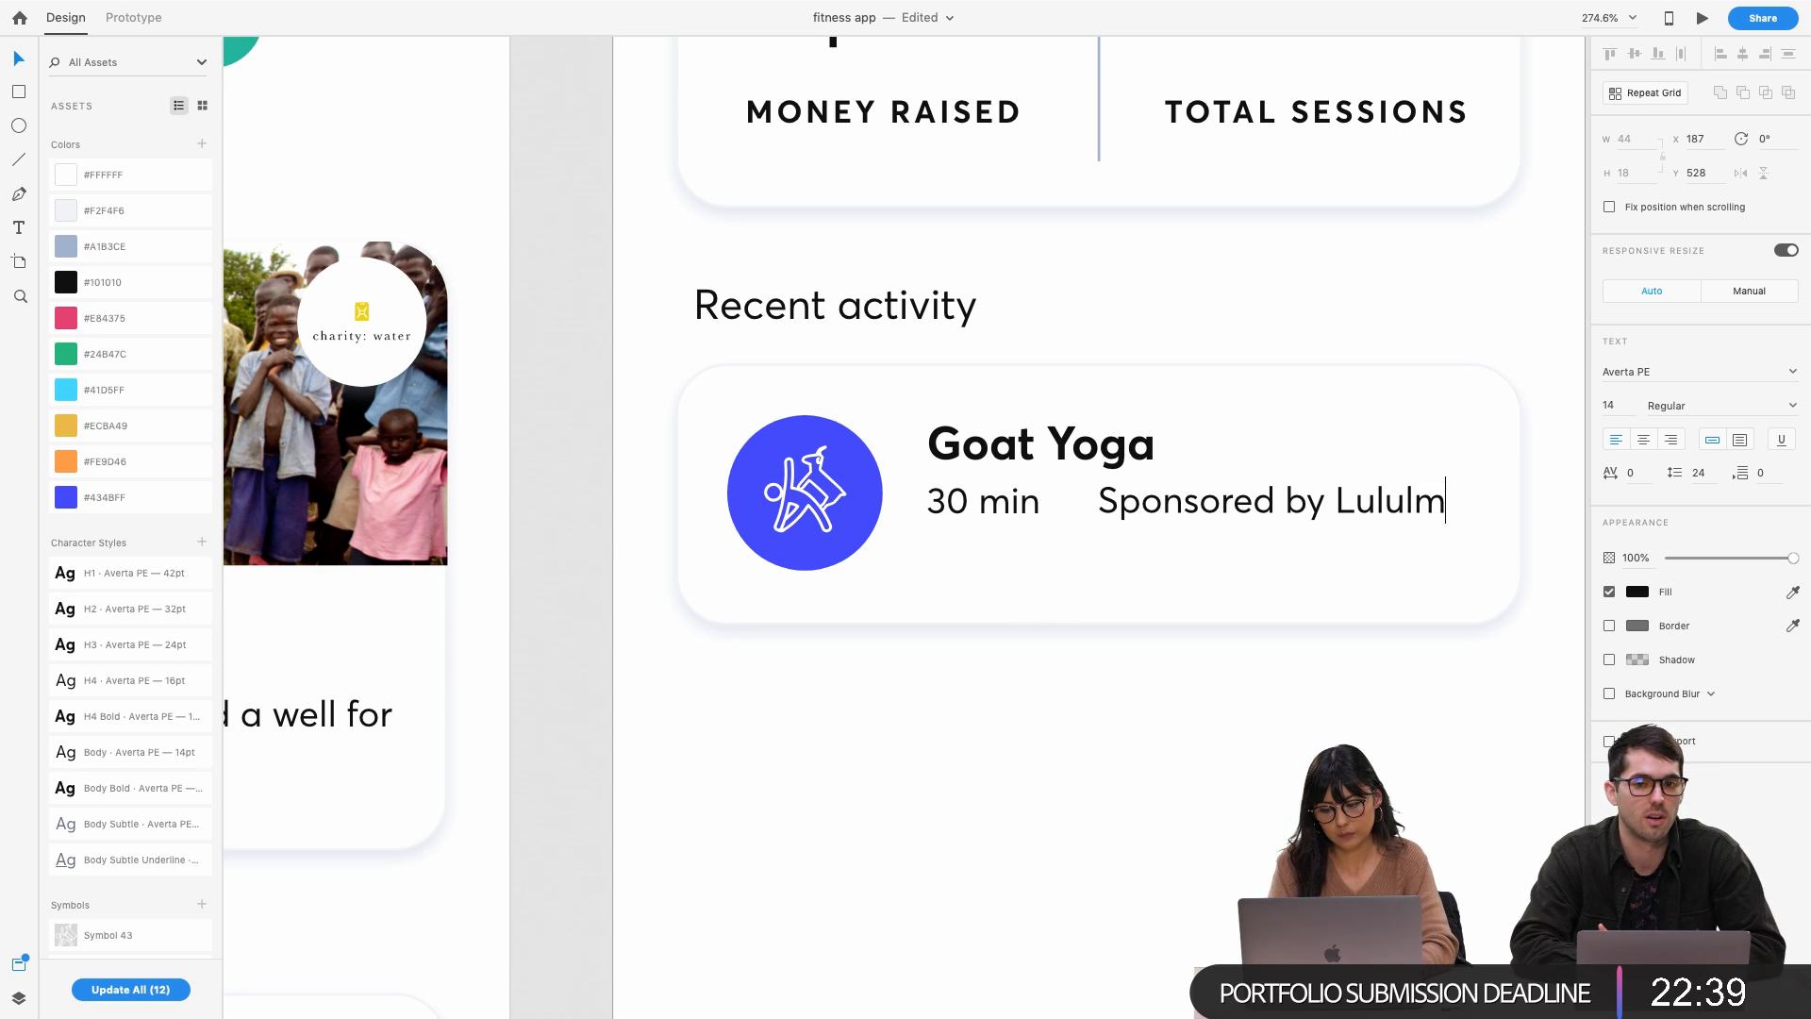
key(BackSpace)
text(emon)
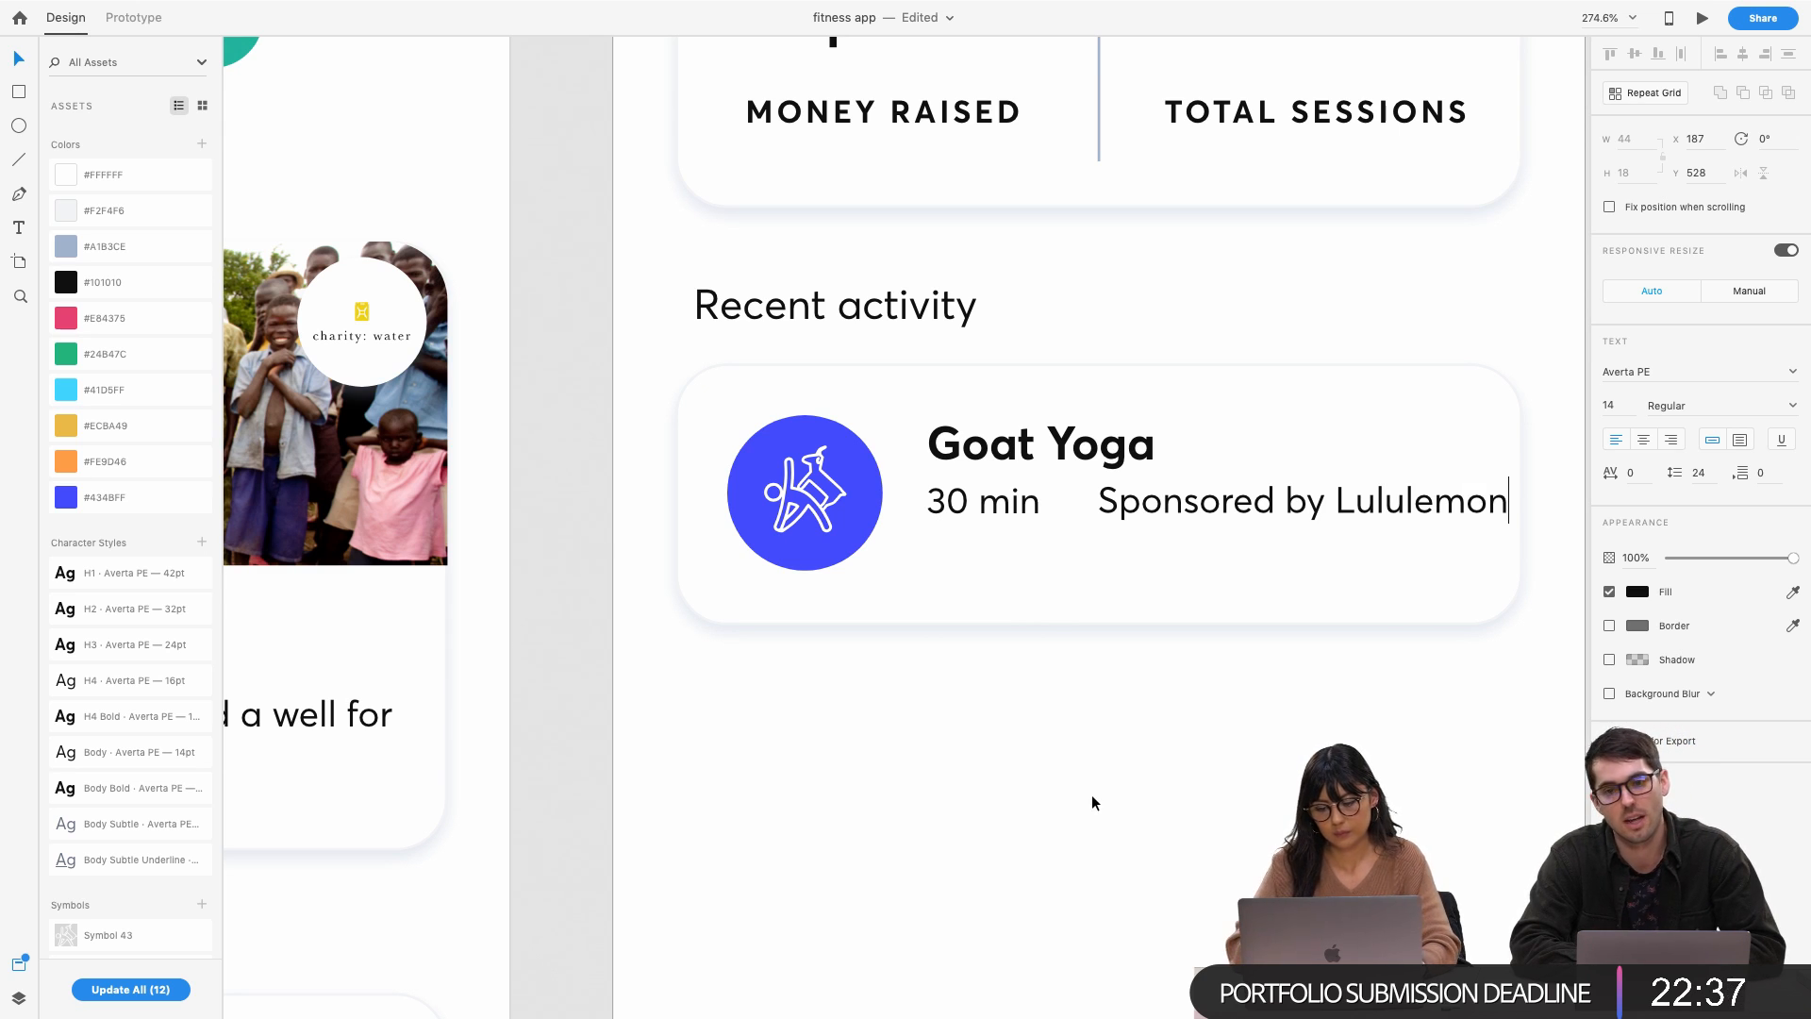
key(Escape)
Place the 'Sponsored by Lululemon' text right next to '30 min'
drag(1204, 507, 1185, 509)
shift+click(1018, 502)
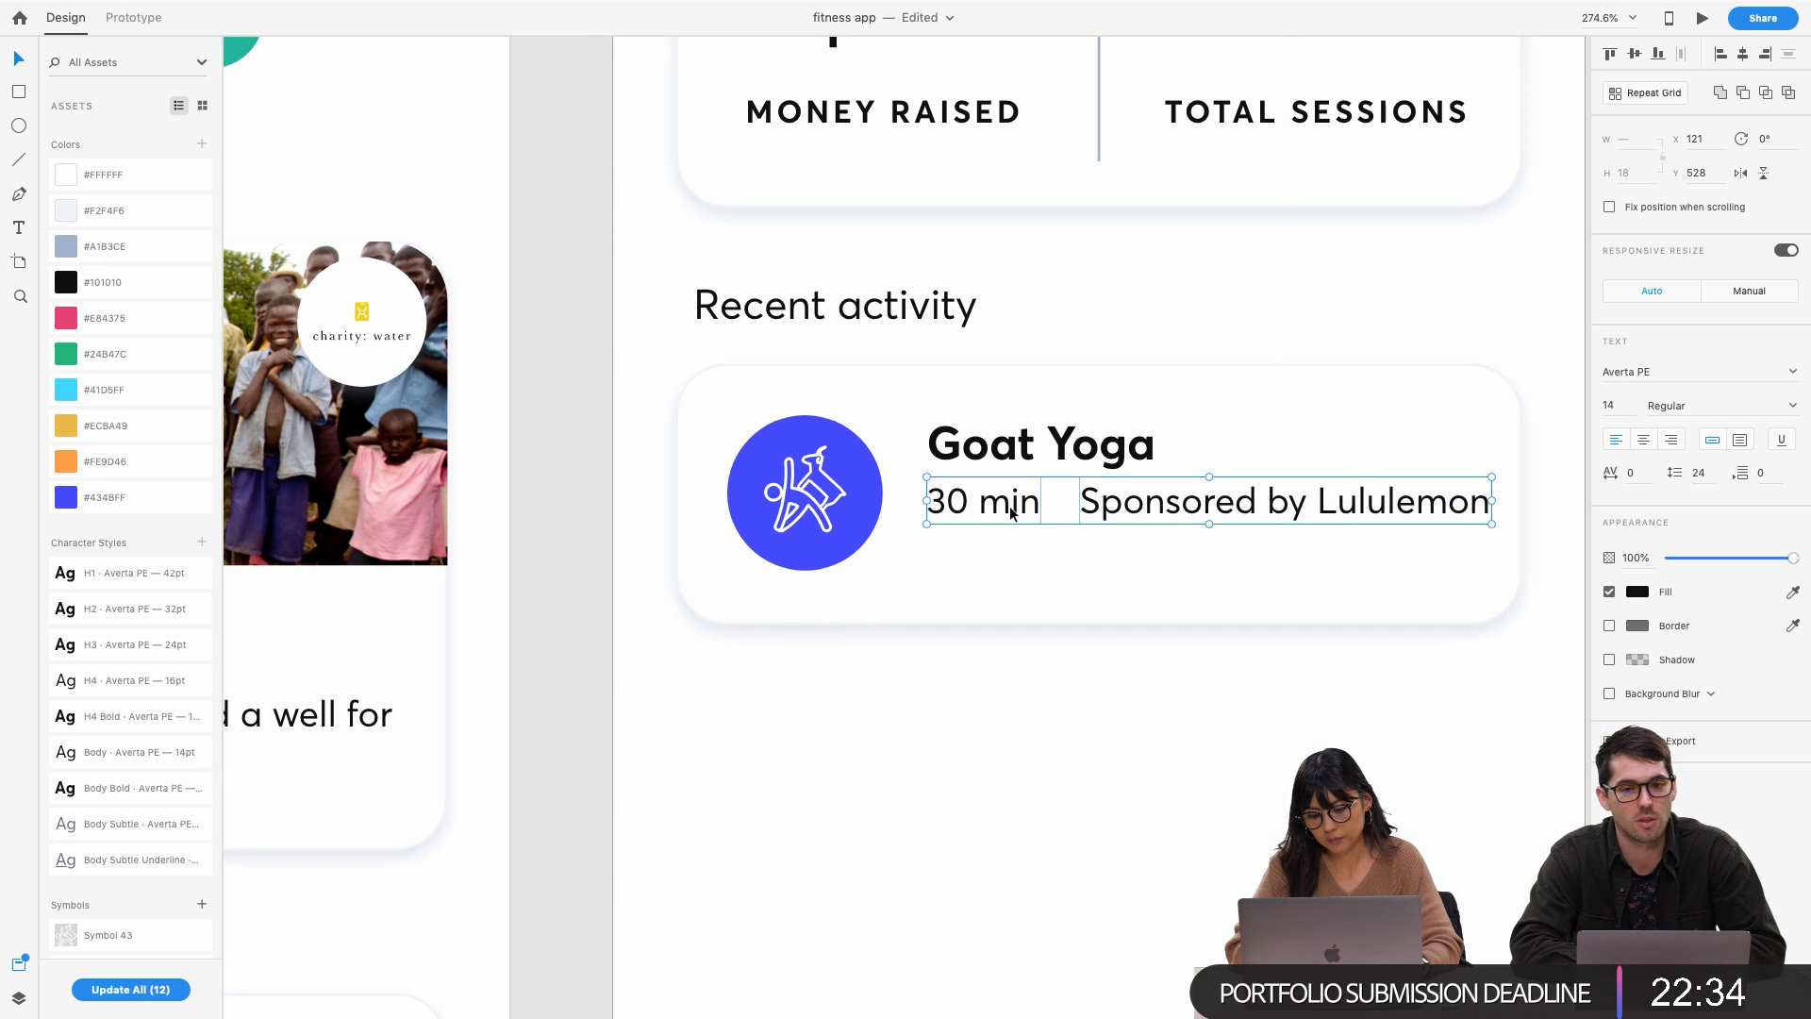
click(1558, 407)
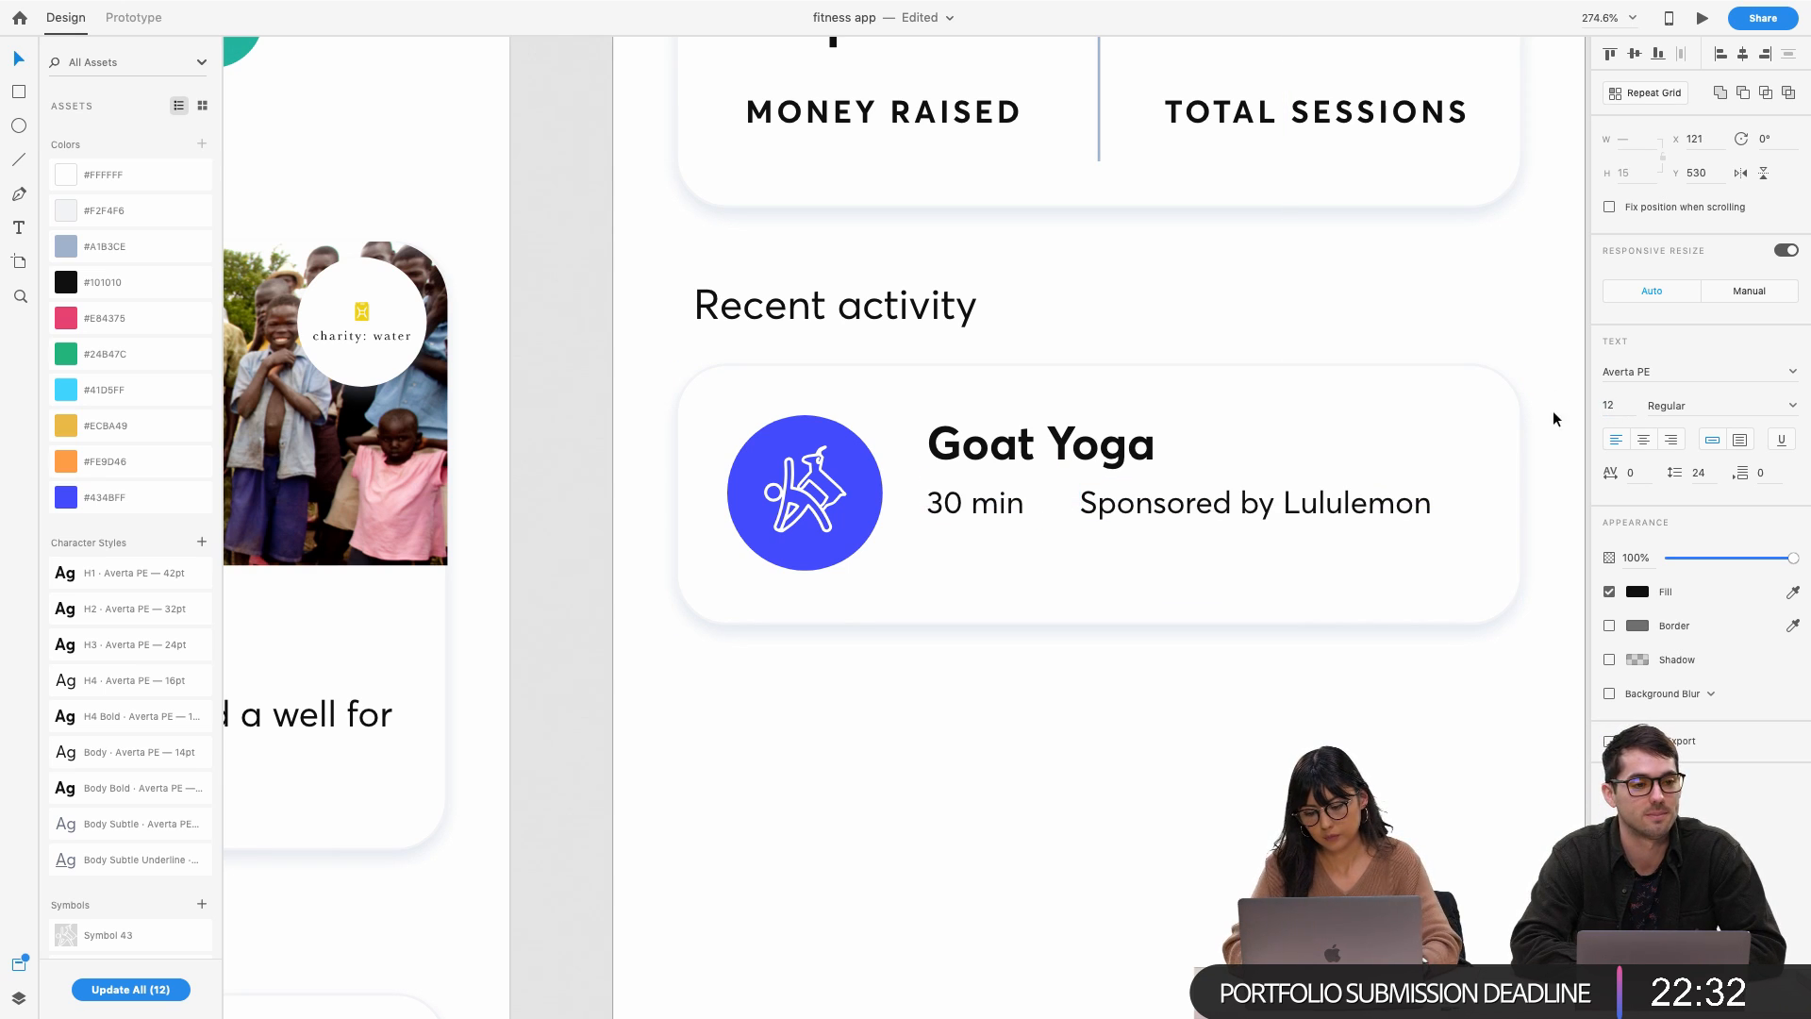
drag(1192, 507, 1158, 509)
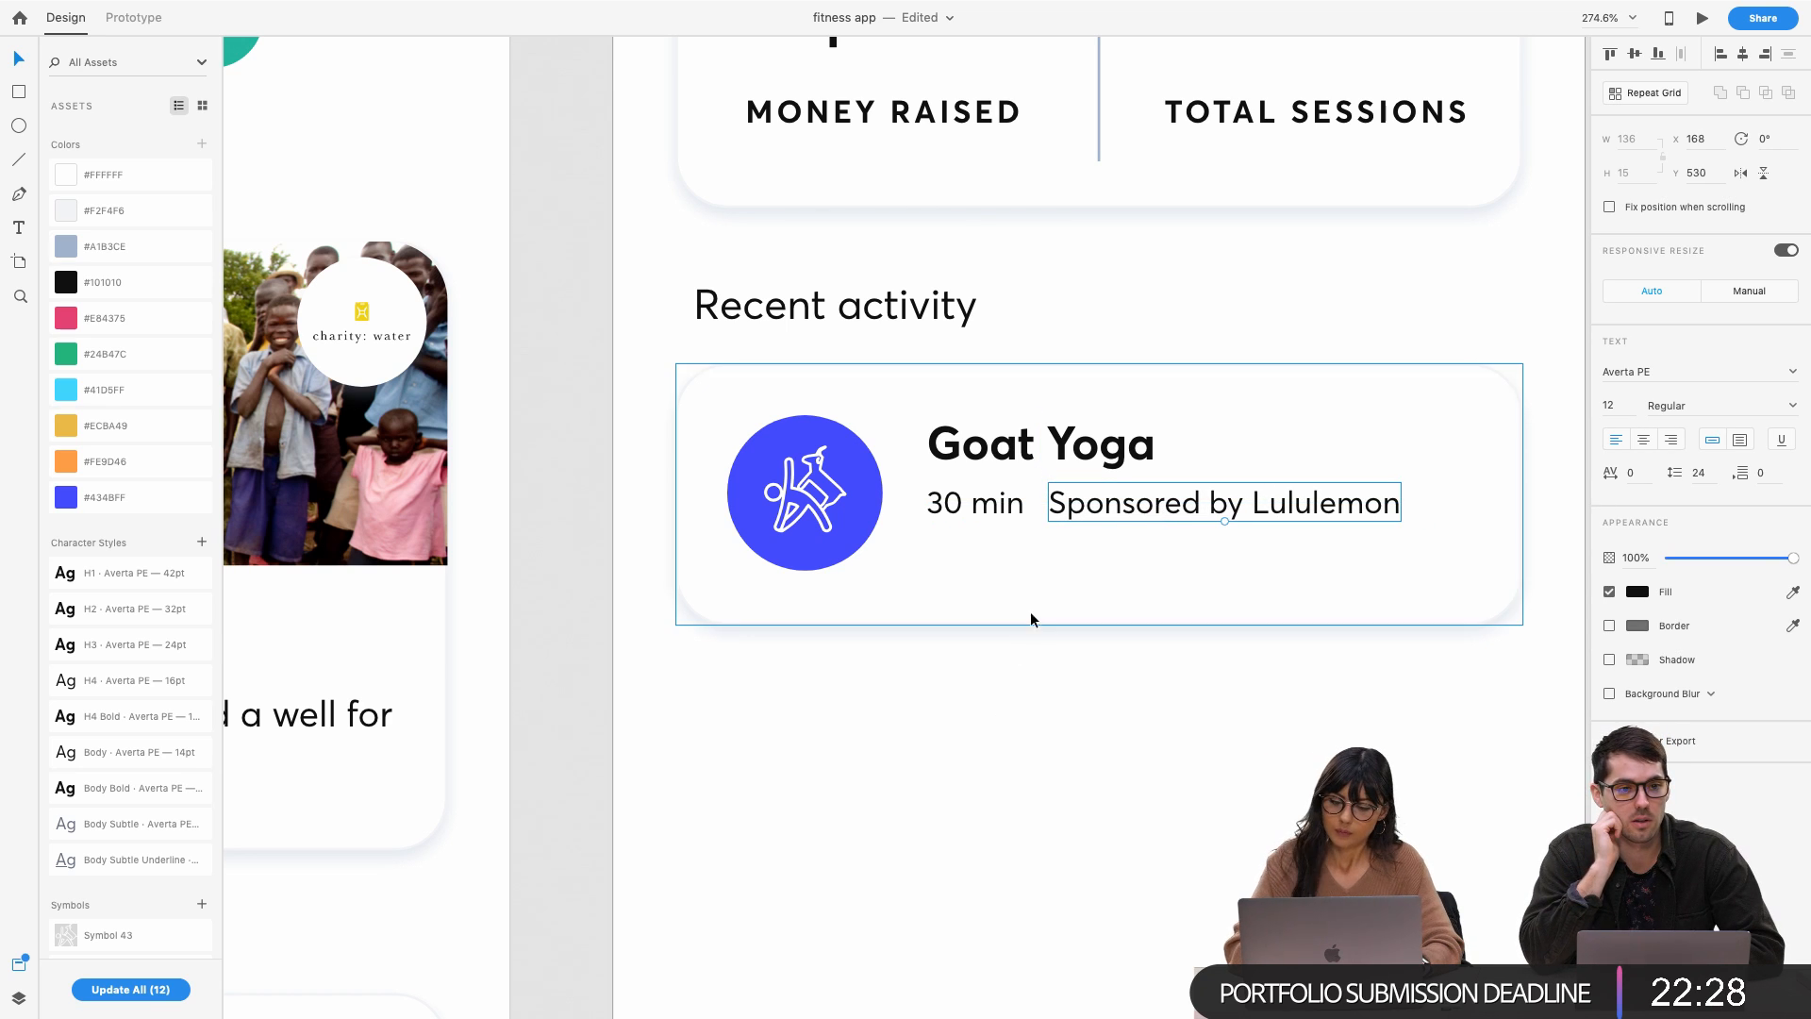
Draw a thin 1 px rectangle centred between '30 min' and 'Sponsored by Lululemon'
key(r)
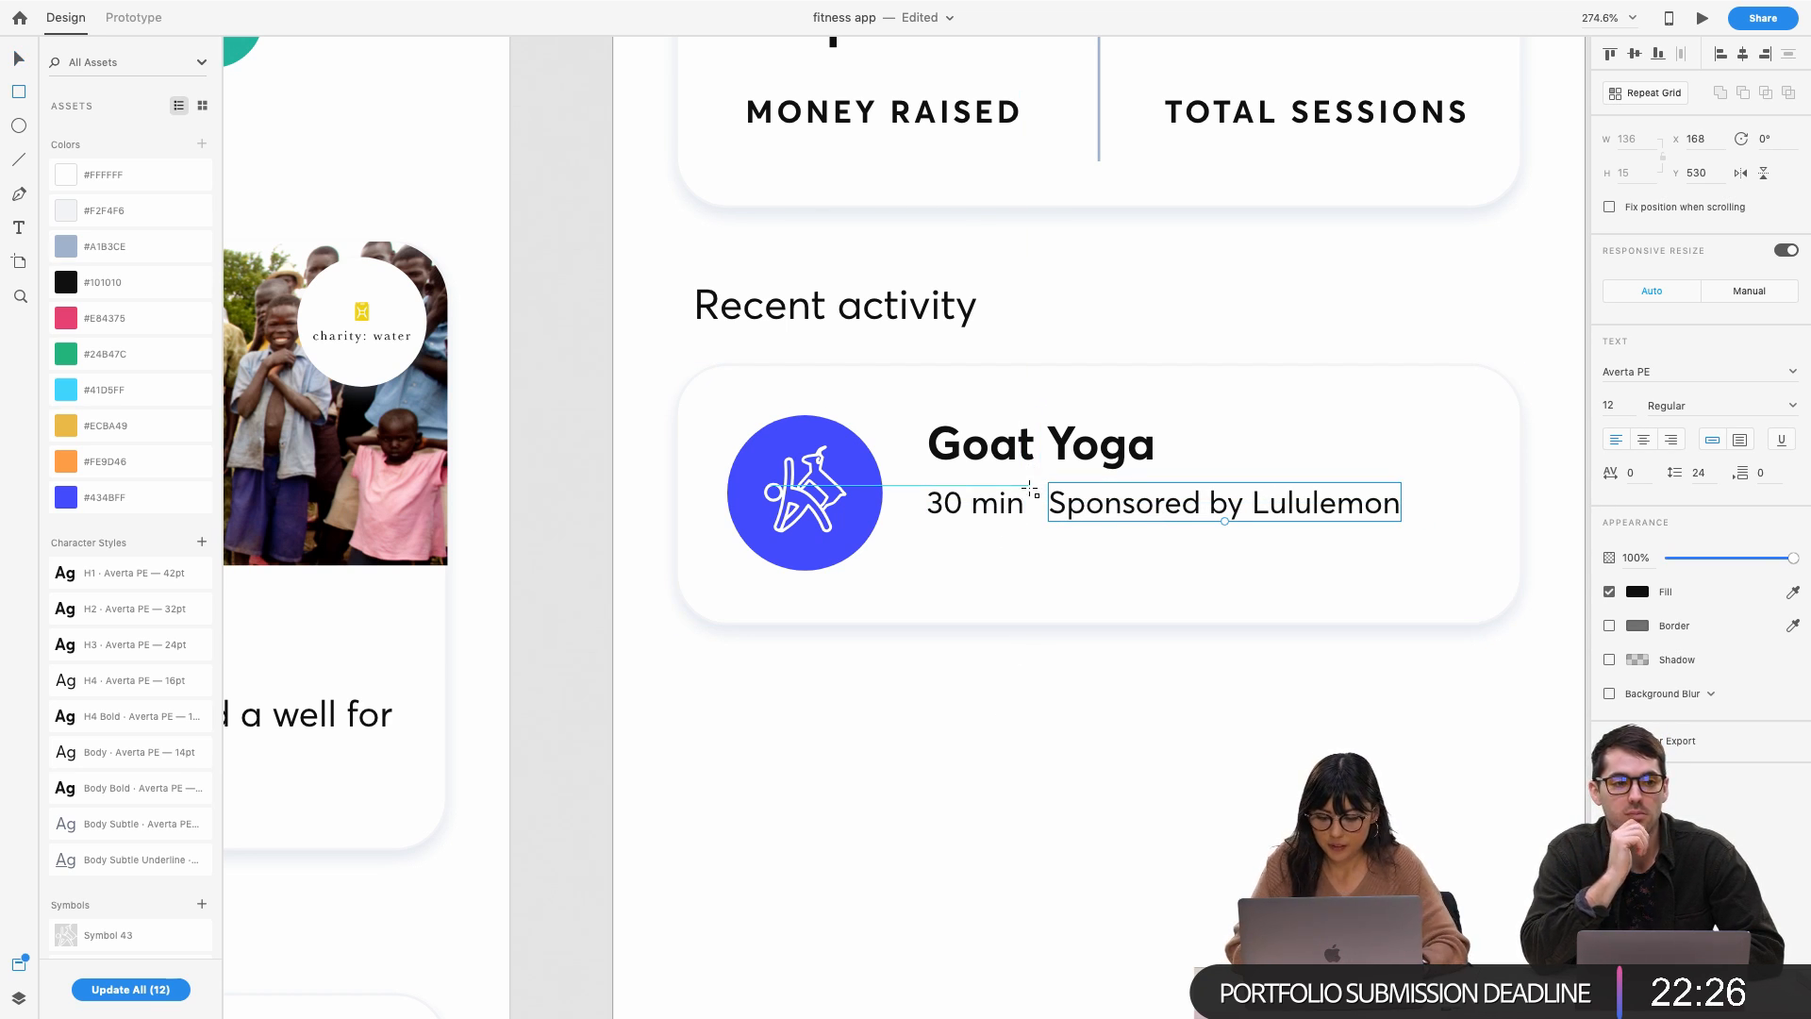
drag(1032, 486, 1034, 517)
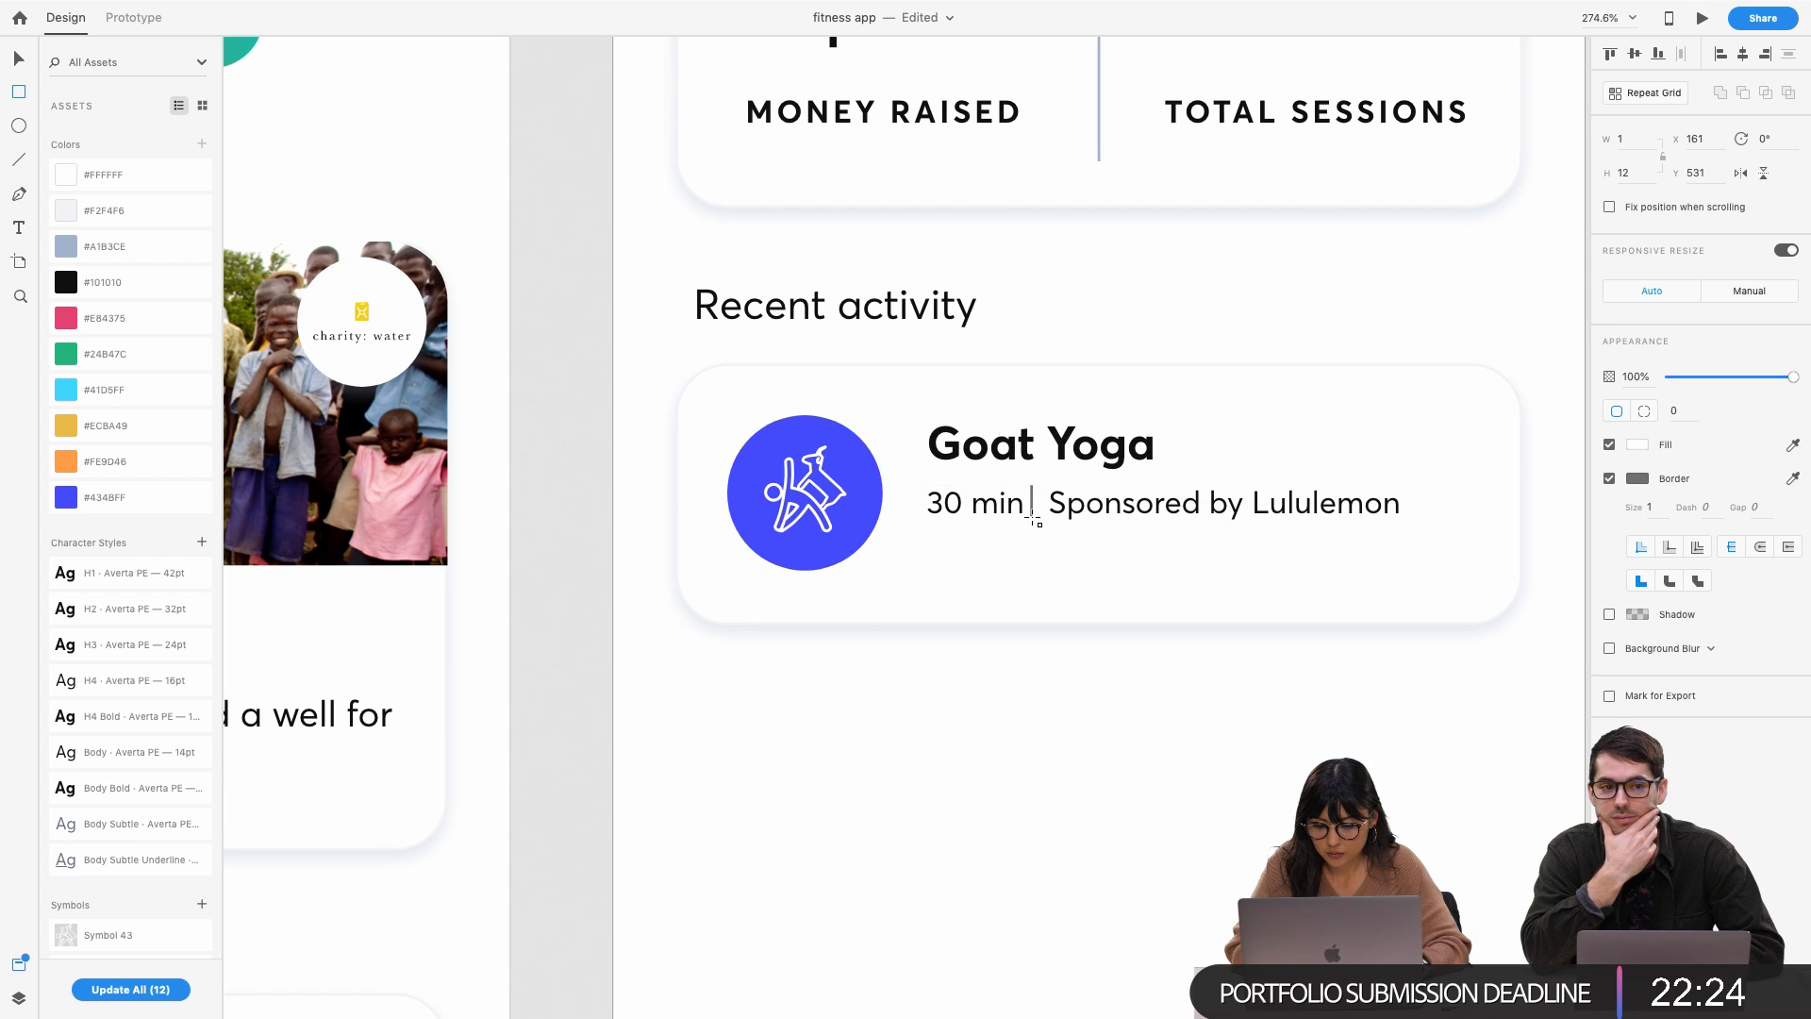
scroll(1152, 421, up, 5)
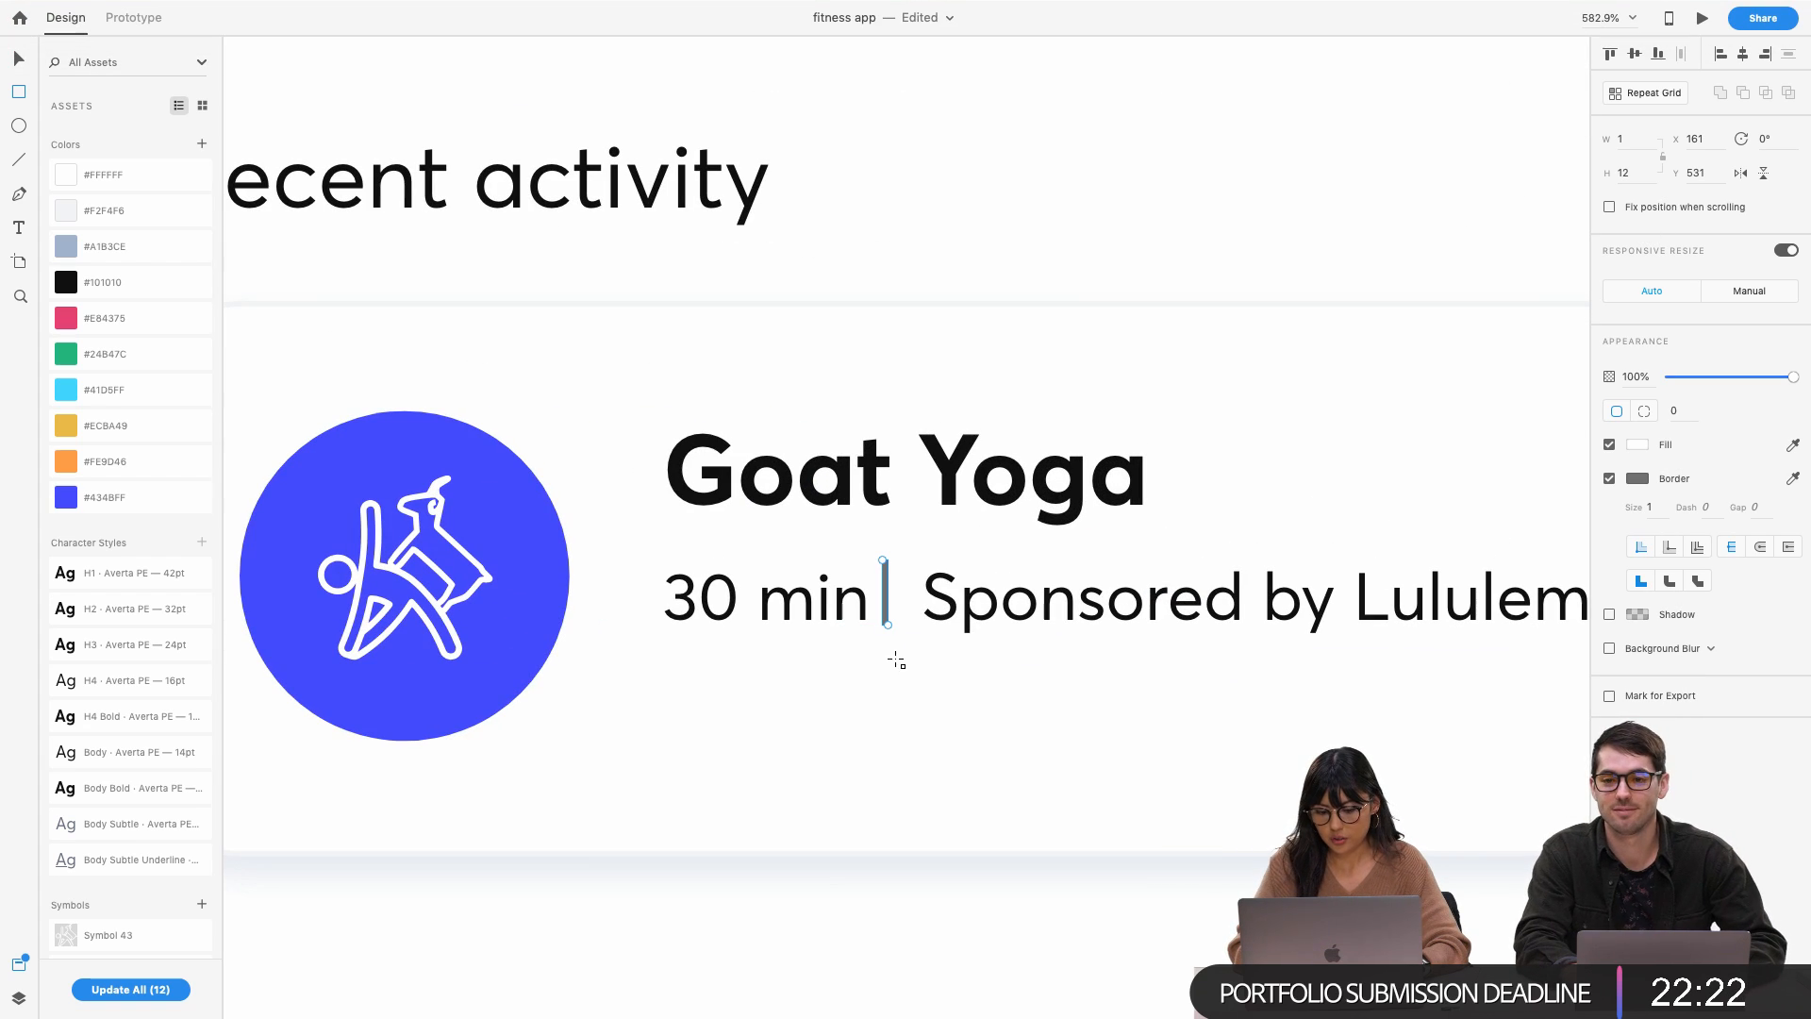
key(v)
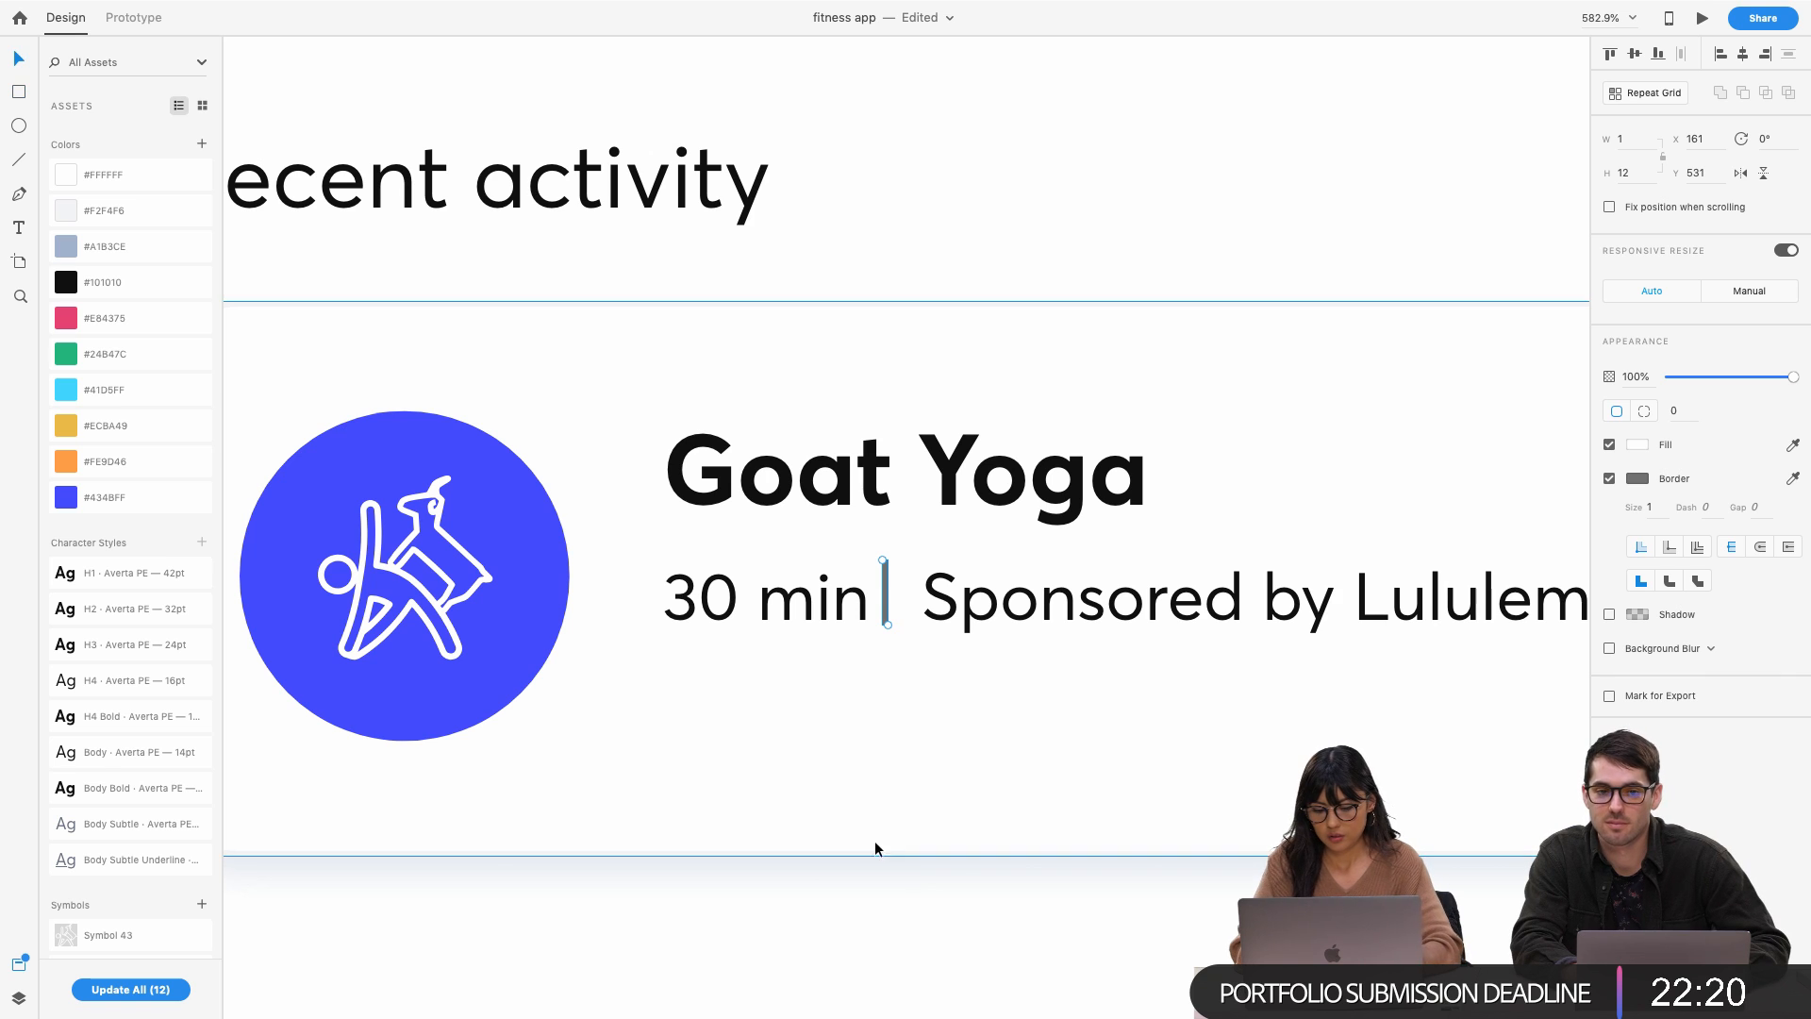
drag(885, 592, 896, 592)
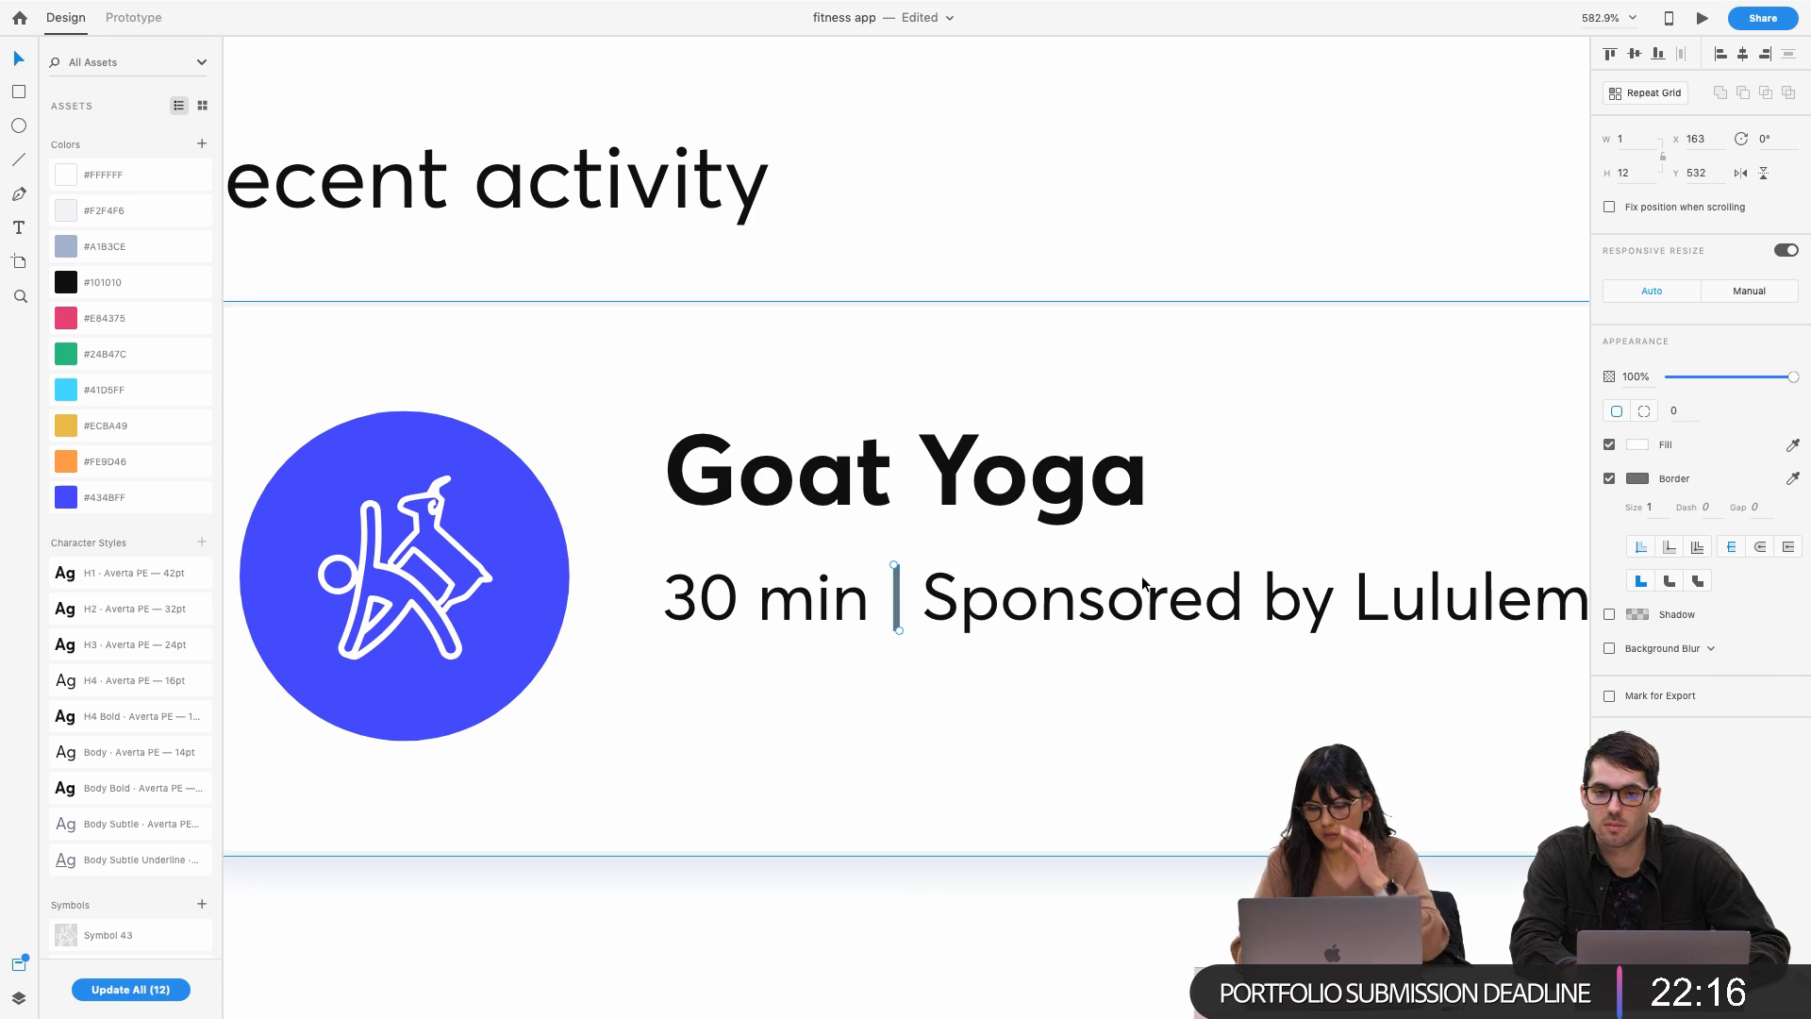
scroll(1047, 656, down, 10)
click(943, 852)
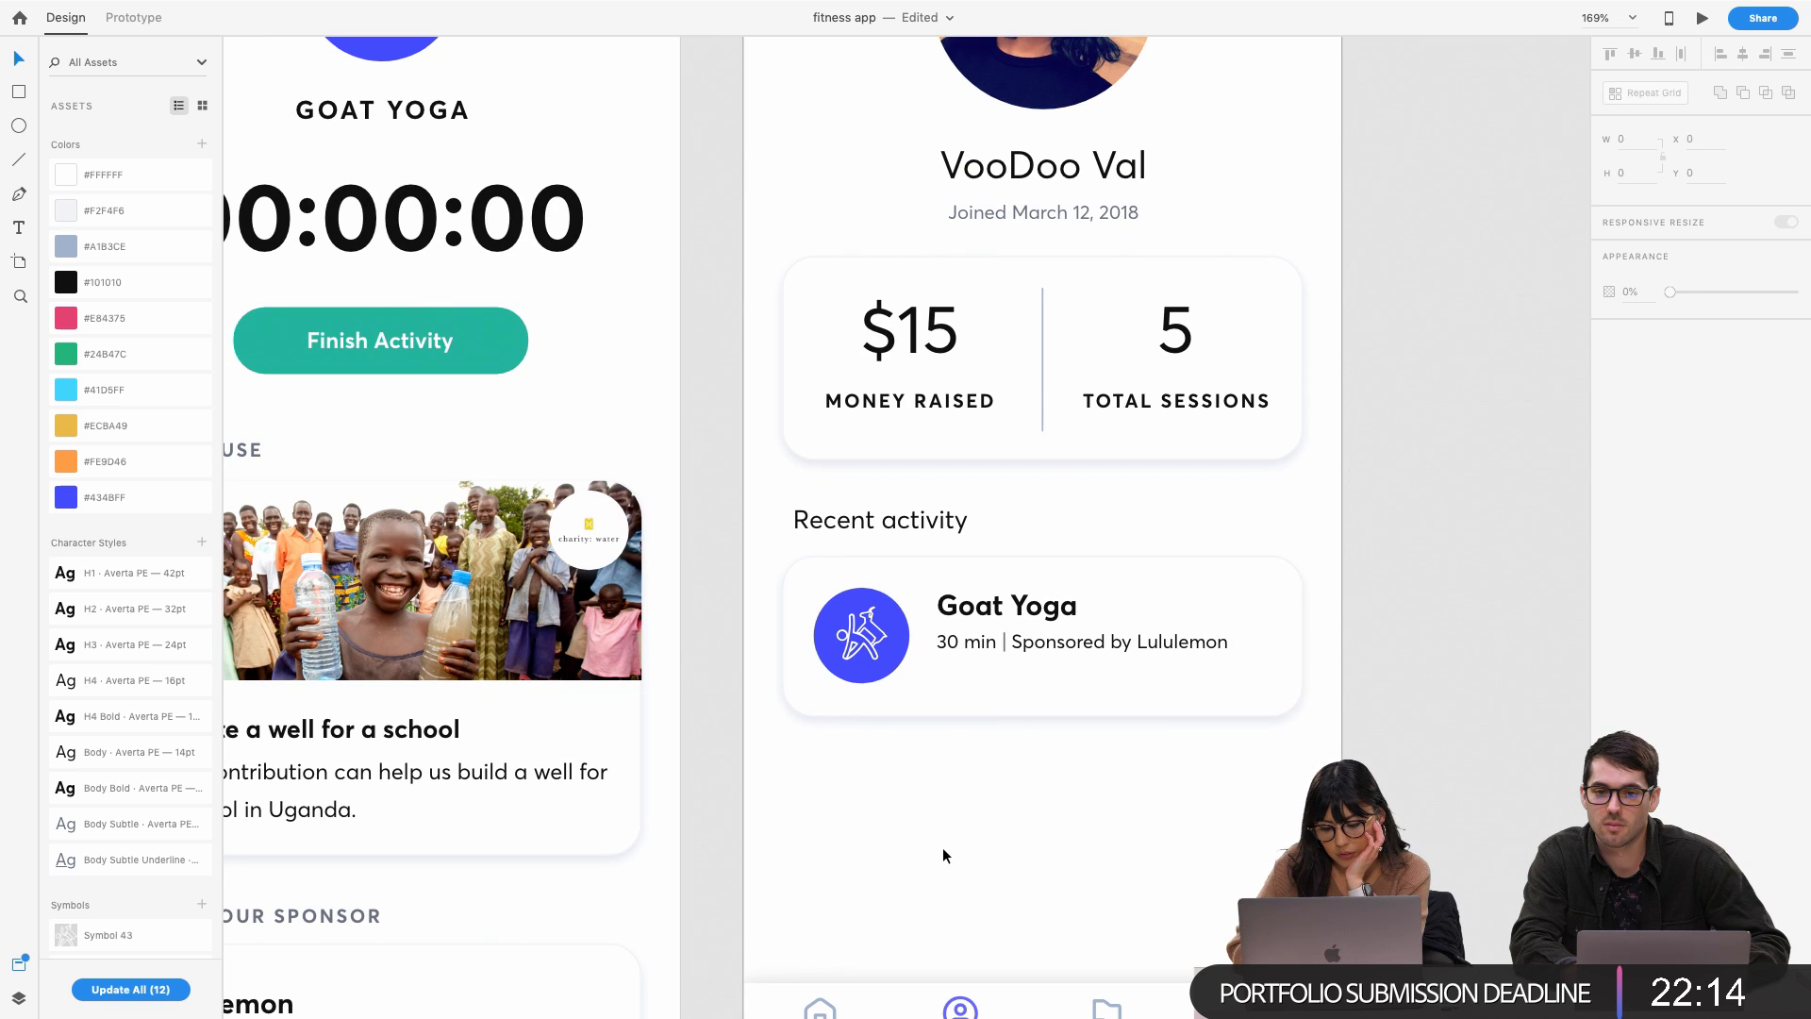
Remove the divider's border and give it a greyish-blue fill
click(1031, 646)
scroll(1031, 649, up, 8)
click(928, 651)
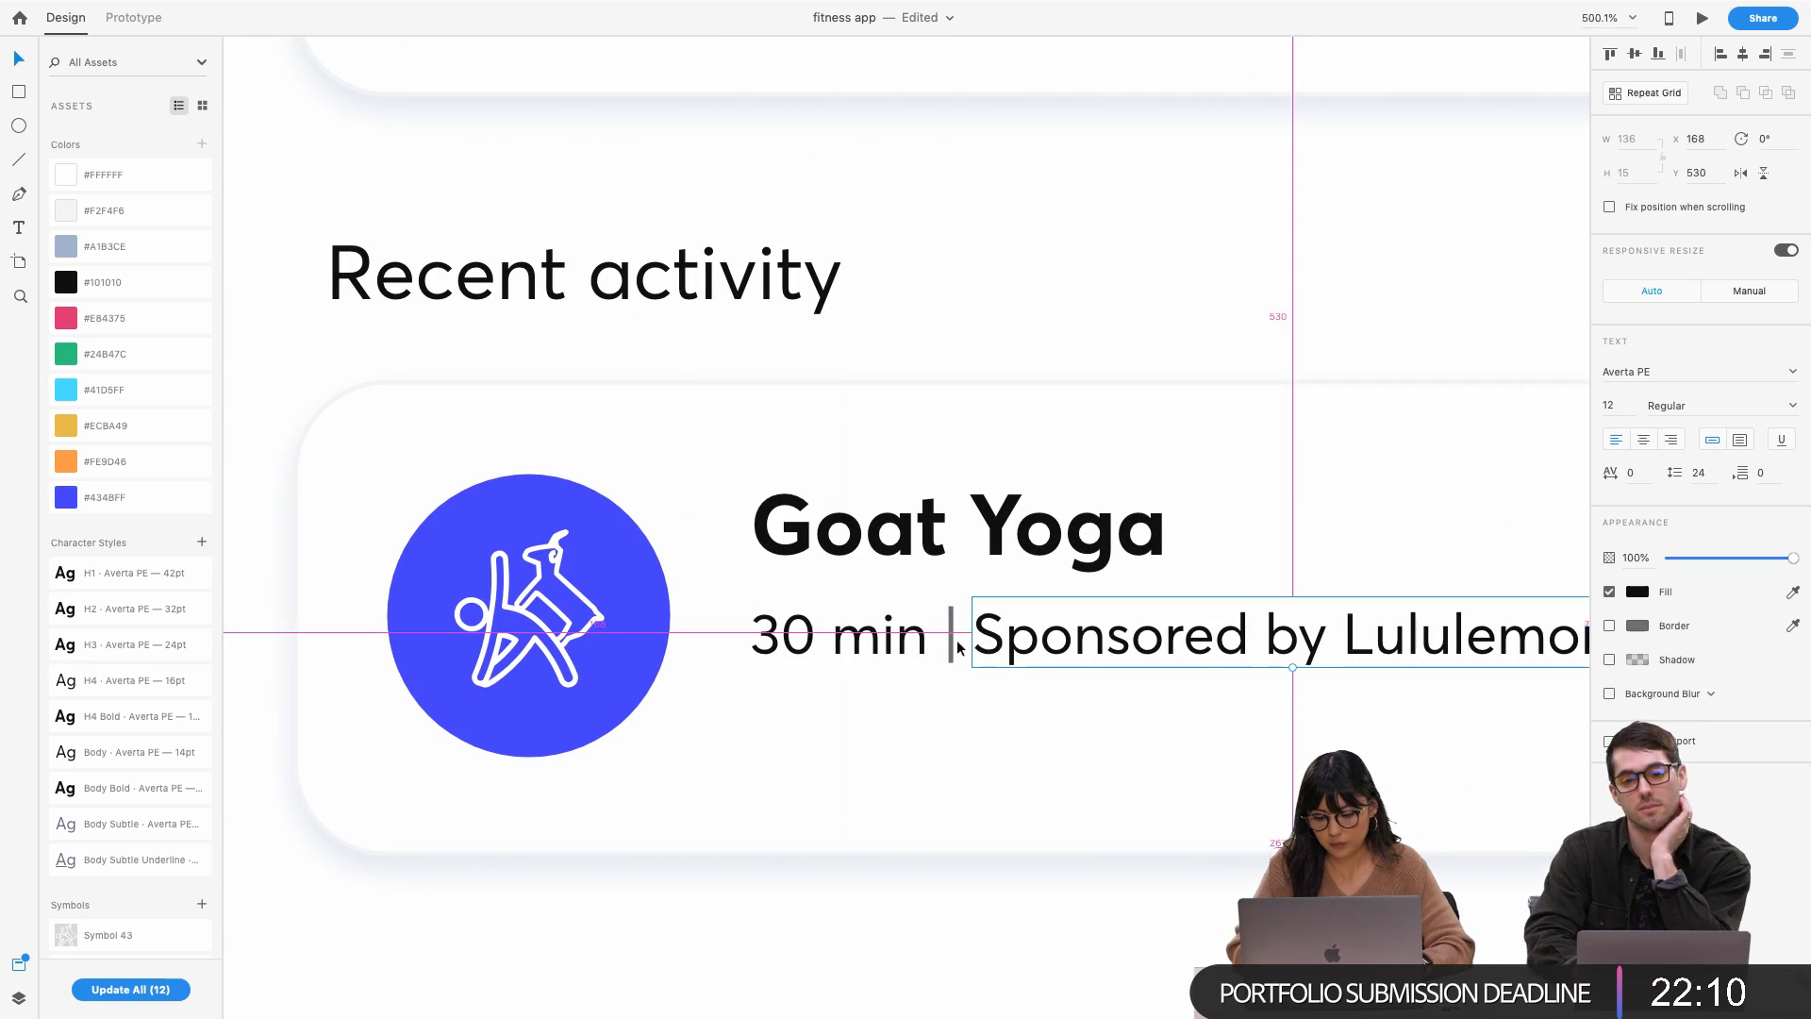
click(950, 639)
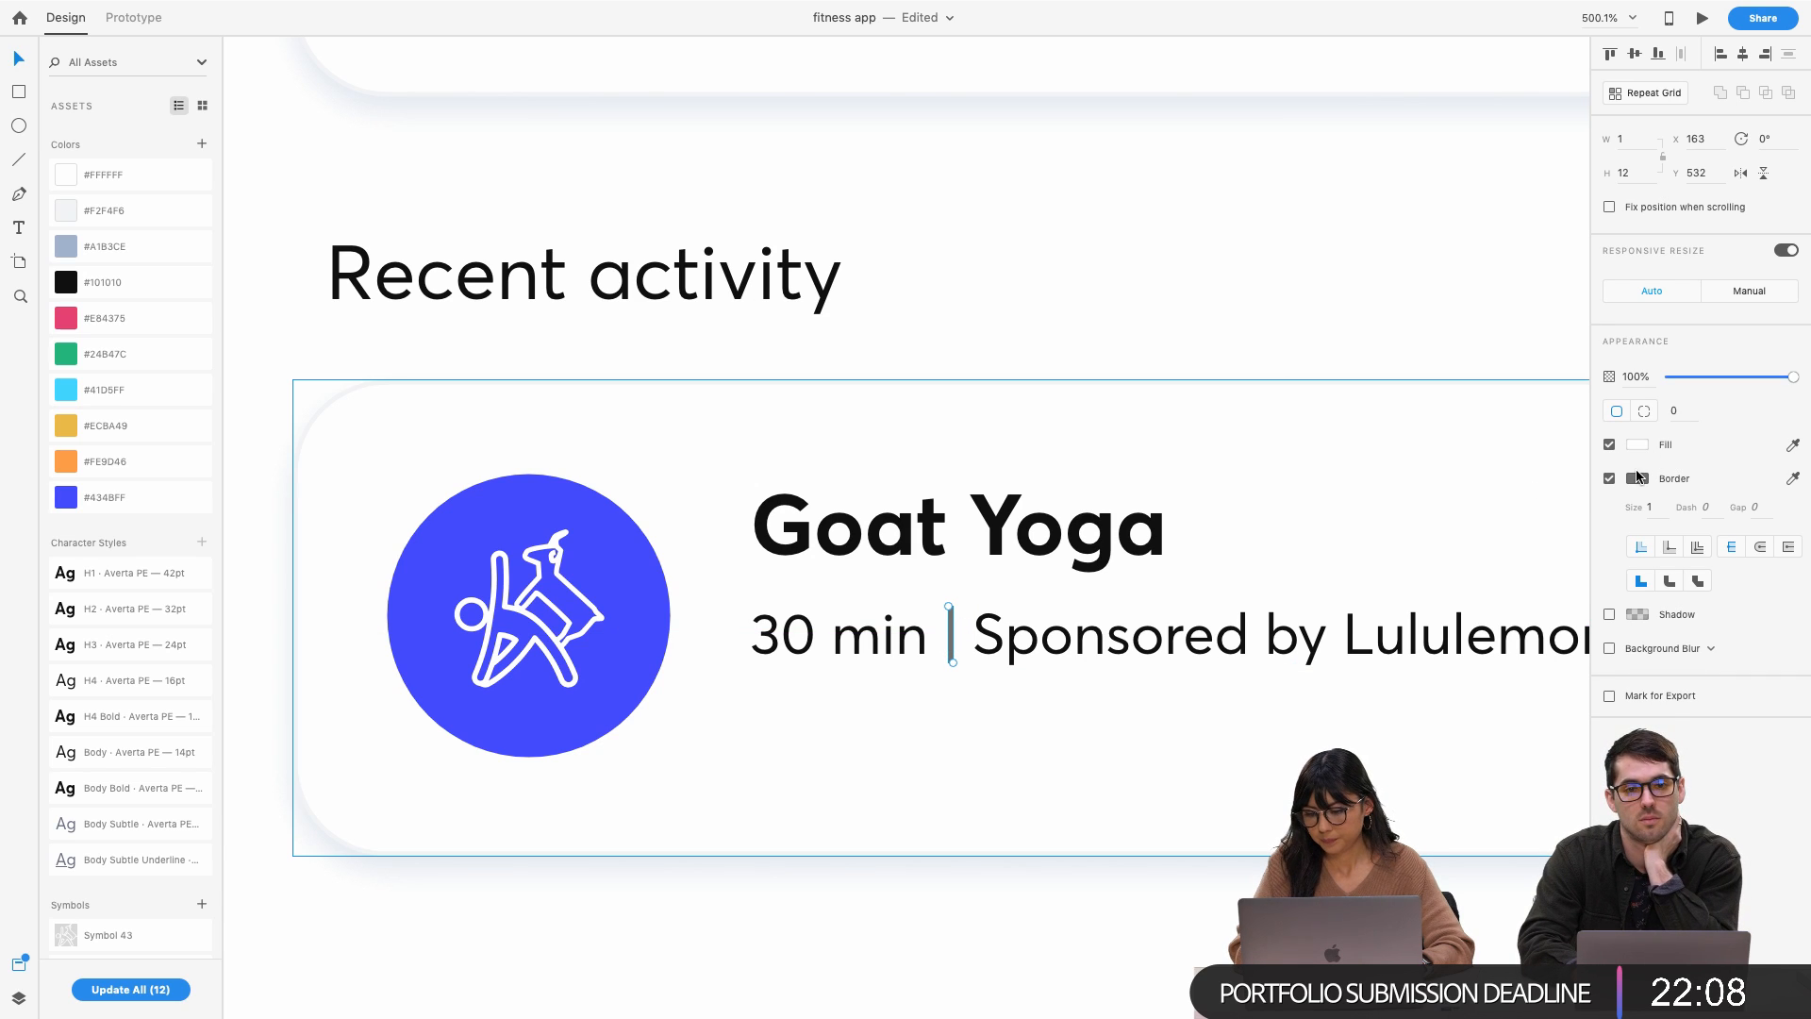
click(1609, 478)
click(1635, 449)
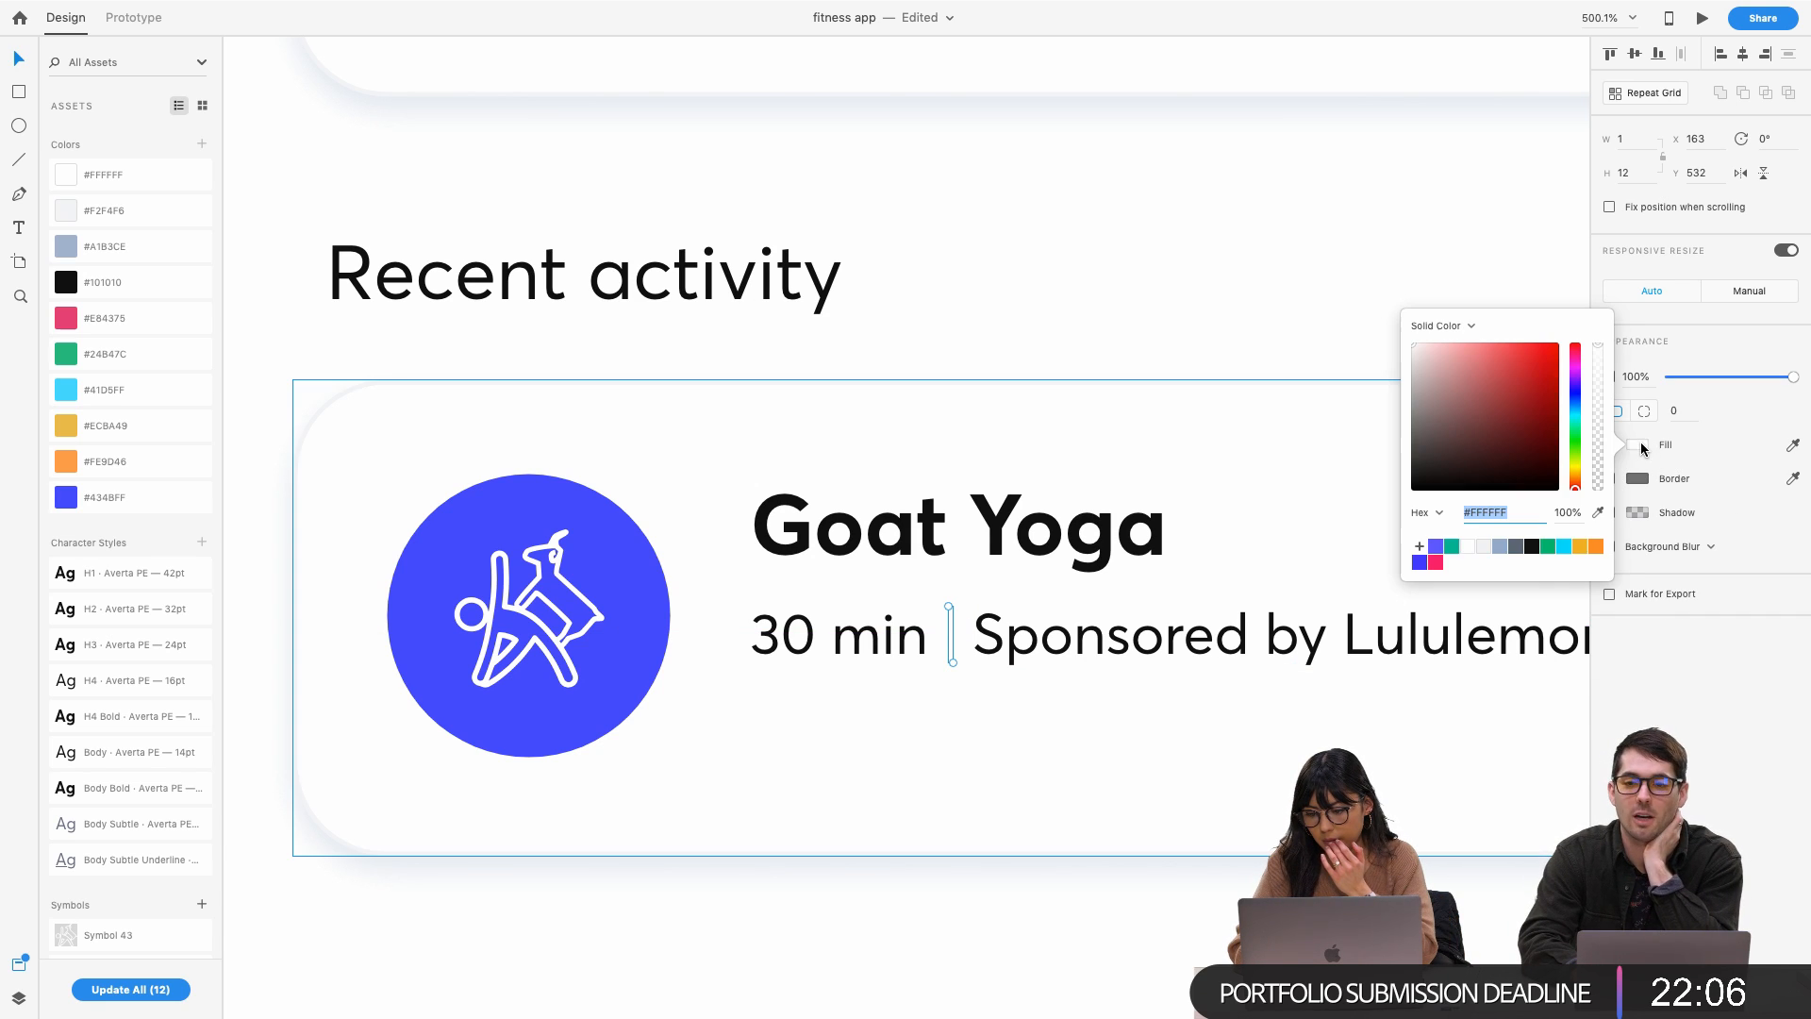
click(1503, 547)
click(1153, 973)
scroll(1152, 973, down, 4)
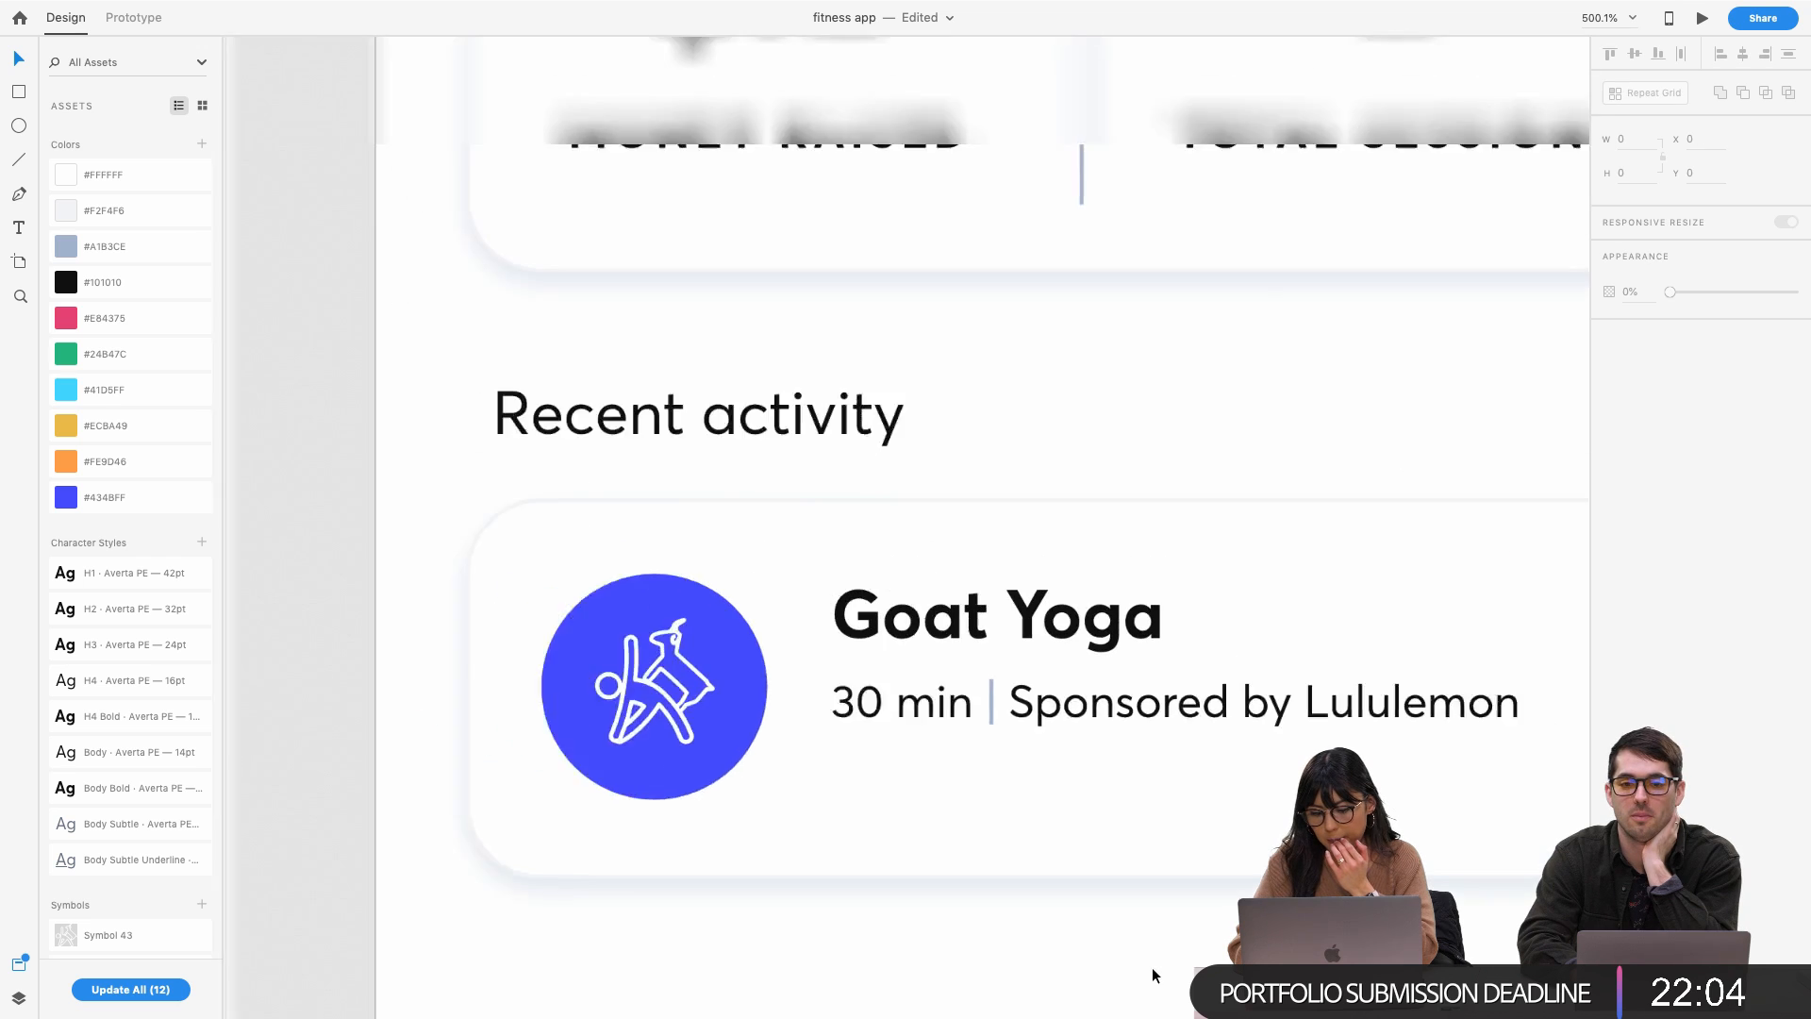
click(1015, 749)
scroll(1015, 749, down, 4)
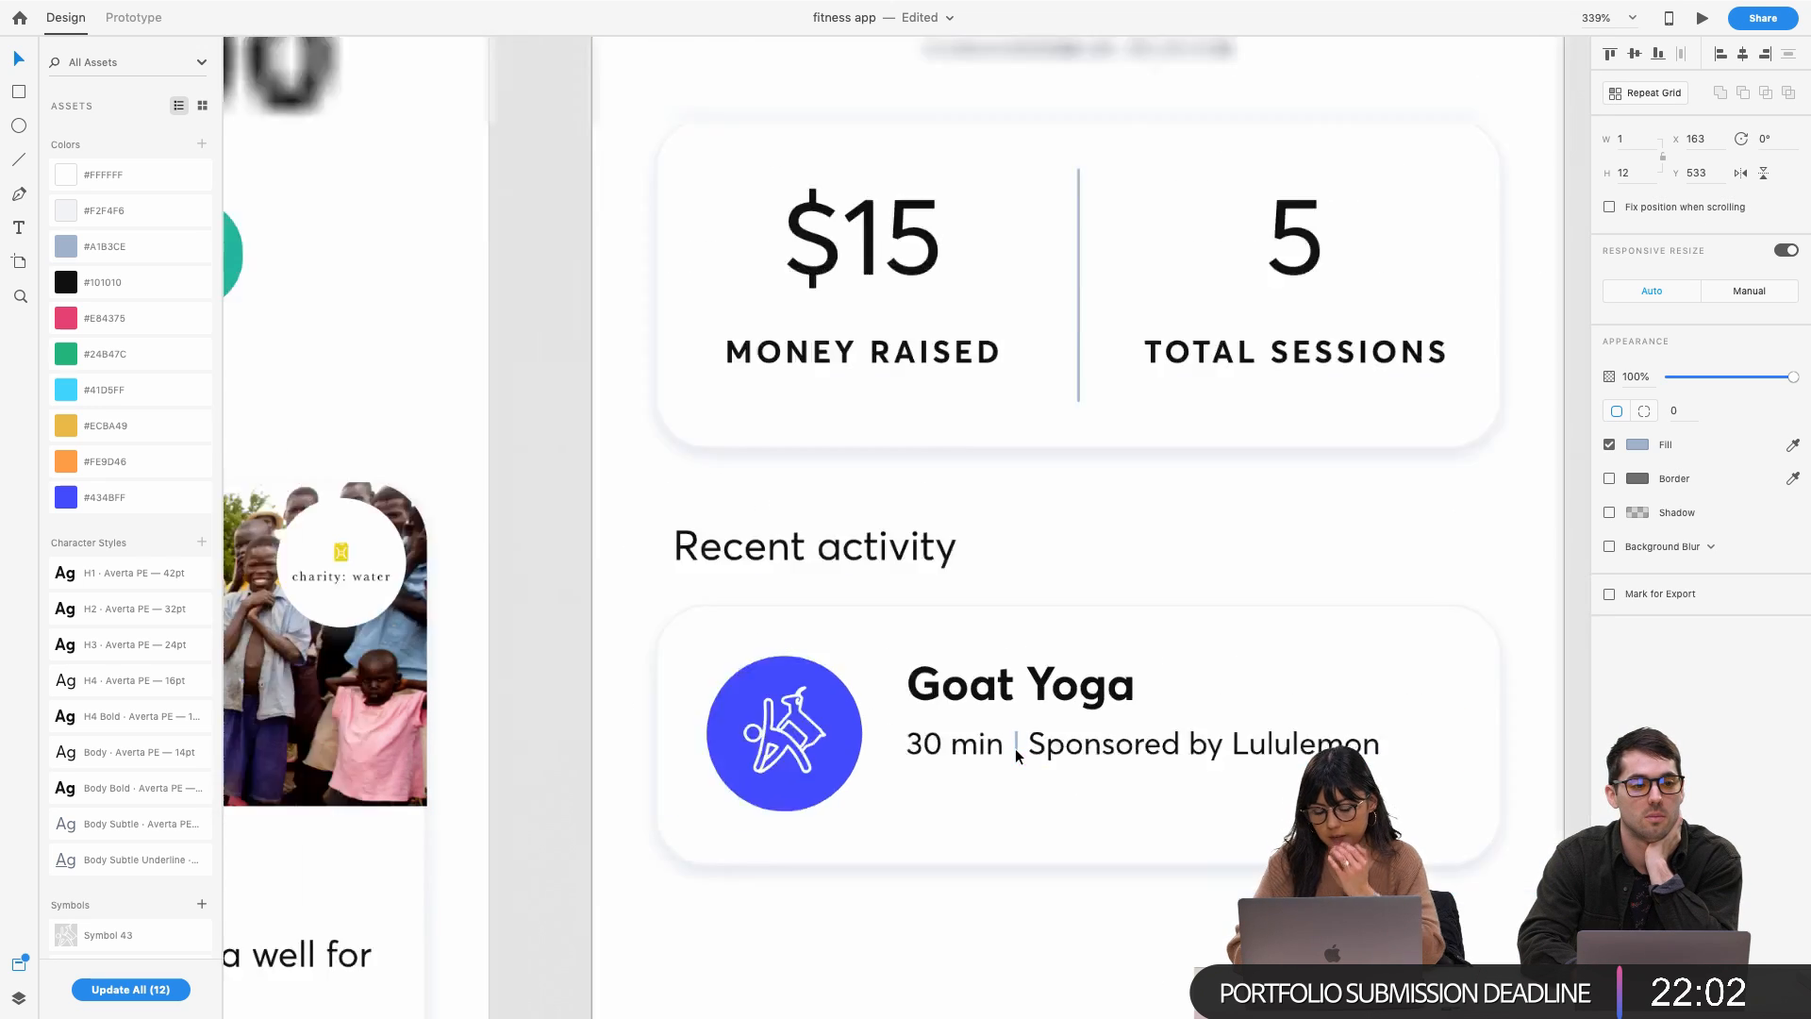
click(1272, 703)
scroll(1272, 703, left, 4)
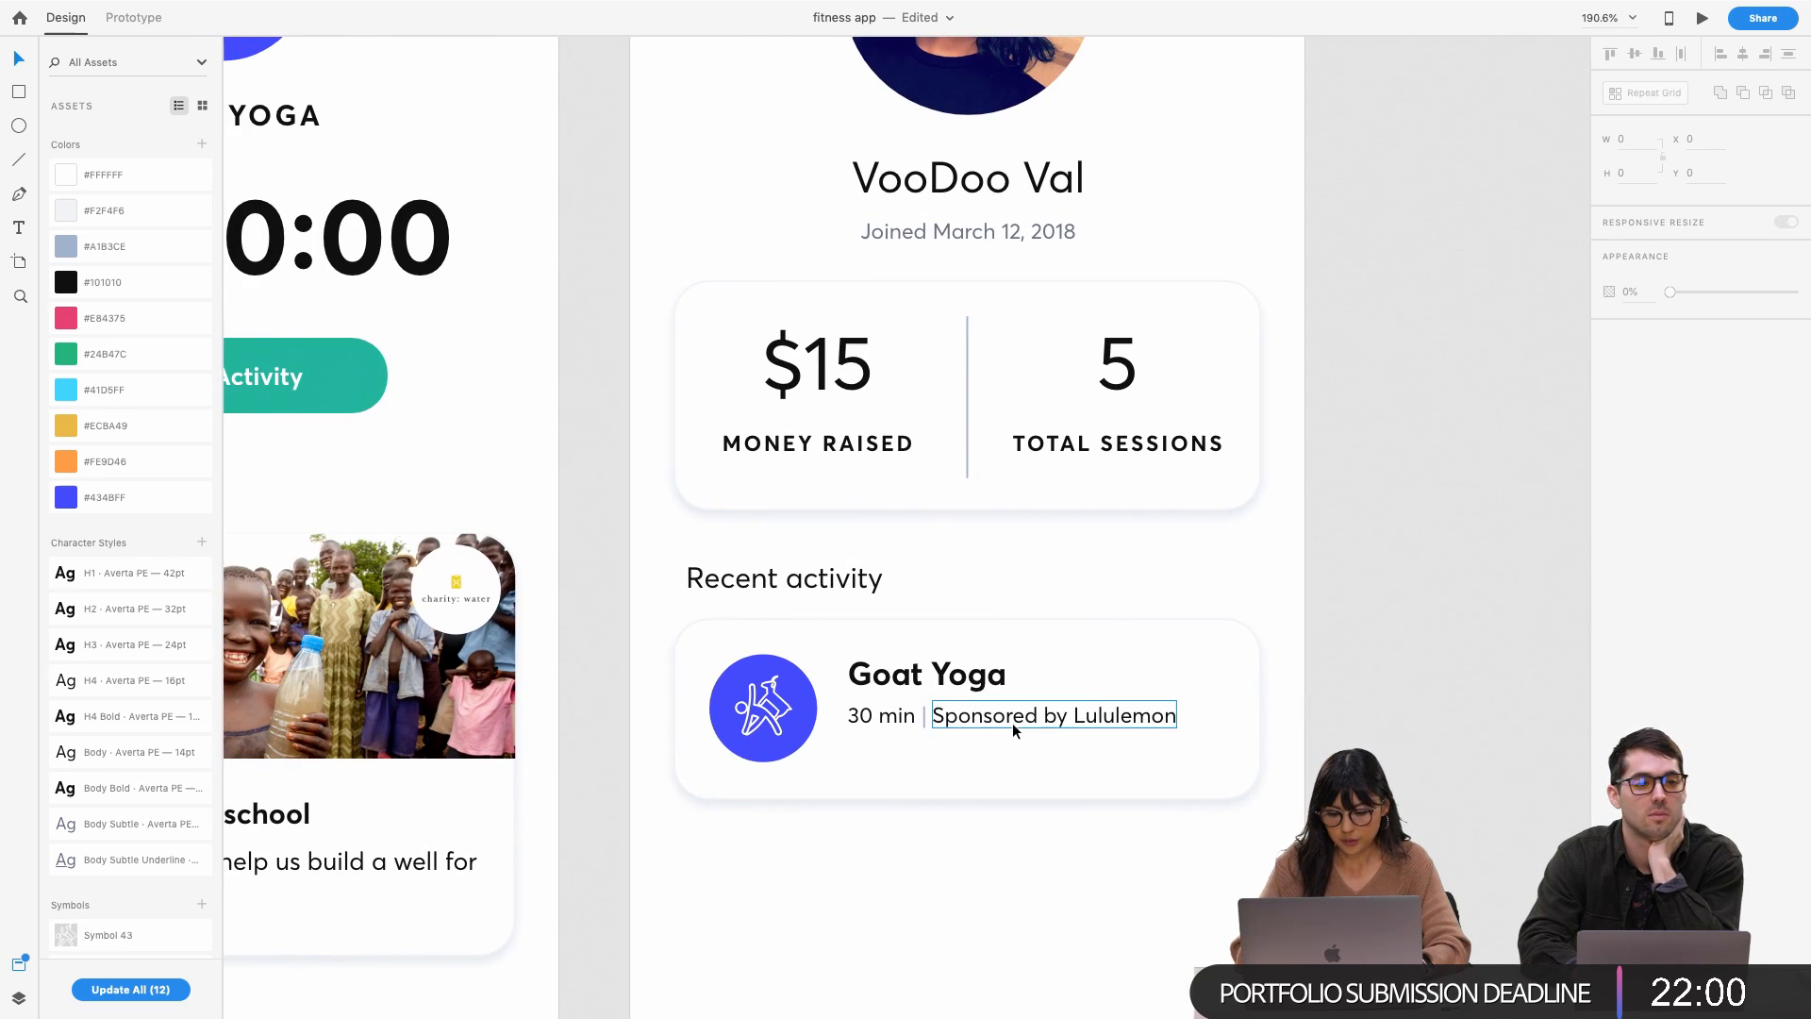
Nudge the '30 min' and sponsor row up 2 pixels in the Goat Yoga card
click(876, 758)
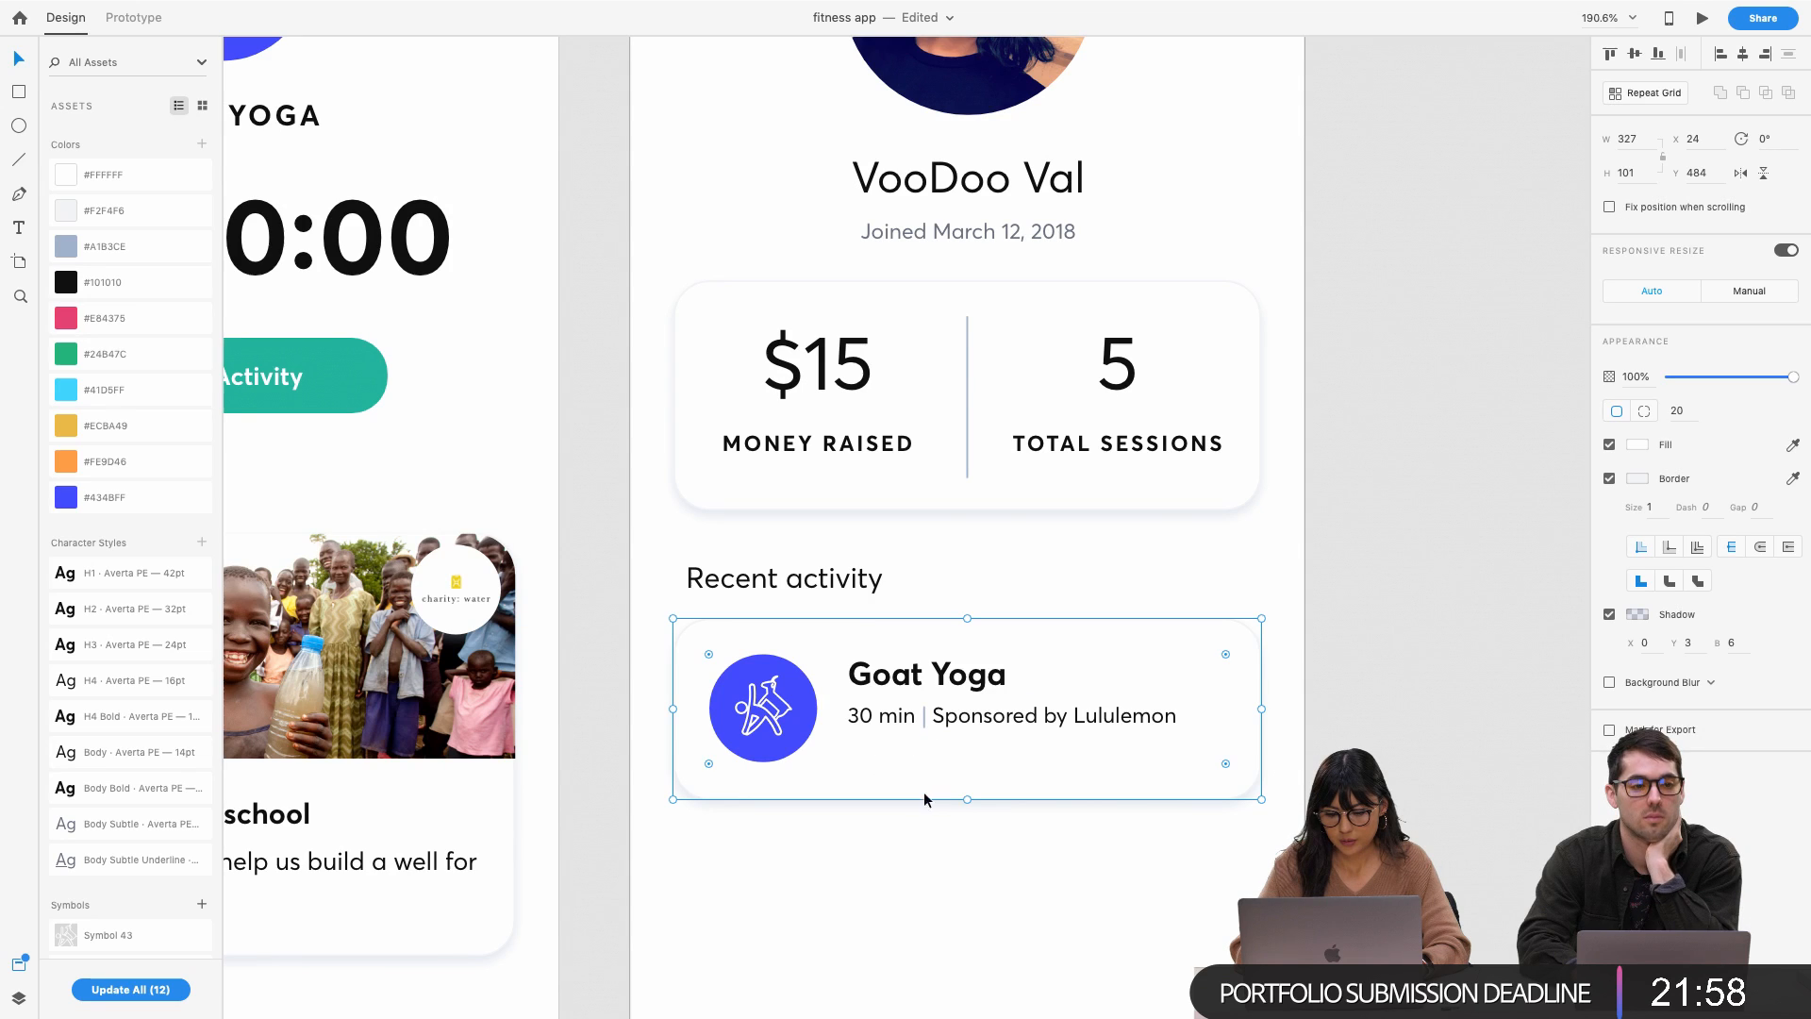
double_click(885, 717)
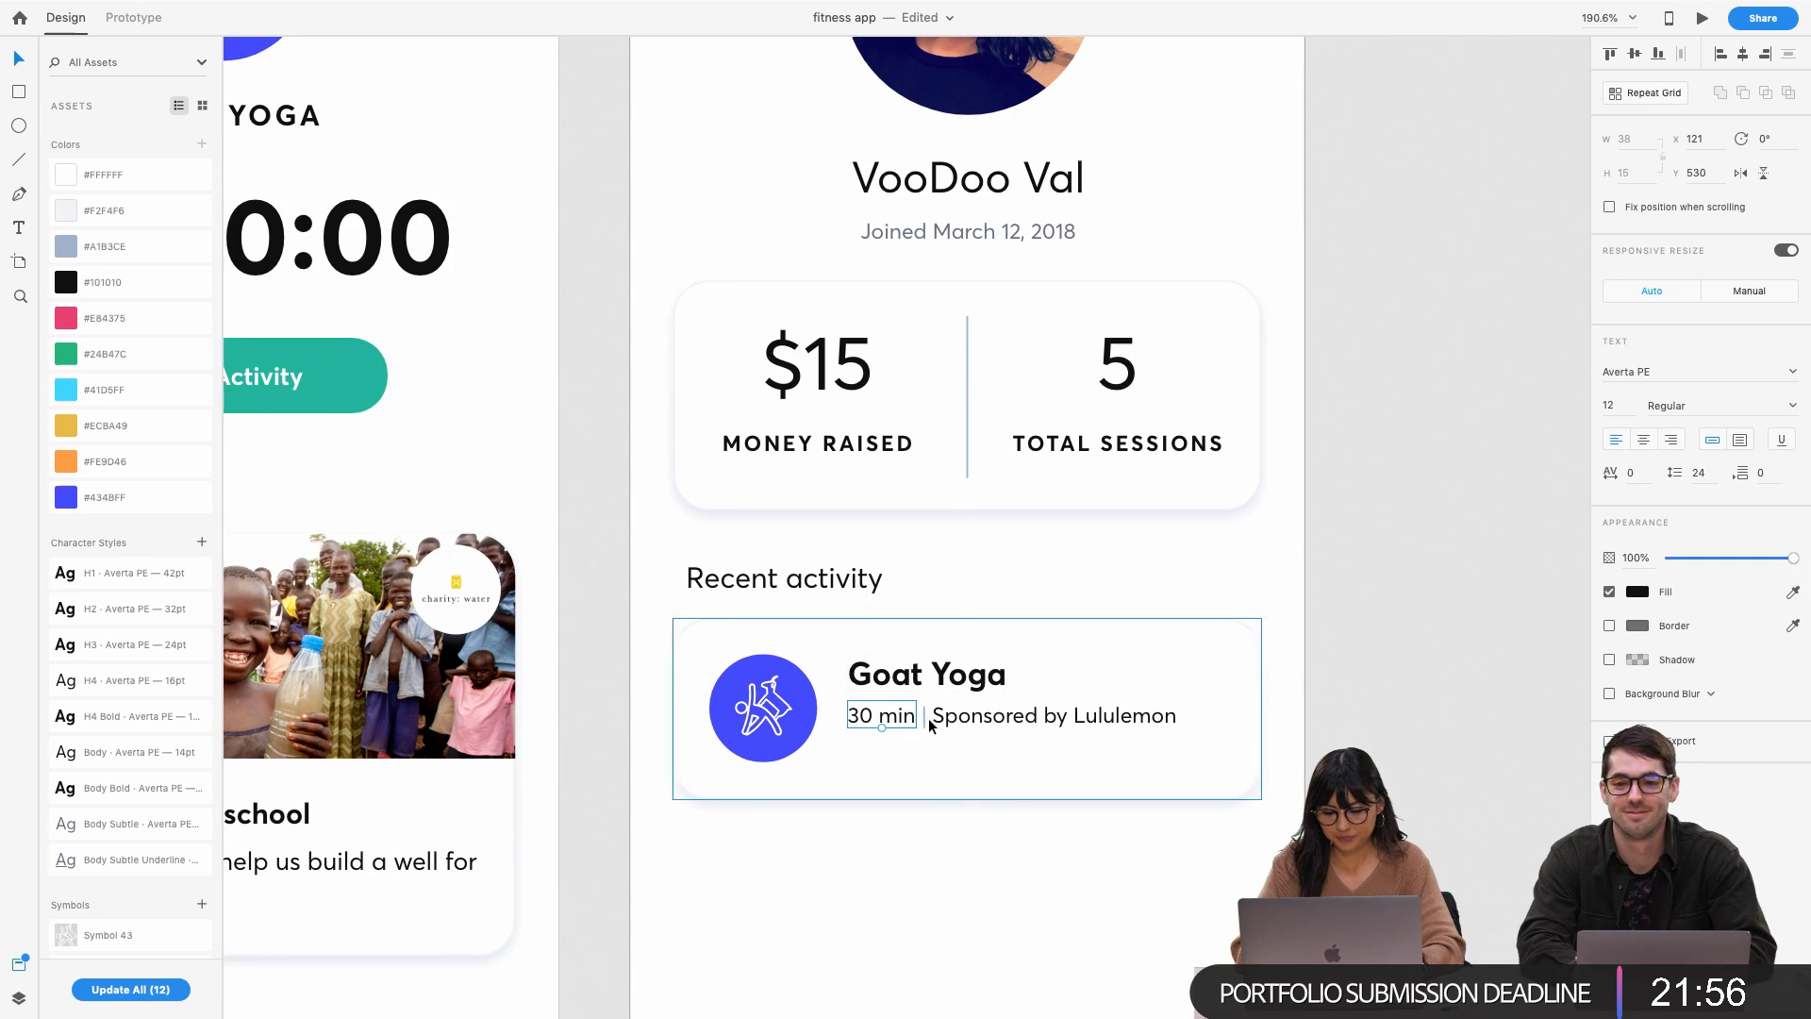
shift+click(954, 719)
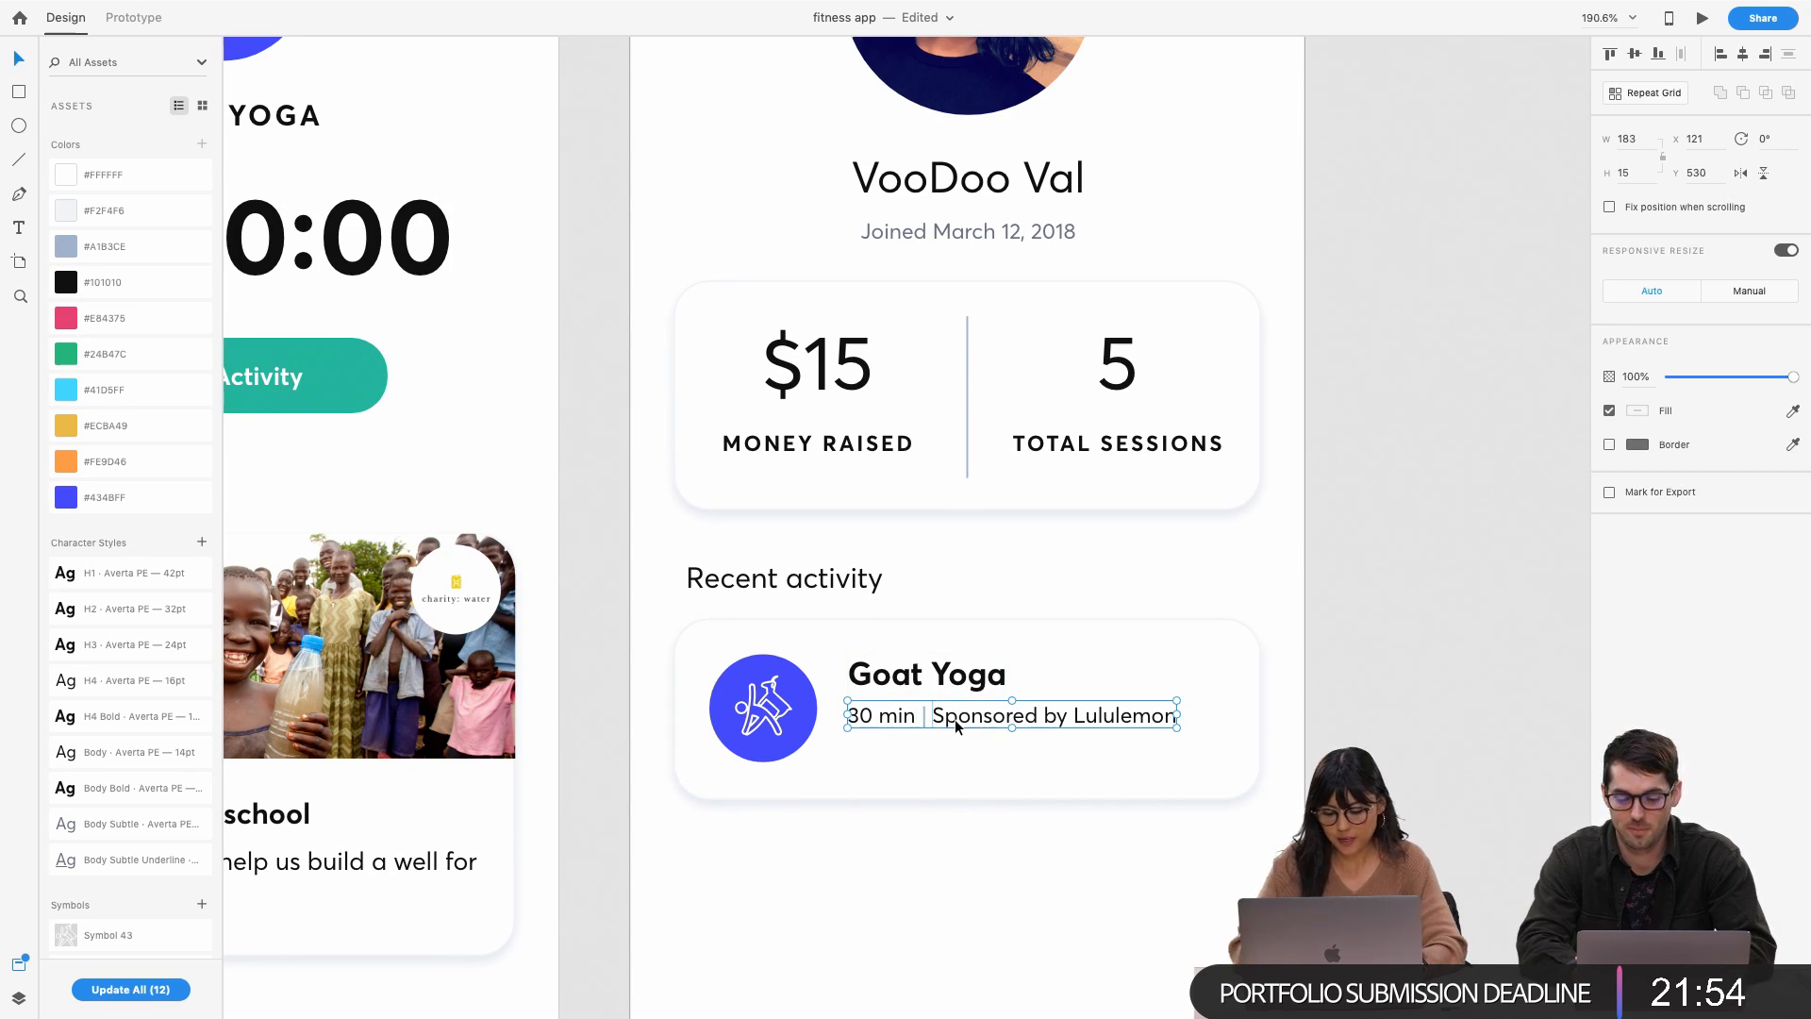
key(Up)
key(Up)
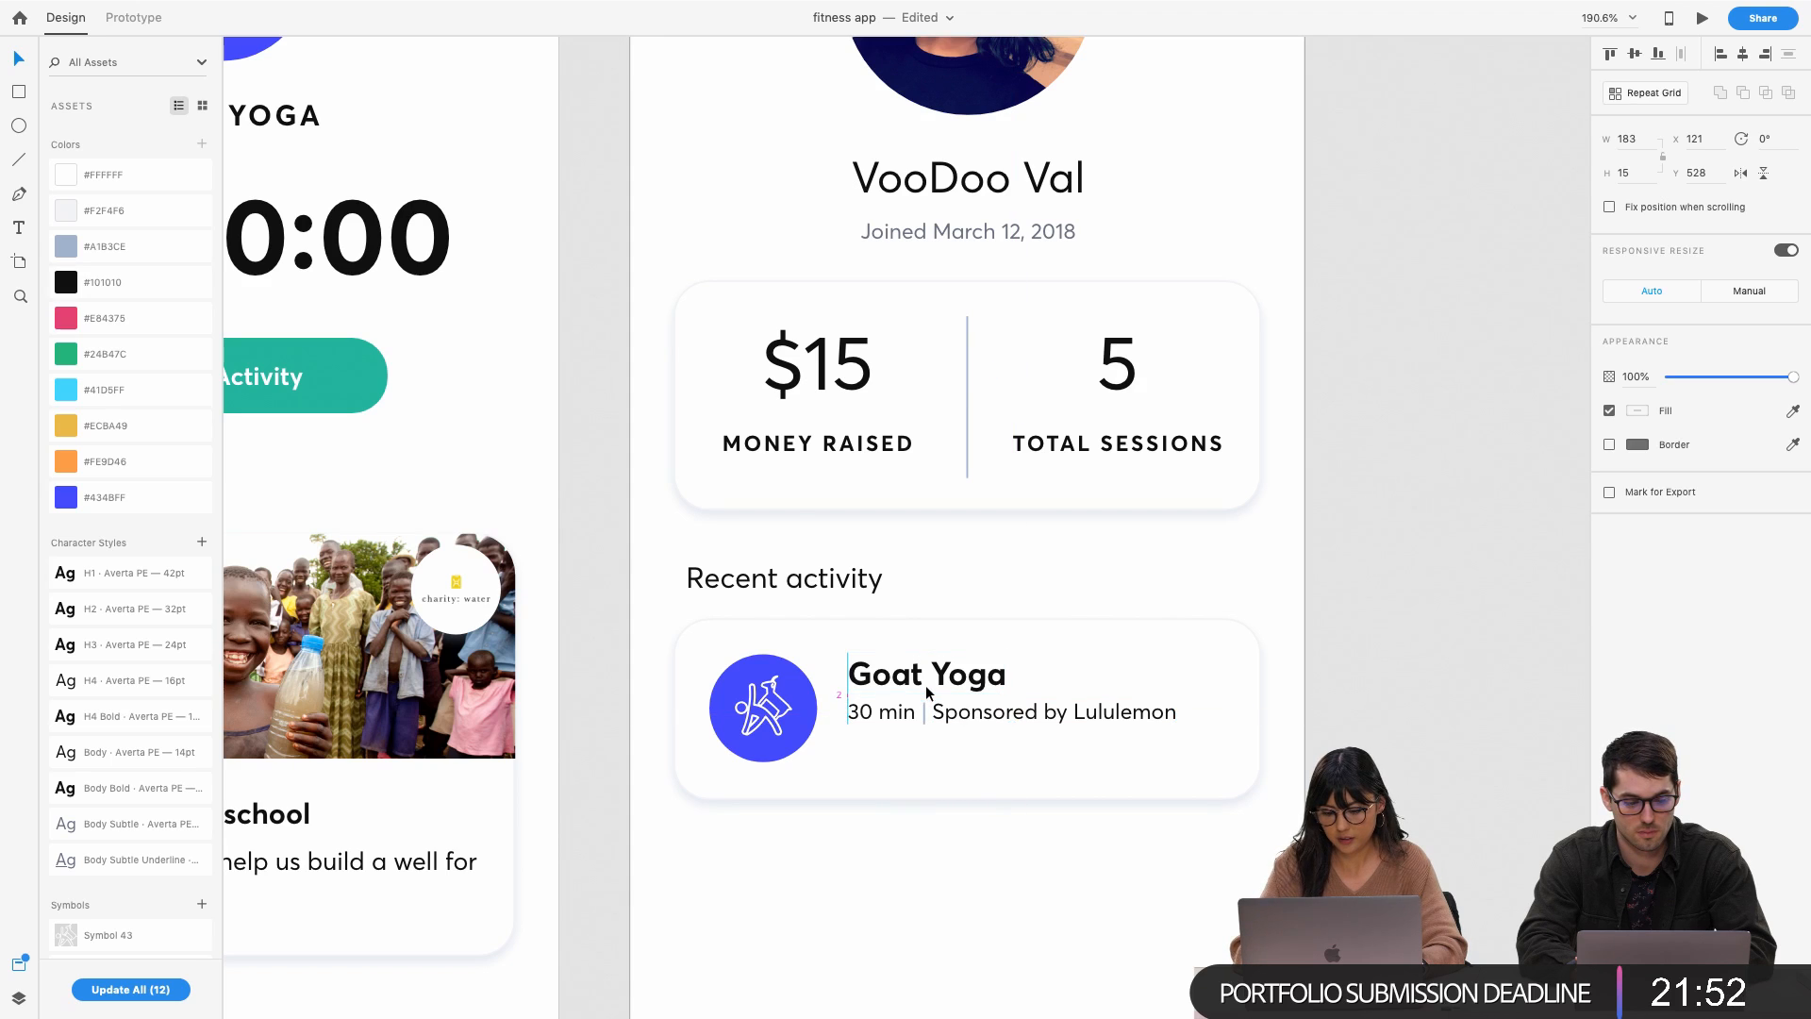
click(977, 837)
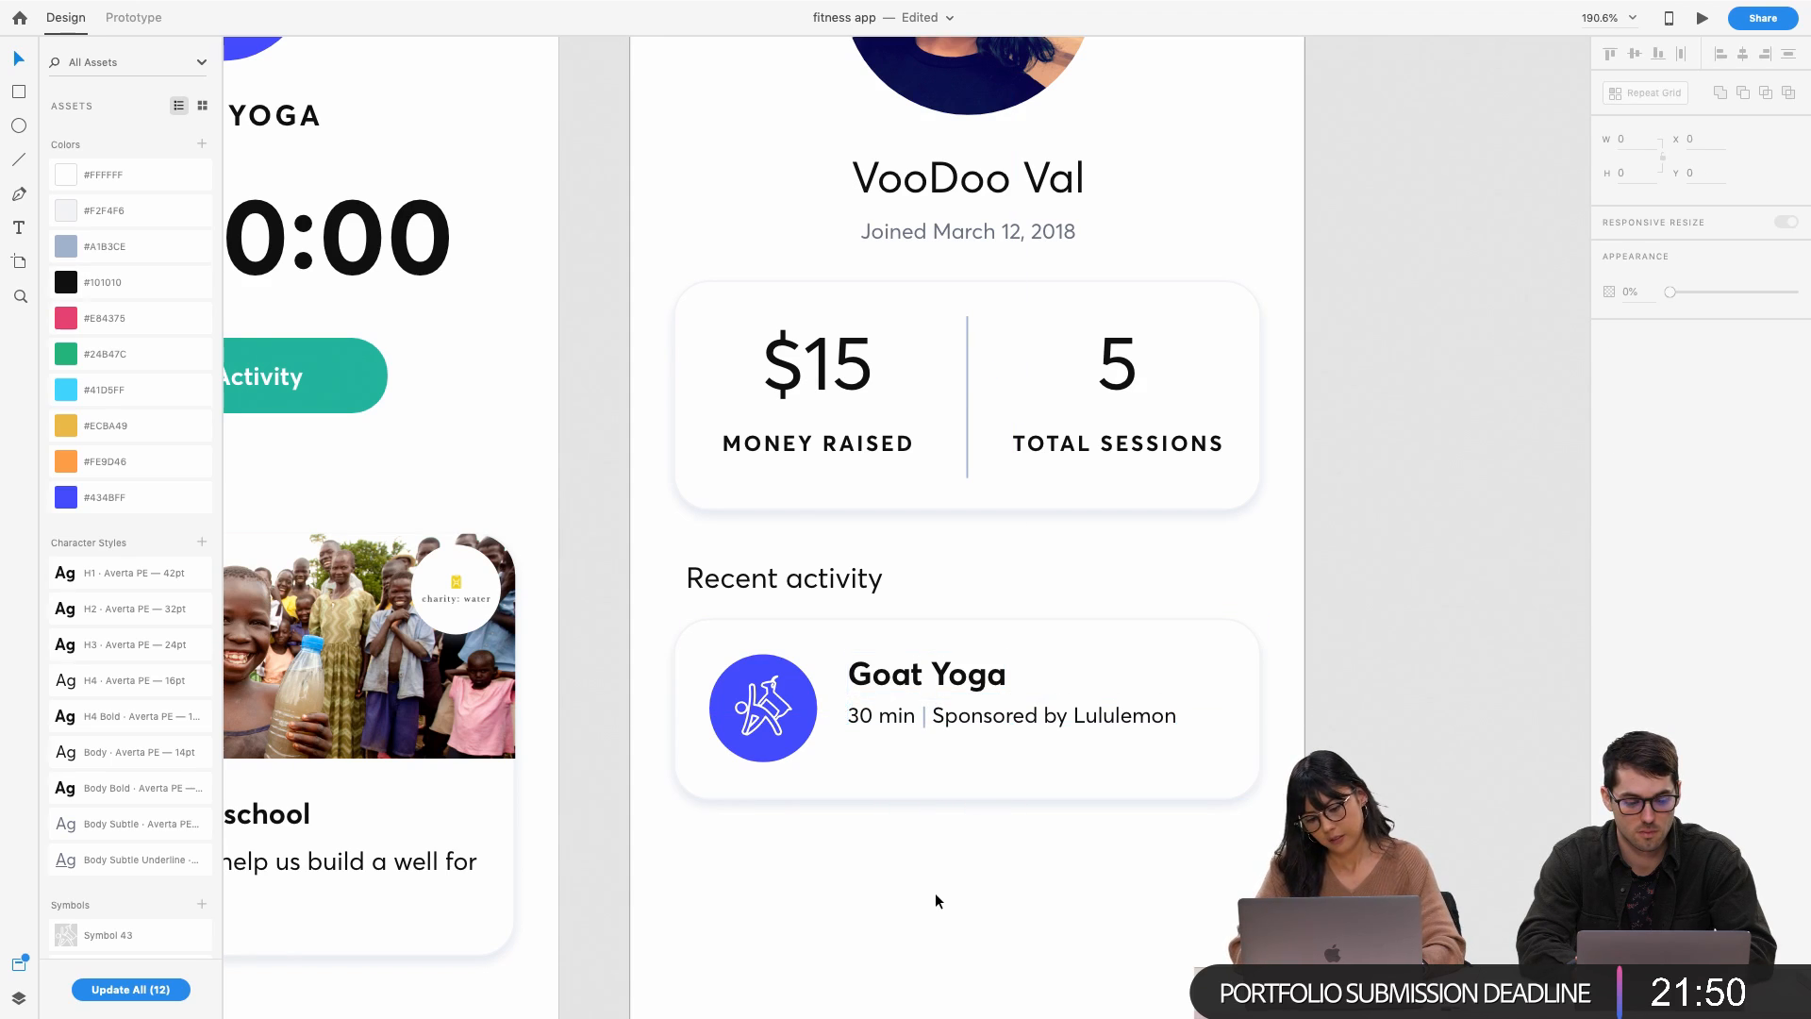
Option-drag the Profile artboard title right to create the 'Profile – 1' copy
scroll(938, 718, up, 3)
click(879, 723)
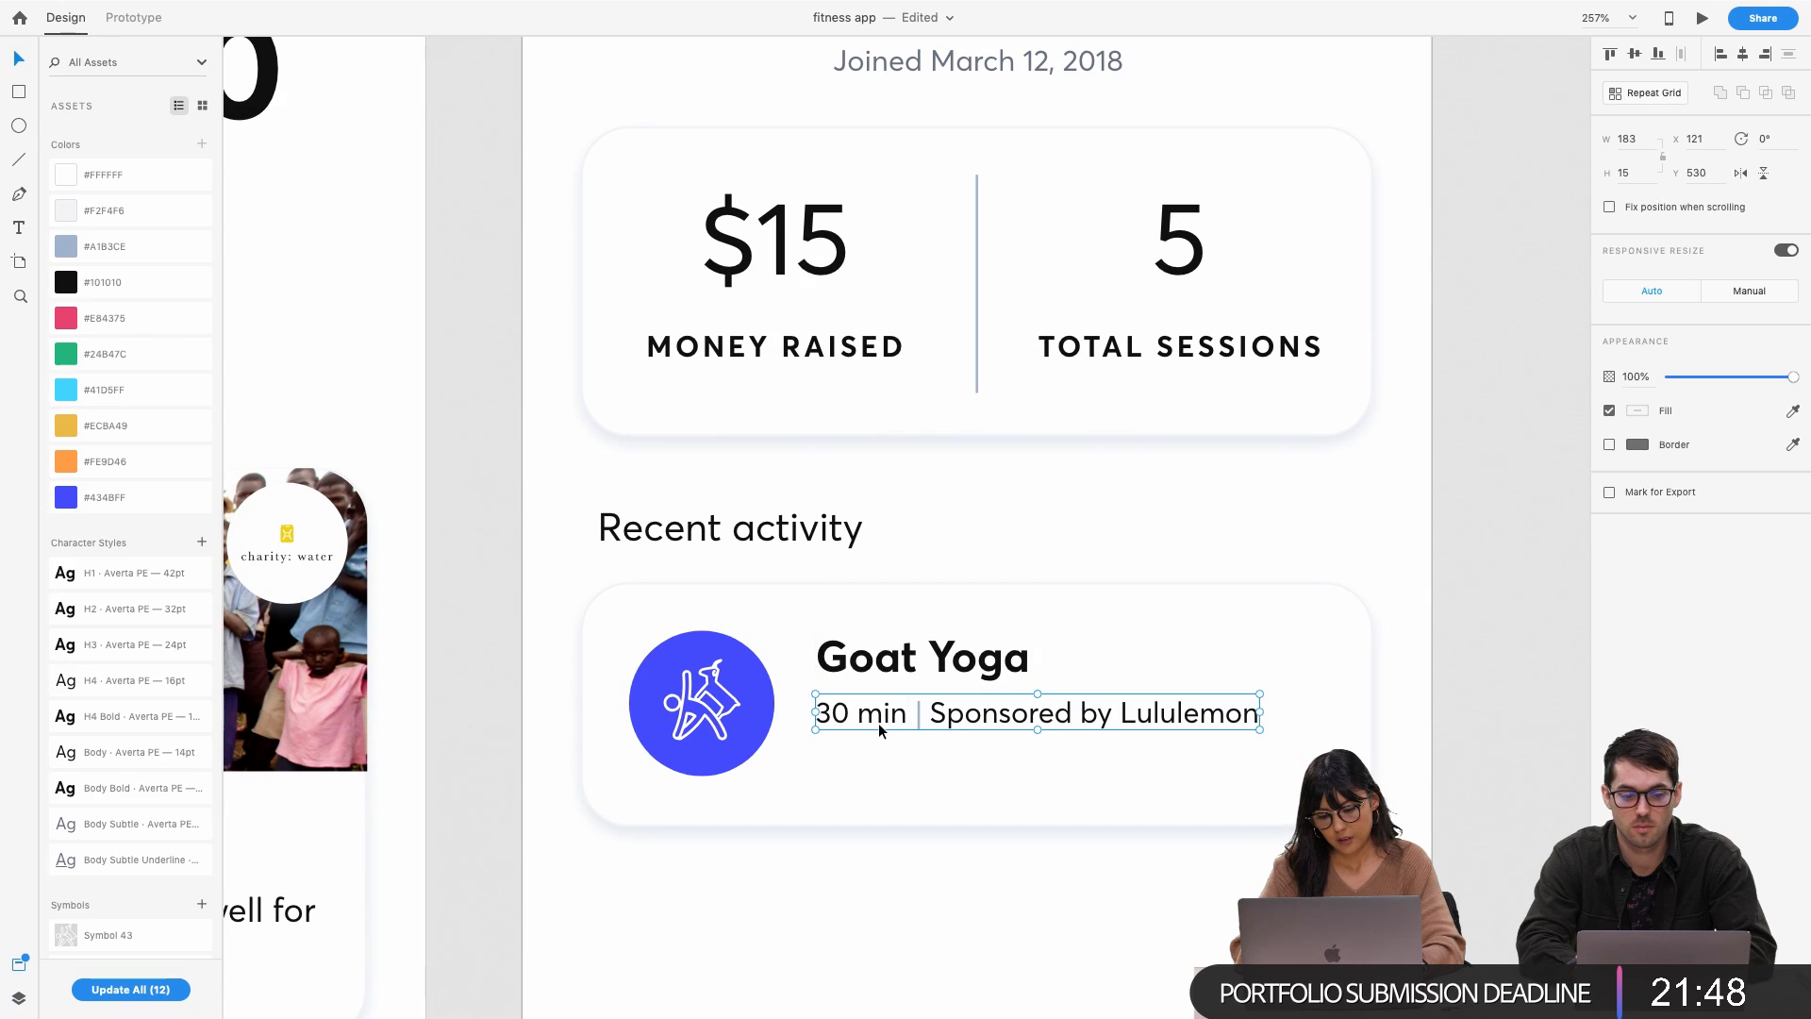
scroll(906, 698, down, 1)
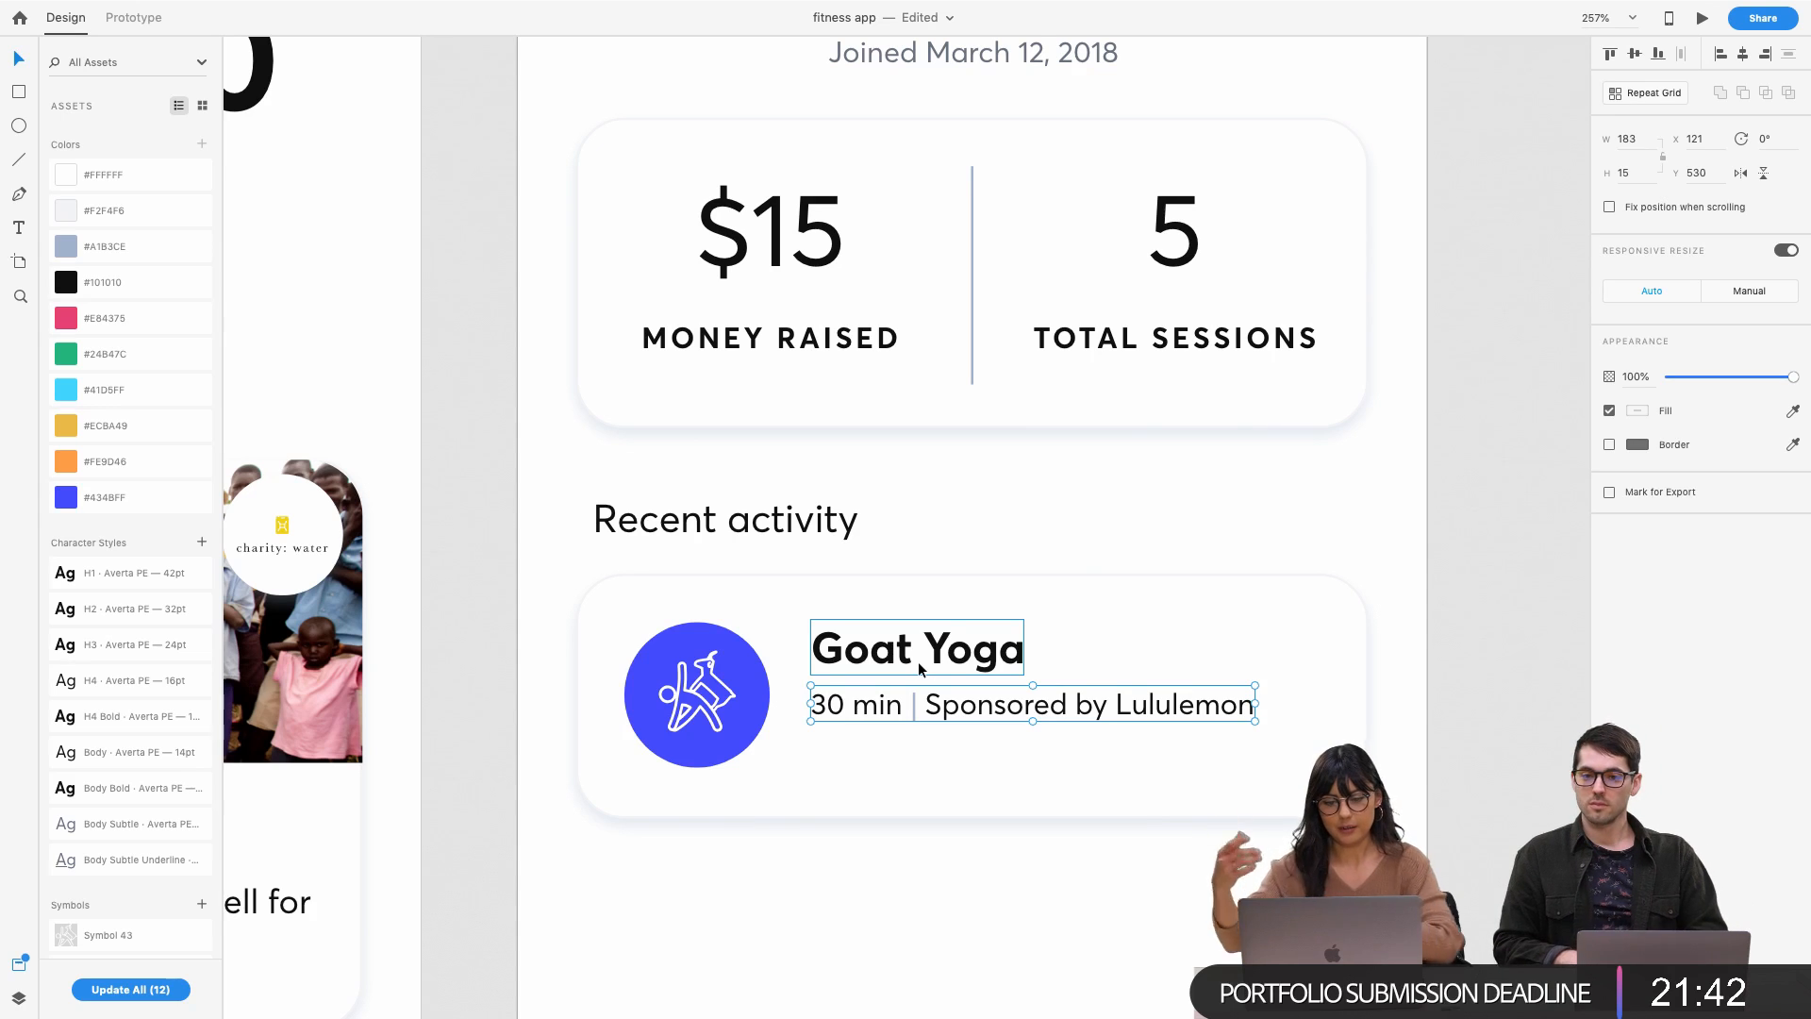
click(845, 879)
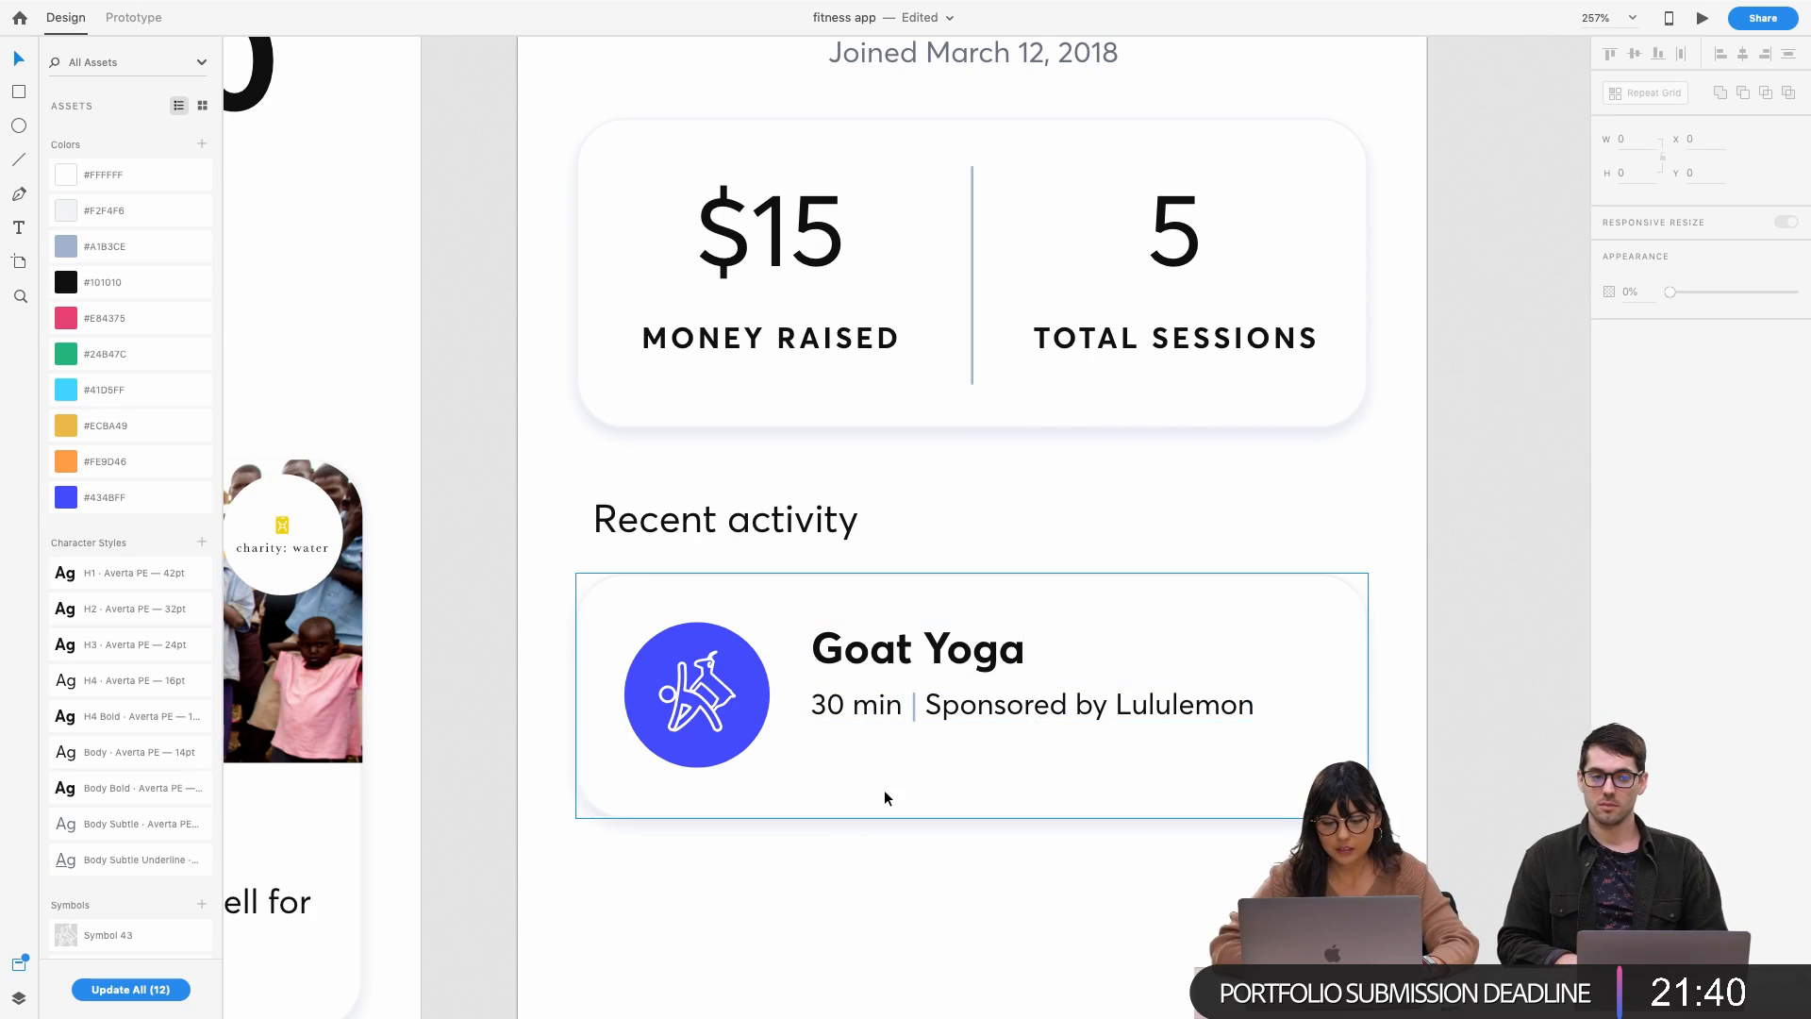
scroll(885, 789, down, 3)
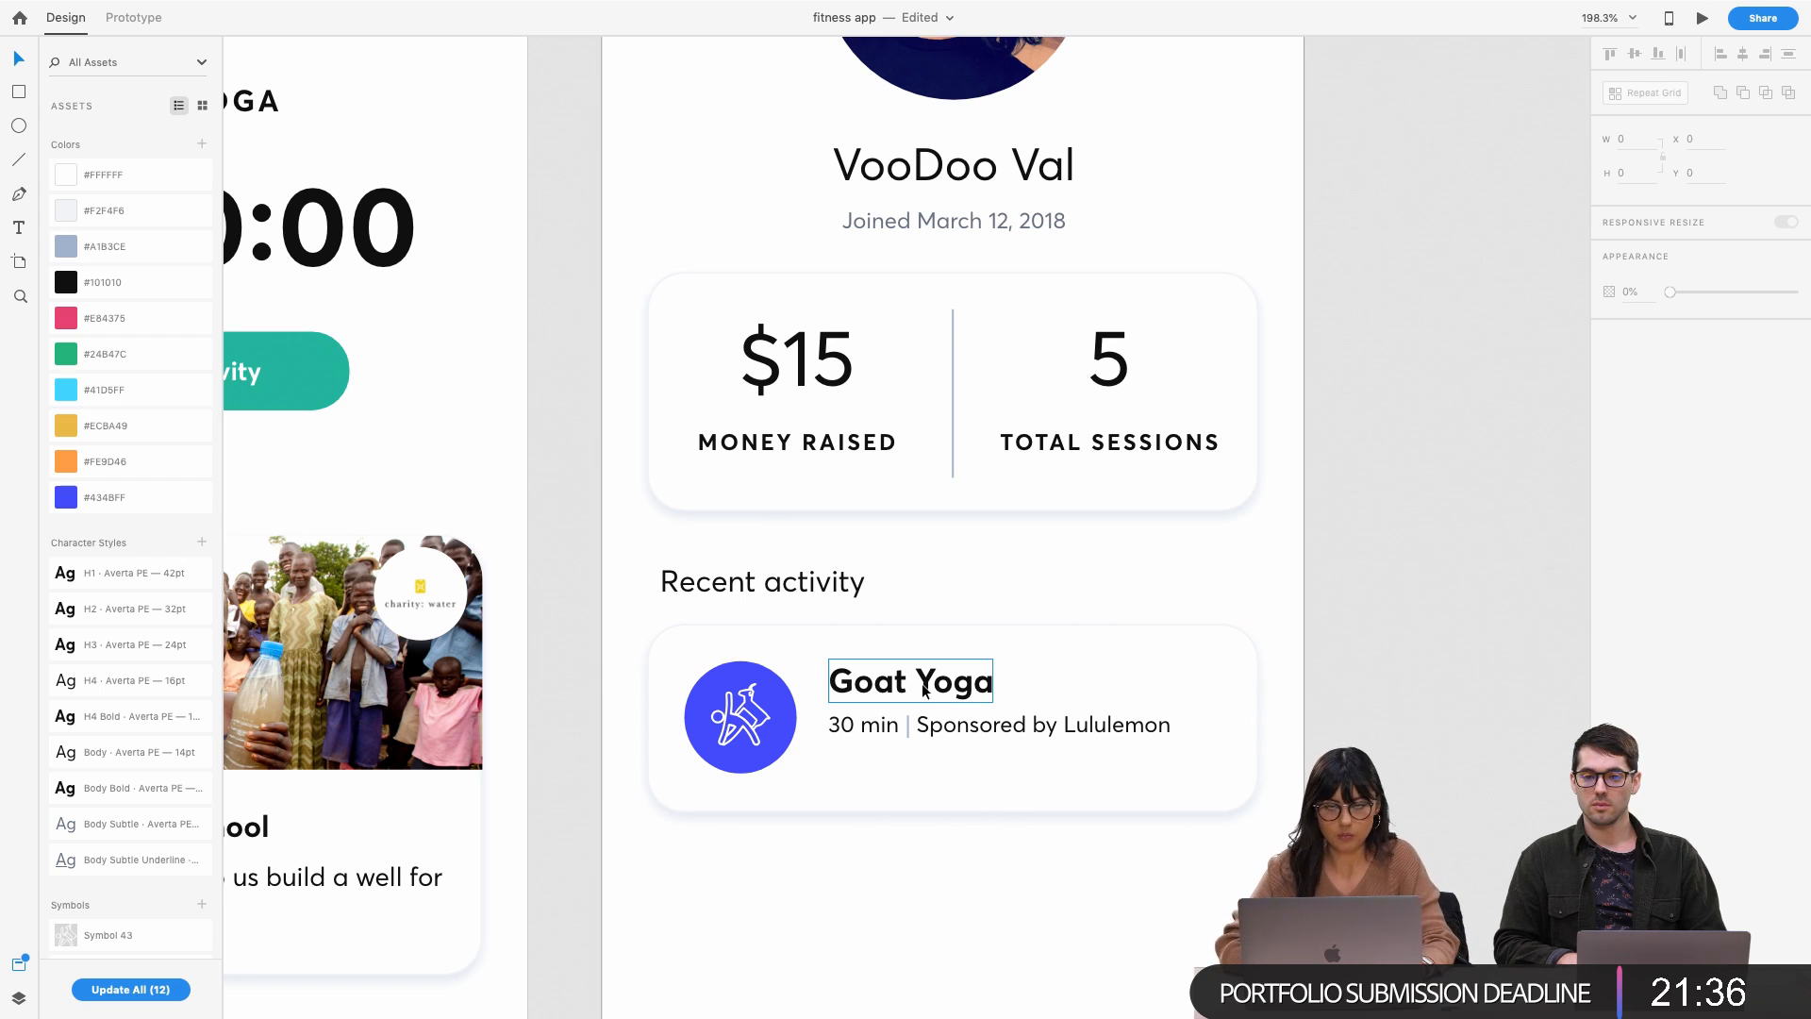
scroll(936, 684, down, 5)
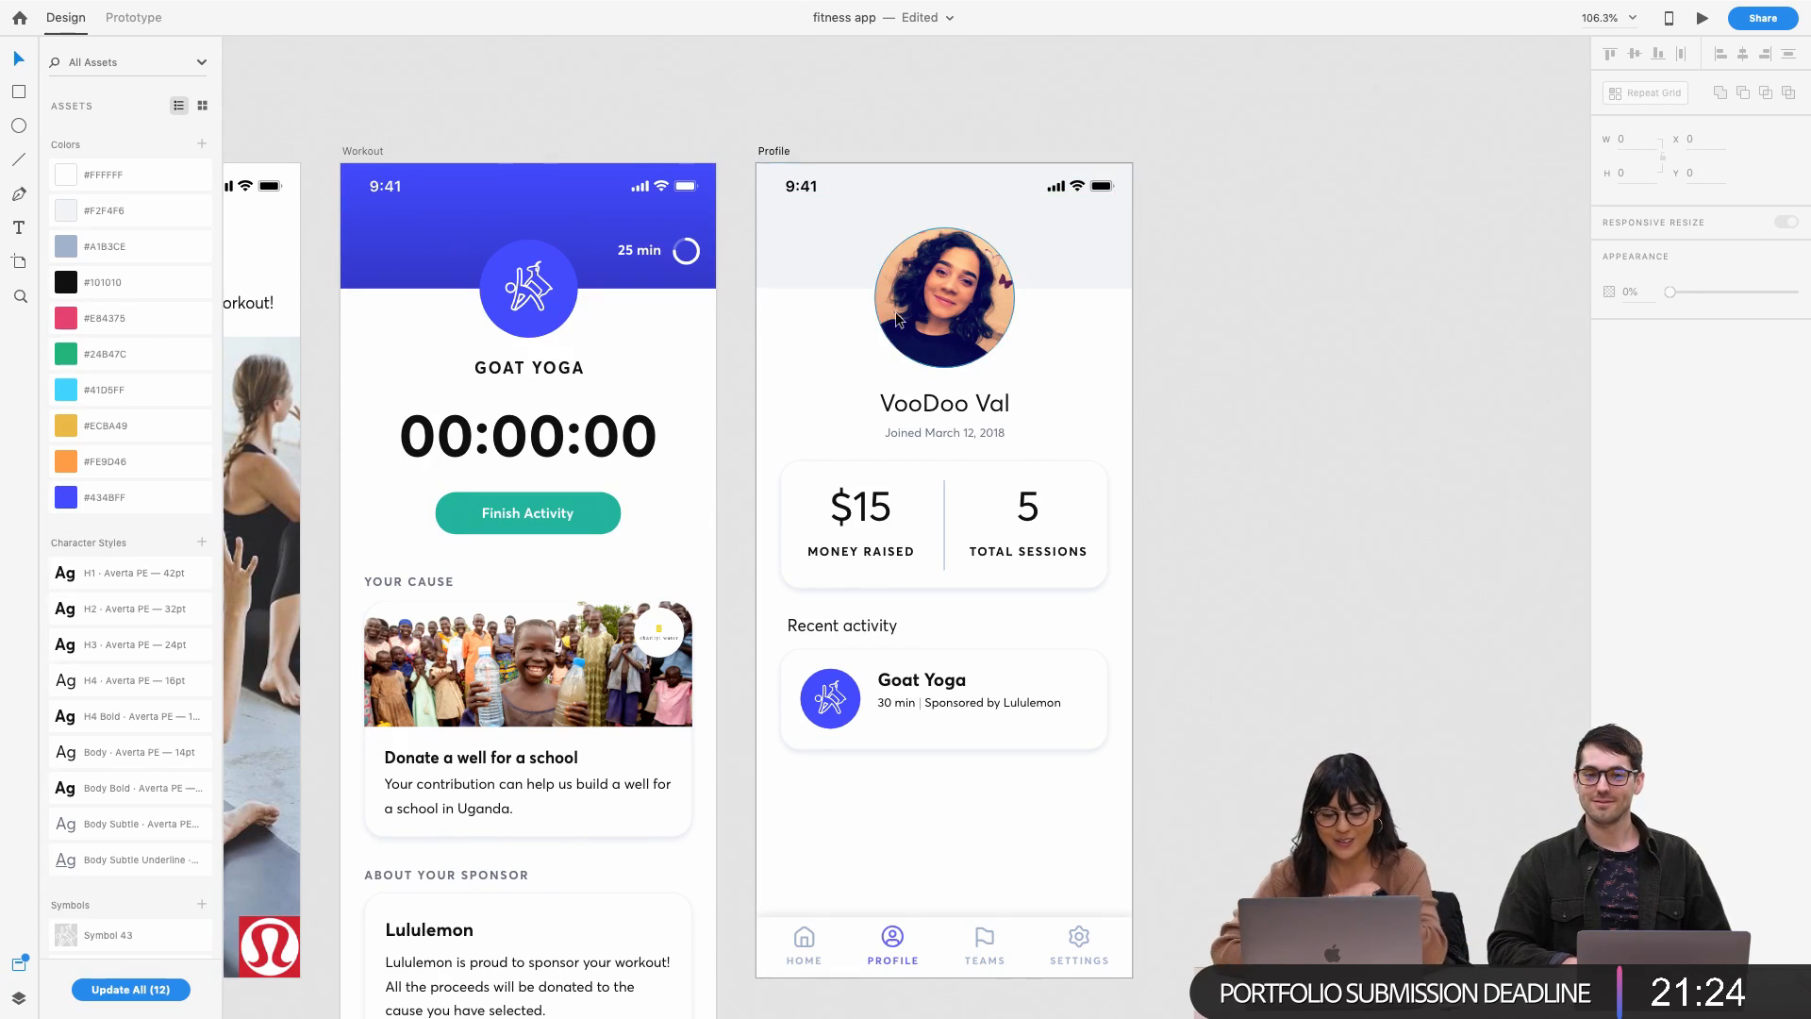
scroll(901, 738, up, 5)
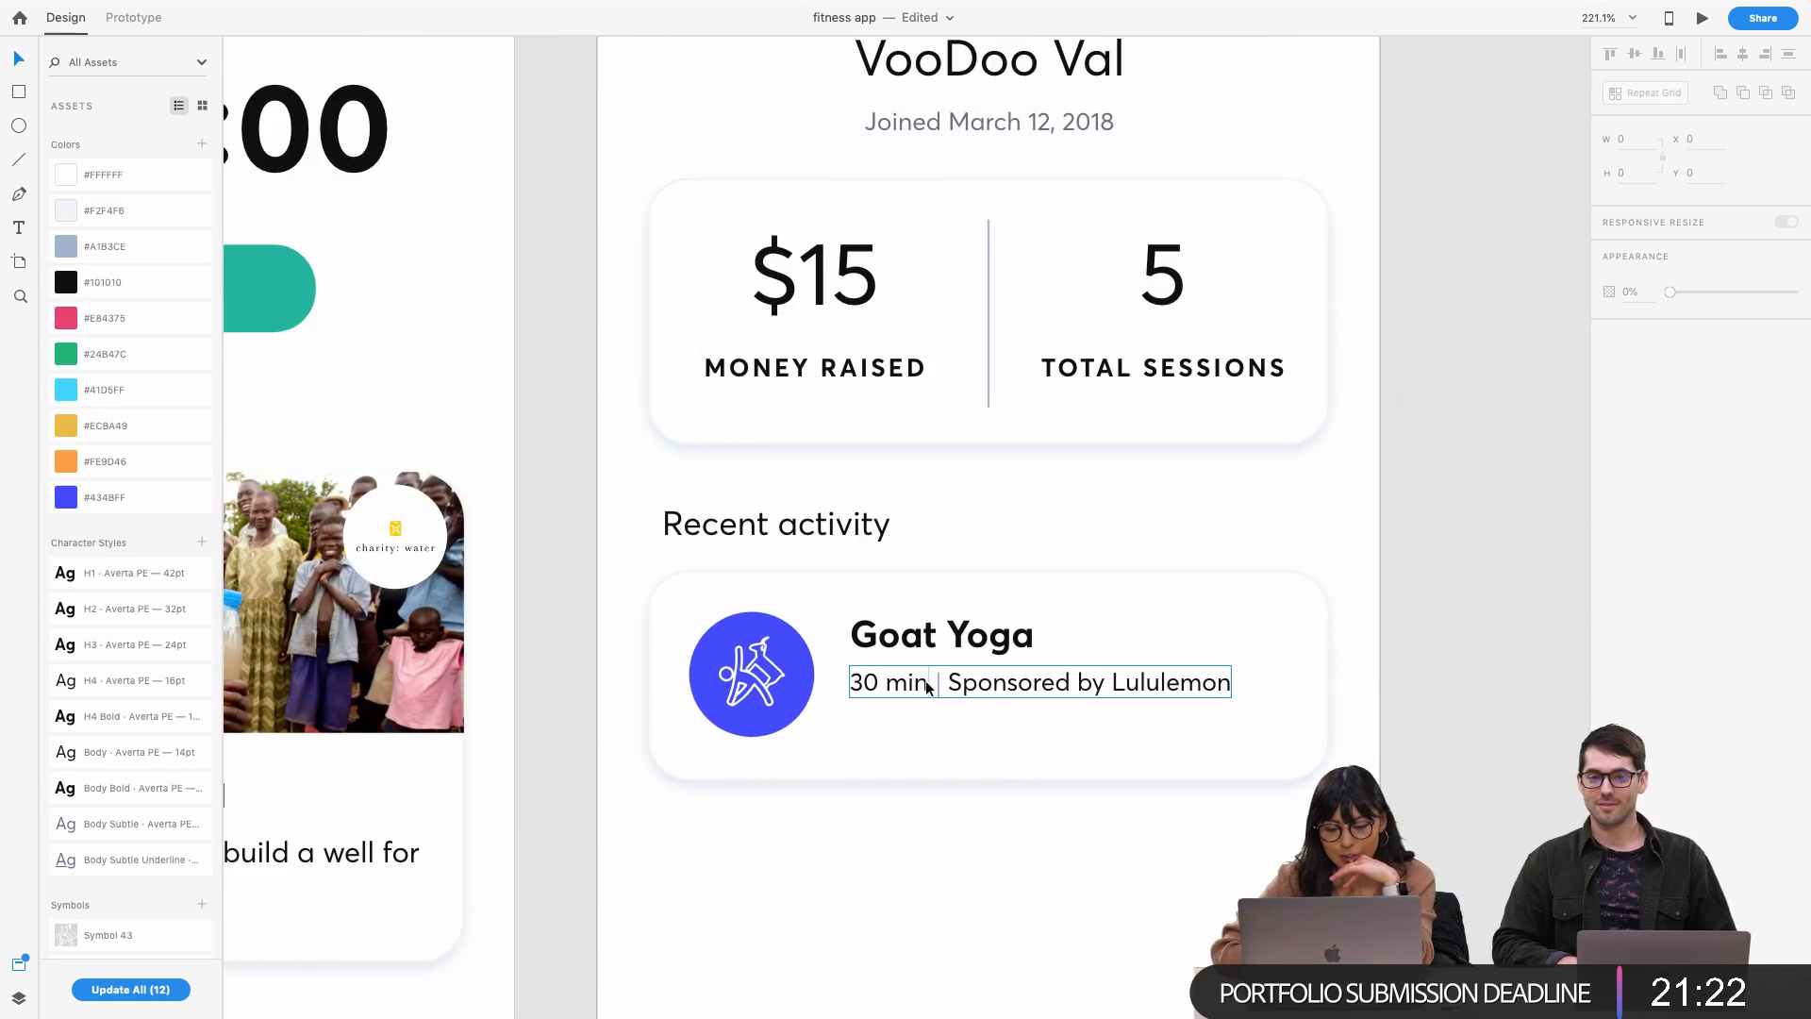
click(928, 686)
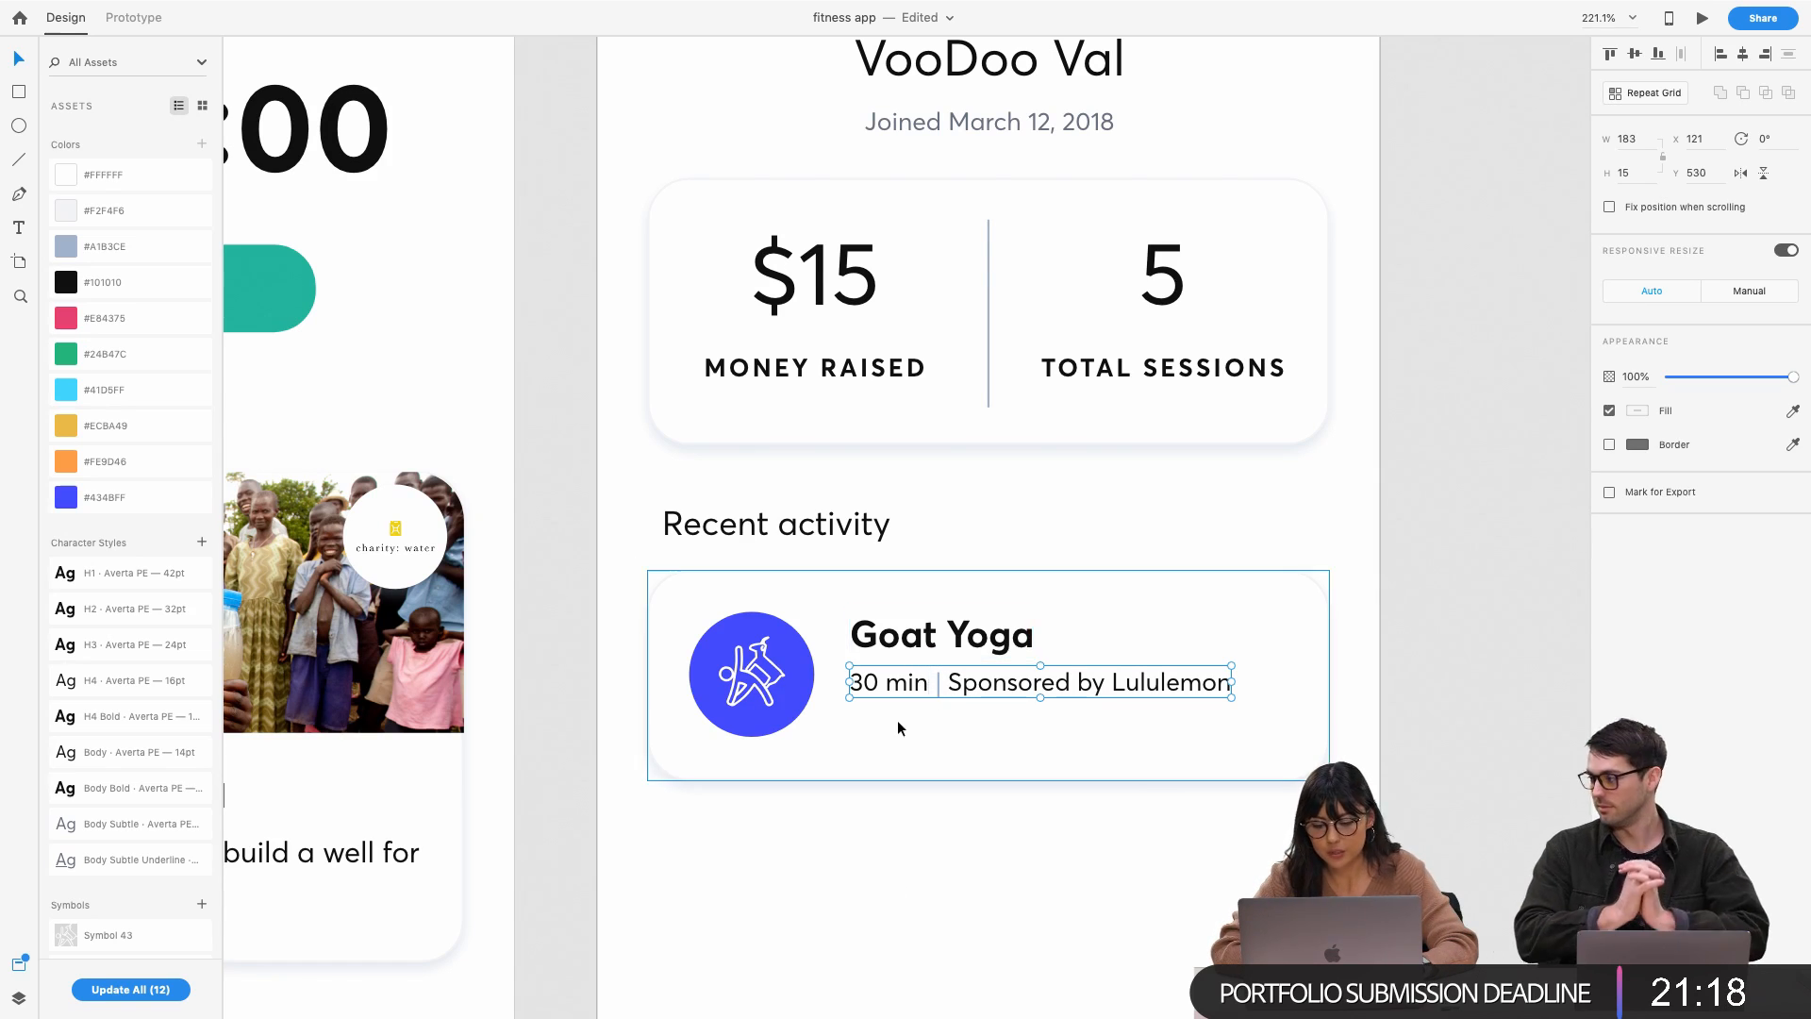
scroll(902, 686, up, 3)
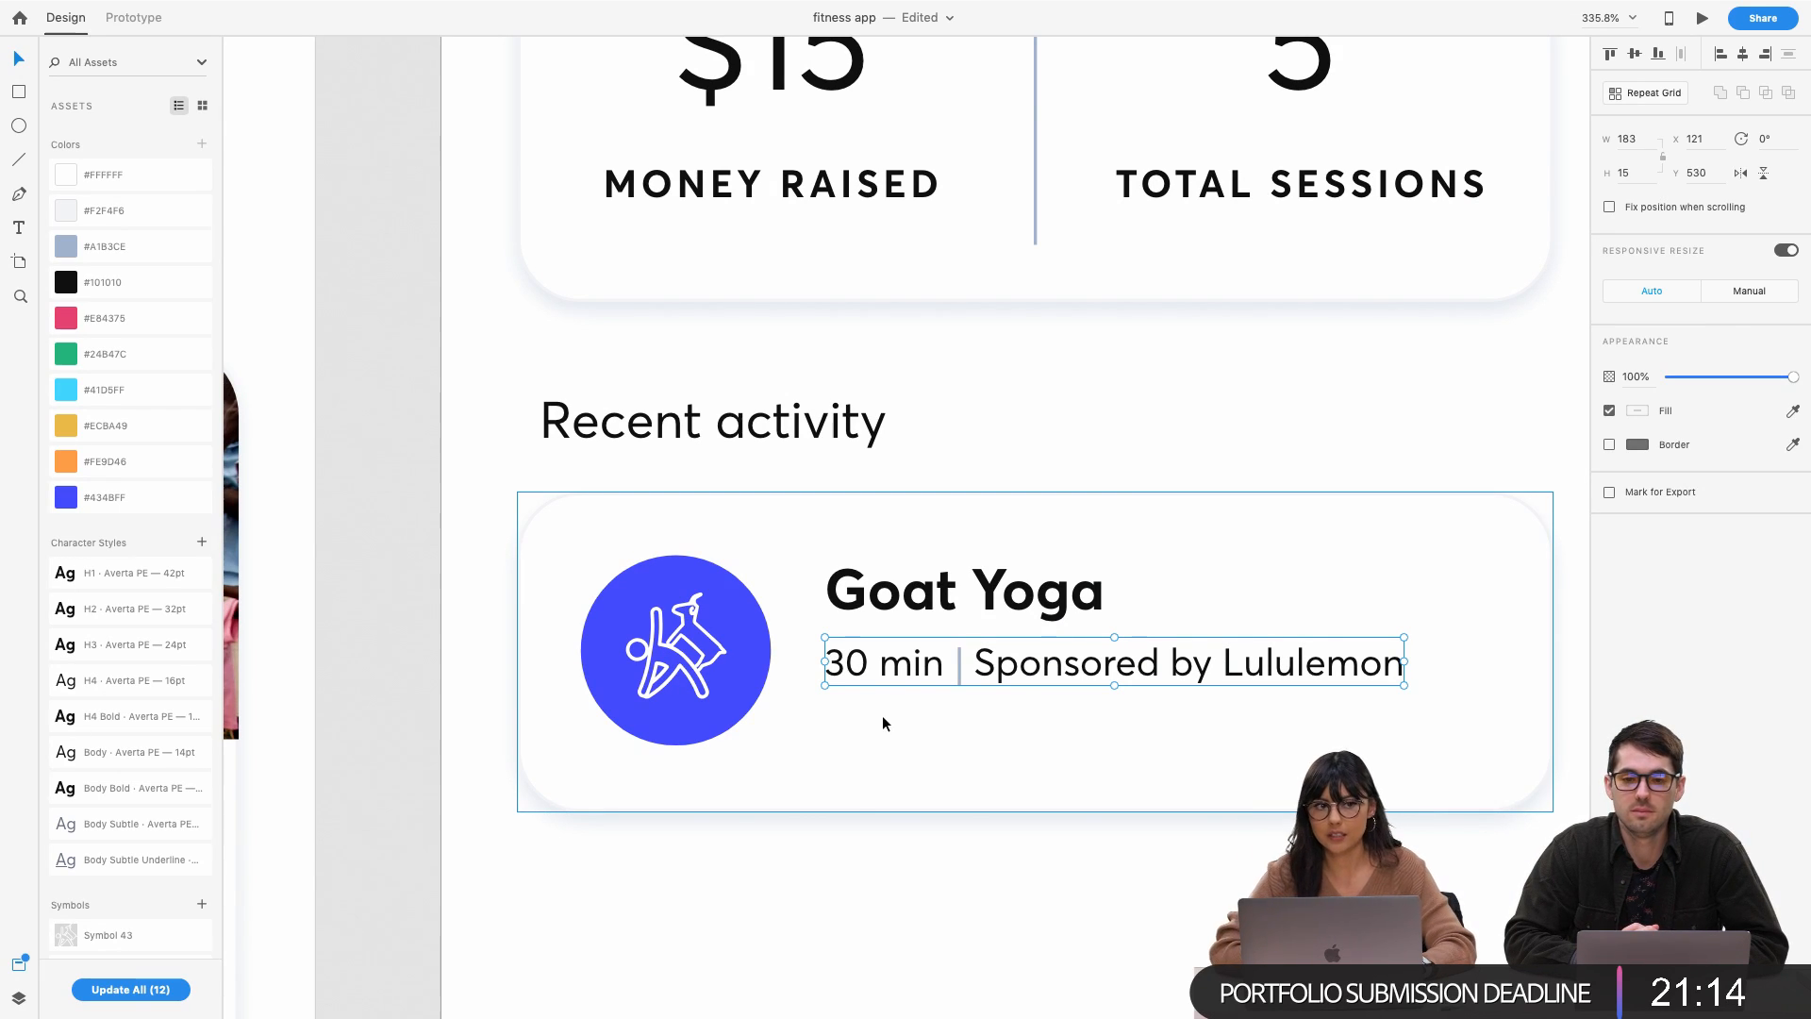
scroll(809, 900, up, 2)
scroll(803, 896, right, 1)
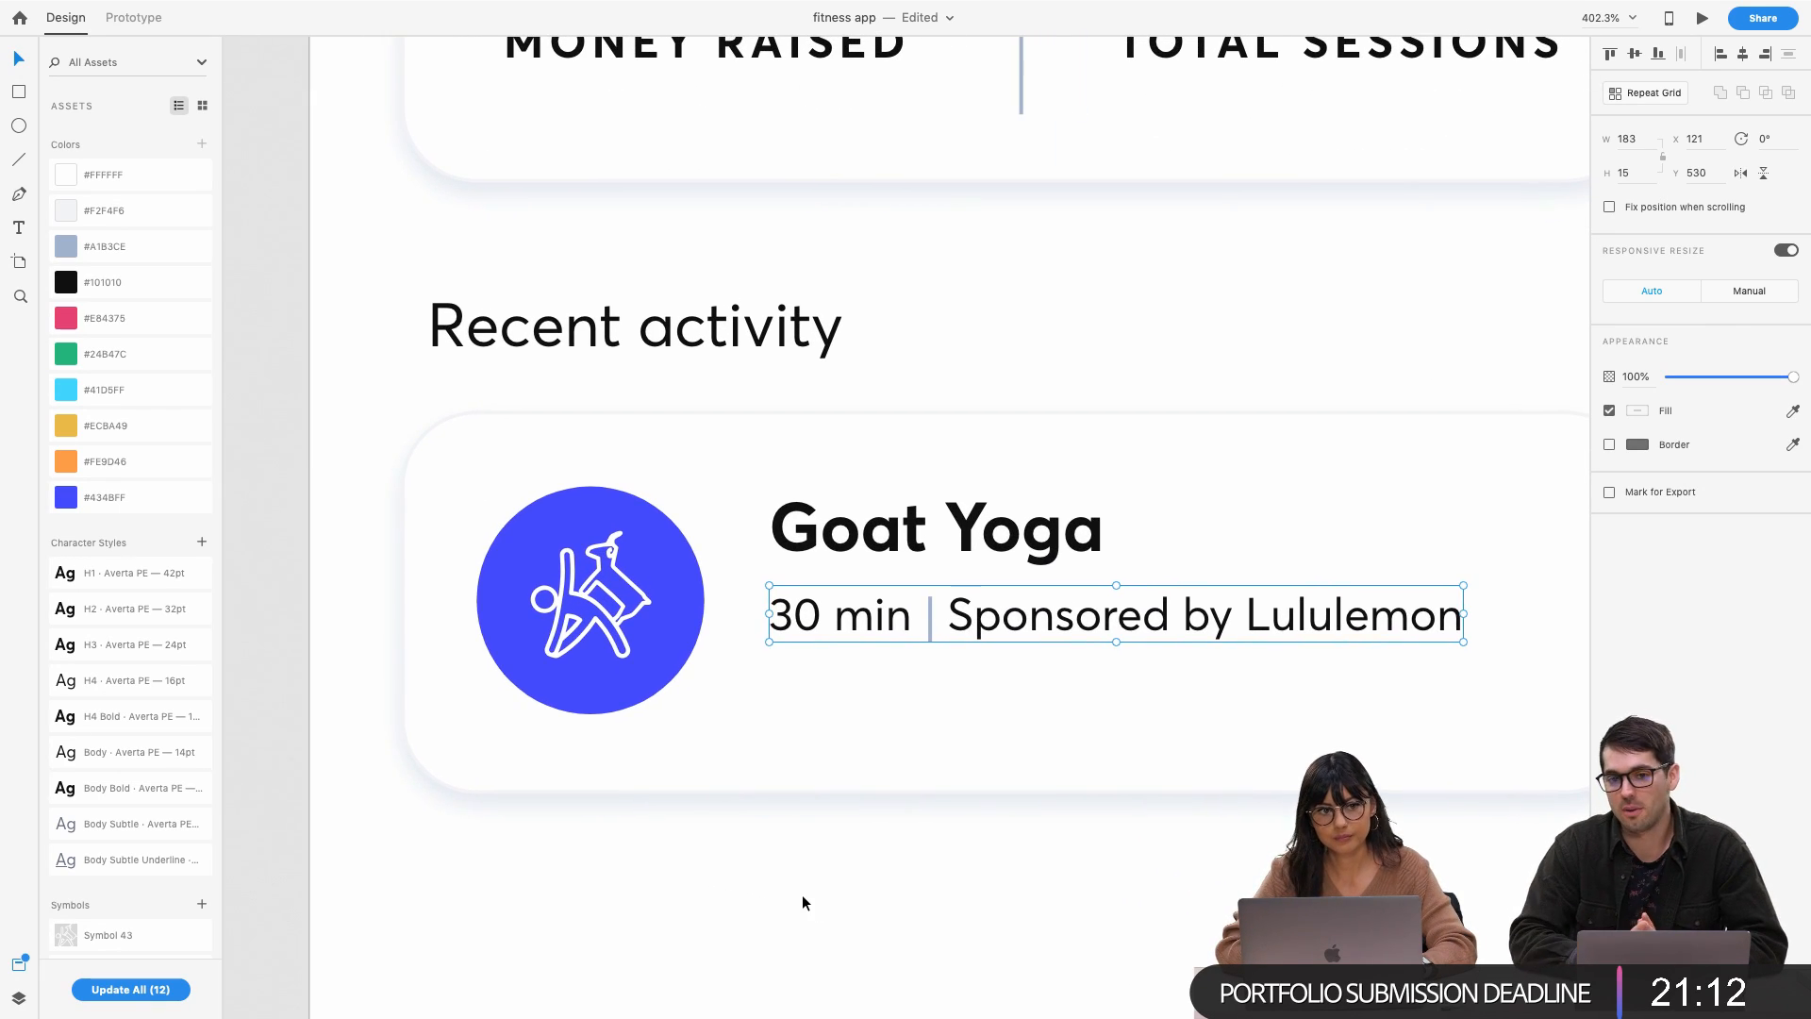
scroll(802, 902, down, 4)
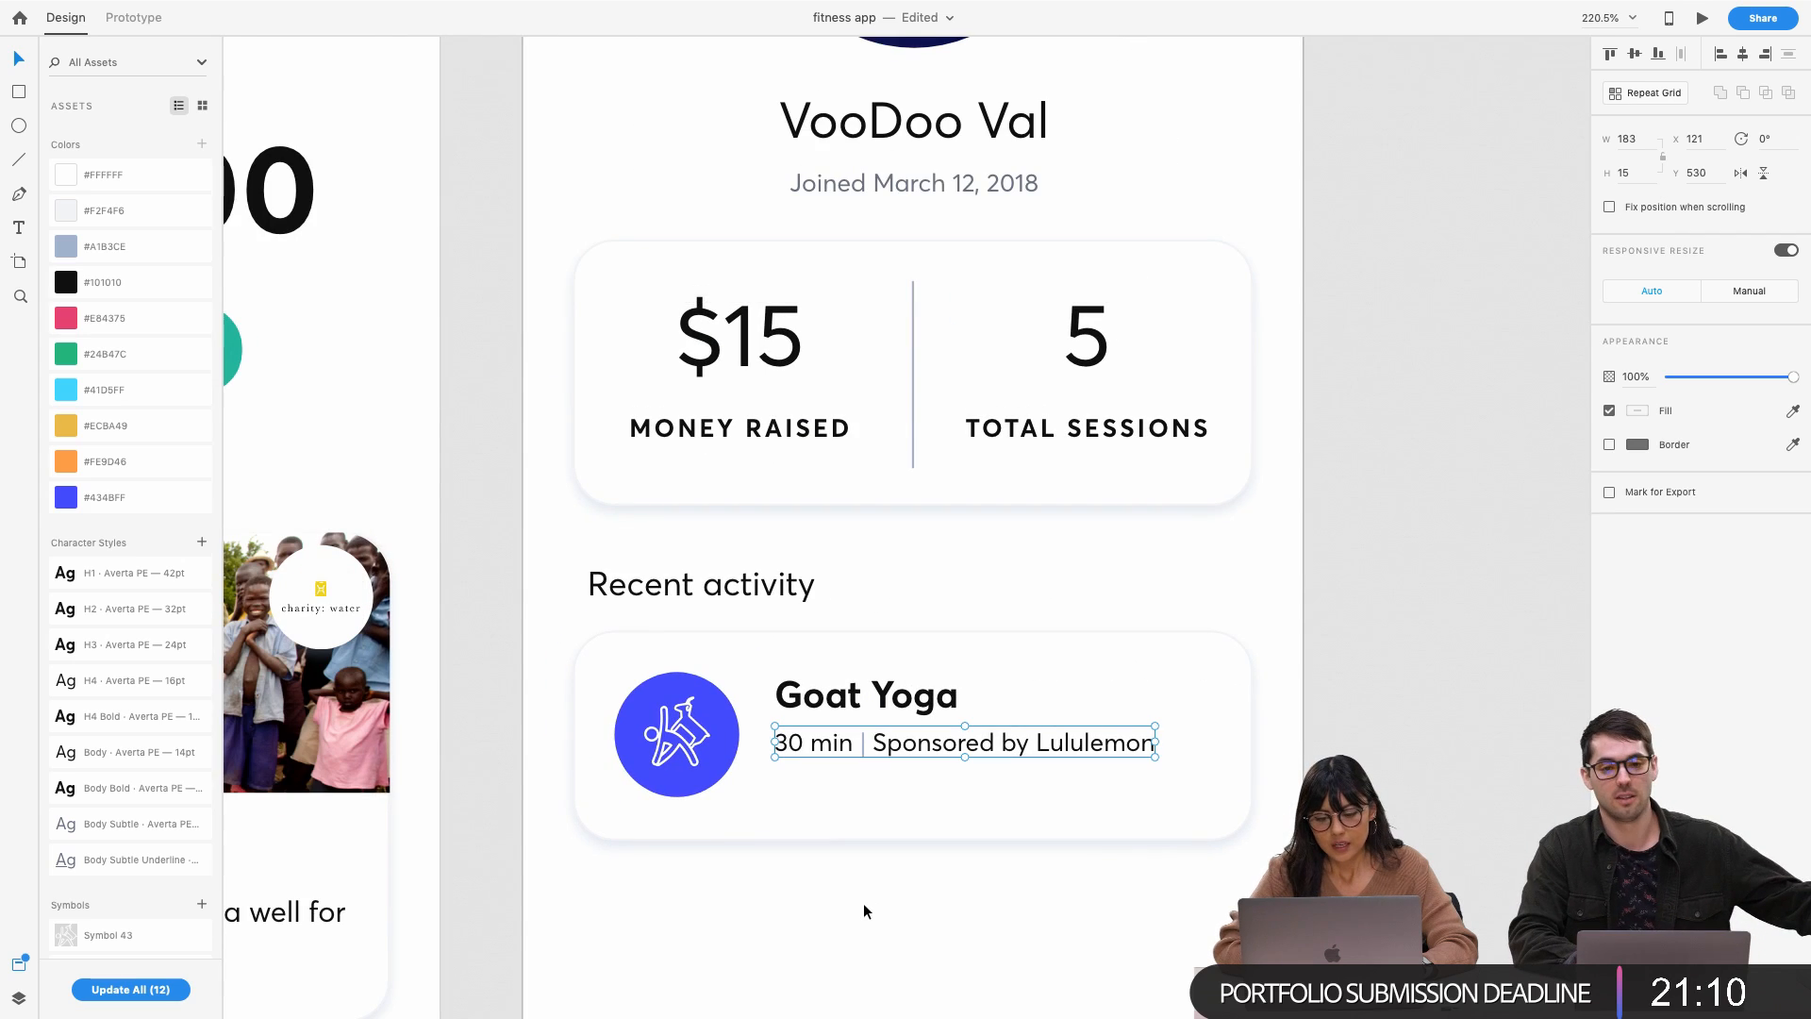
click(863, 903)
scroll(860, 877, down, 5)
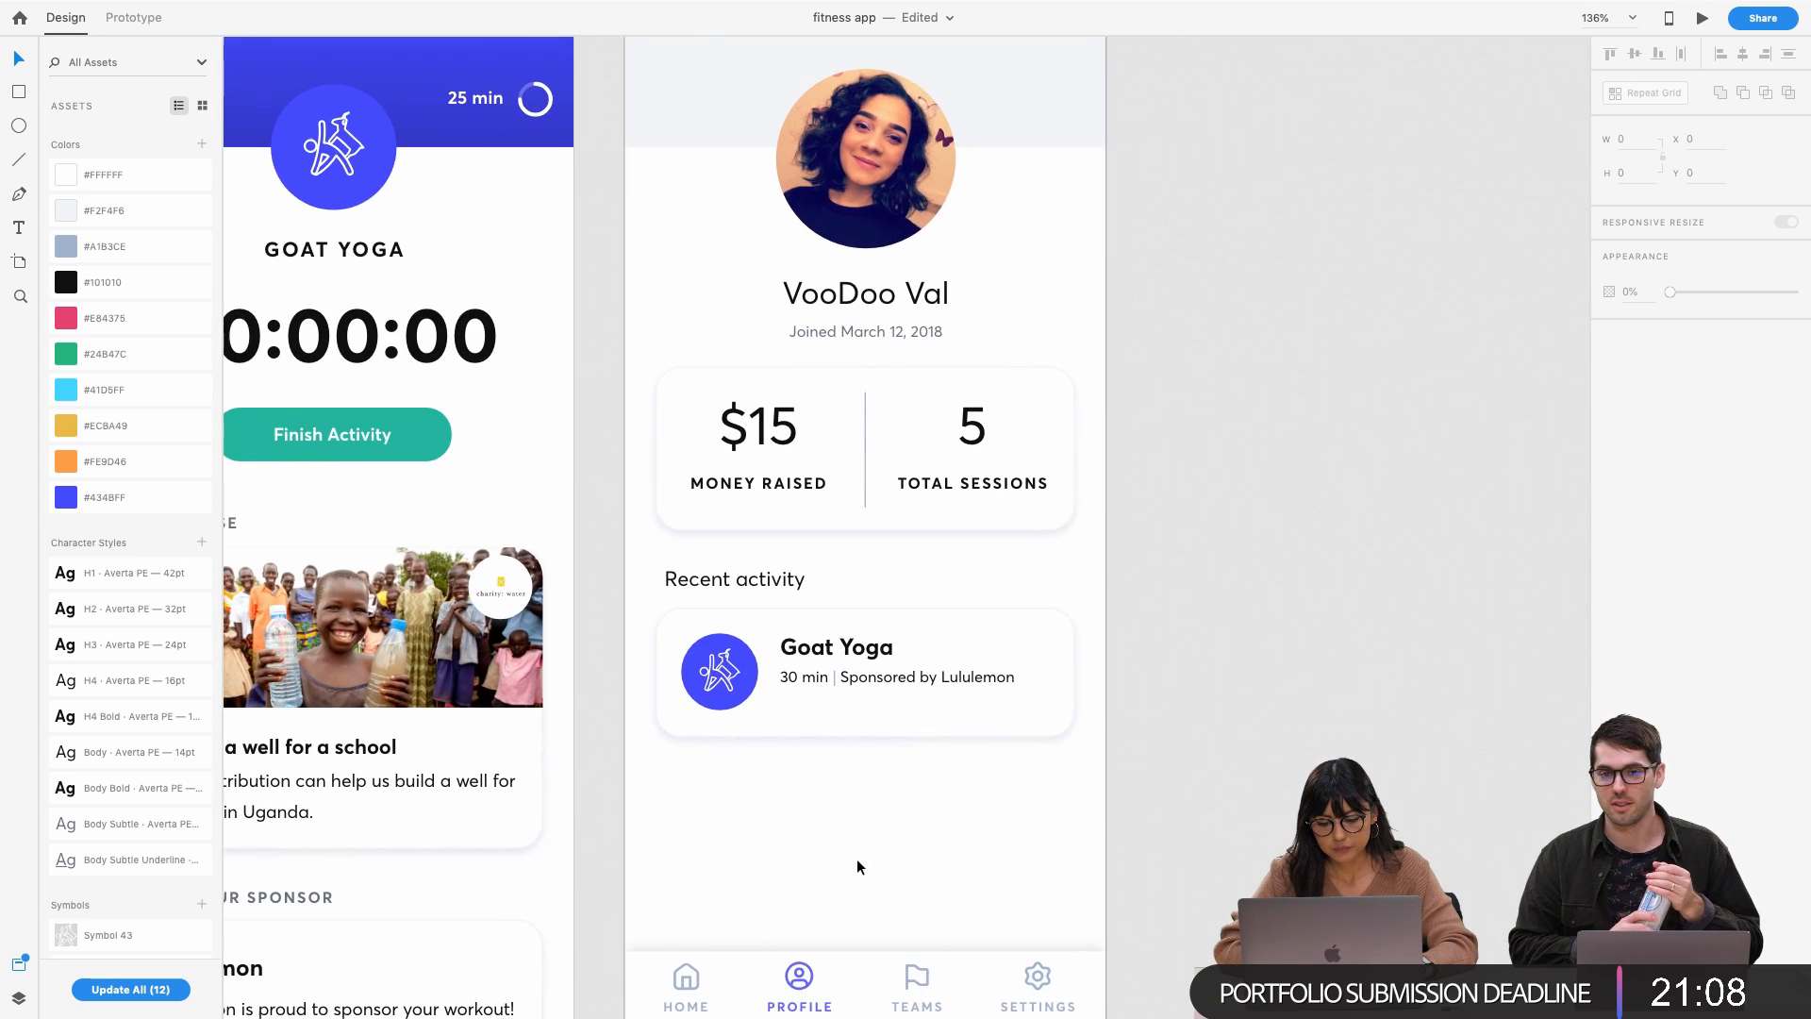
scroll(857, 858, down, 2)
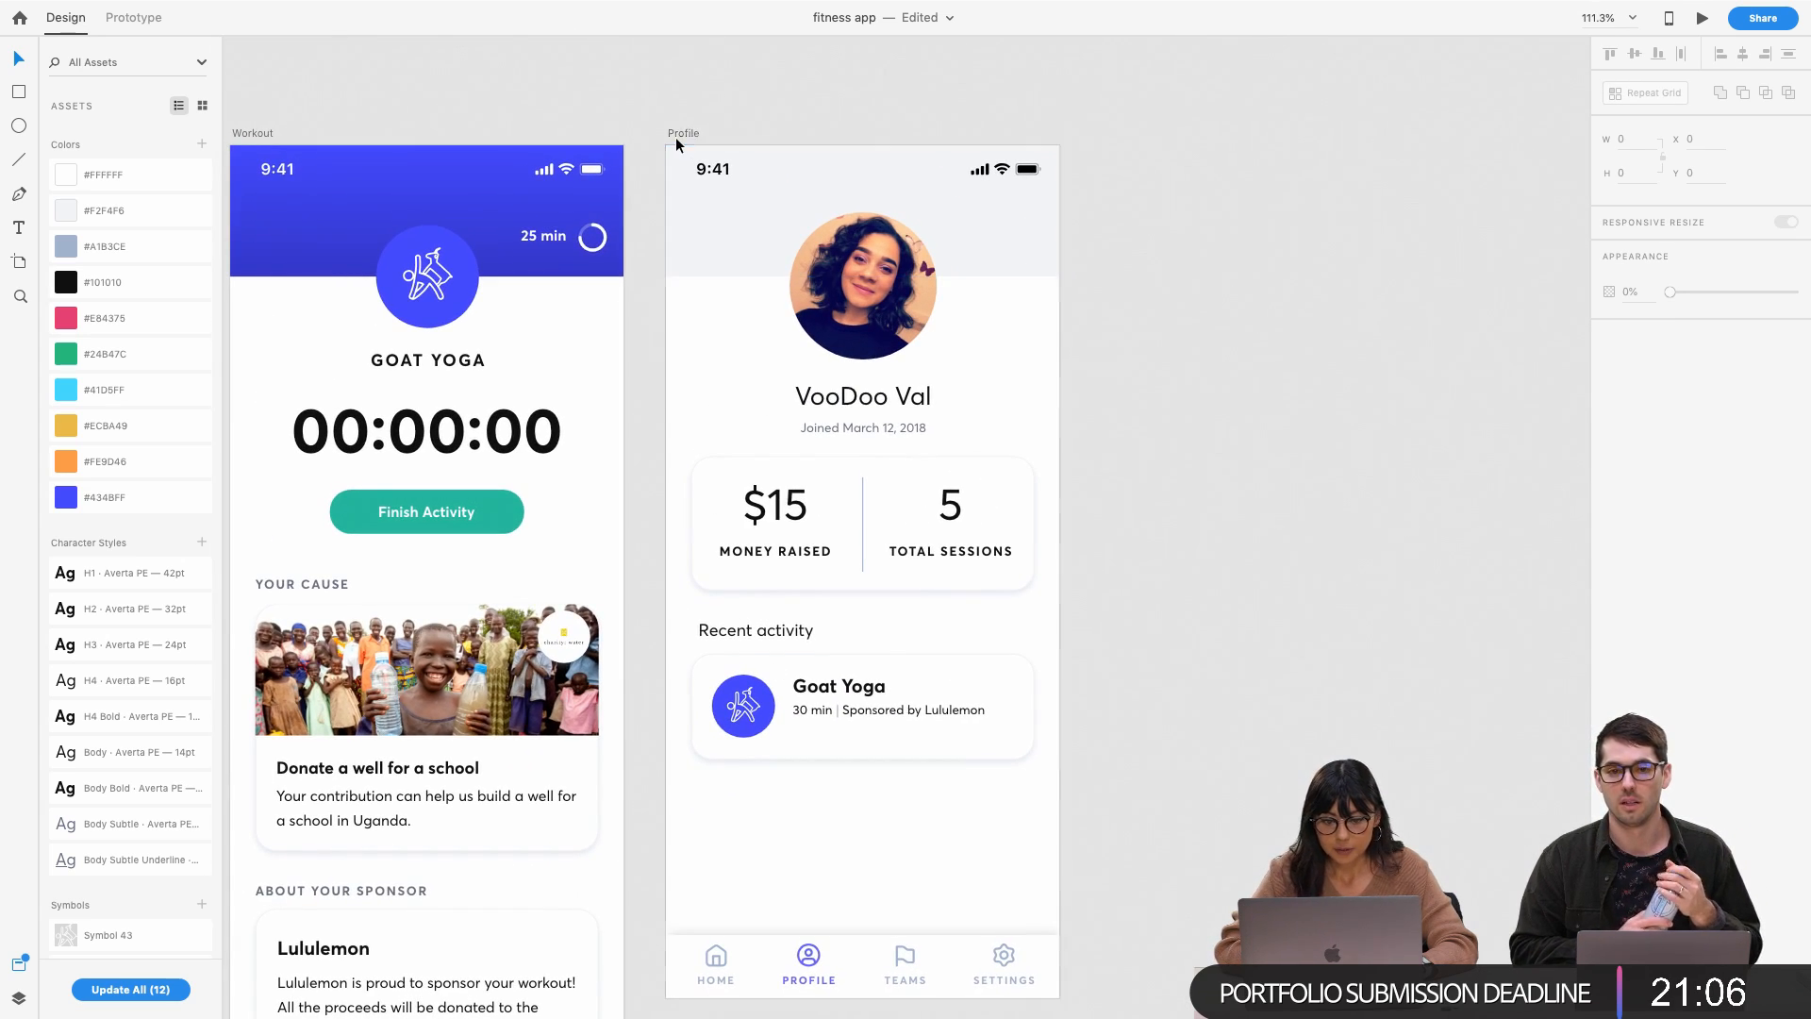
drag(674, 136, 1100, 187)
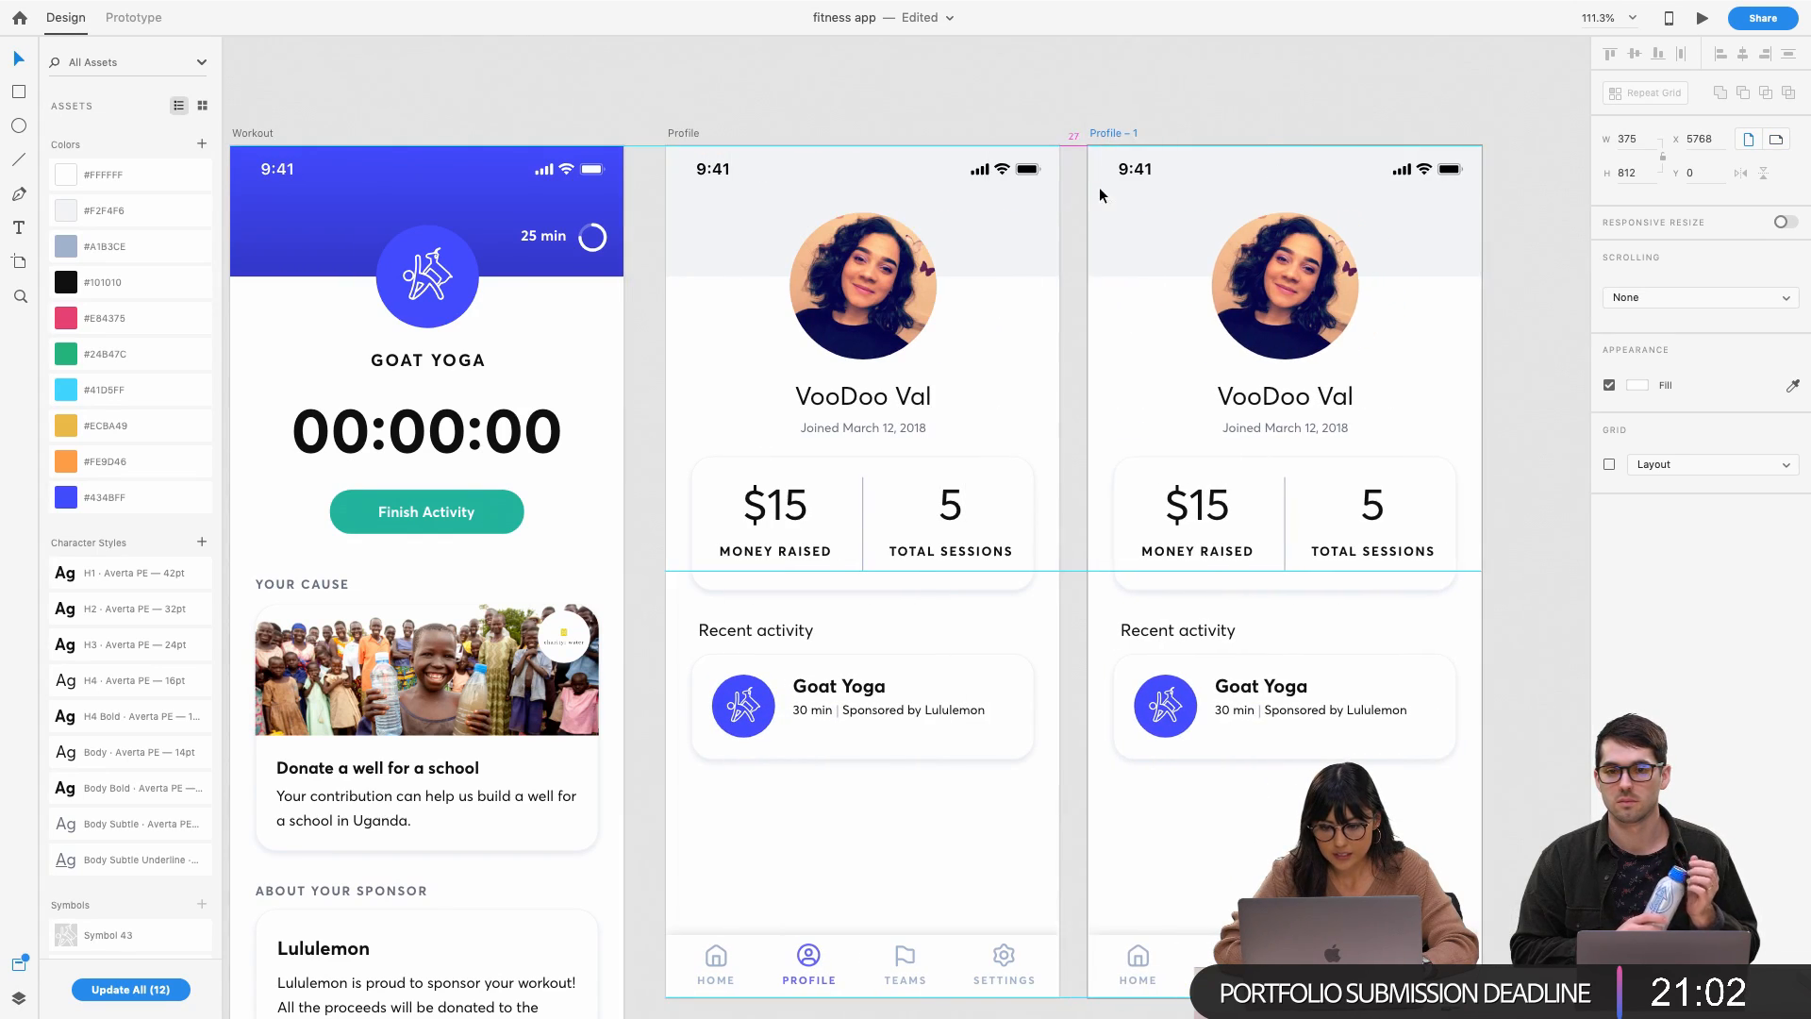
Ungroup the Goat Yoga card's subtitle row into separate text pieces
click(819, 783)
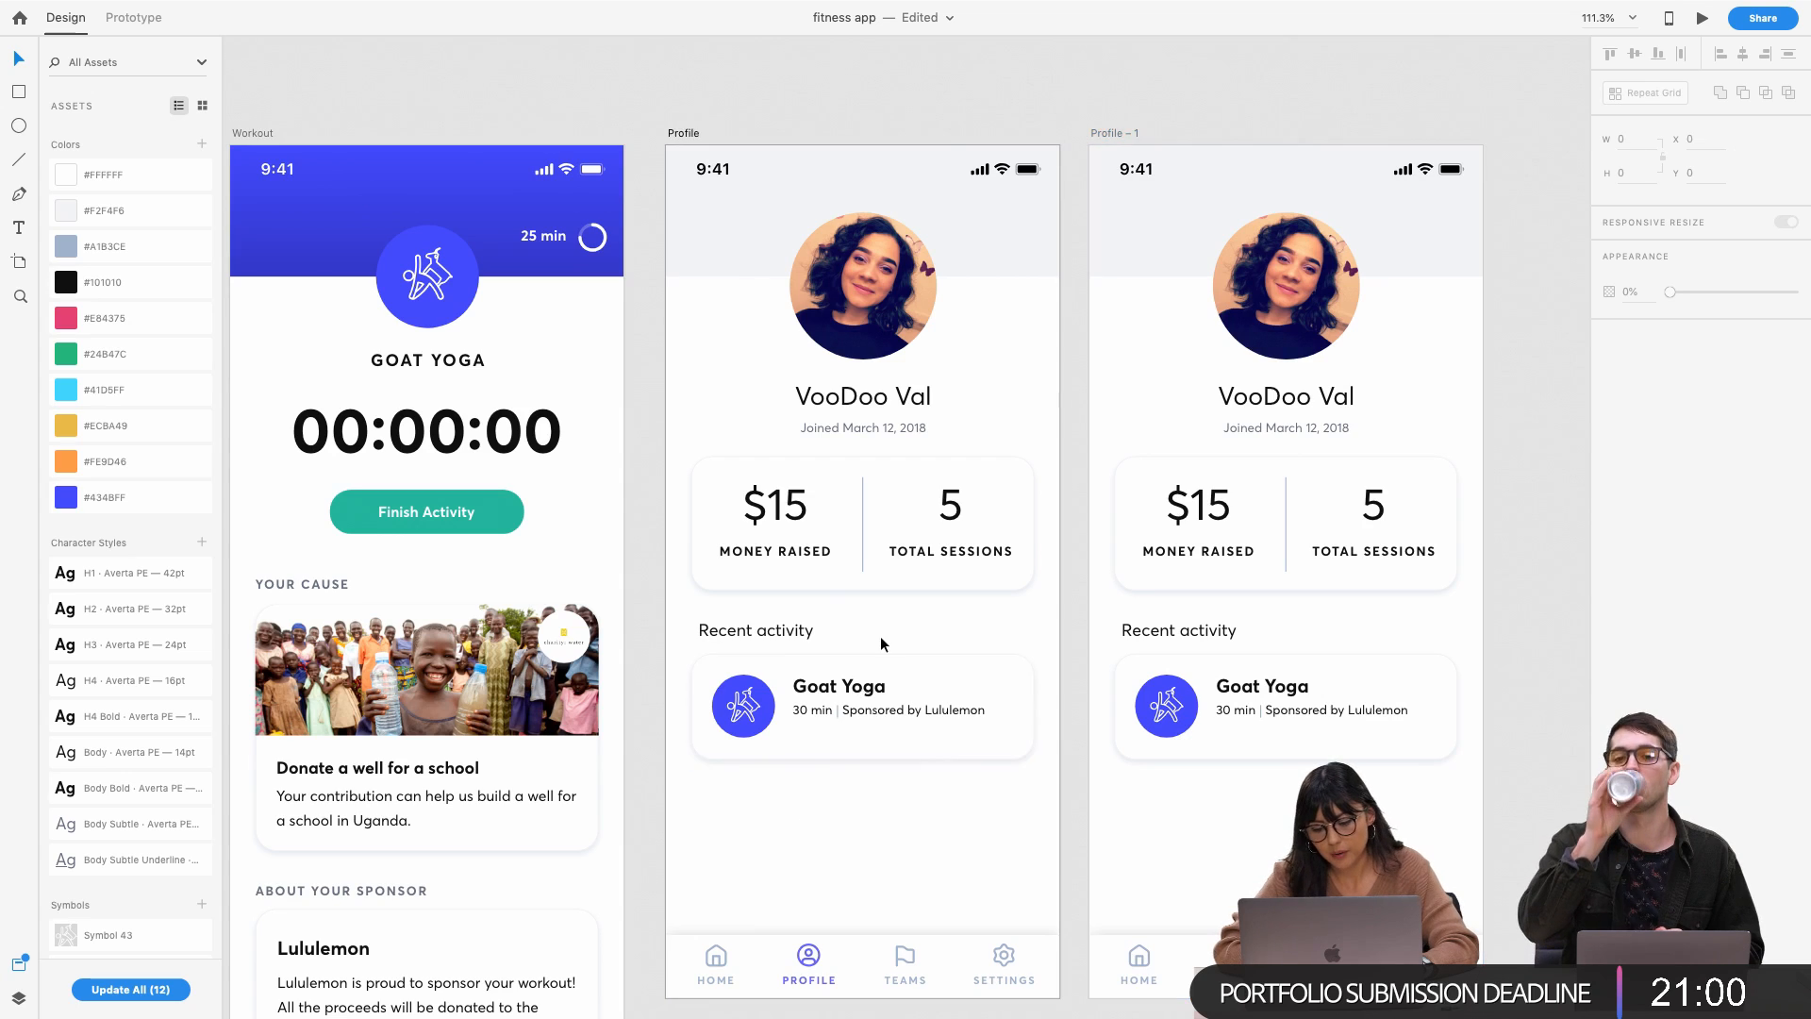
scroll(880, 636, up, 5)
scroll(881, 635, down, 3)
double_click(801, 633)
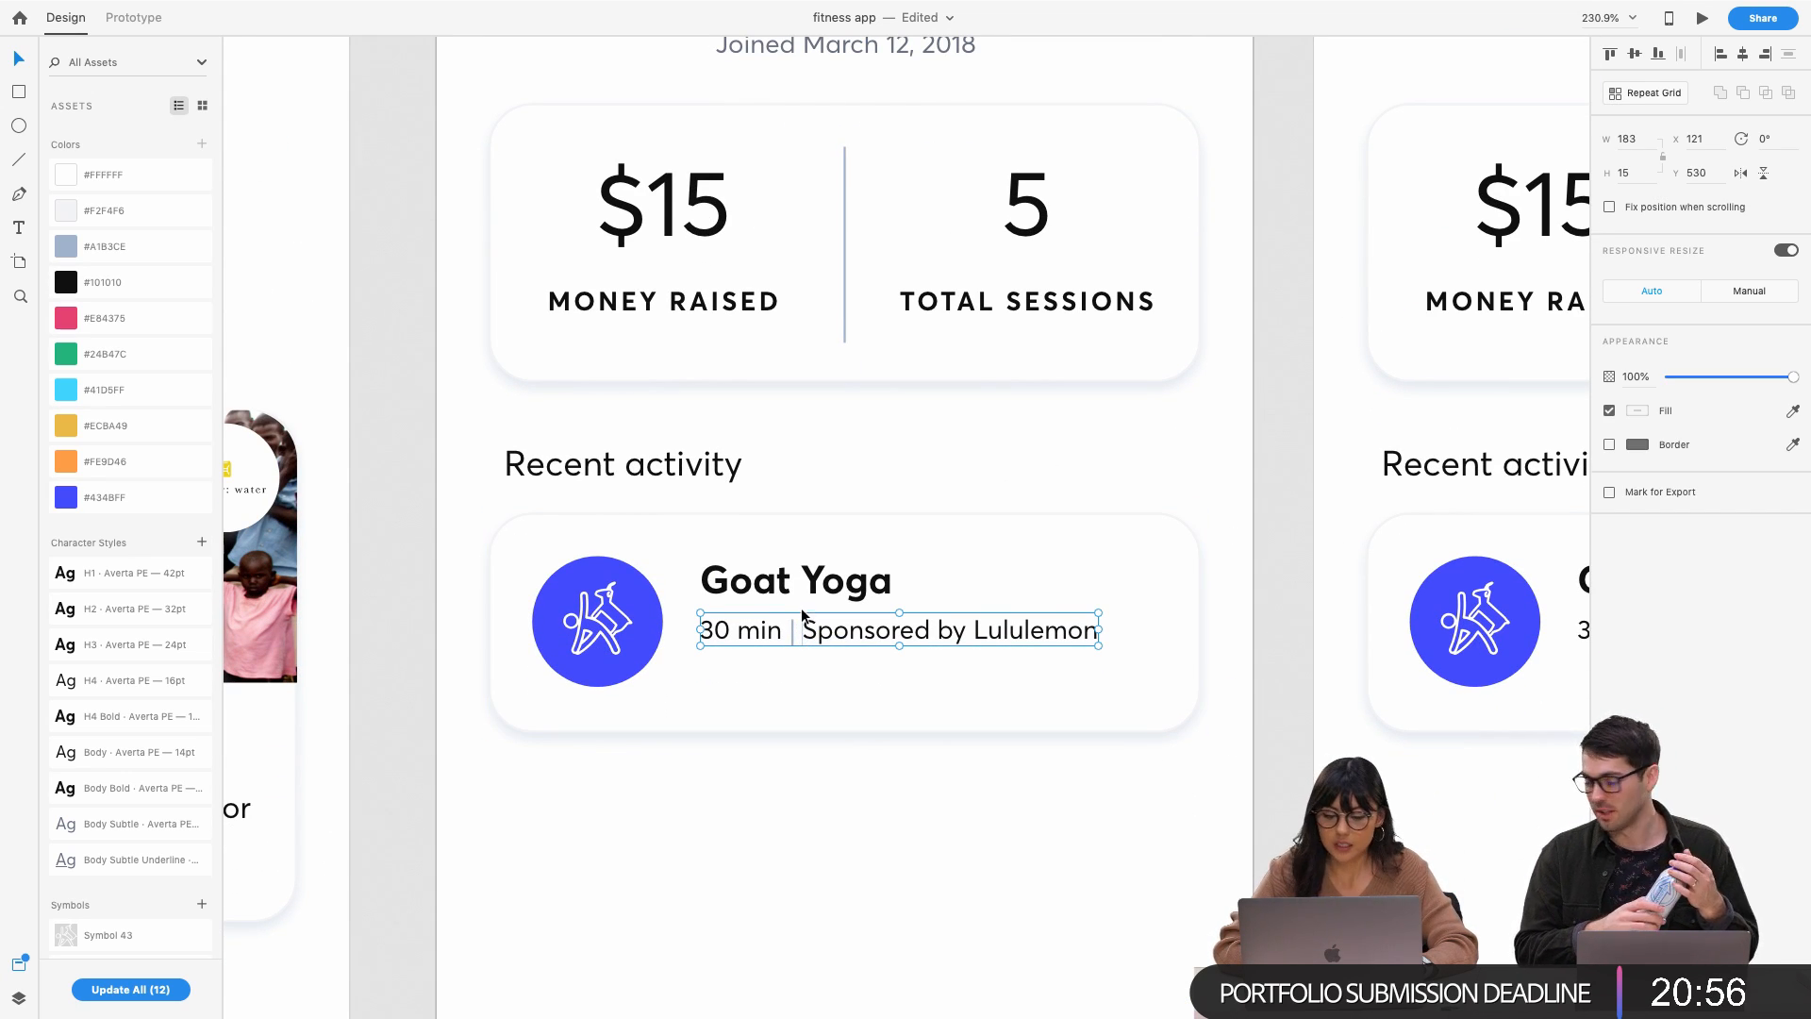
click(805, 659)
double_click(838, 632)
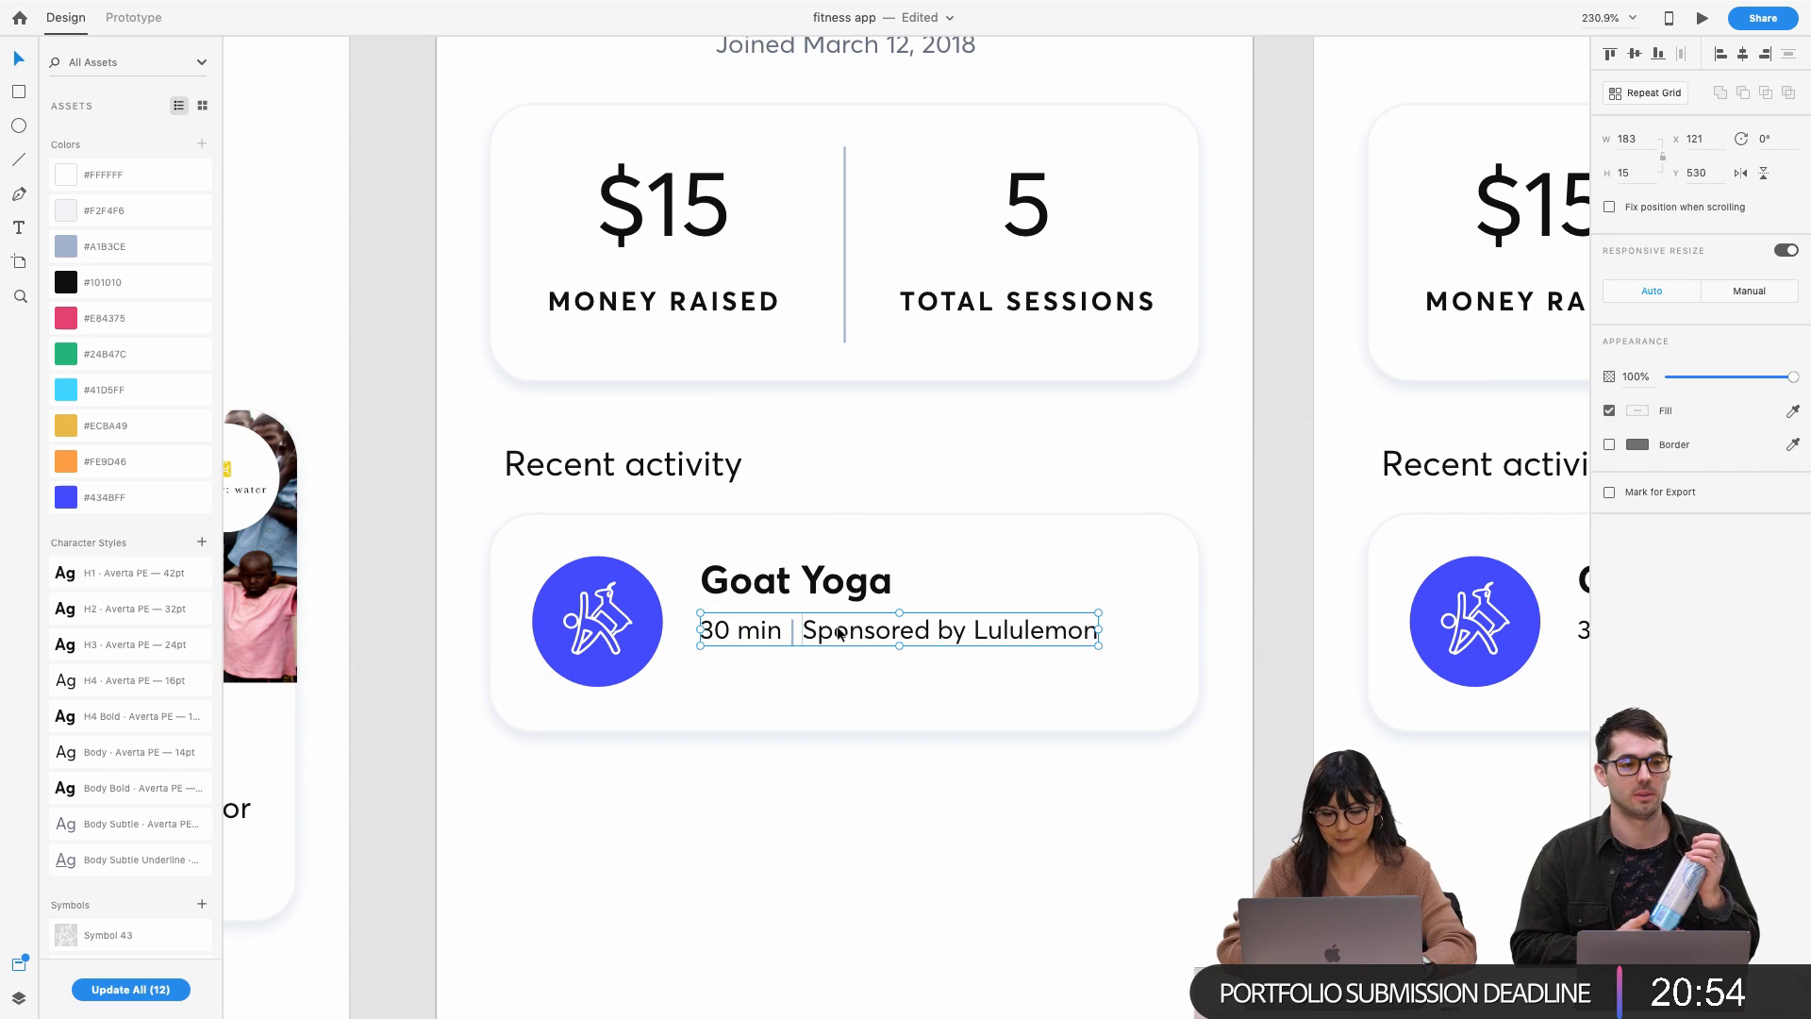
double_click(838, 632)
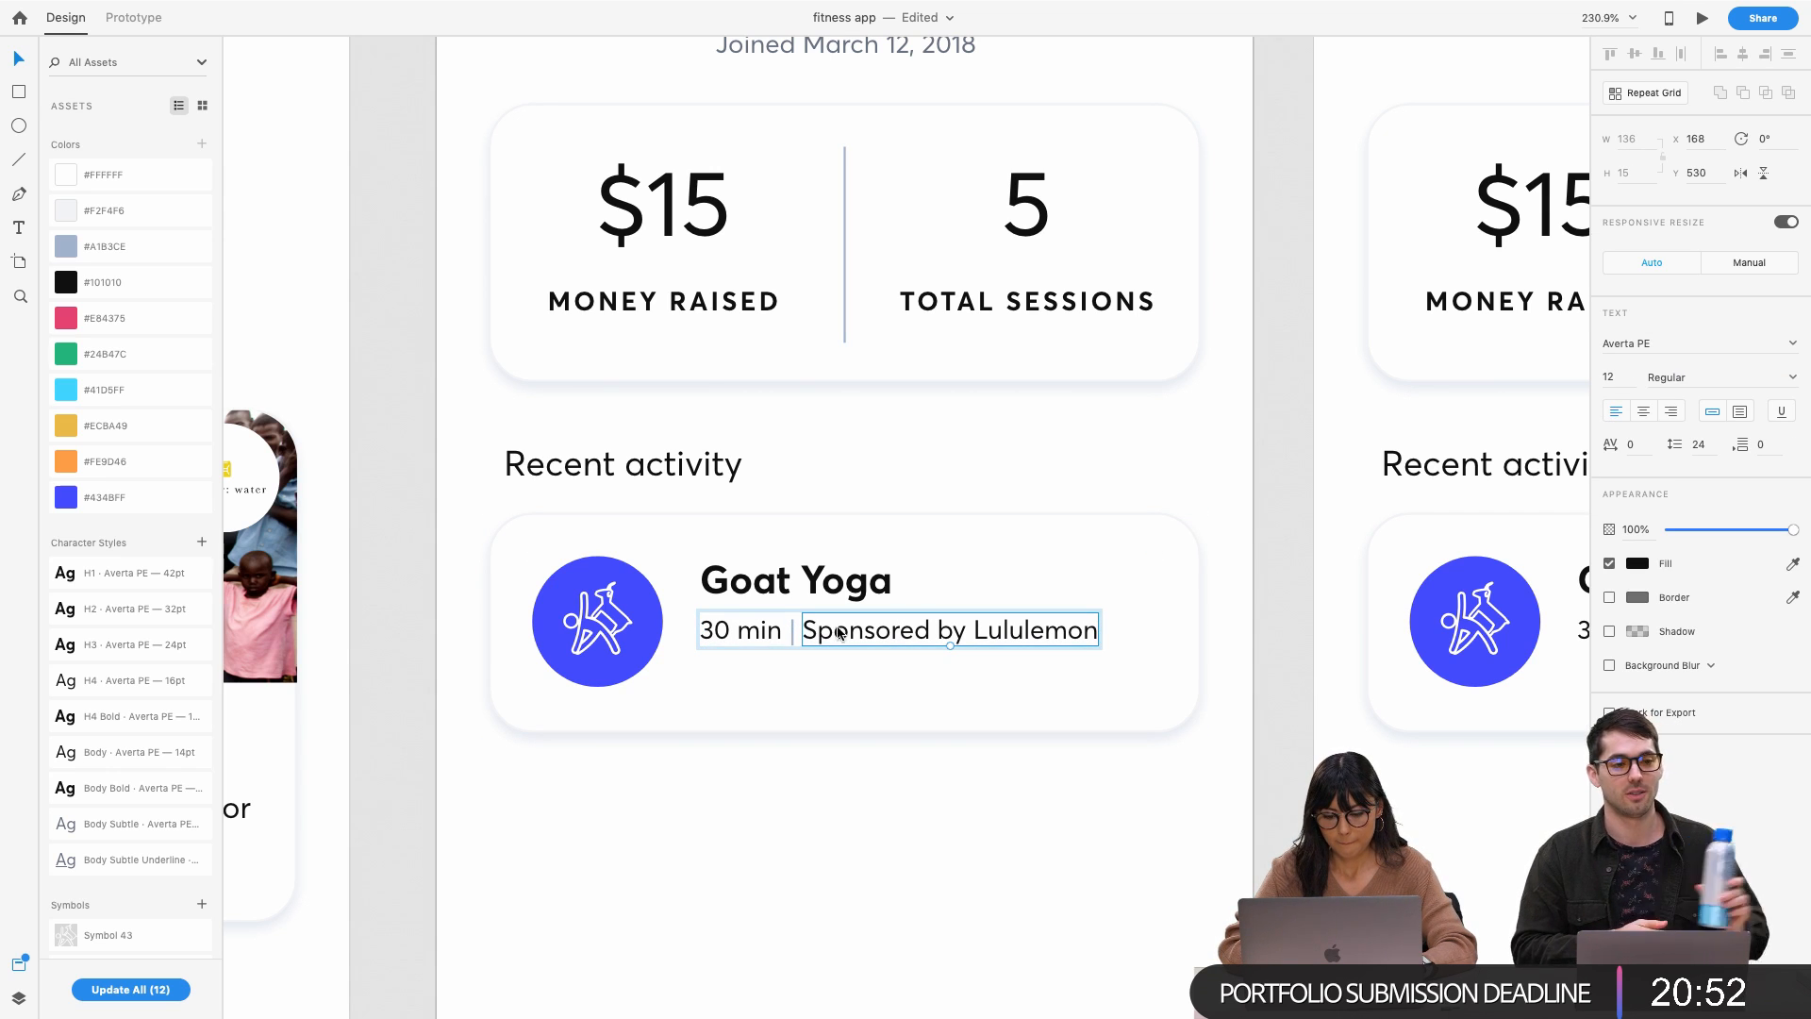
double_click(839, 632)
click(761, 621)
click(743, 905)
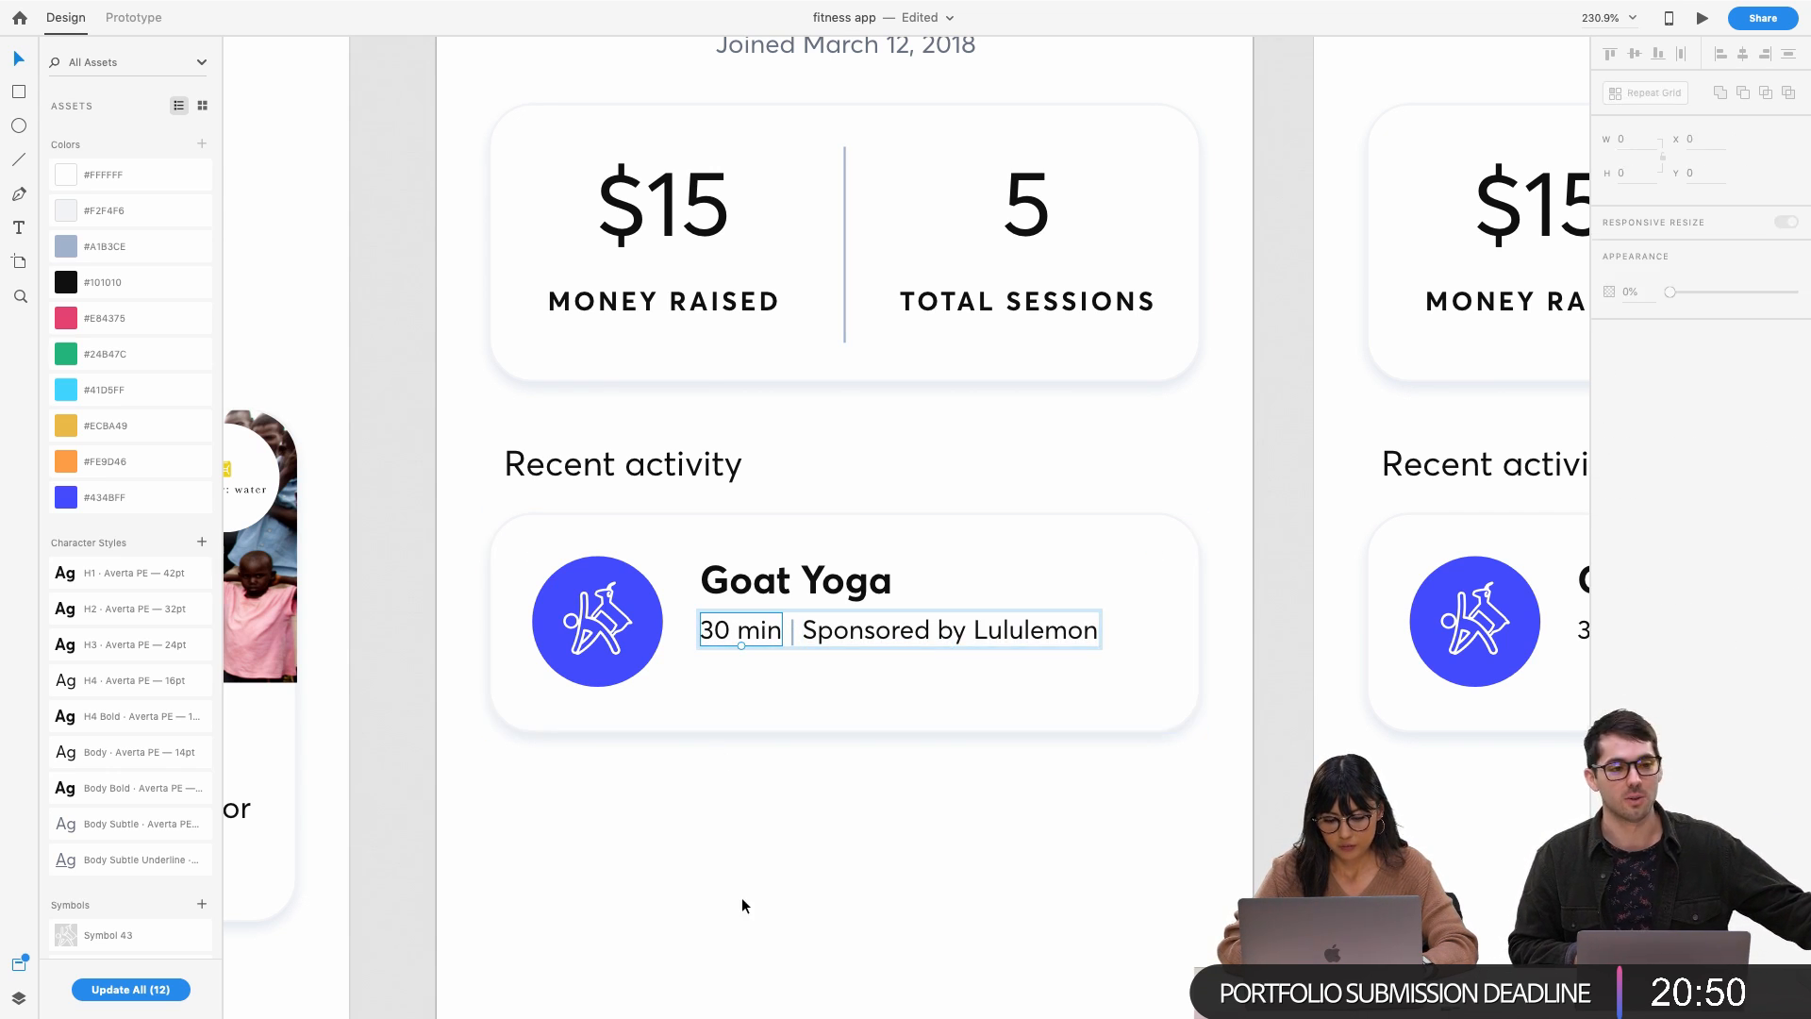
click(760, 631)
right_click(760, 630)
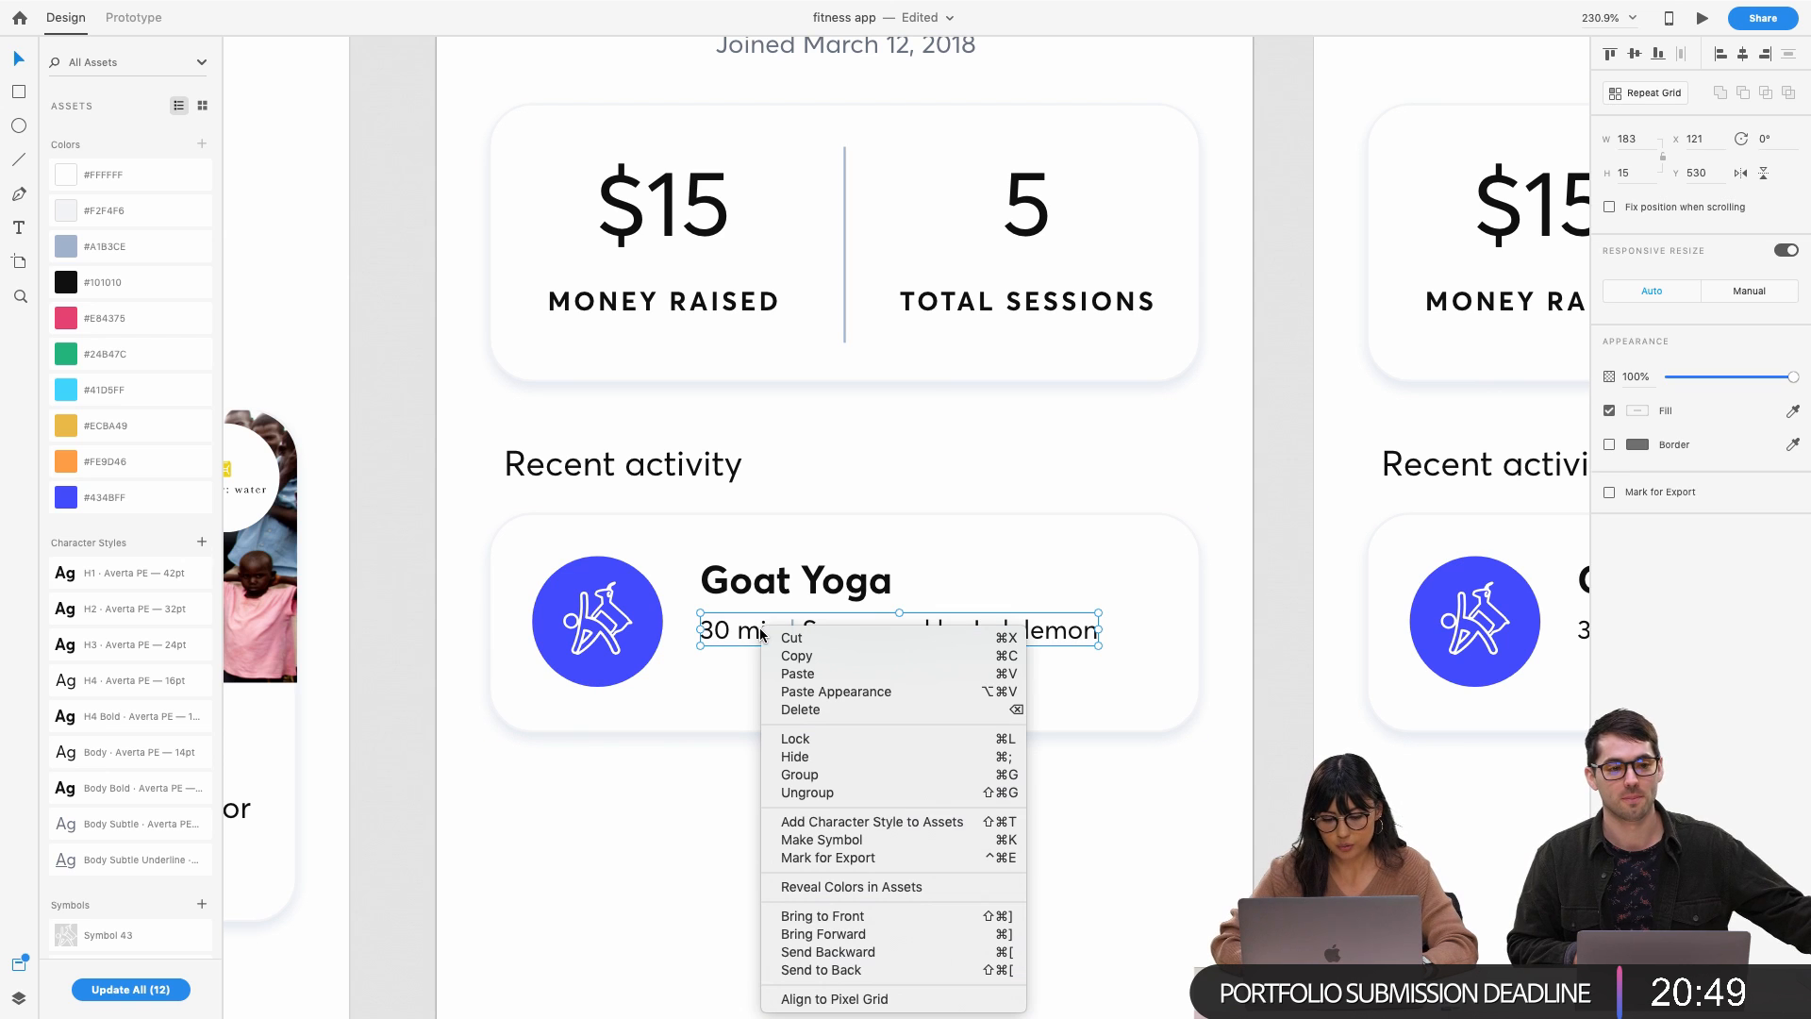
click(807, 793)
Option-drag a copy of 'Sponsored by Lululemon' onto a new line below
click(822, 638)
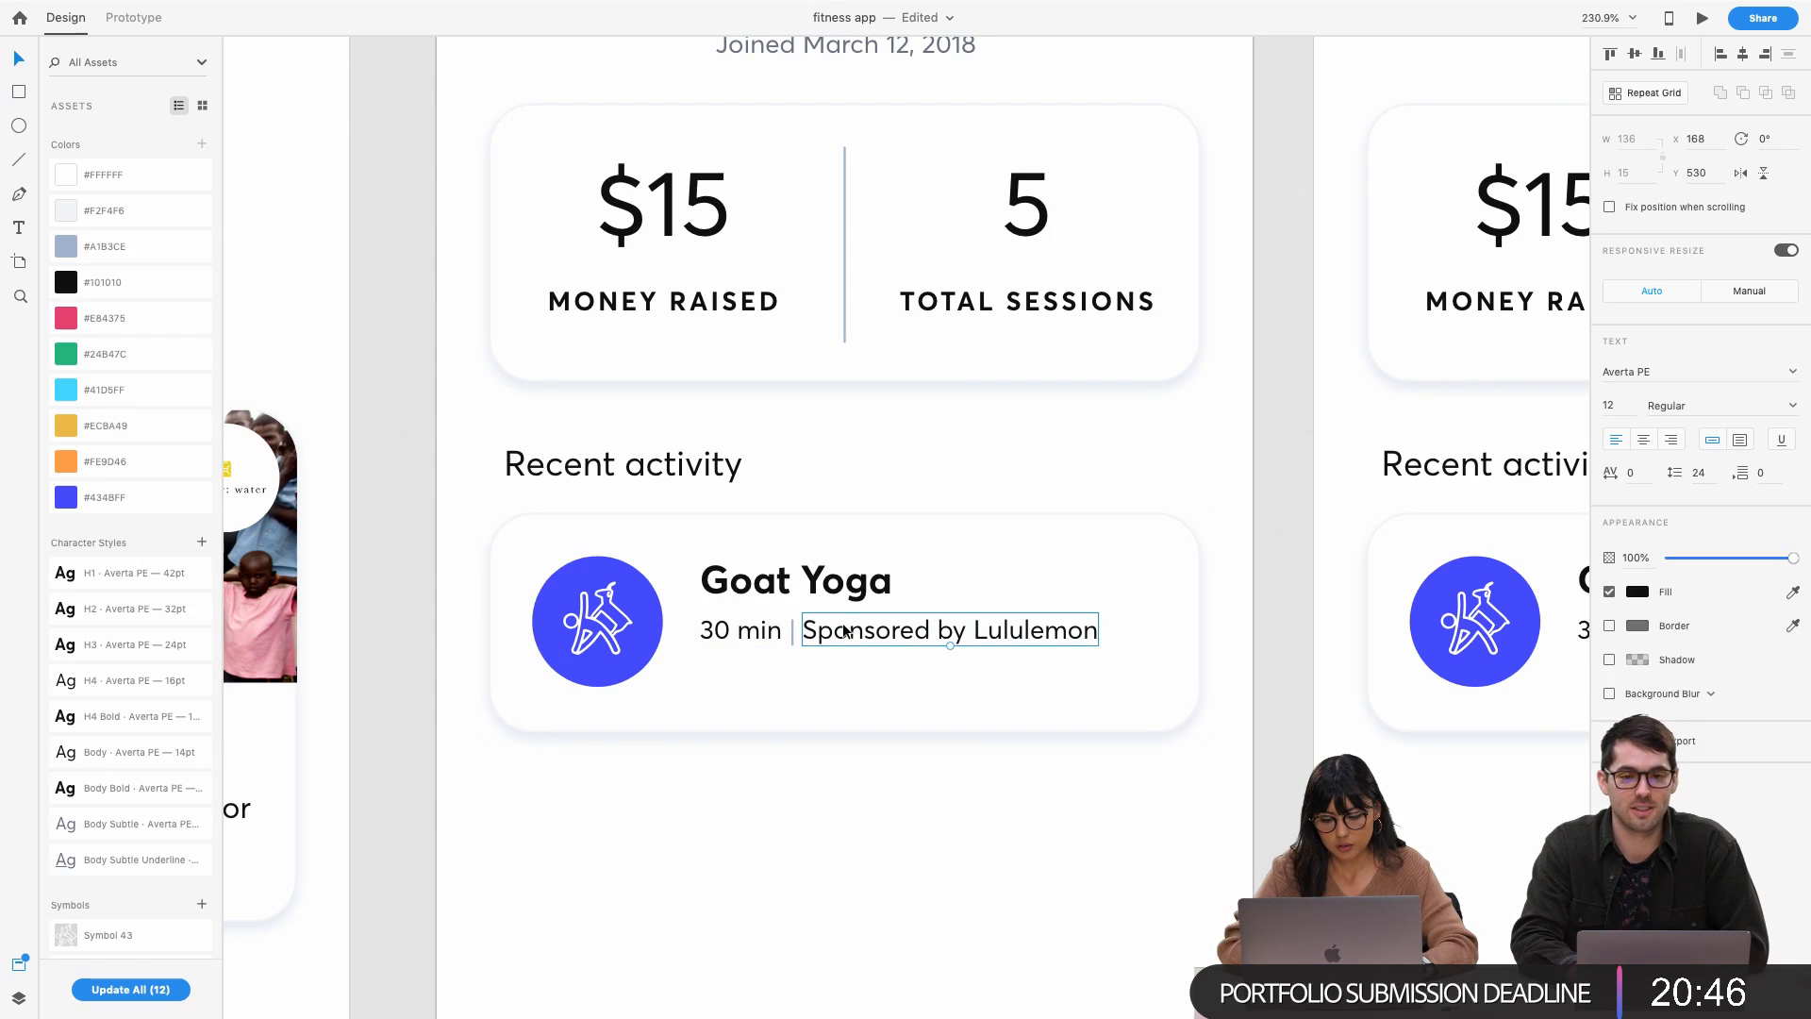
double_click(845, 630)
key(Escape)
drag(817, 645, 742, 685)
Change the original sponsor text to read 'Raised $3'
click(826, 631)
double_click(825, 632)
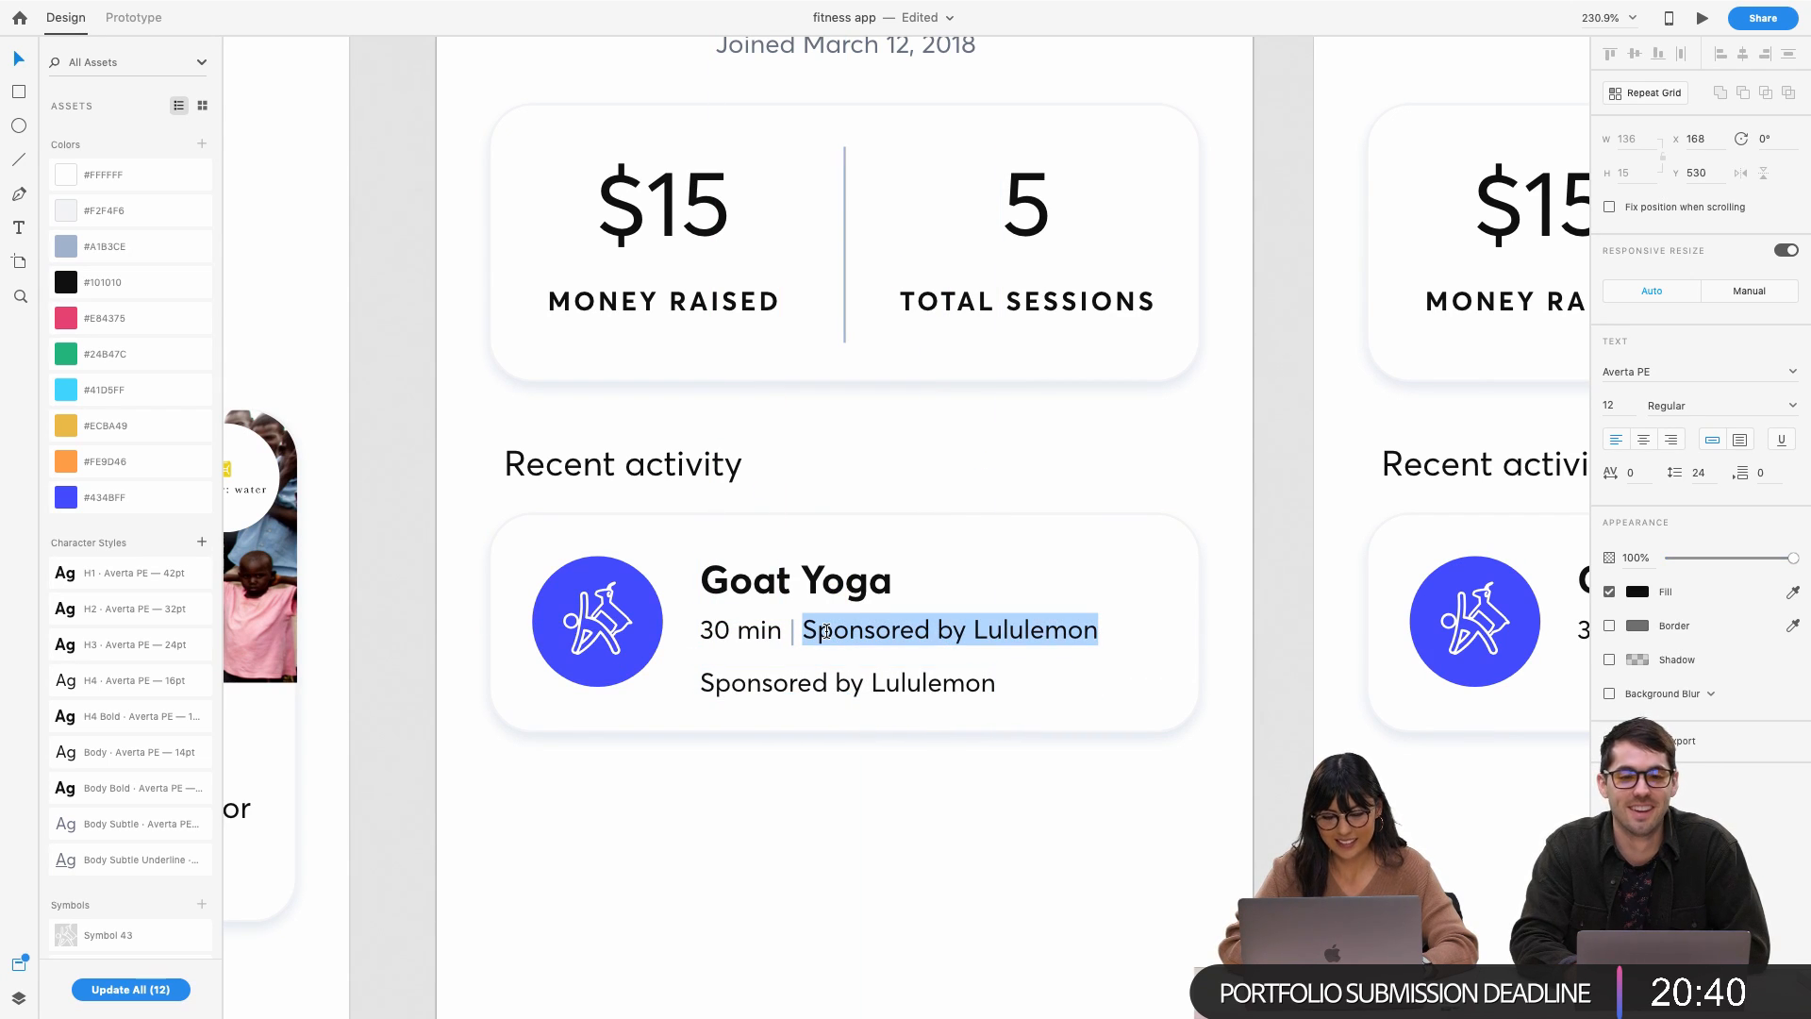
text($3)
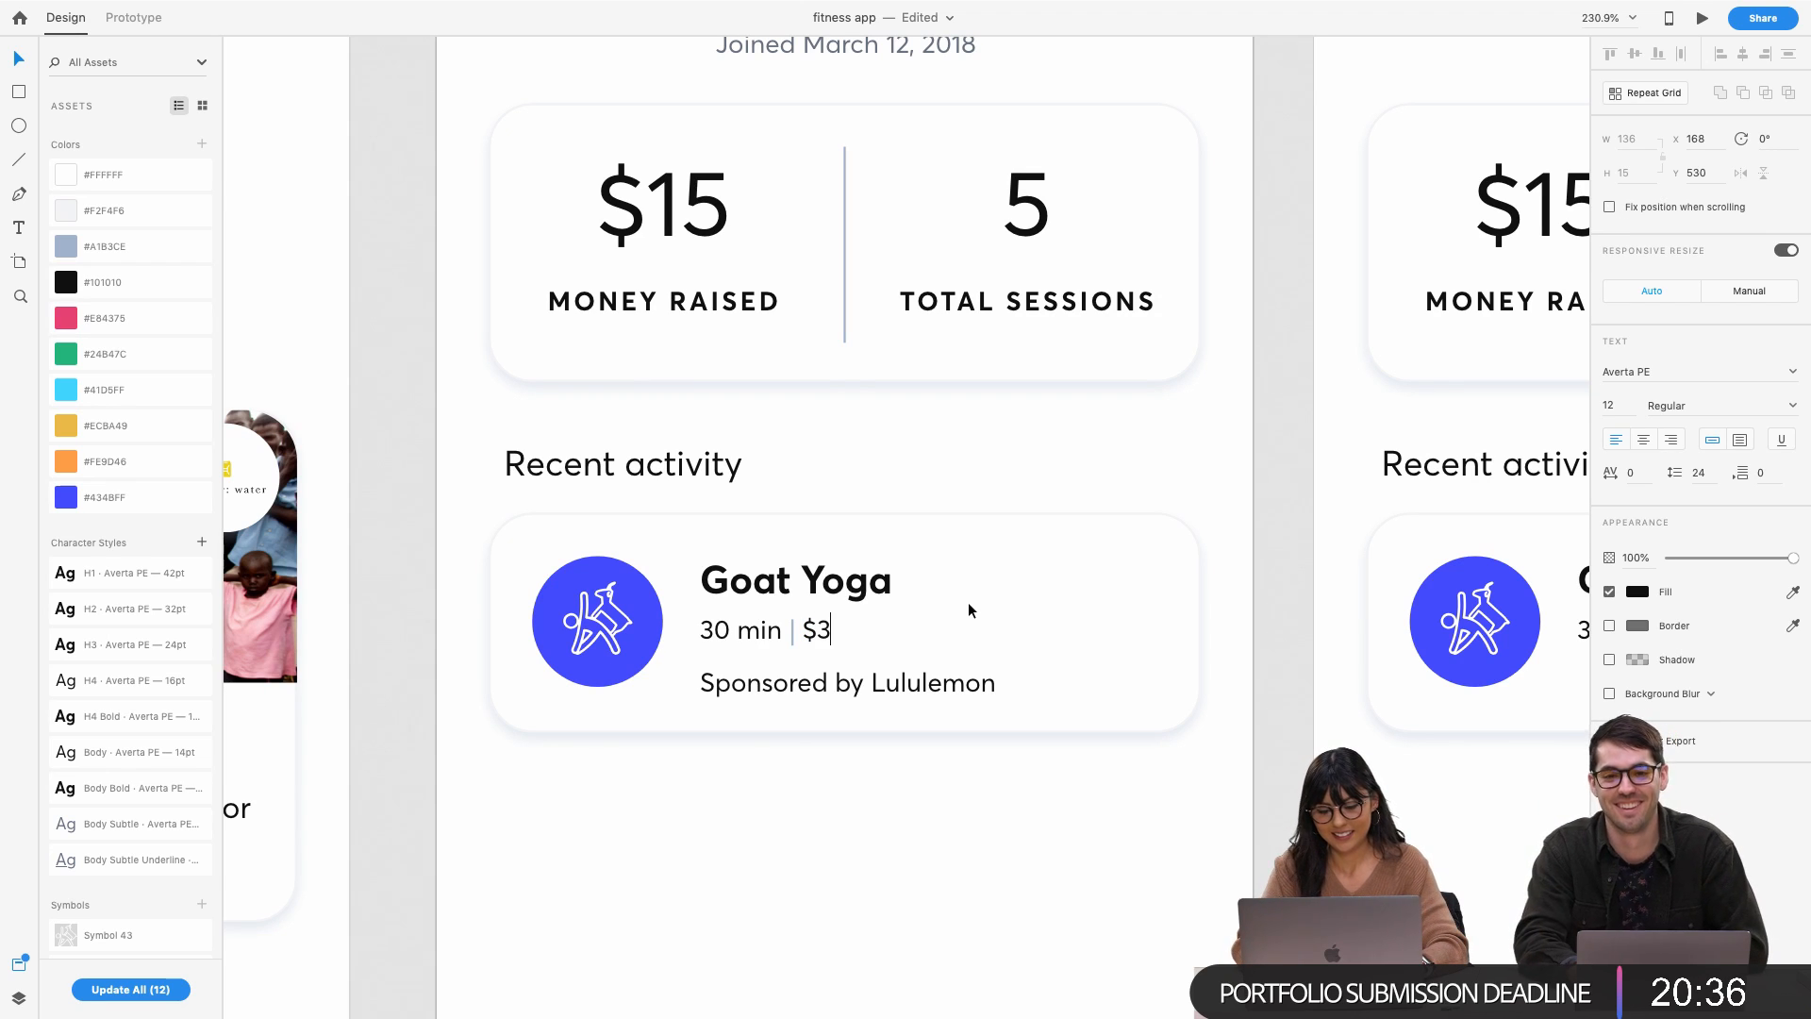
key(Left)
key(Left)
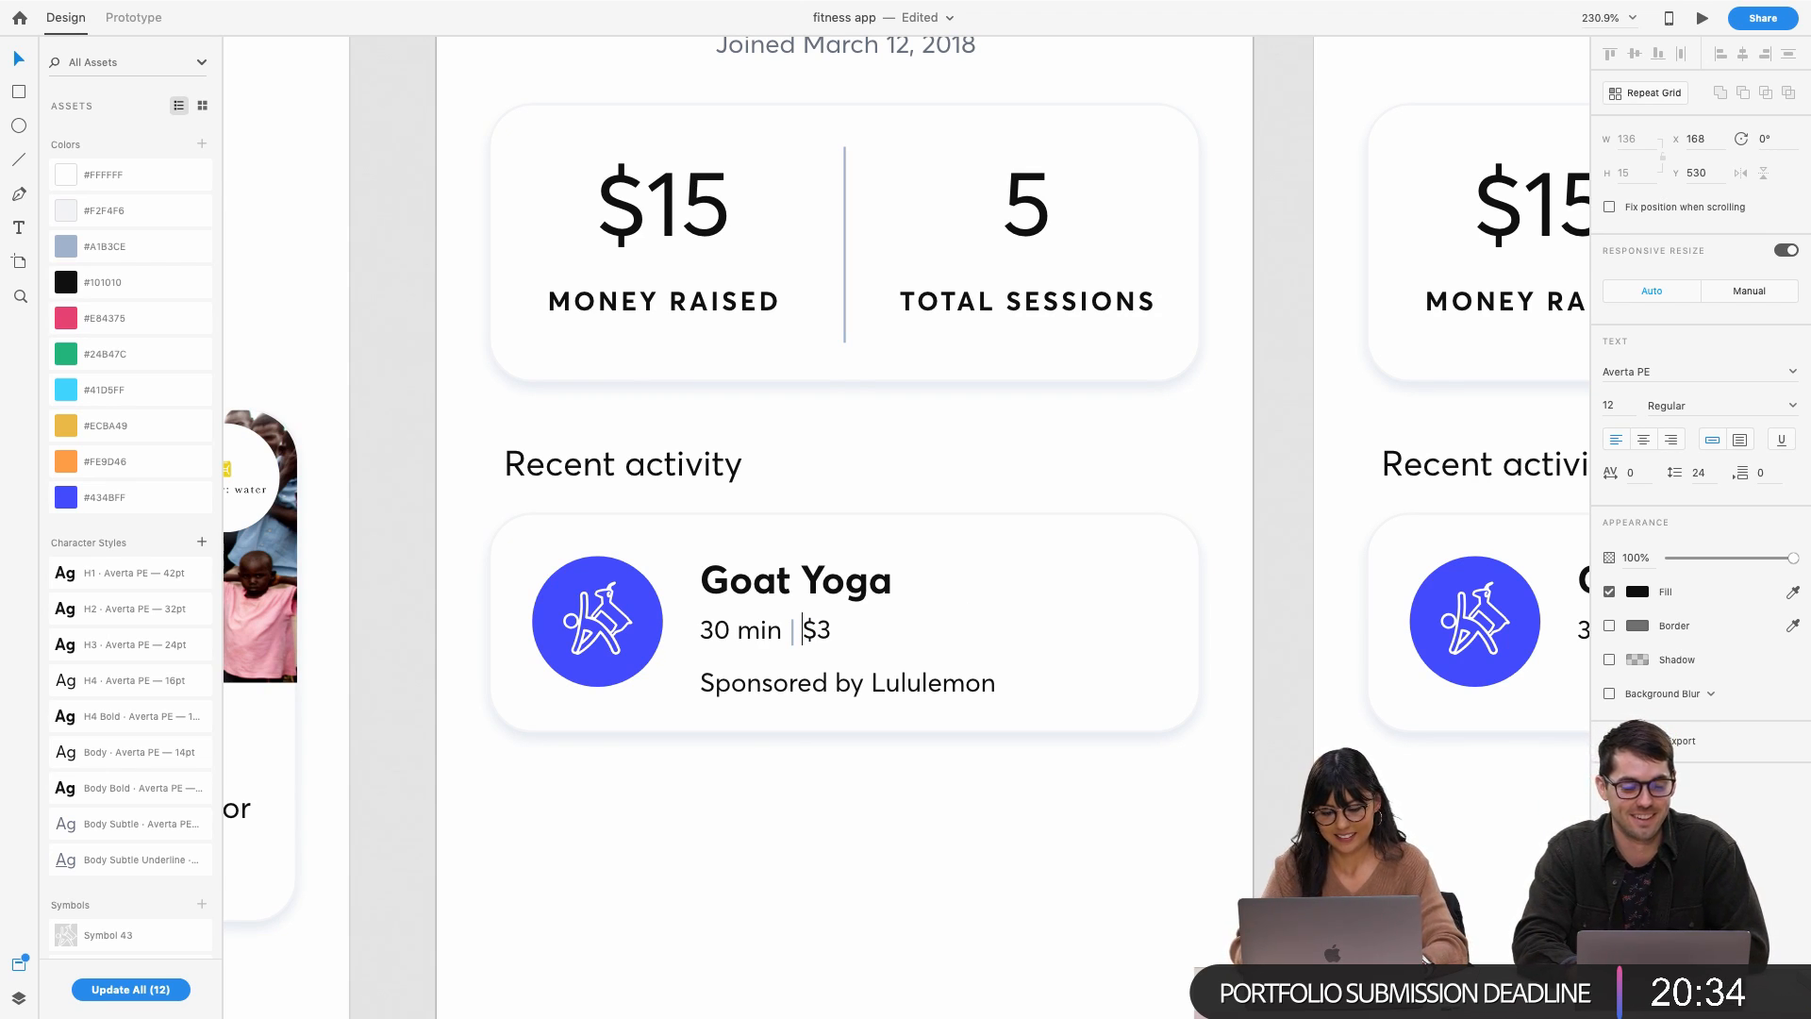
text(Raised)
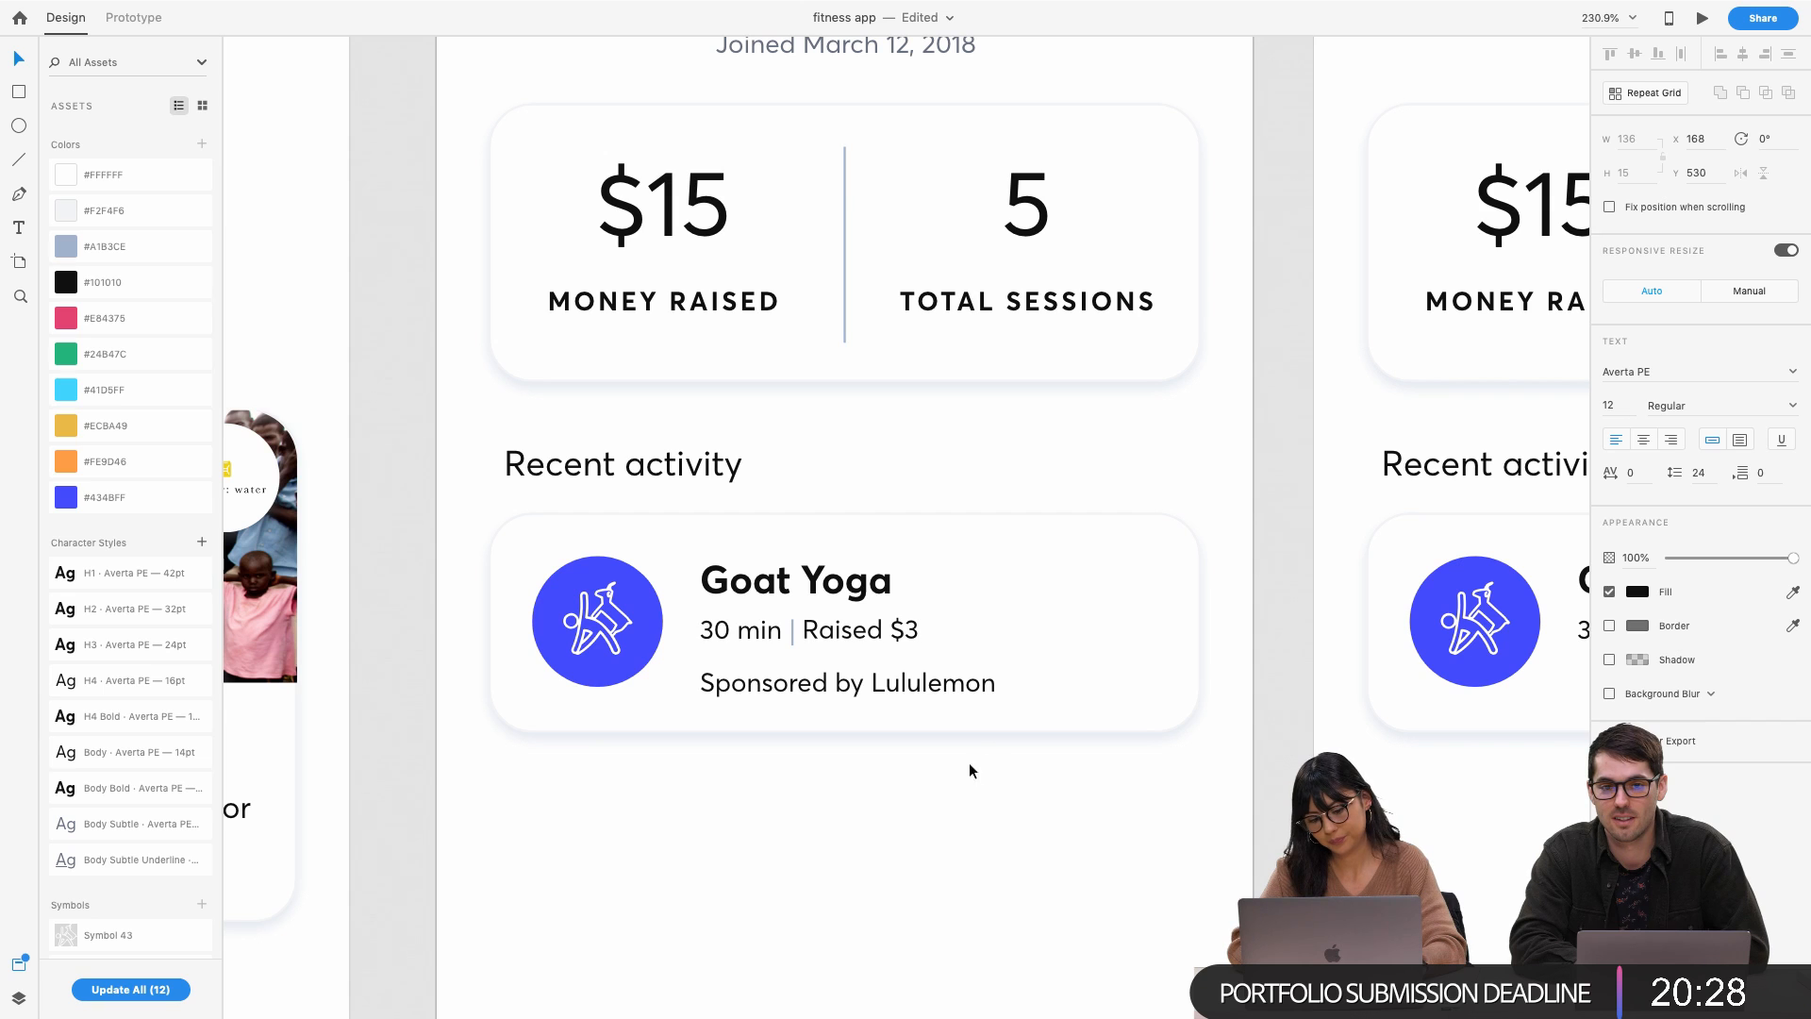
key(Escape)
key(Escape)
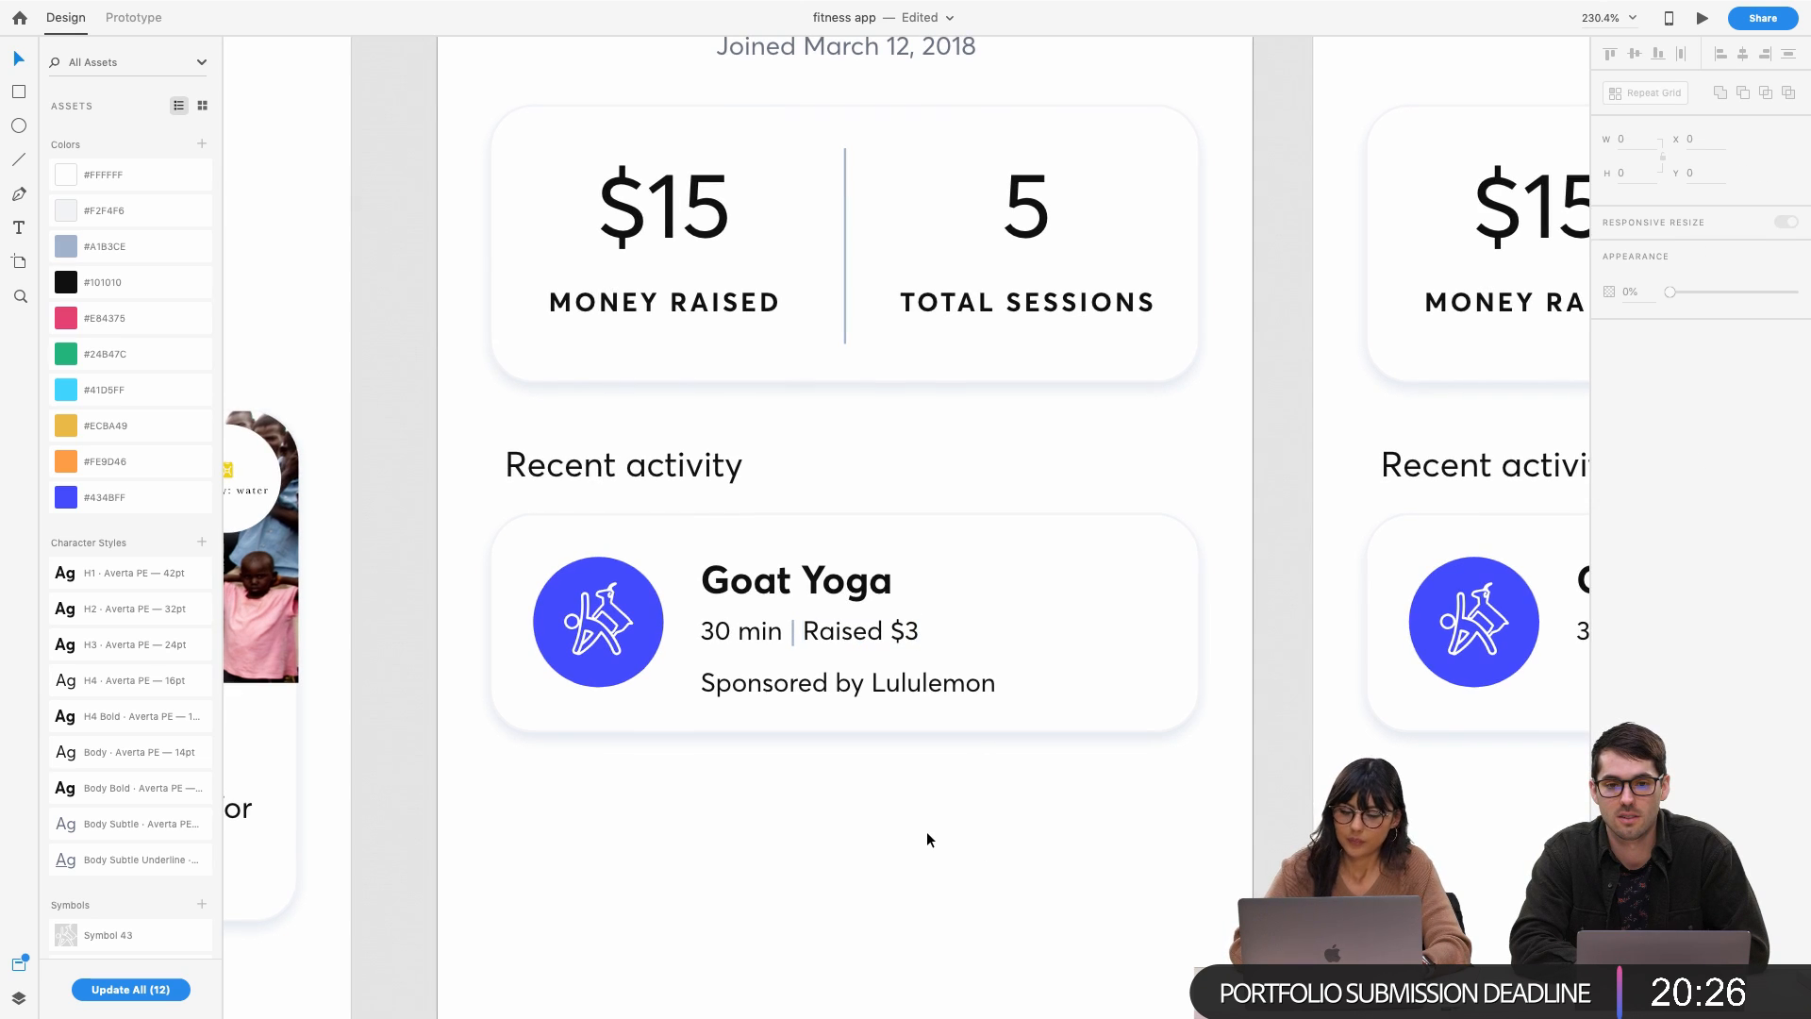
Nudge the sponsor line down 1 px and group the Goat Yoga title, '30 min', separator and 'Raised $3'
click(863, 691)
key(Down)
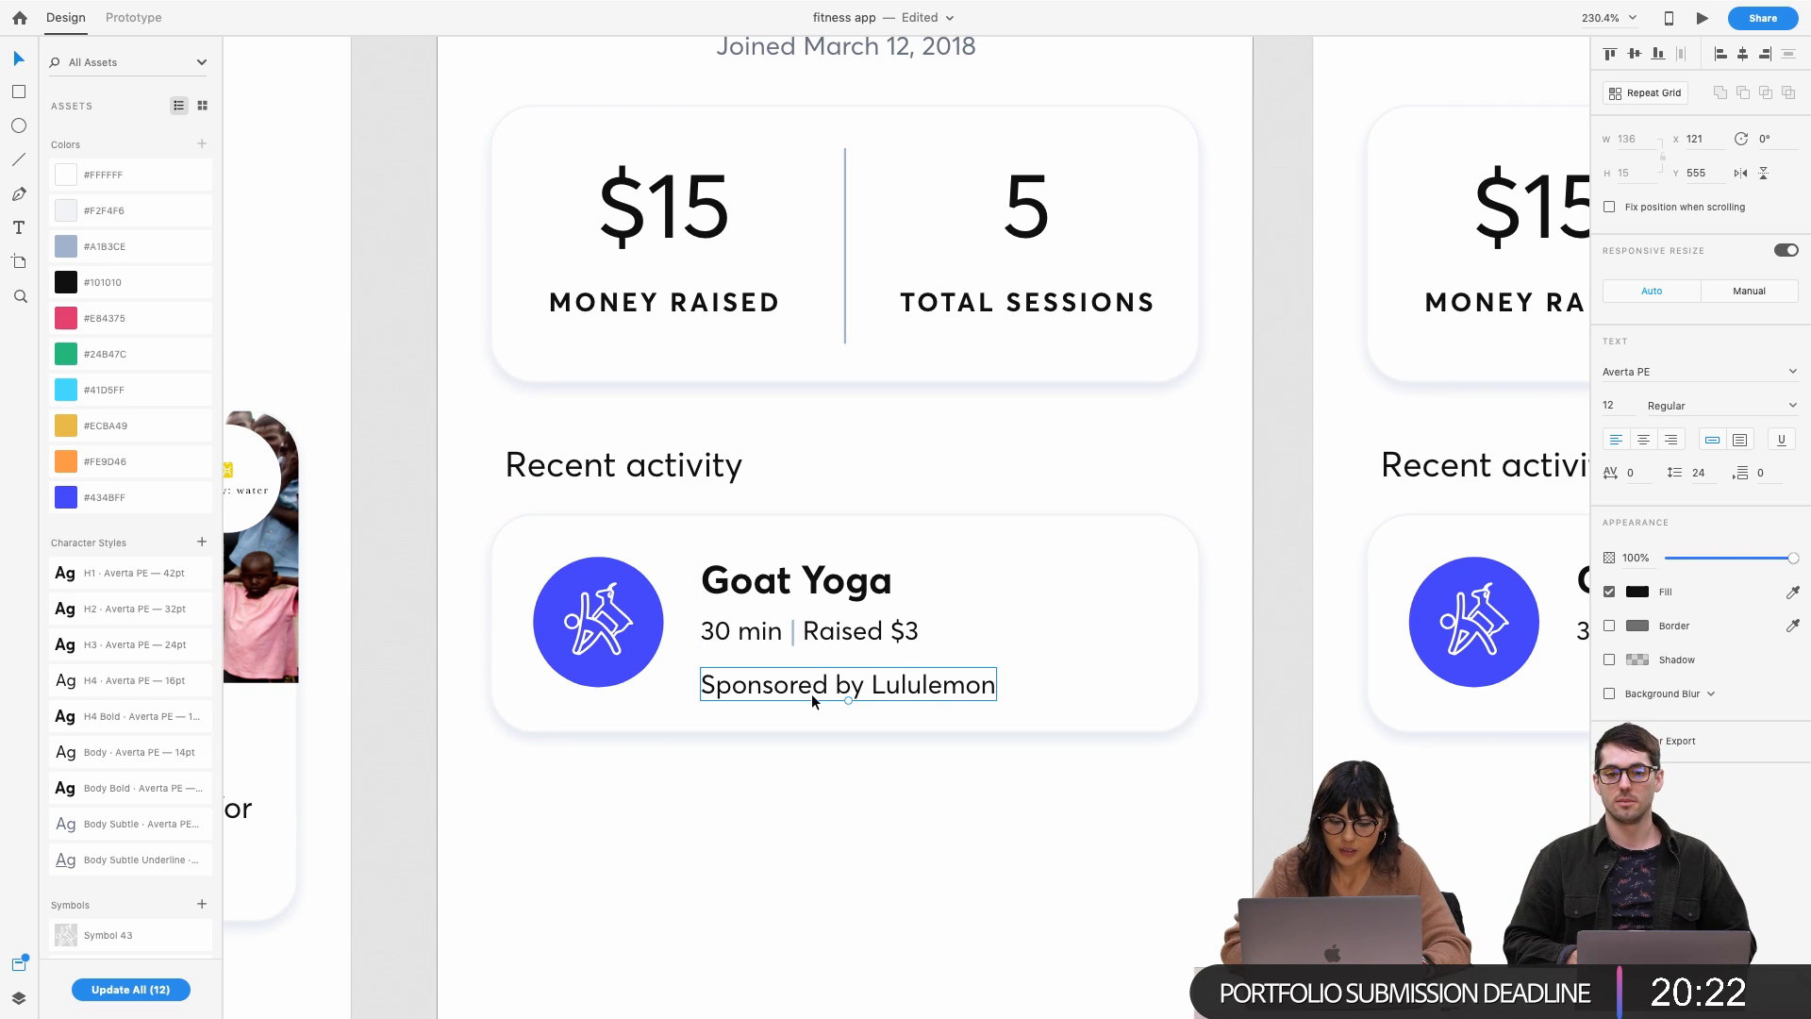
click(810, 642)
shift+click(797, 632)
shift+click(741, 648)
shift+click(751, 601)
key(super+g)
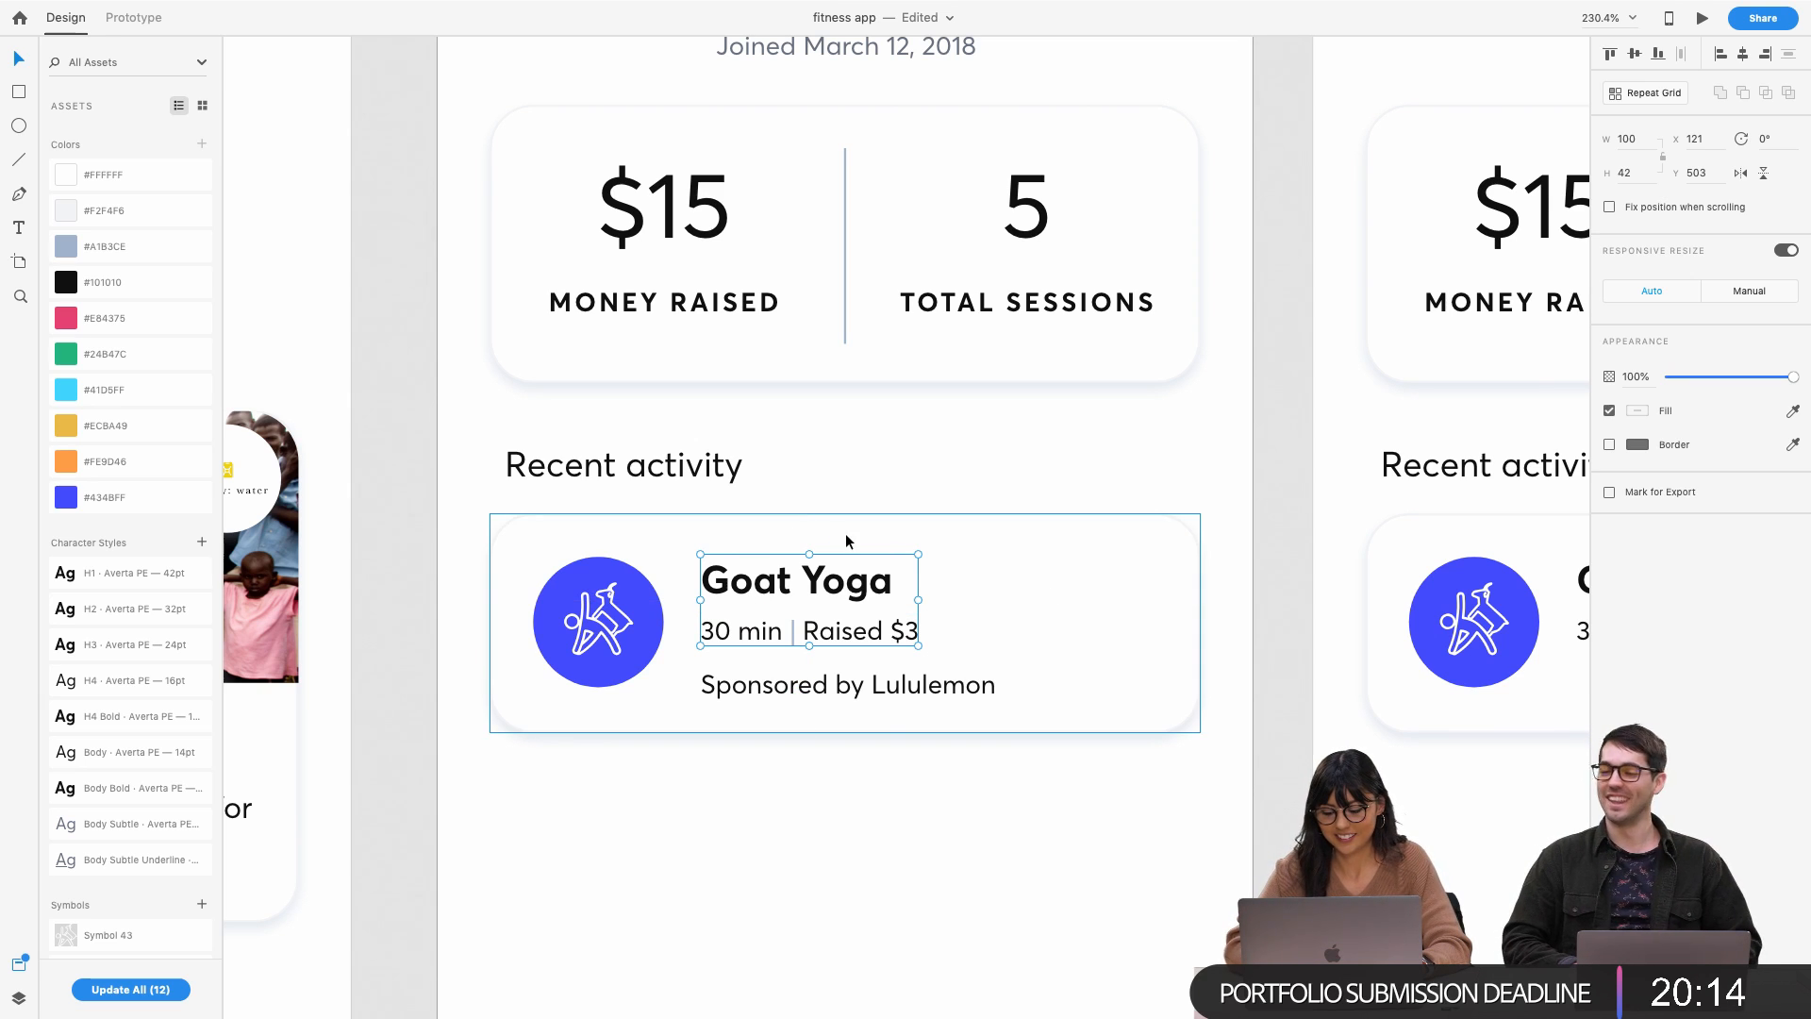
Make the Goat Yoga card slightly taller and readjust the sponsor line's position
click(813, 679)
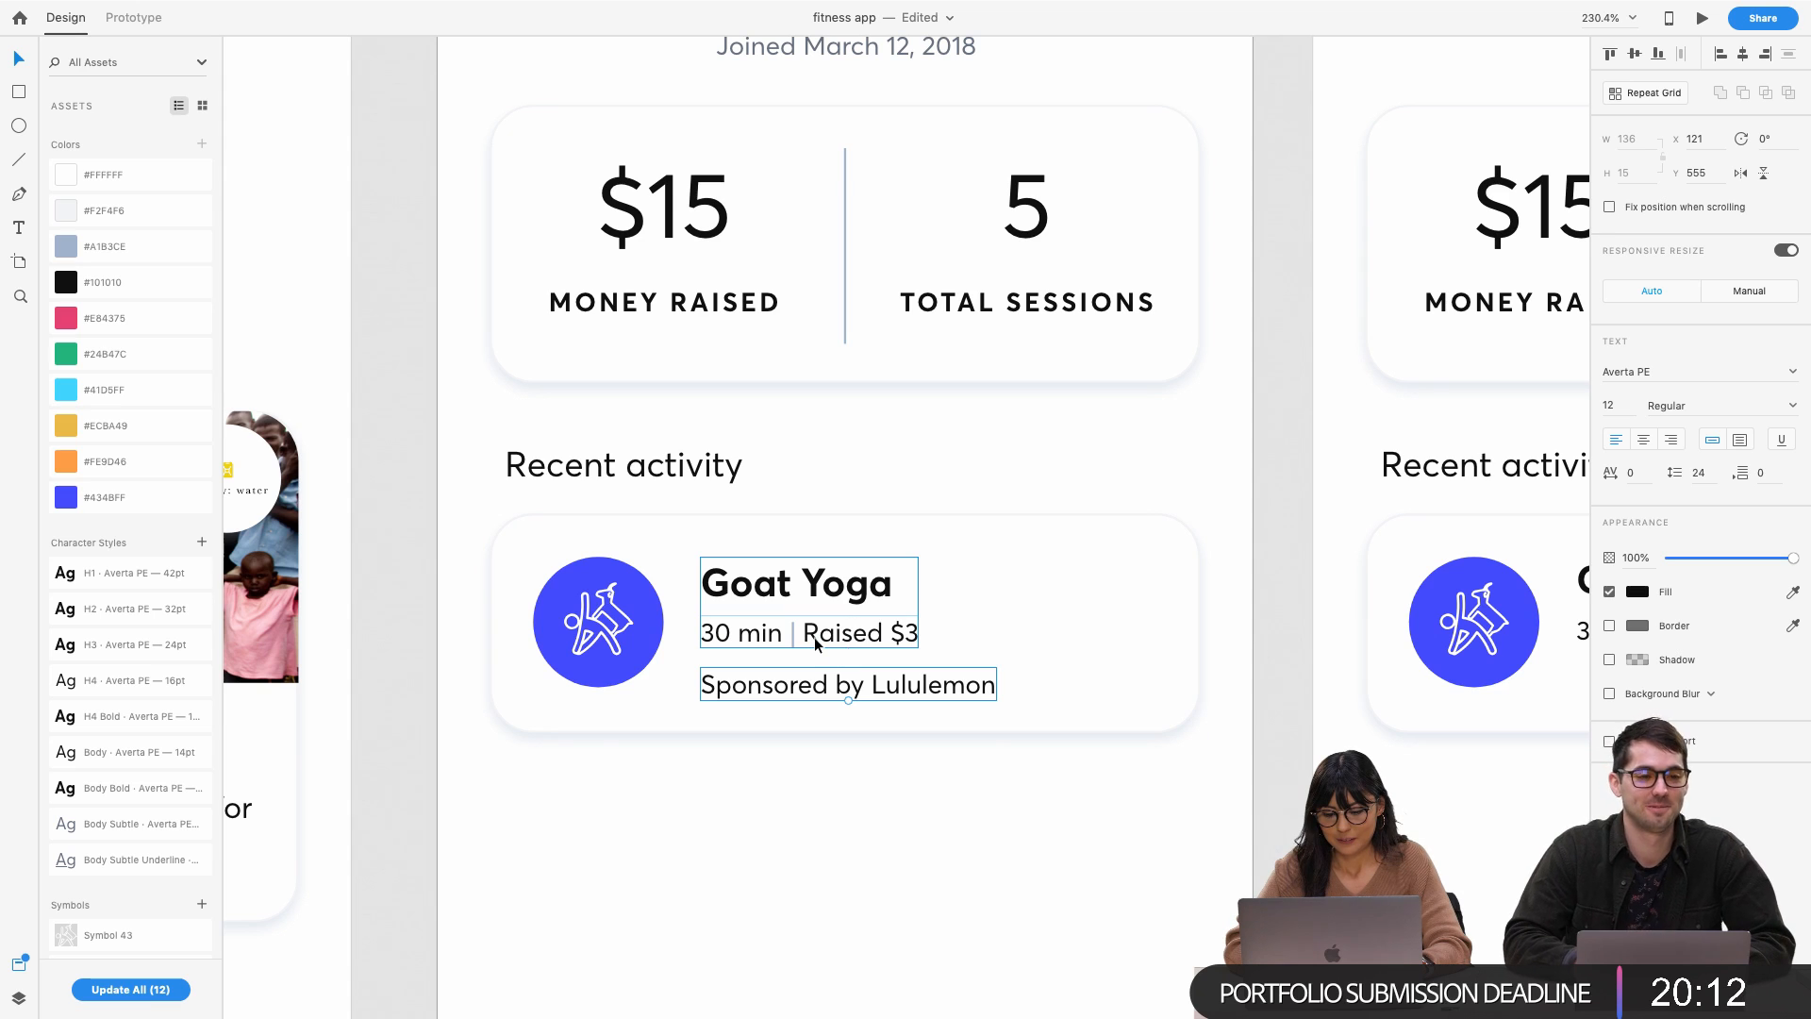
key(Escape)
click(798, 710)
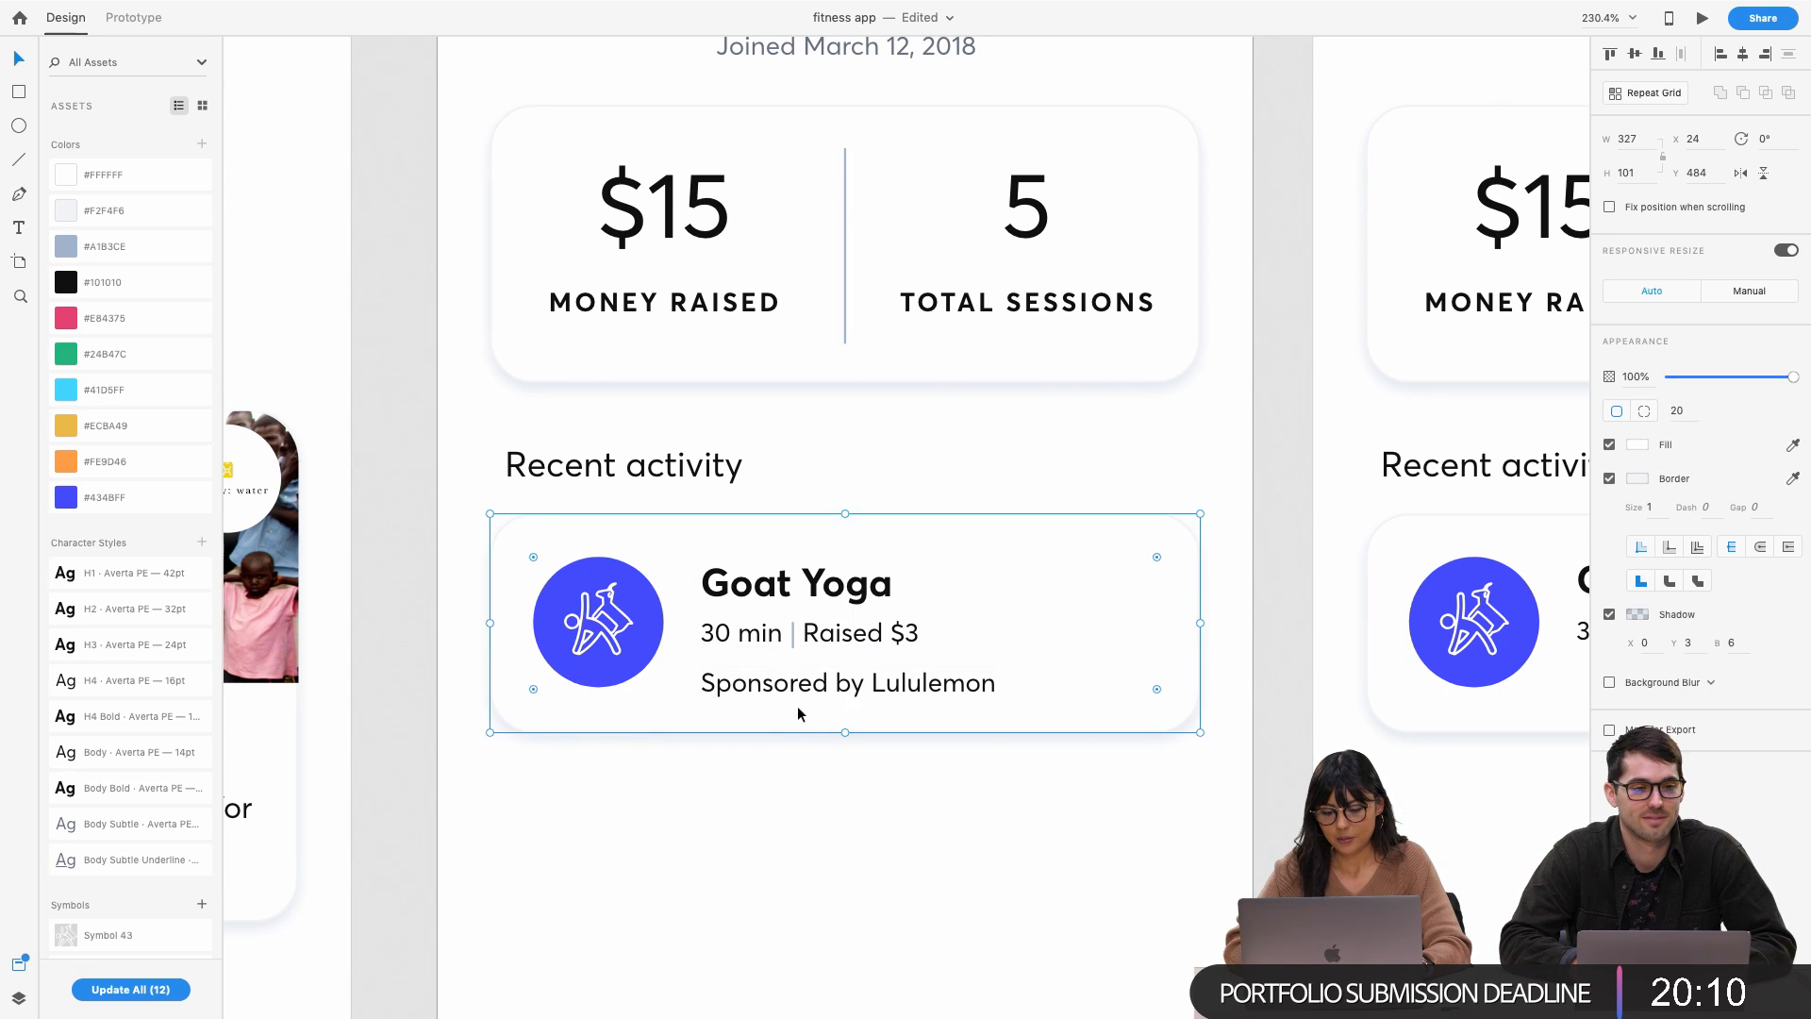
drag(844, 733, 844, 739)
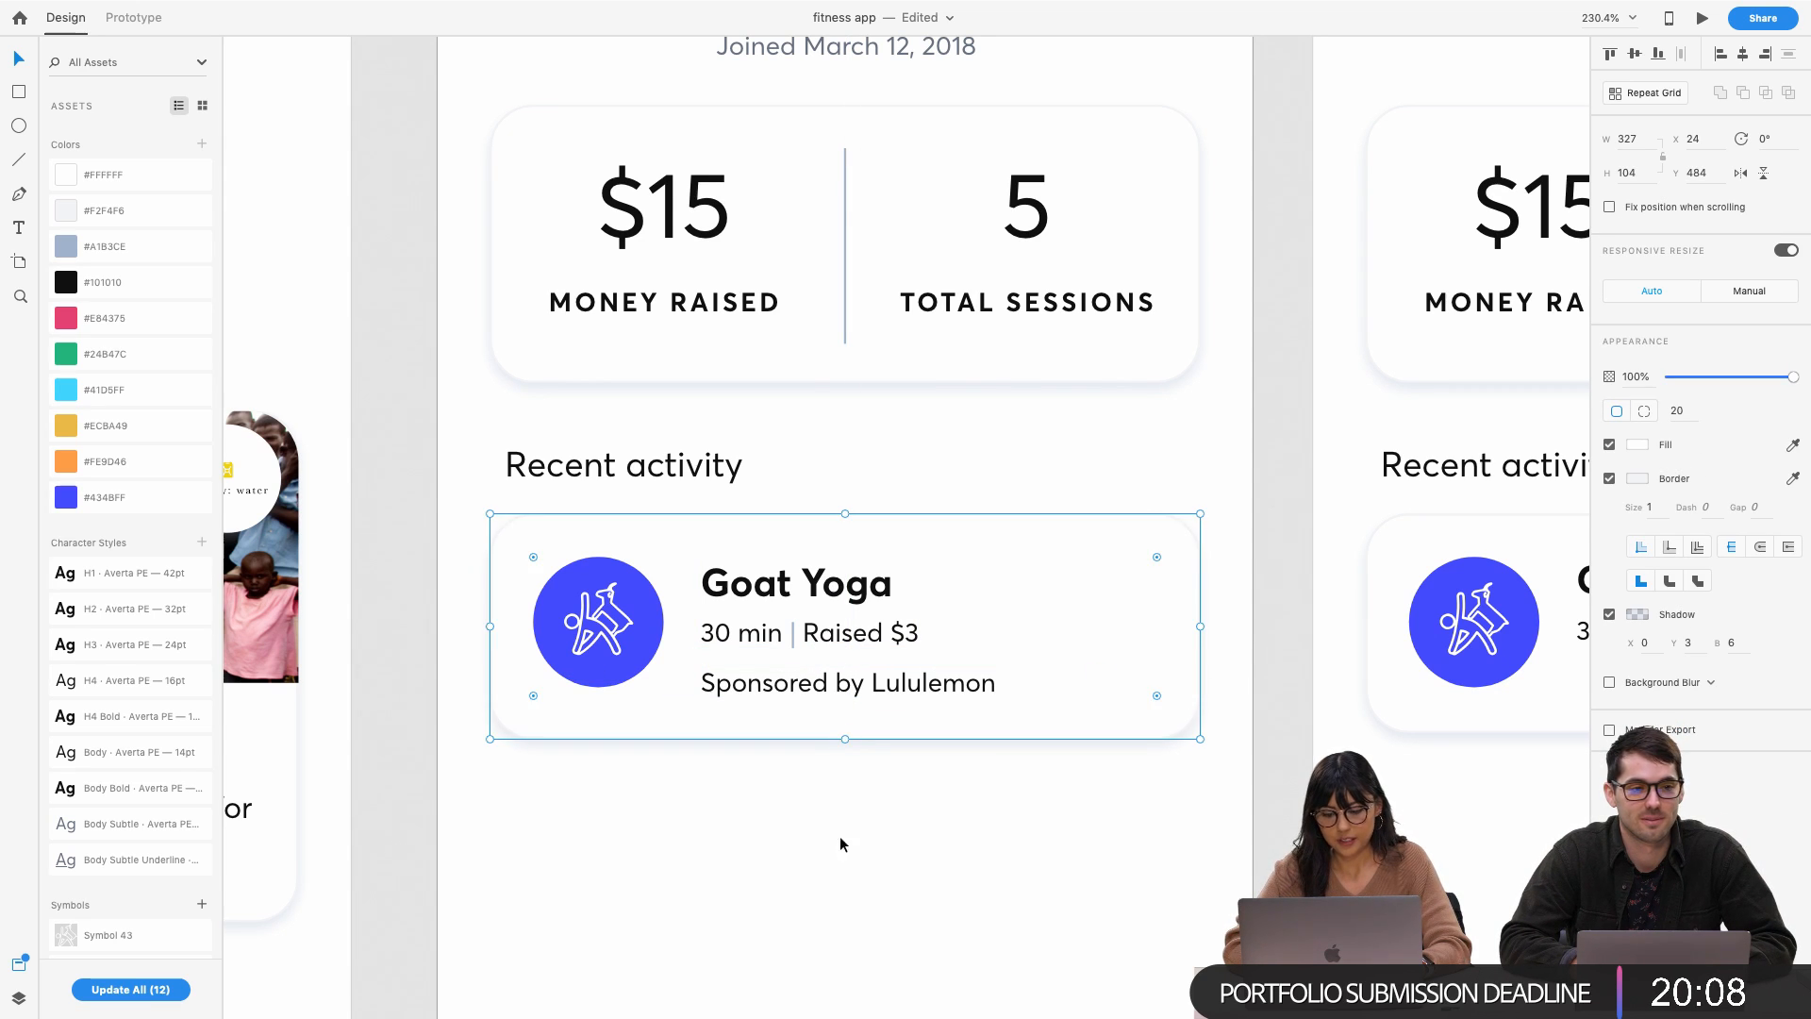
click(841, 828)
click(825, 694)
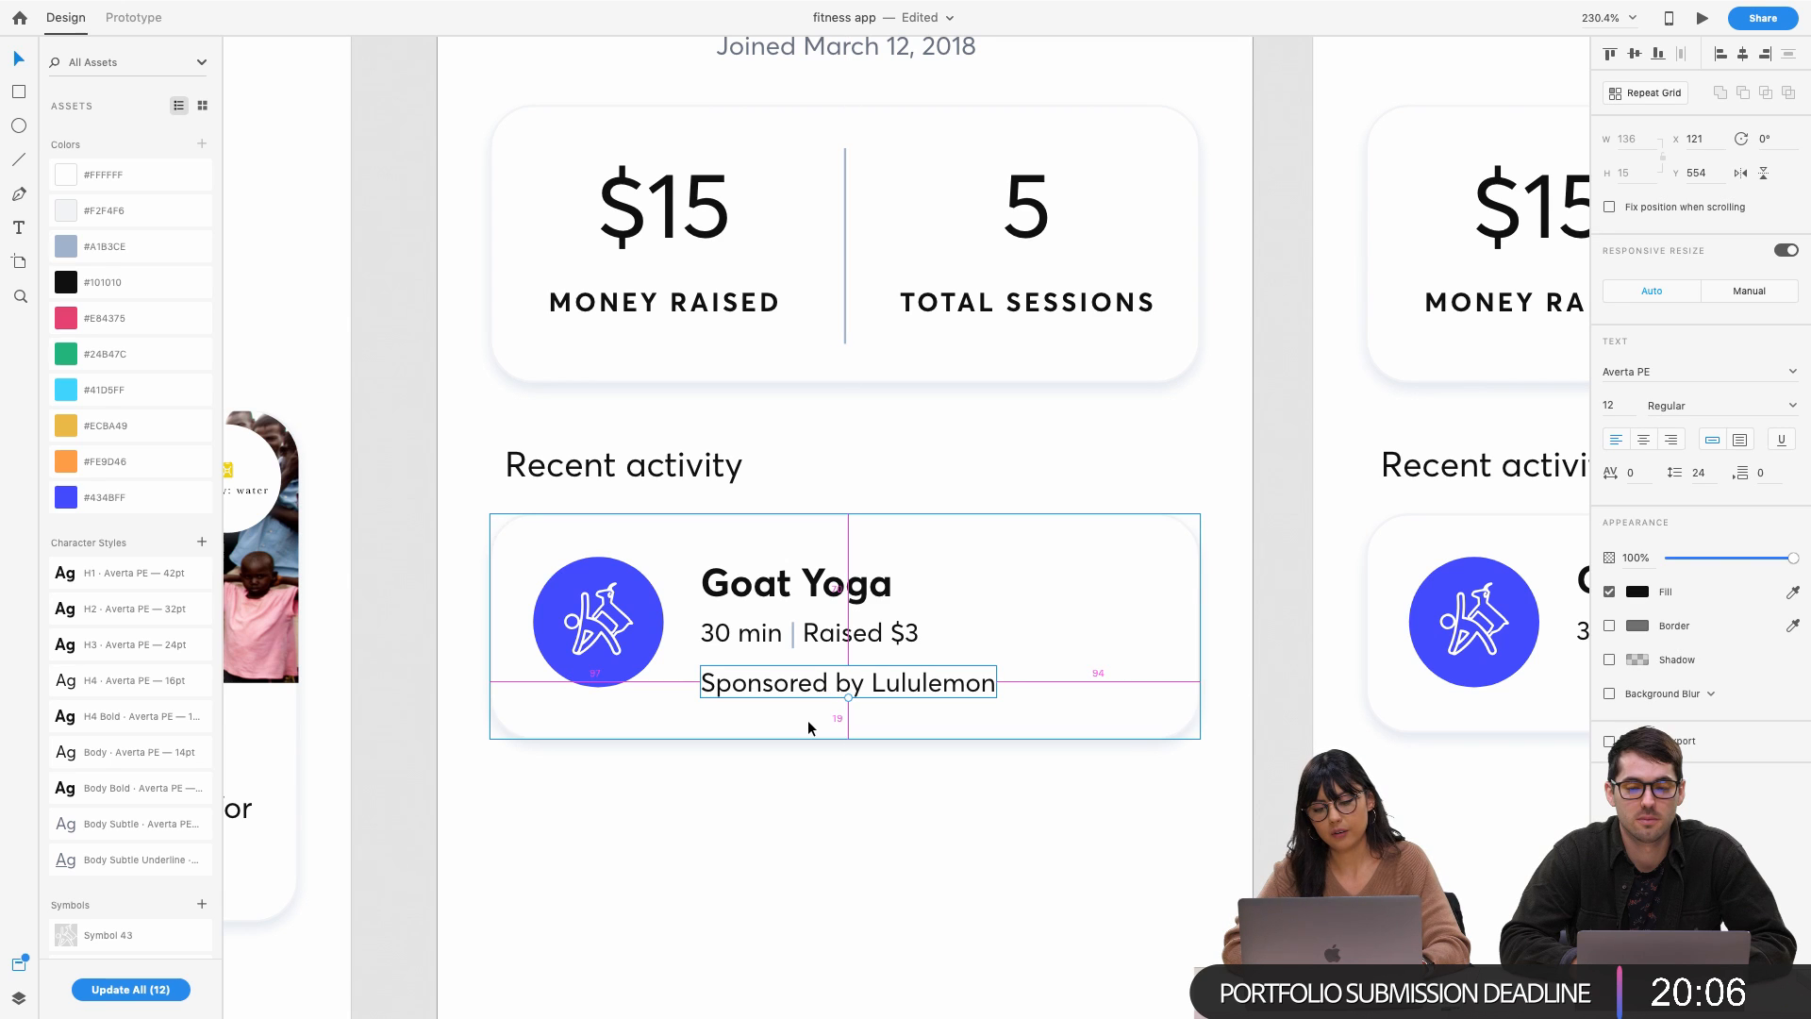
key(Down)
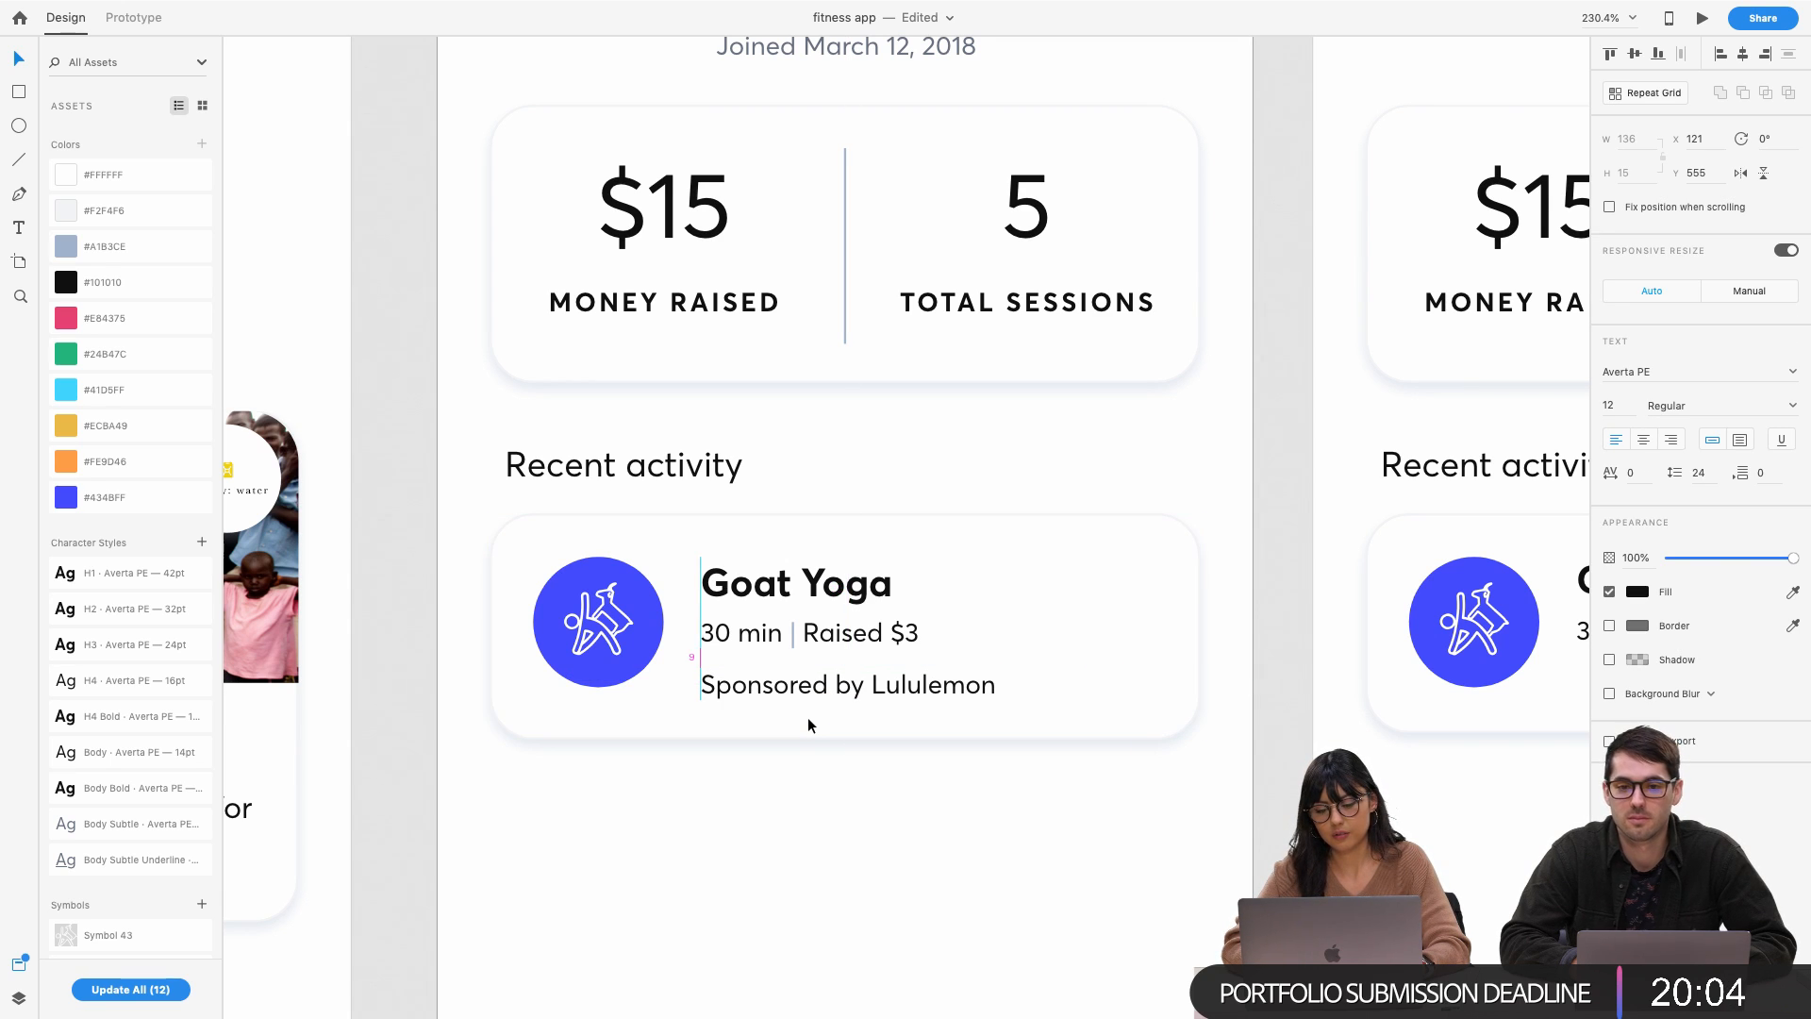
key(Up)
key(Up)
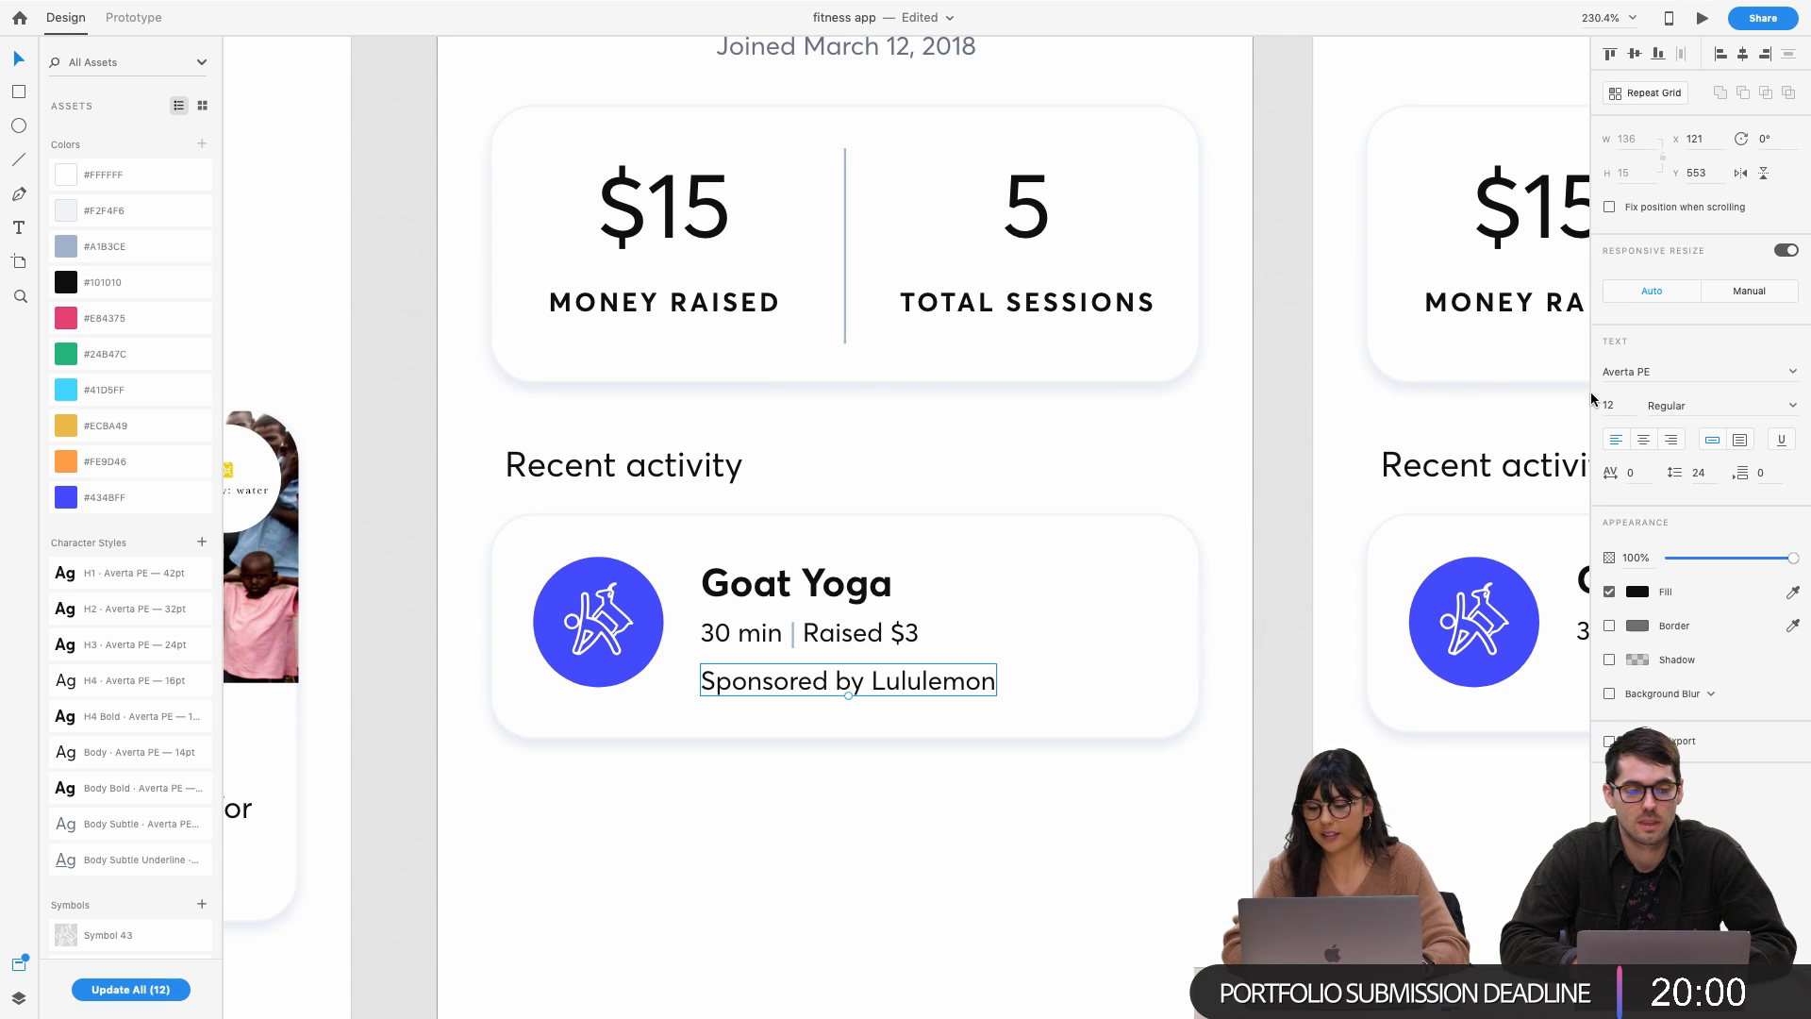
Colour 'Sponsored by Lululemon' a muted greyish-blue
click(1635, 595)
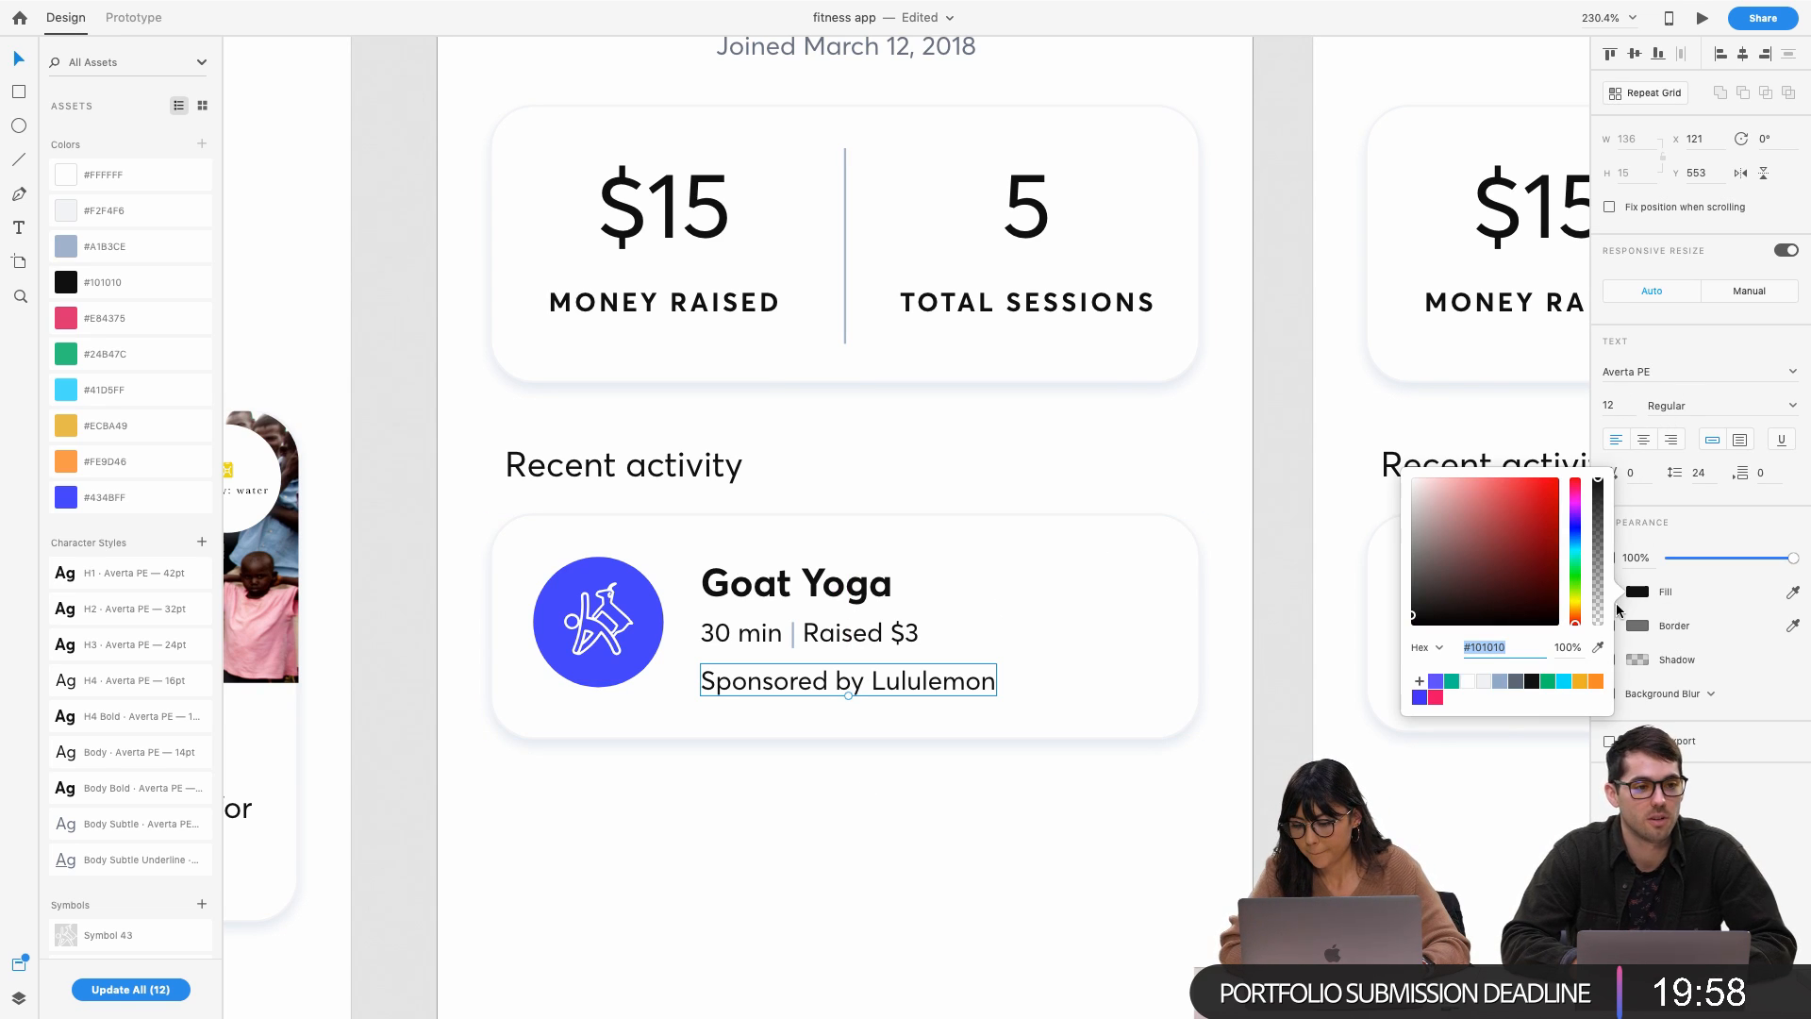
click(1487, 686)
click(1499, 681)
click(1017, 854)
Delete the 'Profile – 1' artboard and save the fitness app file
scroll(1017, 855, down, 3)
scroll(1016, 854, down, 3)
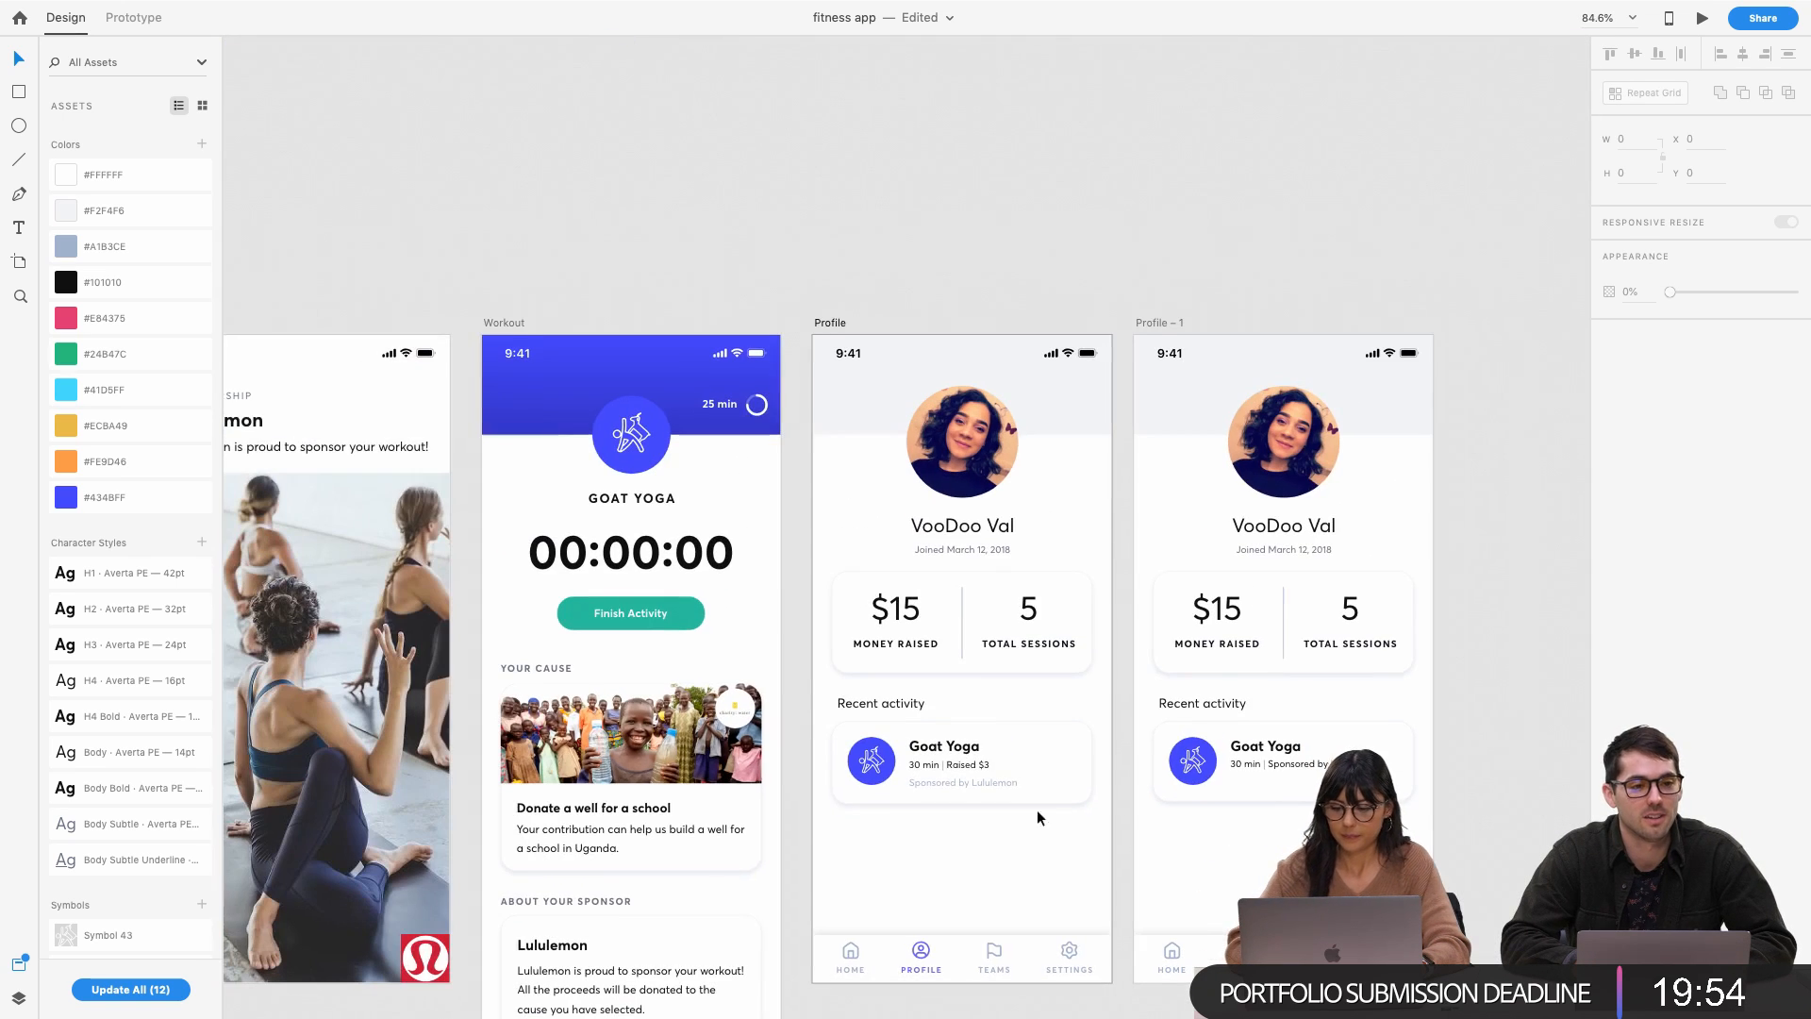
click(1145, 322)
key(Delete)
scroll(1037, 611, up, 5)
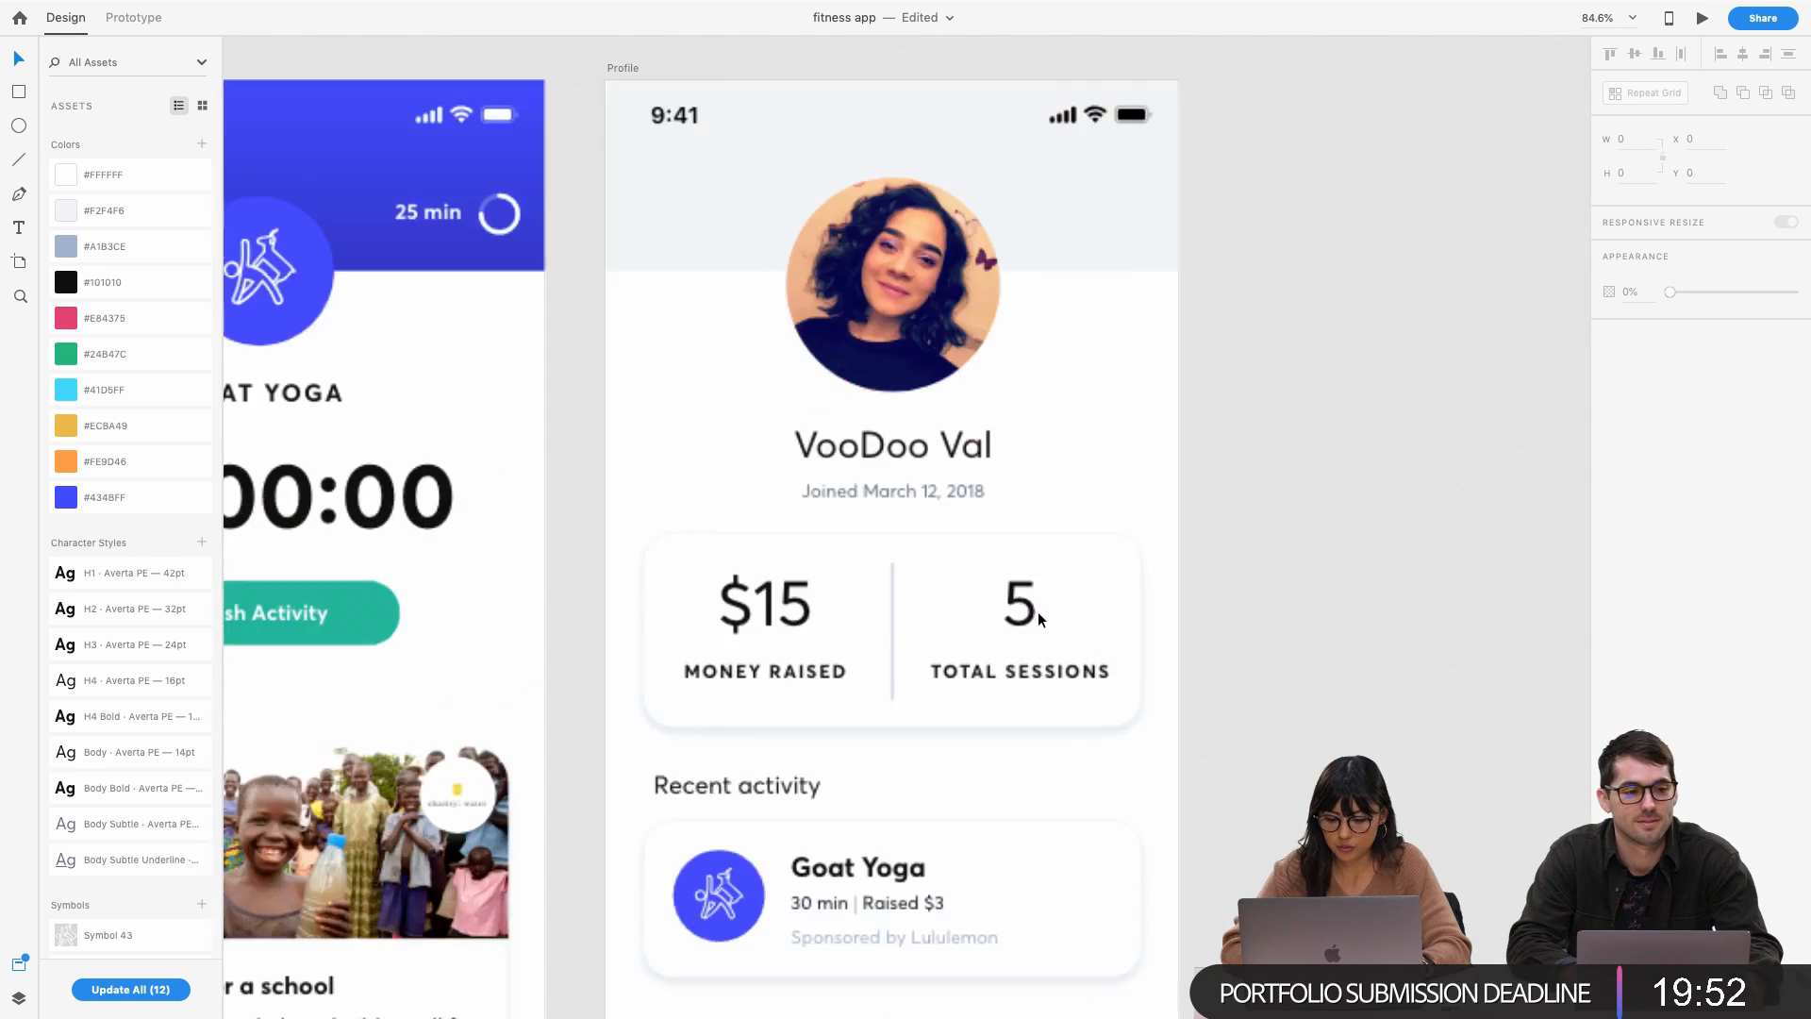
key(super+s)
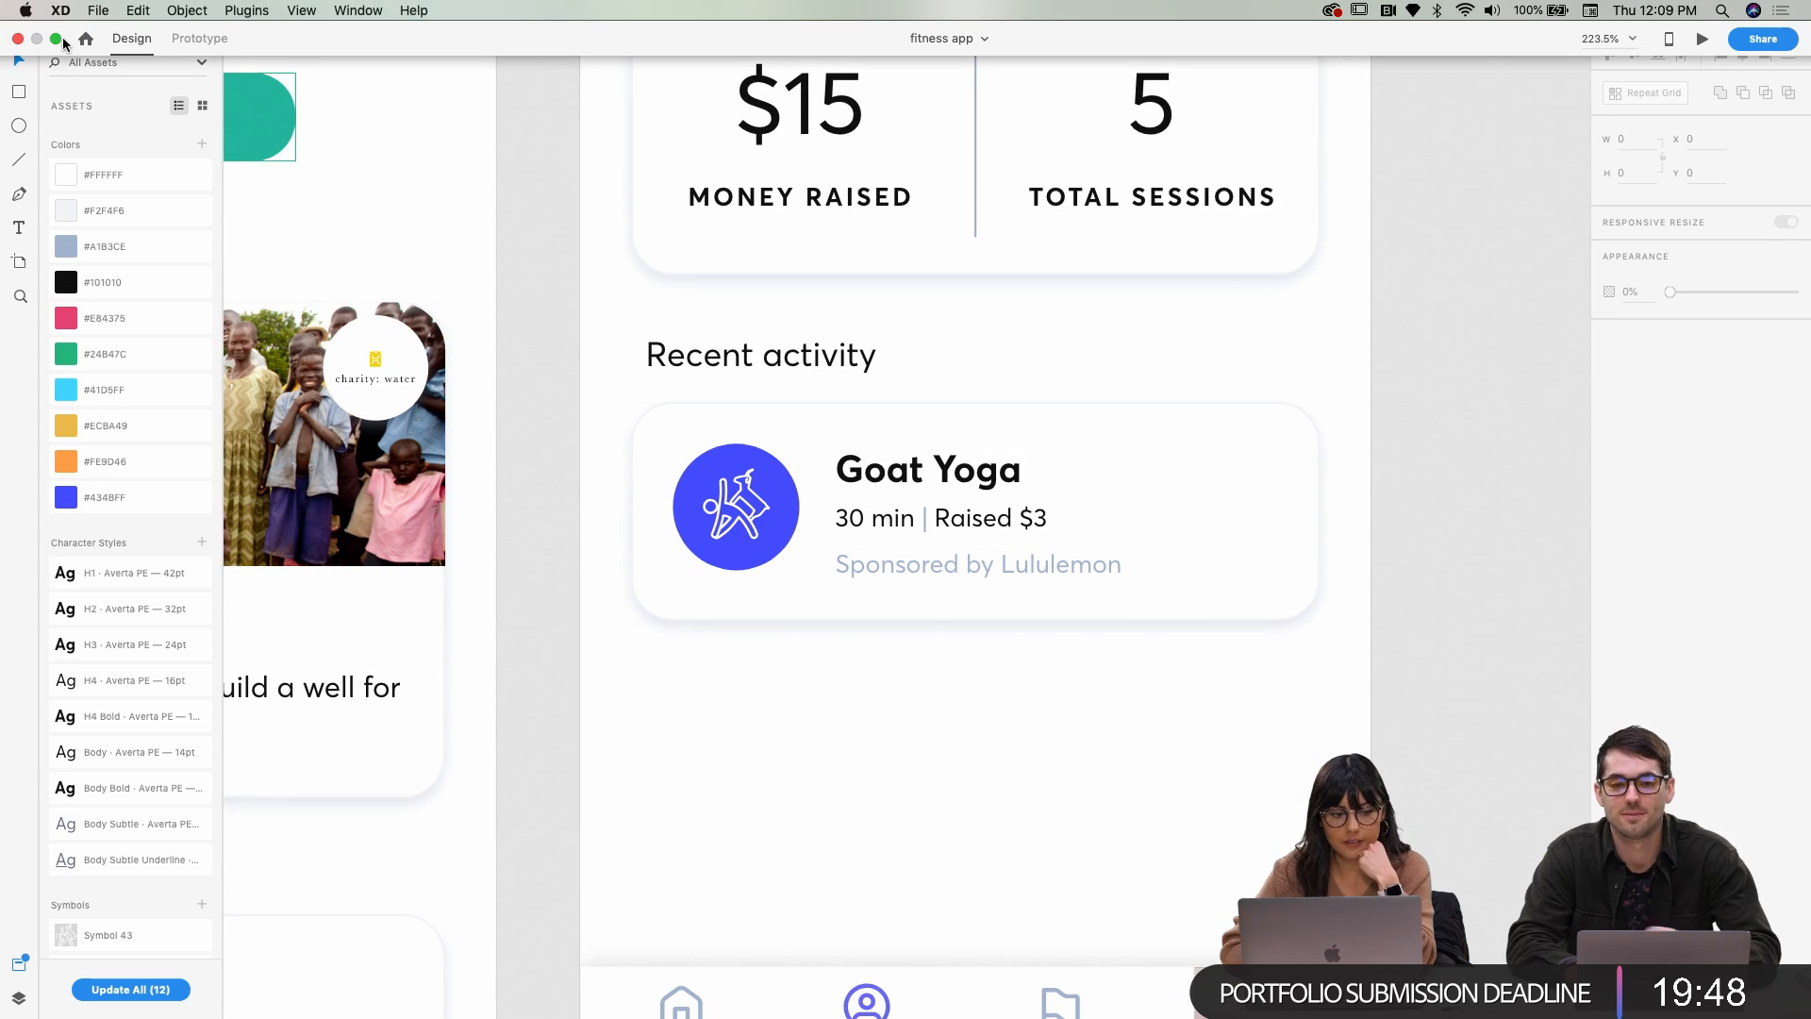
Exit full screen and select caret-up.svg in Finder's Icons folder
click(60, 38)
click(1502, 122)
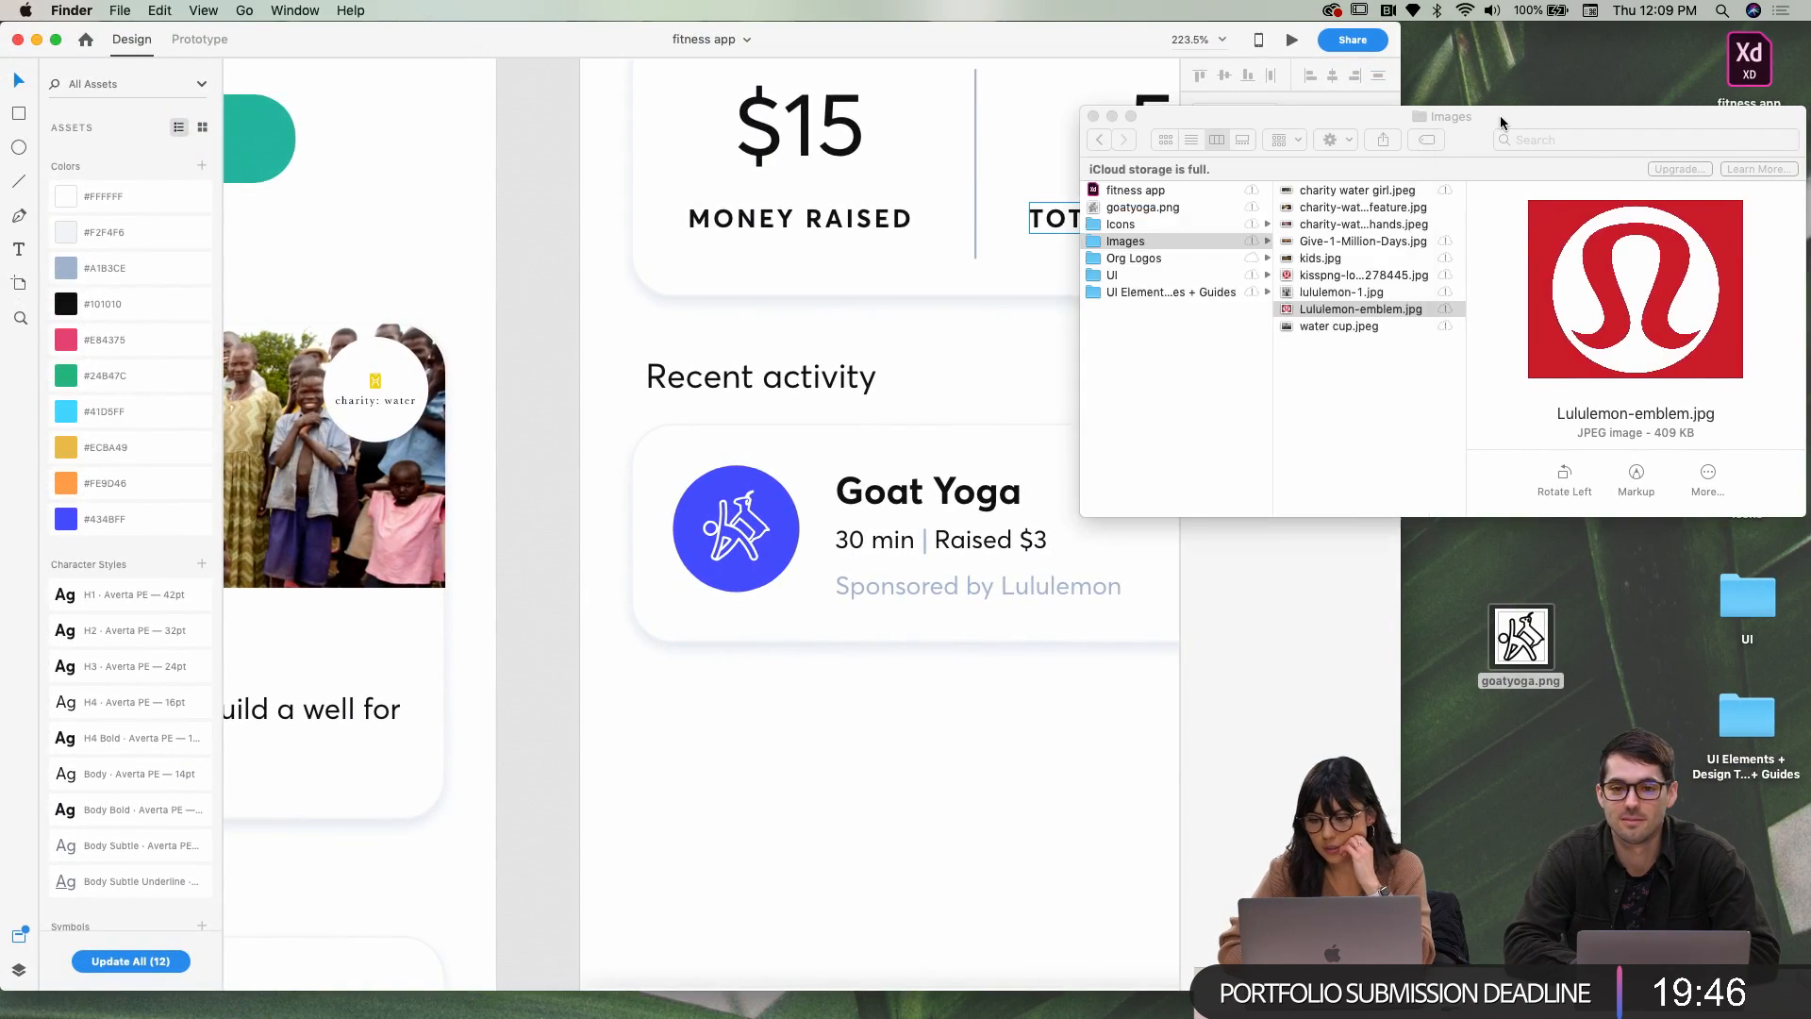
click(1190, 226)
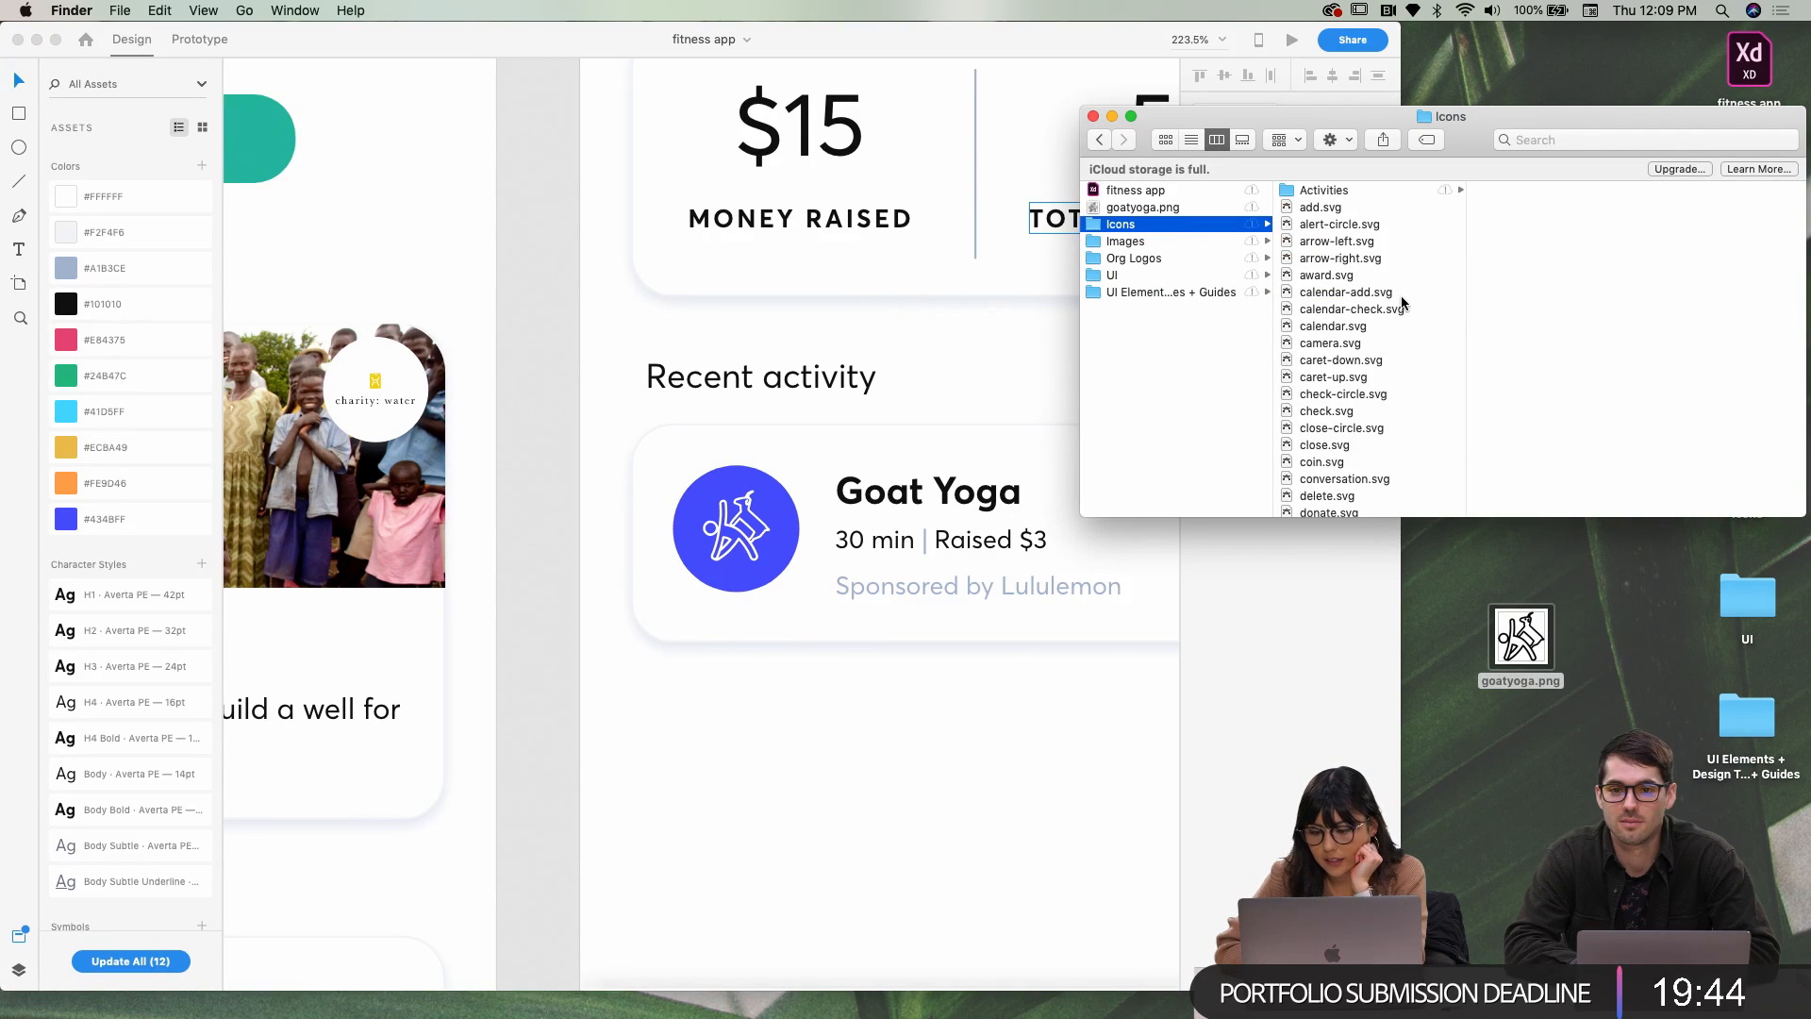
click(1375, 323)
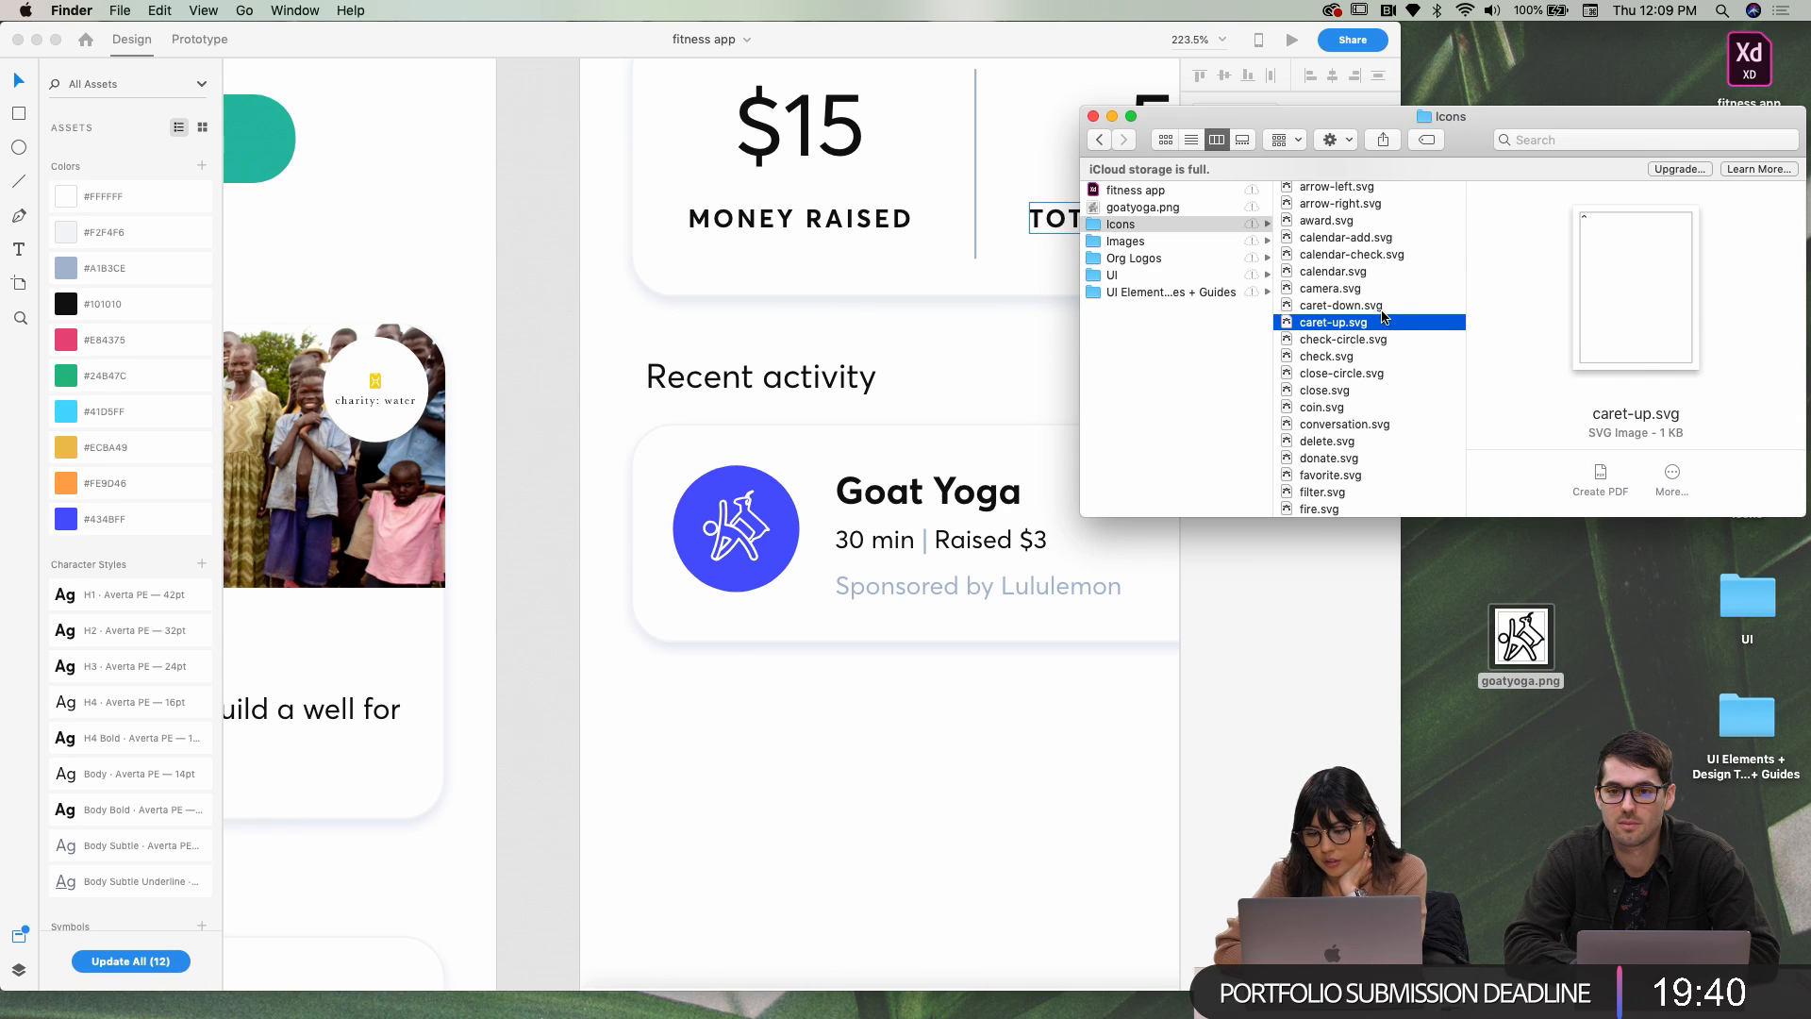
Drag caret-up.svg from Finder onto the Profile artboard below the Goat Yoga card
click(126, 651)
scroll(126, 650, down, 15)
scroll(127, 653, down, 8)
scroll(129, 657, up, 6)
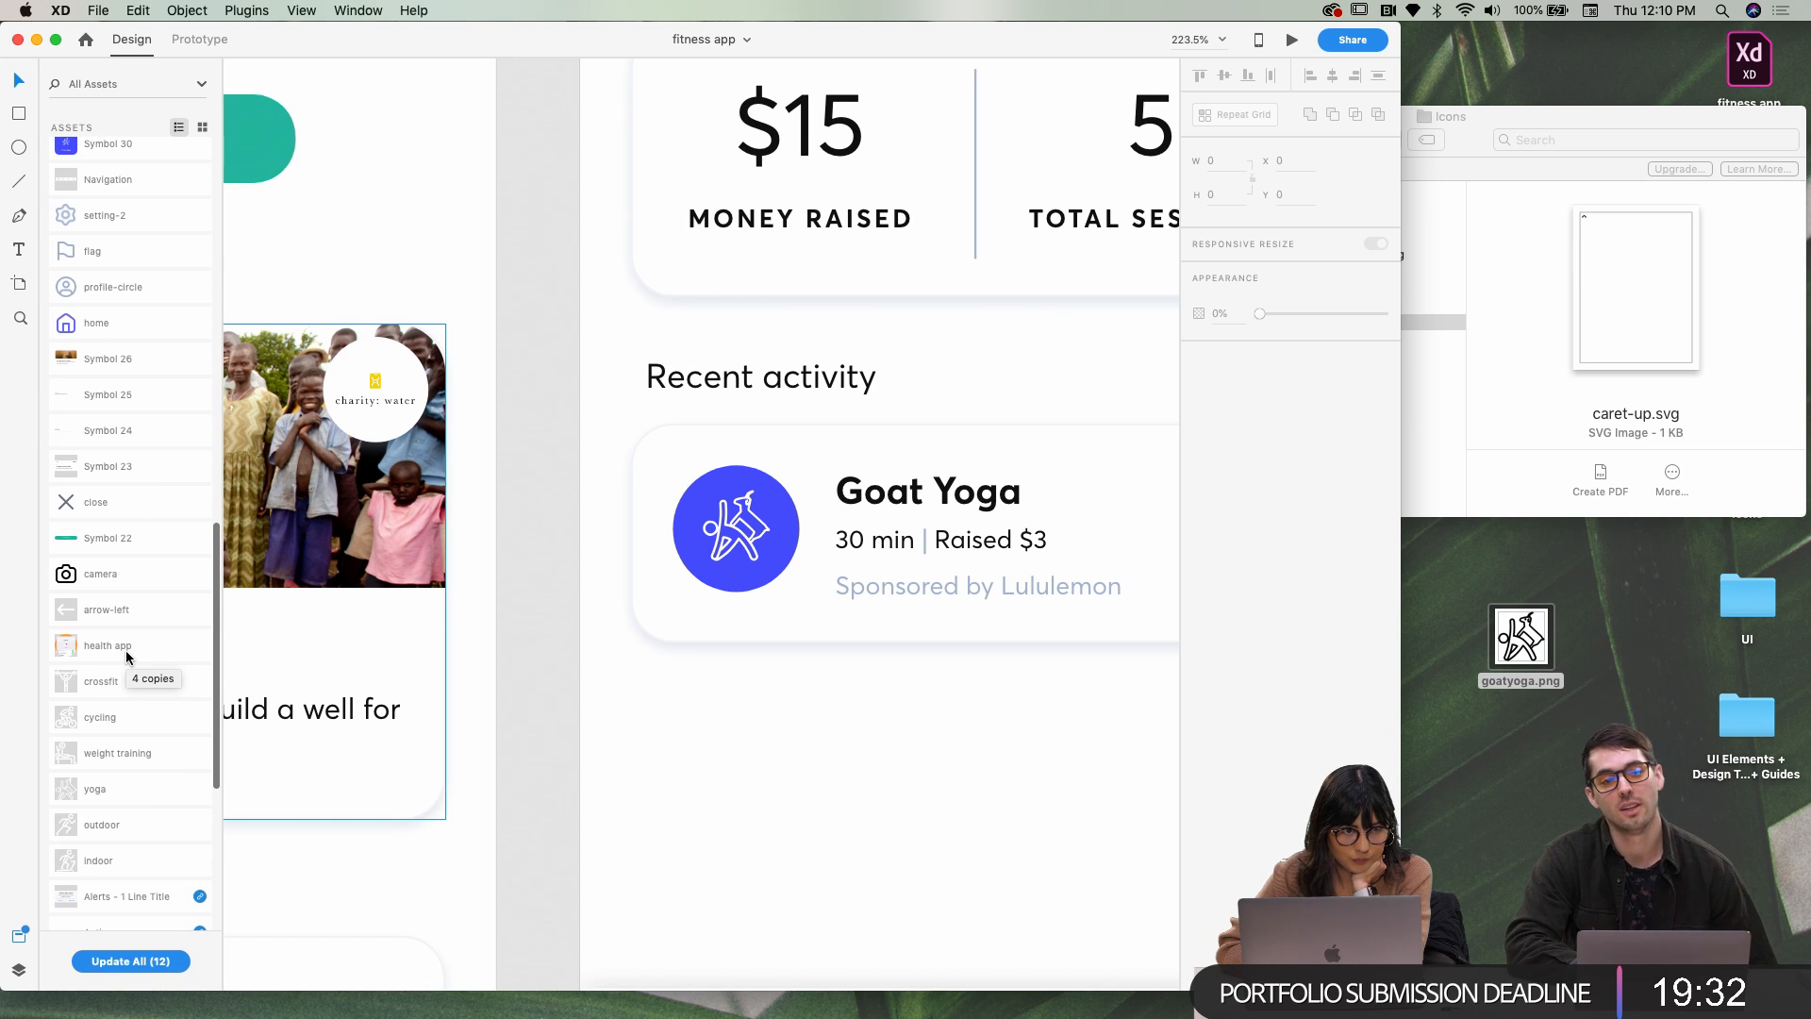
scroll(128, 657, up, 8)
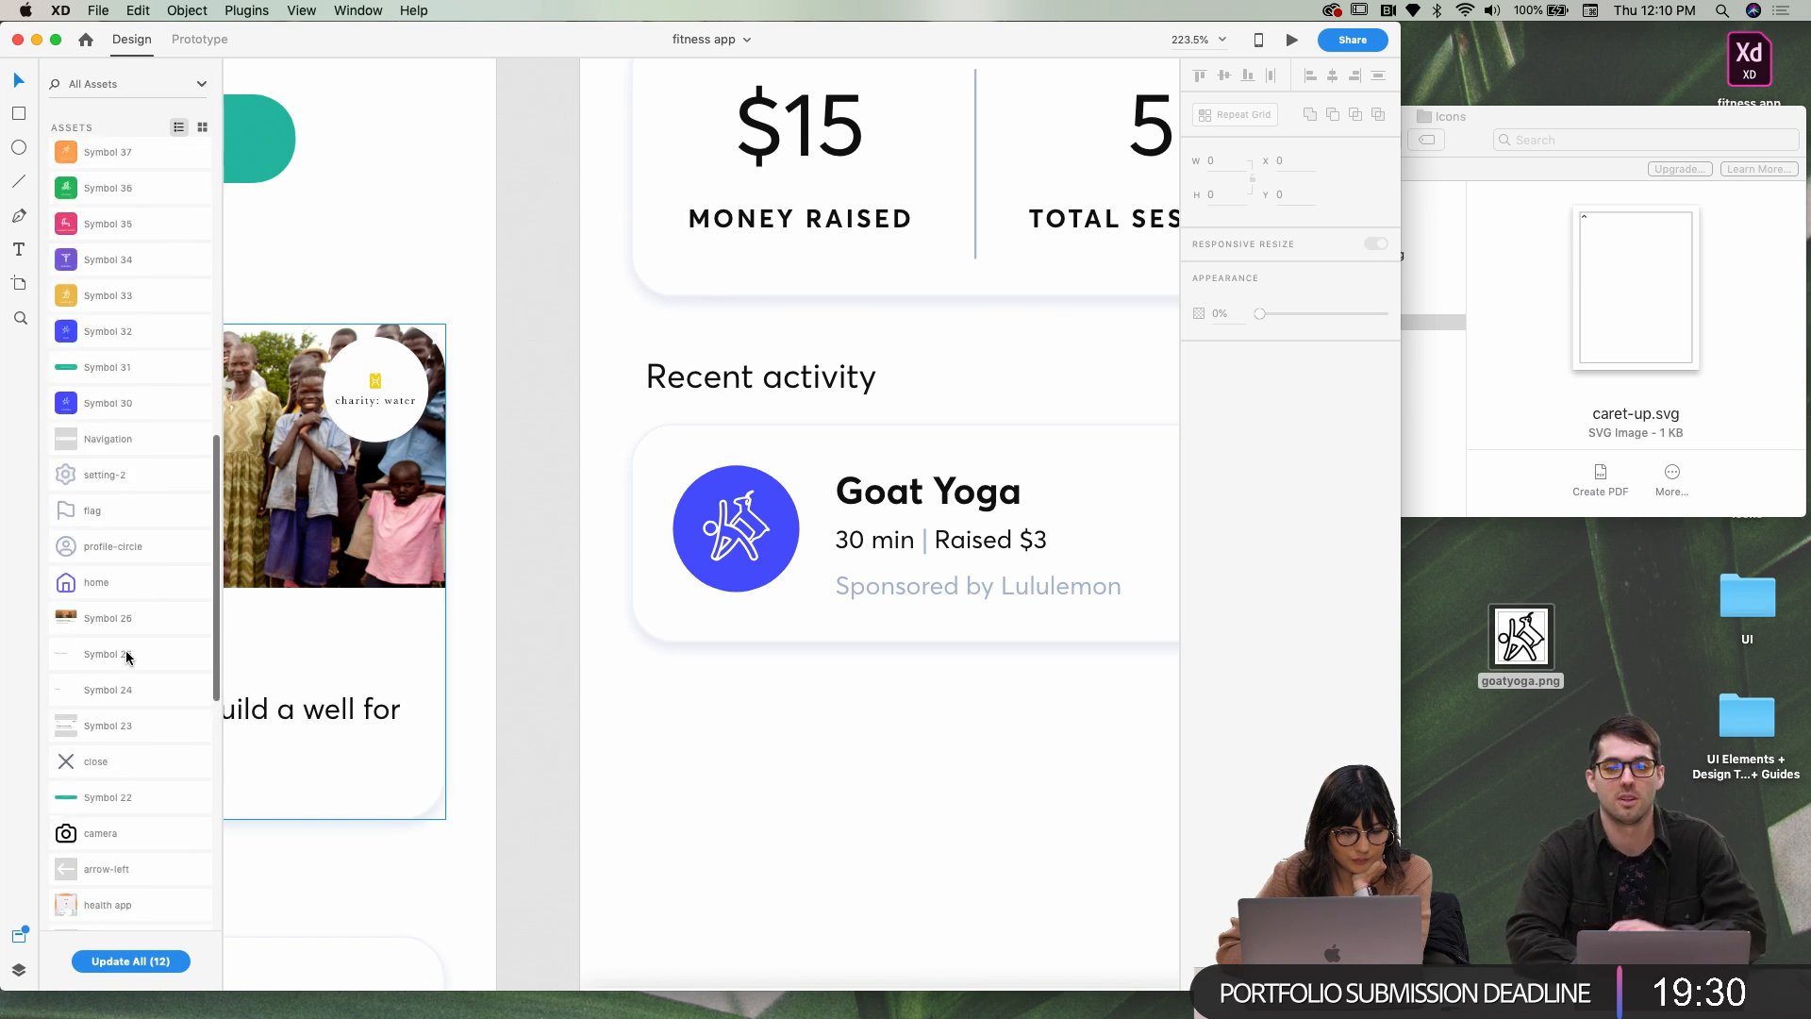
scroll(128, 658, up, 2)
click(1109, 621)
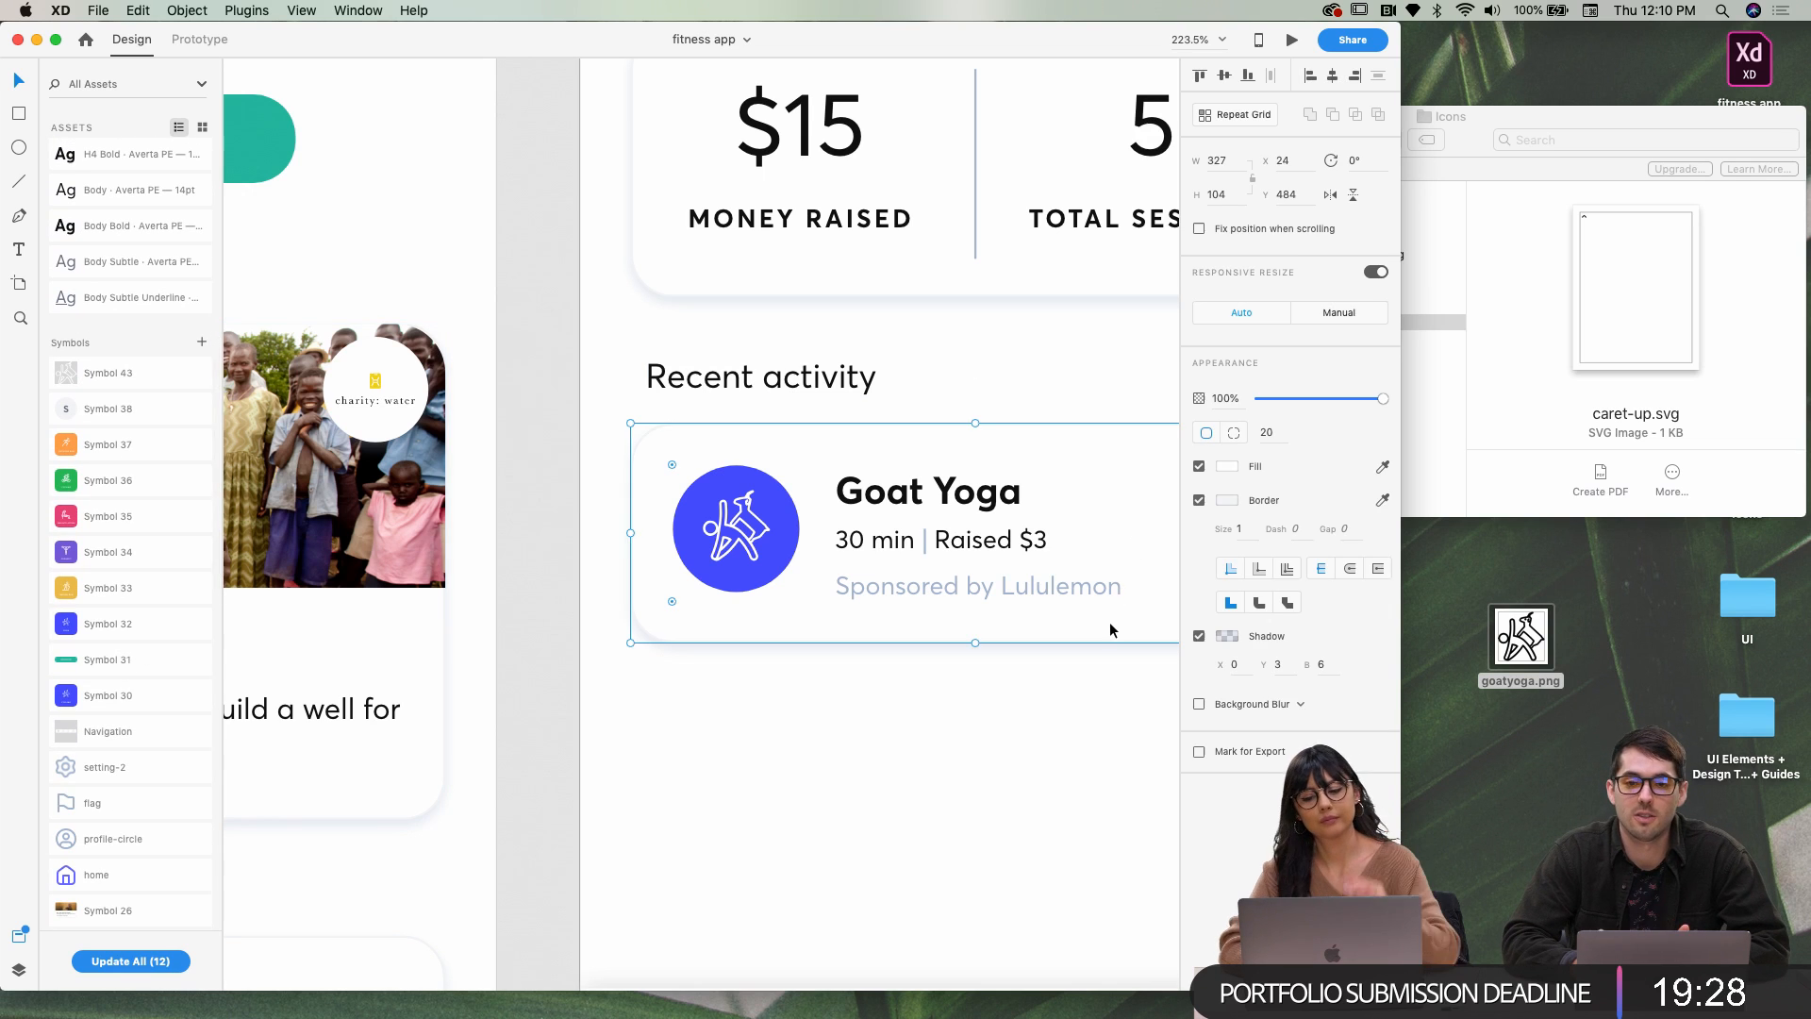
scroll(1109, 620, right, 3)
scroll(1110, 629, right, 2)
click(1004, 781)
click(1513, 264)
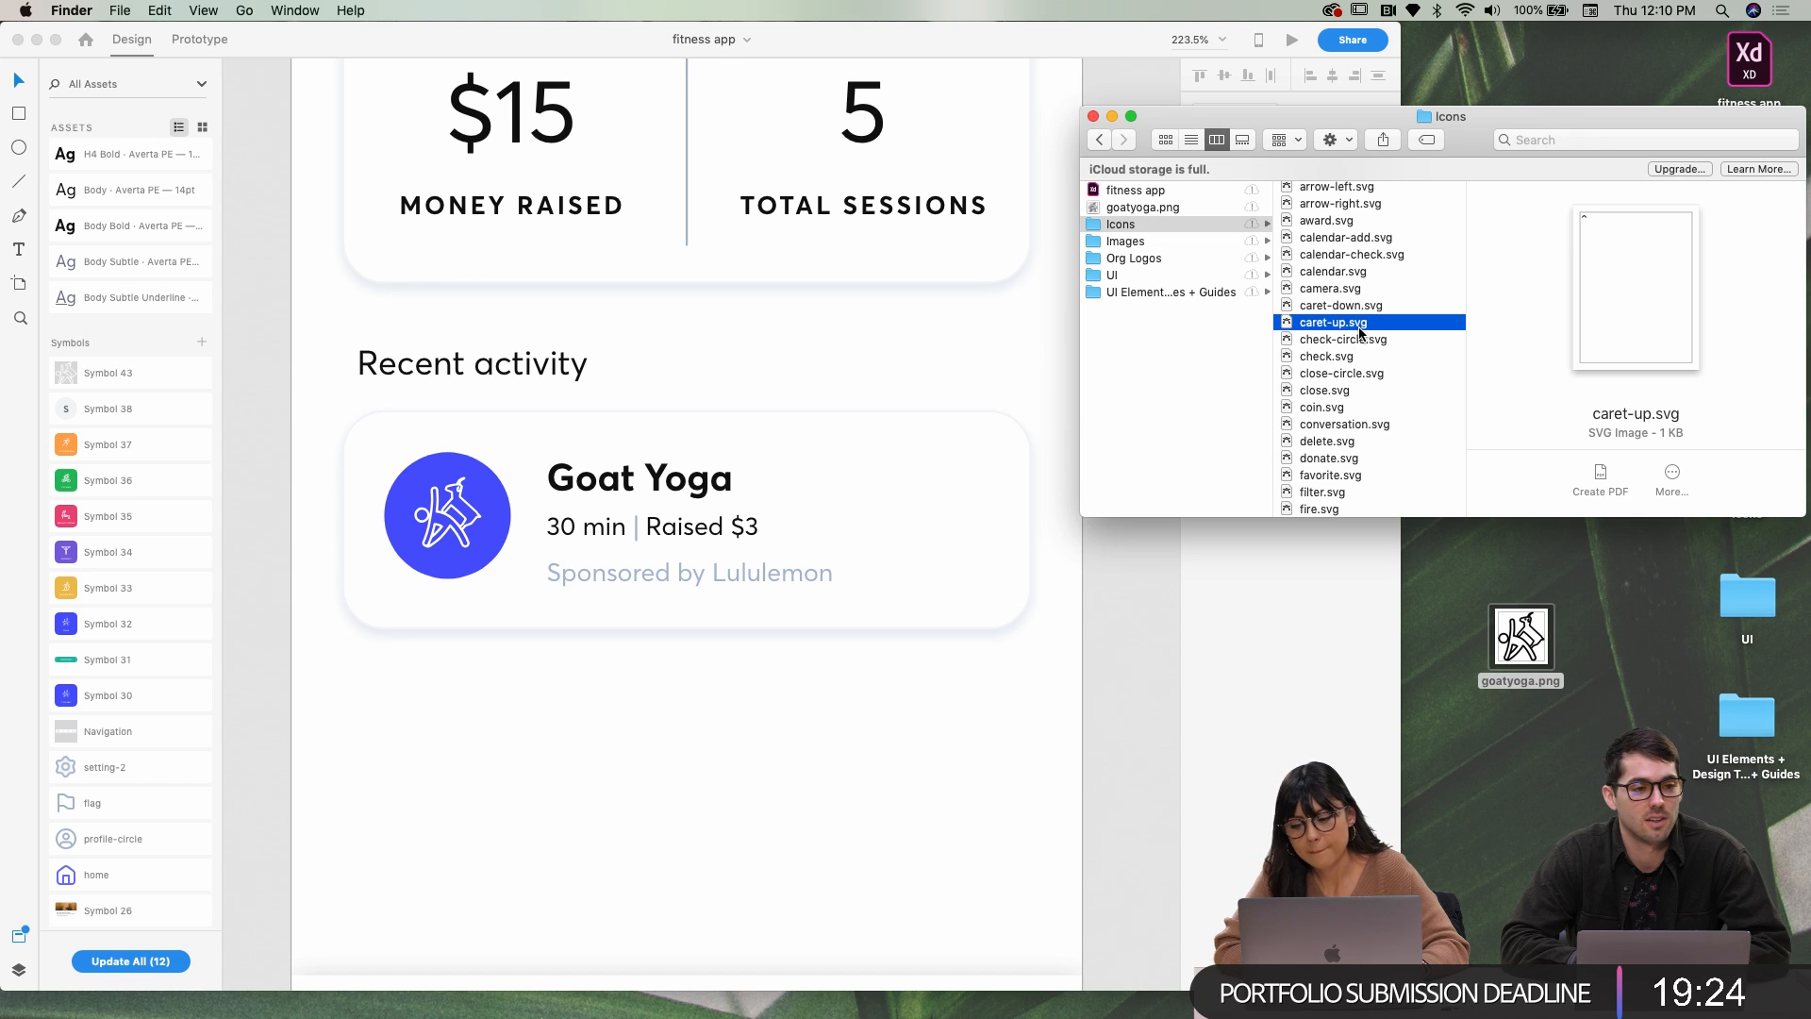
drag(1360, 332, 962, 741)
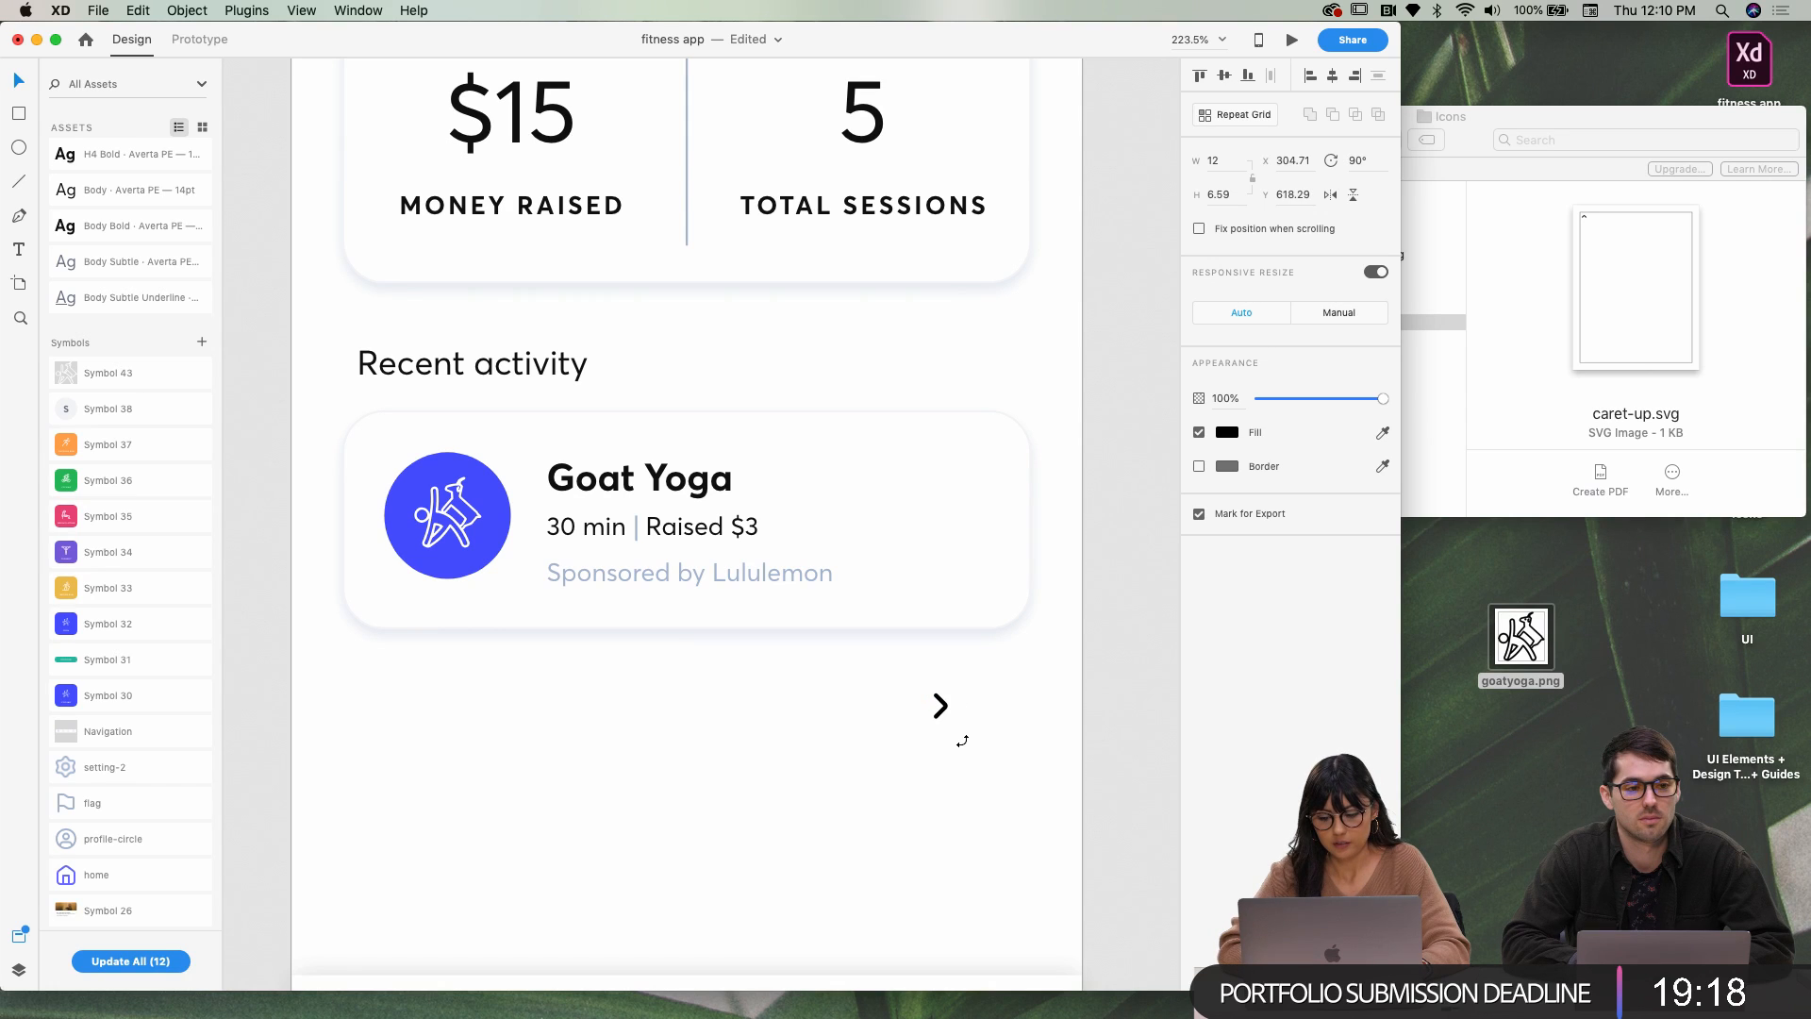
Move the caret into the Goat Yoga card's right side and fill it grey-blue
click(943, 740)
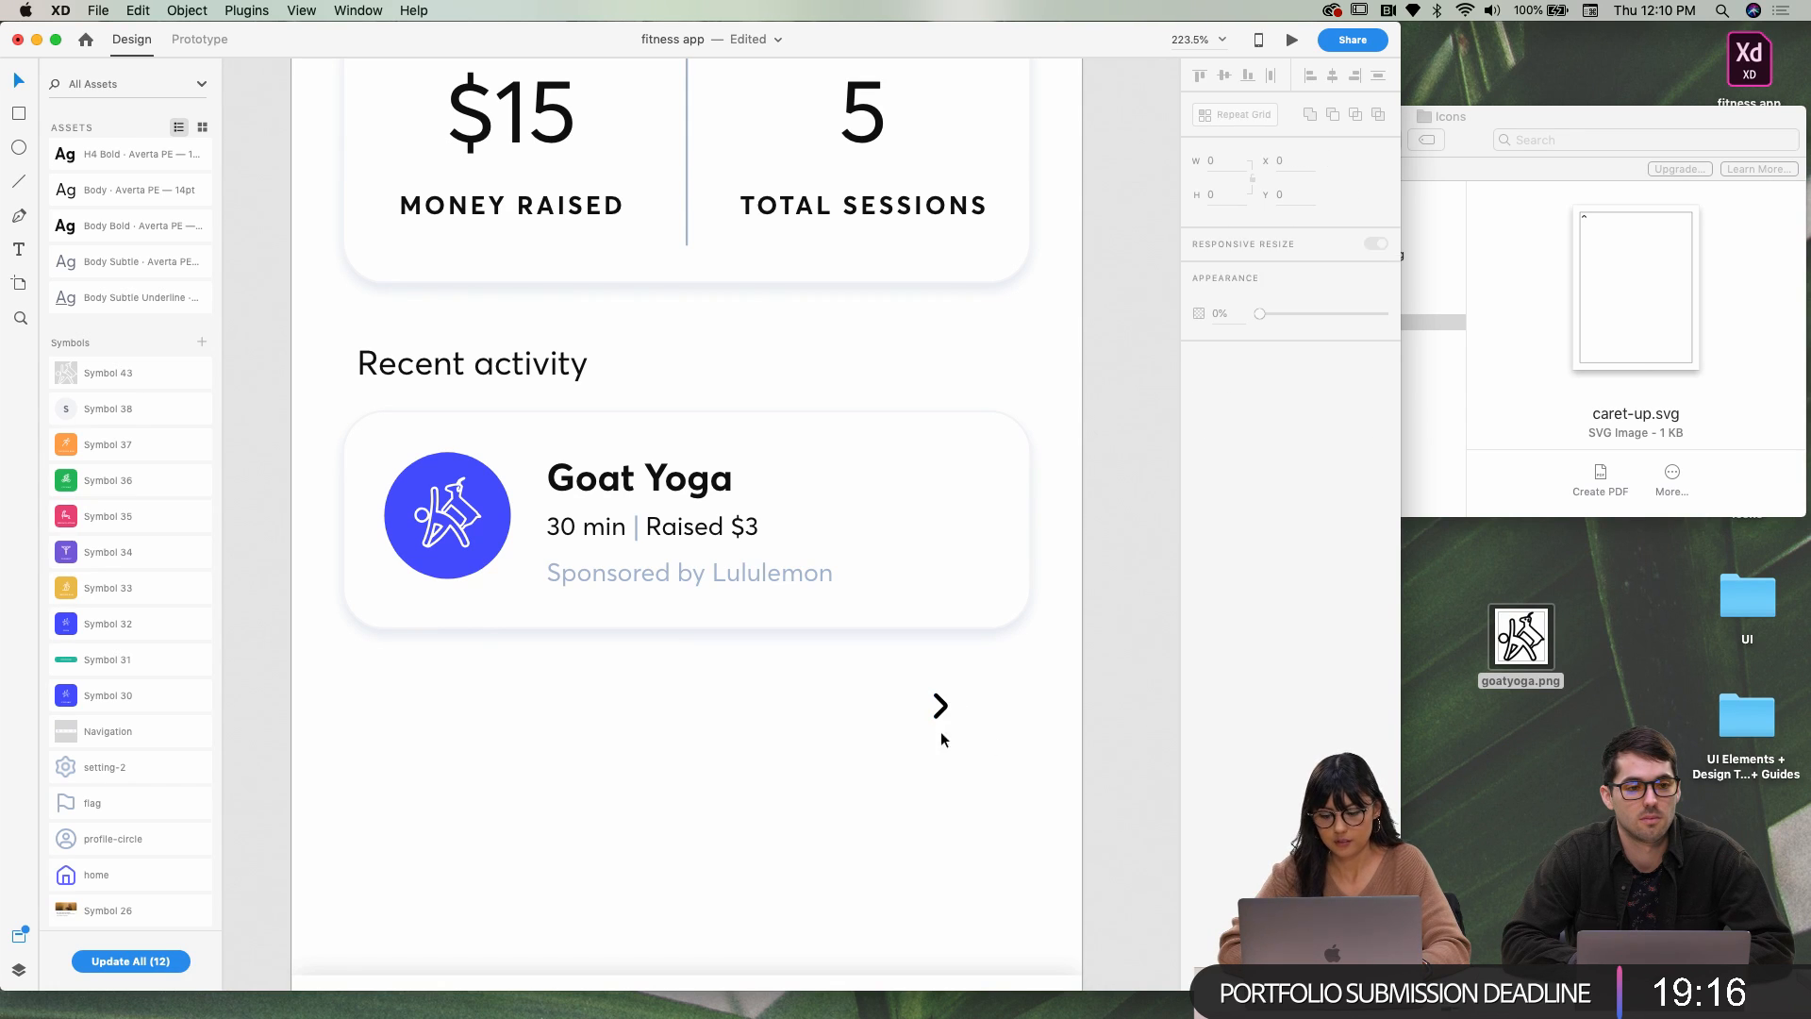
drag(940, 717, 978, 533)
click(1229, 433)
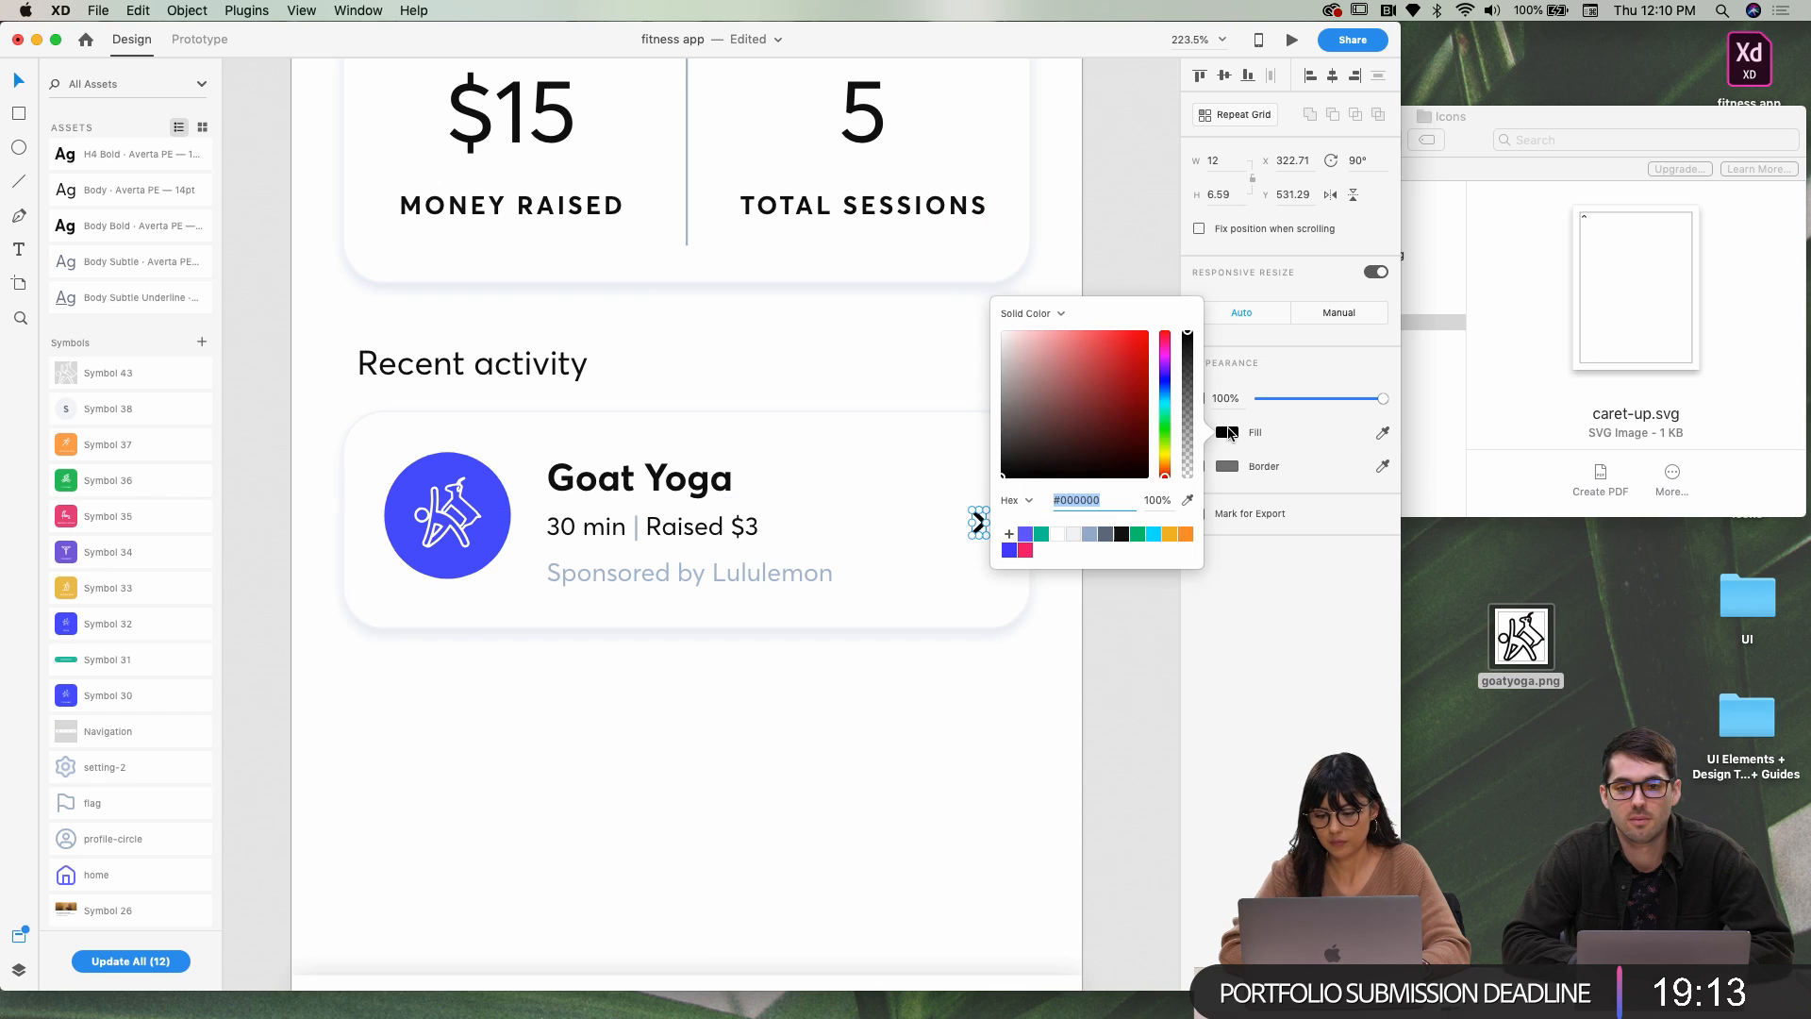
click(1090, 534)
click(1004, 717)
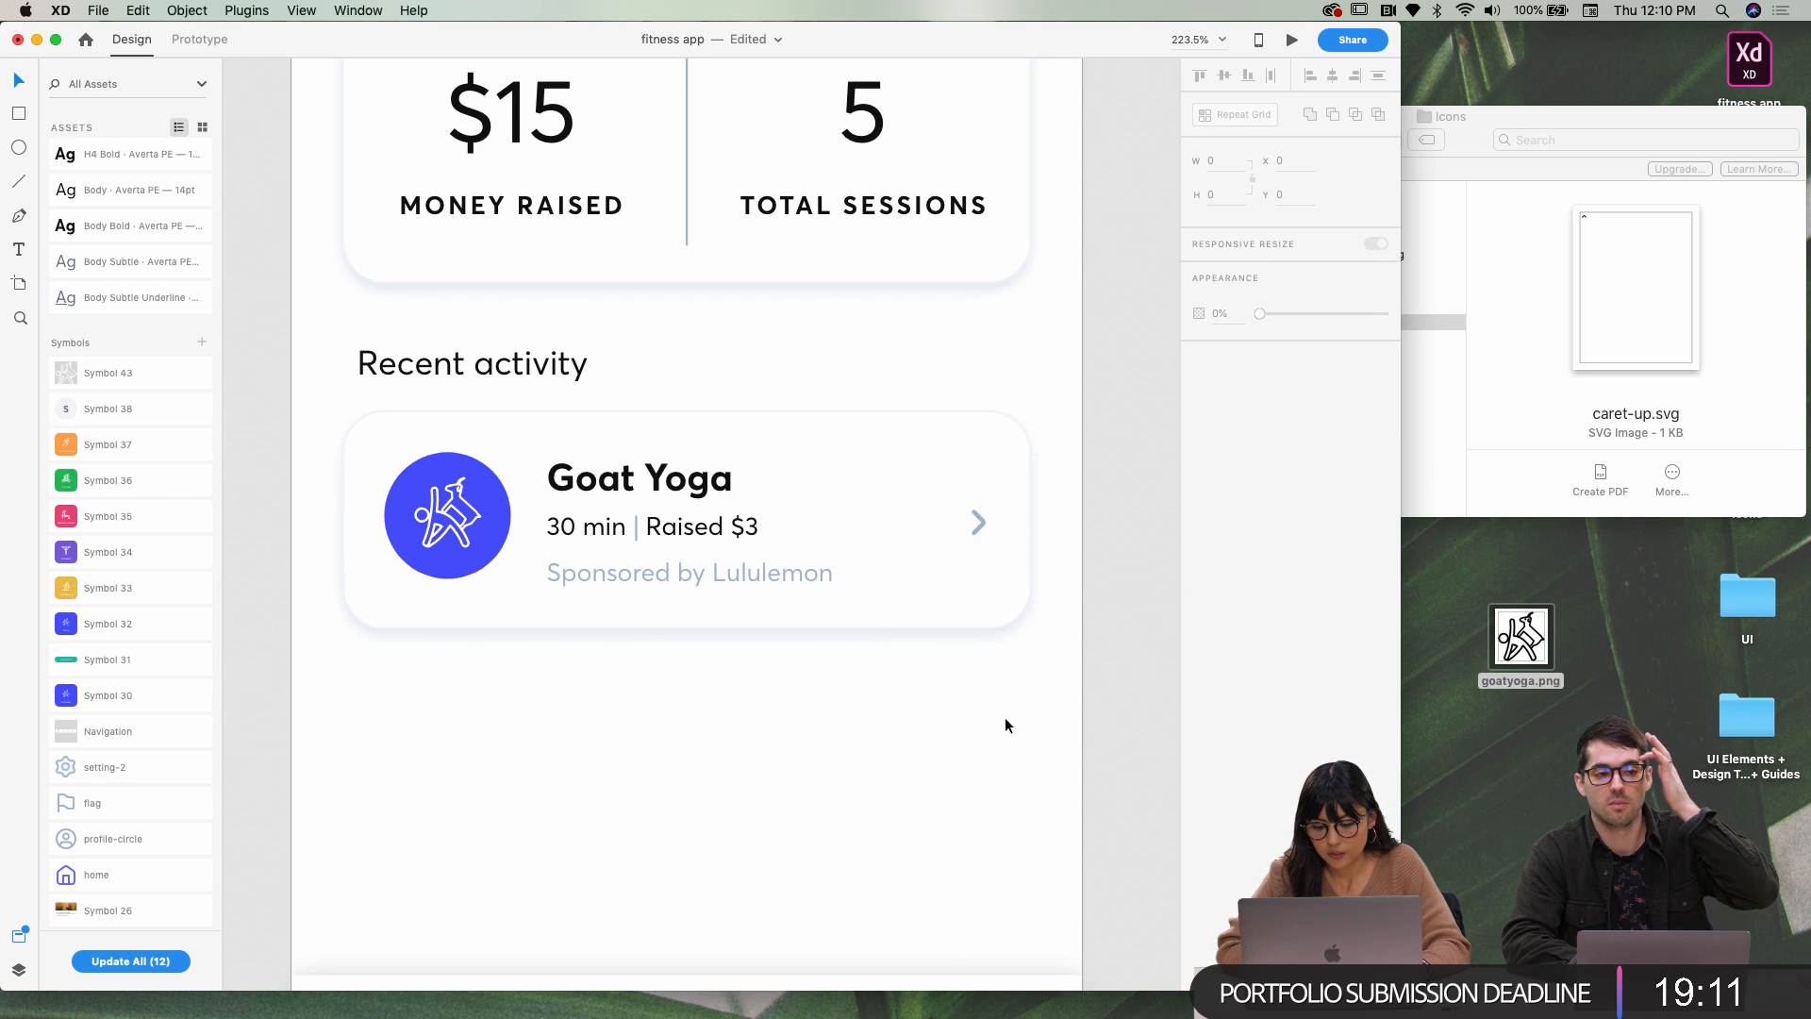
Nudge the caret one unit right and compare its alignment with the blue circle
click(978, 523)
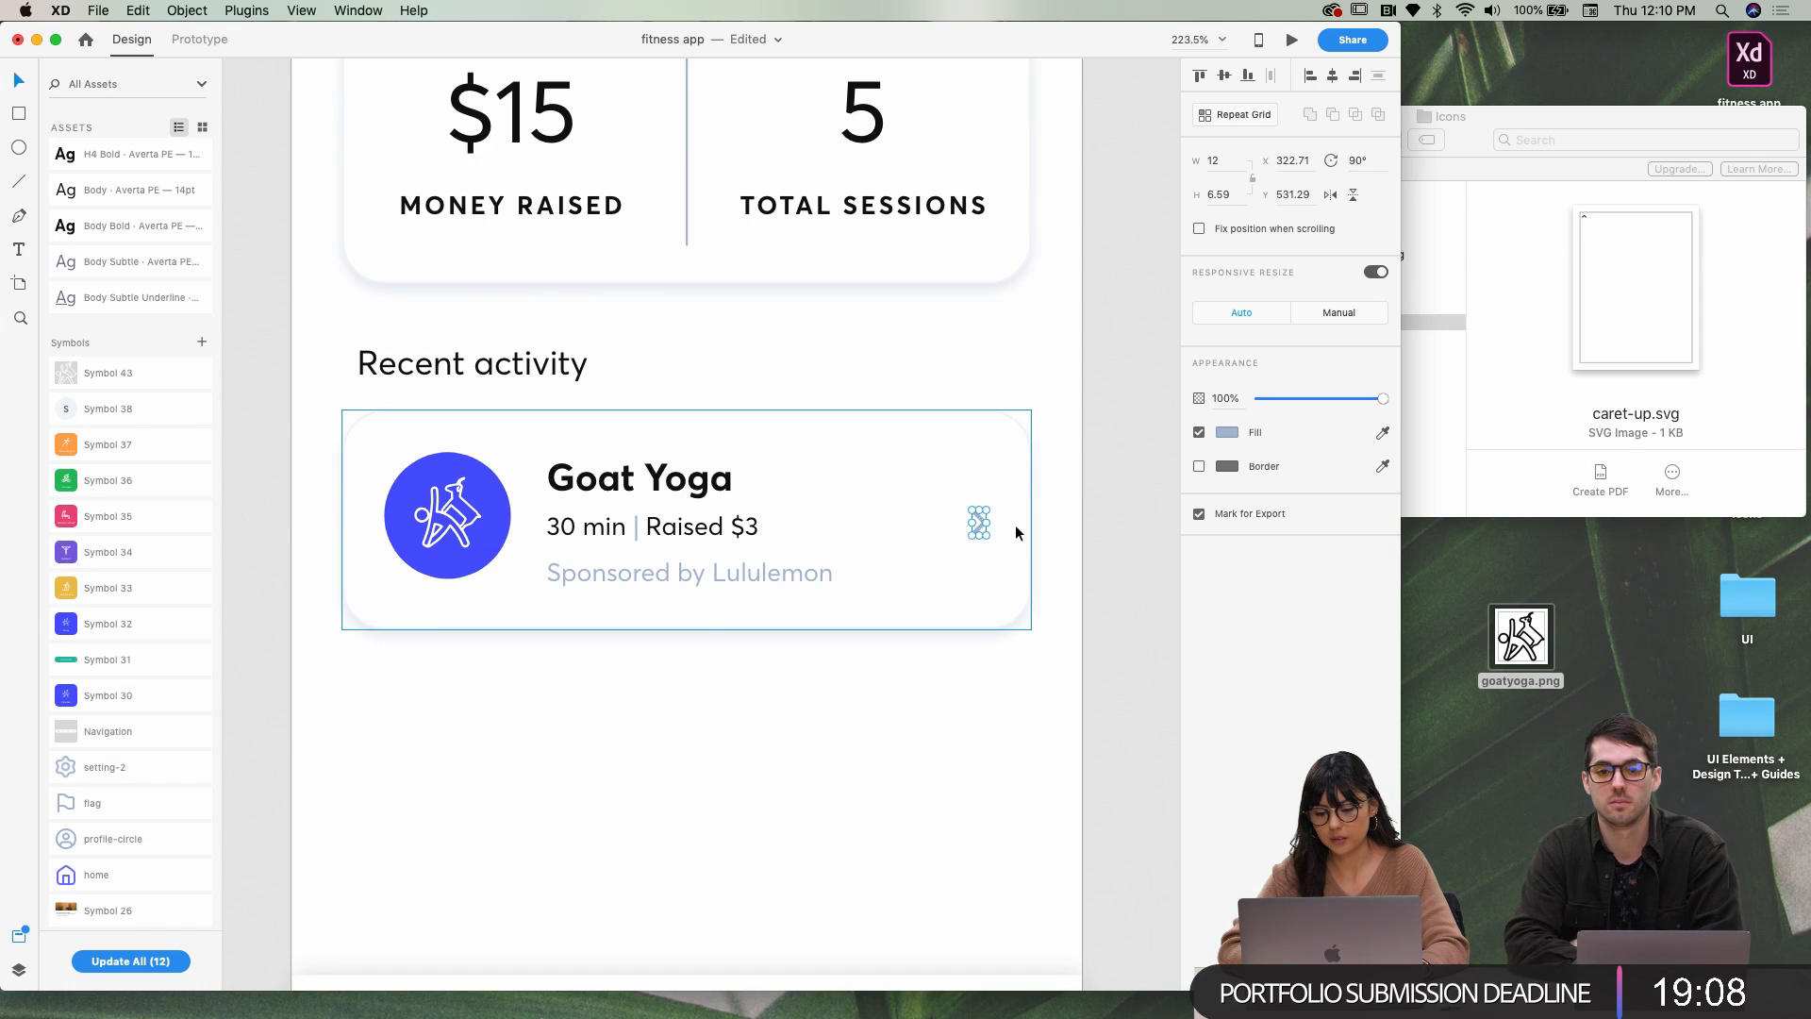
key(Right)
click(375, 526)
click(406, 525)
click(984, 521)
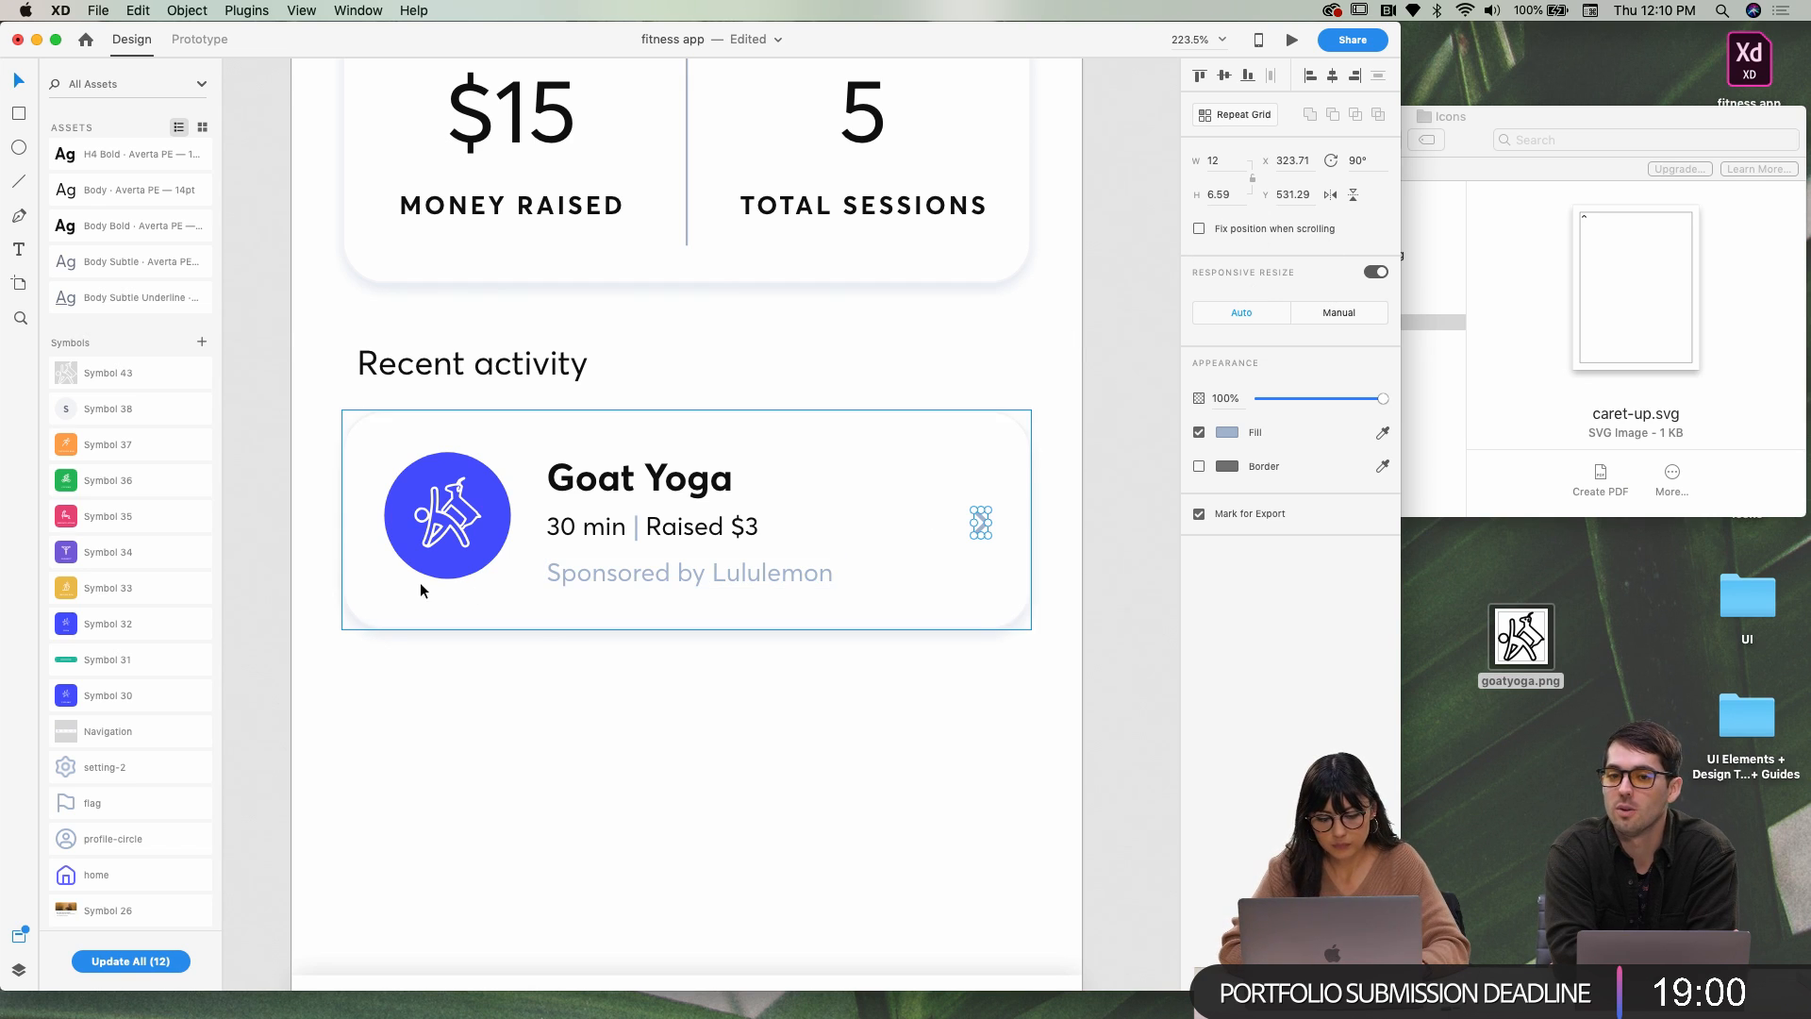
click(389, 515)
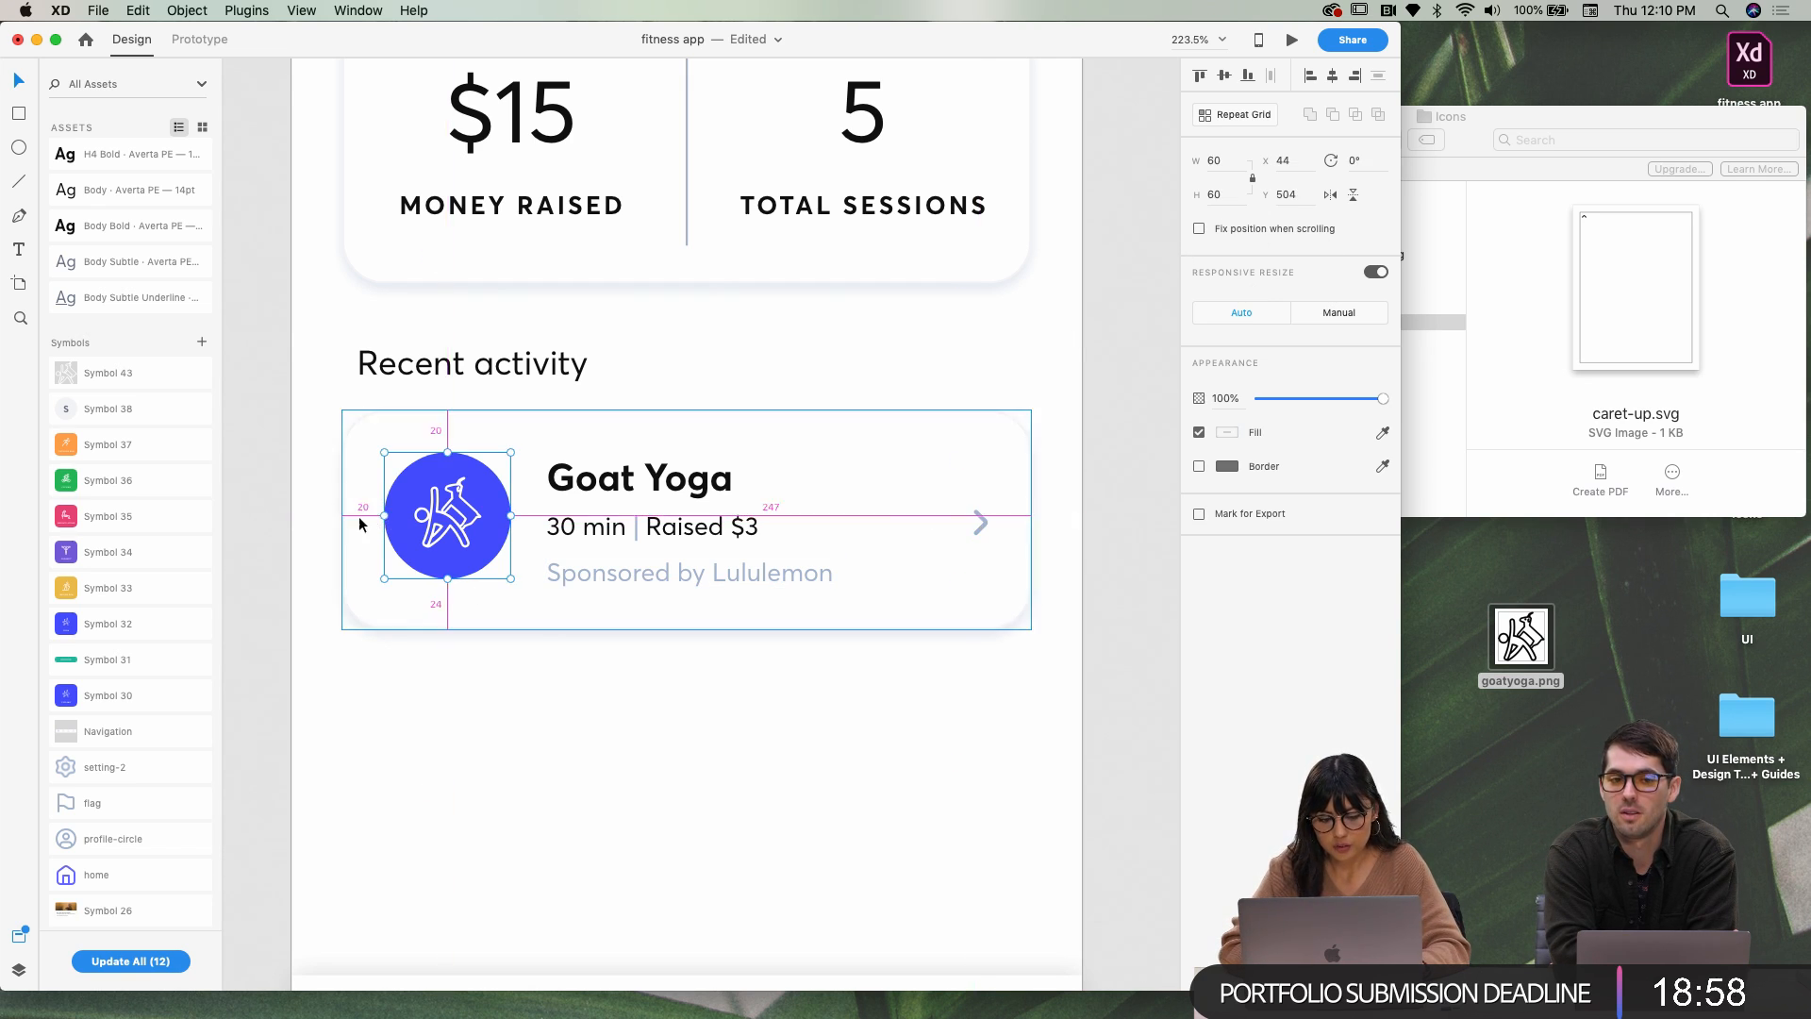
click(980, 520)
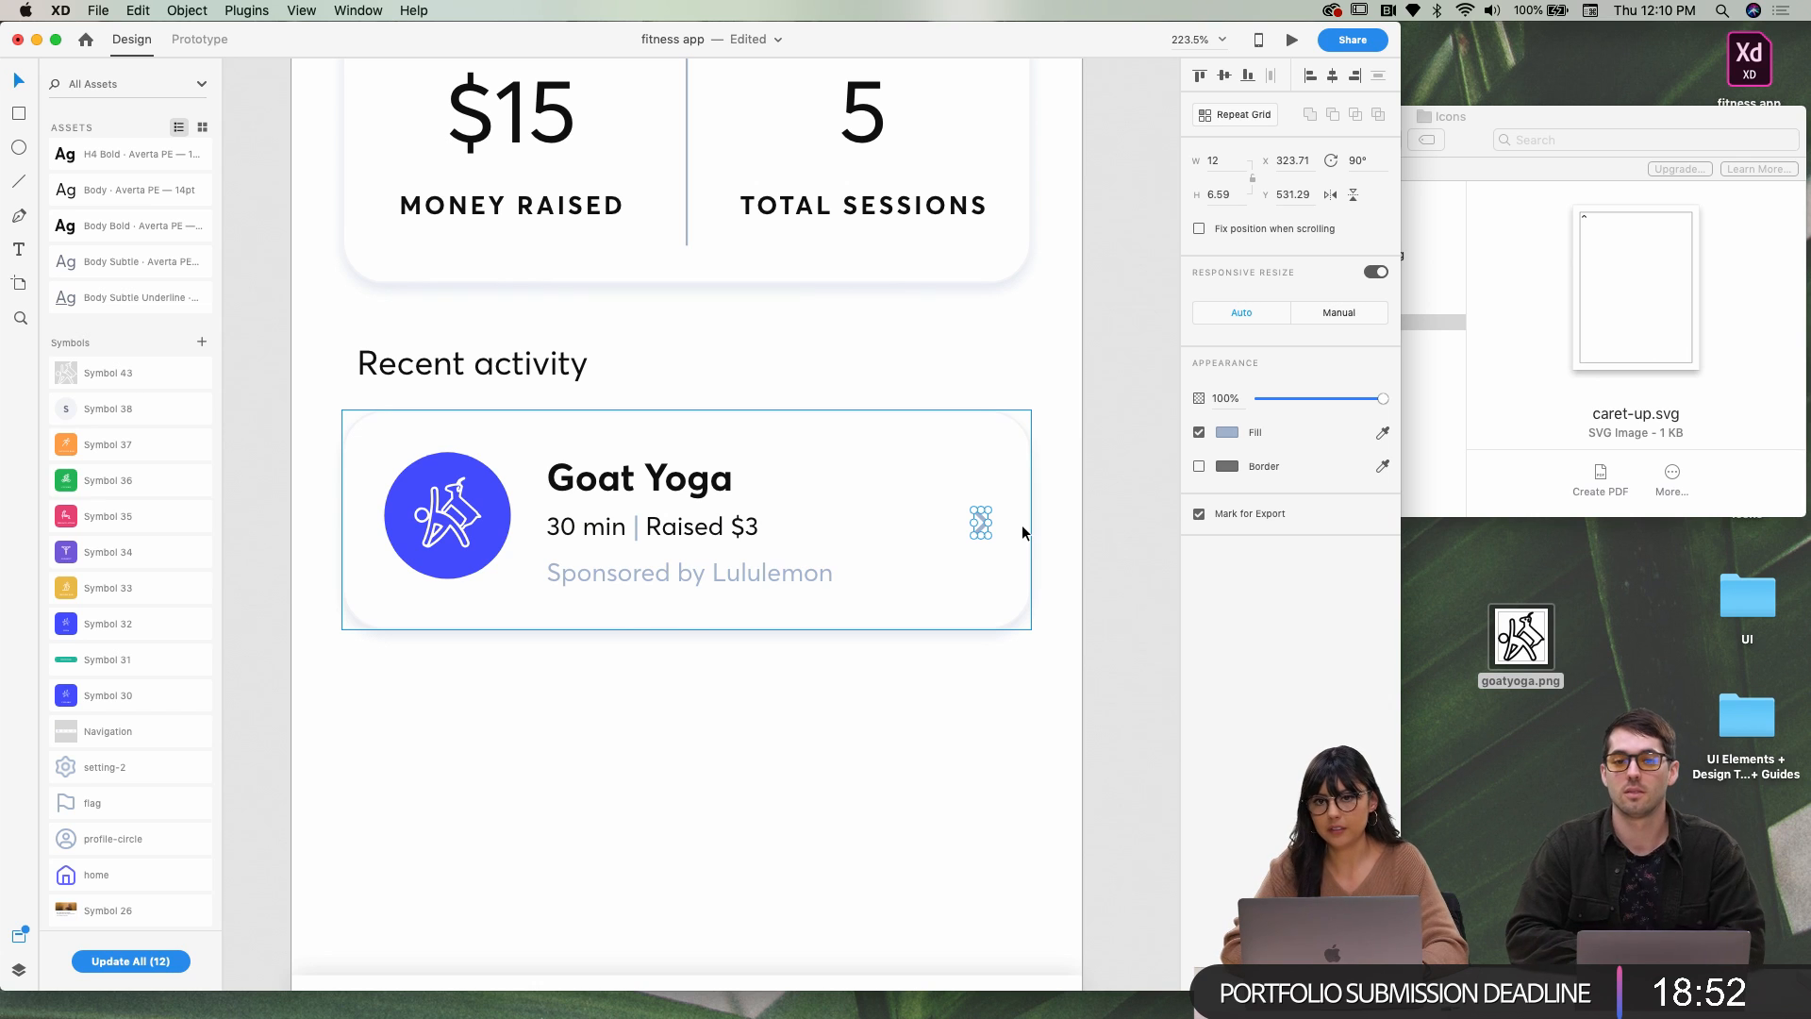
scroll(1022, 525, up, 2)
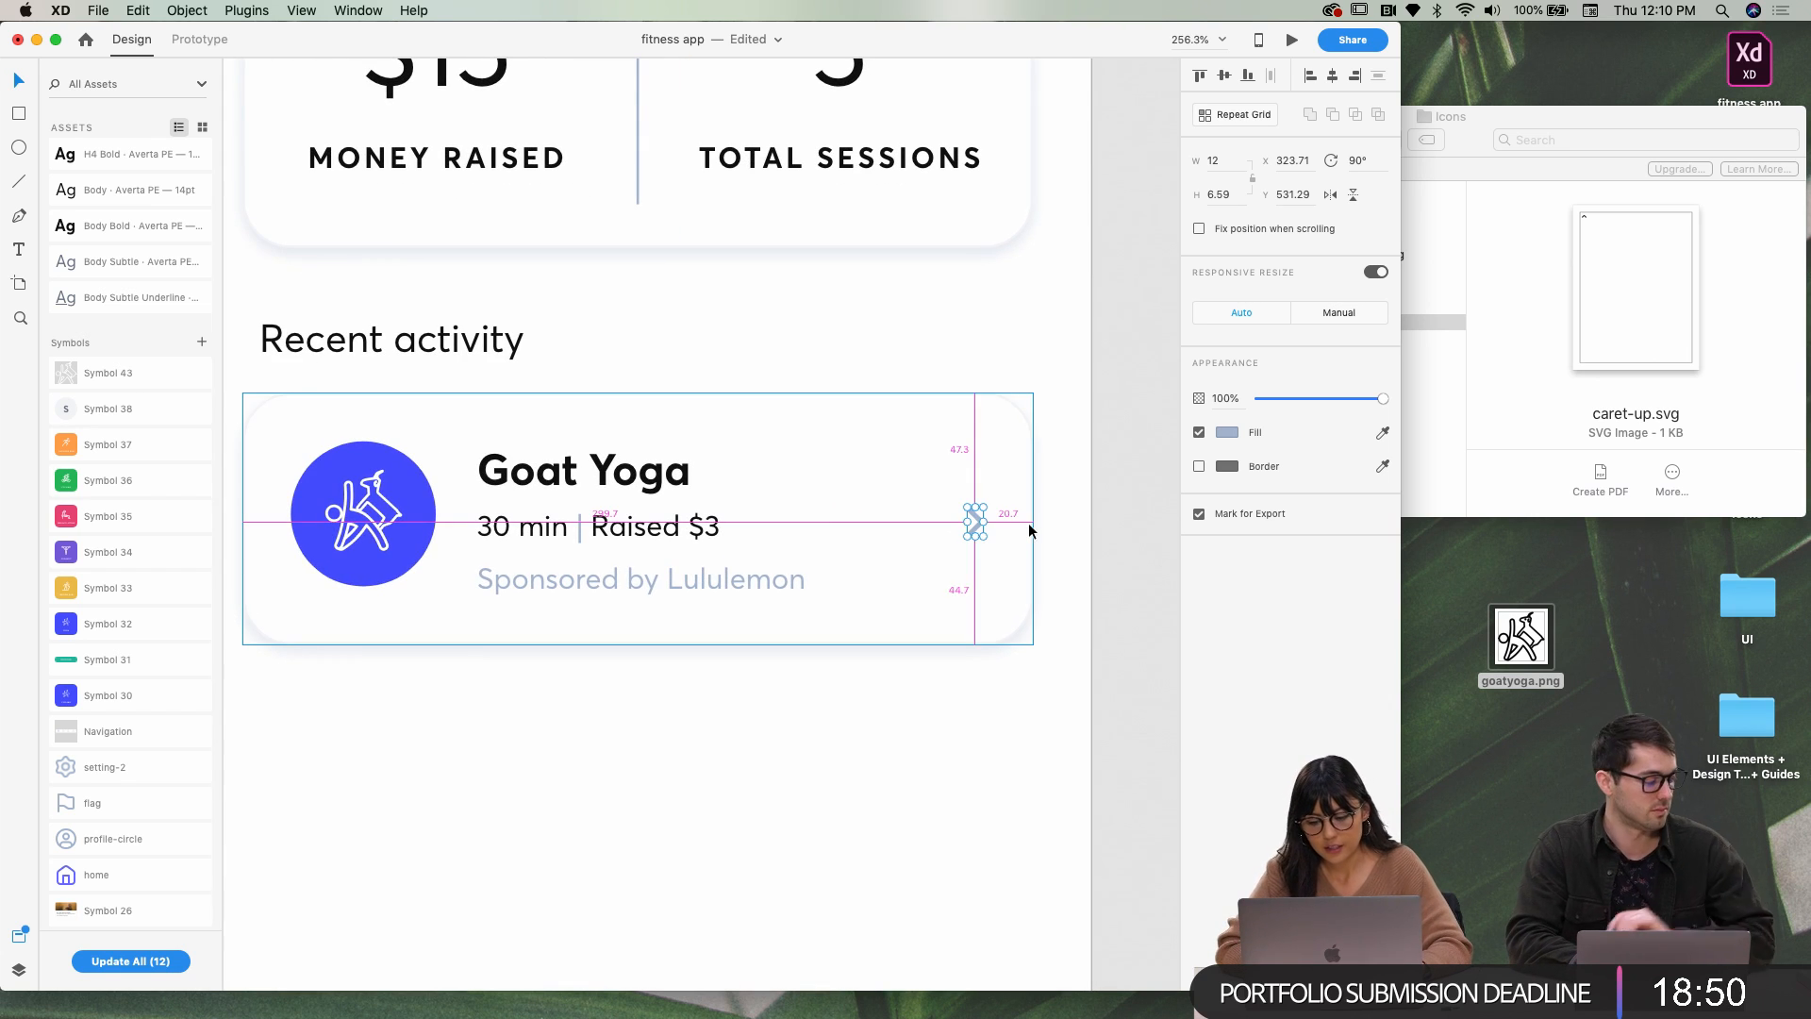
scroll(1028, 526, down, 5)
scroll(1028, 526, left, 8)
scroll(1028, 526, up, 5)
scroll(1028, 526, right, 2)
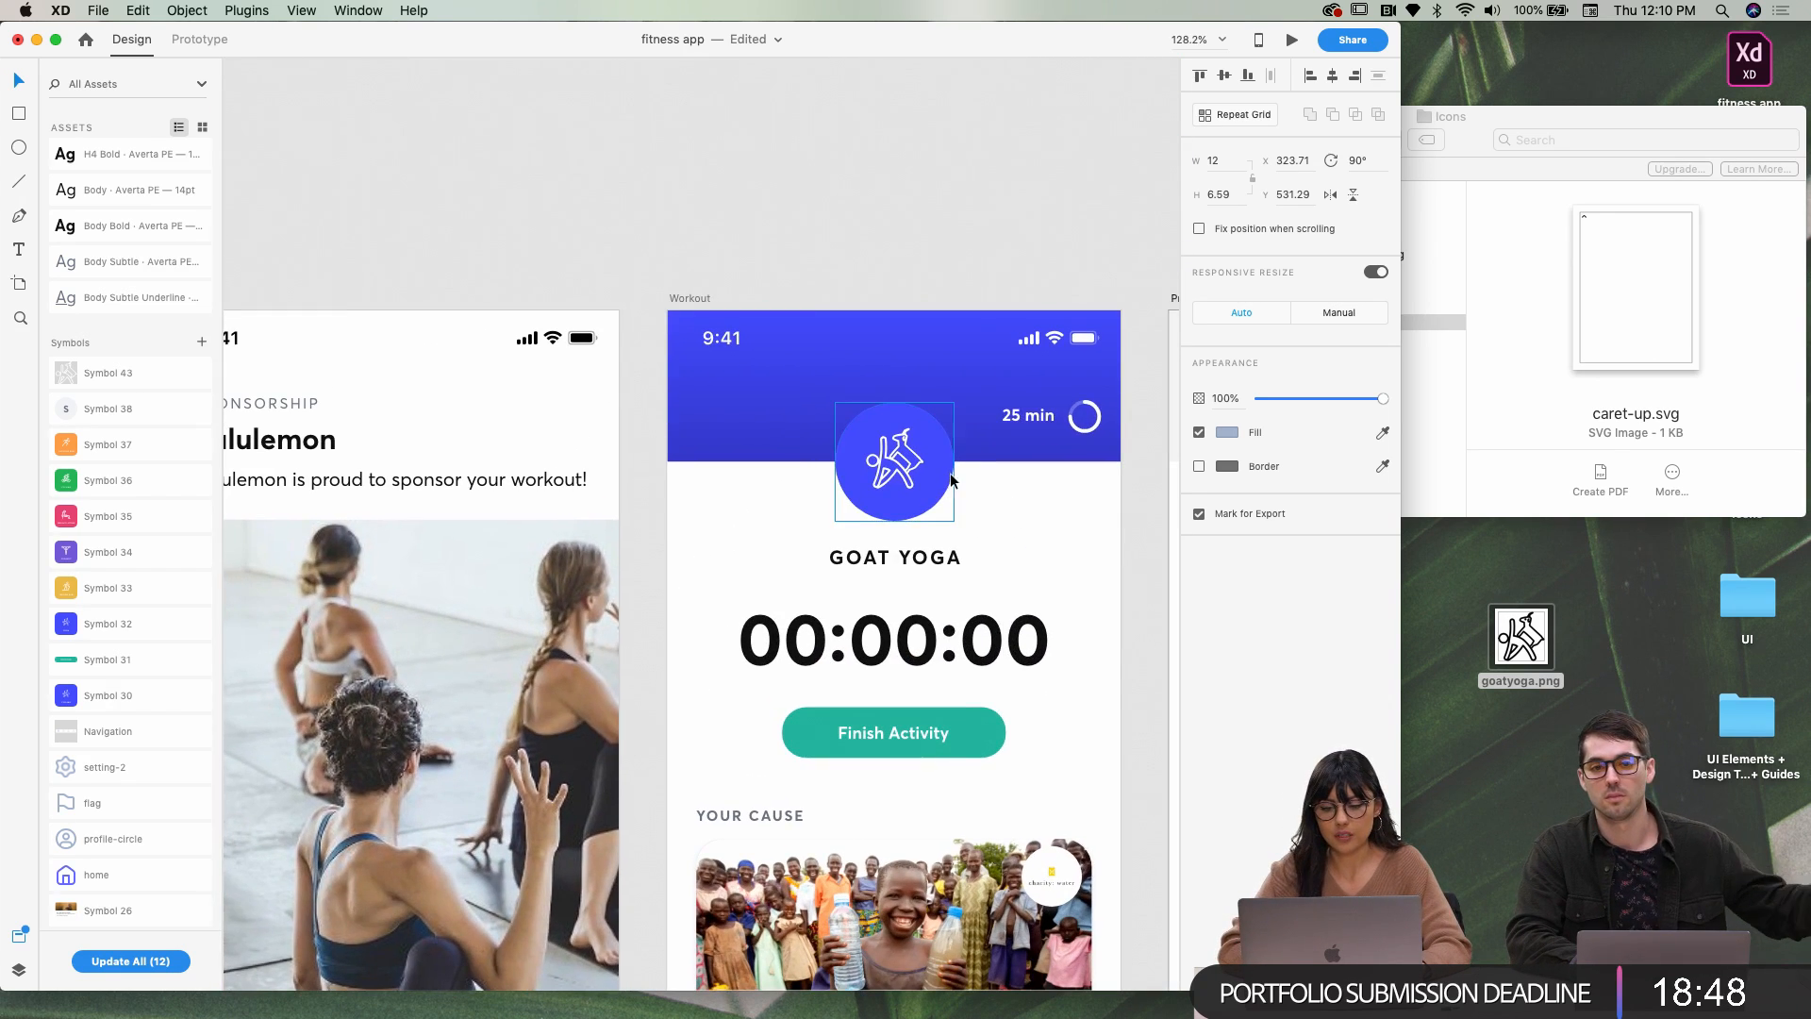
click(890, 479)
scroll(890, 479, up, 5)
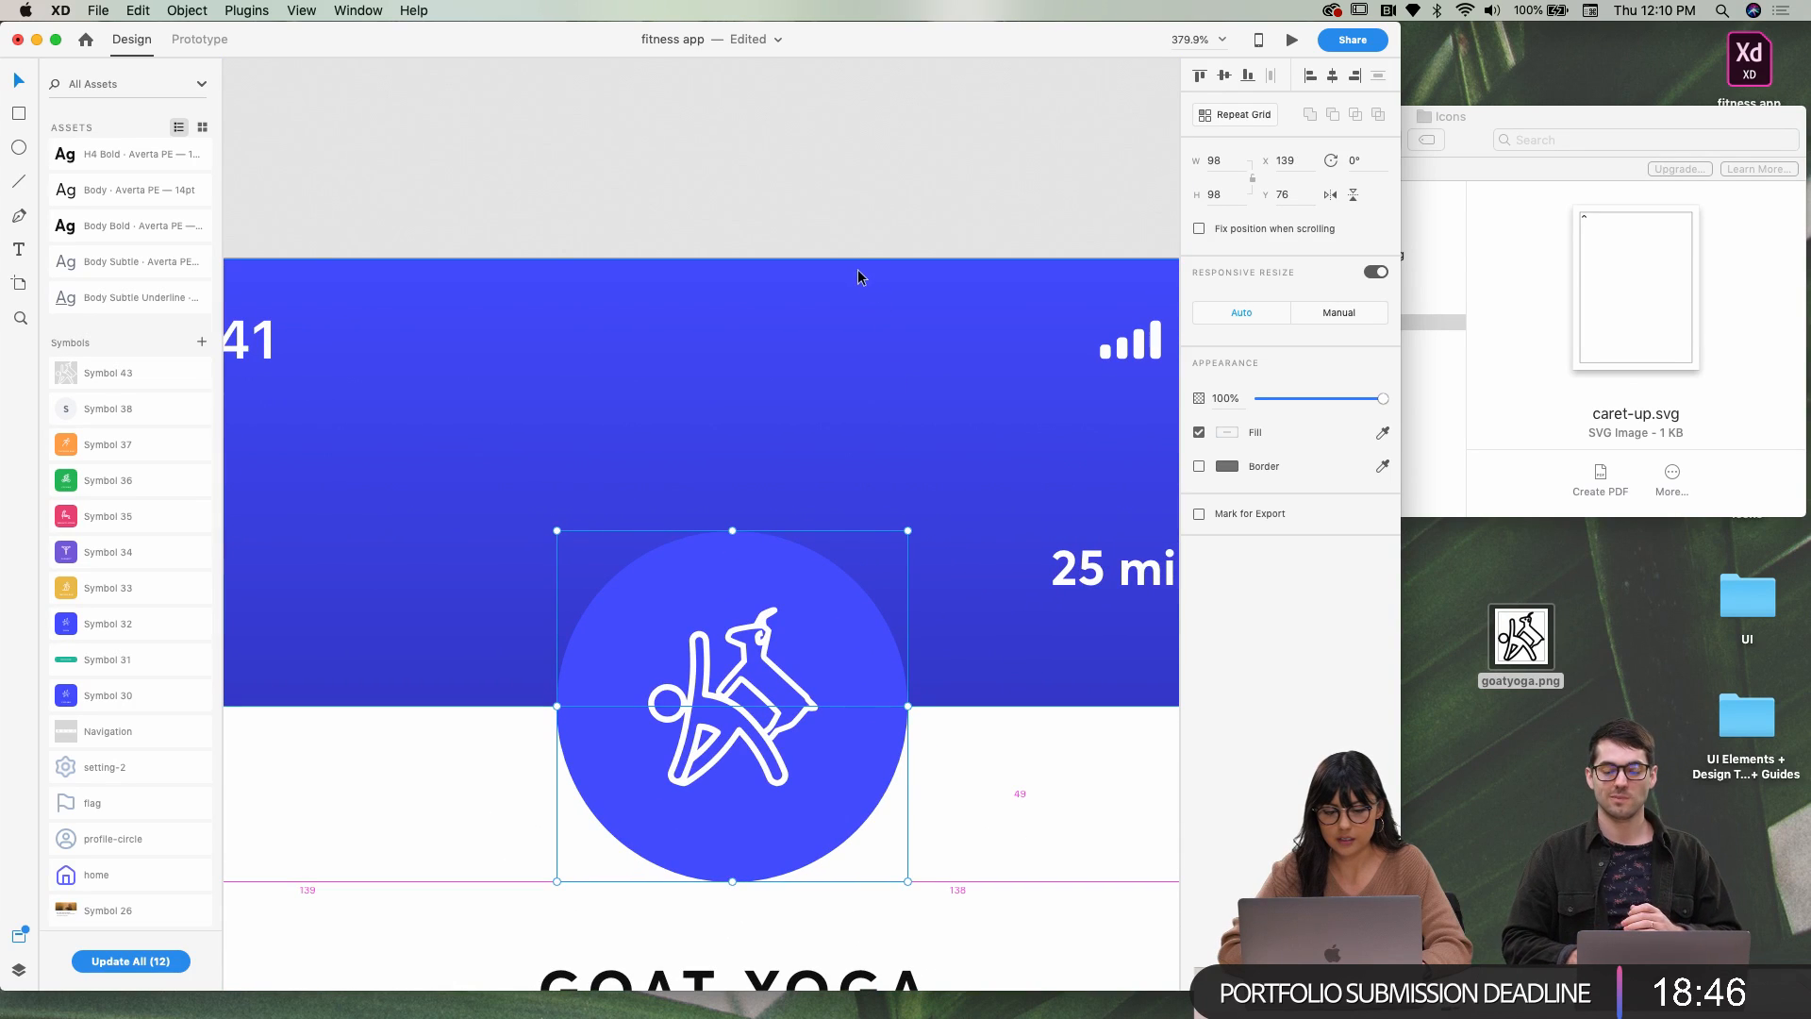
click(808, 275)
key(alt)
click(707, 565)
key(alt)
scroll(739, 268, down, 3)
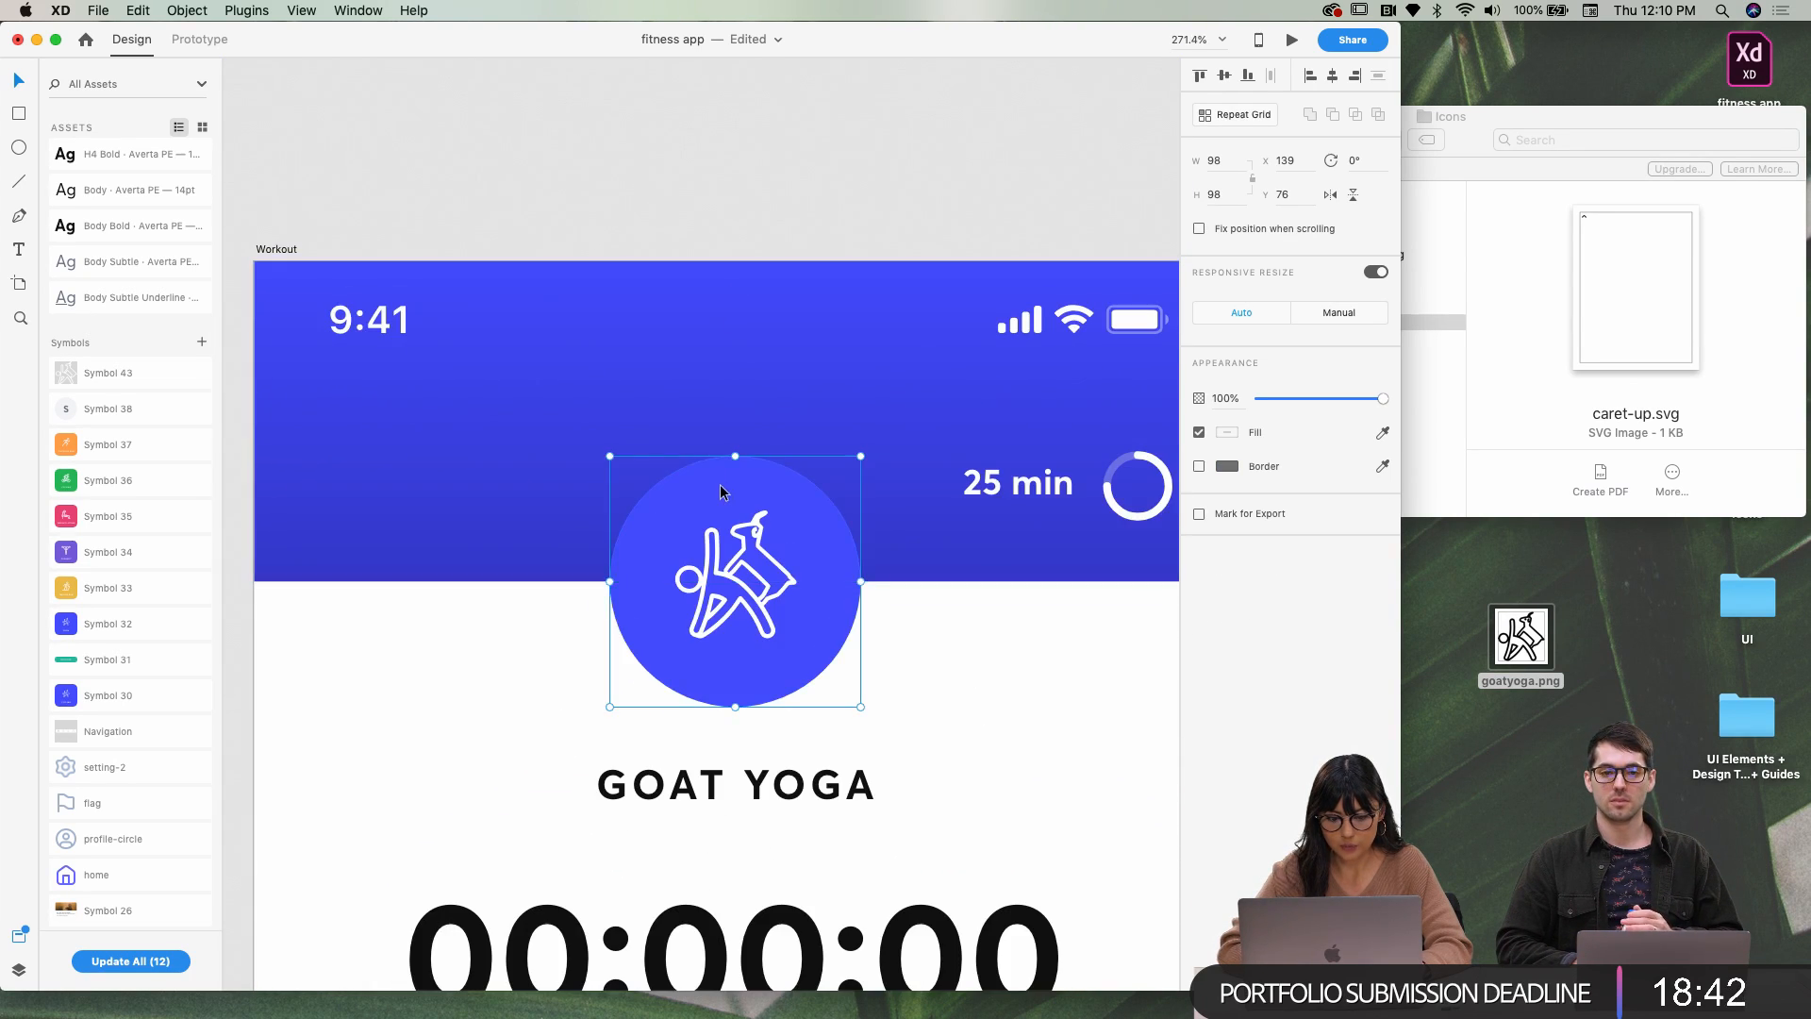
click(572, 419)
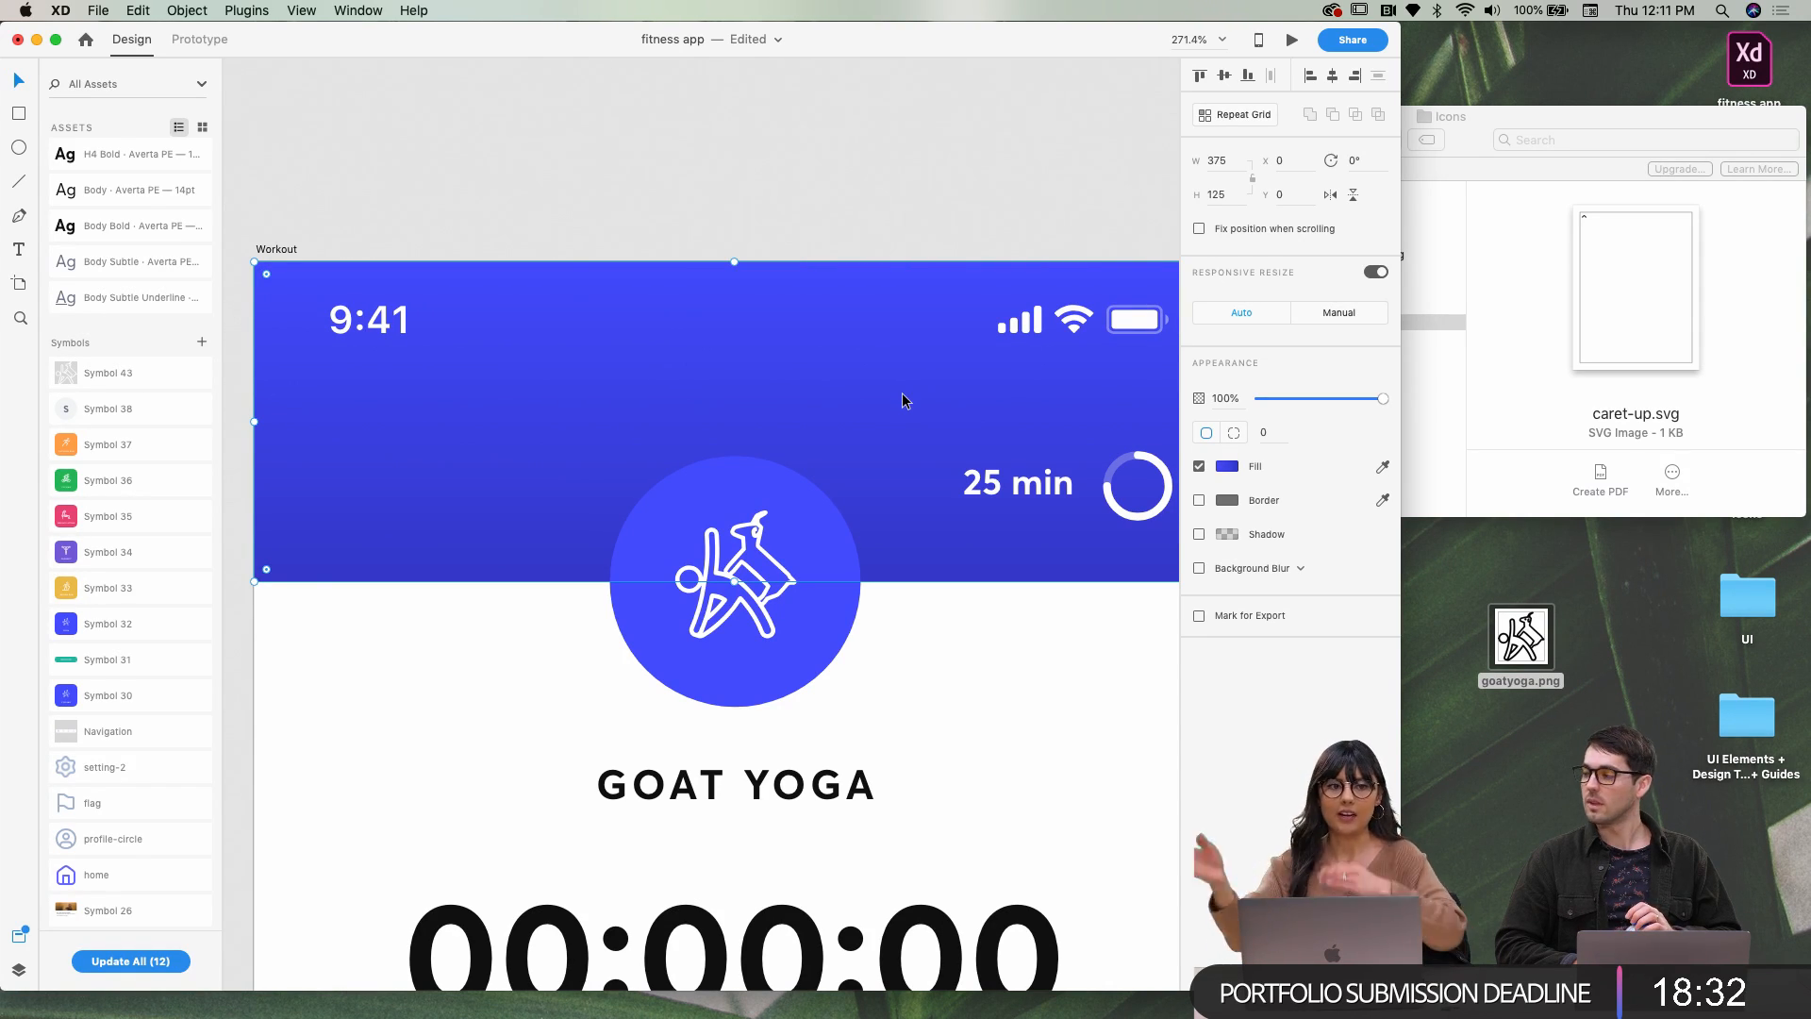
scroll(901, 392, right, 1)
scroll(902, 392, down, 3)
scroll(901, 392, right, 10)
scroll(902, 393, down, 1)
scroll(902, 393, down, 5)
scroll(901, 392, left, 3)
scroll(791, 570, up, 3)
click(863, 721)
click(863, 721)
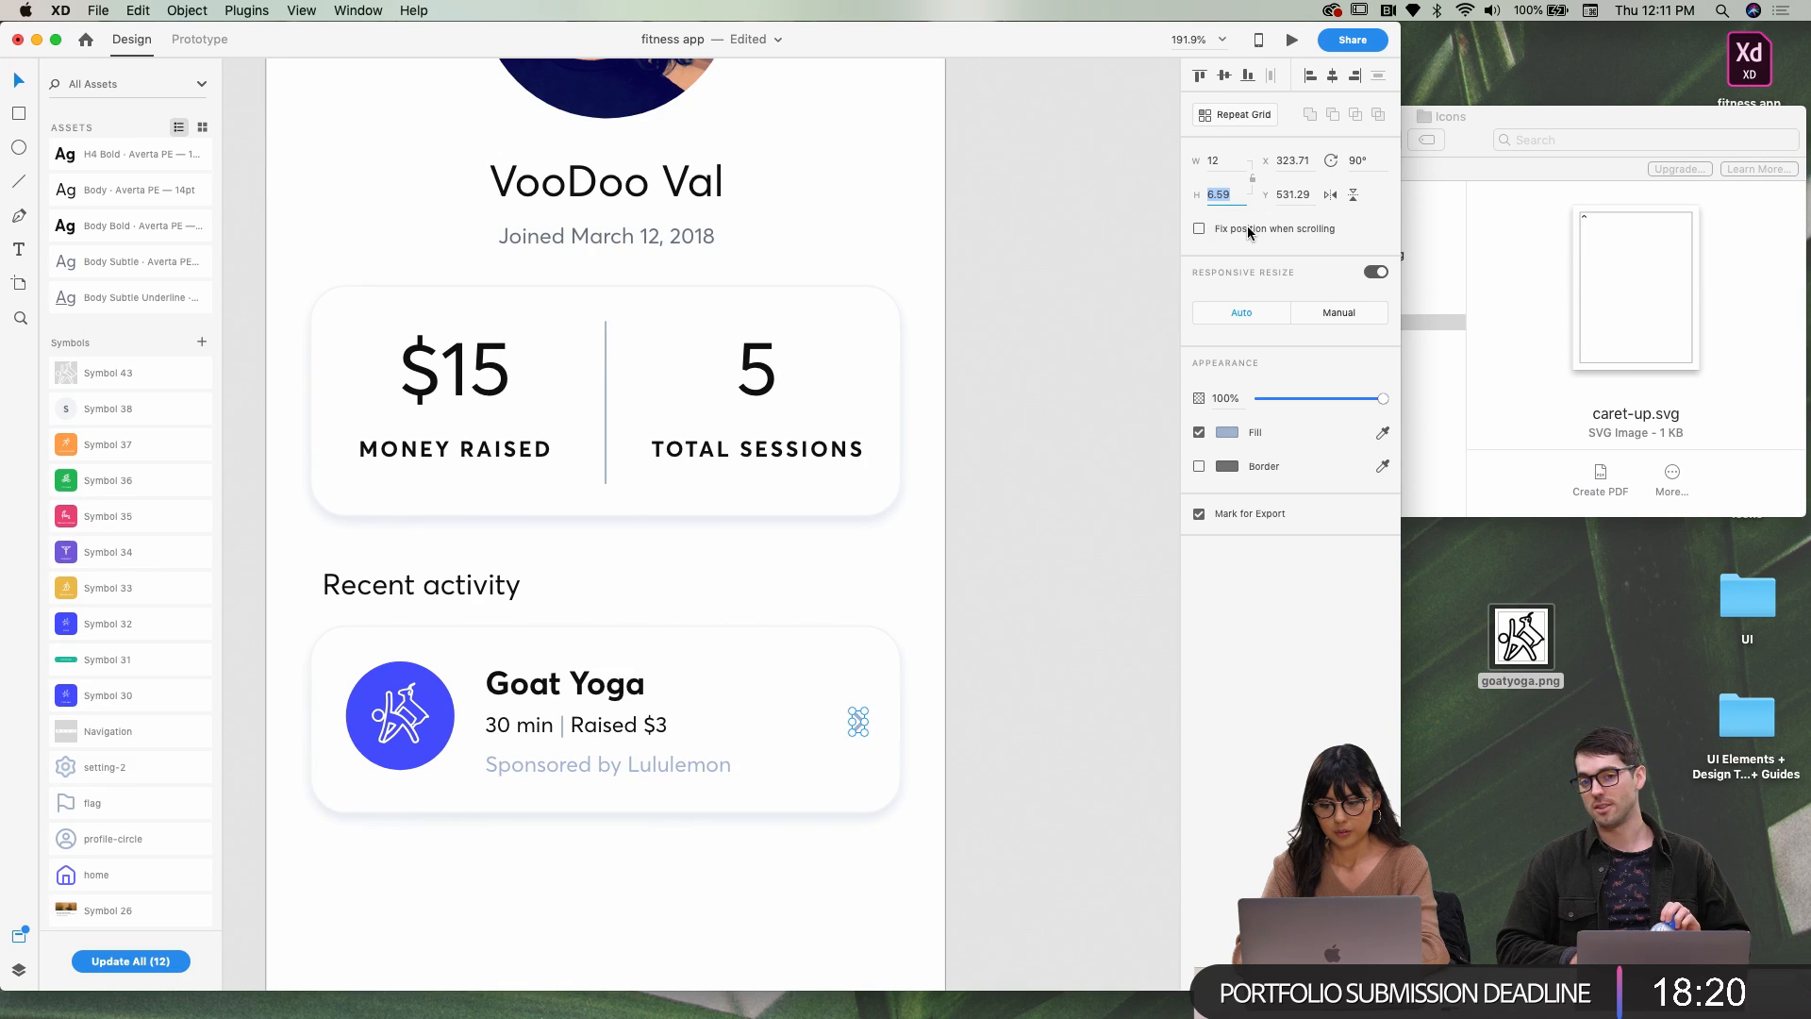
Set the caret's height to 7 and round its X position to 323
text(7)
key(Return)
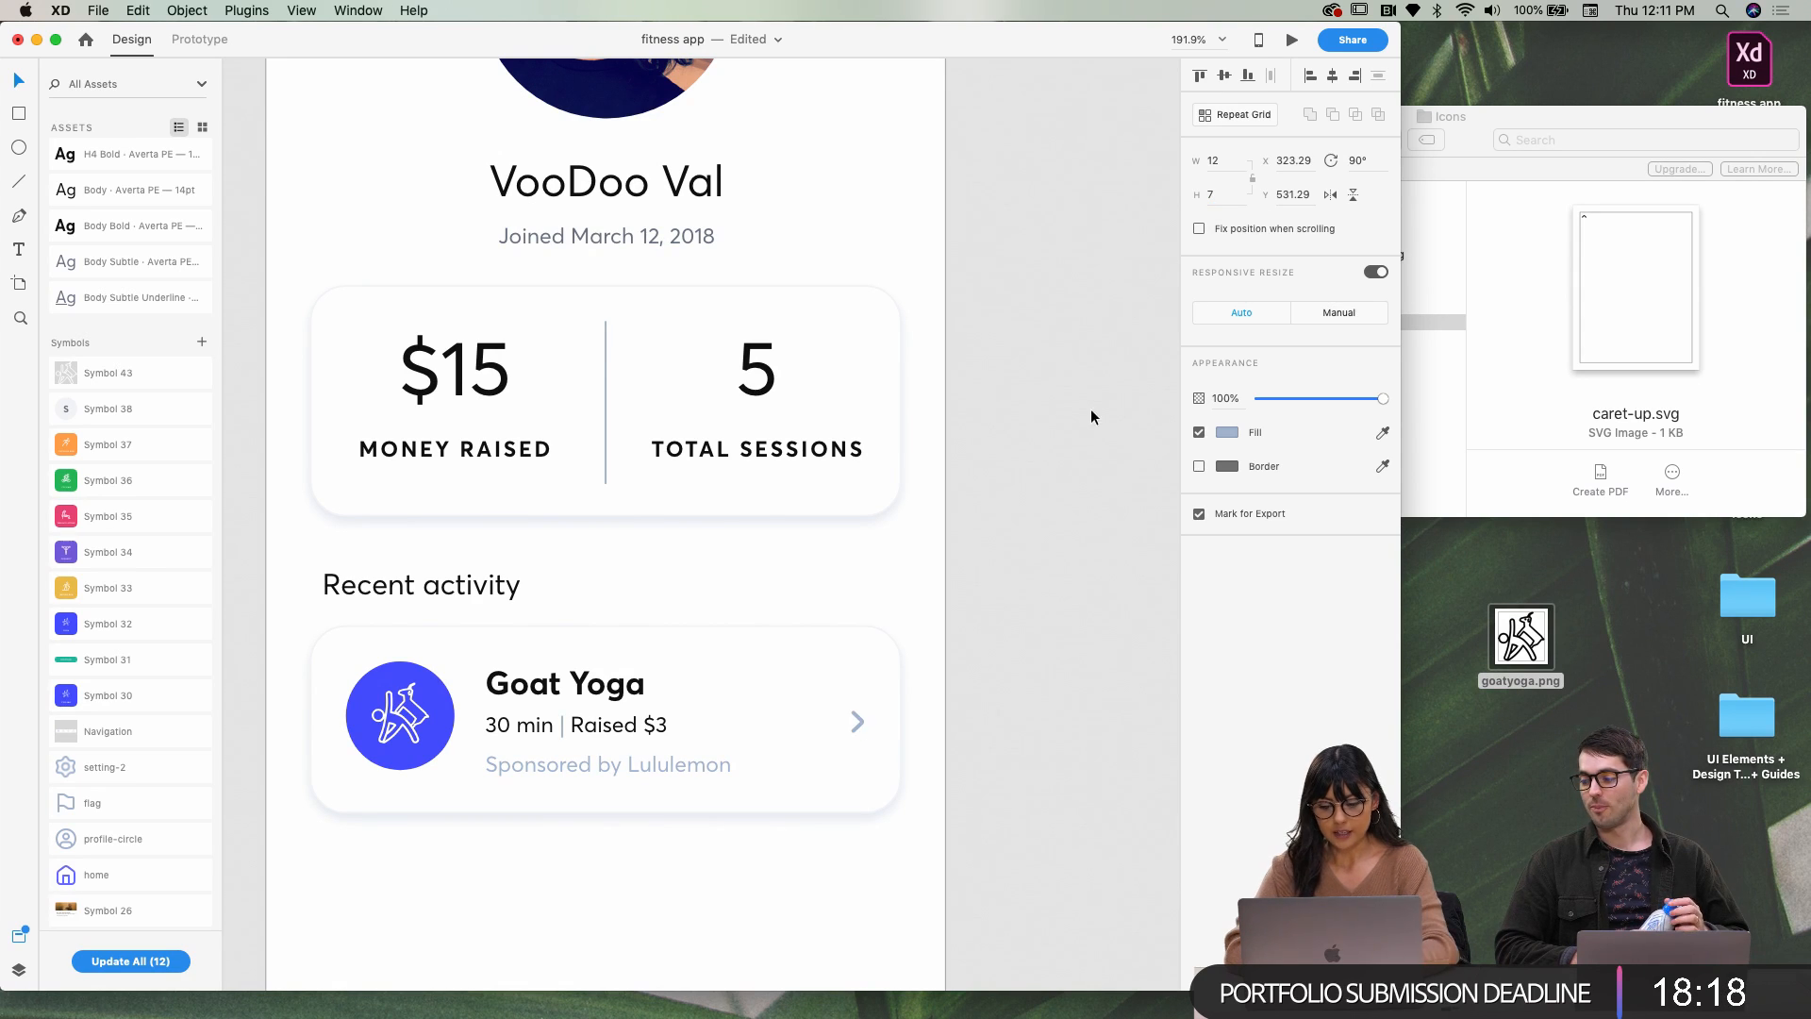
click(971, 700)
double_click(862, 722)
key(alt)
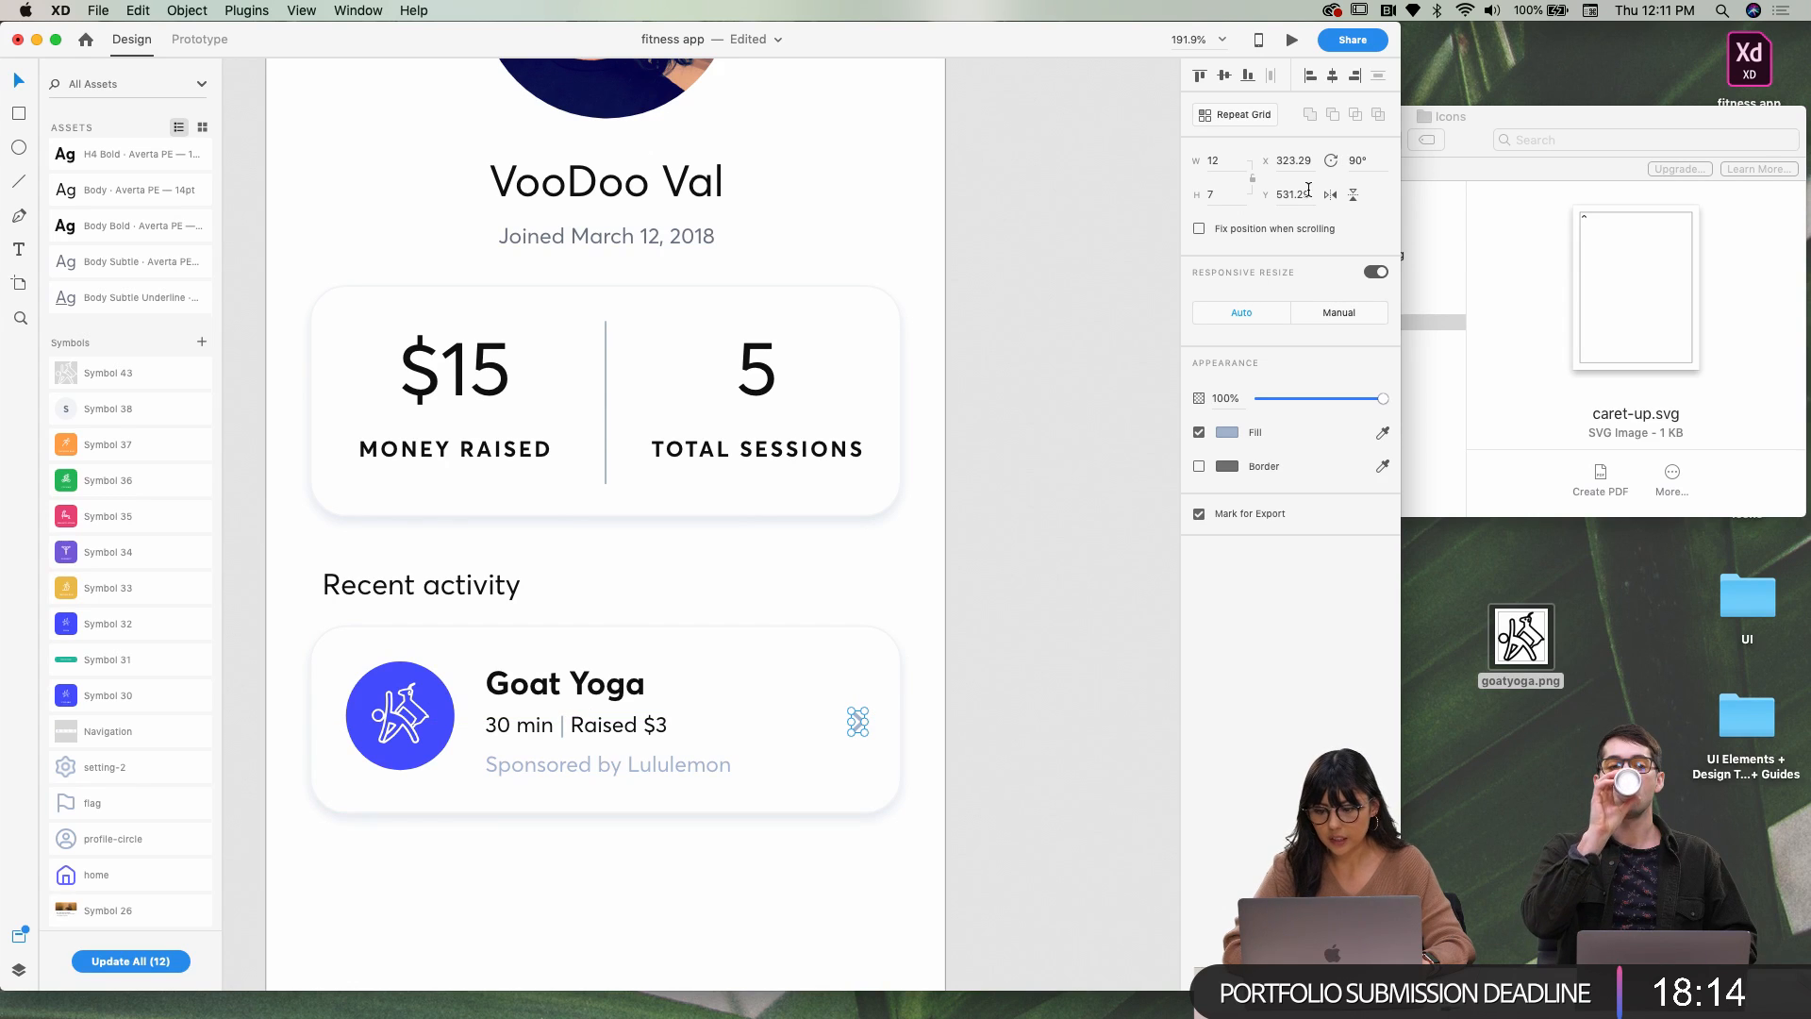
drag(1300, 159, 1313, 160)
key(BackSpace)
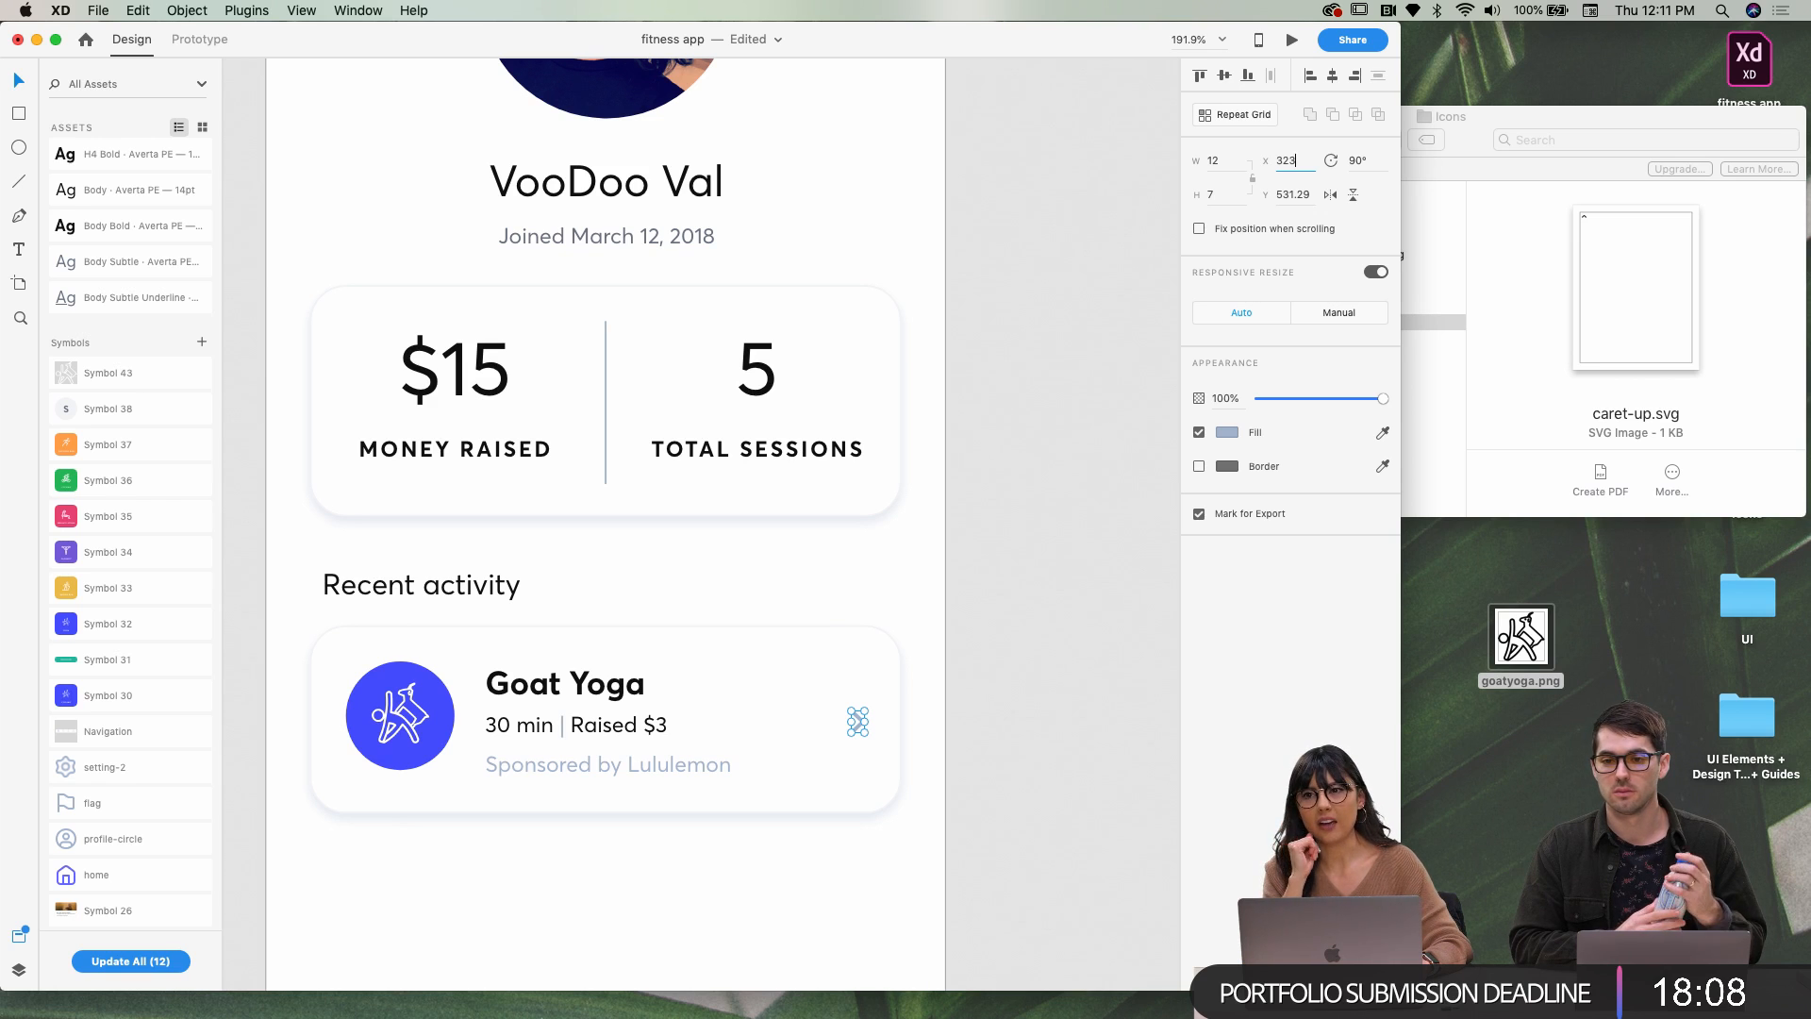
click(1301, 195)
click(1293, 194)
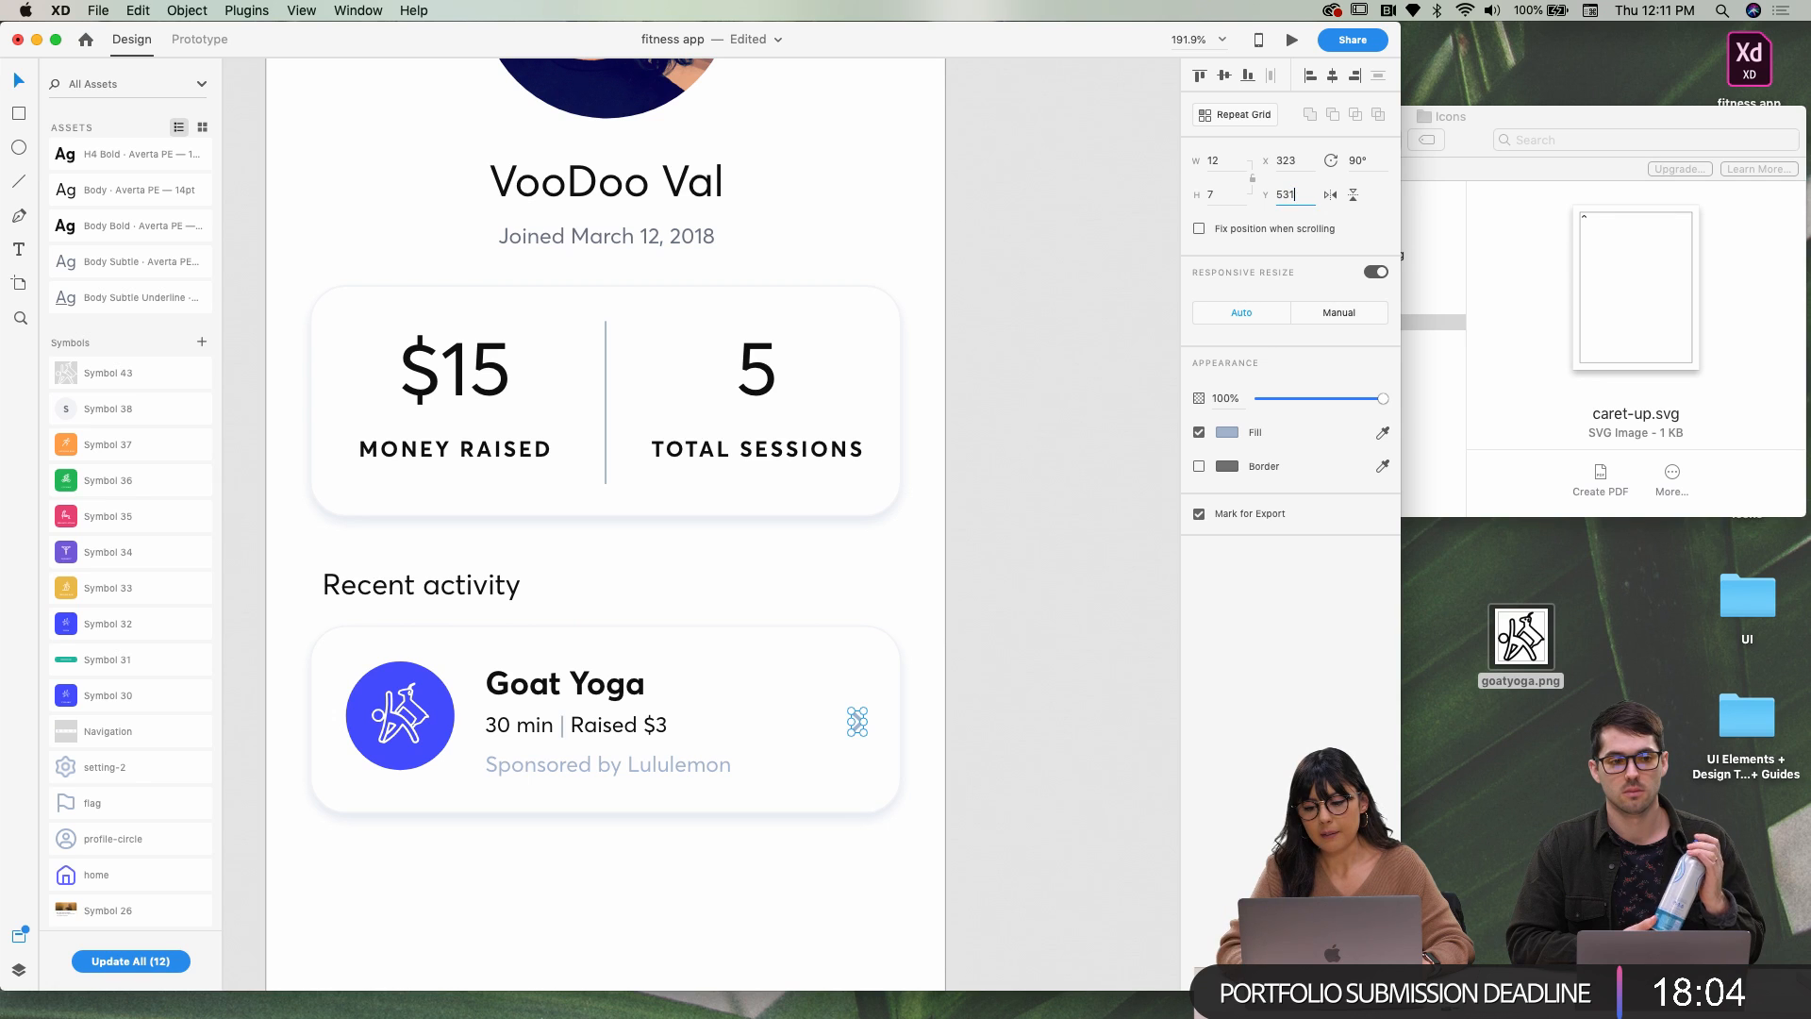
Preview calendar.svg, camera.svg and caret-up.svg in the Icons folder
click(1019, 500)
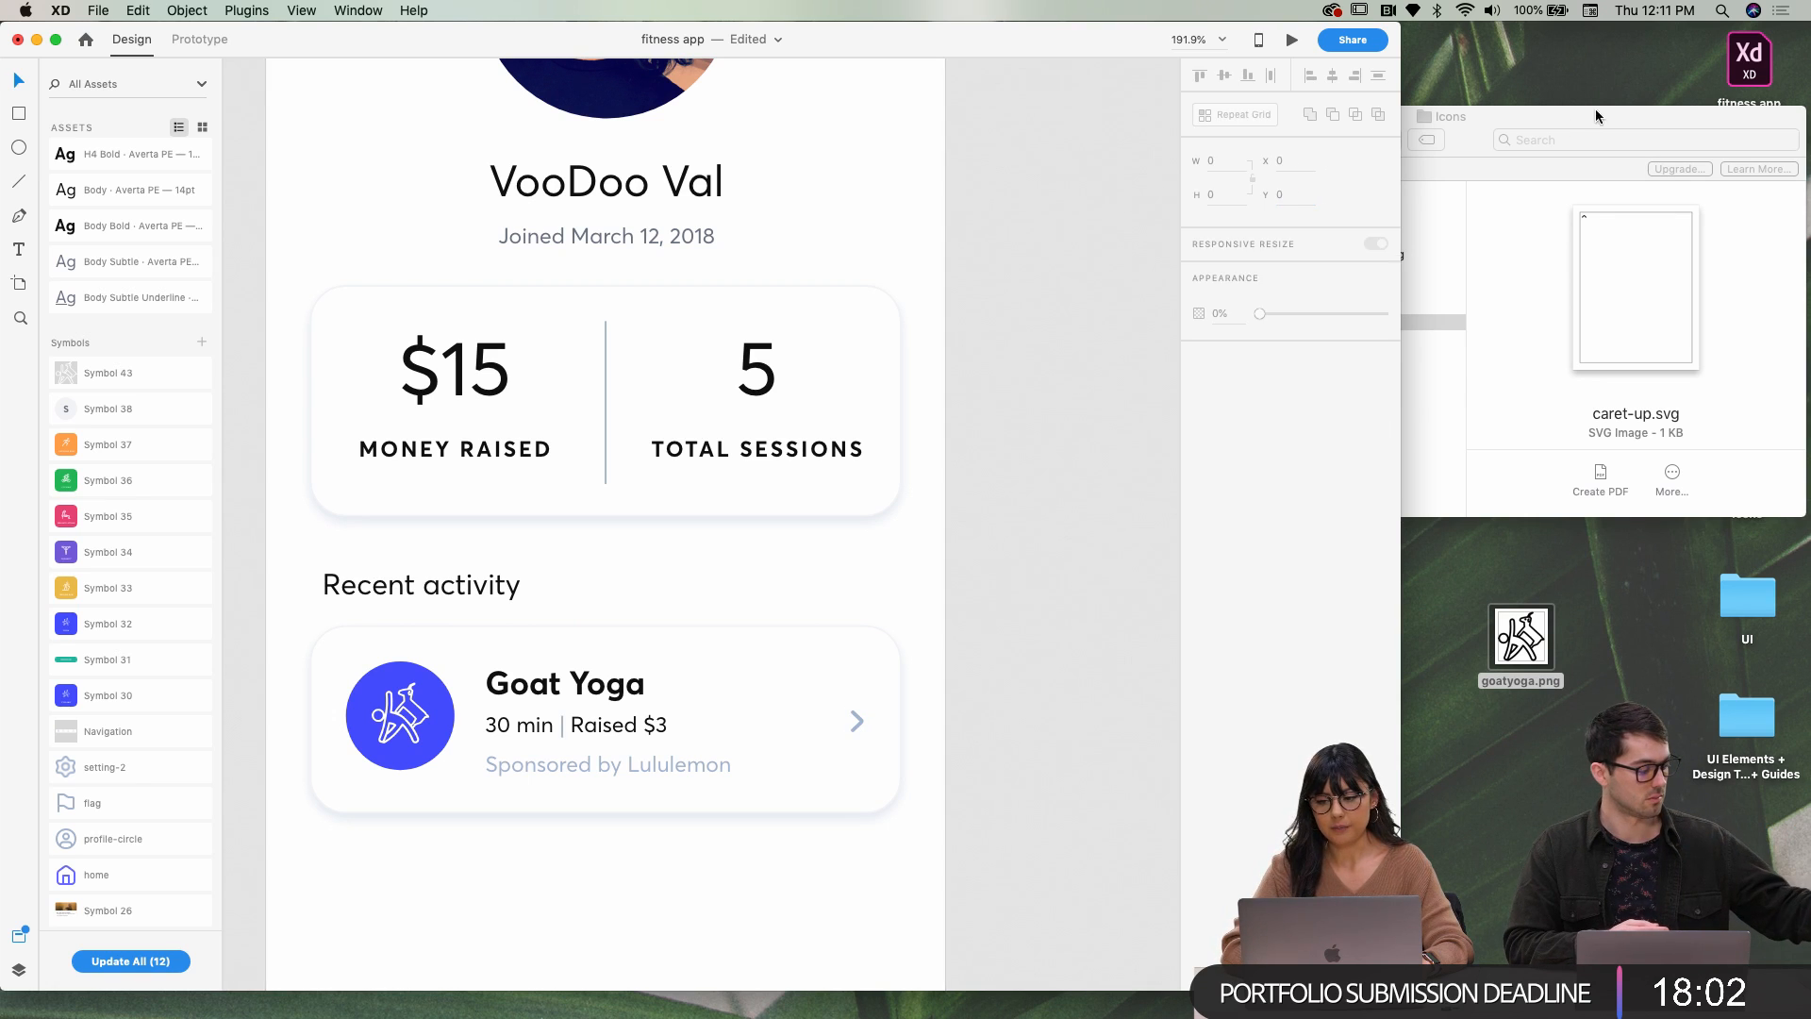
click(1594, 109)
click(1379, 272)
key(space)
key(Down)
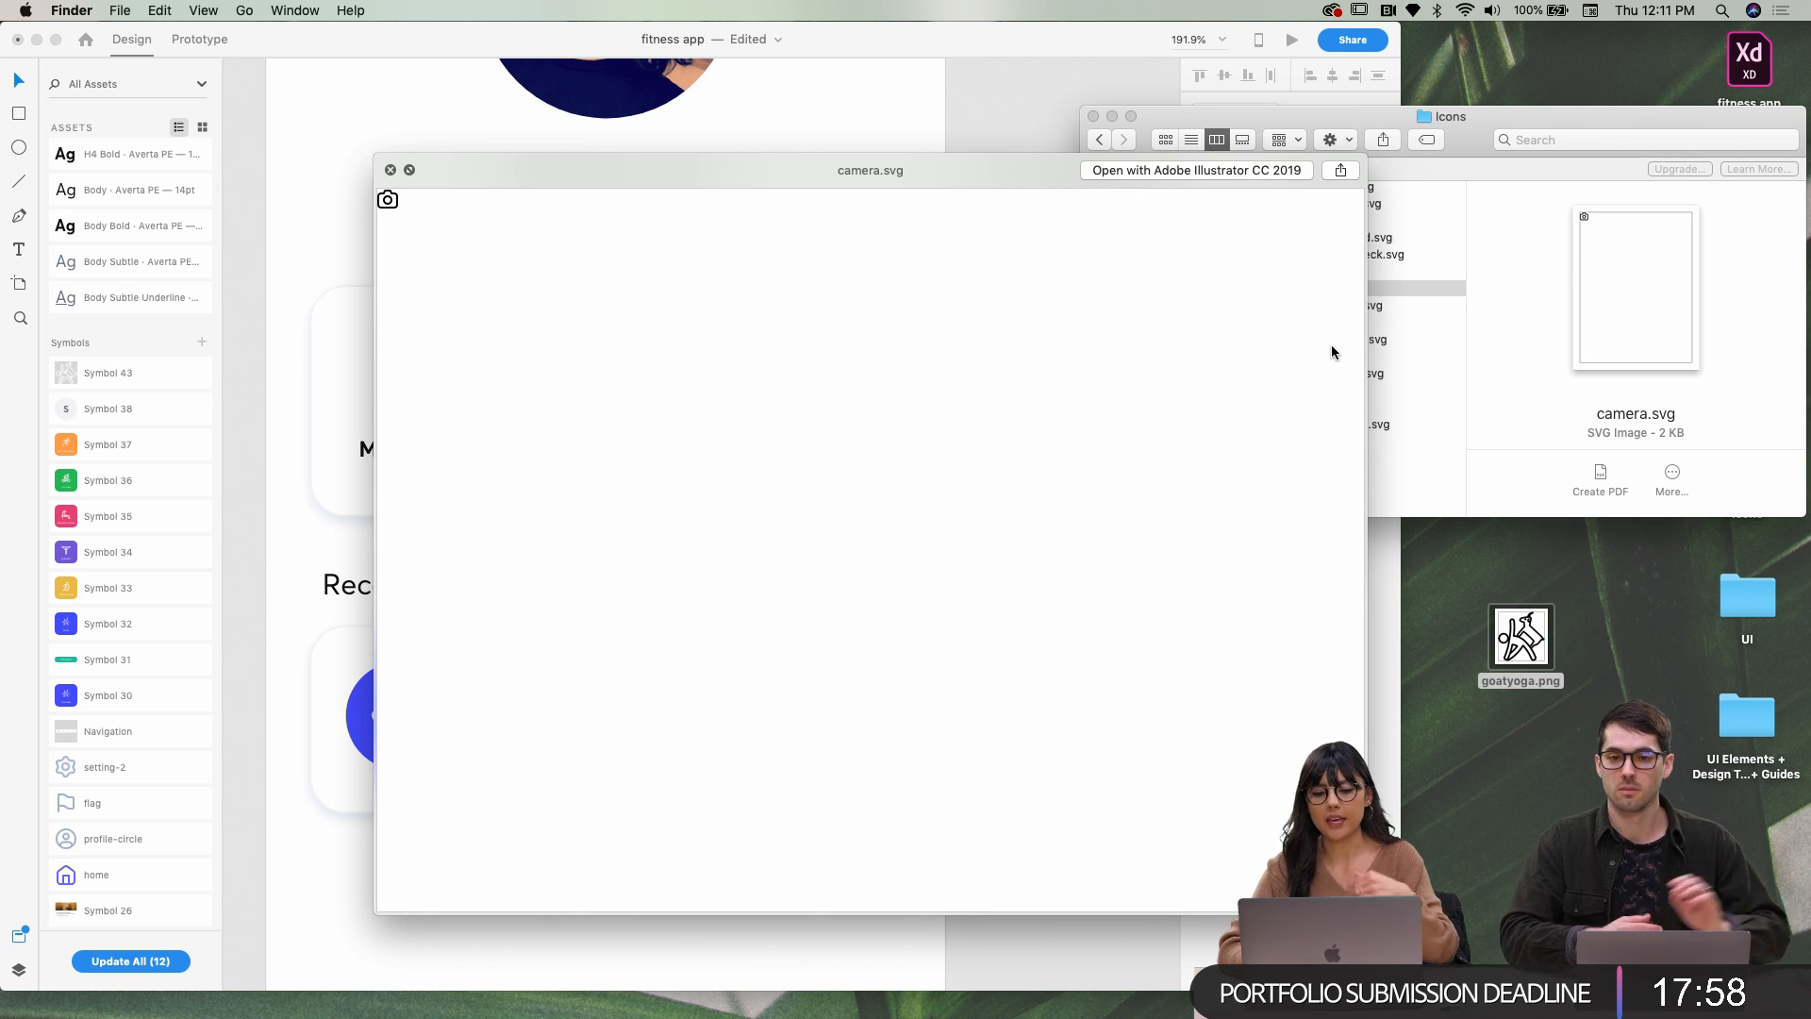
key(Down)
key(space)
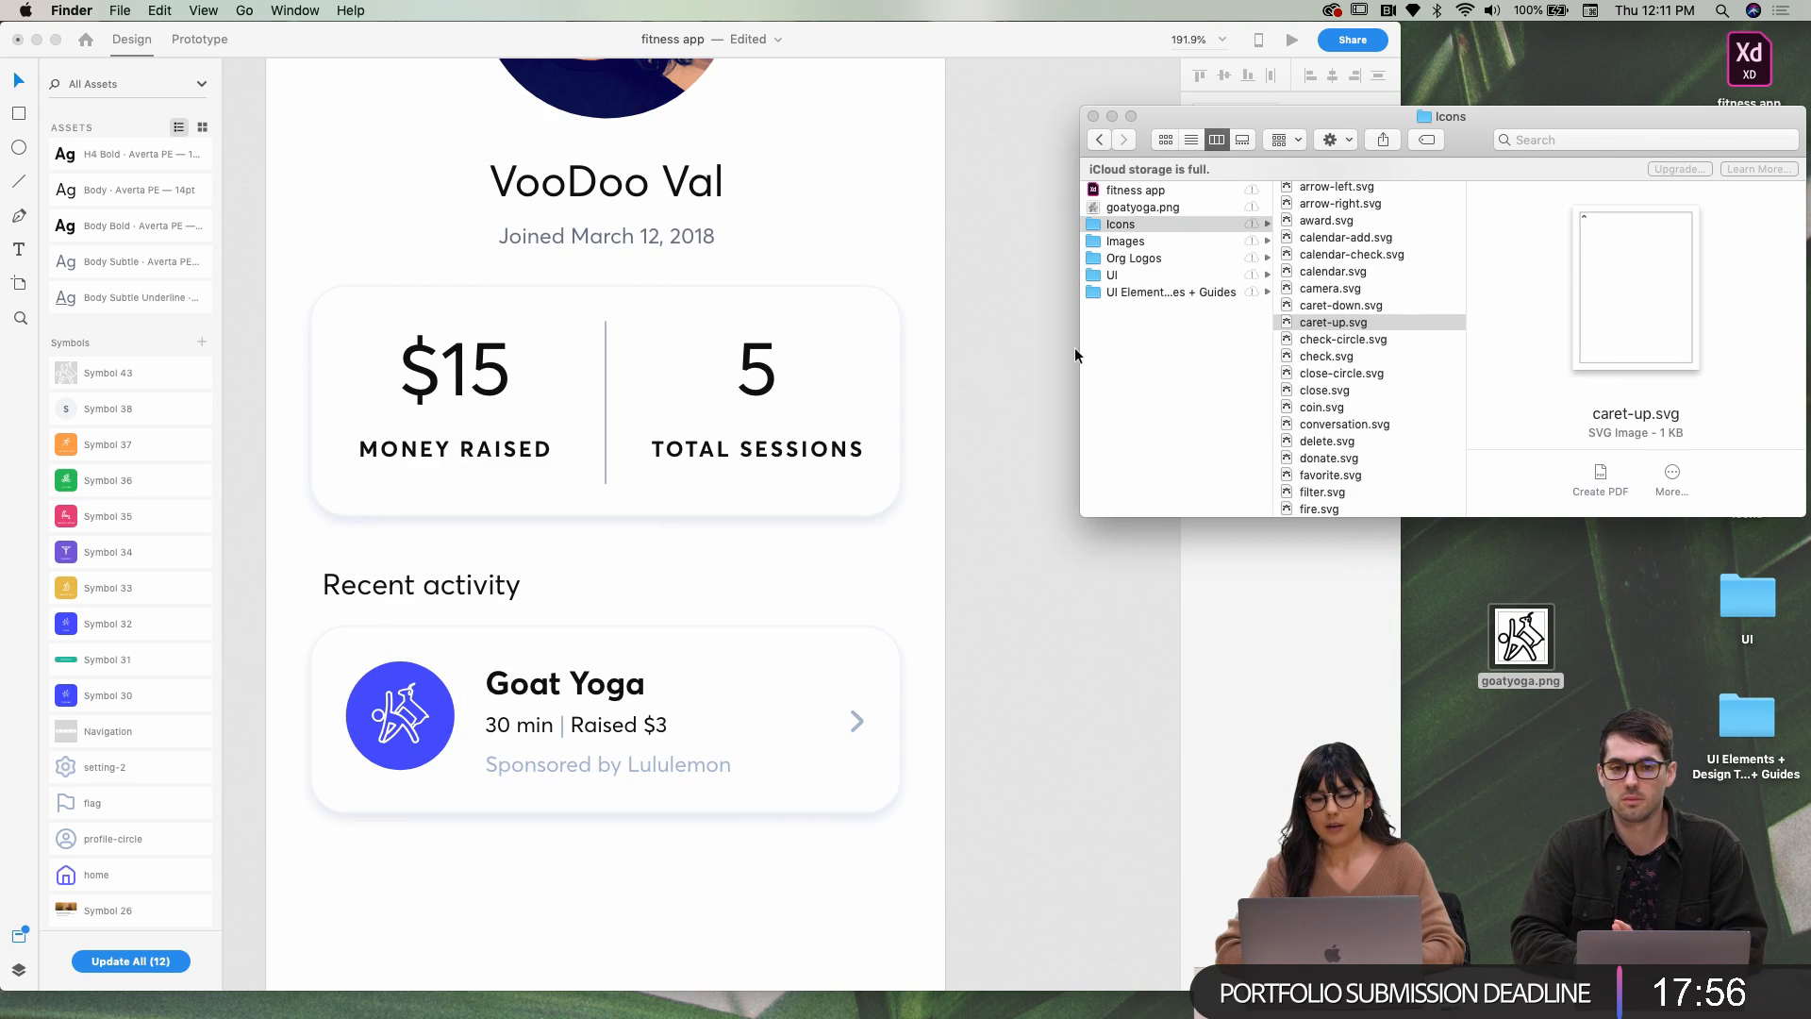
Back in the design, nudge the Goat Yoga card's chevron one unit to the right
click(947, 444)
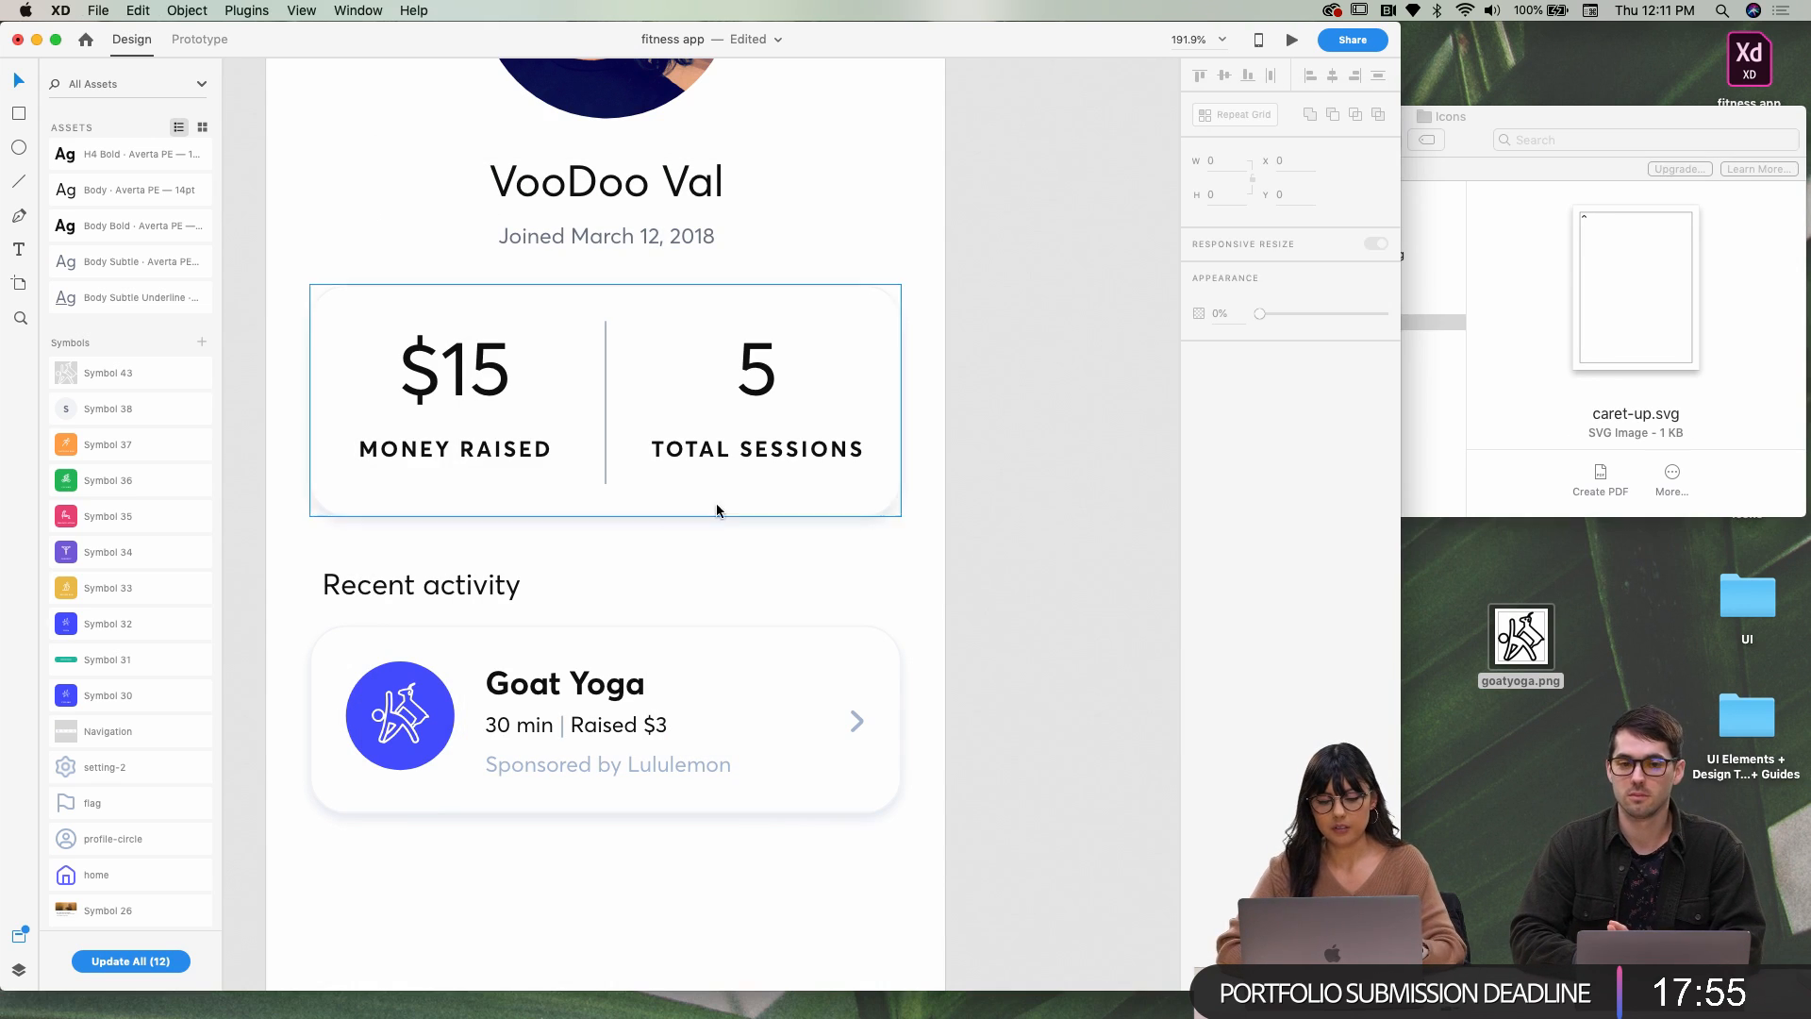
click(409, 724)
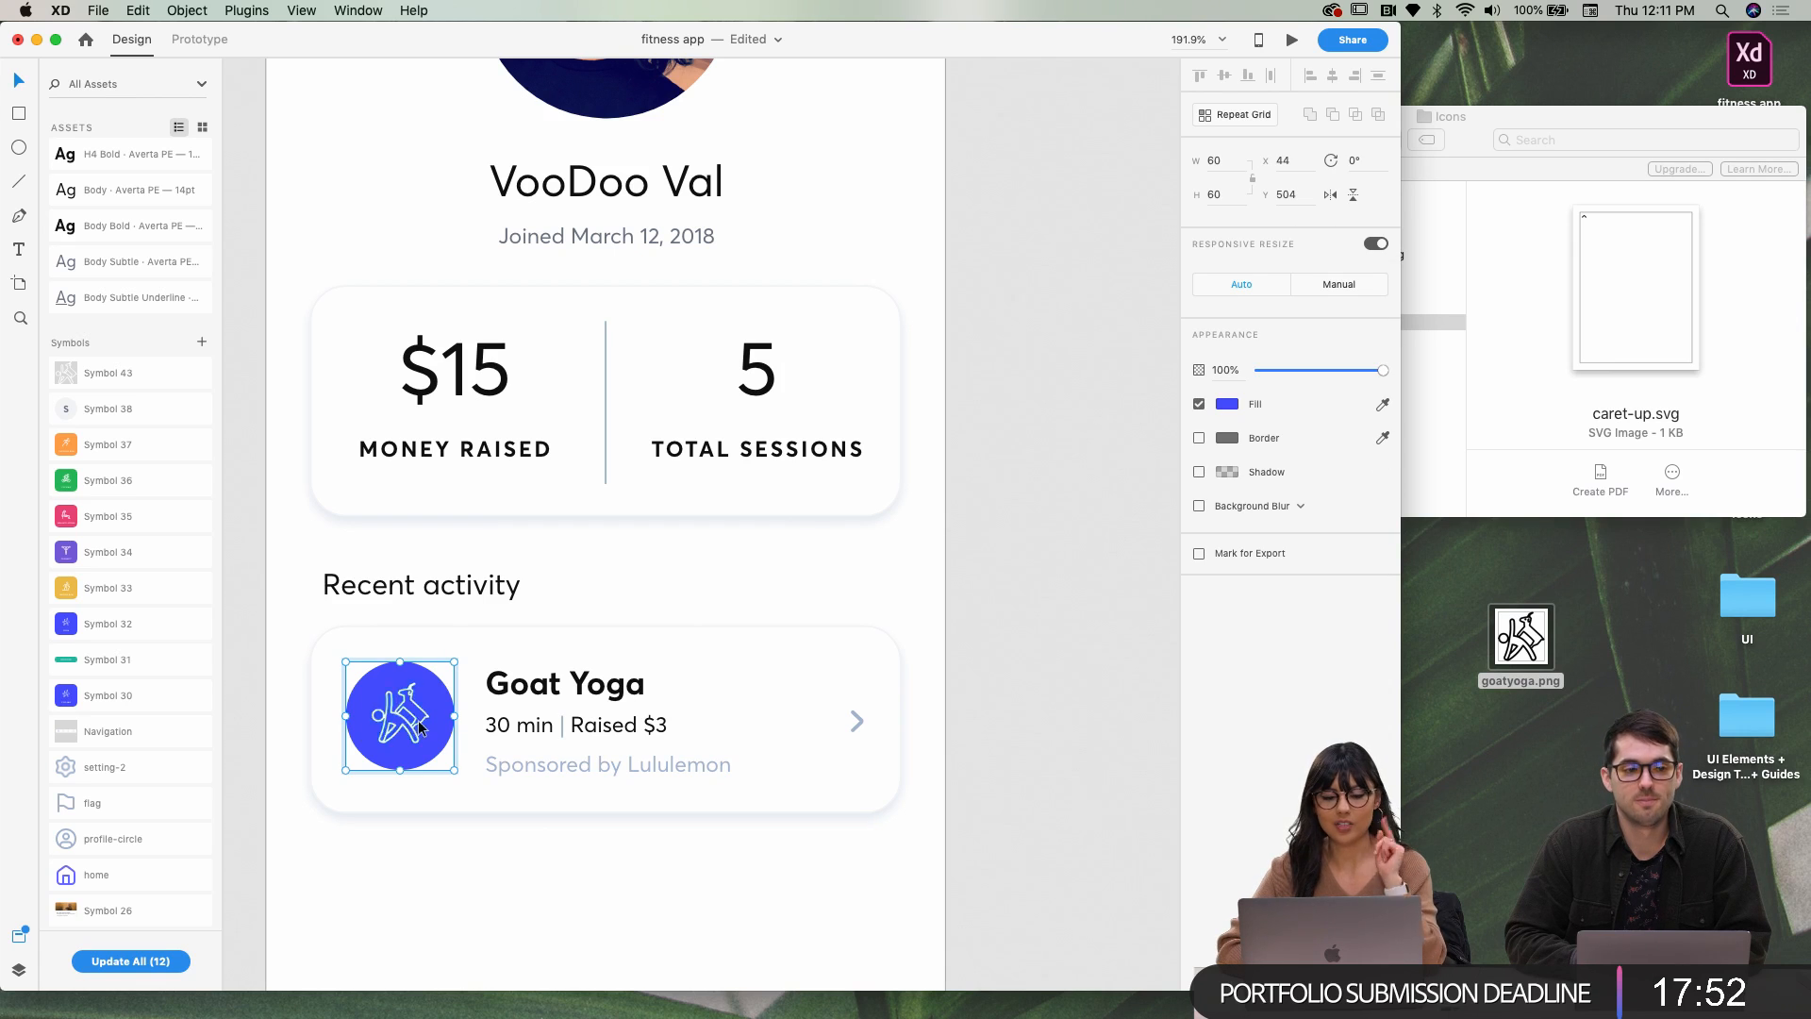
scroll(410, 725, down, 10)
scroll(590, 697, left, 10)
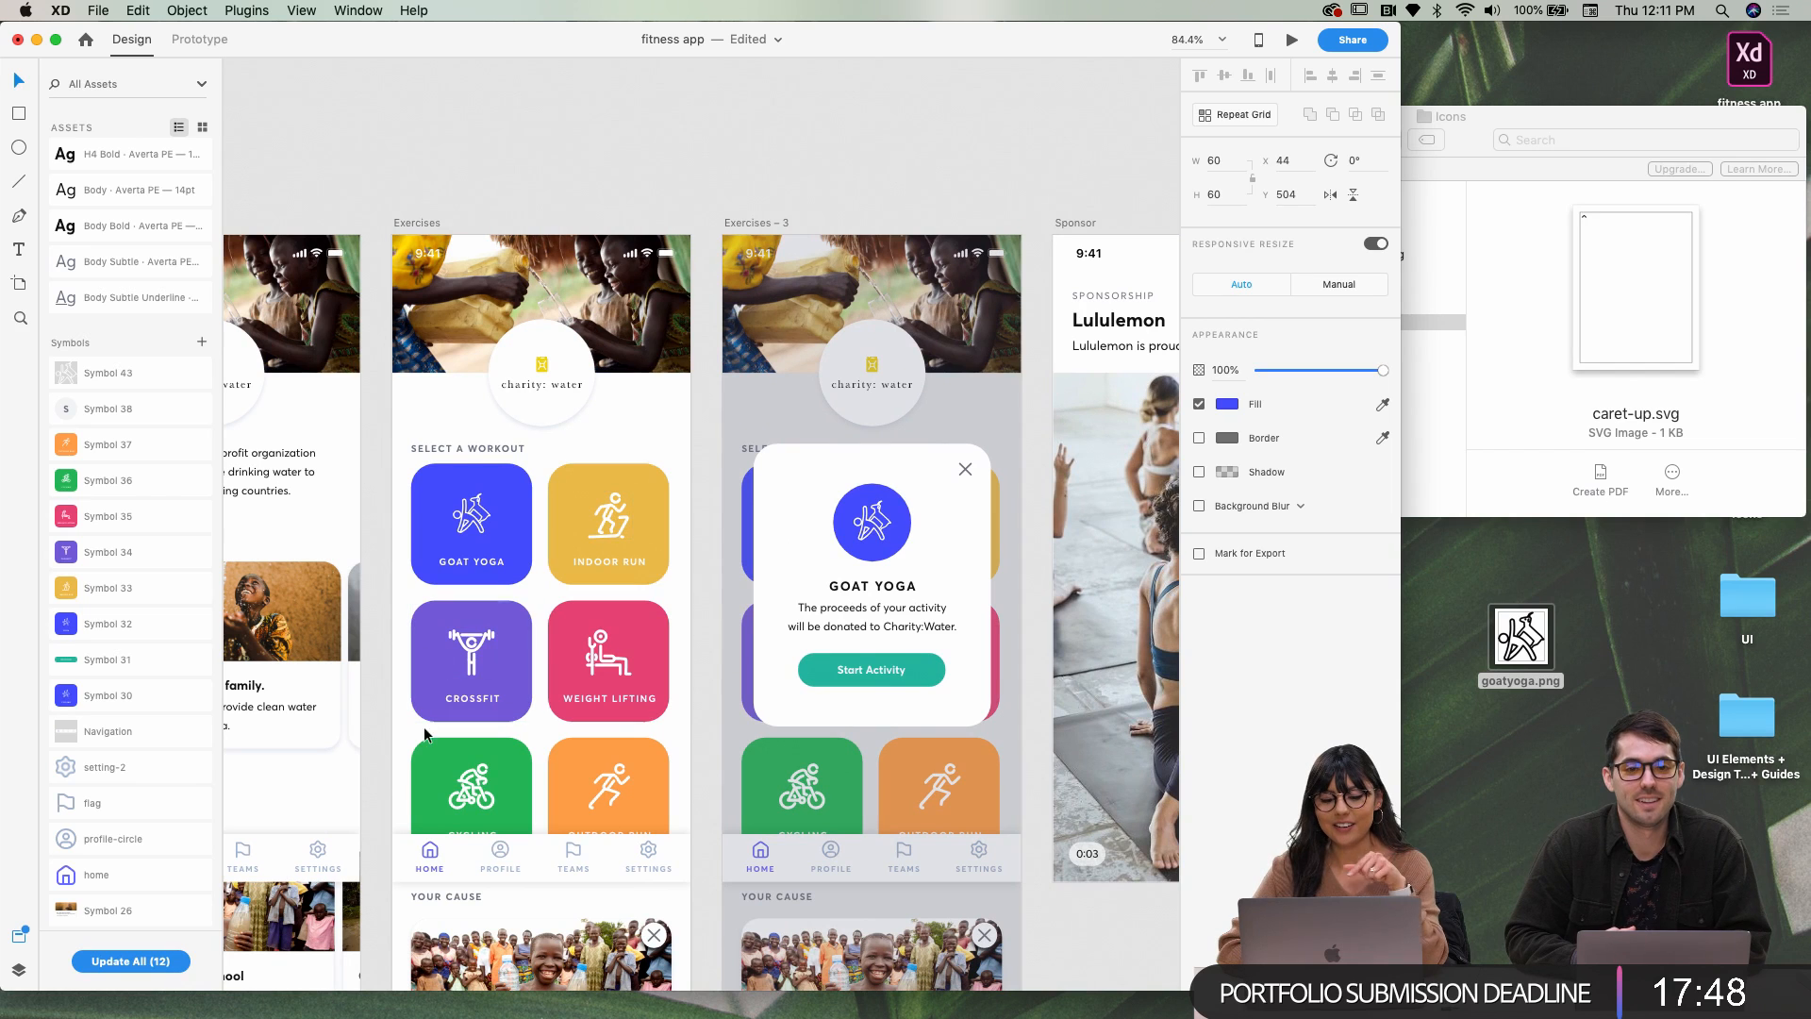
scroll(540, 713, right, 10)
scroll(603, 638, right, 10)
scroll(653, 615, up, 5)
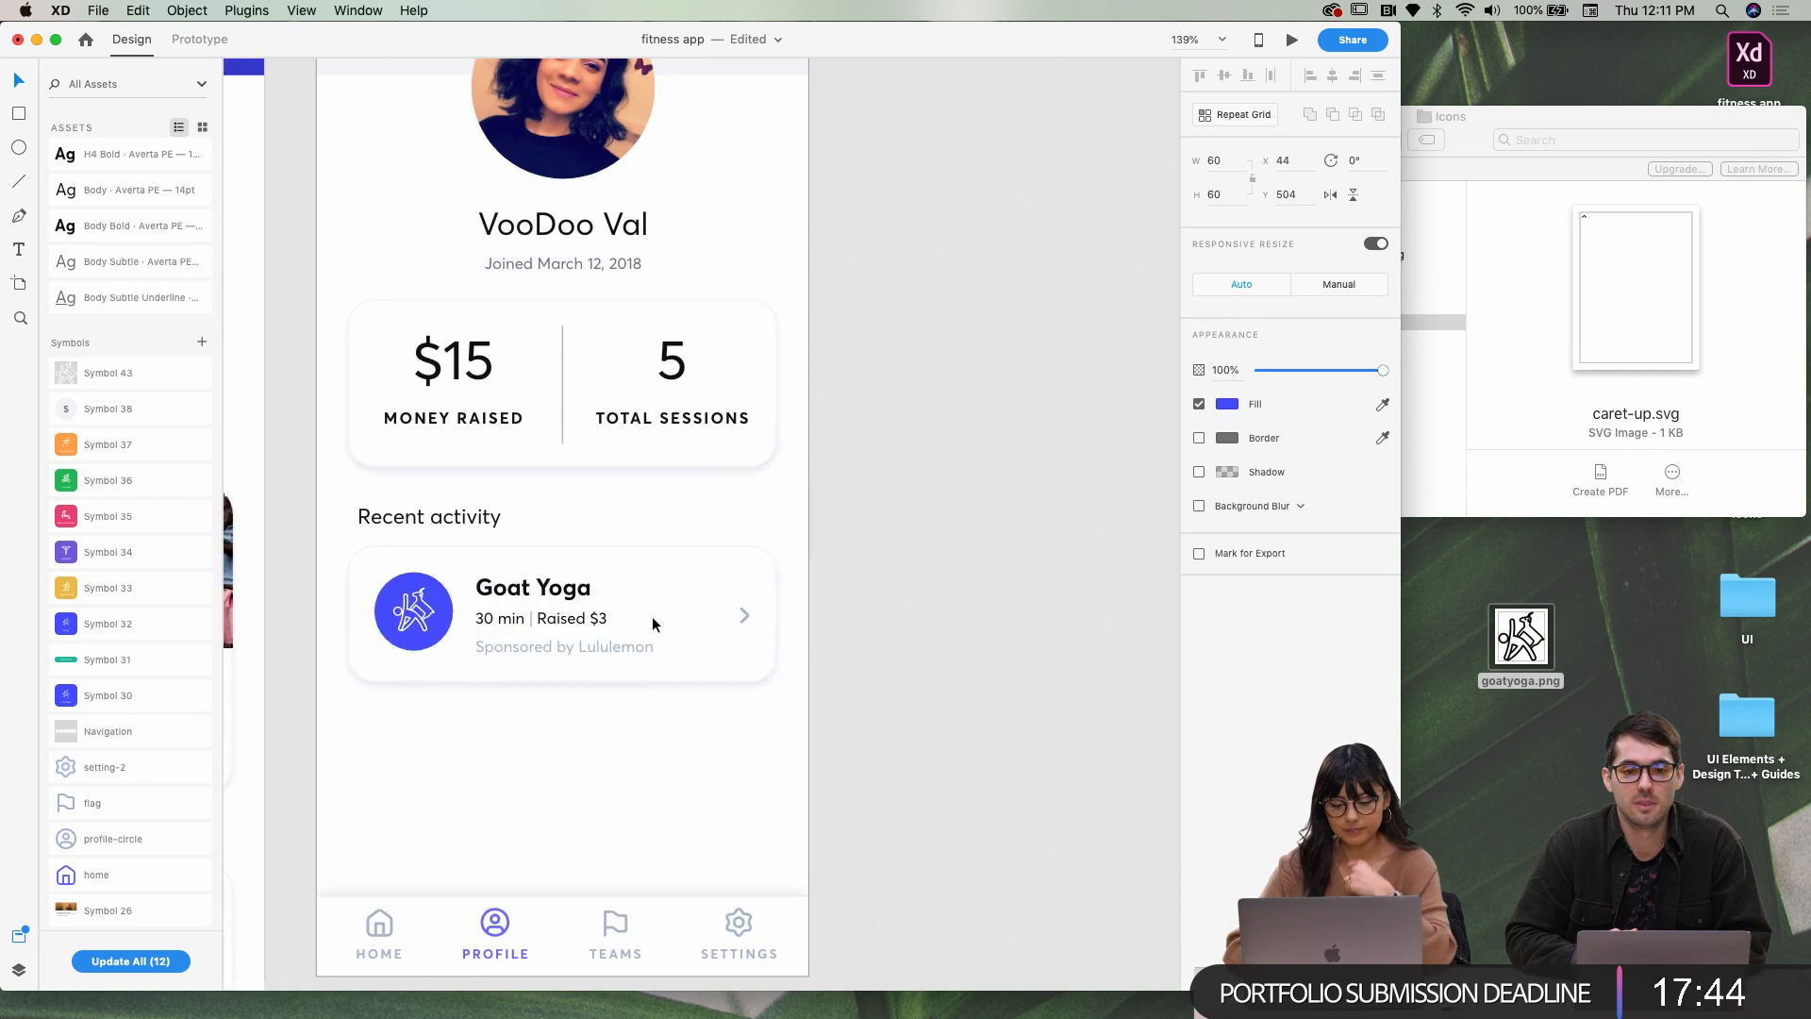
scroll(698, 611, left, 5)
click(872, 606)
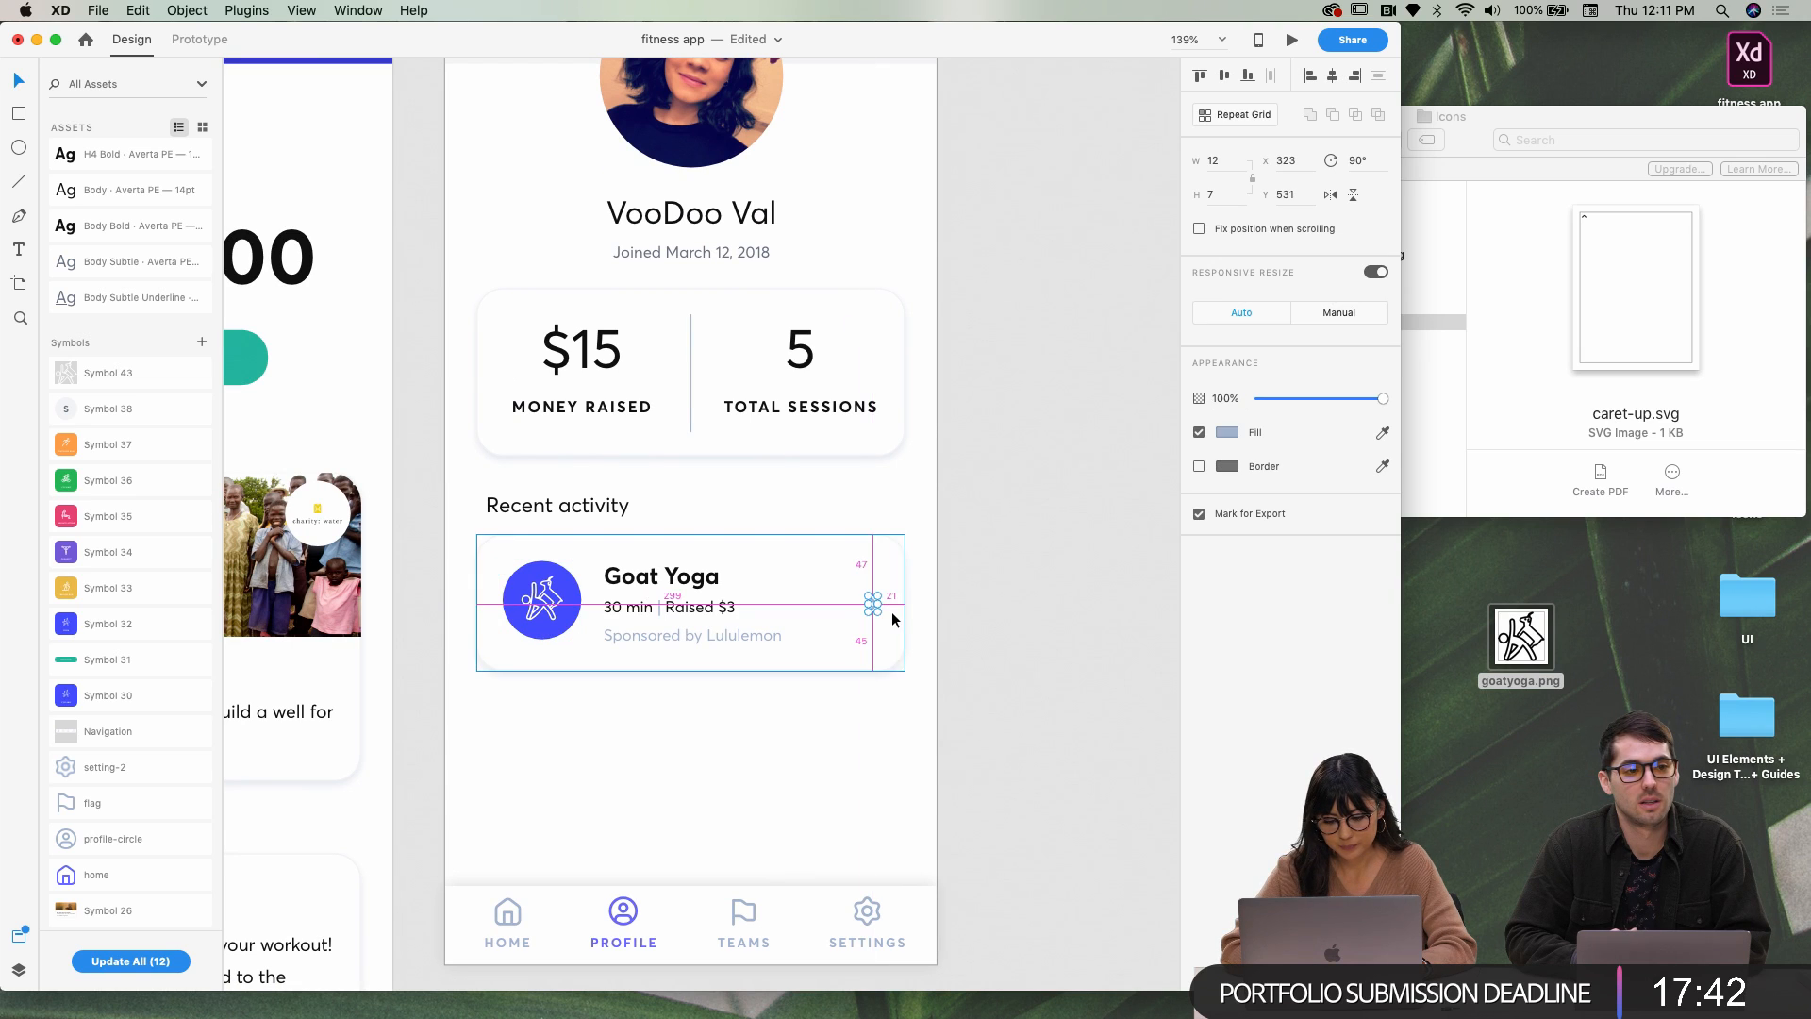
key(Right)
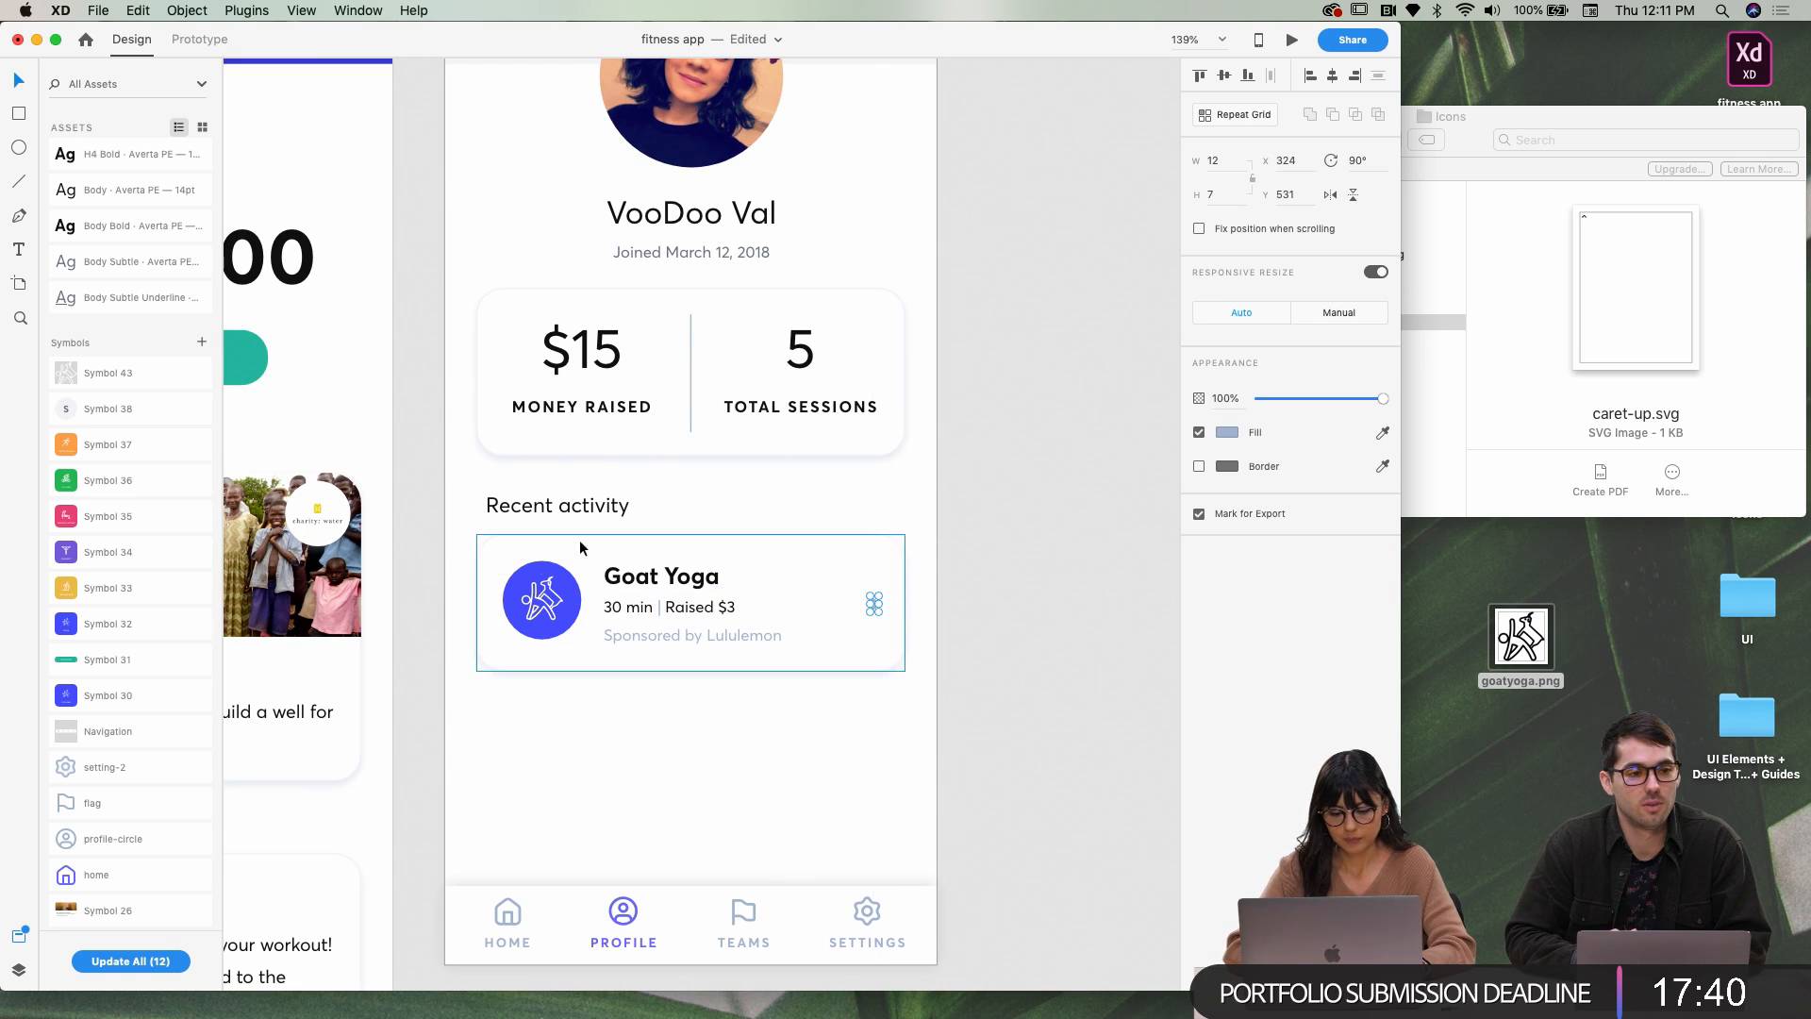
Marquee-select the Goat Yoga card's elements and group them with Cmd+G
drag(462, 552, 903, 668)
key(super+g)
scroll(902, 660, left, 4)
scroll(902, 661, down, 2)
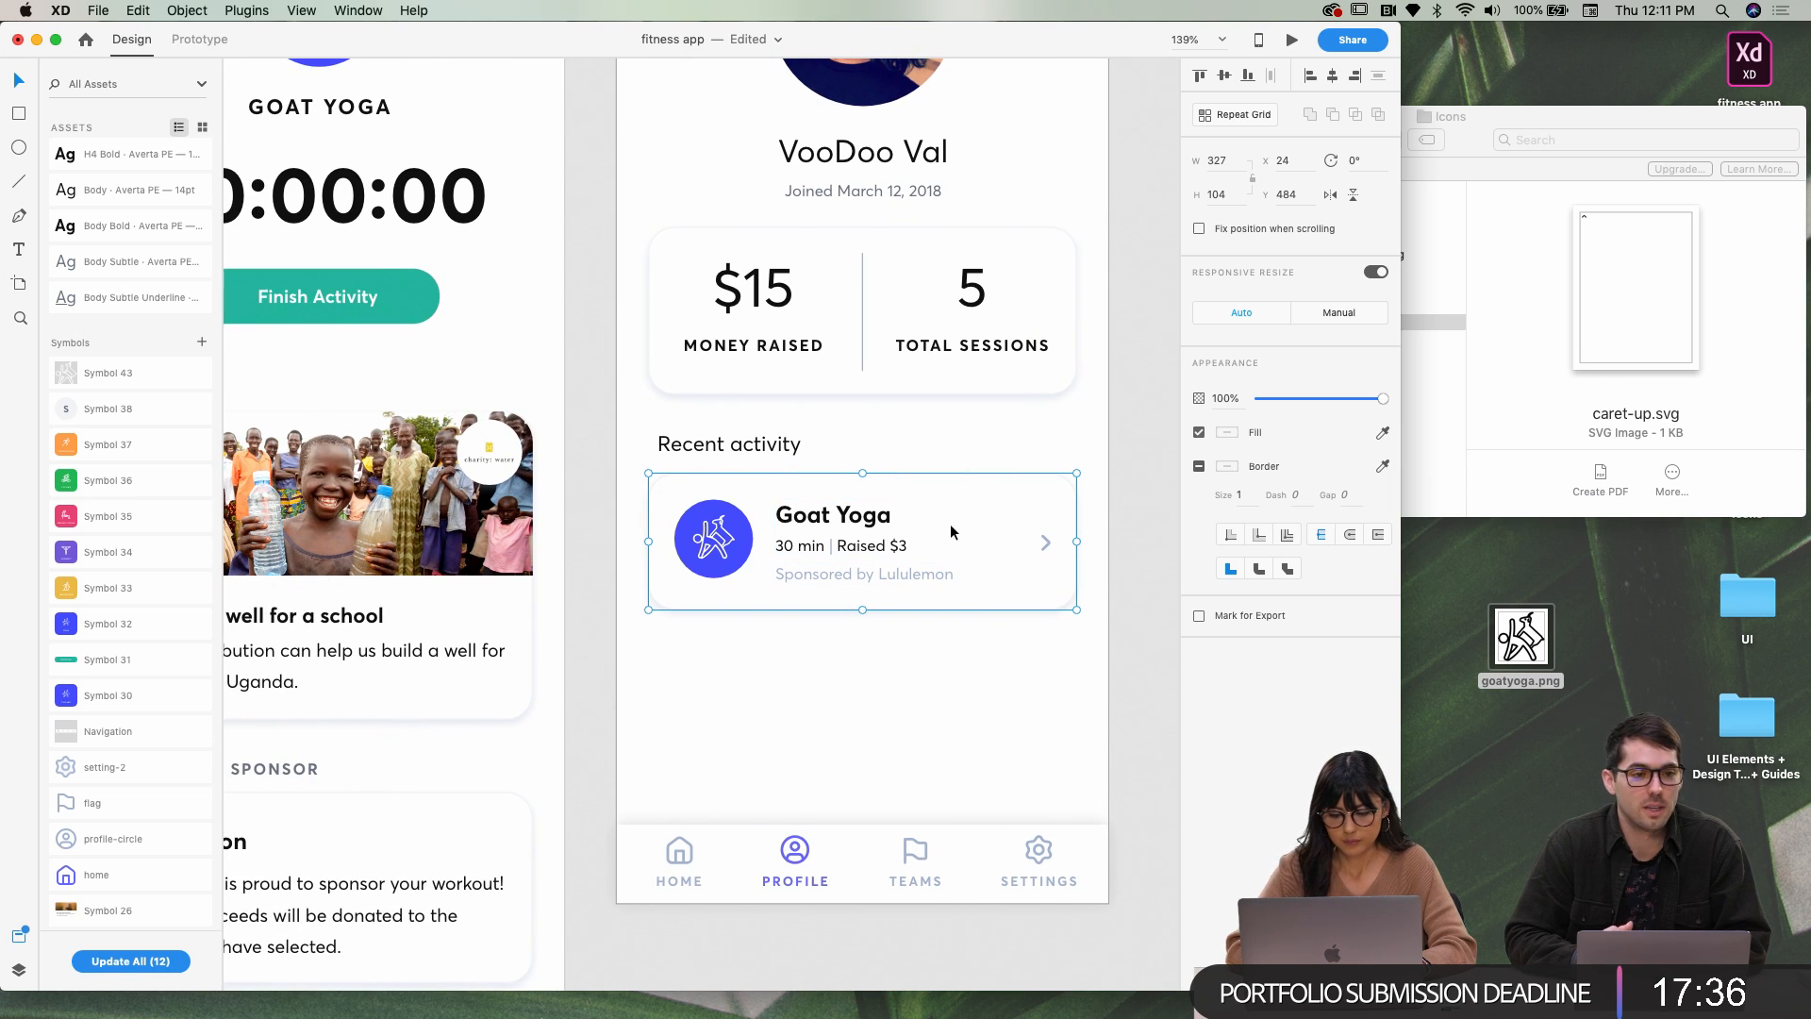
Duplicate the Goat Yoga card twice below the original and bring the navigation bar to the front
drag(968, 523, 938, 683)
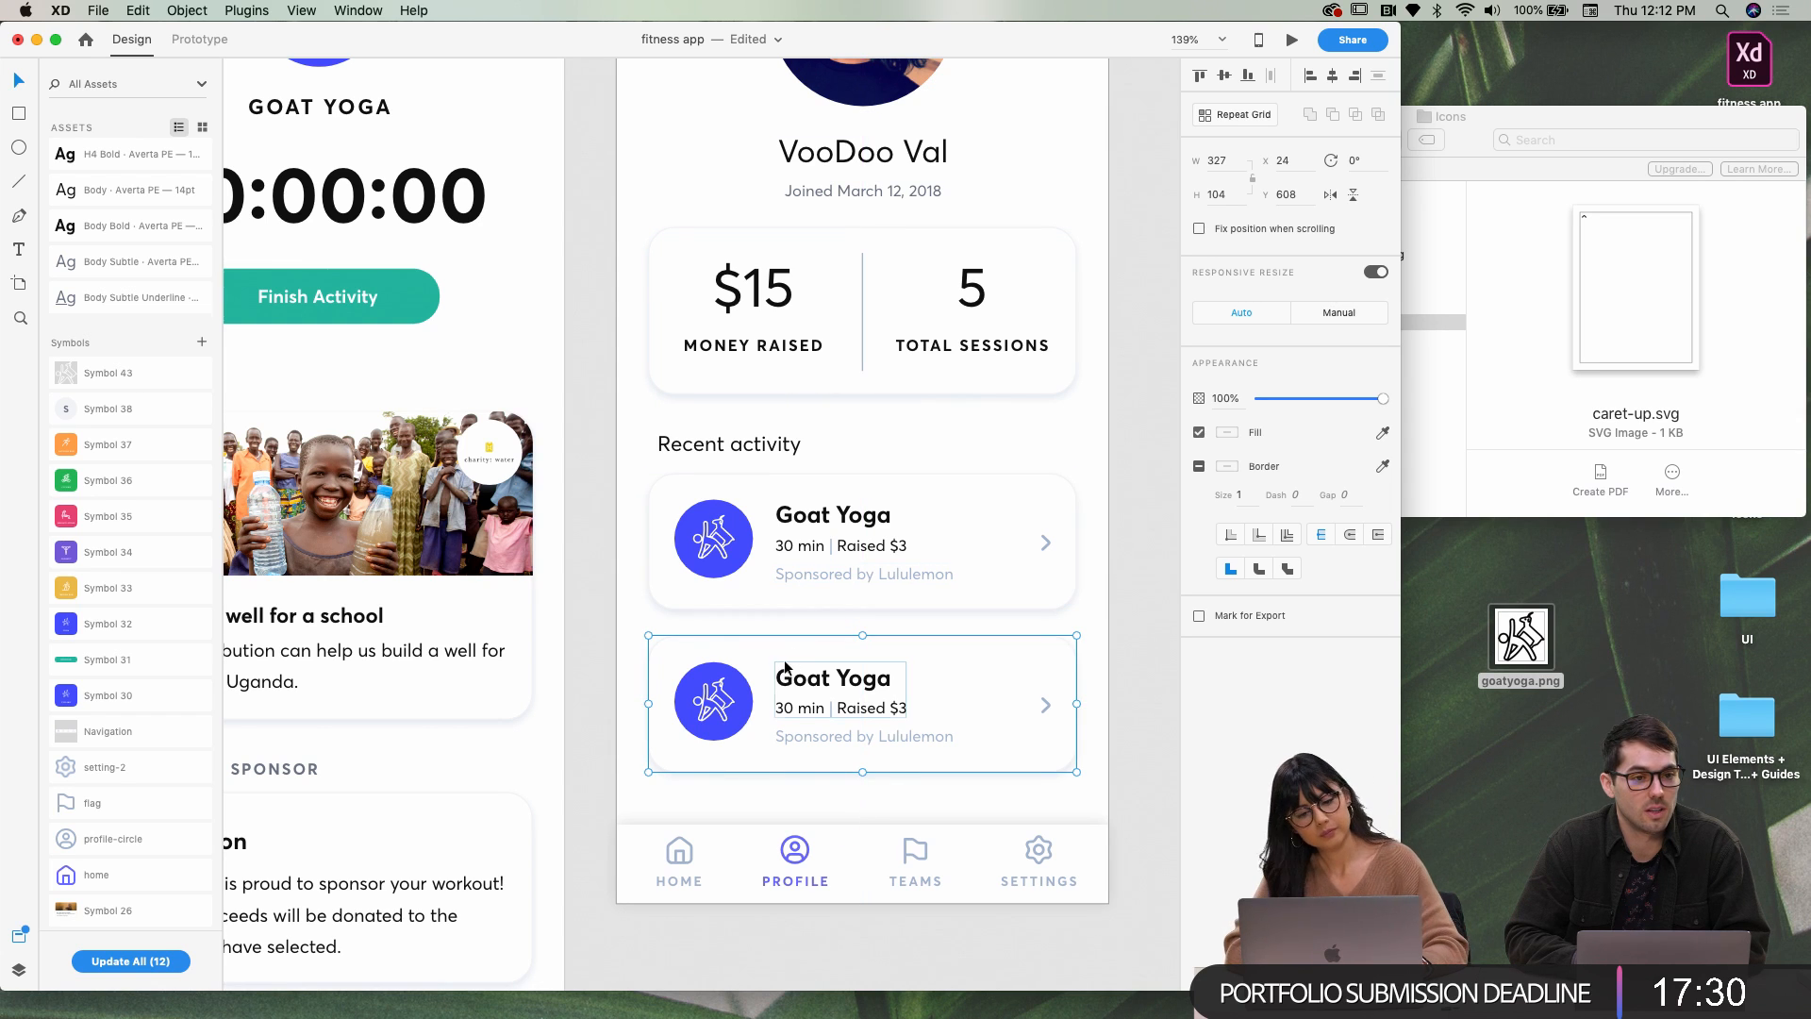
scroll(816, 684, down, 5)
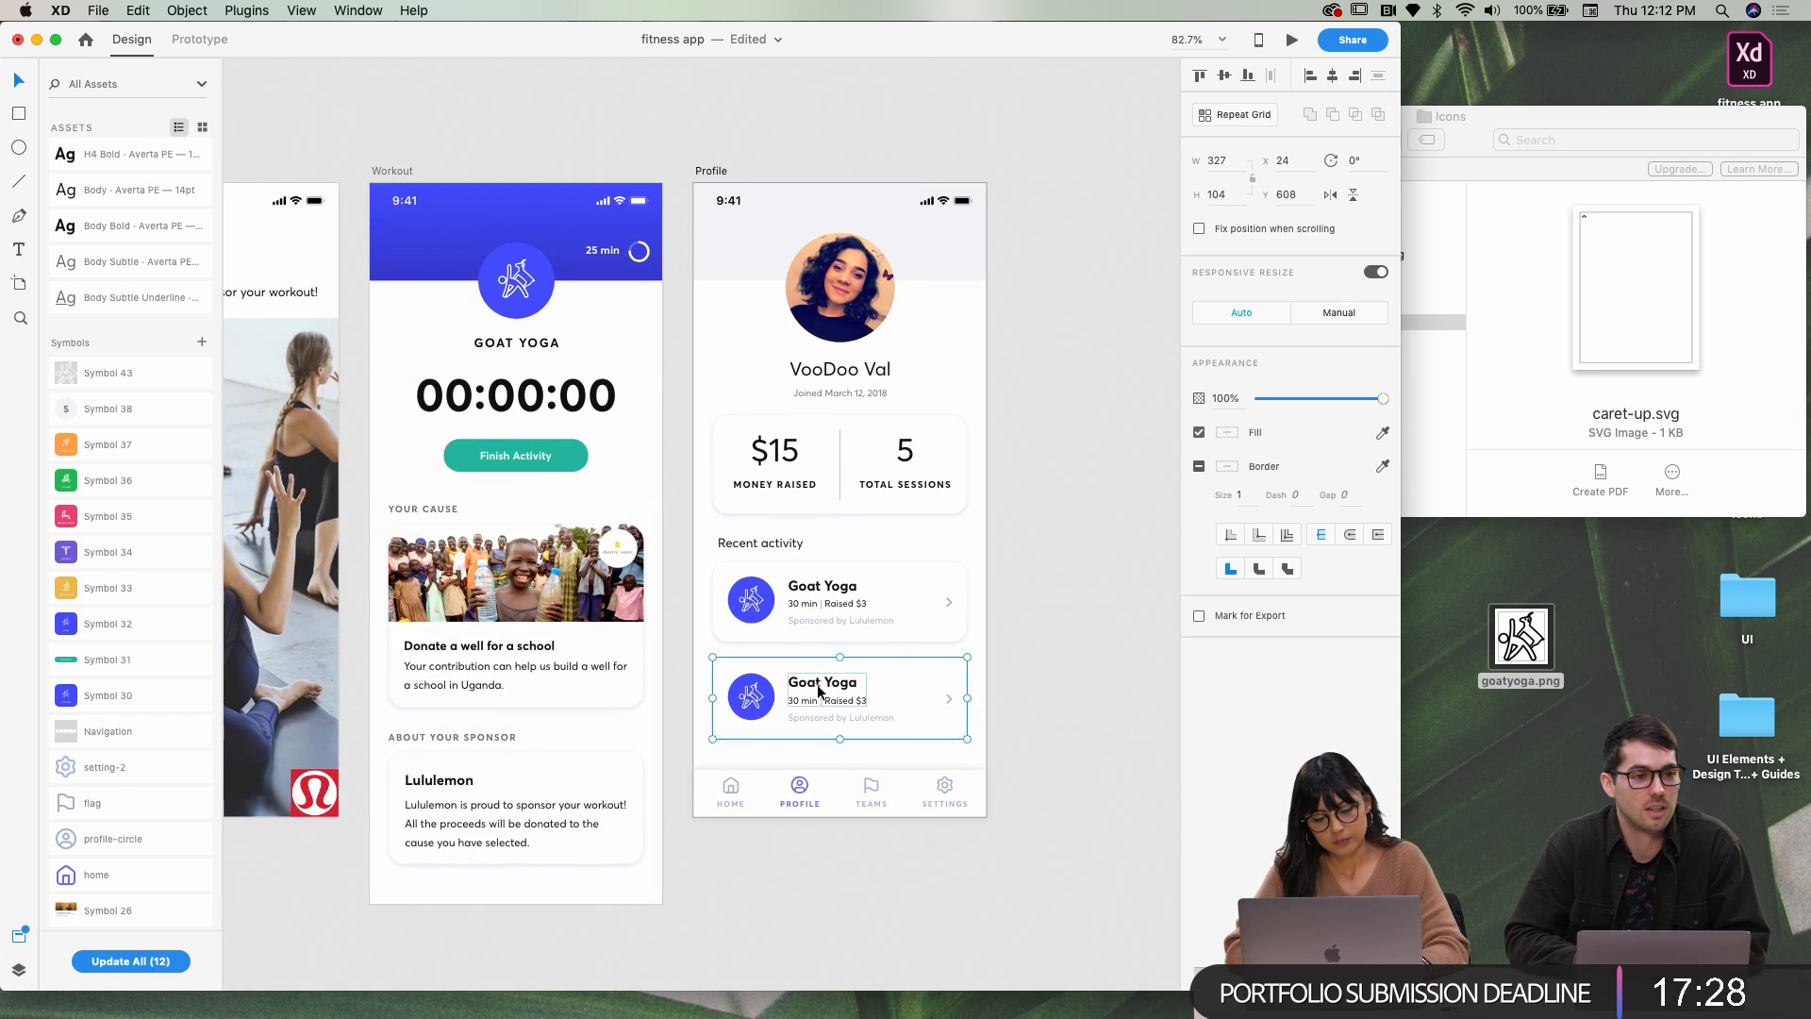
drag(813, 704, 822, 785)
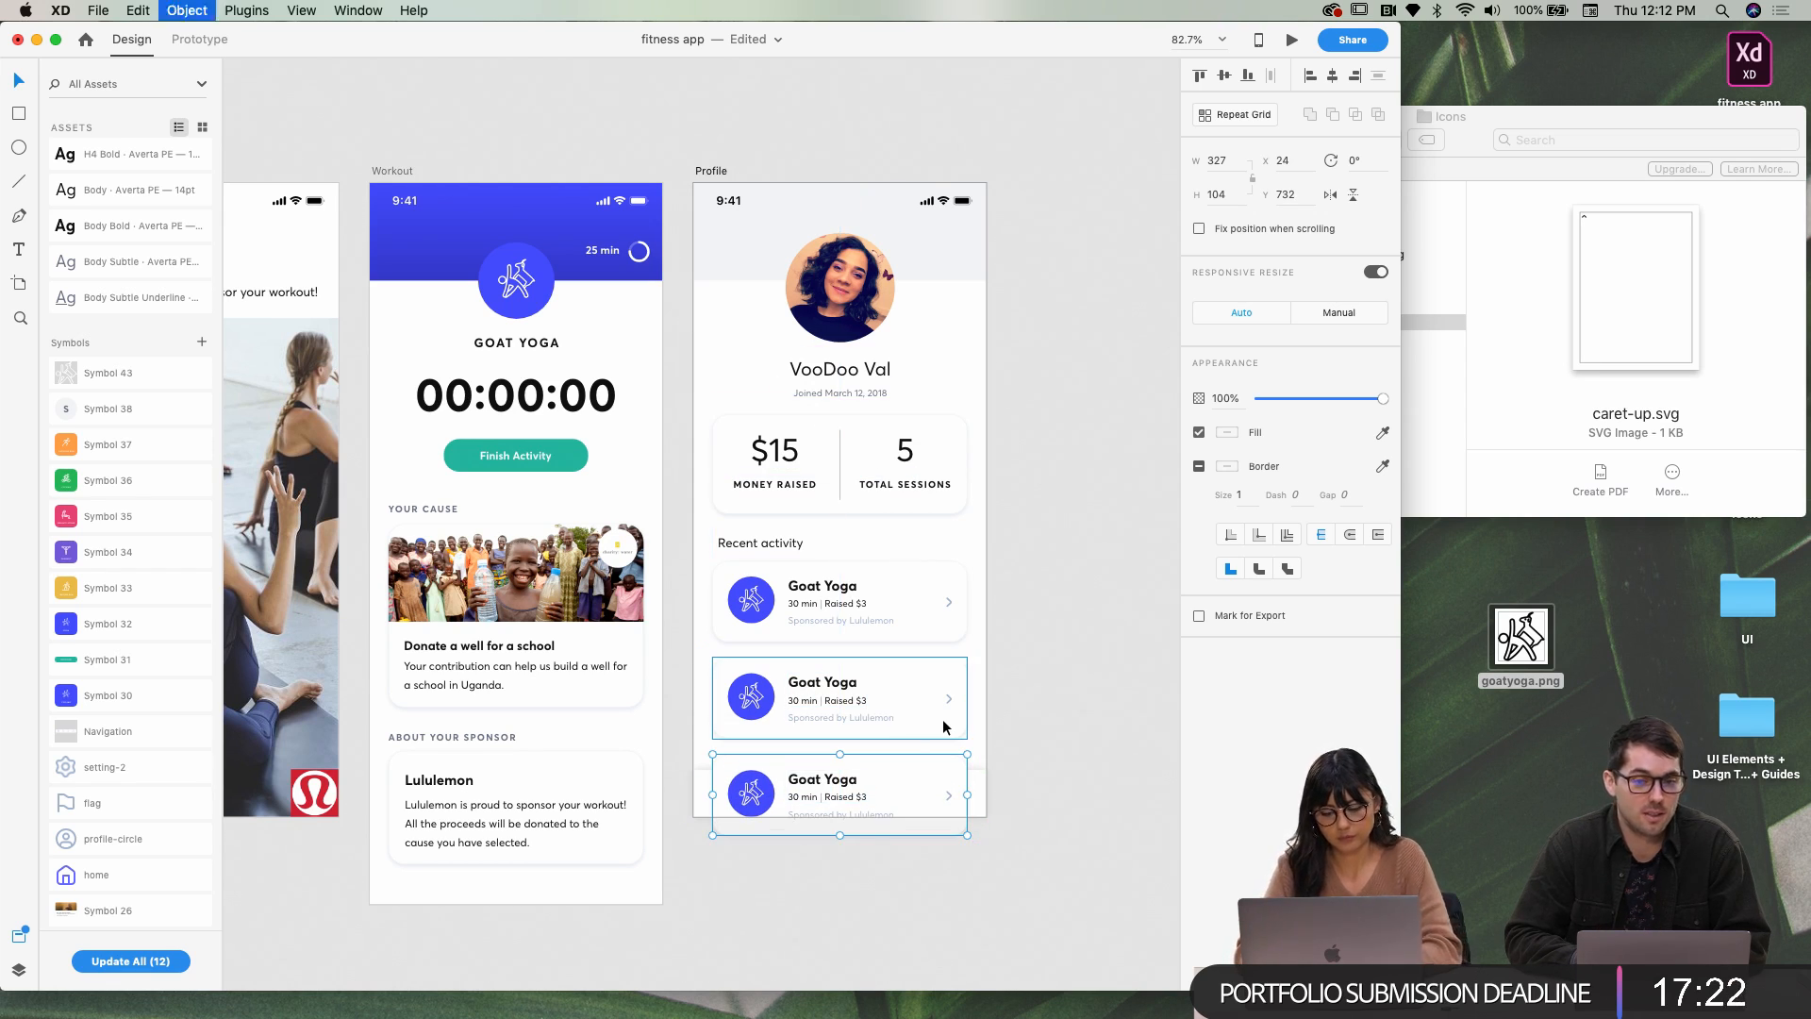
click(976, 783)
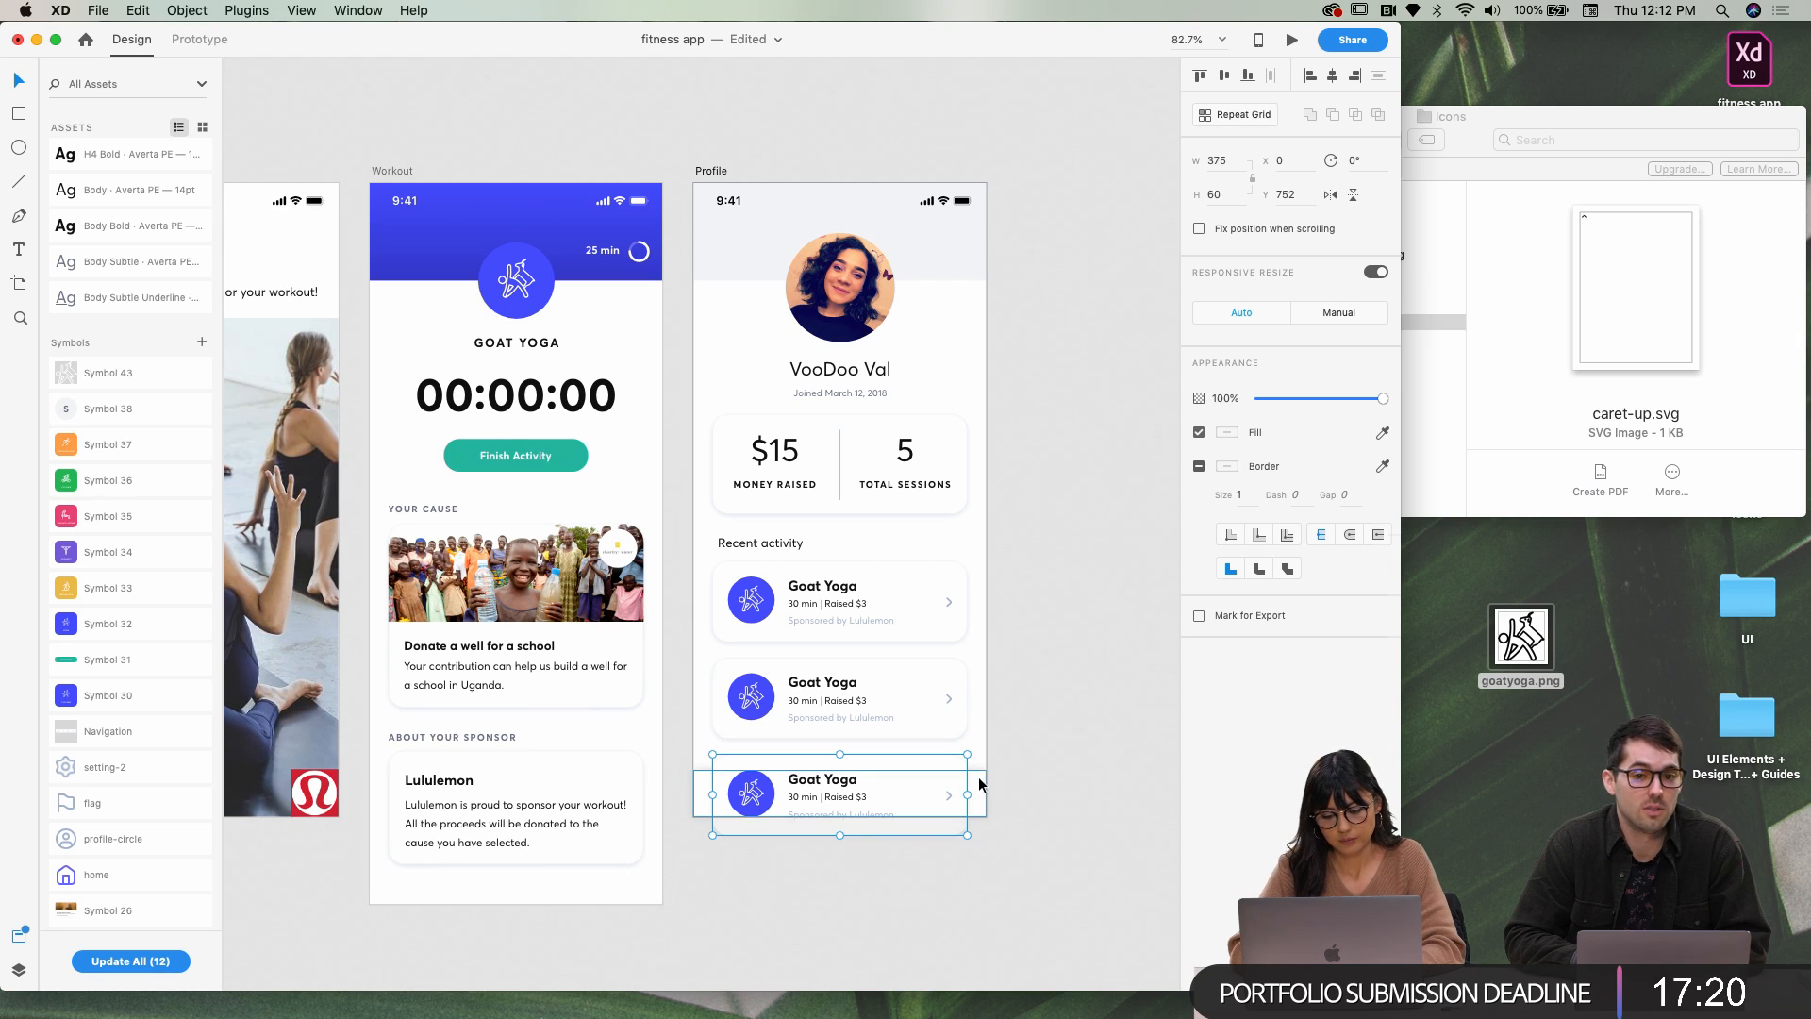
key(shift+super+])
key(super+])
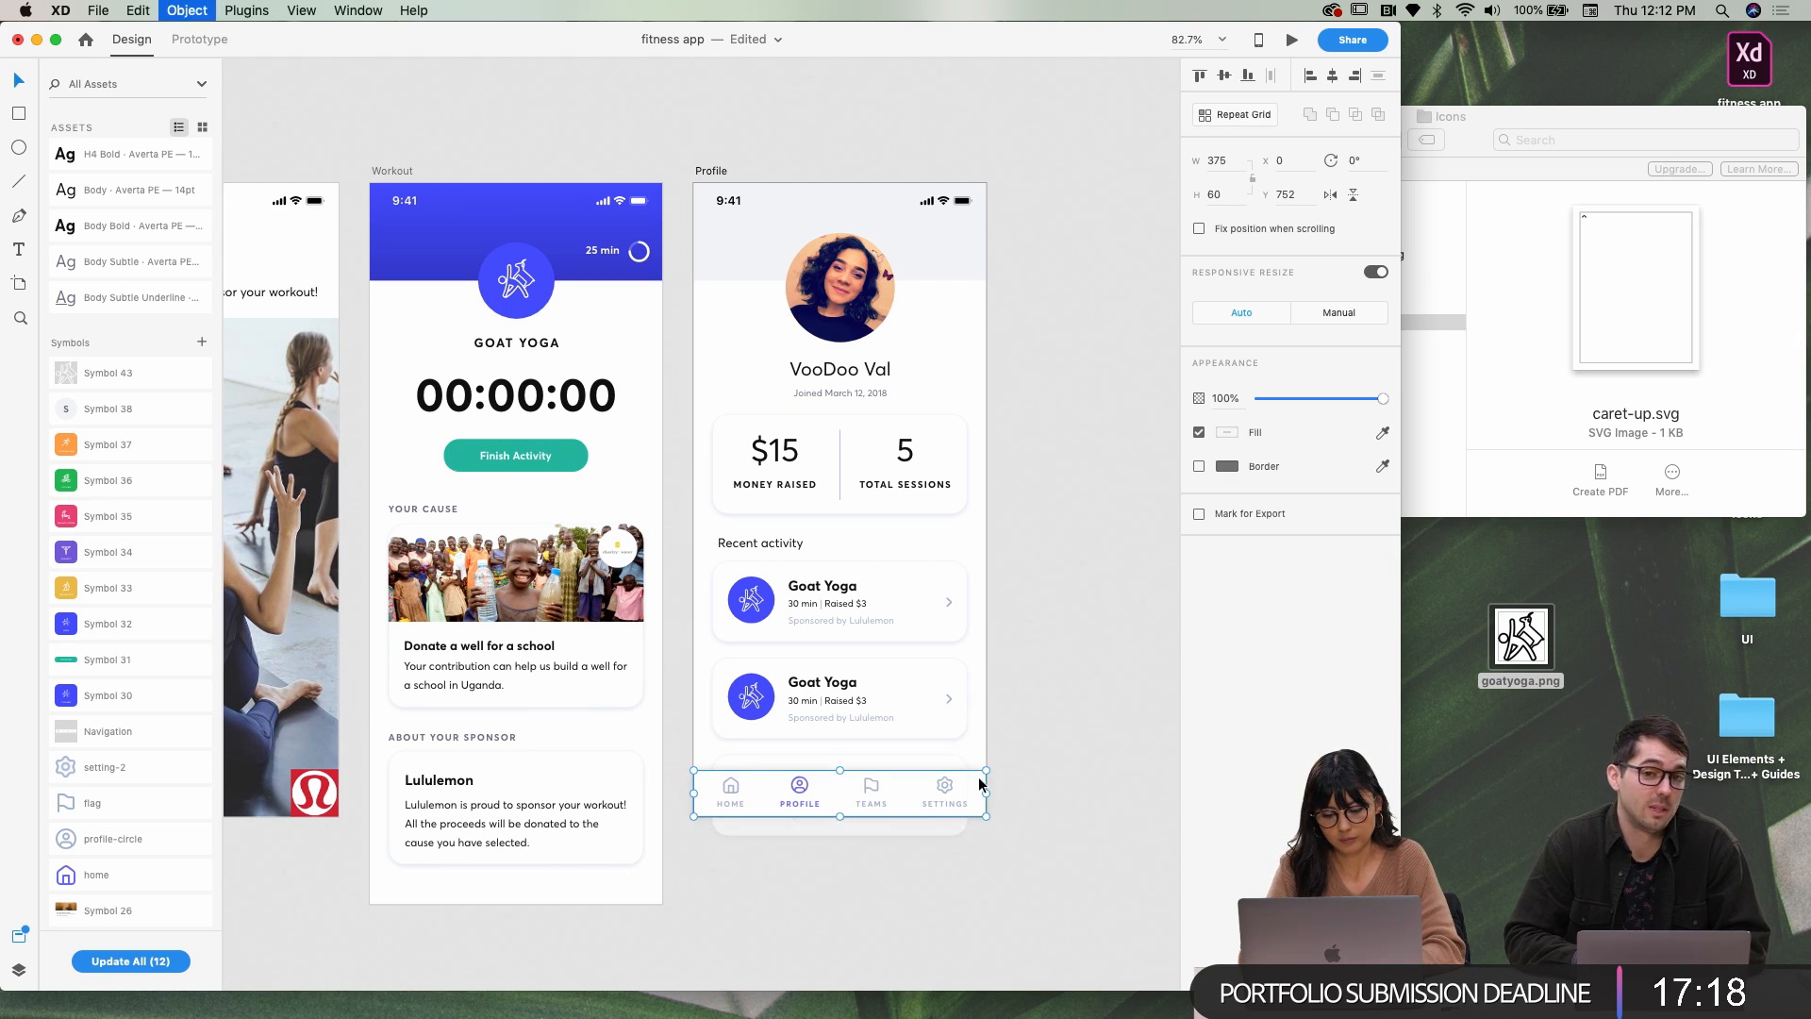
Drag the Profile artboard's bottom edge down to make it taller
scroll(886, 755, up, 3)
scroll(843, 698, down, 3)
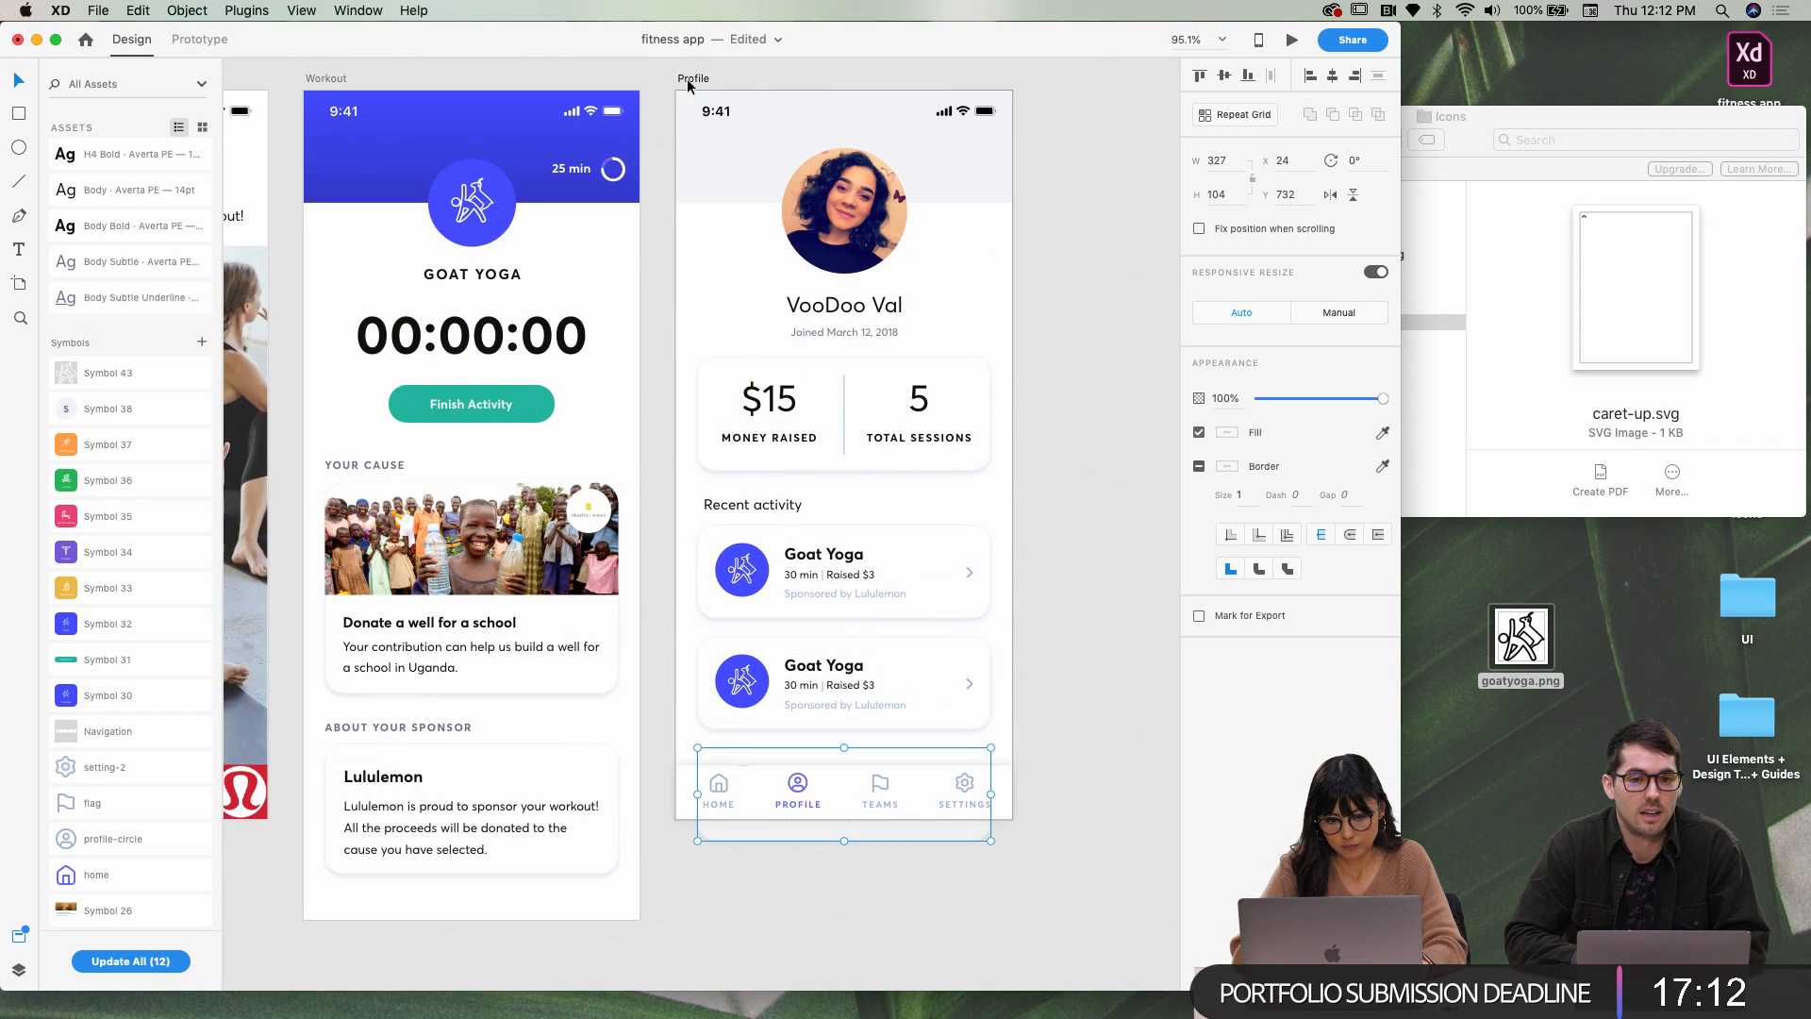
click(688, 77)
drag(844, 822, 856, 958)
scroll(856, 958, down, 5)
drag(843, 587, 846, 833)
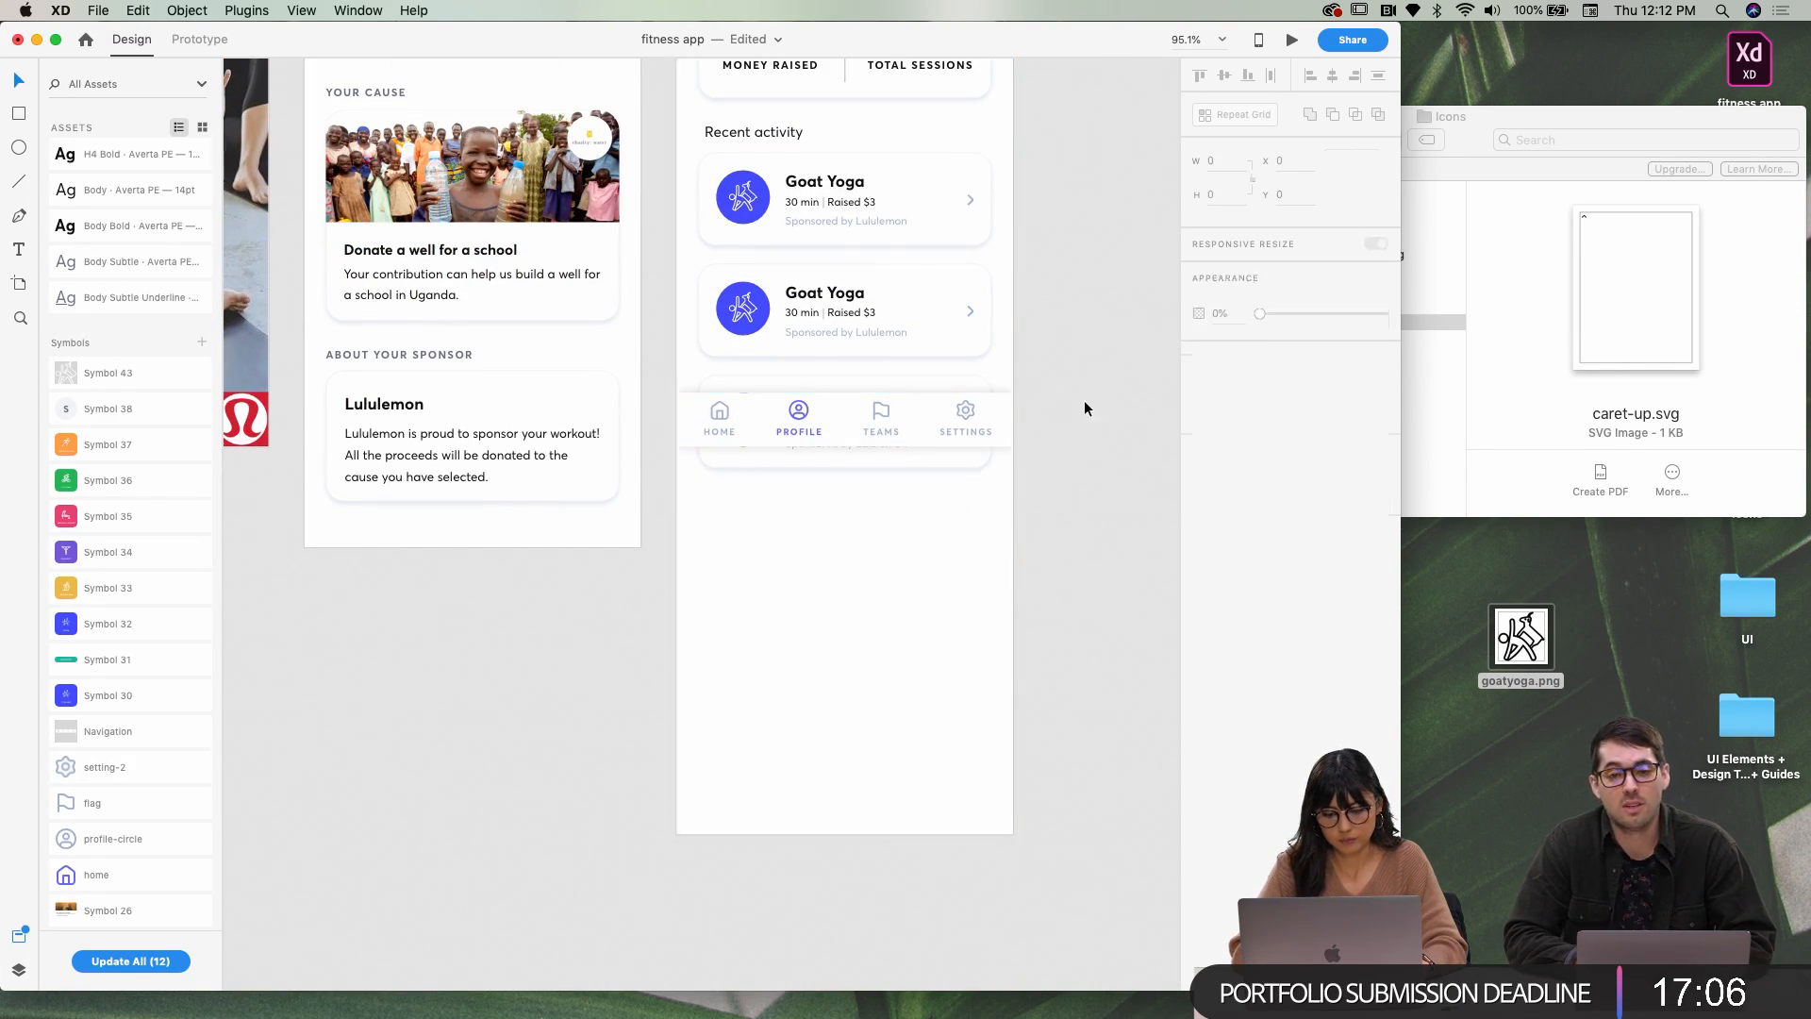
click(970, 421)
drag(951, 440, 949, 472)
key(super+z)
Move the Goat Yoga card hidden behind the navigation bar below it and nudge it up
scroll(924, 421, up, 1)
scroll(924, 422, up, 3)
click(793, 580)
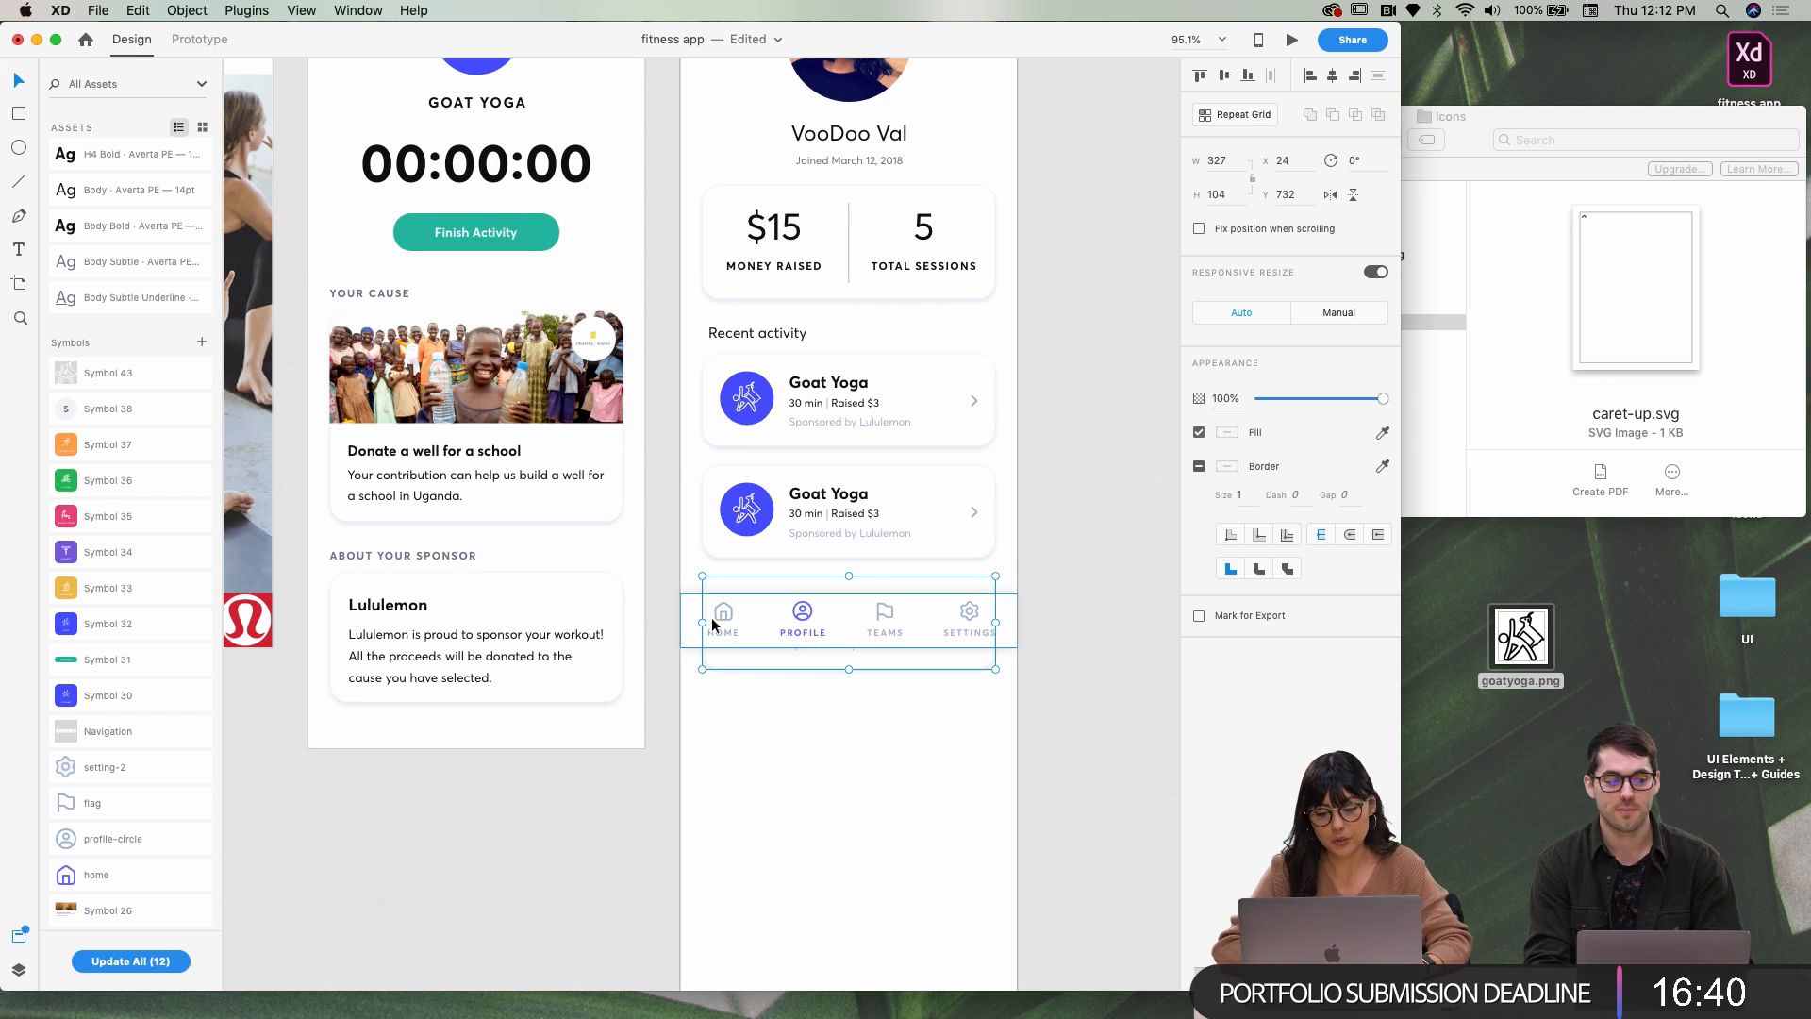
drag(743, 581, 752, 708)
key(Up)
key(Up)
key(Up)
key(Up)
key(Up)
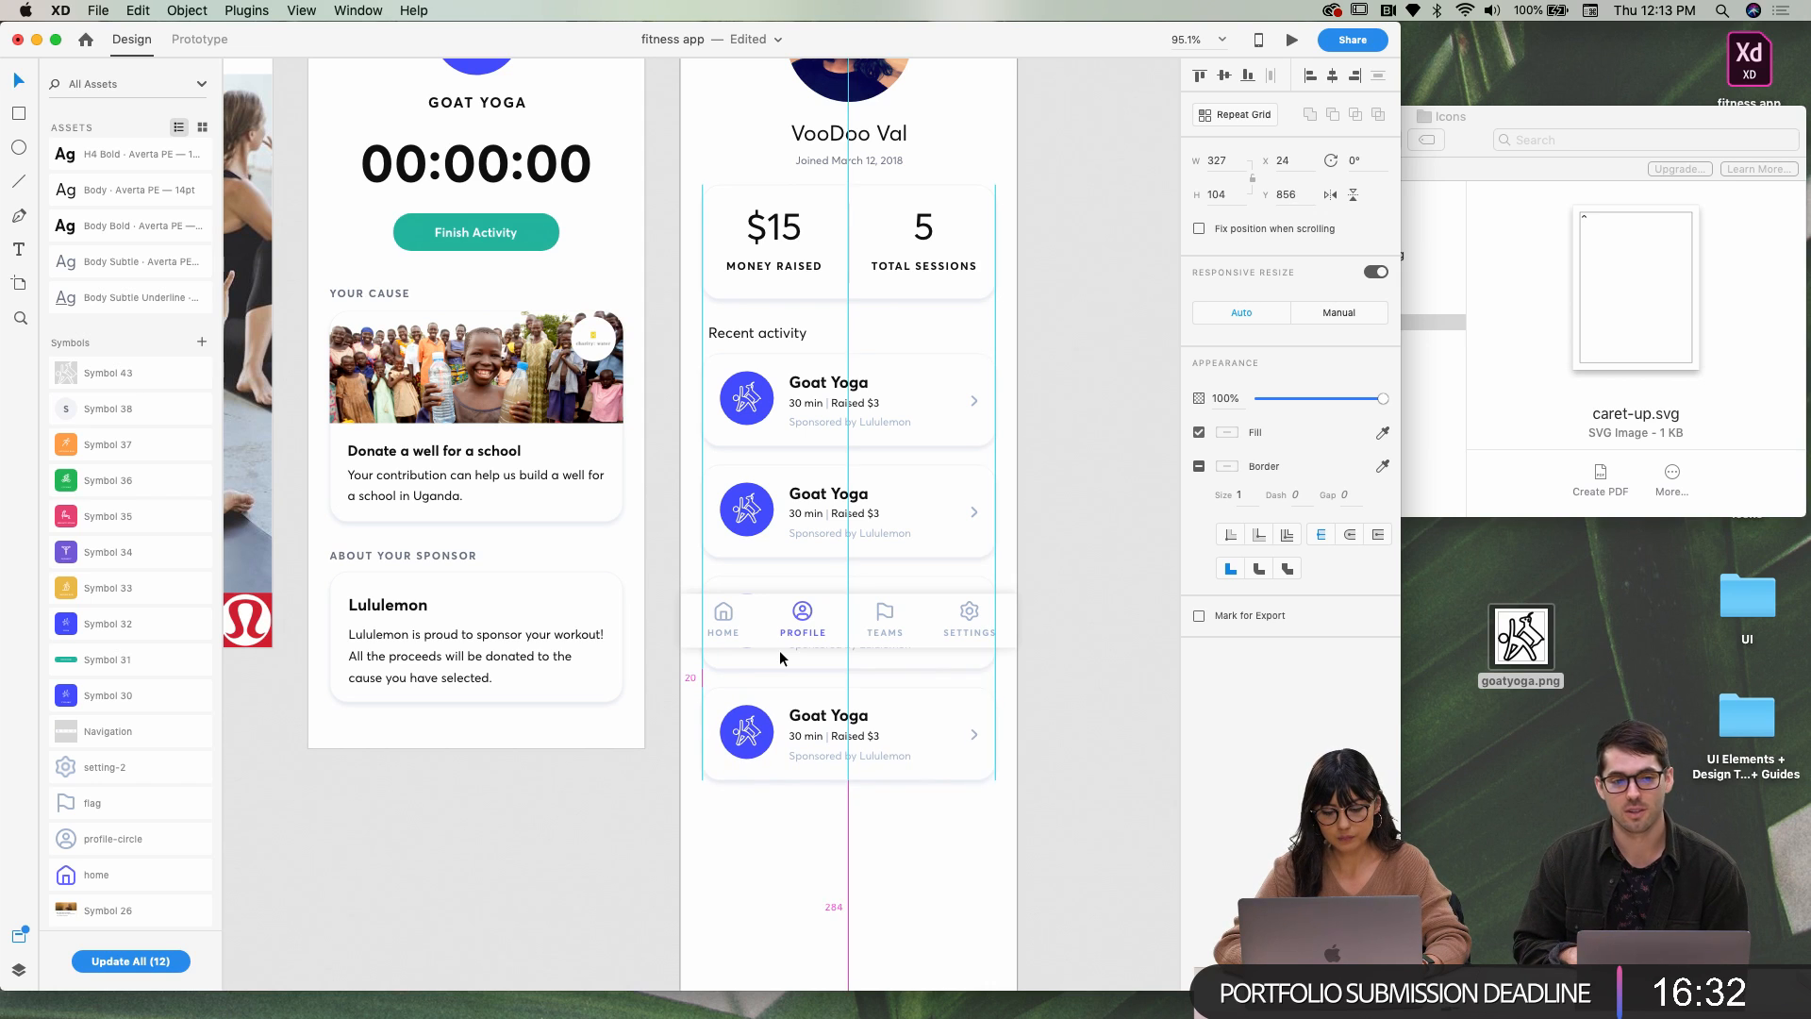
click(781, 819)
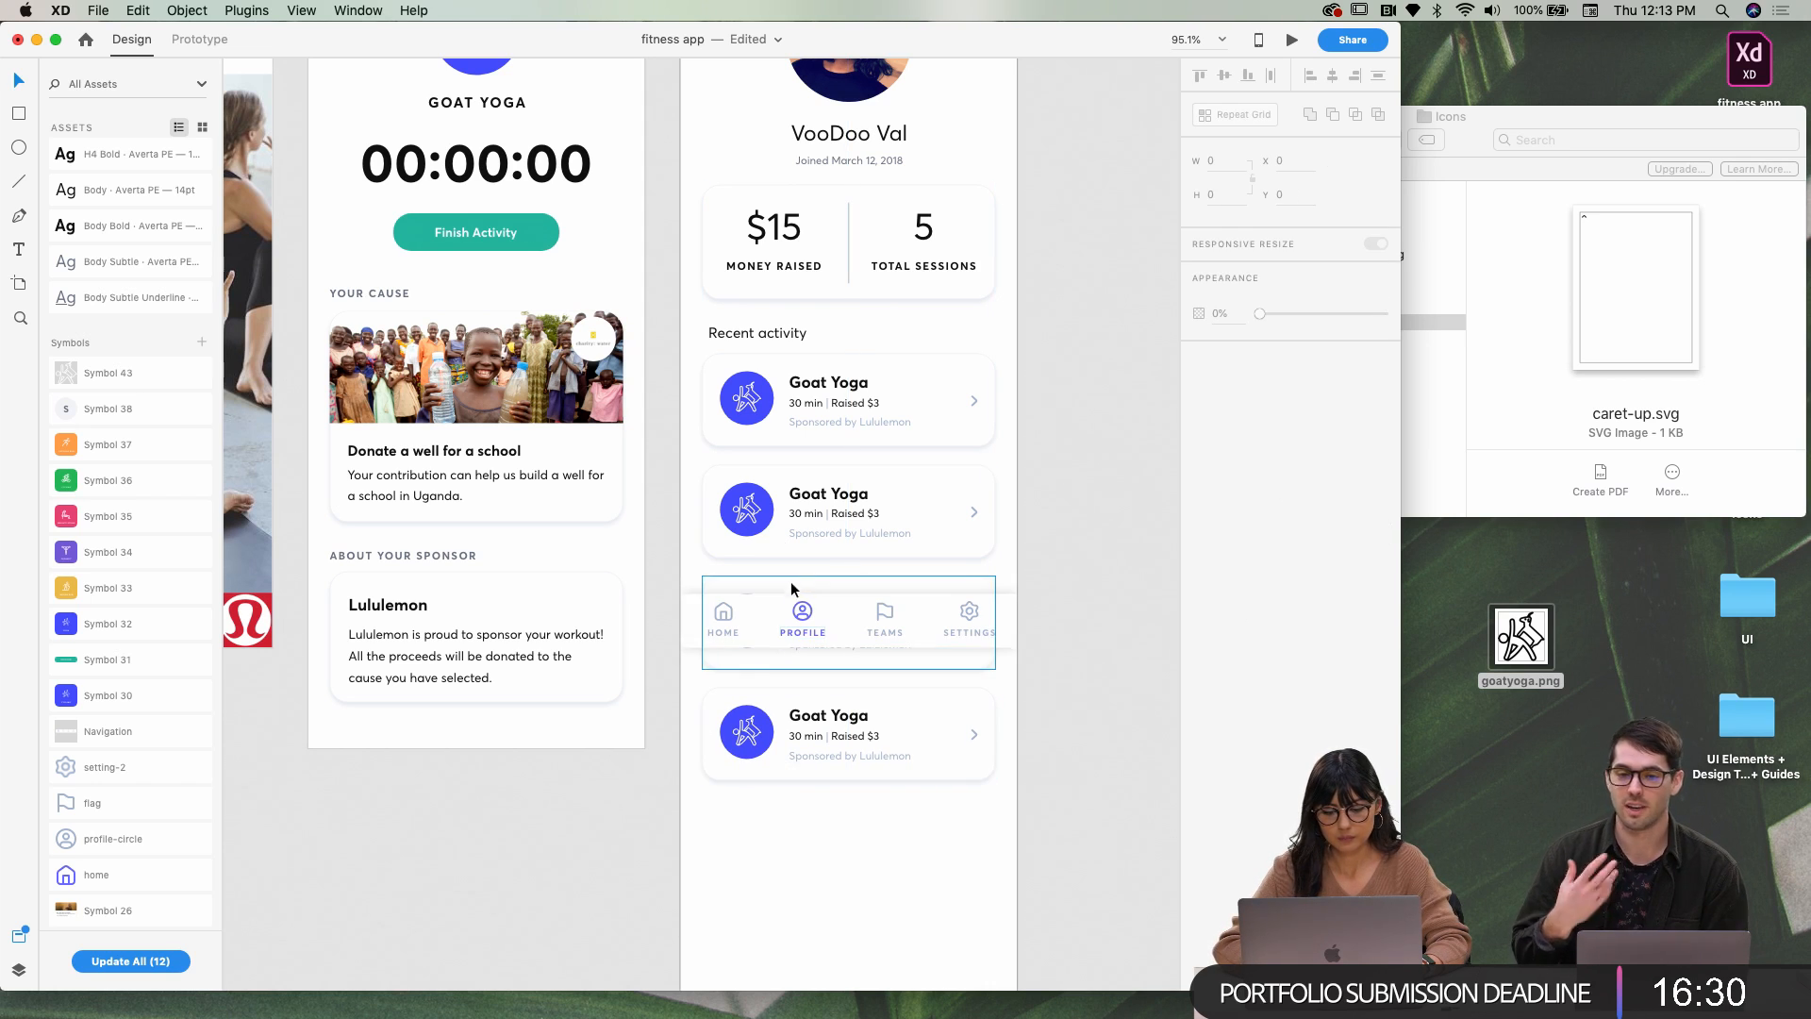
scroll(785, 594, down, 2)
Check the positions of the first and second Goat Yoga cards in the stack
click(741, 374)
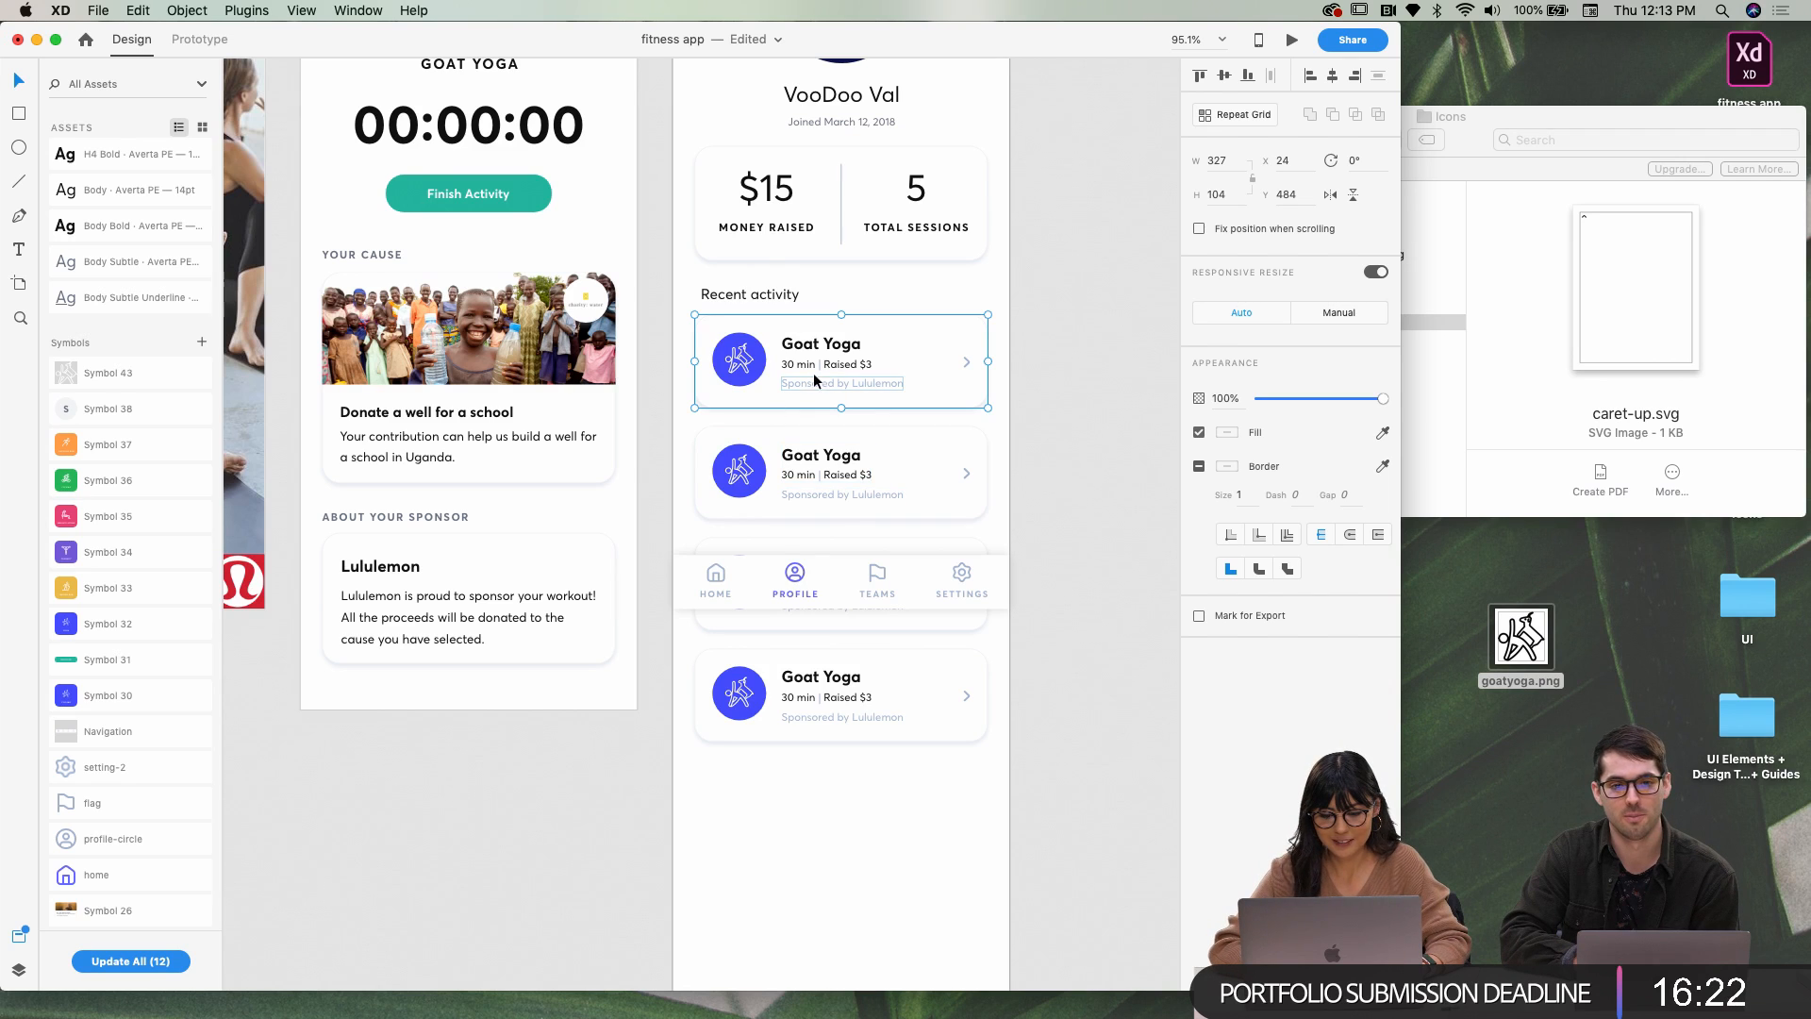
scroll(841, 381, up, 5)
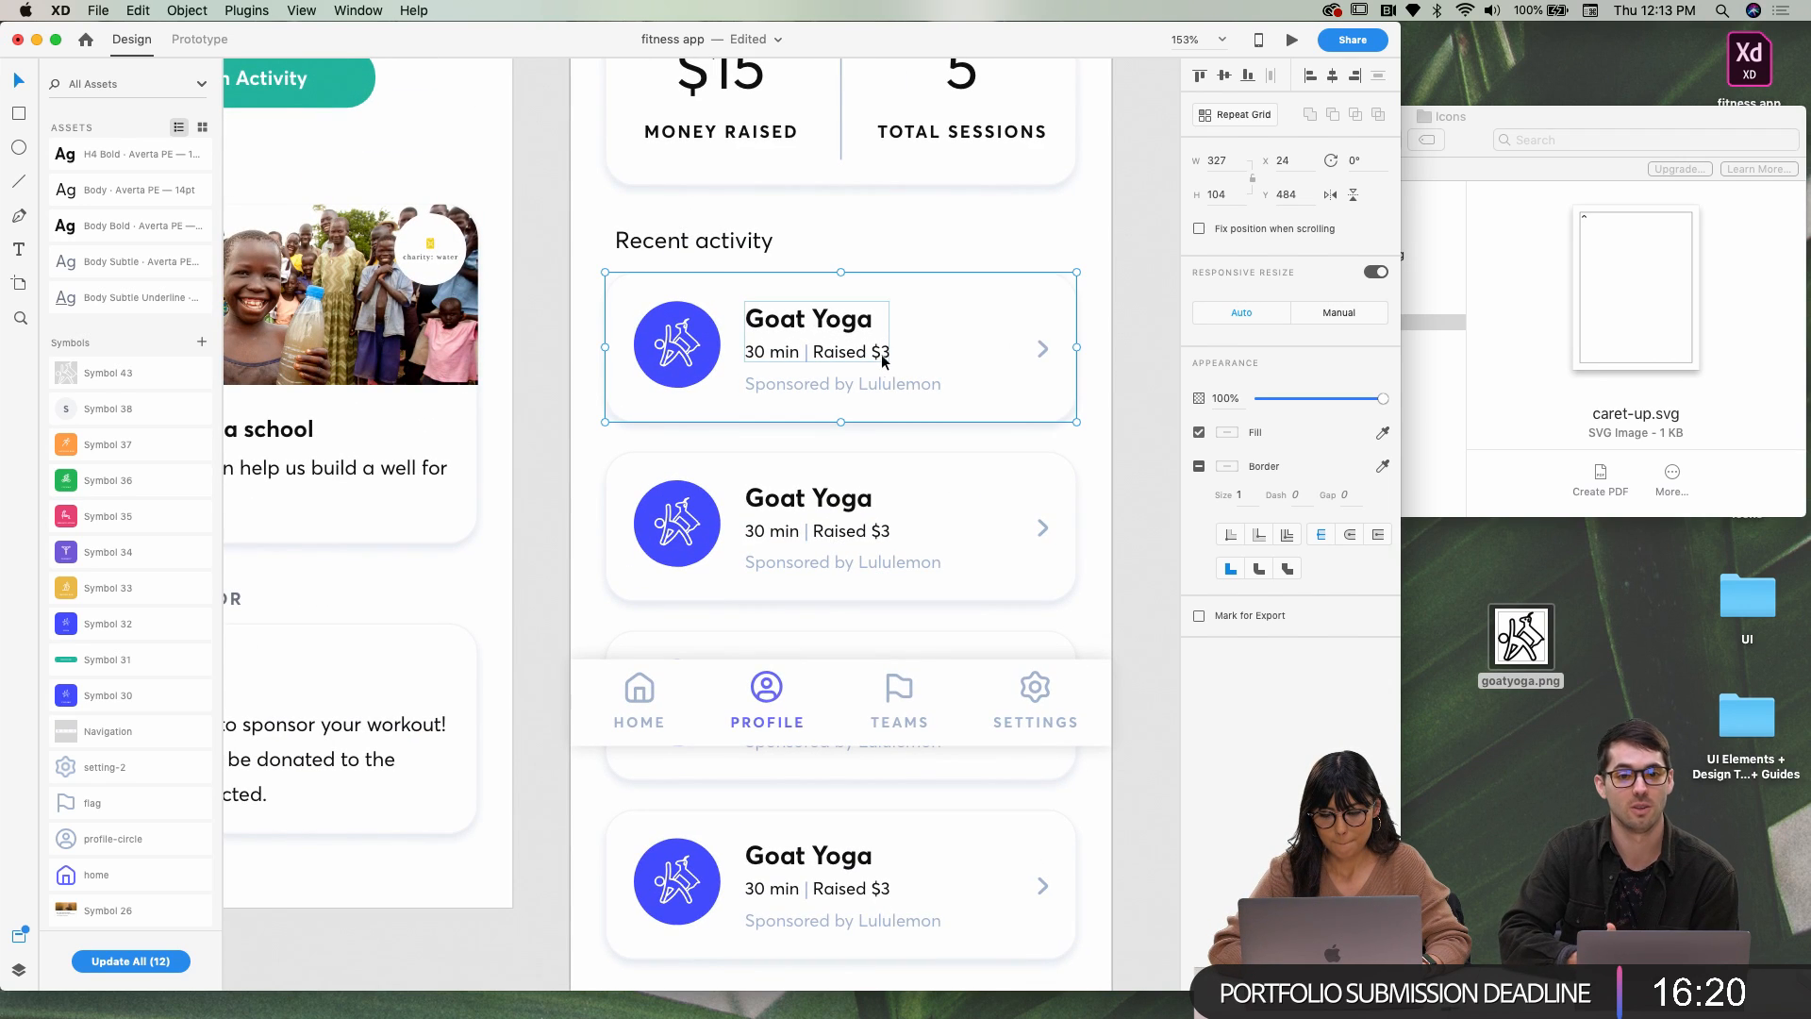
scroll(954, 335, down, 1)
scroll(925, 391, down, 1)
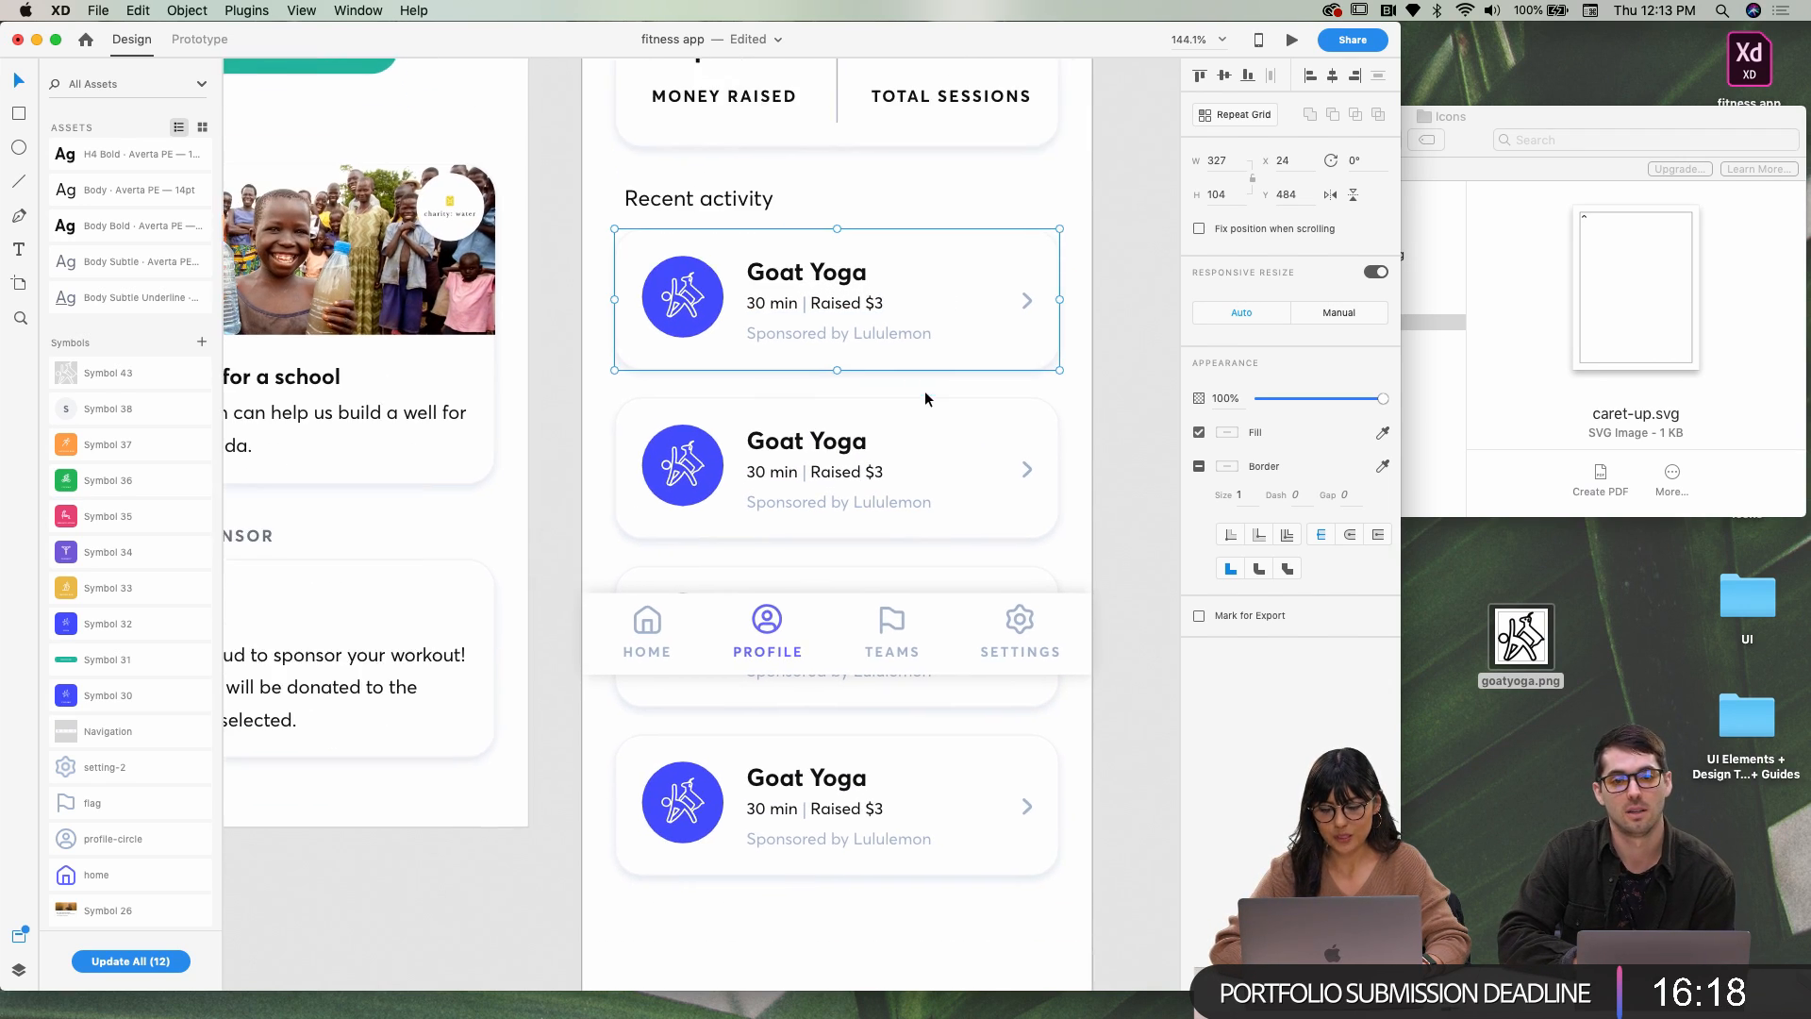
click(642, 469)
scroll(660, 467, down, 5)
scroll(660, 434, left, 10)
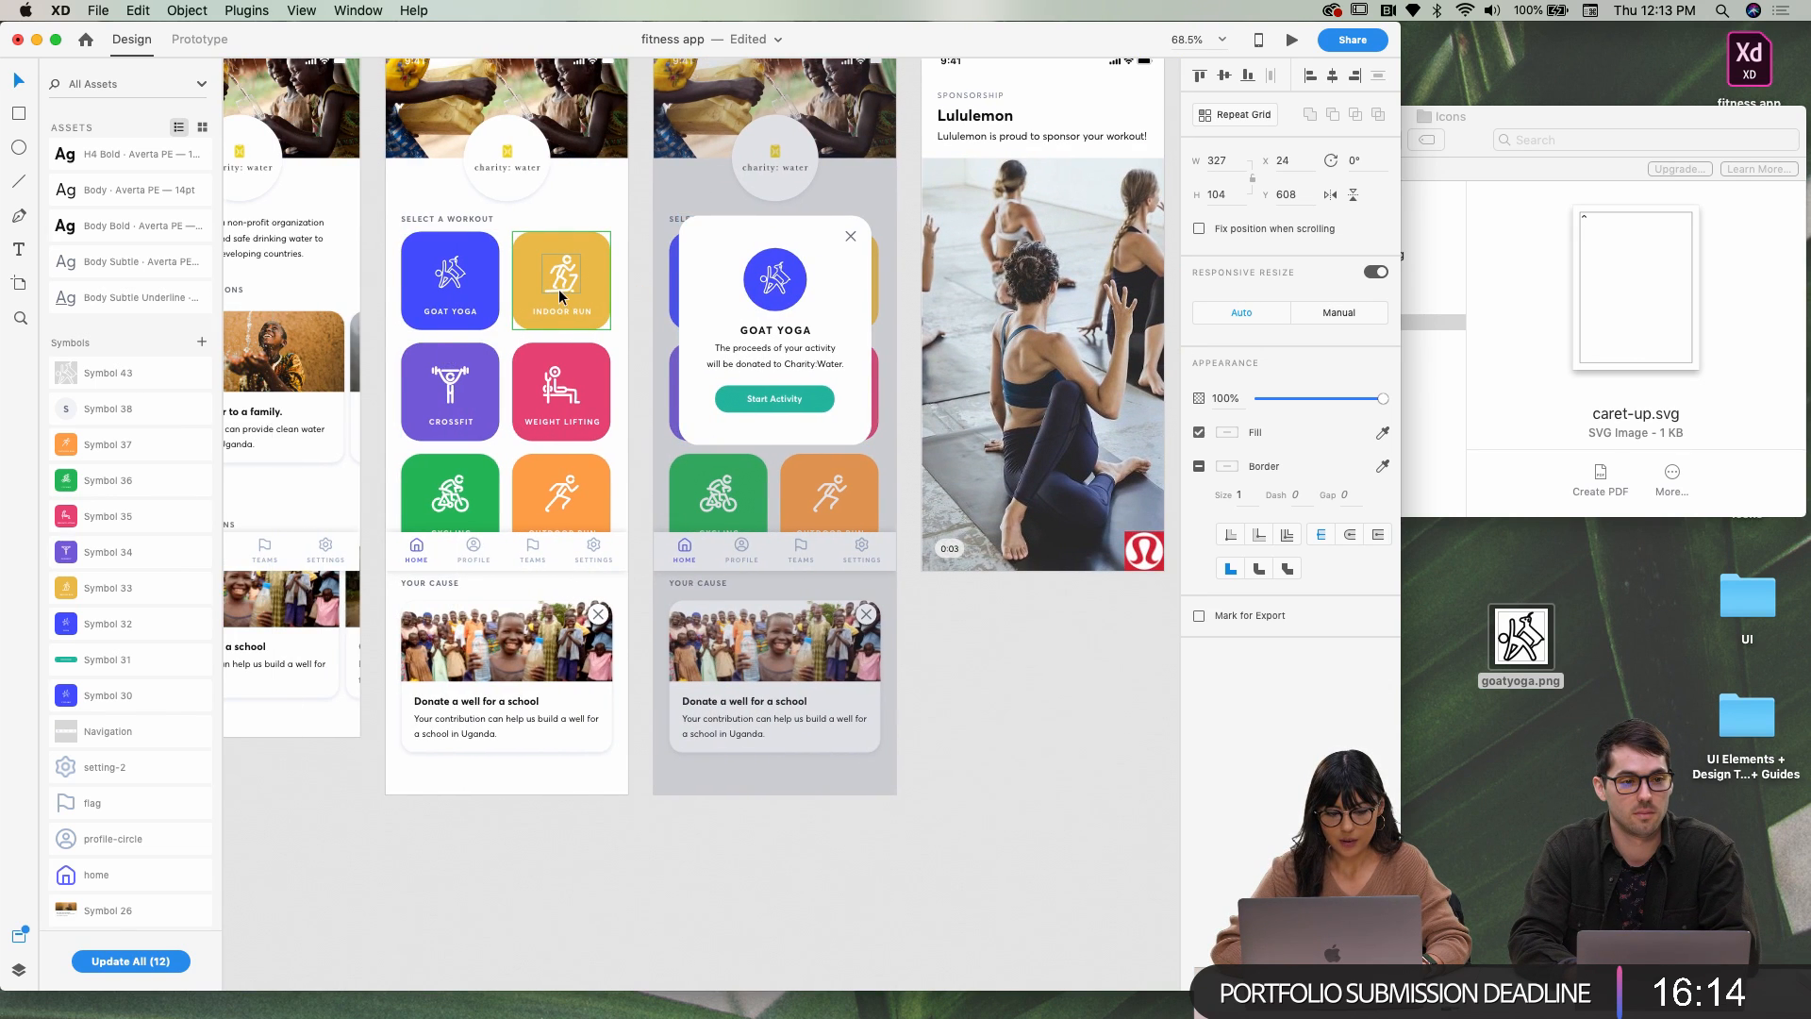
scroll(560, 296, right, 10)
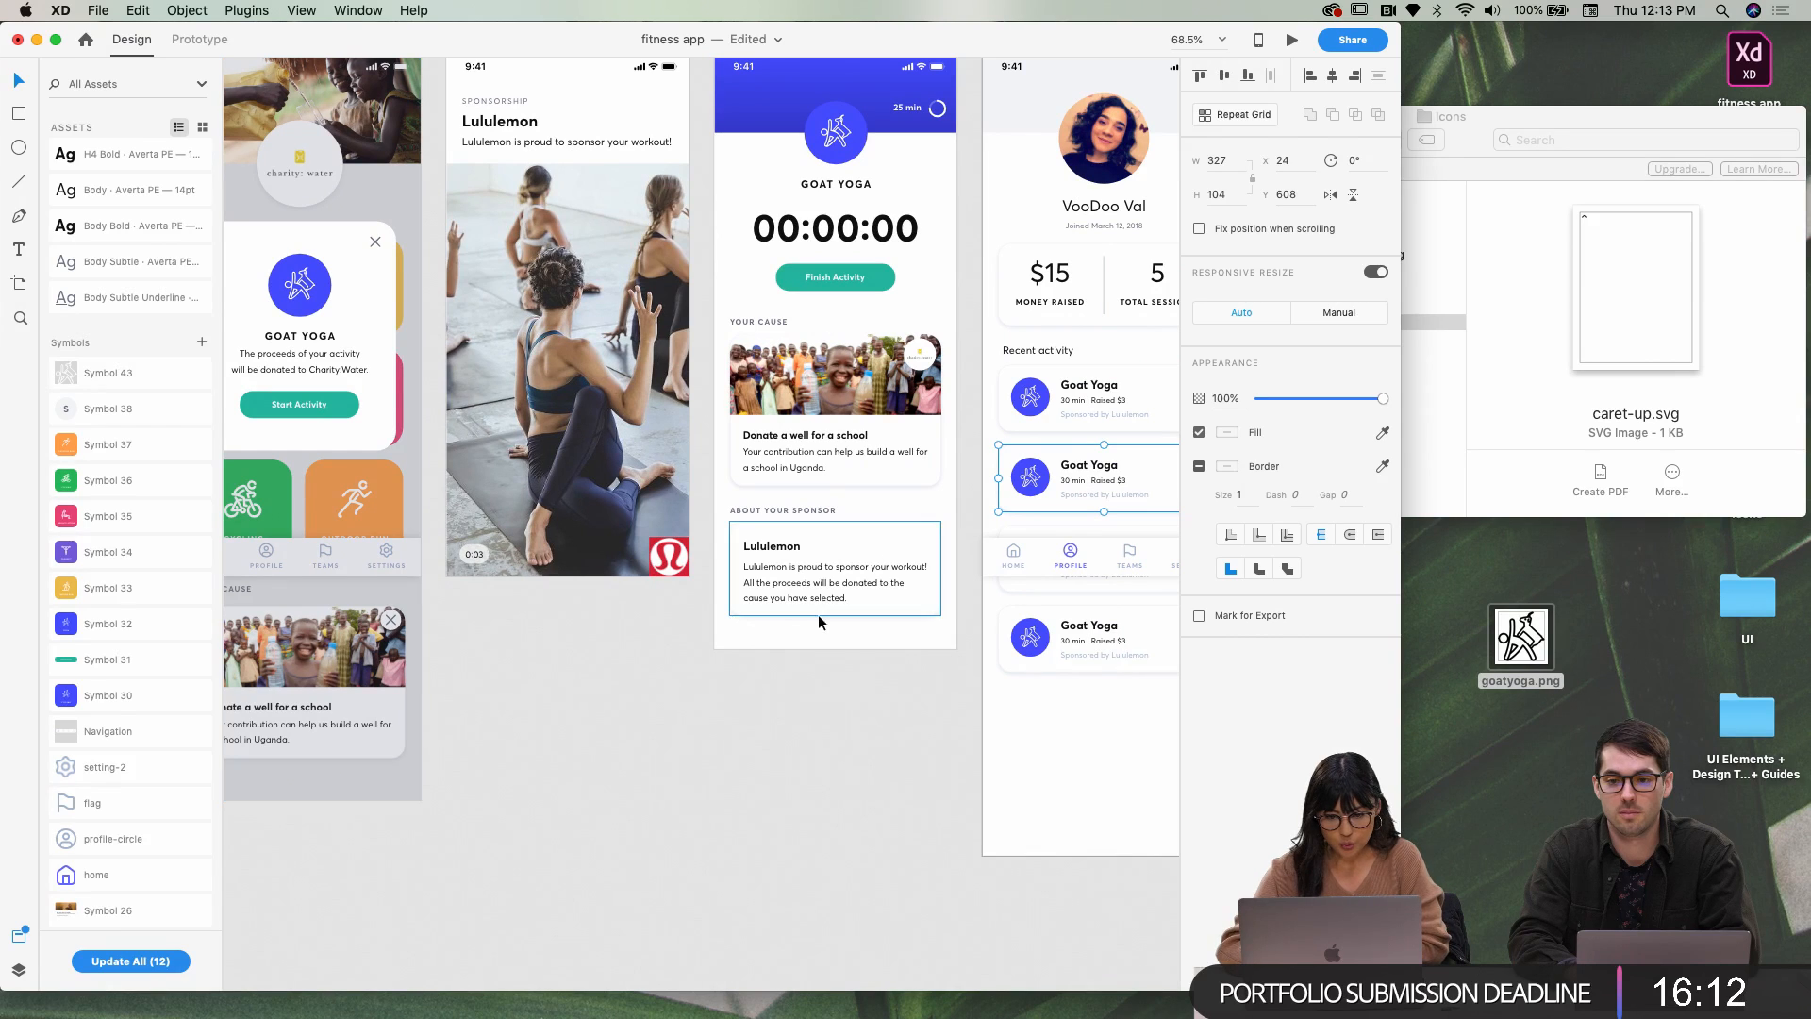
scroll(810, 505, right, 10)
scroll(559, 535, left, 2)
Move the navigation bar up near the top of the Profile screen
click(559, 535)
scroll(559, 535, down, 5)
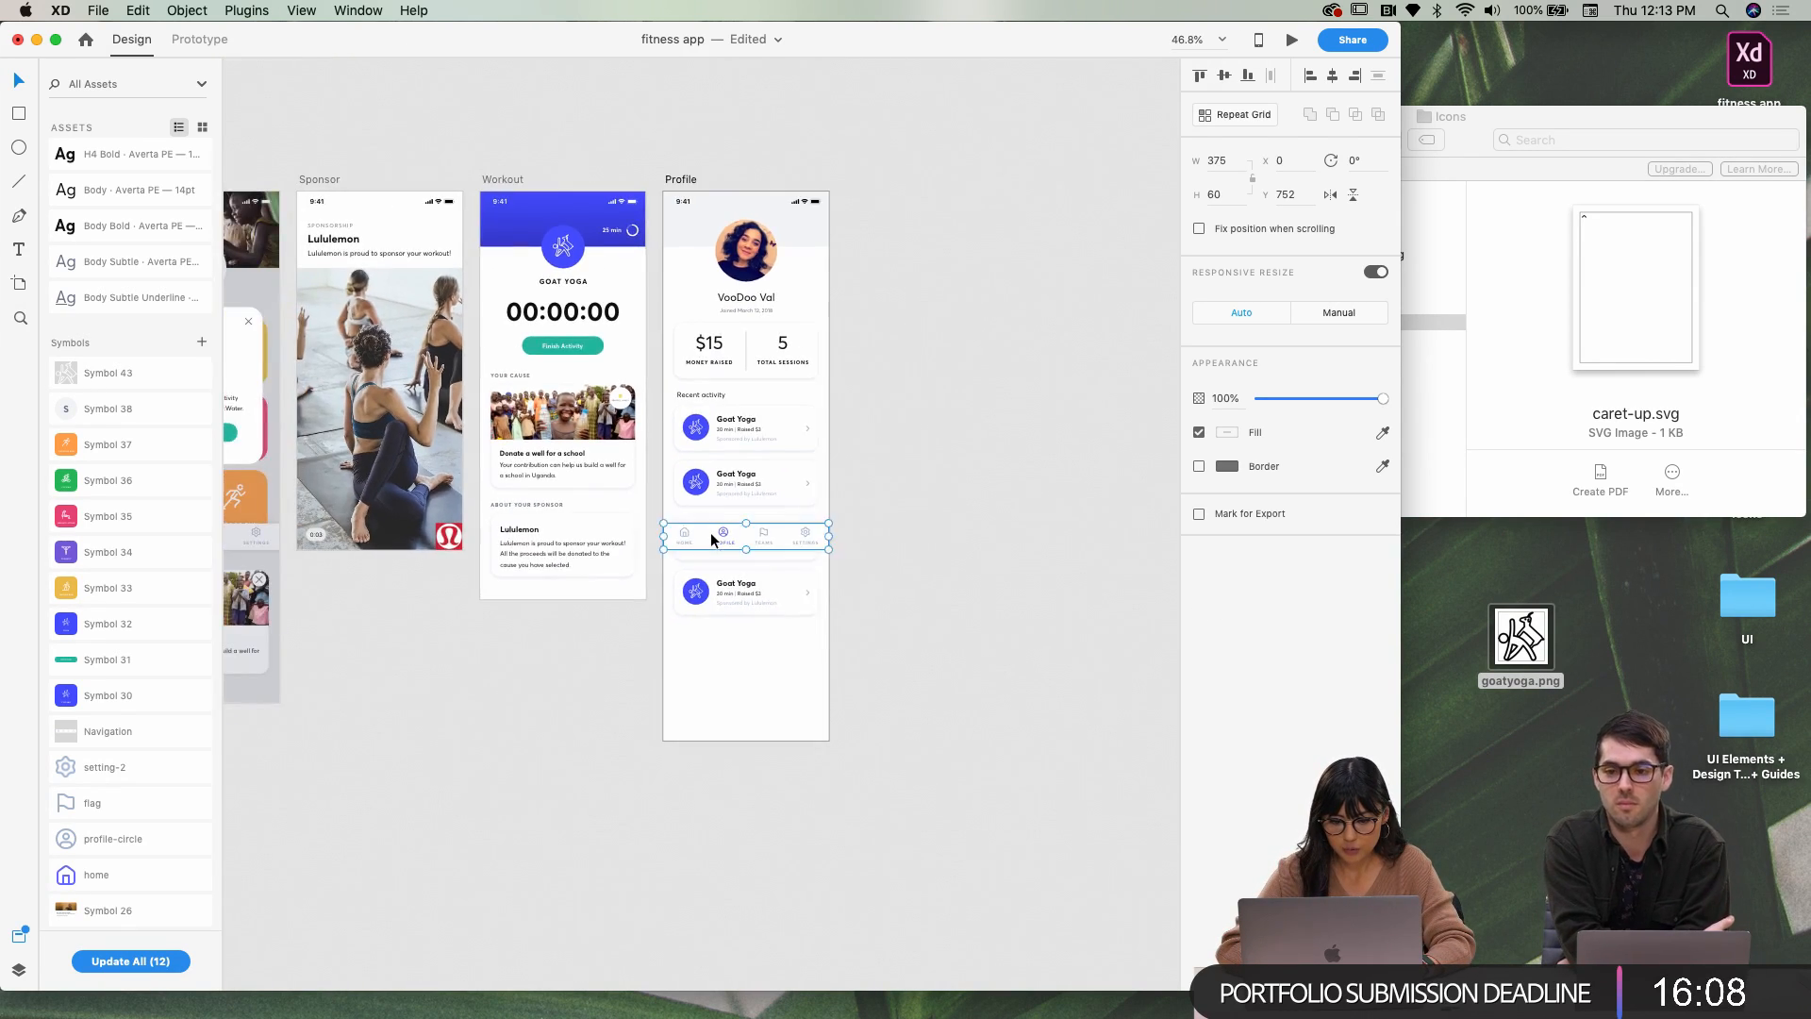
scroll(710, 532, down, 2)
drag(710, 532, 719, 345)
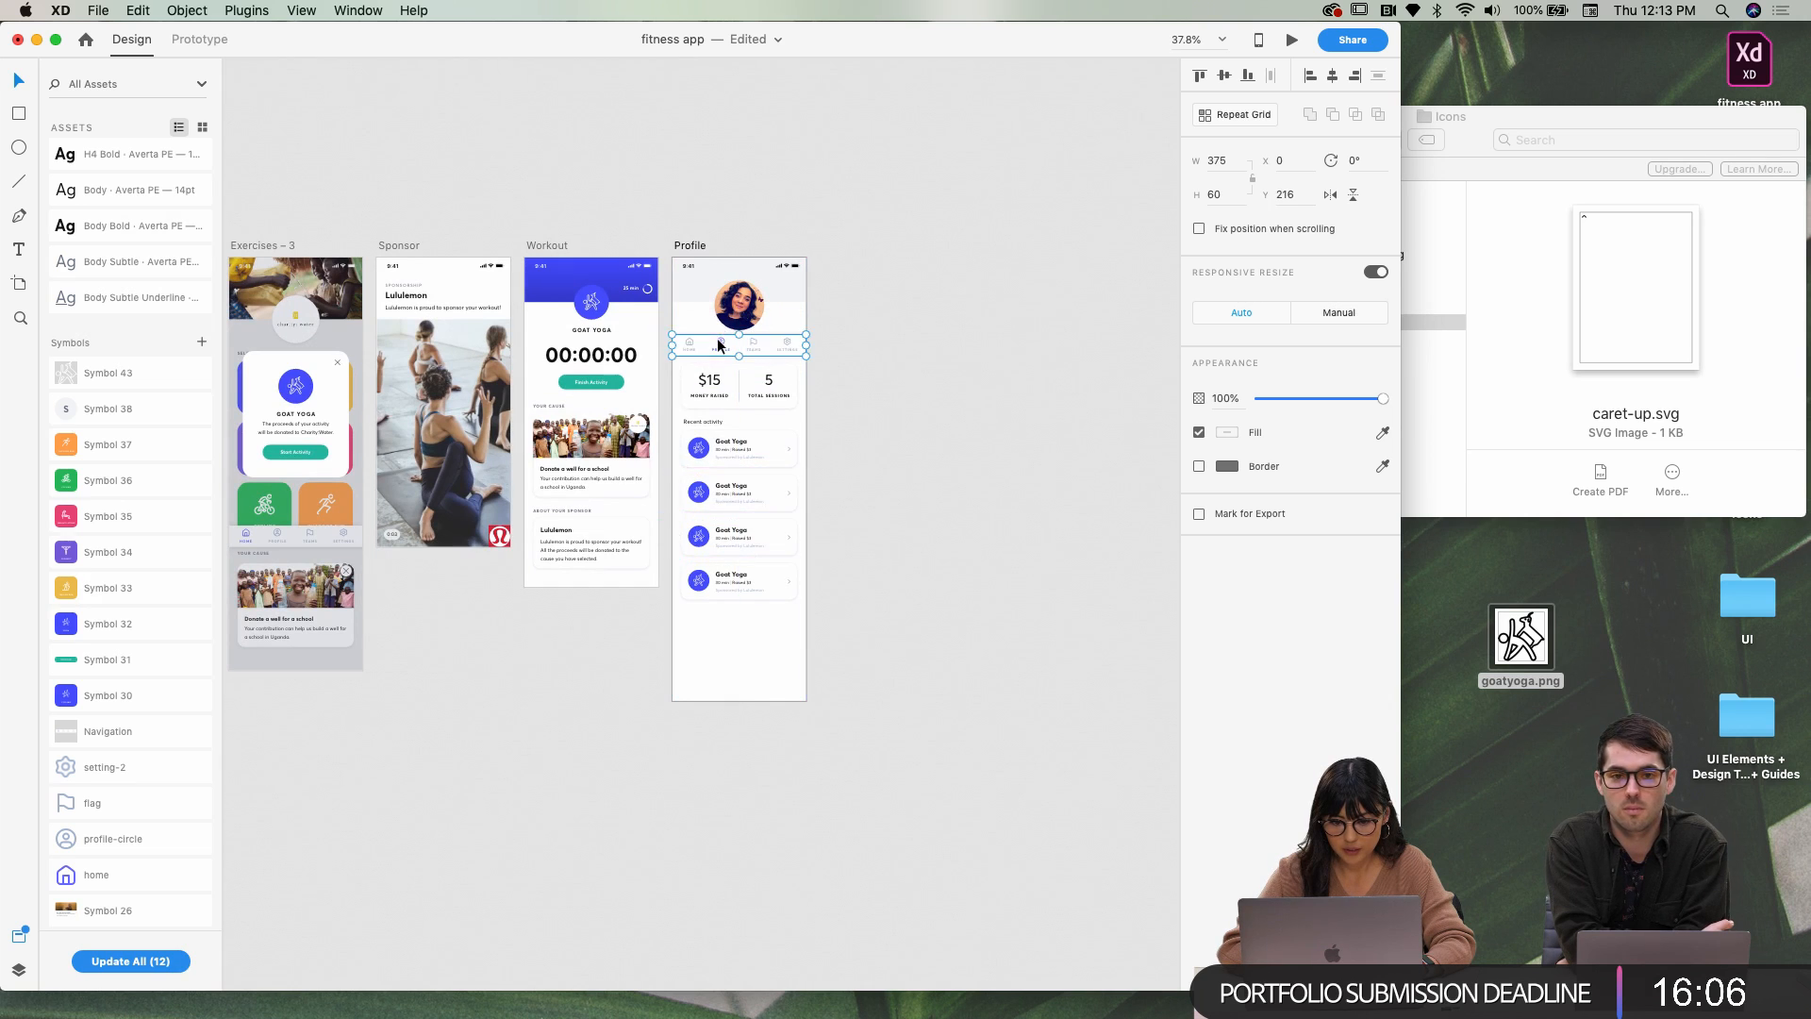
scroll(710, 500, up, 6)
double_click(670, 476)
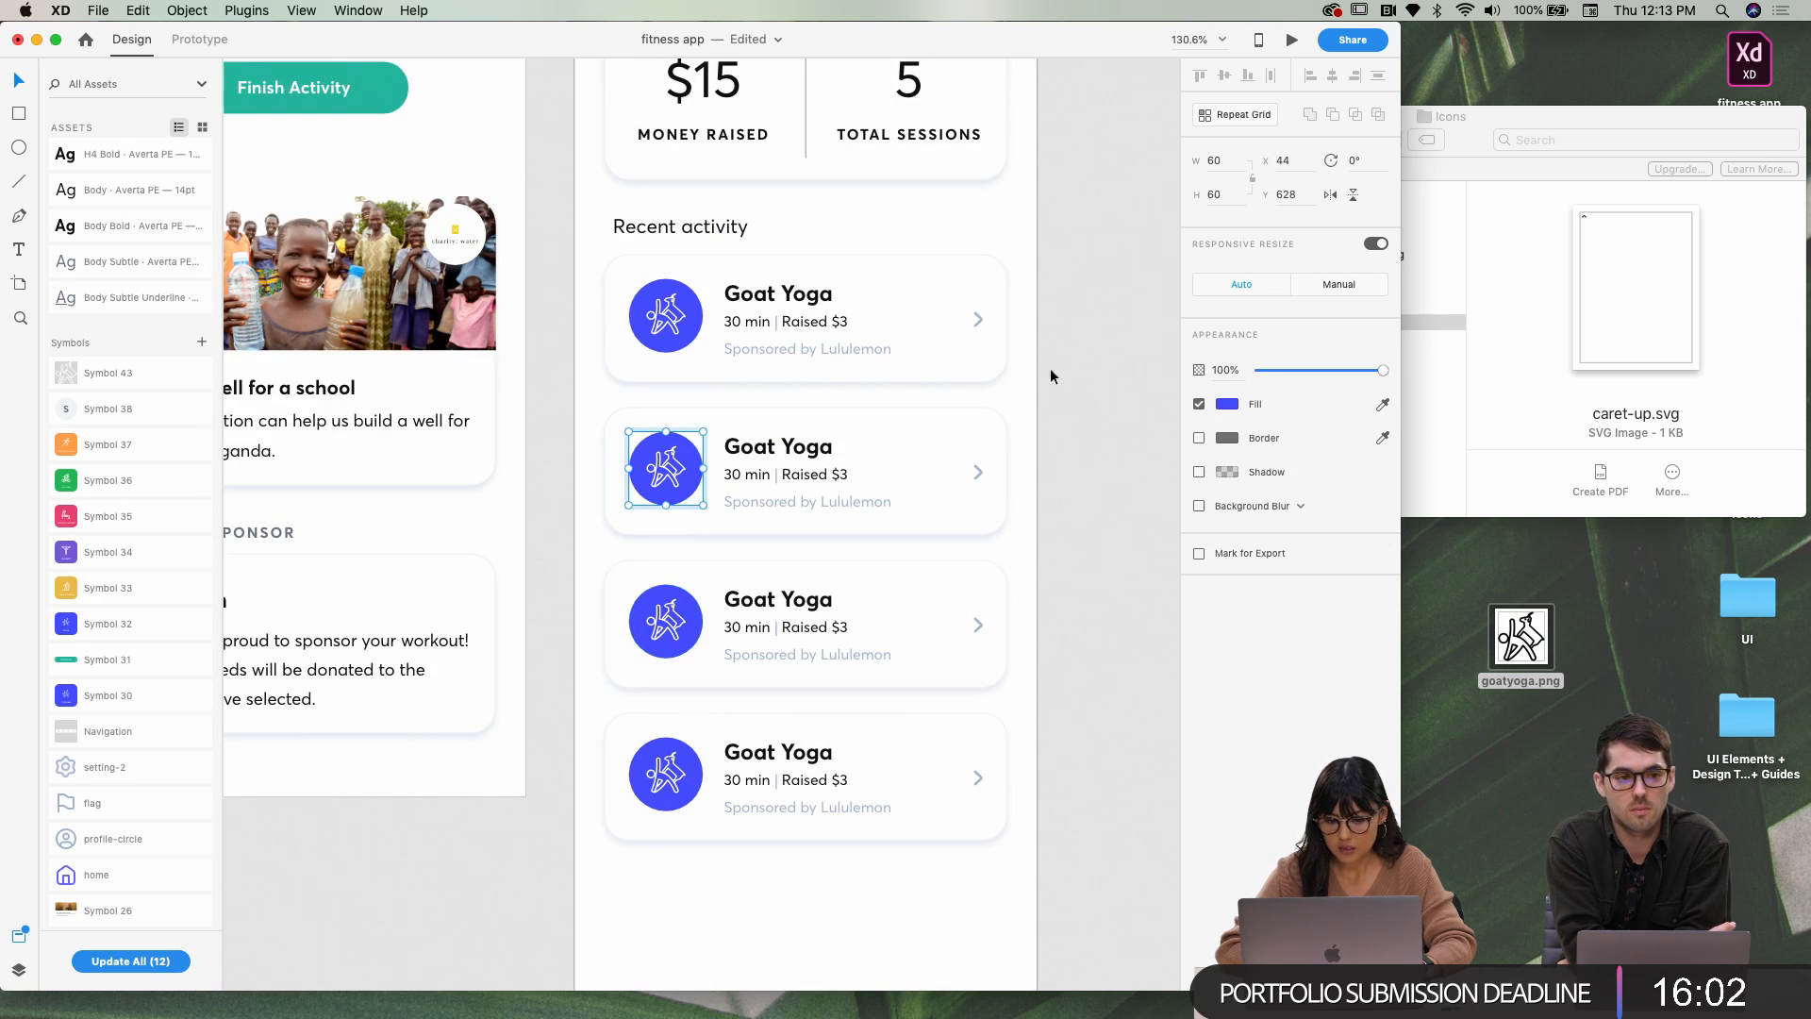
Make the second card's icon circle yellow and remove its white yoga glyph
click(1223, 412)
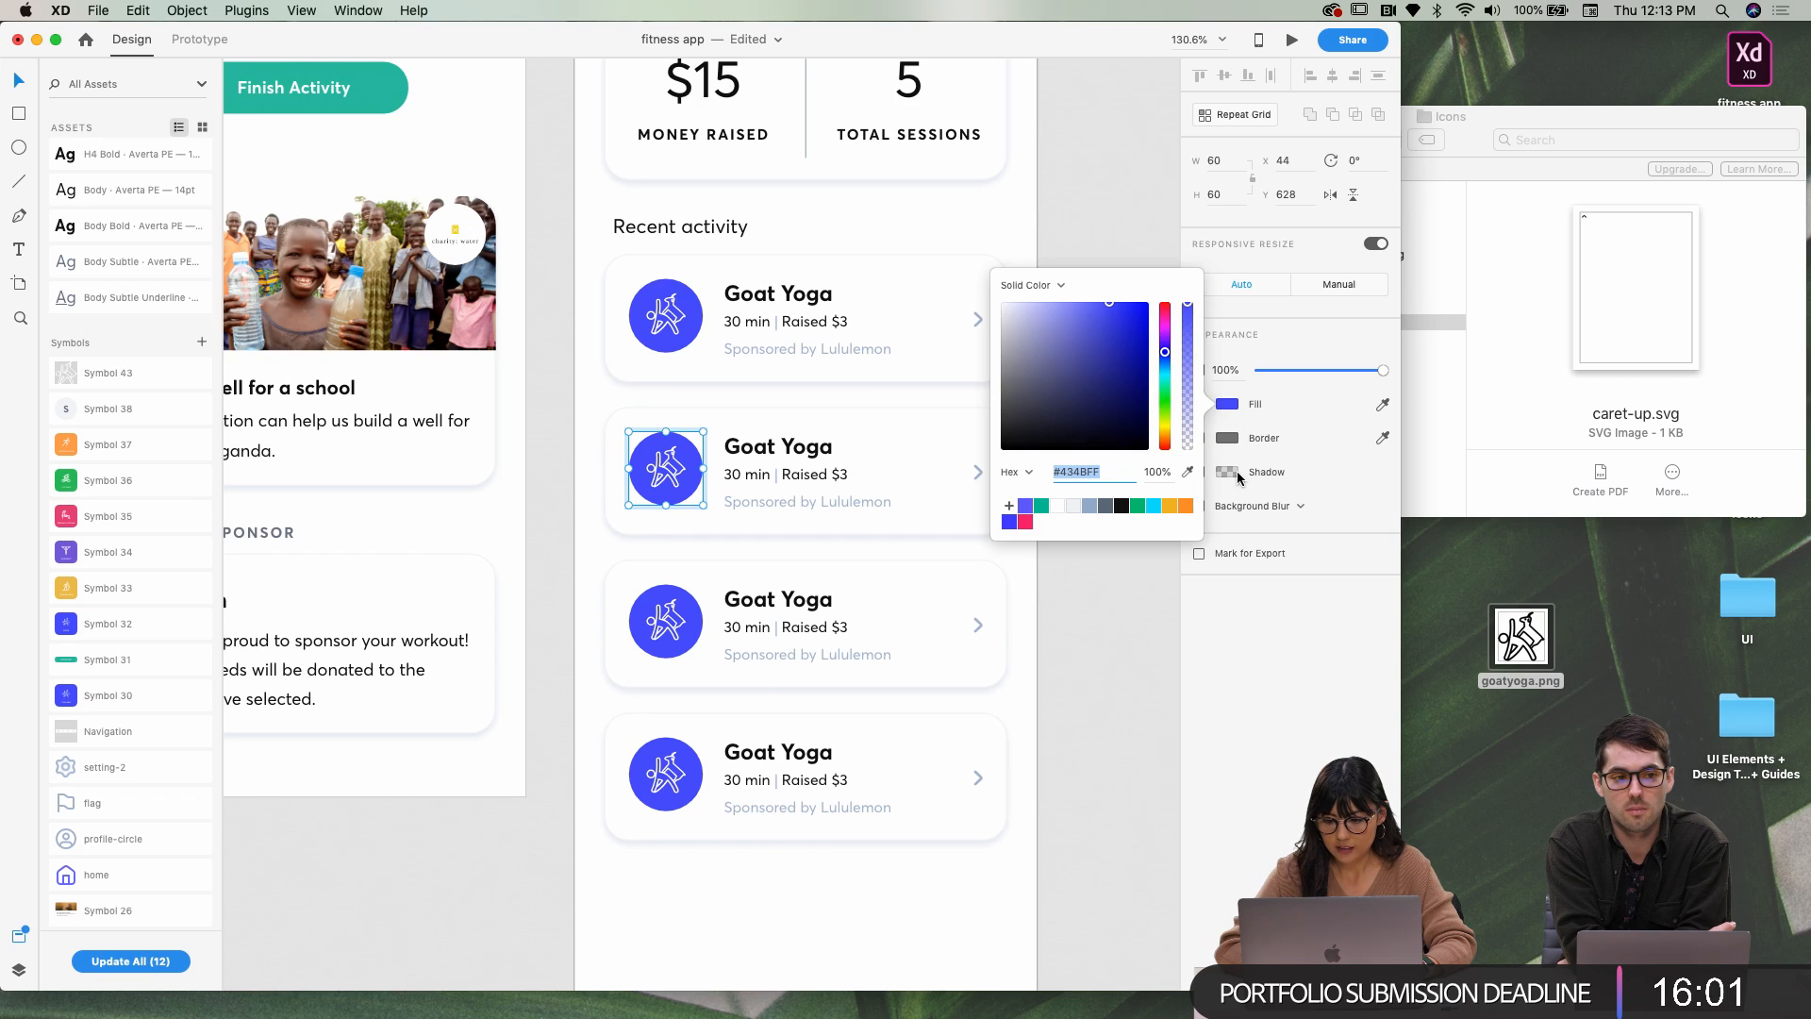
click(1174, 509)
click(1123, 573)
click(666, 472)
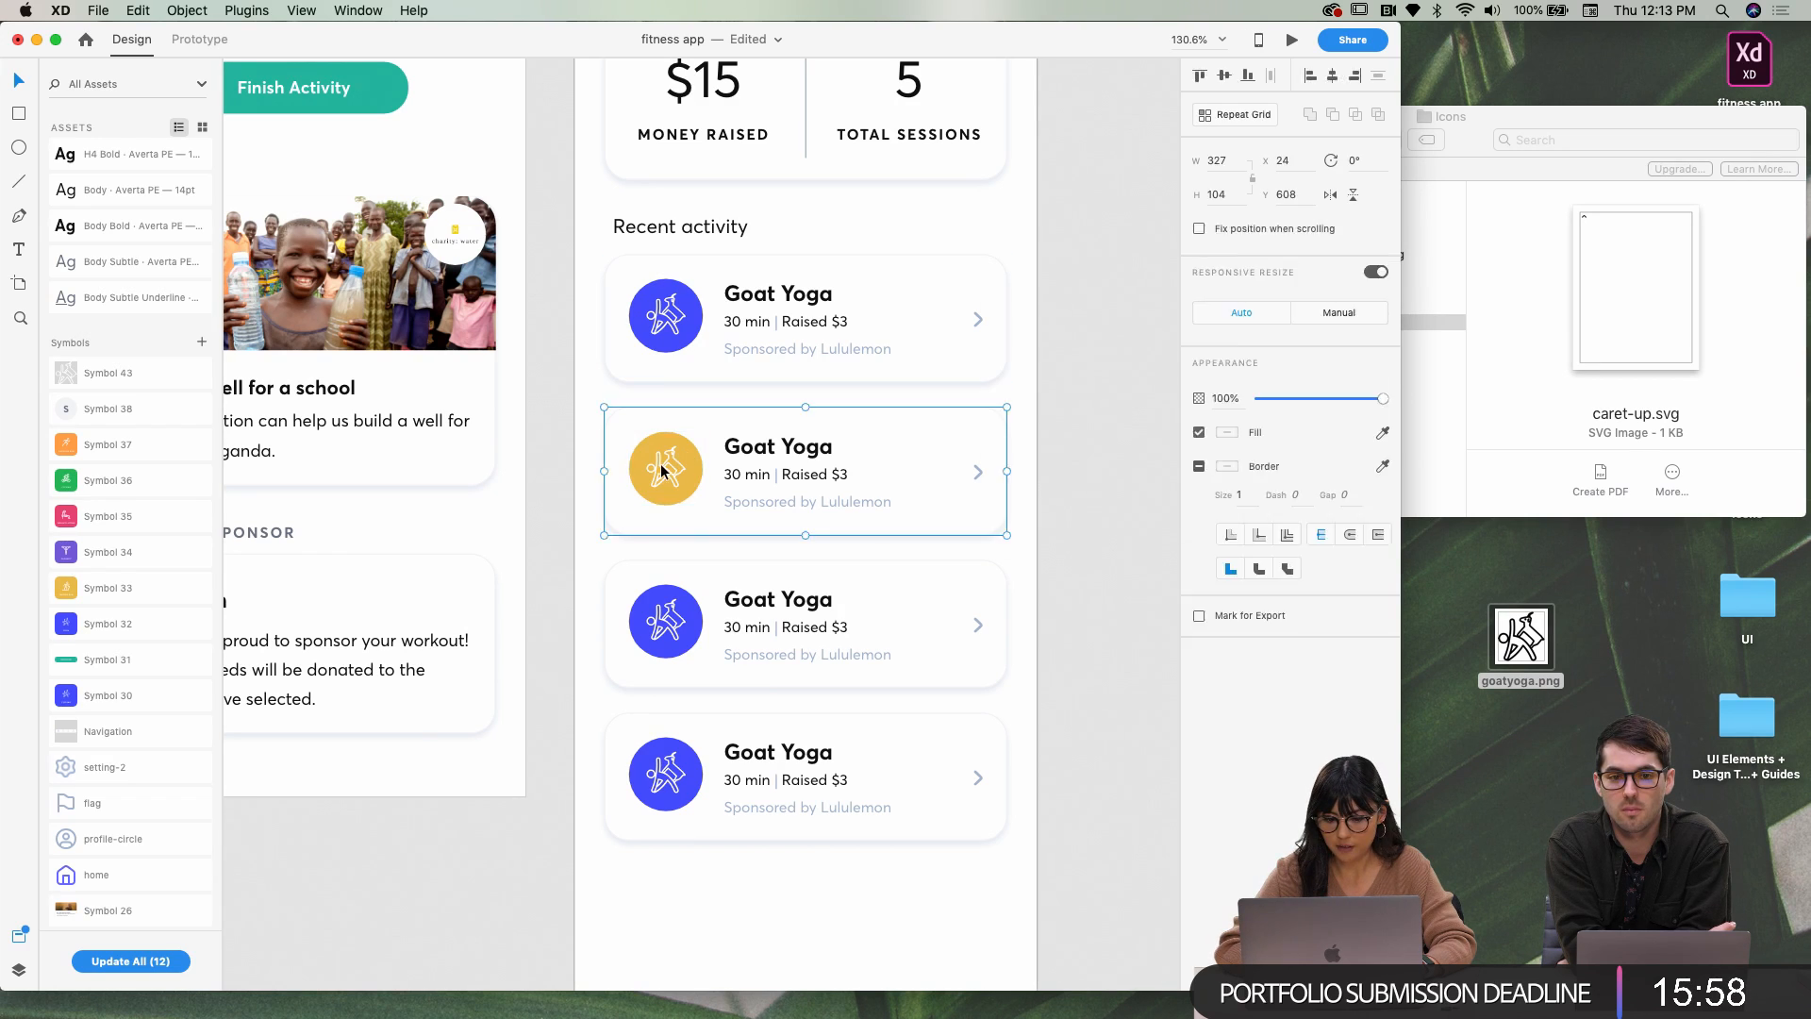
double_click(666, 474)
key(Delete)
Delete the white yoga glyphs from the third and fourth cards
click(666, 622)
double_click(667, 624)
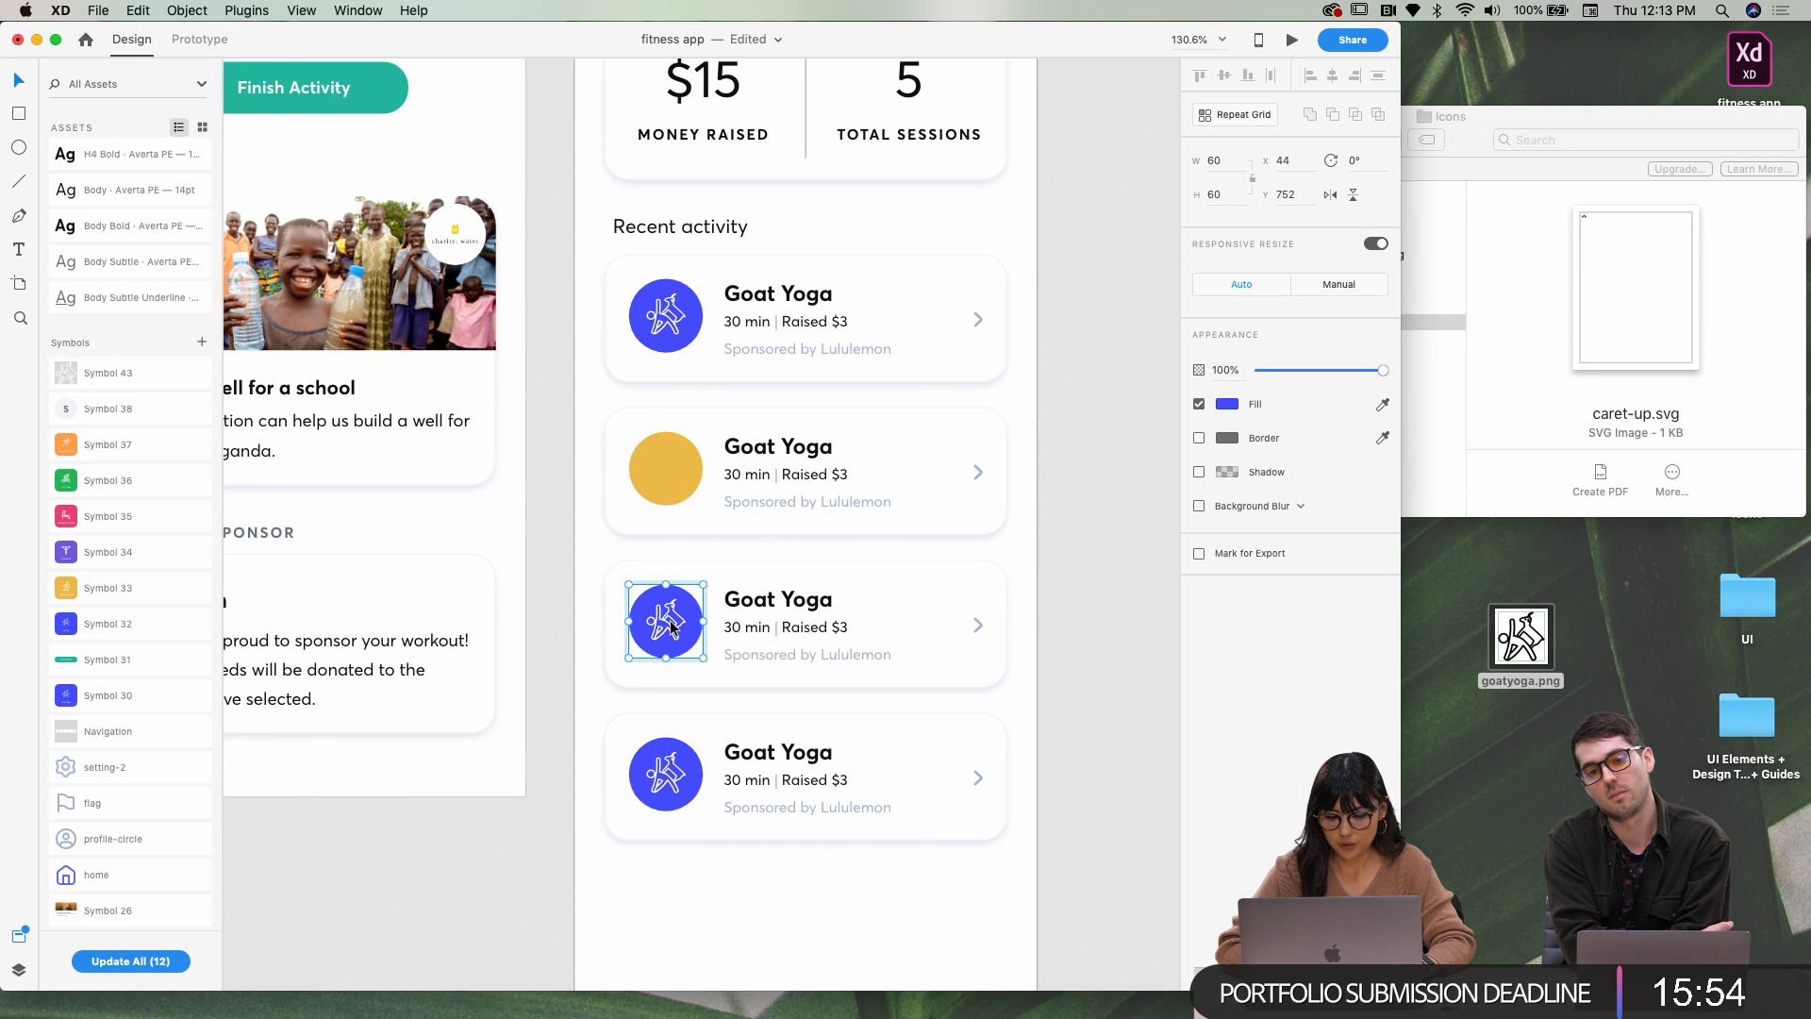
click(688, 585)
double_click(674, 632)
key(Delete)
double_click(660, 778)
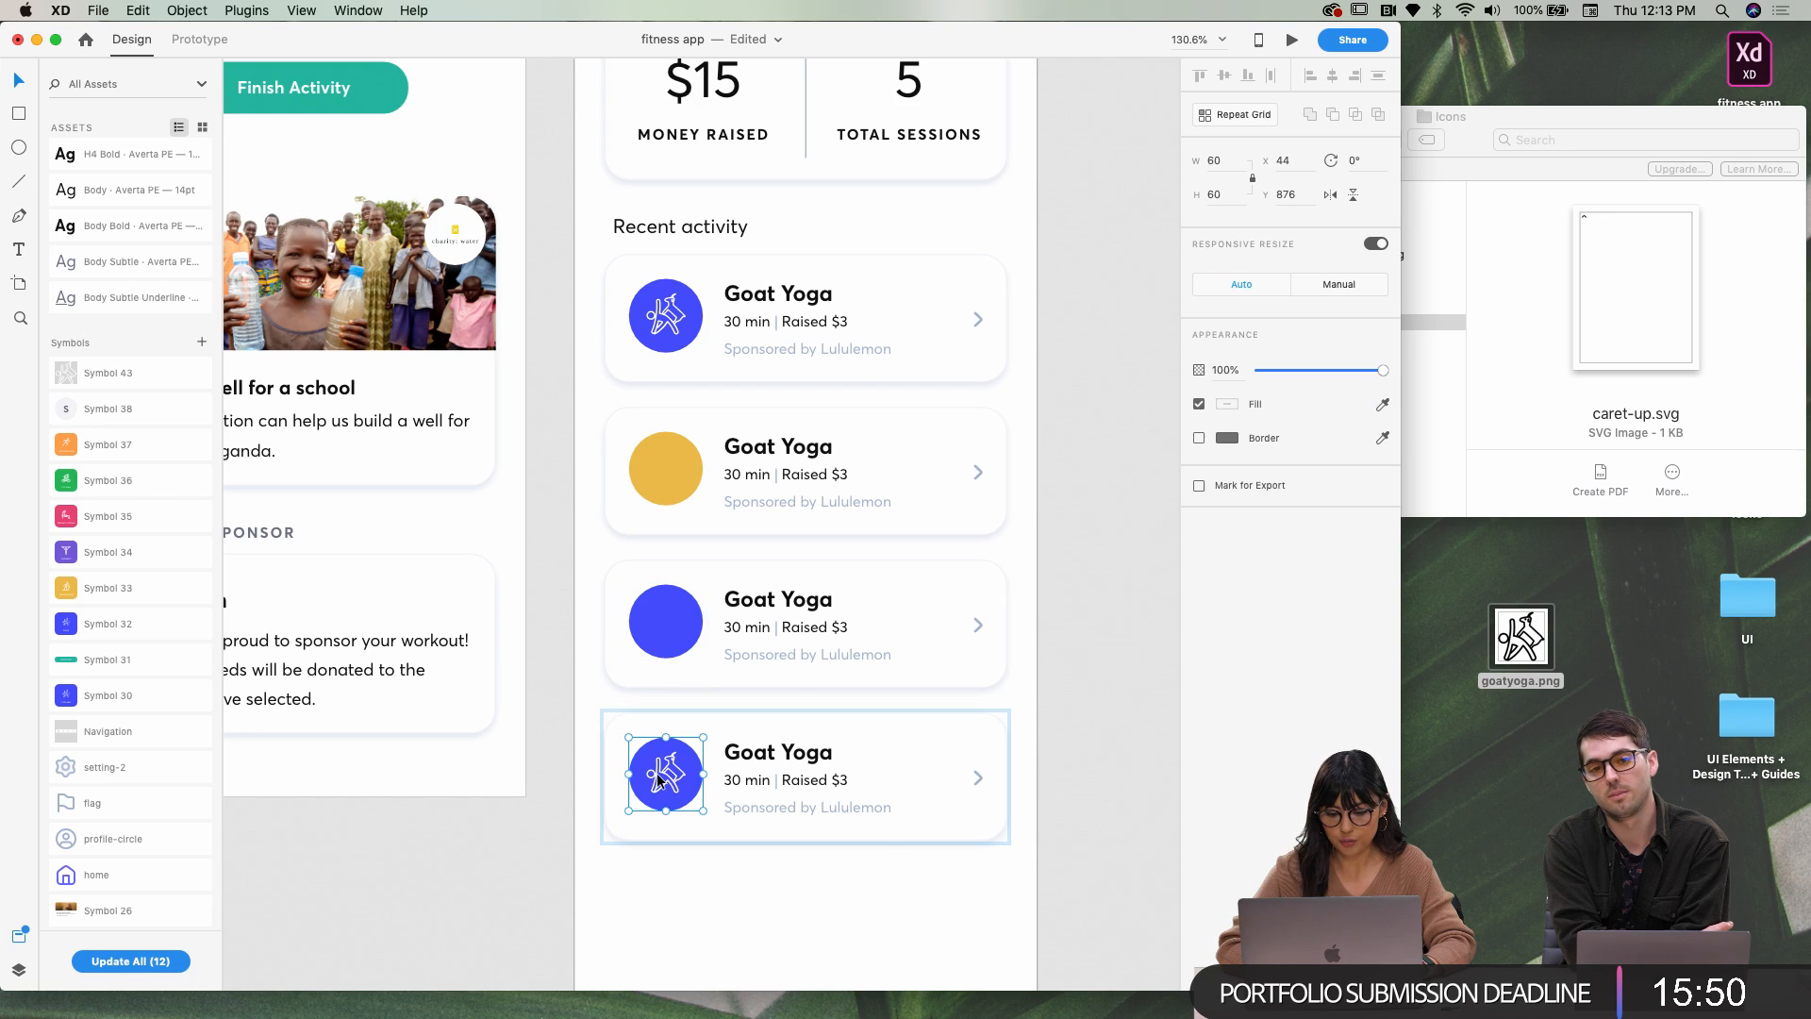
double_click(672, 786)
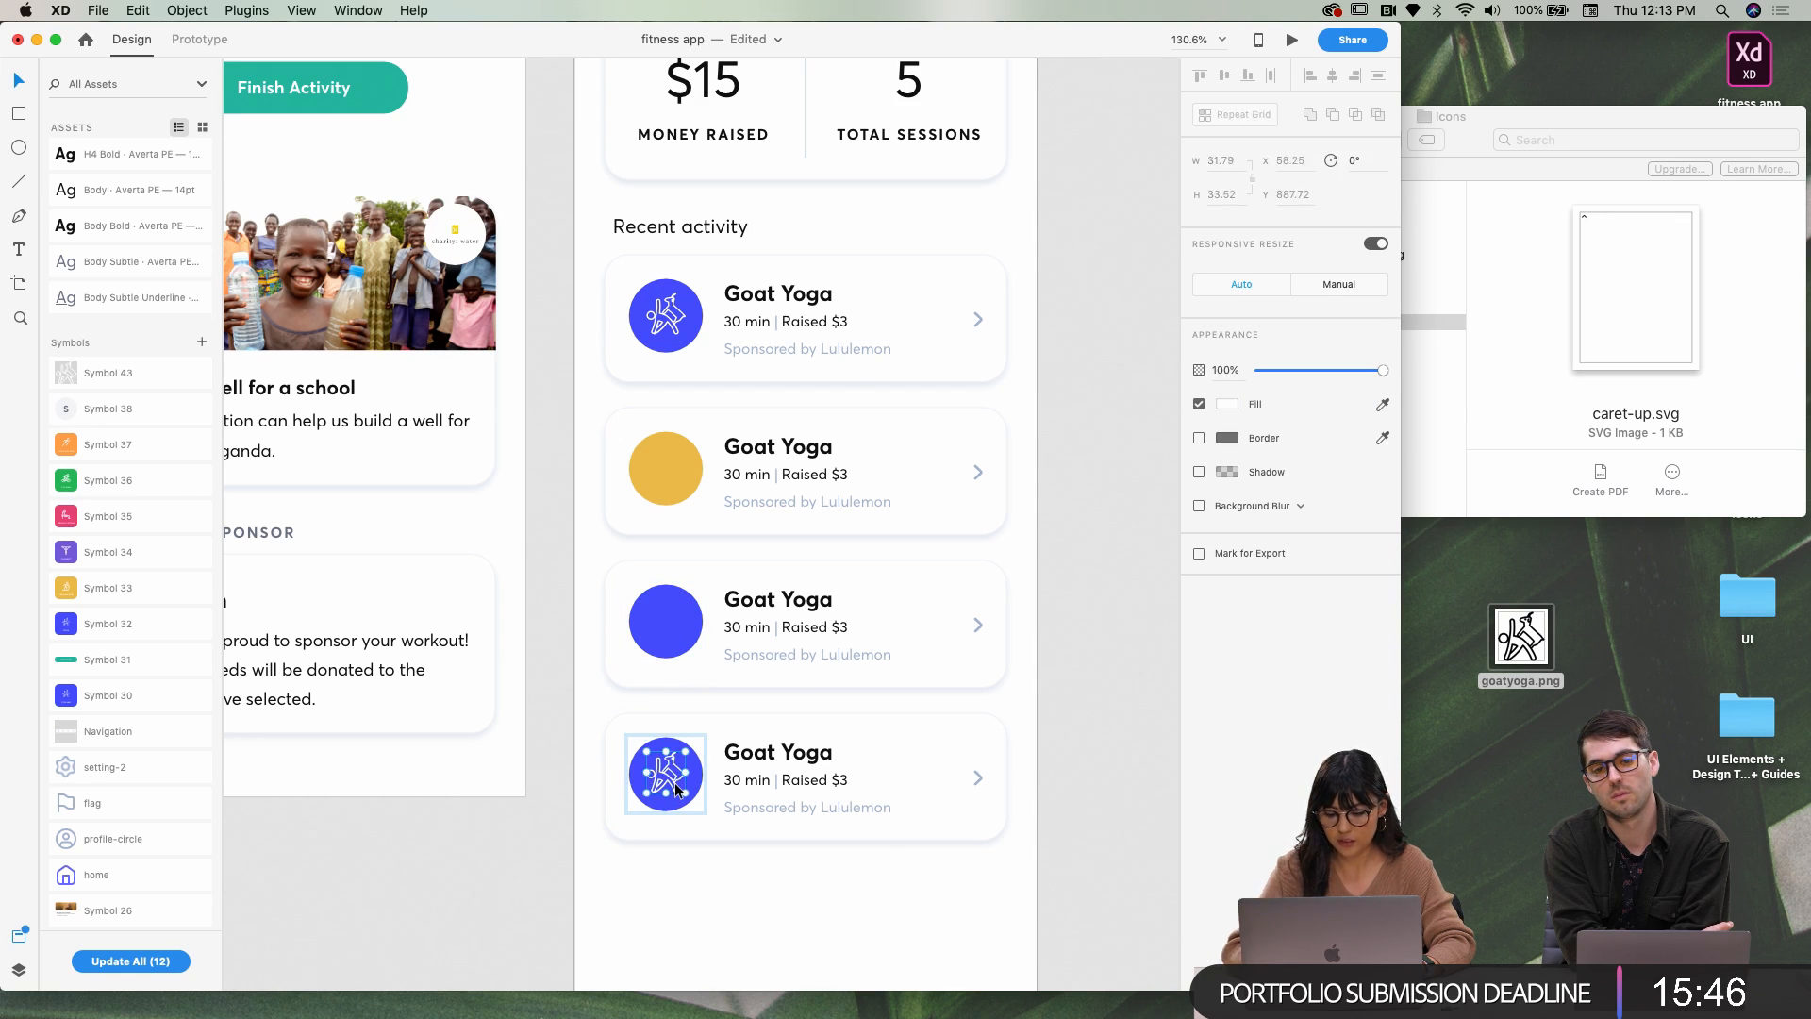
key(Delete)
Fill the third card's circle with purple sampled from the Crossfit workout tile
super+click(679, 612)
shift+super+click(681, 794)
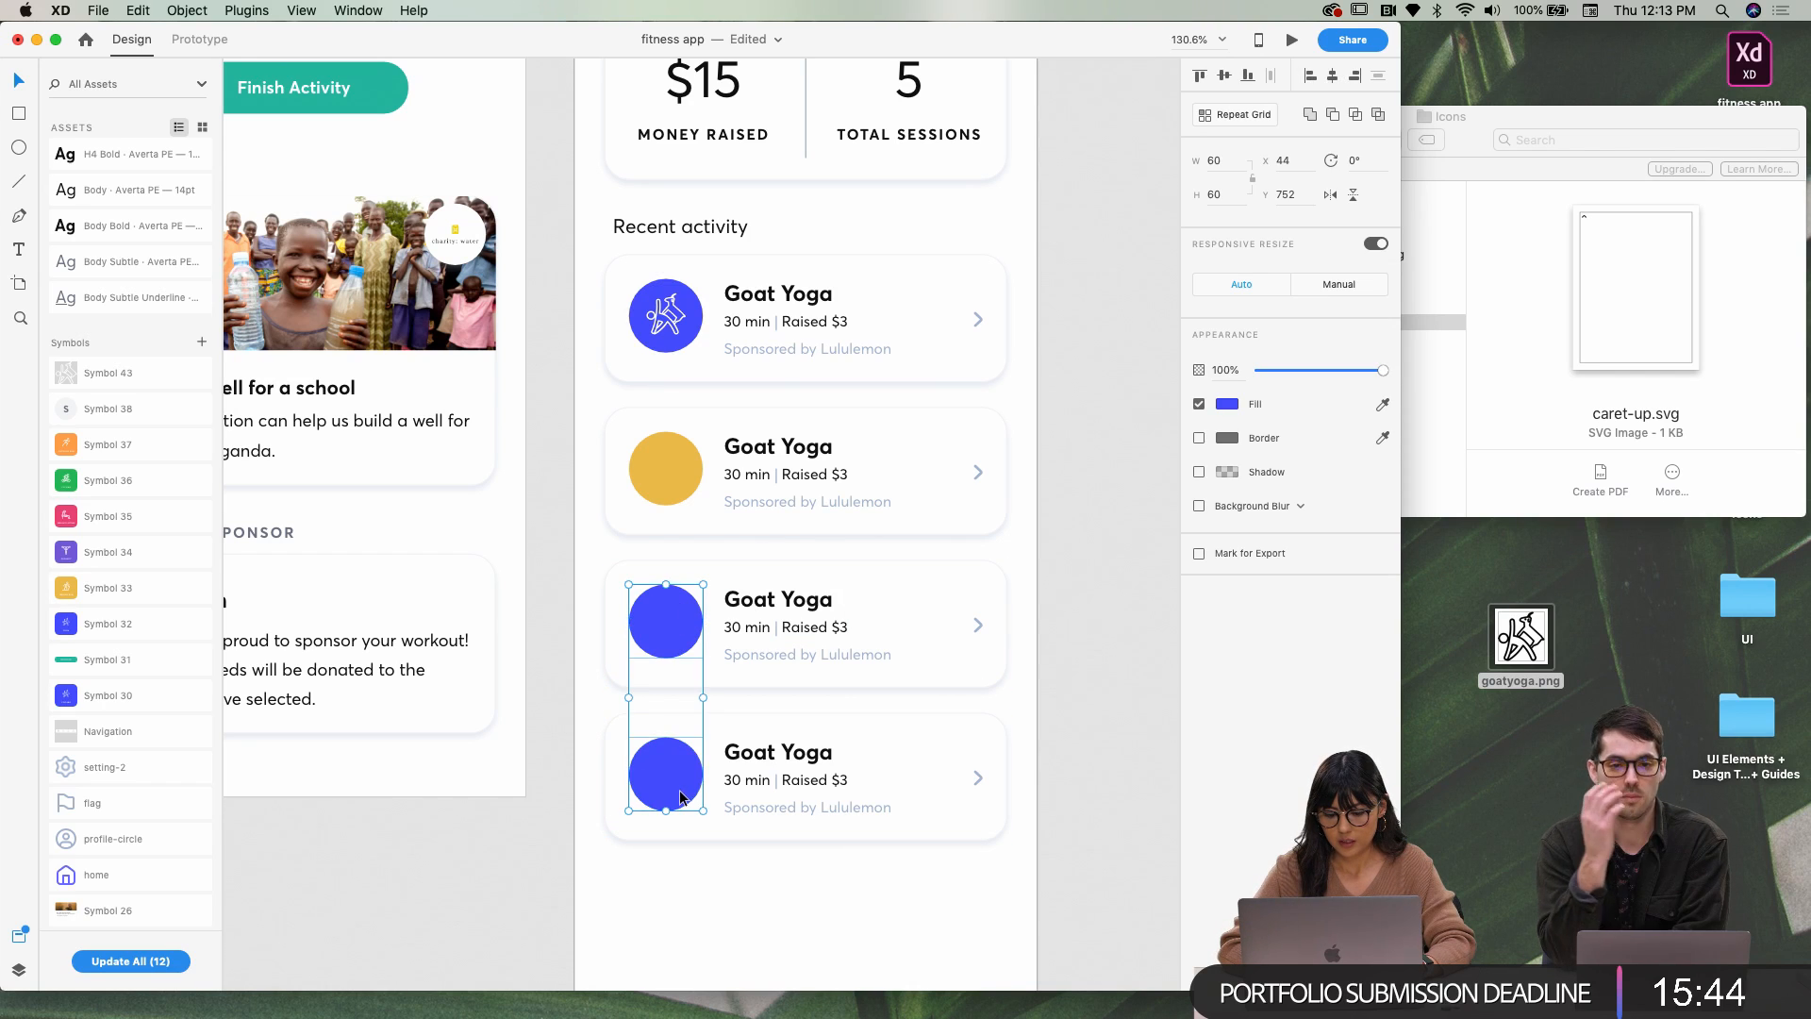
click(1010, 626)
super+click(666, 621)
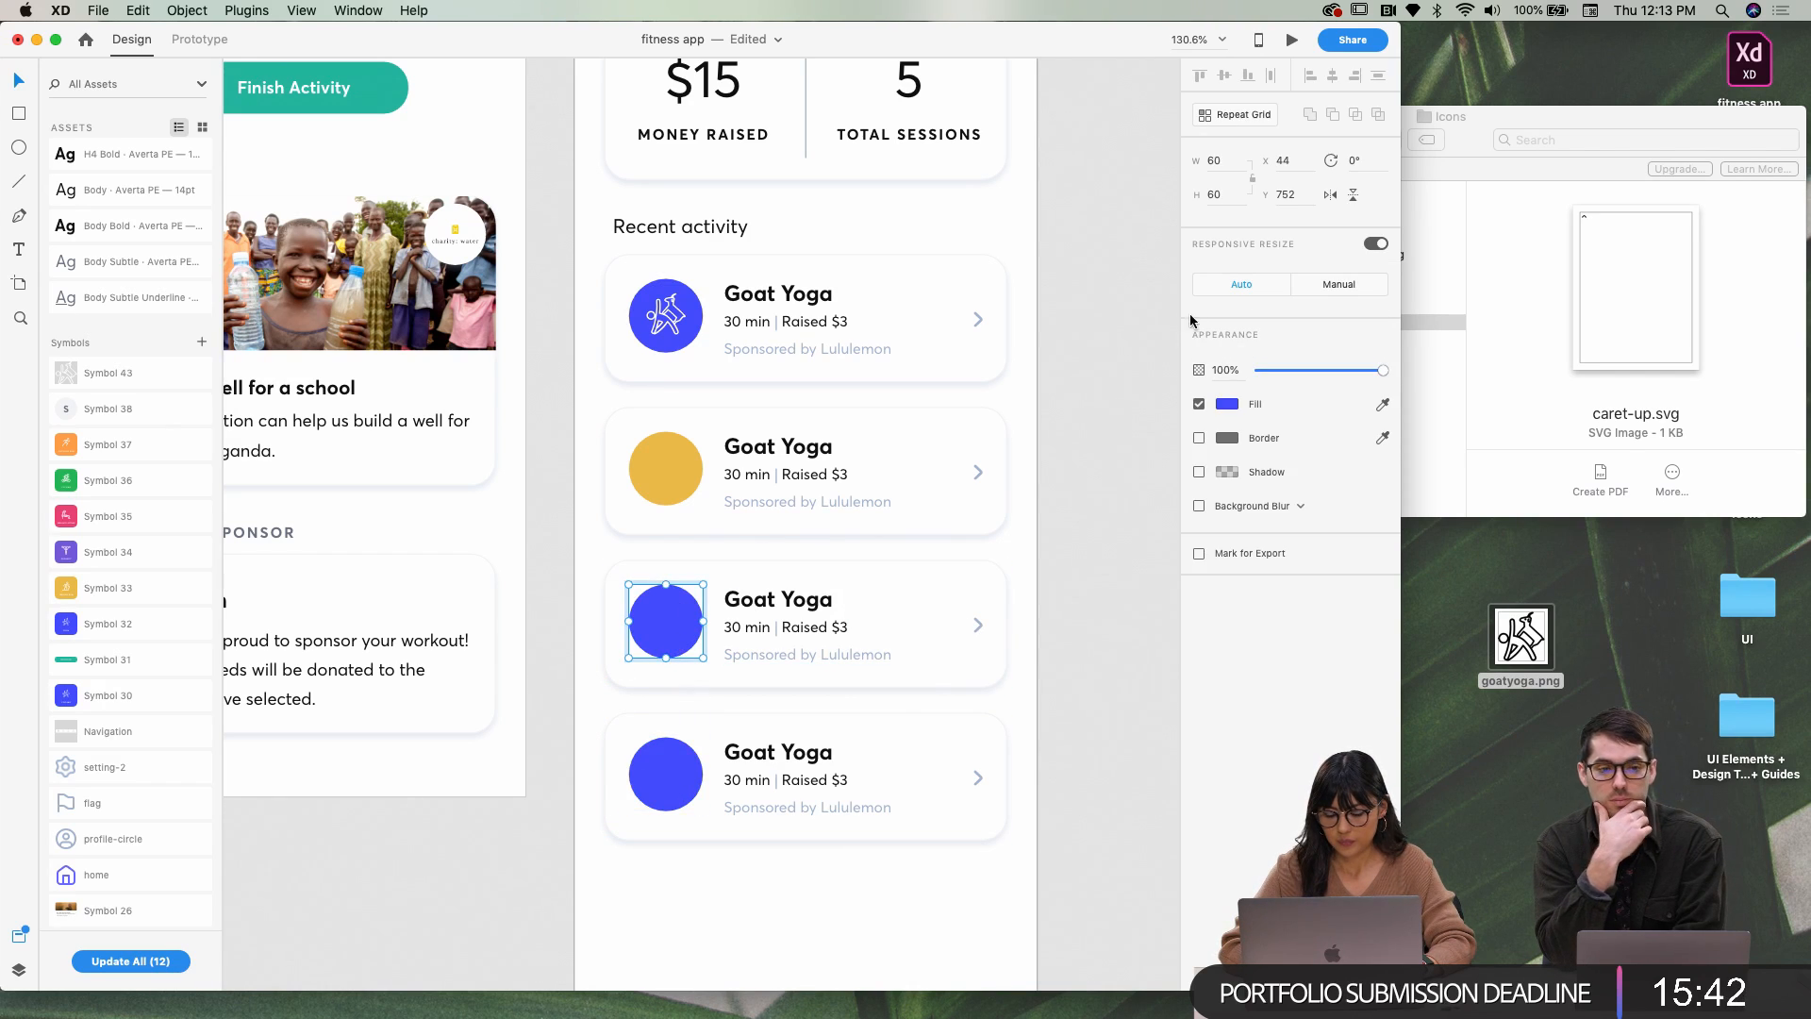
click(1223, 409)
scroll(971, 546, down, 5)
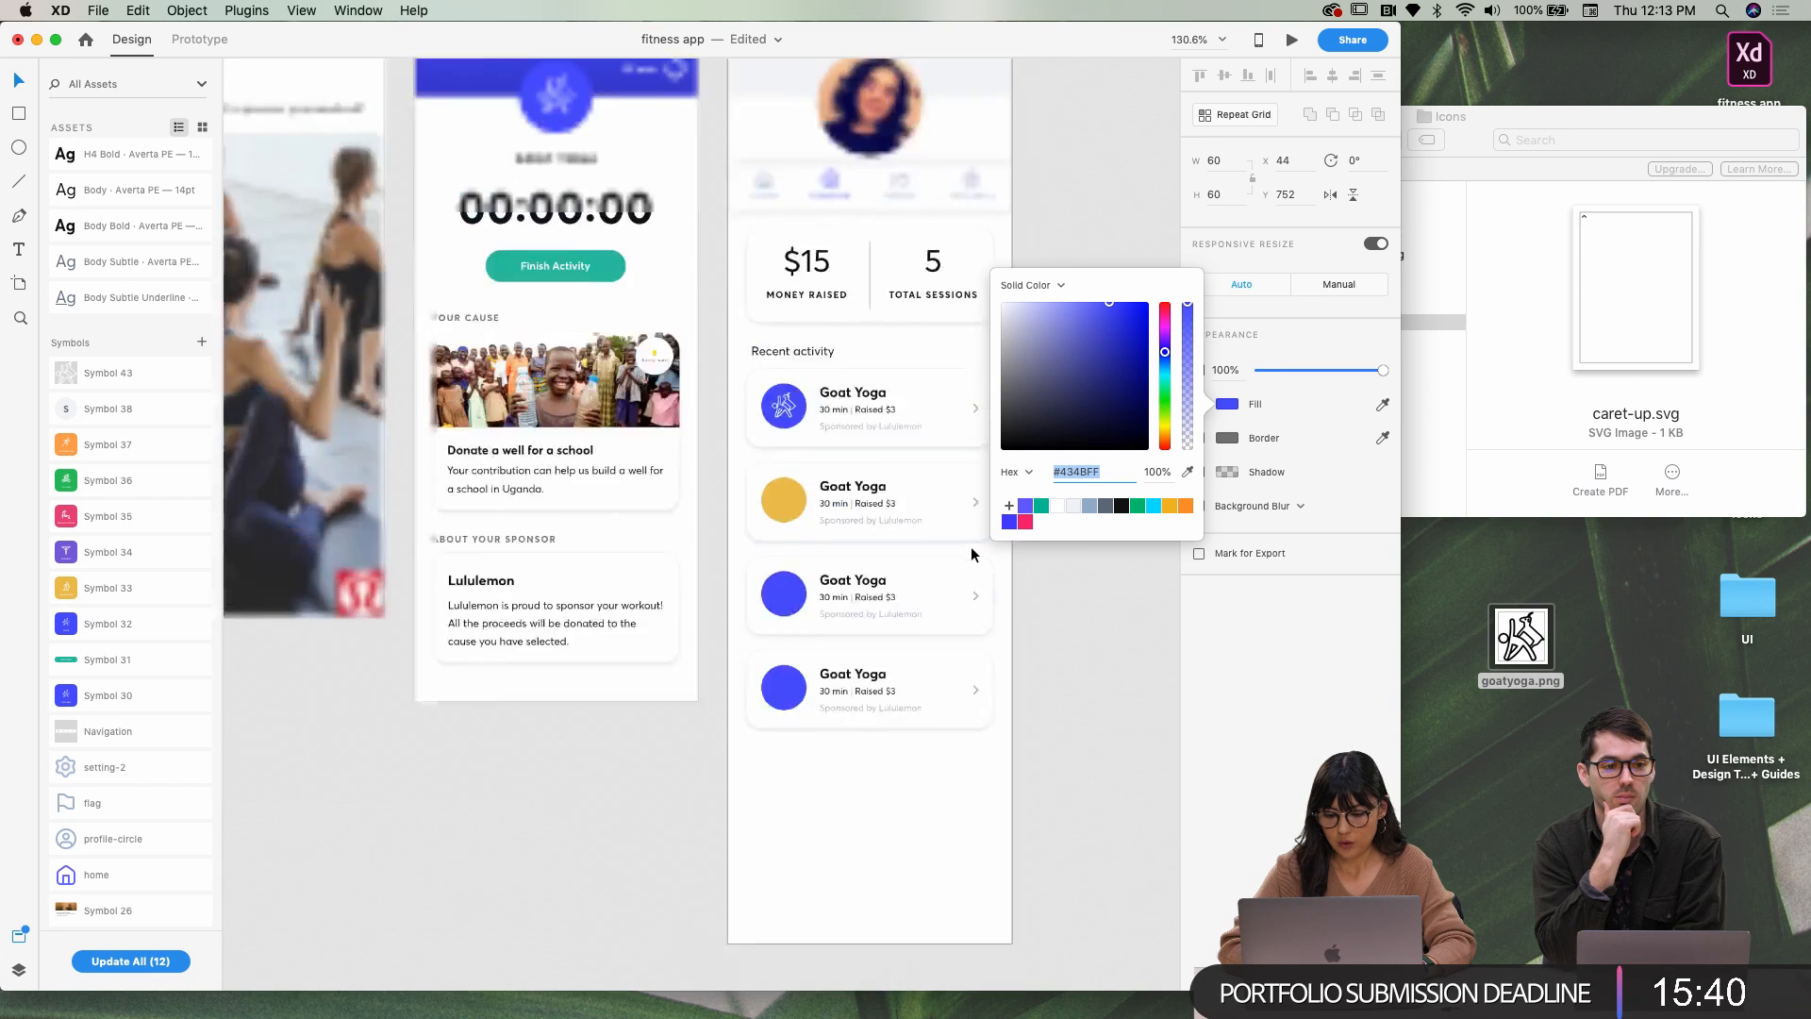
scroll(796, 620, left, 5)
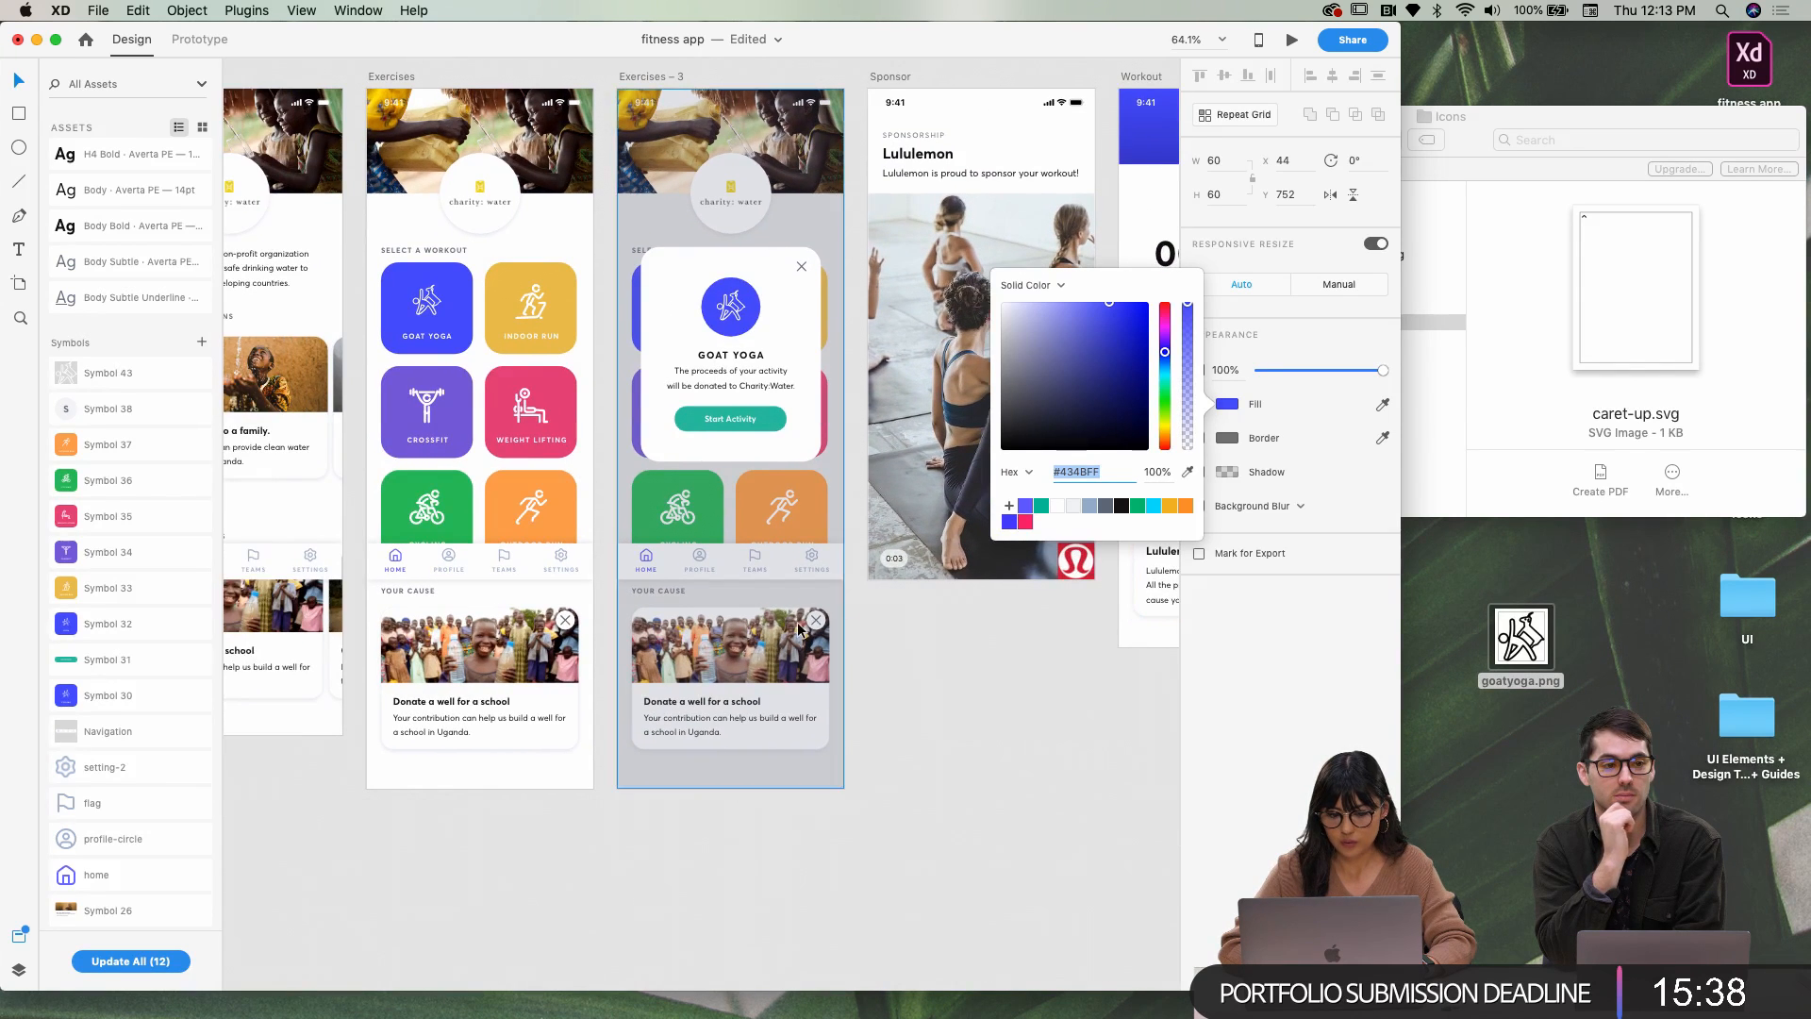
click(457, 448)
scroll(618, 510, right, 6)
scroll(619, 511, right, 1)
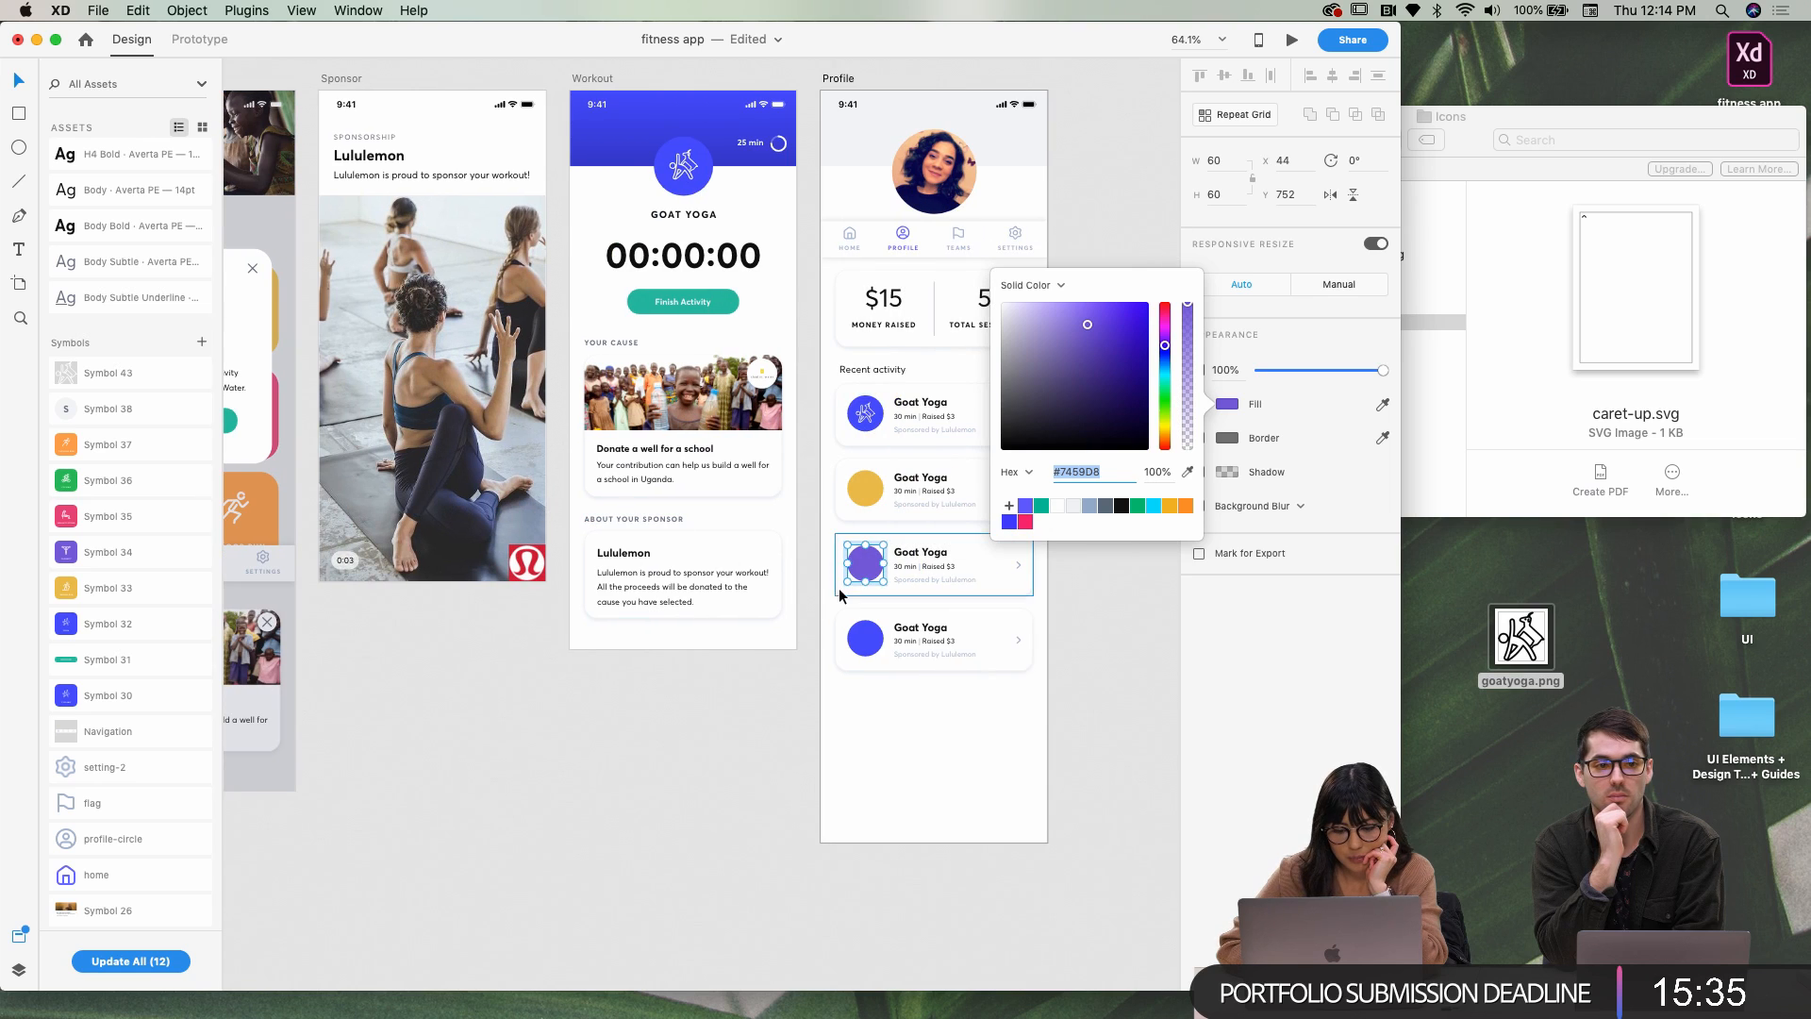
Fill the fourth card's circle with the pink swatch
click(868, 640)
double_click(868, 641)
scroll(869, 638, left, 3)
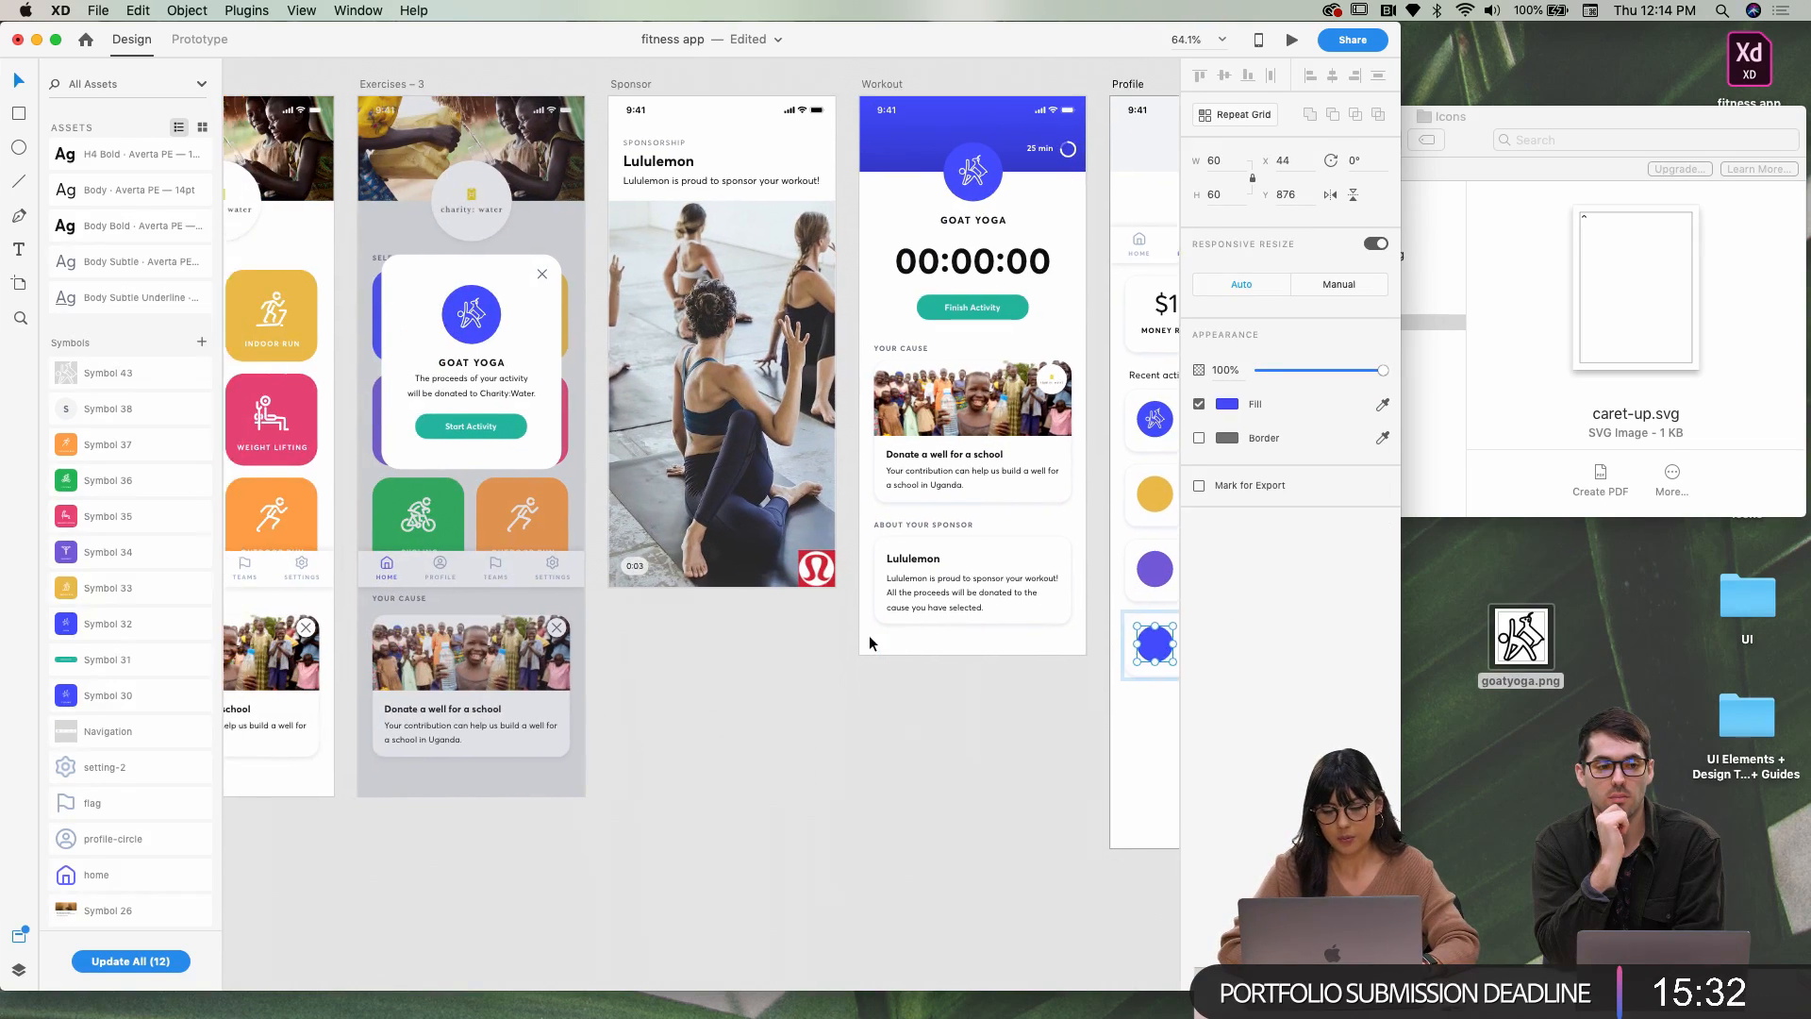
click(1227, 404)
click(1023, 522)
click(868, 764)
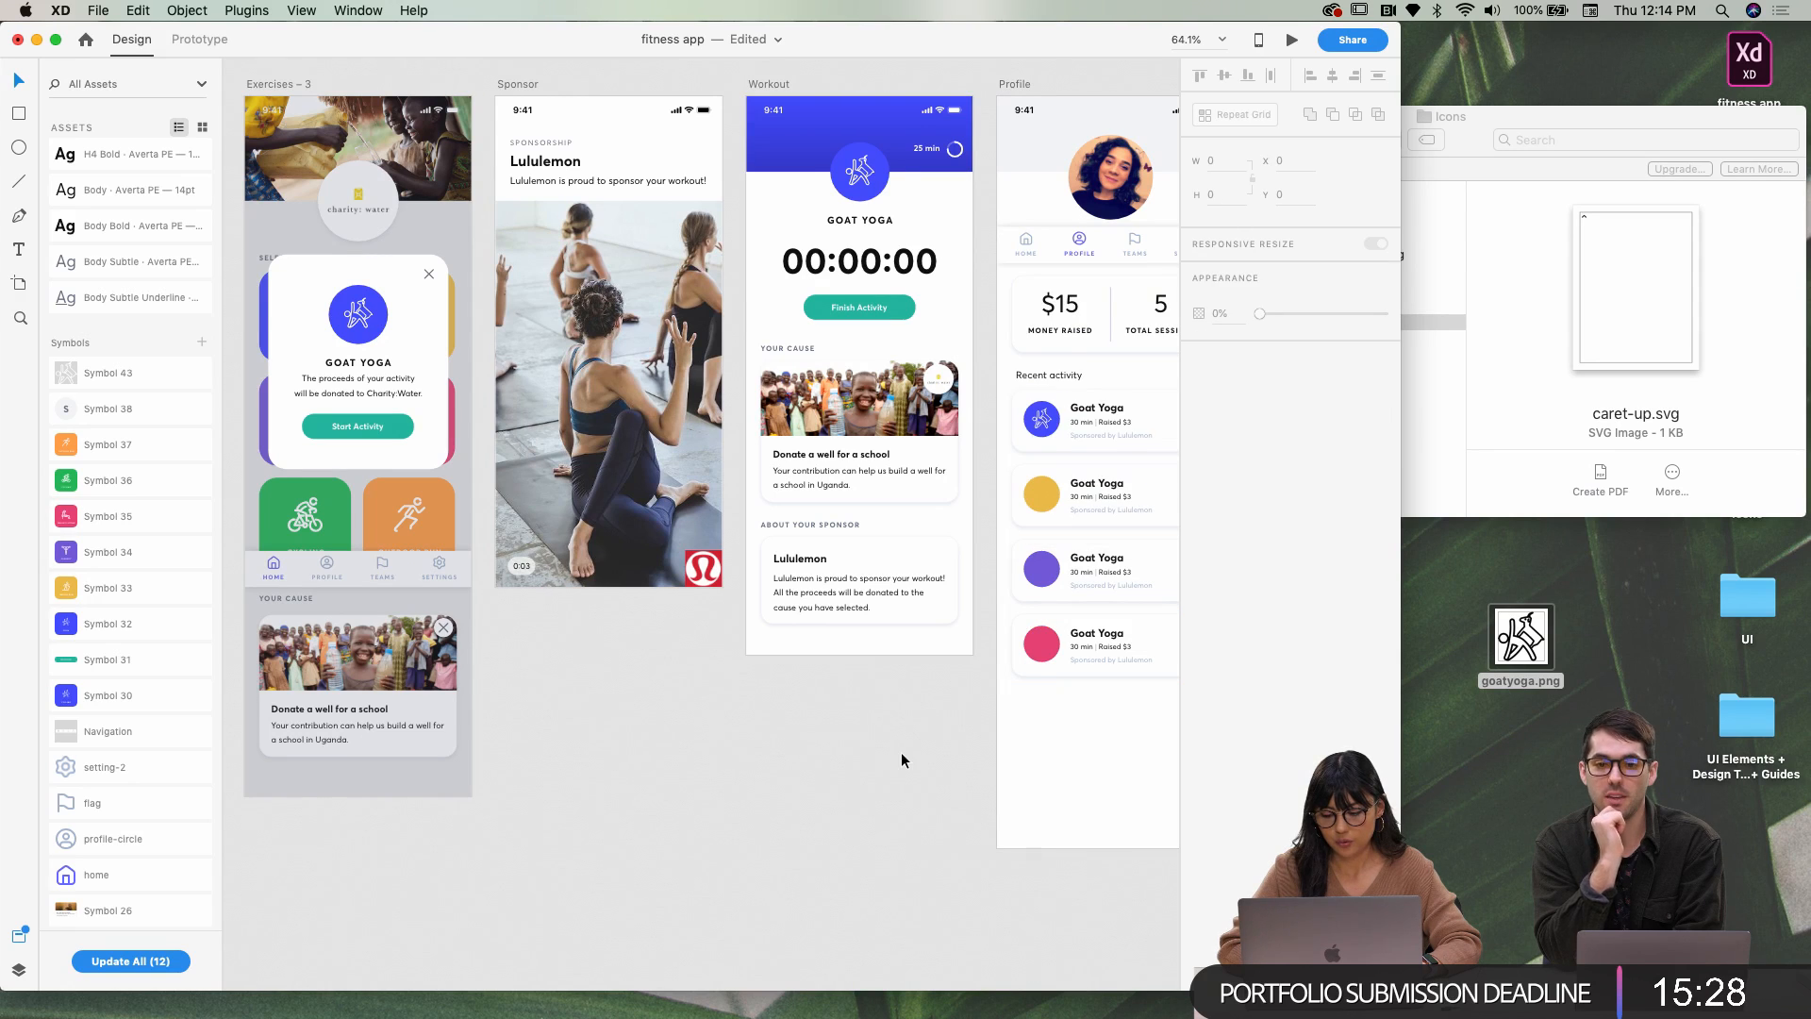
scroll(901, 751, right, 2)
scroll(889, 755, right, 2)
Retitle the second card from Goat Yoga to 'Indoor Run'
double_click(897, 519)
scroll(897, 519, left, 2)
scroll(969, 513, down, 3)
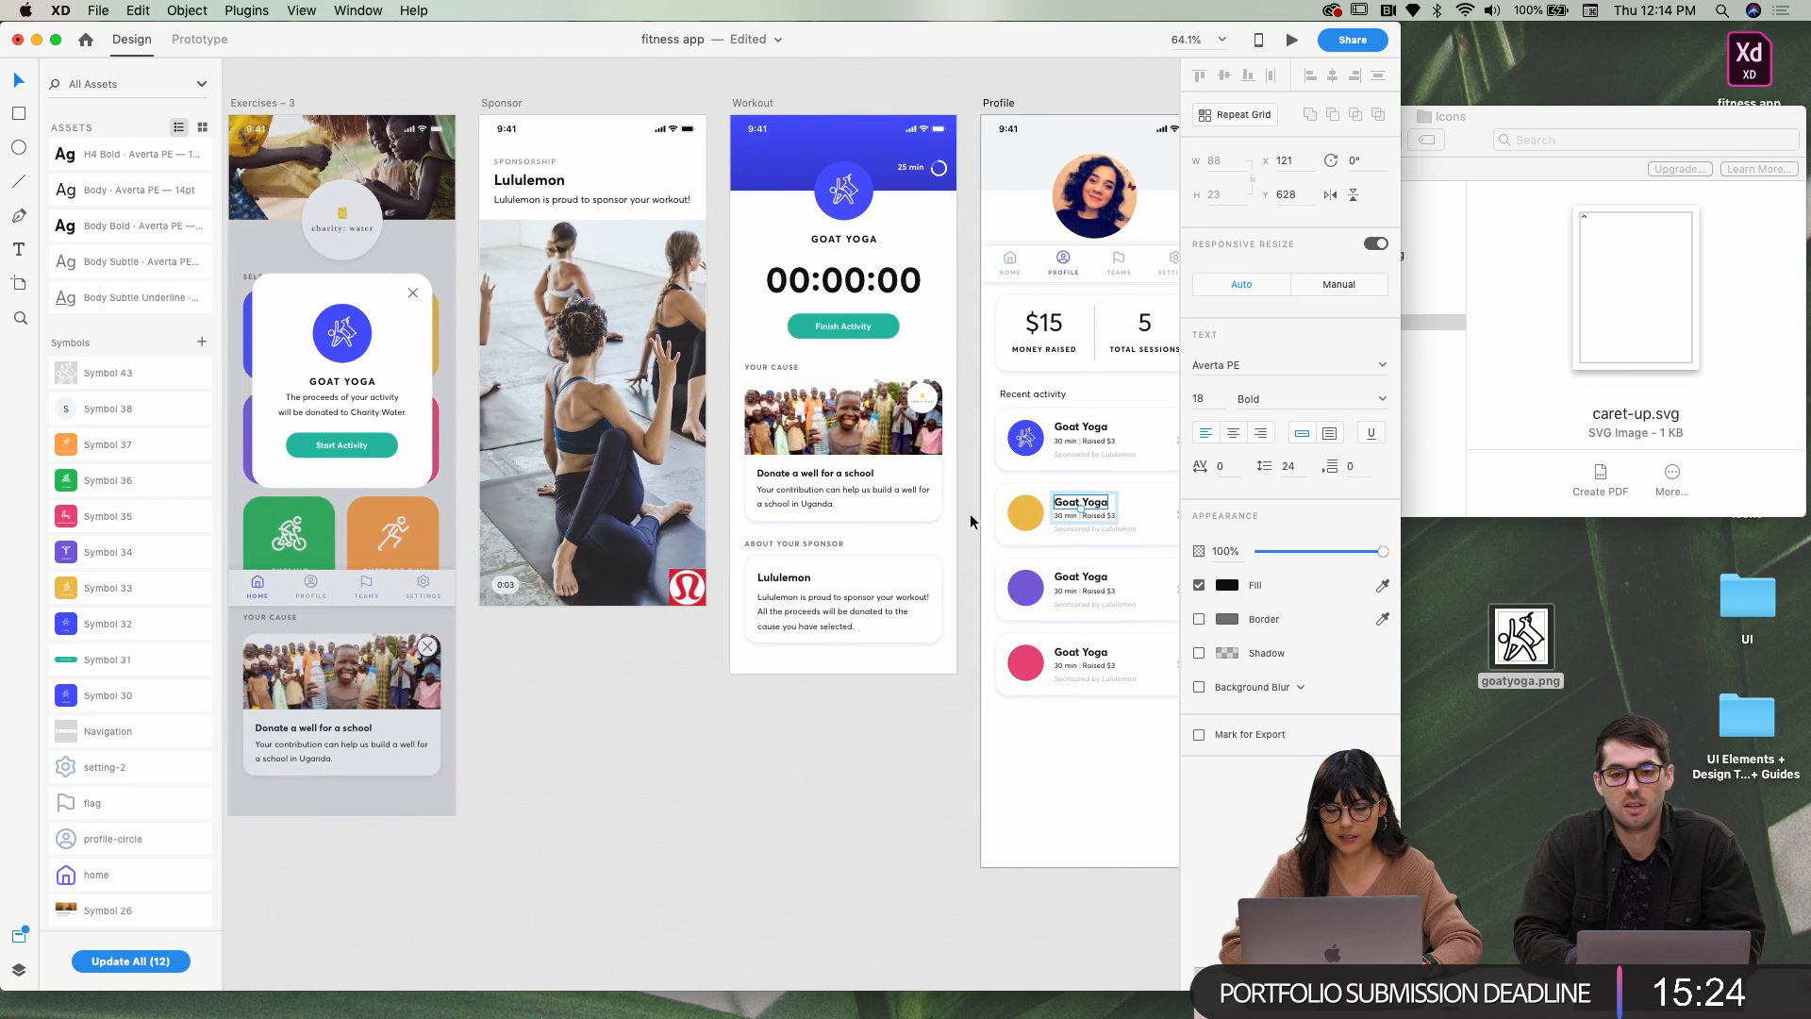
scroll(981, 512, right, 1)
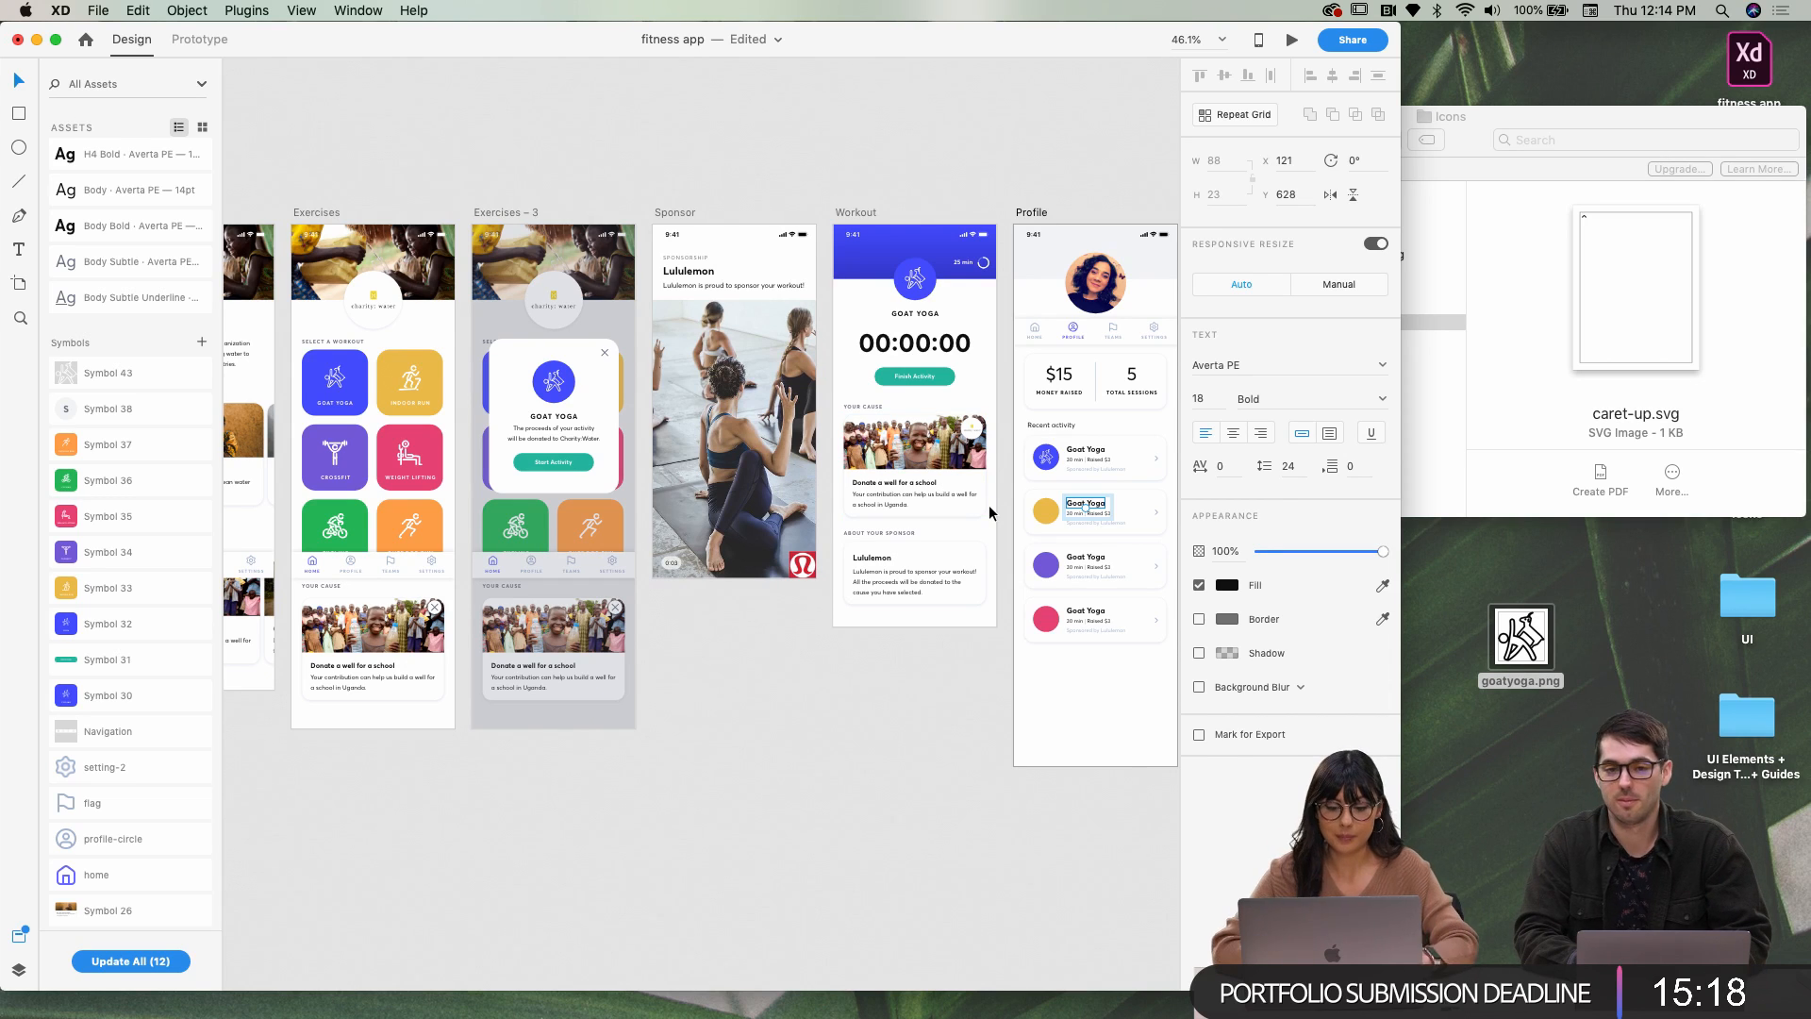
double_click(1080, 505)
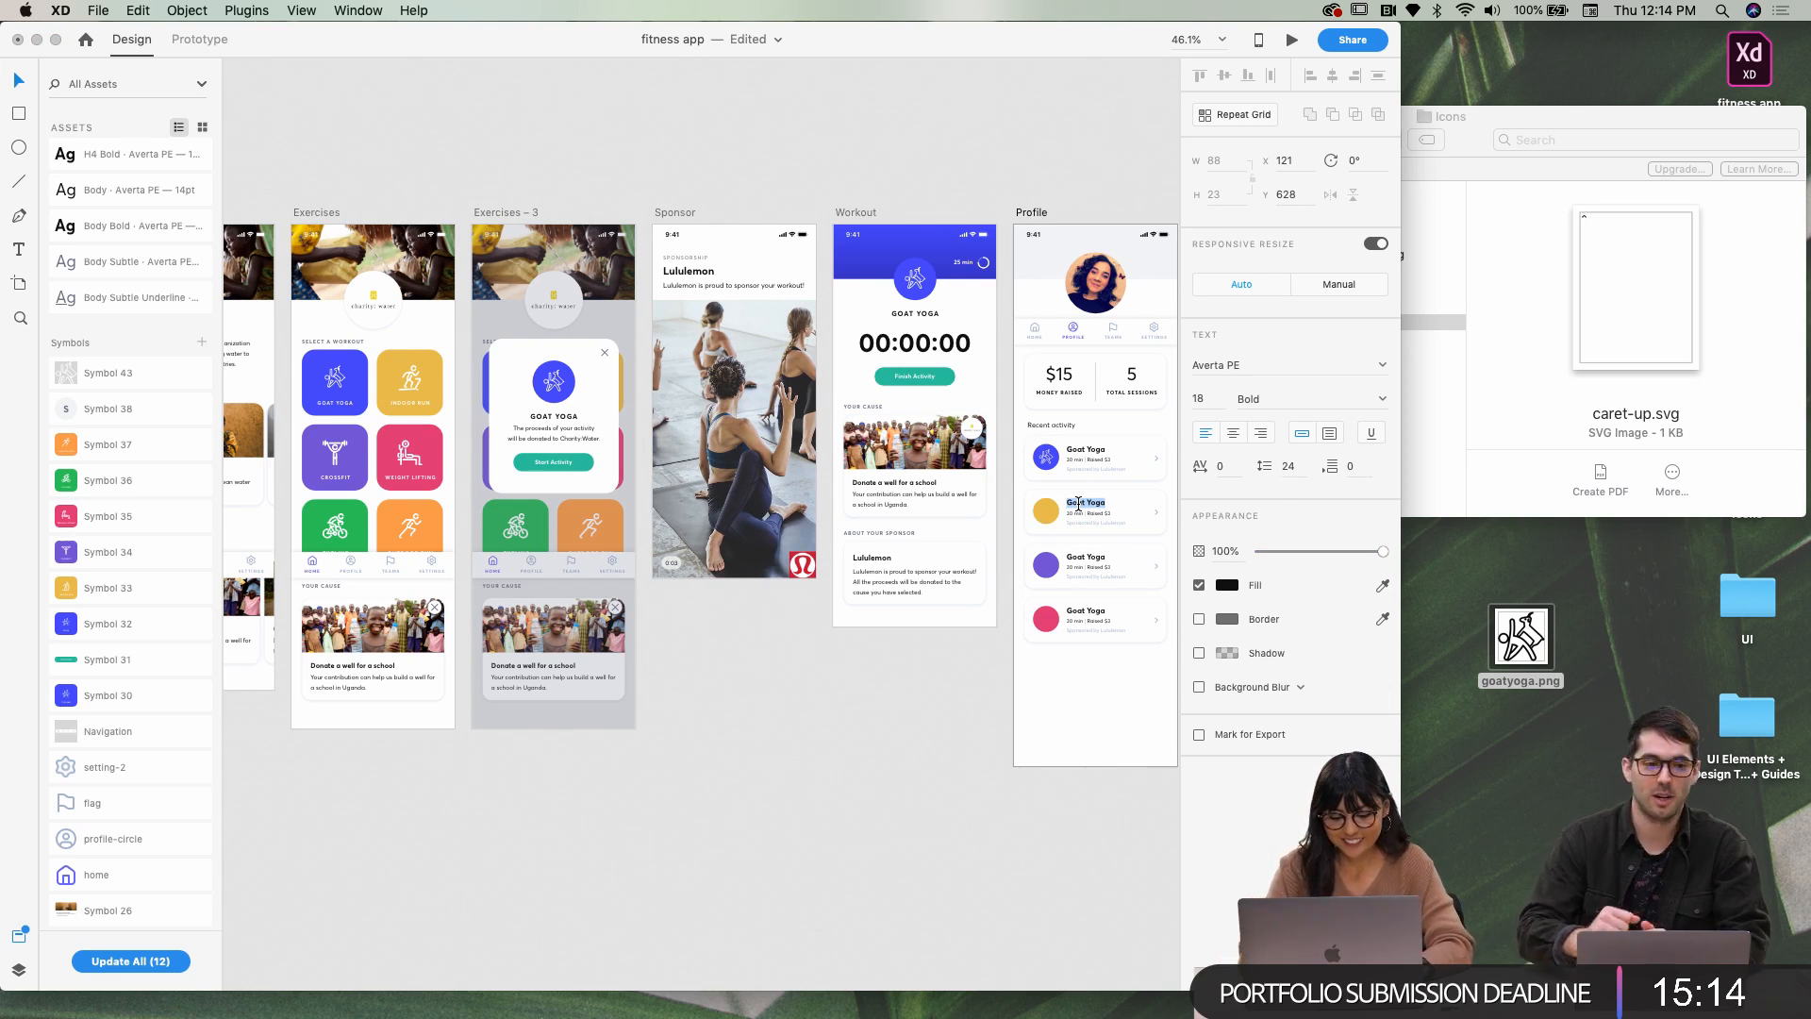
text(Indoor Run)
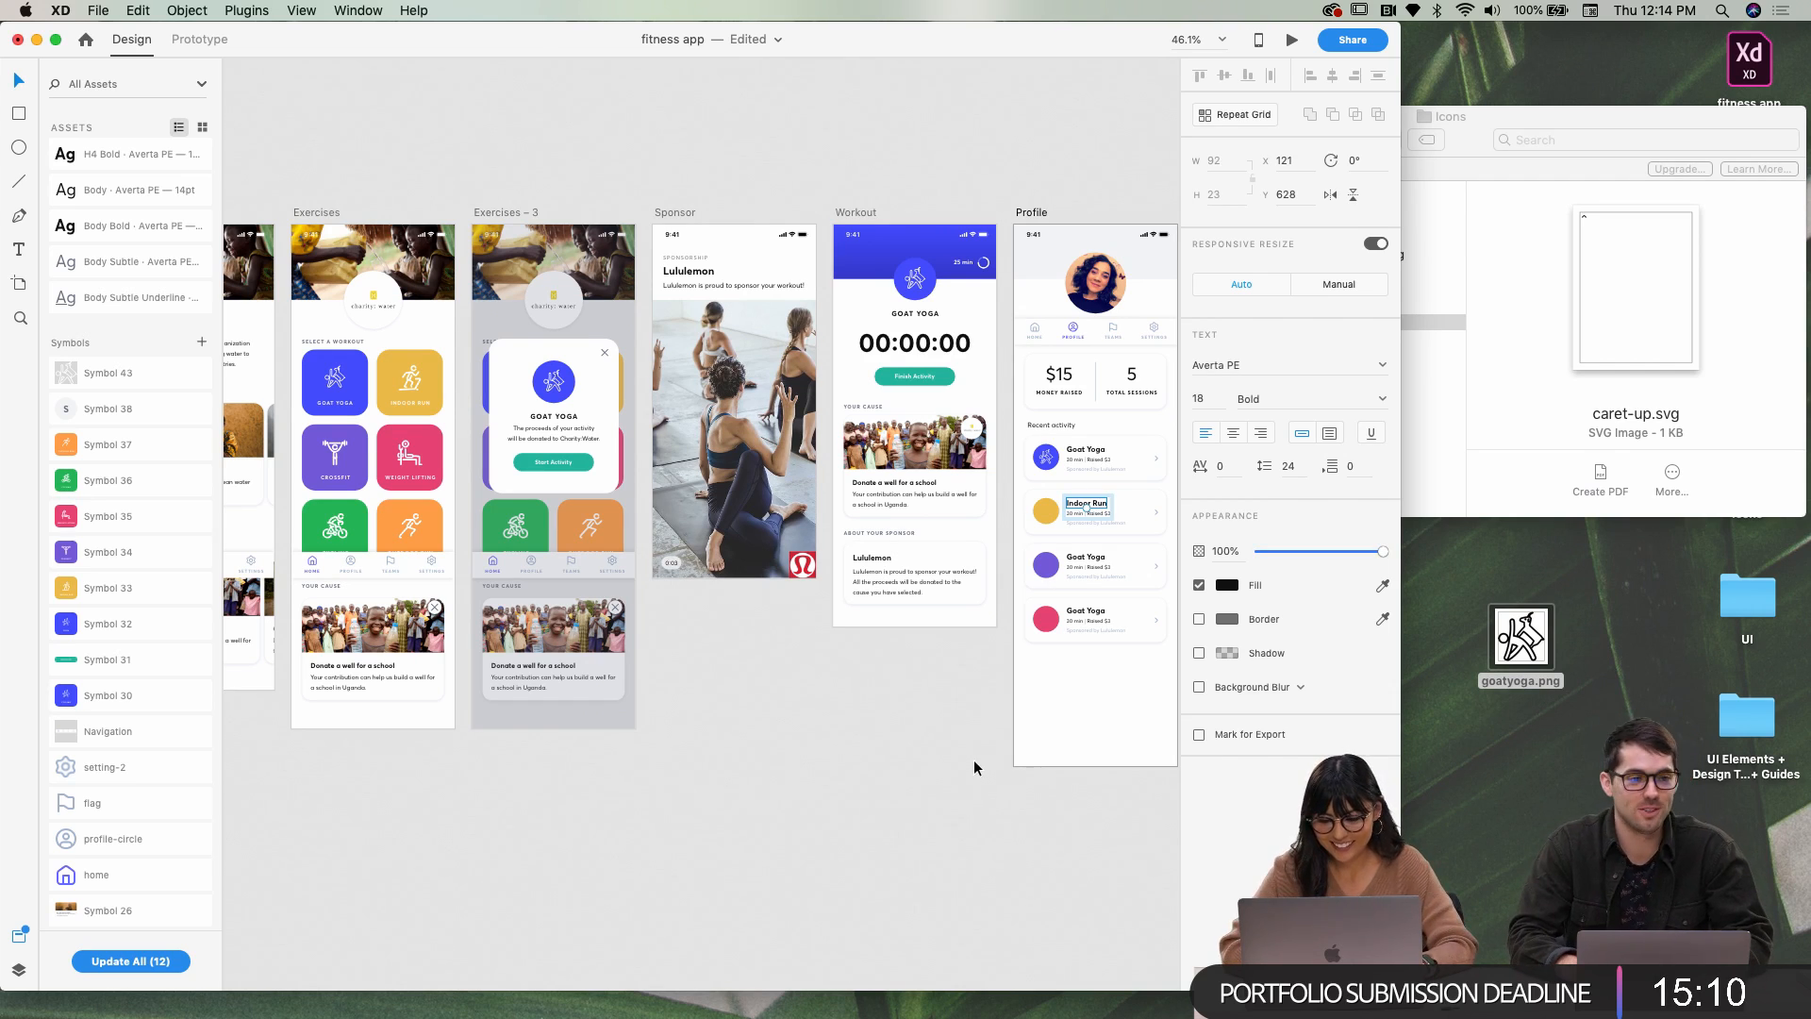
click(1083, 563)
Retitle the third card 'Crossfit' and the fourth 'Weight Lifting'
double_click(1083, 563)
double_click(1083, 563)
text(d)
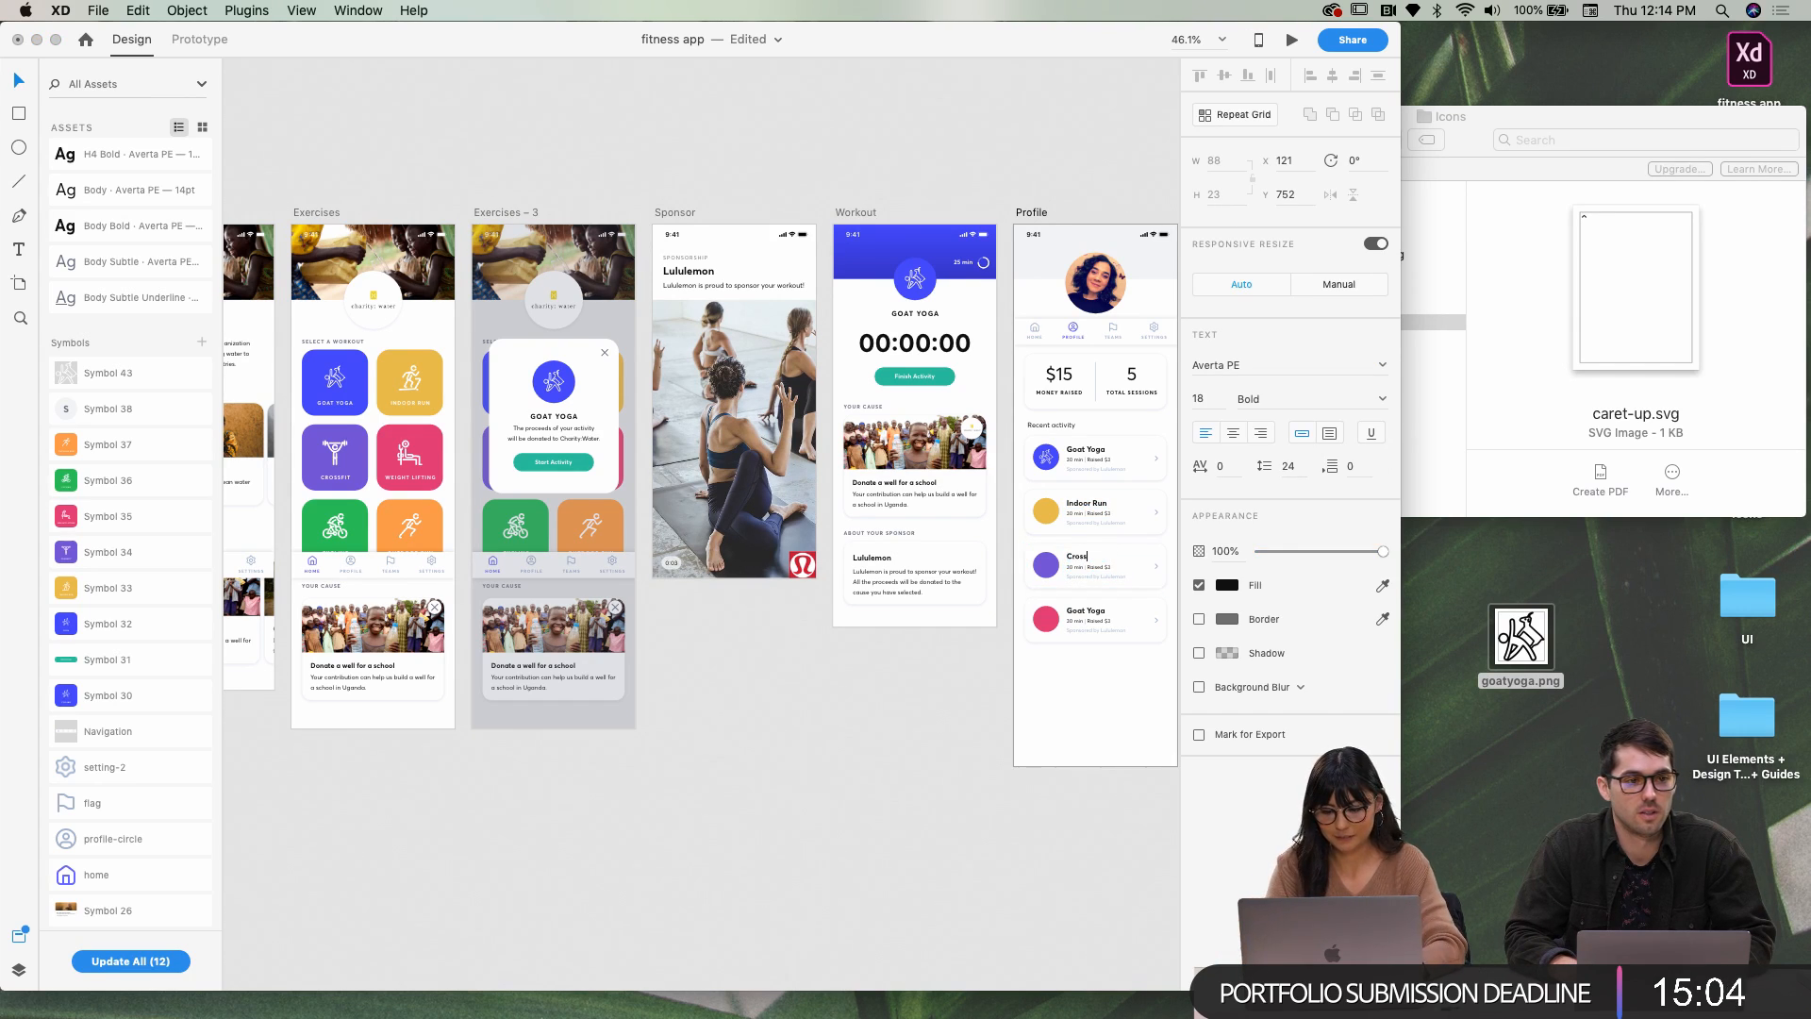
double_click(1077, 614)
double_click(1077, 615)
double_click(1076, 615)
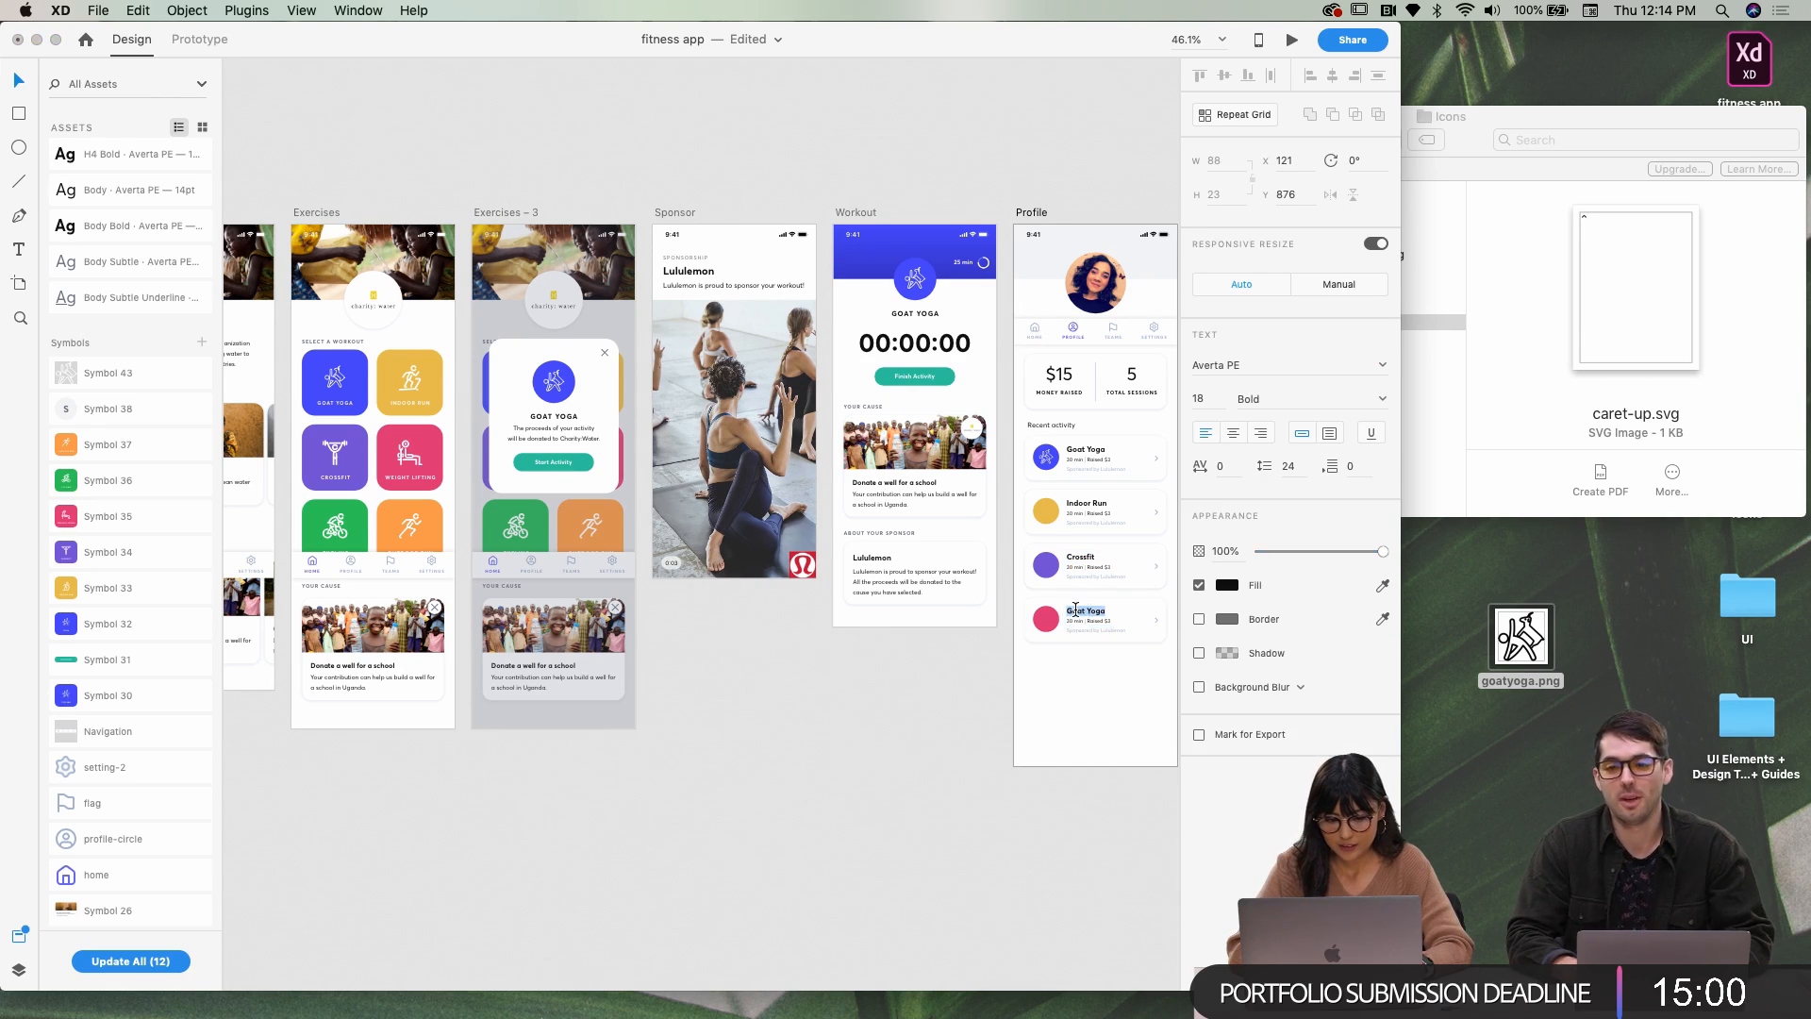
text(W)
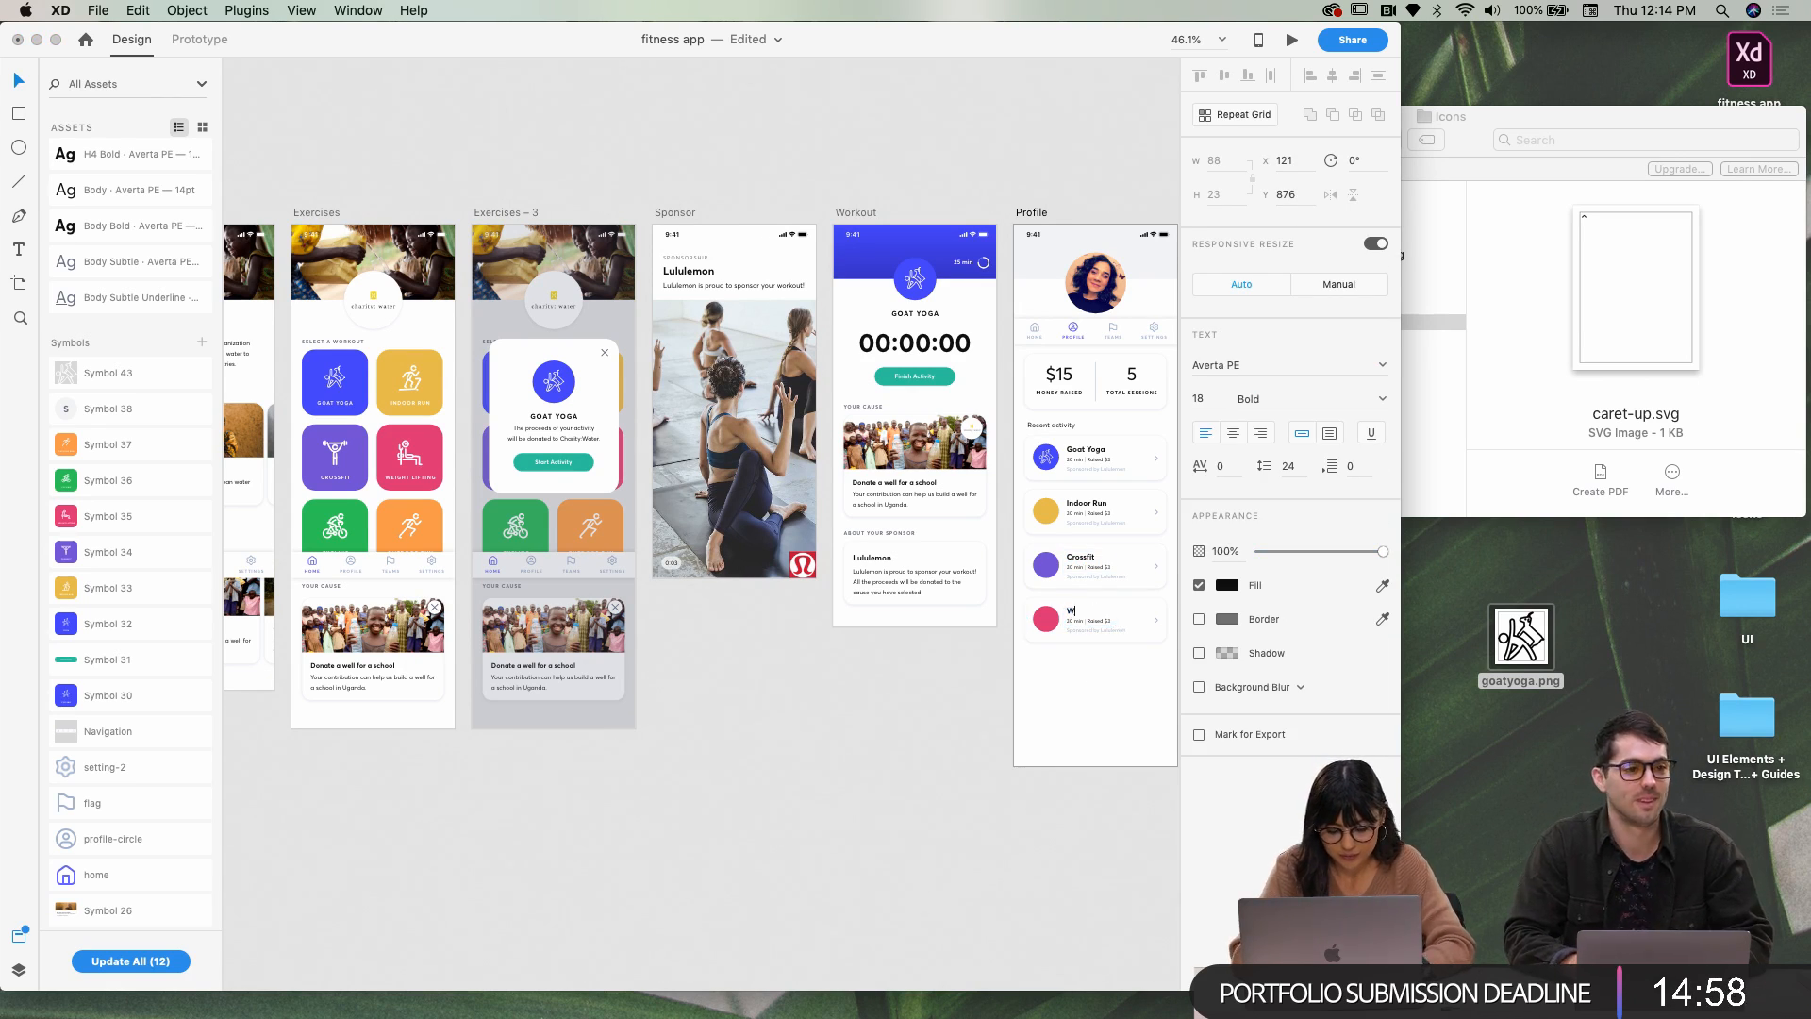
text(eight Lifting)
click(1058, 818)
Duplicate the Weight Lifting card twice downward and nudge the bottom copy for even spacing
scroll(1058, 817, right, 5)
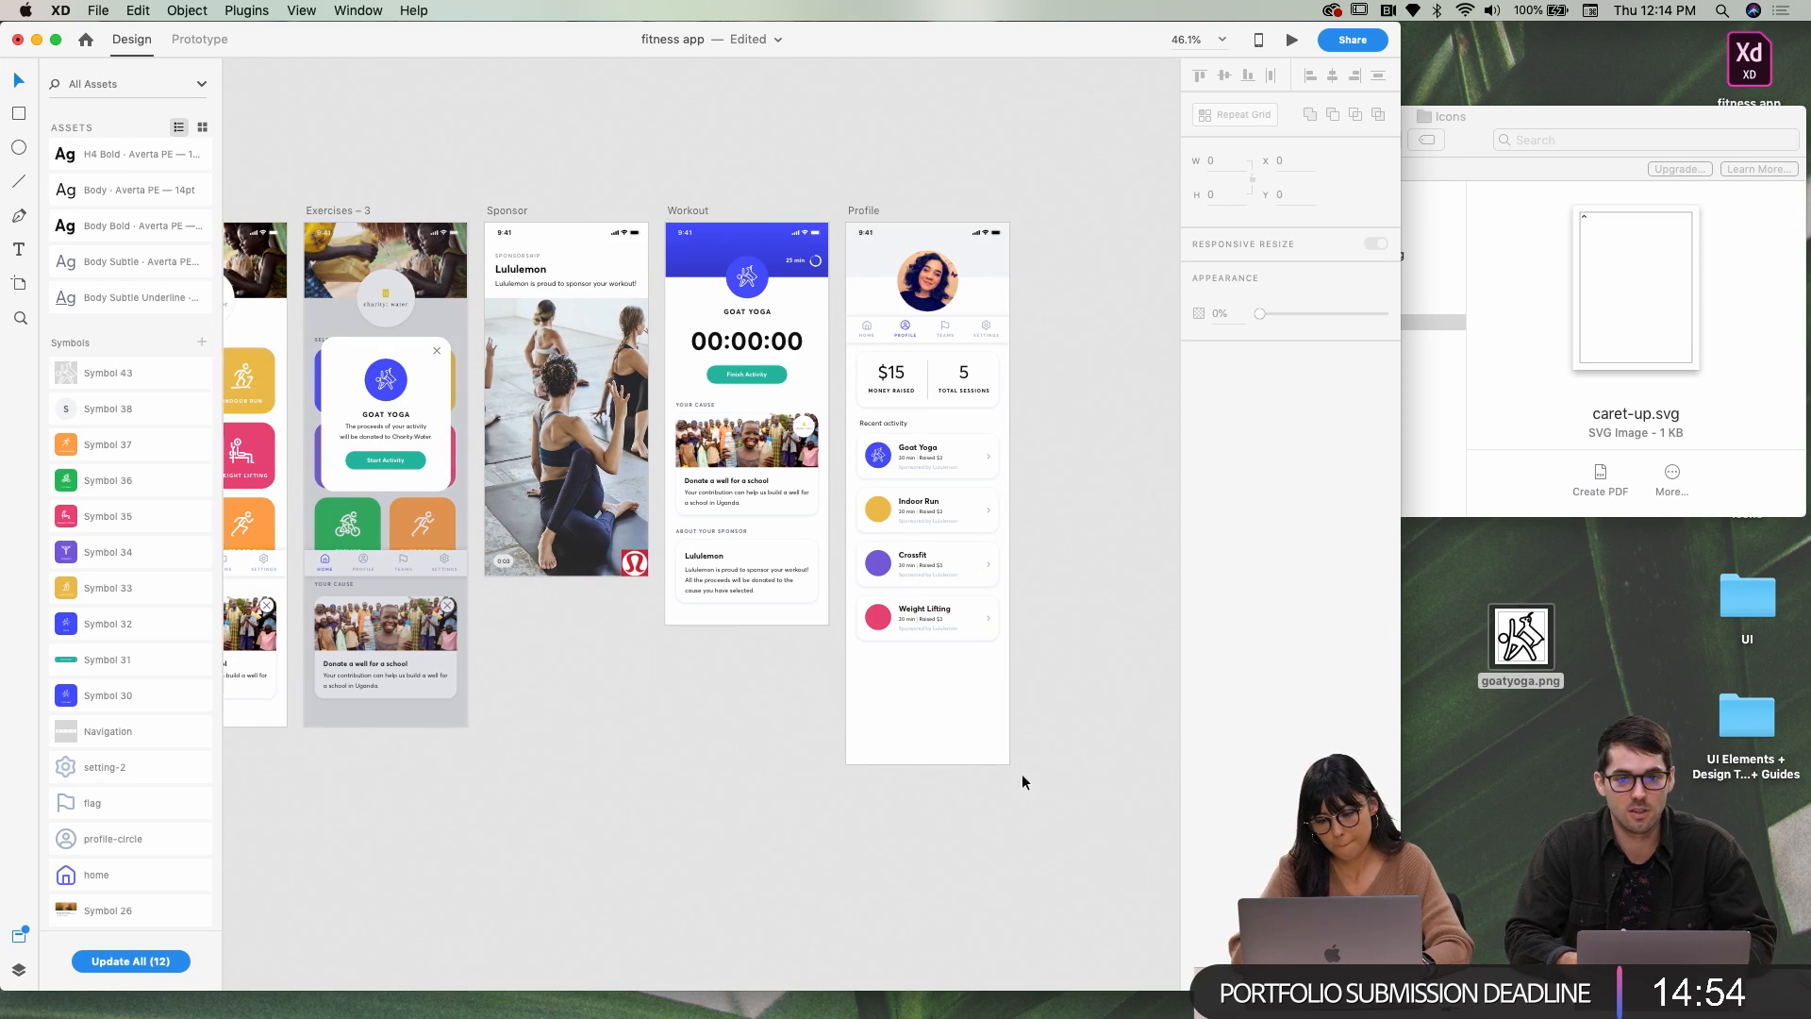
scroll(976, 655, up, 3)
click(966, 615)
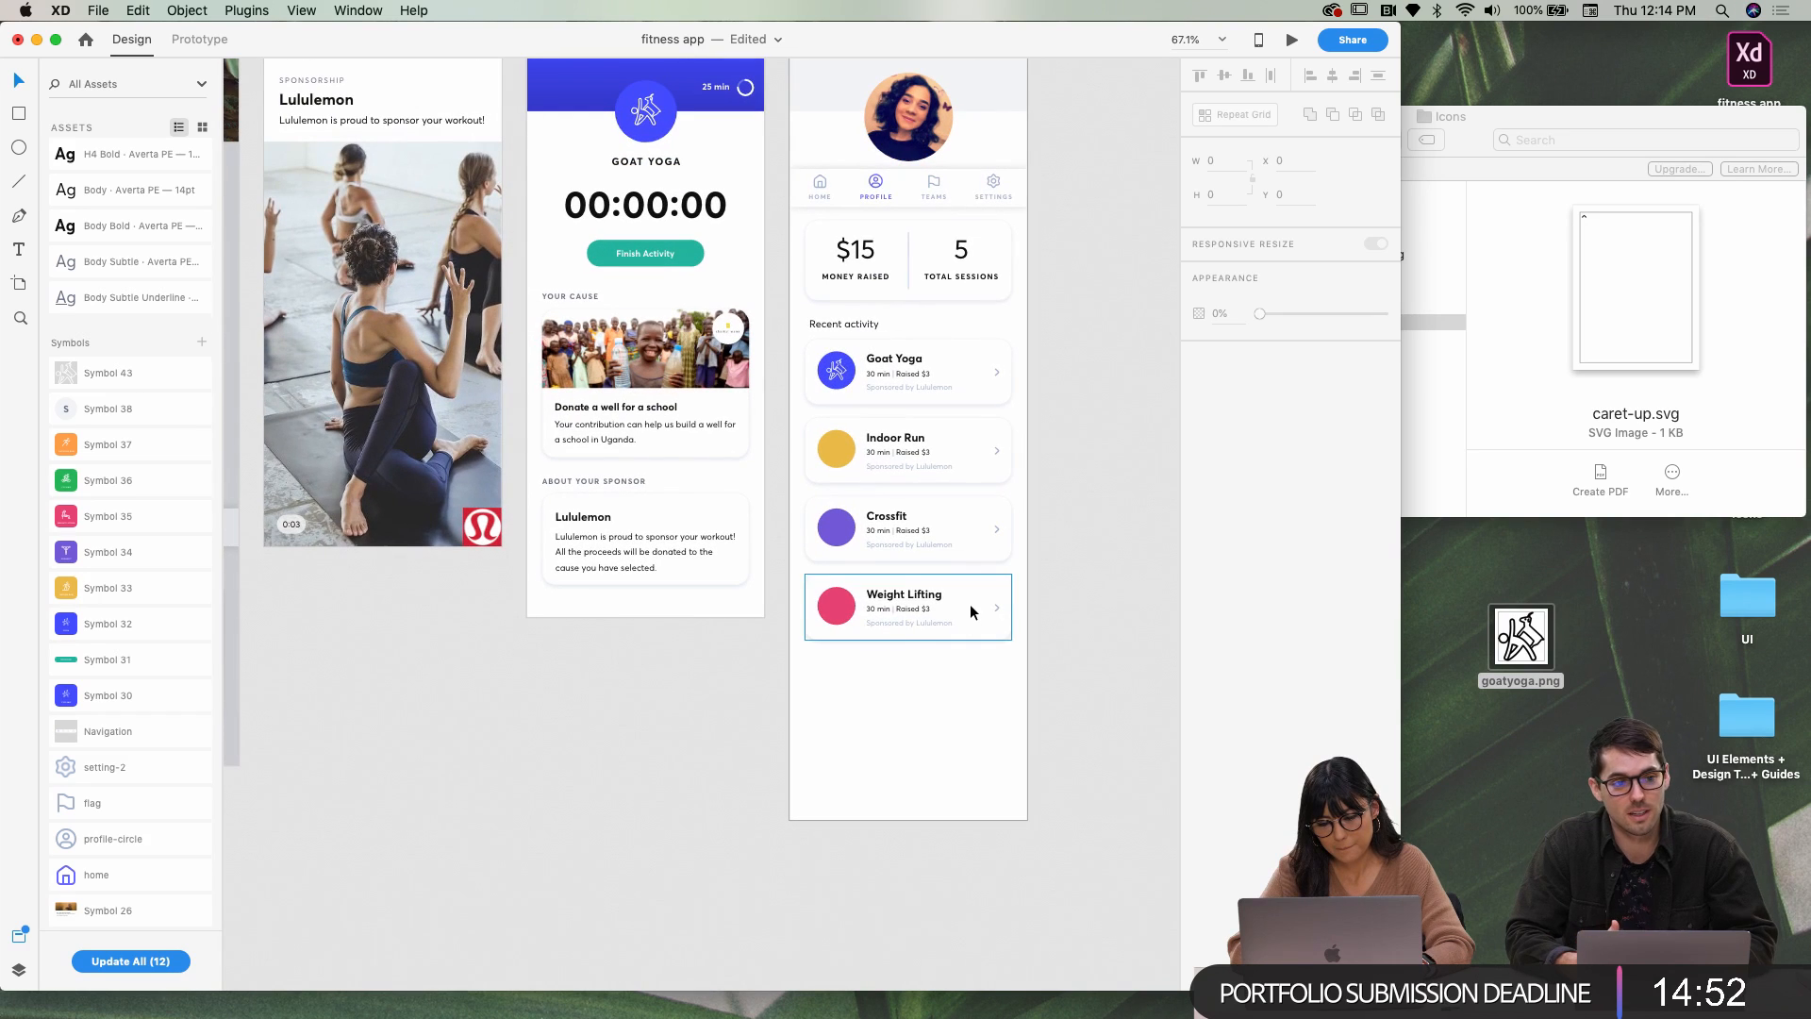
drag(971, 599, 970, 677)
click(892, 767)
scroll(898, 758, left, 5)
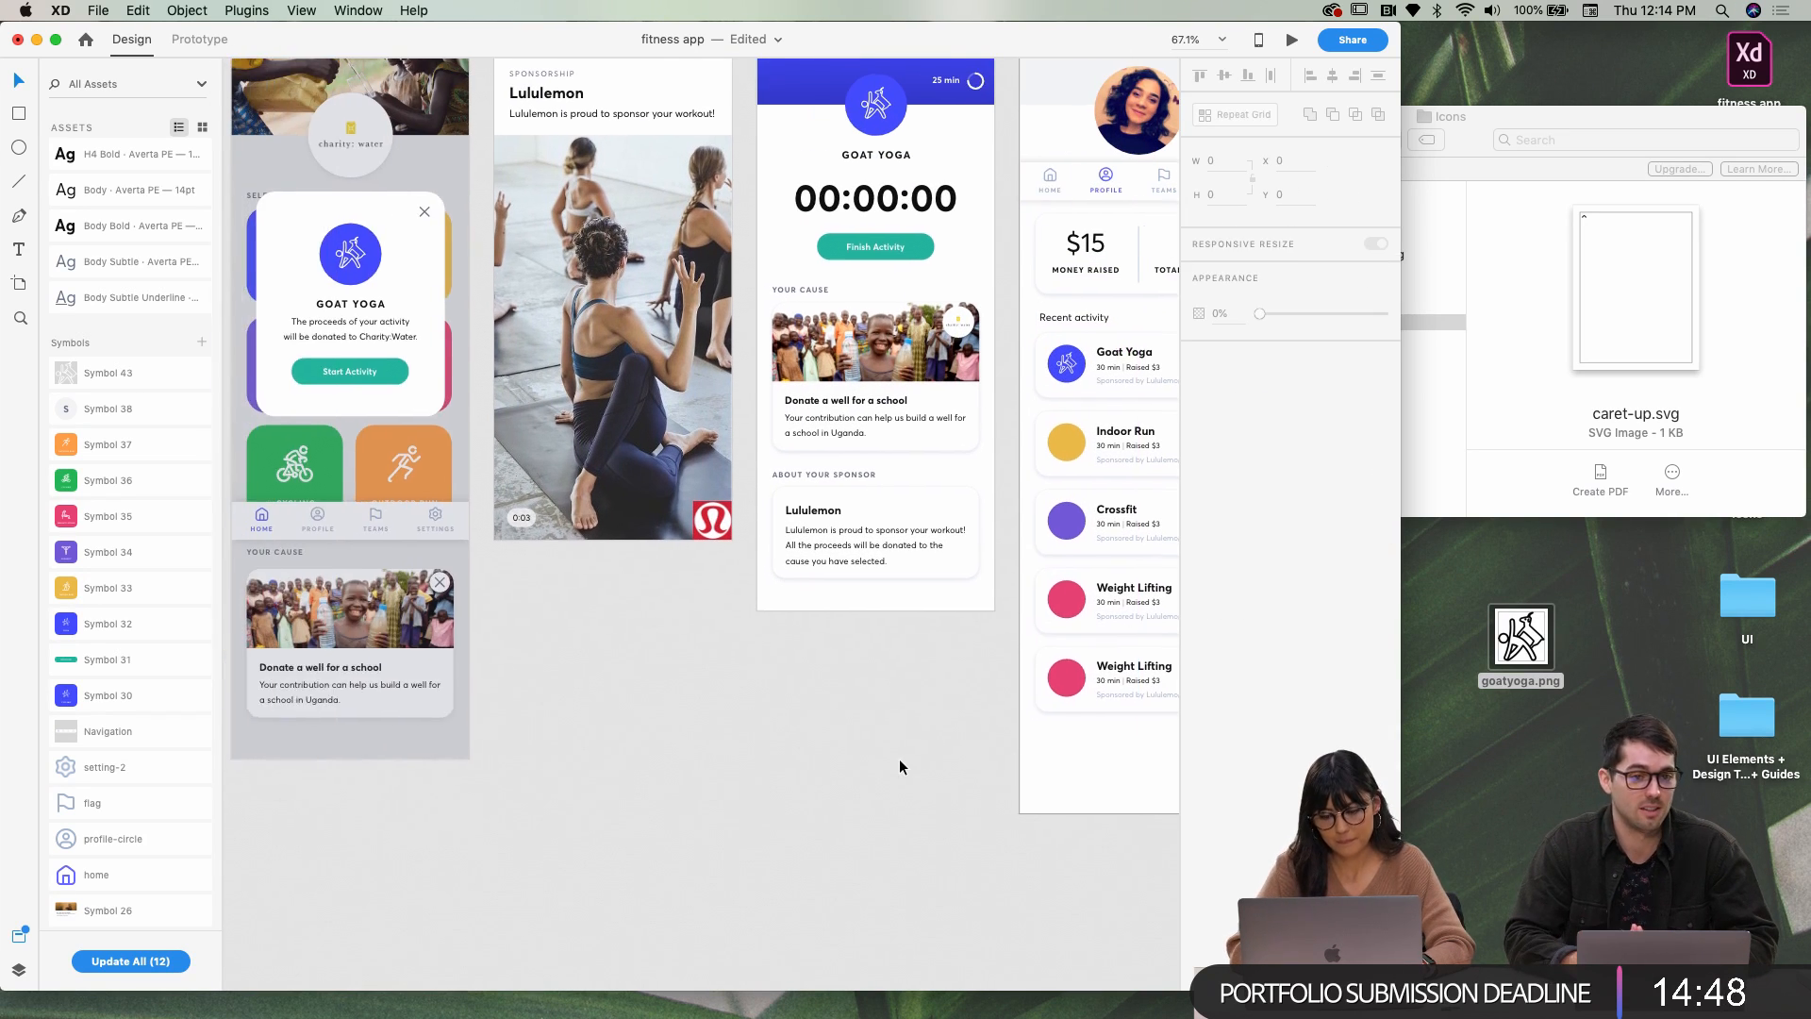
scroll(897, 758, down, 5)
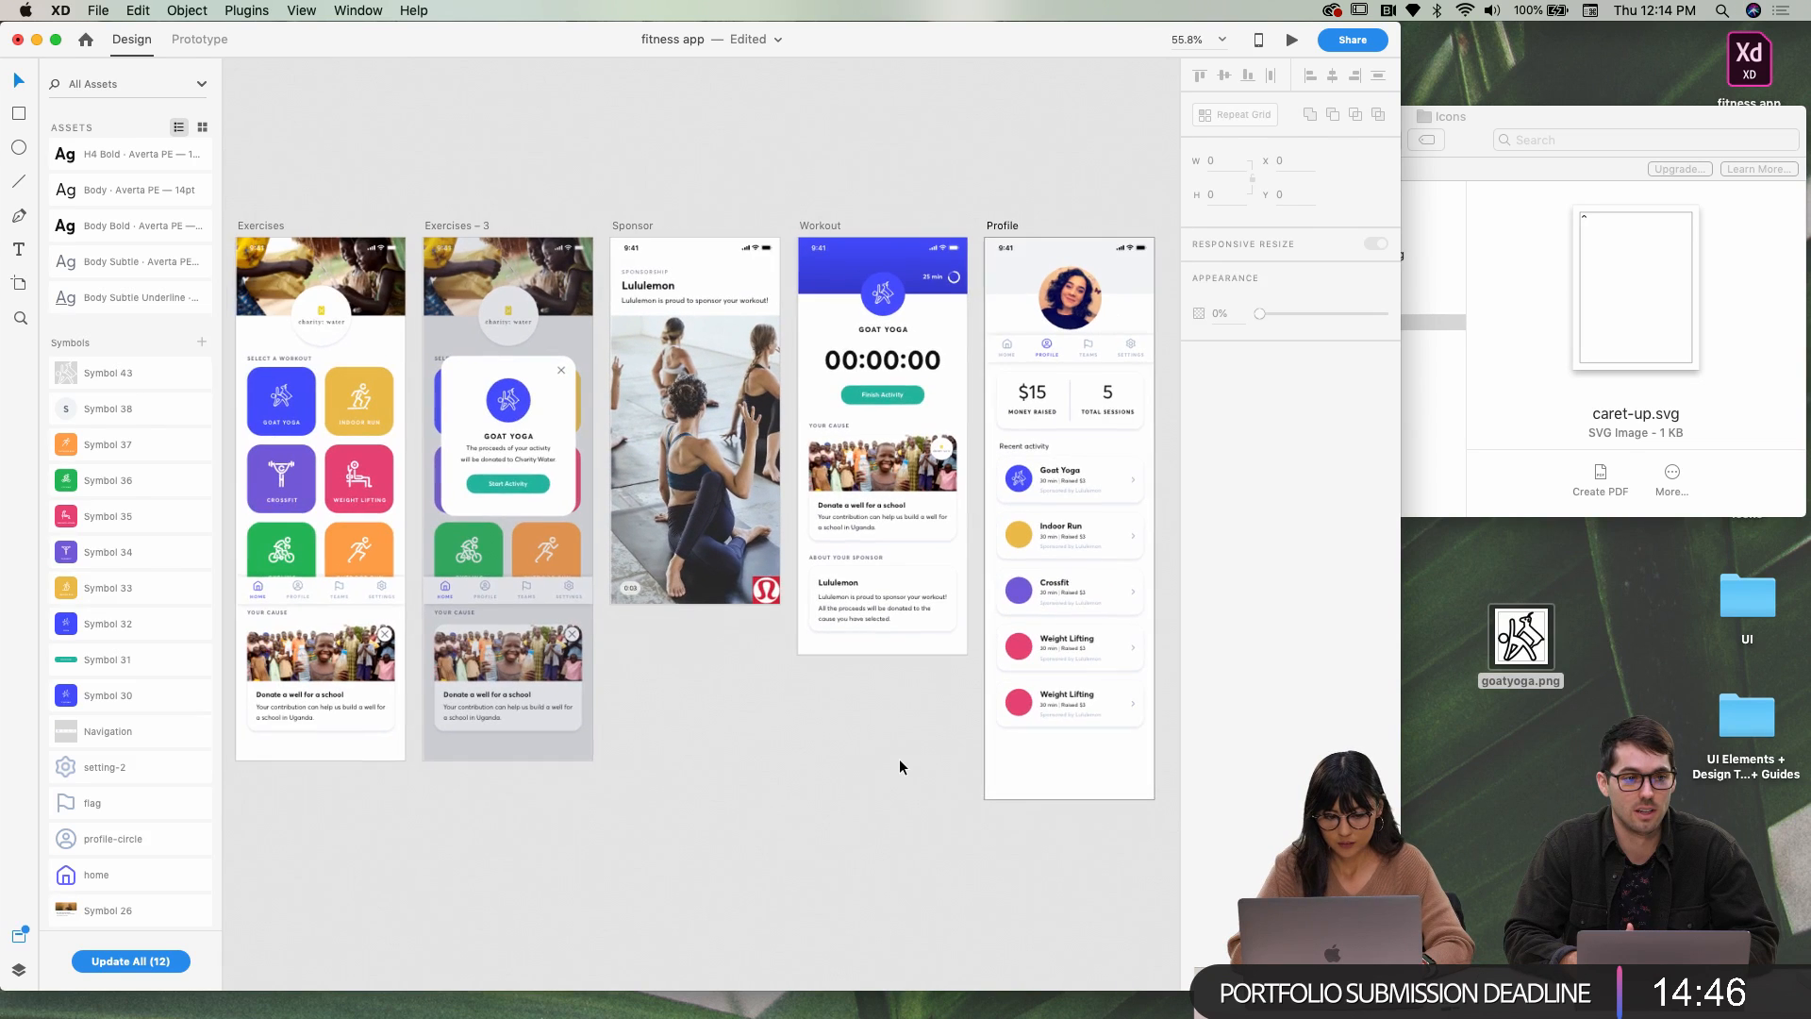
drag(1071, 672, 1082, 728)
scroll(1075, 716, up, 5)
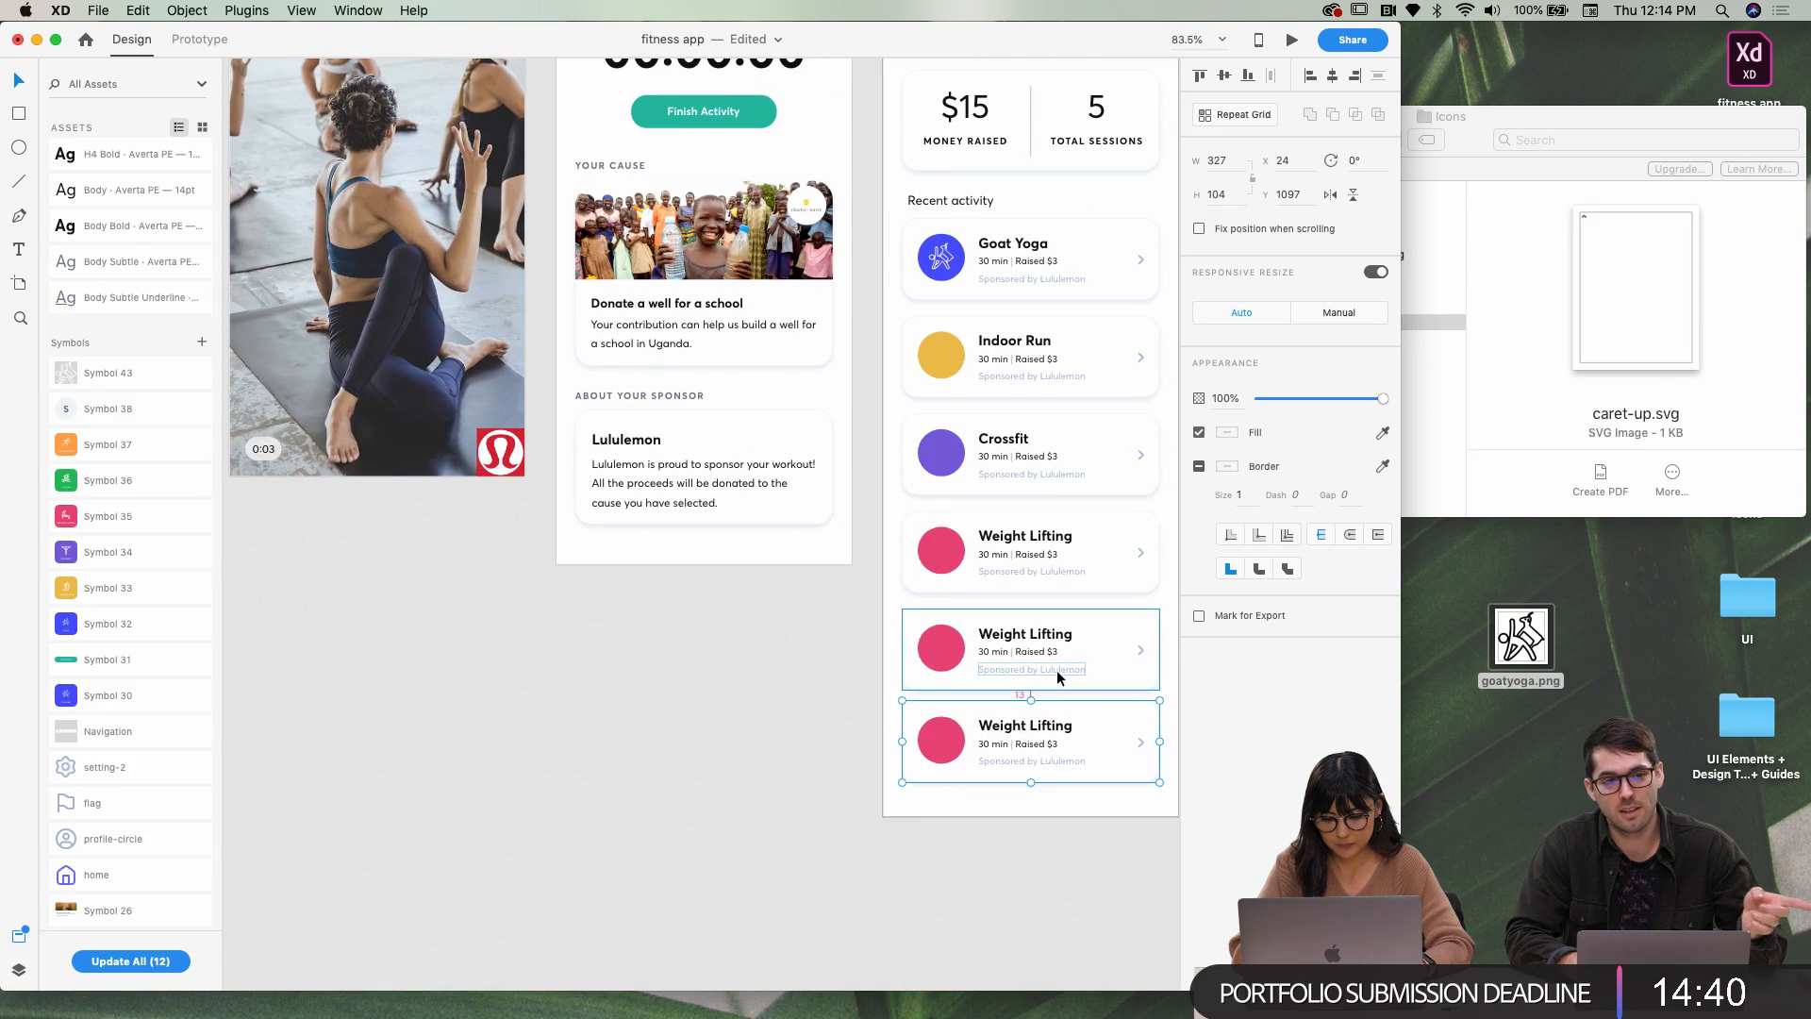
key(Down)
key(Down)
key(Down)
key(Down)
key(Down)
key(Down)
key(Down)
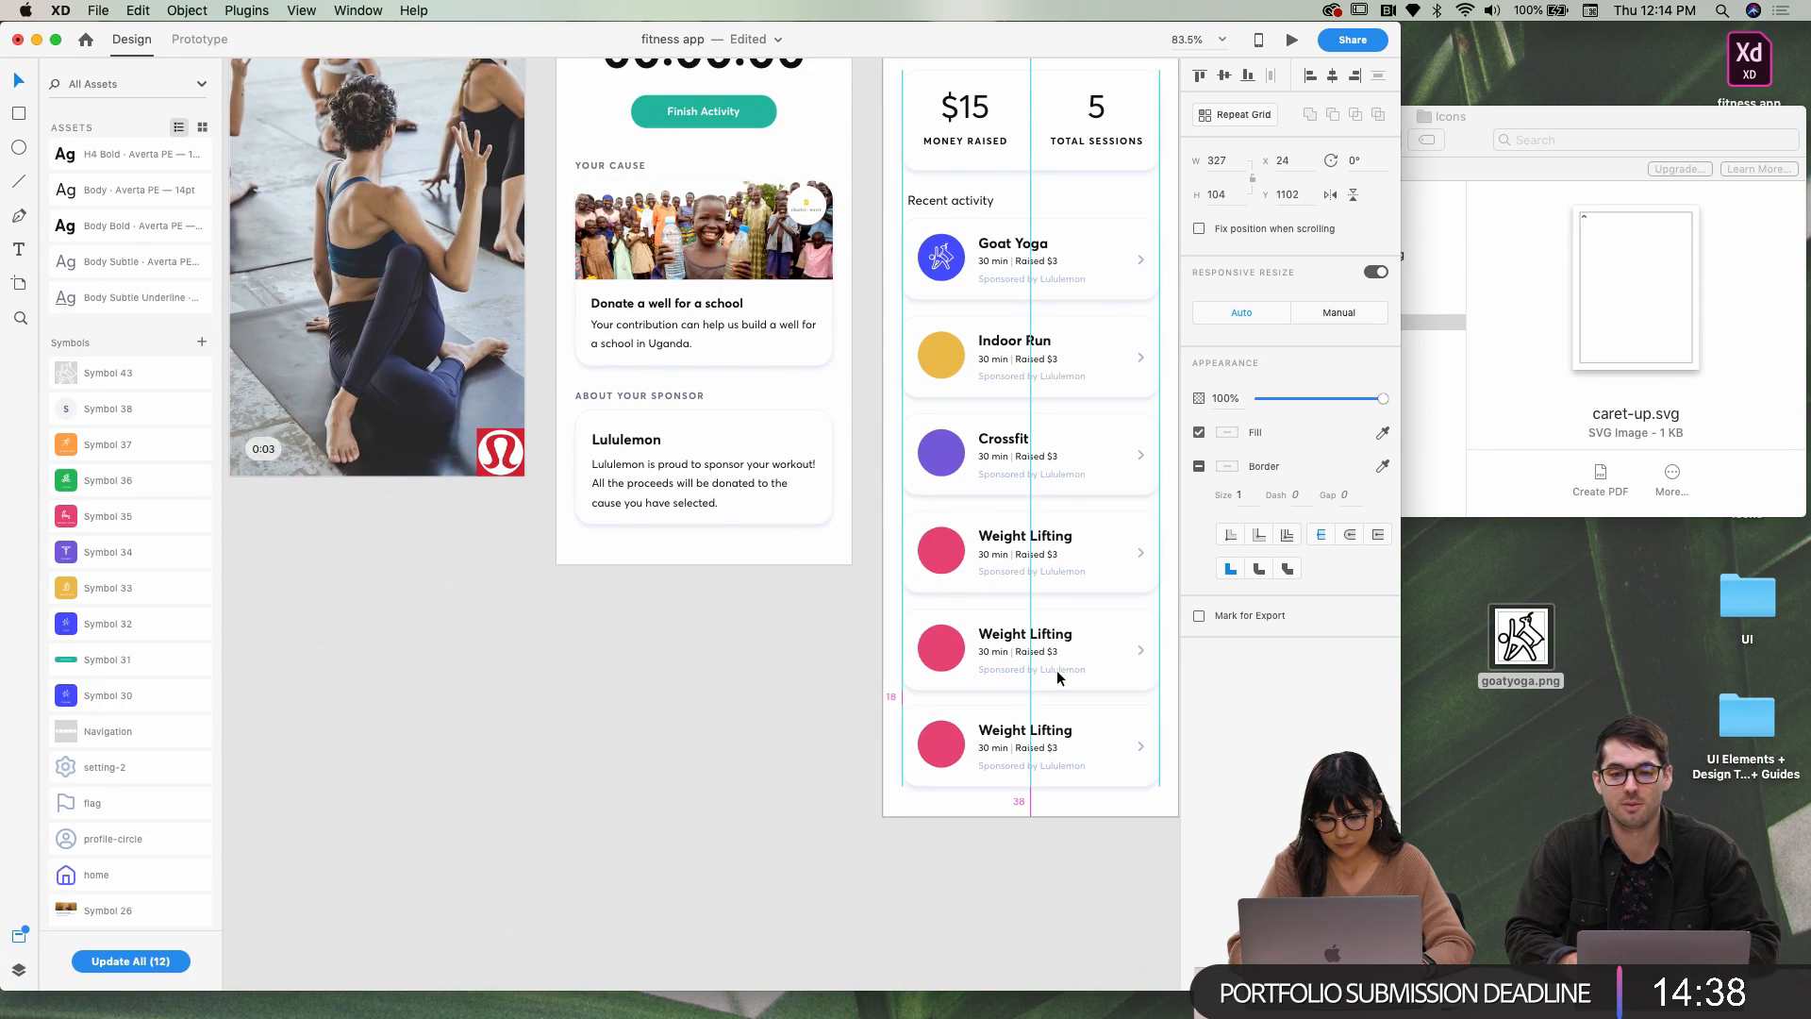
scroll(1056, 670, down, 5)
click(804, 688)
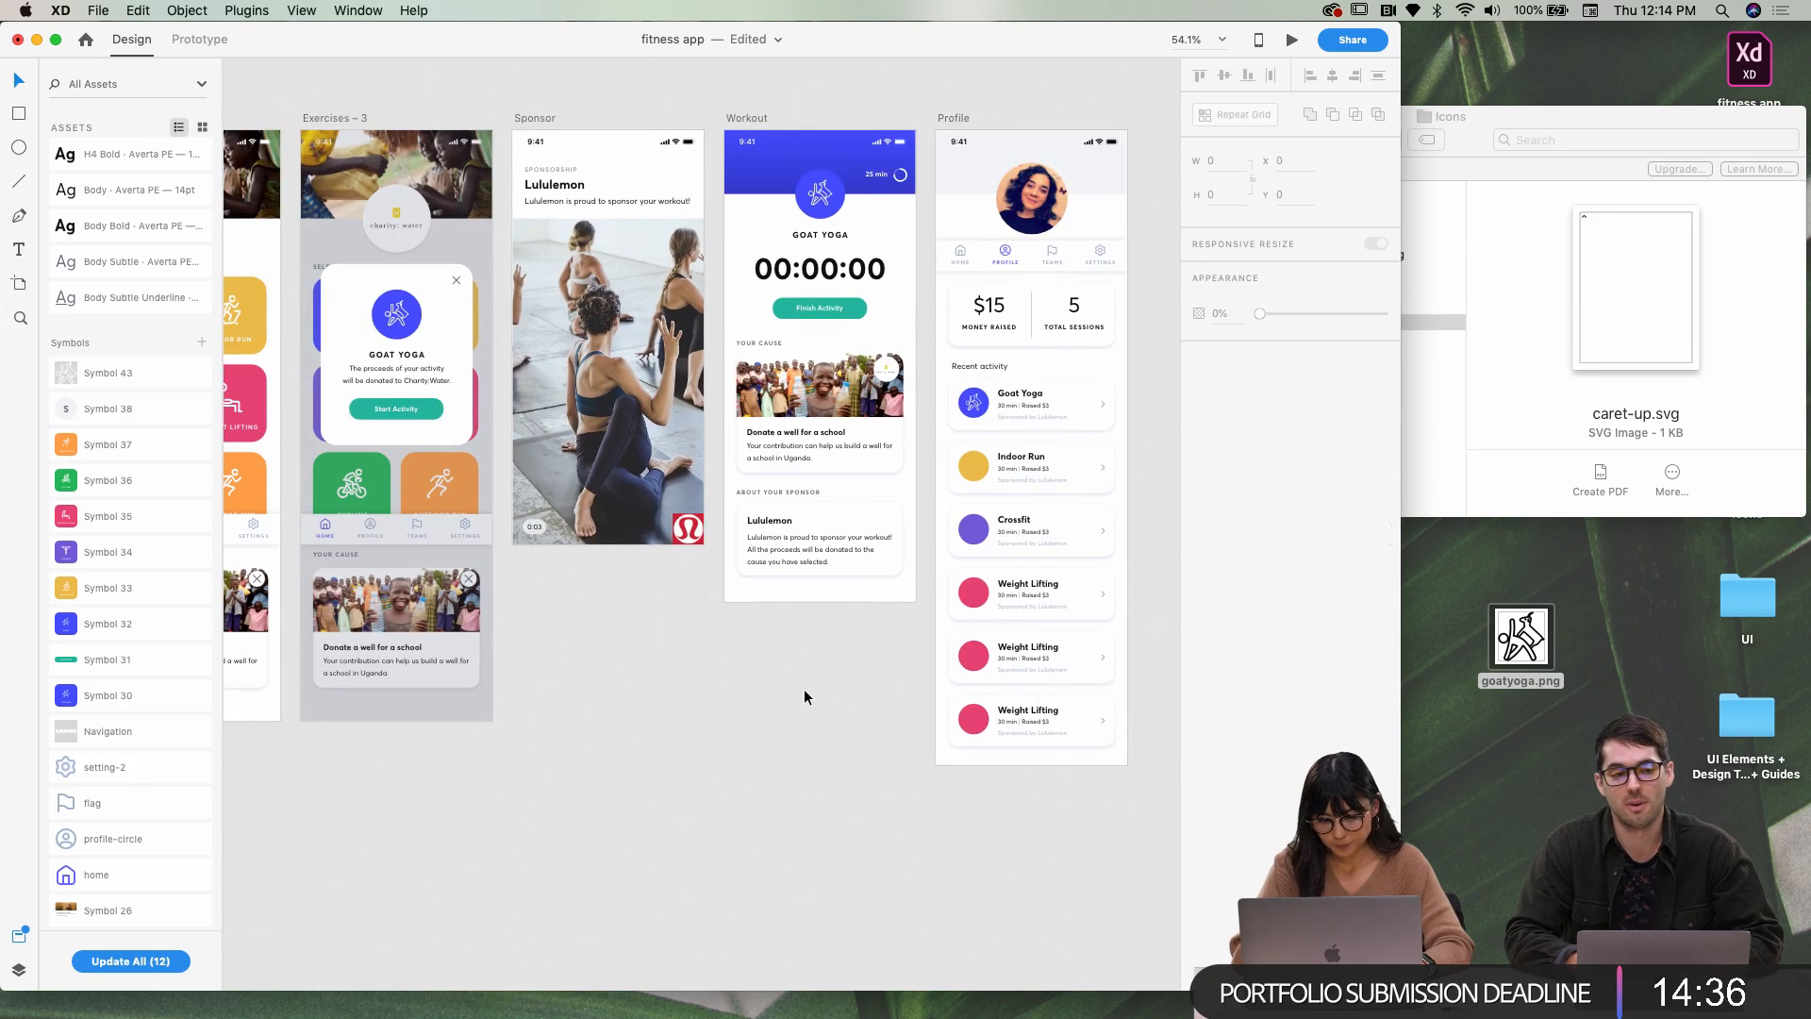
scroll(849, 679, right, 2)
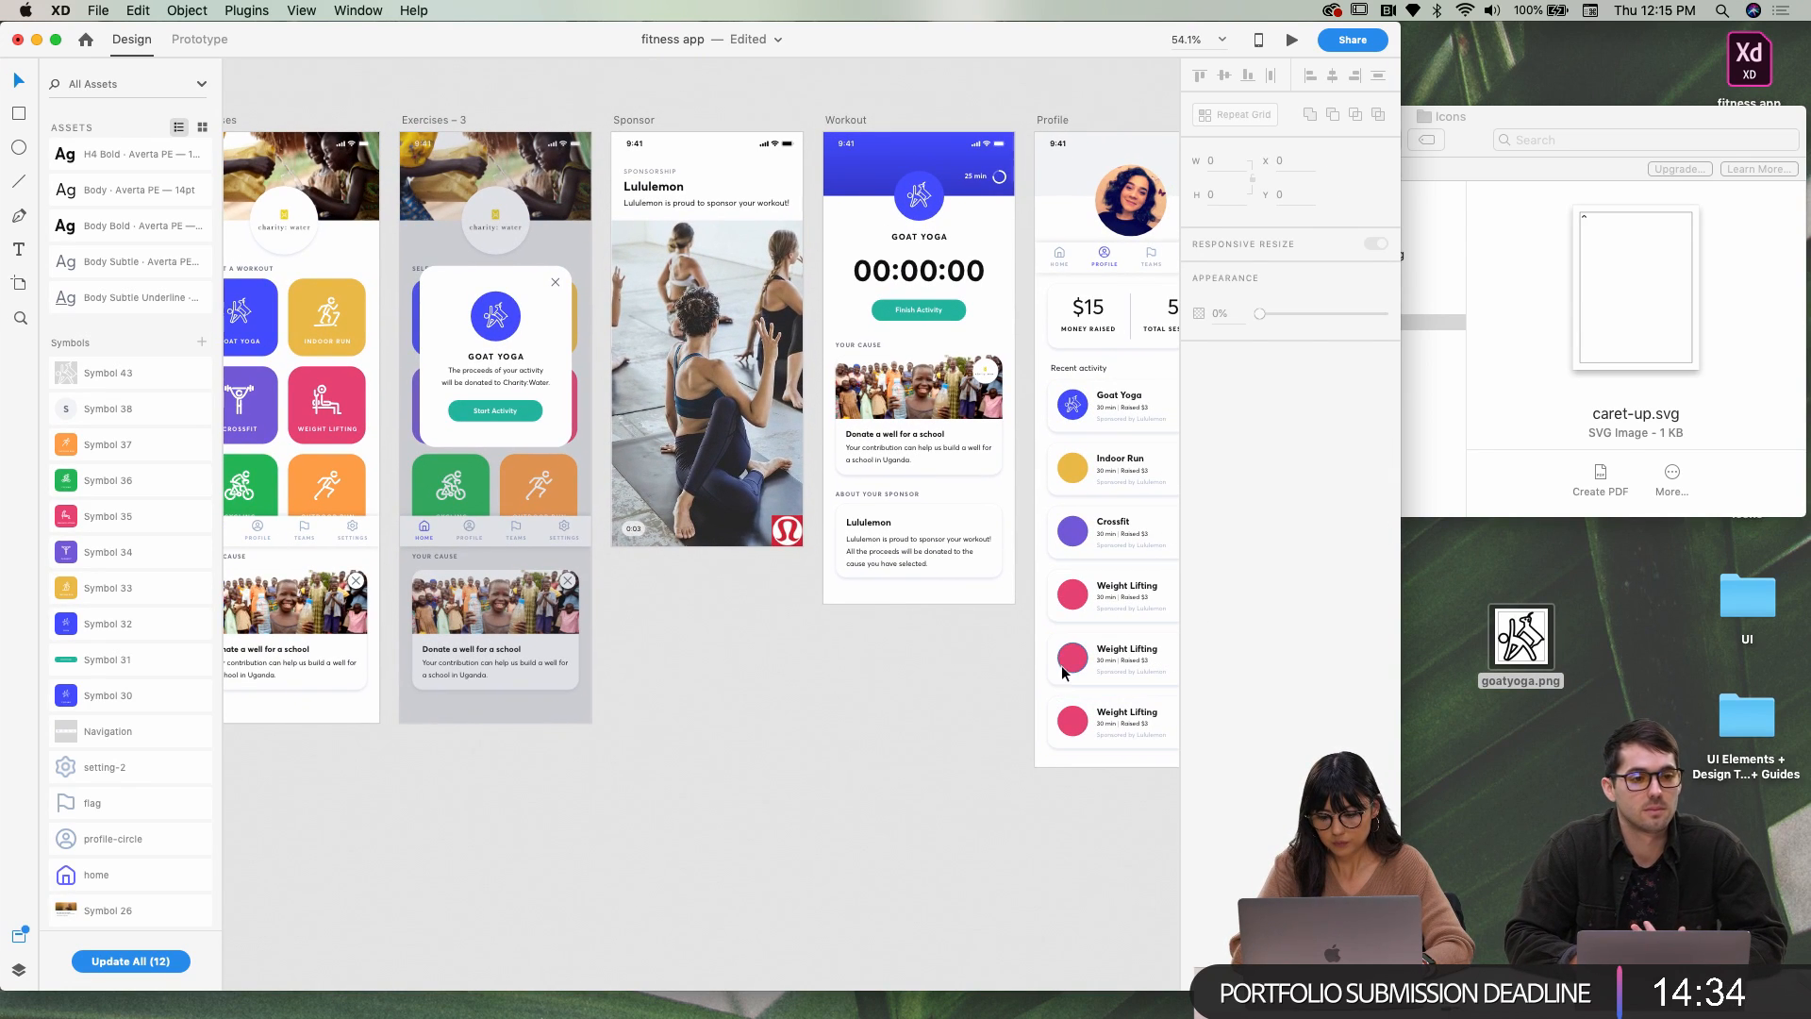
Fill the fifth card's circle with the orange swatch
double_click(1066, 665)
click(1228, 404)
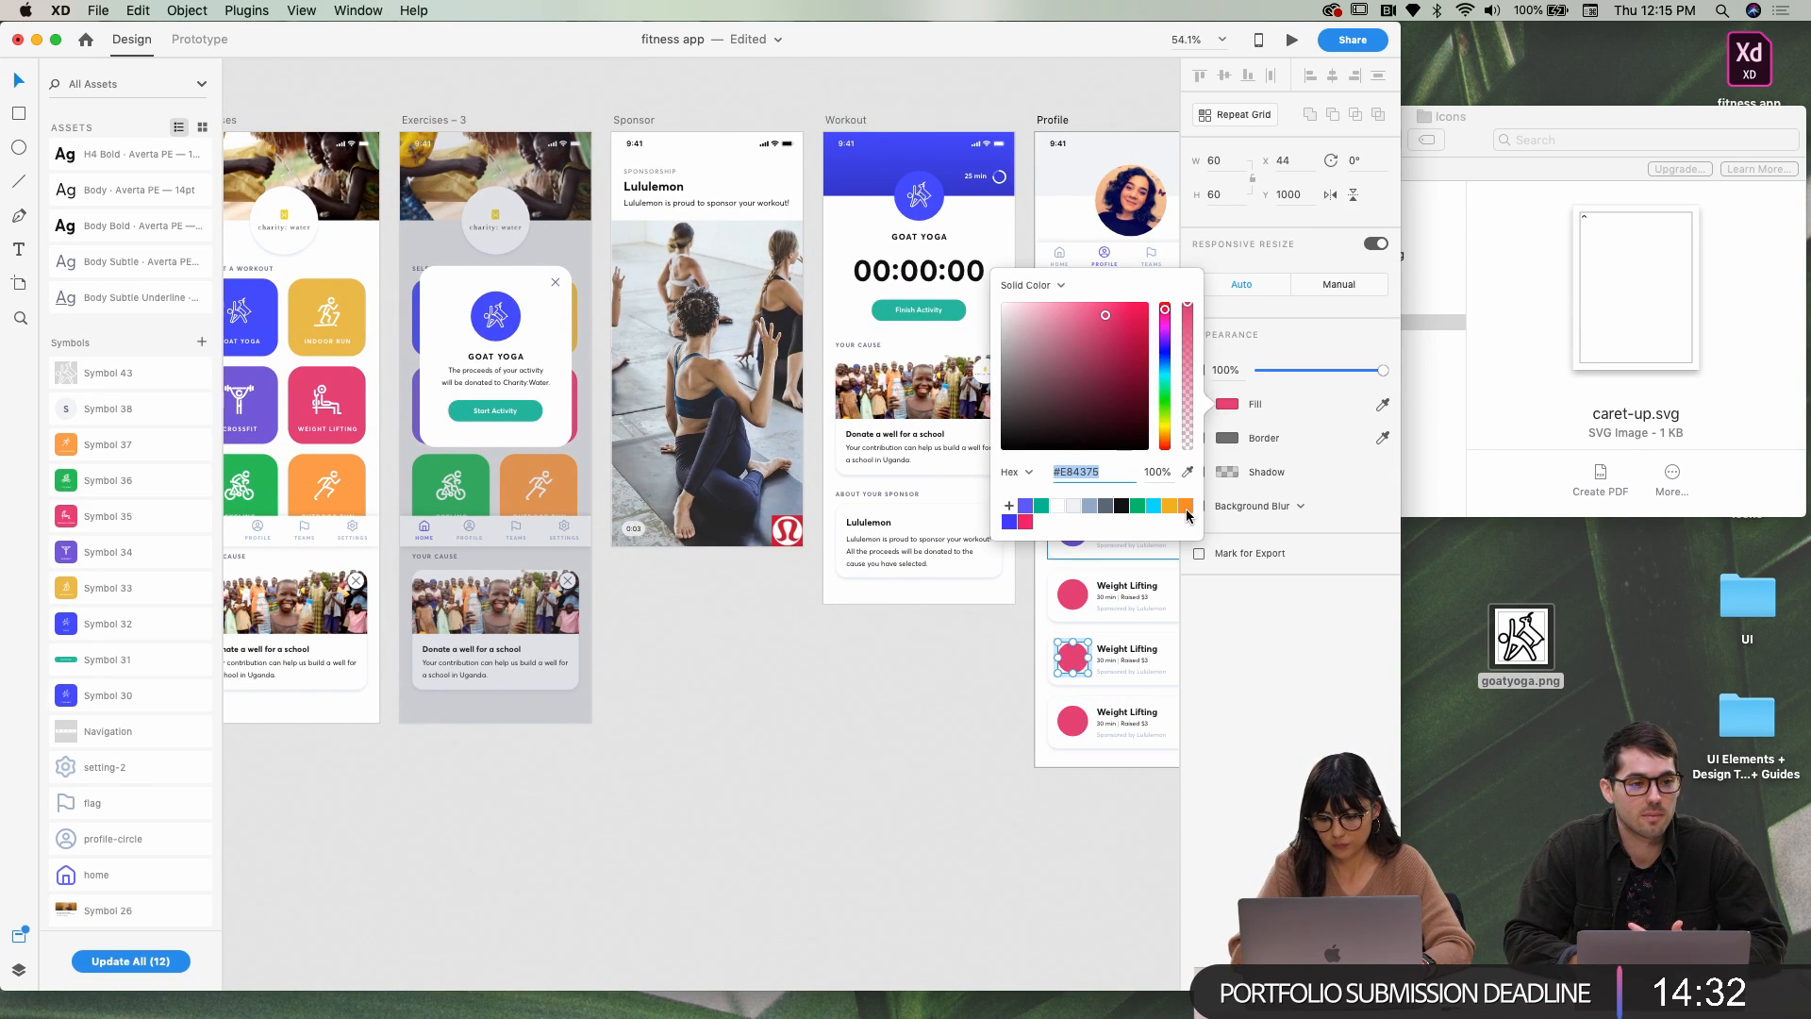
click(1185, 508)
Fill the sixth card's circle with green sampled from the green workout tile
click(974, 788)
double_click(1071, 720)
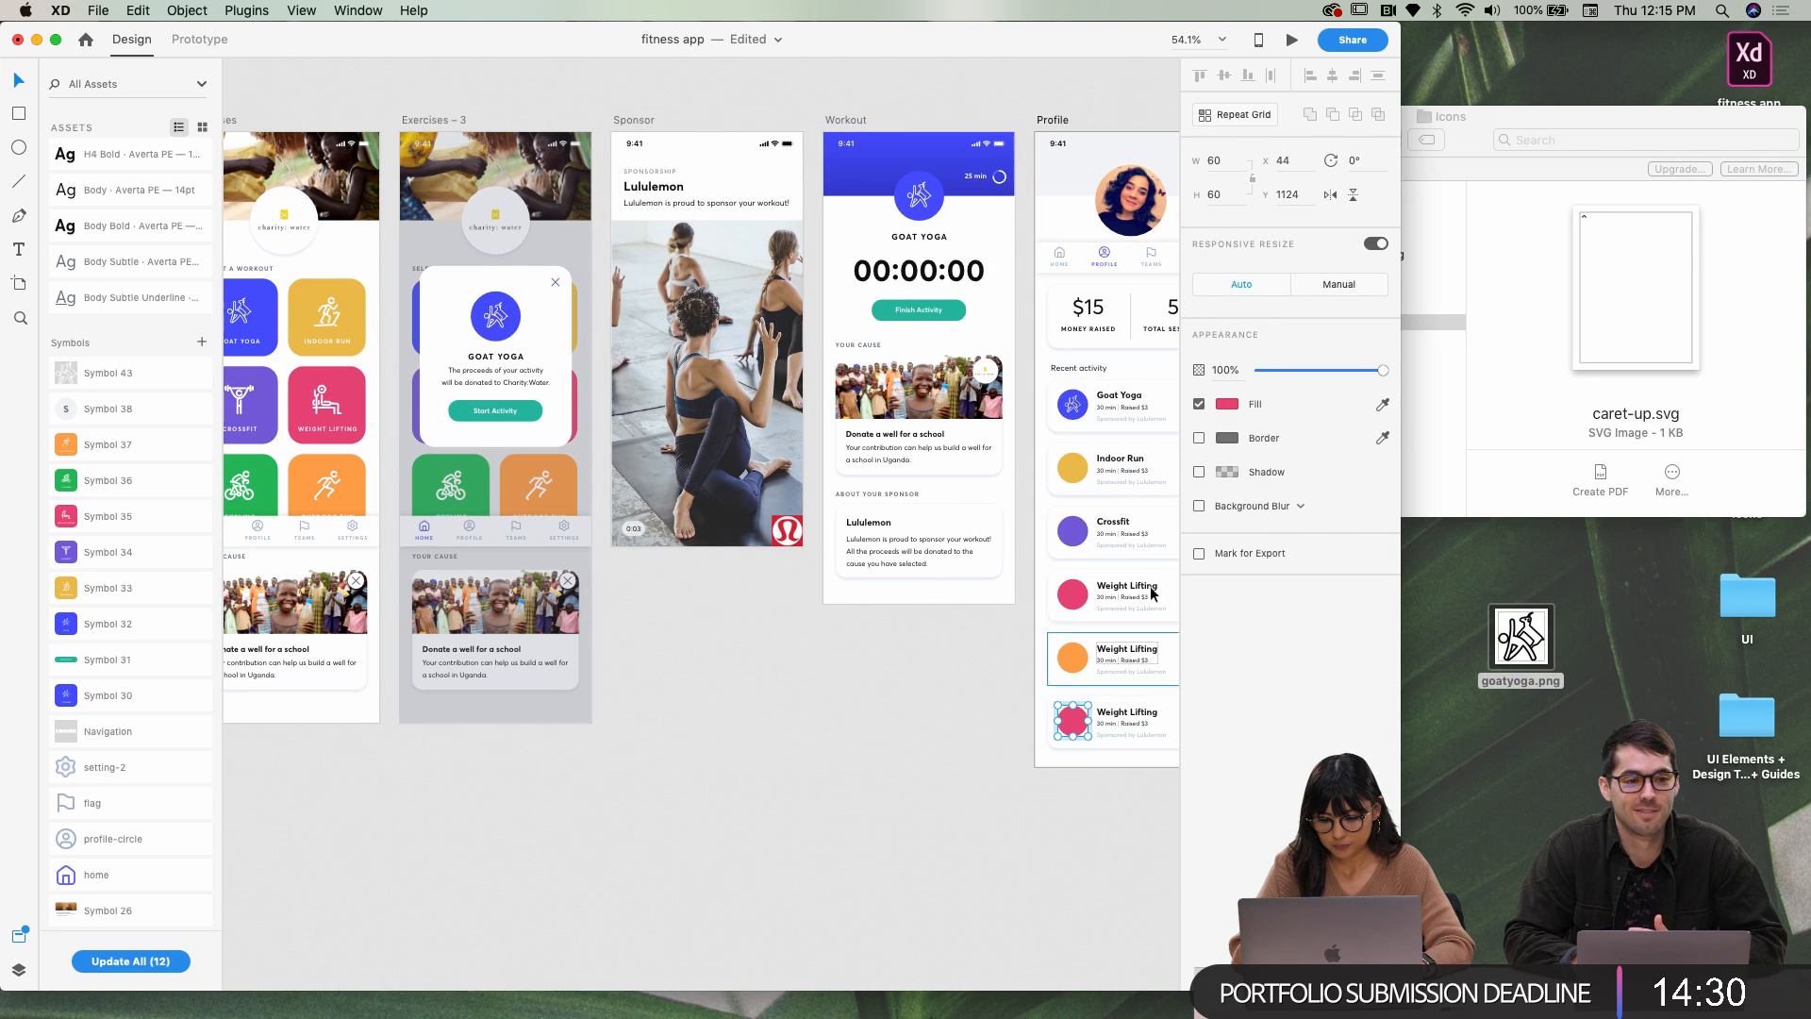
click(1235, 408)
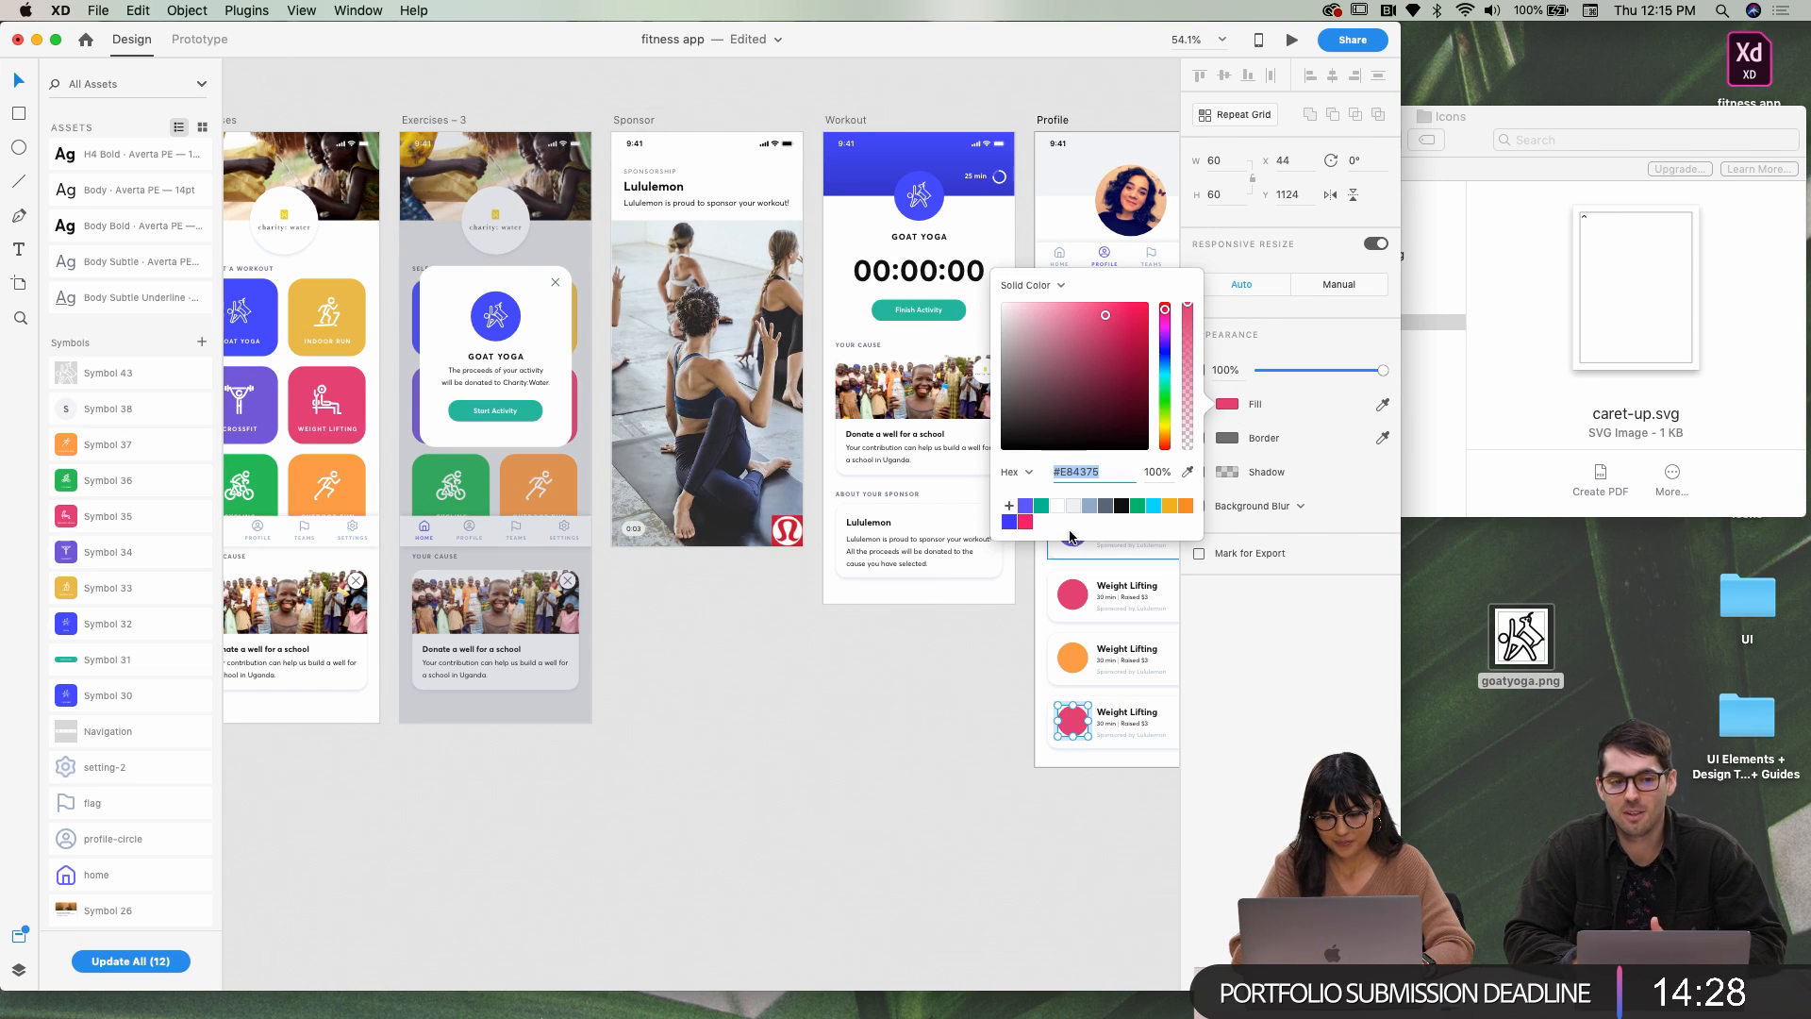
click(1188, 473)
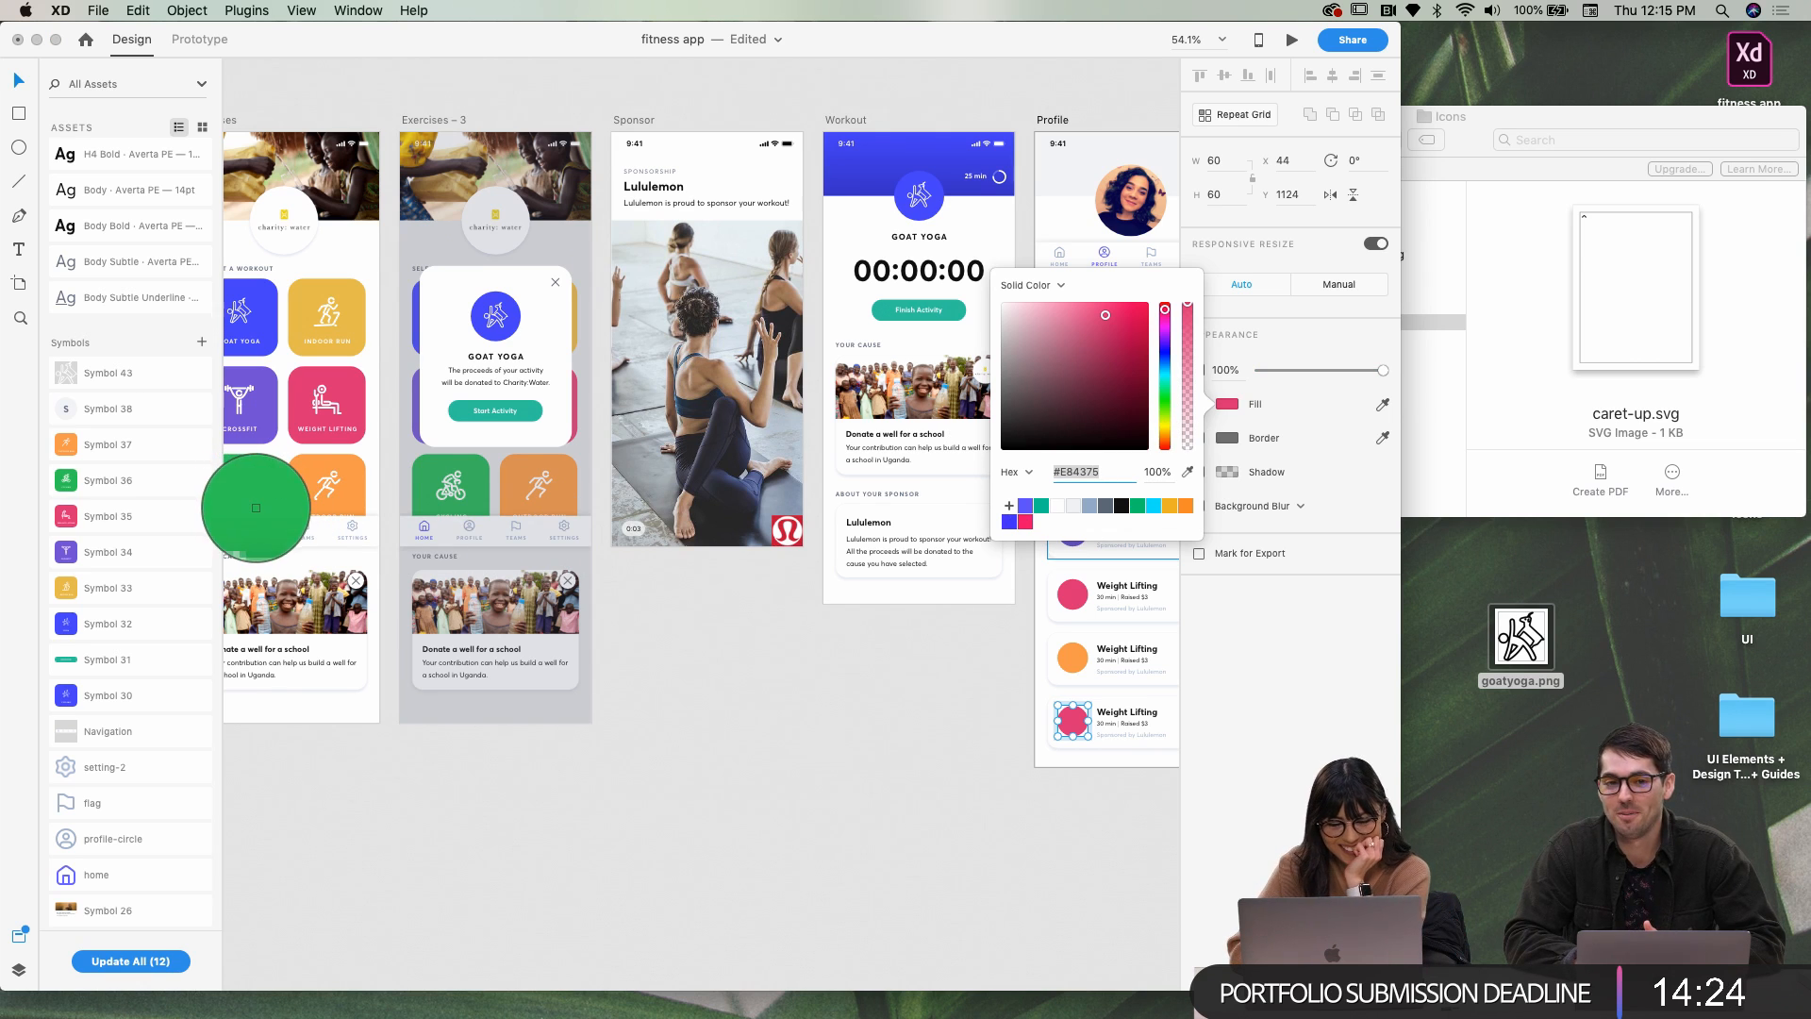
click(255, 507)
click(795, 823)
scroll(748, 764, right, 1)
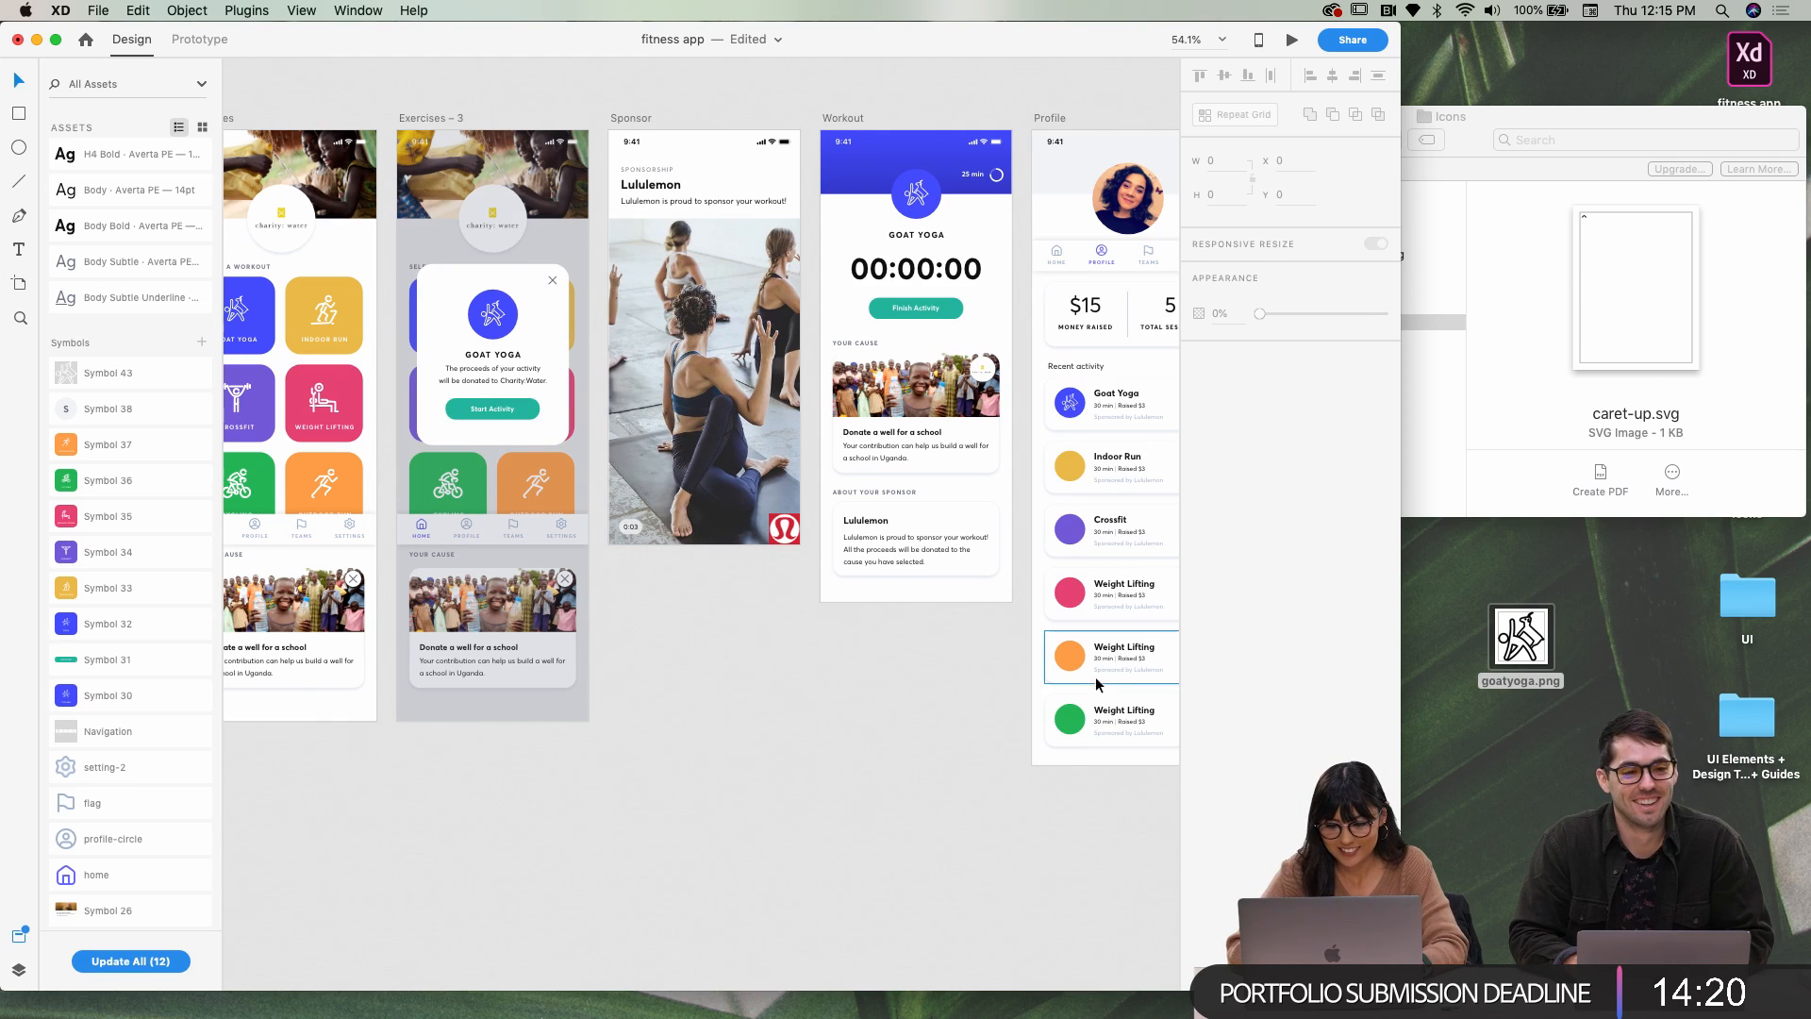
click(1120, 652)
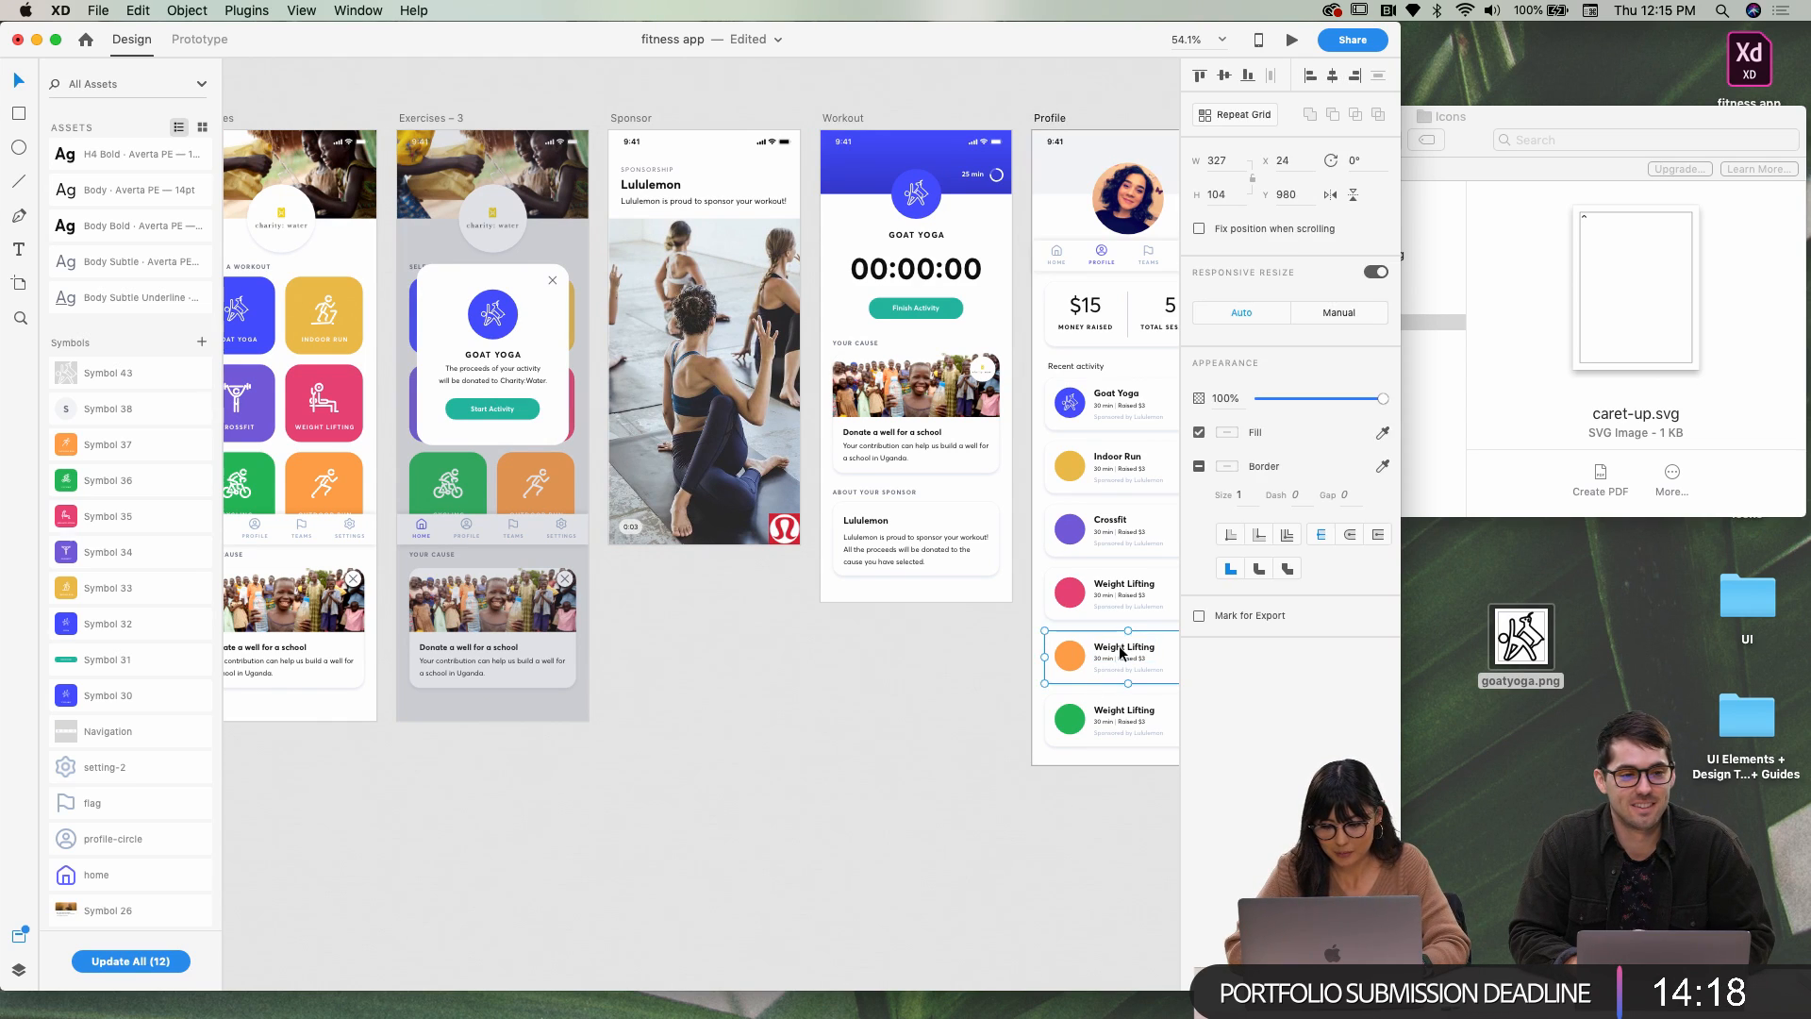
double_click(1130, 651)
double_click(1137, 651)
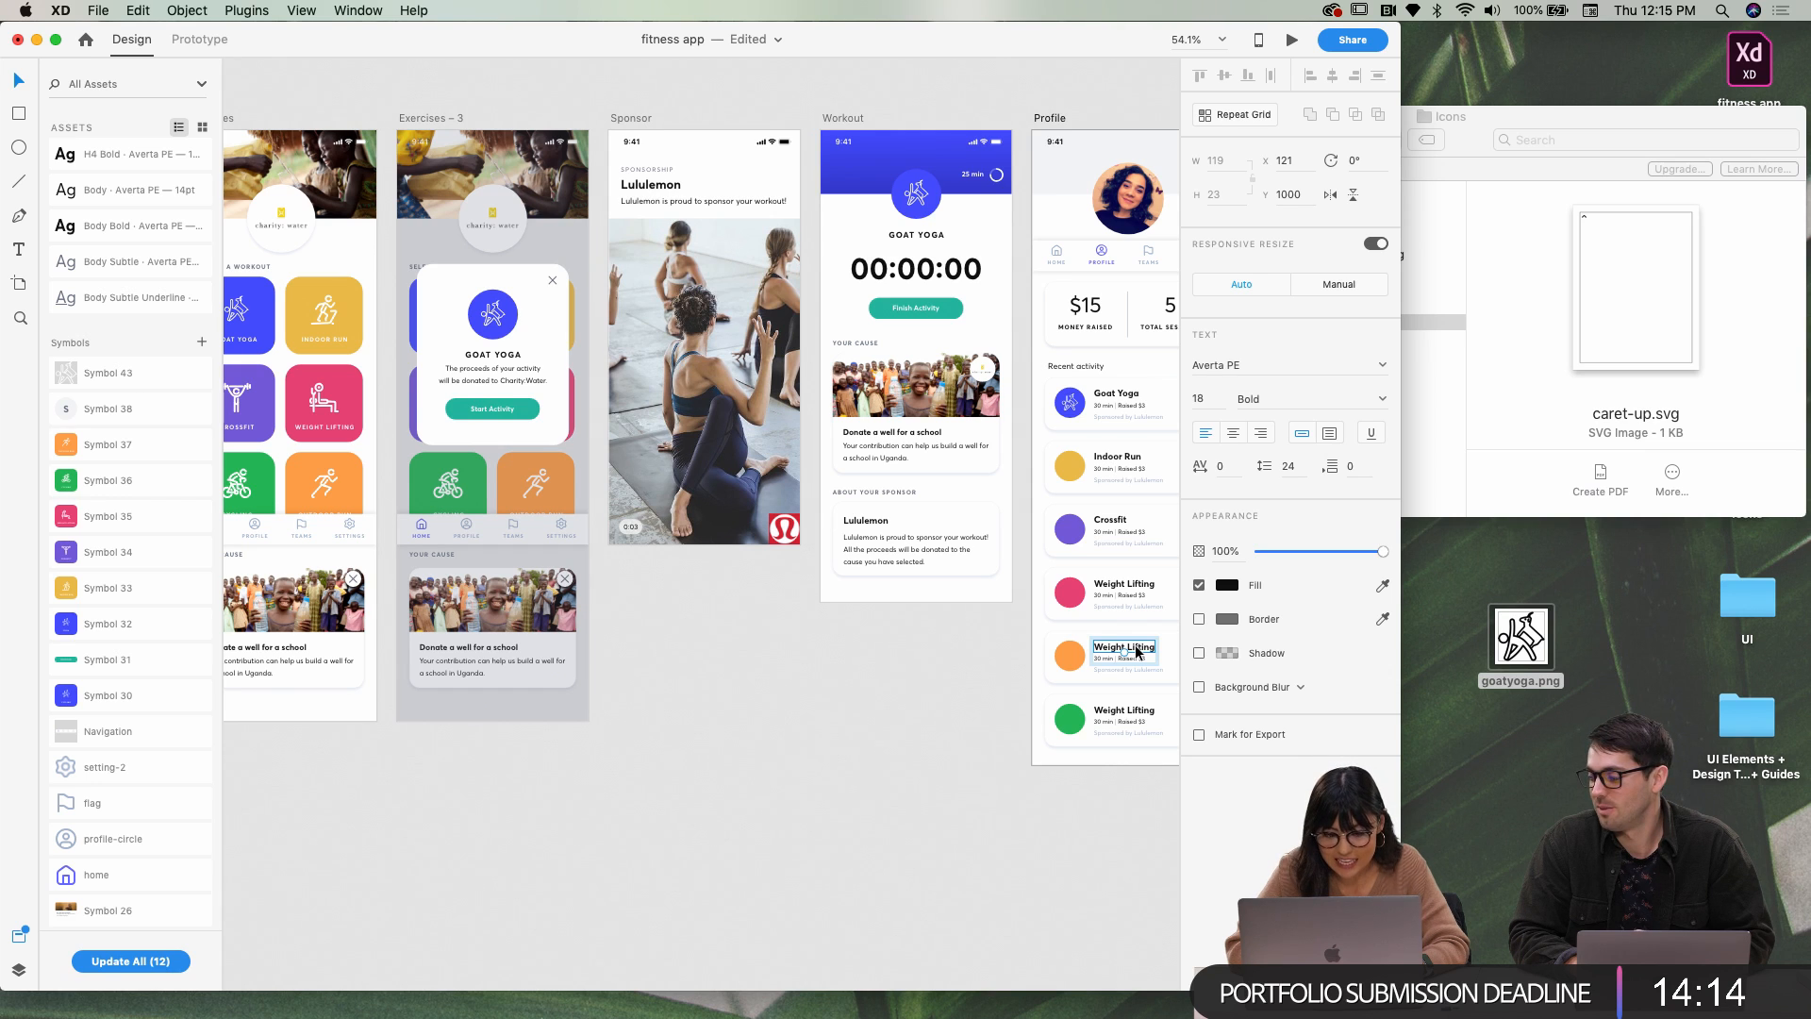
double_click(1137, 650)
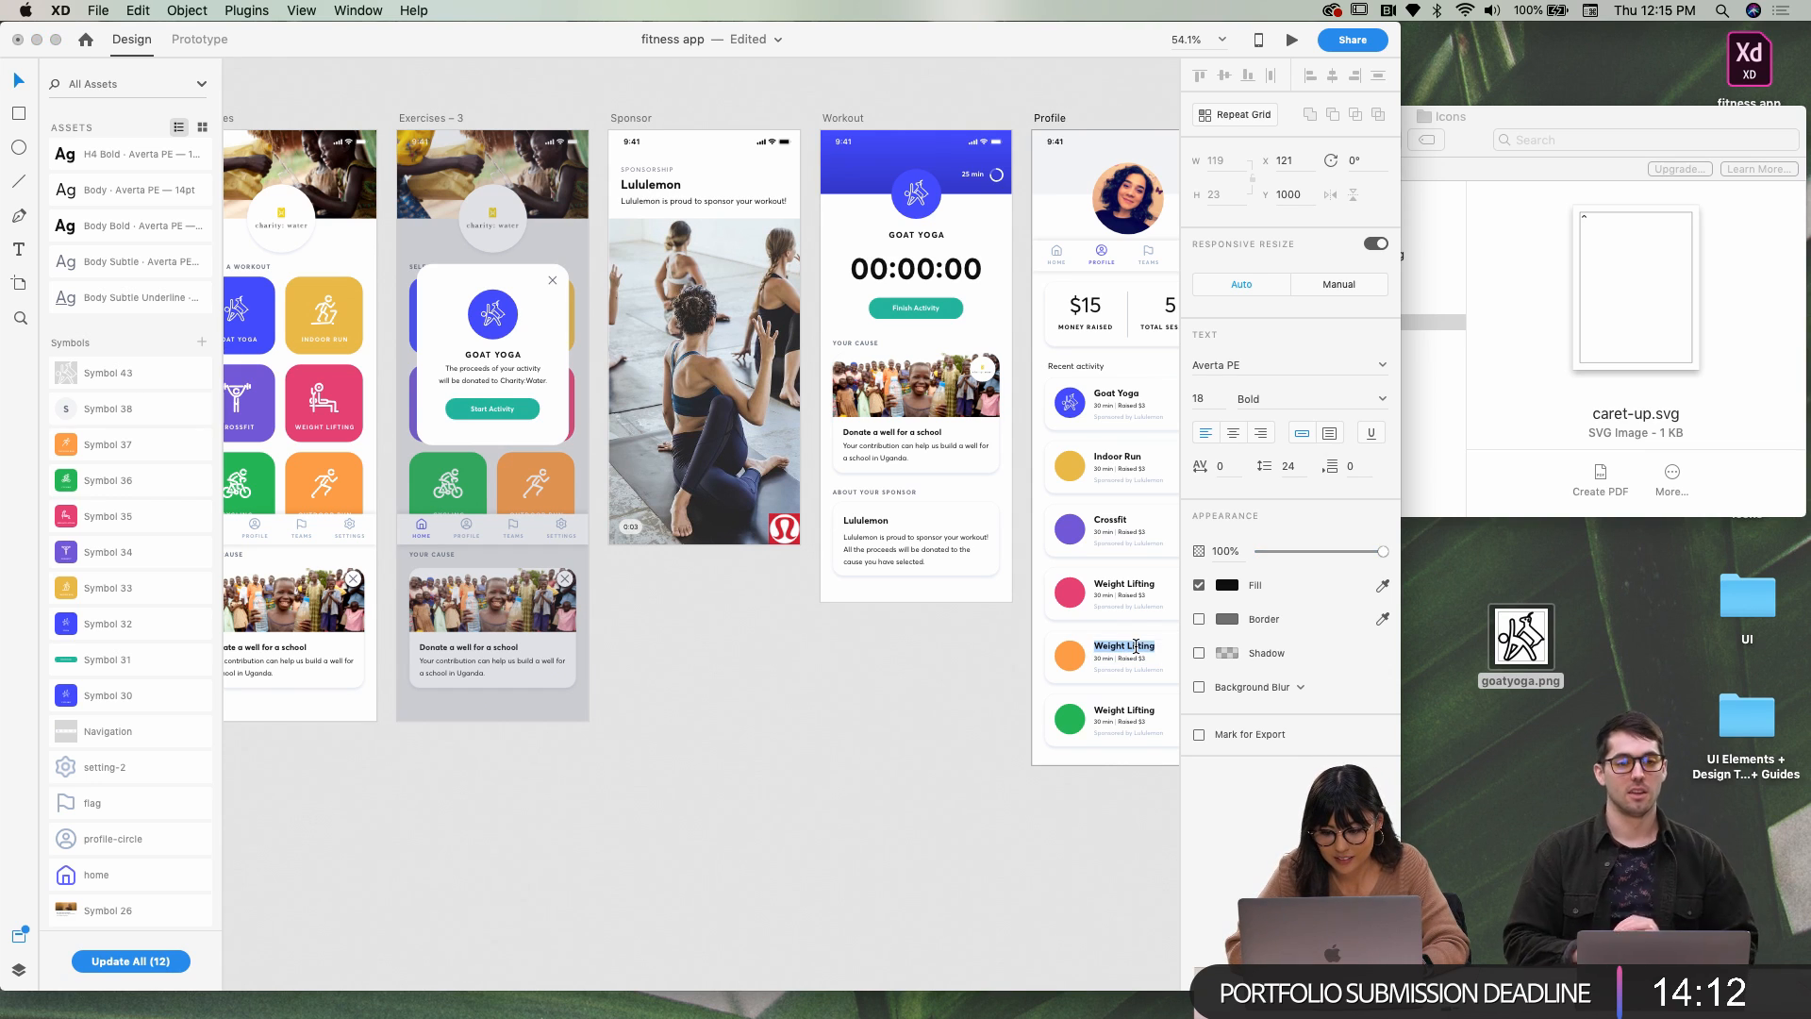
text(Outdoor Run)
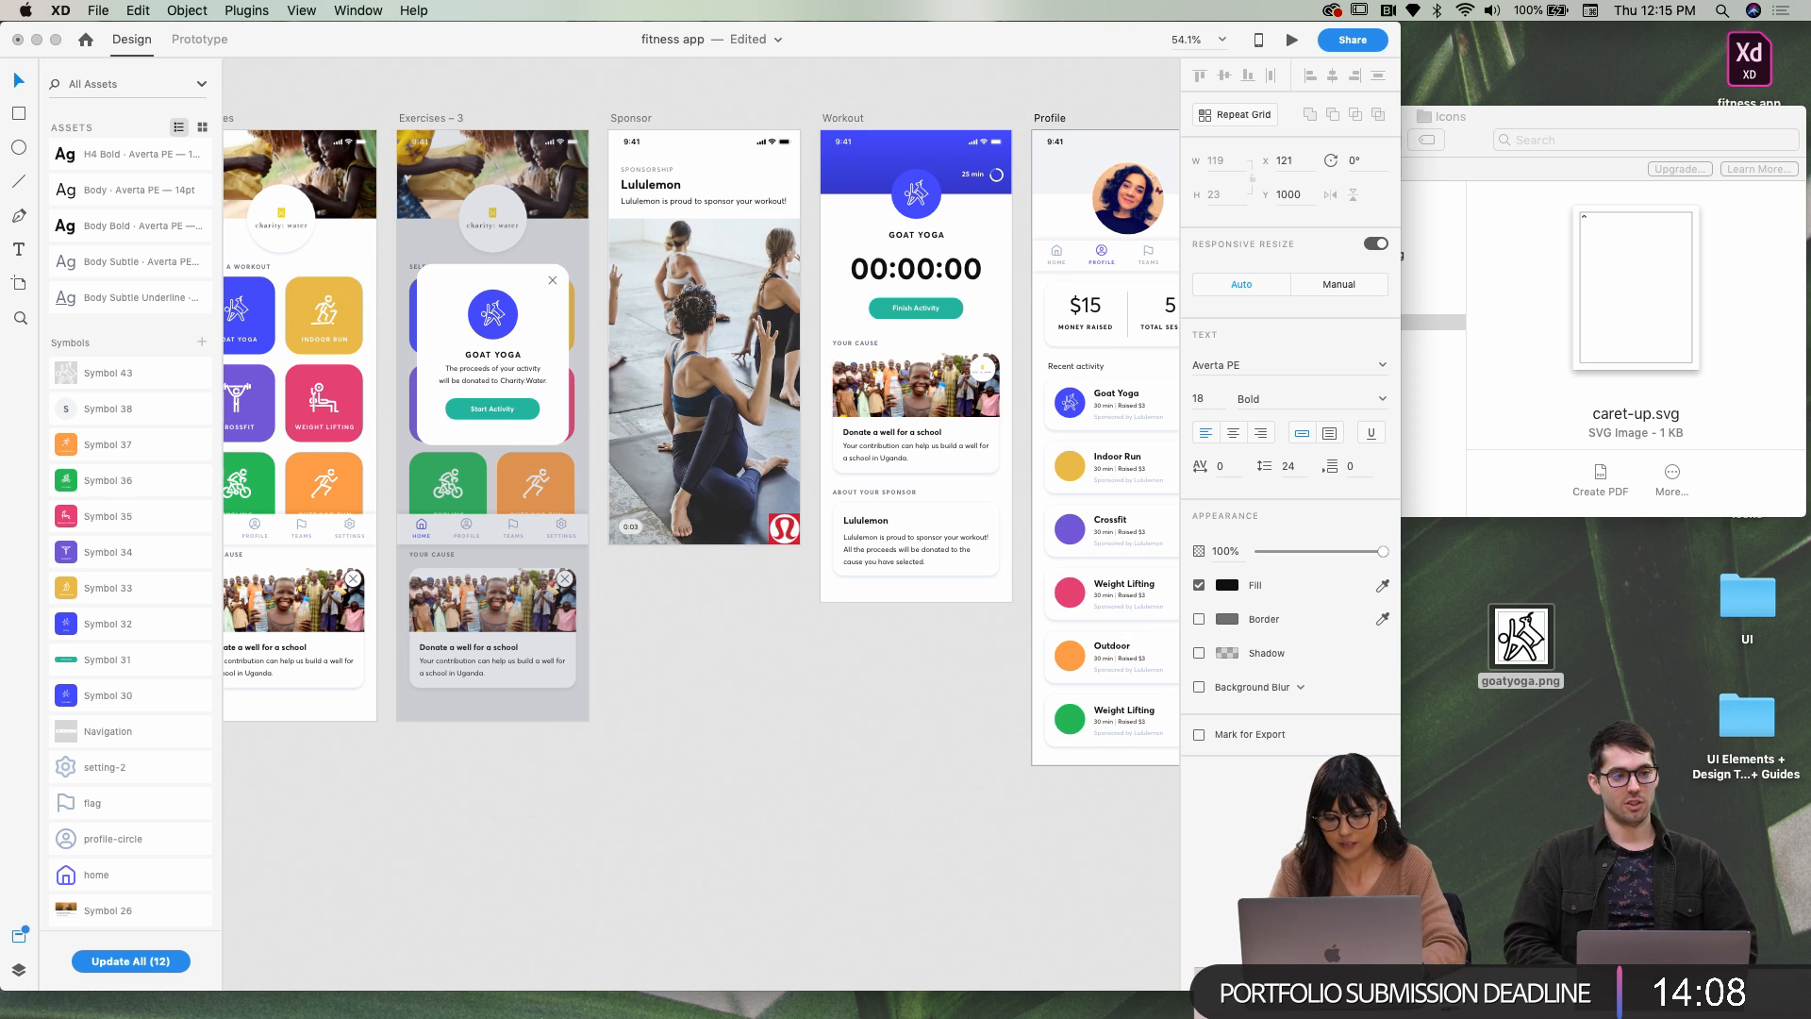
click(1116, 716)
double_click(1116, 717)
text(Cycling)
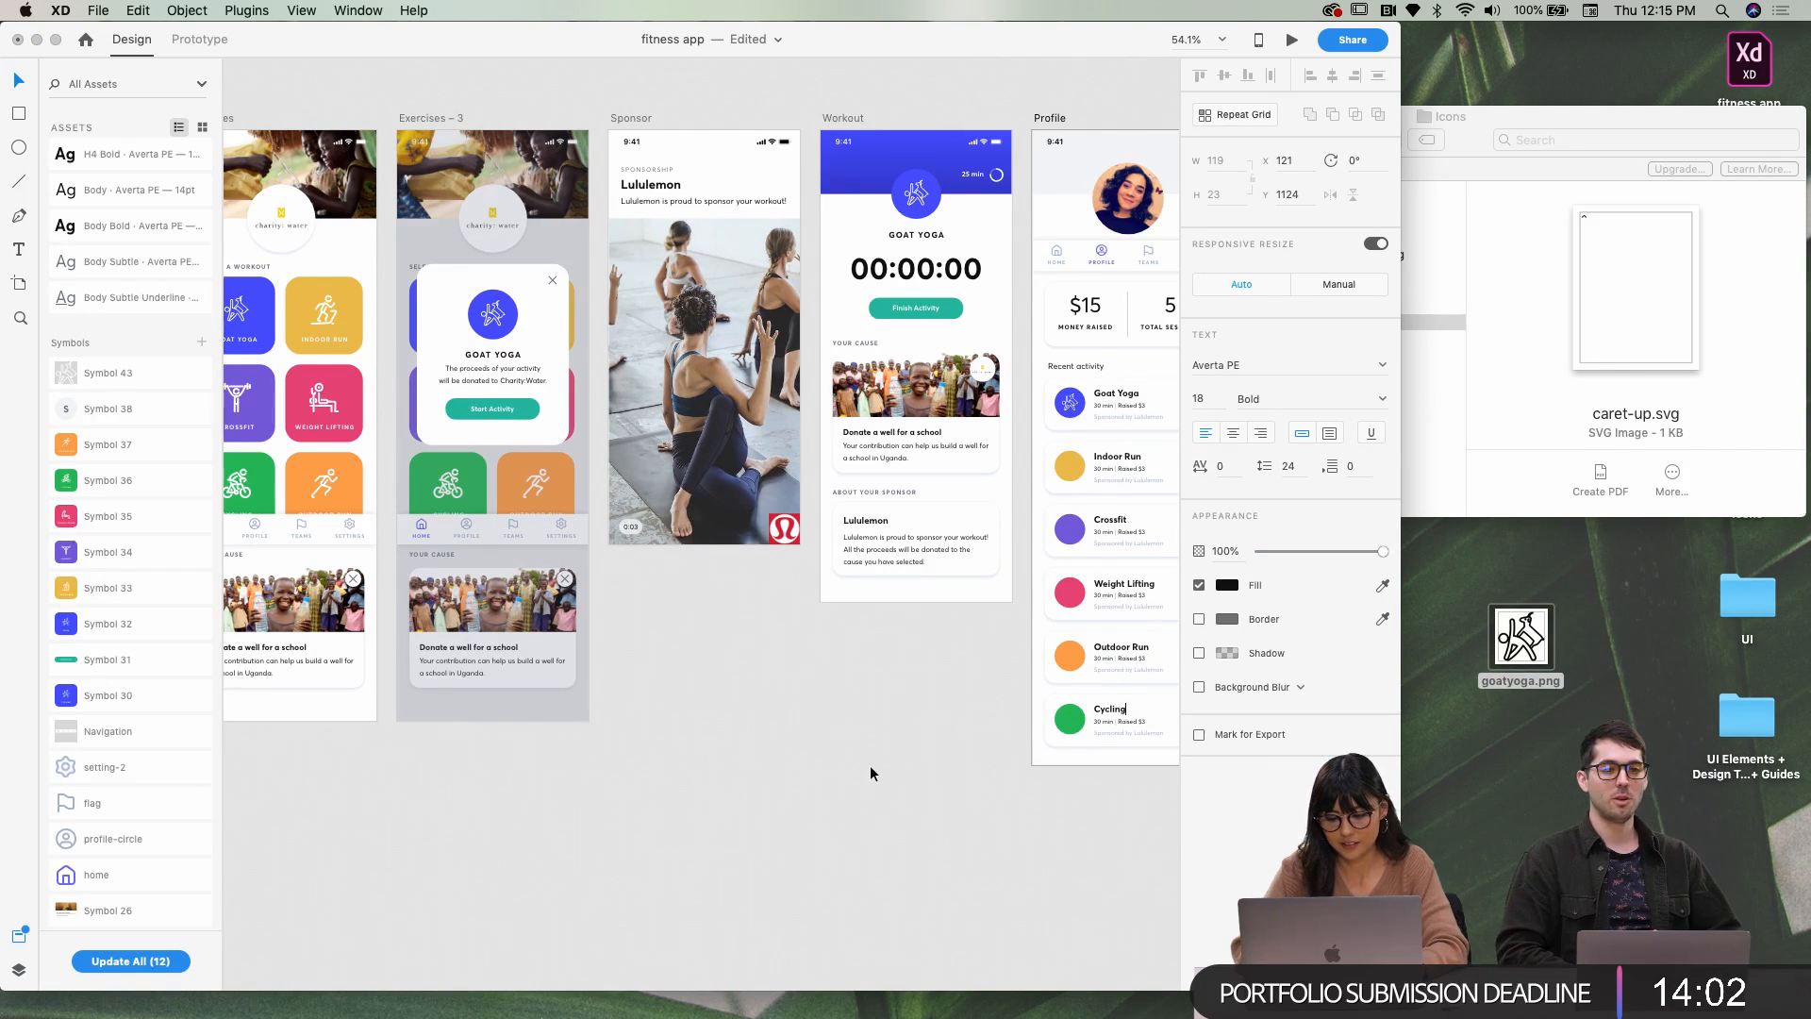
click(870, 766)
scroll(869, 766, right, 3)
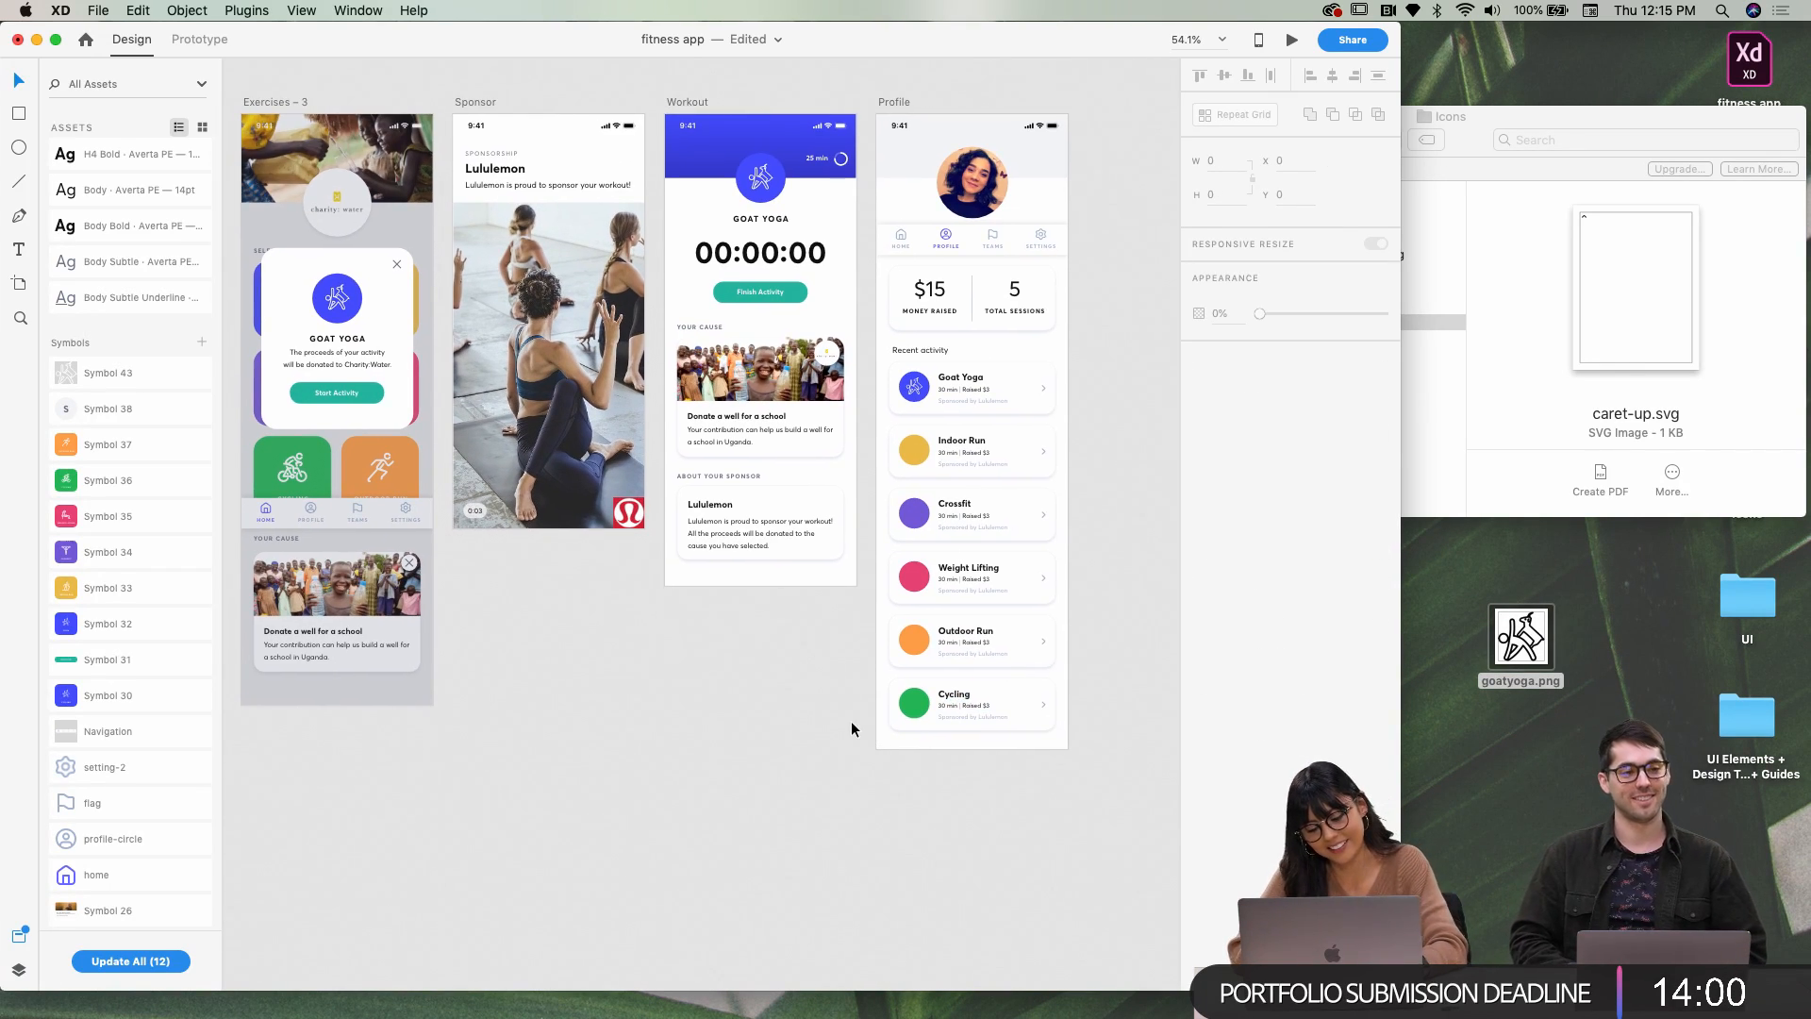
scroll(989, 468, up, 2)
Group the Indoor Run card's elements together
scroll(919, 525, right, 1)
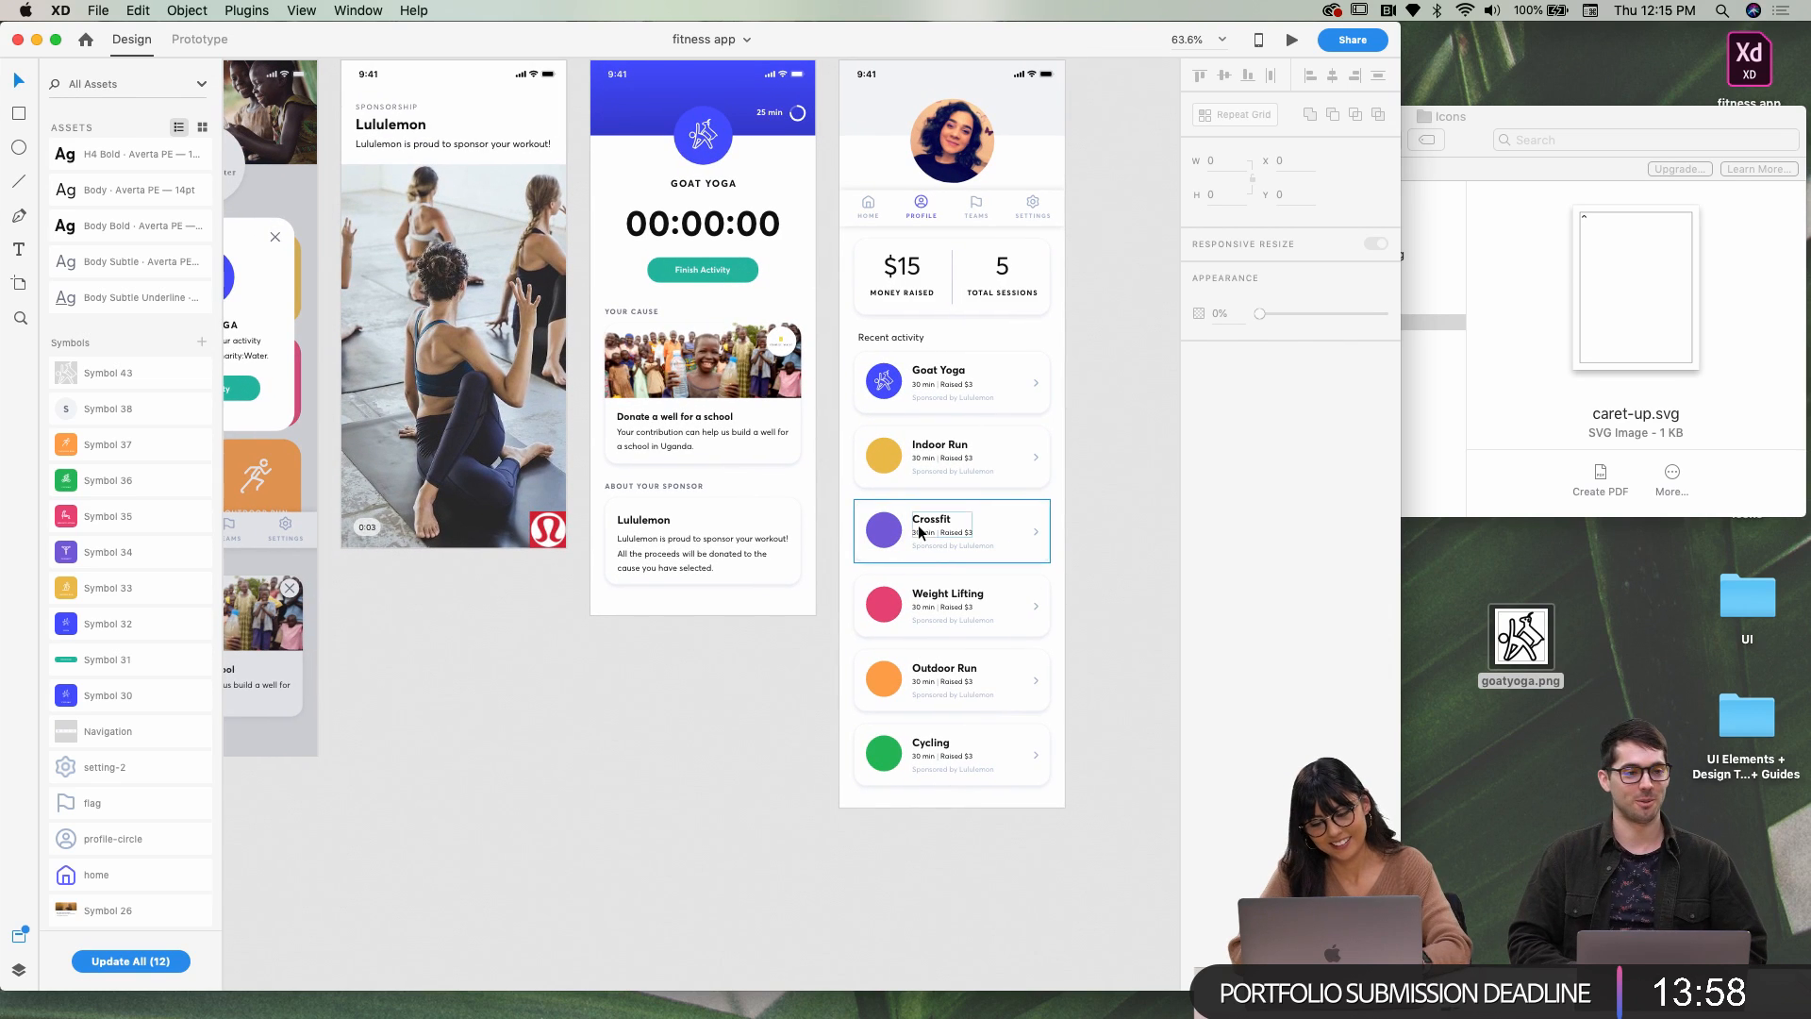
scroll(139, 696, down, 5)
scroll(139, 696, down, 5)
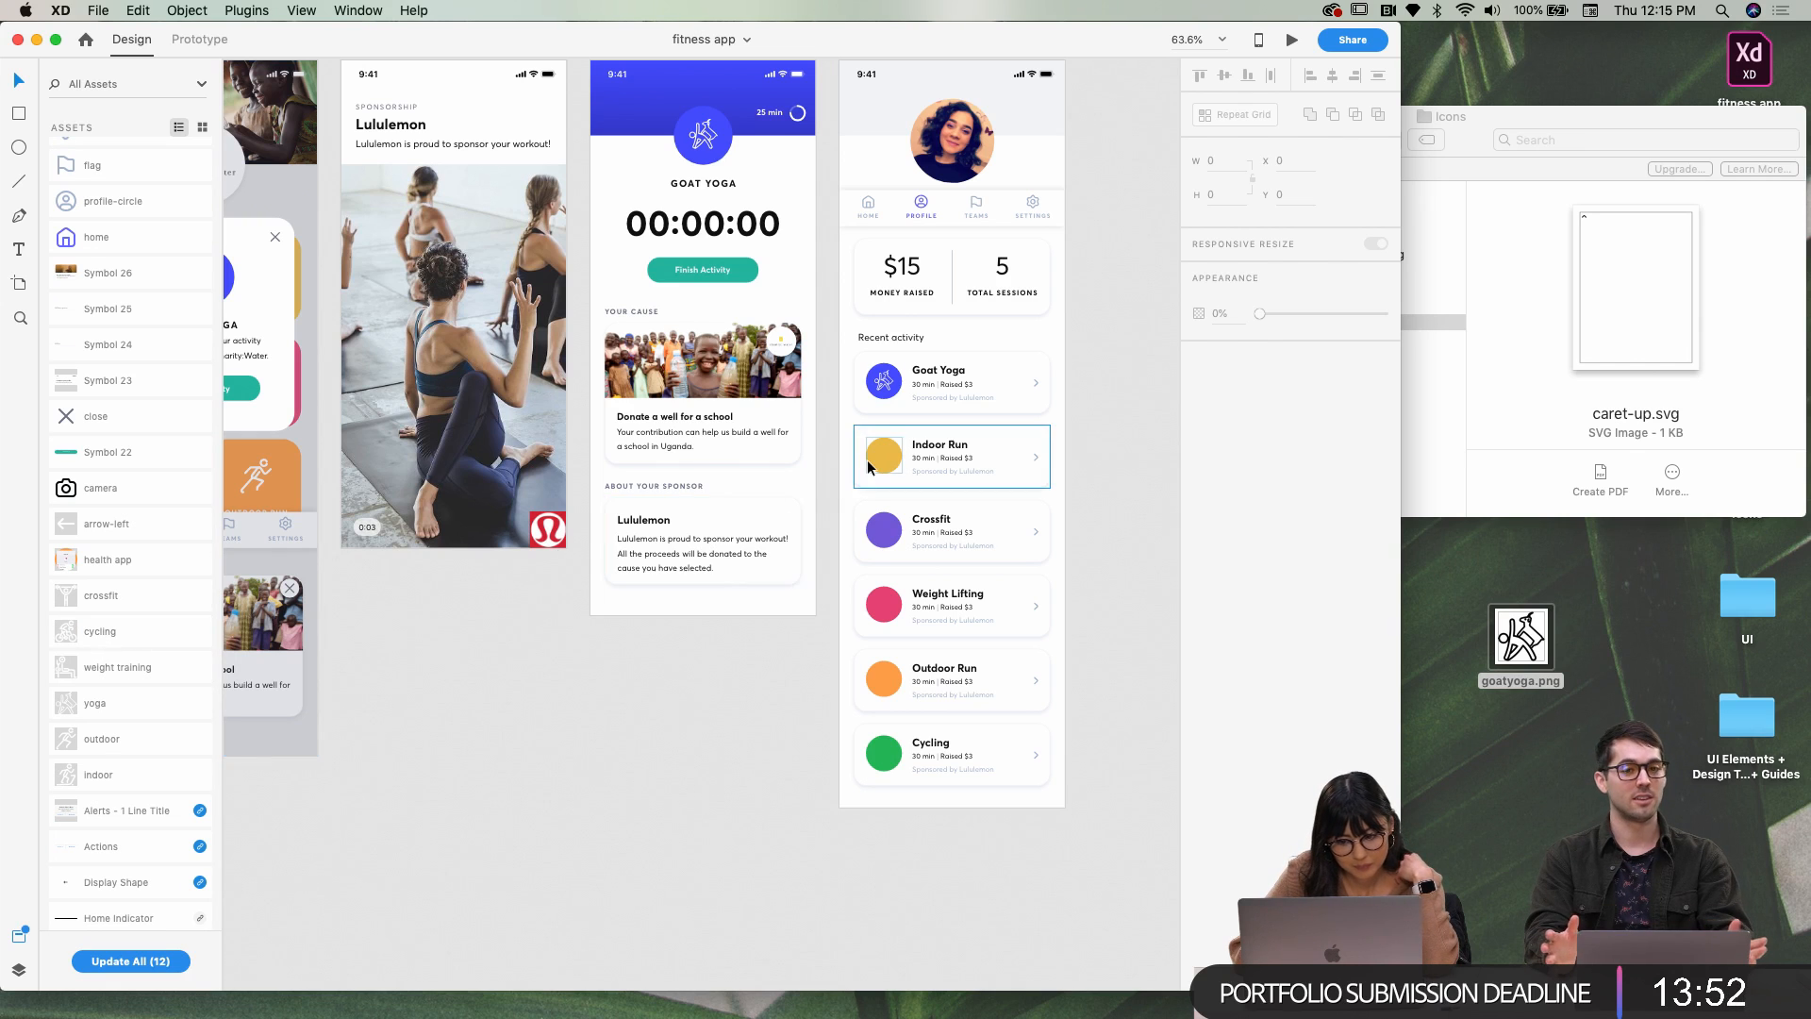
scroll(868, 461, up, 5)
scroll(867, 460, up, 3)
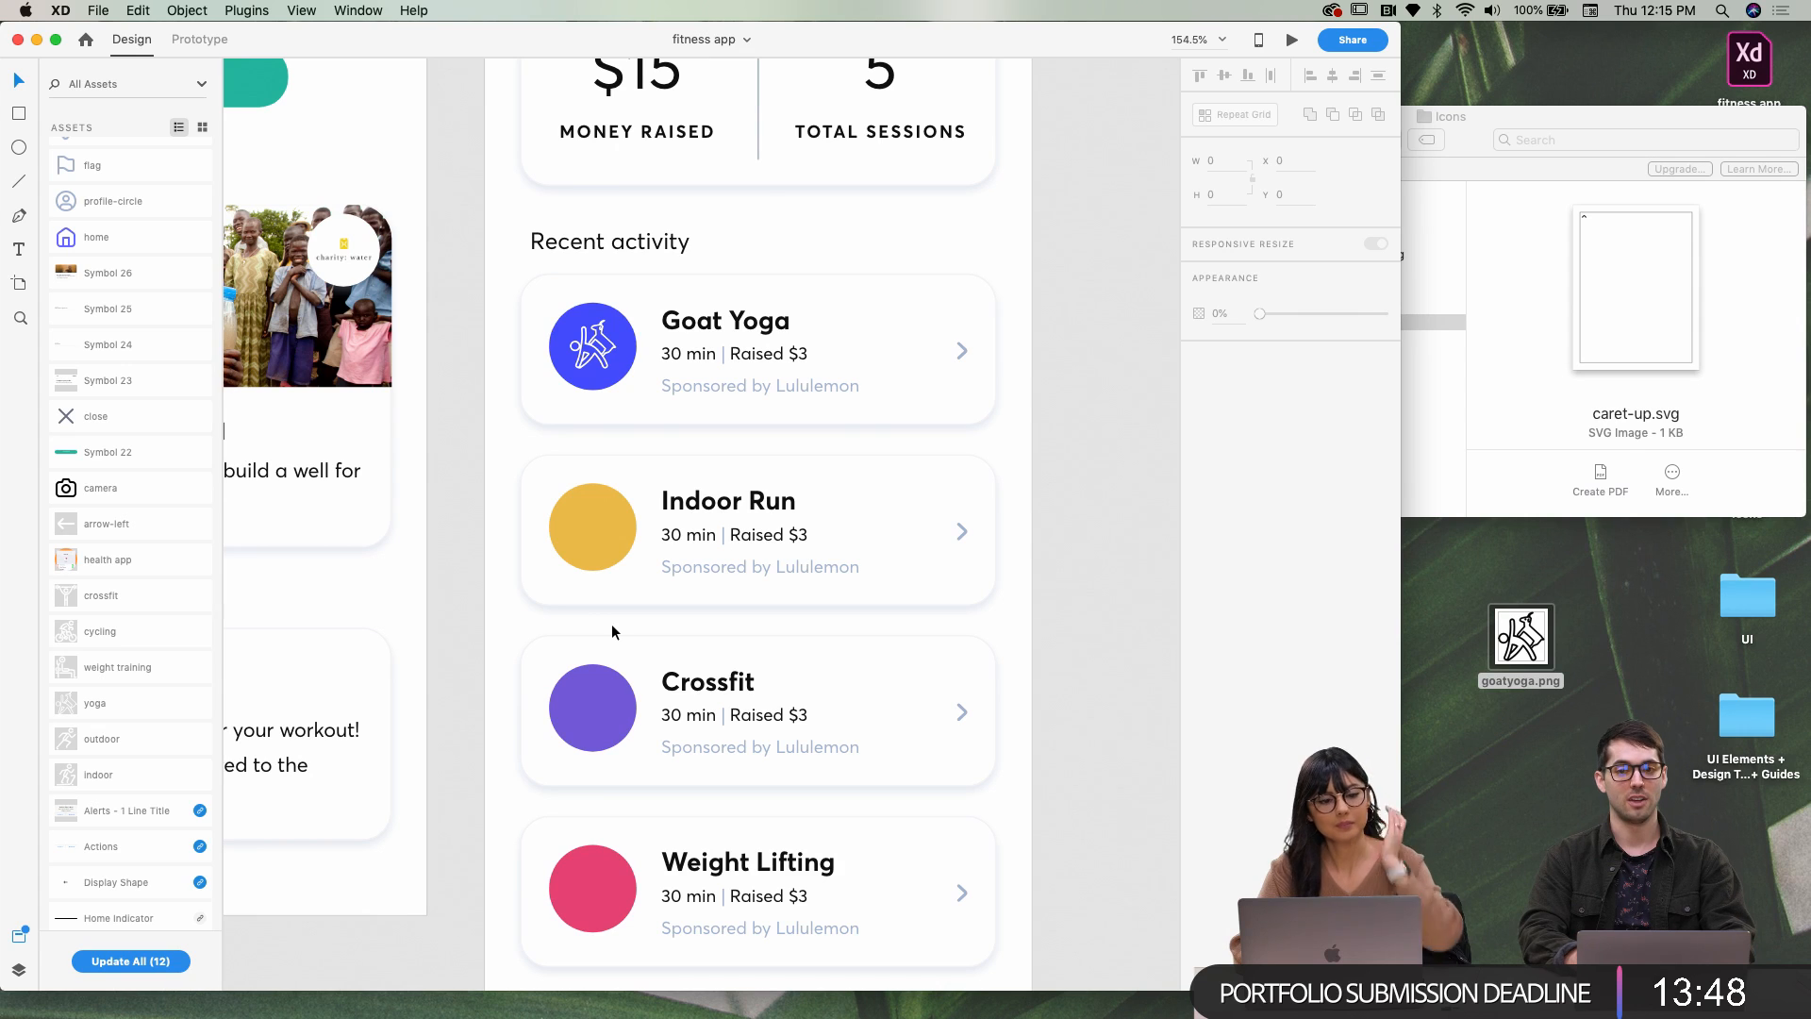
click(581, 551)
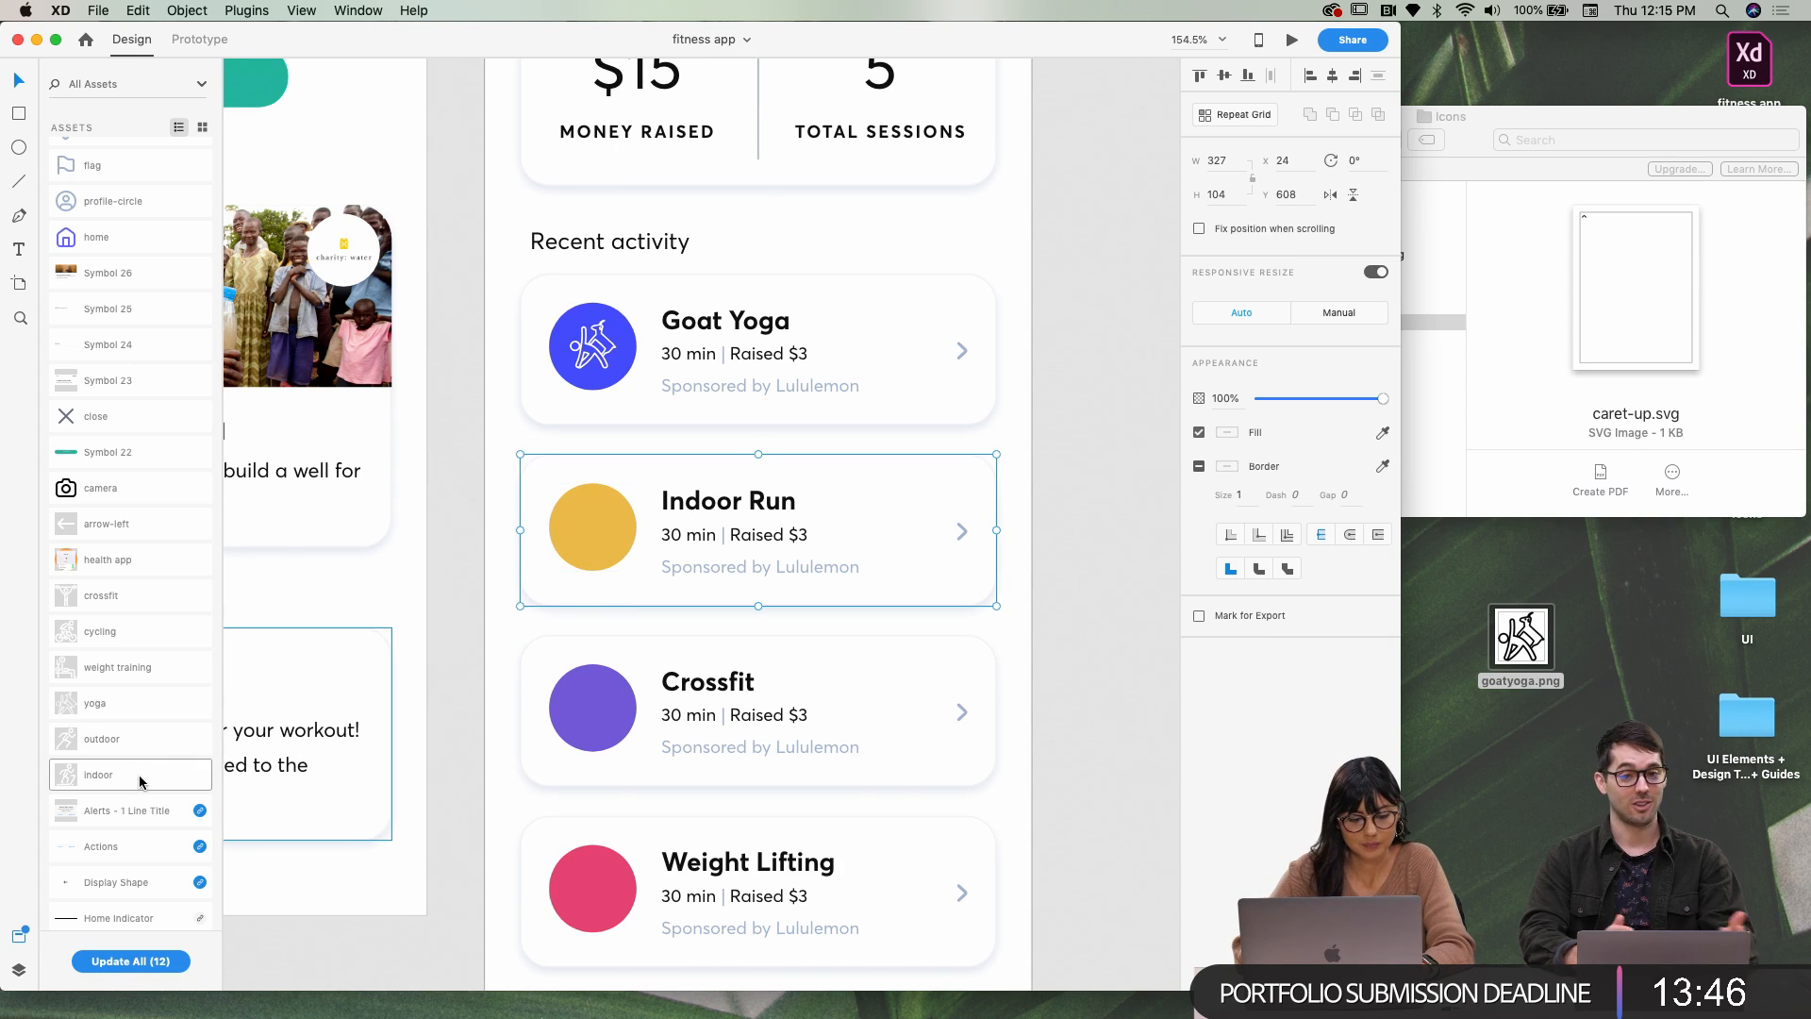
double_click(579, 556)
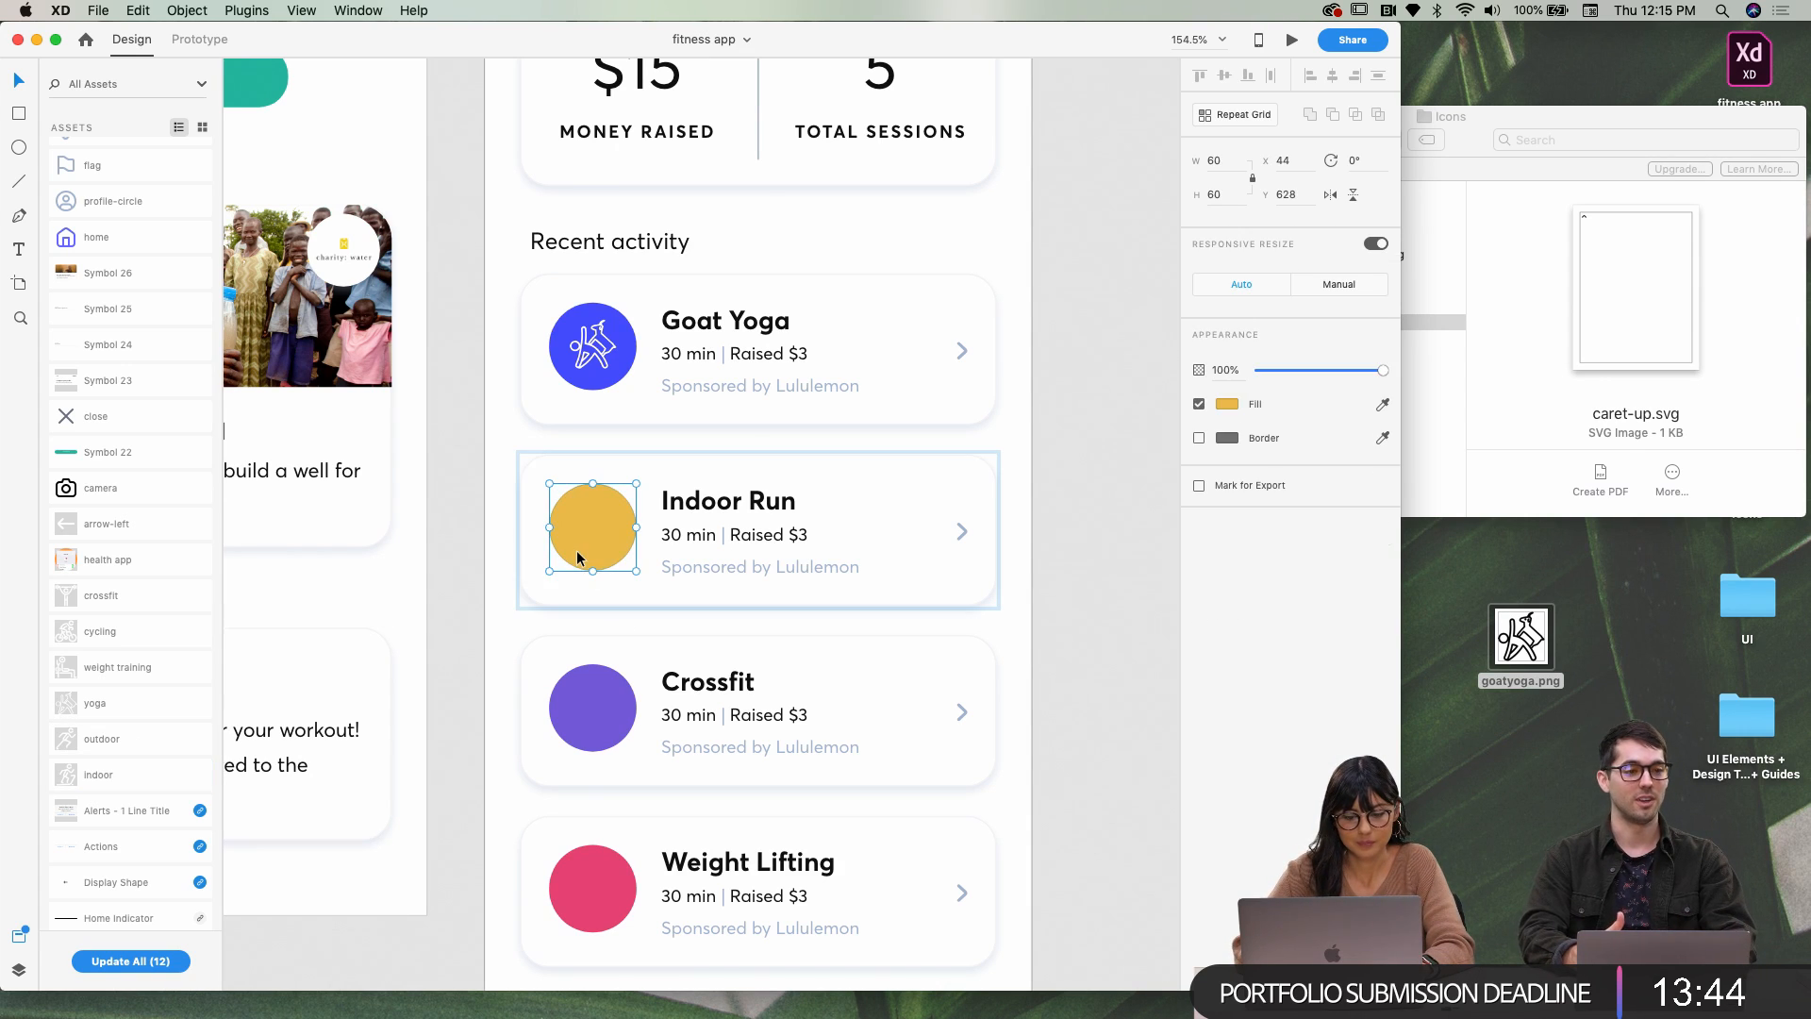
click(341, 956)
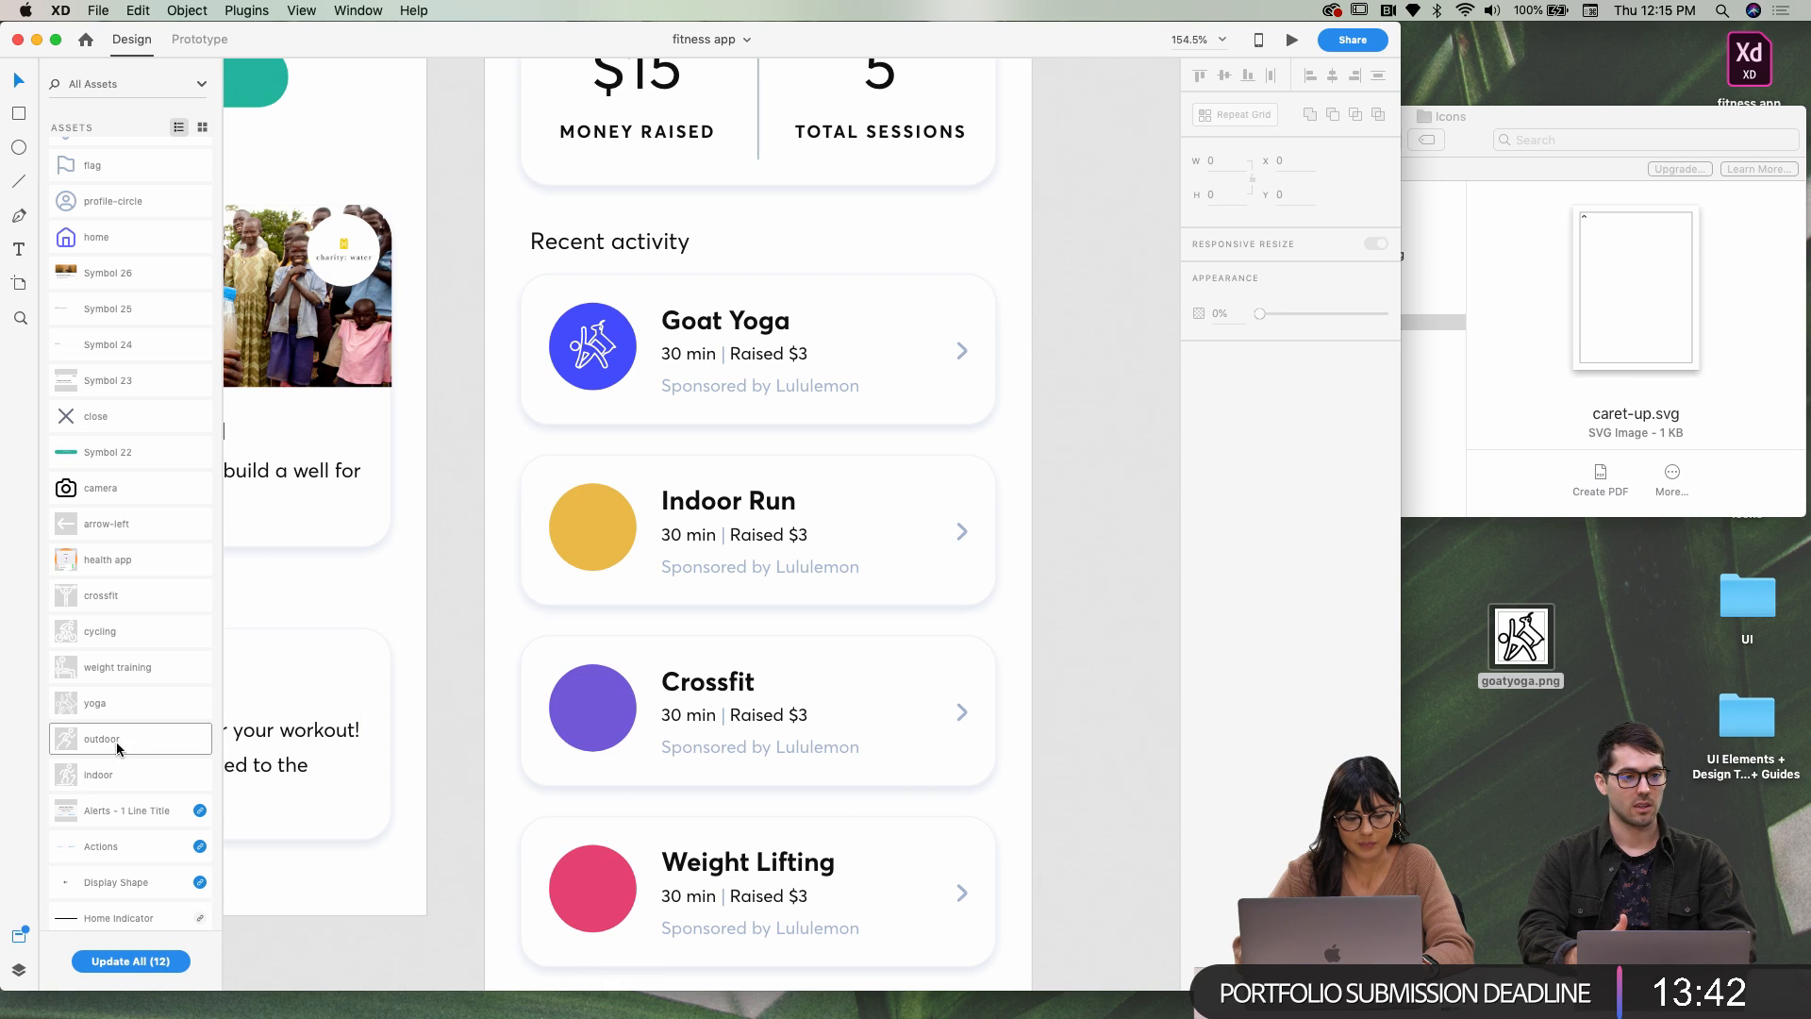
click(537, 593)
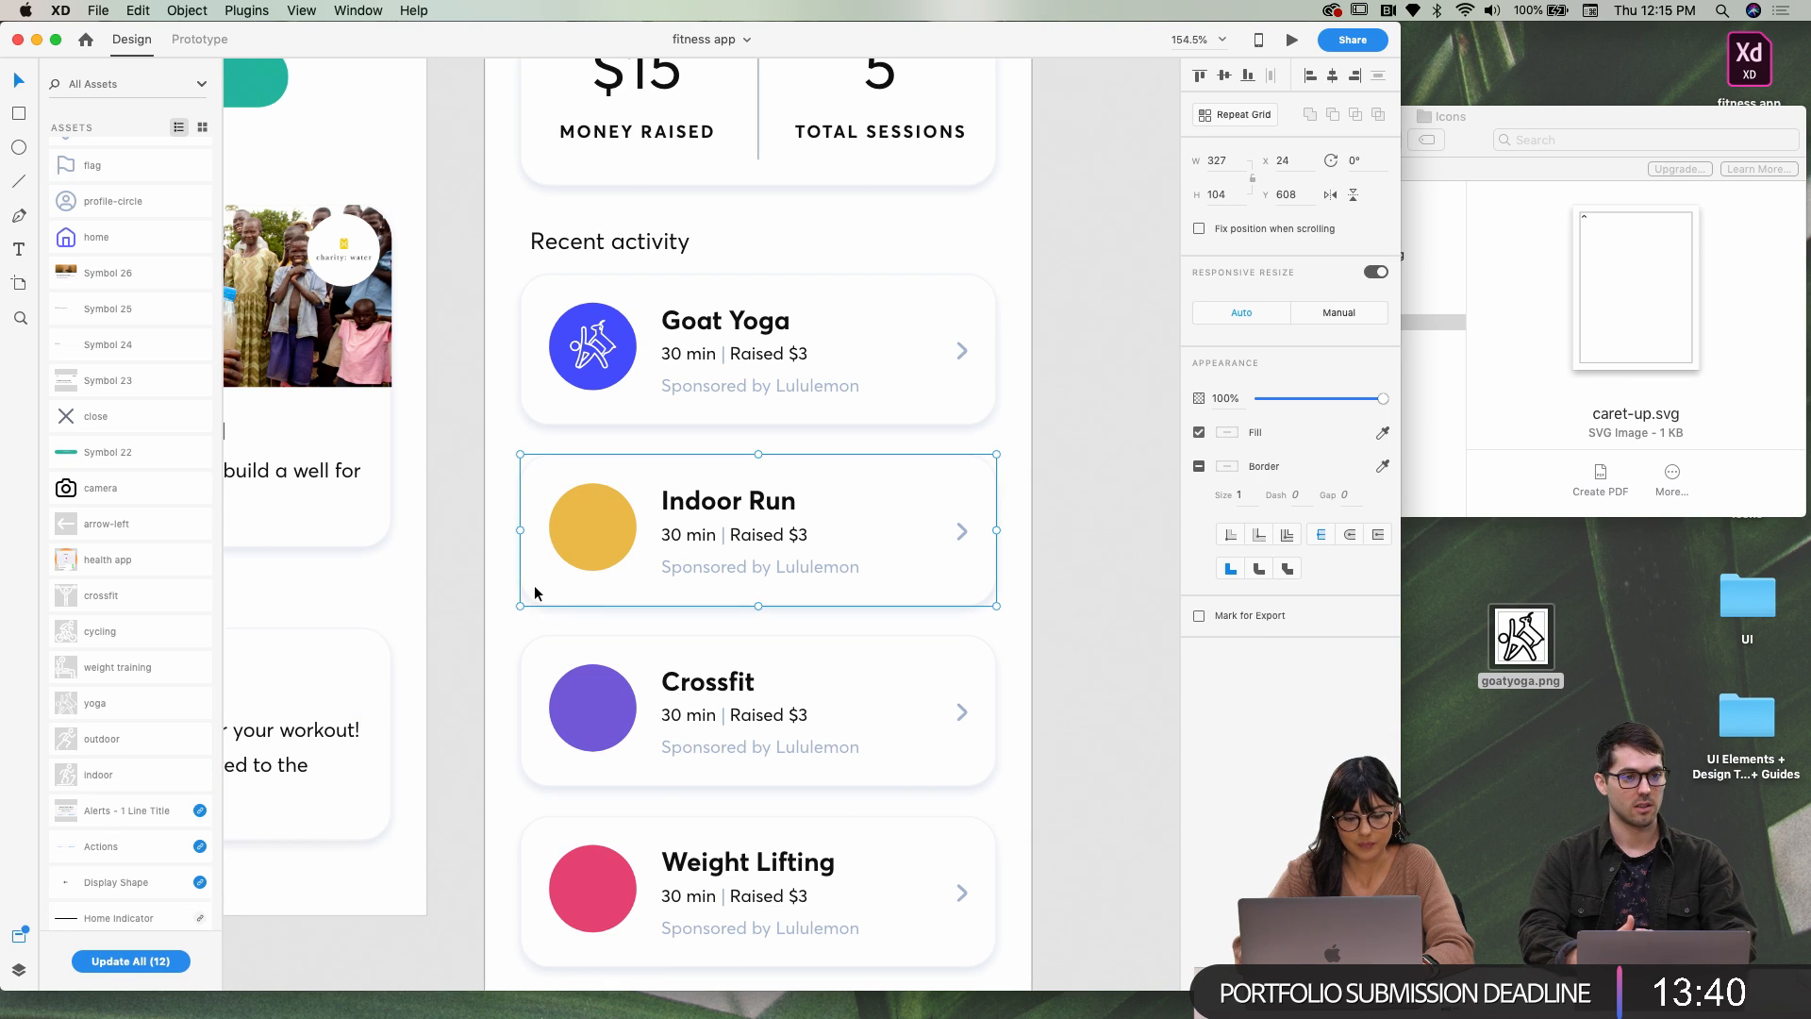
right_click(538, 593)
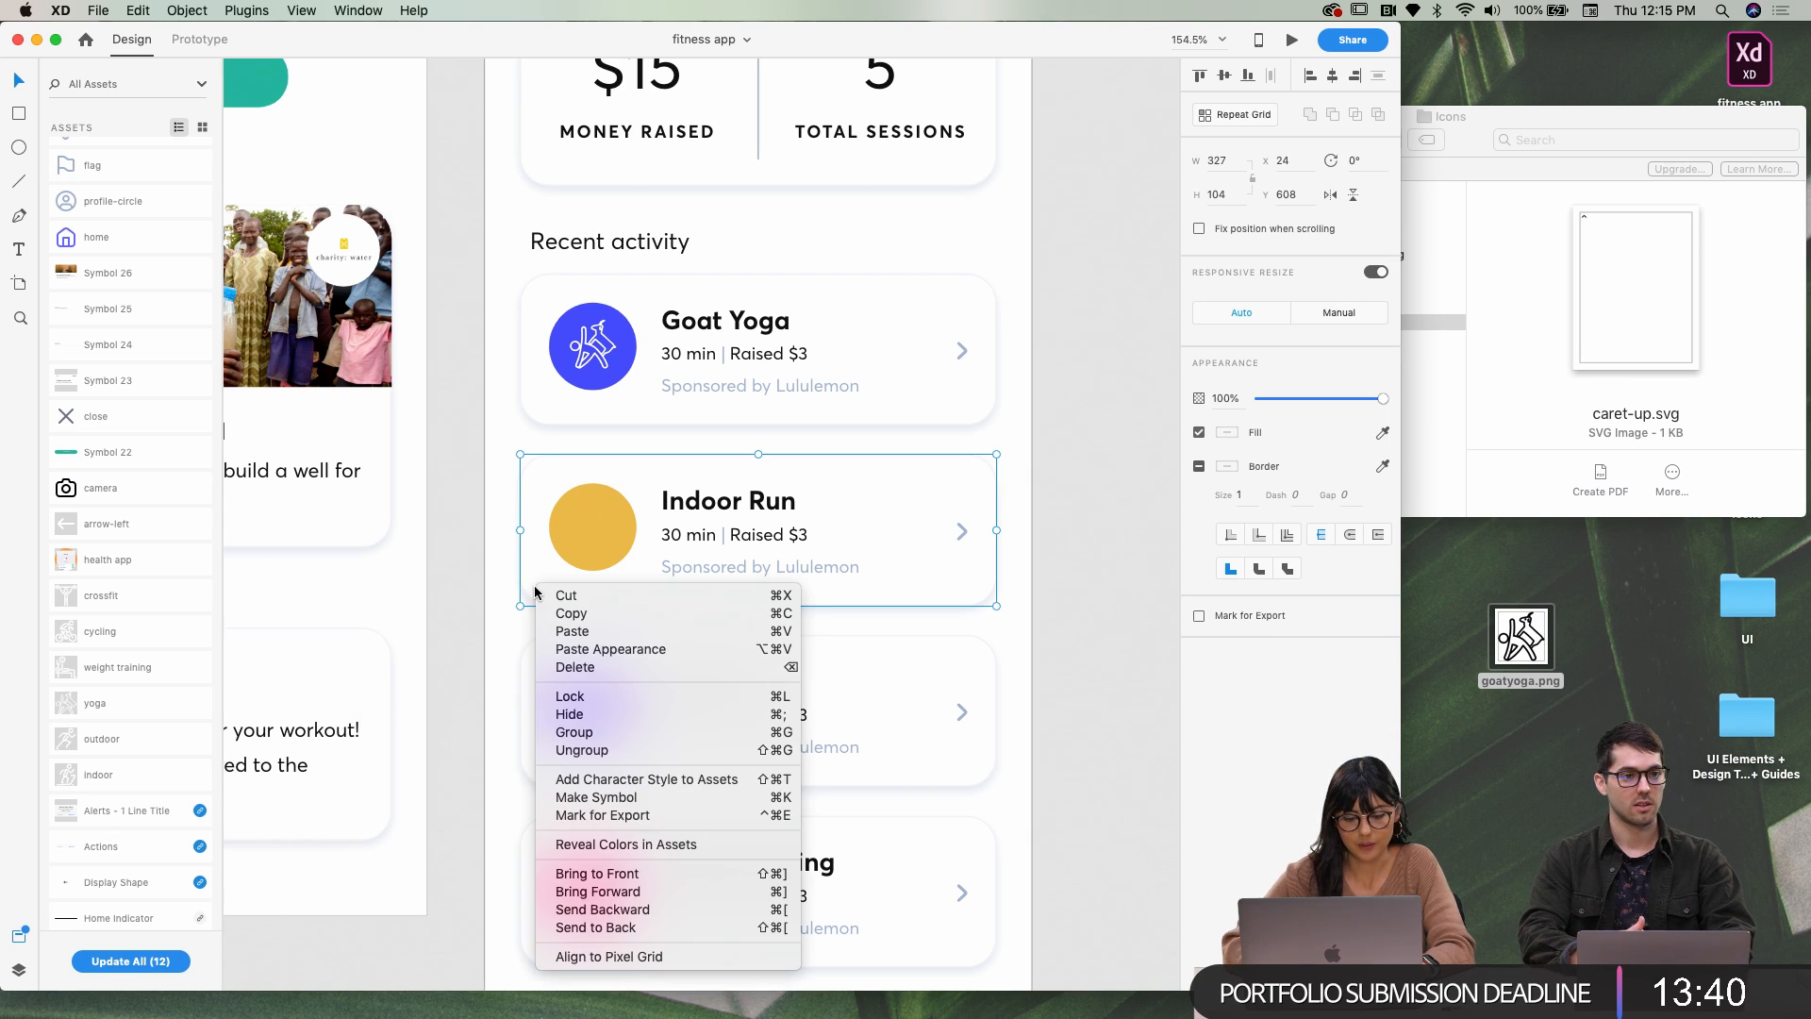
click(606, 750)
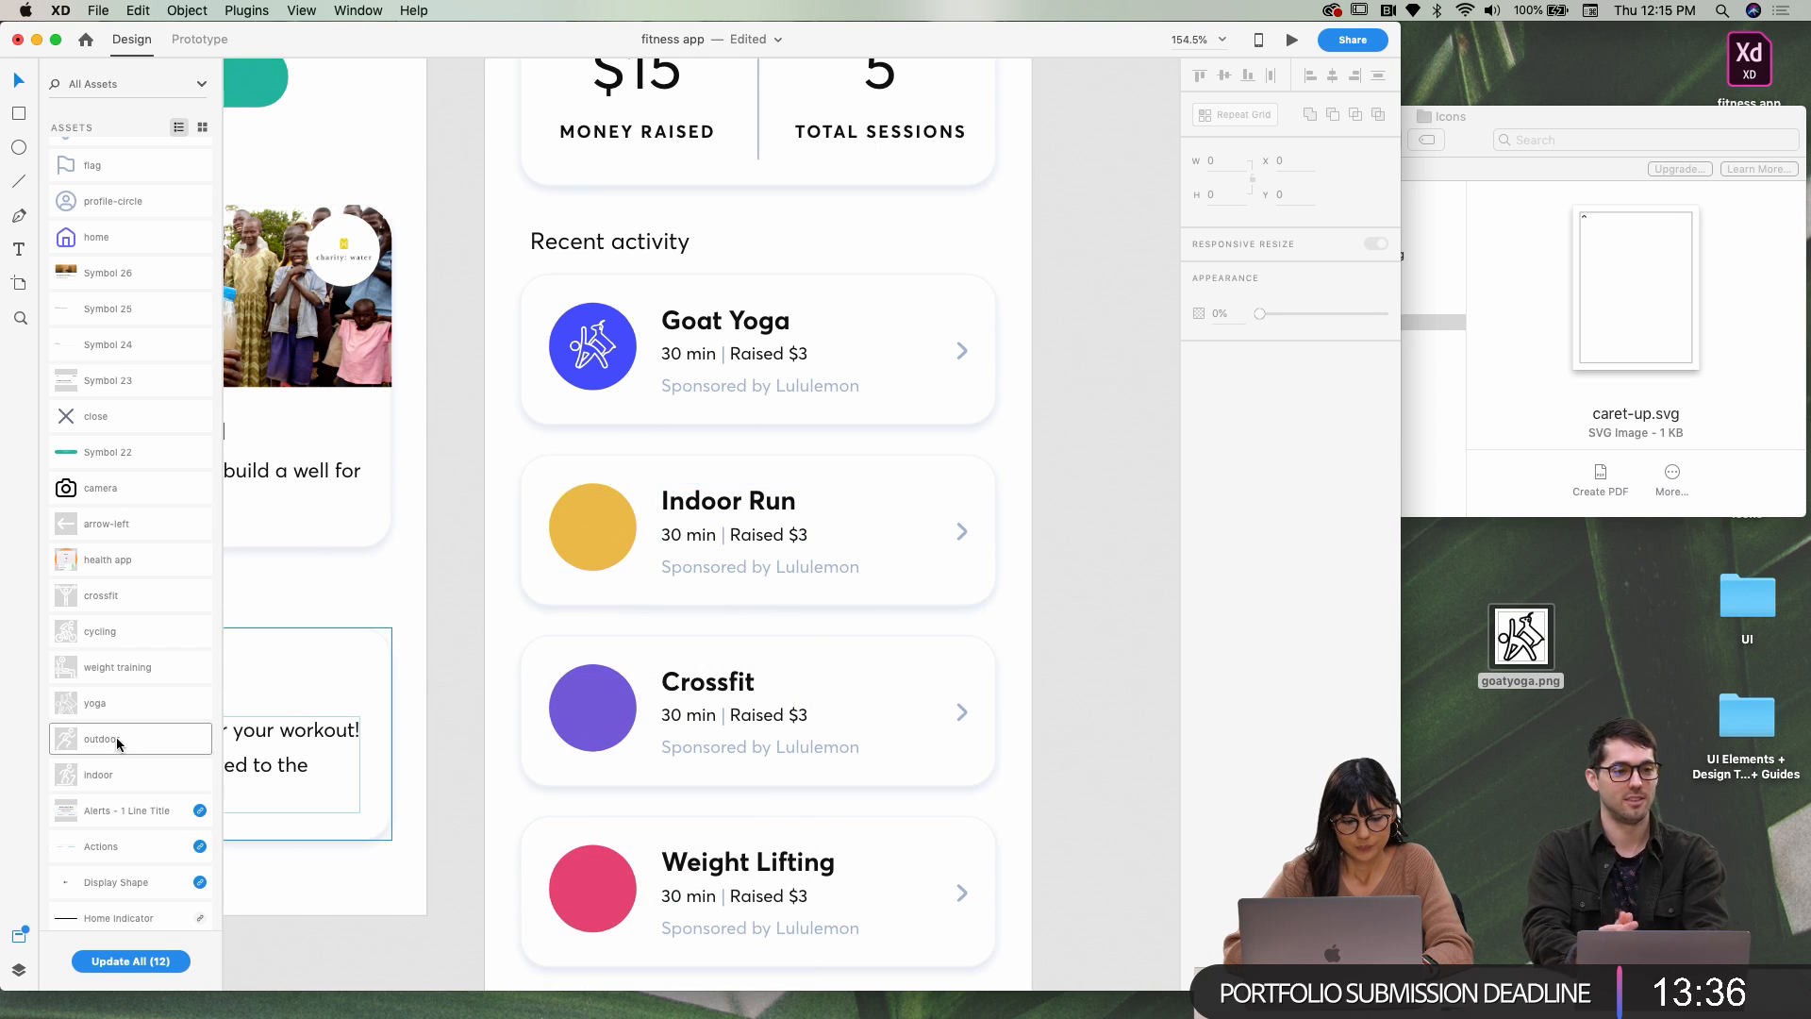
Place the 'indoor' asset on the yellow circle, then shrink and shift it inside
drag(119, 772, 603, 525)
key(super+z)
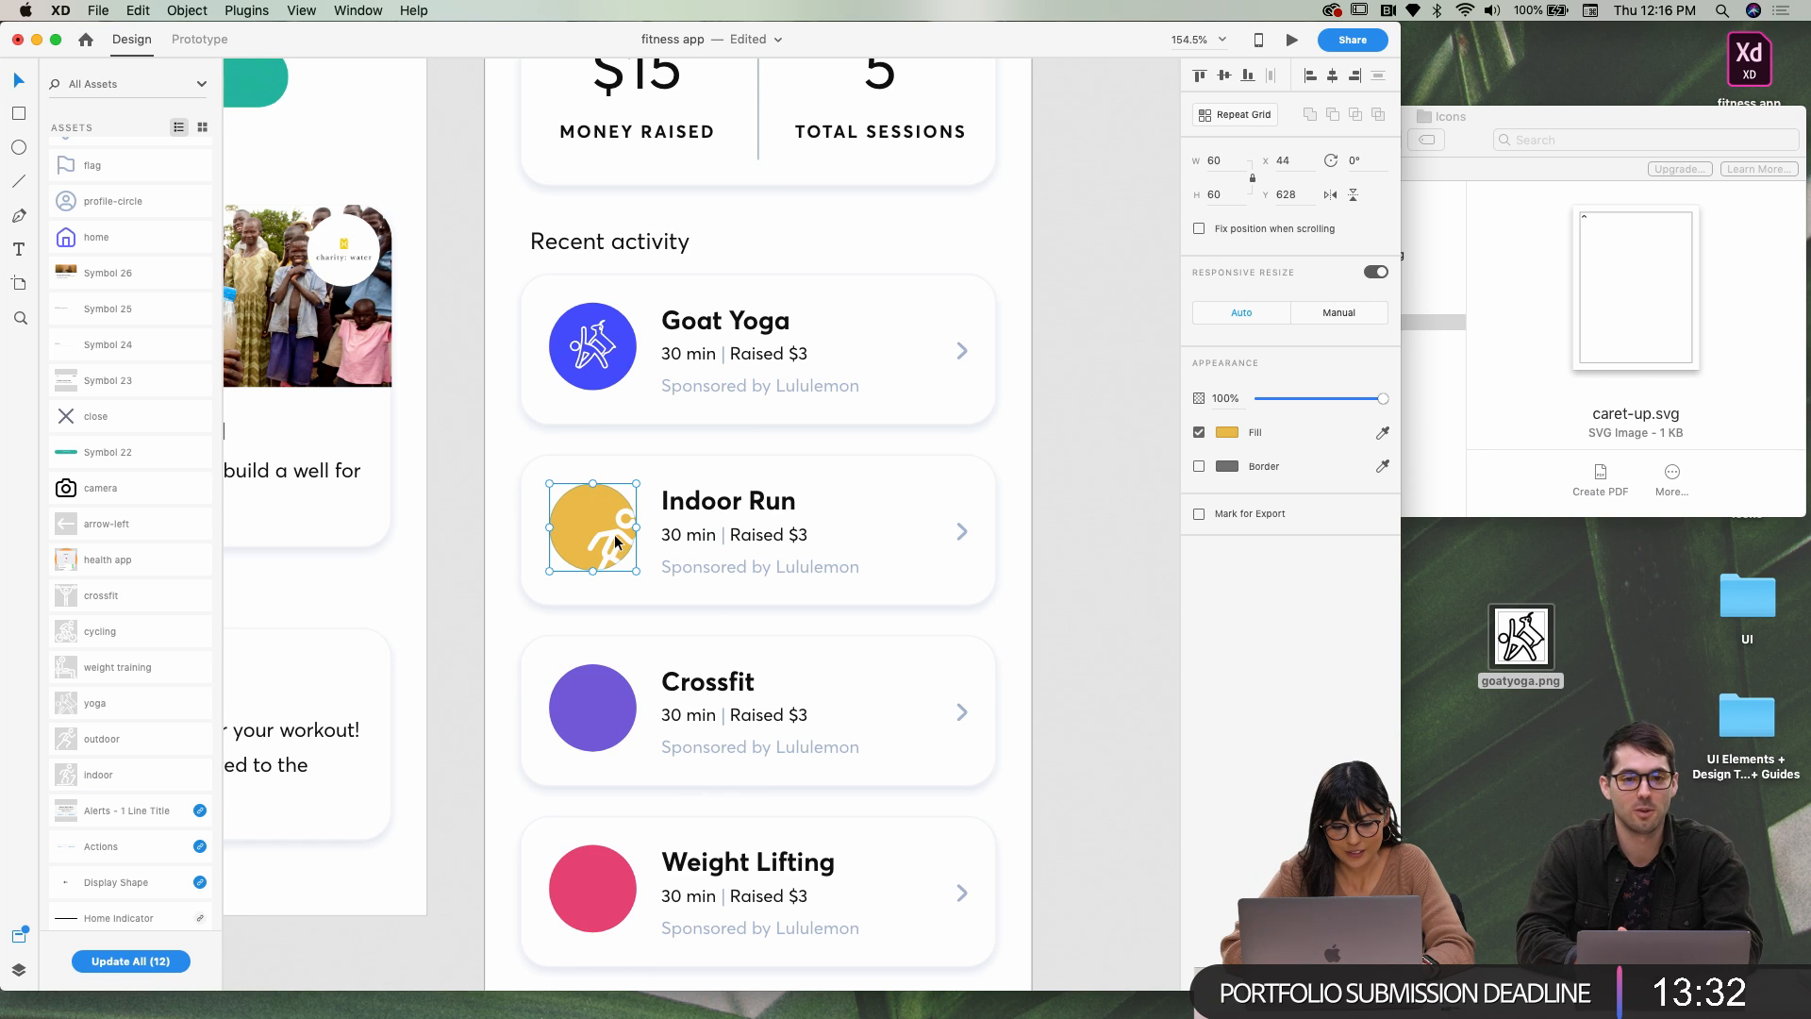
double_click(615, 535)
click(619, 533)
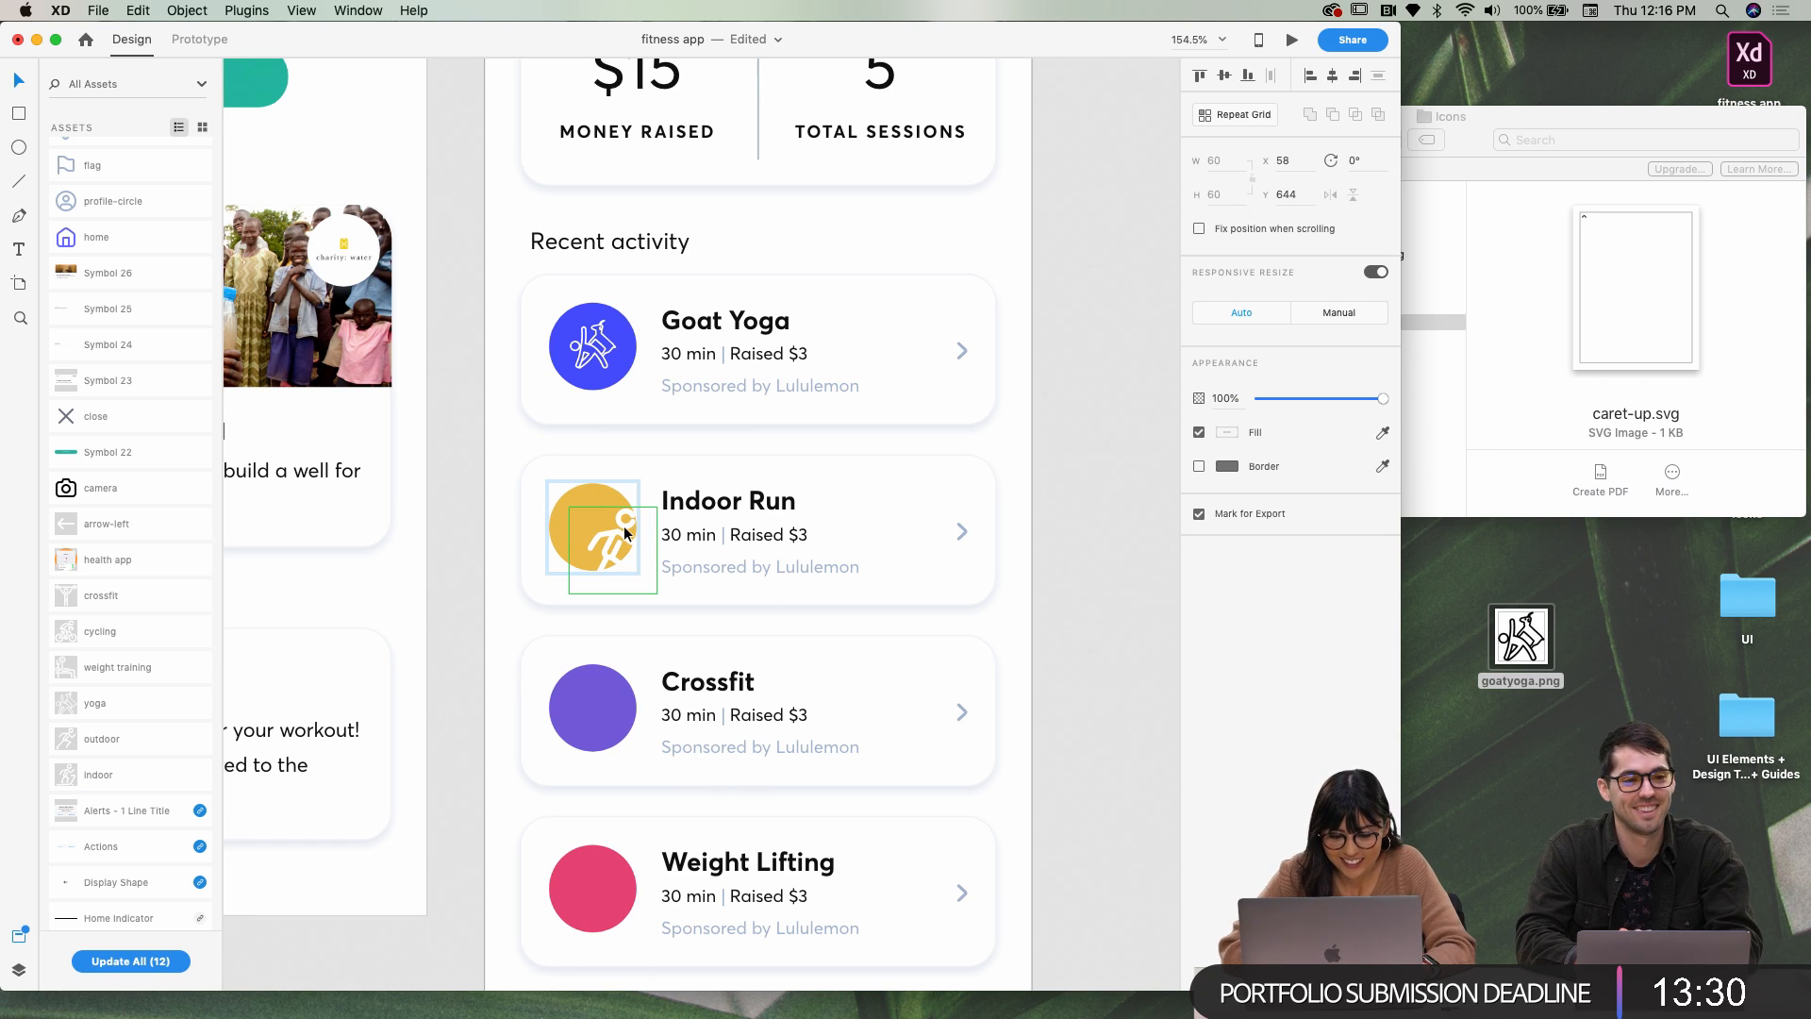
click(620, 541)
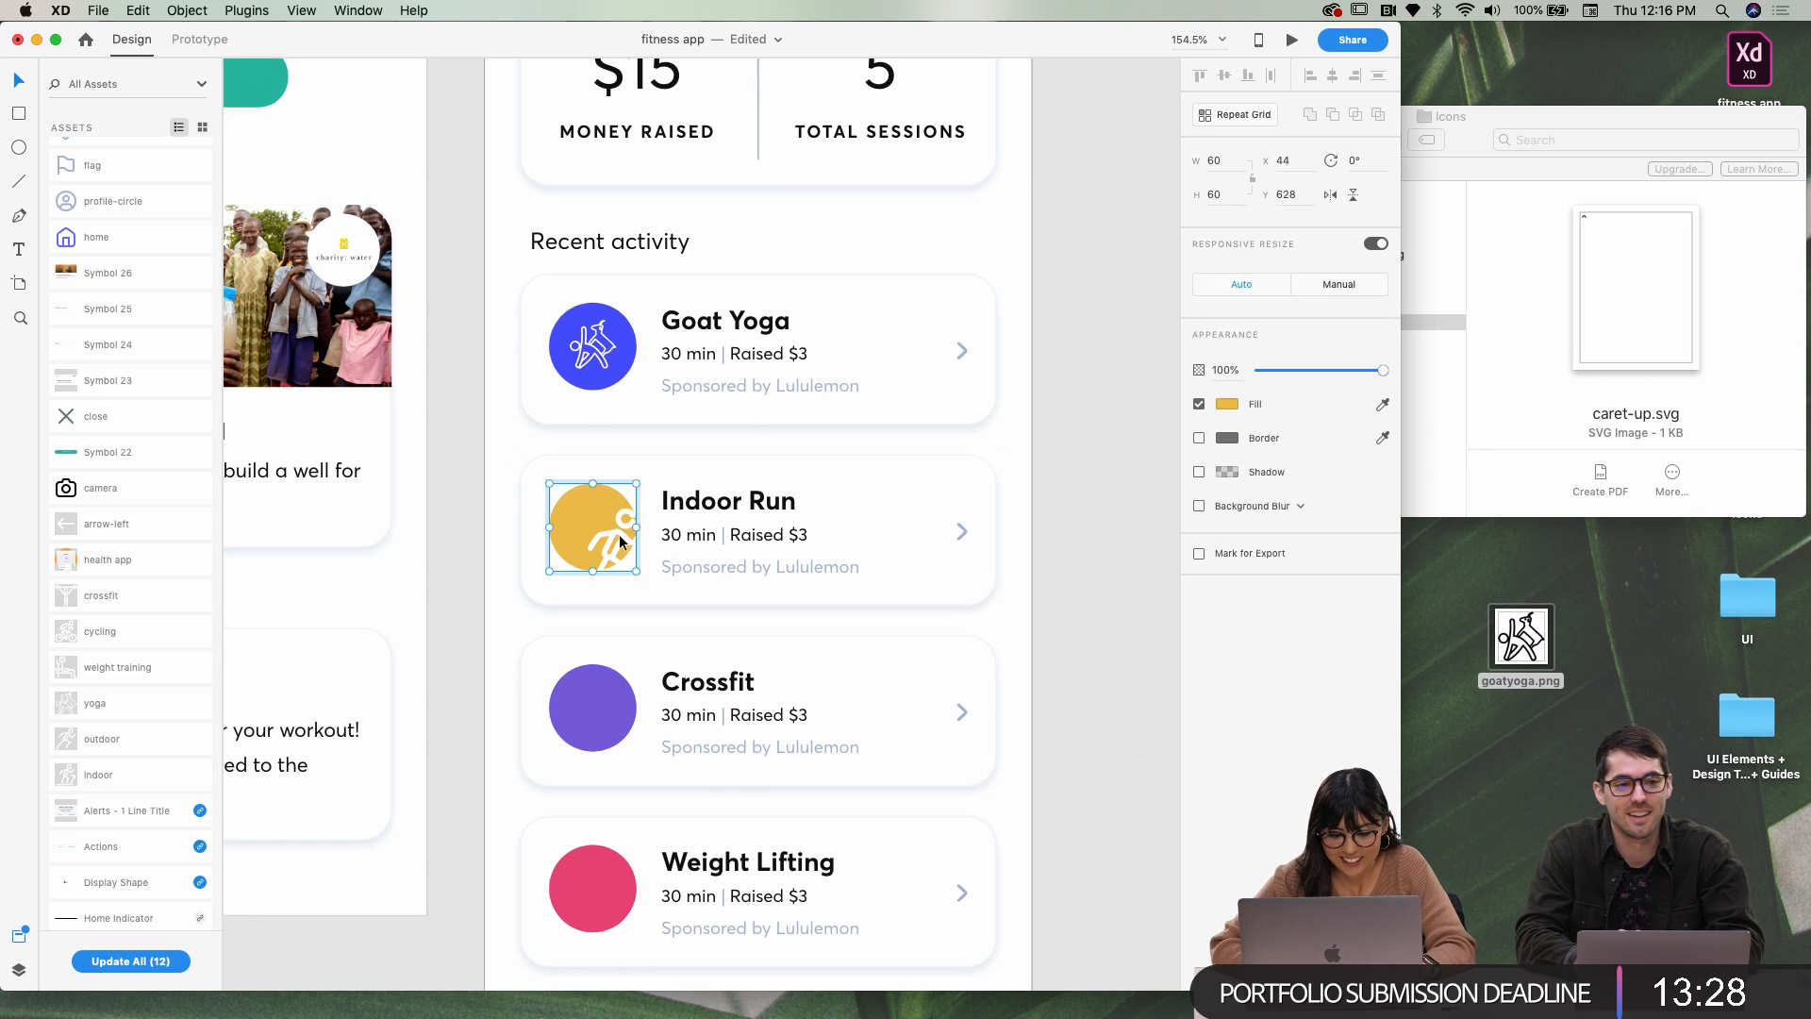
click(619, 537)
drag(659, 597, 613, 564)
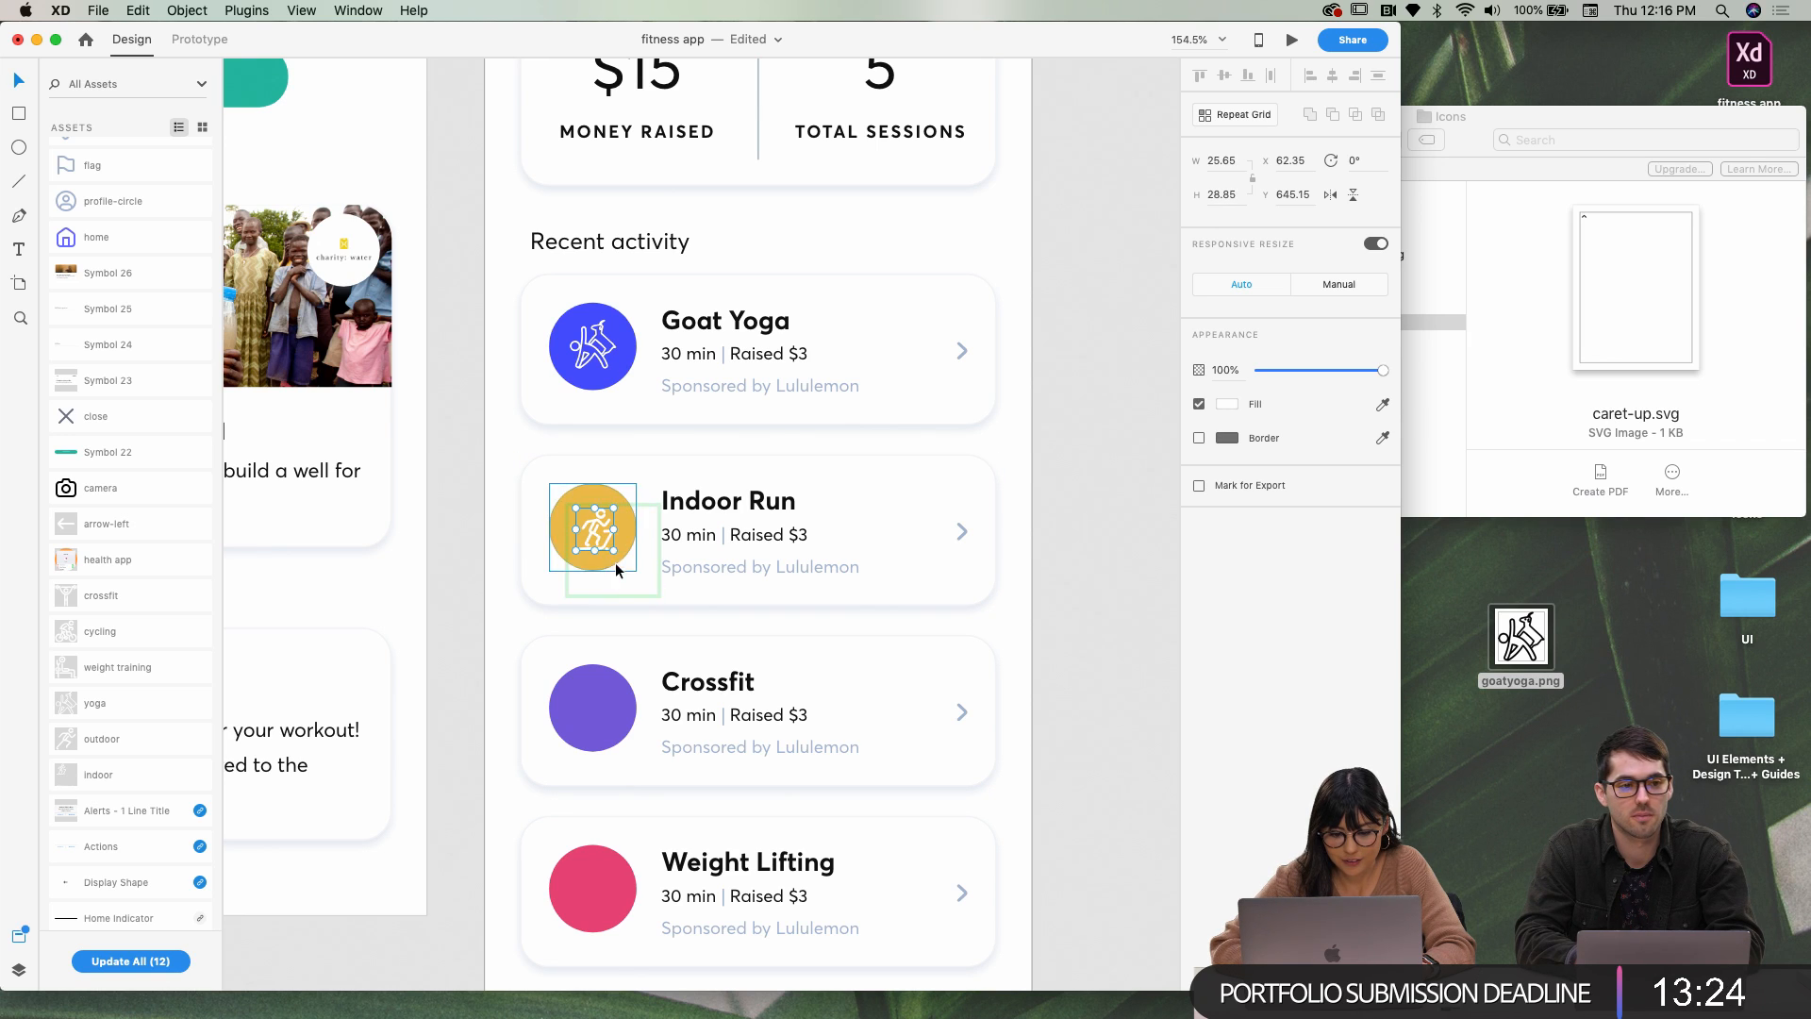
click(641, 581)
click(610, 556)
click(591, 534)
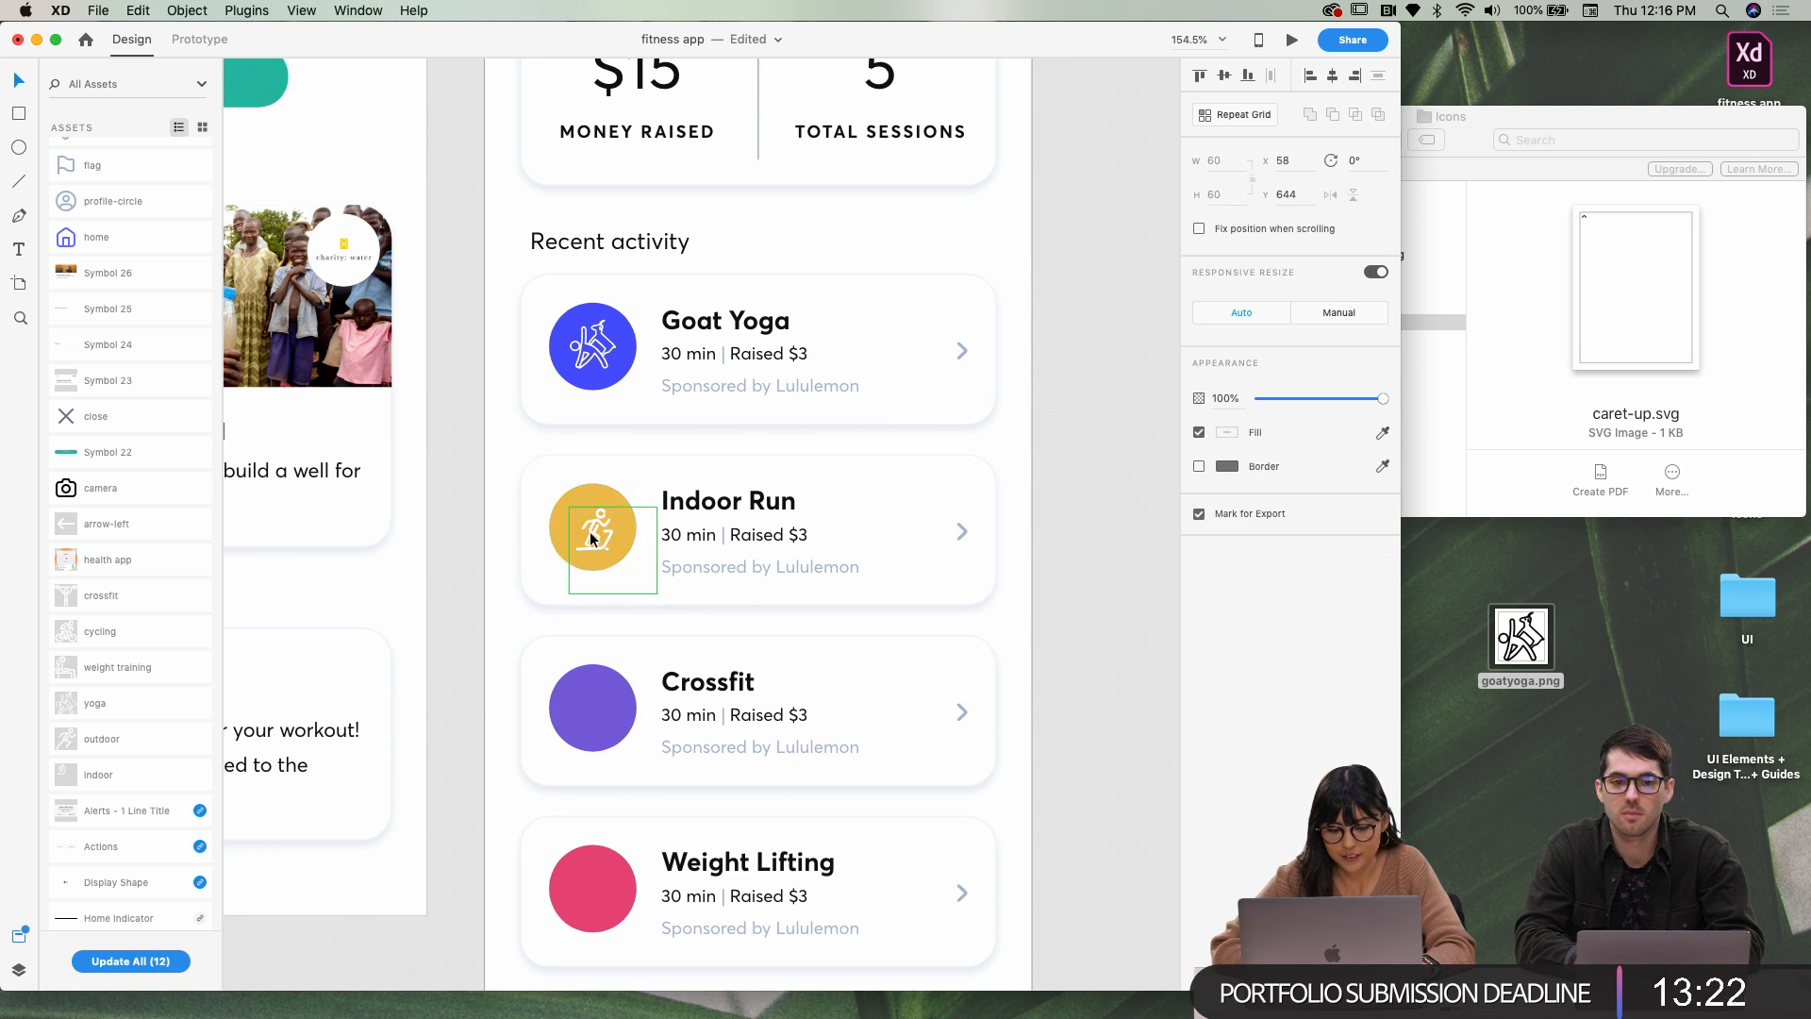
click(592, 539)
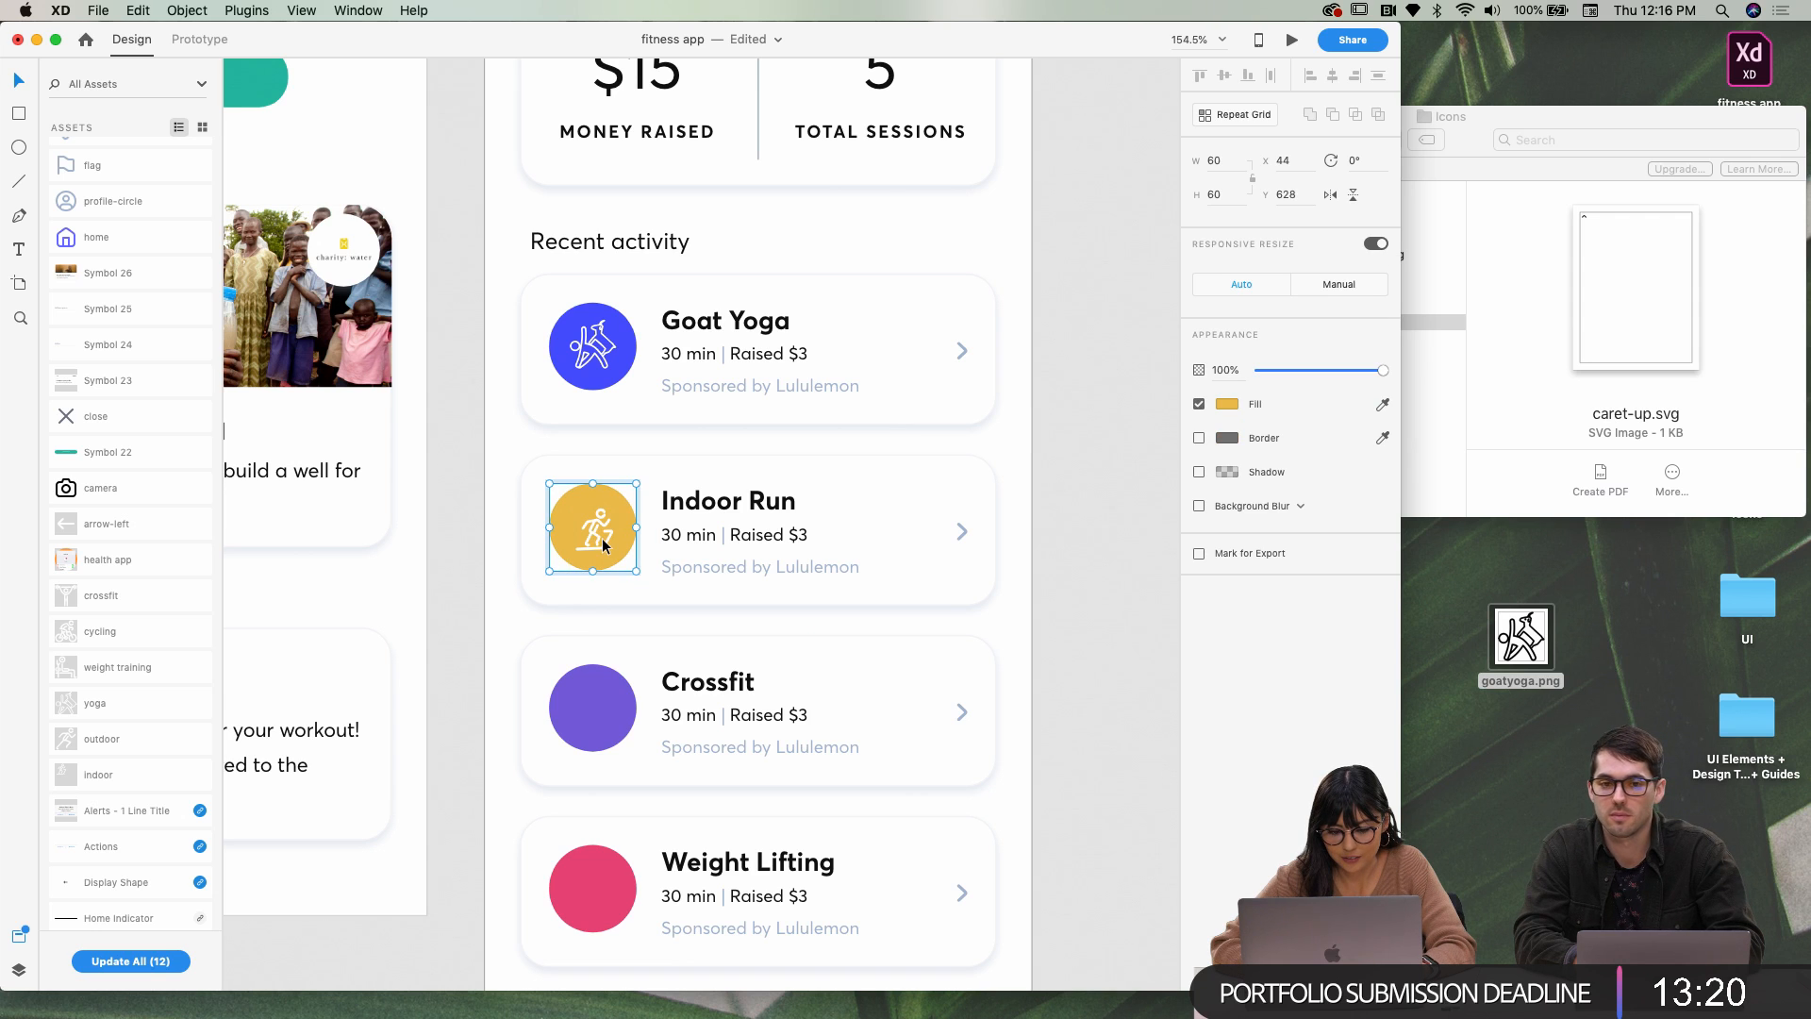
drag(598, 543, 592, 533)
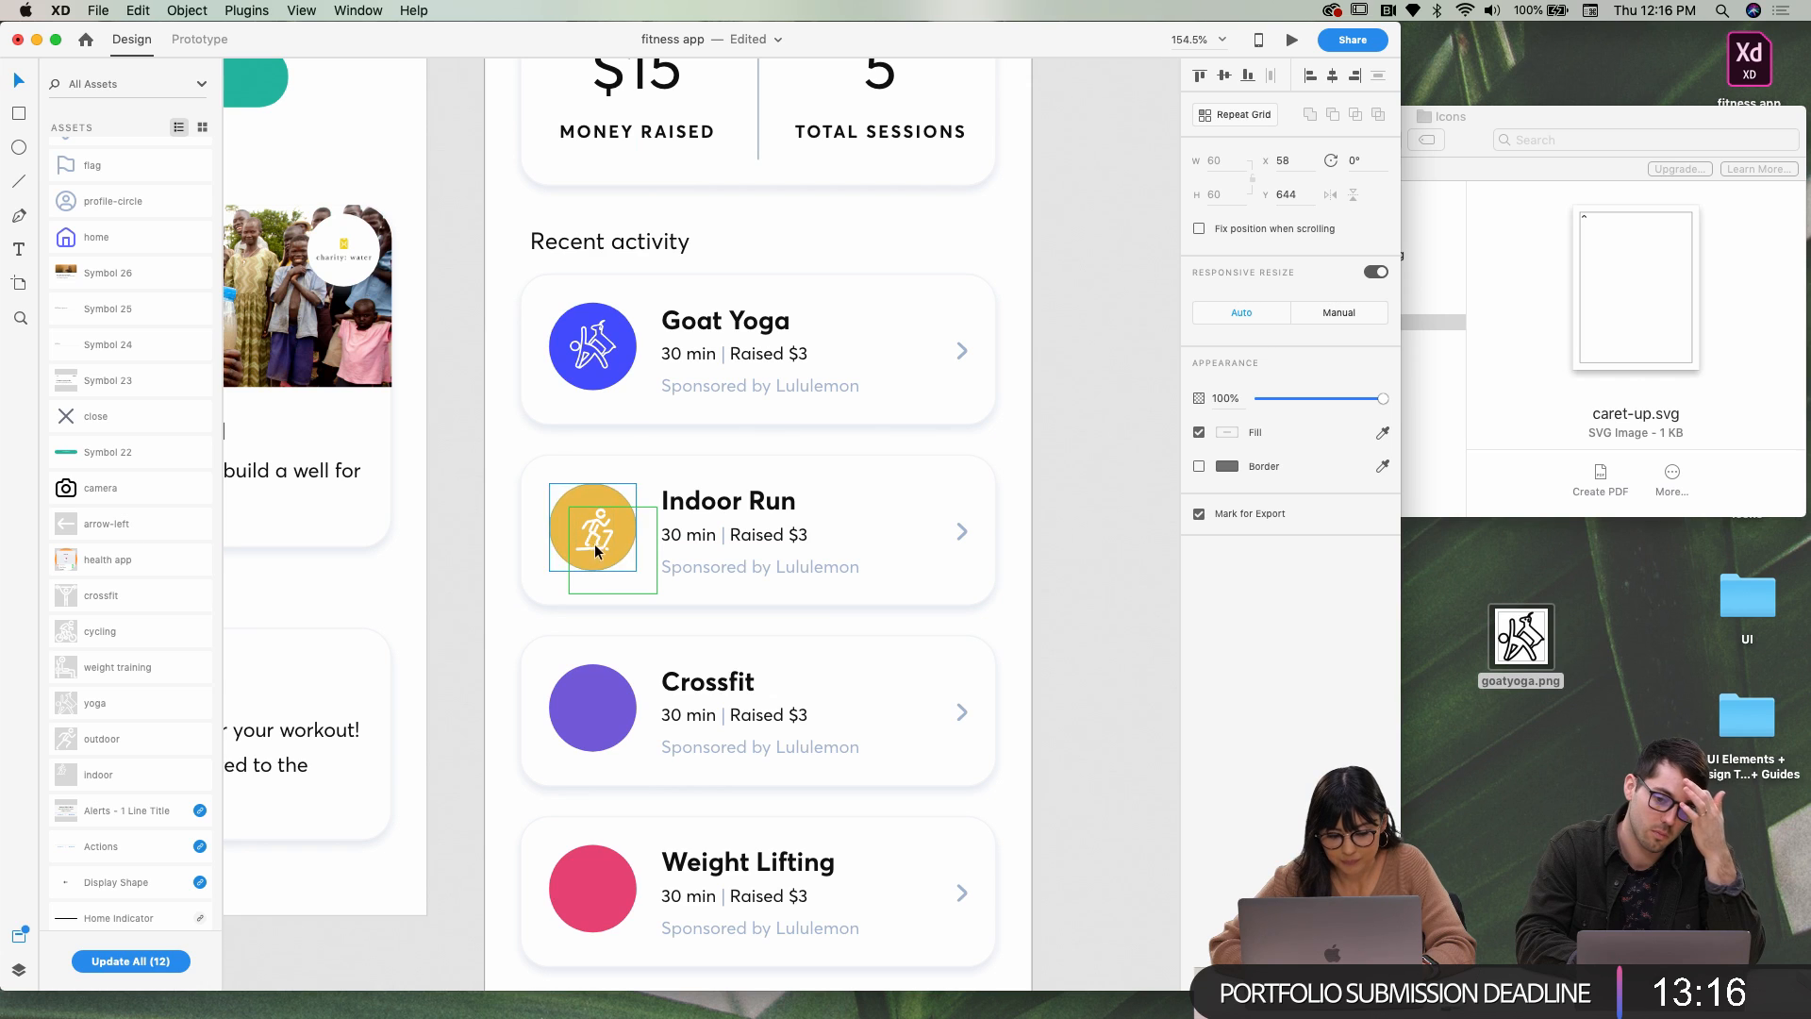
Resize the running figure to 34×34 and nudge it to centre within the circle
double_click(570, 535)
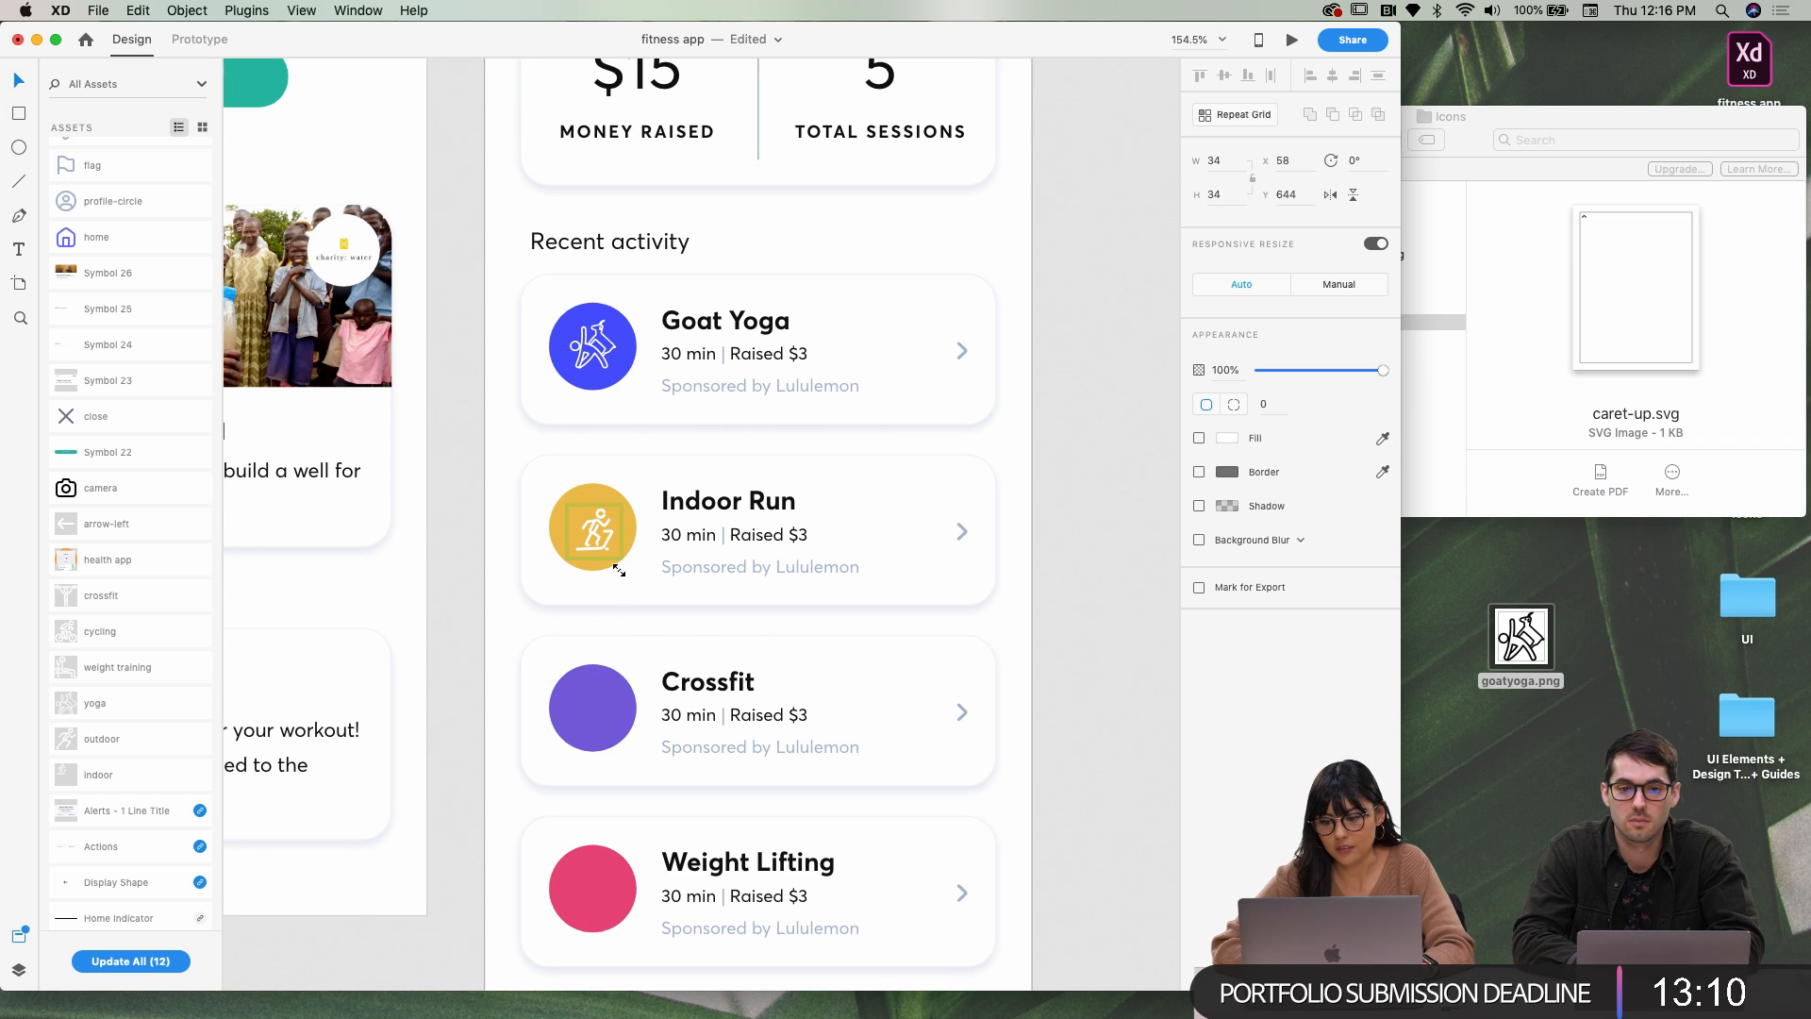
drag(618, 567, 617, 566)
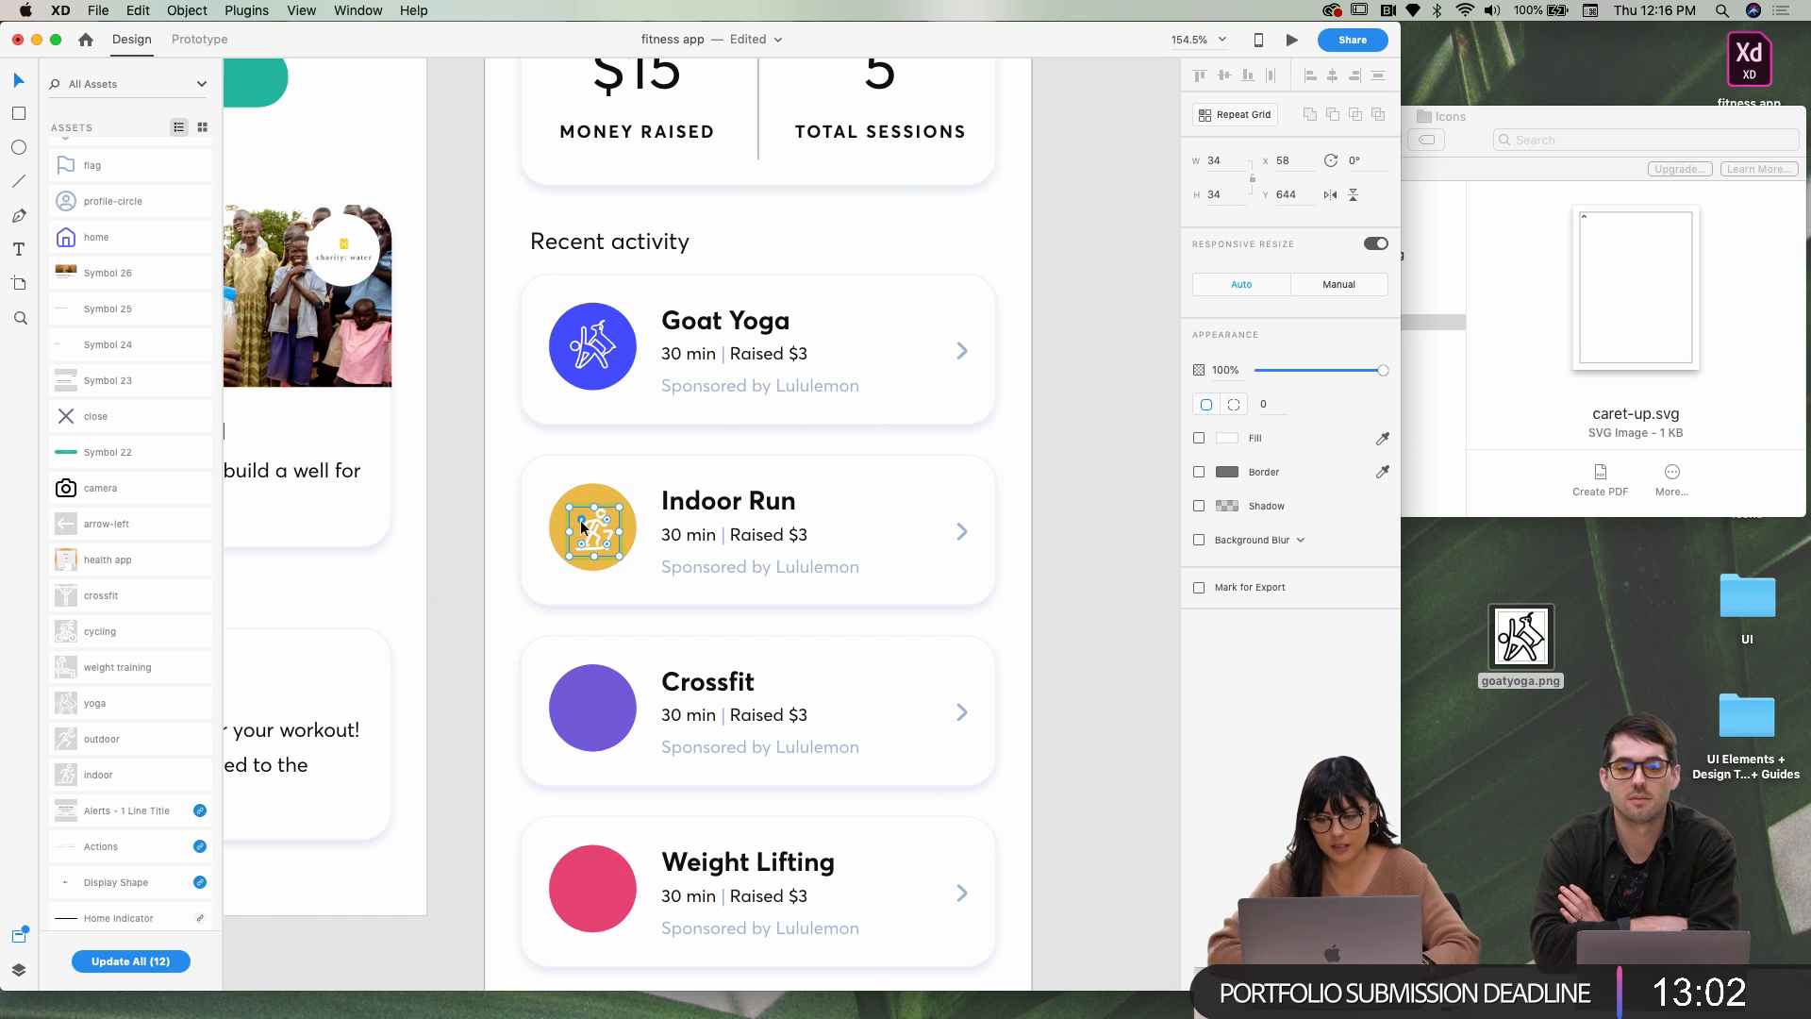
click(598, 531)
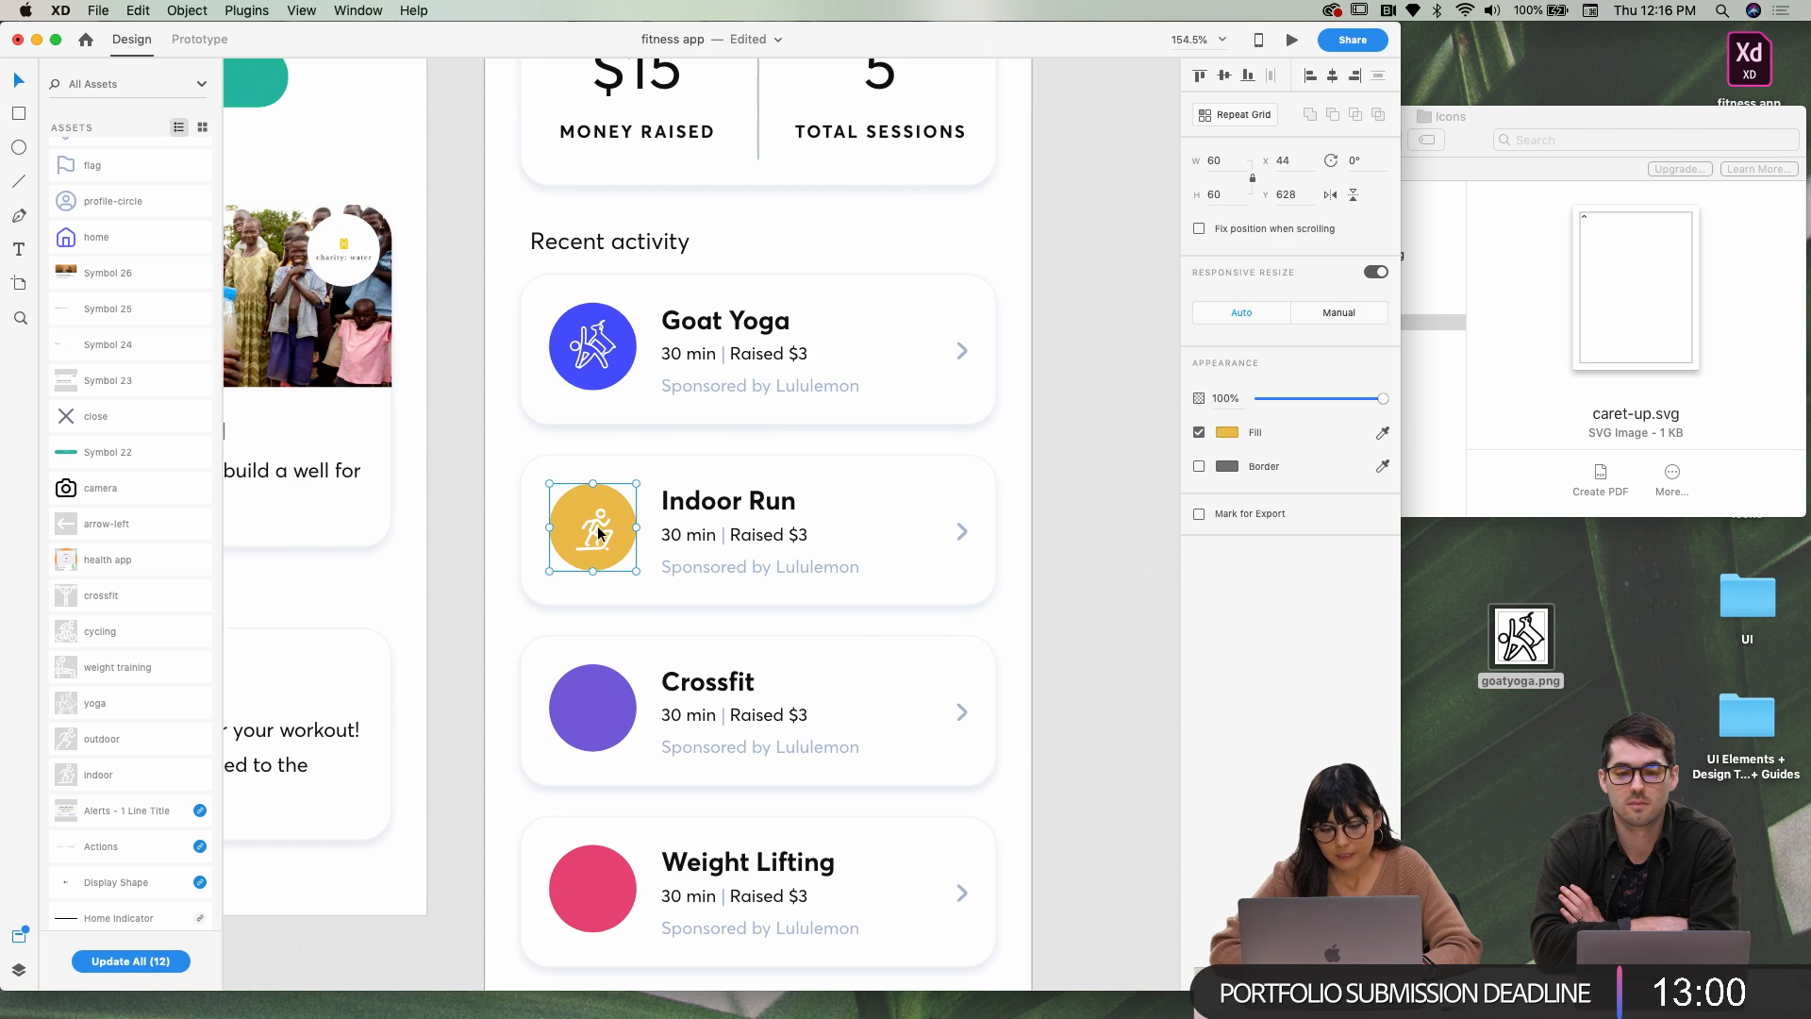
double_click(598, 533)
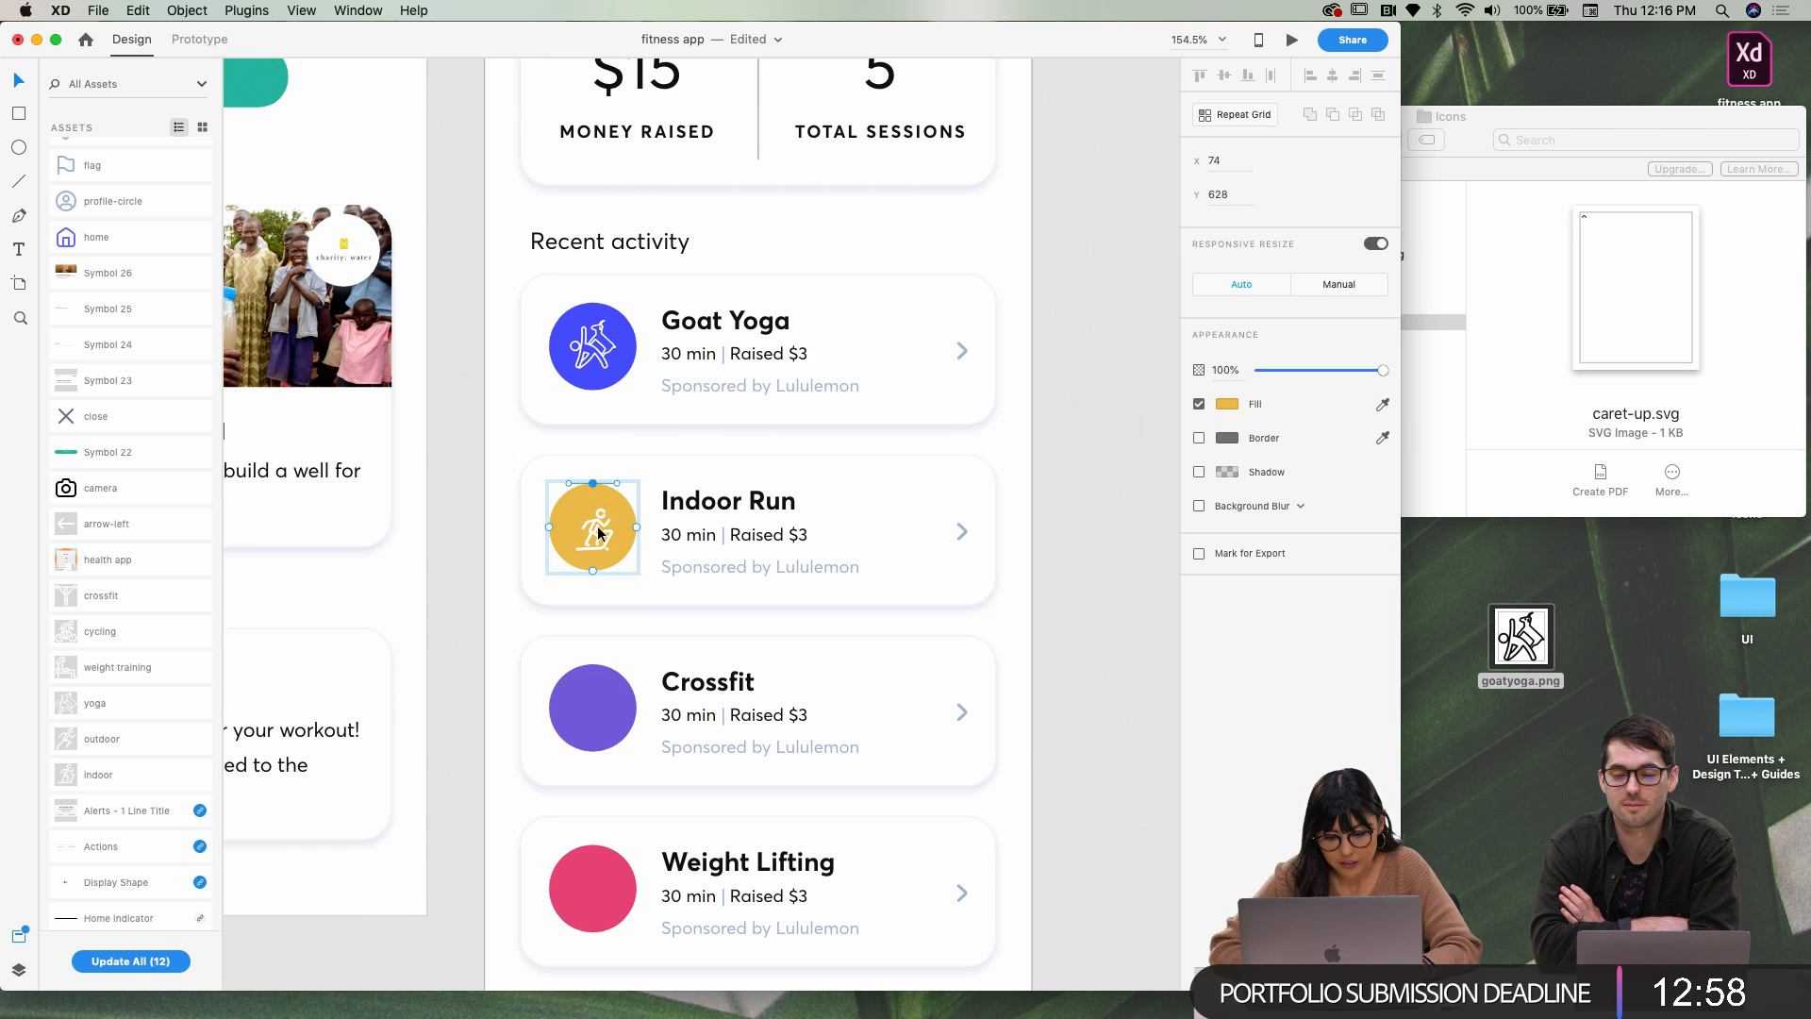
click(605, 530)
drag(606, 530, 599, 529)
key(alt)
key(Right)
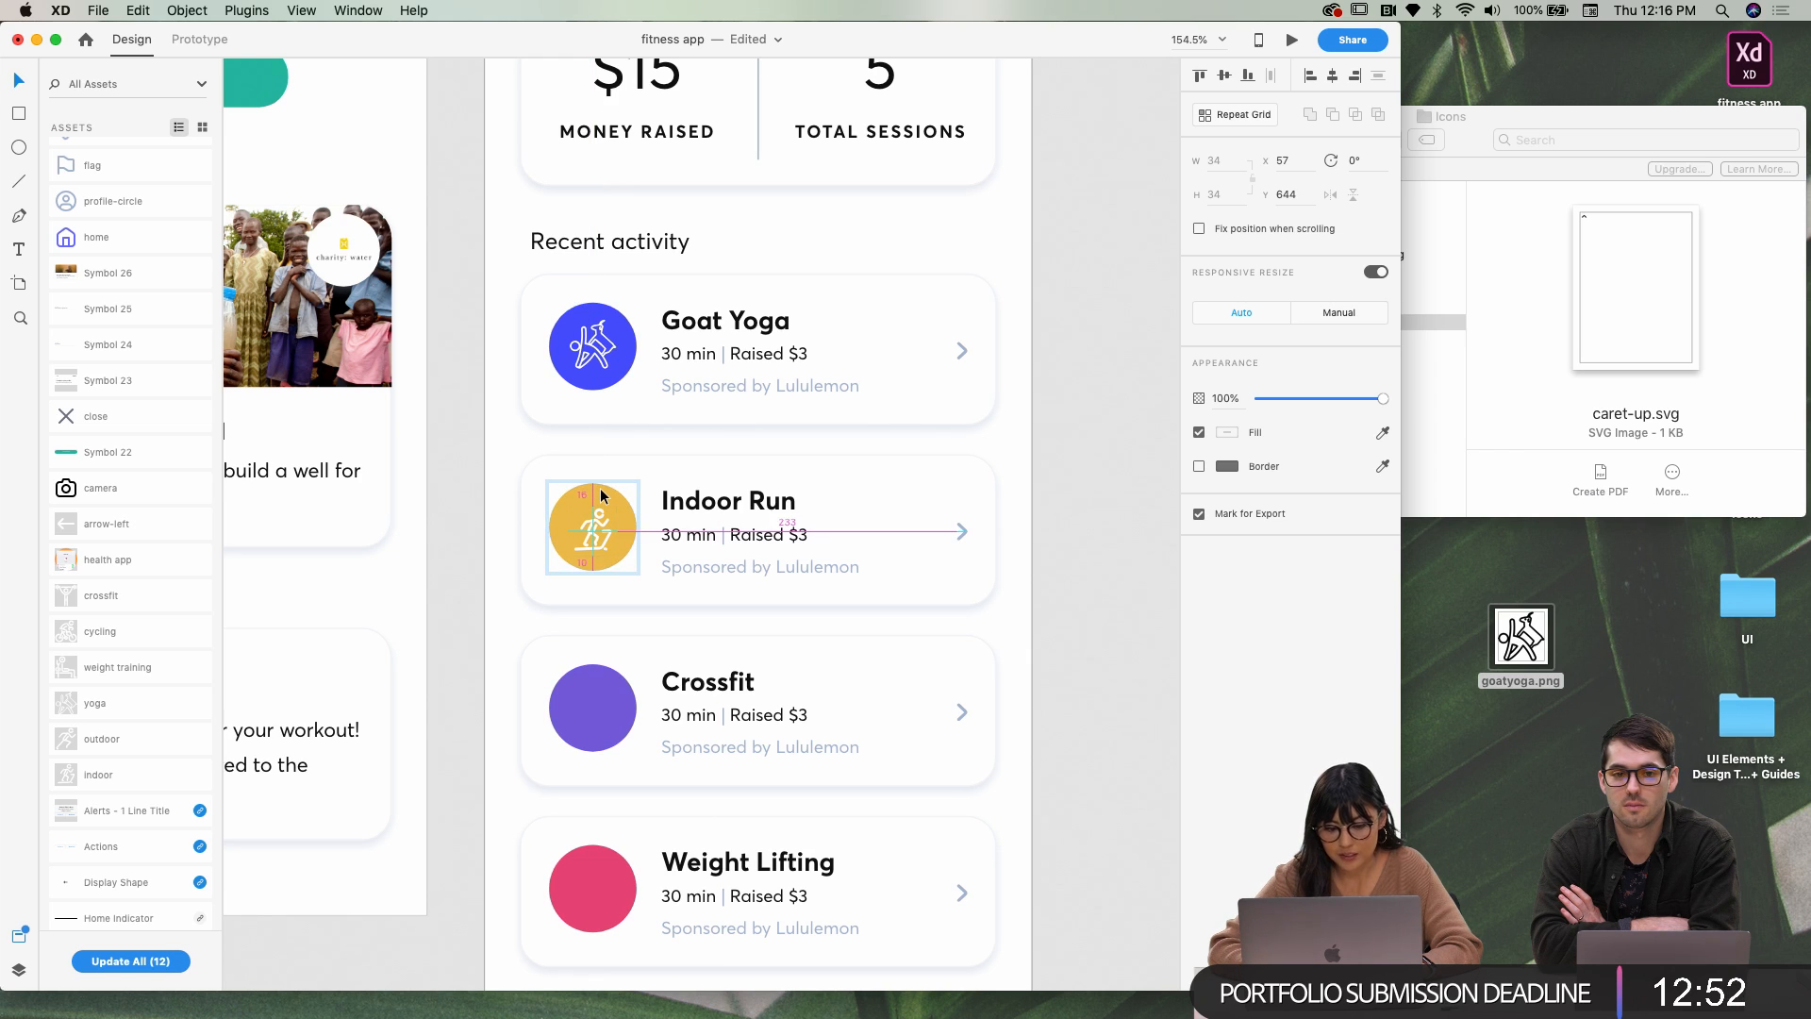
key(Up)
key(Up)
key(alt)
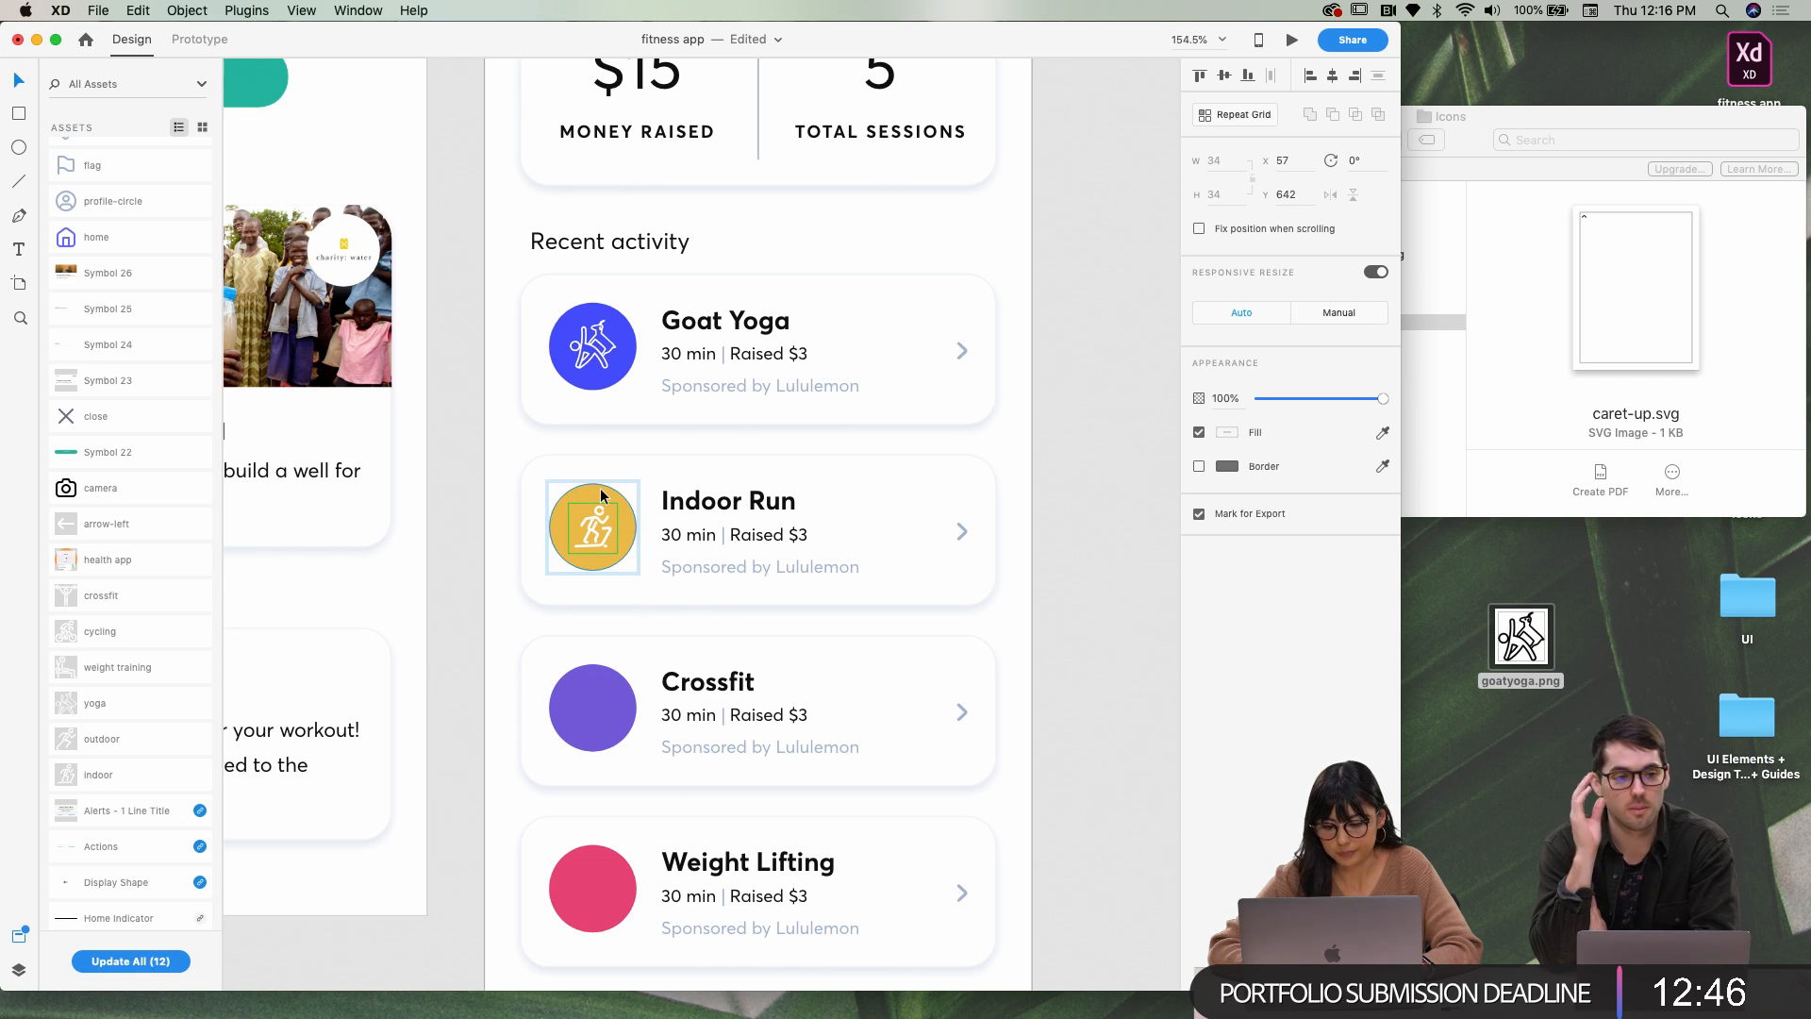
key(Up)
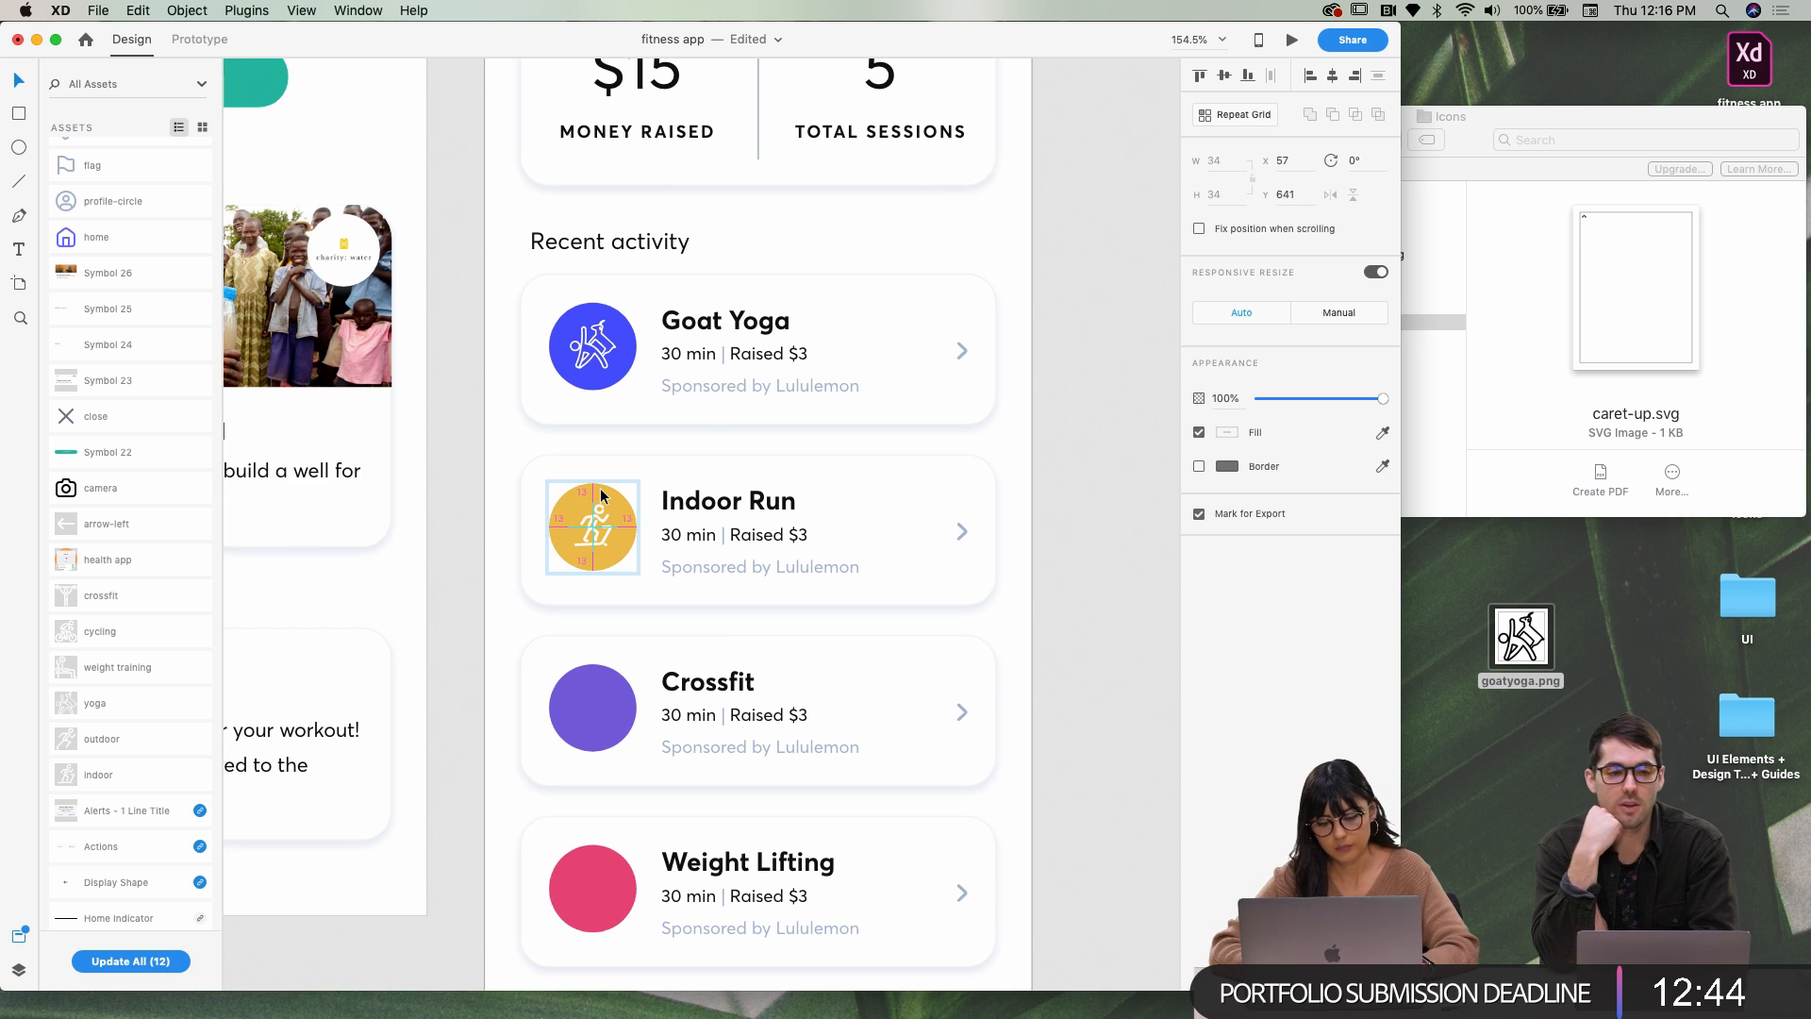
scroll(506, 660, down, 1)
click(506, 660)
Place the crossfit asset onto the Crossfit card's purple circle
scroll(506, 660, down, 1)
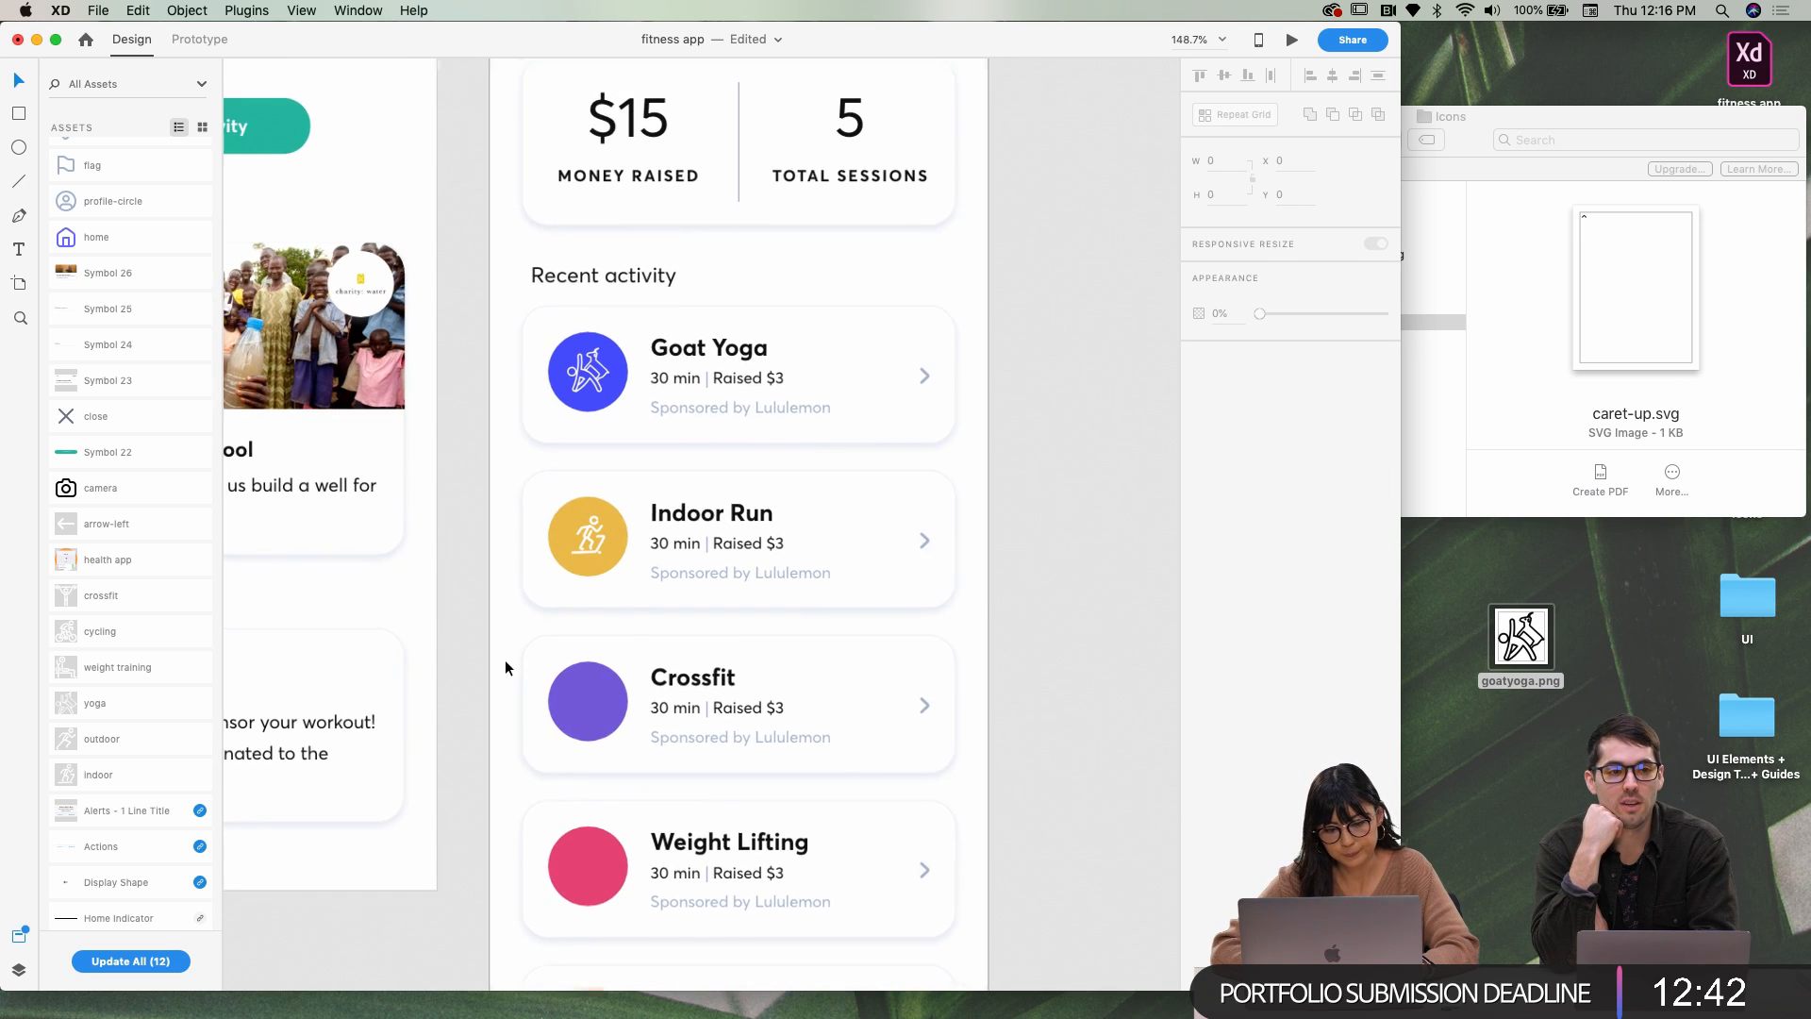
scroll(538, 629, down, 4)
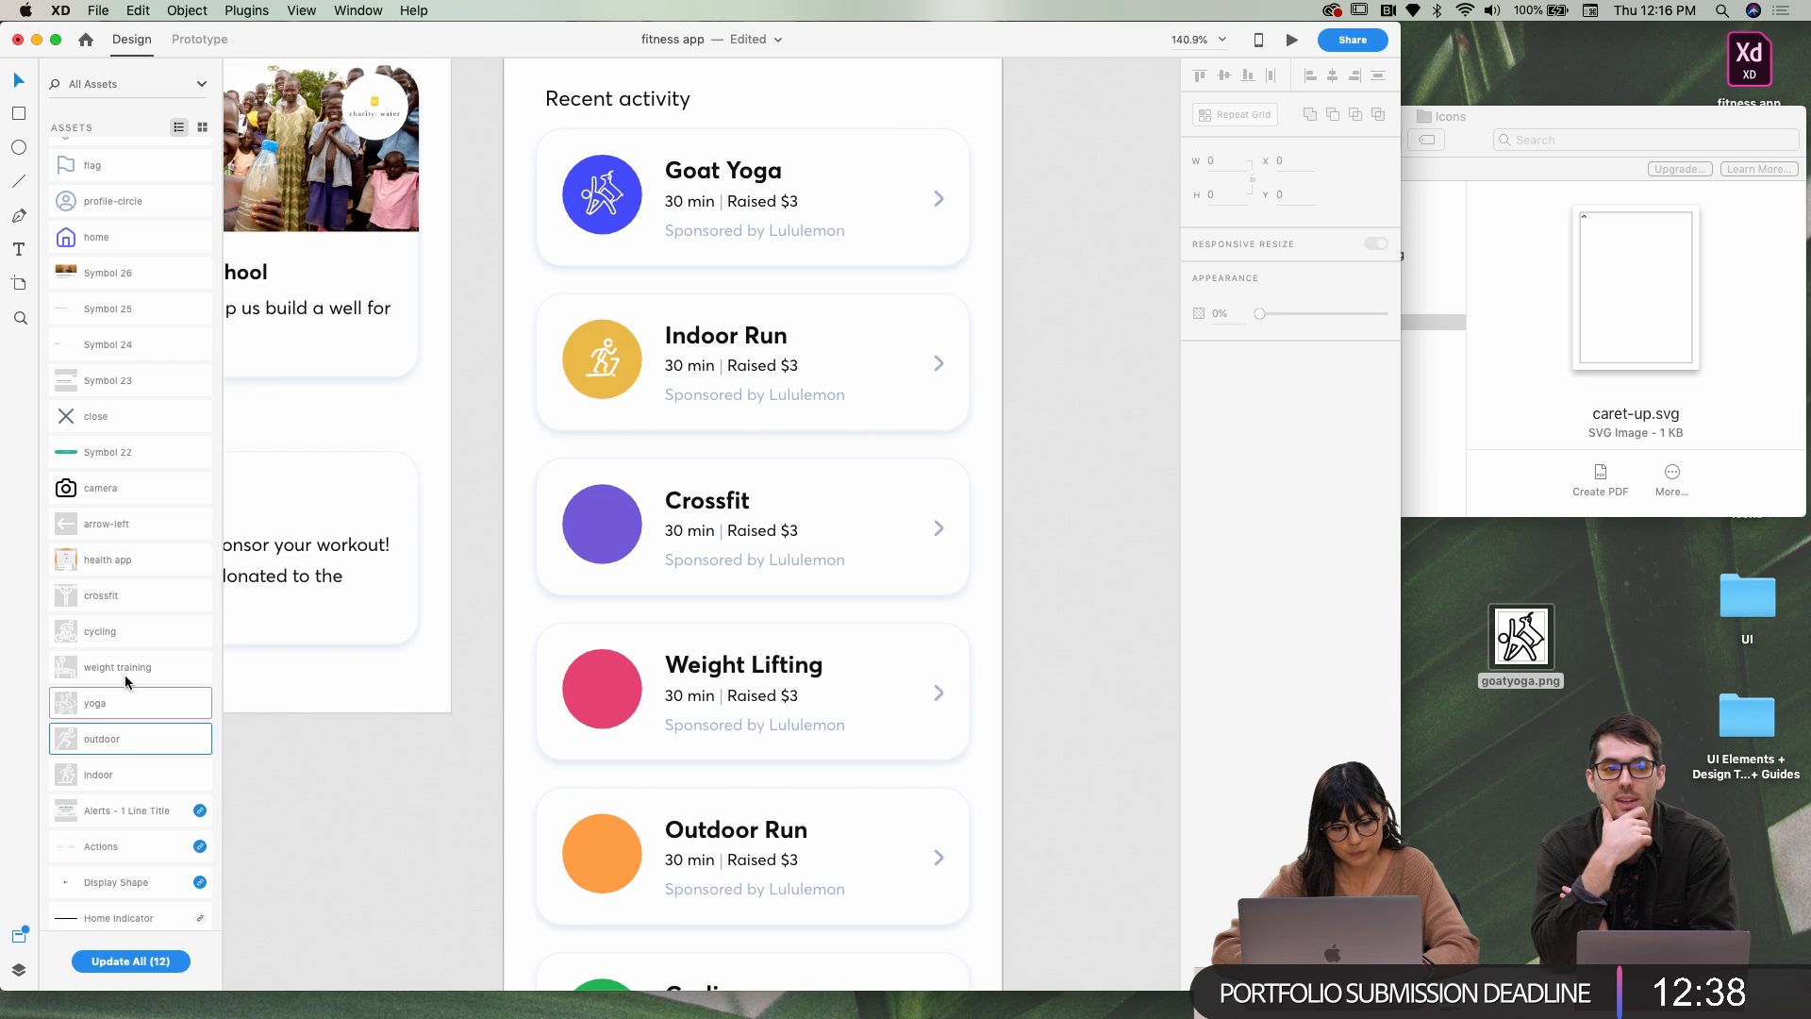
drag(140, 596, 613, 519)
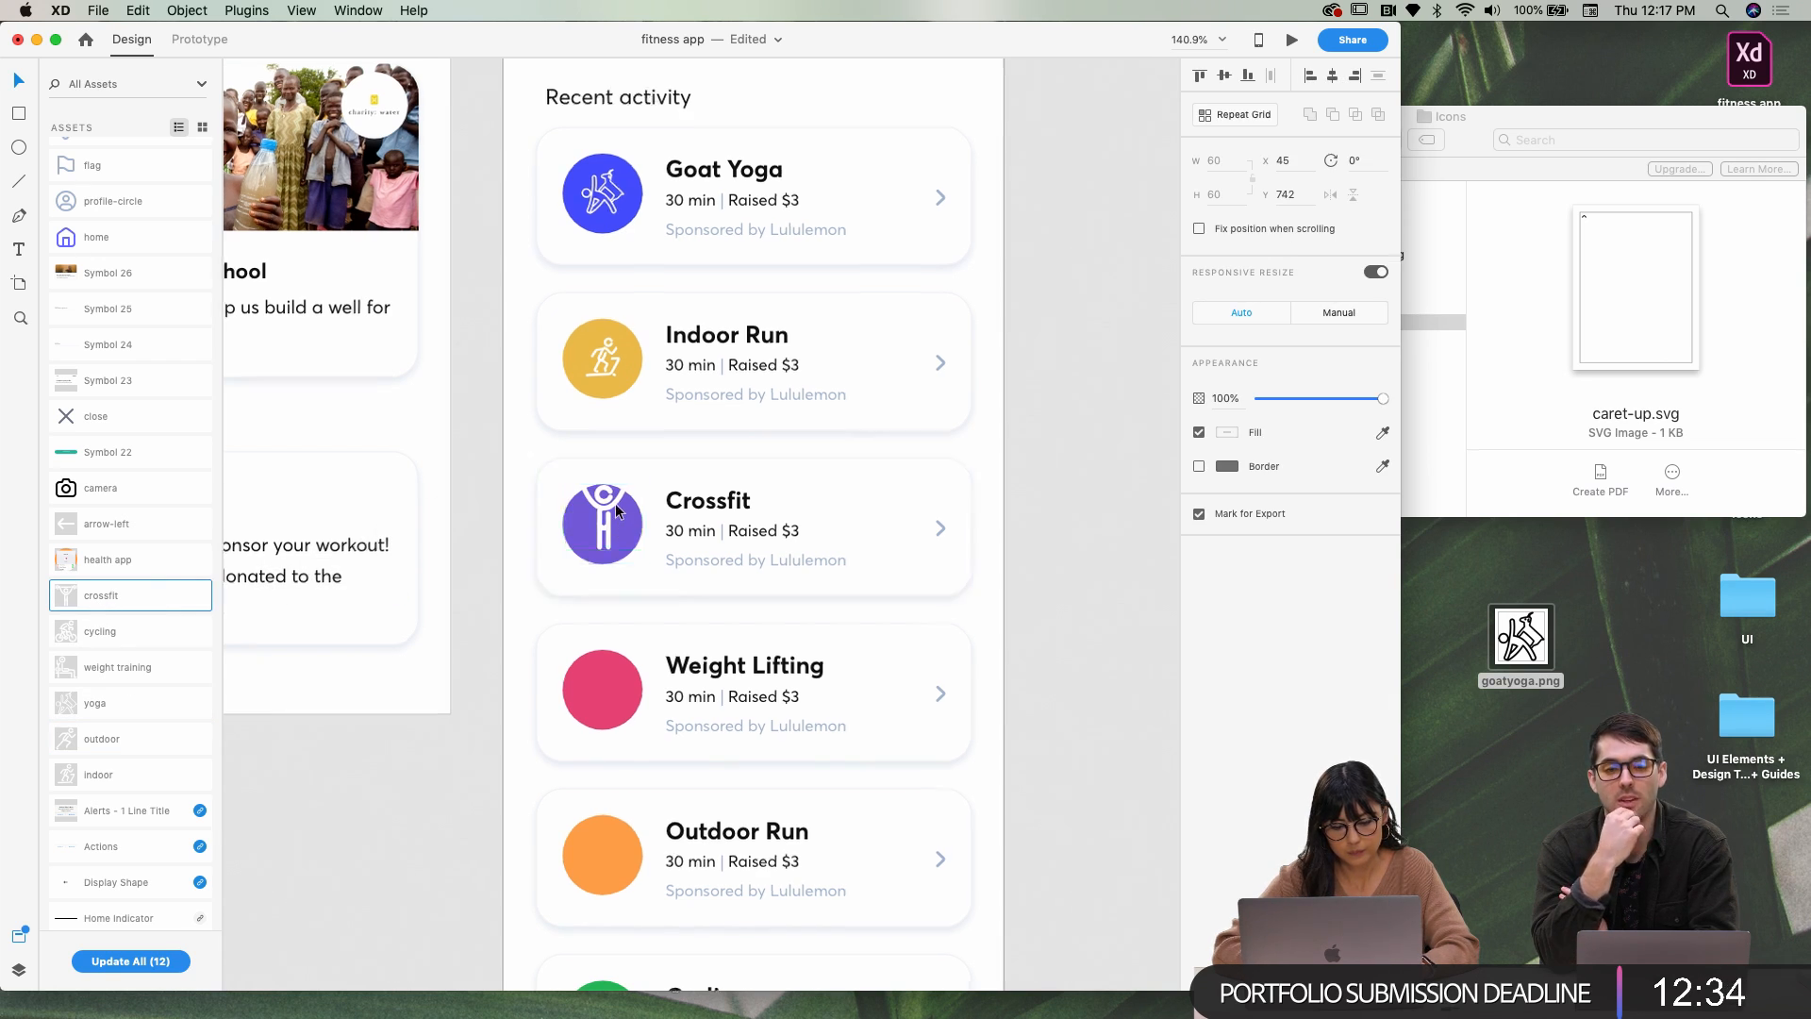
scroll(617, 511, down, 5)
scroll(614, 510, down, 5)
scroll(615, 510, left, 10)
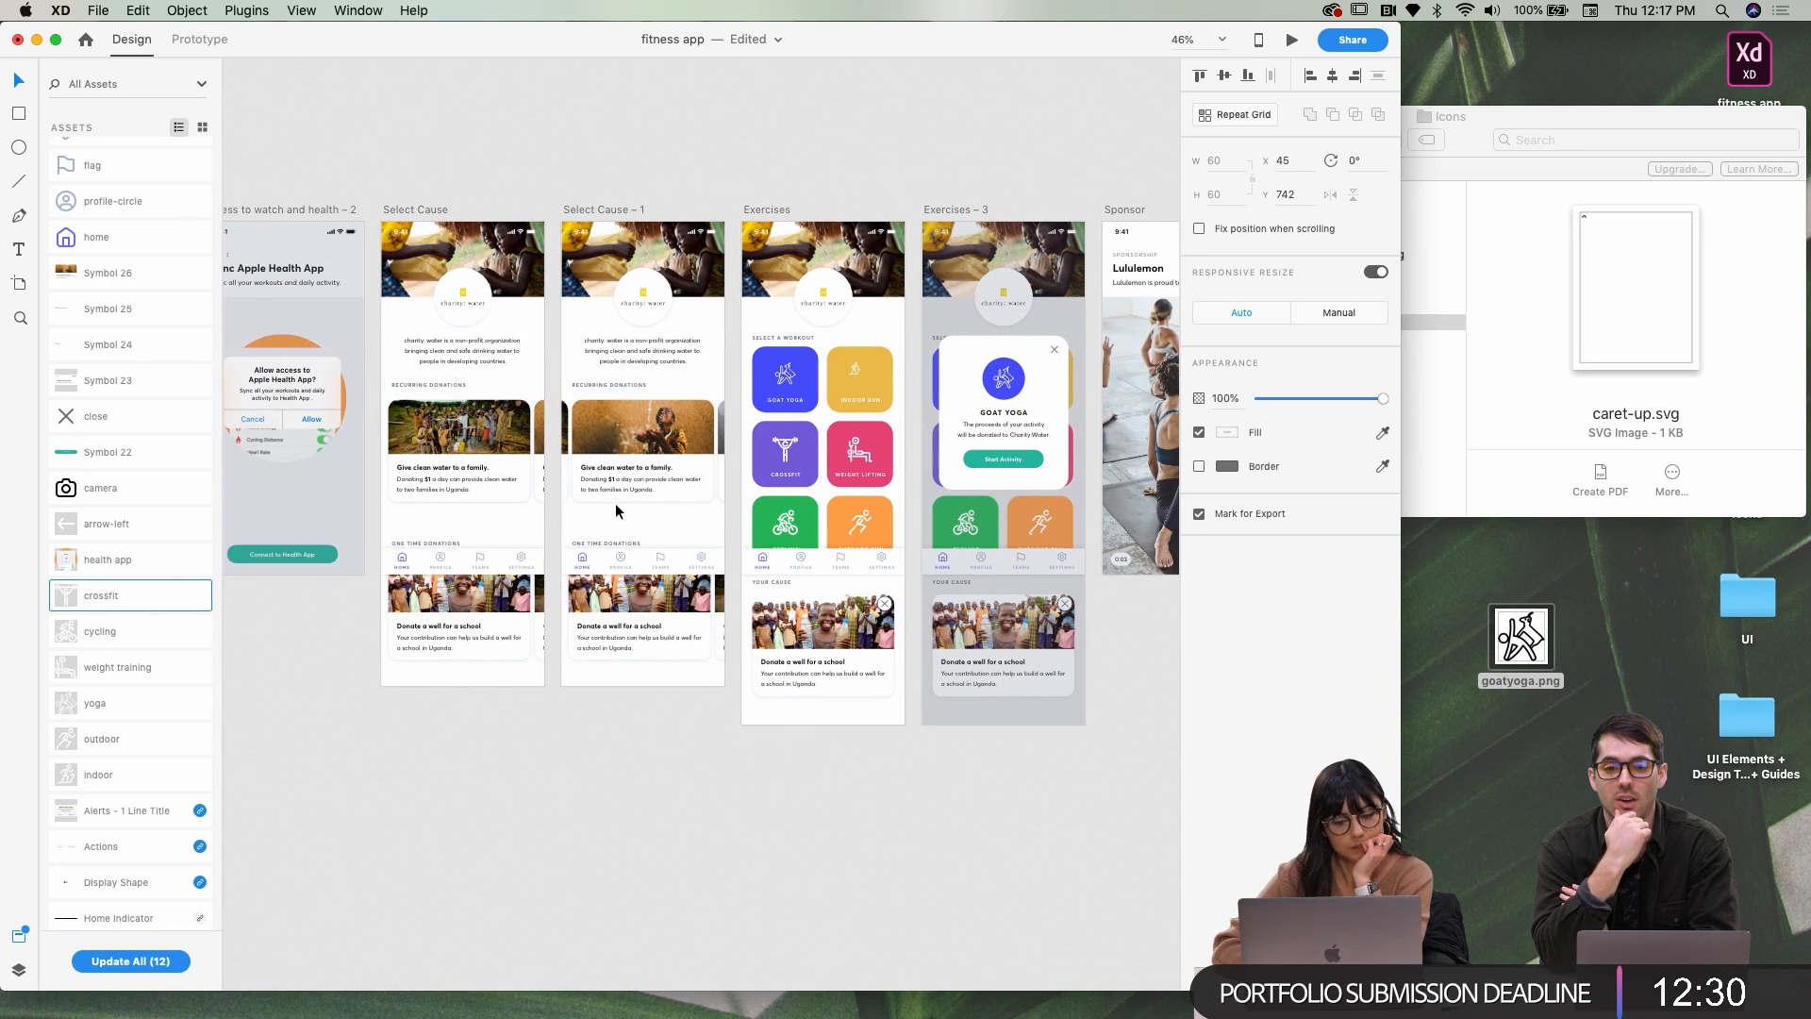
scroll(494, 321, right, 3)
scroll(494, 321, down, 2)
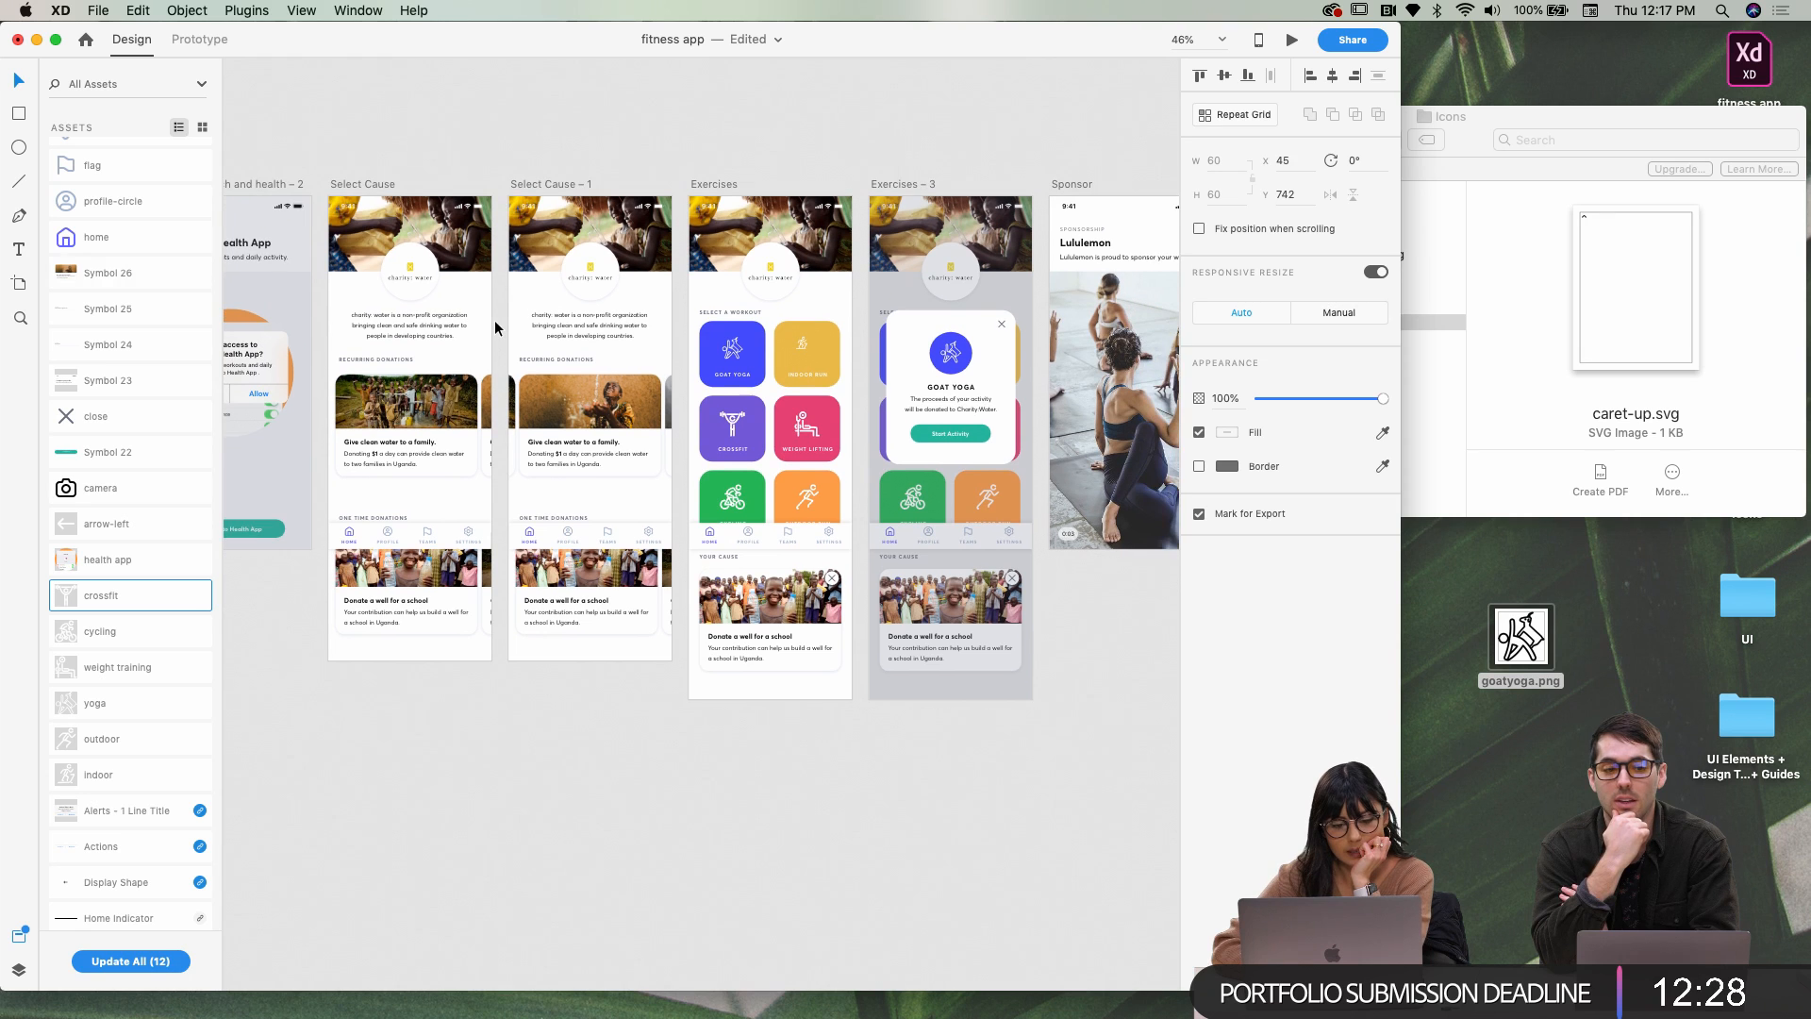
scroll(490, 327, up, 1)
scroll(490, 328, left, 1)
click(372, 194)
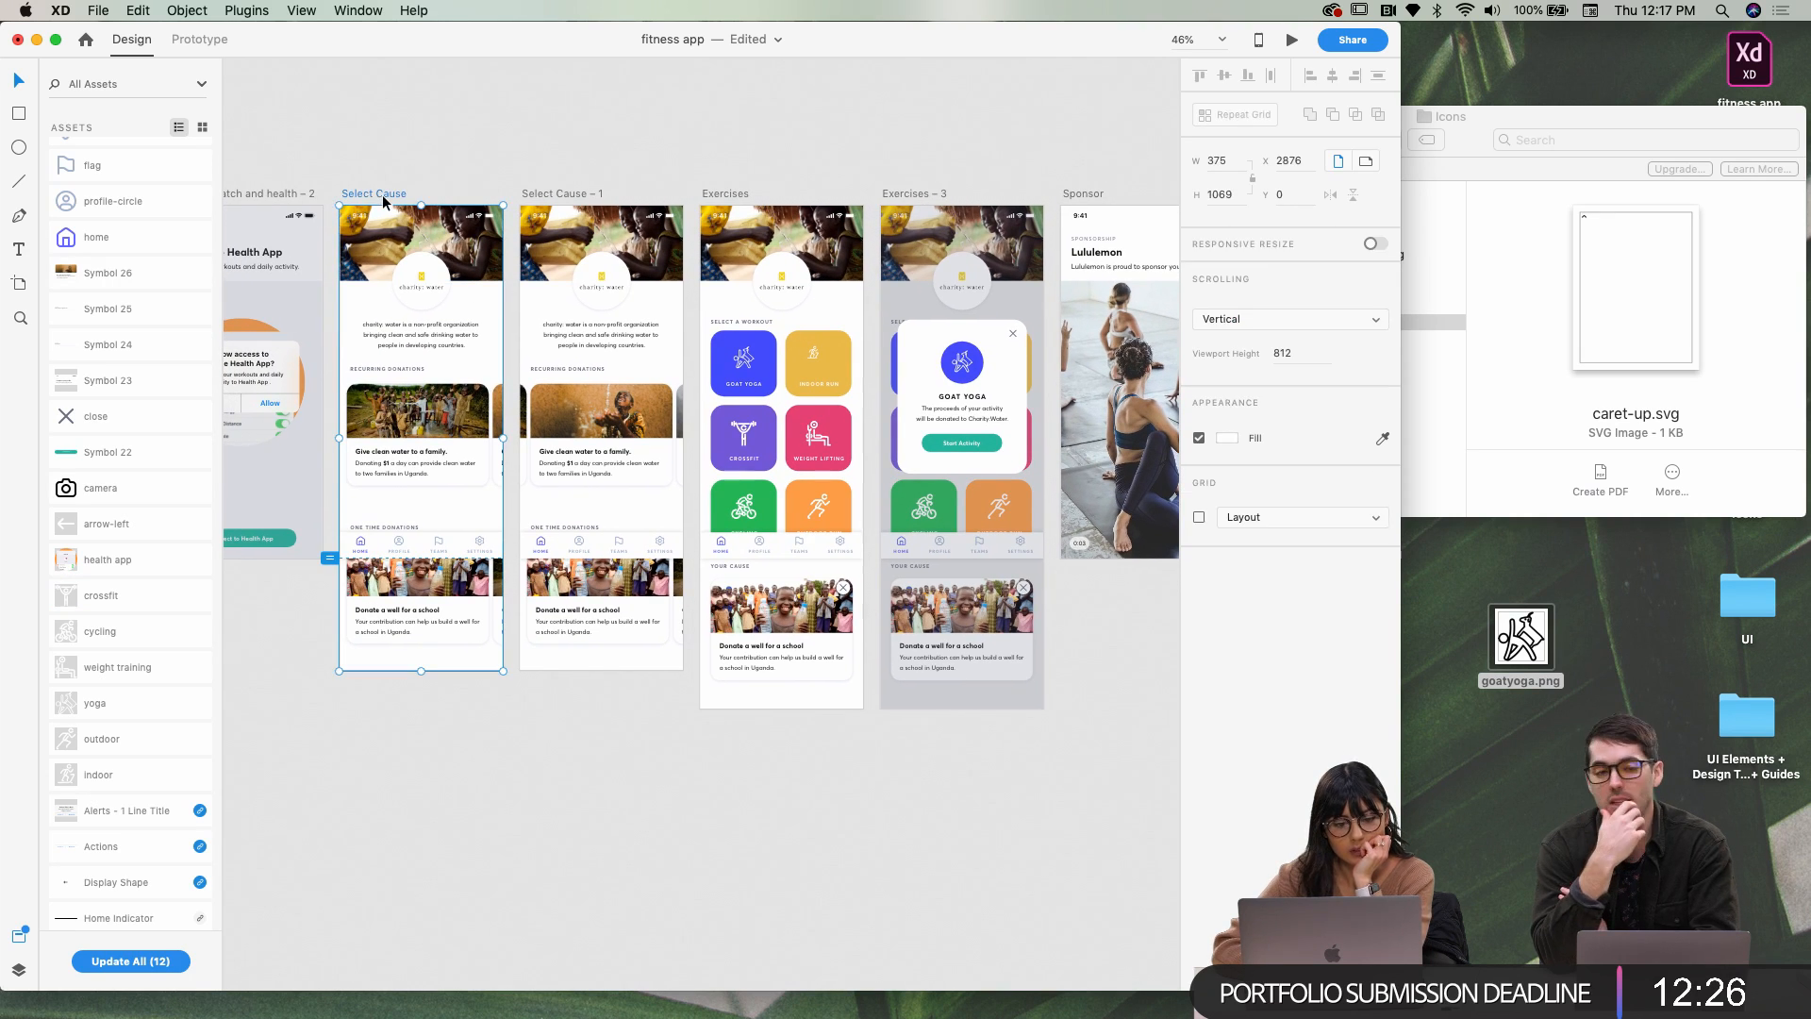
scroll(511, 179, right, 10)
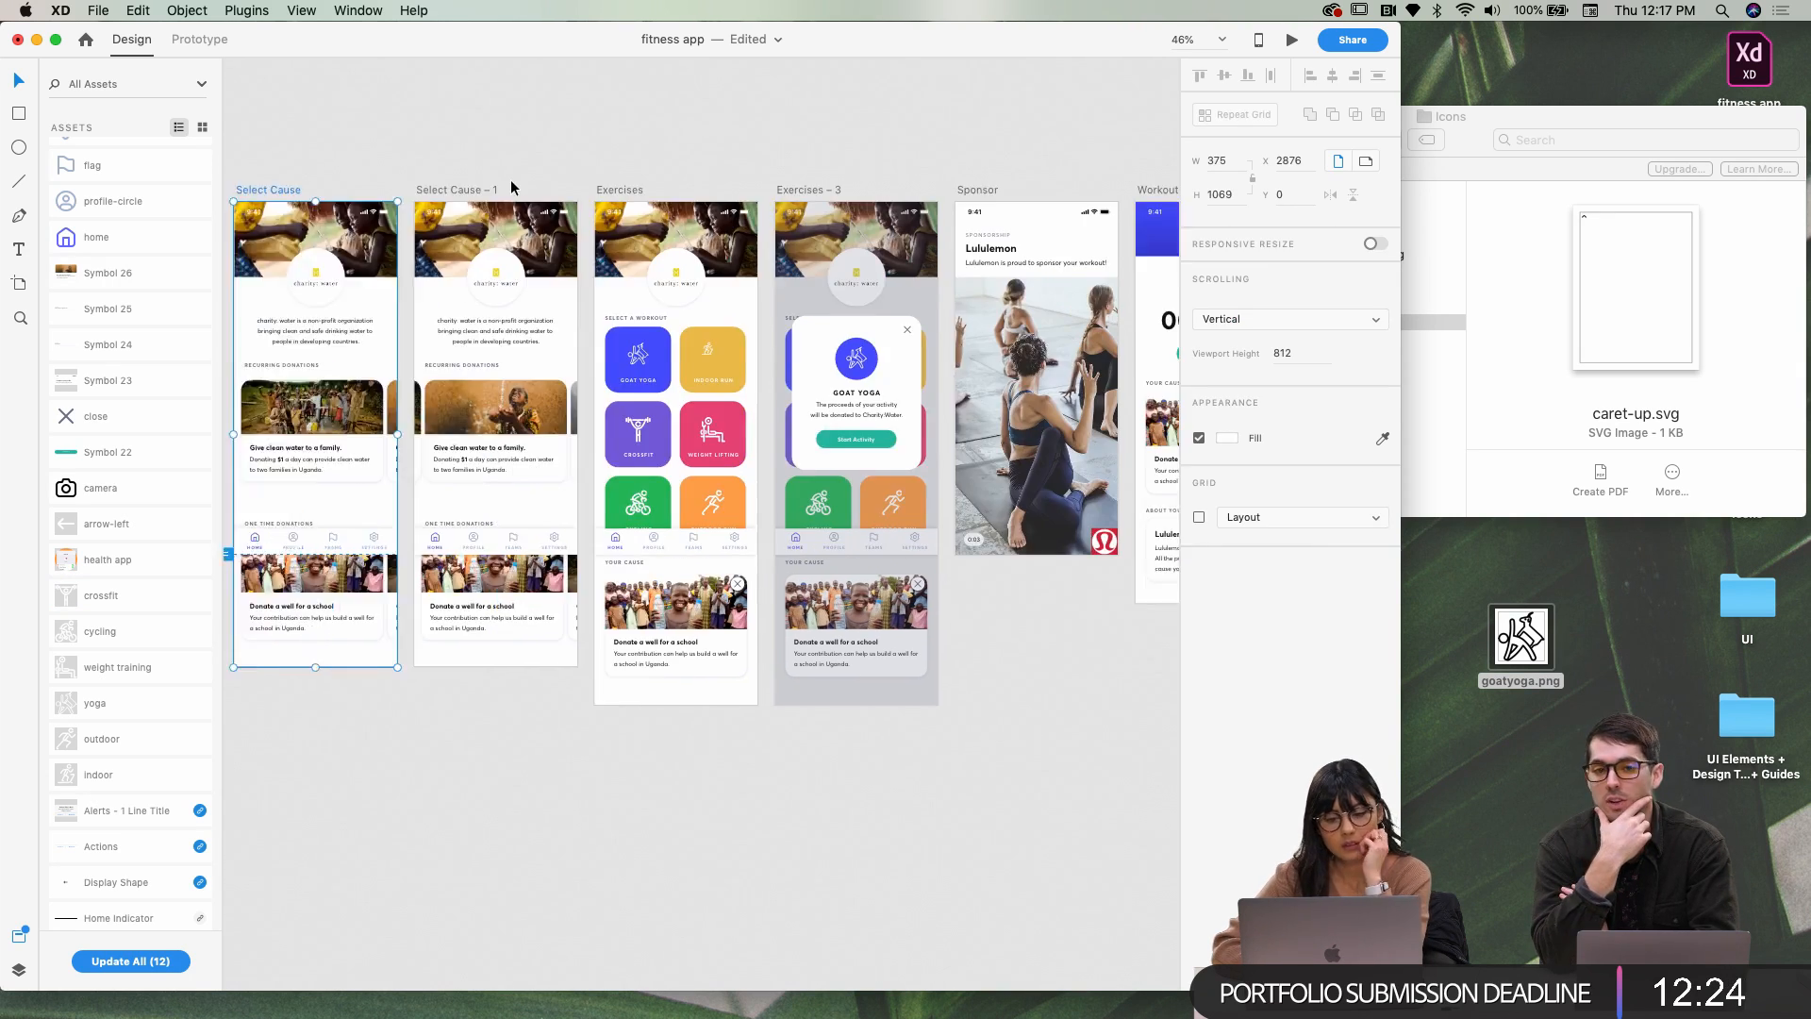
scroll(660, 566, up, 5)
Shrink the Crossfit icon by its corner handle inside the card
click(643, 395)
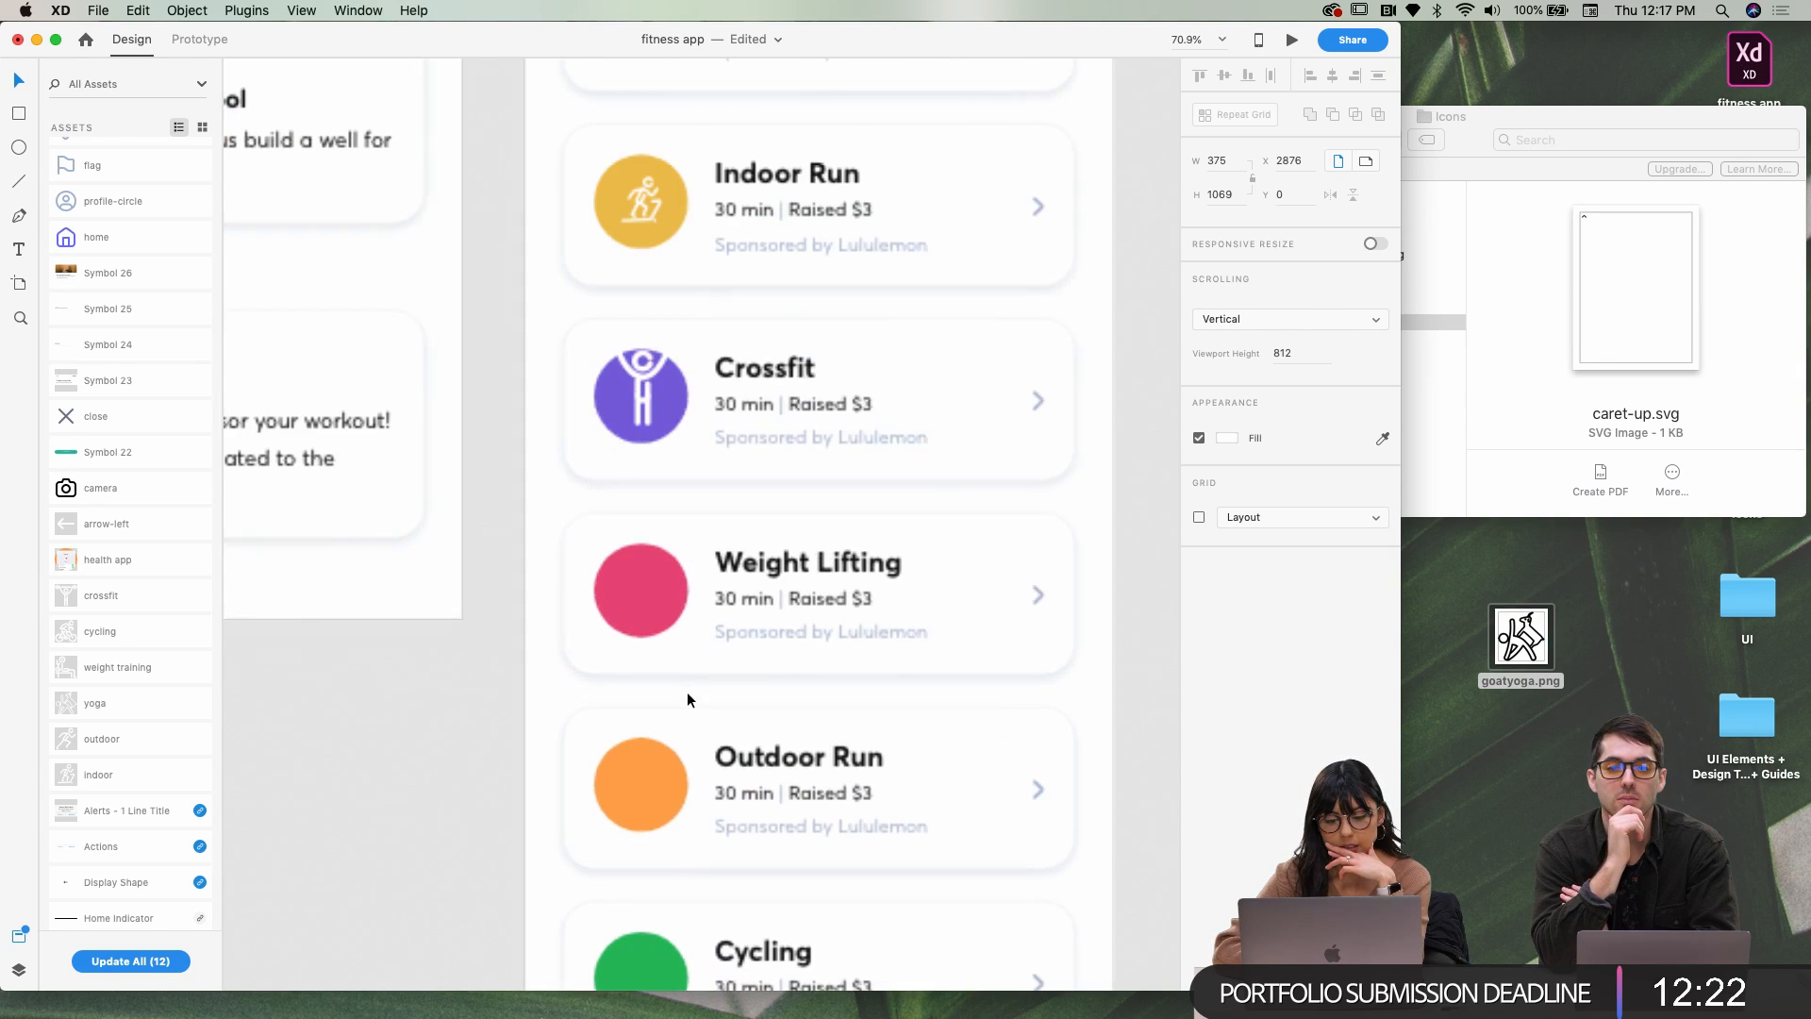
double_click(643, 395)
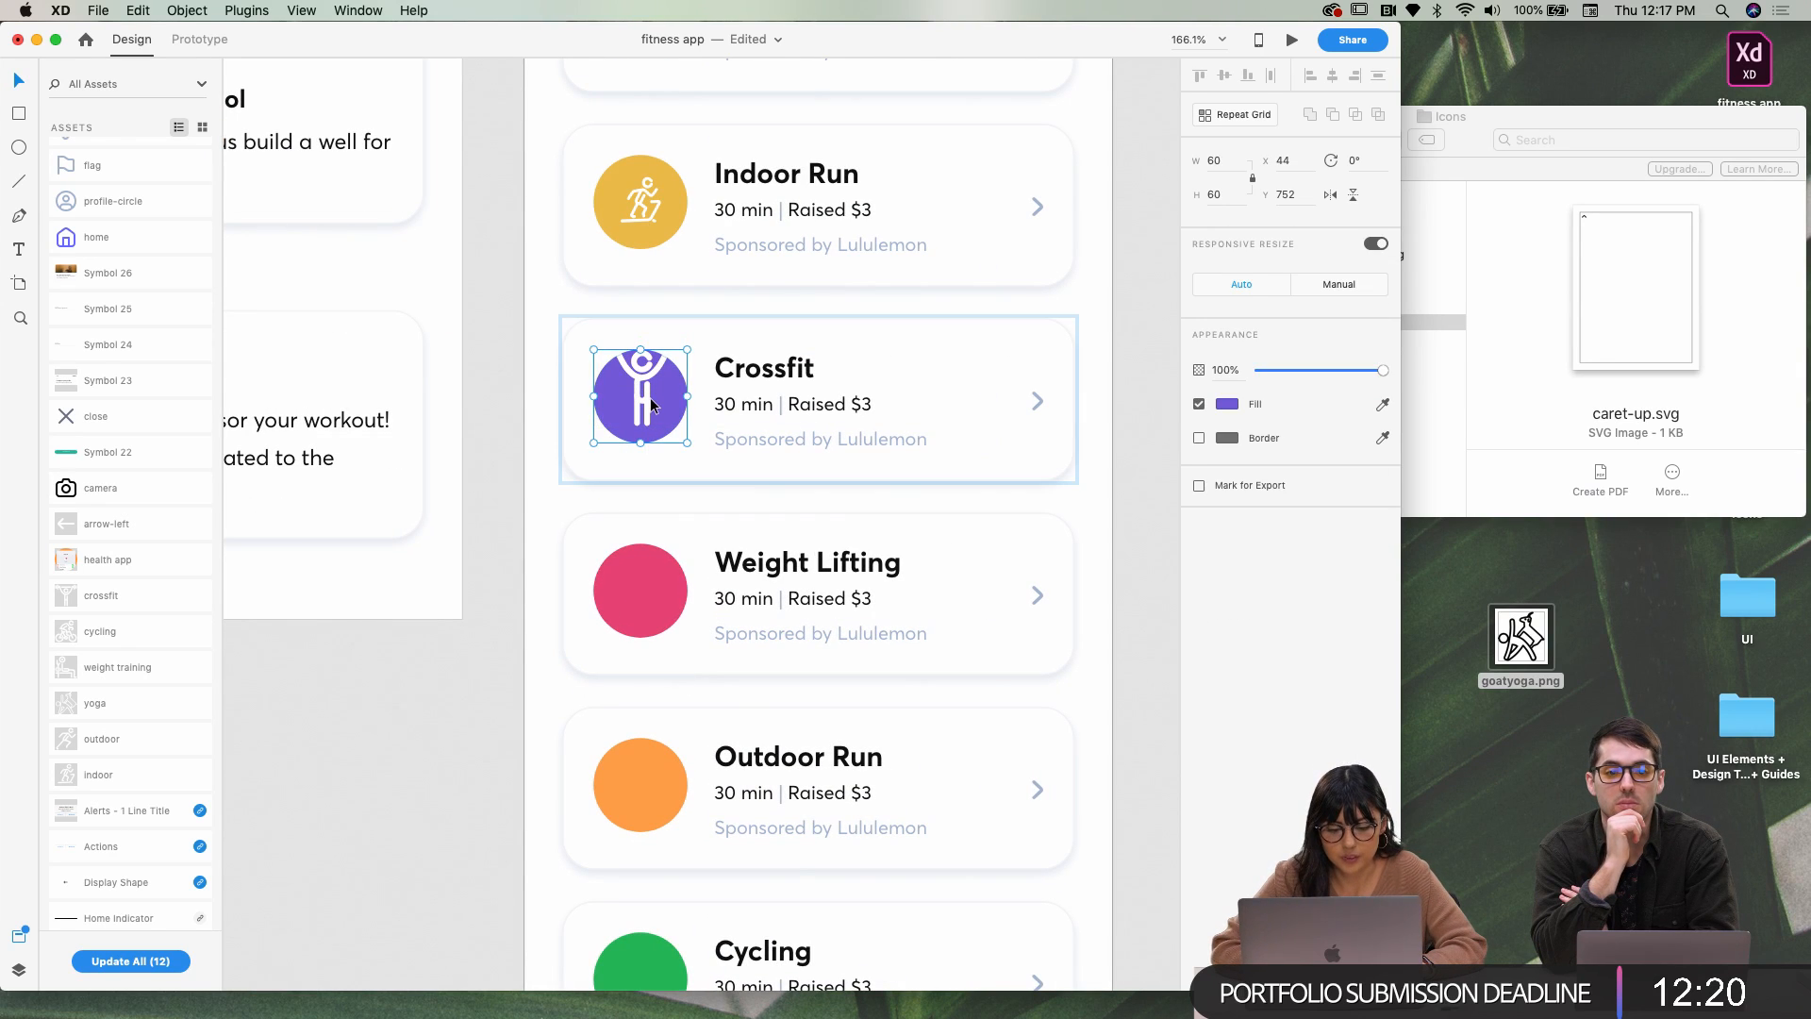
key(Escape)
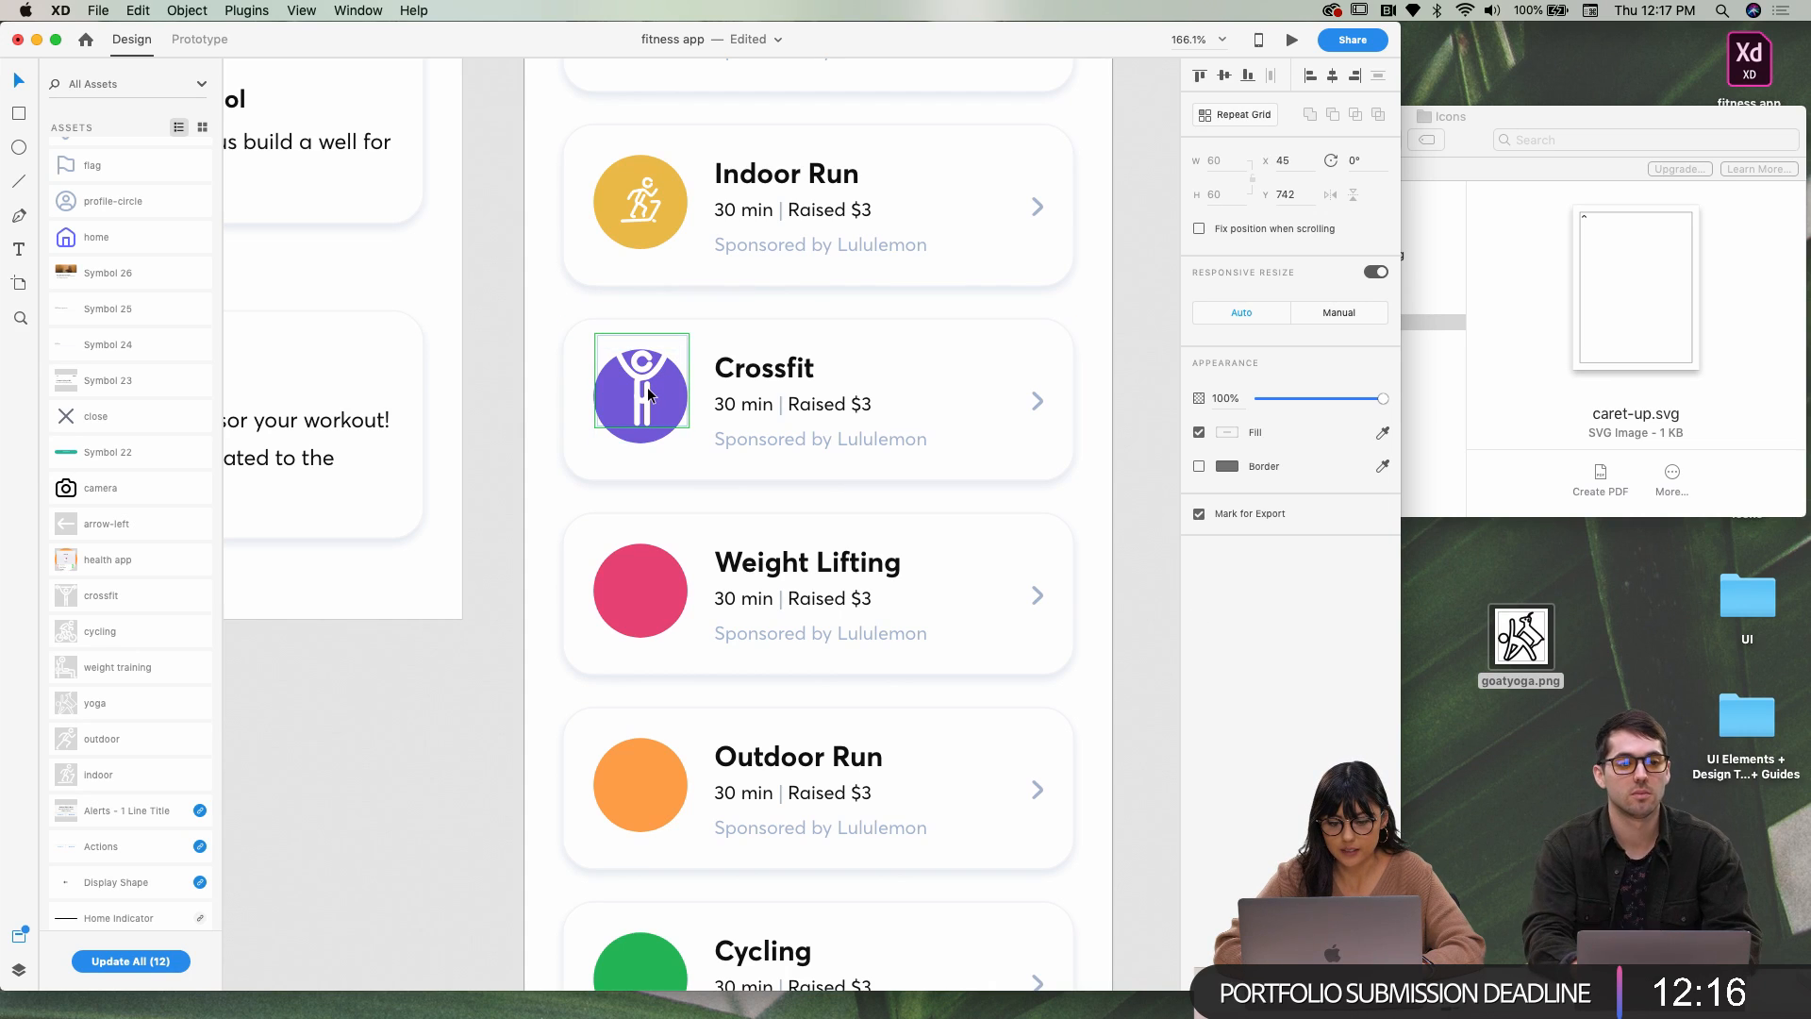
double_click(646, 396)
drag(687, 335, 681, 350)
click(688, 338)
click(634, 396)
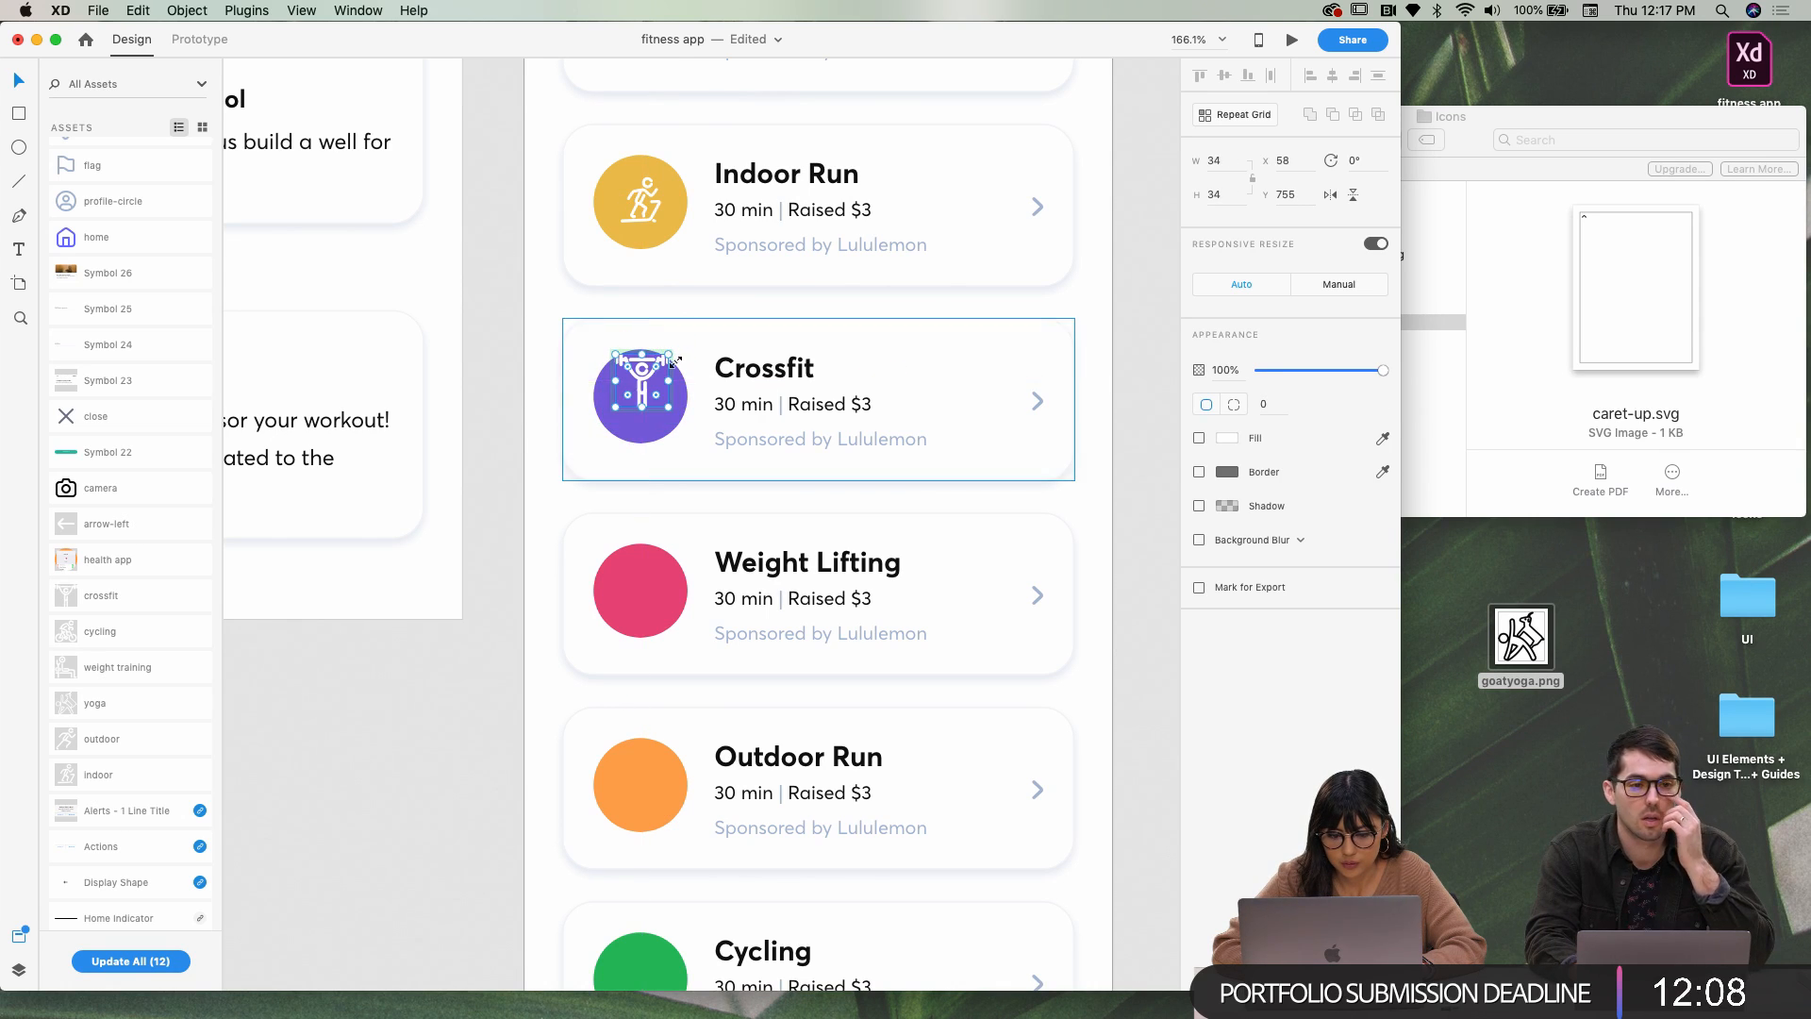
Move the barbell figure down and nudge it down and left to centre it
click(534, 483)
drag(649, 376, 645, 393)
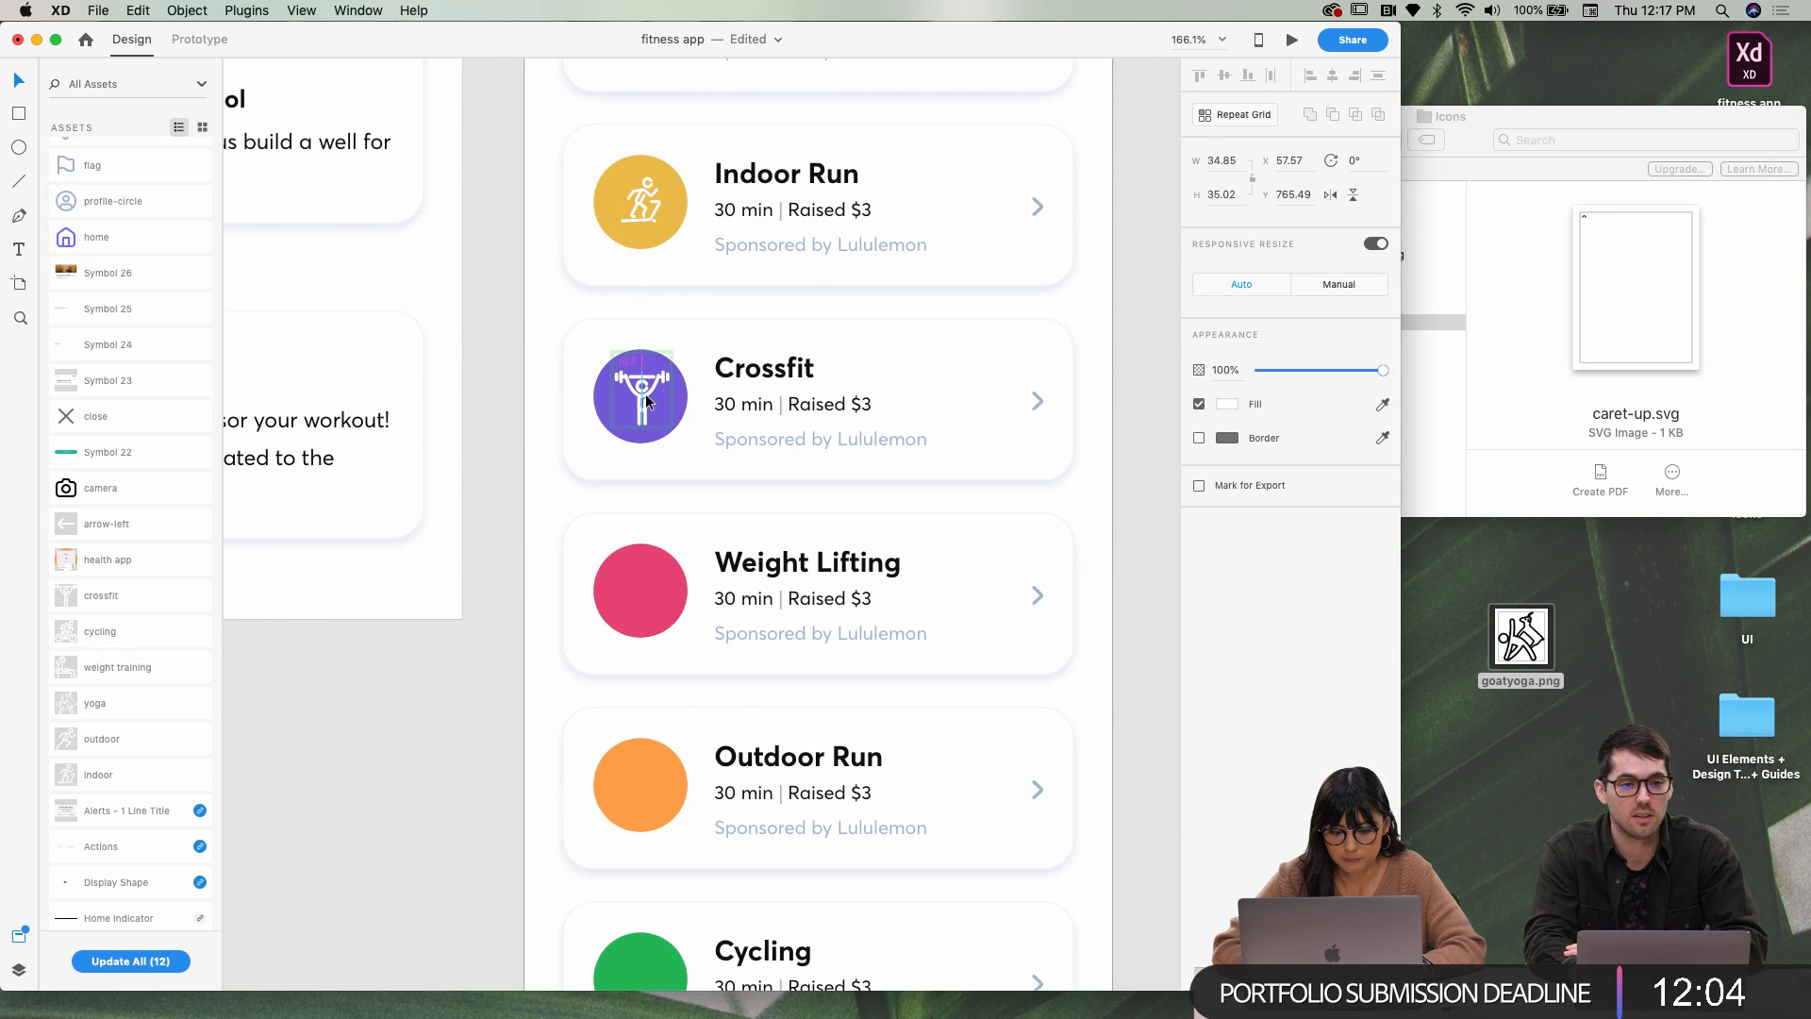
key(Down)
key(Down)
key(Left)
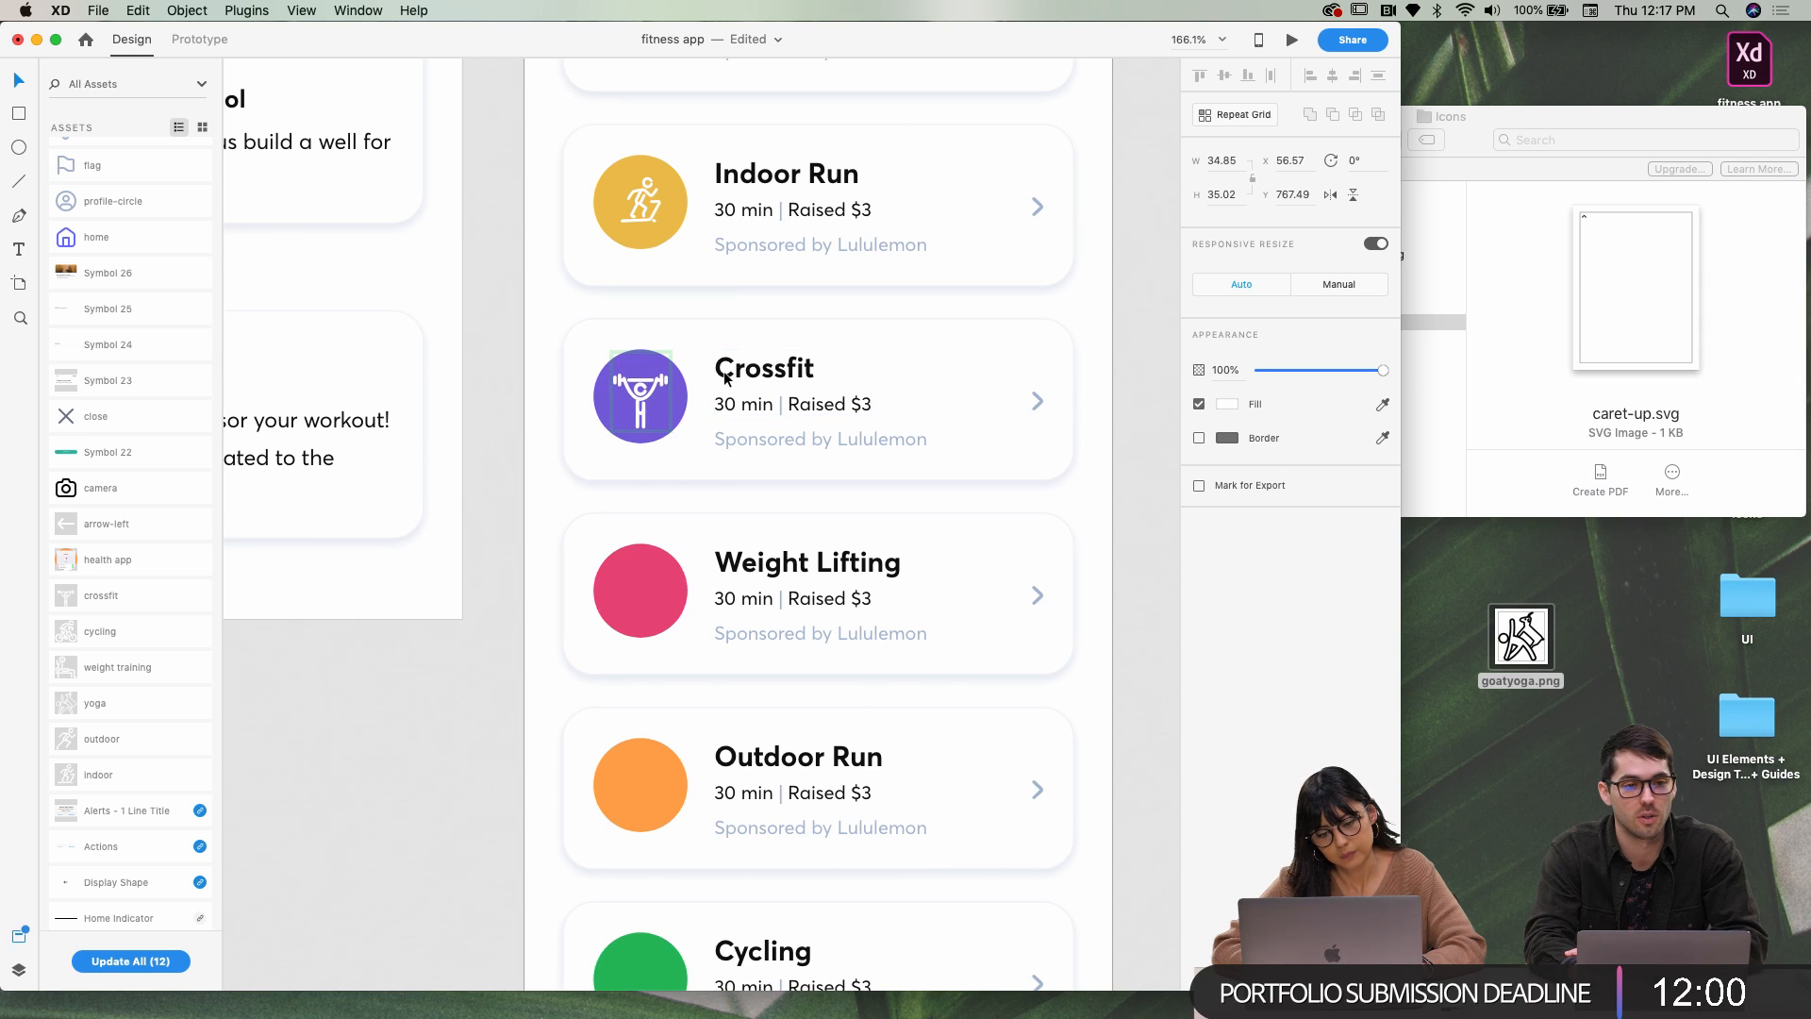
click(532, 515)
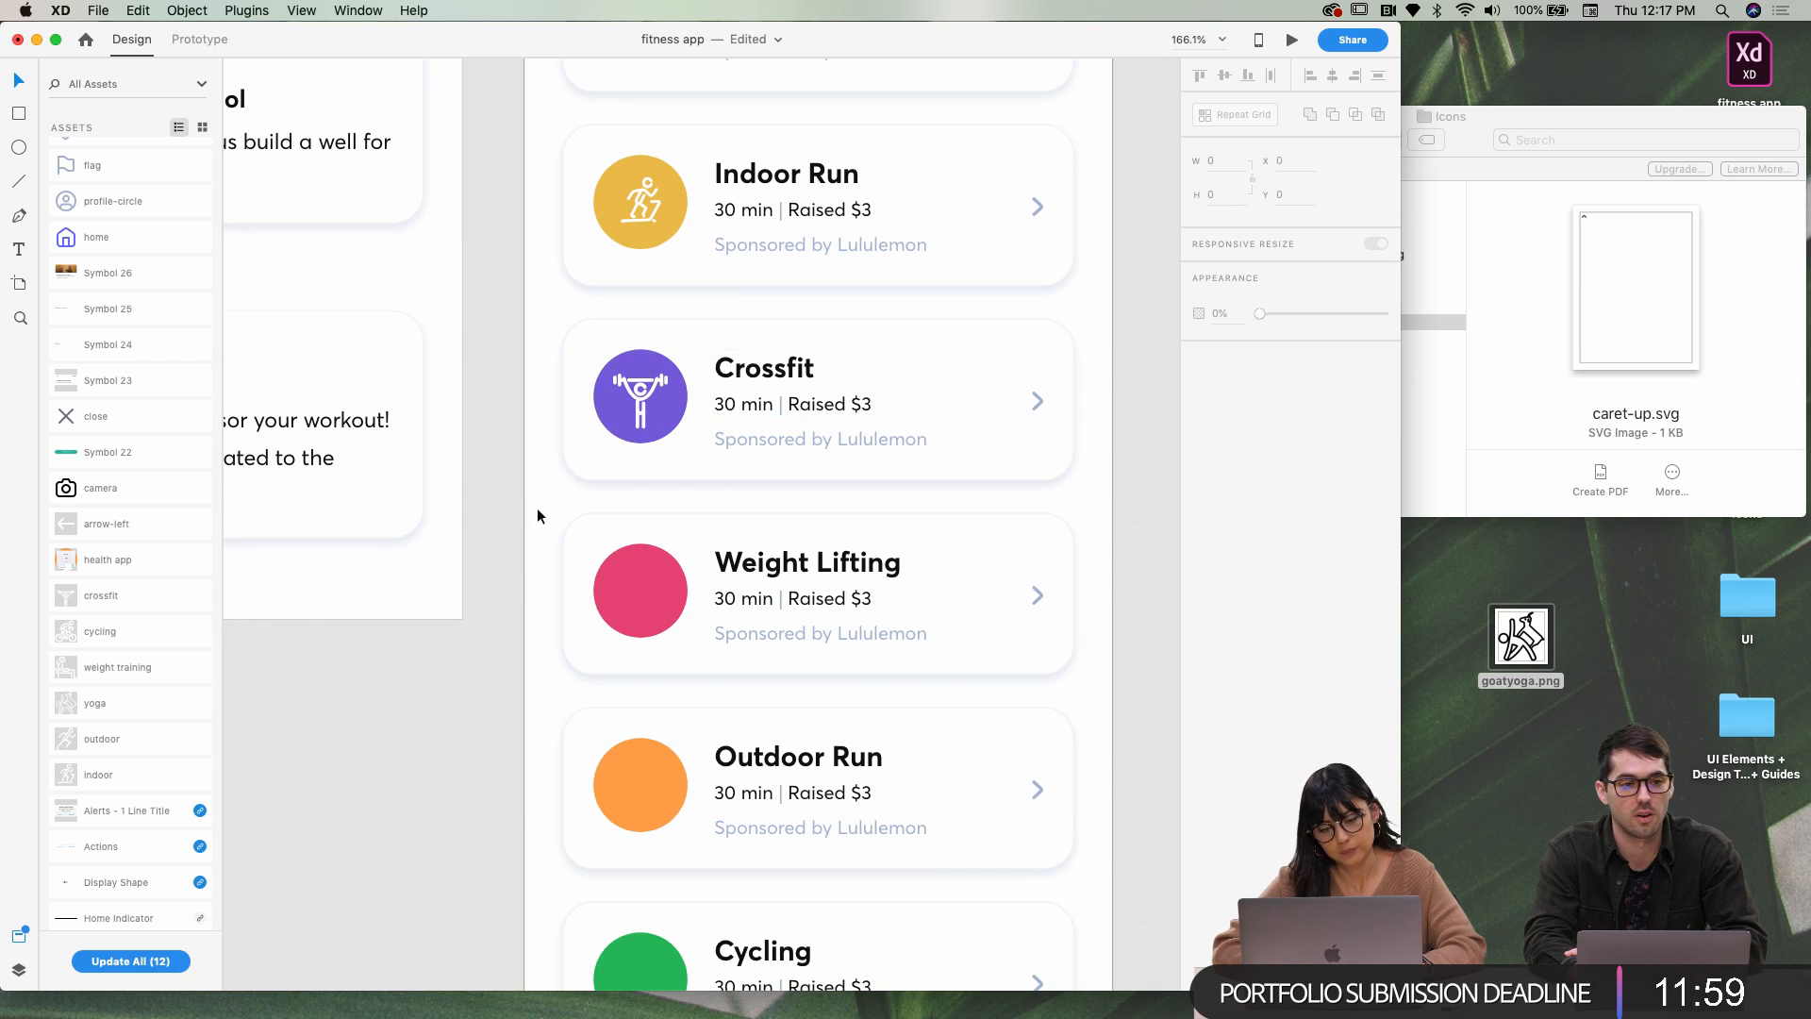
double_click(645, 398)
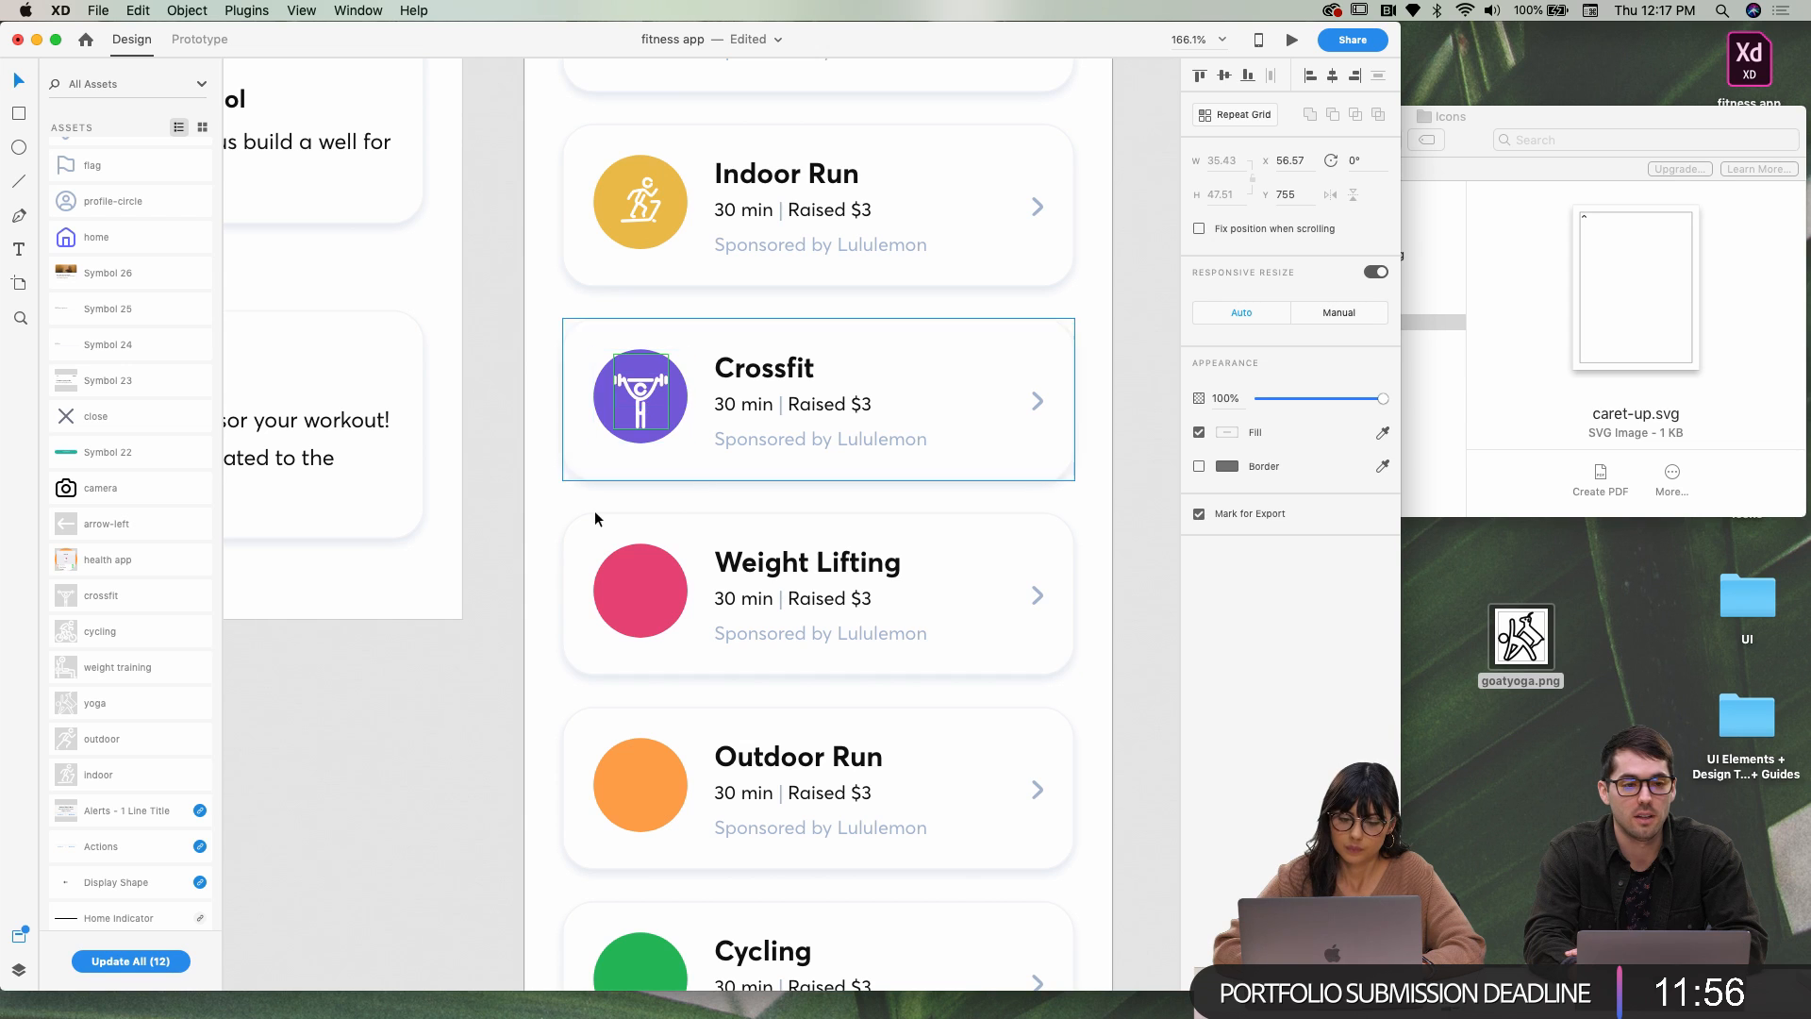
click(504, 568)
Add the weight training icon at 47×47, centred in the pink circle with Align Center/Middle
click(620, 585)
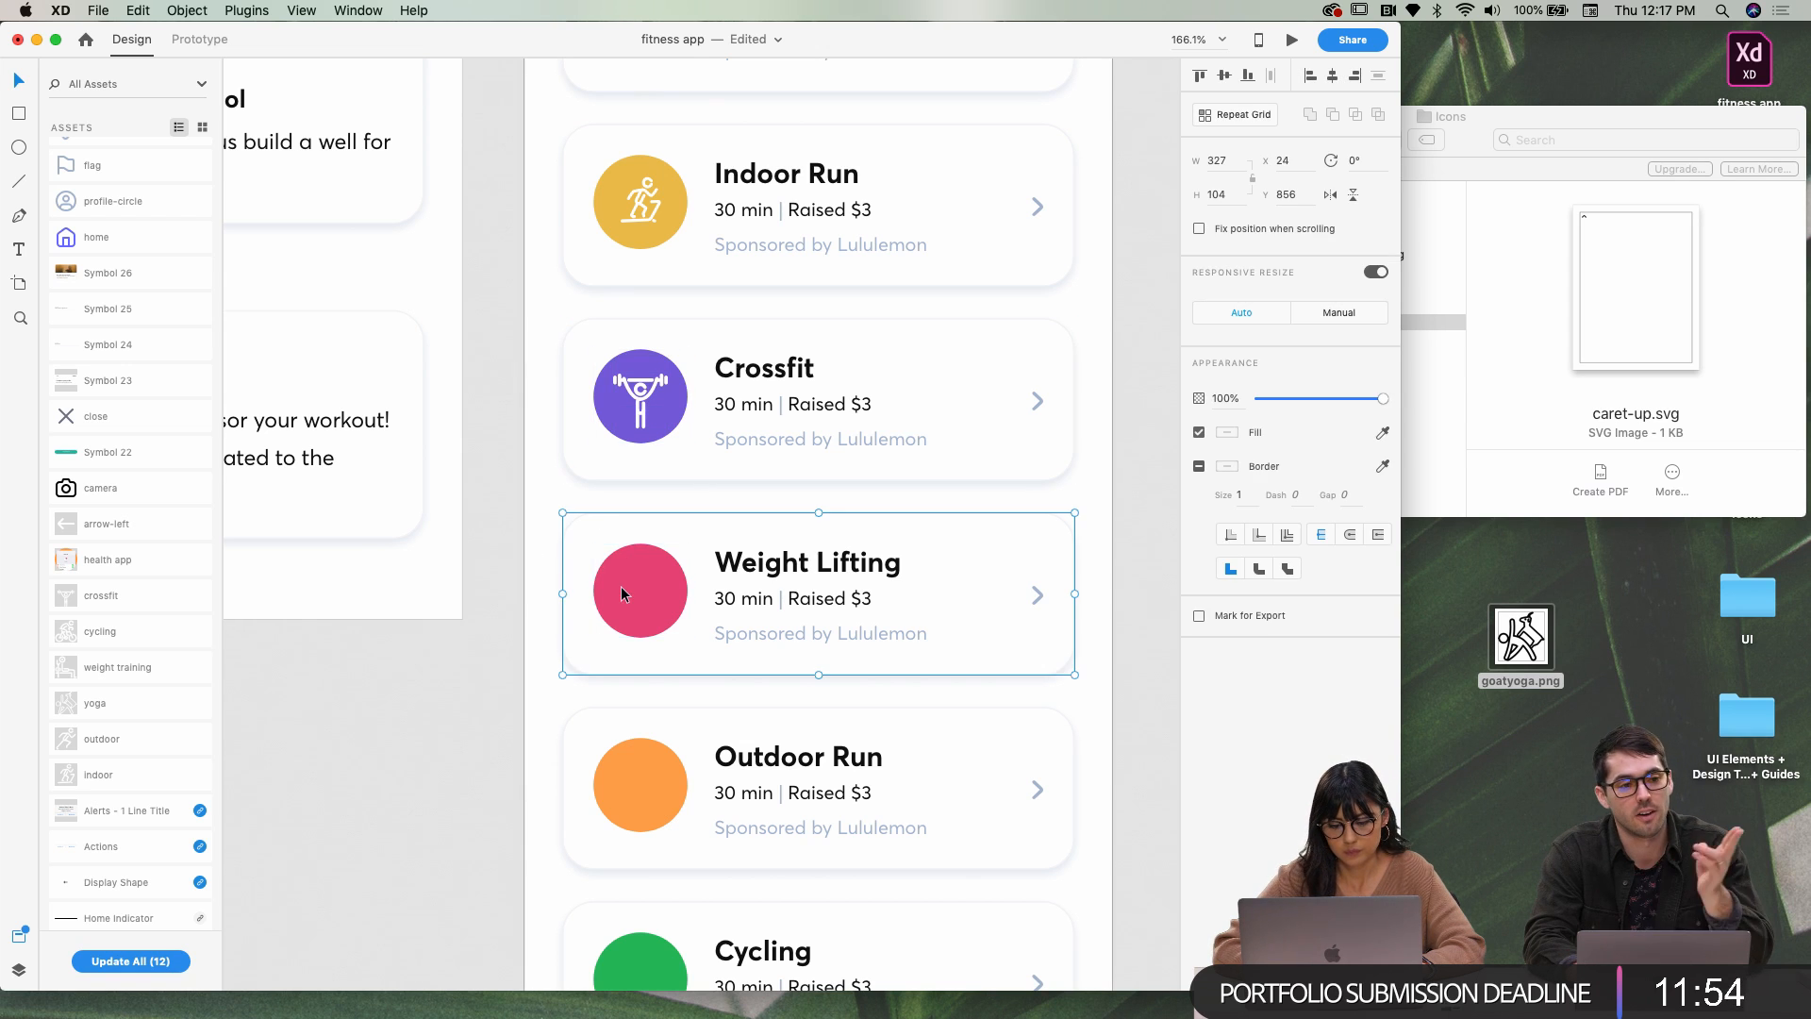
scroll(621, 589, down, 3)
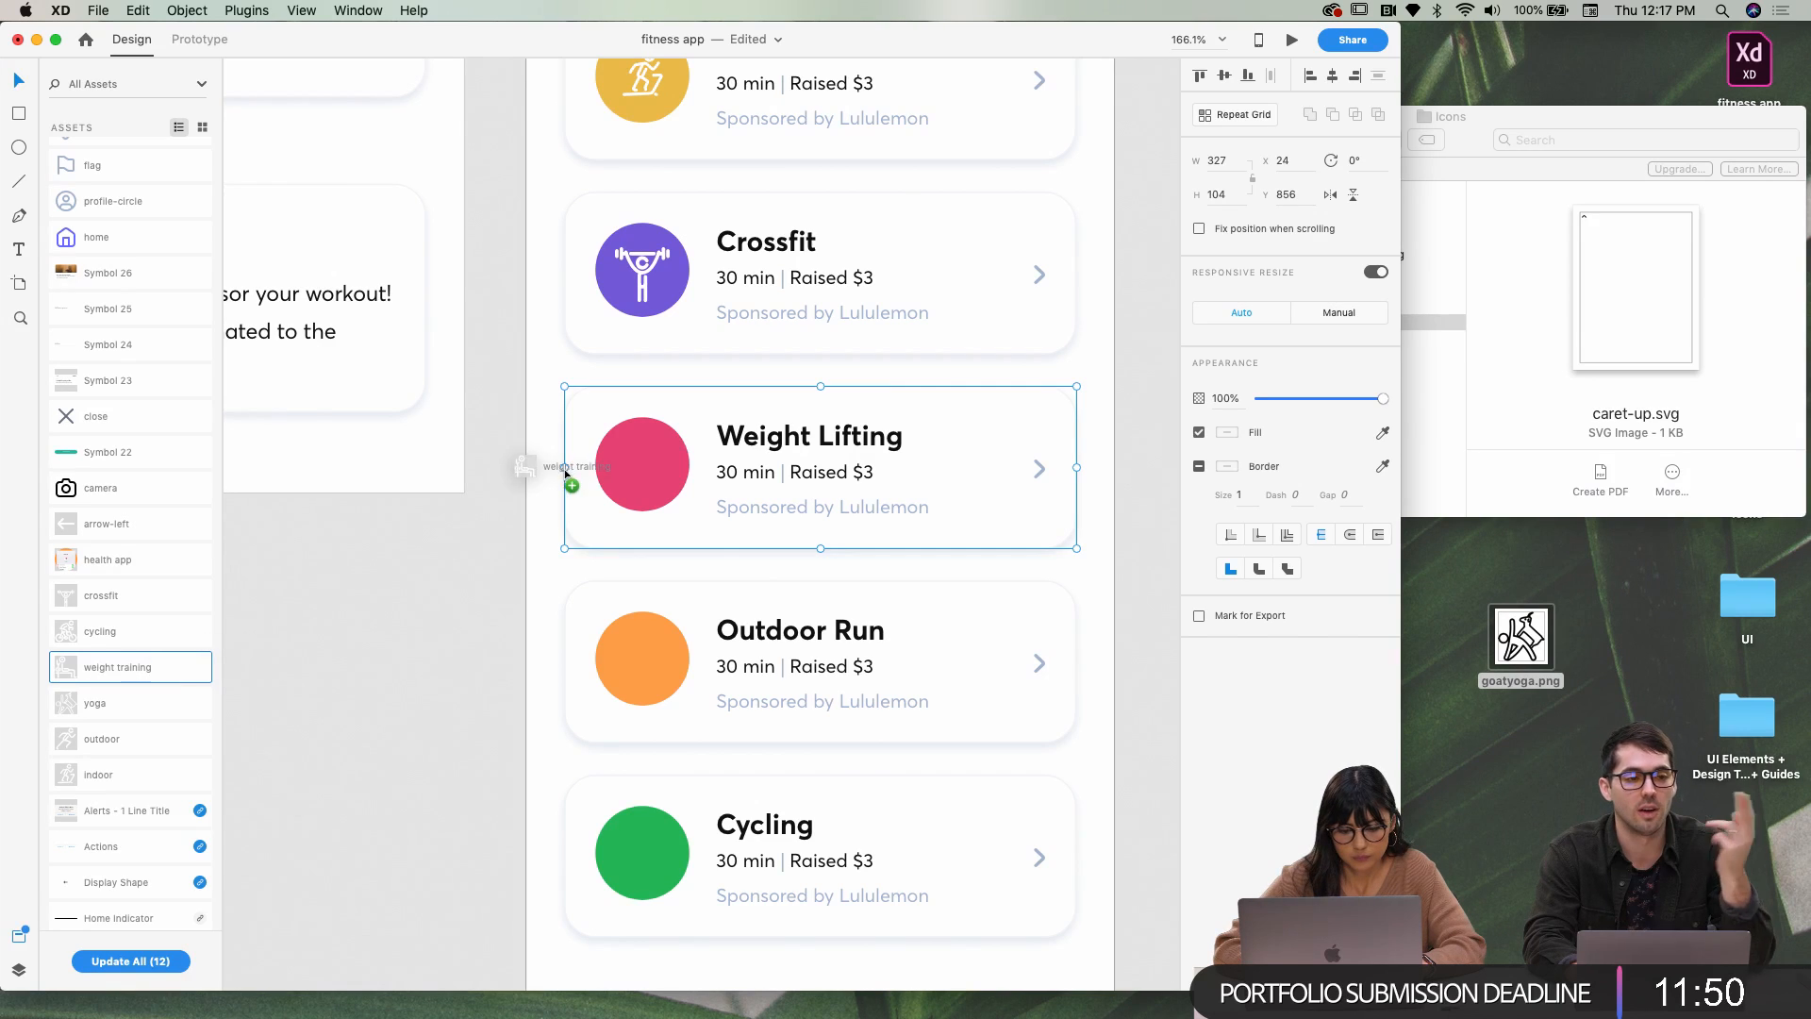
drag(637, 464, 641, 468)
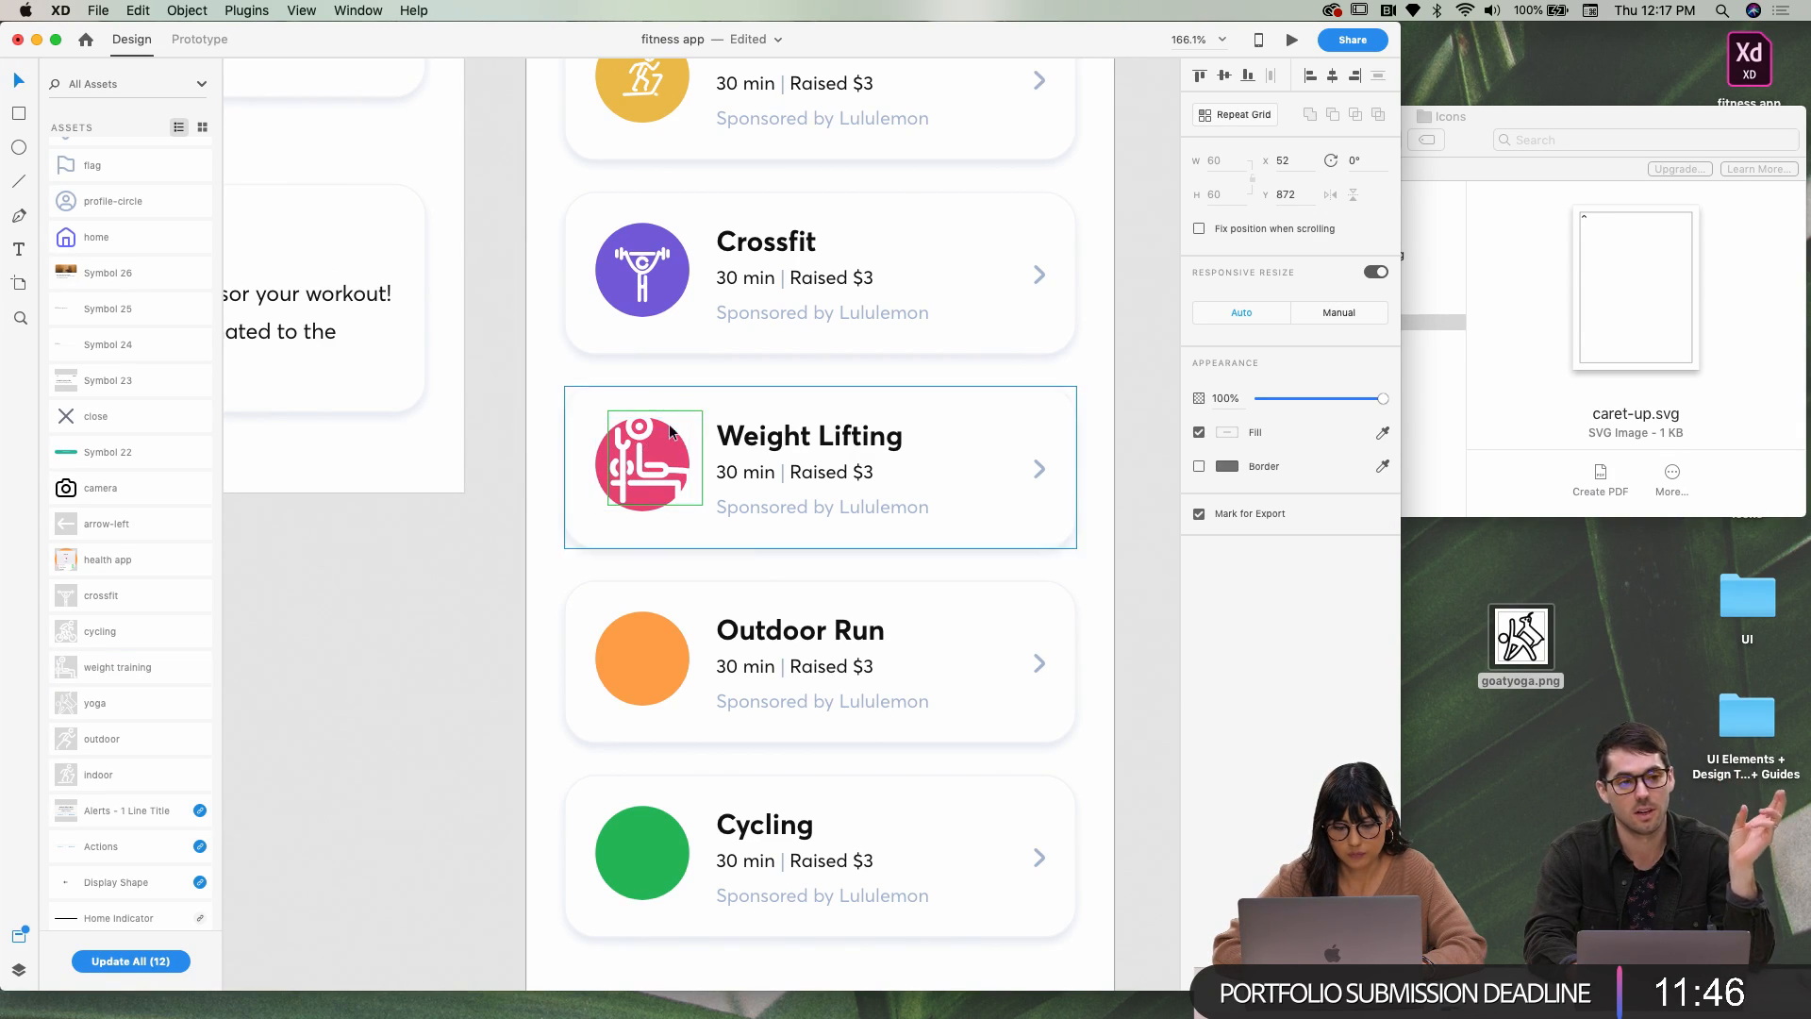
click(630, 456)
click(648, 469)
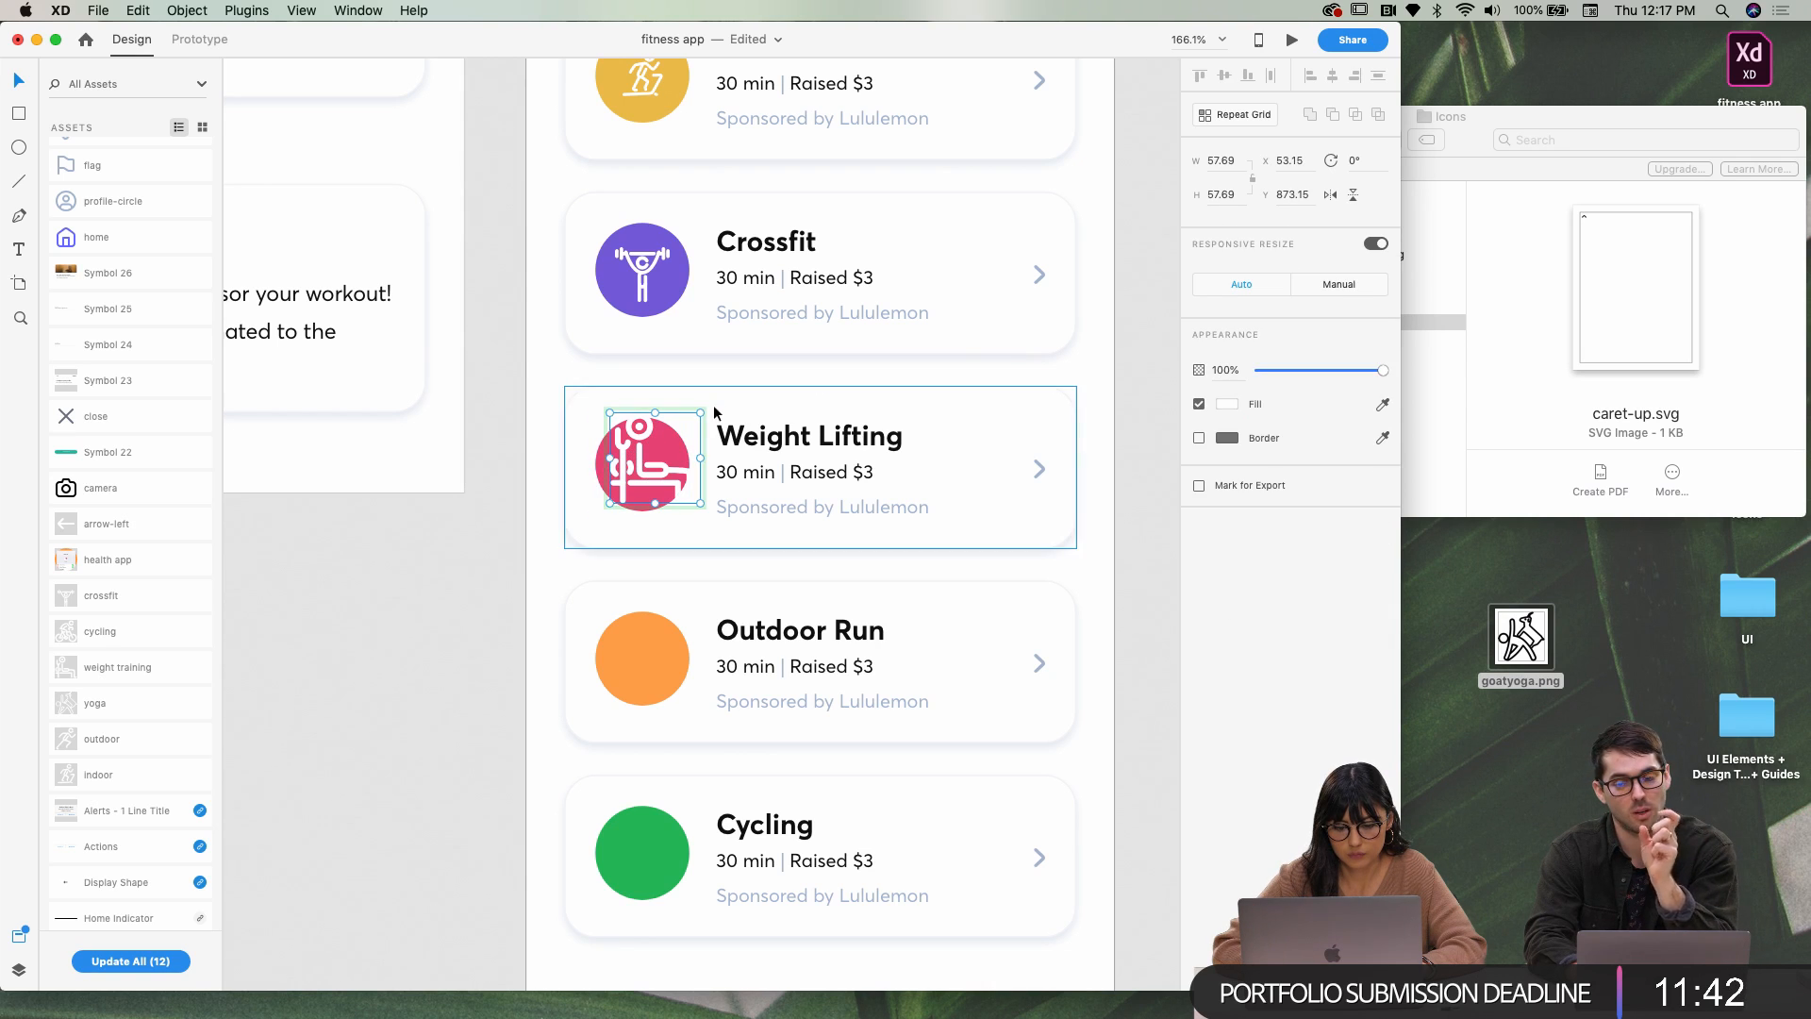
mouse_move(692, 422)
mouse_down()
mouse_move(648, 481)
mouse_move(665, 441)
mouse_up()
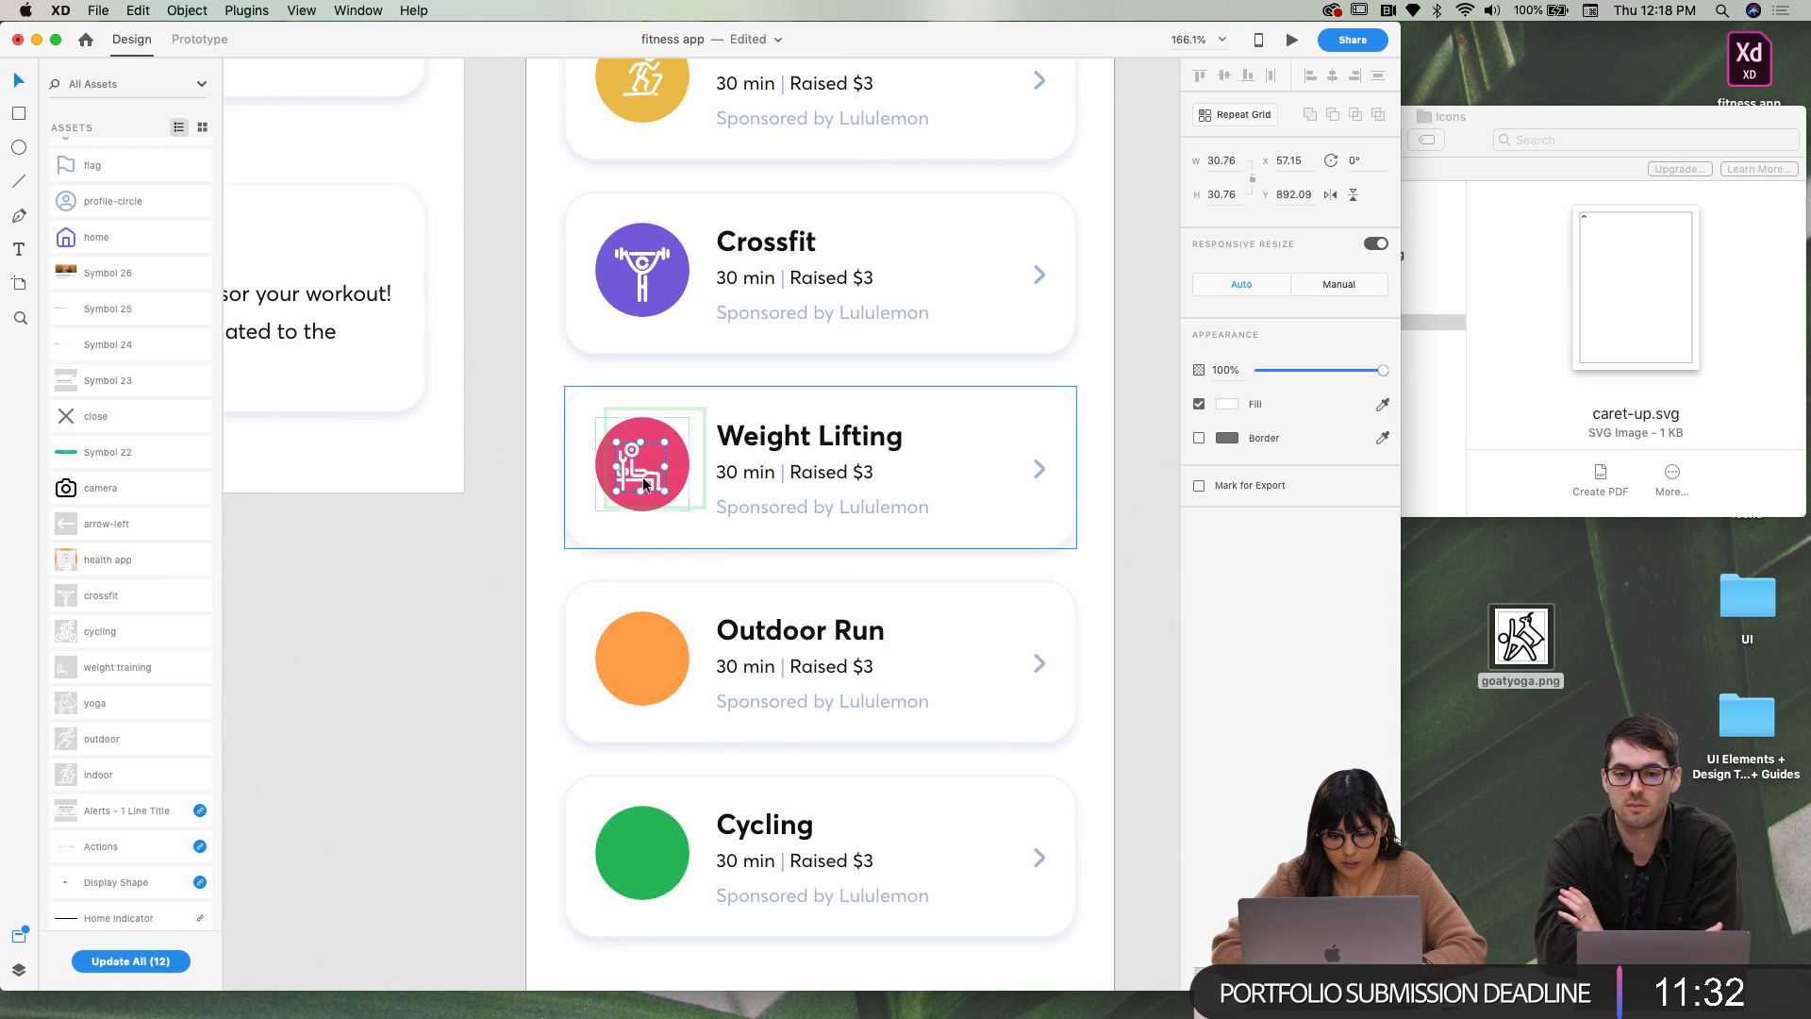
click(647, 471)
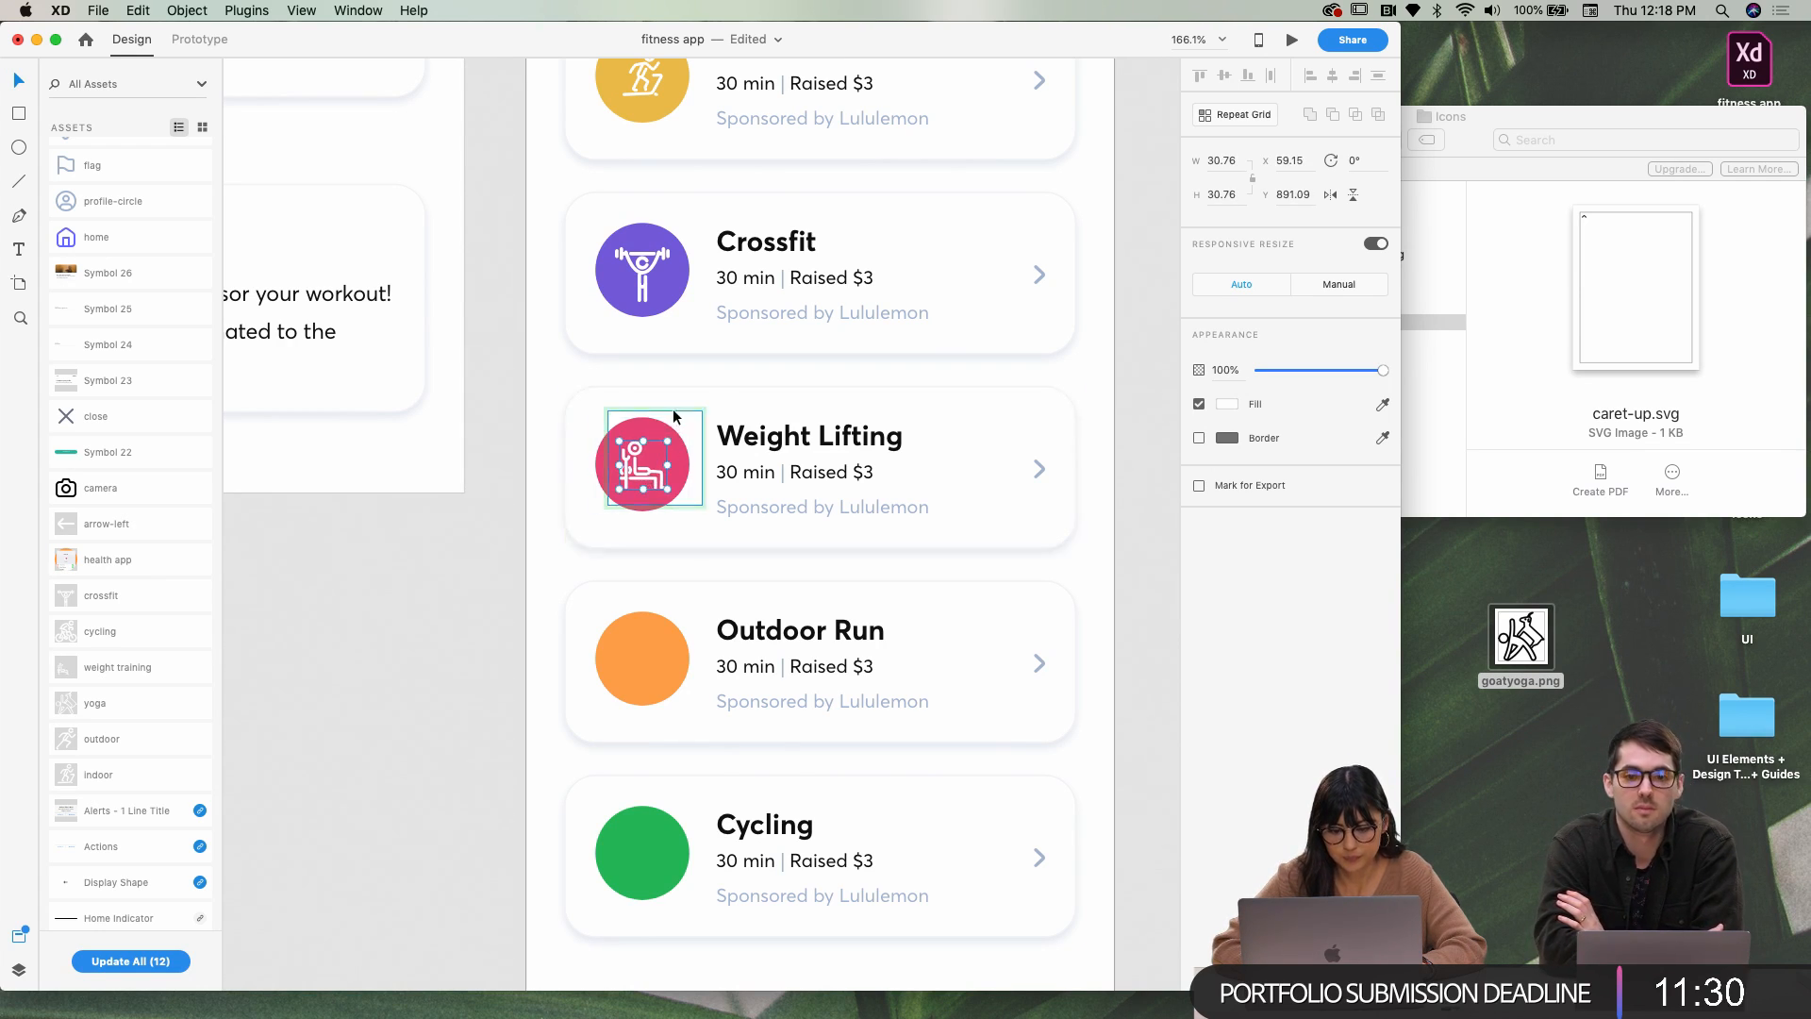
drag(702, 412, 681, 427)
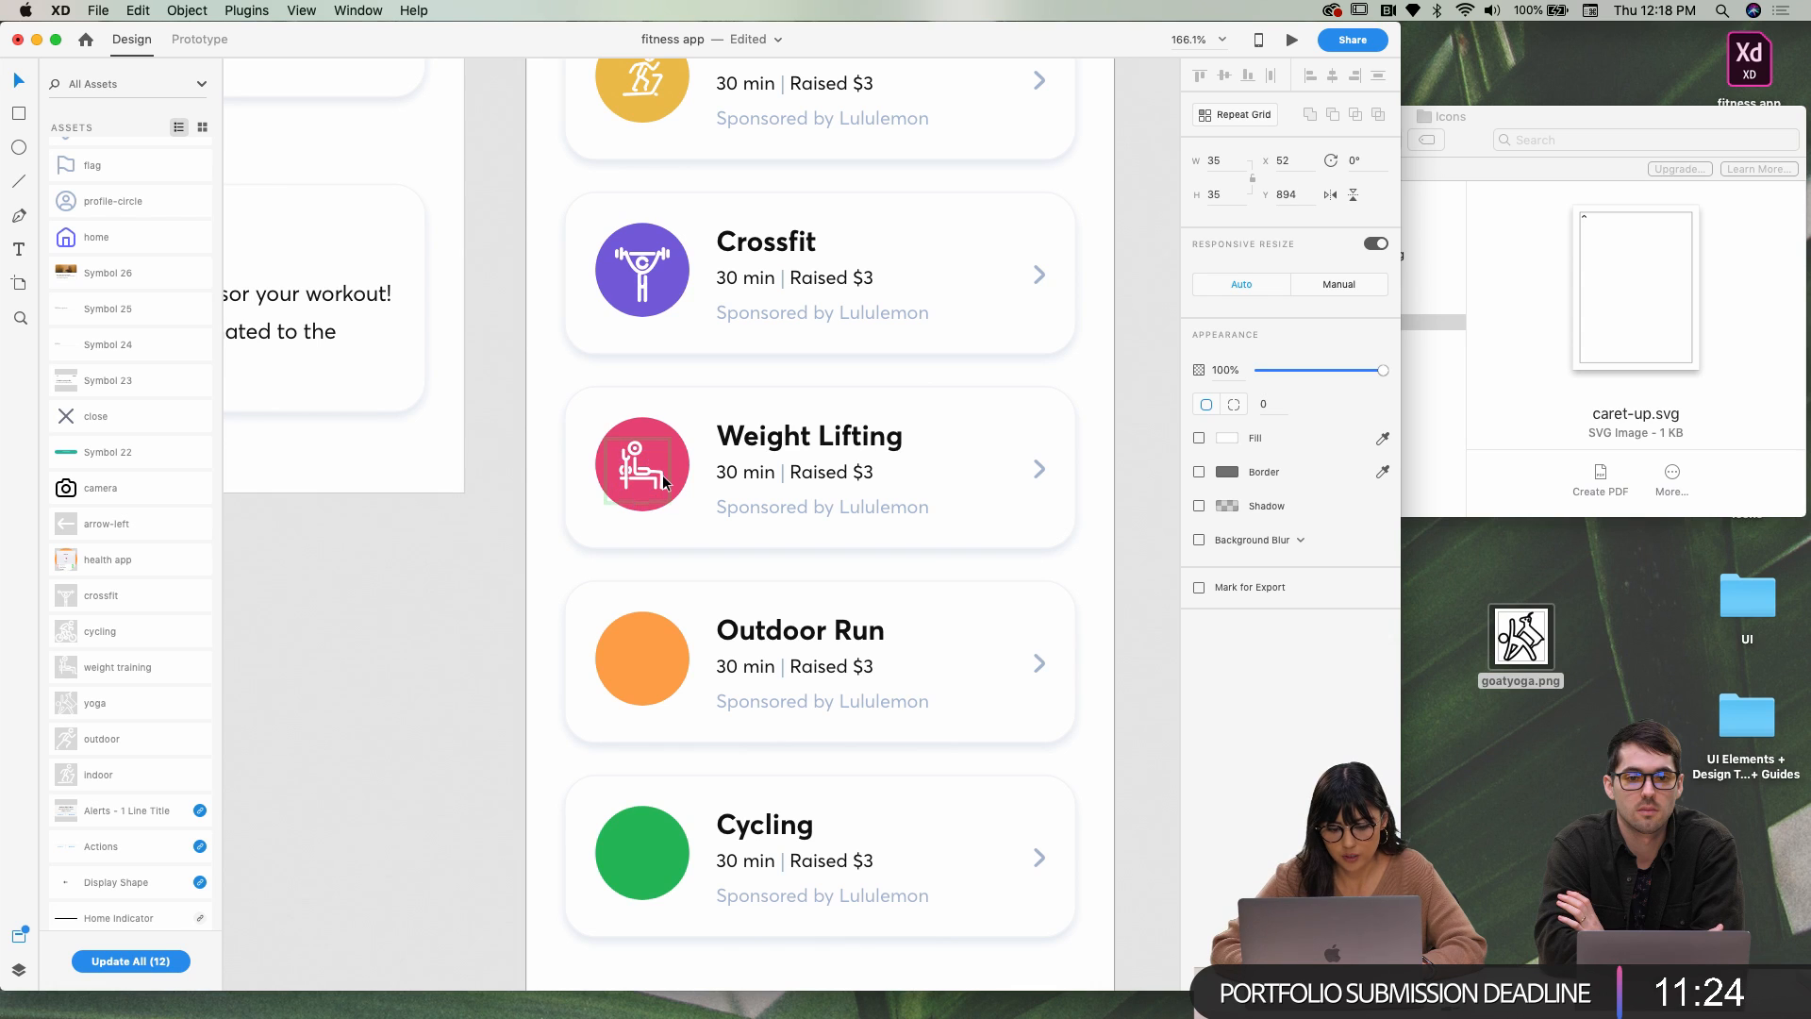
shift+click(631, 472)
click(1331, 82)
click(1231, 85)
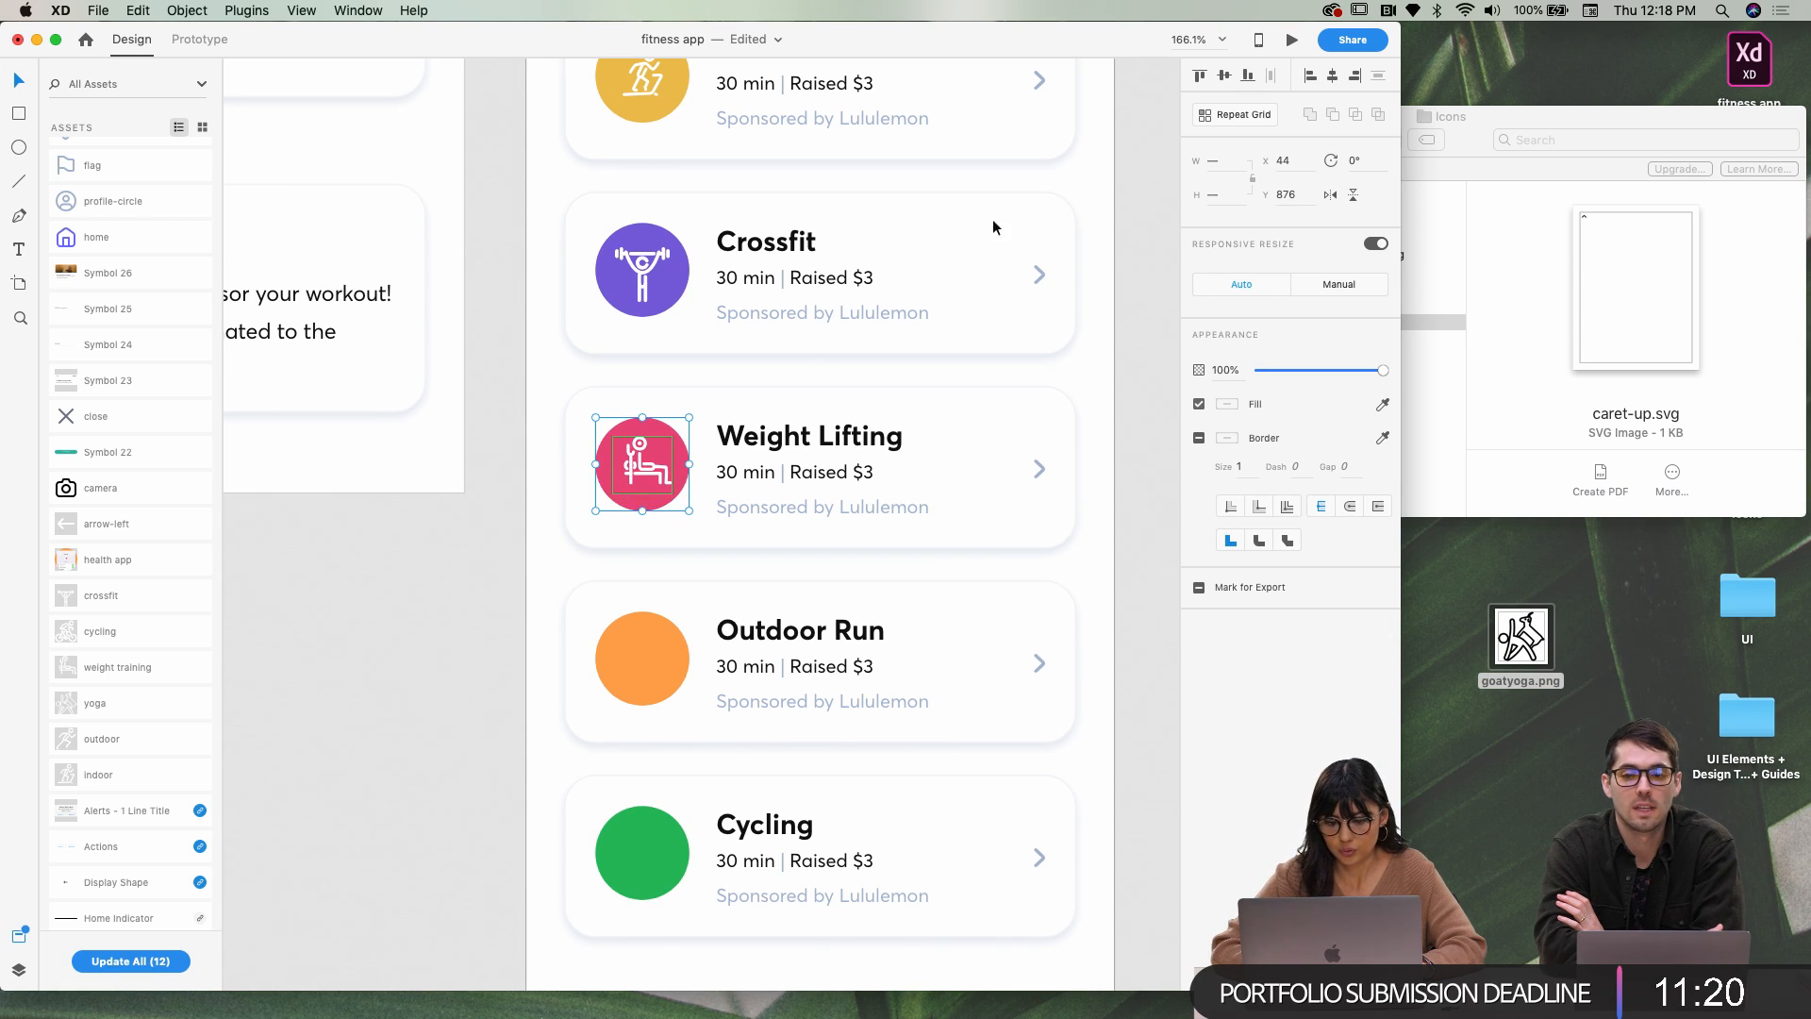
click(663, 477)
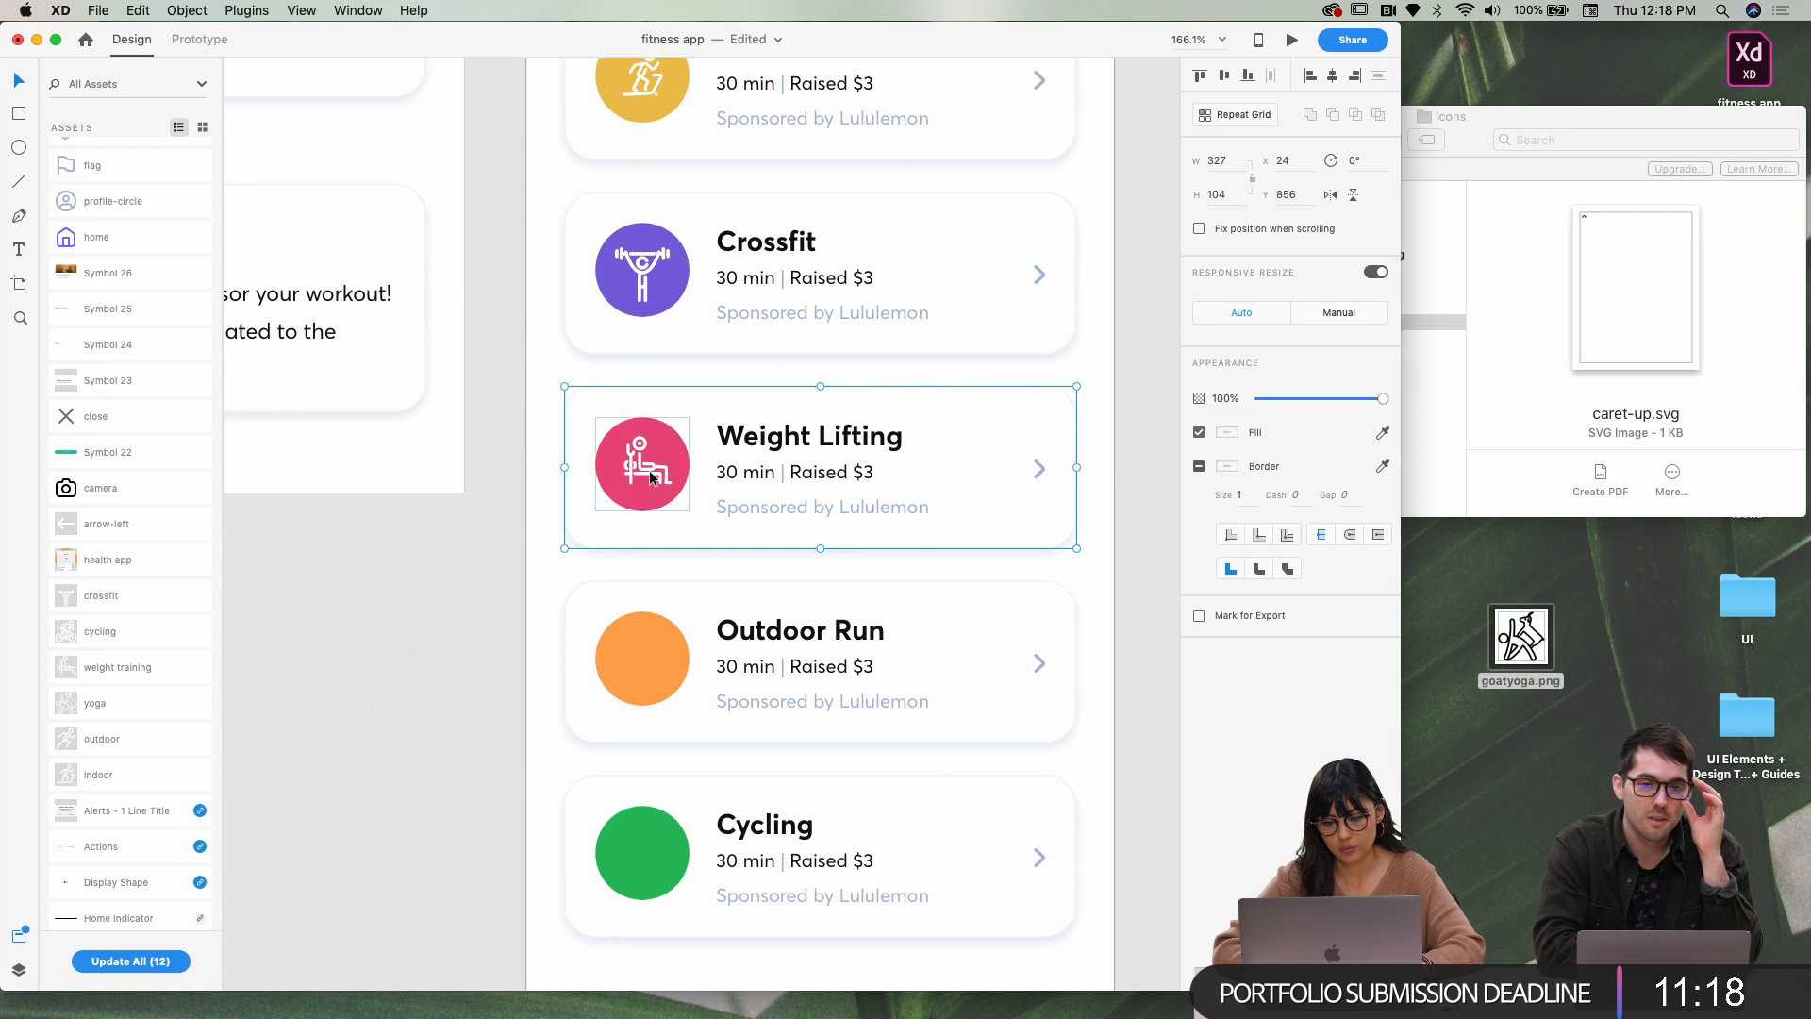
Place the outdoor runner icon on the orange circle and shrink the figure to fit
scroll(508, 692, down, 1)
scroll(466, 785, up, 4)
scroll(466, 785, down, 4)
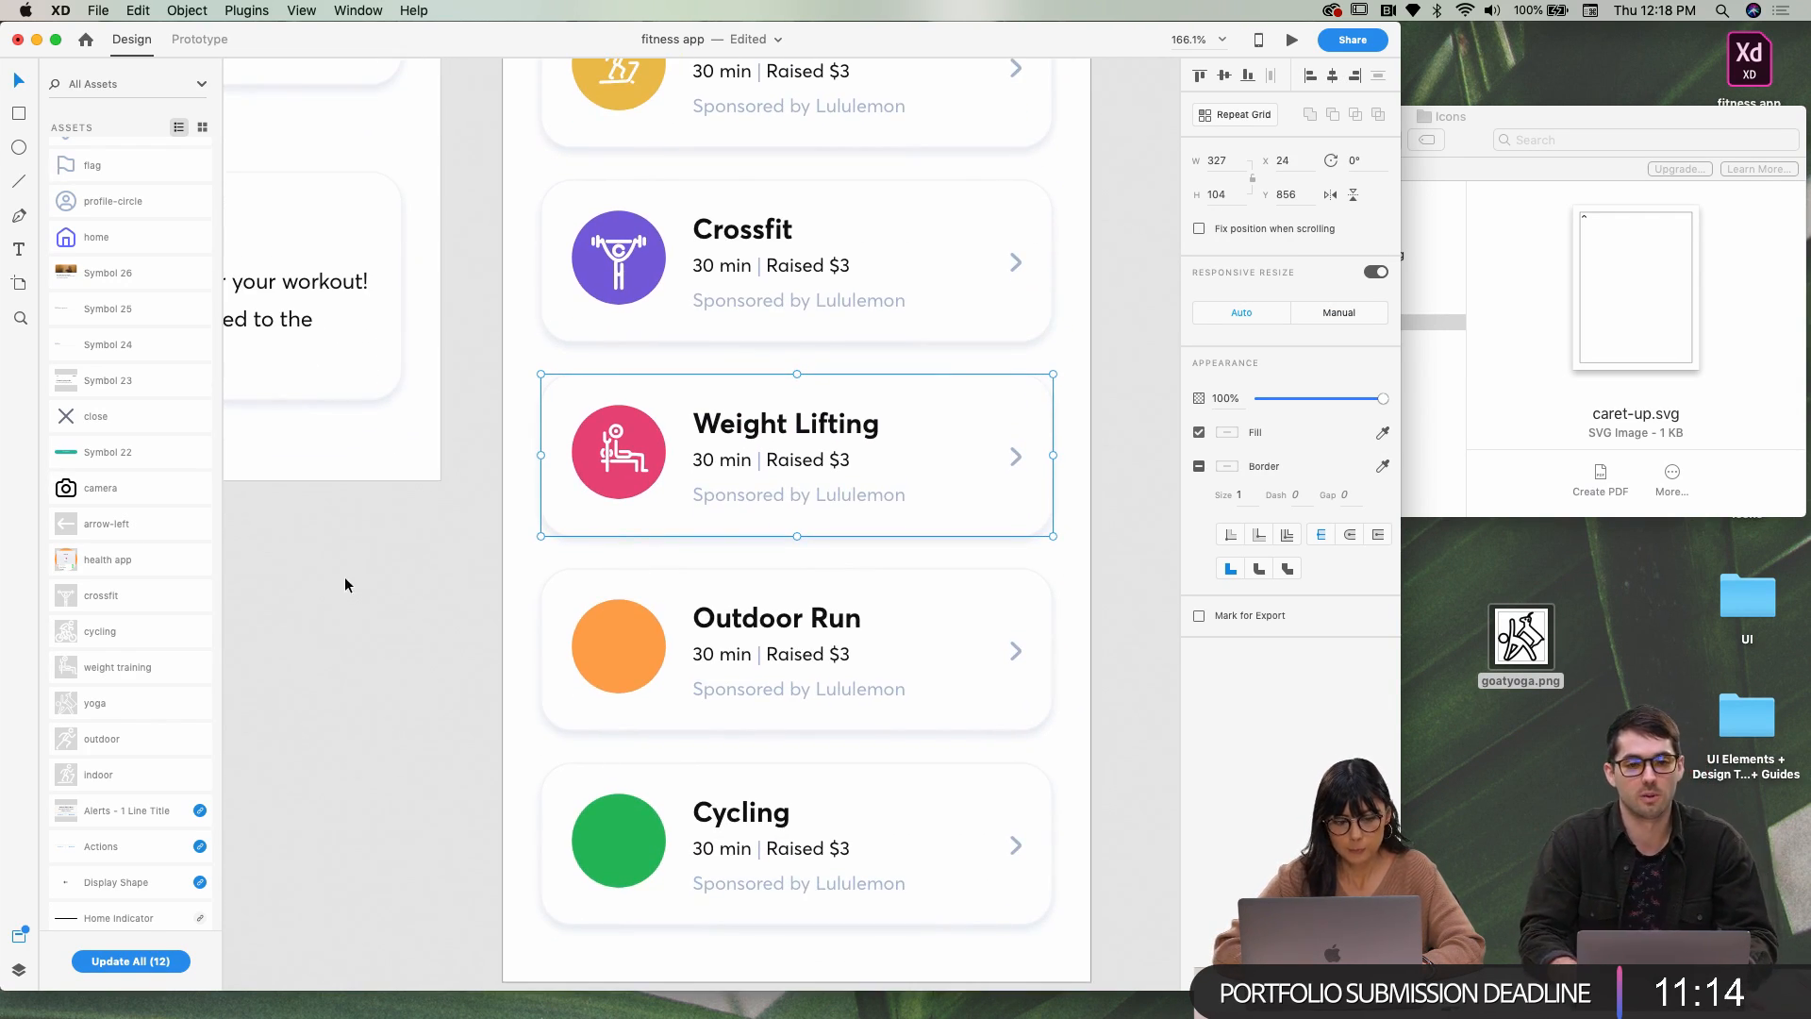
drag(134, 734, 627, 641)
click(636, 621)
click(639, 620)
double_click(642, 623)
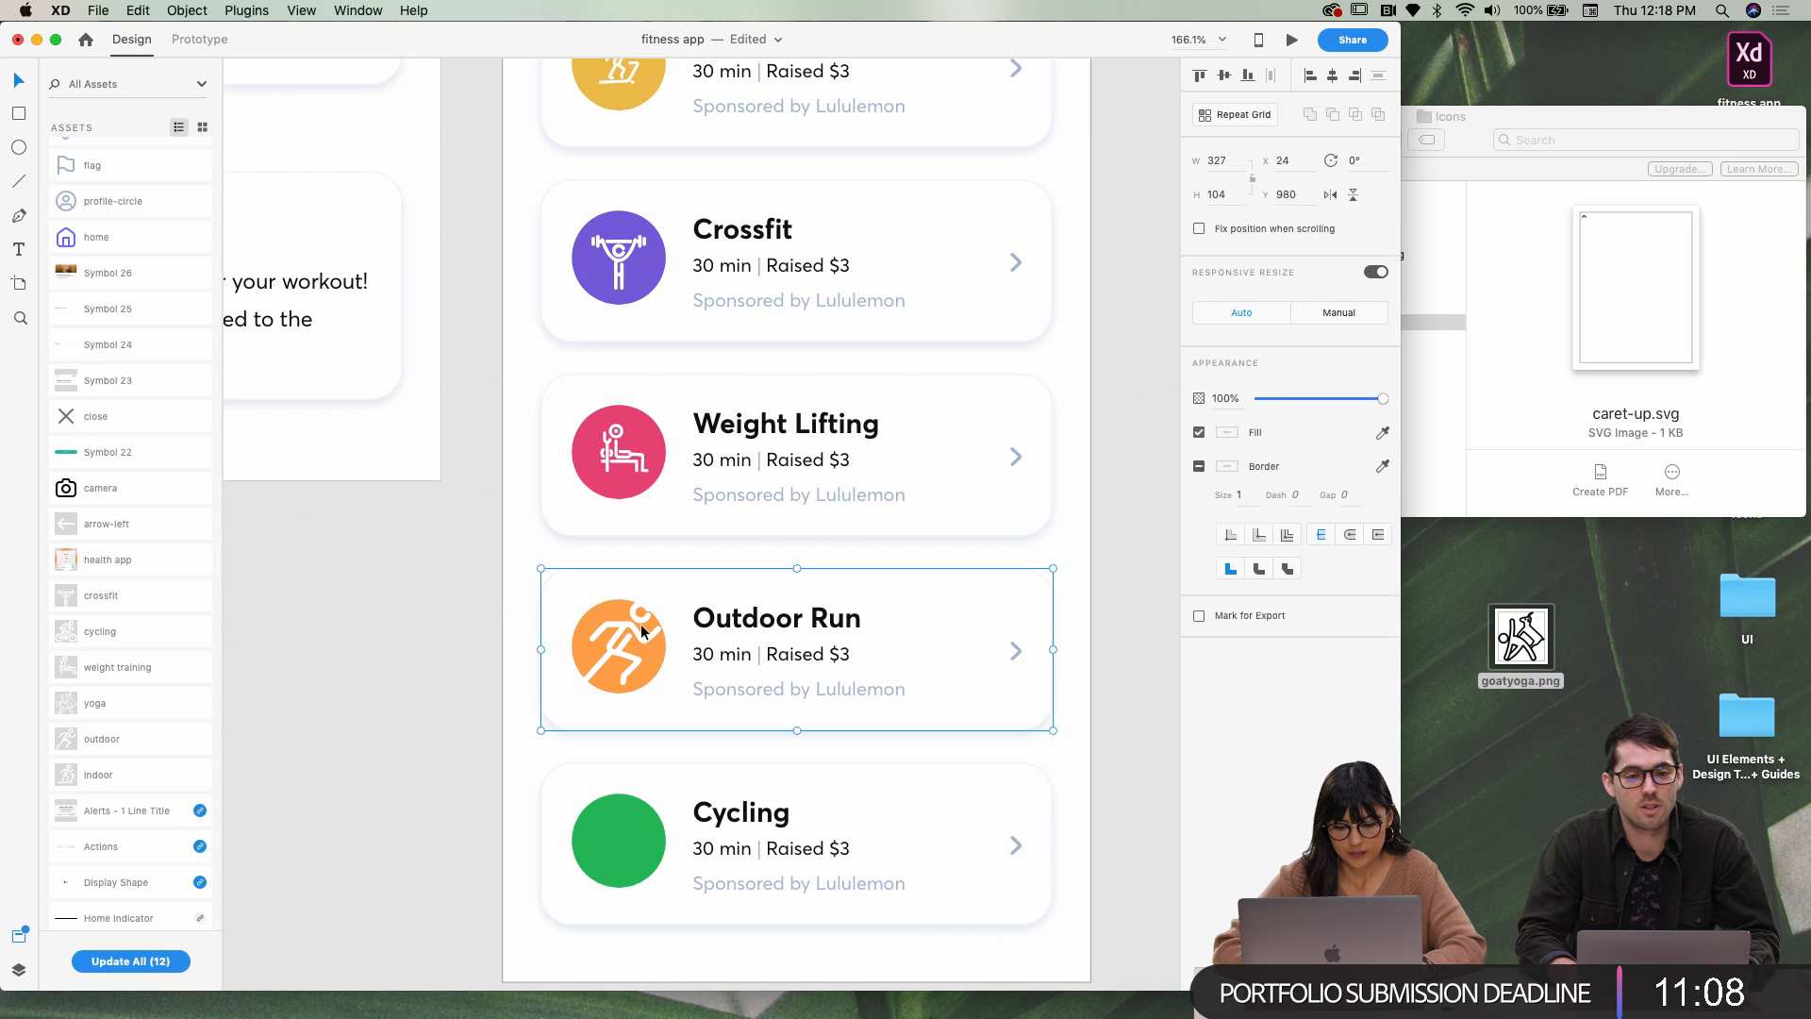
drag(665, 599, 652, 609)
key(super+z)
click(621, 651)
double_click(620, 652)
drag(651, 616, 649, 622)
click(495, 677)
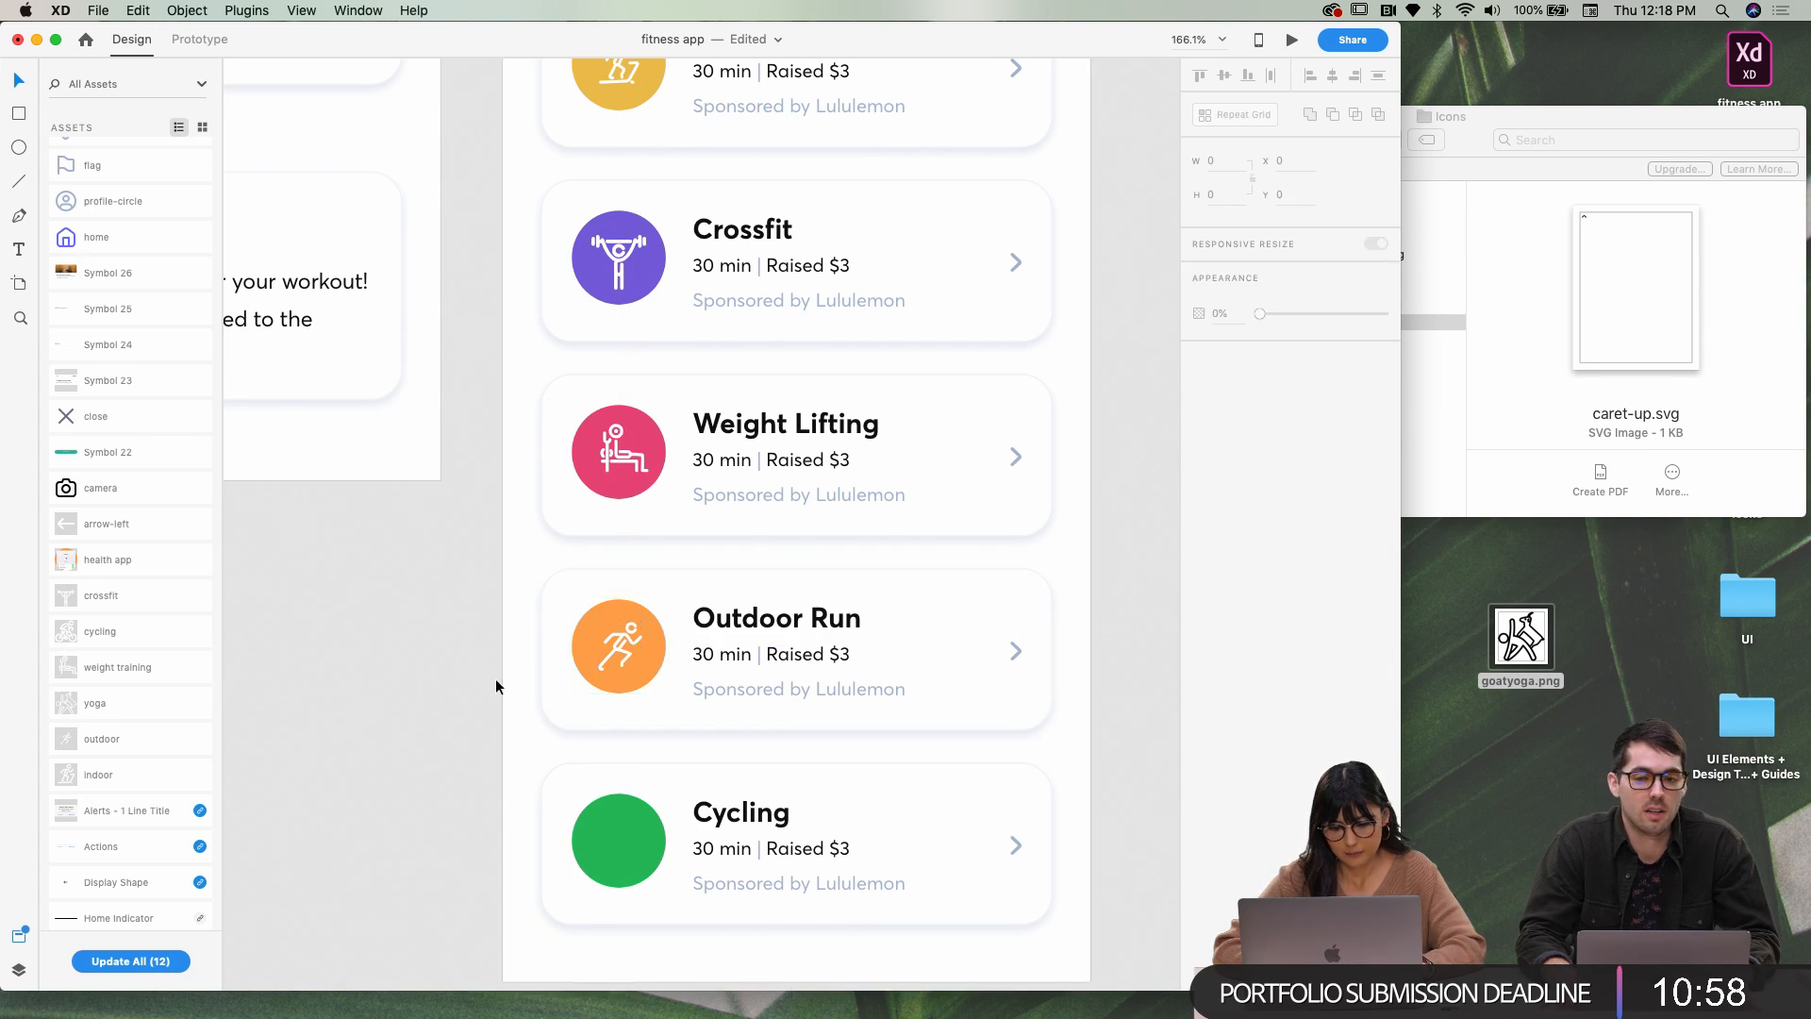
Place the cycling icon onto the Cycling card's green circle
scroll(495, 677, down, 3)
click(615, 699)
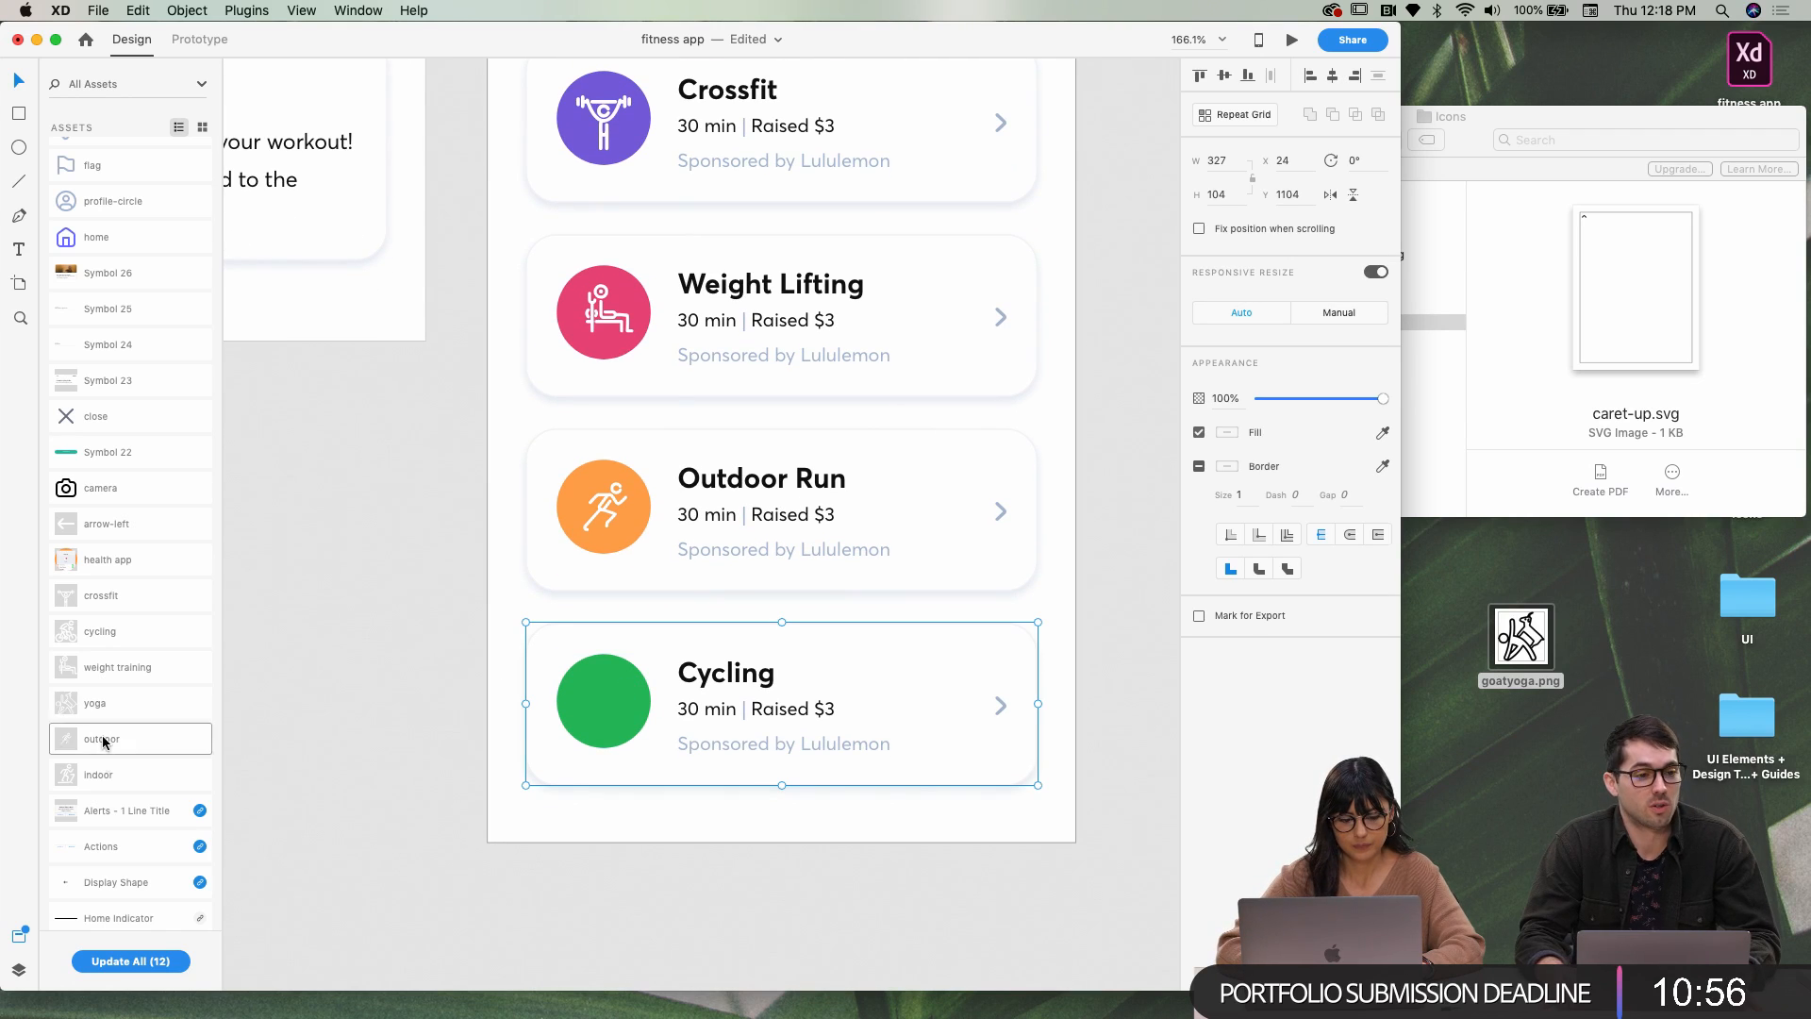
drag(98, 630, 632, 677)
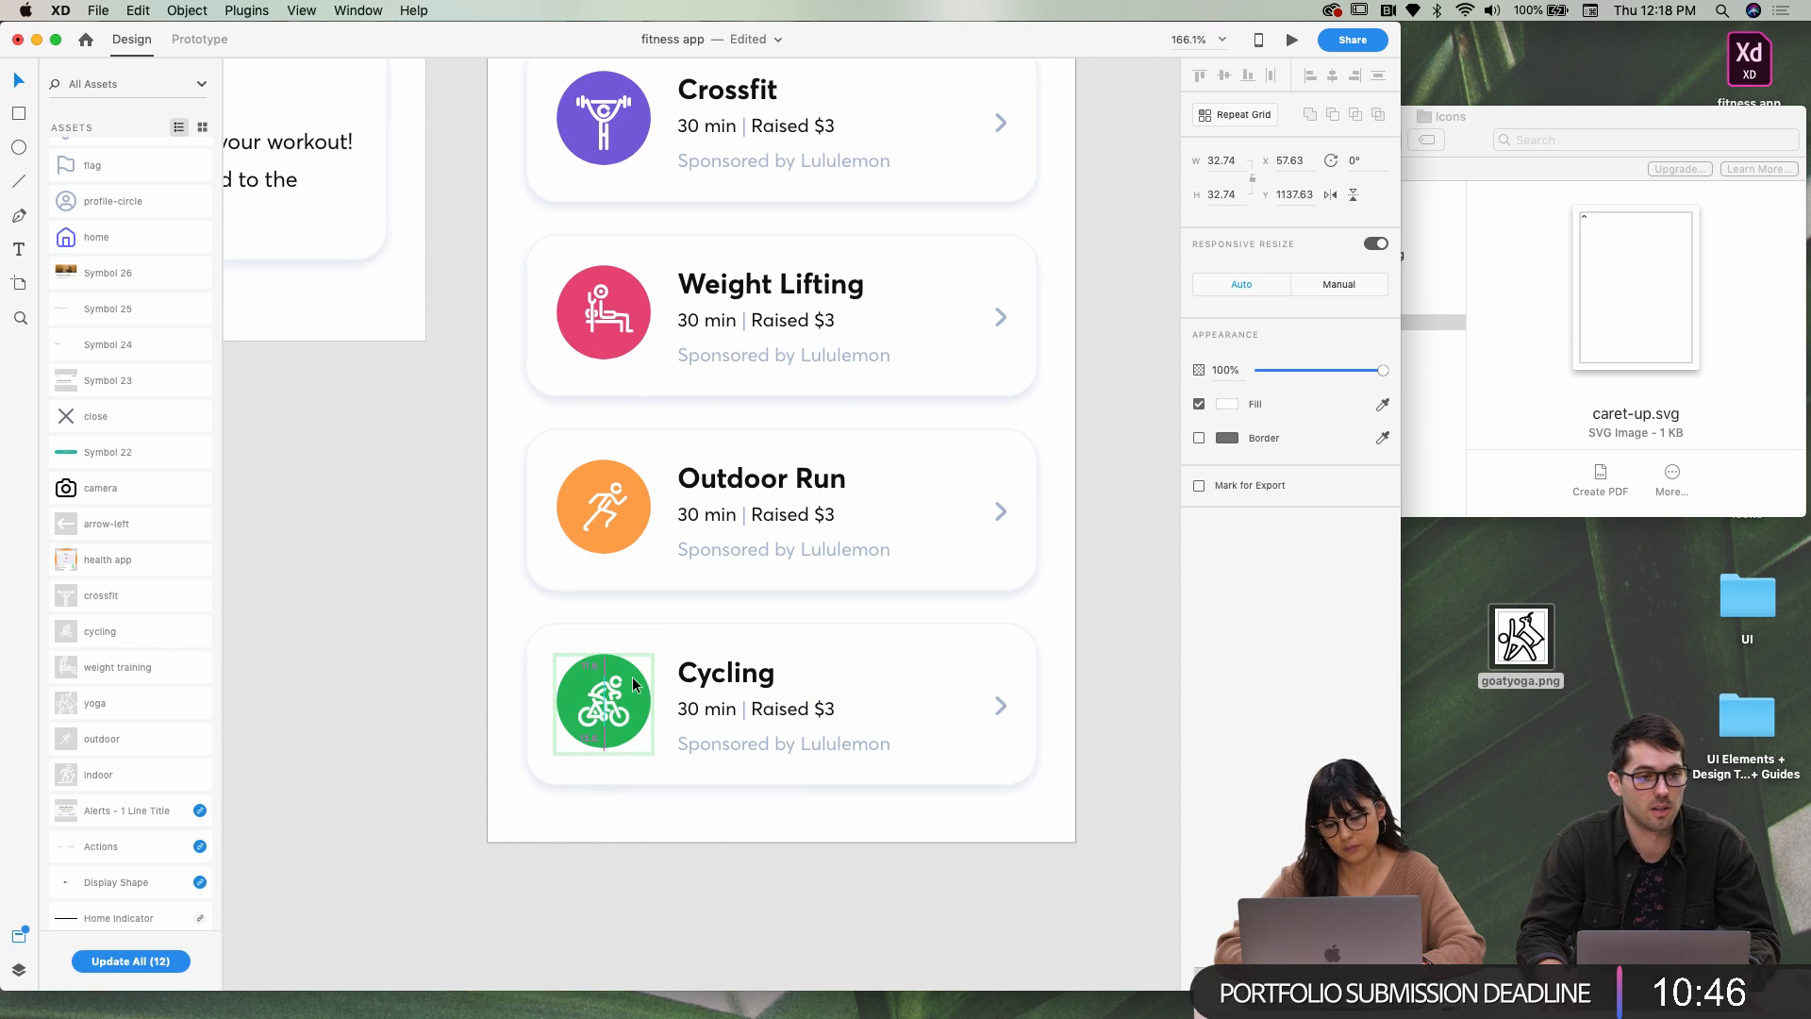
click(480, 694)
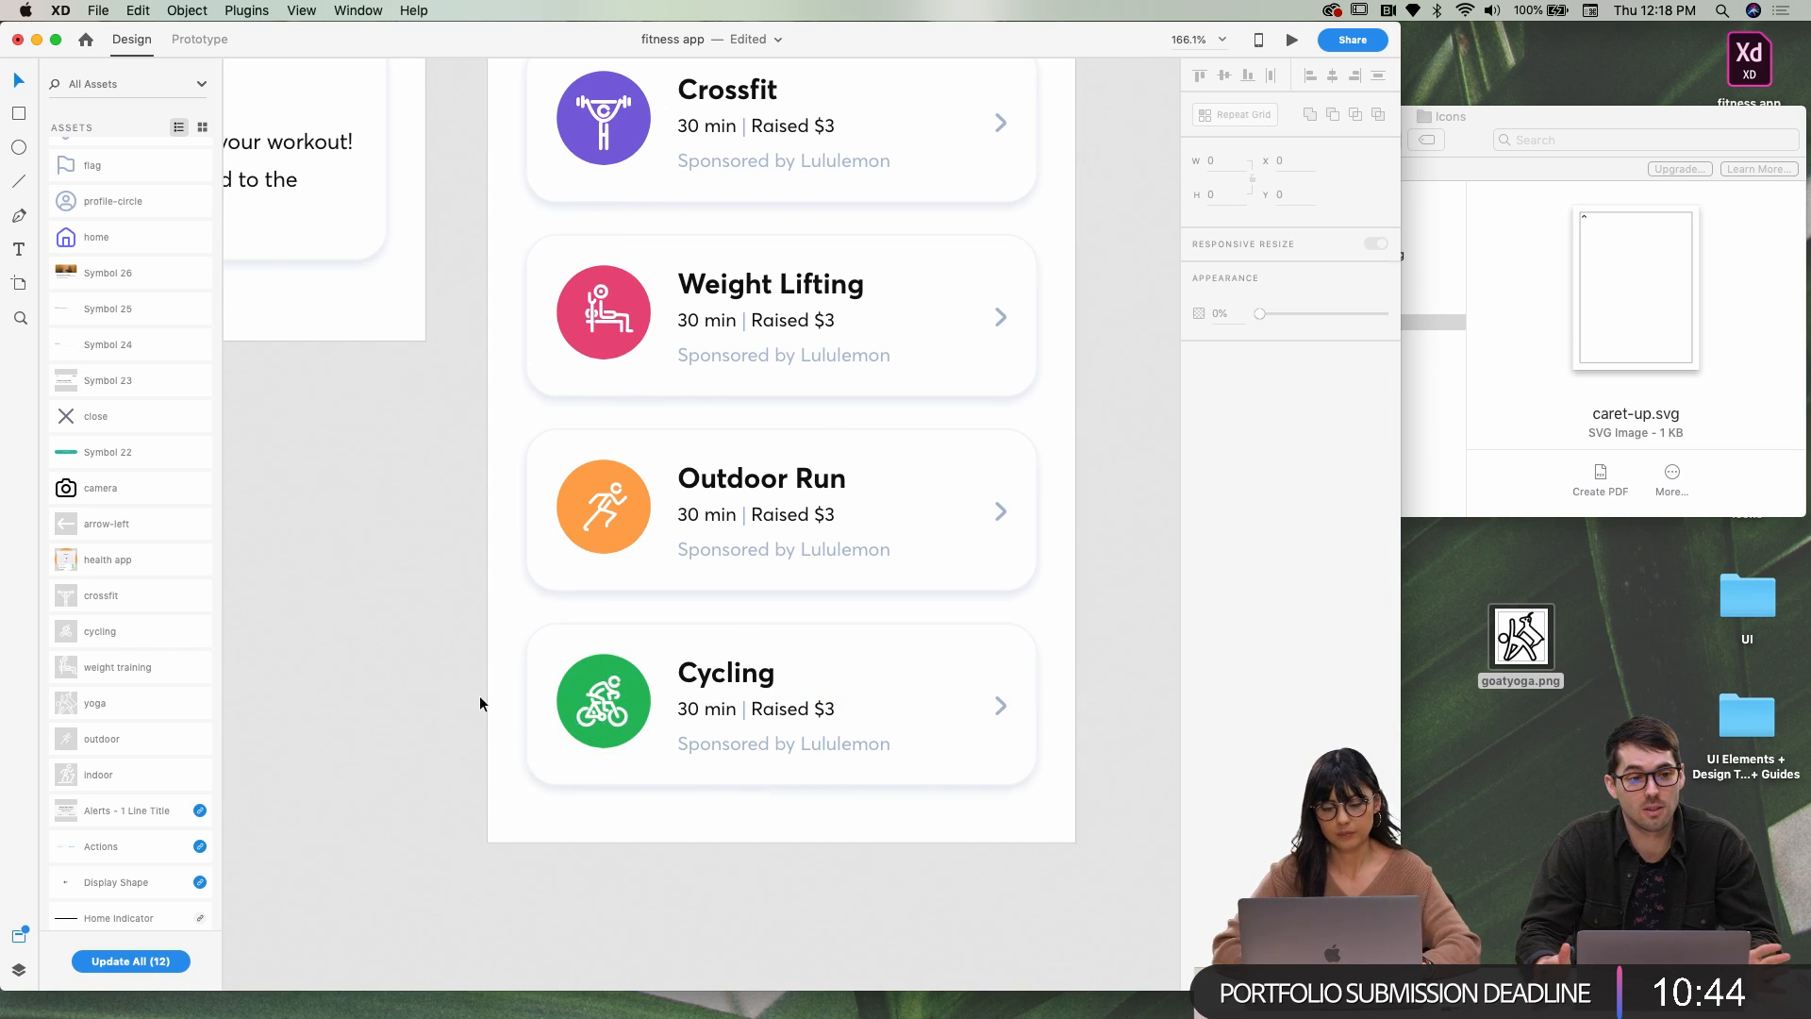
scroll(479, 698, down, 10)
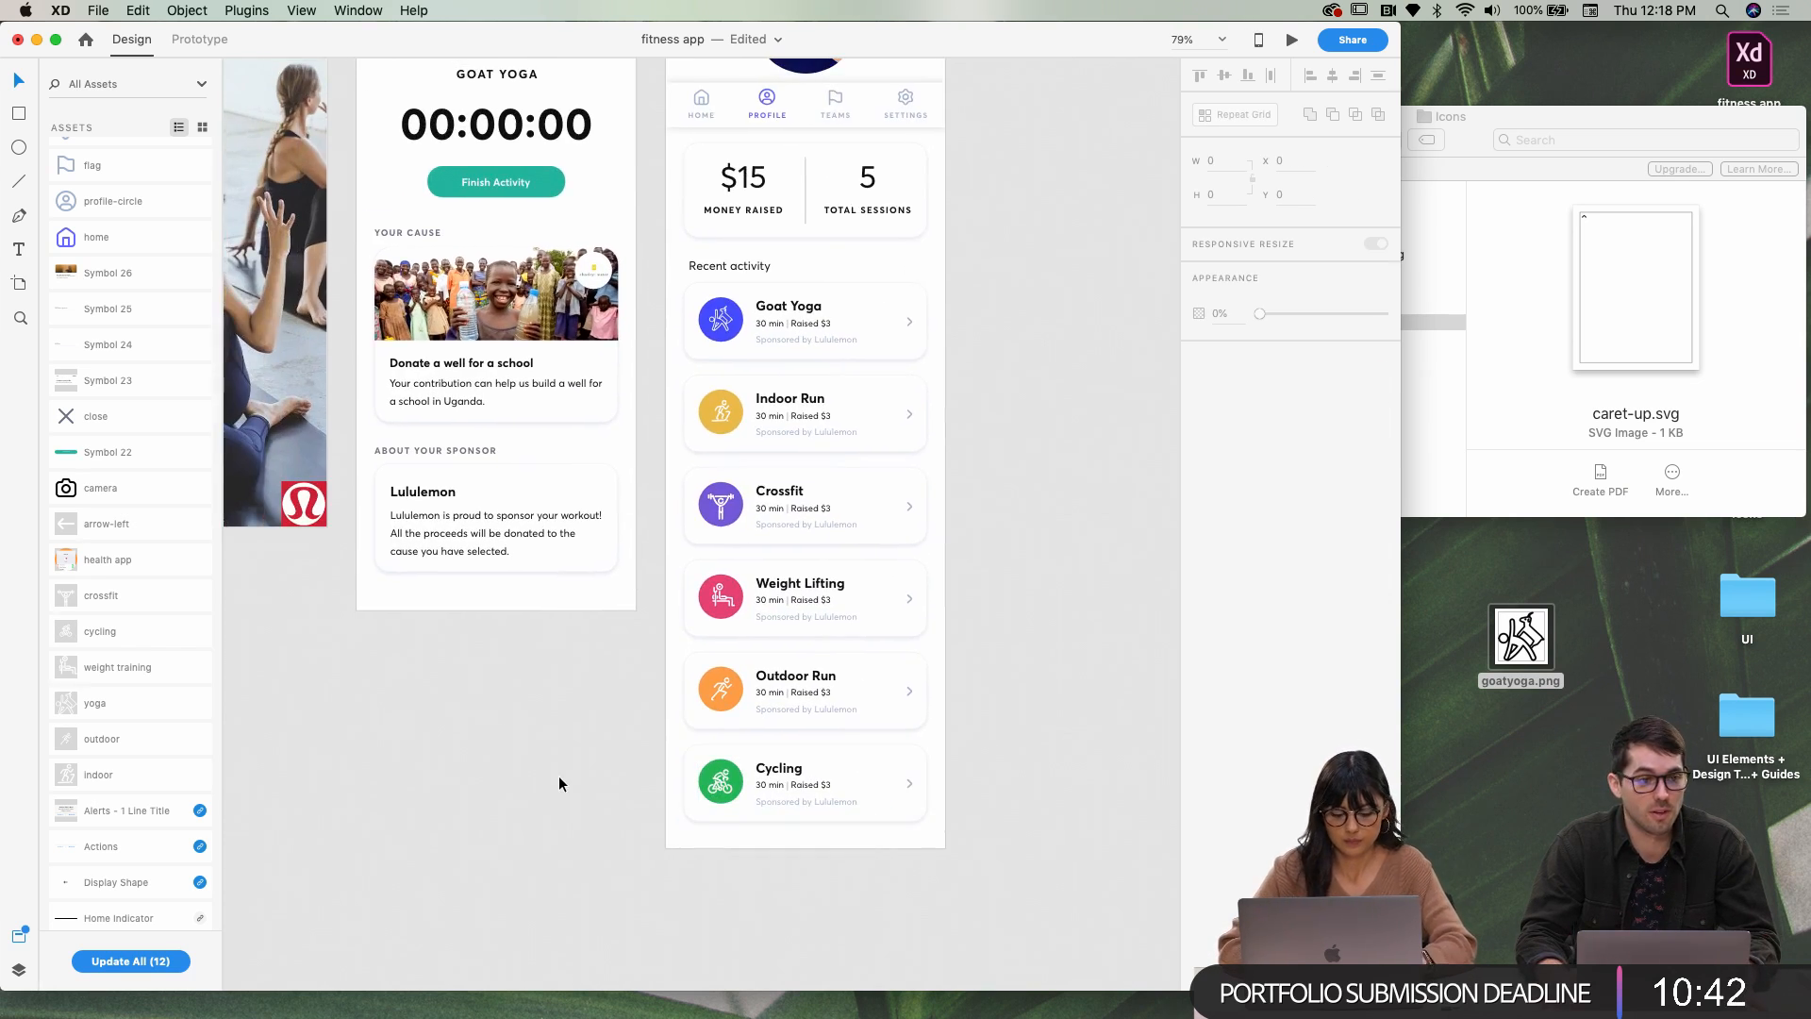
scroll(885, 373, up, 3)
scroll(811, 345, down, 6)
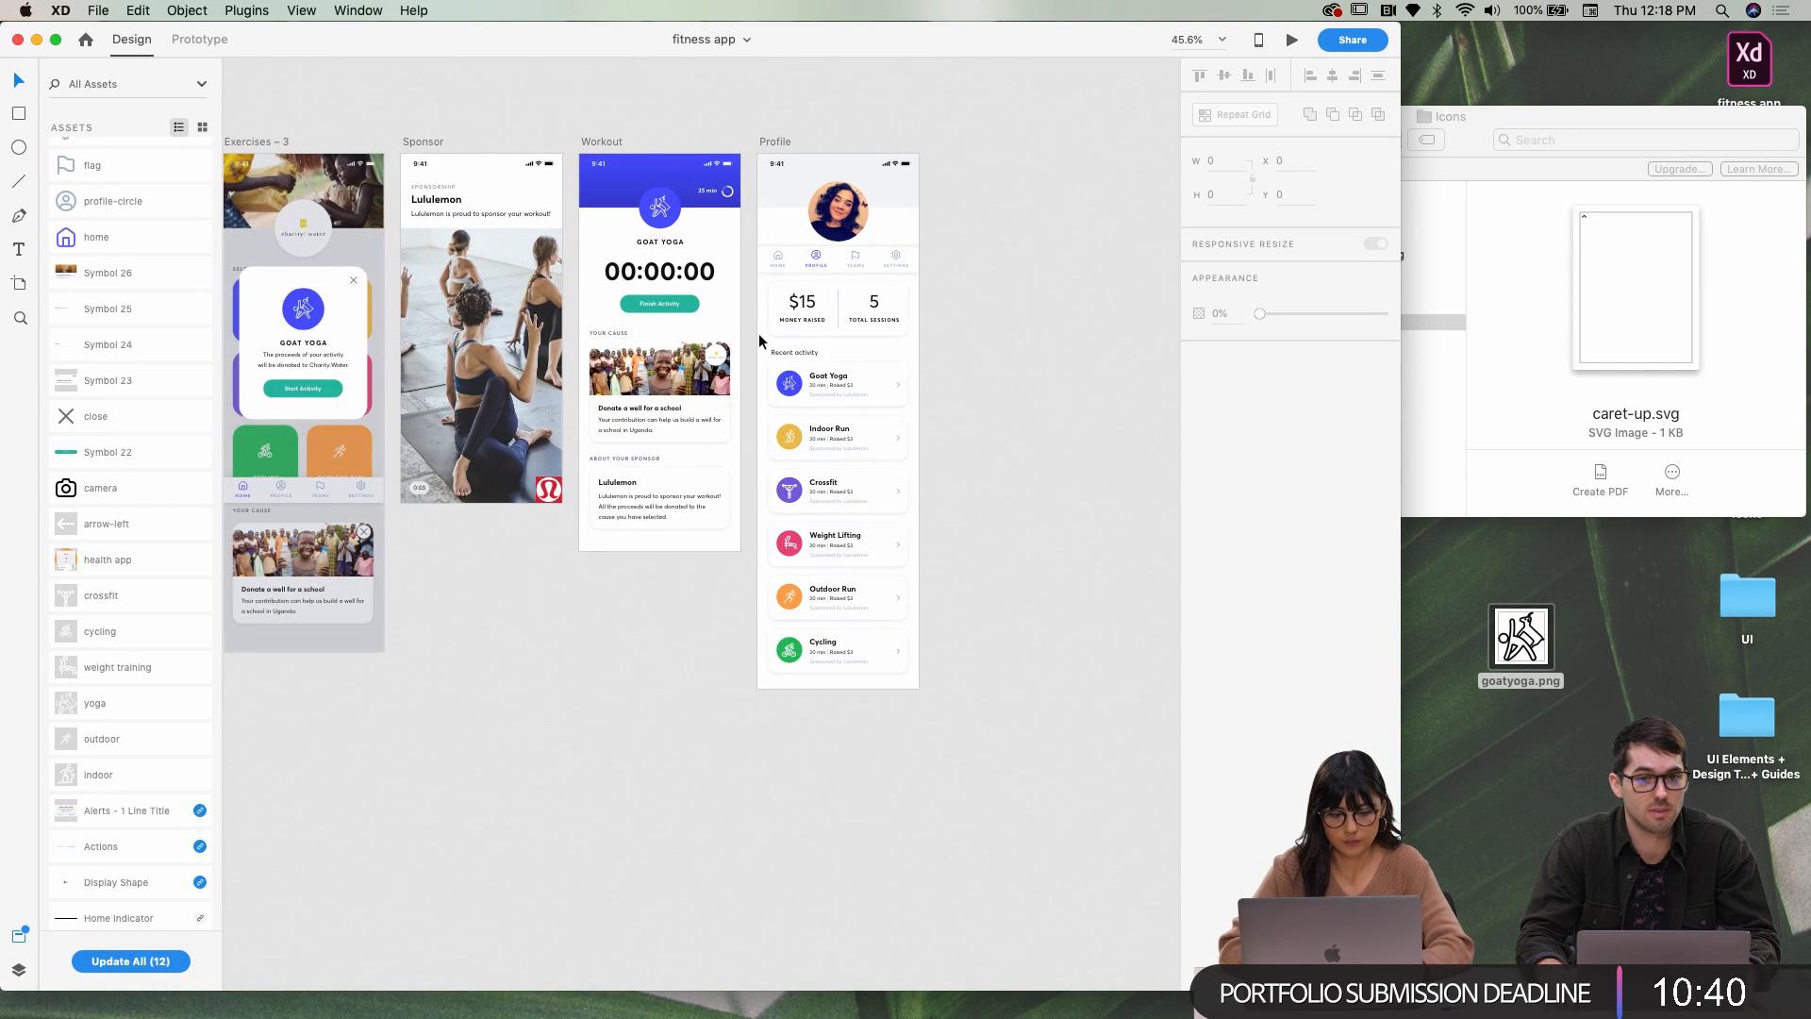
scroll(433, 505, left, 2)
click(274, 479)
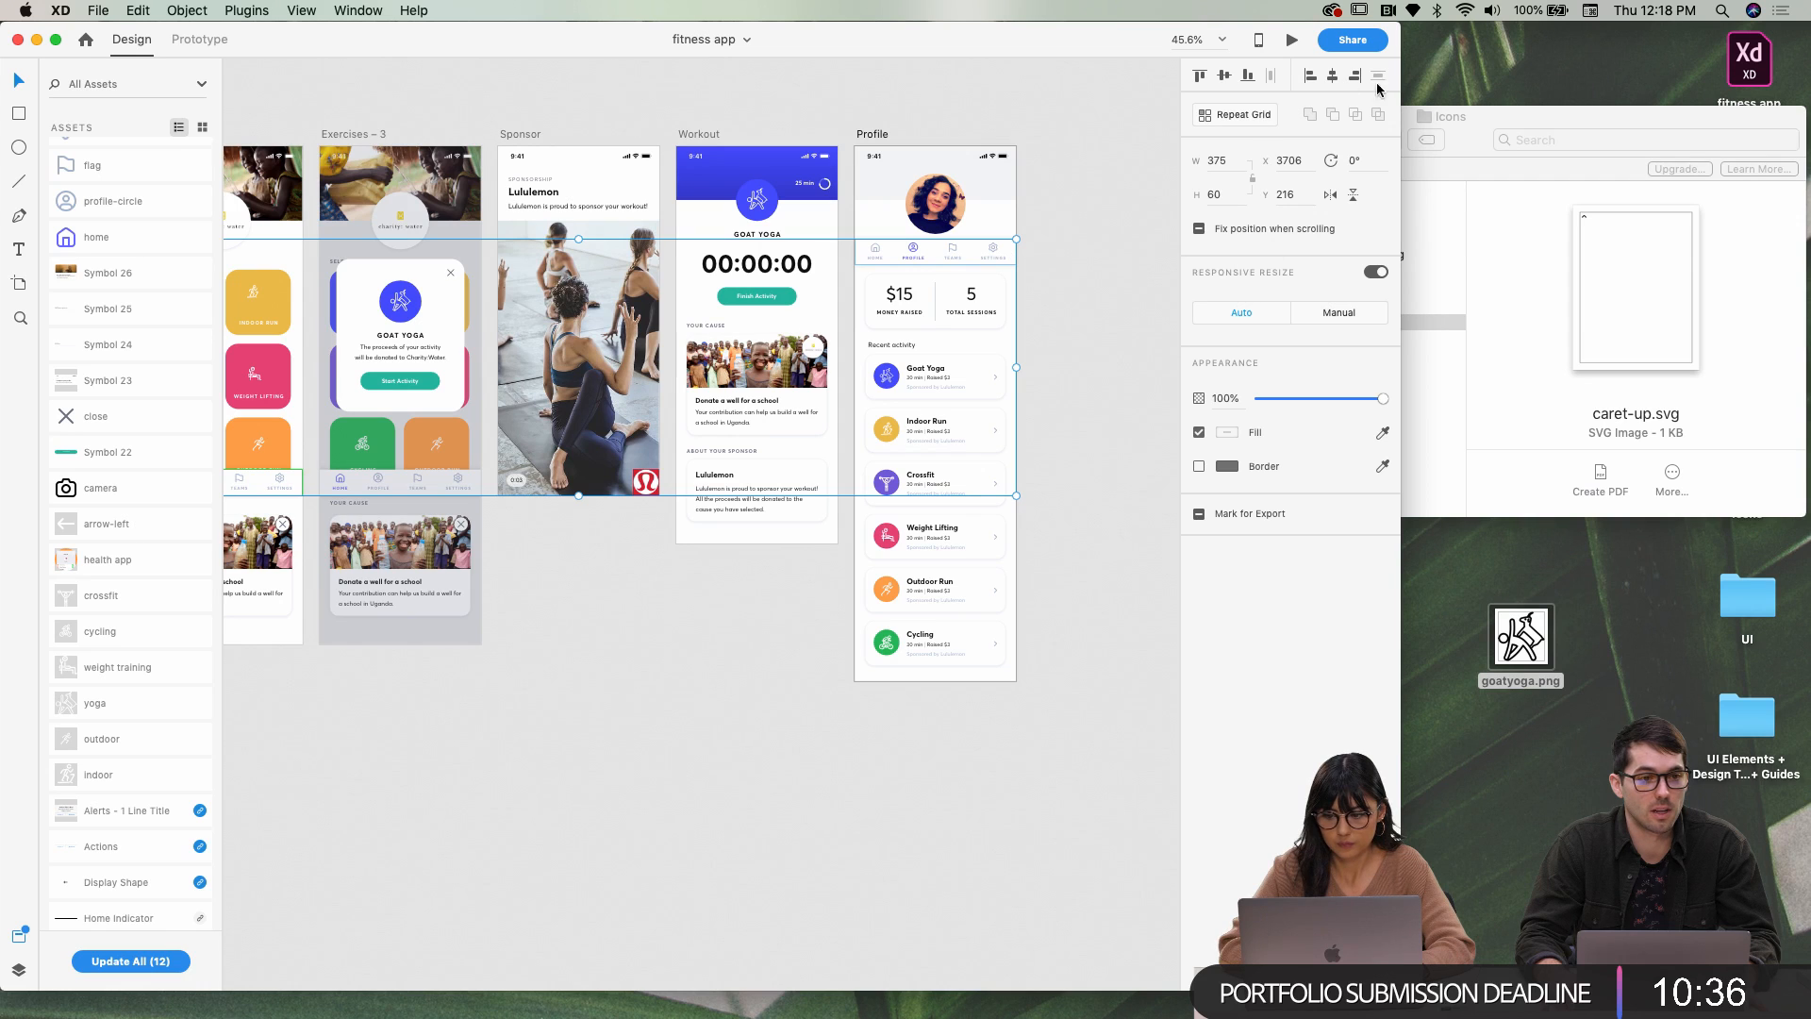
click(1247, 75)
click(1064, 268)
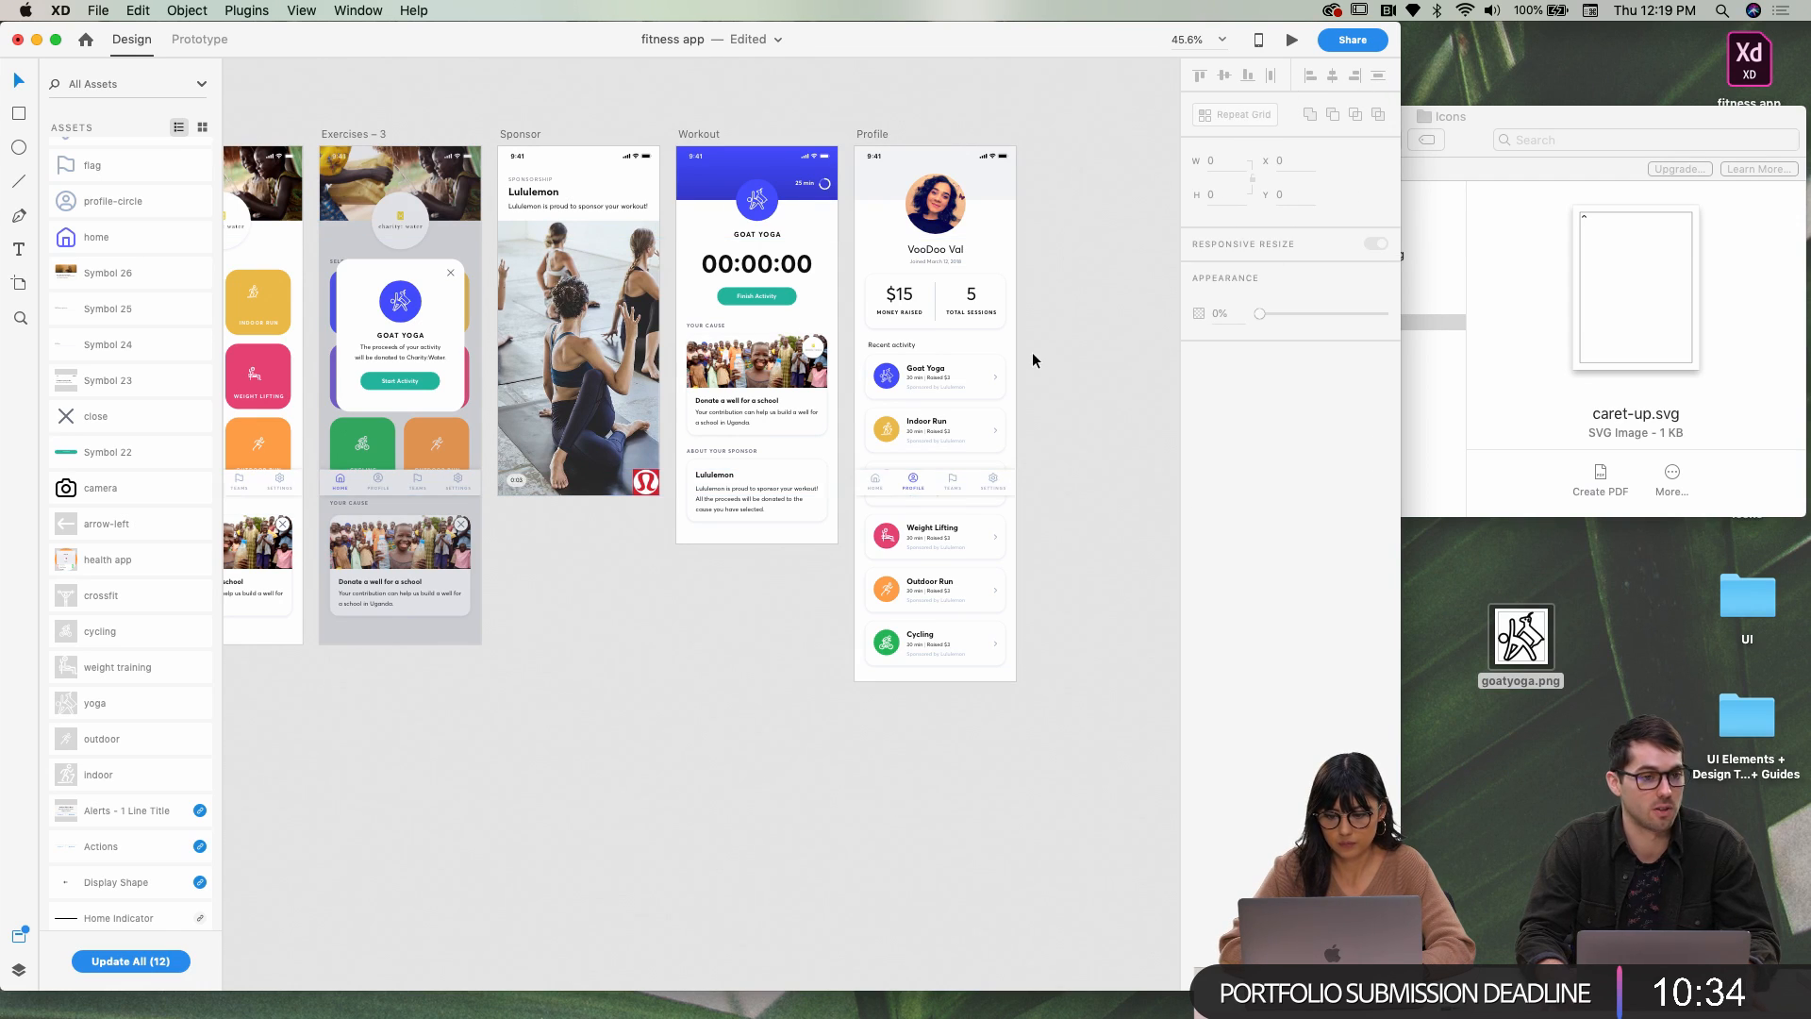
scroll(1032, 353, right, 2)
scroll(981, 377, up, 5)
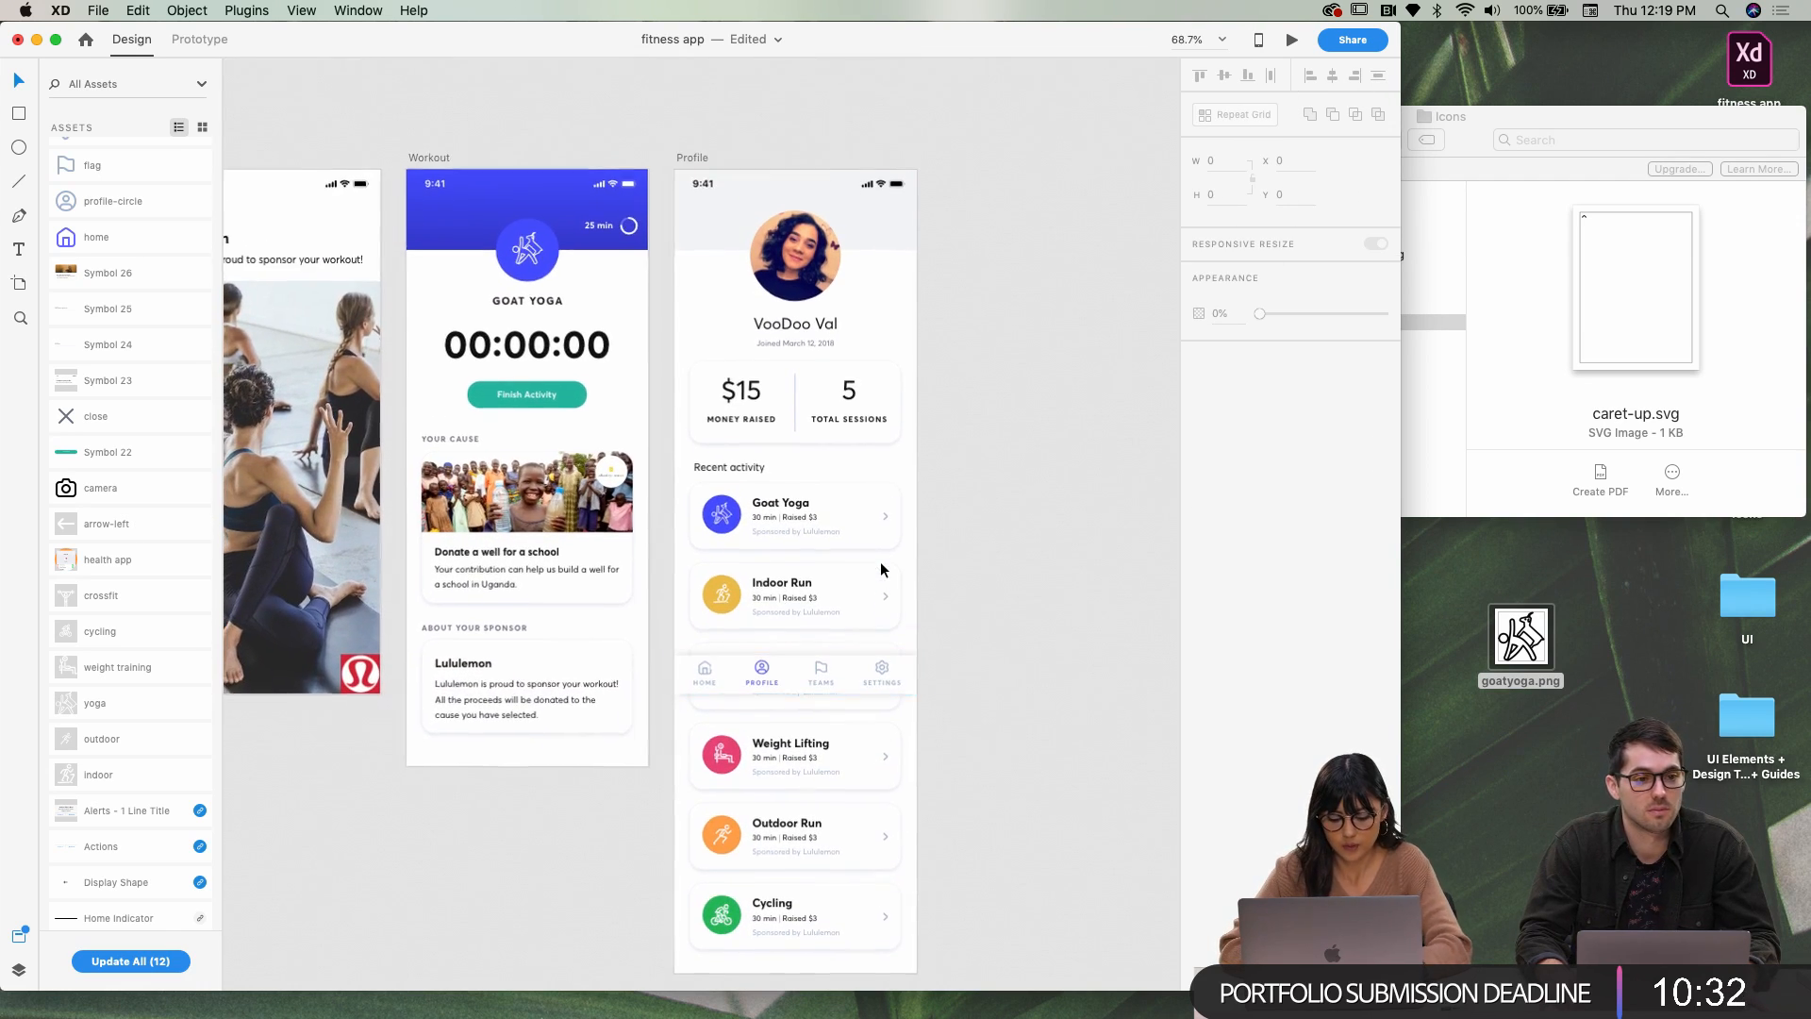
scroll(823, 585, down, 1)
scroll(806, 603, up, 2)
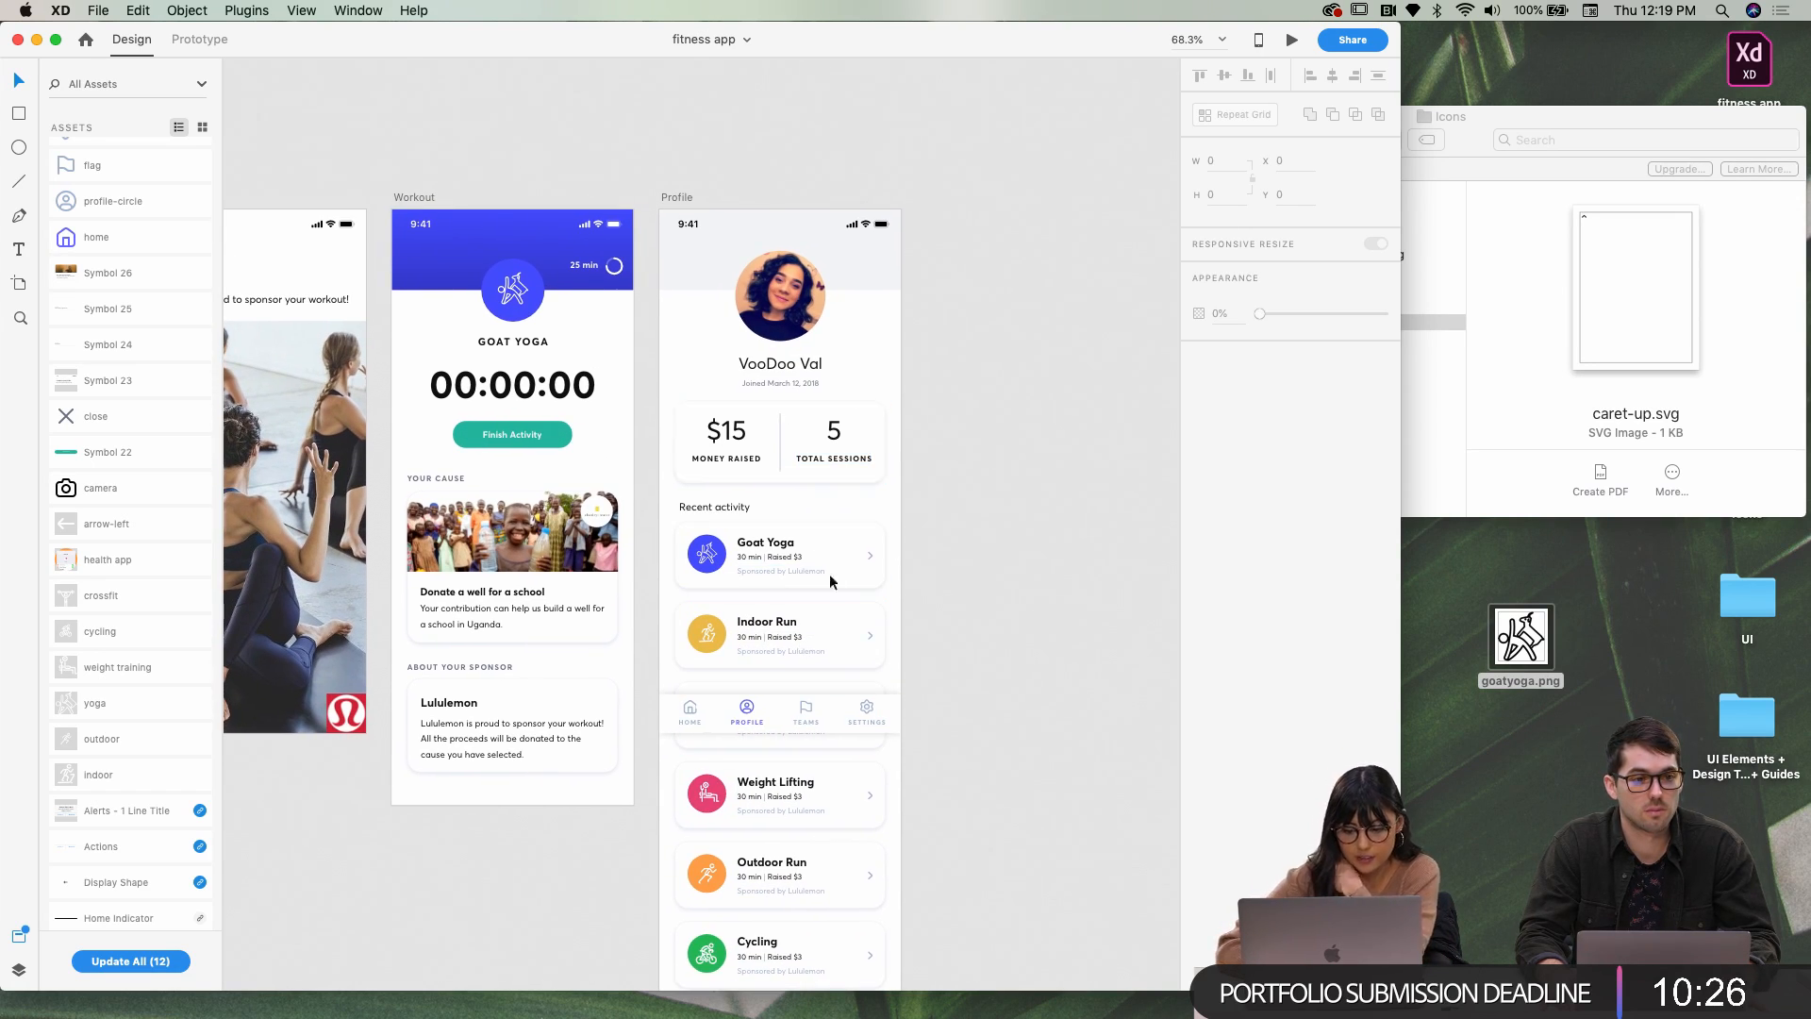
scroll(834, 547, down, 2)
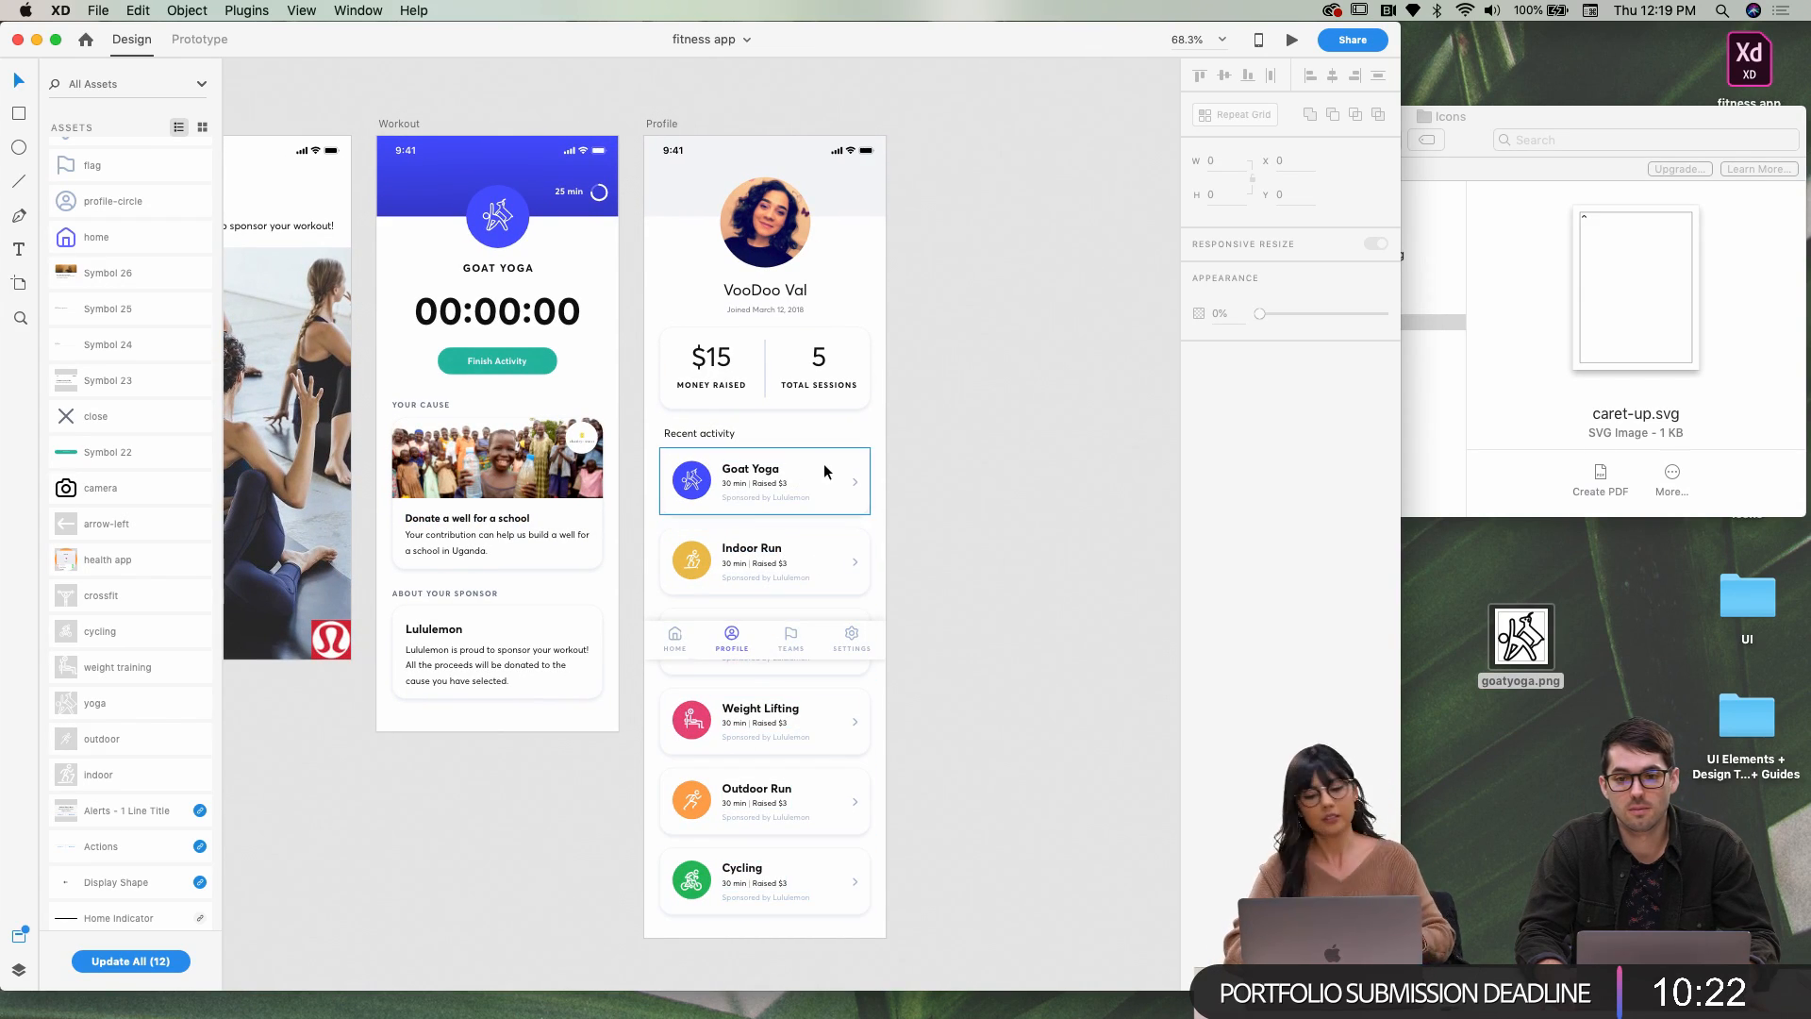
scroll(830, 443, up, 1)
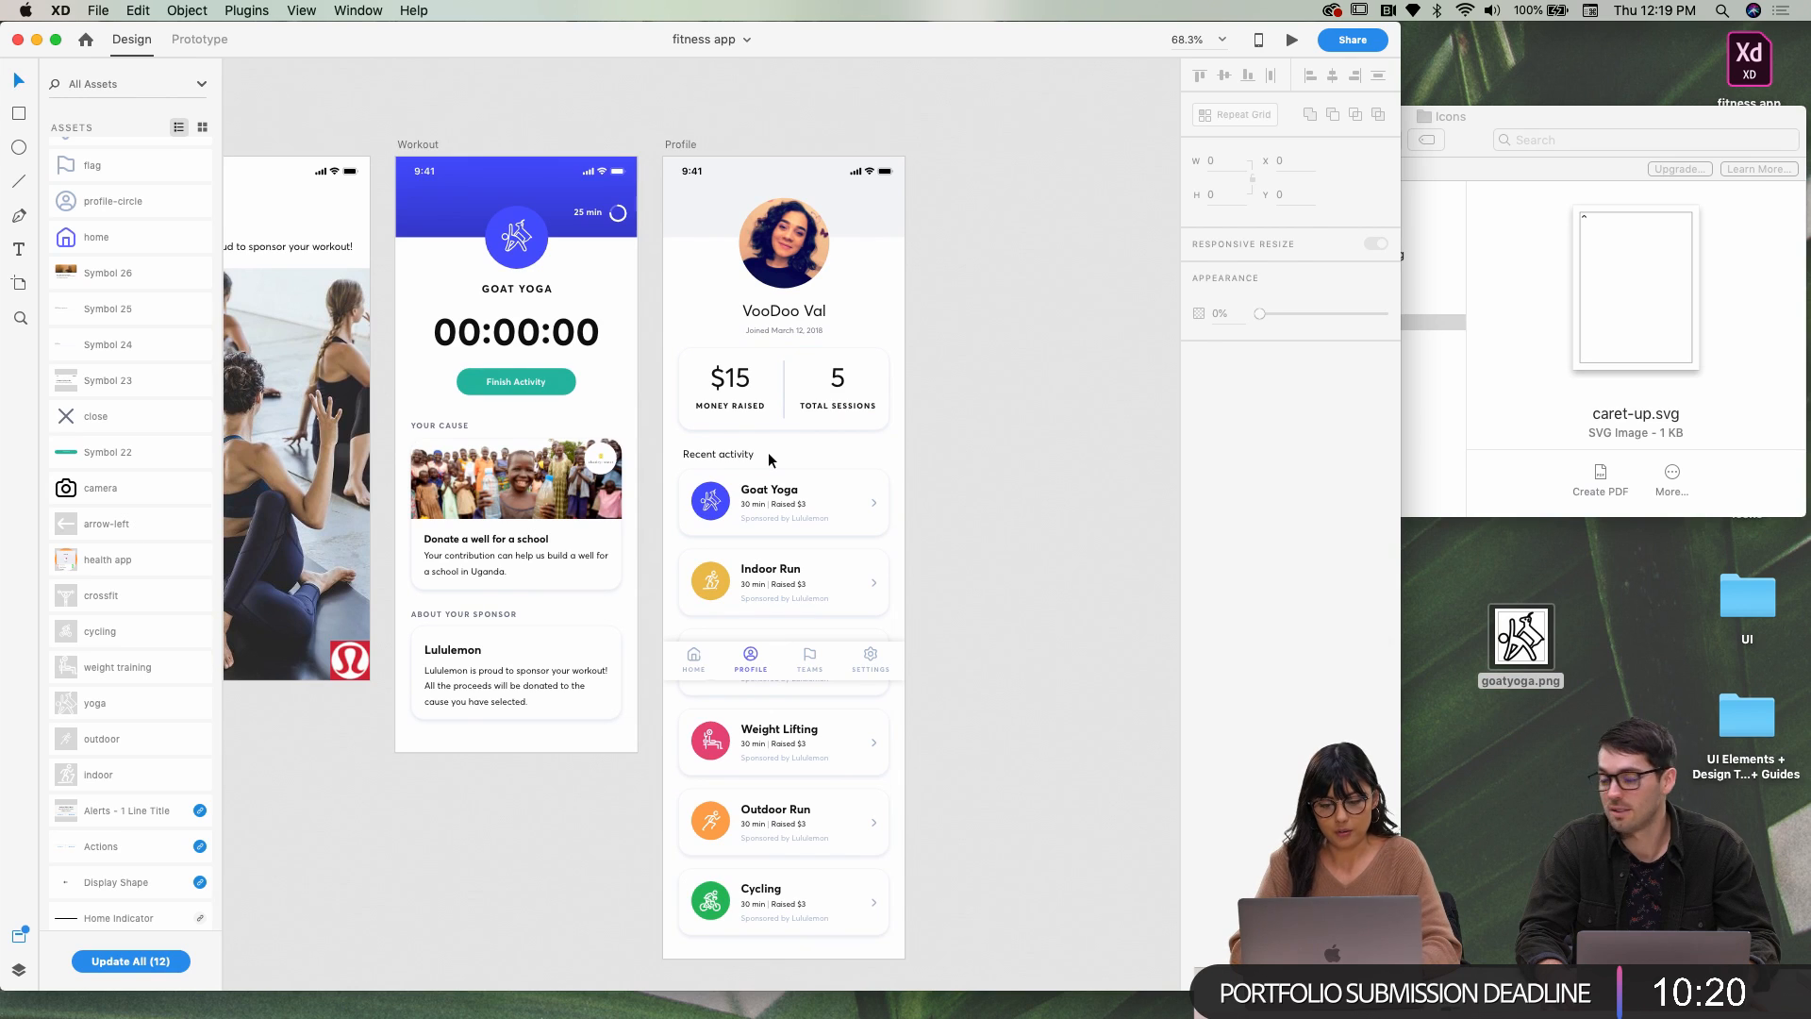
scroll(768, 451, up, 3)
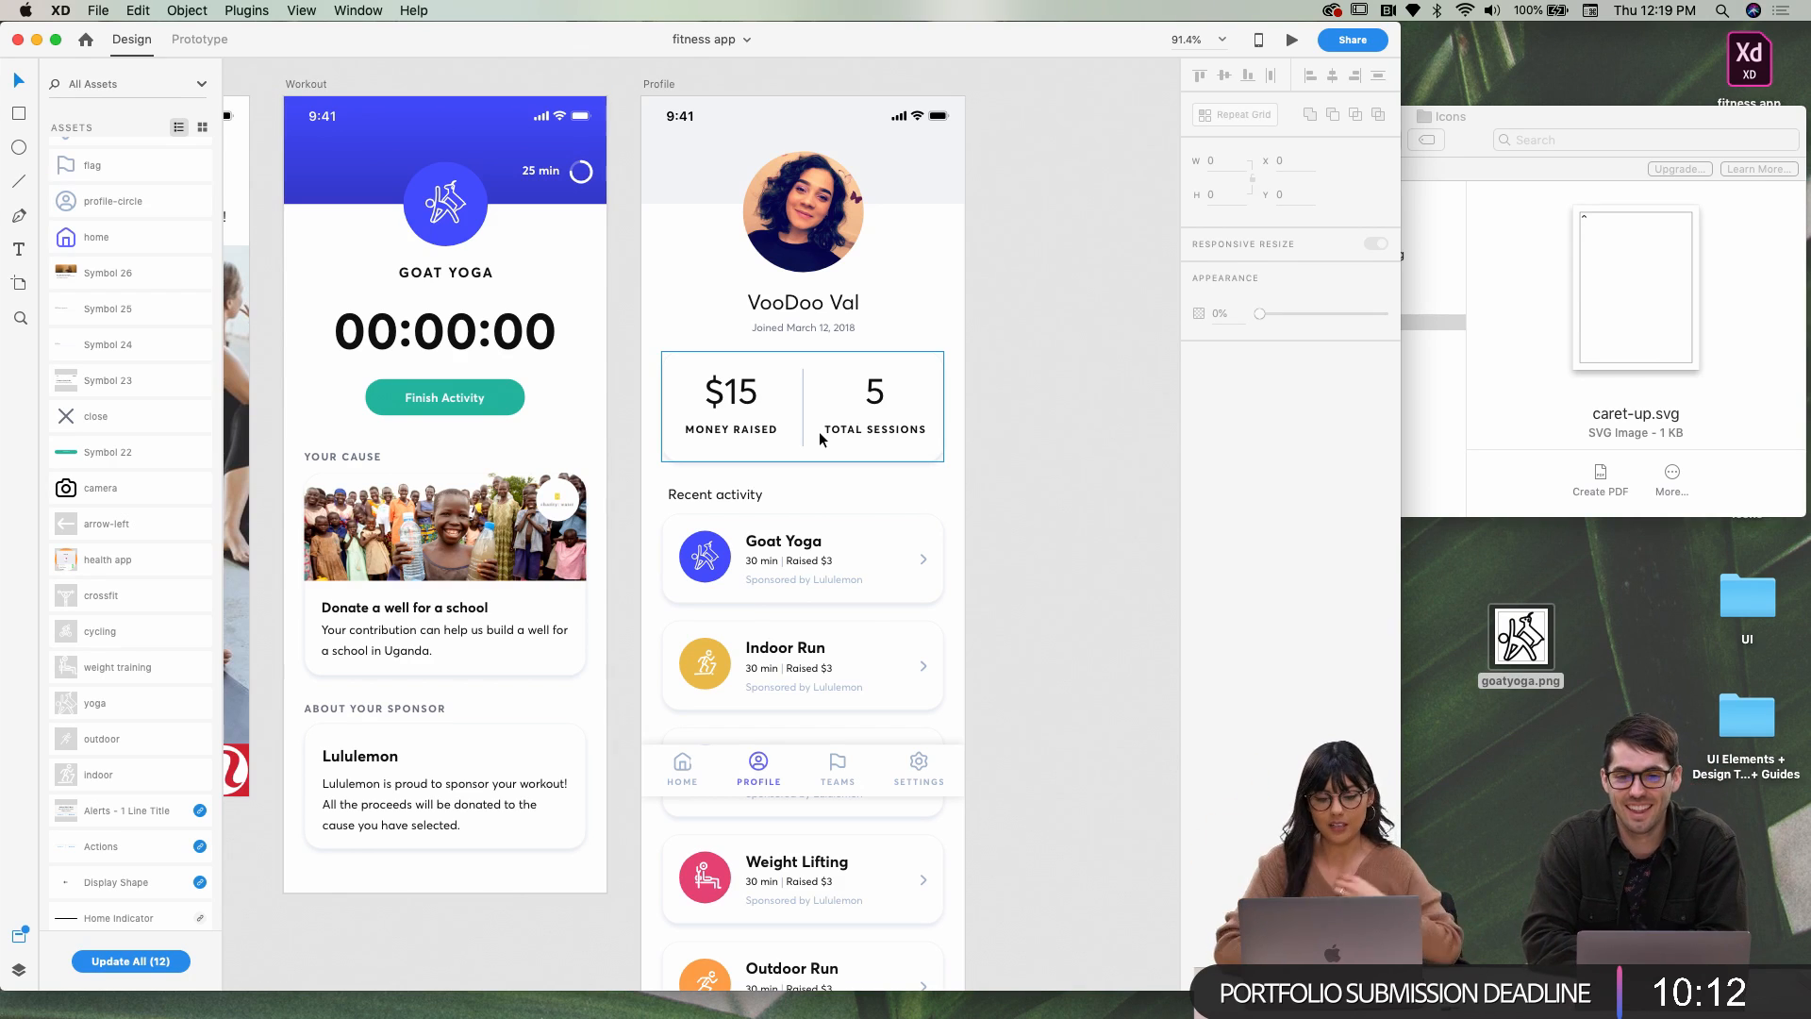
Select the Profile header rectangle and open its fill colour settings
click(911, 169)
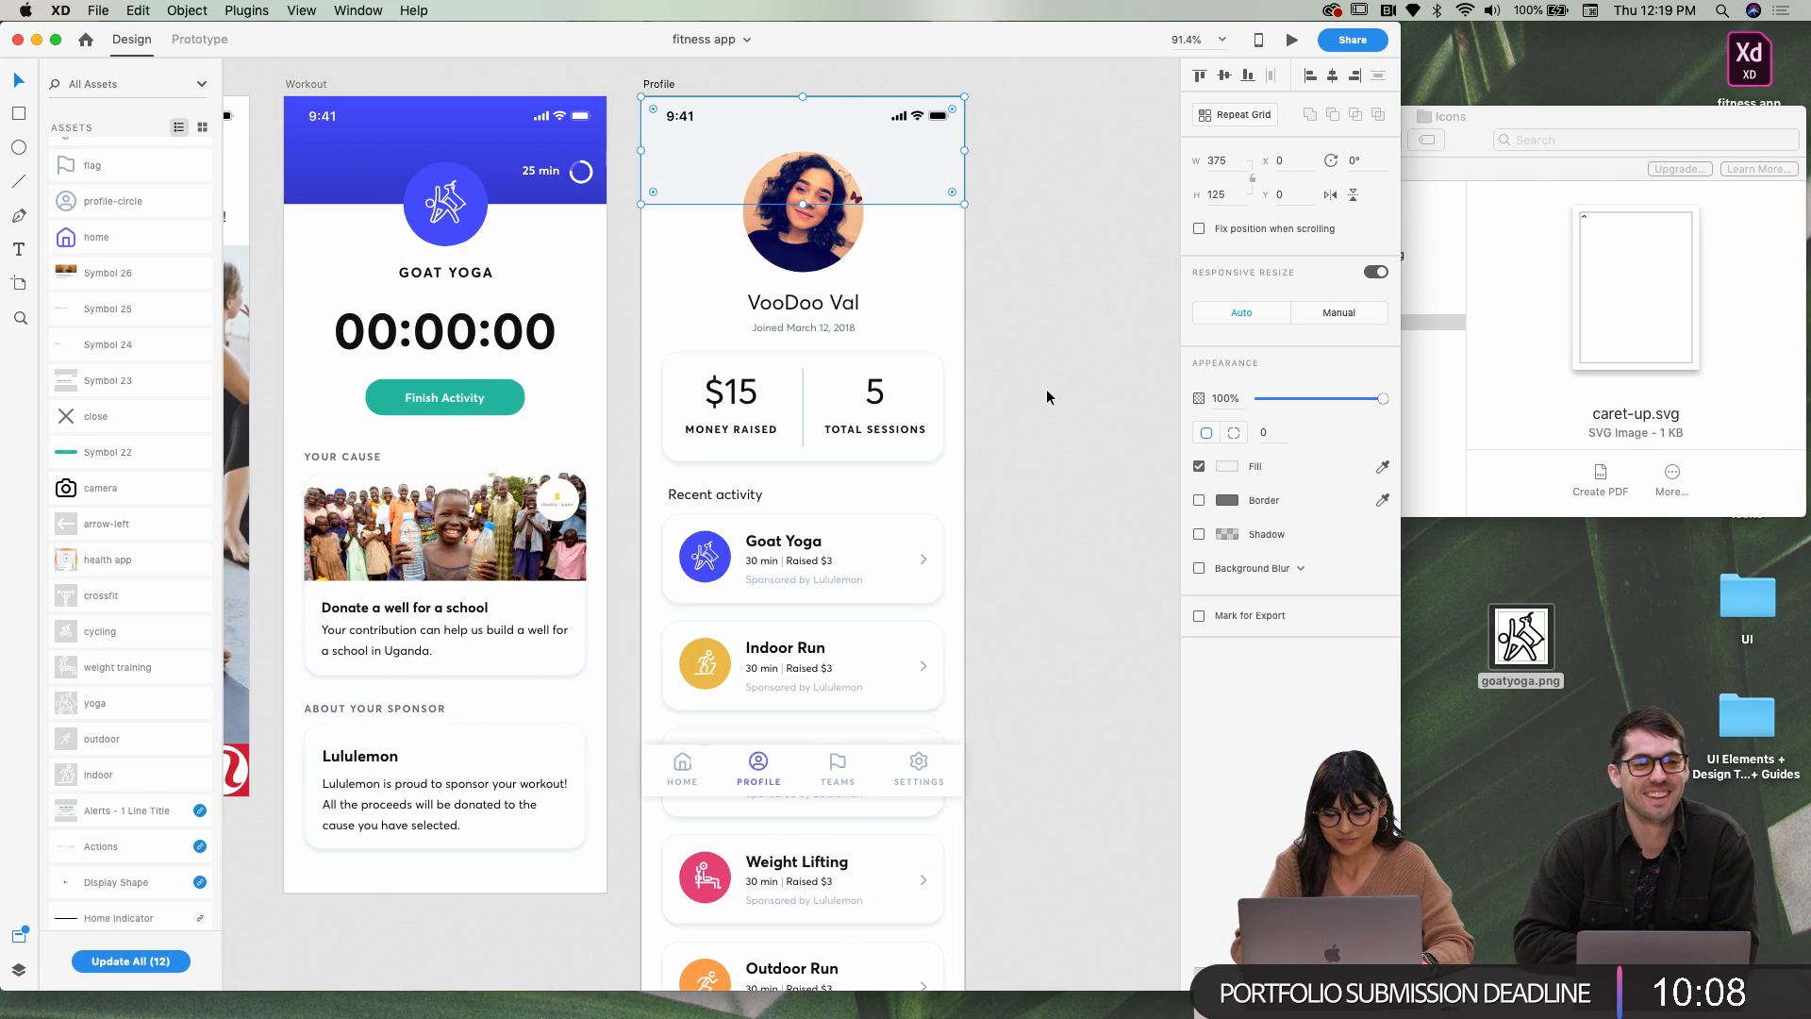
click(1226, 466)
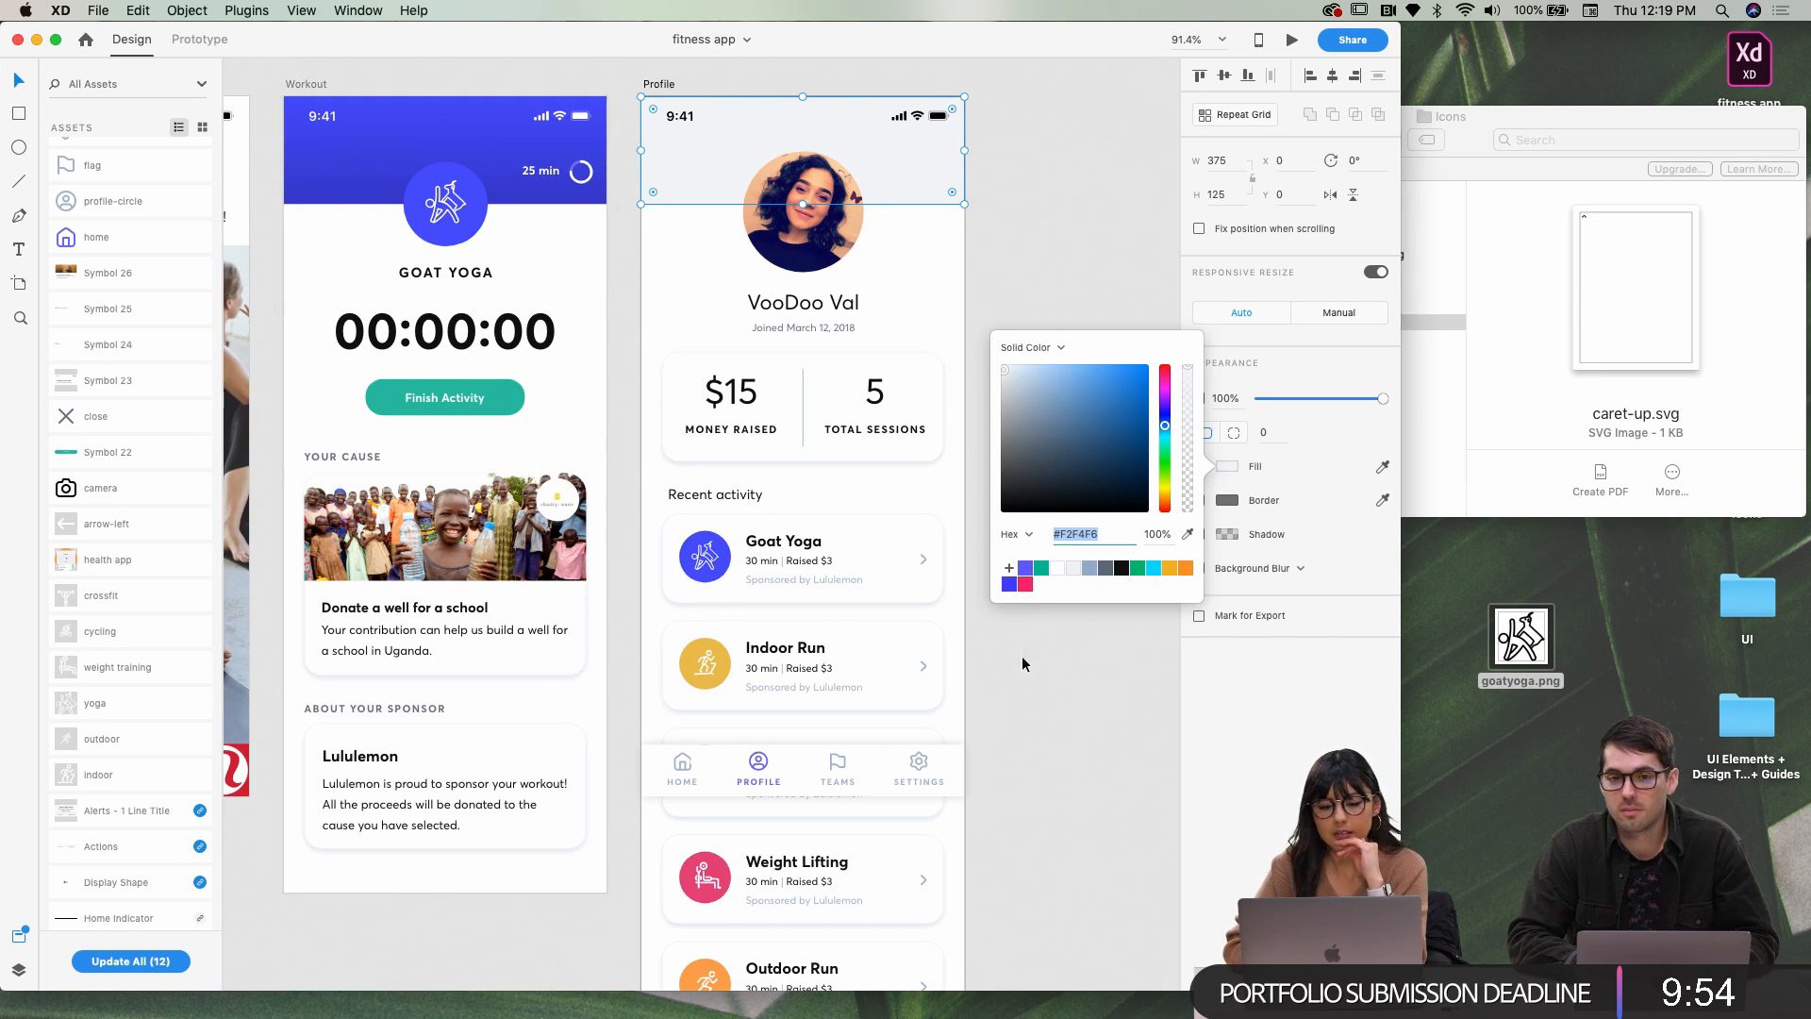
click(1095, 234)
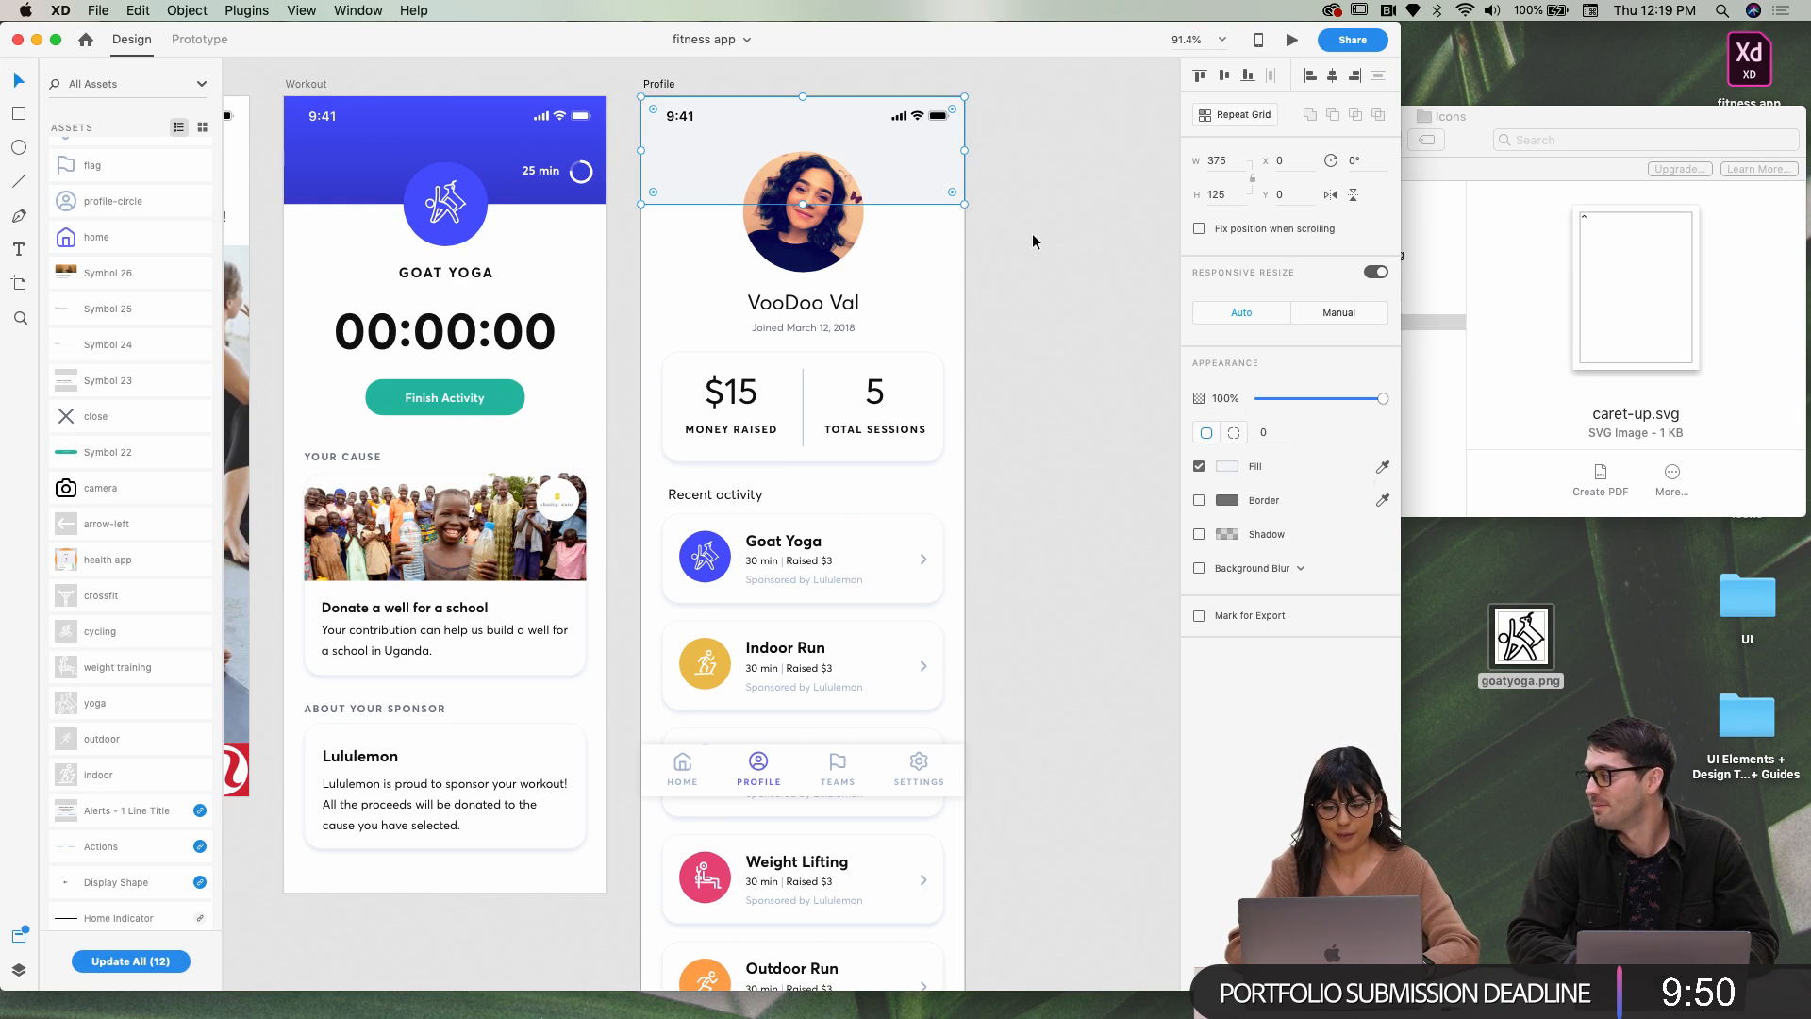
click(1226, 466)
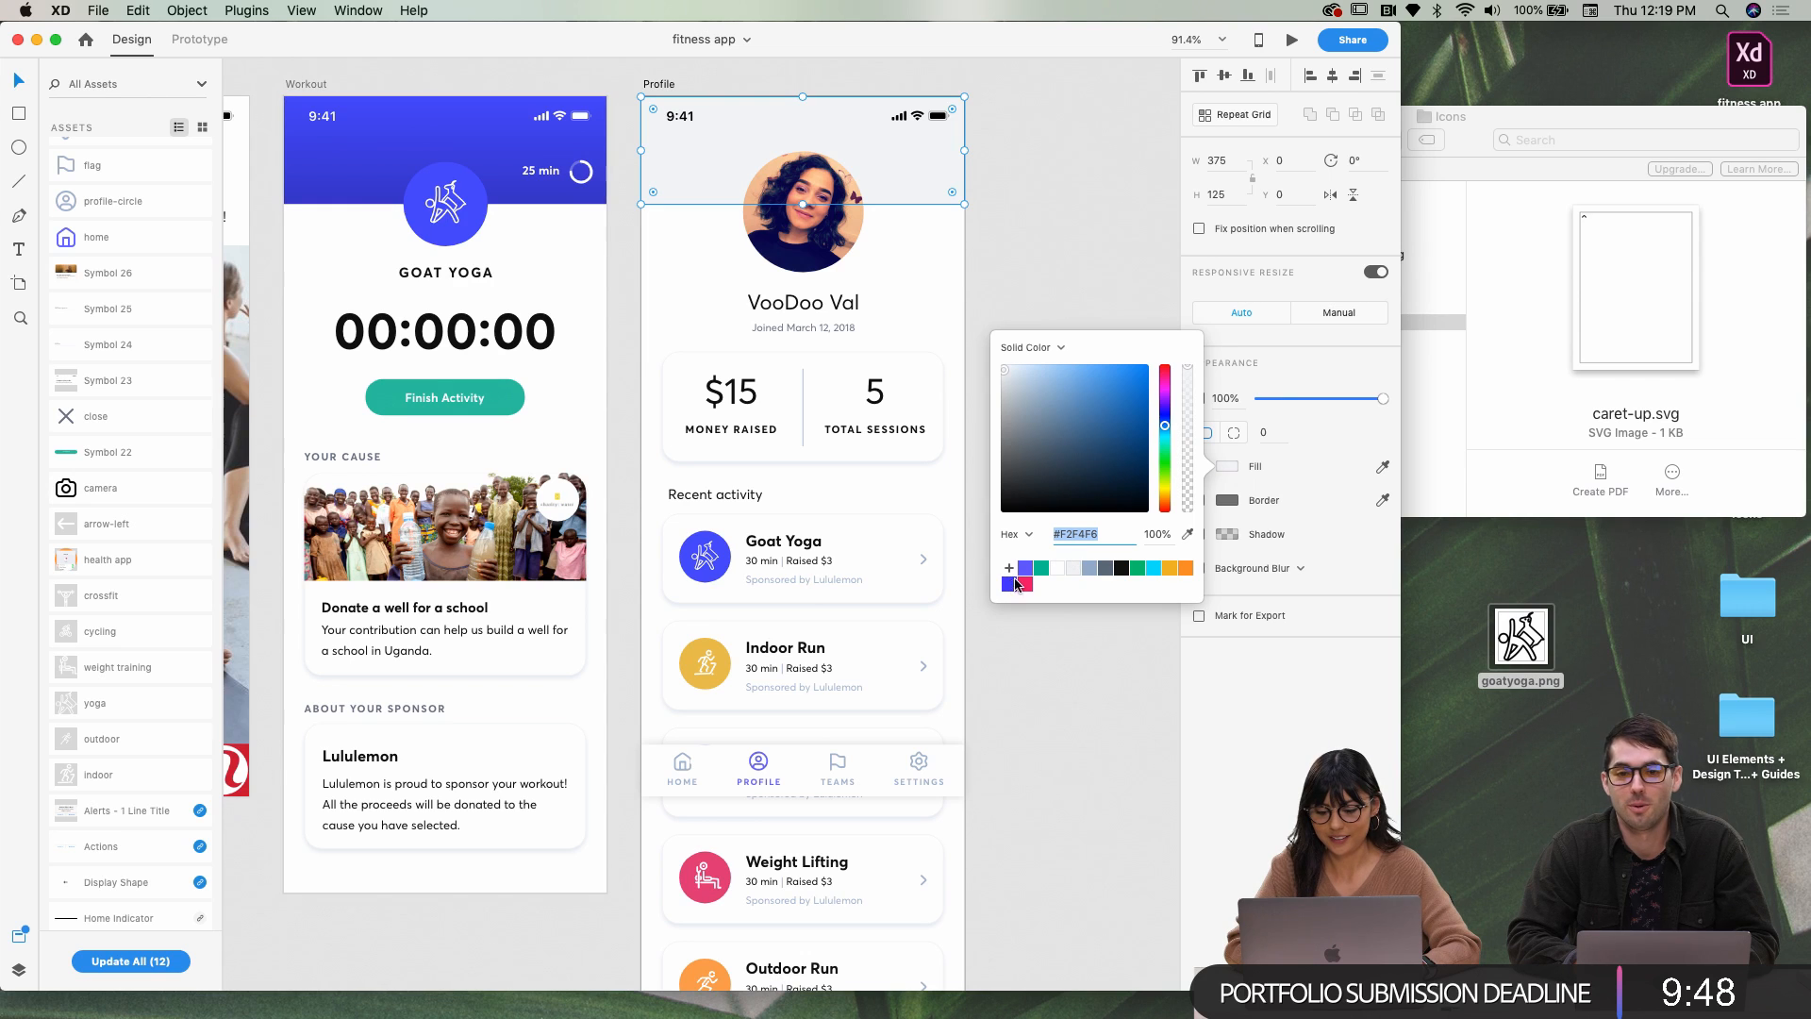
scroll(955, 608, down, 5)
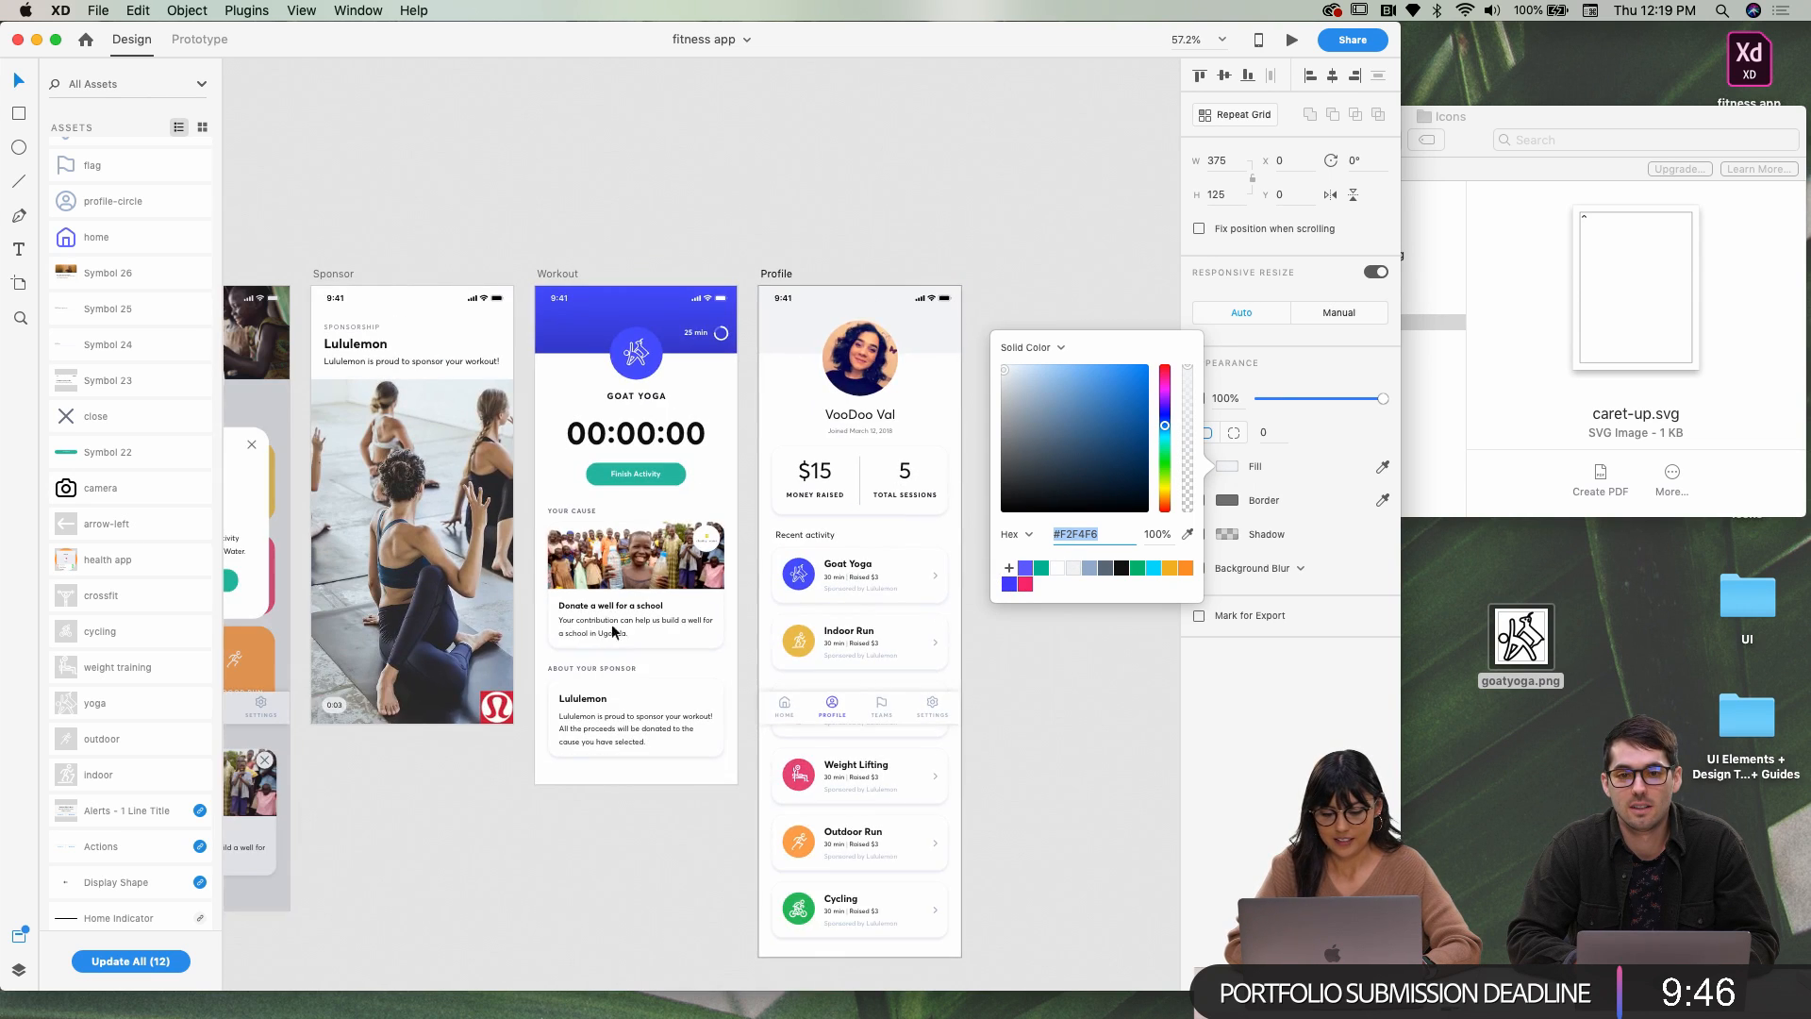
scroll(955, 608, left, 10)
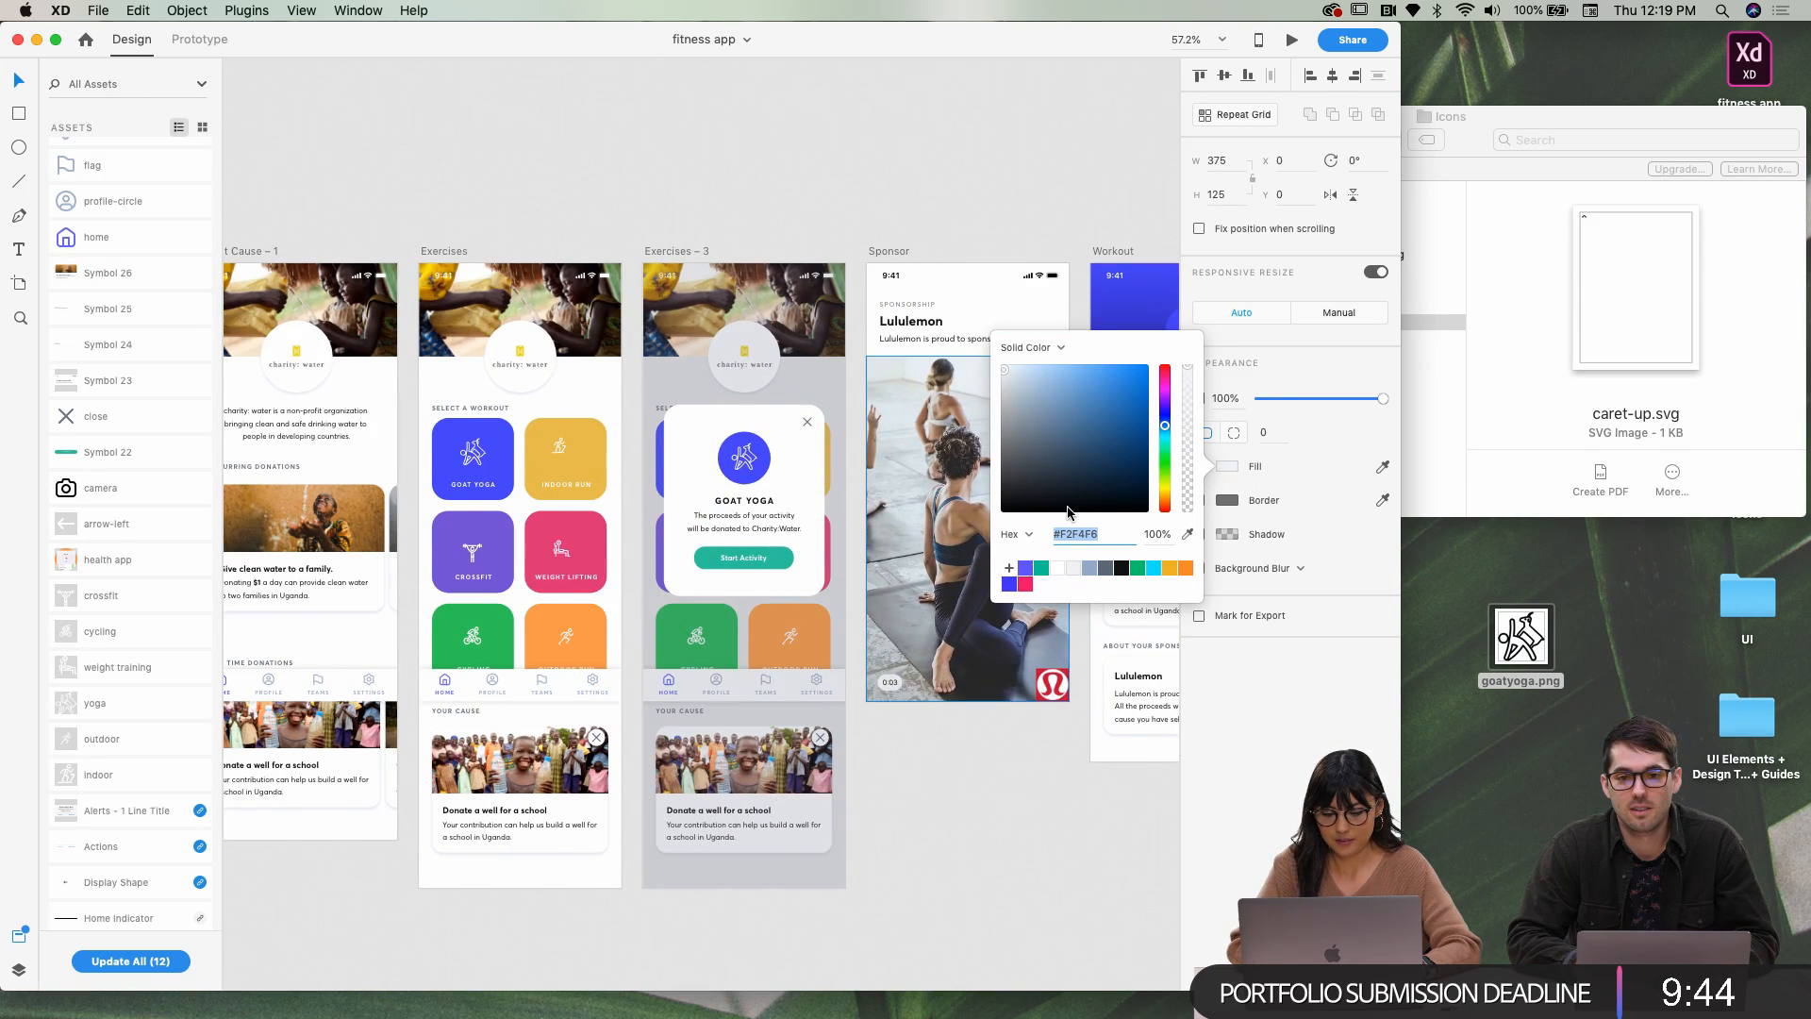
scroll(528, 534, left, 2)
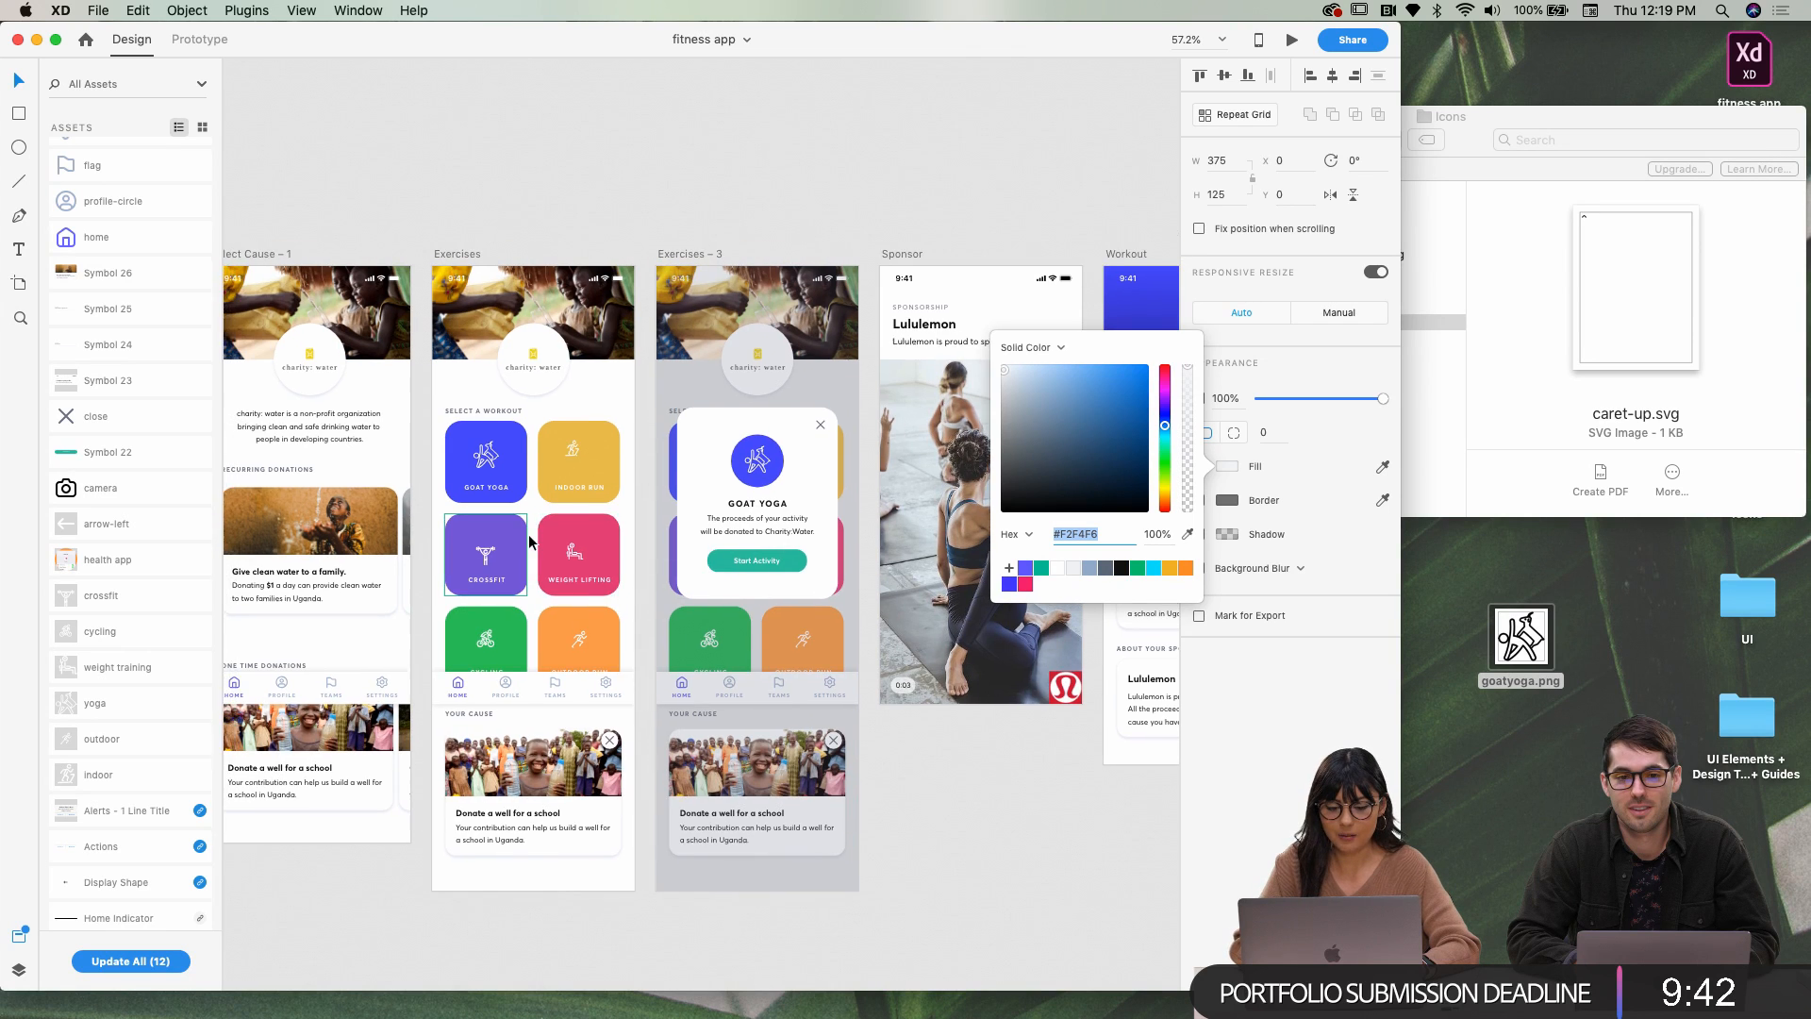
scroll(529, 536, up, 5)
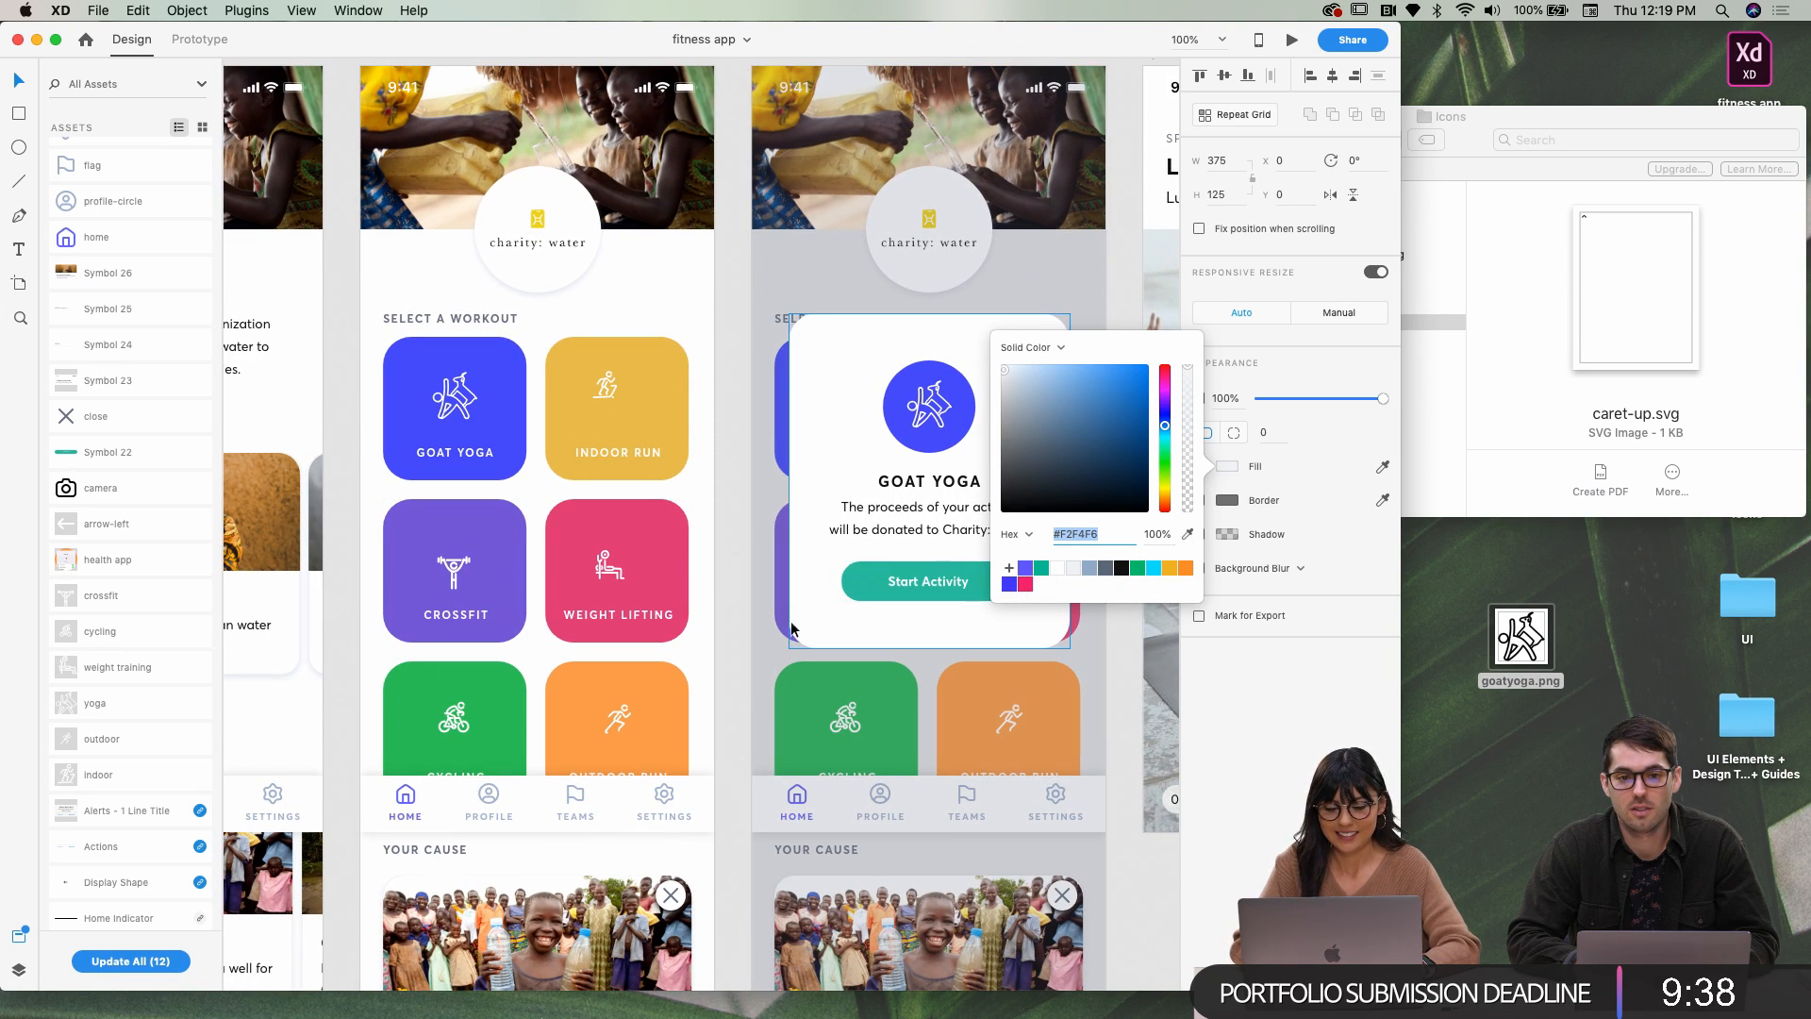
scroll(457, 590, right, 15)
scroll(459, 591, down, 3)
scroll(864, 501, left, 10)
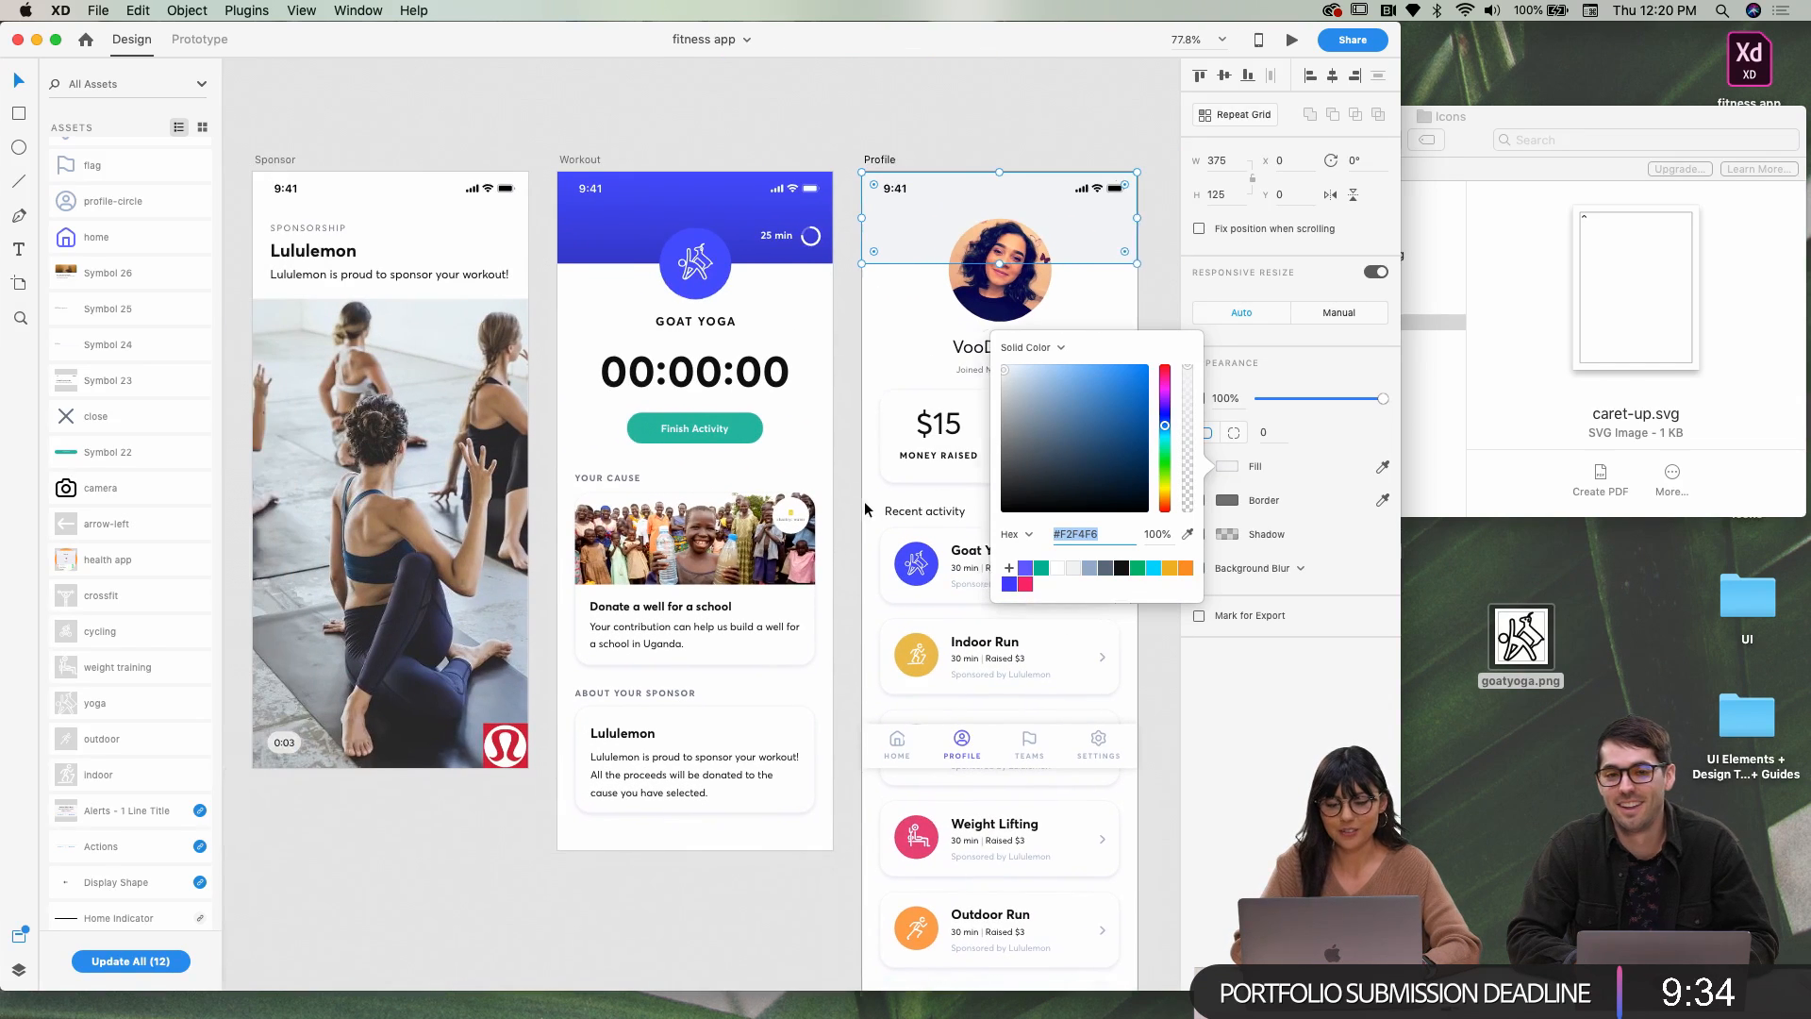
scroll(1010, 614, left, 5)
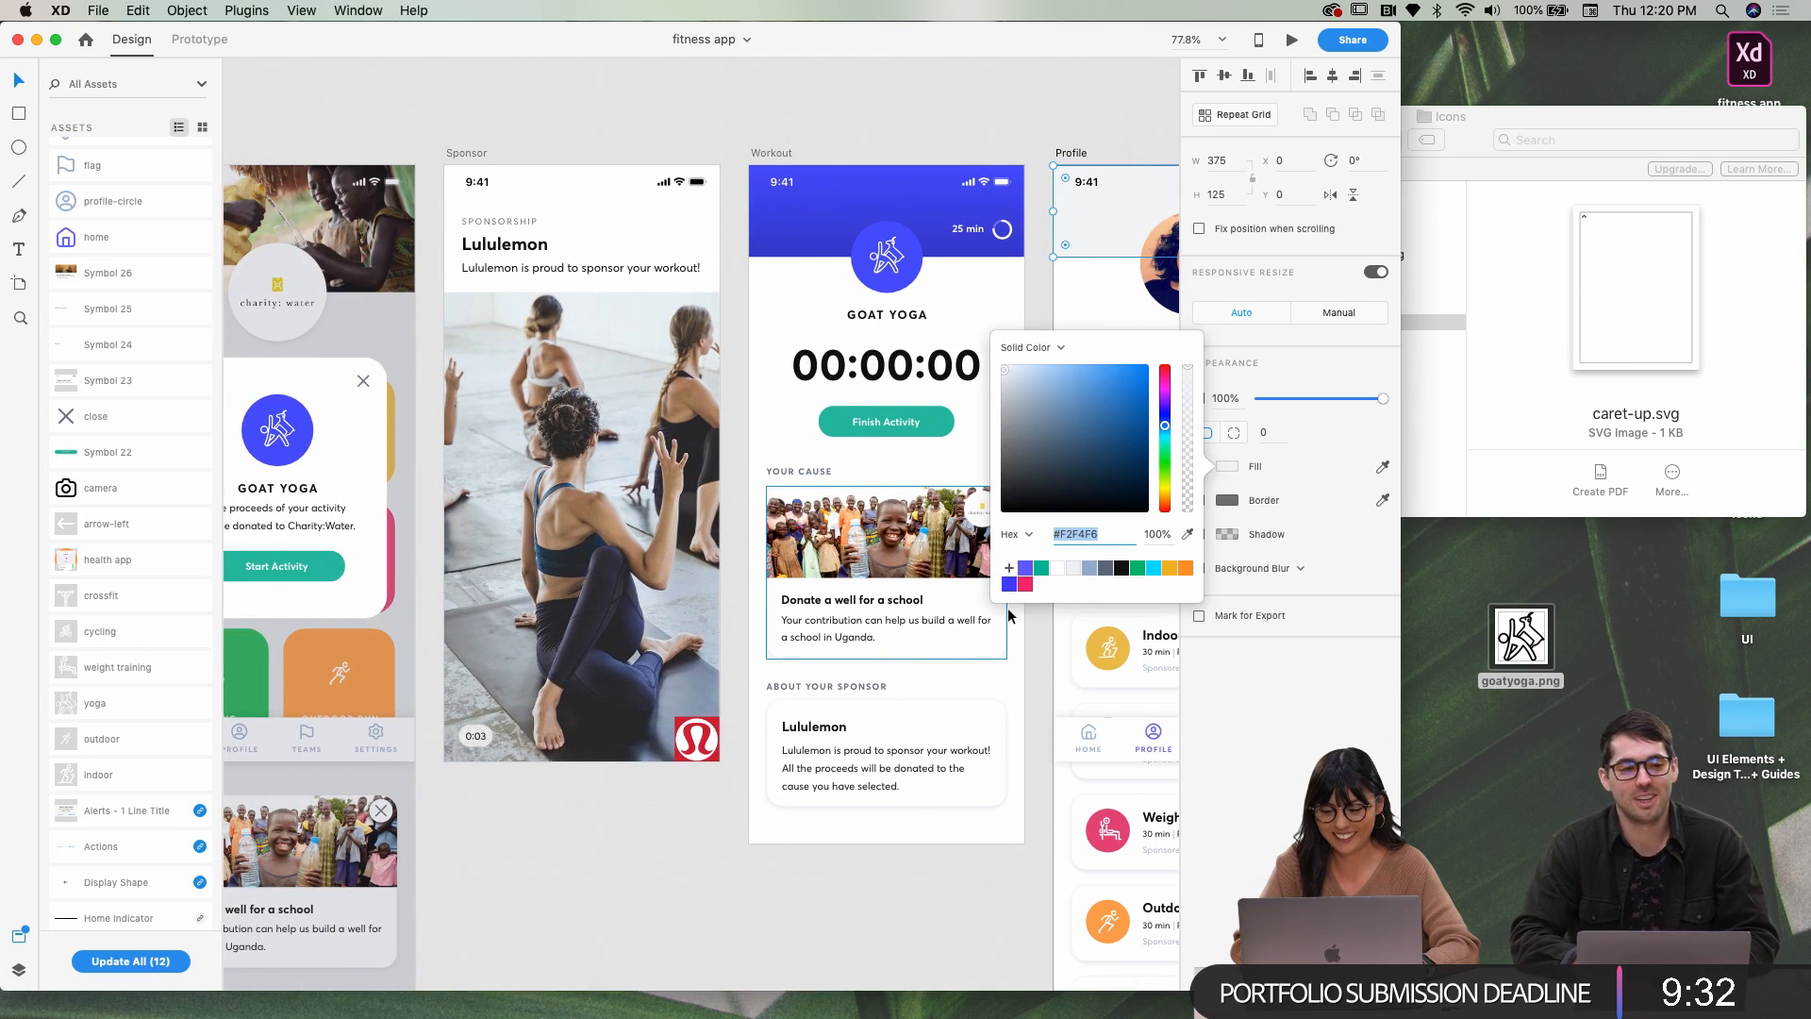
Eyedrop the Crossfit tile's purple as the header's fill colour
click(1185, 537)
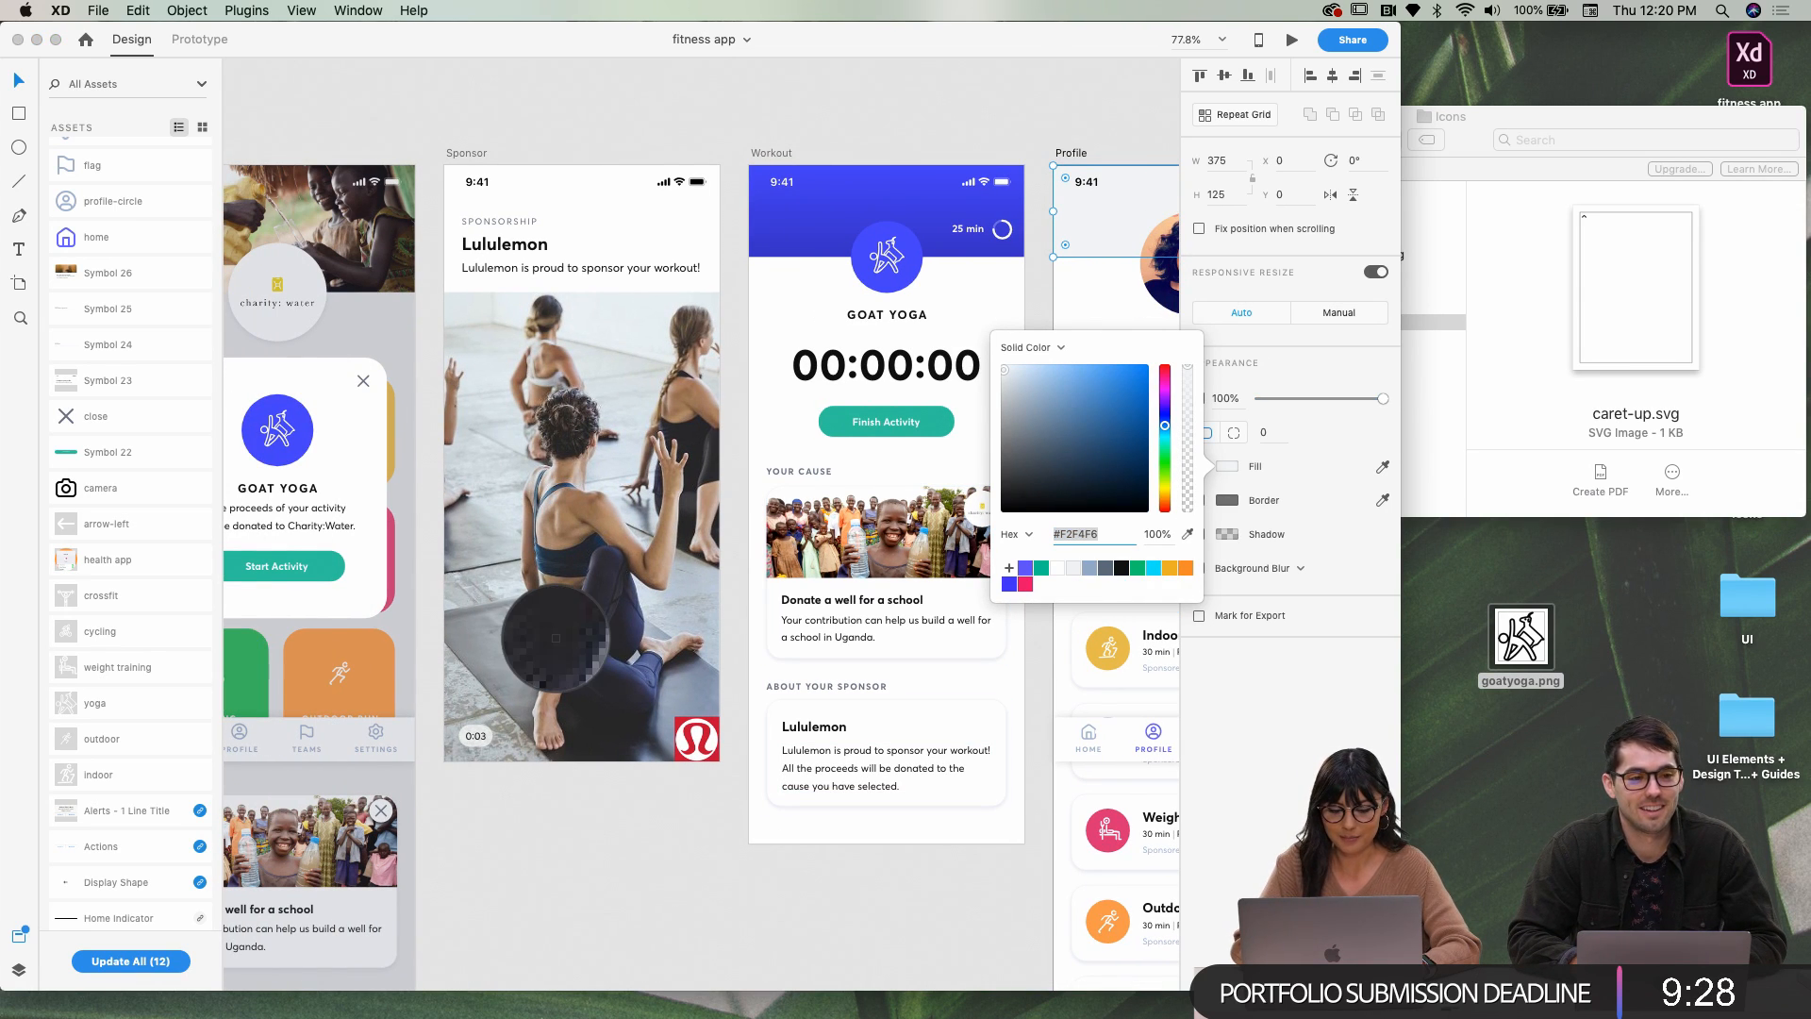
click(485, 849)
scroll(485, 849, left, 12)
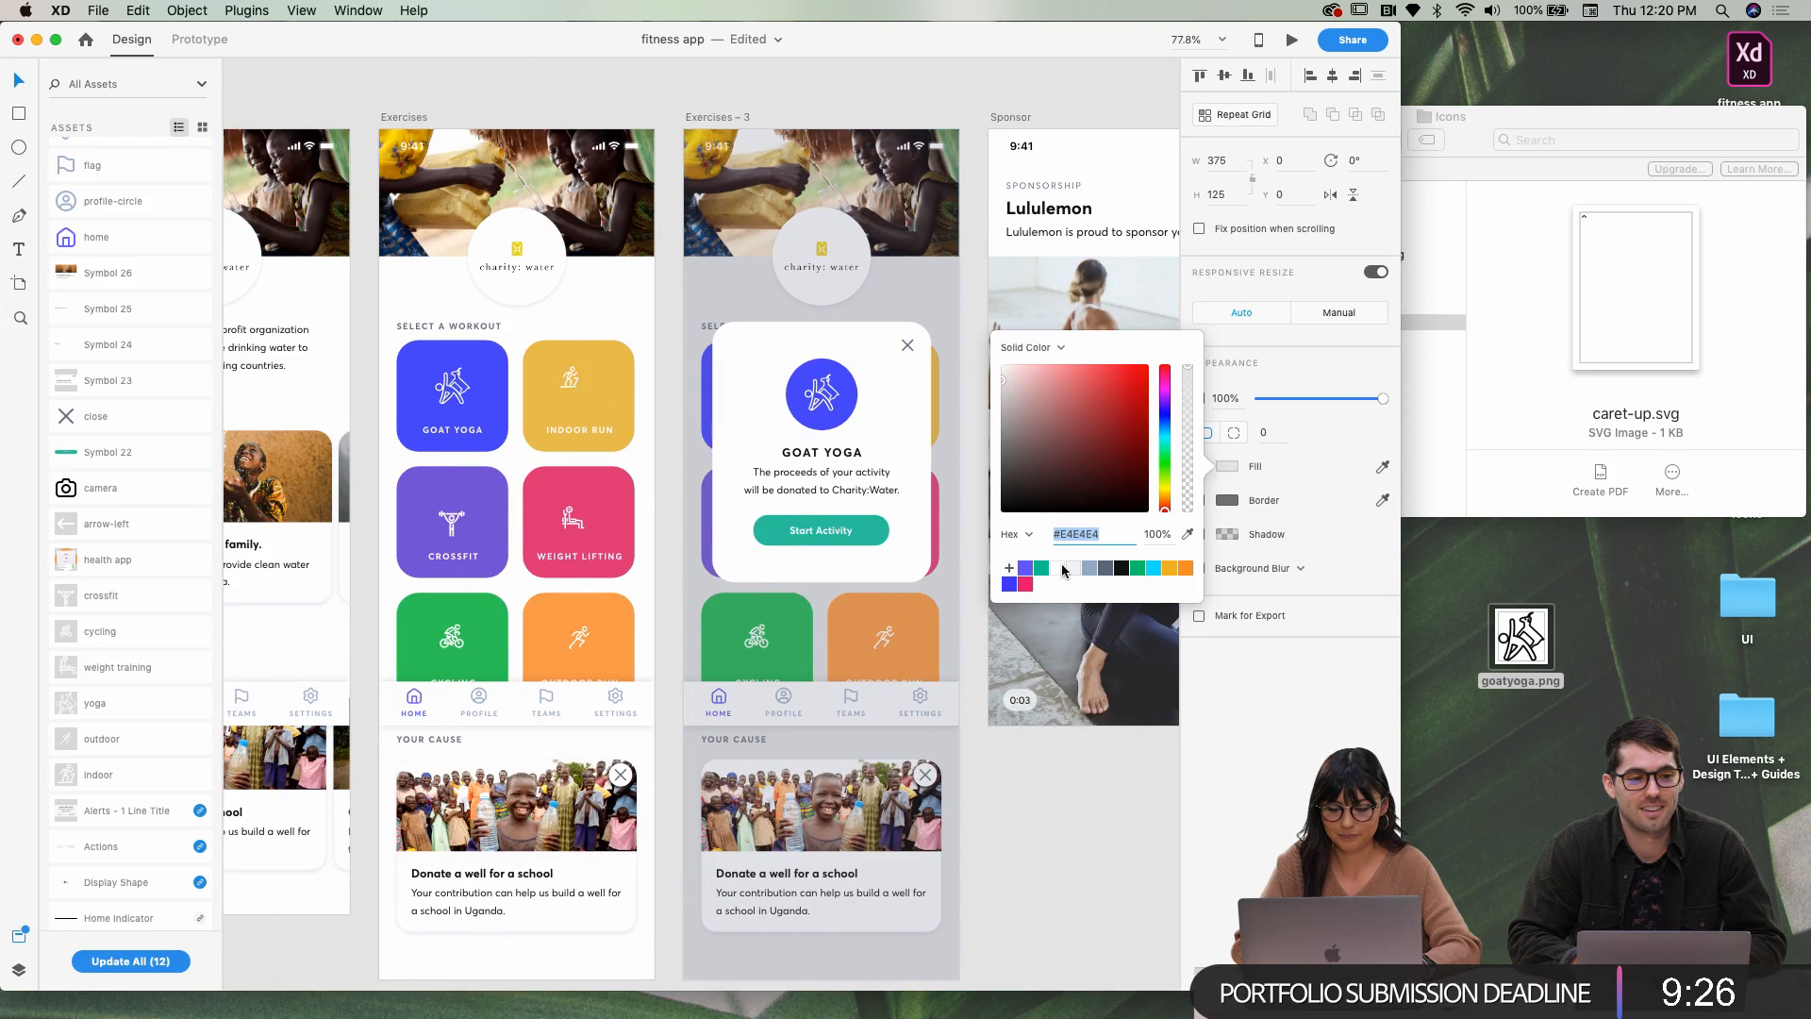
click(1186, 537)
click(485, 525)
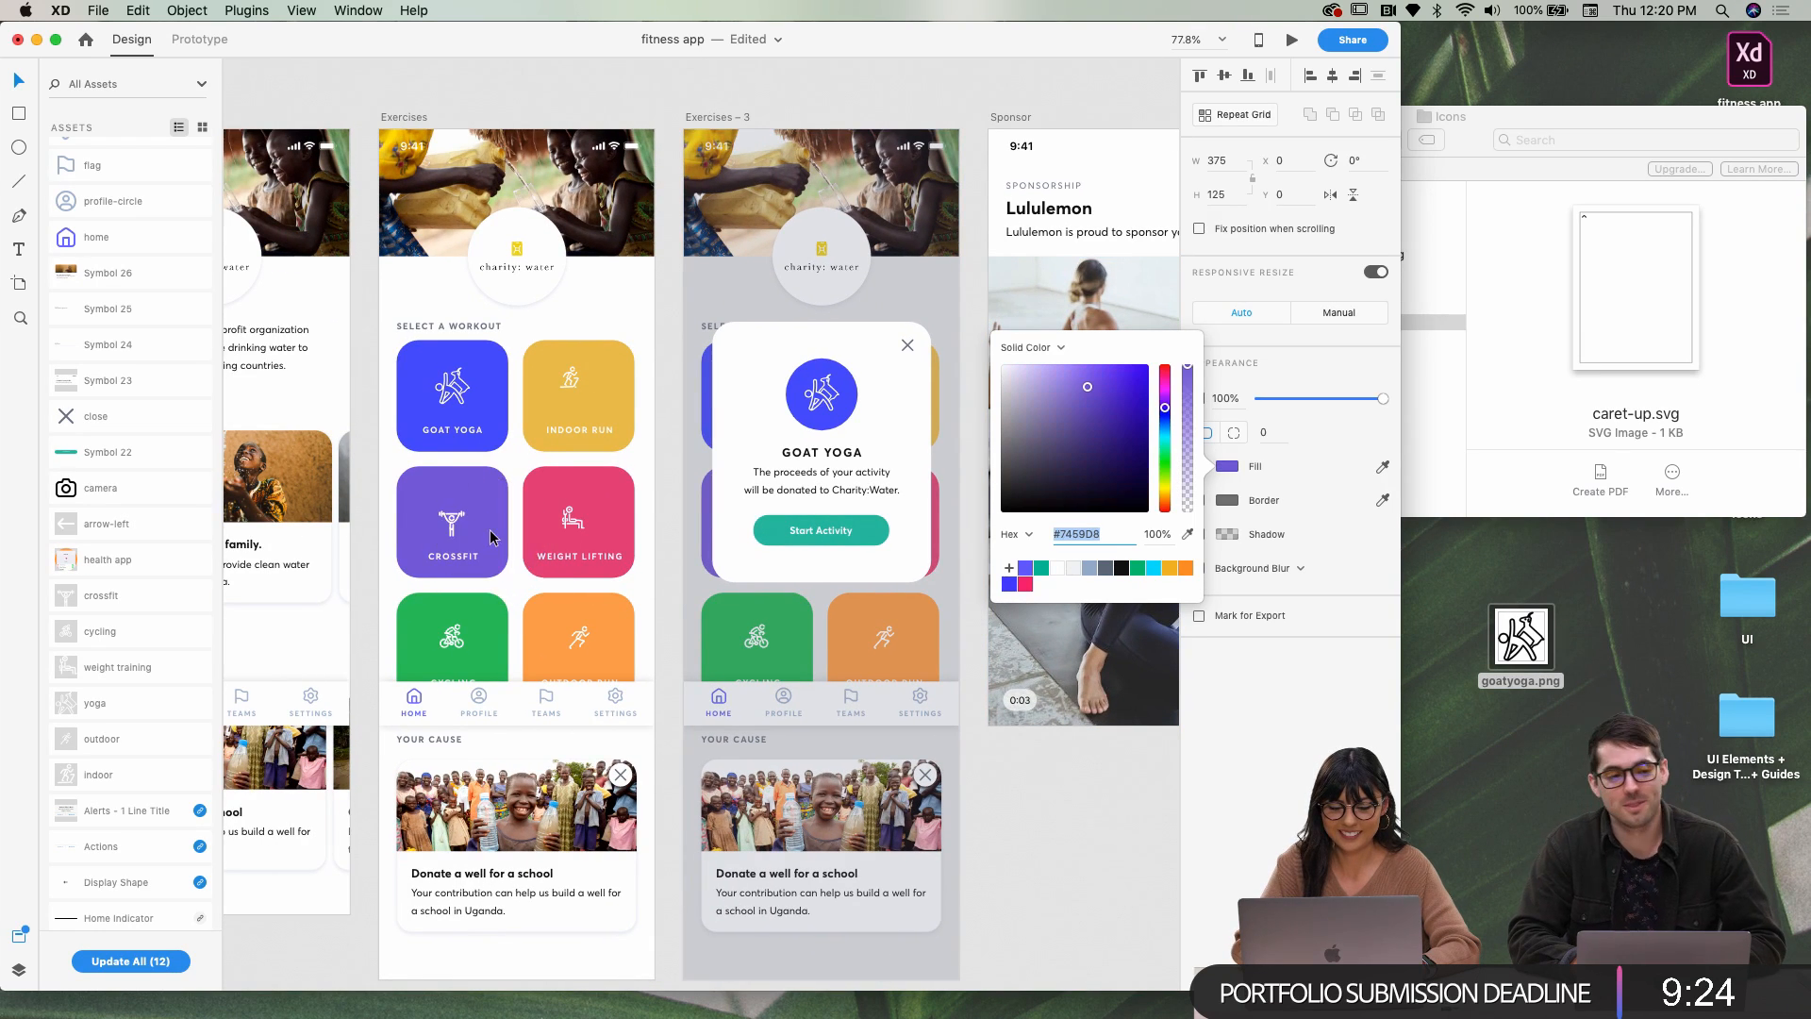
scroll(681, 574, right, 4)
scroll(681, 570, right, 10)
Switch the header fill to a linear gradient with a more vivid purple end
click(1061, 347)
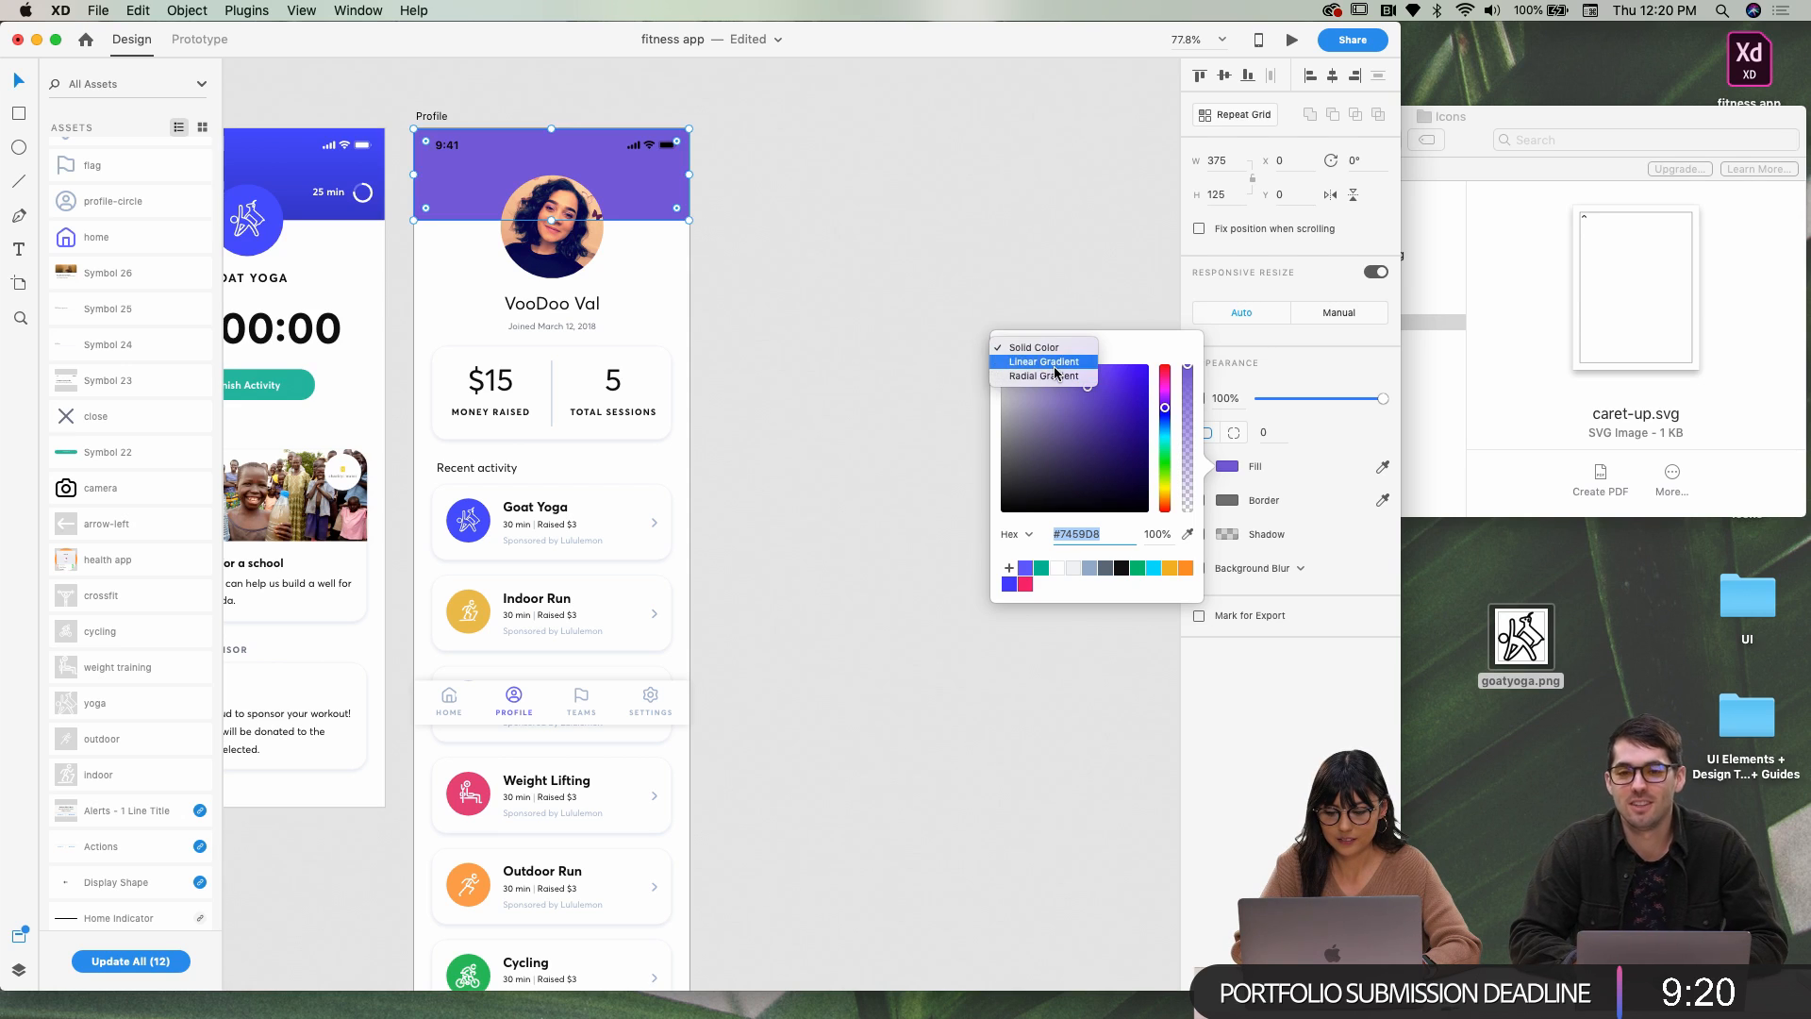
click(1056, 364)
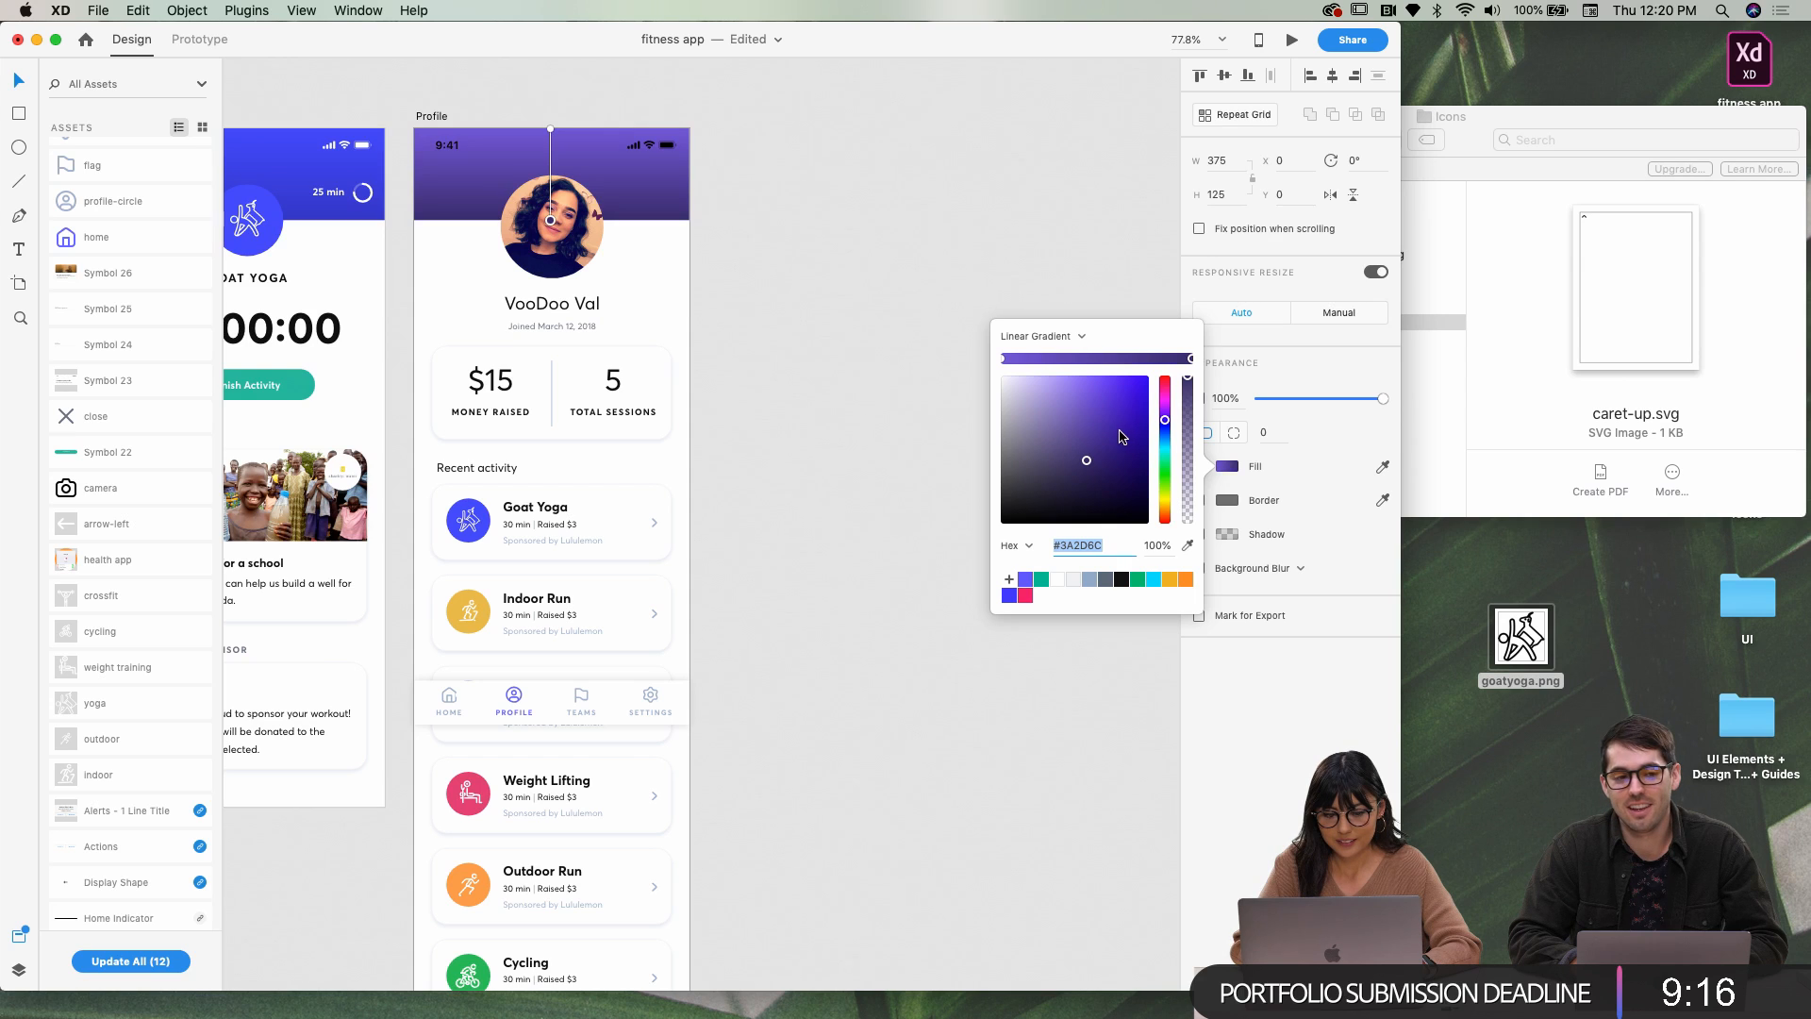
drag(1120, 435, 1138, 402)
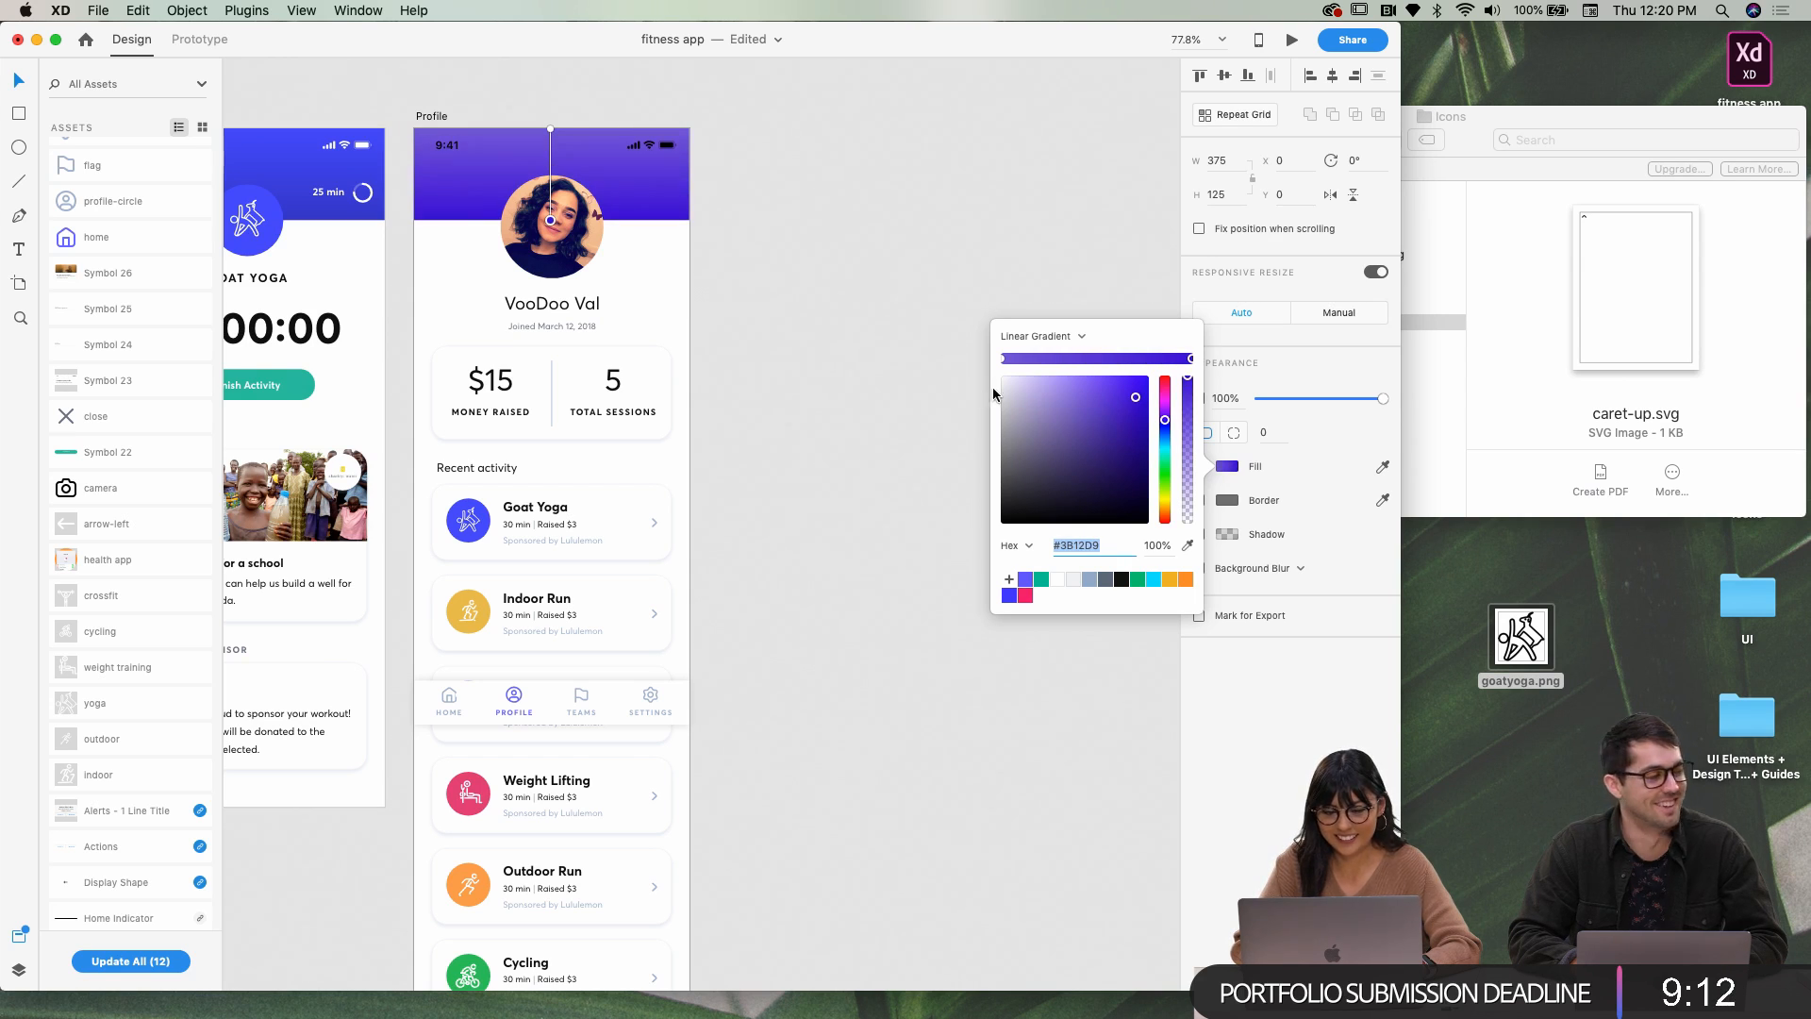
Select the Profile screen's status bar and delete it
click(928, 303)
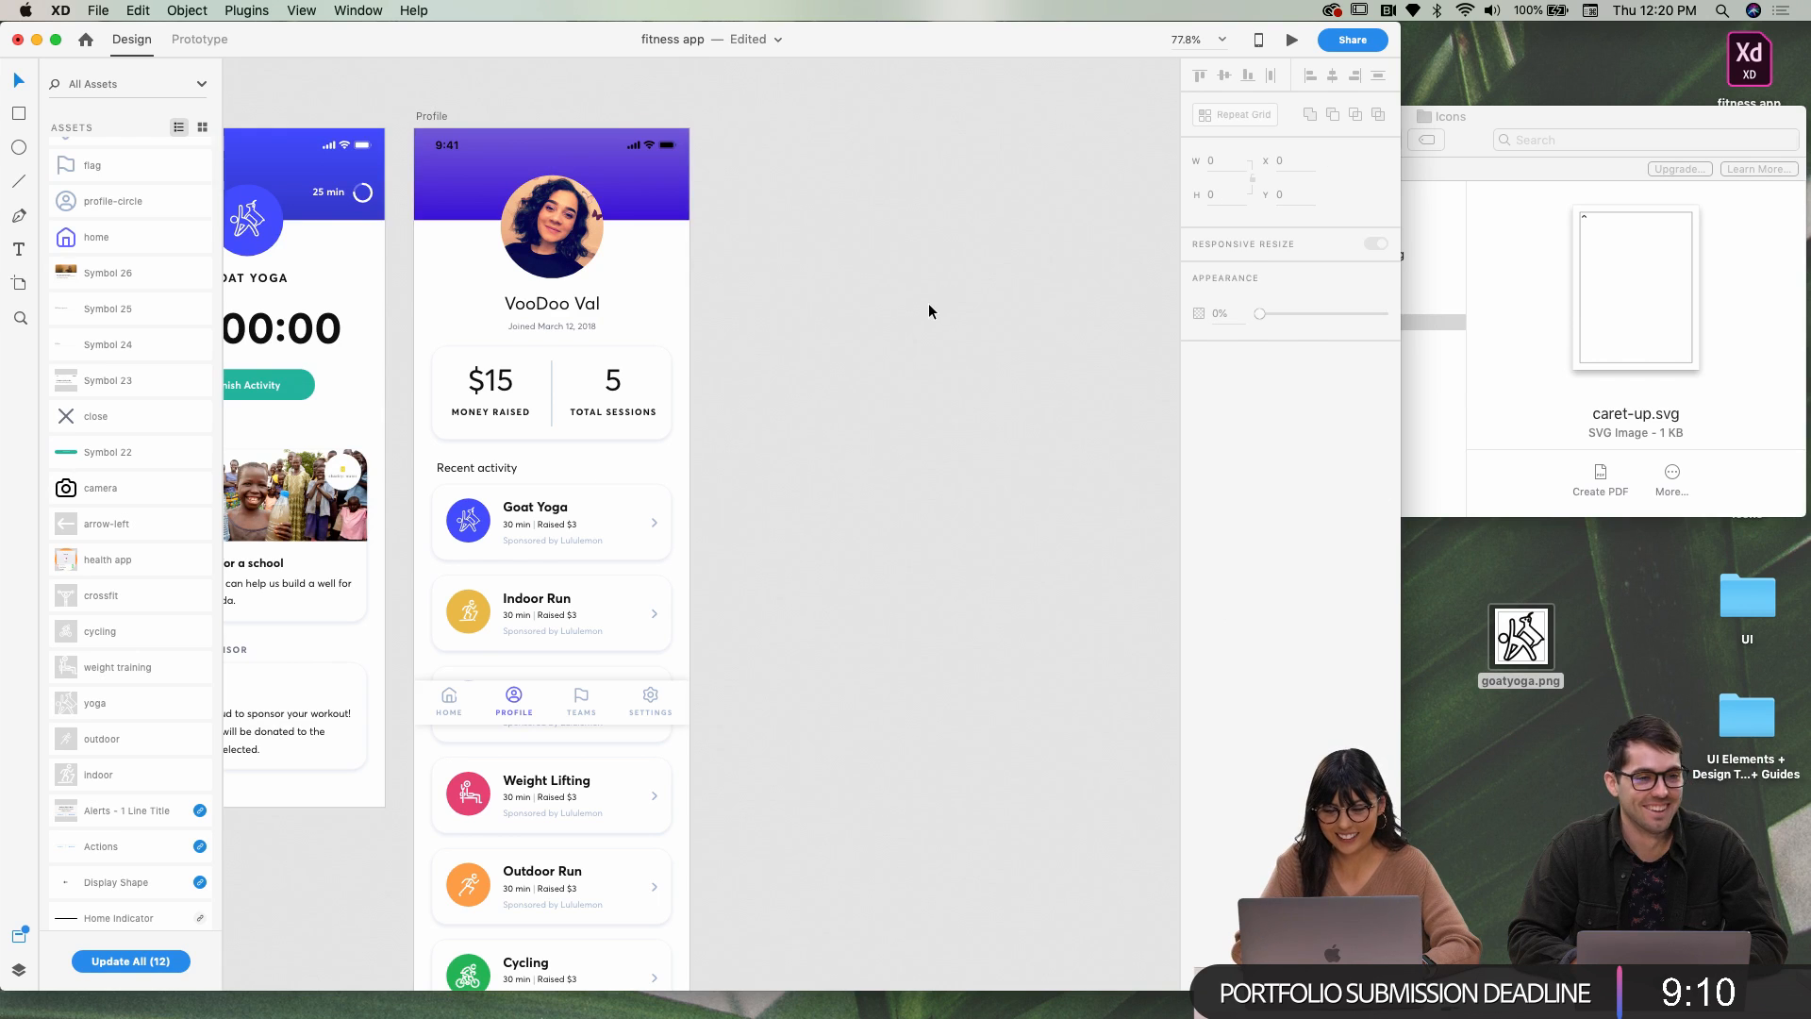
scroll(928, 303, down, 5)
scroll(928, 305, left, 5)
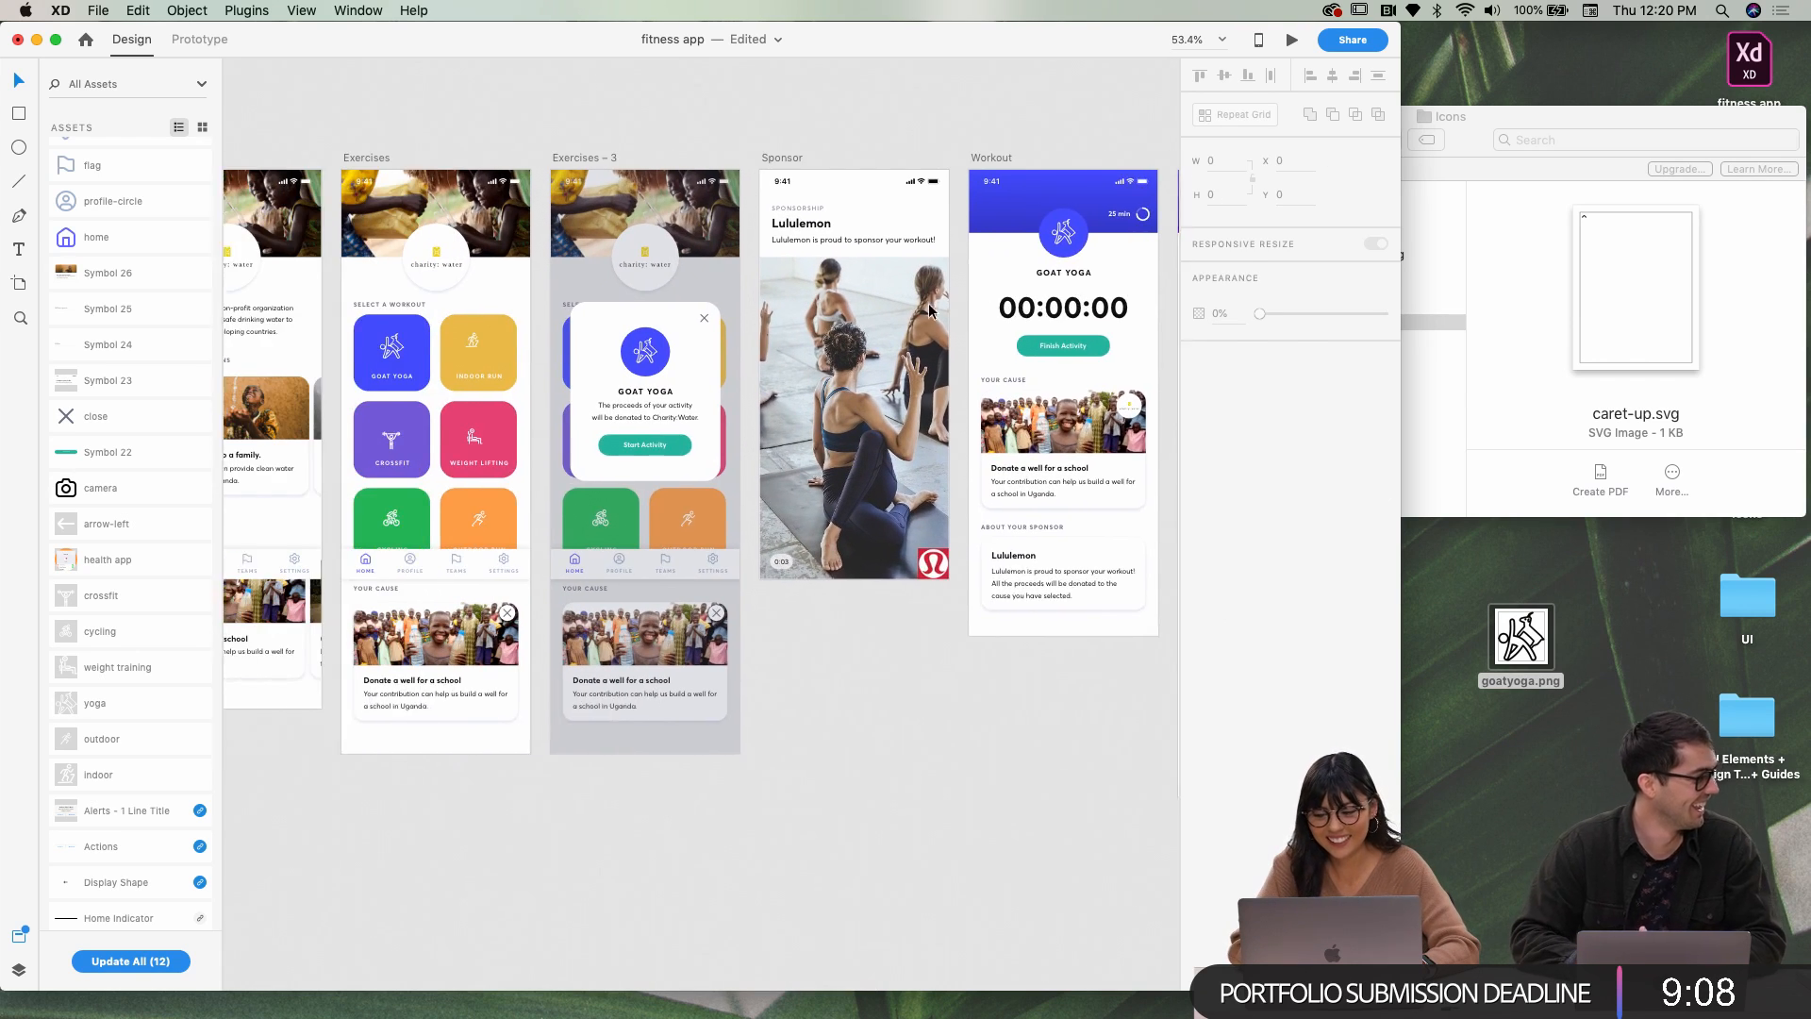
scroll(928, 305, right, 4)
click(953, 251)
key(Delete)
Compare against the Workout header's status bar, then clear the selection
click(879, 251)
double_click(876, 250)
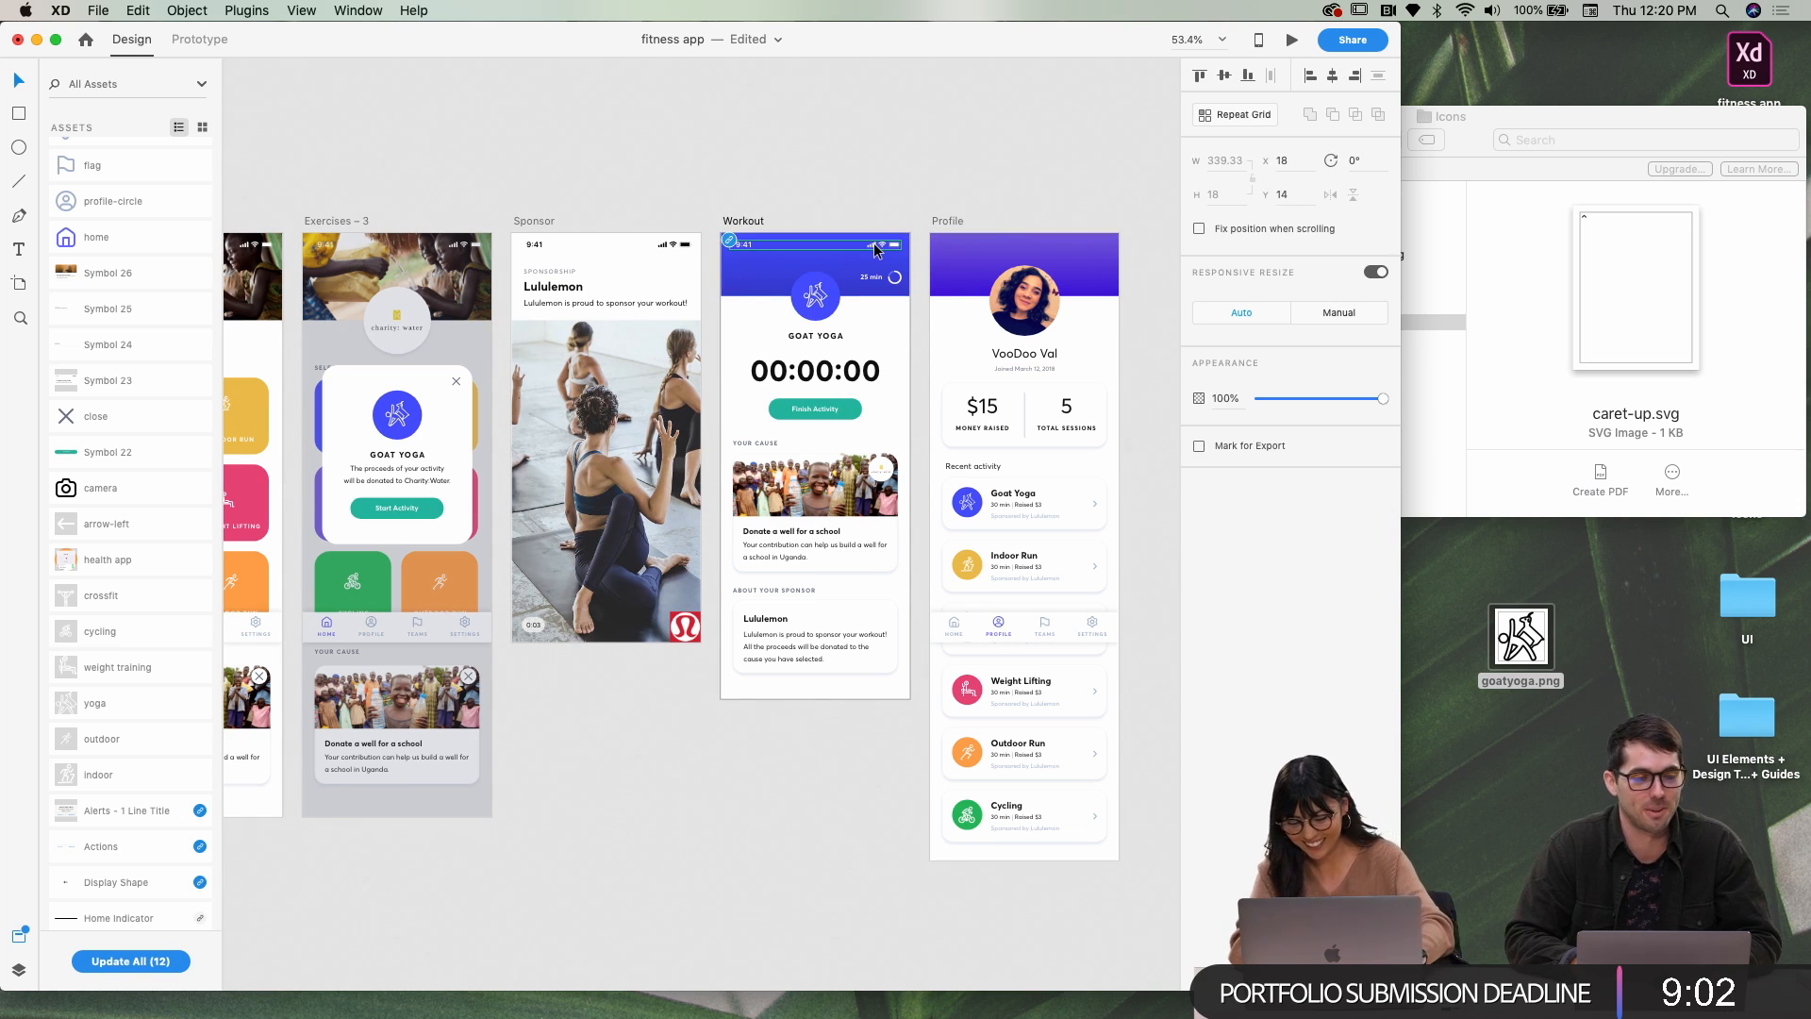
click(944, 227)
click(942, 222)
click(933, 200)
scroll(948, 207, left, 5)
scroll(962, 219, left, 14)
scroll(923, 315, right, 12)
scroll(896, 452, right, 9)
scroll(877, 491, up, 5)
click(870, 520)
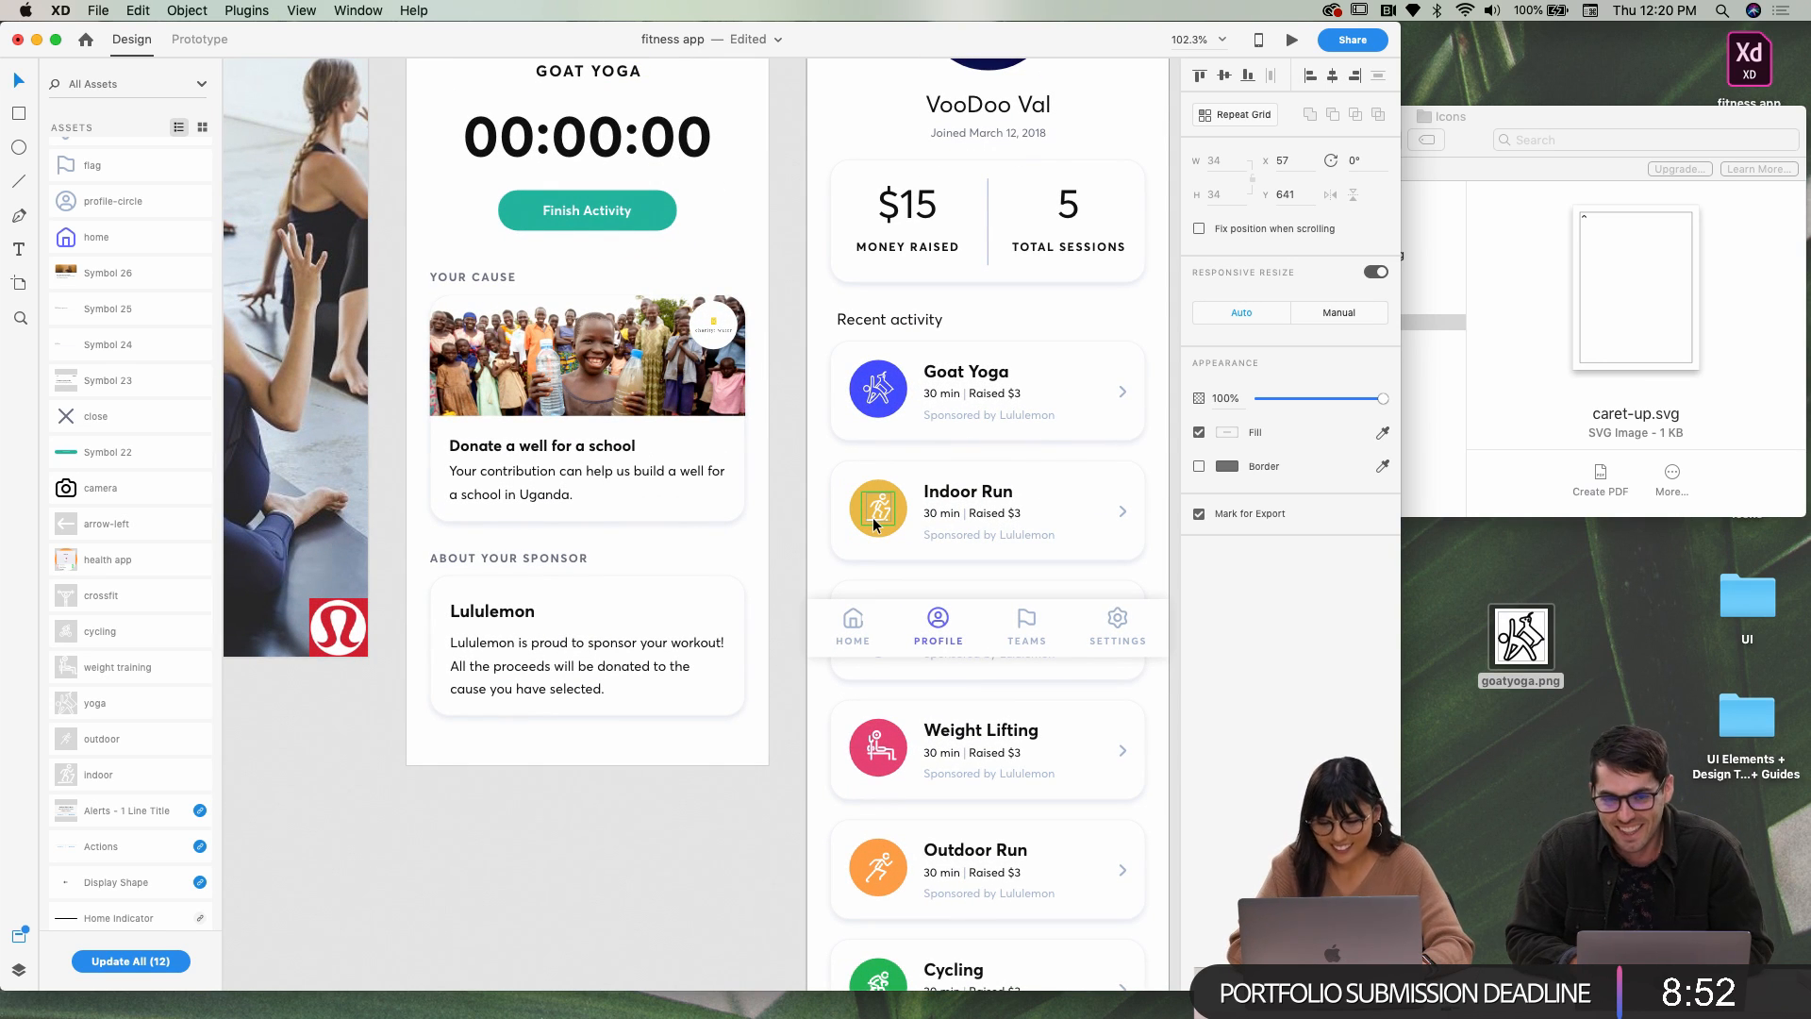
Move the bottom navigation bar up to Y 562 and bring it in front of the activity cards
click(869, 609)
drag(877, 615, 880, 437)
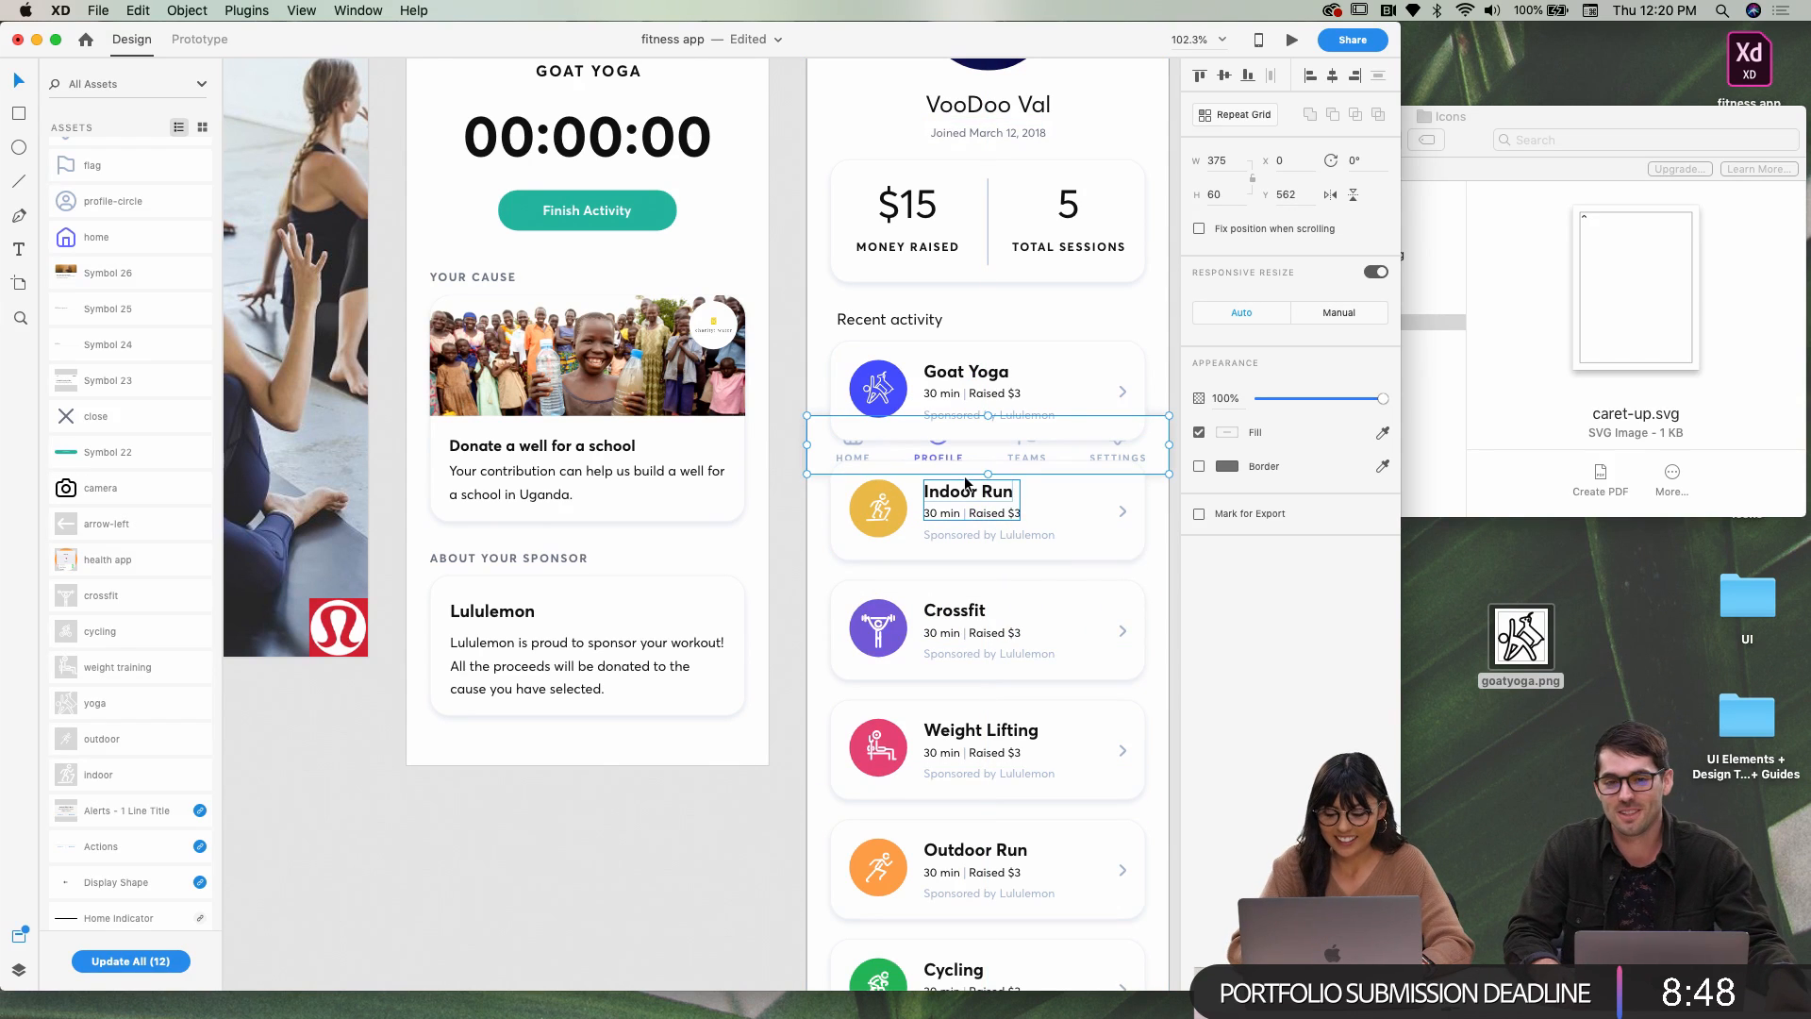
key(cmd+x)
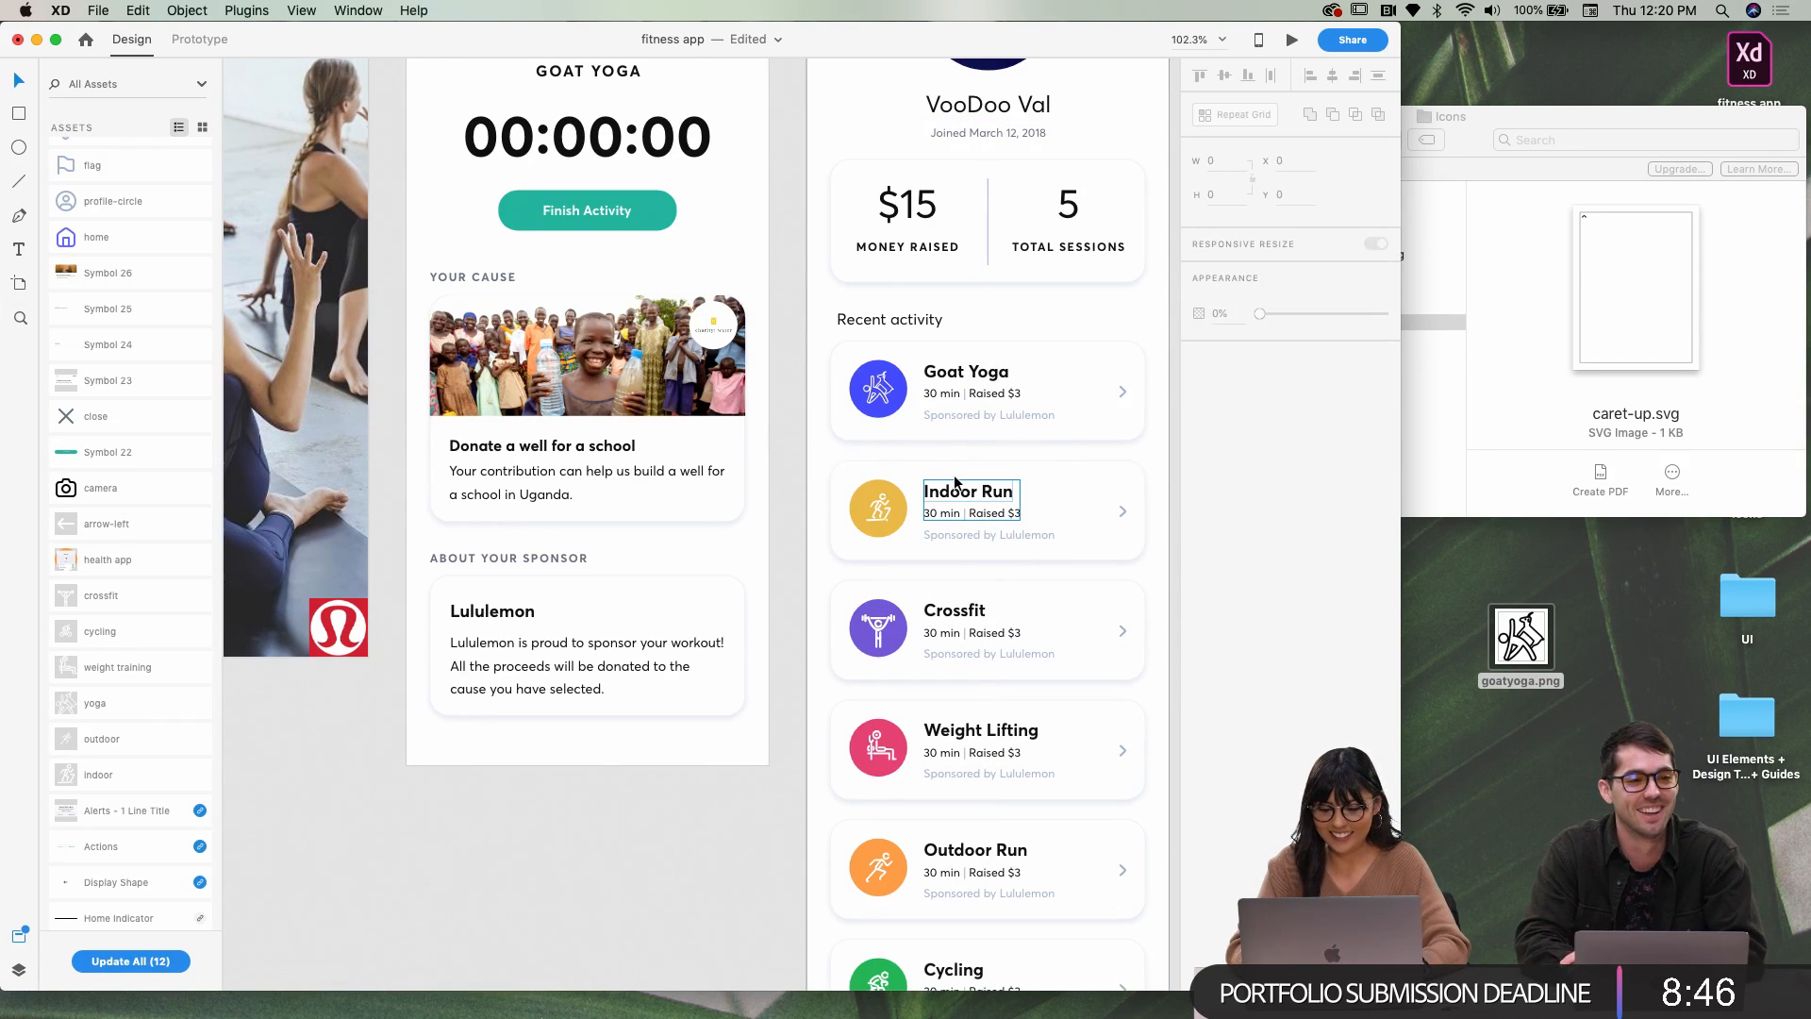
key(cmd+v)
Select the runner figure inside the Indoor Run icon and open its context menu
scroll(905, 434, down, 2)
scroll(905, 434, right, 1)
click(852, 446)
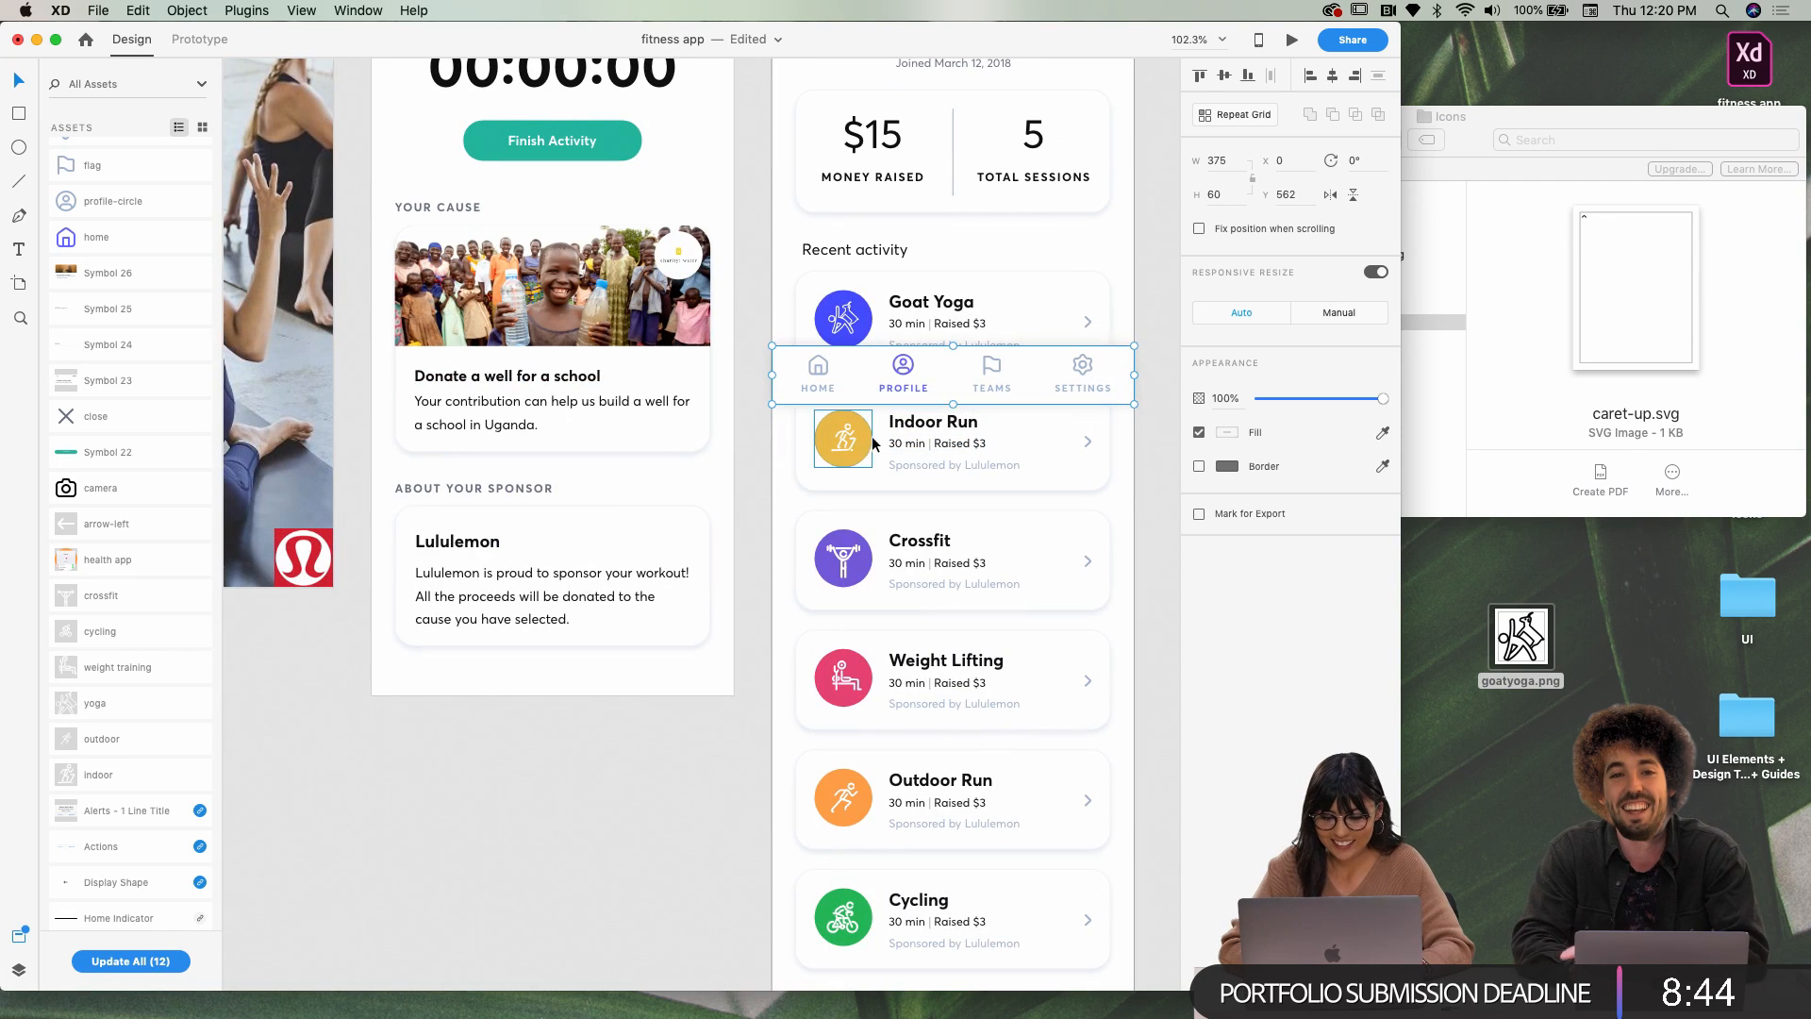
double_click(852, 446)
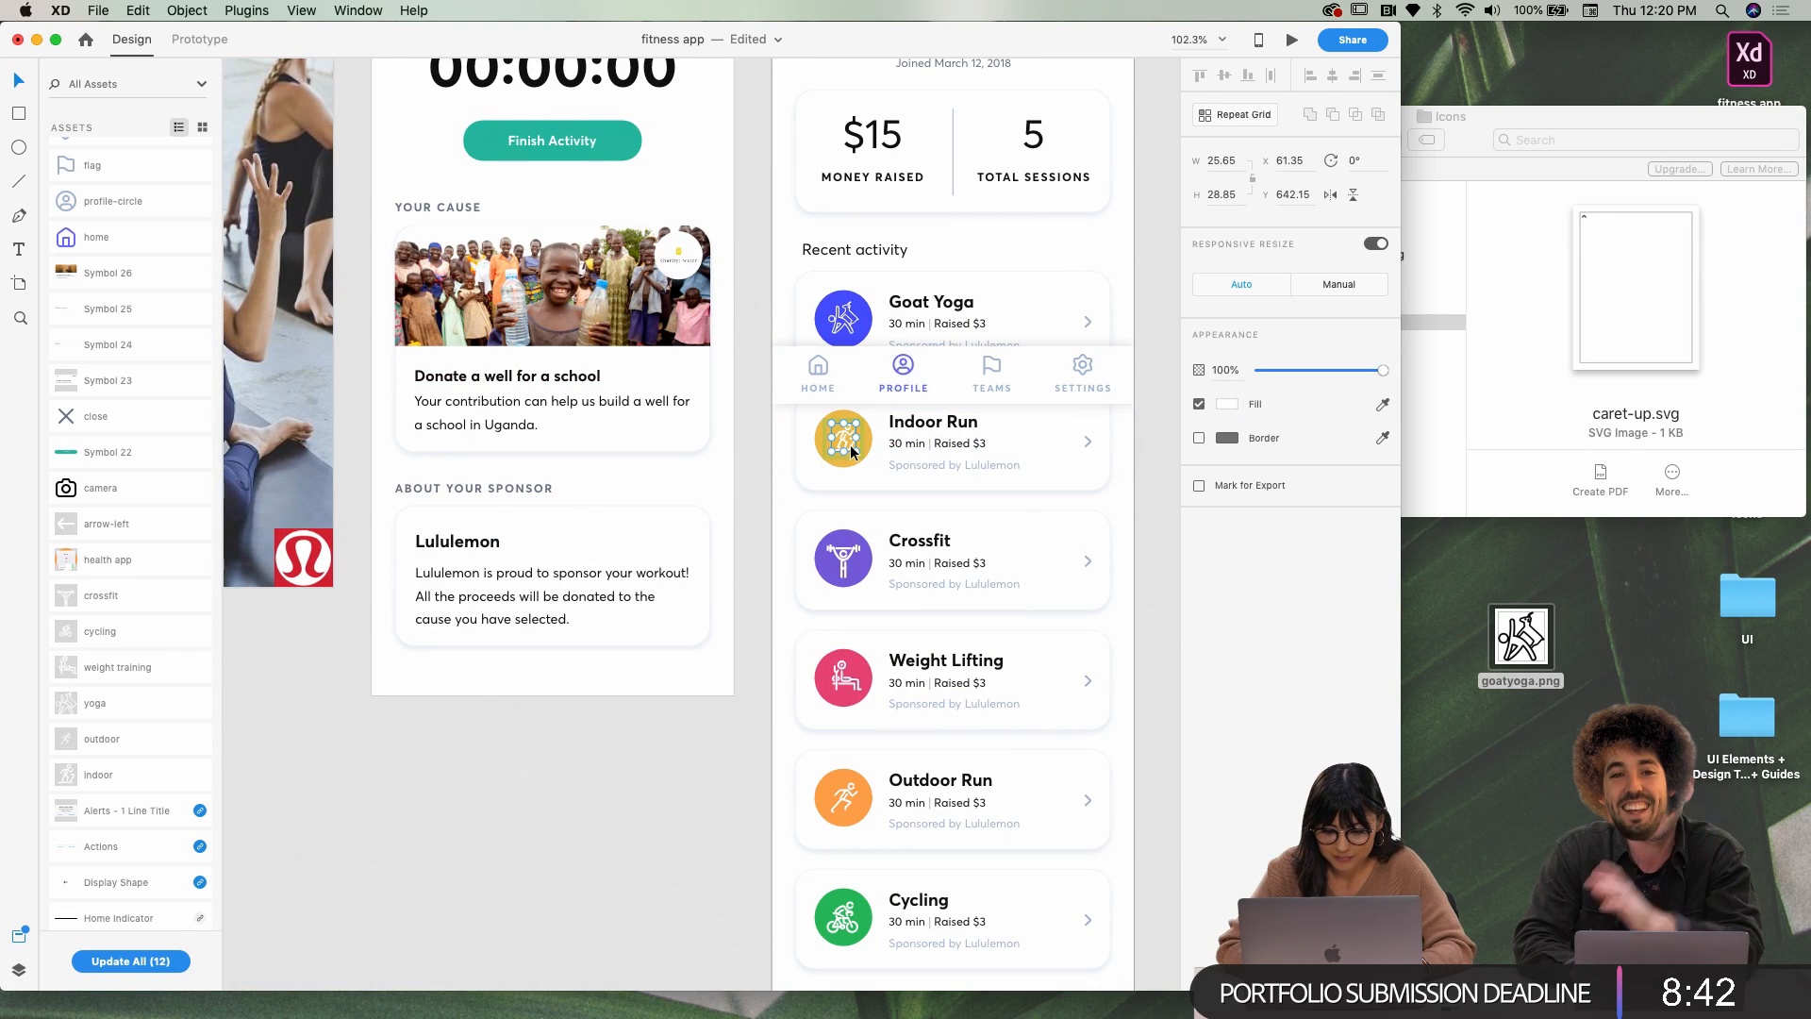
scroll(851, 445, up, 5)
click(601, 502)
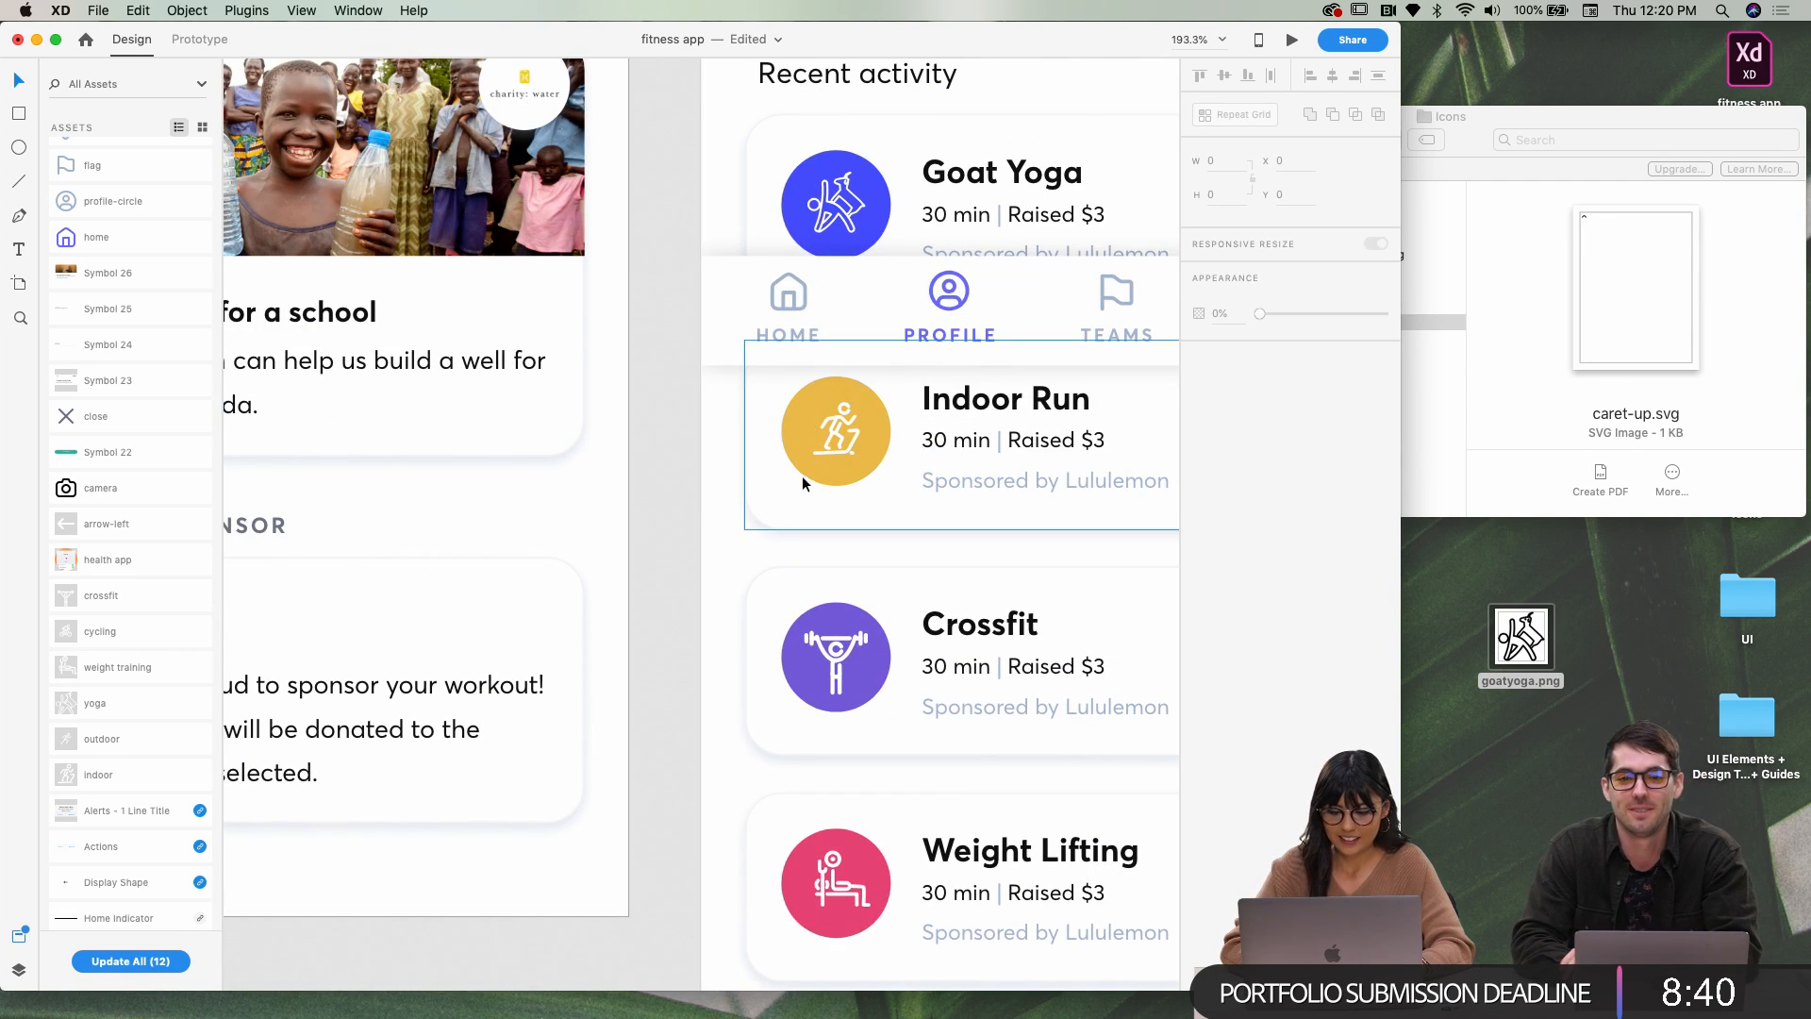
click(840, 445)
right_click(841, 445)
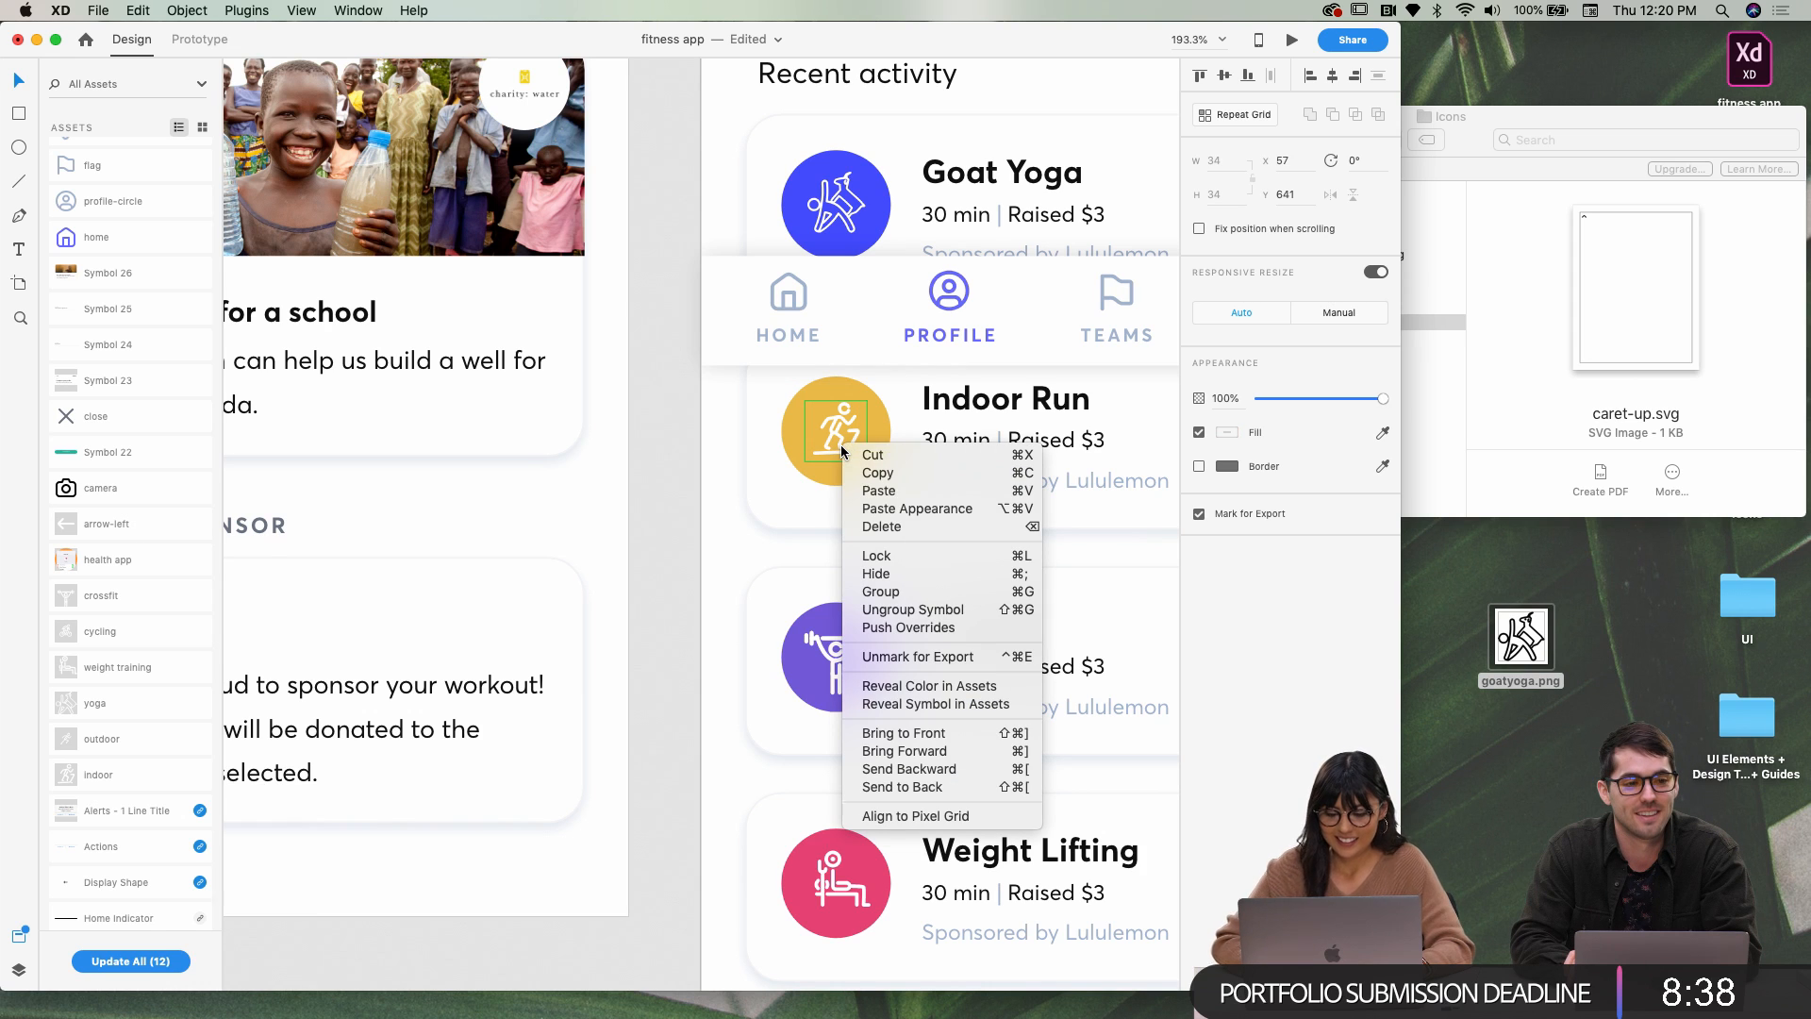
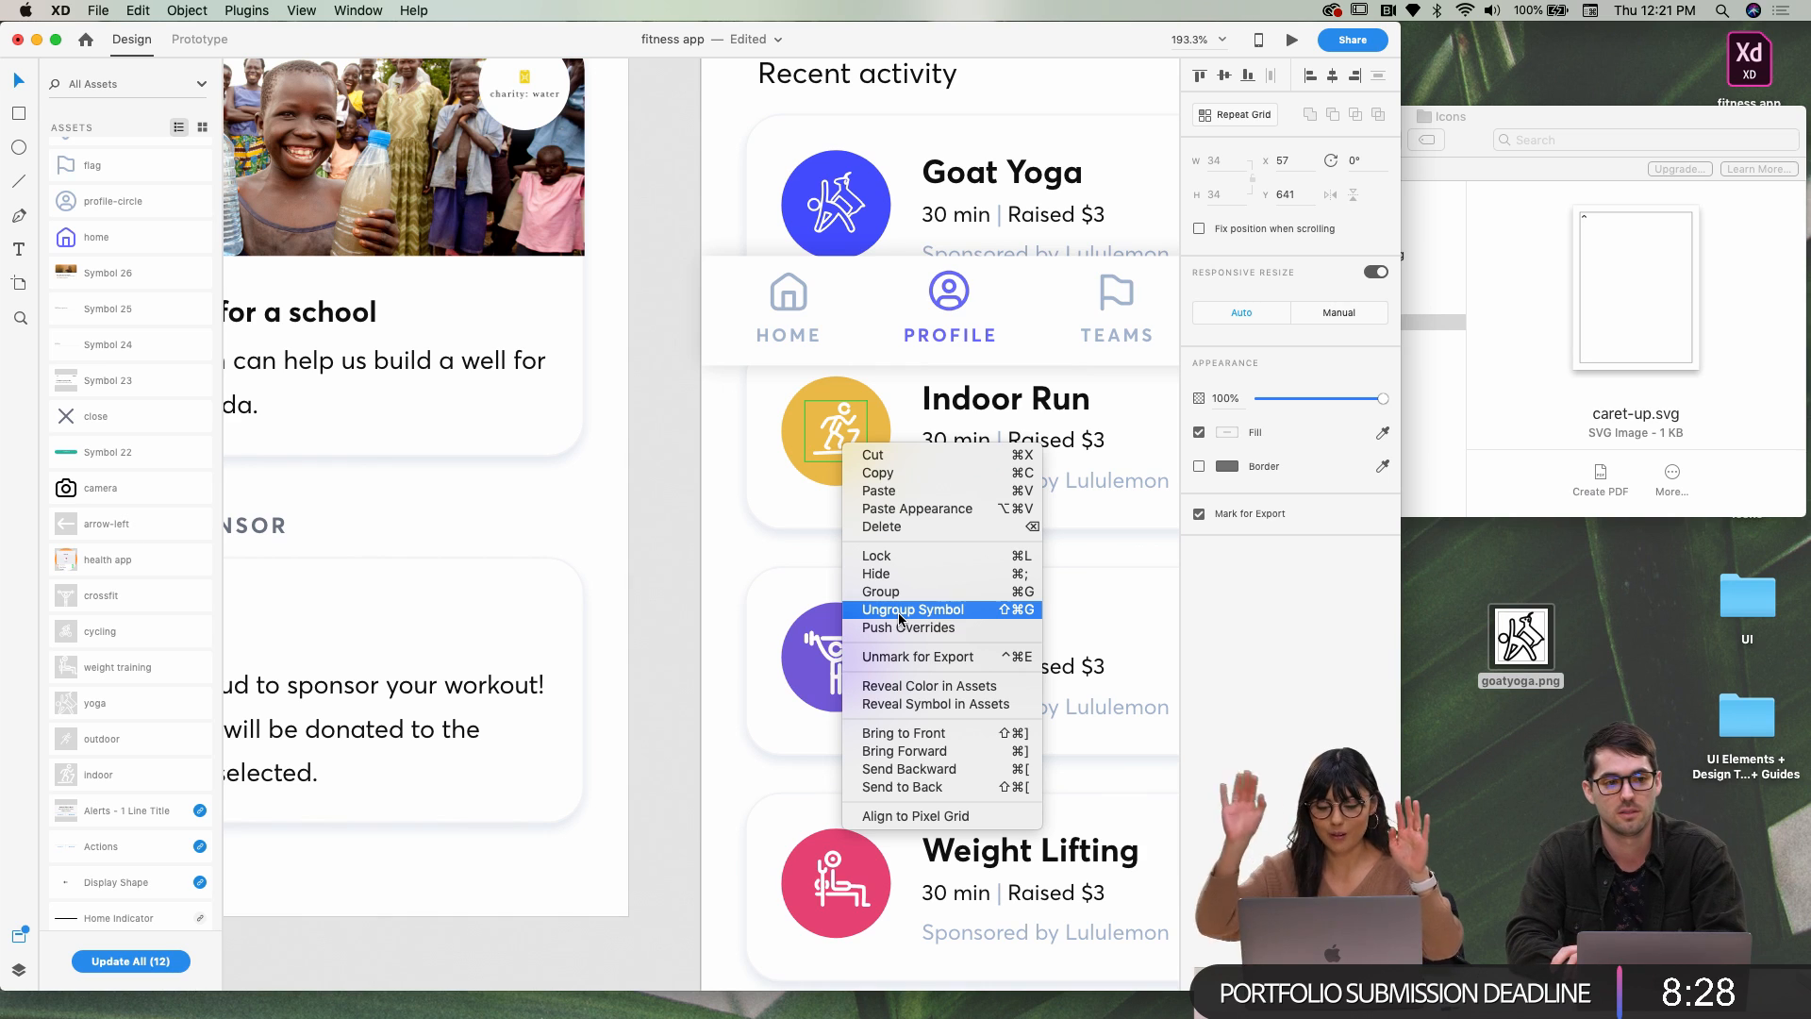
Ungroup the Indoor Run, Crossfit and Weight Lifting icons from their symbols
click(898, 609)
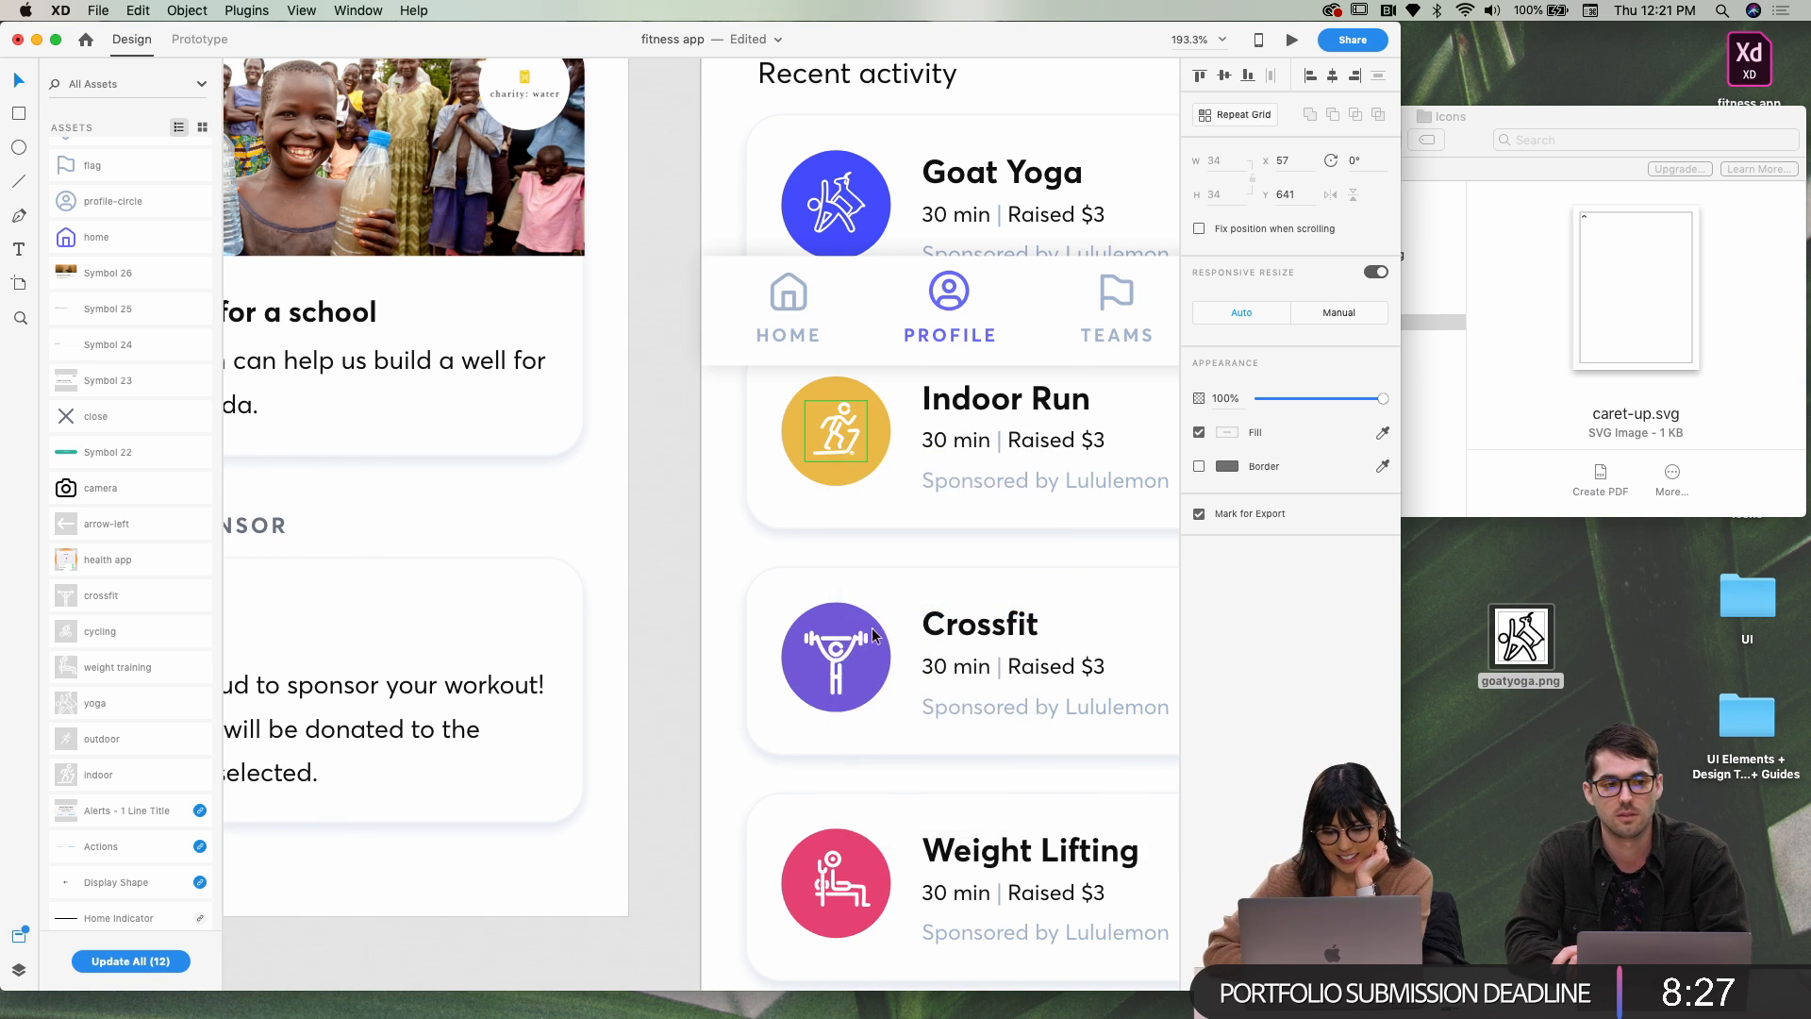
click(836, 666)
double_click(836, 668)
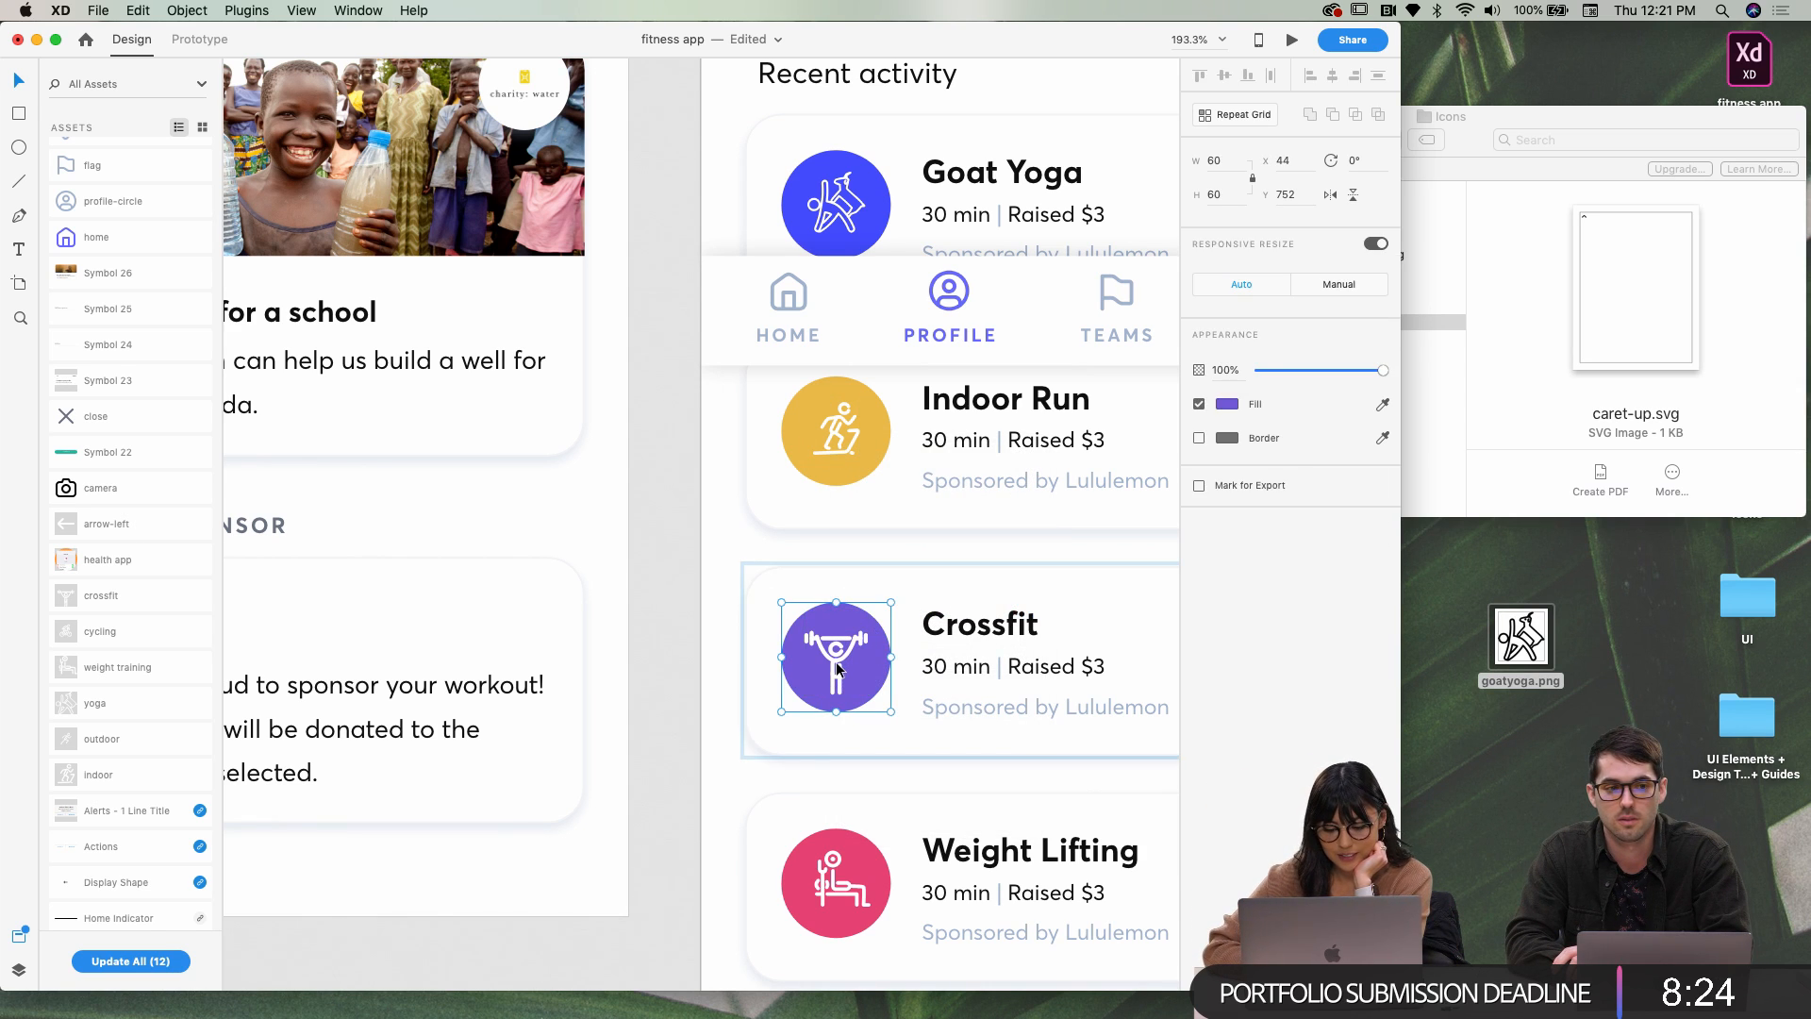
click(836, 685)
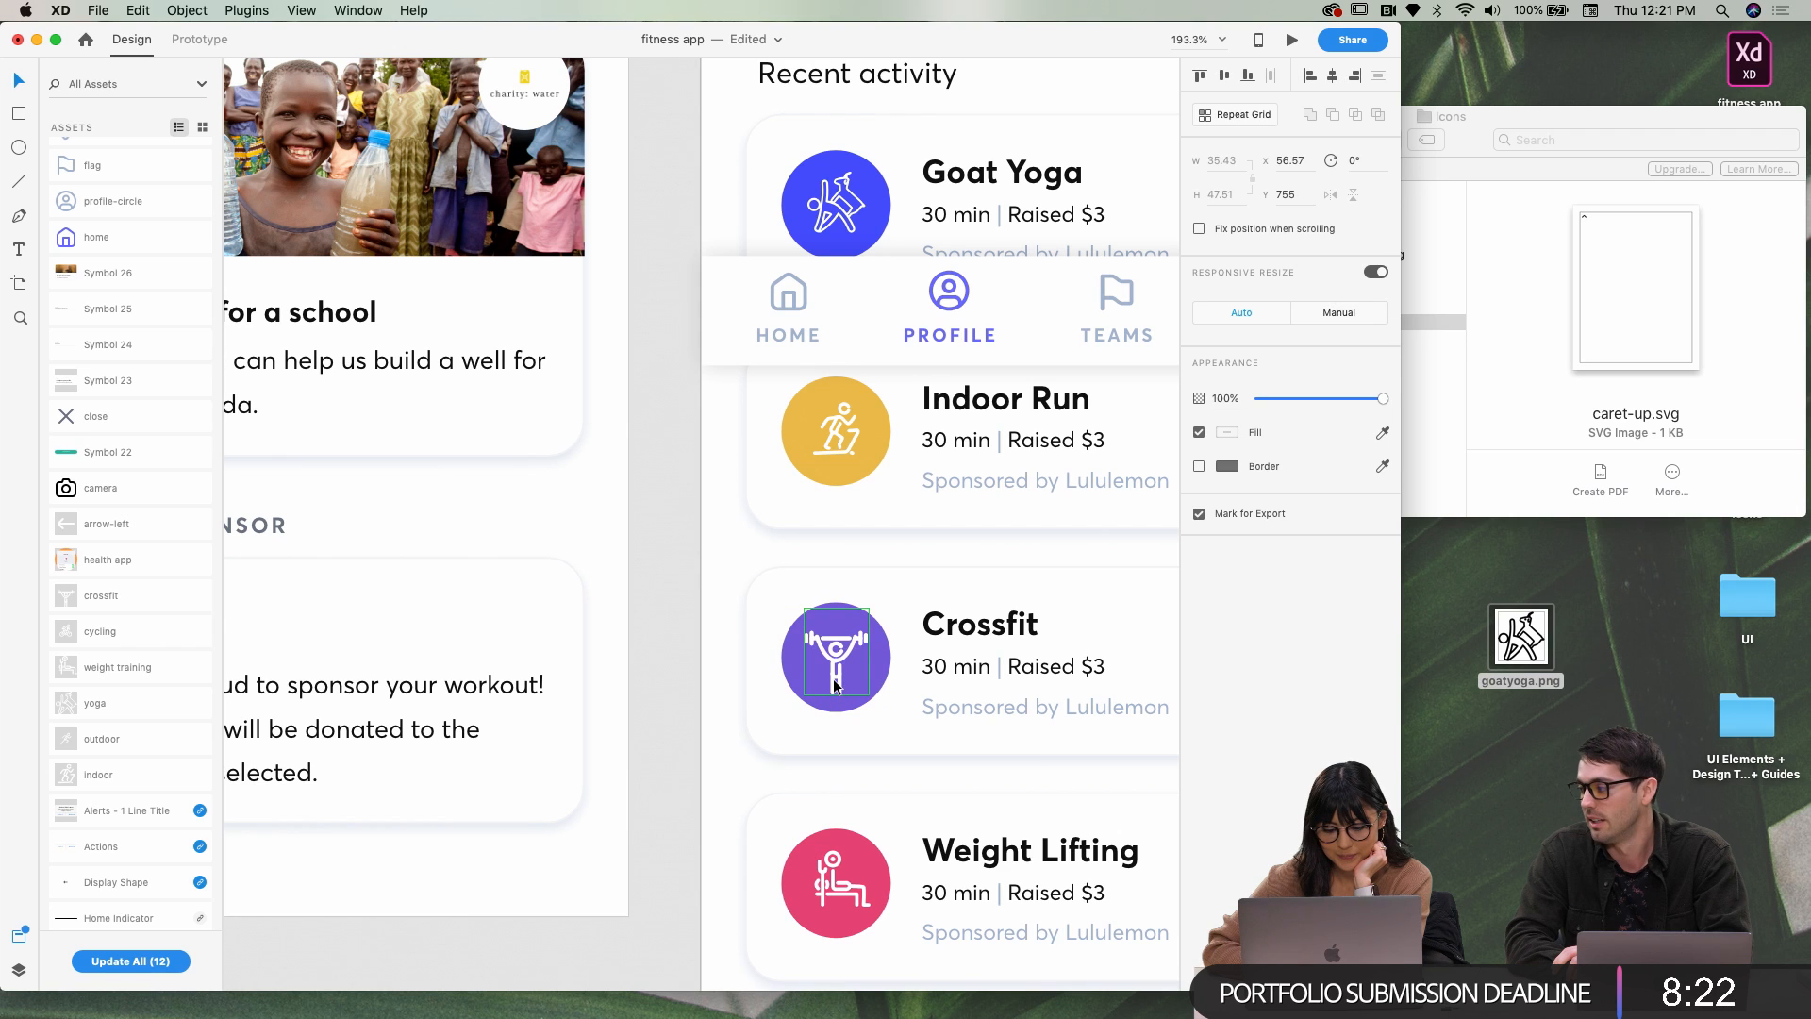
right_click(835, 686)
click(877, 792)
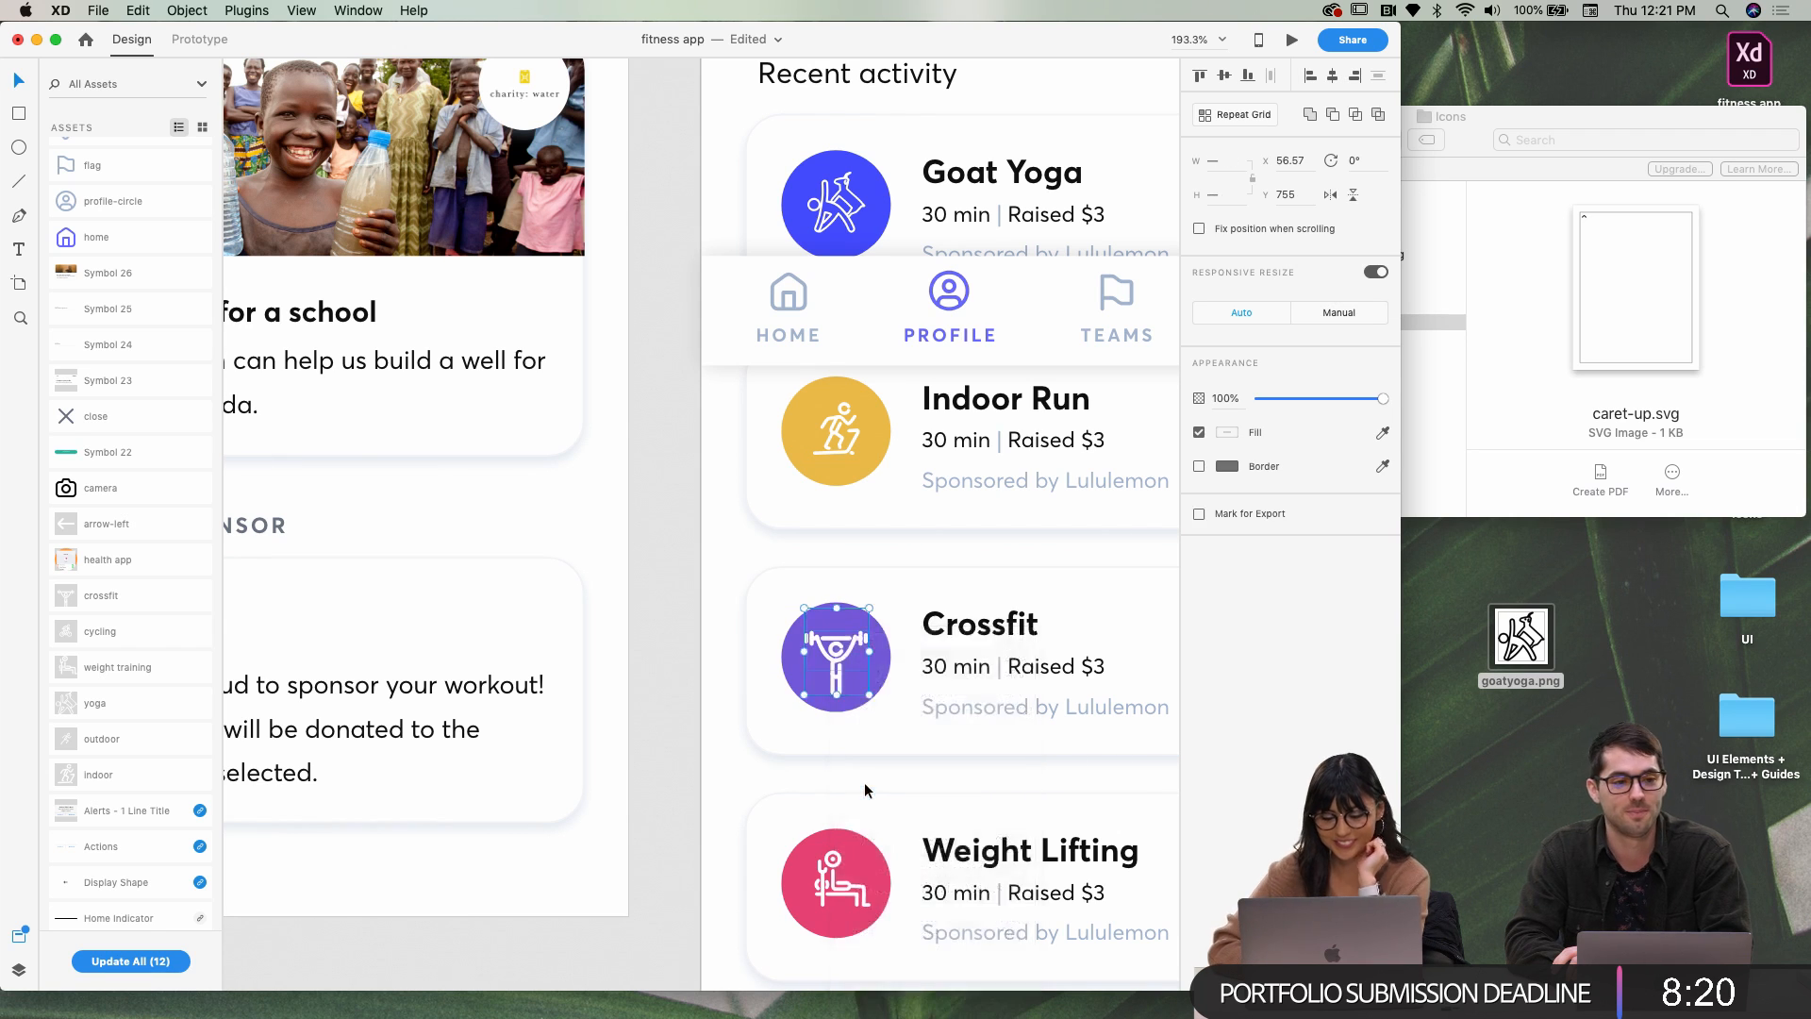
scroll(864, 780, down, 5)
double_click(817, 654)
right_click(816, 654)
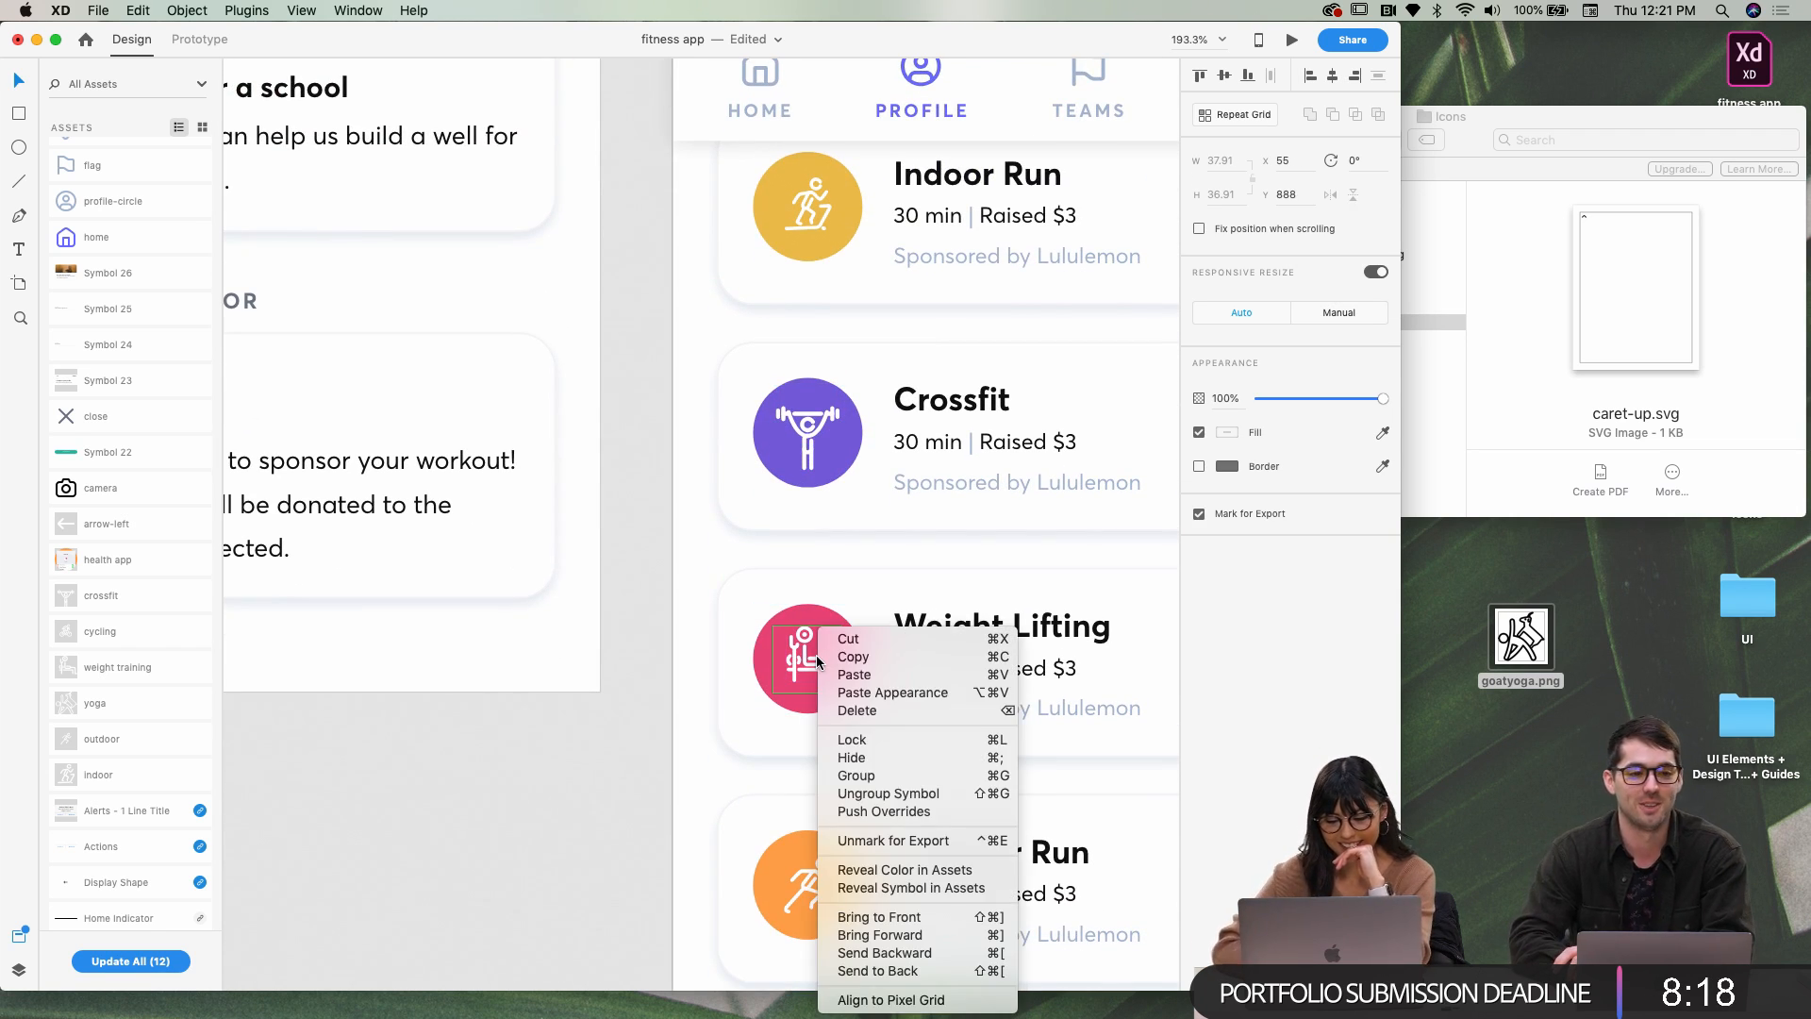
click(874, 789)
Ungroup the Outdoor Run running icon from its symbol
scroll(873, 790, down, 5)
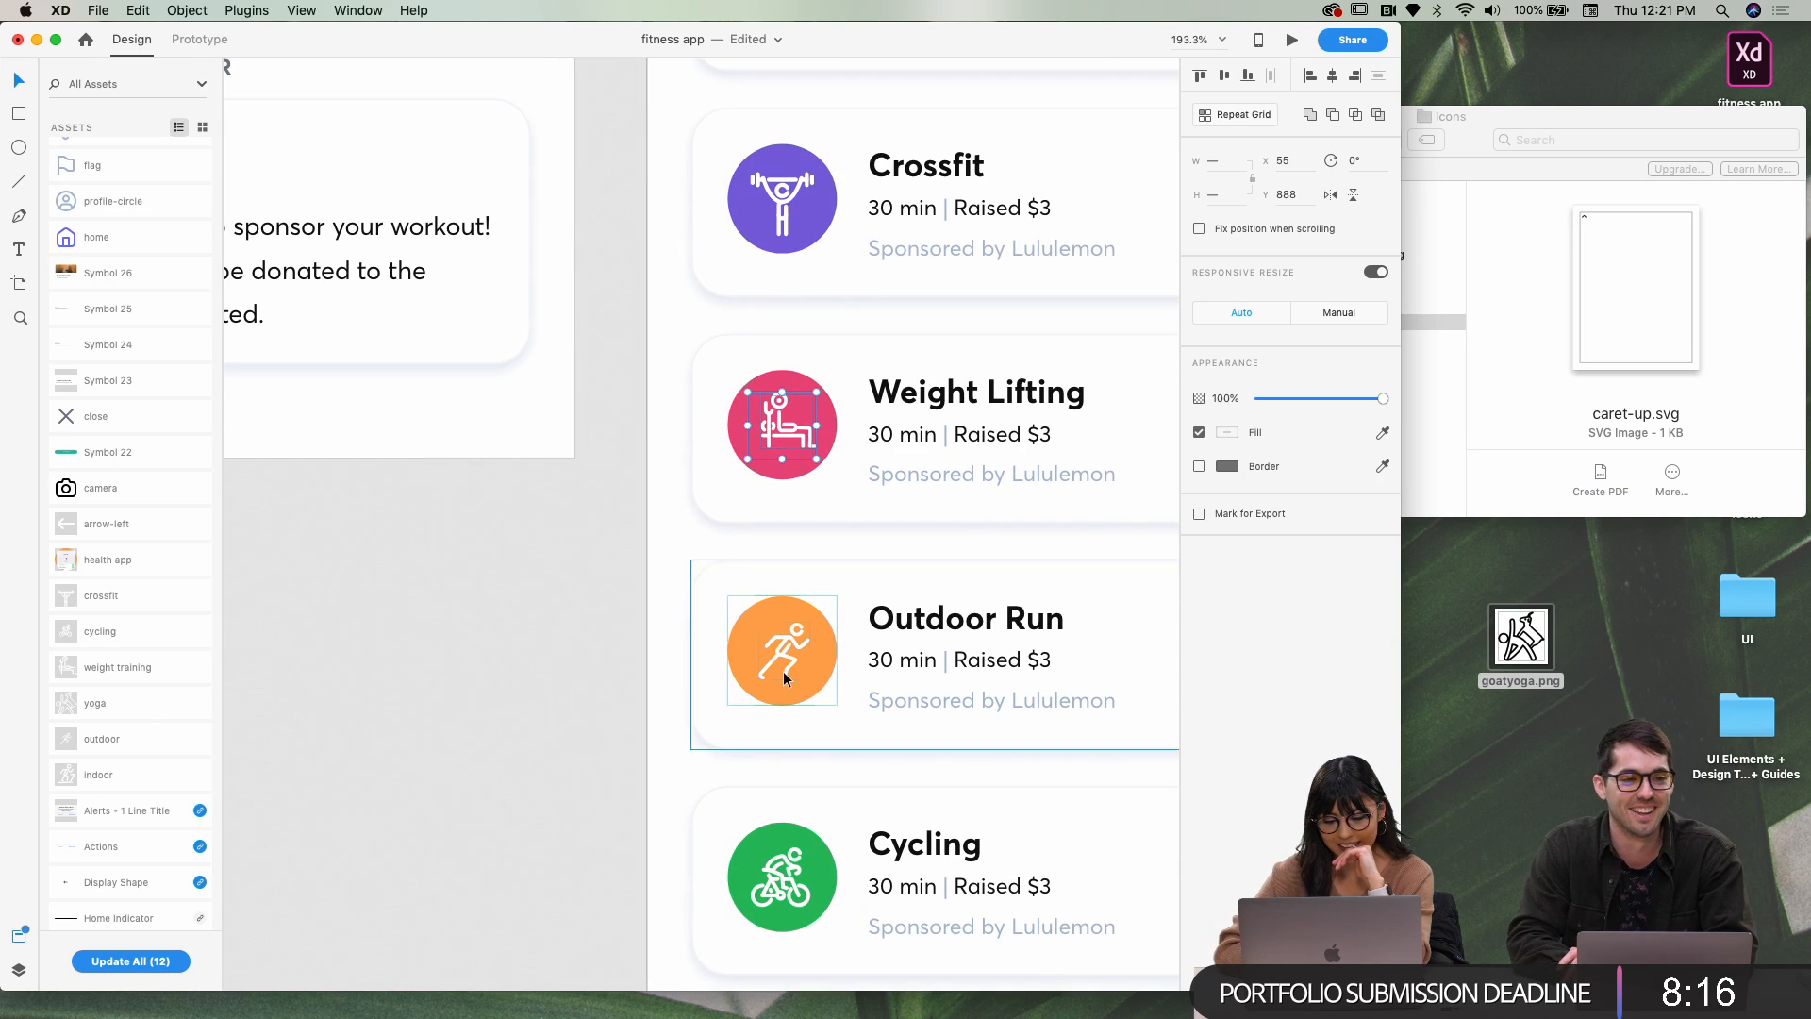
click(784, 665)
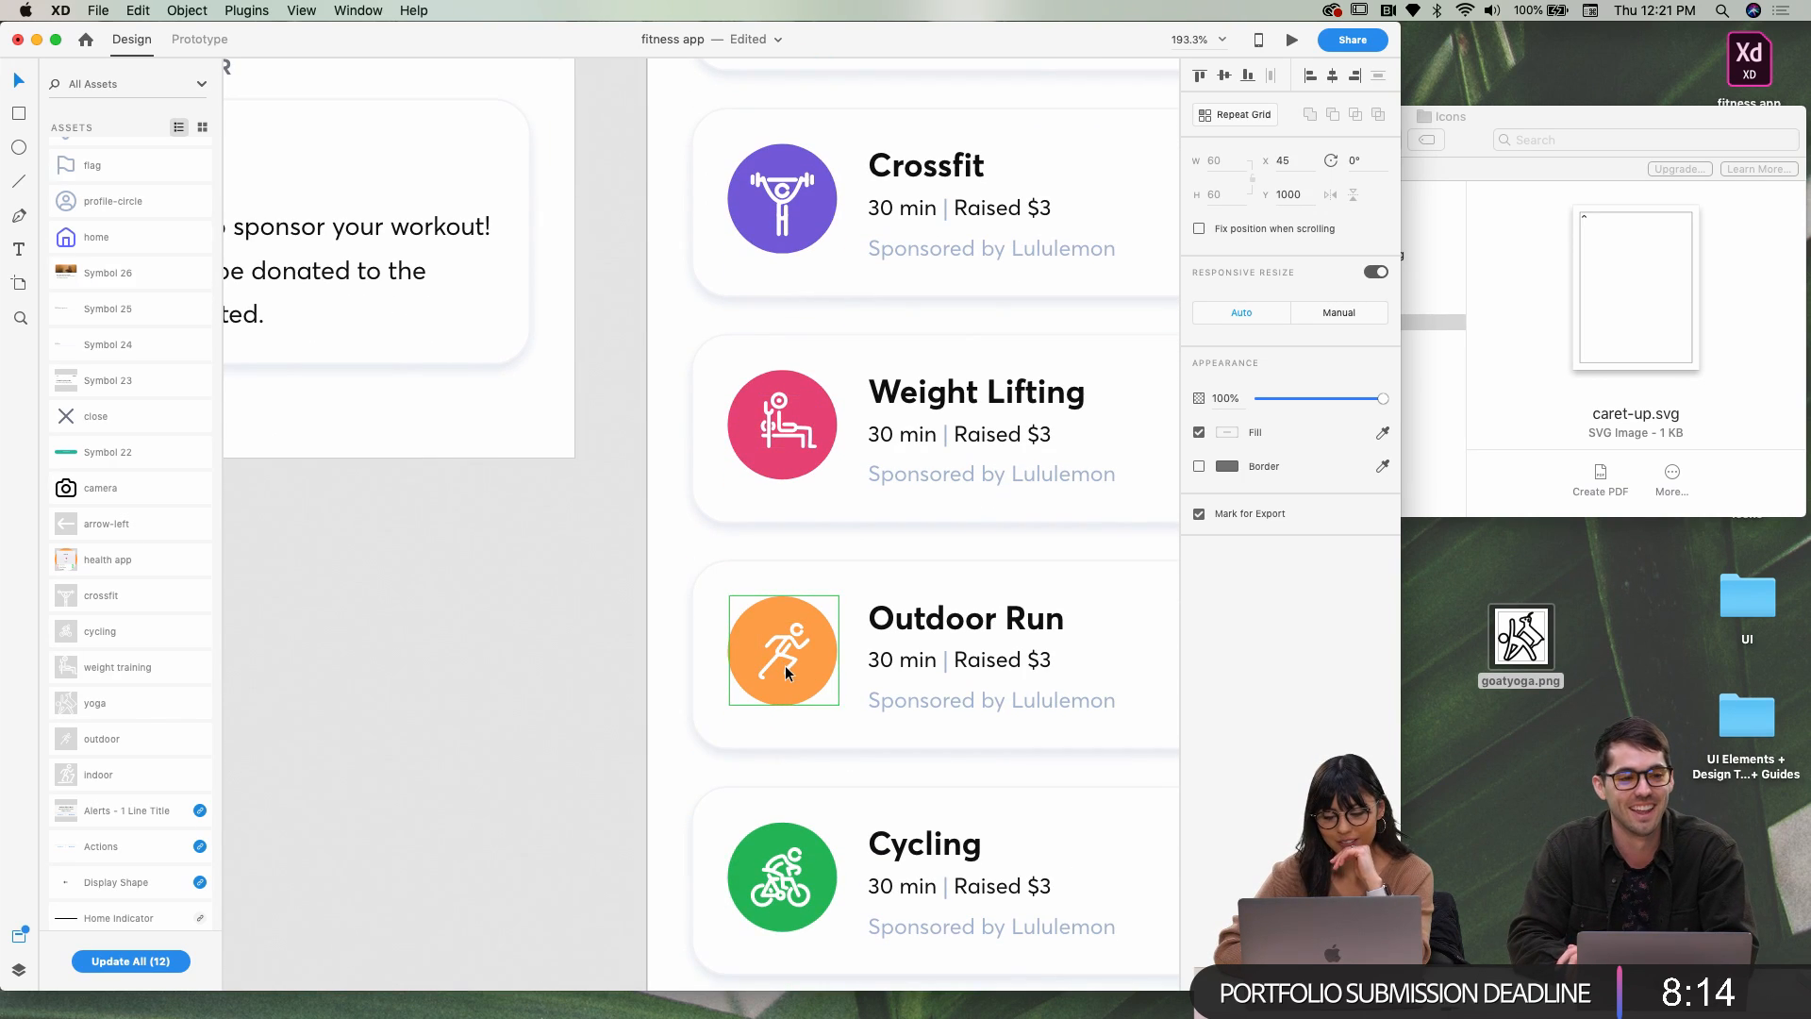
double_click(782, 659)
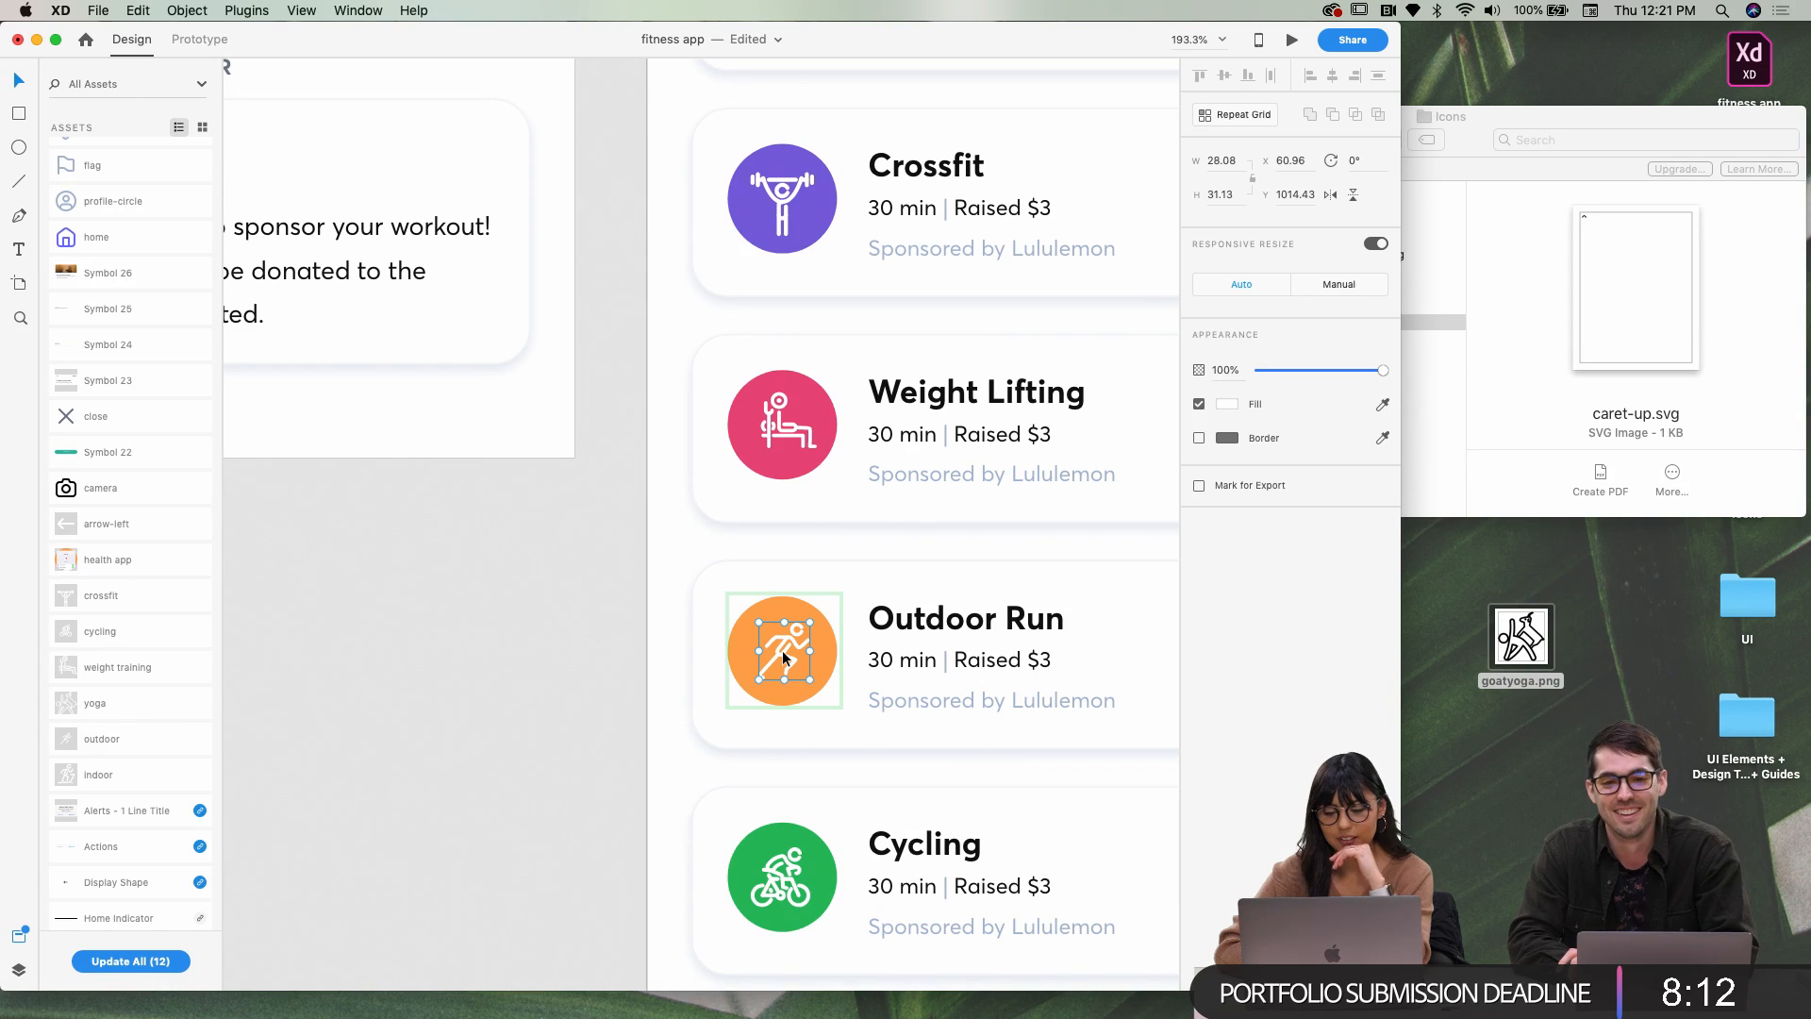
right_click(783, 659)
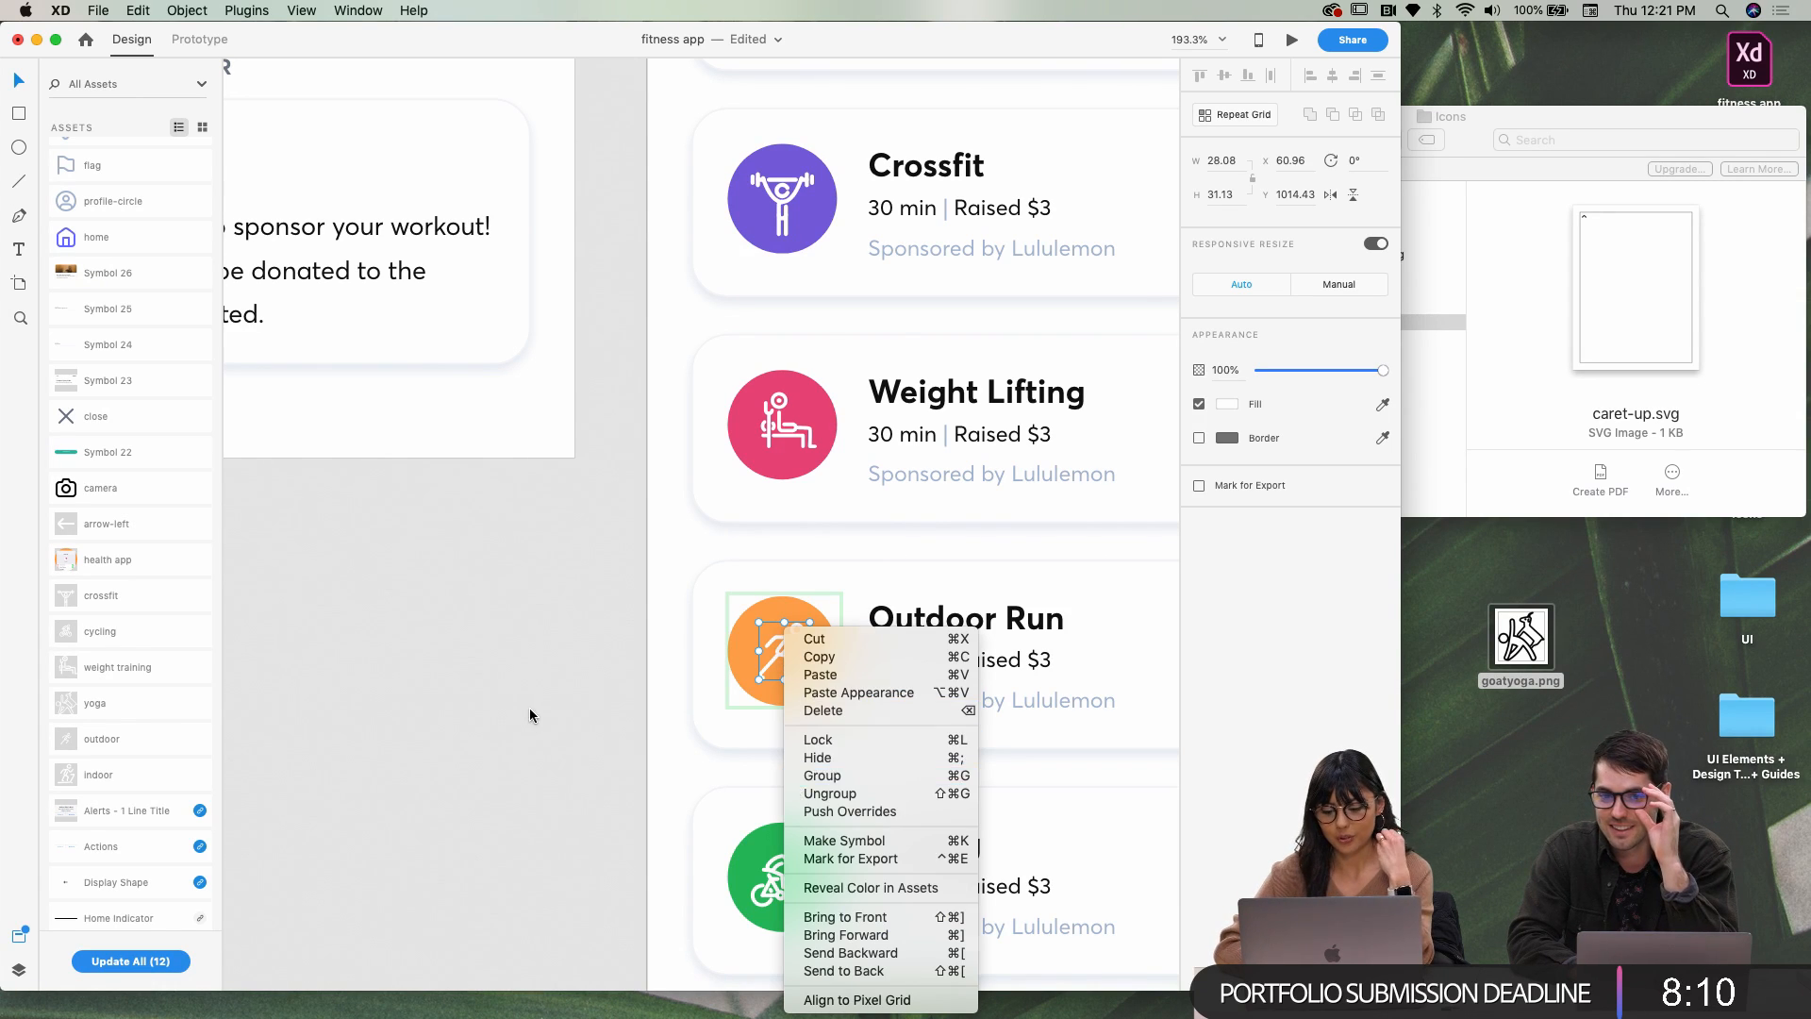
click(525, 716)
click(618, 676)
click(788, 660)
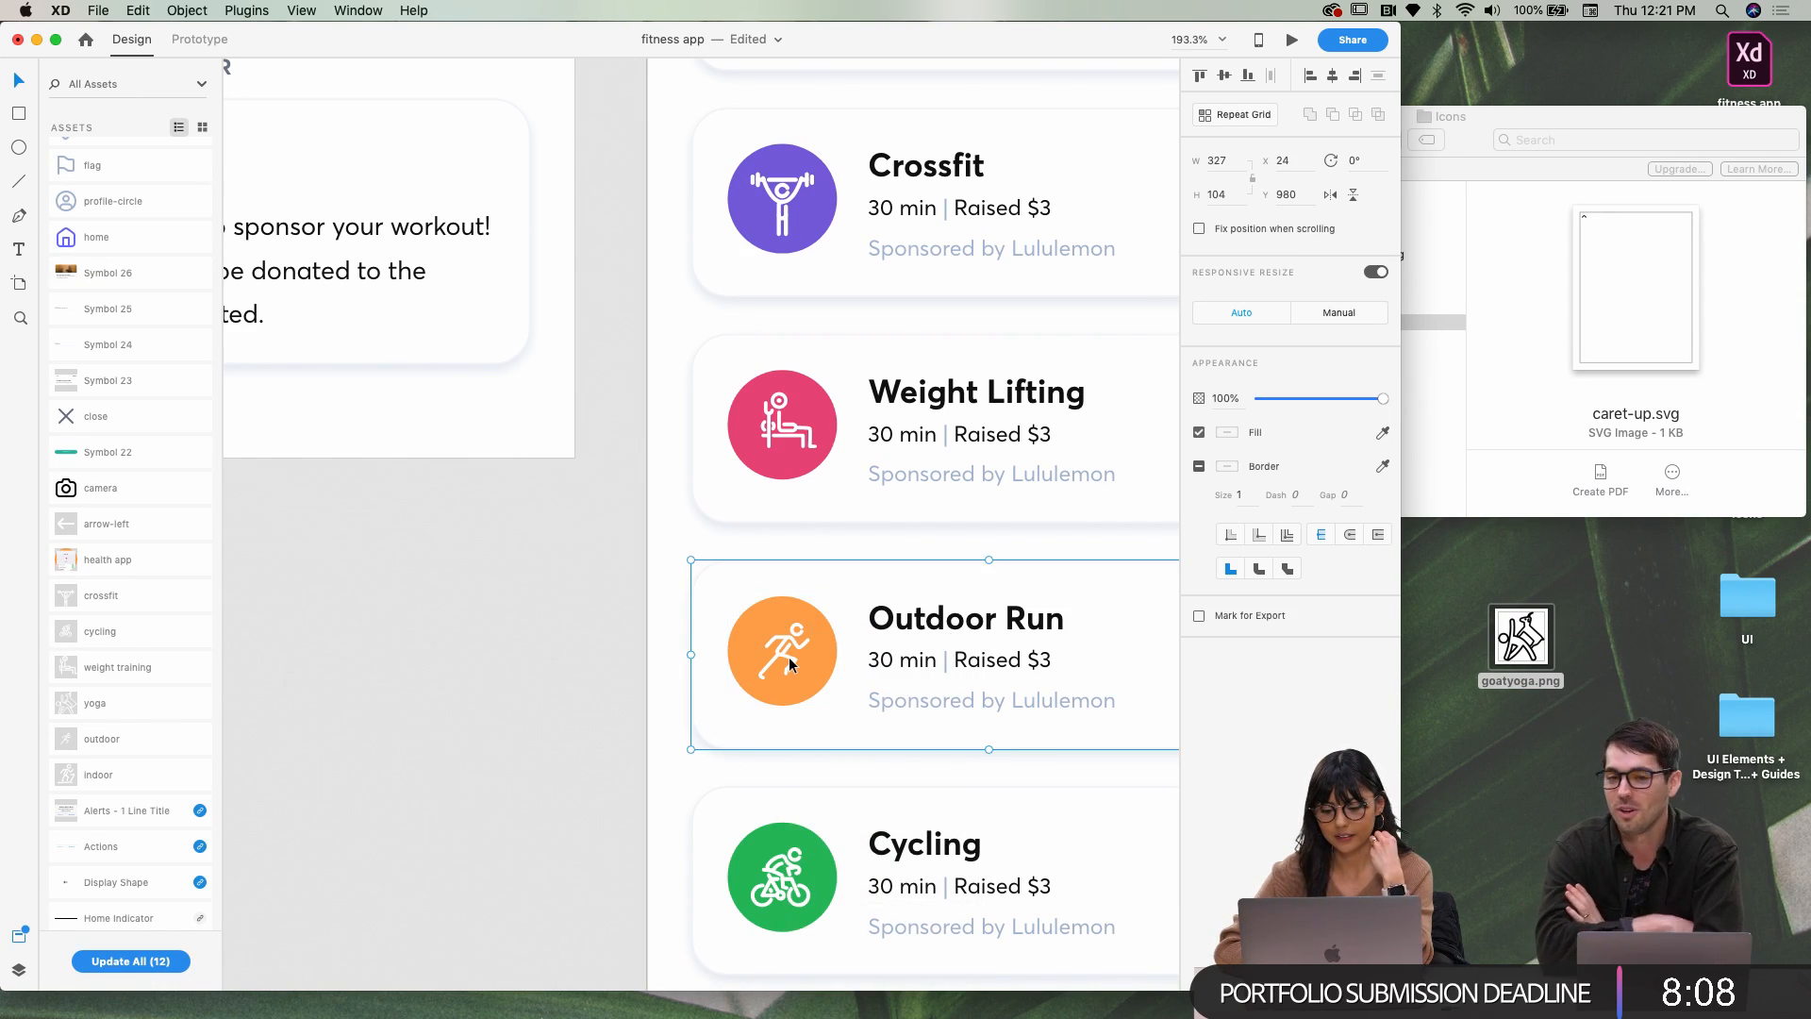
double_click(779, 659)
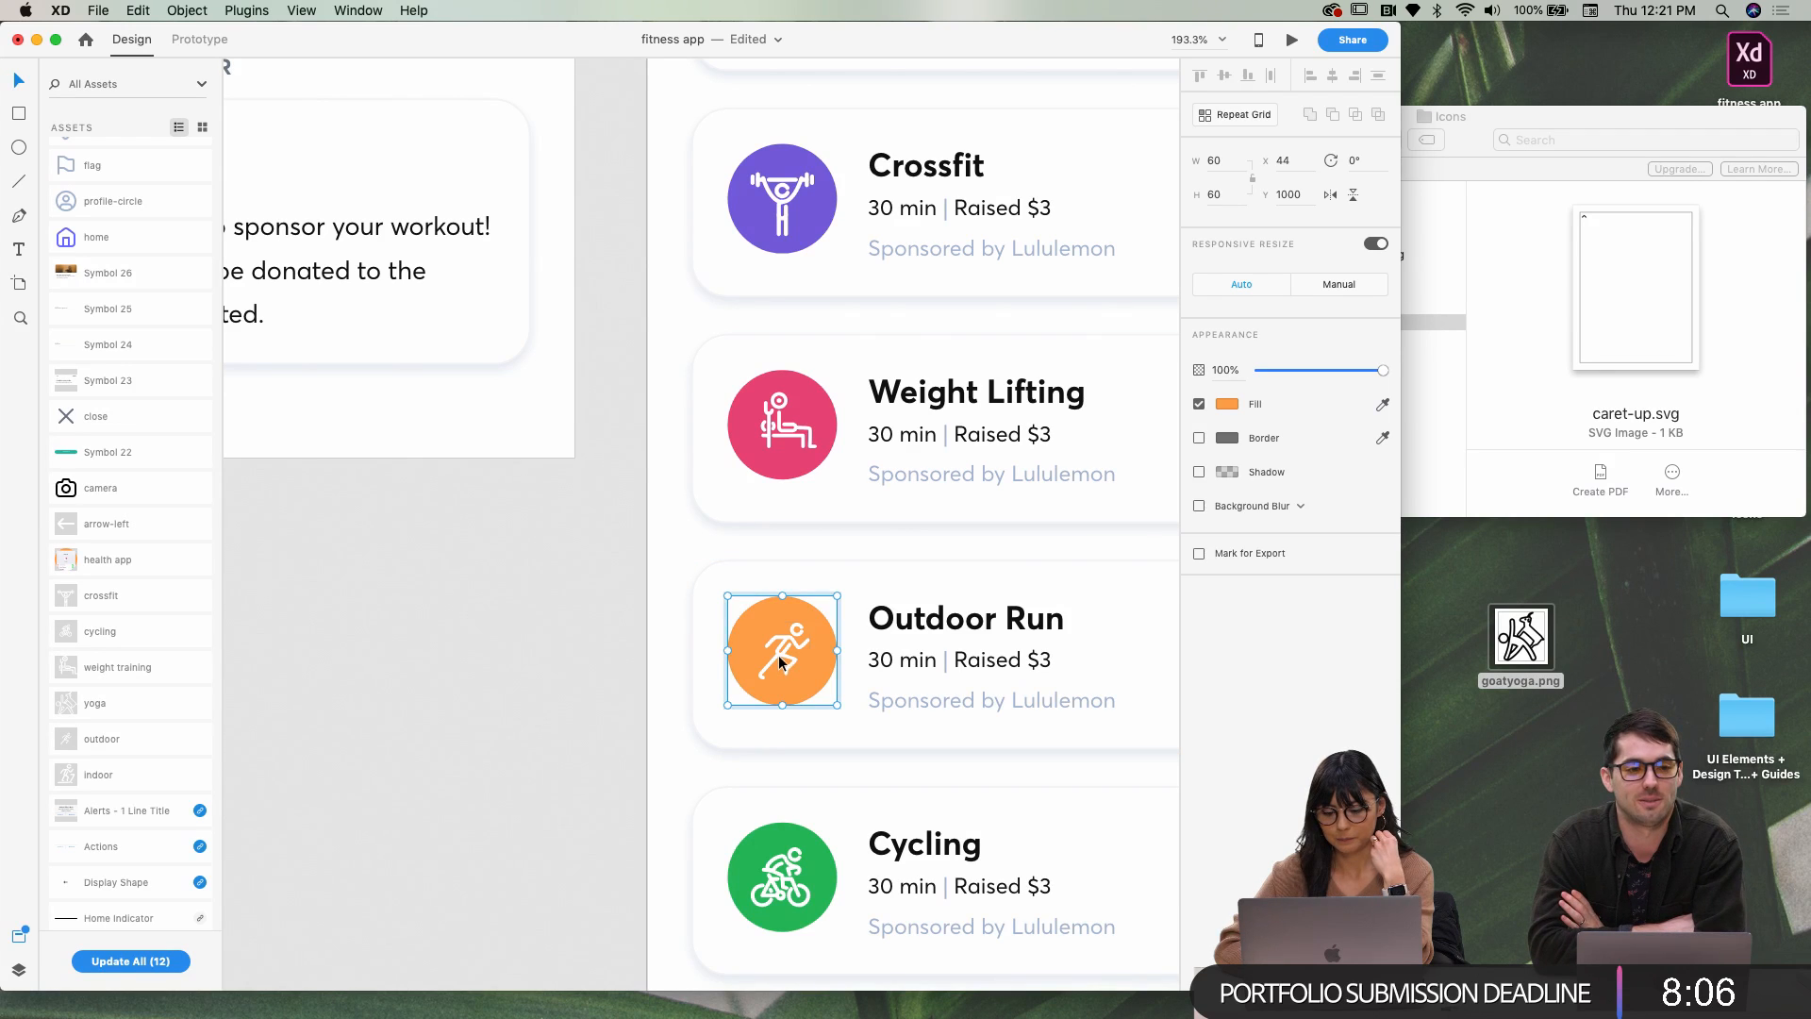
click(779, 657)
right_click(783, 661)
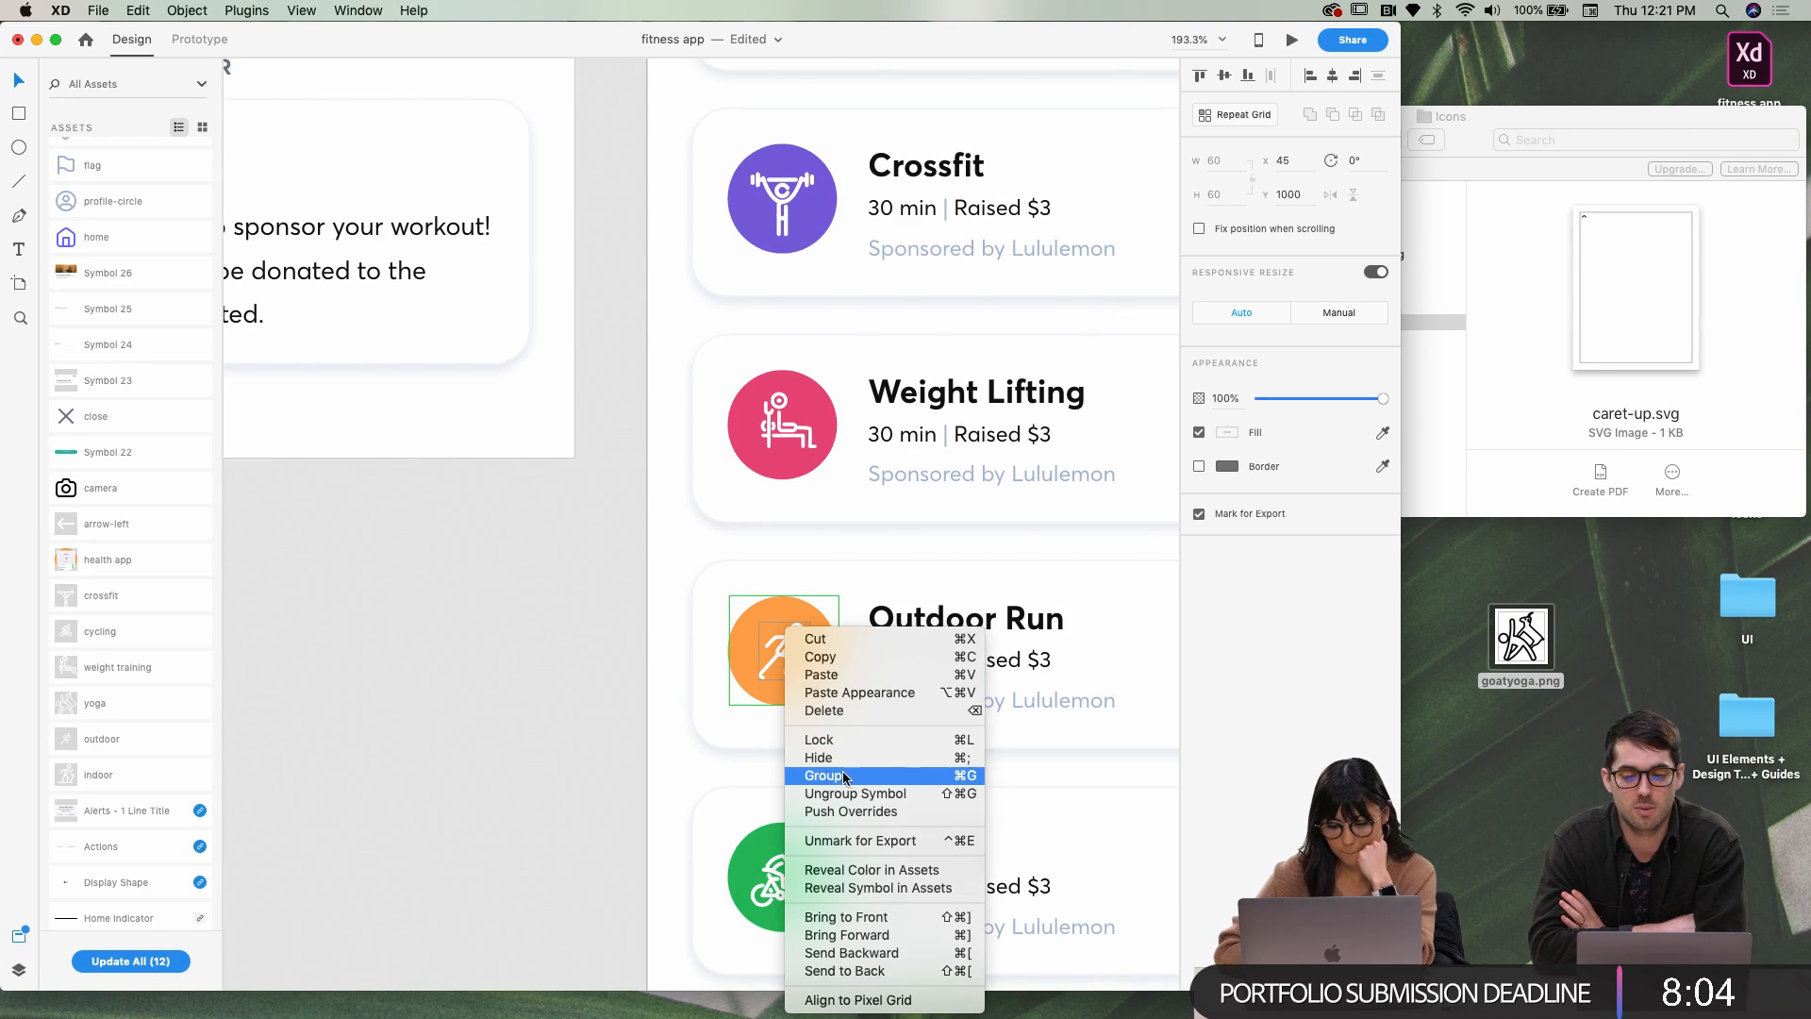
click(849, 793)
click(595, 689)
click(790, 656)
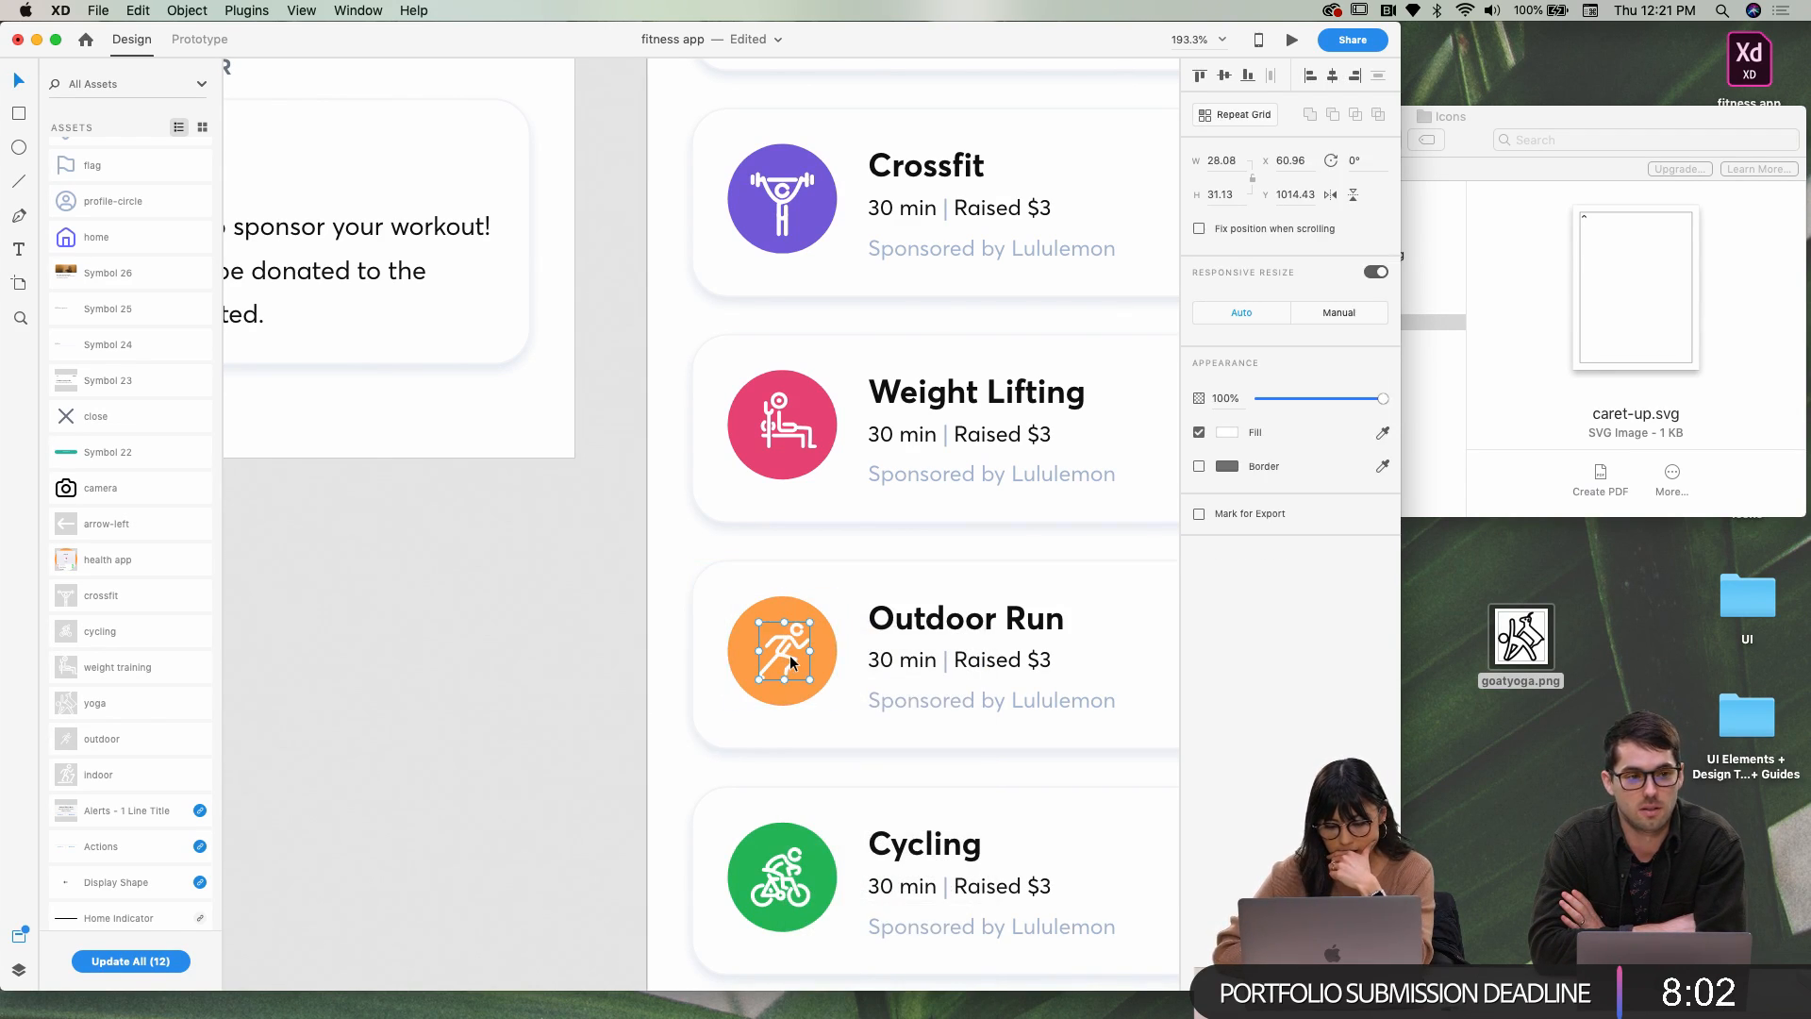
Ungroup the Cycling icon from its symbol
scroll(789, 655, down, 4)
click(751, 716)
right_click(752, 715)
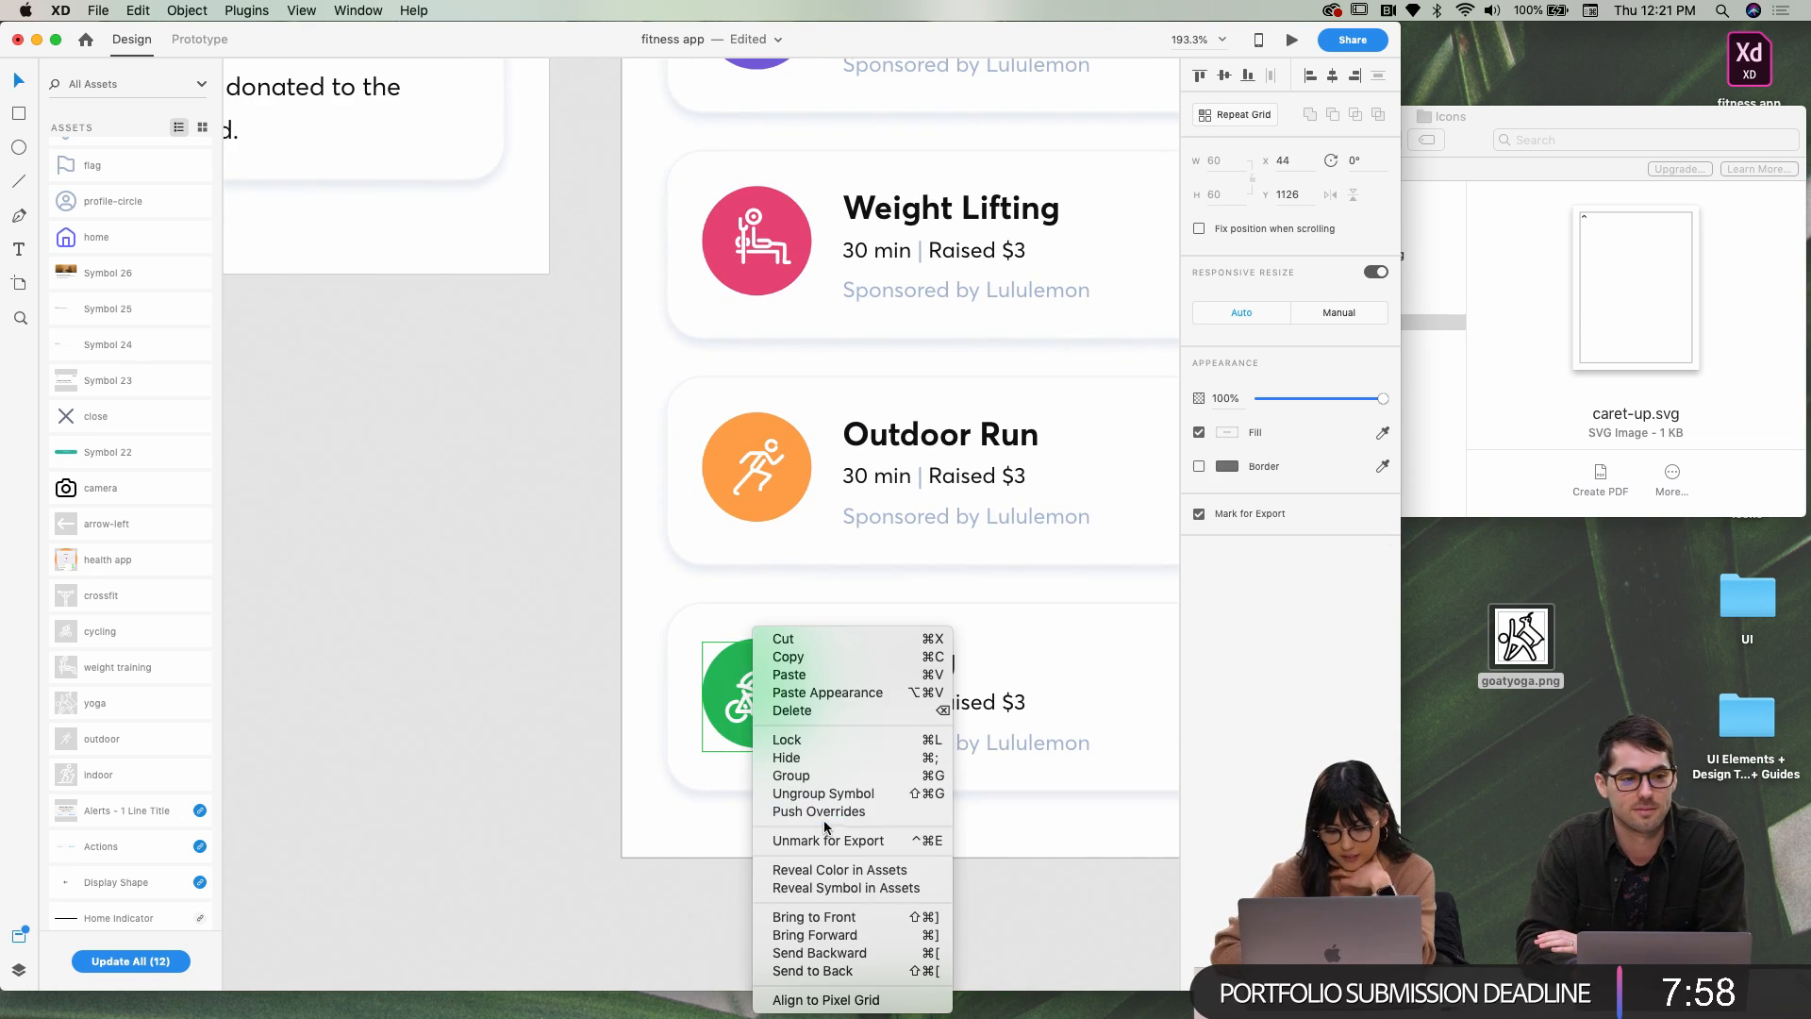
click(821, 795)
click(597, 725)
click(754, 710)
right_click(755, 715)
click(613, 743)
scroll(613, 745, down, 5)
scroll(613, 745, left, 8)
Enlarge the Crossfit barbell glyph to roughly 53 × 64 and nudge it down one step
scroll(613, 744, up, 5)
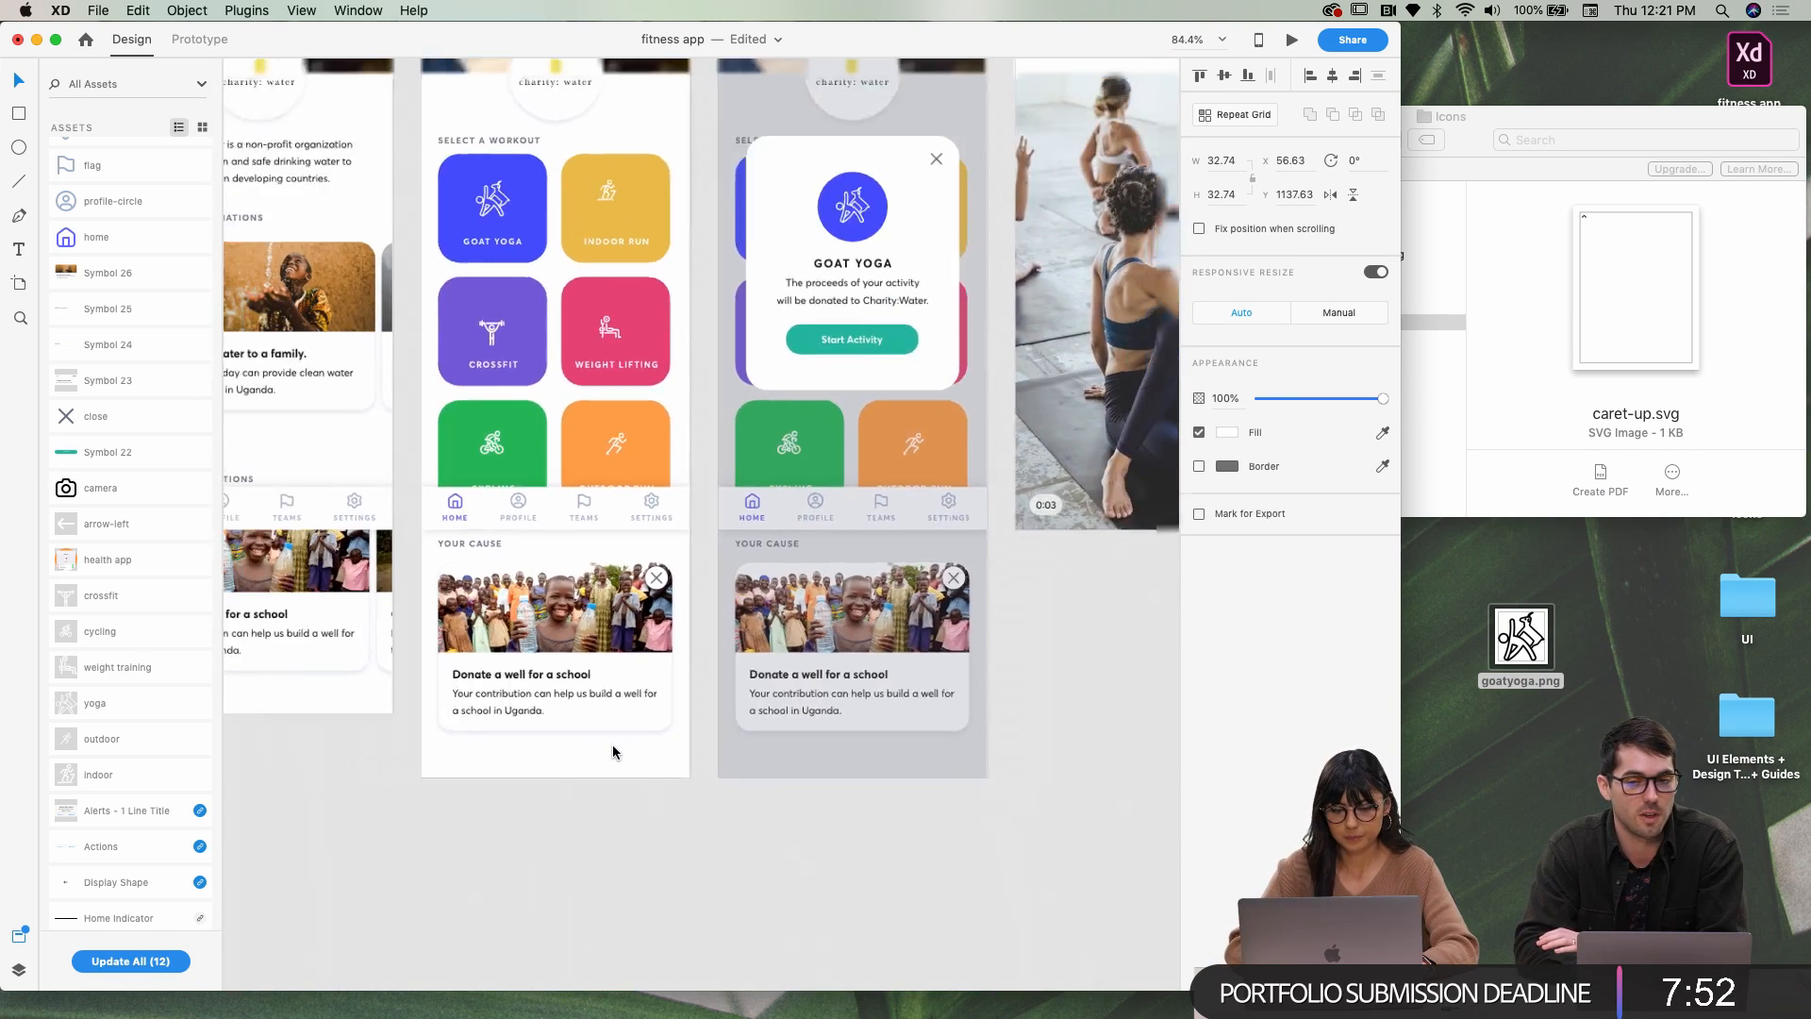
click(516, 429)
scroll(517, 429, up, 5)
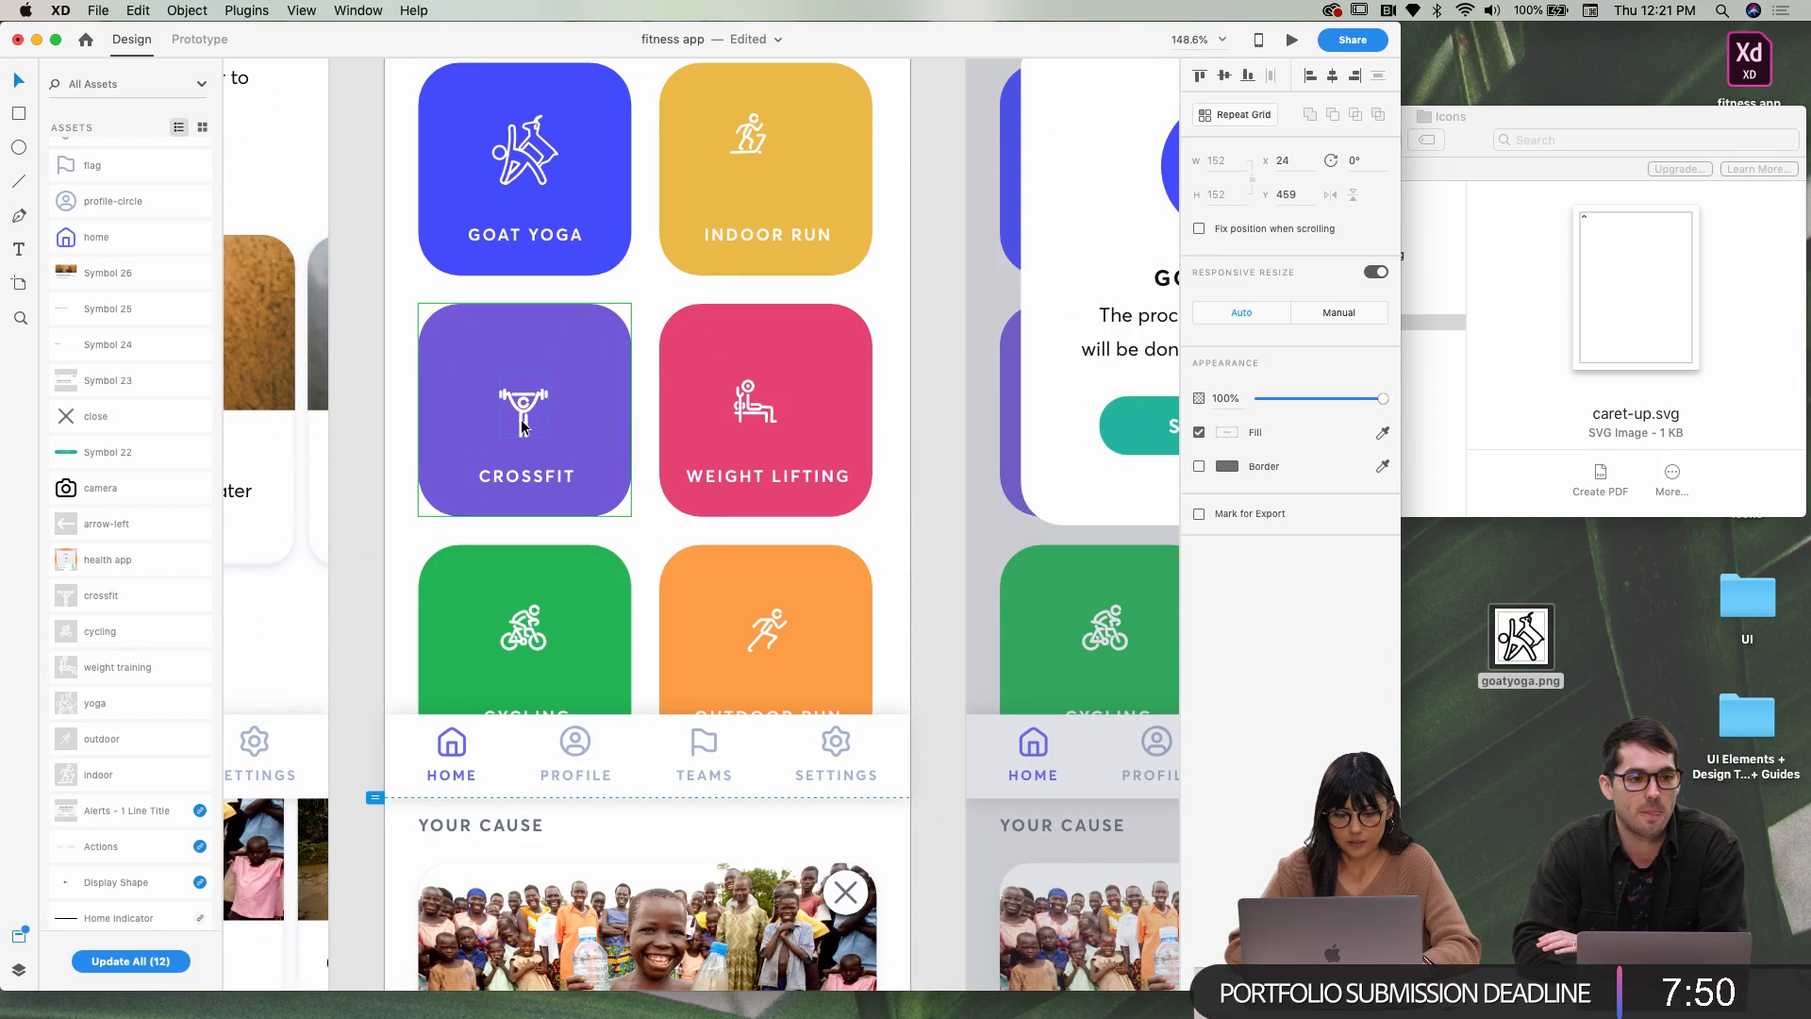
double_click(522, 426)
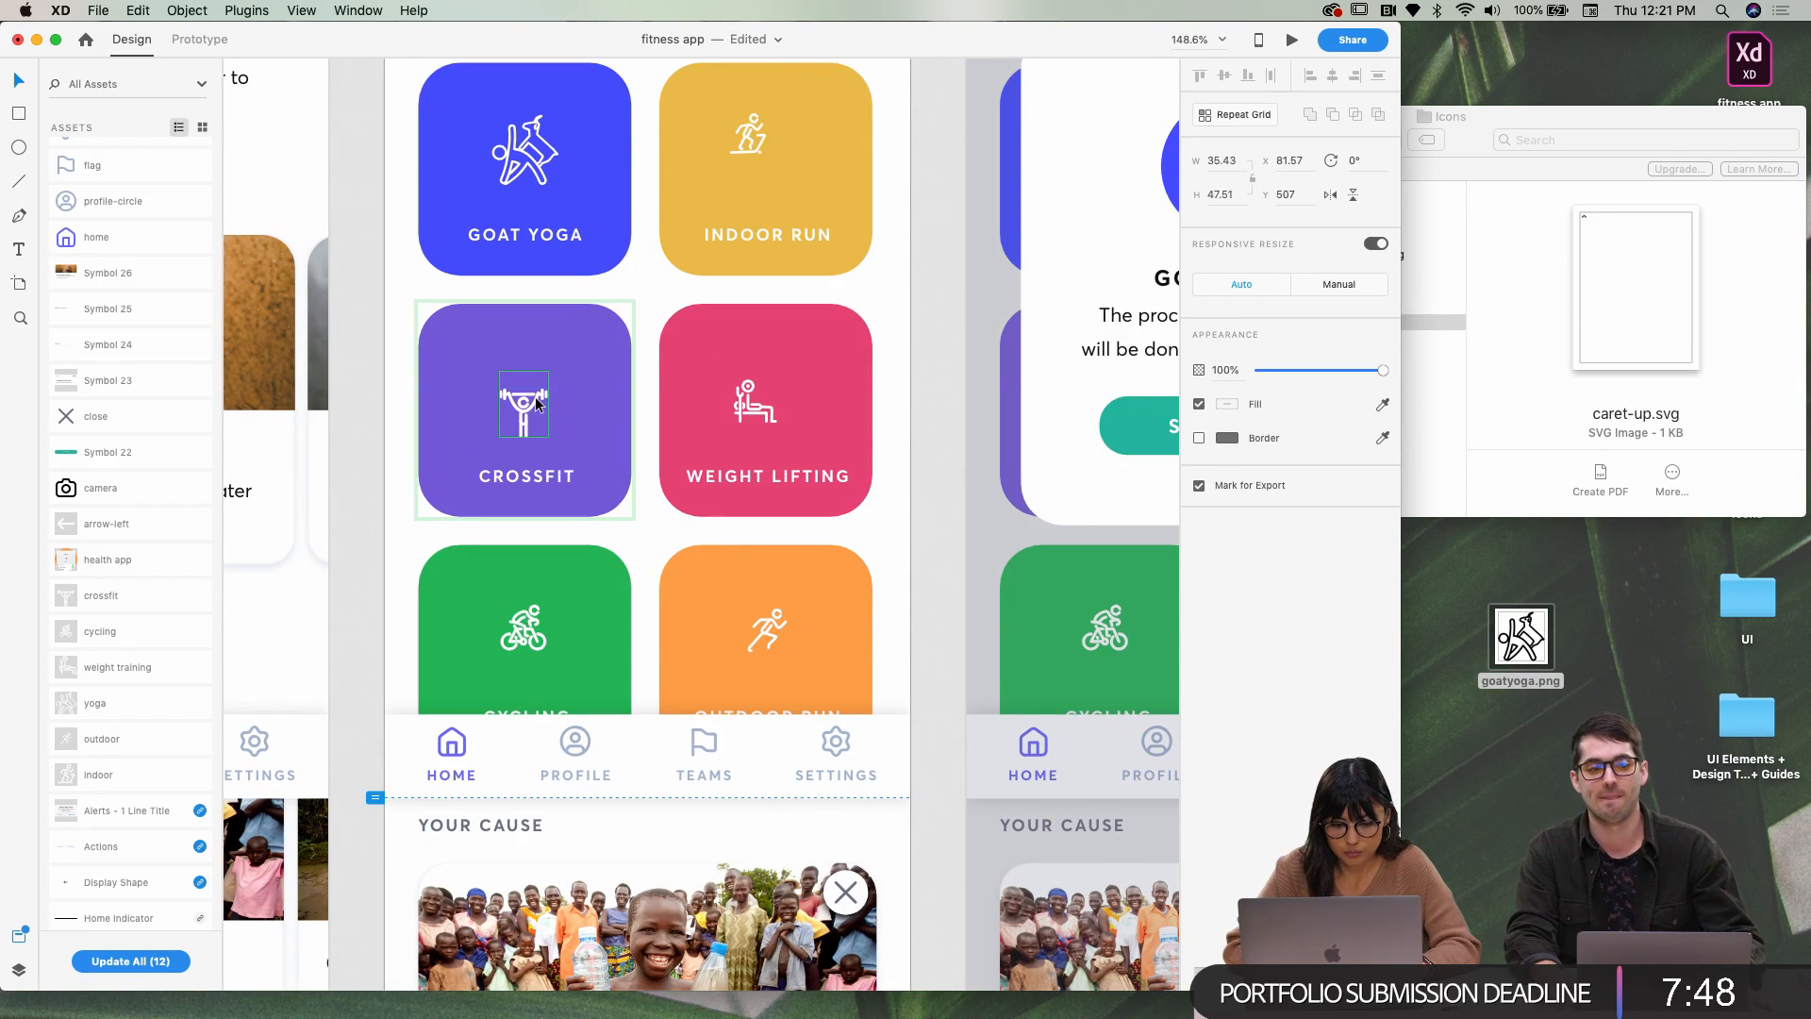
drag(548, 372, 560, 373)
double_click(535, 423)
click(529, 438)
click(530, 431)
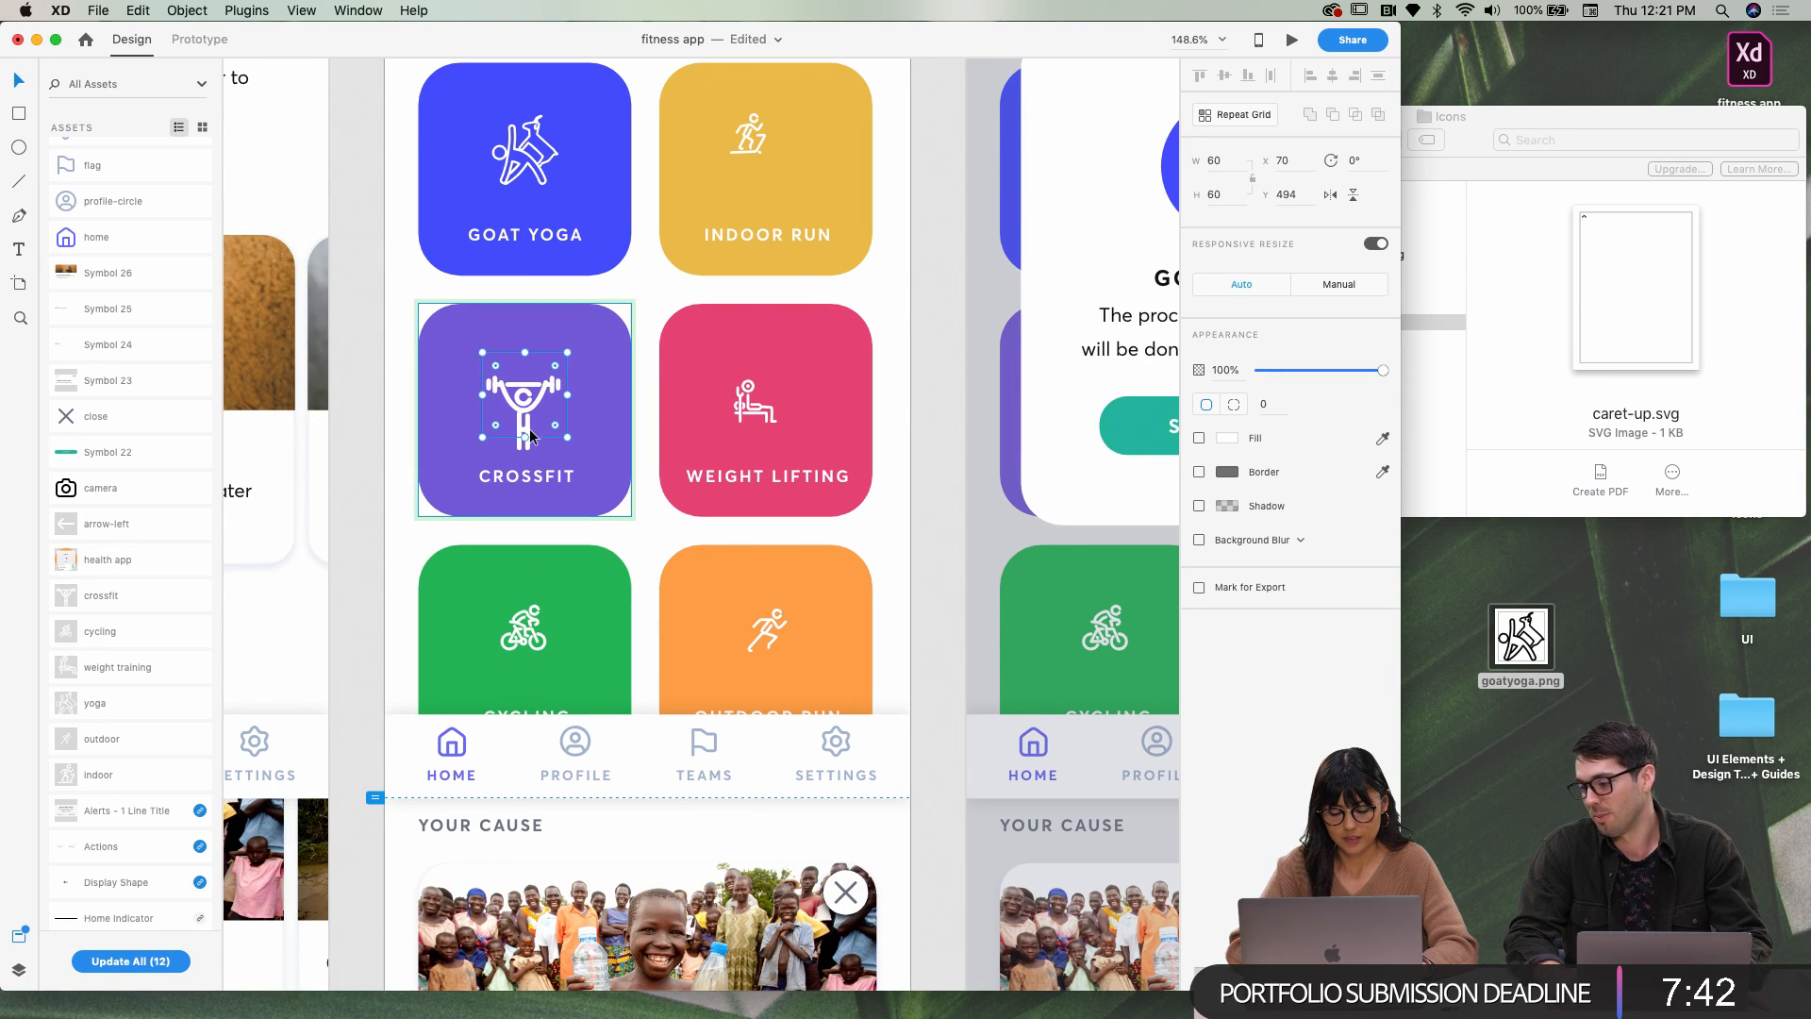
scroll(547, 433, down, 5)
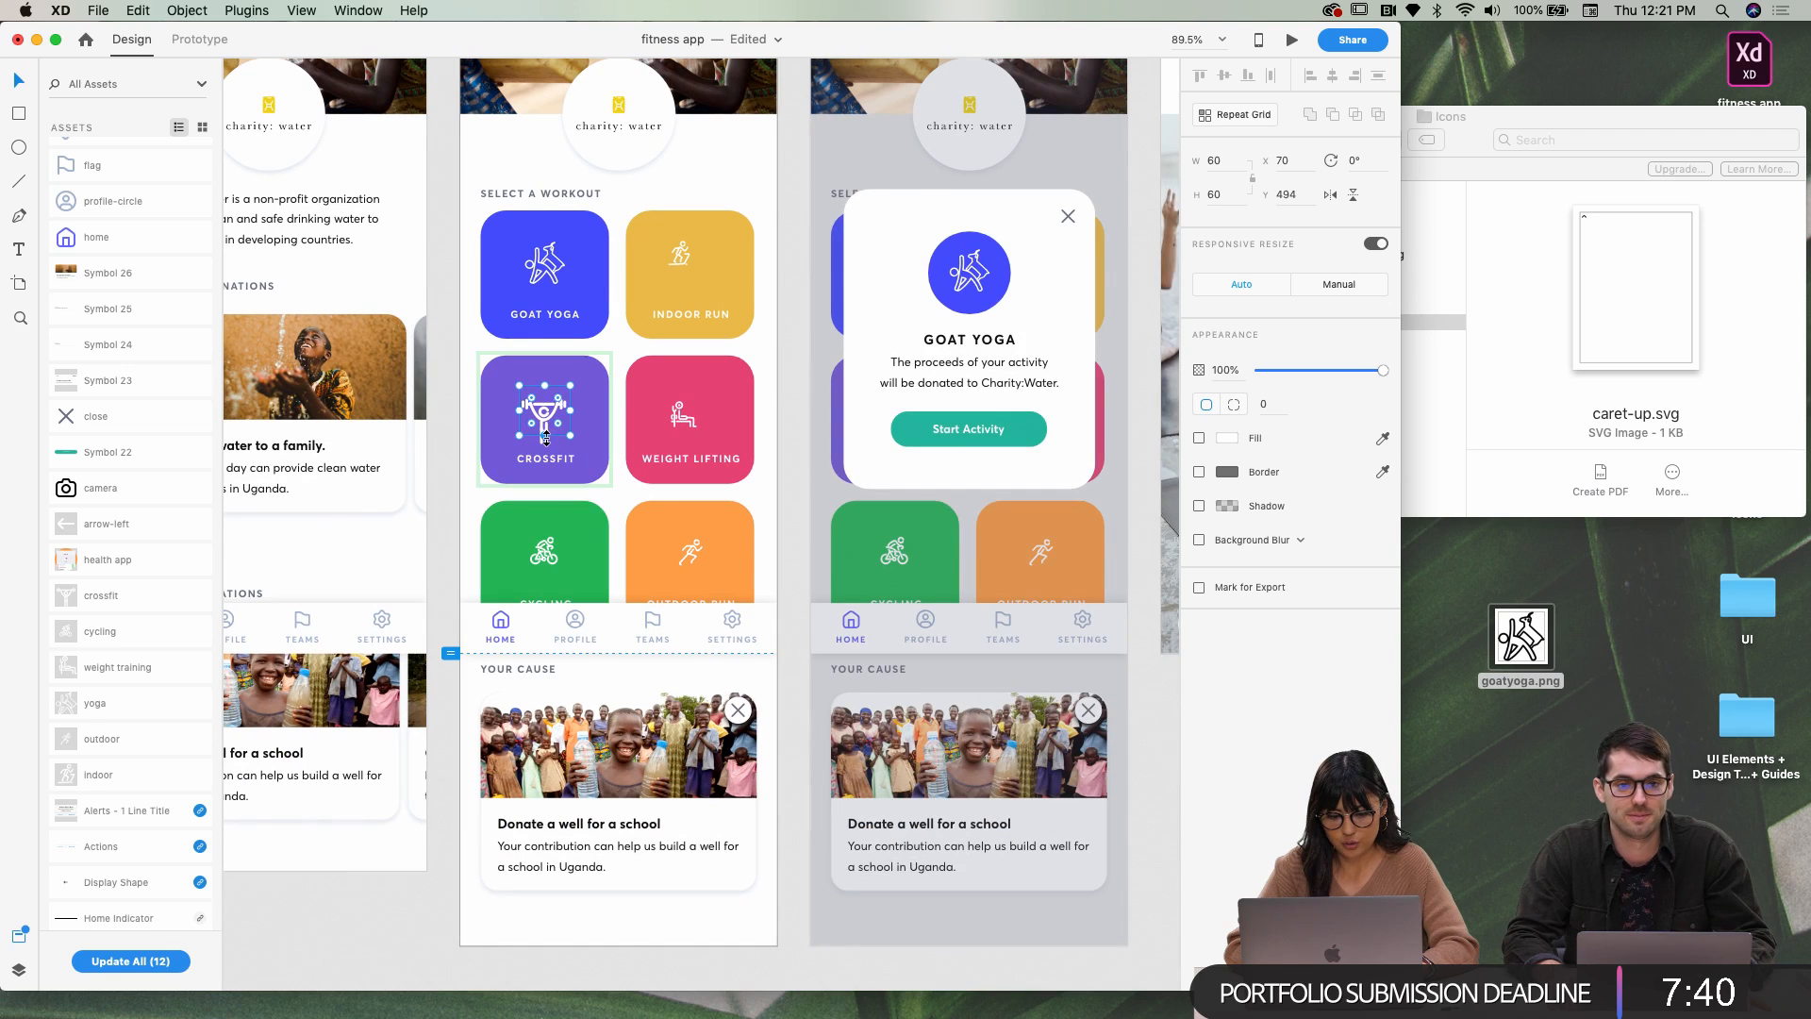
double_click(548, 434)
key(Down)
key(Down)
Replace the Profile header's linear gradient with a solid magenta fill, #AE2495
scroll(546, 430, down, 4)
scroll(545, 429, right, 13)
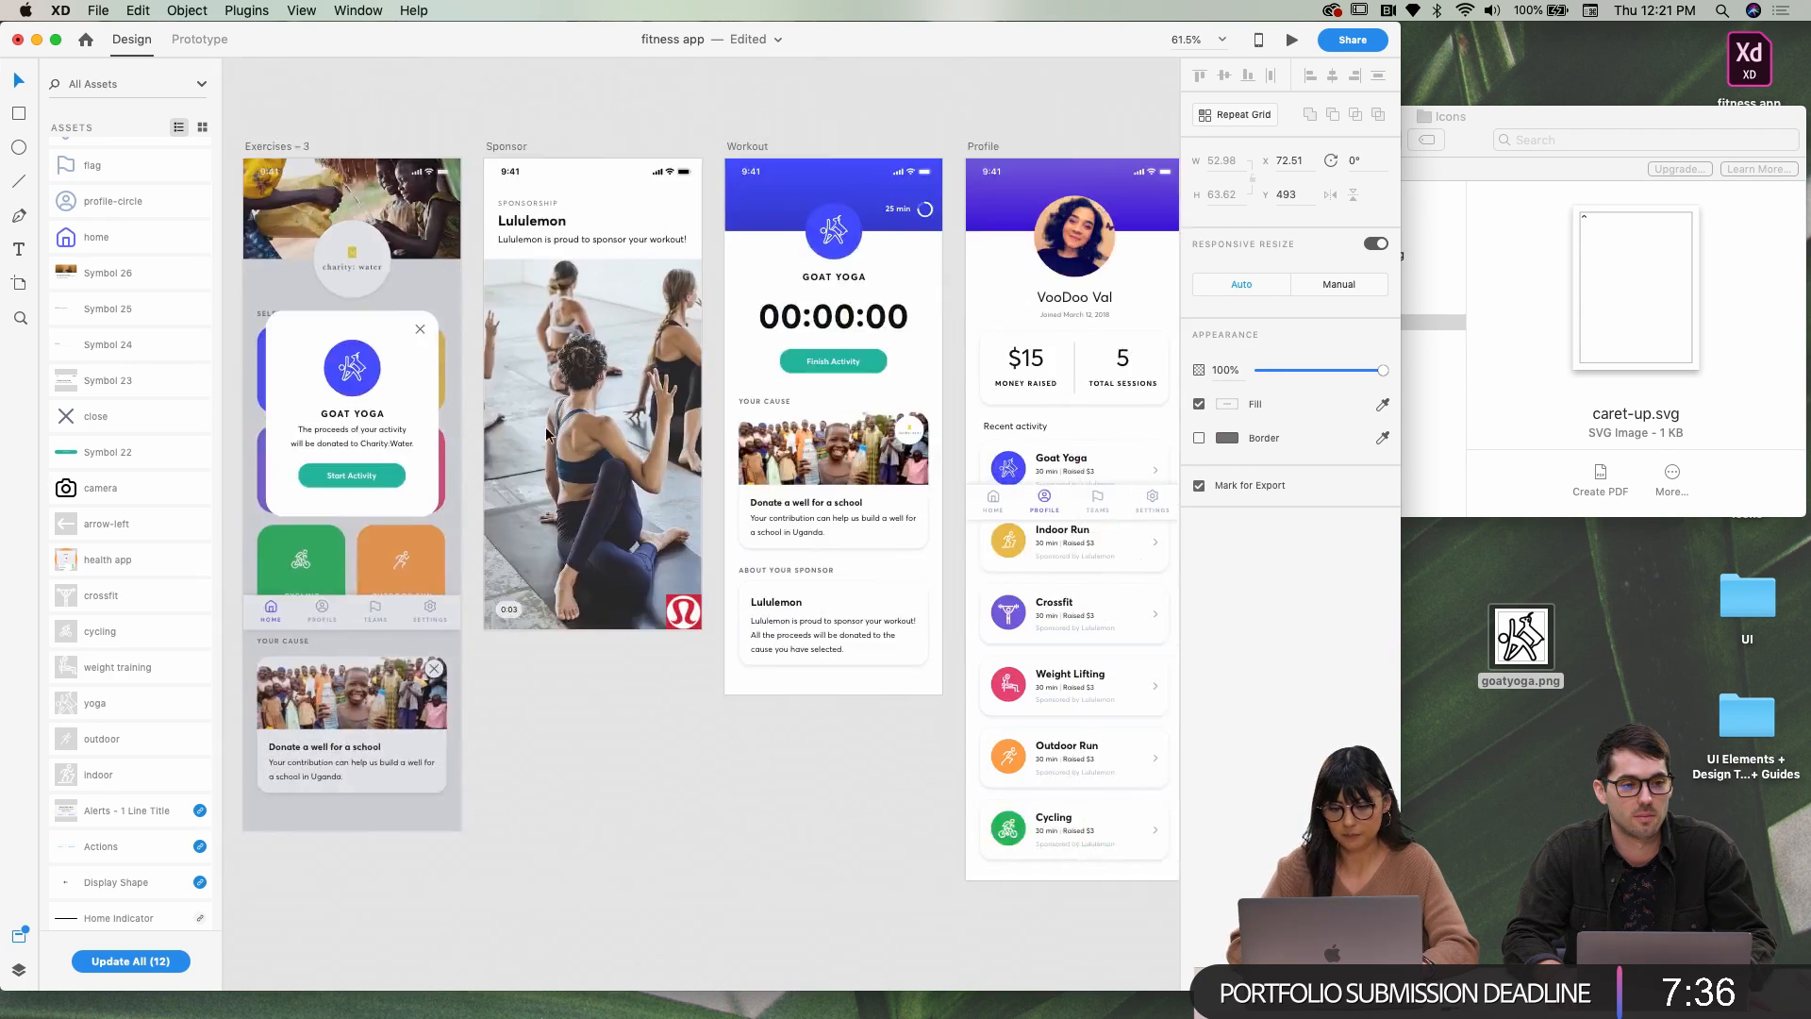
scroll(542, 359, left, 3)
click(550, 225)
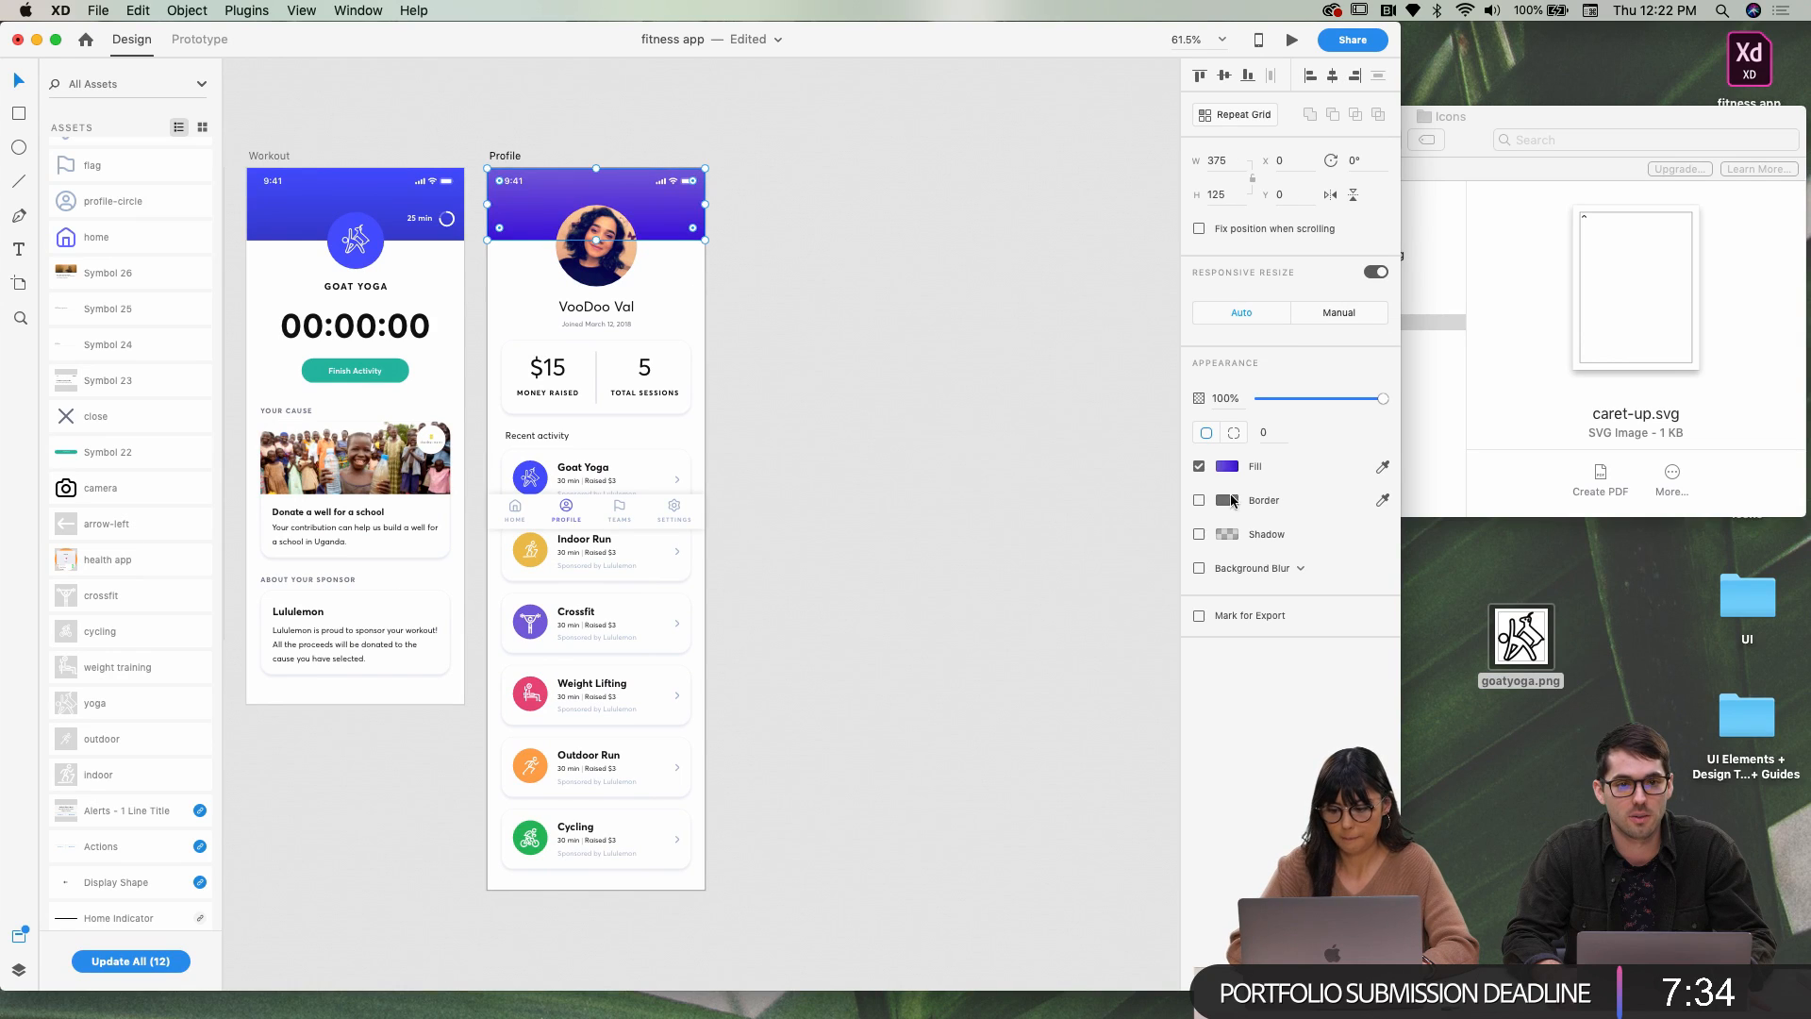
click(1229, 467)
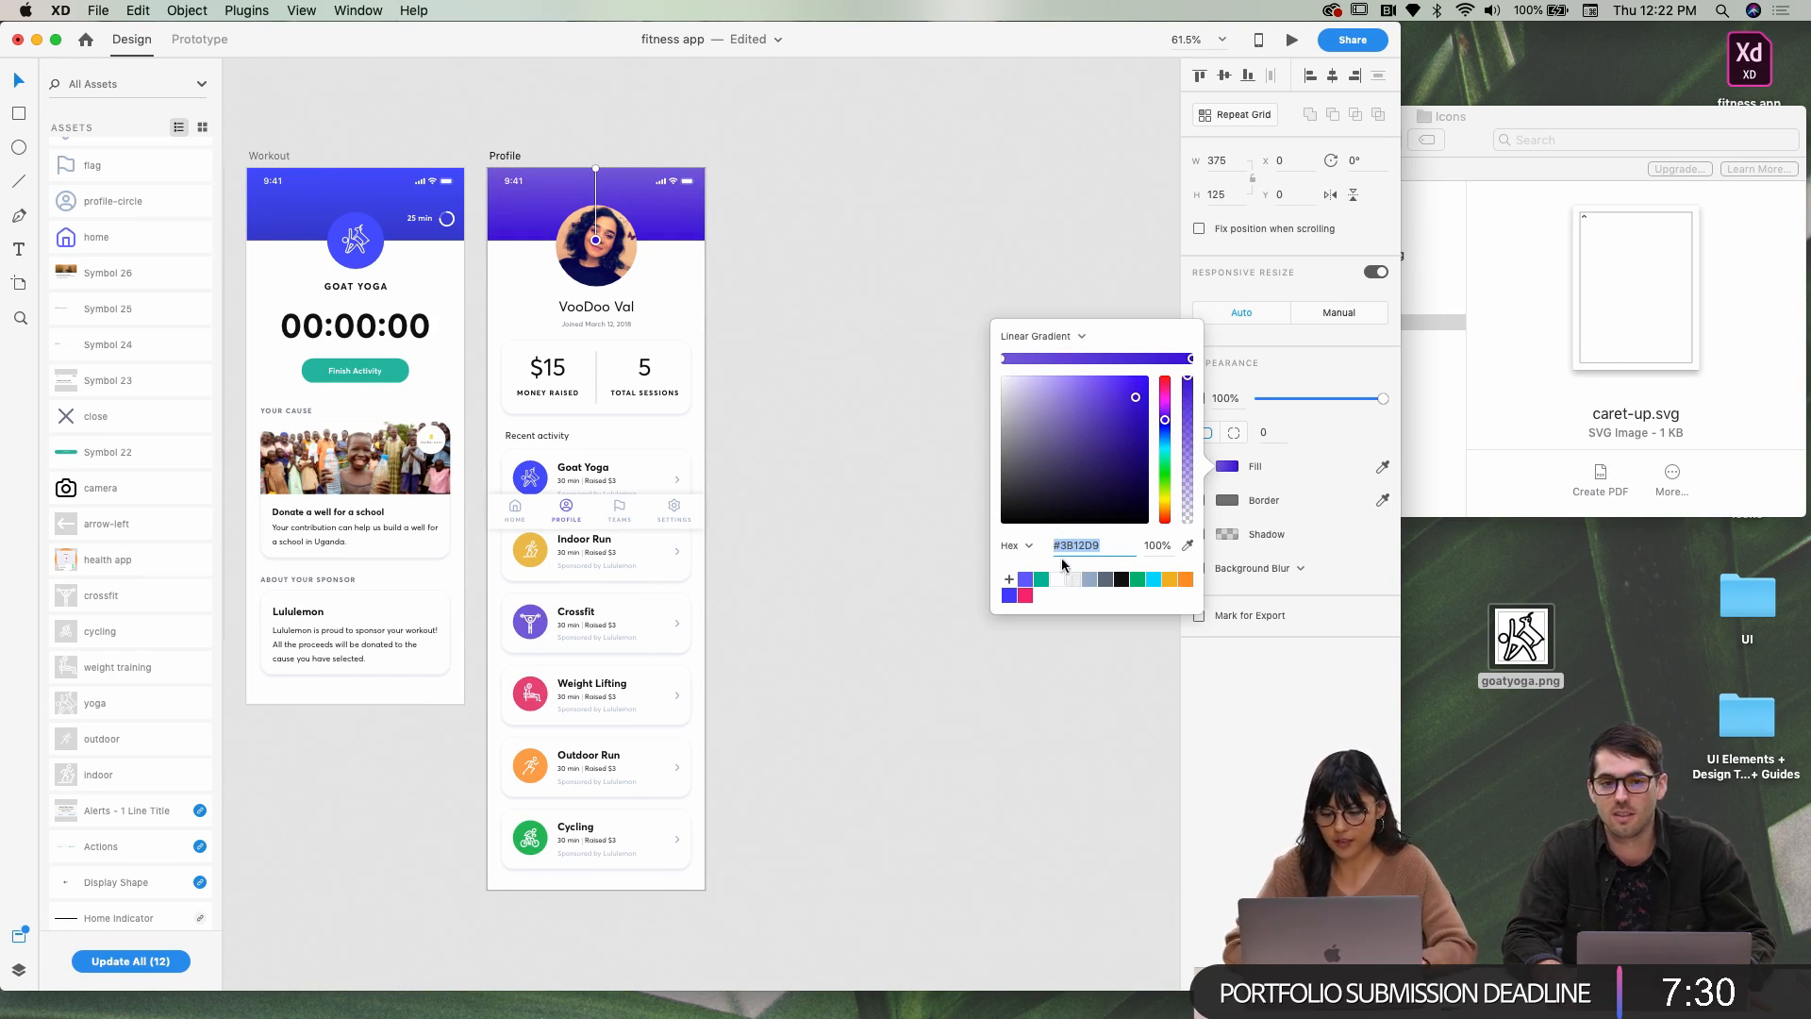
click(1043, 336)
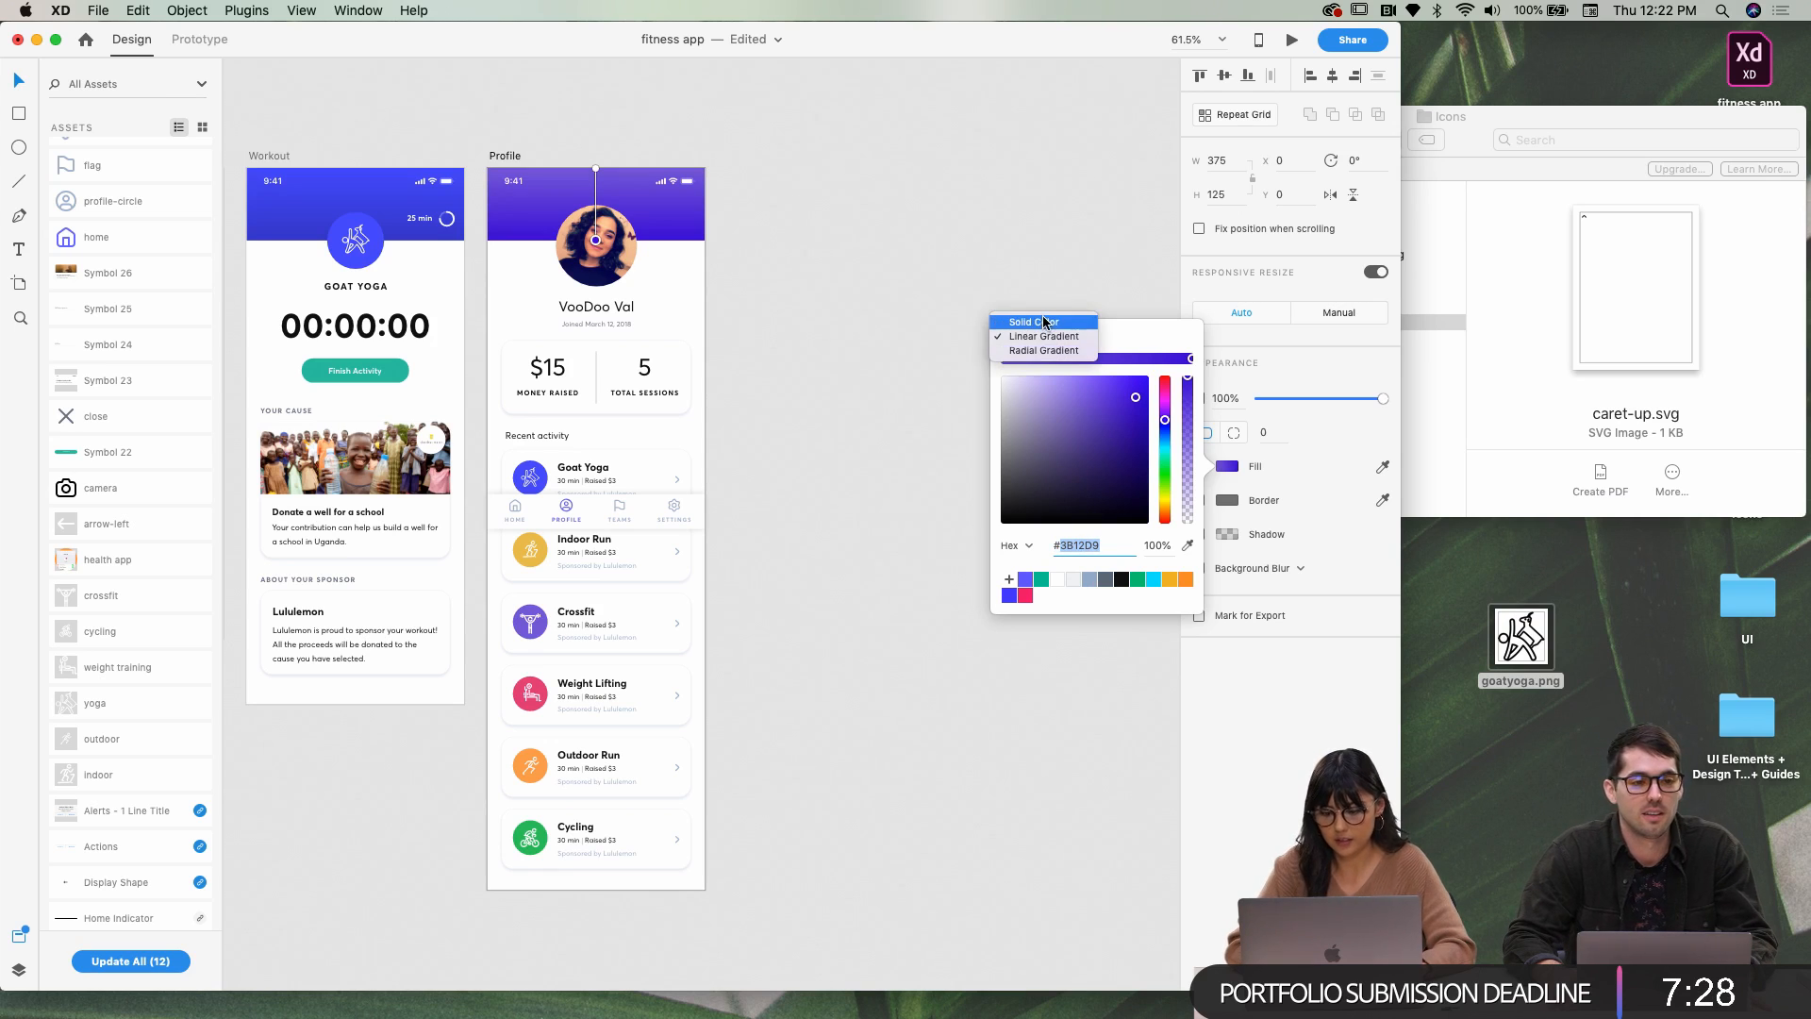
click(1034, 323)
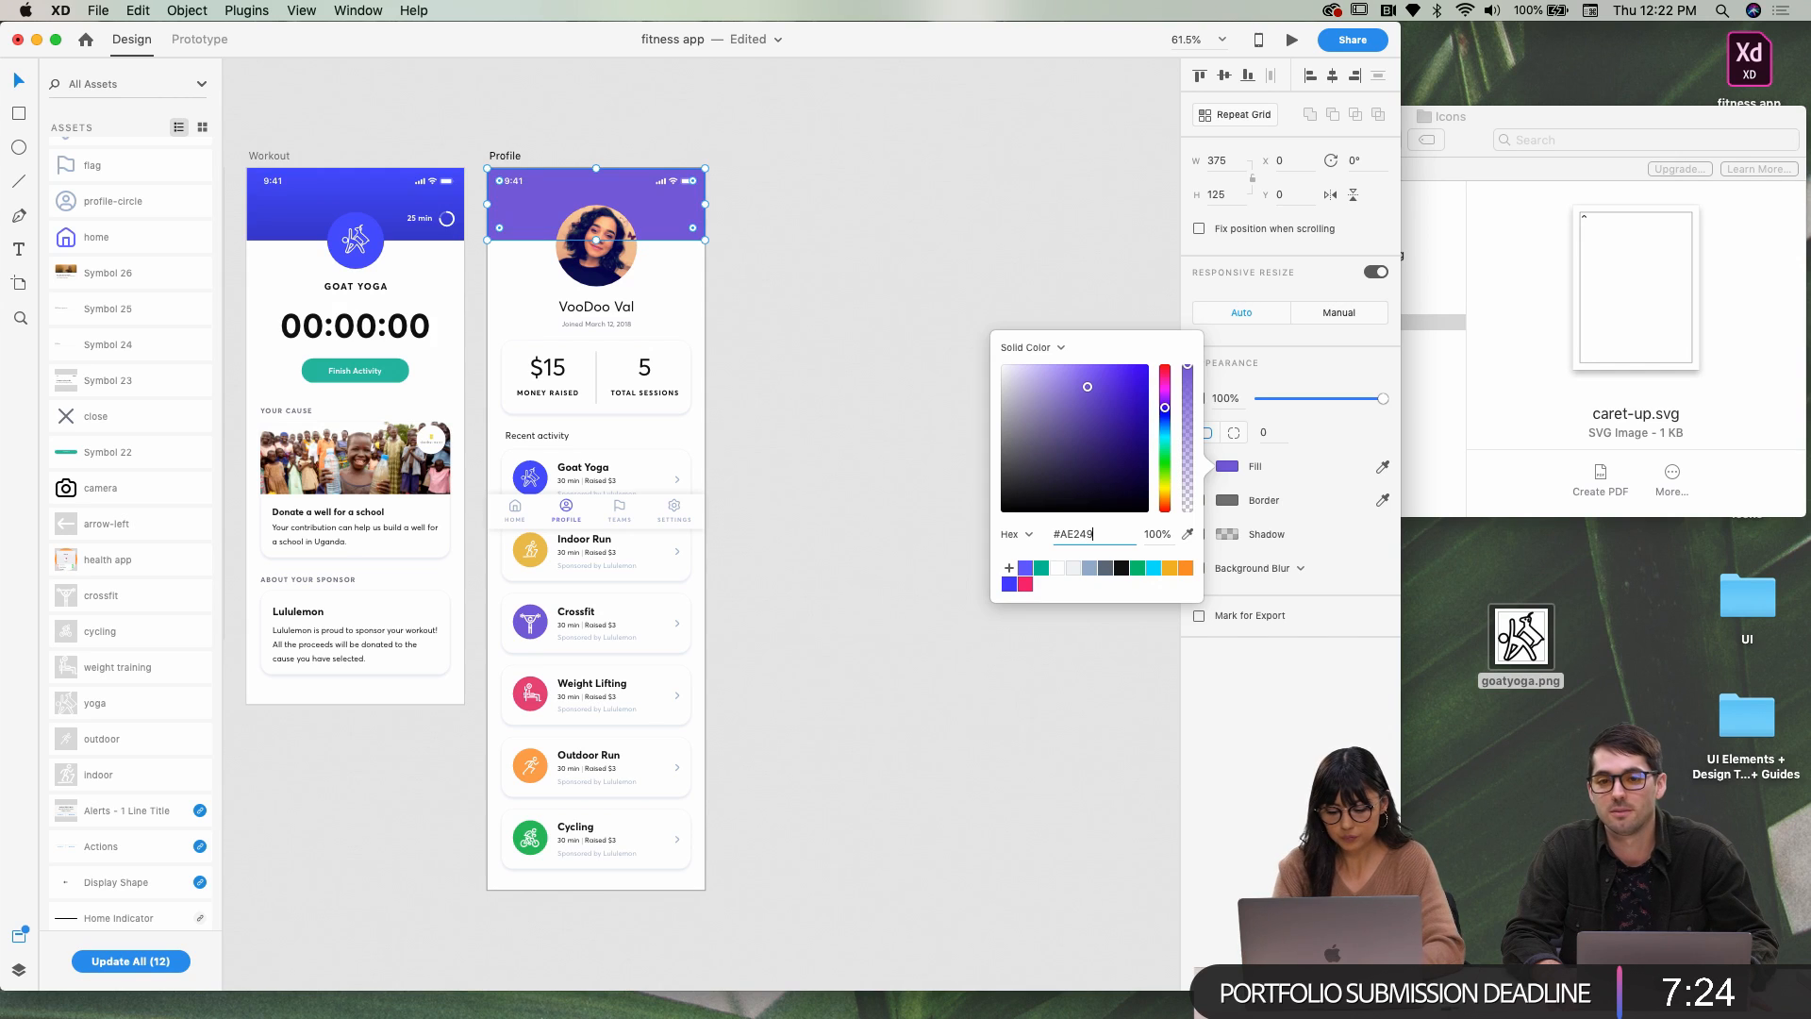
key(Return)
click(992, 251)
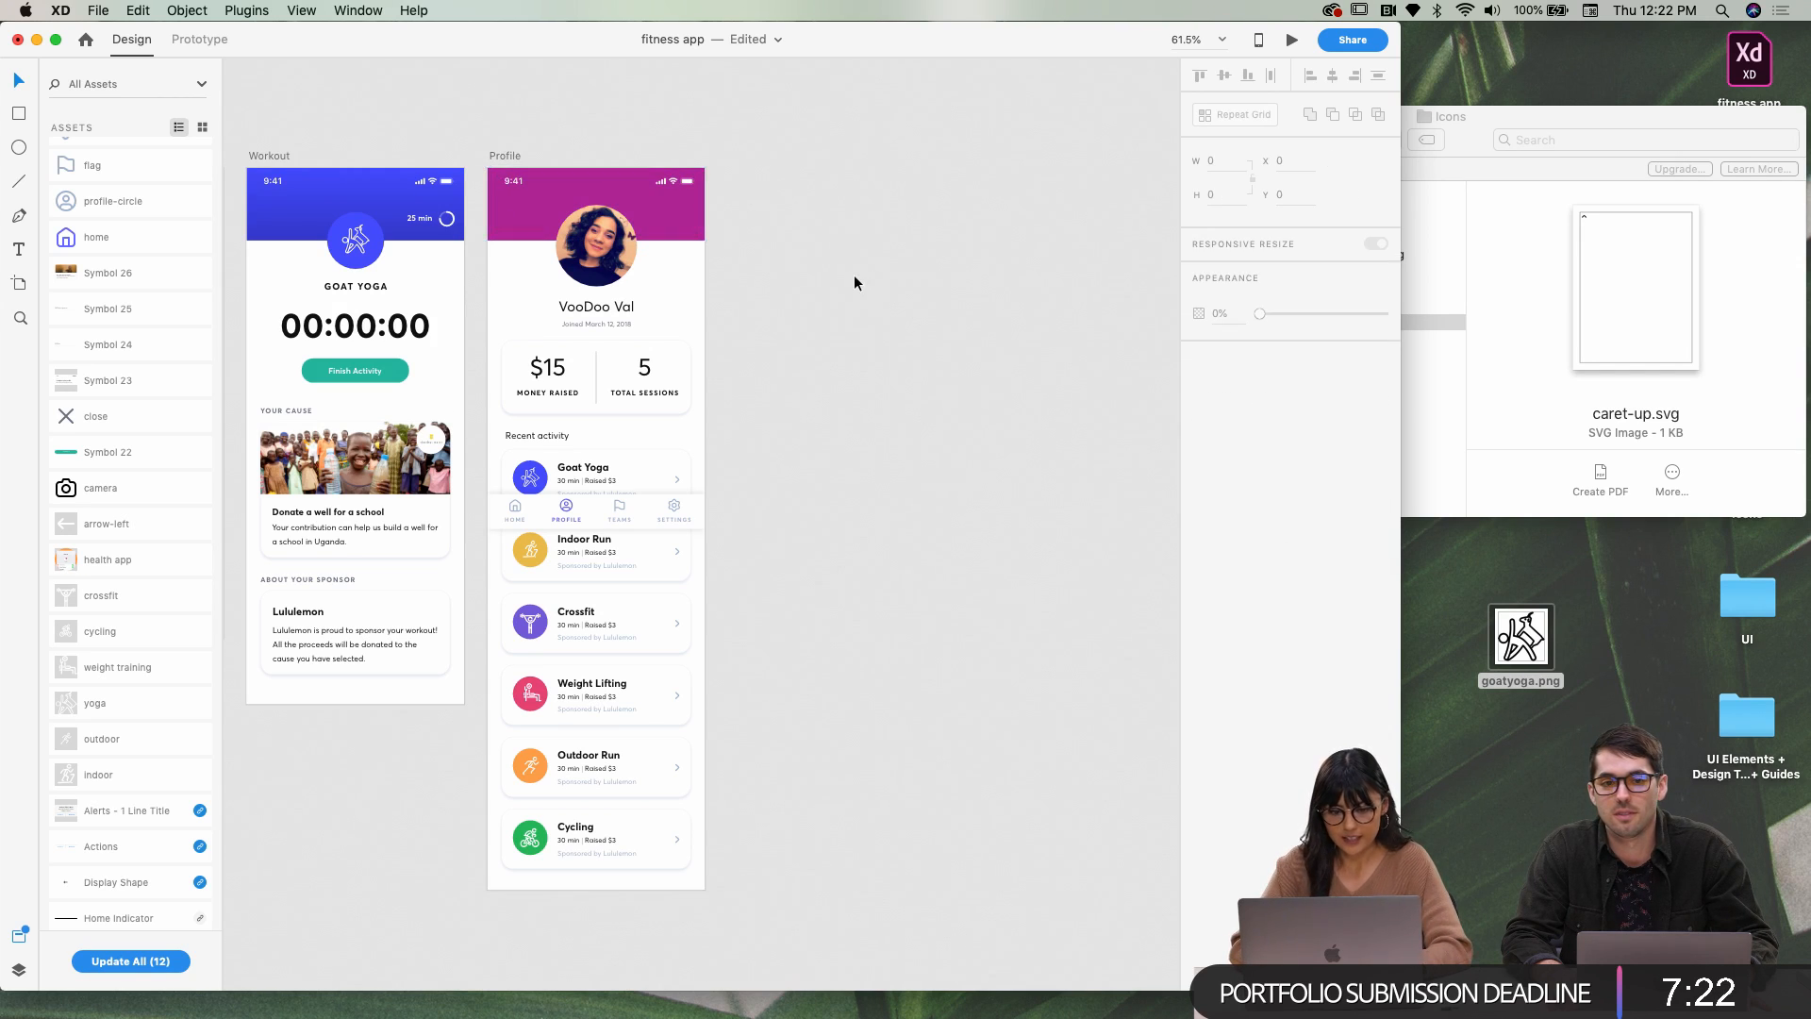
scroll(858, 273, left, 3)
scroll(853, 275, left, 3)
scroll(868, 243, up, 3)
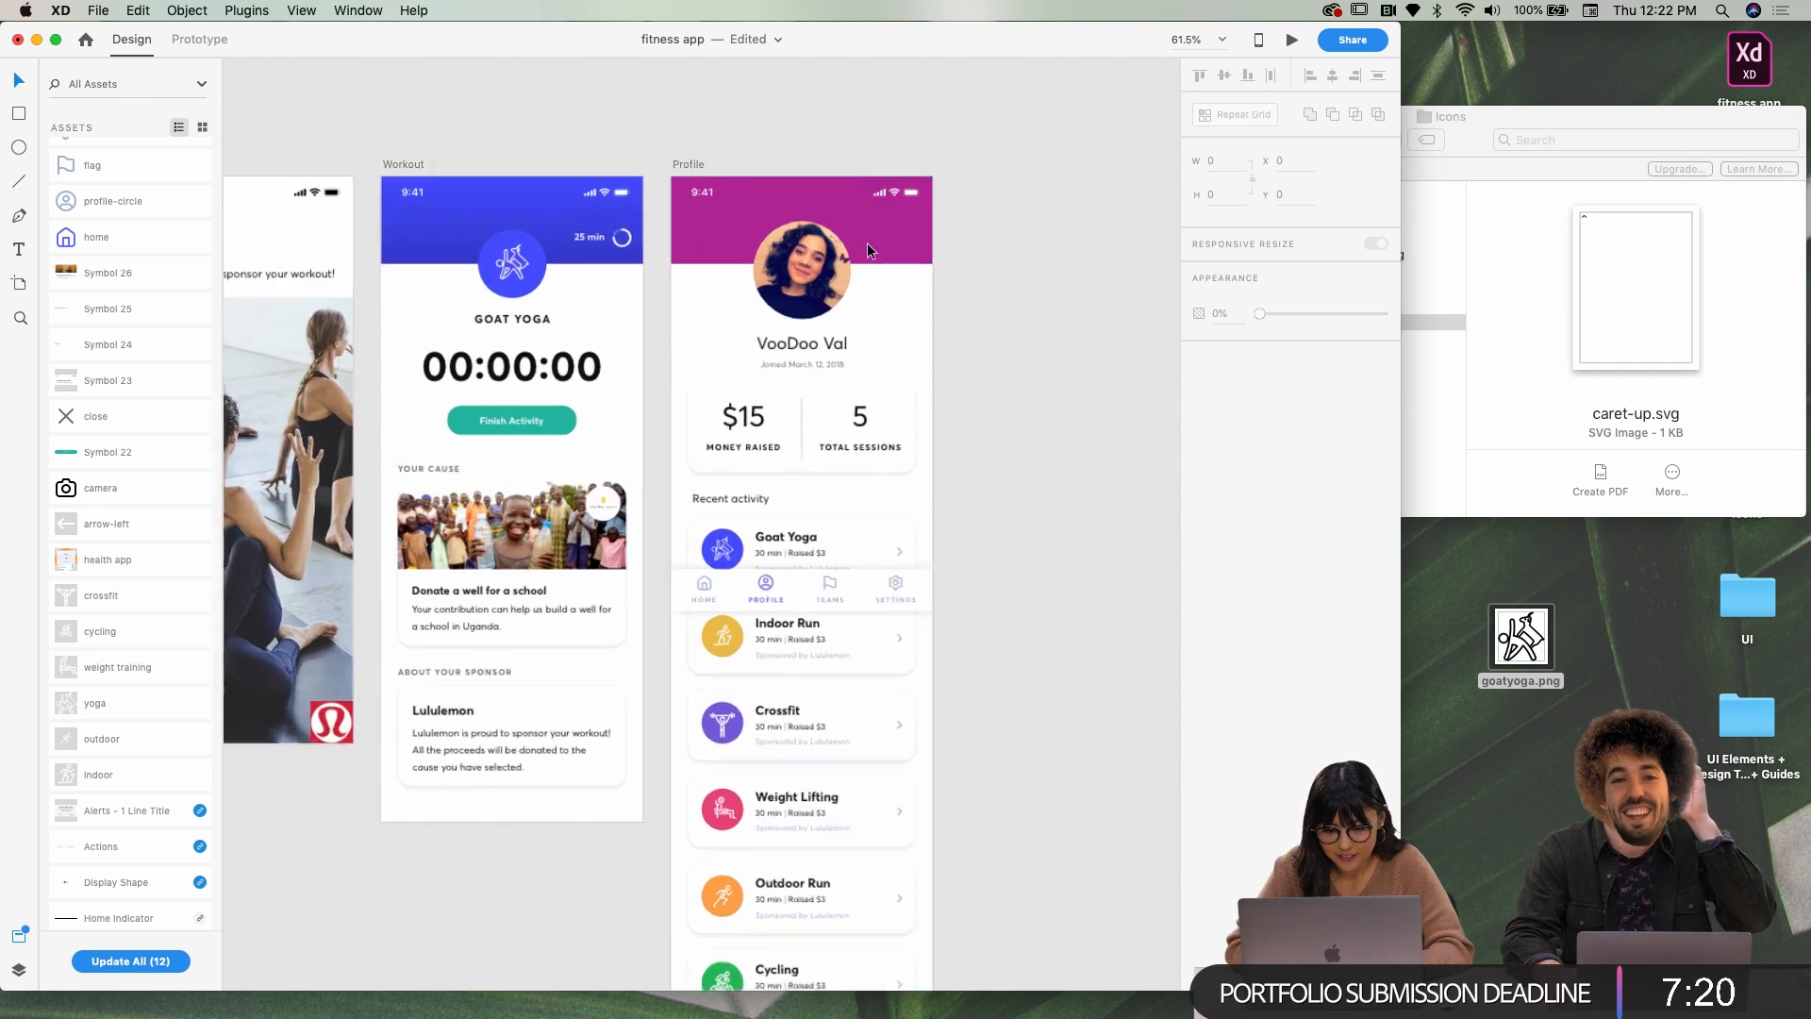
scroll(852, 276, down, 3)
scroll(831, 351, left, 5)
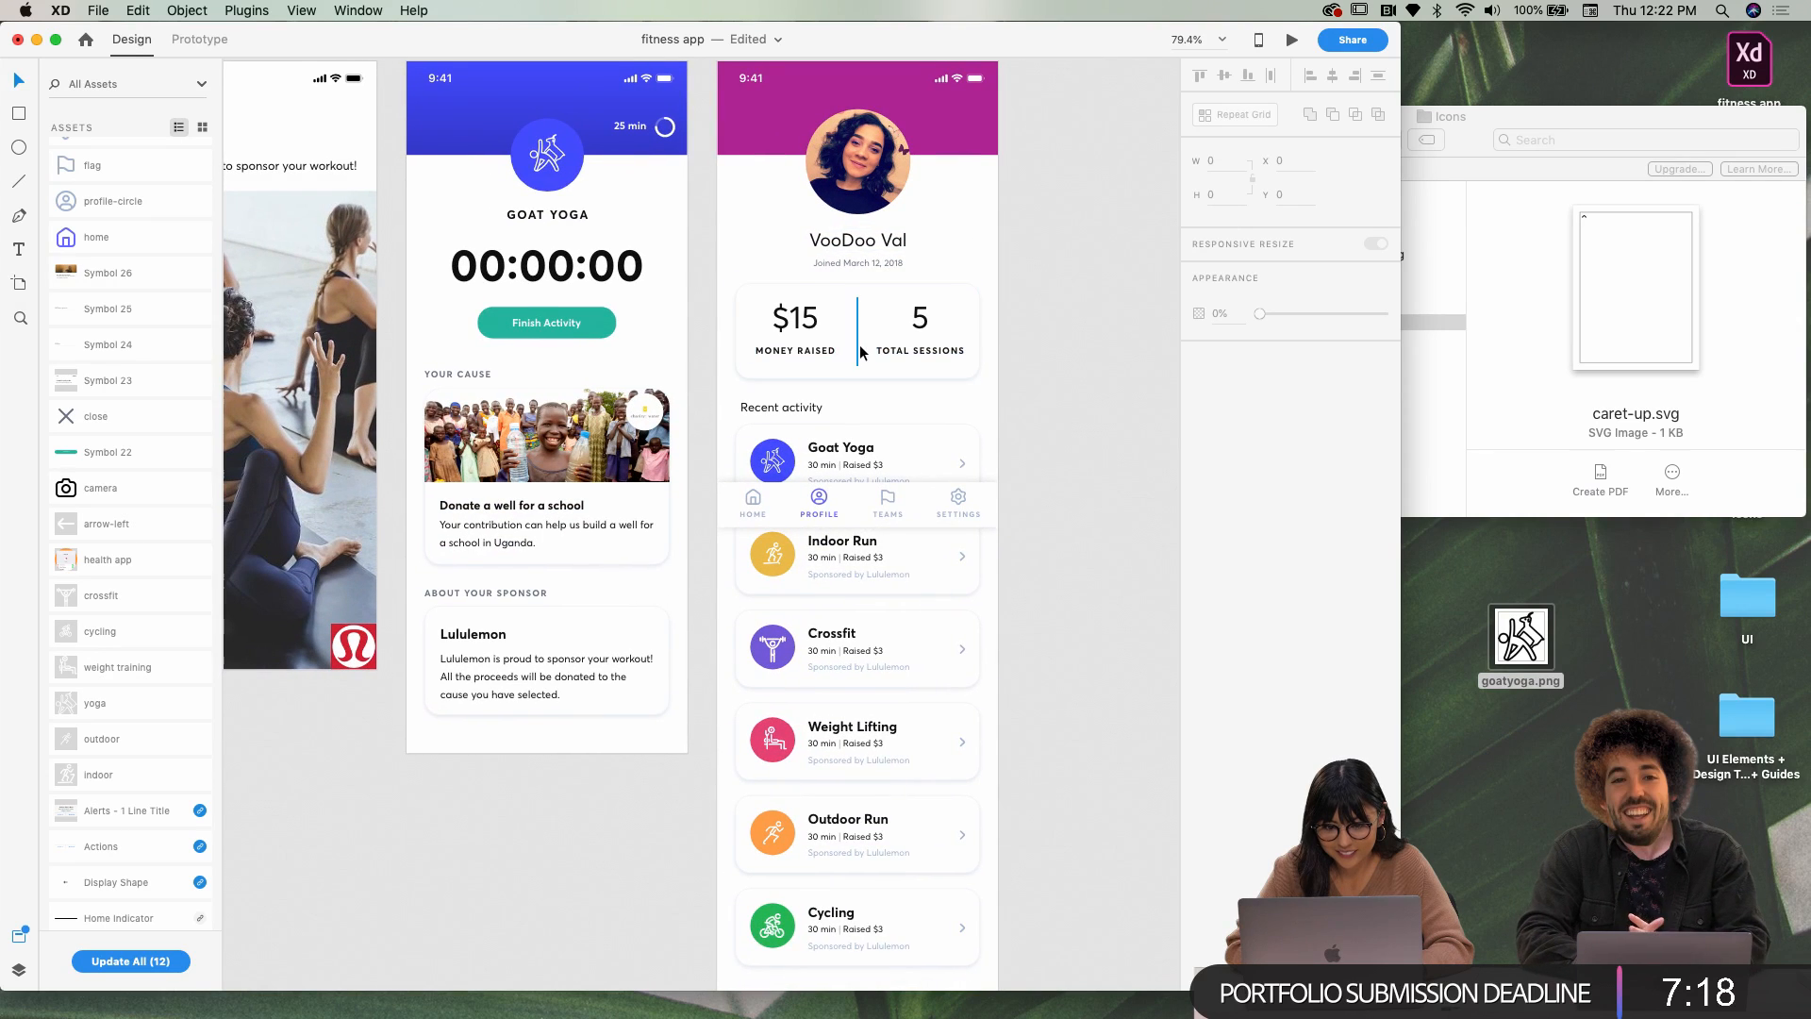
scroll(860, 353, right, 2)
scroll(863, 503, down, 3)
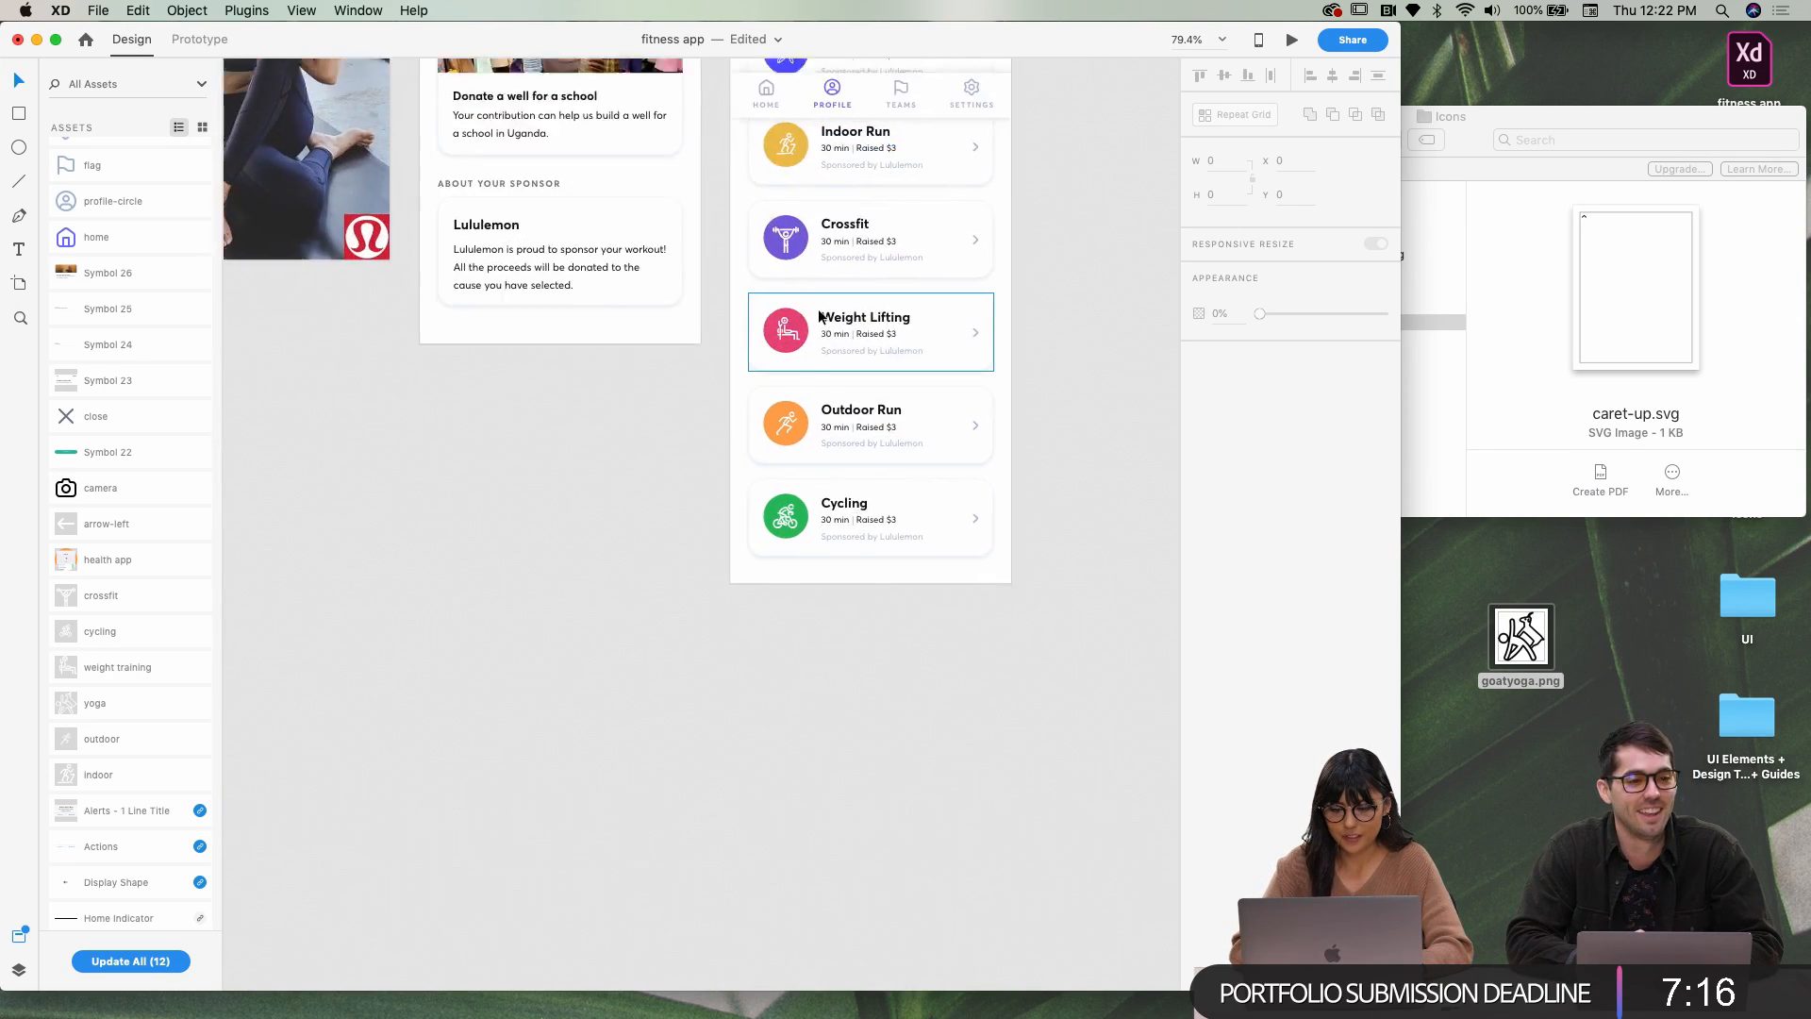
scroll(792, 378, up, 5)
scroll(789, 531, left, 10)
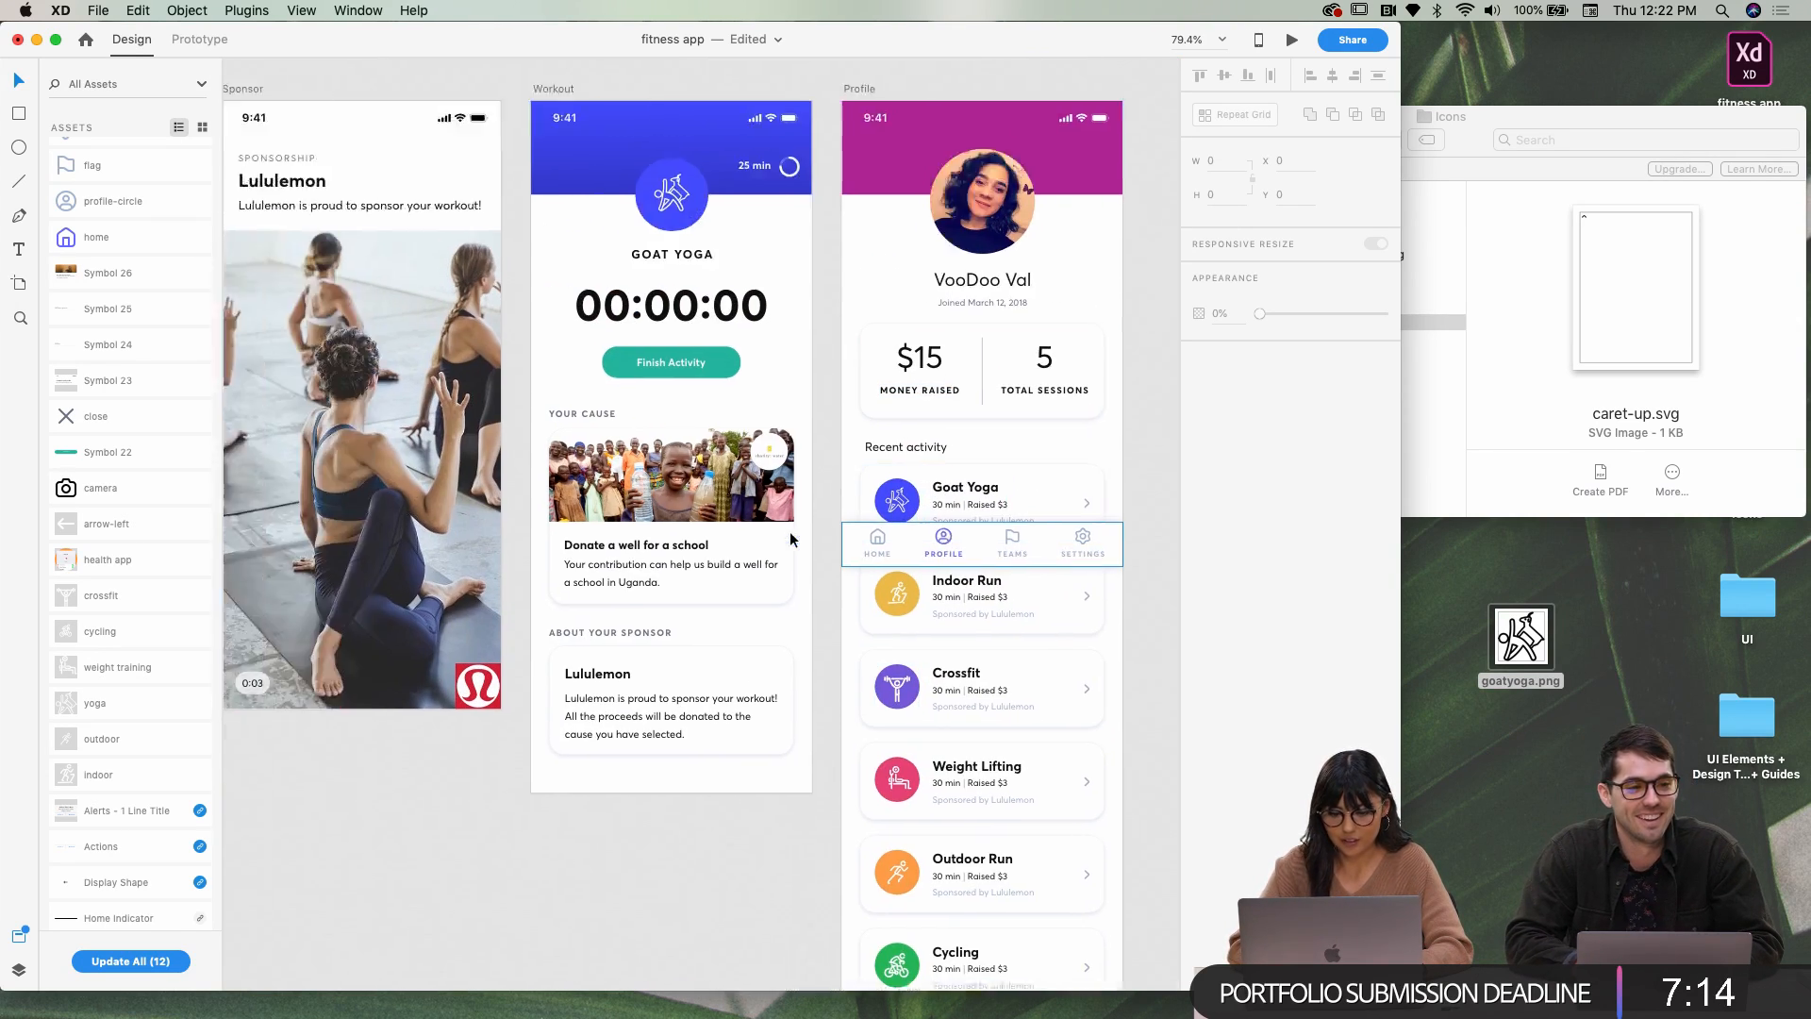
Enlarge the Indoor Run running icon and centre it in its tile
scroll(779, 447, up, 5)
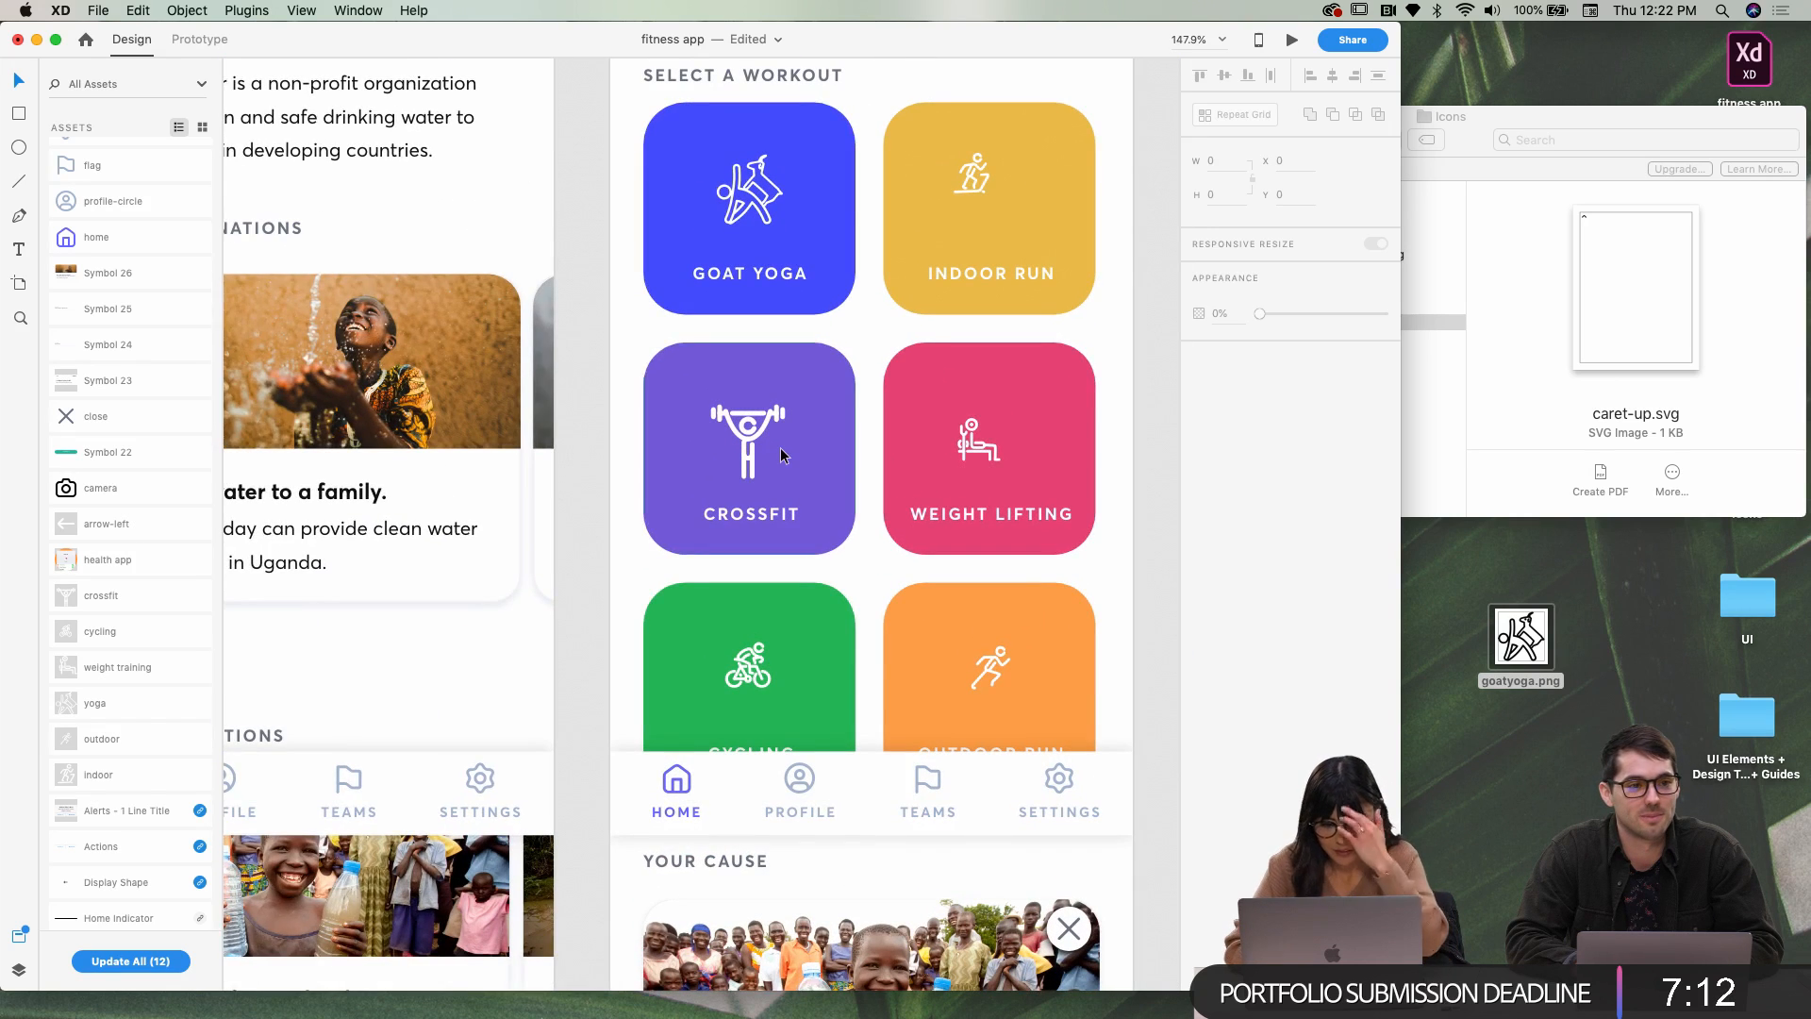
scroll(780, 447, right, 5)
click(750, 187)
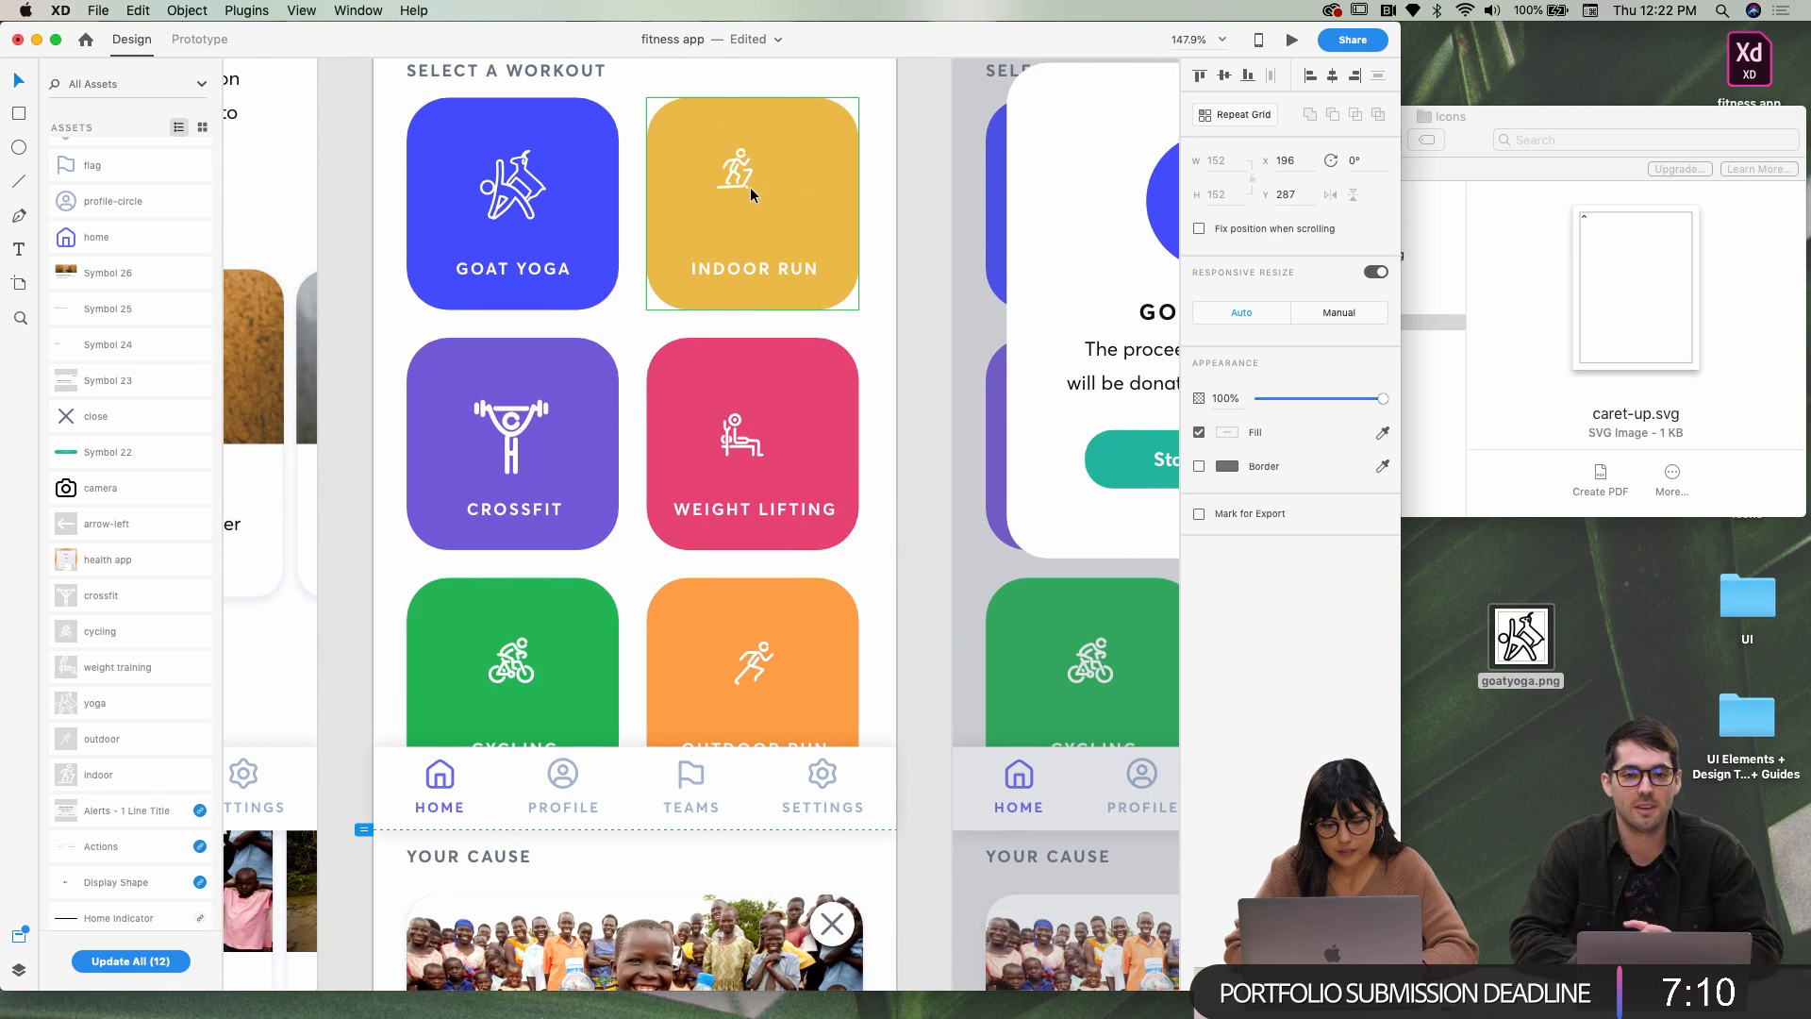
double_click(747, 186)
click(745, 184)
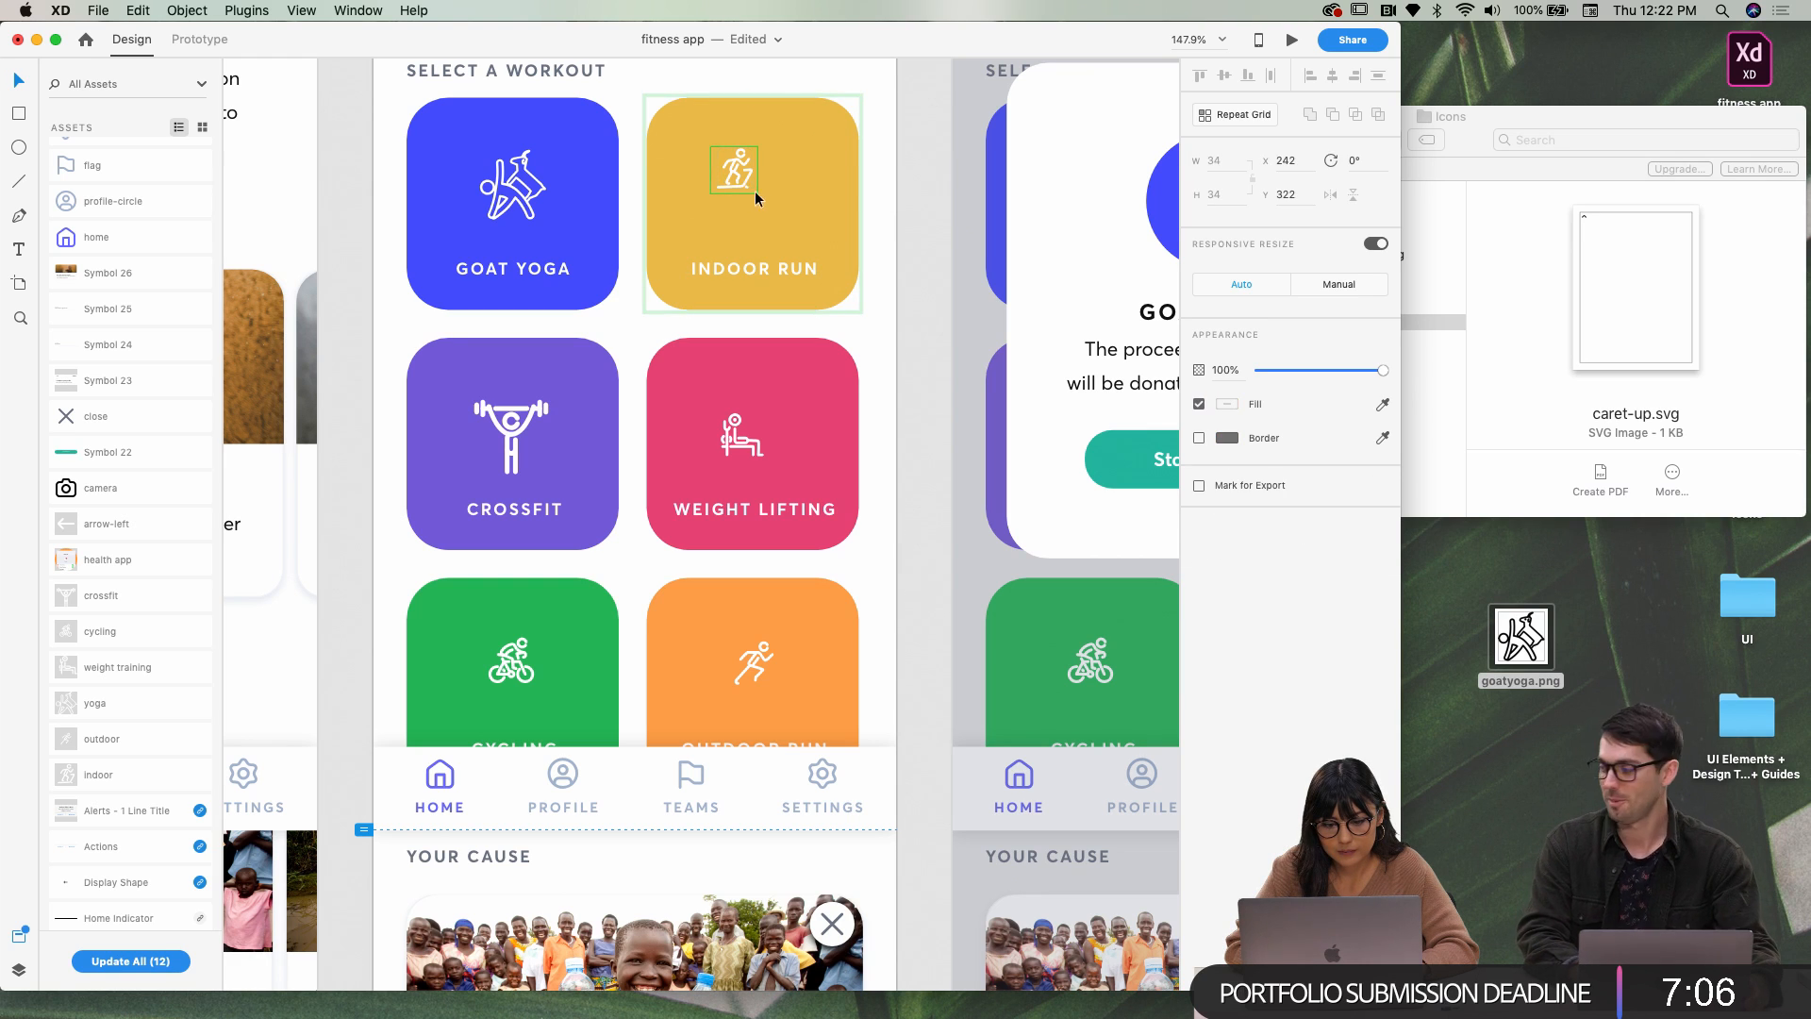
click(739, 182)
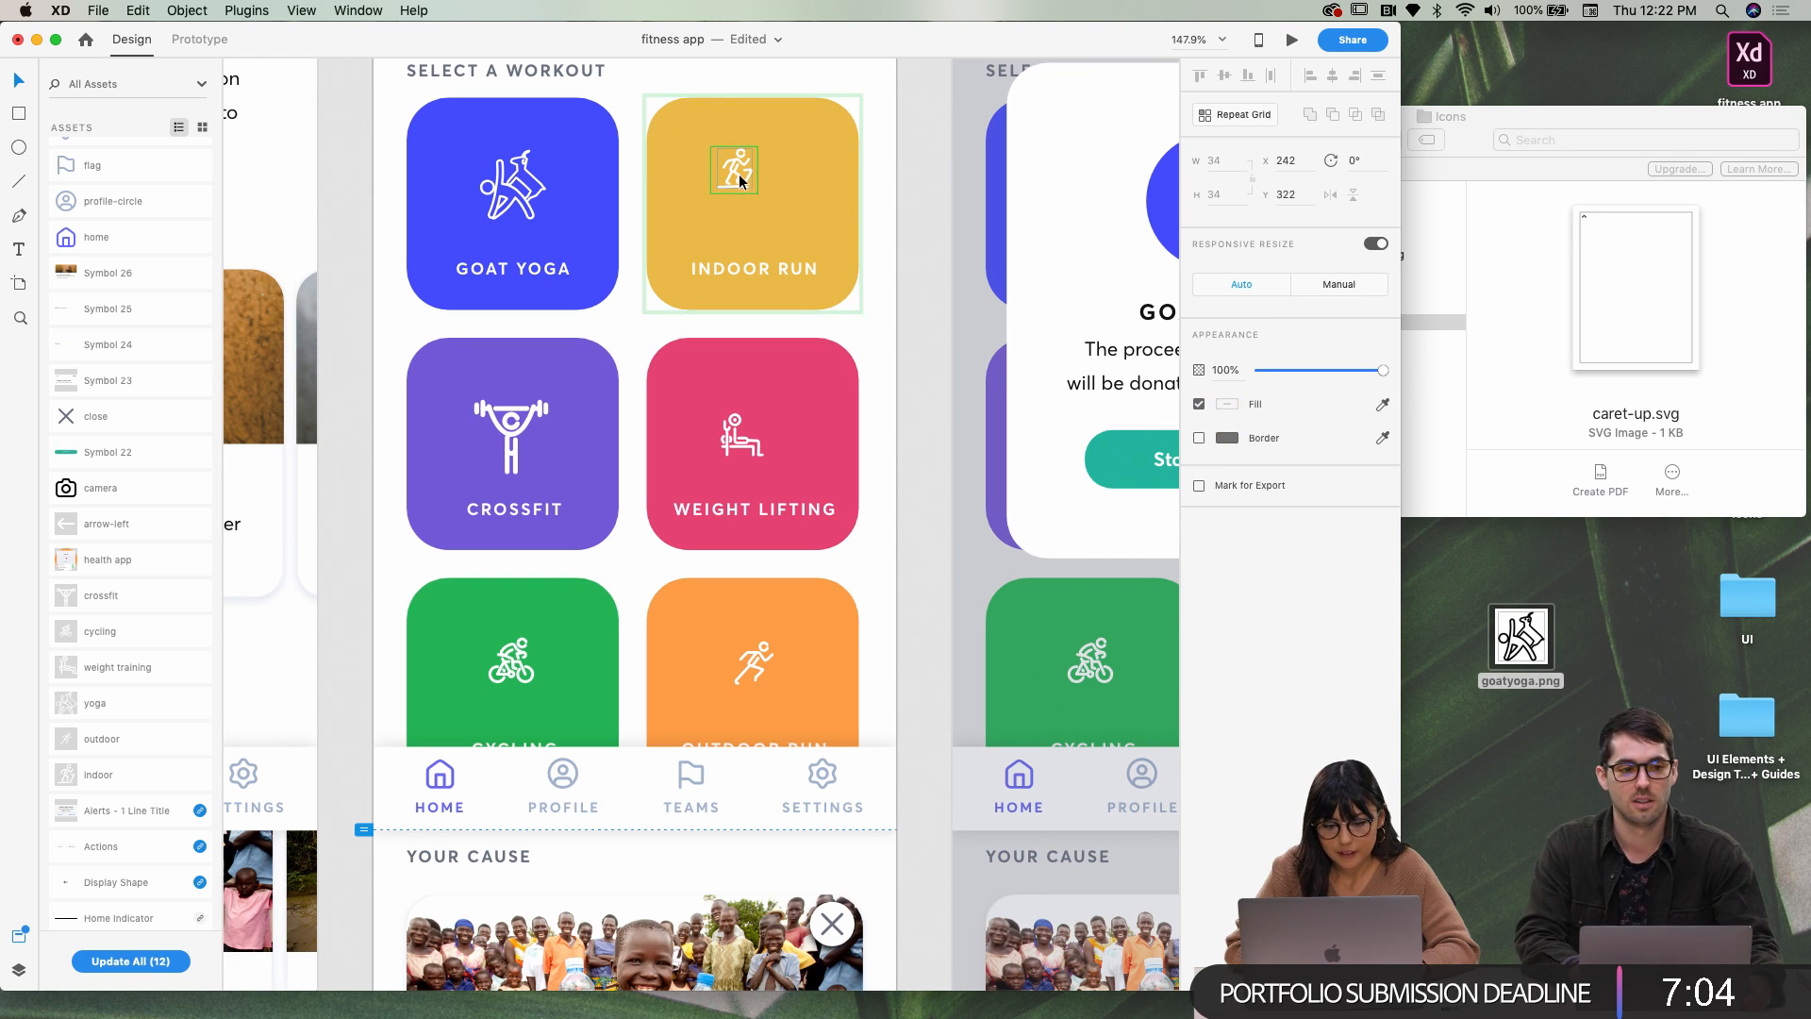
drag(758, 193, 779, 216)
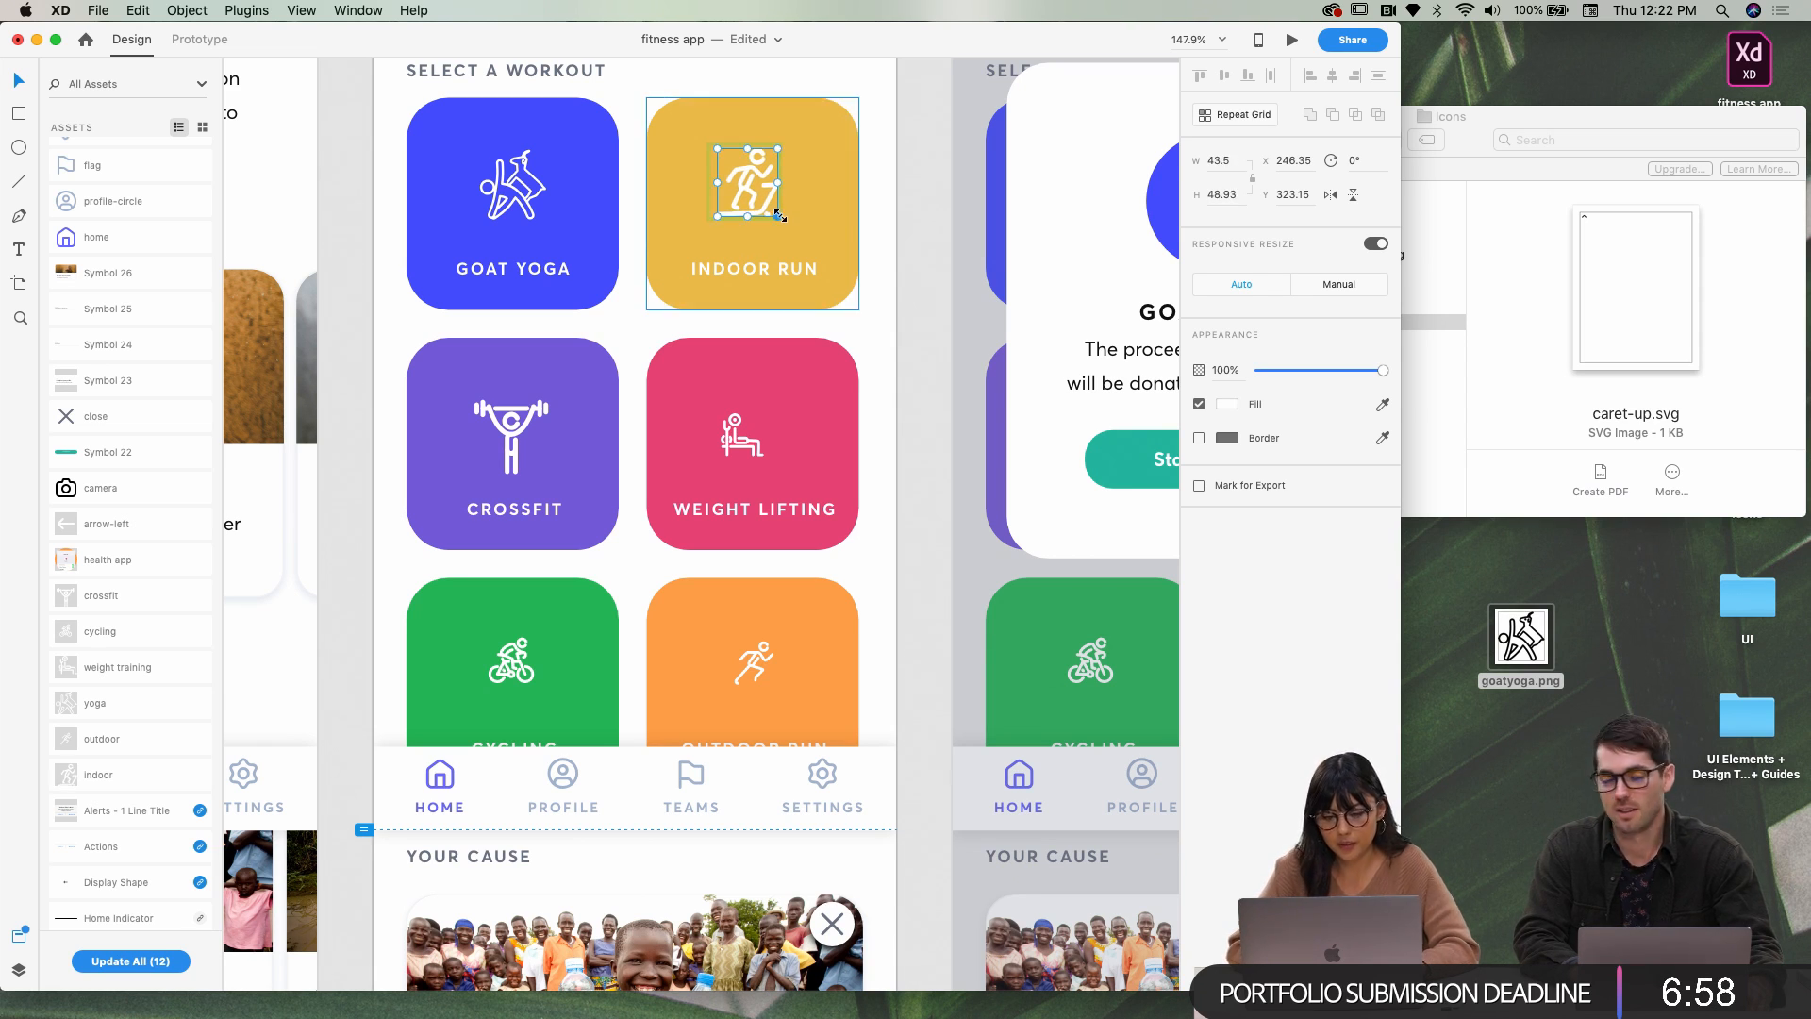
click(827, 220)
click(758, 208)
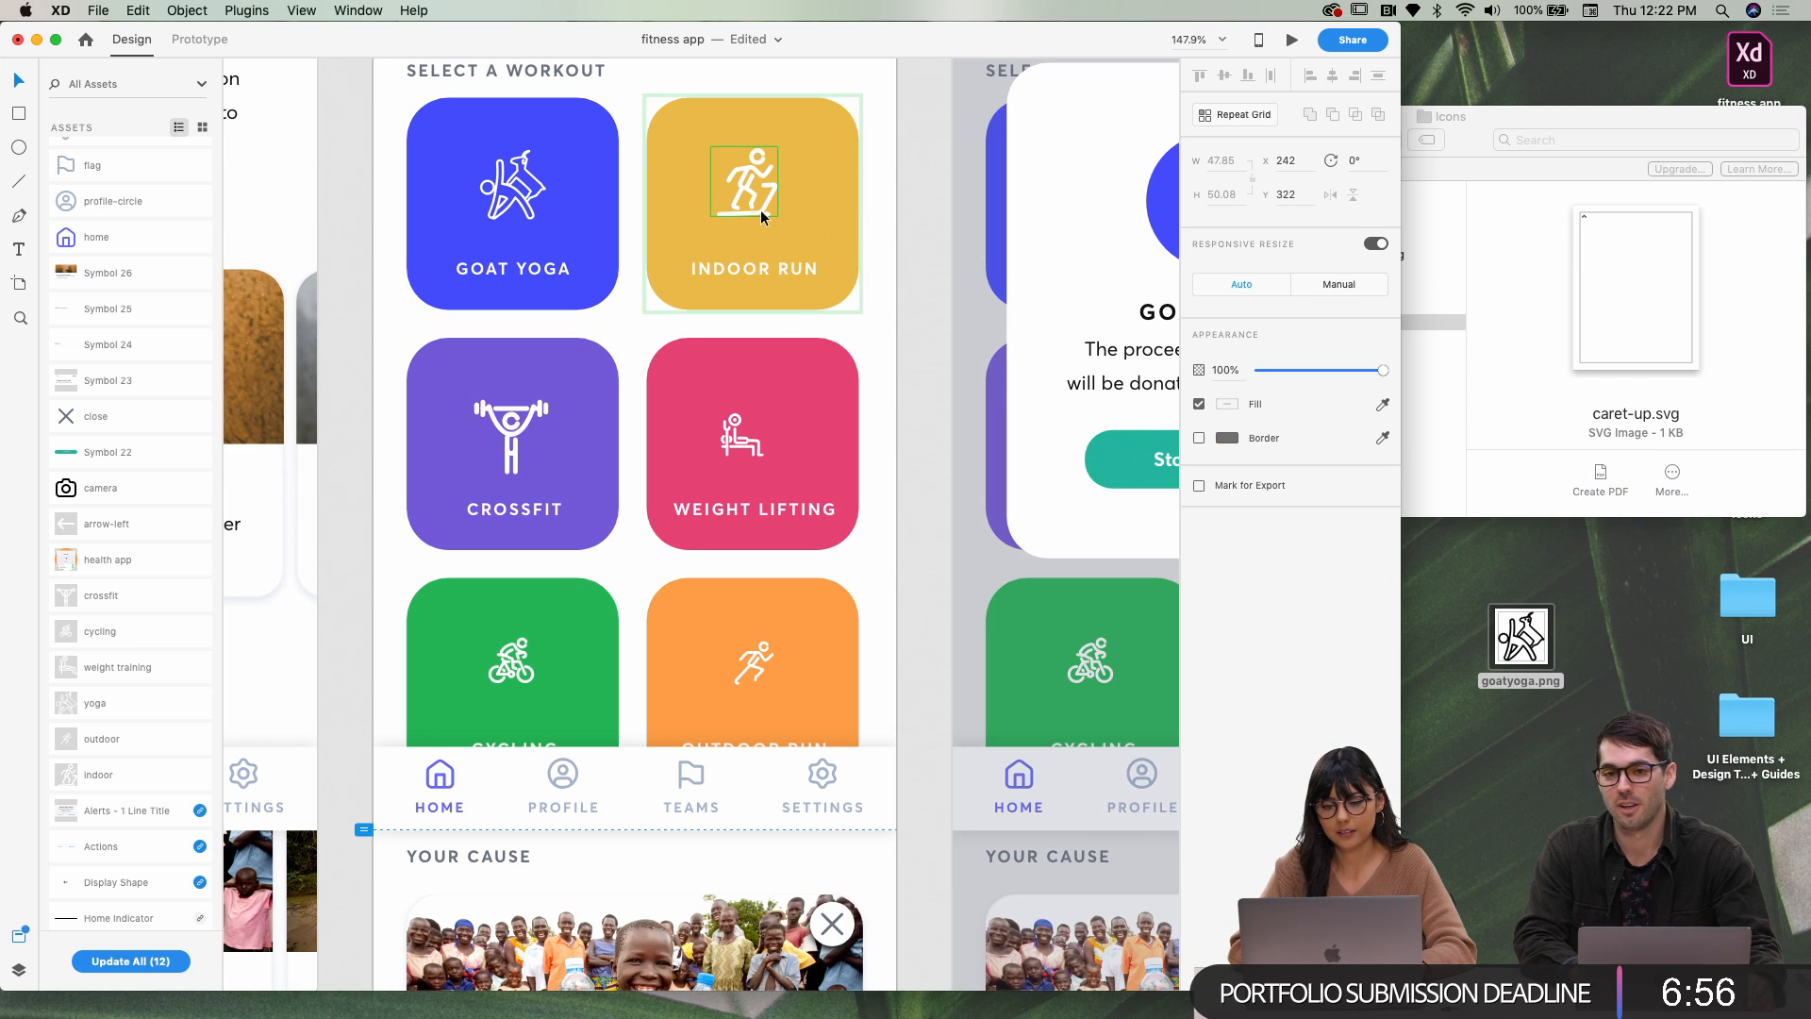
drag(765, 209, 775, 207)
Enlarge the Weight Lifting icon within its tile
click(737, 447)
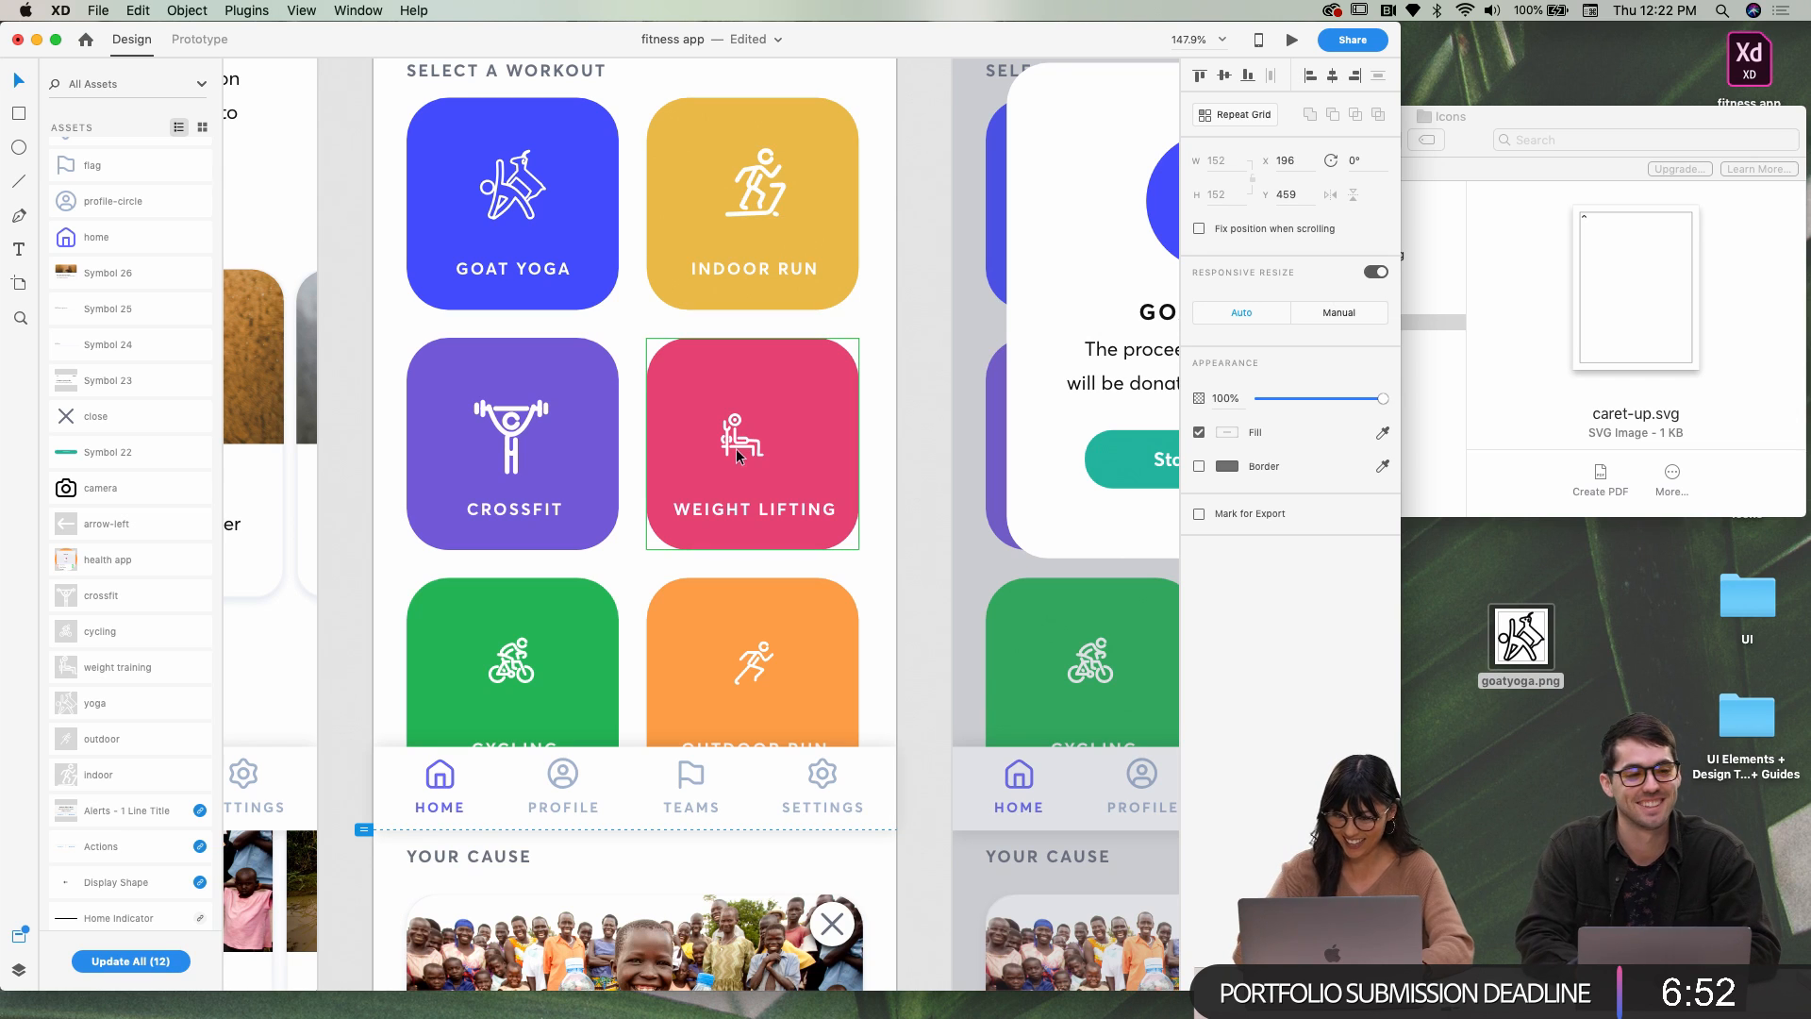
double_click(737, 443)
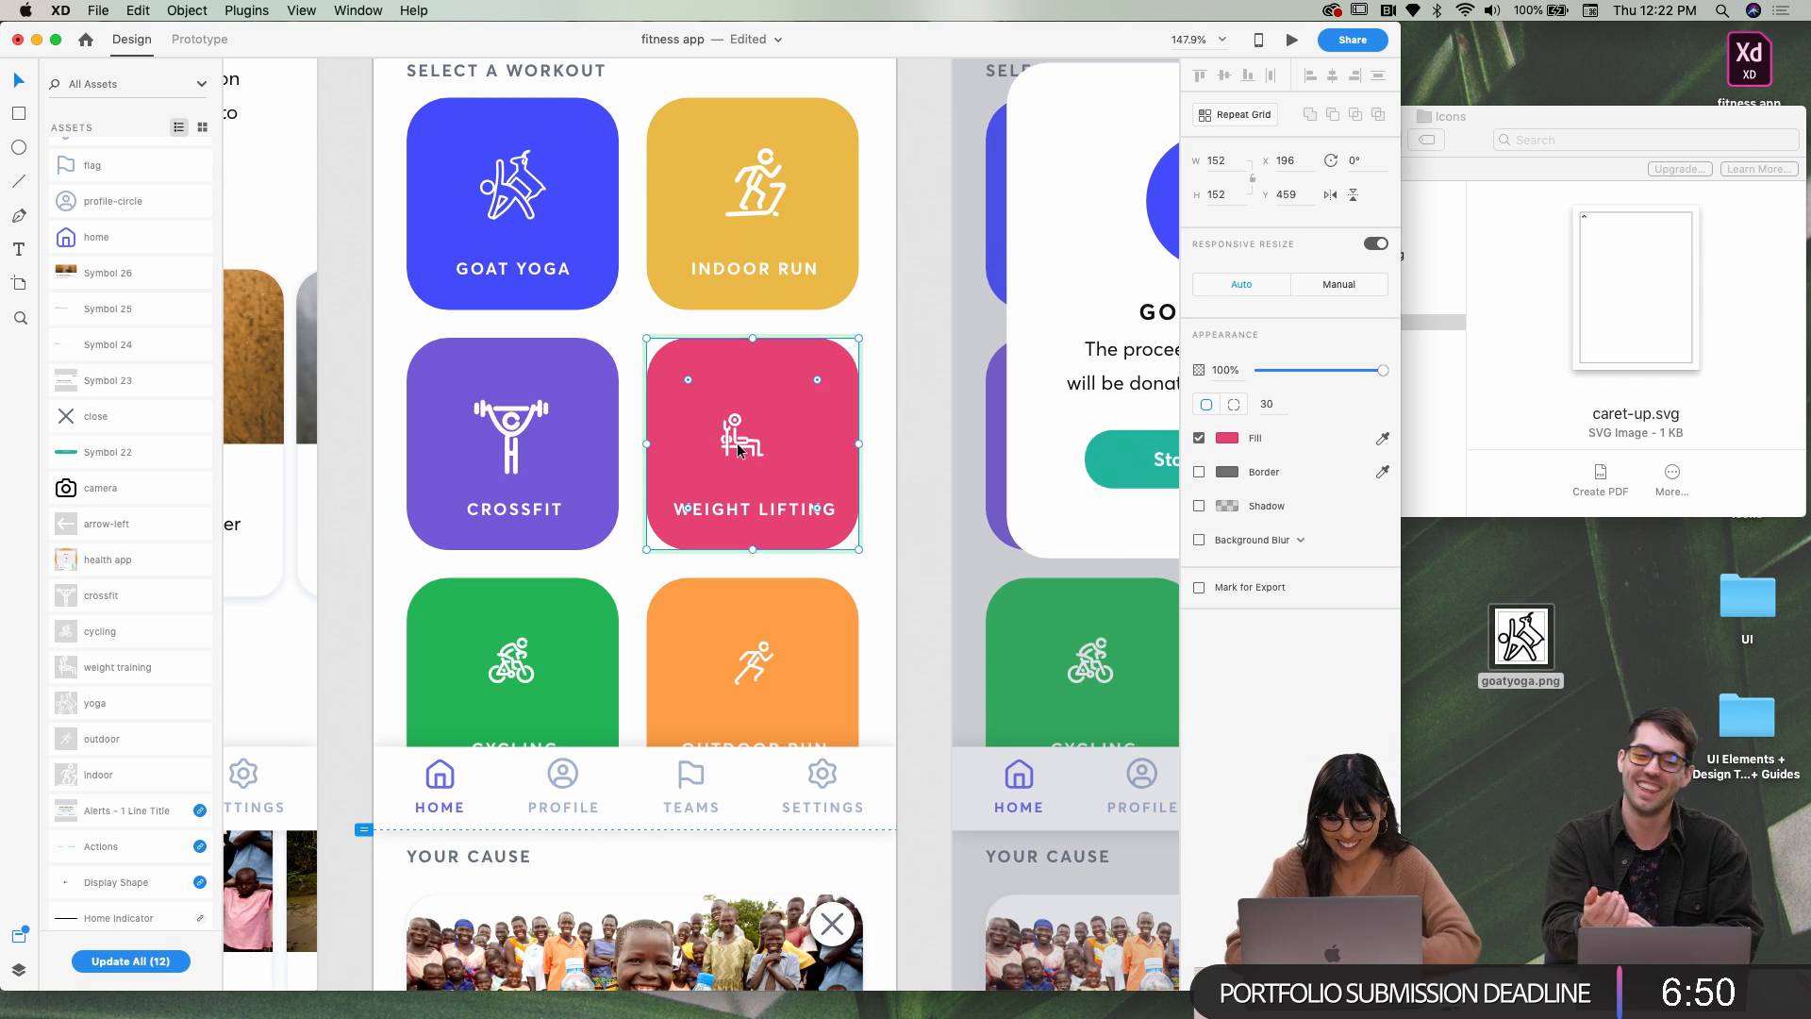
click(745, 447)
mouse_move(764, 414)
mouse_down()
mouse_move(797, 389)
mouse_move(765, 430)
mouse_up()
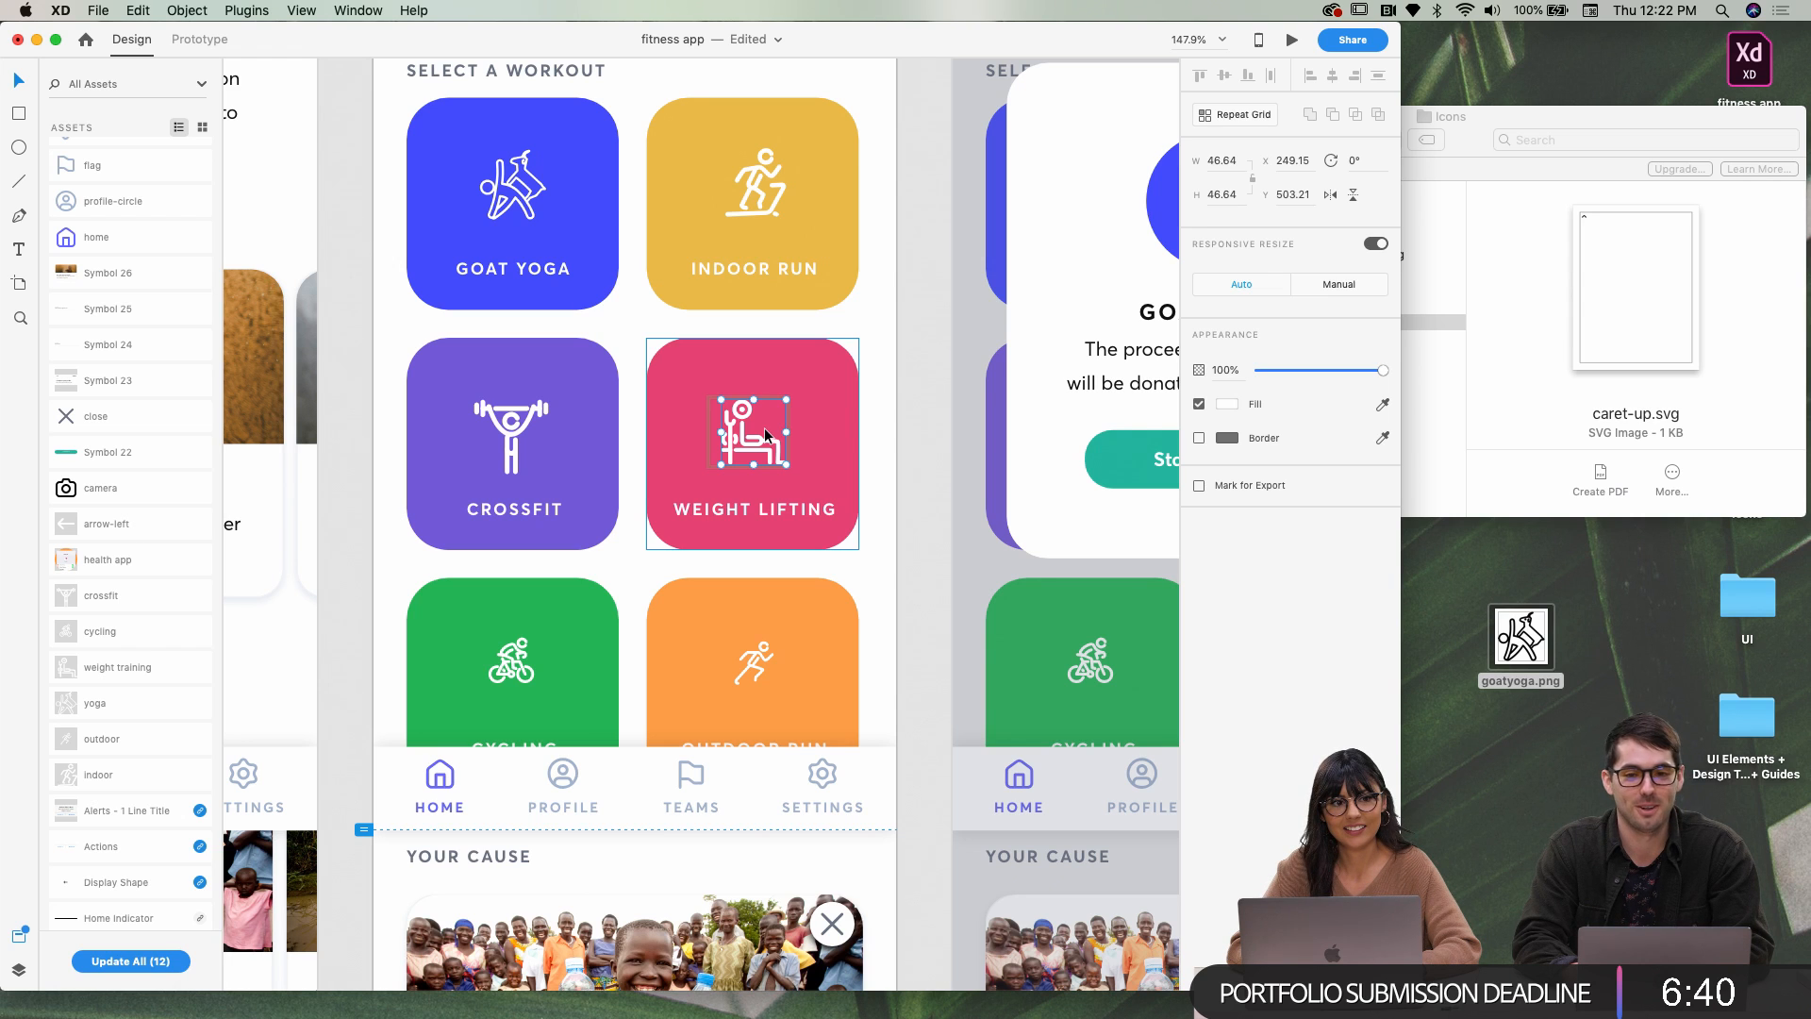
key(Down)
key(Up)
Enlarge the Cycling icon to about 47 pixels and nudge it into place
scroll(771, 462, down, 3)
click(509, 555)
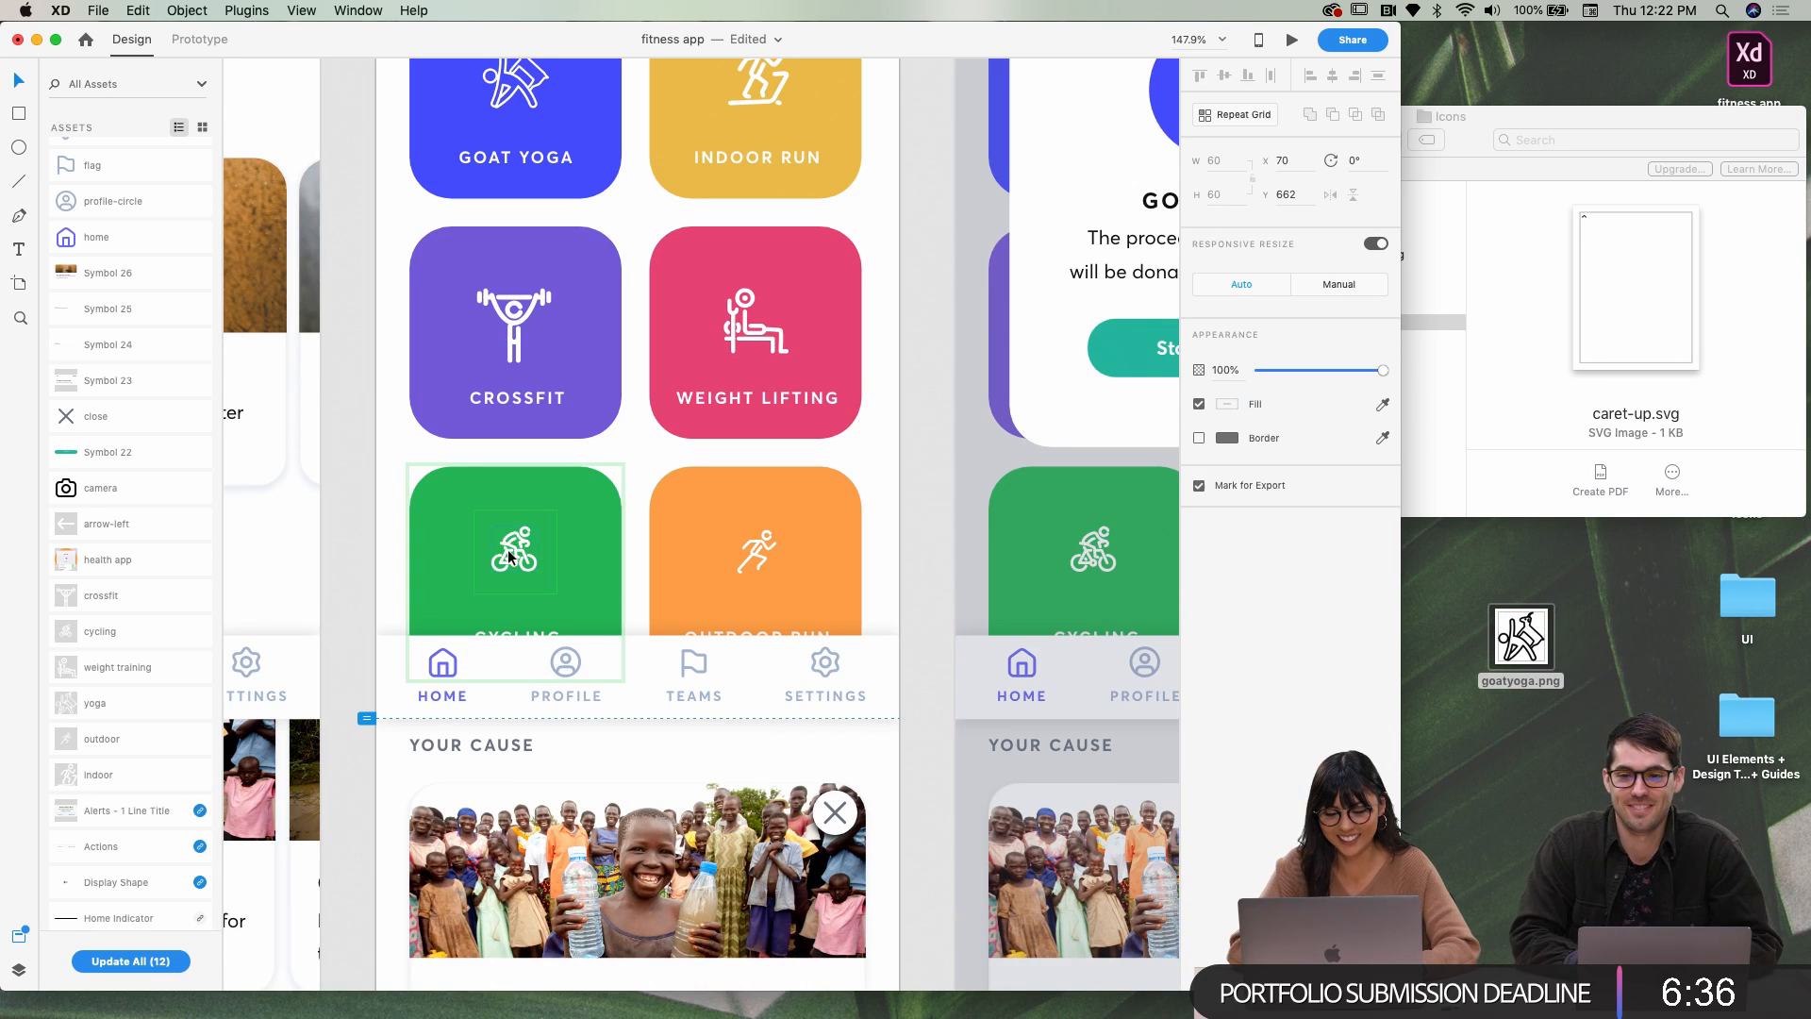
double_click(509, 555)
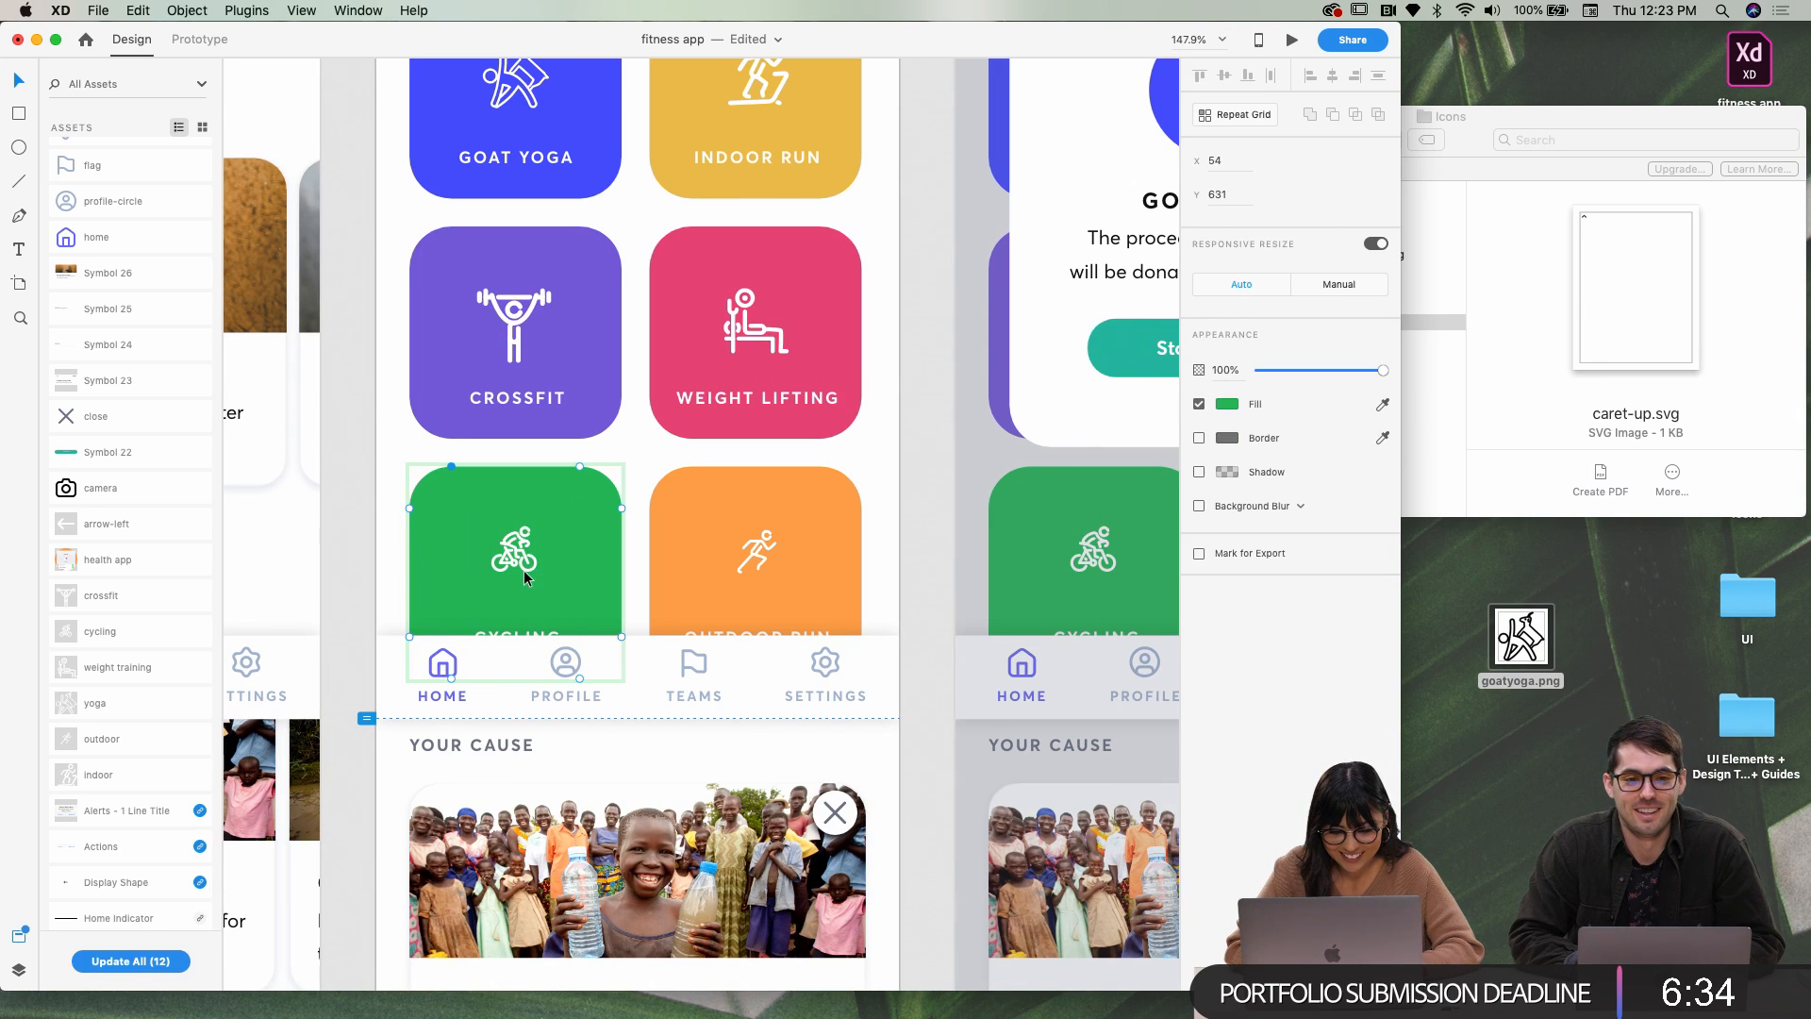
click(528, 571)
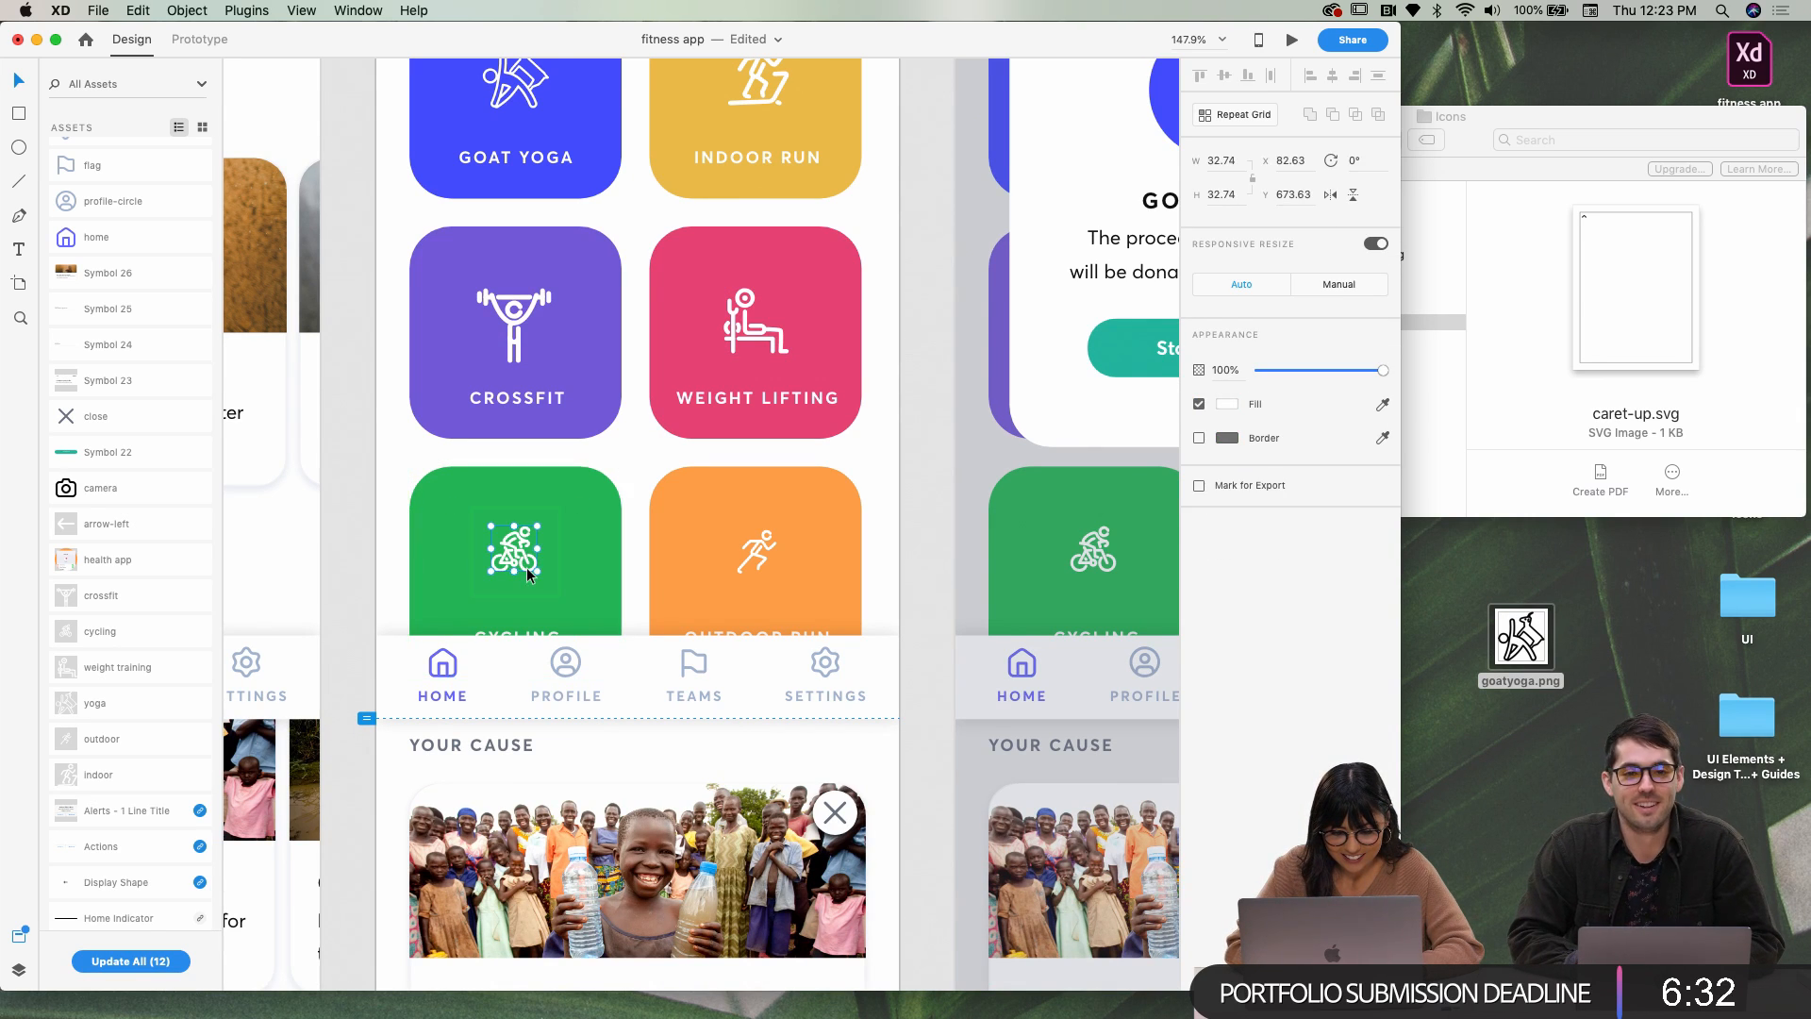
drag(539, 522, 546, 510)
key(shift+Down)
key(Up)
key(Up)
key(Up)
key(Up)
key(Up)
key(Up)
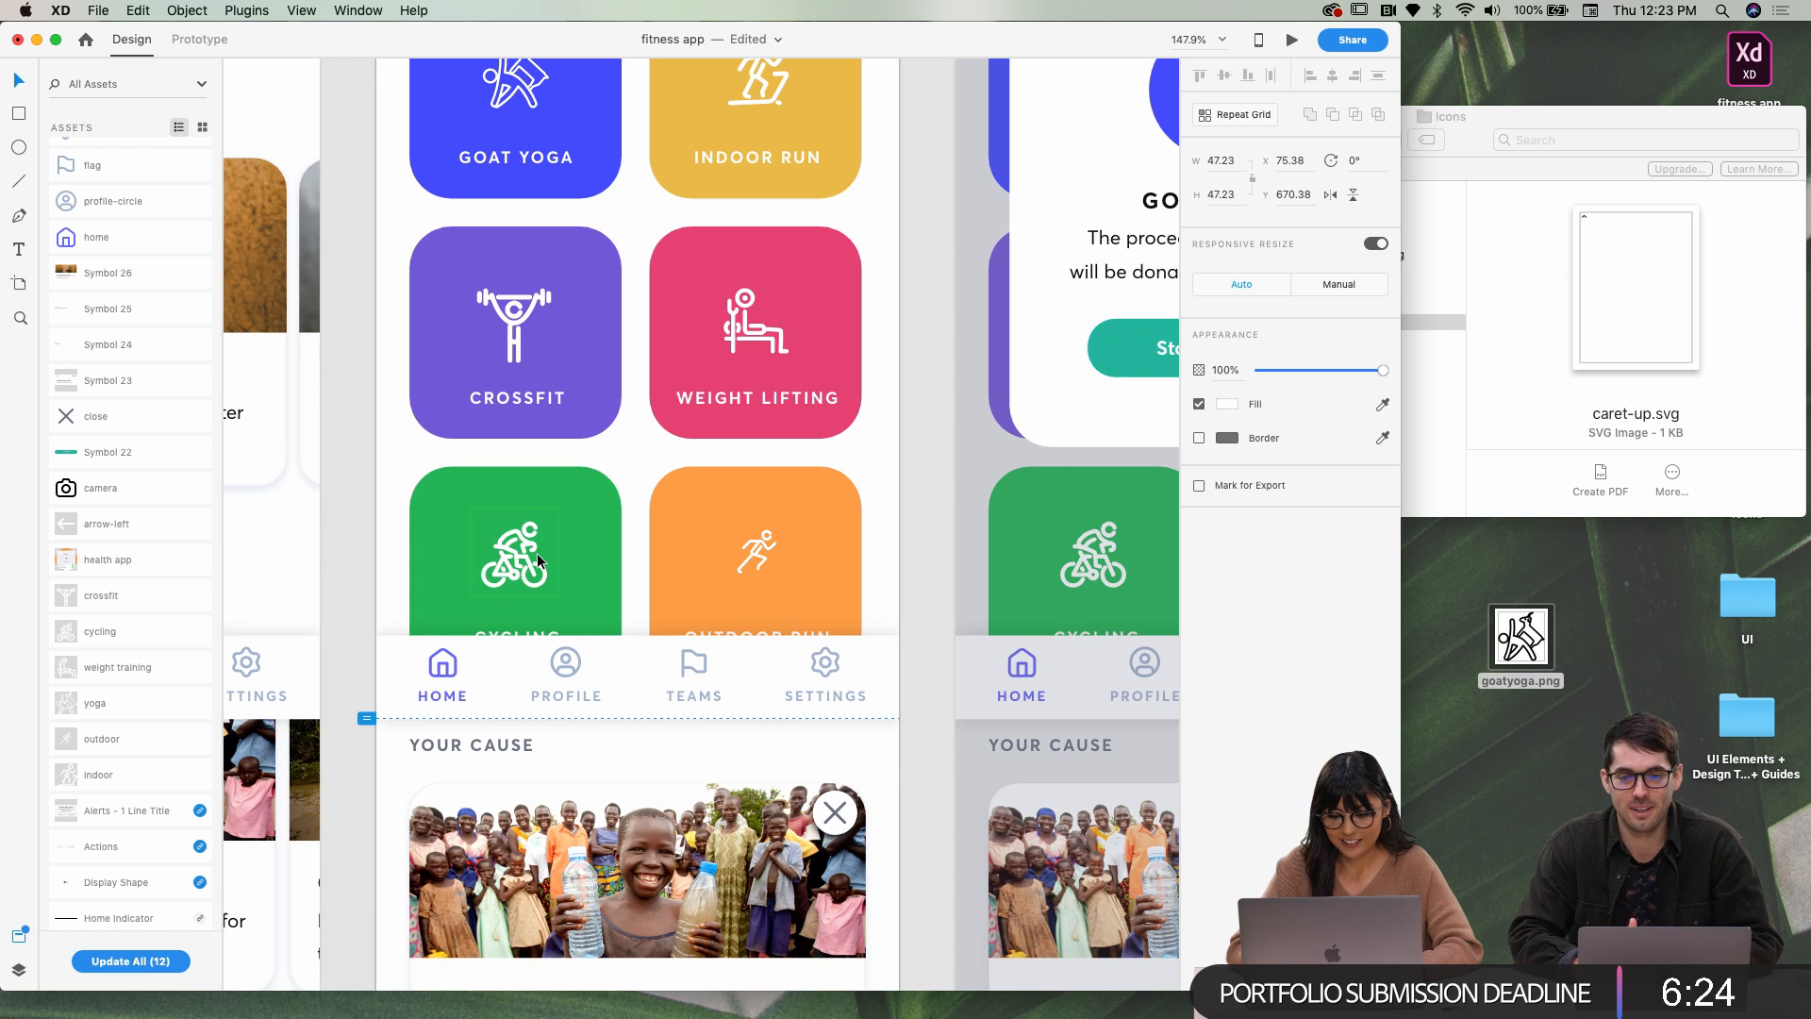
Enlarge the Outdoor Run runner glyph to about 47 × 52
click(740, 551)
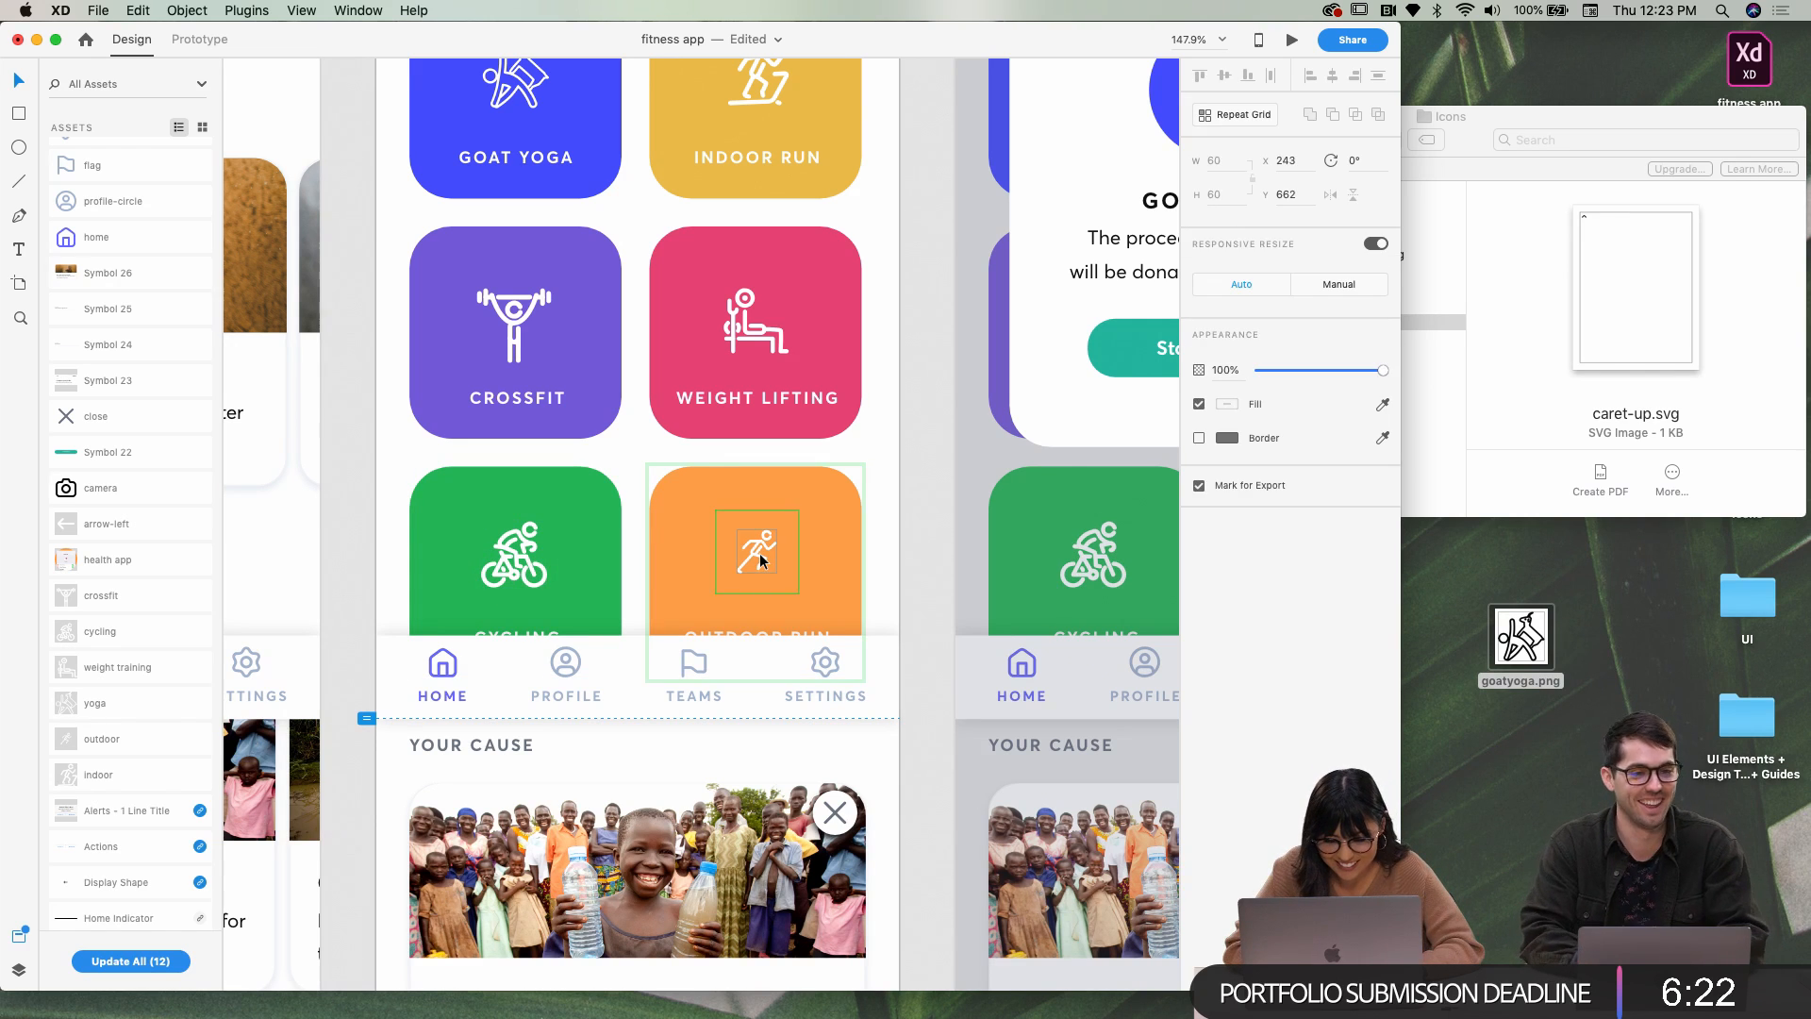
double_click(759, 554)
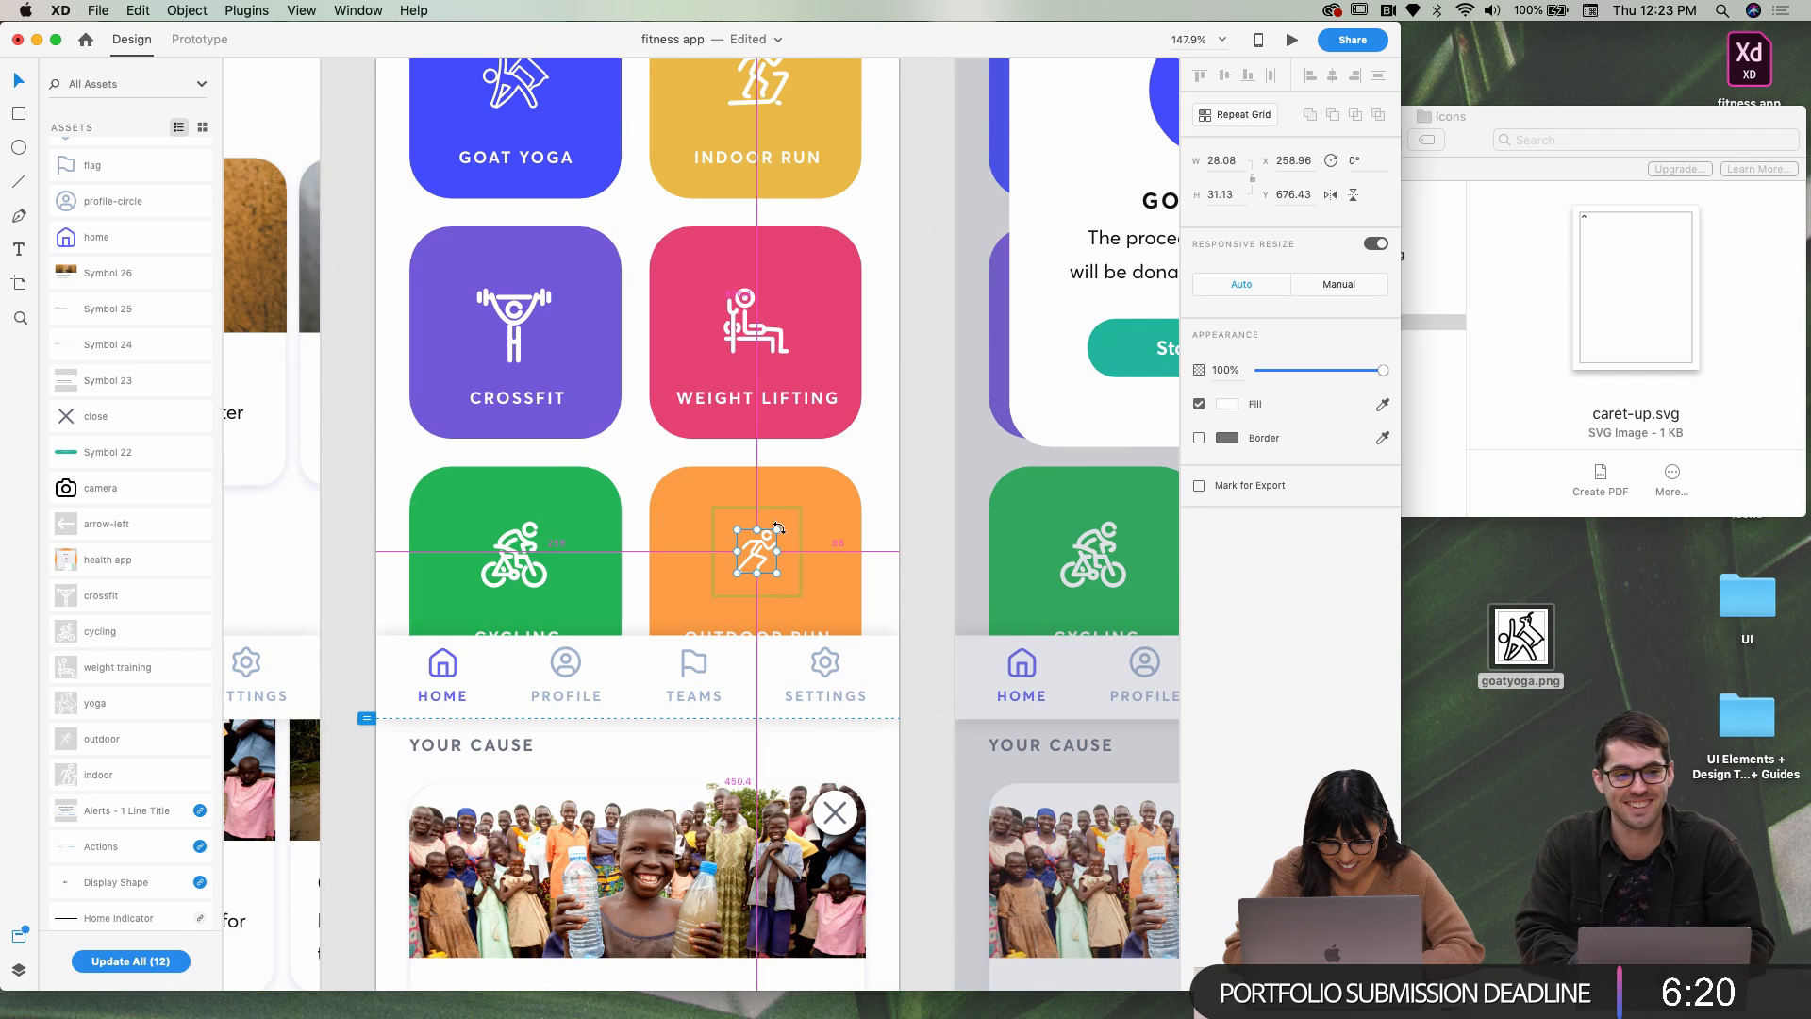
drag(778, 529, 789, 514)
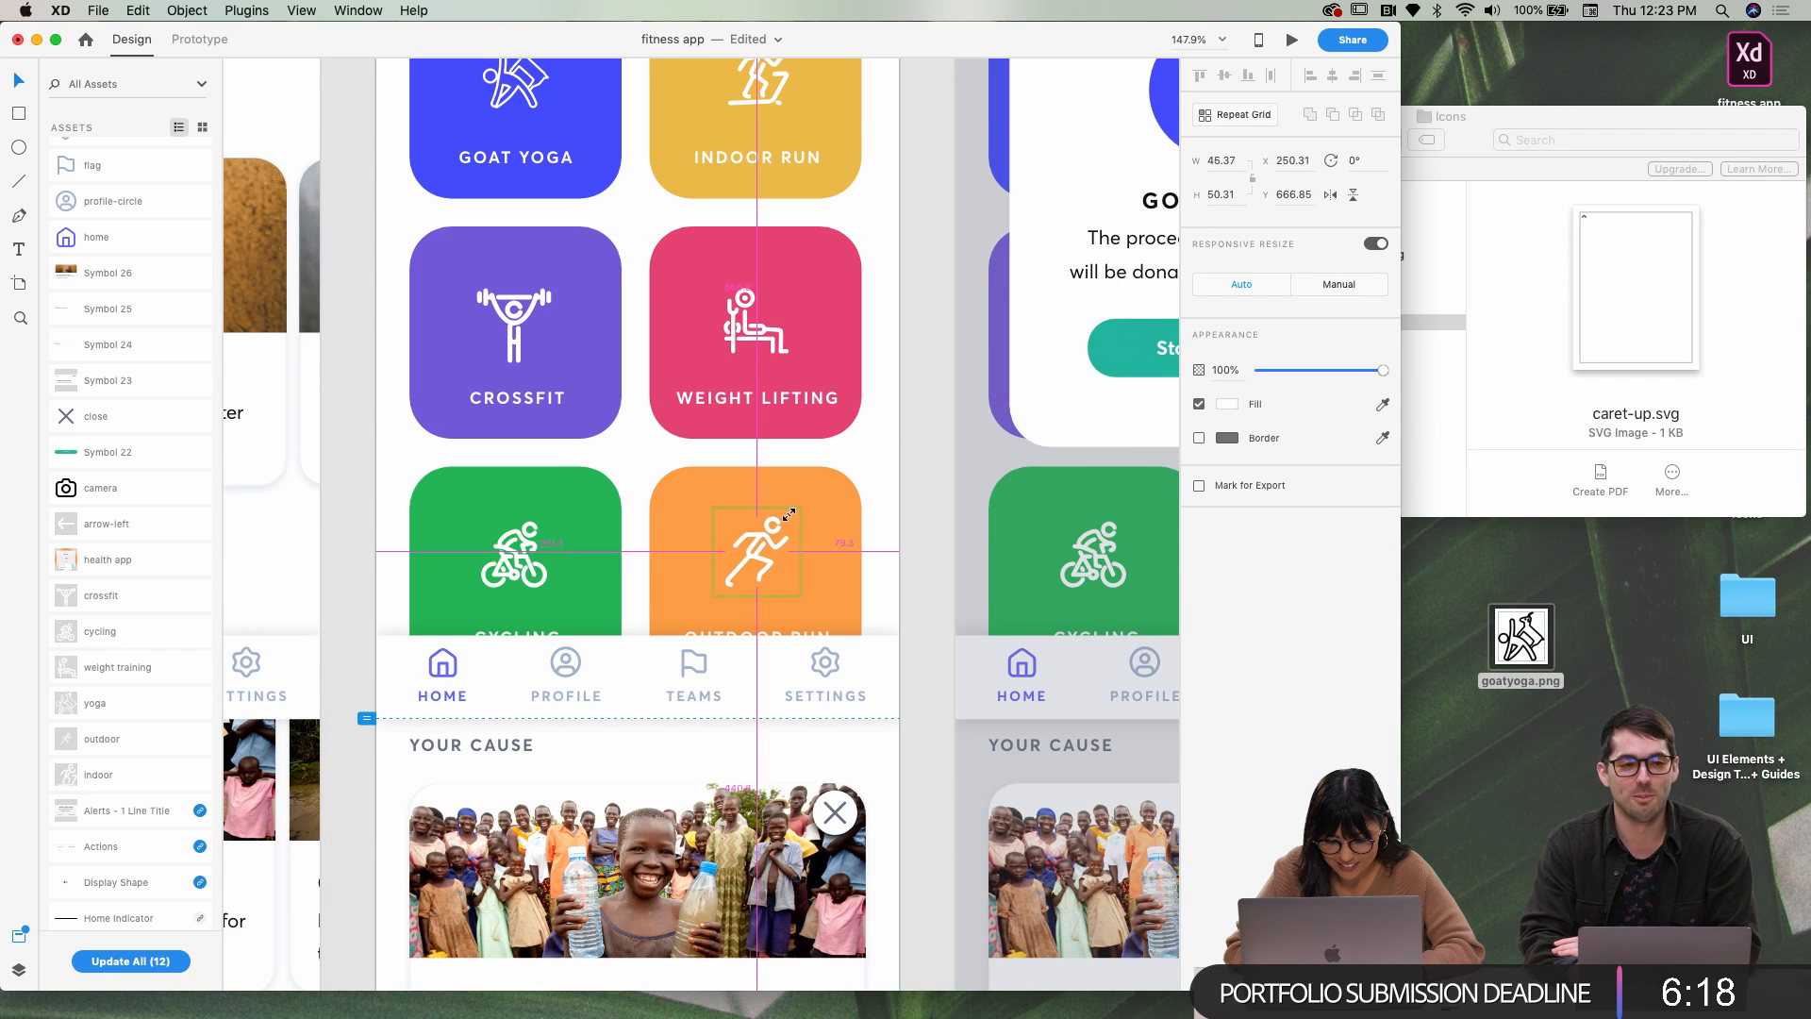
click(909, 557)
click(748, 560)
double_click(748, 560)
double_click(748, 560)
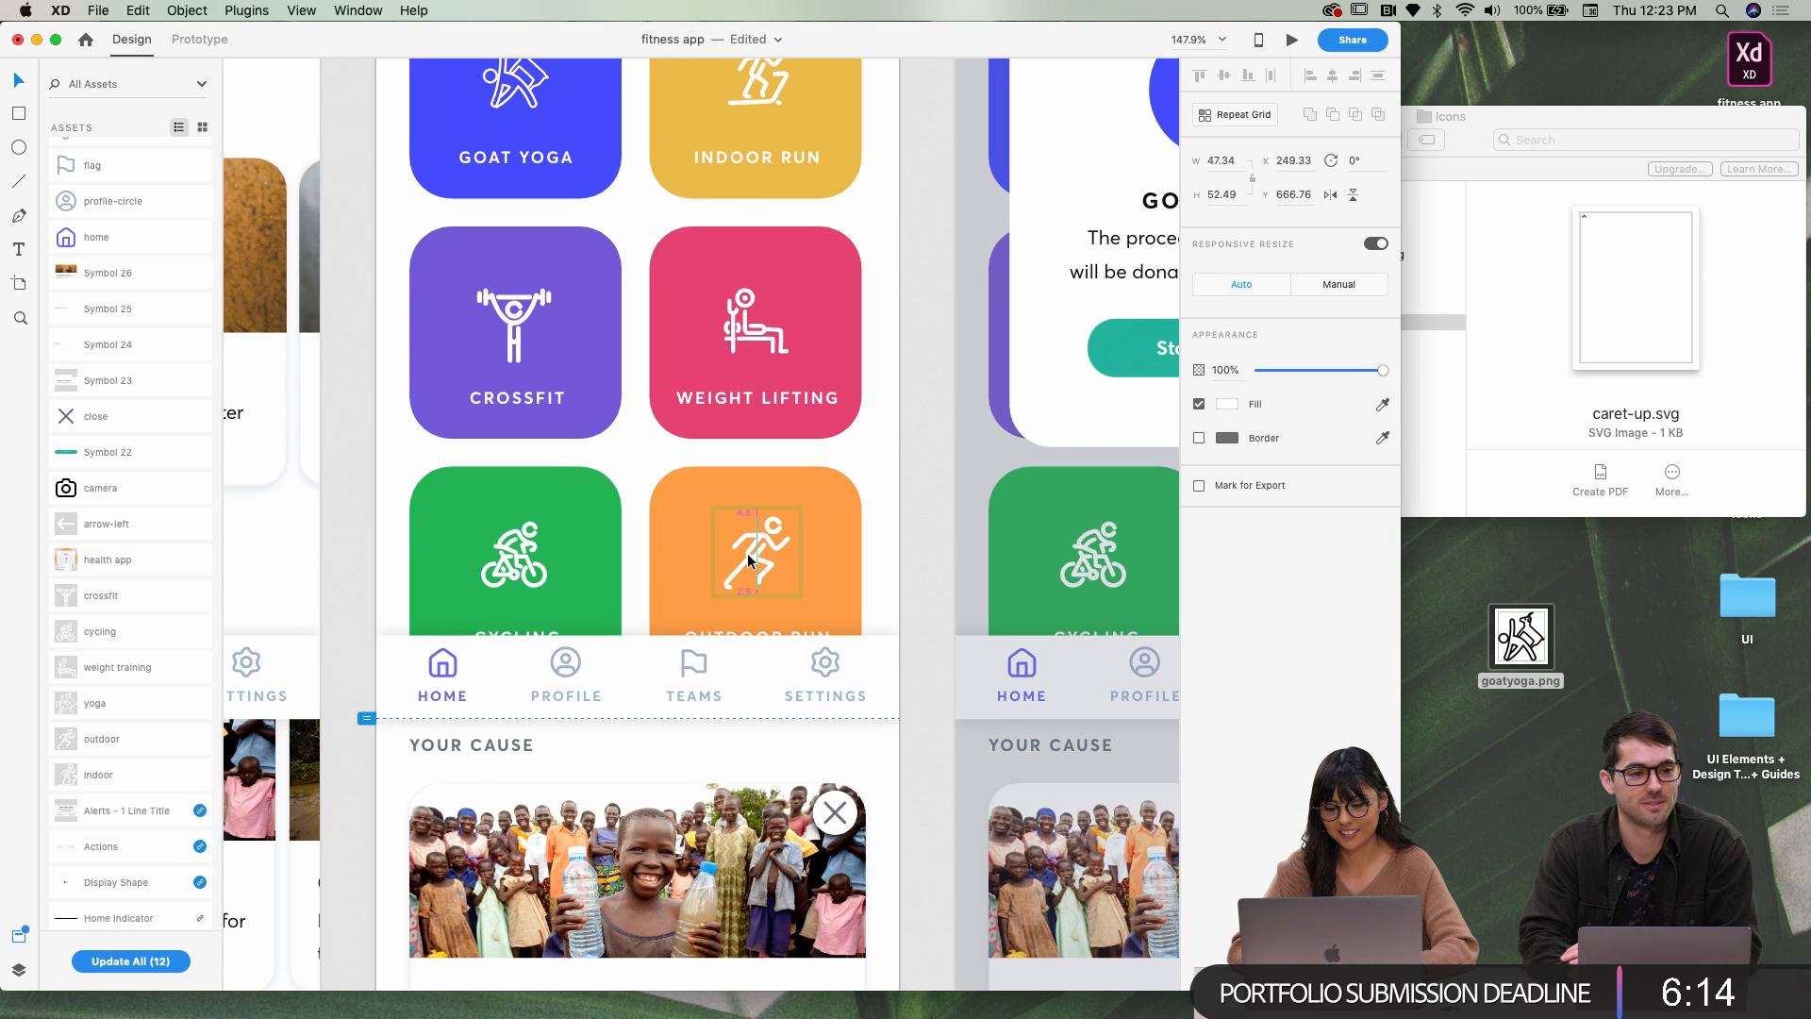
click(928, 545)
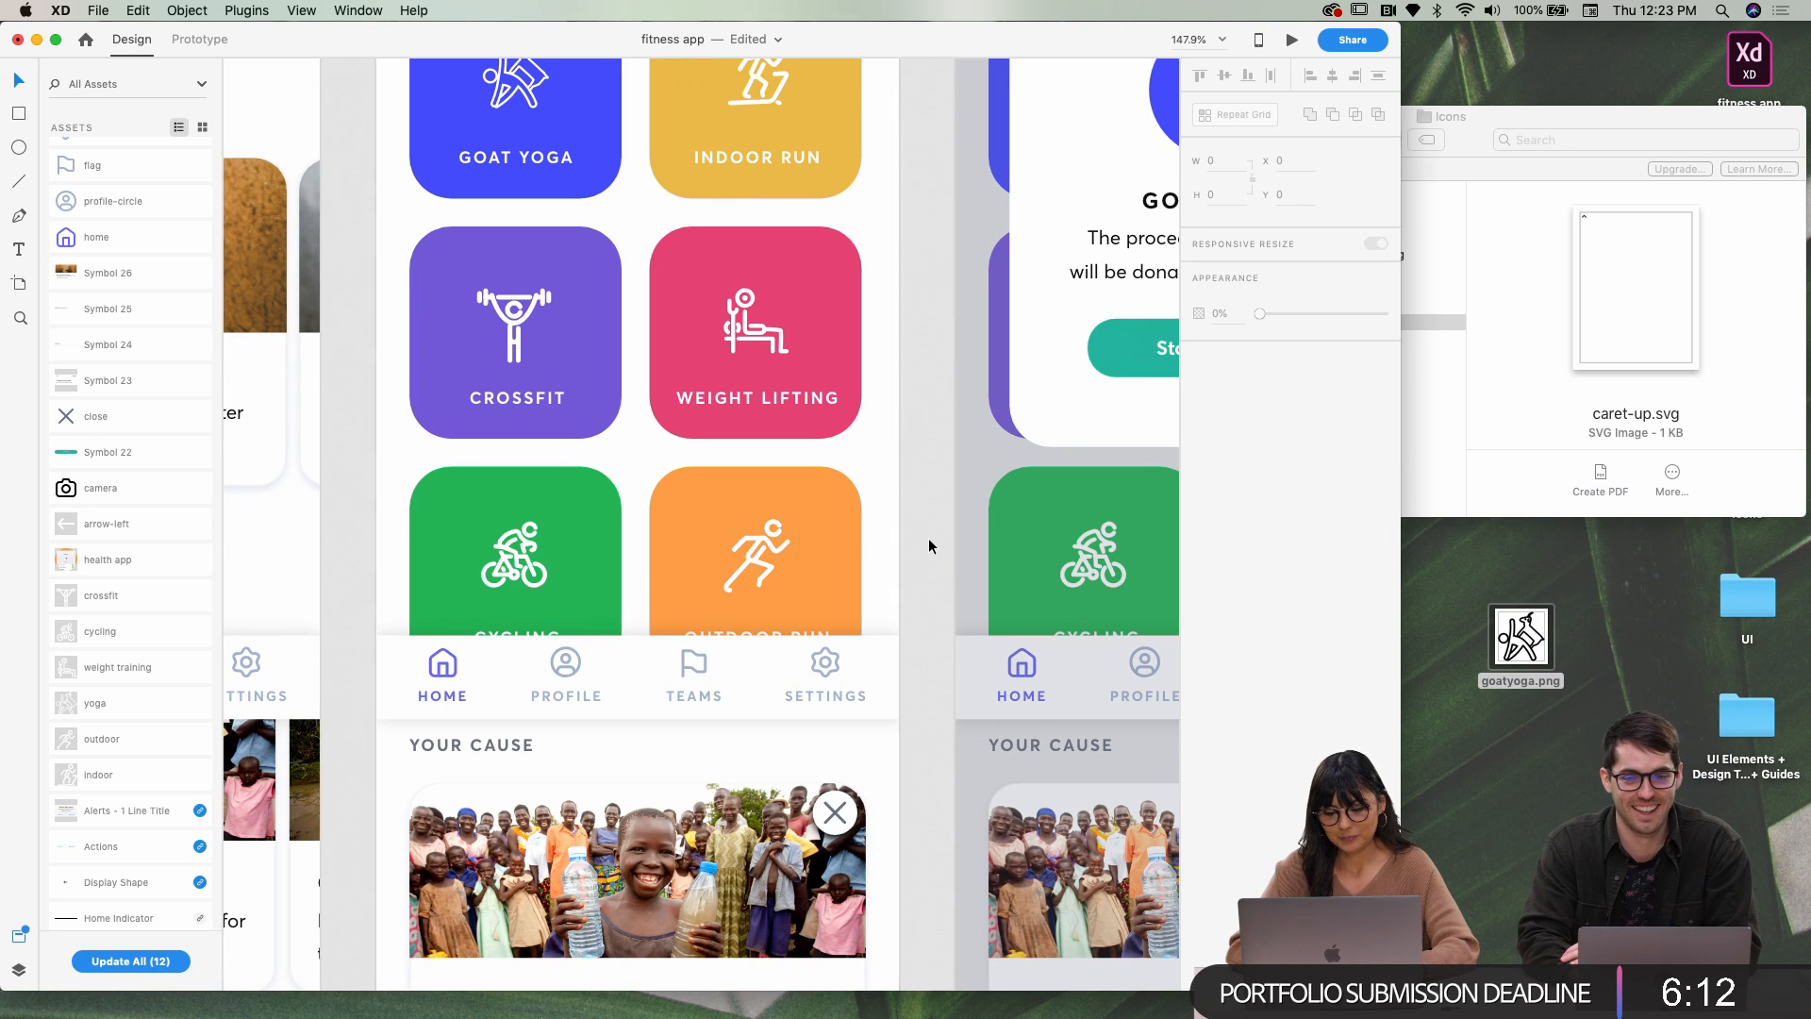
scroll(928, 545, down, 5)
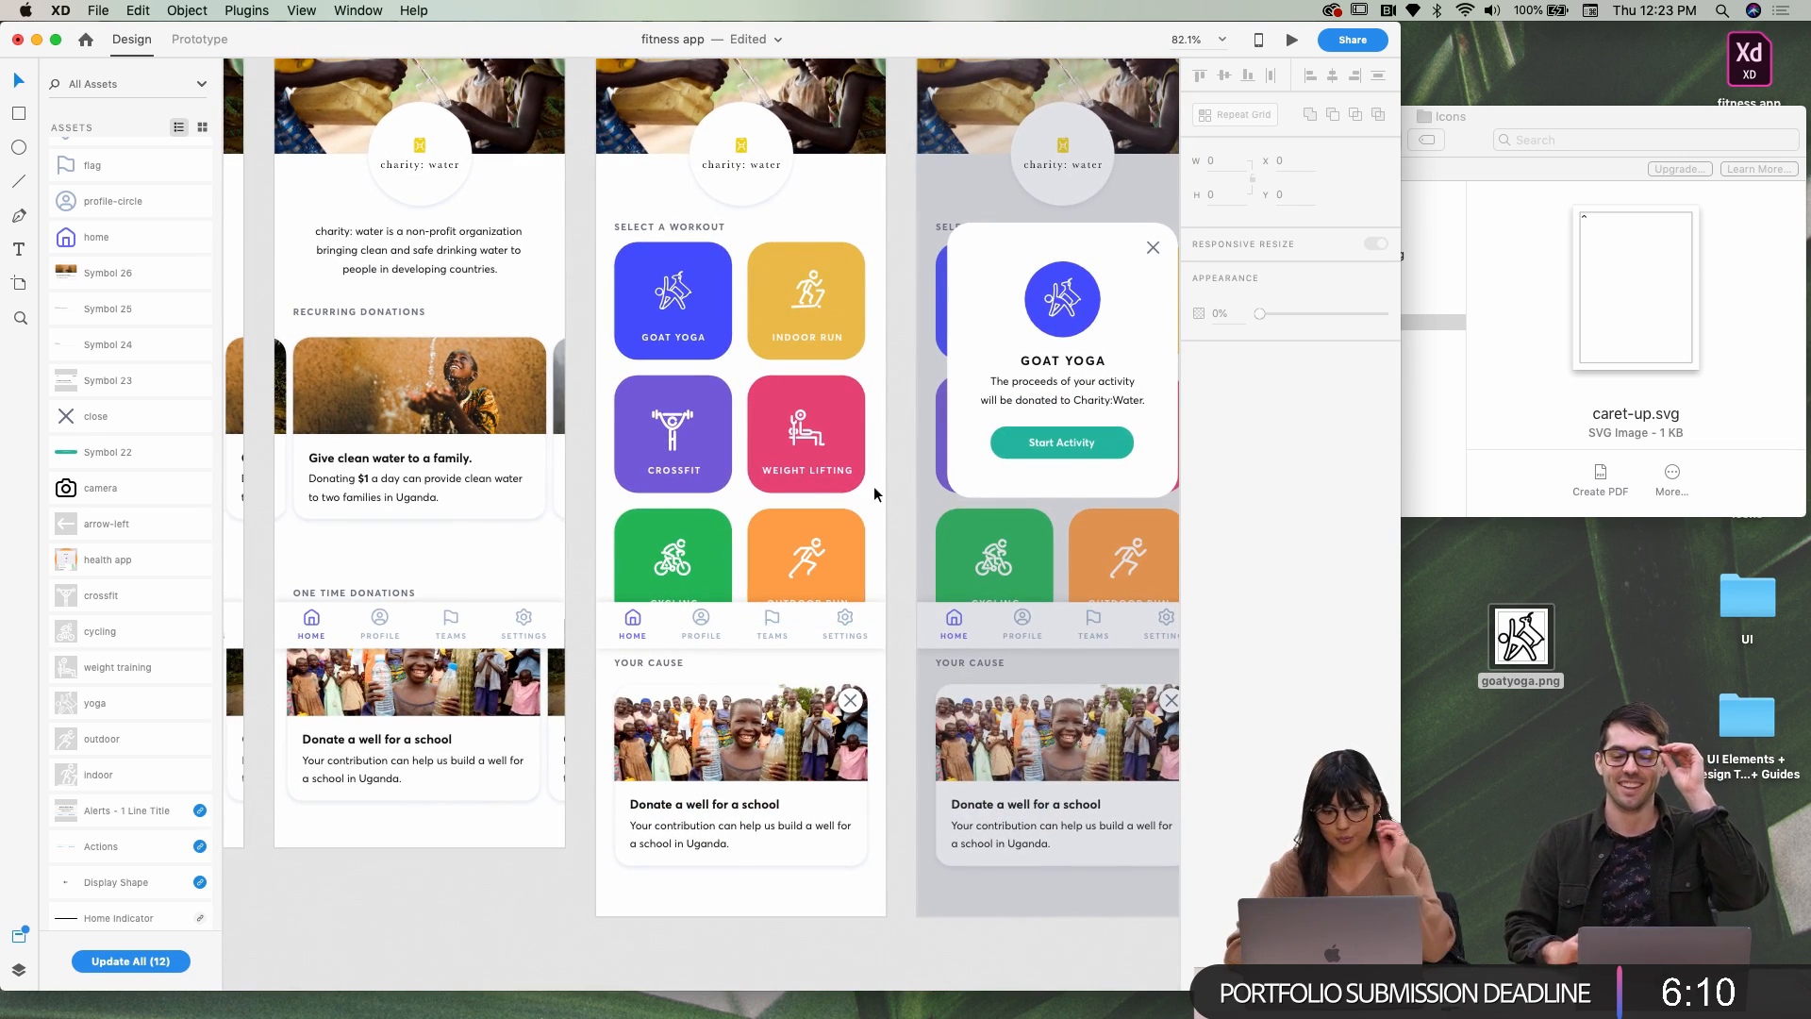
Check the Indoor Run icon's spacing with Alt and enlarge it a little further
scroll(929, 545, down, 3)
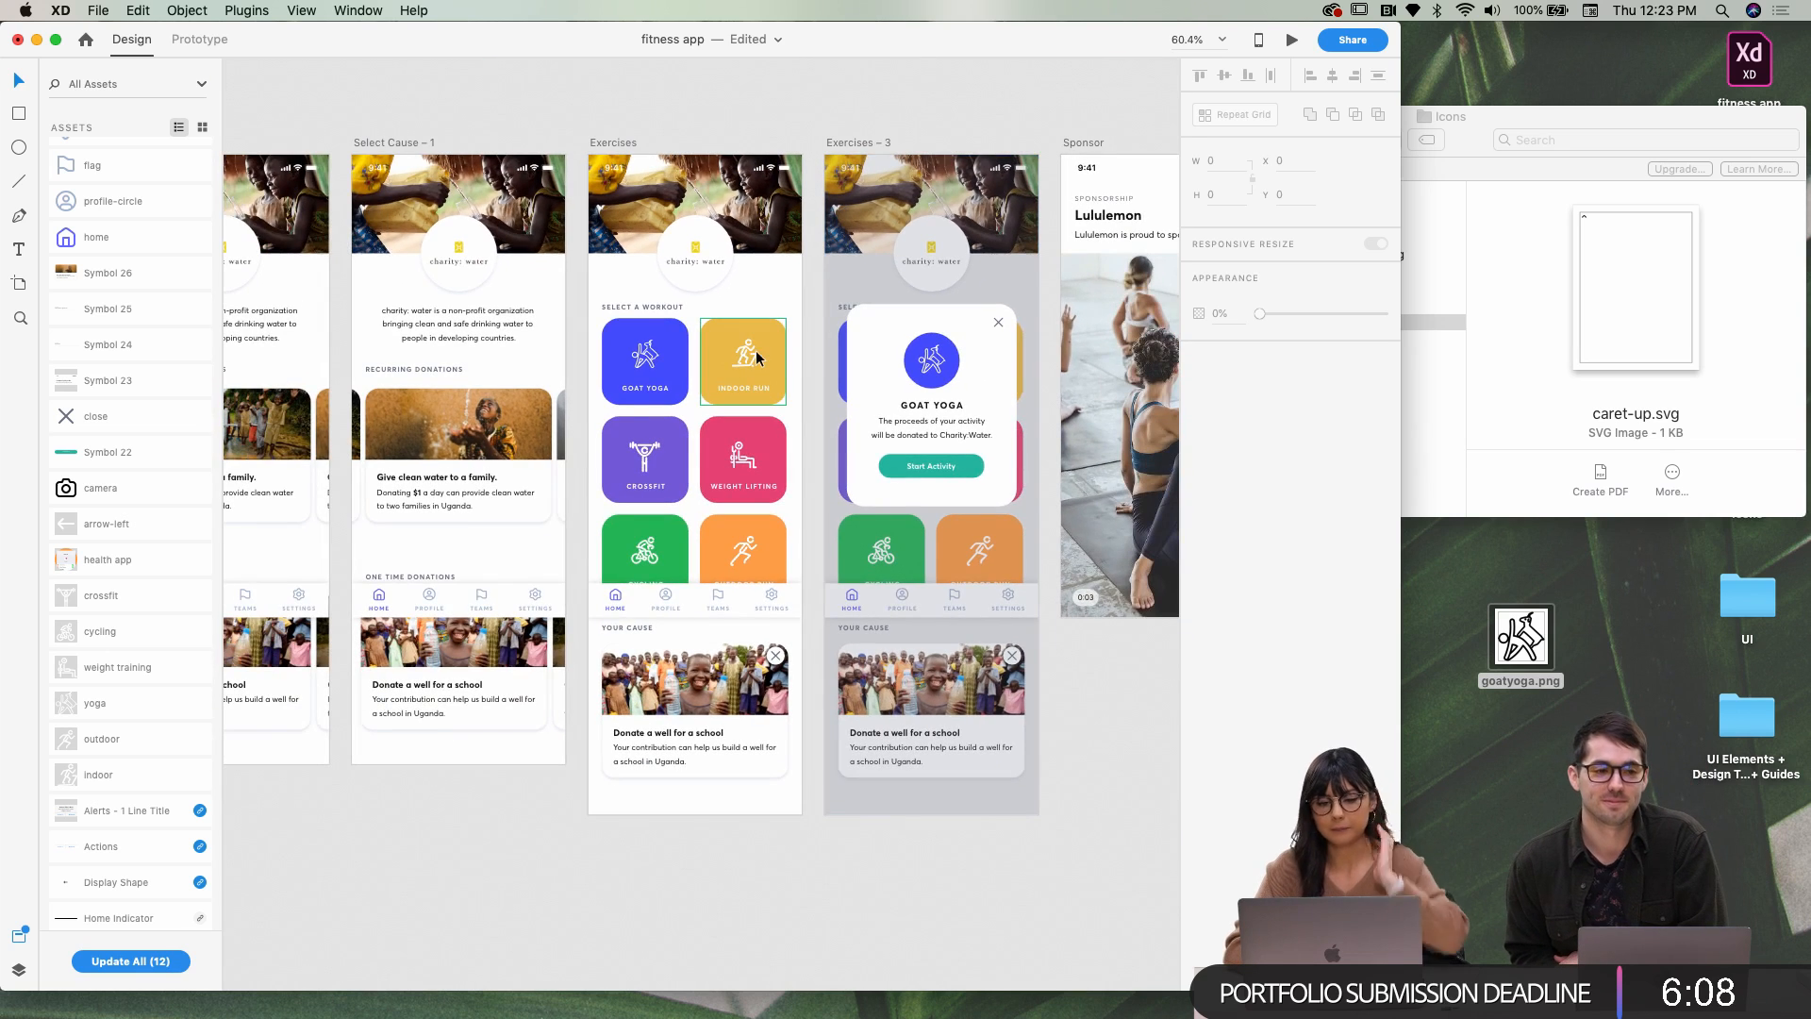
scroll(755, 349, up, 4)
click(729, 358)
double_click(728, 359)
key(alt)
drag(760, 380, 768, 387)
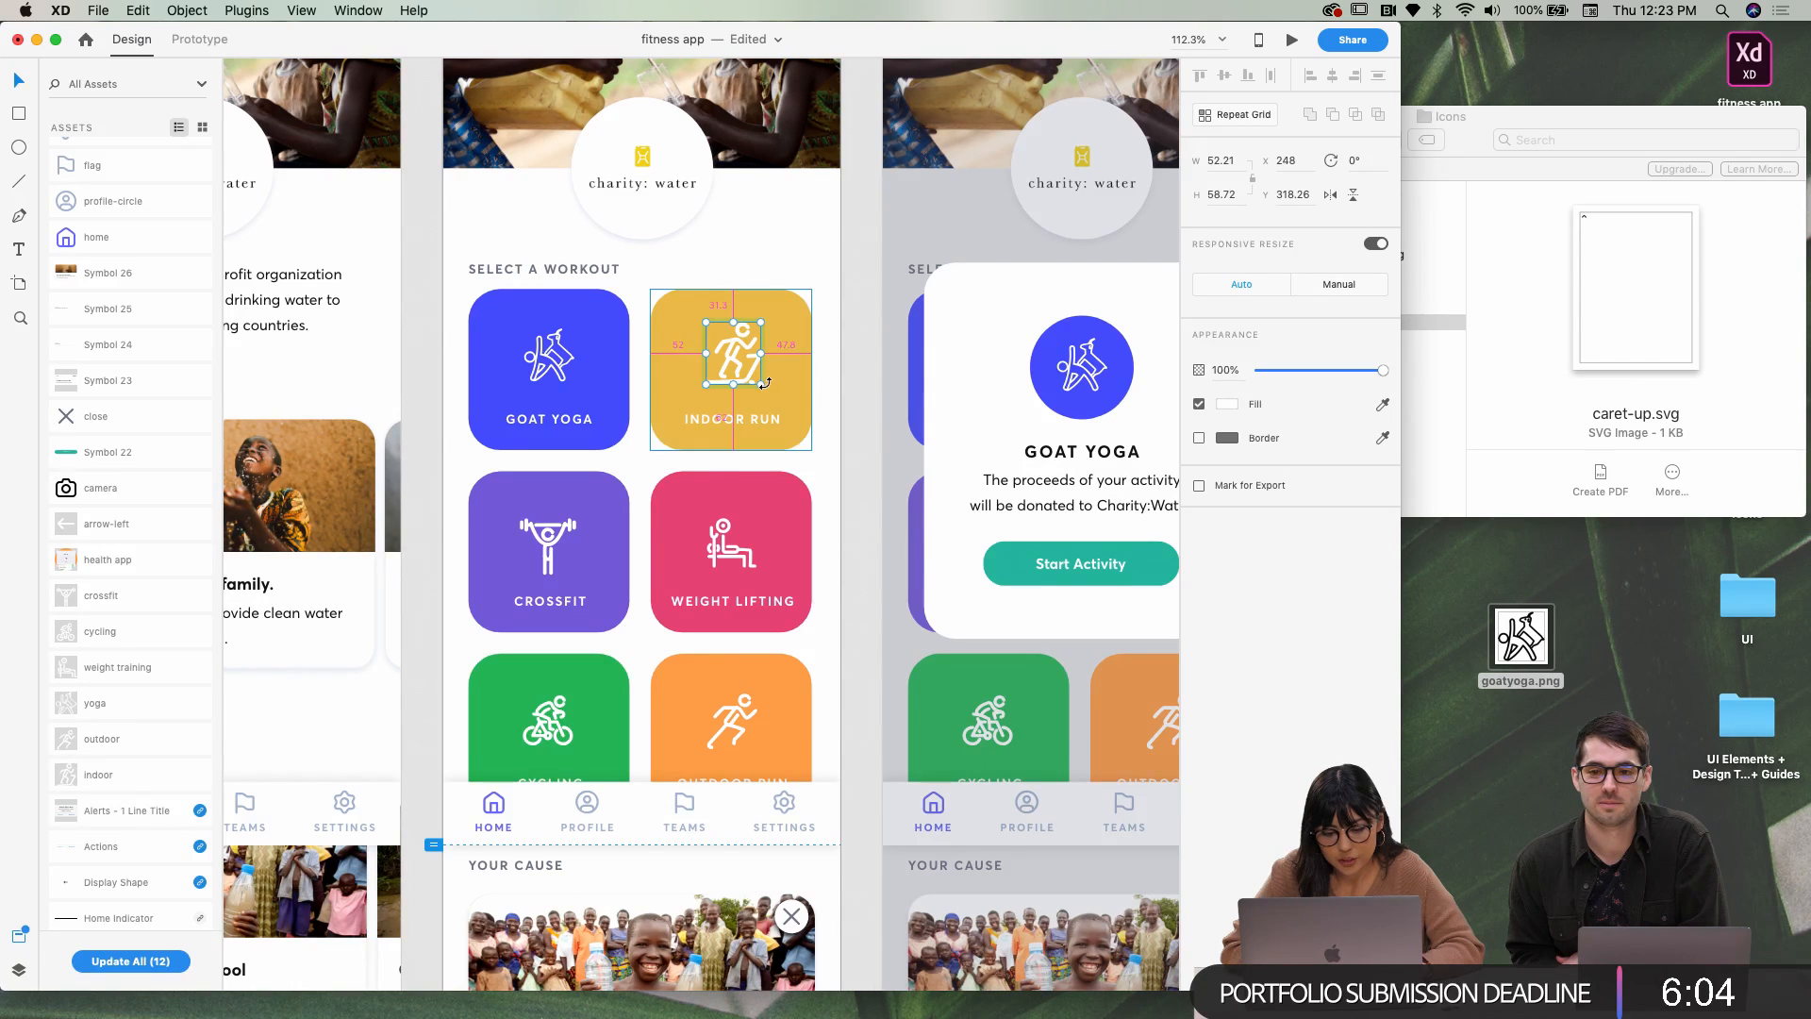
key(Escape)
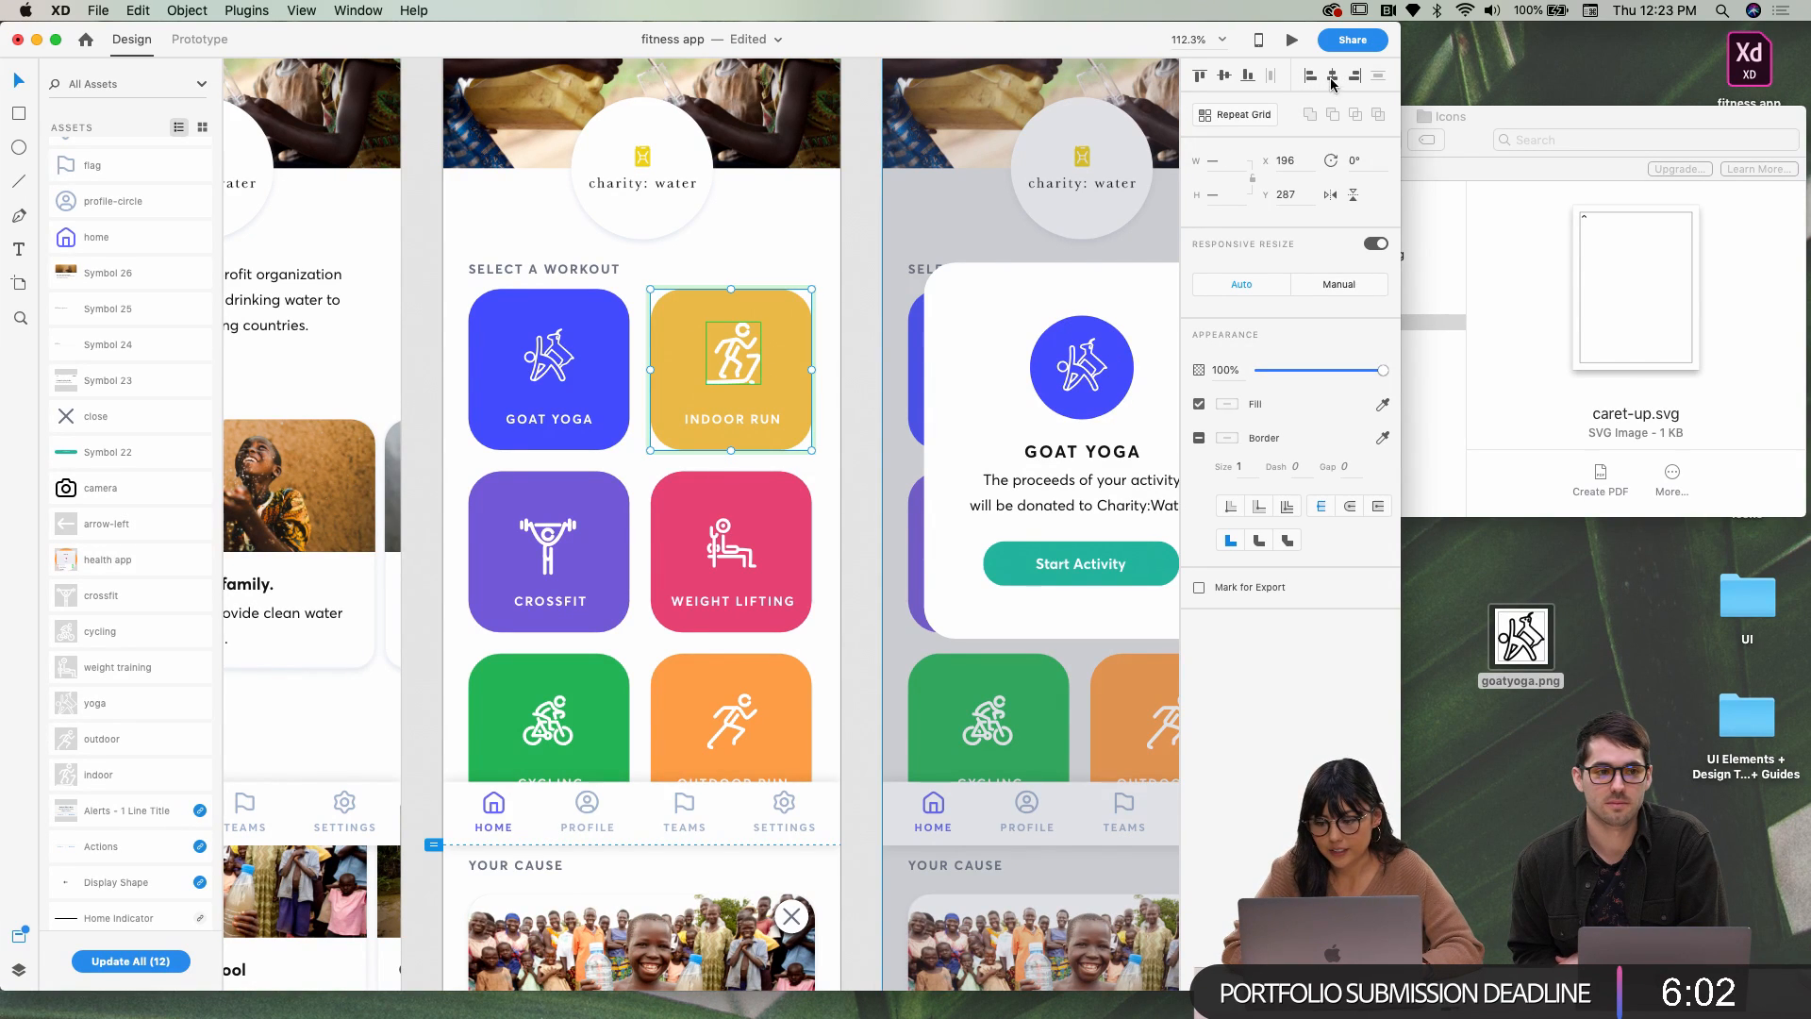
click(873, 376)
Go full screen and select the Select Cause donation-card repeat grid, about 1030 × 299
scroll(873, 375, down, 10)
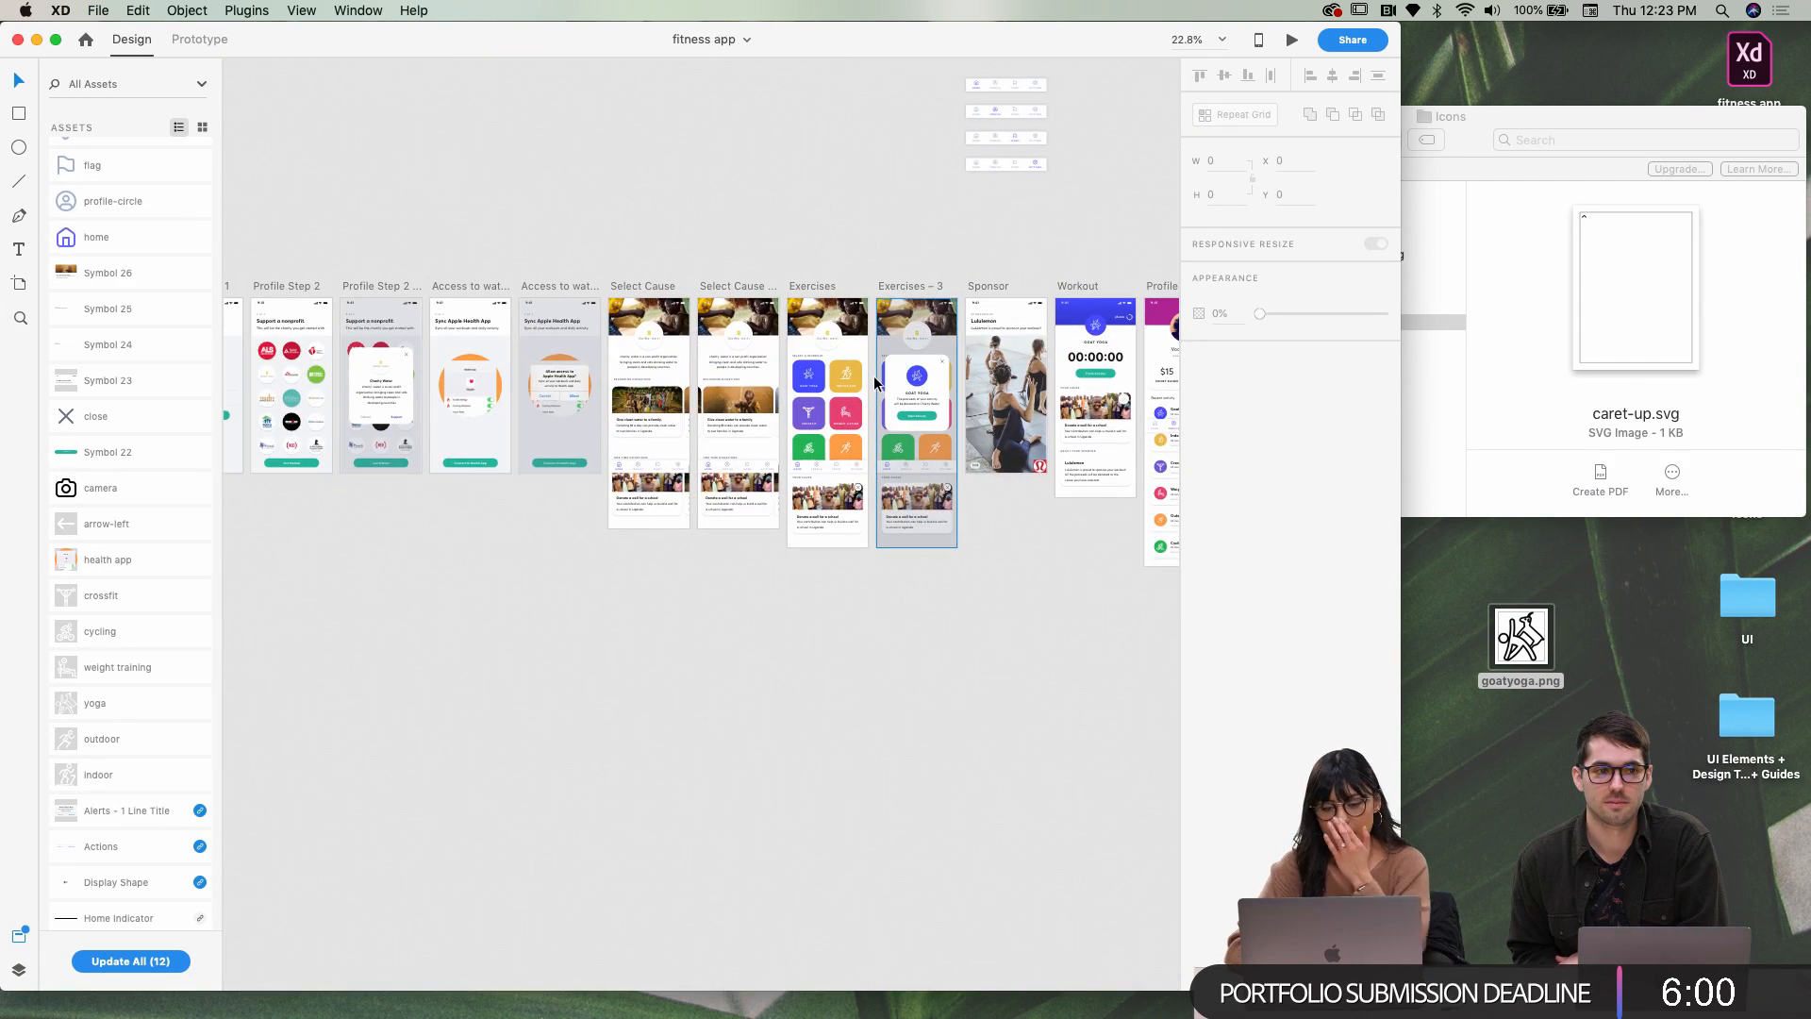
scroll(736, 391, up, 3)
scroll(606, 373, up, 5)
click(663, 196)
scroll(678, 230, up, 4)
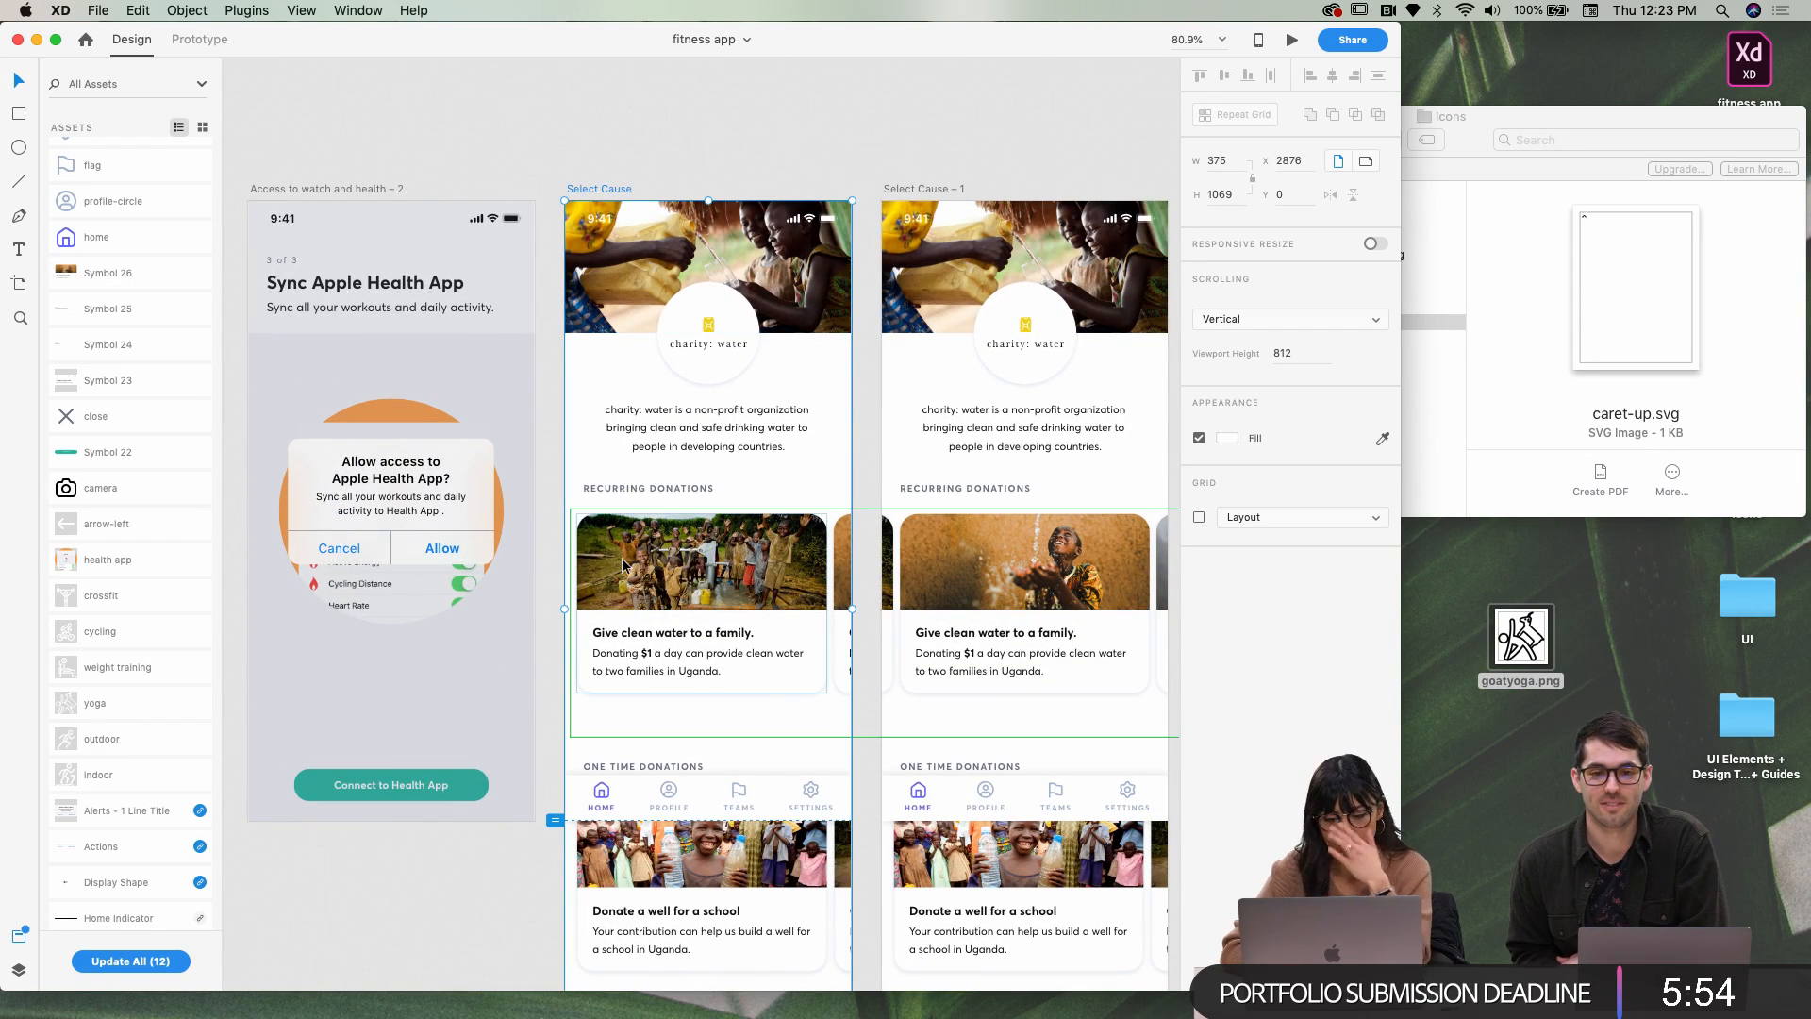
scroll(622, 564, down, 3)
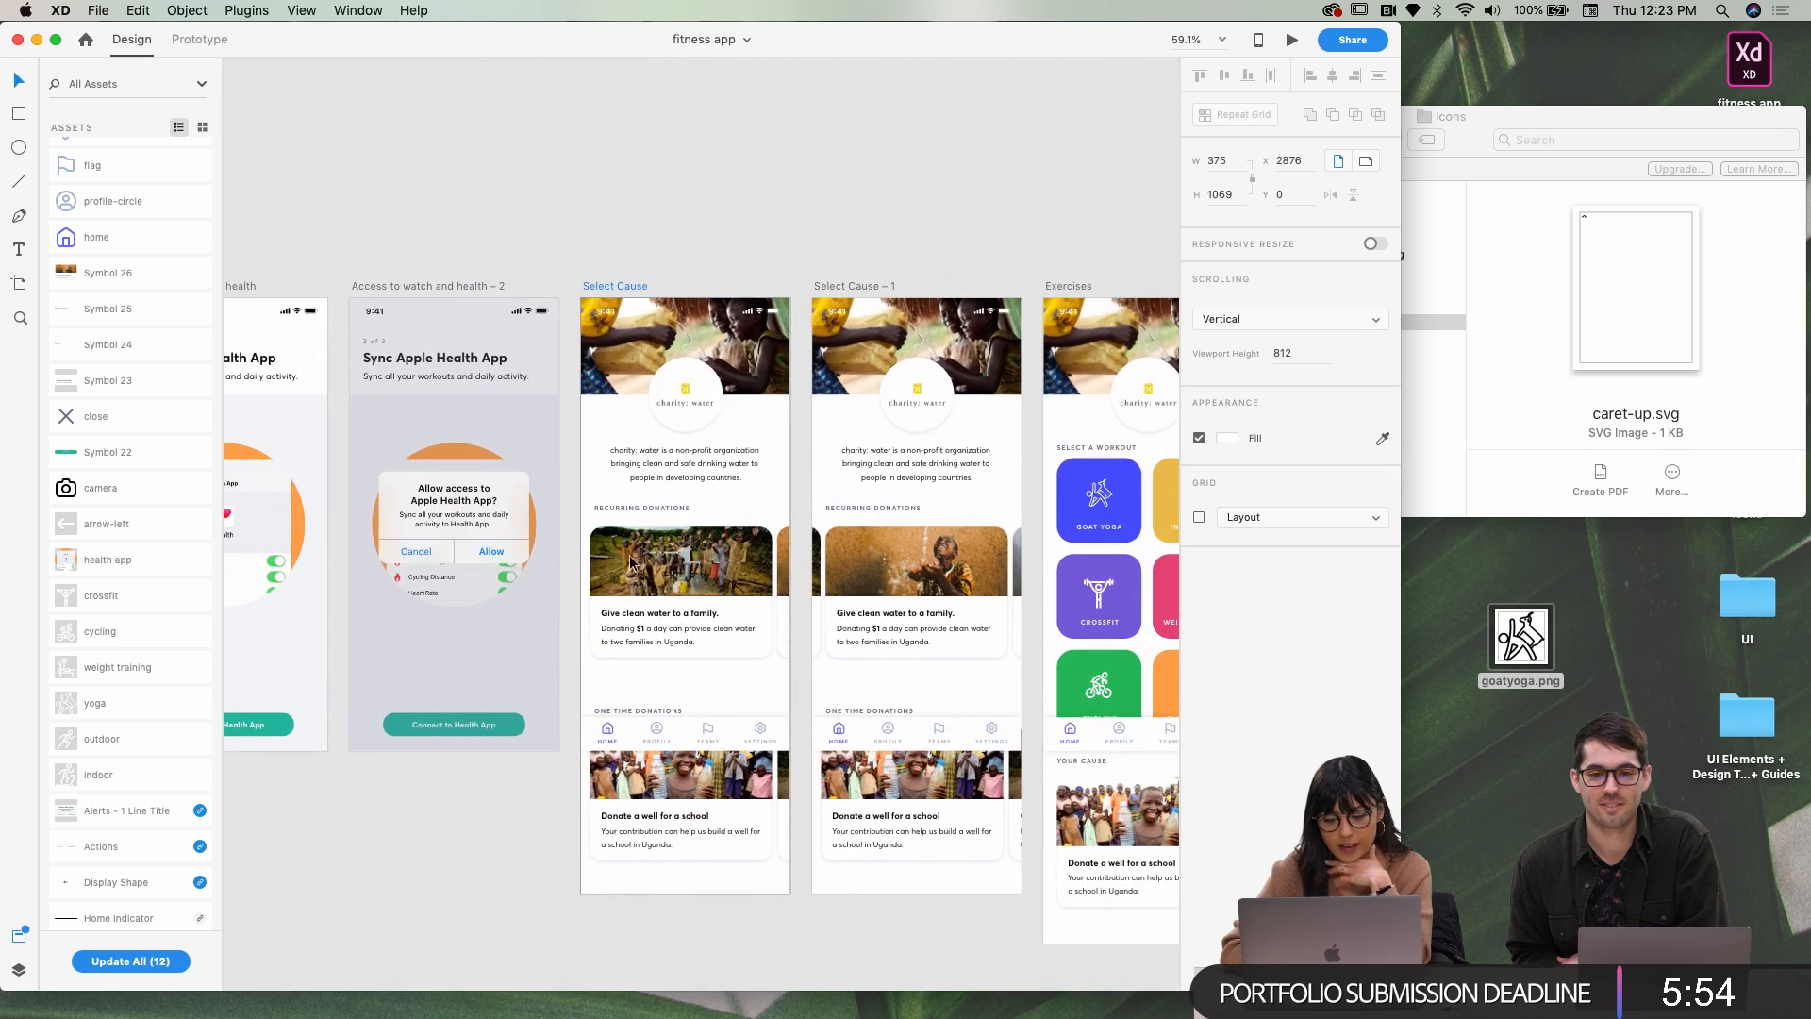
click(684, 591)
click(836, 268)
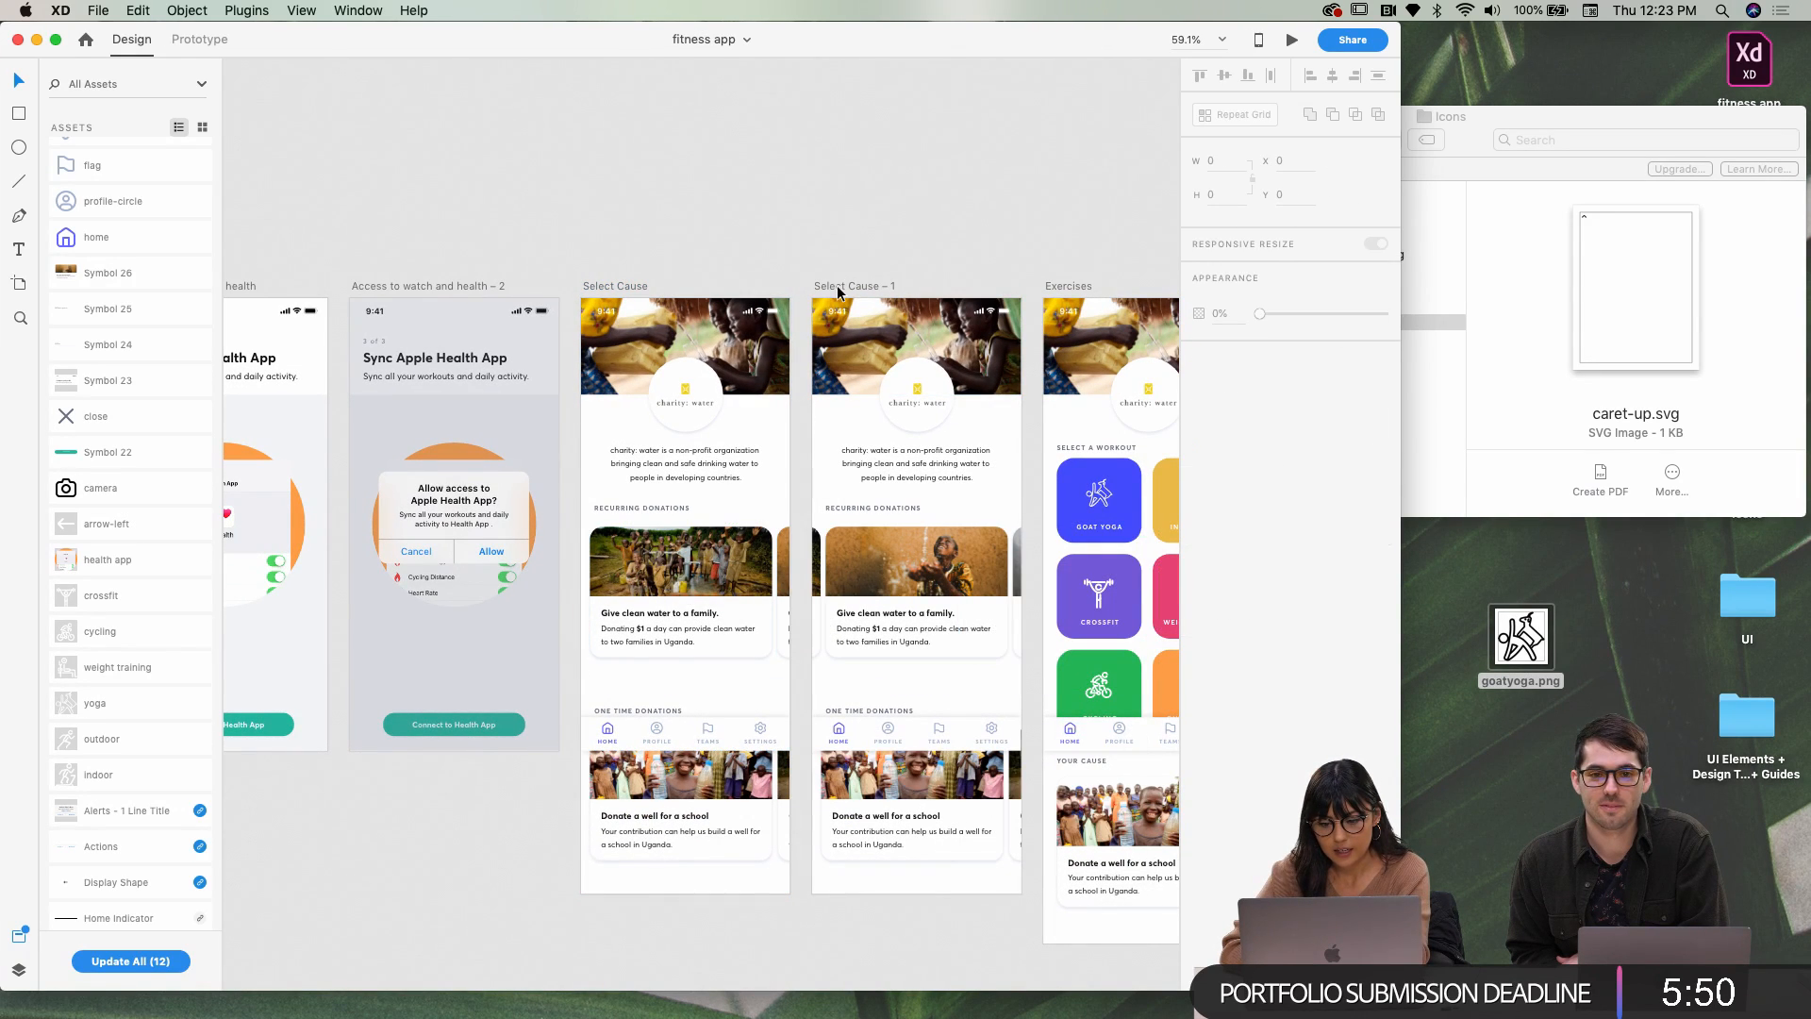
scroll(835, 285, up, 5)
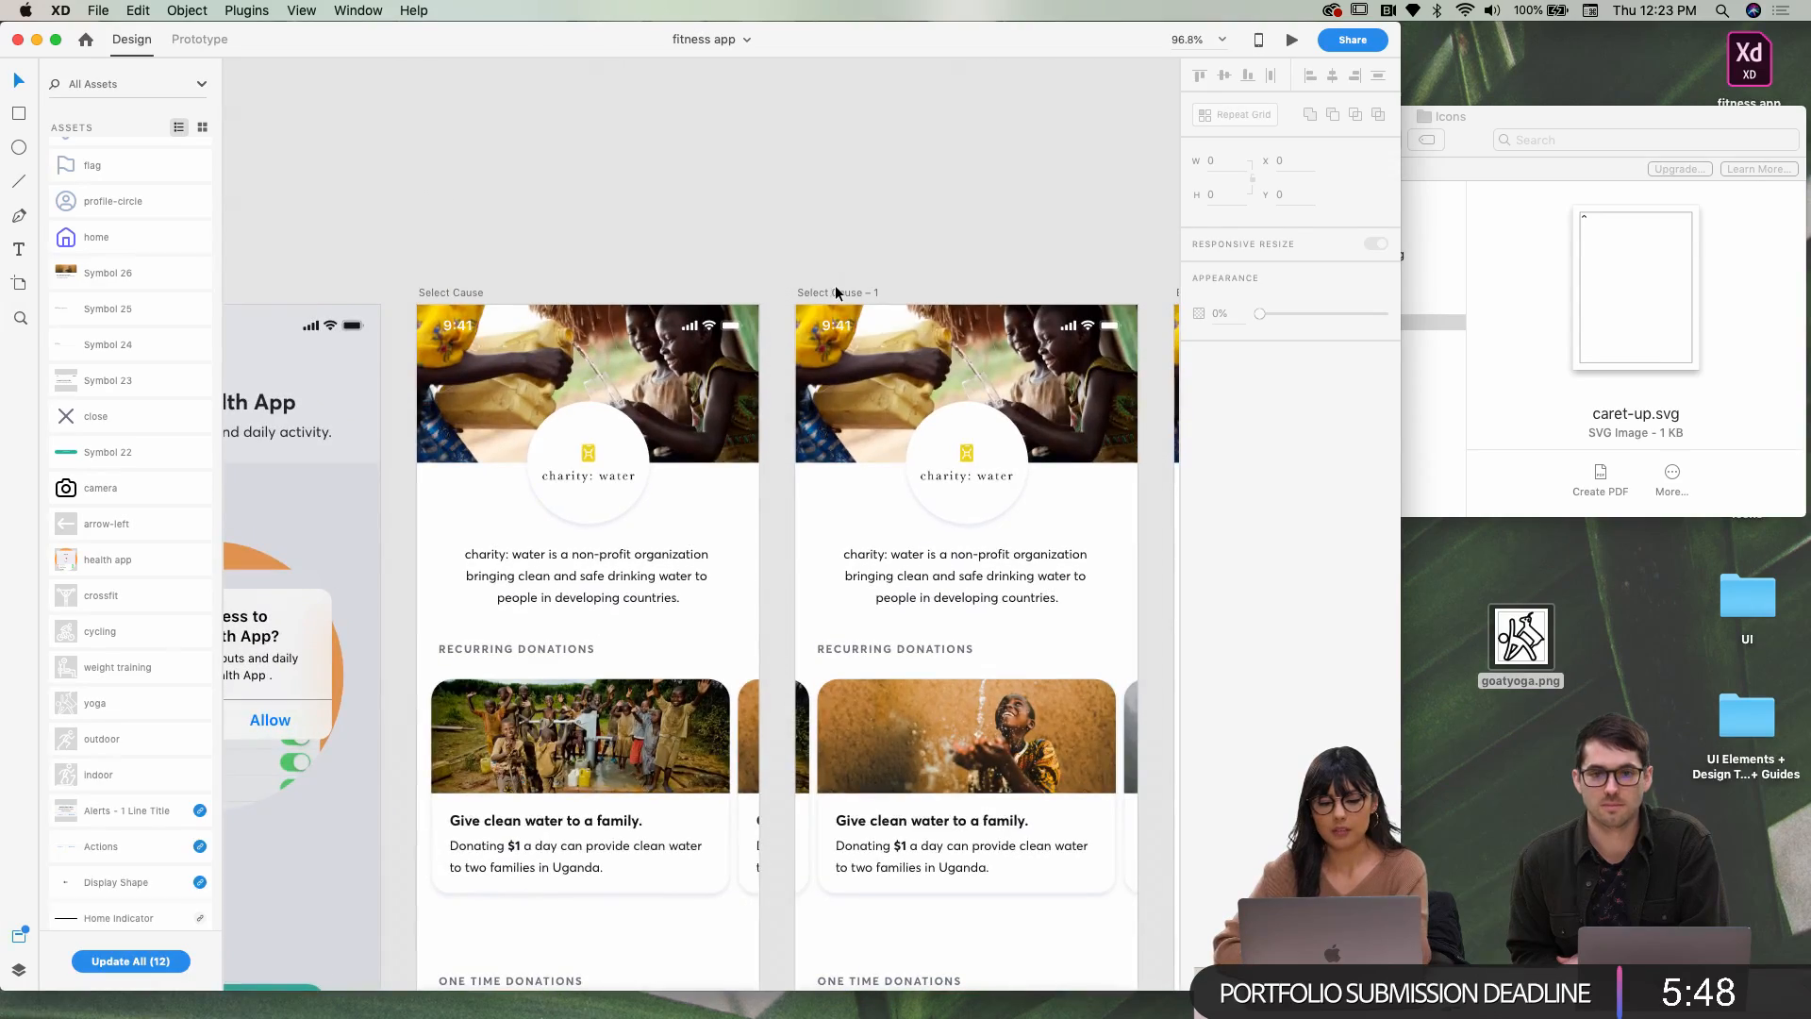
click(56, 38)
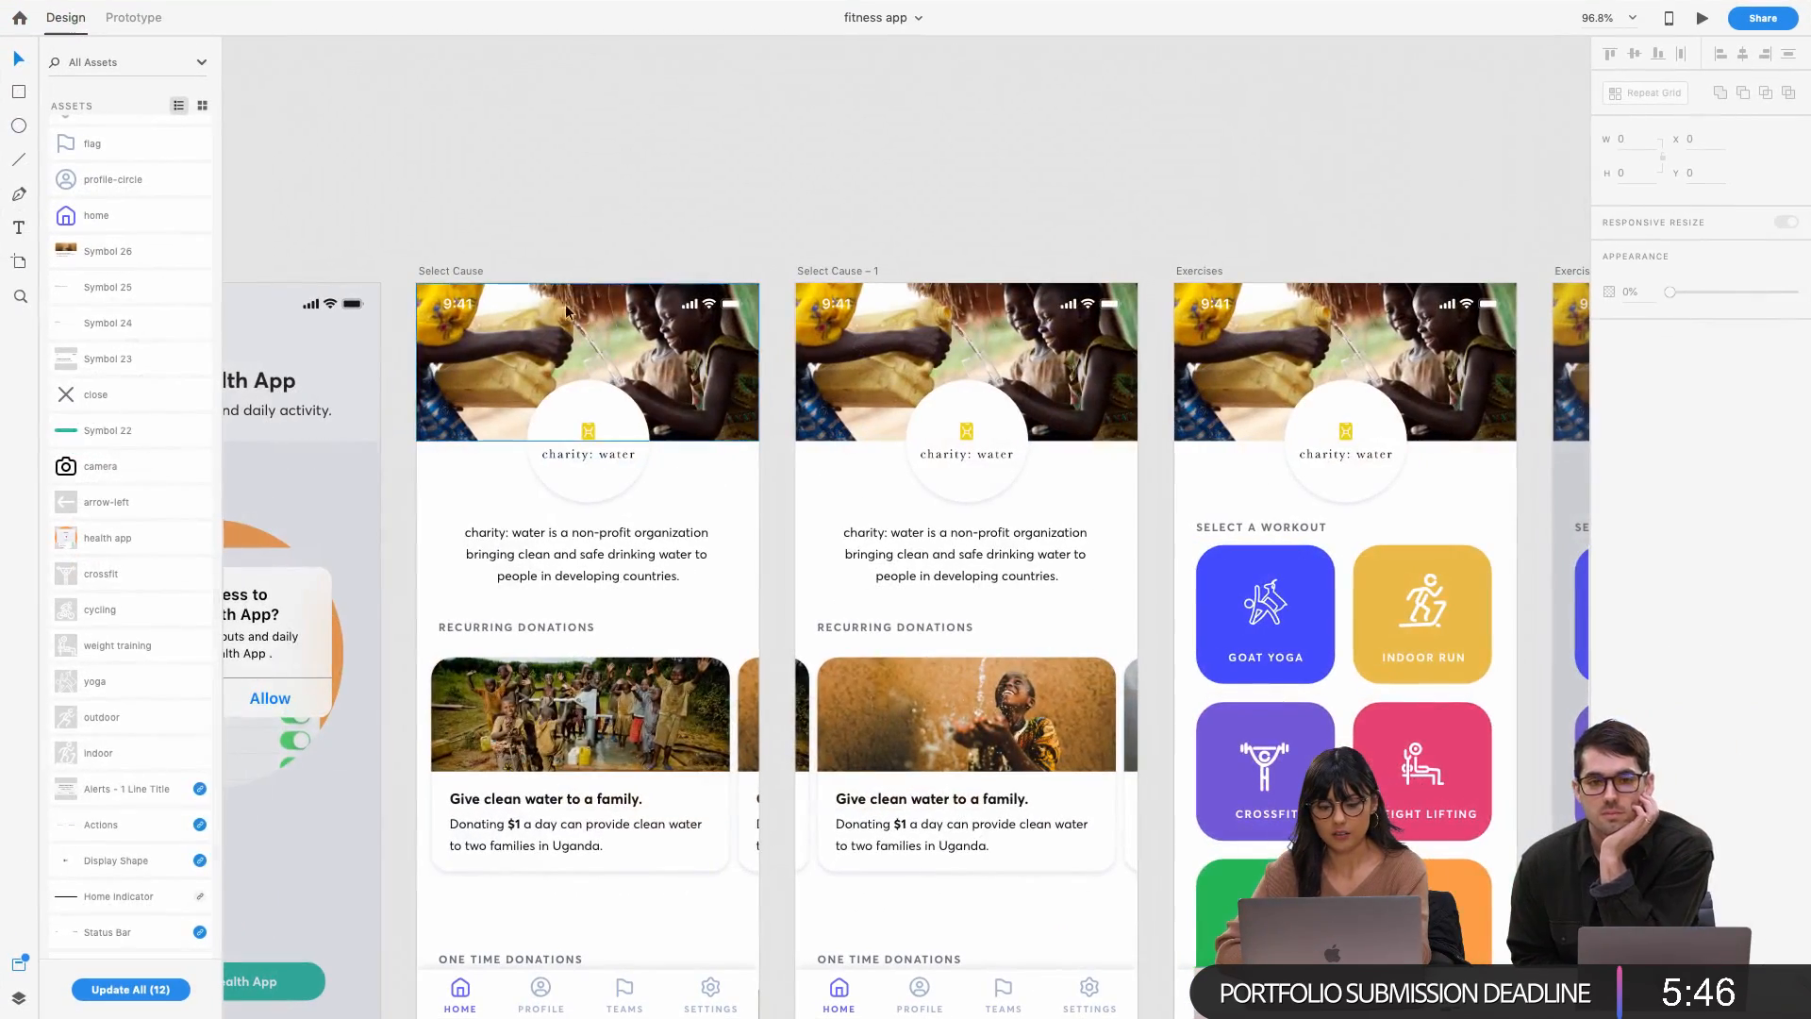
scroll(879, 274, down, 4)
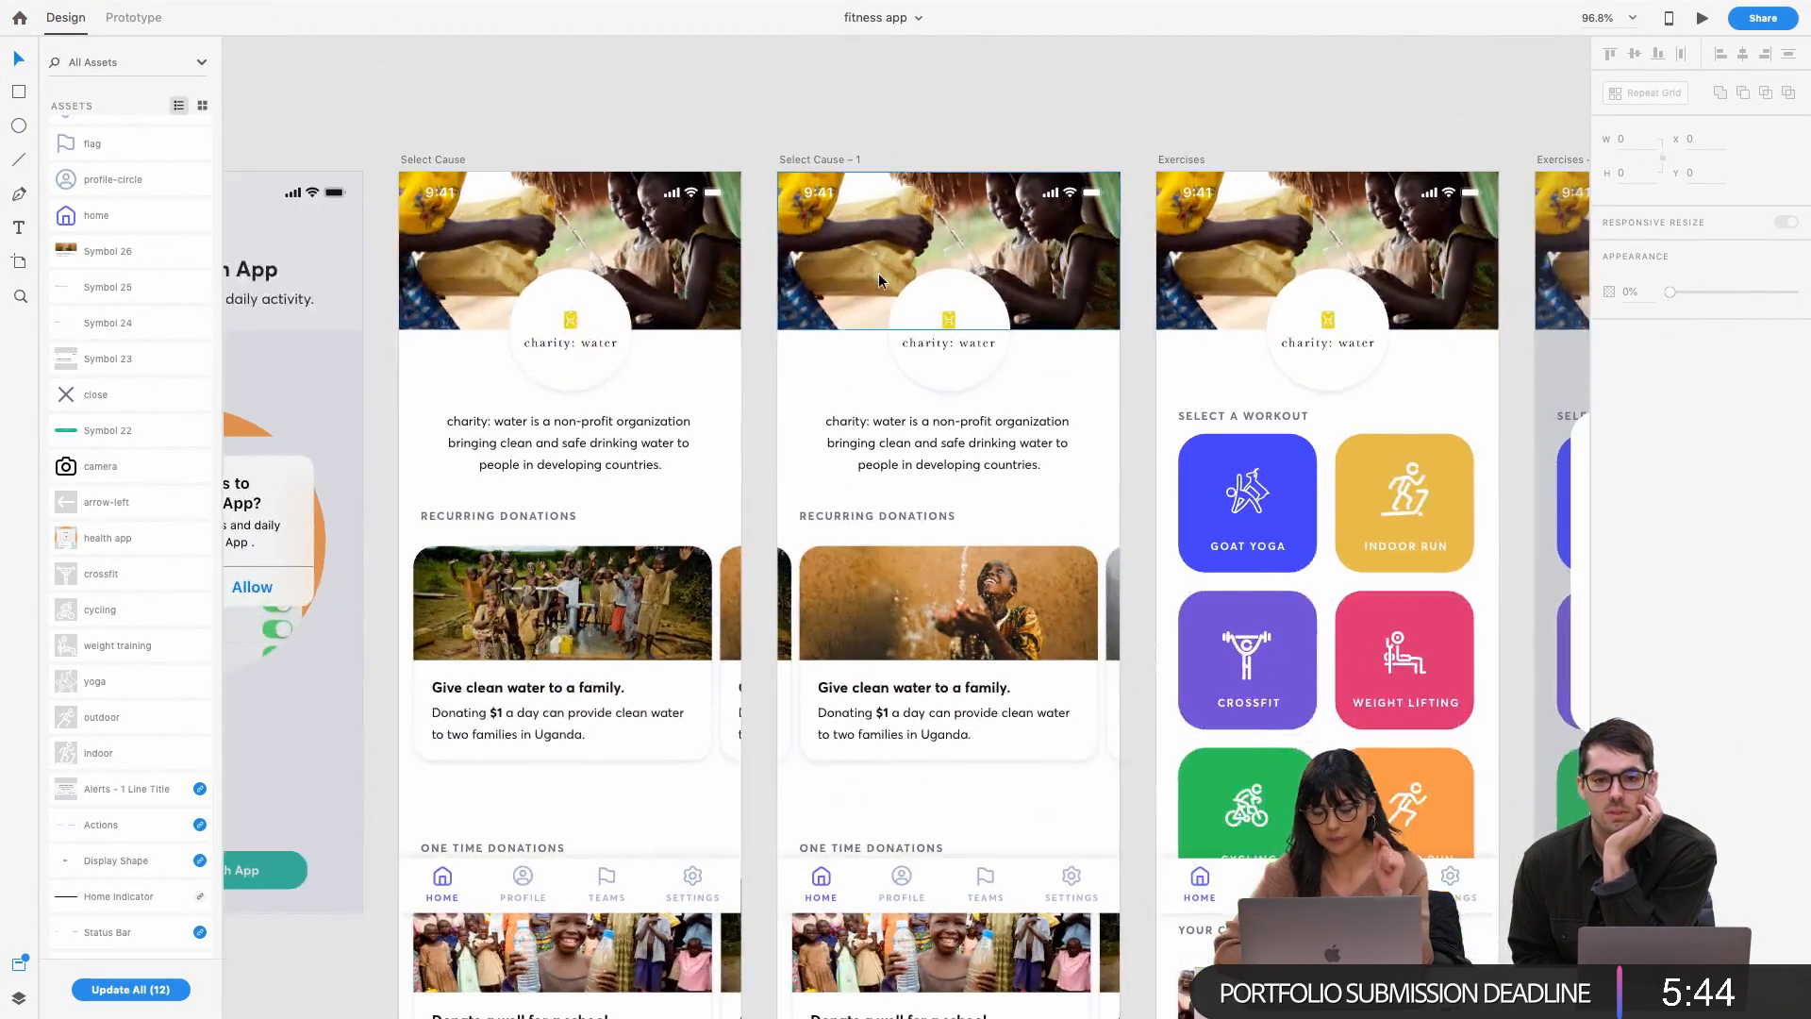
click(703, 534)
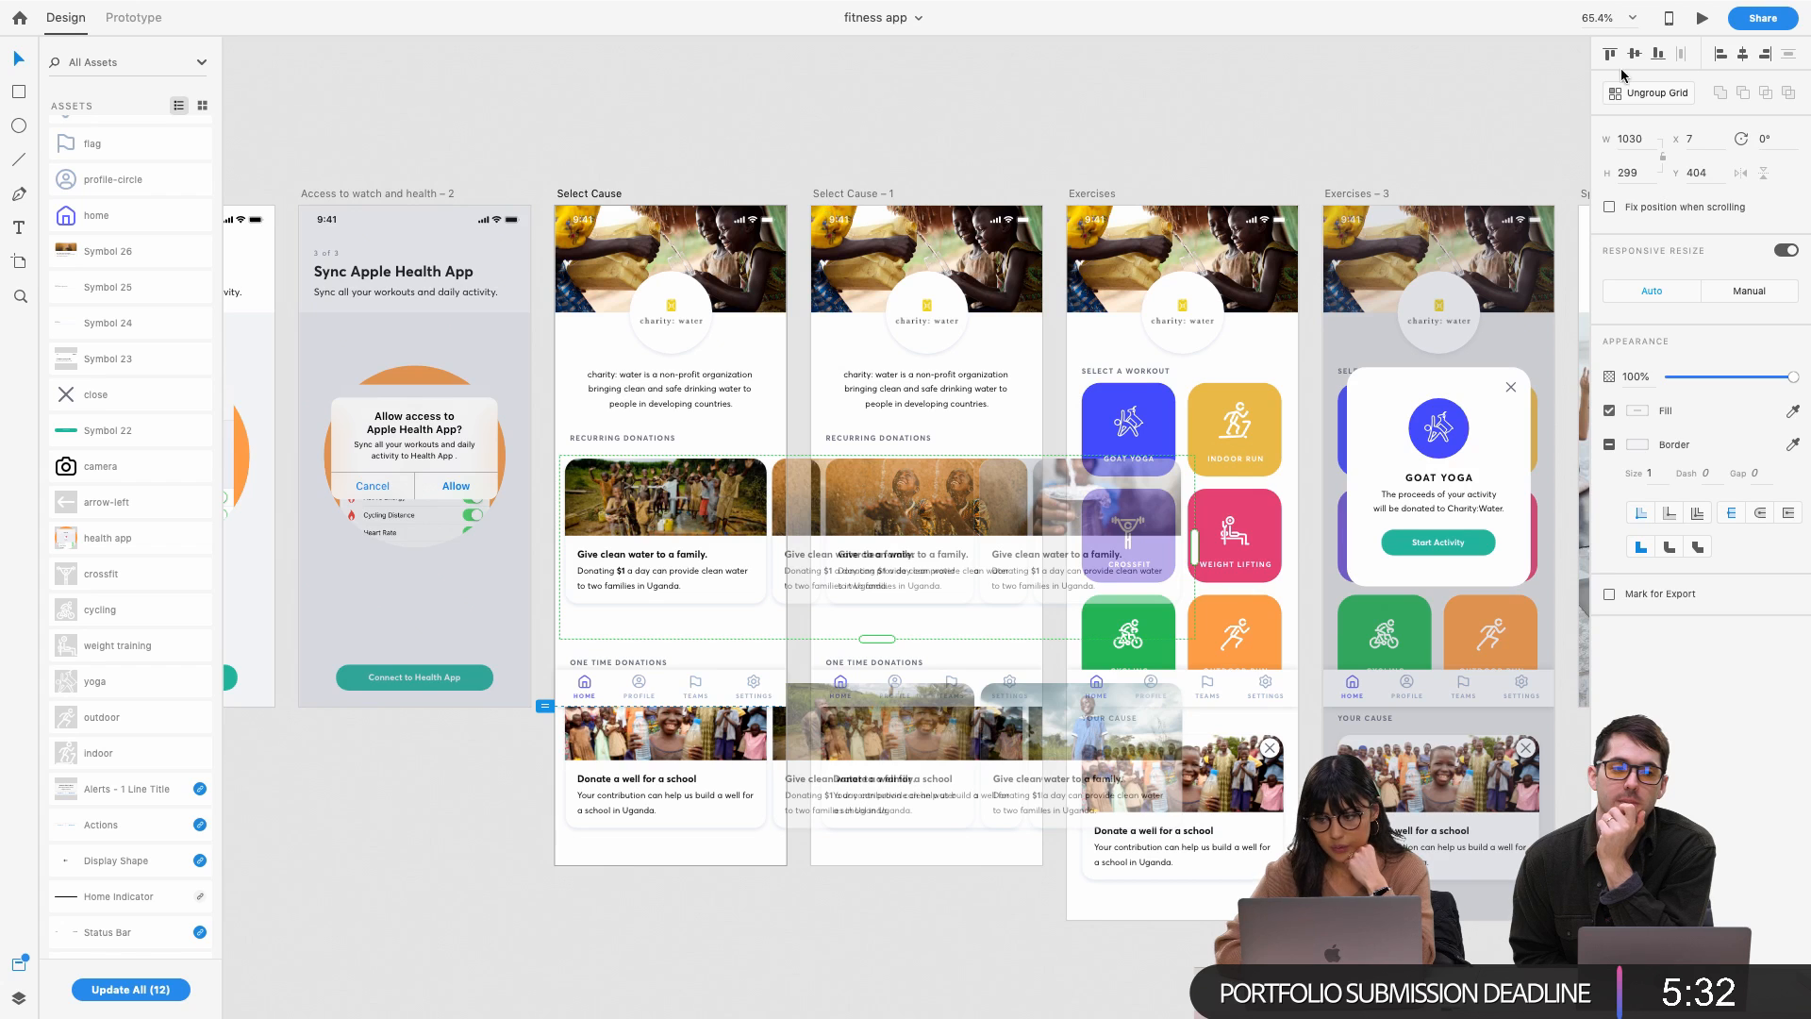
In Prototype mode, check the Select Cause card group's Drag Auto-Animate interaction
click(126, 23)
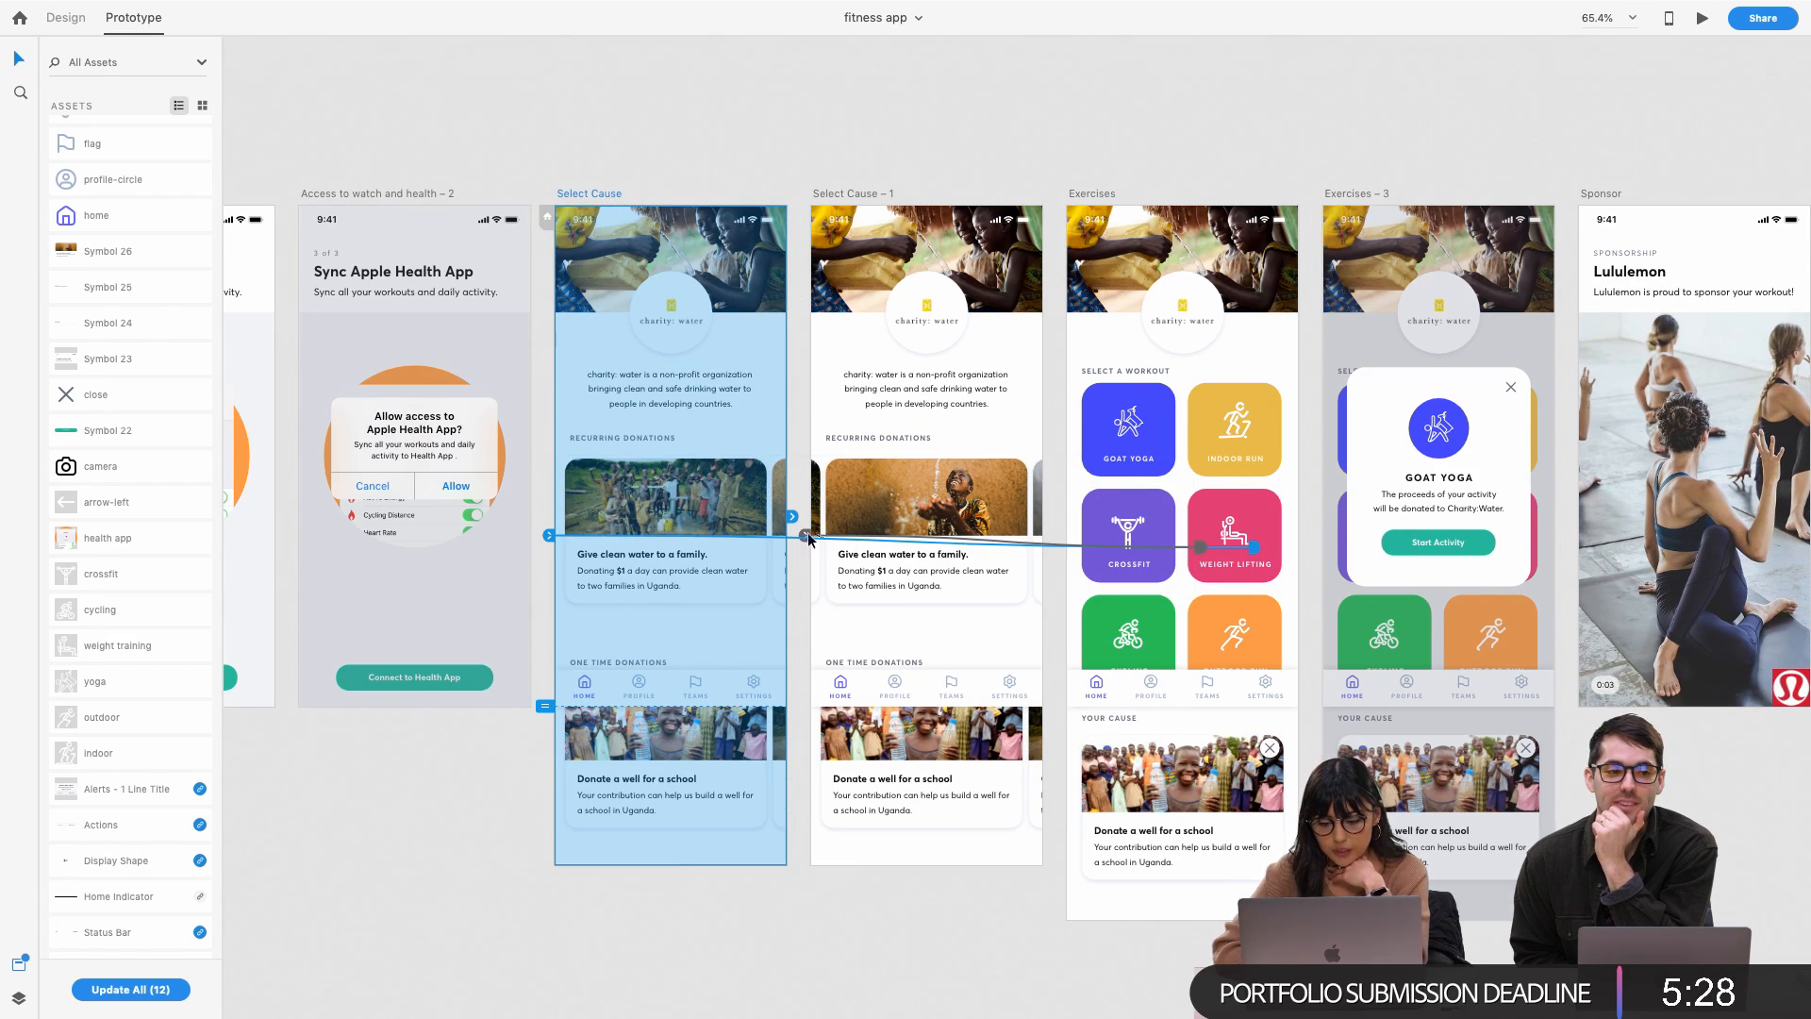
scroll(808, 549, up, 3)
click(664, 556)
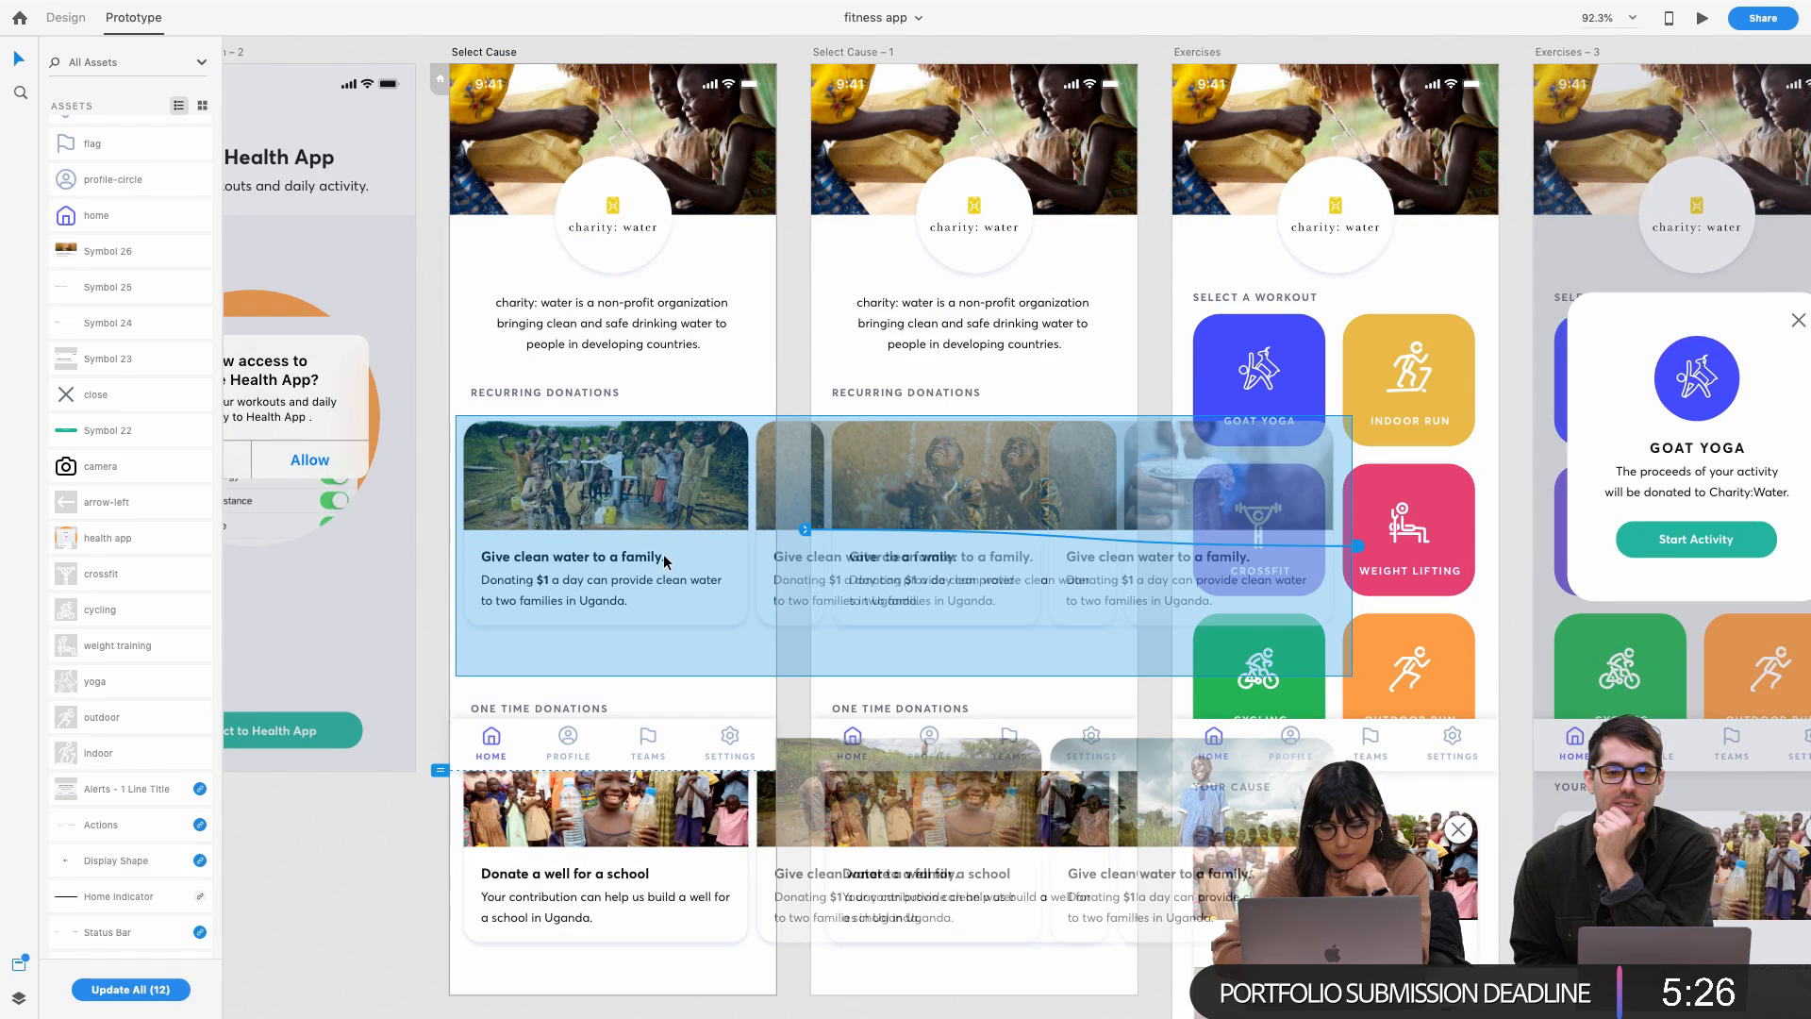
double_click(664, 557)
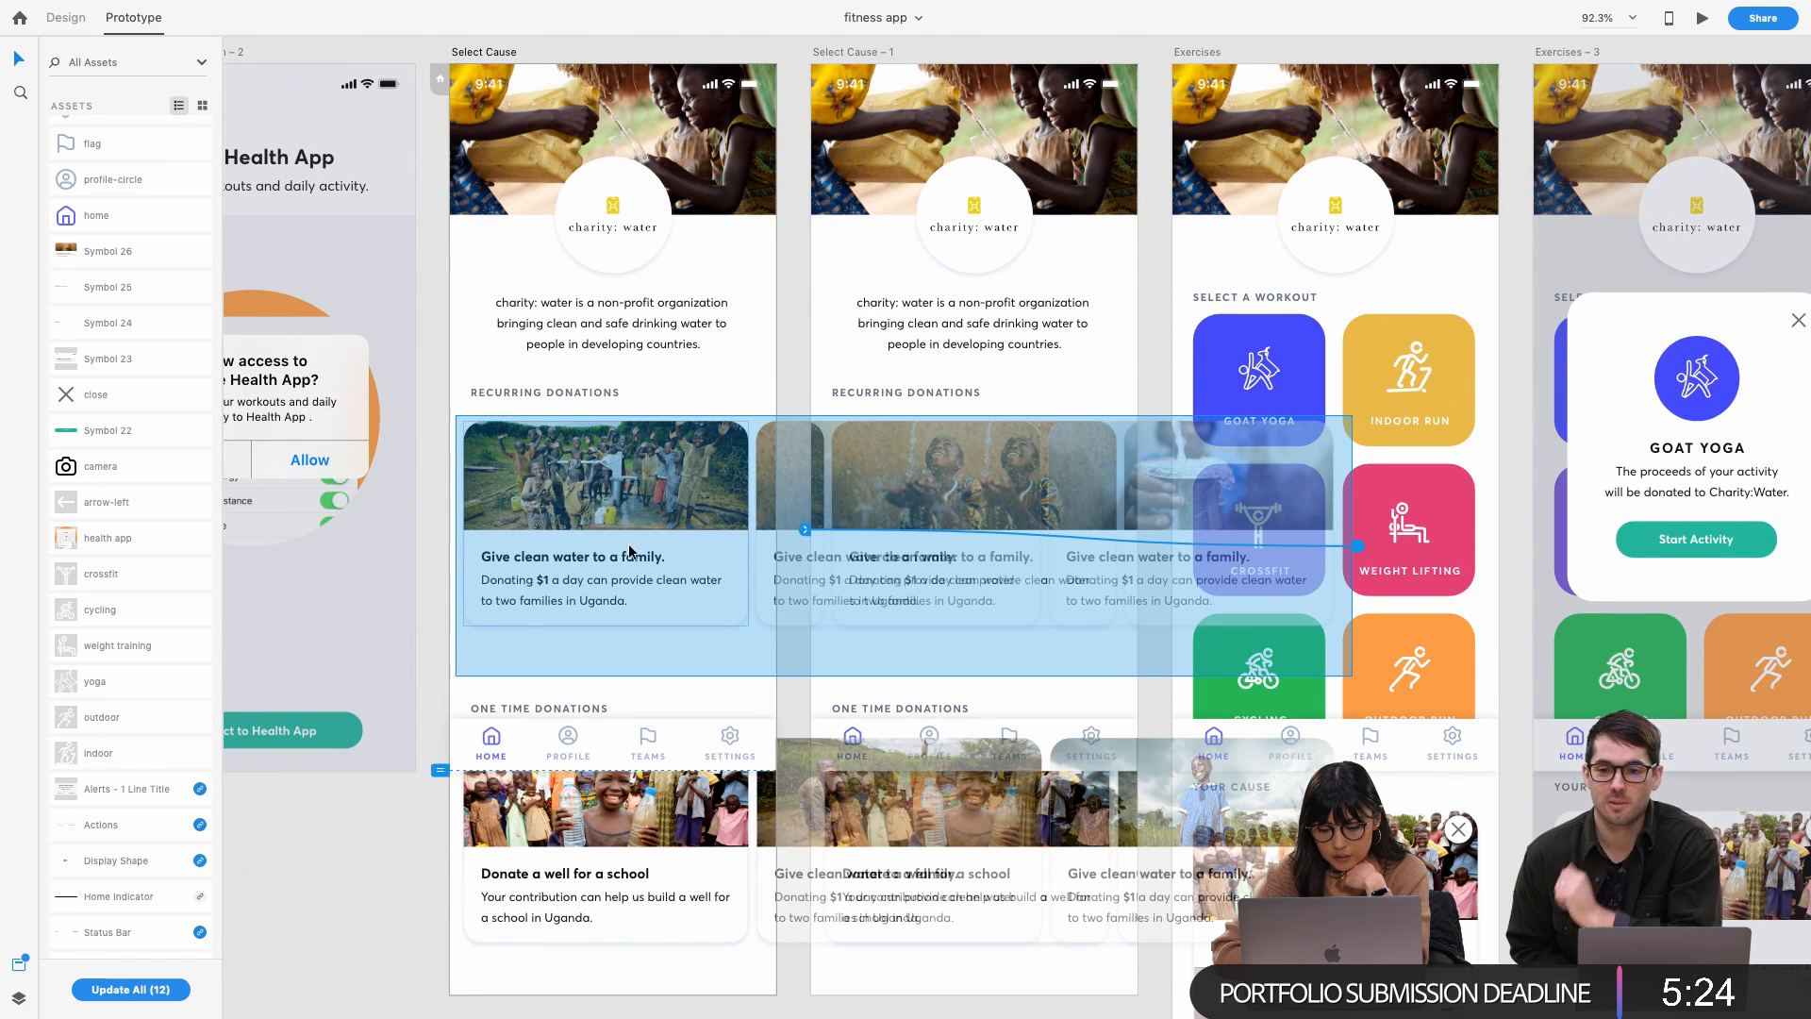
click(1358, 547)
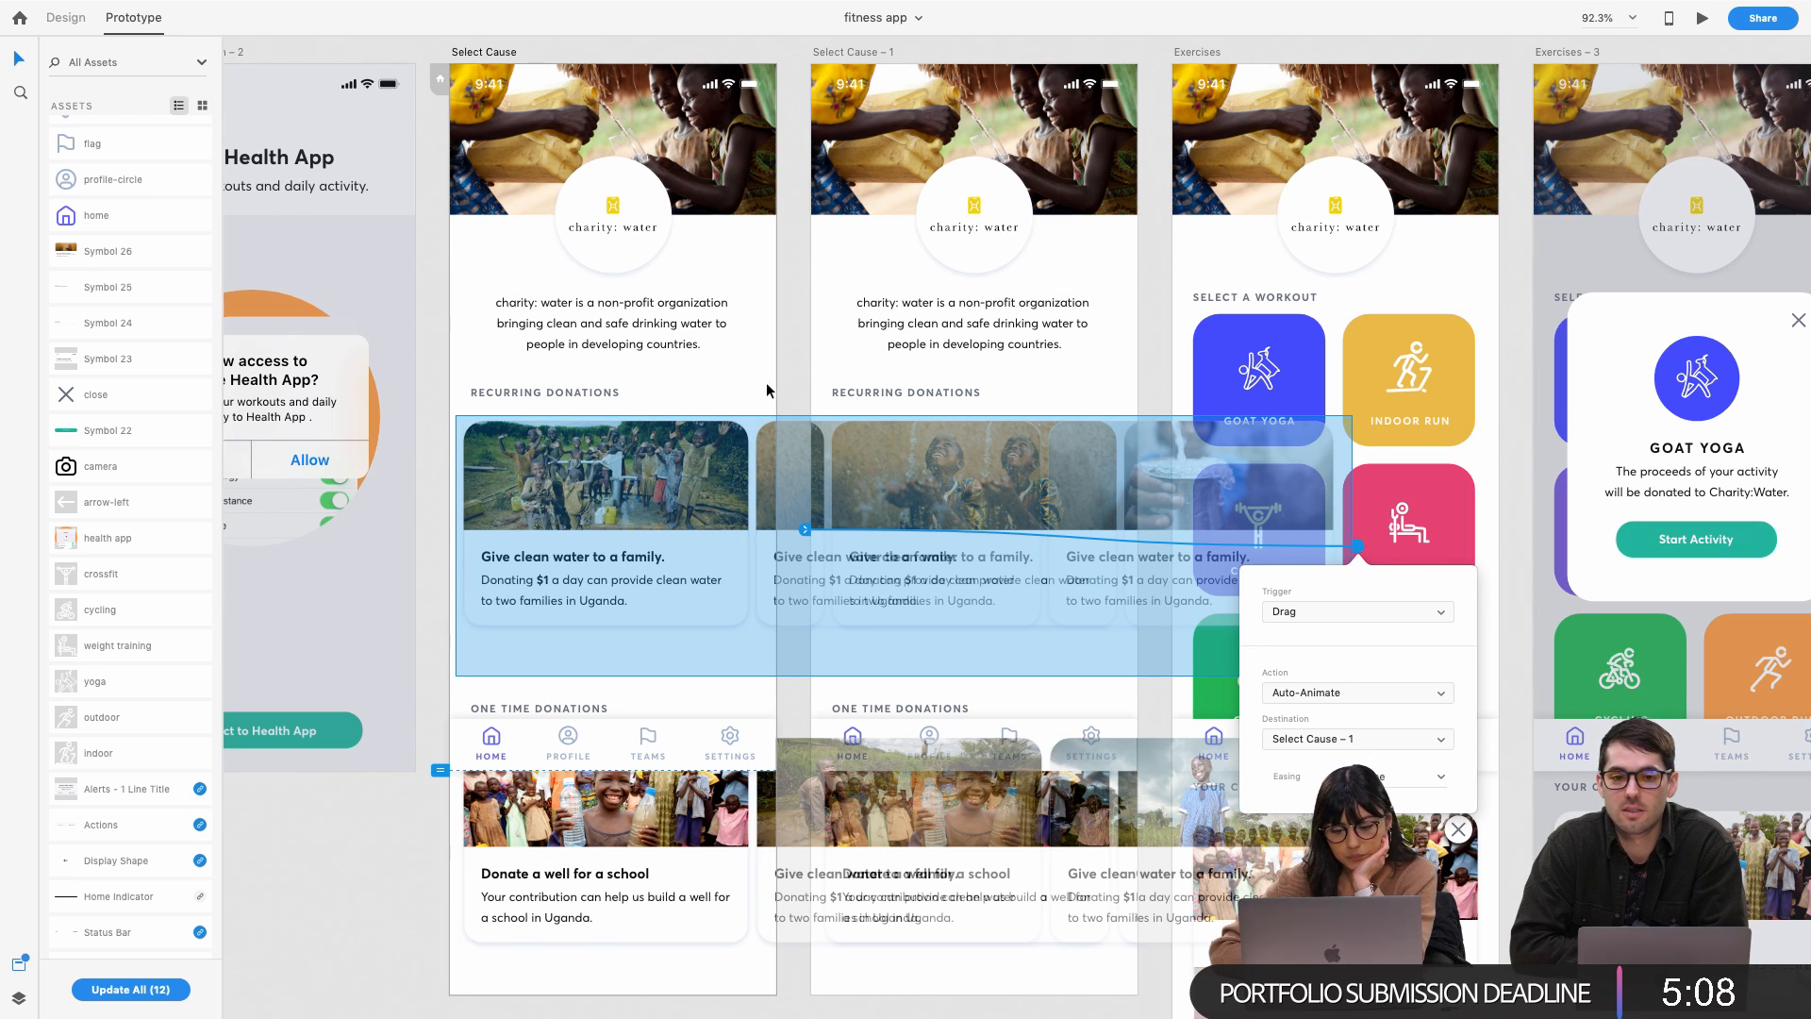
Review Select Cause – 1's drag back to Select Cause, then preview Select Cause
click(801, 389)
click(991, 489)
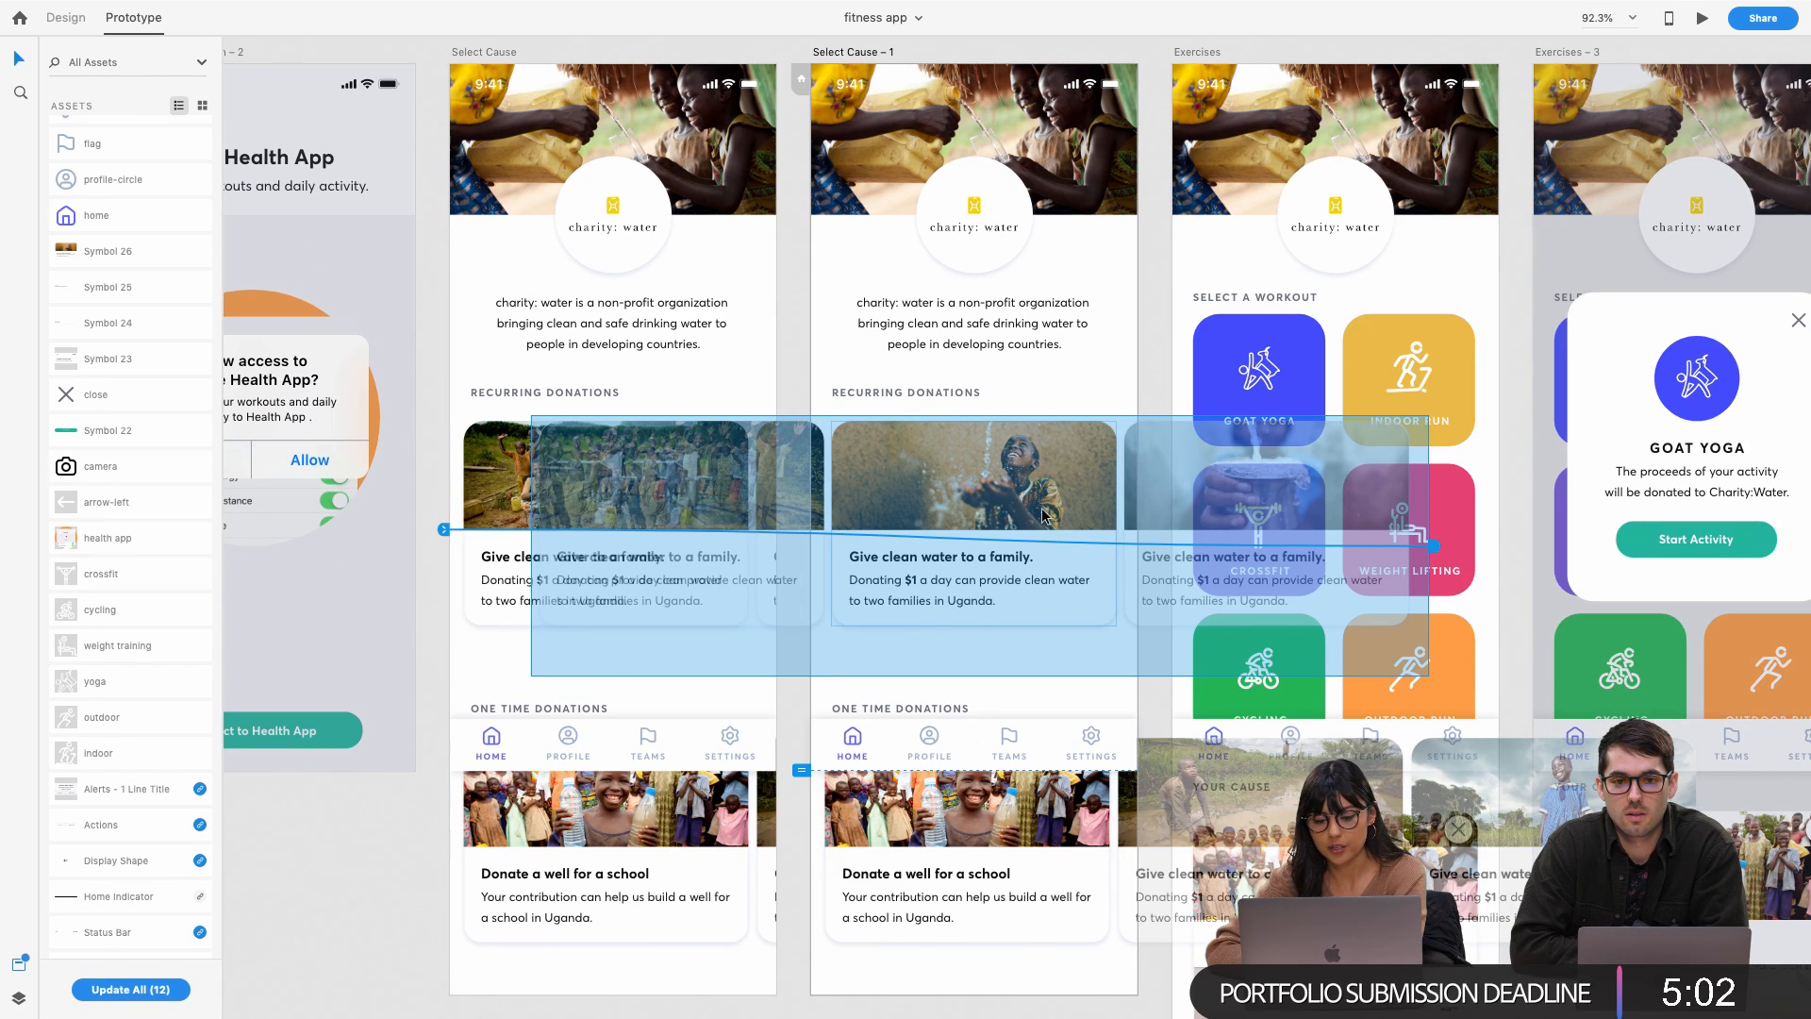
click(445, 531)
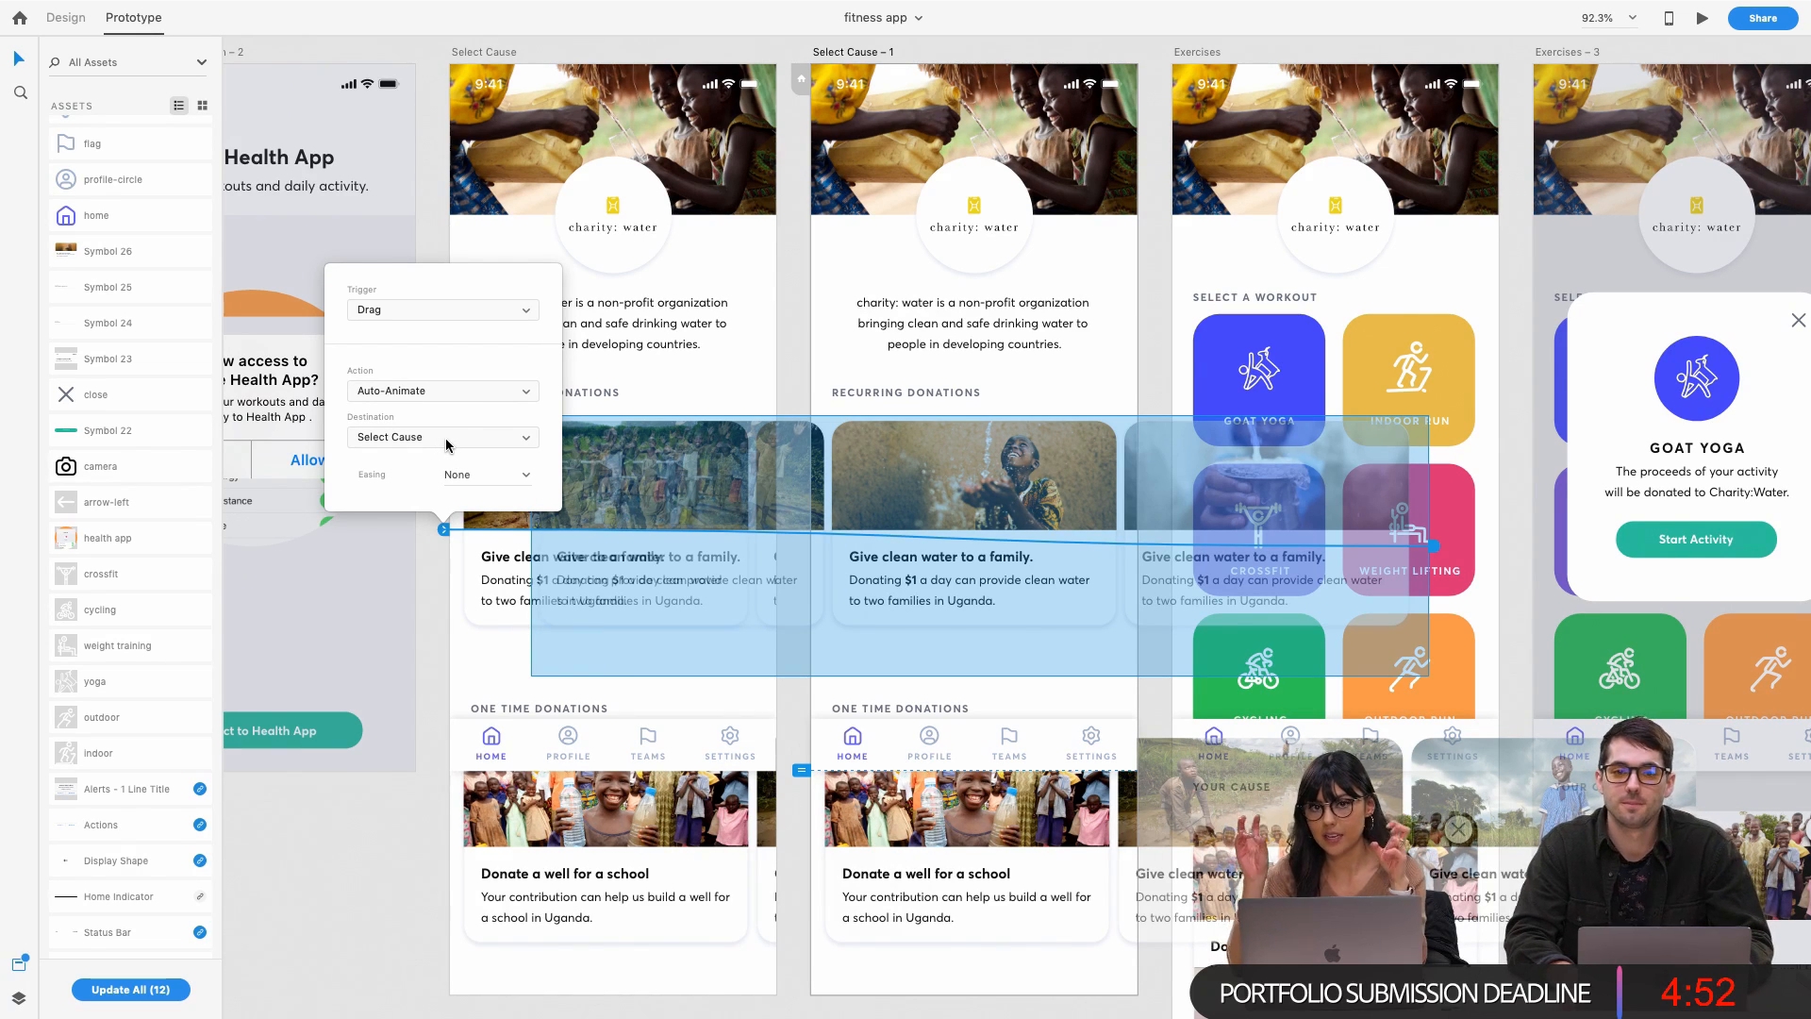
click(792, 283)
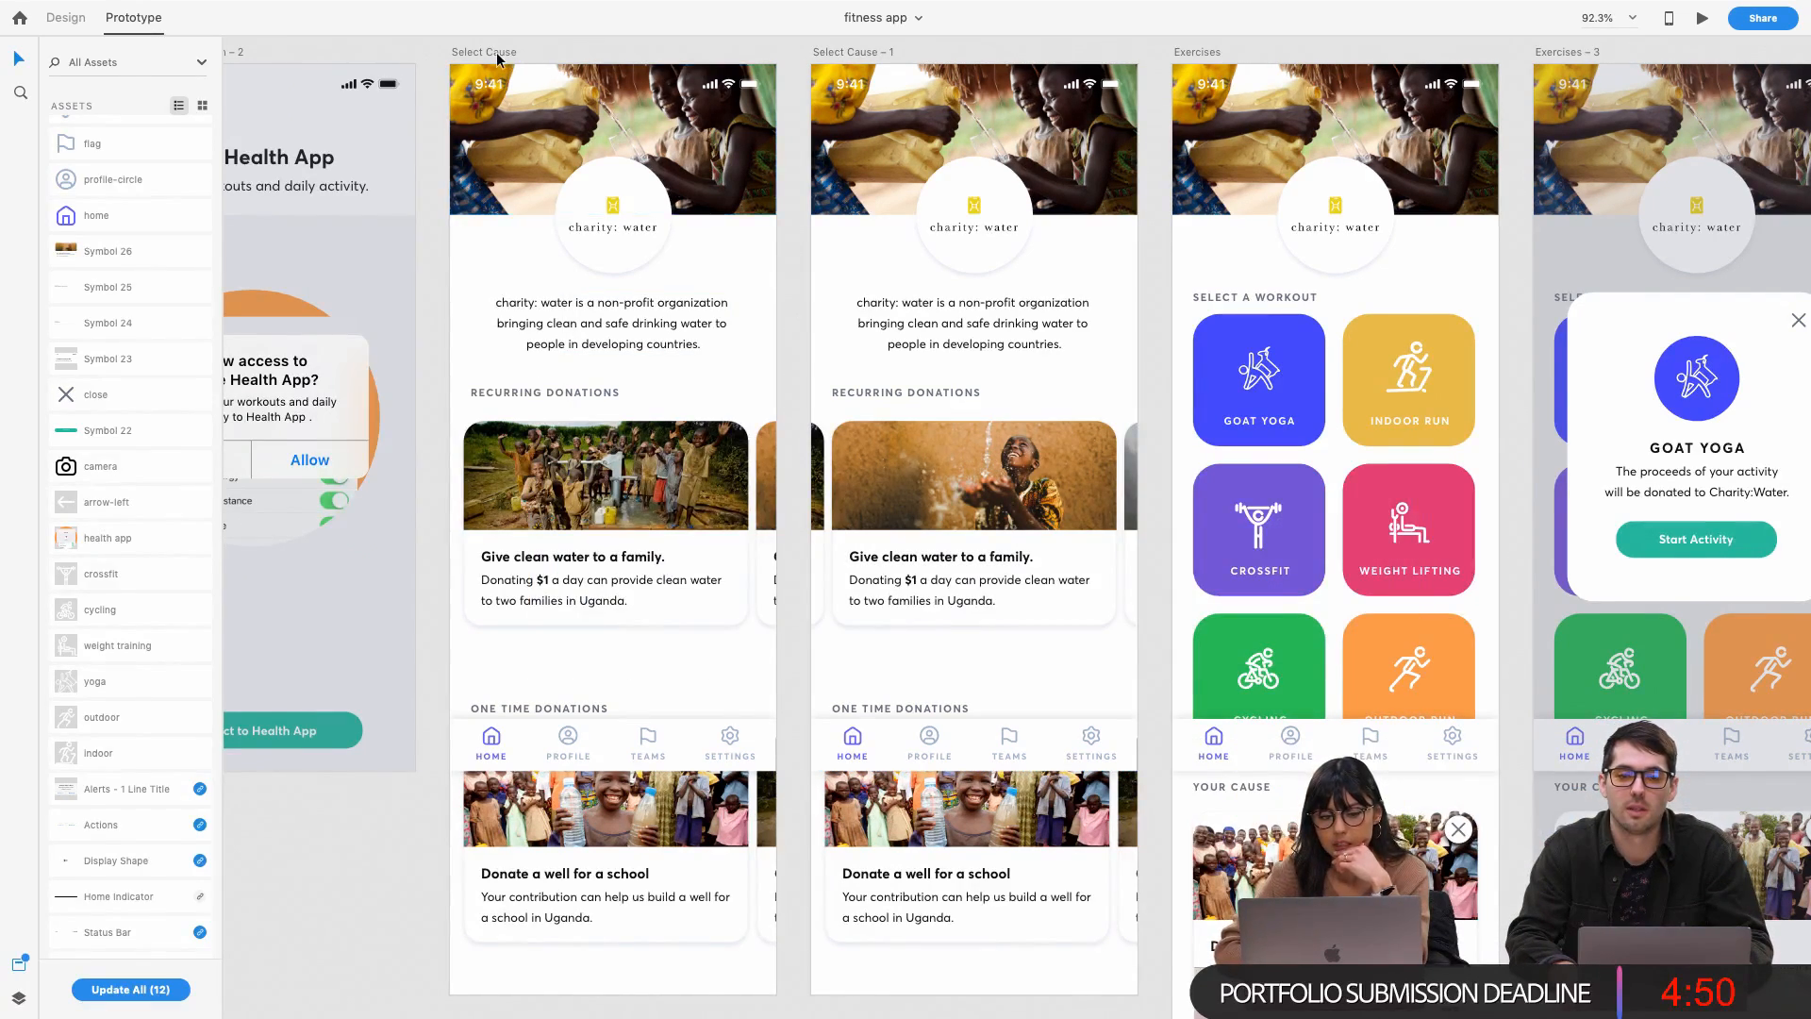
click(500, 53)
click(1704, 18)
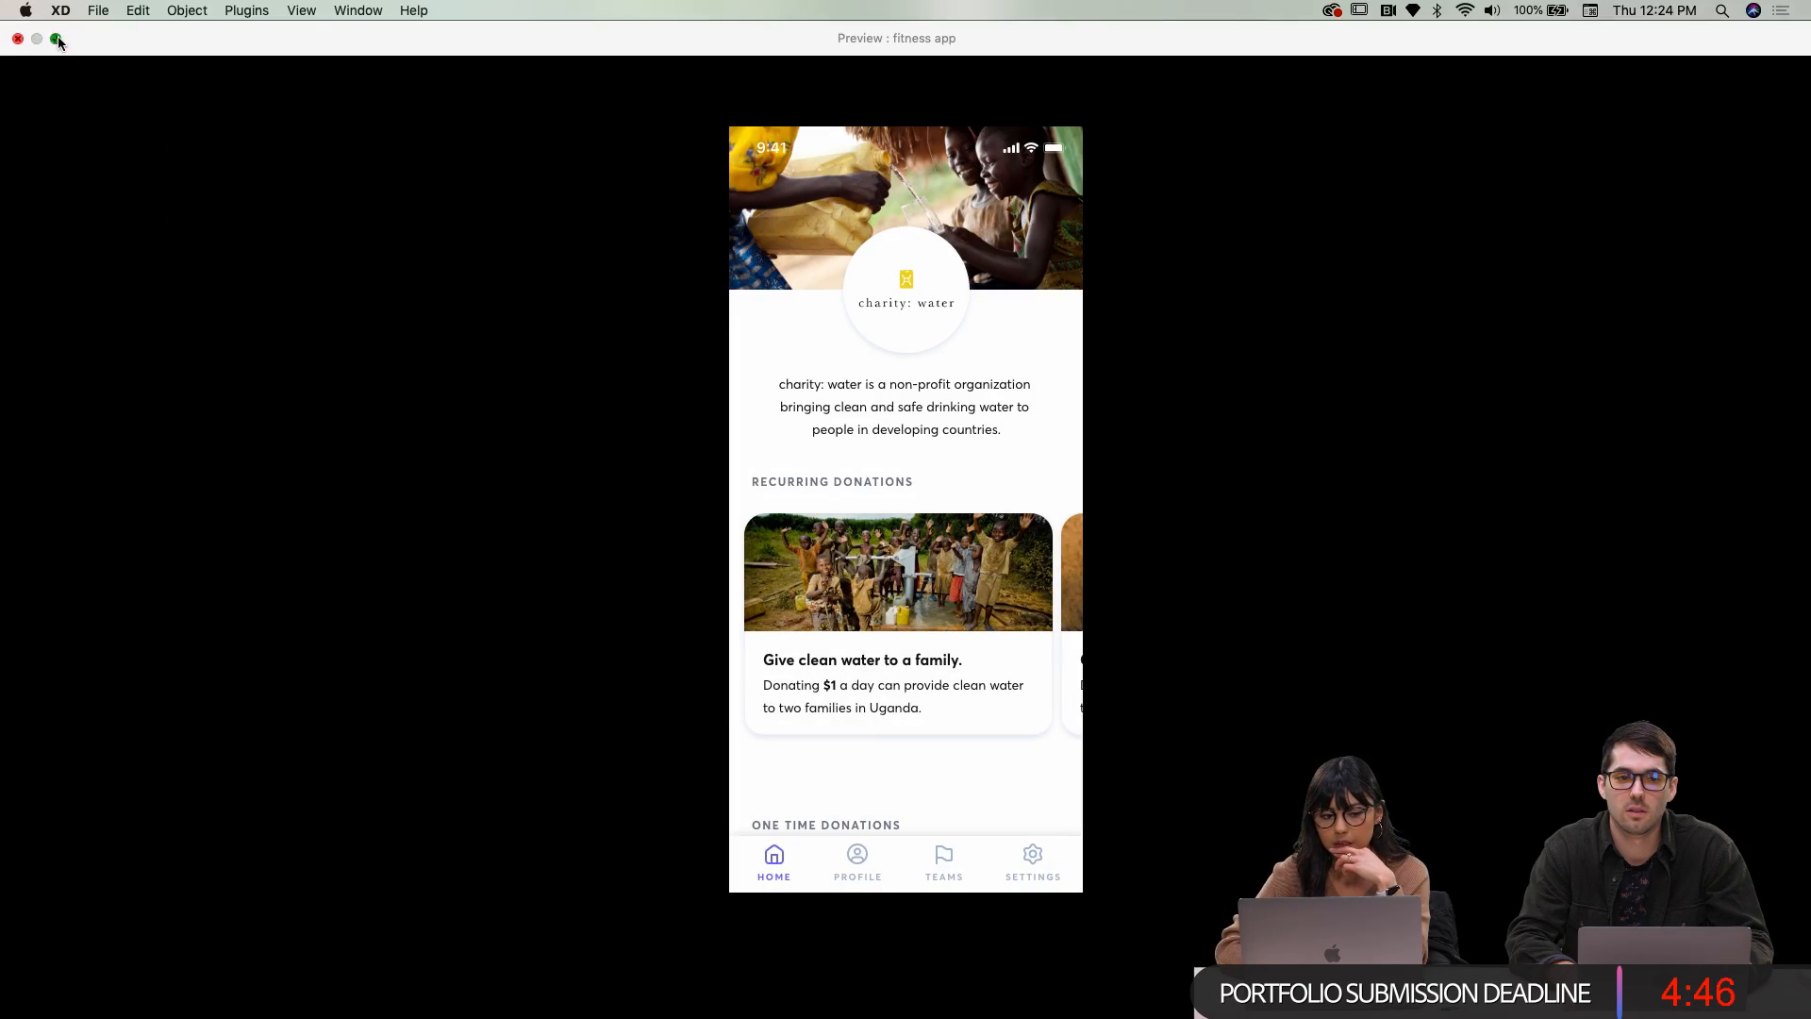
Swipe the preview carousel to the next donation card and back, then close the preview
click(56, 37)
key(ctrl+Right)
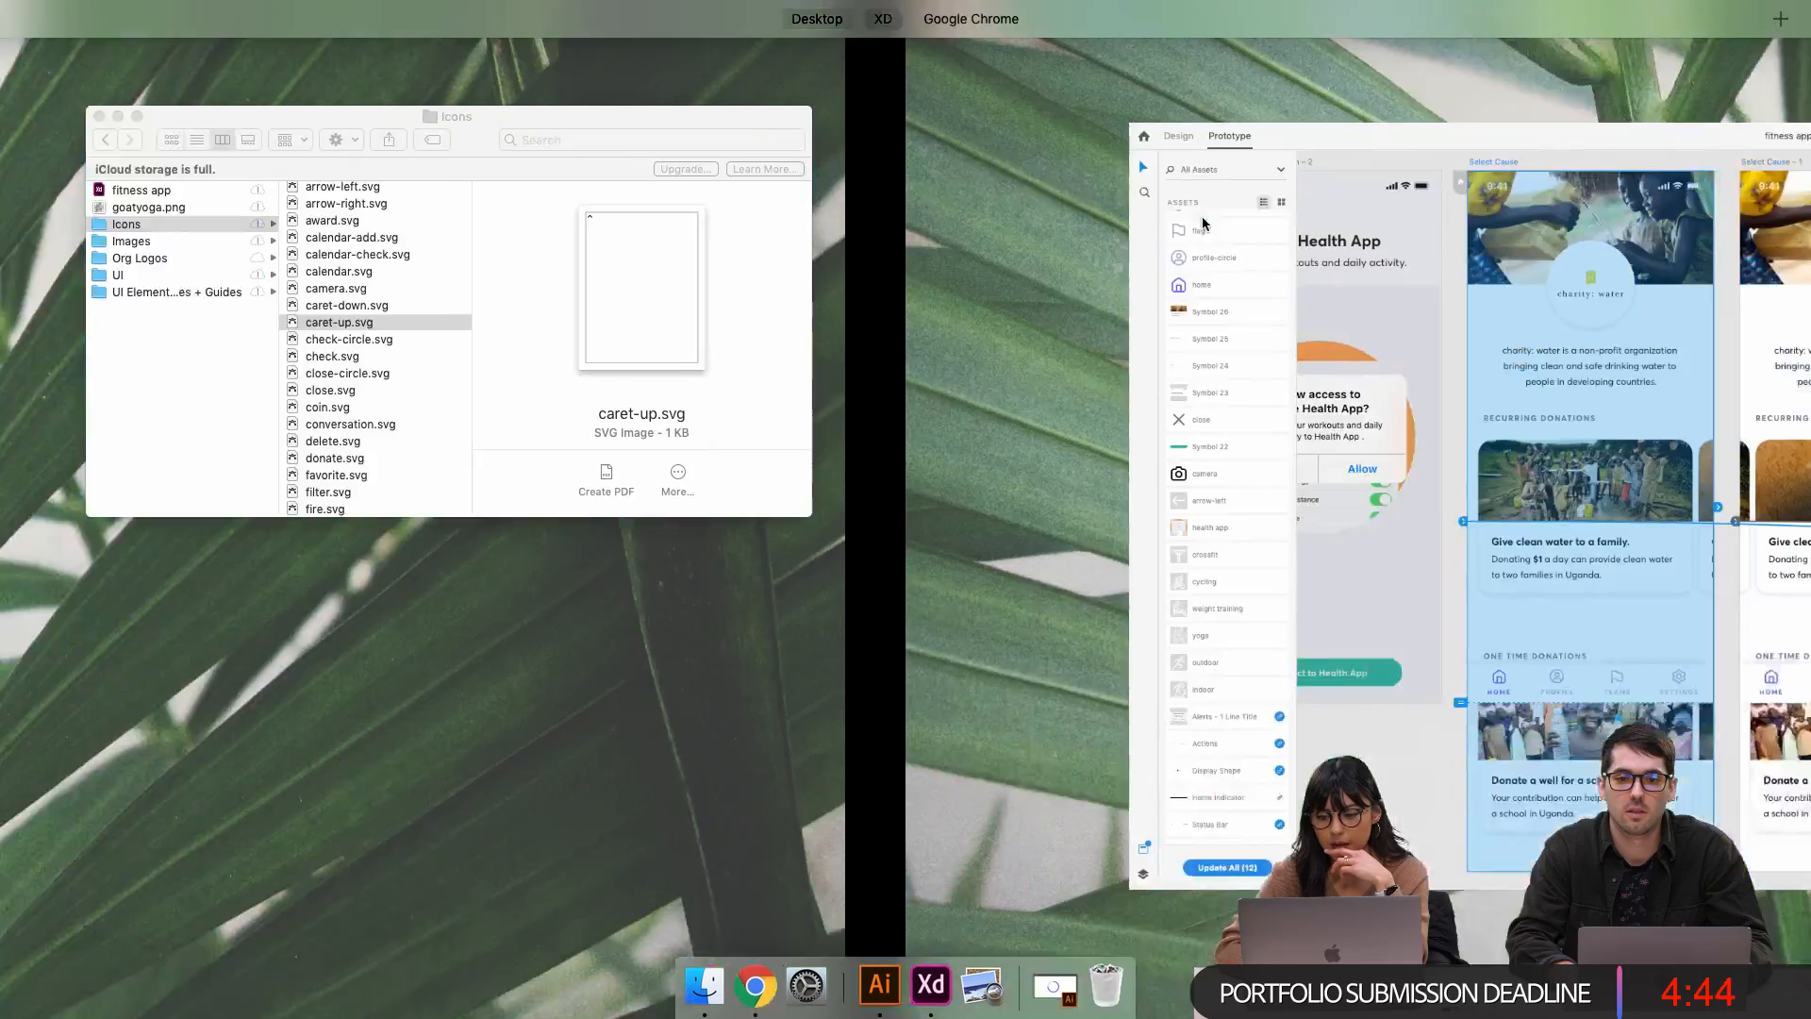
click(1113, 202)
drag(965, 66, 1328, 64)
drag(1547, 576, 1222, 561)
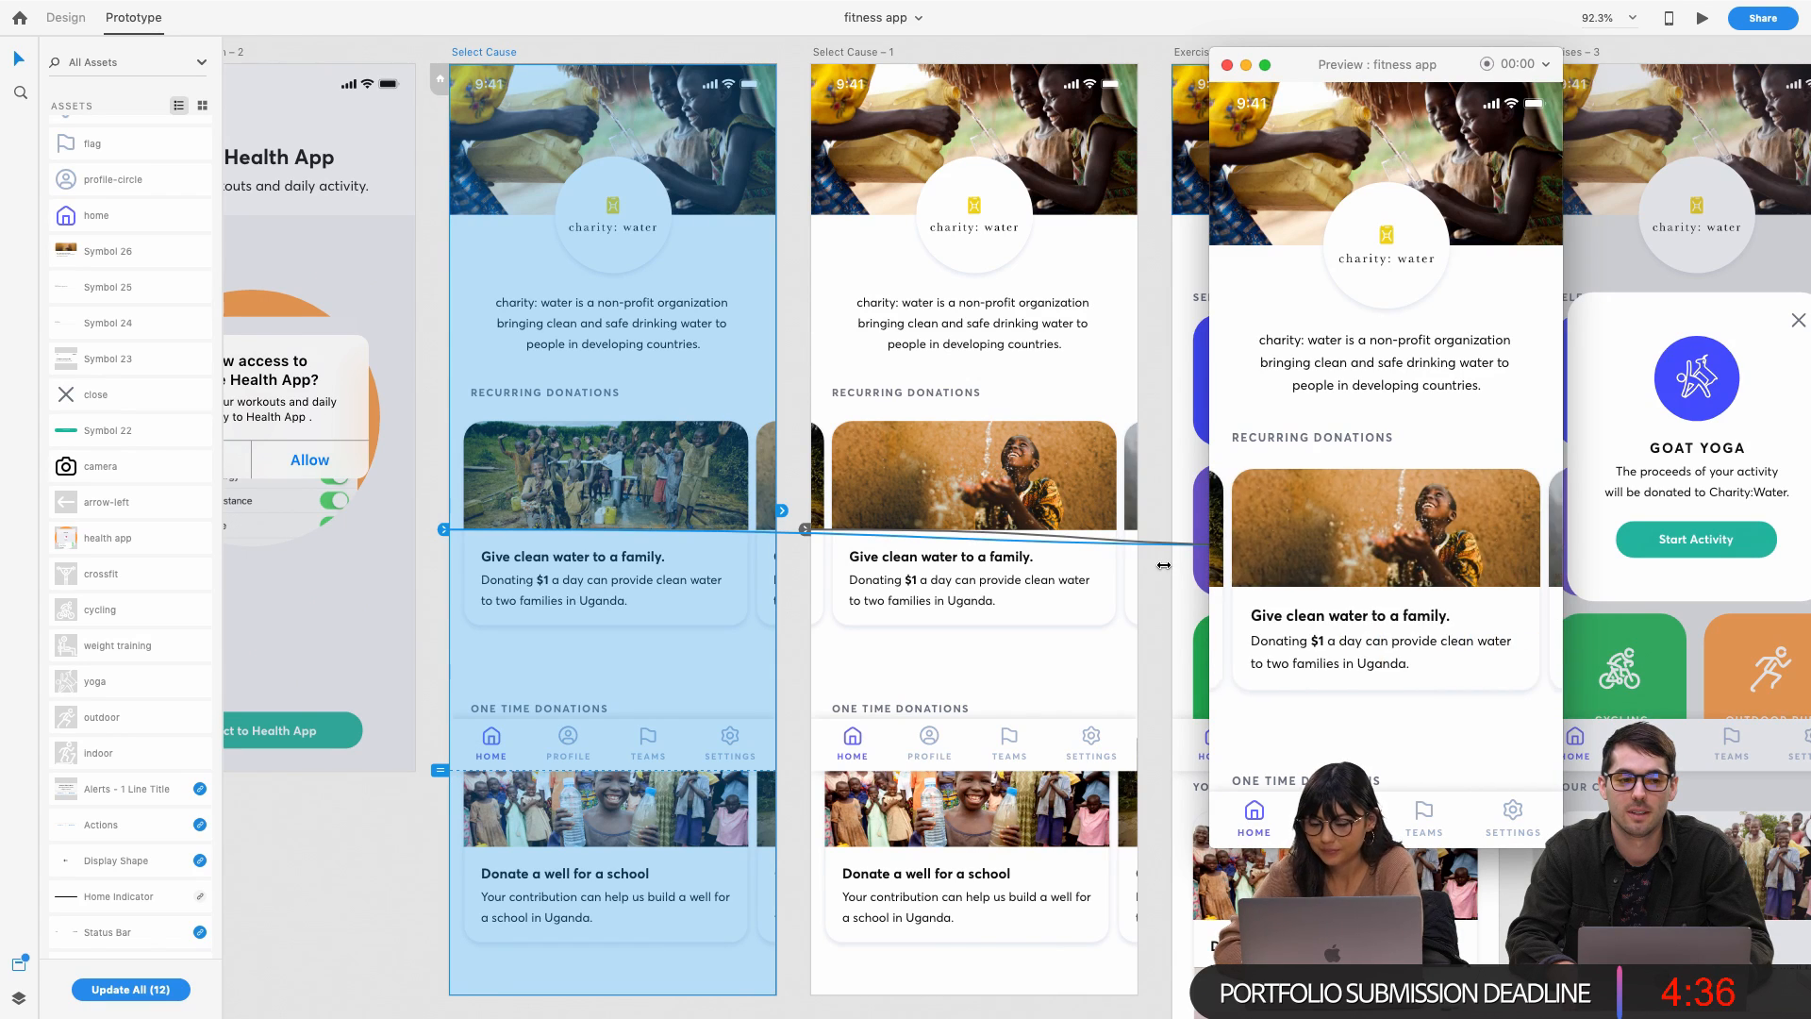
drag(1329, 588, 1499, 585)
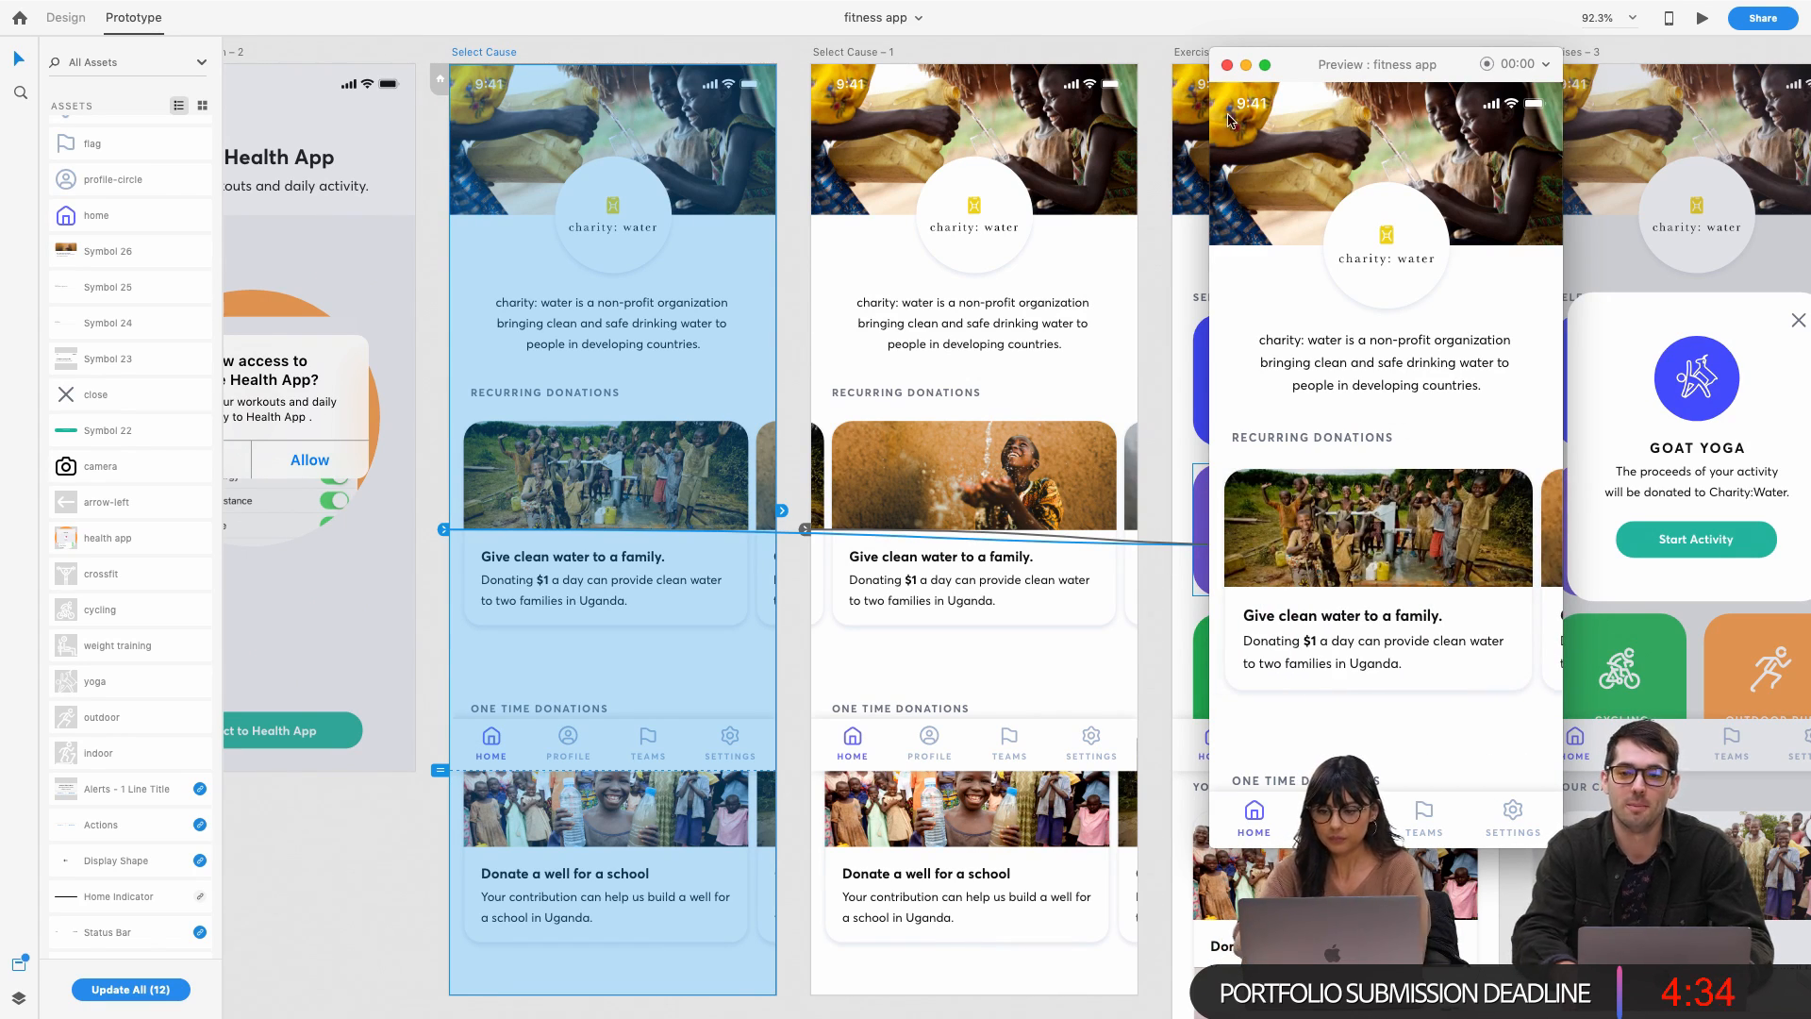
click(1227, 65)
On the Exercises artboard, bring up Goat Yoga's Tap → Overlay interaction to Exercises – 3
scroll(660, 471, down, 1)
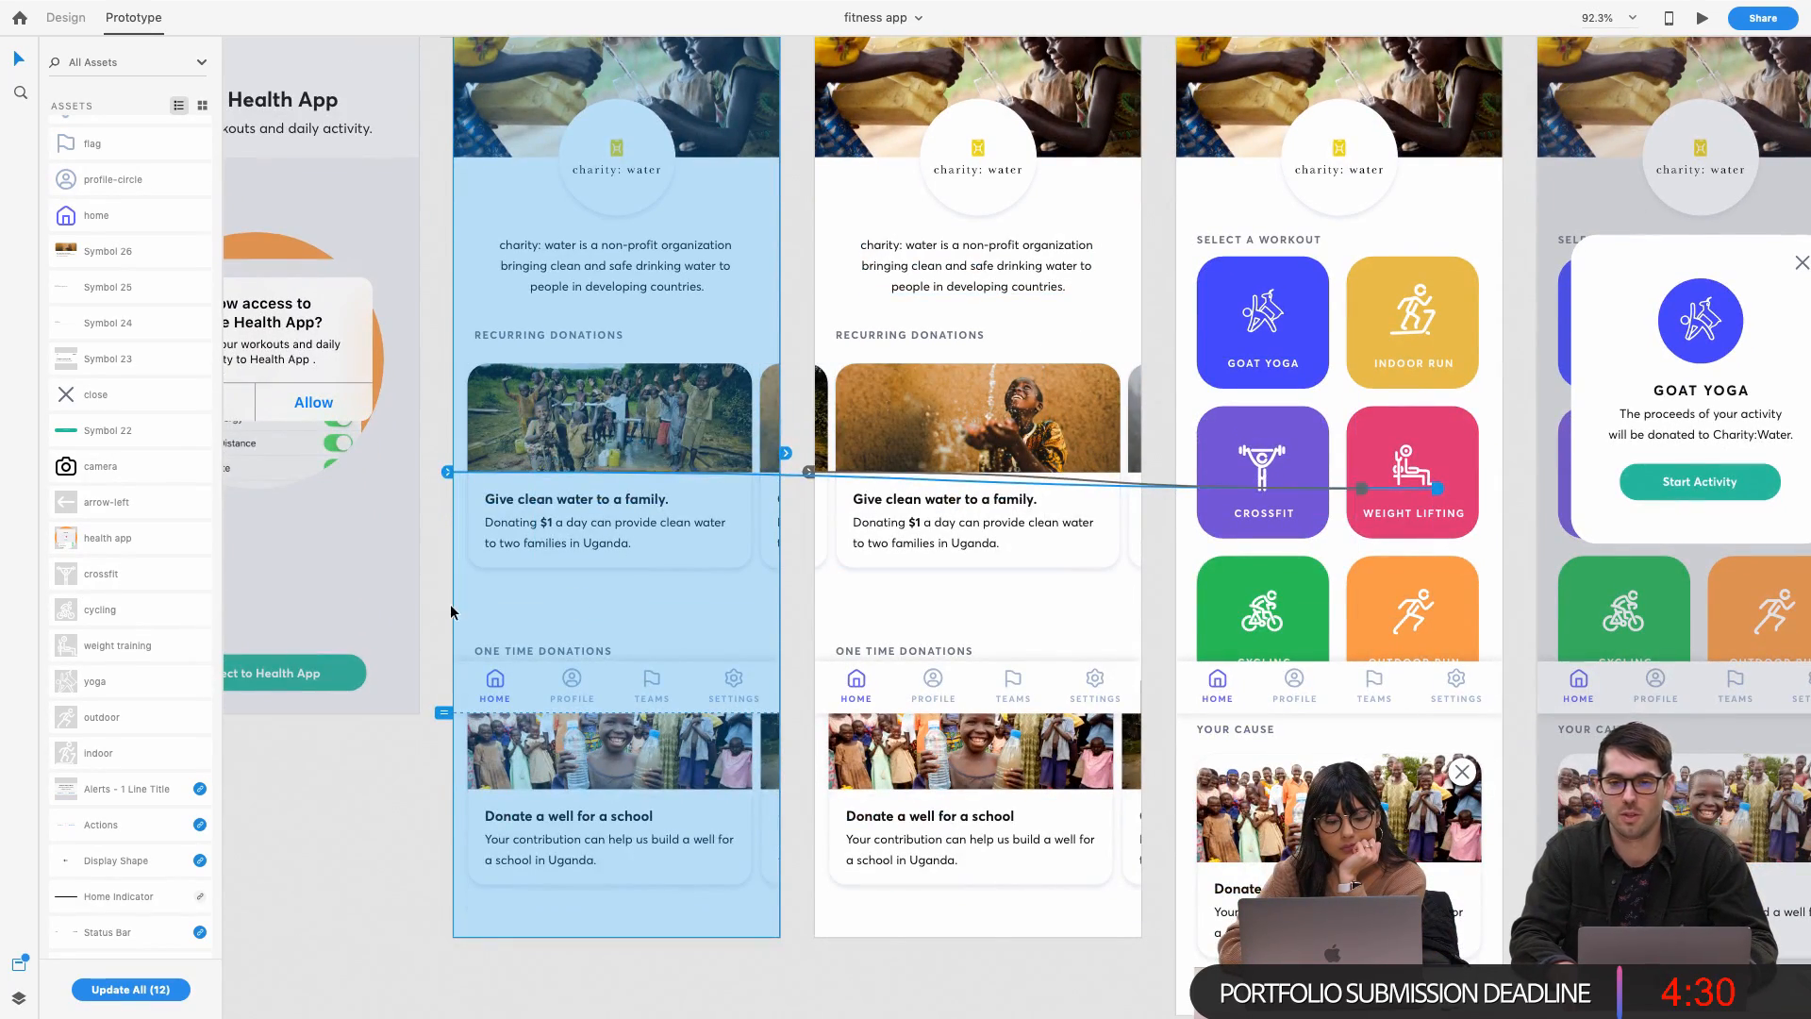
click(433, 615)
scroll(547, 600, down, 3)
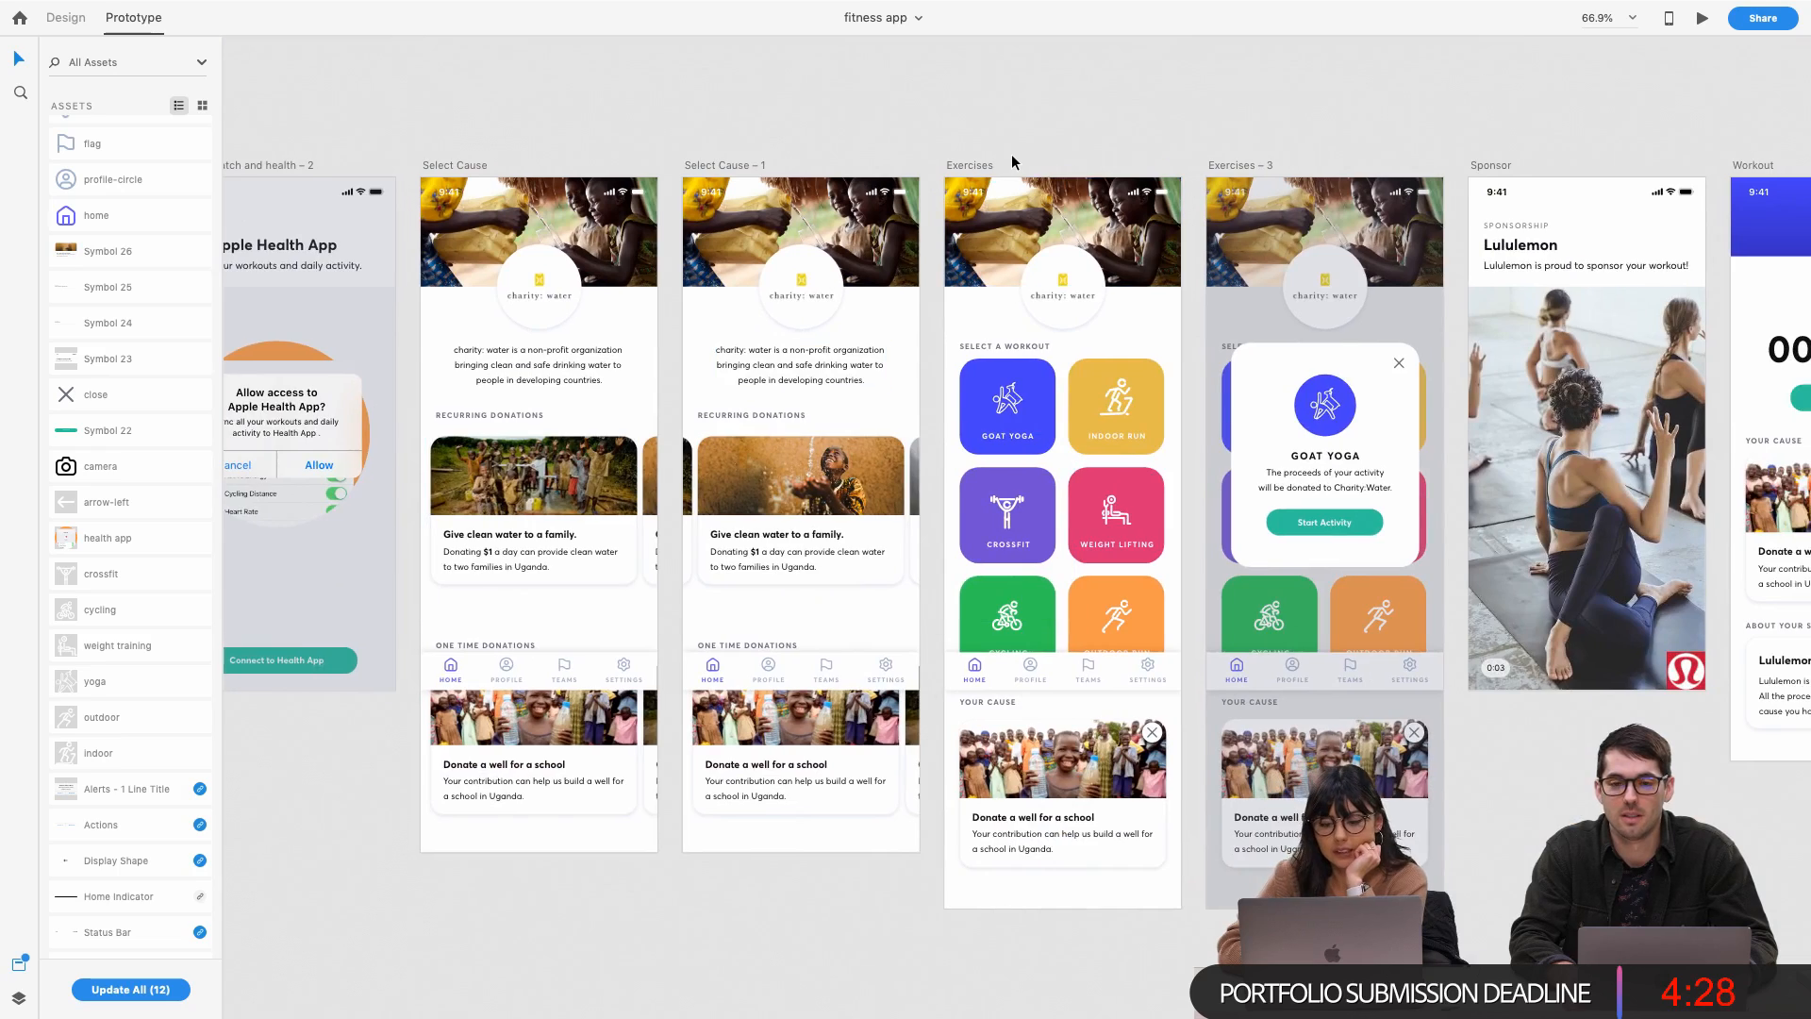
scroll(1012, 163, up, 3)
click(945, 177)
scroll(944, 180, right, 2)
scroll(939, 189, down, 1)
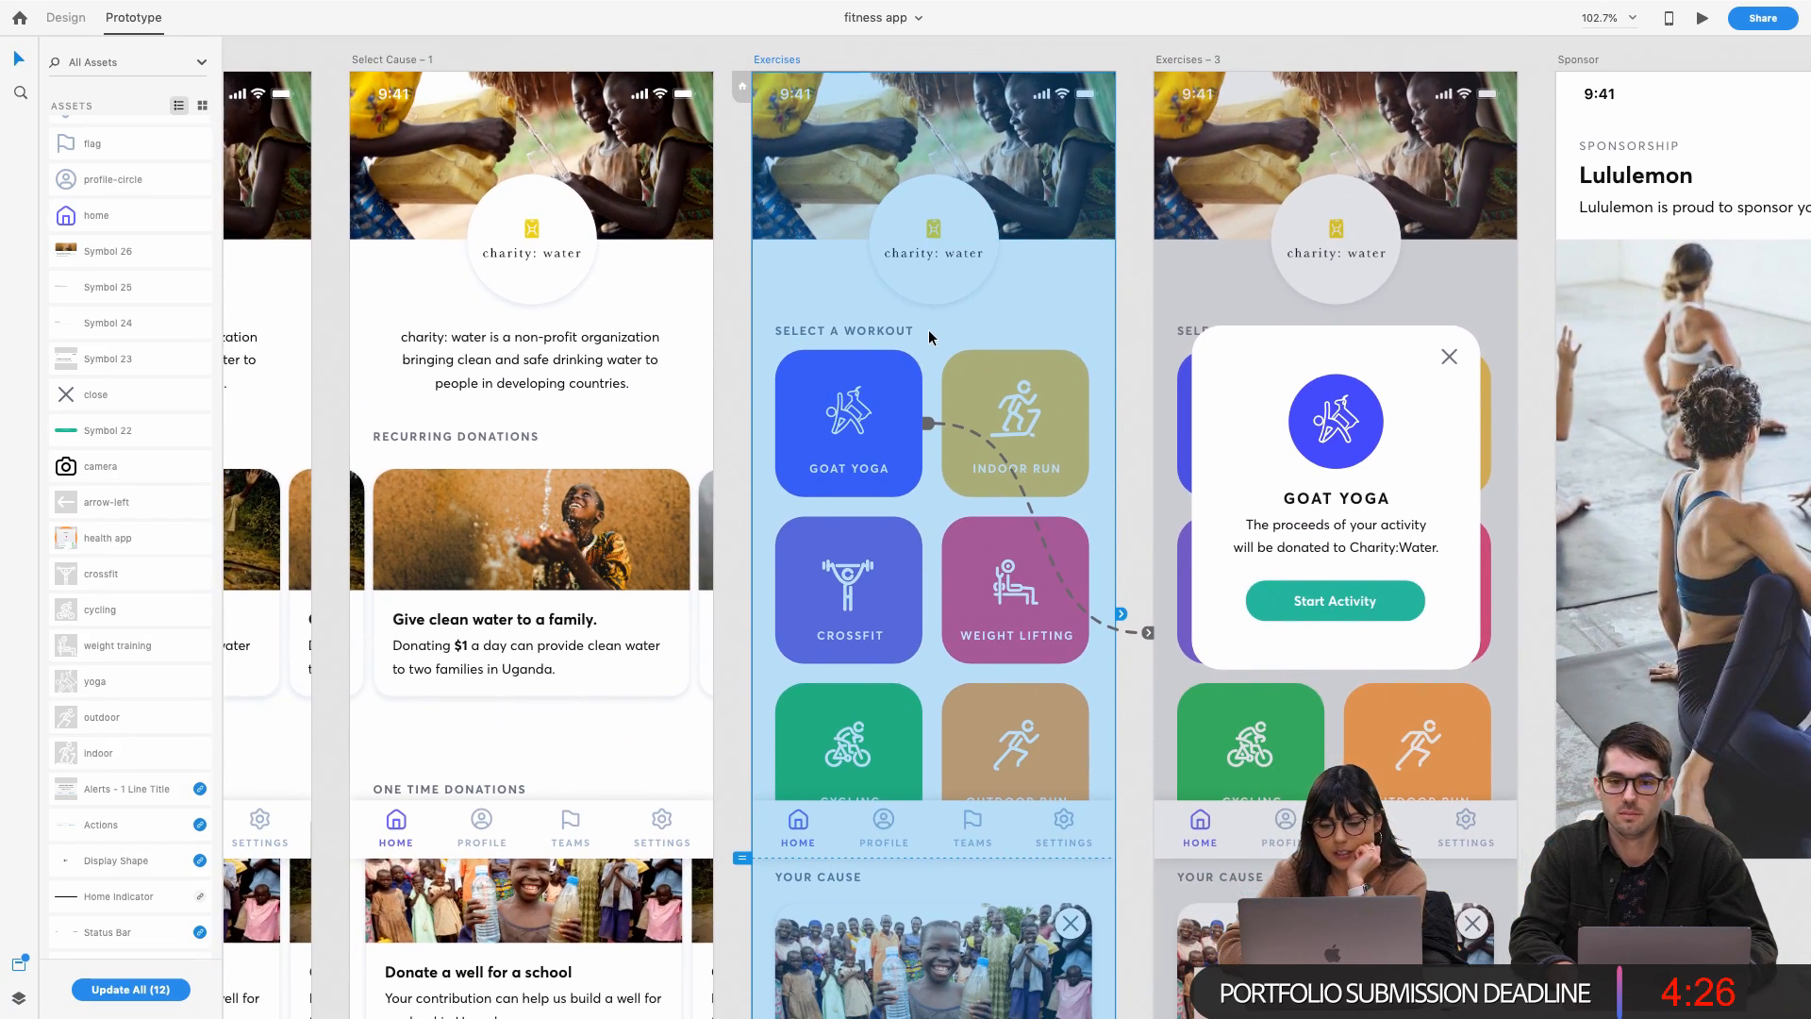
scroll(929, 337, right, 1)
scroll(929, 337, down, 1)
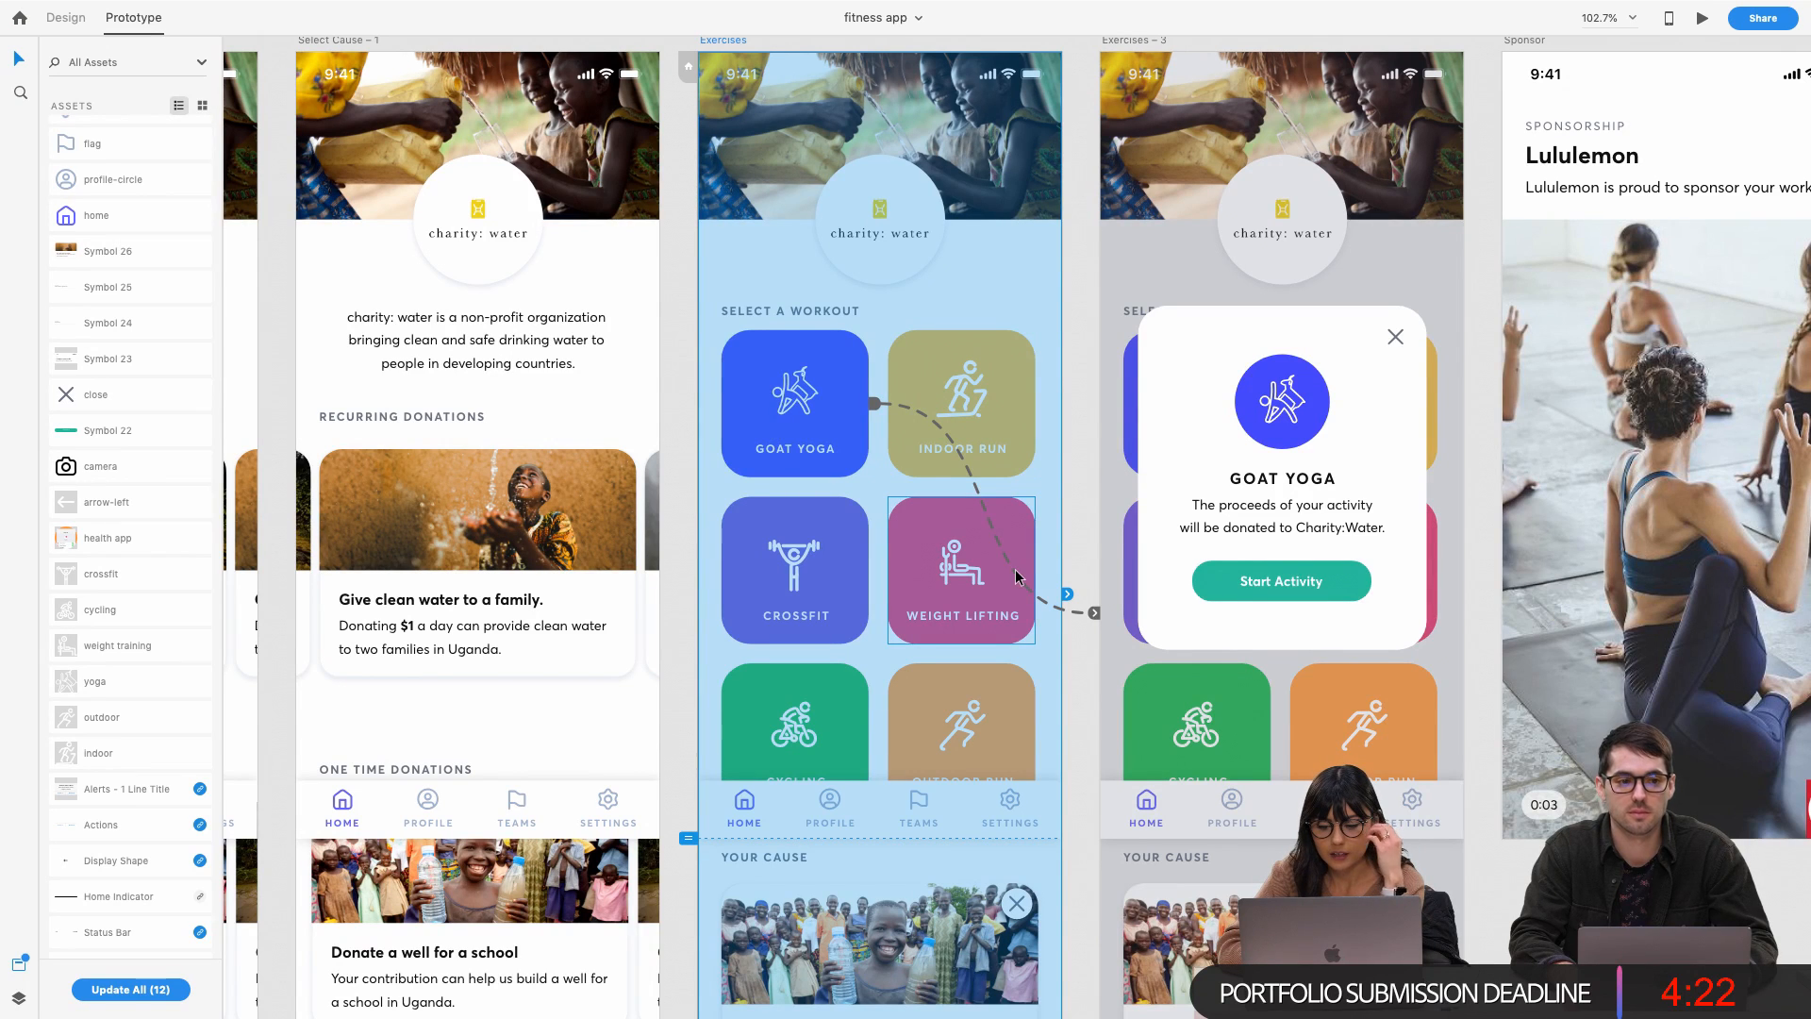
scroll(1017, 576, up, 1)
scroll(1017, 576, right, 1)
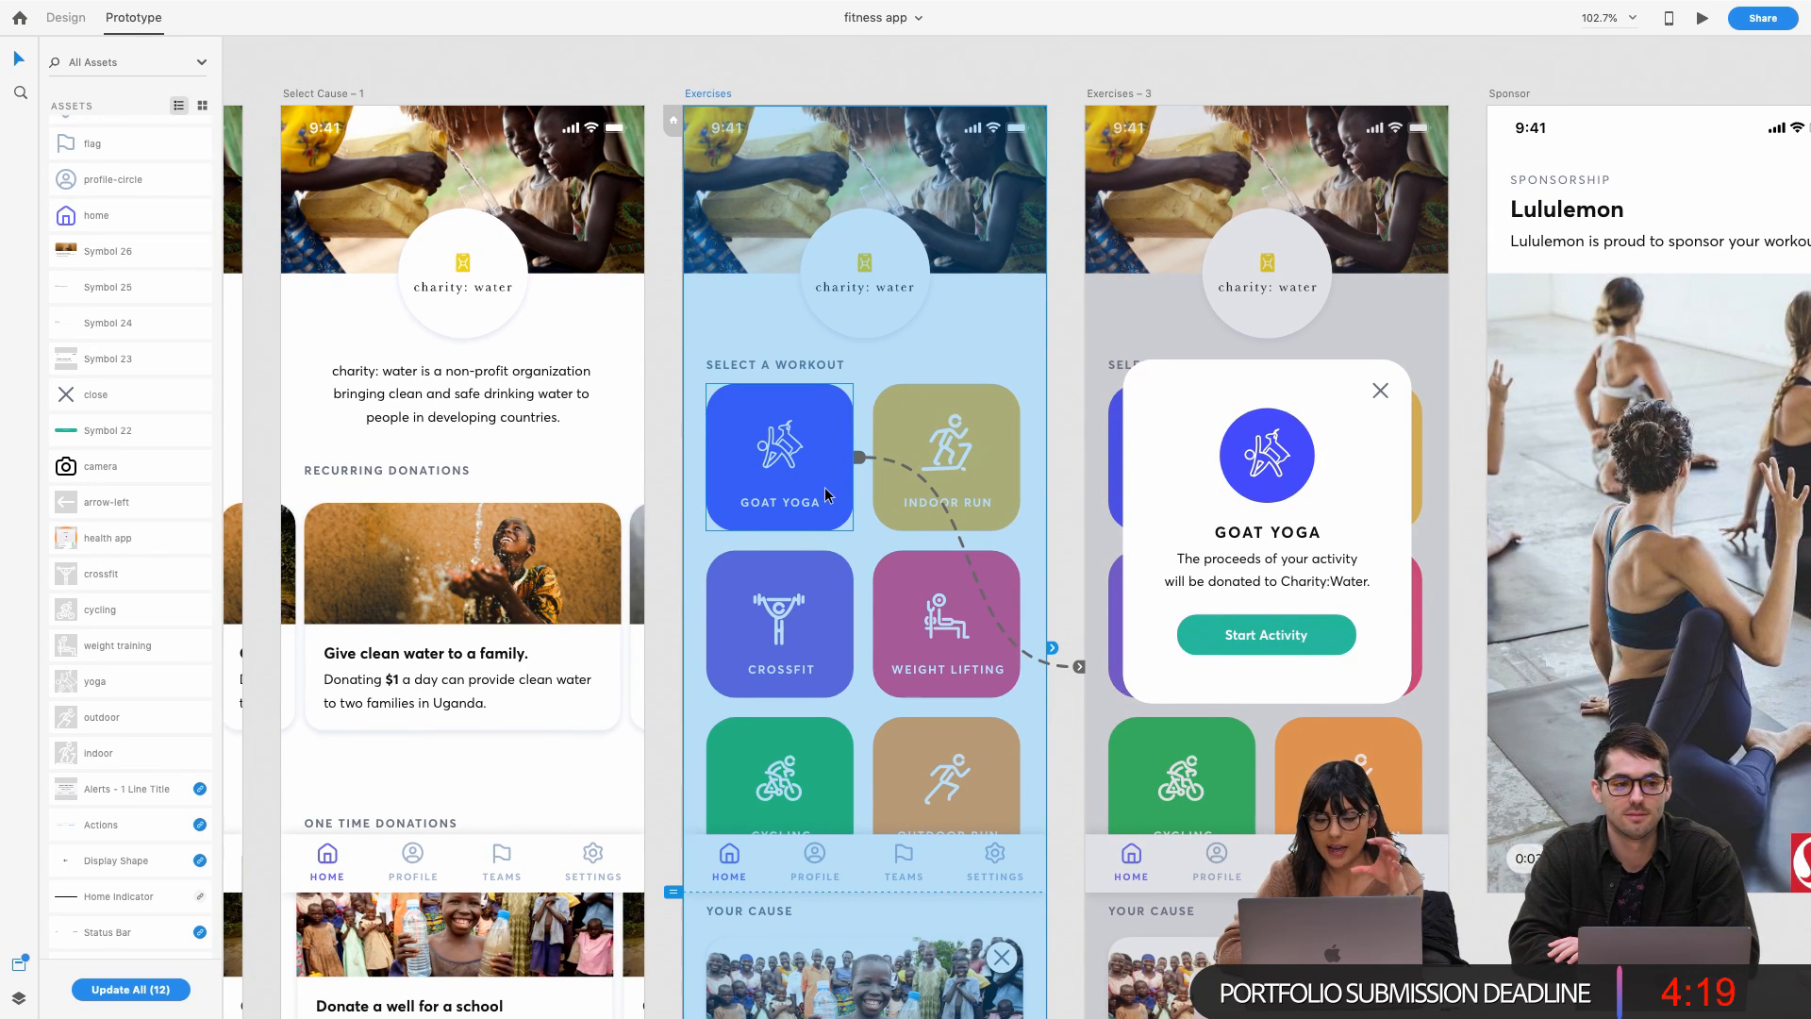
click(859, 460)
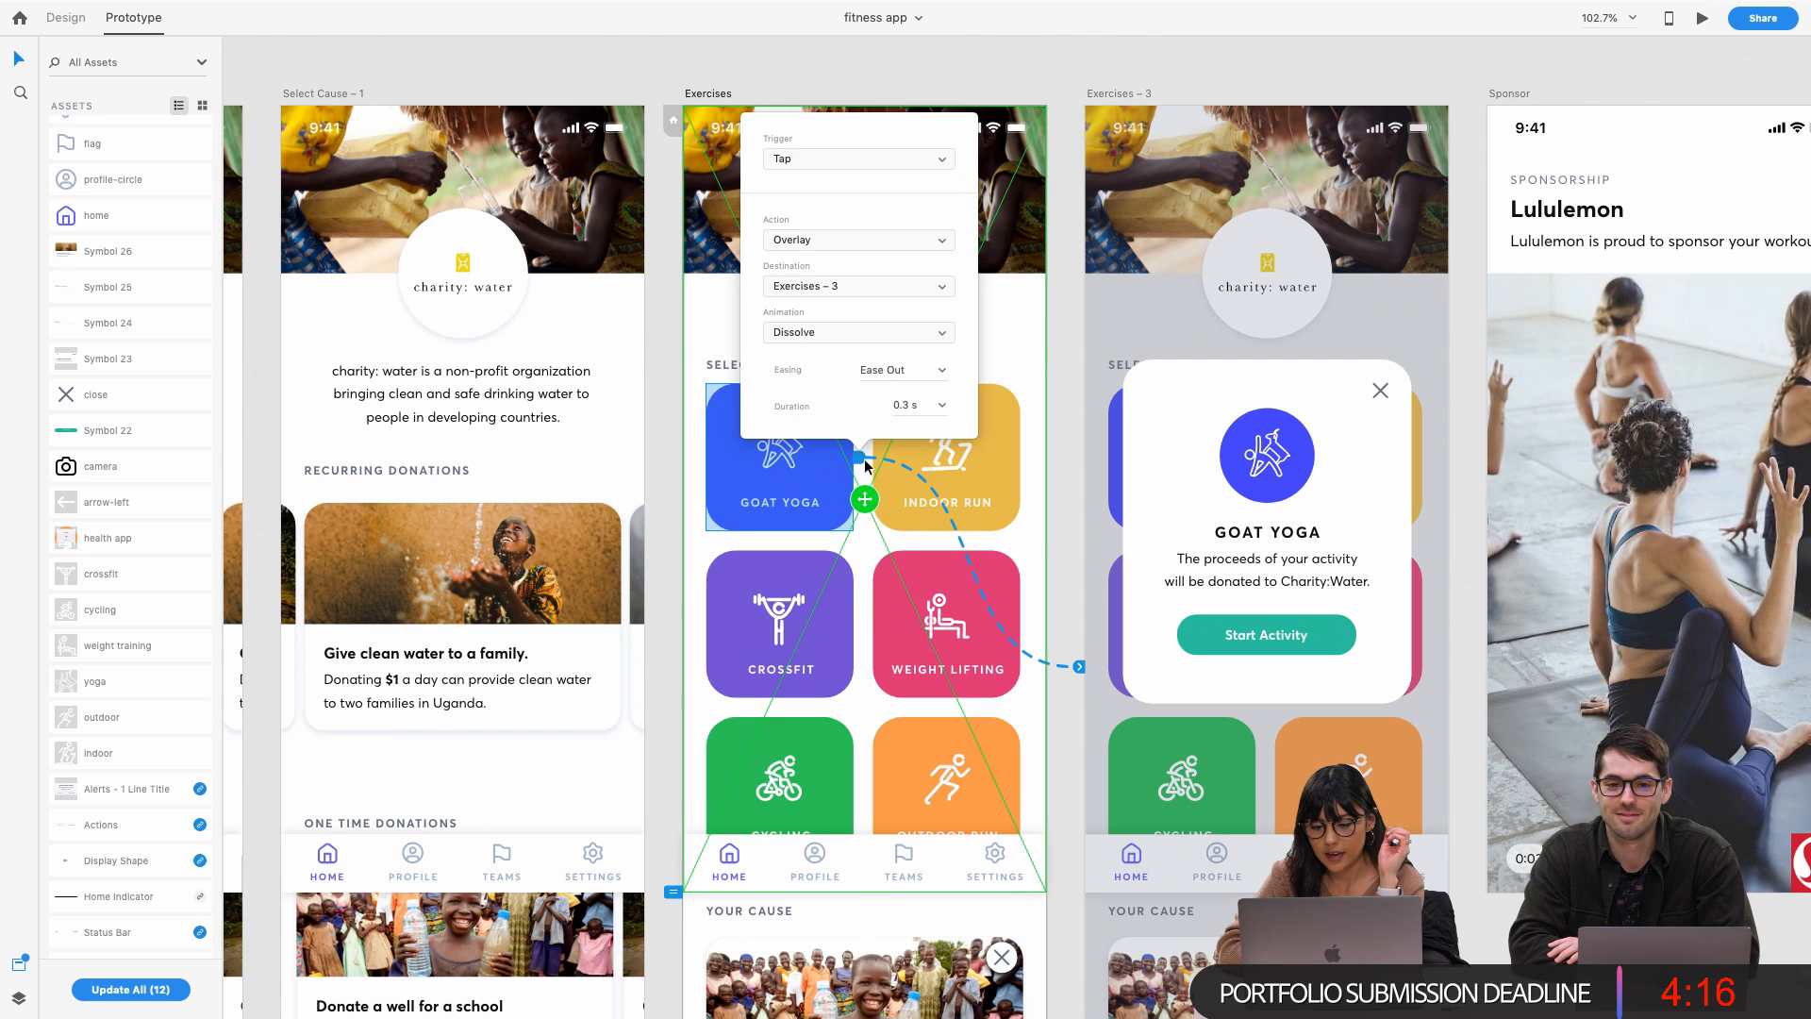
Keep Goat Yoga's tap linked to Exercises – 3 with the Overlay action
drag(1083, 676, 1080, 671)
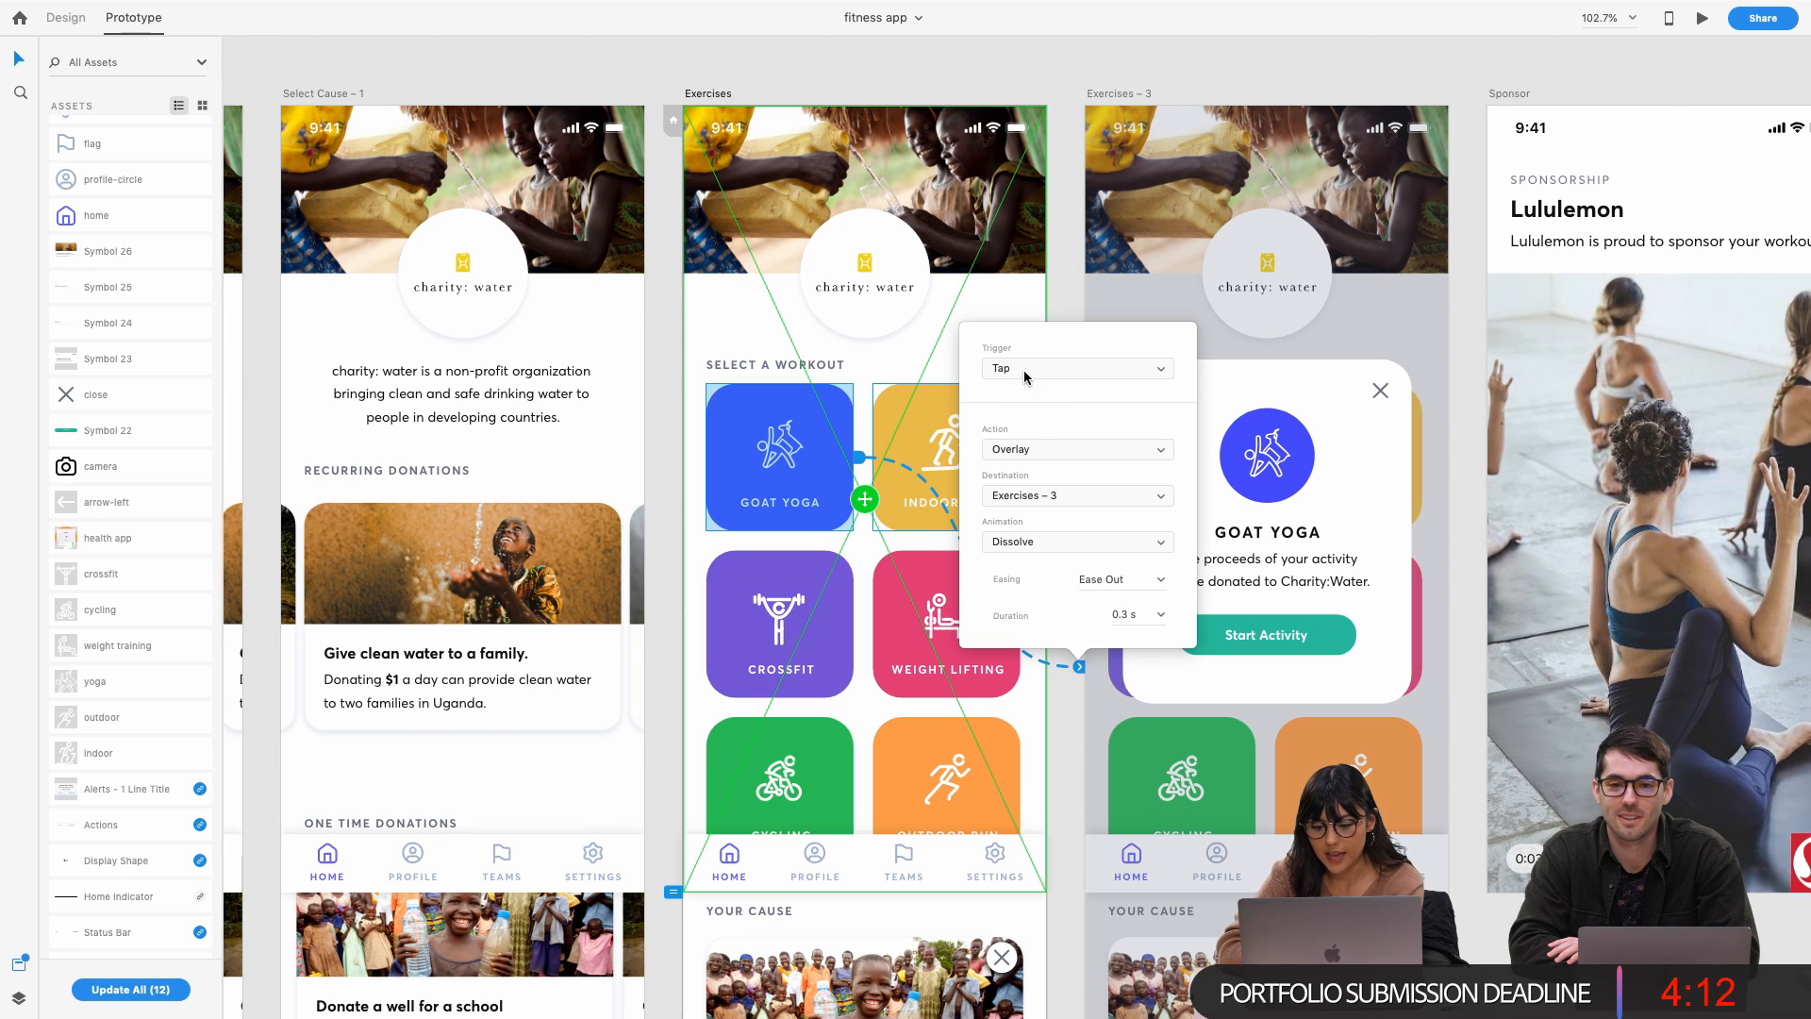
click(1027, 449)
click(1087, 452)
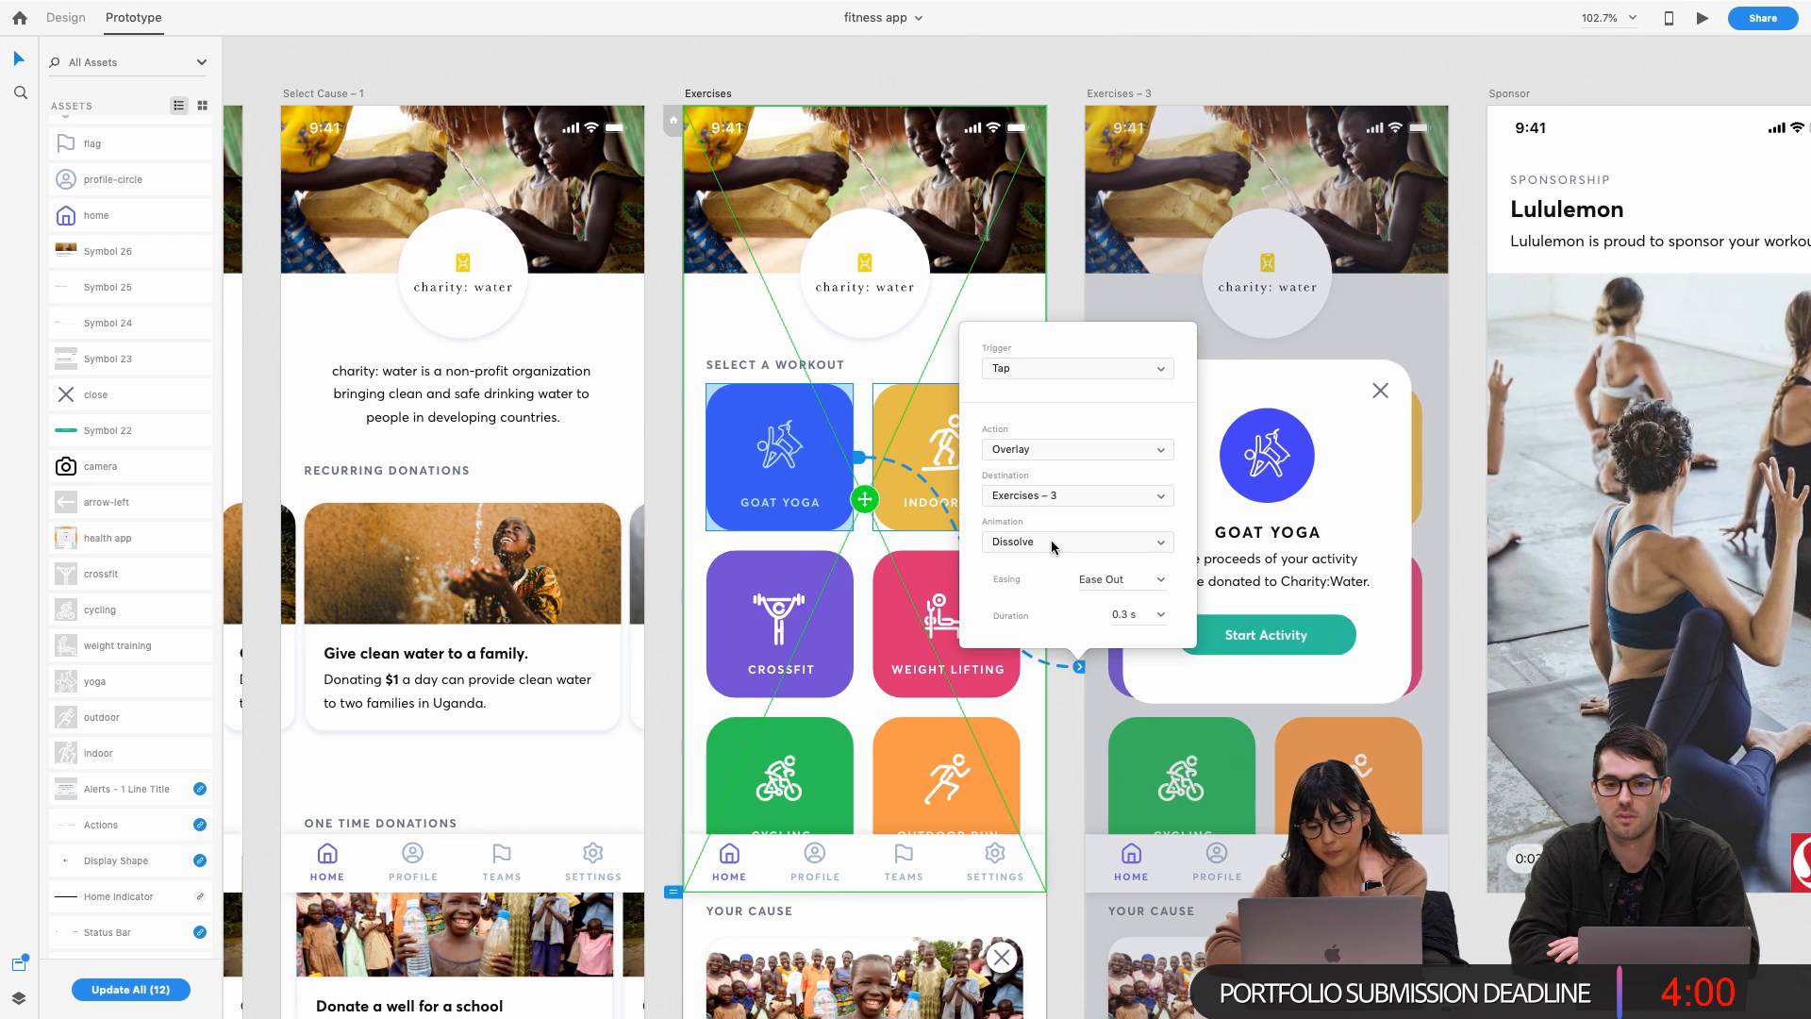
click(1064, 260)
Reopen the overlay interaction and check where Exercises – 3 sits over the Exercises screen
click(1000, 366)
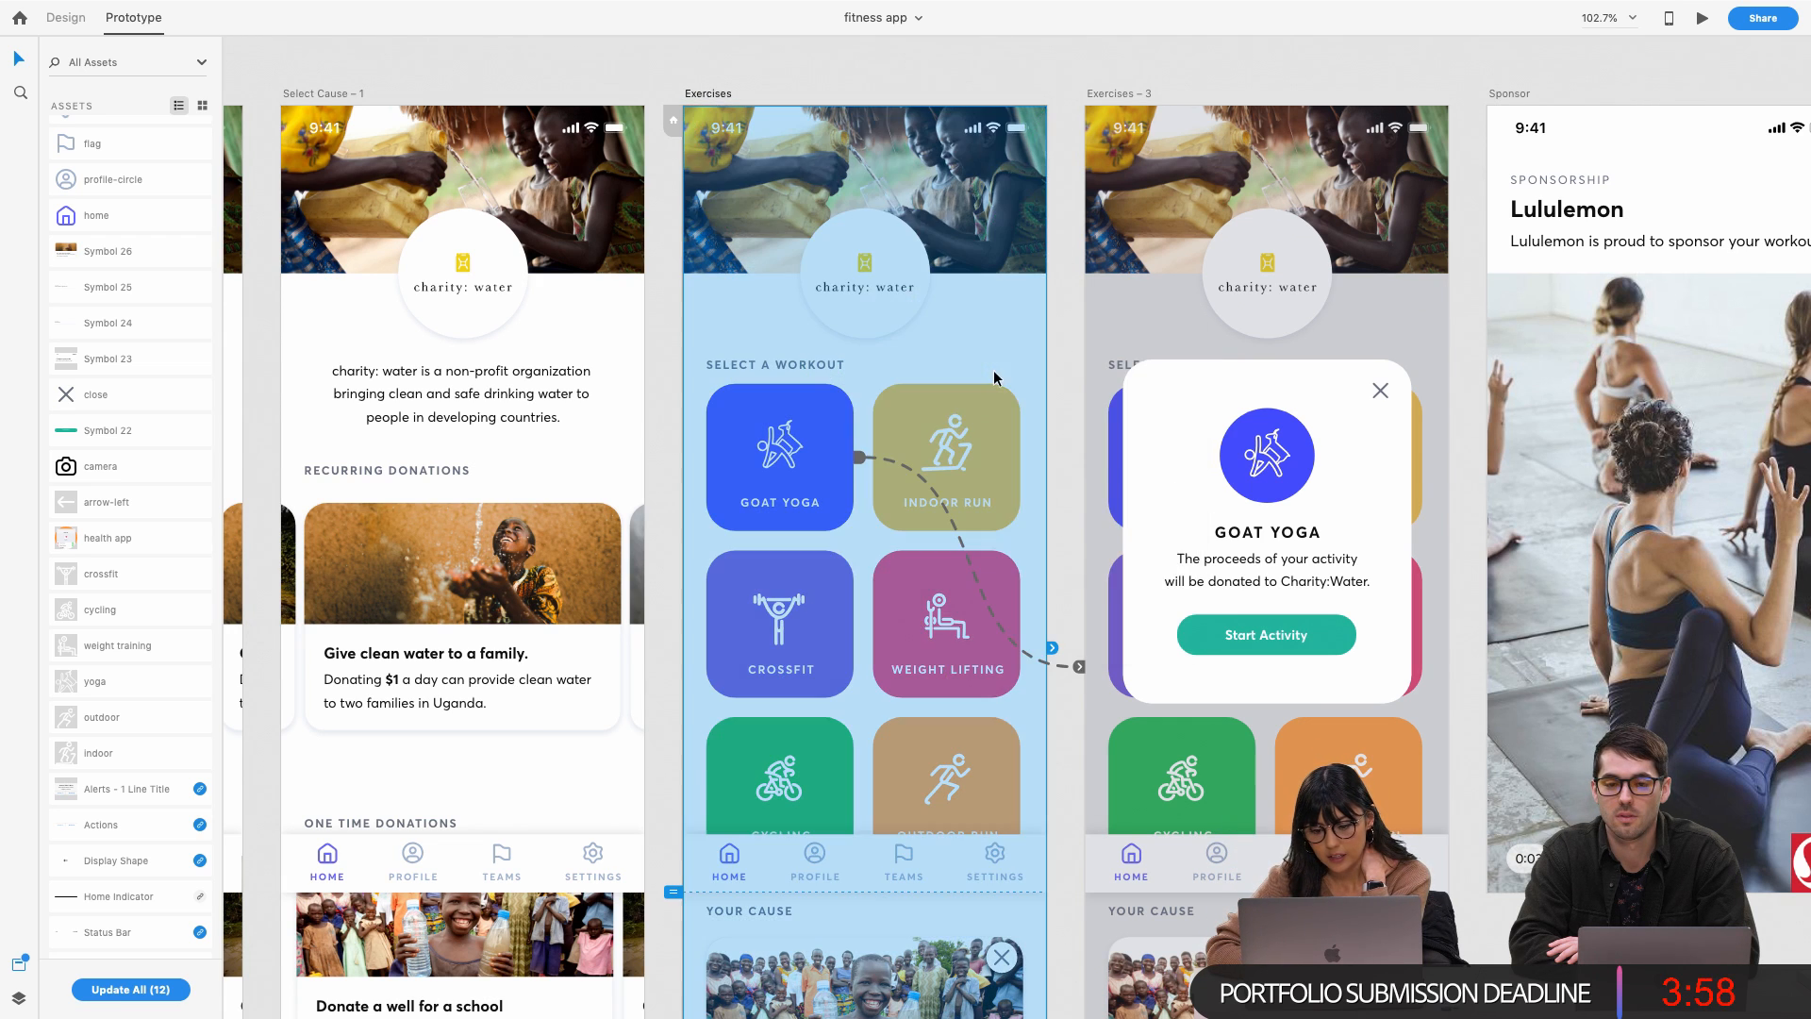
click(1078, 667)
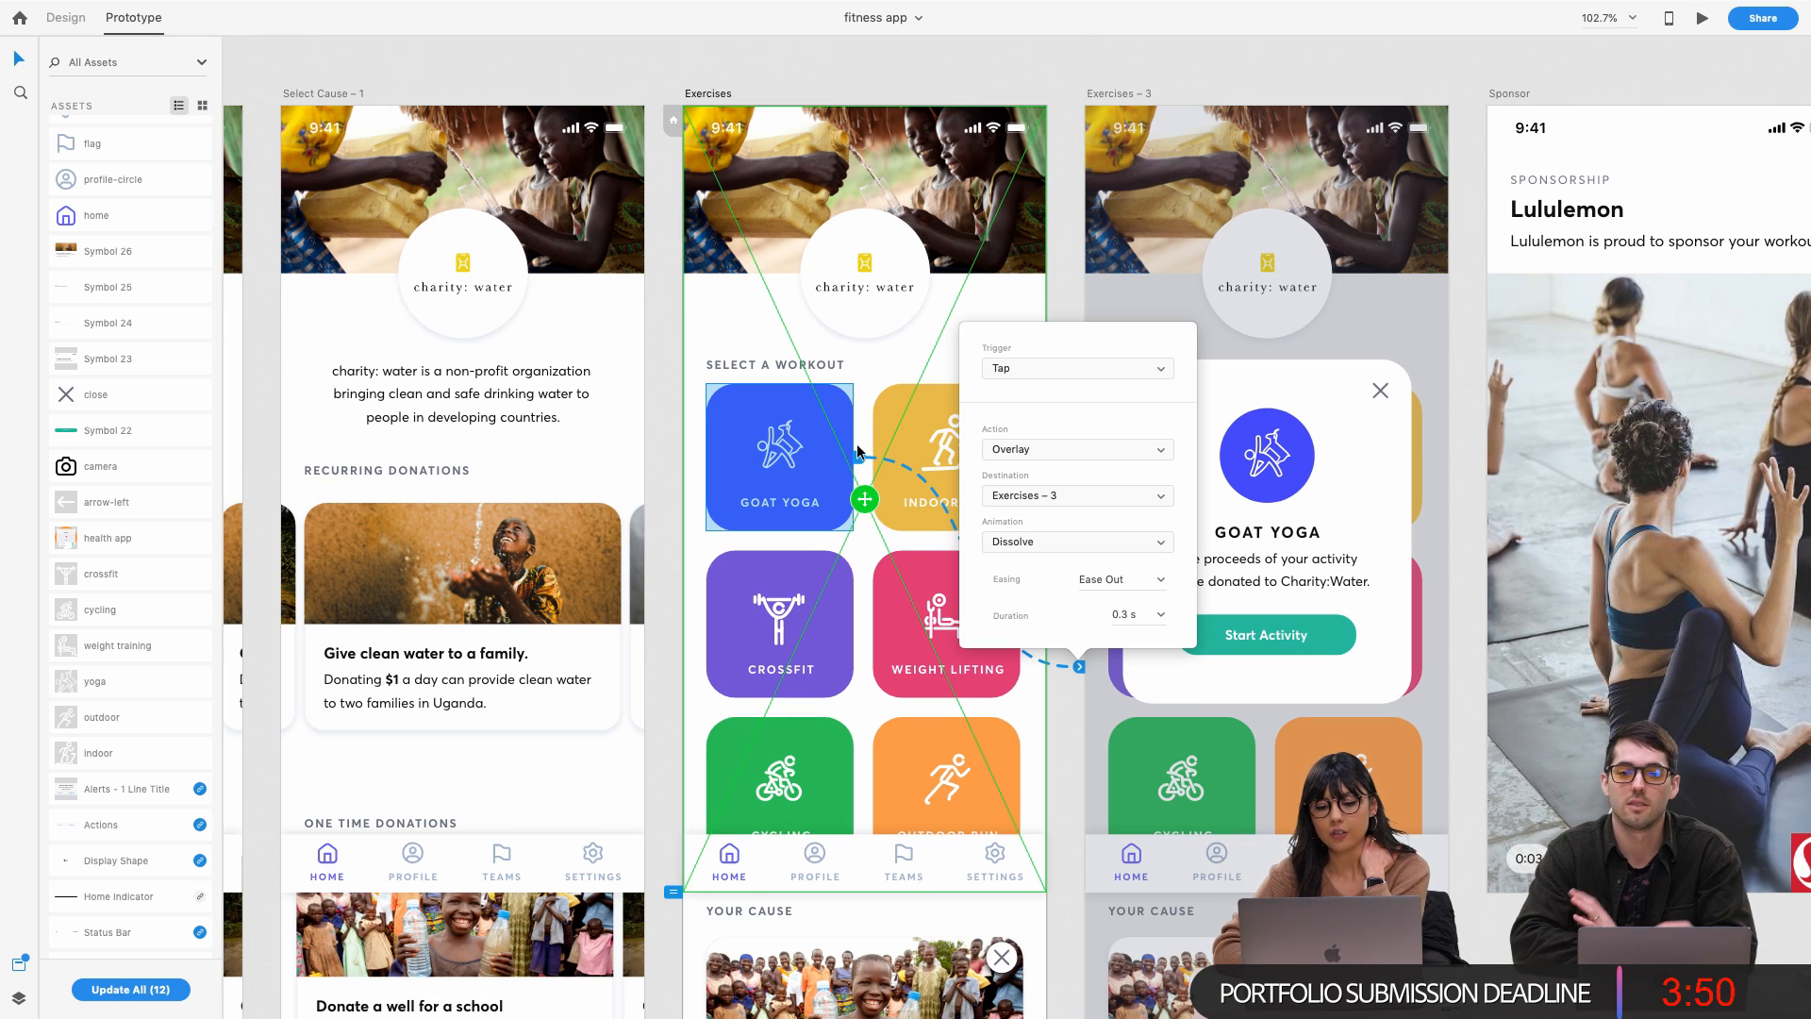
click(865, 501)
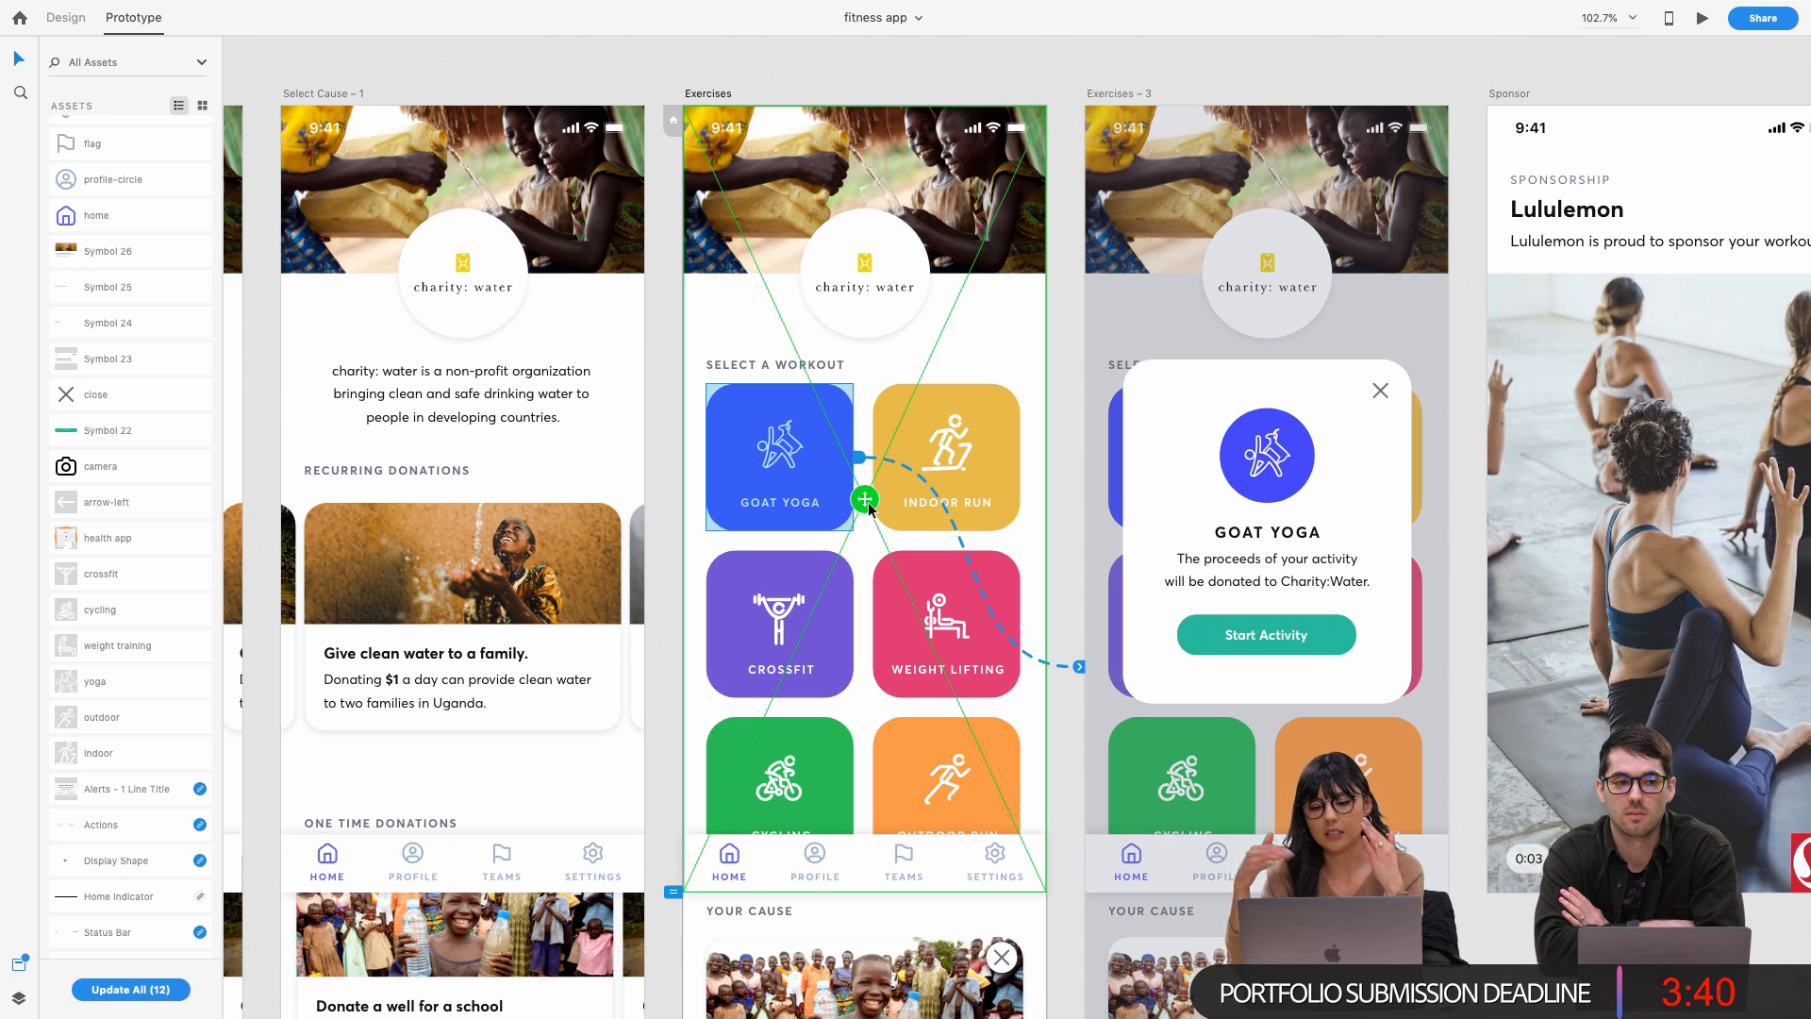
click(867, 503)
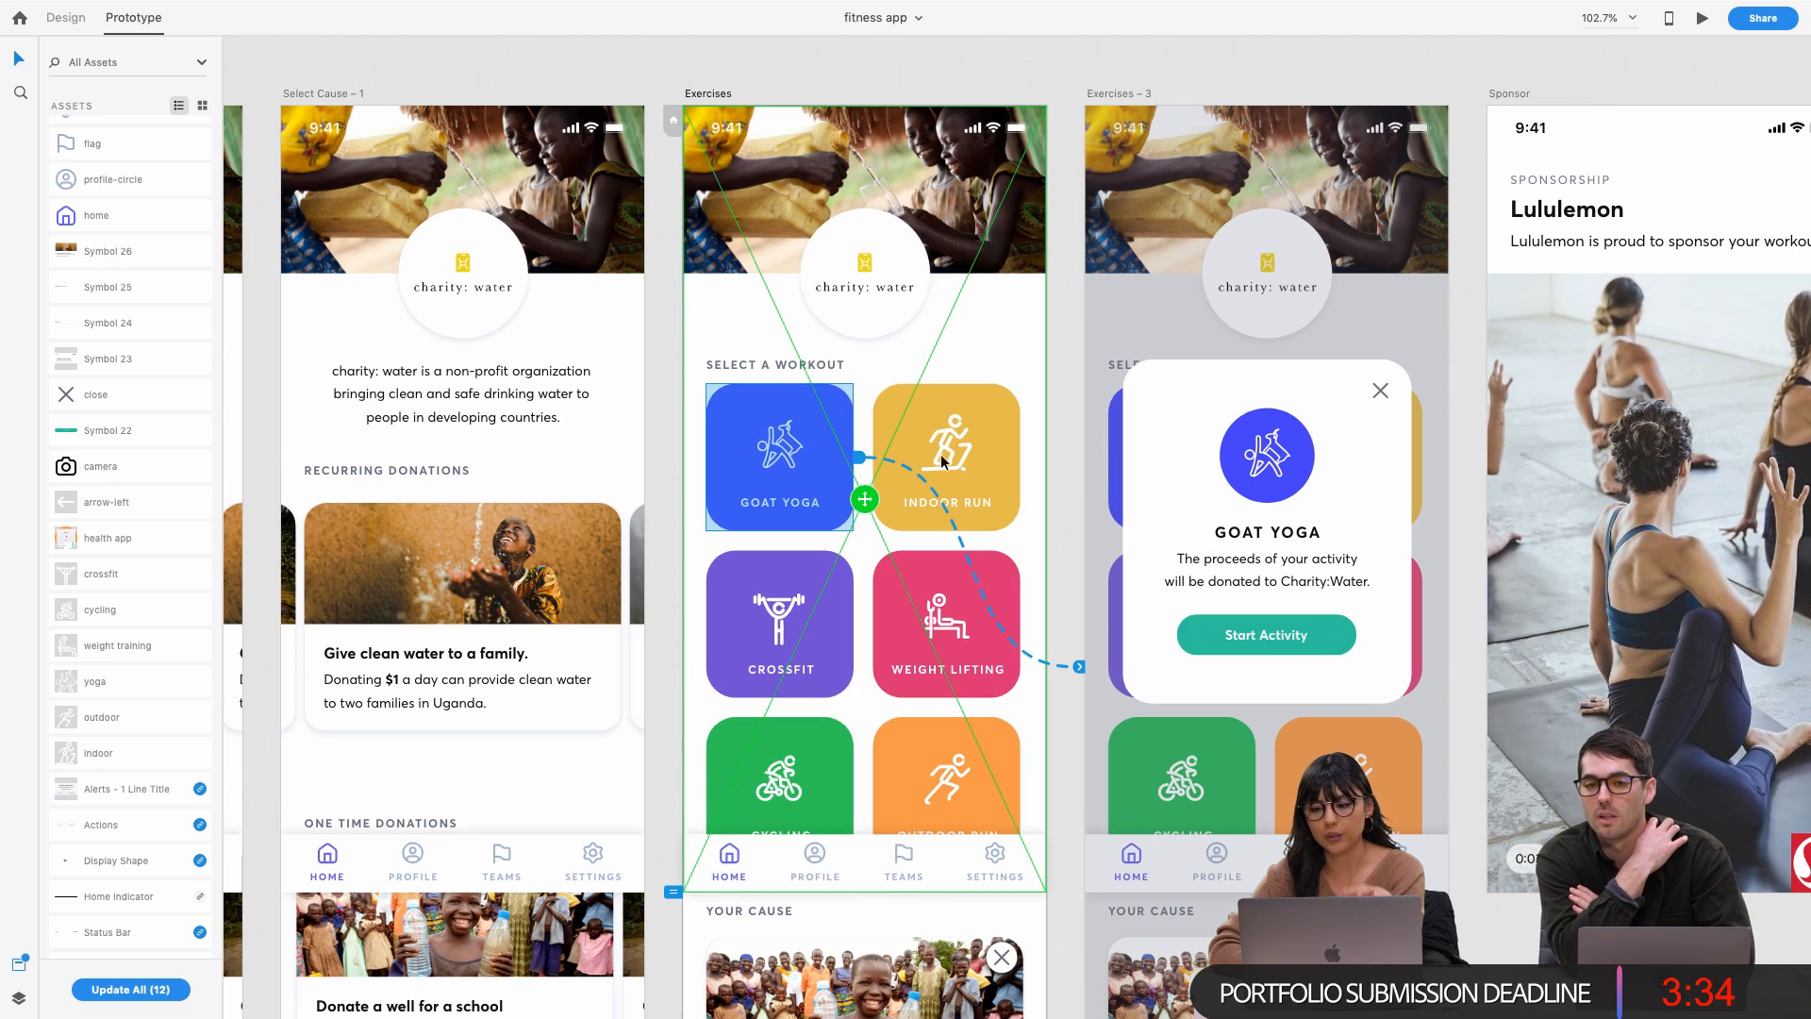
Preview Exercises, tap Goat Yoga to show its donation overlay, dismiss it, and close the preview
mouse_move(60, 5)
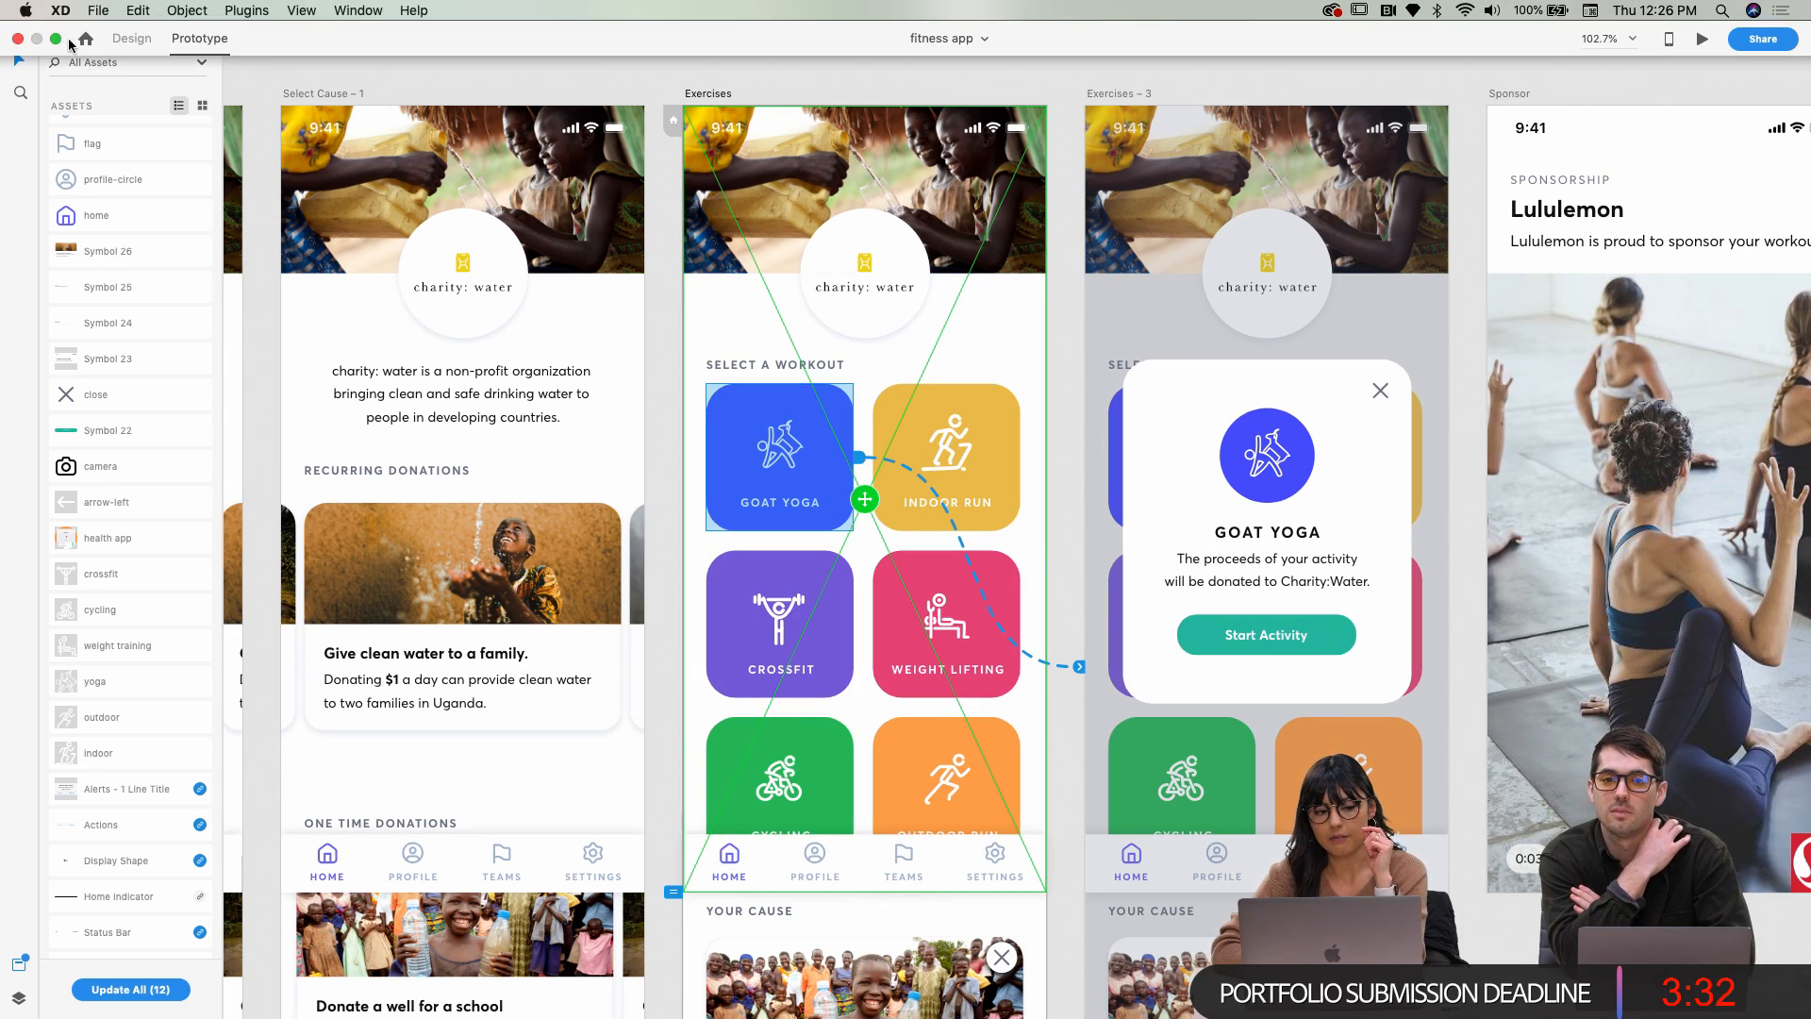
click(56, 39)
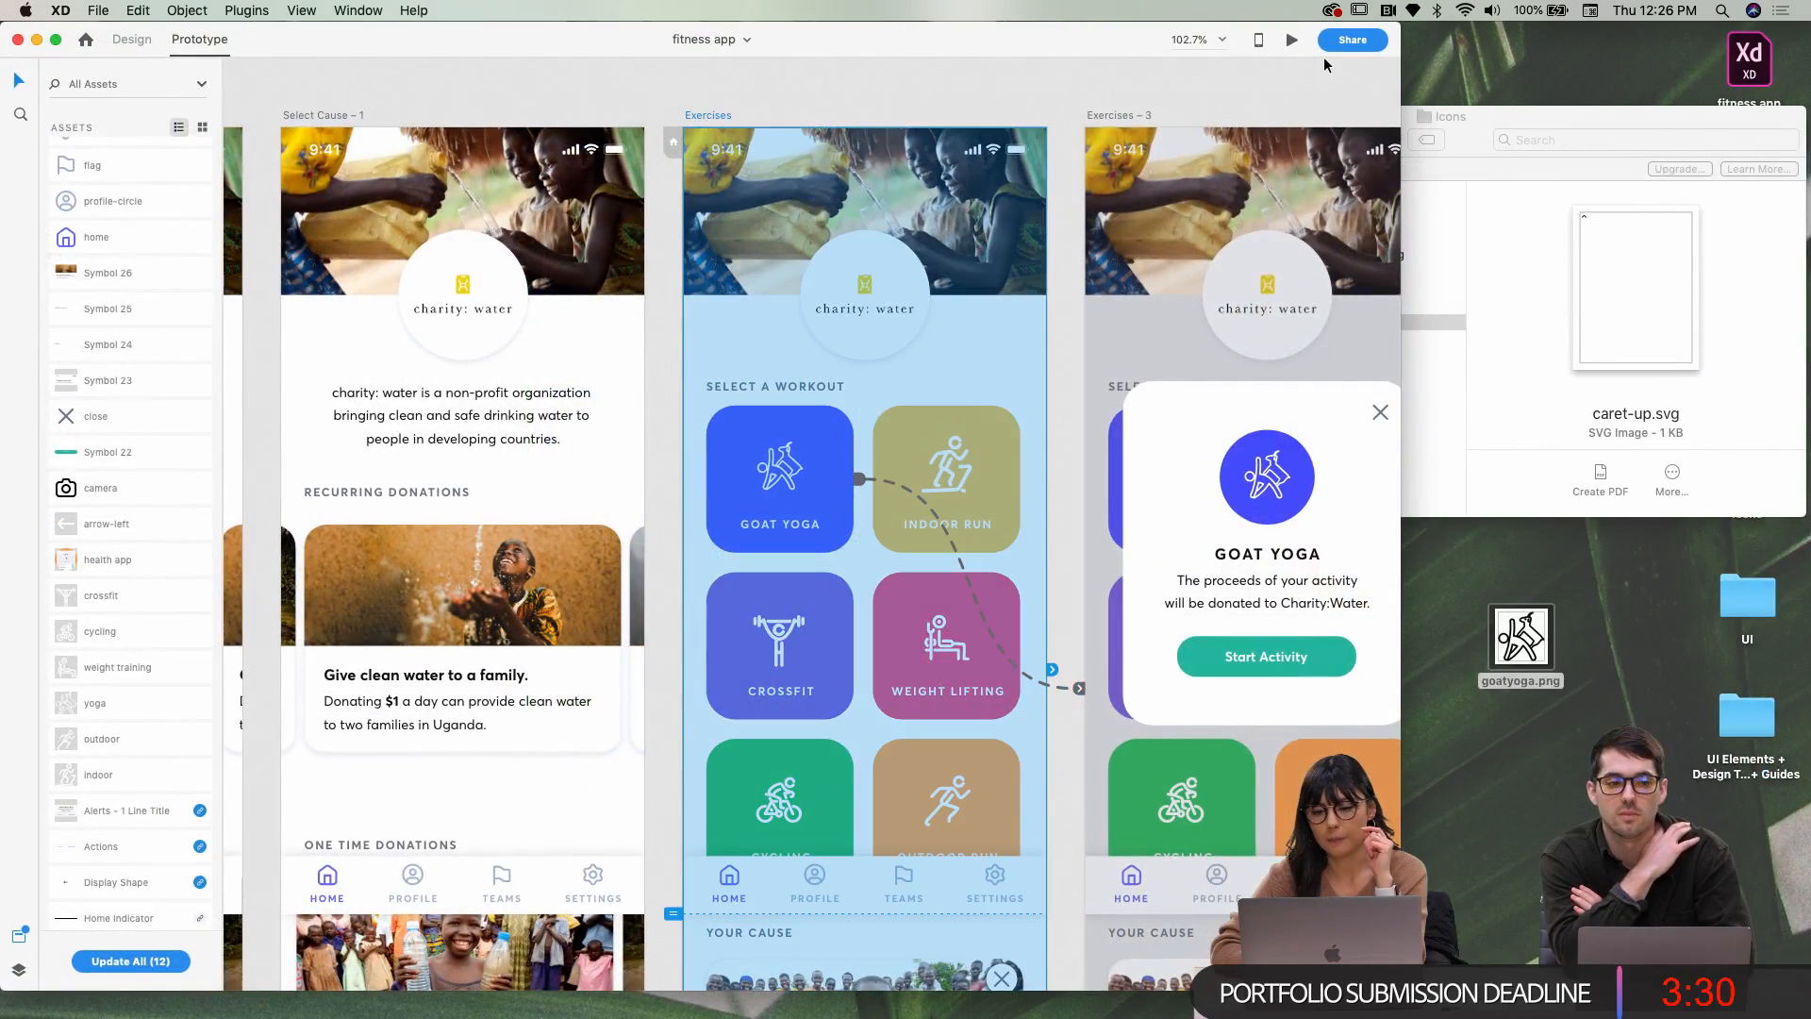
click(1290, 42)
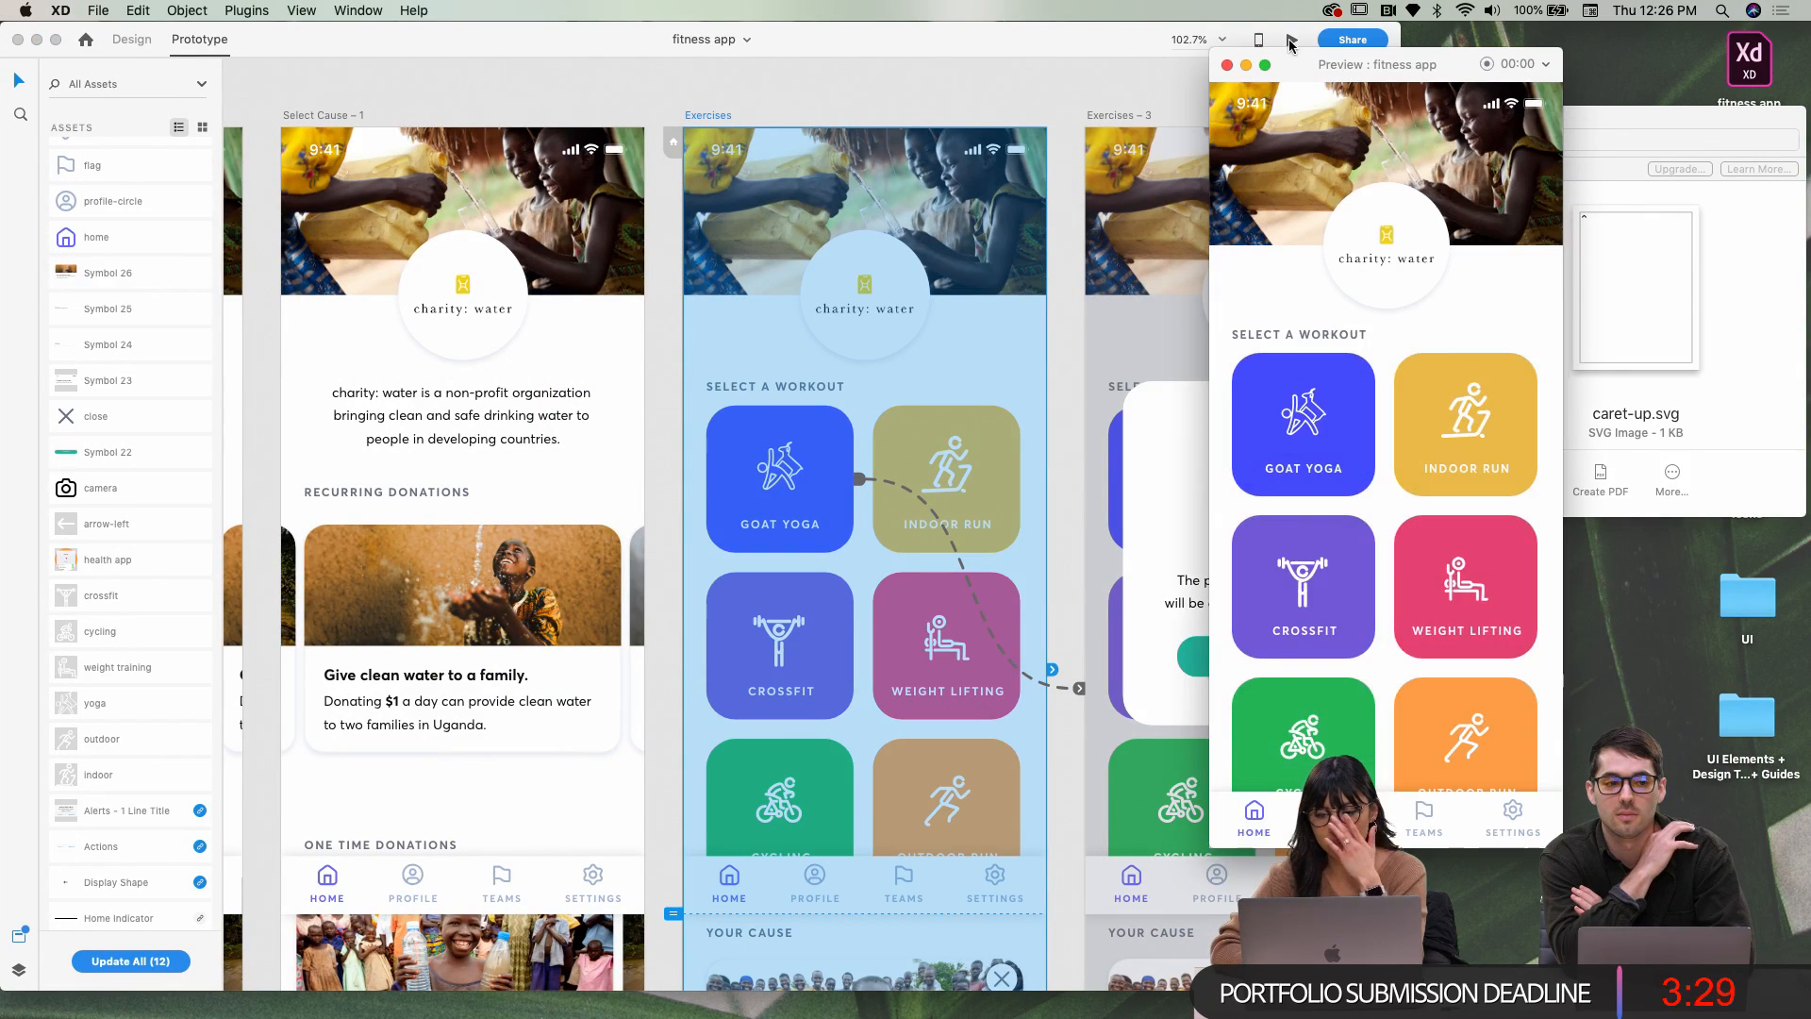
click(1323, 443)
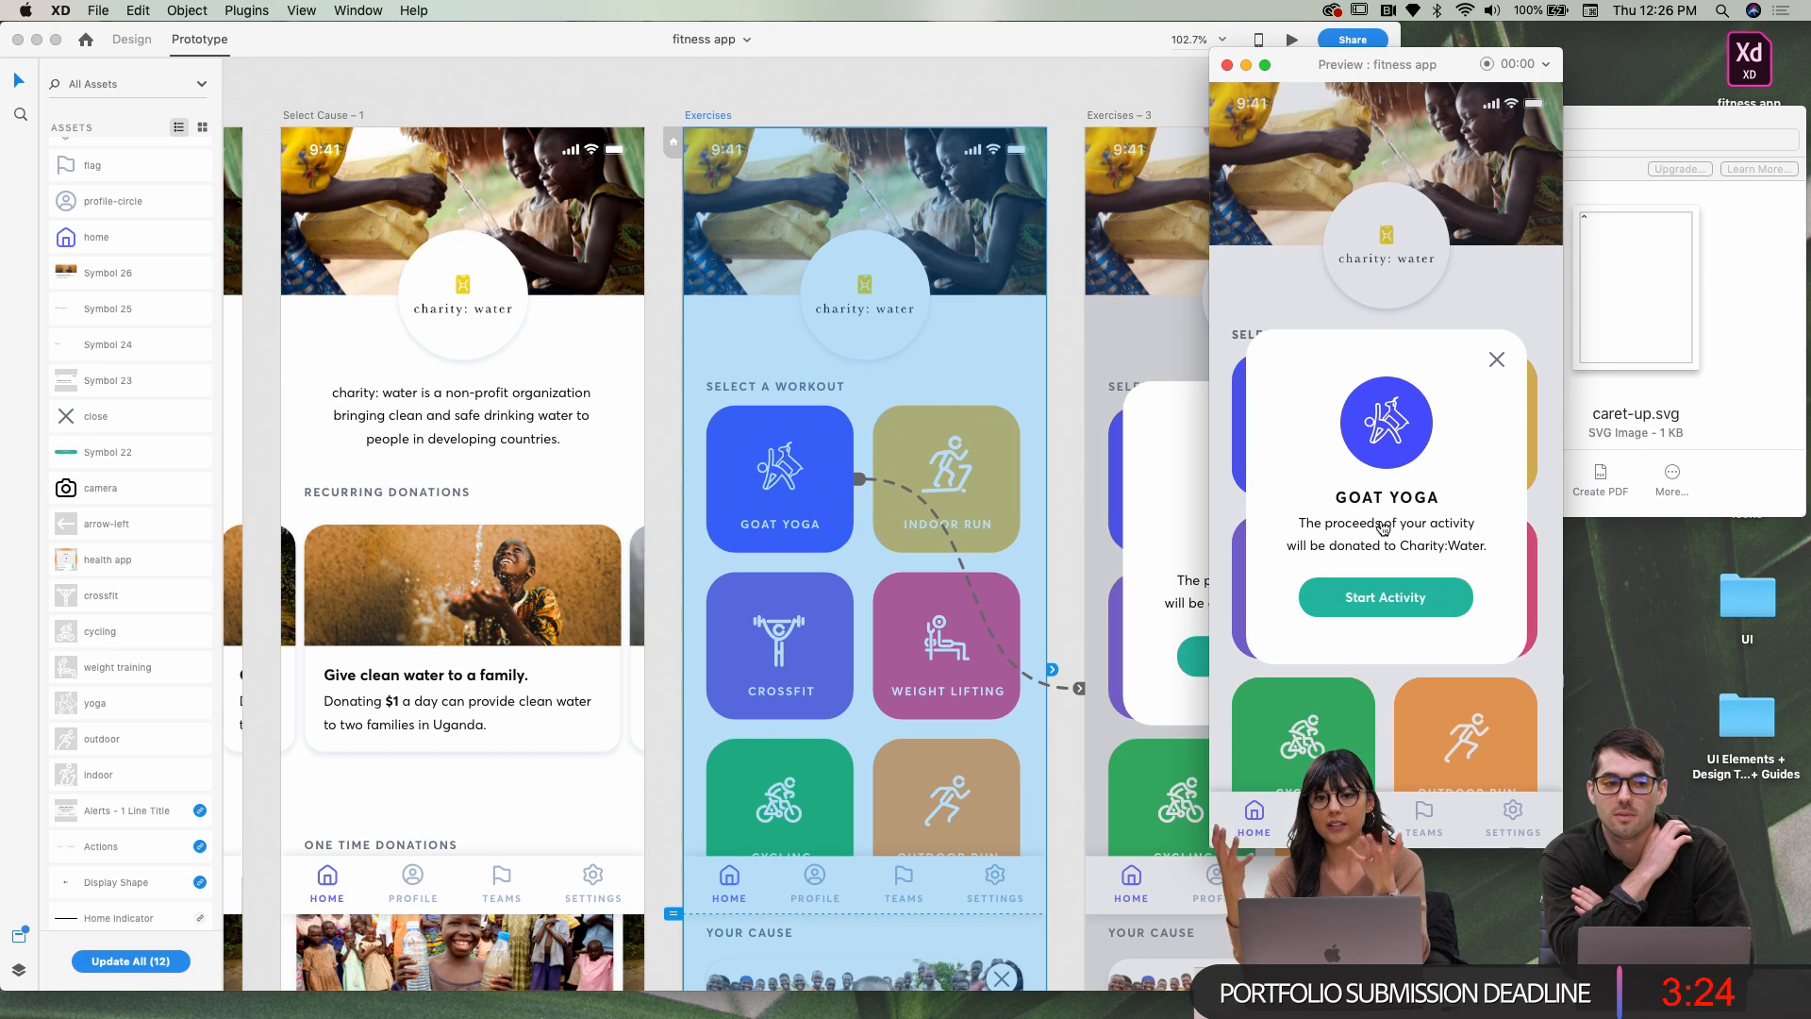
click(1406, 471)
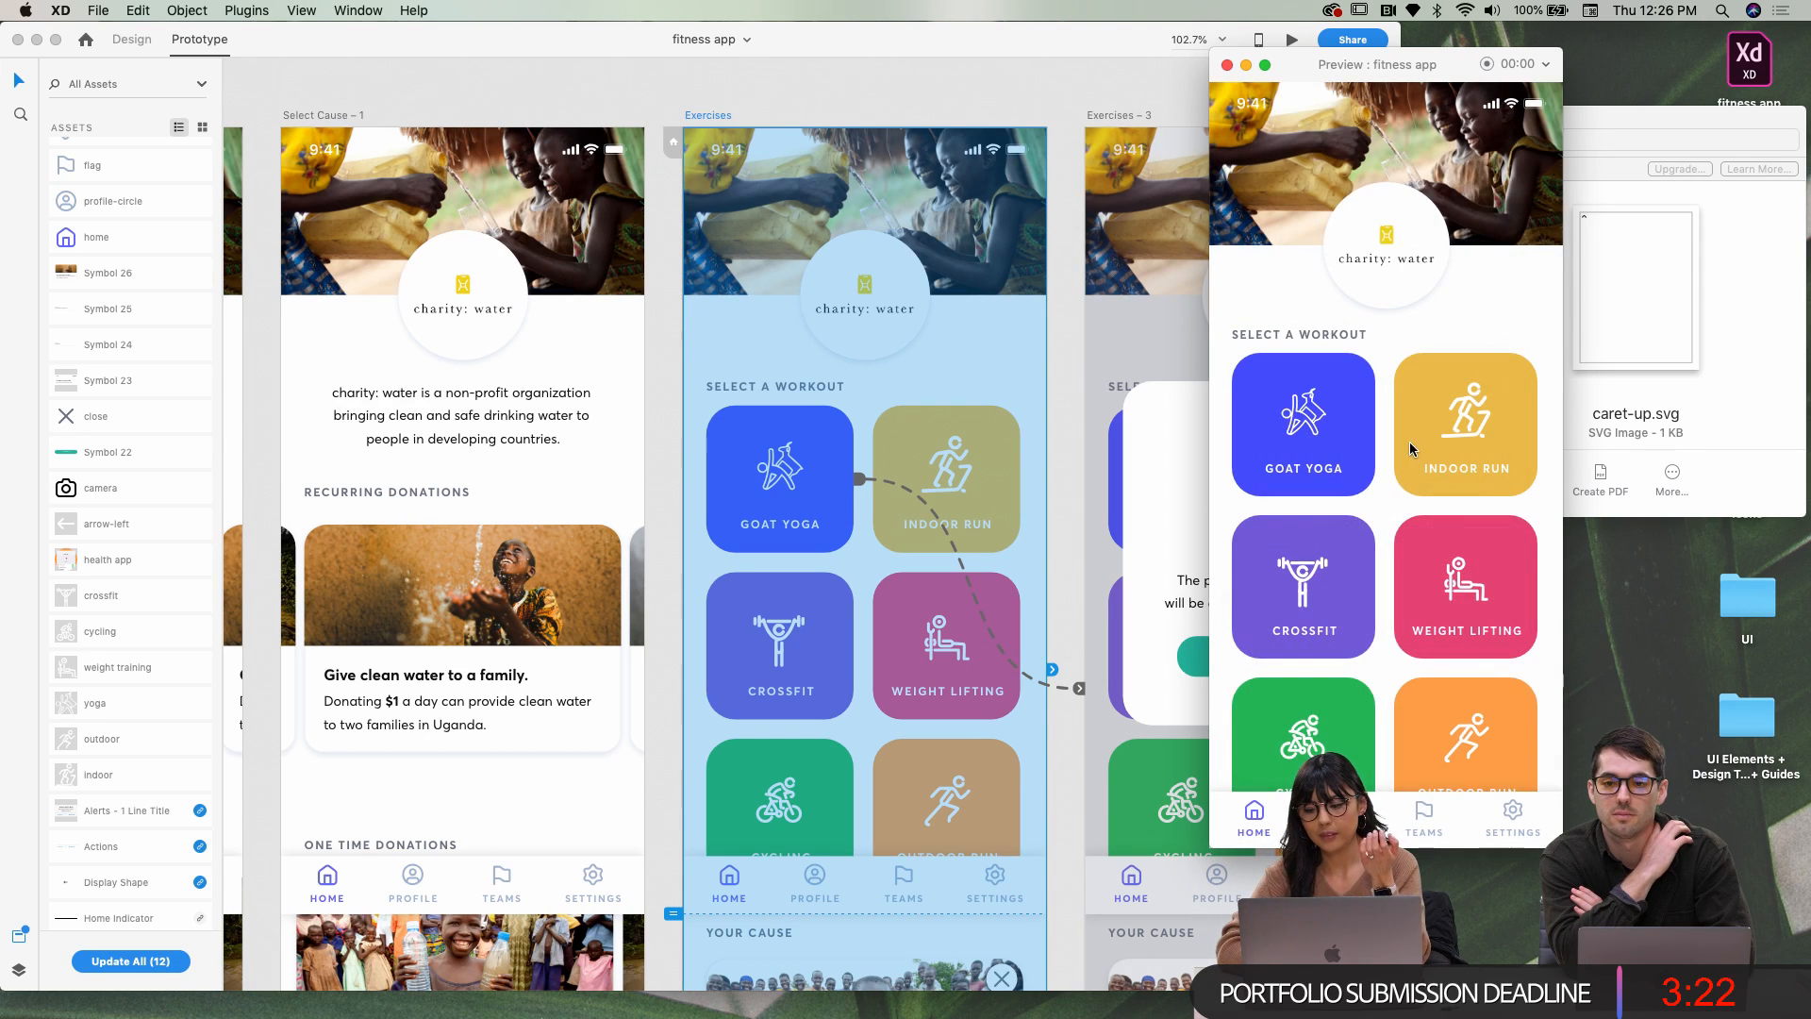
click(1227, 65)
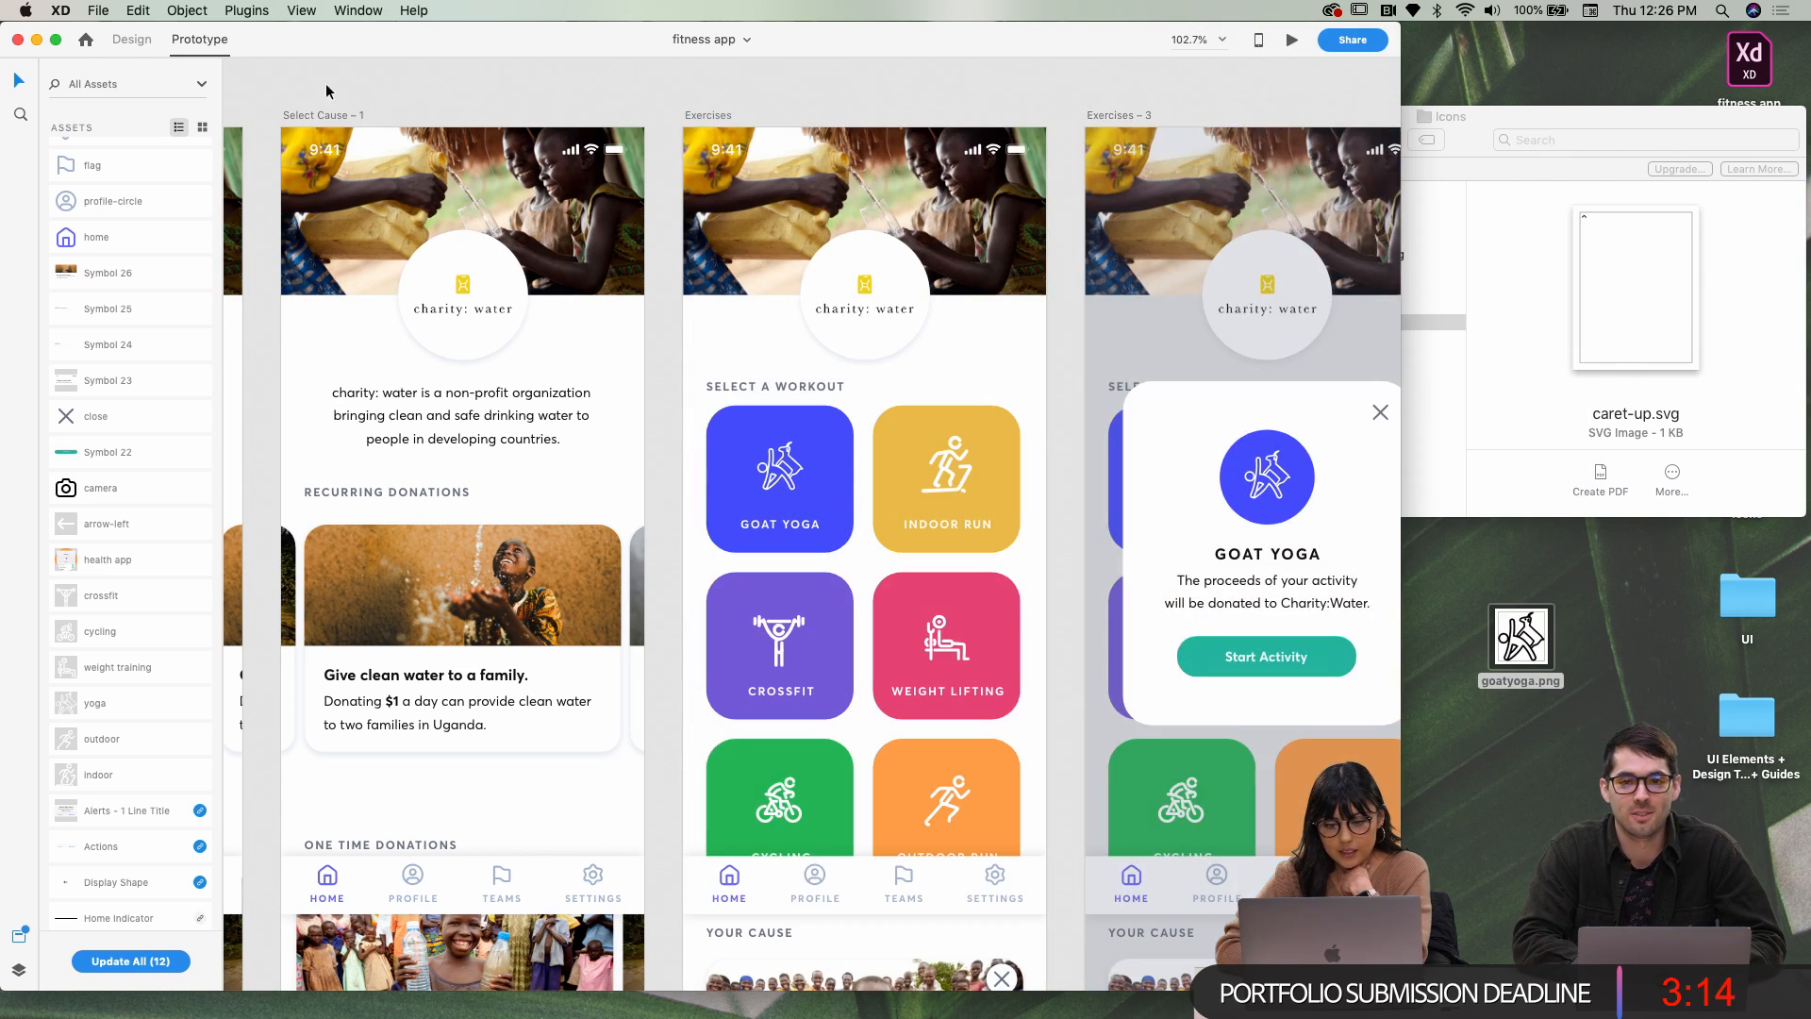
Scroll to the Select Cause screen and select its donations group and bottom nav bar
click(56, 38)
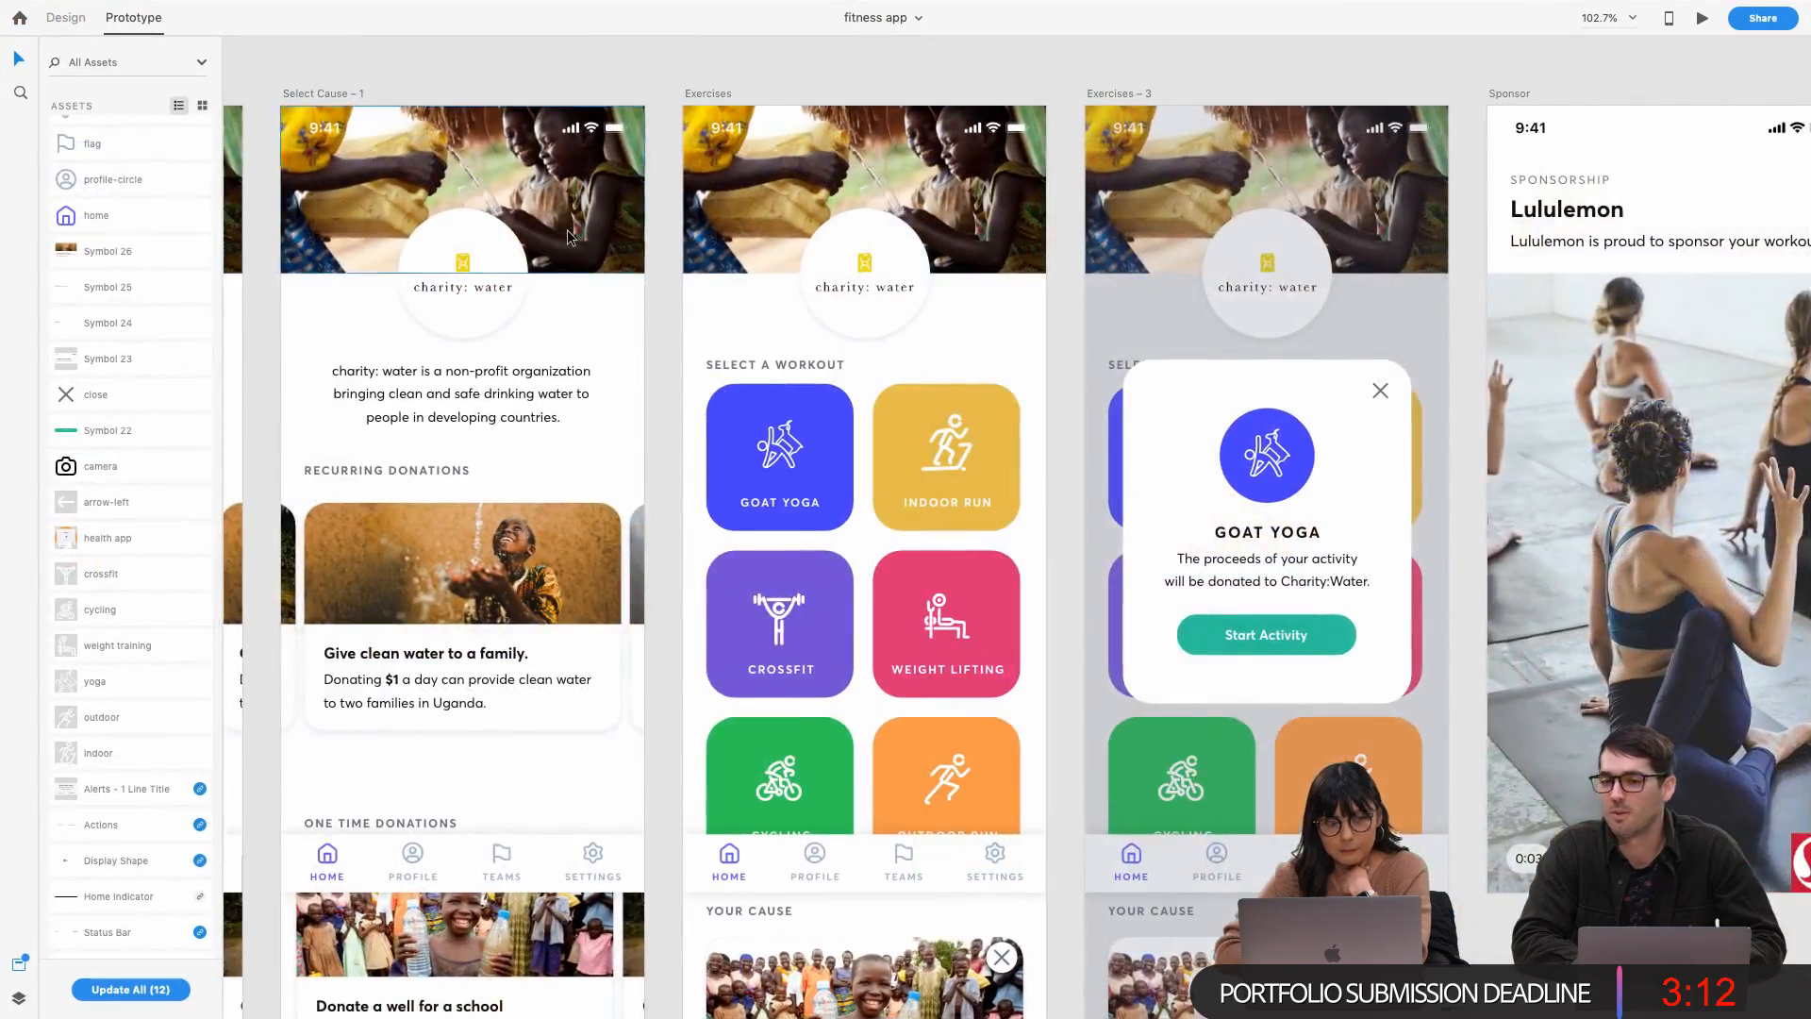
scroll(569, 236, left, 5)
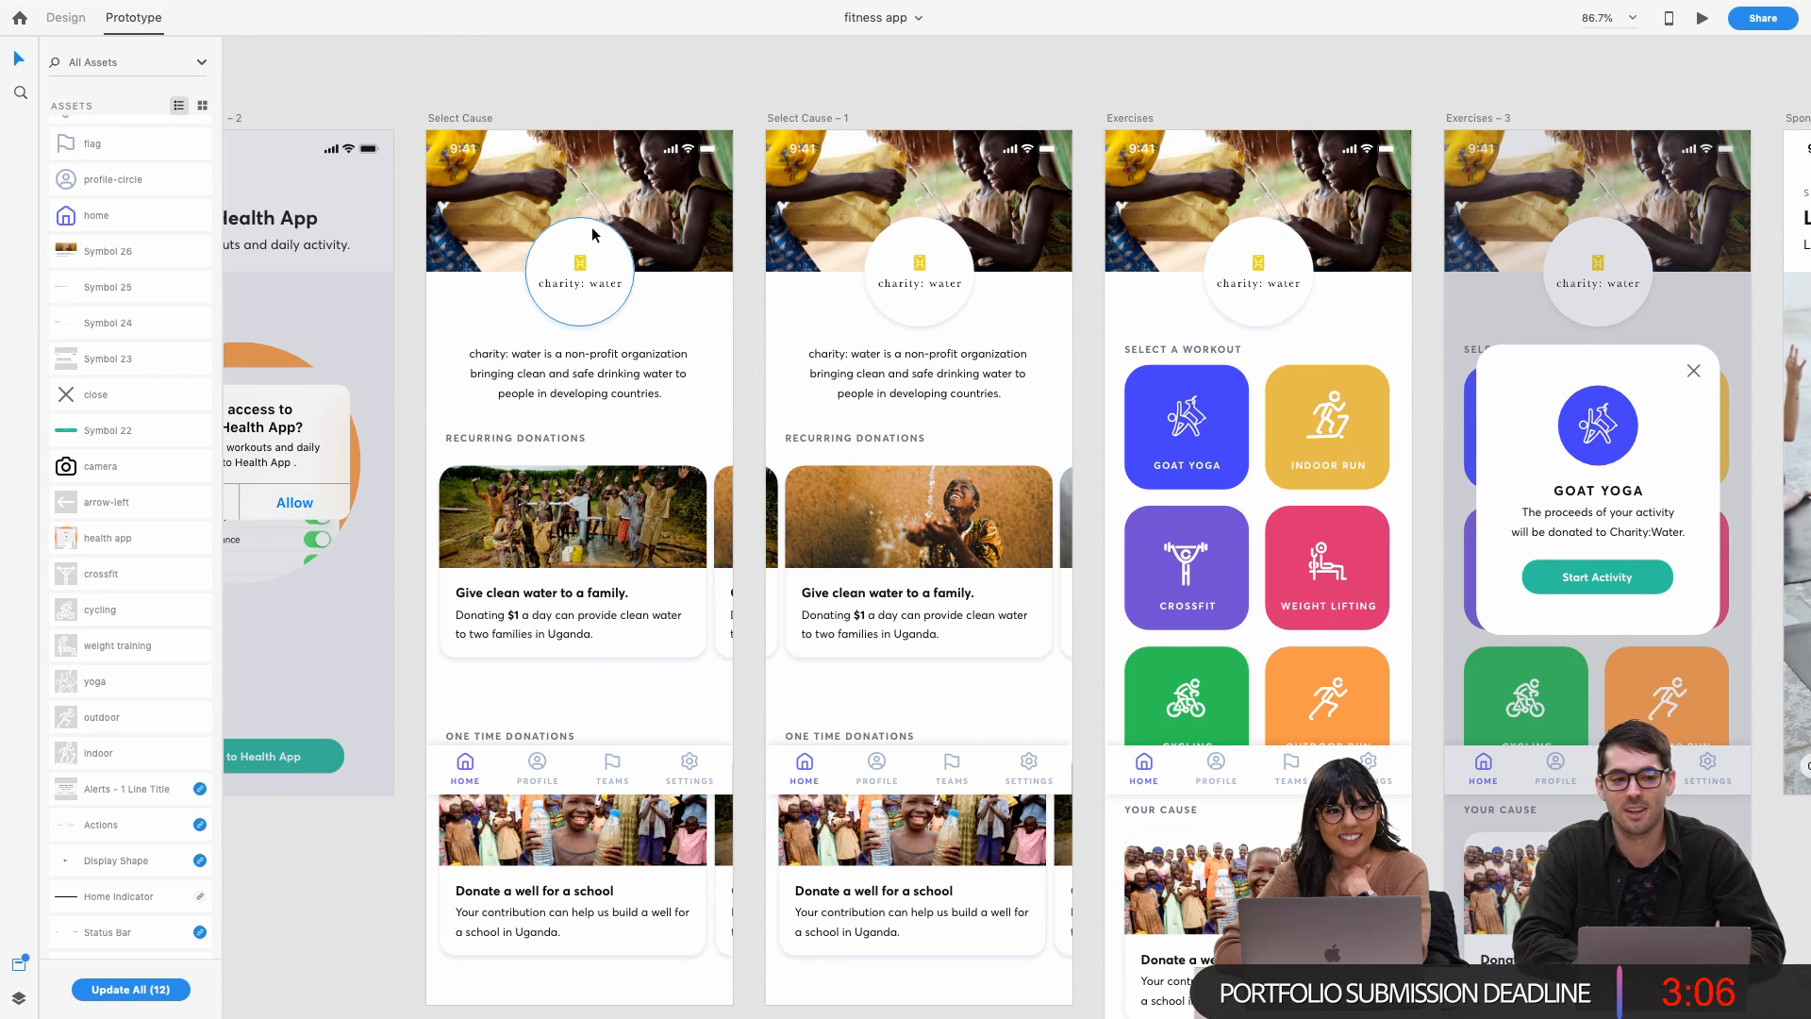
scroll(592, 227, left, 1)
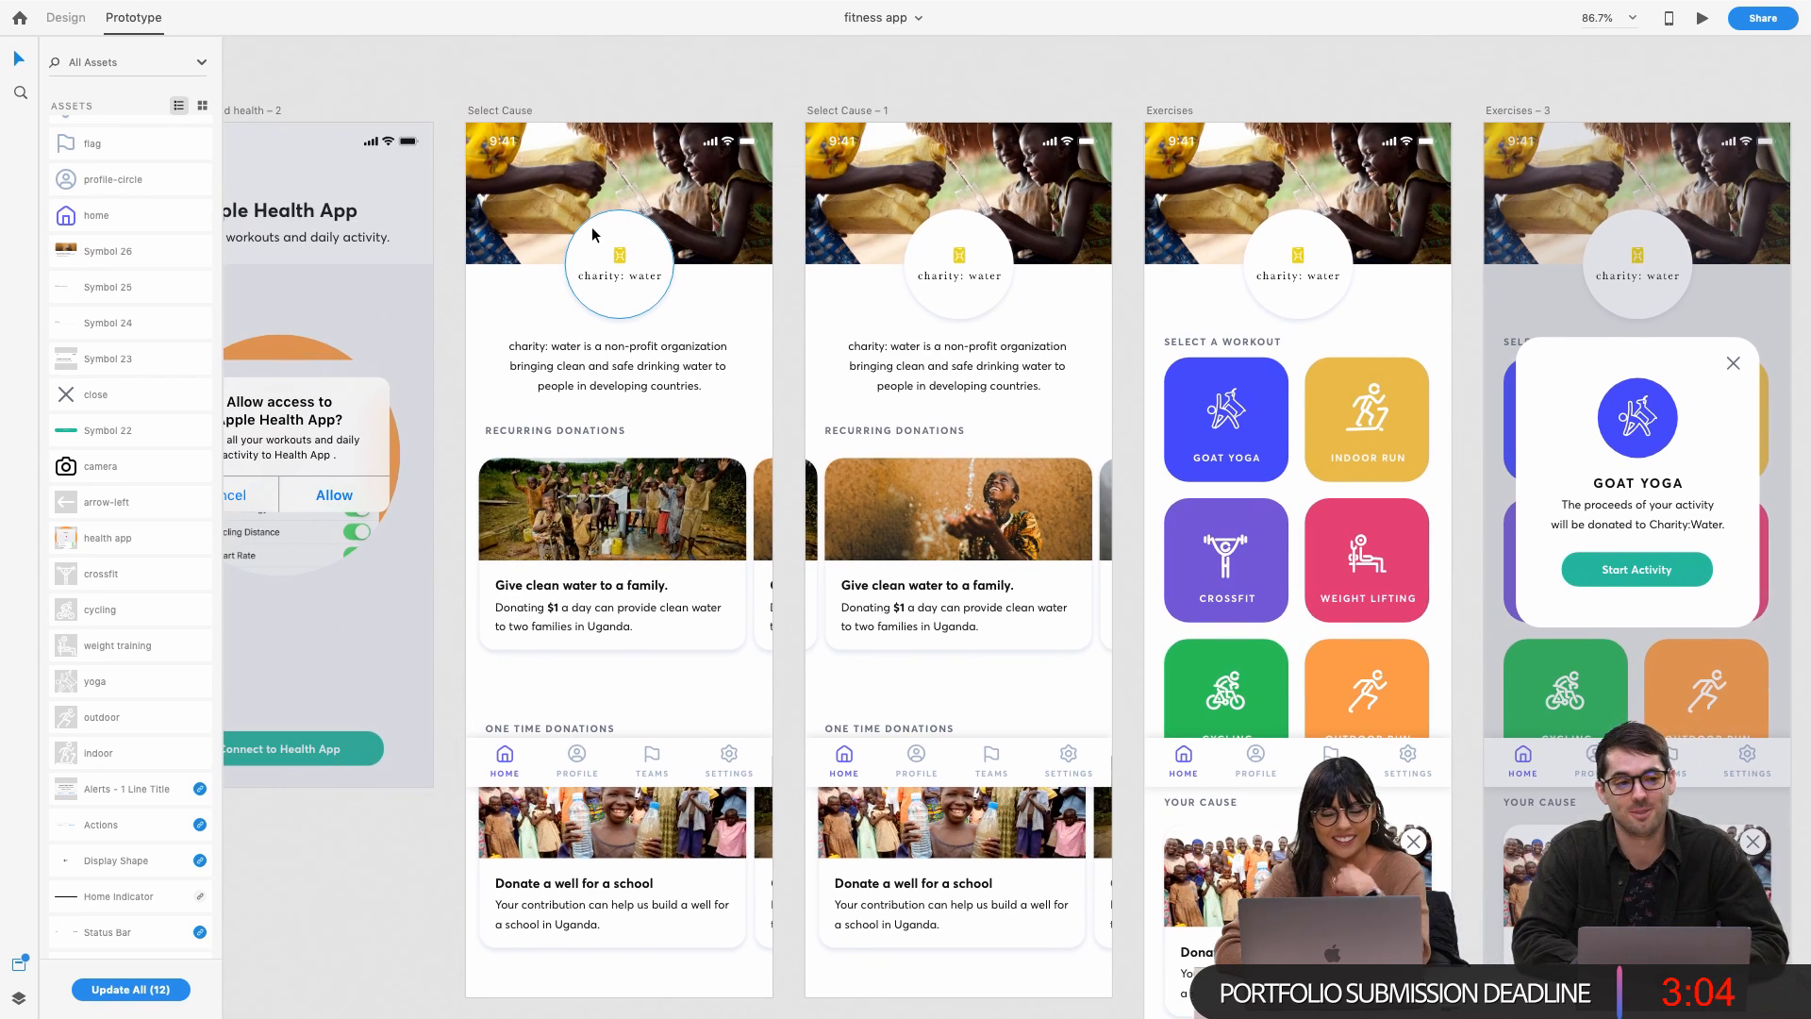
scroll(676, 489, down, 1)
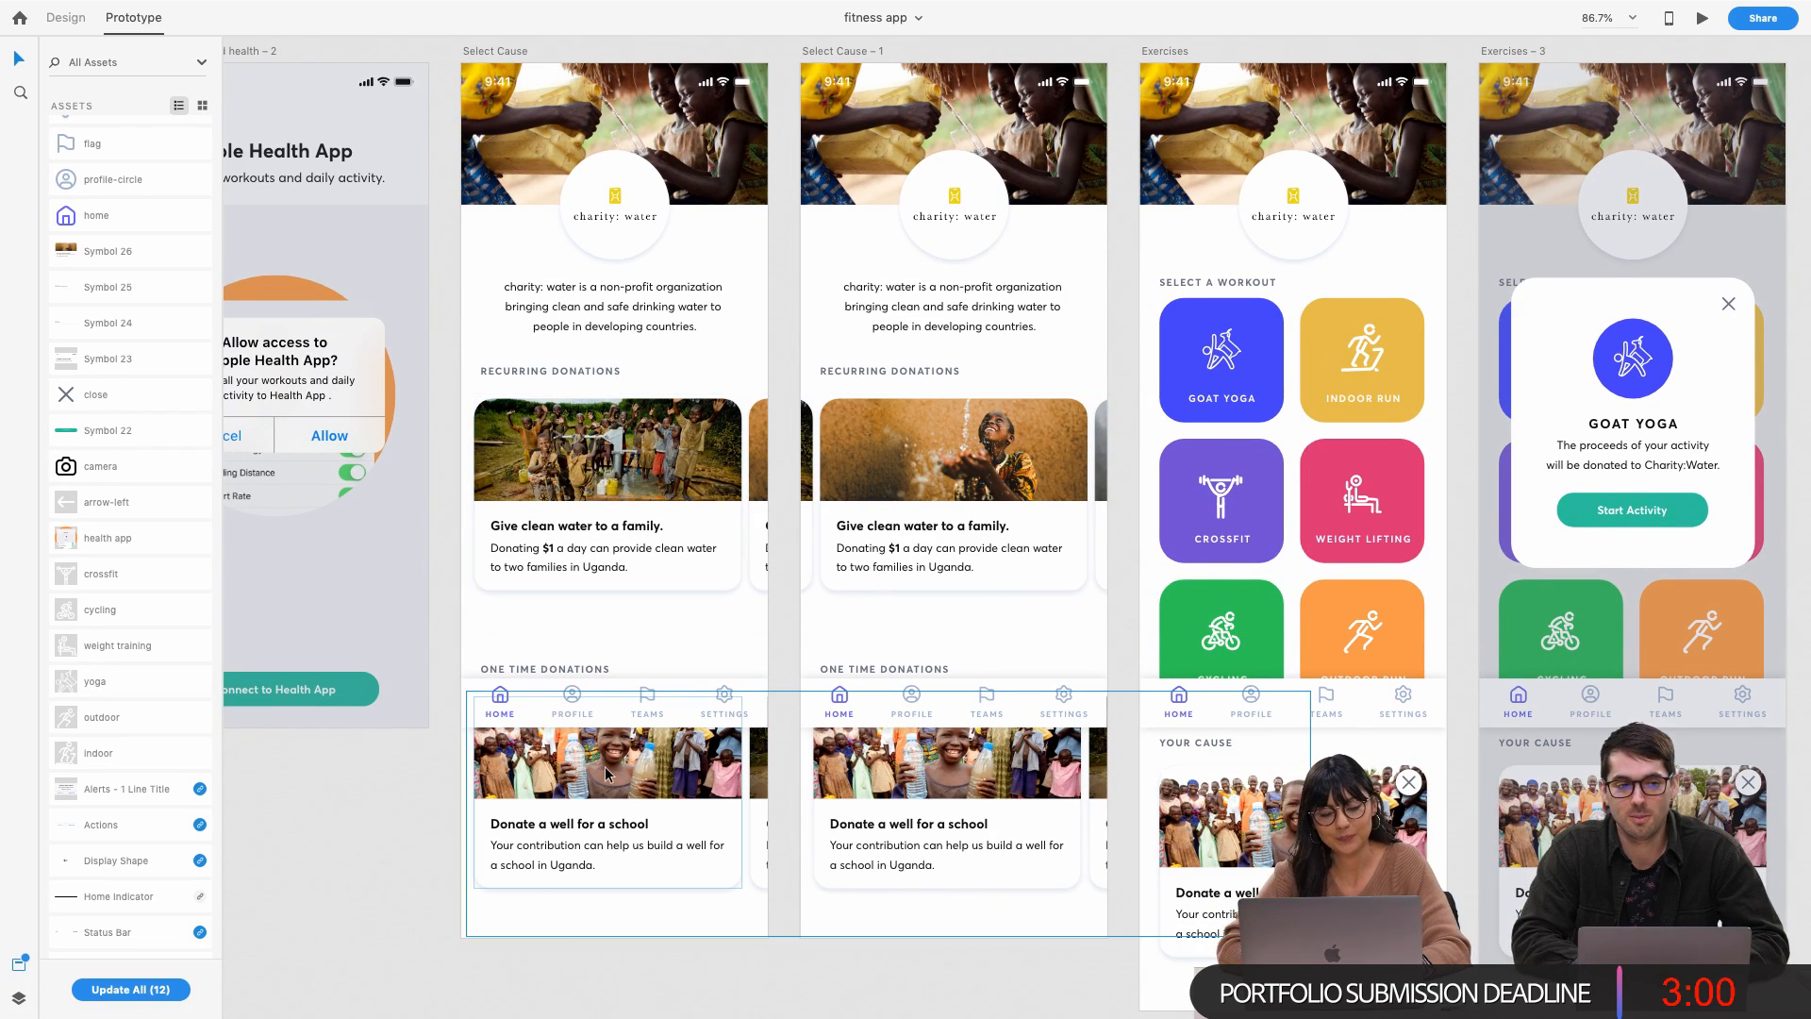
click(638, 769)
click(585, 699)
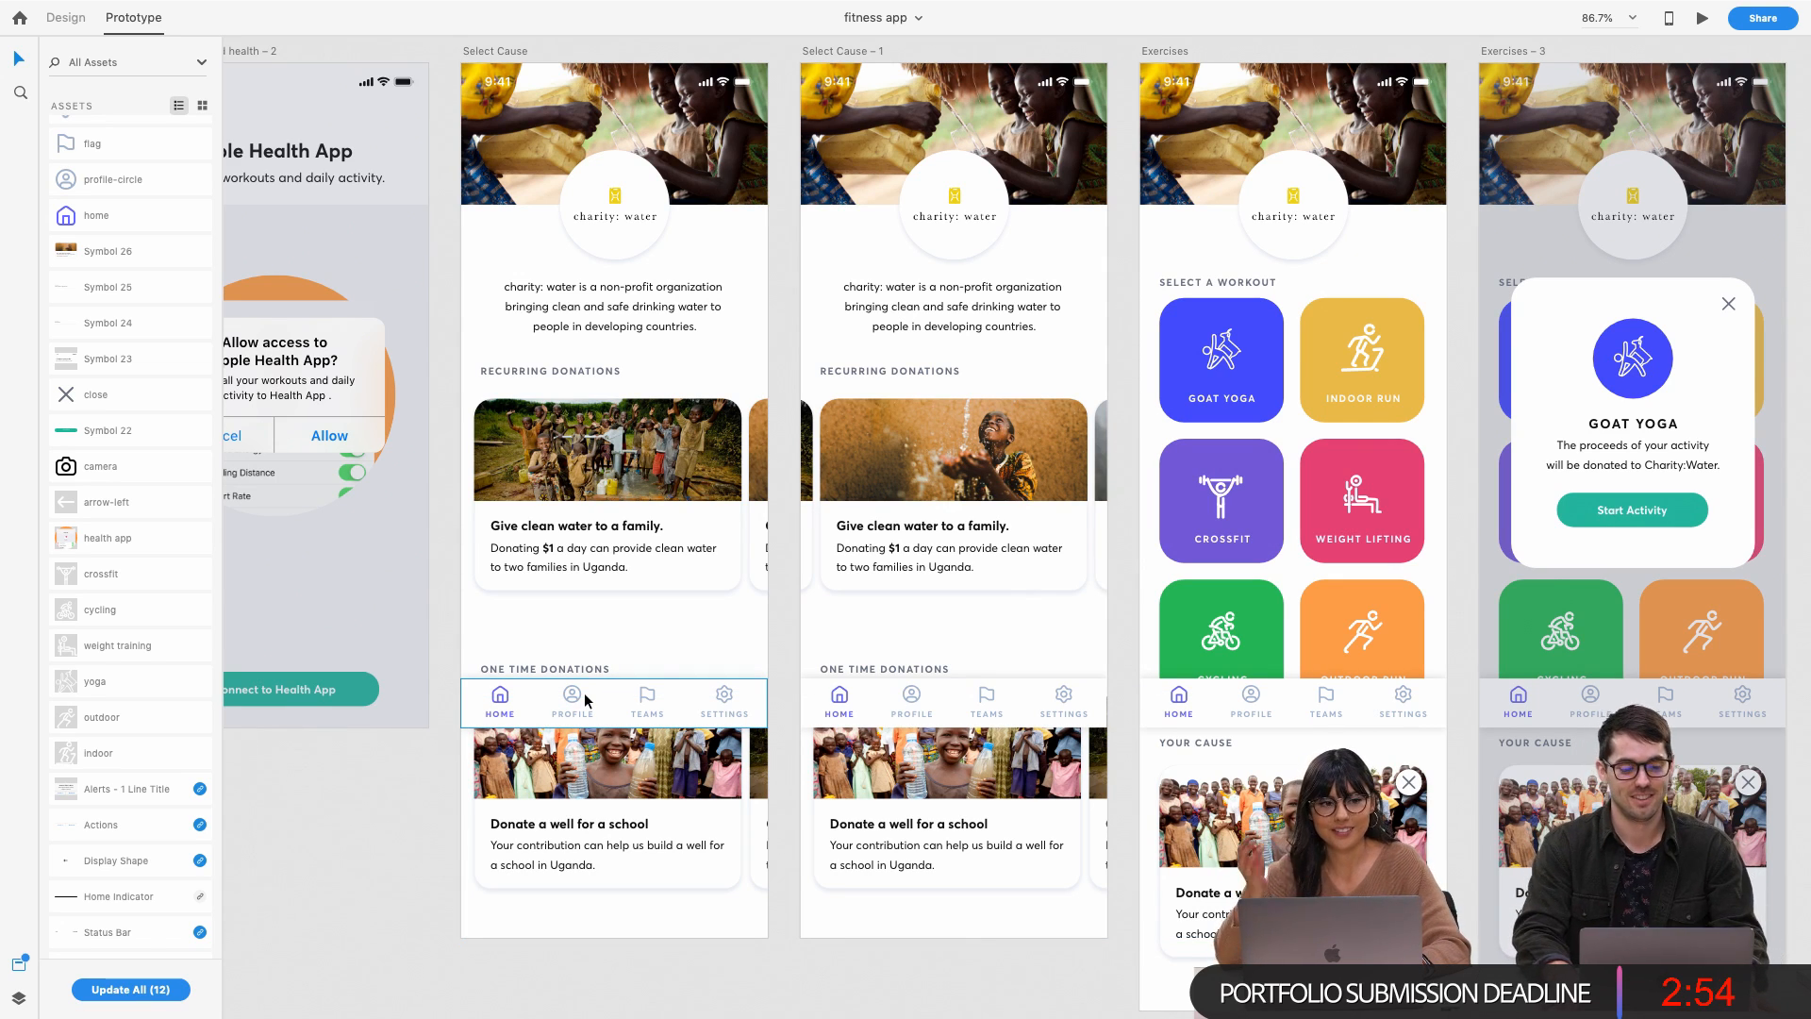
scroll(579, 742, down, 1)
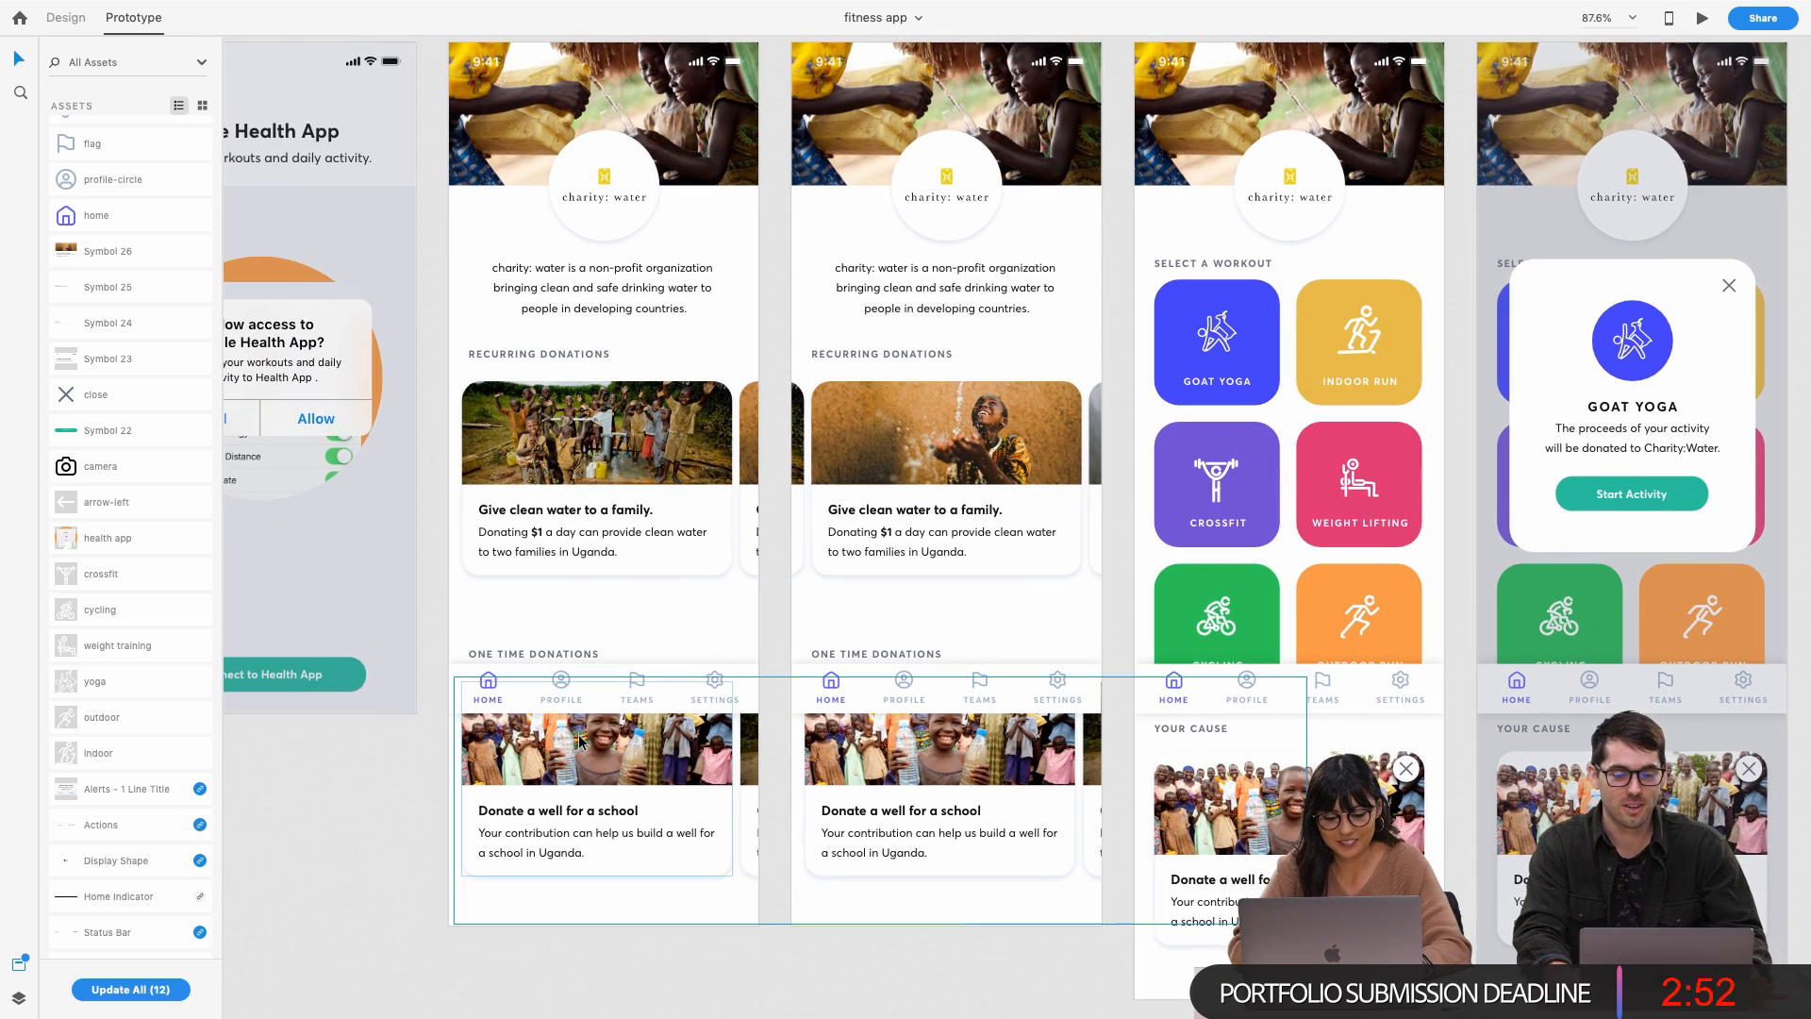
click(571, 796)
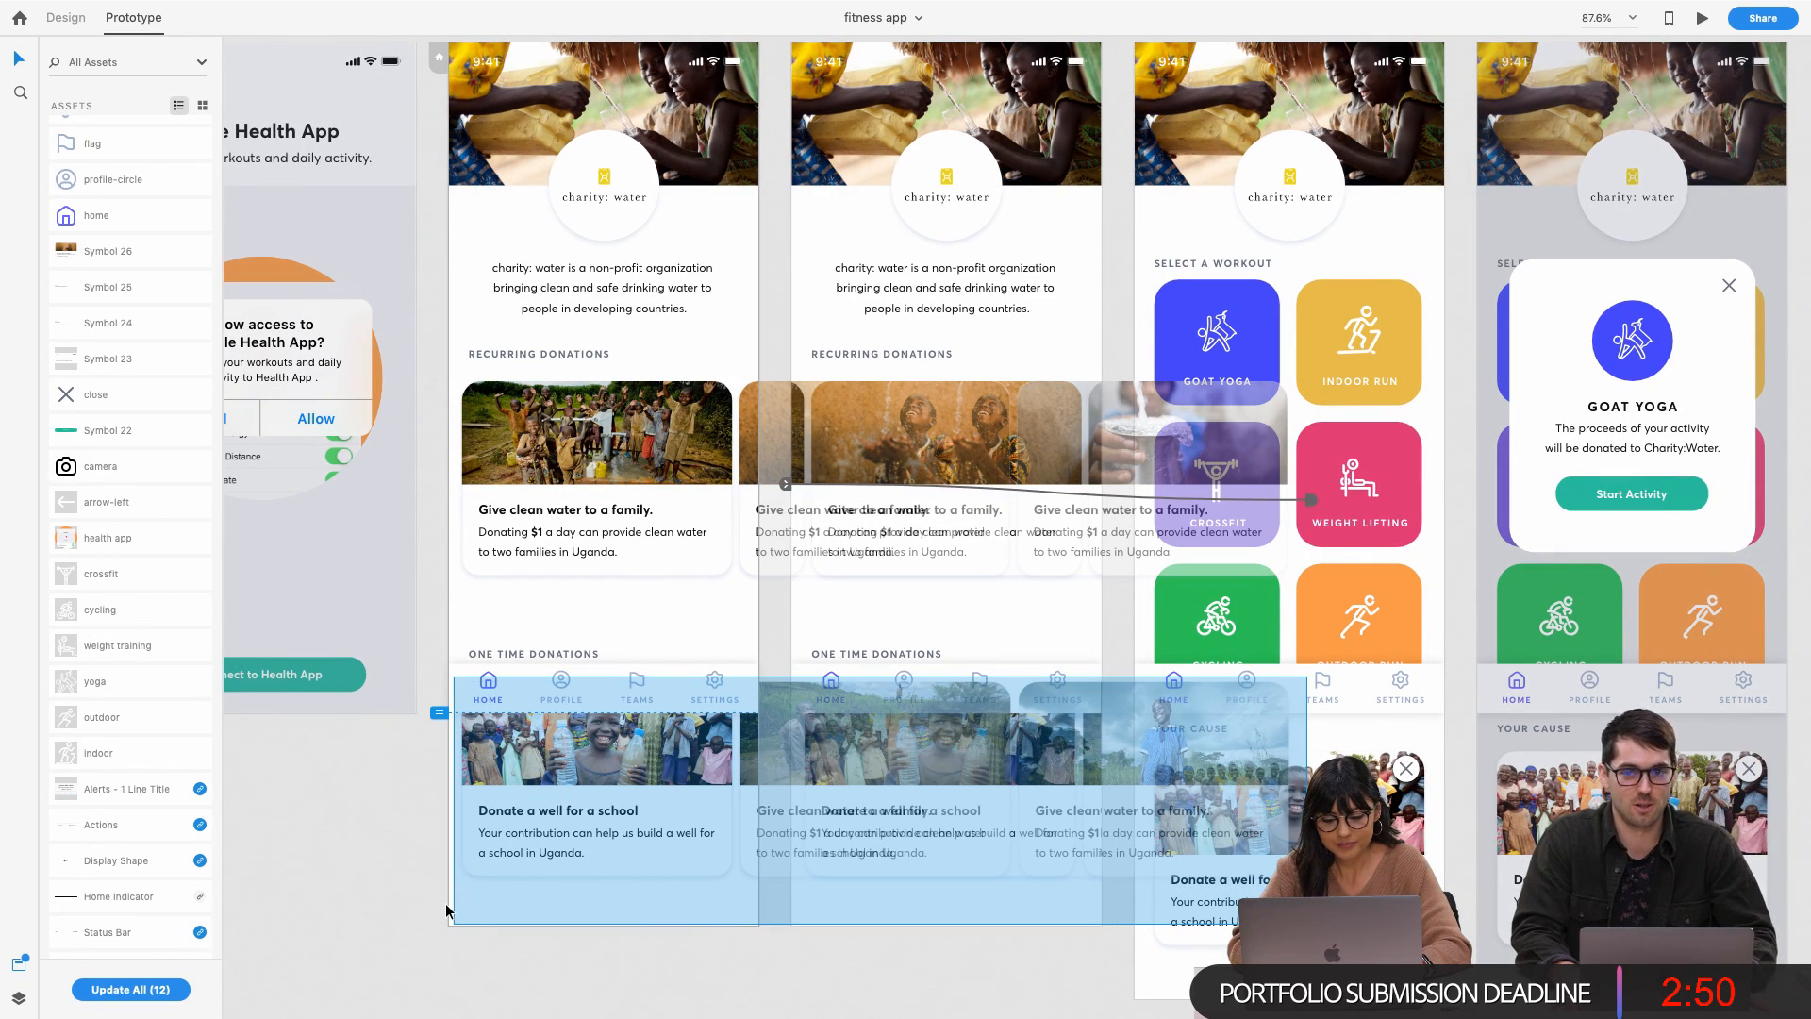
click(404, 832)
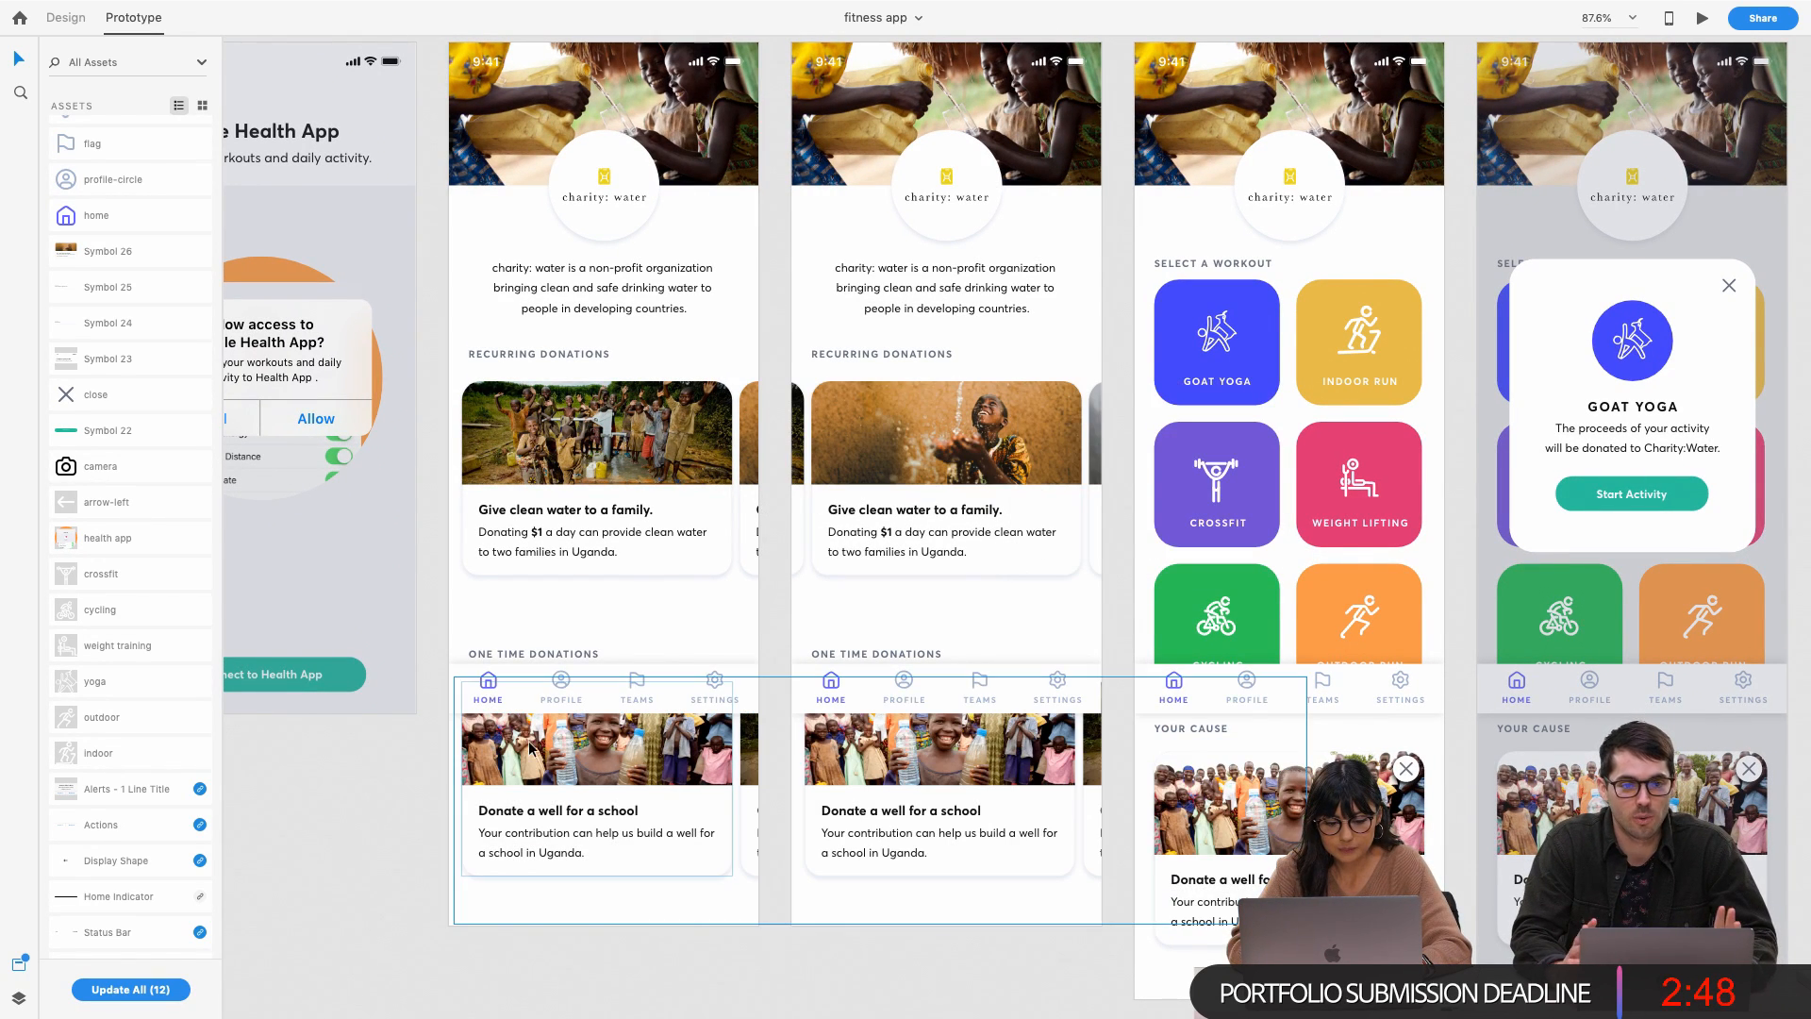
click(535, 698)
click(396, 839)
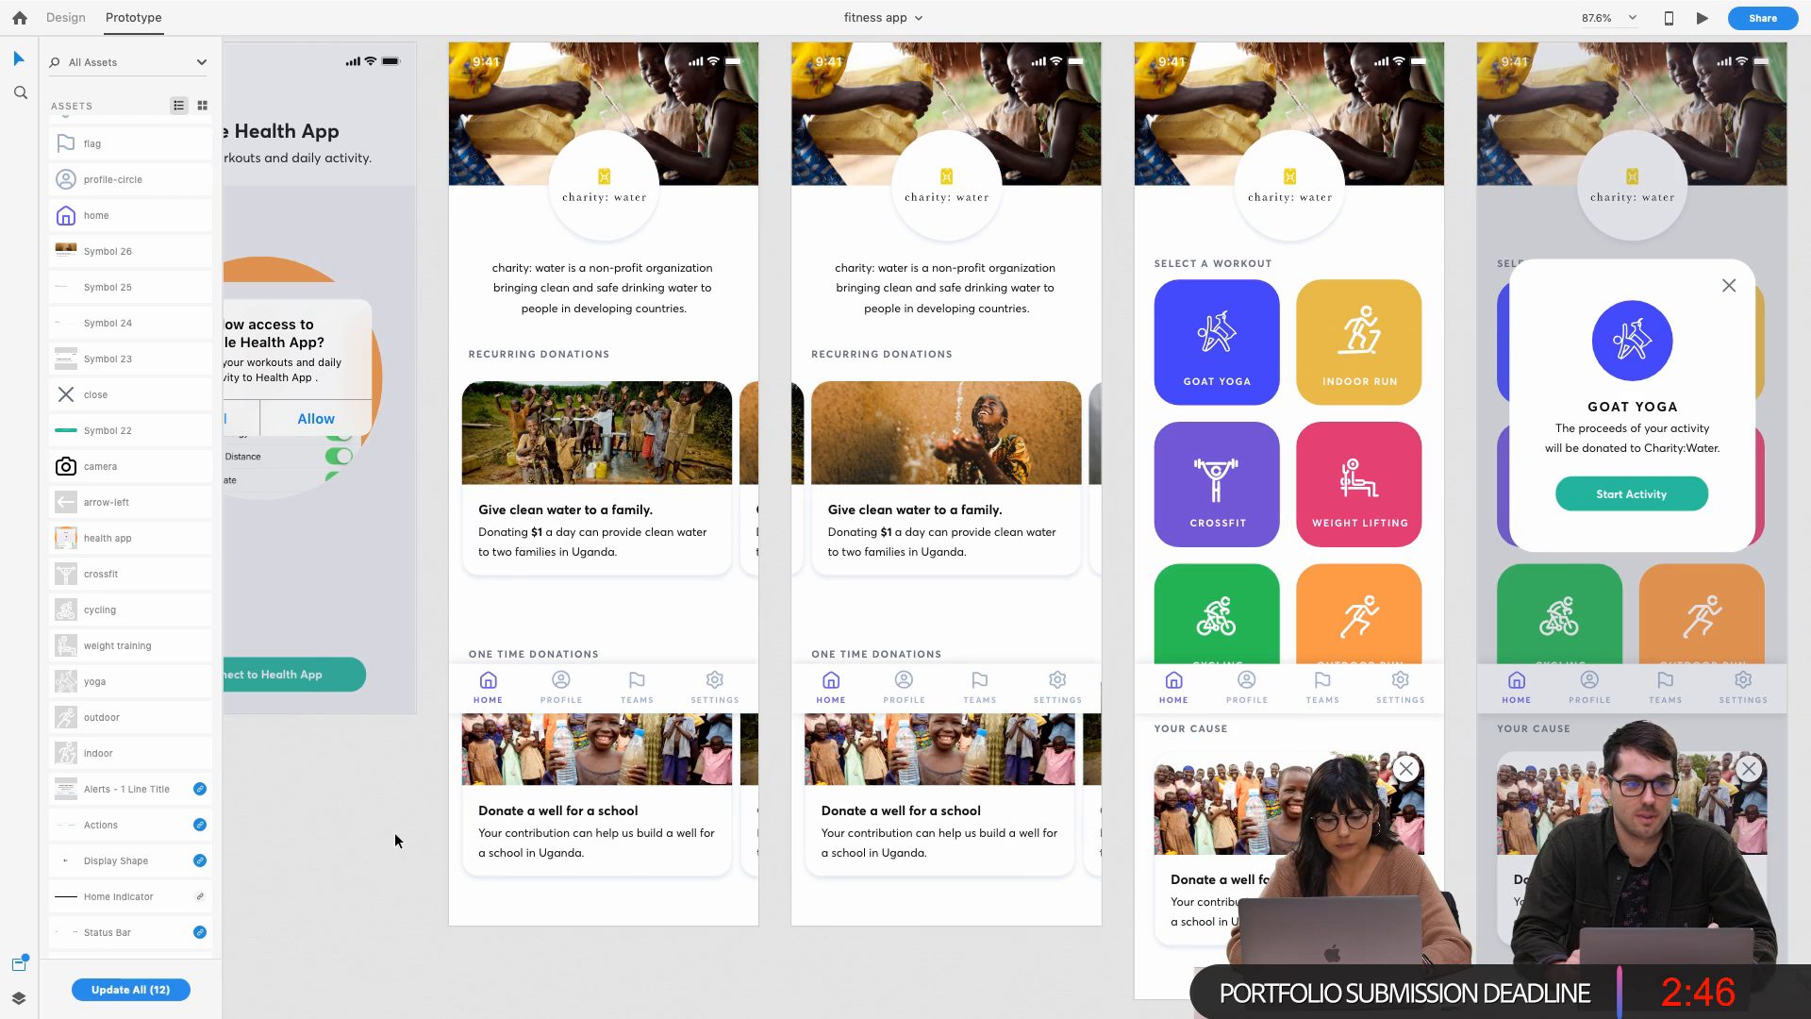
scroll(478, 774, up, 1)
scroll(478, 774, right, 1)
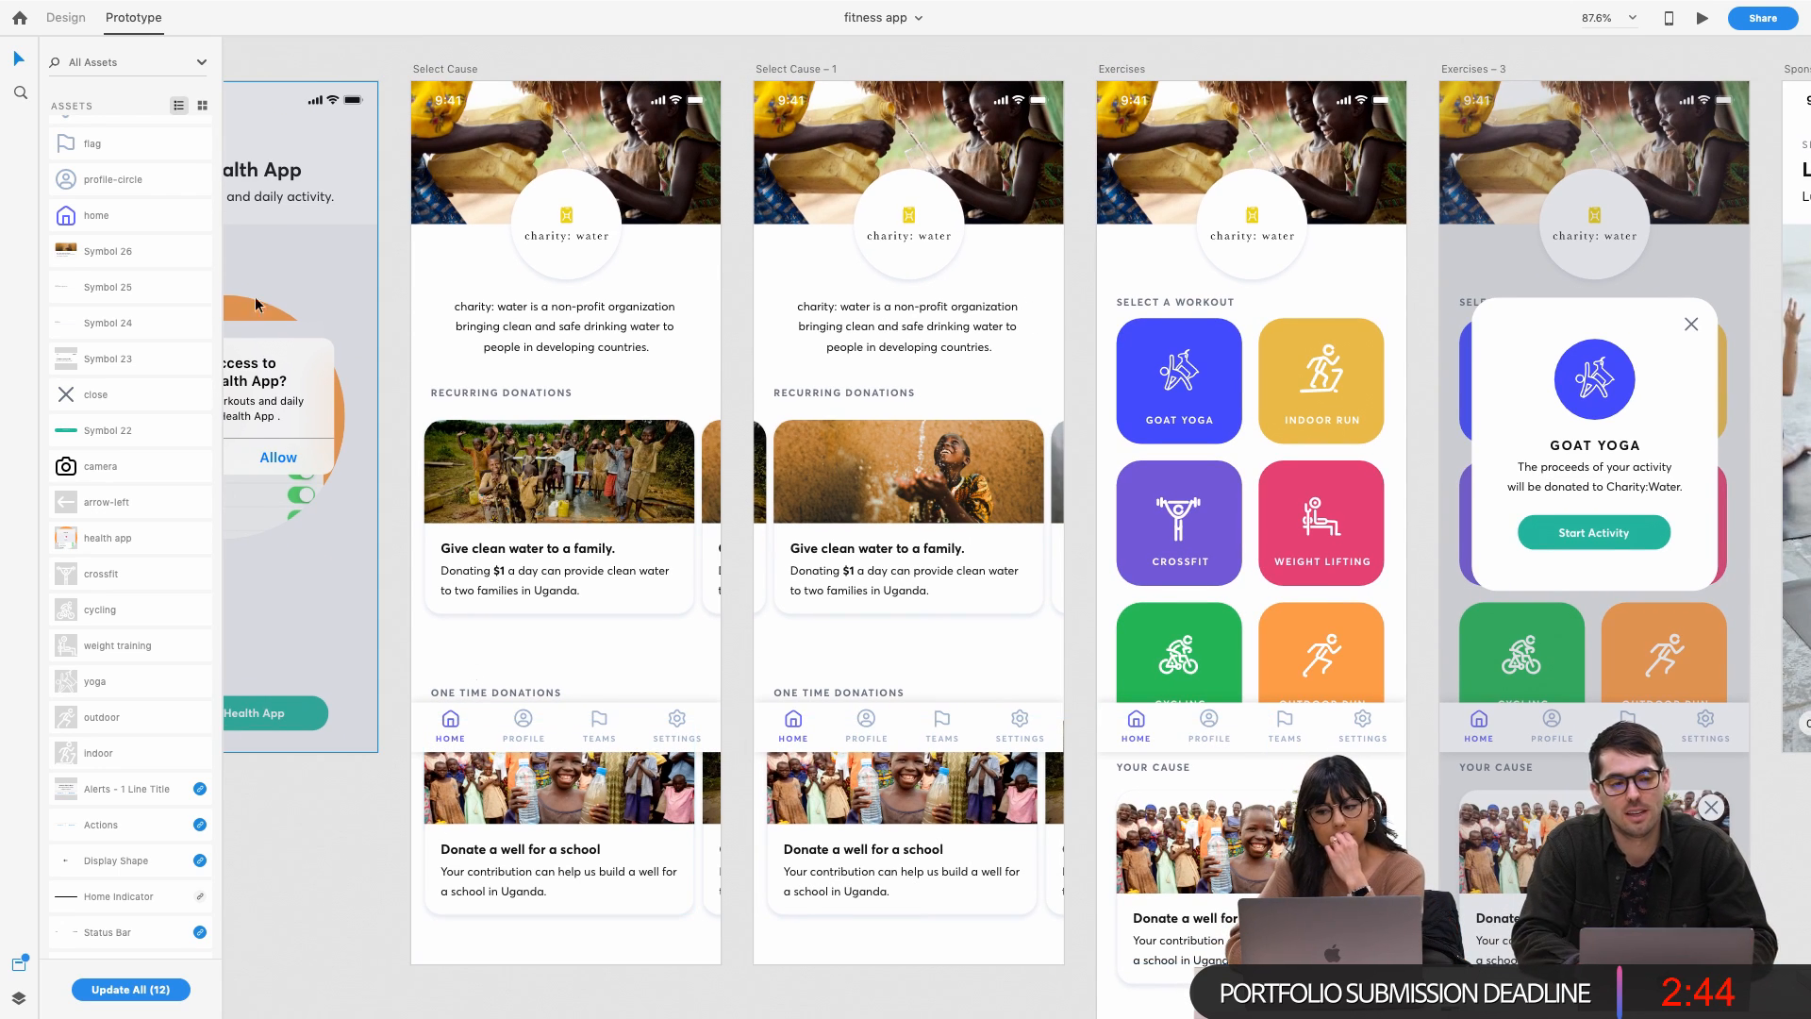
Show the nav bar's design settings, then select the Select Cause artboard to view its vertical scrolling
mouse_move(112, 6)
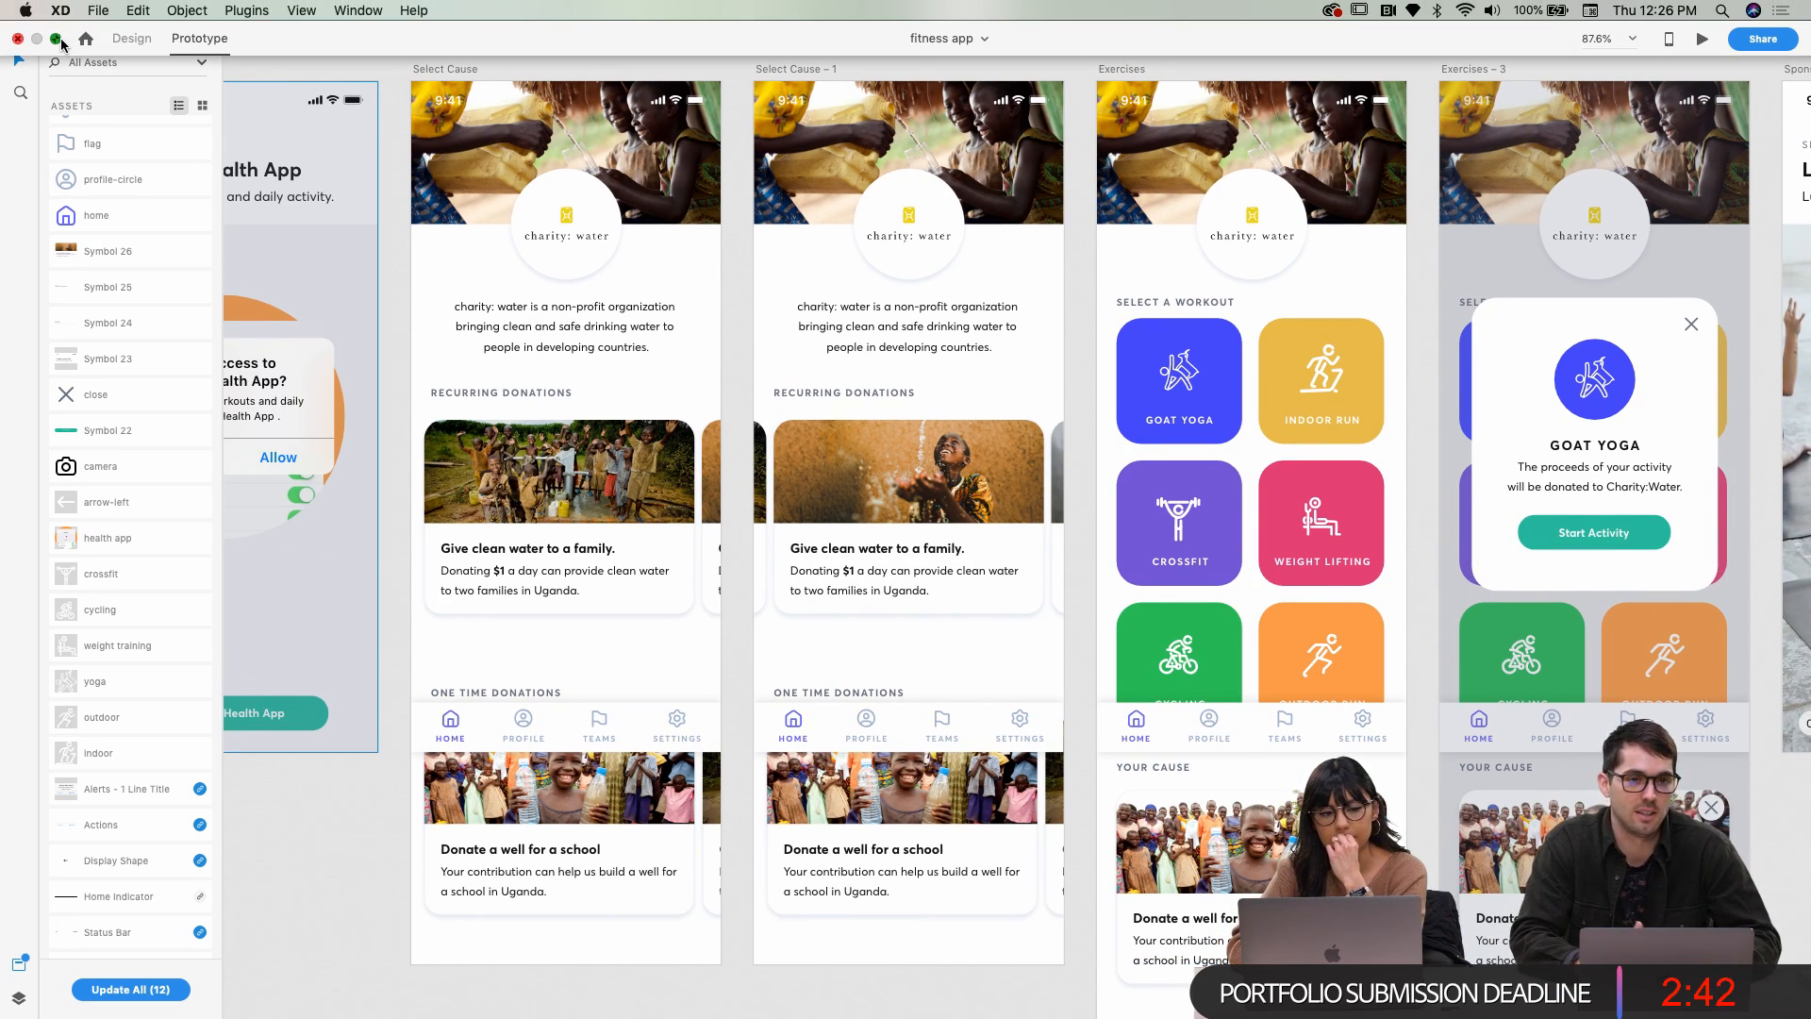
click(57, 38)
click(57, 39)
click(557, 742)
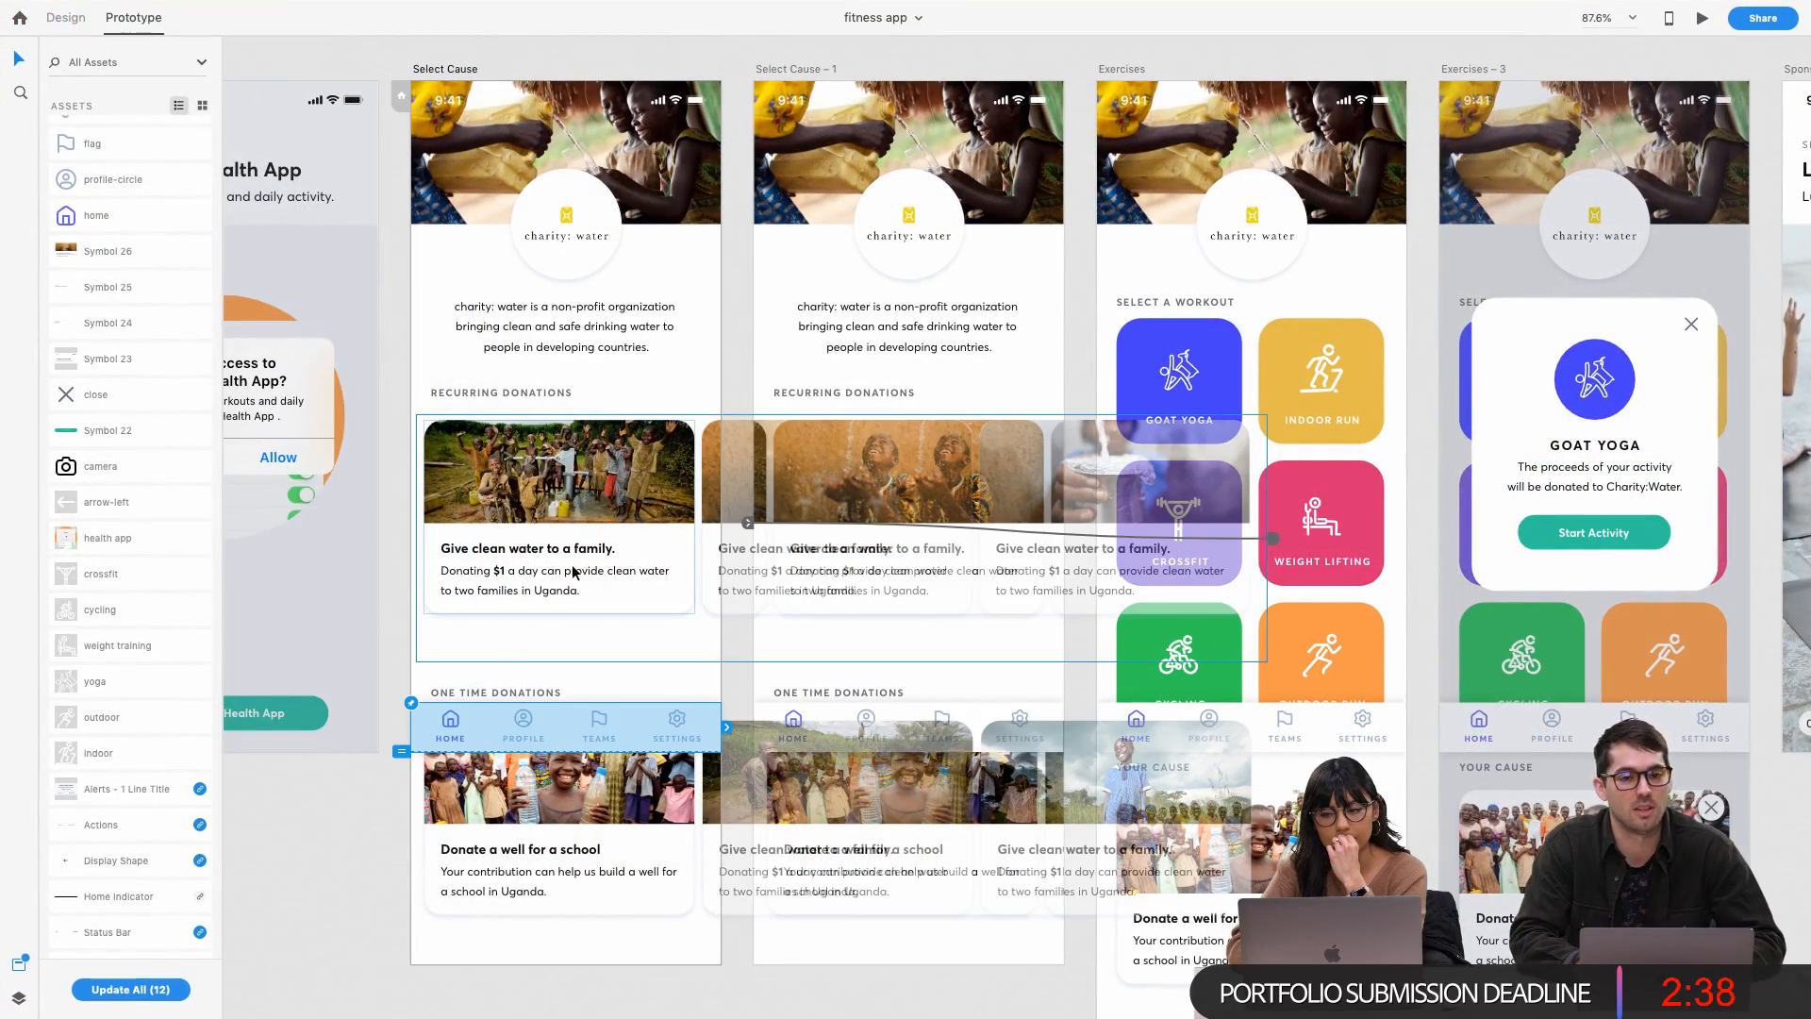
click(65, 17)
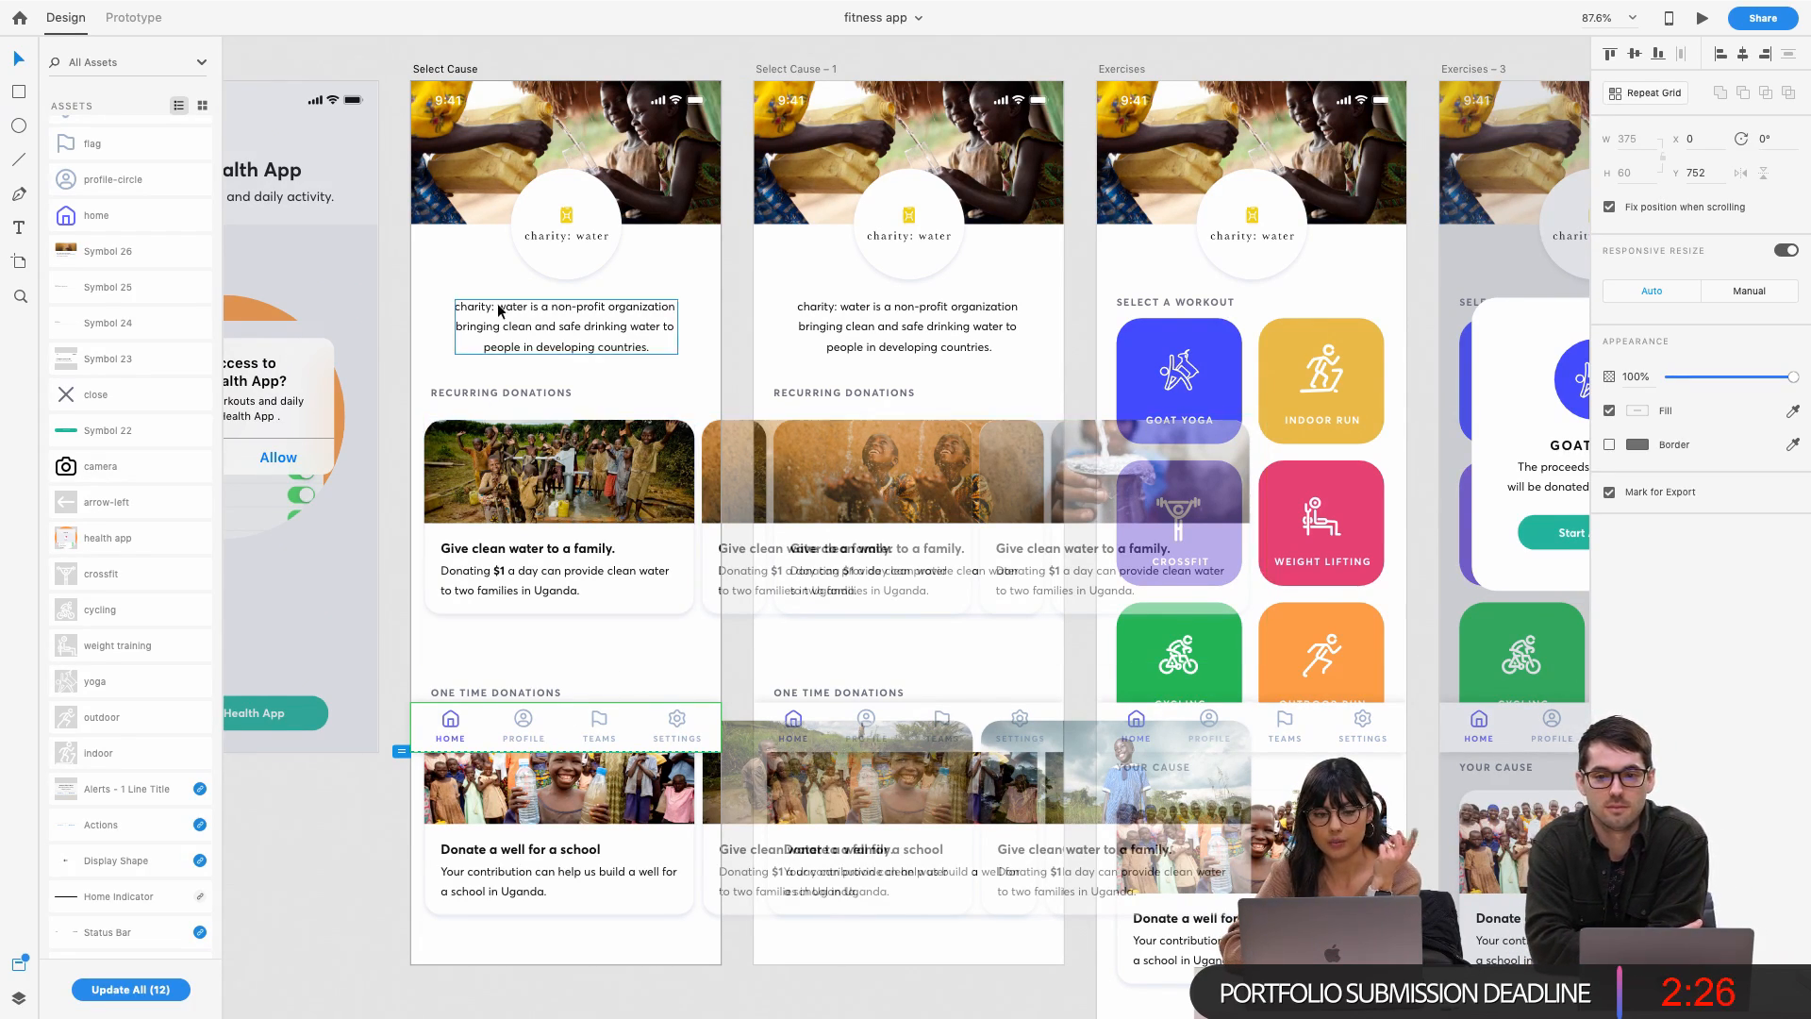
click(434, 70)
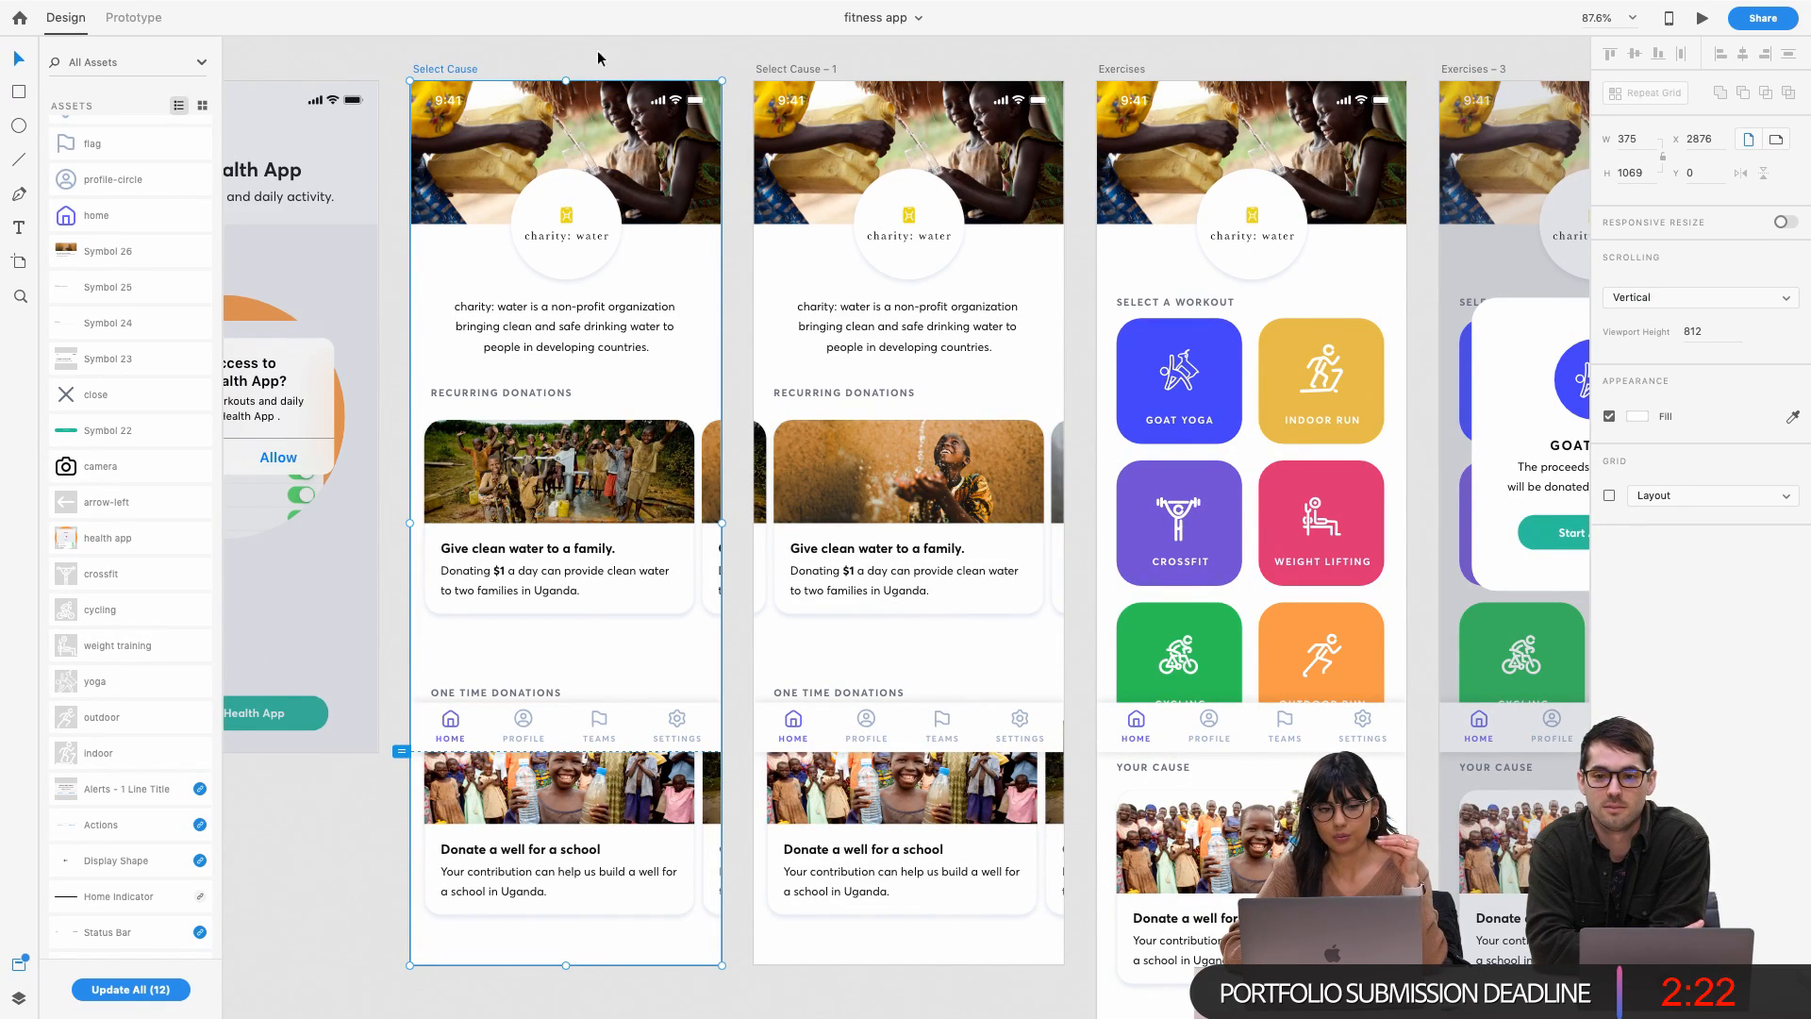
click(59, 39)
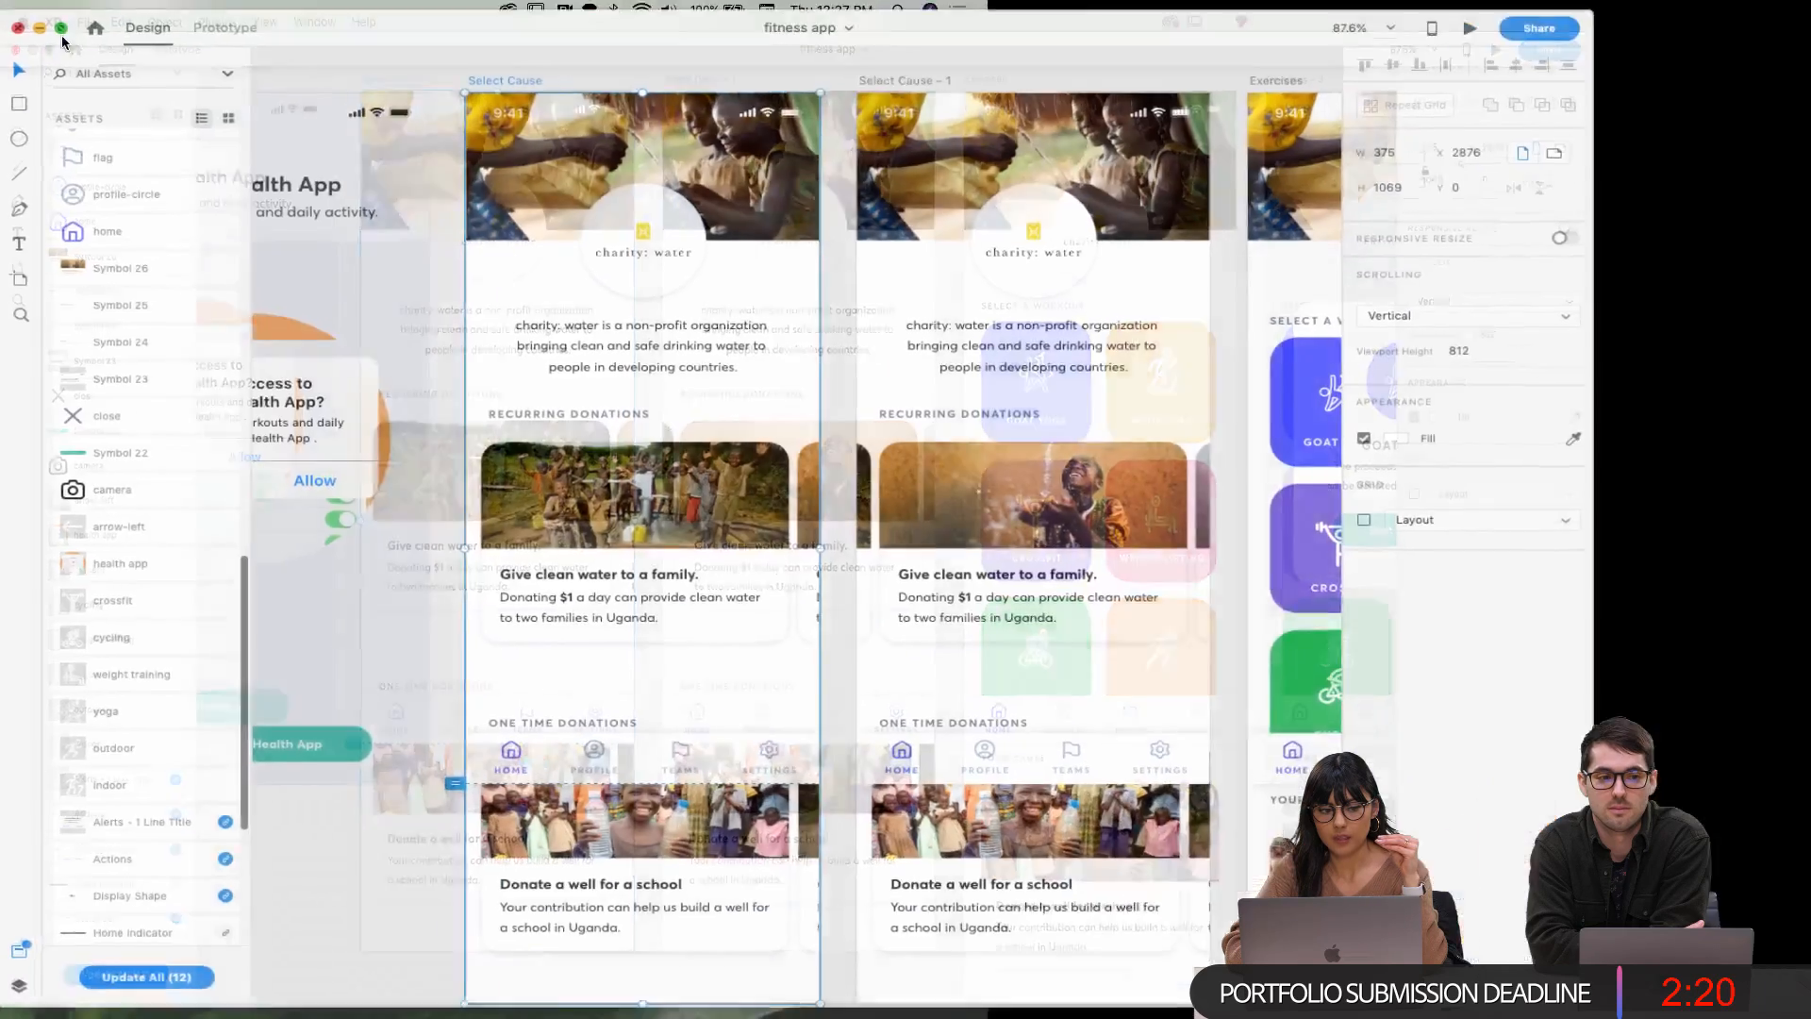
Preview Select Cause, scrolling down to One Time Donations and back under the fixed nav bar
click(199, 38)
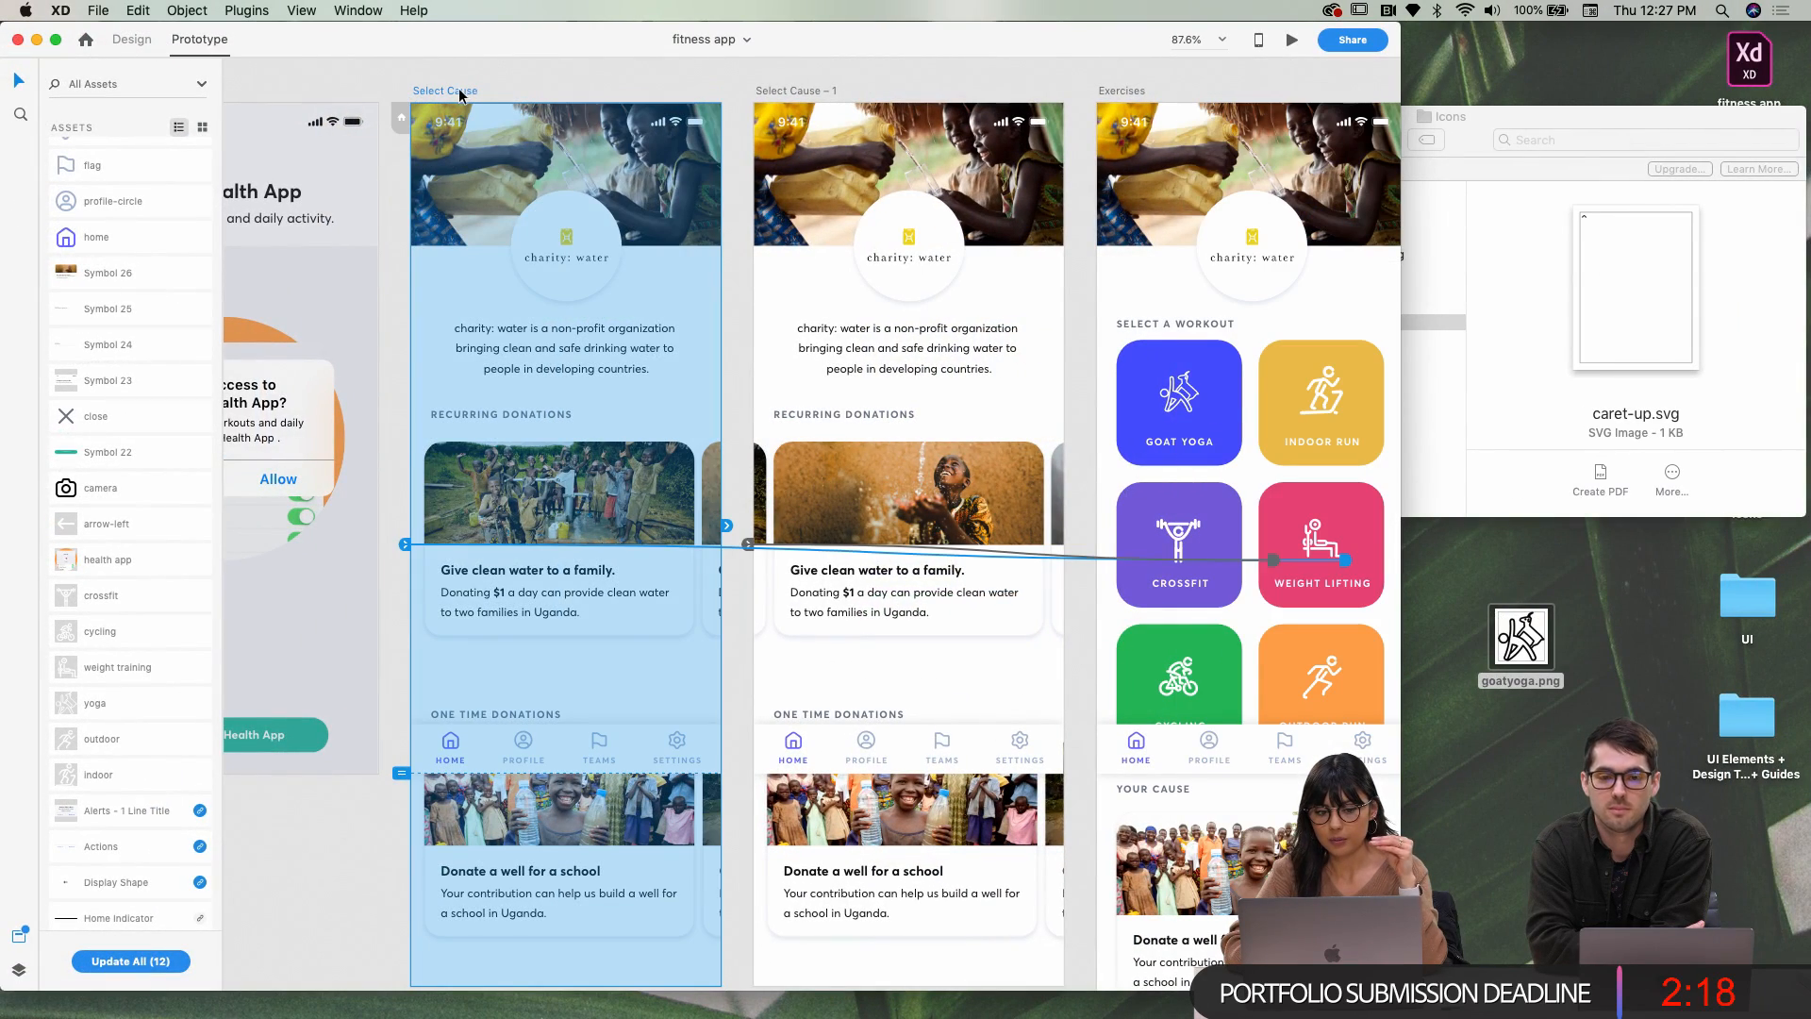
click(1285, 43)
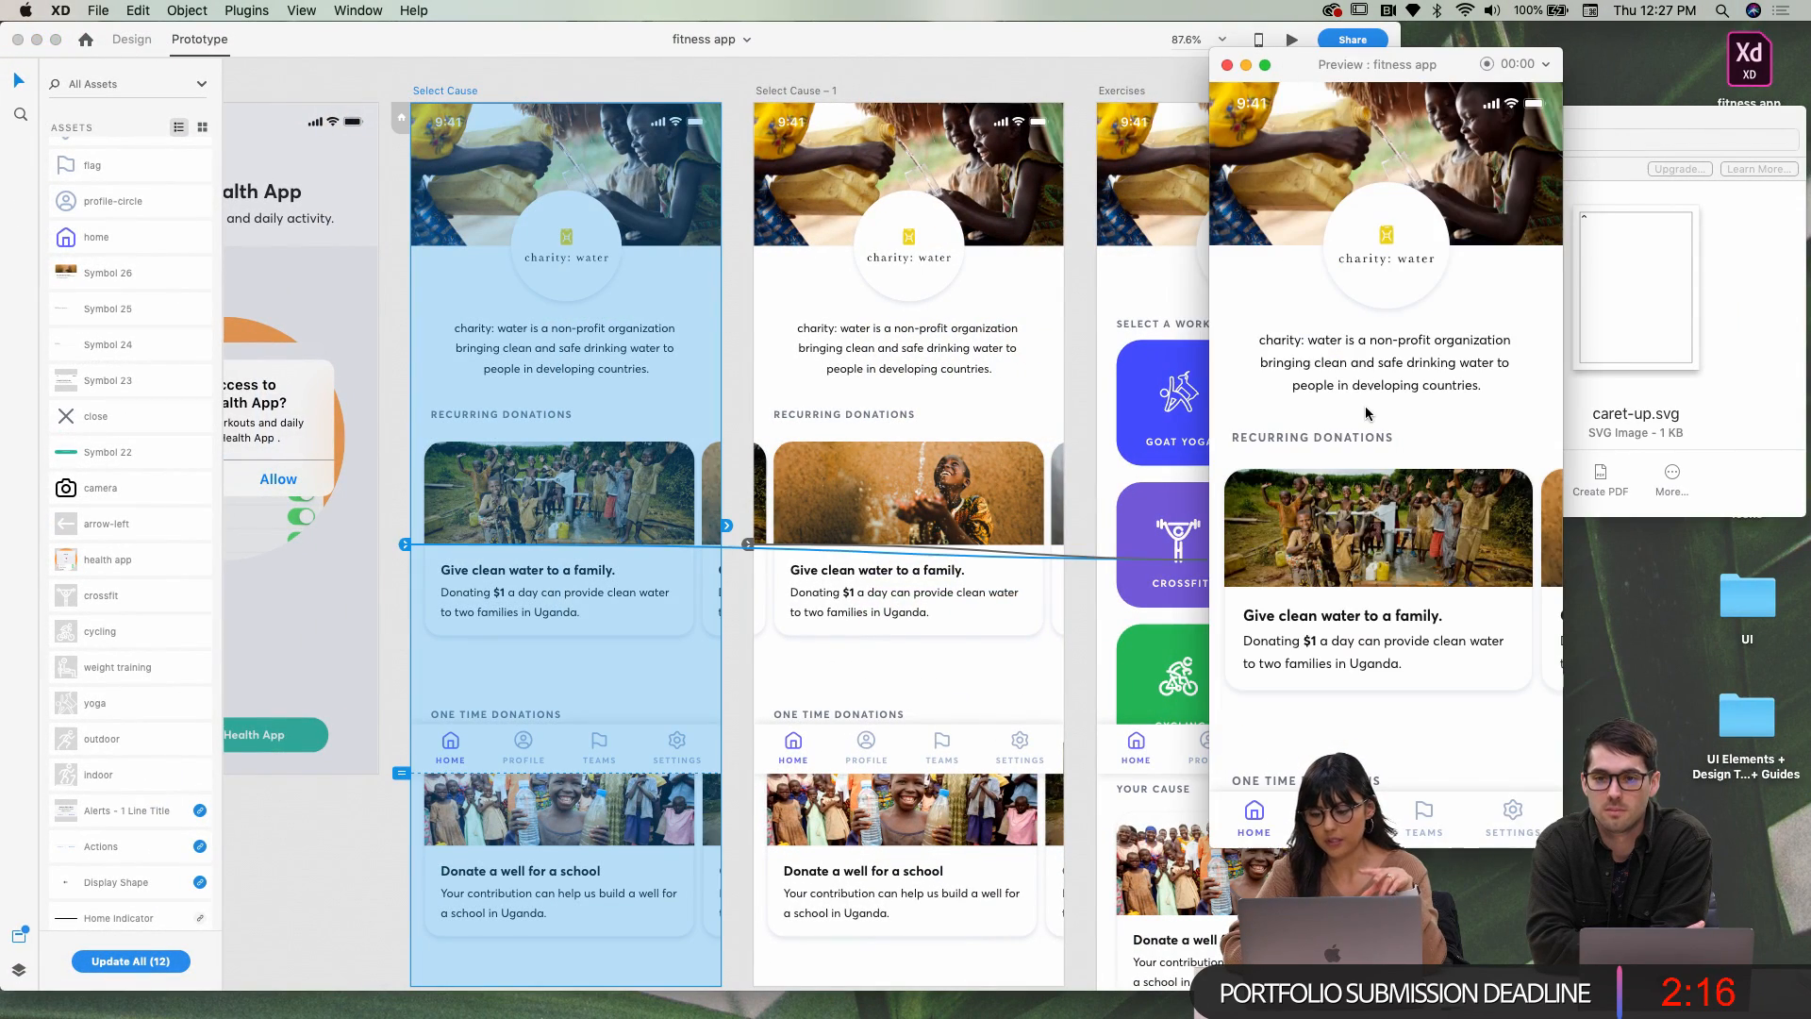
scroll(626, 807, down, 2)
scroll(628, 809, up, 1)
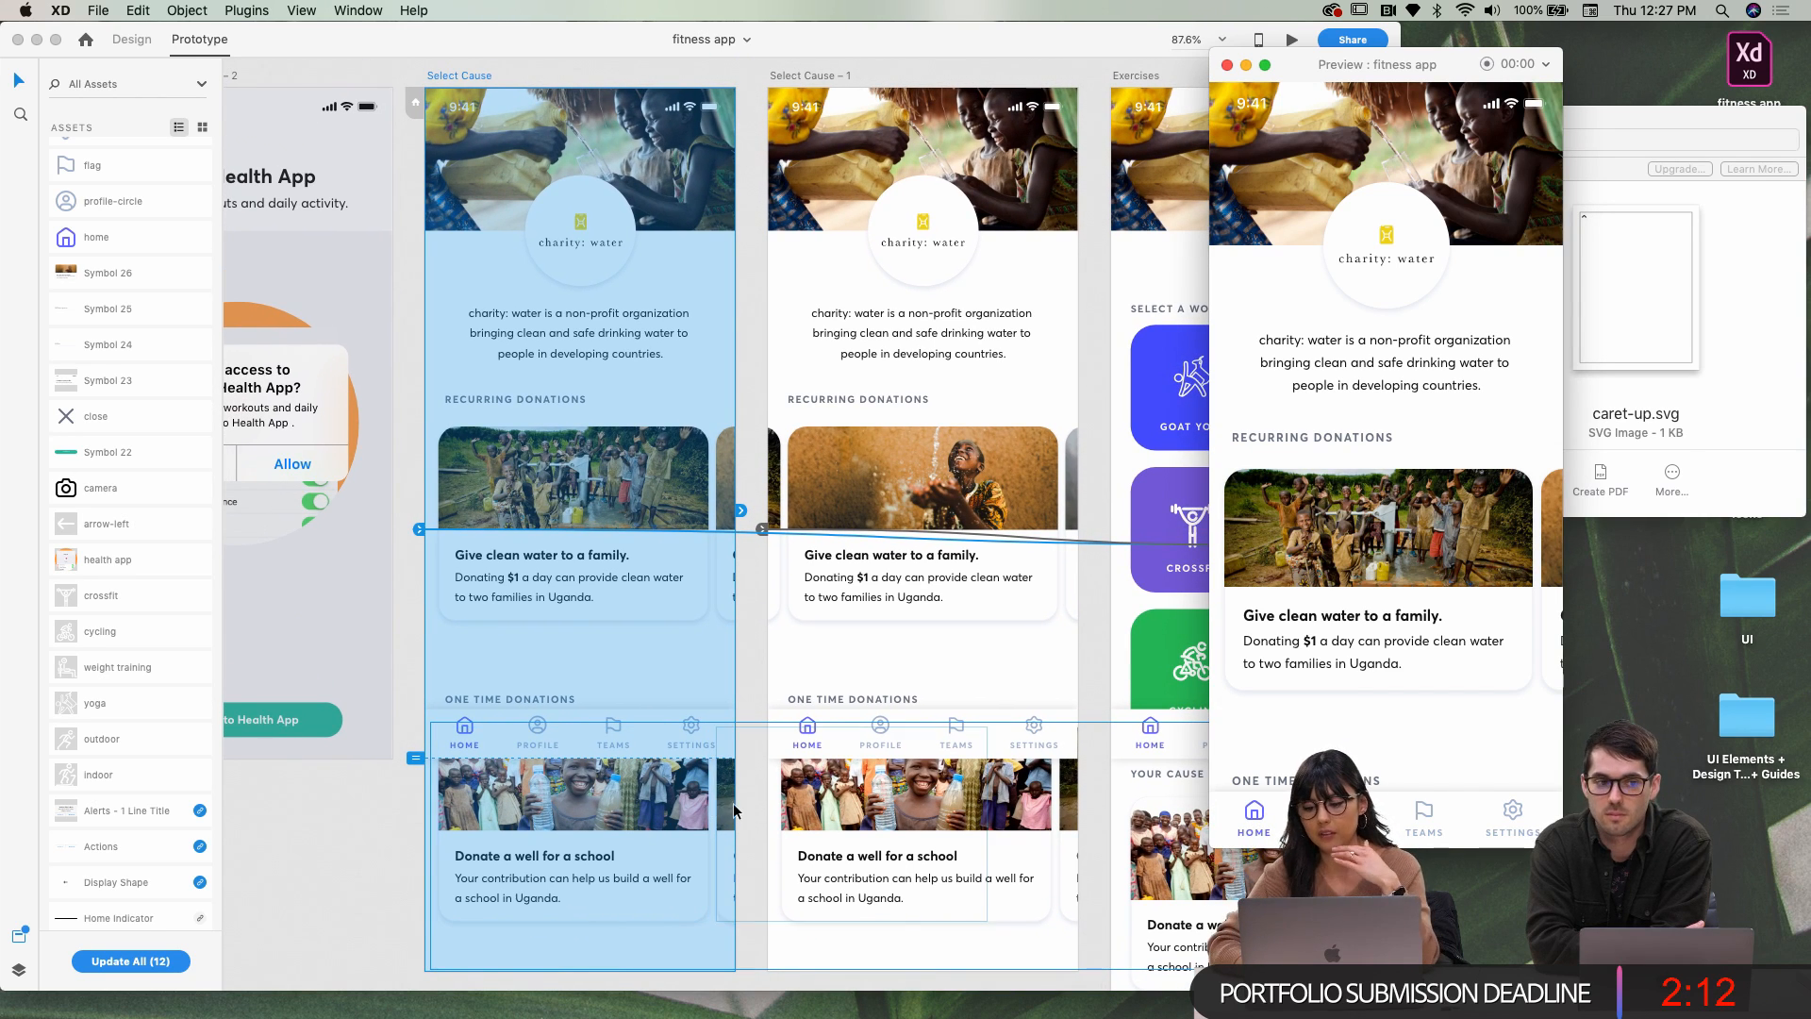
scroll(1409, 407, down, 3)
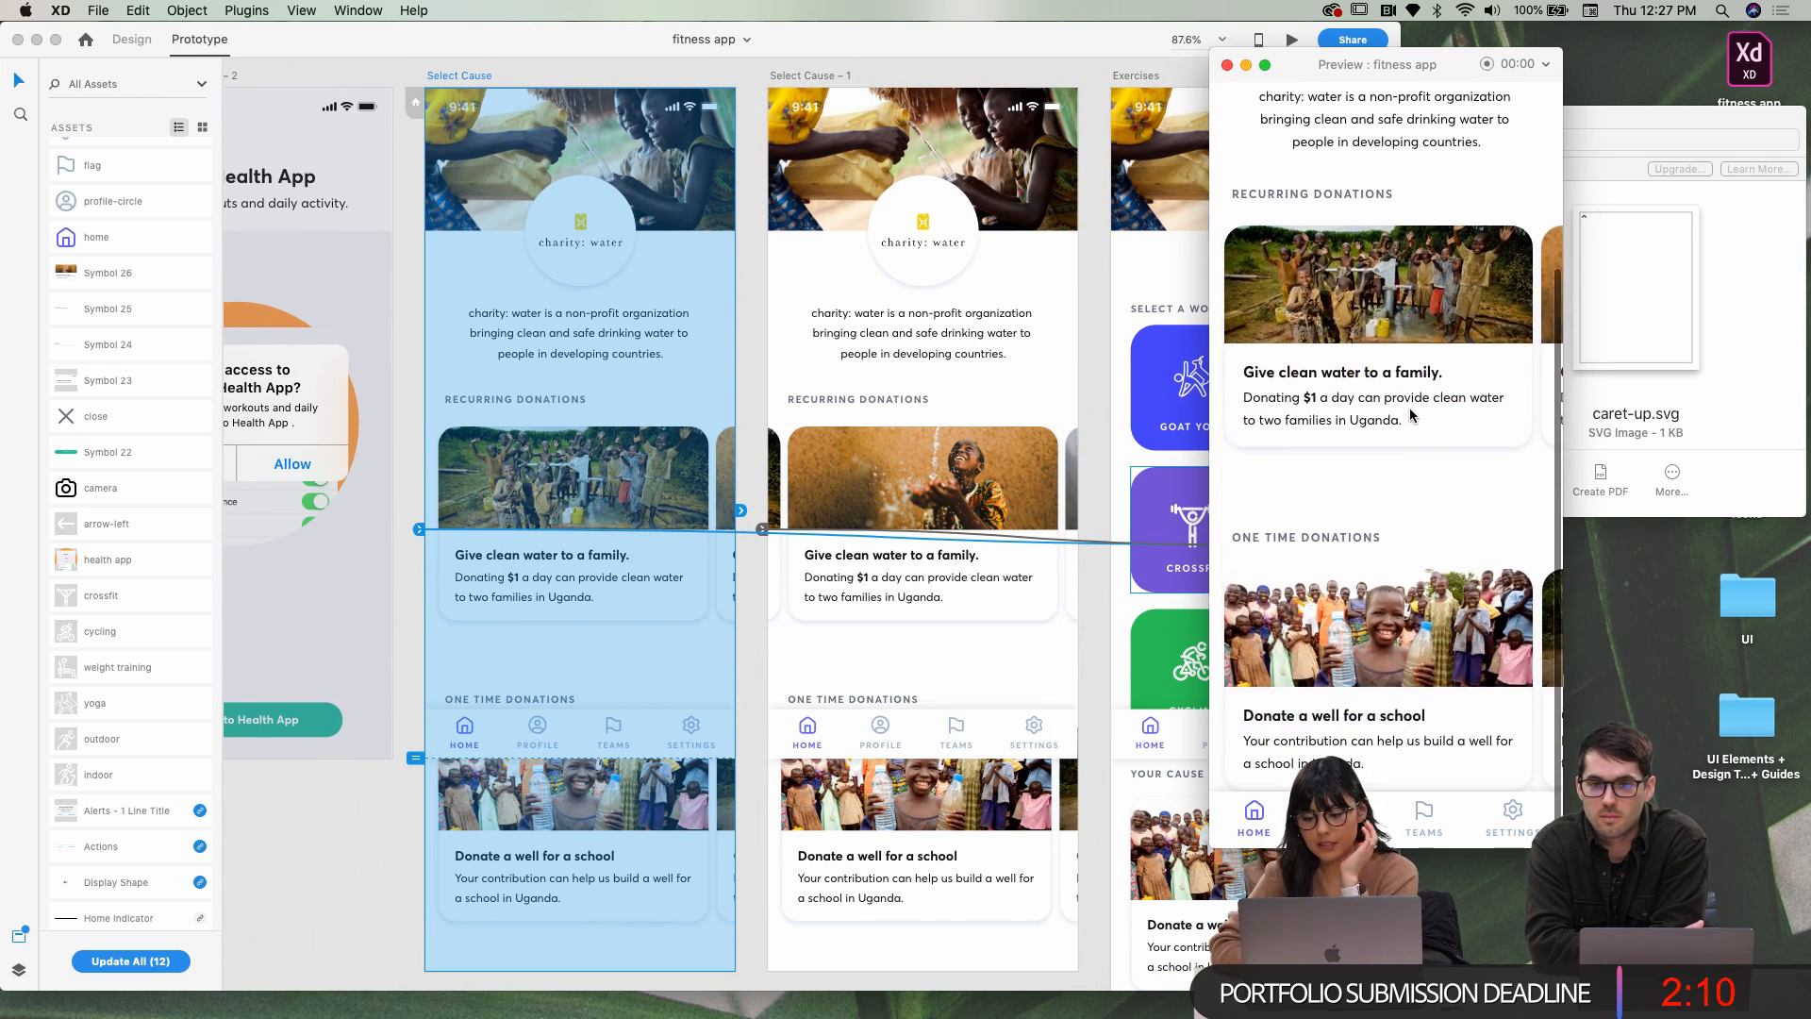
scroll(1293, 724, up, 3)
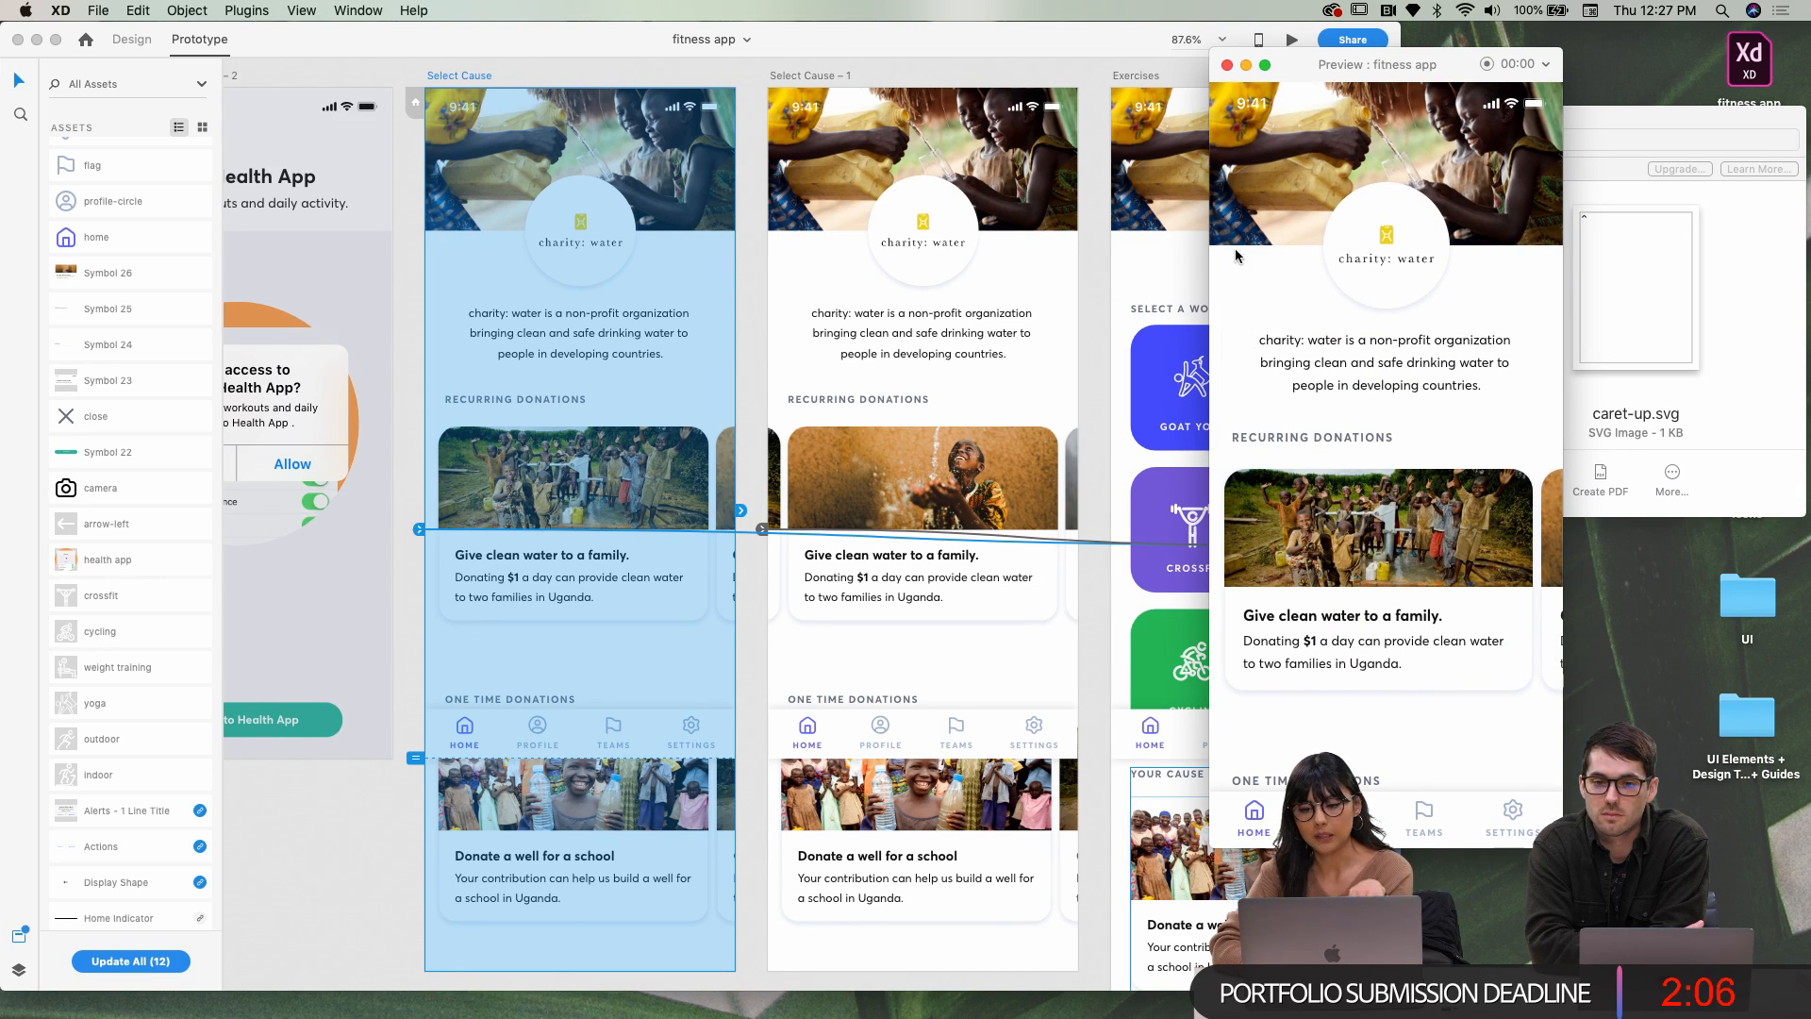
click(1226, 64)
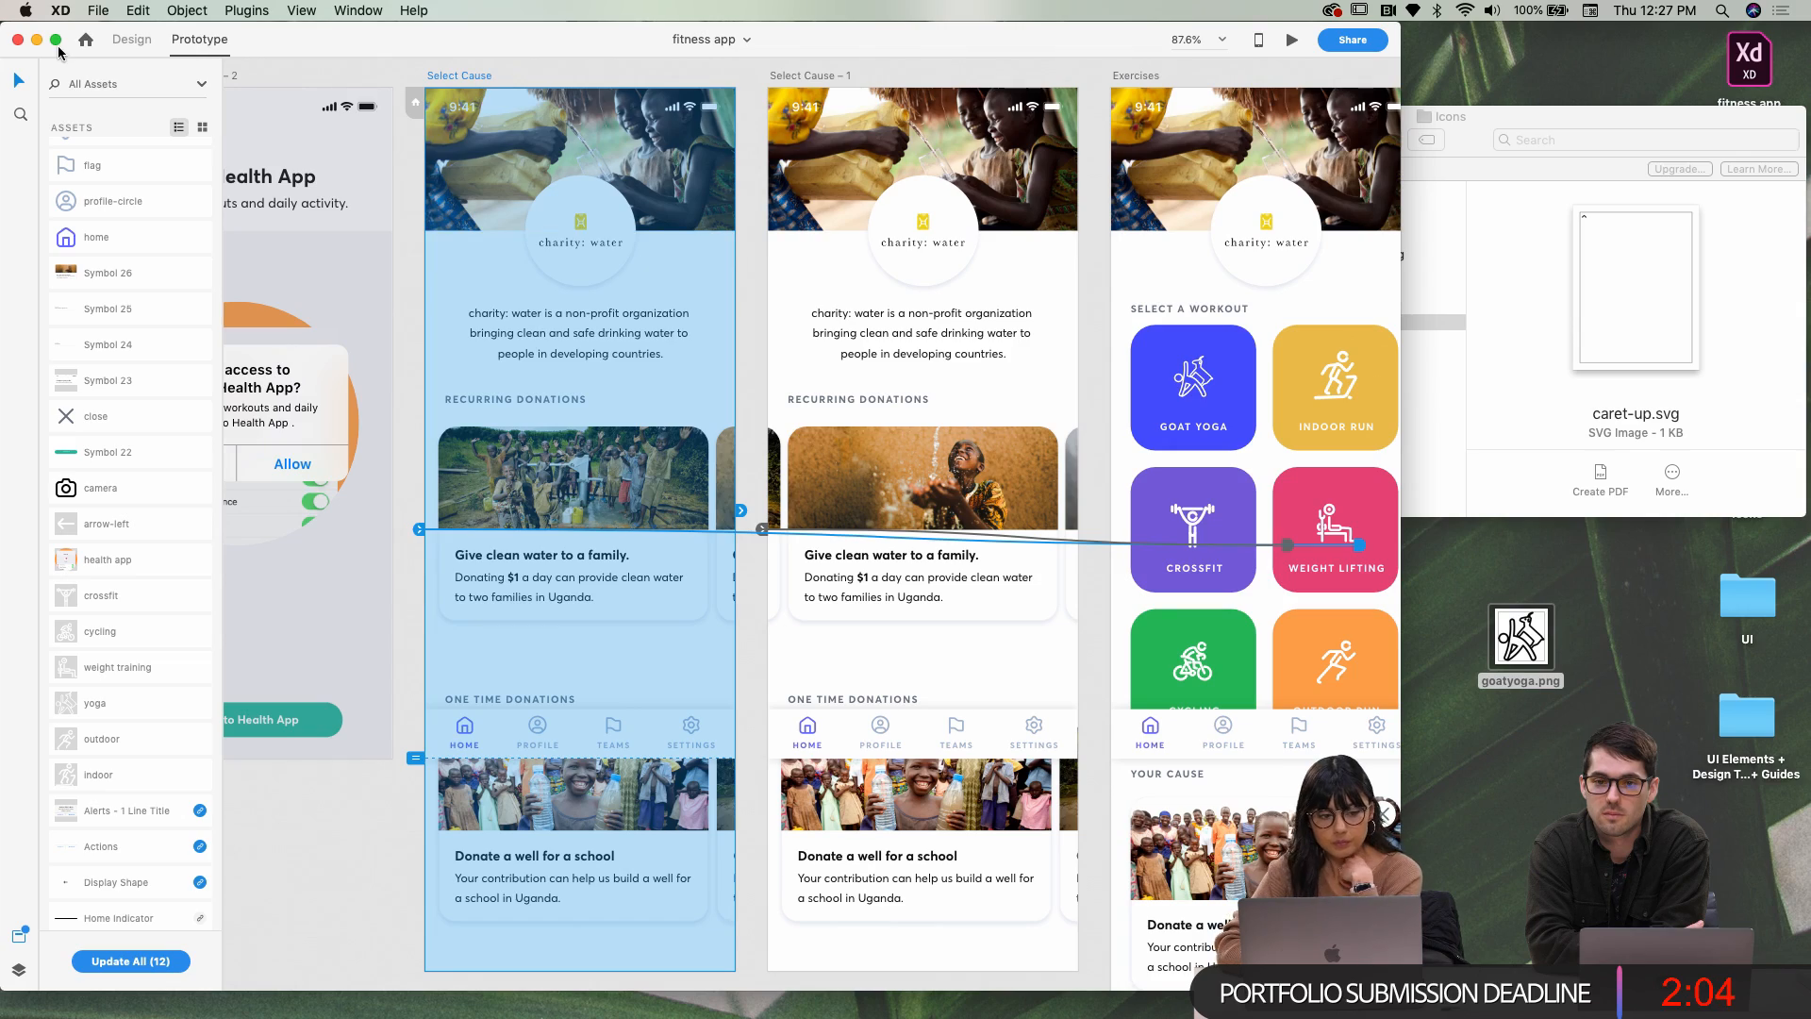
click(56, 38)
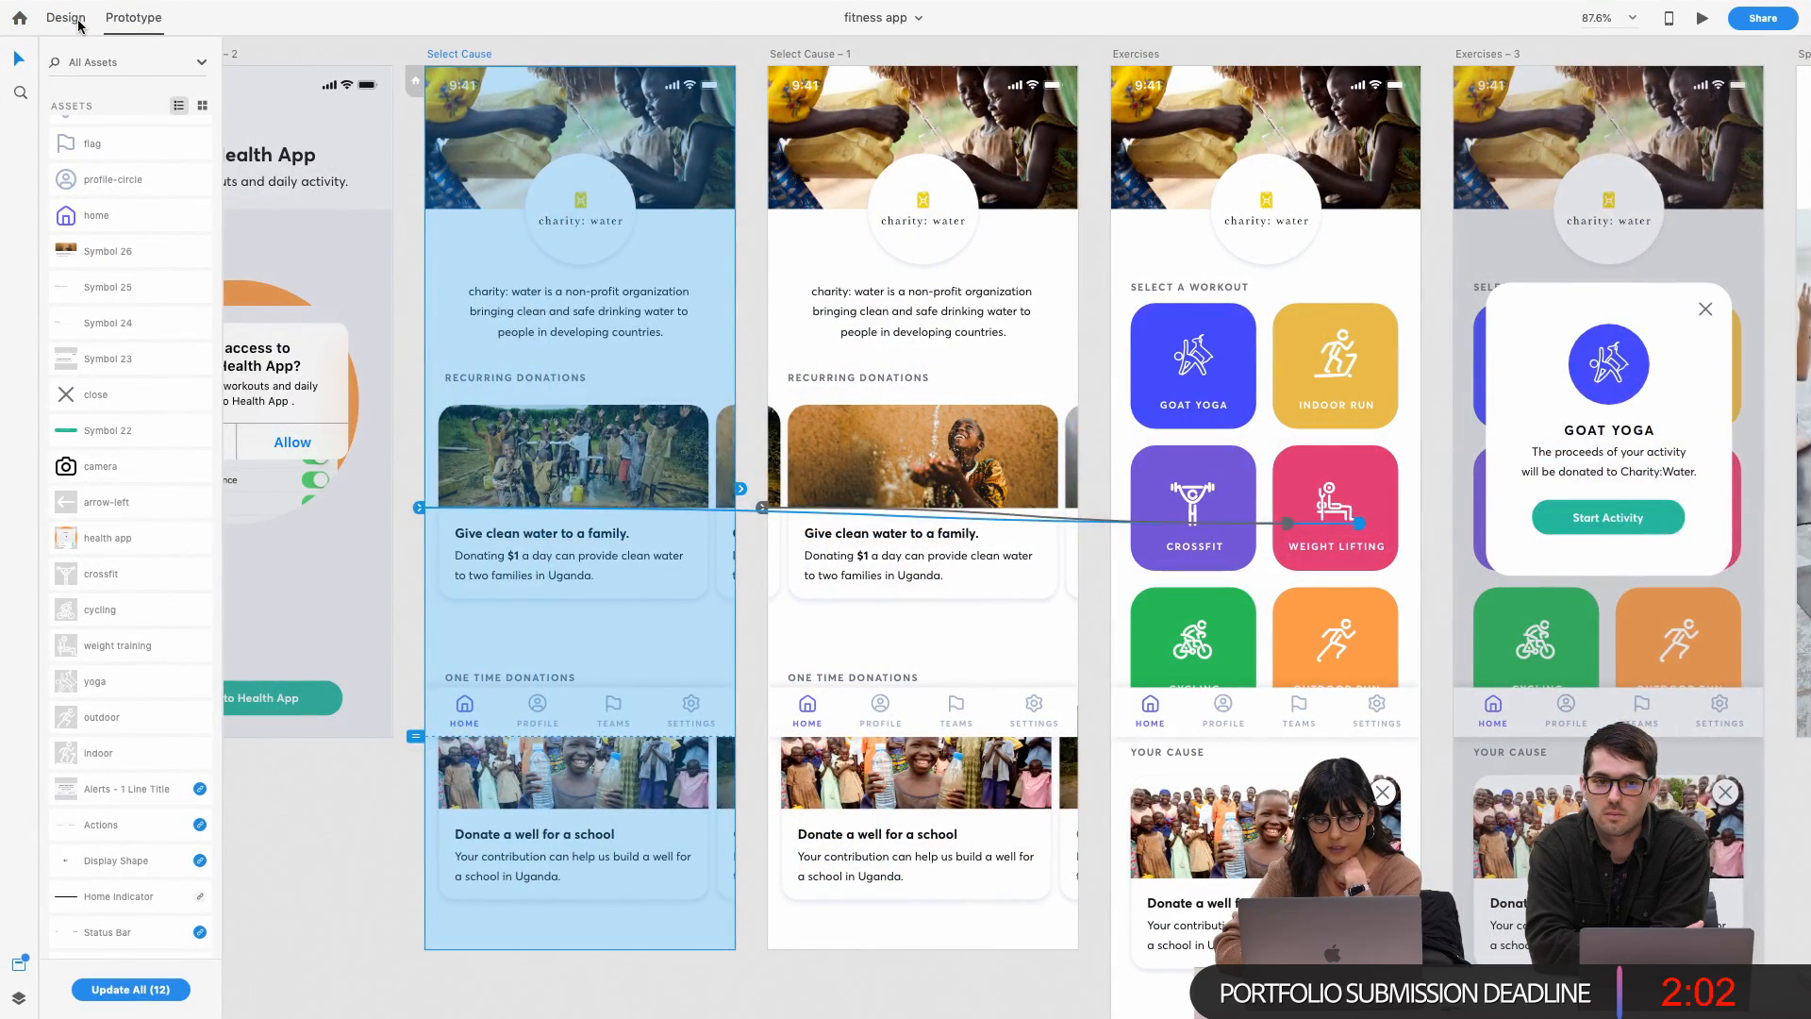
Select the Select Cause nav bar and keep 'Fix position when scrolling' checked
click(65, 17)
click(497, 717)
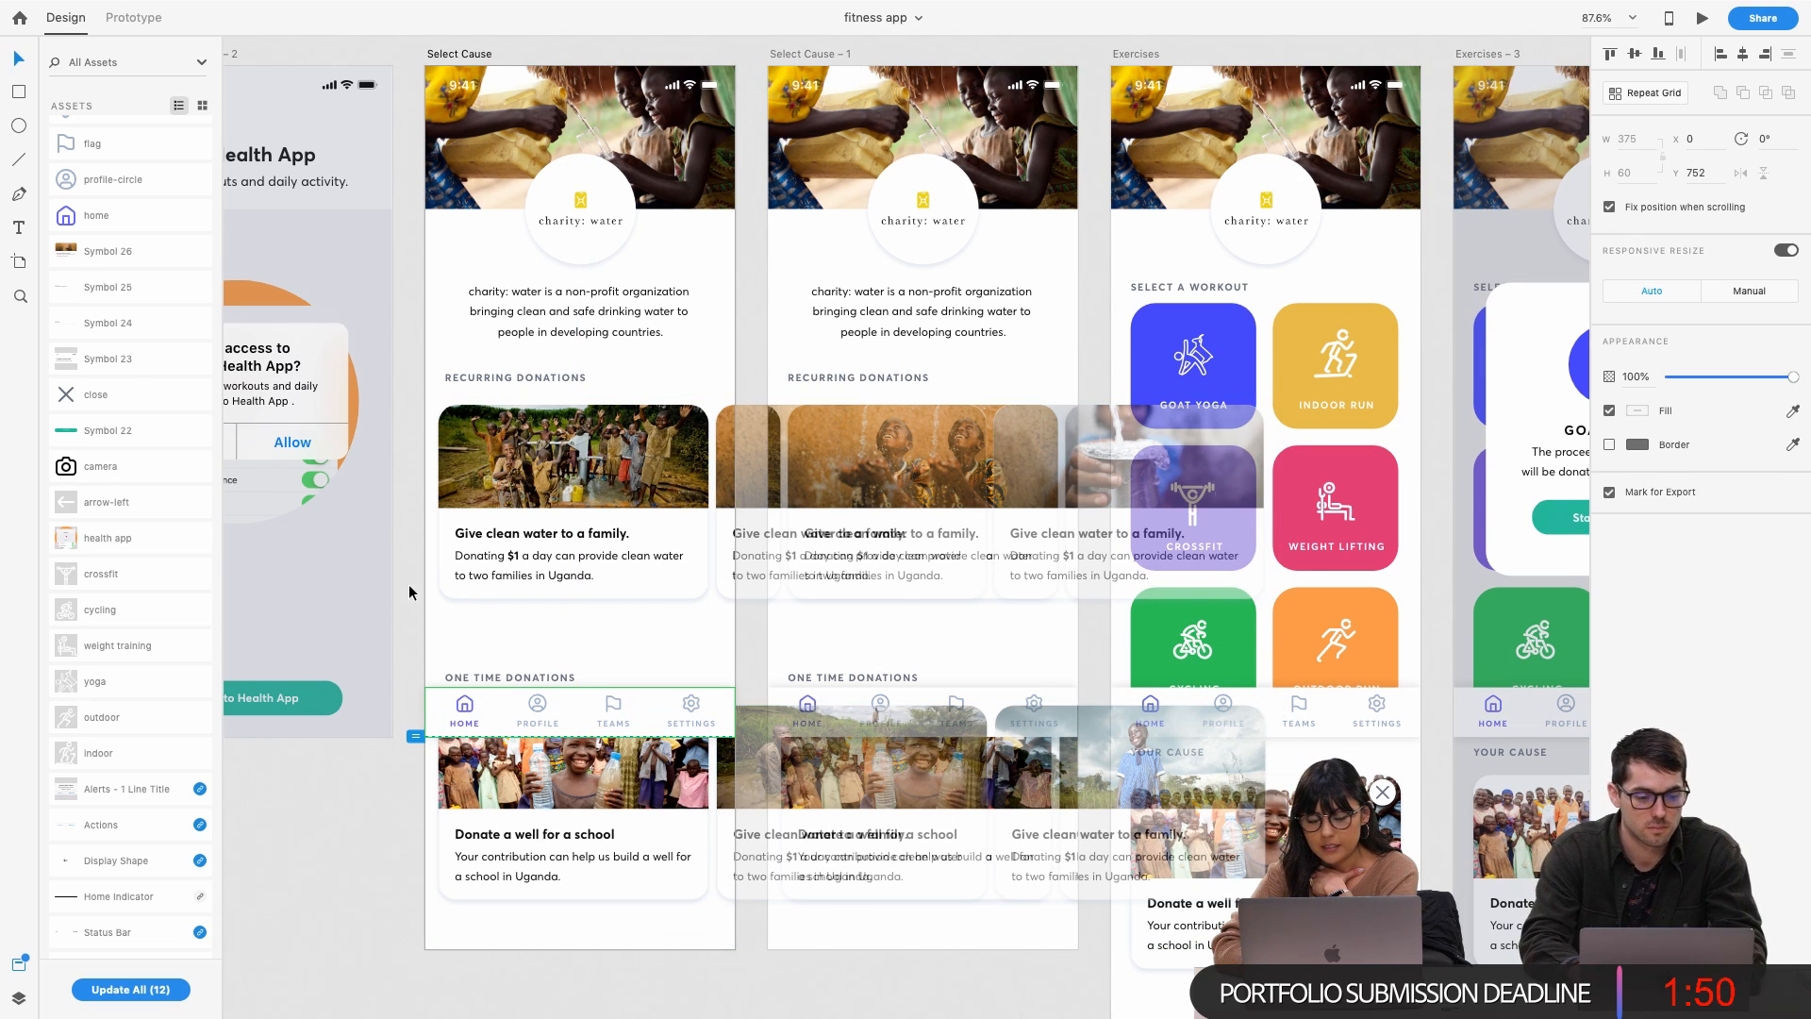
click(134, 18)
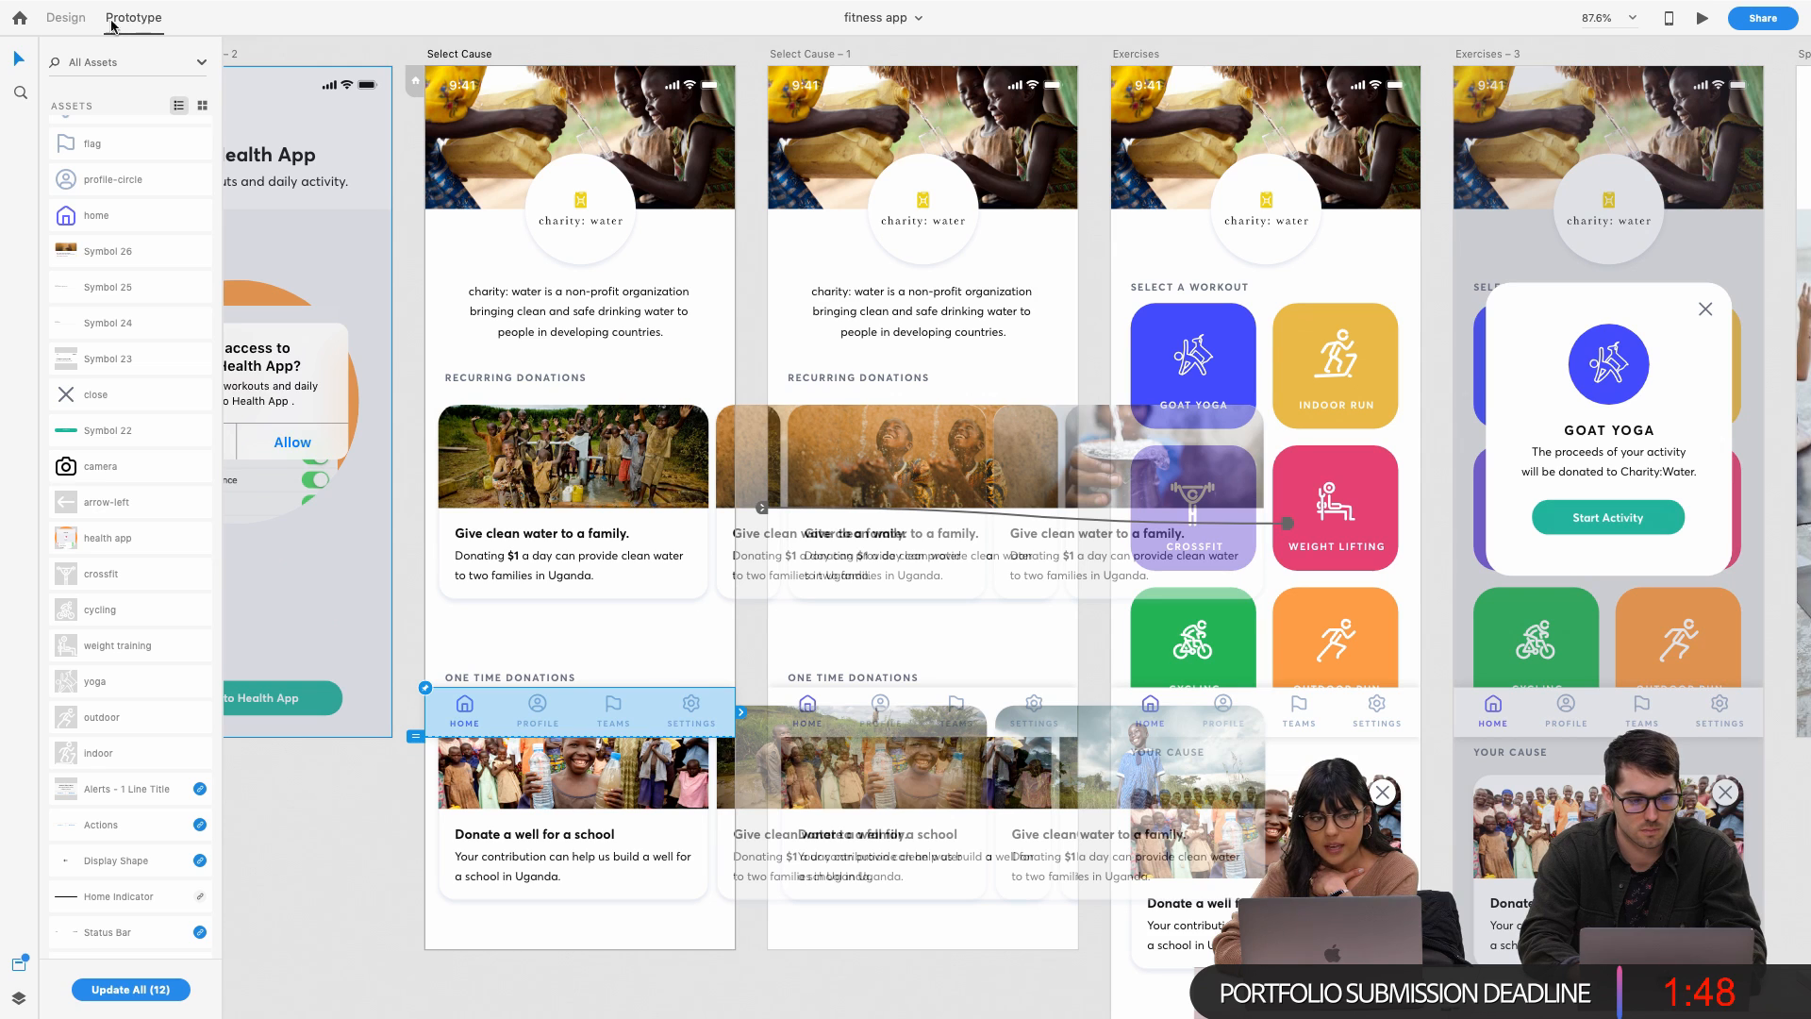
click(66, 18)
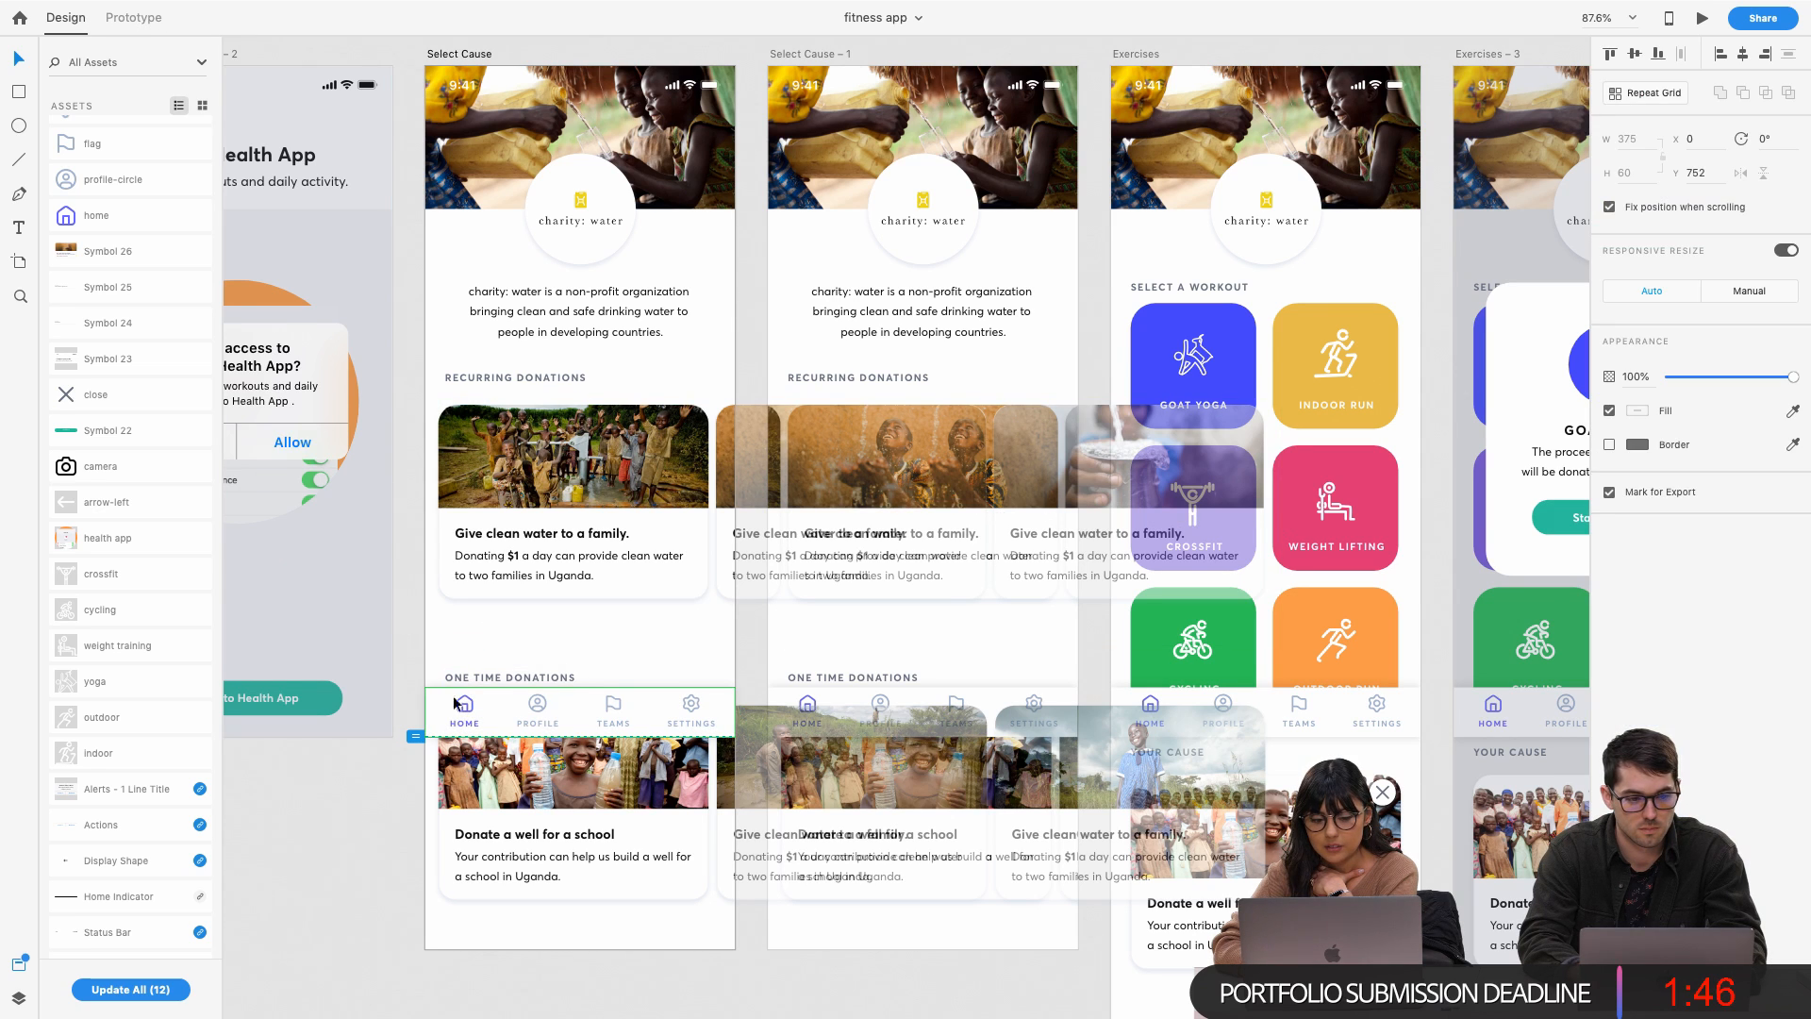
click(138, 21)
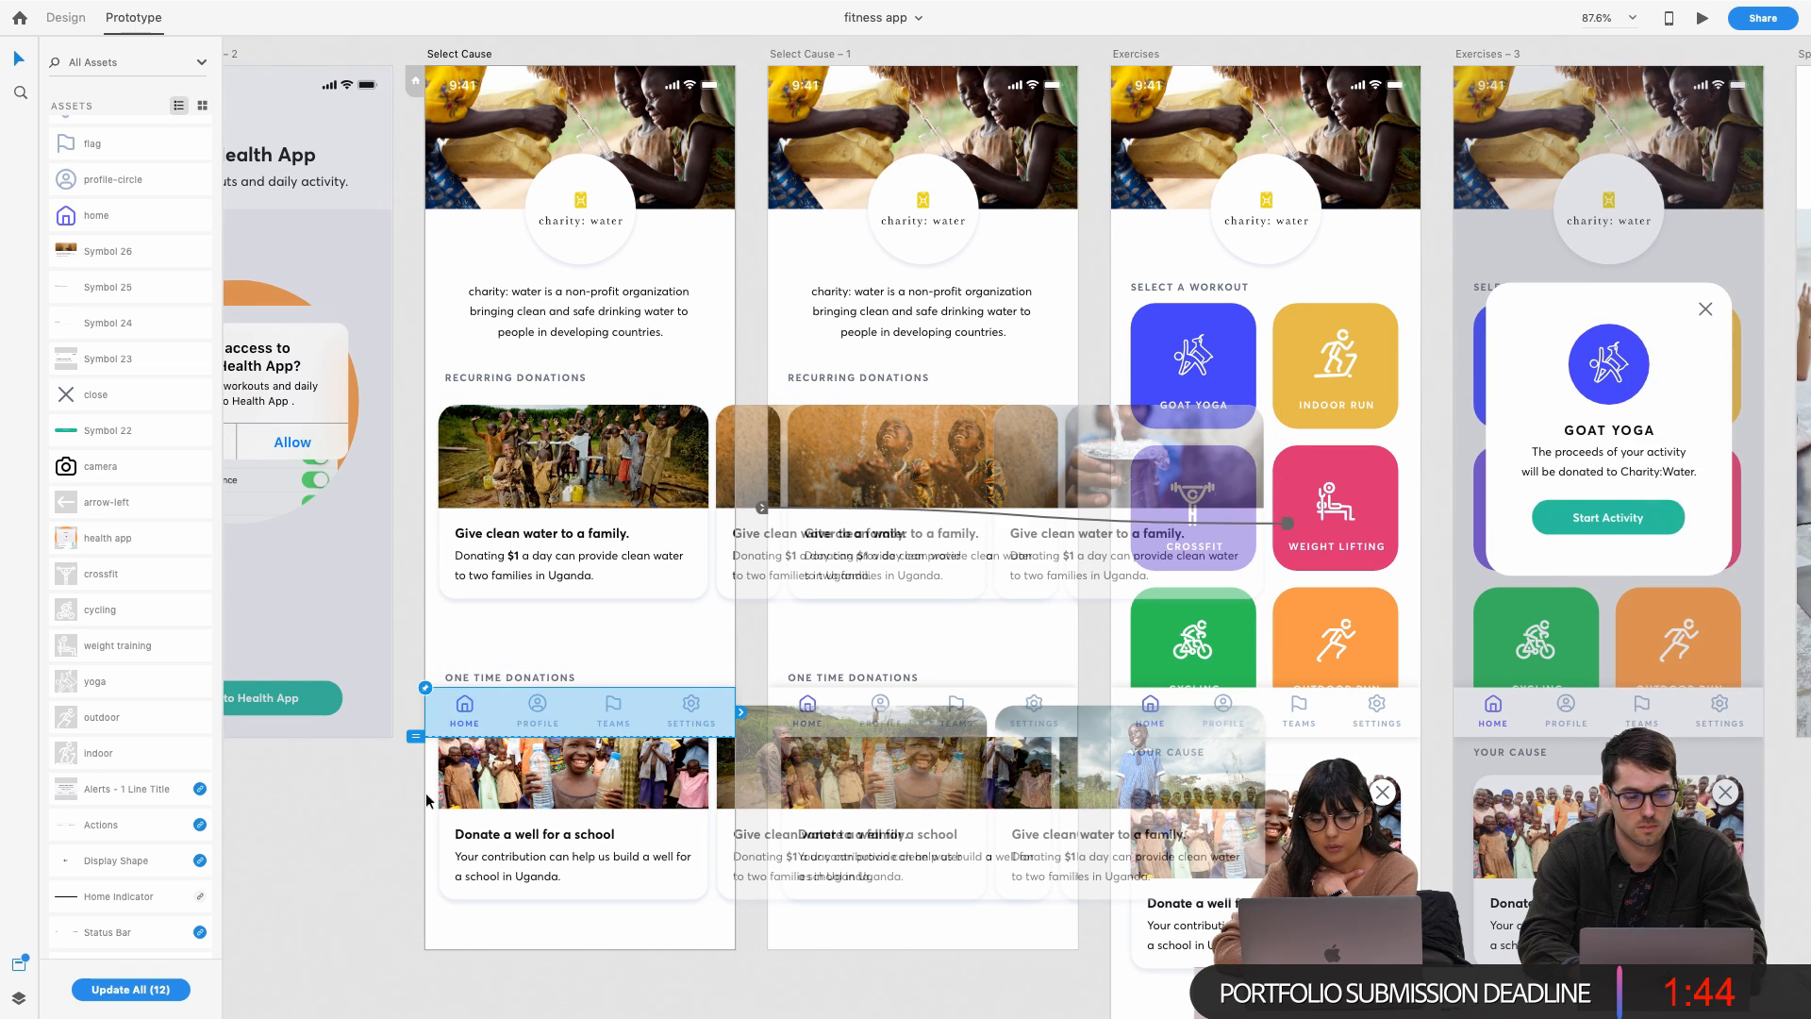
click(426, 690)
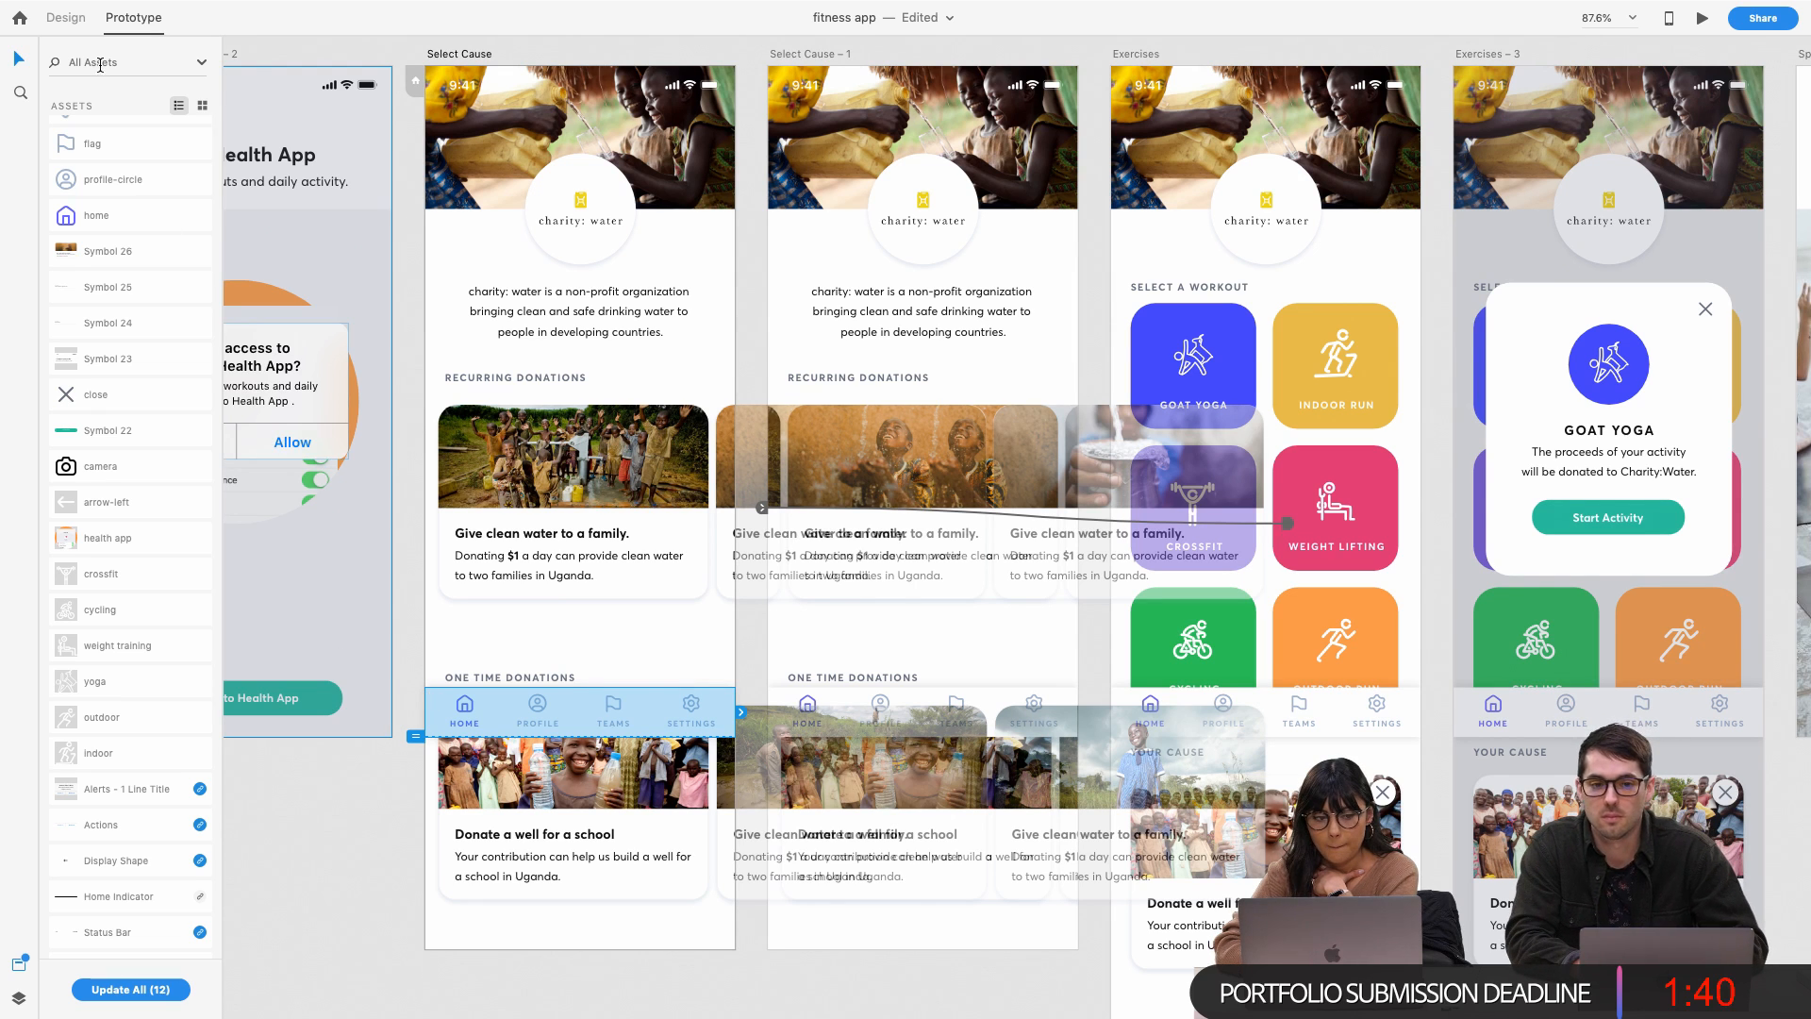
click(67, 18)
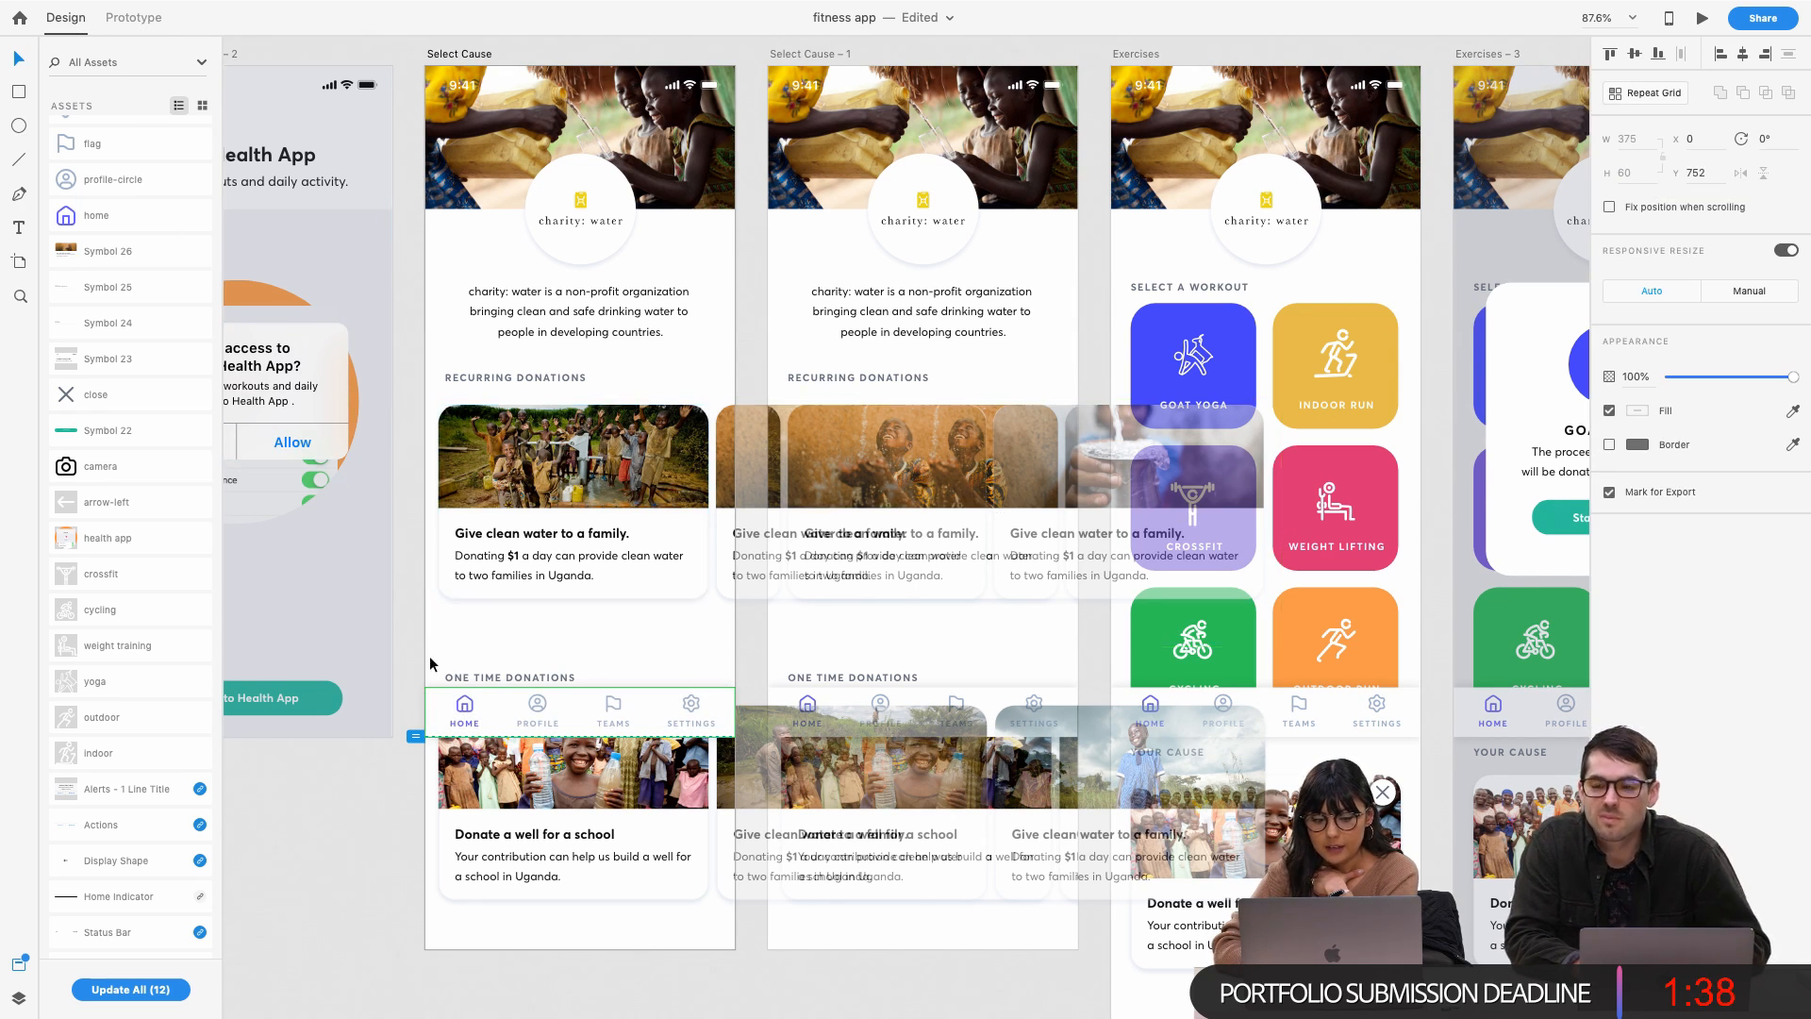
click(1609, 207)
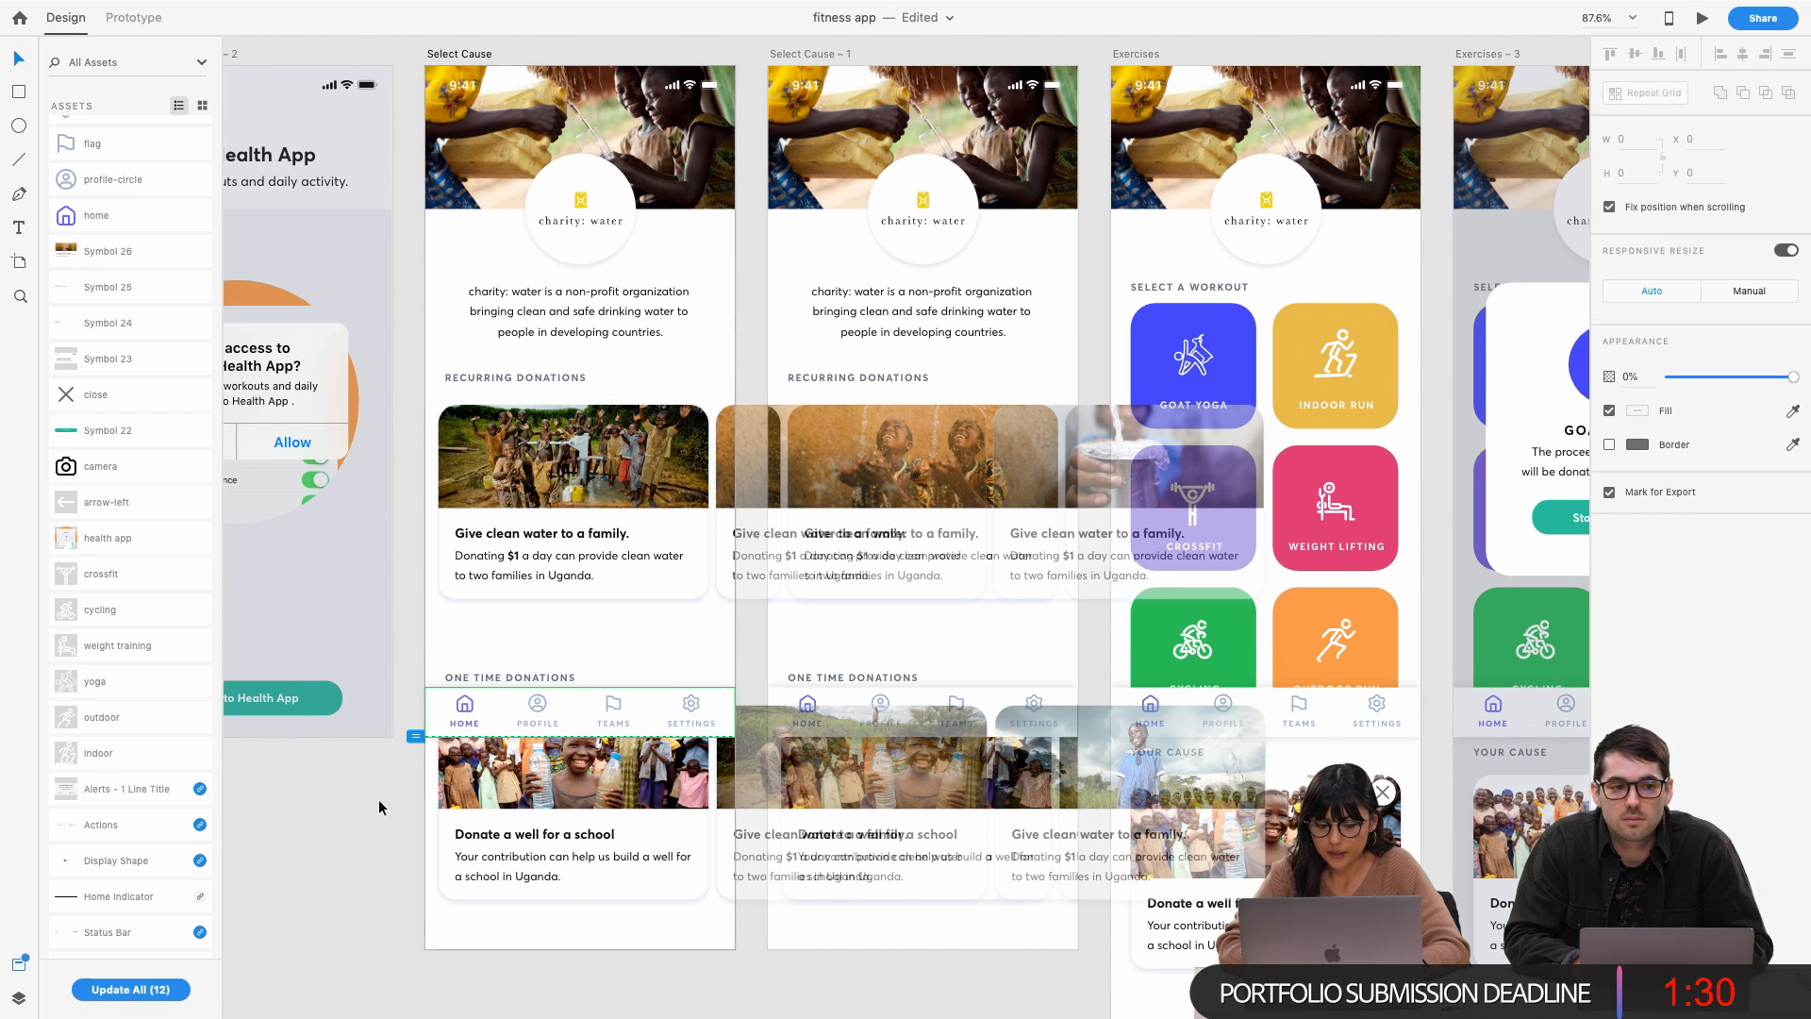
Adjust the Select Cause viewport height and leave the nav bar's responsive resize on Auto
mouse_move(418, 737)
mouse_down()
mouse_move(417, 767)
mouse_move(412, 740)
mouse_up()
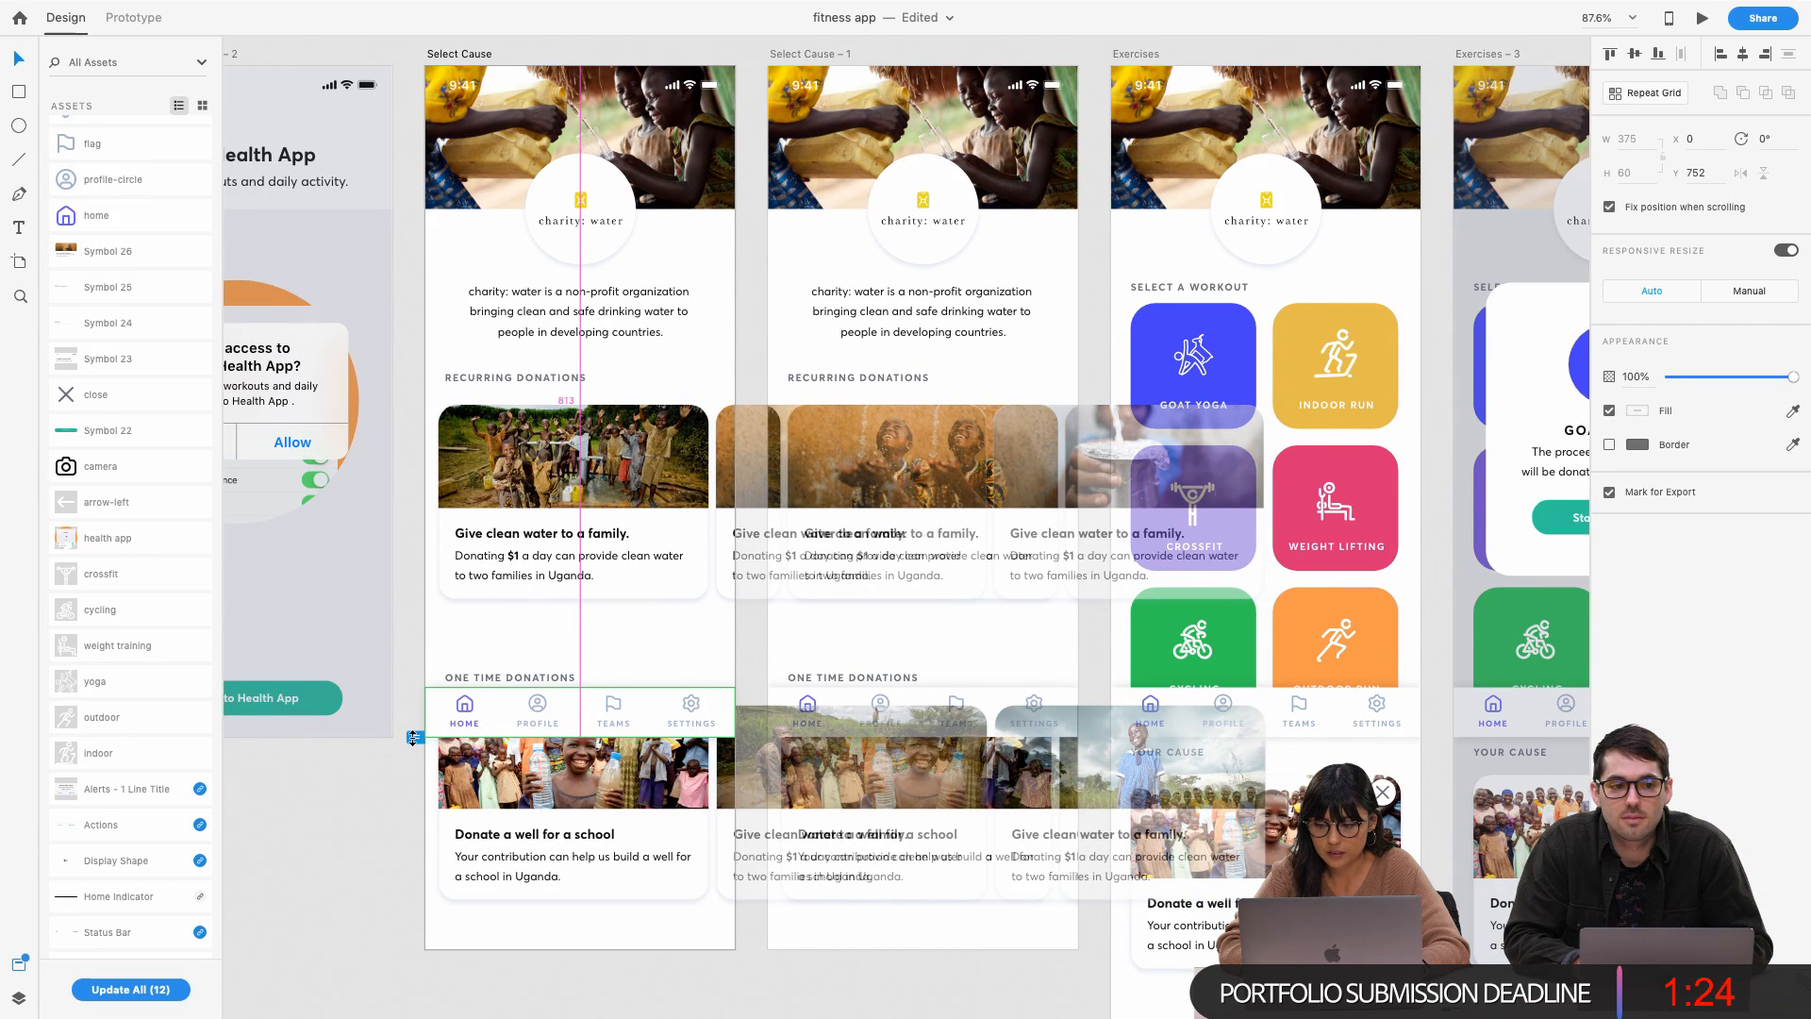
drag(412, 737, 412, 738)
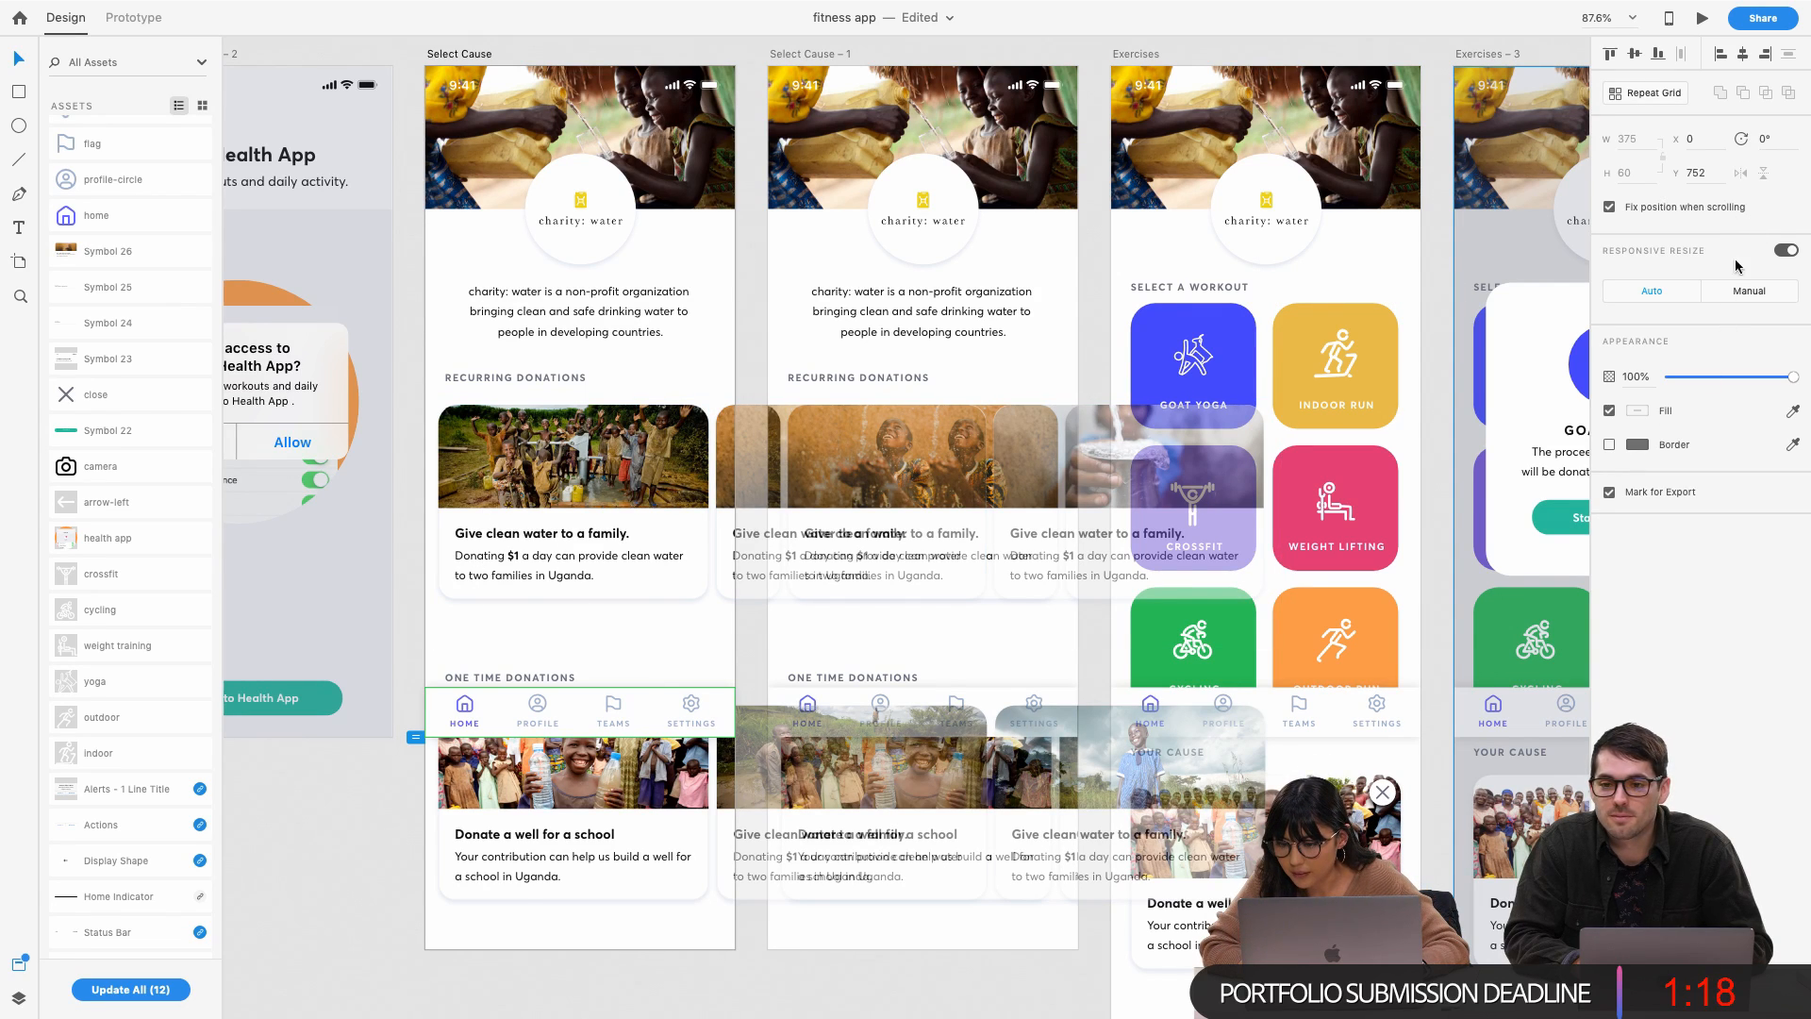
click(1784, 251)
click(1784, 251)
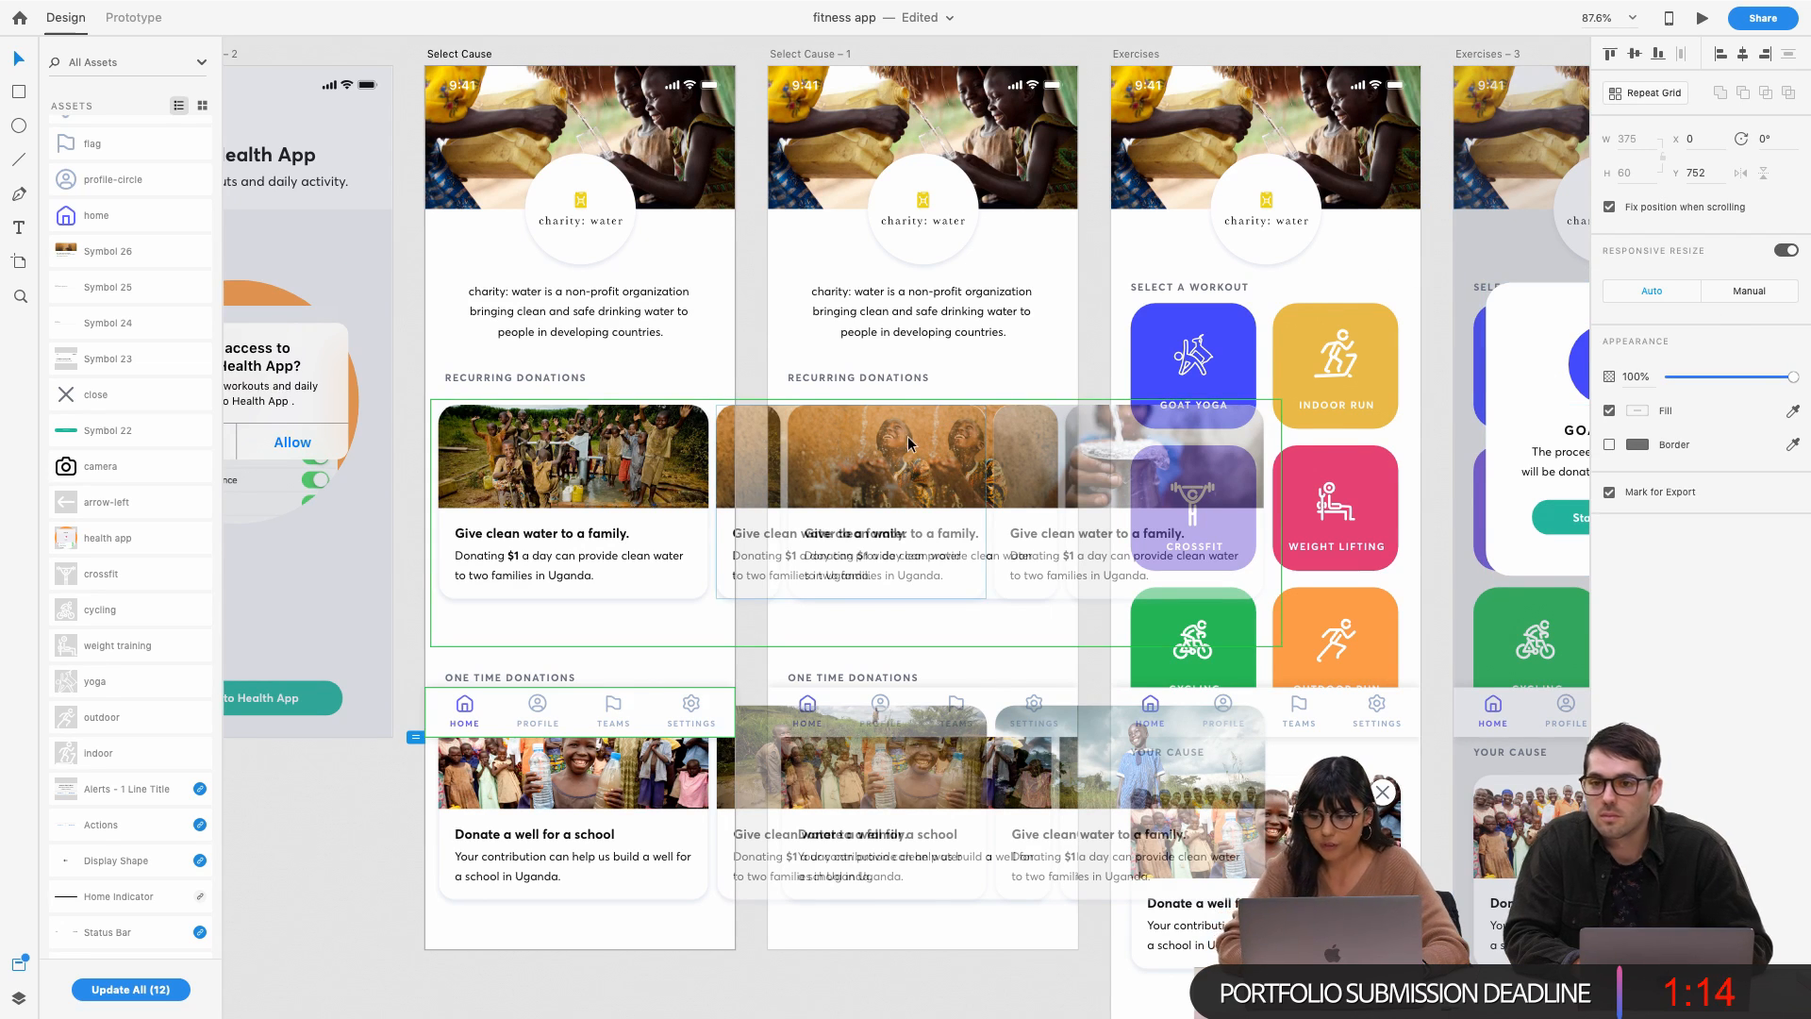
scroll(981, 235, right, 2)
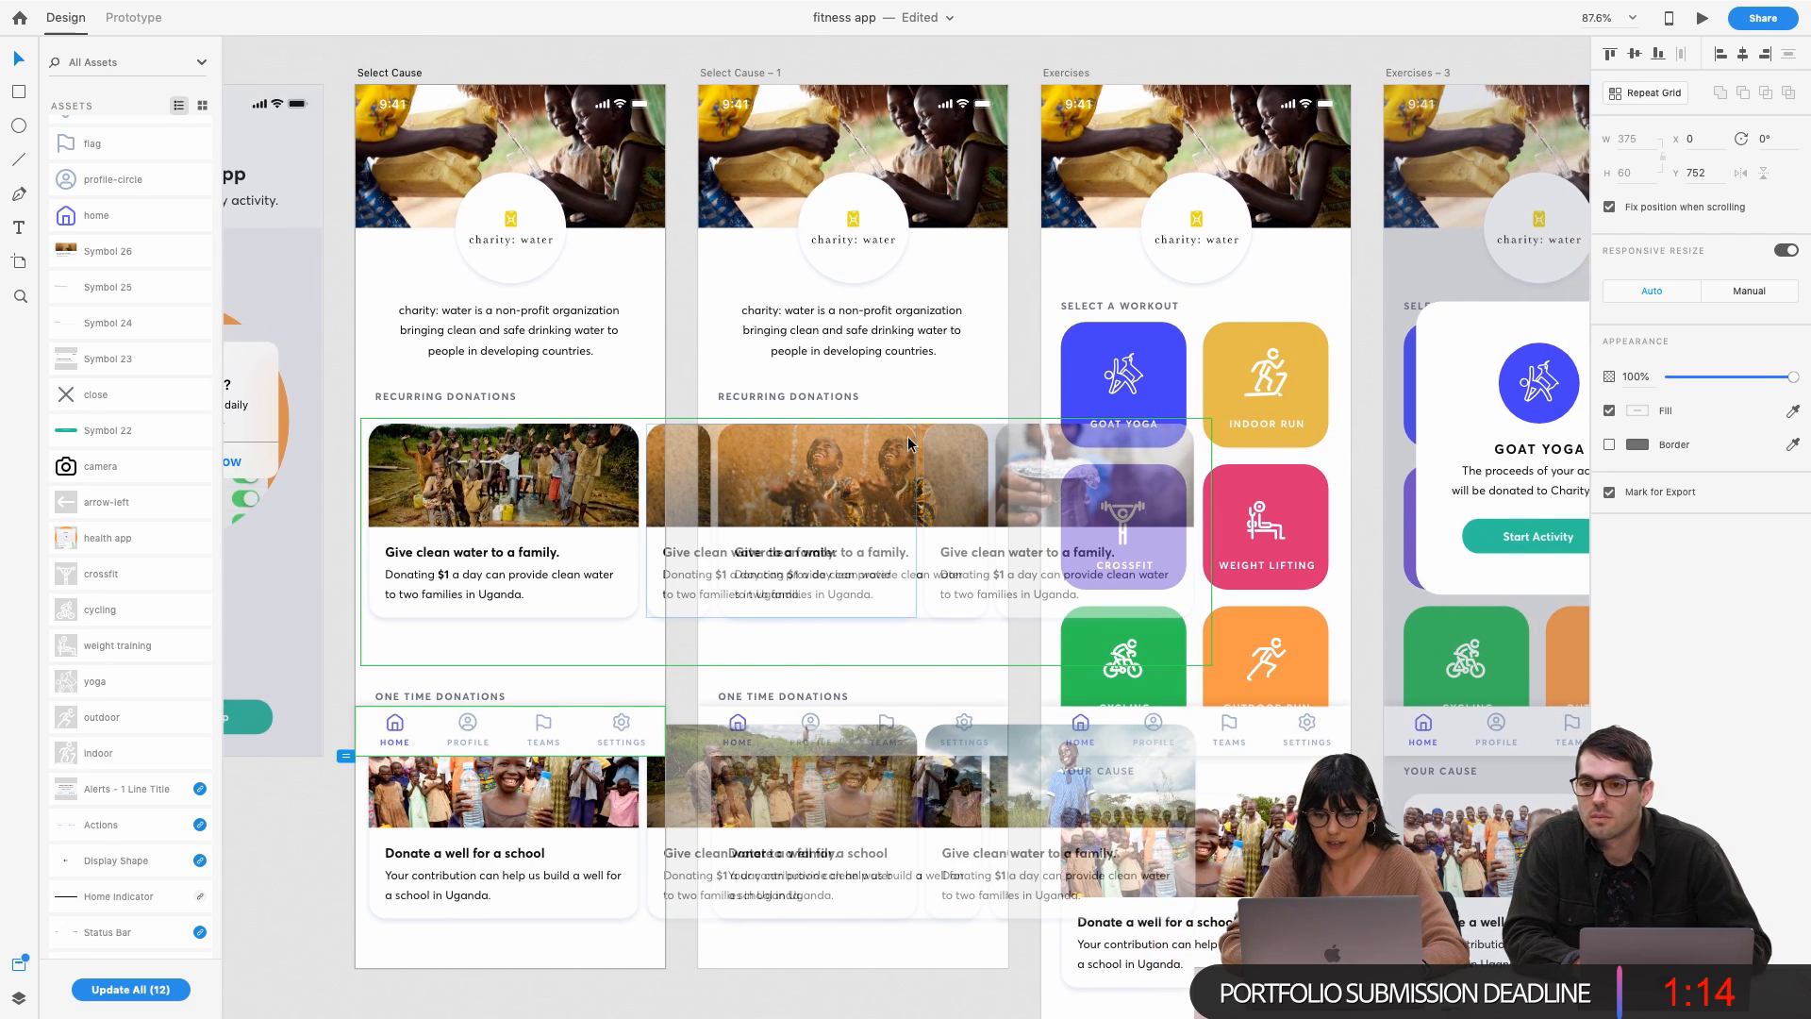
click(378, 75)
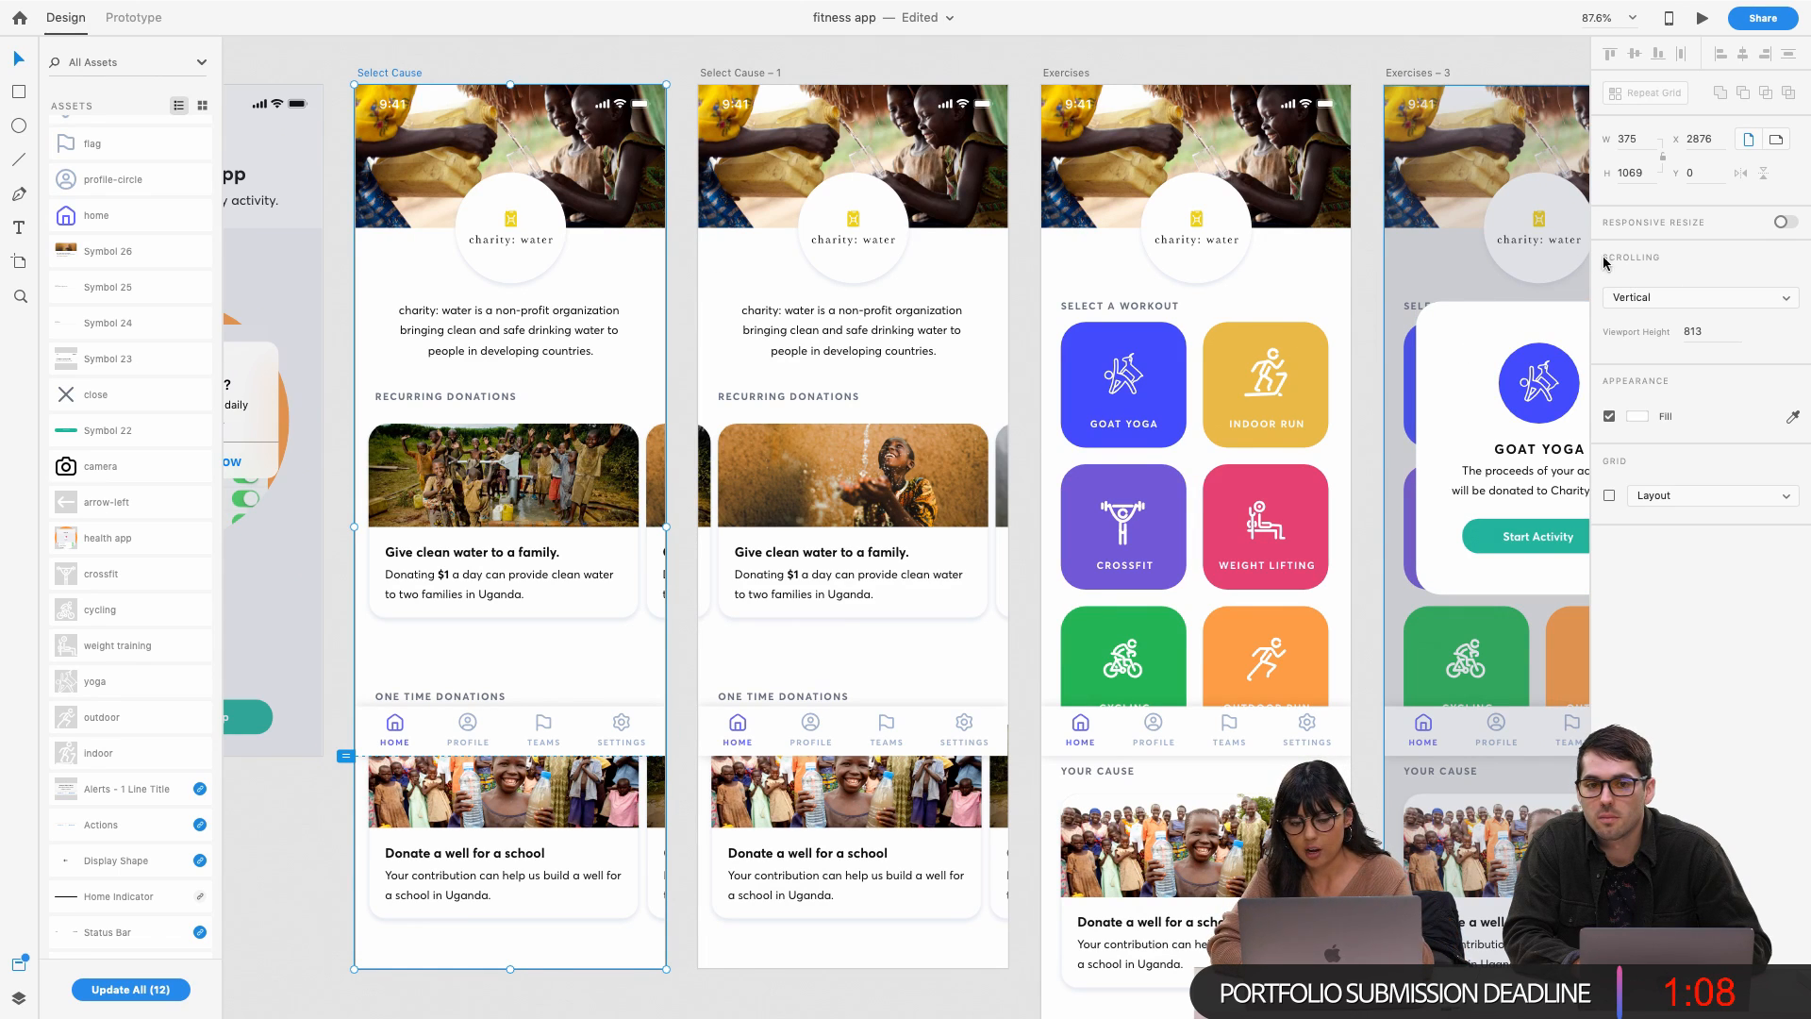
Keep Select Cause on Vertical scrolling with an 812 viewport height, then exit full screen
click(1688, 297)
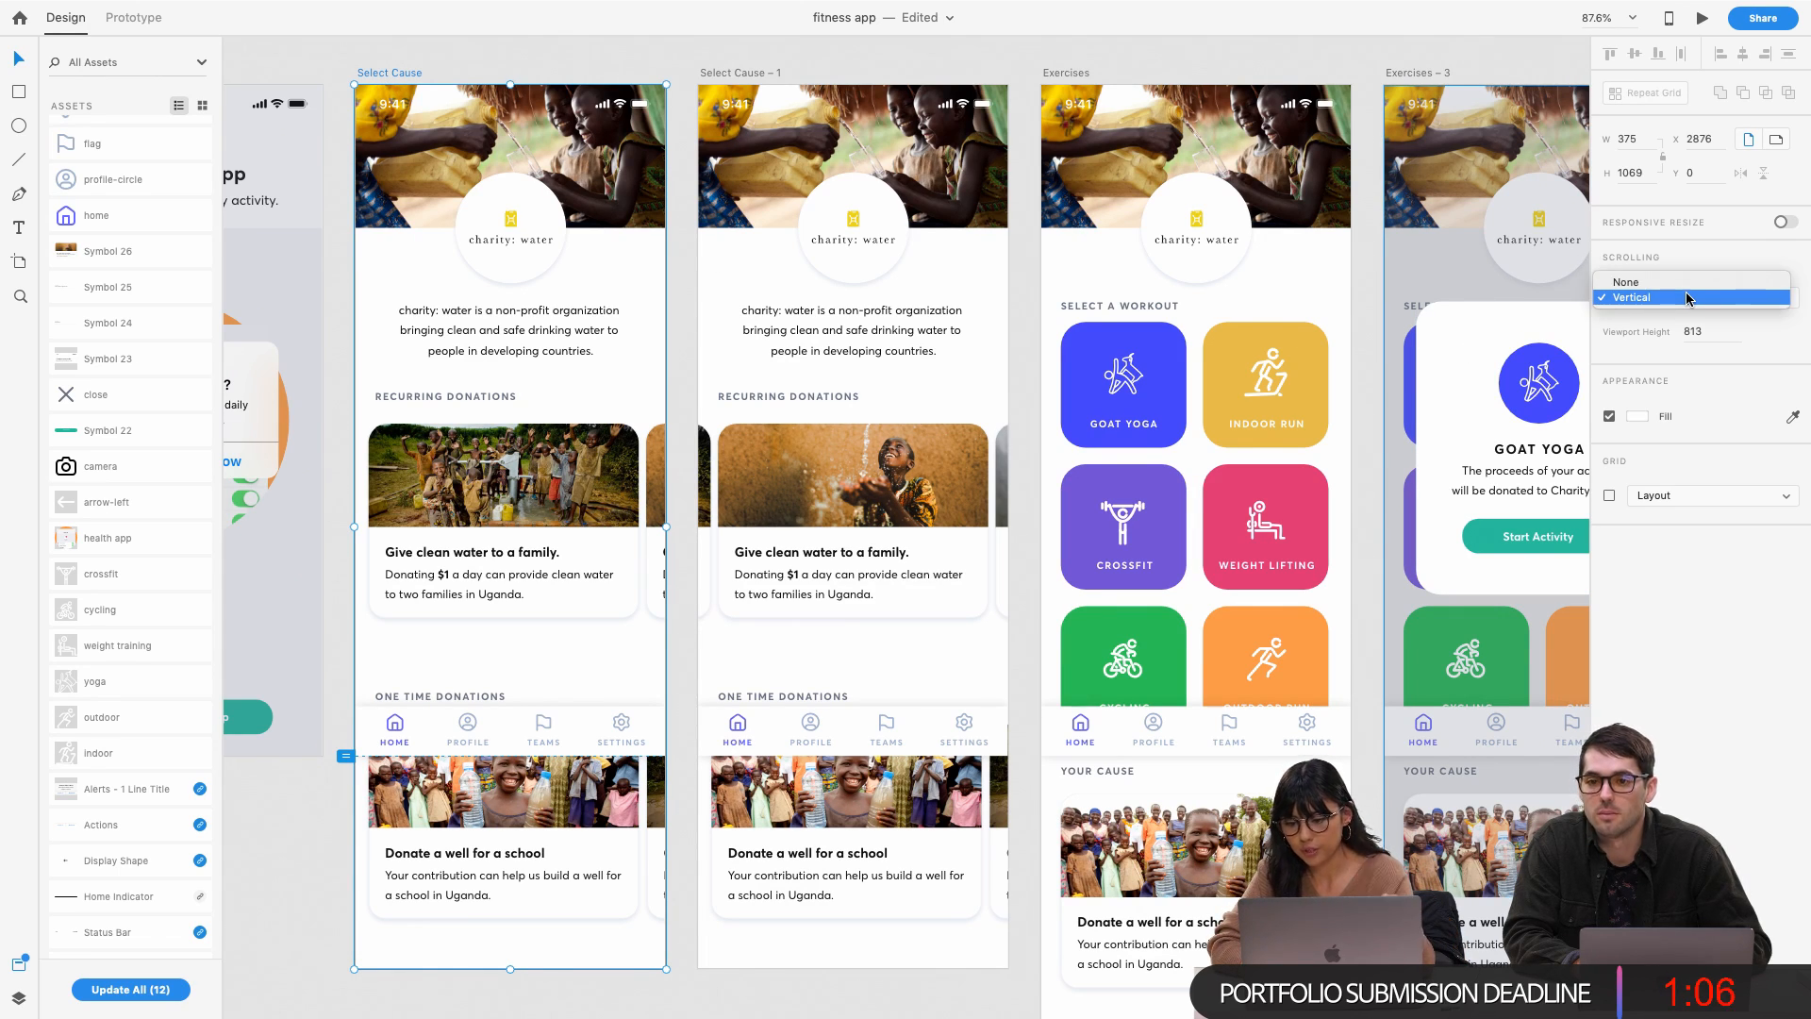
click(1740, 330)
key(BackSpace)
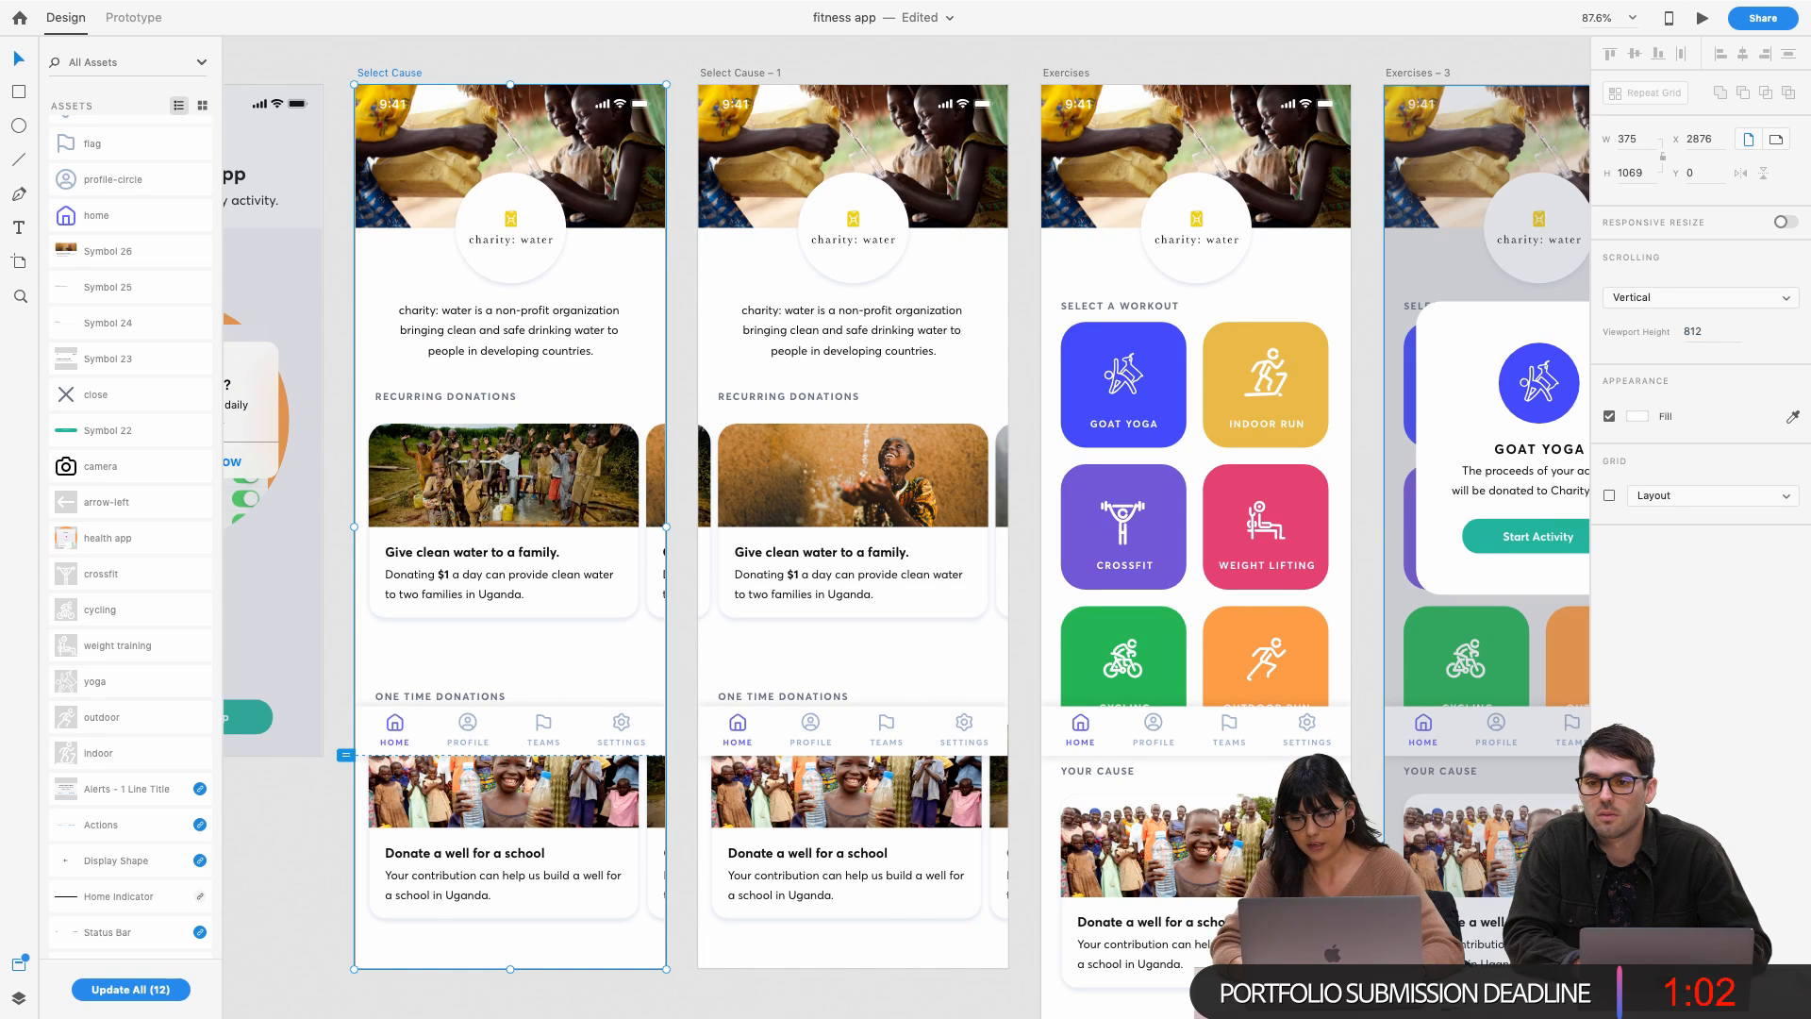
click(762, 81)
click(378, 75)
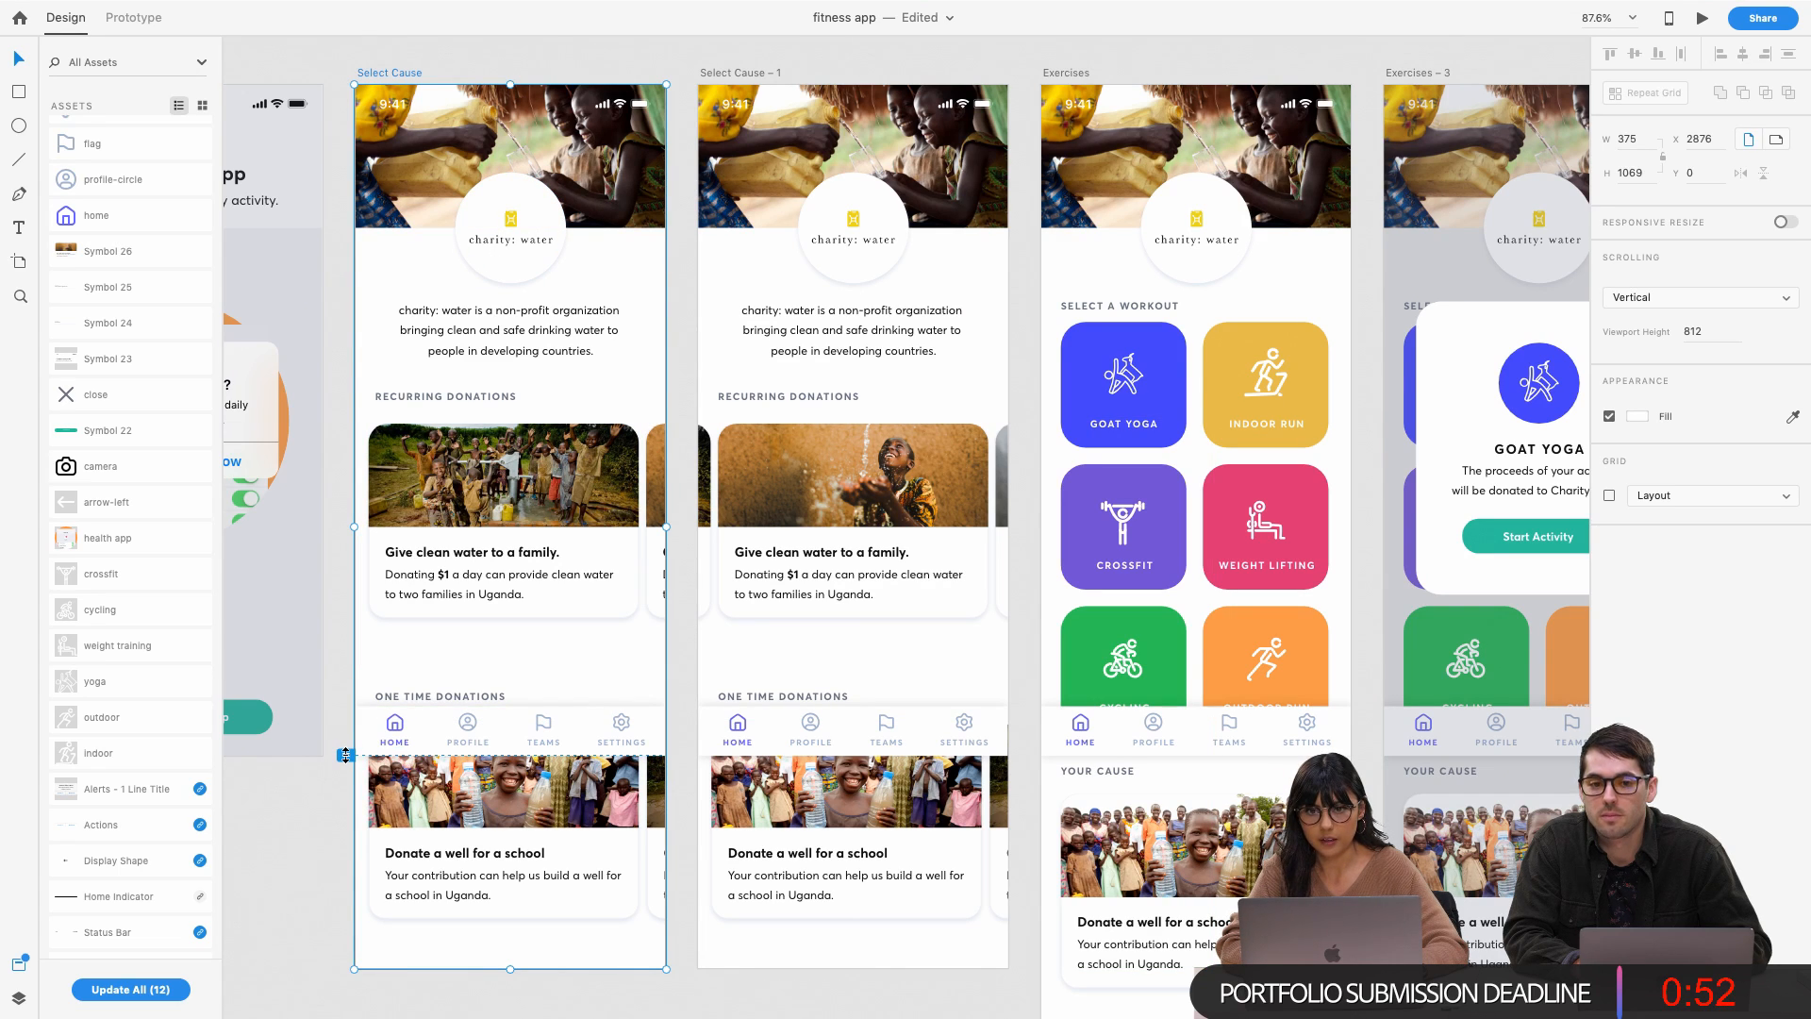
mouse_move(87, 3)
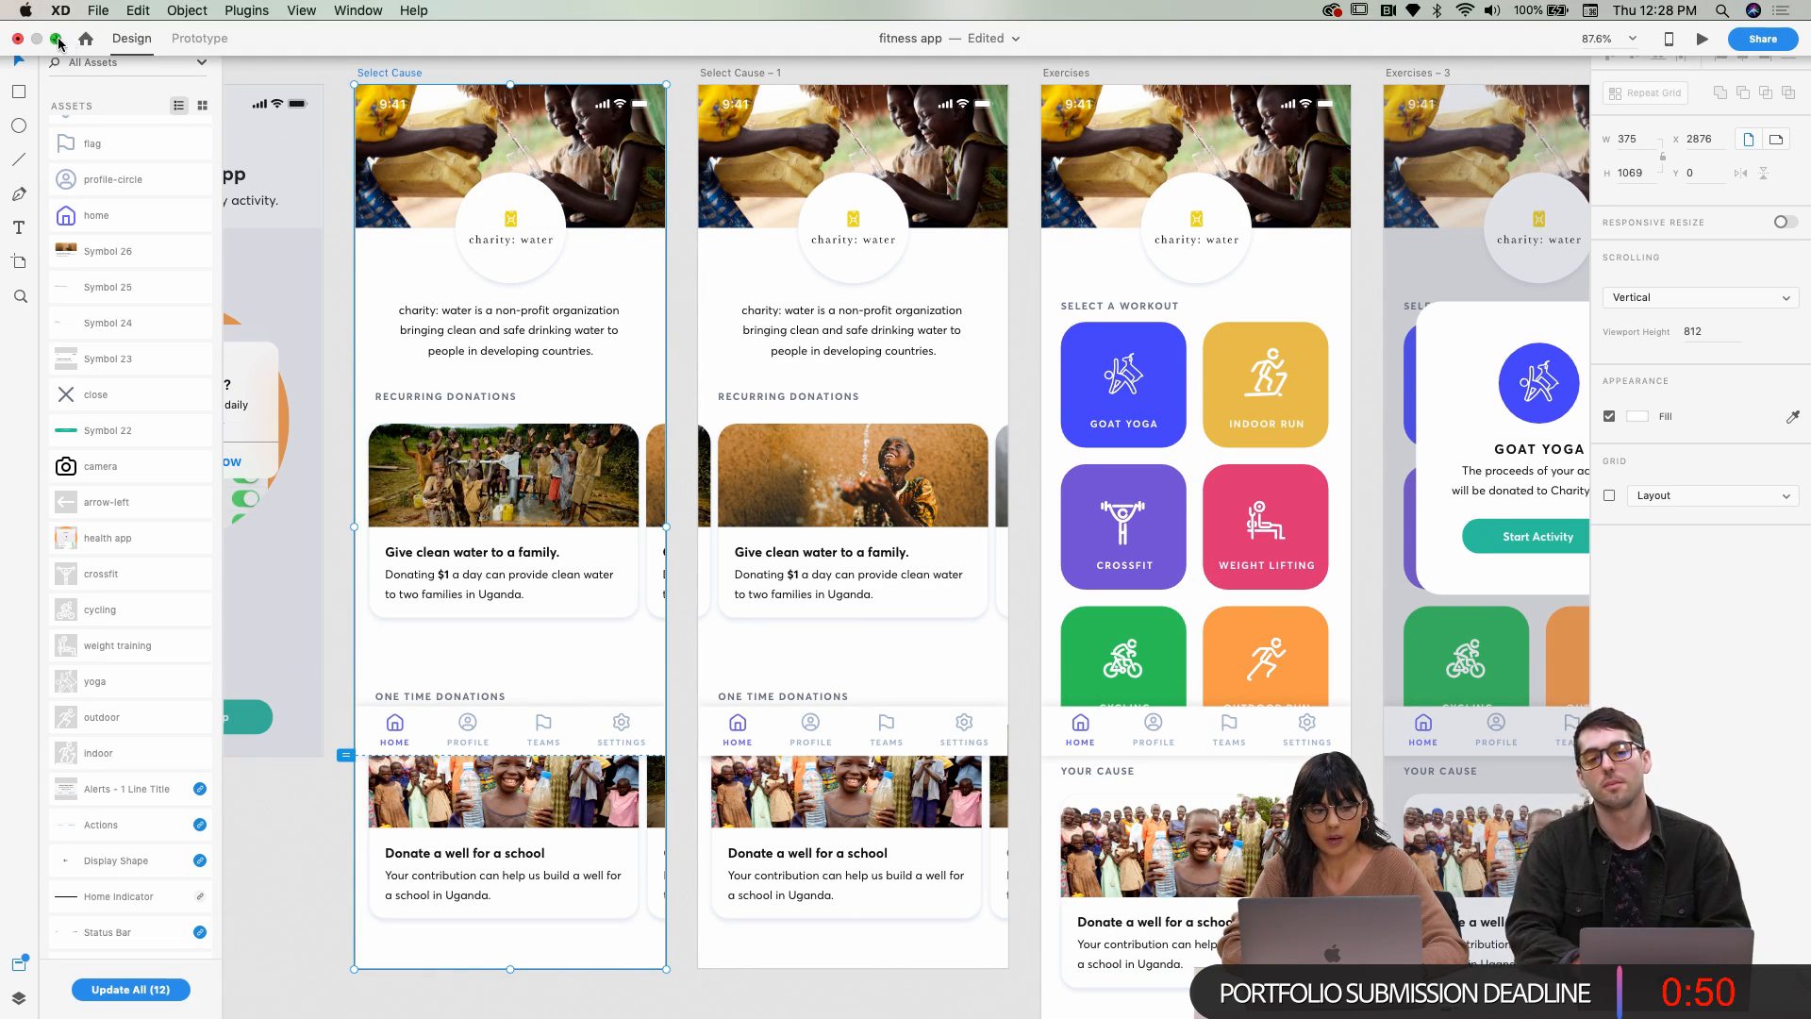
click(57, 40)
Preview the prototype, scrolling Select Cause and then viewing the Exercises and Profile screens
click(199, 38)
click(1292, 39)
scroll(1411, 607, down, 3)
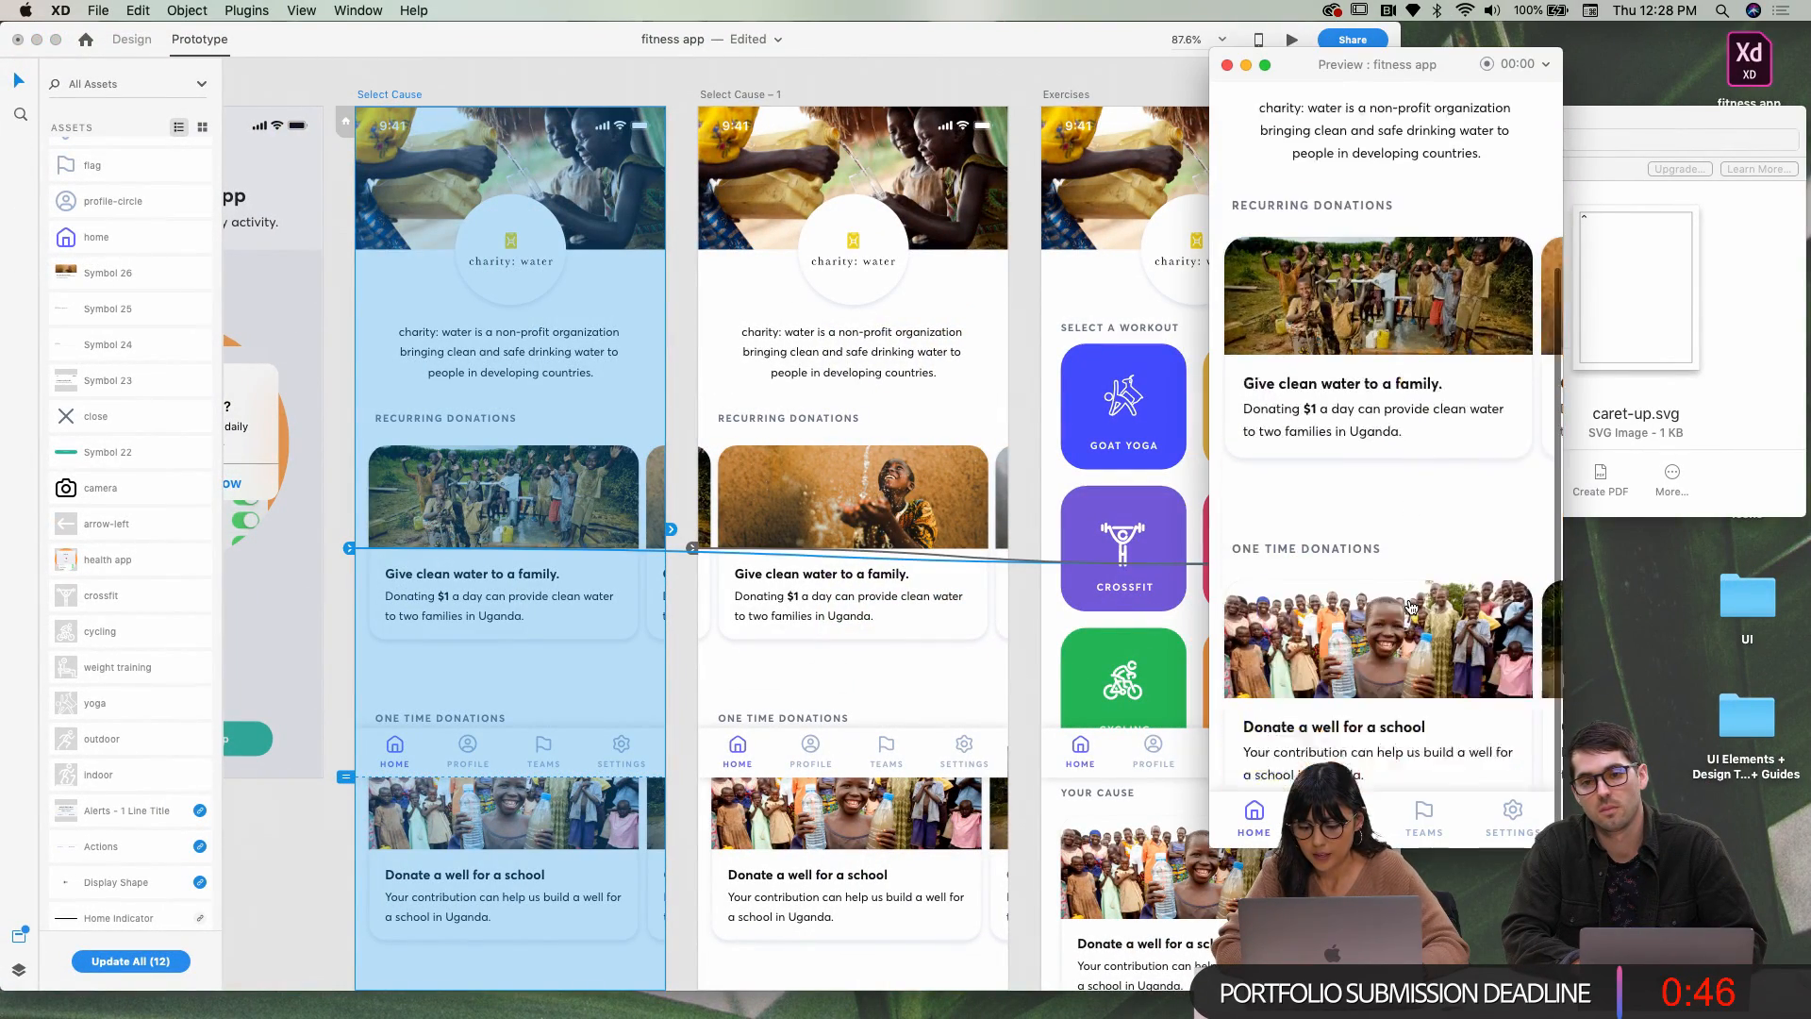
scroll(1385, 812, up, 3)
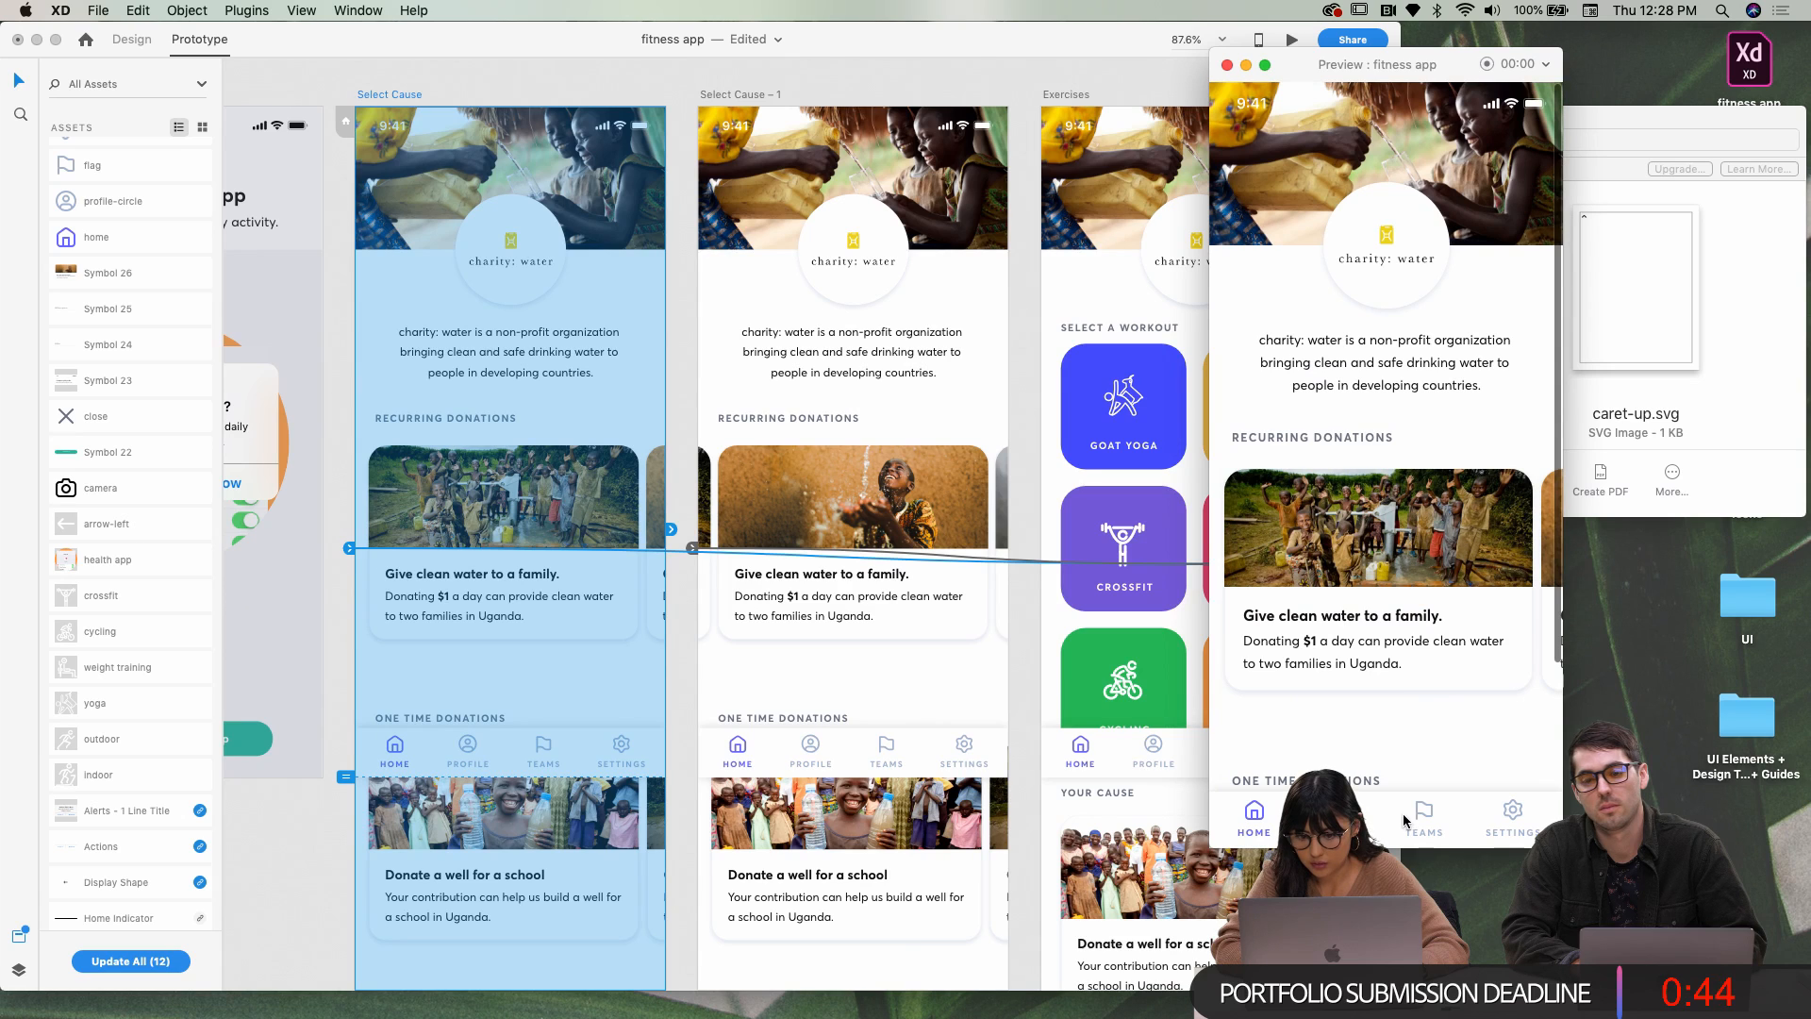
scroll(992, 118, right, 3)
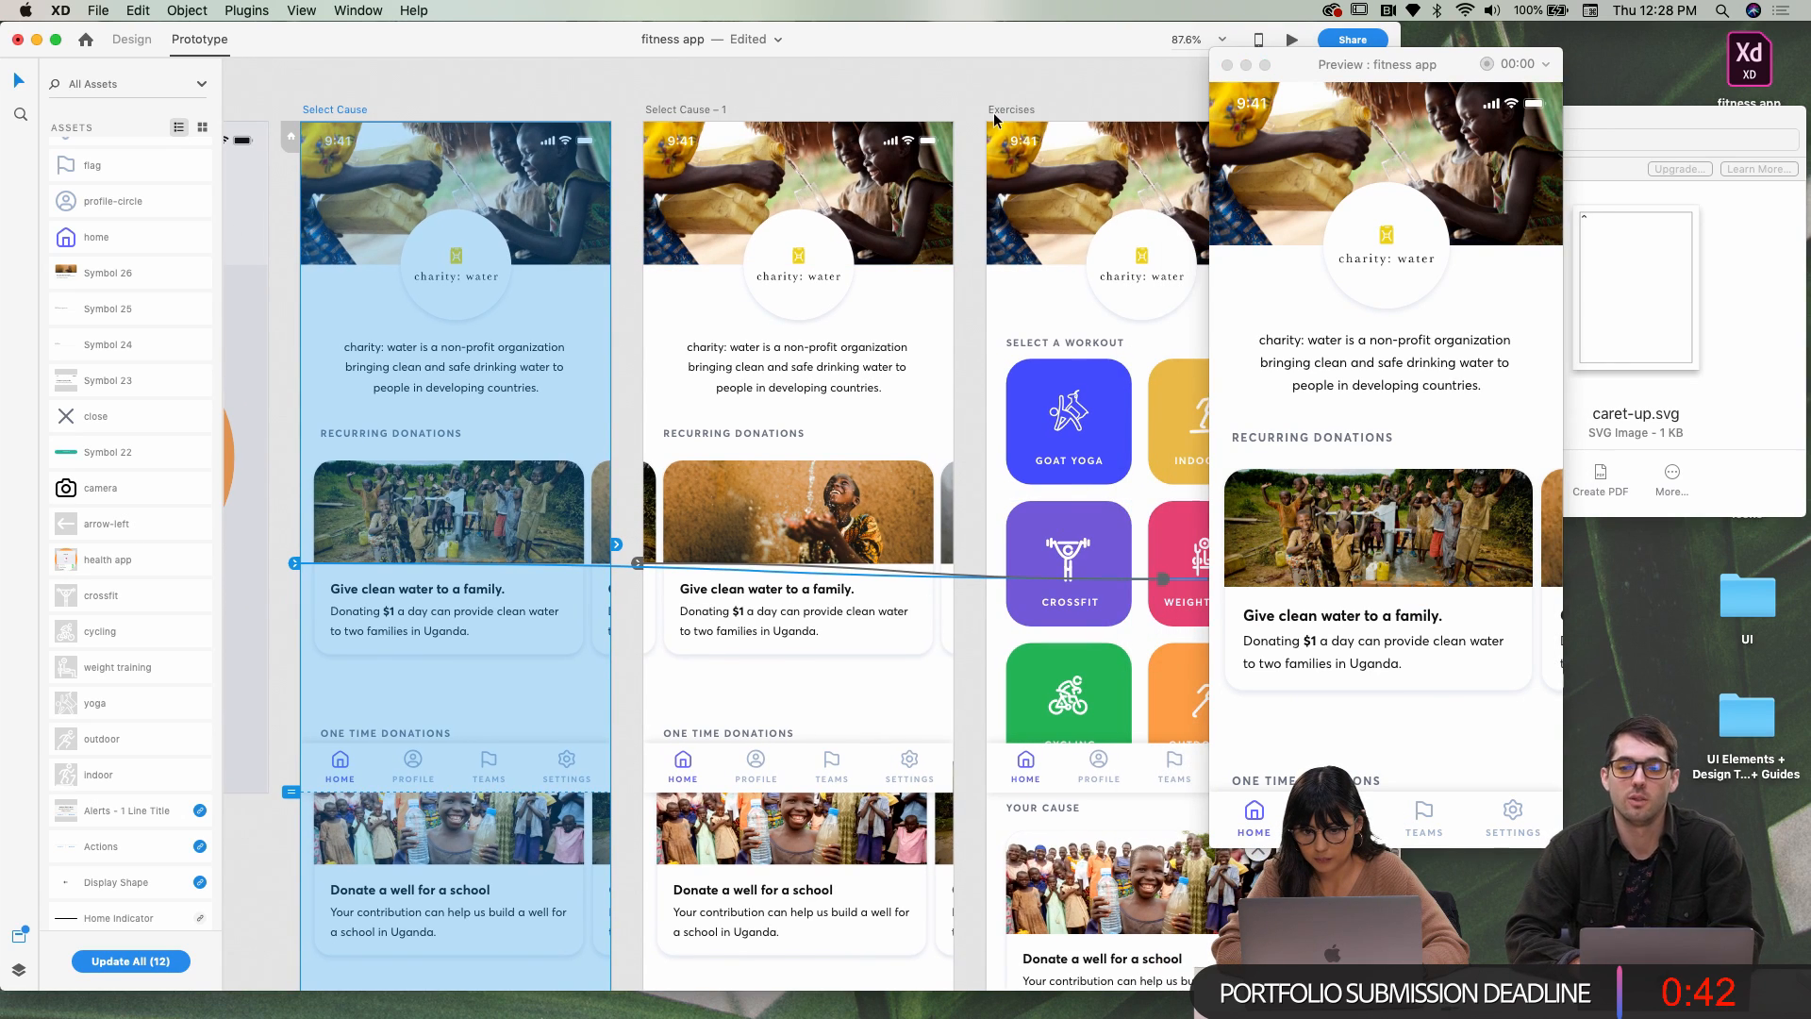
click(1002, 117)
scroll(1005, 120, right, 5)
scroll(1002, 117, right, 10)
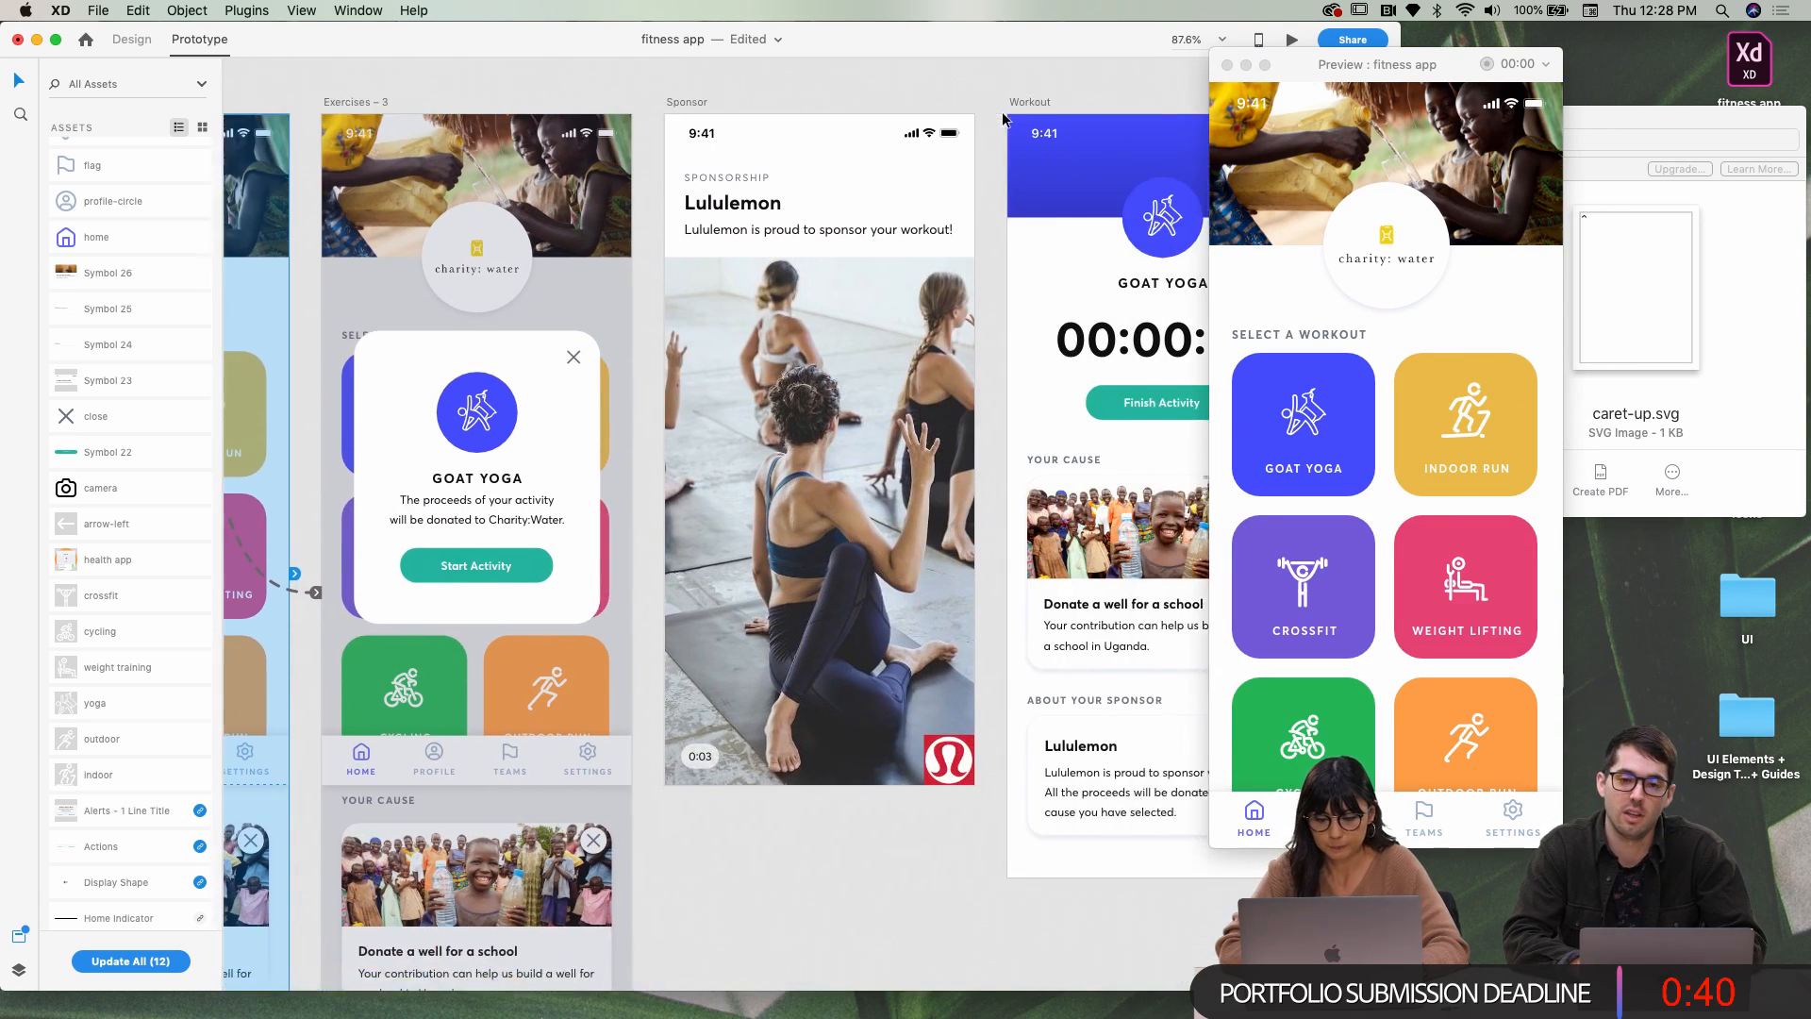
scroll(683, 101, left, 1)
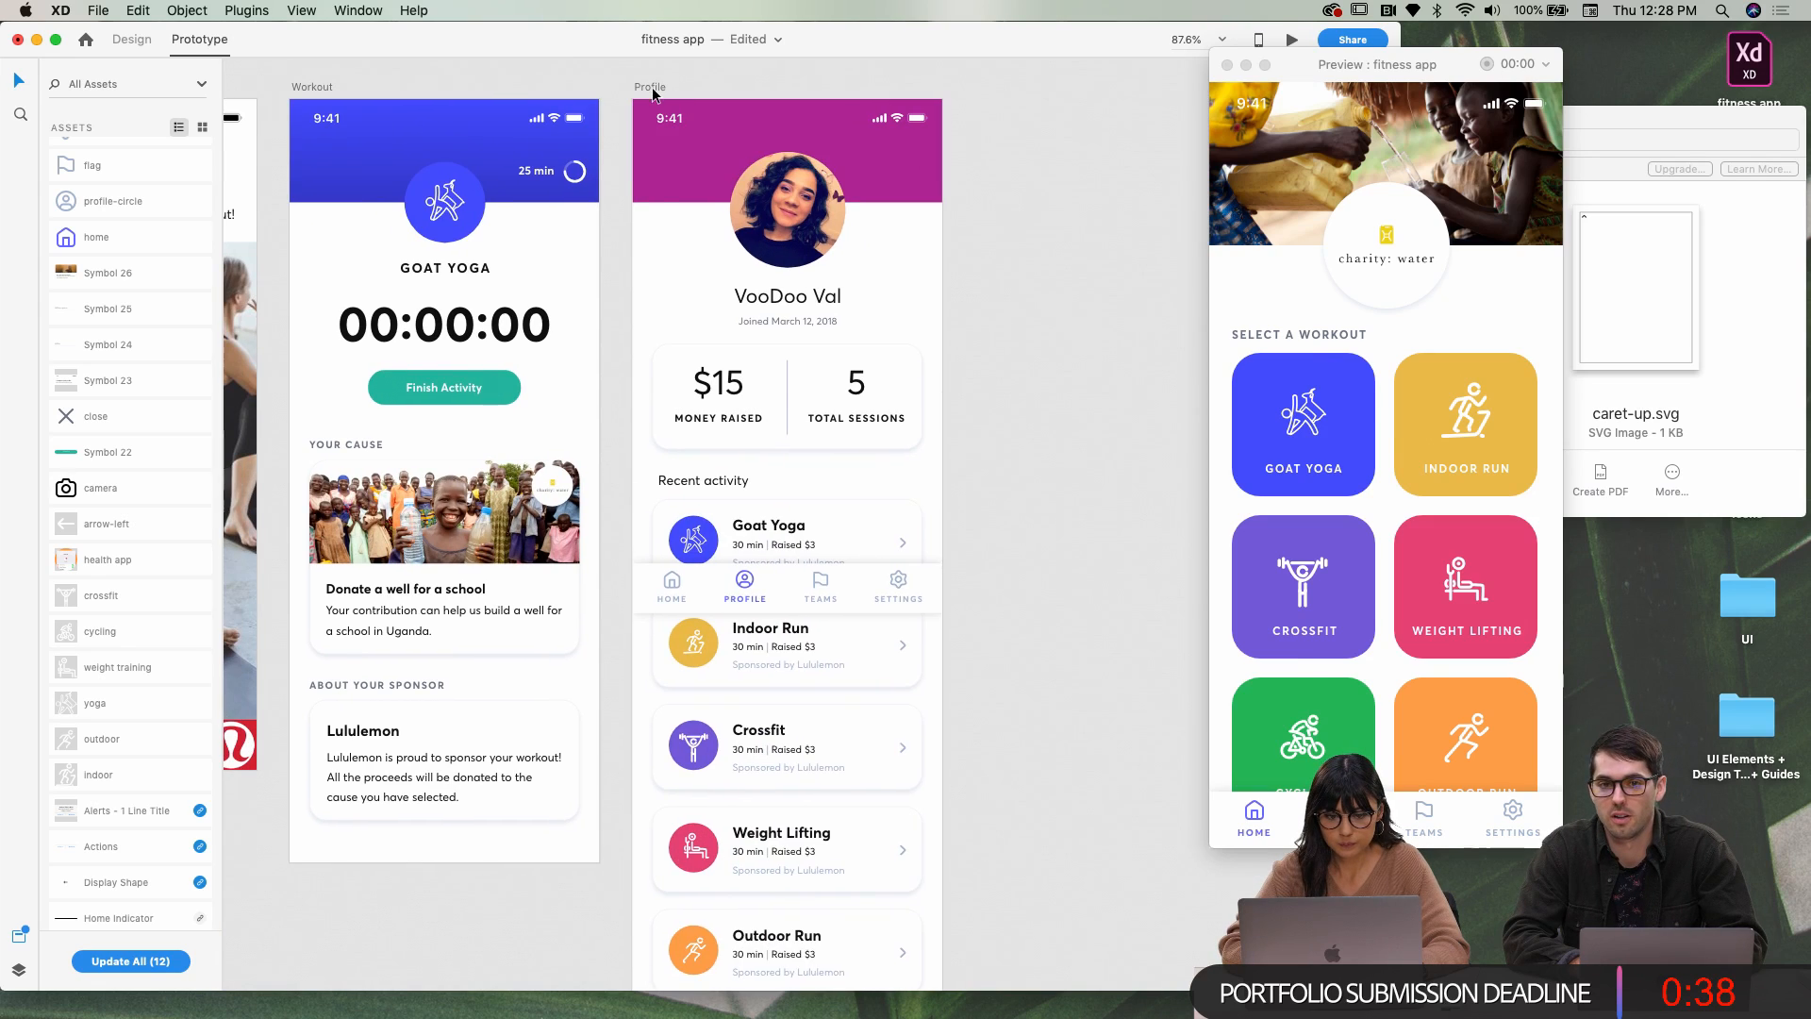
click(653, 87)
scroll(657, 86, down, 3)
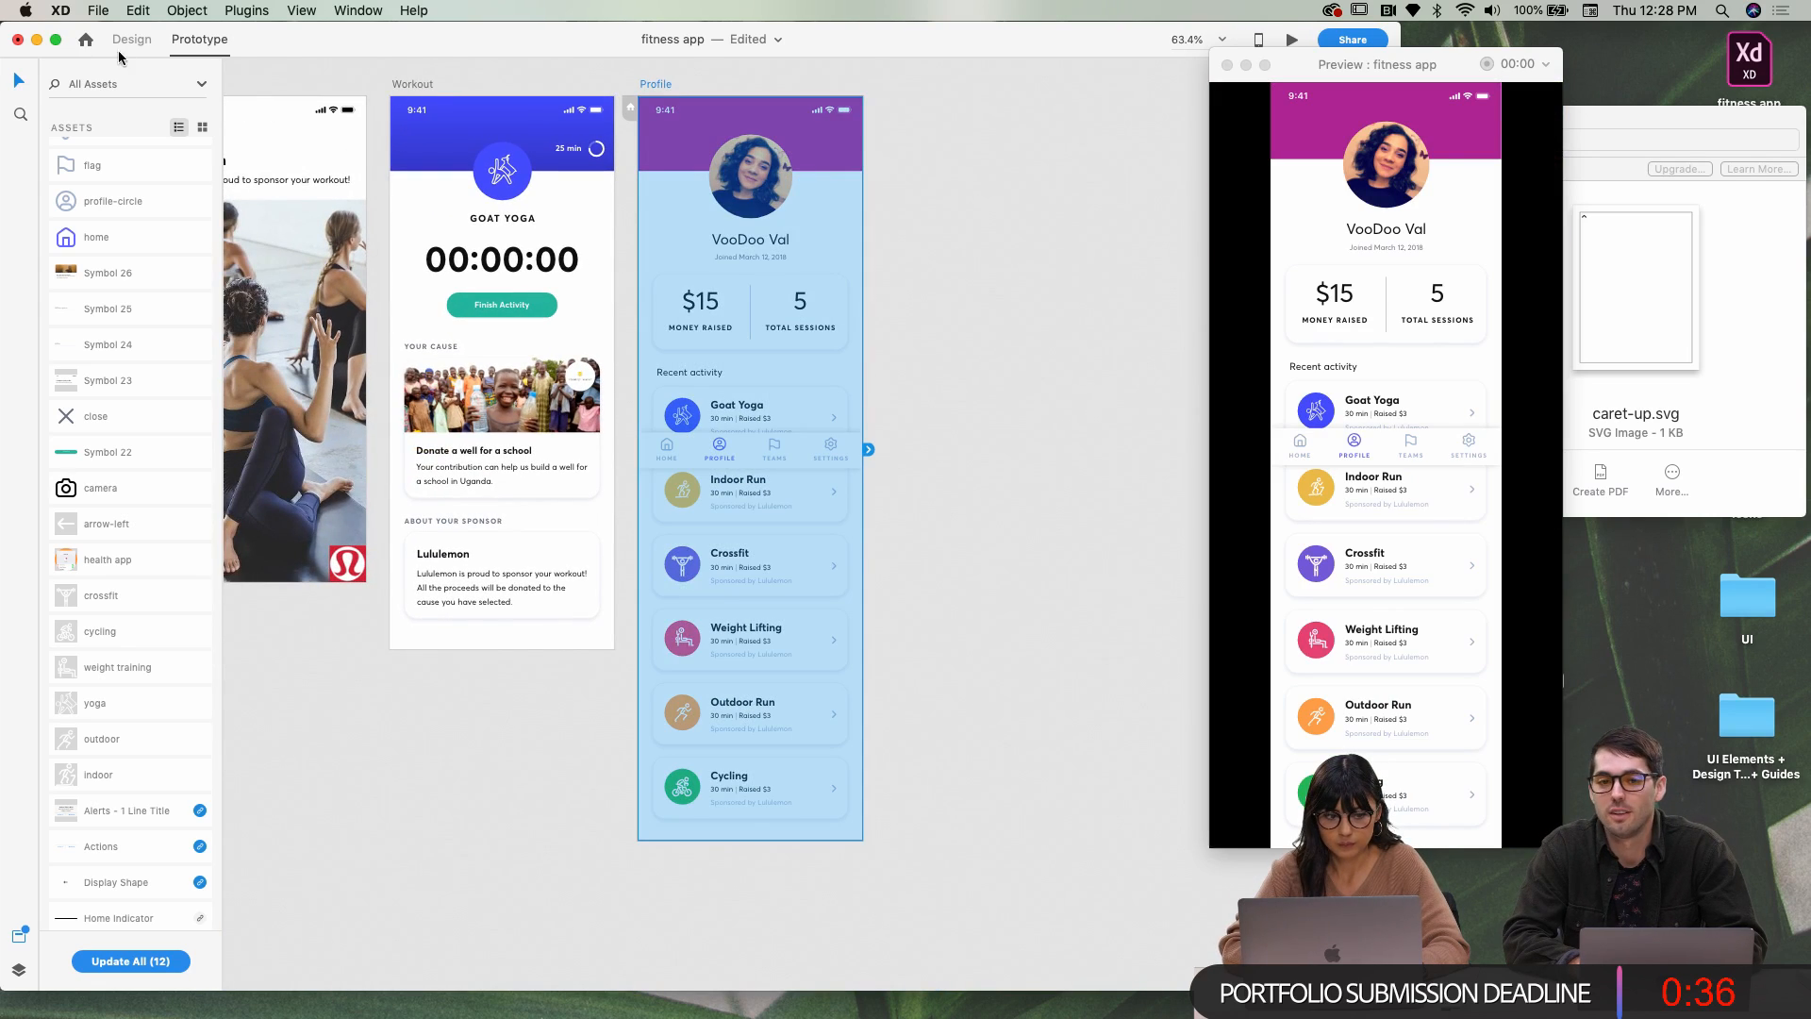
Return to Design mode in full screen and select the Profile screen's bottom nav bar
click(127, 45)
click(55, 40)
key(super+Return)
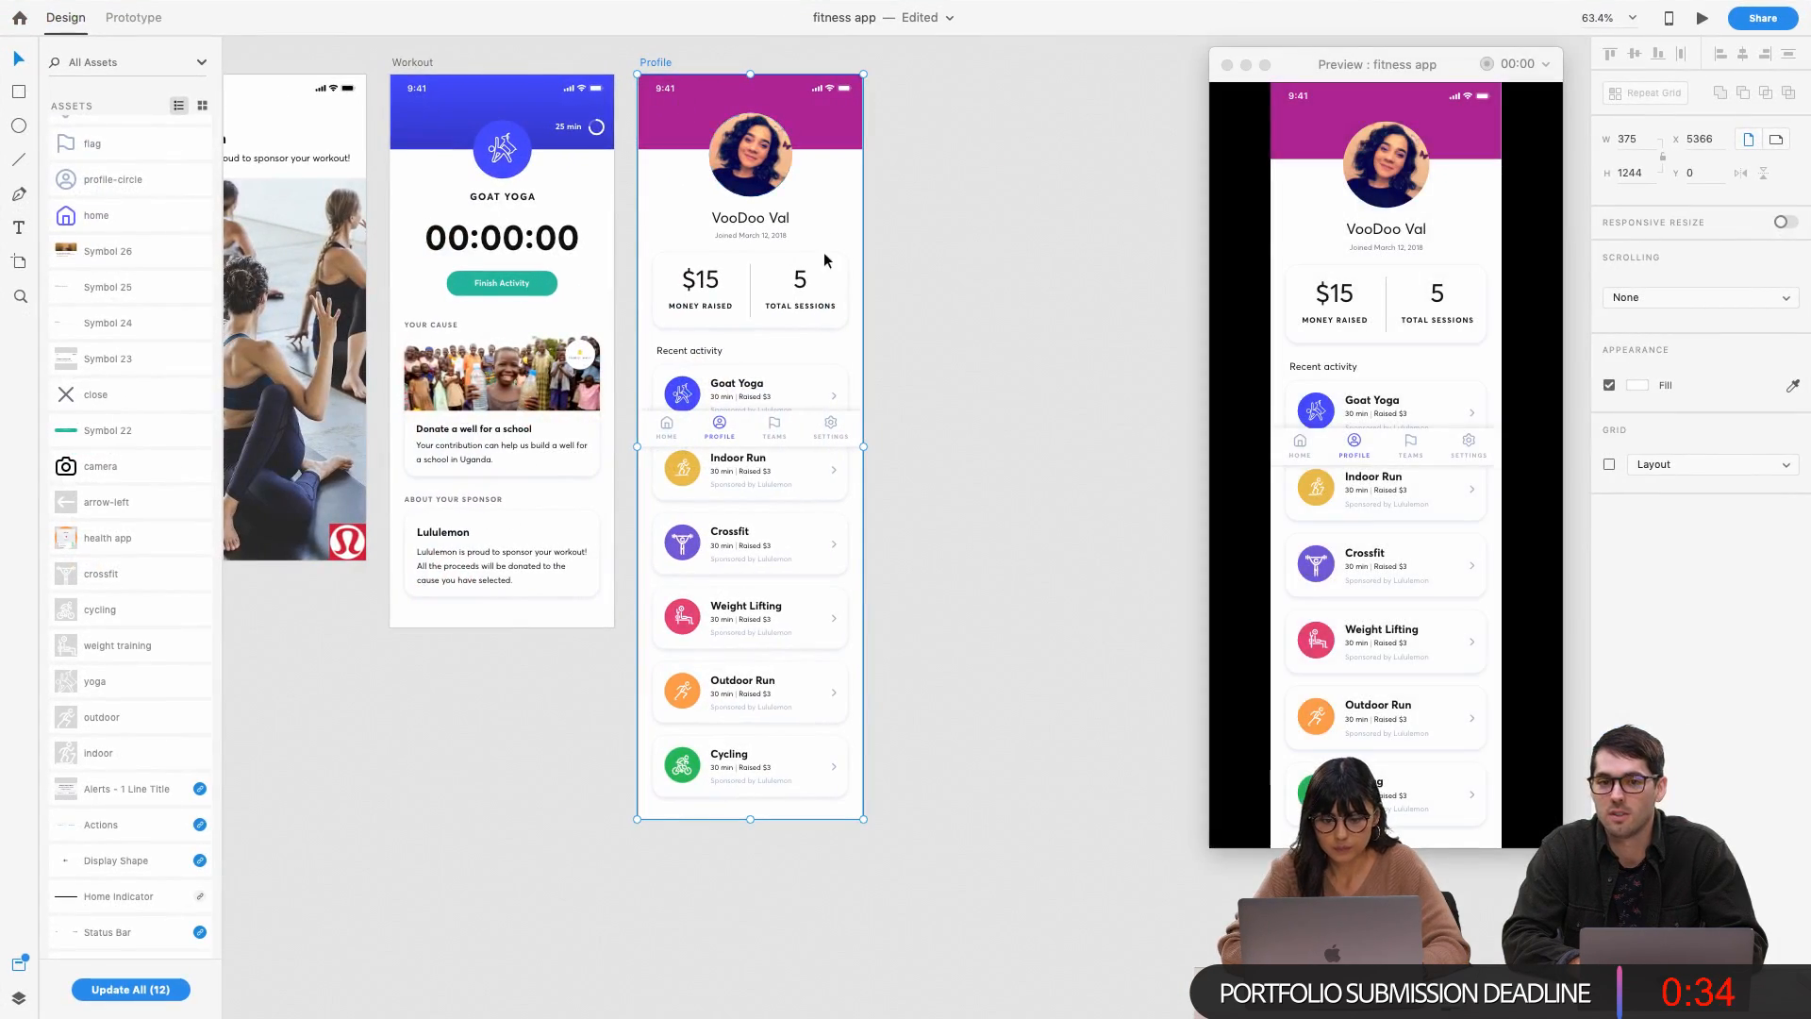
click(760, 430)
scroll(761, 432, left, 5)
scroll(760, 432, down, 5)
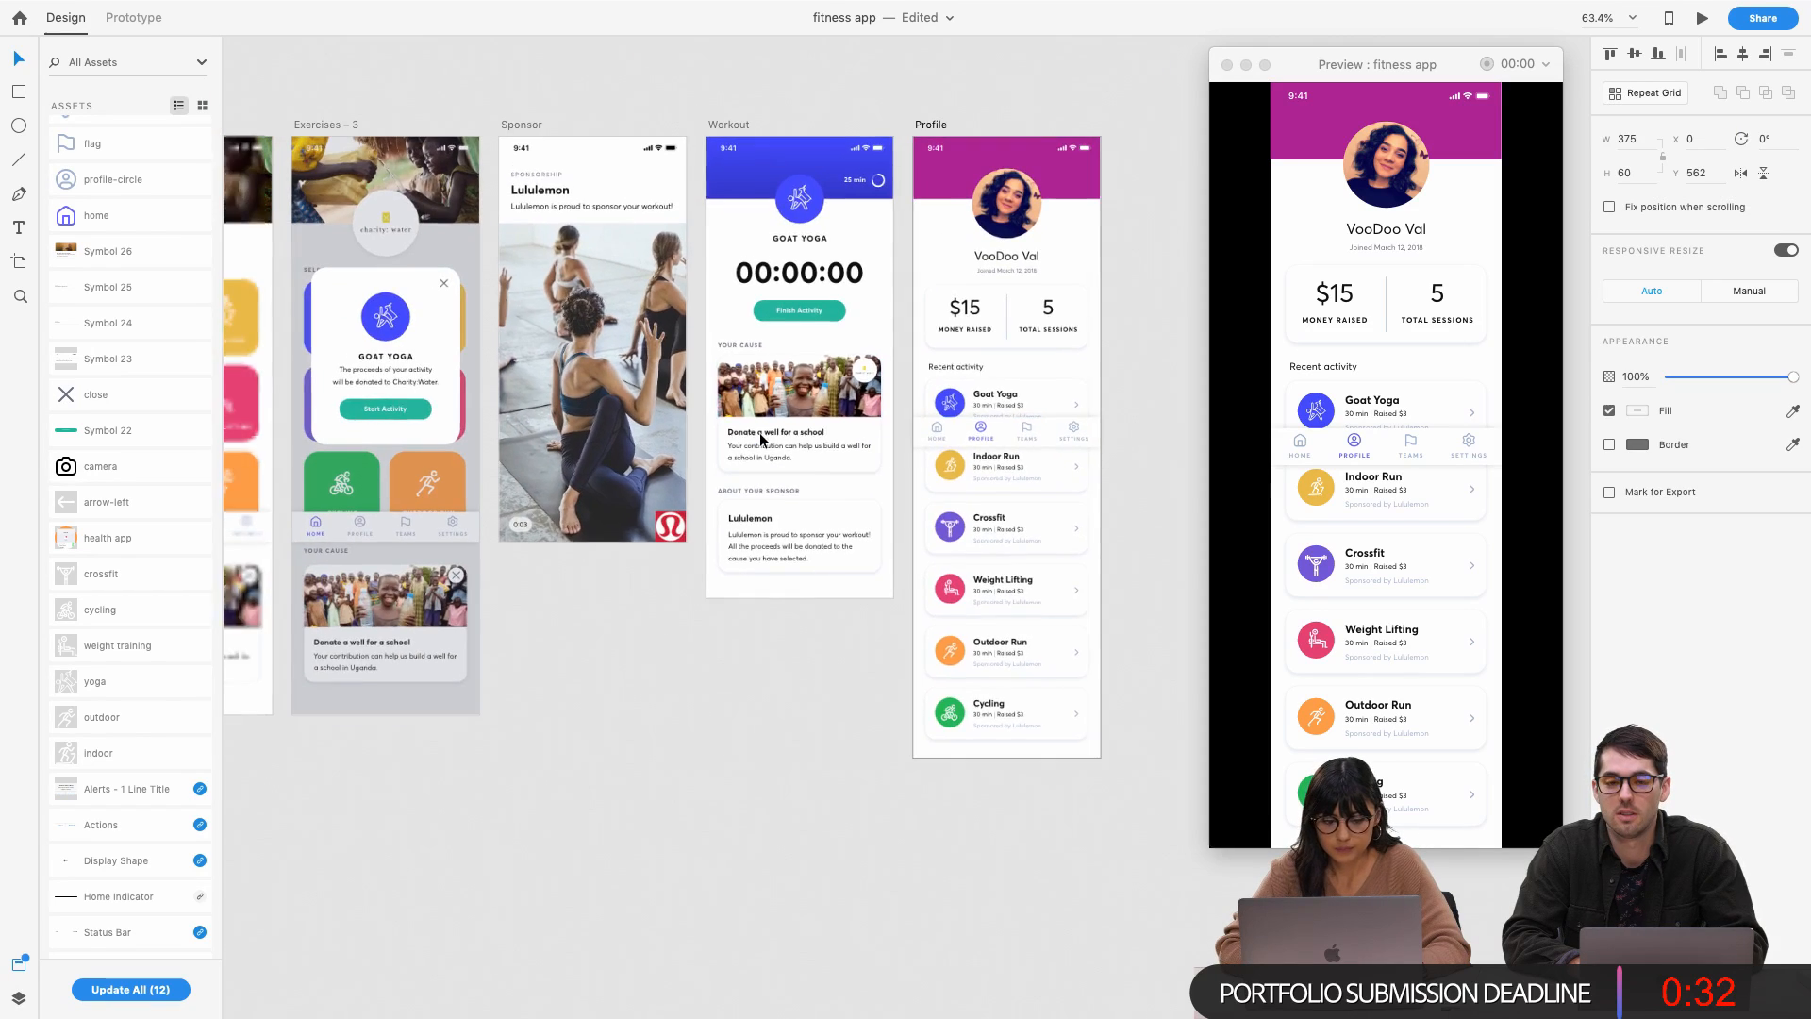
Bottom-align the Profile nav bar with the Exercises nav bar
shift+click(373, 510)
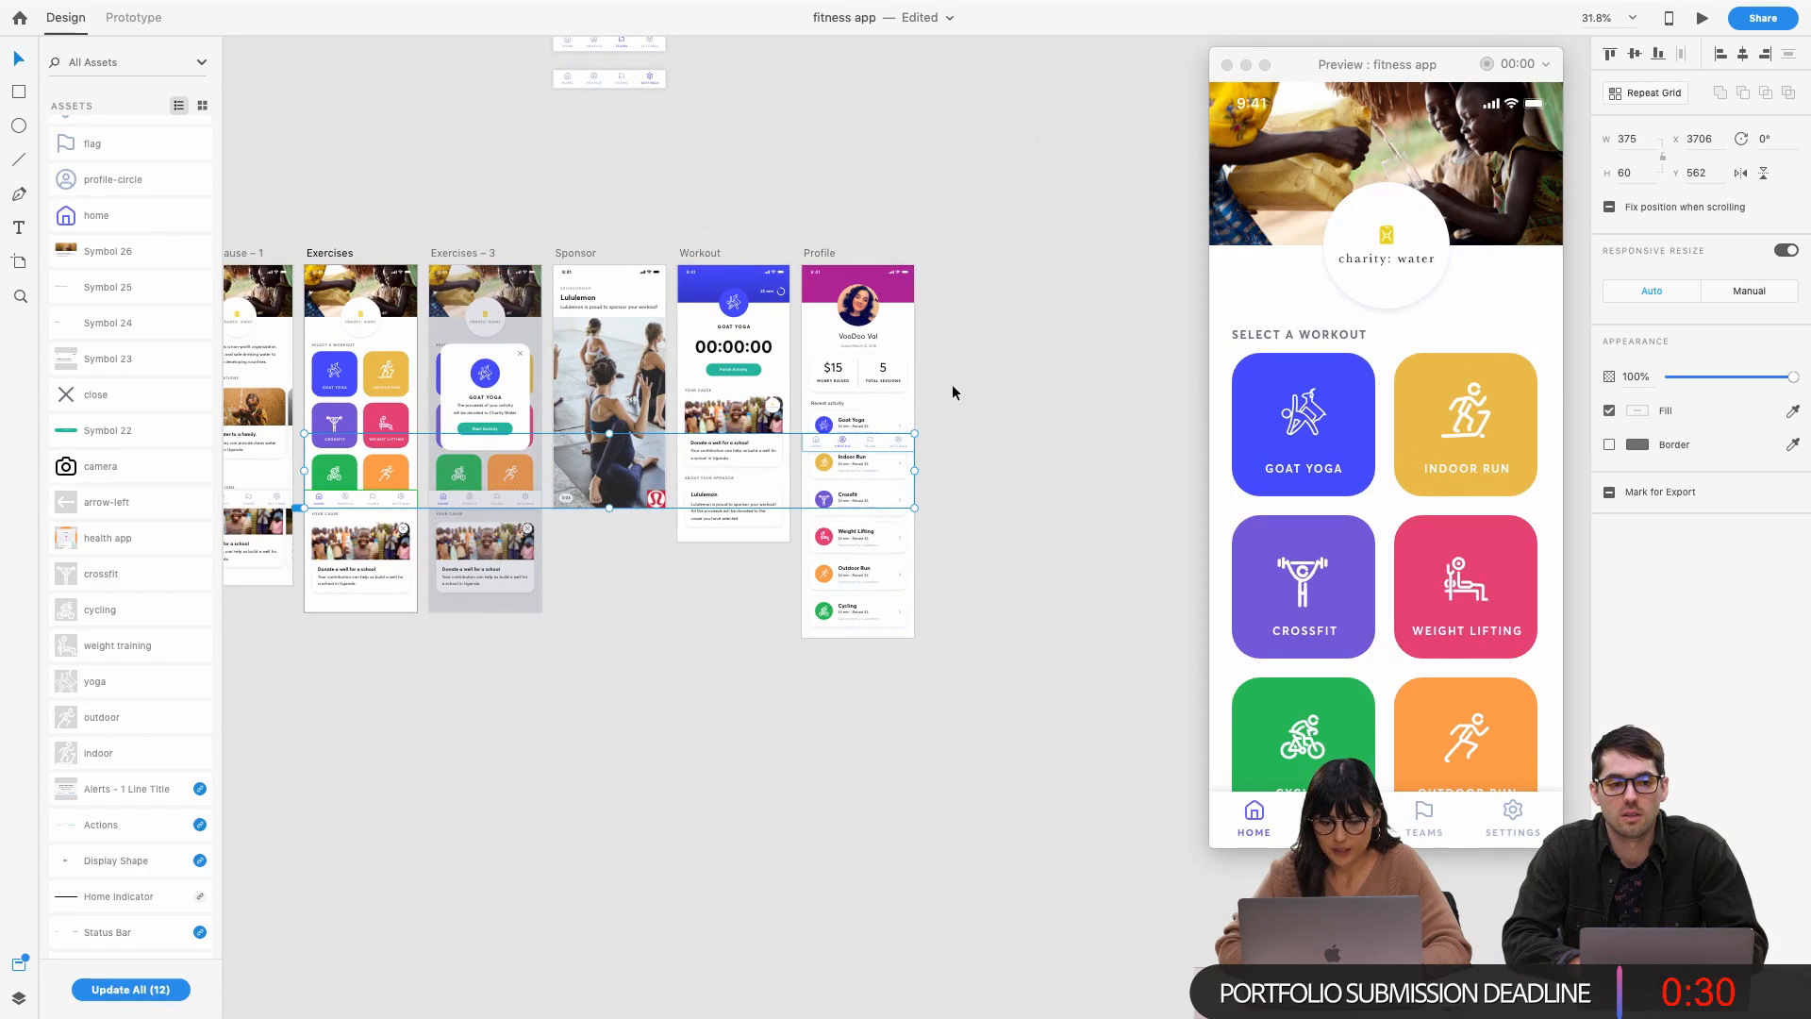
click(1658, 55)
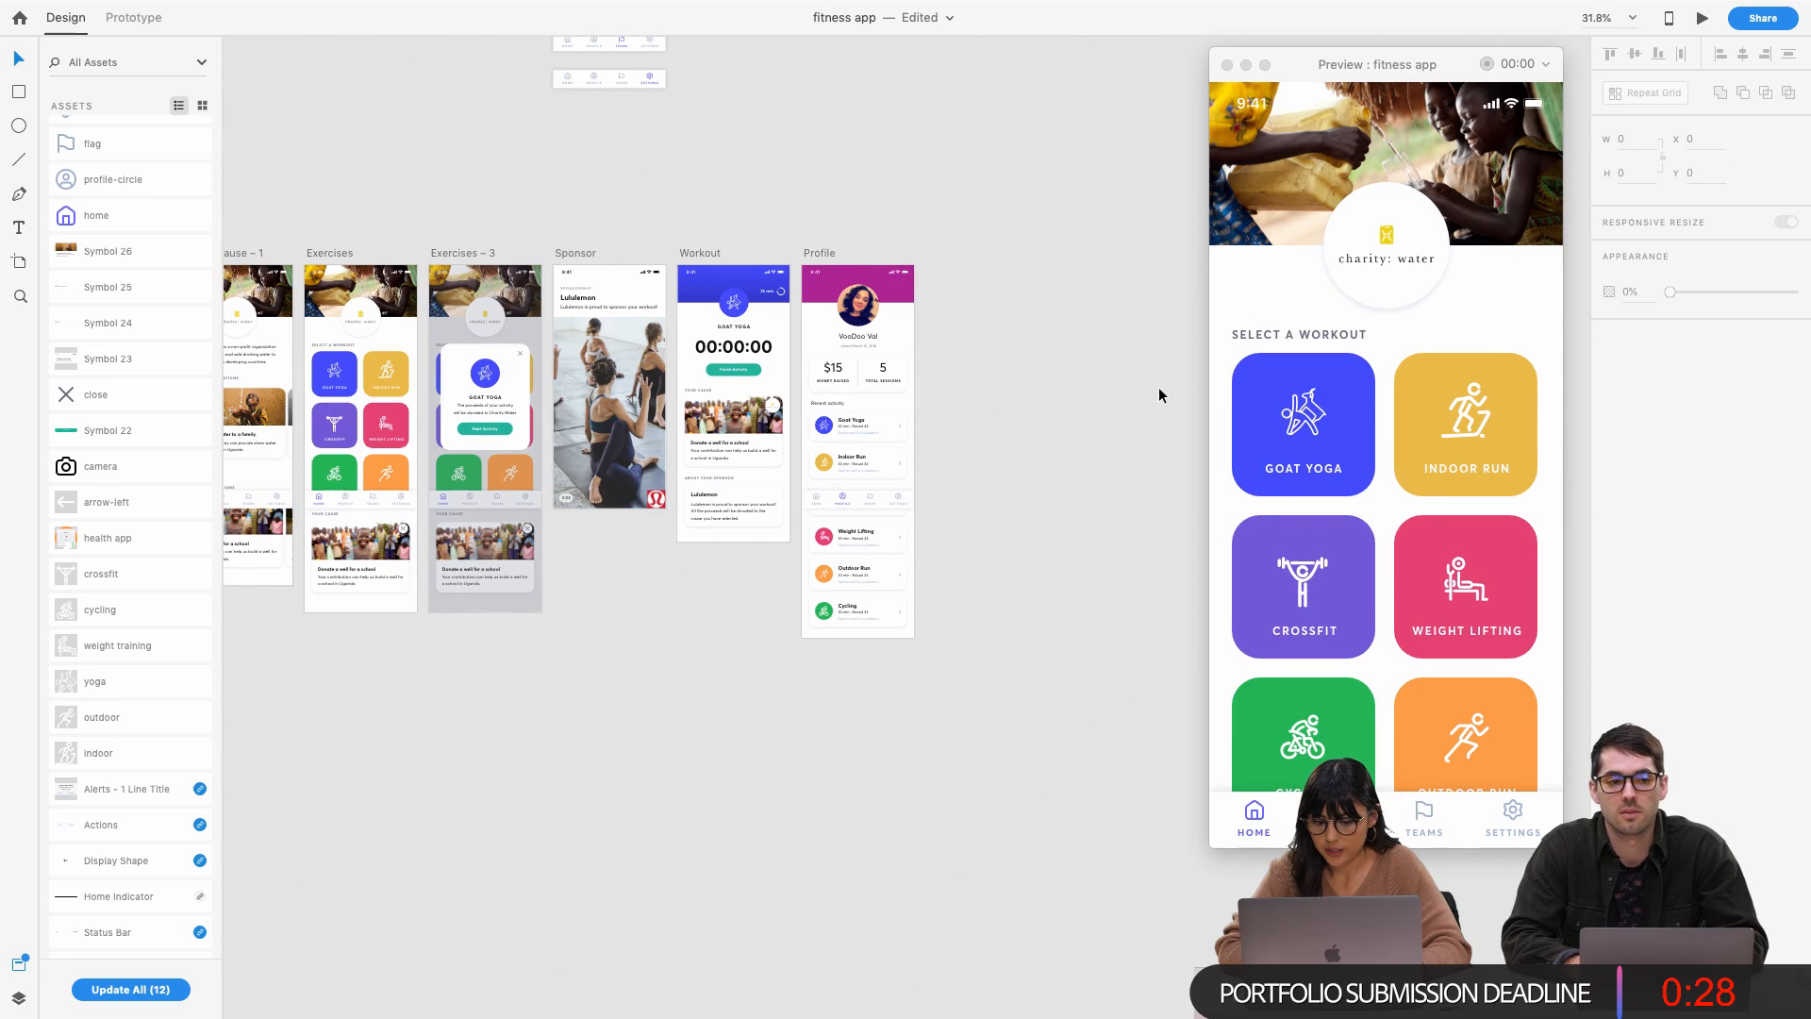
click(904, 498)
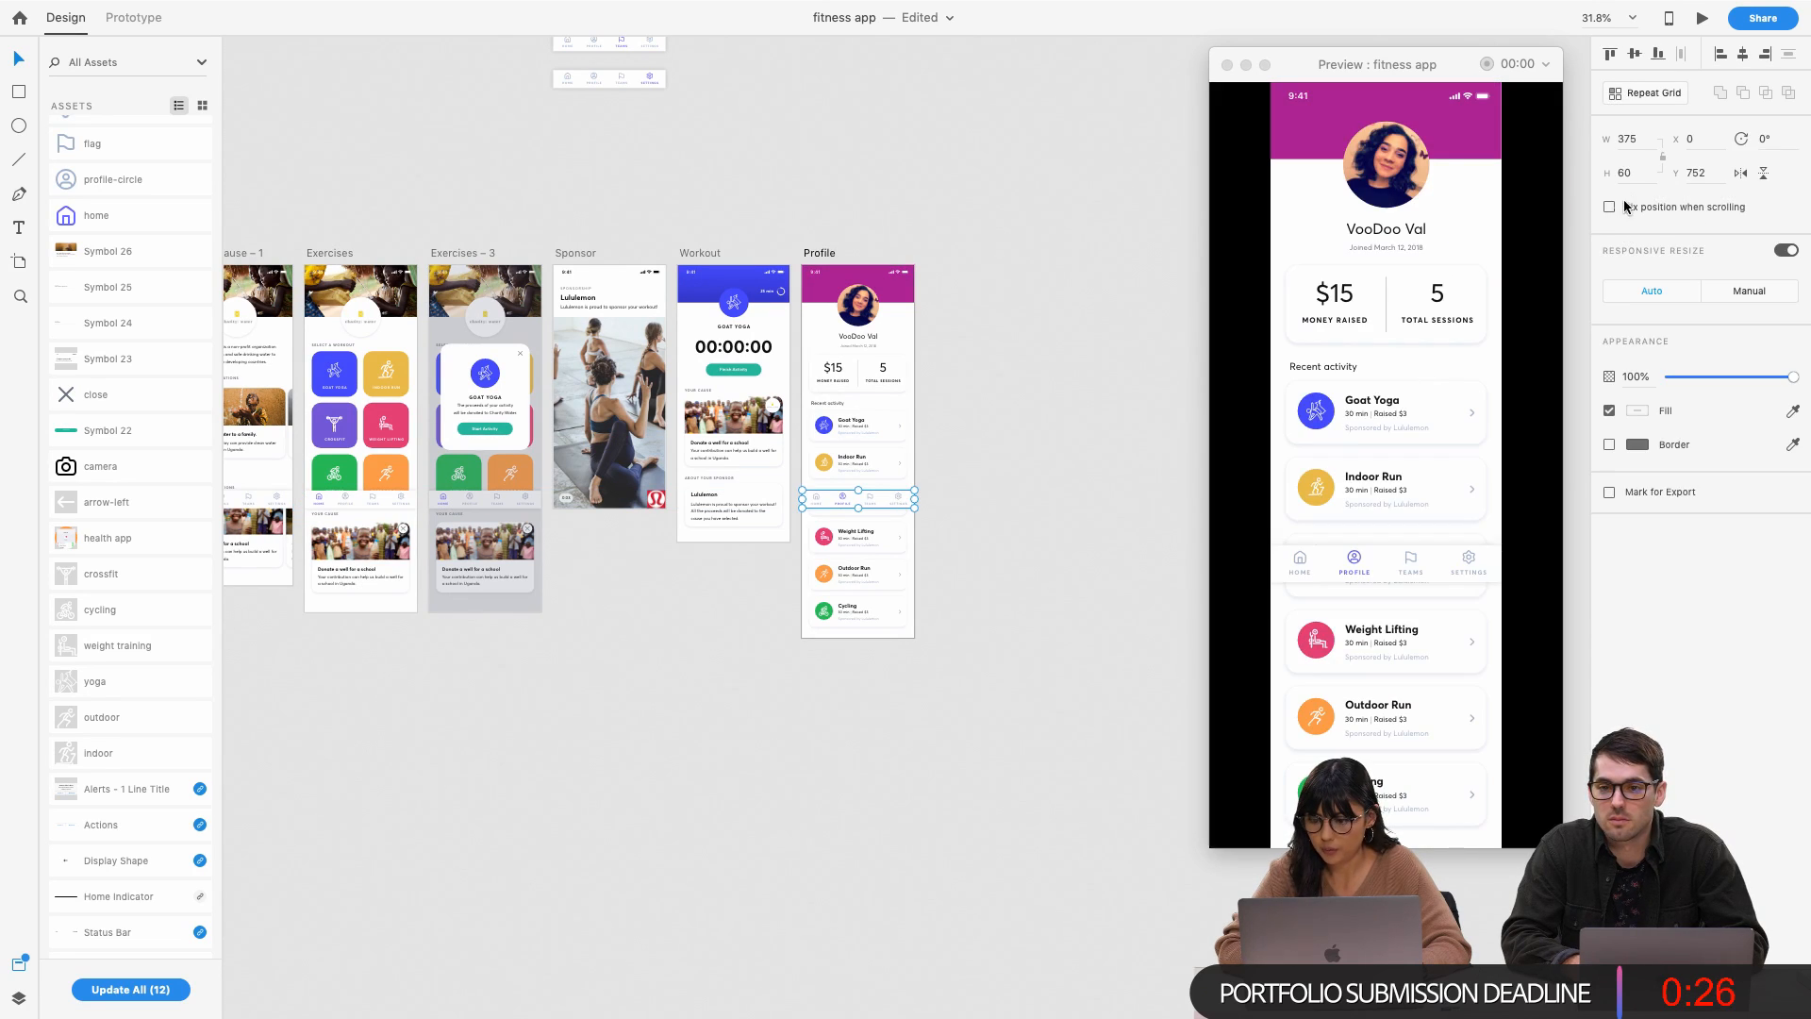
Set the Profile screen to Vertical scrolling with an 812 viewport height
click(811, 254)
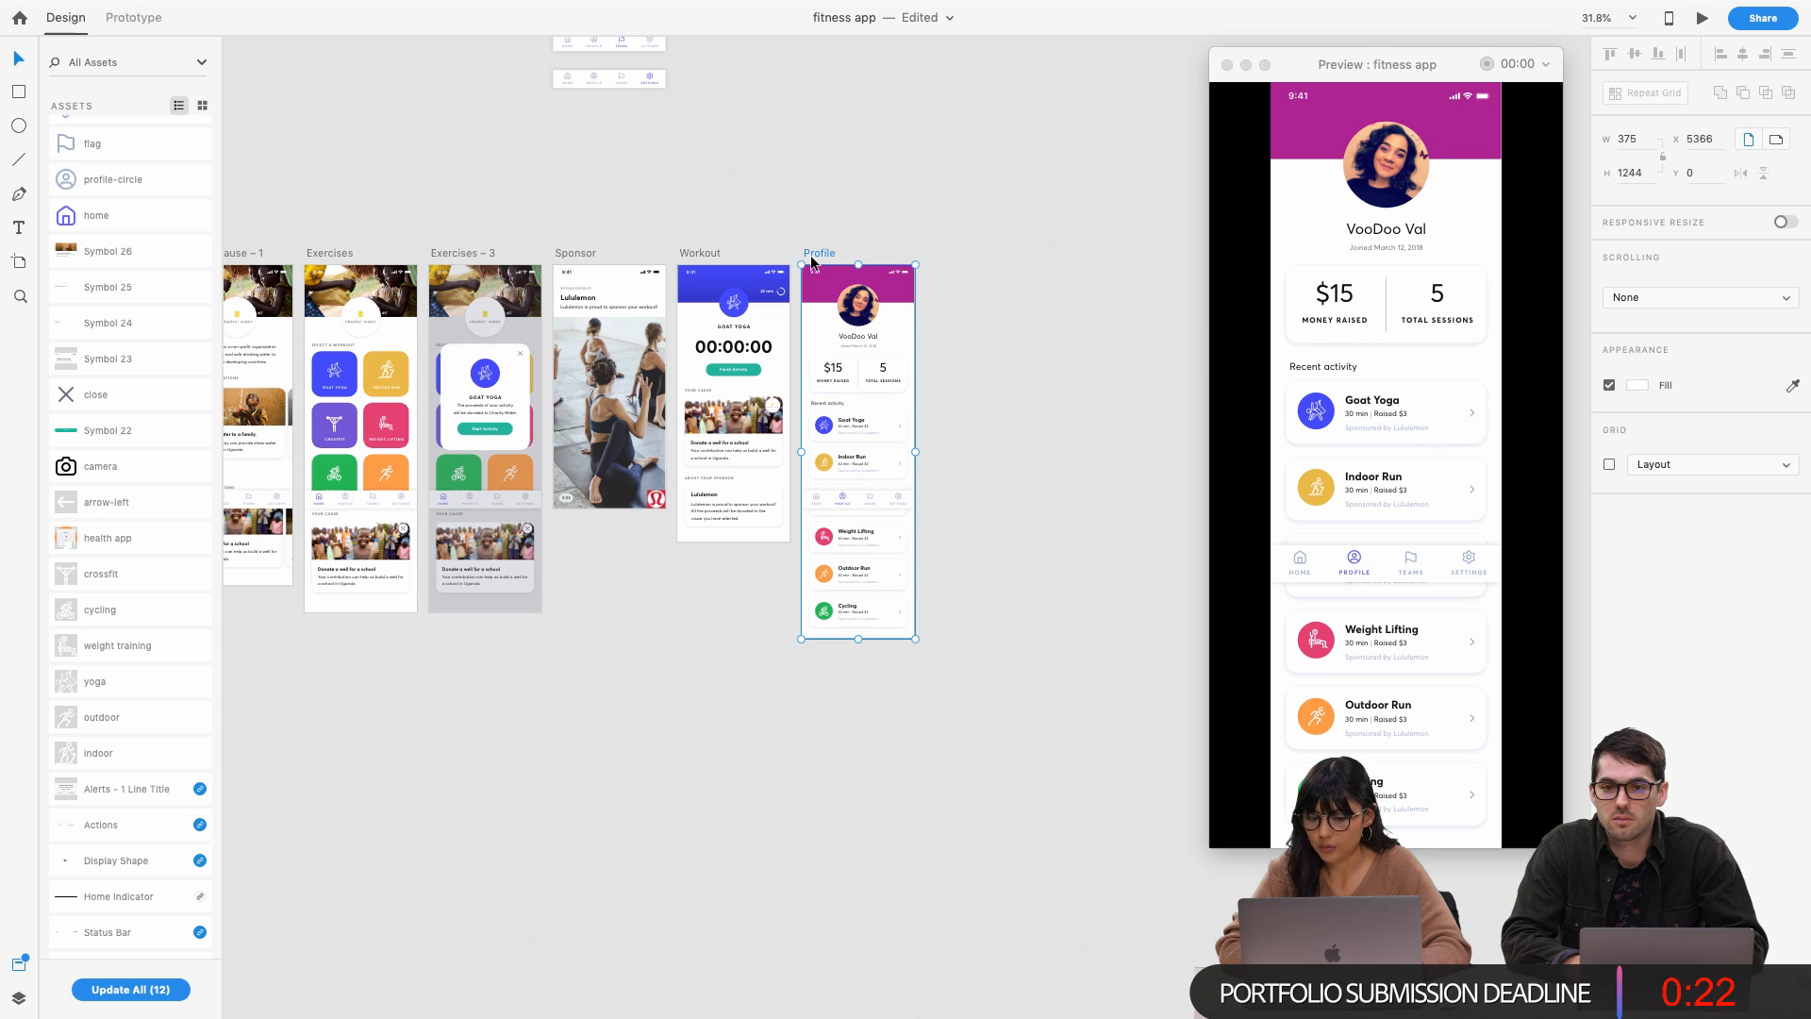
click(1744, 298)
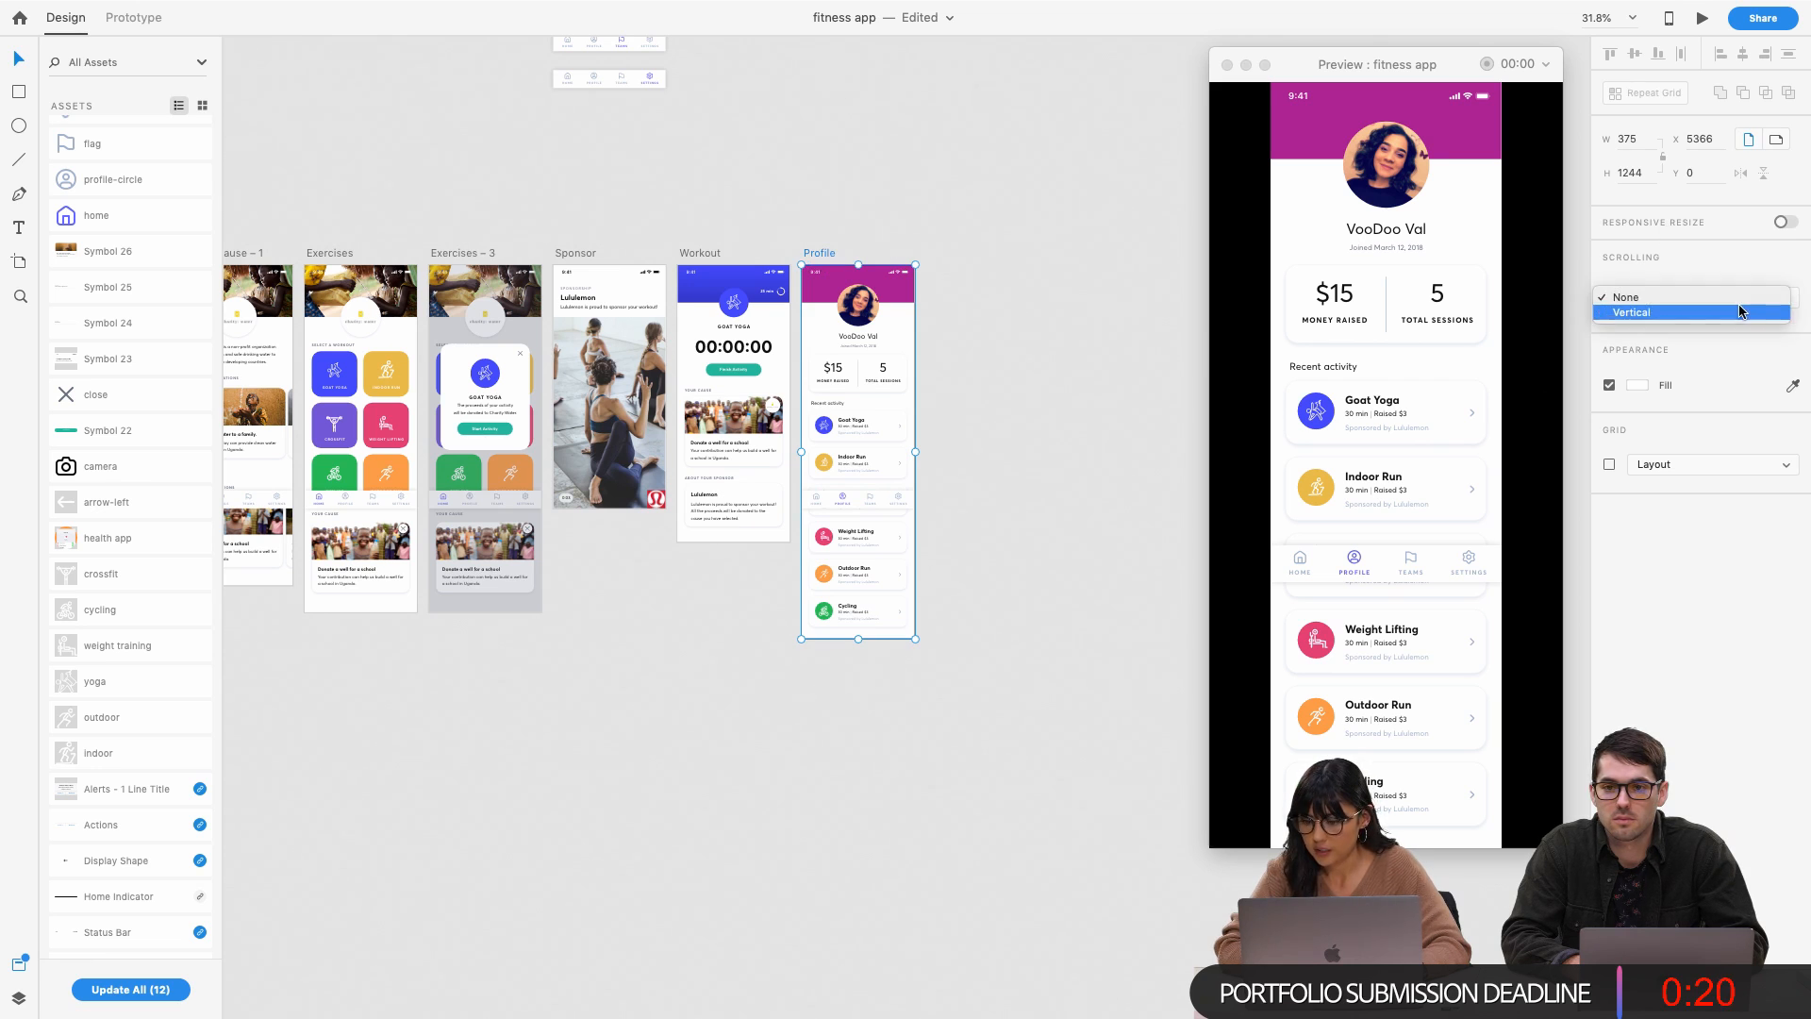
click(1739, 311)
click(1693, 331)
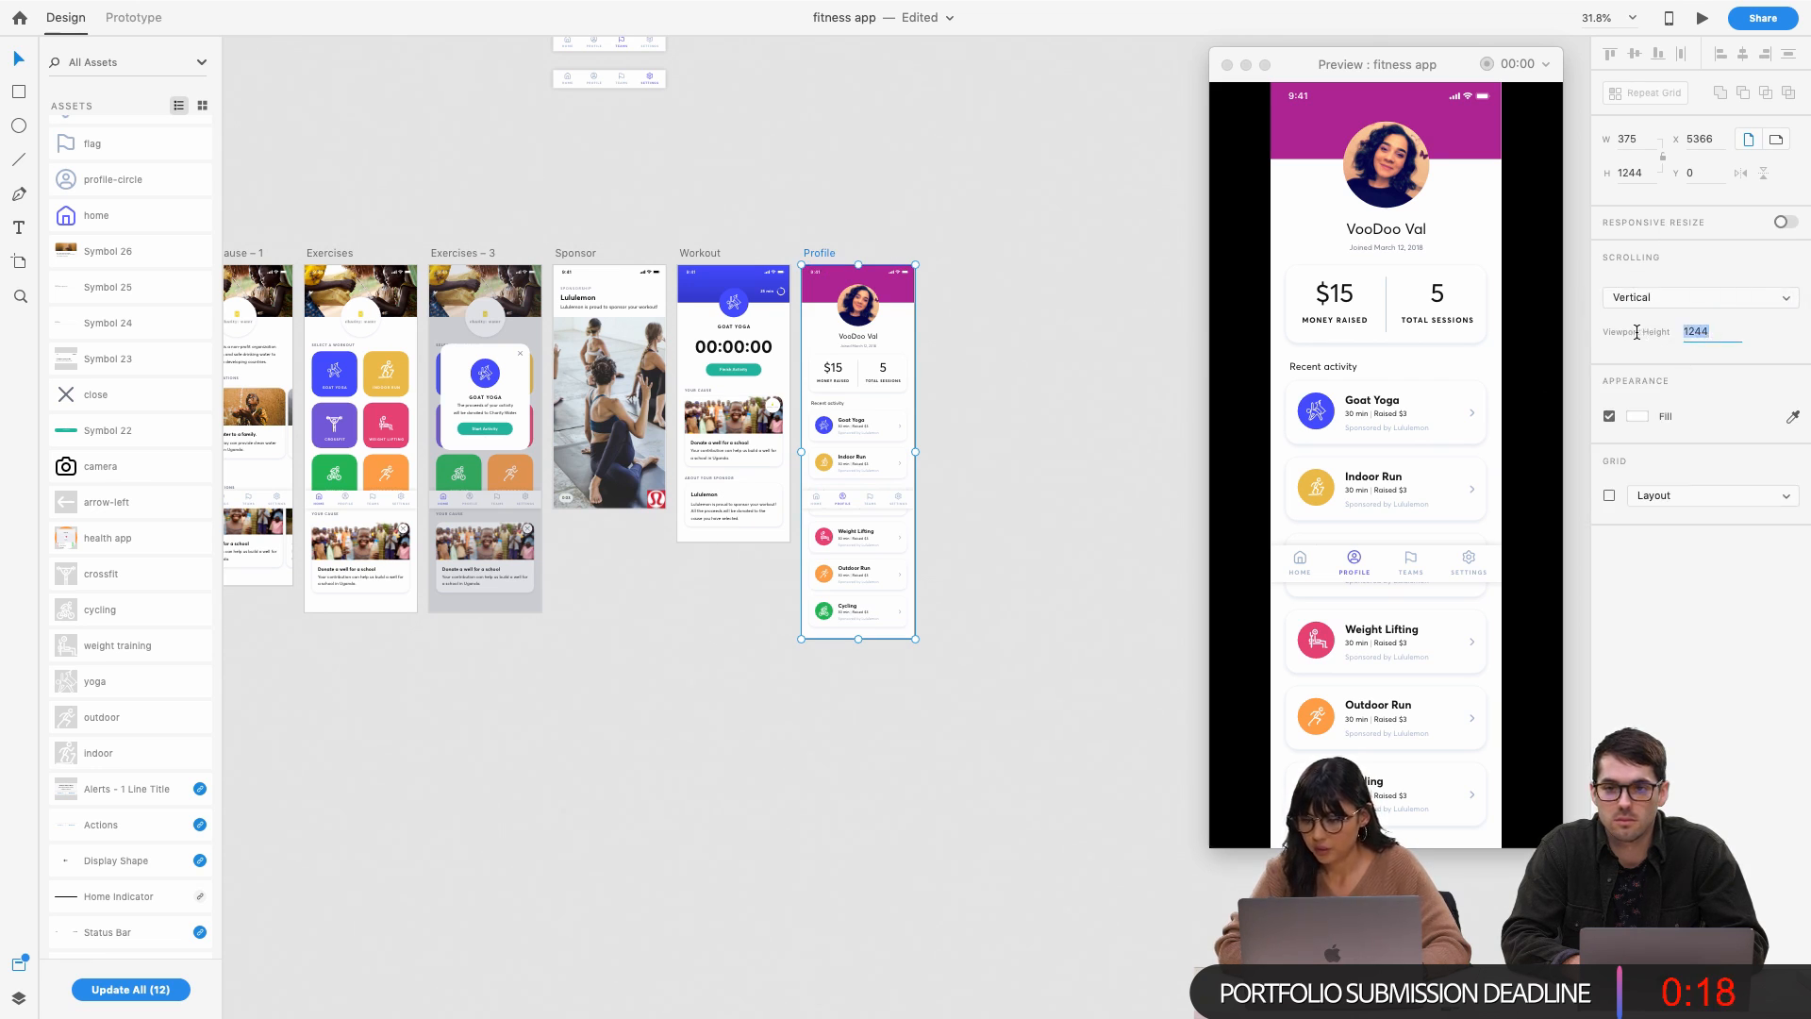
text(812)
key(Return)
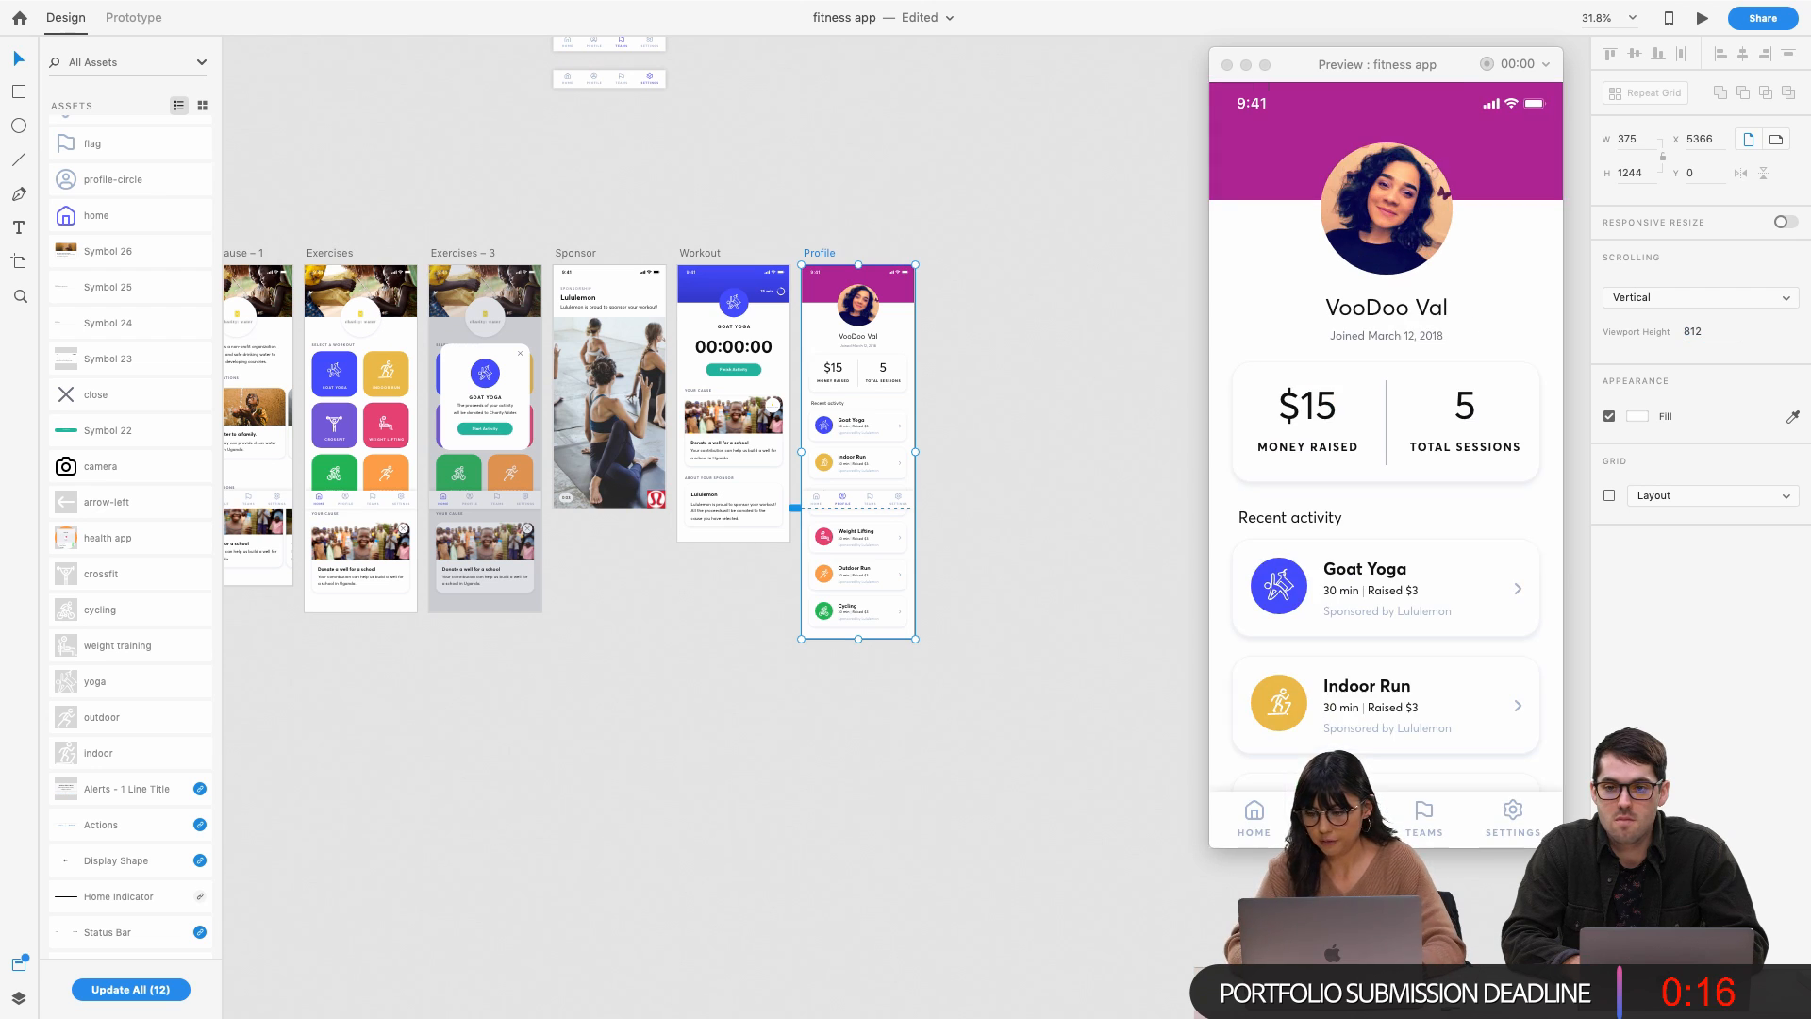
Test Profile's scrolling in the preview, then save the fitness app document
scroll(1382, 471, down, 10)
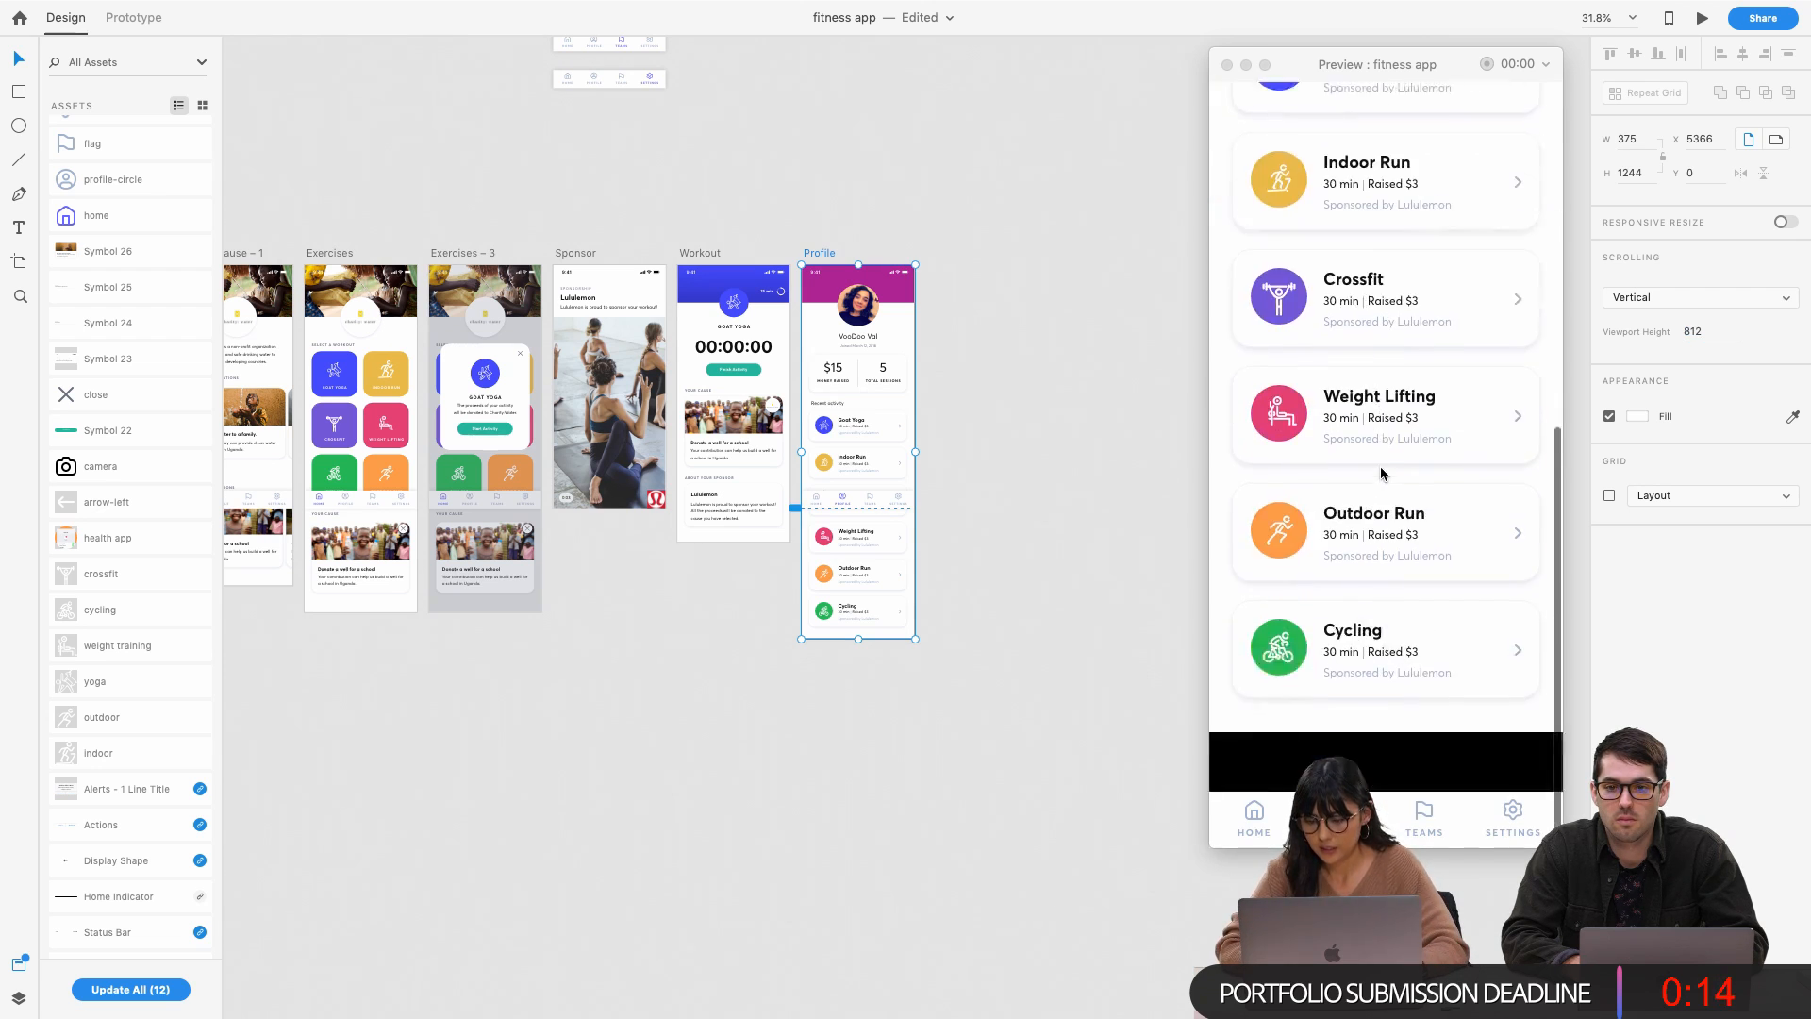
scroll(1383, 473, up, 10)
scroll(1383, 473, down, 10)
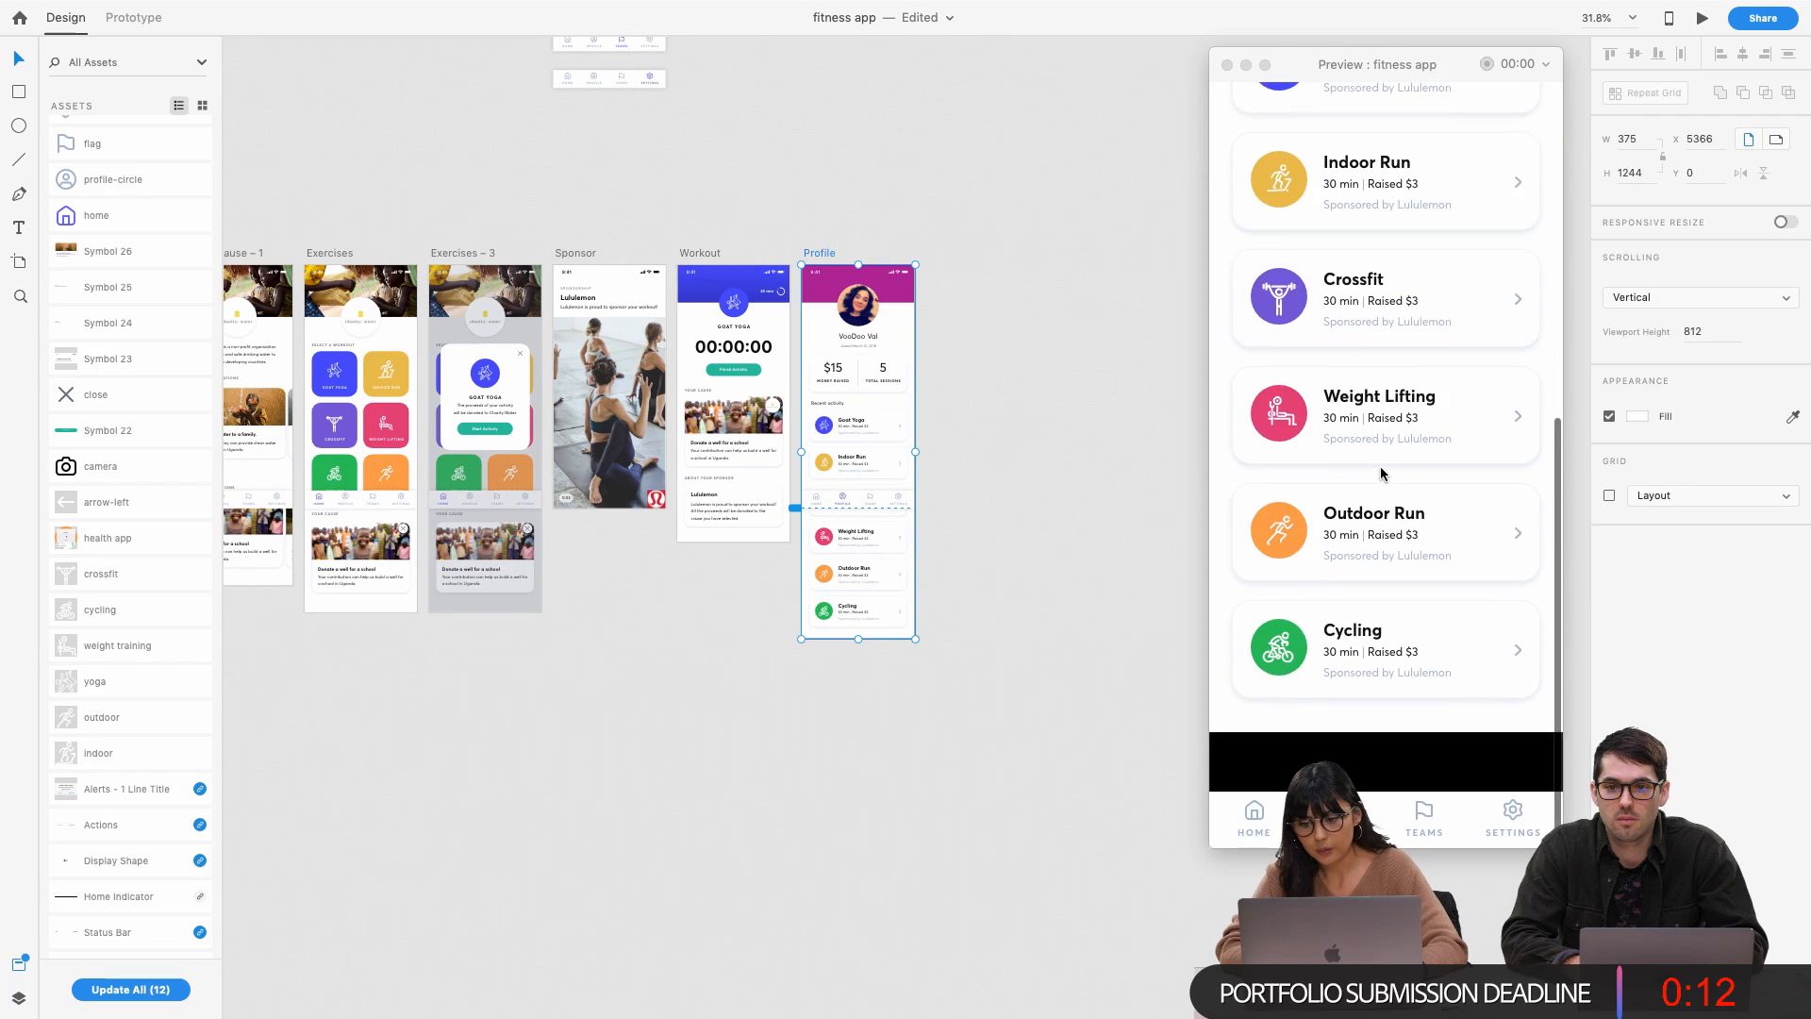
scroll(1383, 473, up, 5)
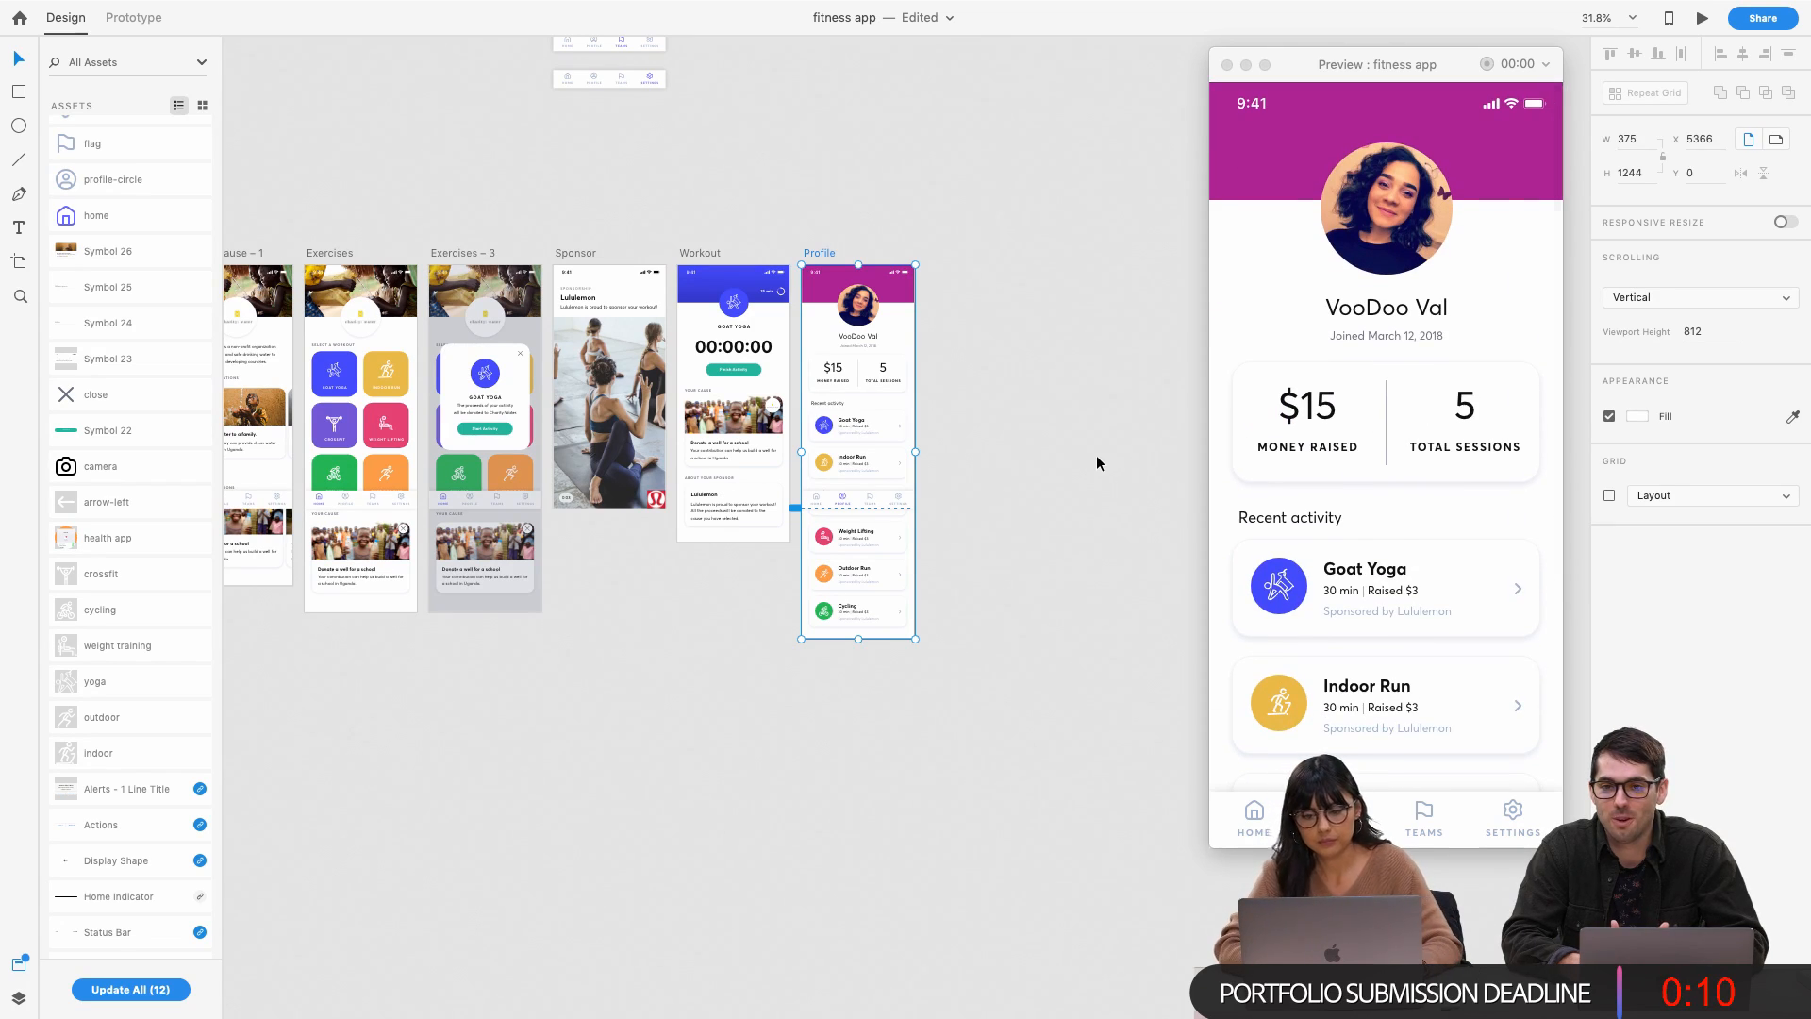
scroll(1488, 381, down, 5)
scroll(1446, 377, up, 5)
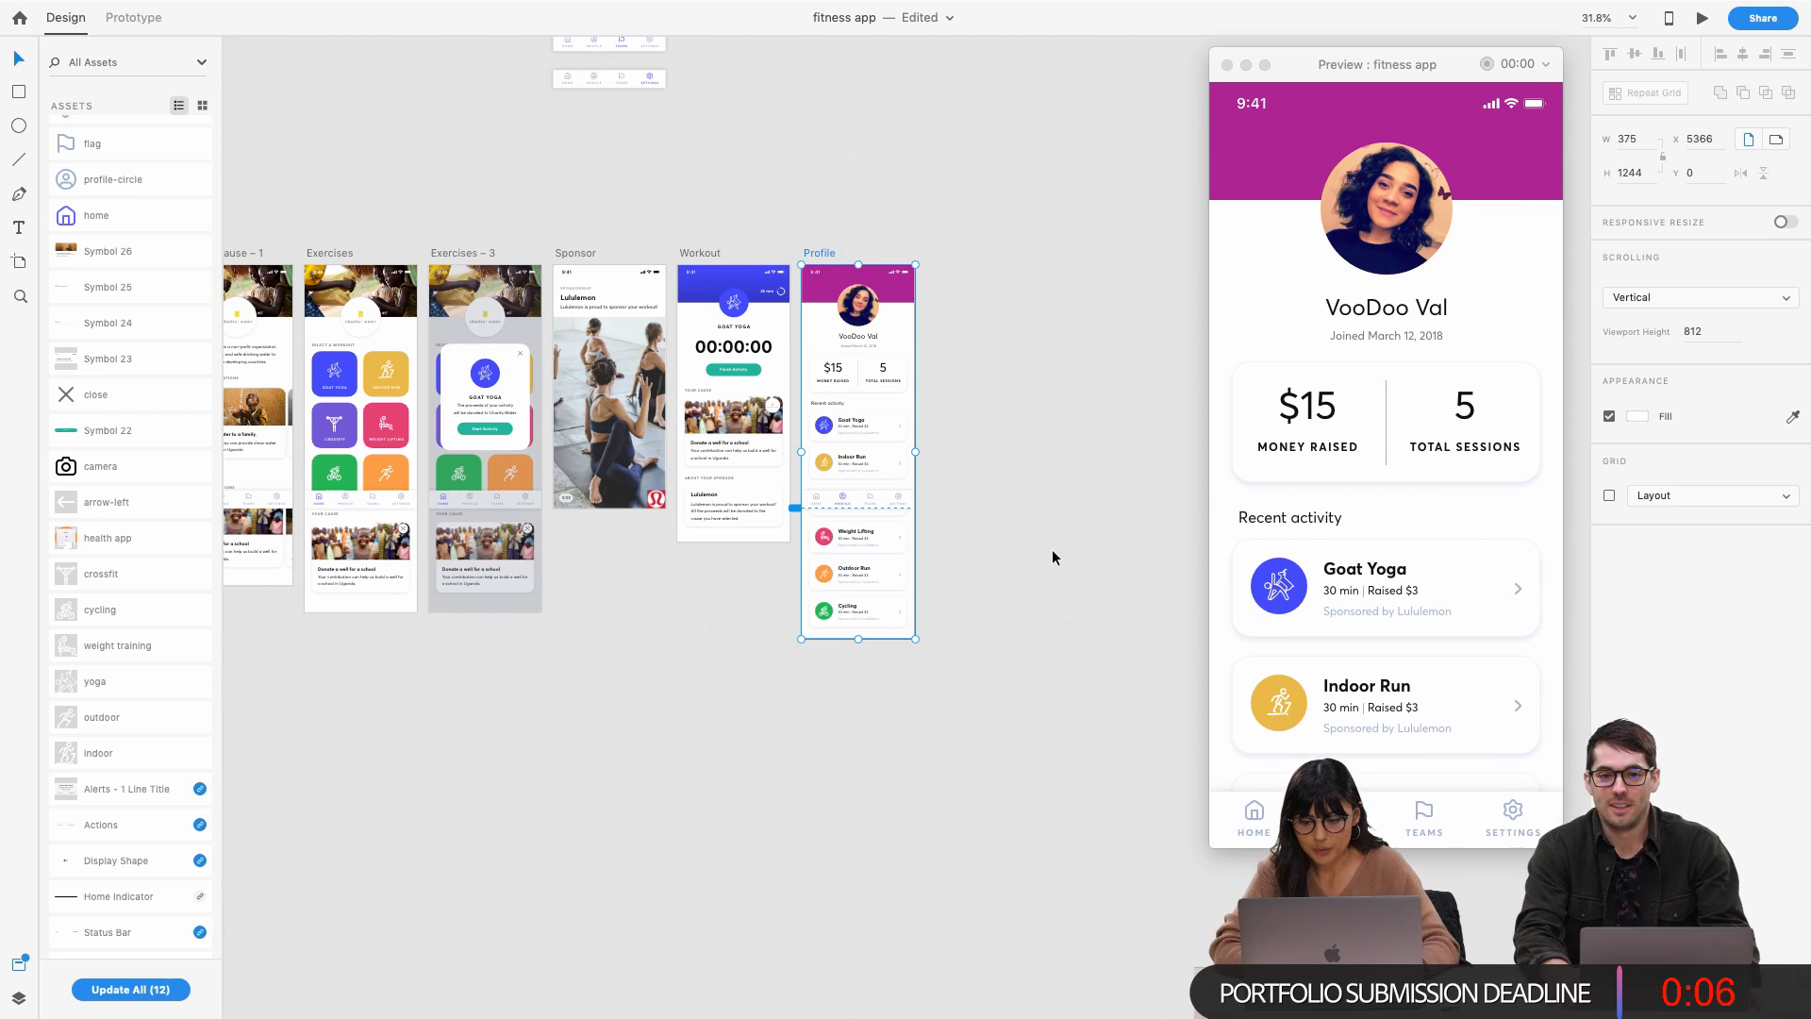
click(1030, 383)
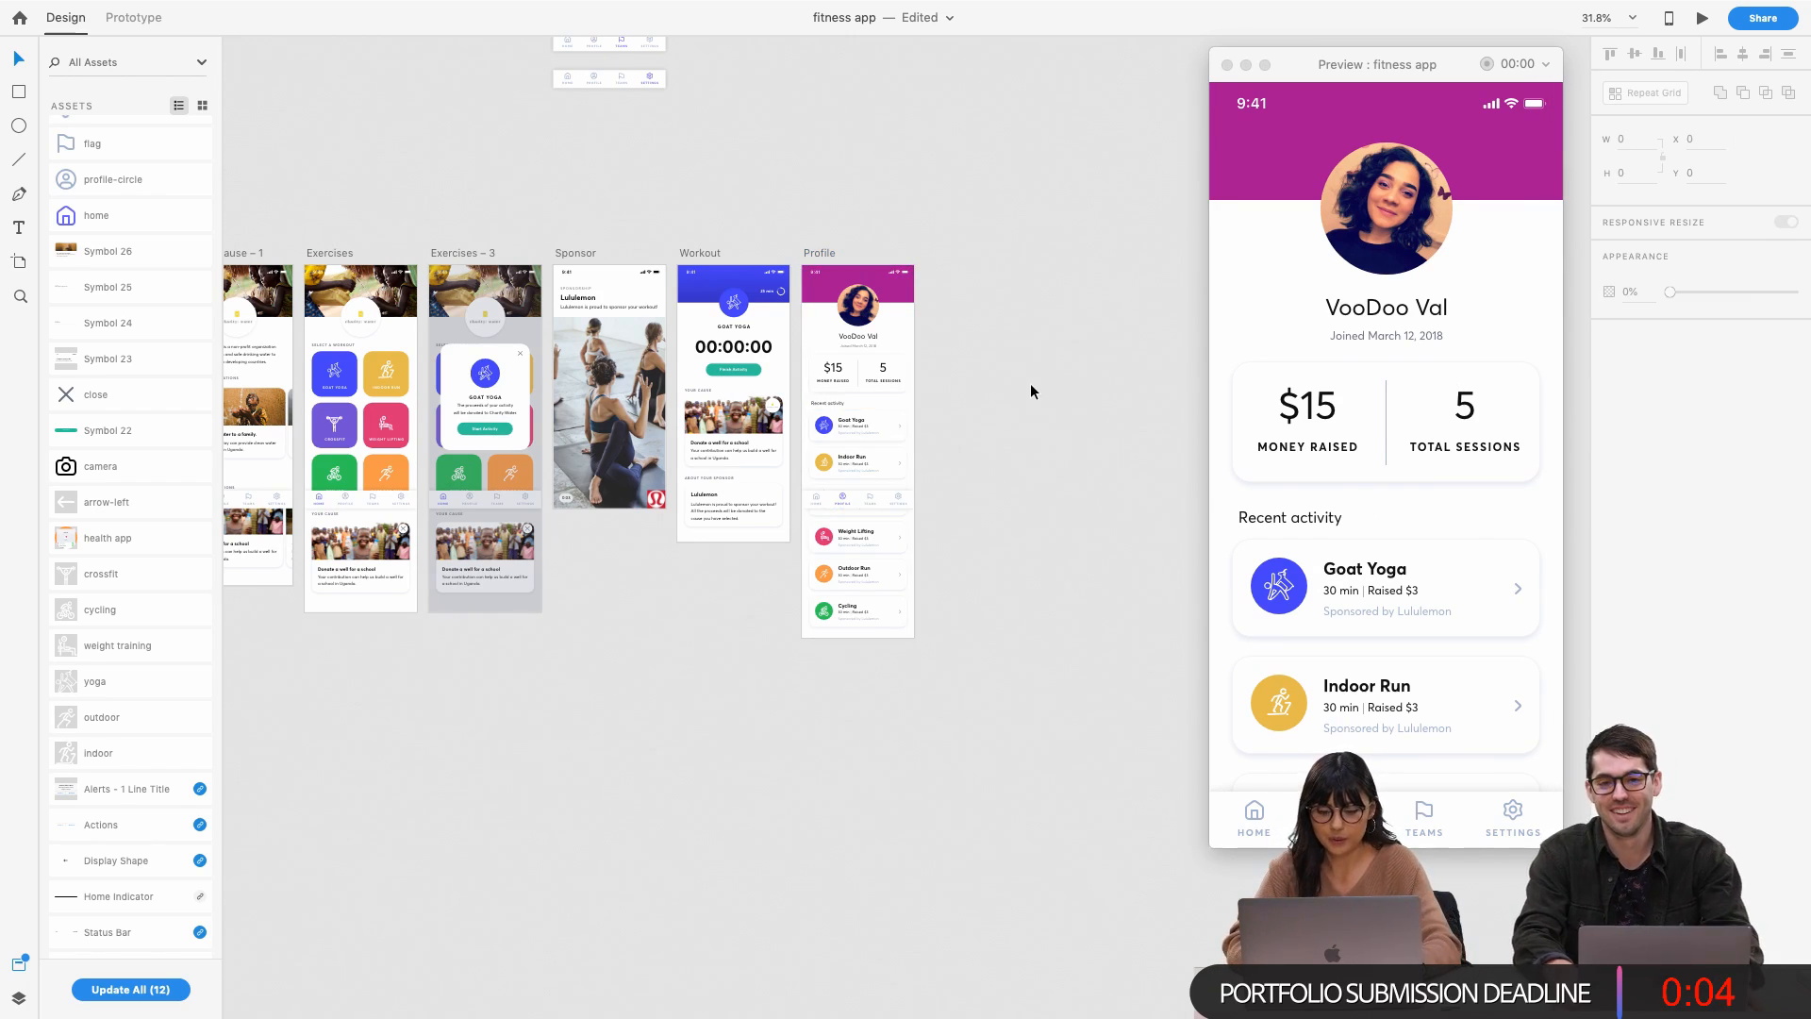
key(super+s)
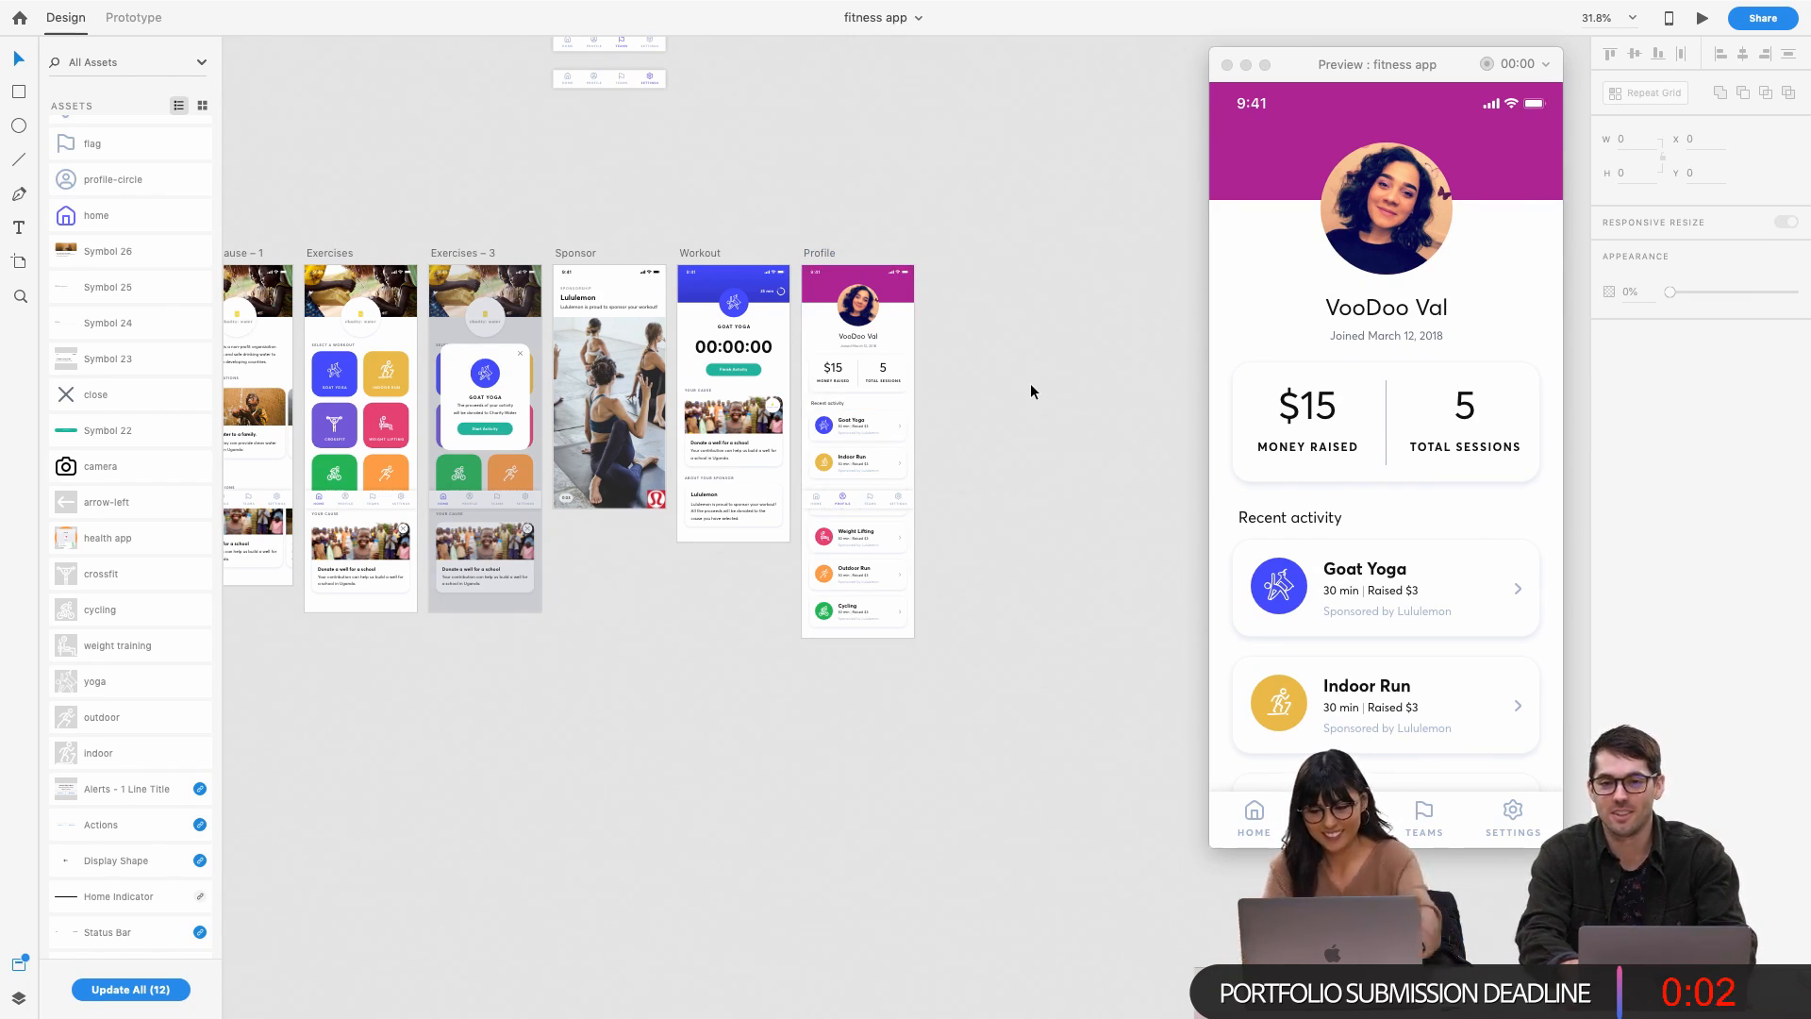
scroll(924, 343, left, 3)
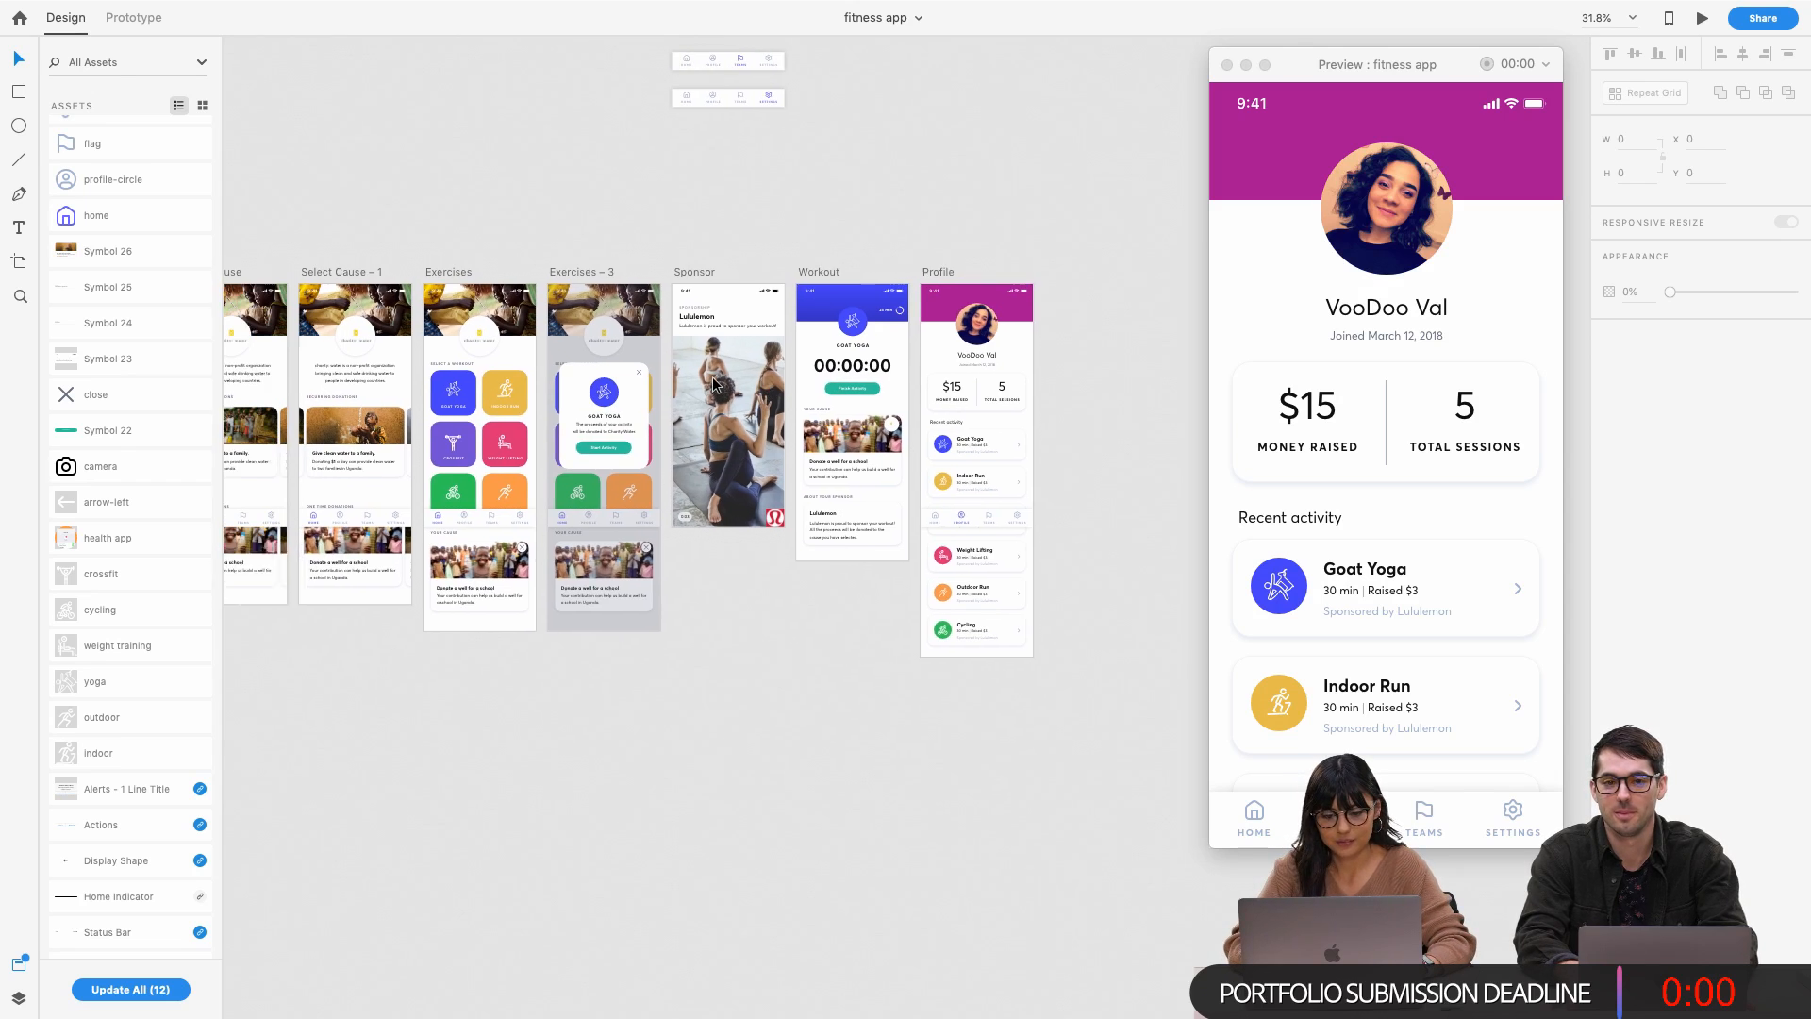
scroll(714, 383, left, 4)
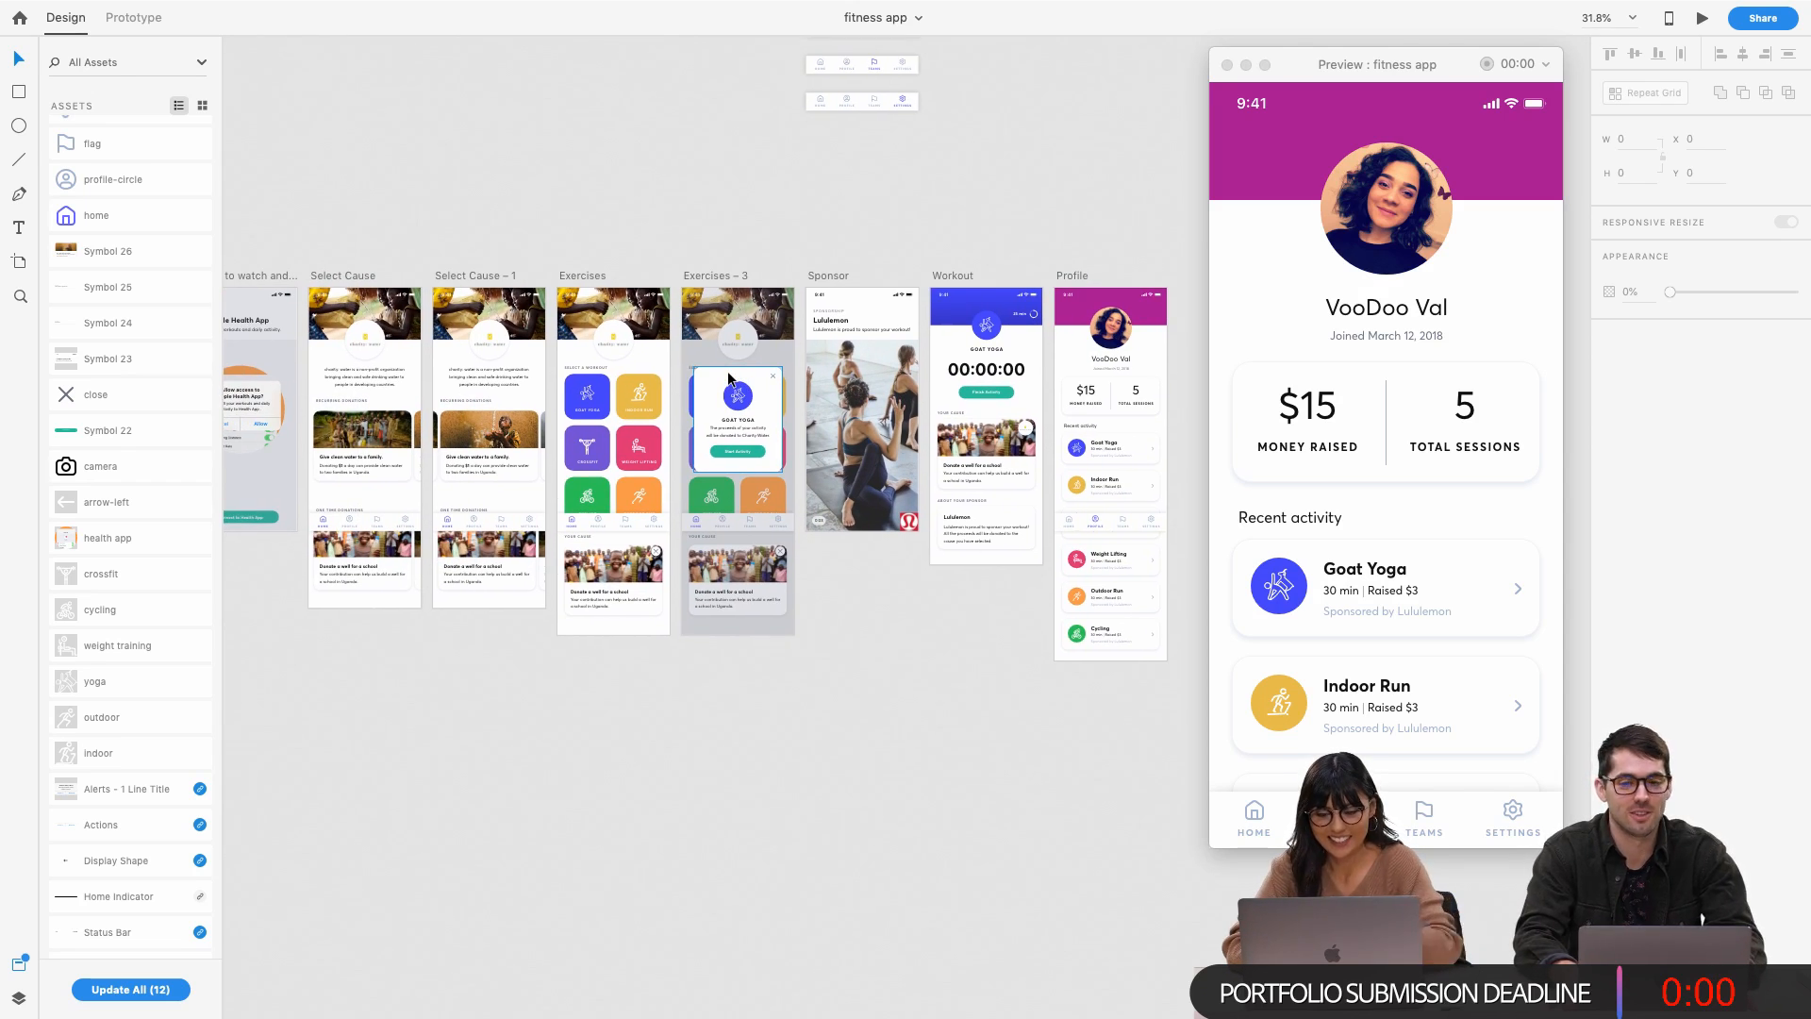